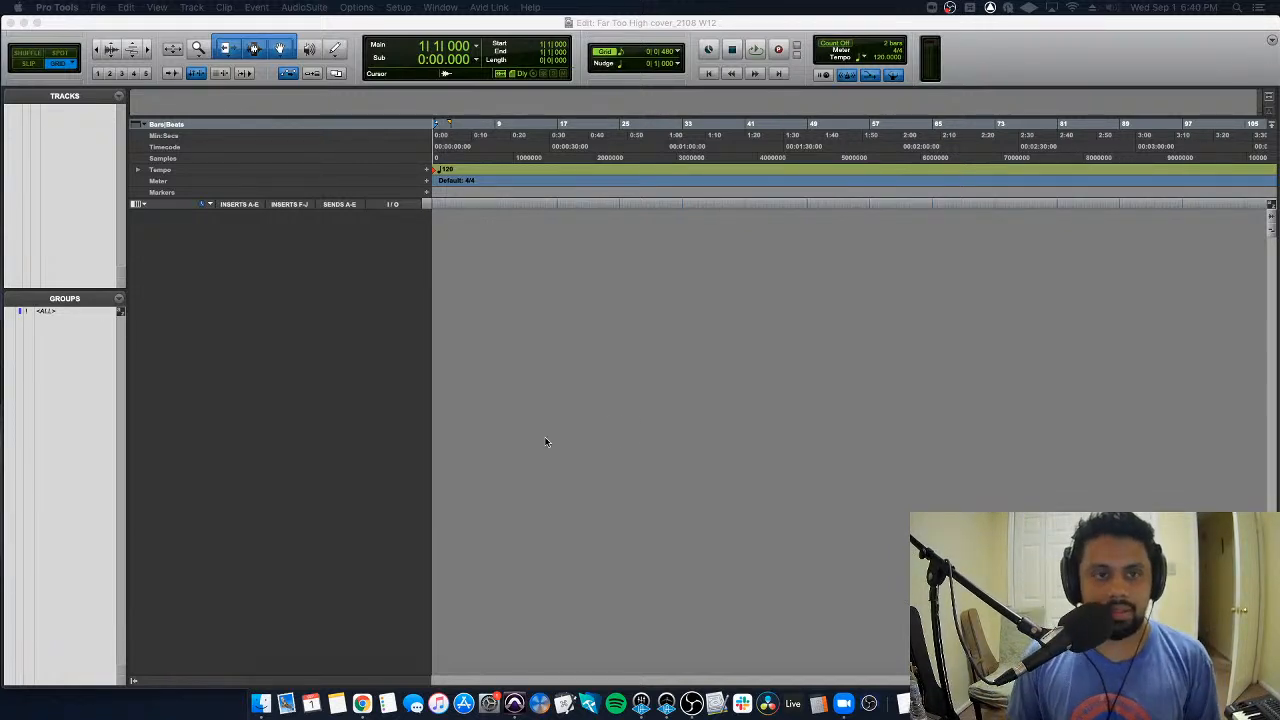
click(356, 300)
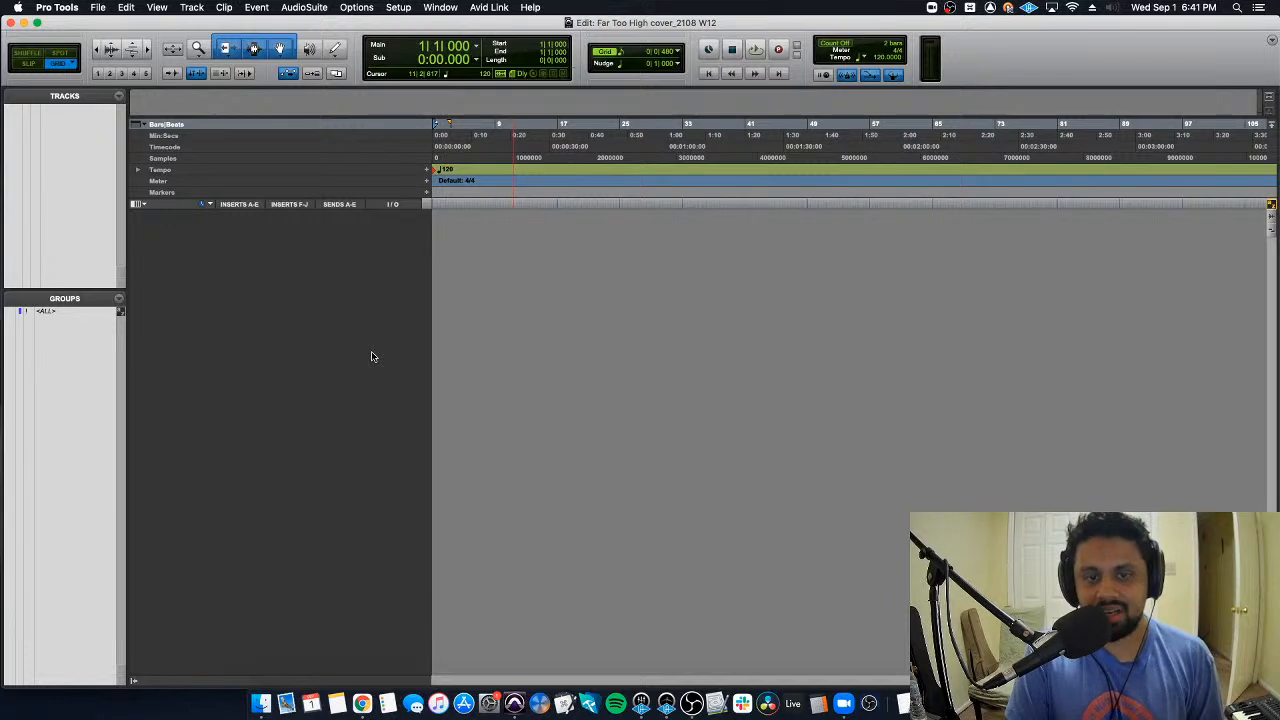
key(super+n)
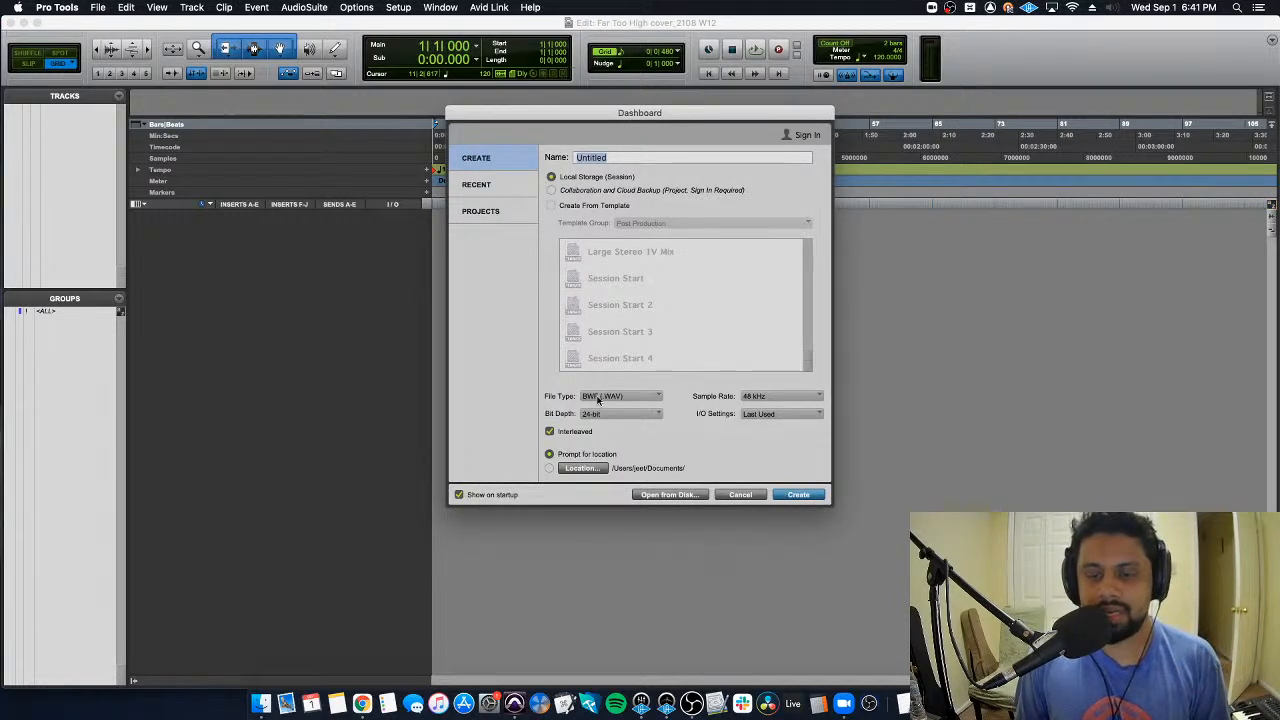
click(741, 495)
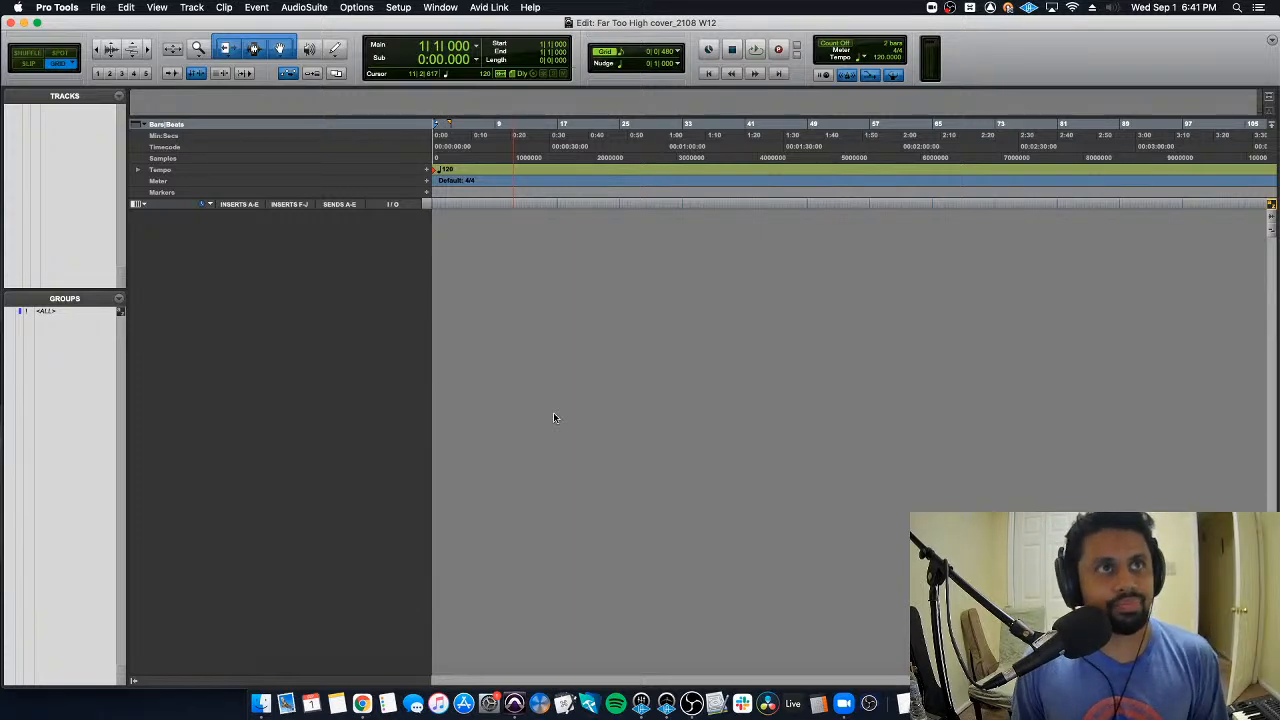
Step: Import FTH Rough.wav from the Bounced Files folder, copying it into Audio Files and placing it on a new track at the session start
key(super+shift+i)
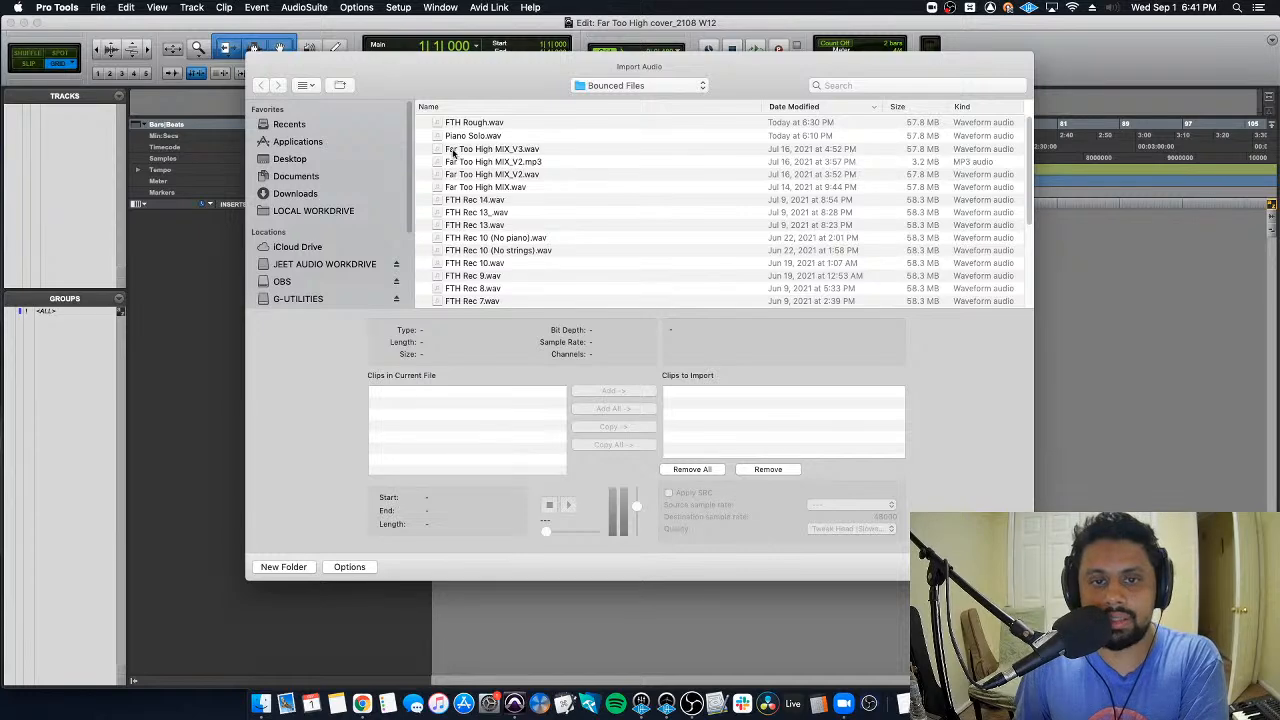
click(474, 124)
click(609, 427)
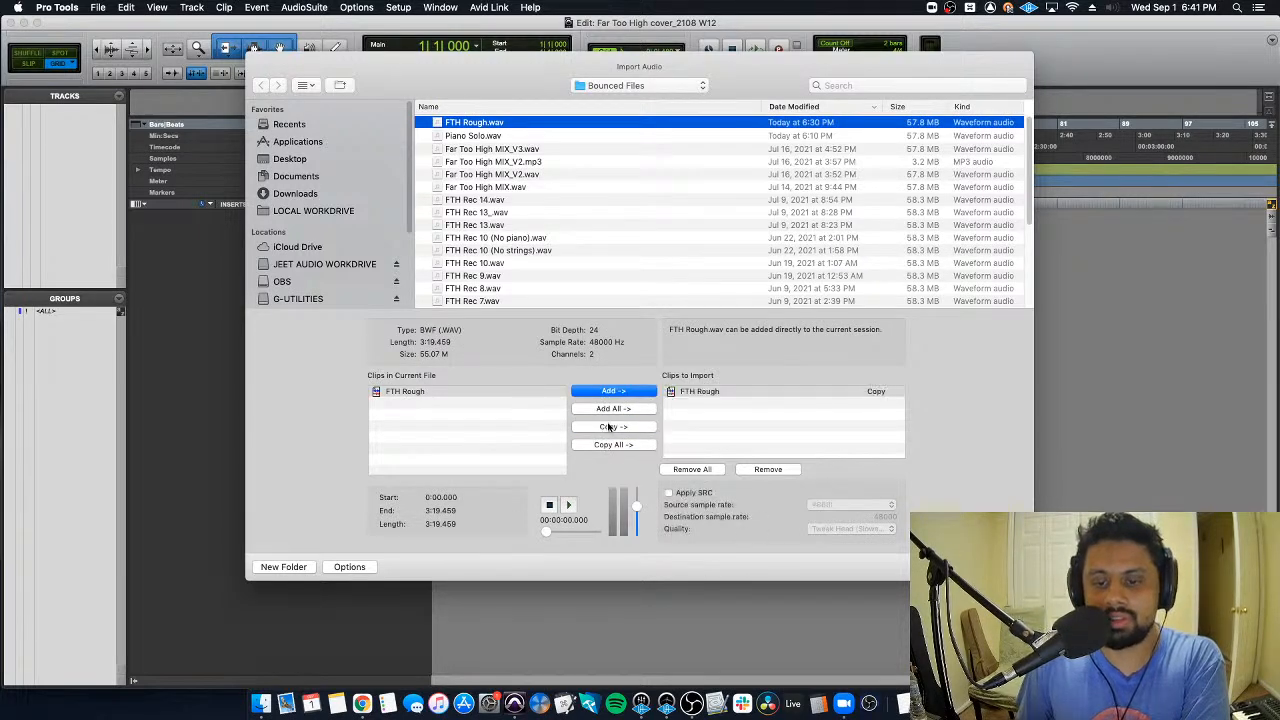
key(Return)
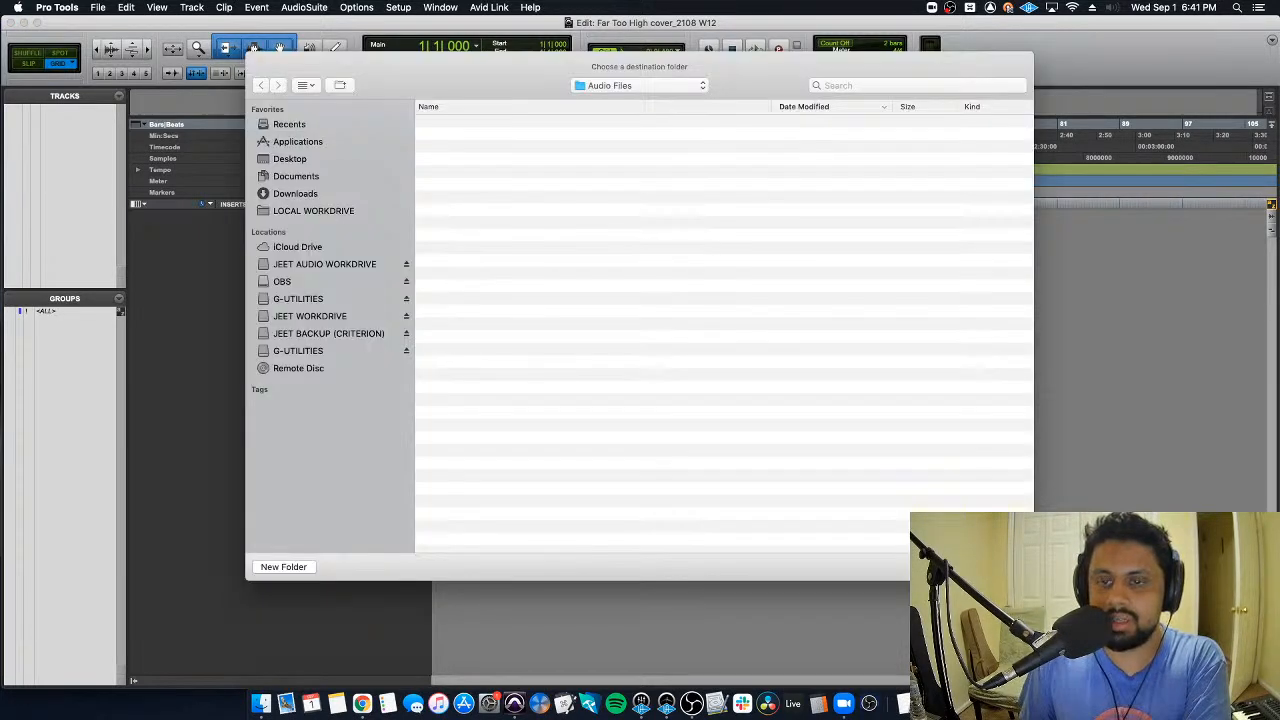
key(Return)
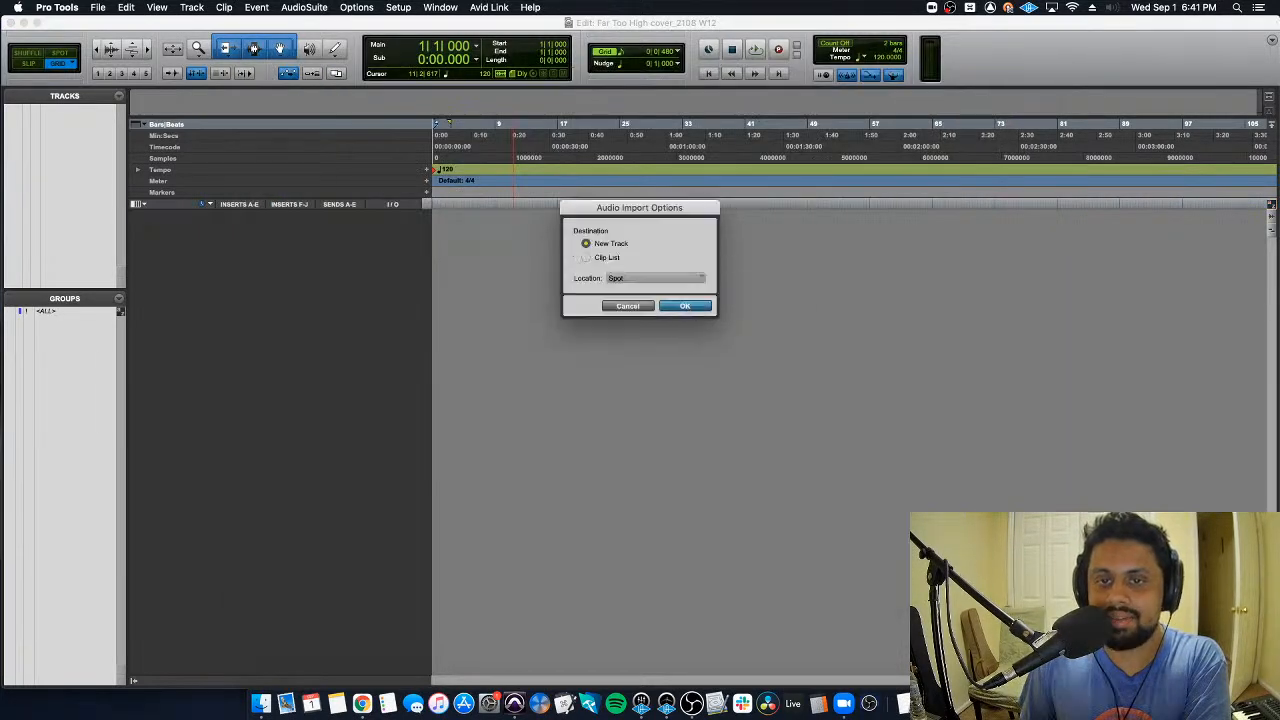
click(697, 305)
click(719, 347)
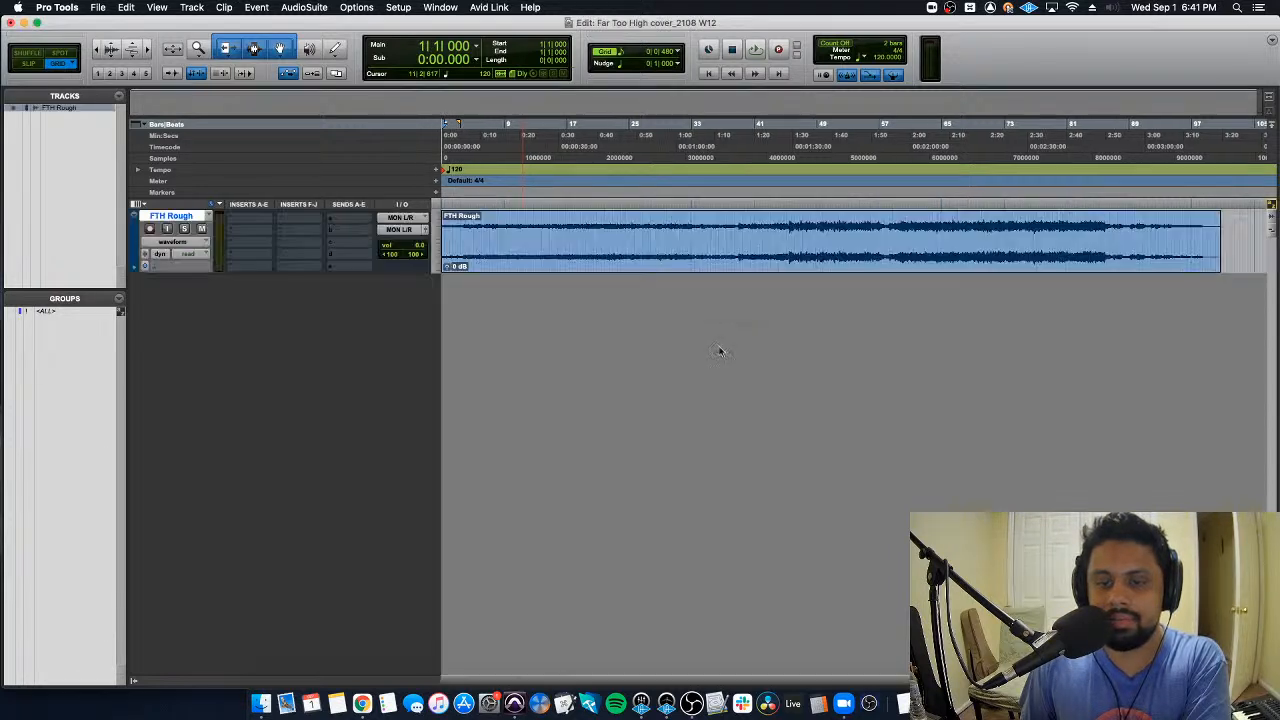
Step: Color the FTH Rough track bright blue-violet using the color palette
double_click(129, 243)
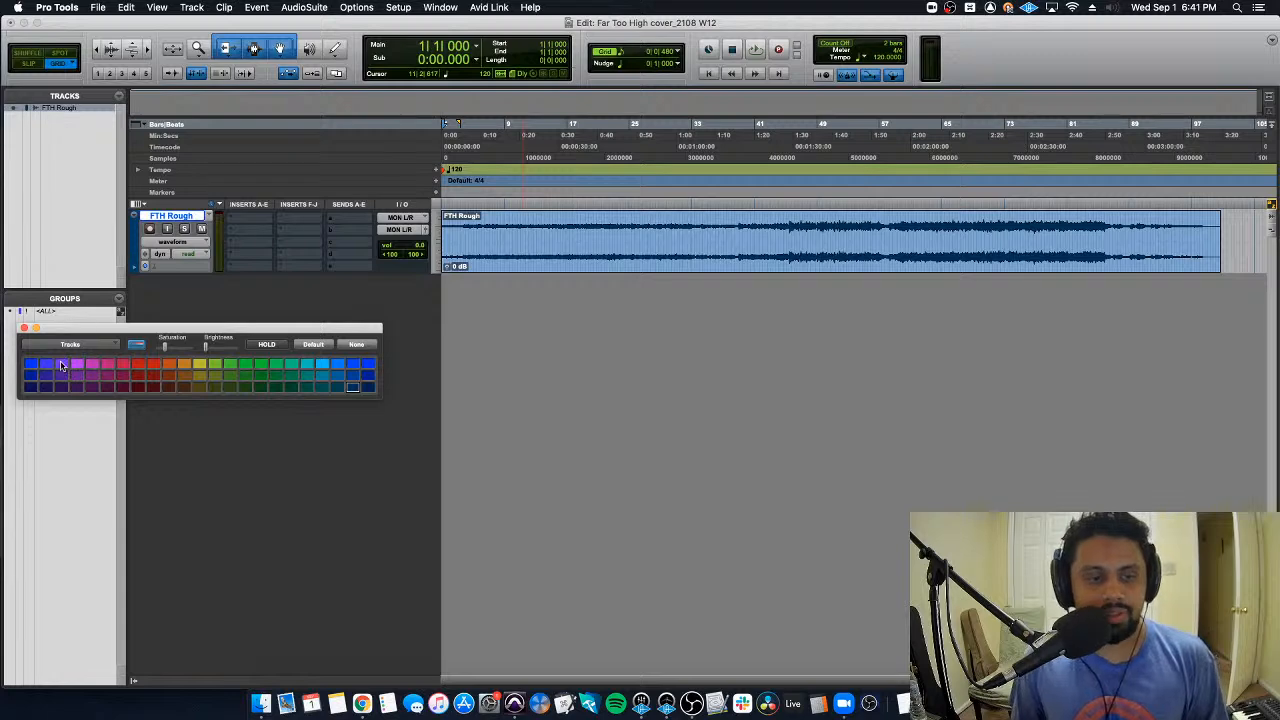
click(61, 366)
click(48, 366)
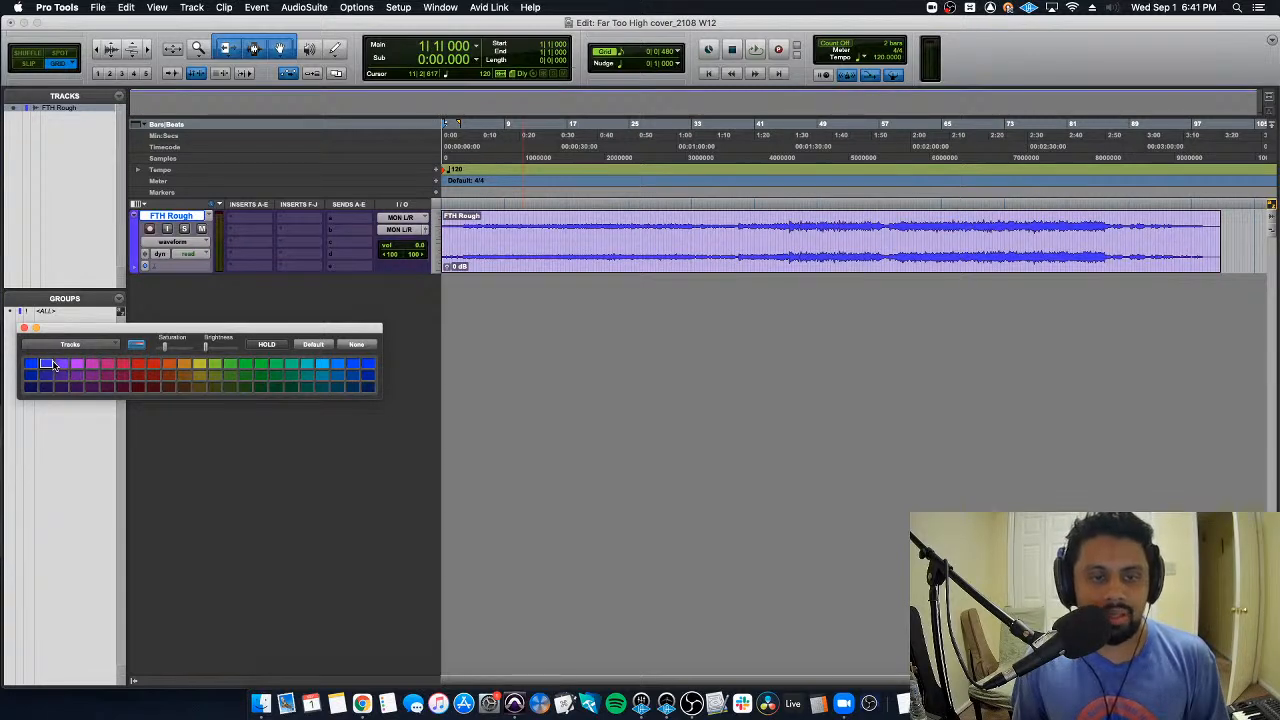
click(24, 328)
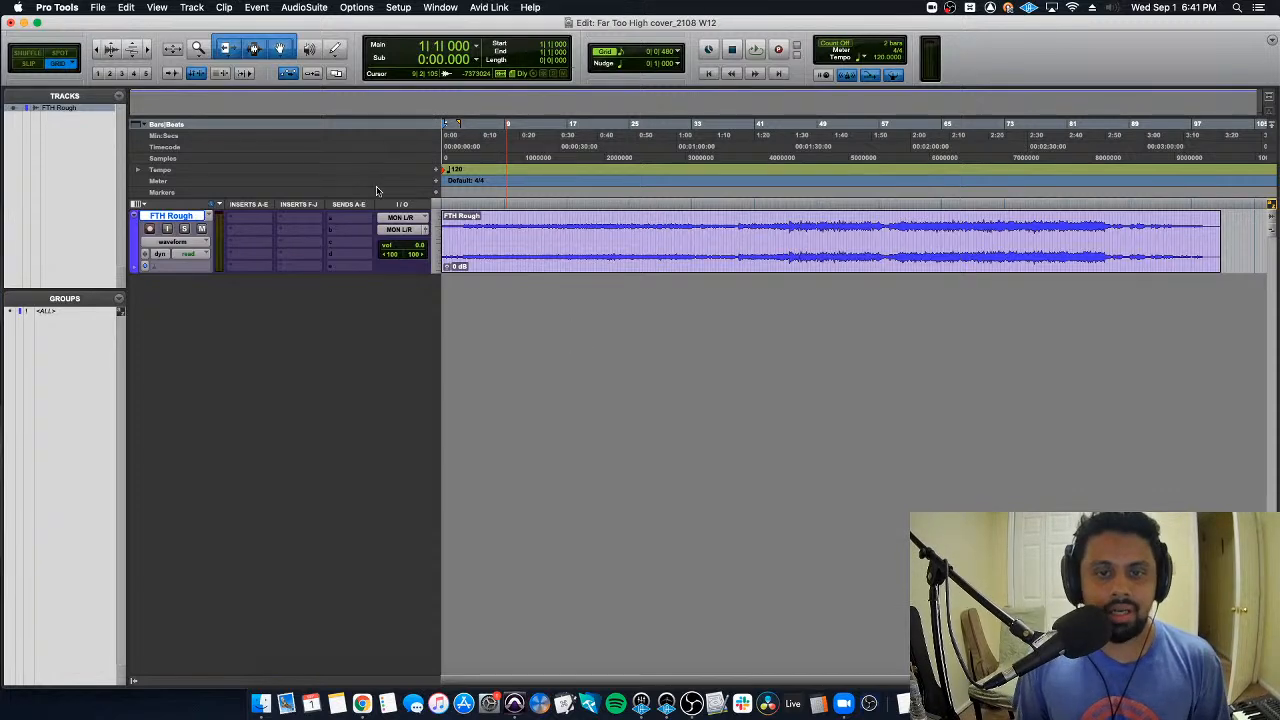
Step: Play the FTH Rough track and set the session's starting tempo to 148 BPM
key(space)
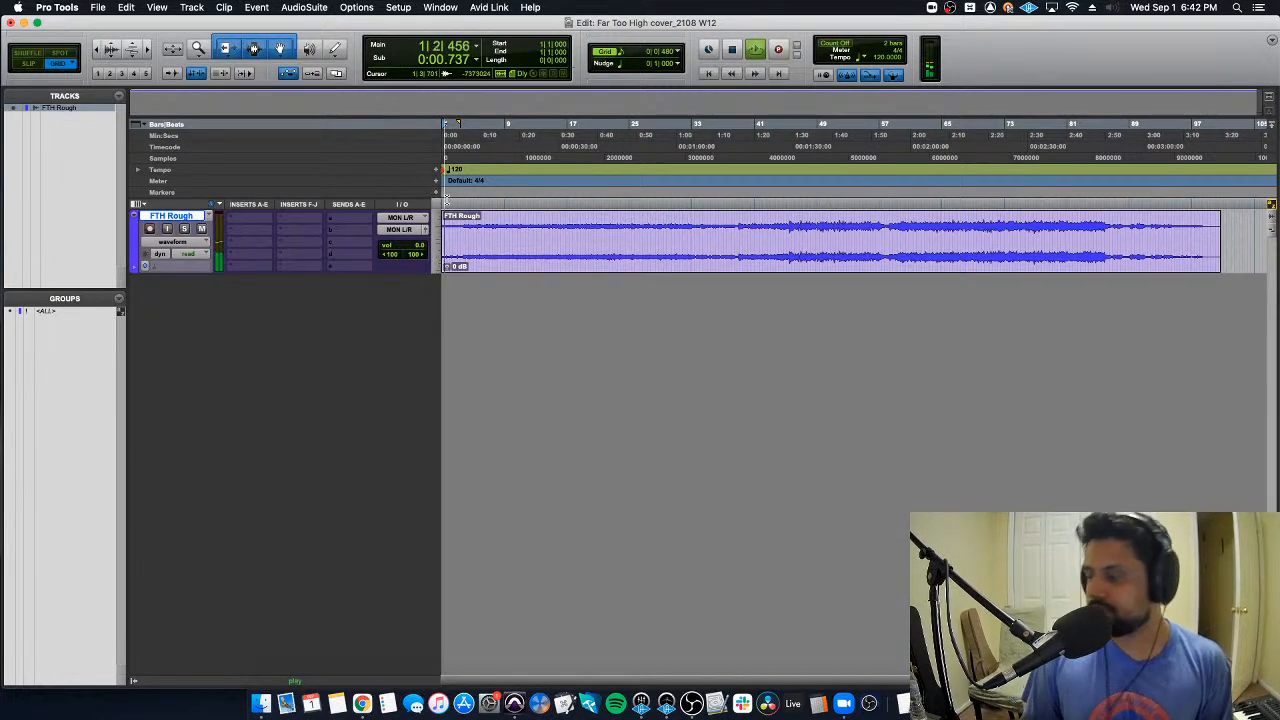
double_click(446, 171)
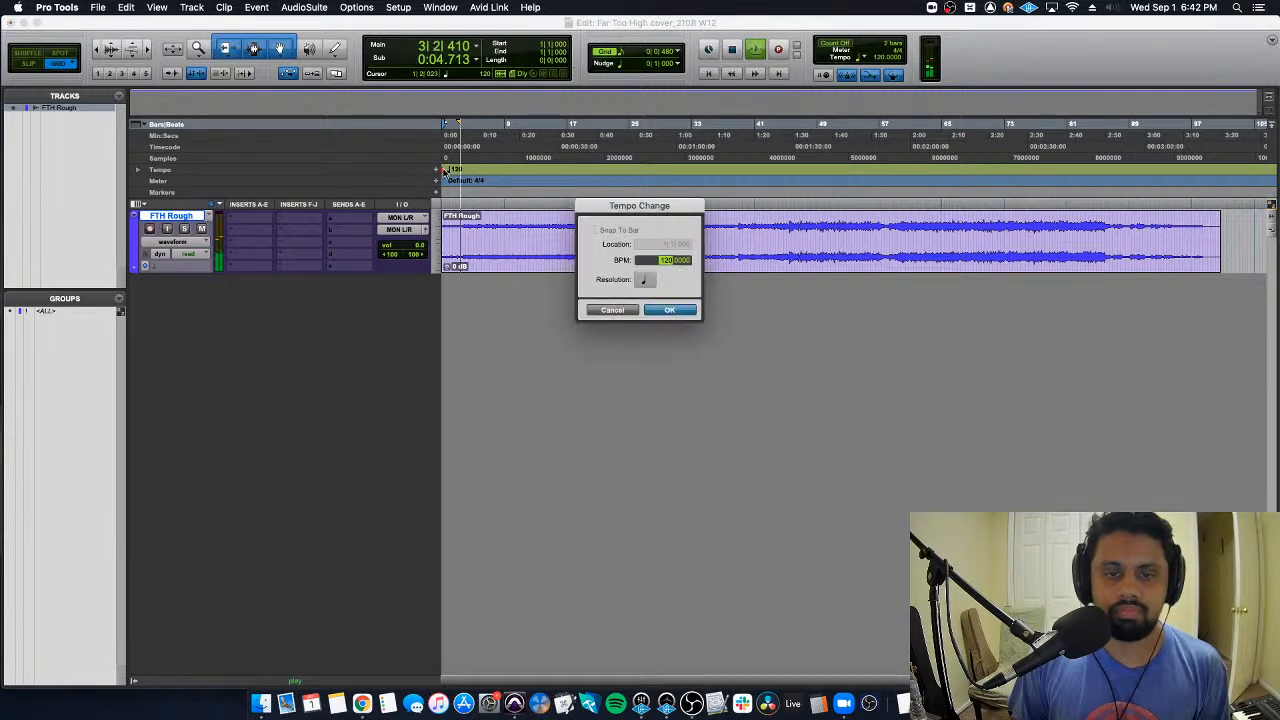
text(144)
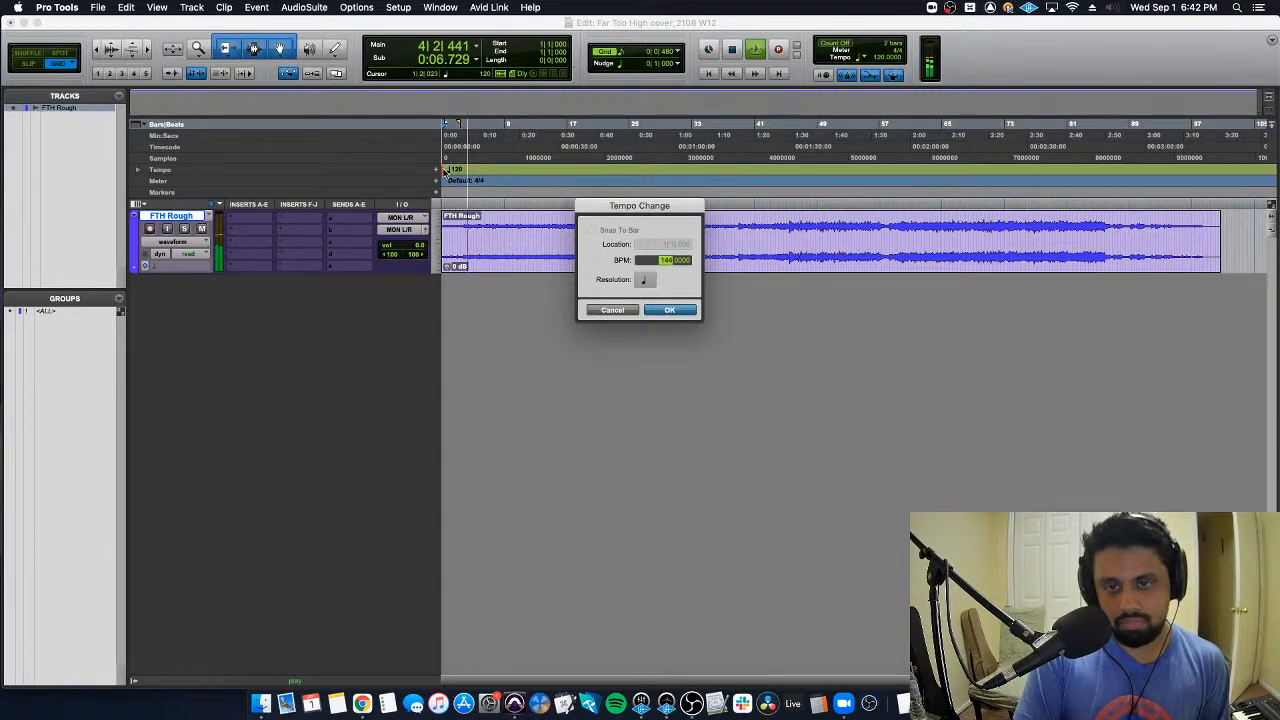
text(147)
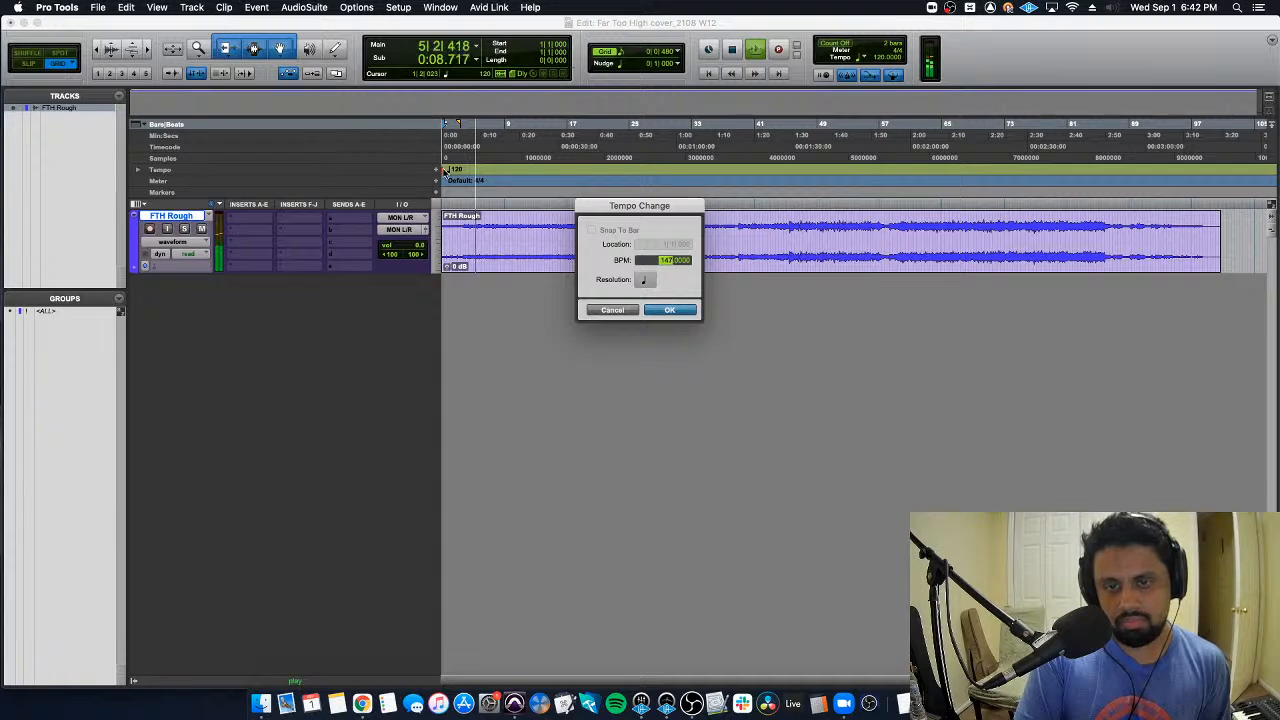
text(149)
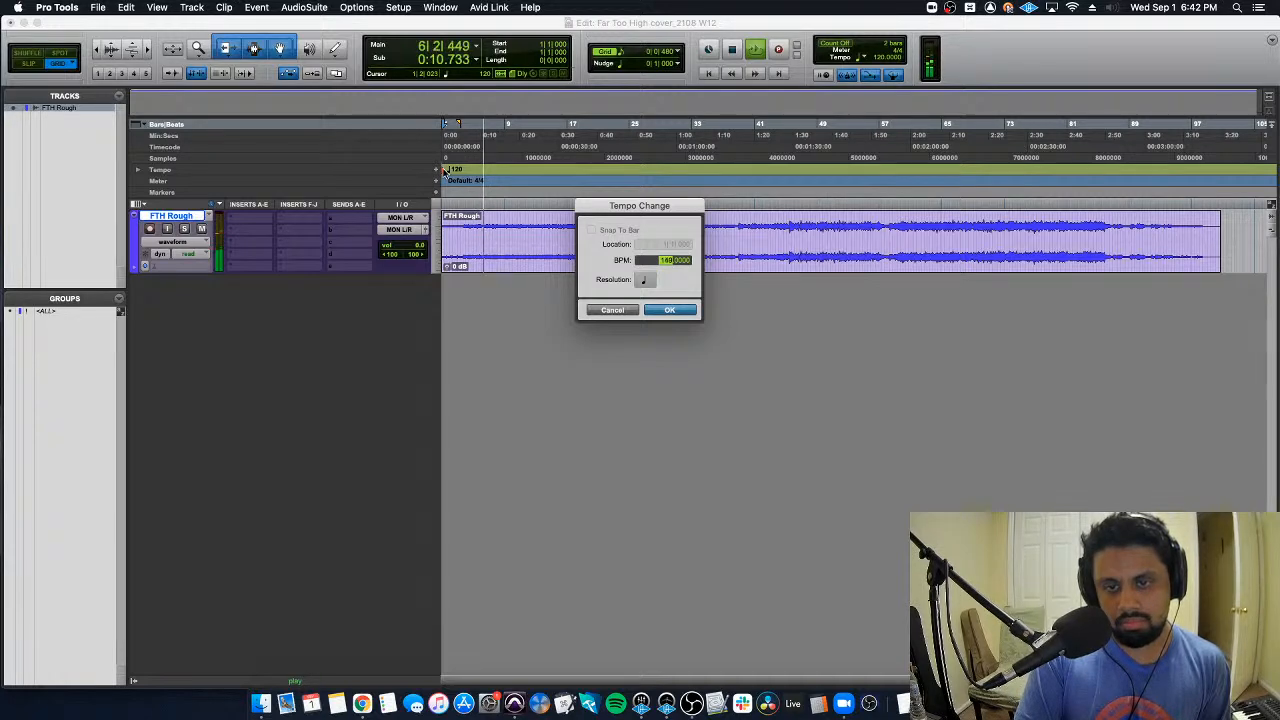
text(147)
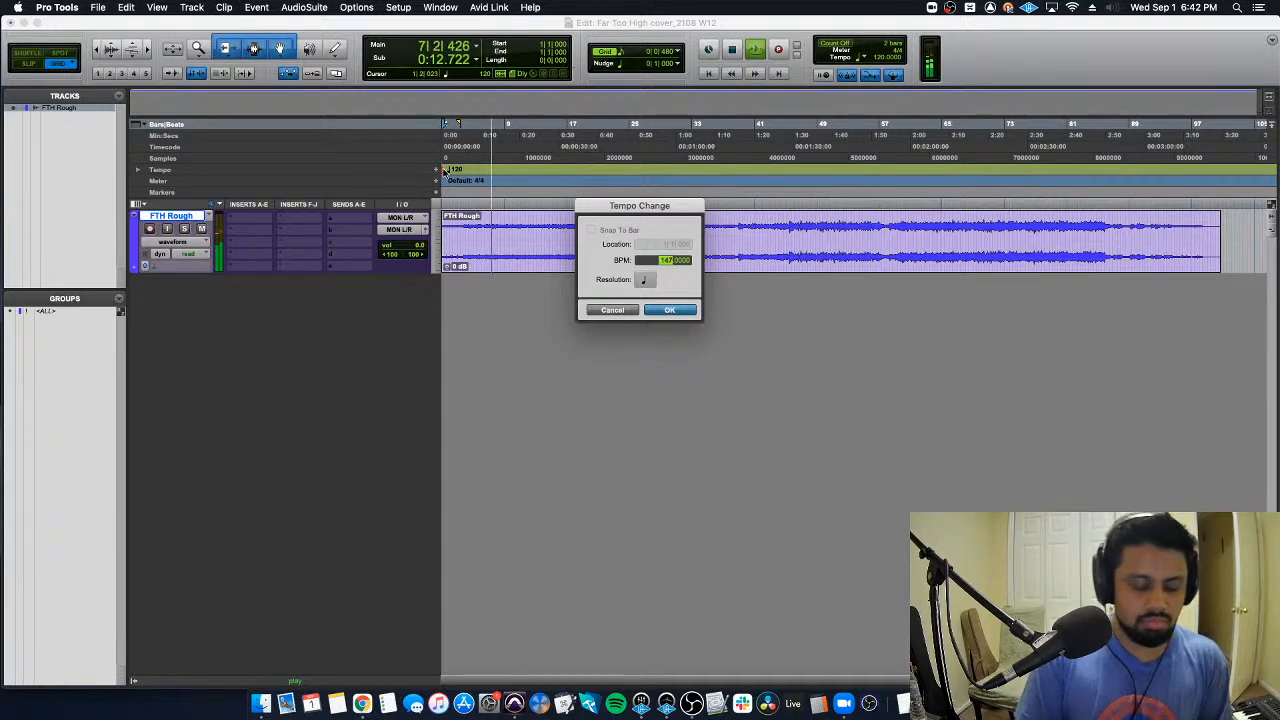
text(148)
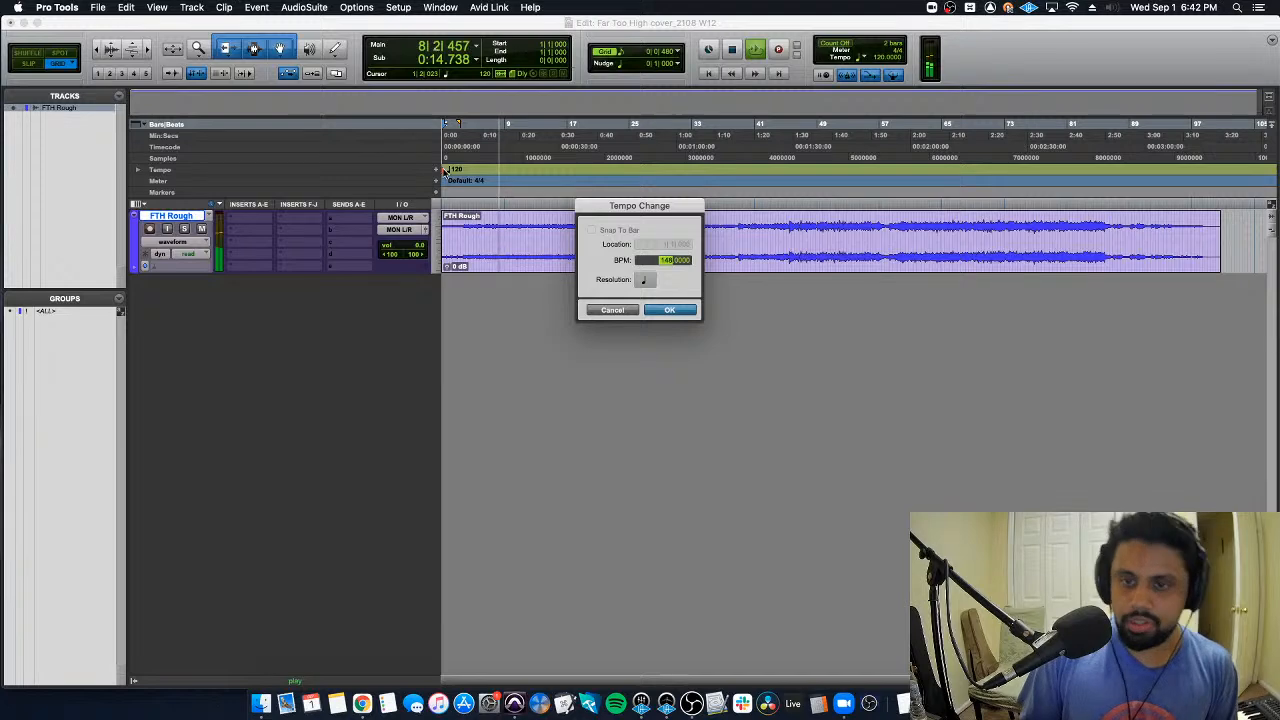
key(Return)
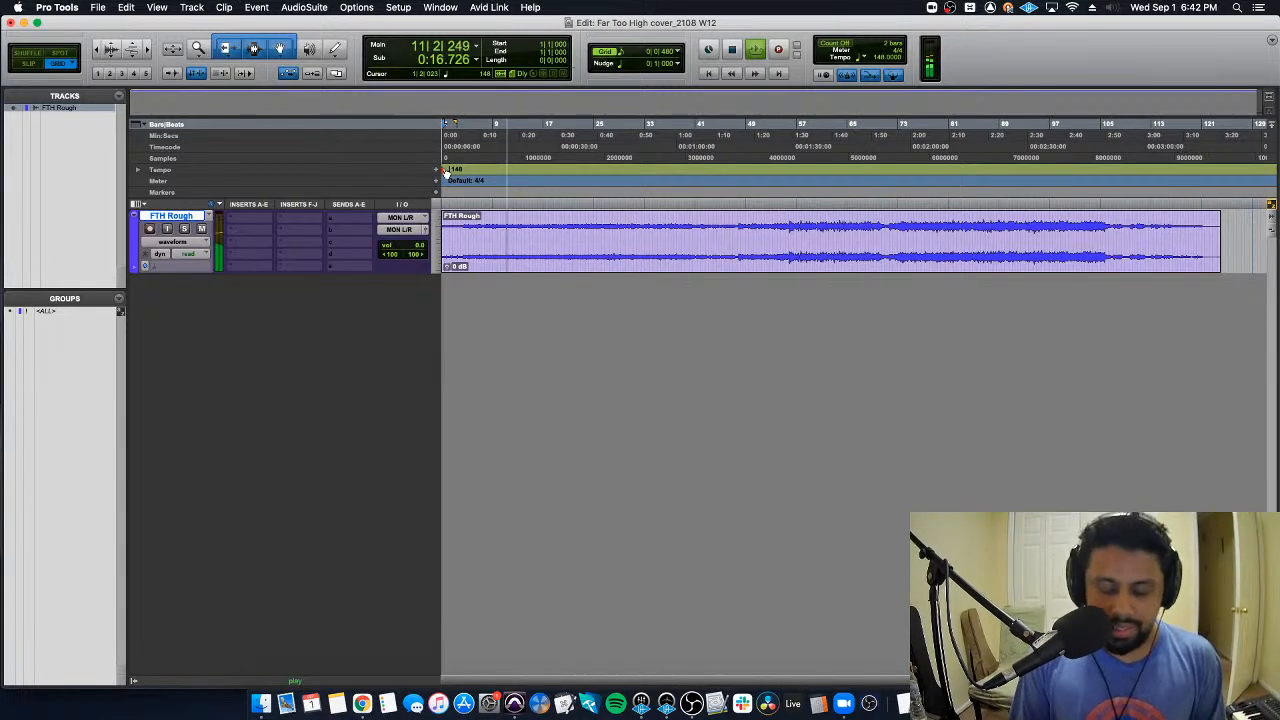
Step: Create a click track, mute it and move it above the FTH Rough track
click(192, 7)
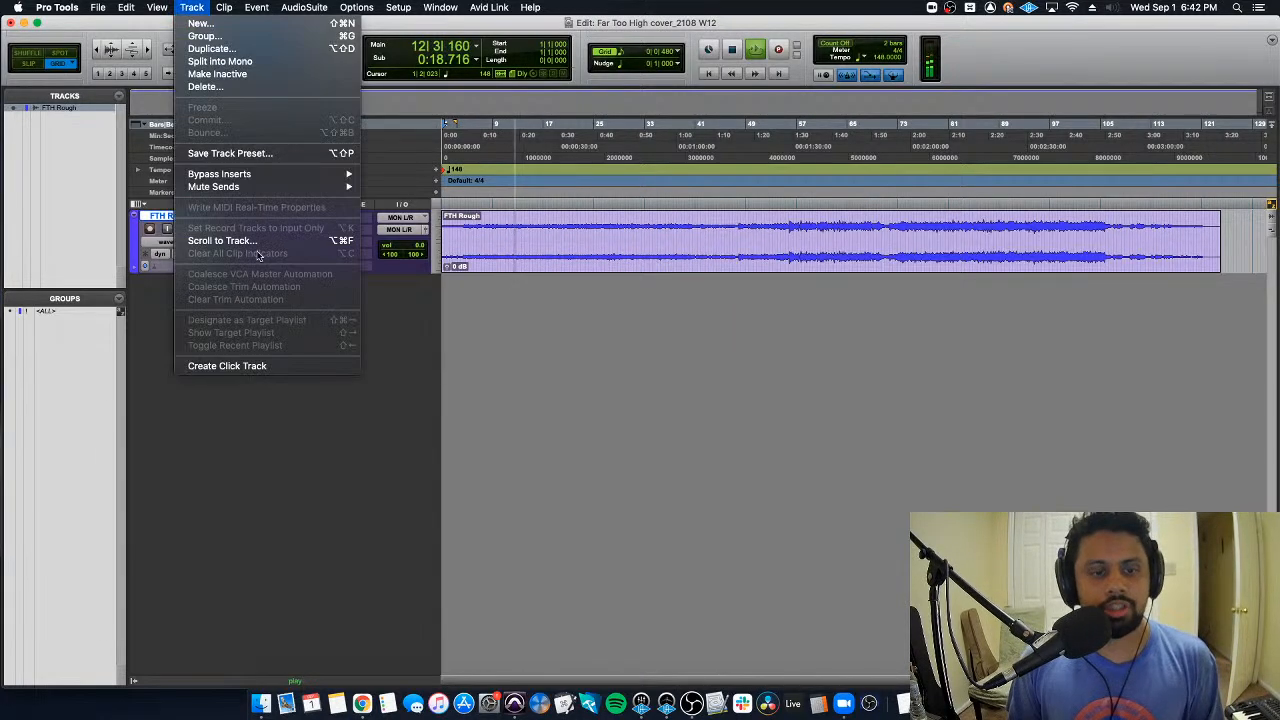
click(283, 367)
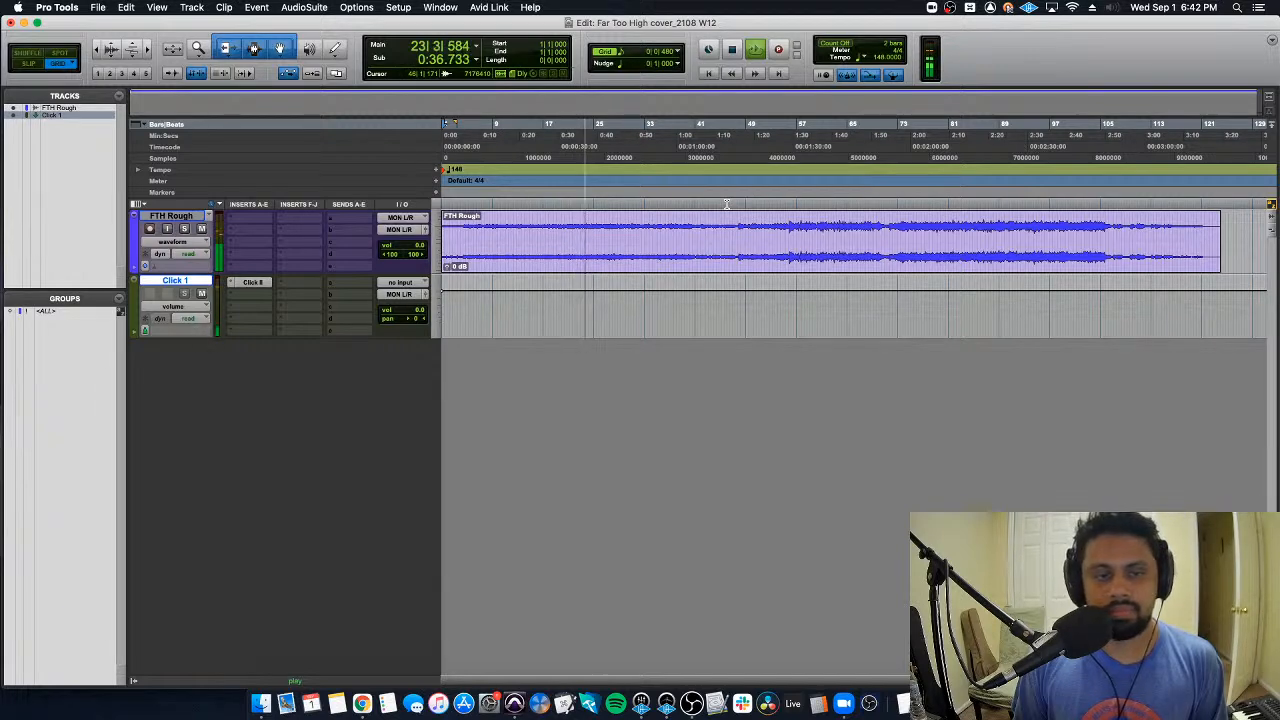
click(202, 293)
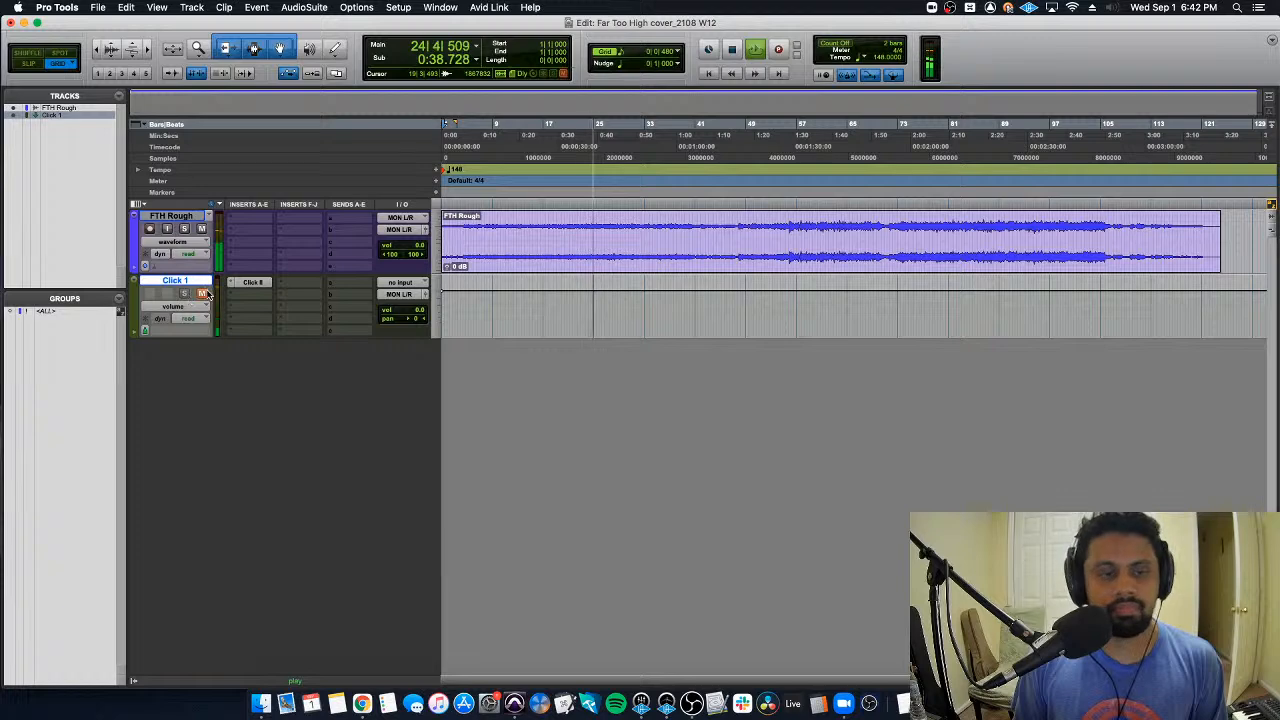
drag(175, 281, 190, 216)
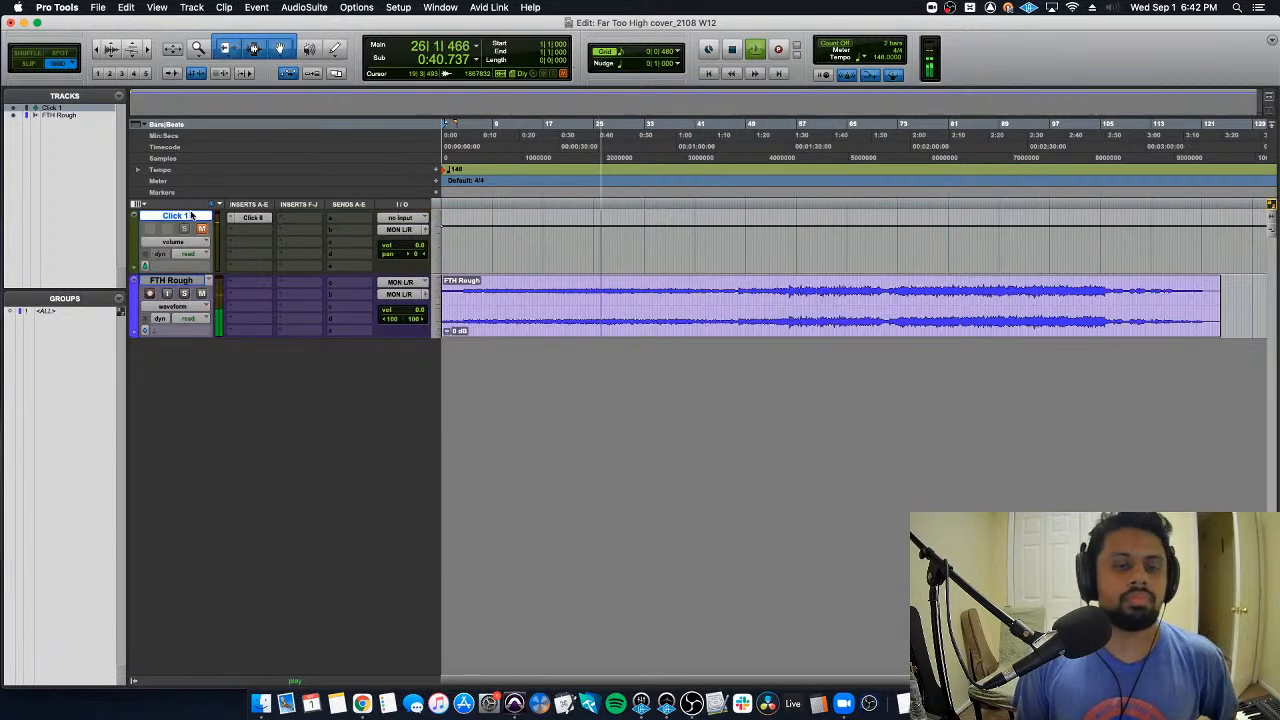
right_click(191, 216)
key(Escape)
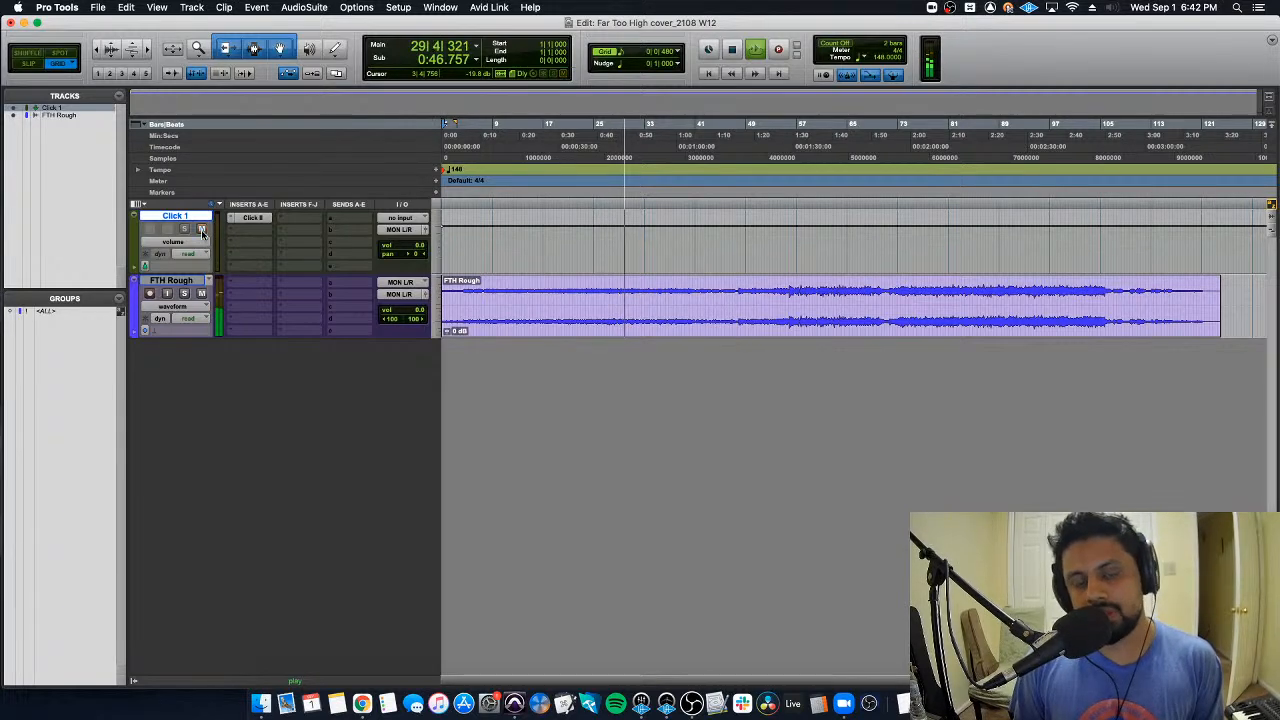
Step: Play the song against the click from the beginning and from bar 95 to check the tempo, and return to the session start
key(space)
key(space)
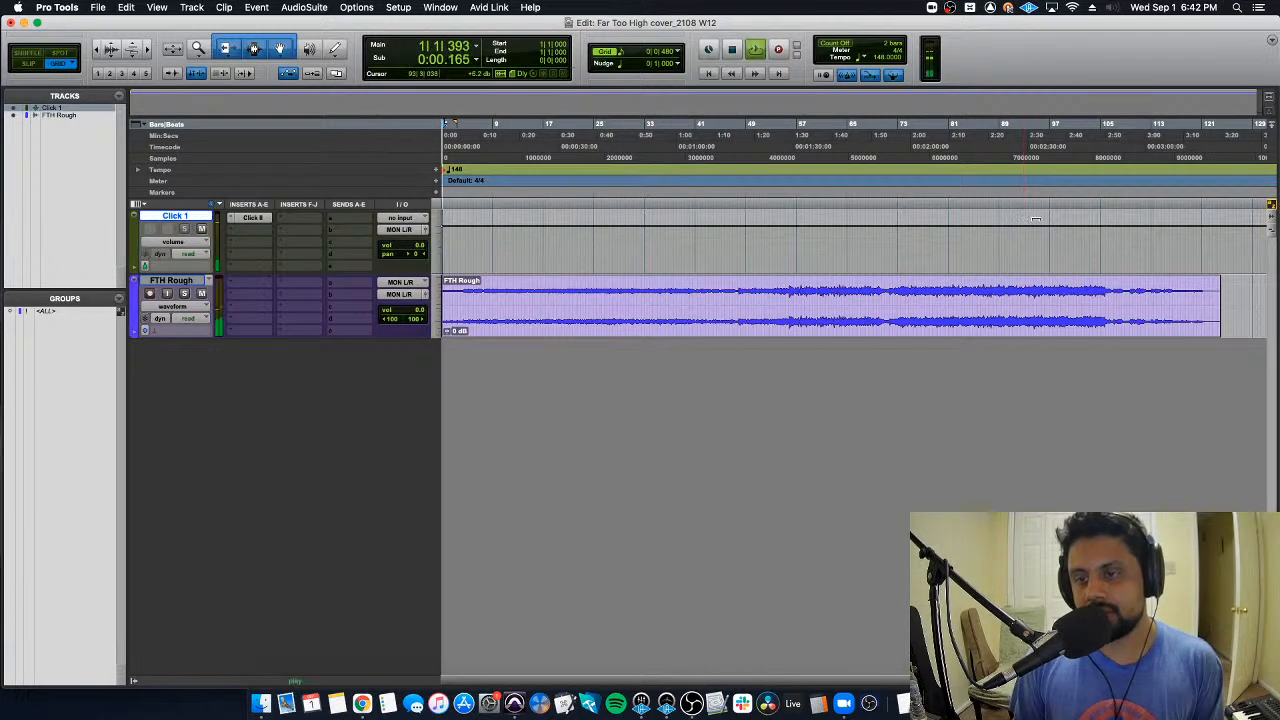
key(space)
click(1077, 241)
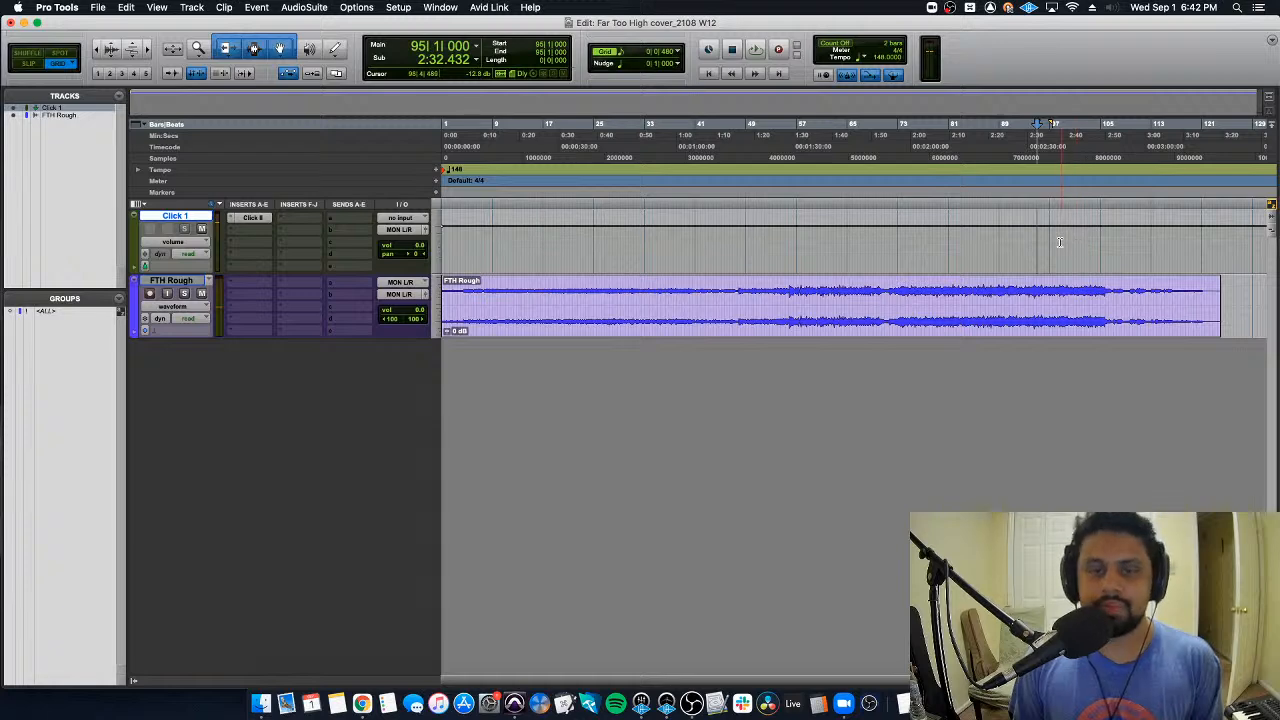
key(space)
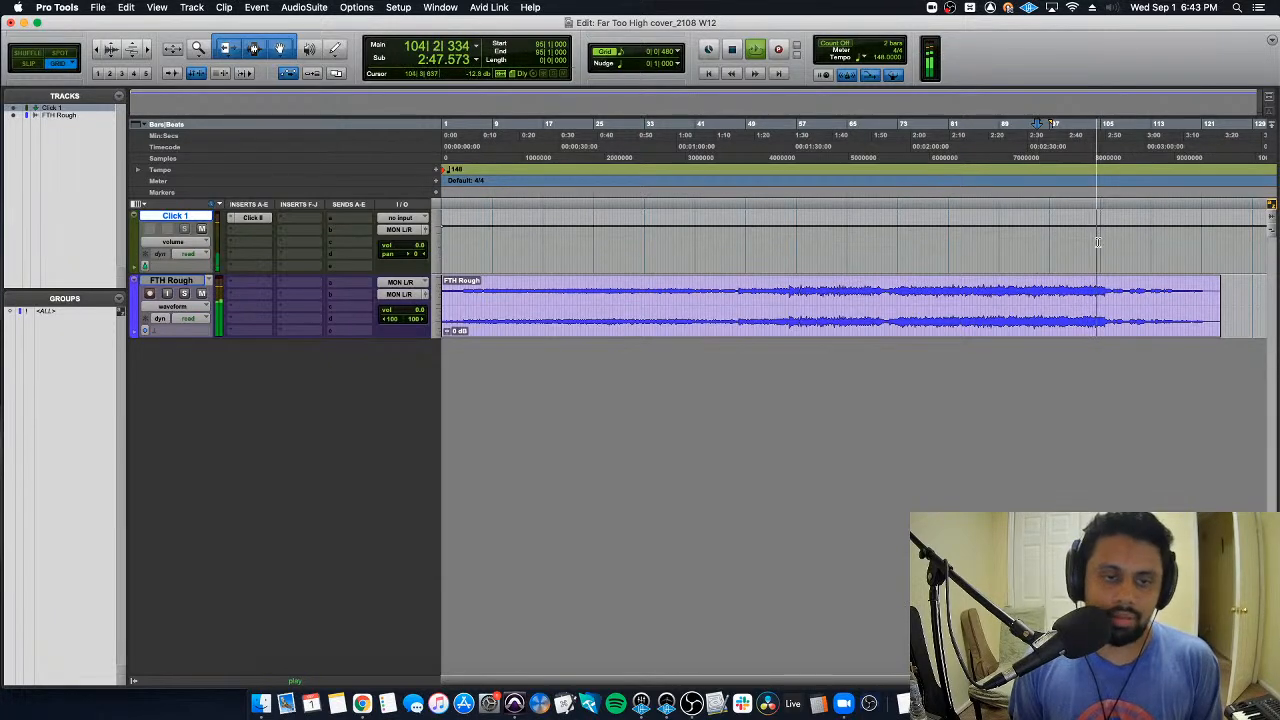
key(space)
key(Return)
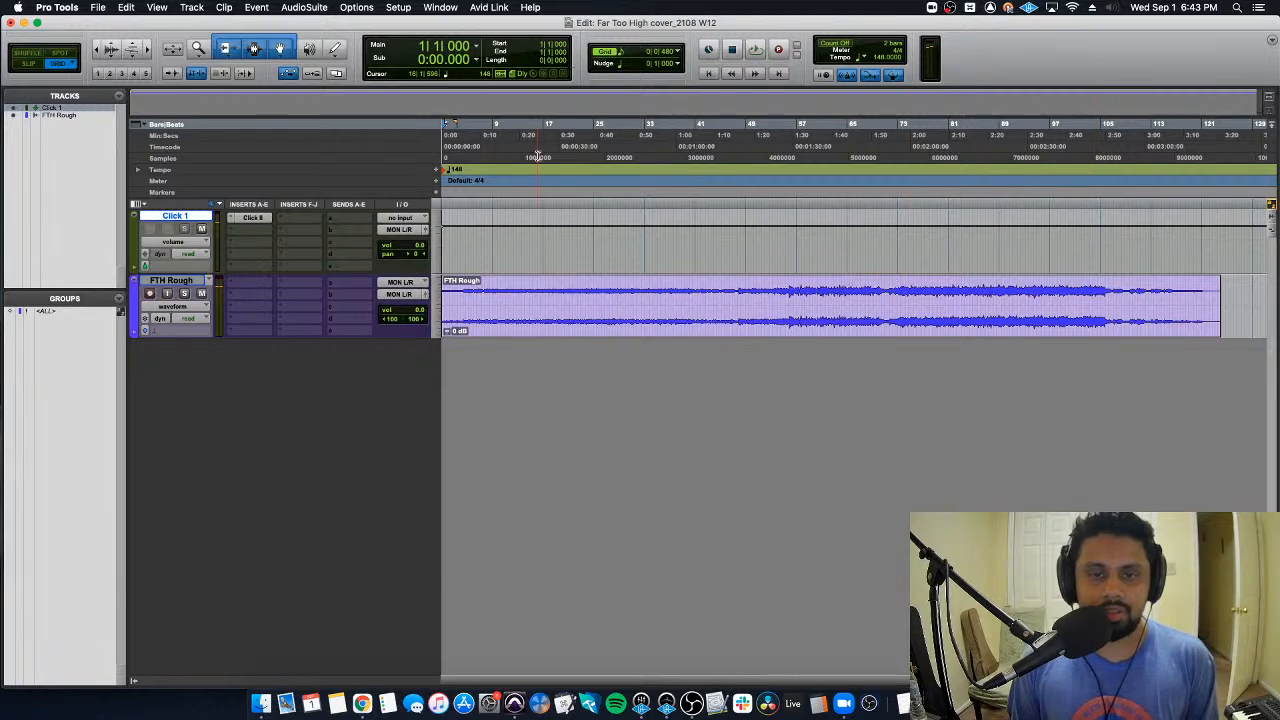
Step: Delete the Click 1 track and select the FTH Rough track
right_click(189, 218)
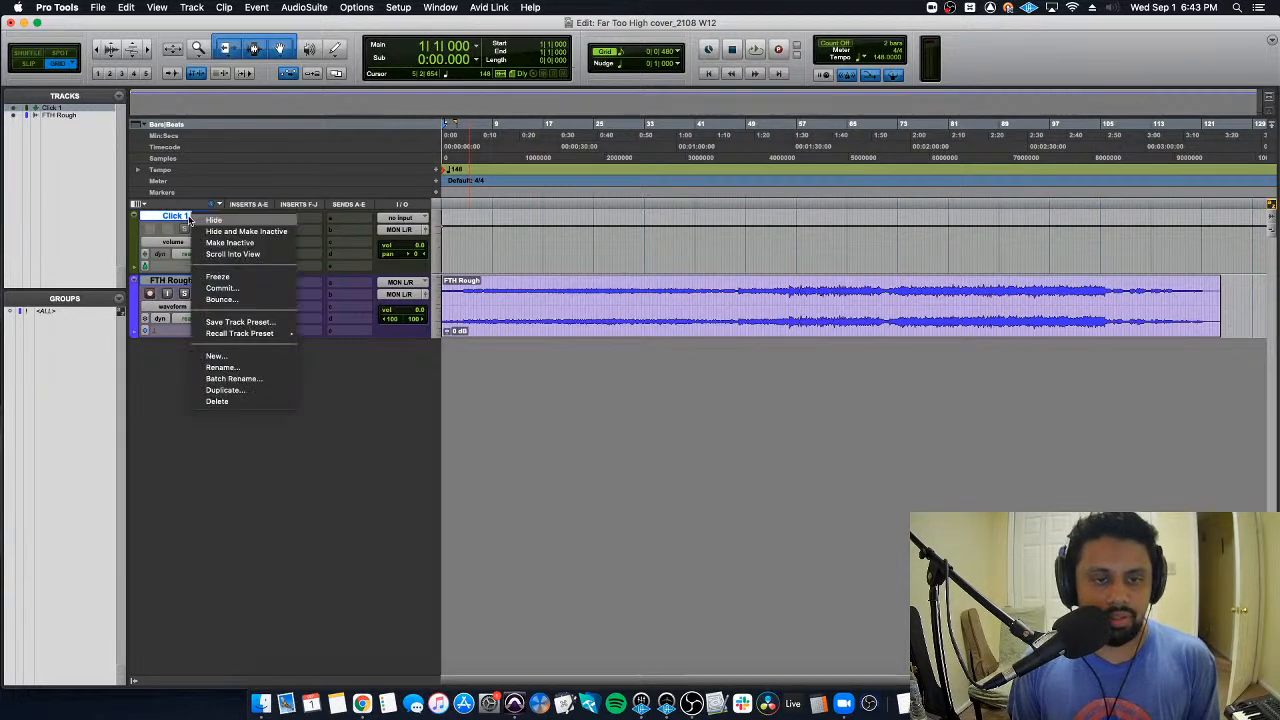
click(239, 402)
click(205, 218)
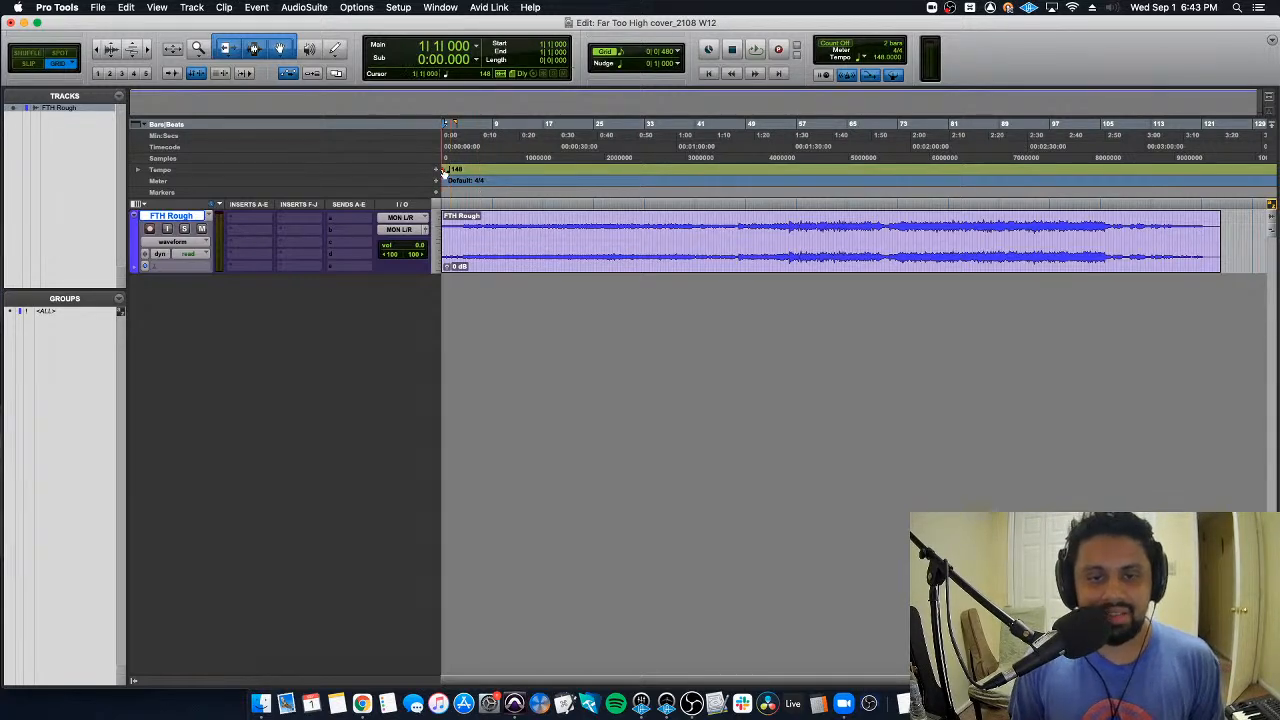
Step: Examine the opening bars of the FTH Rough clip at a closer timeline zoom and with a taller waveform
key(r)
key(t)
key(r)
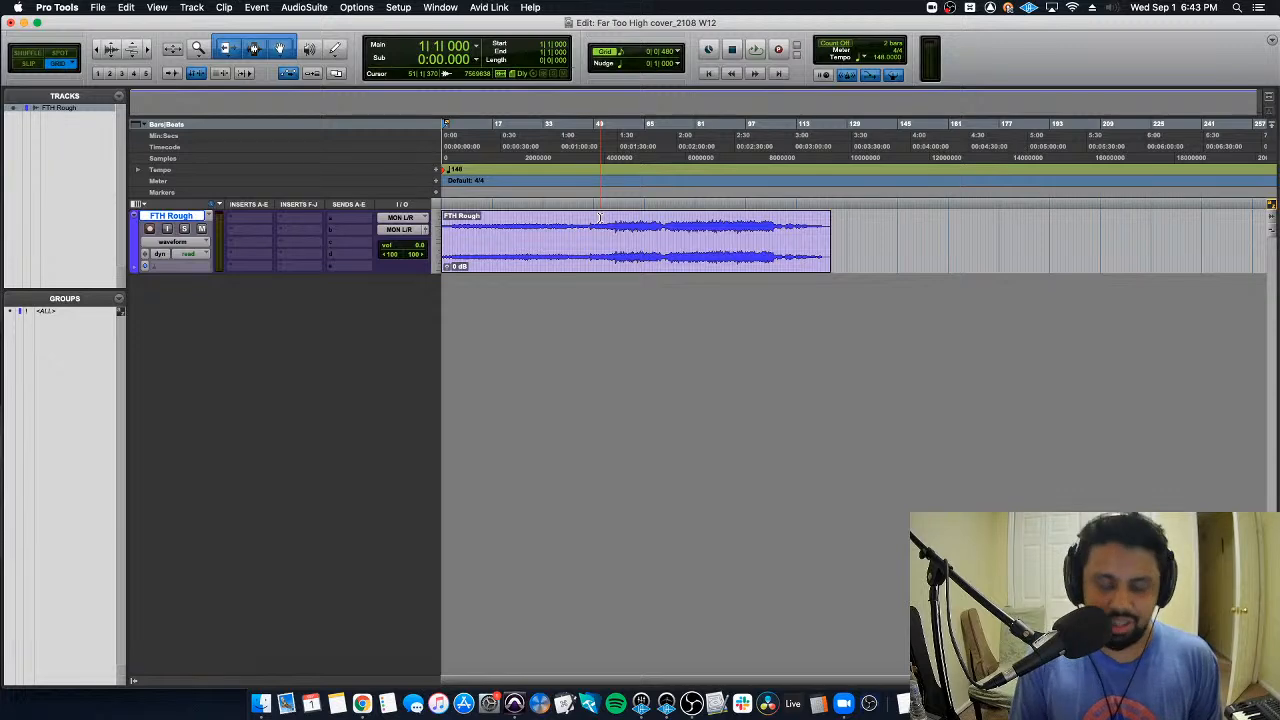
key(t)
key(t)
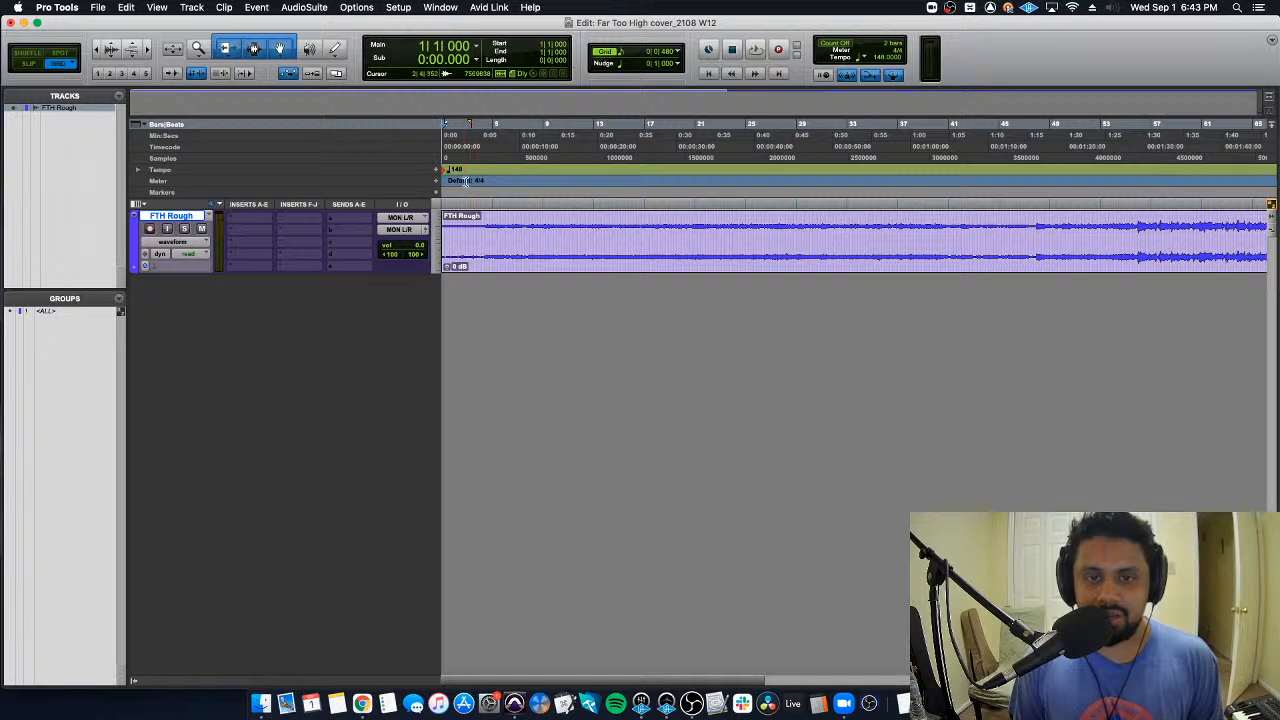
click(620, 224)
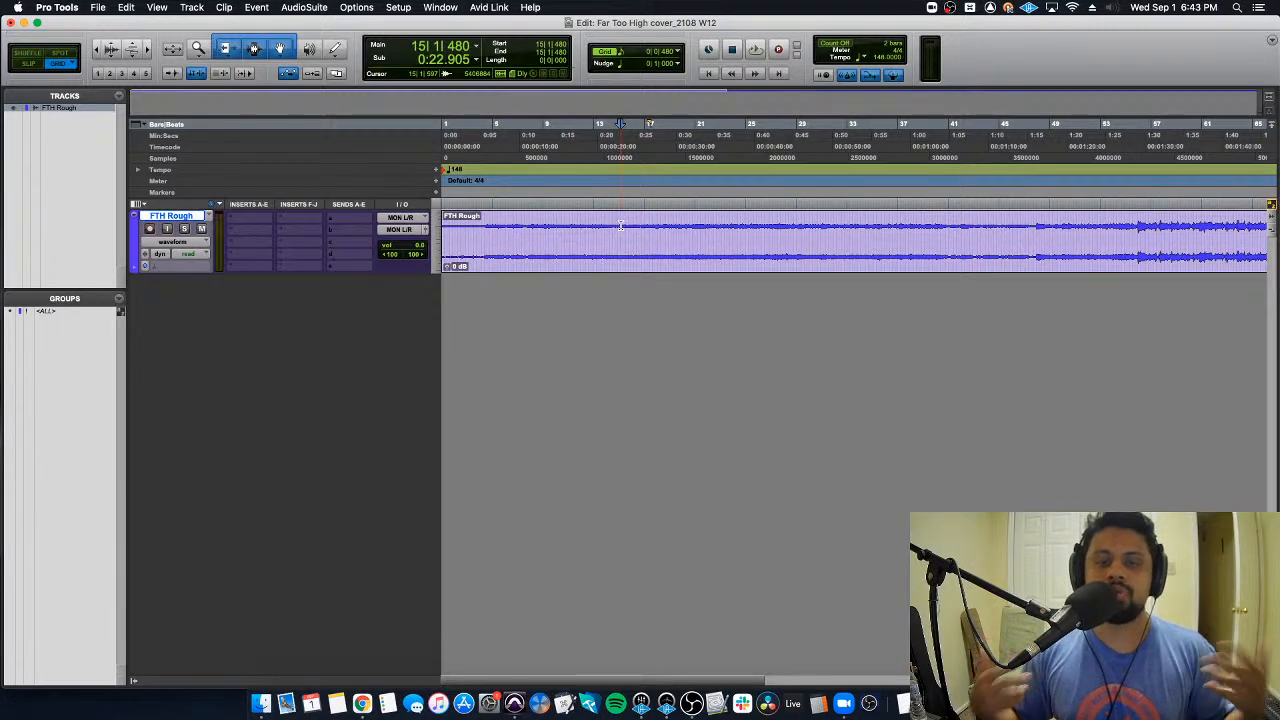
key(Return)
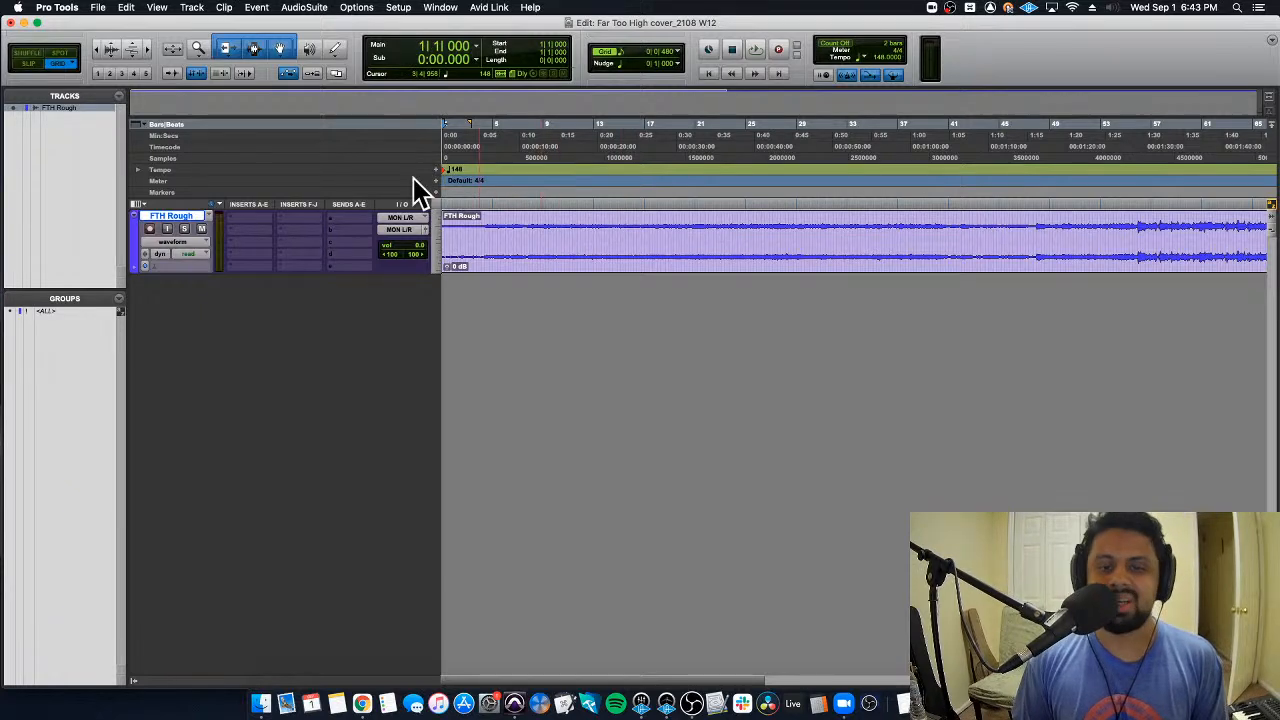
key(super+bracketright)
key(super+bracketright)
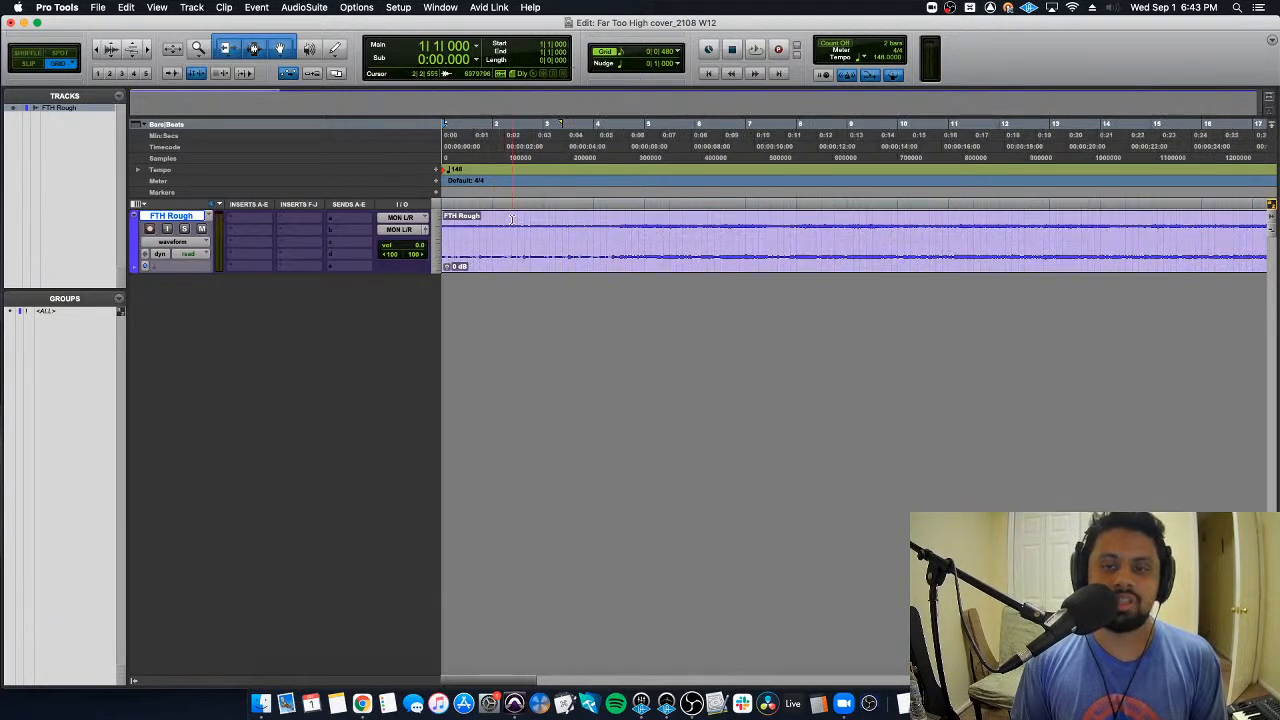
Step: Mute the FTH Rough track and show a longer stretch of the song in the timeline
key(super+bracketleft)
key(super+bracketleft)
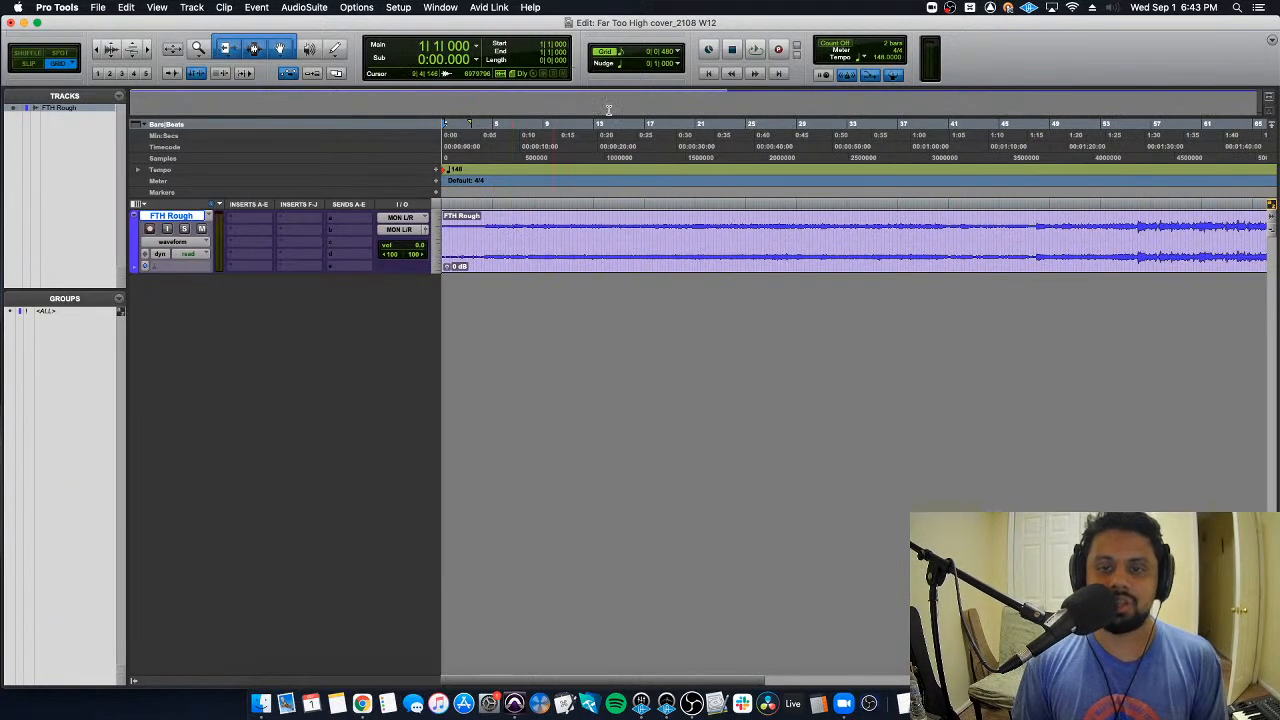
click(201, 228)
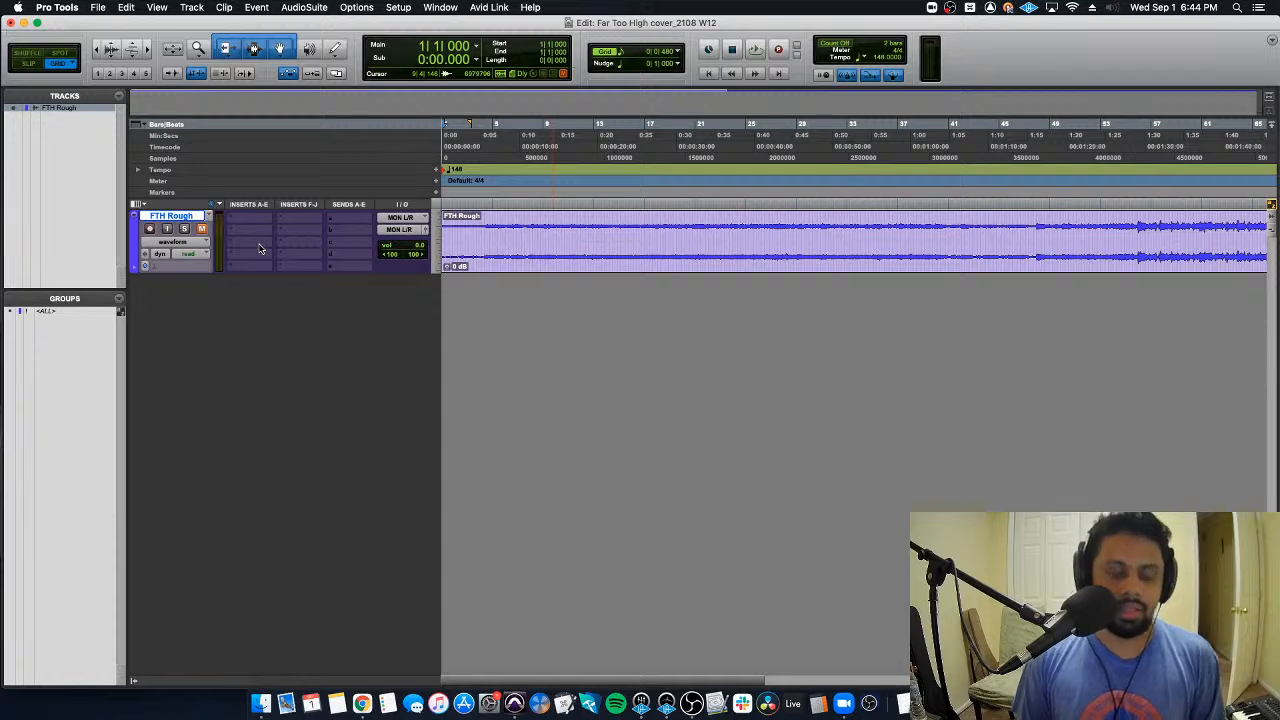
key(super+shift+n)
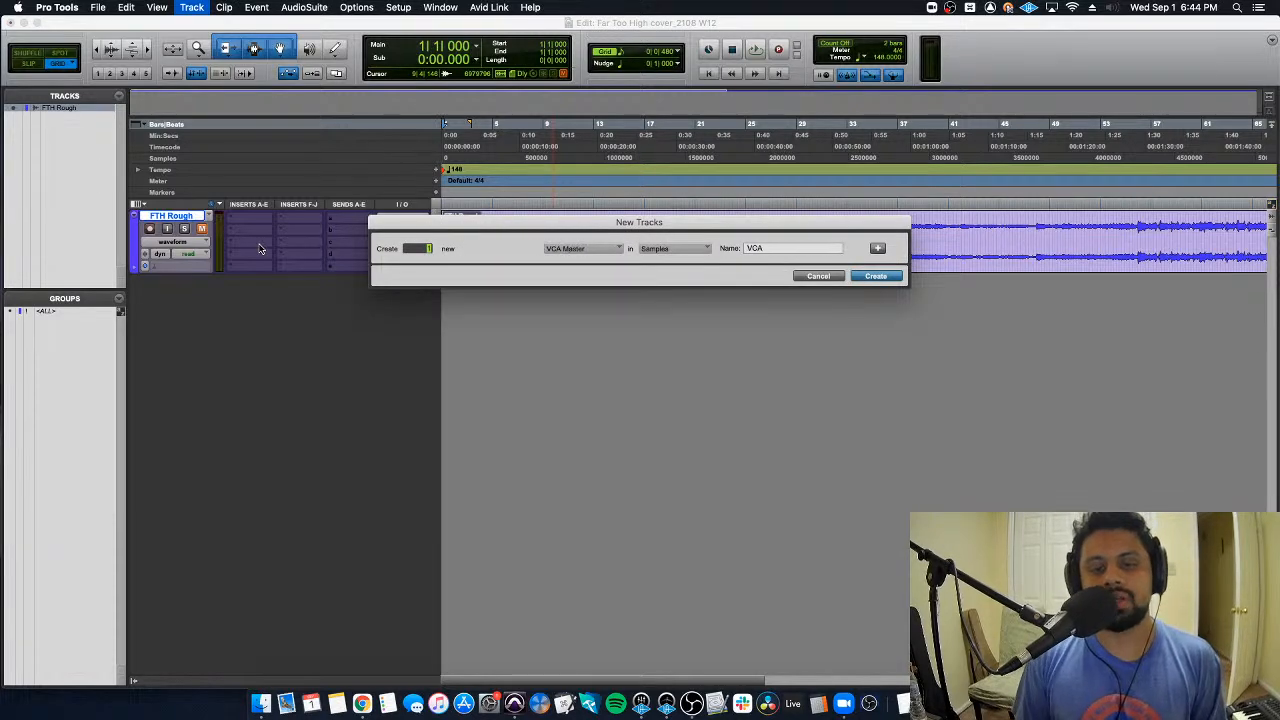
key(super+Down)
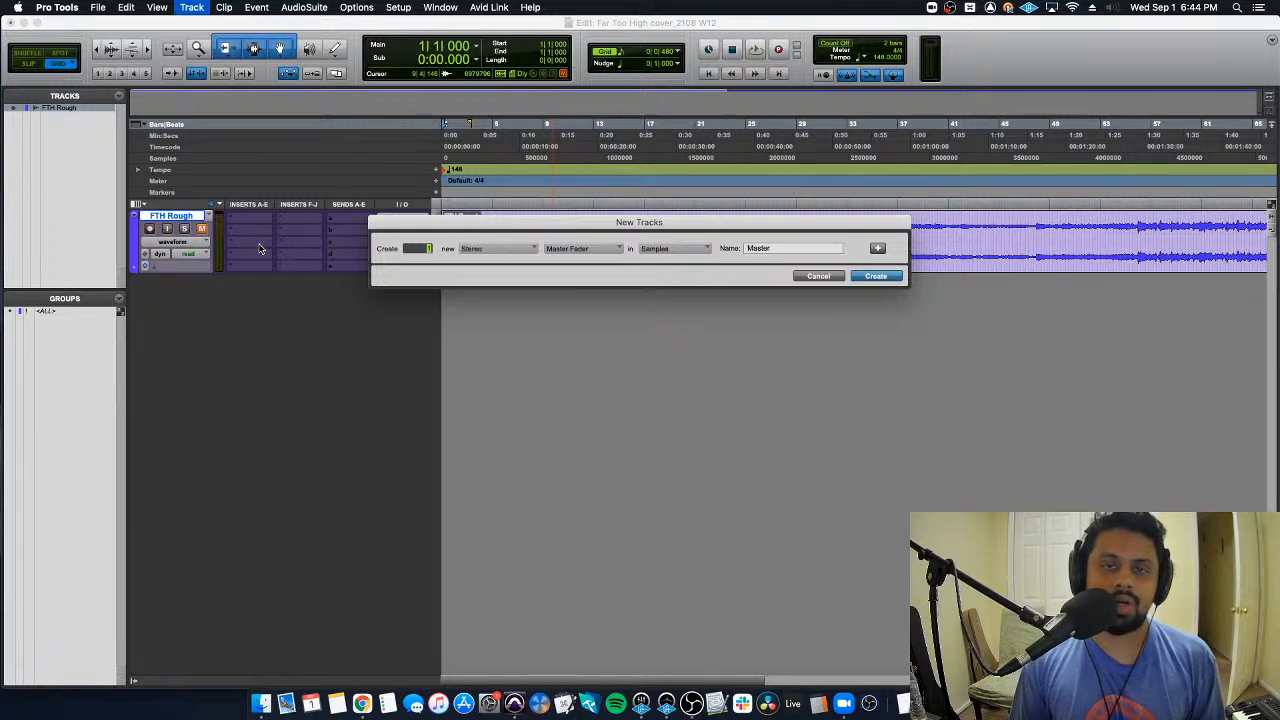
key(Escape)
Step: Go through the channel formats offered for a new audio track, from Mono through the surround formats and back to Stereo
key(super+shift+n)
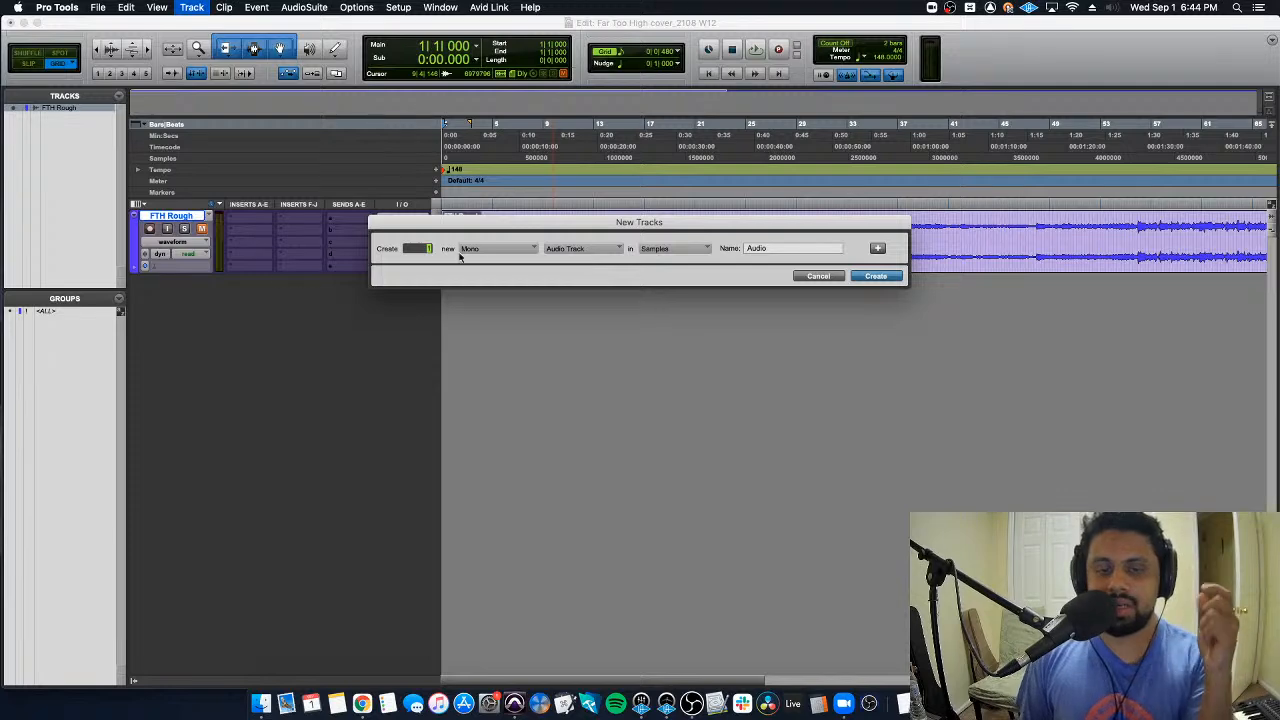
click(505, 250)
click(586, 250)
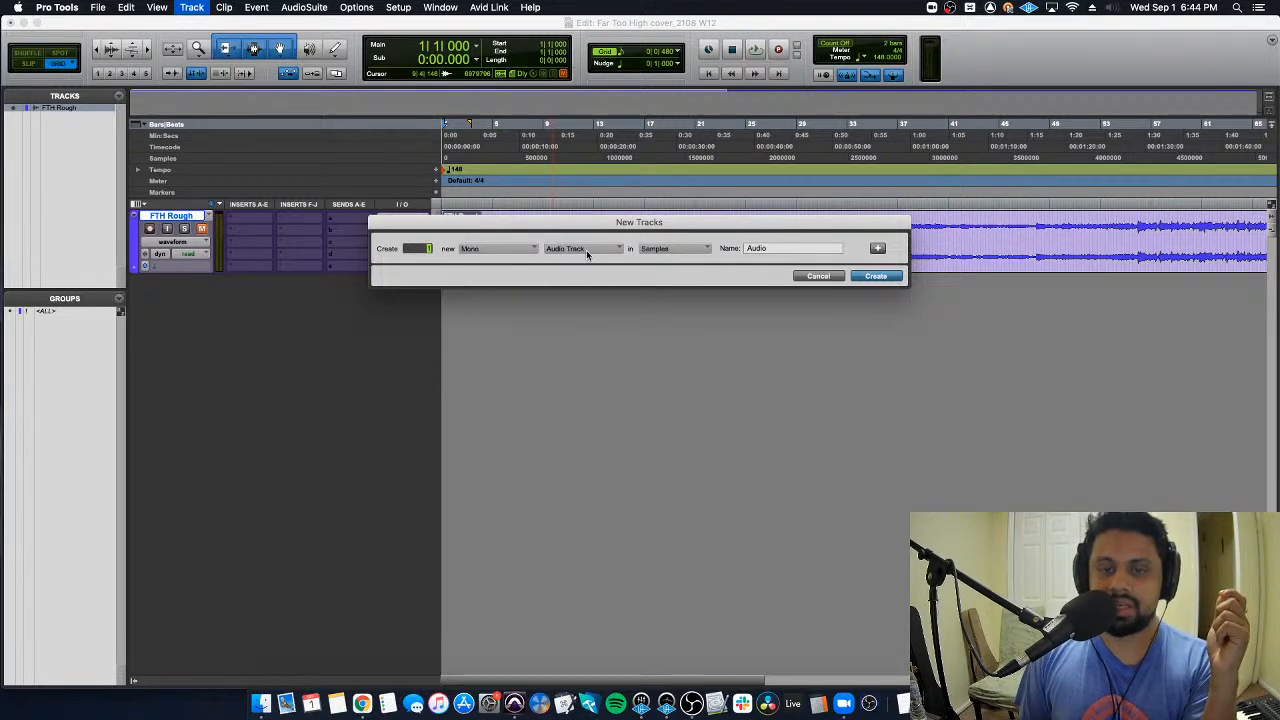
click(586, 250)
click(491, 277)
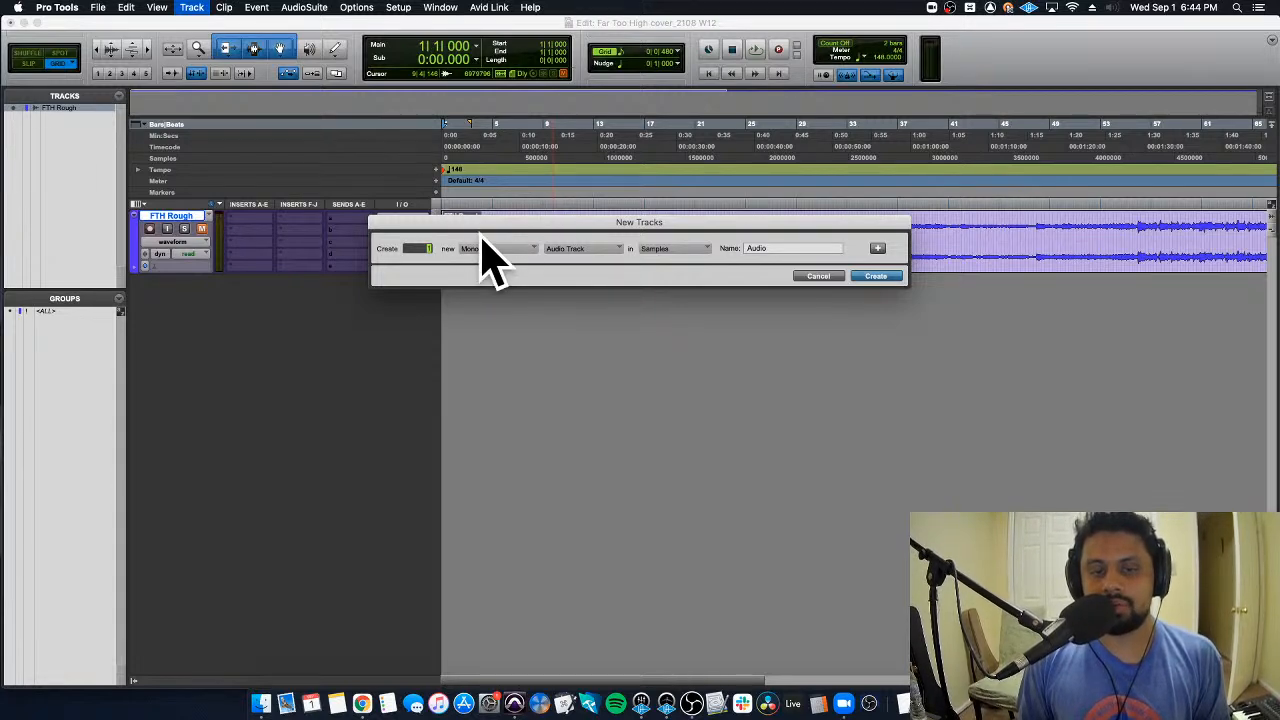
key(super+Right)
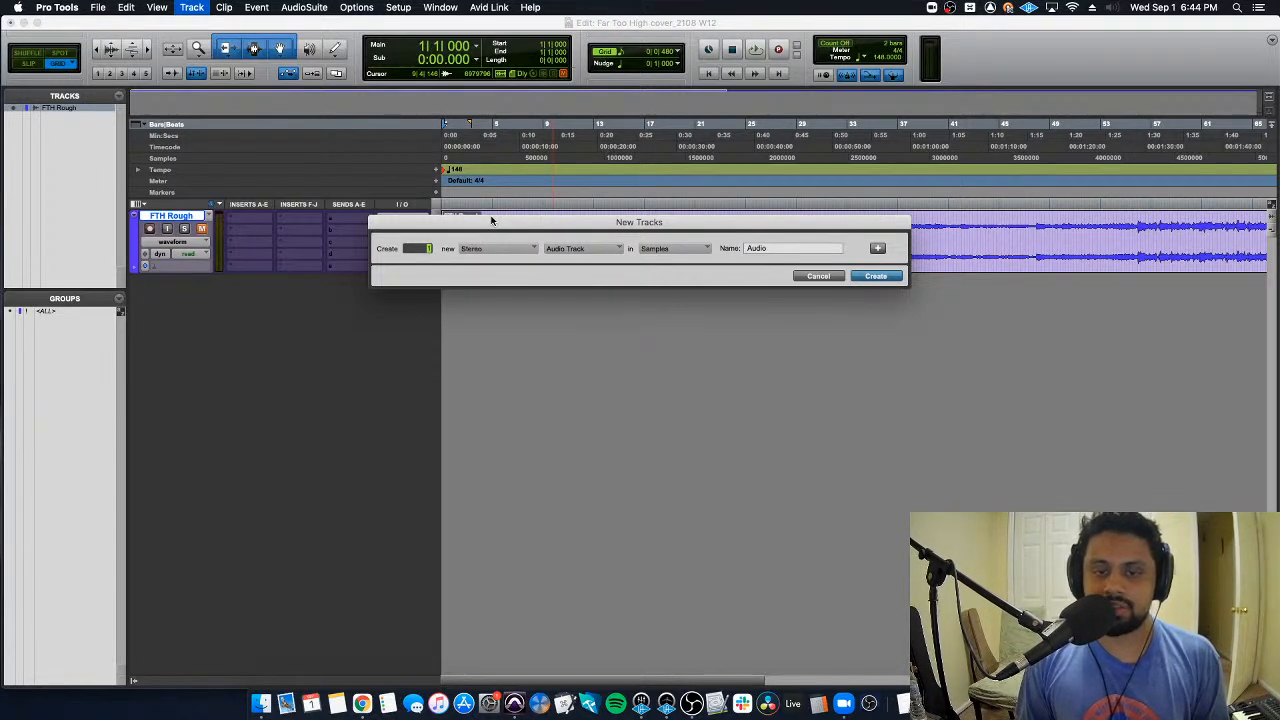
key(super+Right)
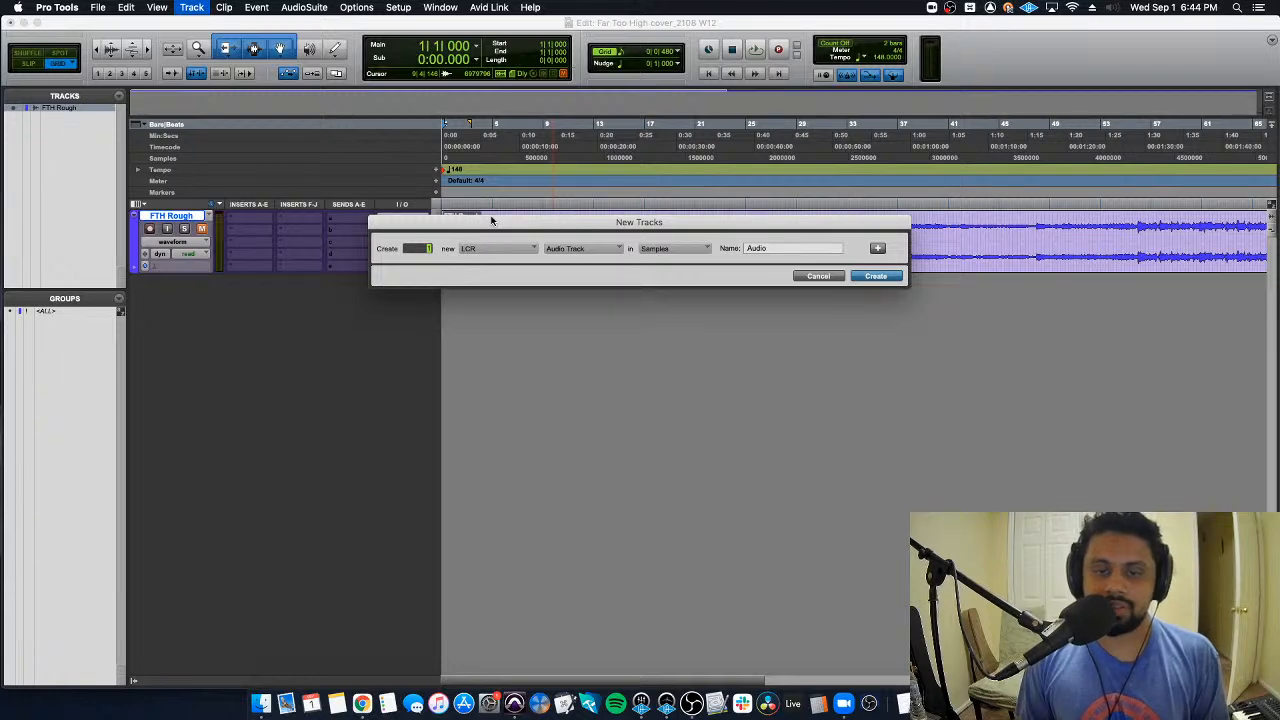
key(super+Right)
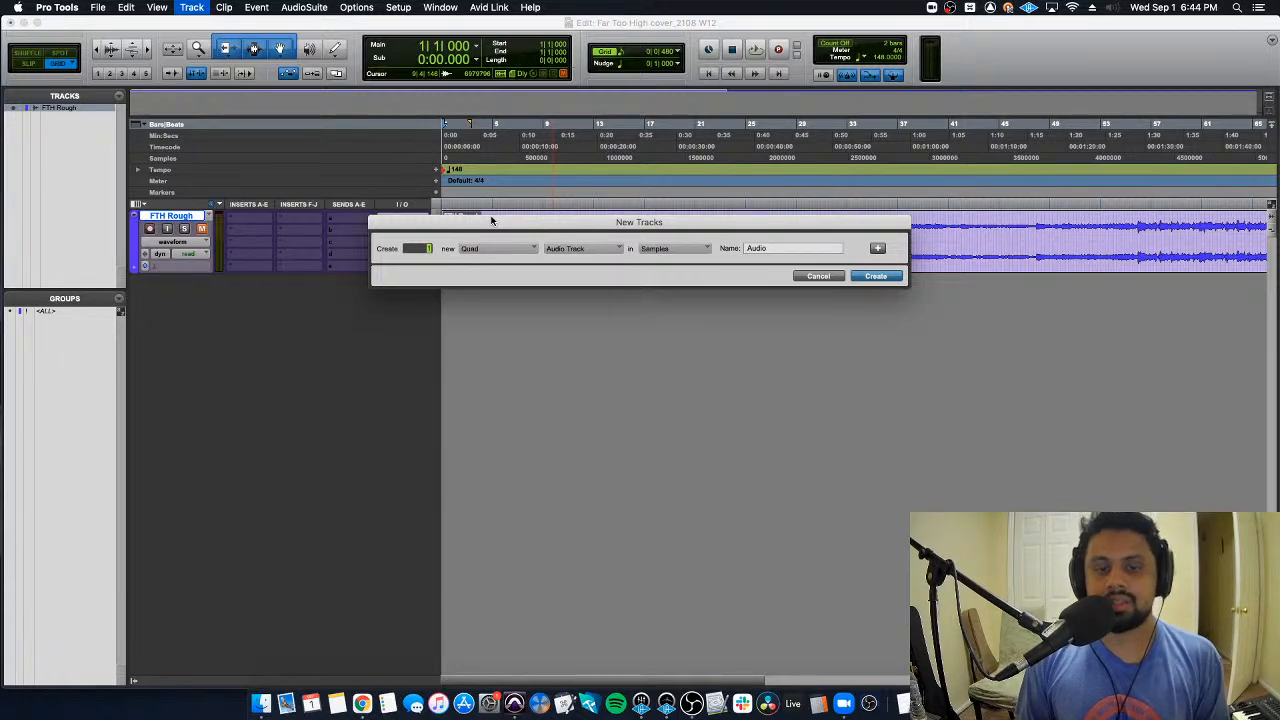
key(super+Right)
key(super+Right)
key(super+Right)
key(super+Right)
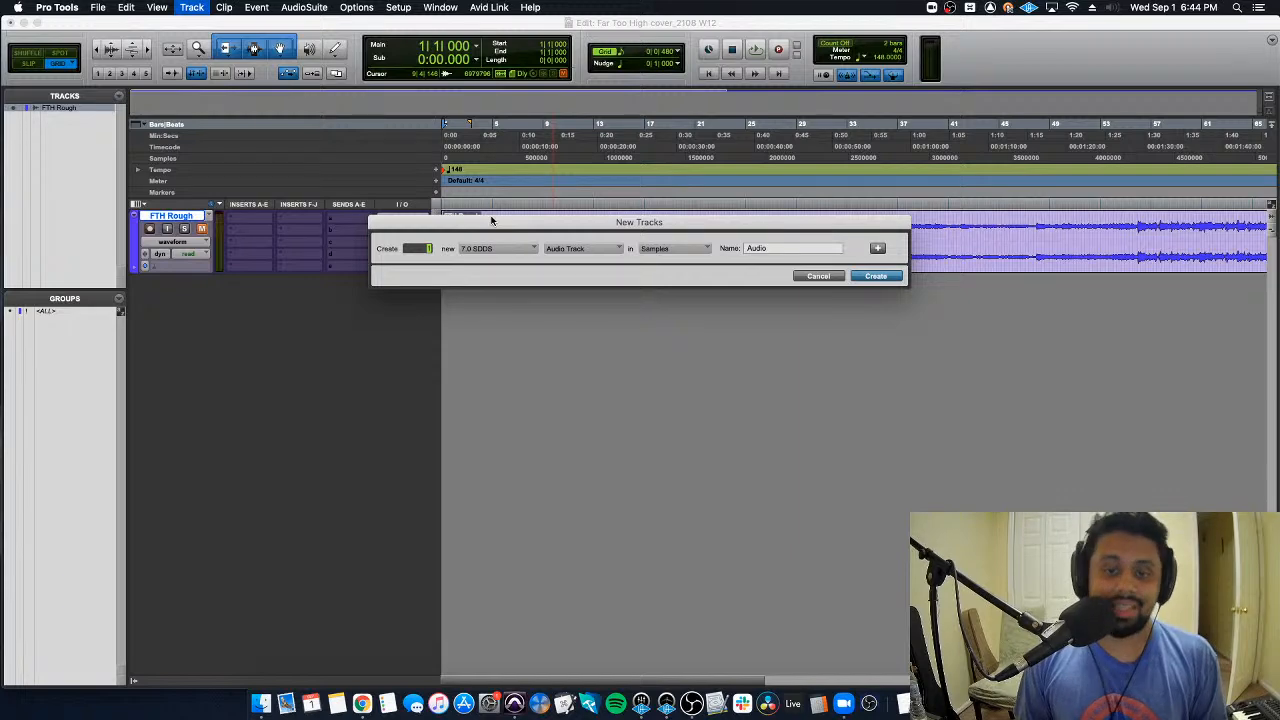
key(super+Right)
key(super+Right)
key(super+Right)
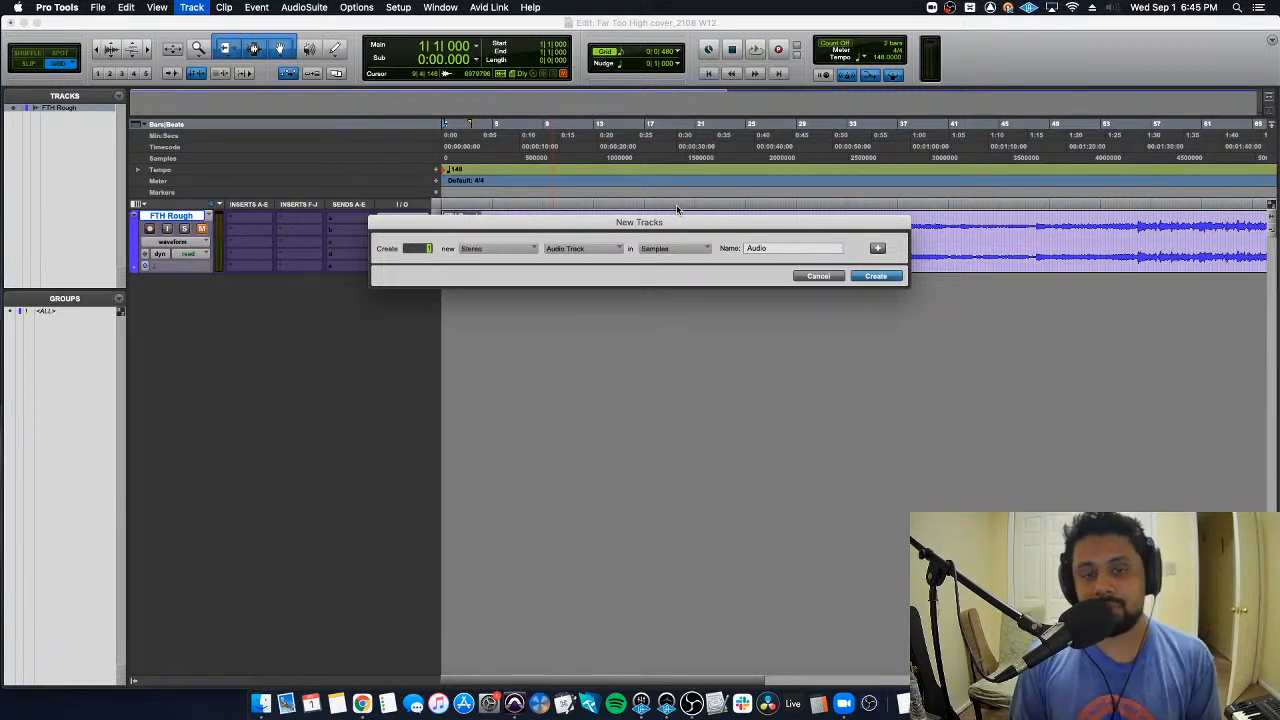
Step: Go through the track types offered for a new track, such as Master Fader, MIDI and VCA Master, and cancel the track creation
key(super+Down)
key(super+Down)
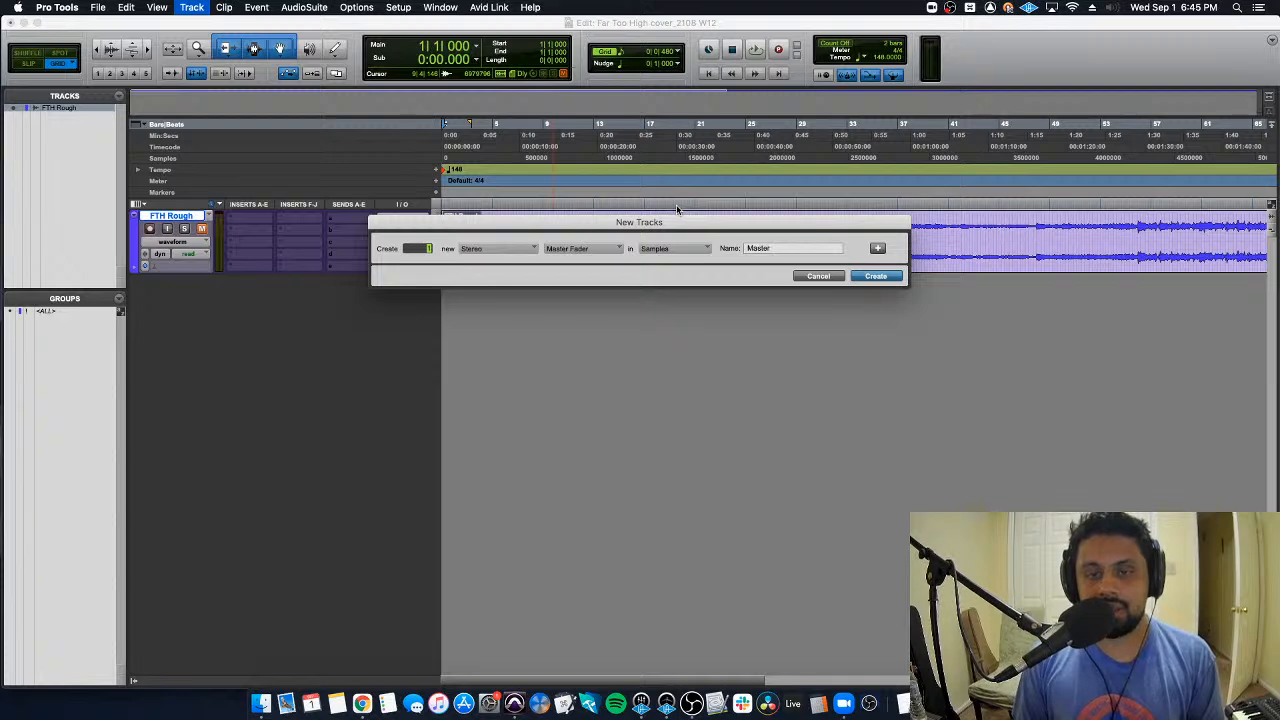
key(super+Down)
key(super+Down)
key(super+Down)
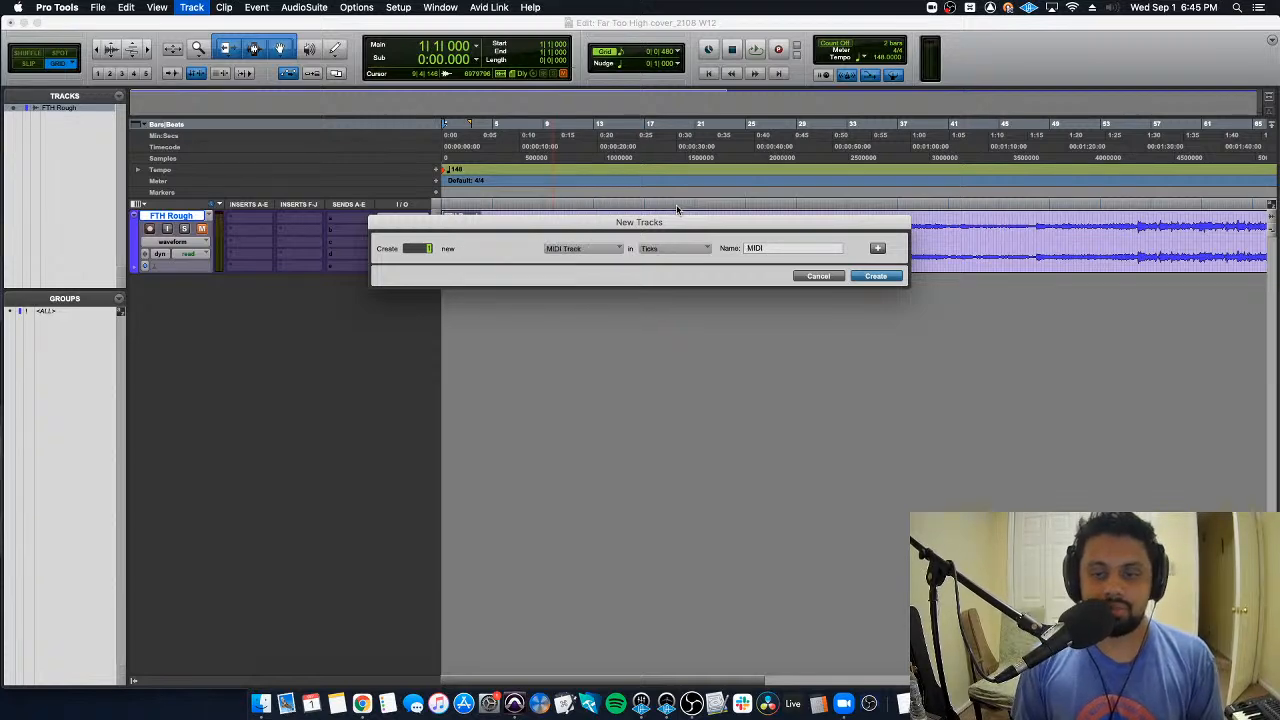
key(super+Down)
key(super+Down)
key(super+Down)
key(super+Down)
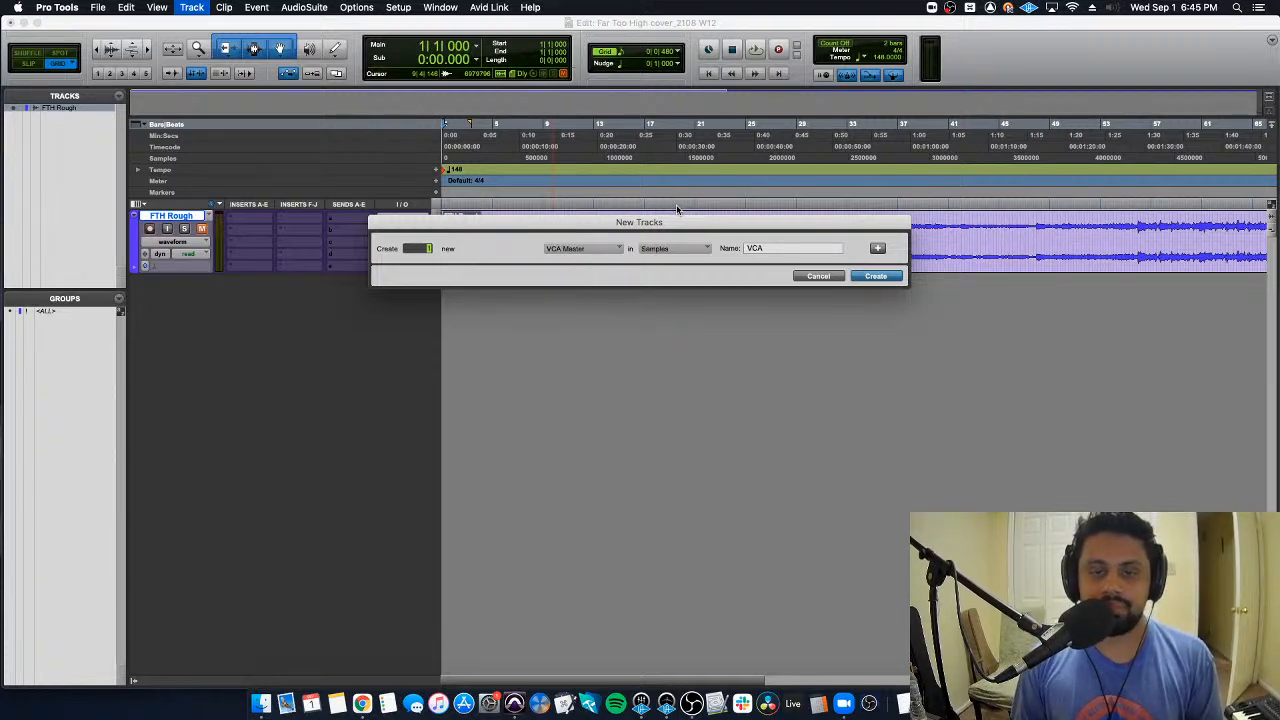
key(super+Left)
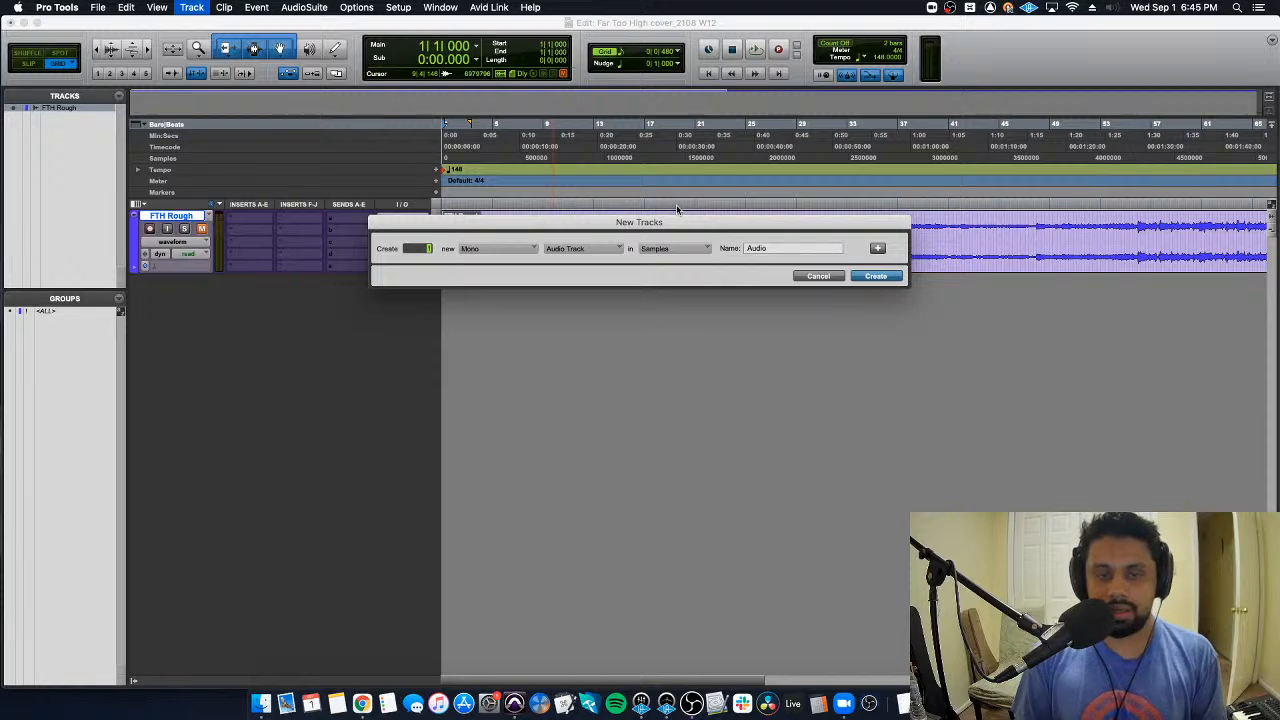
key(Escape)
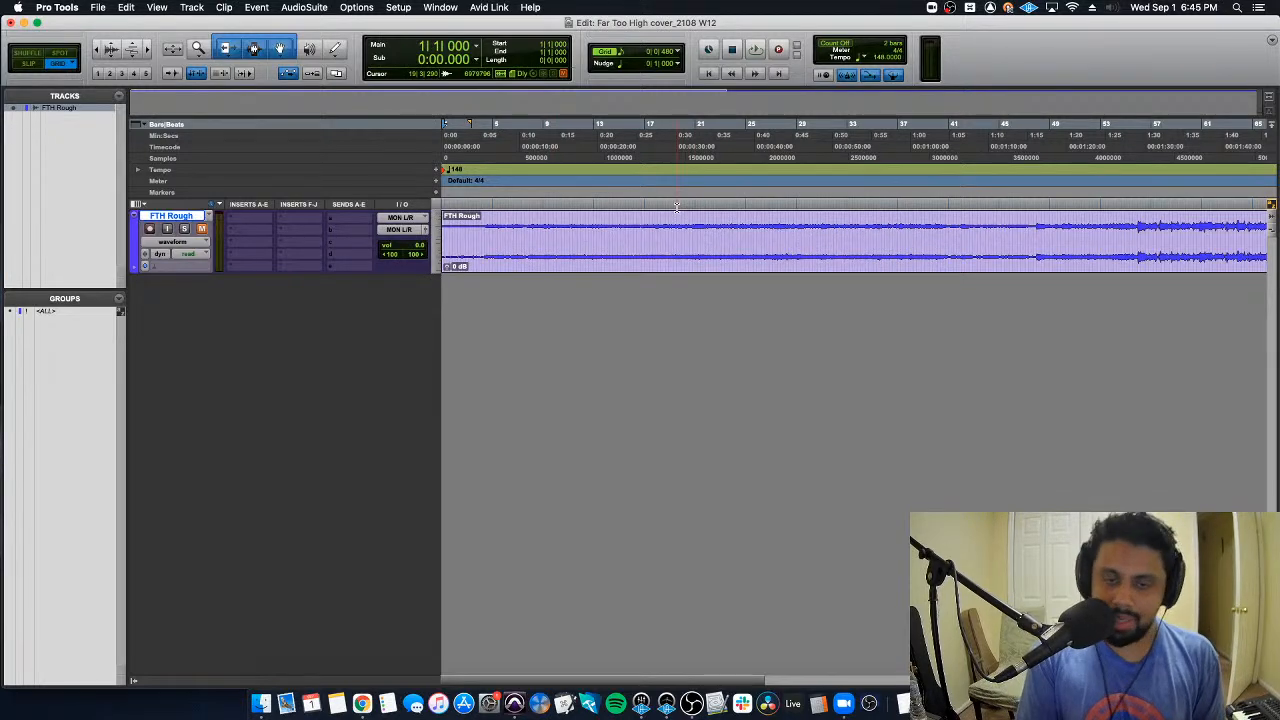
Step: Create one new stereo Master Fader track below the FTH Rough track
key(super+shift+n)
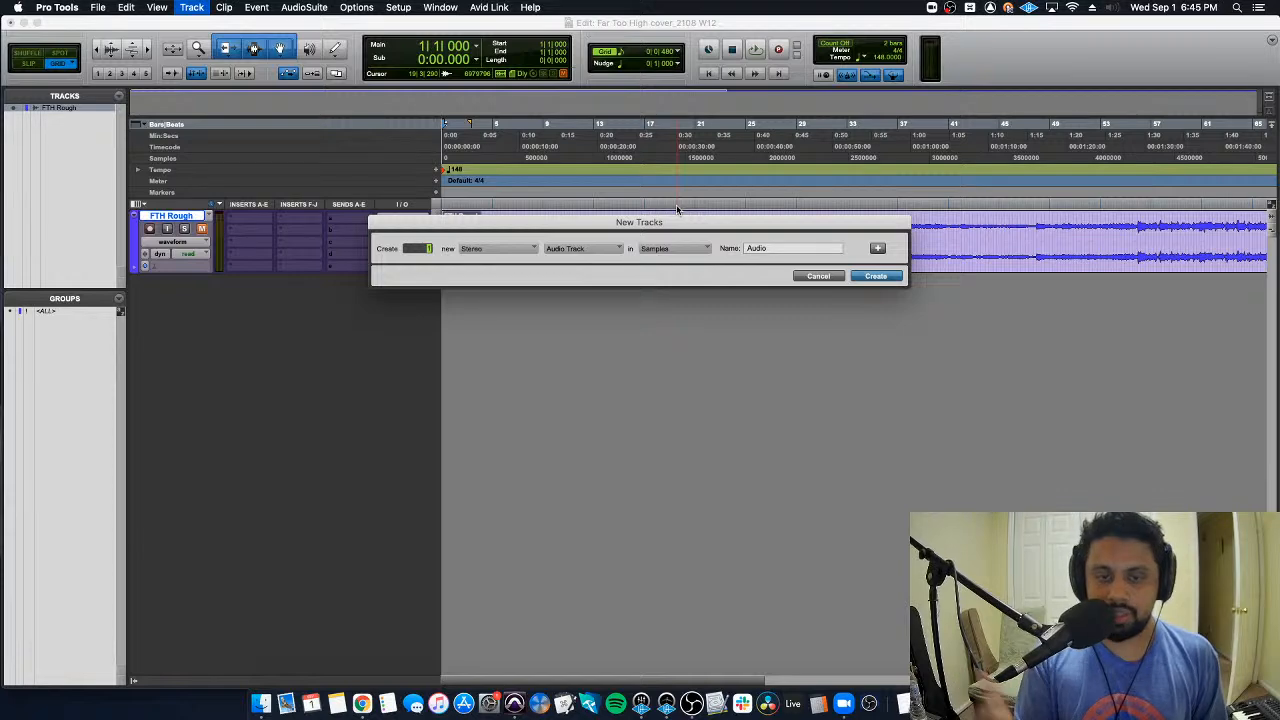
key(super+Down)
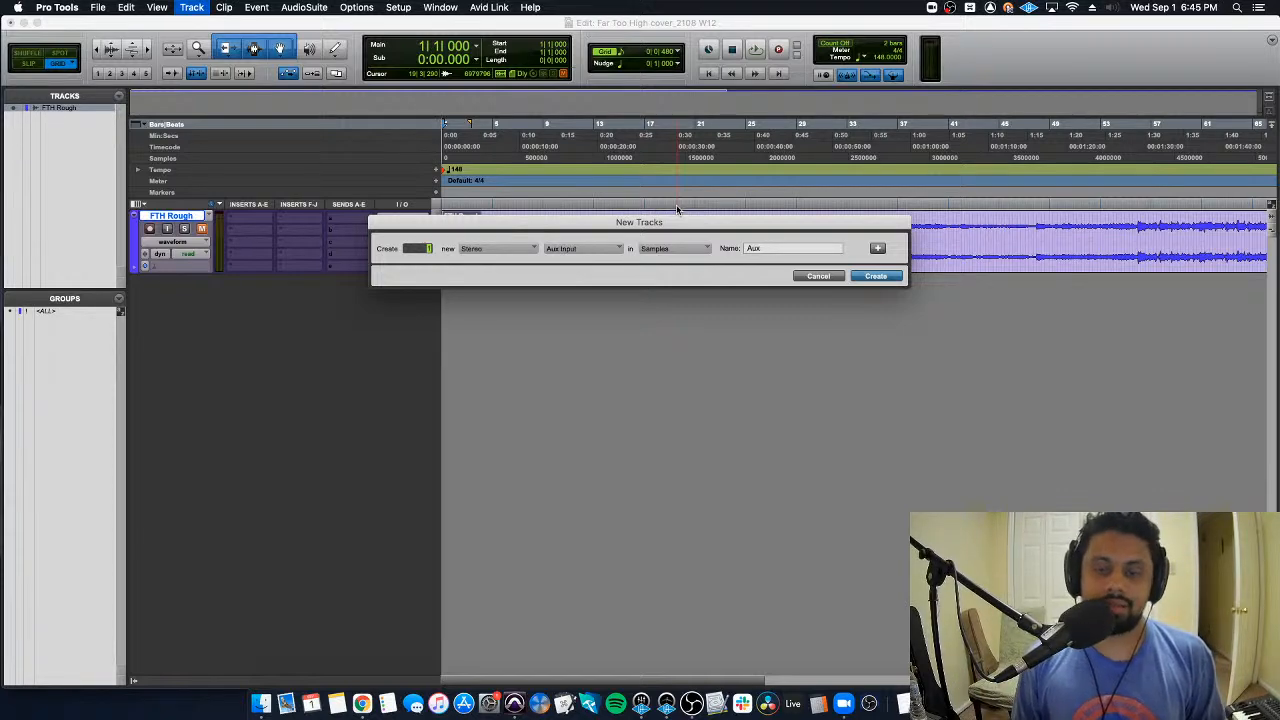
key(super+Down)
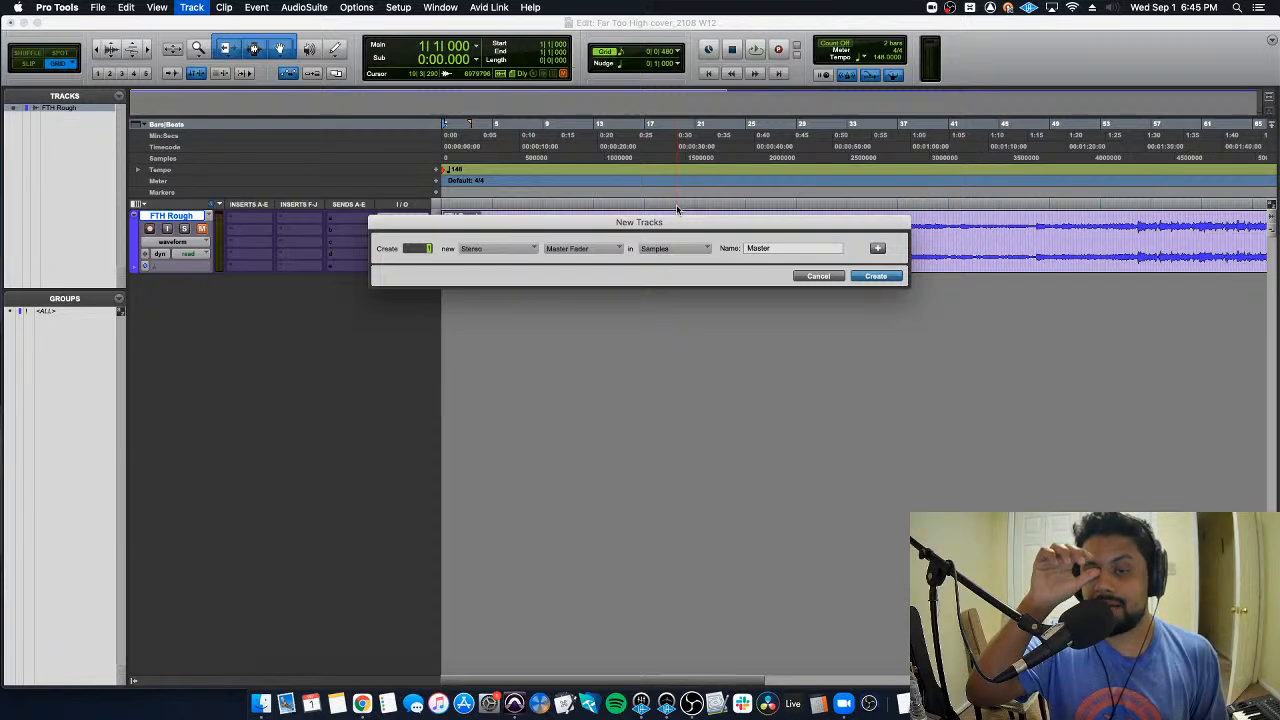
key(Return)
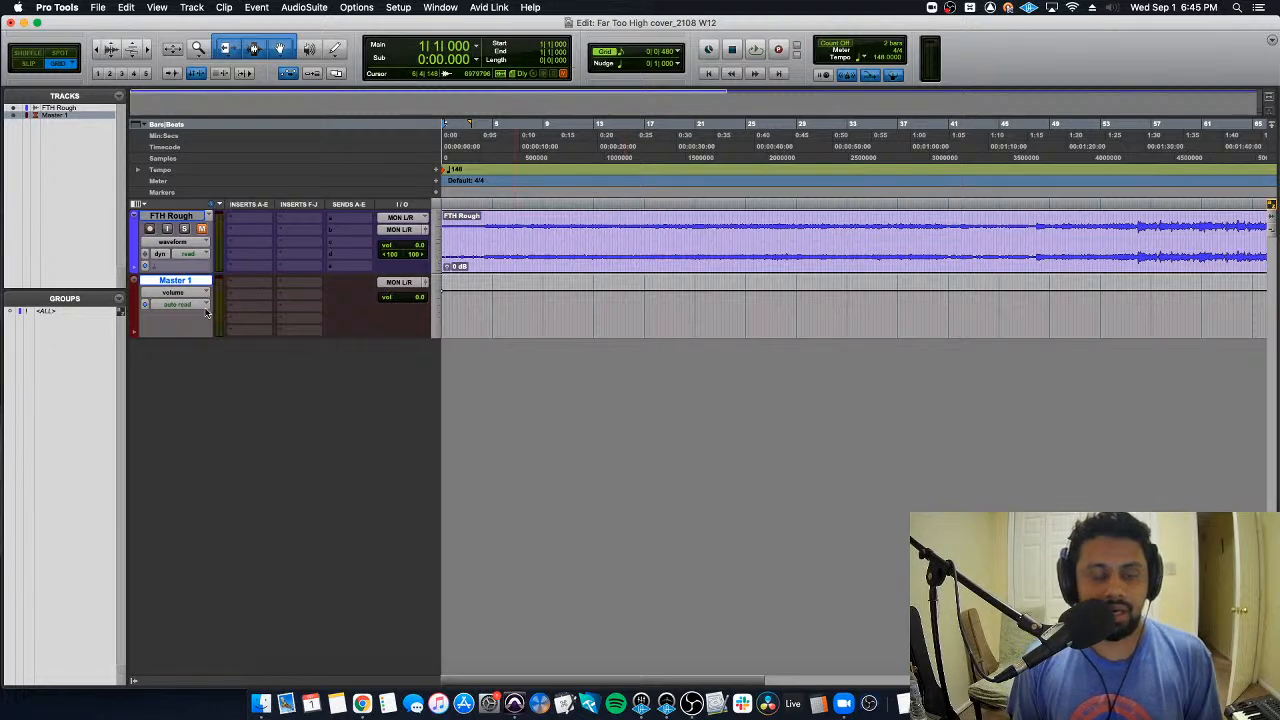
Step: Insert the iZotope Insight 2 (stereo) multichannel plug-in in the last insert slot of the Master 1 track
click(282, 325)
mouse_move(314, 333)
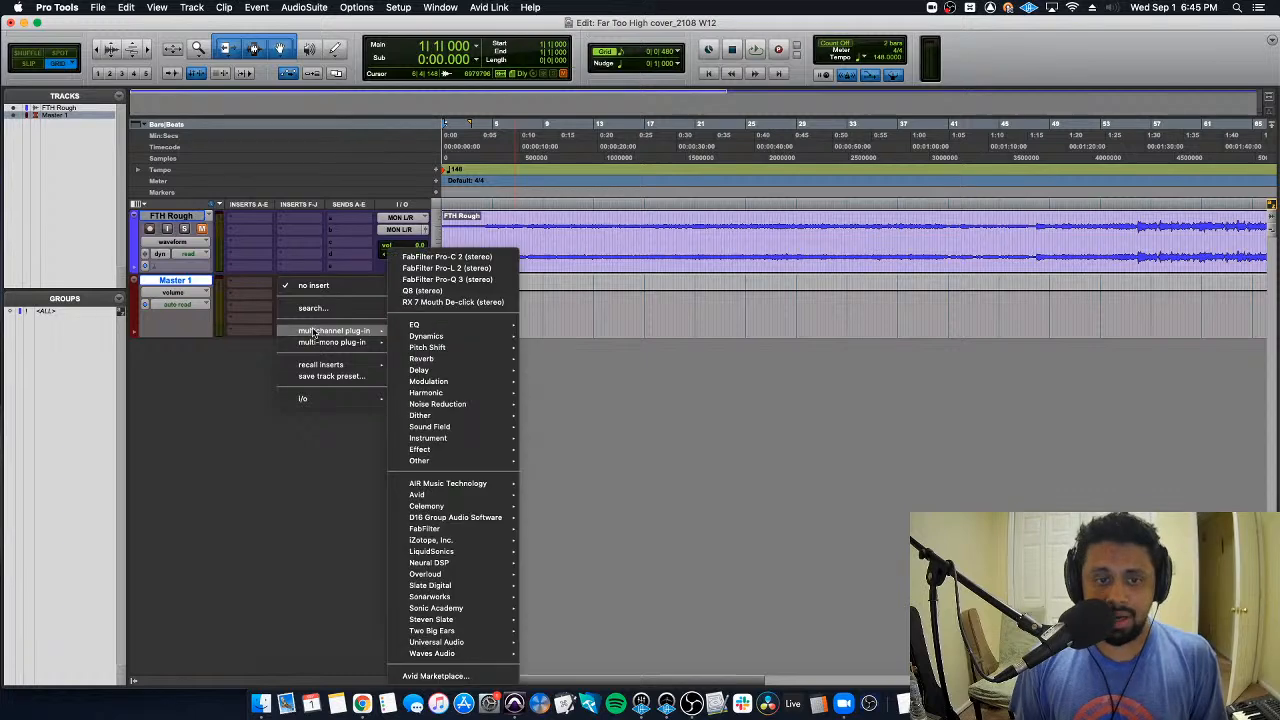
mouse_move(453, 541)
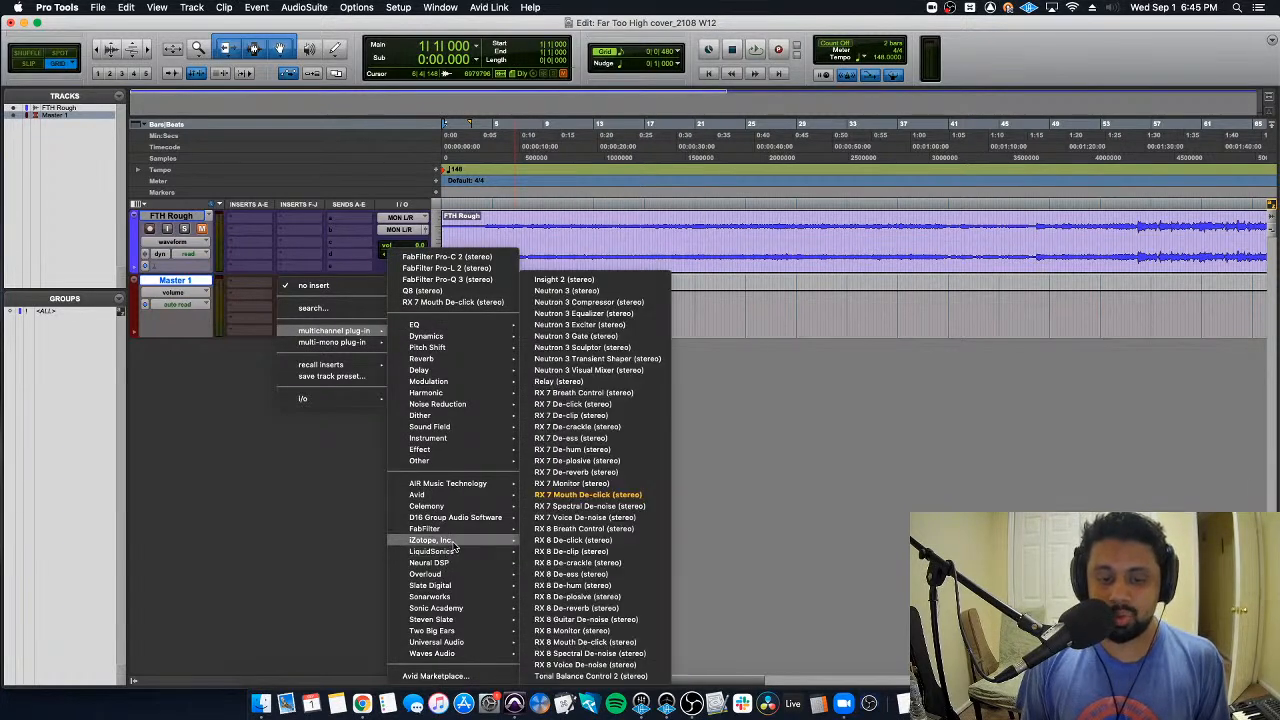
click(575, 280)
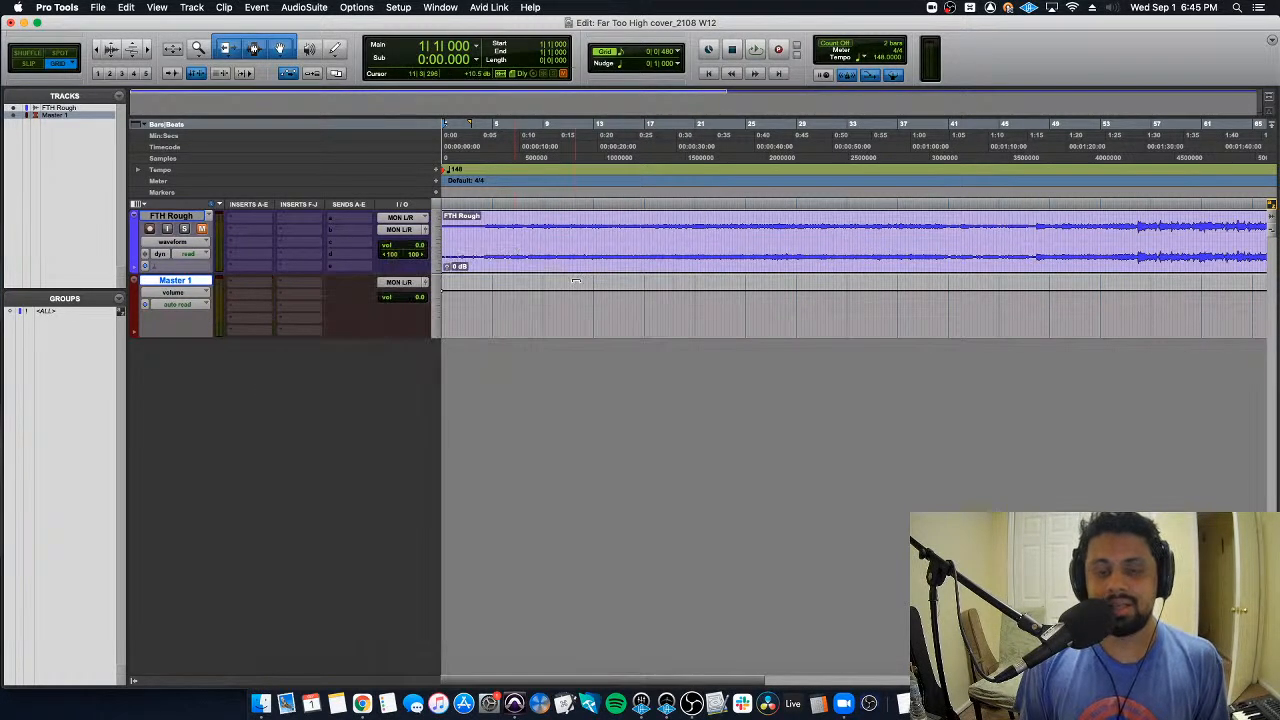
Step: Load the "loudness and spectrum" preset in Insight 2 and close the plug-in window
click(558, 106)
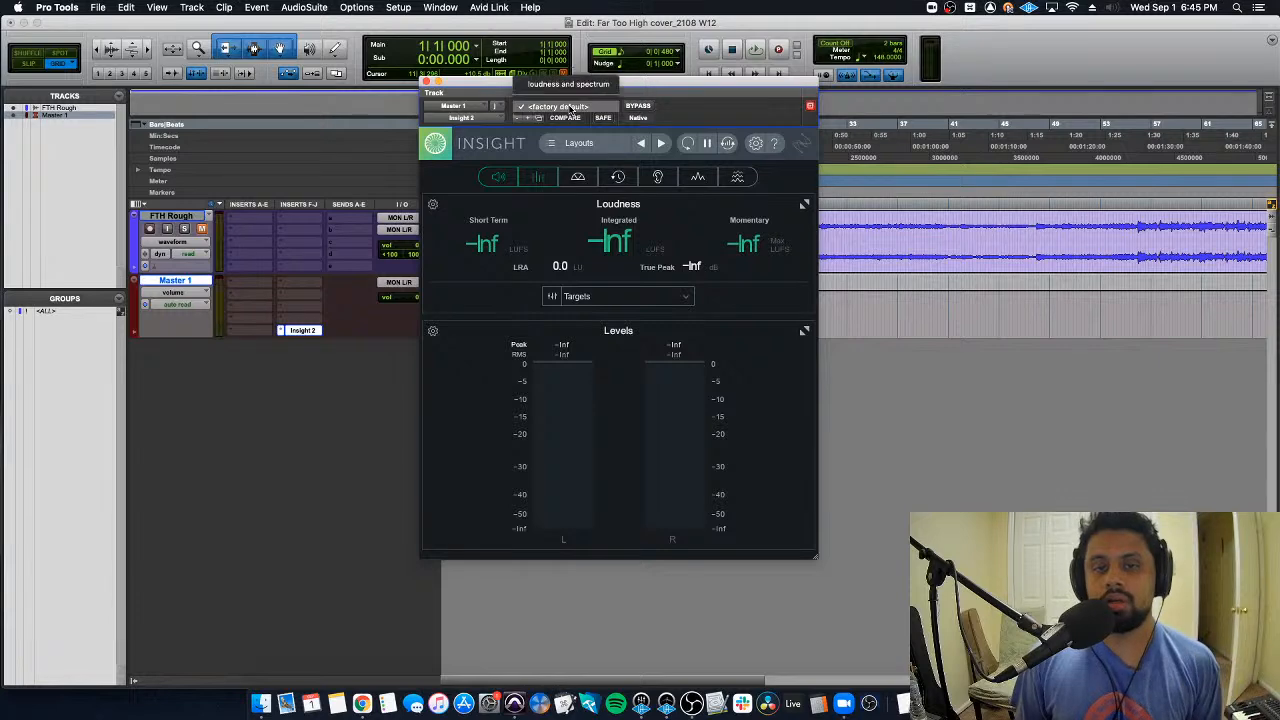
click(577, 85)
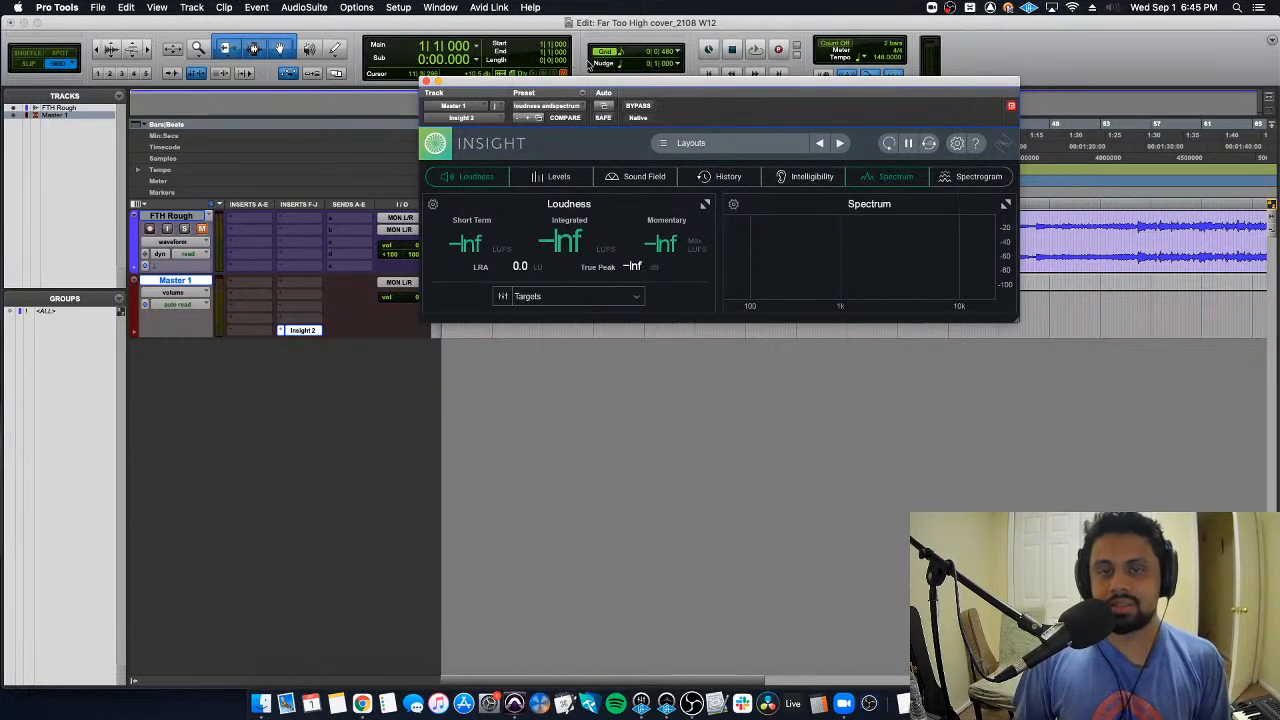
drag(636, 82, 565, 69)
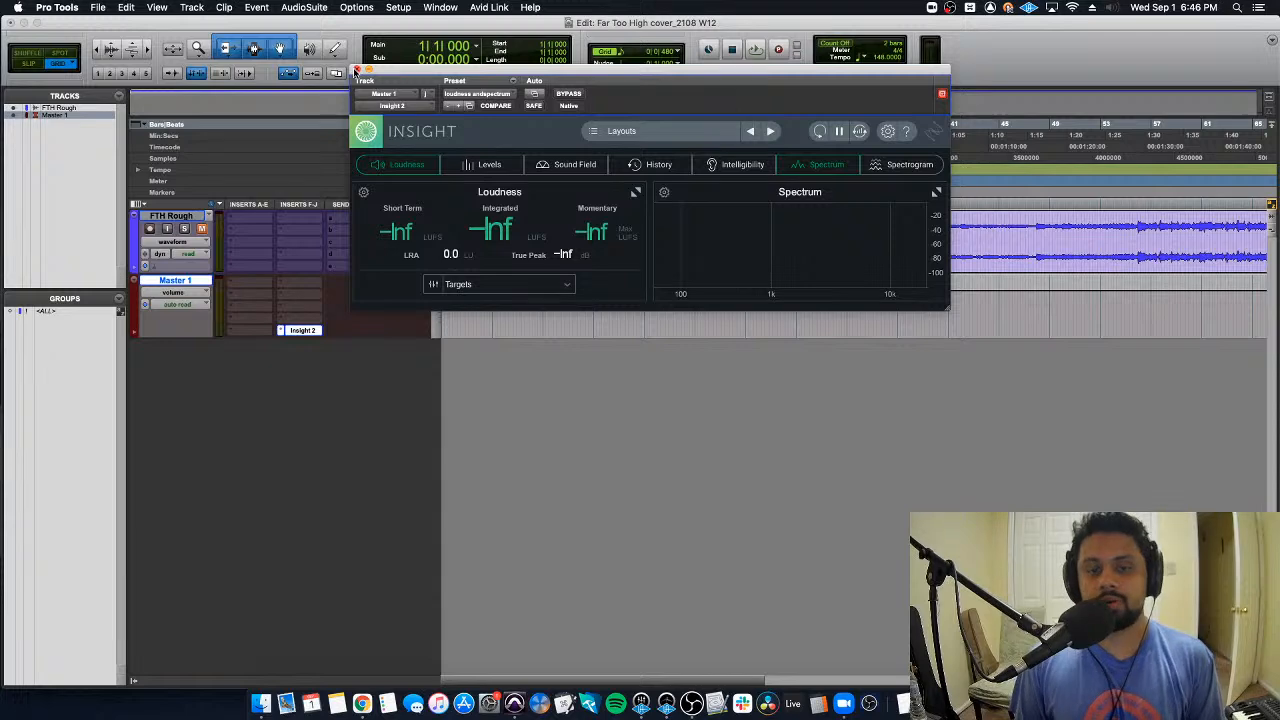
click(356, 72)
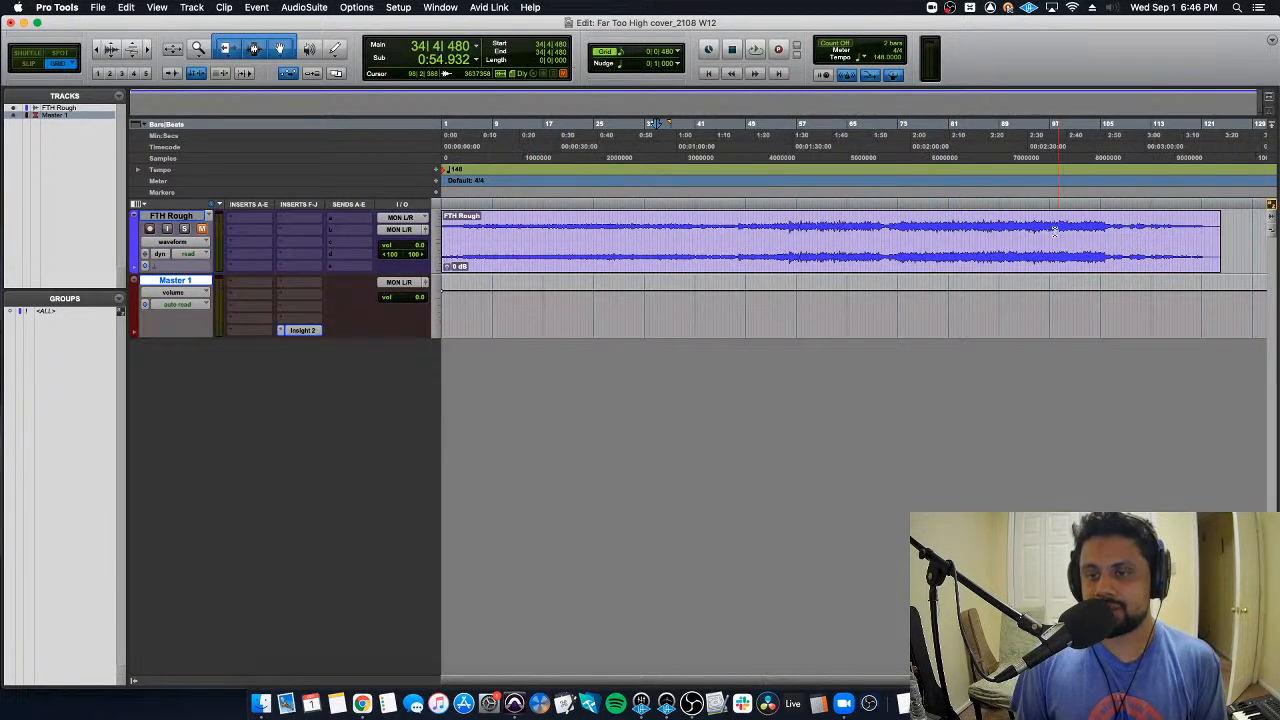
Step: Unmute FTH Rough, play the song from bars 87 and 57 while checking loudness and spectrum in Insight 2, and close the plug-in window
click(992, 240)
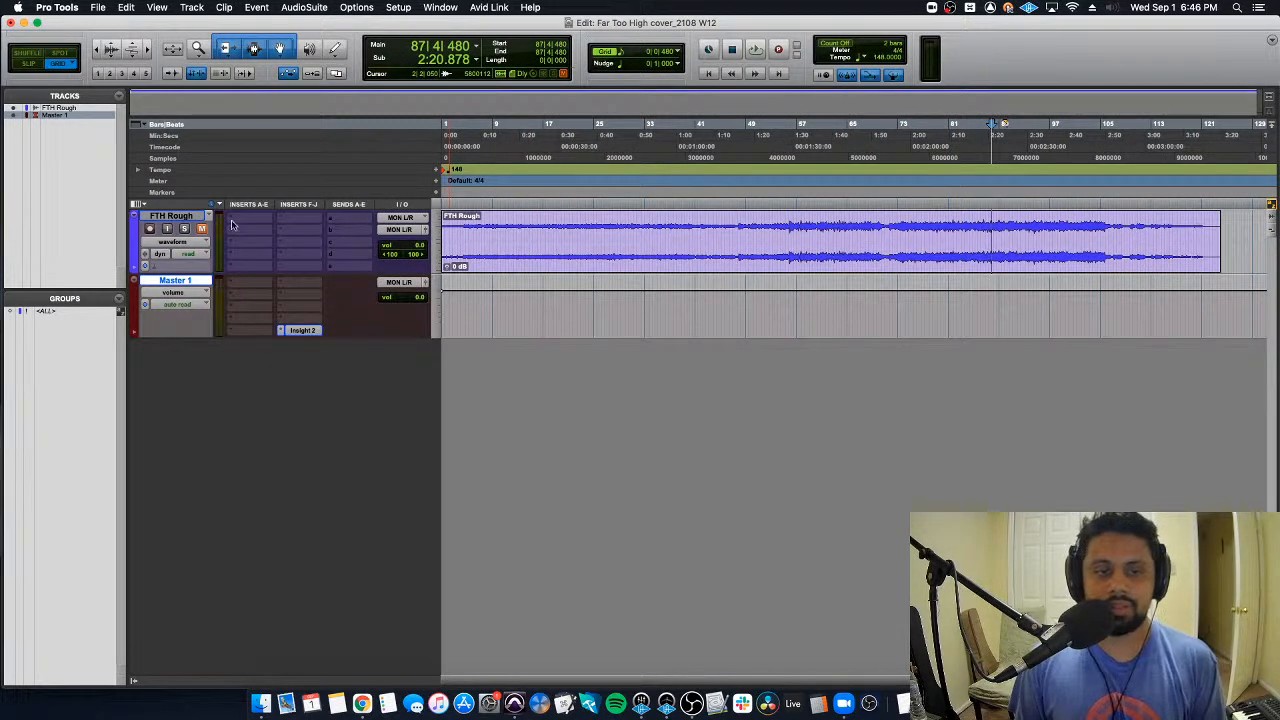
key(space)
click(302, 330)
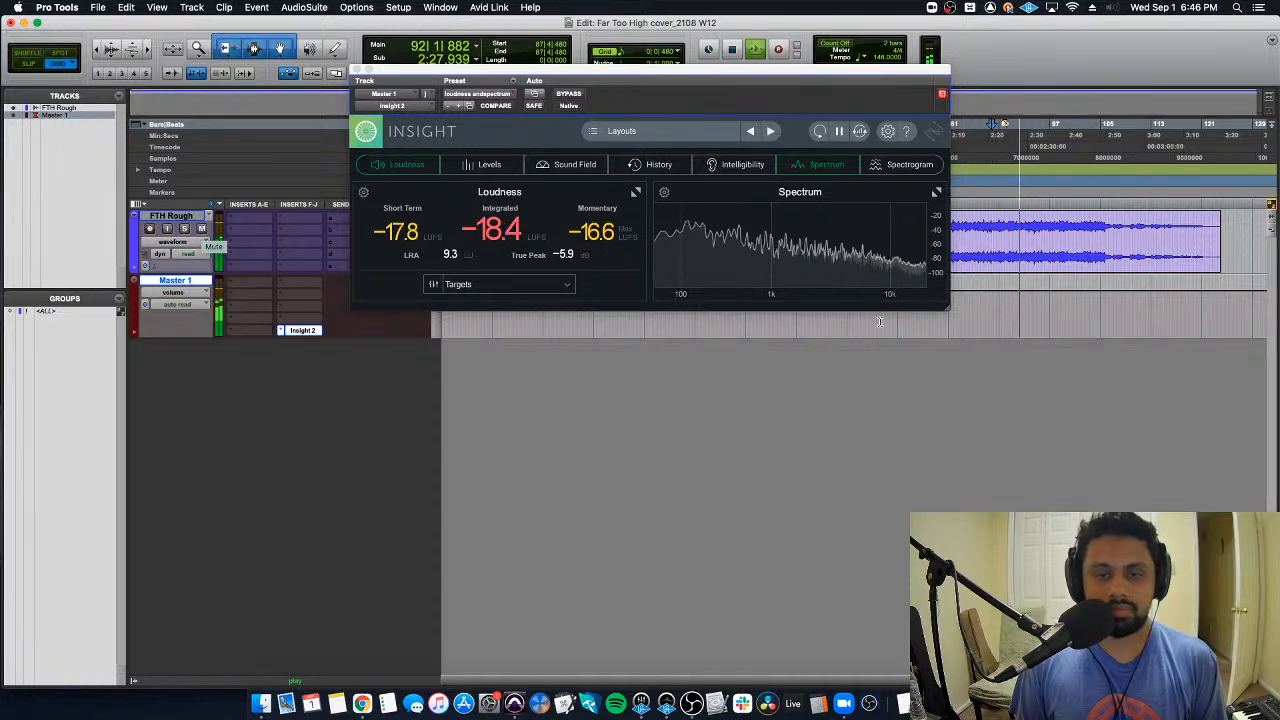
drag(640, 71, 412, 79)
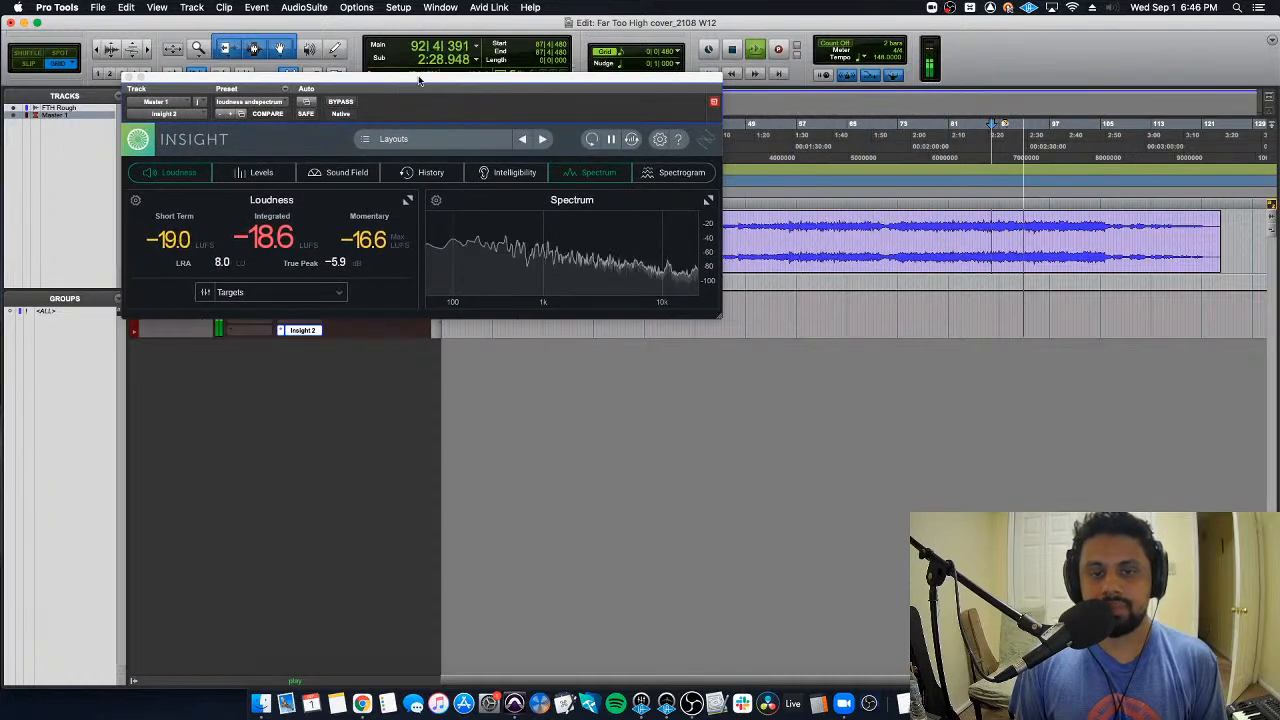
click(797, 203)
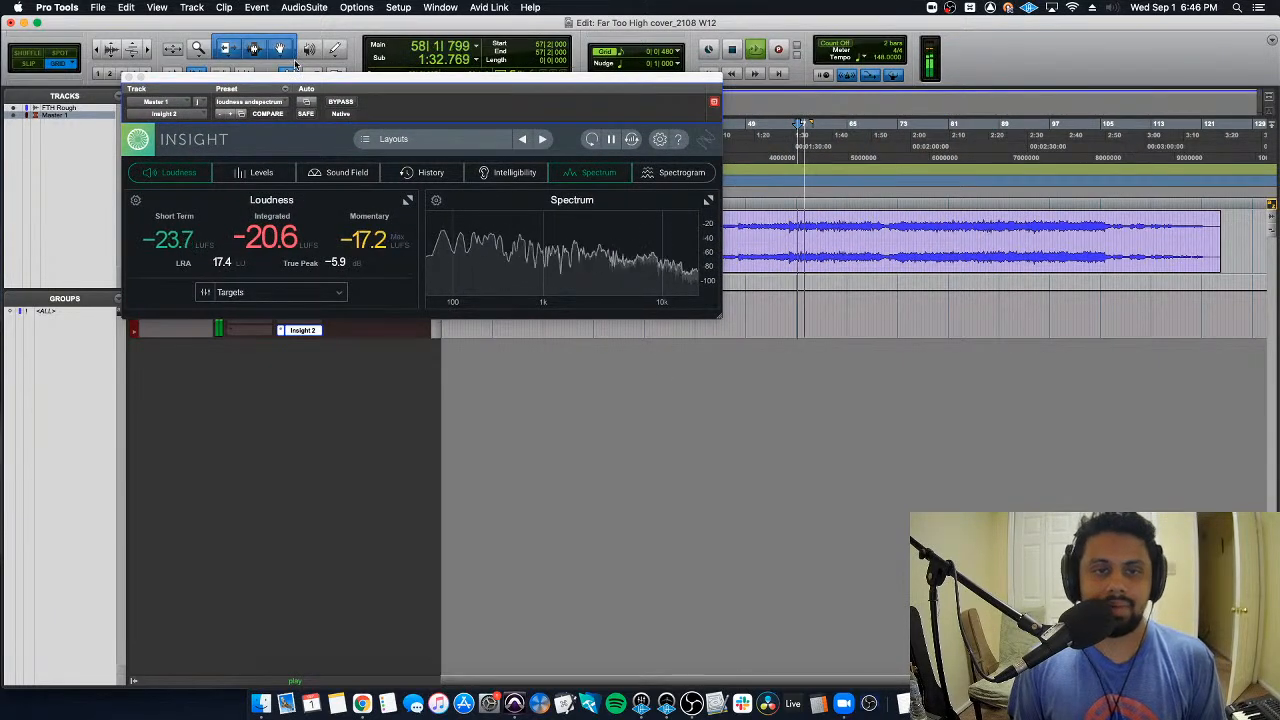
drag(312, 84, 623, 100)
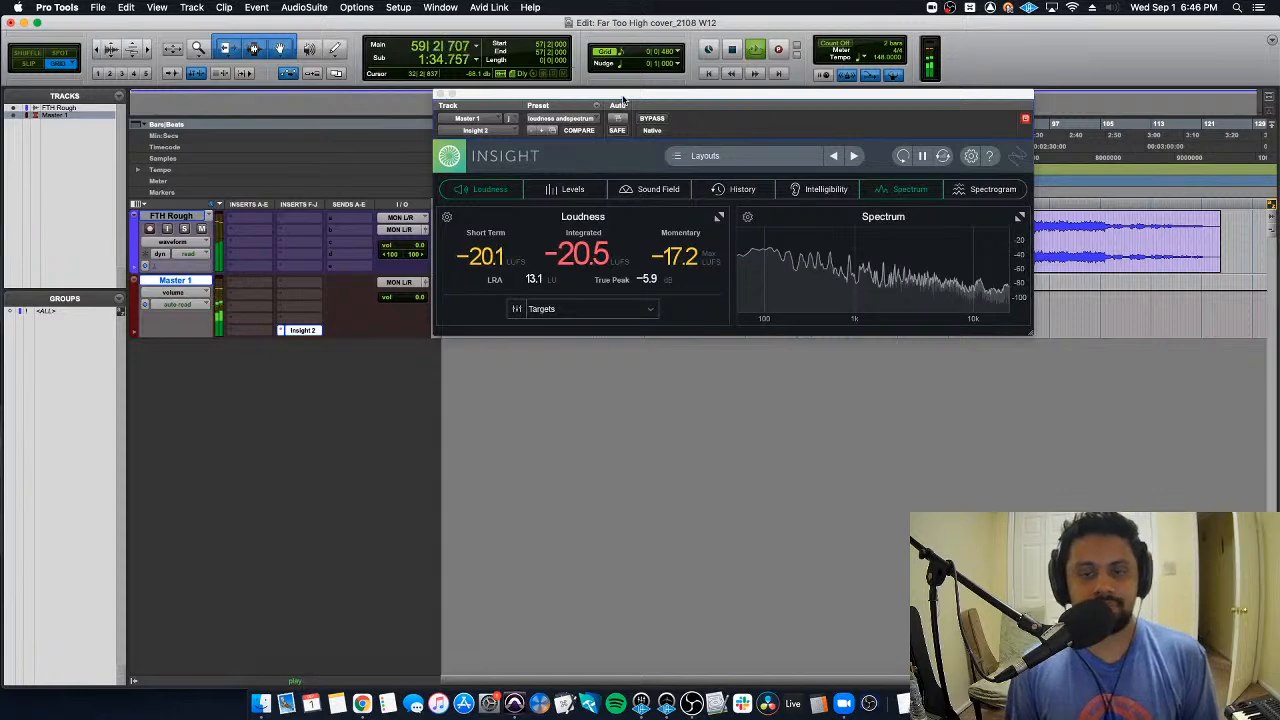
key(space)
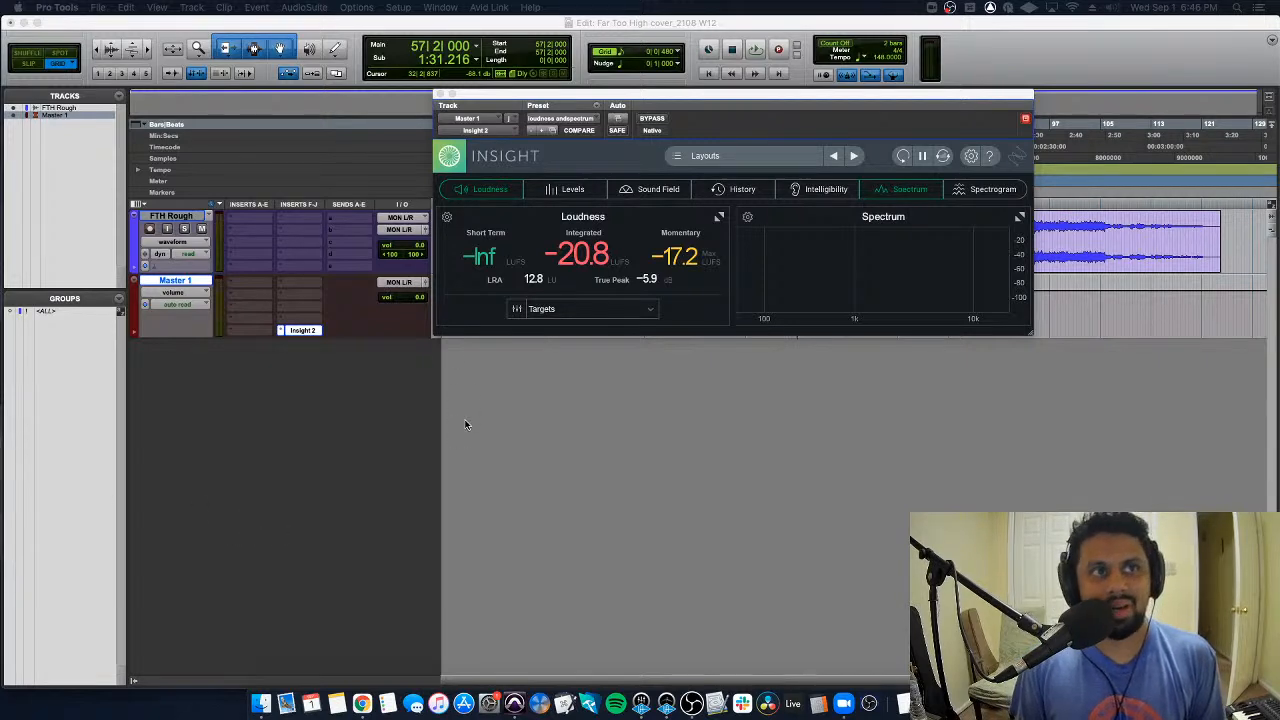
click(439, 96)
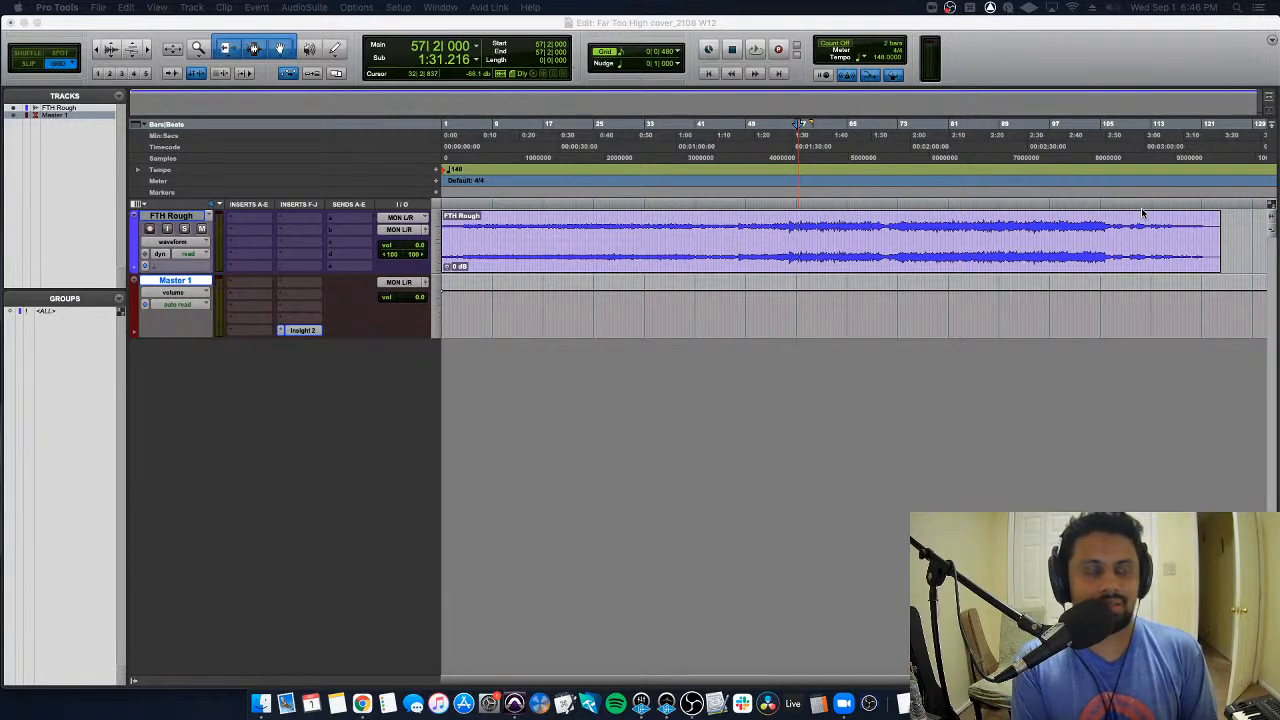
click(967, 232)
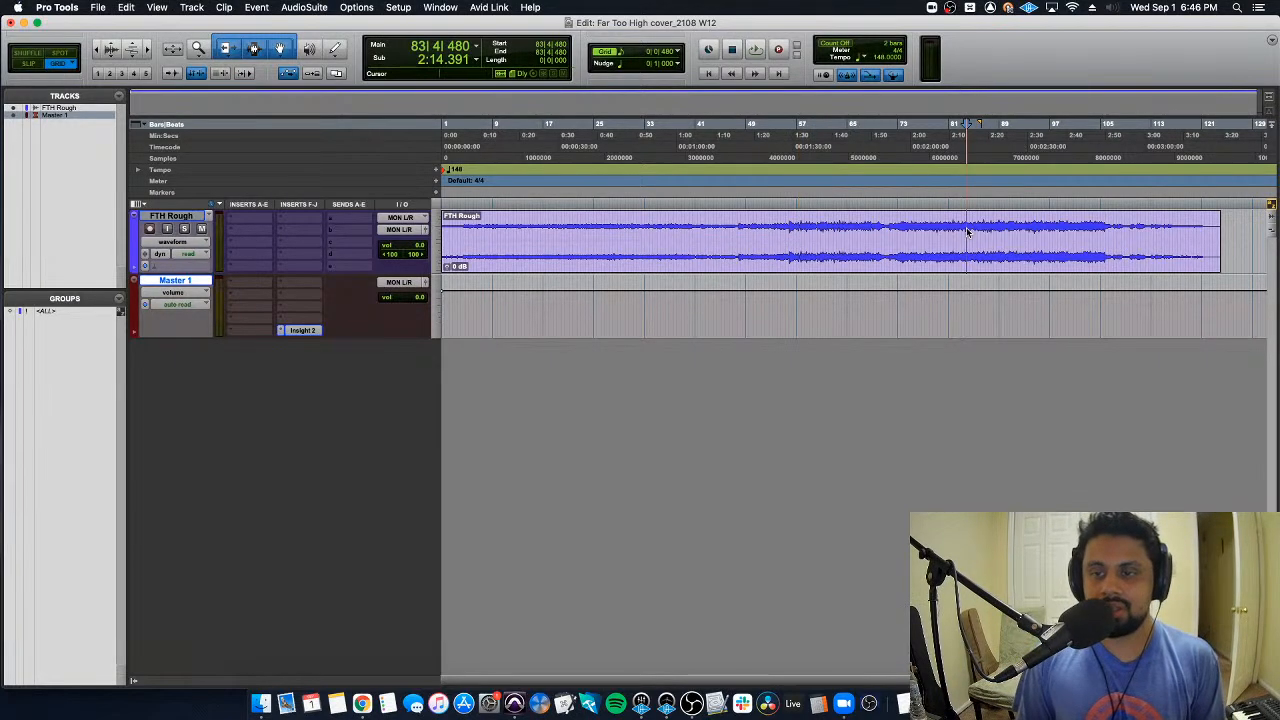
key(Return)
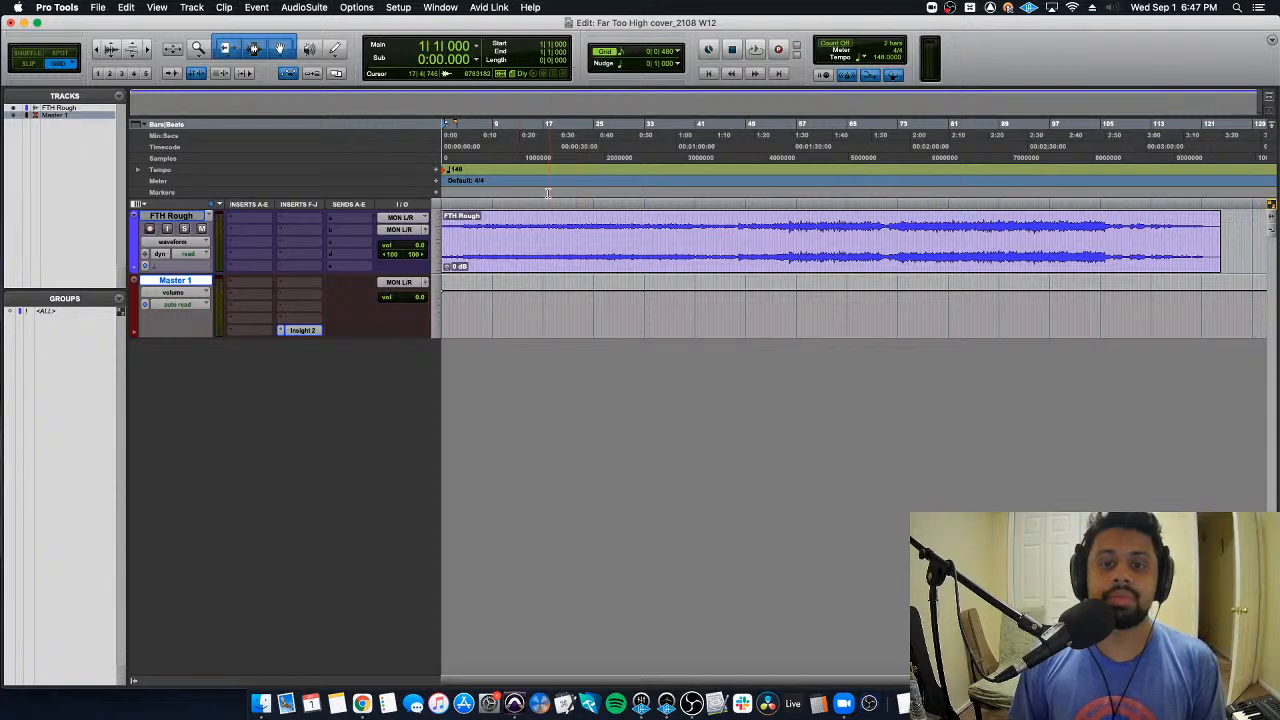
click(557, 228)
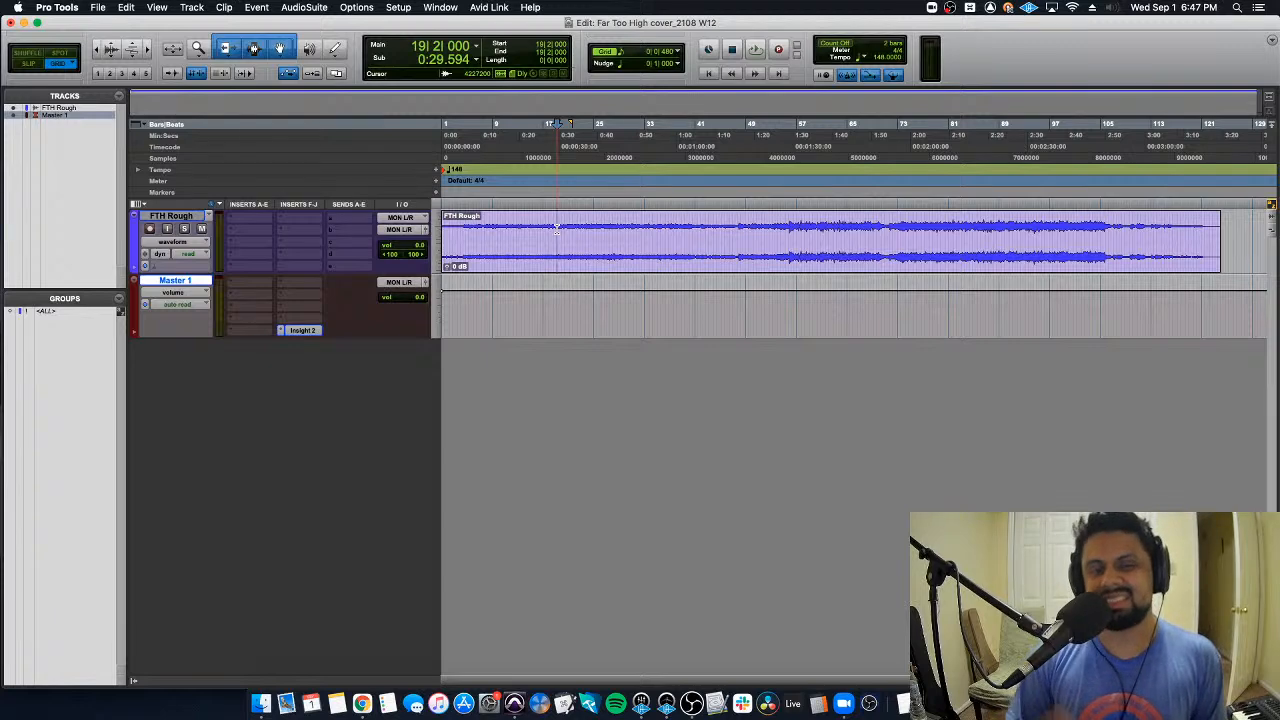
key(Return)
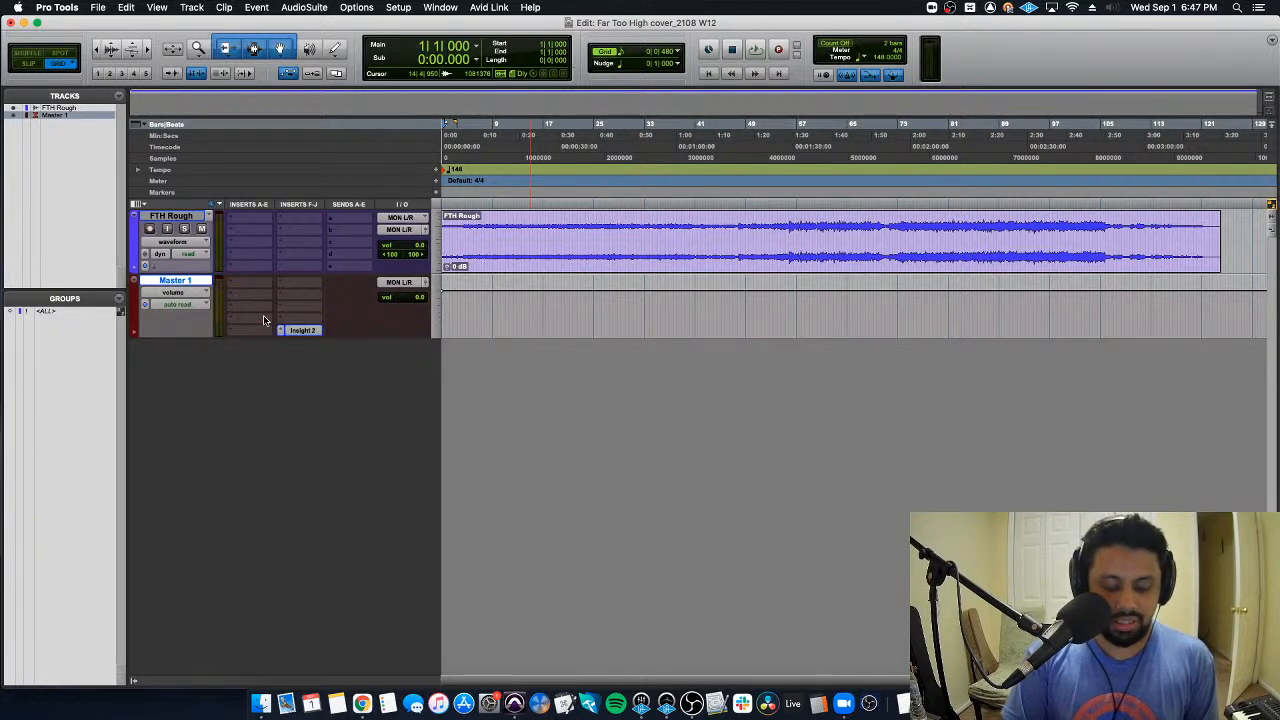
key(super+shift+i)
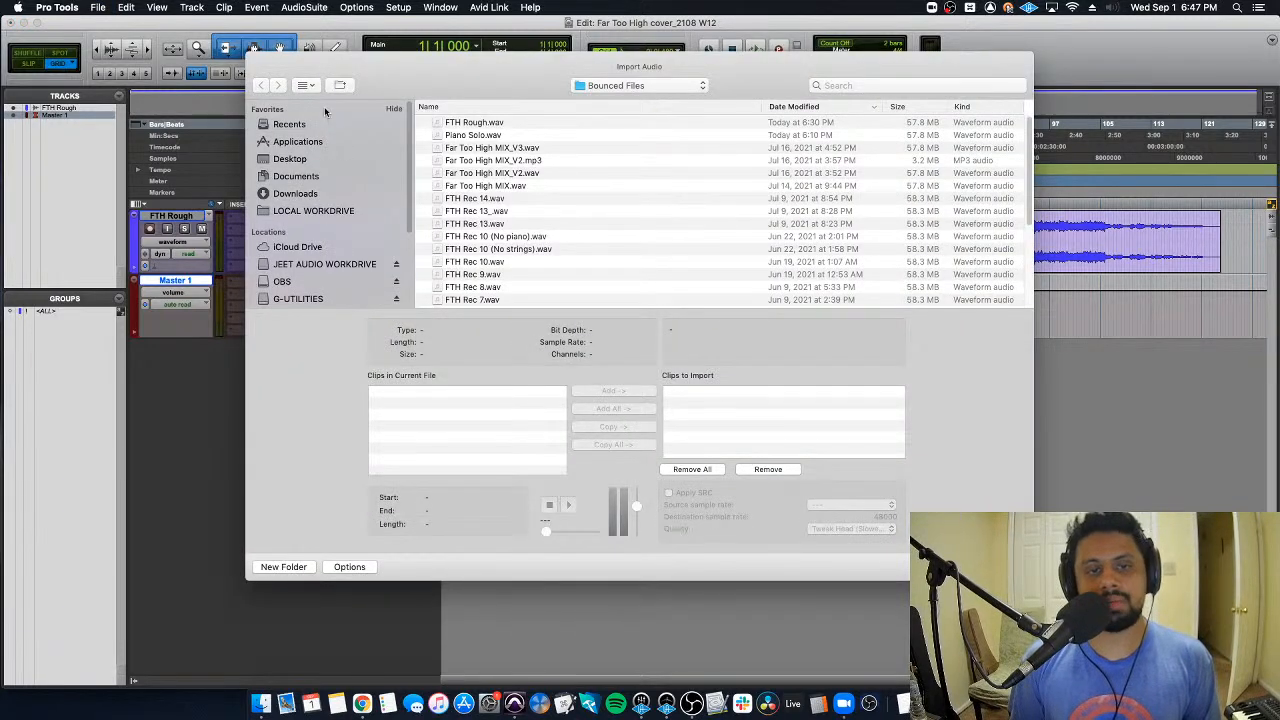
click(650, 86)
click(610, 140)
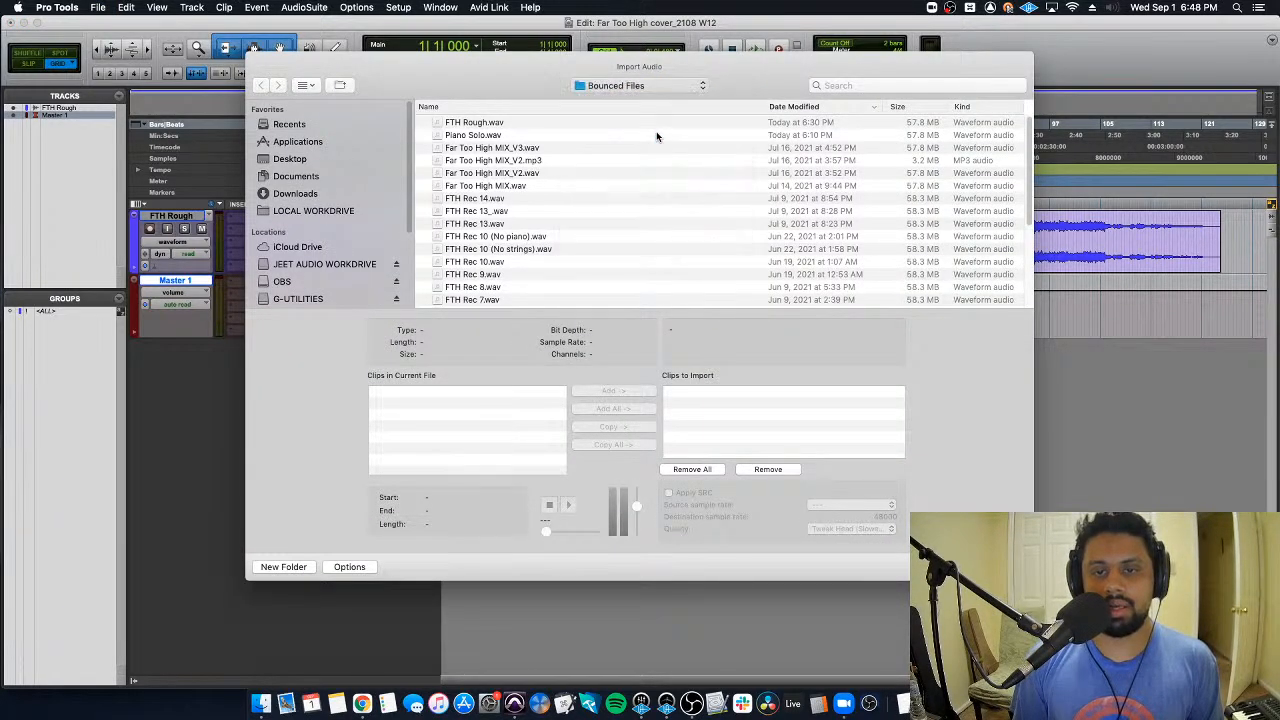
click(609, 88)
click(612, 100)
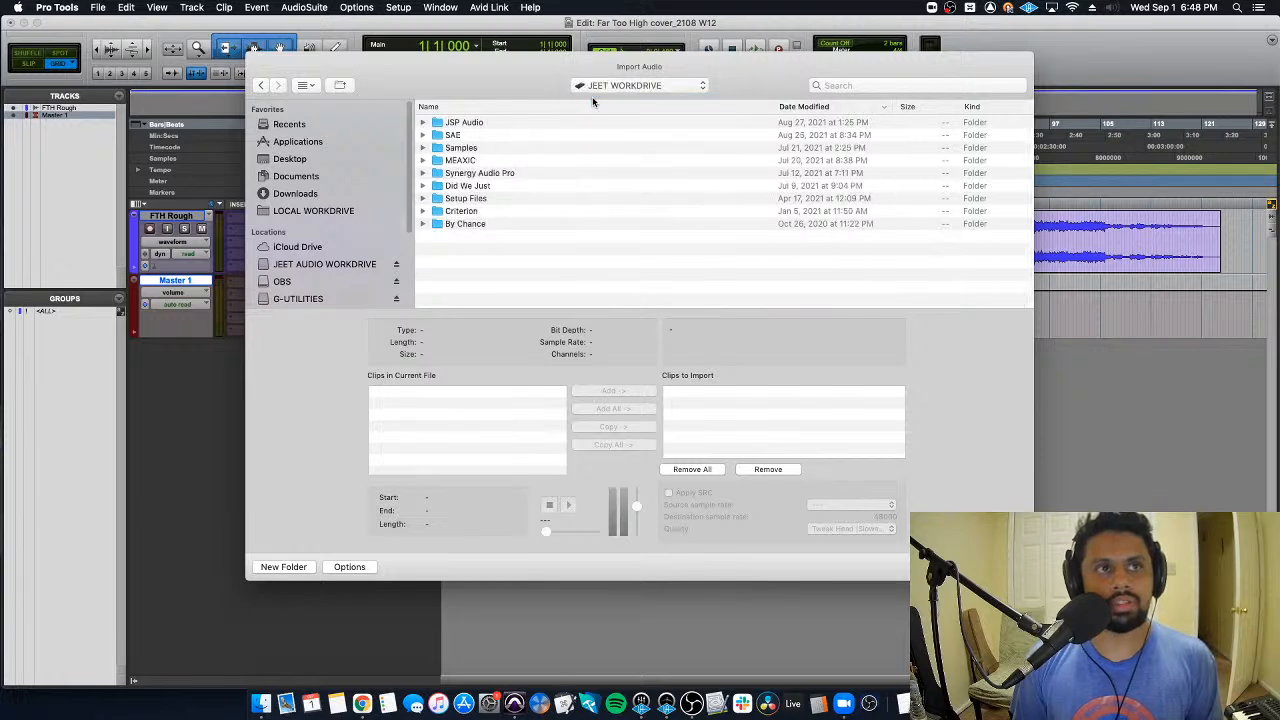
click(481, 137)
double_click(481, 137)
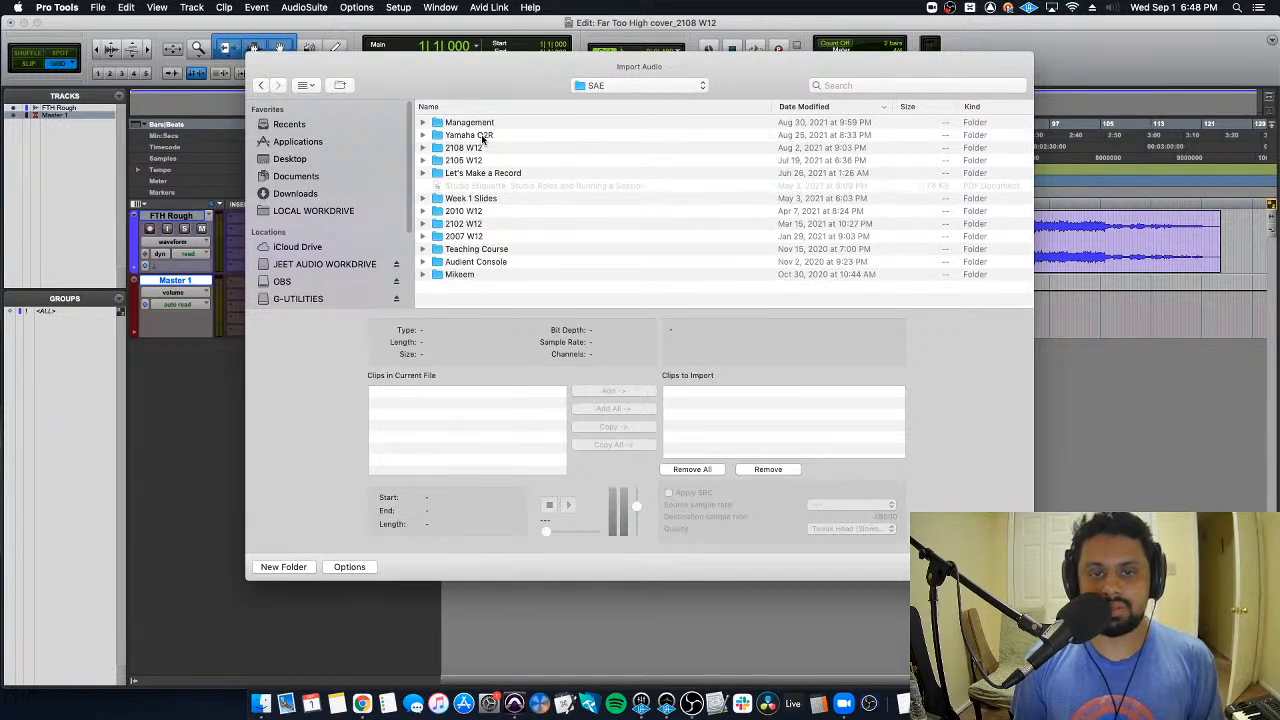
click(502, 151)
double_click(502, 151)
double_click(480, 123)
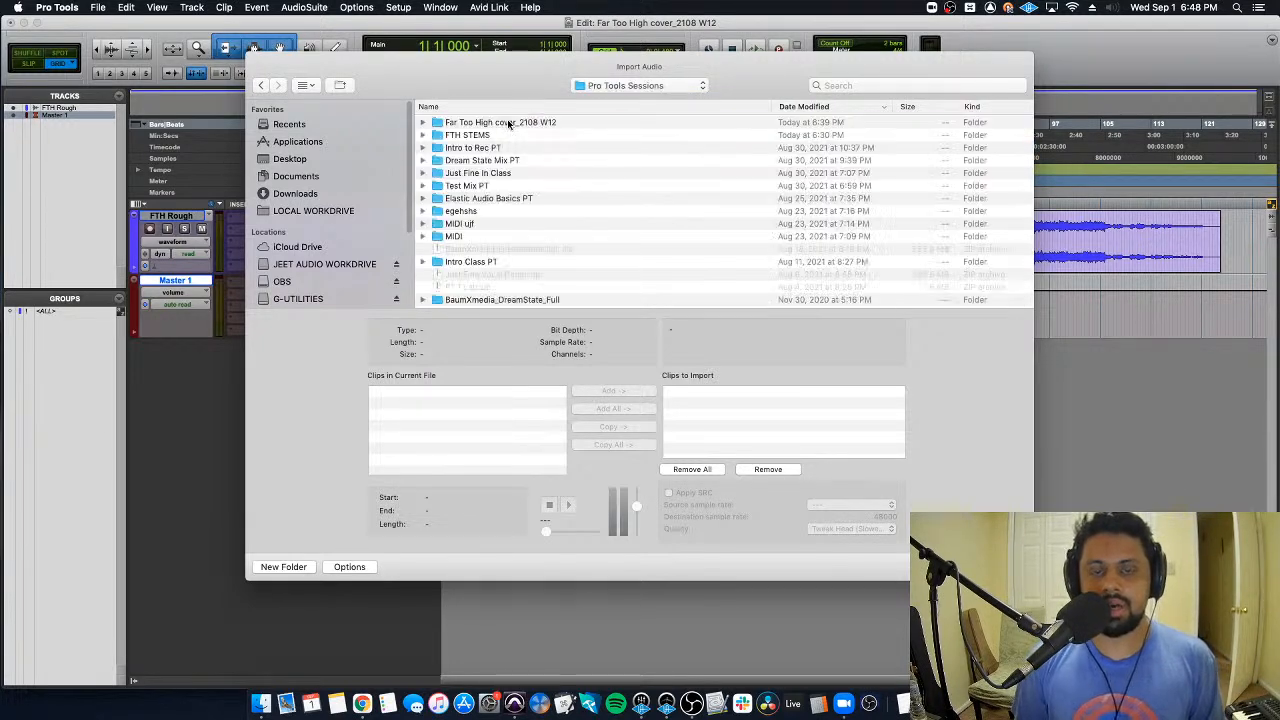
double_click(508, 122)
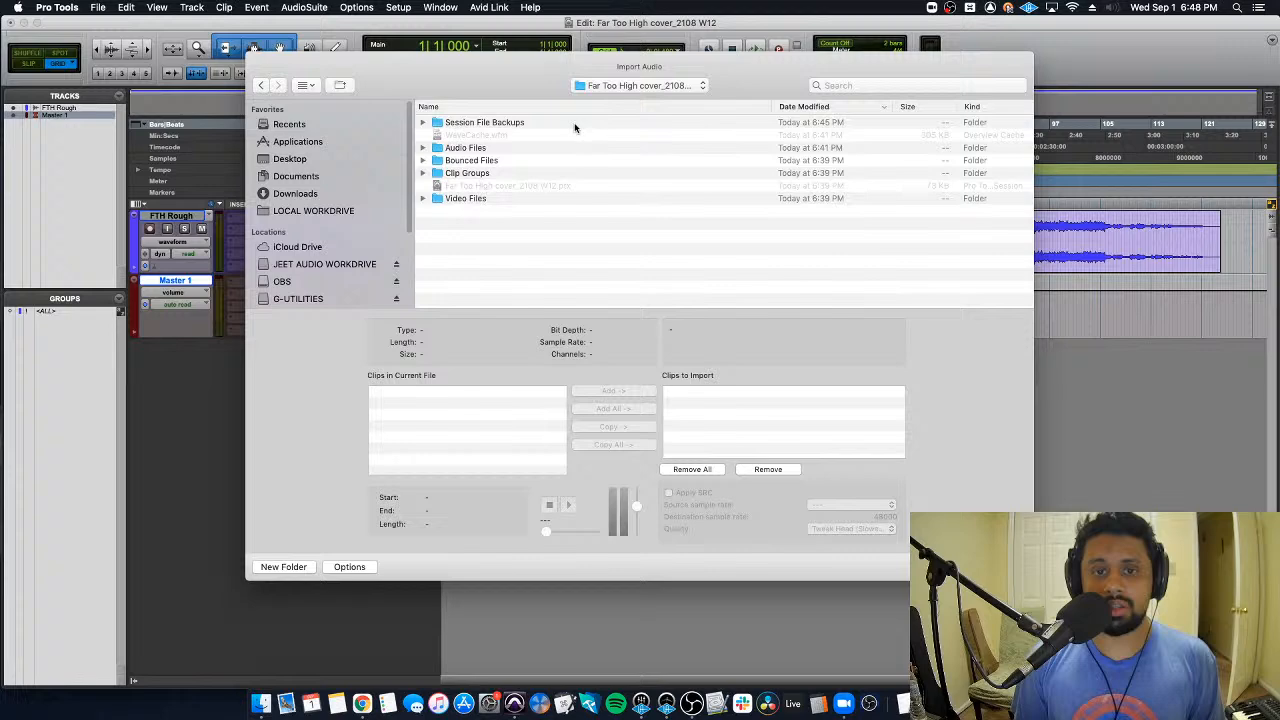
click(261, 86)
Step: Switch to Finder and open the Pro Tools Sessions folder inside SAE > 2108 W12 on the work drive
key(super+Tab)
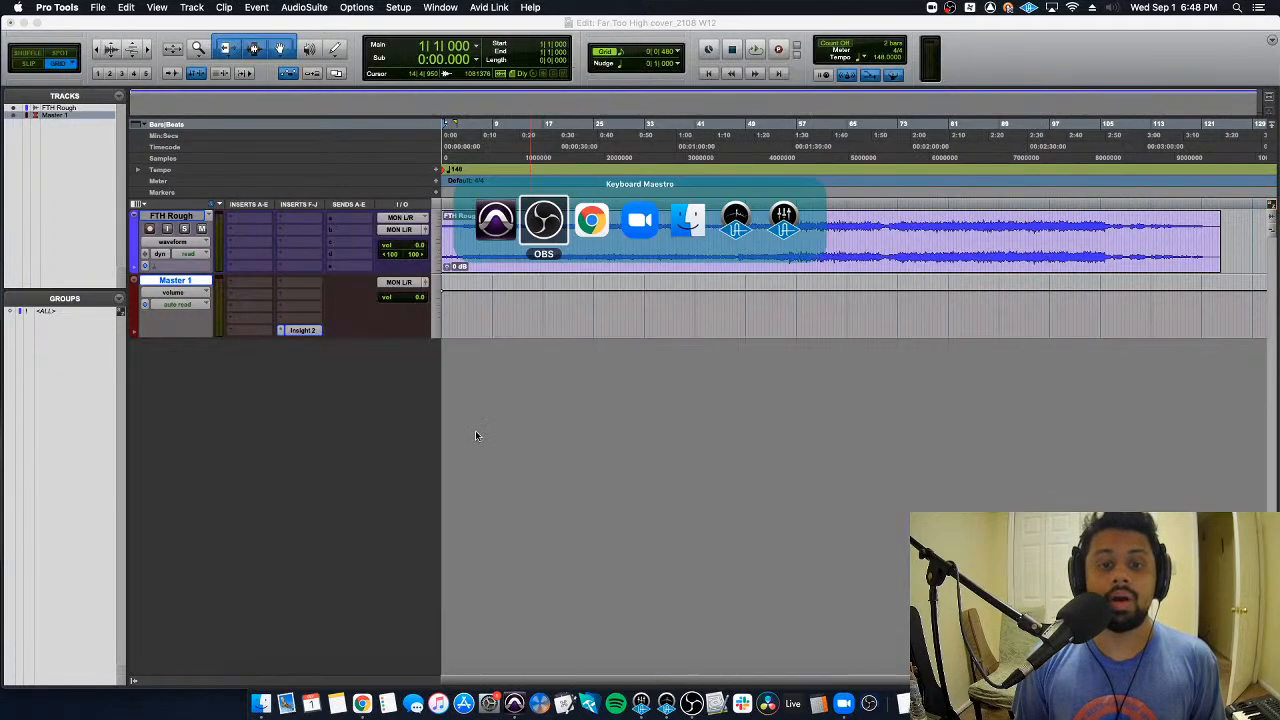
click(680, 217)
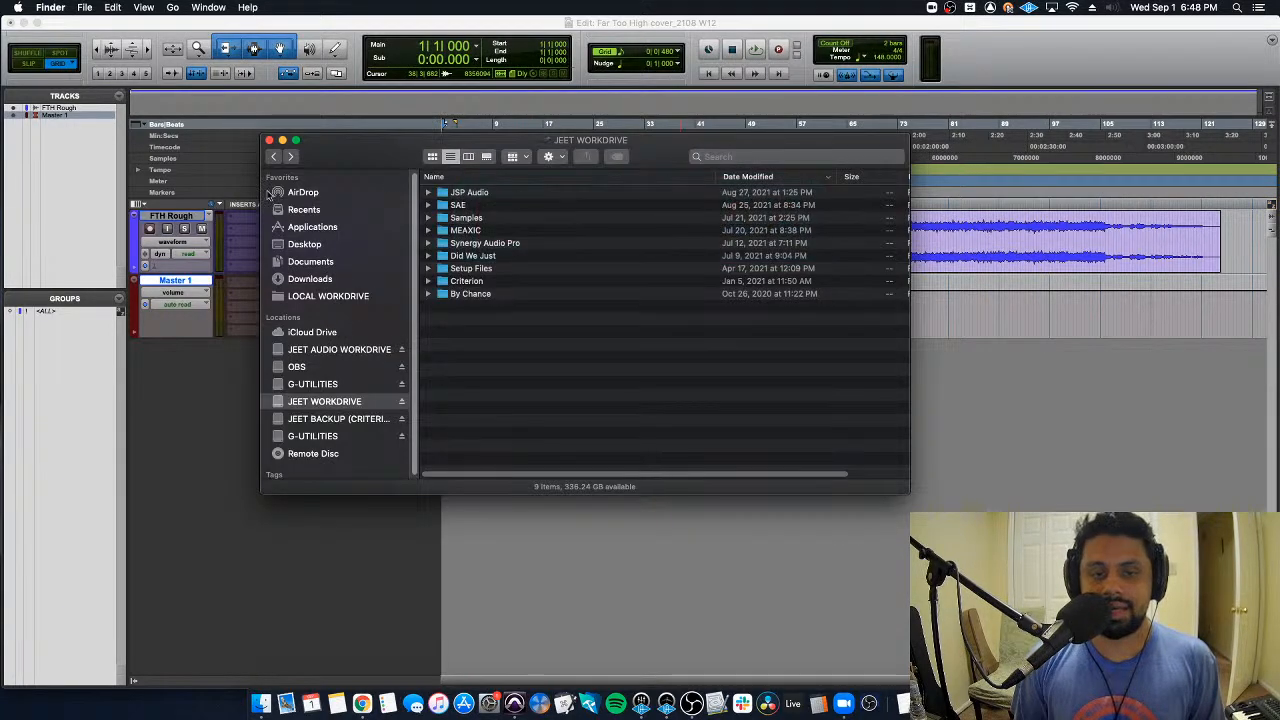
double_click(476, 207)
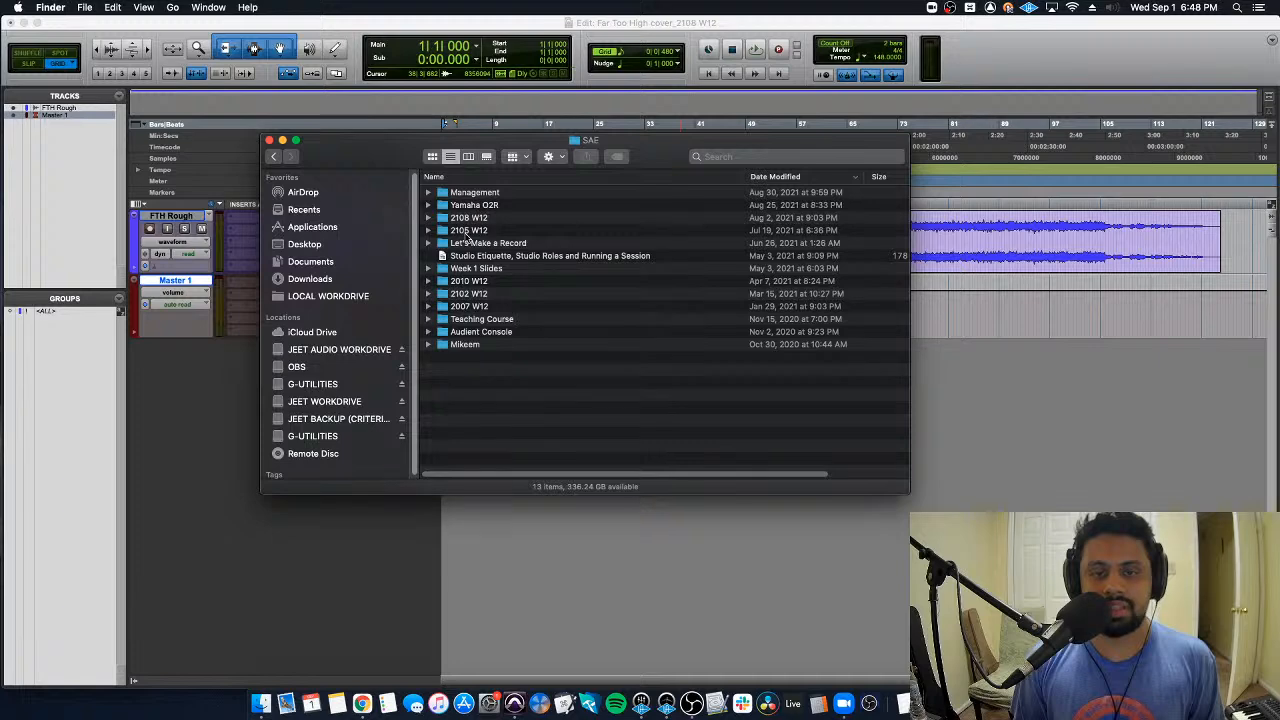
double_click(468, 218)
double_click(478, 196)
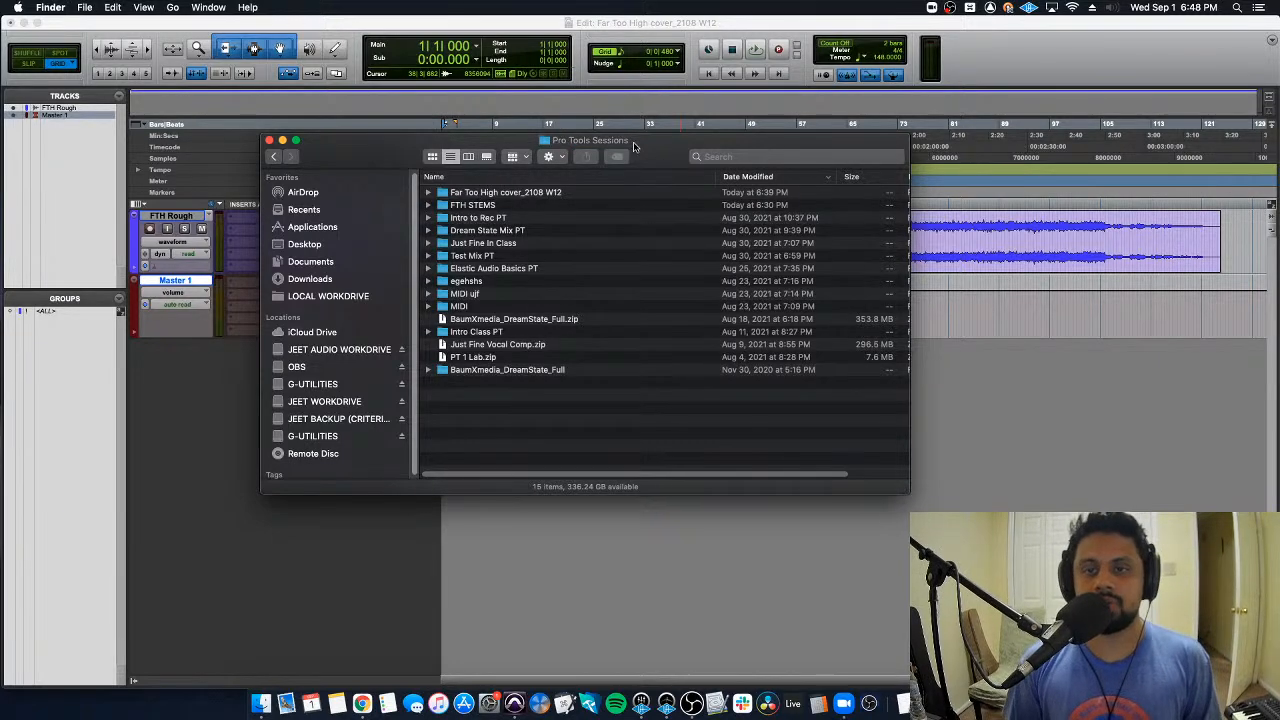
click(523, 197)
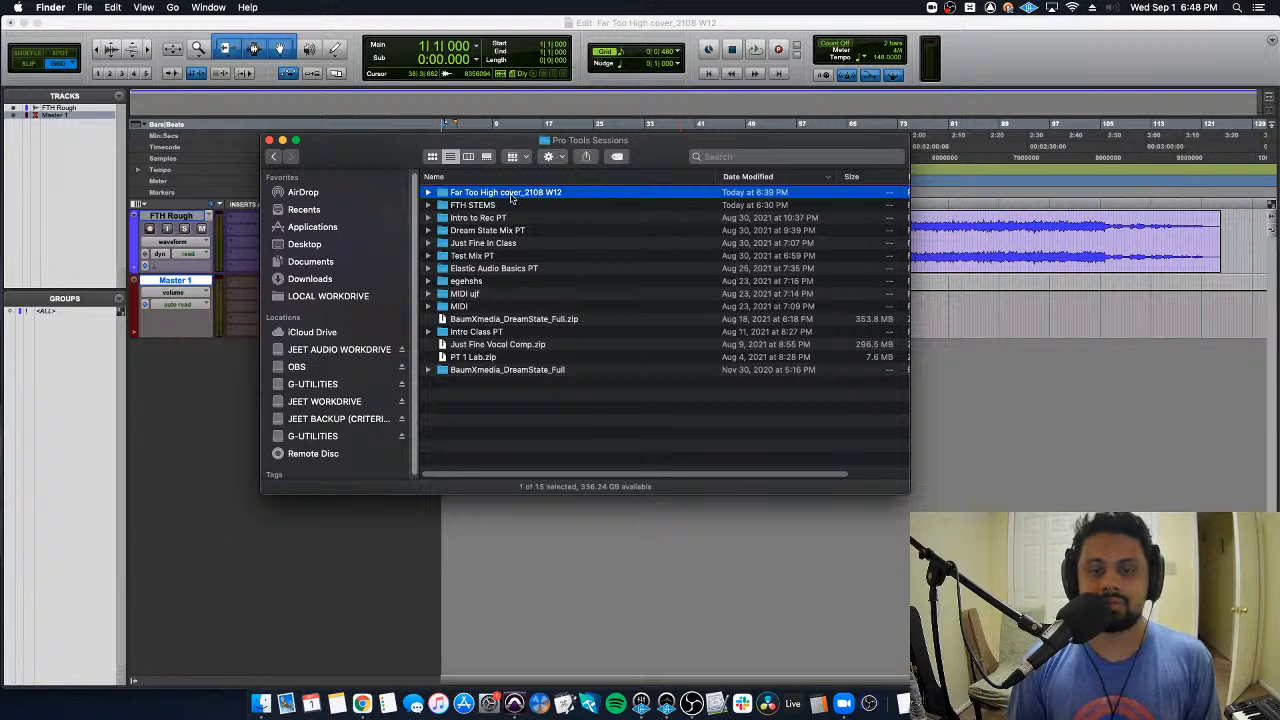
click(638, 27)
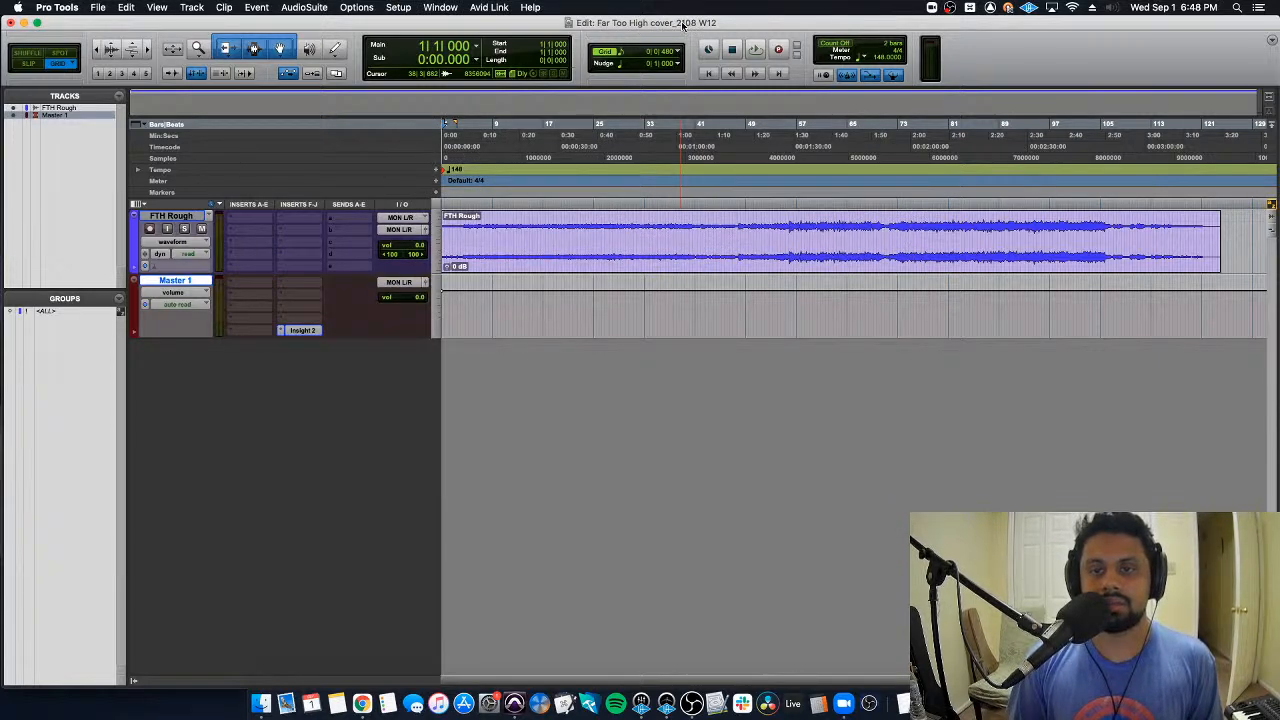
key(super+Tab)
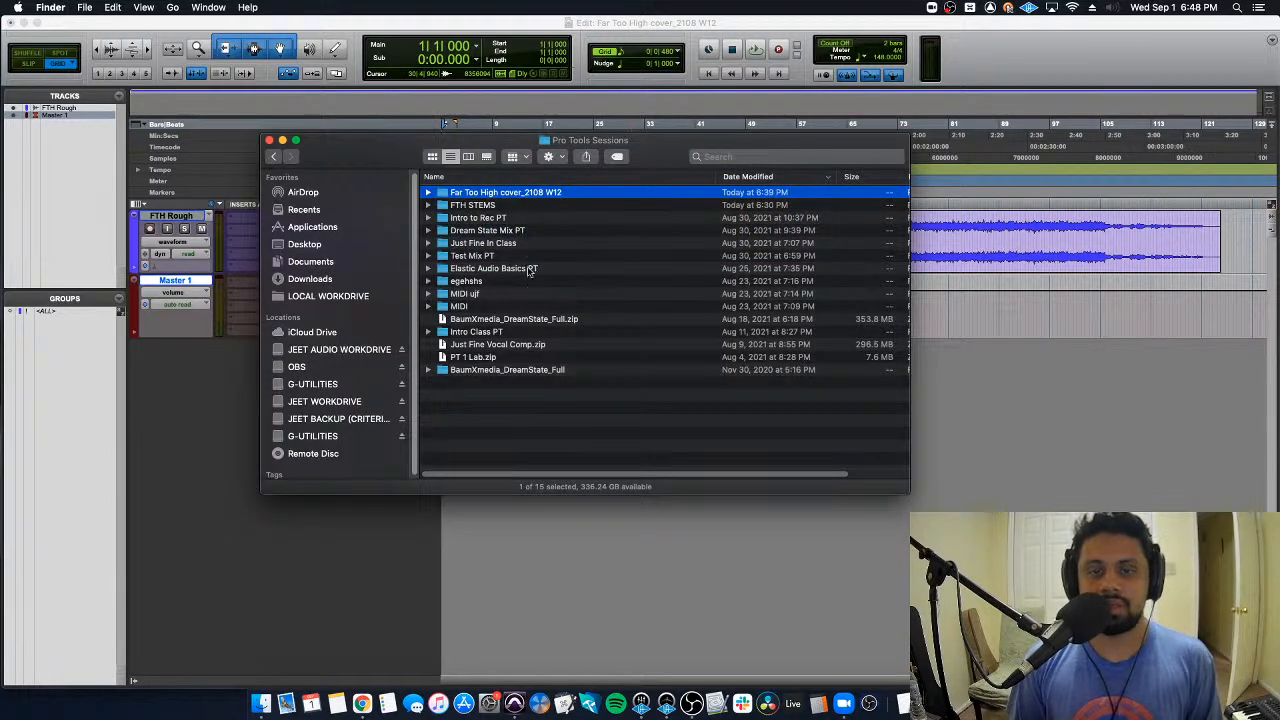
Step: Expand the FTH STEMS folder, look through its stem files and collapse it again
click(482, 208)
click(429, 205)
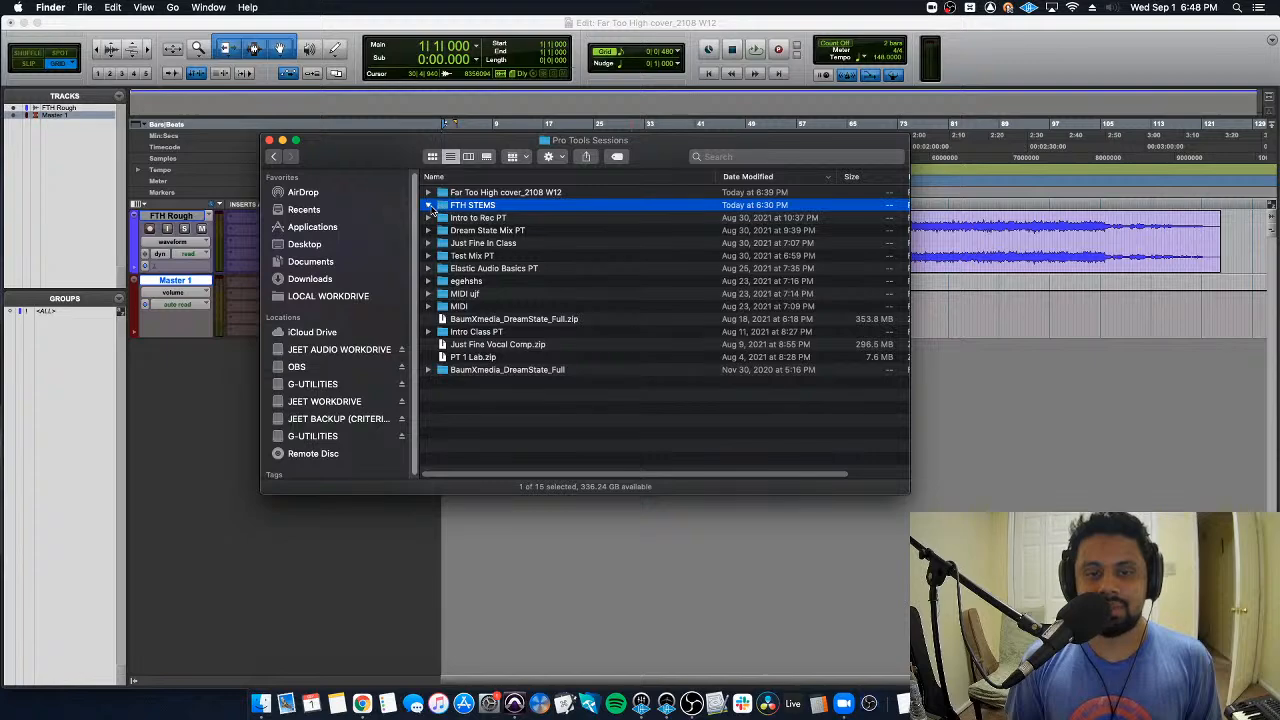
scroll(440, 228, down, 5)
scroll(440, 228, down, 5)
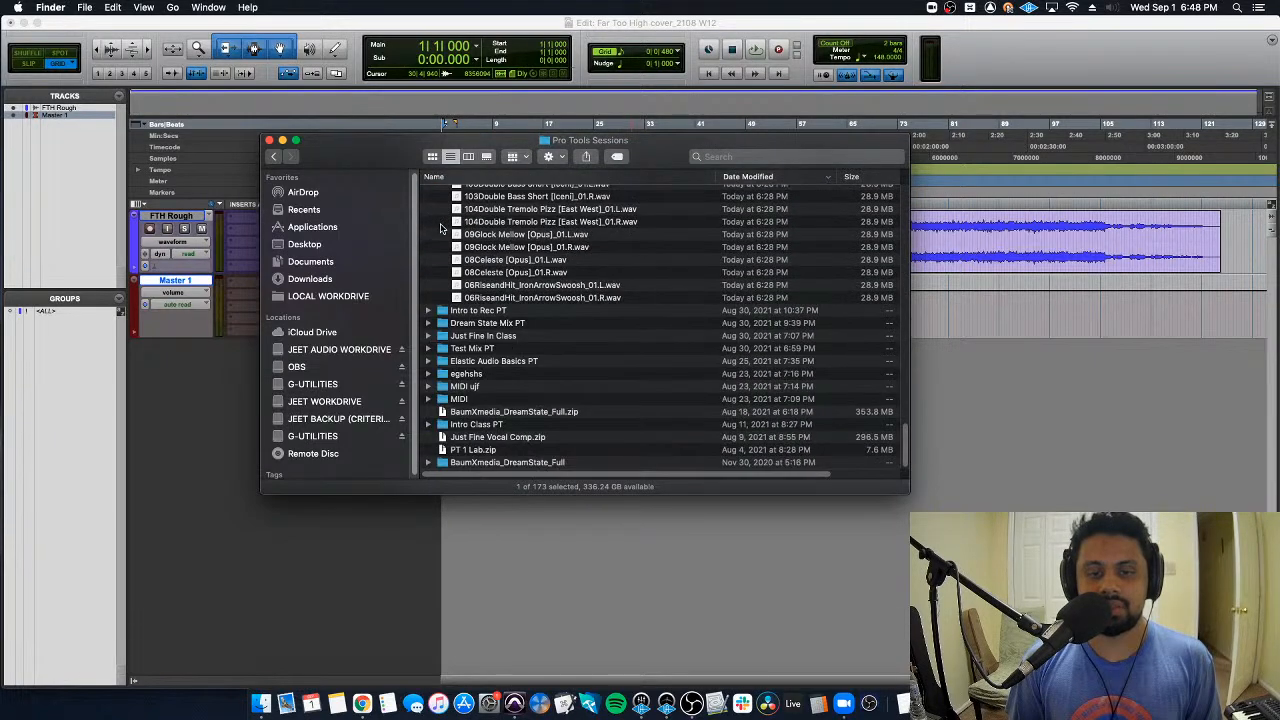
scroll(440, 228, up, 15)
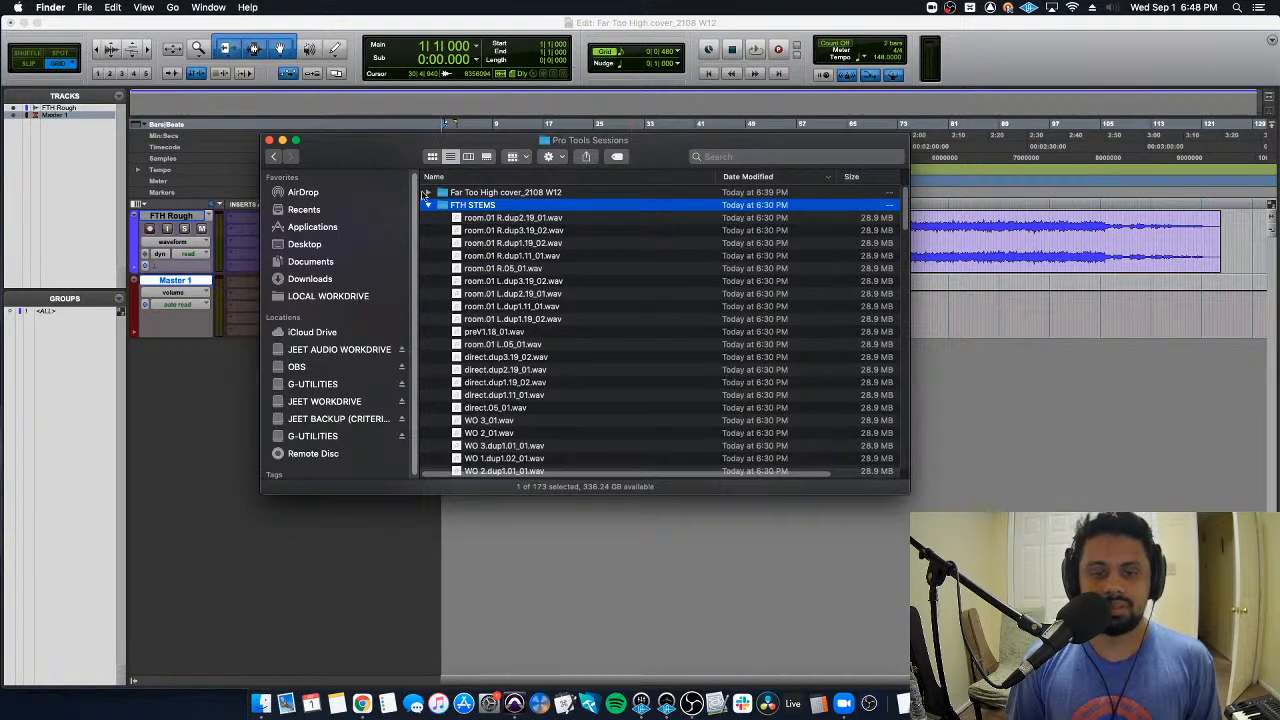
click(428, 205)
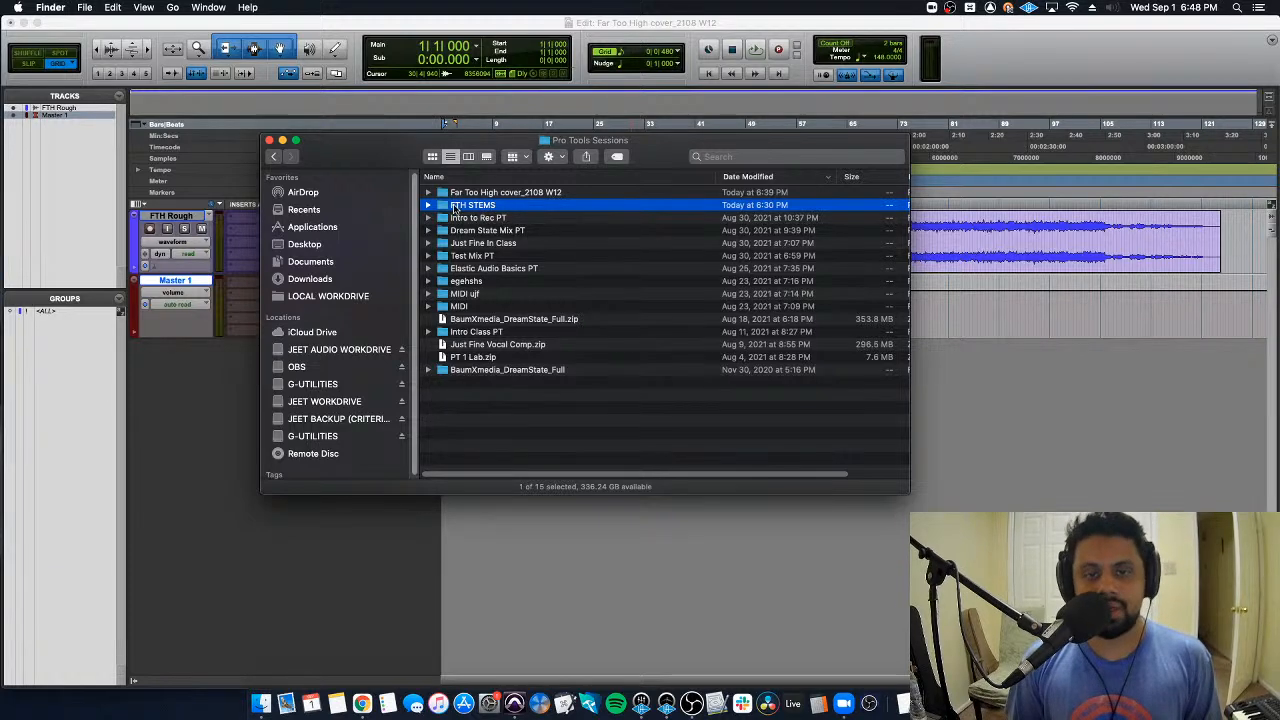
Step: Move the FTH STEMS folder into the Far Too High cover_2108 W12 session folder, check its contents and return to Pro Tools
click(452, 206)
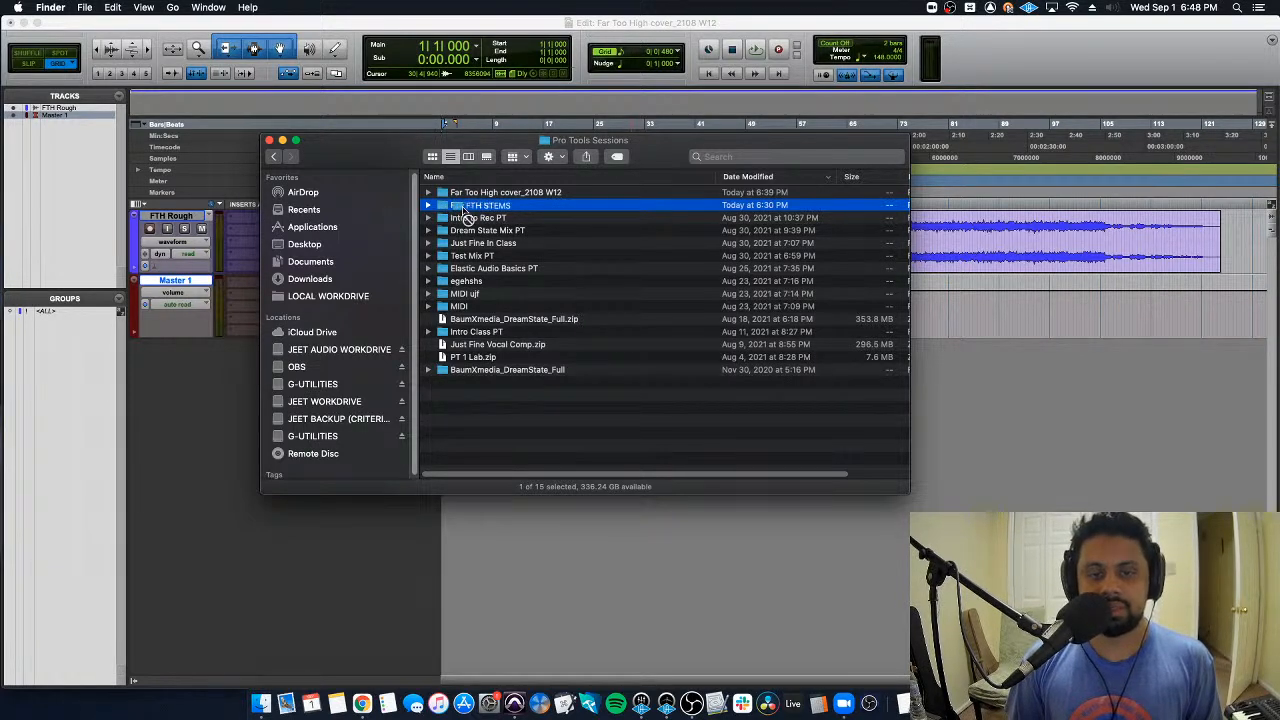
drag(467, 218, 497, 201)
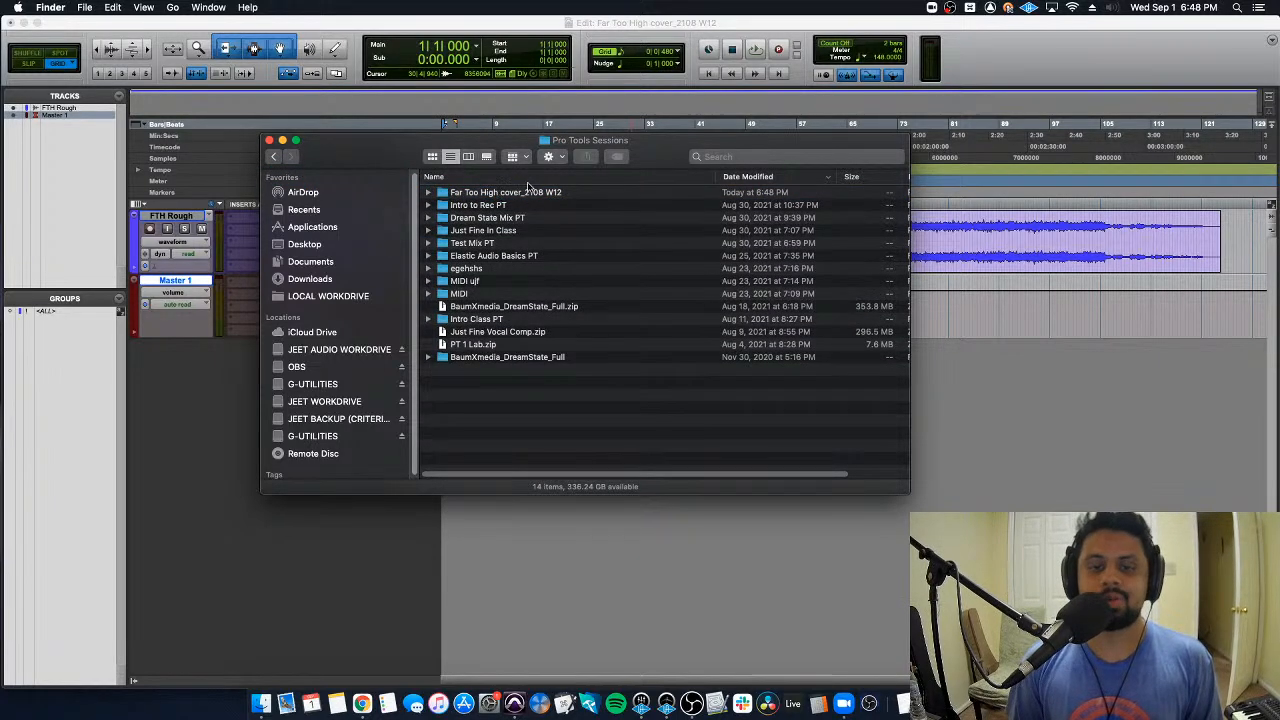
click(493, 195)
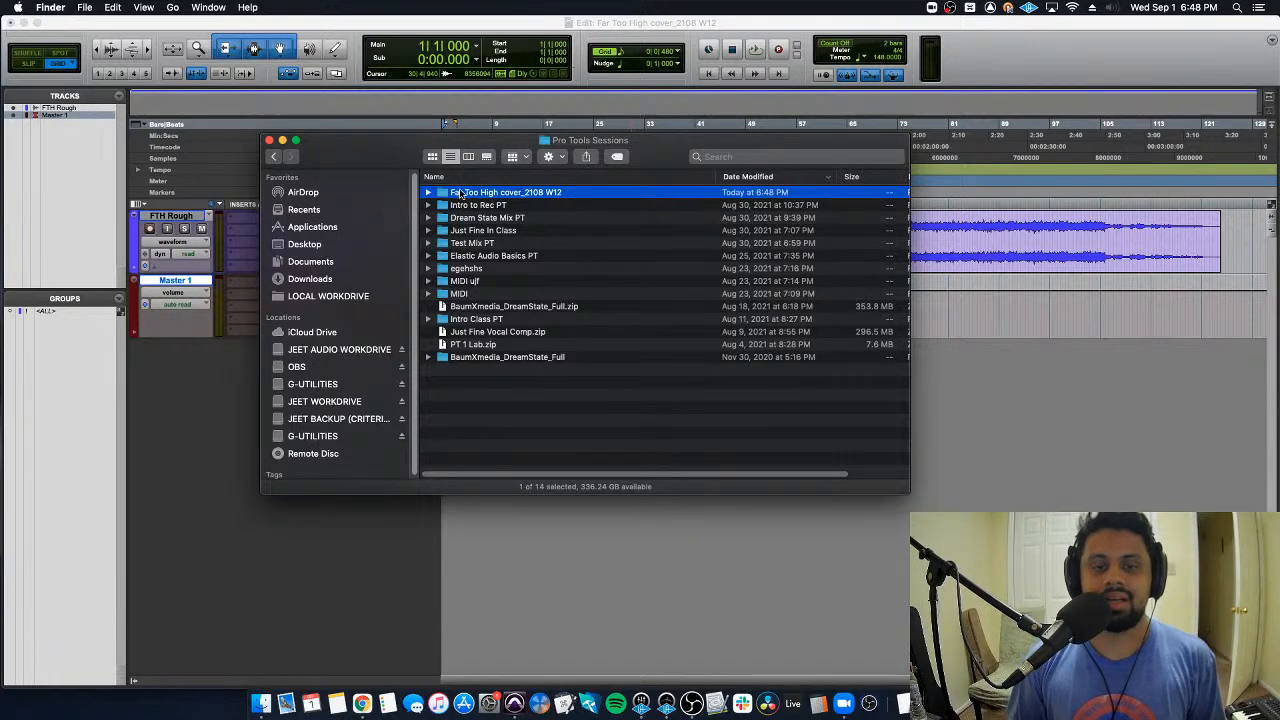
double_click(464, 195)
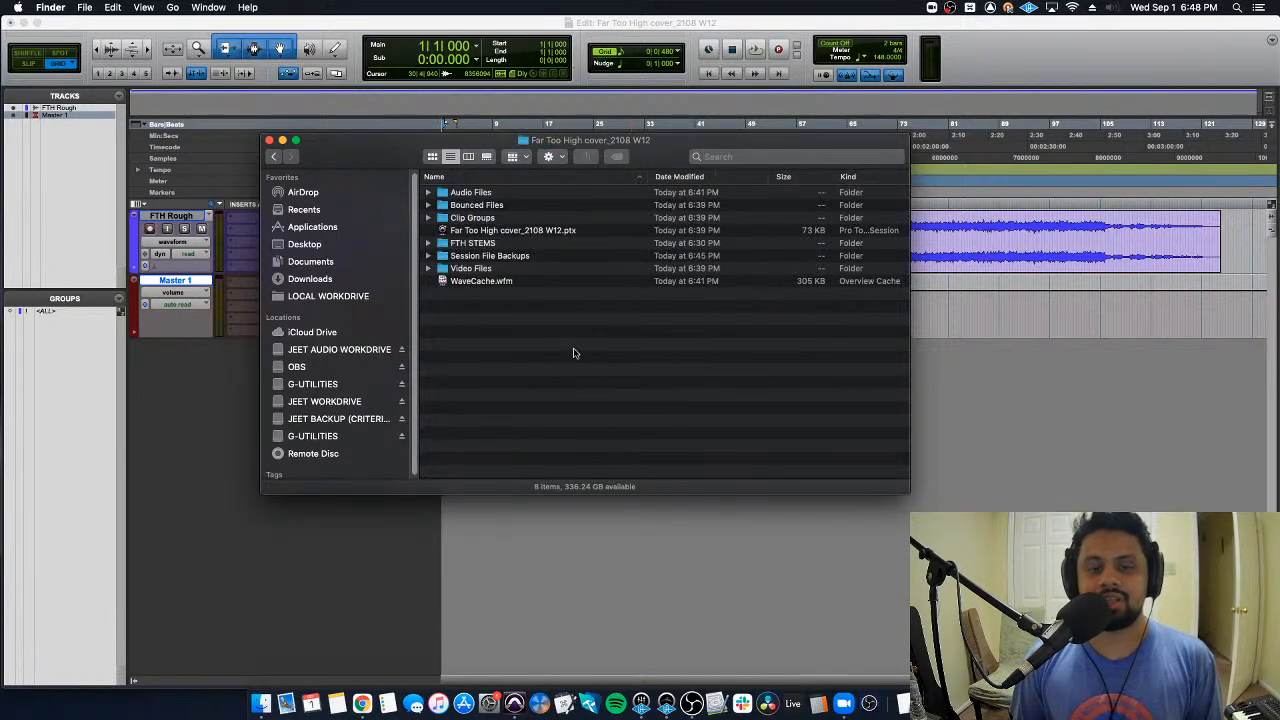
click(275, 160)
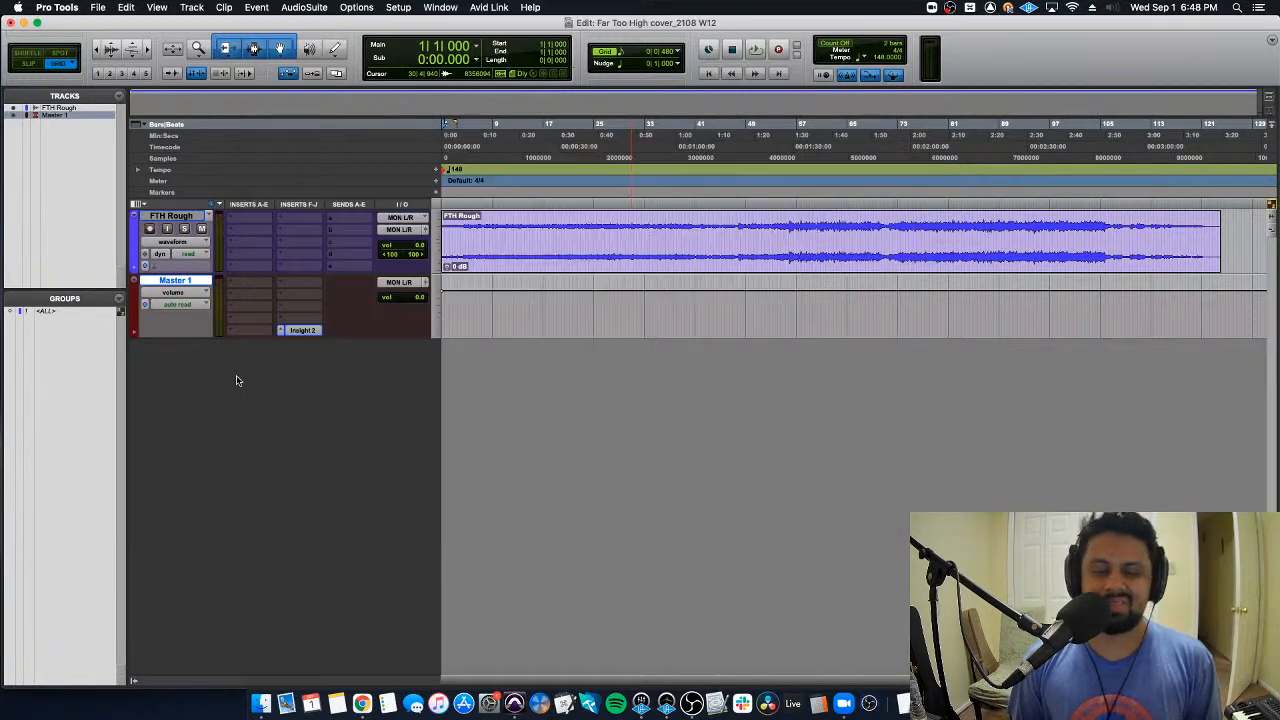
click(237, 377)
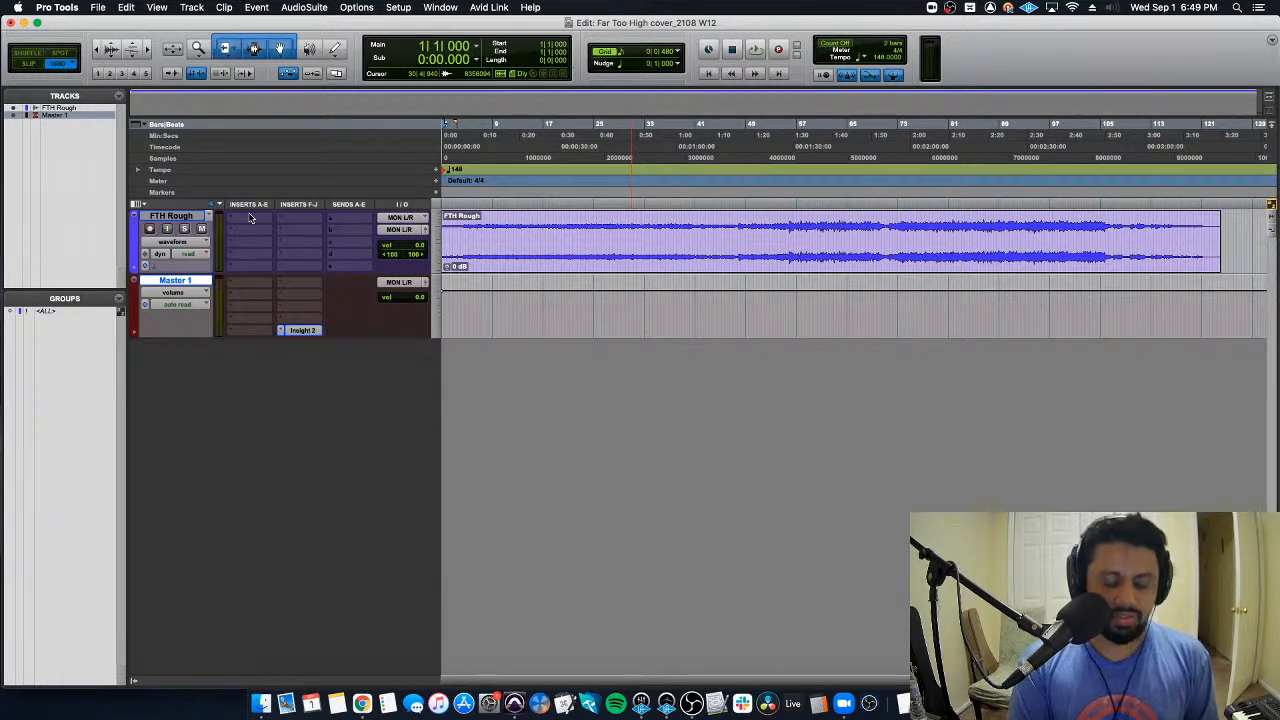
Step: Start an audio import and browse to the FTH STEMS folder inside the Far Too High cover_2108 W12 session folder
key(super+shift+i)
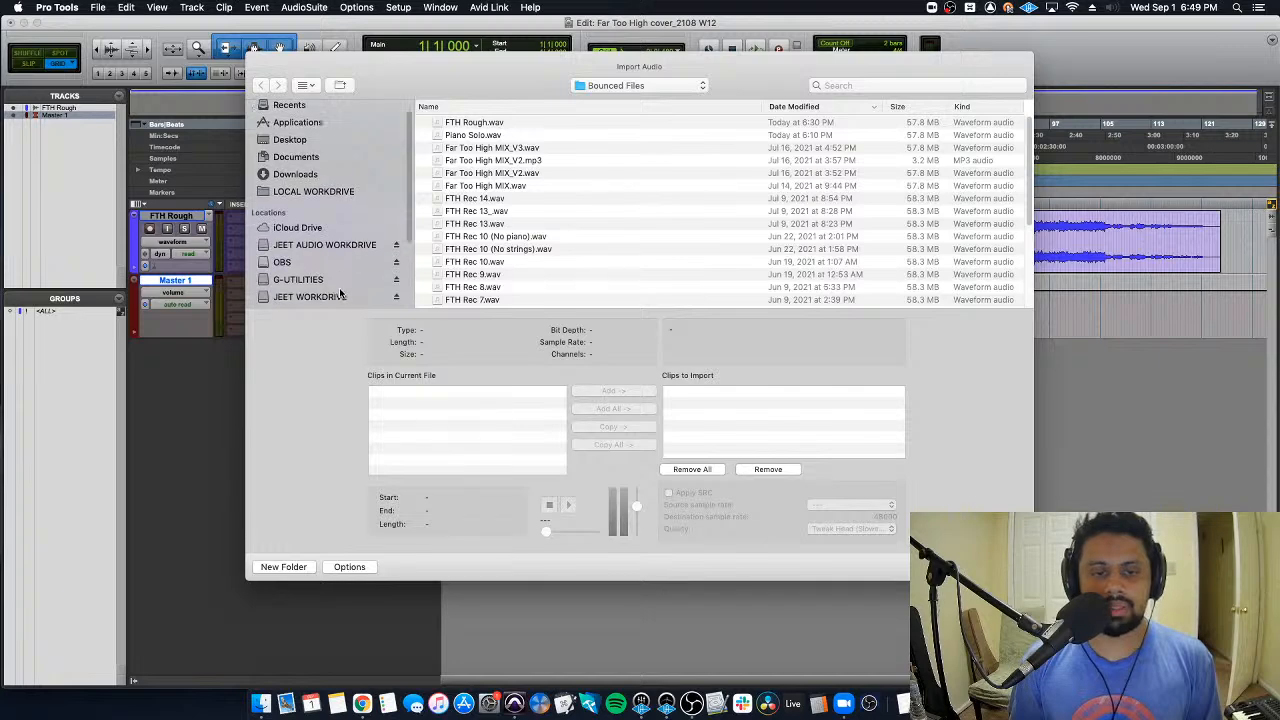
click(340, 293)
double_click(489, 137)
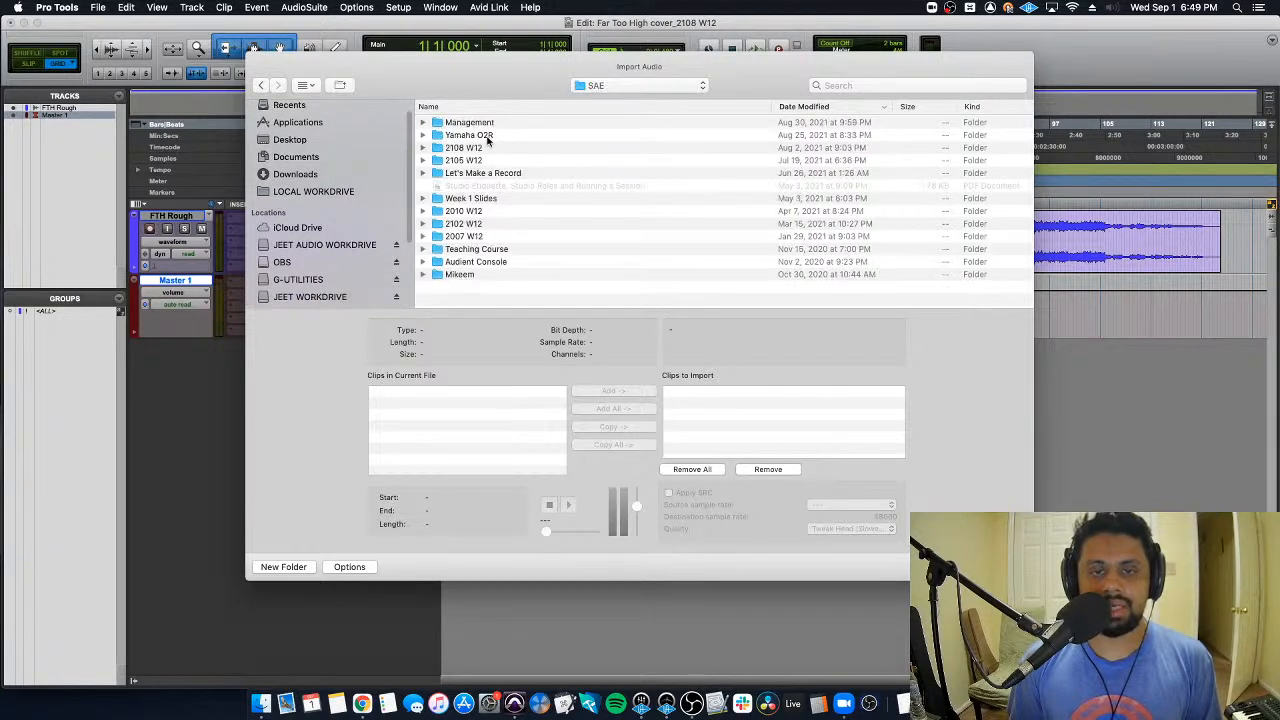
double_click(503, 150)
click(502, 123)
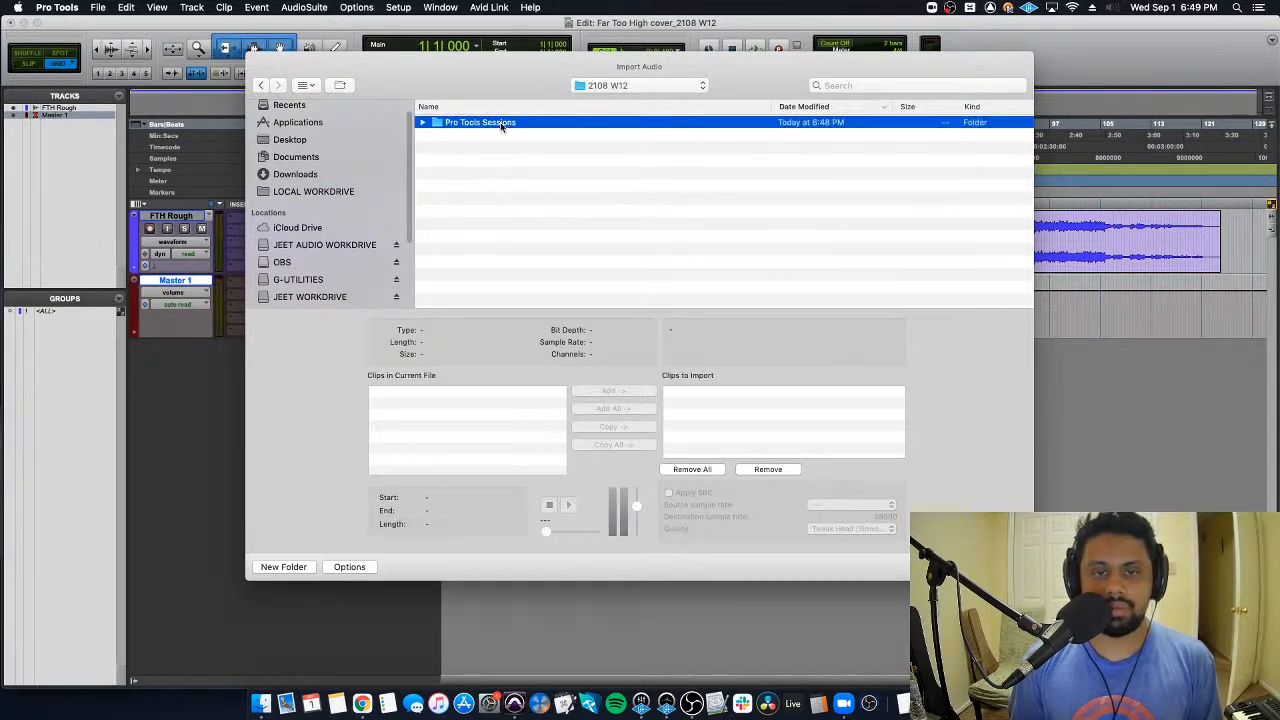
double_click(502, 123)
double_click(574, 123)
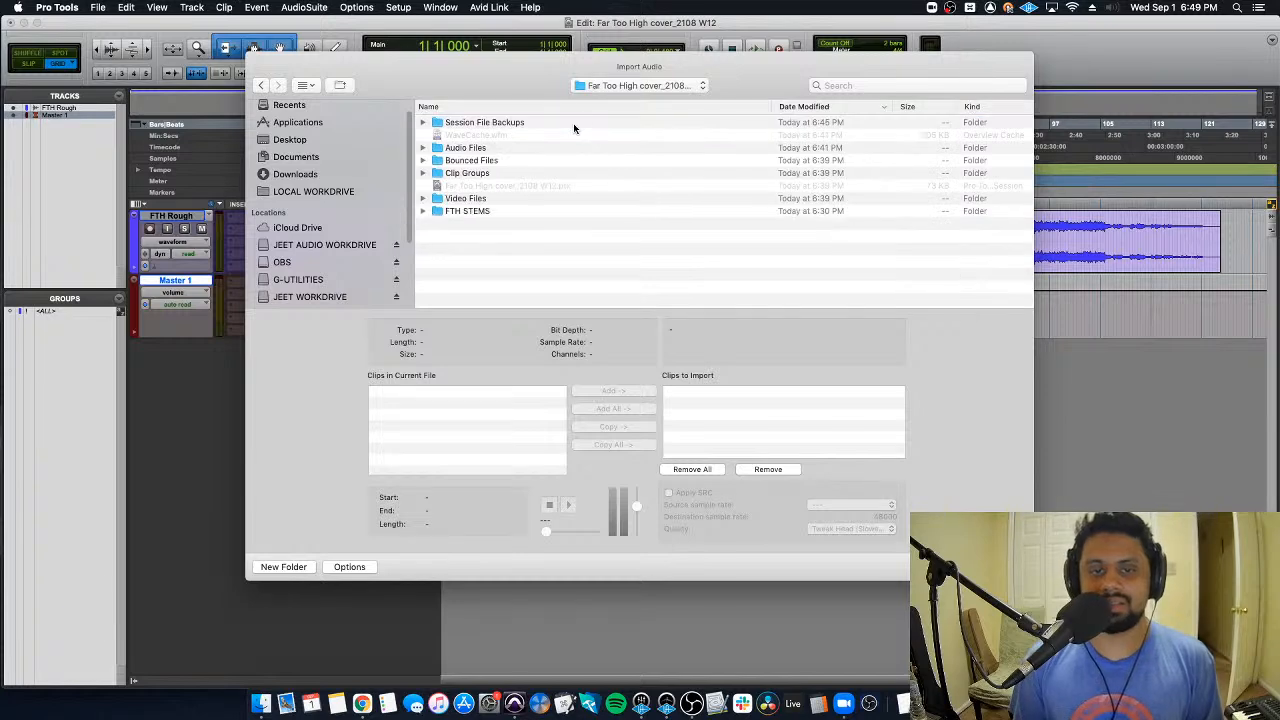
double_click(497, 212)
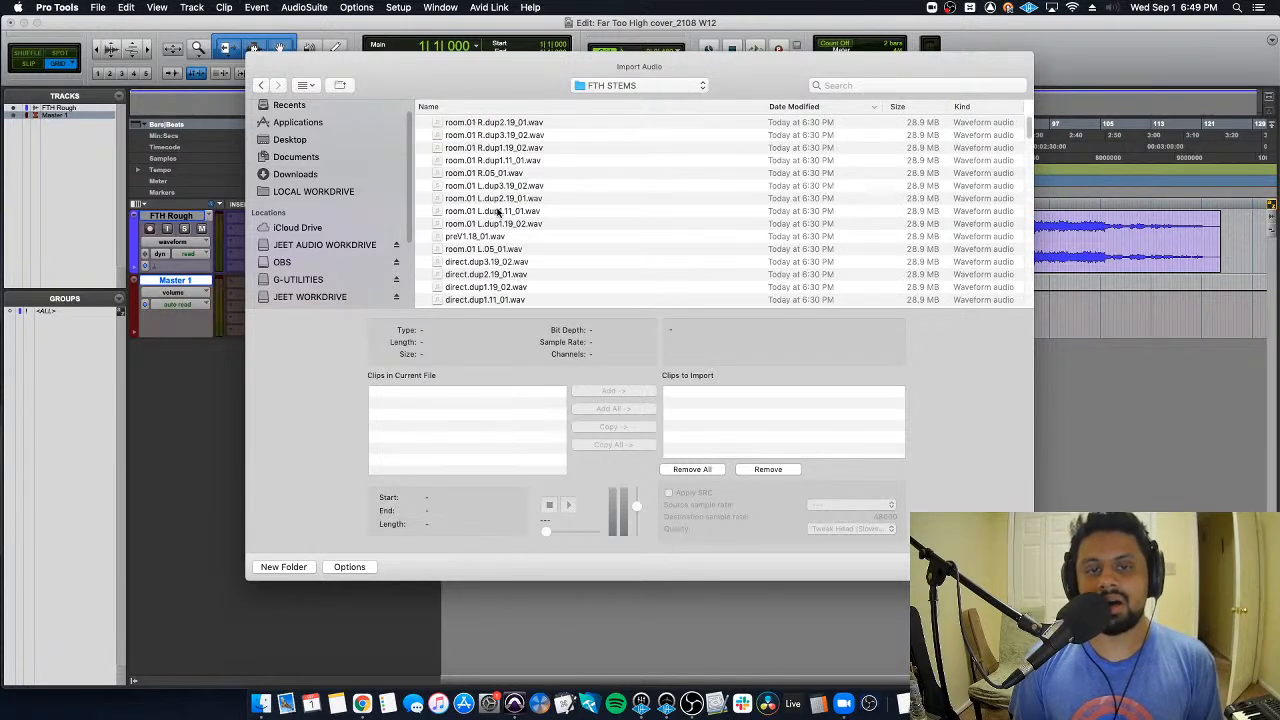
Step: Look through the stem files in the FTH STEMS folder, select all of them and add them to the import list as copies
scroll(497, 212, down, 20)
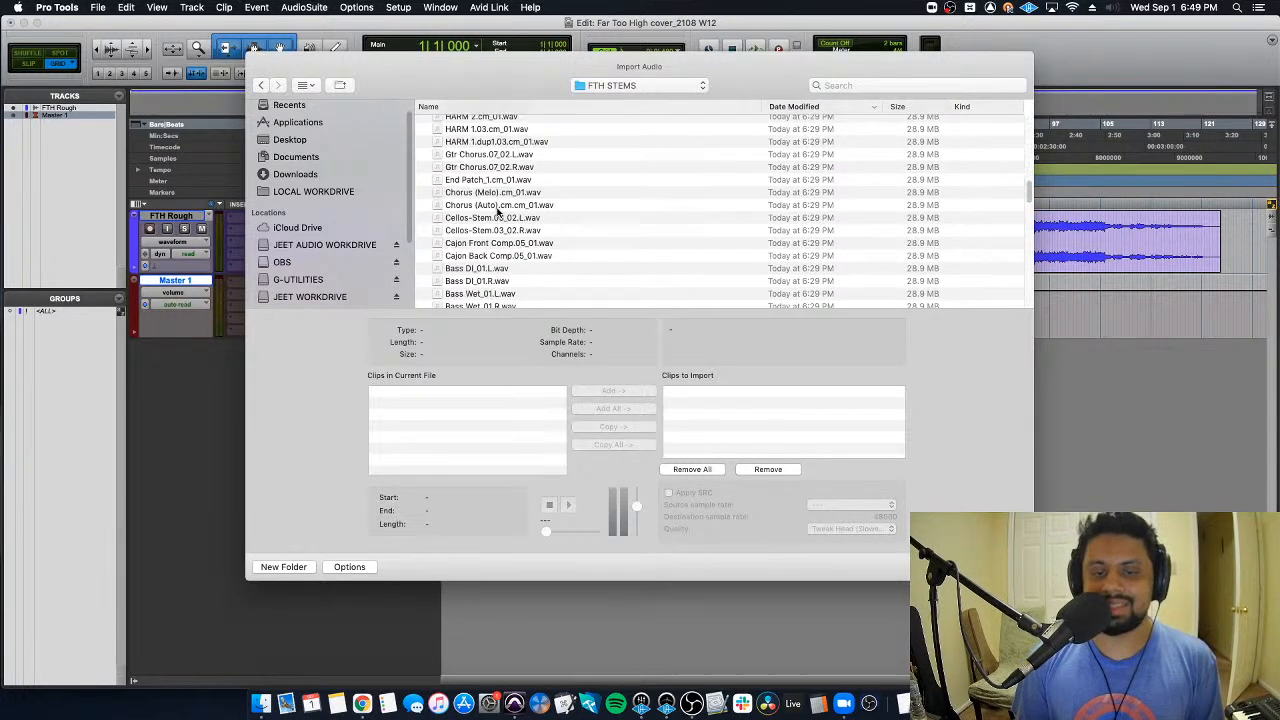
scroll(497, 212, up, 10)
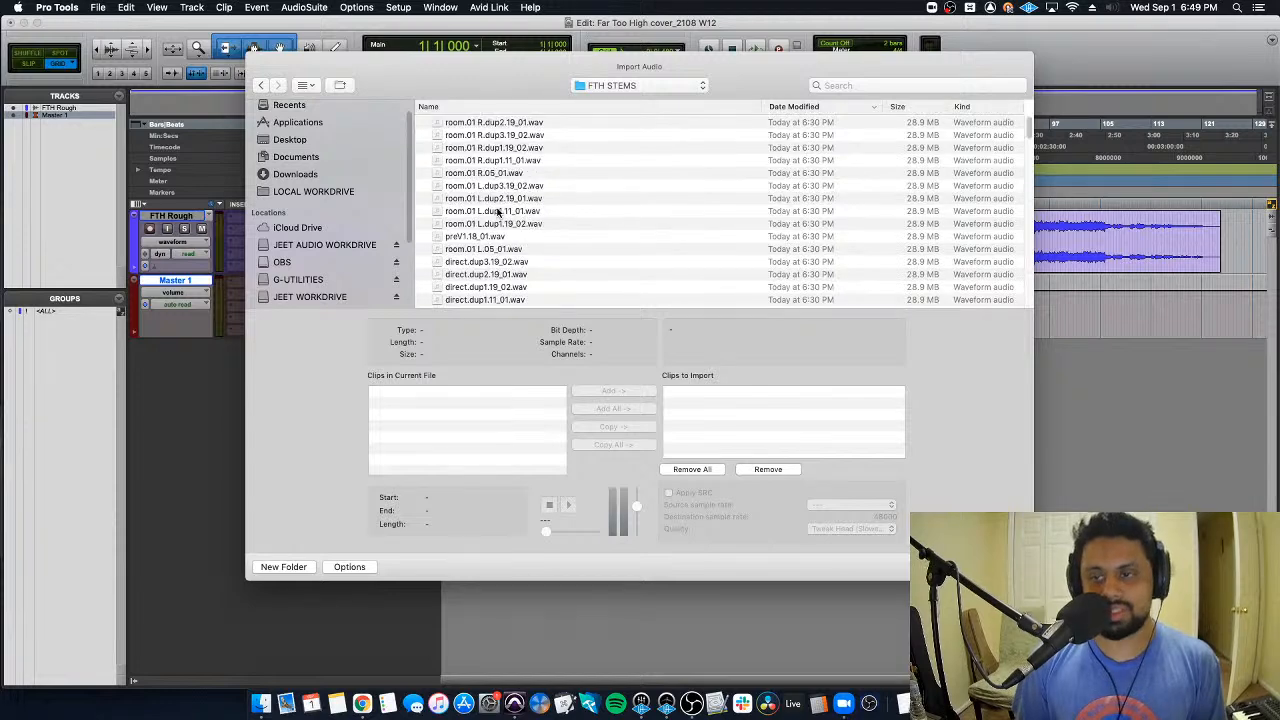
scroll(497, 212, down, 10)
click(557, 289)
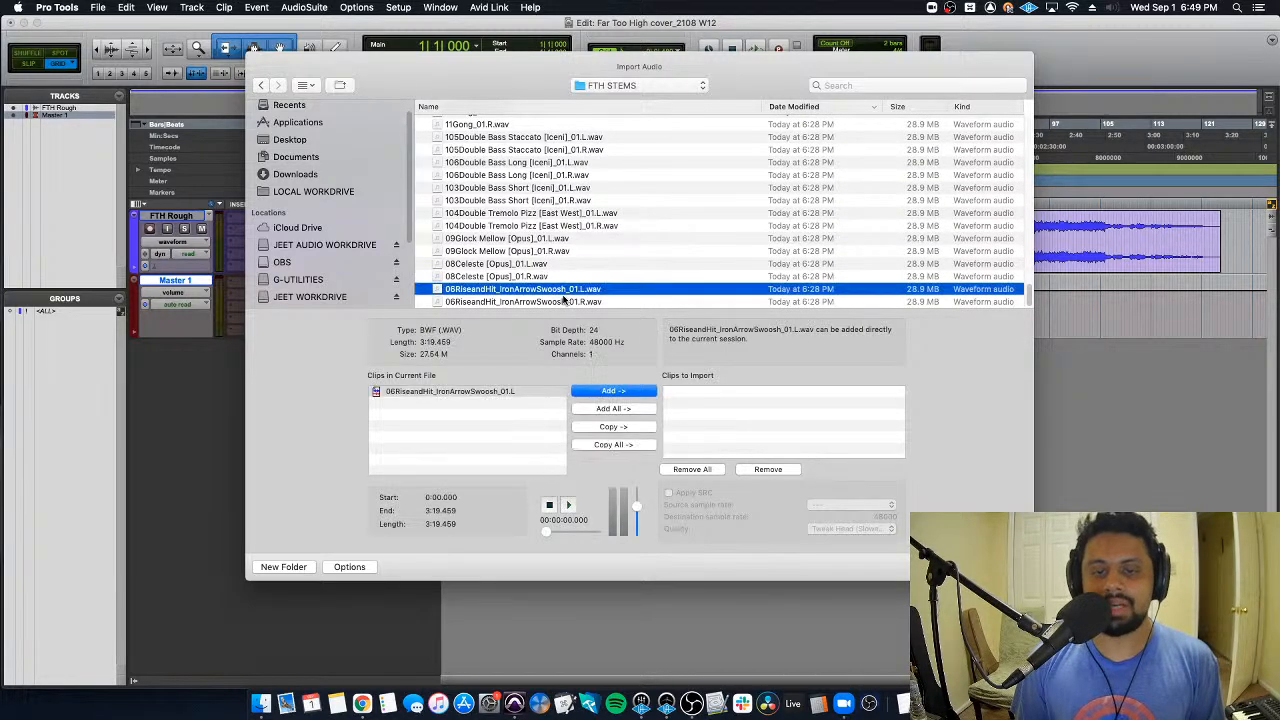
click(563, 301)
scroll(566, 299, up, 15)
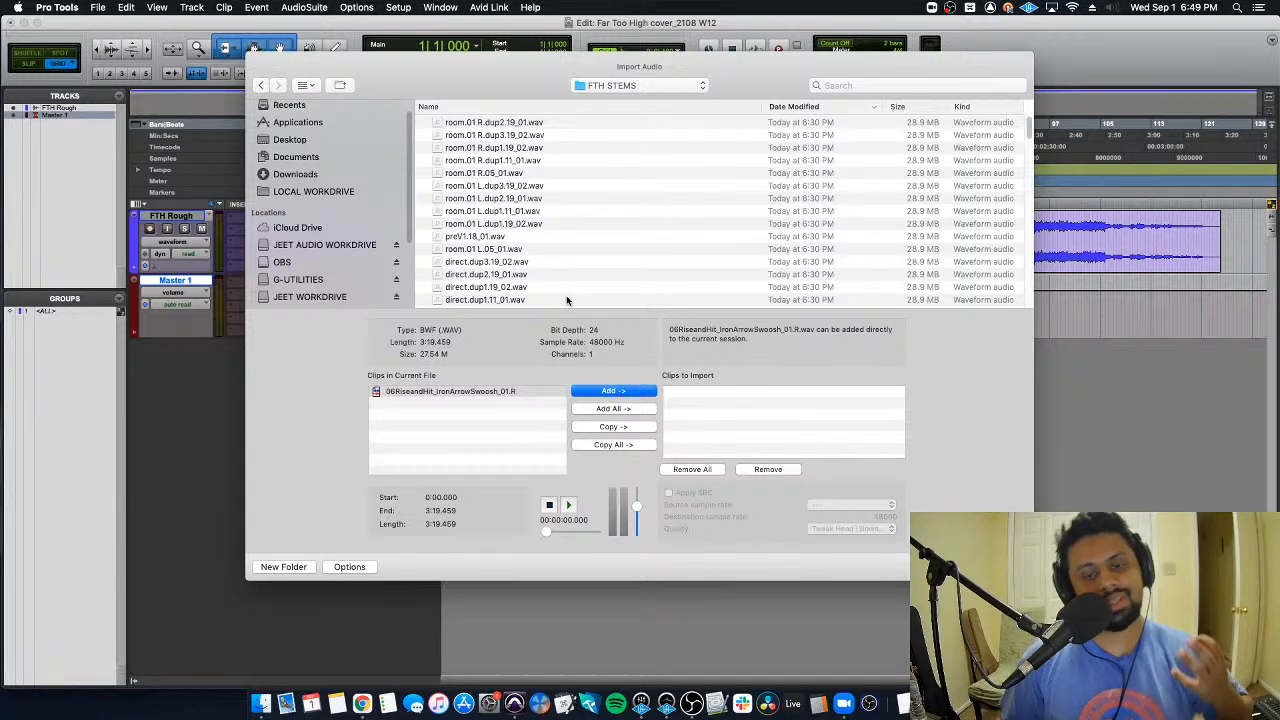
key(super+a)
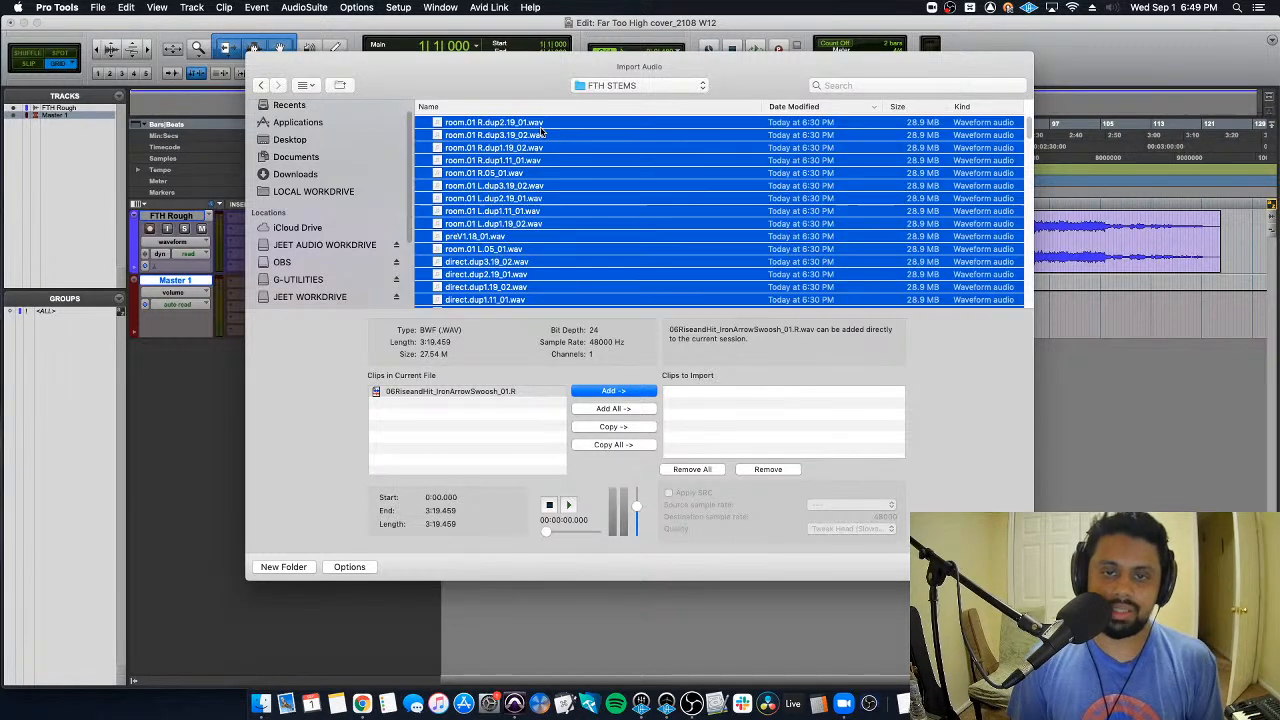
scroll(578, 211, up, 10)
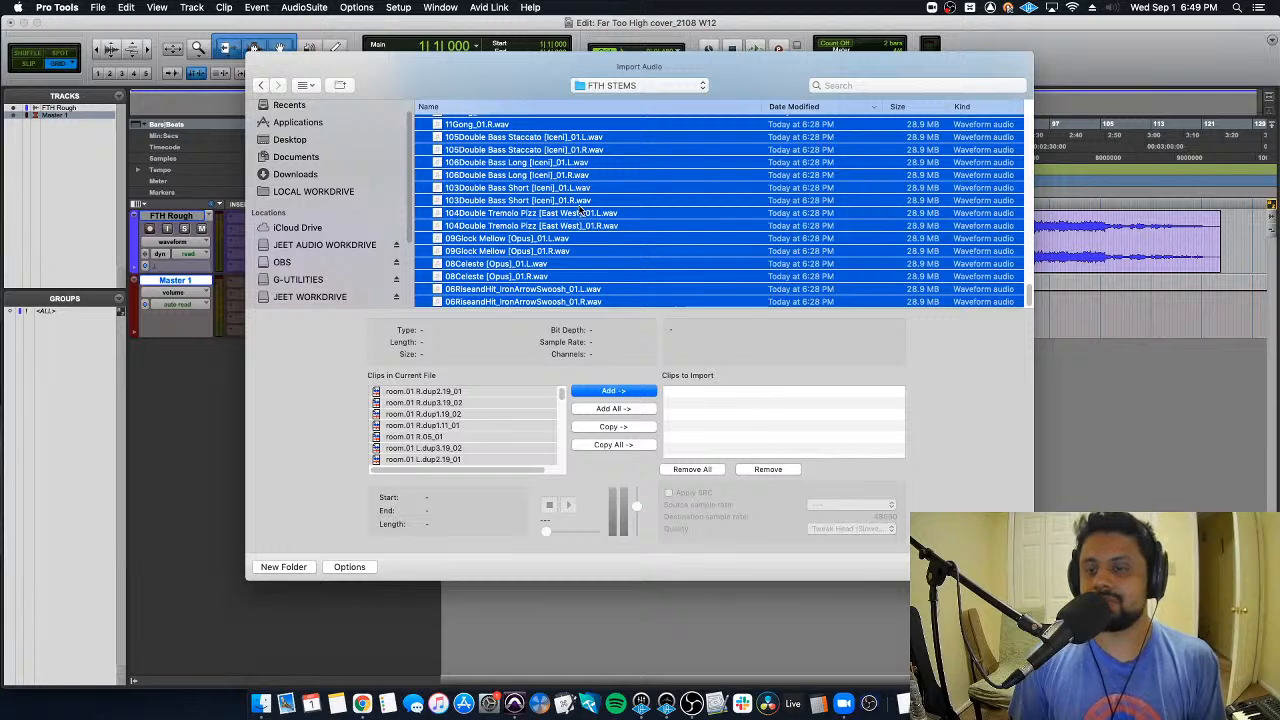
scroll(578, 211, down, 10)
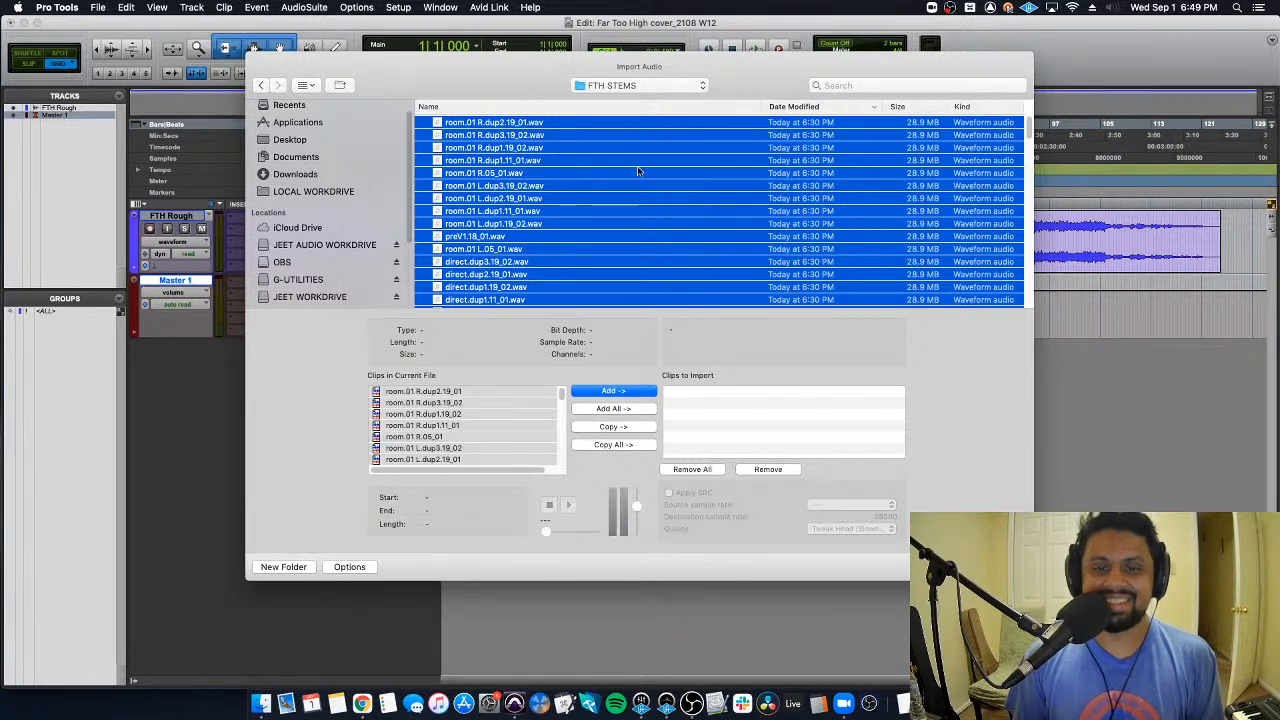
scroll(700, 212, down, 1)
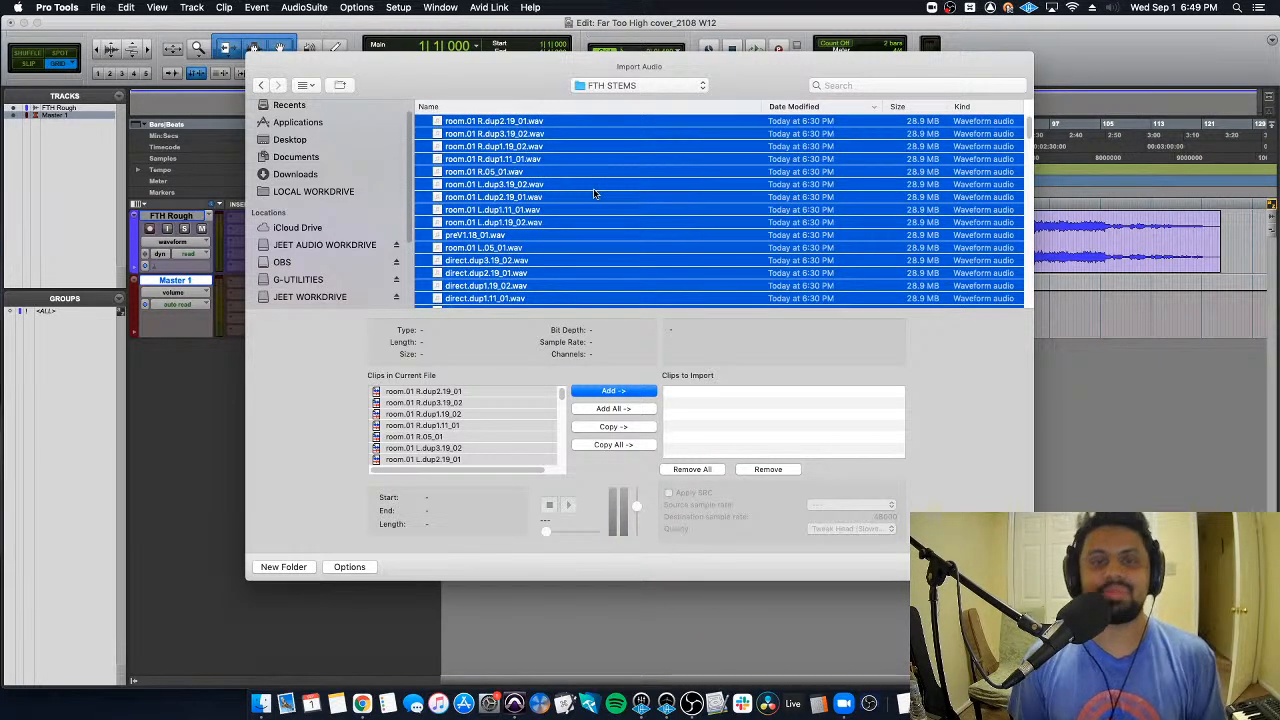
scroll(594, 193, up, 1)
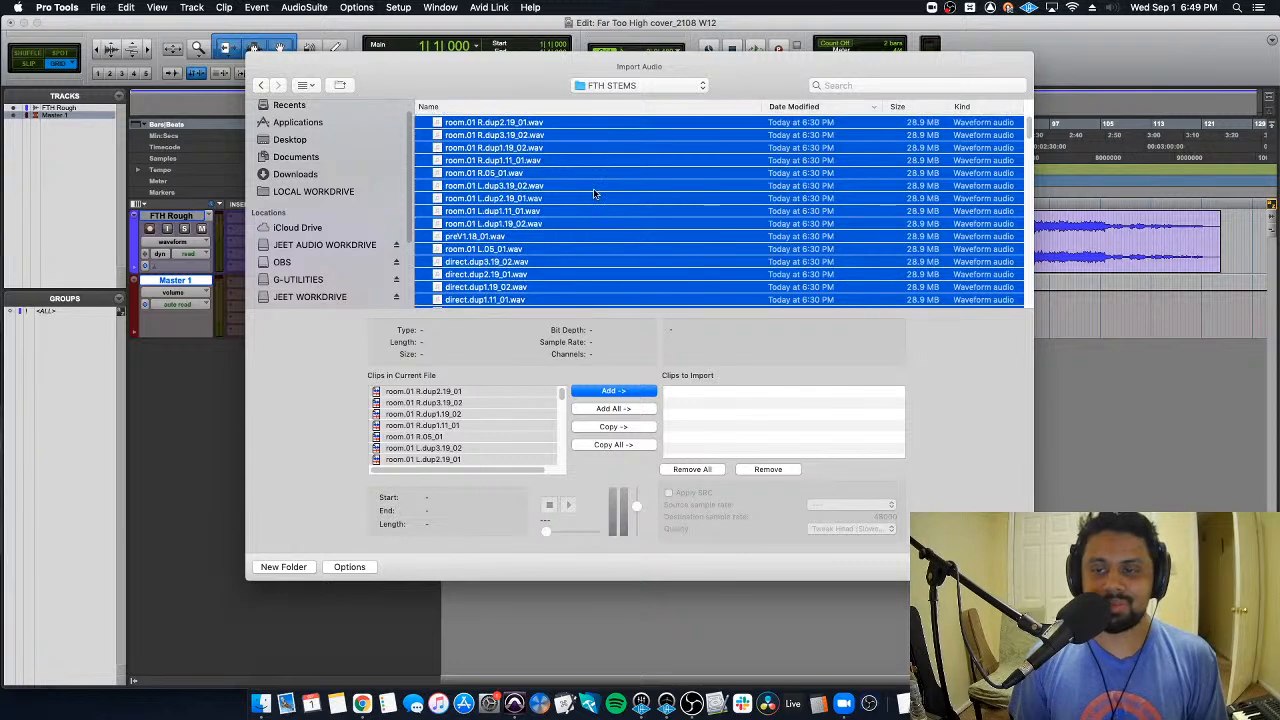
click(613, 426)
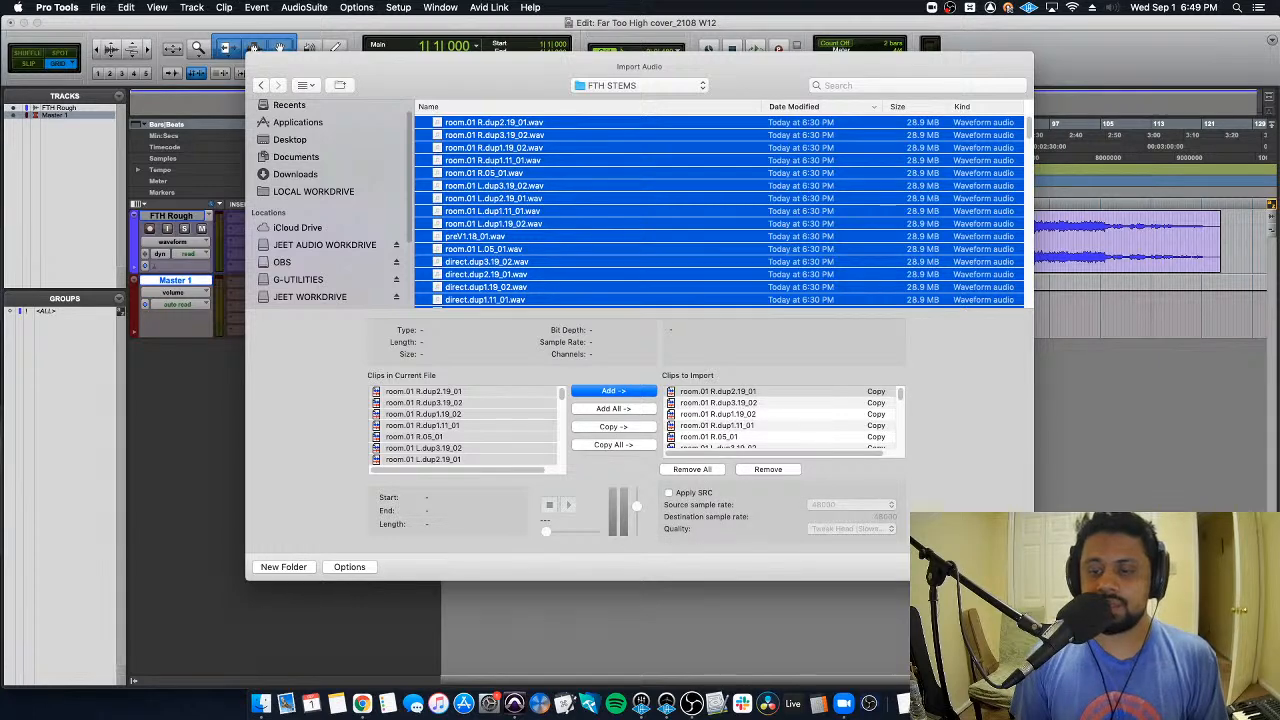
Step: Import the copied stems to new tracks with the location set to Spot, accepting the default spot position
key(Return)
key(Return)
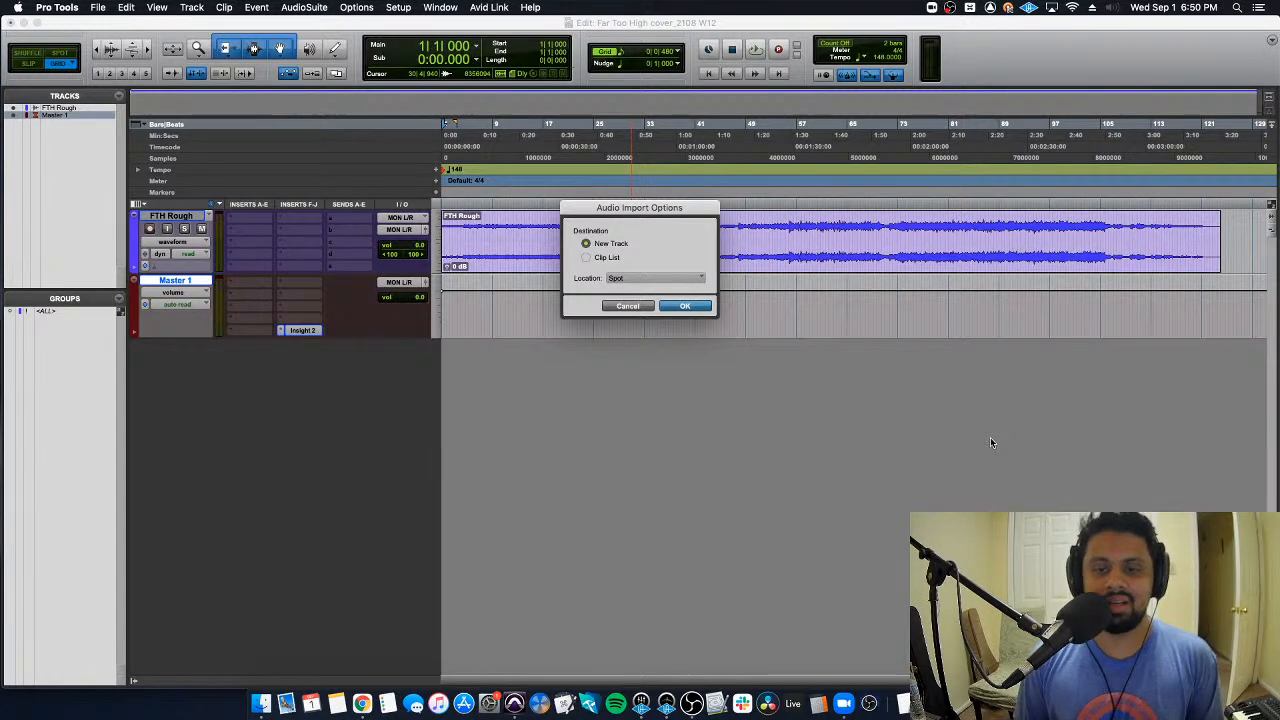
key(Return)
key(Return)
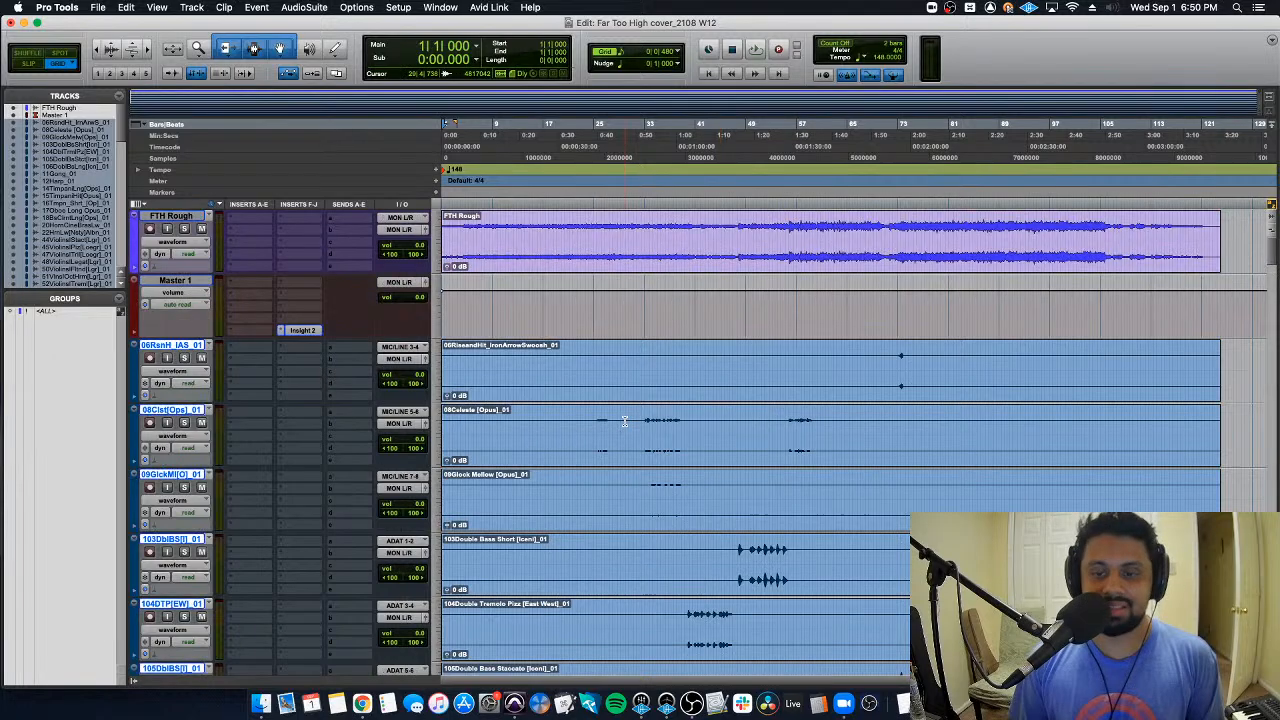
Step: Look through the imported stem tracks down to the last one and leave only the Master 1 track selected
scroll(624, 421, down, 15)
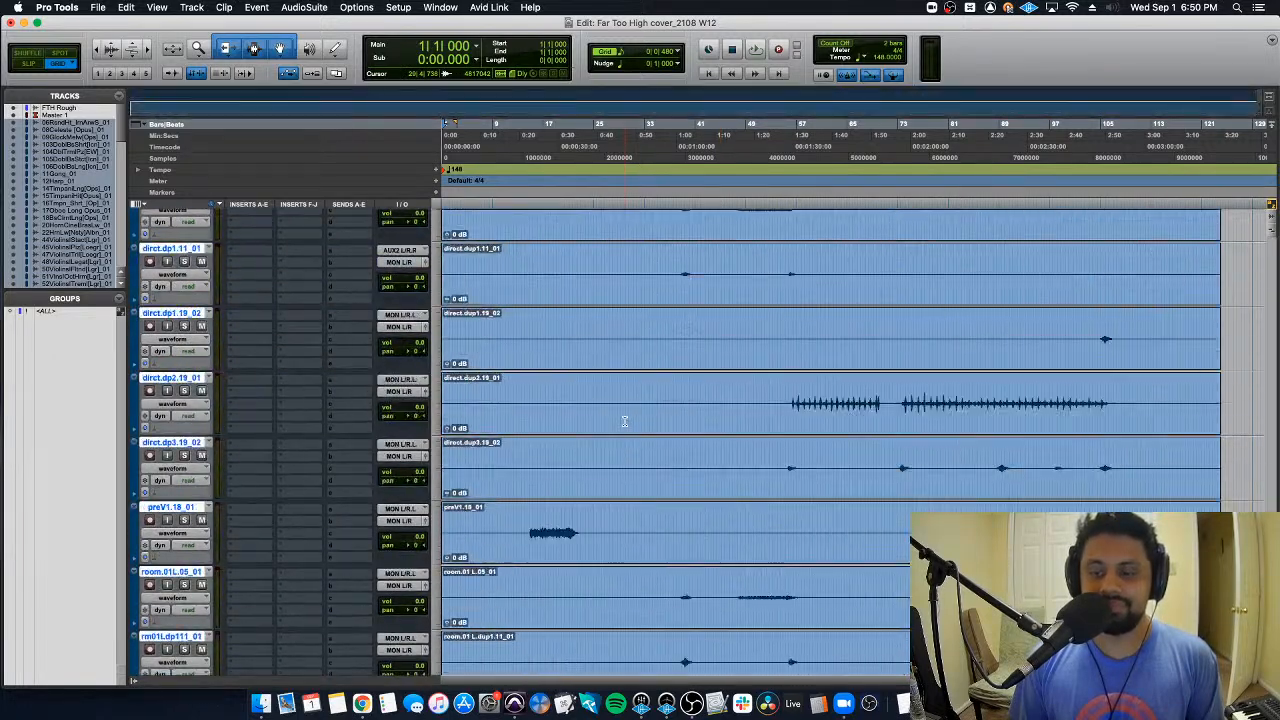
scroll(624, 421, down, 5)
scroll(624, 421, up, 15)
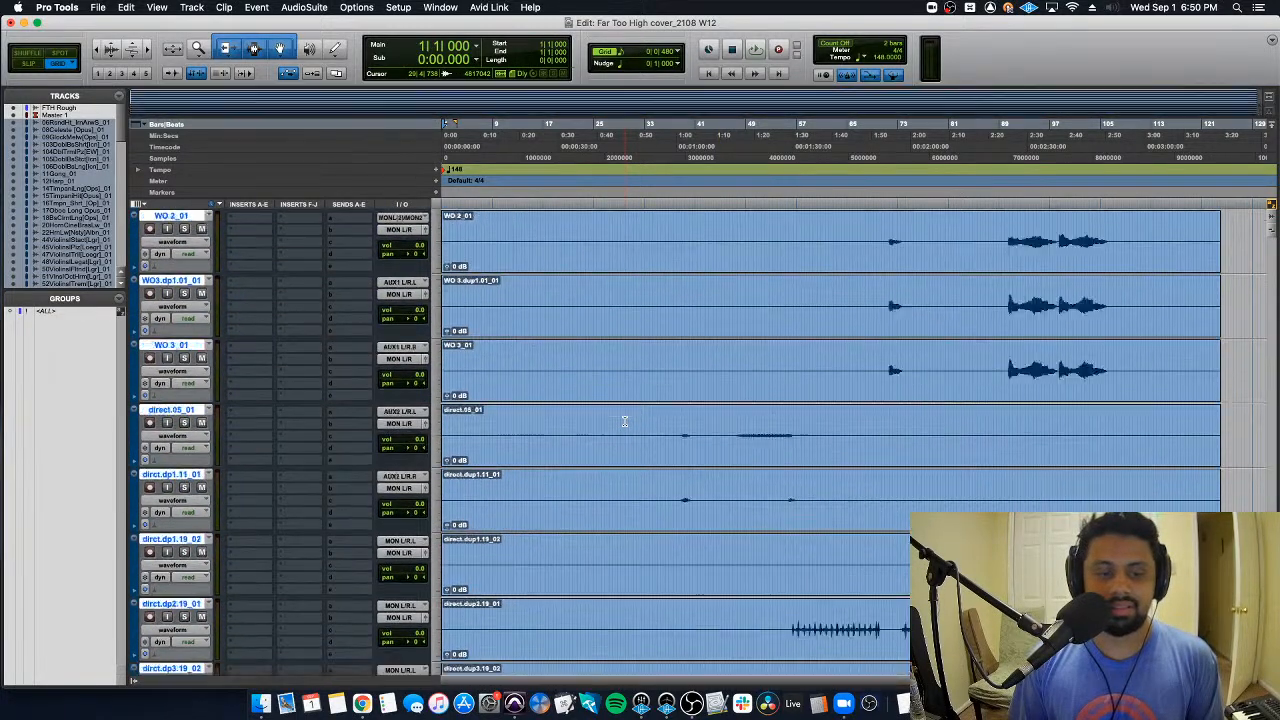
scroll(624, 421, up, 3)
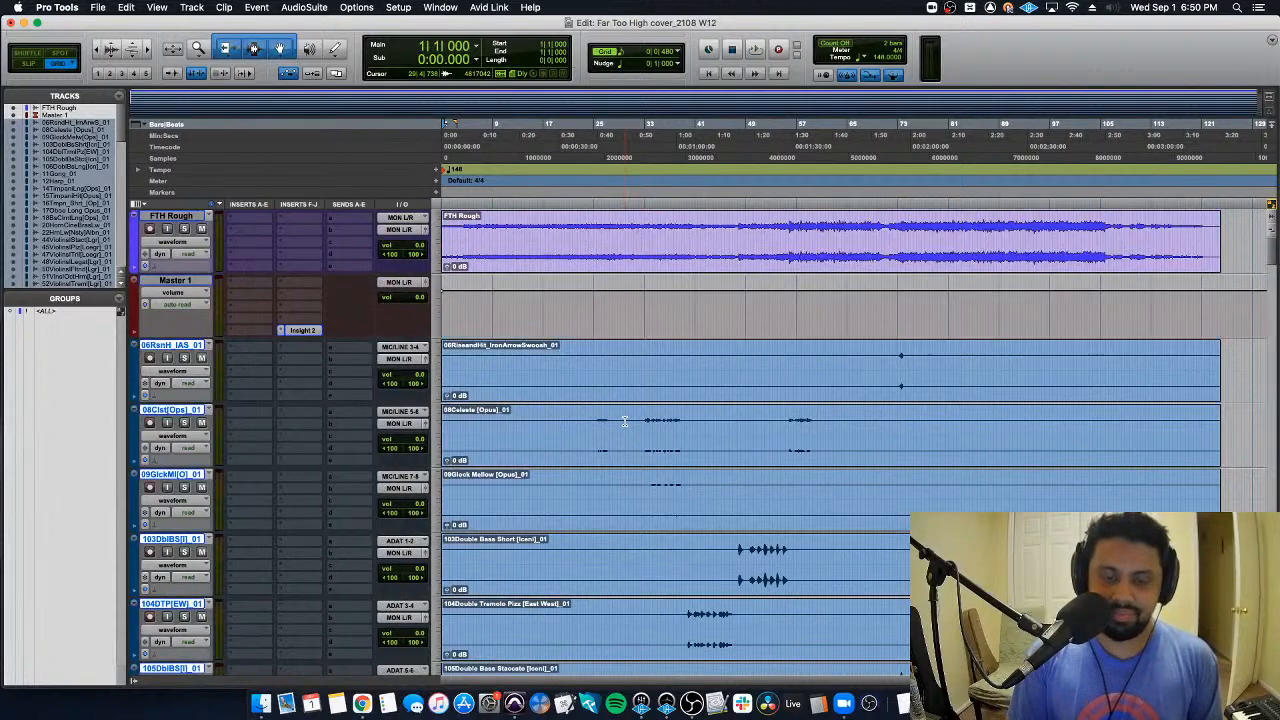
click(184, 280)
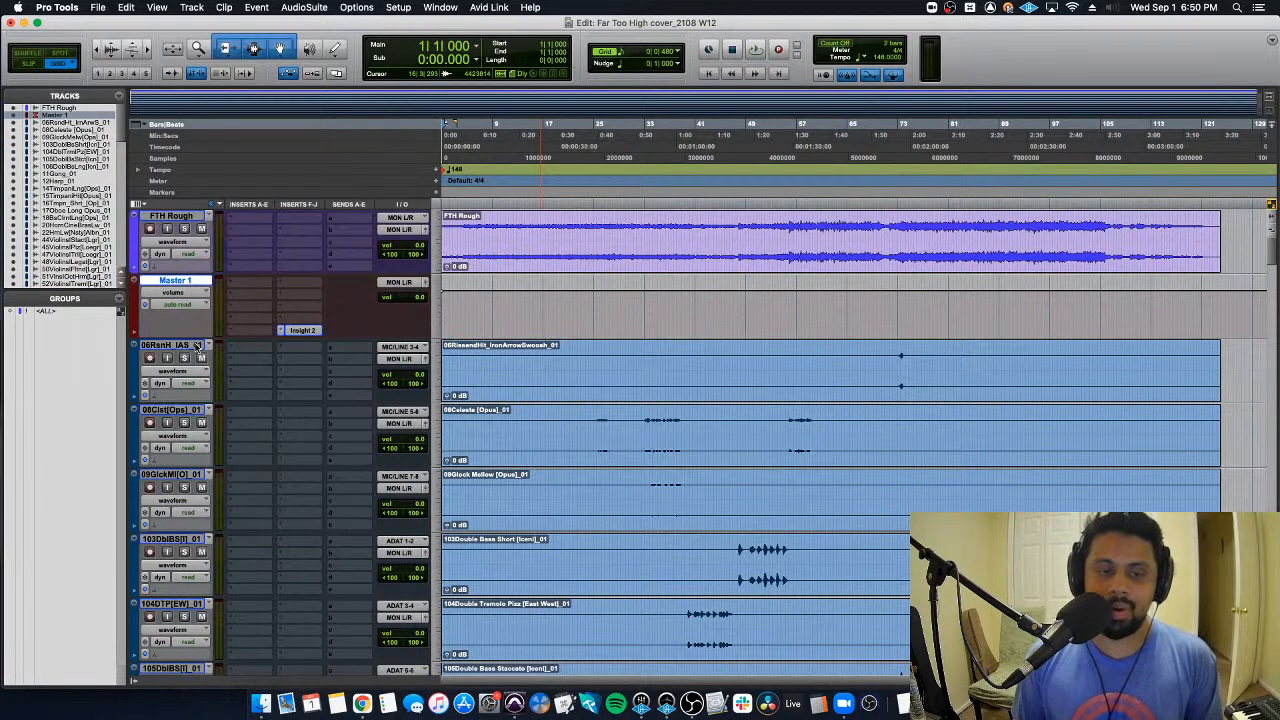
Step: Rename the 06RiseandHit_IronArrowSwoosh_01 track to RHit_IronArrowSwoosh
double_click(171, 345)
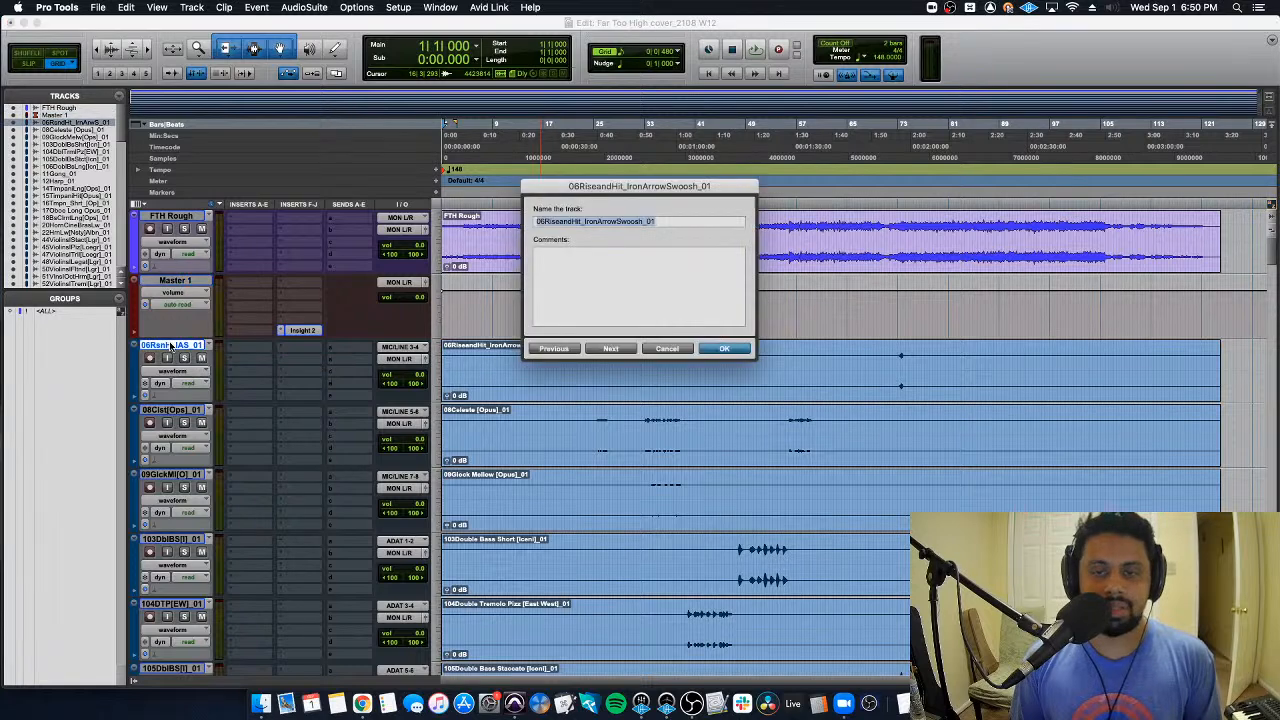
click(670, 222)
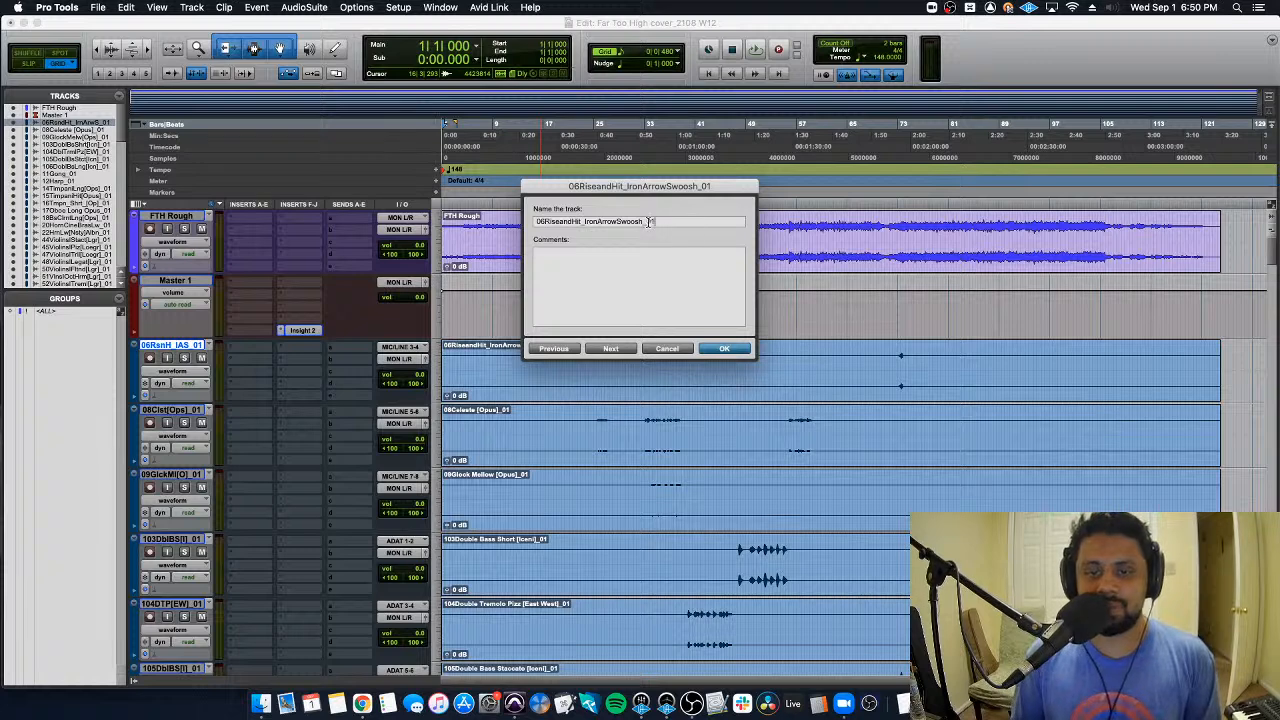
key(BackSpace)
key(BackSpace)
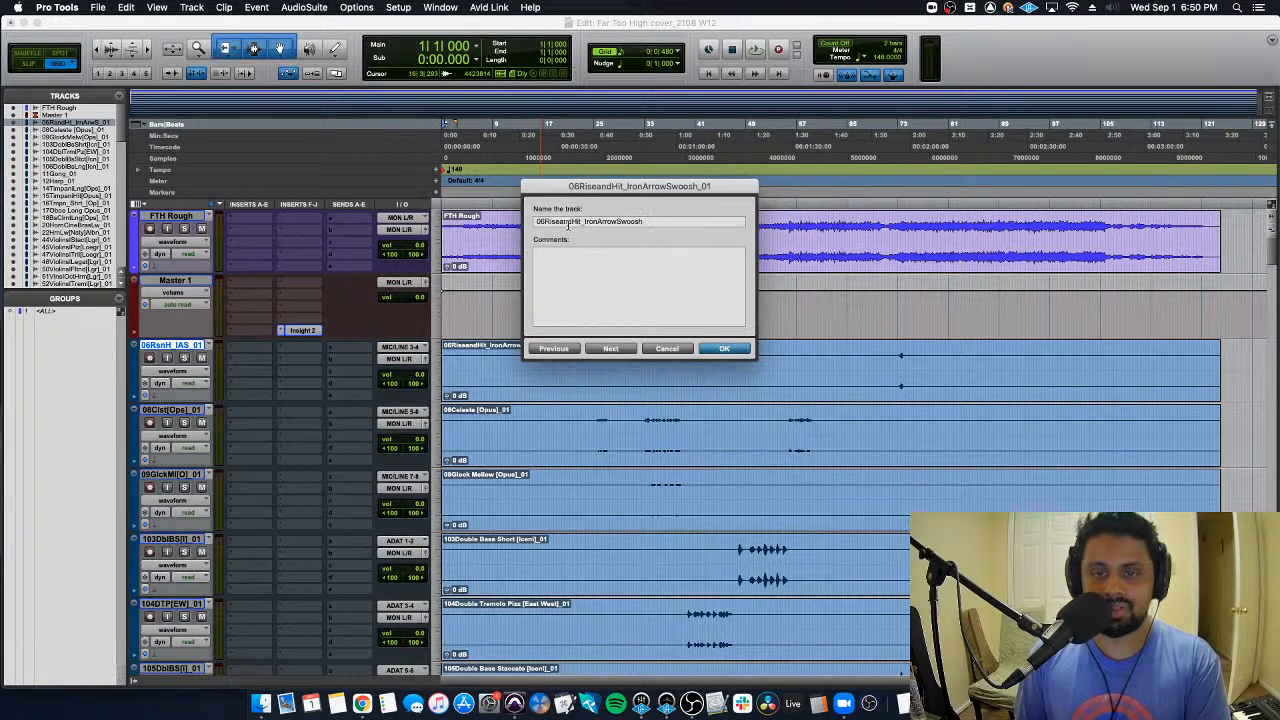
key(BackSpace)
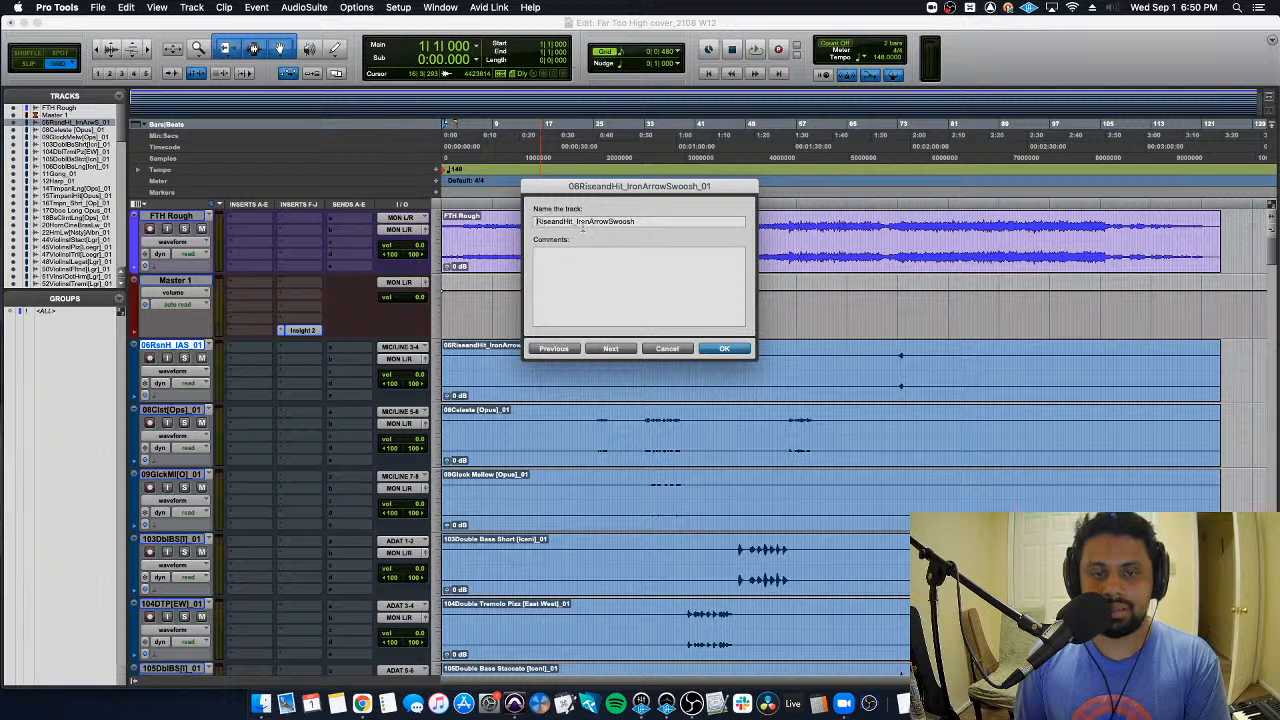
drag(556, 224, 536, 222)
key(BackSpace)
text(R)
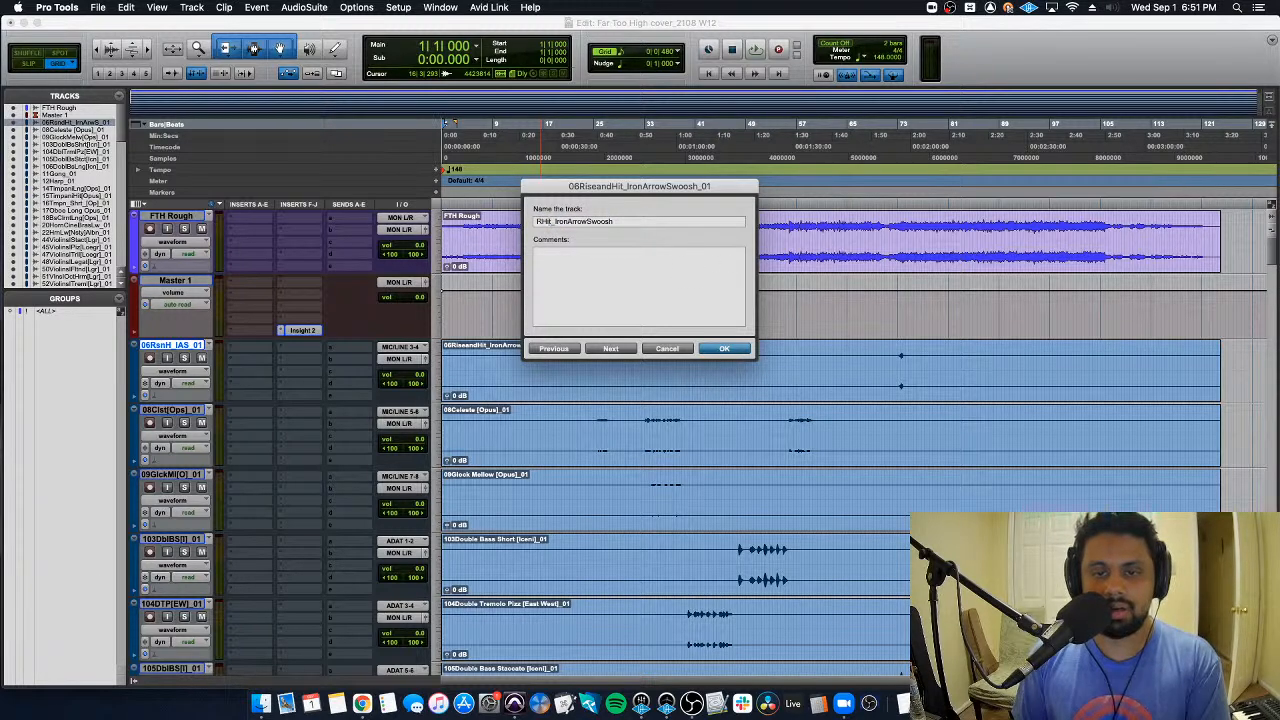
Step: Rename the 08Celeste [Opus]_01 track to Celeste [Opus], removing its leading number and _01 suffix
key(super+Right)
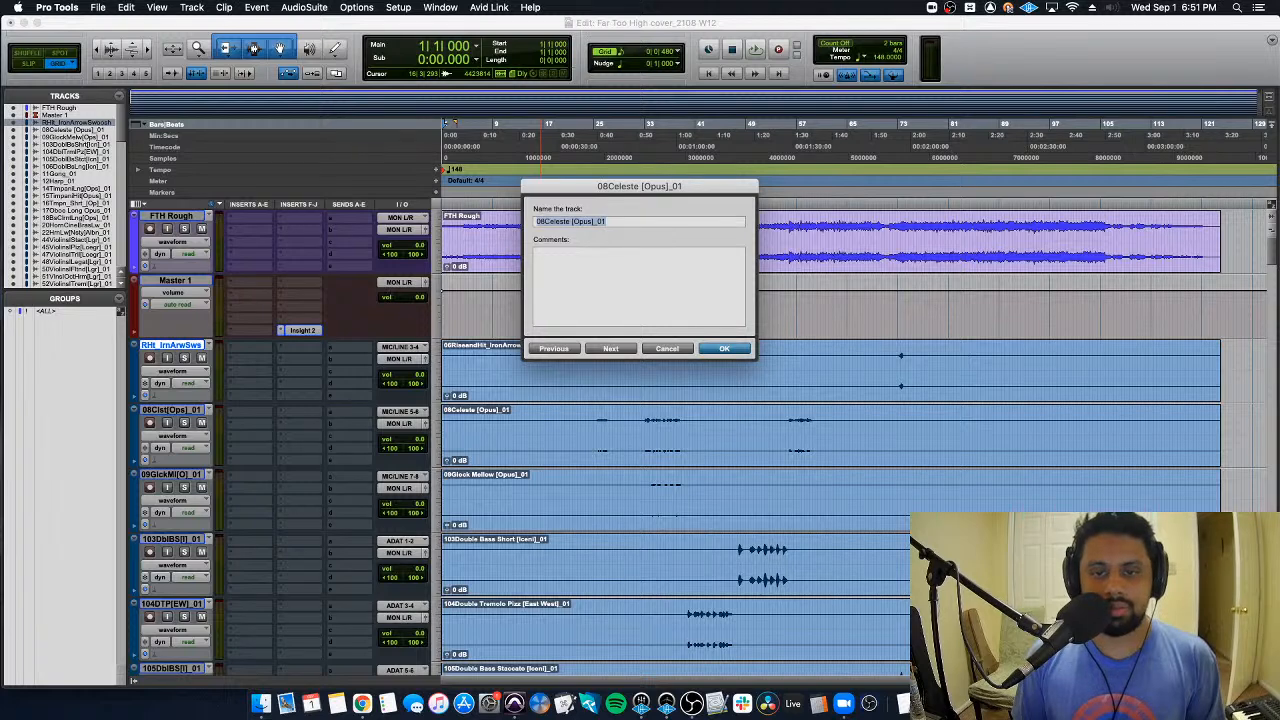
key(Right)
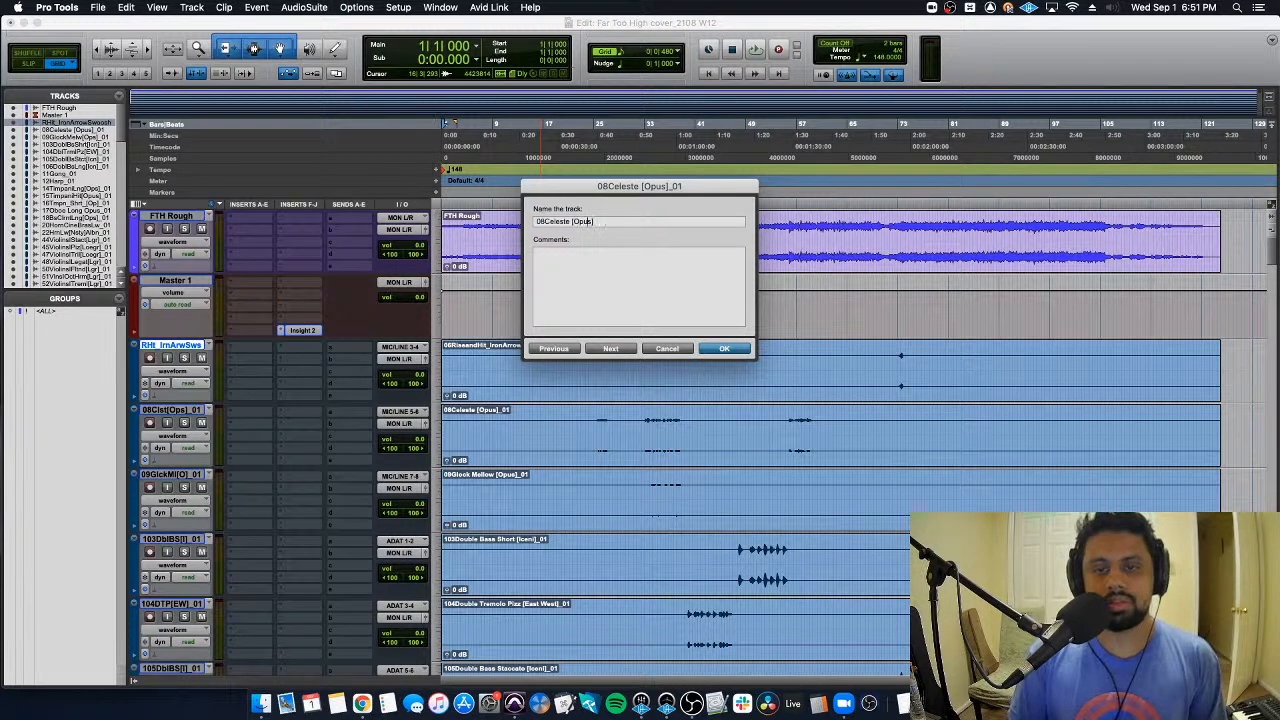
key(Left)
key(Left)
key(Left)
key(Left)
key(Left)
key(Left)
key(Left)
key(Left)
key(Left)
key(Left)
key(Left)
key(Left)
key(Left)
key(BackSpace)
key(BackSpace)
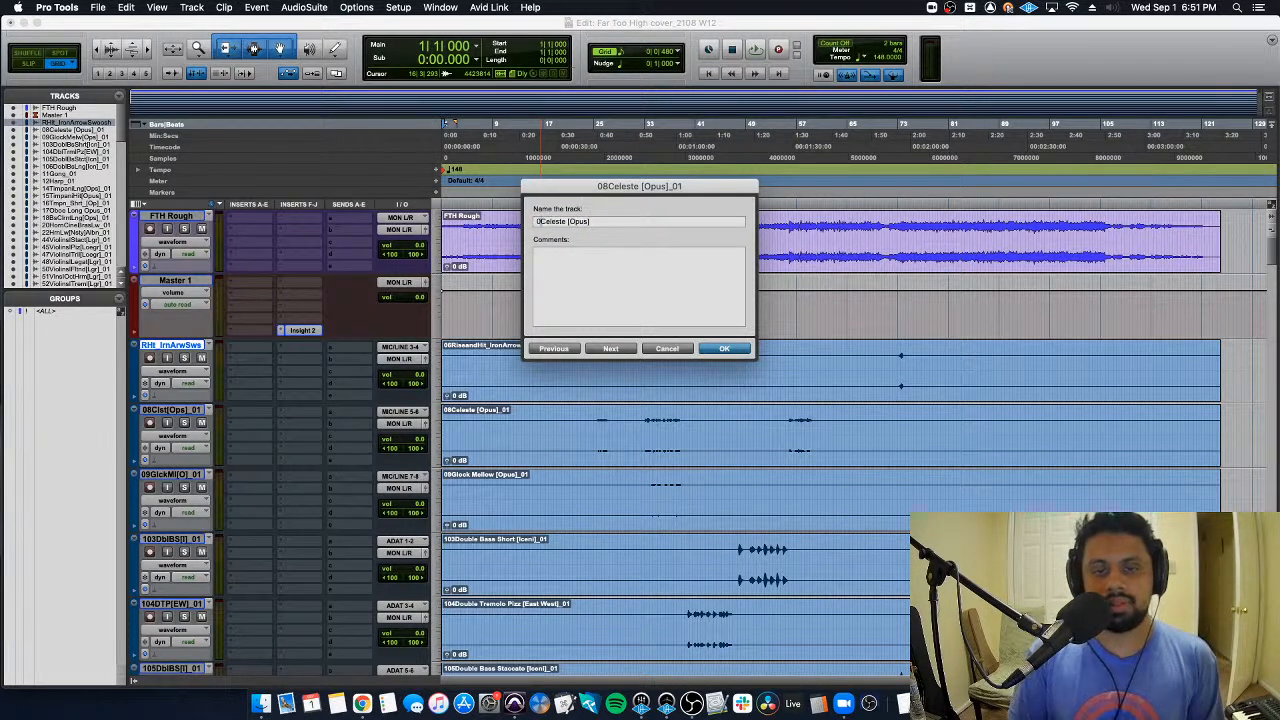
Step: Rename the 09Glock Mellow [Opus]_01 track to Glock Mellow, removing the number, bracketed library name and suffix
key(super+Right)
key(Right)
key(BackSpace)
key(BackSpace)
key(BackSpace)
key(BackSpace)
key(BackSpace)
key(BackSpace)
key(BackSpace)
key(BackSpace)
key(BackSpace)
key(BackSpace)
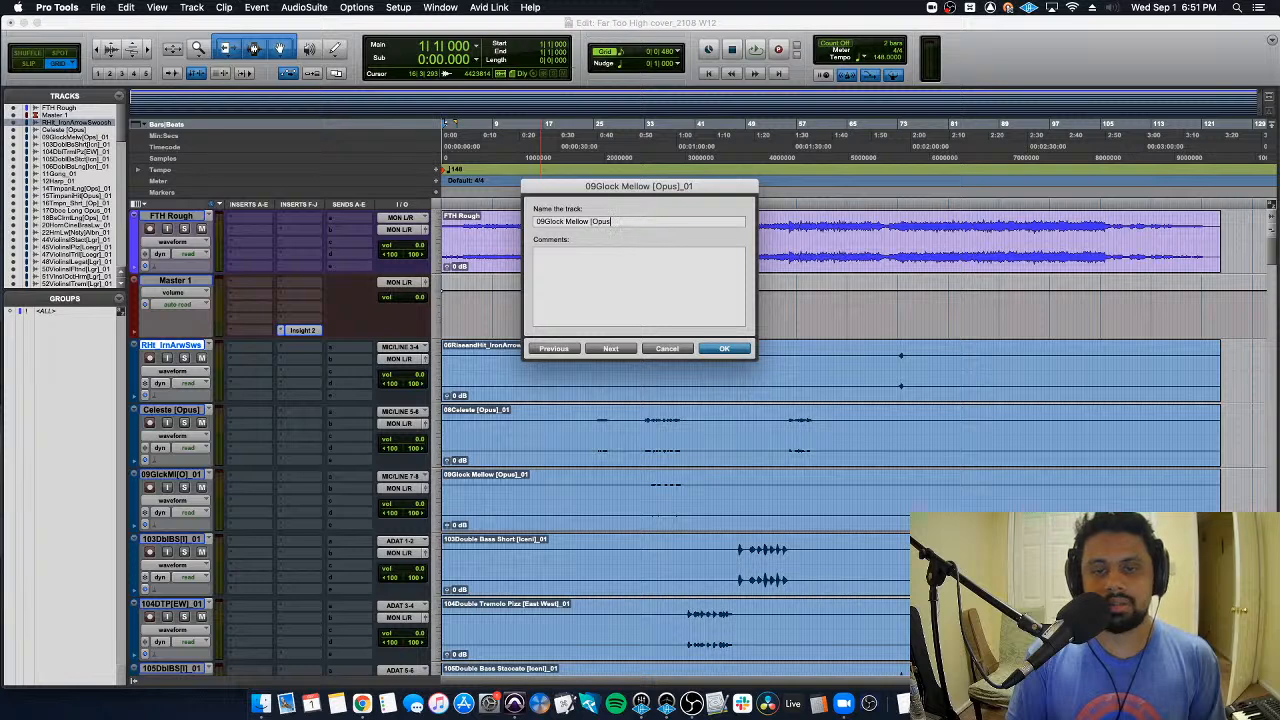
key(Left)
key(Left)
key(Left)
key(Left)
key(Left)
key(Left)
key(Left)
key(Left)
key(Left)
key(Left)
key(Left)
key(Left)
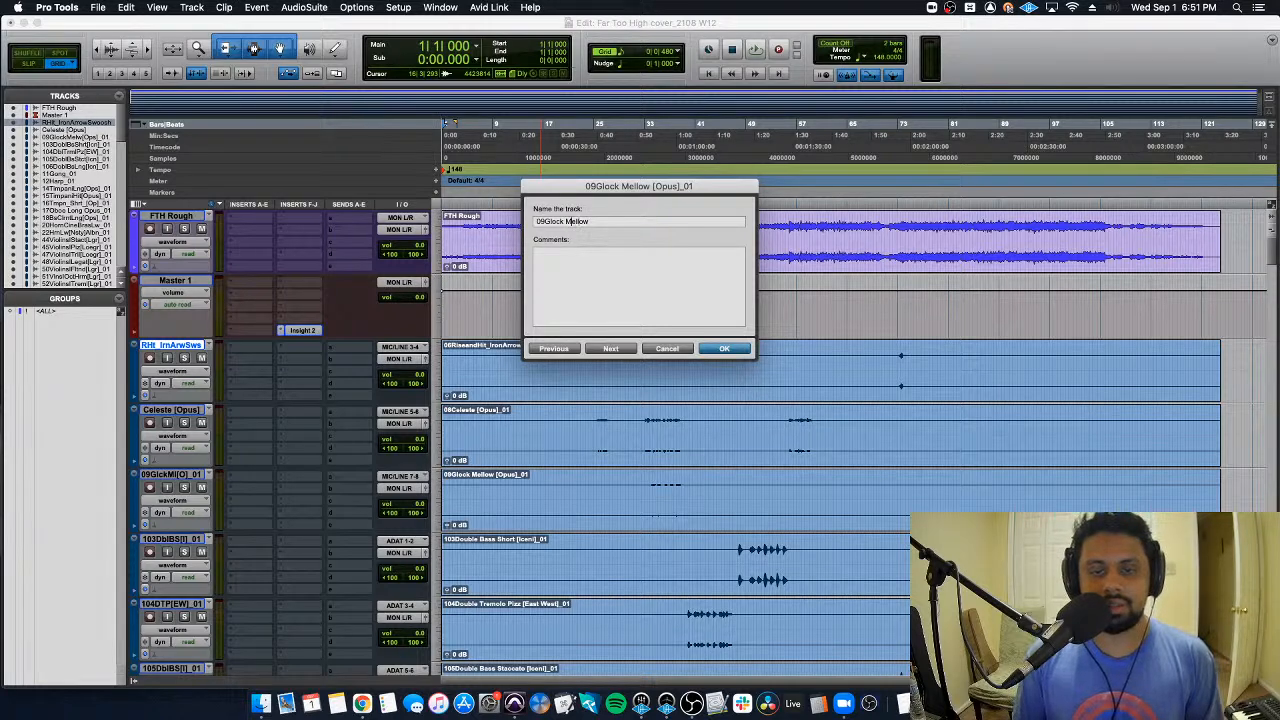
key(BackSpace)
key(BackSpace)
Step: Rename the 103Double Bass Short [Iceni]_01 track to Double Bass Short
key(super+Right)
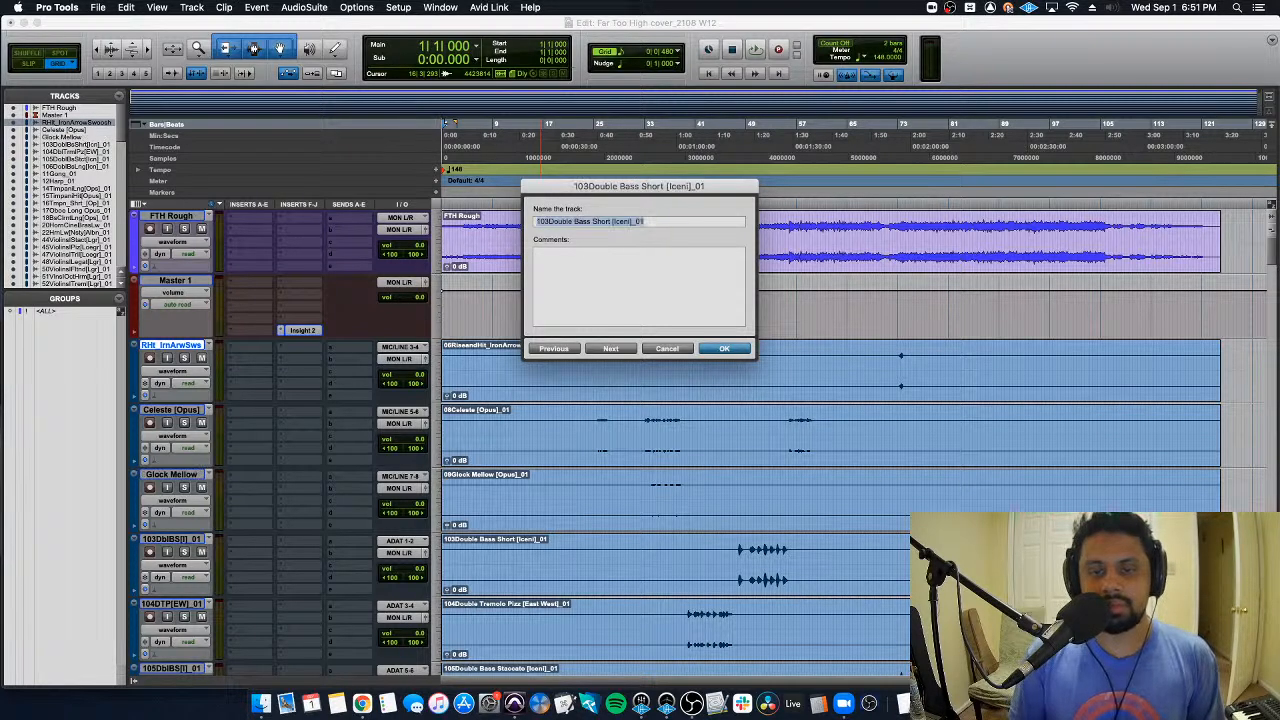
key(Right)
key(BackSpace)
key(BackSpace)
key(BackSpace)
key(BackSpace)
key(BackSpace)
key(BackSpace)
key(BackSpace)
key(BackSpace)
key(BackSpace)
key(BackSpace)
key(BackSpace)
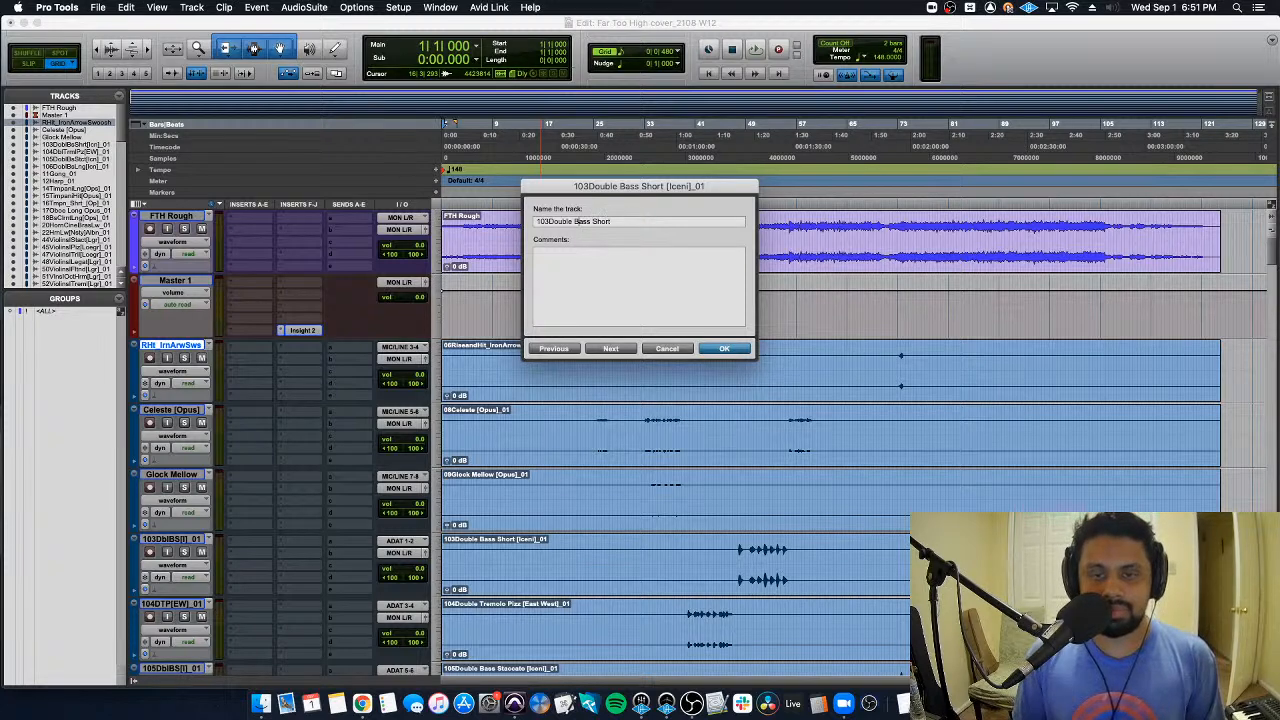
key(Left)
key(Left)
key(Left)
key(Left)
key(Left)
key(Left)
key(Left)
key(Left)
key(Left)
key(Left)
key(Left)
key(BackSpace)
key(BackSpace)
key(BackSpace)
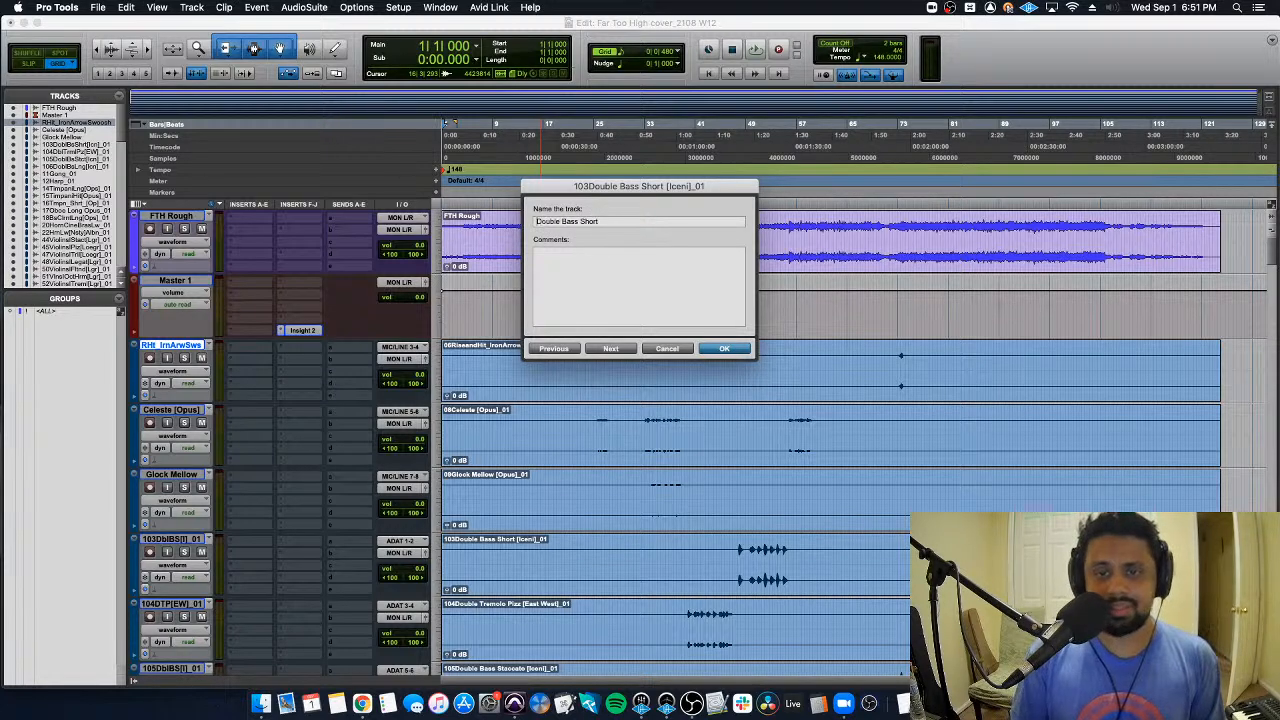
Step: Rename the 104Double Tremolo Pizz [East West]_01 track to Double Tremolo Pizz
key(super+Right)
key(Right)
key(BackSpace)
key(BackSpace)
key(BackSpace)
key(BackSpace)
key(BackSpace)
key(BackSpace)
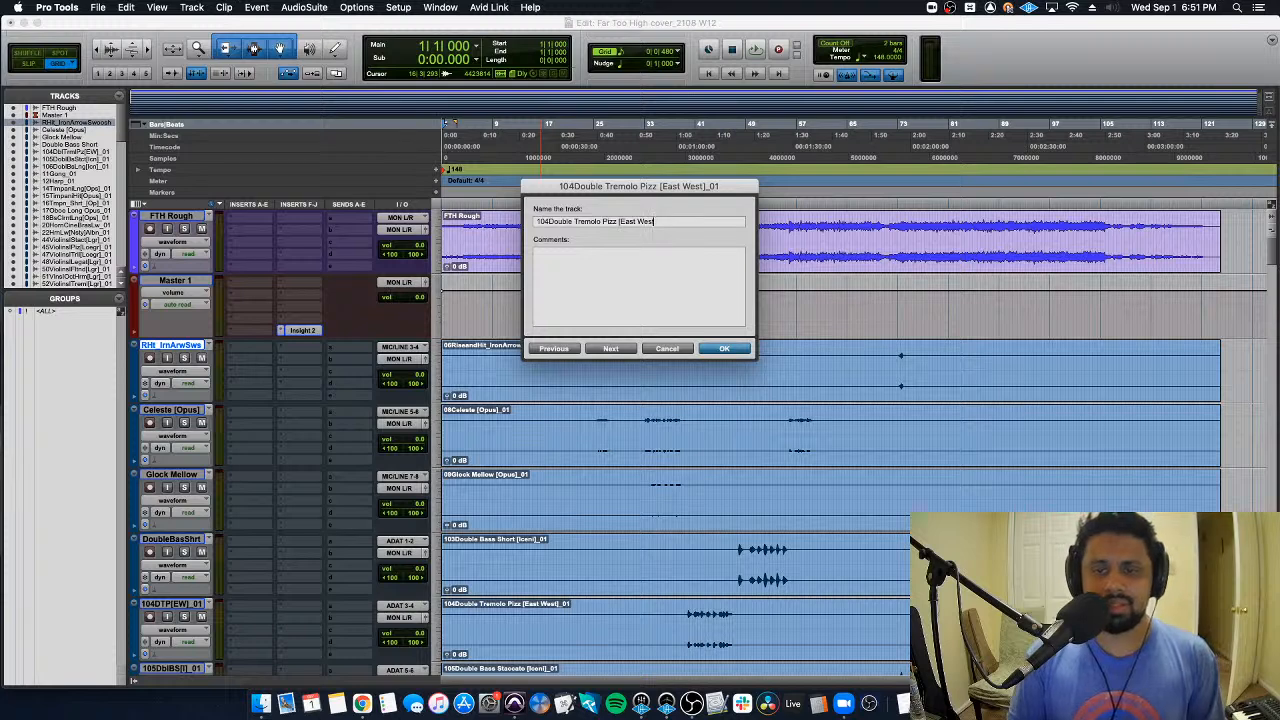
key(BackSpace)
key(BackSpace)
key(BackSpace)
key(BackSpace)
key(BackSpace)
key(BackSpace)
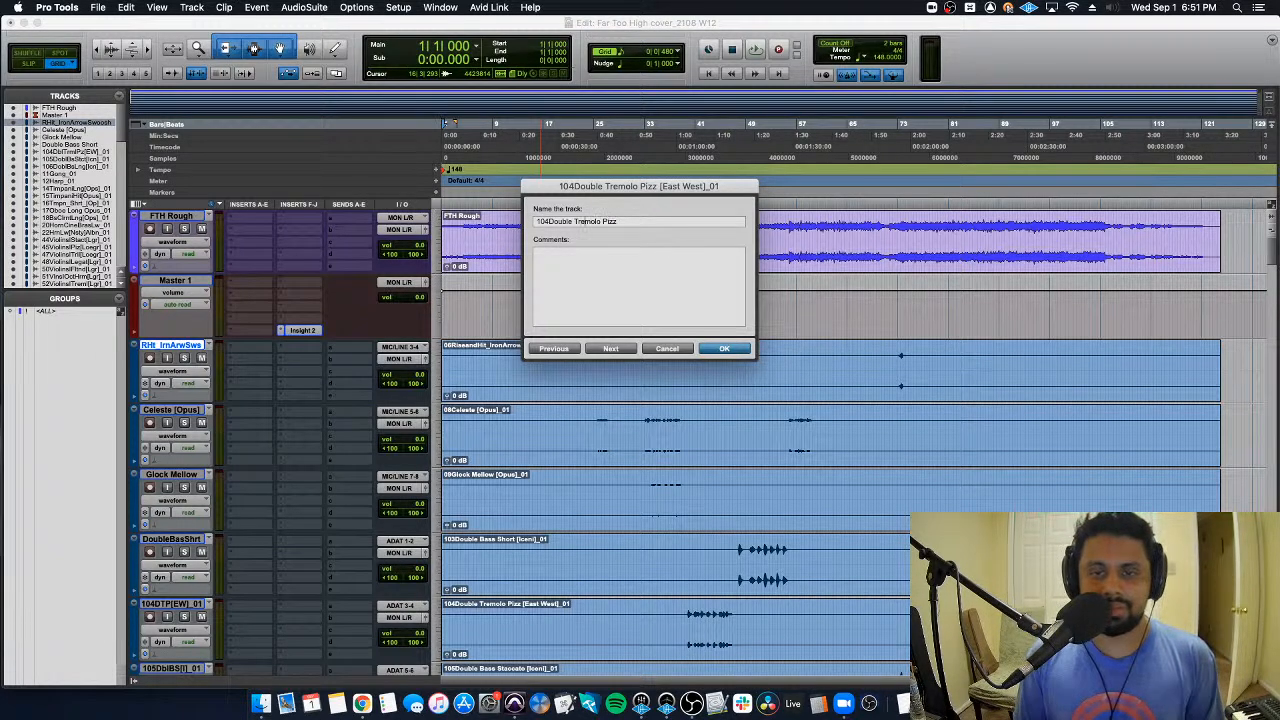
key(super+Left)
key(Delete)
key(Delete)
key(Delete)
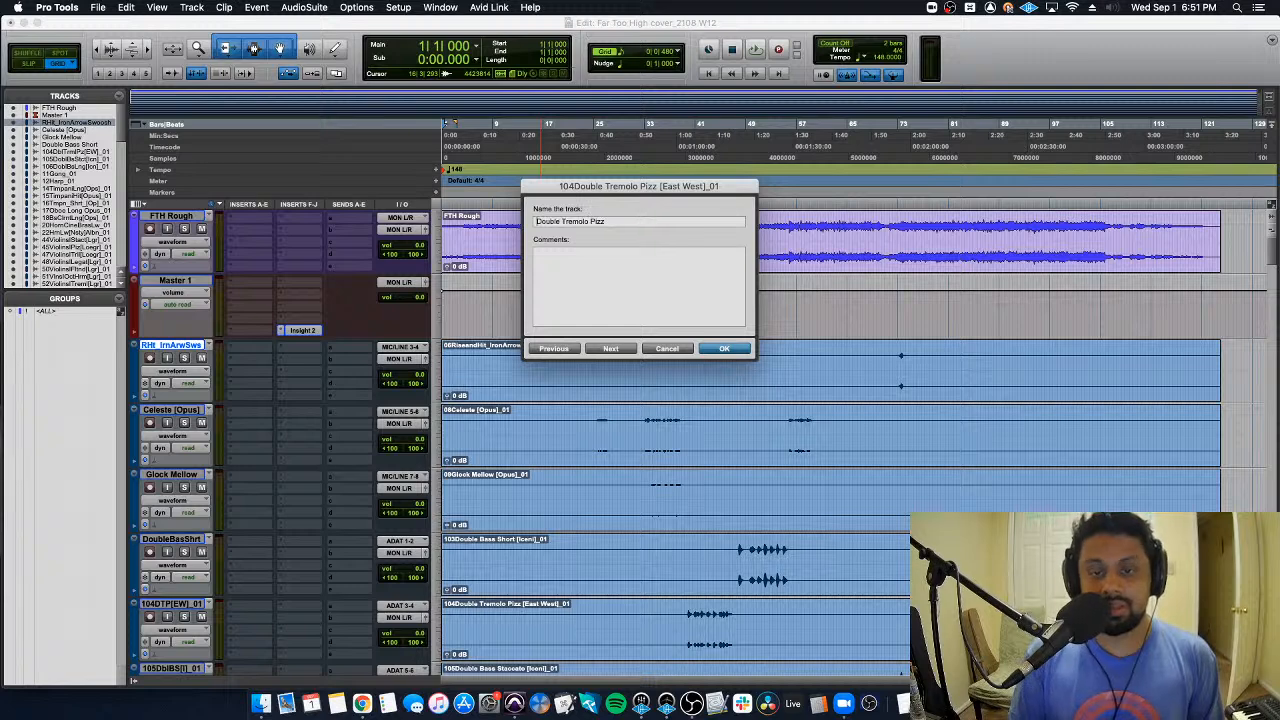
Step: Rename the 105Double Bass Staccato [Iceni]_01 track to Double Bass Staccato
key(super+Right)
key(Right)
key(BackSpace)
key(BackSpace)
key(BackSpace)
key(BackSpace)
key(BackSpace)
key(BackSpace)
key(BackSpace)
key(BackSpace)
key(BackSpace)
key(BackSpace)
key(BackSpace)
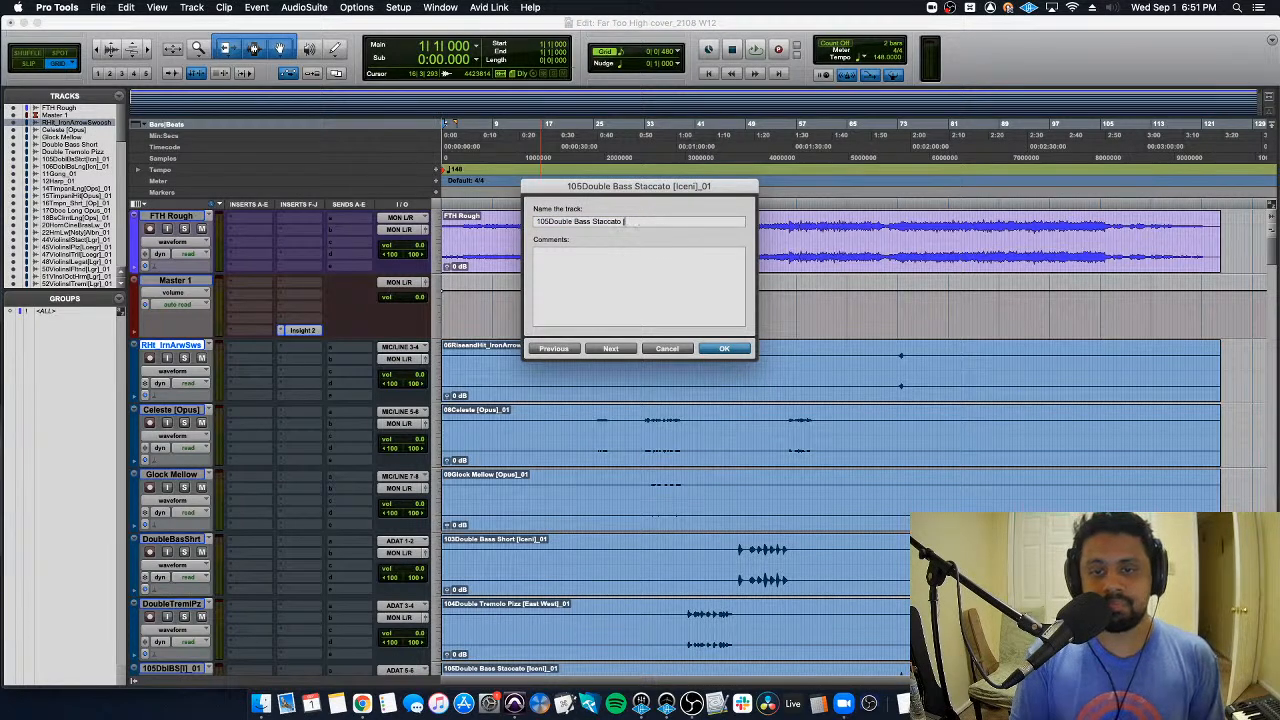
key(Left)
key(Left)
key(Left)
key(Left)
key(Left)
key(Left)
key(Left)
key(Left)
key(Left)
key(Left)
key(Left)
key(Left)
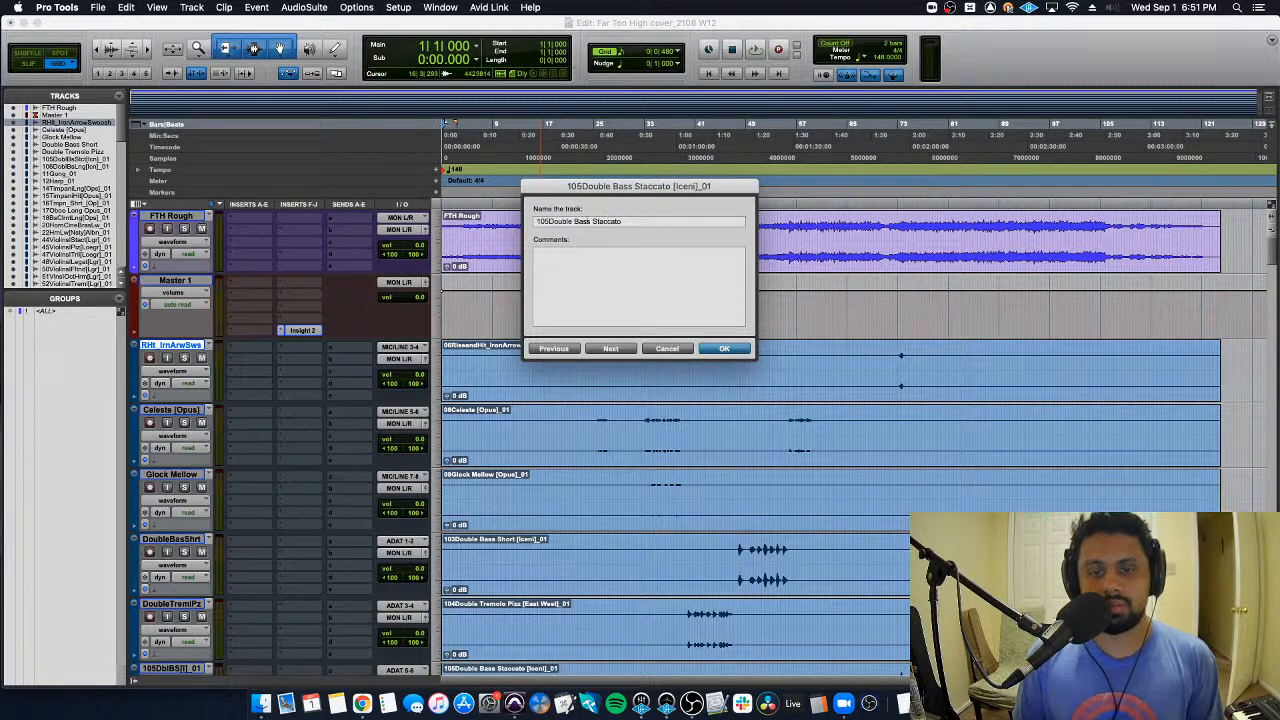
key(BackSpace)
key(BackSpace)
key(BackSpace)
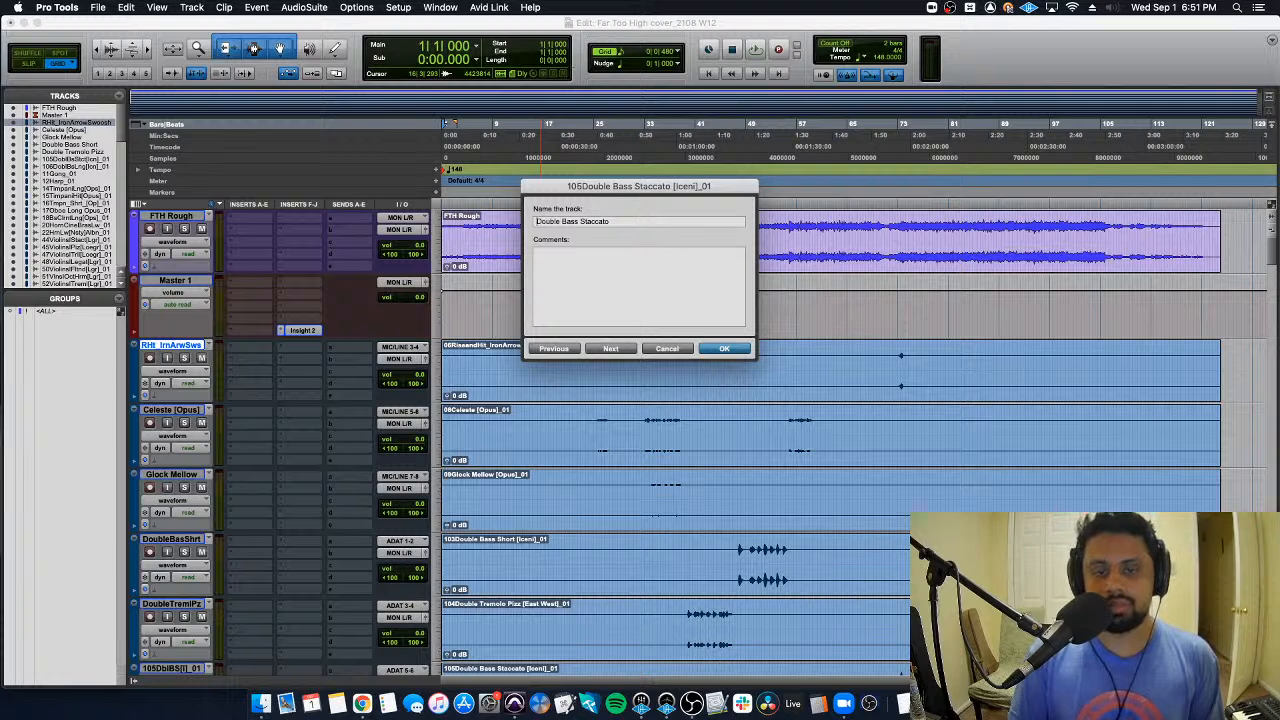
Step: Rename the 106Double Bass Long [Iceni]_01 track to Double Bass Long, removing the number, bracketed library name and suffix
key(super+Right)
key(Right)
key(BackSpace)
key(BackSpace)
key(BackSpace)
key(BackSpace)
key(BackSpace)
key(BackSpace)
key(BackSpace)
key(BackSpace)
key(BackSpace)
key(BackSpace)
key(BackSpace)
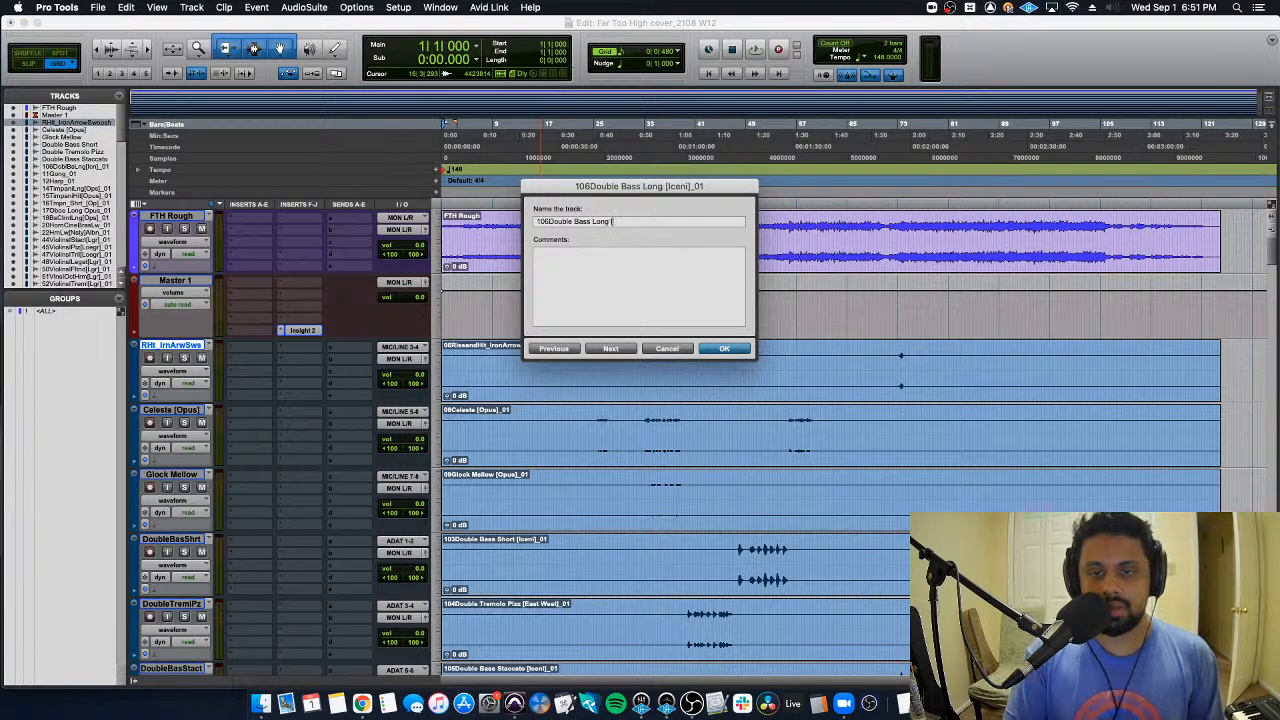
key(Left)
key(Left)
key(Left)
key(Left)
key(Left)
key(Left)
key(Left)
key(Left)
key(Left)
key(Left)
key(Left)
key(Left)
key(Left)
key(Left)
key(Left)
key(Left)
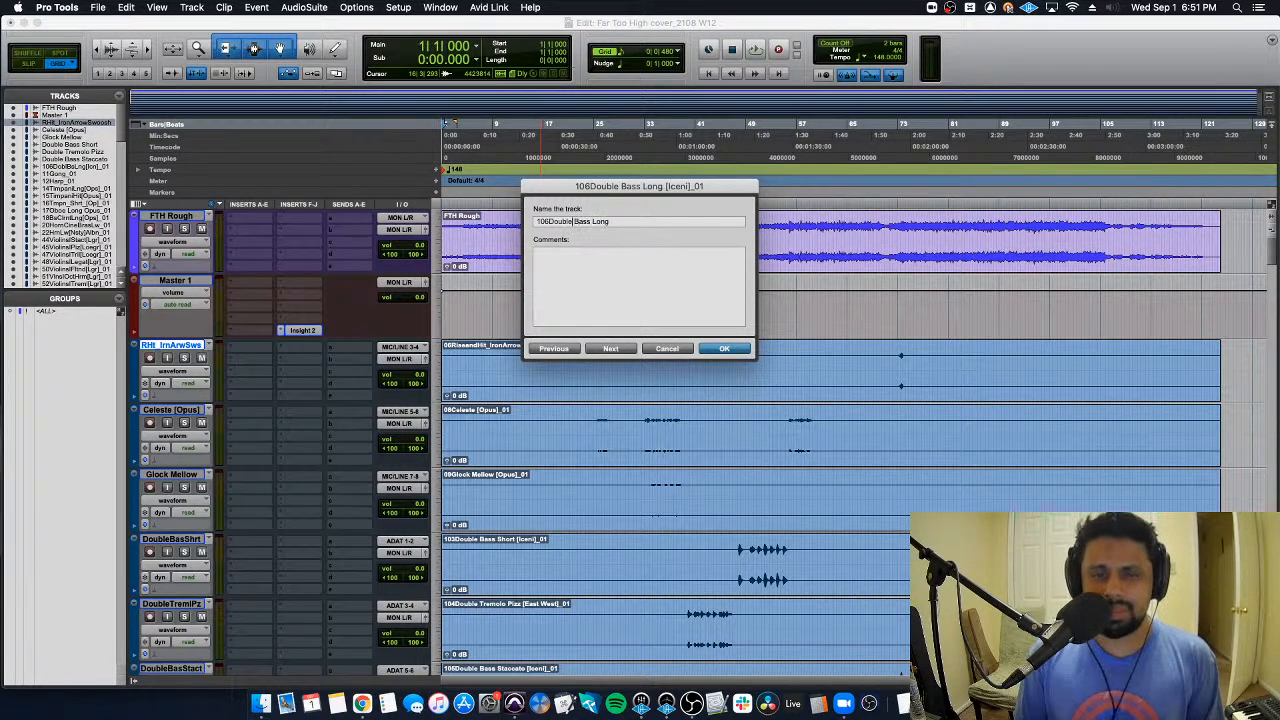
key(BackSpace)
key(BackSpace)
key(BackSpace)
Step: Rename the 11Gong_01 track to Gong, removing the number and suffix
key(super+Right)
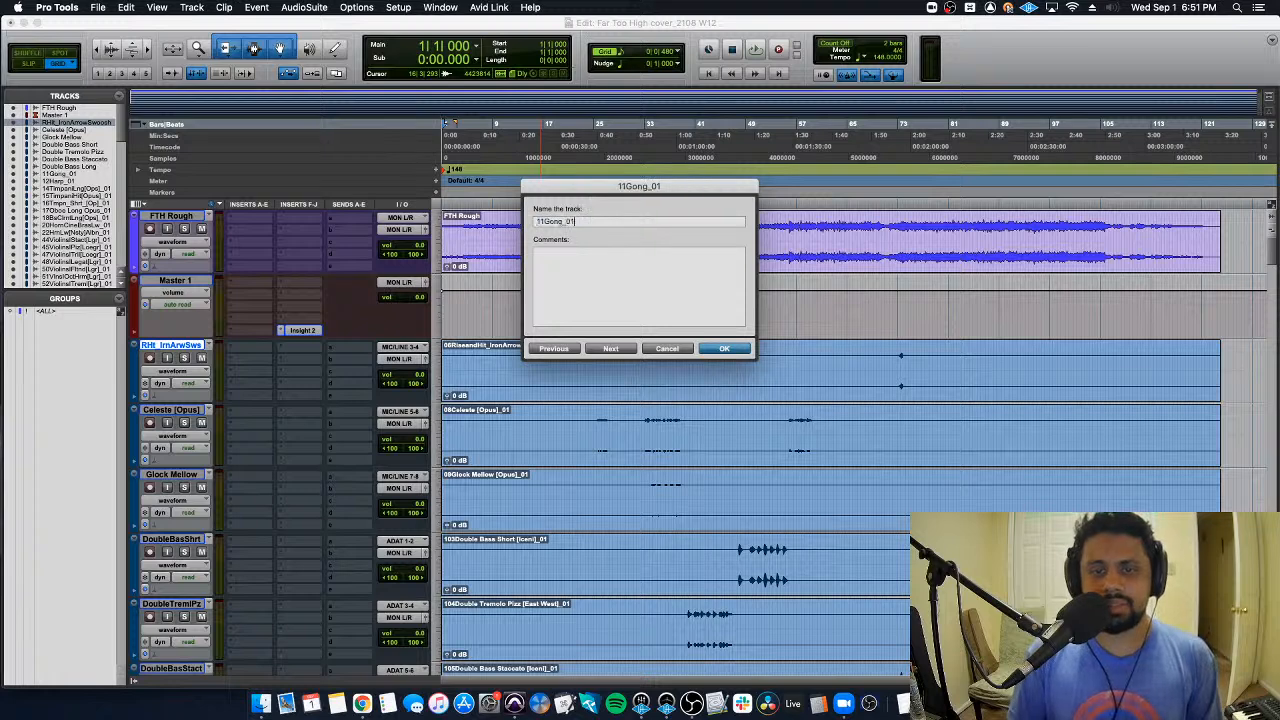
key(Right)
key(BackSpace)
key(BackSpace)
key(BackSpace)
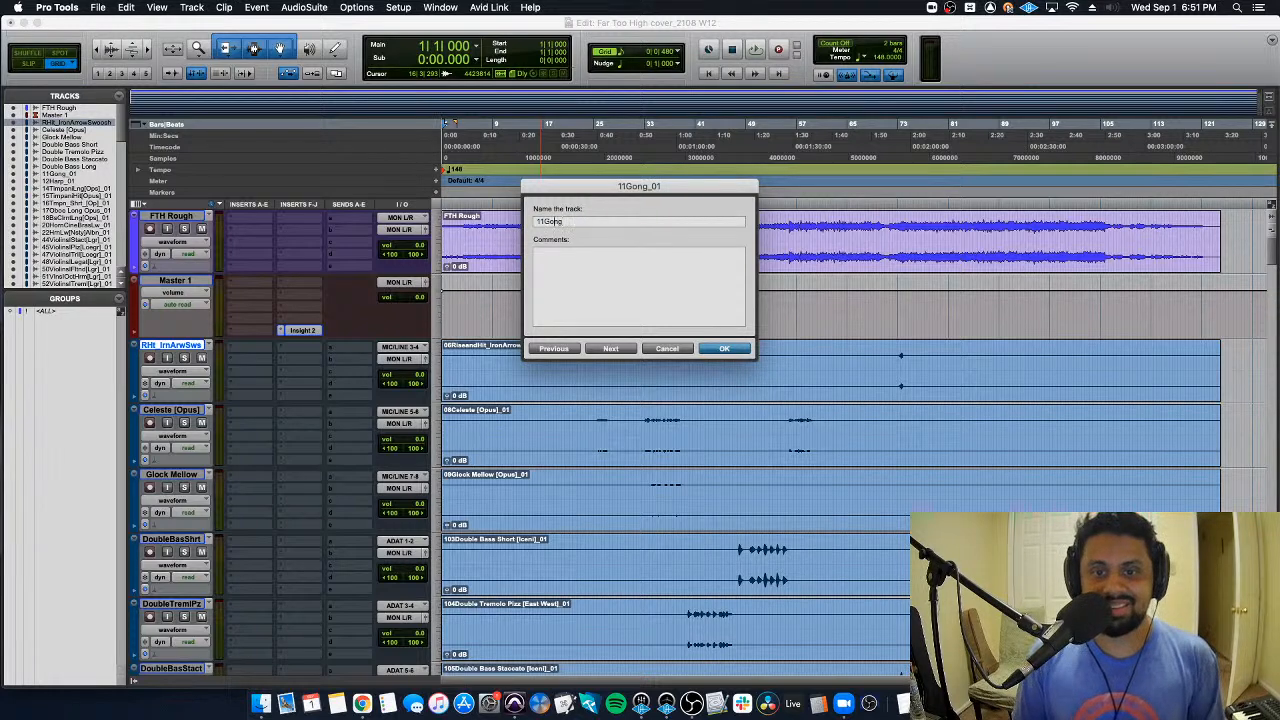
key(BackSpace)
key(BackSpace)
Step: Rename the 12Harp_01 track to Harp, removing the number and suffix
key(super+Right)
key(Right)
key(BackSpace)
key(BackSpace)
key(BackSpace)
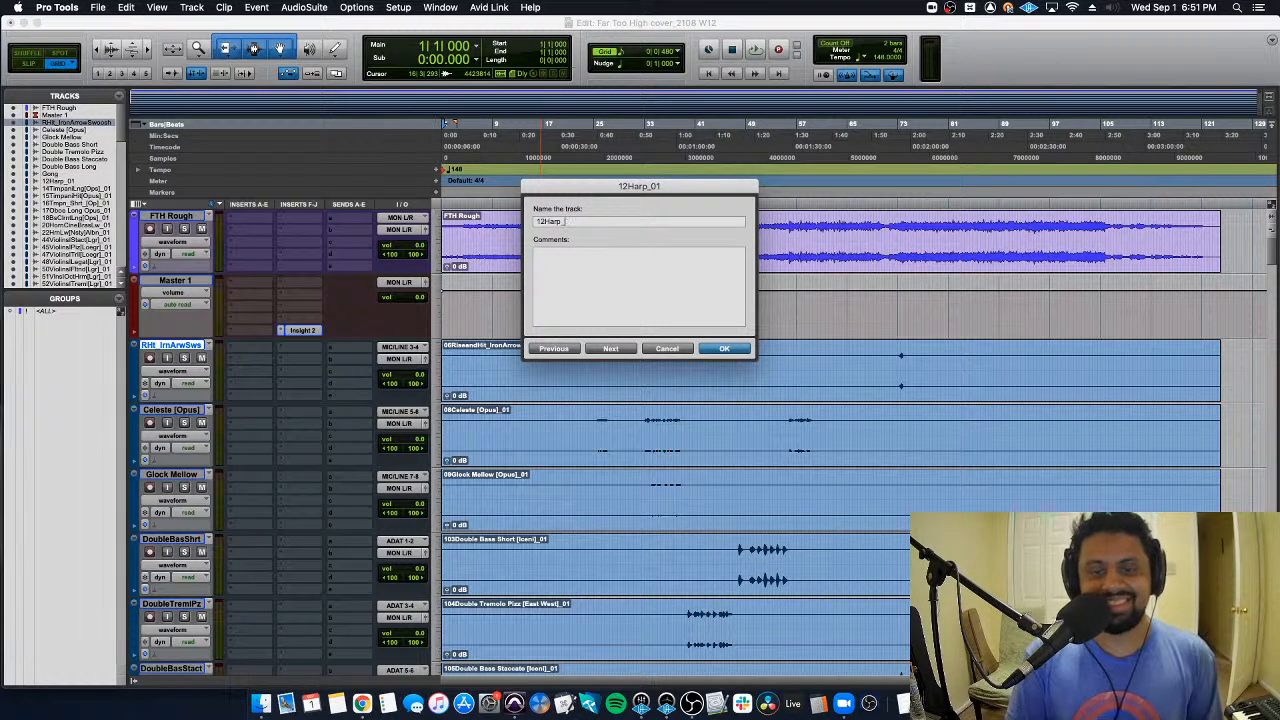
key(BackSpace)
key(BackSpace)
Step: Rename the 14Timpani Long [Opus]_01 track to Timpani Long, removing the number, bracketed library name and suffix
key(super+Right)
key(Right)
key(BackSpace)
key(BackSpace)
key(BackSpace)
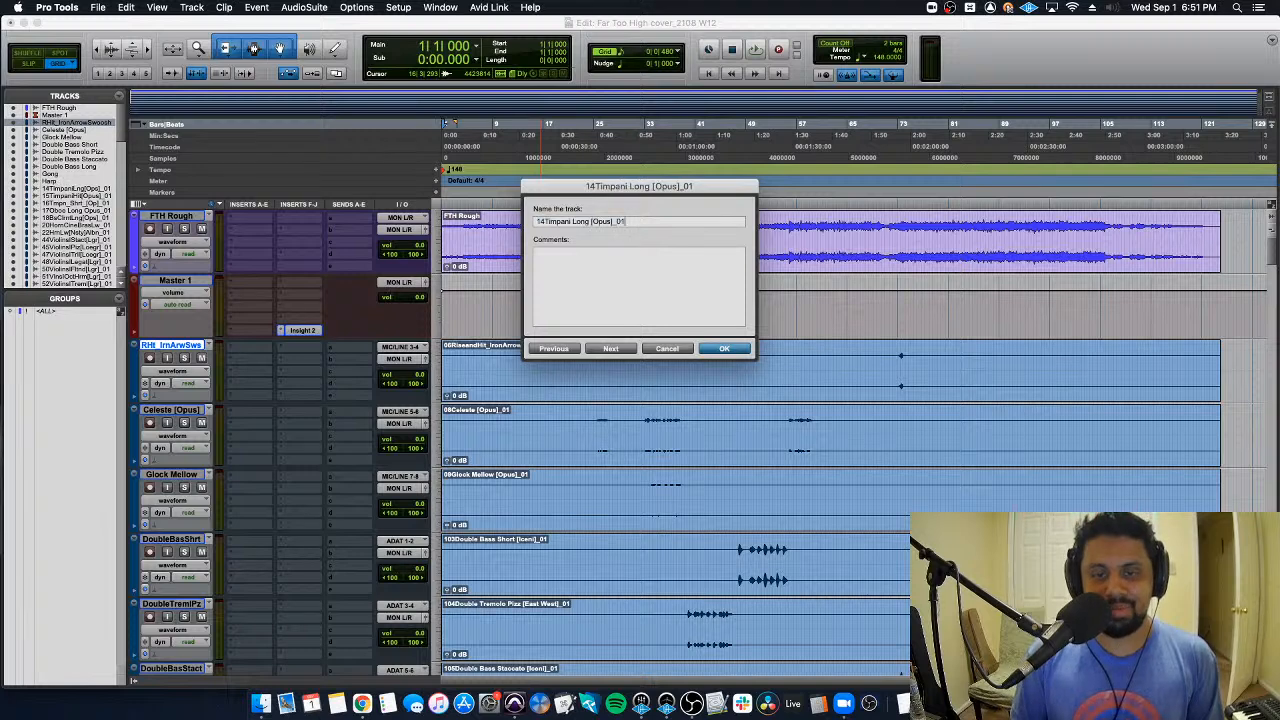
key(BackSpace)
key(BackSpace)
key(BackSpace)
key(BackSpace)
key(BackSpace)
key(BackSpace)
key(BackSpace)
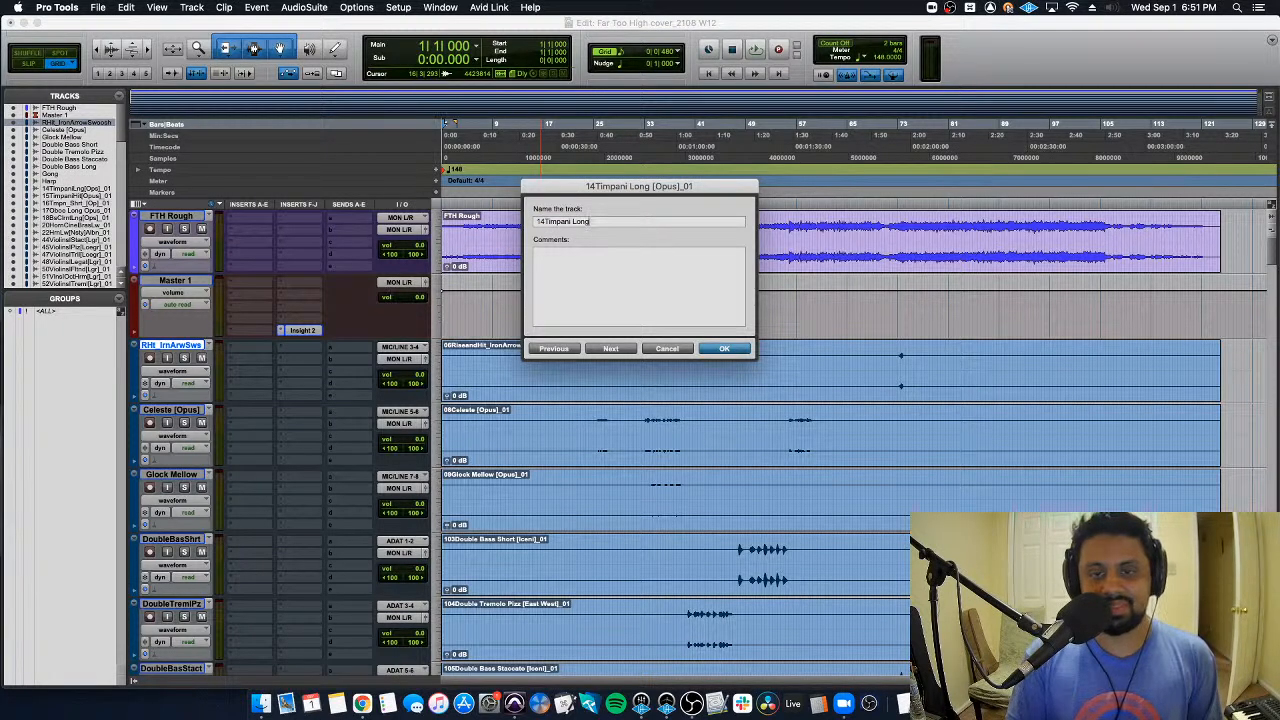
key(super+Left)
key(super+Right)
key(BackSpace)
key(BackSpace)
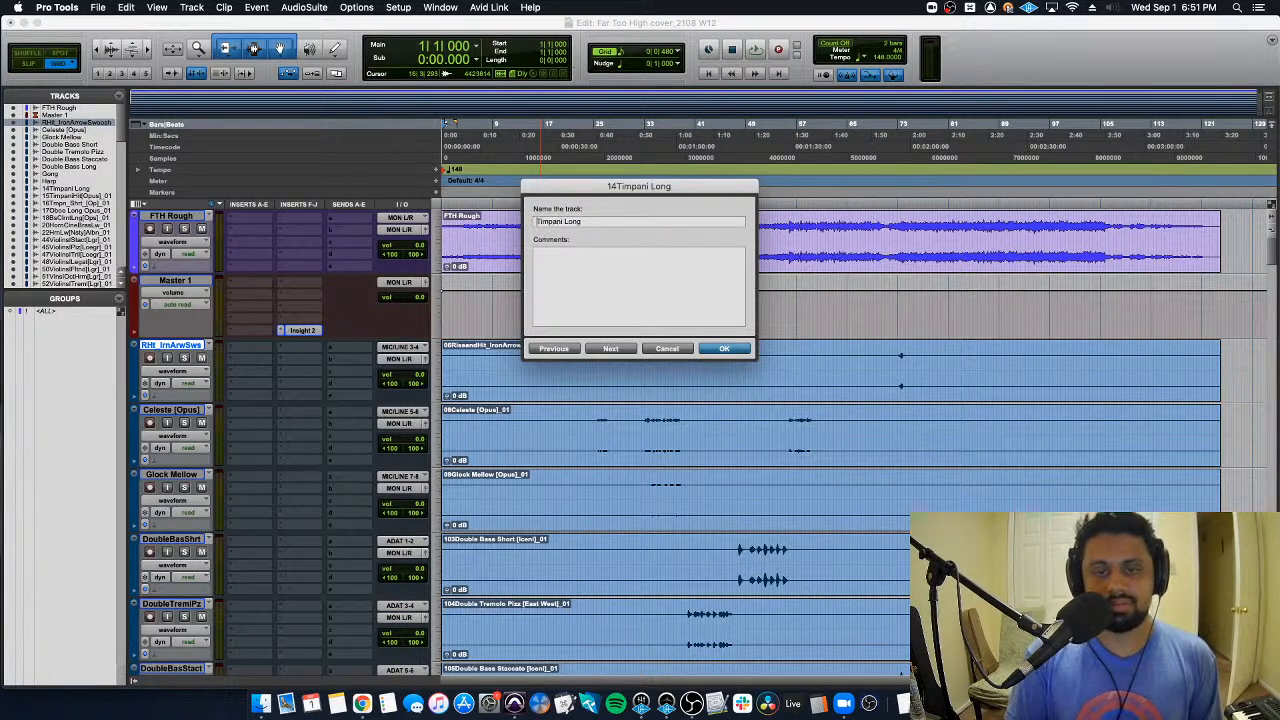
Step: Rename the 15Timpani Hit [Opus]_01 track to Timpani Hit, removing the number, bracketed library name and suffix
key(super+Right)
key(Right)
key(BackSpace)
key(BackSpace)
key(BackSpace)
key(BackSpace)
key(BackSpace)
key(BackSpace)
key(BackSpace)
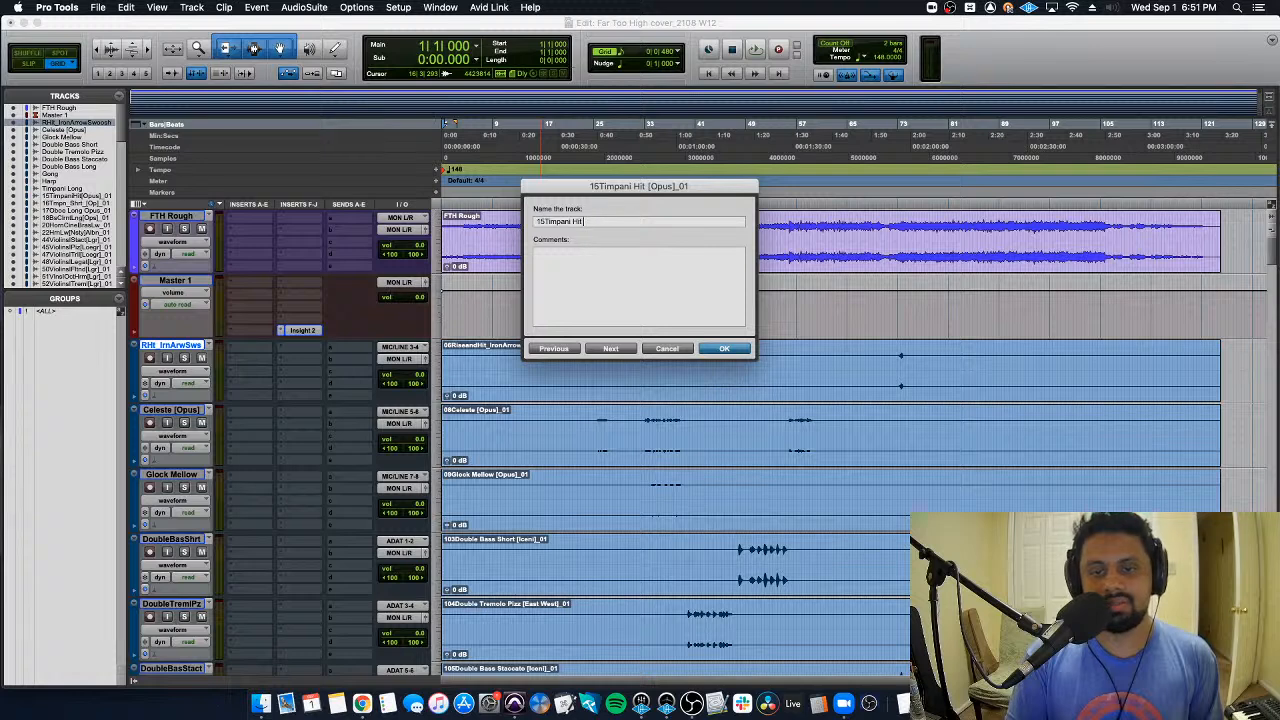
key(super+Left)
key(super+Right)
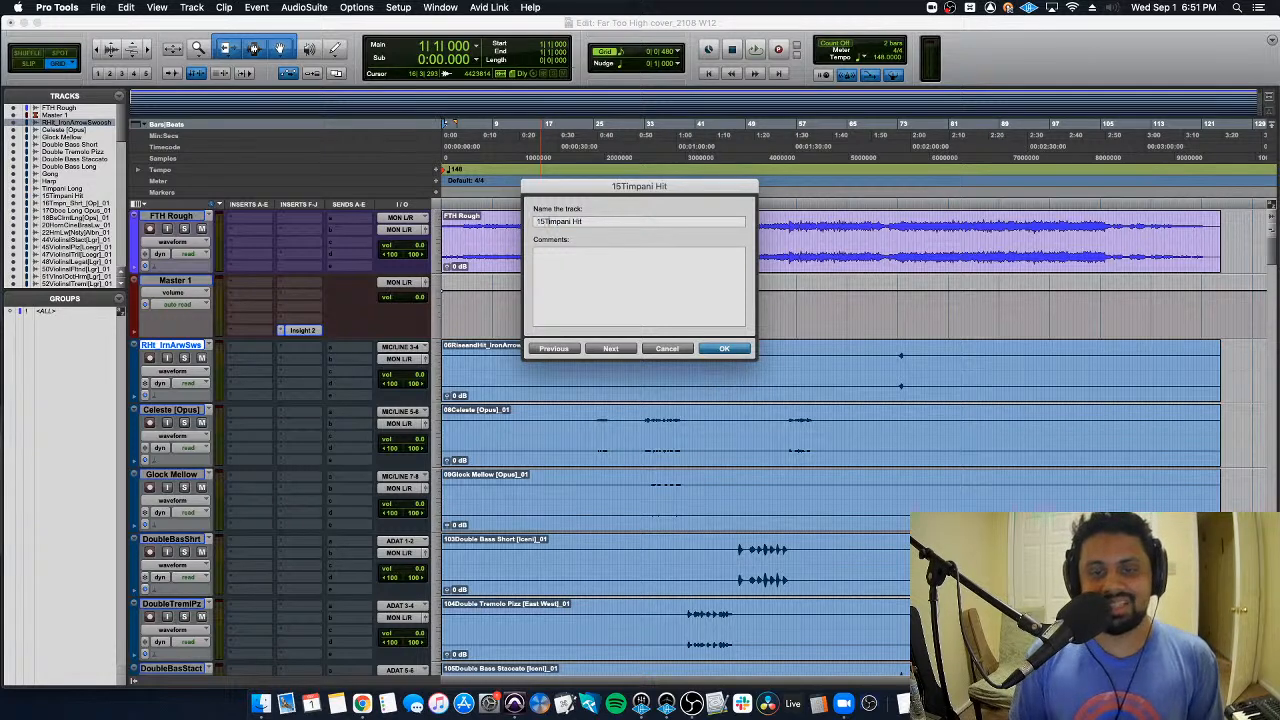
key(BackSpace)
key(BackSpace)
Step: Rename the 16Timpani_Short_[Opus]_01 track to Timpani_Short, keeping the underscore between the words
key(super+Right)
key(Right)
key(BackSpace)
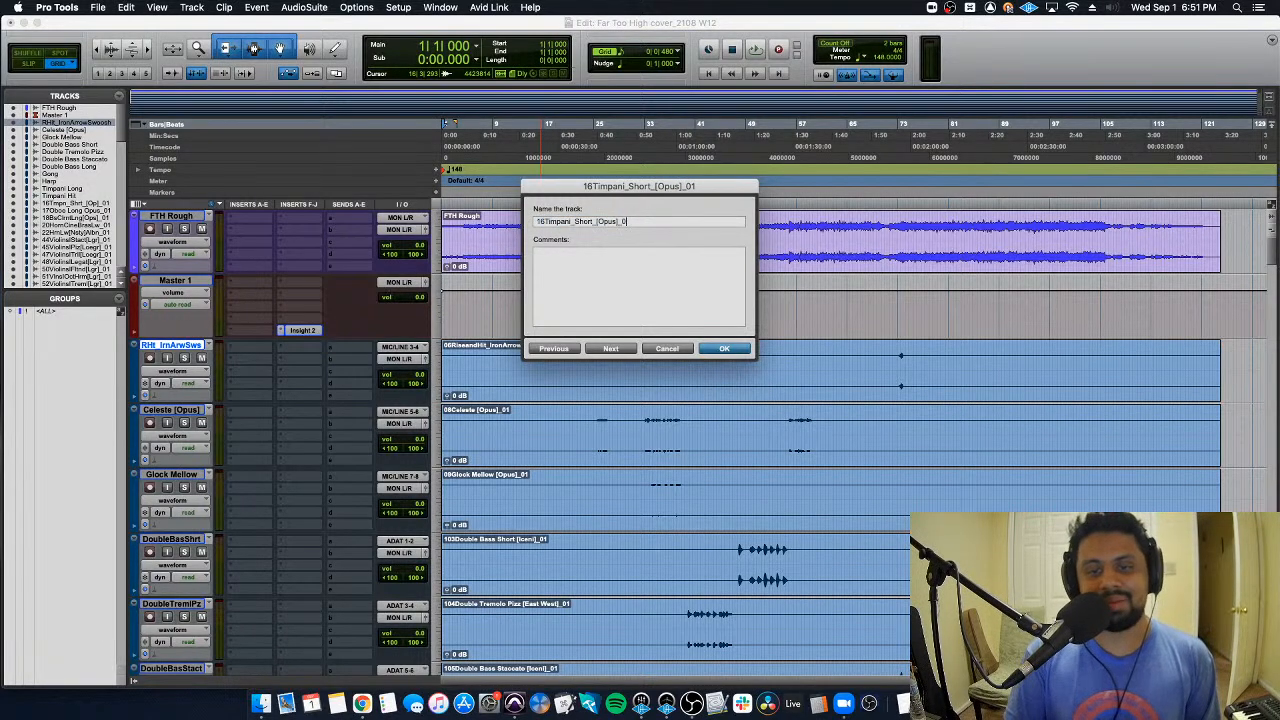
key(BackSpace)
key(BackSpace)
key(BackSpace)
key(BackSpace)
key(BackSpace)
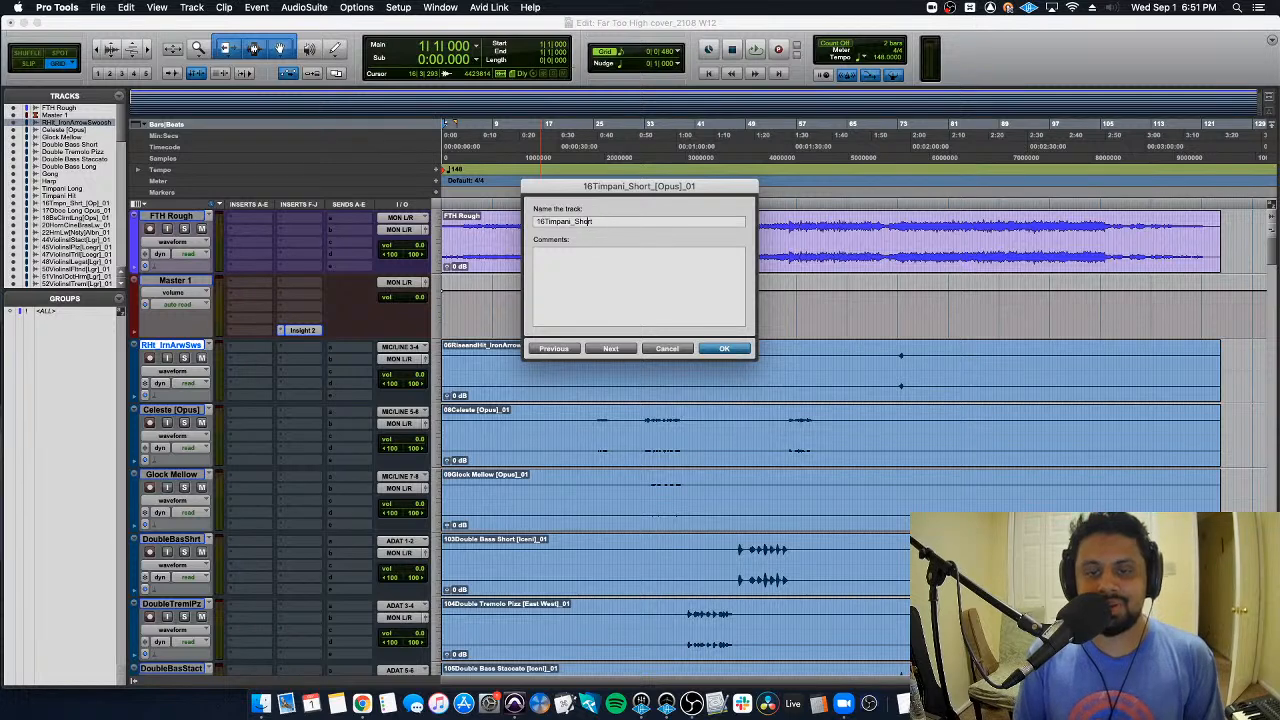
key(Left)
key(Left)
key(Left)
key(Left)
key(Left)
key(Left)
key(Left)
key(Left)
key(Left)
key(Left)
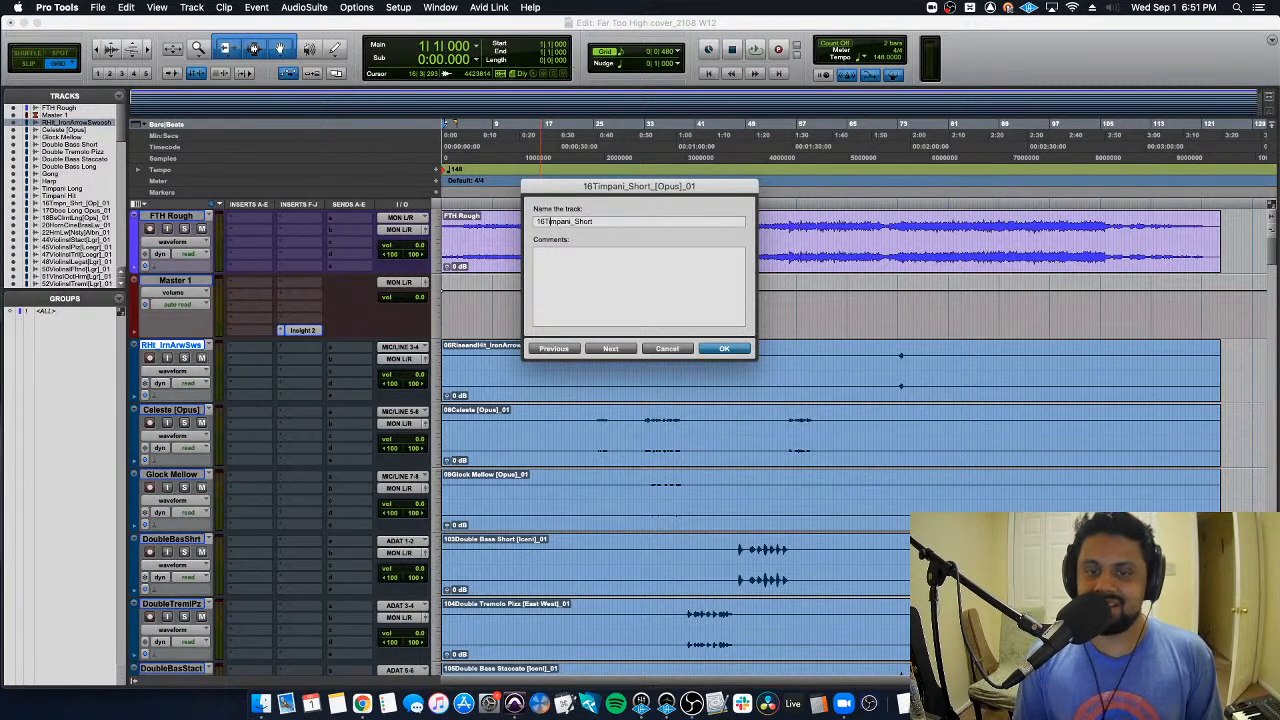
key(BackSpace)
key(BackSpace)
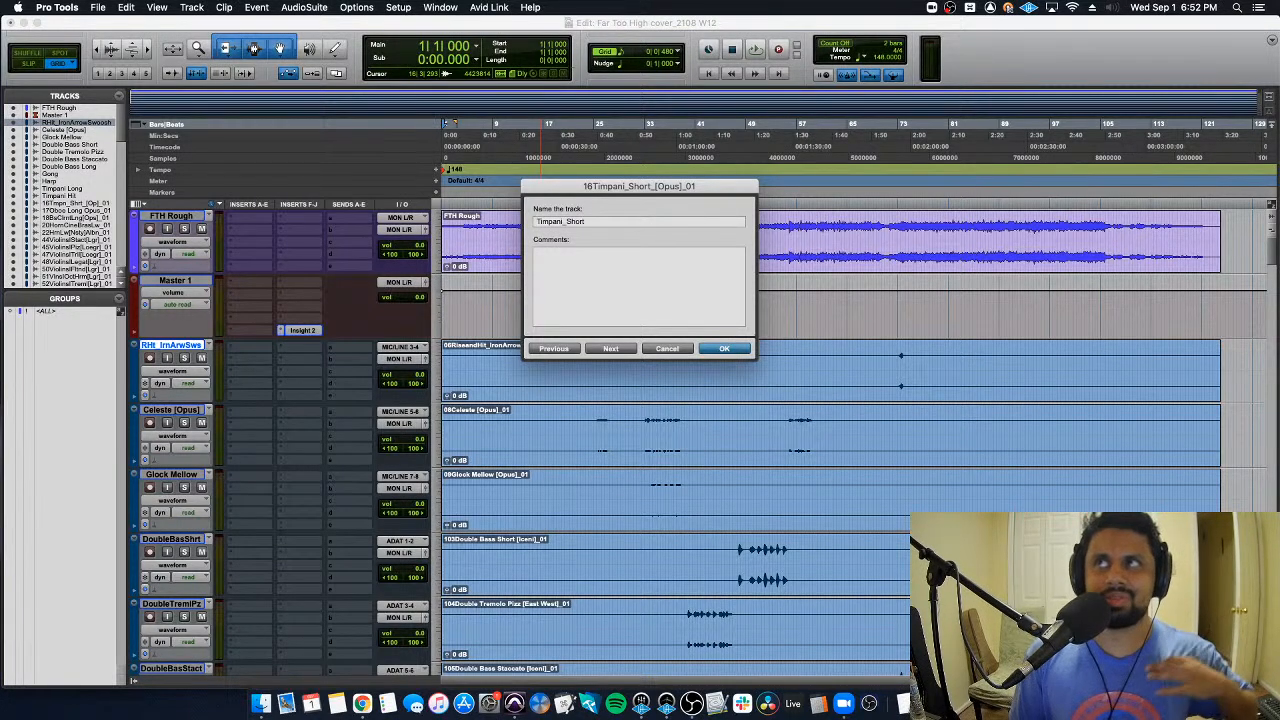
Step: Rename the 17Oboe Long Opus_01 track to Oboe Long, removing the number, library name and suffix
key(super+Right)
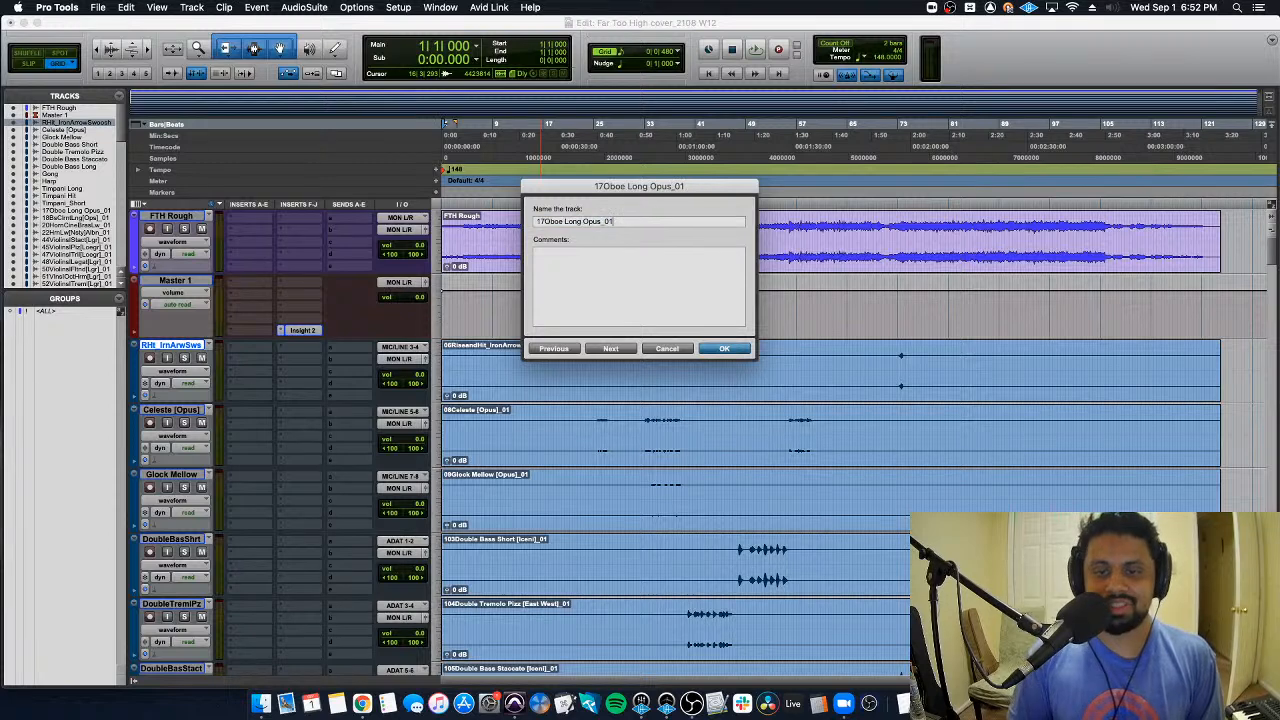
key(BackSpace)
key(BackSpace)
key(BackSpace)
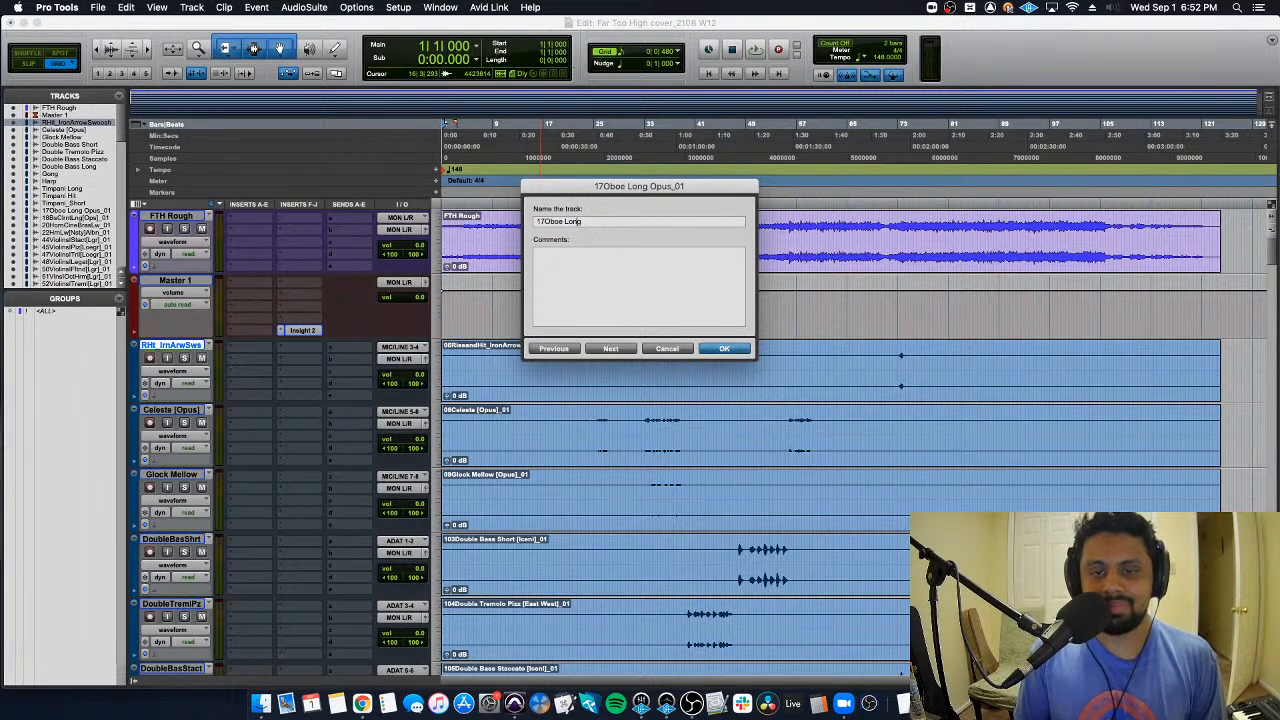
click(549, 221)
key(BackSpace)
key(BackSpace)
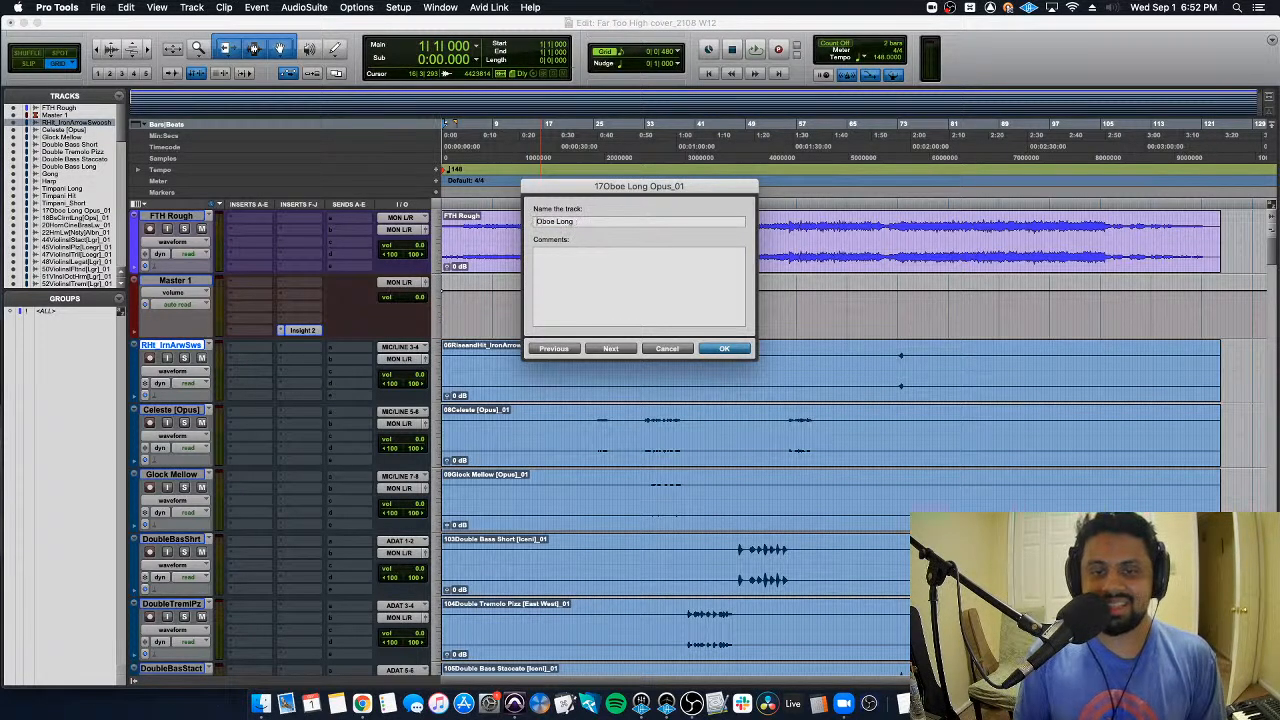
Step: Rename the 18Bass Clarinet Long [Opus]_01 track to Bass Clarinet Long
key(super+Right)
key(Right)
key(BackSpace)
key(BackSpace)
key(BackSpace)
key(BackSpace)
key(BackSpace)
key(BackSpace)
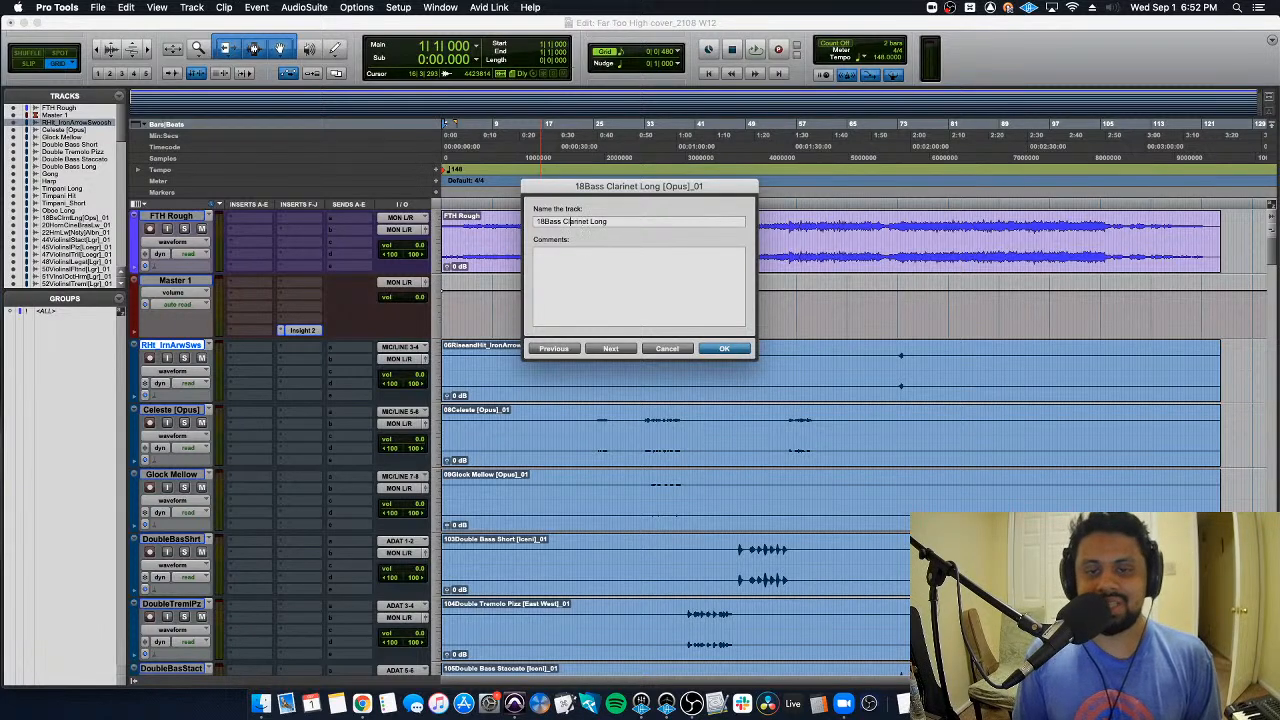
click(548, 221)
key(BackSpace)
key(BackSpace)
Step: Rename the 20Horn CineBrass Low_01 track to Horn CineBrass Low, removing only the number and suffix
key(super+Right)
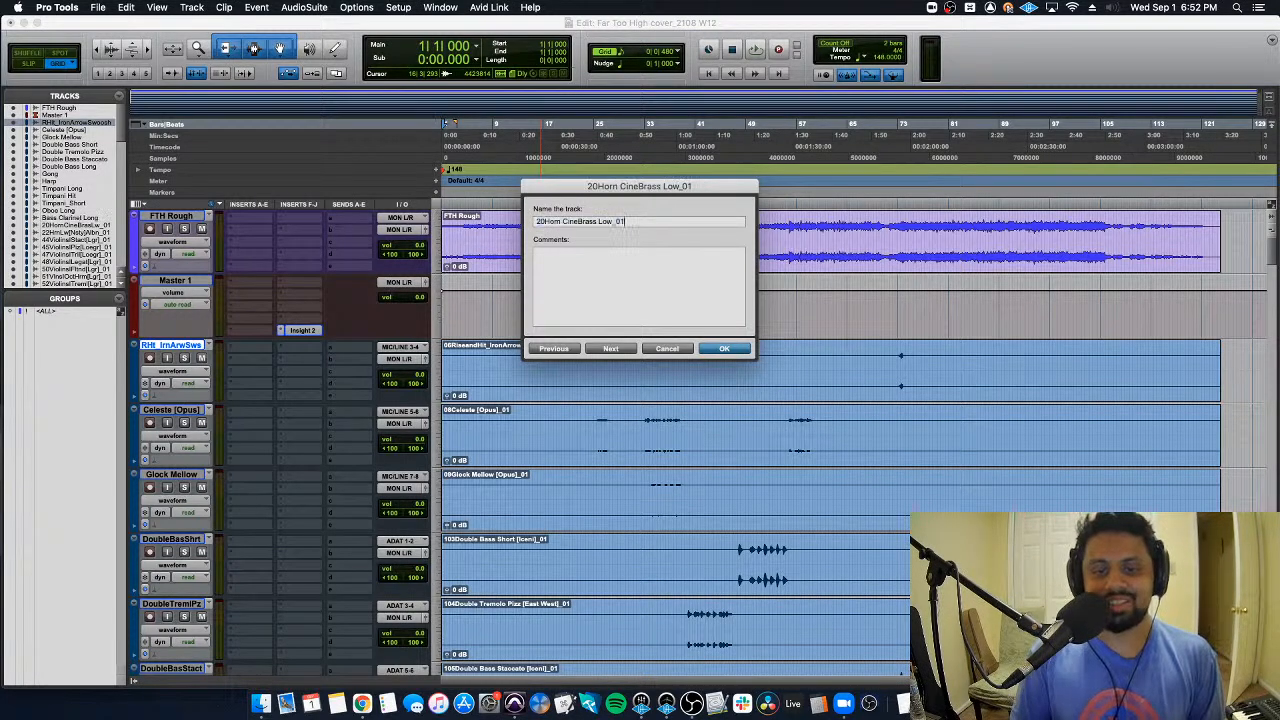
key(Right)
key(BackSpace)
key(BackSpace)
key(BackSpace)
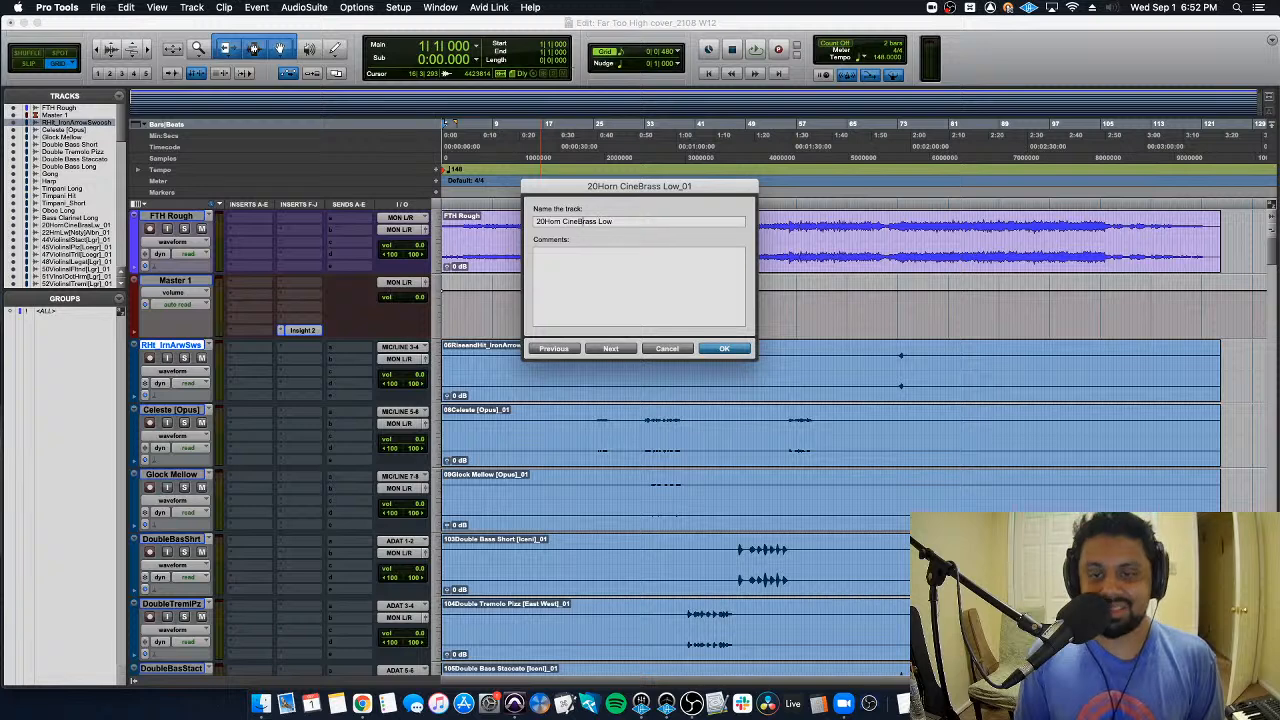
click(548, 221)
key(BackSpace)
key(BackSpace)
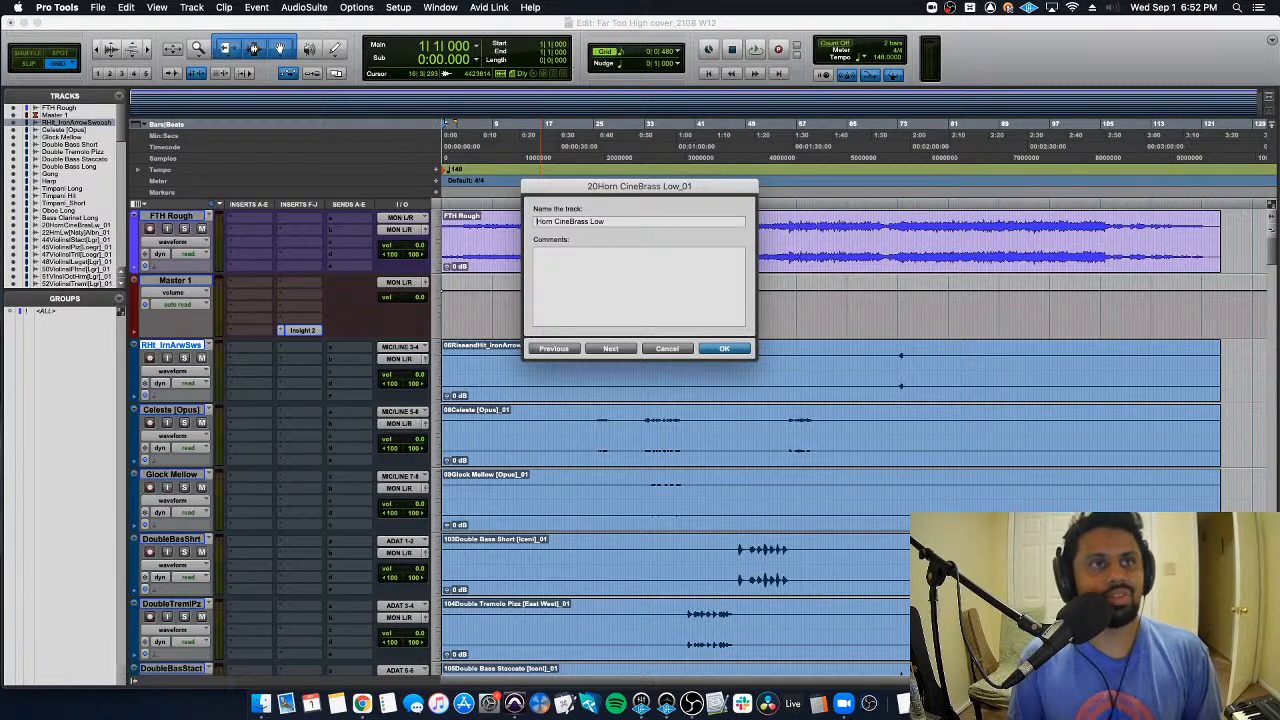
Step: Rename the 22Horn Low [Nasty] Albion_01 track to Horn Low and close the track naming dialog
key(super+Right)
key(Right)
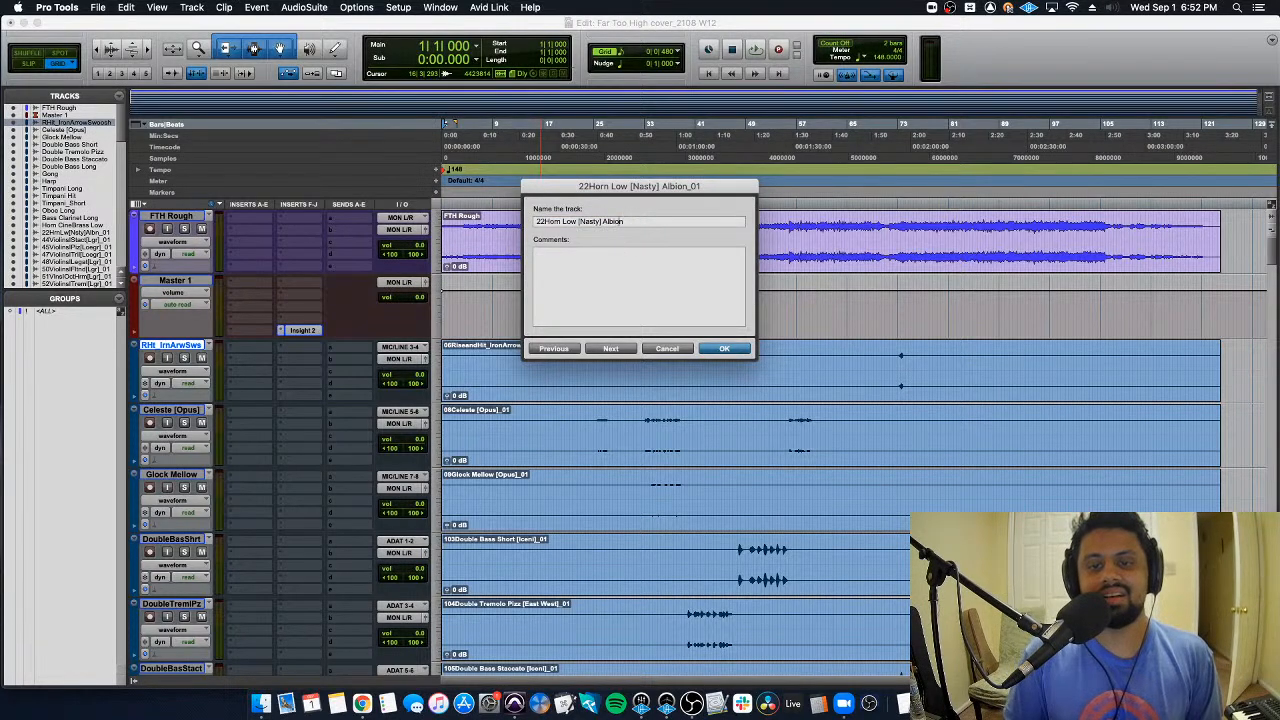
key(BackSpace)
key(alt+Left)
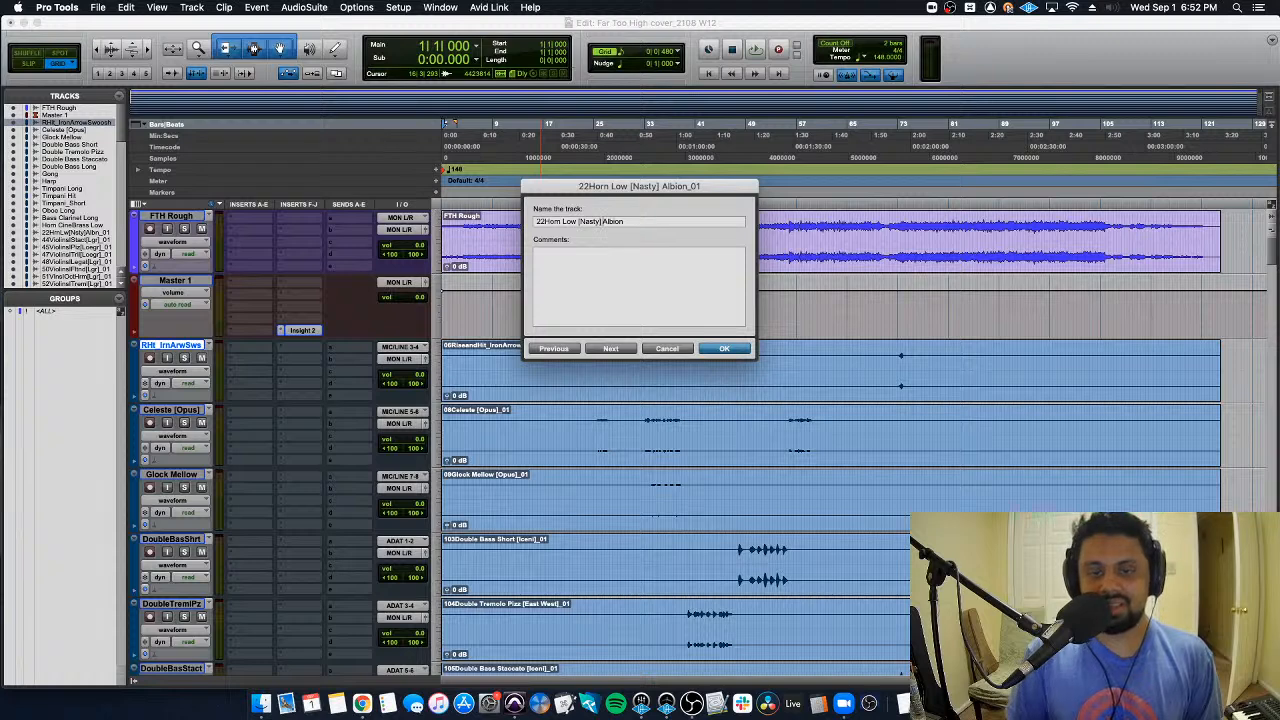
key(BackSpace)
key(BackSpace)
key(BackSpace)
key(BackSpace)
key(BackSpace)
key(BackSpace)
key(BackSpace)
key(BackSpace)
key(BackSpace)
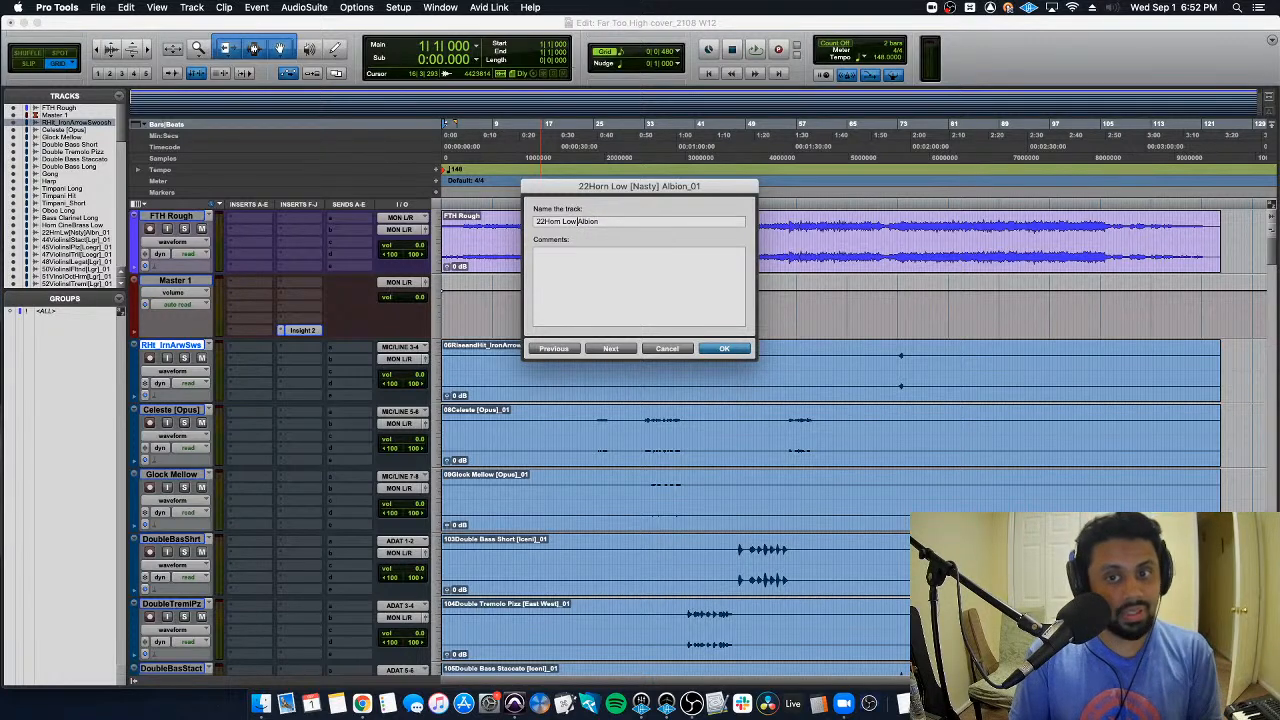
key(shift+End)
key(BackSpace)
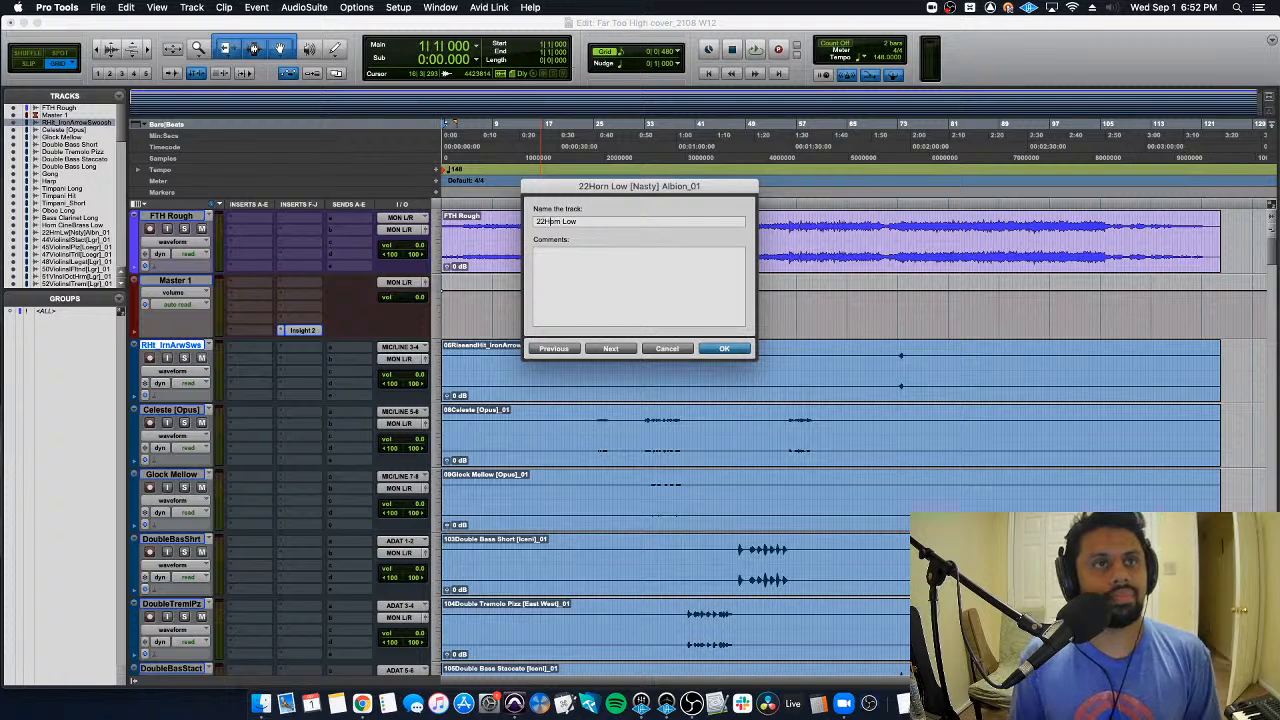
key(BackSpace)
key(BackSpace)
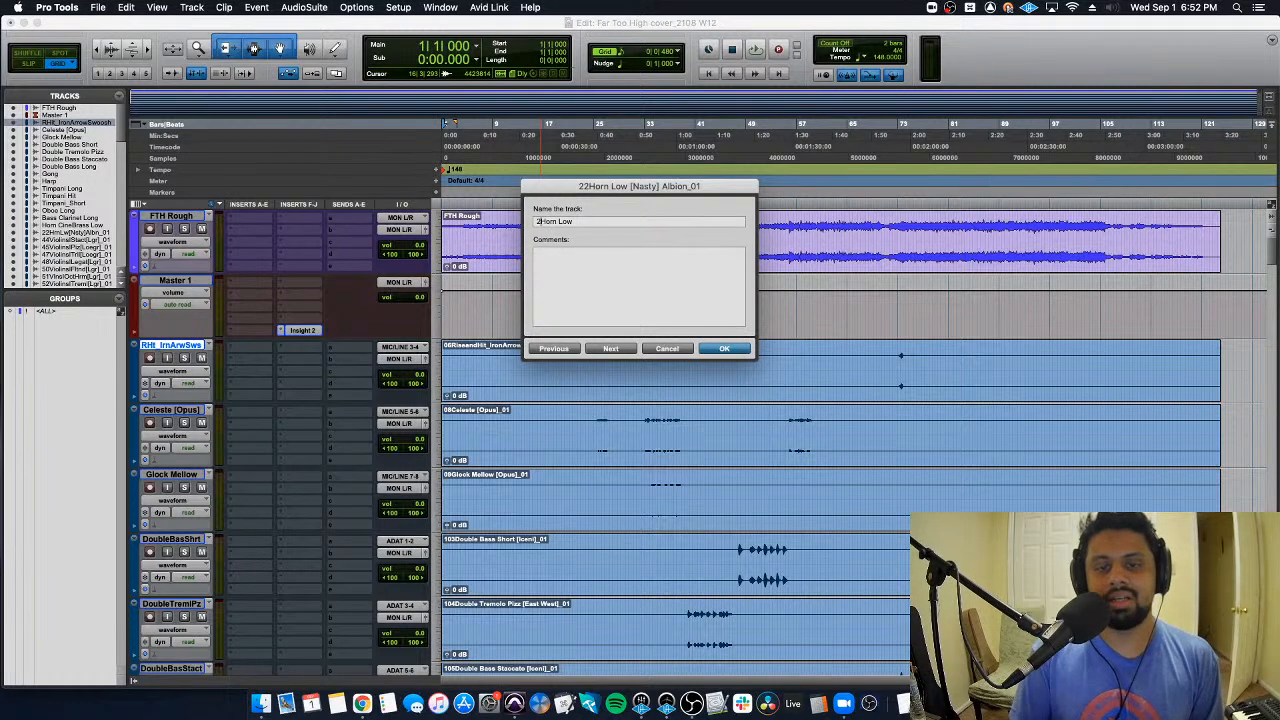
key(Return)
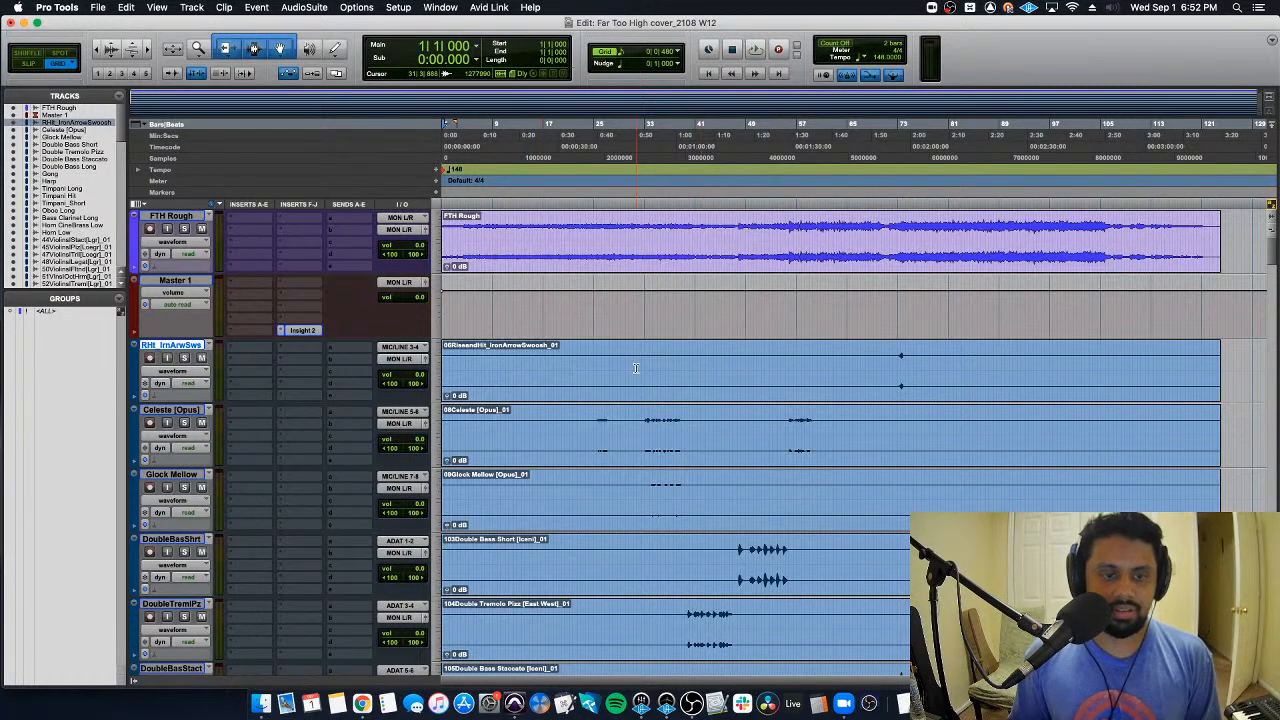
Step: Open the track naming dialog at Oboe Long and advance through the renamed tracks to 44Violins I Staccato [Loegra]_01
scroll(685, 360, down, 6)
scroll(685, 360, down, 6)
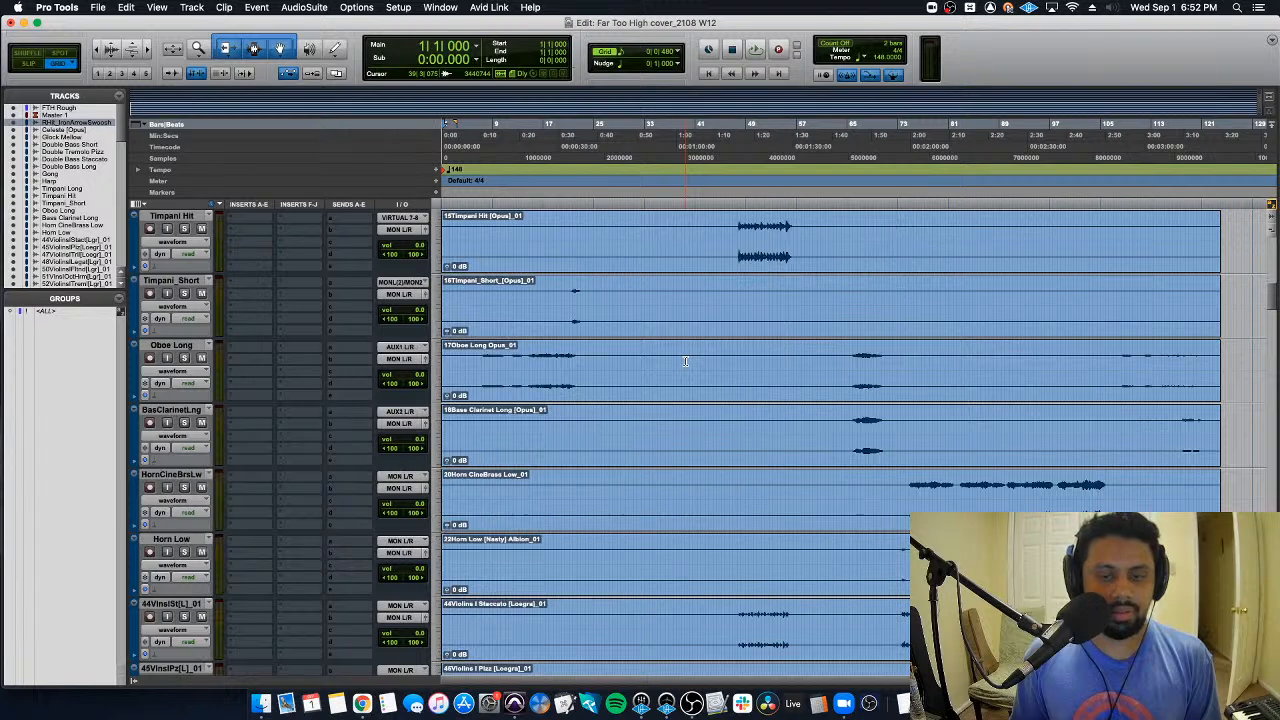
double_click(185, 345)
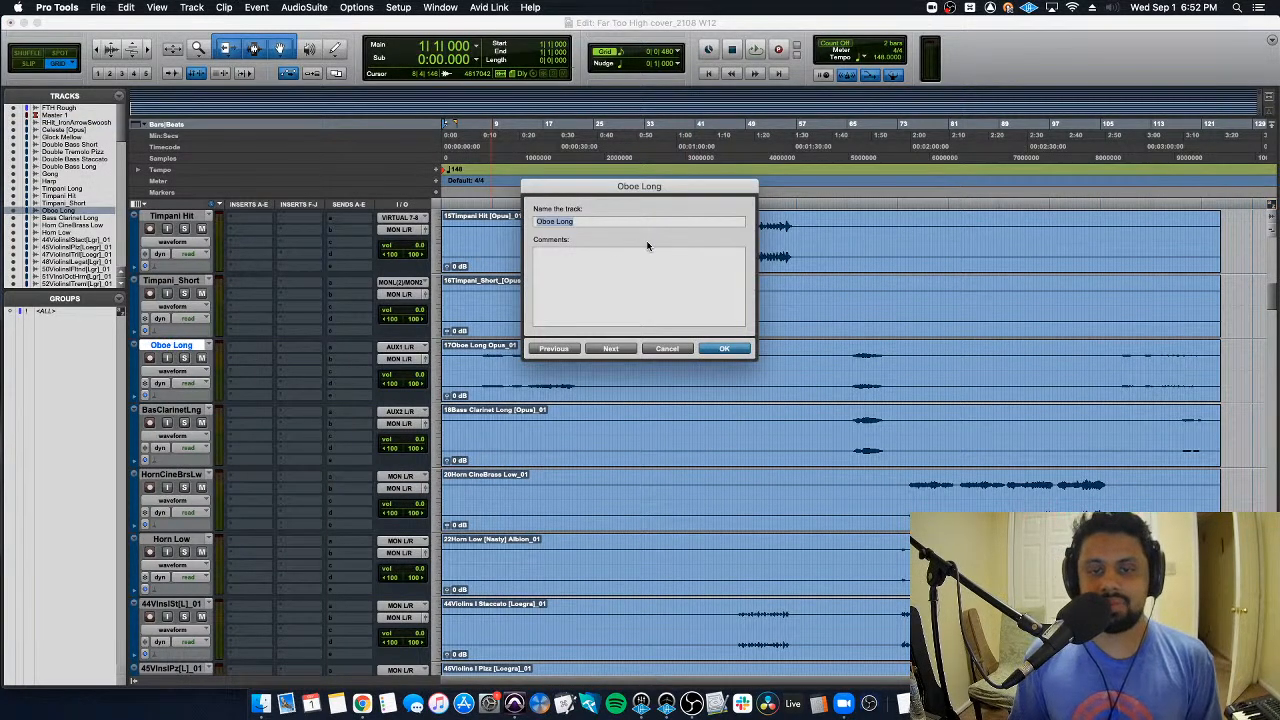
click(615, 349)
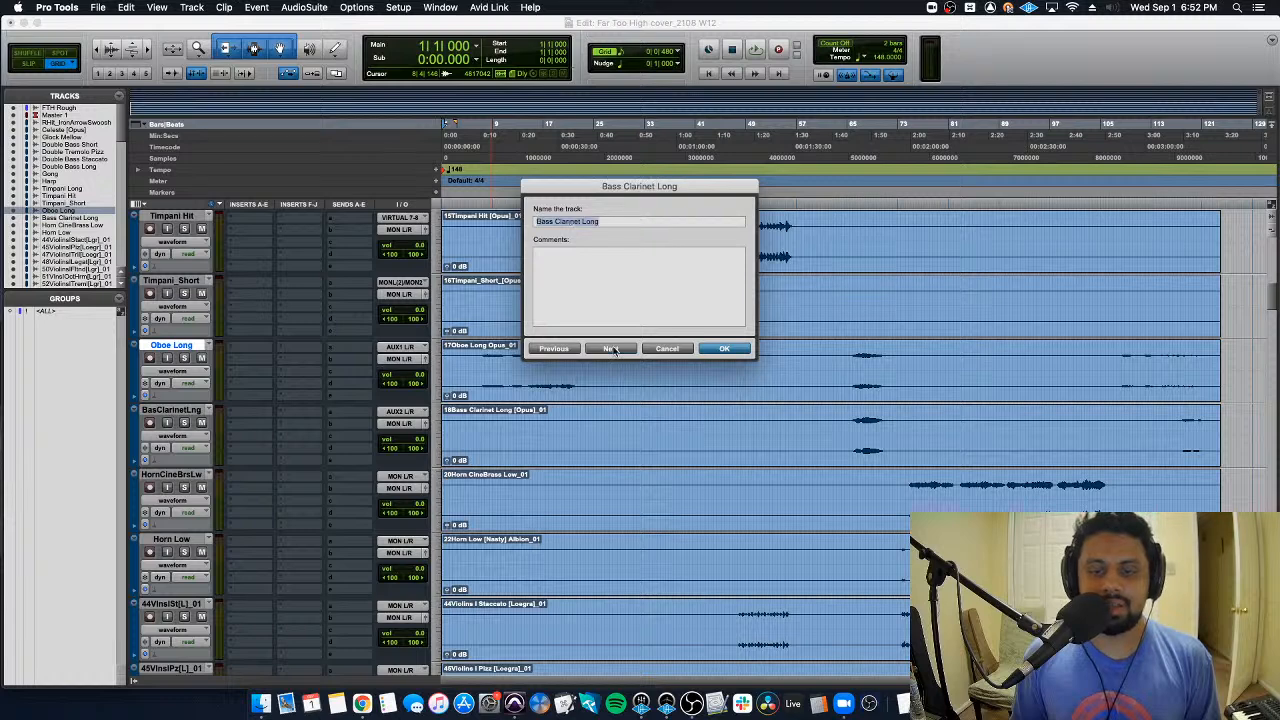
click(556, 349)
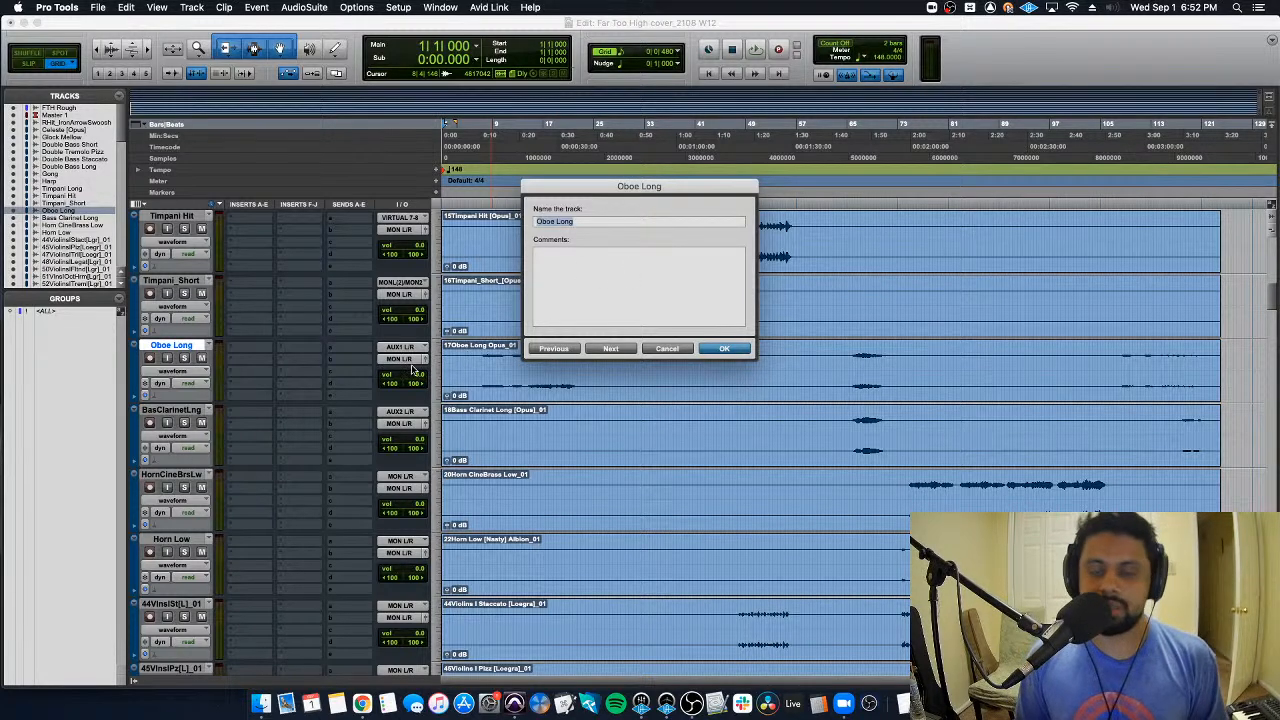
key(super+Right)
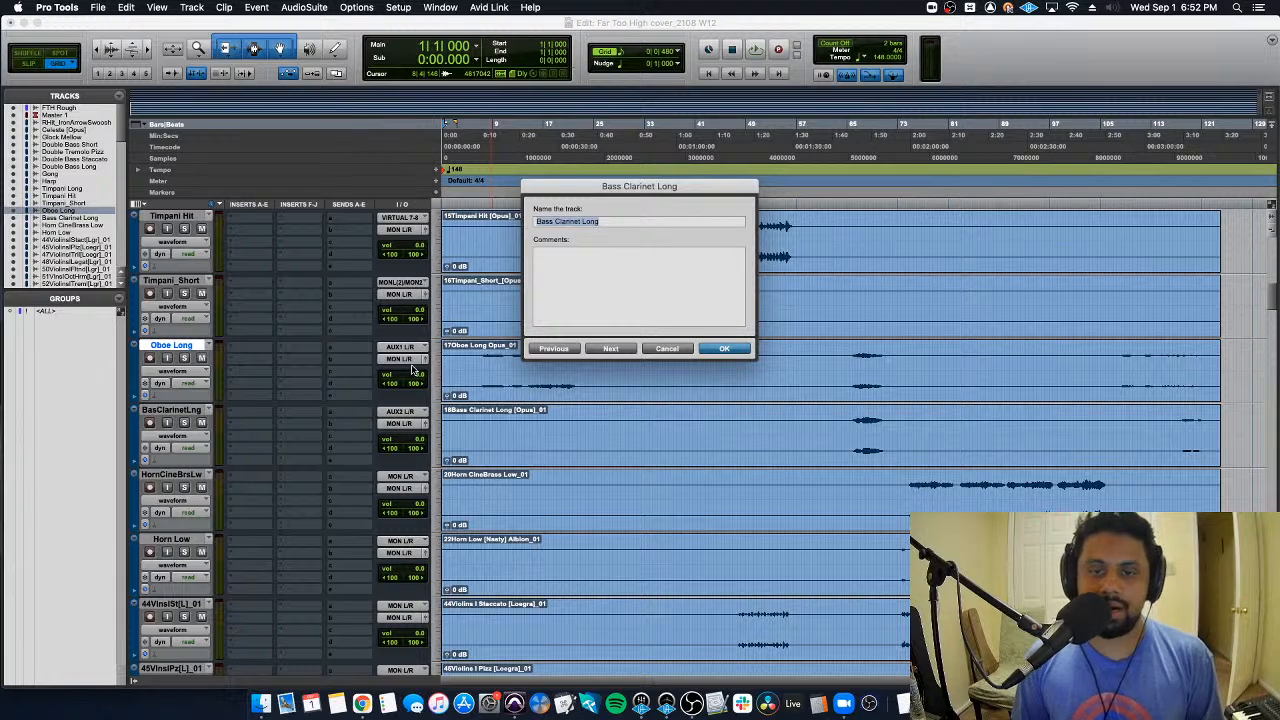
key(super+Right)
key(super+Right)
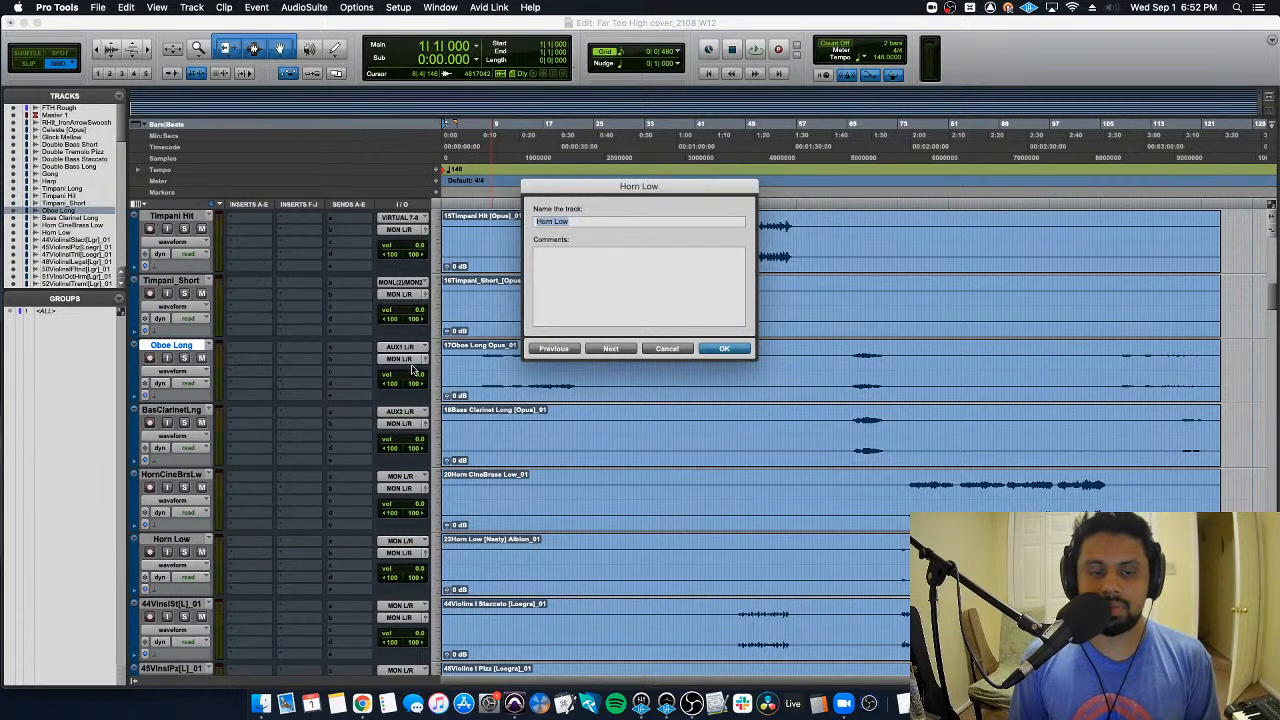
key(super+Right)
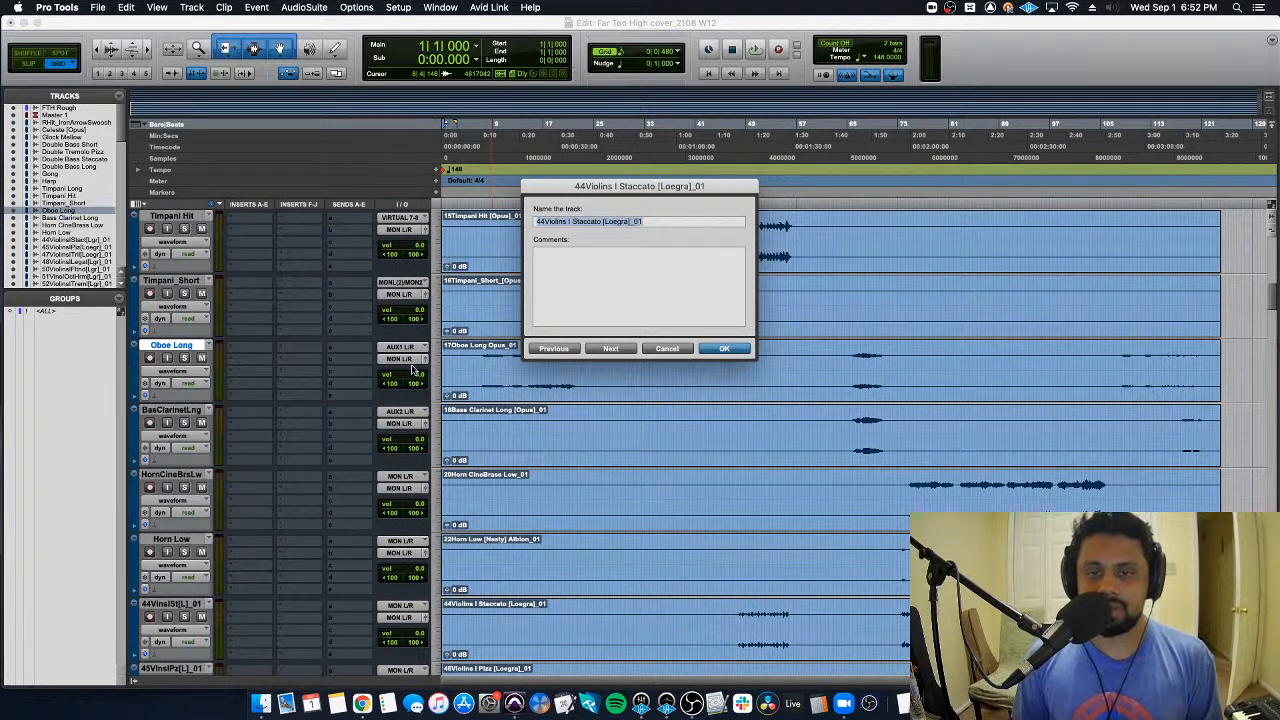
Step: Rename the 44Violins I Staccato [Loegra]_01 track to Violins I Staccato, removing the number, library name and suffix
key(Right)
key(BackSpace)
key(BackSpace)
key(BackSpace)
key(BackSpace)
key(BackSpace)
key(BackSpace)
key(BackSpace)
key(BackSpace)
key(BackSpace)
key(BackSpace)
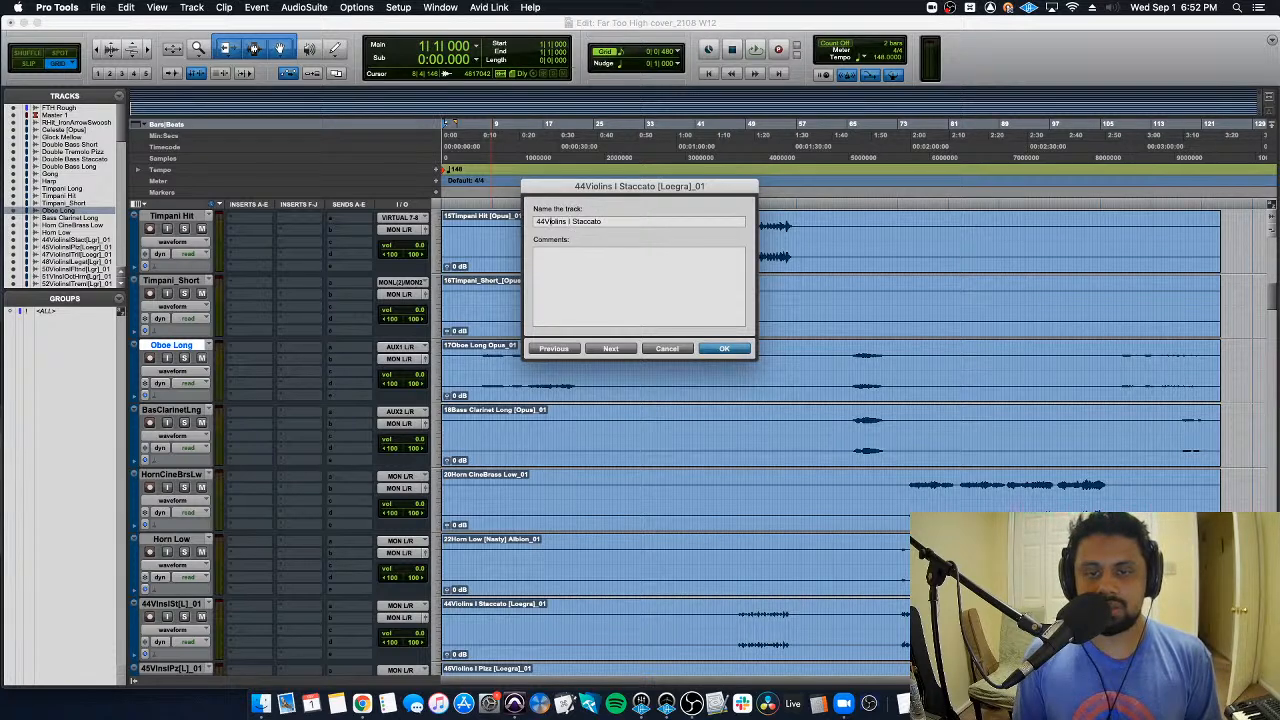
key(BackSpace)
key(BackSpace)
key(super+Right)
Step: Rename the 45Violins I Pizz [Loegra]_01 track to Violins I Pizz
key(Right)
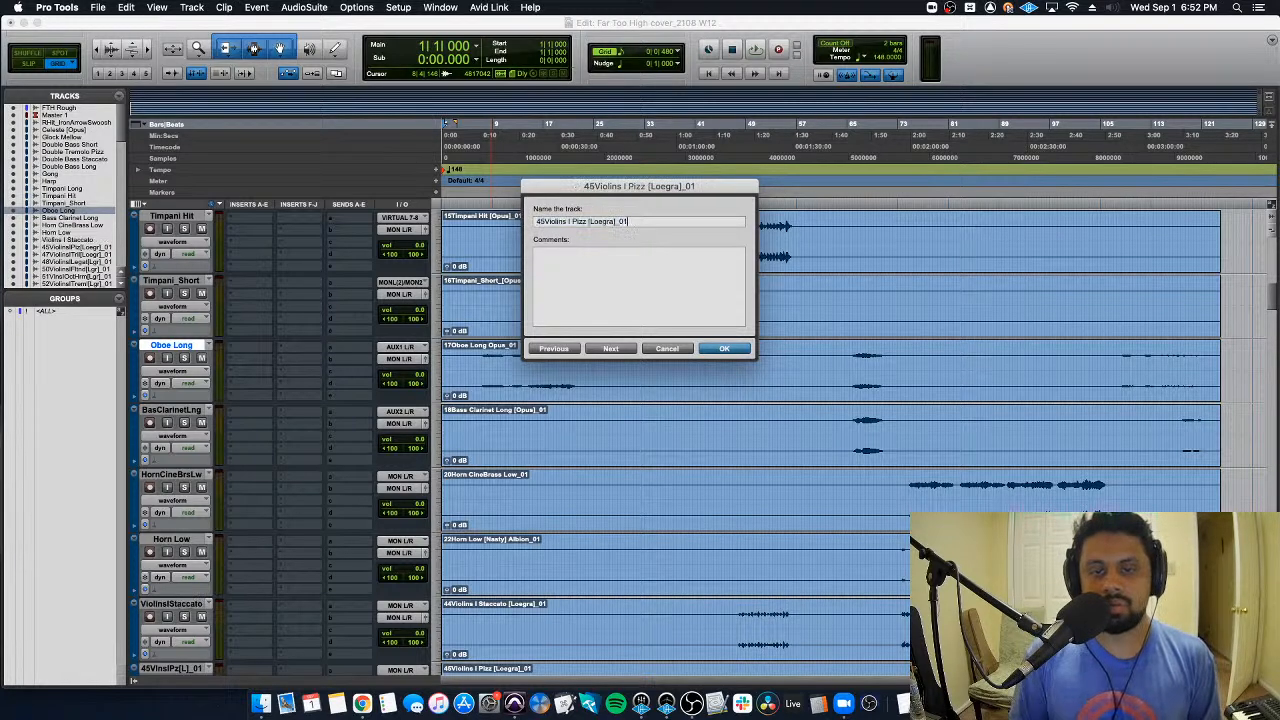
key(BackSpace)
key(BackSpace)
key(BackSpace)
key(BackSpace)
key(BackSpace)
key(BackSpace)
key(BackSpace)
key(BackSpace)
key(BackSpace)
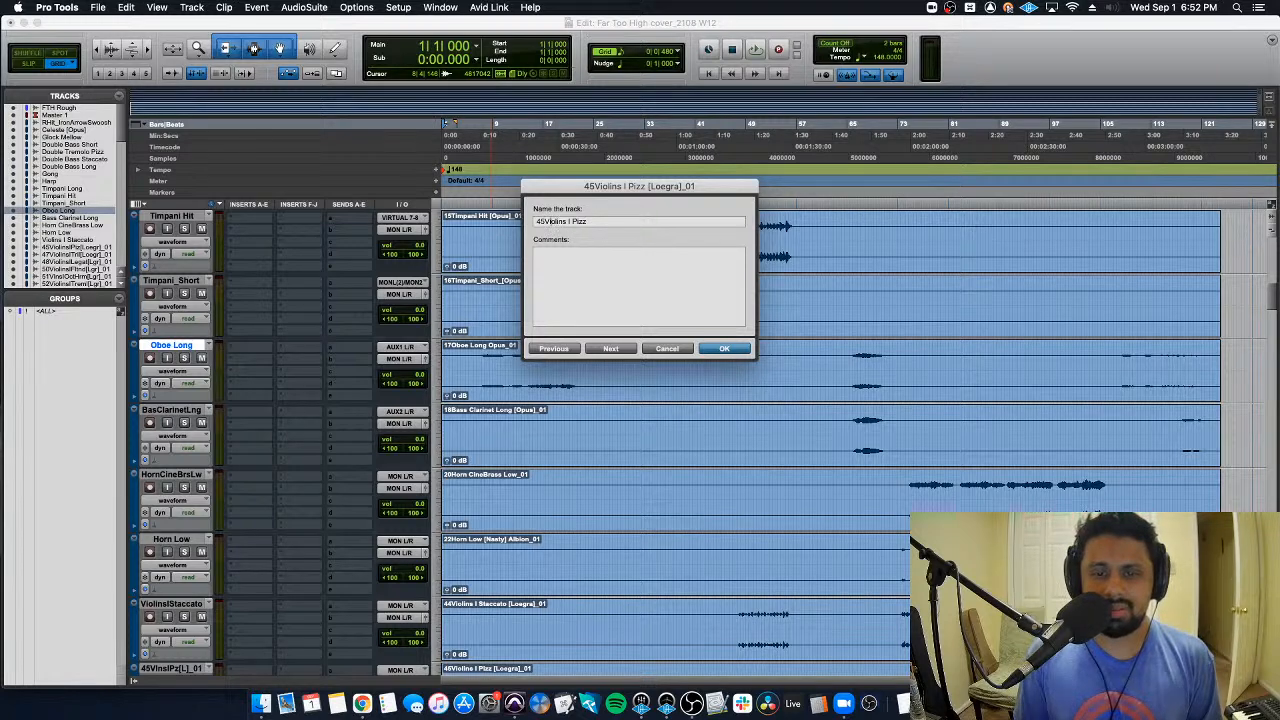
key(BackSpace)
key(BackSpace)
key(super+Right)
Step: Rename the 47Violins I Trill [Loegra]_01 track to Violins I Trill
key(Right)
key(BackSpace)
key(BackSpace)
key(BackSpace)
key(BackSpace)
key(BackSpace)
key(BackSpace)
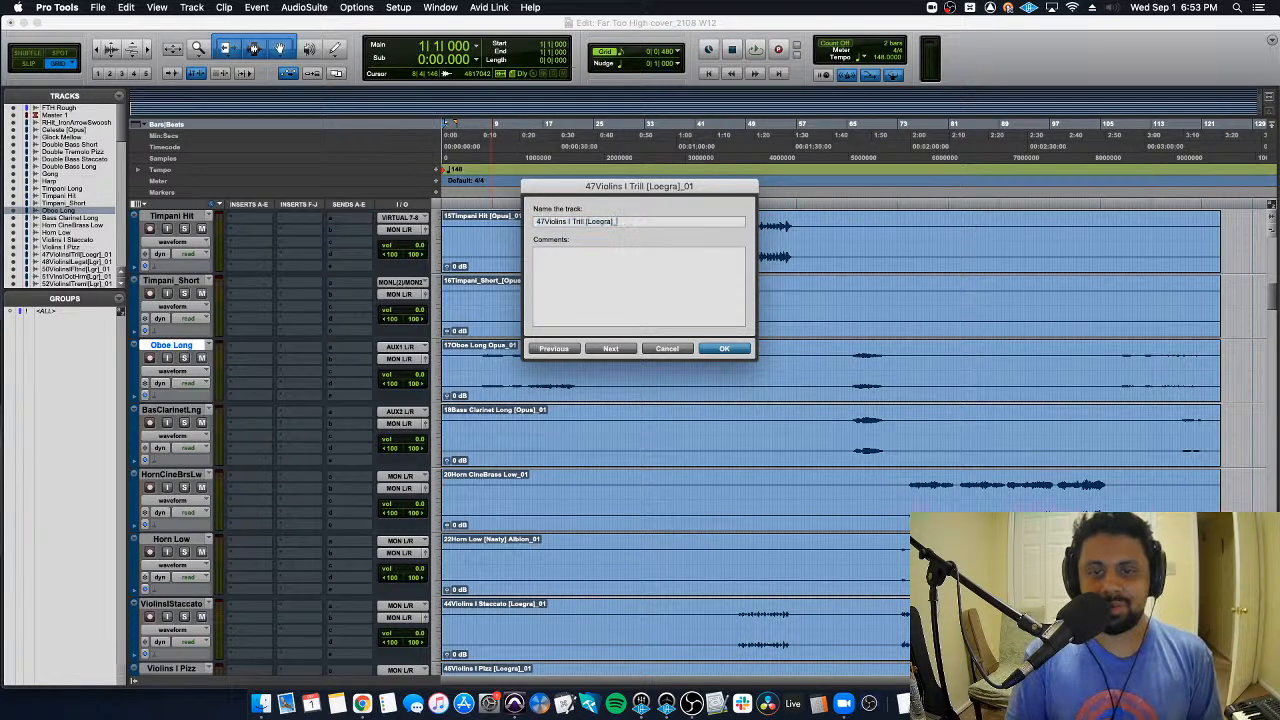
key(BackSpace)
key(BackSpace)
key(BackSpace)
key(BackSpace)
key(BackSpace)
key(BackSpace)
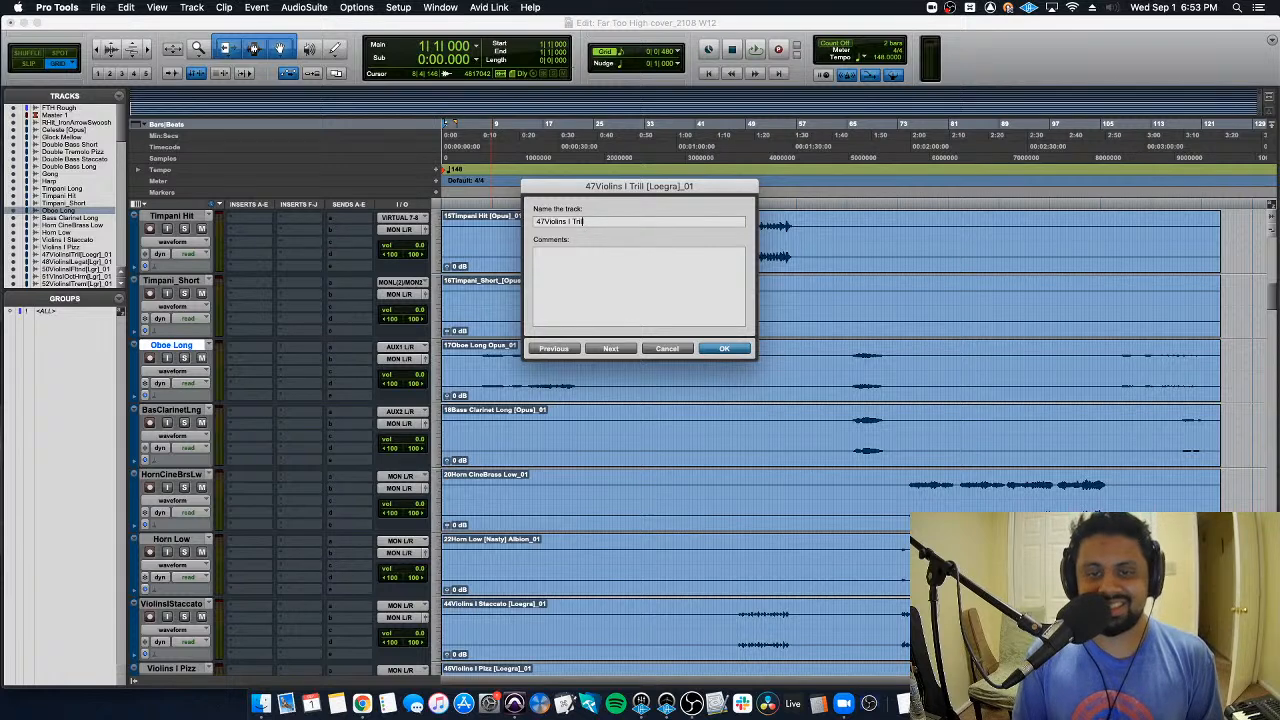
key(super+Left)
key(Right)
key(Right)
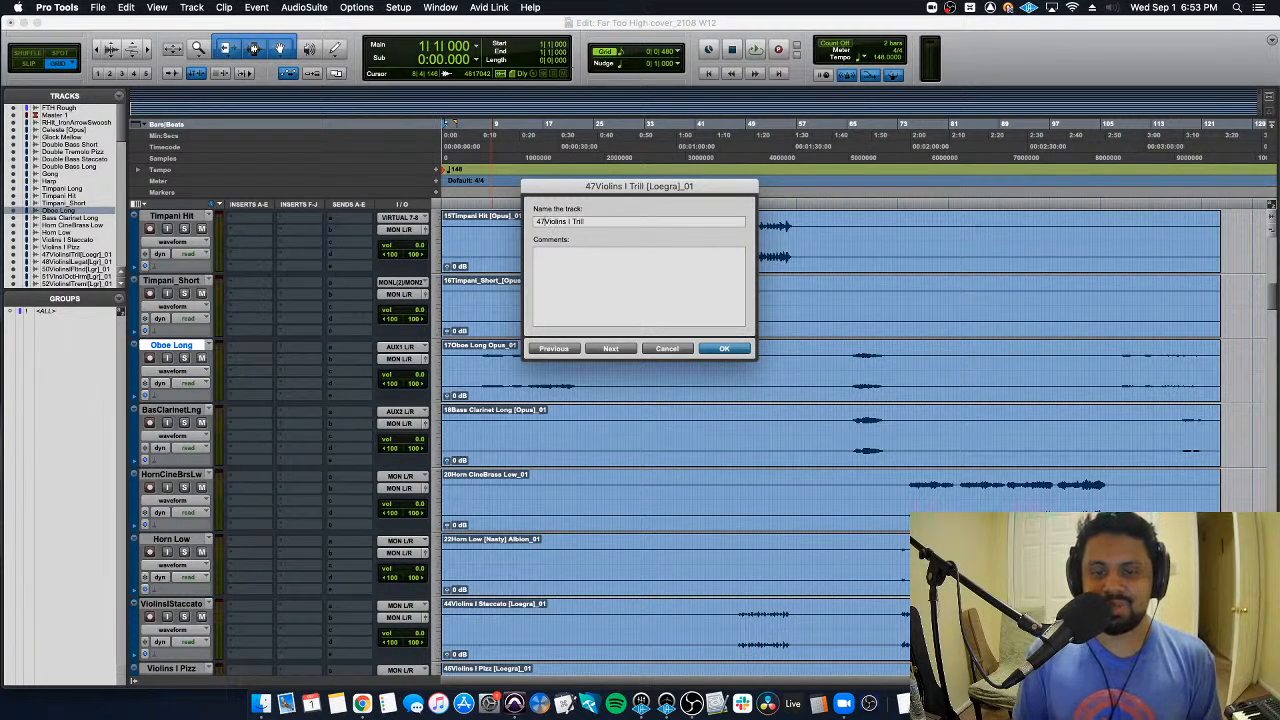
key(BackSpace)
key(BackSpace)
key(super+Right)
Step: Rename the 48Violins I Legato [Loegra]_01 track to Violins I Legato
key(BackSpace)
key(BackSpace)
key(BackSpace)
key(BackSpace)
key(BackSpace)
key(BackSpace)
key(BackSpace)
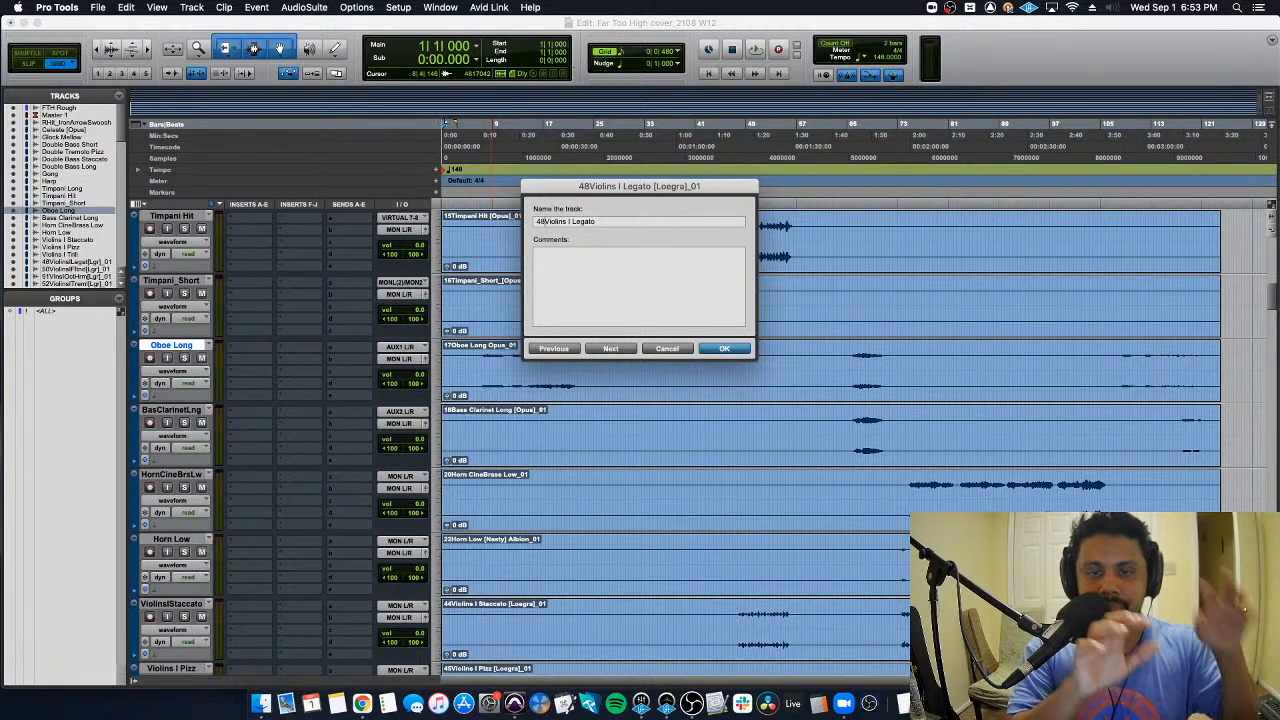
key(BackSpace)
key(BackSpace)
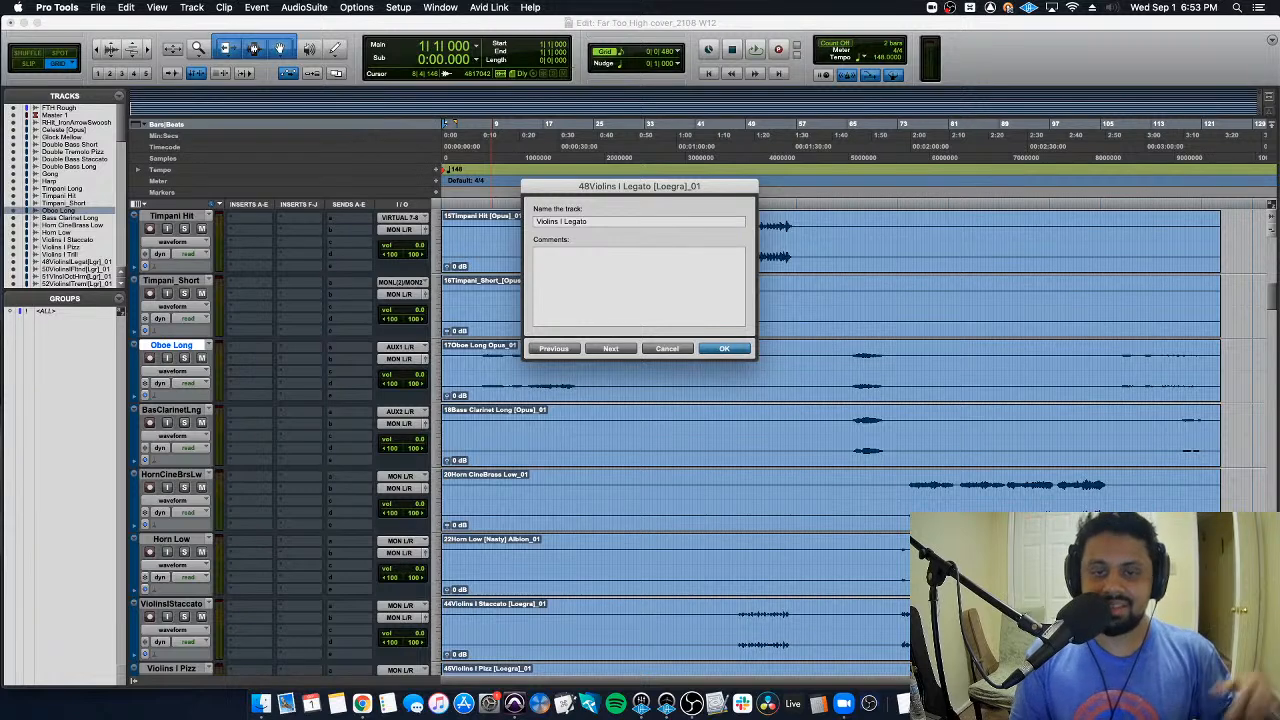
key(super+Right)
Step: Rename the 50Violins I Flautando [Loegra]_01 track to Violins I Flautando
key(Right)
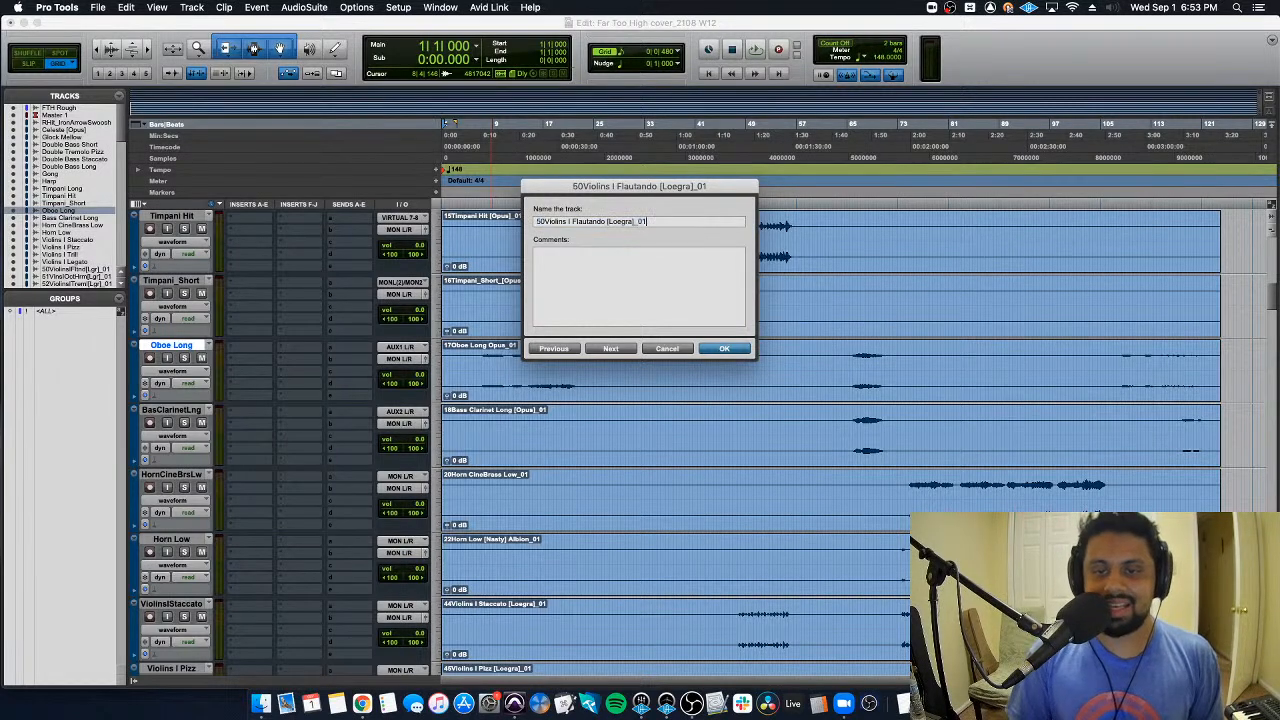
key(BackSpace)
key(BackSpace)
key(BackSpace)
key(BackSpace)
key(BackSpace)
key(BackSpace)
key(BackSpace)
key(BackSpace)
key(BackSpace)
key(BackSpace)
key(BackSpace)
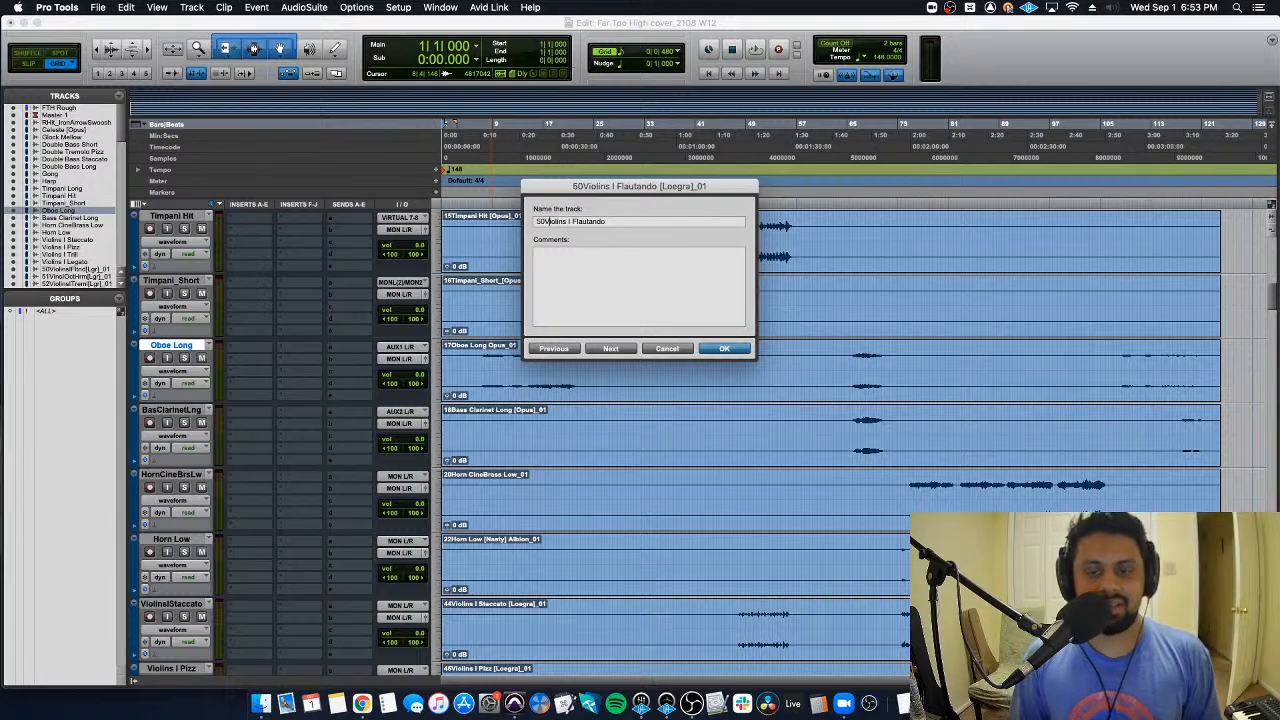
key(BackSpace)
key(Right)
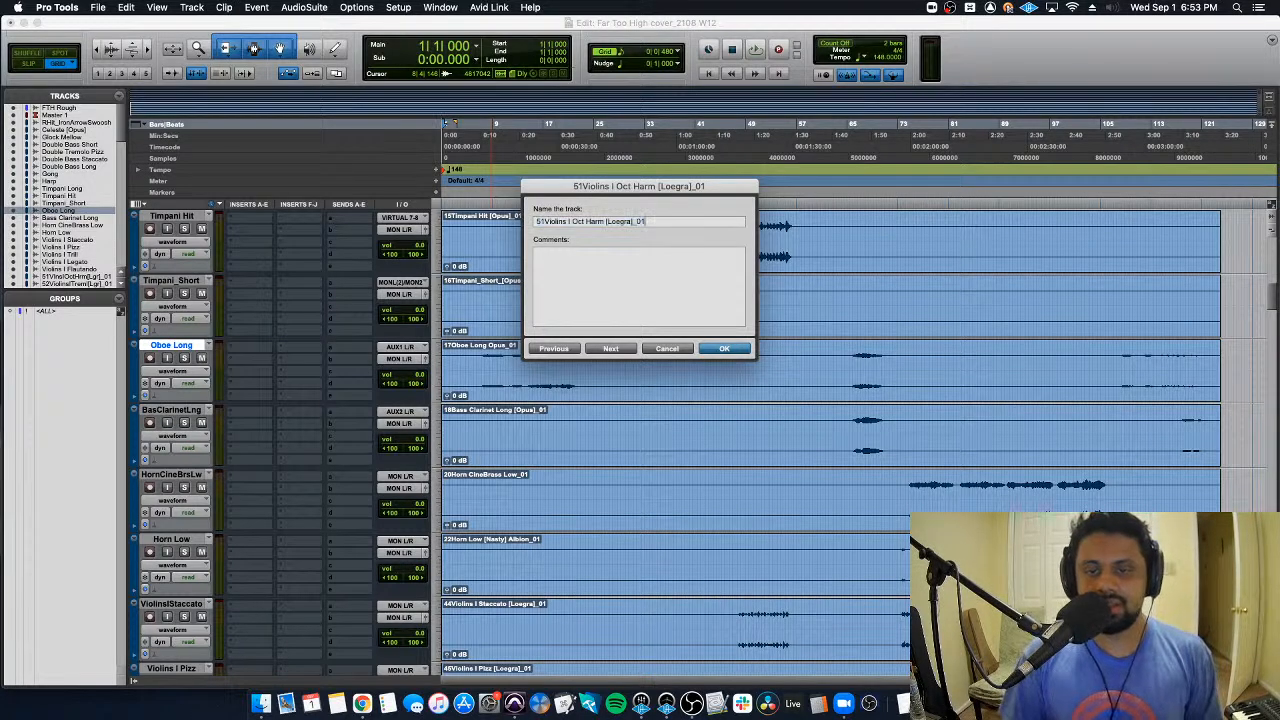
Step: Rename the 51Violins I Oct Harm [Loegra]_01 track to Violins I Oct Harm
key(BackSpace)
key(BackSpace)
key(BackSpace)
key(BackSpace)
key(BackSpace)
key(BackSpace)
key(BackSpace)
key(BackSpace)
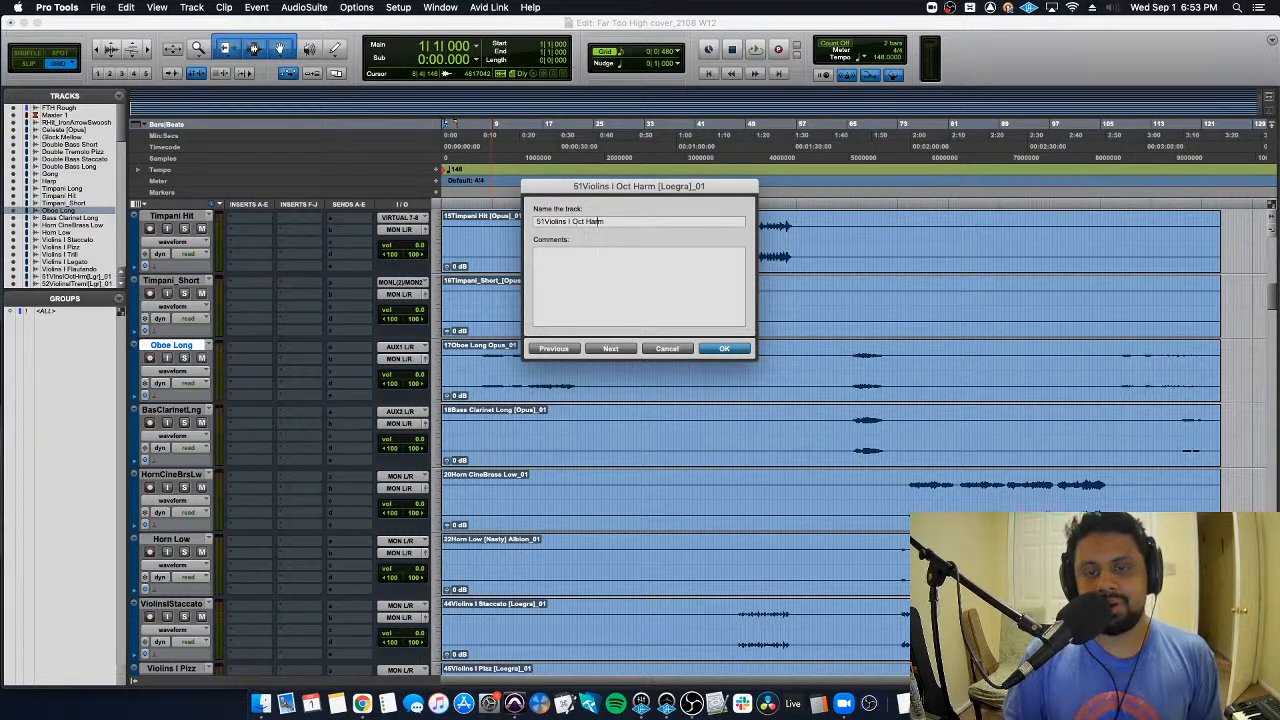
key(Left)
key(Left)
key(Left)
key(Left)
key(Left)
key(Left)
key(Left)
key(Left)
key(Left)
key(Left)
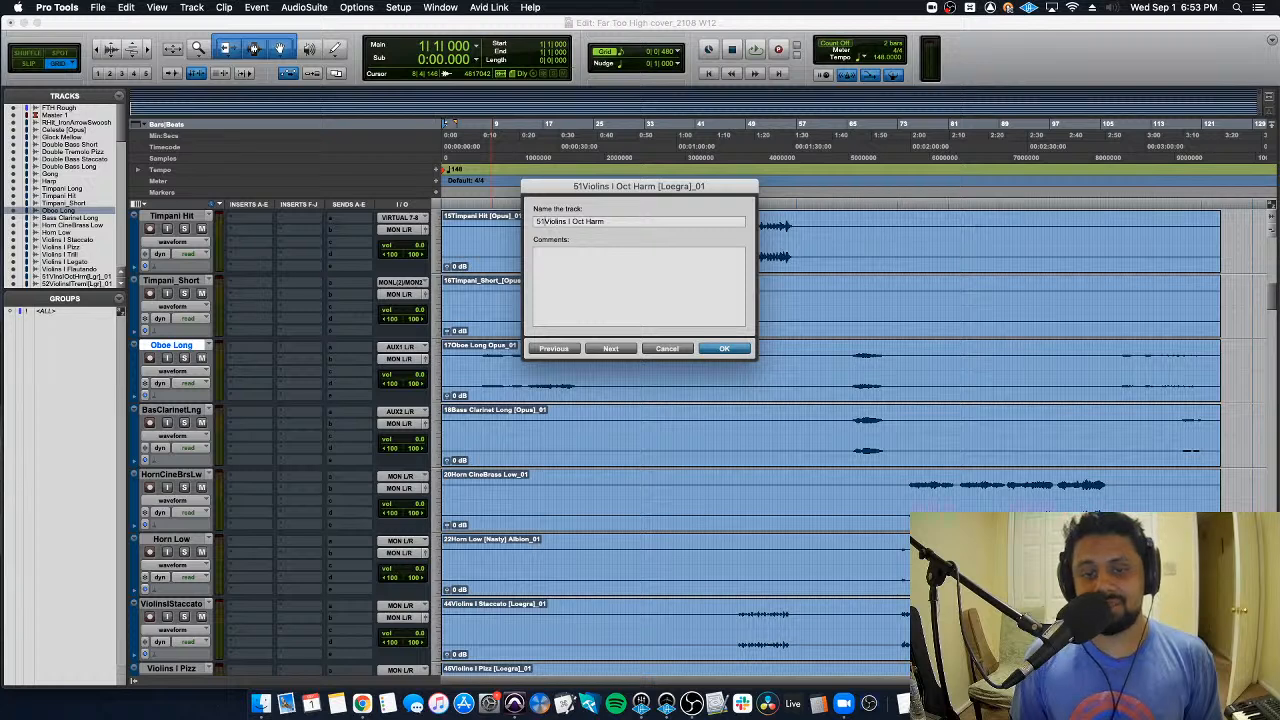
key(BackSpace)
key(BackSpace)
key(super+Right)
Step: Rename the 52Violins I Tremolo [Loegra]_01 track to Violins I Tremolo
key(Right)
key(BackSpace)
key(BackSpace)
key(BackSpace)
key(BackSpace)
key(BackSpace)
key(BackSpace)
key(BackSpace)
key(BackSpace)
key(BackSpace)
key(BackSpace)
key(BackSpace)
key(BackSpace)
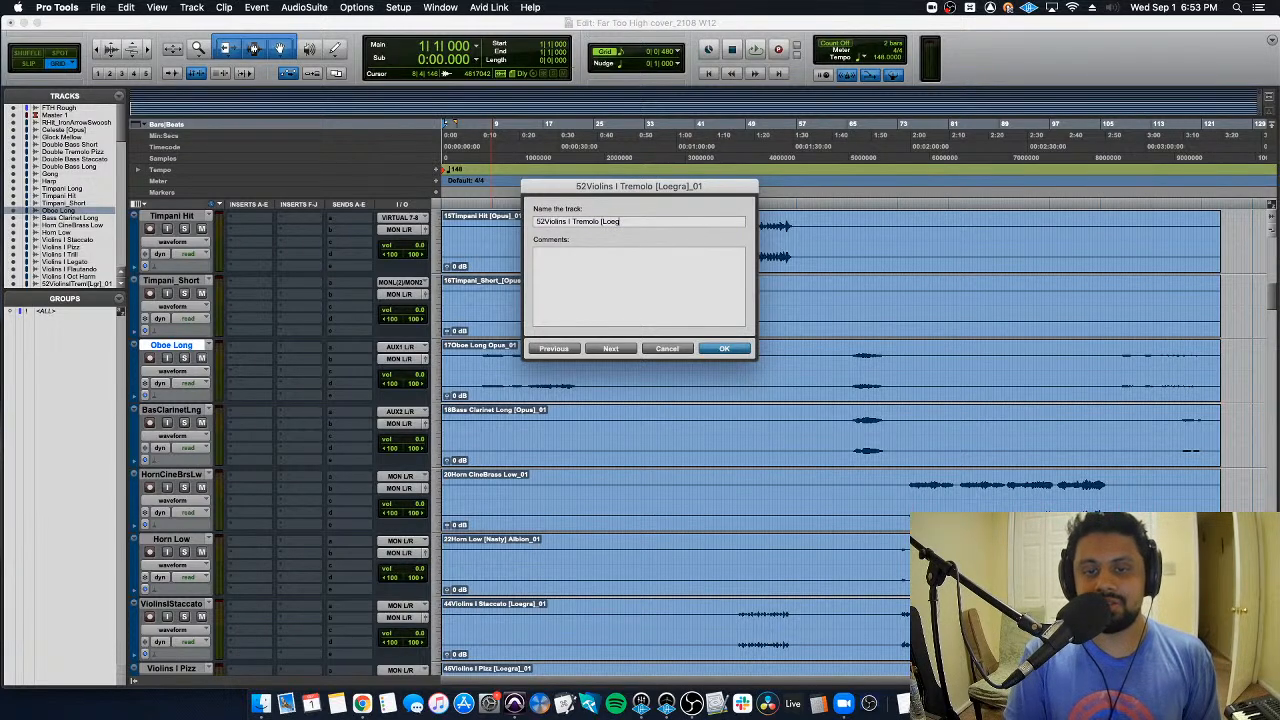
key(Left)
key(Left)
key(Left)
key(Left)
key(Left)
key(Left)
key(Left)
key(Left)
key(Left)
key(Left)
key(Left)
key(Left)
key(Left)
key(Left)
key(Left)
key(Left)
key(Left)
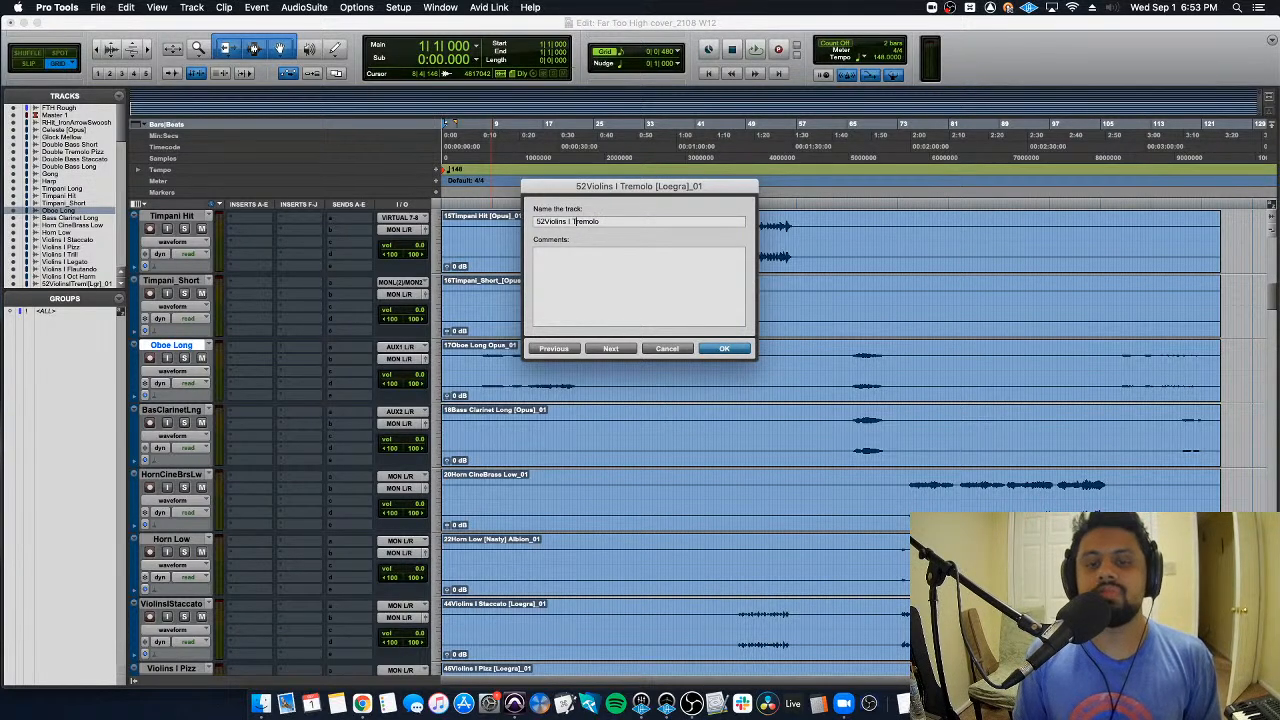
key(BackSpace)
key(BackSpace)
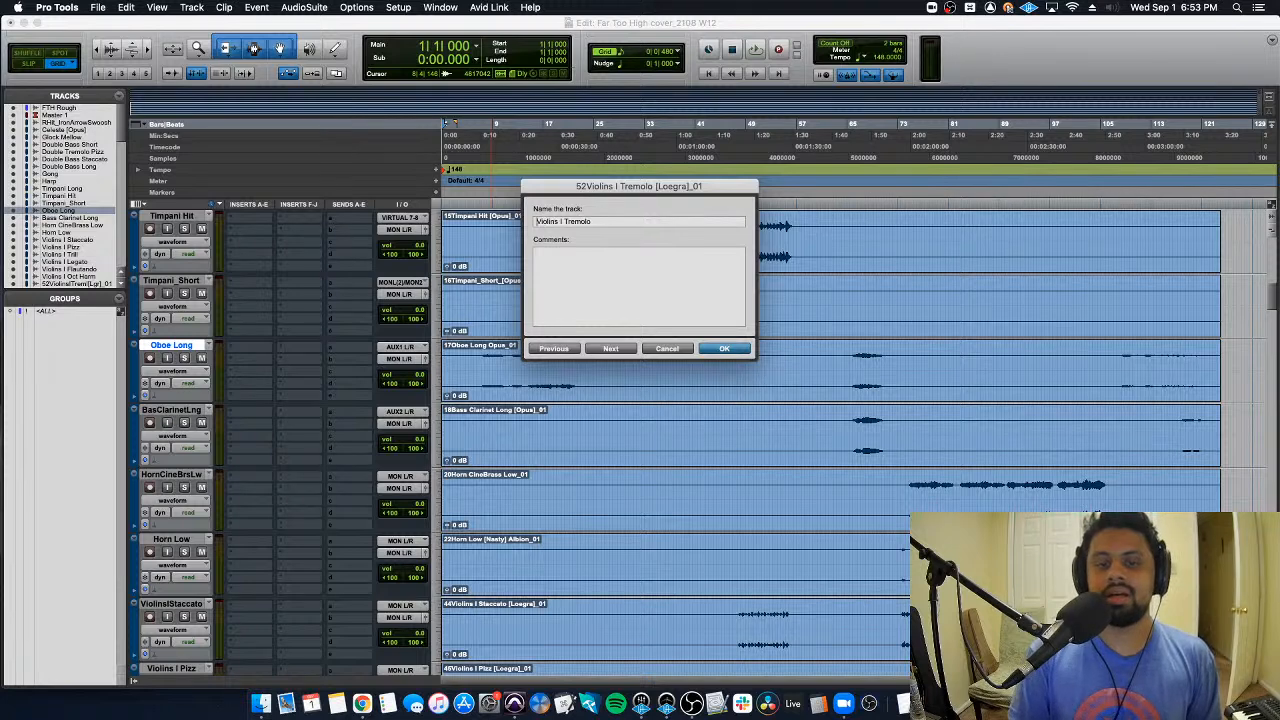
key(super+Right)
Step: Rename the 55Violin II Short [Albion]_01 track to Violin II Short and move on to the following track's name
key(Right)
key(BackSpace)
key(BackSpace)
key(BackSpace)
key(BackSpace)
key(BackSpace)
key(BackSpace)
key(BackSpace)
key(BackSpace)
key(BackSpace)
key(BackSpace)
key(BackSpace)
key(BackSpace)
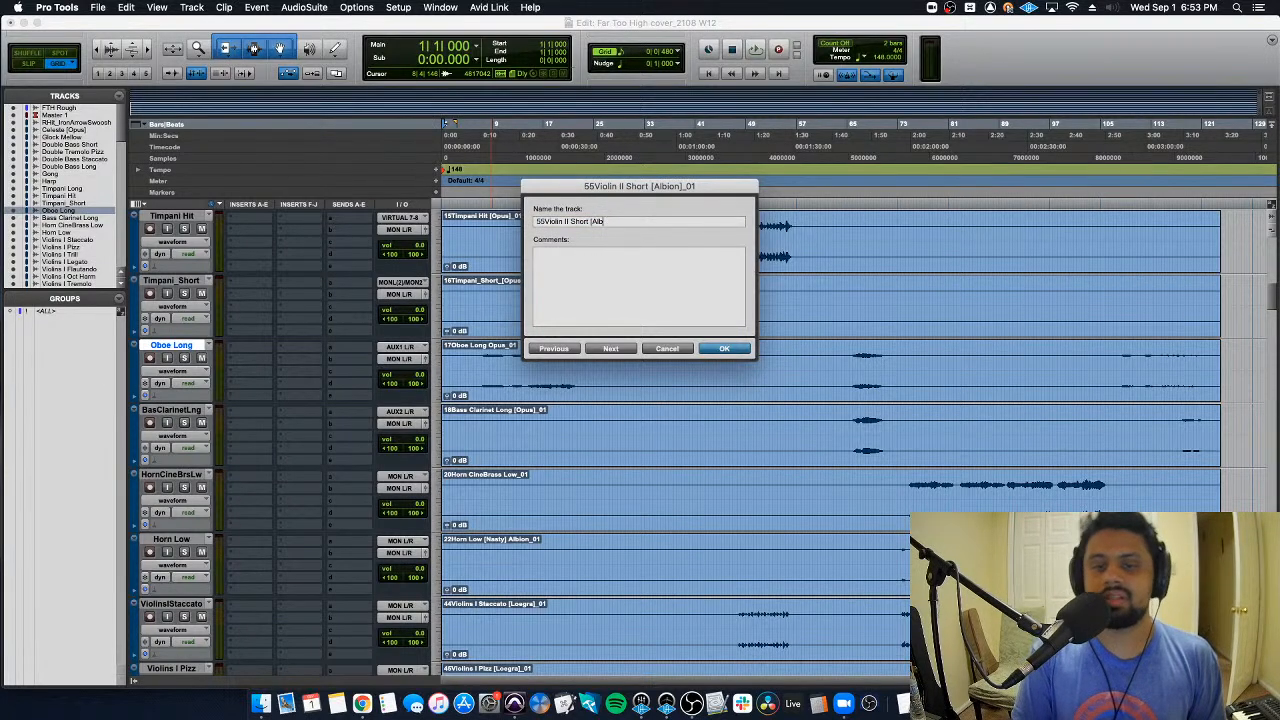
key(Left)
key(Left)
key(Left)
key(Left)
key(Left)
key(Left)
key(Left)
key(Left)
key(Left)
key(Left)
key(Left)
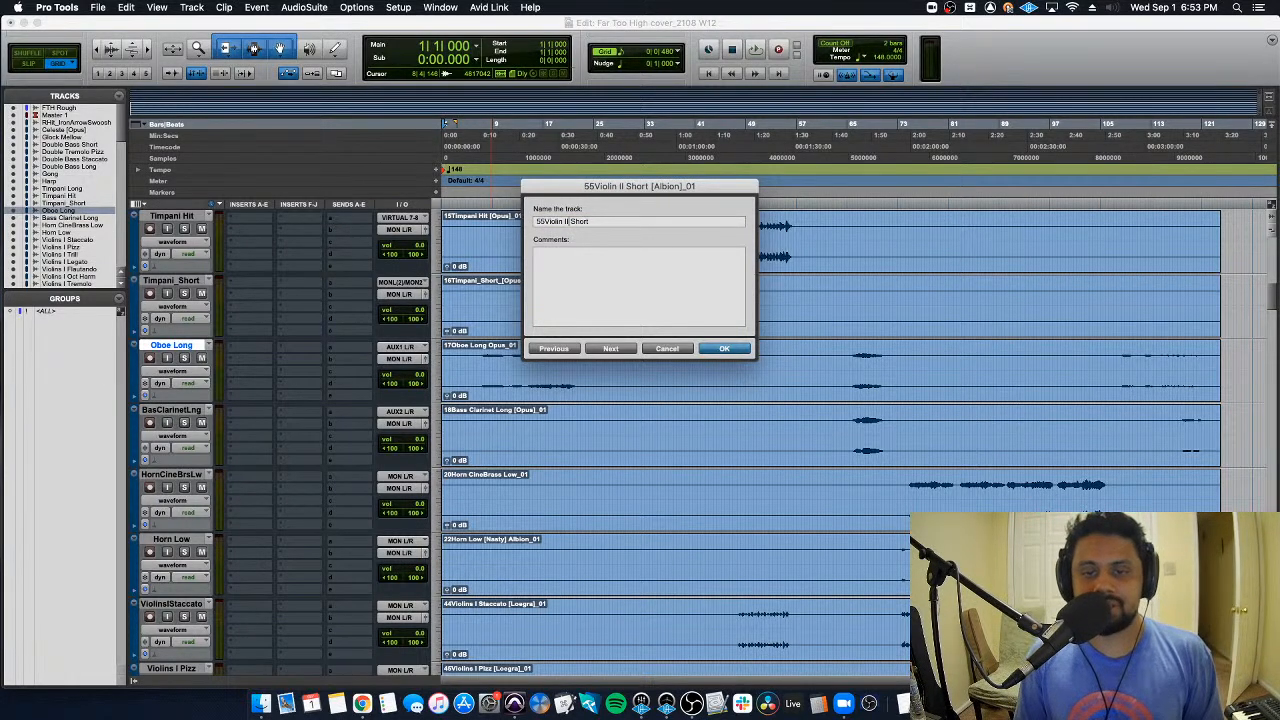
key(BackSpace)
key(BackSpace)
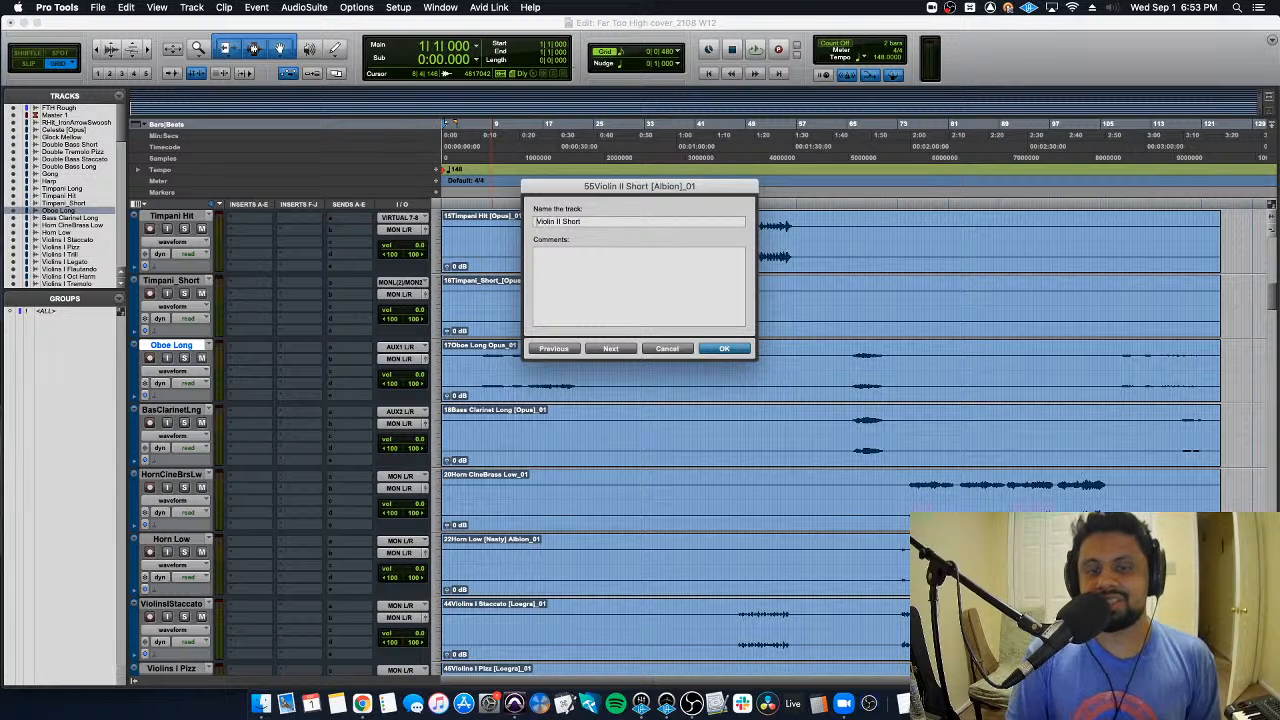
key(super+Right)
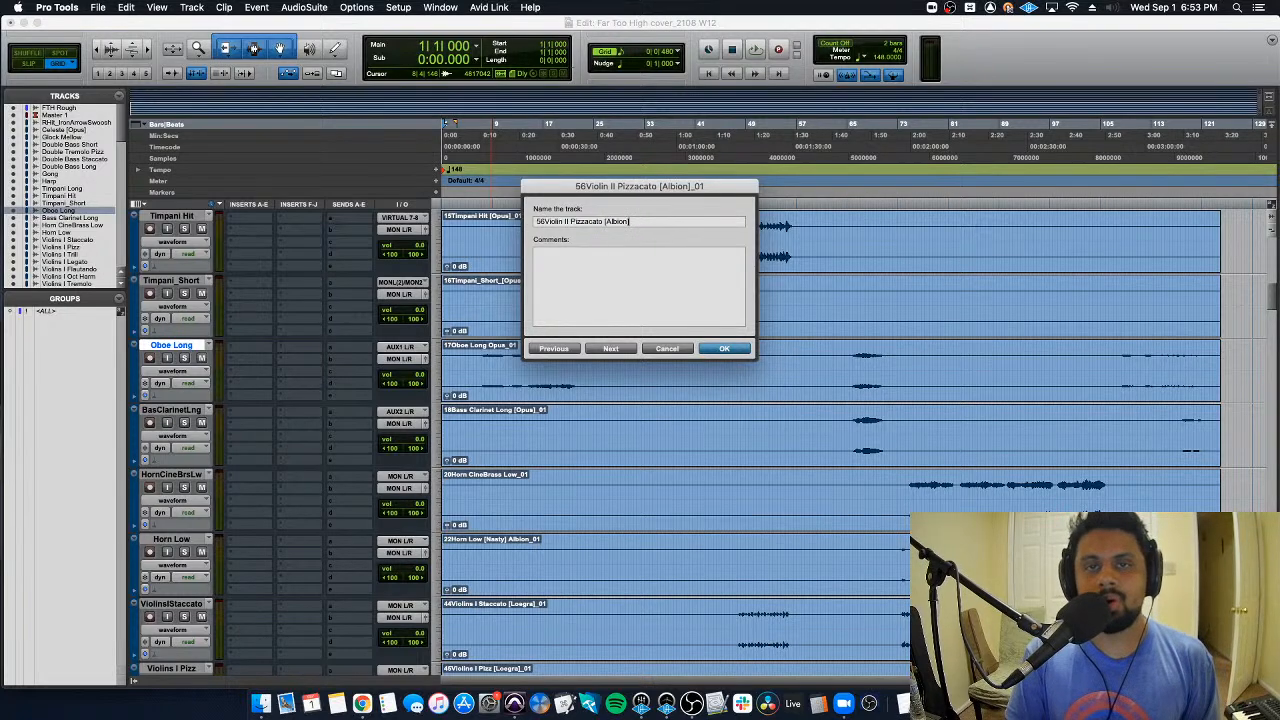
Step: Rename the 56Violin II Pizzacato [Albion]_01 track to Violin II Pizzacato and move on to the following track's name
key(BackSpace)
key(BackSpace)
key(BackSpace)
key(BackSpace)
key(BackSpace)
key(BackSpace)
key(BackSpace)
key(BackSpace)
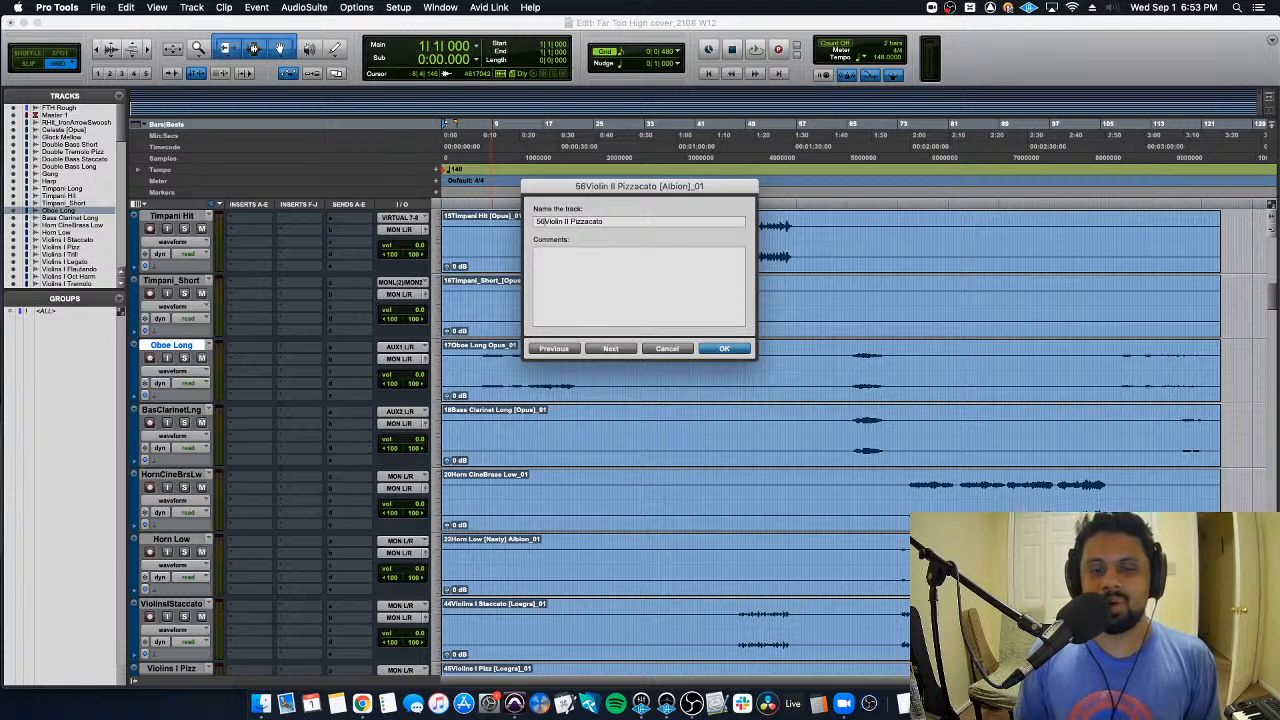
key(BackSpace)
key(BackSpace)
key(super+Right)
Step: Rename the 59Violin I BTR LEG [East West]_01 track to Violin I BTR LEG and proceed to the following track's name
key(Right)
key(BackSpace)
key(BackSpace)
key(BackSpace)
key(BackSpace)
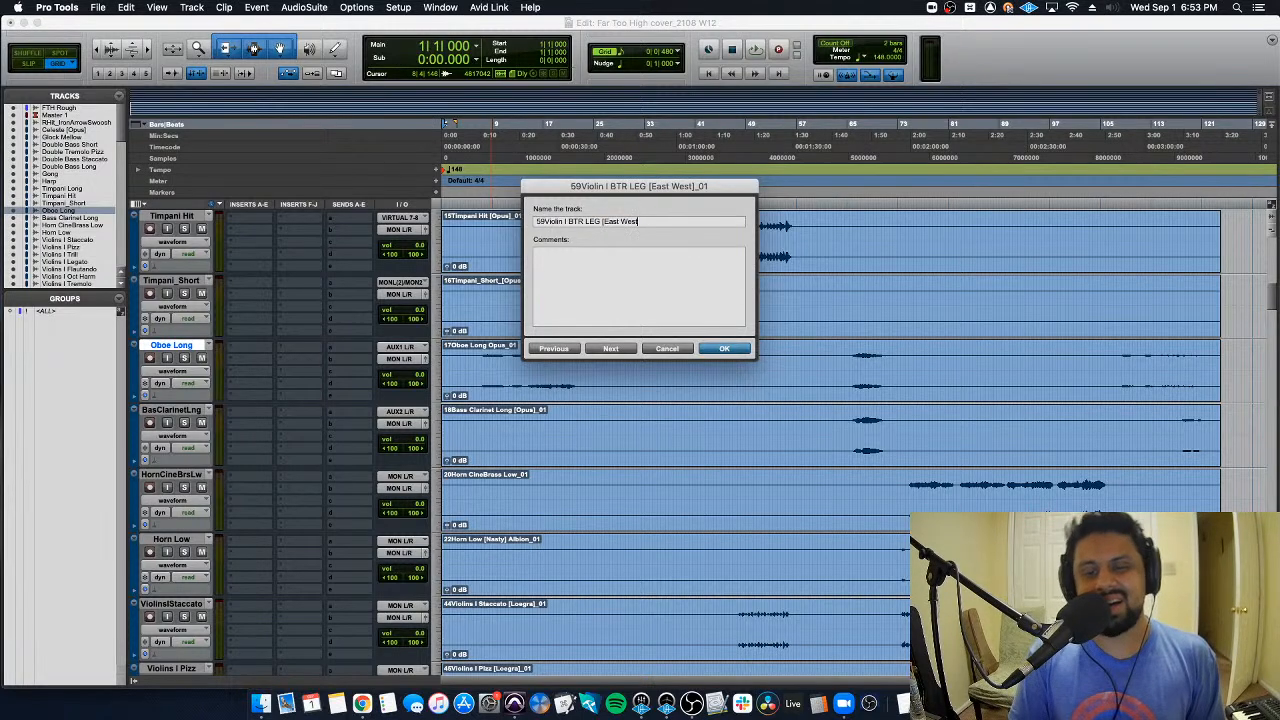
key(BackSpace)
key(BackSpace)
key(BackSpace)
key(BackSpace)
key(BackSpace)
key(BackSpace)
key(BackSpace)
key(BackSpace)
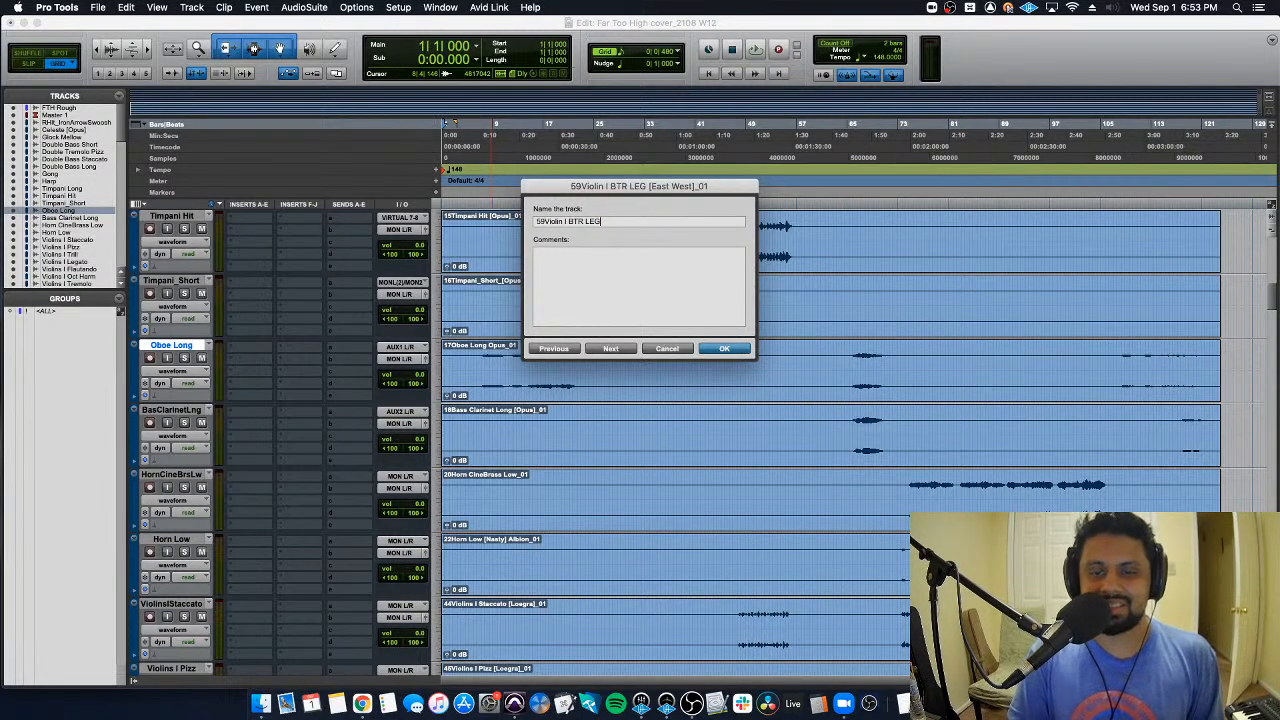
key(alt+Left)
key(alt+Left)
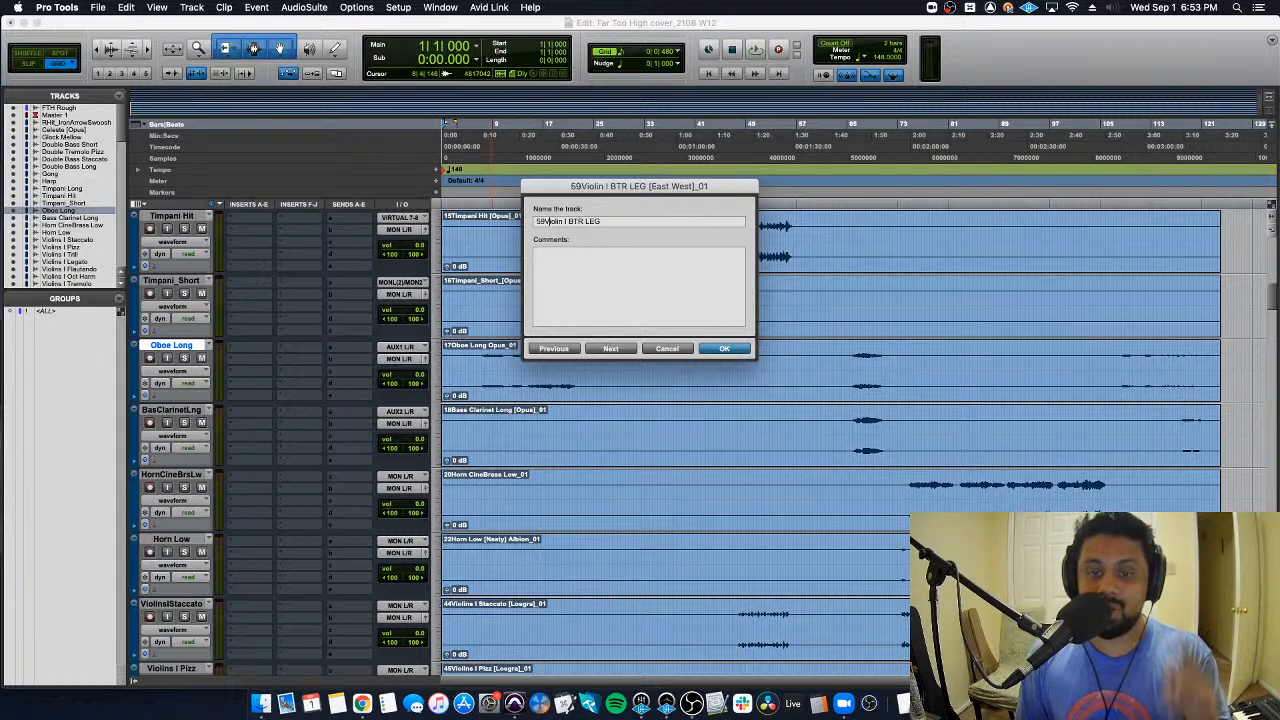
key(BackSpace)
key(BackSpace)
key(super+Right)
Step: Rename the 60Violins II Flautando [Loegra]_01 track to Violins II Flautando and proceed to the following track's name
key(Right)
key(BackSpace)
key(BackSpace)
key(BackSpace)
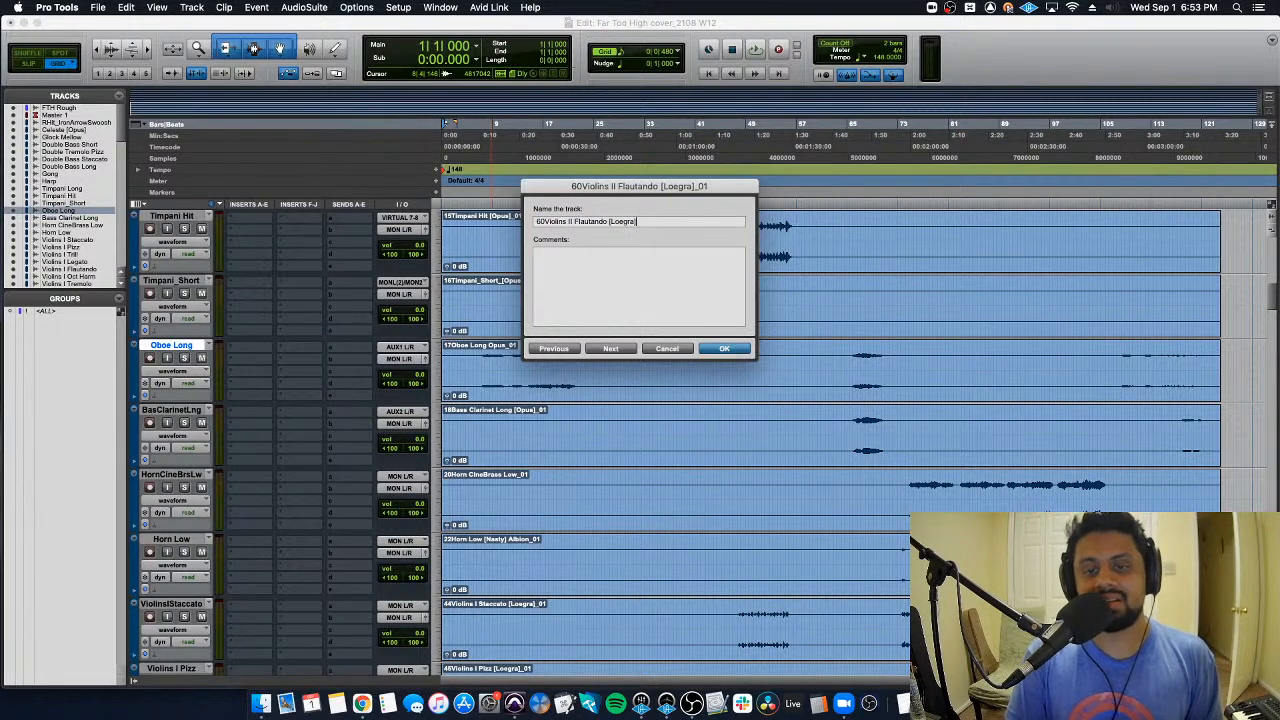
key(BackSpace)
key(BackSpace)
key(BackSpace)
key(BackSpace)
key(BackSpace)
key(BackSpace)
key(BackSpace)
key(BackSpace)
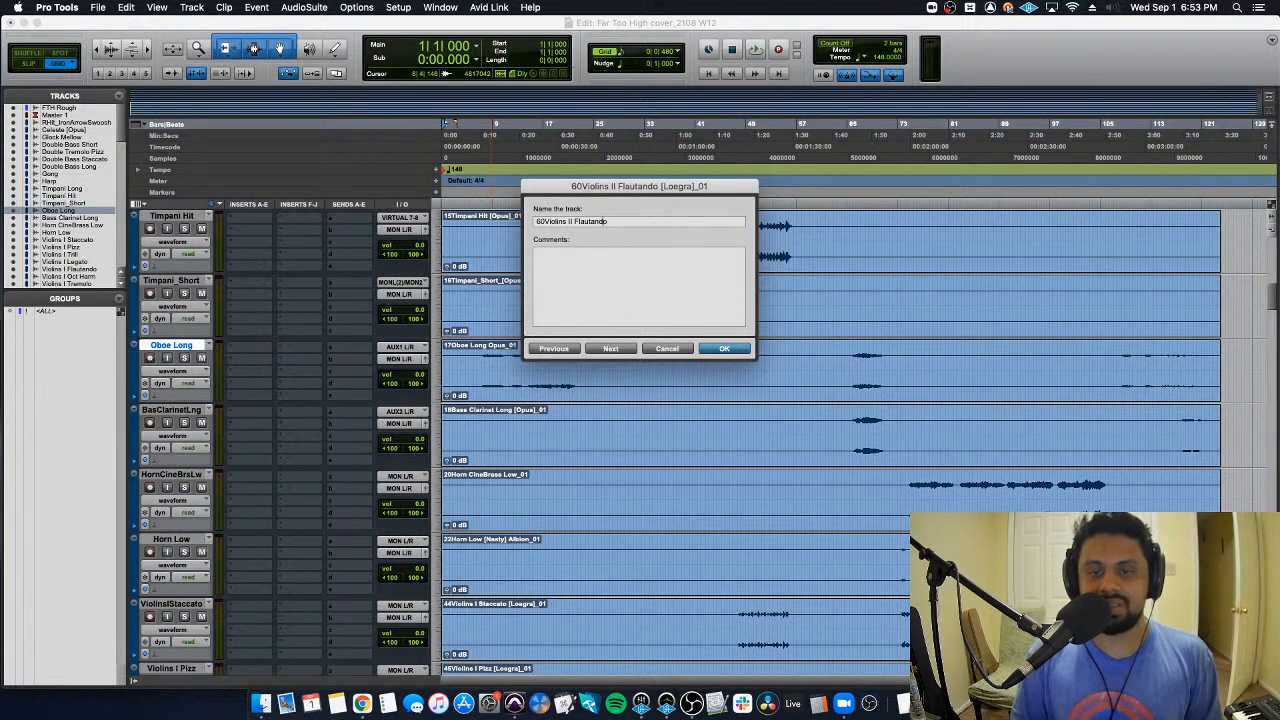
key(alt+Left)
key(alt+Left)
key(alt+Left)
key(Right)
key(Right)
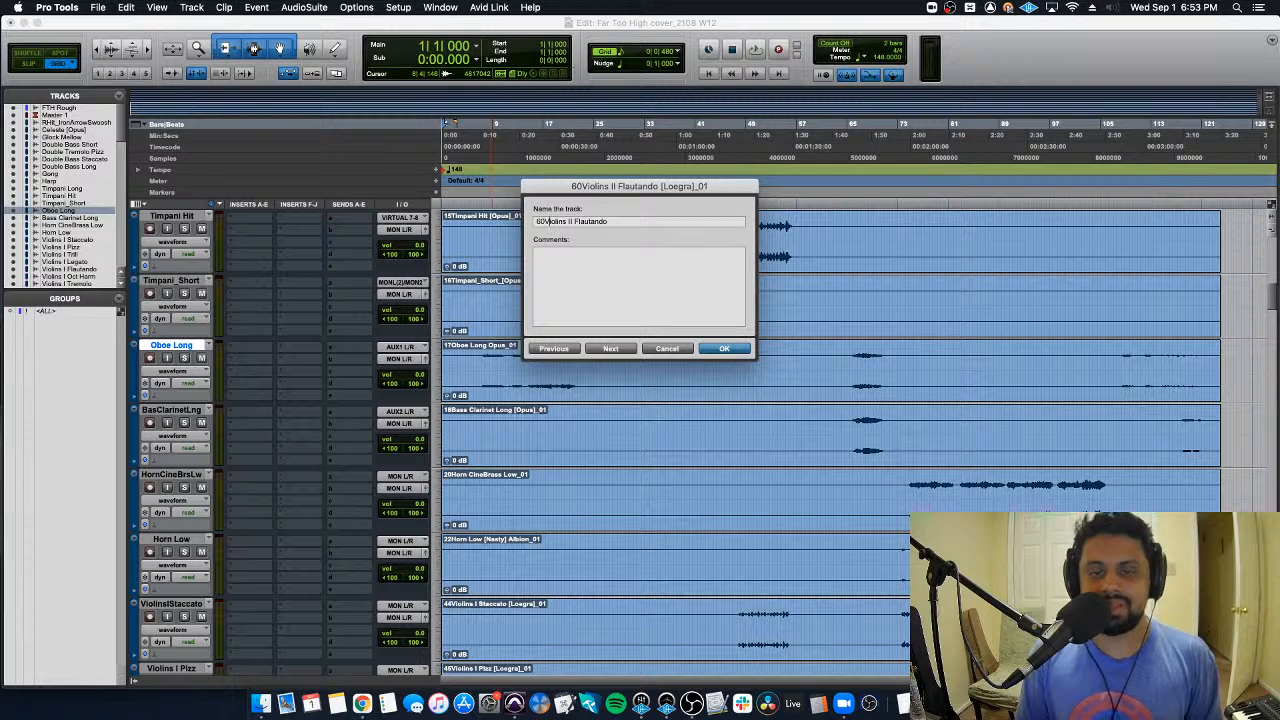
key(BackSpace)
key(BackSpace)
key(super+Right)
Step: Rename the 67Violin II Ostinato Short [Albion]_01 track to Violin II Ostinato Short and proceed to the following track's name
key(Right)
key(BackSpace)
key(BackSpace)
key(BackSpace)
key(BackSpace)
key(BackSpace)
key(BackSpace)
key(BackSpace)
key(BackSpace)
key(BackSpace)
key(BackSpace)
key(BackSpace)
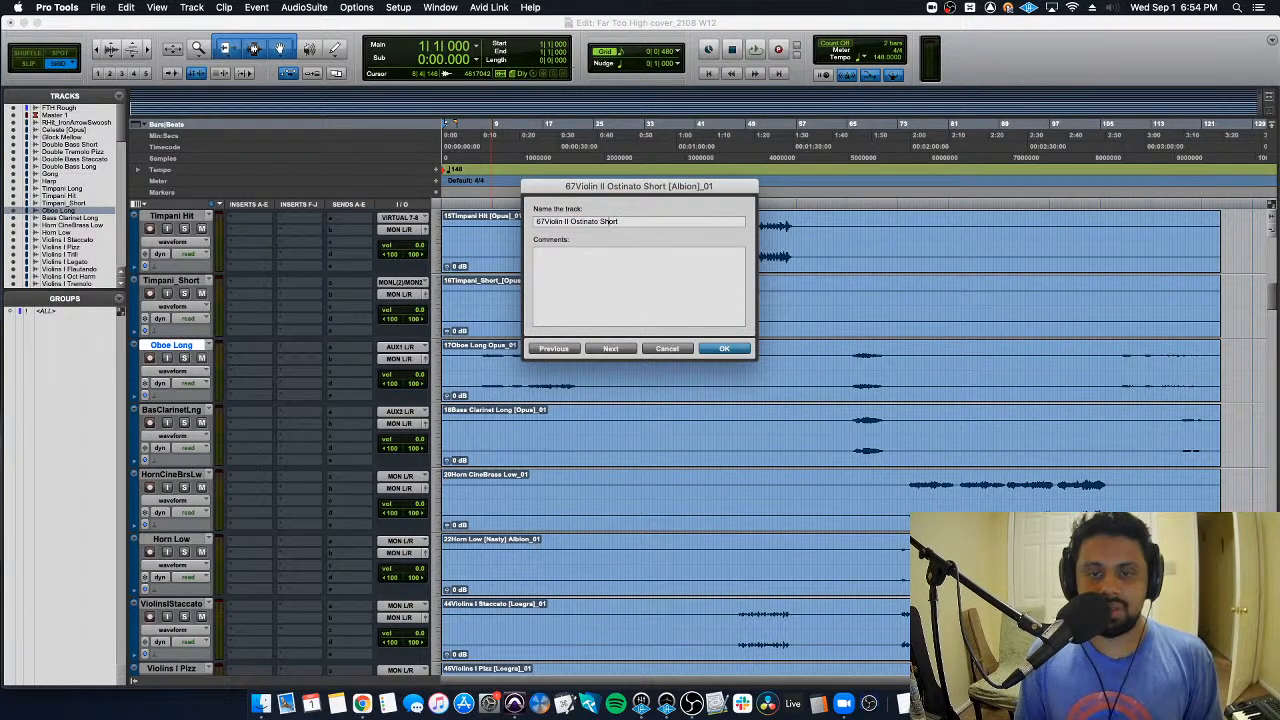
key(alt+Left)
key(alt+Left)
key(alt+Left)
key(alt+Left)
key(Right)
key(Right)
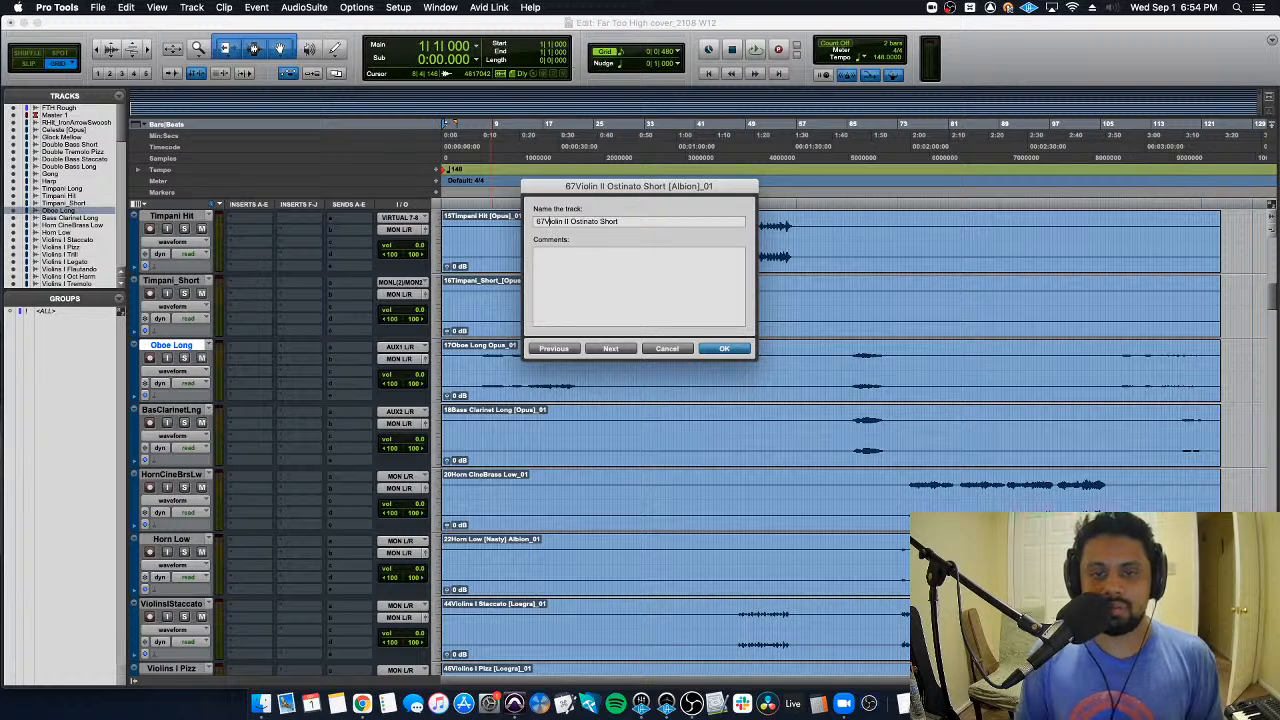
key(BackSpace)
key(BackSpace)
key(super+Right)
Step: Rename the 69Violin II Legato [Albion]_01 track to Violin II Legato and proceed to the following track's name
key(Right)
key(BackSpace)
key(BackSpace)
key(BackSpace)
key(BackSpace)
key(BackSpace)
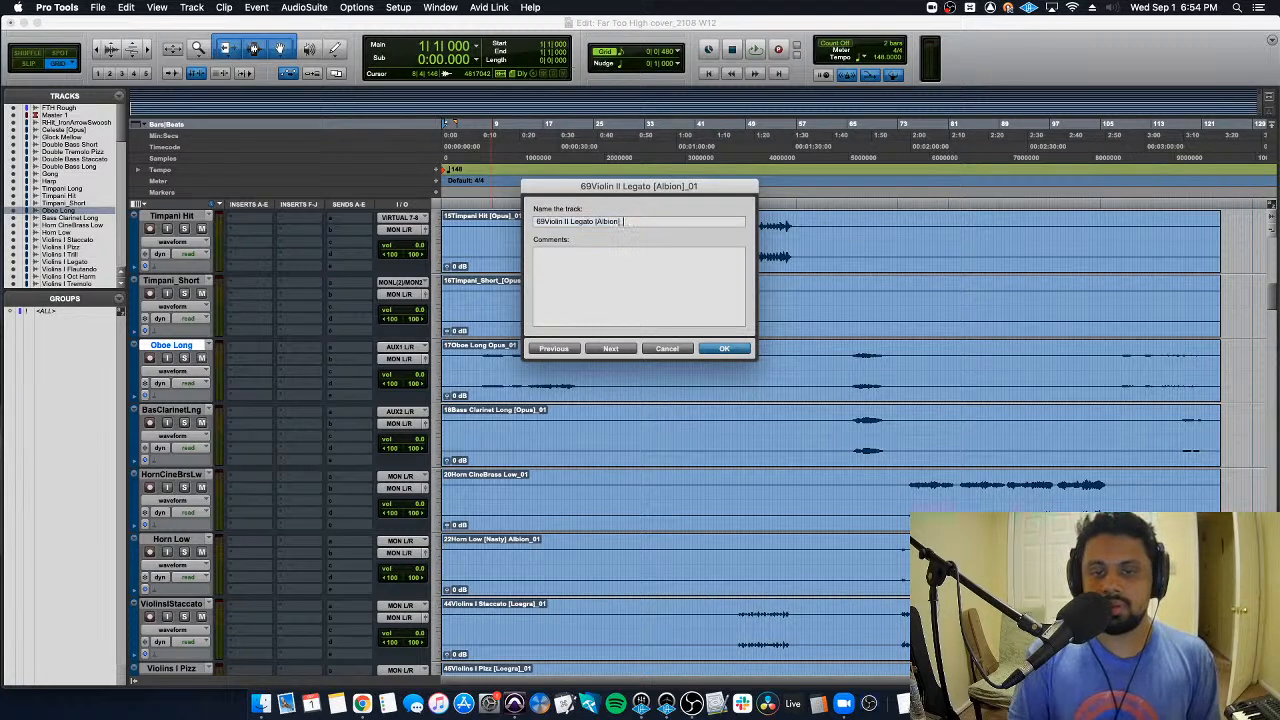
key(BackSpace)
key(BackSpace)
key(BackSpace)
key(BackSpace)
key(BackSpace)
key(BackSpace)
key(BackSpace)
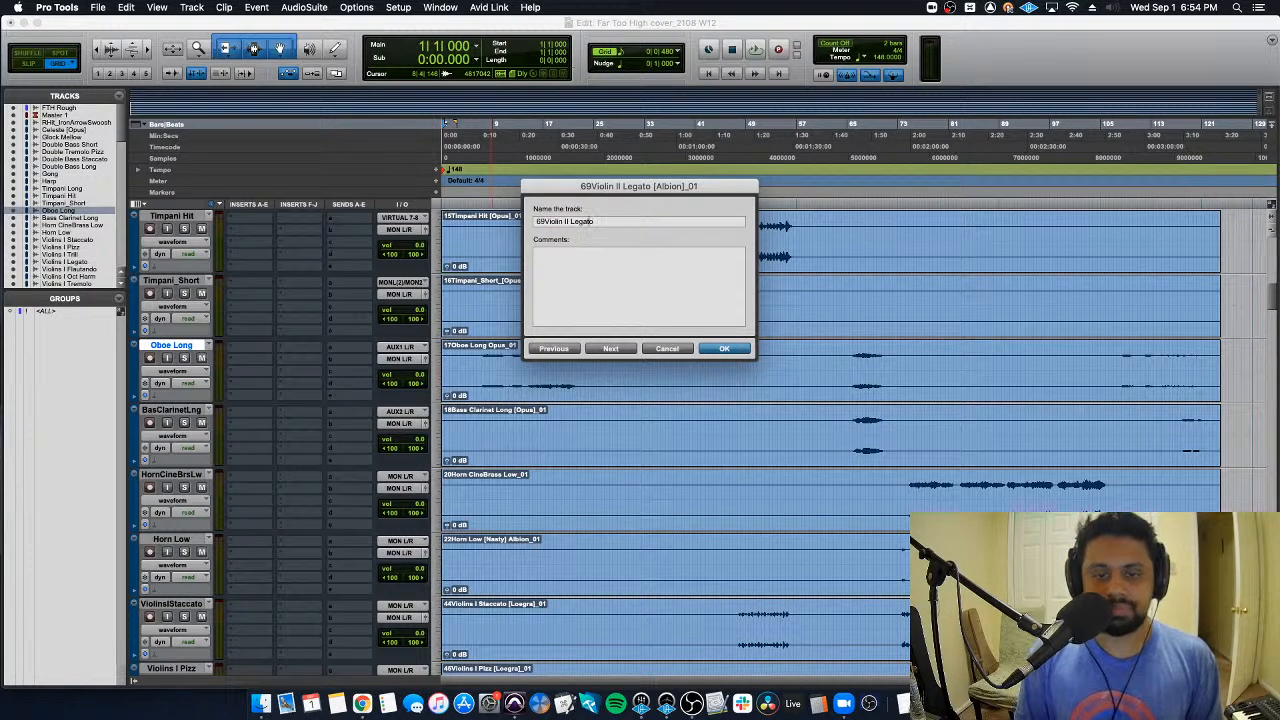
key(Left)
key(Left)
key(Left)
key(Left)
key(Left)
key(Left)
key(BackSpace)
key(BackSpace)
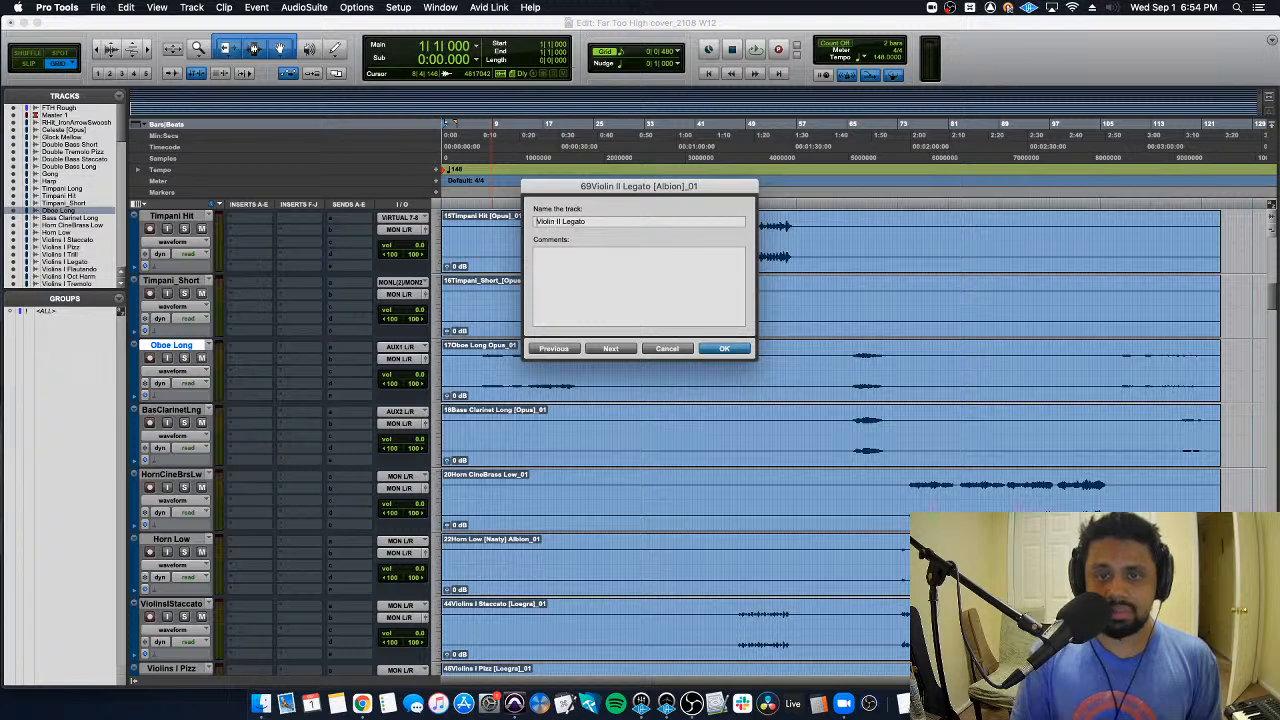
key(super+Right)
Step: Rename the 74Viiola Ostinato Spiccato [Albion]_01 track to Viiola Ostinato Spiccato and finish this round of renaming
key(Right)
key(BackSpace)
key(BackSpace)
key(BackSpace)
key(BackSpace)
key(BackSpace)
key(BackSpace)
key(BackSpace)
key(BackSpace)
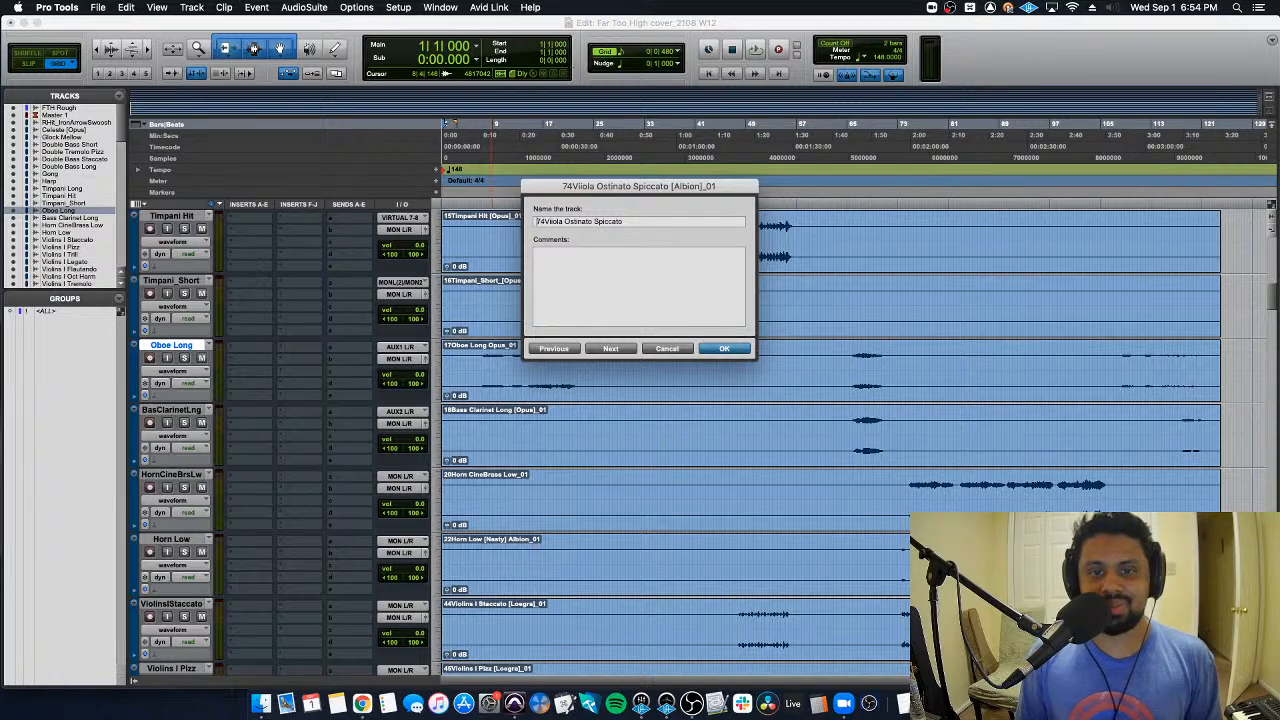
key(Right)
key(Right)
key(BackSpace)
key(BackSpace)
key(Return)
Step: Reopen track naming and shorten the 75Viiola Ostinato Spiccato [Albion]_01 track's name to Viiola Ostinato Spiccato
scroll(525, 435, down, 4)
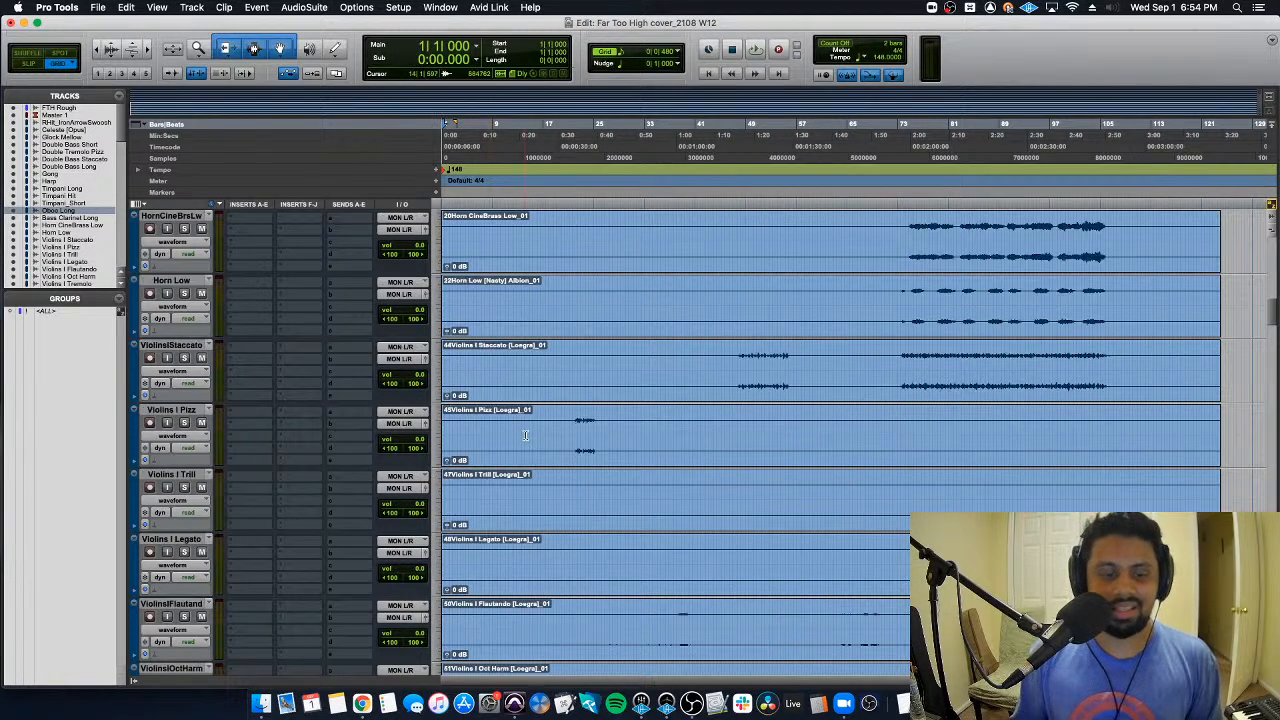
scroll(525, 435, down, 8)
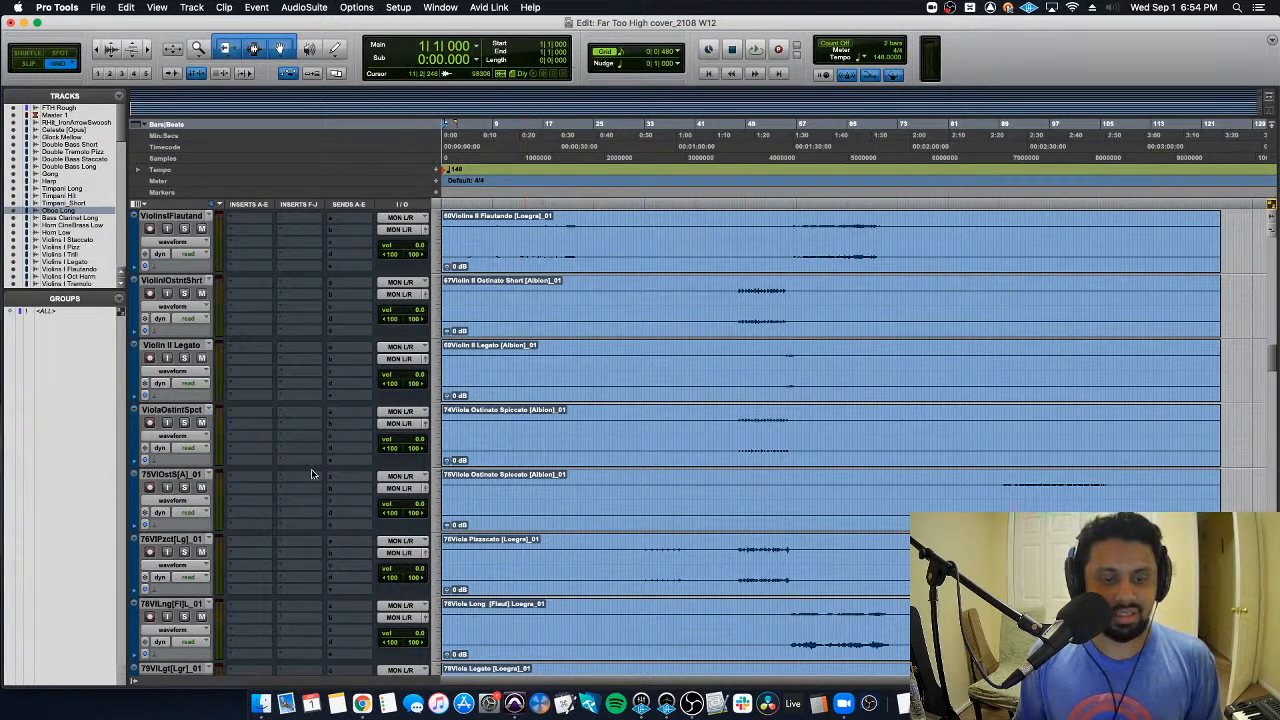
scroll(311, 473, down, 1)
double_click(193, 346)
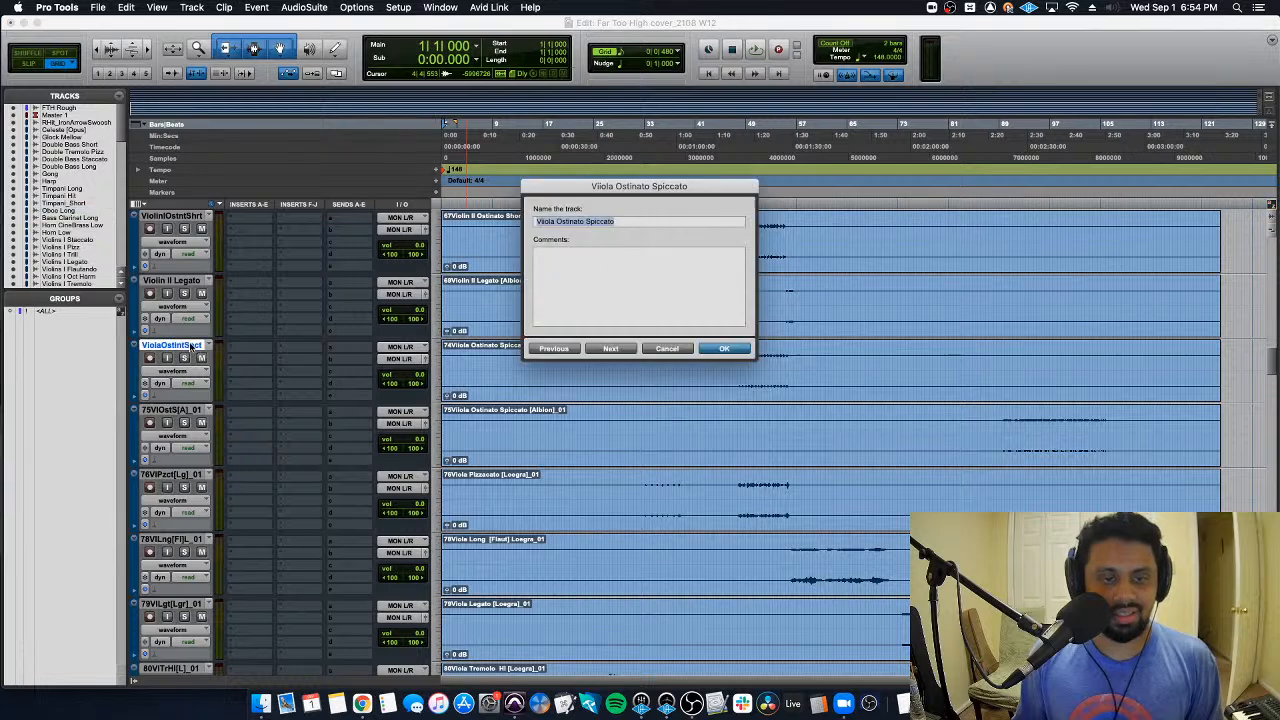
text(75Viola Ostinato Spiccato [Albion]_01)
key(BackSpace)
key(BackSpace)
key(BackSpace)
key(BackSpace)
key(BackSpace)
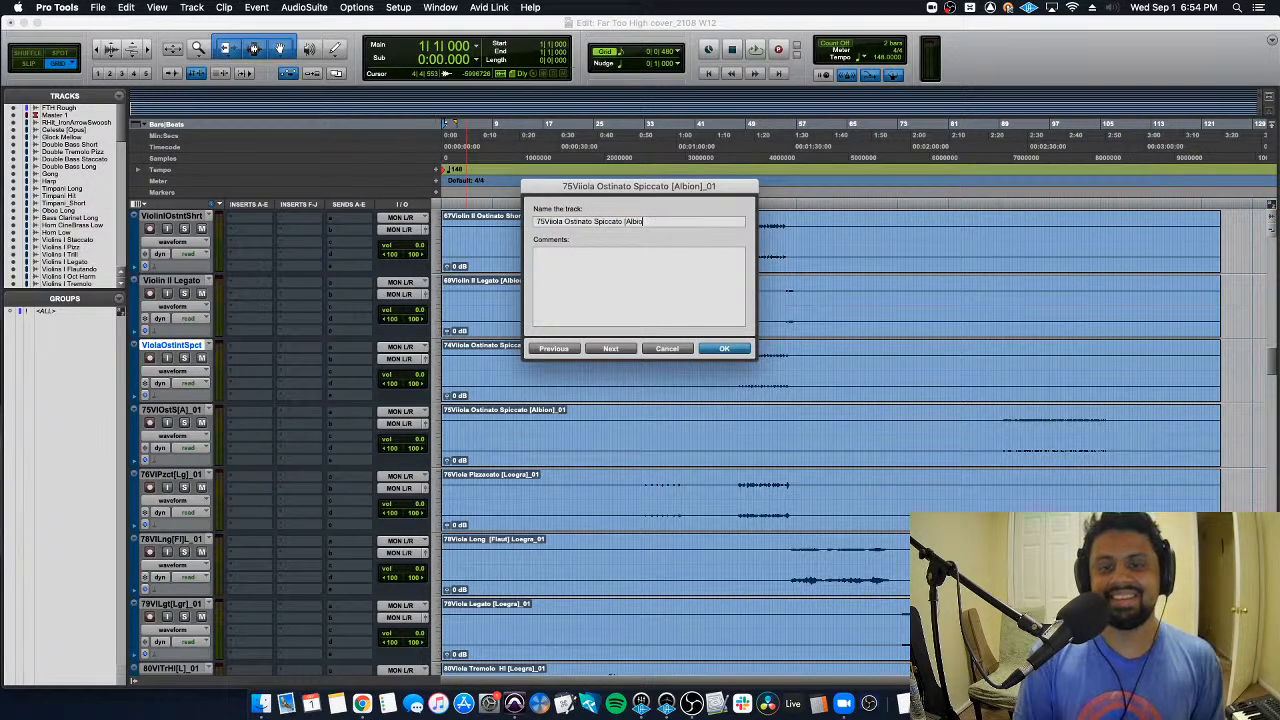
key(BackSpace)
key(BackSpace)
key(BackSpace)
key(BackSpace)
key(BackSpace)
key(BackSpace)
key(BackSpace)
key(Left)
key(Left)
key(Left)
key(Left)
key(Left)
key(Left)
key(Left)
key(Left)
key(Left)
key(Left)
key(Left)
key(Left)
key(Left)
key(Left)
key(Left)
key(Left)
key(Left)
key(Left)
key(Left)
key(Left)
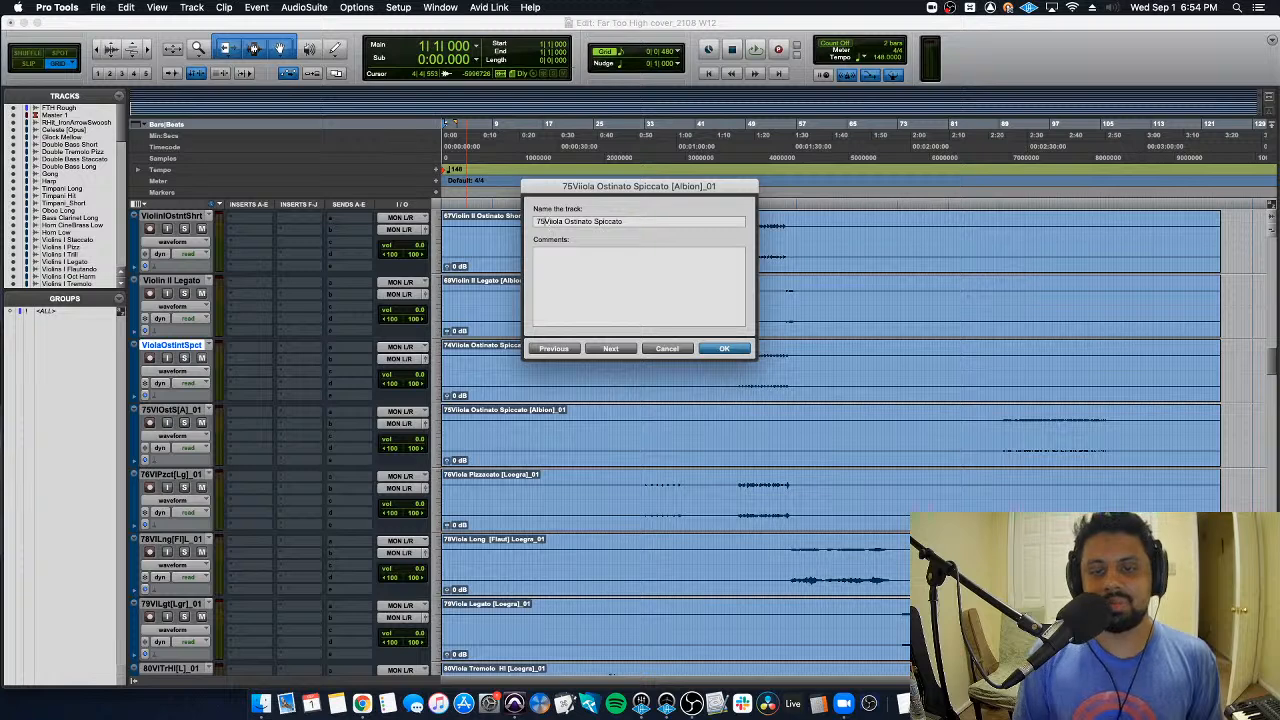
key(BackSpace)
key(BackSpace)
key(Return)
key(Return)
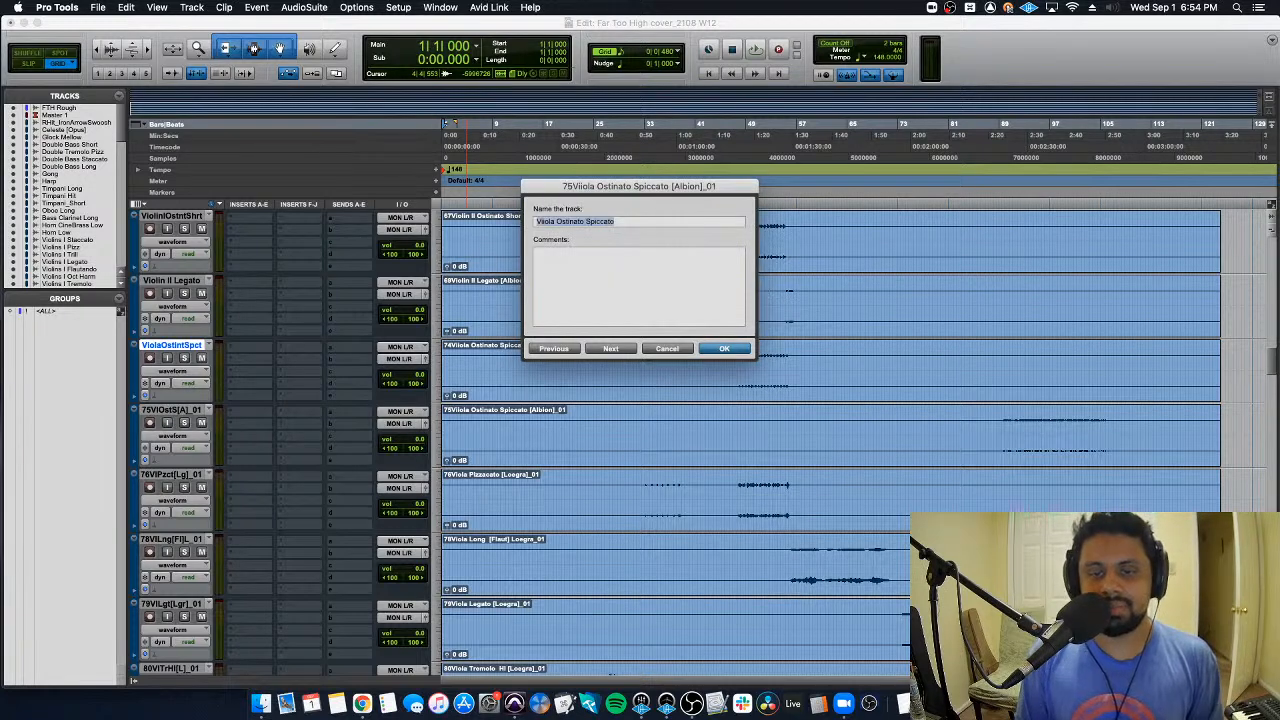
Step: Append _2 to the second Viiola Ostinato Spiccato track's name and move on to the following track's name
key(Right)
text(_2)
key(super+Right)
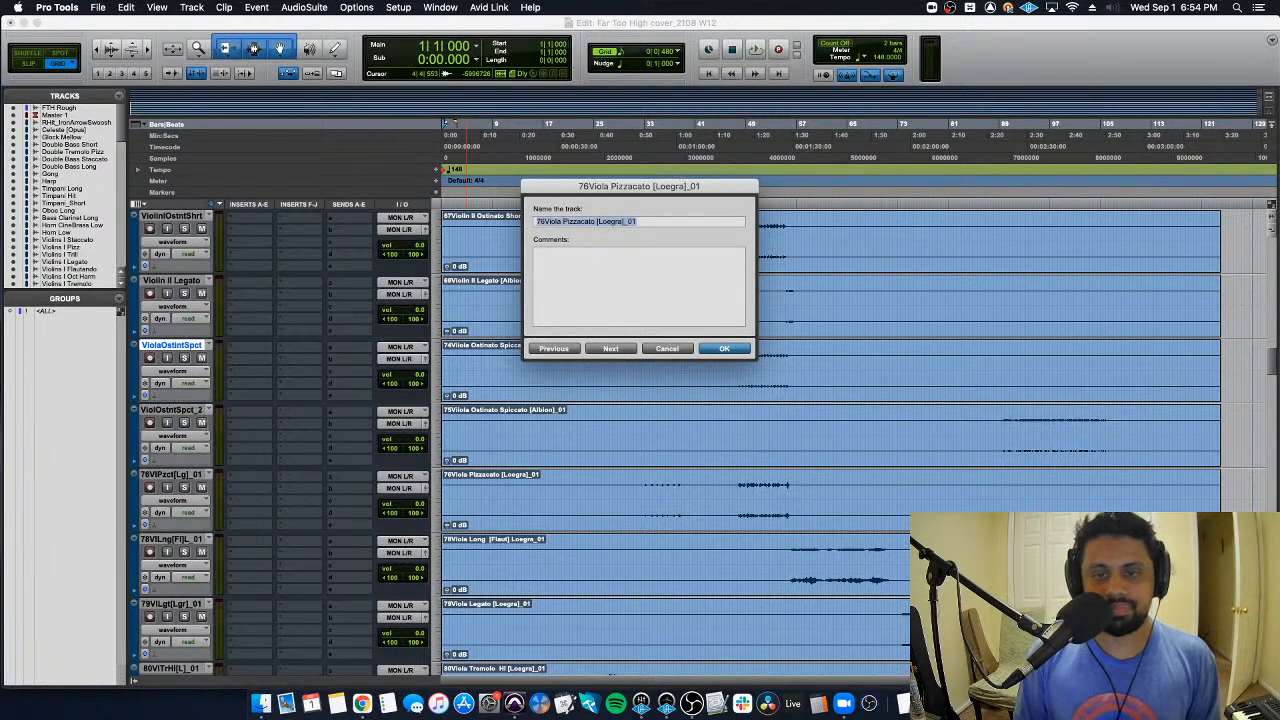
Step: Rename the 76Viola Pizzacato [Loegra]_01 track to Viola Pizzacato and proceed to the following track's name
key(Right)
key(BackSpace)
key(BackSpace)
key(BackSpace)
key(BackSpace)
key(BackSpace)
key(BackSpace)
key(BackSpace)
key(BackSpace)
key(BackSpace)
key(BackSpace)
key(BackSpace)
key(BackSpace)
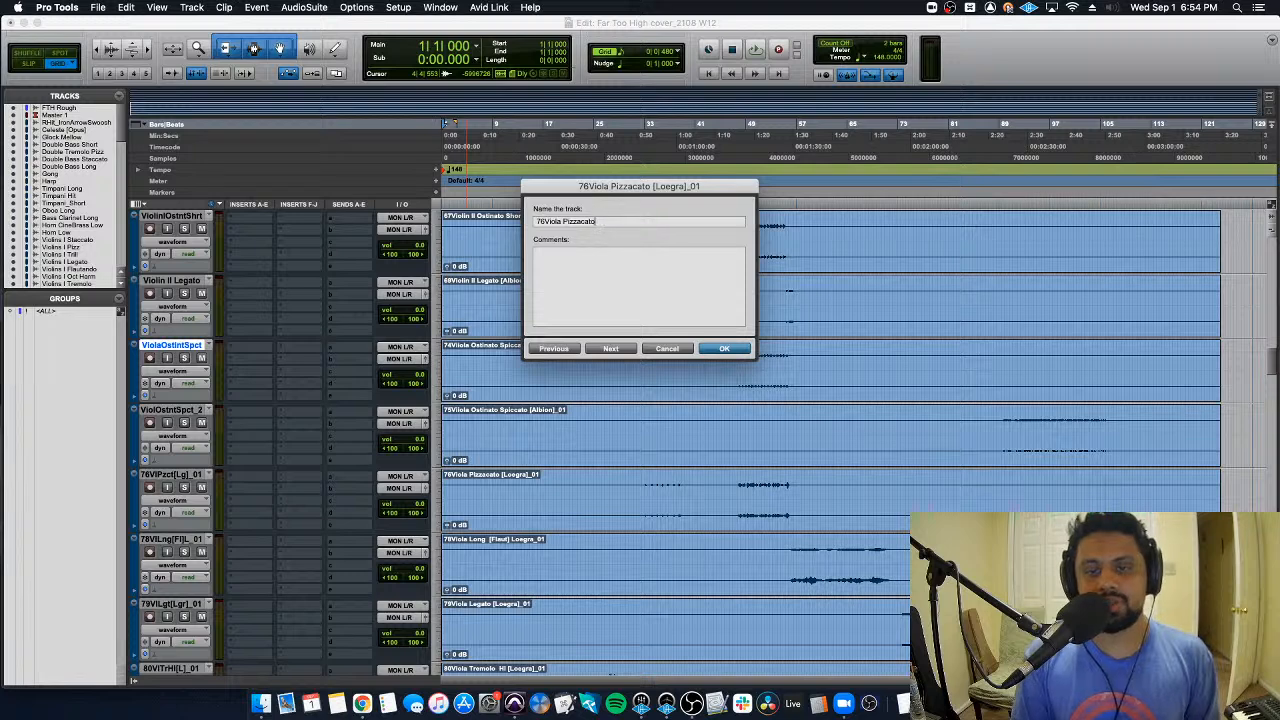
key(super+Left)
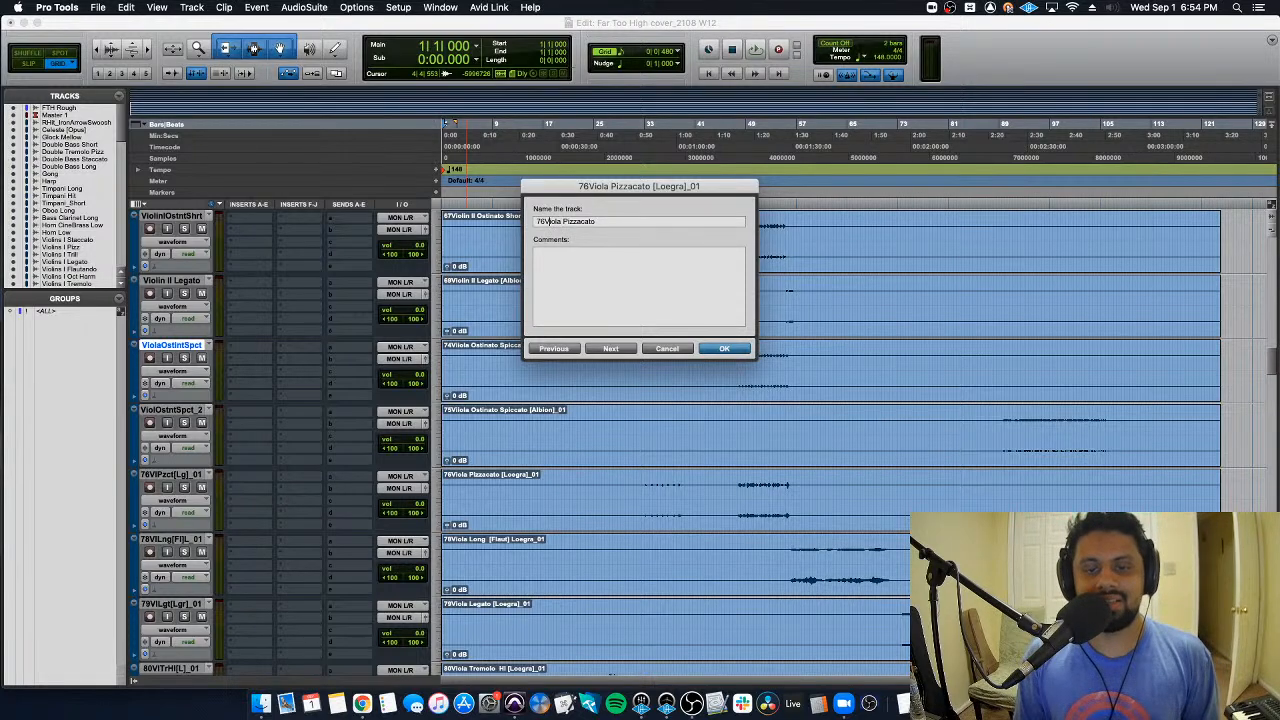
key(Delete)
key(Delete)
key(super+Right)
Step: Rename the 78Viola Long [Flaut] Loegra_01 track to Viola Long and move on to the following track's name
key(Right)
key(BackSpace)
key(BackSpace)
key(BackSpace)
key(BackSpace)
key(BackSpace)
key(BackSpace)
key(BackSpace)
key(BackSpace)
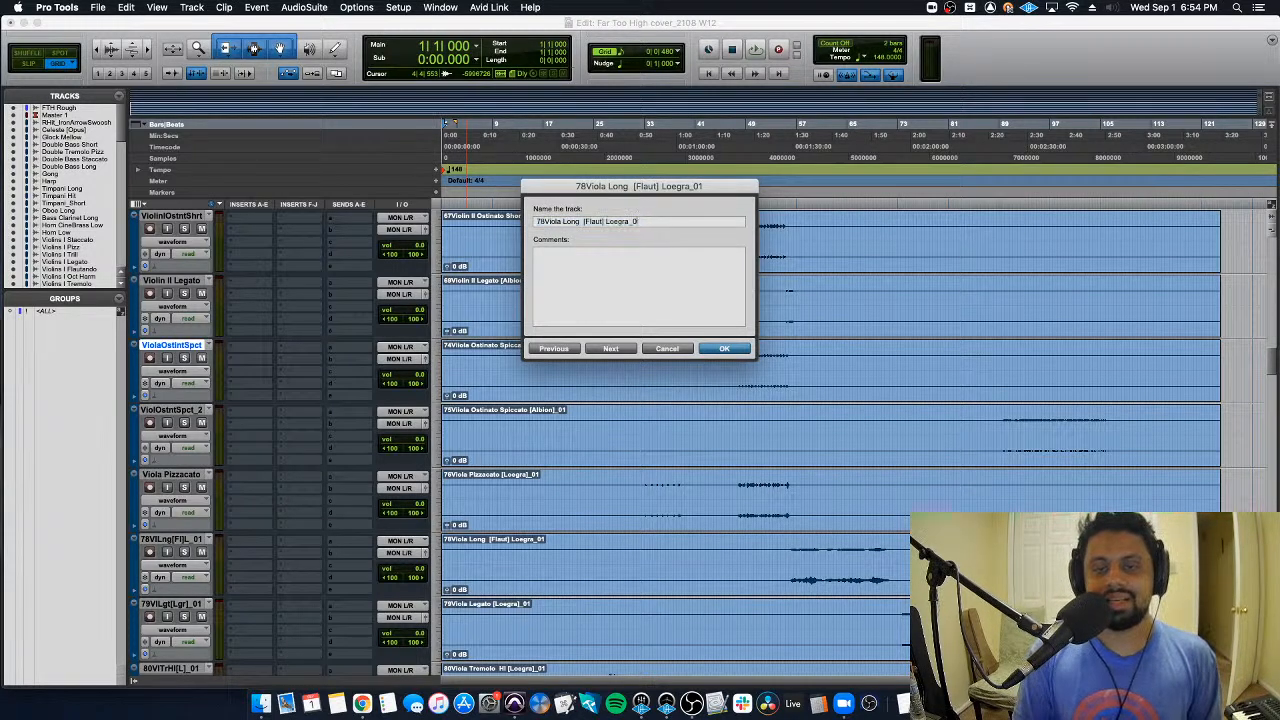
key(BackSpace)
key(BackSpace)
key(BackSpace)
key(BackSpace)
key(BackSpace)
key(BackSpace)
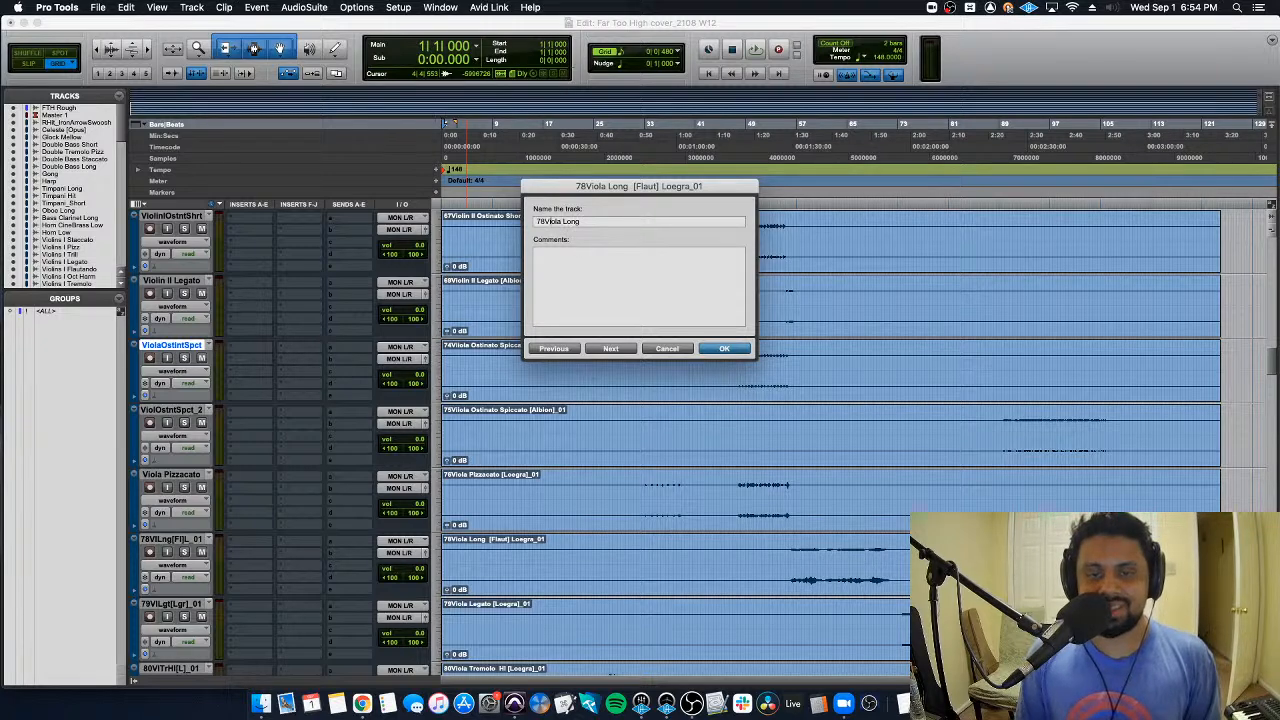
key(BackSpace)
key(BackSpace)
key(super+Right)
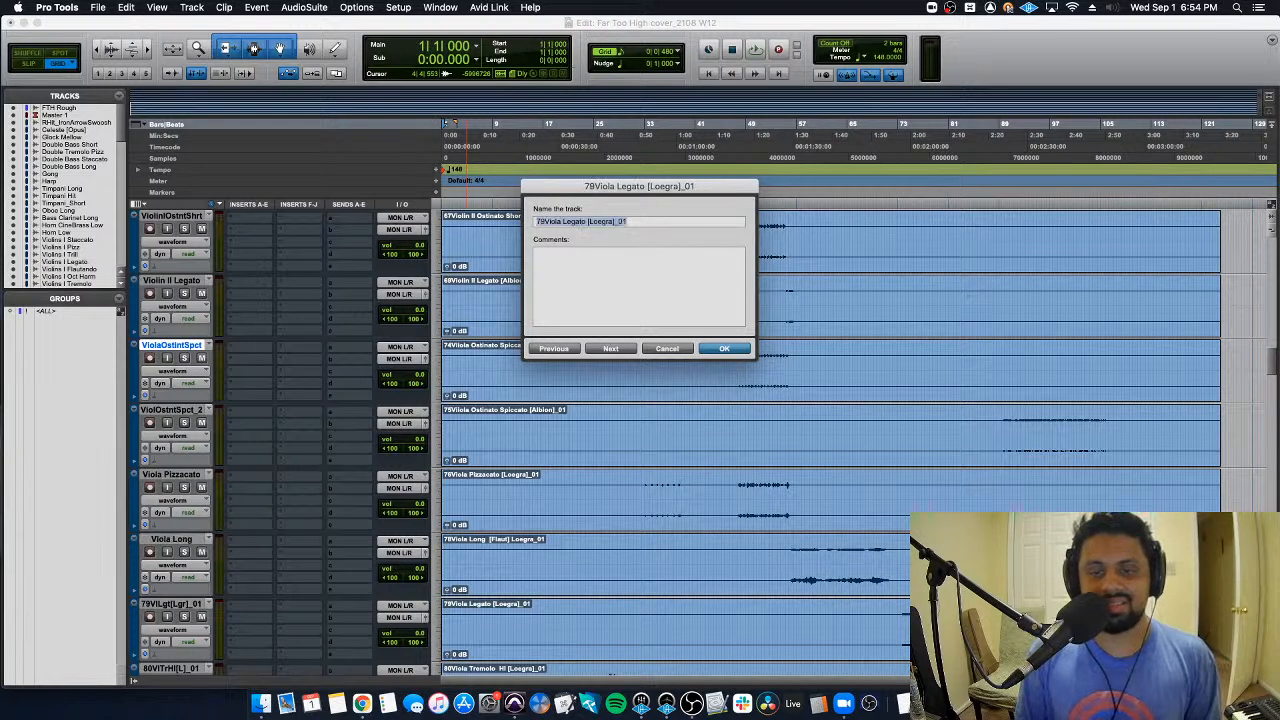
Step: Rename the 79Viola Legato [Loegra]_01 track to Viola Legato and proceed to the following track's name
key(Right)
key(BackSpace)
key(BackSpace)
key(BackSpace)
key(BackSpace)
key(BackSpace)
key(BackSpace)
key(BackSpace)
key(BackSpace)
key(BackSpace)
key(BackSpace)
key(BackSpace)
key(BackSpace)
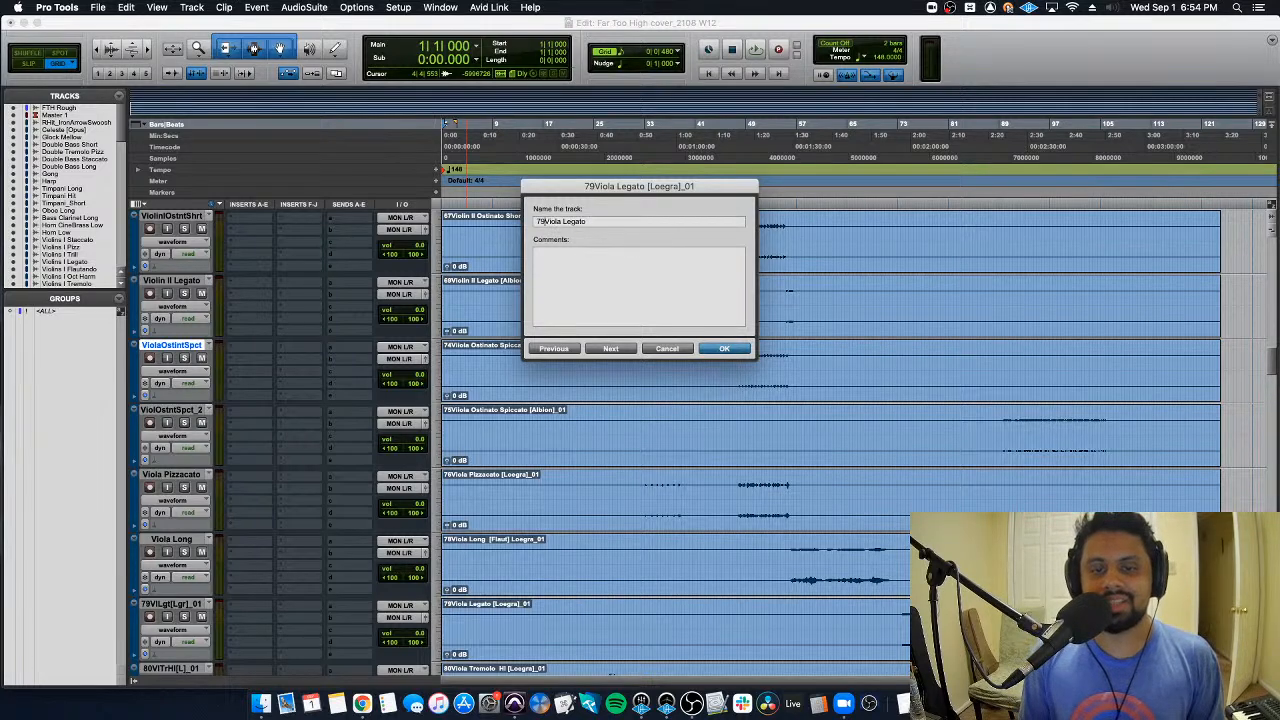
key(BackSpace)
key(BackSpace)
key(super+Right)
Step: Rename the 80Viola Tremolo HI [Loegra]_01 track to Viola Tremolo HI and move on to the following track's name
key(Right)
key(BackSpace)
key(BackSpace)
key(BackSpace)
key(BackSpace)
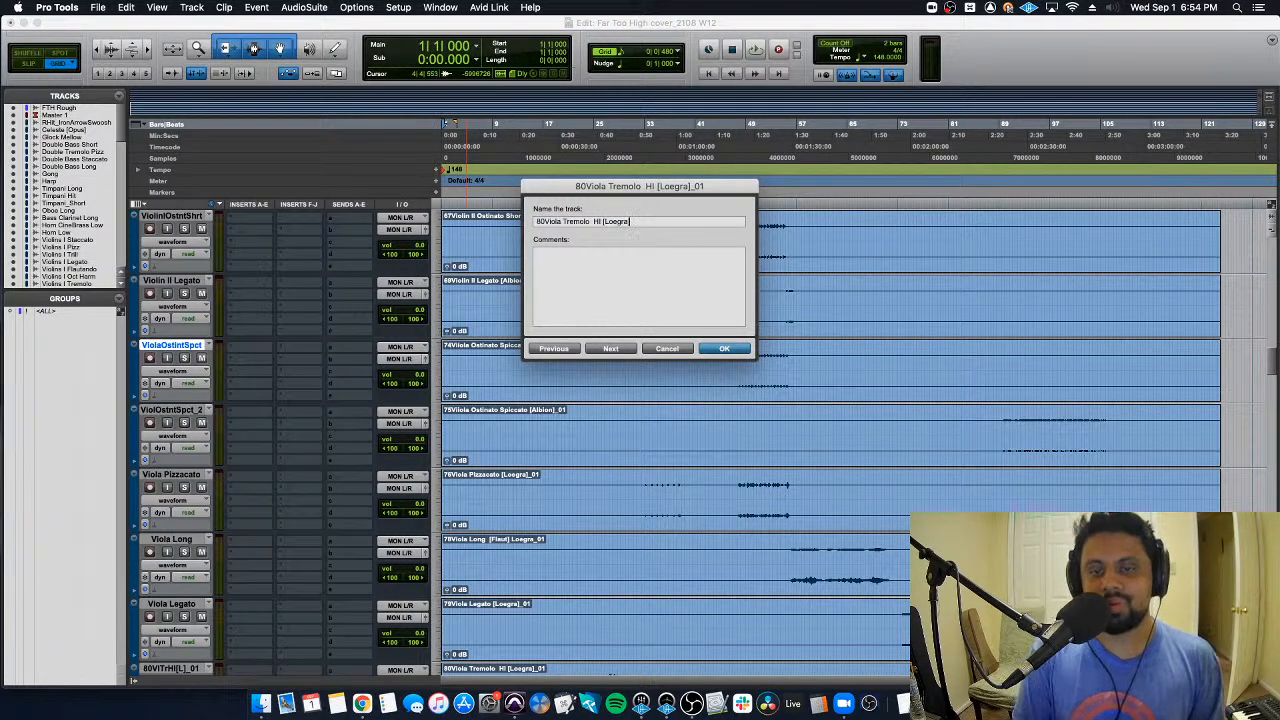
key(BackSpace)
key(BackSpace)
key(BackSpace)
key(BackSpace)
key(BackSpace)
key(BackSpace)
key(BackSpace)
key(BackSpace)
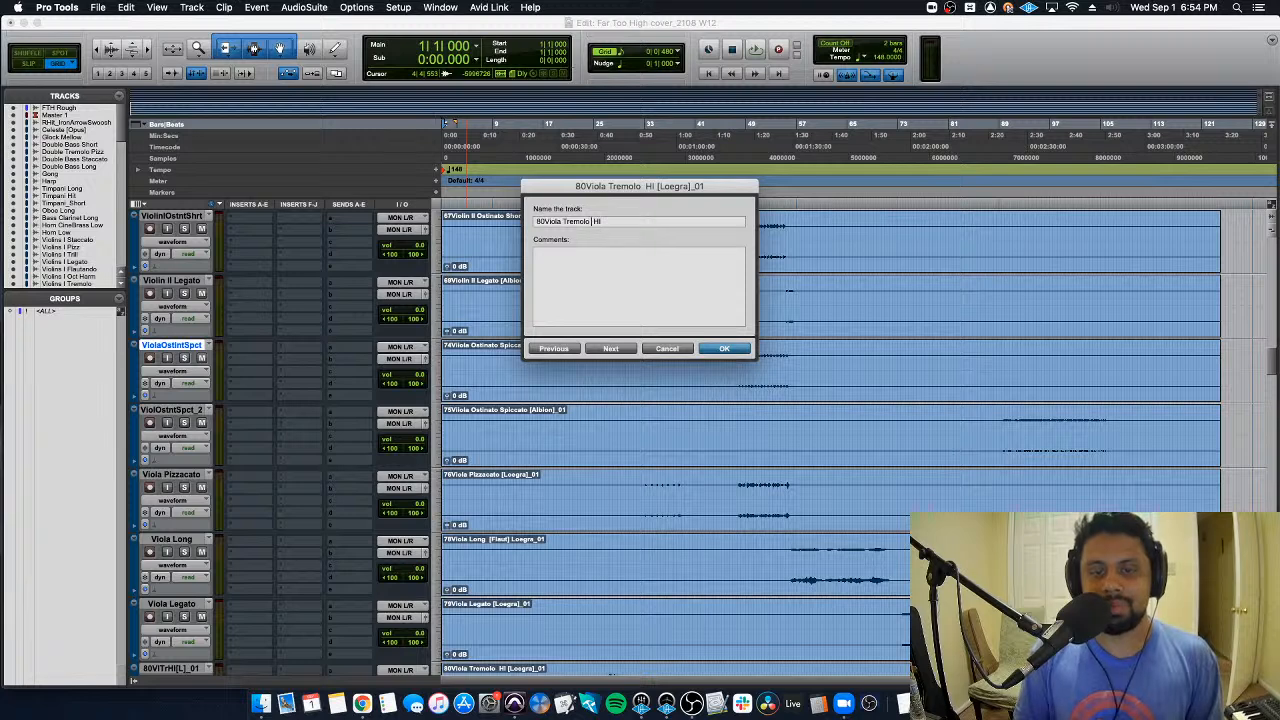
key(alt+shift+Left)
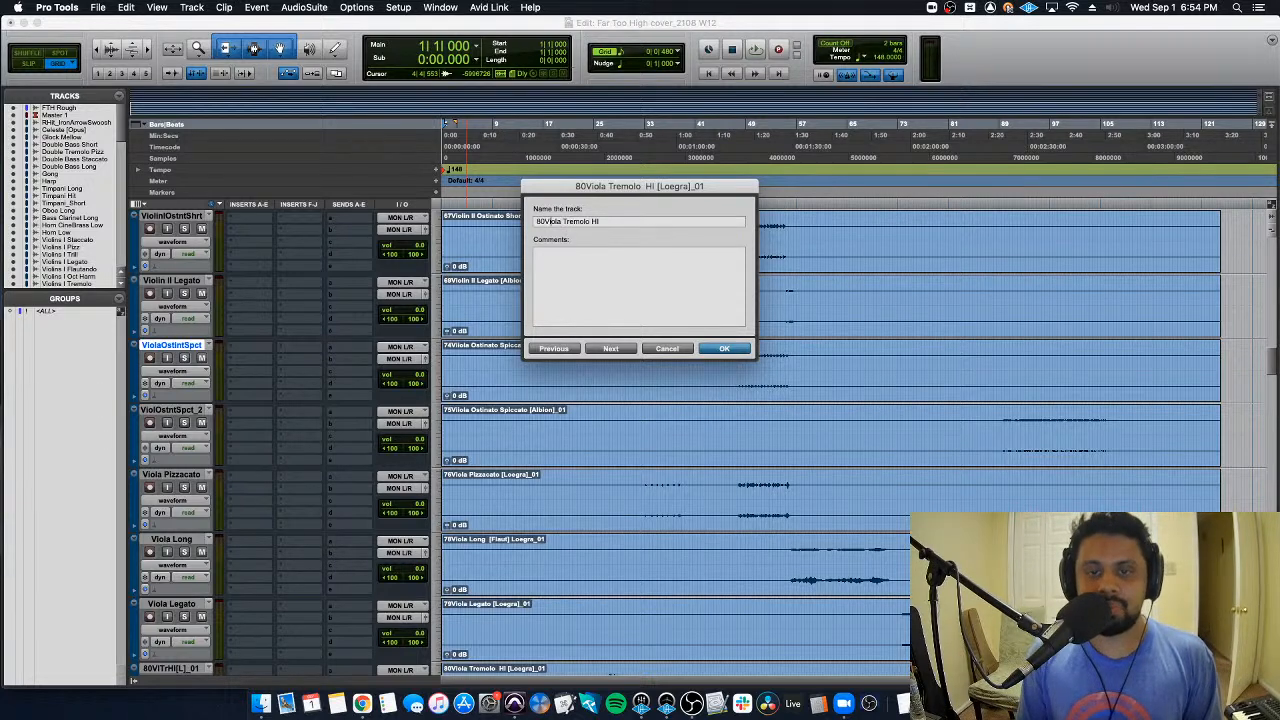
key(super+Left)
key(Delete)
key(Delete)
key(super+Right)
Step: Rename the 84Cello Solo [East West]_01 track to Cello Solo and proceed to the following track's name
key(Right)
key(BackSpace)
key(BackSpace)
key(BackSpace)
key(BackSpace)
key(BackSpace)
key(BackSpace)
key(BackSpace)
key(BackSpace)
key(BackSpace)
key(BackSpace)
key(BackSpace)
key(BackSpace)
key(BackSpace)
key(BackSpace)
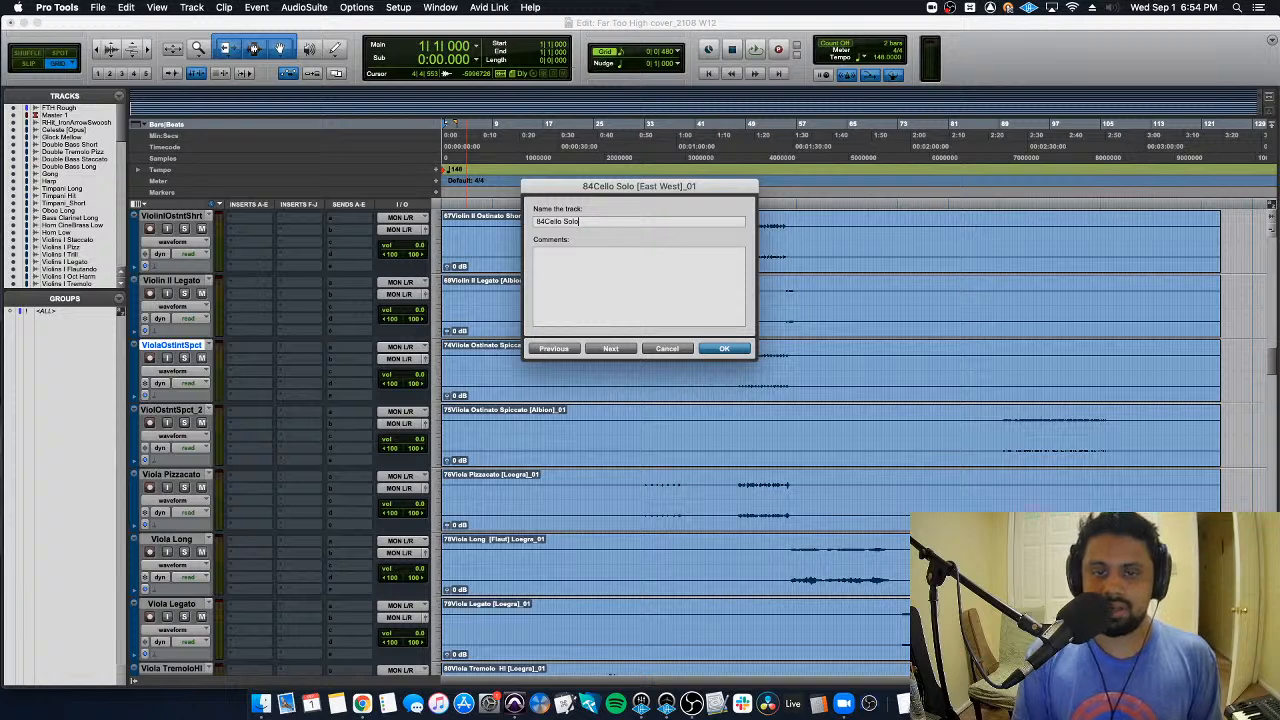
key(Left)
key(Left)
key(Left)
key(BackSpace)
key(BackSpace)
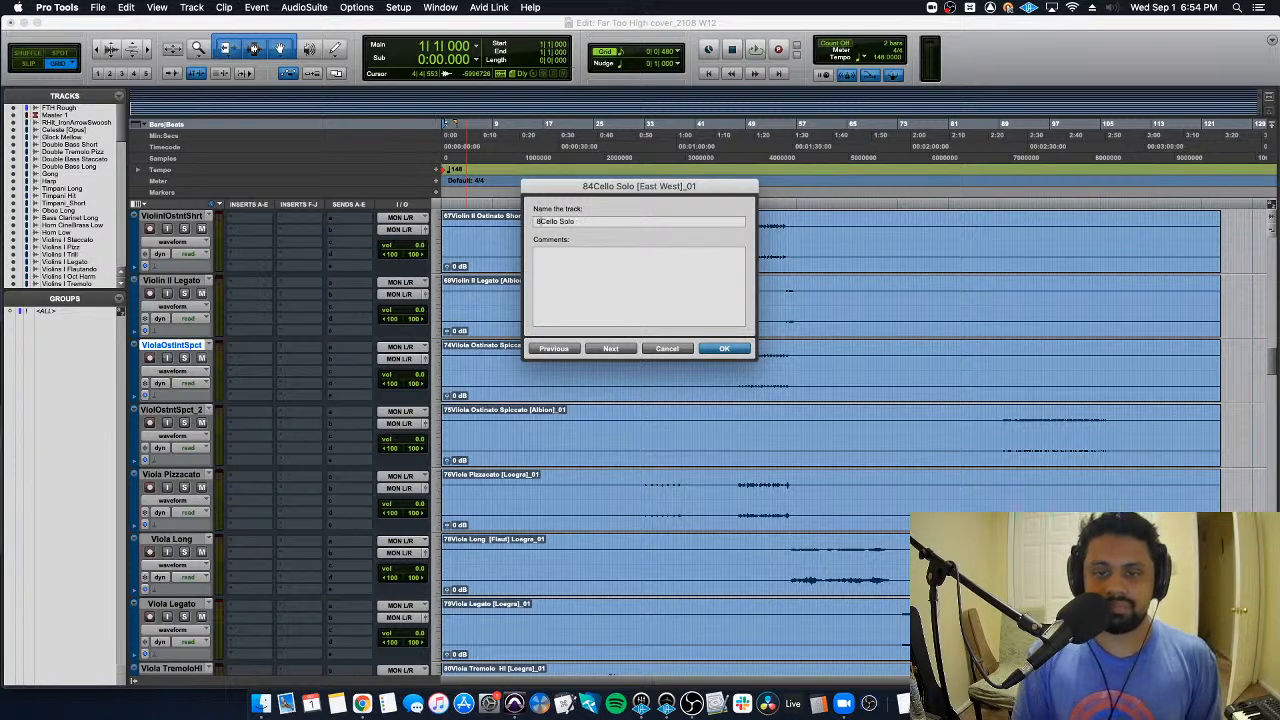
key(super+Right)
Step: Shorten the 86Cello Short [Loegra]_01 track's name to Cello Short and move on to the following track's name
key(Right)
key(BackSpace)
key(BackSpace)
key(BackSpace)
key(BackSpace)
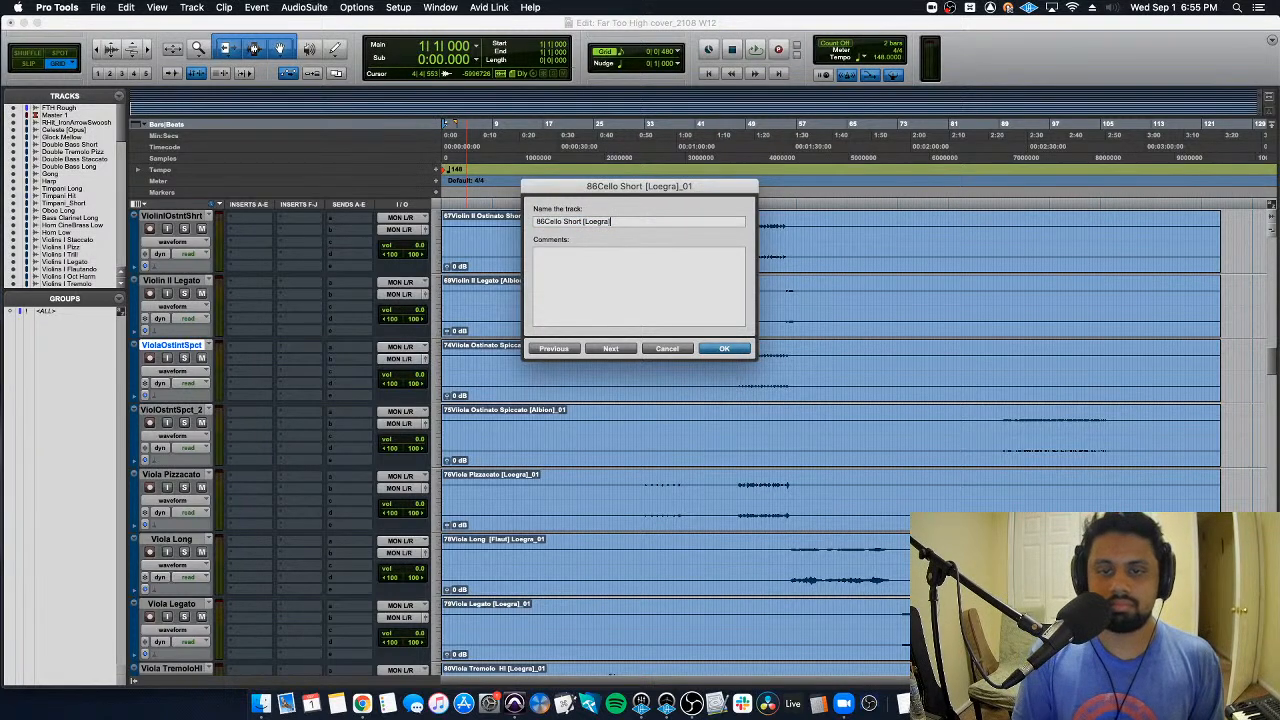
key(BackSpace)
key(super+Right)
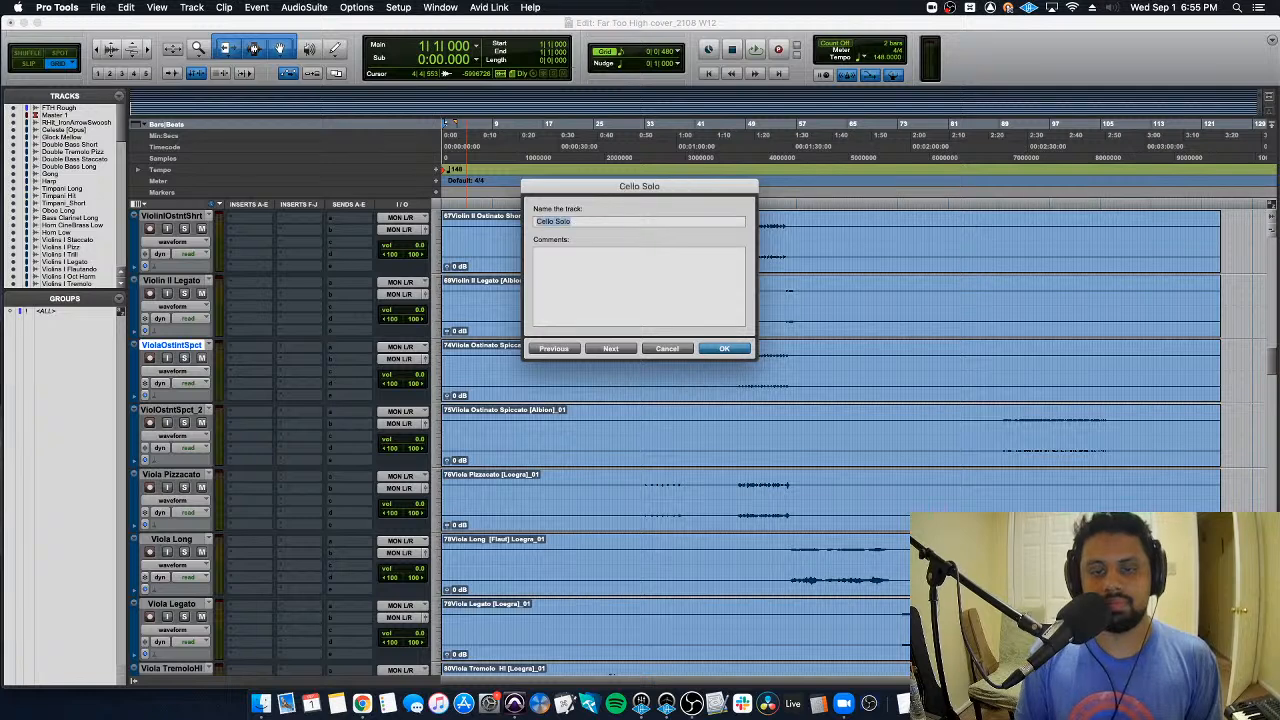
key(super+Left)
key(Left)
key(super+Right)
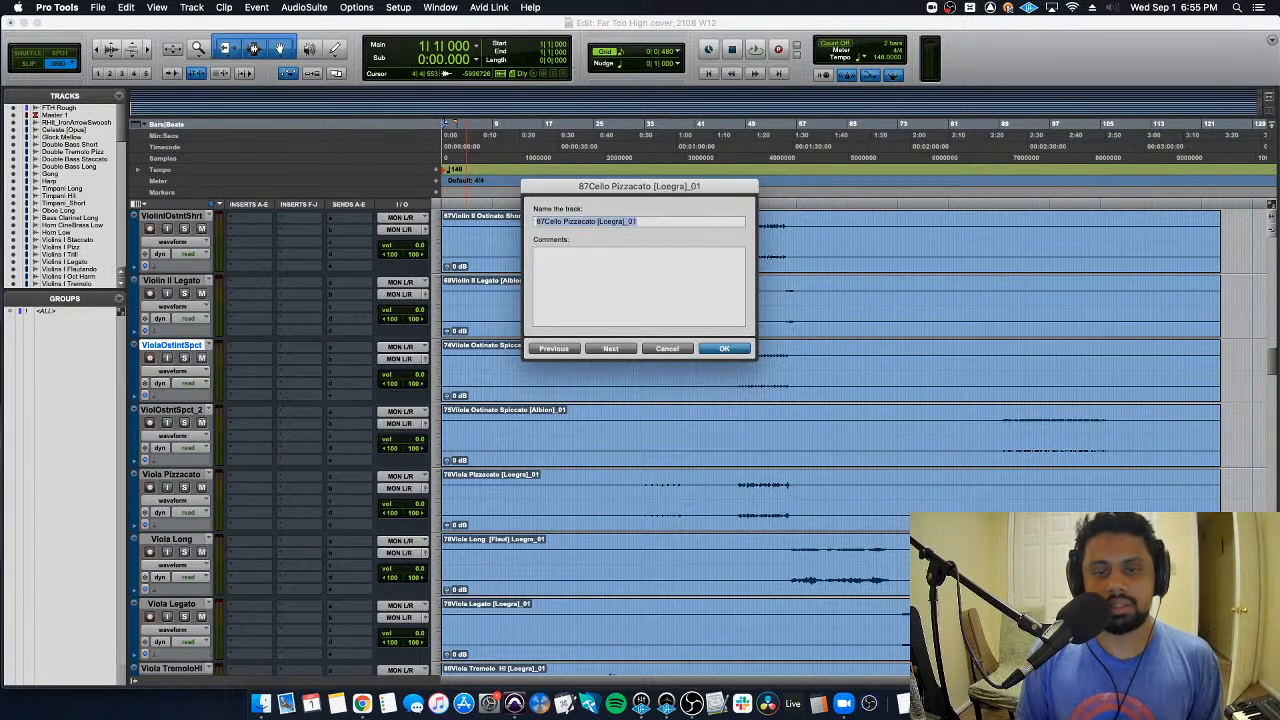
Step: Rename the 87Cello Pizzacato [Loegra]_01 track to Cello Pizzacato and proceed through the track names
key(Right)
key(BackSpace)
key(BackSpace)
key(BackSpace)
key(BackSpace)
key(BackSpace)
key(BackSpace)
key(BackSpace)
key(BackSpace)
key(BackSpace)
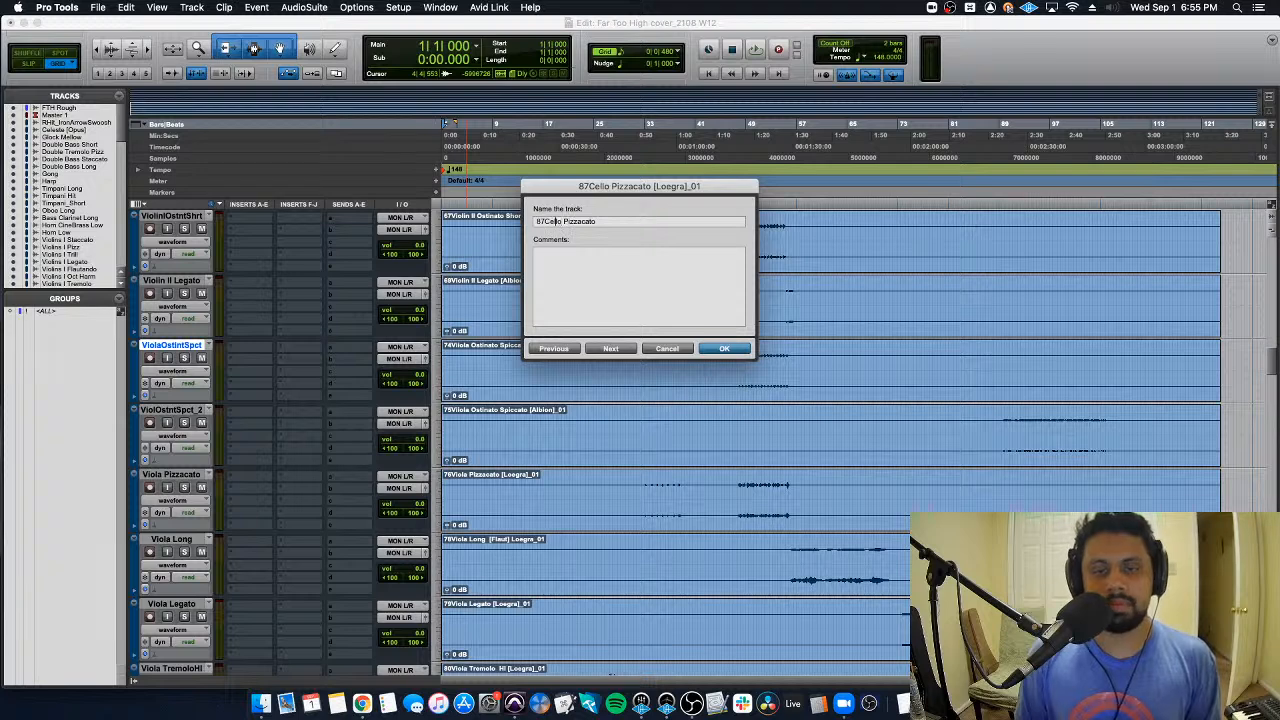
key(super+Right)
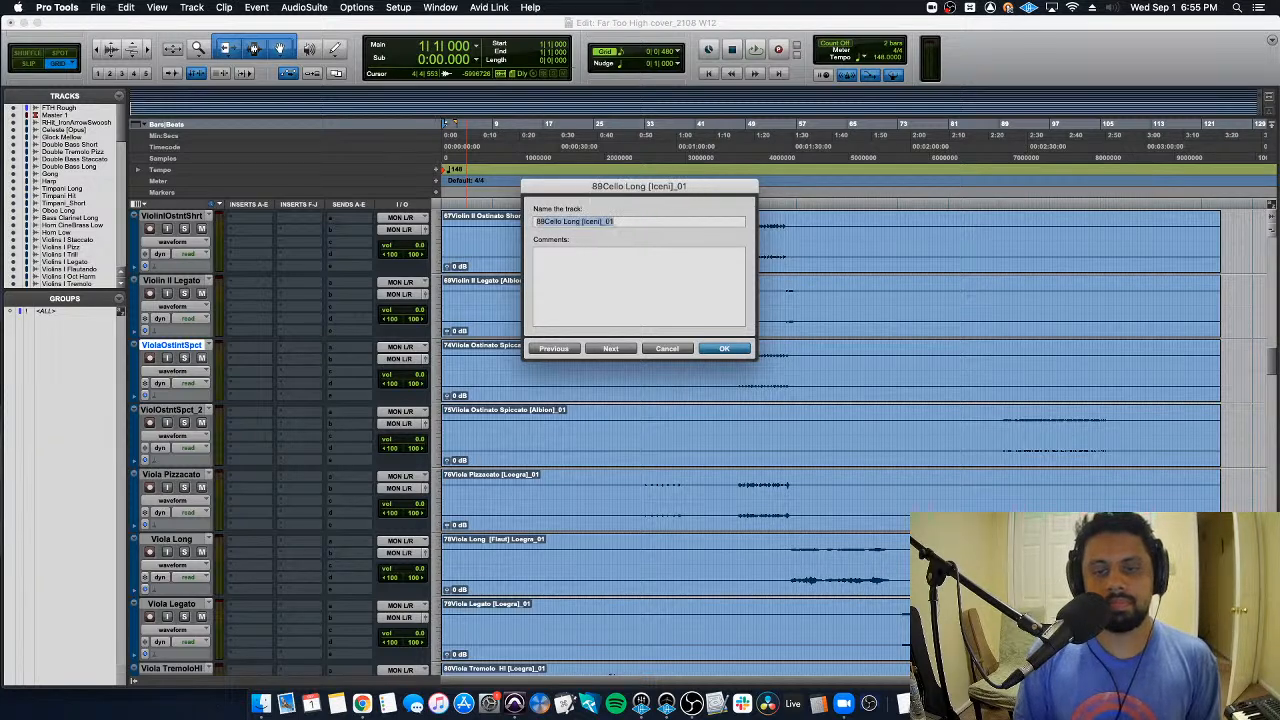
Step: Return to the 88Cello Staccato [Iceni]_01 track, rename it Cello Staccato and proceed to the following track's name
key(super+Left)
key(BackSpace)
key(BackSpace)
key(BackSpace)
key(BackSpace)
key(BackSpace)
key(BackSpace)
key(BackSpace)
key(BackSpace)
key(BackSpace)
key(BackSpace)
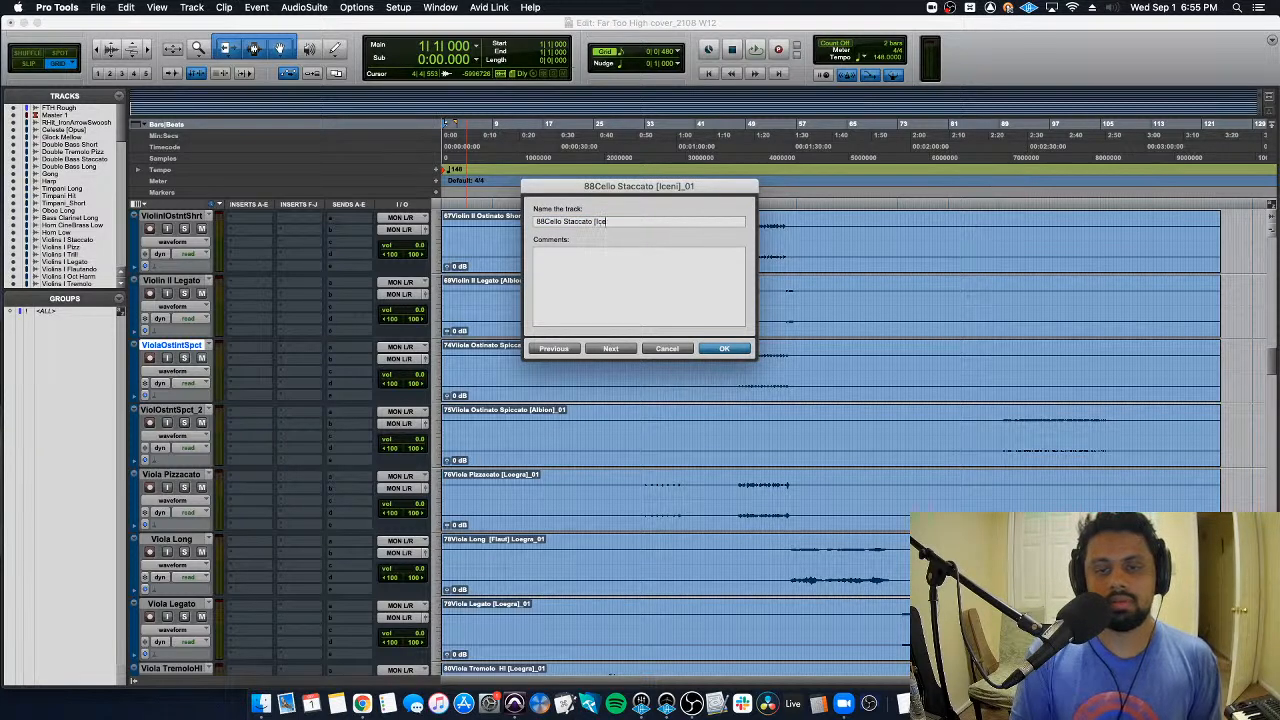
key(BackSpace)
key(Left)
key(Left)
key(Left)
key(Left)
key(Left)
key(Left)
key(Left)
key(Left)
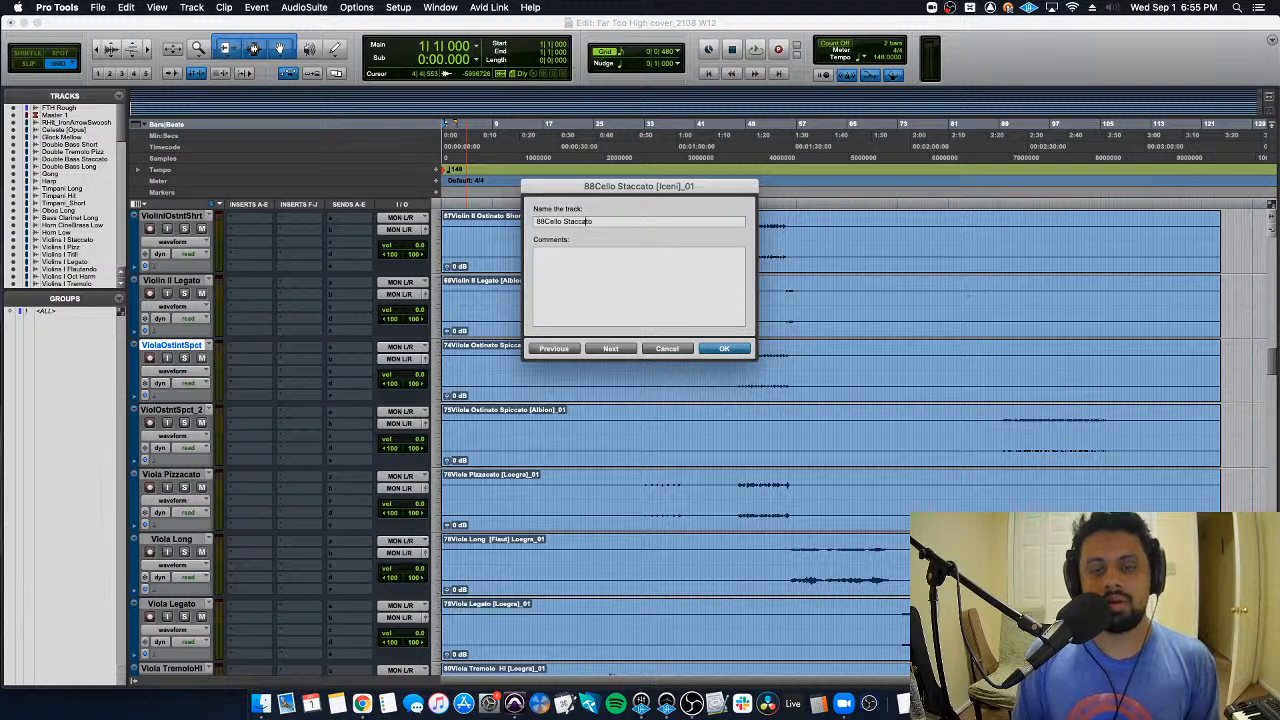
key(super+Right)
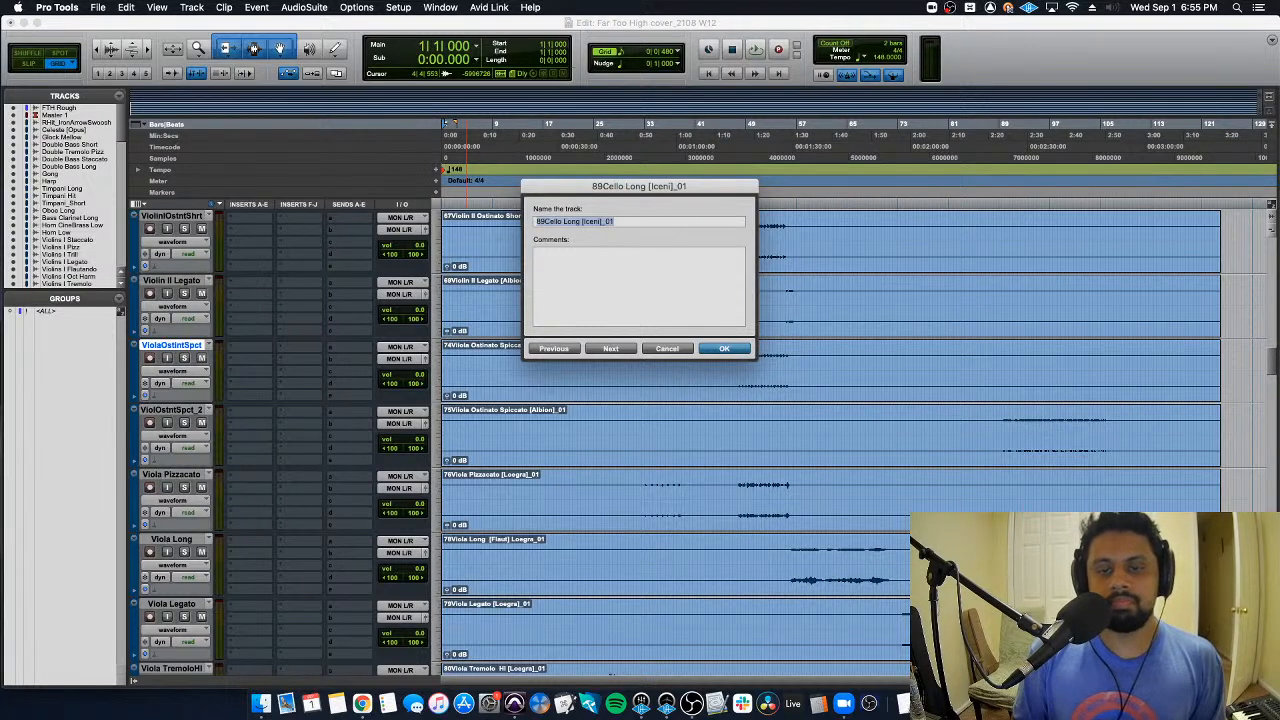
Step: Rename the 89Cello Long [Iceni]_01 track to Cello Long and proceed to the following track's name
key(Right)
key(BackSpace)
key(BackSpace)
key(BackSpace)
key(BackSpace)
key(BackSpace)
key(BackSpace)
key(BackSpace)
key(BackSpace)
key(BackSpace)
key(BackSpace)
key(BackSpace)
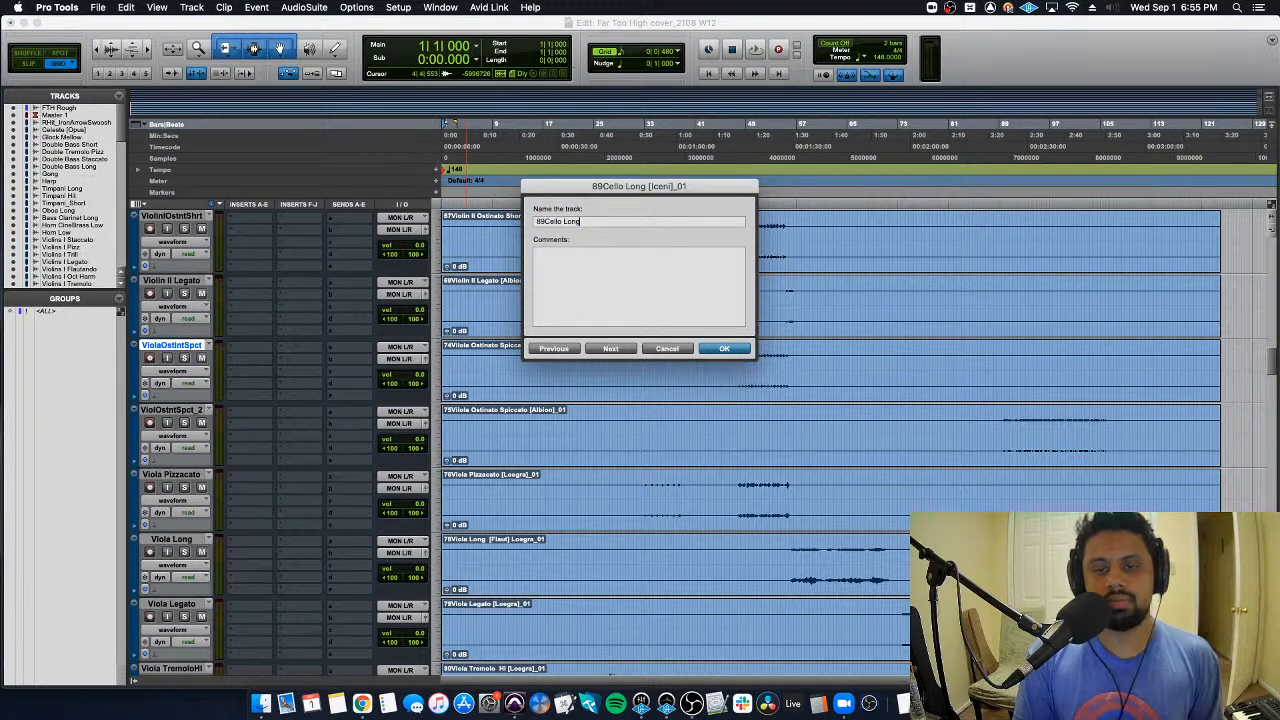
key(Left)
key(Left)
key(Left)
key(Left)
key(Left)
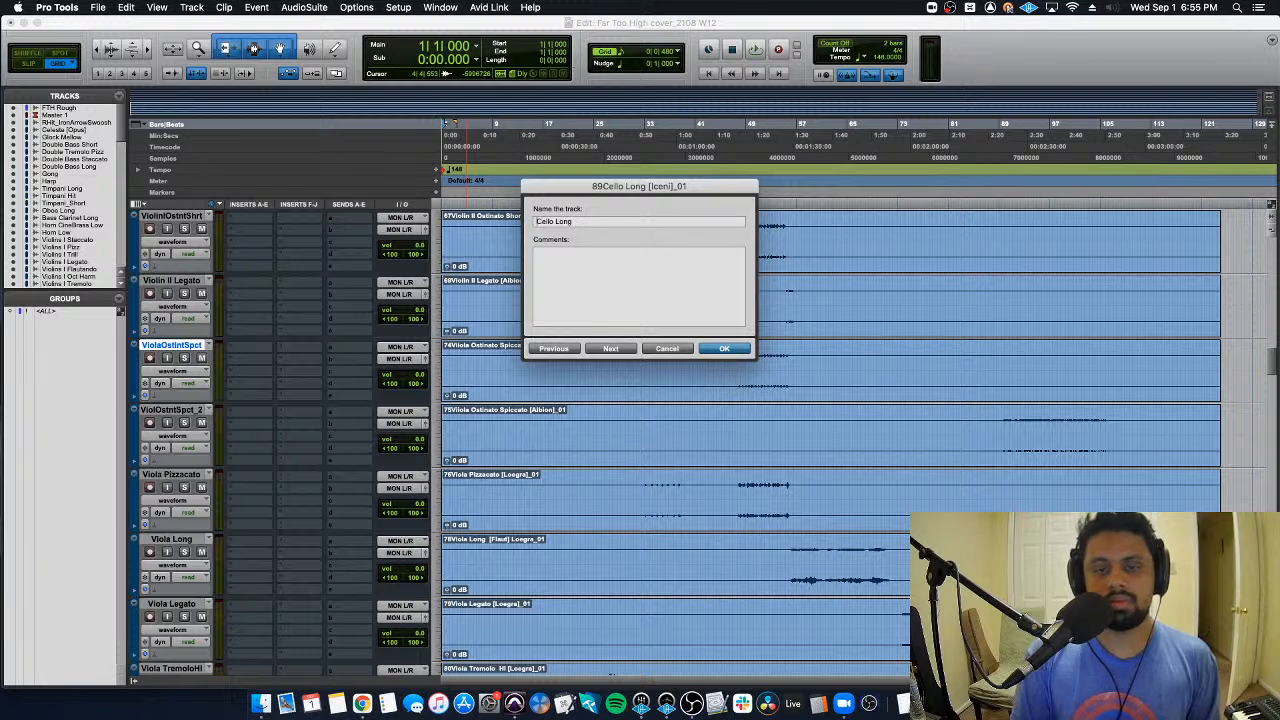
key(super+Right)
Step: Rename the 92Cello Legato A [Iceni]_01 track to Cello Legato A and move on to the following track's name
key(Right)
key(BackSpace)
key(BackSpace)
key(BackSpace)
key(BackSpace)
key(BackSpace)
key(BackSpace)
key(BackSpace)
key(BackSpace)
key(BackSpace)
key(BackSpace)
key(BackSpace)
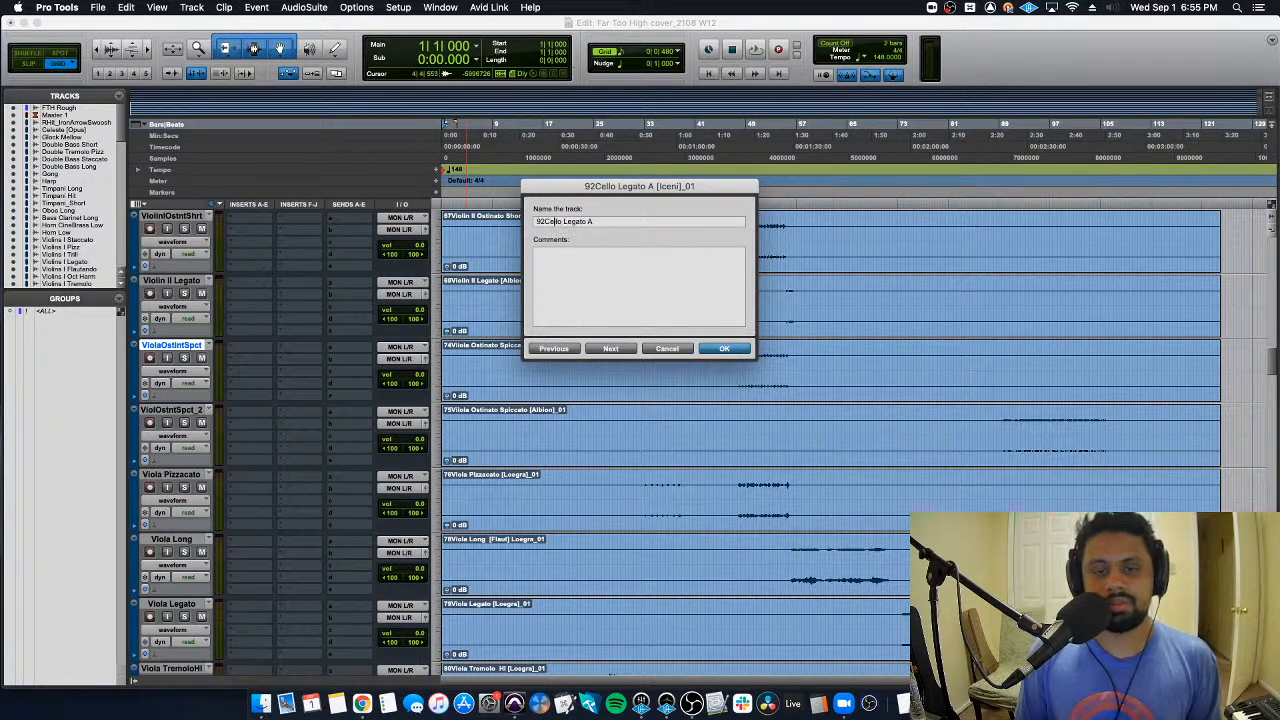
key(super+Right)
Step: Shorten the 93Cello Portamento A [Iceni]_01 track's name to Cello Portamento A and finish renaming at the Audio 5_01 track
key(Right)
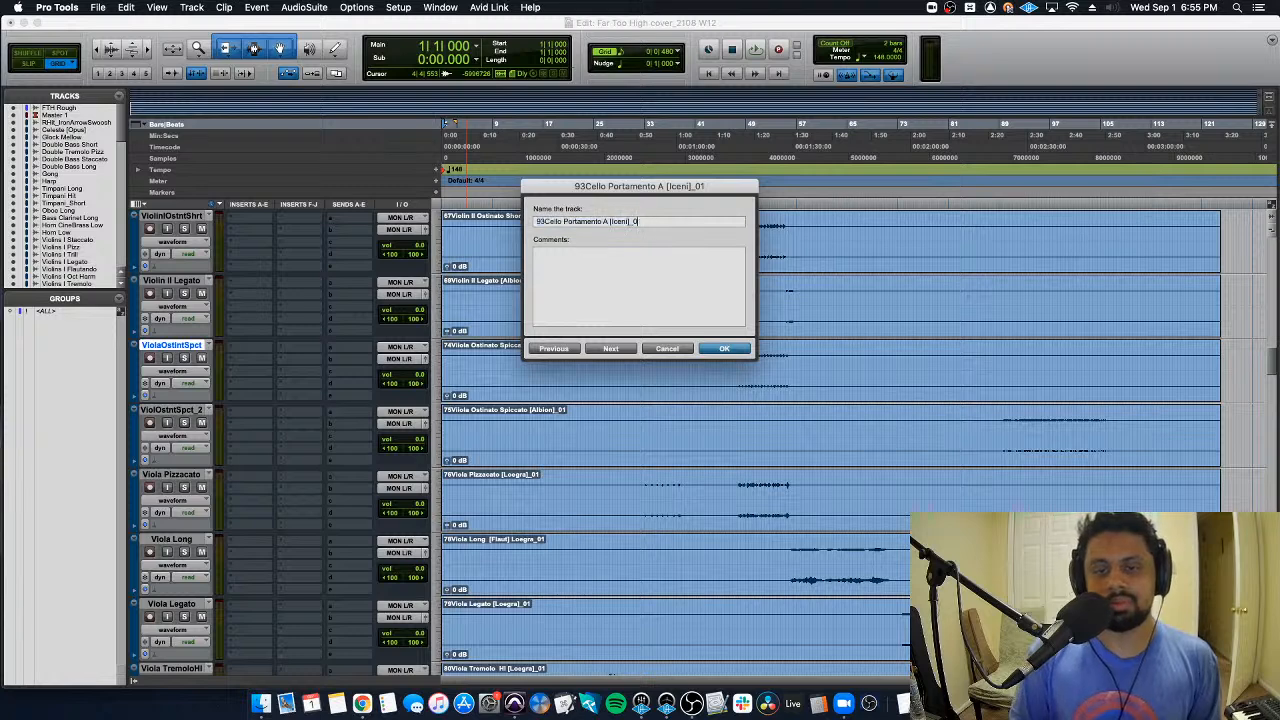
key(BackSpace)
key(BackSpace)
key(BackSpace)
key(BackSpace)
key(BackSpace)
key(BackSpace)
key(BackSpace)
key(BackSpace)
key(BackSpace)
key(BackSpace)
key(BackSpace)
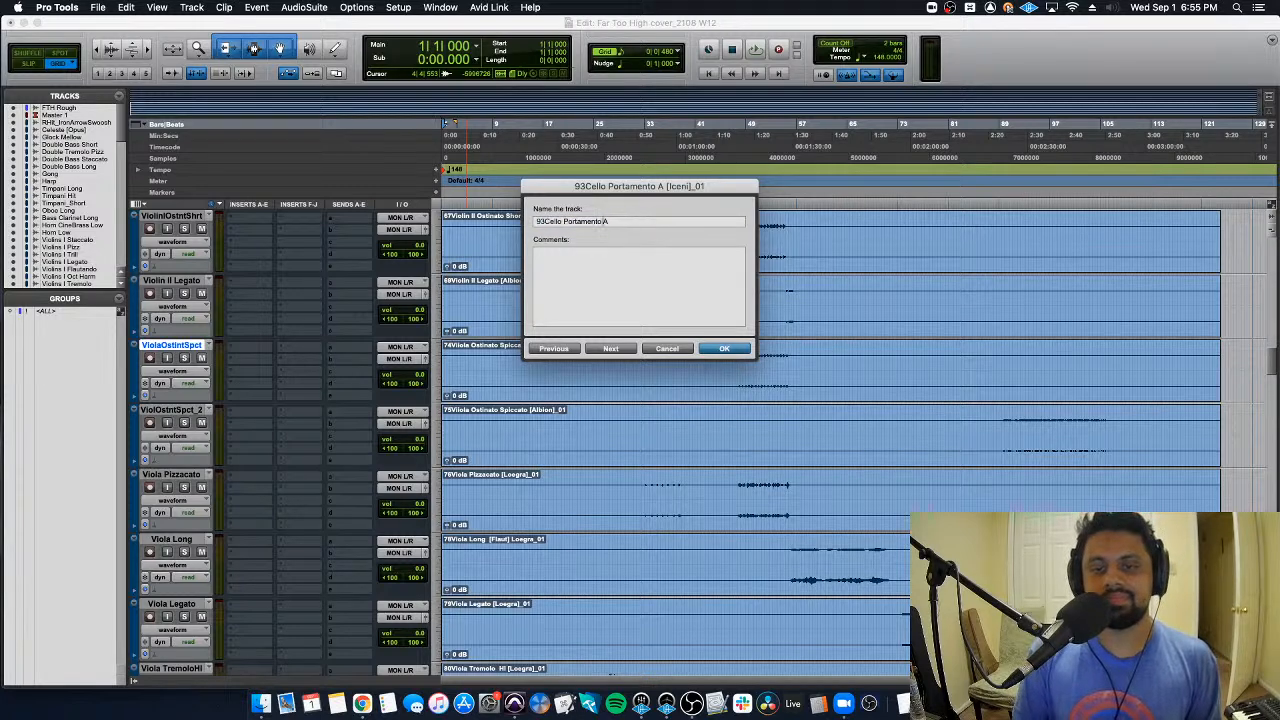
key(super+Left)
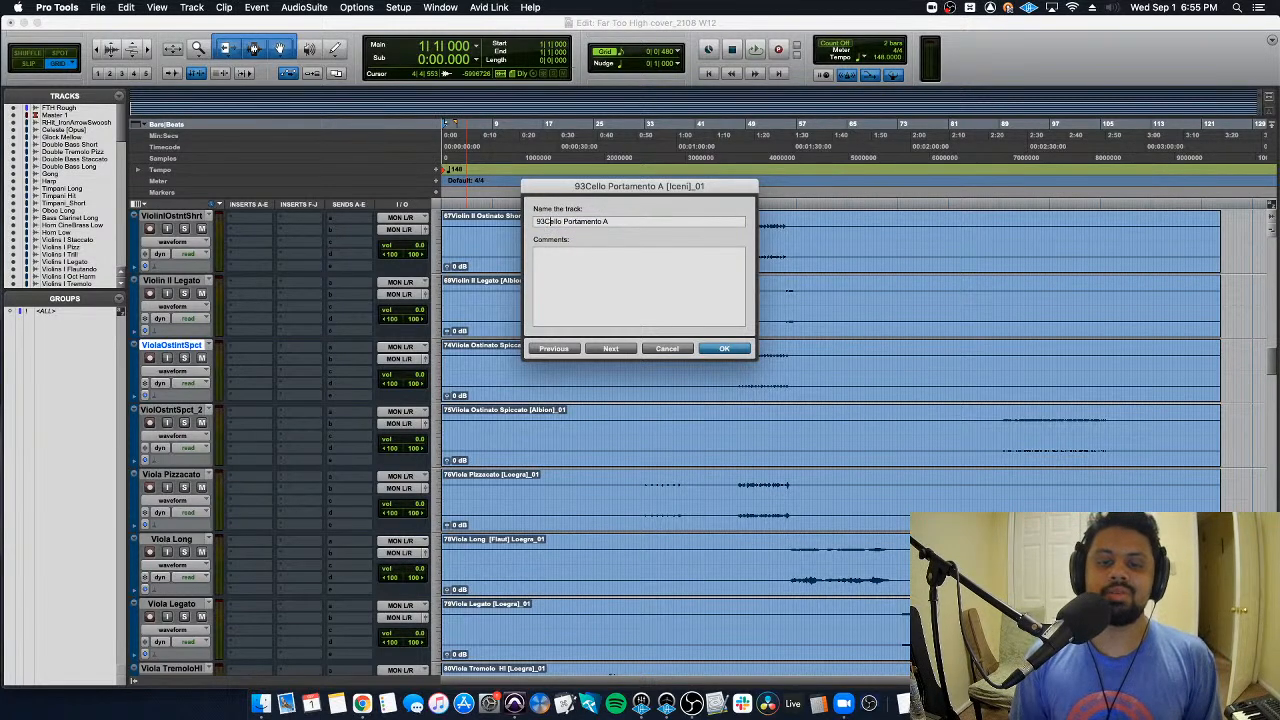
key(Delete)
key(Delete)
key(super+Right)
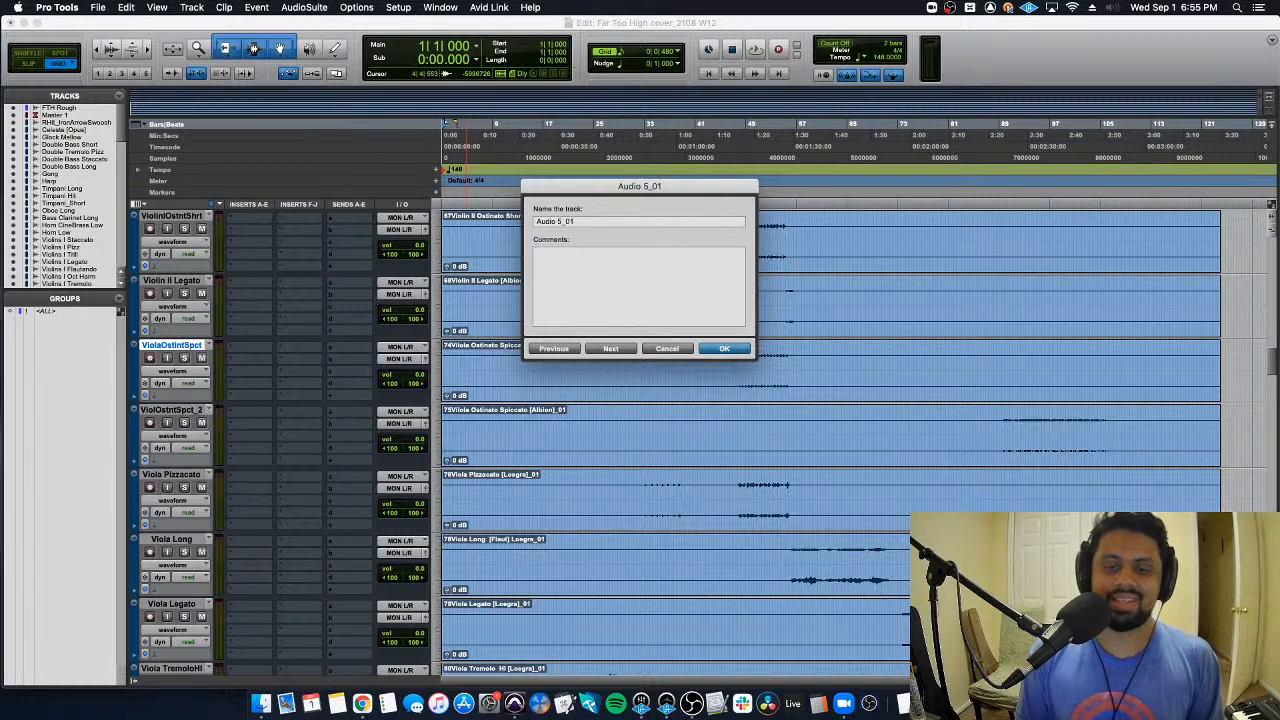
key(Return)
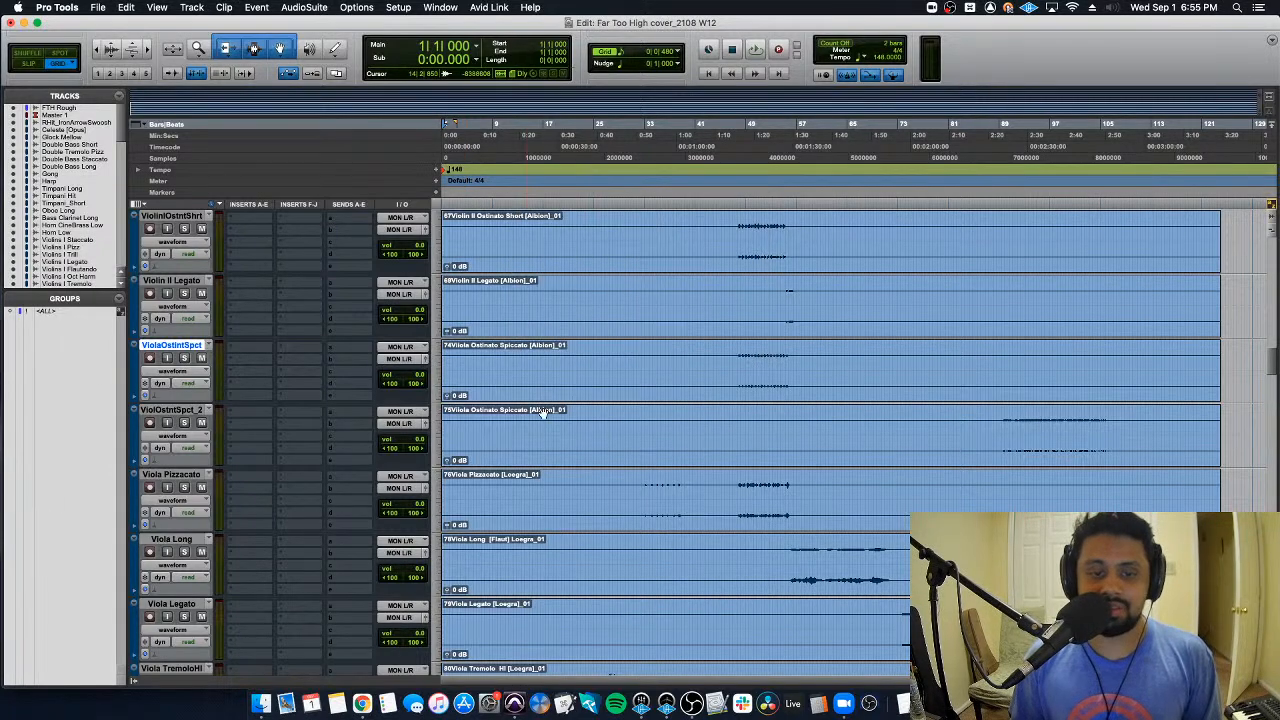
Step: Solo the Audio 5_01 track and raise its clip gain to +36 dB to check the clip for audio
scroll(617, 455, down, 10)
scroll(617, 455, up, 3)
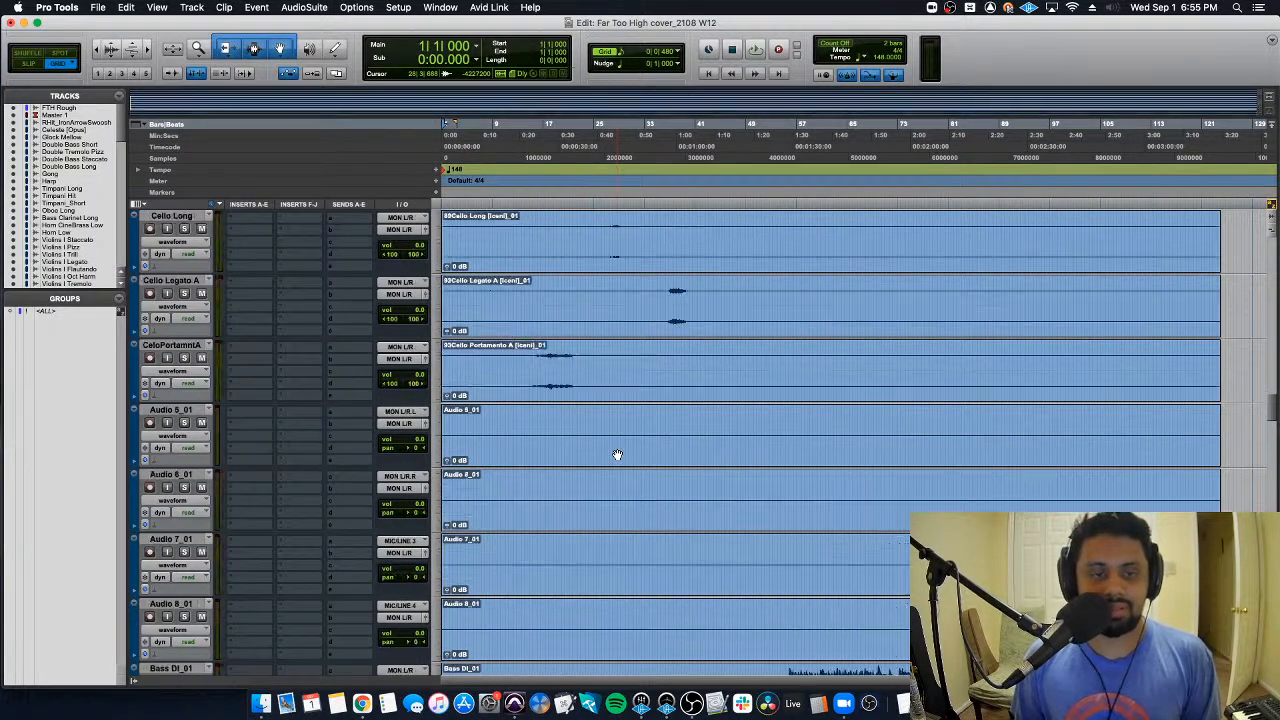
click(184, 422)
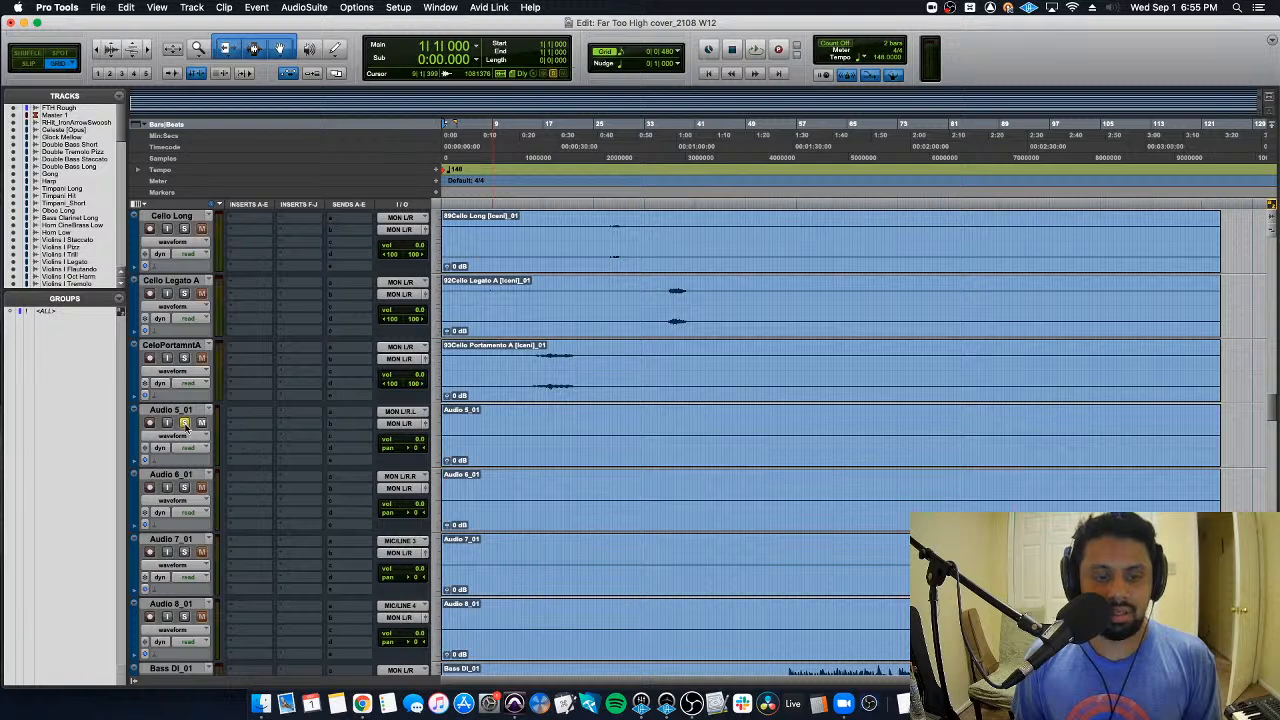
key(r)
key(r)
mouse_move(452, 461)
mouse_down()
mouse_move(447, 435)
mouse_move(449, 462)
mouse_up()
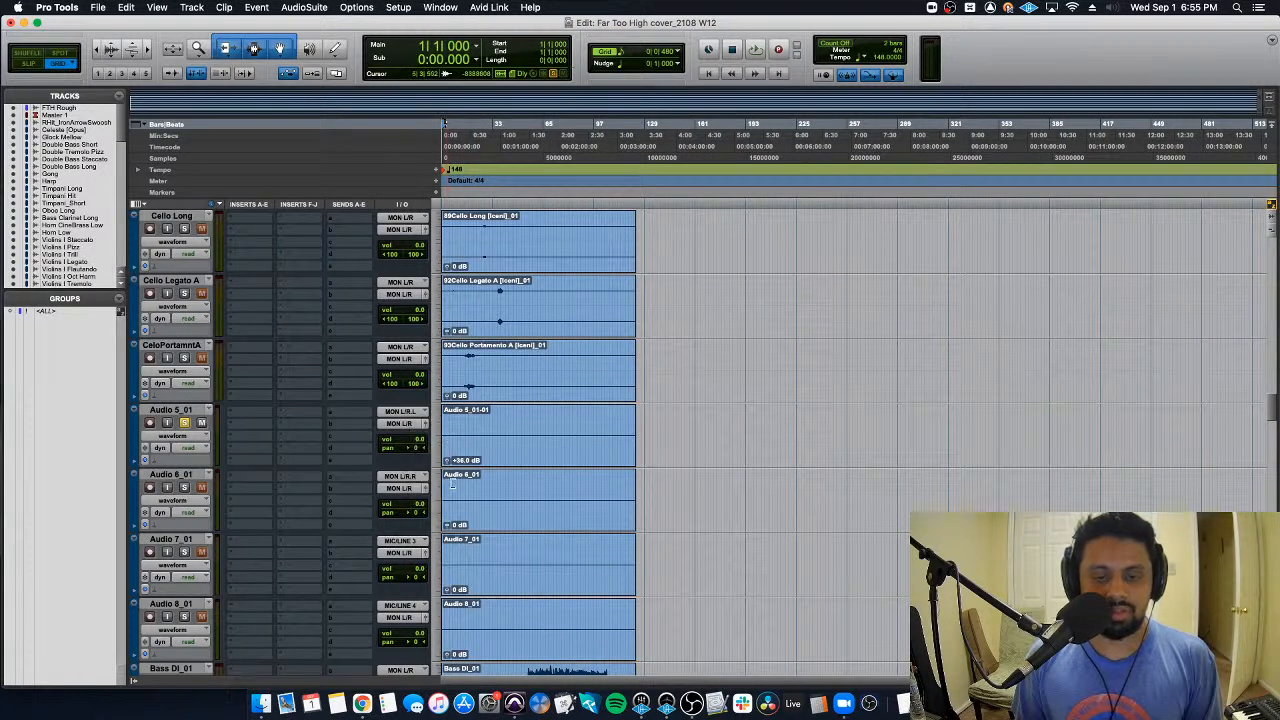
scroll(449, 465, down, 3)
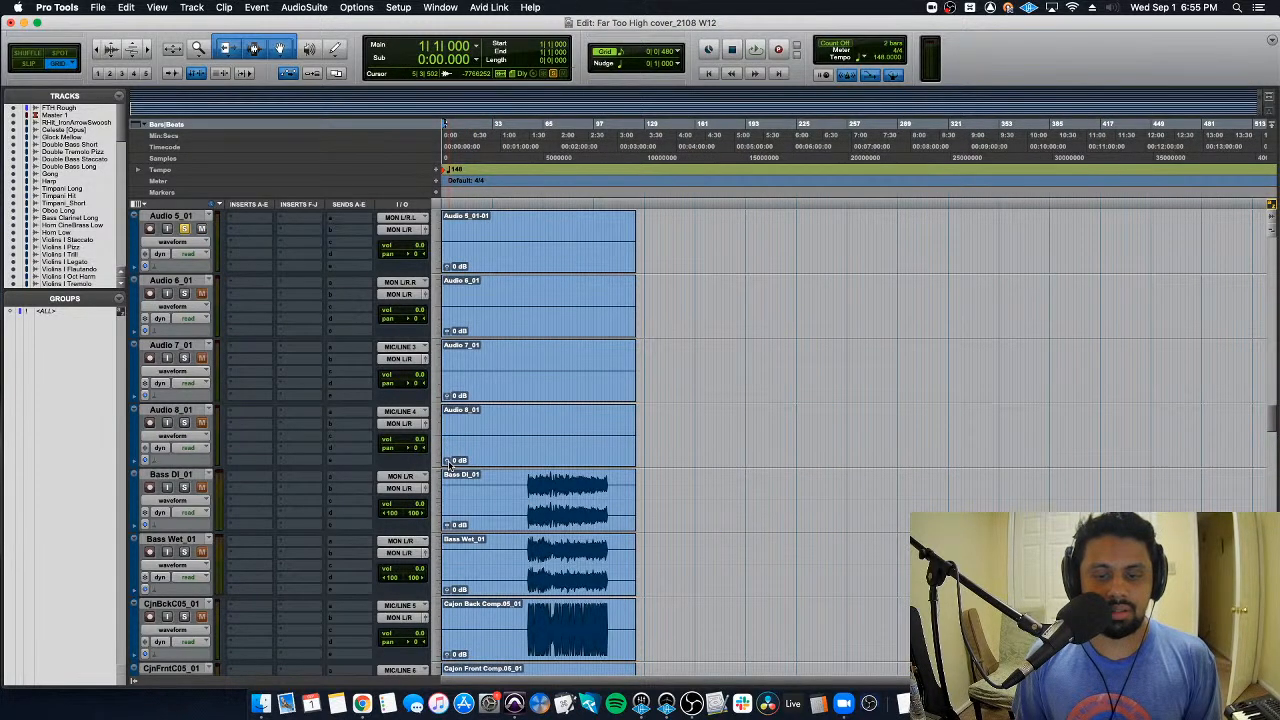
Step: Hide and make inactive the tracks Audio 5_01 through Audio 8_01
click(192, 410)
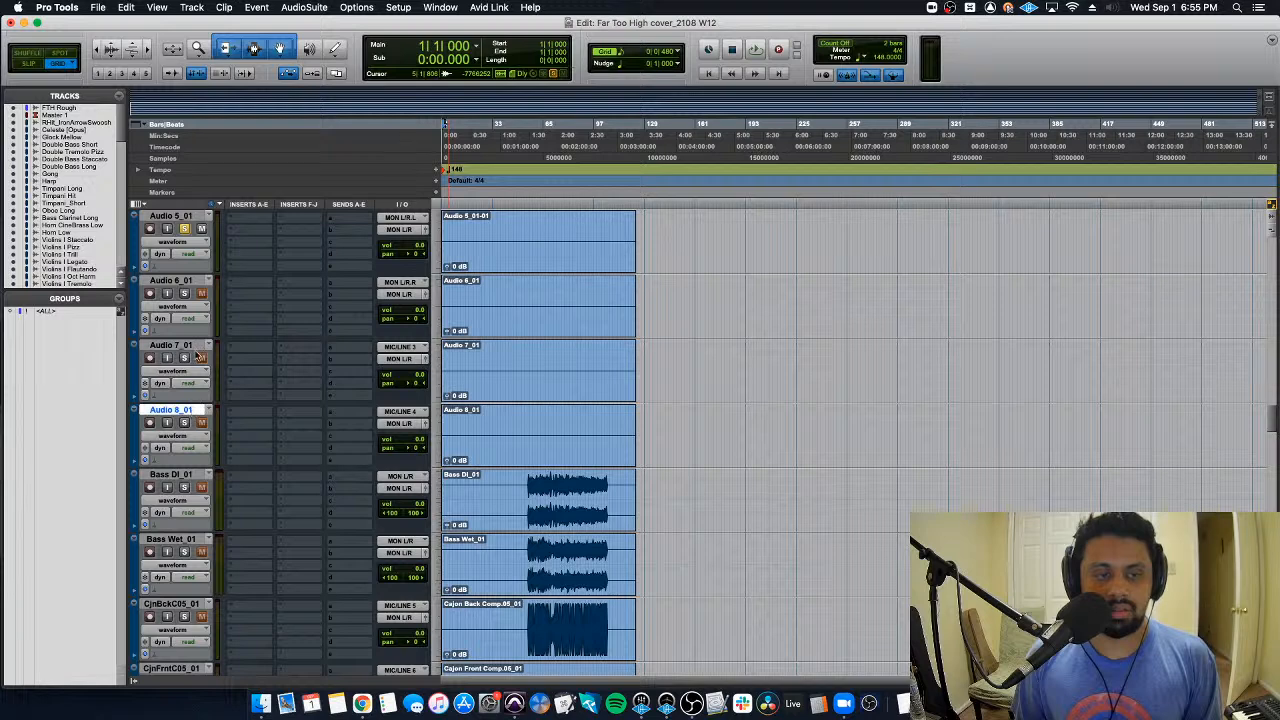
shift+click(186, 216)
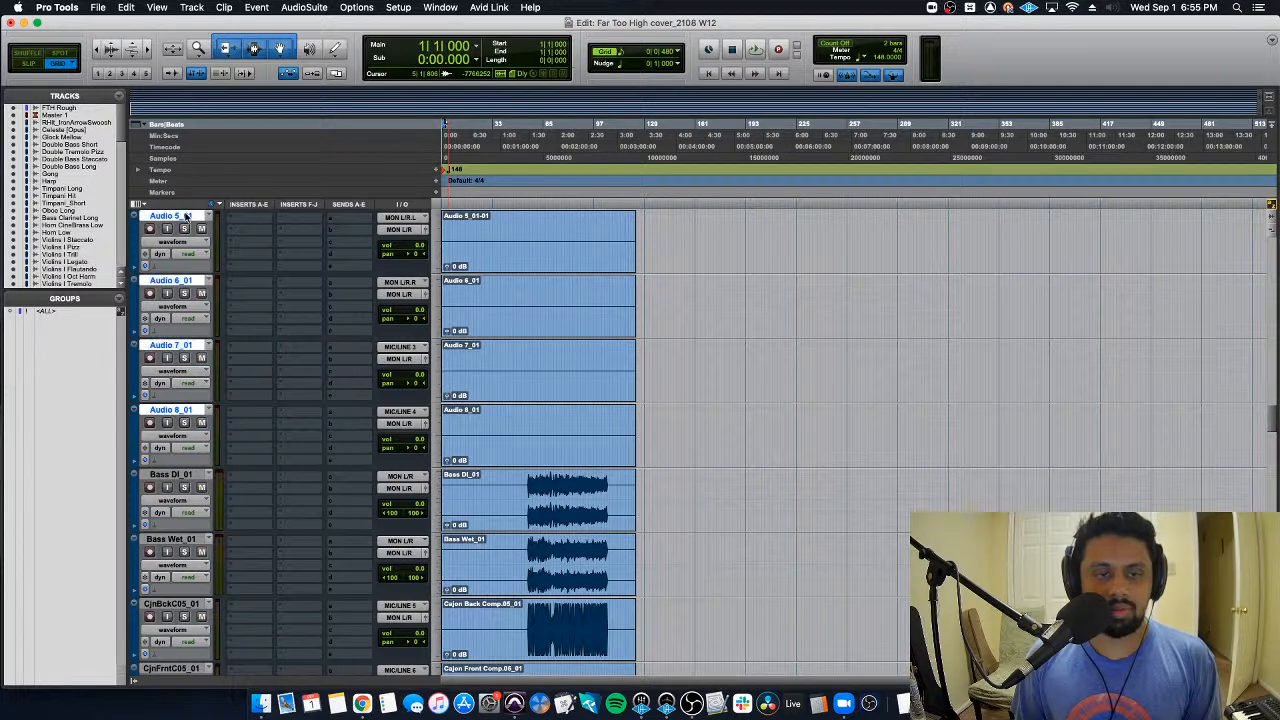
right_click(186, 216)
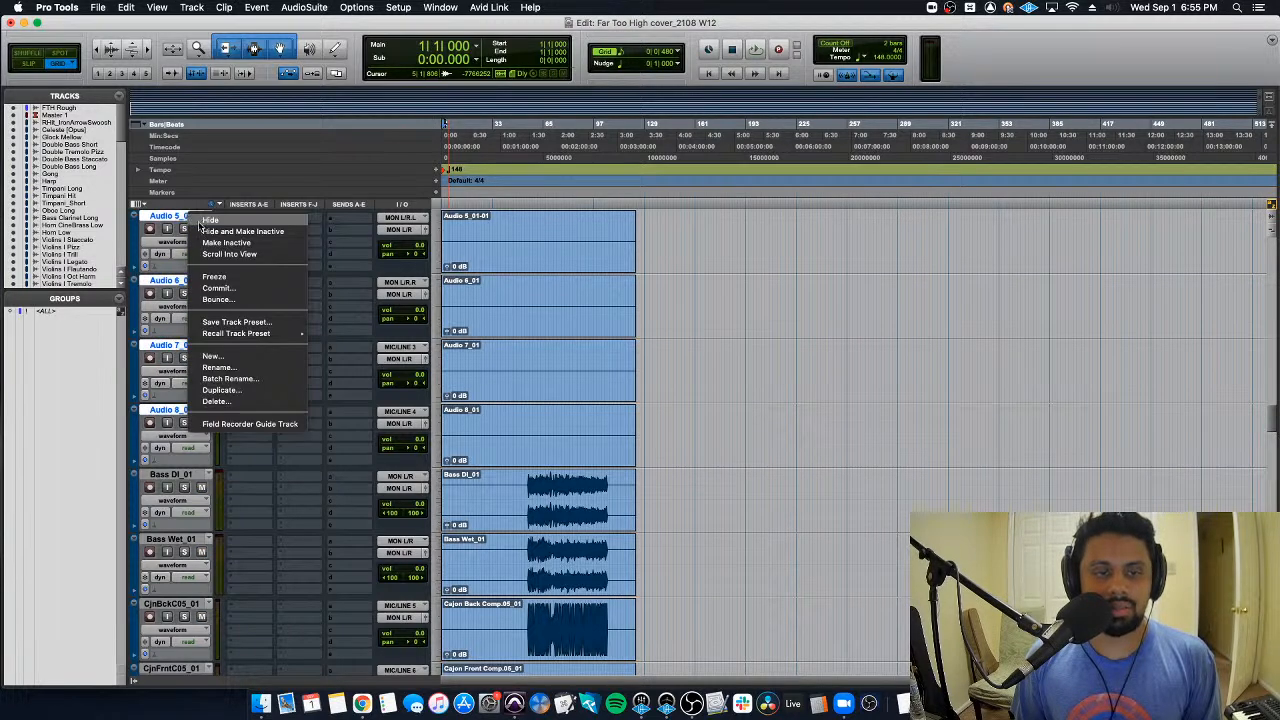
click(230, 232)
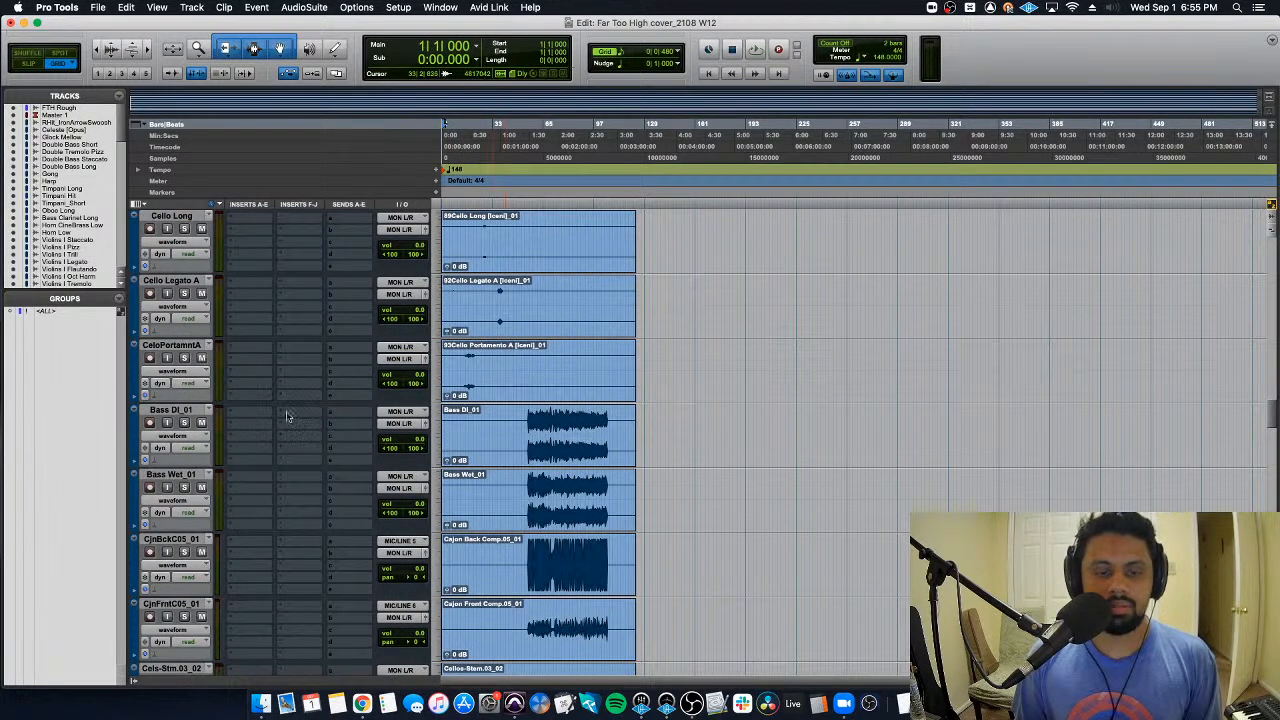
Step: Rename the Bass DI_01 track to Bass DI and proceed to the following track's name
click(188, 410)
double_click(190, 410)
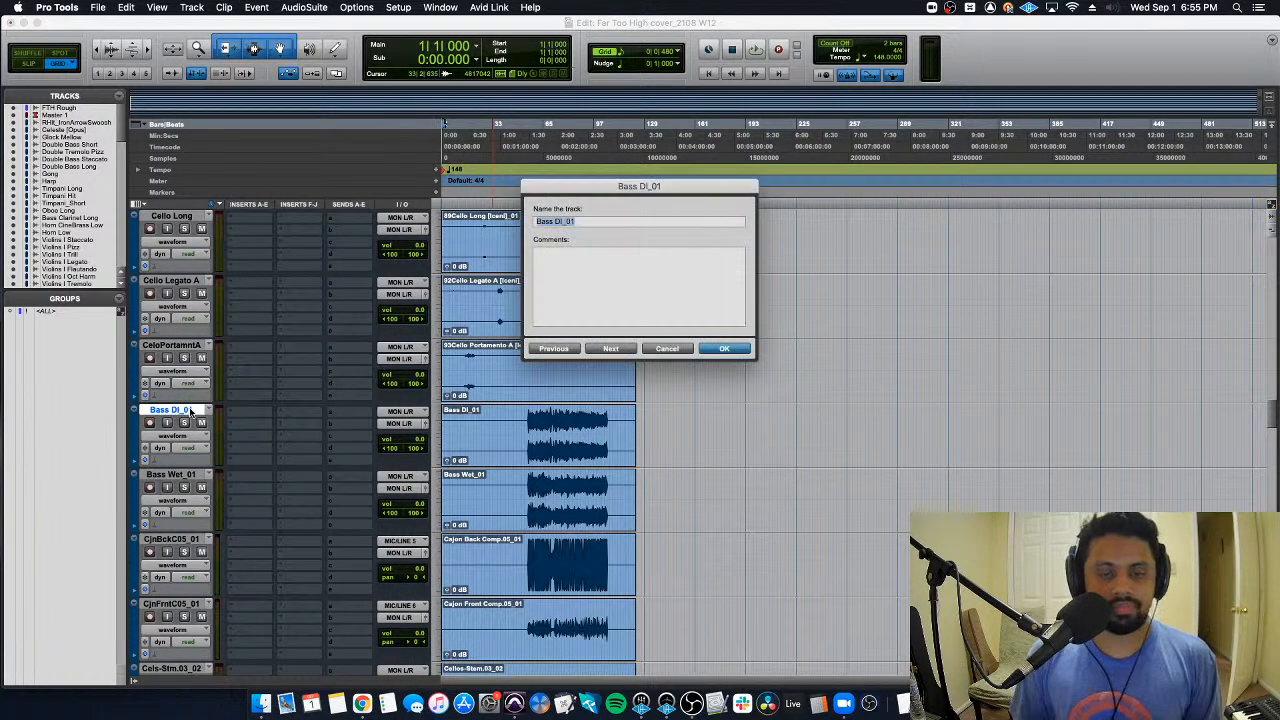
key(Right)
key(BackSpace)
key(BackSpace)
key(BackSpace)
key(super+Right)
Step: Shorten the Bass Wet_01 track's name to Bass Wet and move on to the following track's name
key(Right)
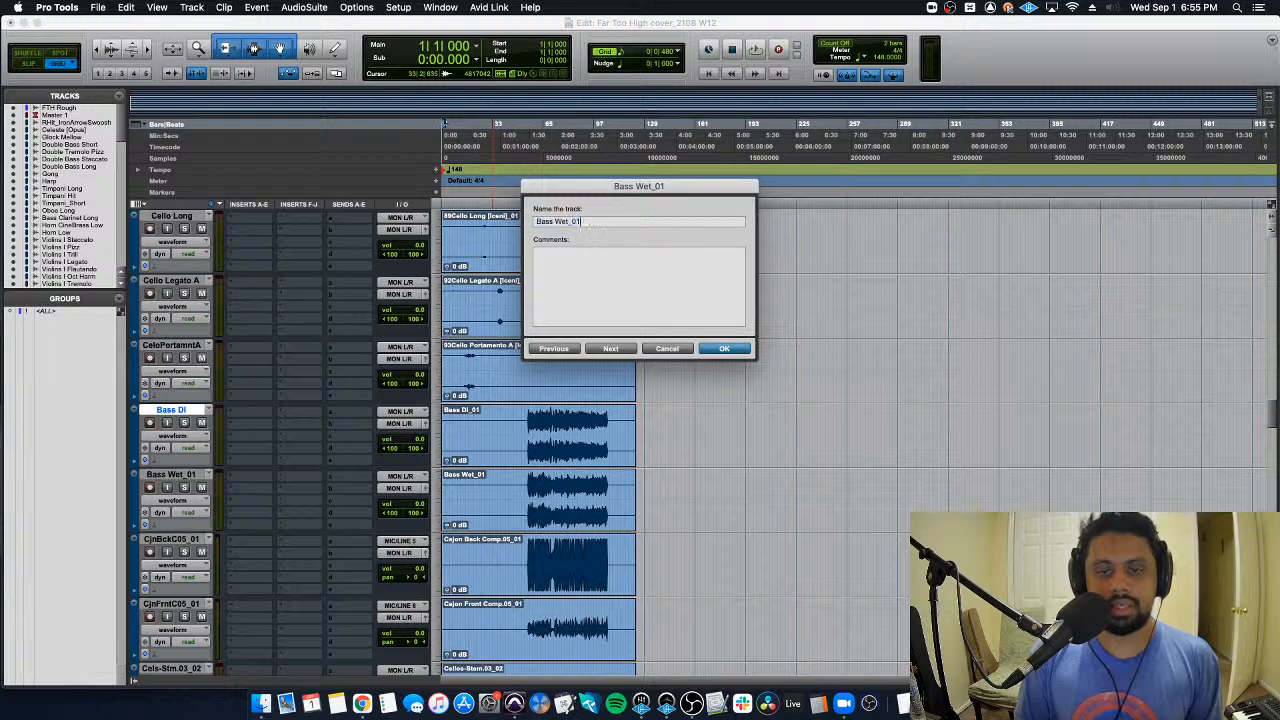
key(BackSpace)
key(BackSpace)
key(BackSpace)
key(super+Right)
Step: Rename the Cajon Back Comp.05_01 track to Cajon Back and proceed to the following track's name
key(Right)
key(BackSpace)
key(BackSpace)
key(BackSpace)
key(BackSpace)
key(BackSpace)
key(BackSpace)
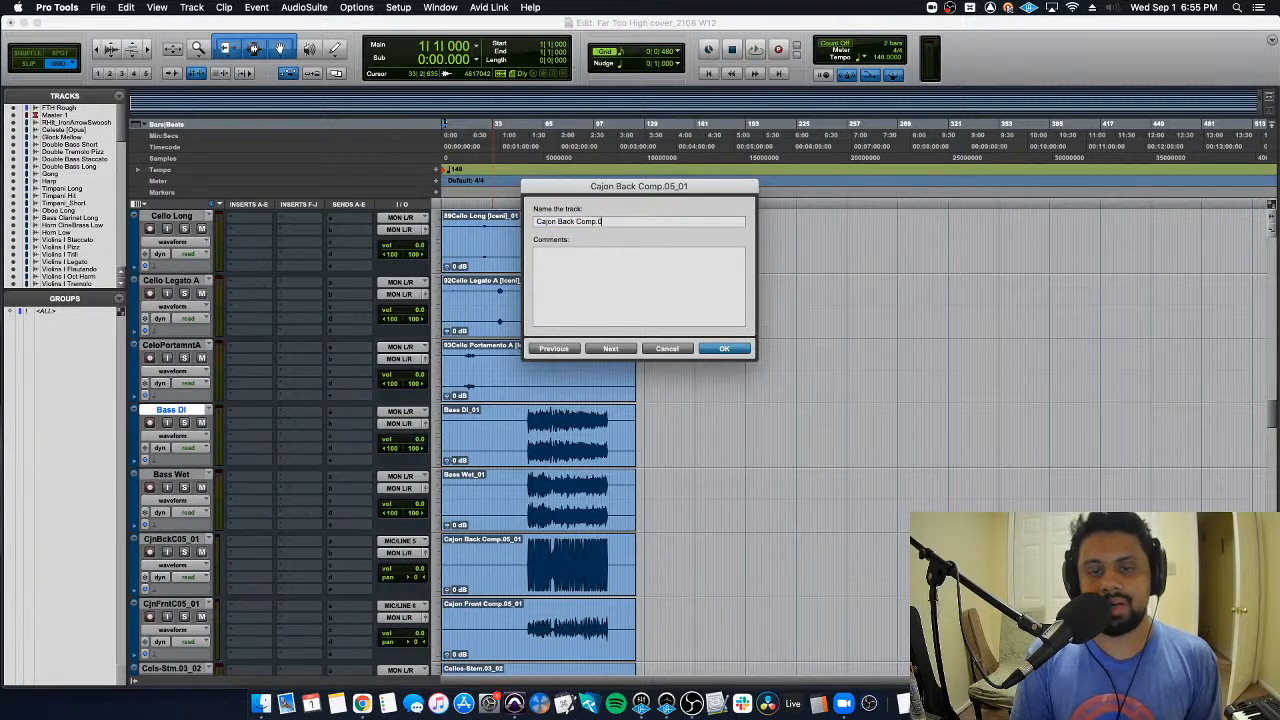
key(alt+Left)
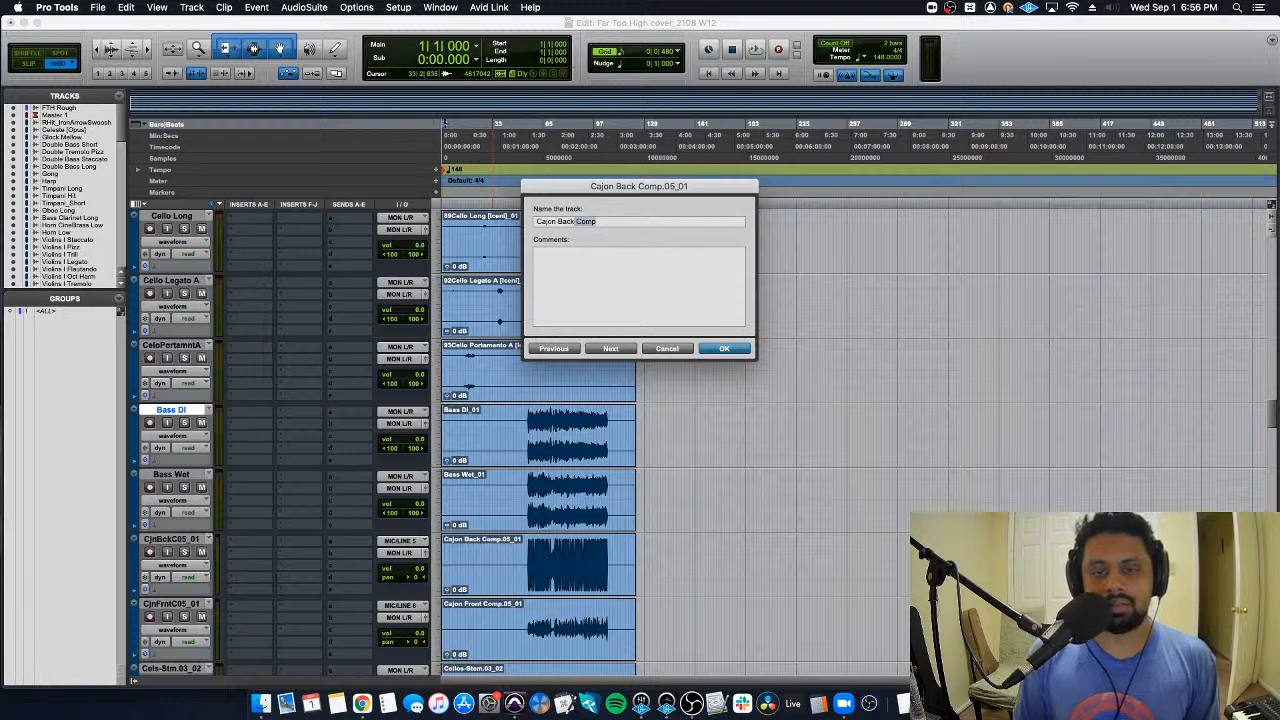
key(alt+Delete)
key(super+Right)
Step: Shorten the Cajon Front Comp.05_01 track's name to Cajon Front and move on to the following track's name
key(BackSpace)
key(BackSpace)
key(BackSpace)
key(BackSpace)
key(BackSpace)
key(BackSpace)
key(BackSpace)
key(BackSpace)
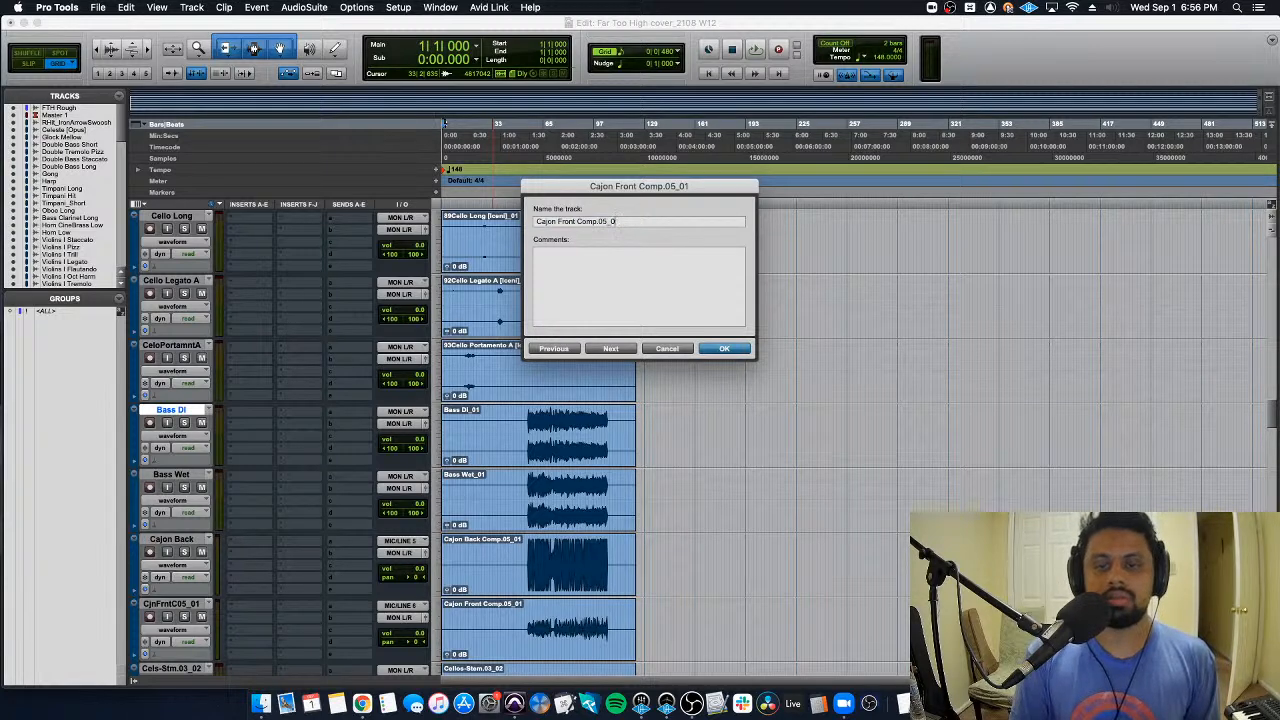
key(super+Right)
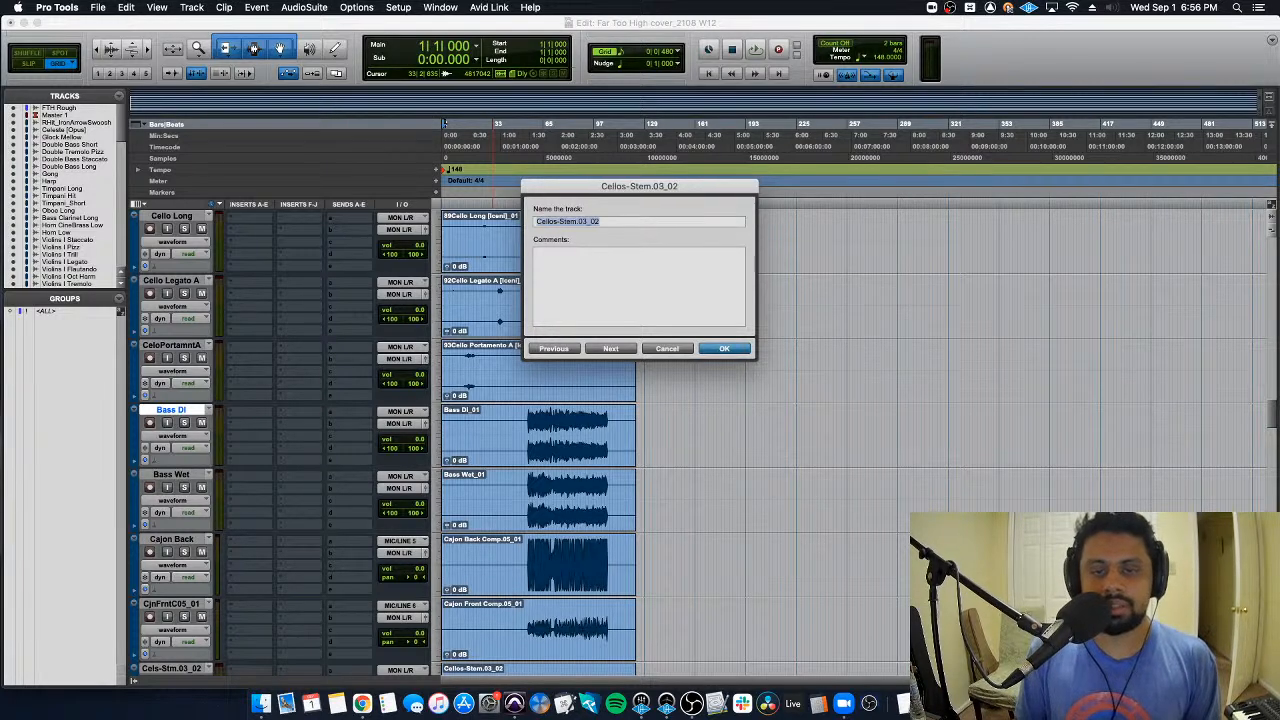
Step: Rename the Cellos-Stem.03_02 track to Cellos-Stem and proceed to the following track's name
key(BackSpace)
key(BackSpace)
key(BackSpace)
key(BackSpace)
key(BackSpace)
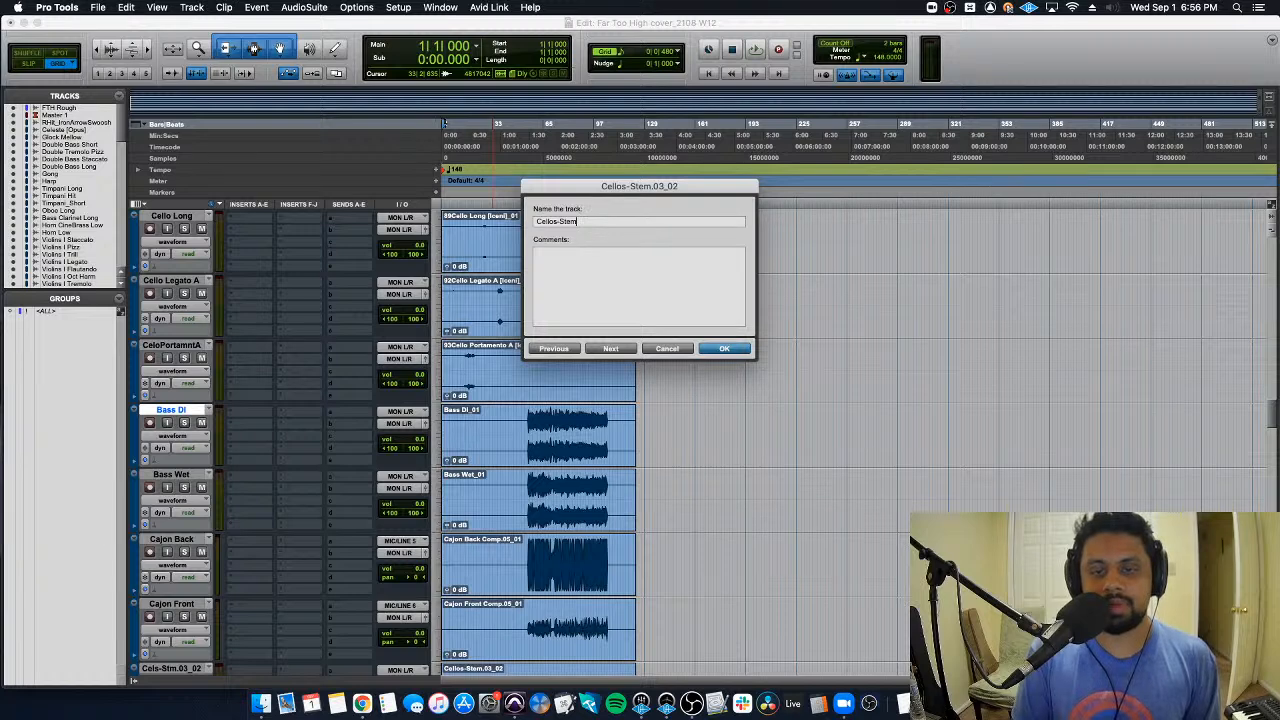
key(super+Right)
Step: Trim the file suffixes from the Chorus (Auto).cm.cm_01 and Chorus (Melo).cm_01 track names and move on
key(Right)
key(BackSpace)
key(BackSpace)
key(BackSpace)
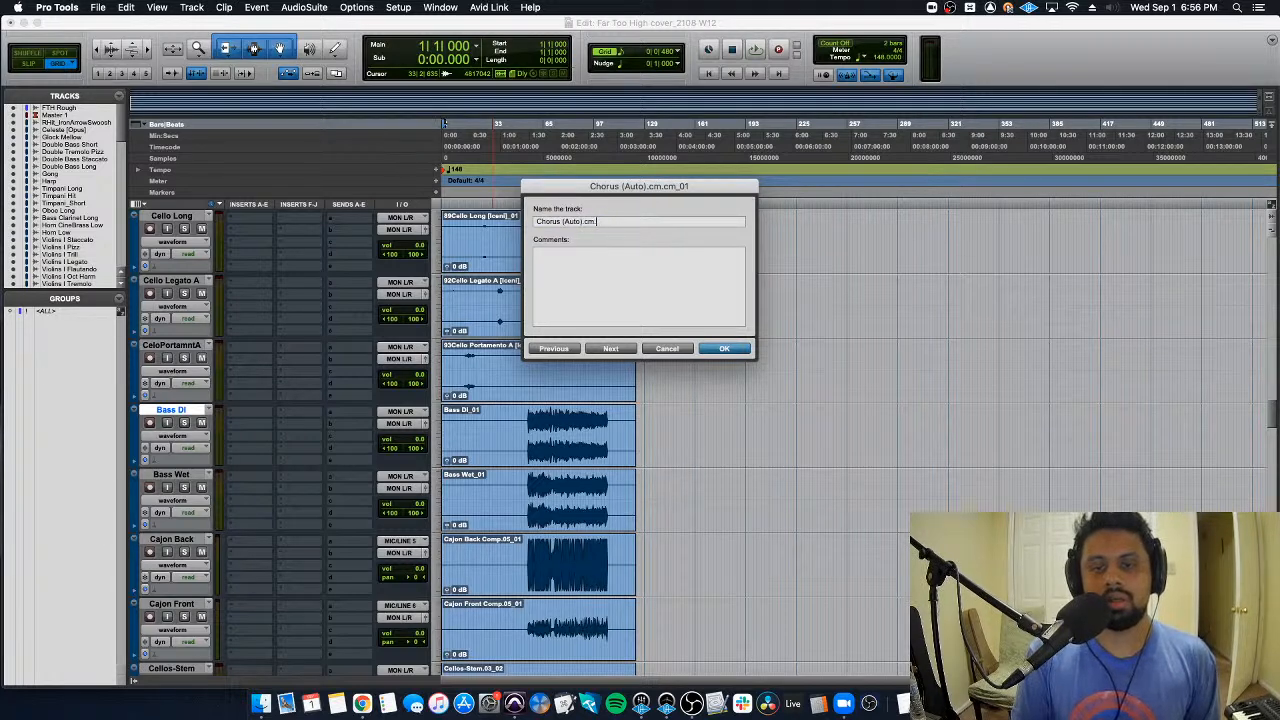
key(super+Right)
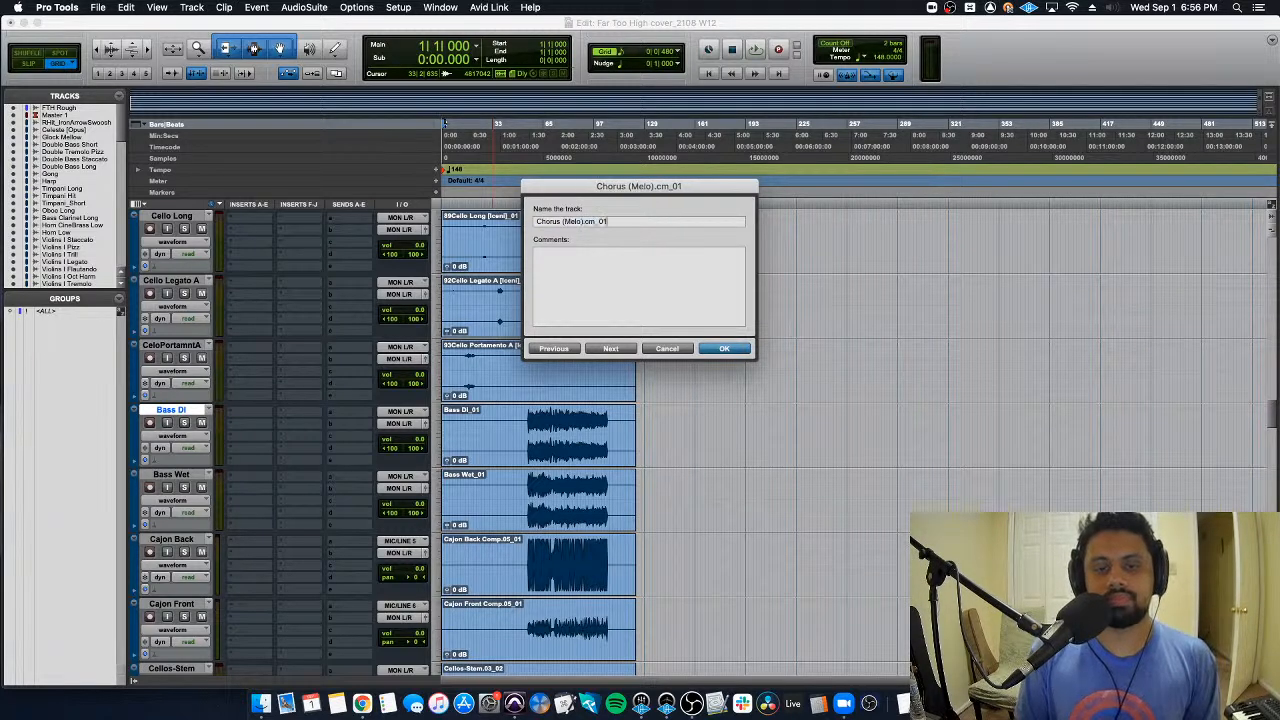
key(super+Right)
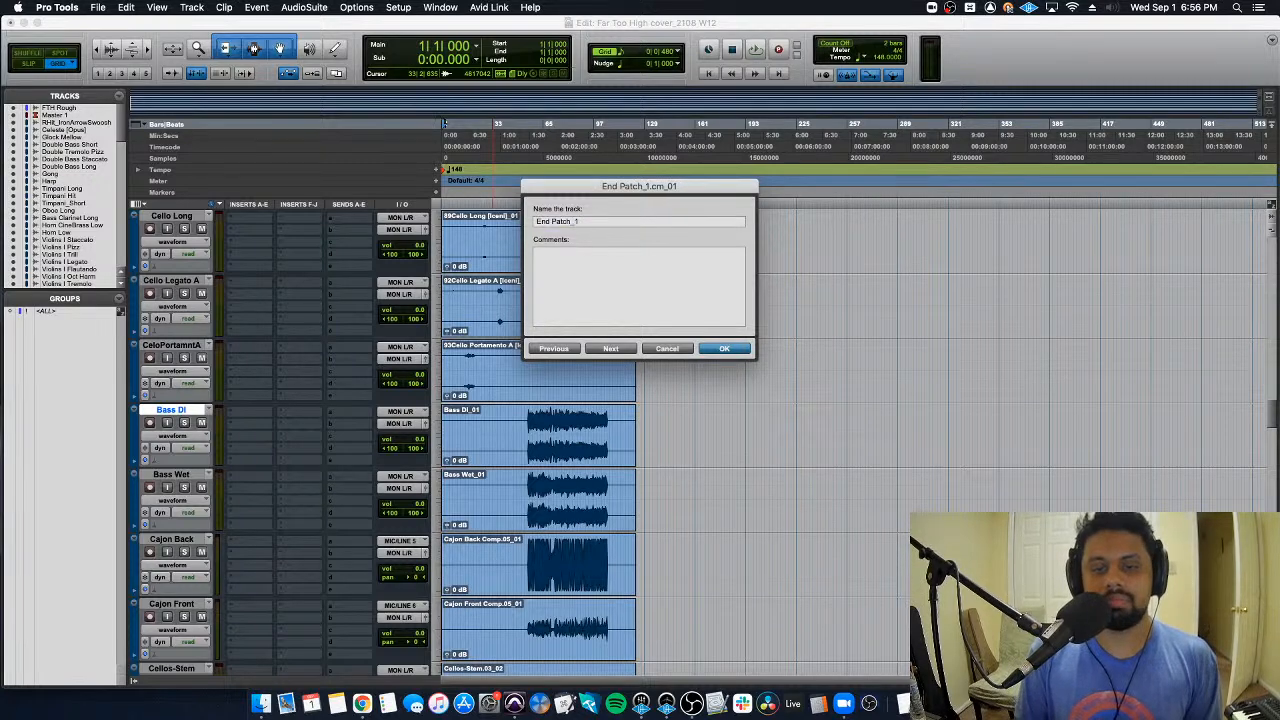
Step: Remove the .cm_01 suffix so the tracks are named End Patch_1 and HARM 1.03, and proceed to the following name
key(super+Right)
key(super+Right)
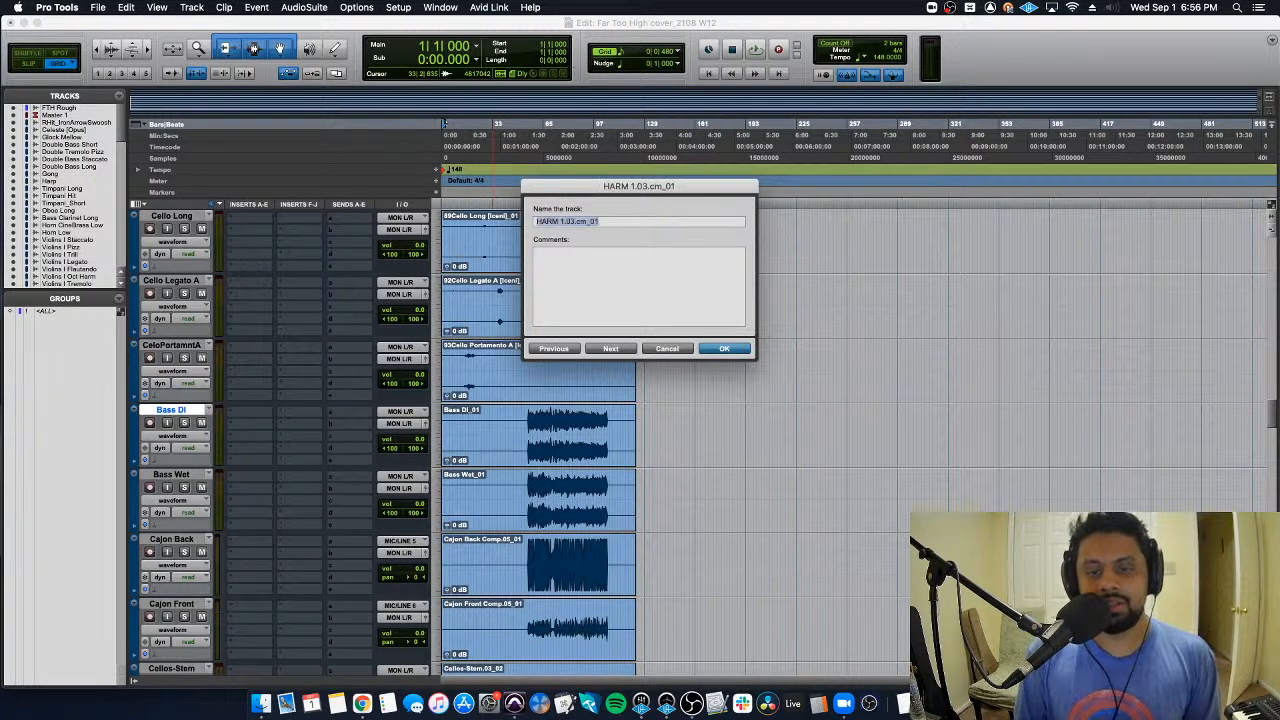
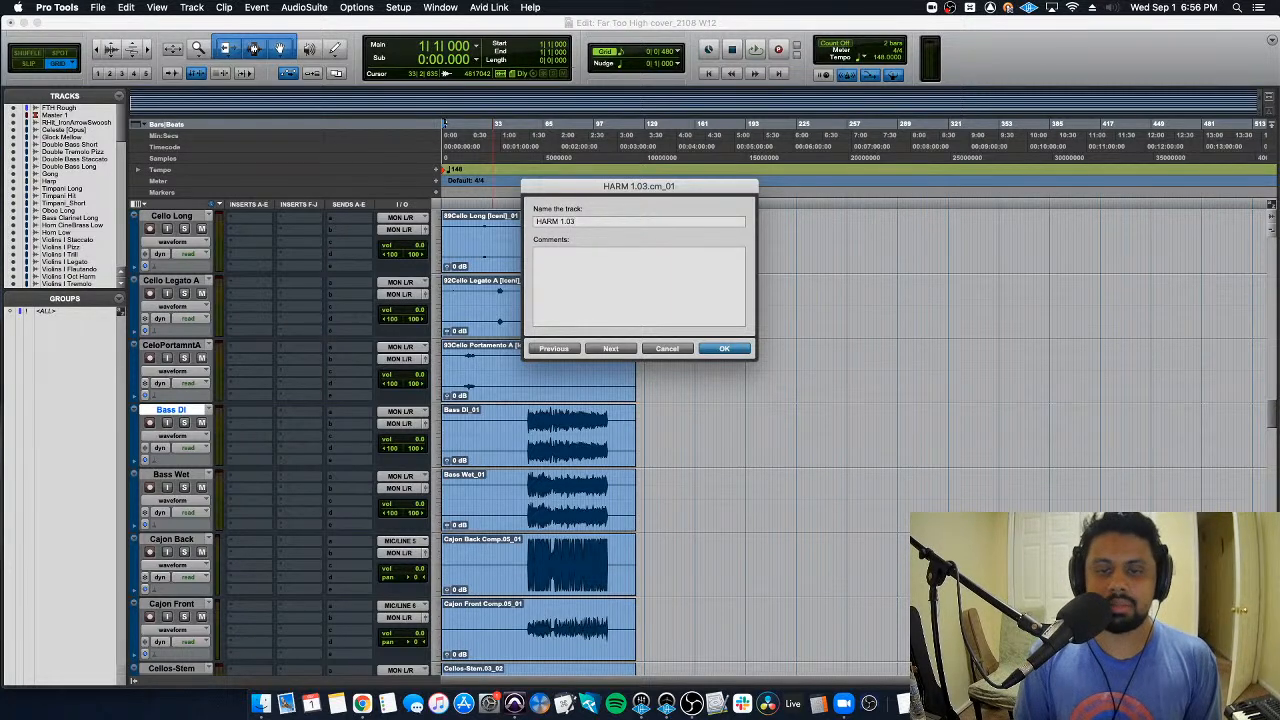
key(super+Right)
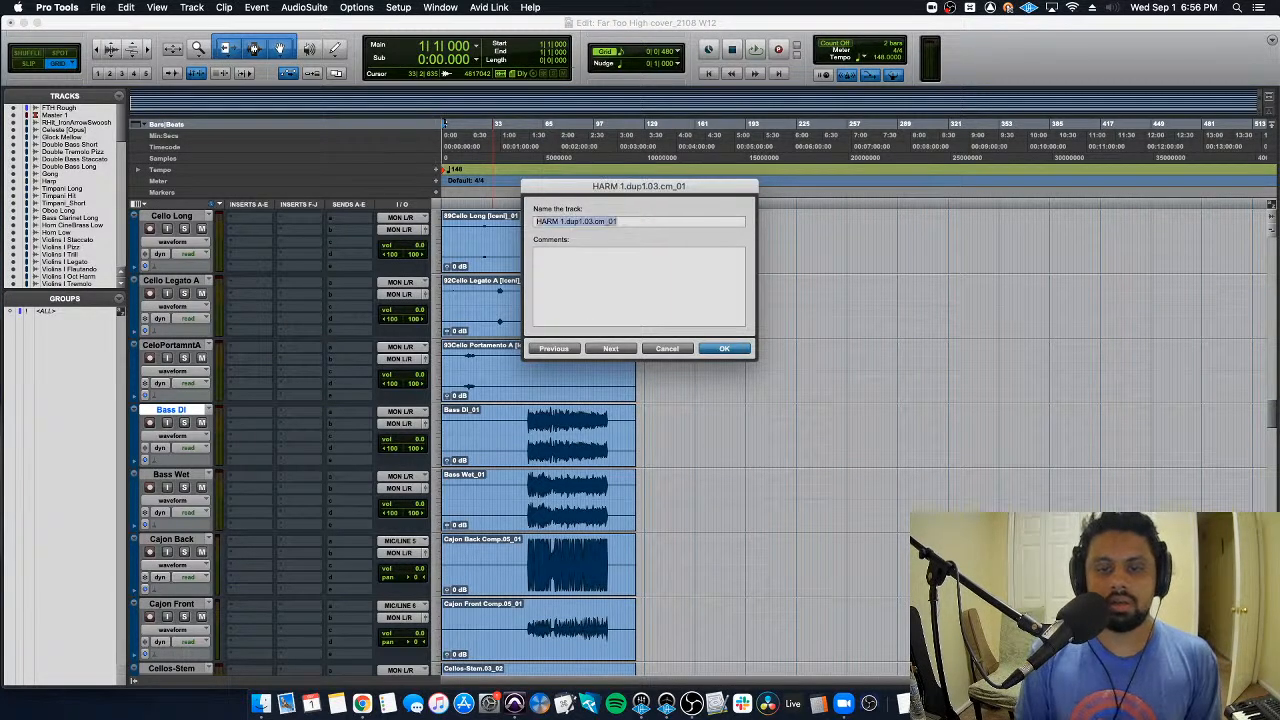
Step: Shorten the HARM 1.dup1.03.cm_01 track's name to HARM 1.dup and trim the suffix from HARM 2.cm_01
key(Right)
key(BackSpace)
key(BackSpace)
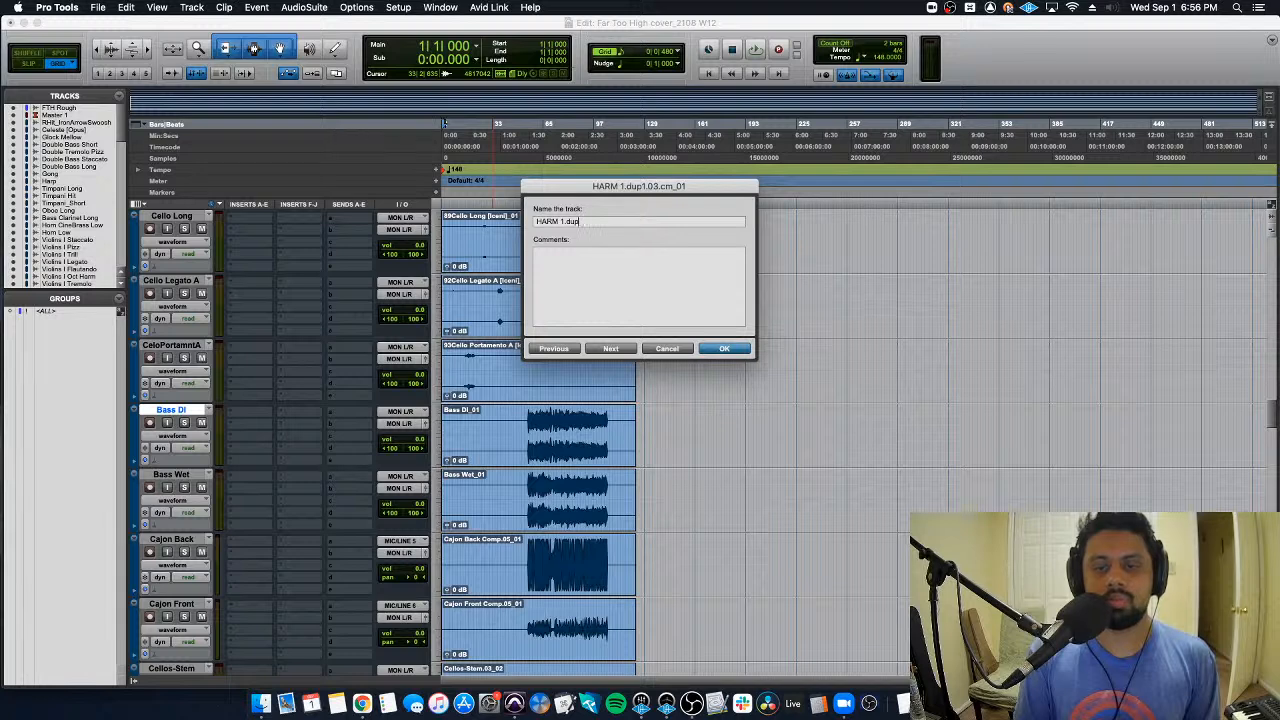
key(BackSpace)
key(BackSpace)
key(BackSpace)
key(BackSpace)
key(BackSpace)
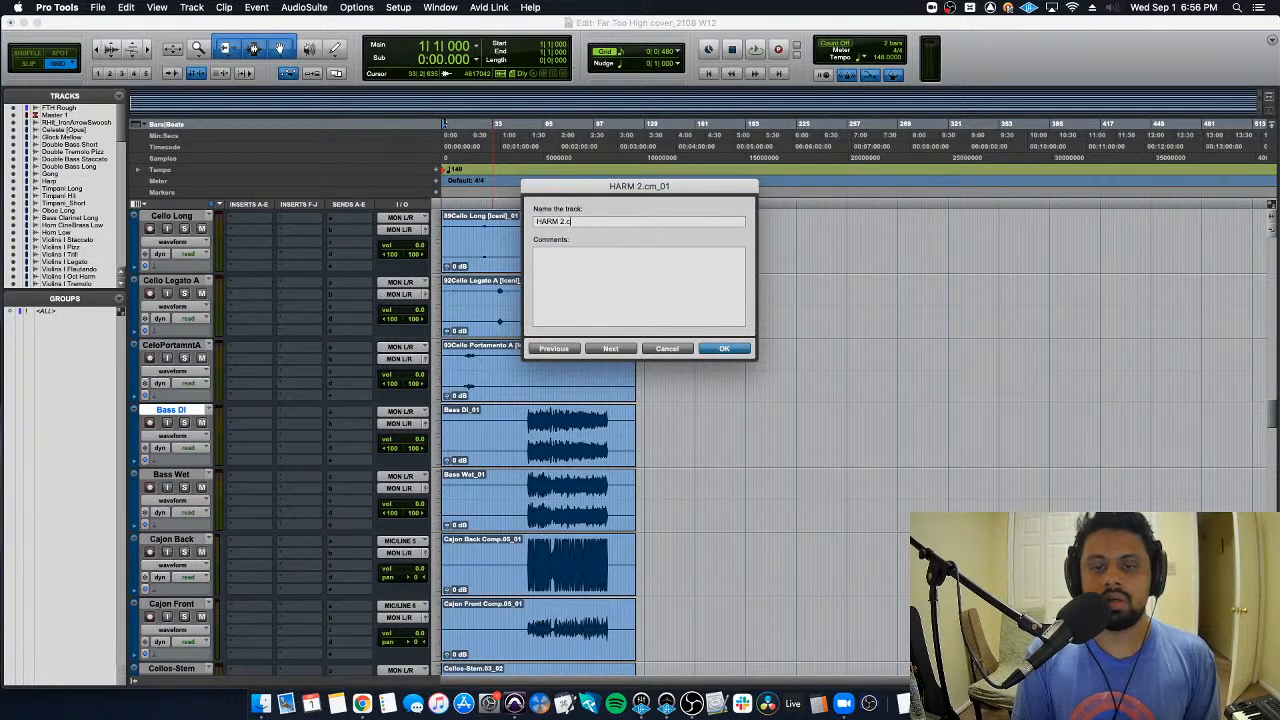
key(super+Right)
Step: Shorten the LP Drums_1 (1)_01 track's name to LP Drums_1
key(Right)
key(BackSpace)
key(BackSpace)
key(BackSpace)
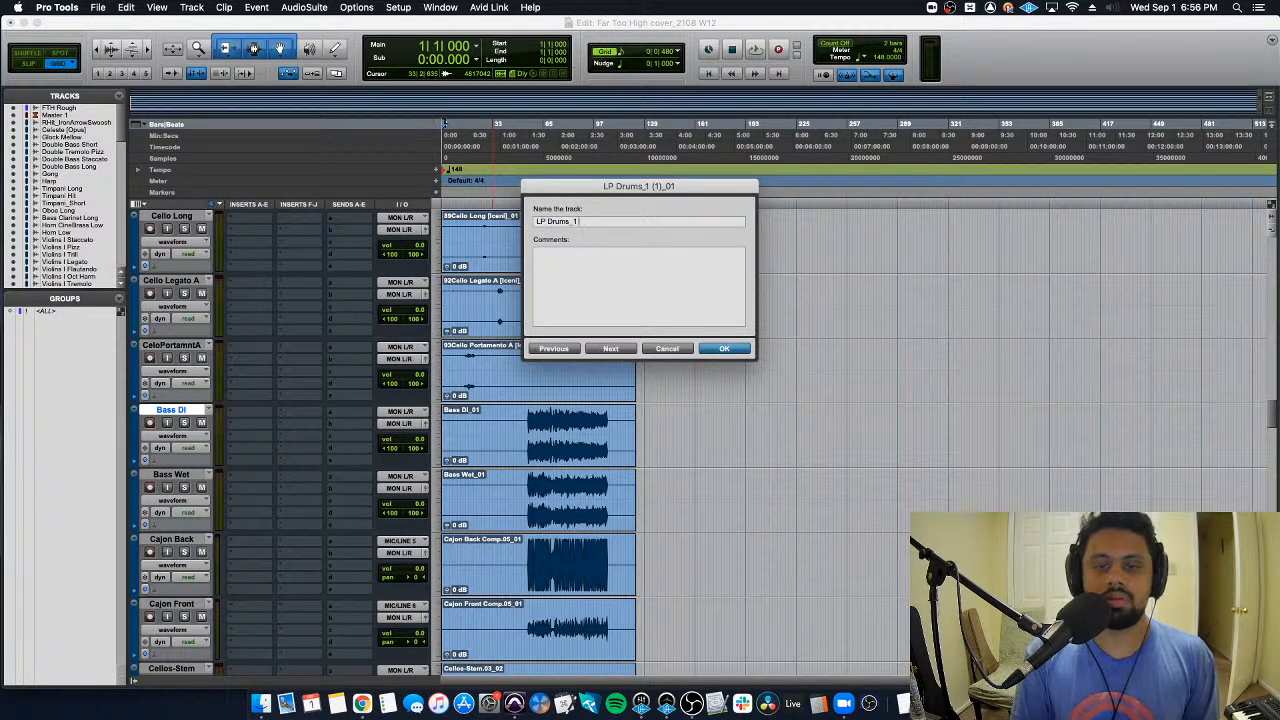
Step: Try LP Drums_1 as the LP Drums_1_01 track's name, revise the name's ending and proceed to the following track
key(Return)
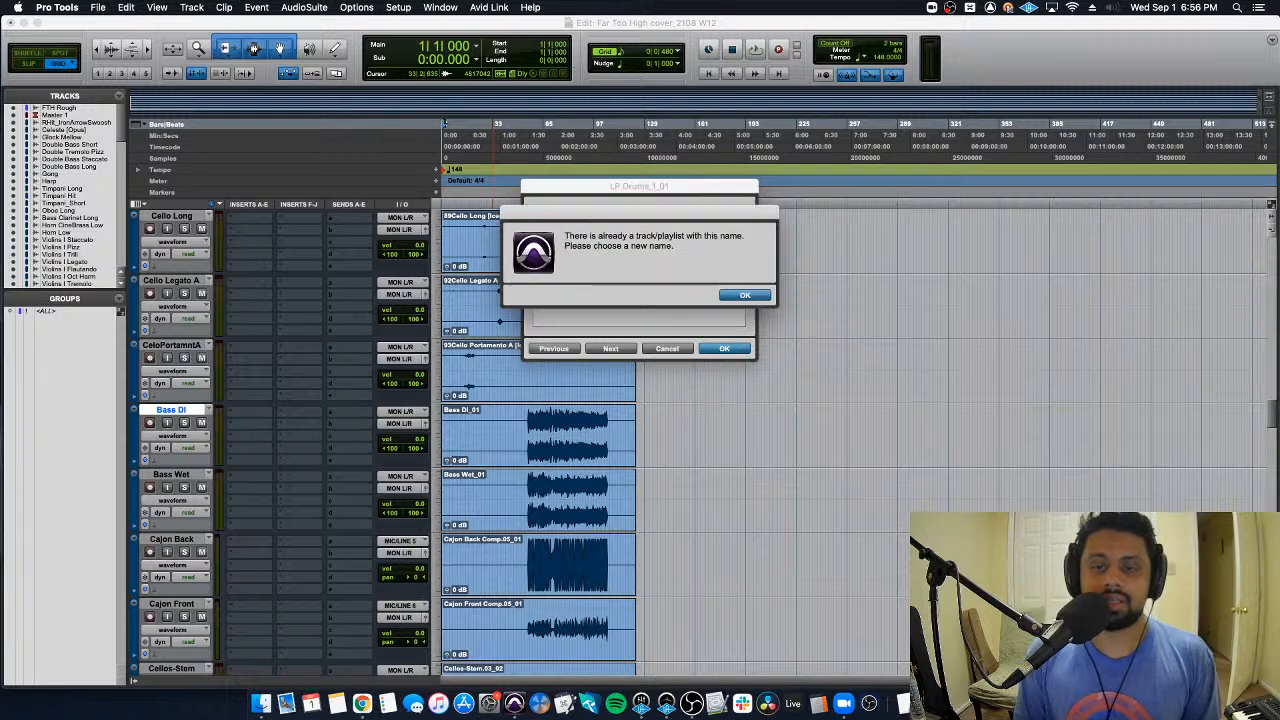
key(Return)
key(Right)
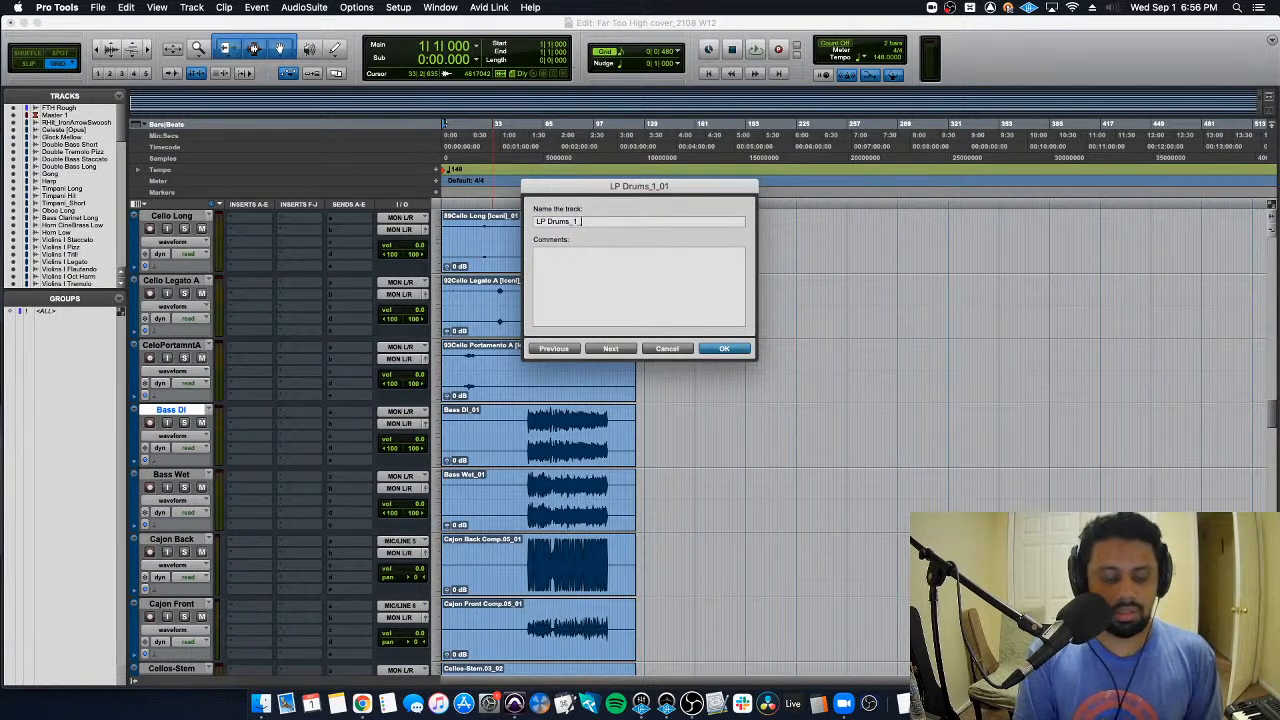
key(super+Right)
Step: Shorten the Mallets-Stem.03_02 track's name to Mallets-Stem and proceed to the following track
key(Right)
key(BackSpace)
key(BackSpace)
key(BackSpace)
key(BackSpace)
key(BackSpace)
key(BackSpace)
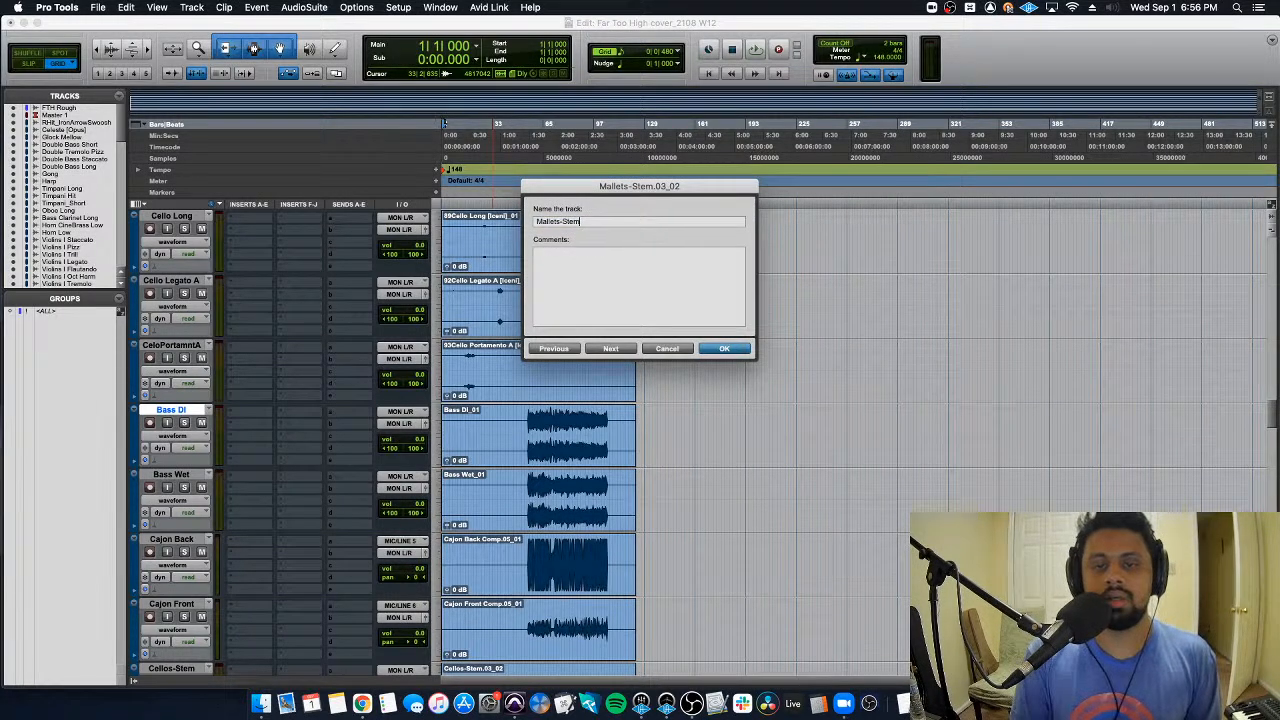
key(super+Right)
Step: Go through the OH and Pad track names up to the Piano Solo.1_01 track
key(Right)
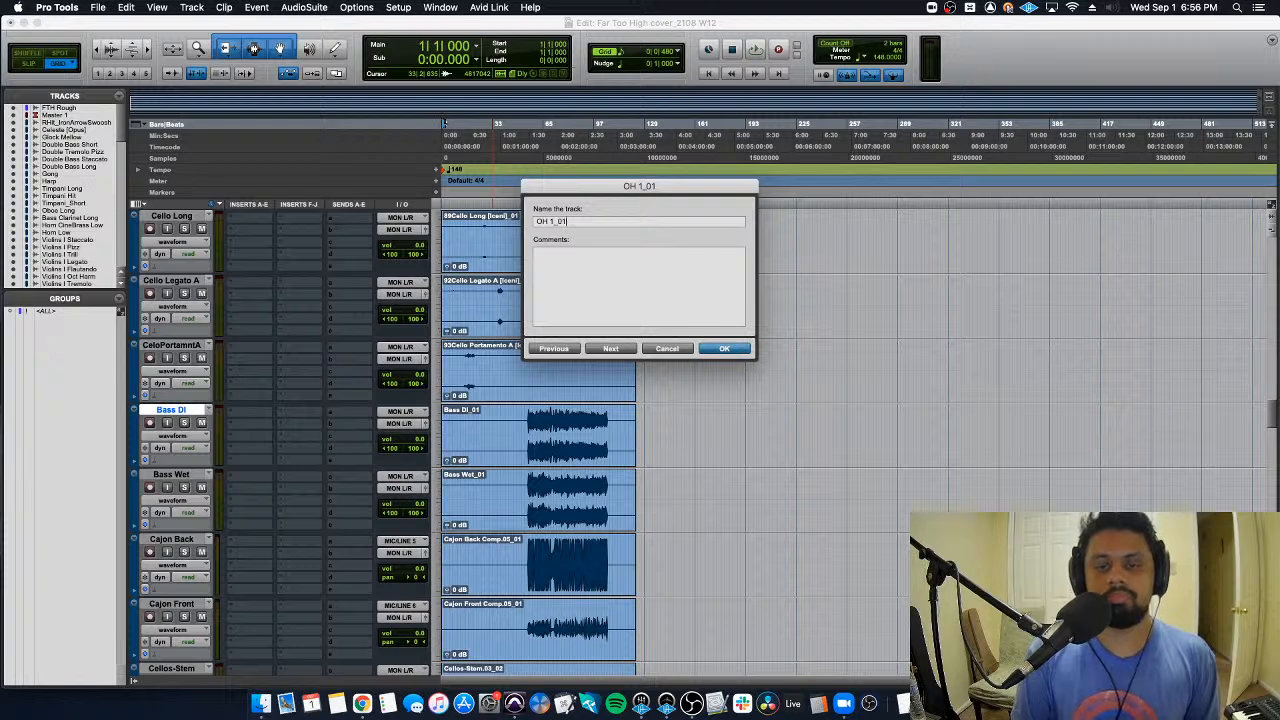
key(super+Right)
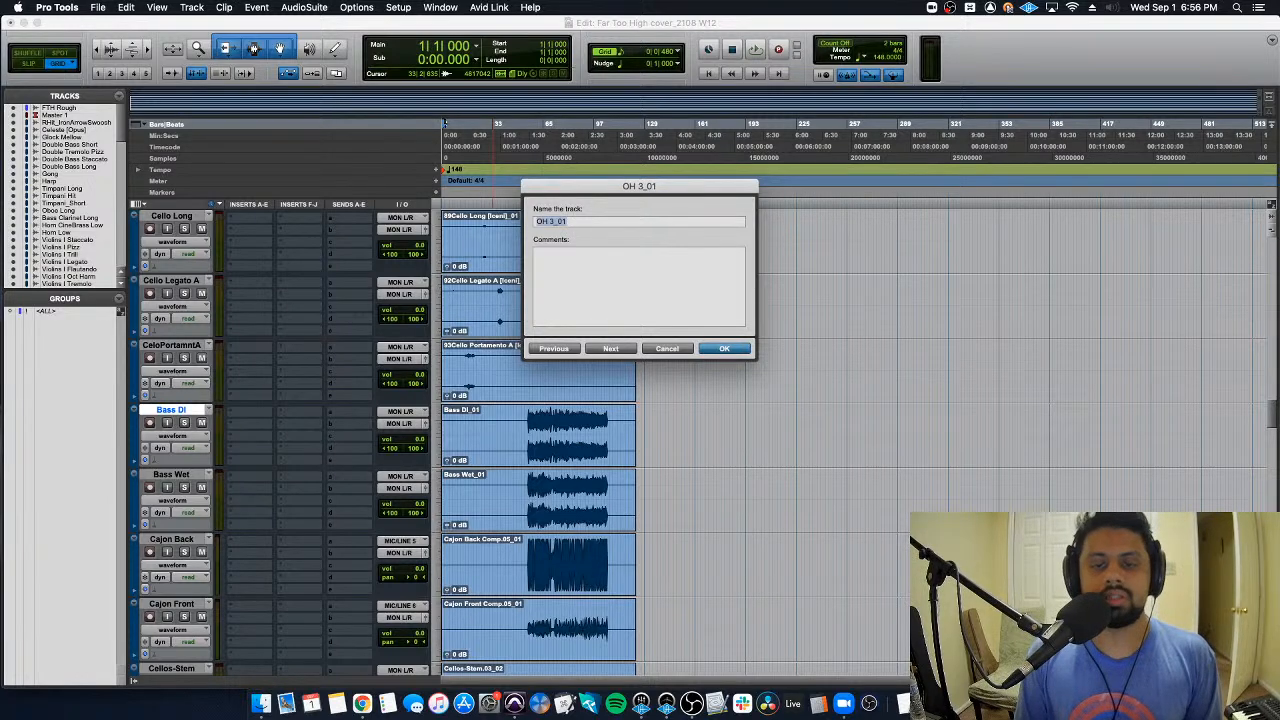
key(super+Right)
key(super+Right)
key(super+Right)
key(super+Right)
key(super+Right)
key(super+Right)
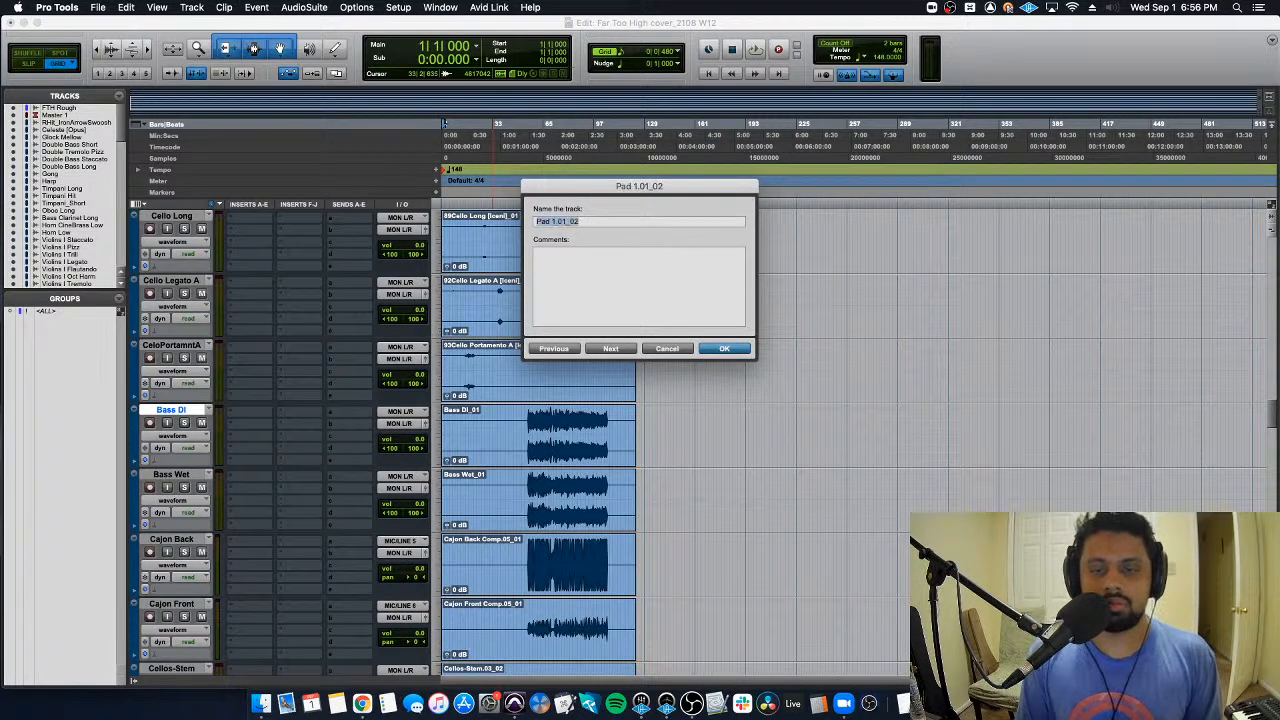
key(Right)
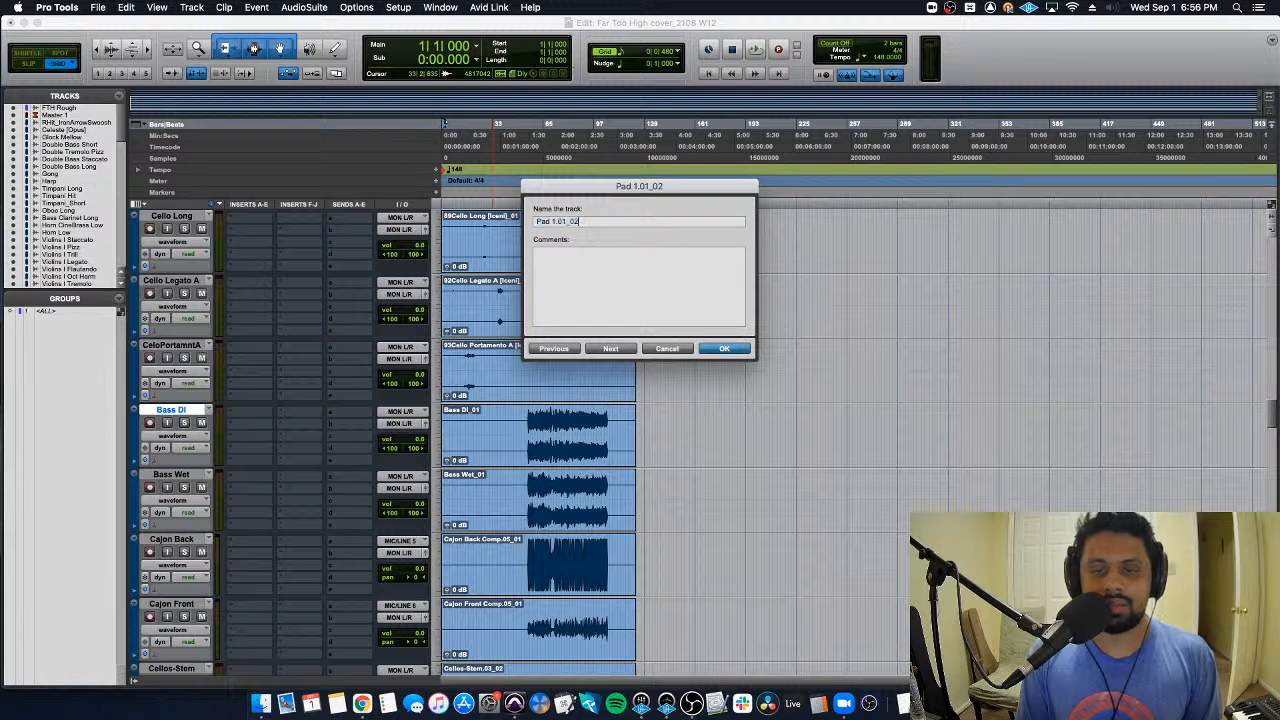
key(super+Right)
key(super+Right)
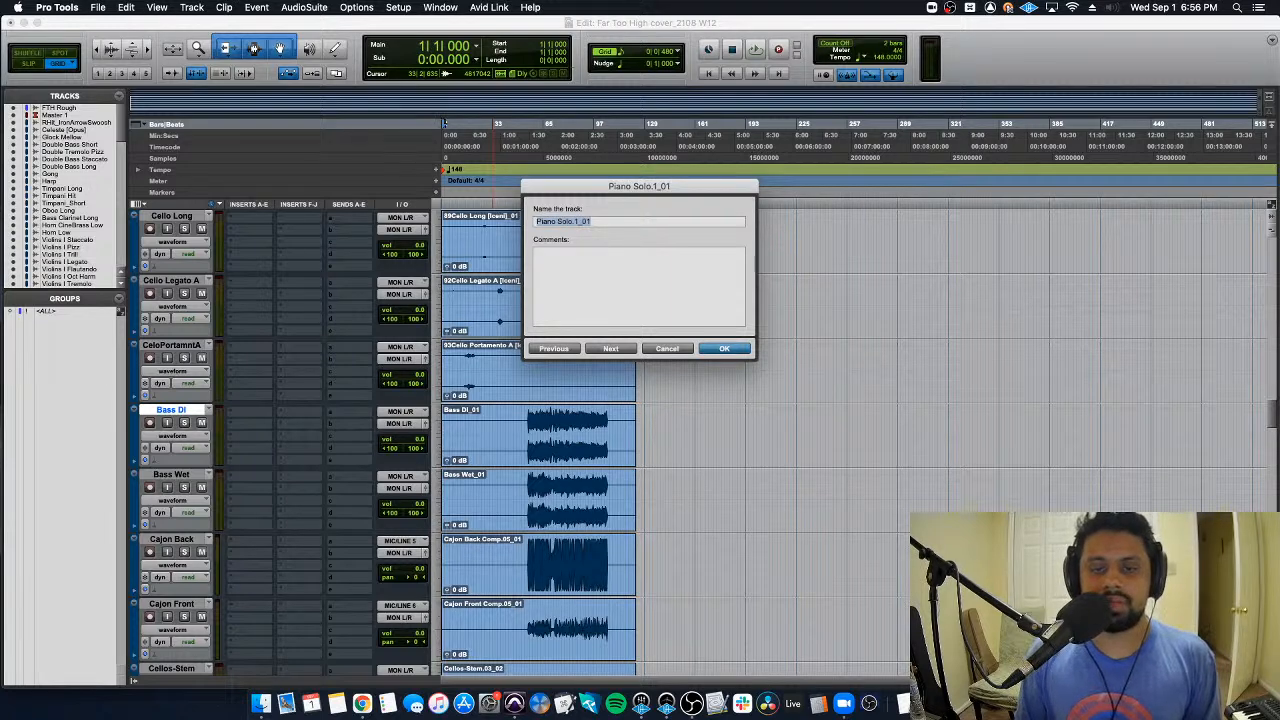
Step: Rename the Piano Solo.1_01 track as Piano Solo and proceed to the following track
key(super+Right)
key(super+Left)
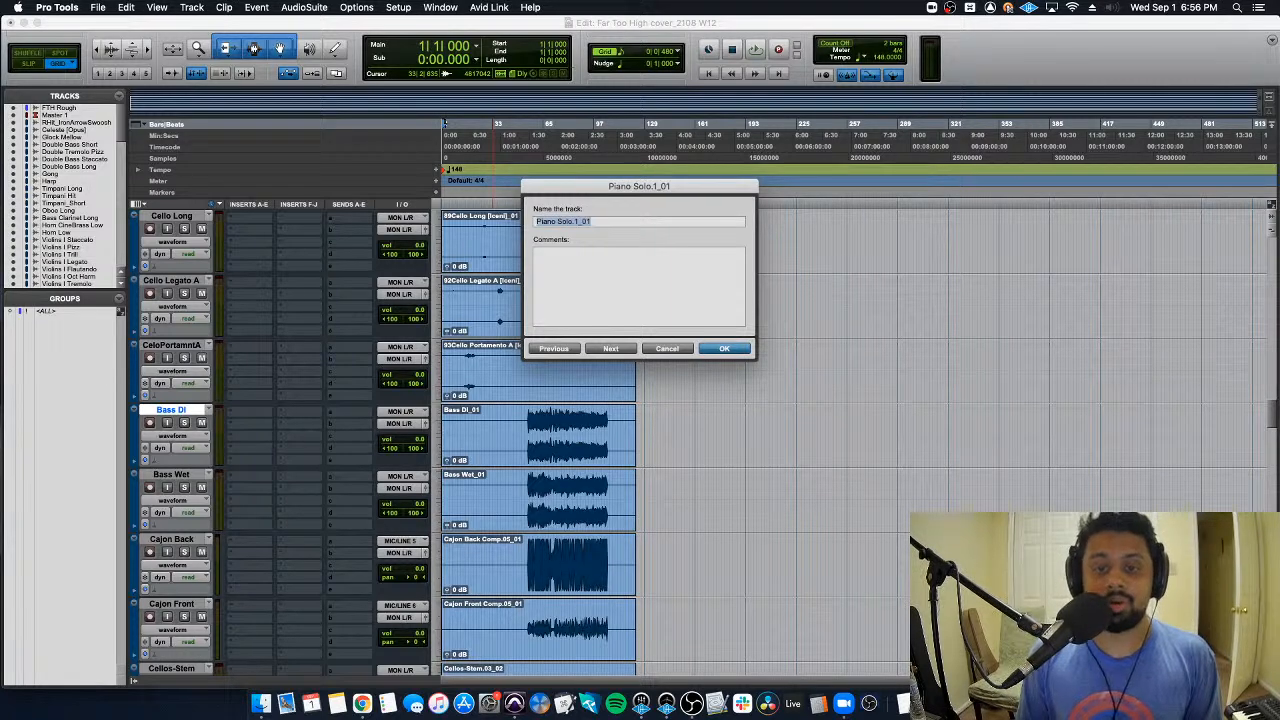
text(P)
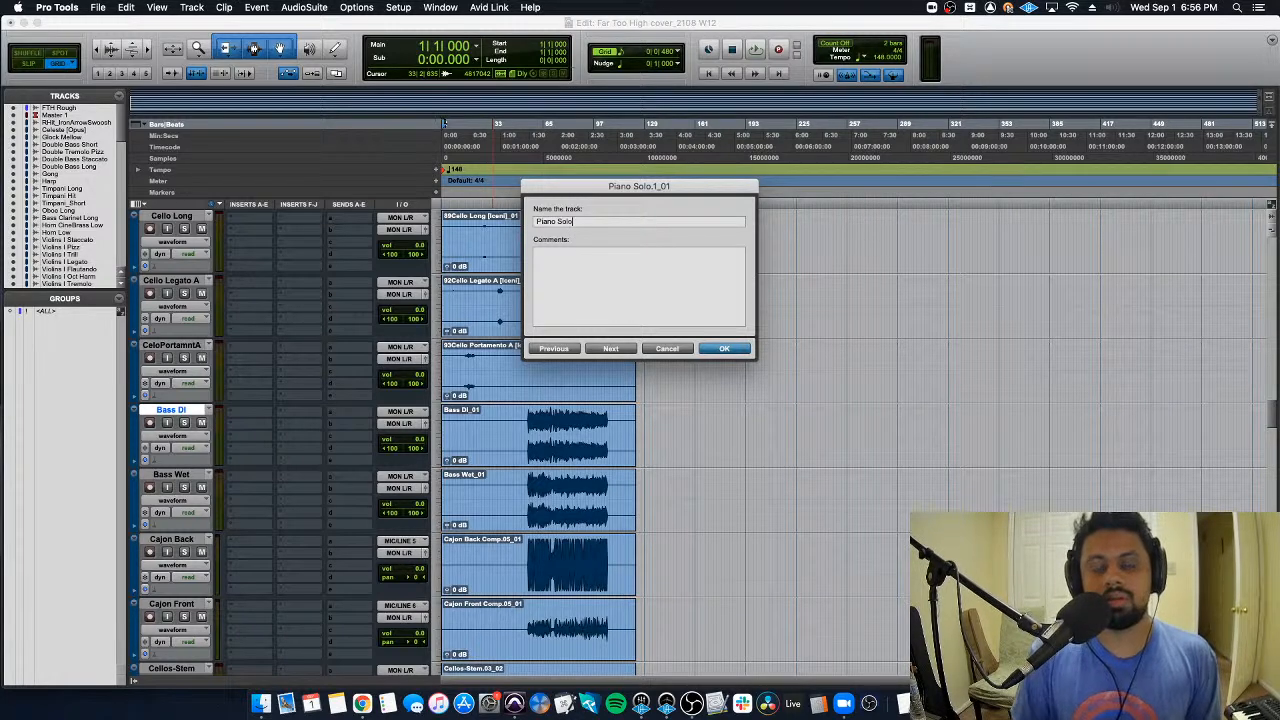
key(super+Right)
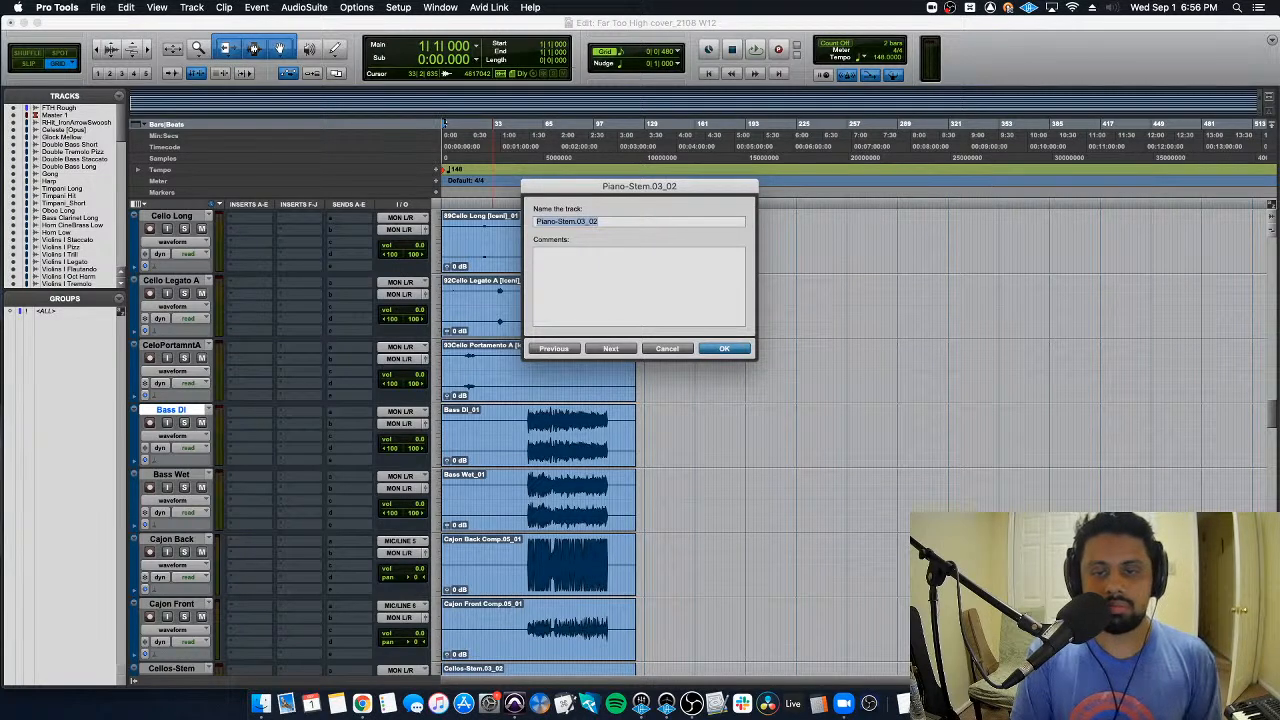
Step: Remove the .03_02 suffix from the Piano-Stem and Ping-Stem track names
key(Right)
key(super+Right)
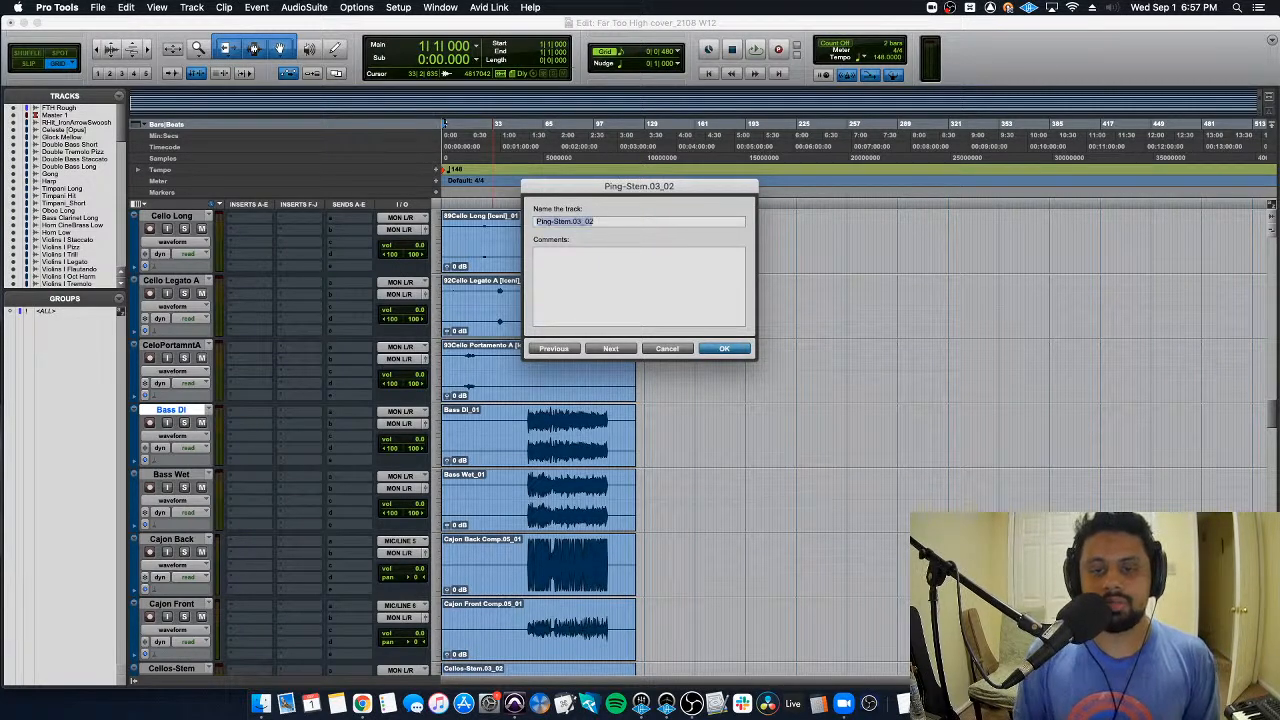
key(Right)
key(BackSpace)
key(BackSpace)
key(super+Right)
Step: Remove the .03_02 suffix from the Shrill Violins-Stem track's name and finish this round of renaming at V1.20_01
key(Right)
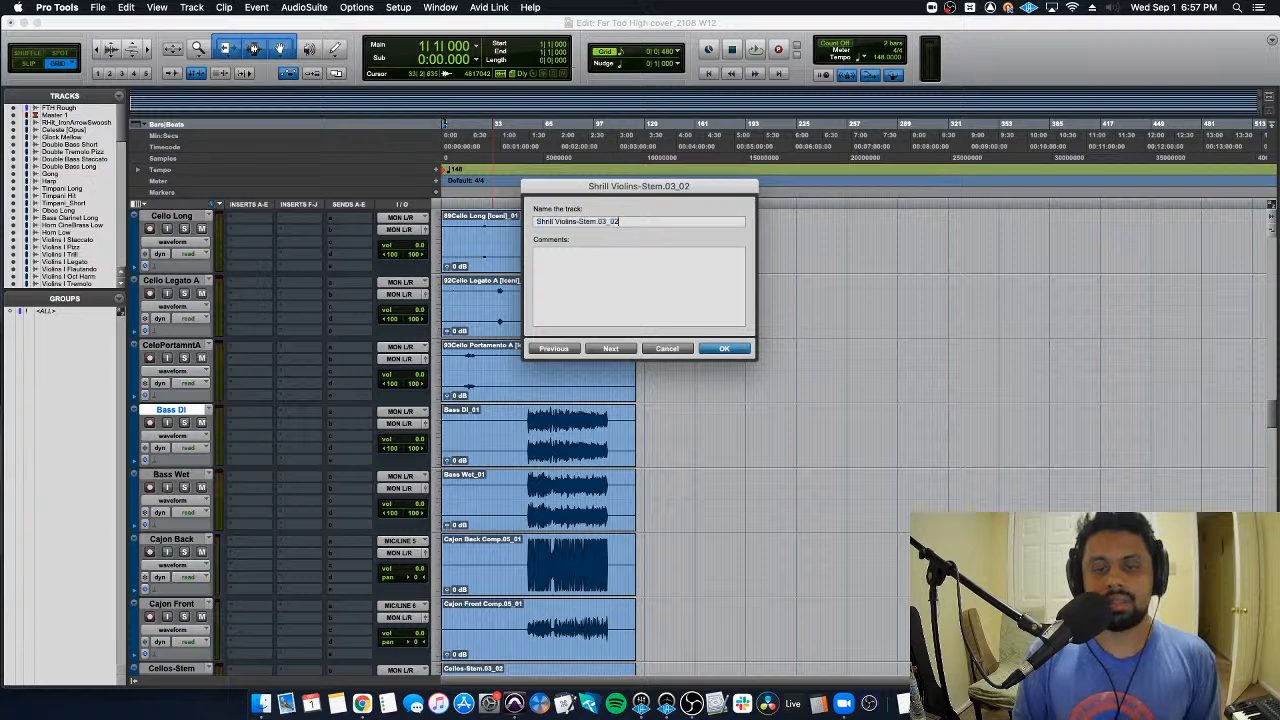
key(super+Right)
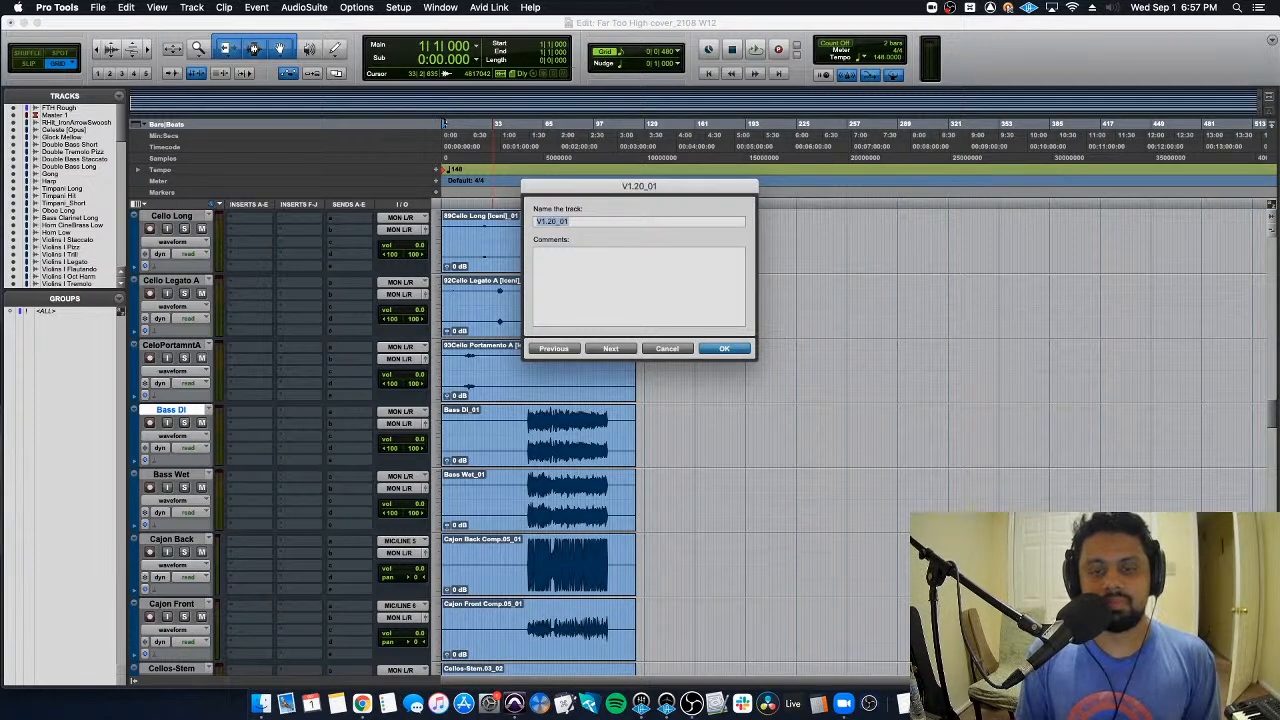
key(Return)
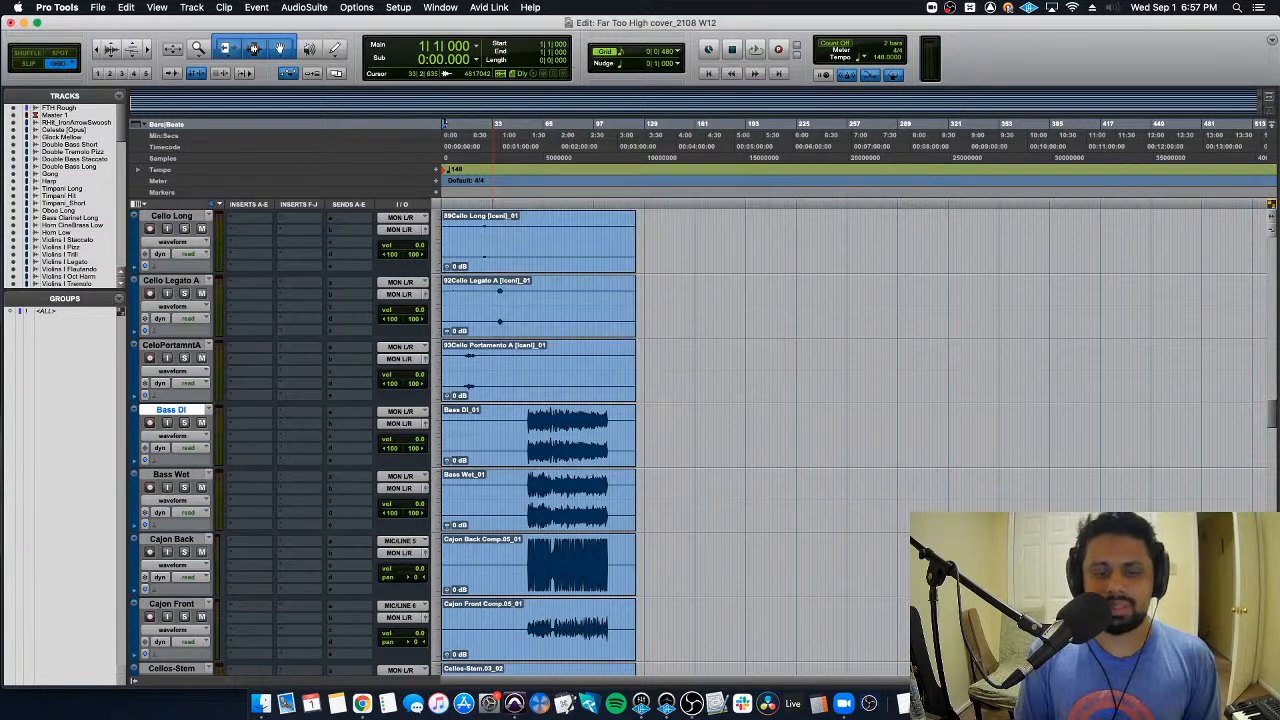
Step: Shorten the V1.20_01 track's name to V1 and try revising the V2 L.14_01 track's name
scroll(305, 425, down, 10)
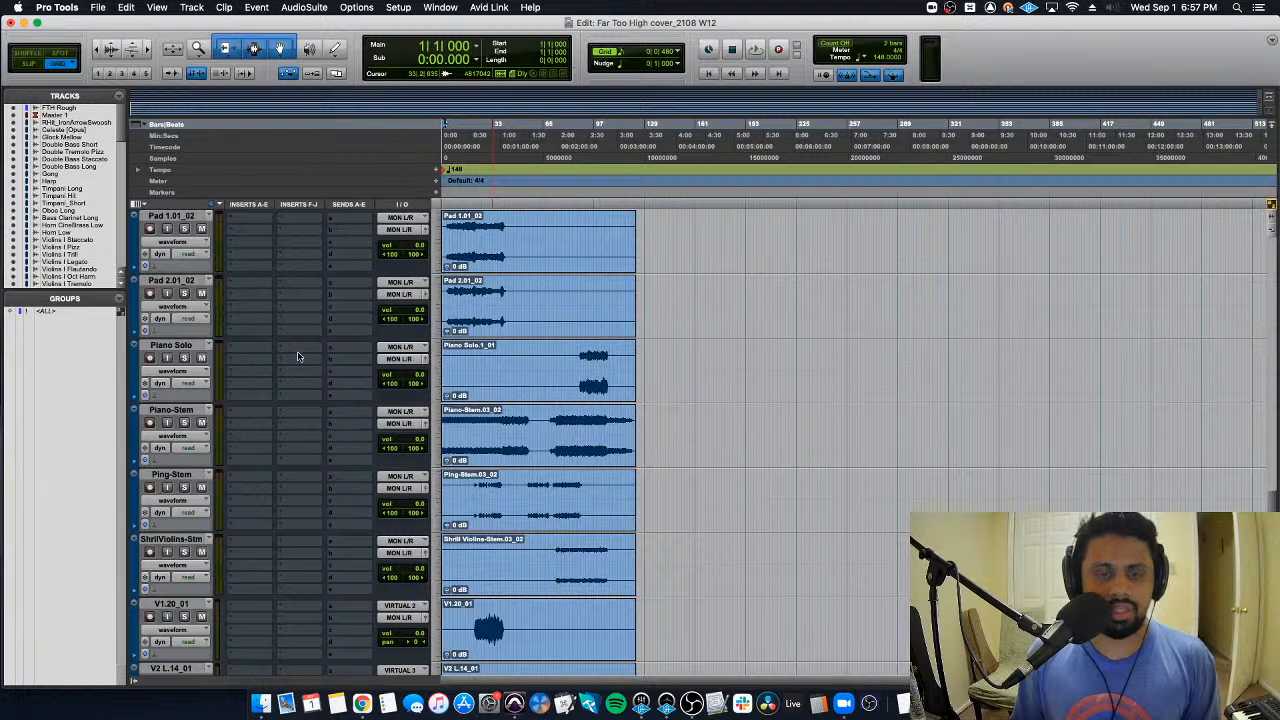
scroll(297, 356, down, 5)
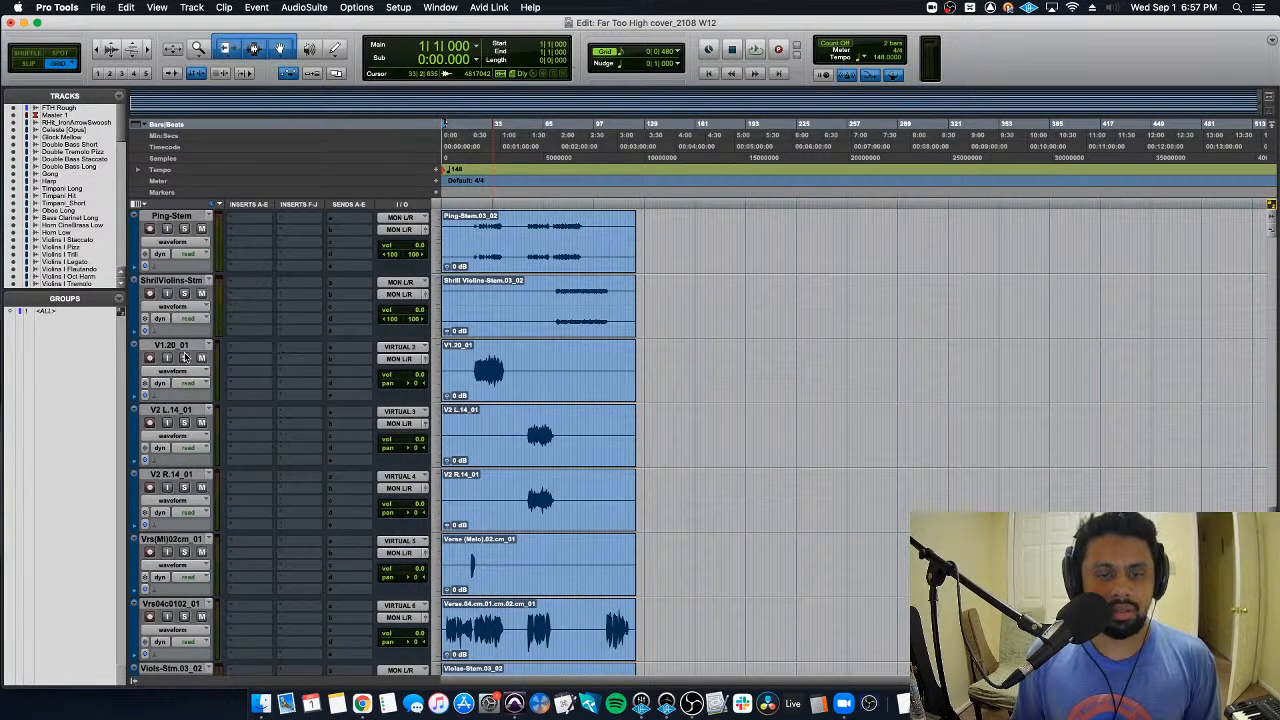
double_click(171, 345)
key(Right)
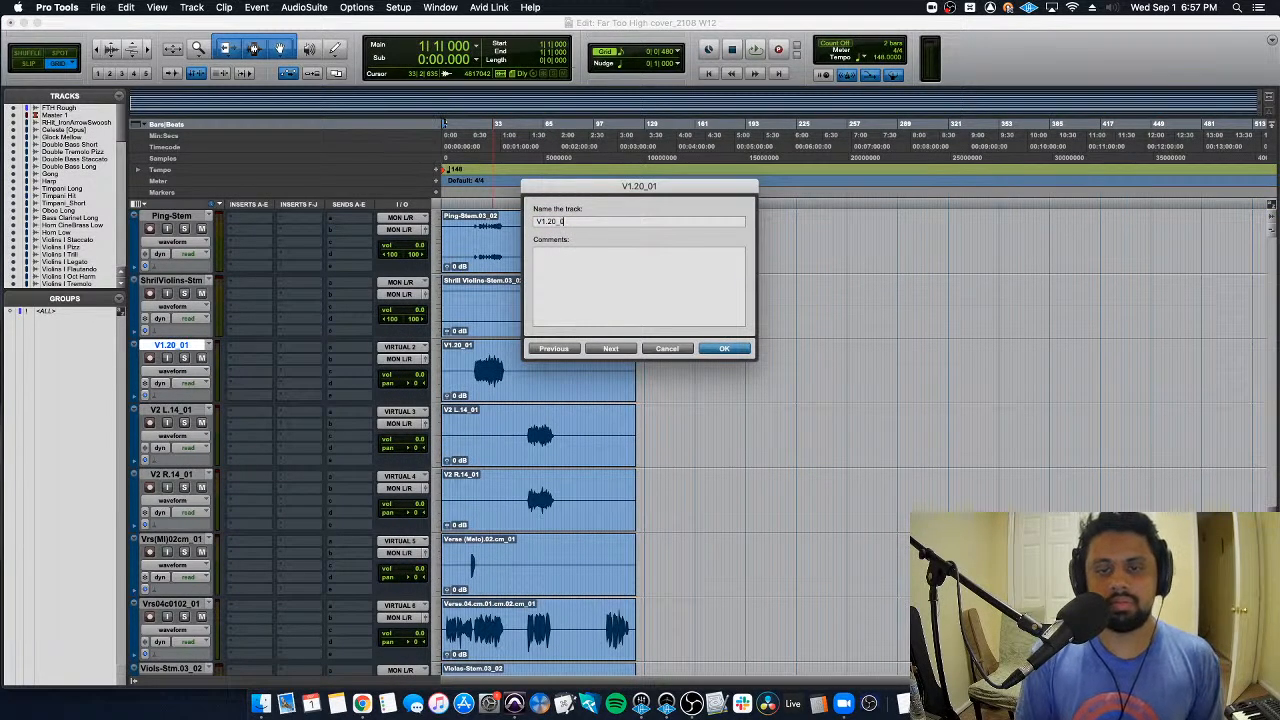
key(super+Right)
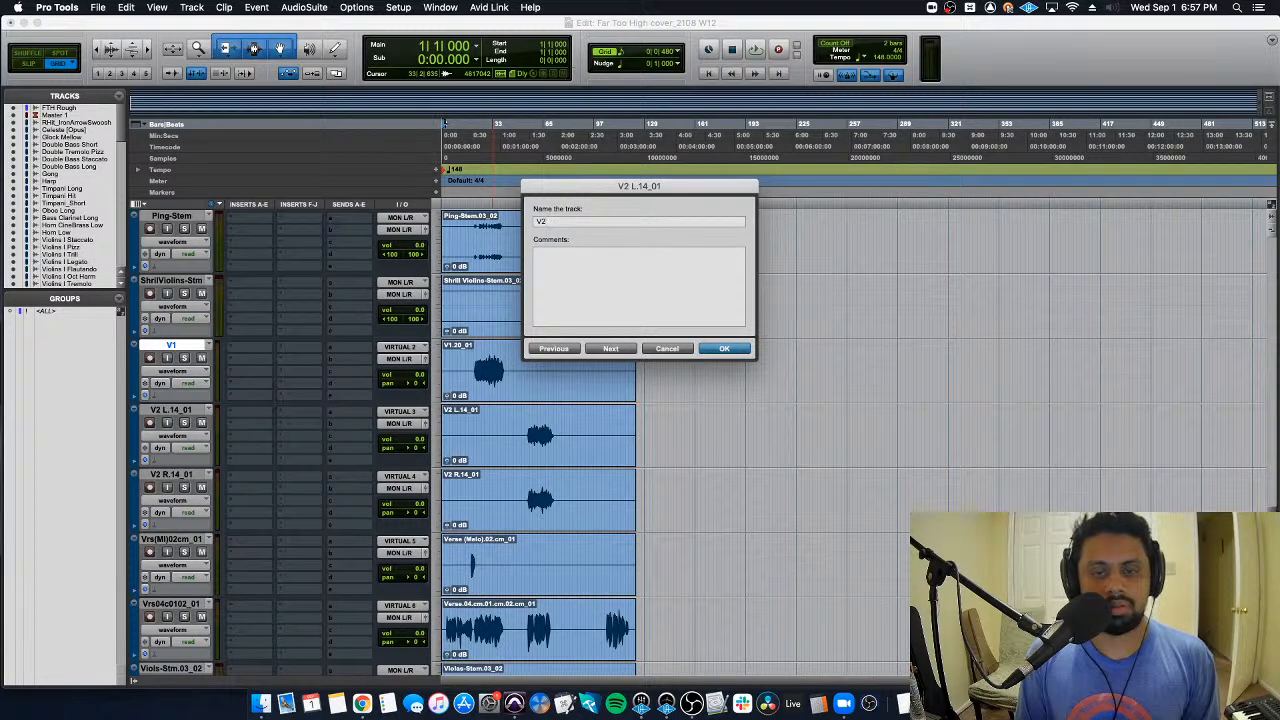
key(super+z)
key(Return)
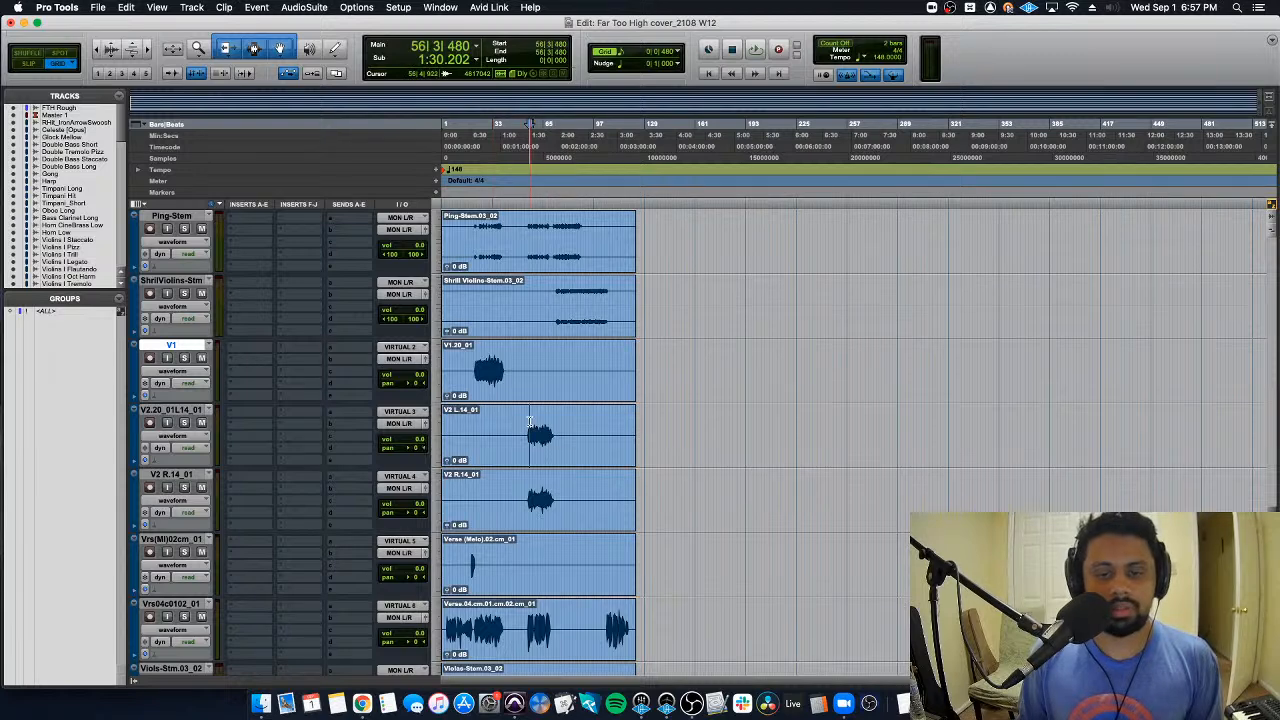
Step: Solo the V2 left and right tracks and play a short passage to identify the instrument
click(184, 487)
click(184, 422)
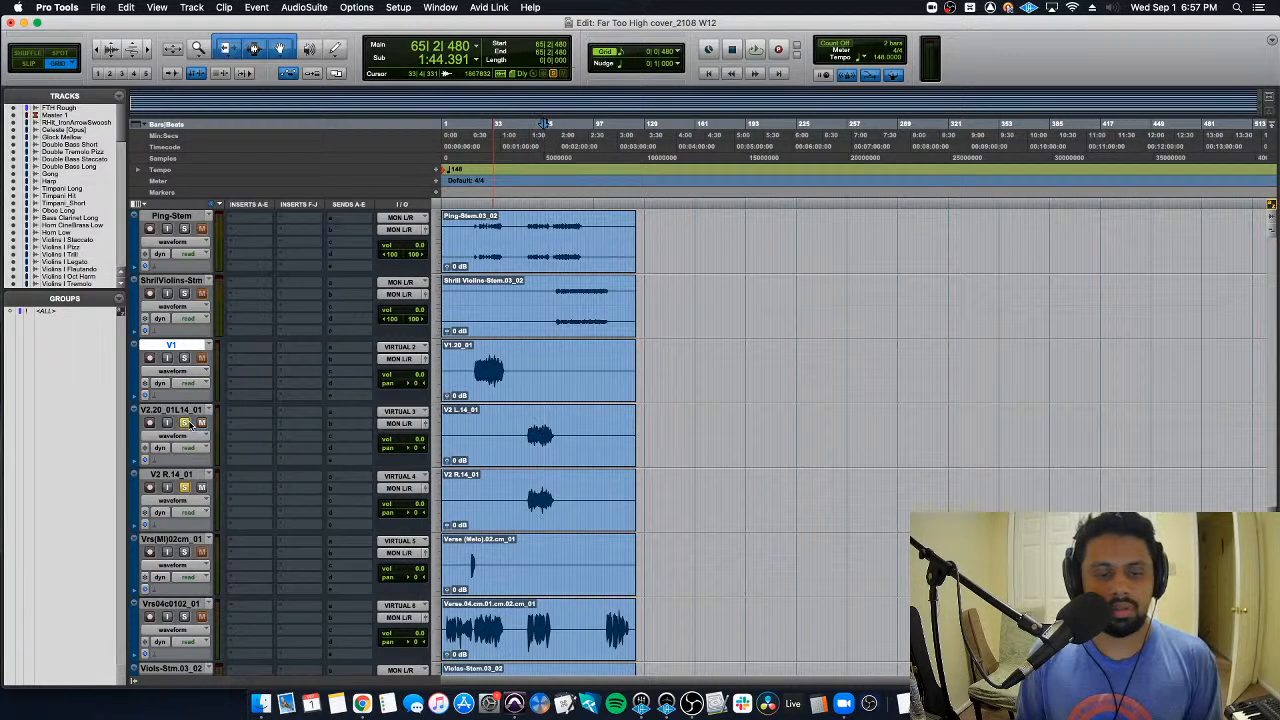
key(space)
key(space)
click(184, 422)
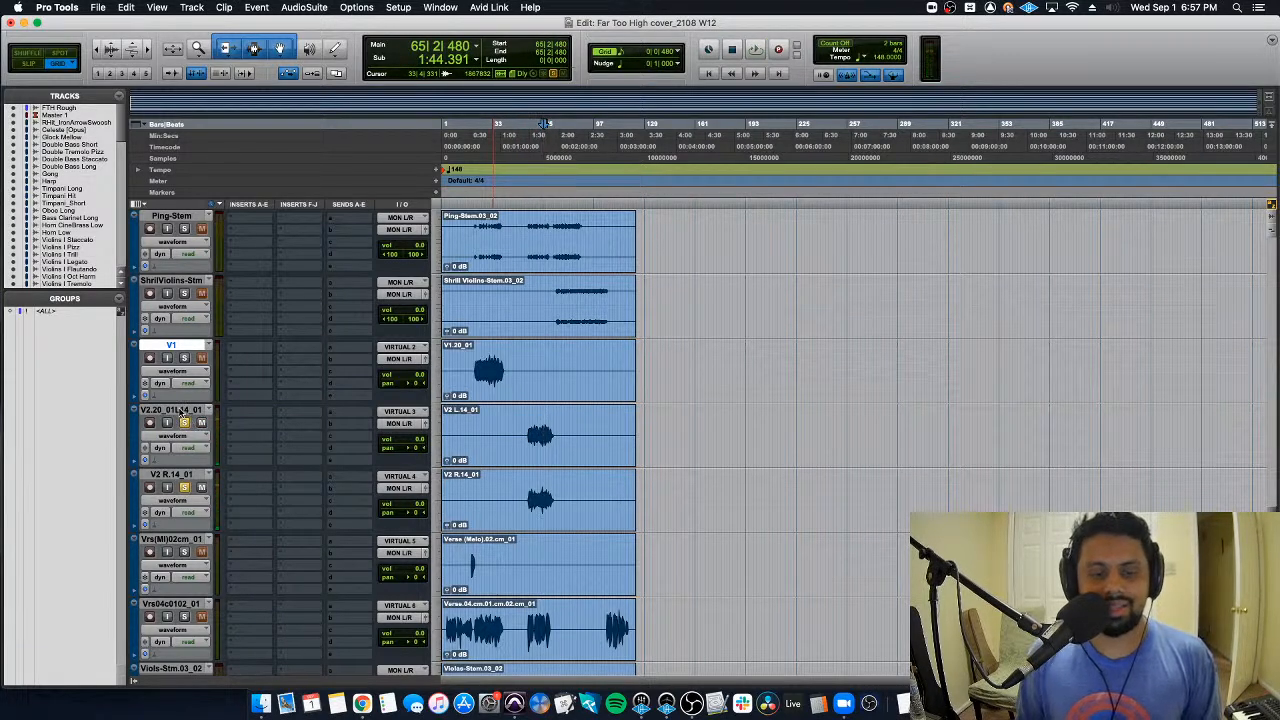
Step: Solo the V1 track, play a short passage from bar 29 and turn its solo off
click(184, 358)
key(space)
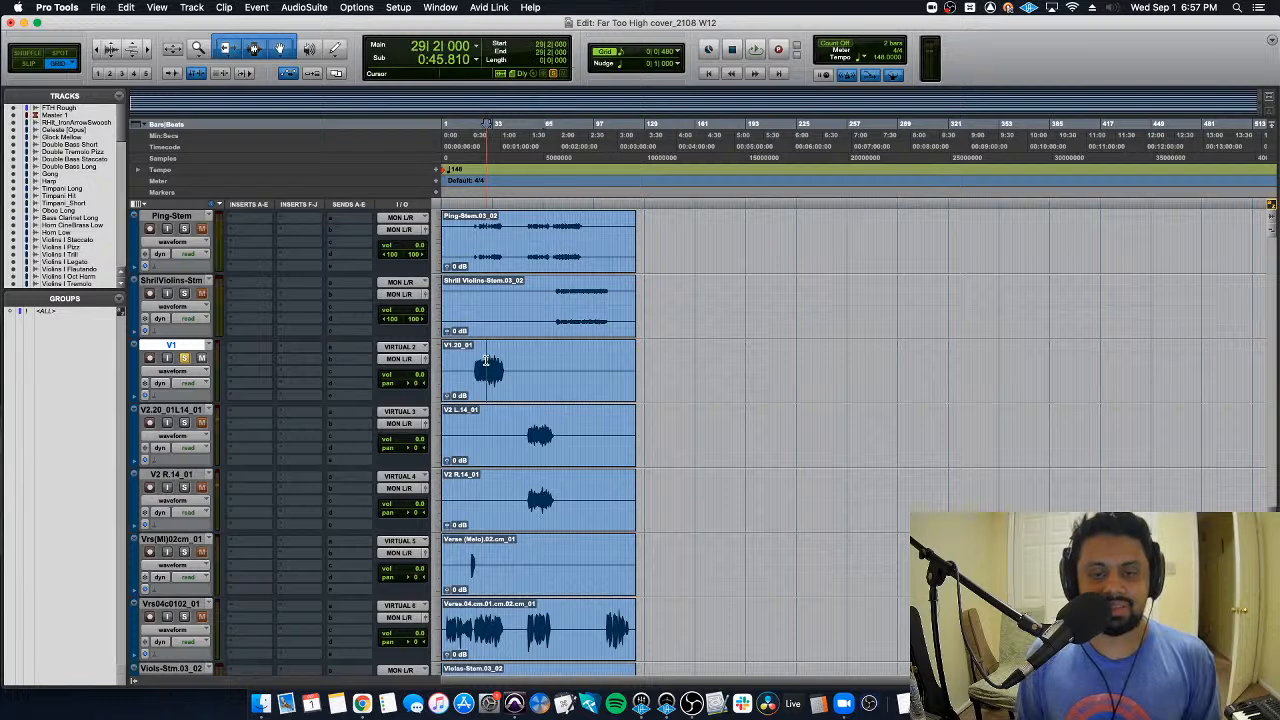
key(space)
click(184, 358)
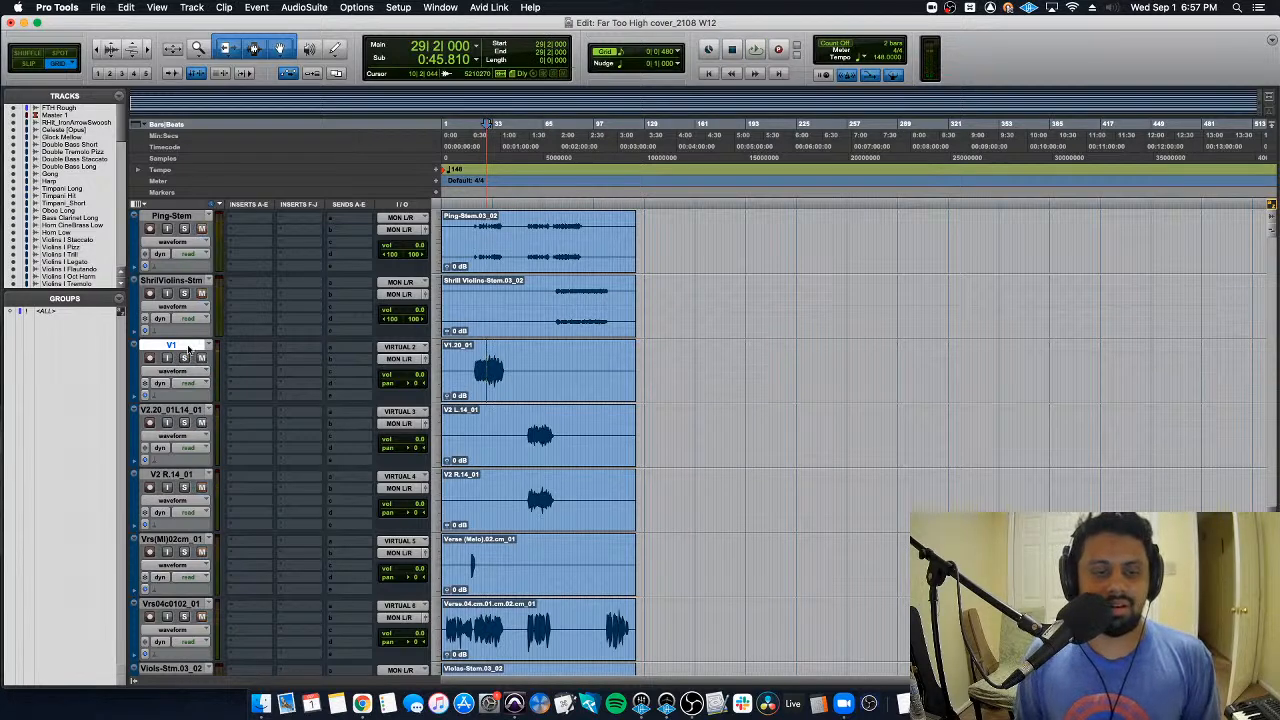
Step: Rename the V1 track as Gtr V1 and proceed to the following track
double_click(171, 345)
text(G)
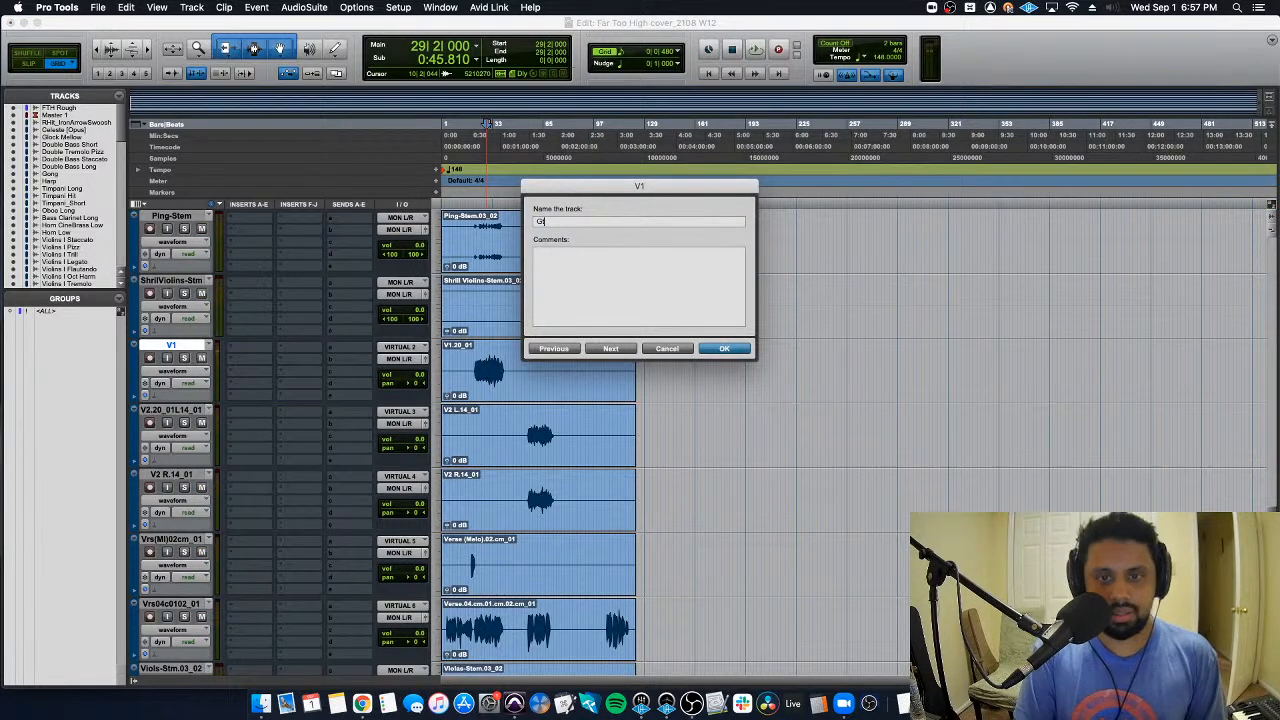
text(tr V1)
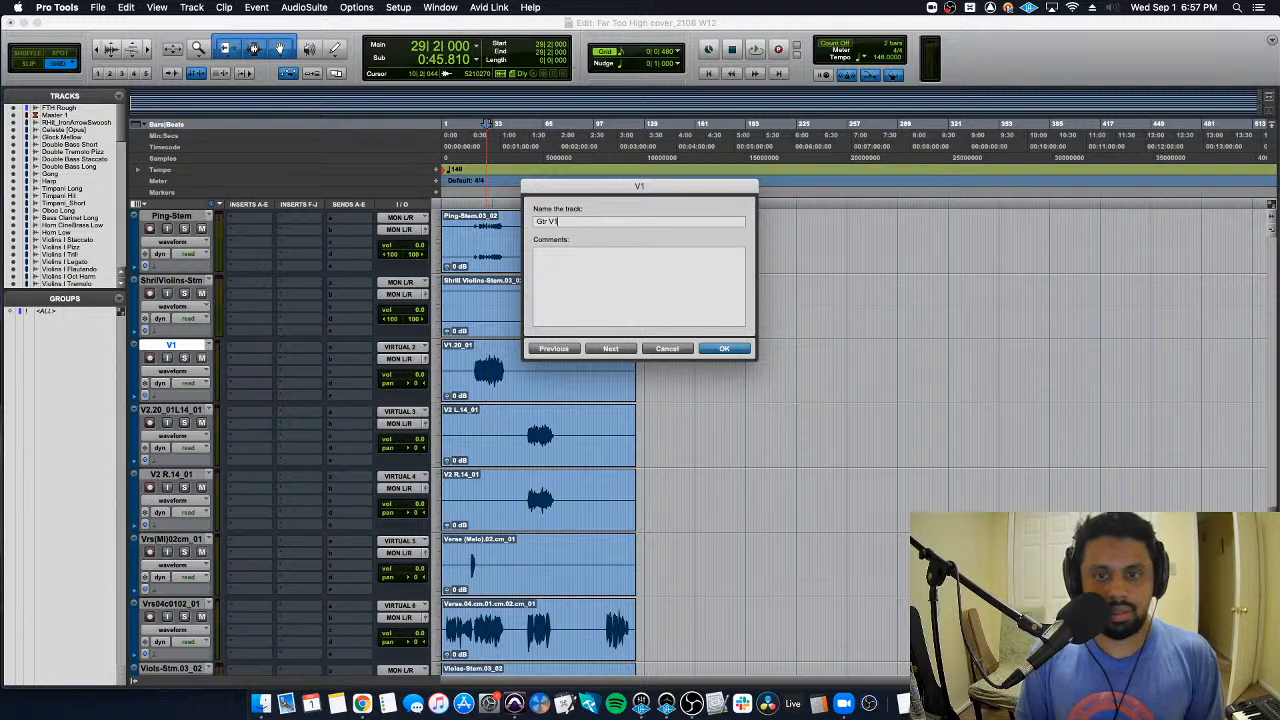
key(super+Right)
Step: Rename the two V2 guitar tracks as Gtr V2 L and Gtr V2 R
text(Gtr)
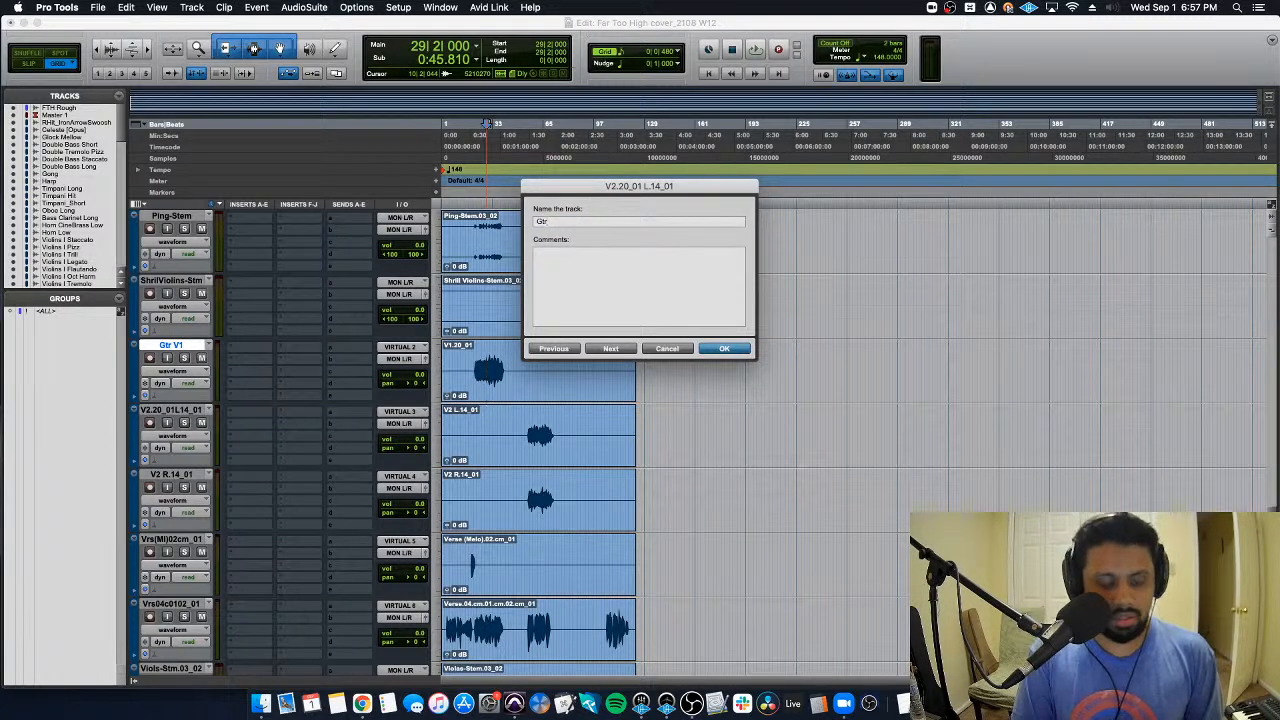
text( V2 L)
key(super+Right)
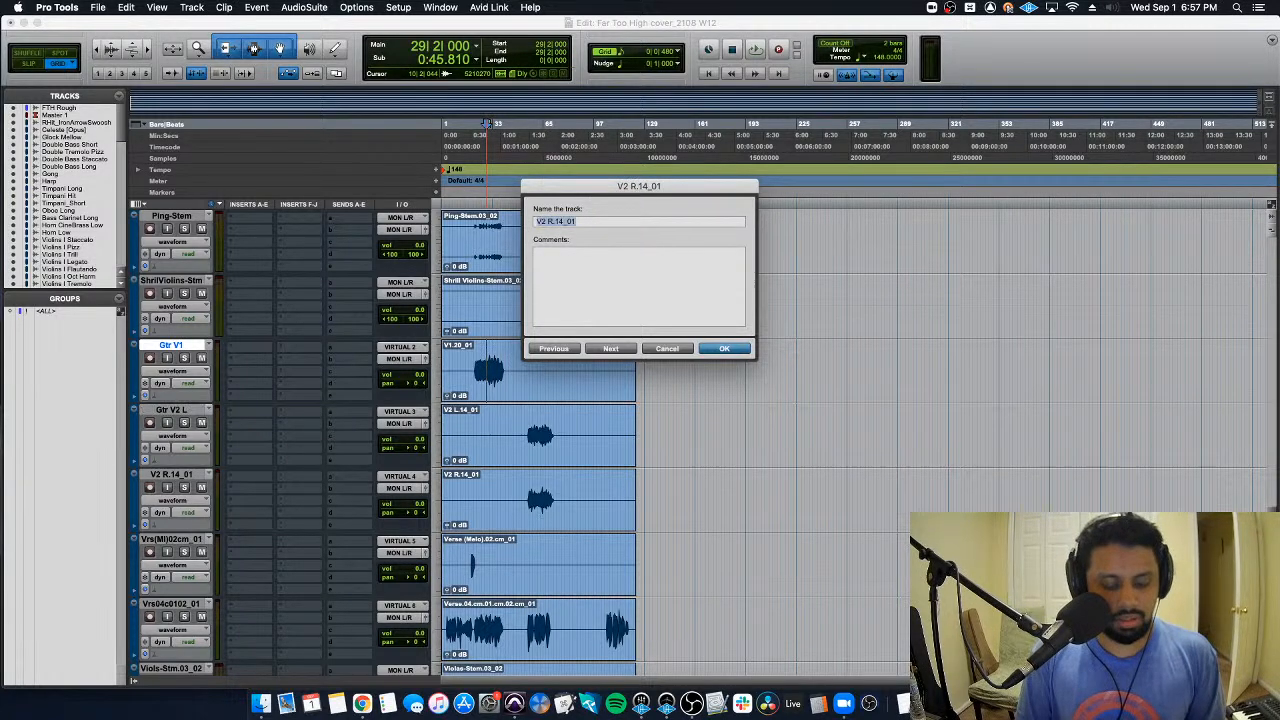
text(Gtr V2 R)
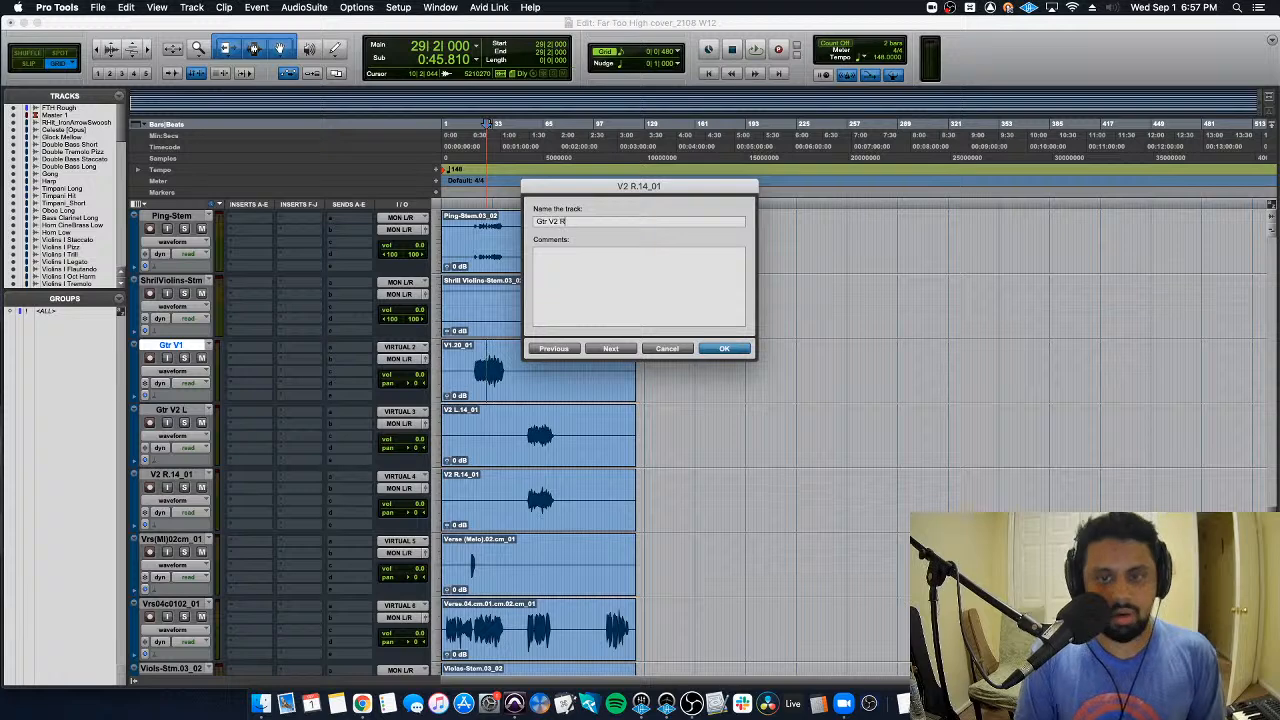
key(Return)
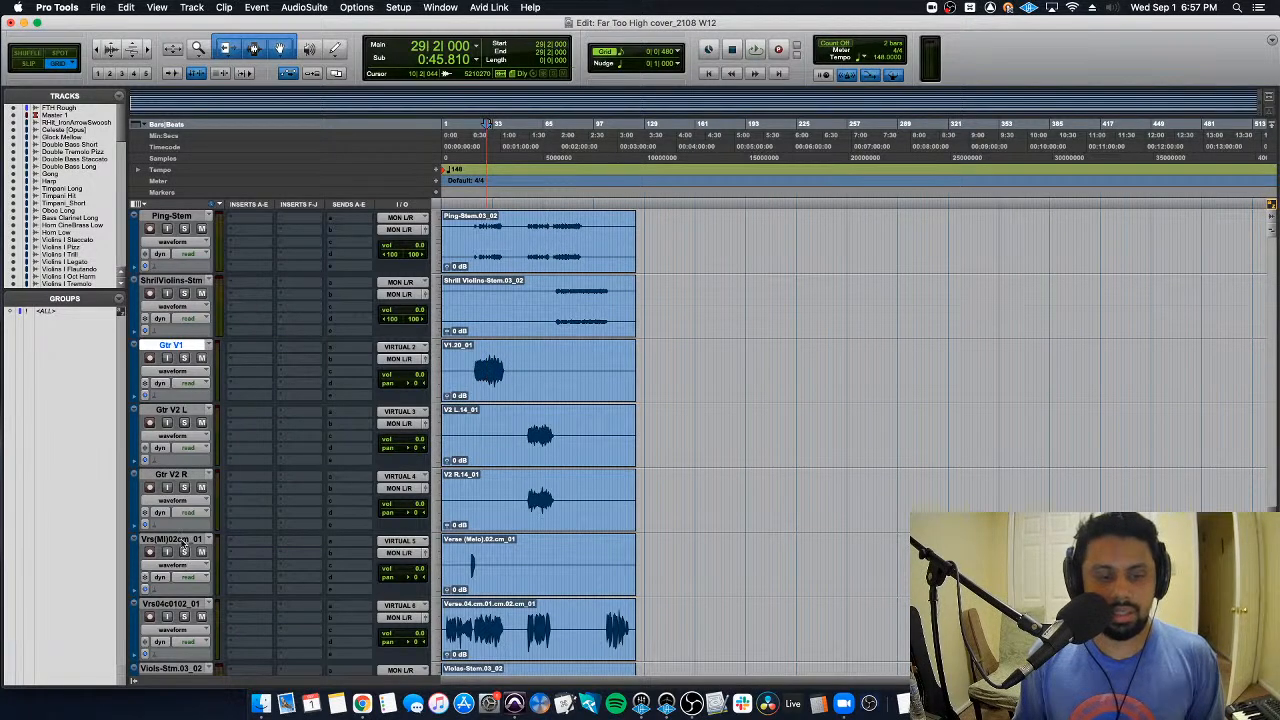
Step: Solo the Verse (Melo).02.cm_01 track and play its short phrase near bar 20
double_click(183, 538)
click(470, 548)
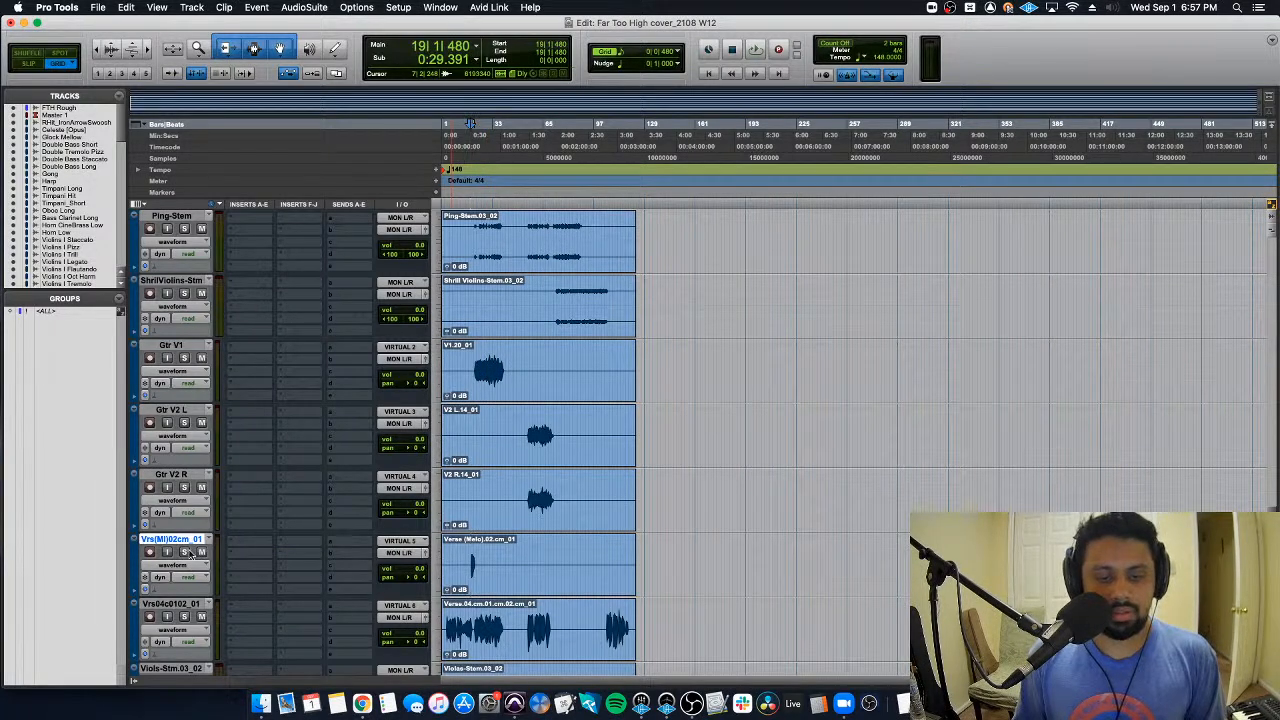
key(shift+s)
key(super+bracketright)
key(super+bracketright)
key(space)
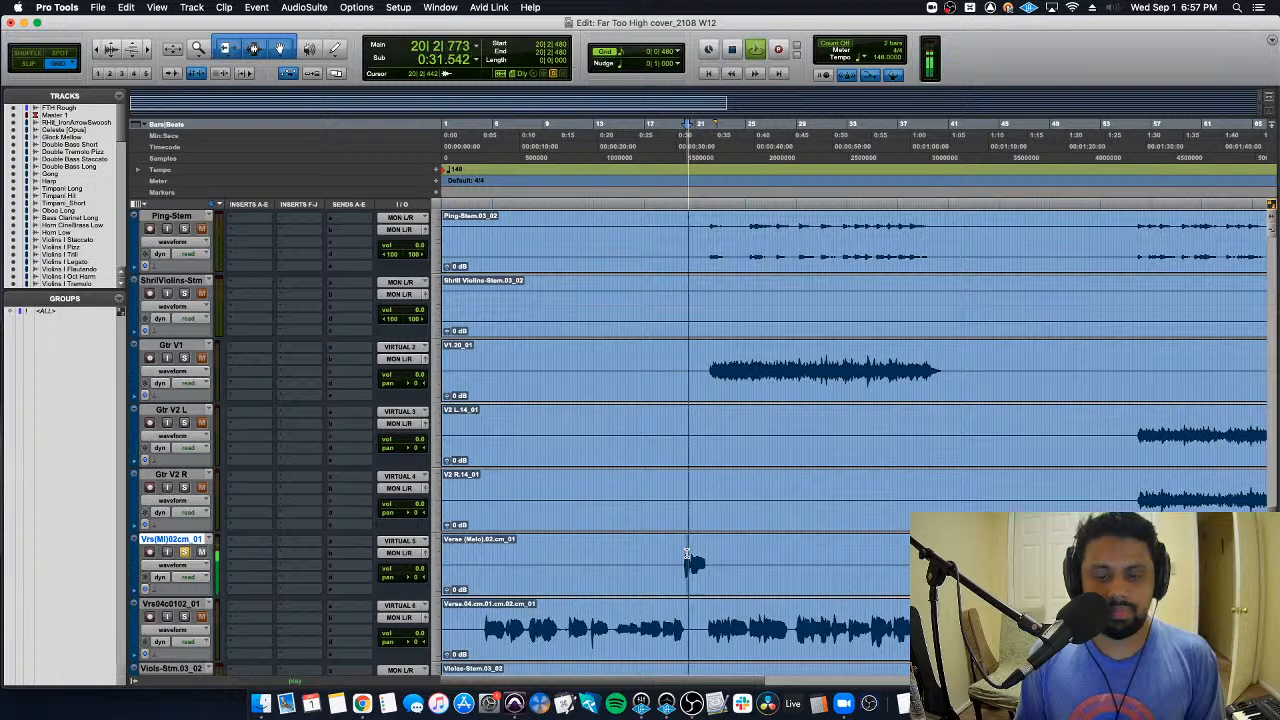
key(super+bracketleft)
Step: Rename the Verse (Melo).02.cm_01 track as Vox V1_2
double_click(185, 540)
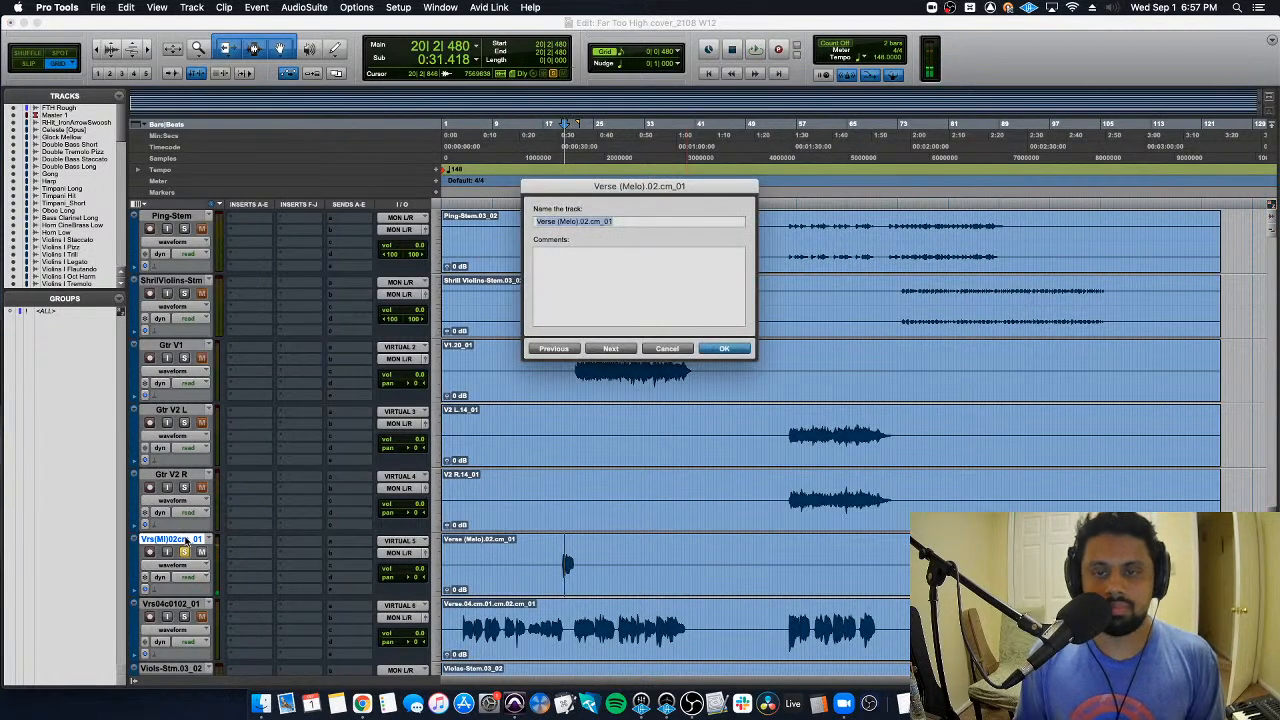
key(Right)
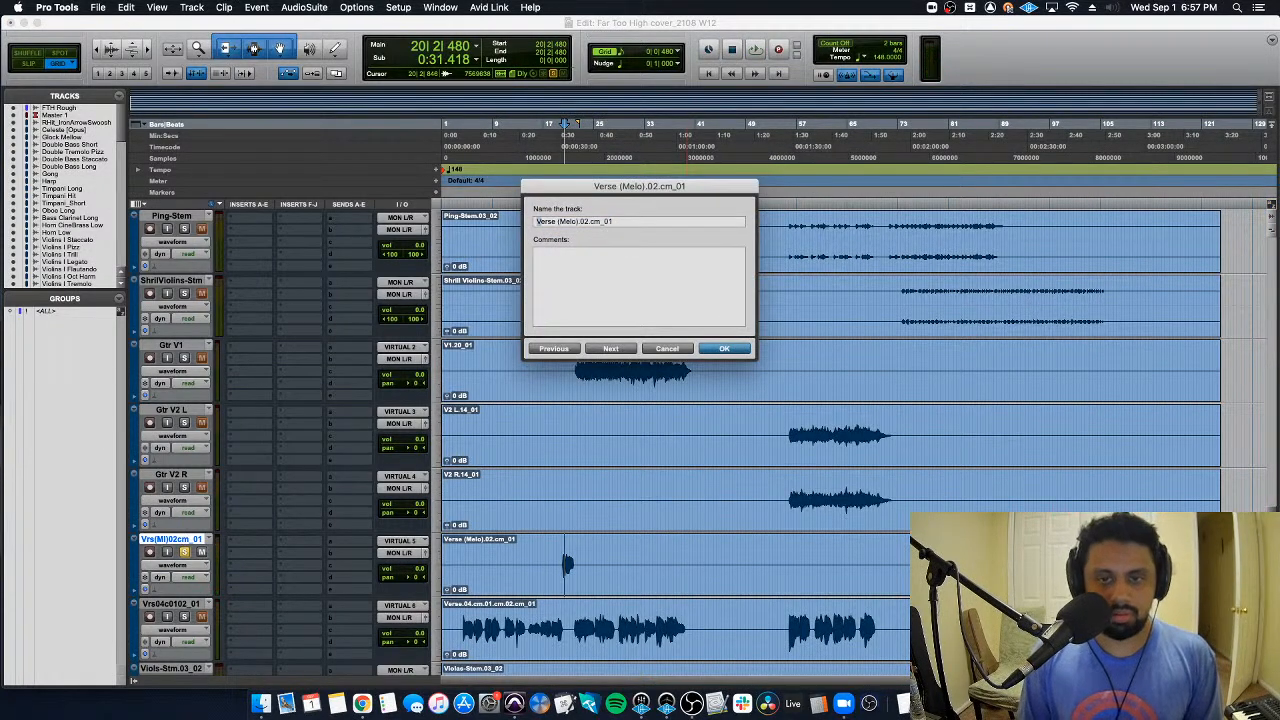
key(shift+Right)
key(shift+Right)
key(shift+Right)
key(shift+Right)
key(shift+Right)
key(shift+Right)
key(shift+Right)
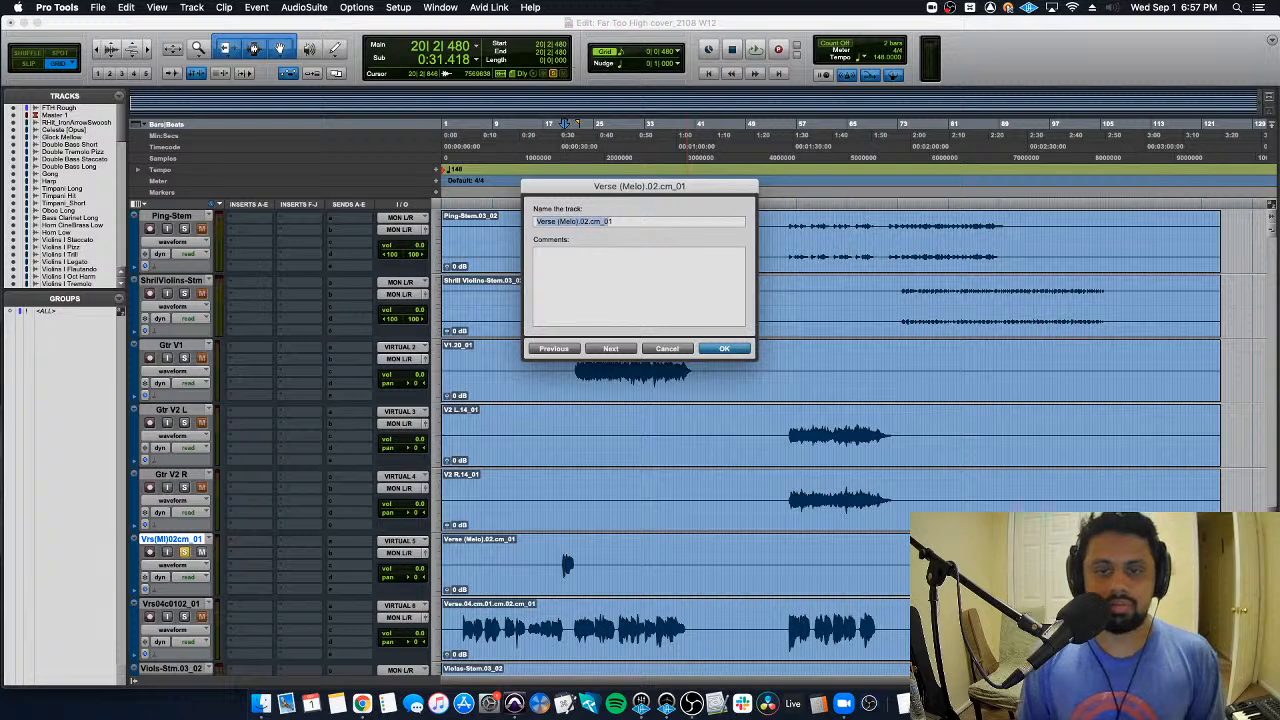
text(Vox V)
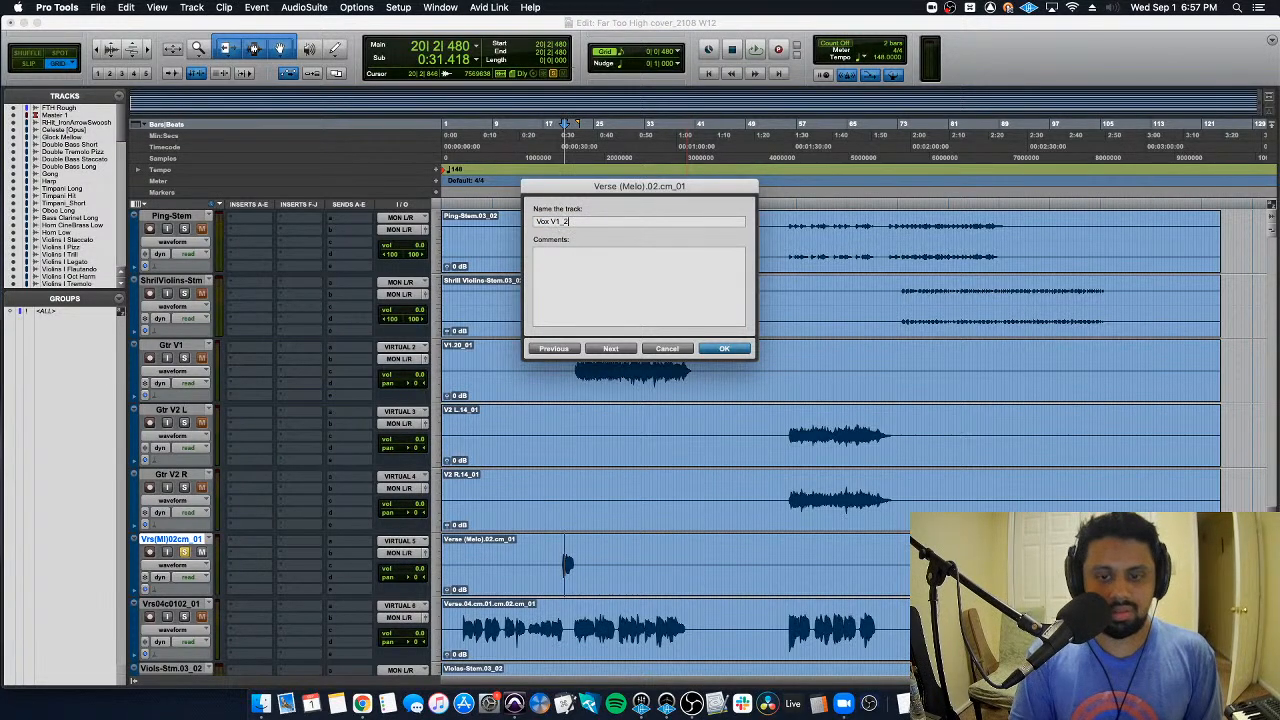
text(1_2)
key(Return)
Step: Solo the Verse.04.cm.01.cm.02.cm_01 track and play its vocal near bar 7
double_click(175, 606)
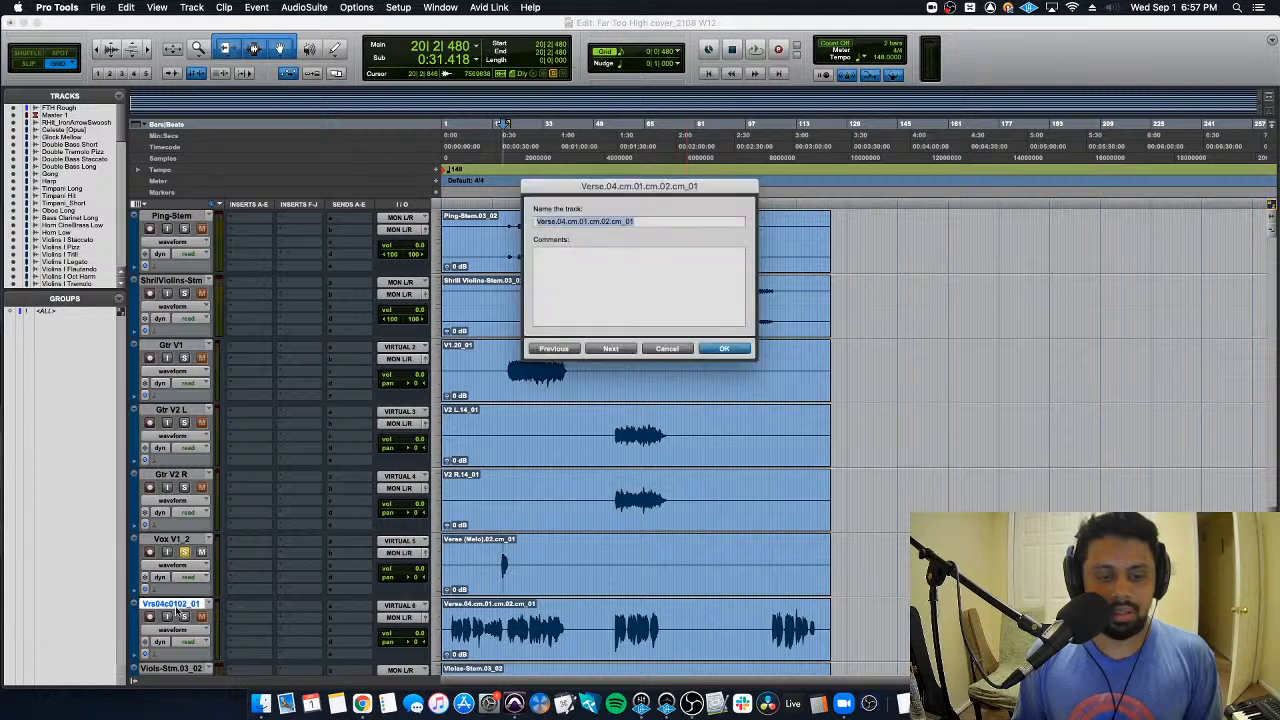
key(Escape)
click(183, 616)
key(space)
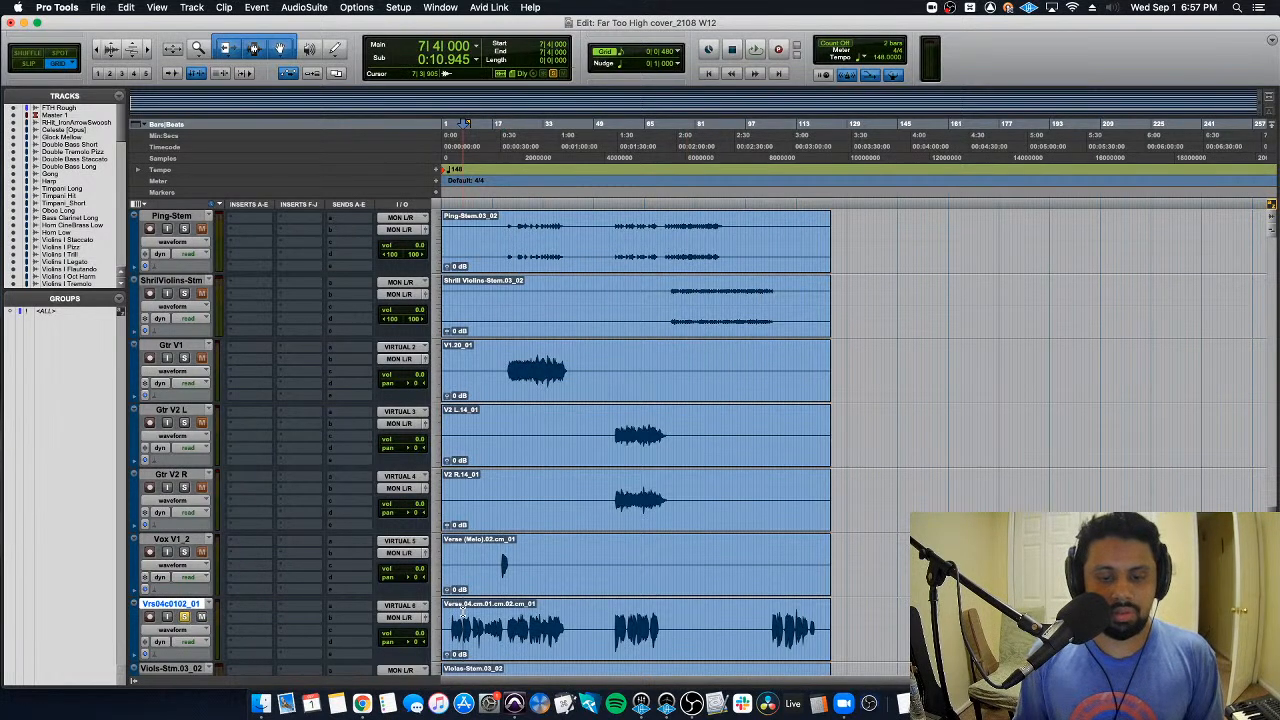
Step: Rename the Verse.04.cm.01.cm.02.cm_01 track as Vox V1
double_click(172, 604)
text(Vo)
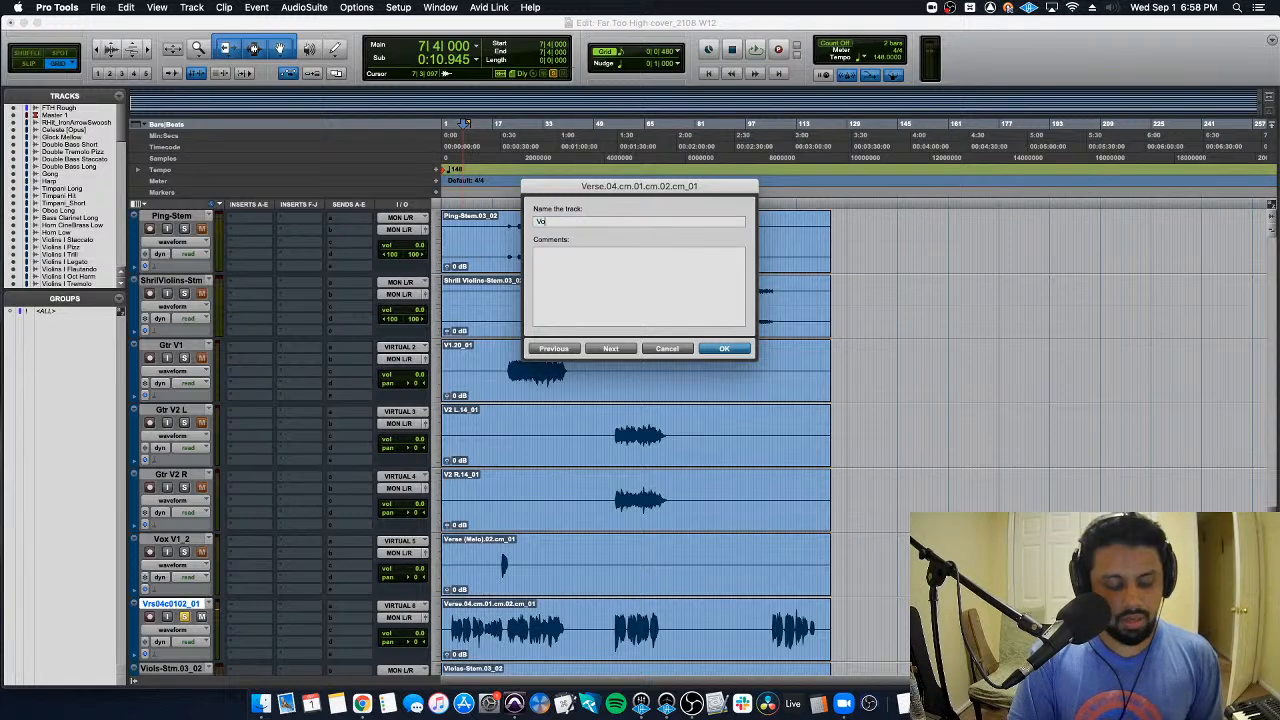
text(x V1)
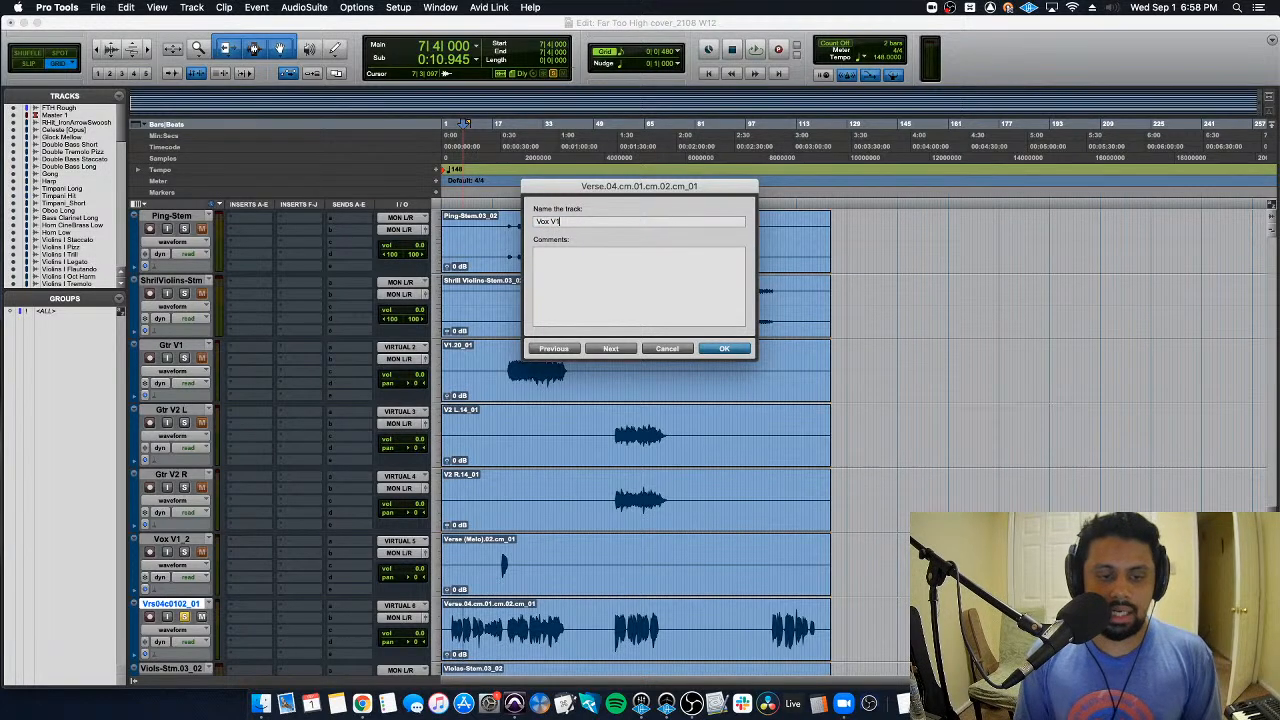
key(Return)
Step: Strip the trailing take numbers from the violas and violins tracks, naming them Violas-Stem and Violins-Stem
scroll(337, 568, down, 5)
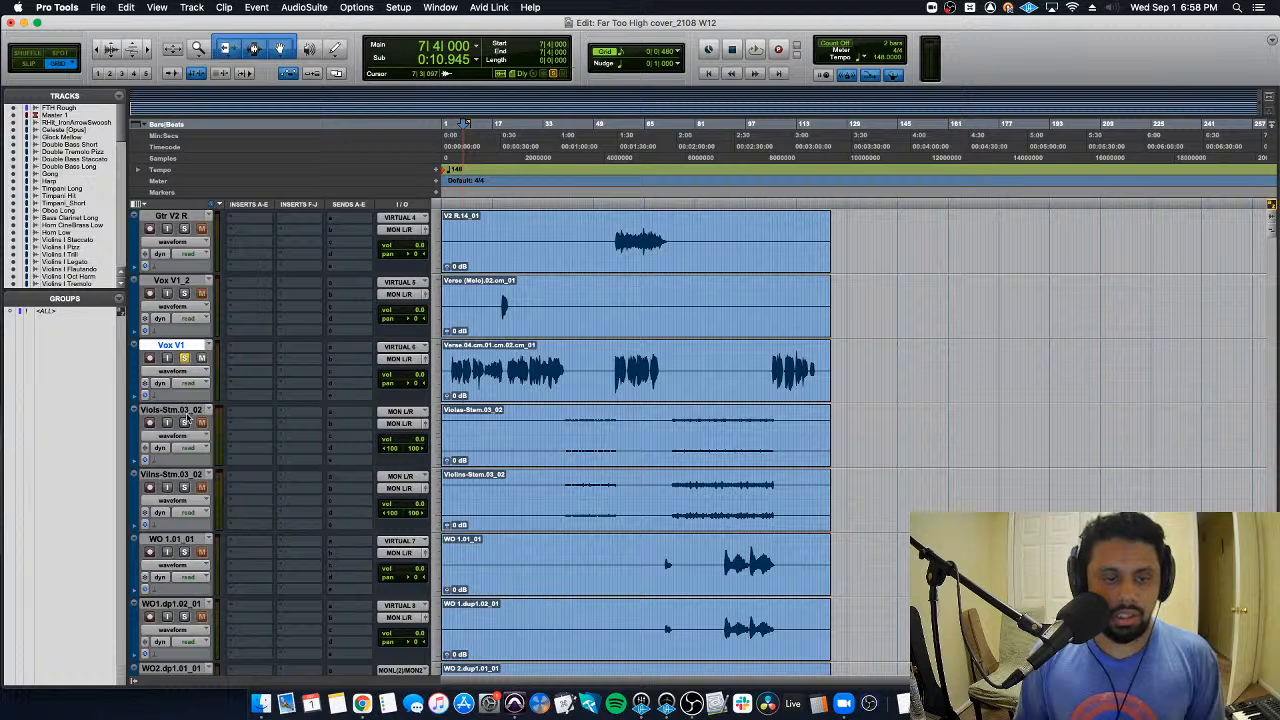
double_click(184, 411)
key(Right)
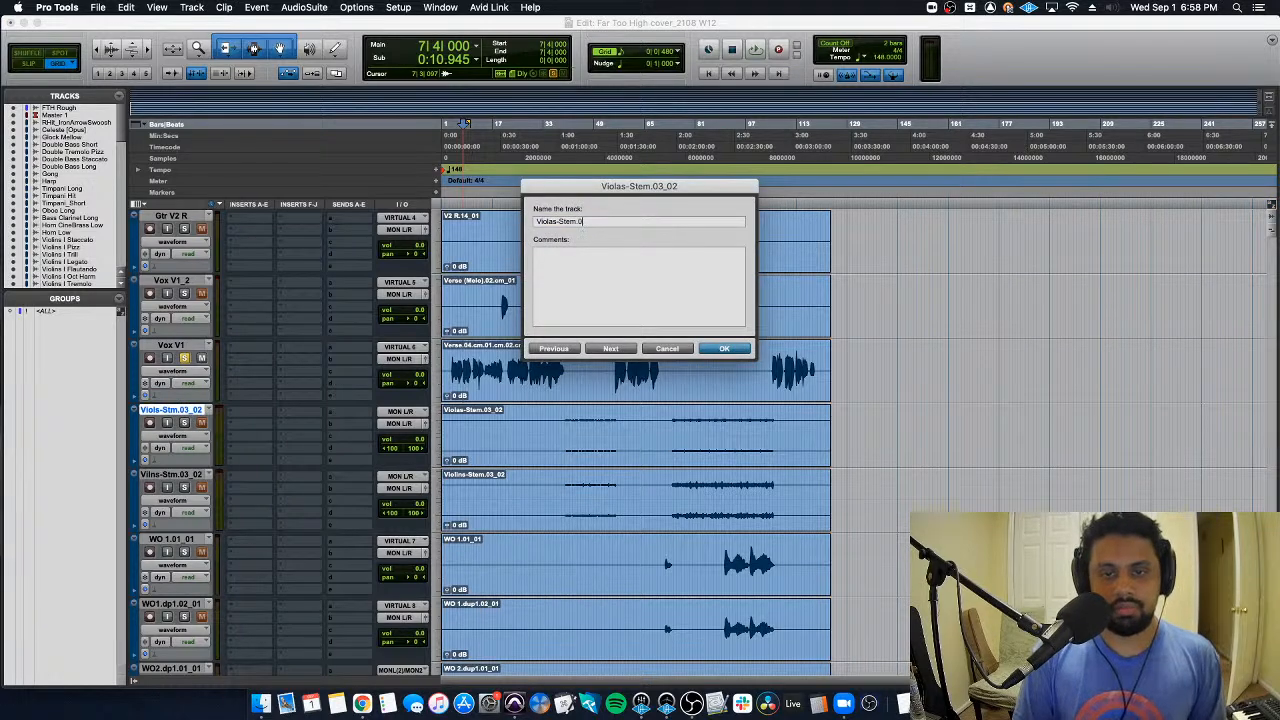
key(super+Right)
key(Right)
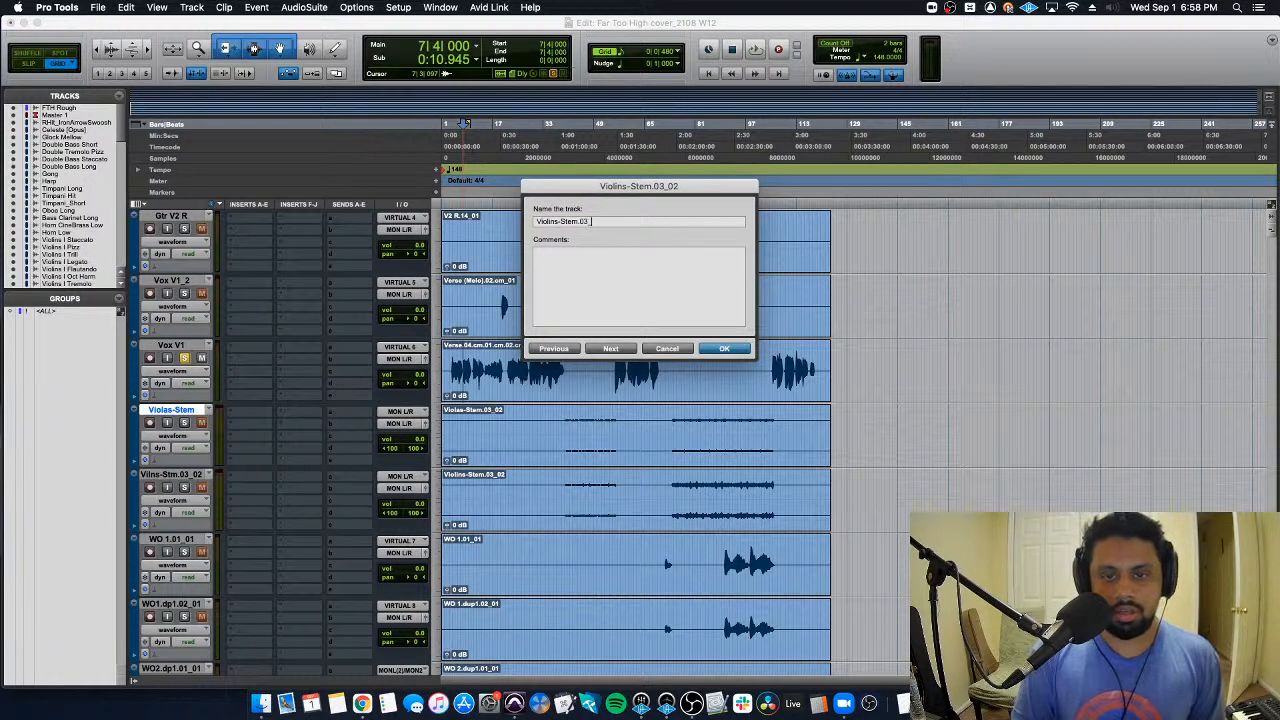
key(super+Right)
Step: Rename the WO 1.01_01 track as WO 1 and the WO 1.dup1.02_01 track as WO 1.dup1
key(Right)
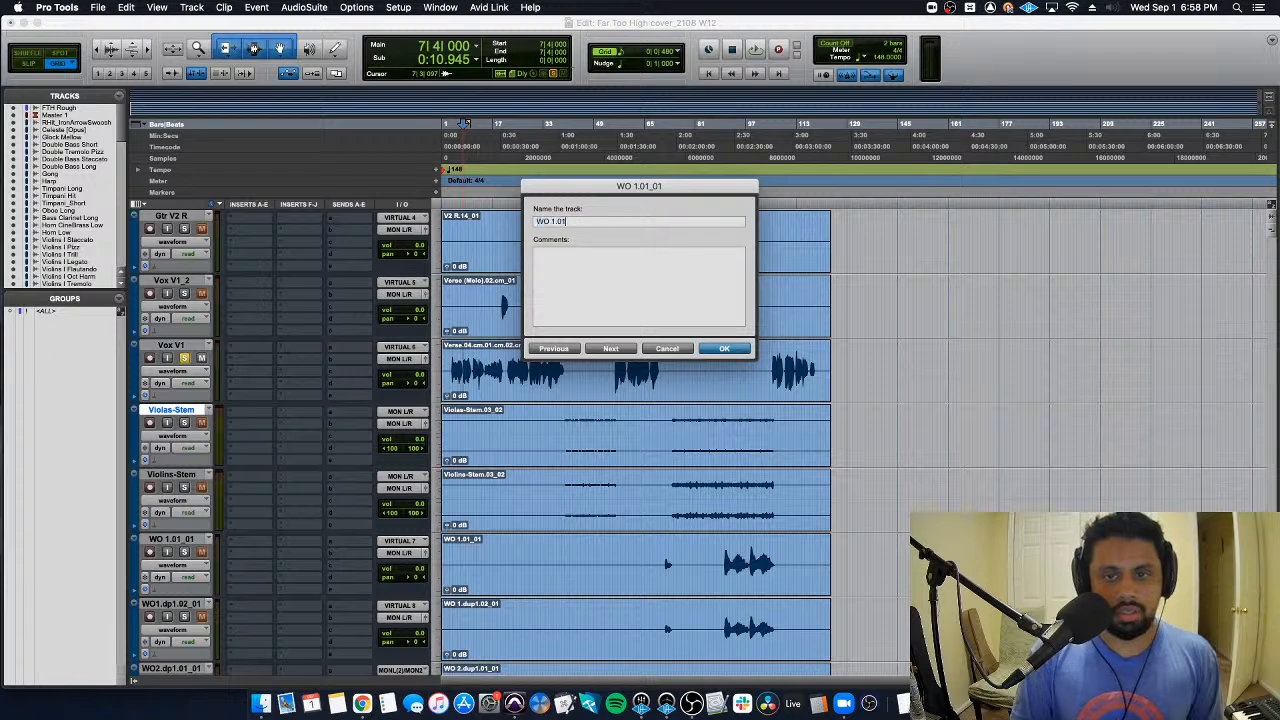
key(super+Right)
key(Right)
key(BackSpace)
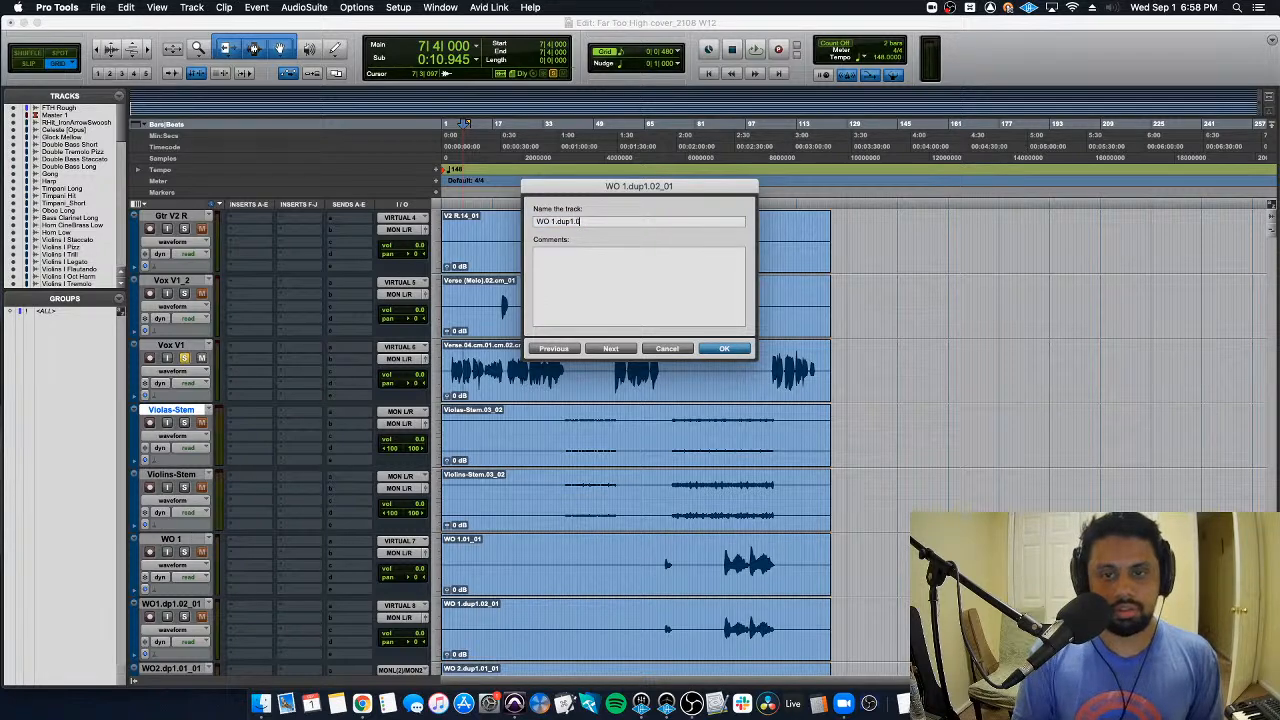
key(super+Right)
key(Escape)
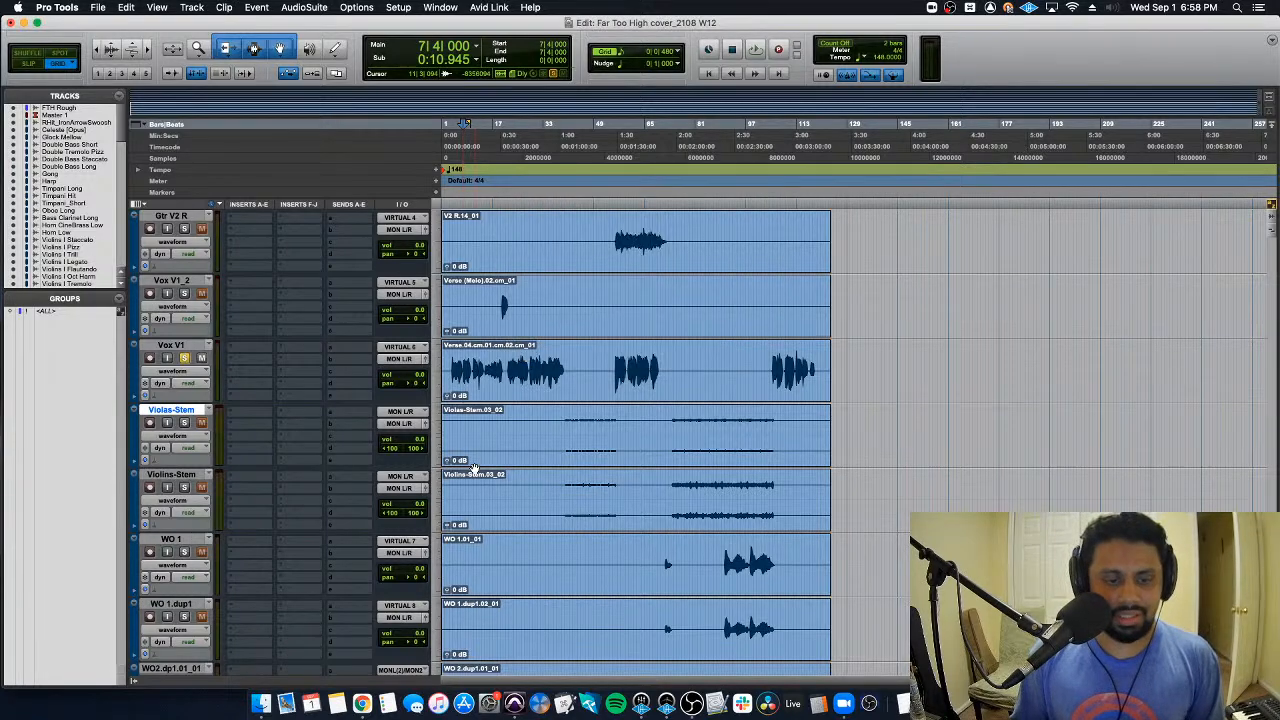
Step: Solo the direct.05_01 track and play its phrase near bar 53
scroll(472, 472, down, 7)
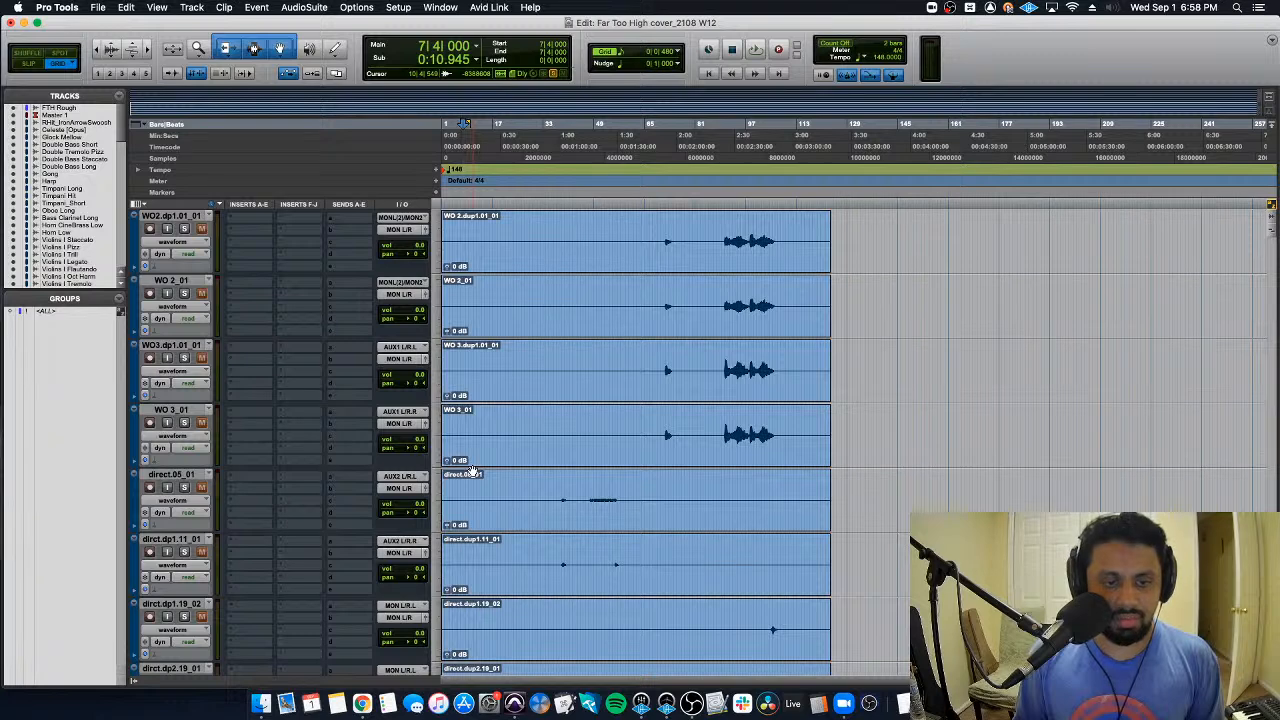
click(184, 488)
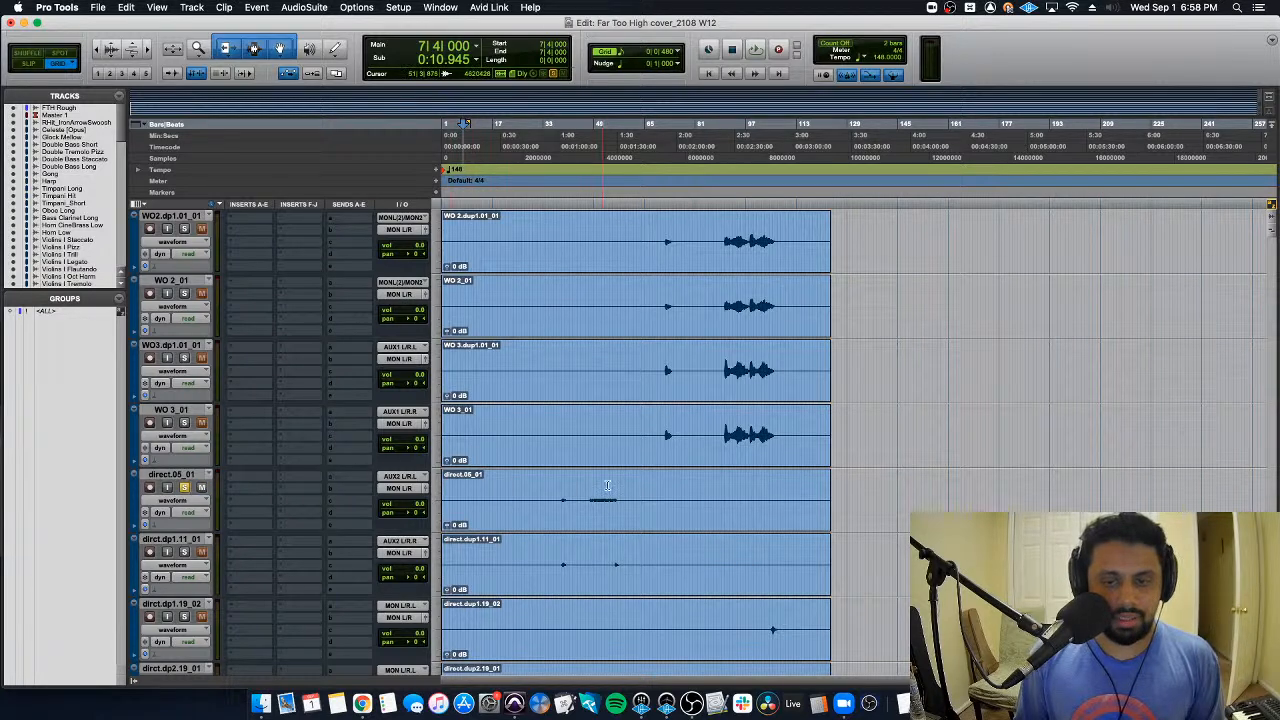
click(607, 487)
key(space)
key(space)
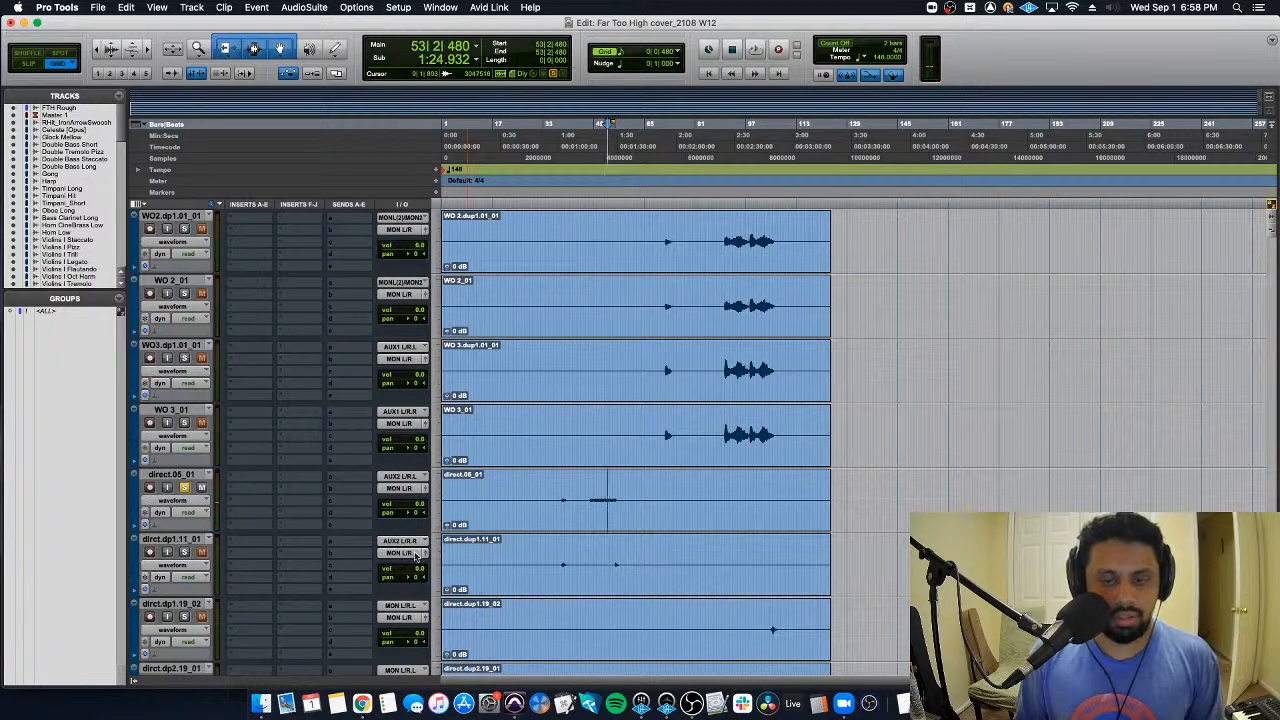
Step: Solo the direct.dup1.11_01 track and play its short phrase near bar 39
click(175, 539)
key(space)
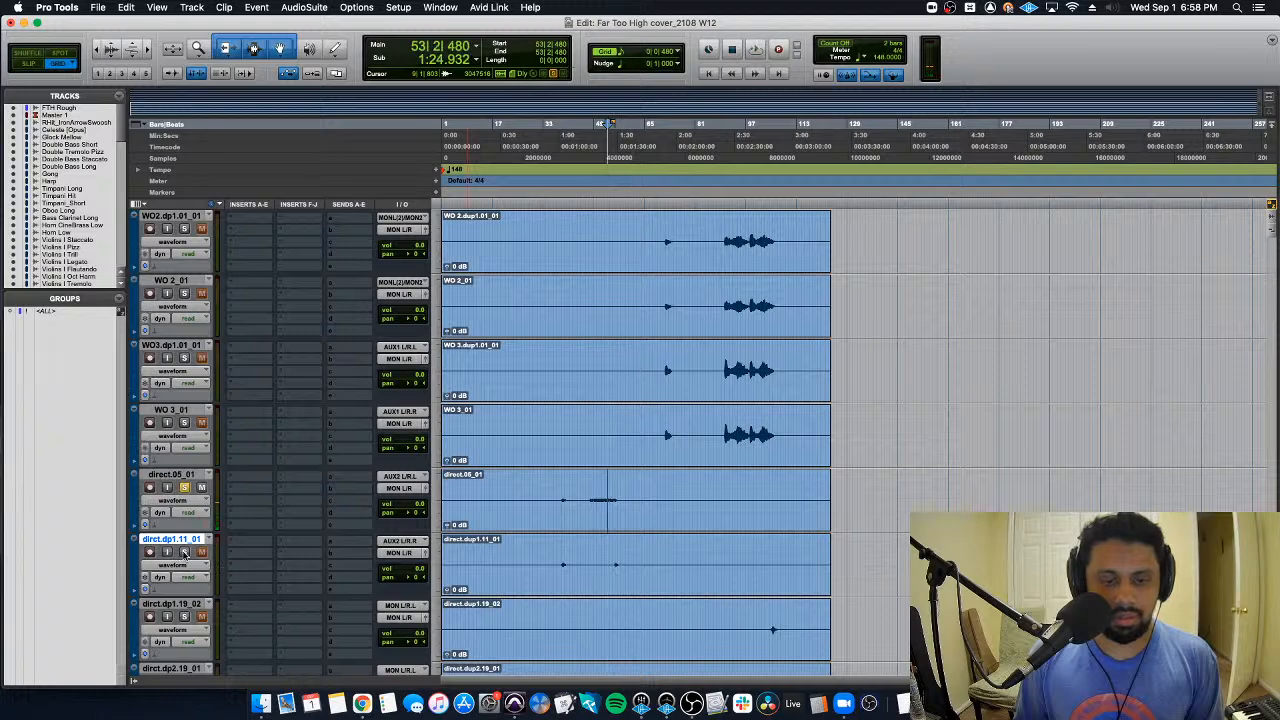
click(184, 552)
click(561, 557)
key(space)
key(t)
key(t)
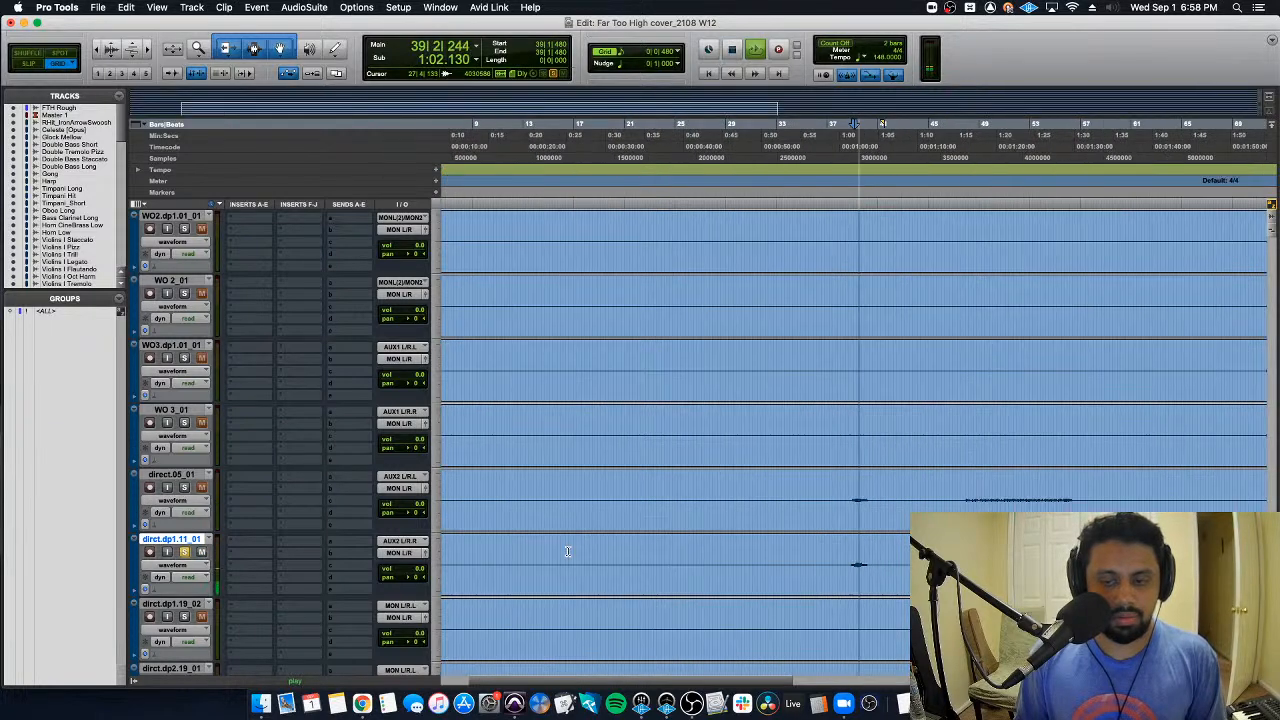
scroll(569, 551, down, 3)
key(r)
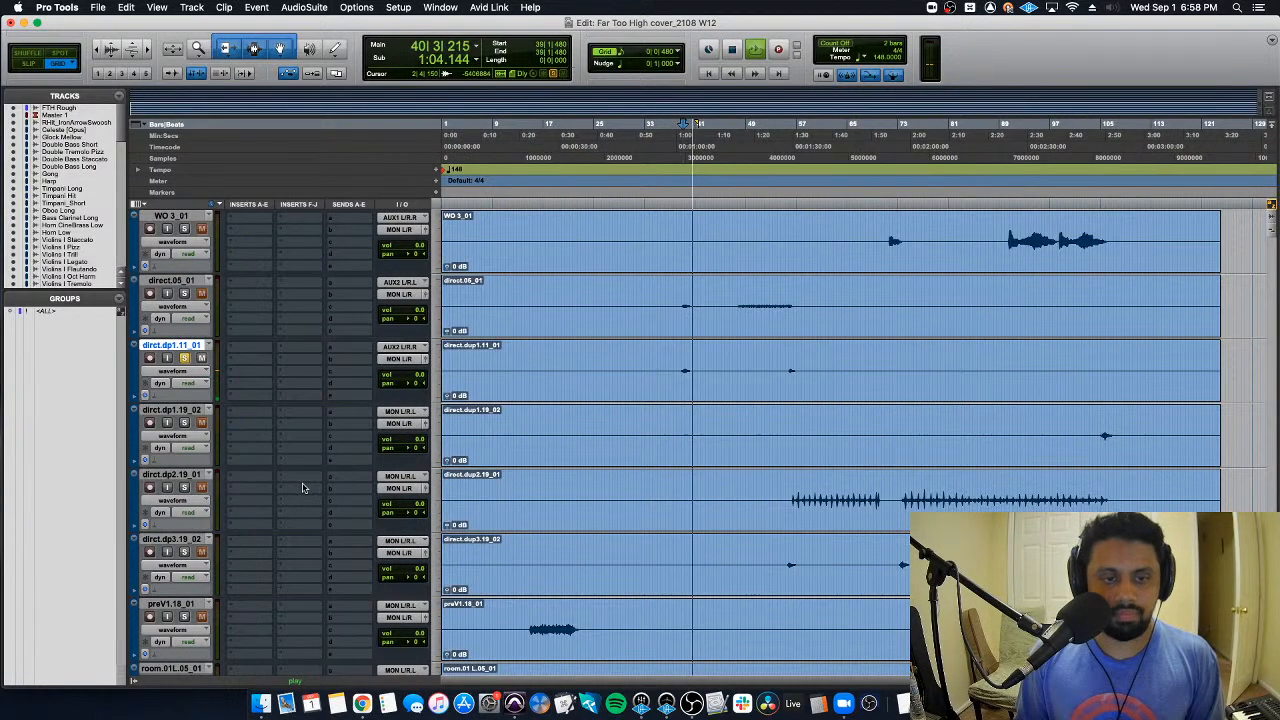
key(space)
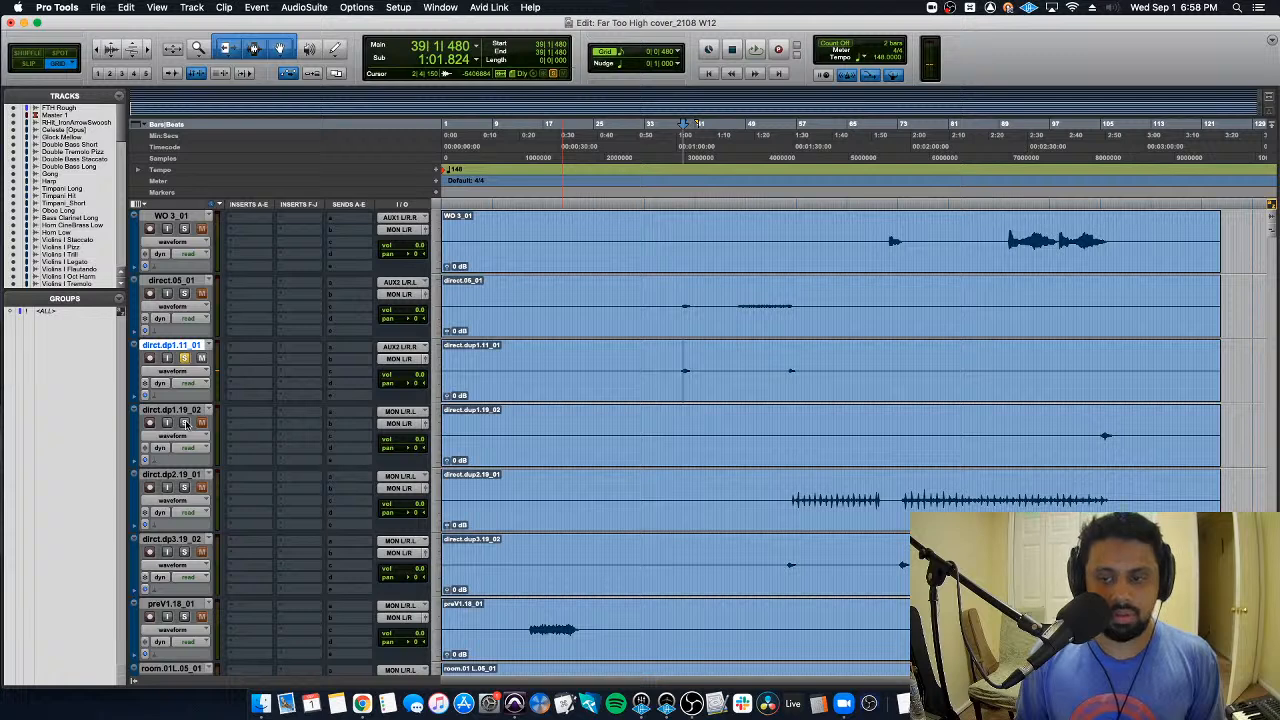
Step: Solo and play direct.dup1.19_02 near bar 105, followed by direct.dup2.19_01 near bar 63
click(185, 423)
click(1106, 415)
key(space)
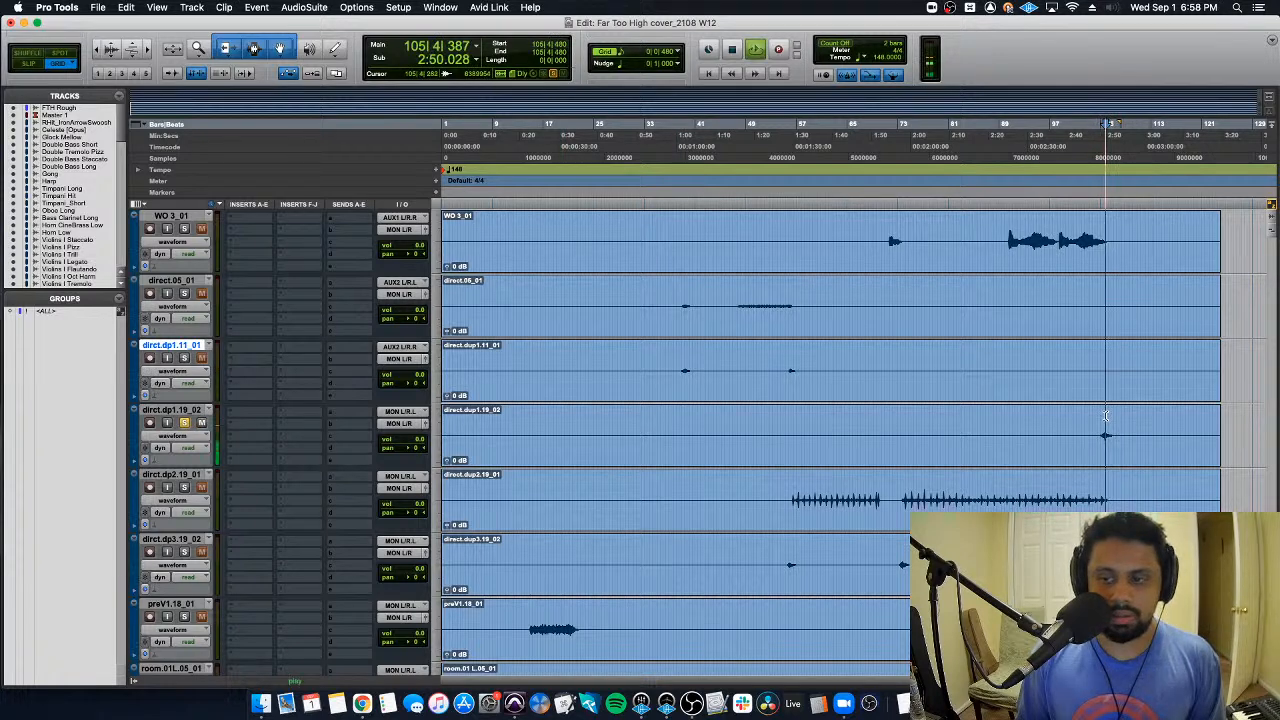
double_click(176, 410)
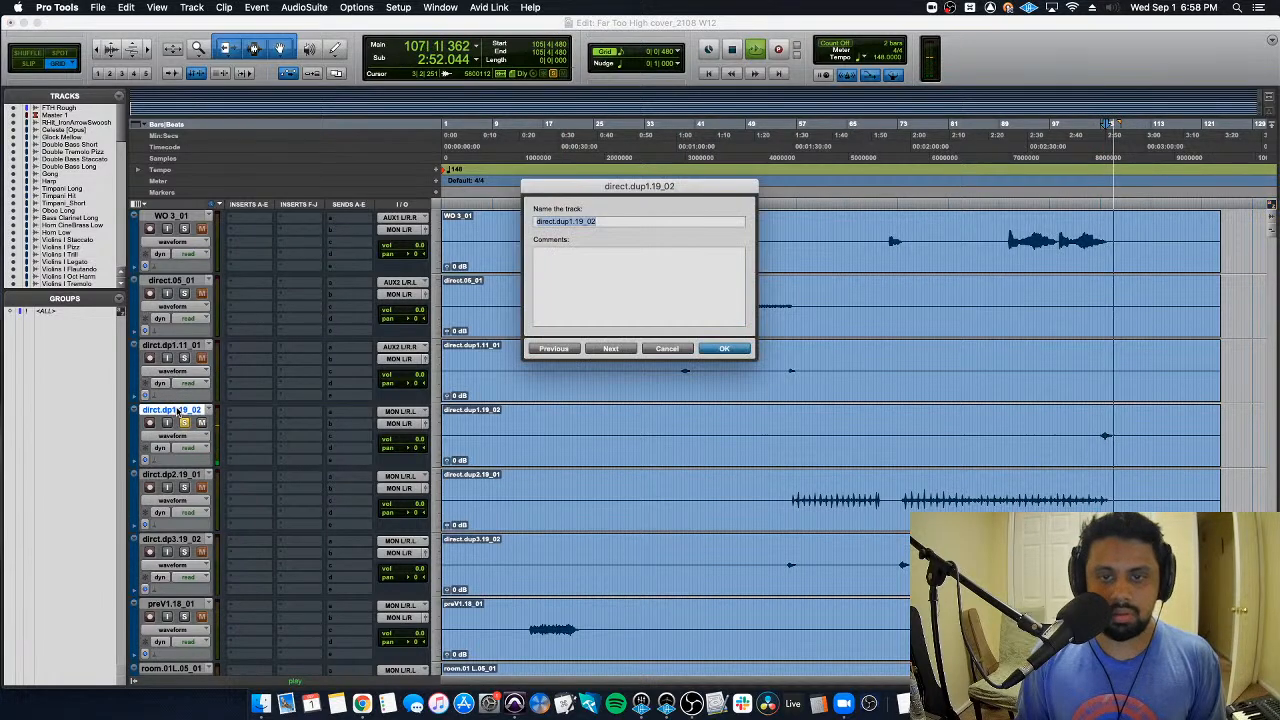
key(Return)
key(space)
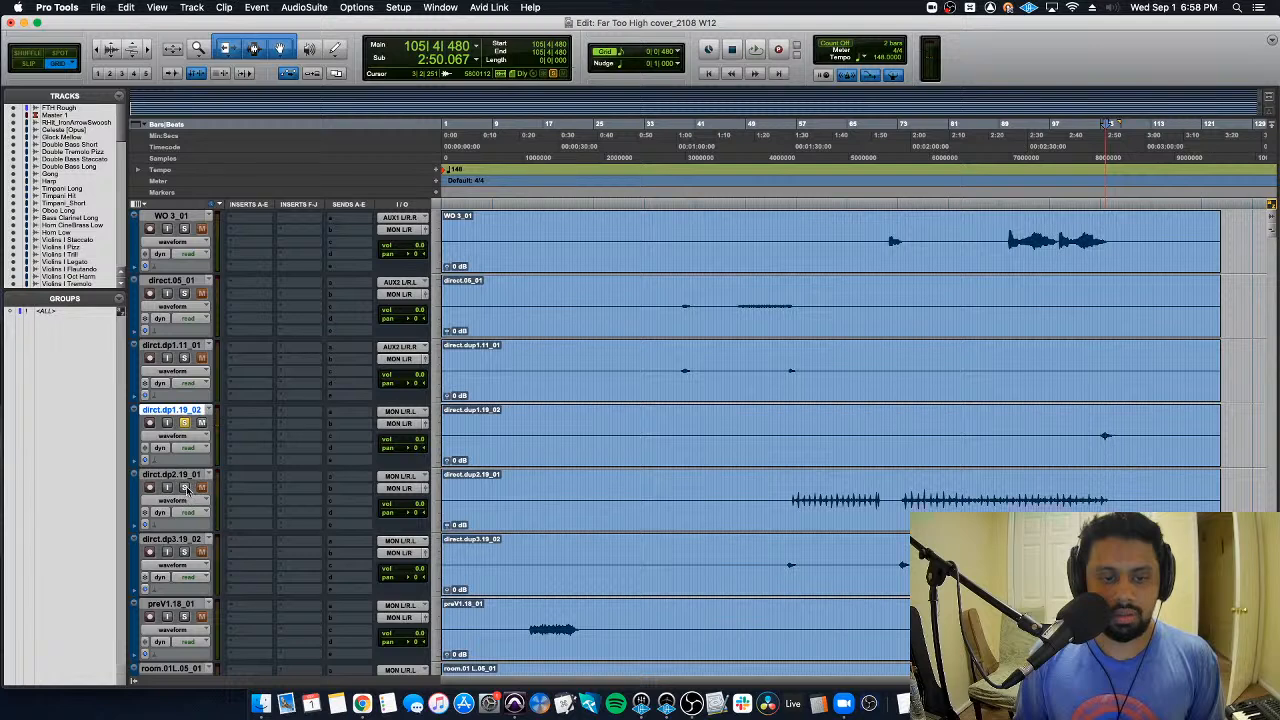
click(185, 488)
key(space)
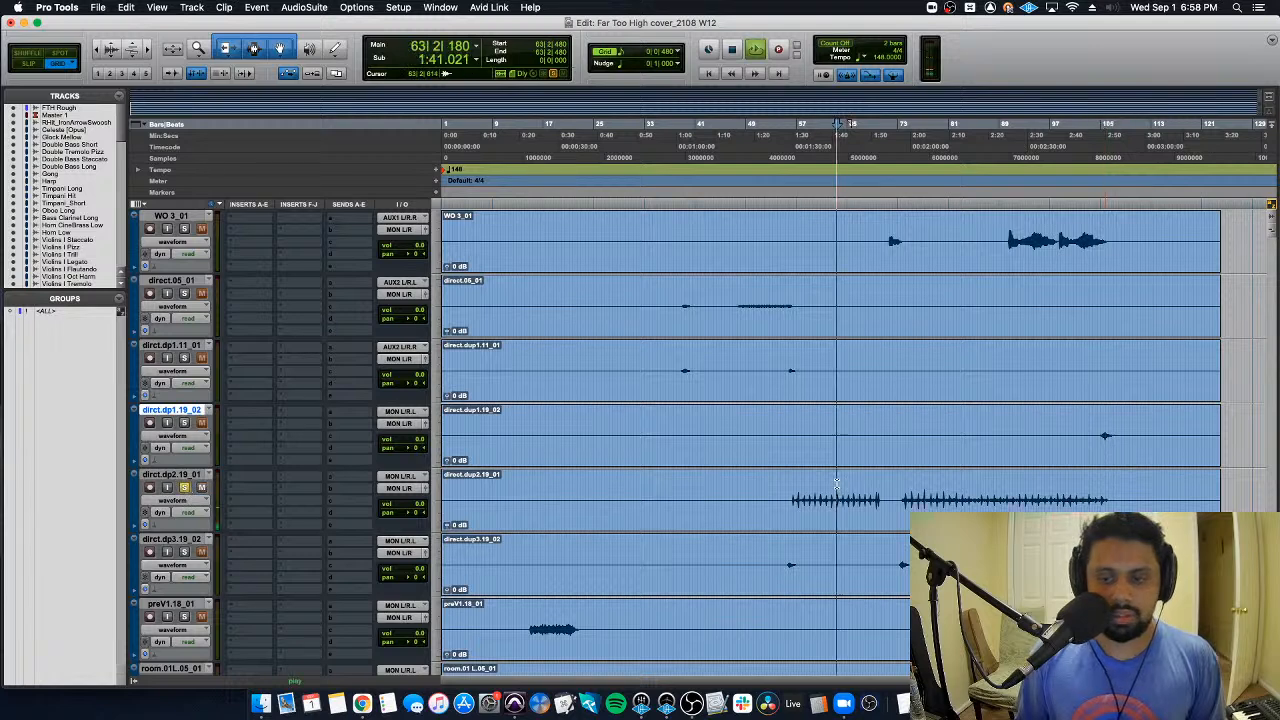
Step: Solo the direct.dup3.19_02 track and play its short phrase from bar 56
click(184, 551)
key(space)
click(790, 545)
key(space)
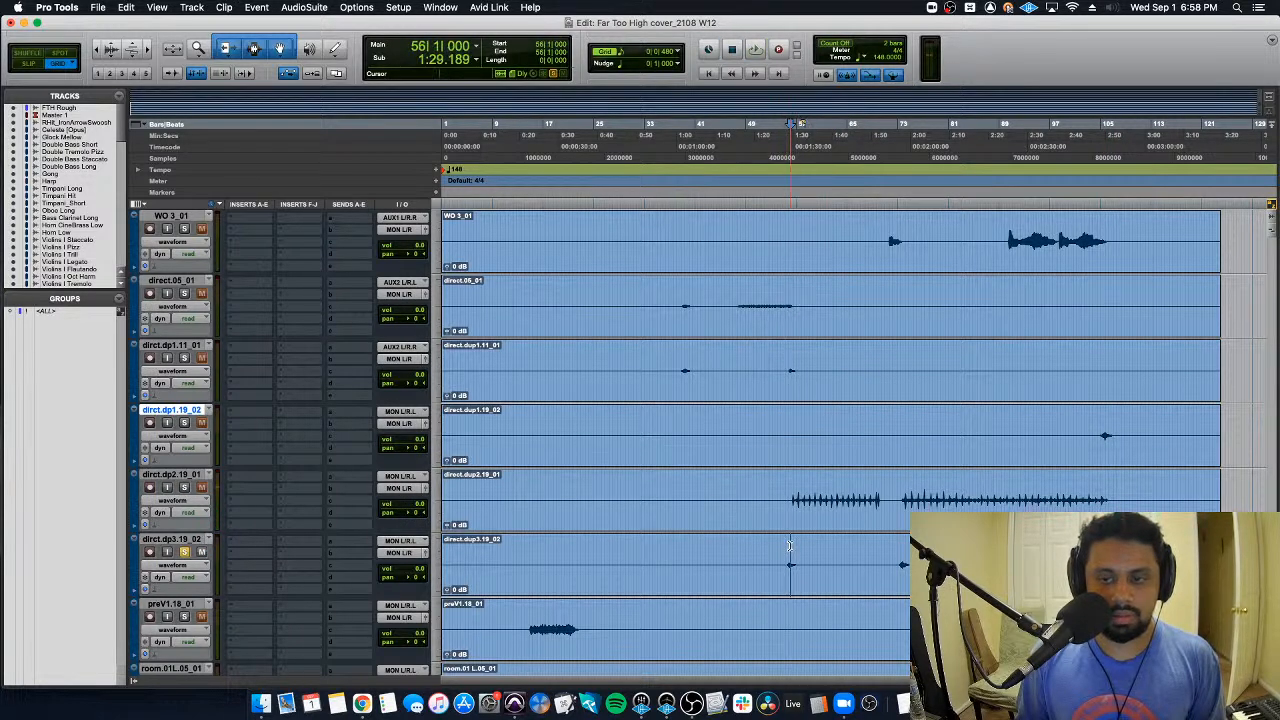
scroll(790, 545, up, 4)
scroll(250, 481, down, 1)
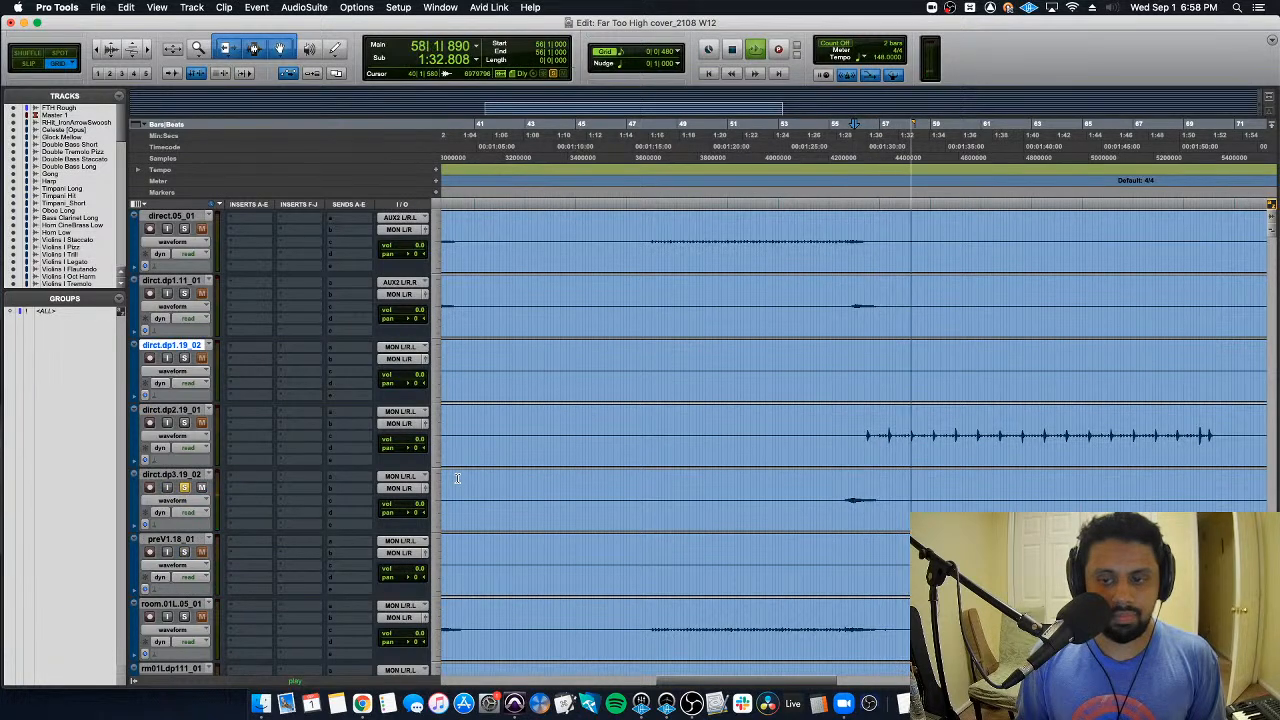
scroll(457, 478, down, 1)
key(space)
key(space)
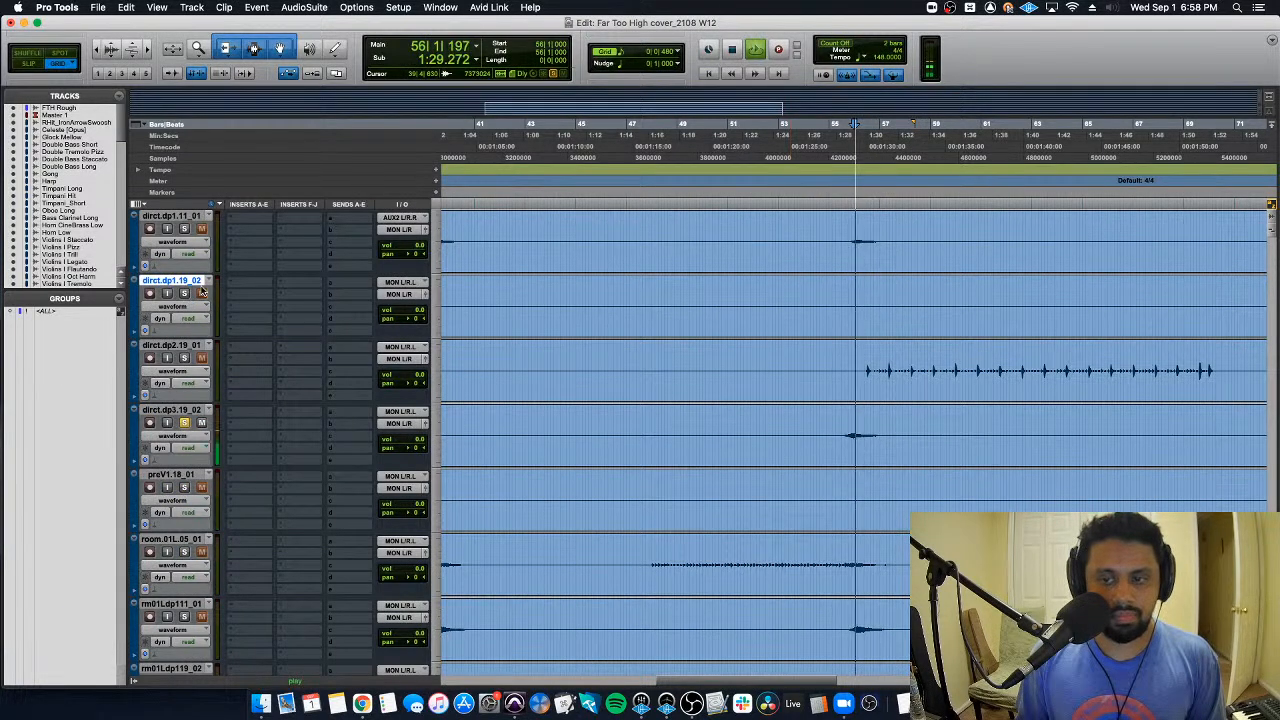
key(space)
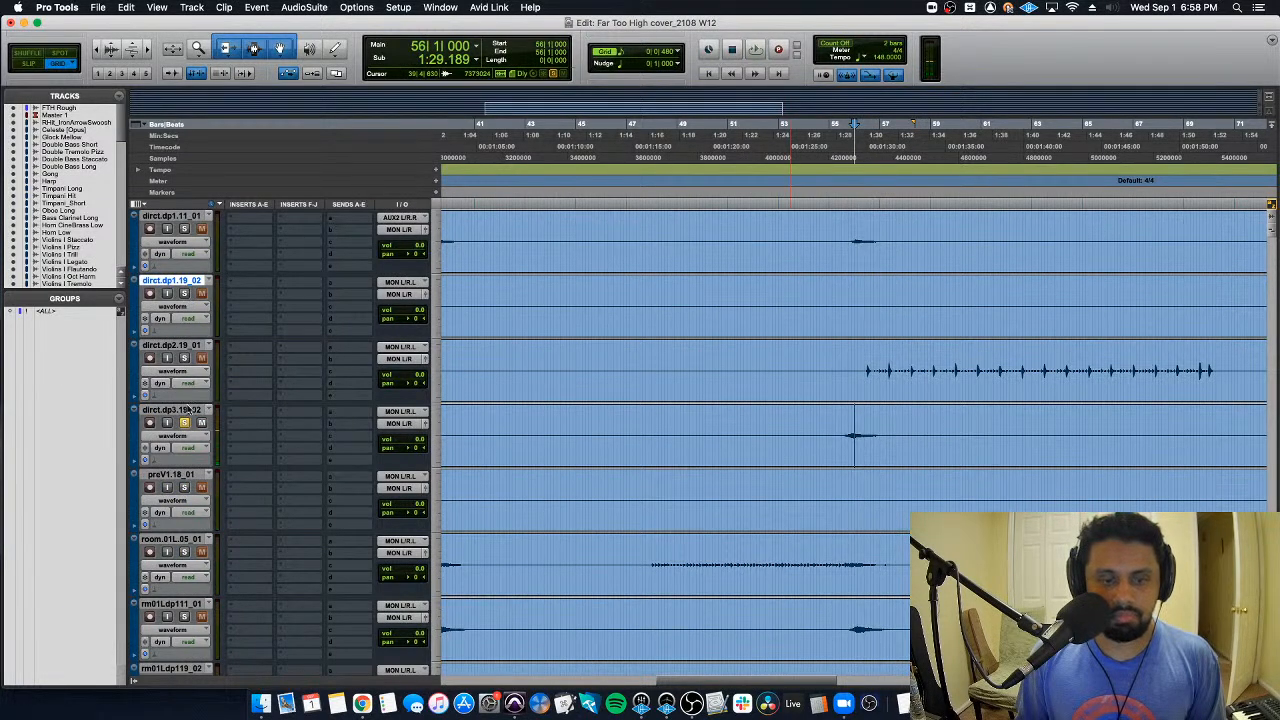
Step: Briefly solo the room.01 L.dup1.11_01 track, clear all solos, and play the tracks together from bar 56
click(184, 617)
key(space)
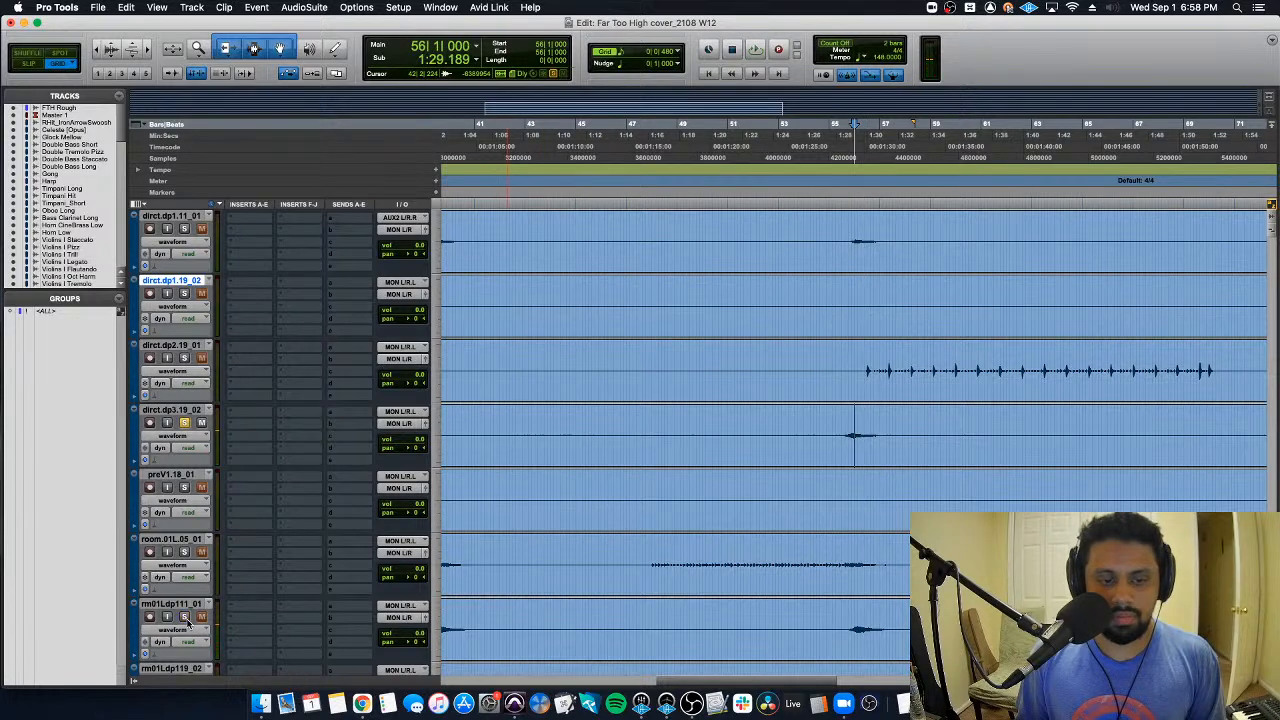
click(184, 617)
key(space)
key(space)
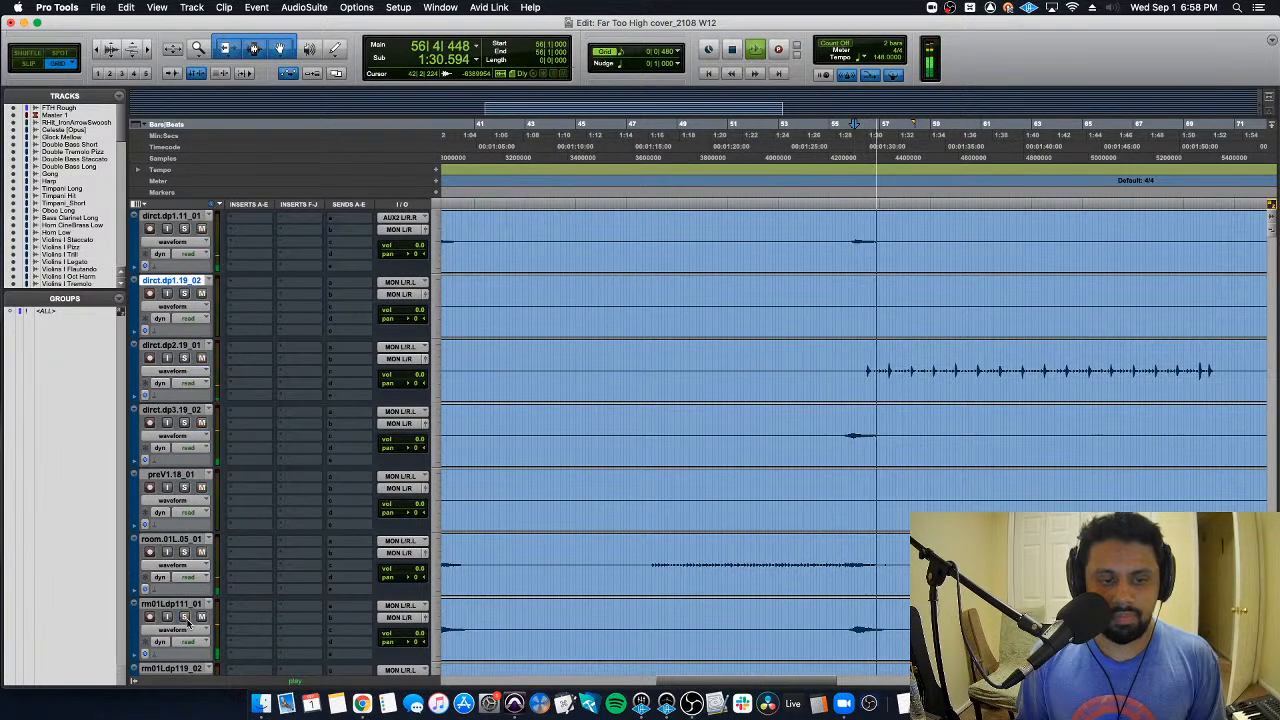
key(space)
Step: Compare the waveforms of the direct and room tracks across the whole song, and select the direct.dup1.11_01 track
scroll(810, 453, down, 4)
key(super+bracketleft)
key(super+bracketleft)
key(super+bracketleft)
scroll(771, 437, down, 4)
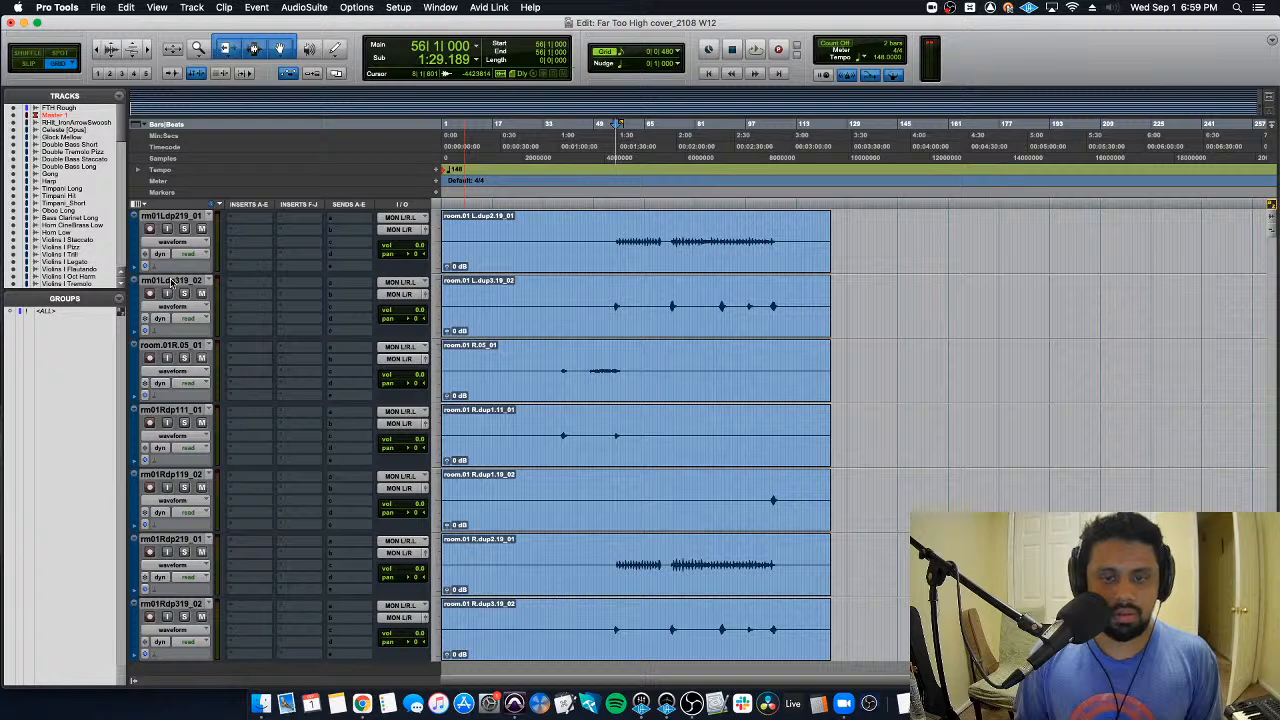
scroll(171, 283, up, 4)
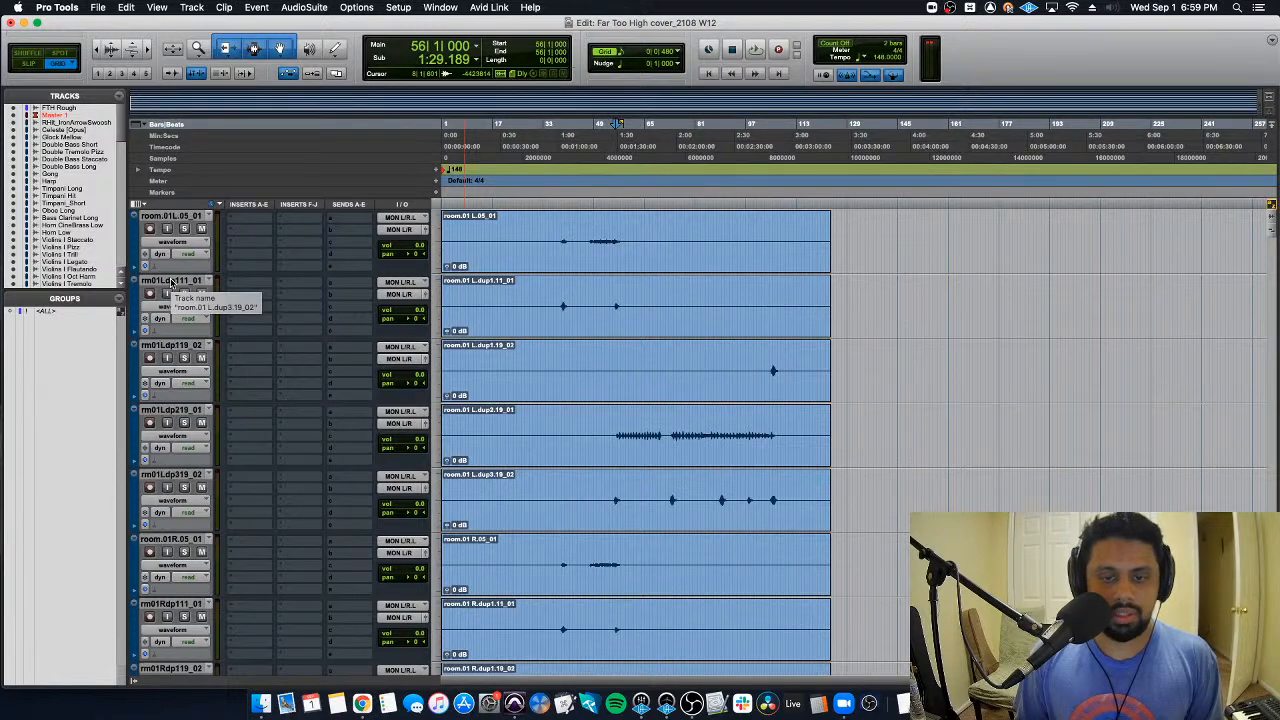
click(483, 367)
scroll(483, 370, up, 1)
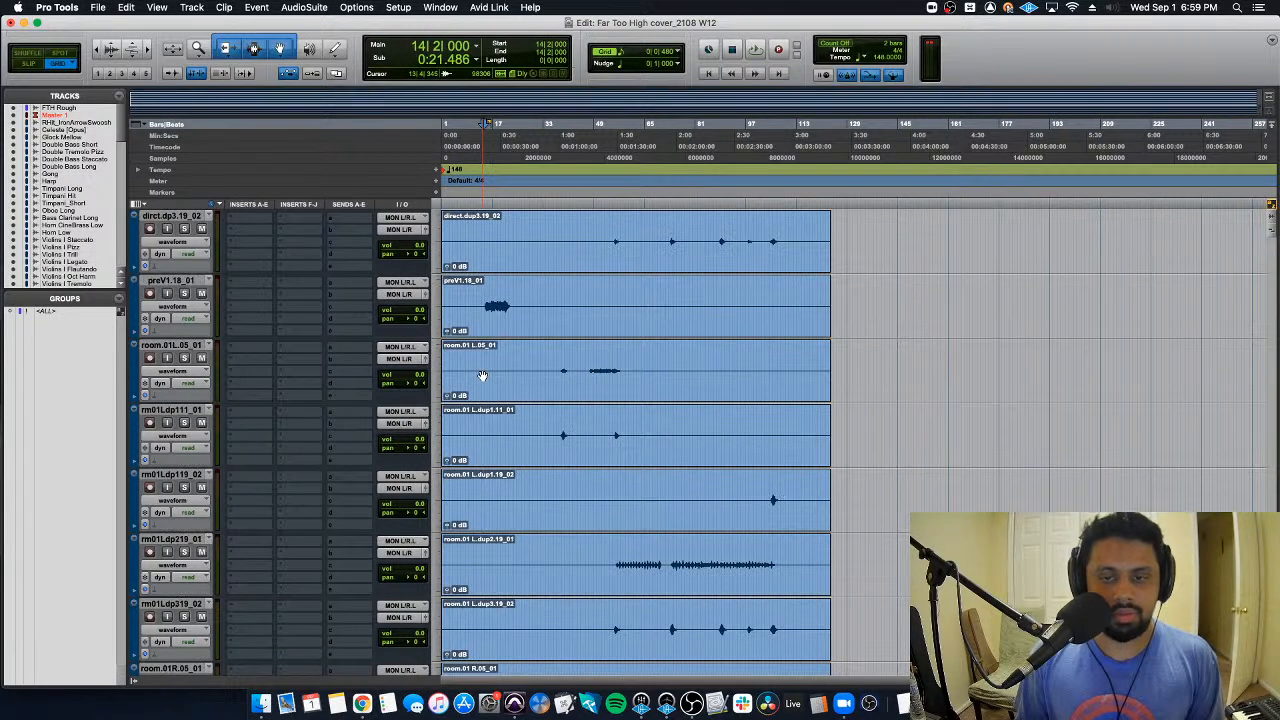
scroll(482, 375, down, 6)
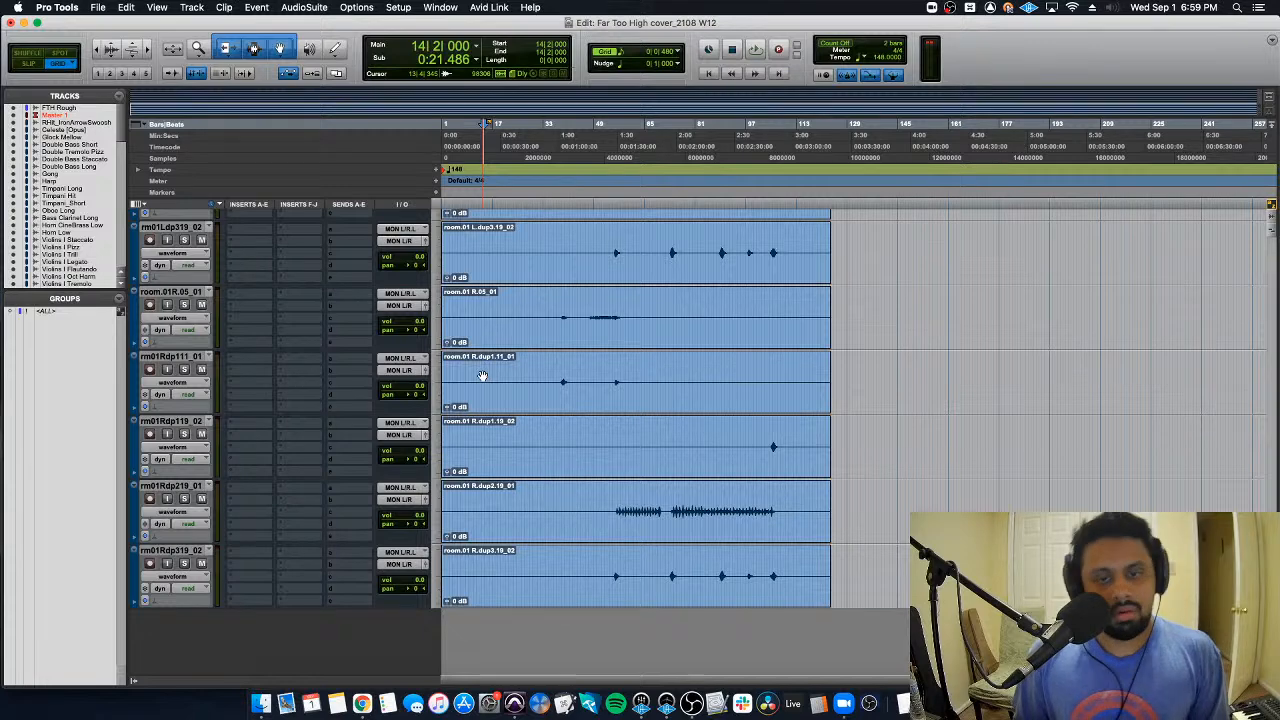
scroll(511, 463, up, 1)
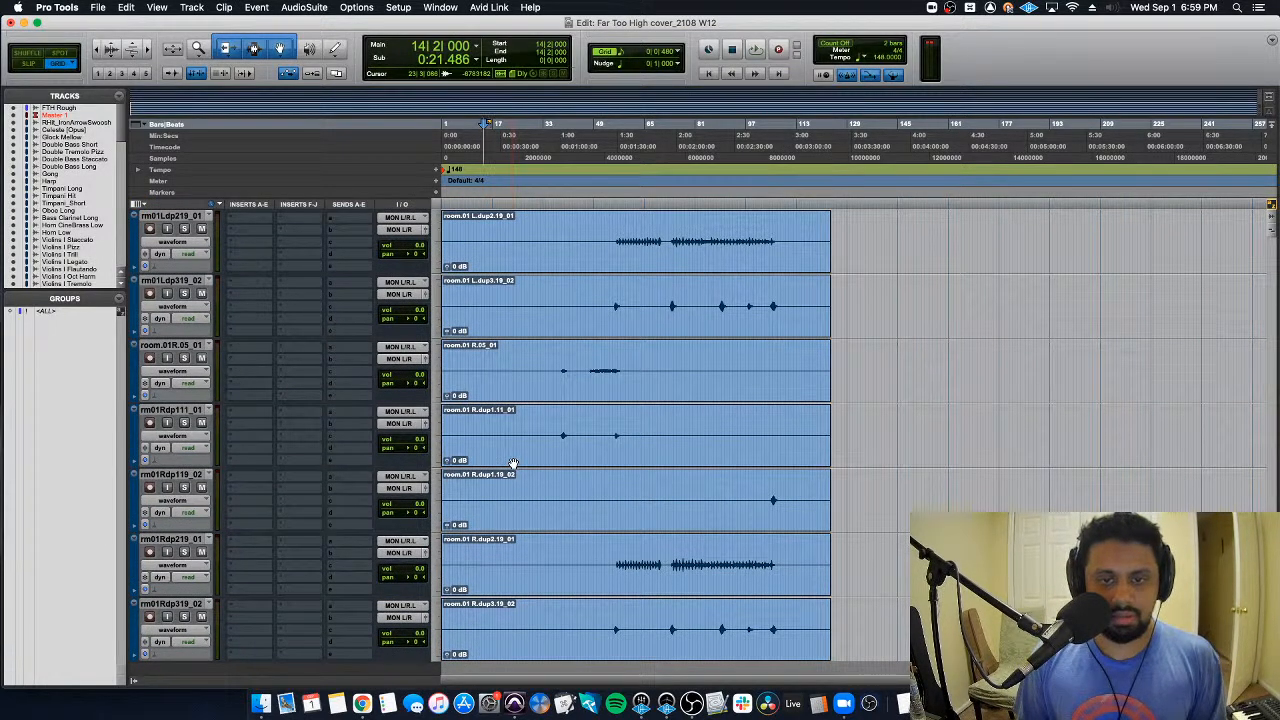
scroll(511, 463, up, 9)
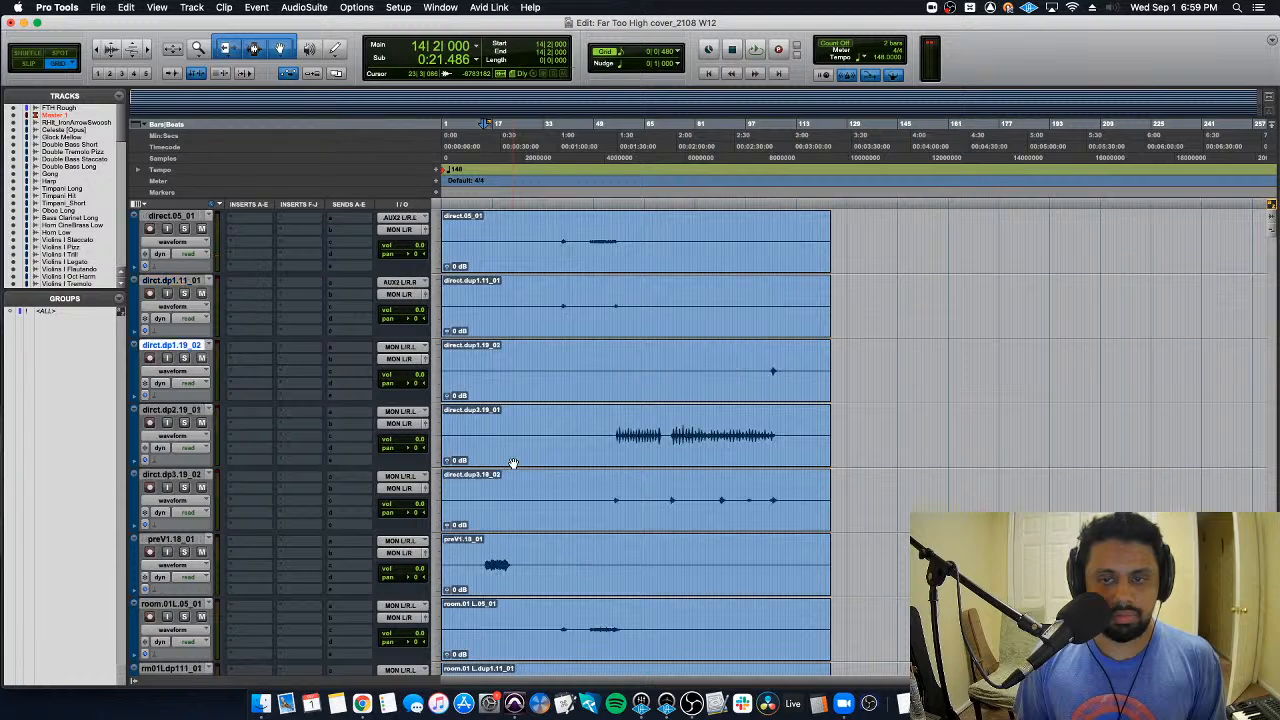
scroll(511, 463, up, 1)
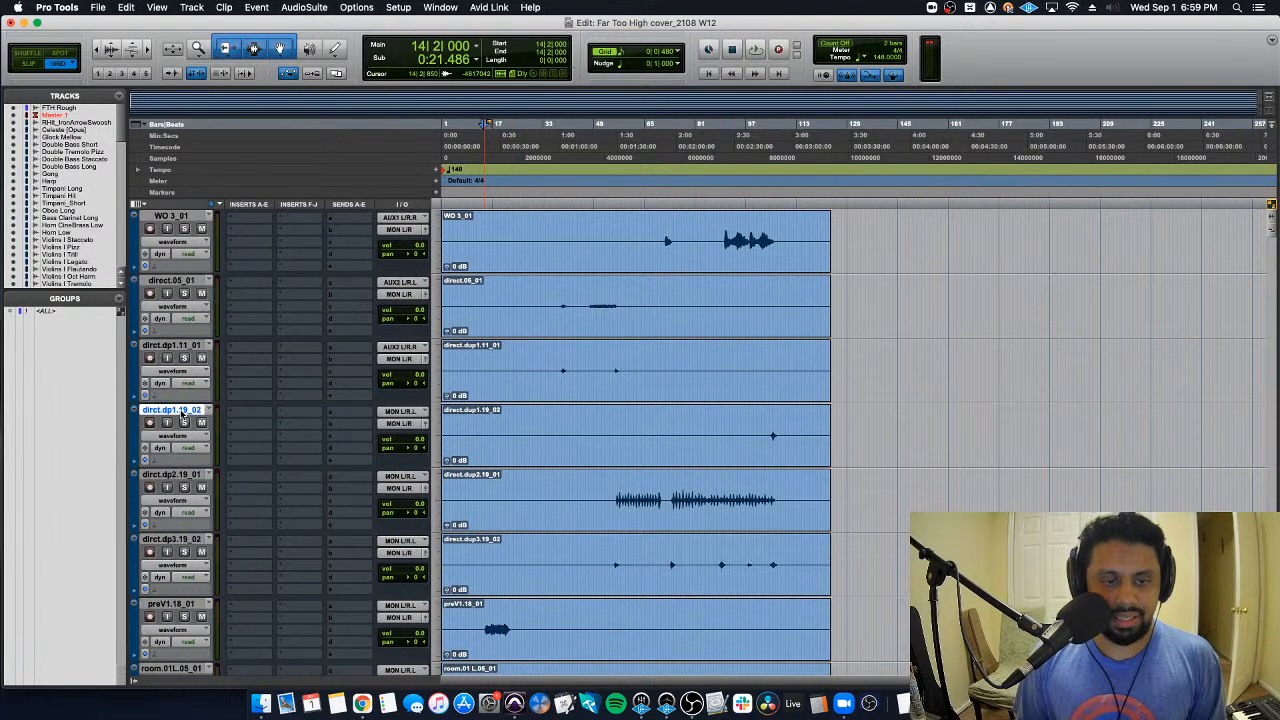
scroll(198, 355, down, 1)
click(182, 282)
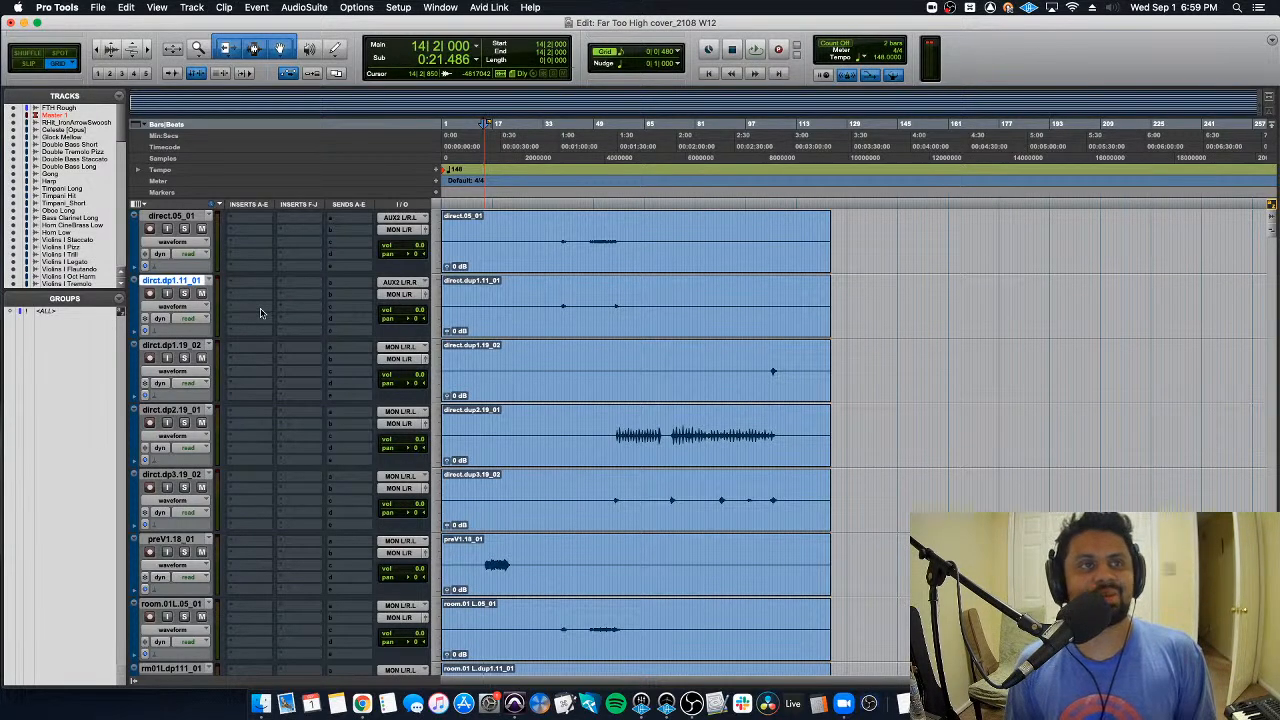
Step: Compare the direct tracks' waveforms by selecting the direct.05_01, direct.dup1.11_01, direct.dup2.19_01 and direct.dup3.19_02 clips in turn
scroll(636, 320, up, 2)
click(637, 320)
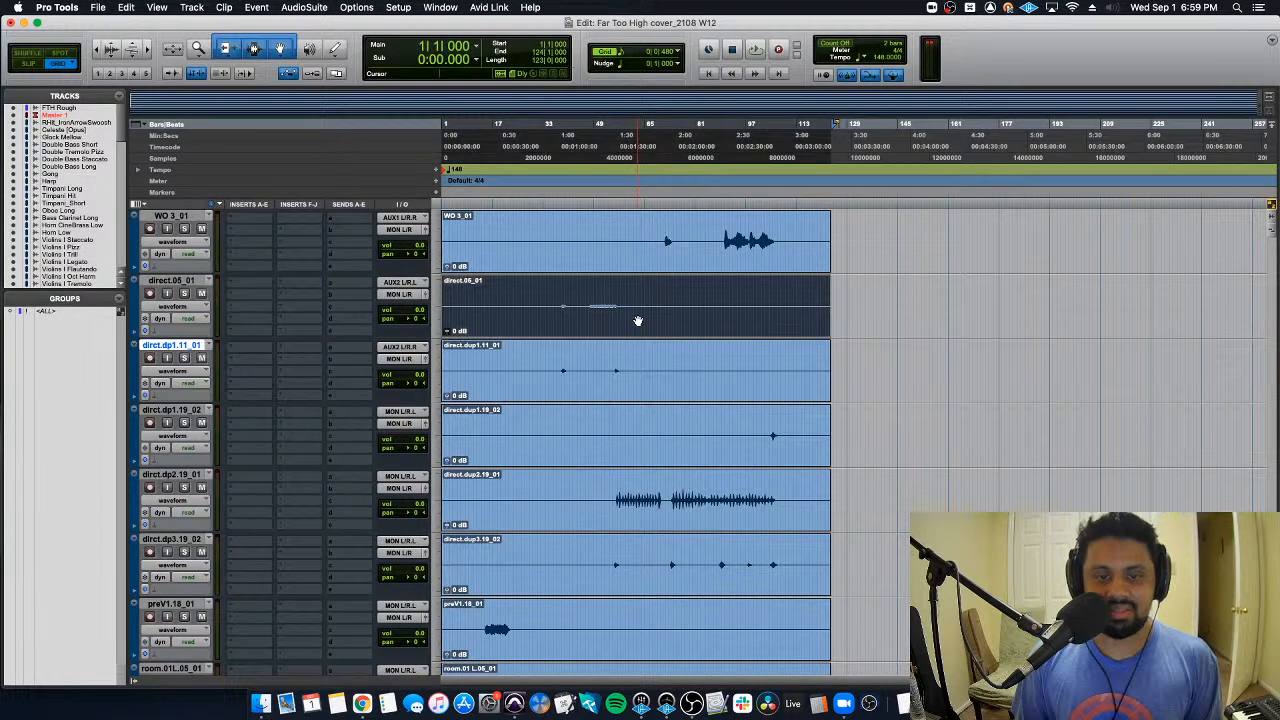
click(573, 392)
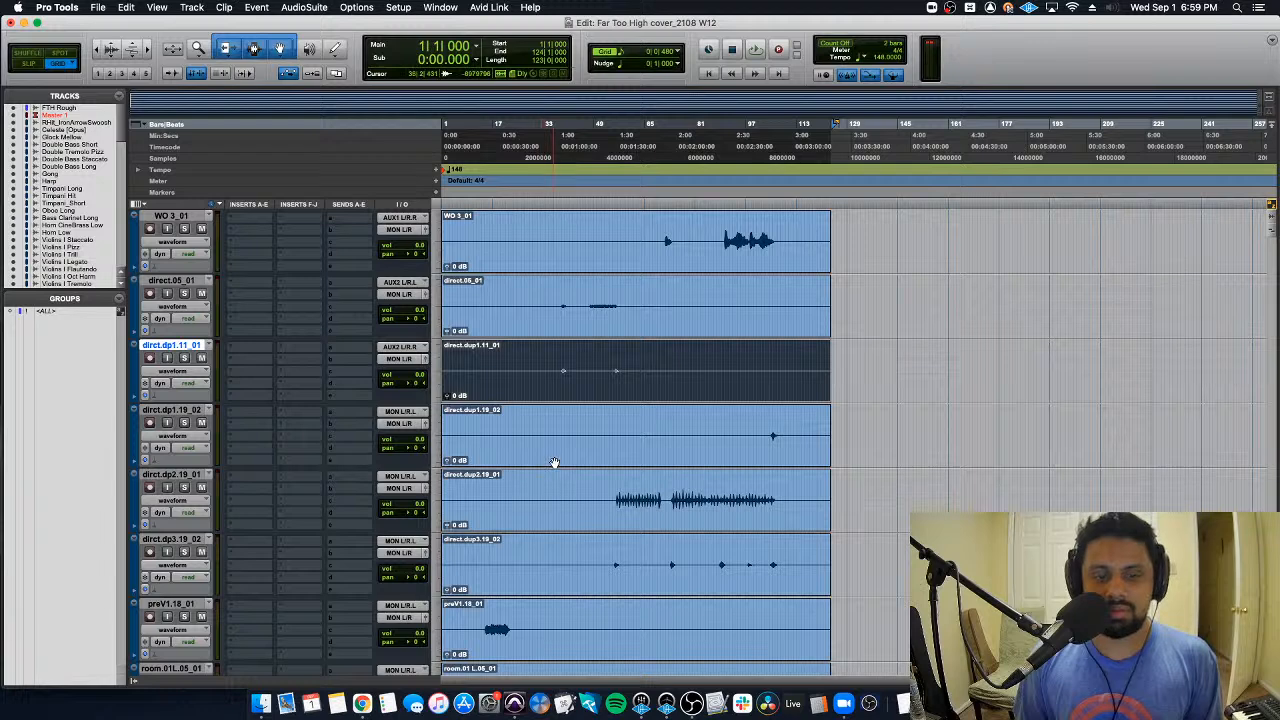
click(571, 523)
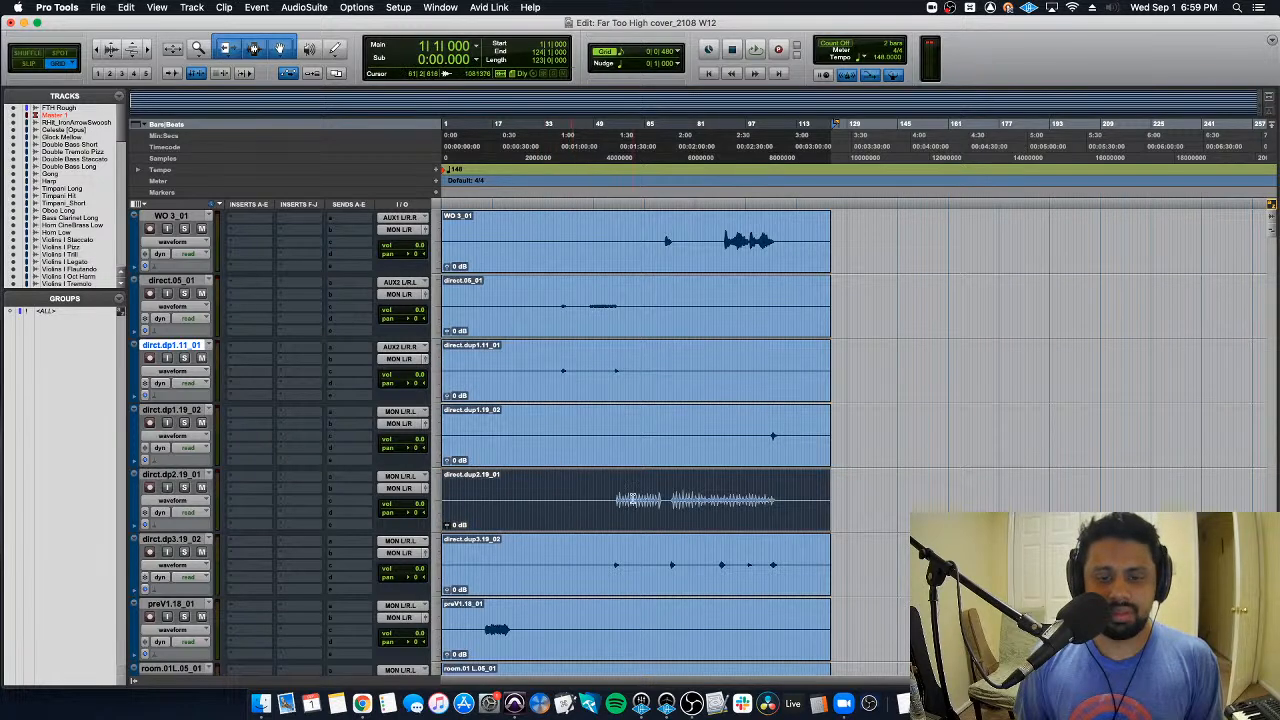
scroll(632, 487, down, 1)
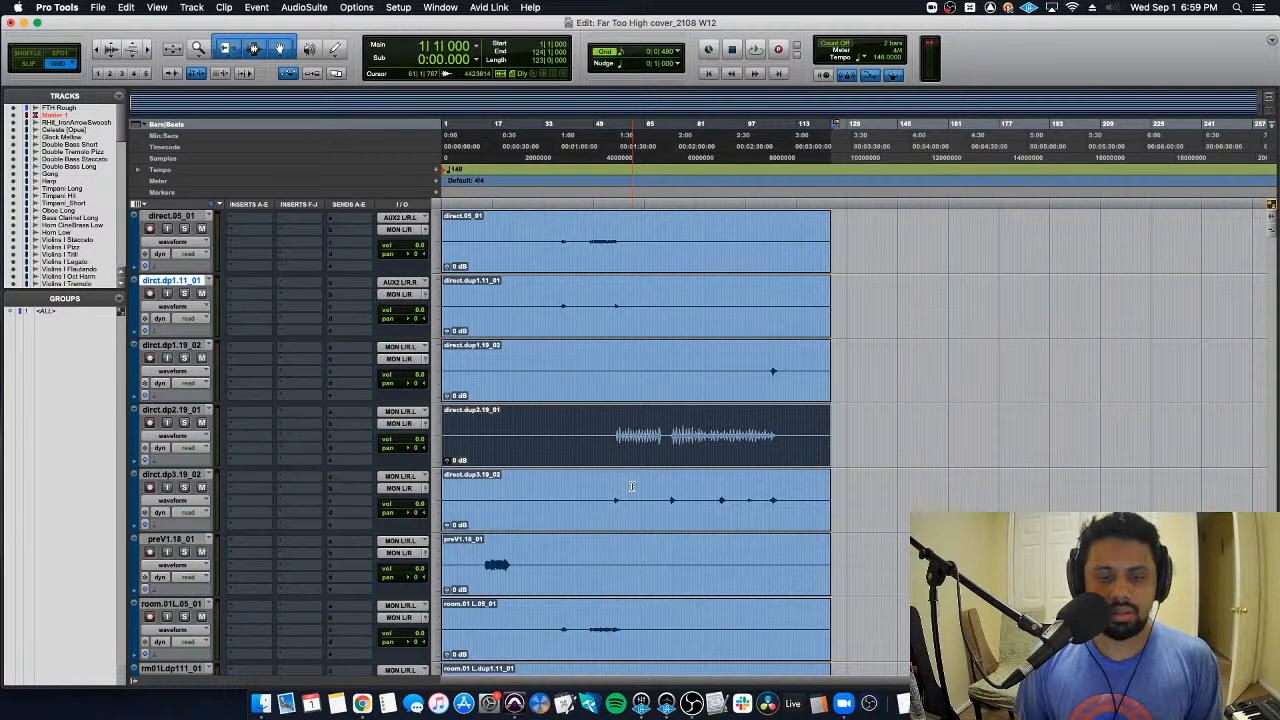
click(630, 508)
scroll(630, 508, down, 2)
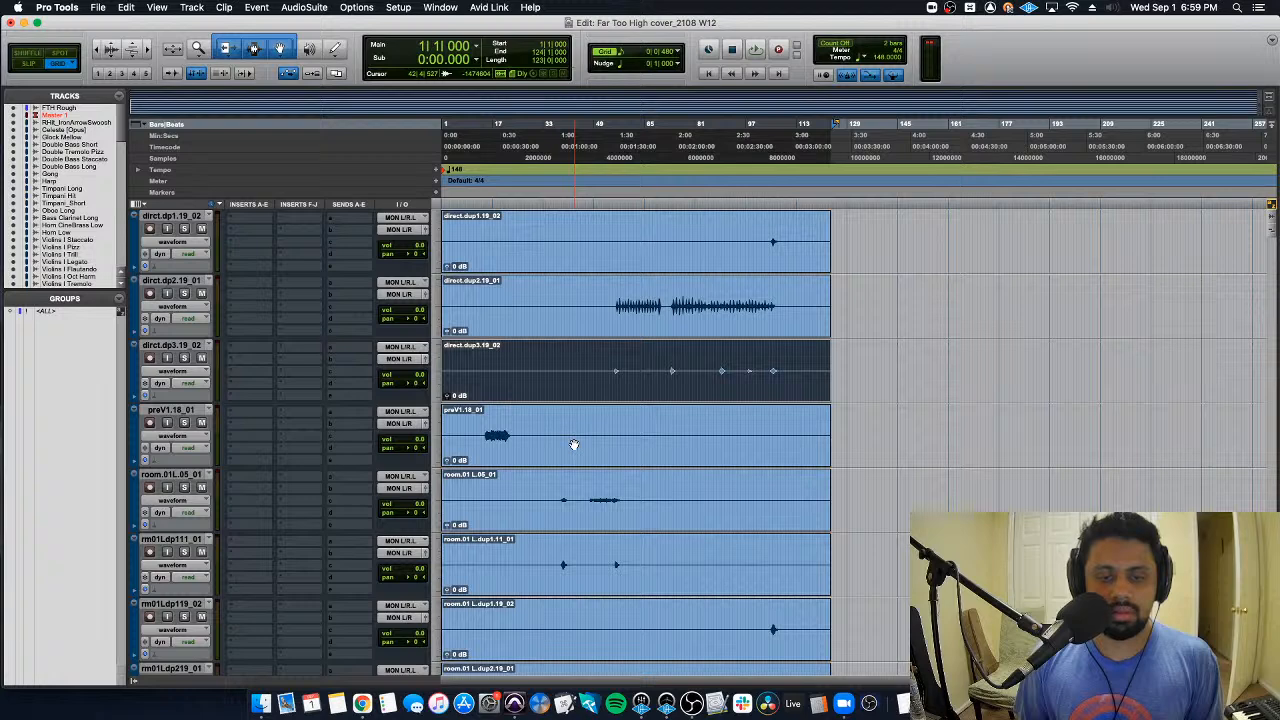
Step: Solo the preV1.18_01 track and briefly play its phrase from around bar 18
click(494, 418)
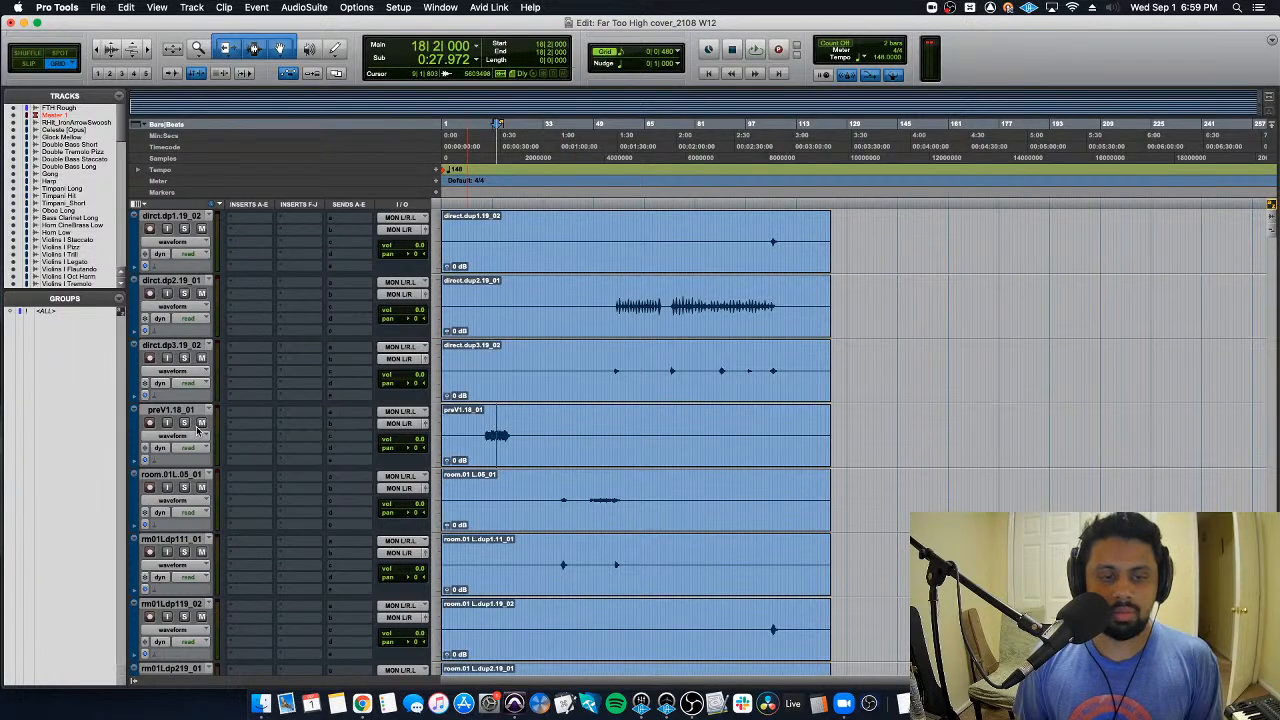
scroll(199, 428, down, 1)
click(184, 358)
key(space)
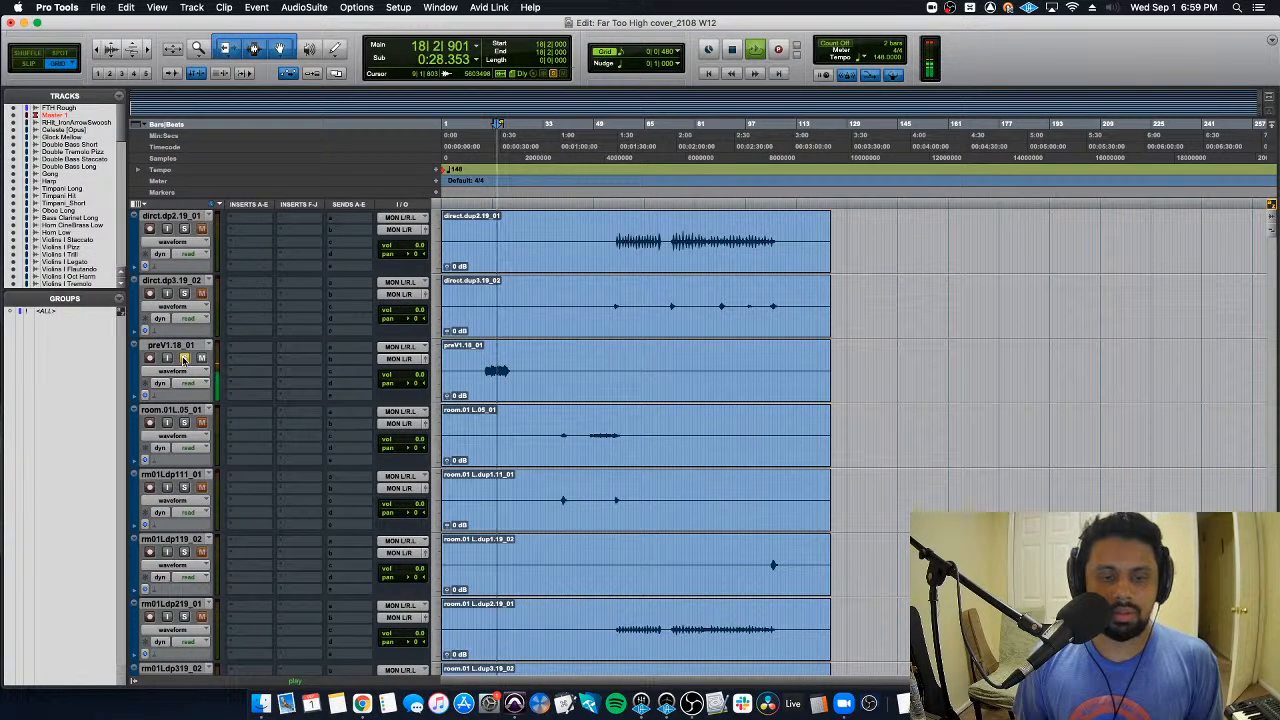
key(space)
Step: Rename the preV1.18_01 track as Gtr preV1
double_click(171, 345)
text(Gtr)
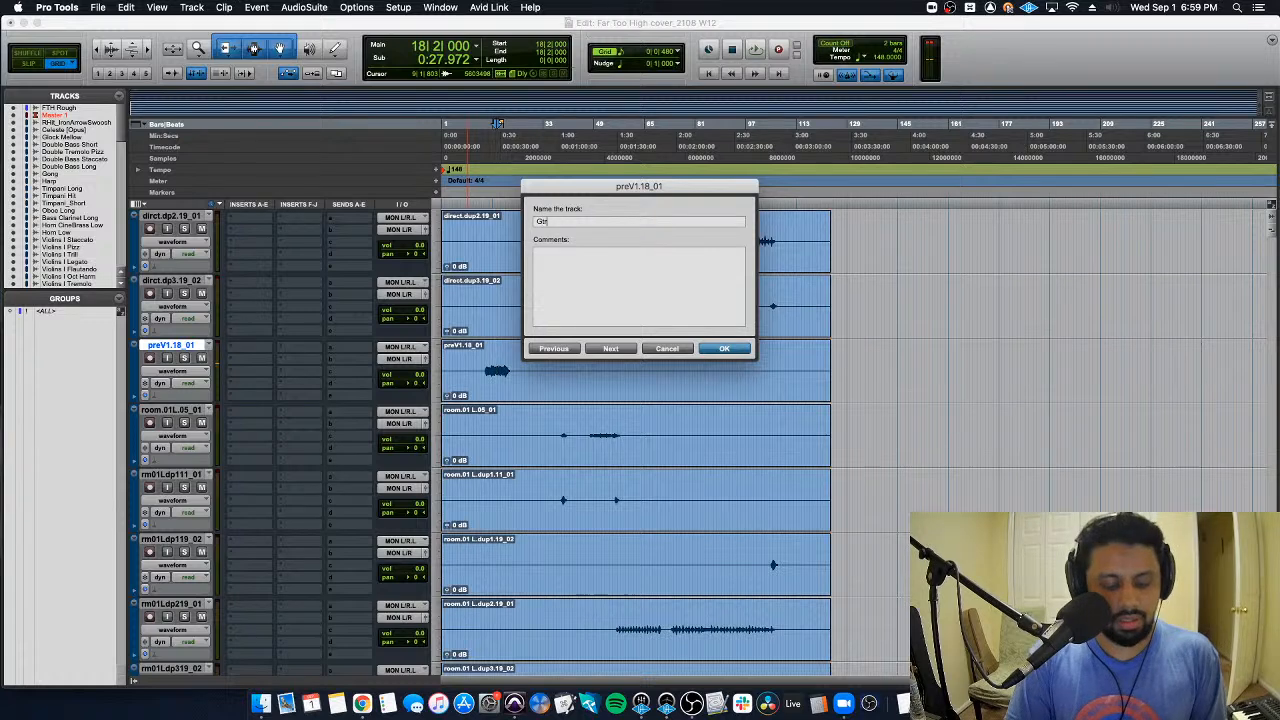
text( preV1)
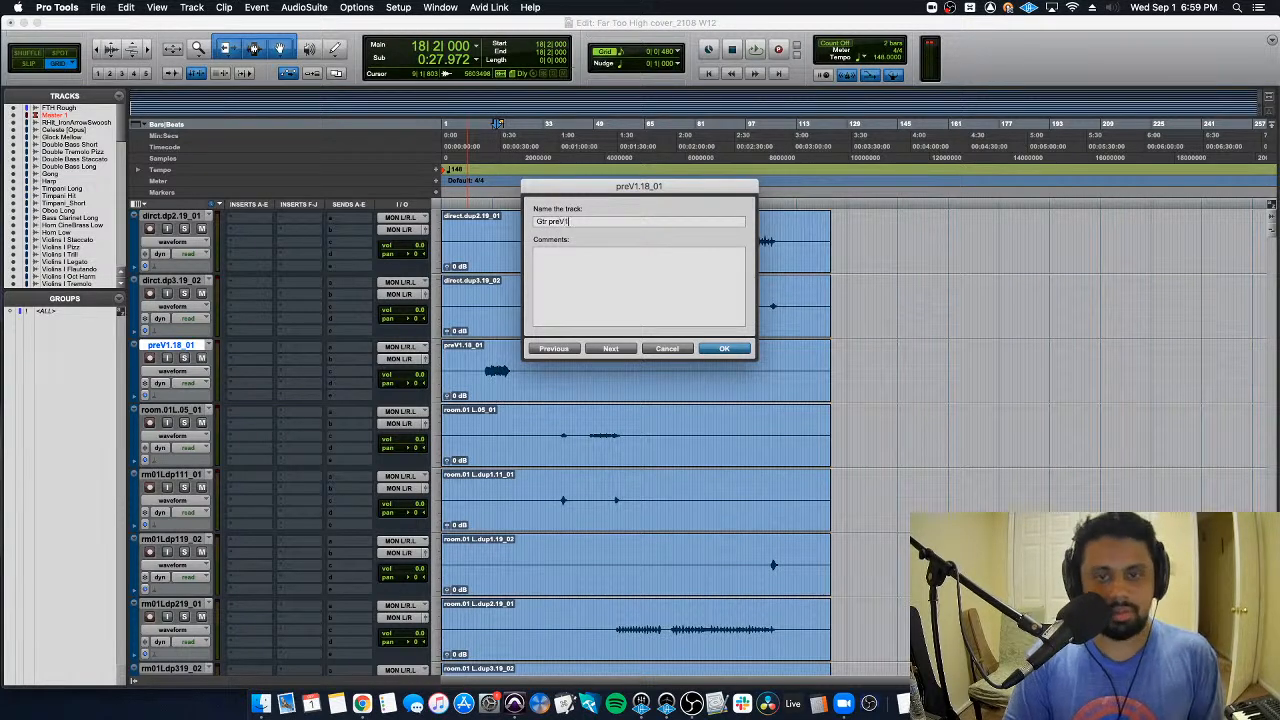
key(Return)
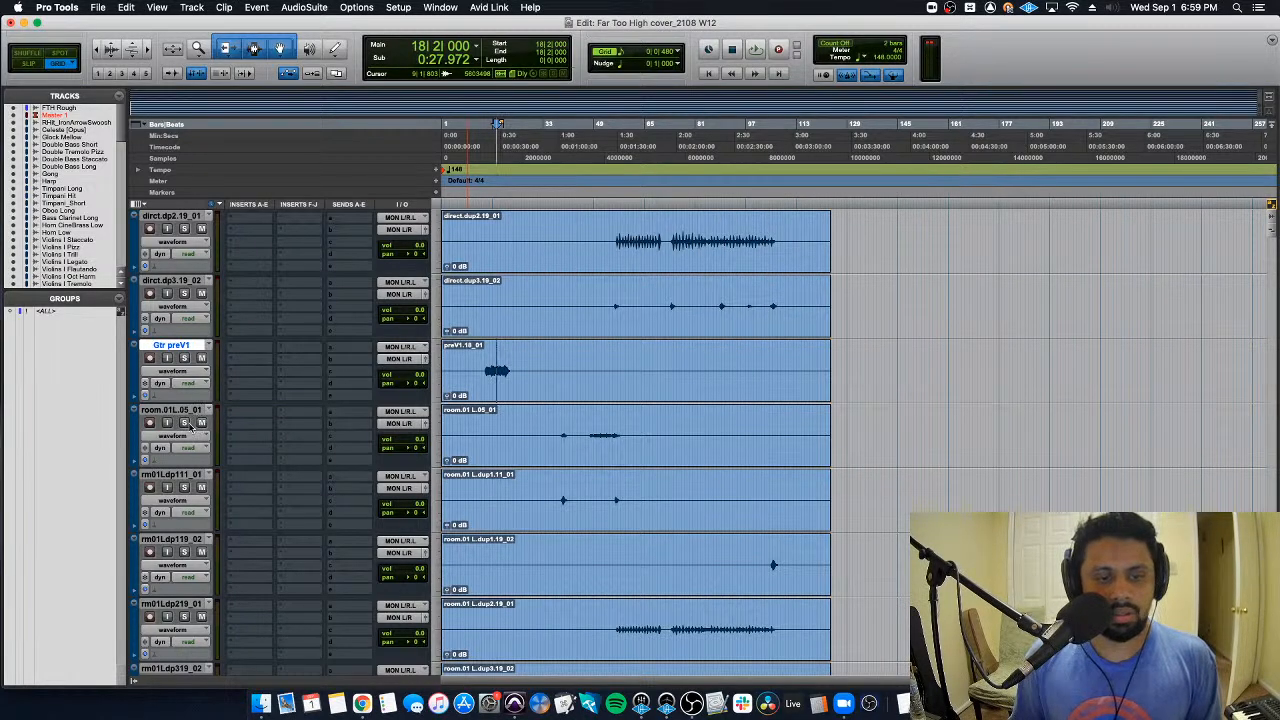
Step: Look through the left and right room tracks and check the full name of the room.01 L.05_01 track
scroll(200, 420, down, 6)
scroll(188, 428, down, 6)
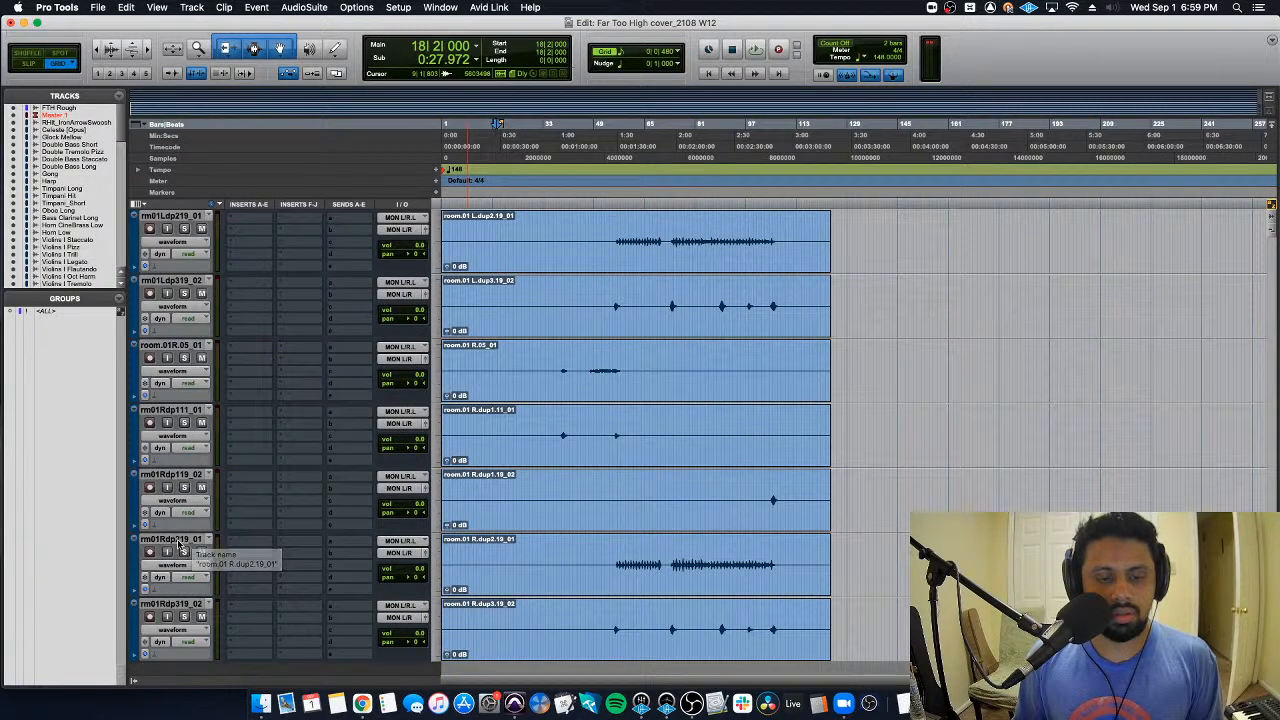
scroll(457, 537, up, 10)
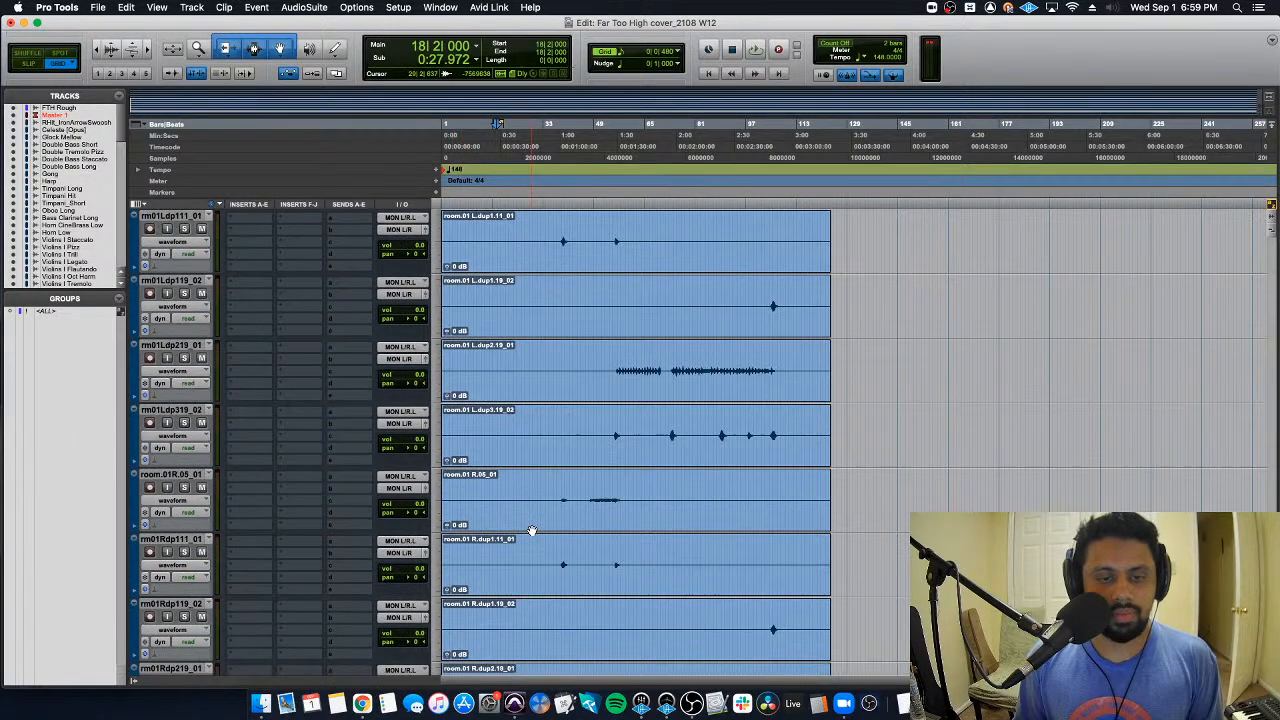
scroll(532, 530, up, 4)
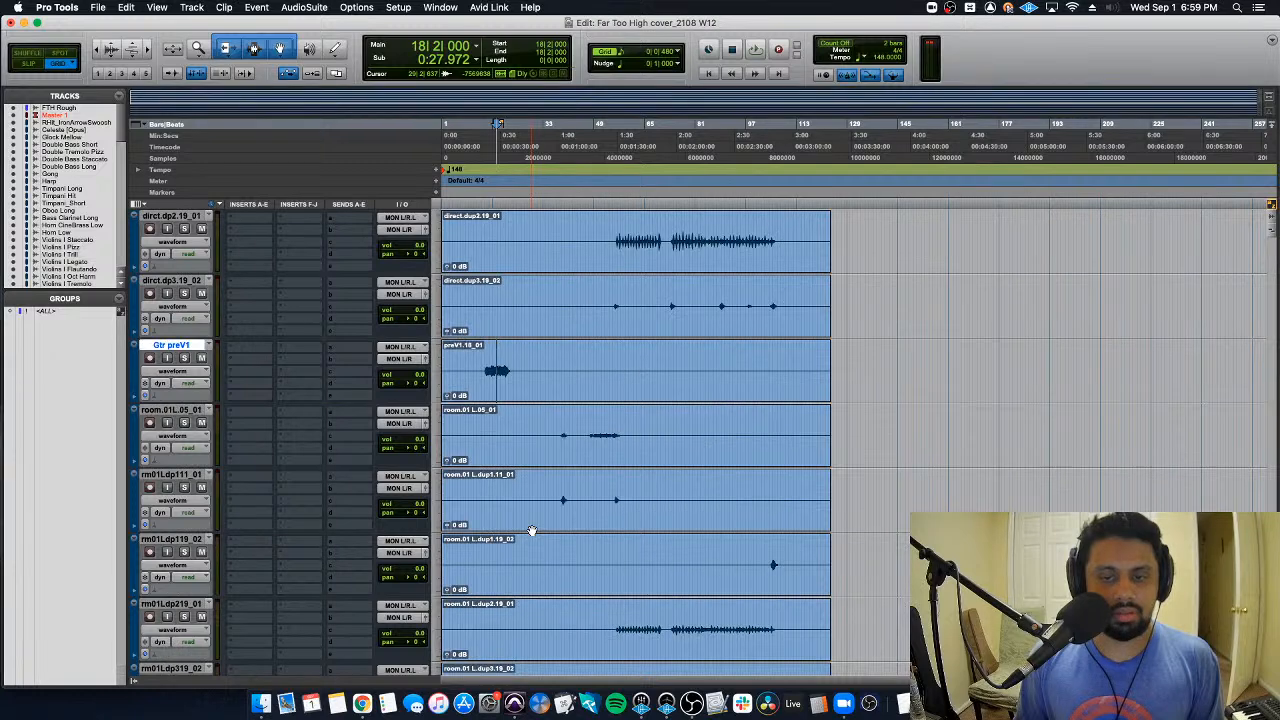
double_click(180, 474)
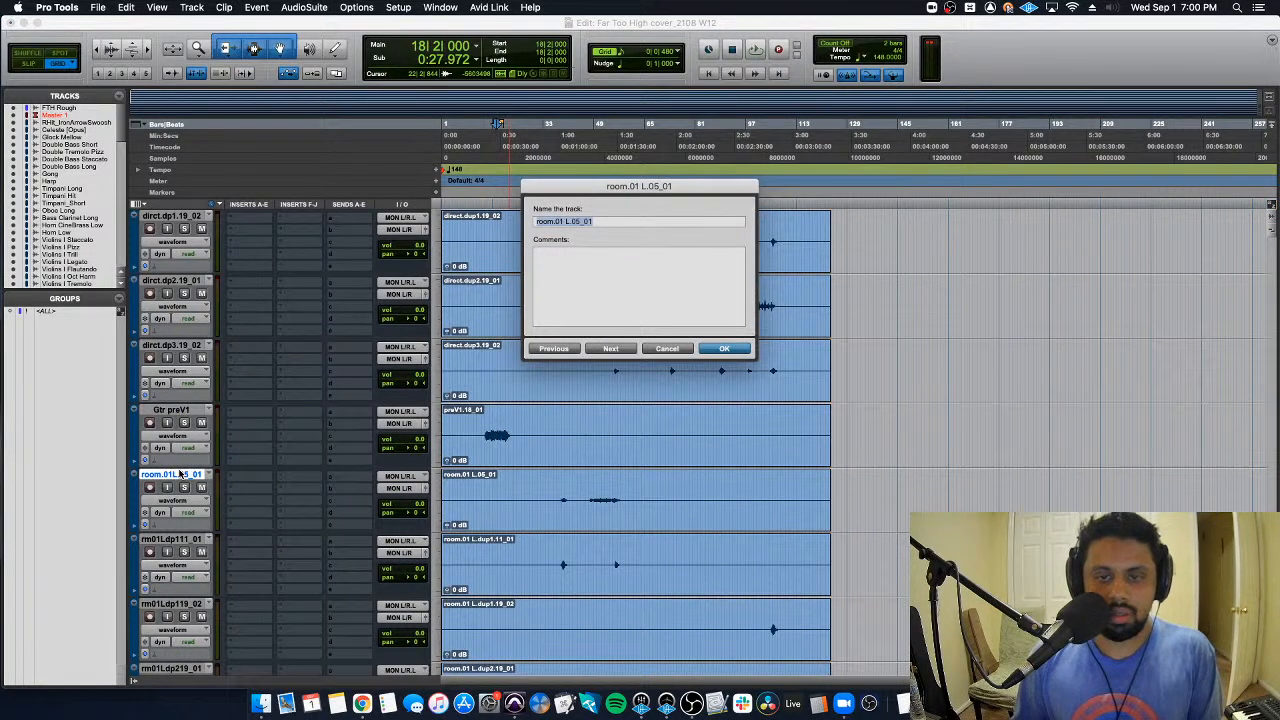
key(Return)
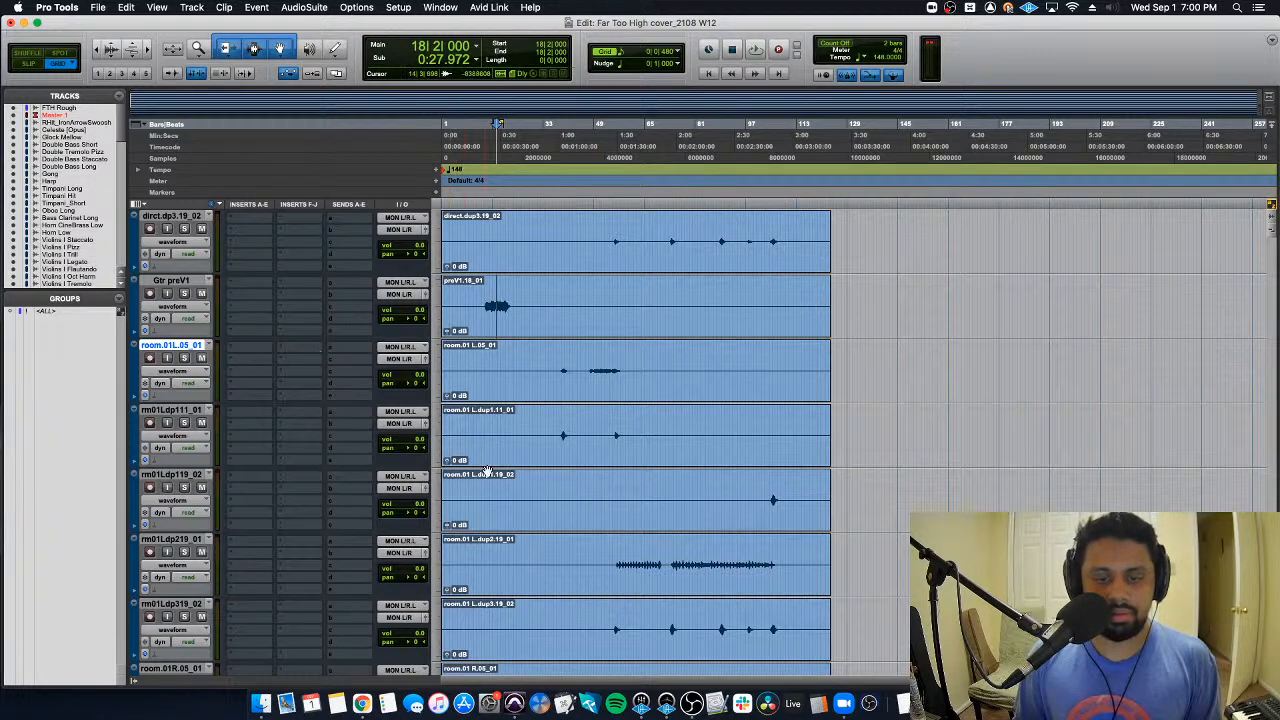
Step: Move the room.01 R.05_01 track directly below room.01 L.05_01 and select both tracks
scroll(536, 486, down, 3)
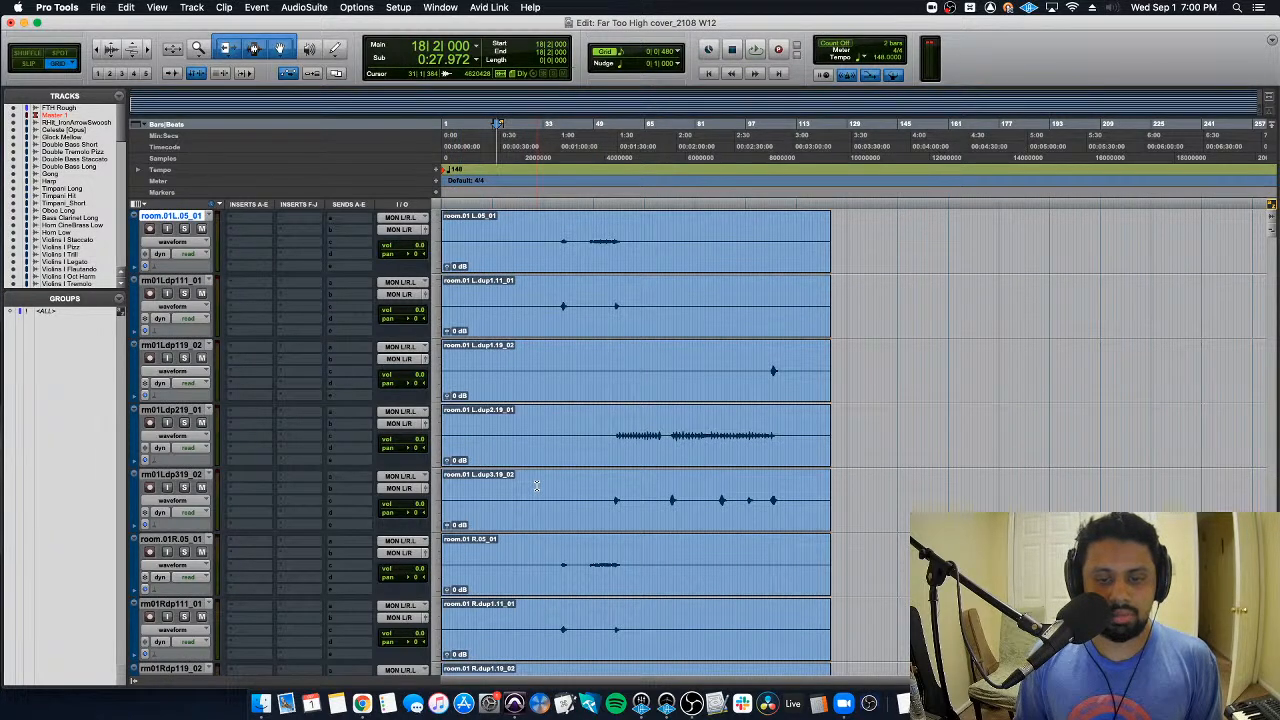
drag(174, 544, 248, 460)
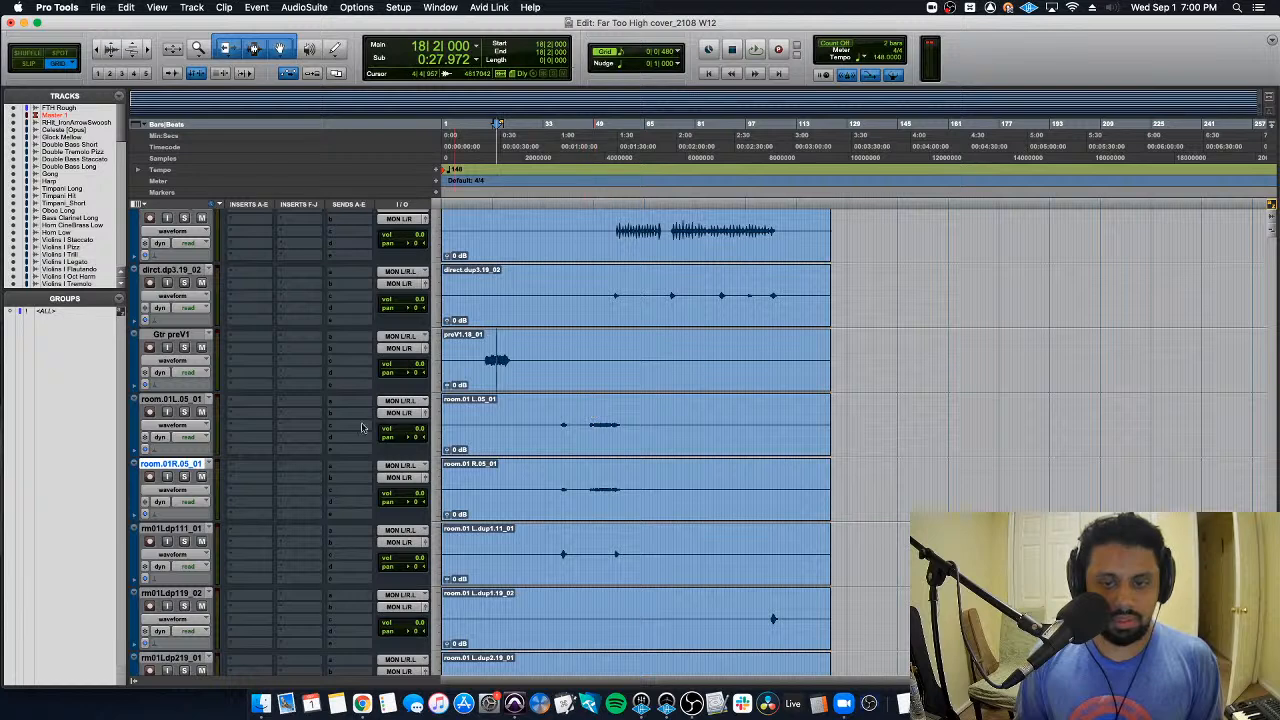
shift+click(190, 399)
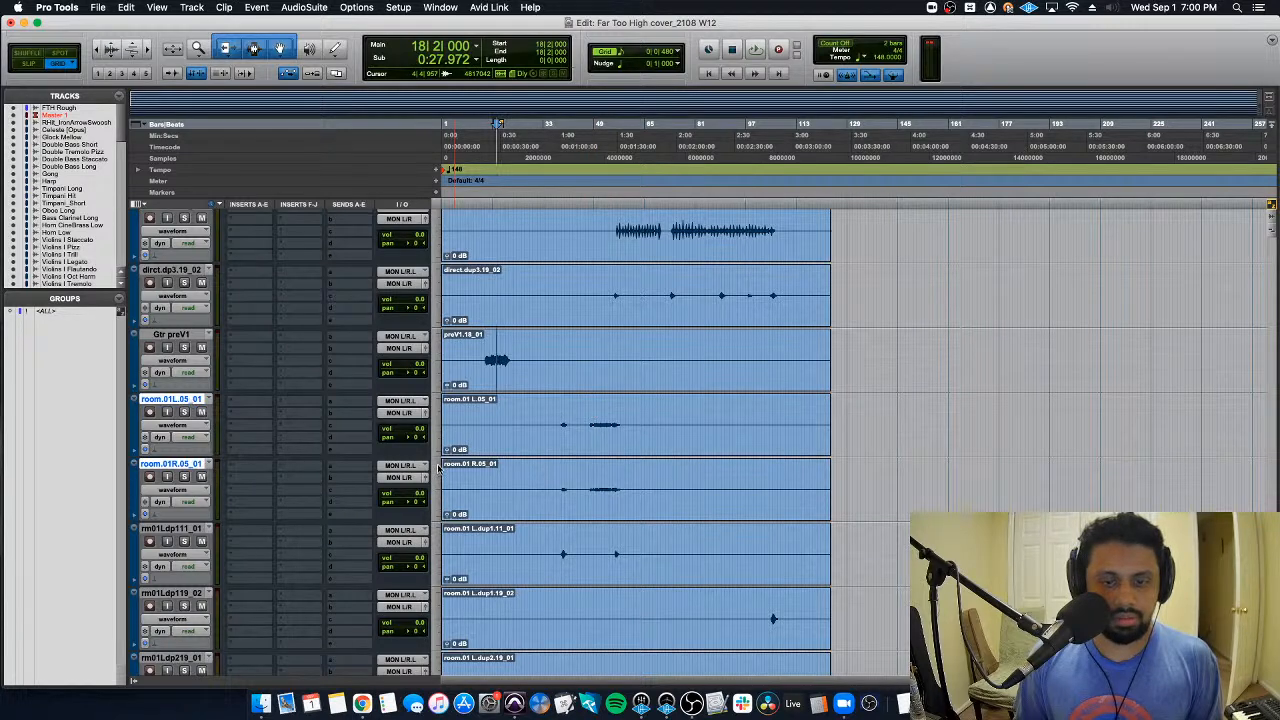
Step: Move the direct.05_01 track between Gtr preV1 and room.01 L.05_01 so it sits with its matching room tracks
scroll(305, 341, down, 2)
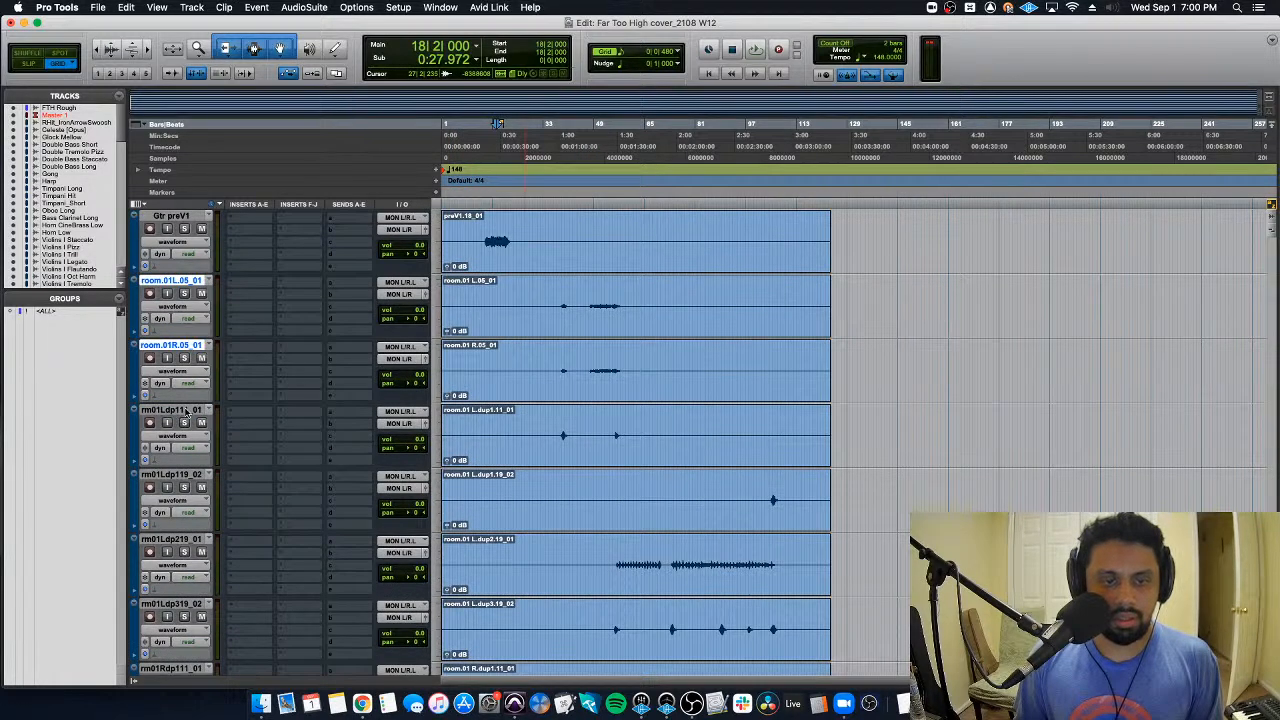
click(185, 413)
scroll(636, 471, up, 1)
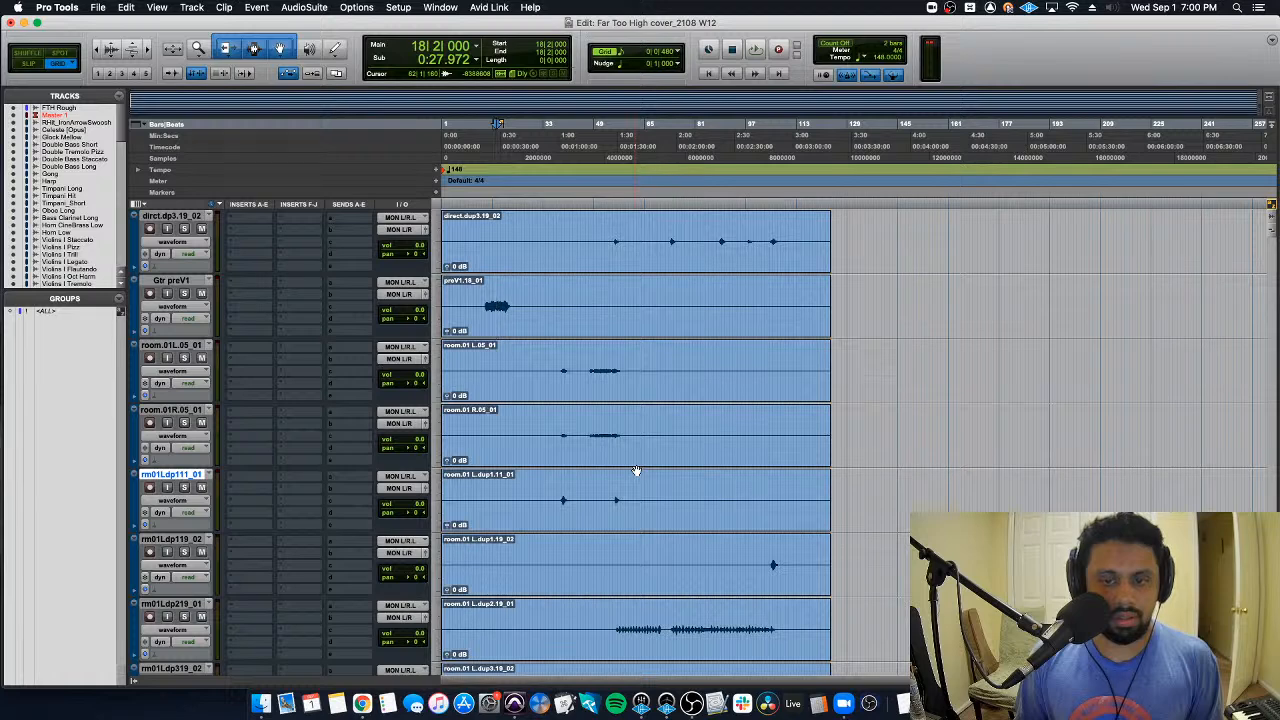
scroll(636, 471, up, 3)
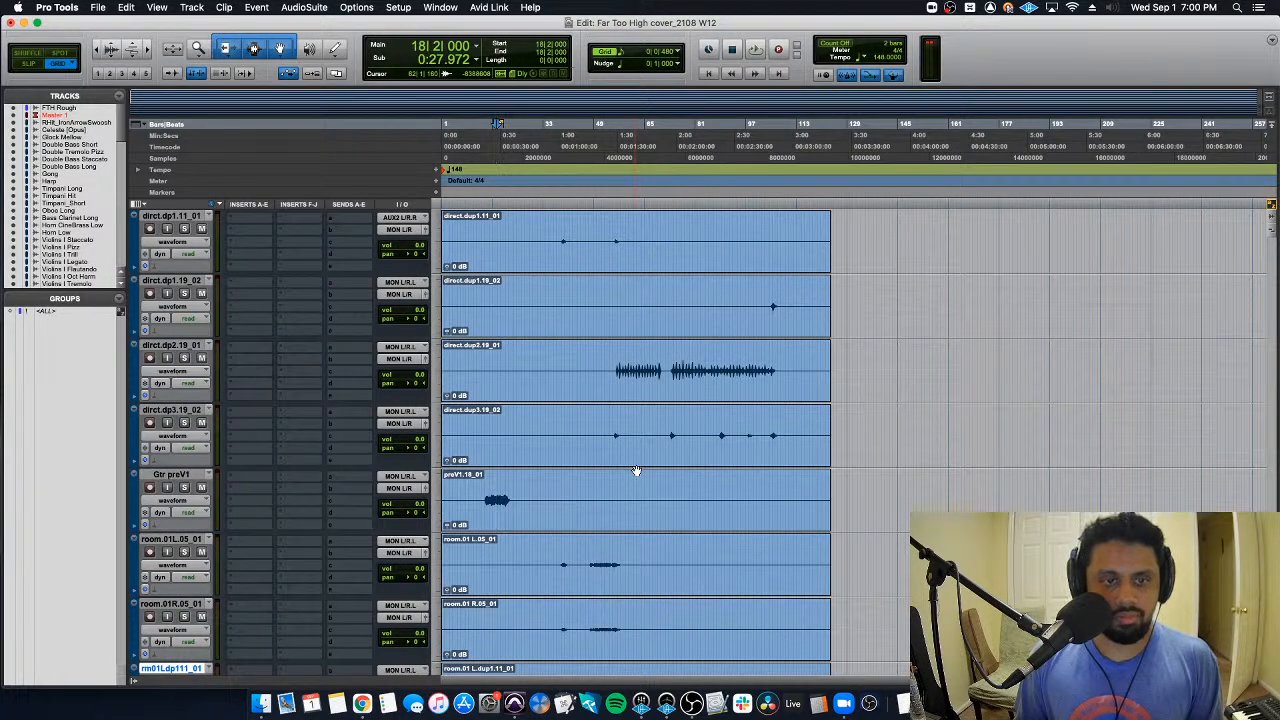
scroll(636, 471, up, 2)
drag(171, 281, 247, 402)
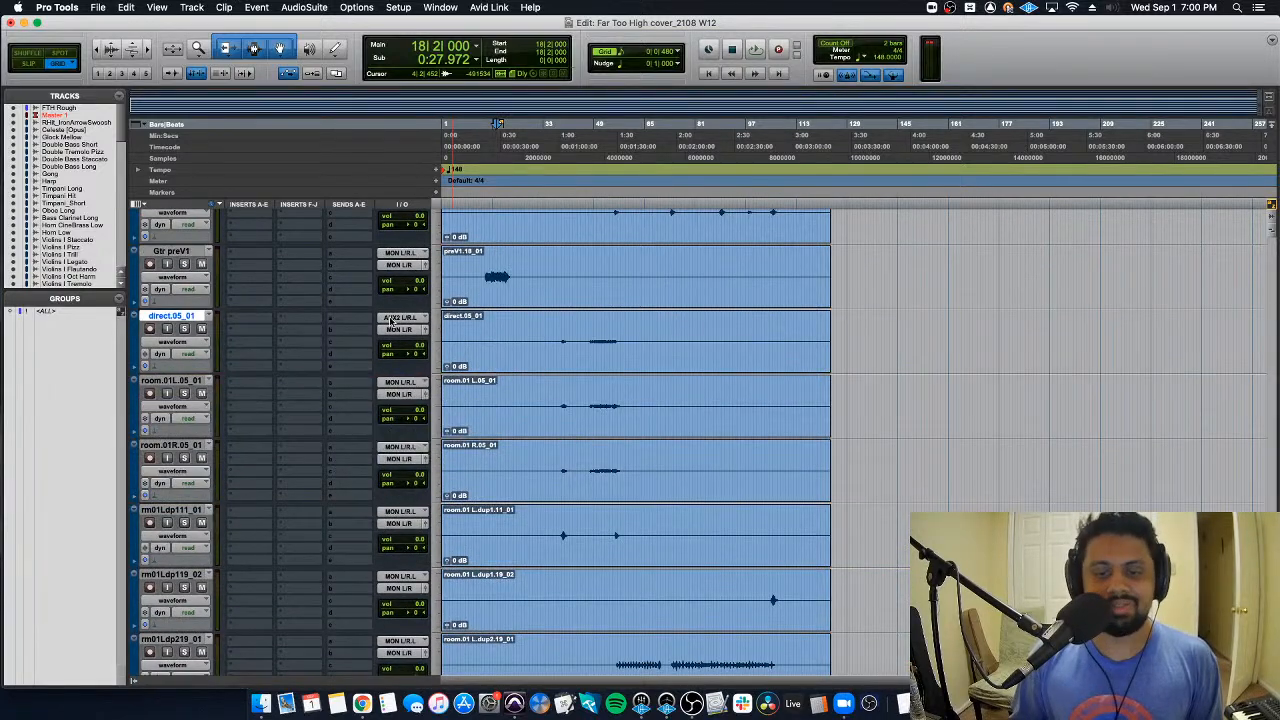
Step: Compare the remaining direct tracks with the left and right room tracks for matching waveforms, and select direct.dup1.11_01
scroll(700, 336, up, 5)
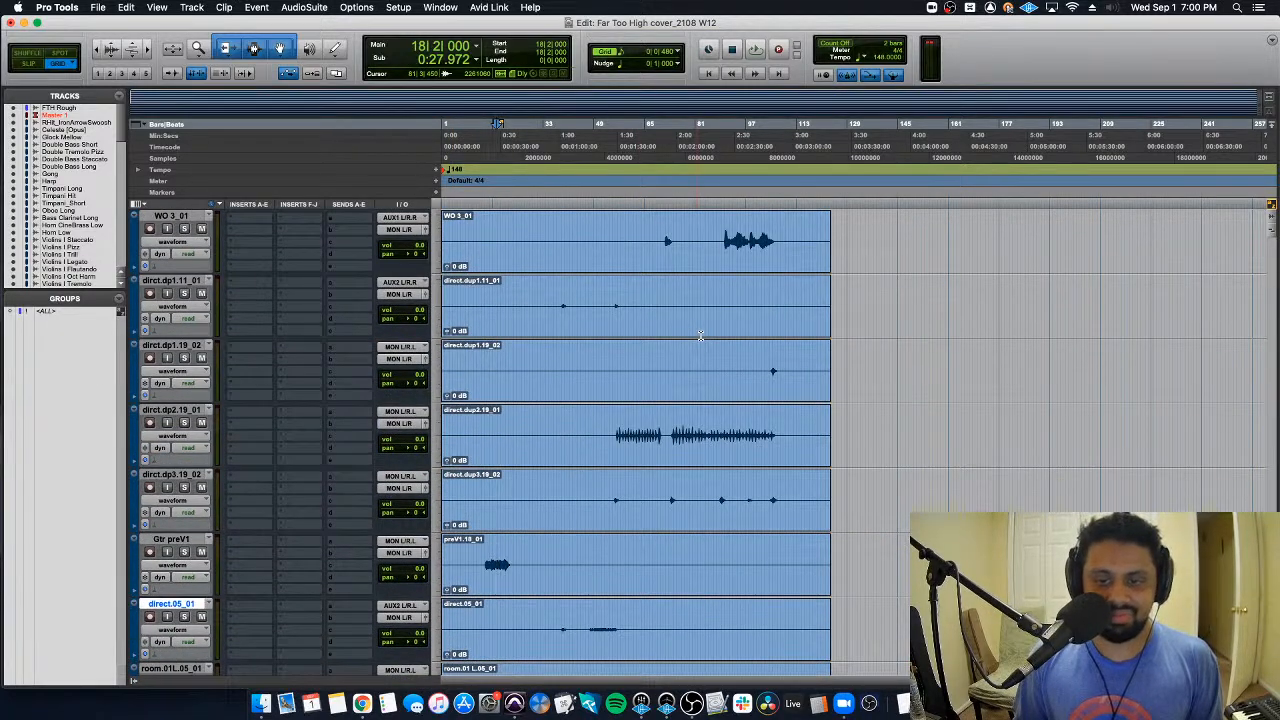
scroll(700, 336, down, 12)
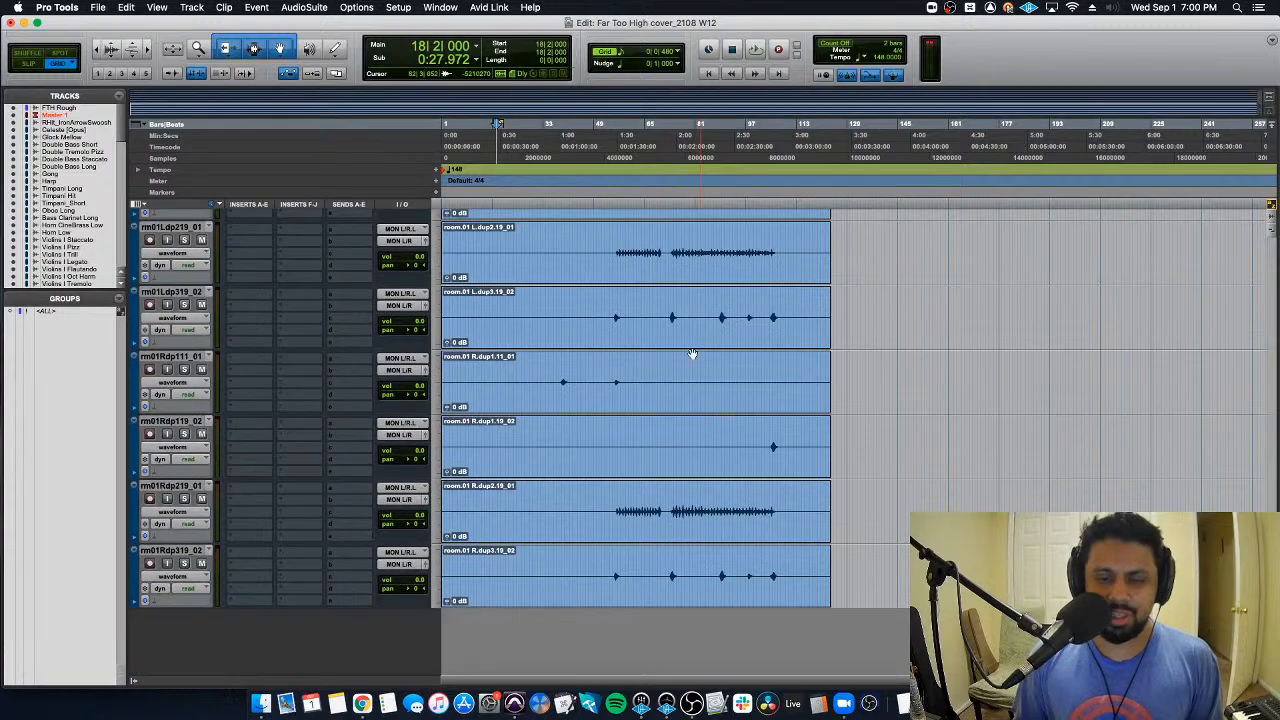
scroll(428, 600, up, 1)
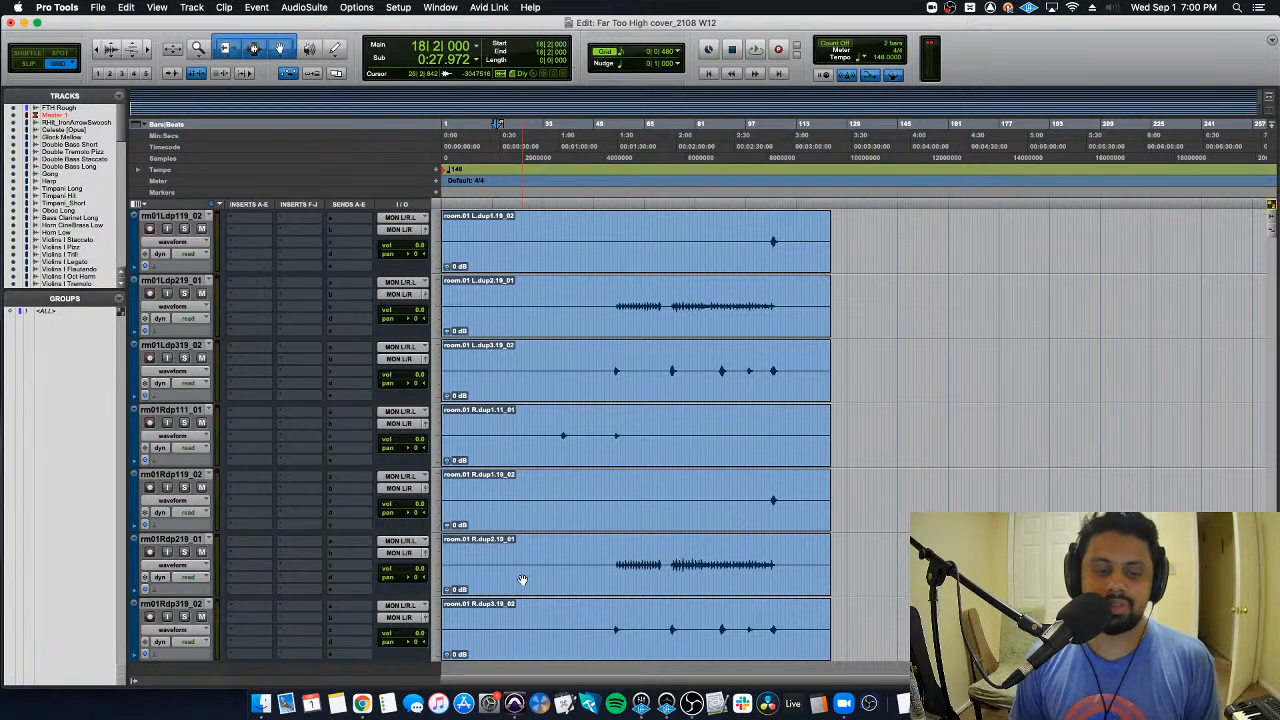
scroll(522, 580, down, 1)
scroll(547, 572, down, 10)
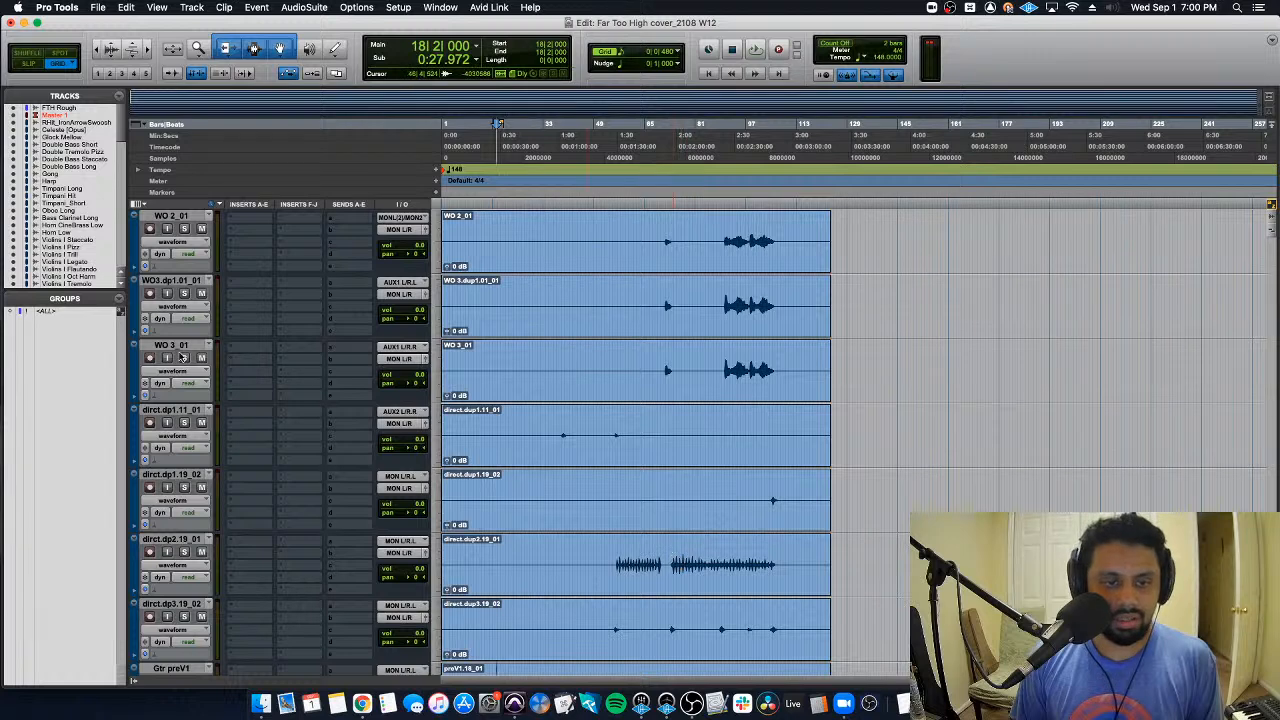
click(186, 413)
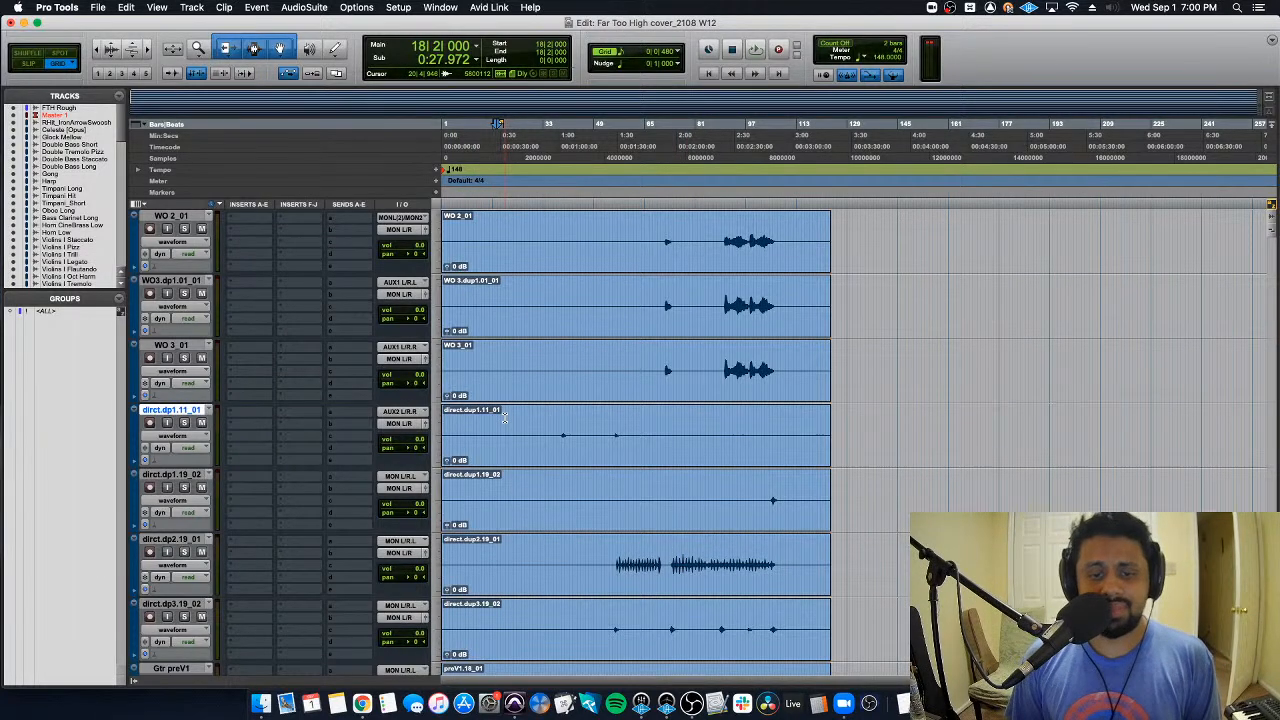
scroll(505, 418, down, 5)
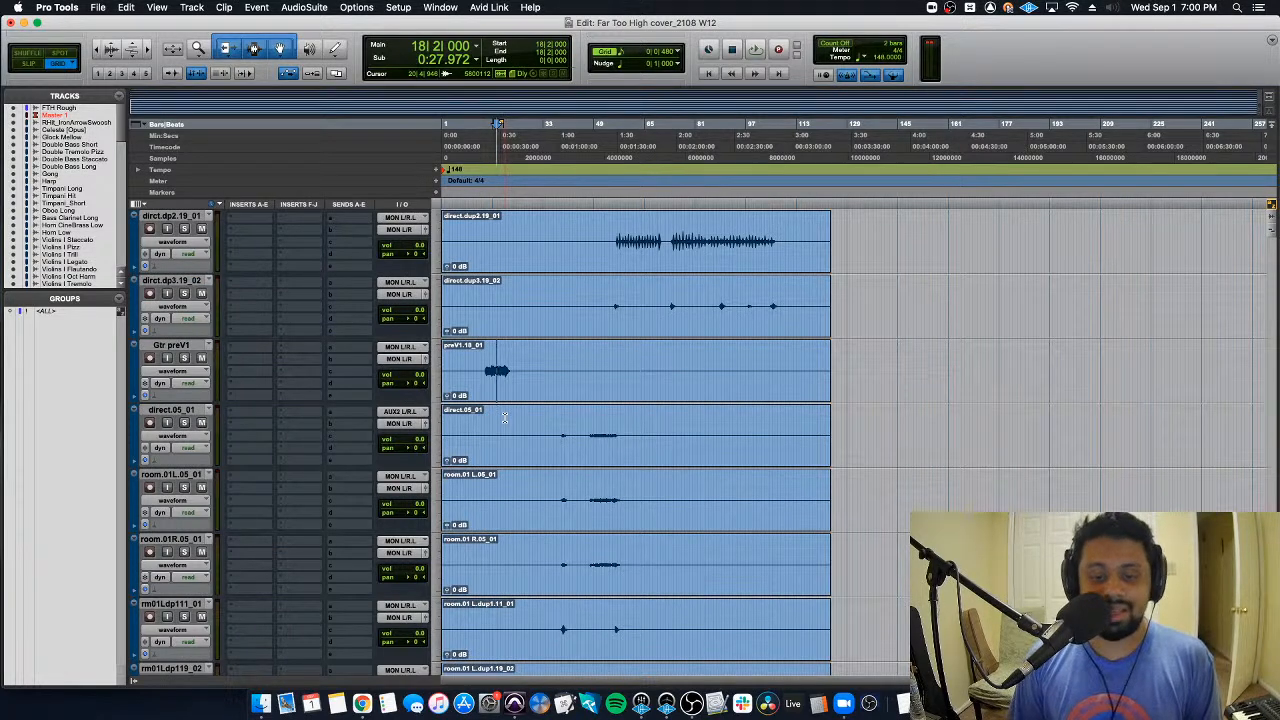
scroll(505, 418, down, 1)
scroll(505, 418, down, 1)
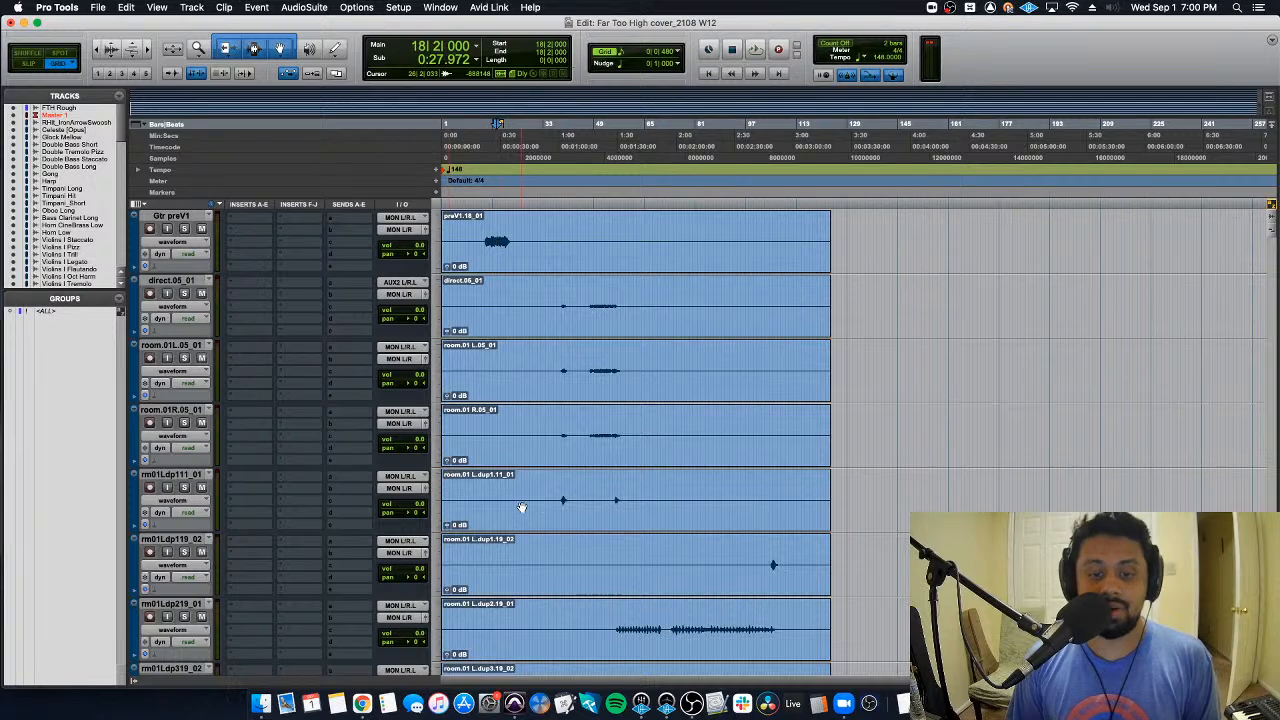
scroll(452, 512, up, 4)
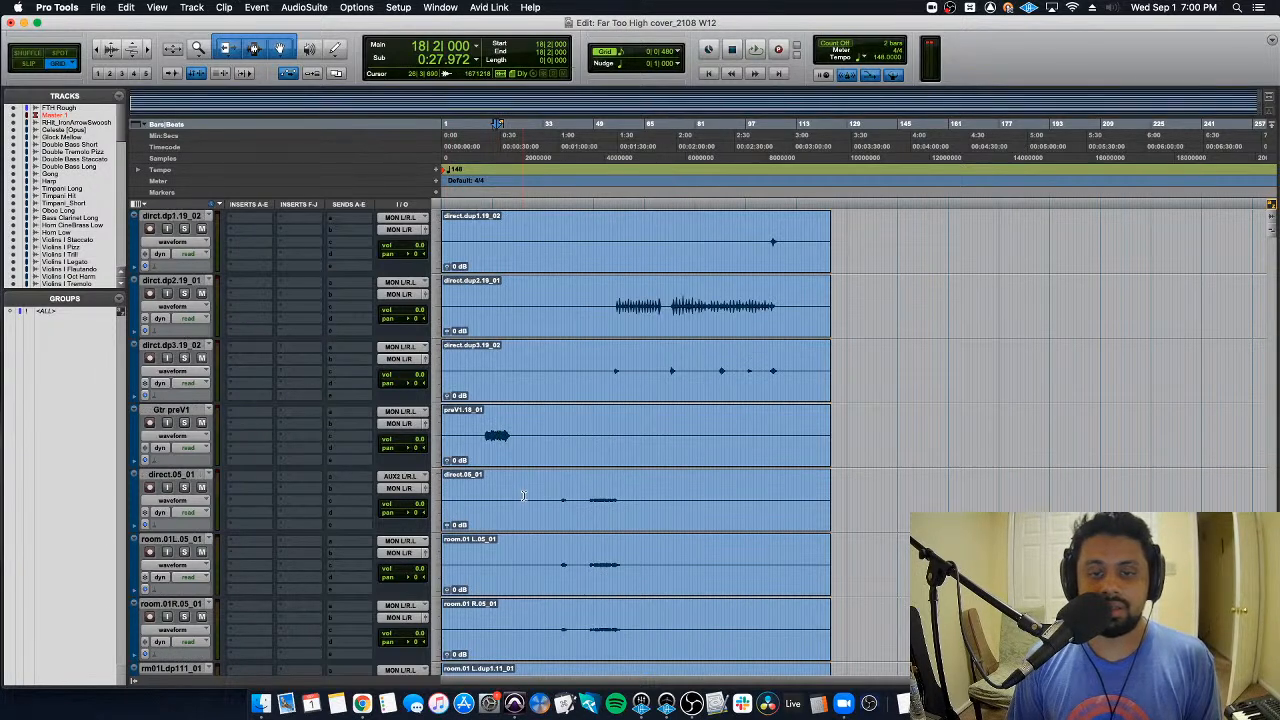
scroll(522, 496, down, 4)
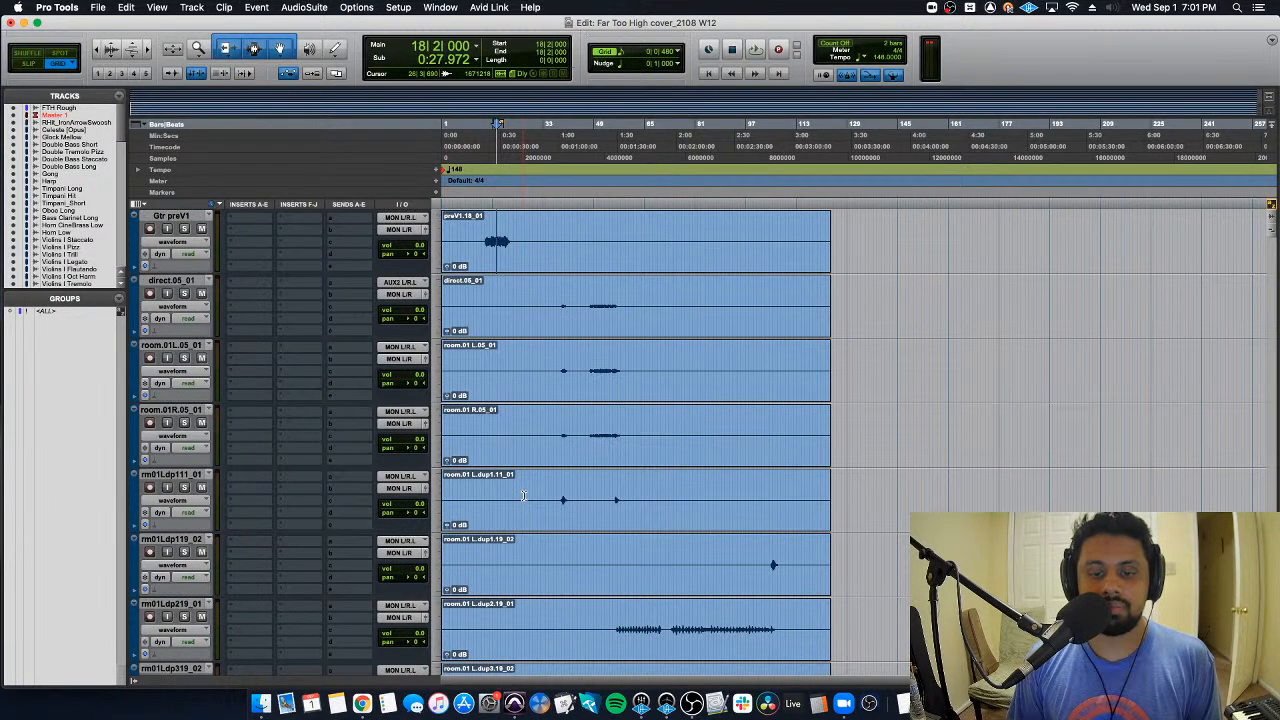
scroll(183, 478, down, 5)
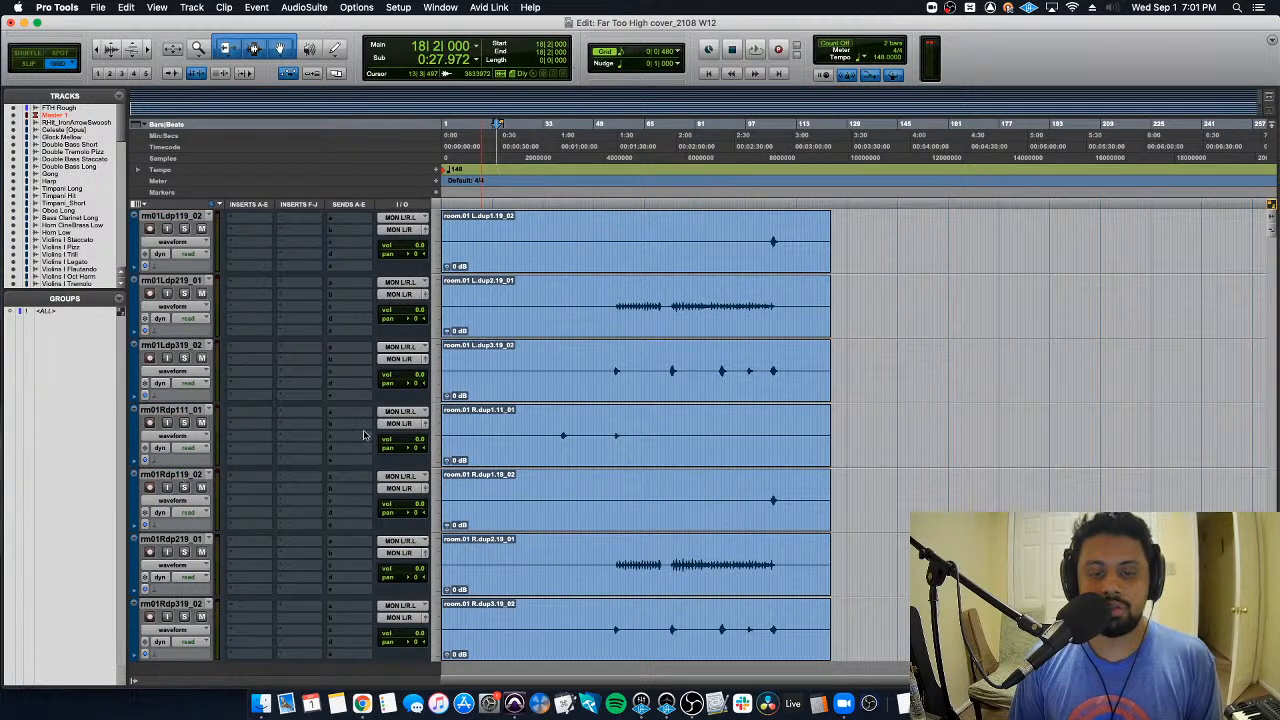
Step: Place room.01 L.dup1.11_01 and room.01 R.dup1.11_01 directly below direct.dup1.11_01, with all three tracks selected
scroll(145, 413, up, 9)
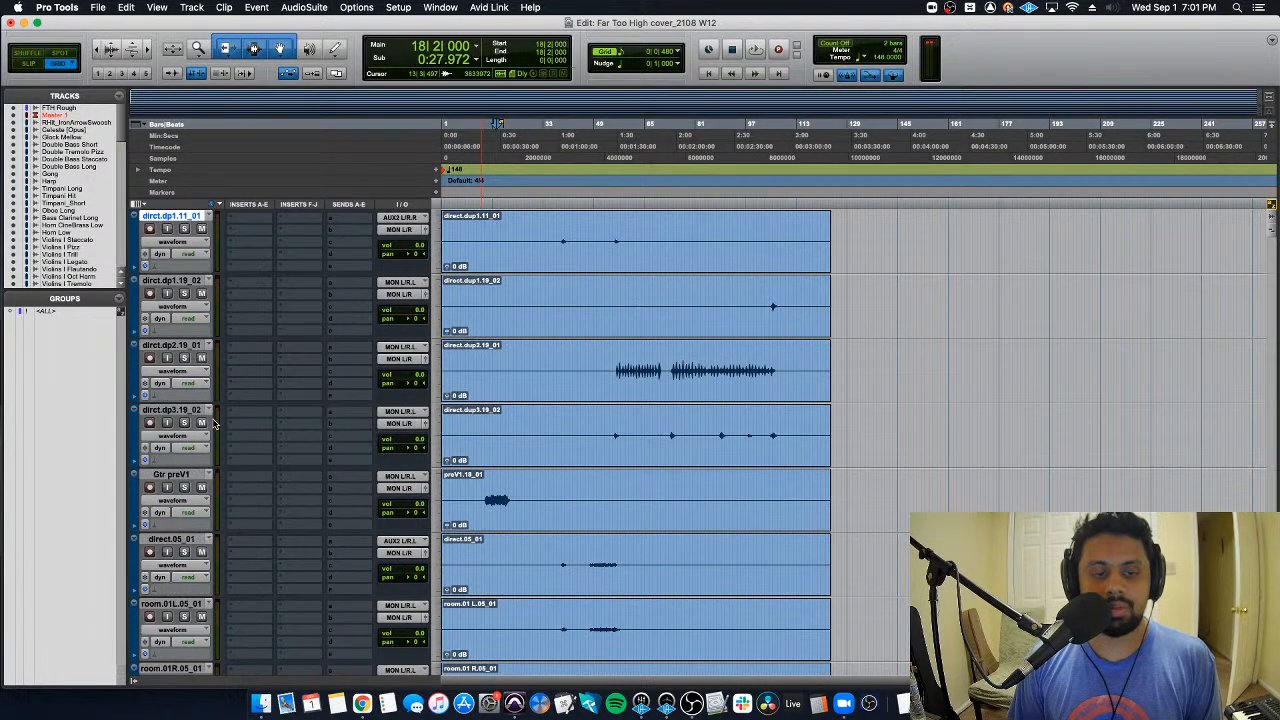
scroll(172, 232, down, 1)
scroll(180, 280, up, 2)
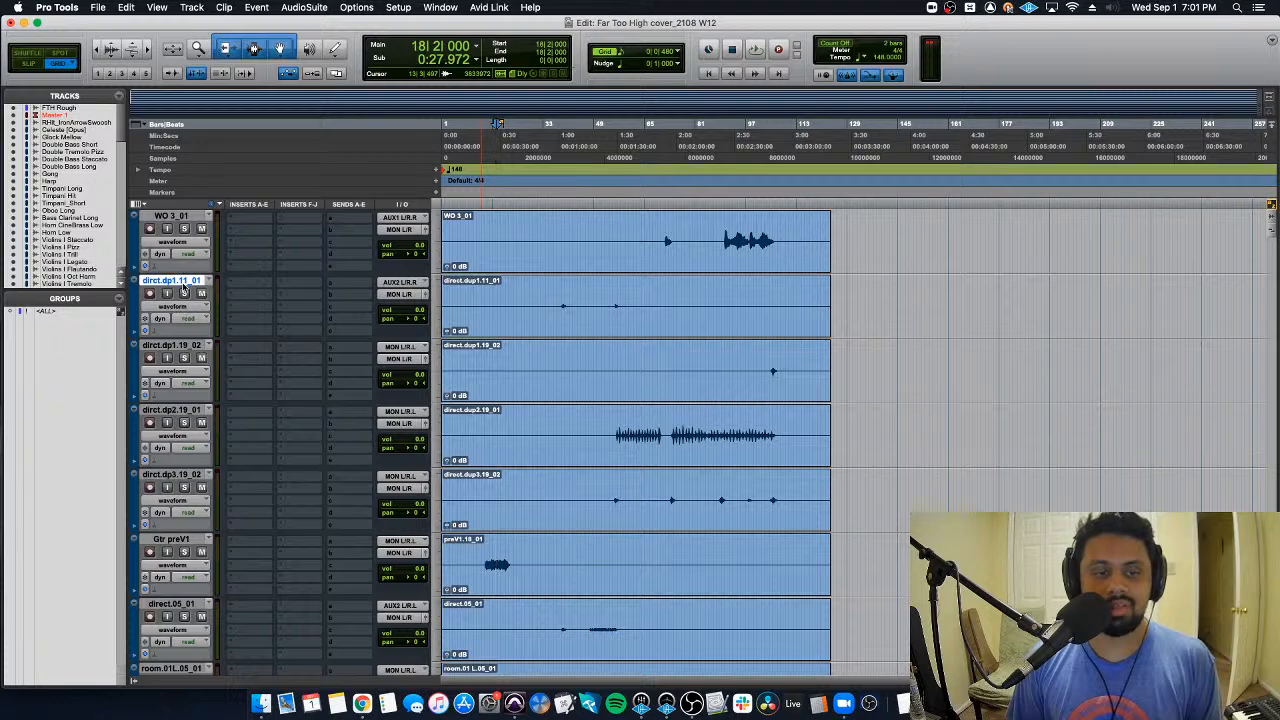
mouse_move(185, 290)
mouse_down()
mouse_move(179, 360)
mouse_move(186, 290)
mouse_up()
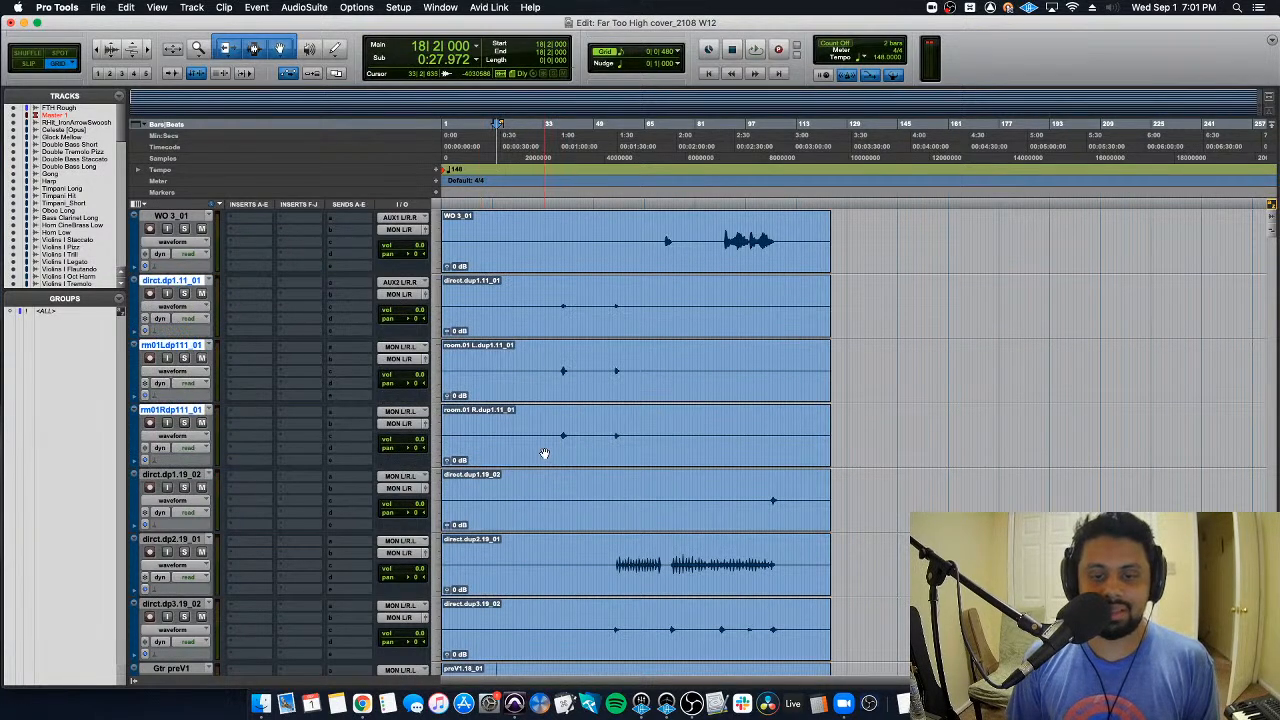
Step: Move direct.dup1.19_02 with its matching room.01 L.dup1.19_02 and room.01 R.dup1.19_02 tracks together to the end of the track list
click(160, 474)
scroll(612, 505, down, 3)
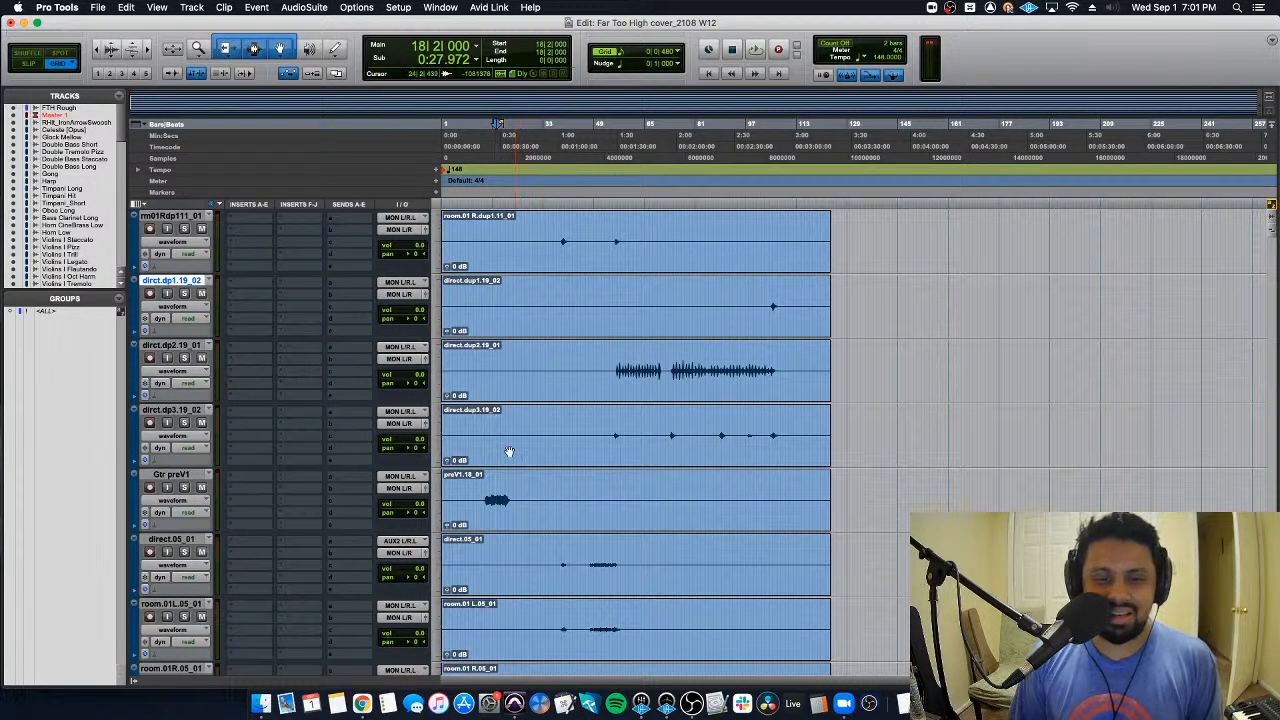
scroll(549, 448, down, 2)
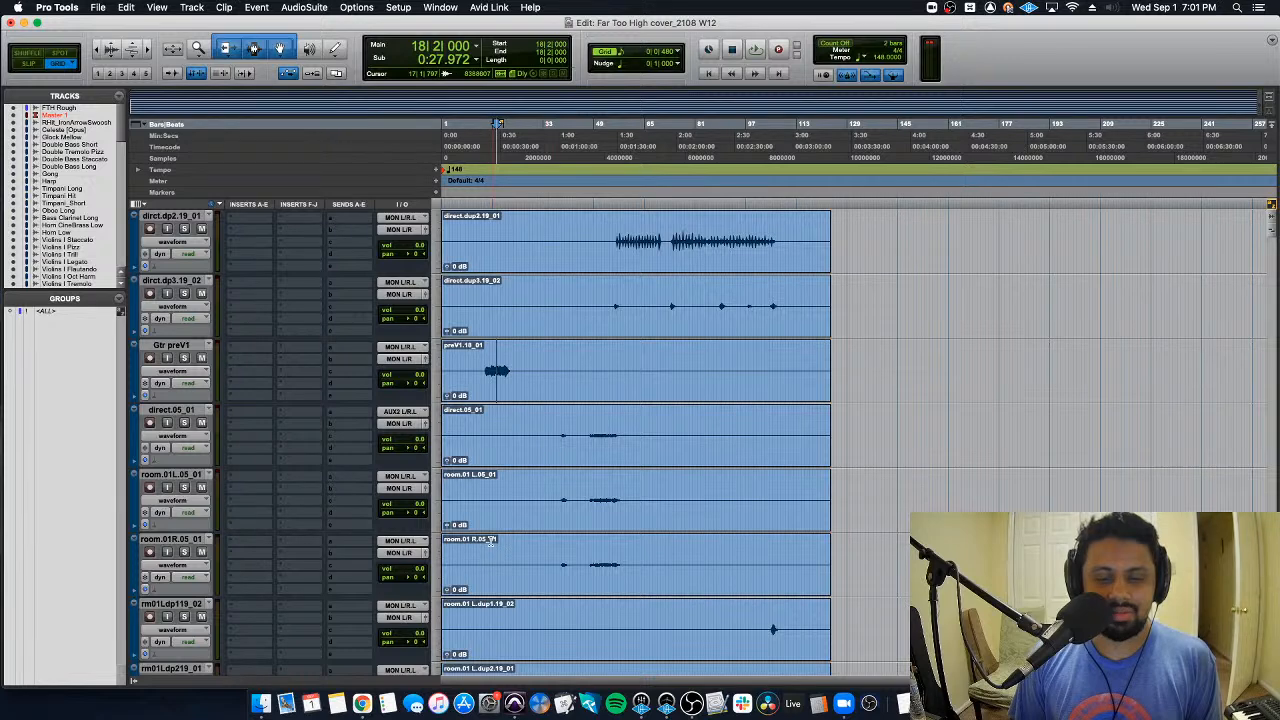
click(172, 604)
scroll(436, 498, down, 5)
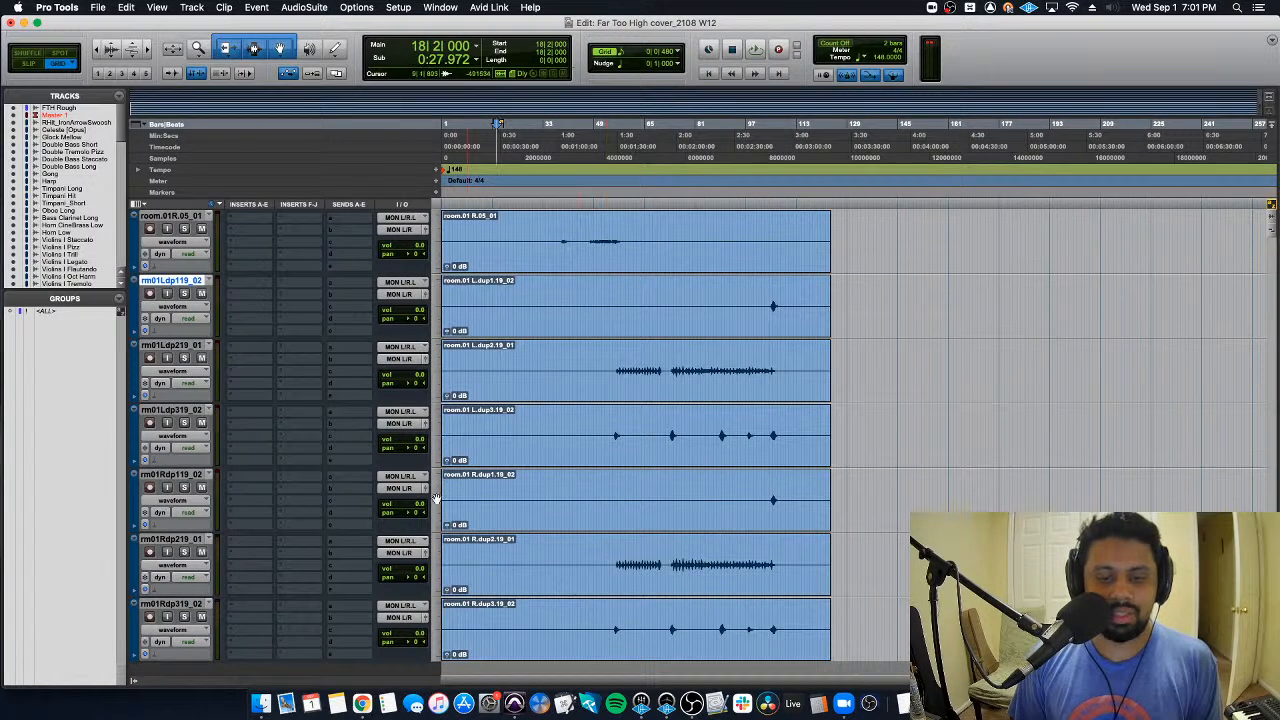
scroll(275, 499, up, 1)
scroll(195, 530, down, 1)
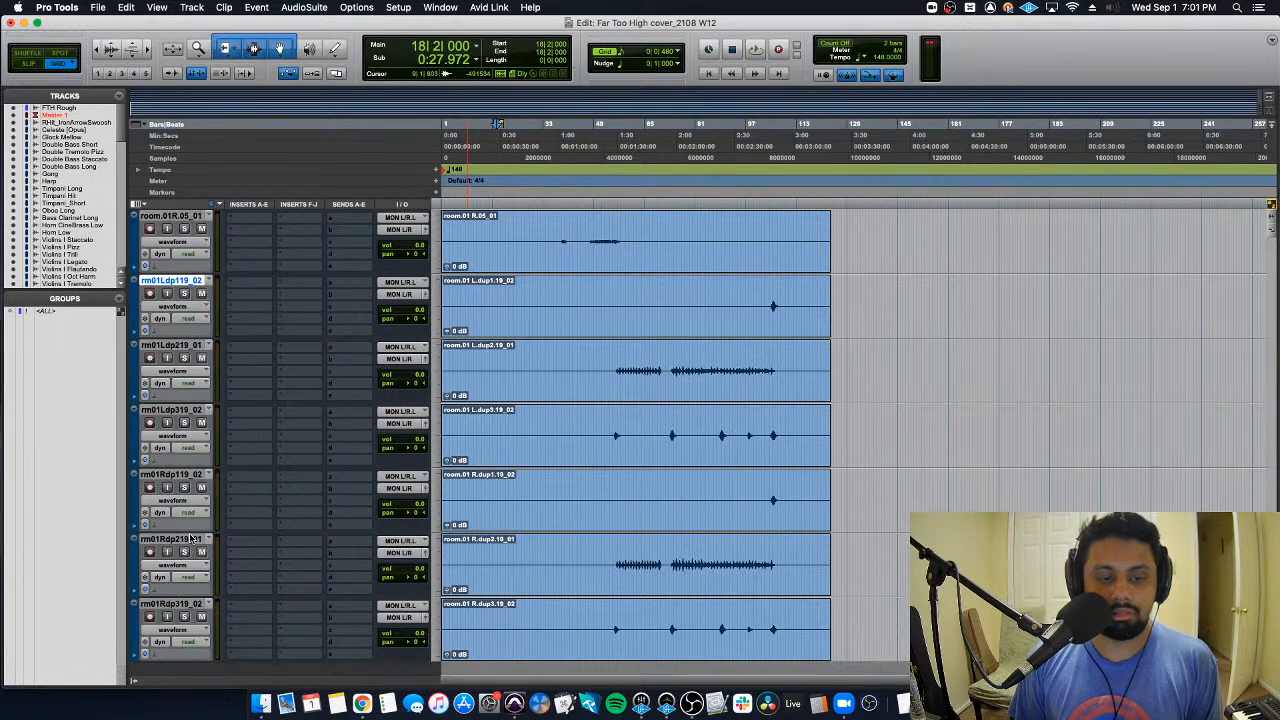
super+click(181, 479)
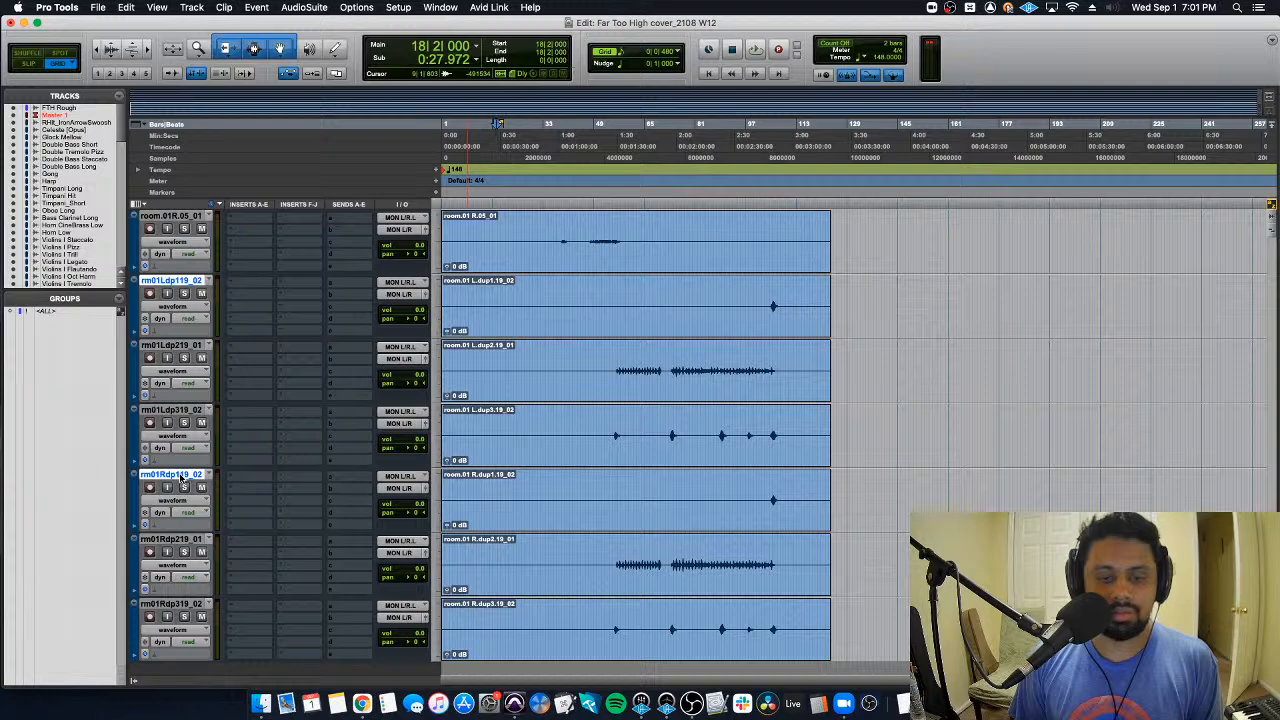
drag(181, 479, 212, 672)
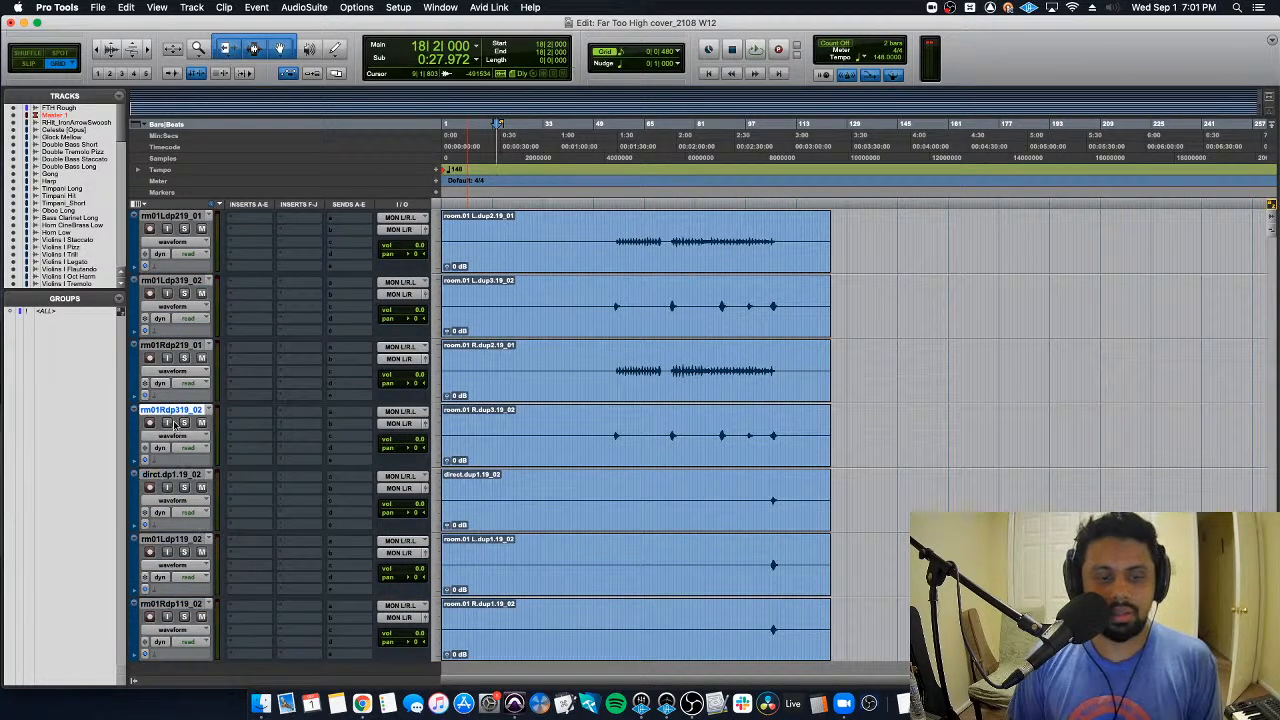
Step: Select the direct.dup2.19_01 track and its matching left room track, room.01 L.dup2.19_01
scroll(172, 420, up, 5)
scroll(175, 428, up, 3)
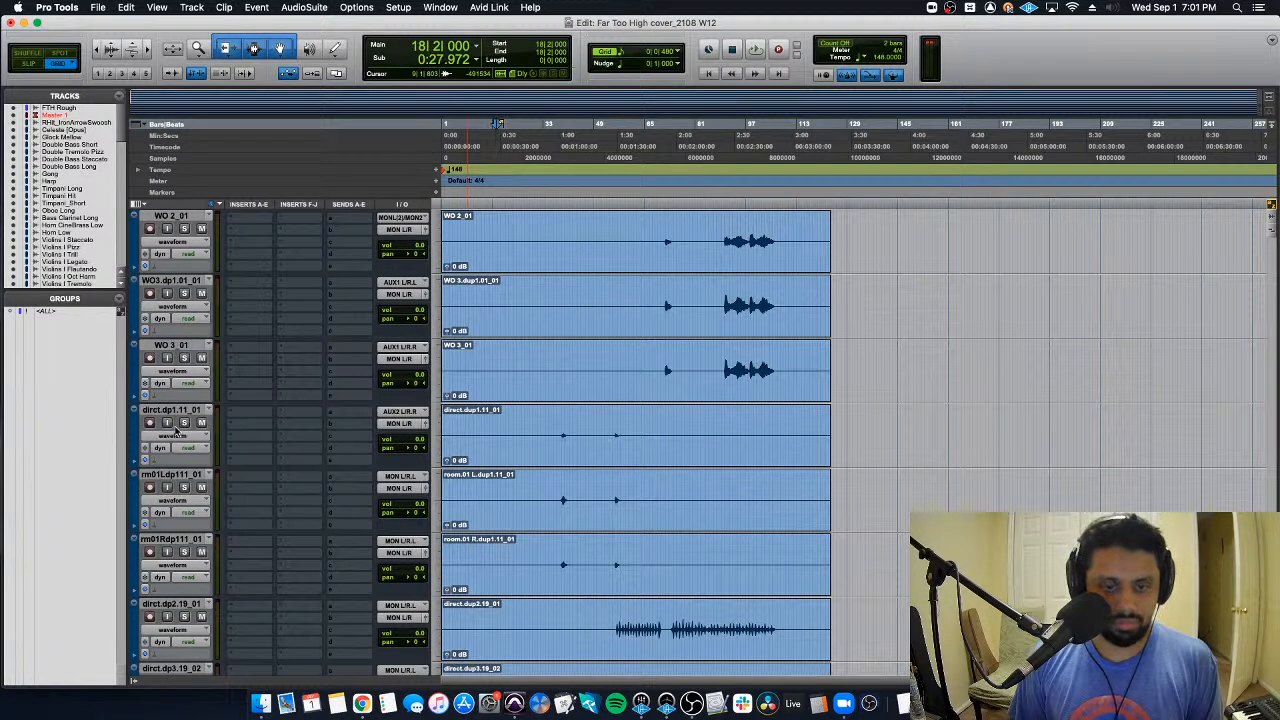
scroll(175, 428, down, 2)
click(186, 474)
scroll(572, 537, down, 1)
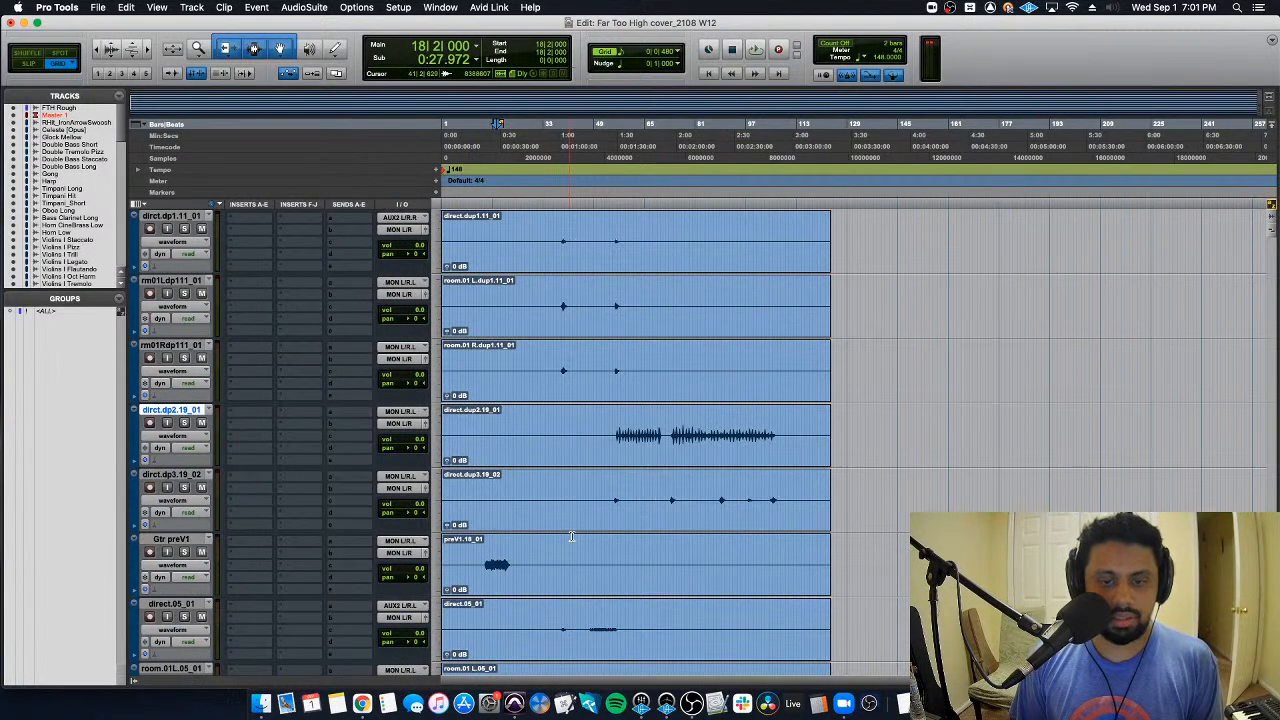
scroll(572, 537, down, 2)
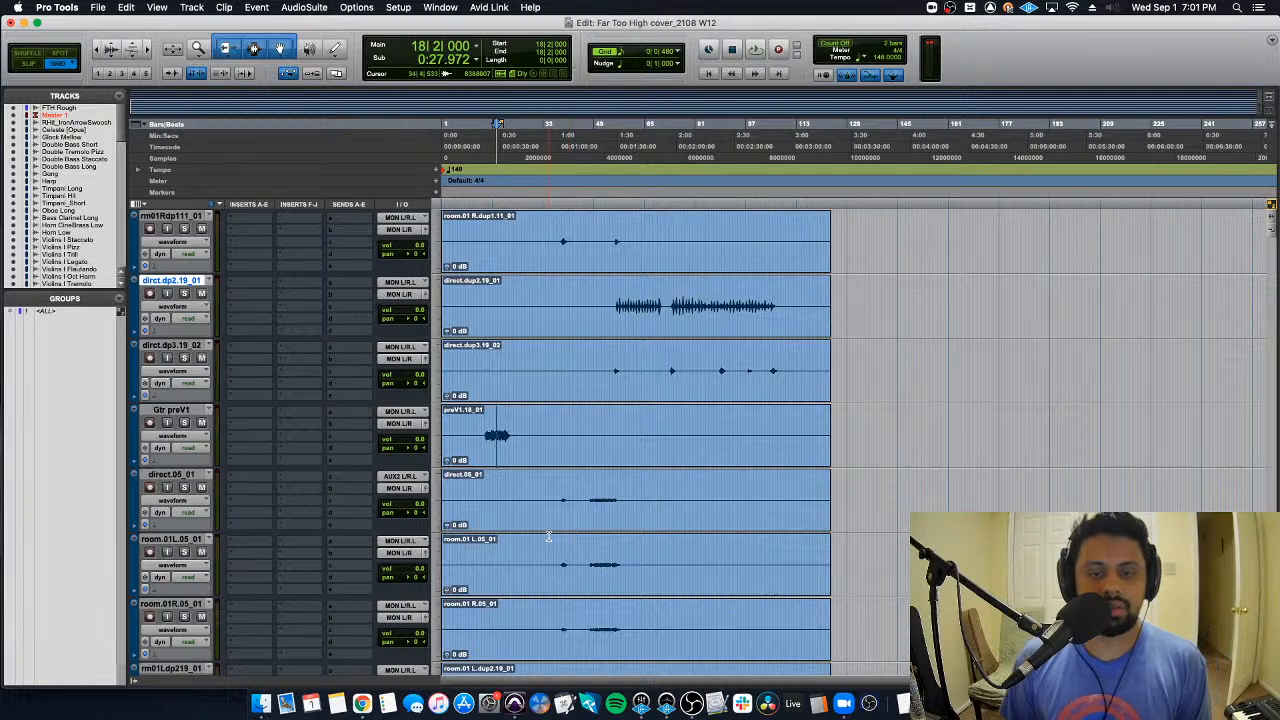
scroll(552, 537, down, 3)
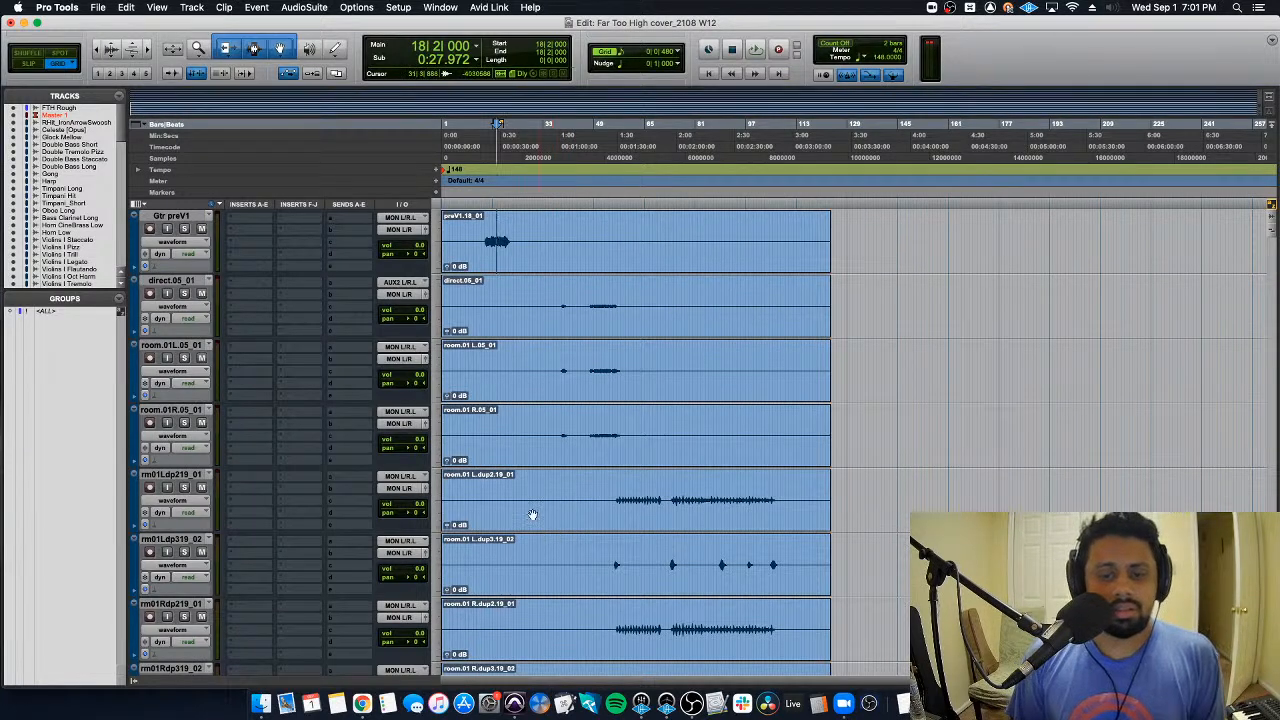
click(188, 476)
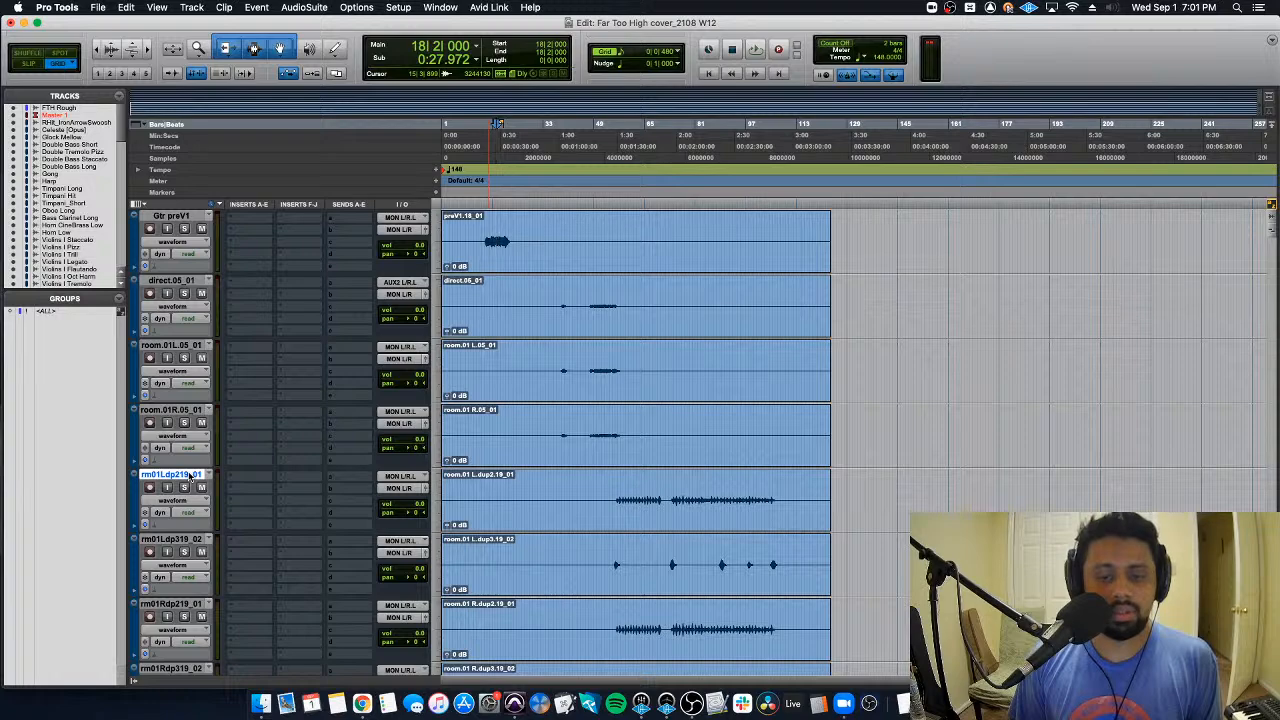
Step: Move the direct, room L and room R dup2.19 guitar tracks together, among the dup1.11 tracks above the dup3.19 direct track
scroll(193, 452, up, 3)
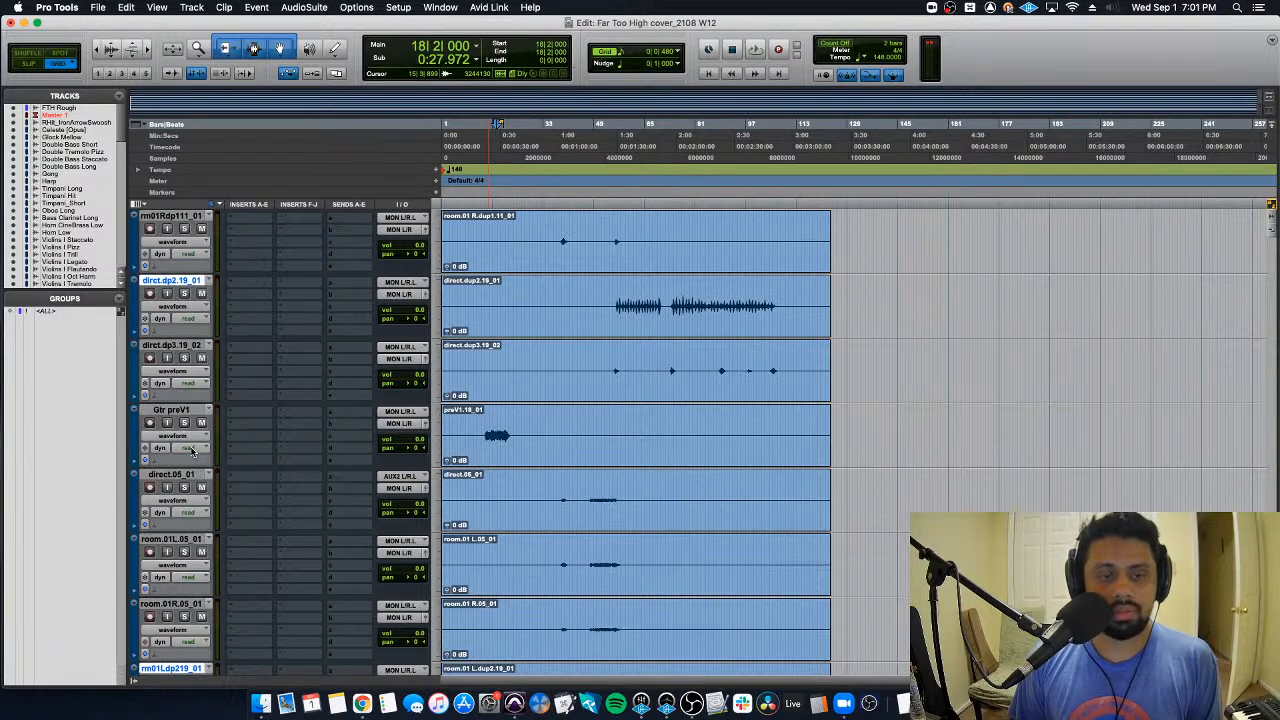
drag(184, 292, 180, 366)
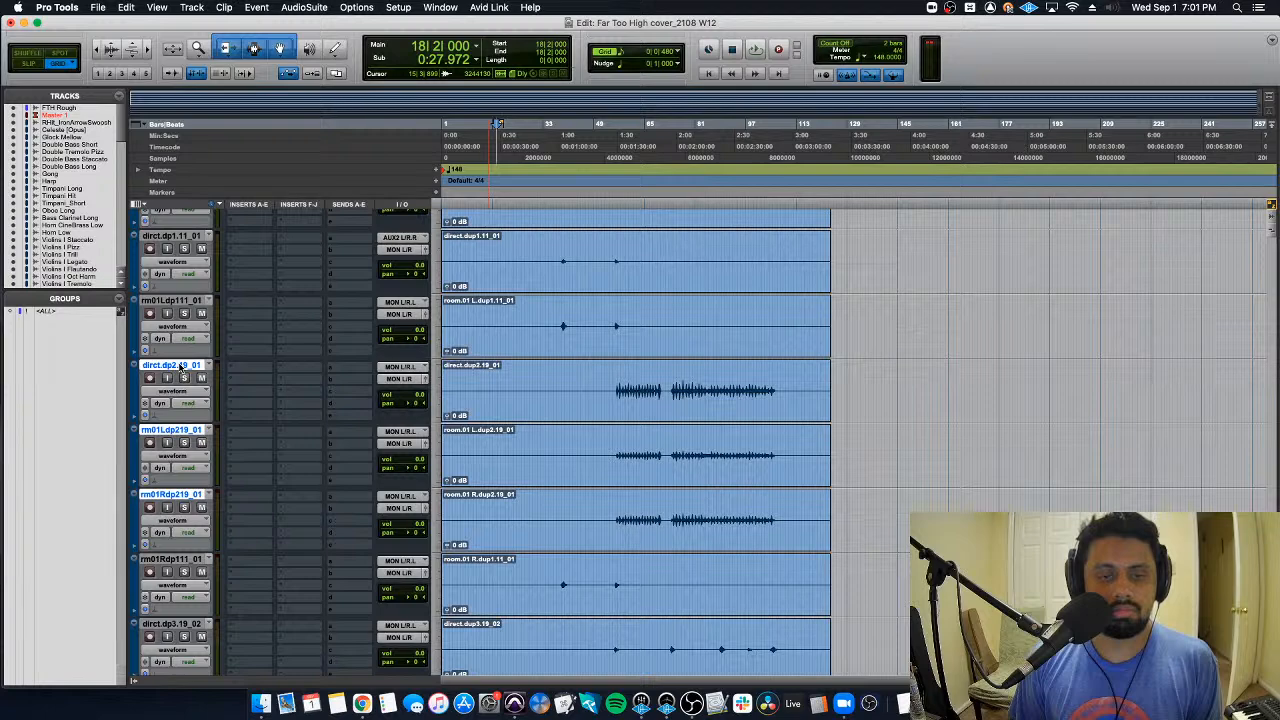
scroll(669, 512, down, 5)
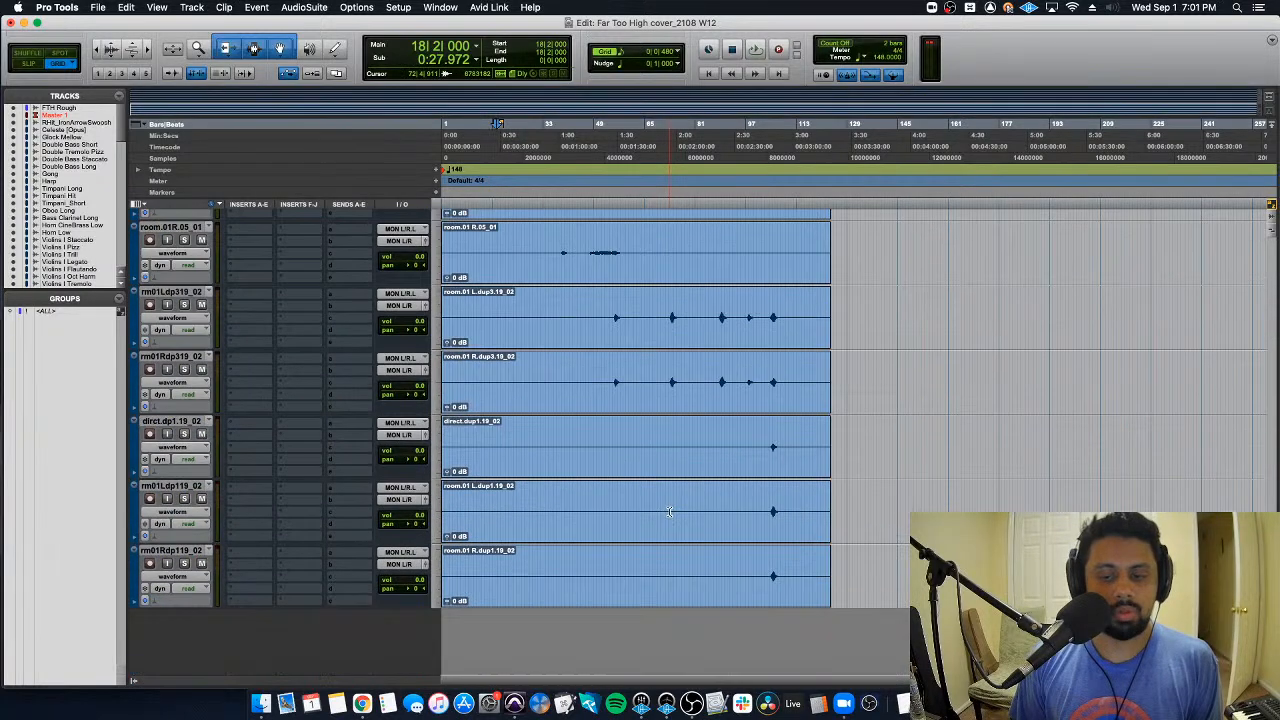
Step: Move the direct dup3.19 track down so it sits directly above its matching room L and room R dup3.19 tracks
scroll(193, 362, up, 1)
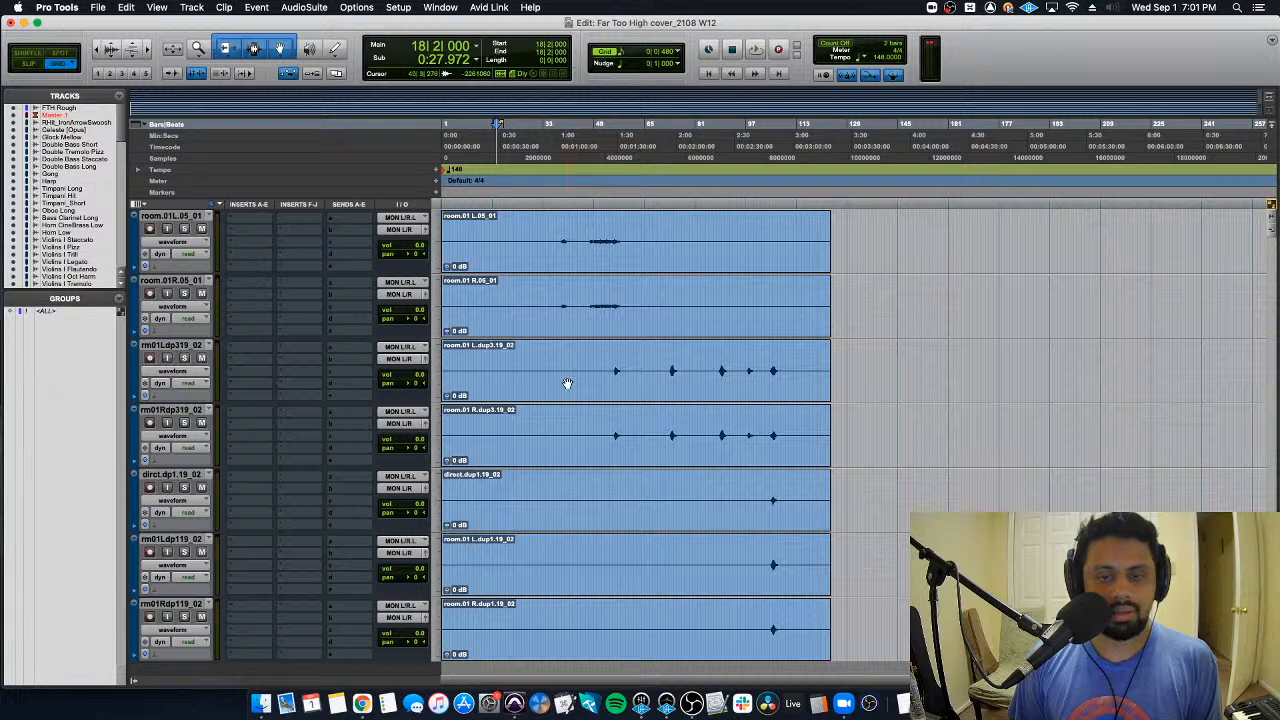
scroll(567, 383, up, 3)
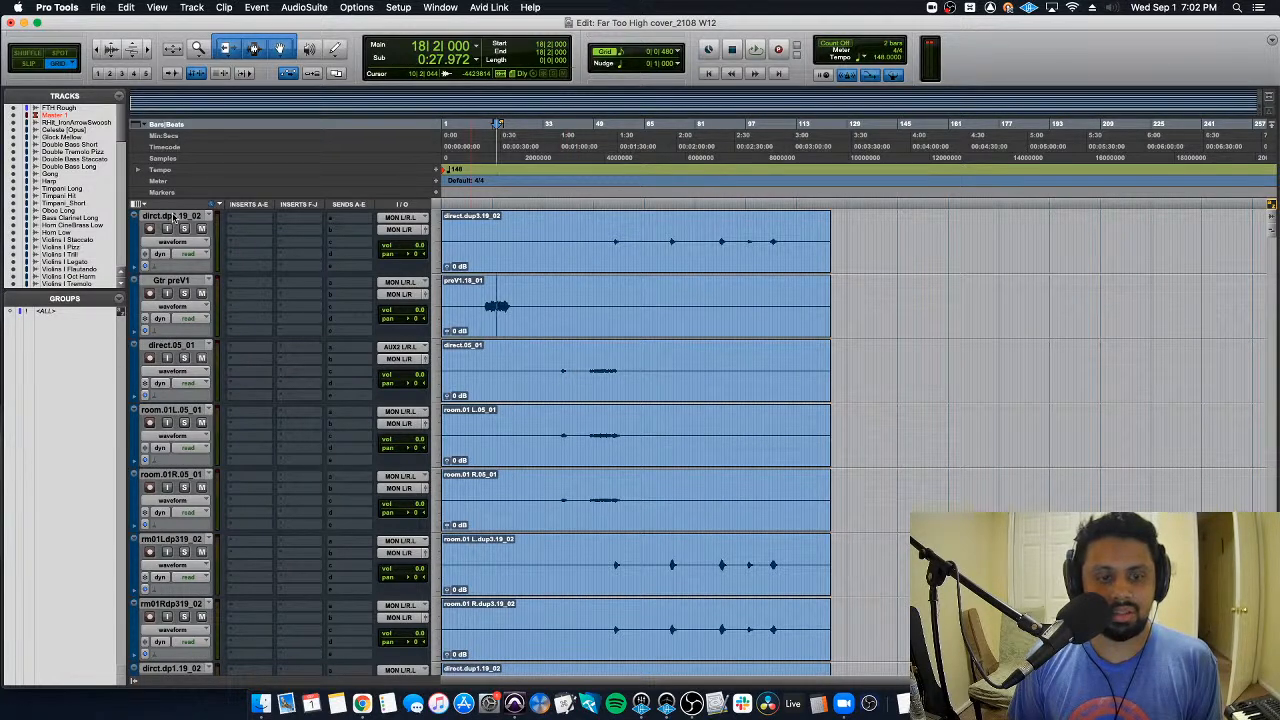
drag(172, 217, 631, 533)
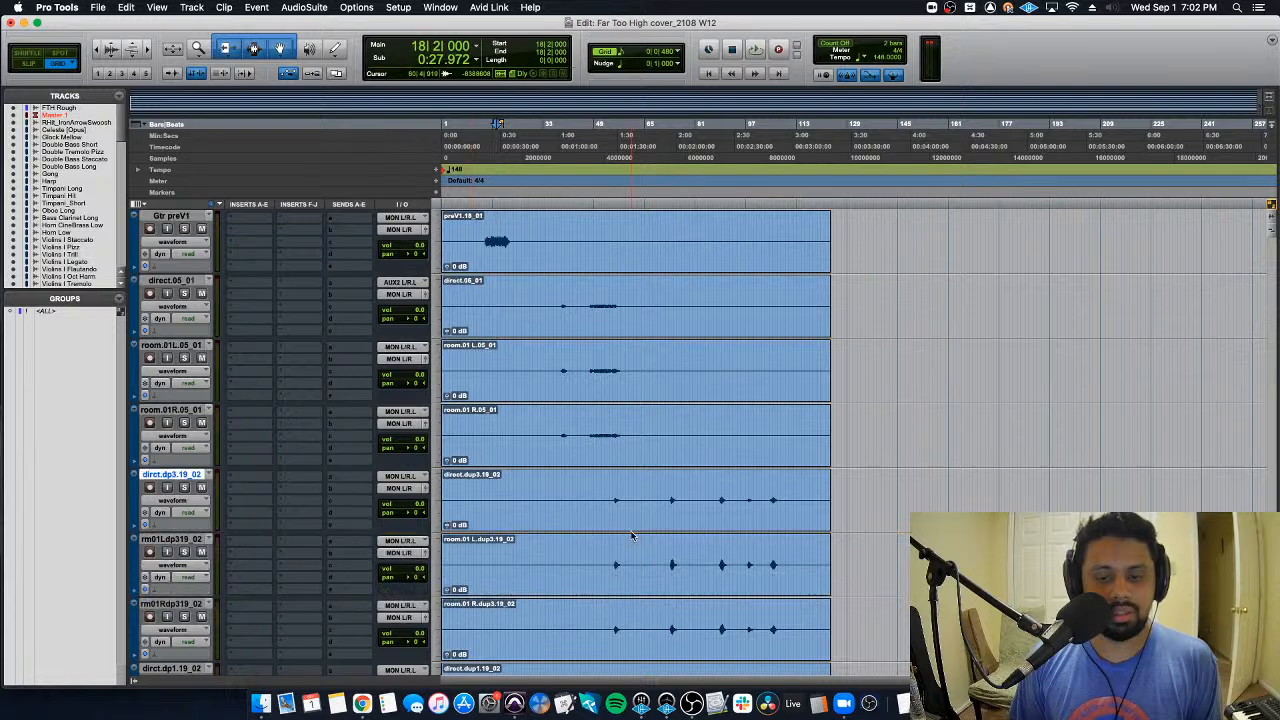
scroll(631, 537, up, 2)
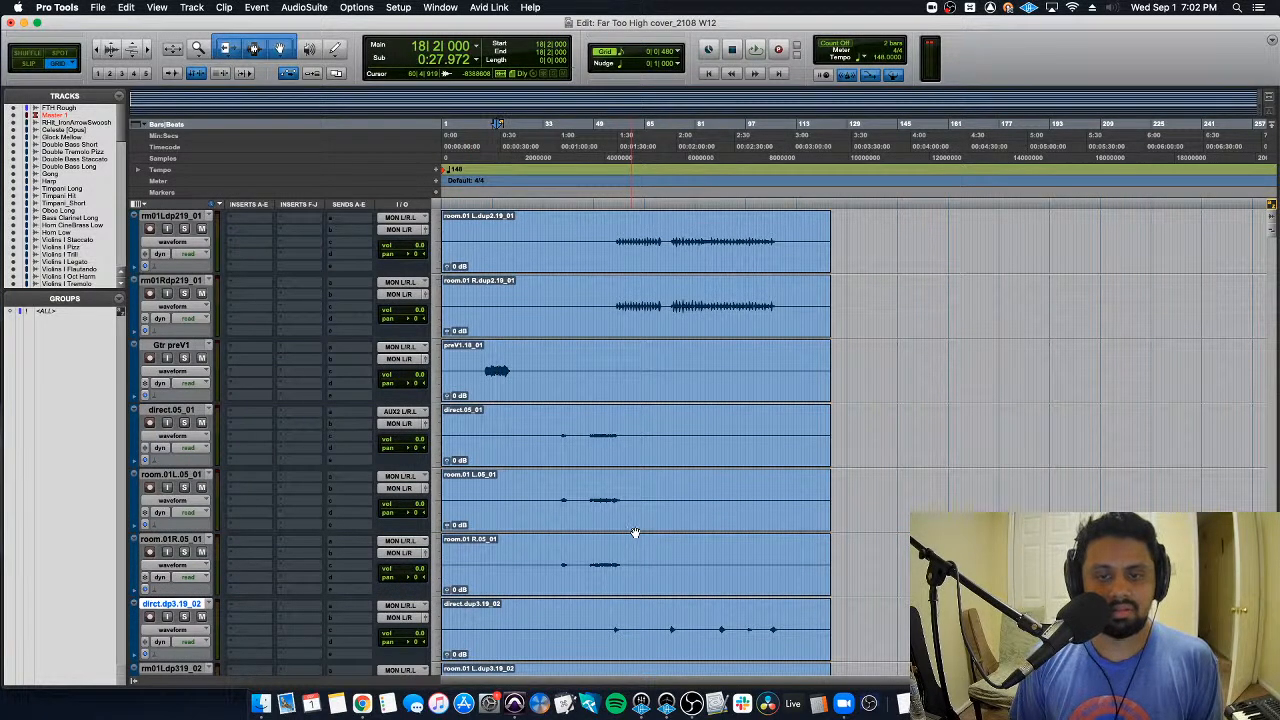
Step: Examine the dup3.19 and dup1.19 guitar tracks, marking the played range from about bar 48 on the direct and room dup3.19 clips
scroll(634, 531, down, 1)
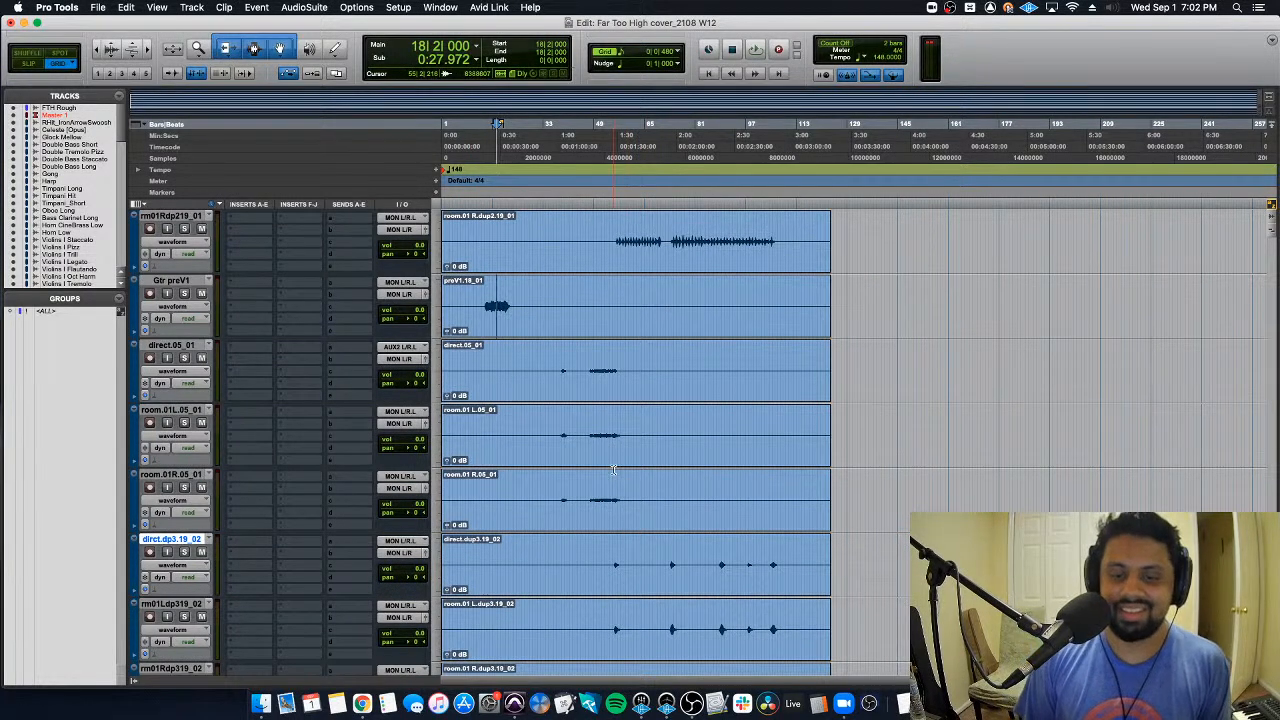
scroll(614, 470, down, 5)
scroll(614, 470, up, 1)
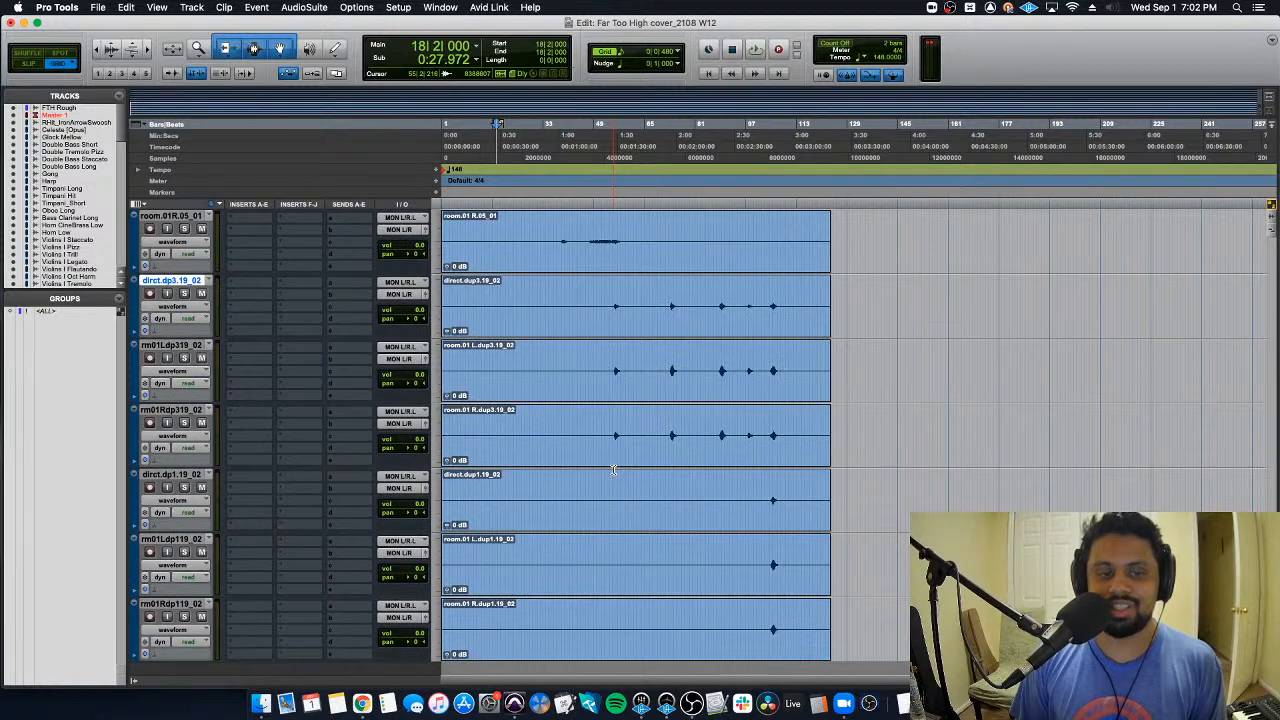
scroll(614, 470, down, 1)
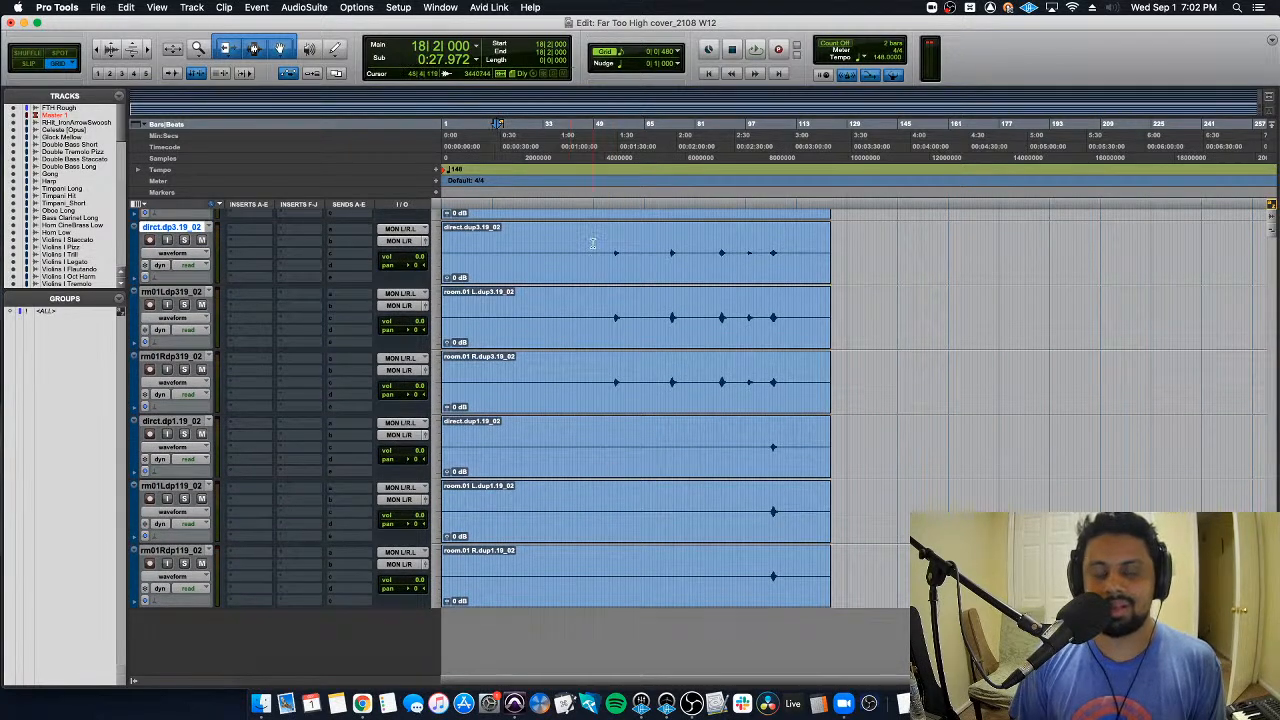
drag(594, 248, 796, 252)
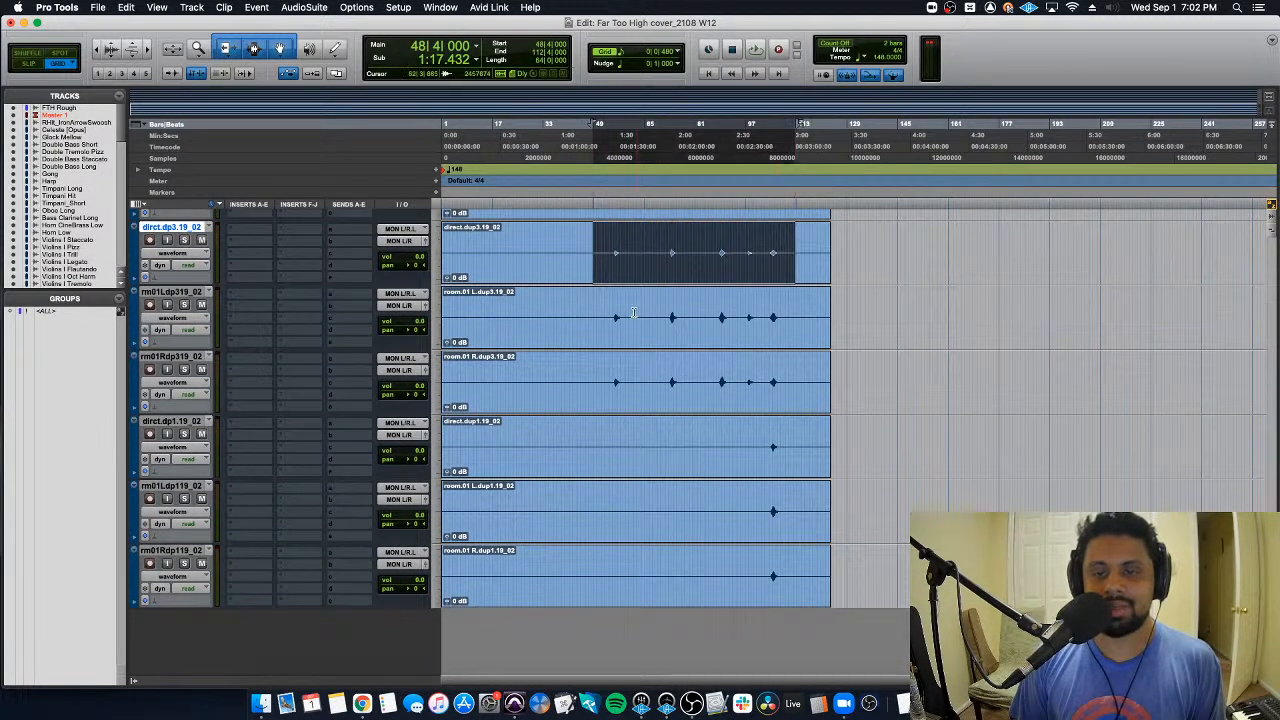
drag(590, 304, 804, 377)
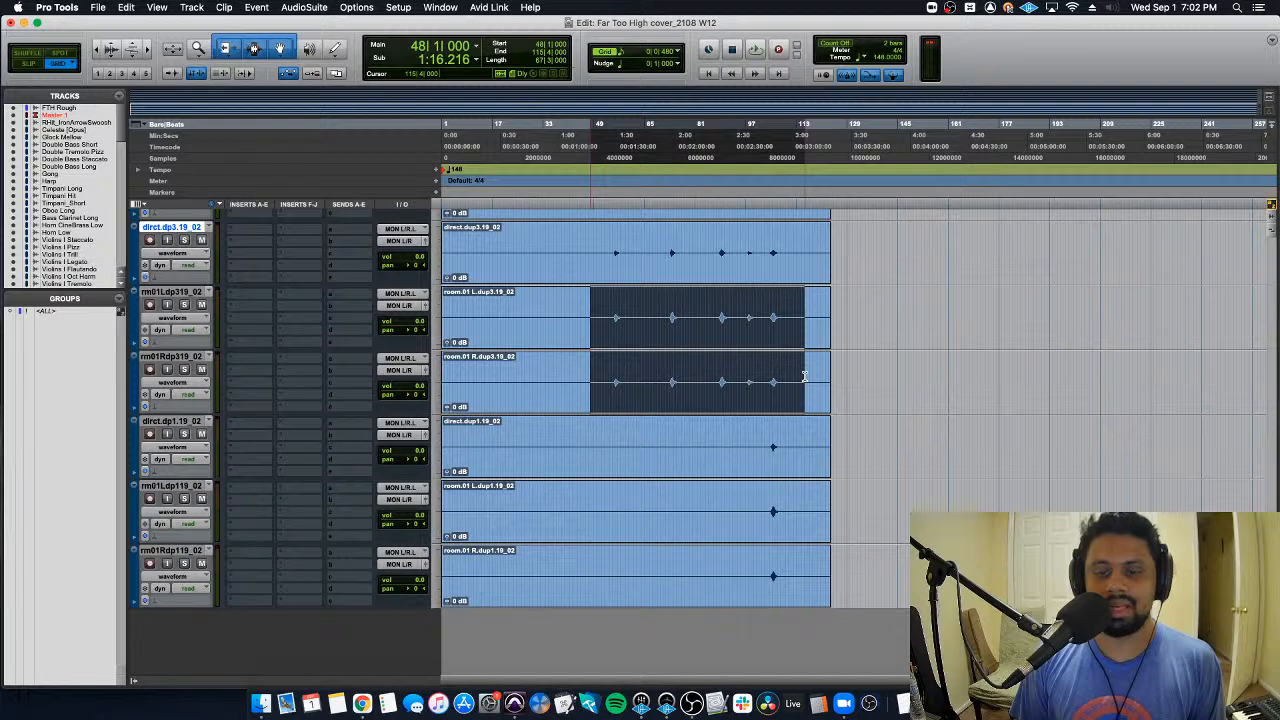
click(180, 424)
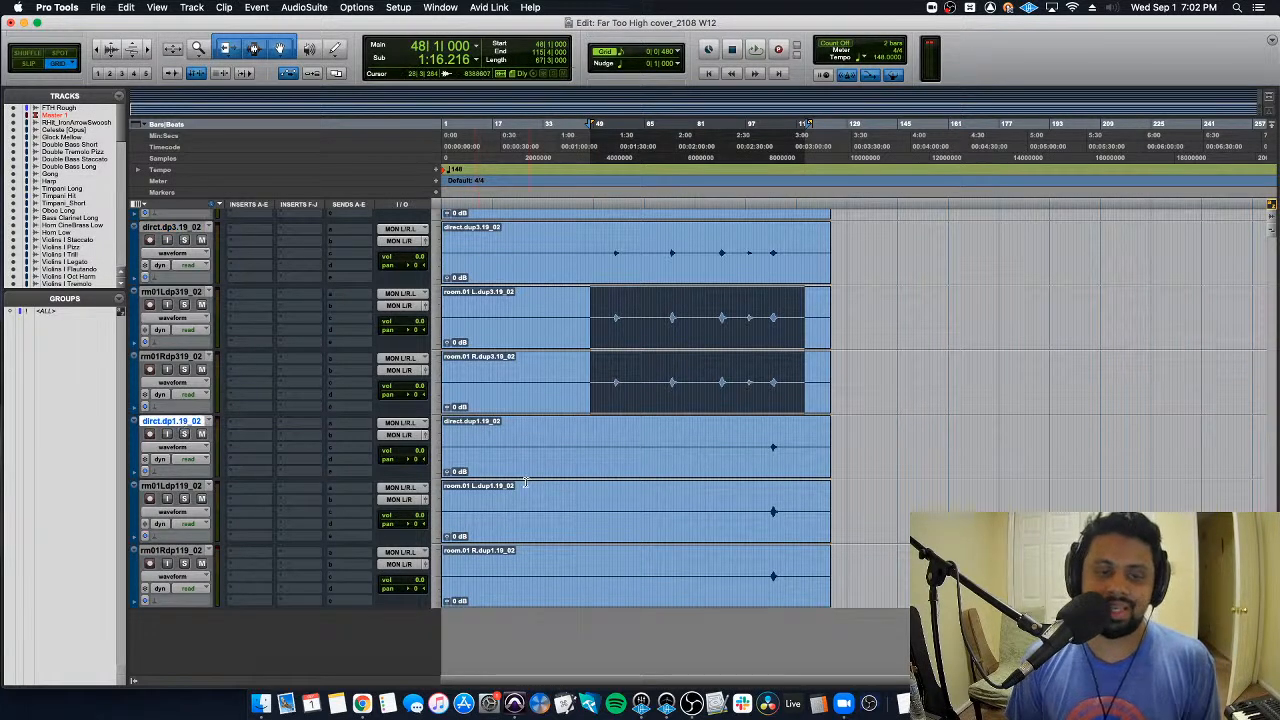
click(609, 435)
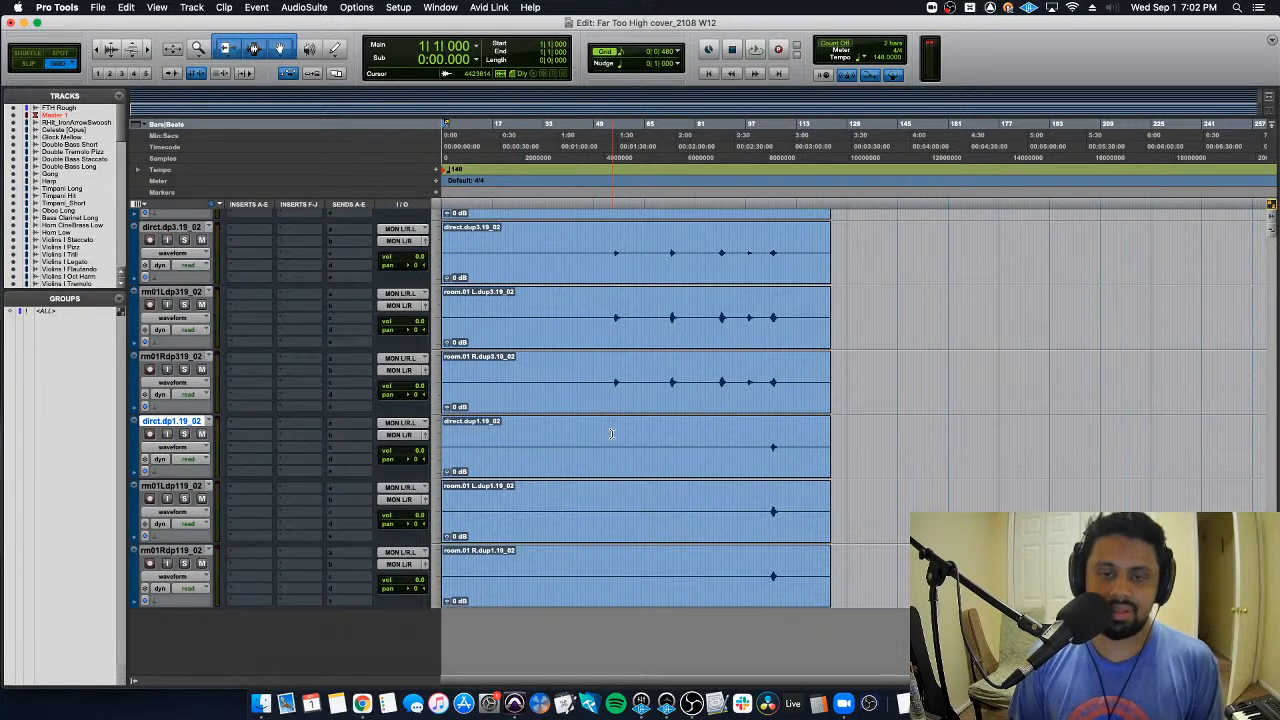
Step: Review the order of the guitar tracks with the timeline zoomed out, and return the cursor to the session start
scroll(611, 433, up, 3)
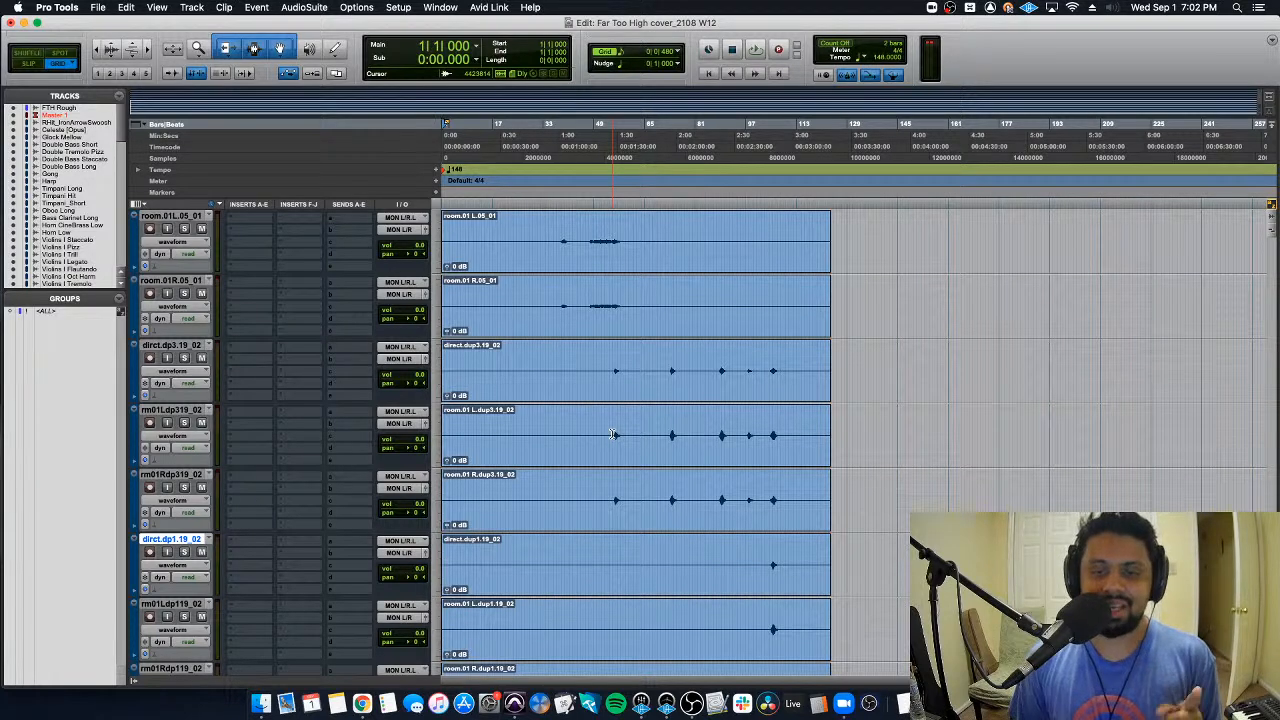
scroll(612, 434, up, 6)
key(super+bracketleft)
scroll(612, 434, up, 6)
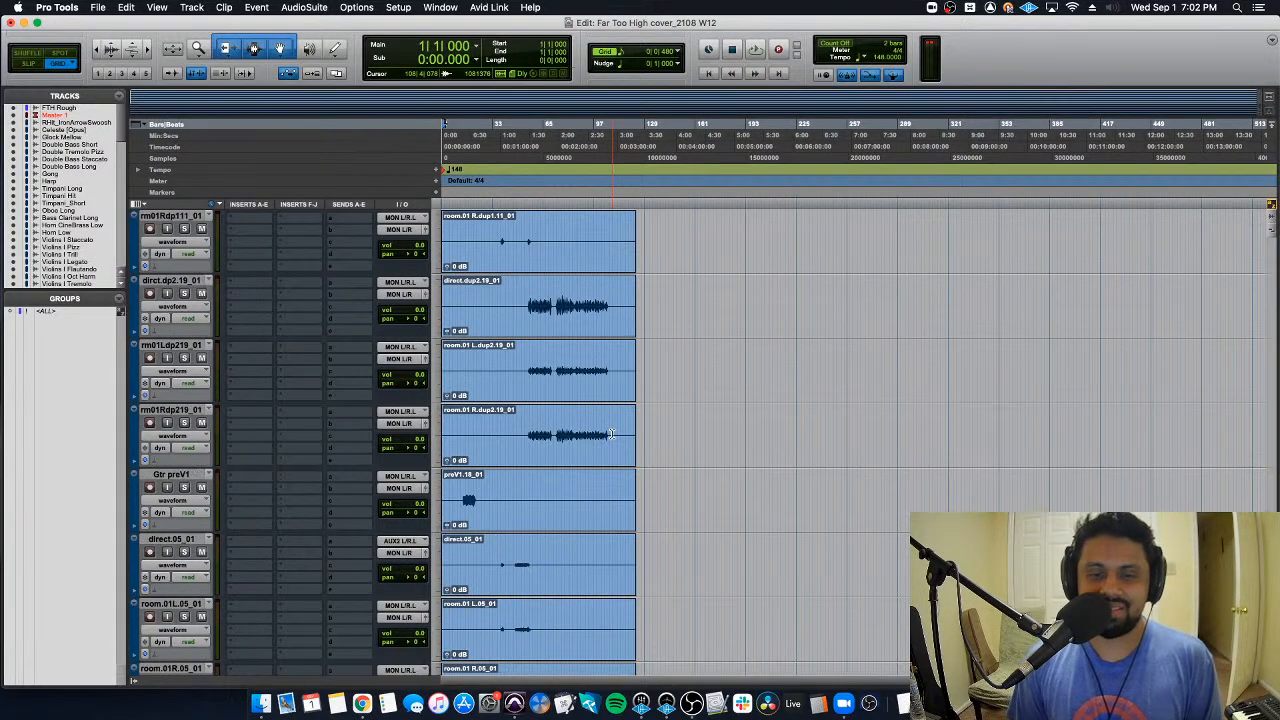
click(521, 347)
click(521, 321)
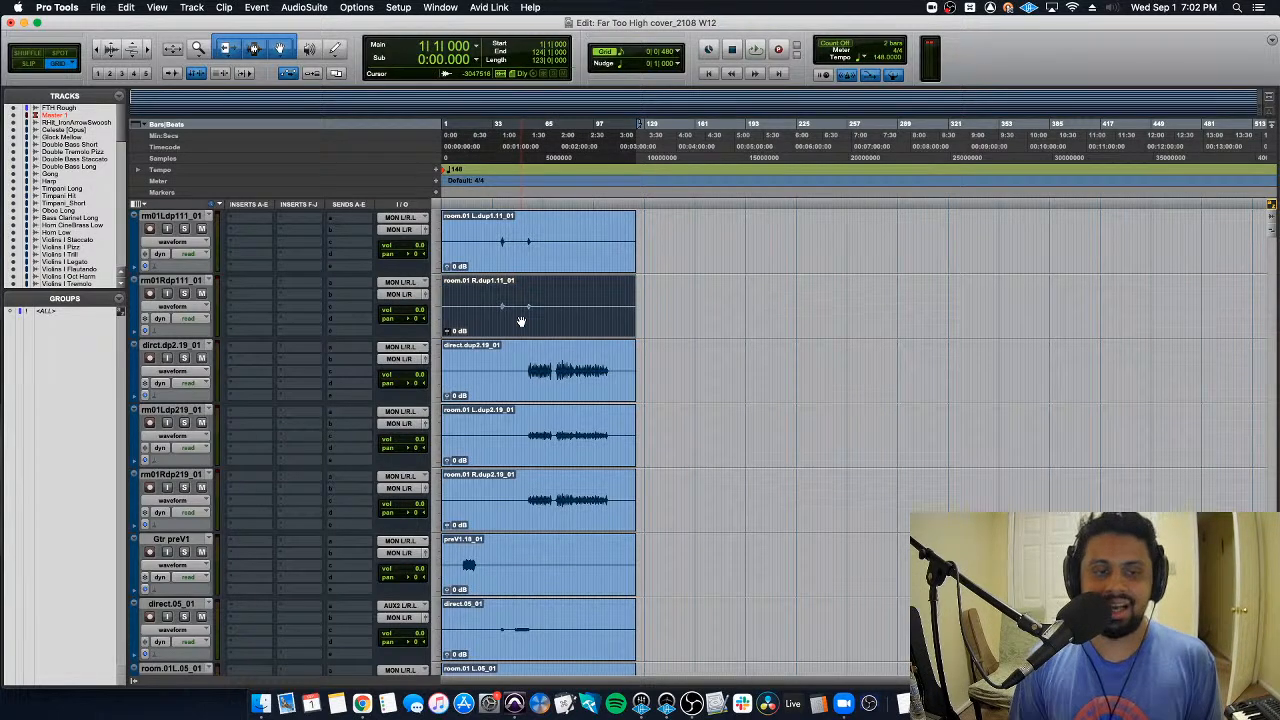
scroll(515, 420, down, 5)
key(Return)
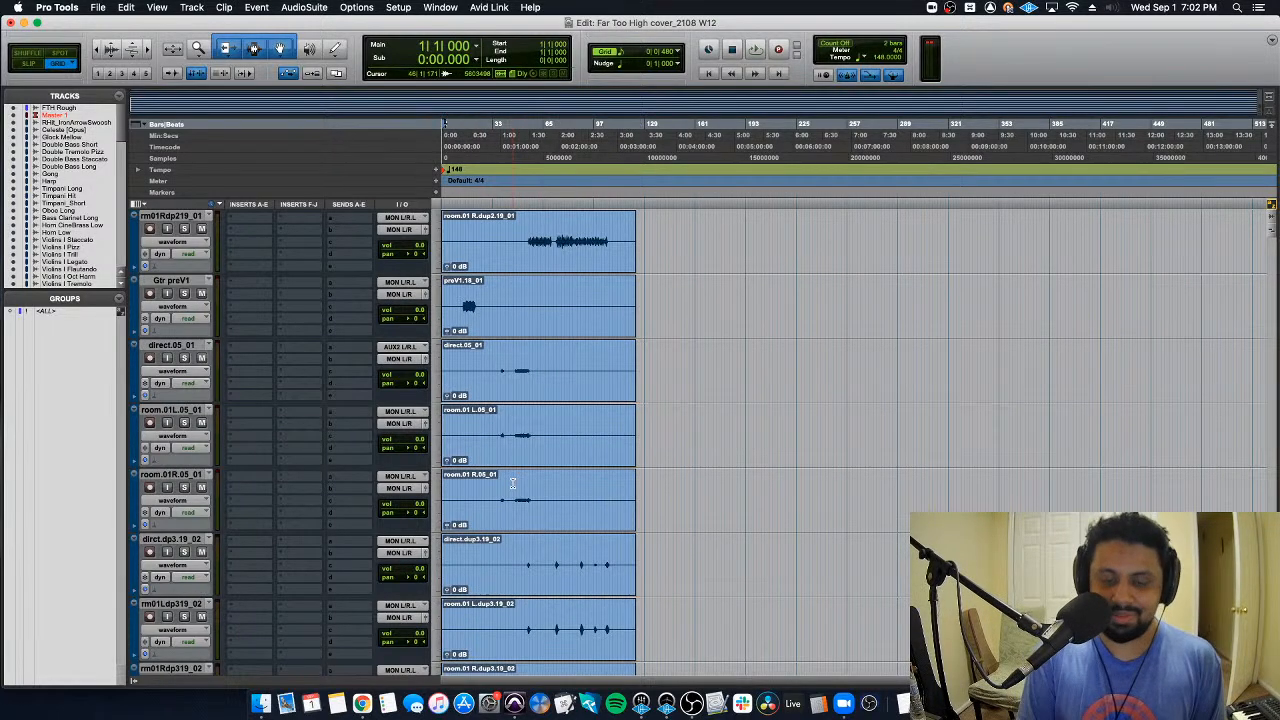
Step: In the Mix window, move Cajon Back, Cajon Front and both LP Drums tracks to directly after Master 1
key(super+equal)
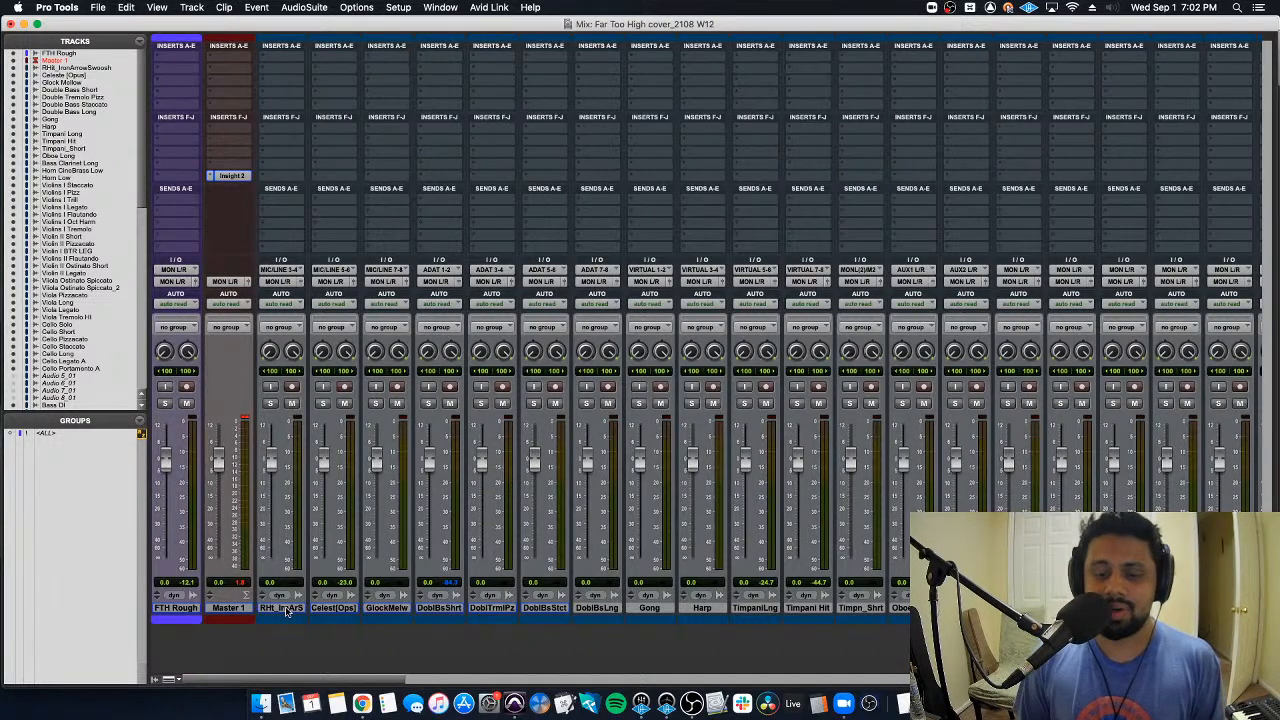
scroll(287, 612, right, 10)
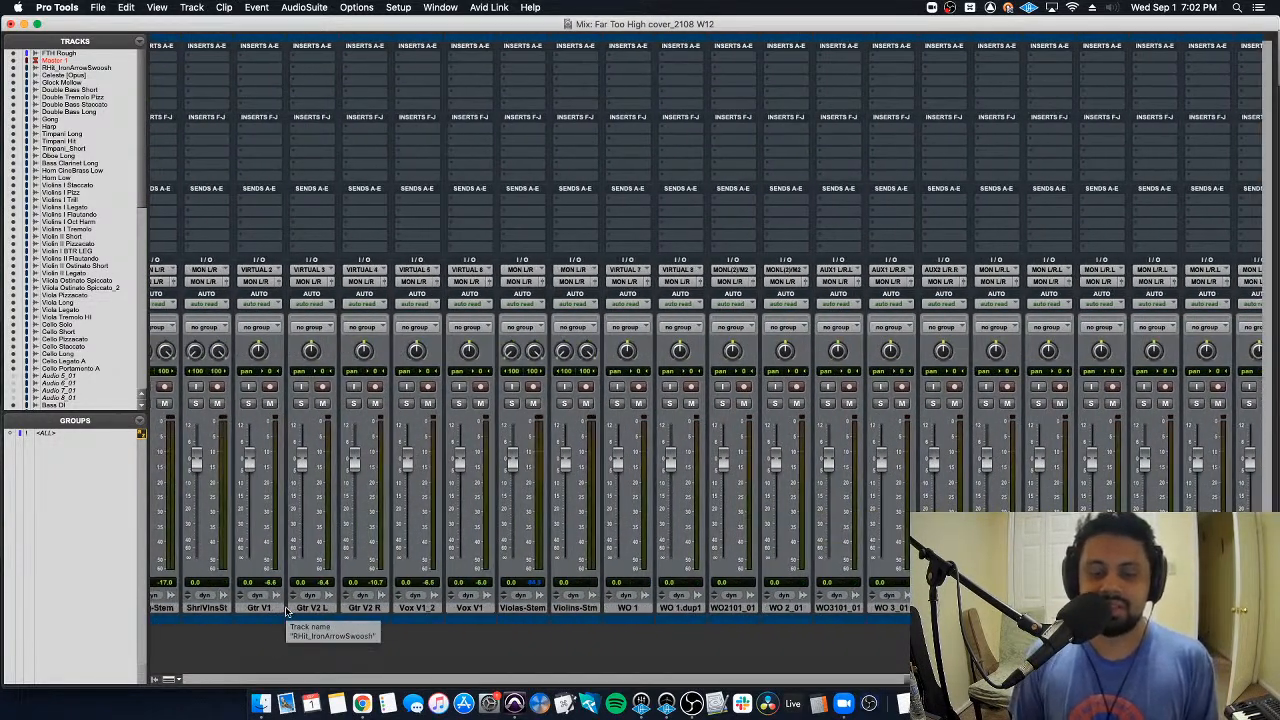
scroll(287, 612, left, 6)
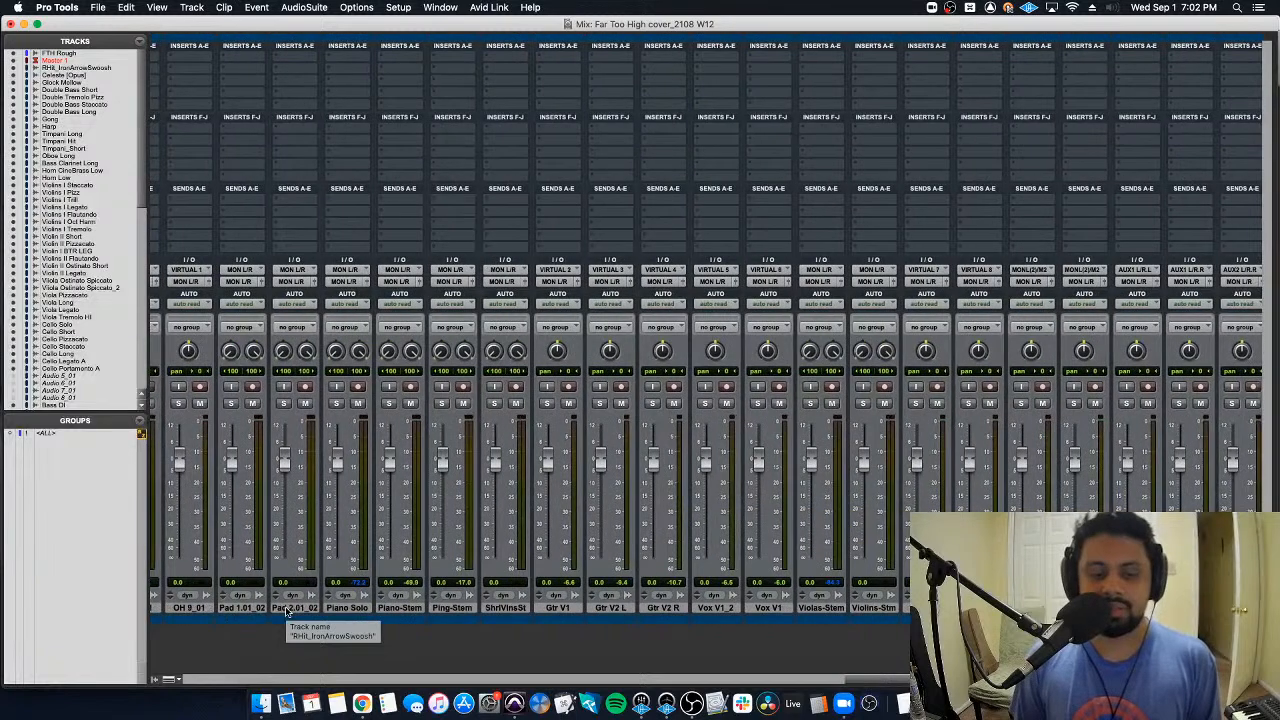
scroll(287, 612, left, 10)
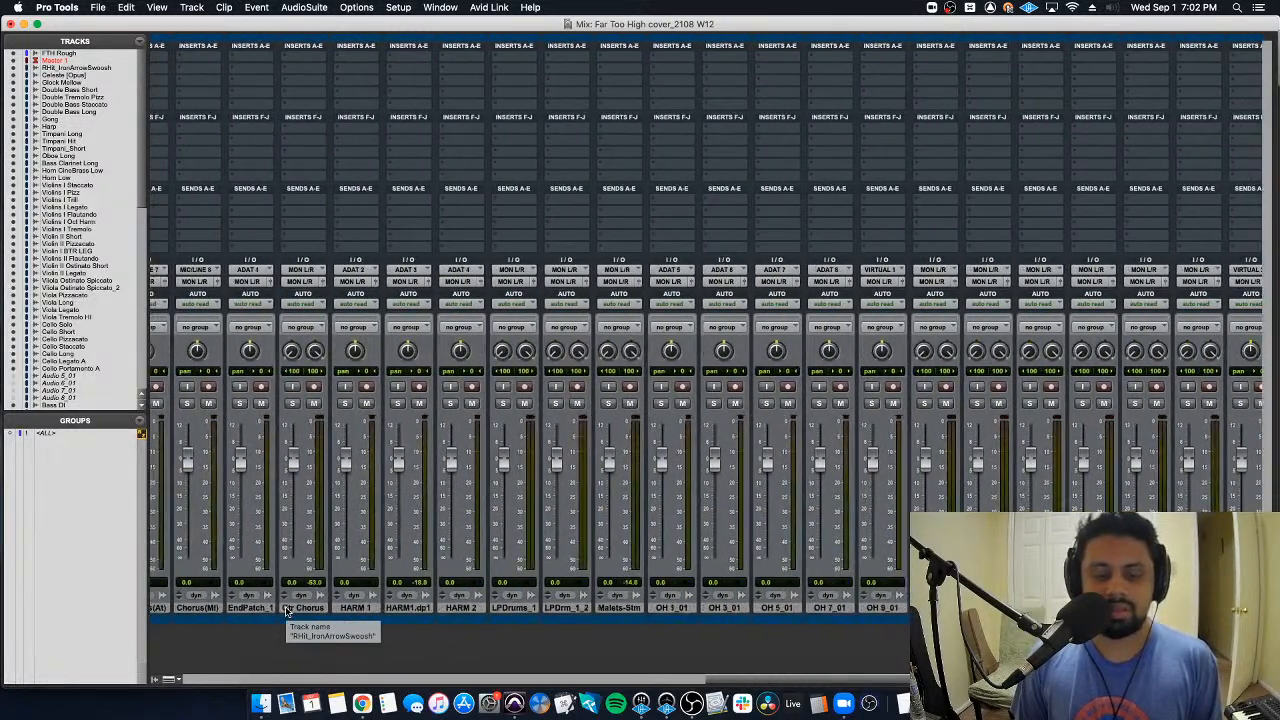
scroll(287, 612, left, 6)
click(274, 609)
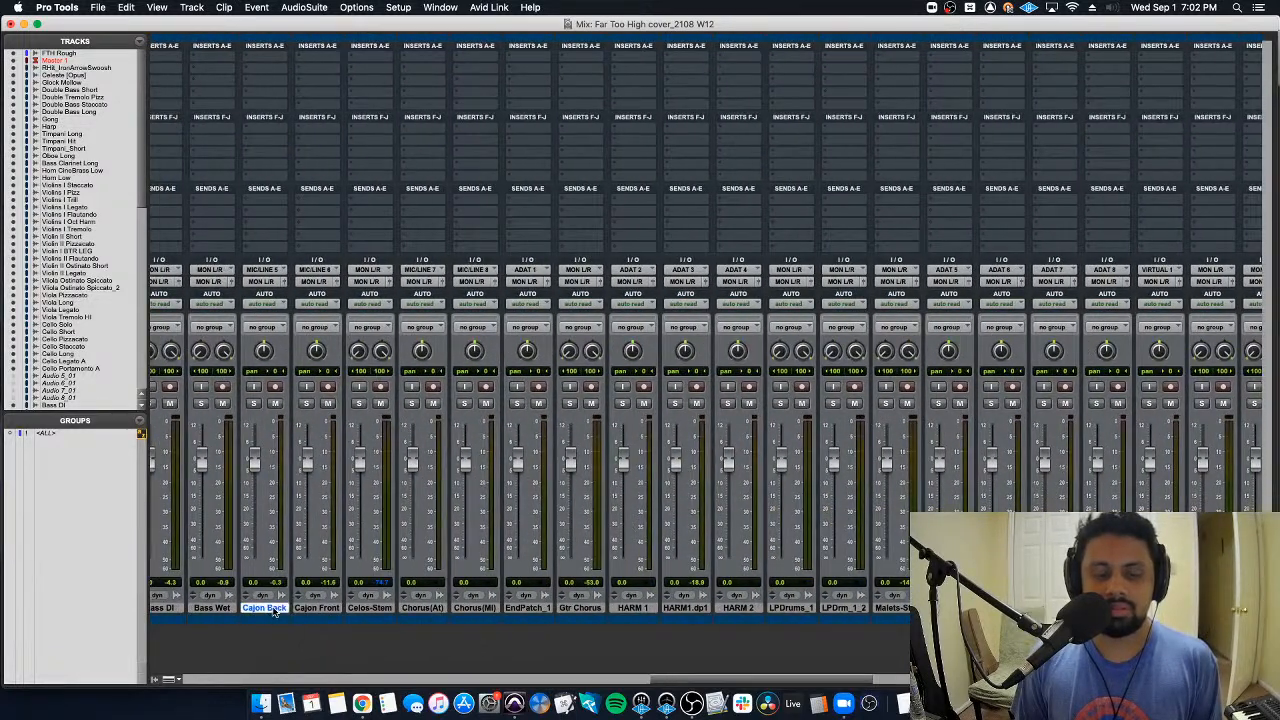
shift+click(314, 610)
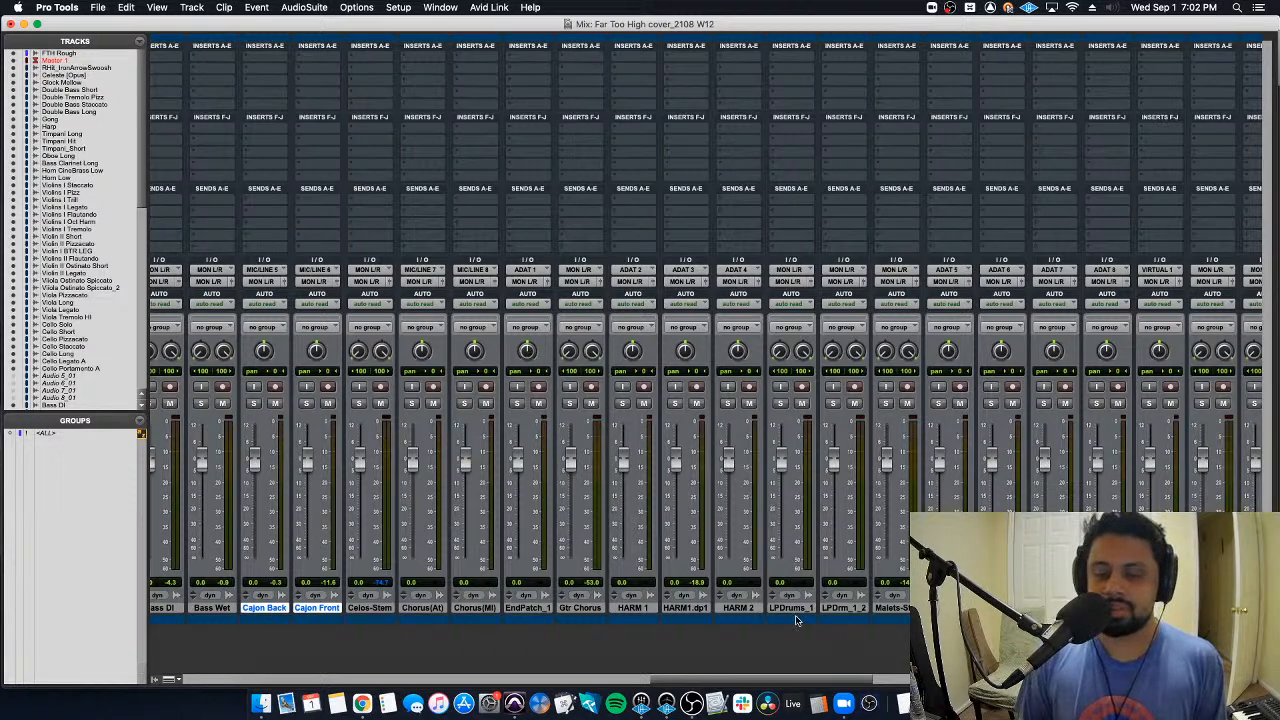
scroll(662, 612, left, 6)
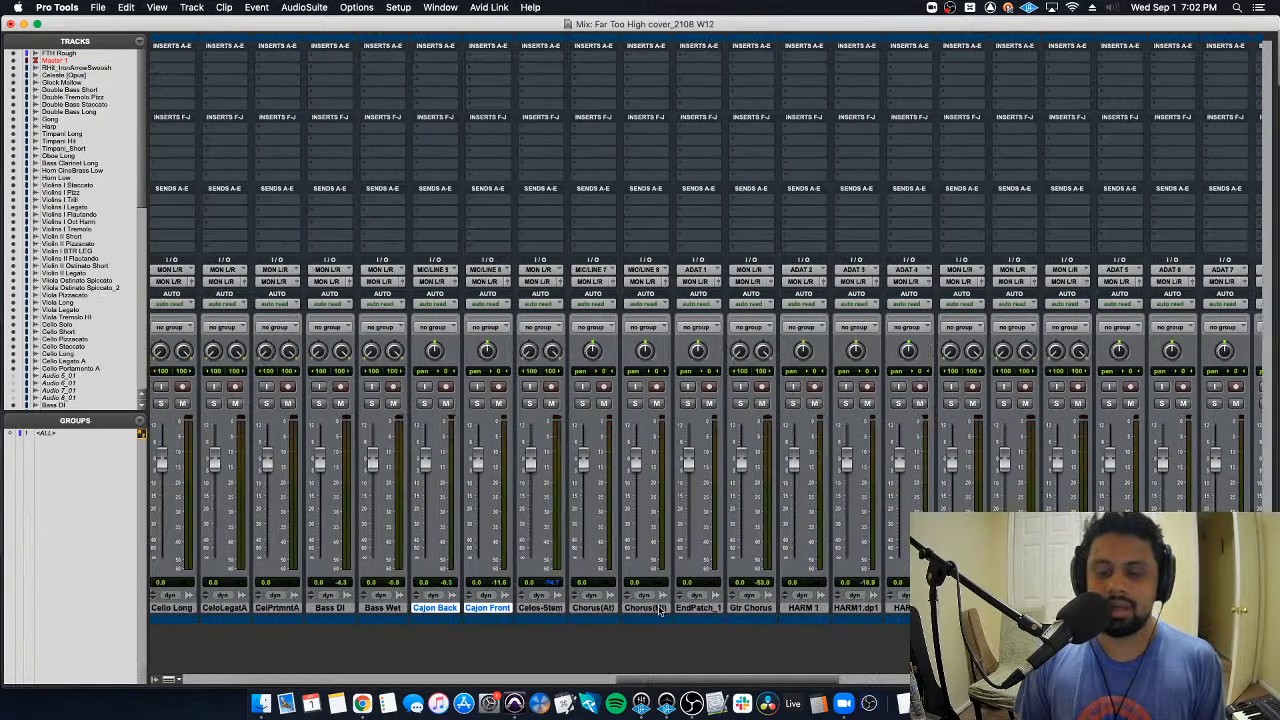
scroll(671, 612, left, 1)
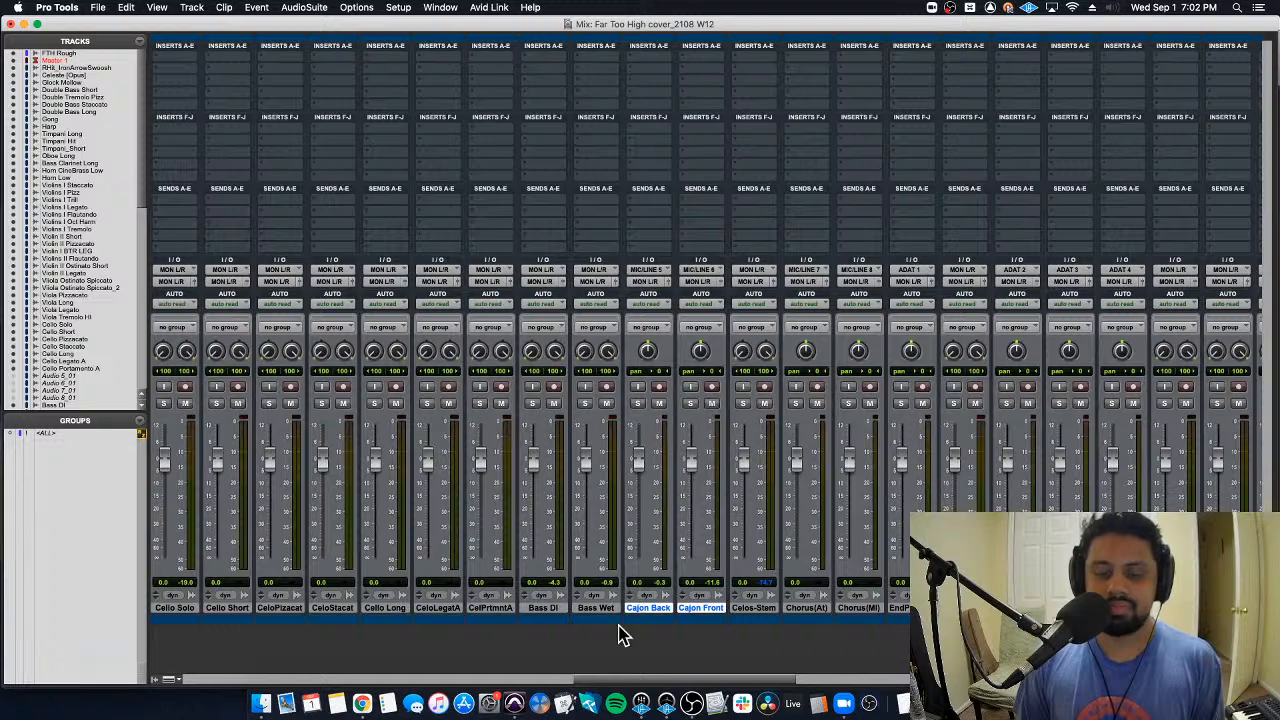
scroll(663, 609, left, 15)
drag(2, 607, 275, 620)
Step: Colour the Cajon Back, Cajon Front and both LP Drums tracks orange-brown and clear the track selection
double_click(280, 620)
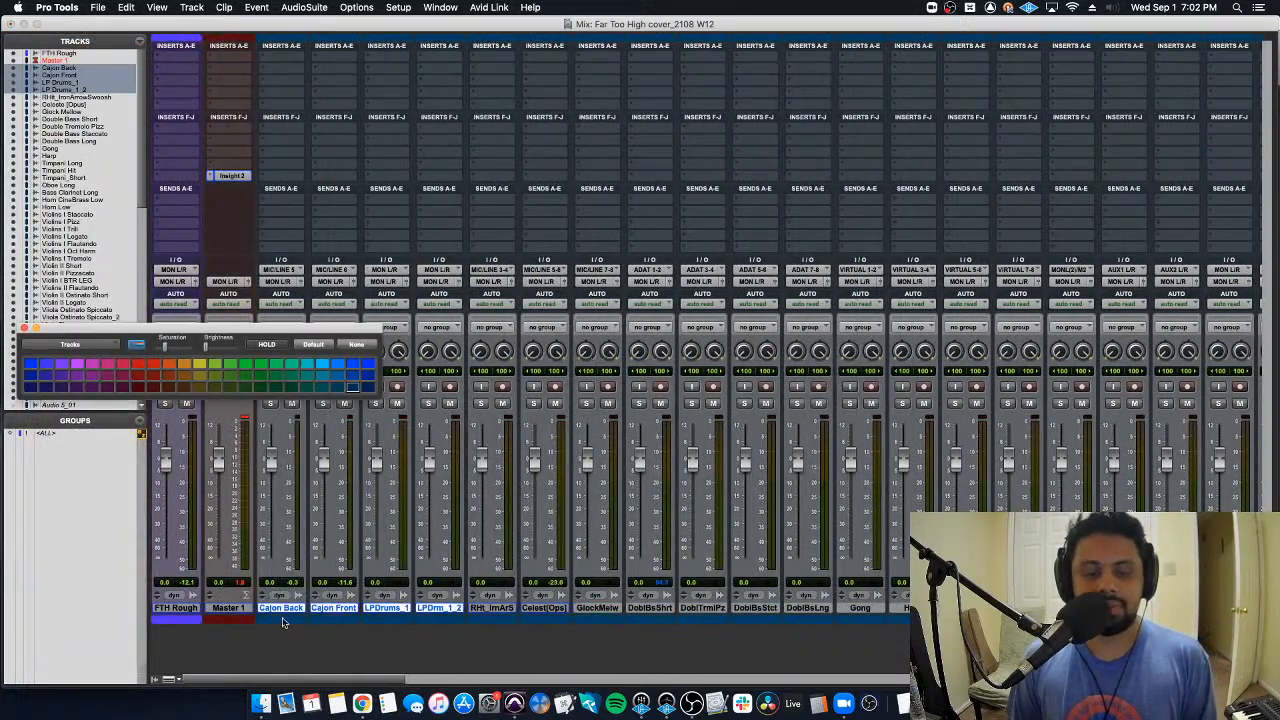
click(24, 329)
scroll(568, 625, right, 10)
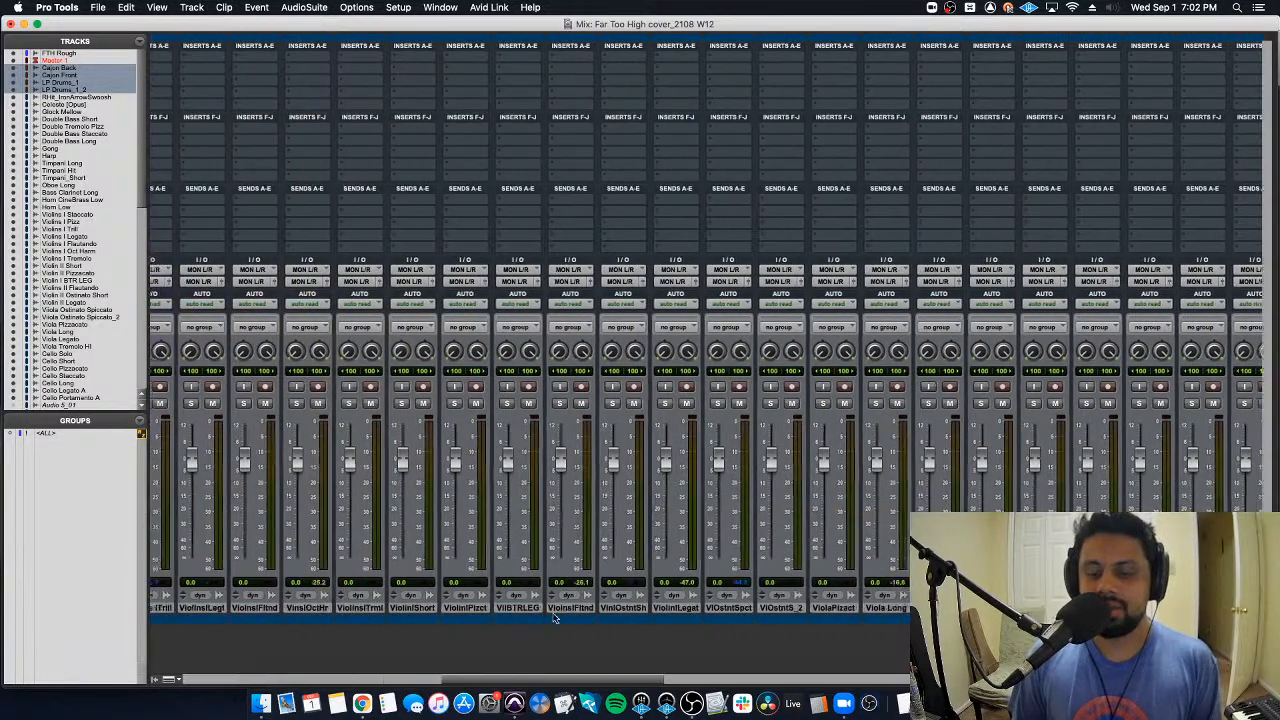
click(1000, 648)
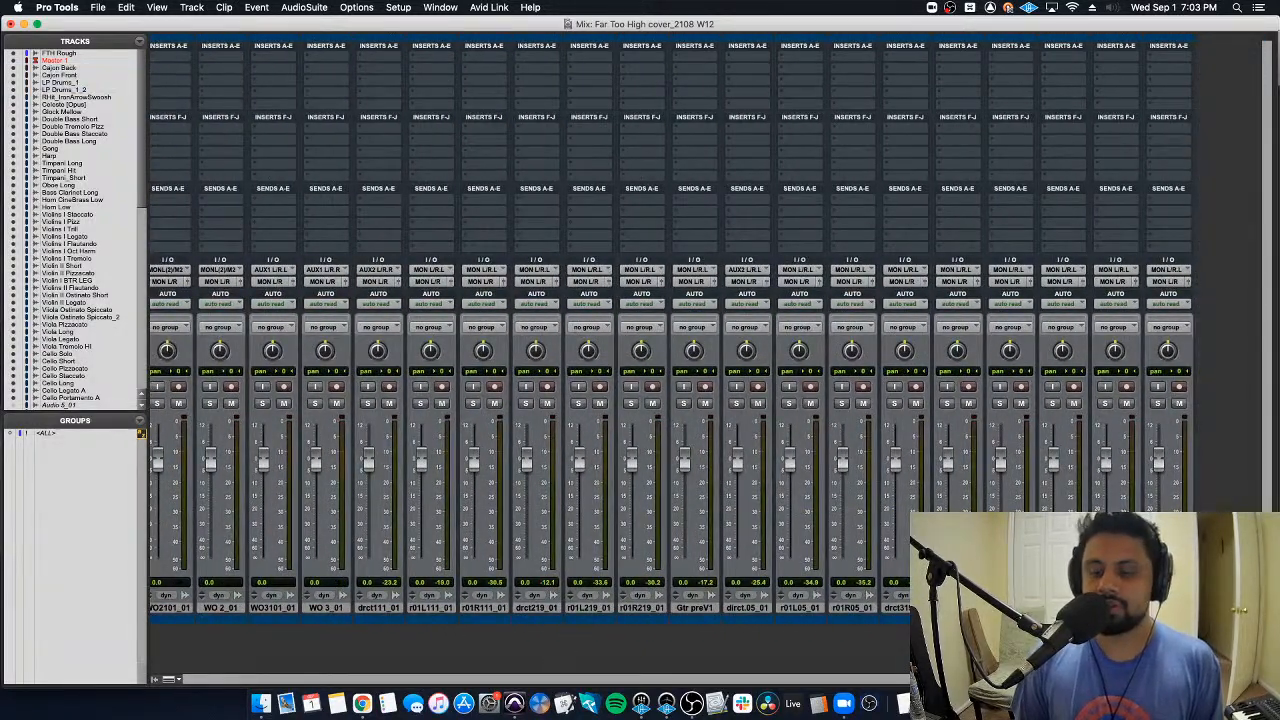
Step: Move the Bass DI and Bass Wet tracks together to directly after the drum tracks
key(super+equal)
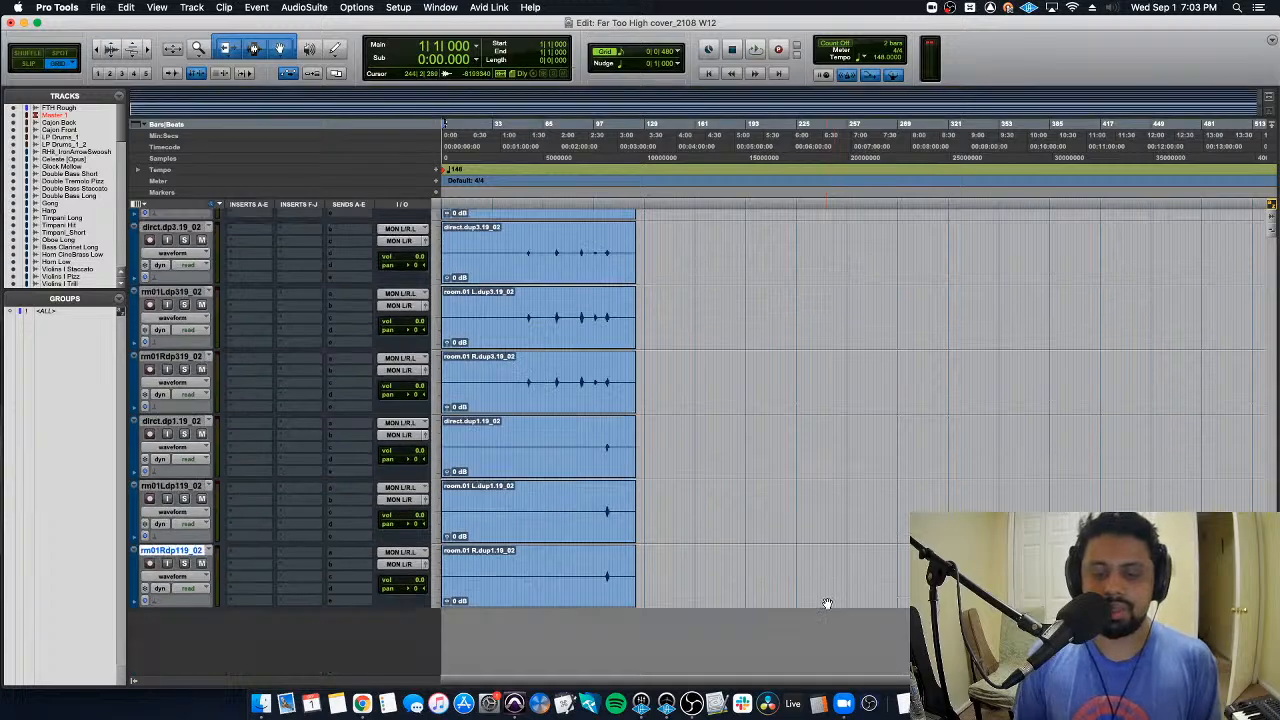
key(super+equal)
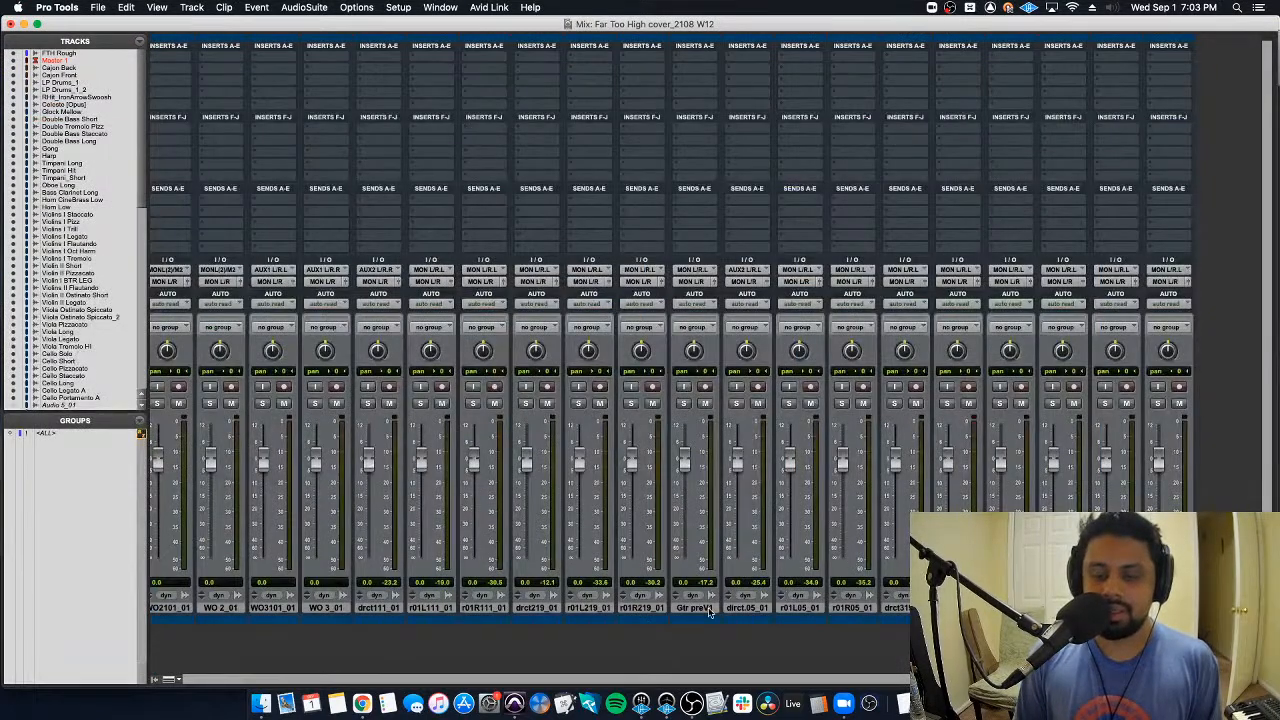
scroll(709, 612, left, 10)
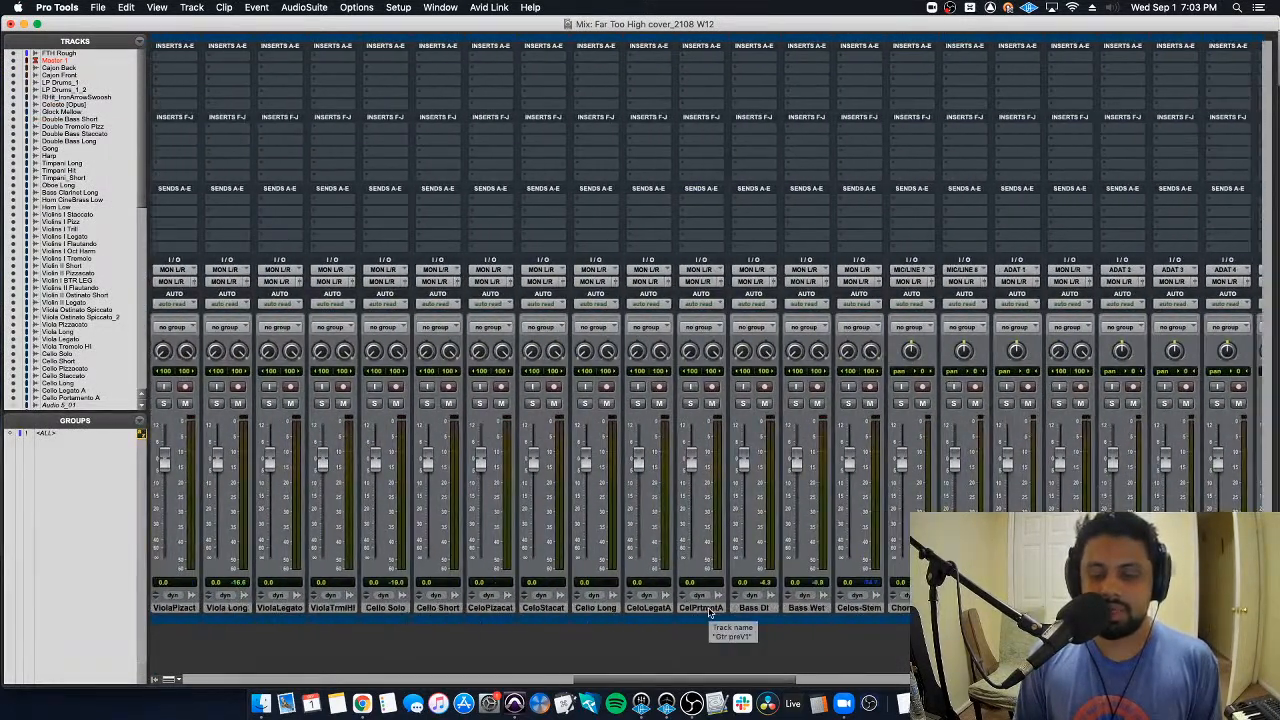
scroll(709, 612, right, 3)
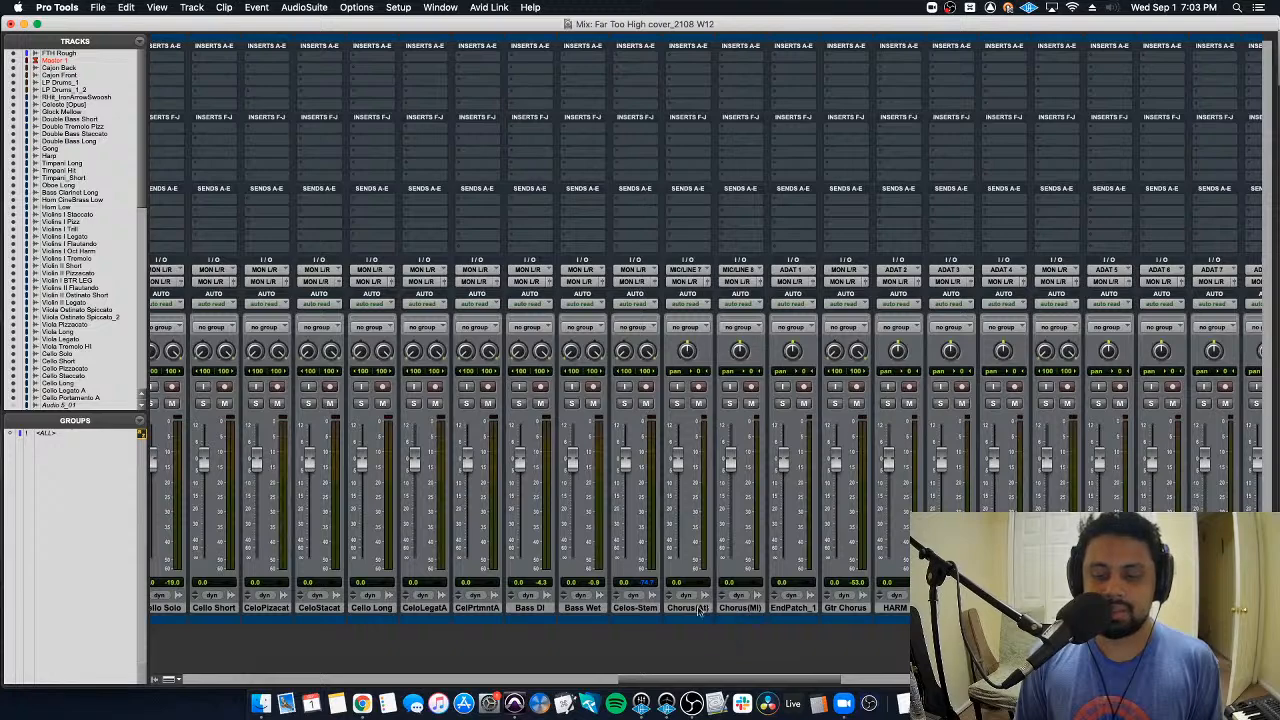
click(538, 608)
click(583, 608)
shift+click(530, 608)
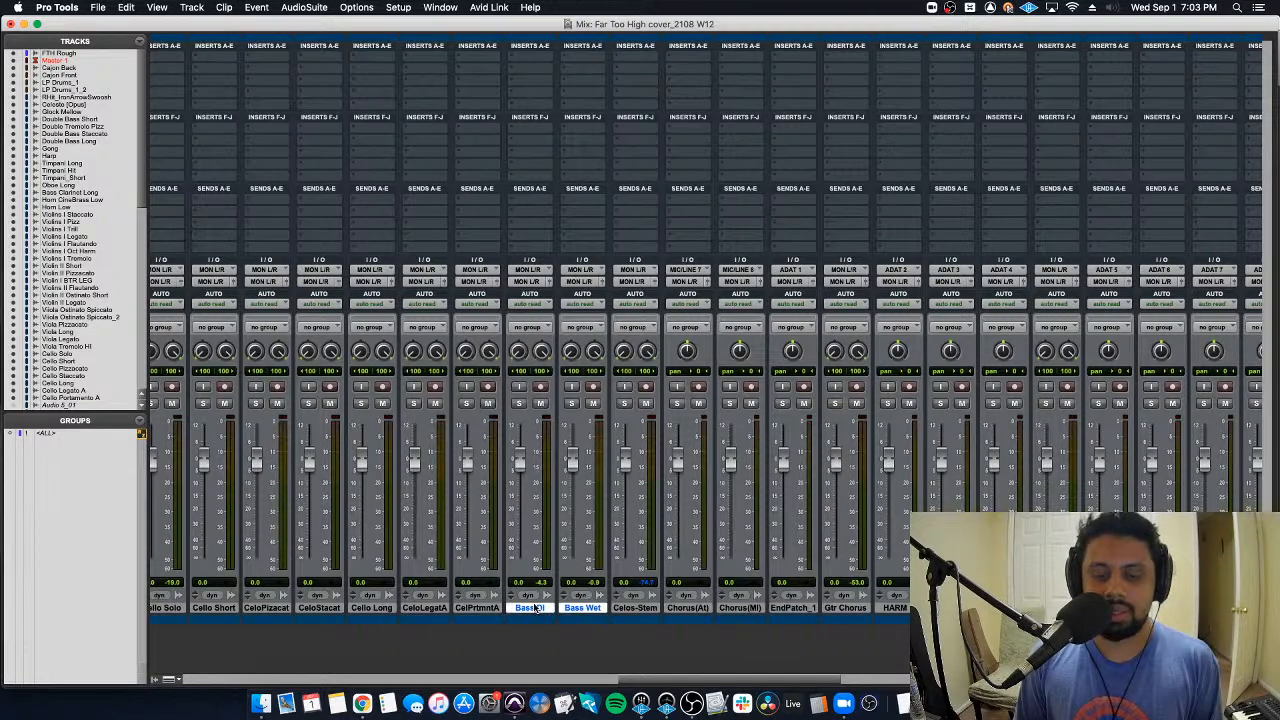
drag(530, 608, 527, 649)
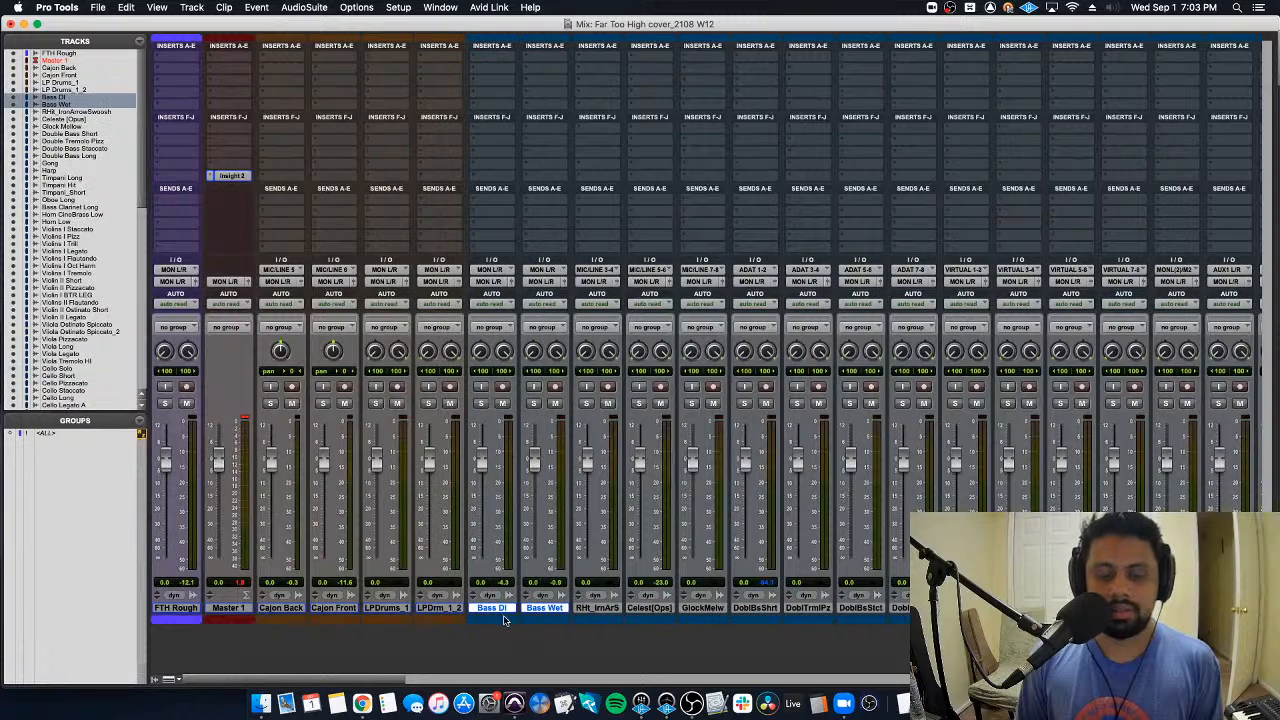
Step: Colour the Bass DI and Bass Wet tracks golden brown
double_click(507, 620)
click(185, 376)
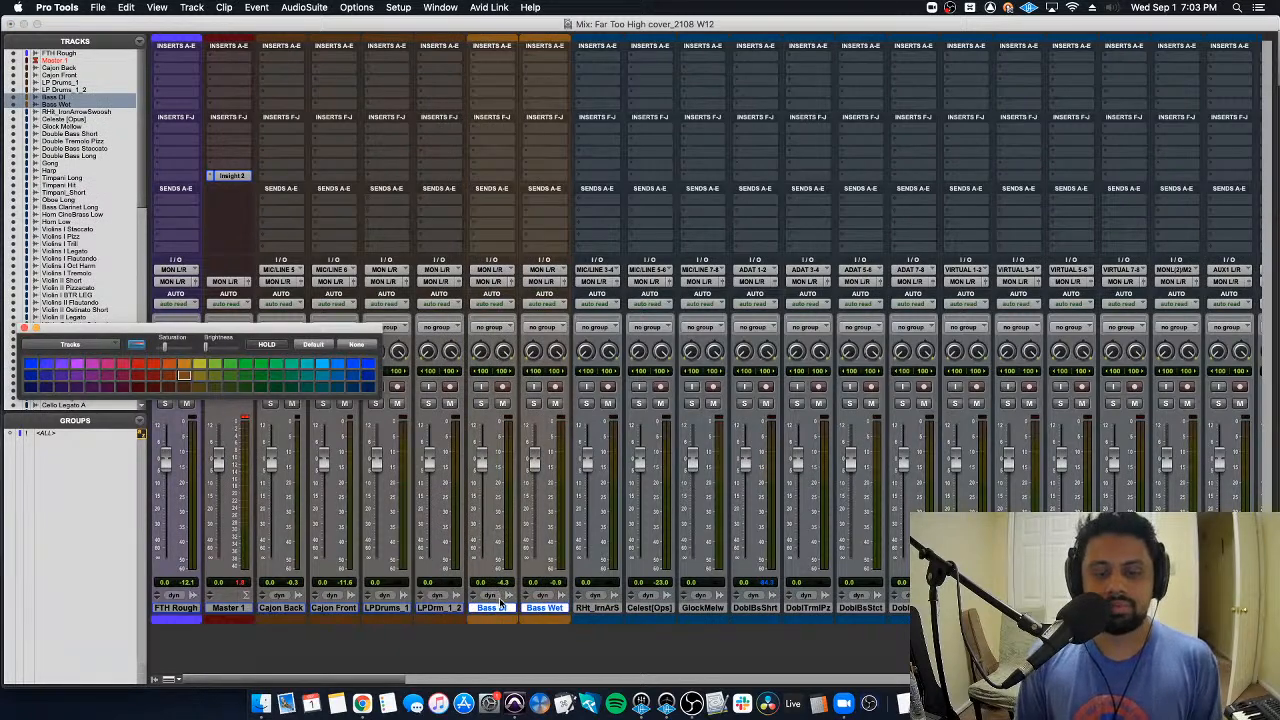
Step: Gather Gtr V1, Gtr V2 L, Gtr V2 R and Gtr preV1 and place them directly after Bass Wet
scroll(640, 600, right, 1)
scroll(641, 614, right, 12)
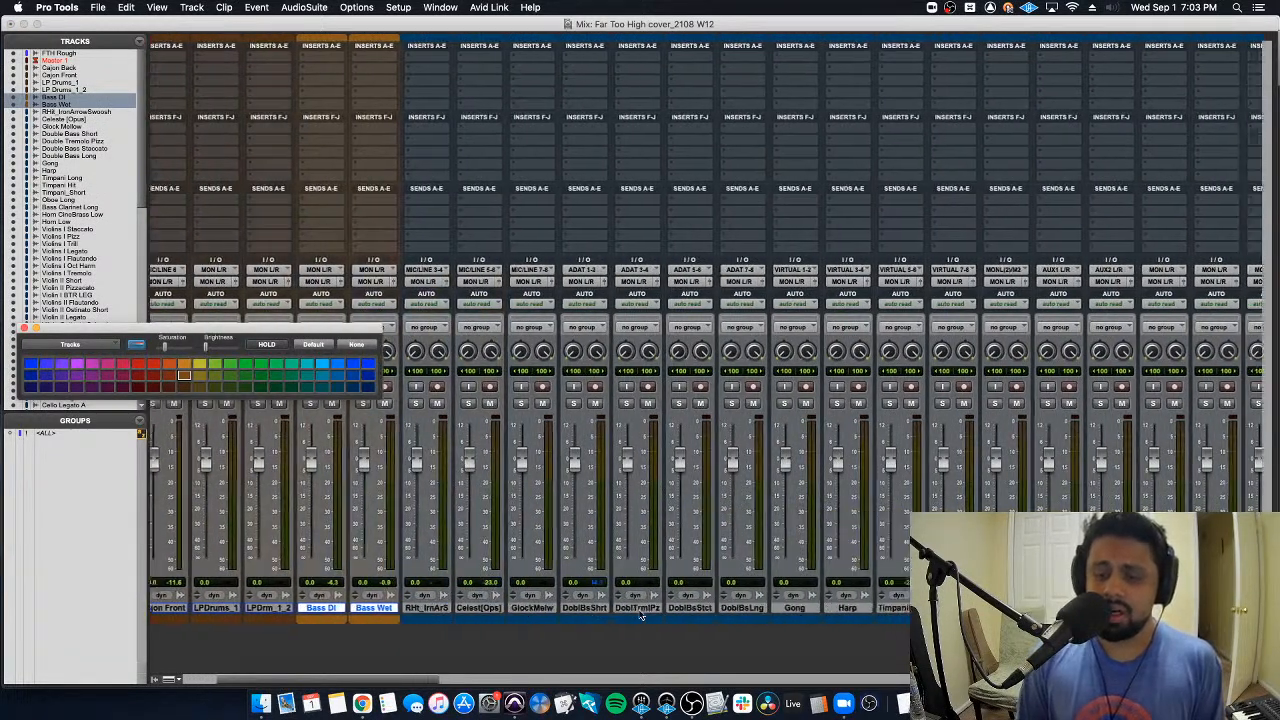
scroll(641, 614, right, 5)
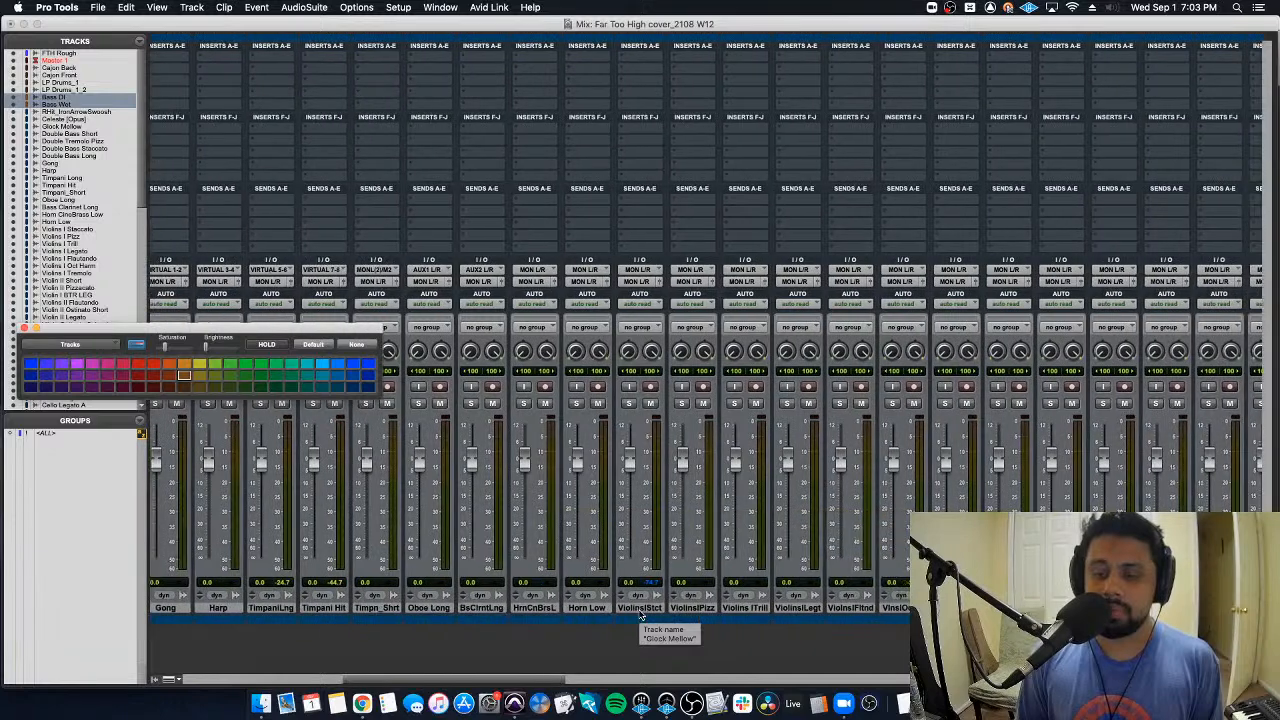
scroll(641, 615, right, 10)
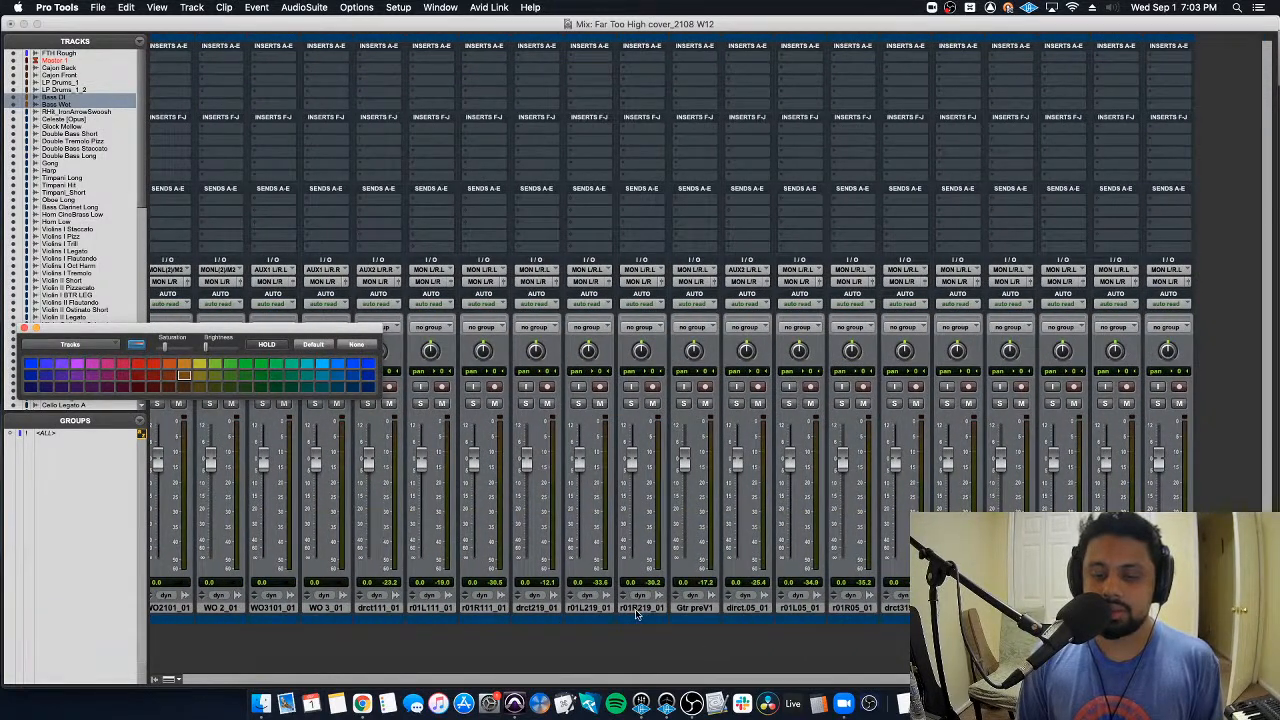
click(690, 607)
scroll(530, 620, left, 1)
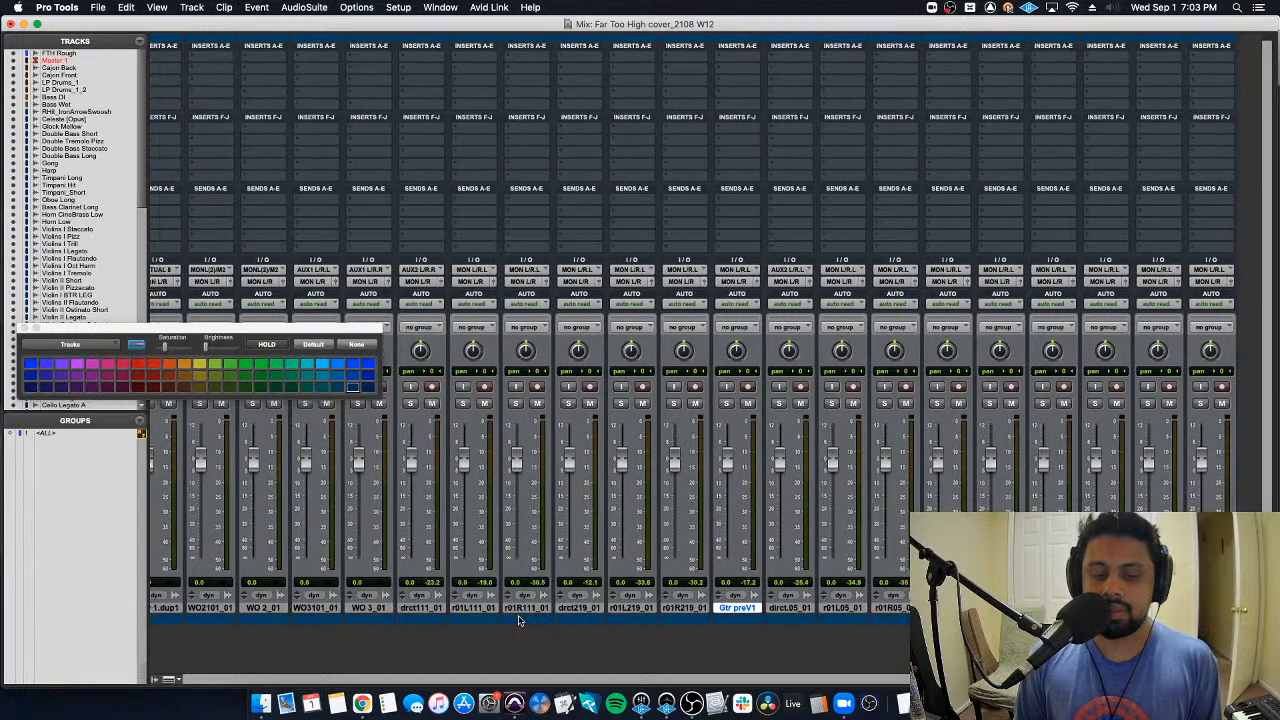
scroll(519, 620, left, 10)
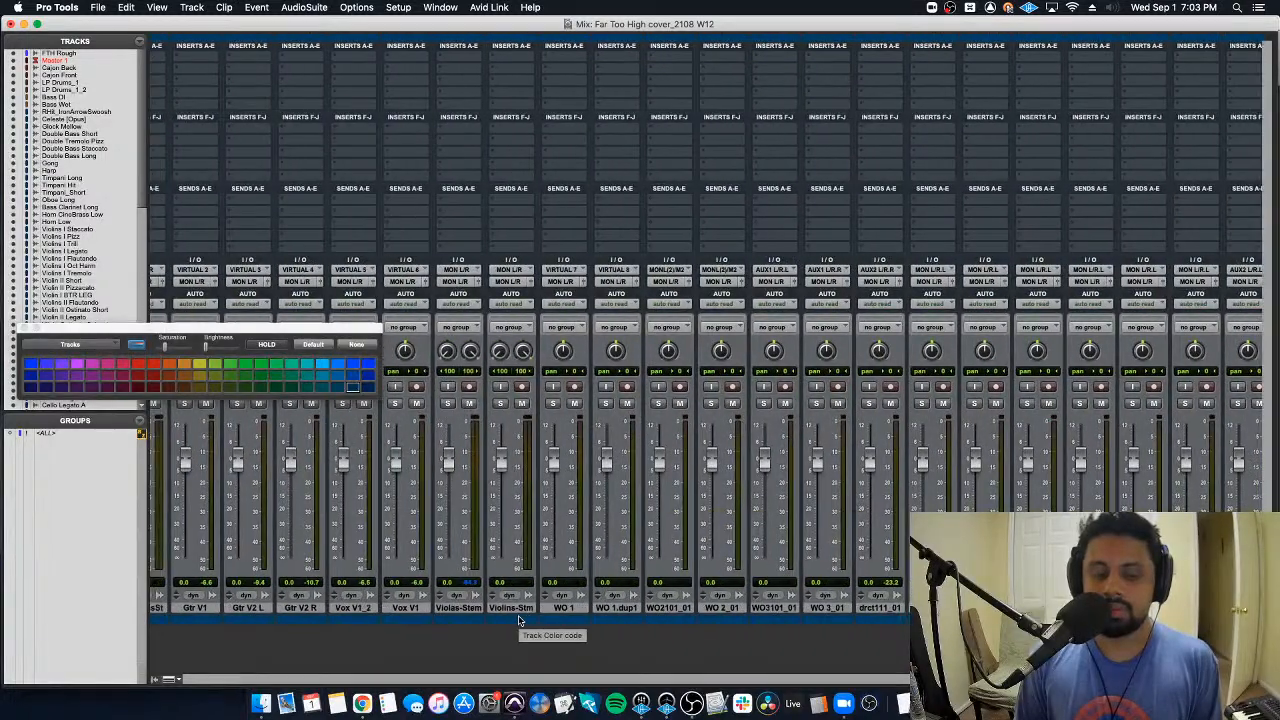
drag(298, 607, 211, 612)
scroll(225, 612, left, 8)
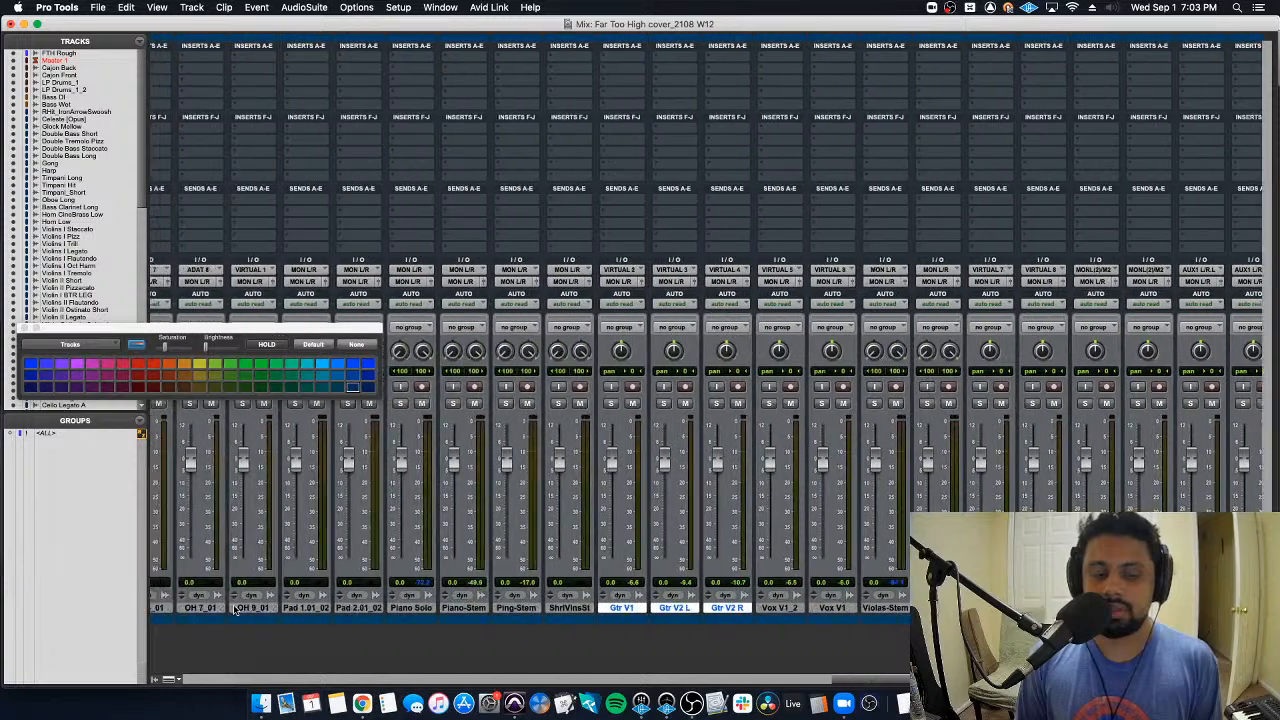
drag(619, 612, 580, 612)
Step: In the Edit window, examine the regrouped guitar tracks and play the session from the start of the Gtr V2 passage
key(super+equal)
scroll(580, 613, up, 10)
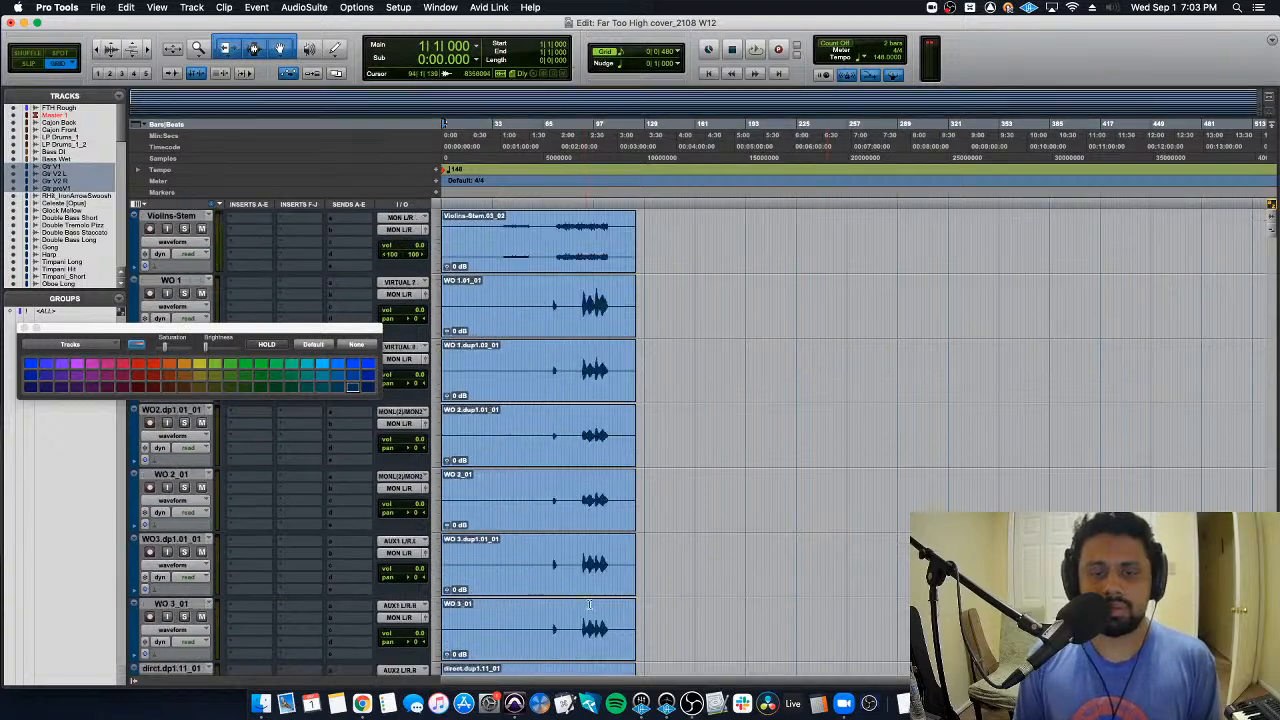
scroll(588, 610, up, 10)
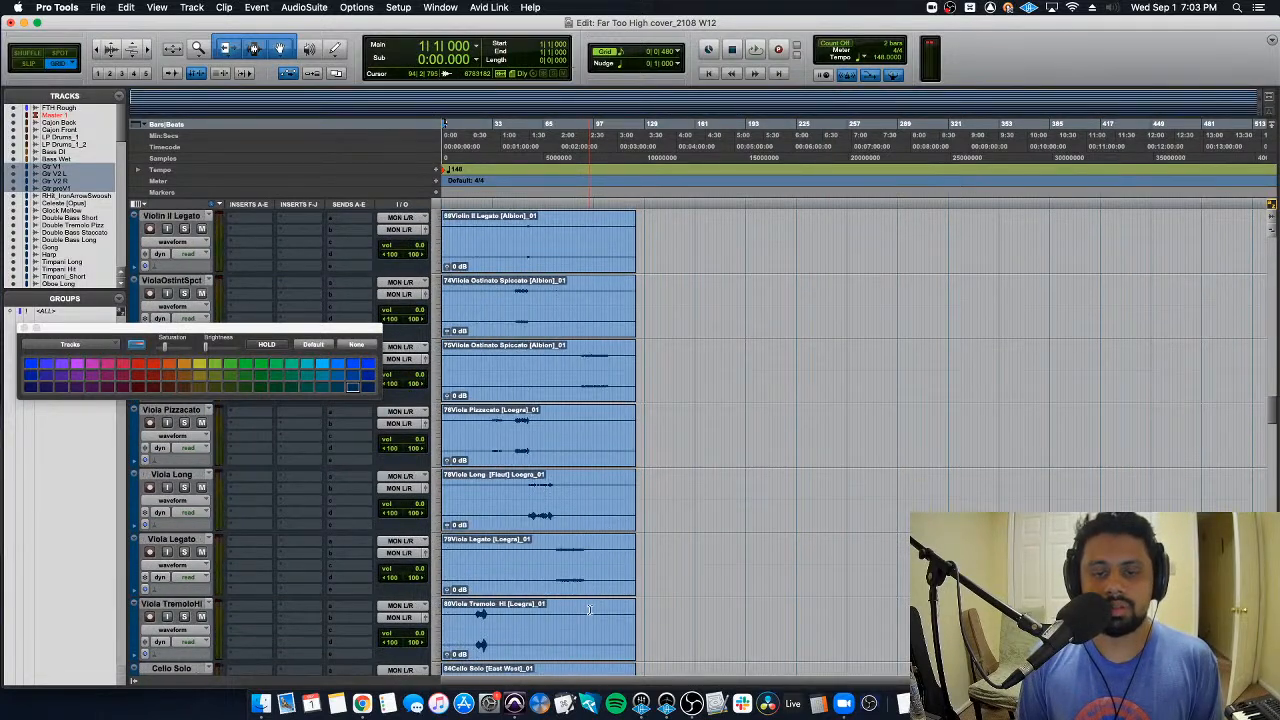
scroll(580, 620, down, 5)
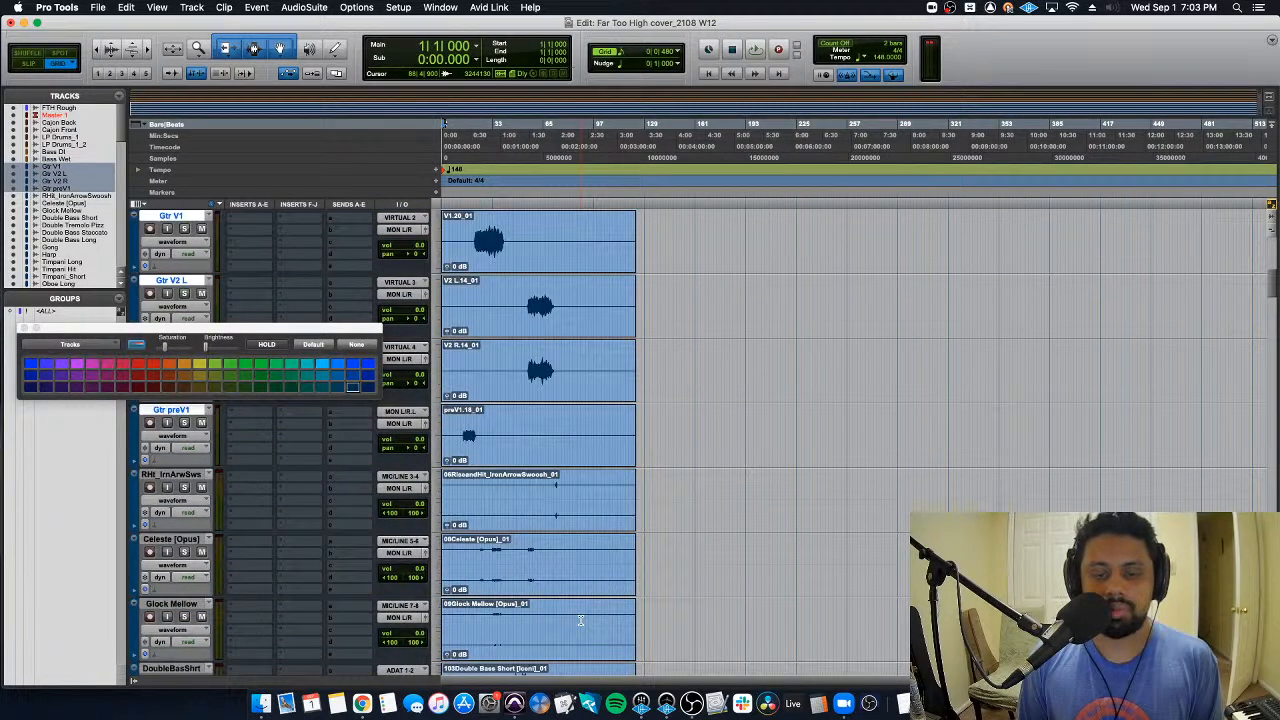
click(532, 298)
key(space)
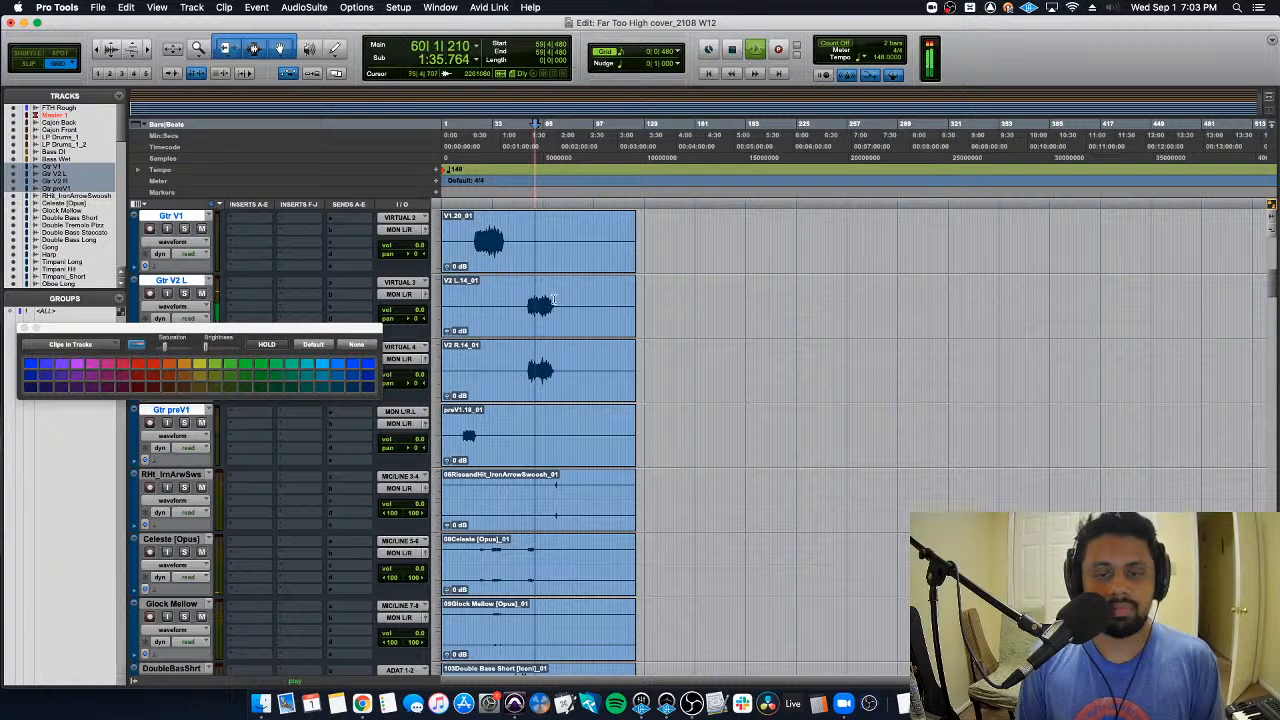
key(super+bracketright)
key(super+bracketright)
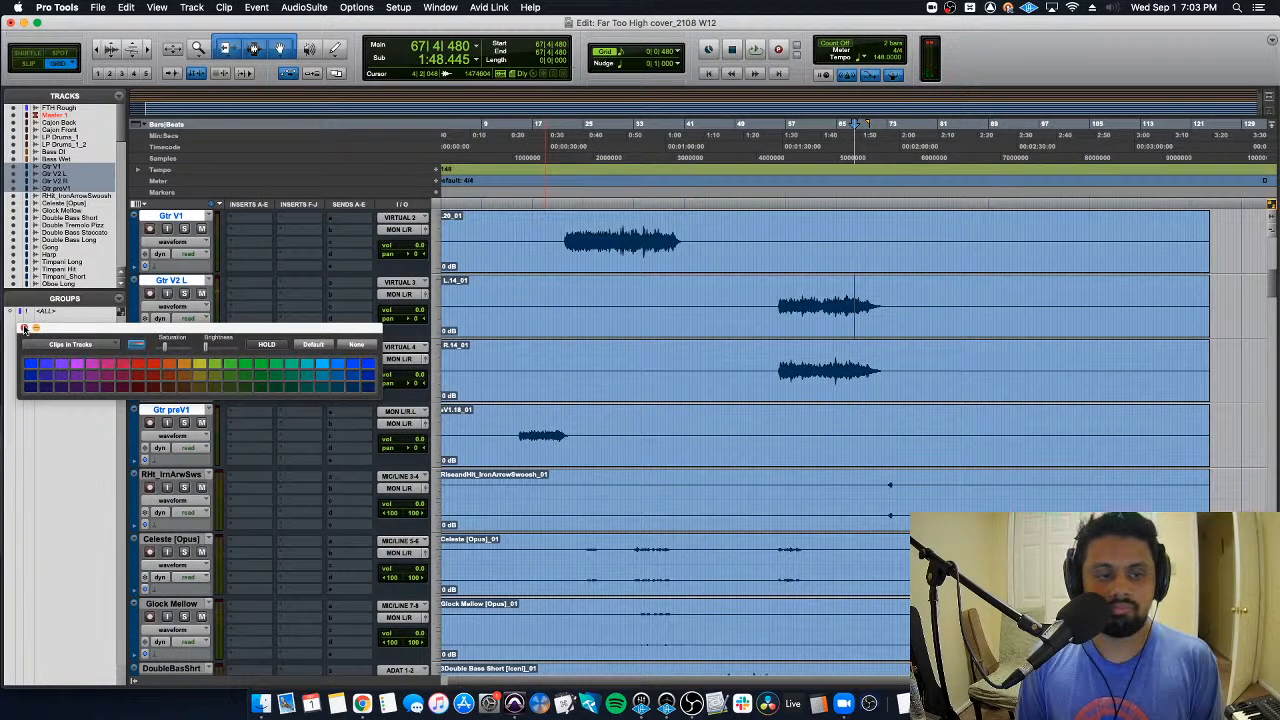
Step: Look through the remaining tracks in the Edit window for any missing chorus guitar recordings
key(super+bracketleft)
scroll(578, 400, down, 15)
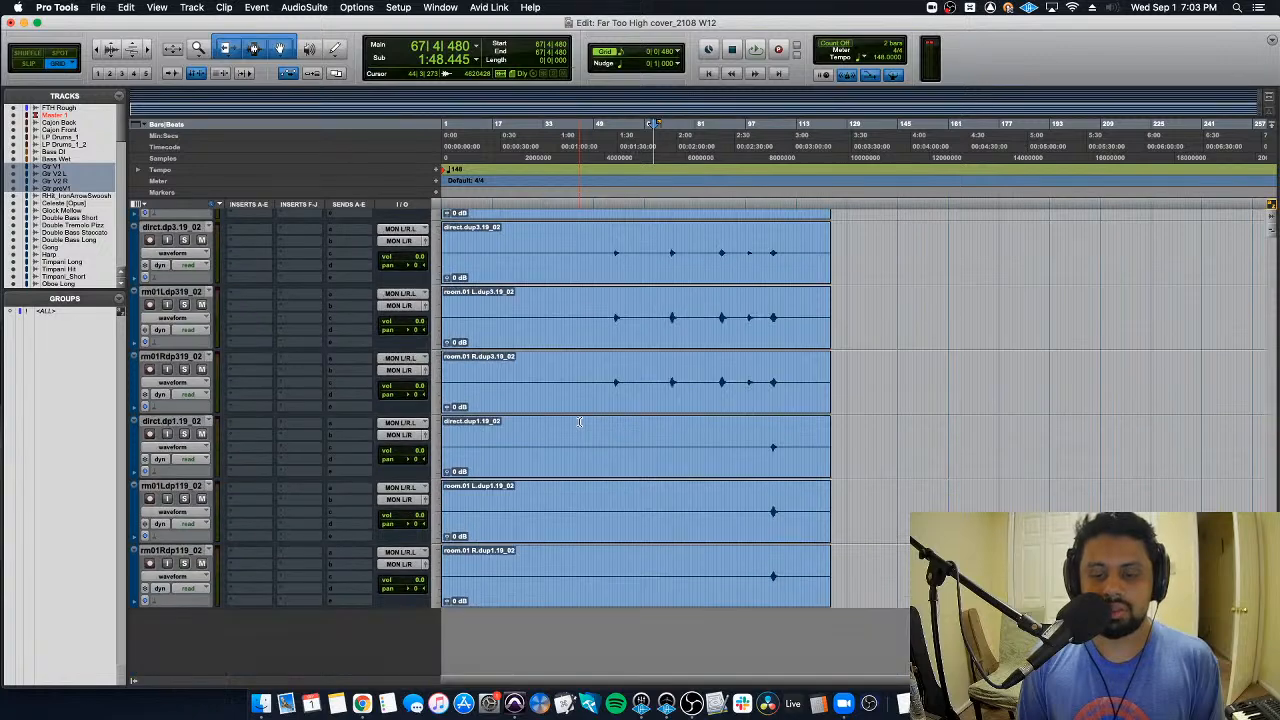
scroll(579, 422, up, 10)
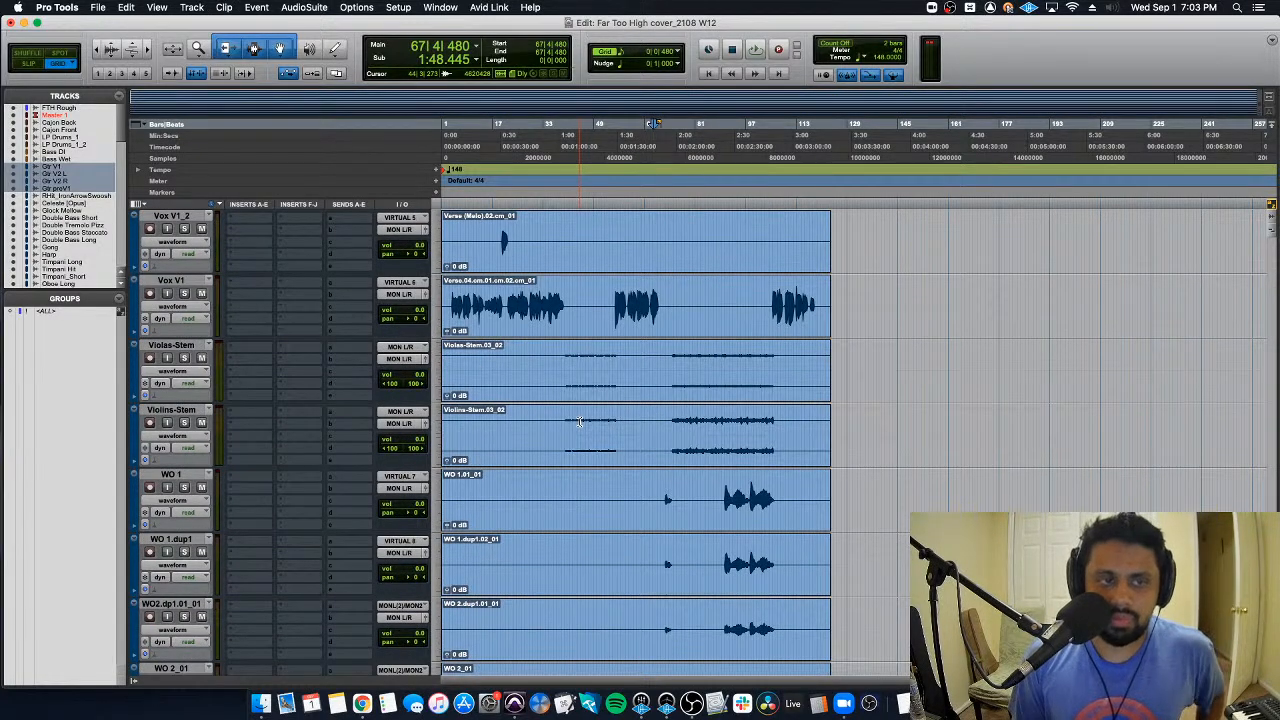
scroll(579, 422, down, 15)
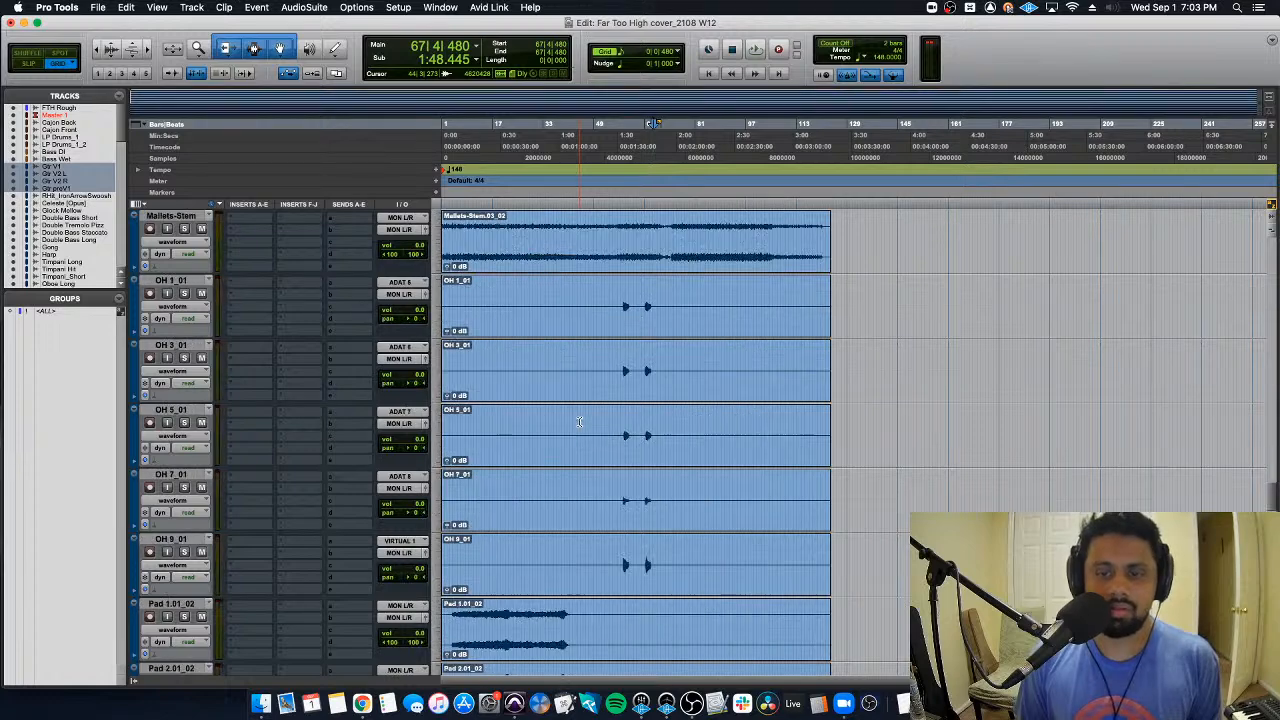
Step: Choose Far Too High MIX_SAE 2108 W12.ptx from the Far Too High (Quarantine Cover) folder as the source for importing session data
key(super+shift+s)
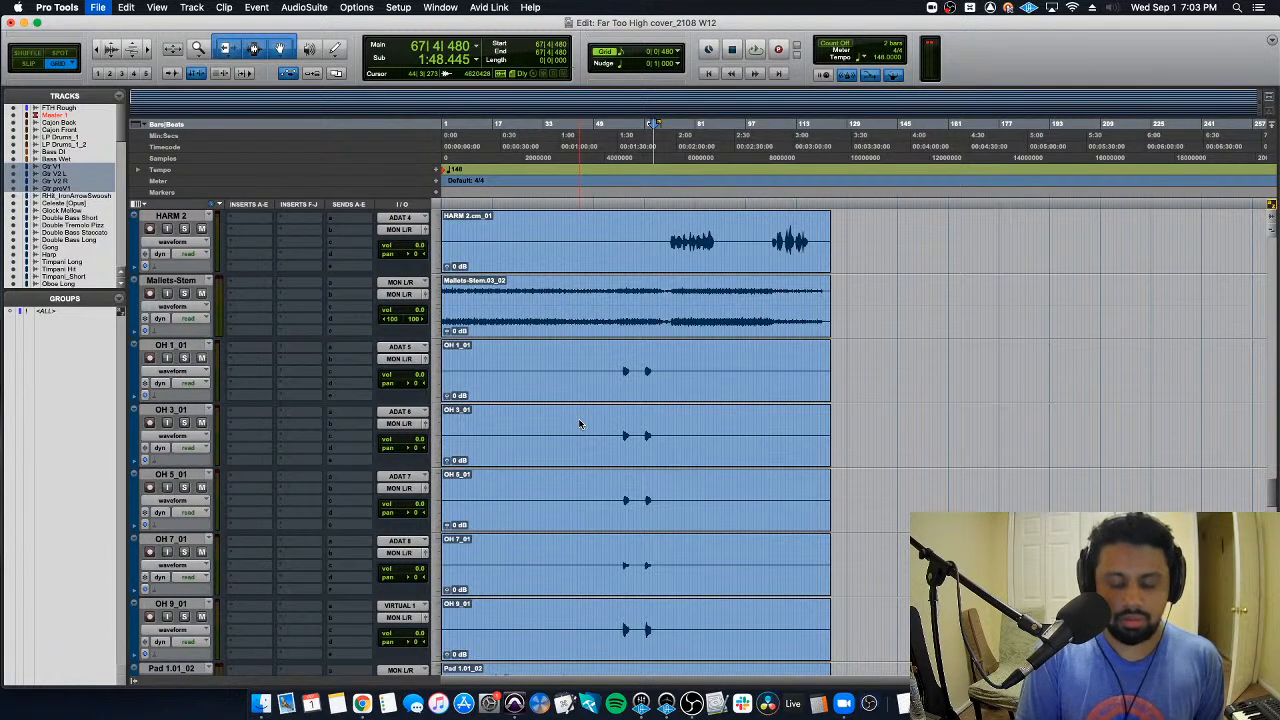
key(Escape)
key(alt+shift+i)
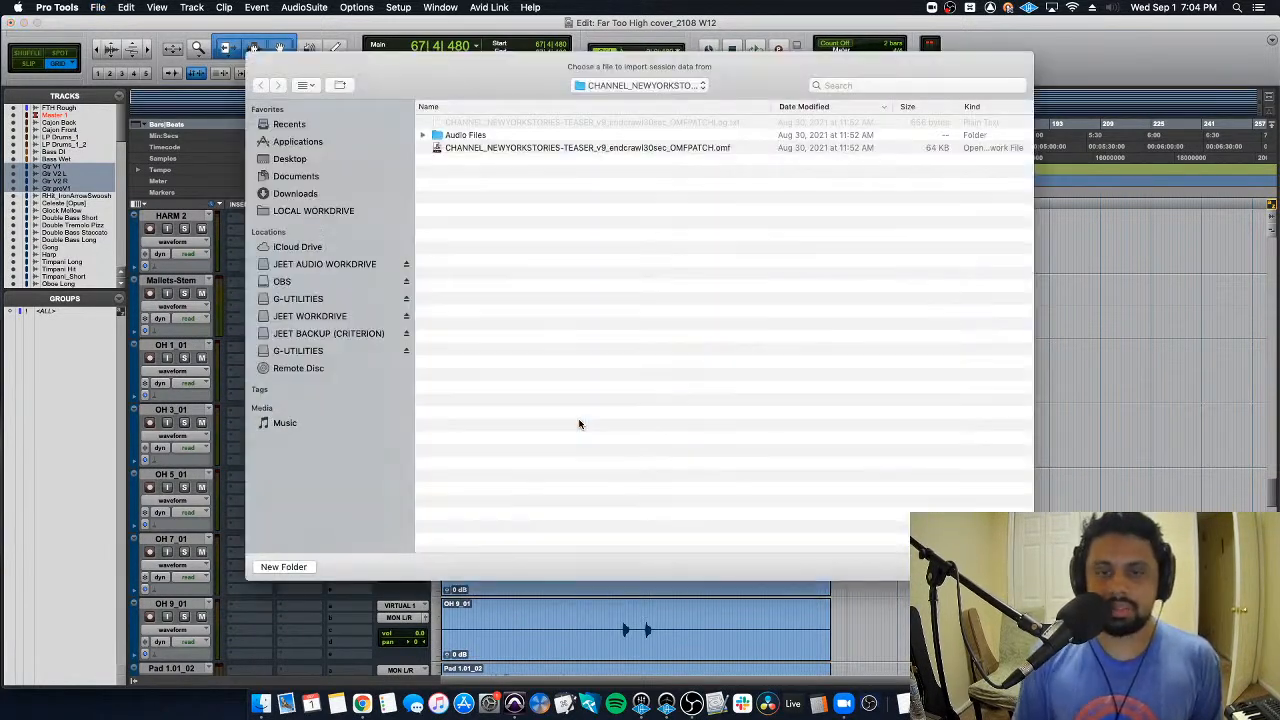
click(330, 316)
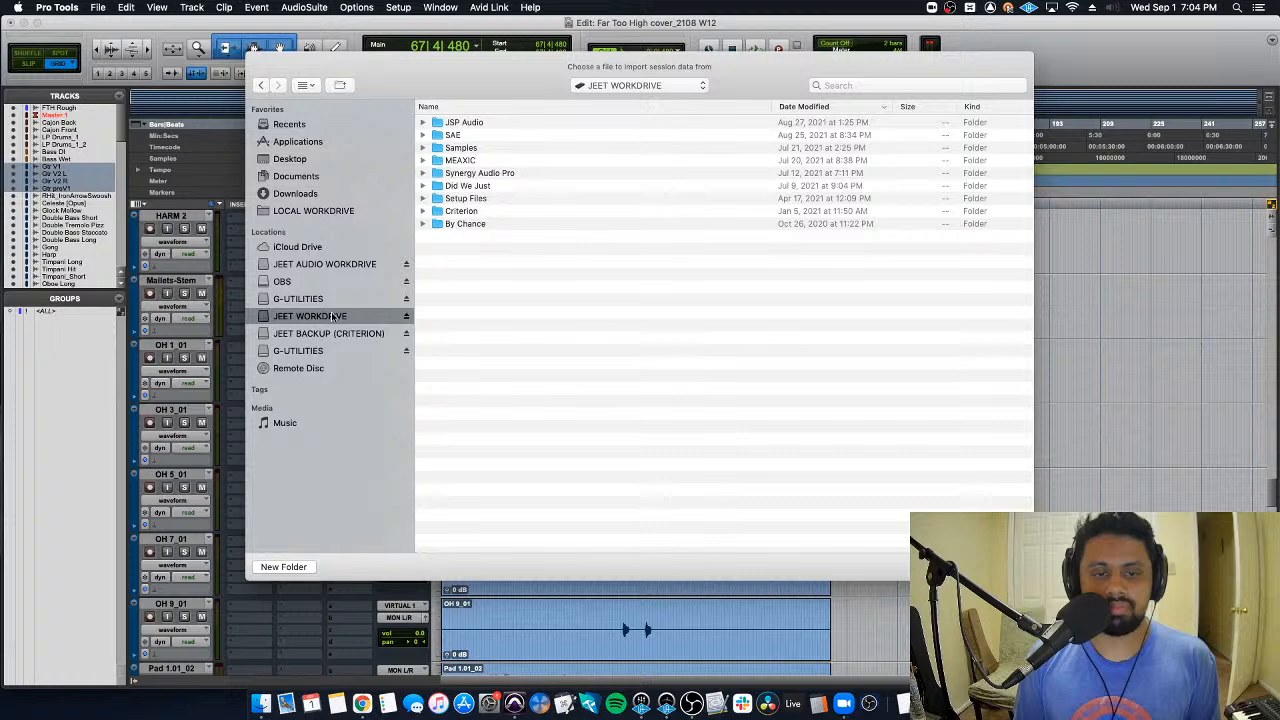
double_click(490, 124)
double_click(515, 175)
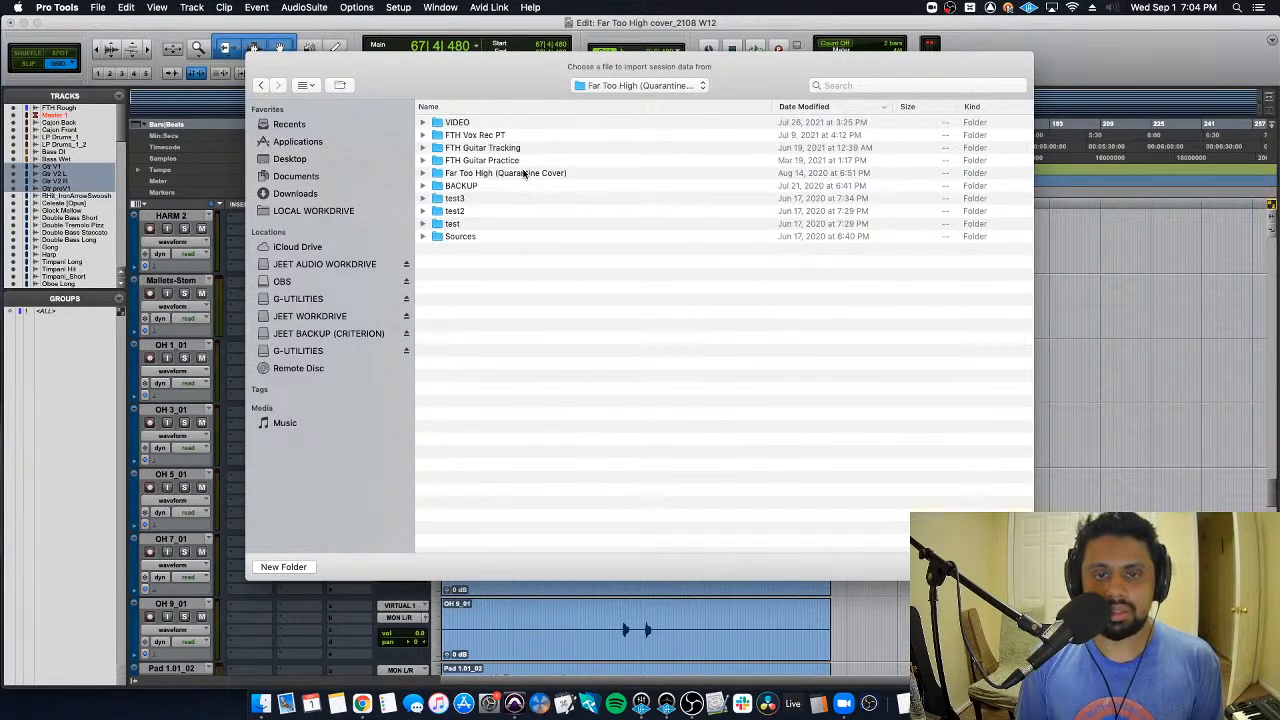
double_click(524, 173)
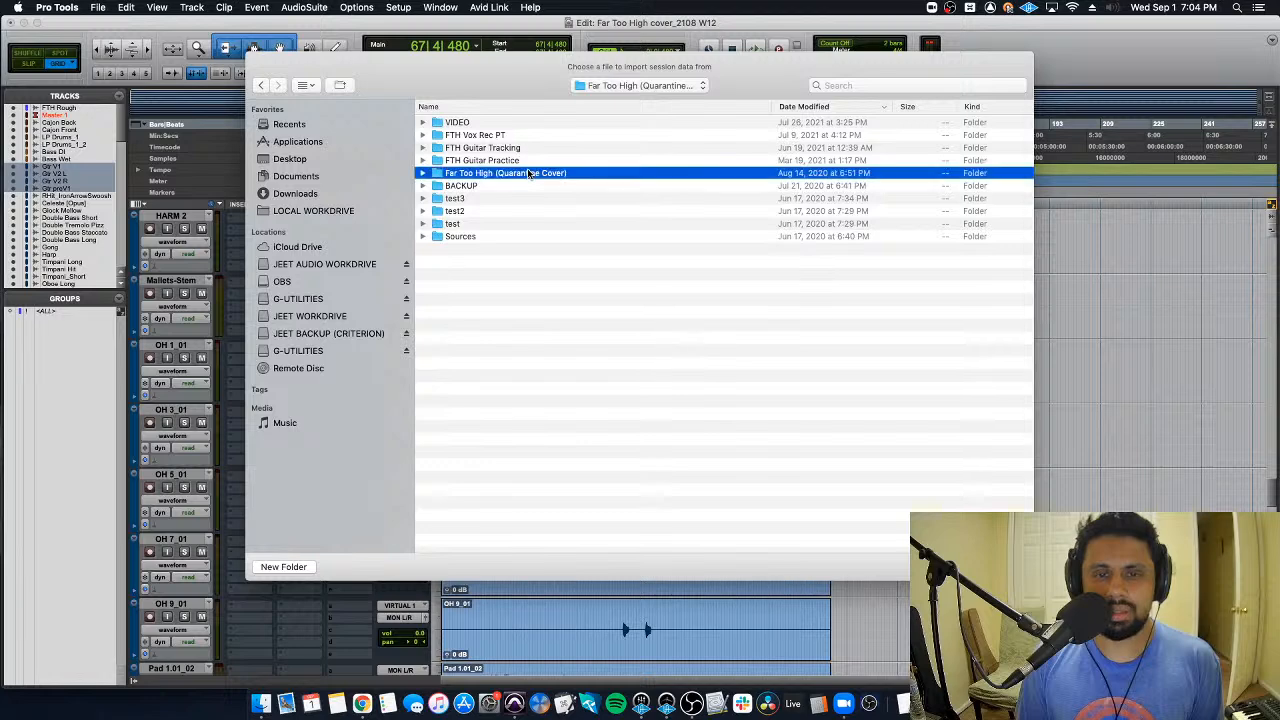
double_click(496, 126)
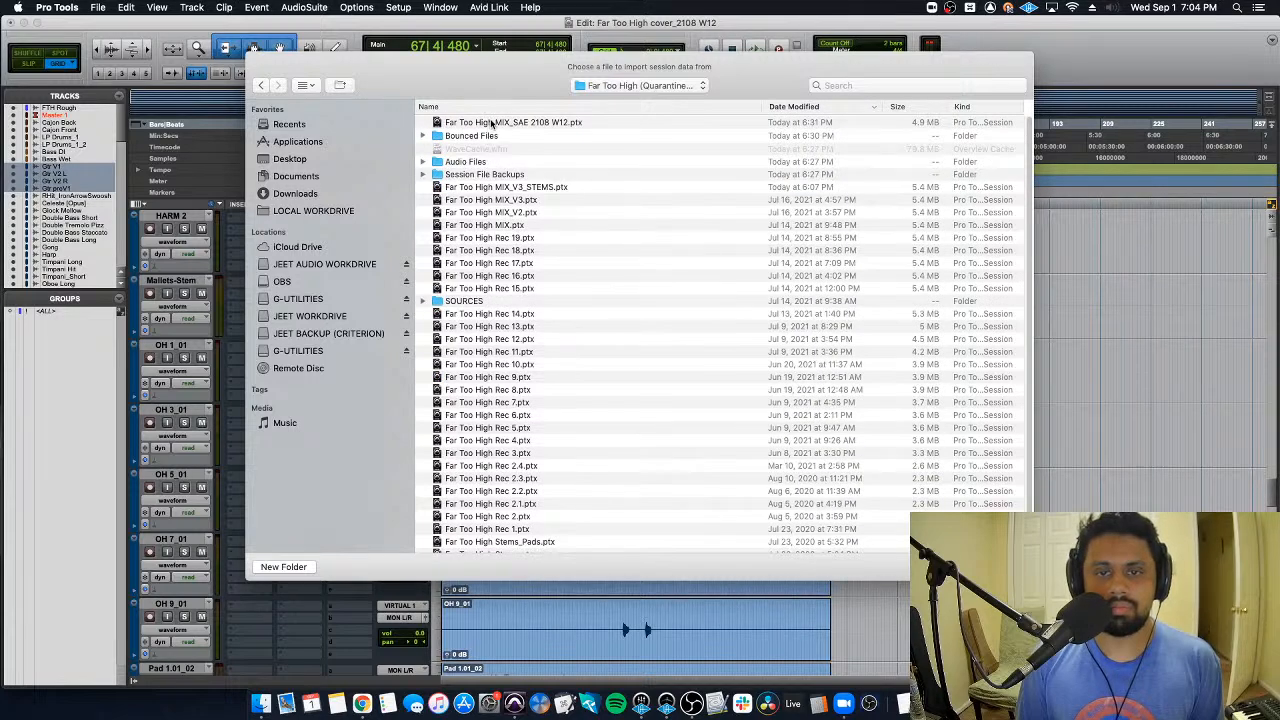
double_click(491, 122)
Step: Import only the source tracks Gtr Chorus.07 L and Gtr Chorus.07 R as new tracks
scroll(553, 433, down, 5)
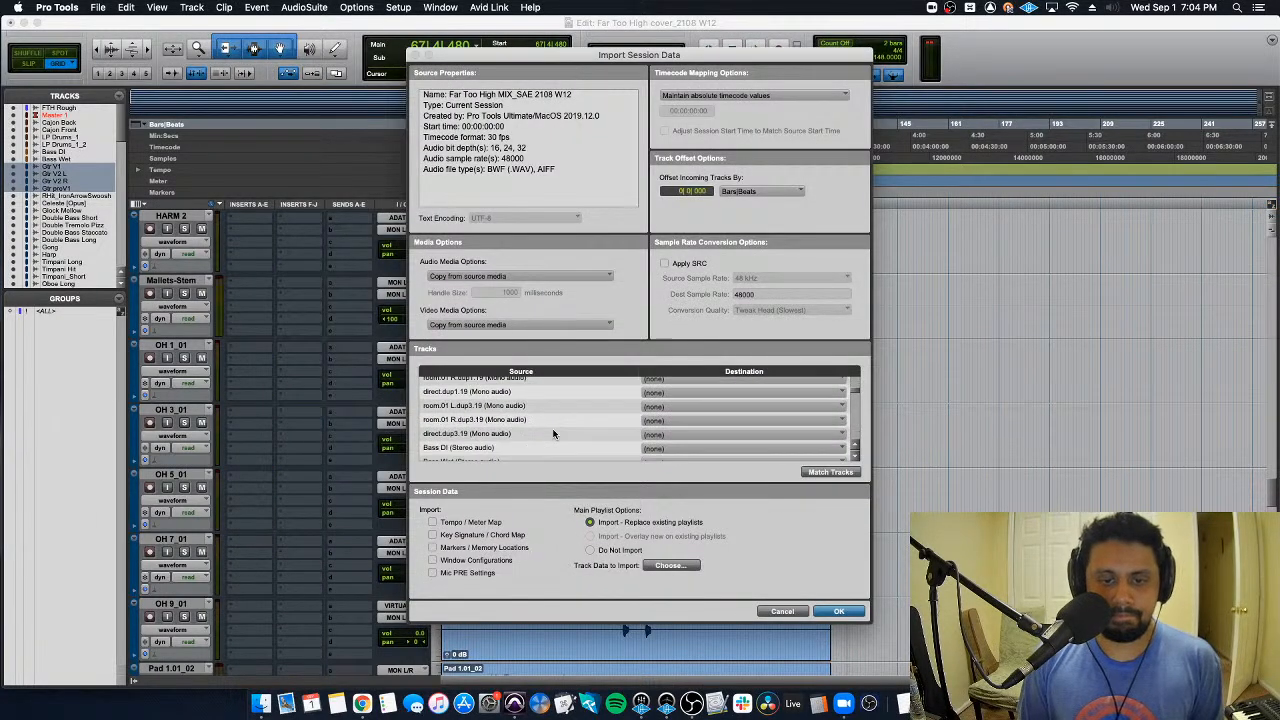
scroll(553, 433, down, 4)
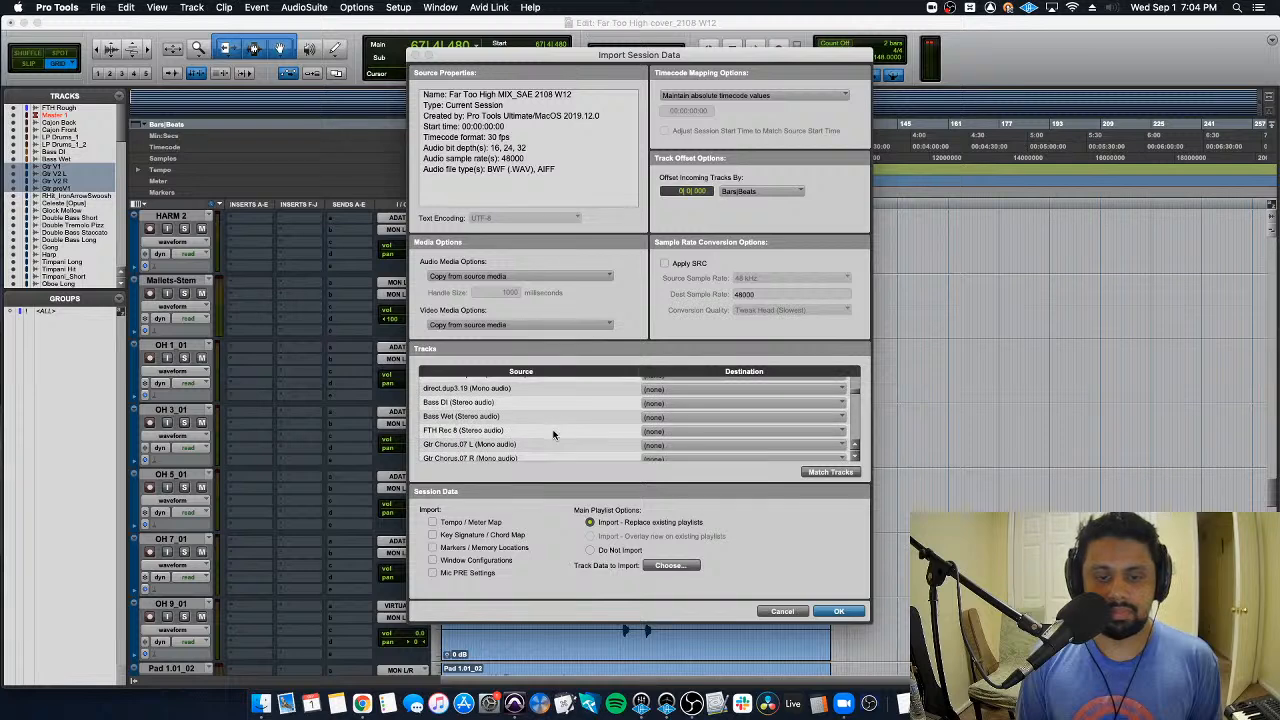
click(528, 444)
shift+click(530, 458)
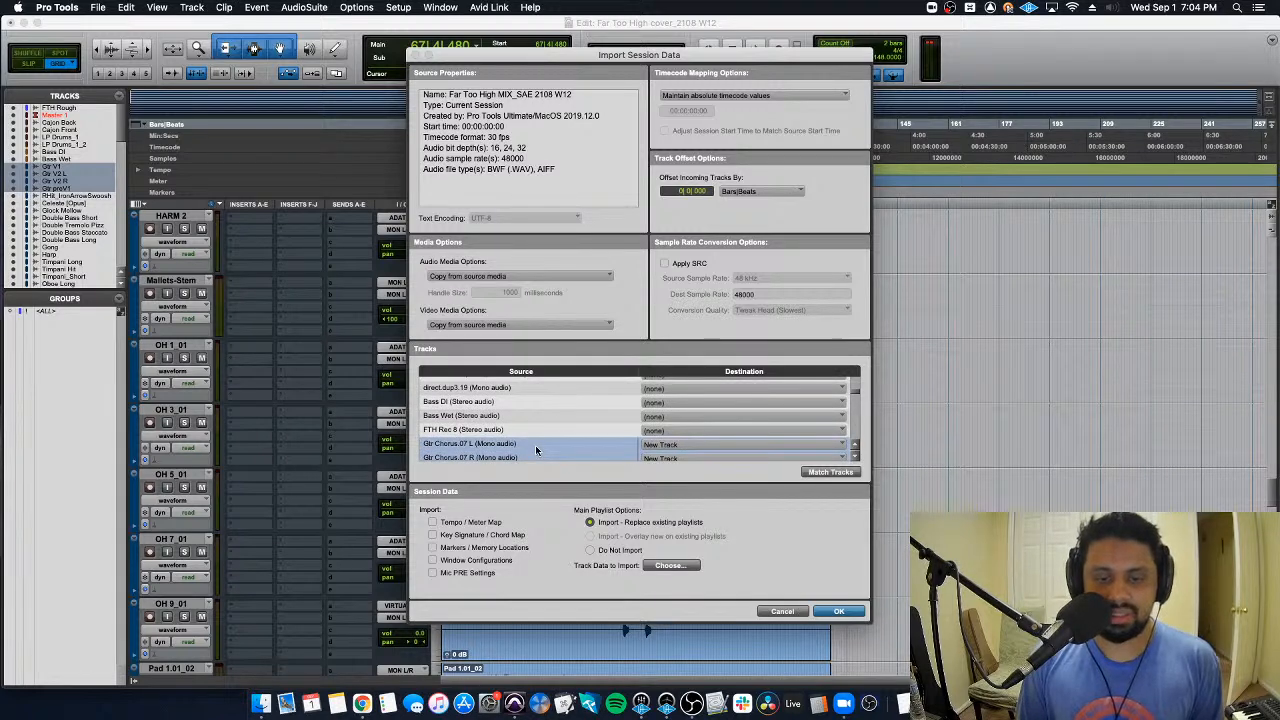
scroll(540, 443, down, 1)
scroll(545, 443, down, 3)
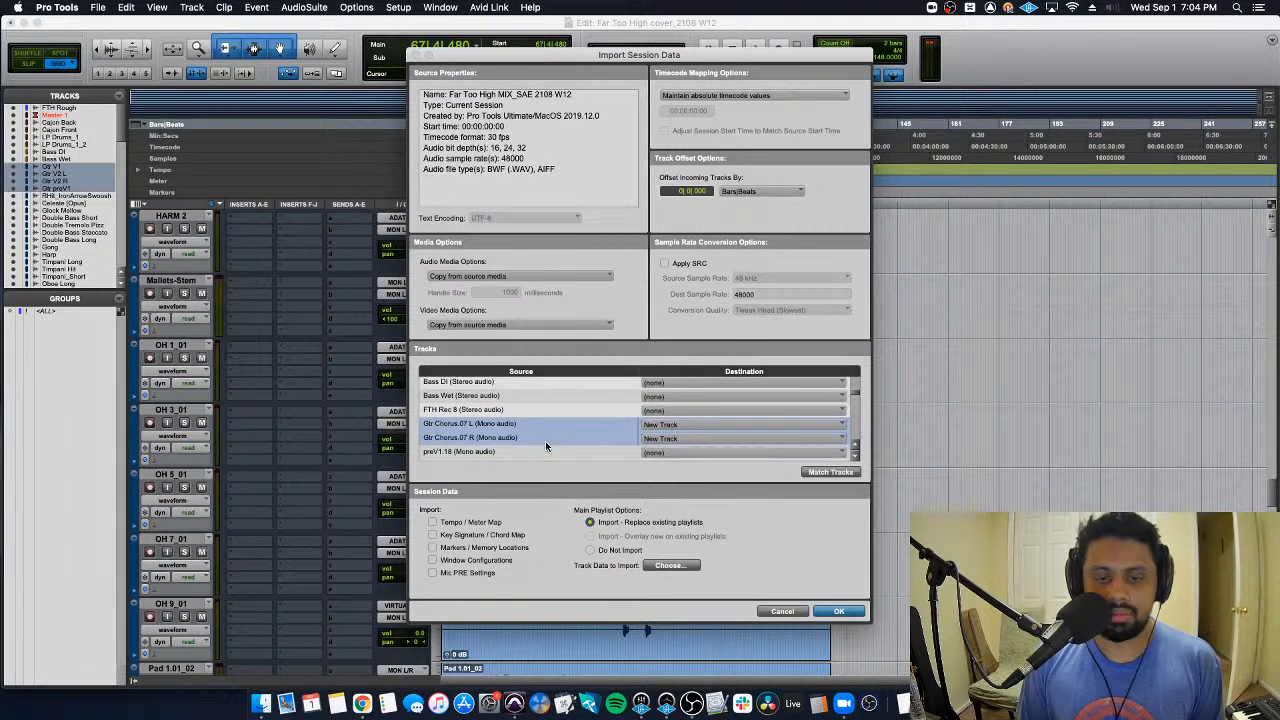
scroll(546, 446, down, 3)
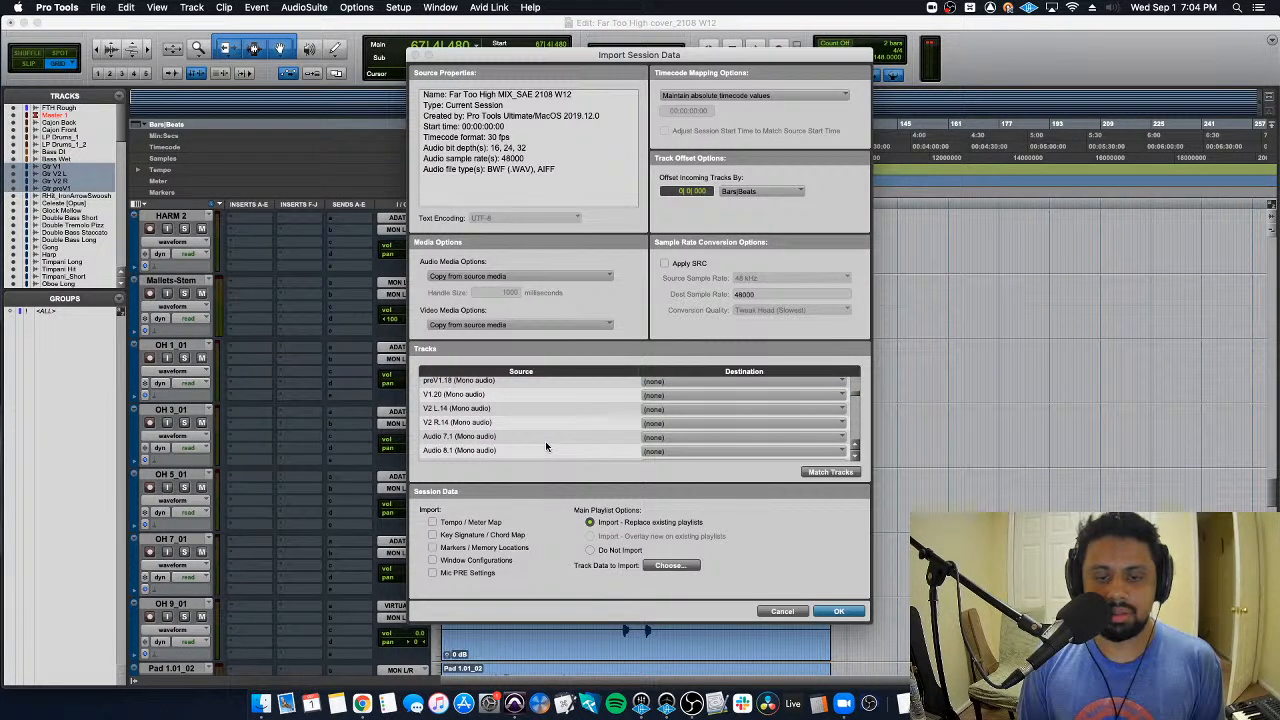
scroll(546, 446, down, 1)
scroll(546, 446, down, 1)
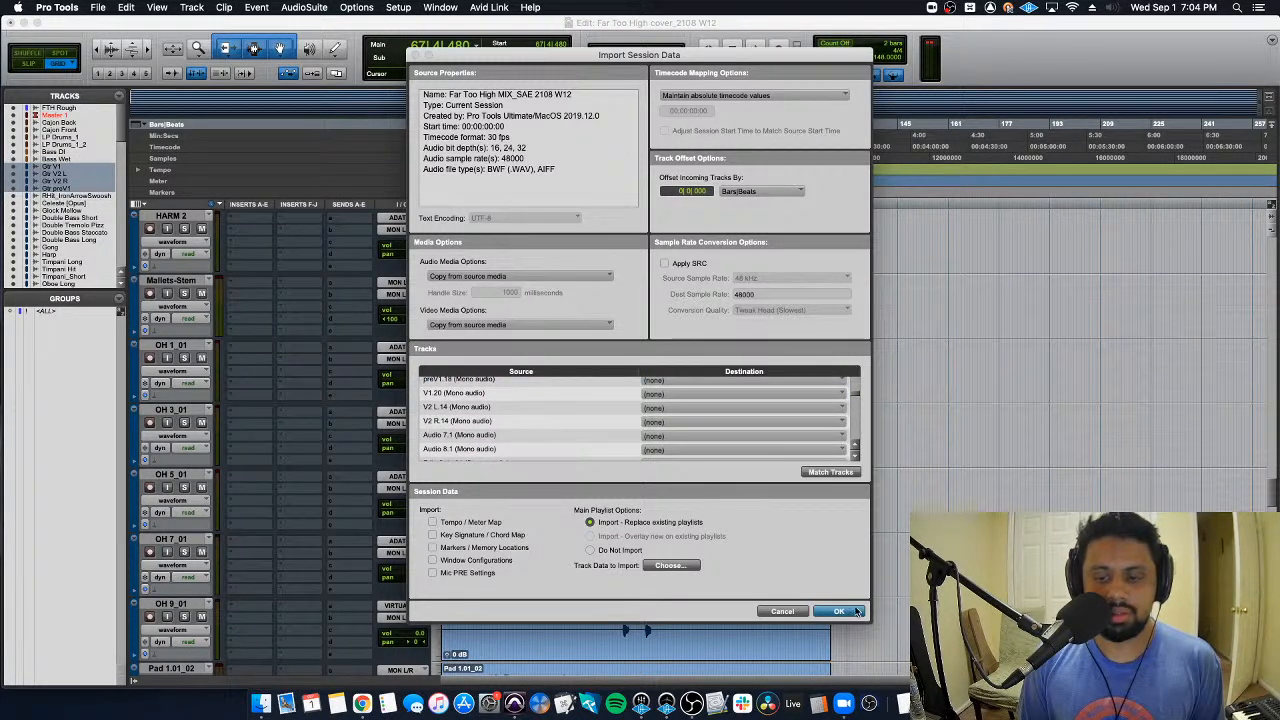
click(838, 611)
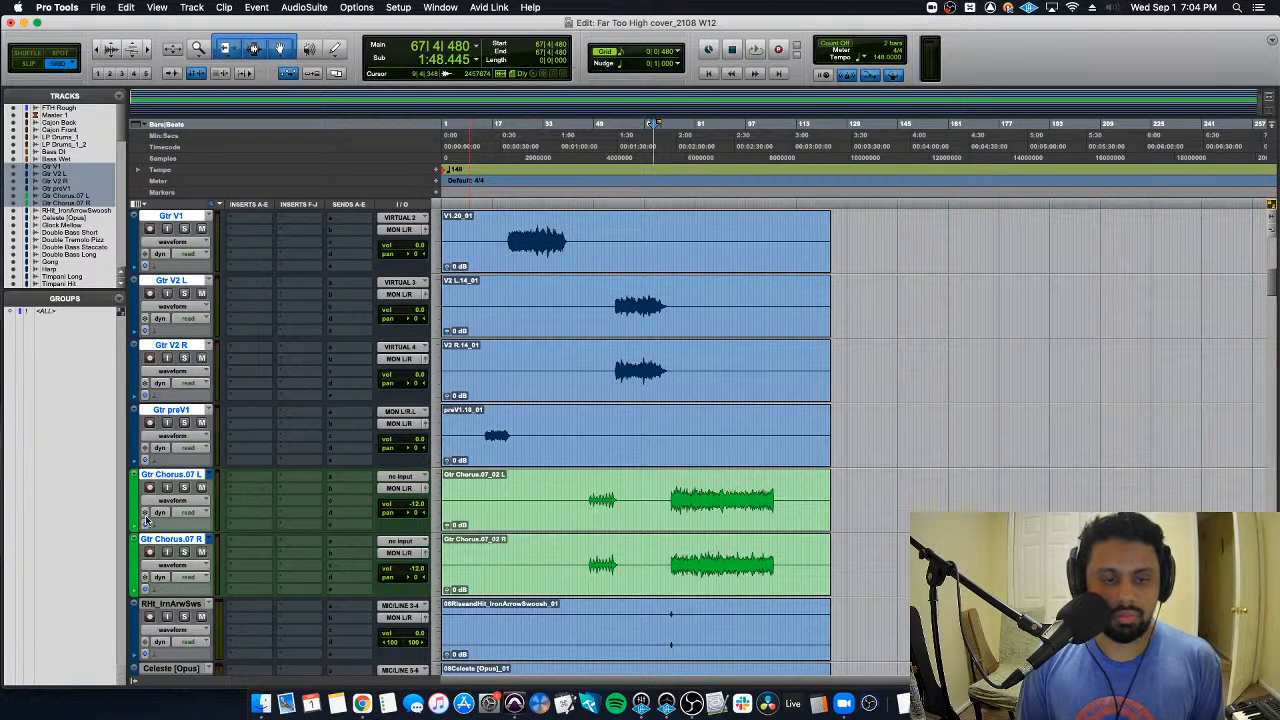
Step: Rename the two imported chorus guitar tracks as Gtr Chorus L_1 and Gtr Chorus R_1
double_click(160, 476)
key(Right)
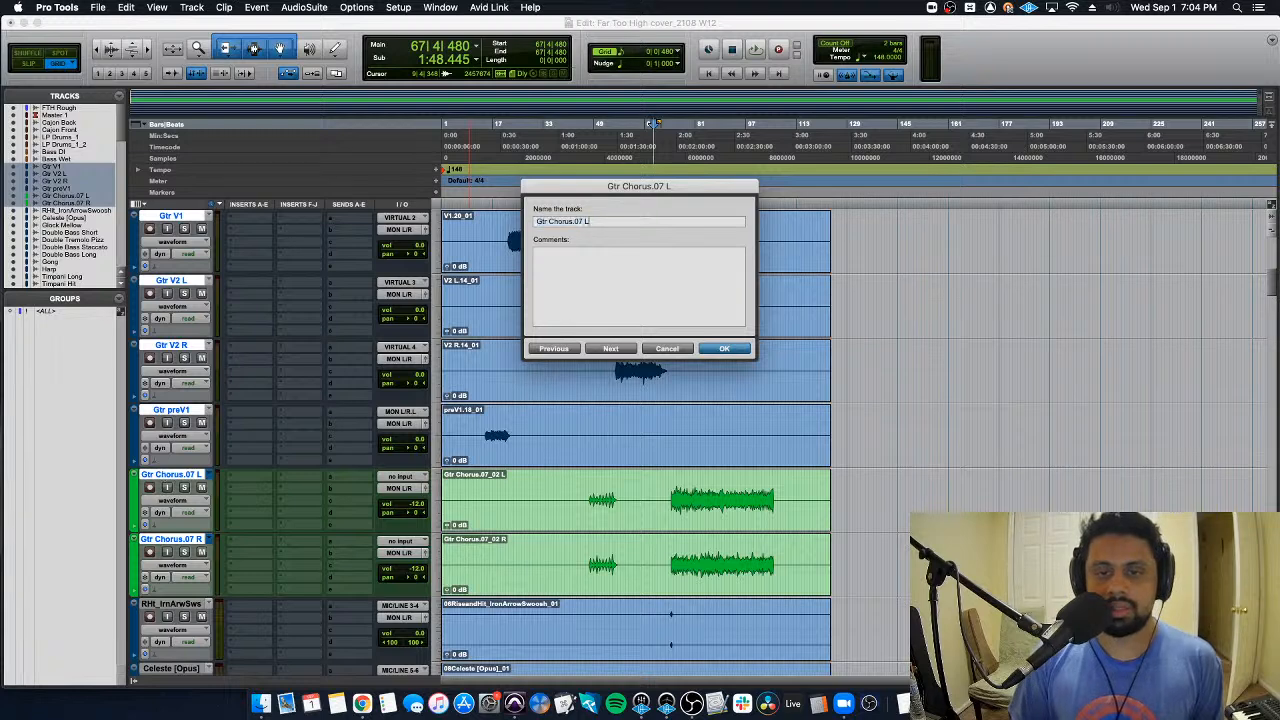
key(Return)
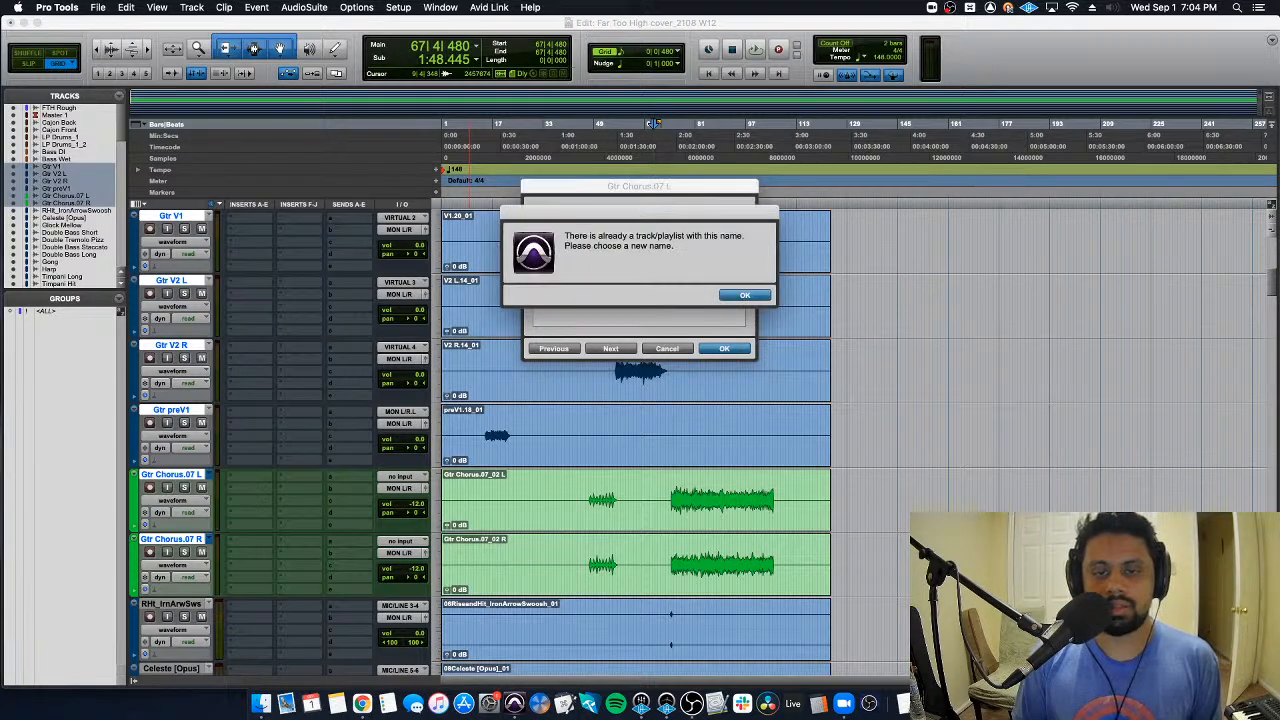
key(Return)
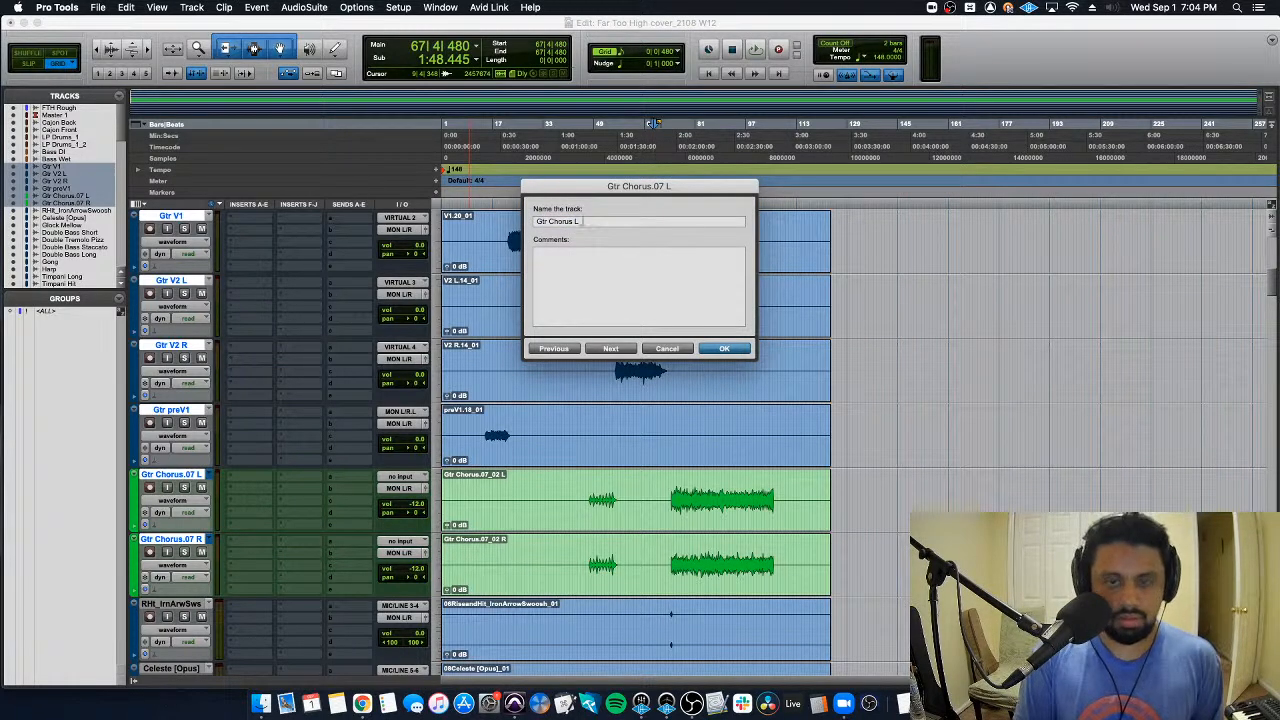
key(Right)
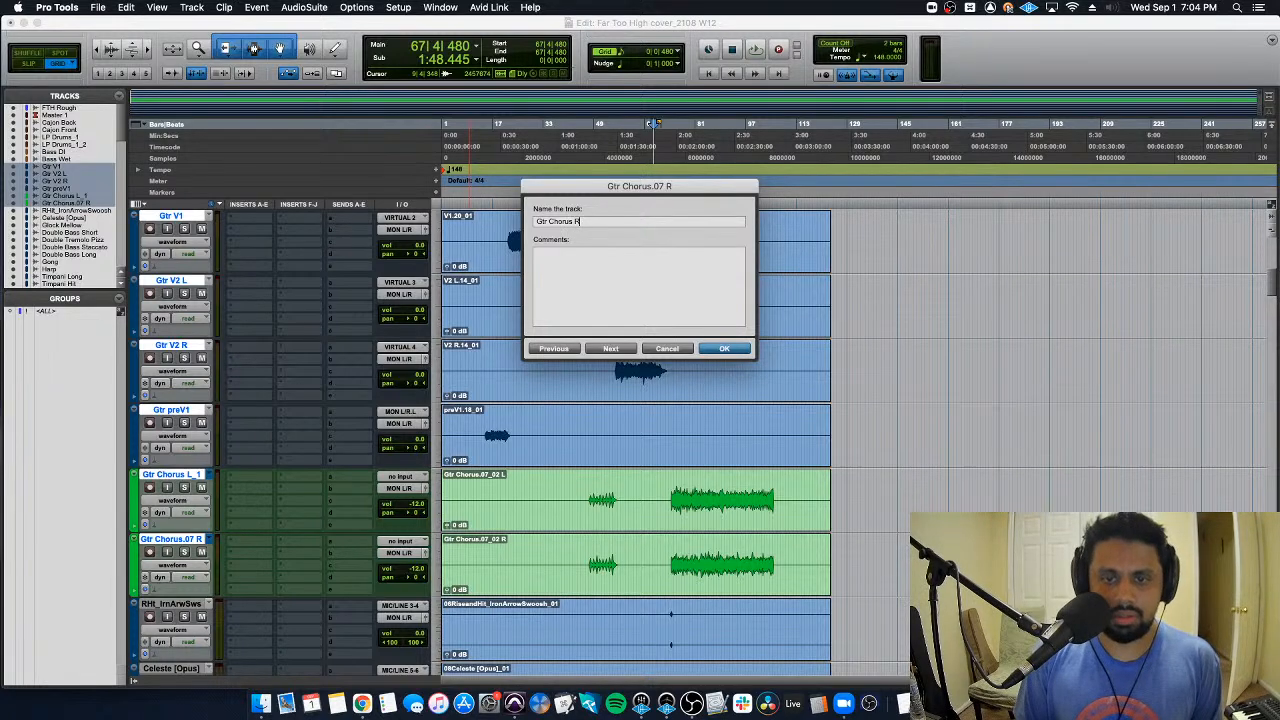
text(1)
key(Return)
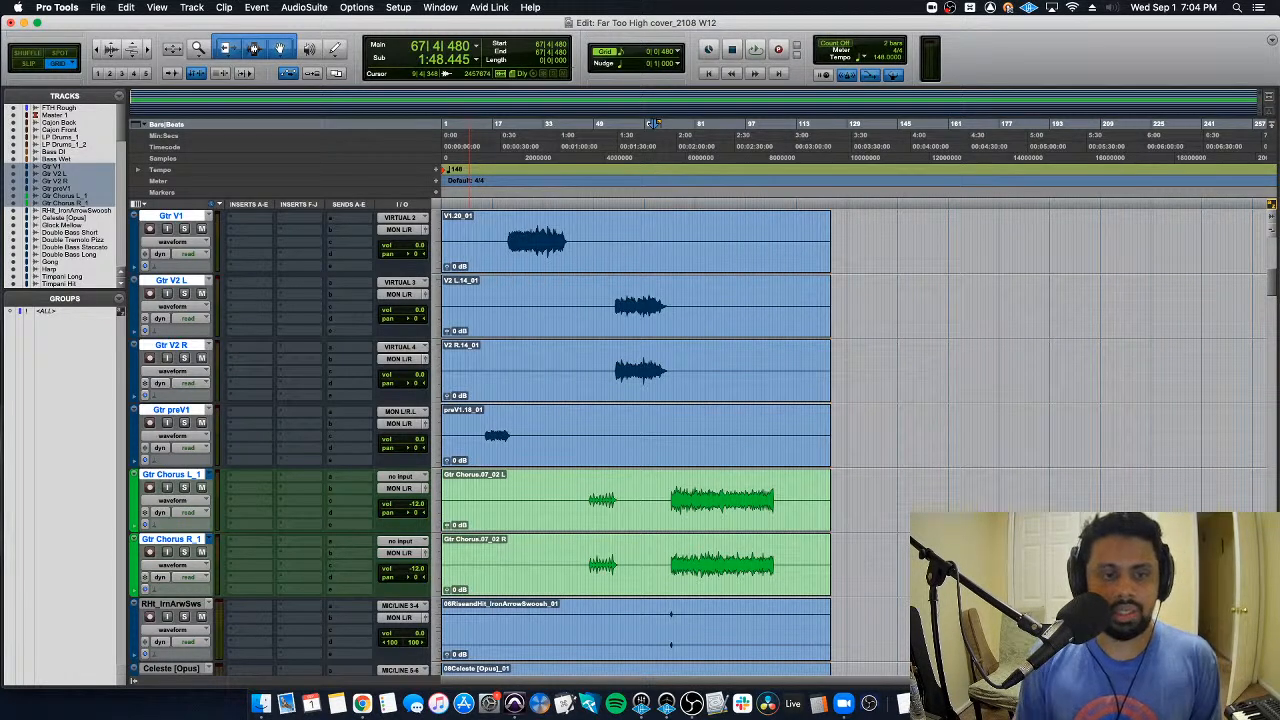
Step: Reset the Gtr Chorus L_1 and Gtr Chorus R_1 tracks to the default track colour
scroll(201, 556, down, 1)
click(177, 474)
click(177, 474)
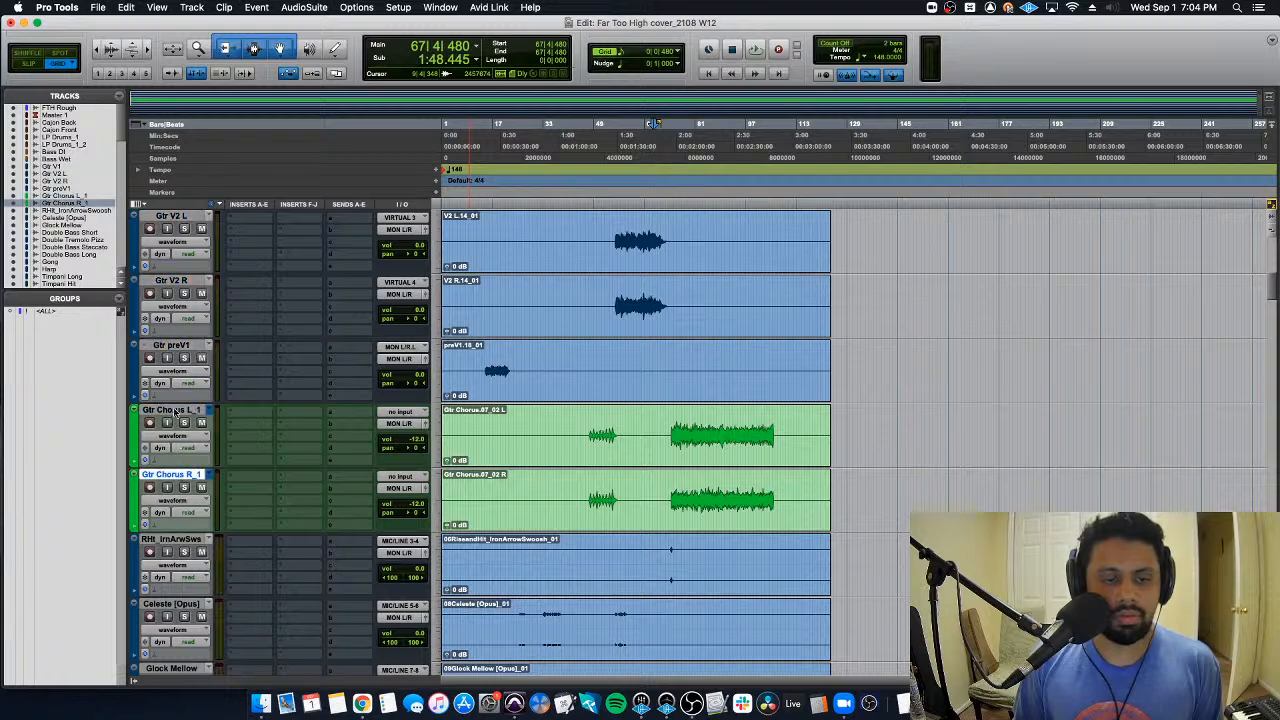
shift+click(174, 411)
double_click(132, 434)
click(311, 345)
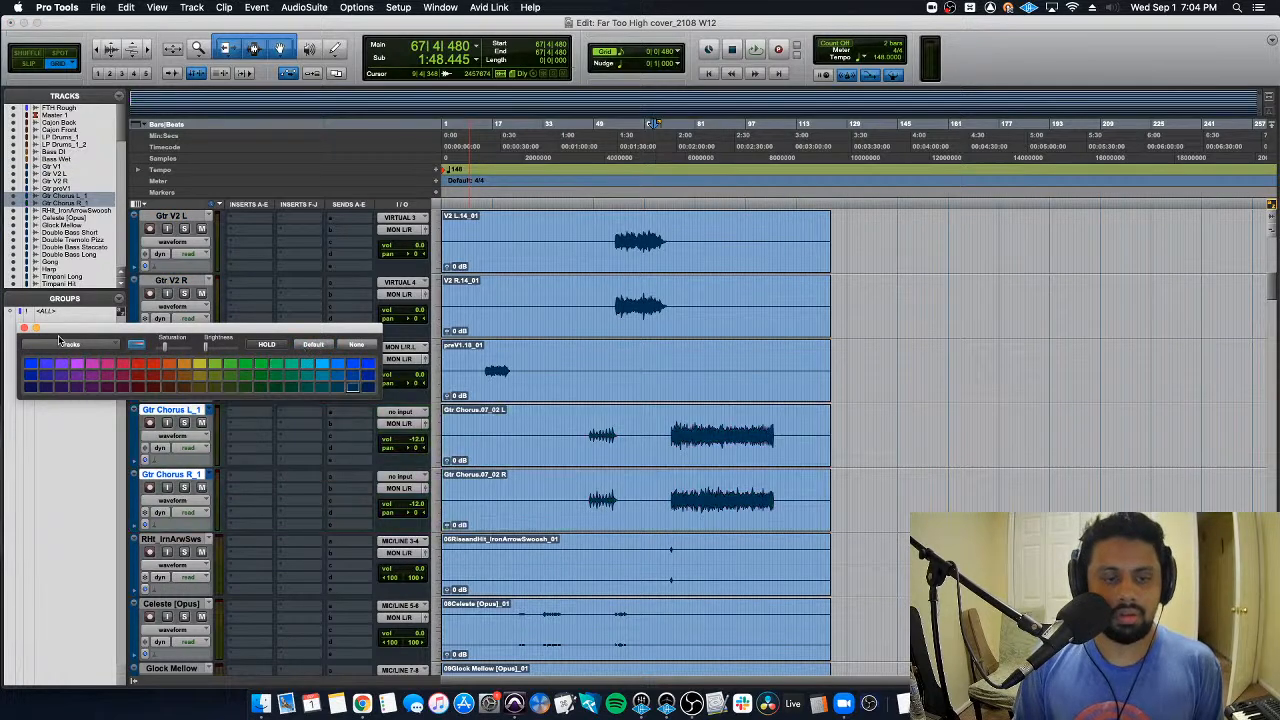
Step: Colour the six guitar tracks from Gtr V1 to Gtr Chorus R_1 green in the Mix window
click(24, 329)
key(super+equal)
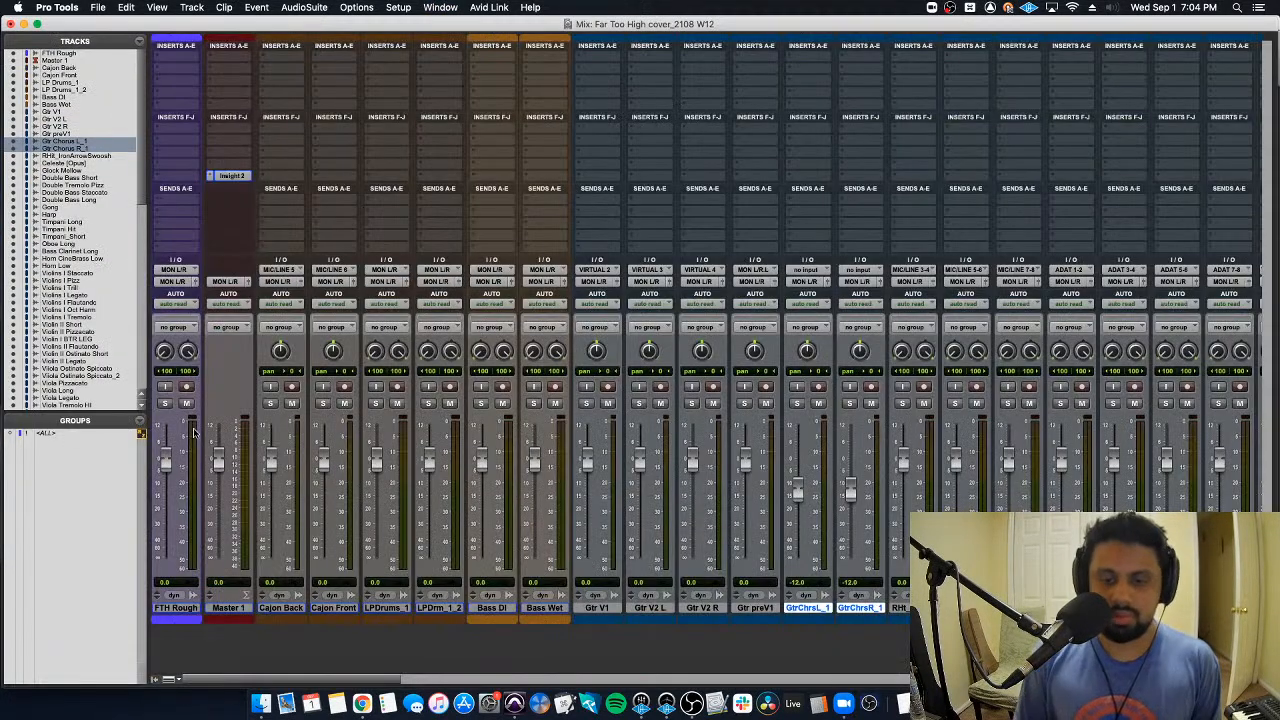
shift+click(617, 607)
double_click(607, 620)
click(271, 368)
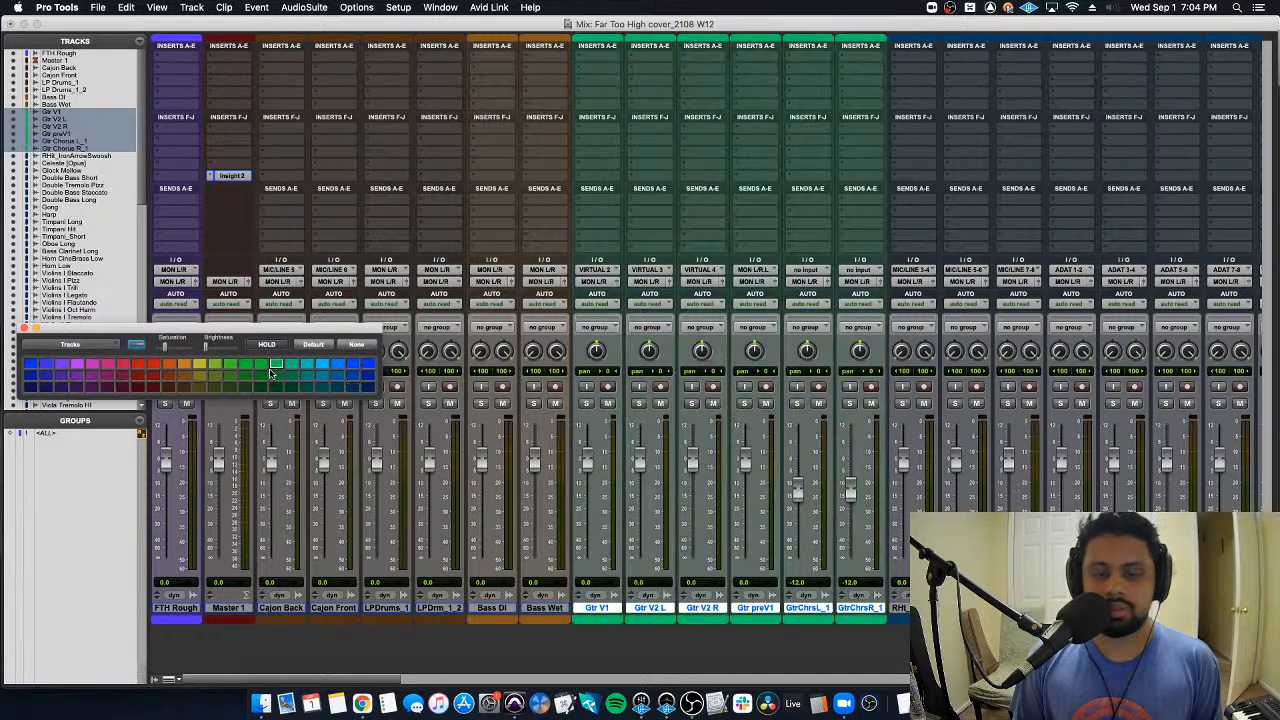
scroll(474, 533, right, 6)
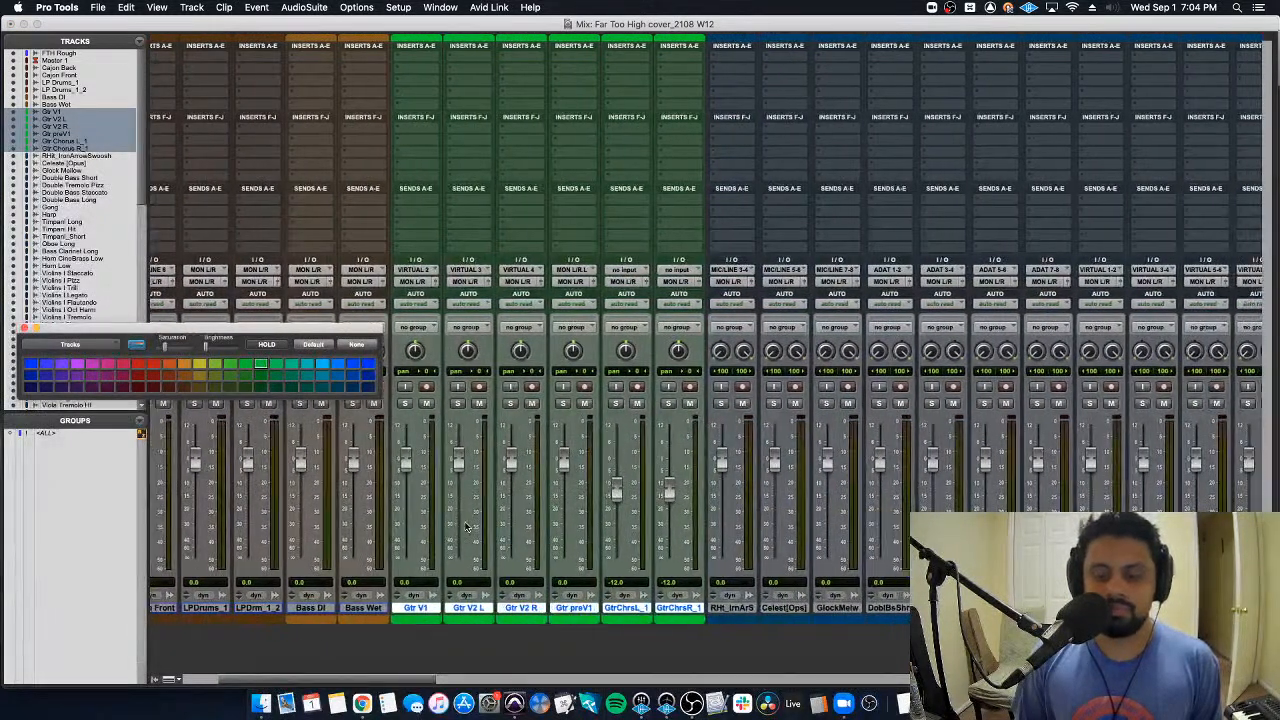
Step: Select the WO 1.dup1 to WO 3_01, Vox V1, Vox V1_2 and OH 1_01 to OH 9_01 tracks together
click(741, 610)
scroll(690, 612, right, 4)
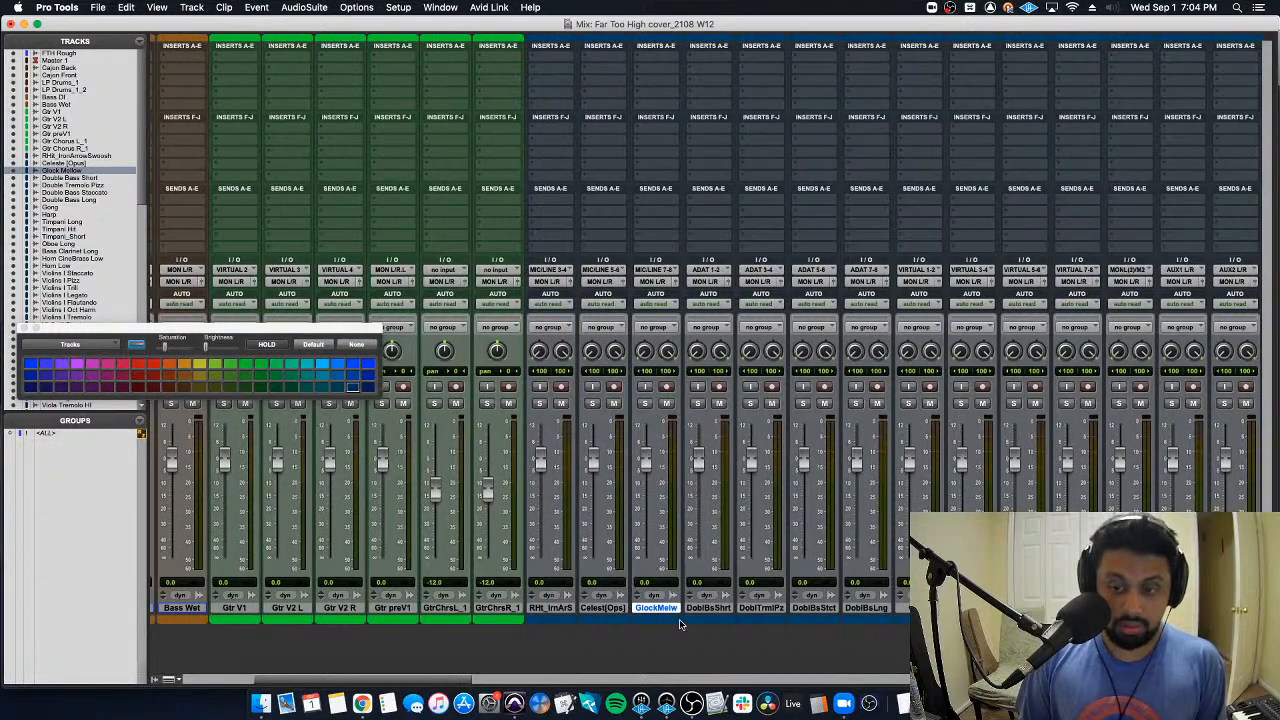
scroll(679, 624, right, 15)
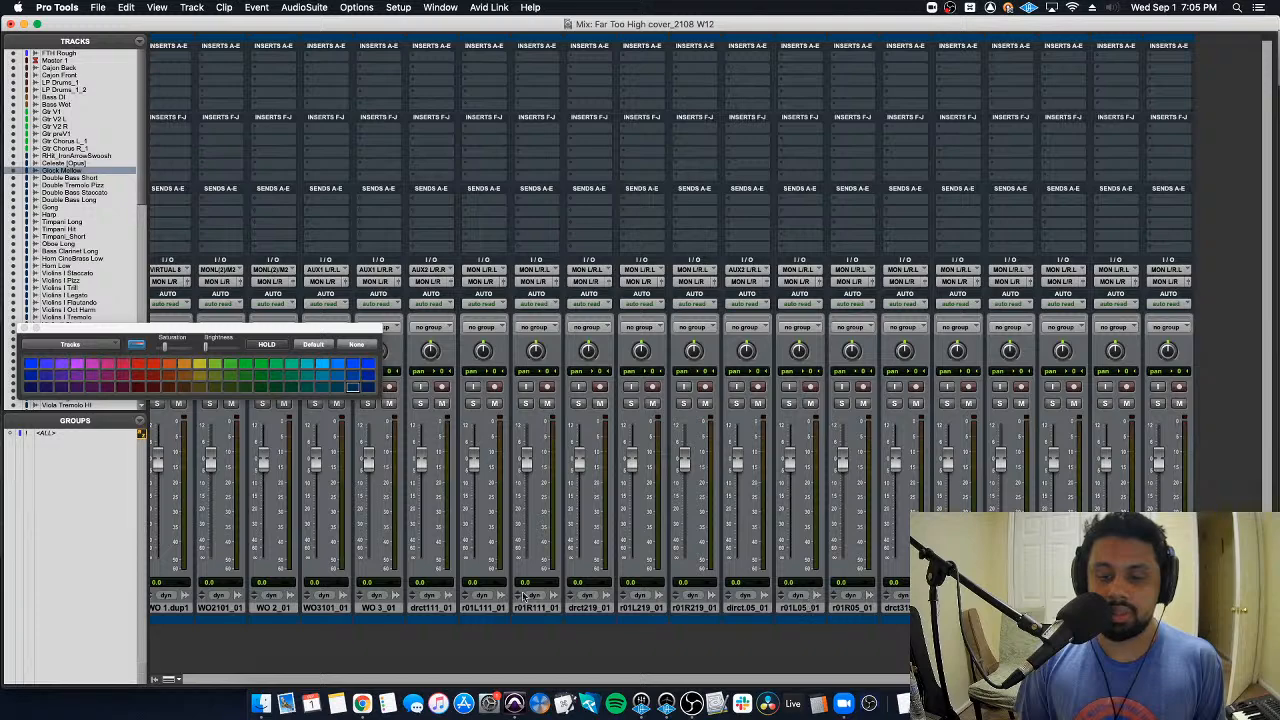
scroll(256, 618, left, 2)
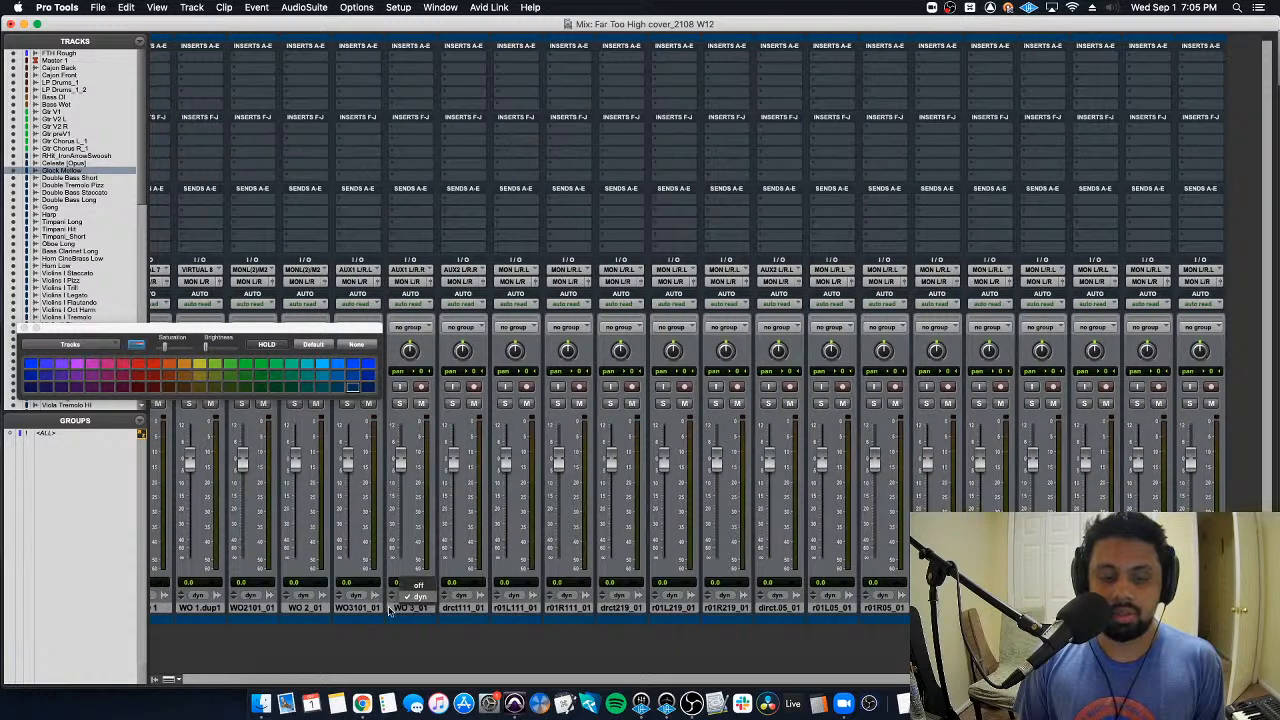
click(407, 608)
shift+click(200, 608)
scroll(240, 615, left, 10)
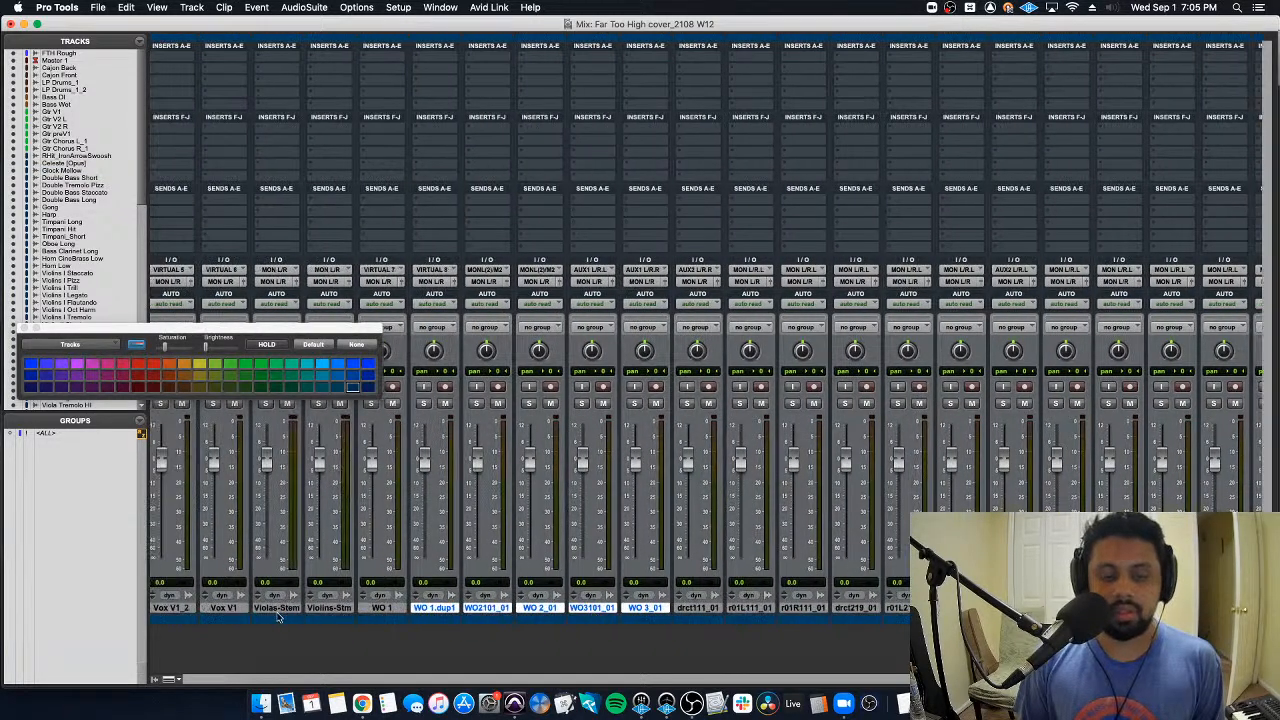
super+click(340, 608)
super+click(408, 608)
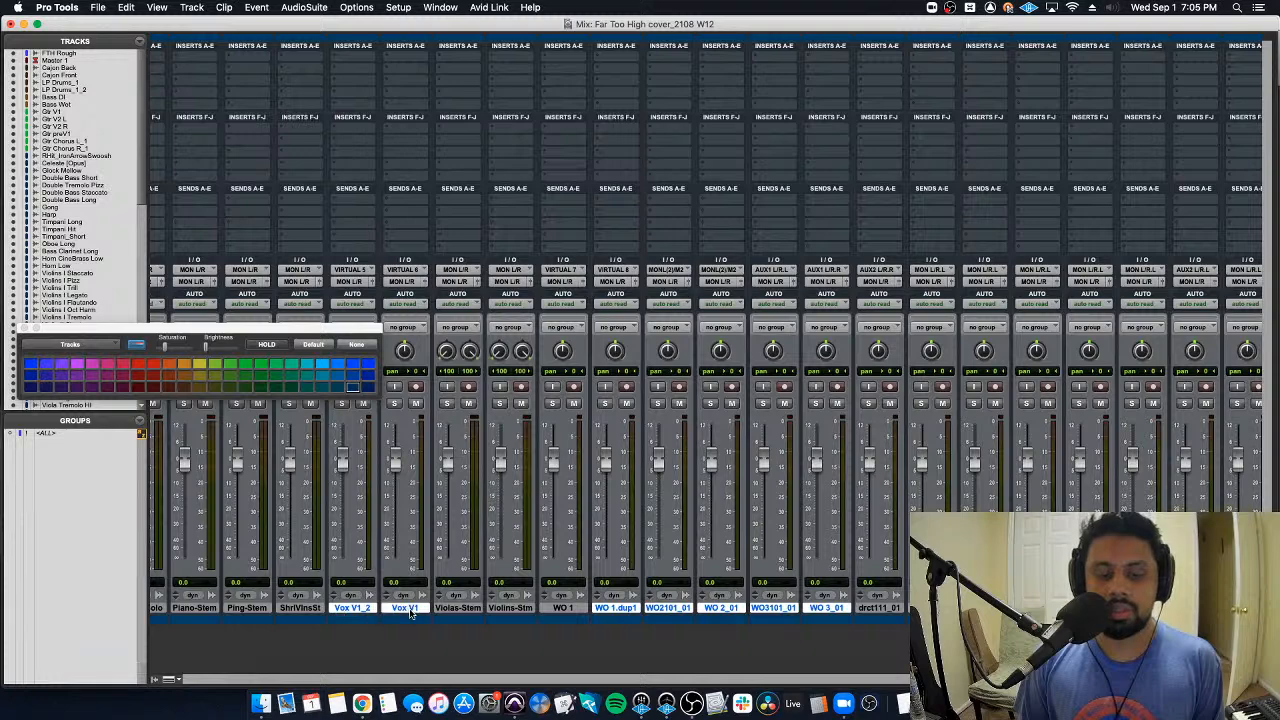
scroll(410, 614, left, 1)
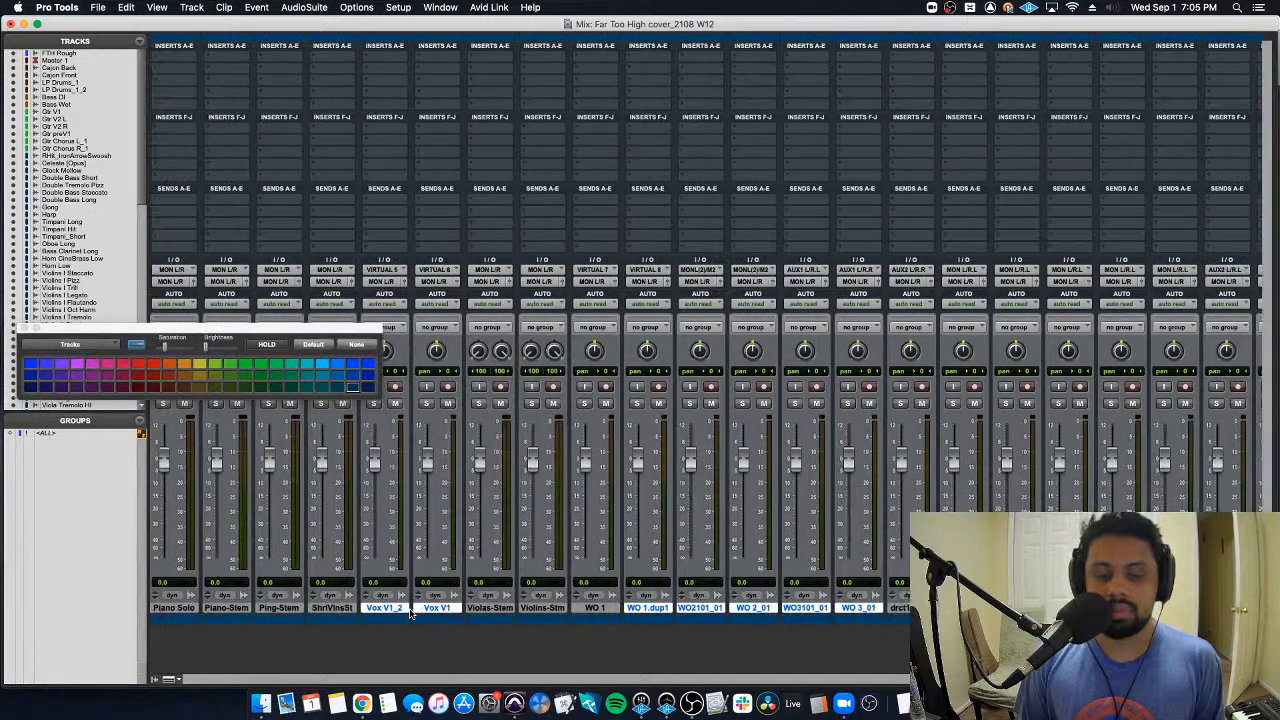
scroll(410, 614, left, 12)
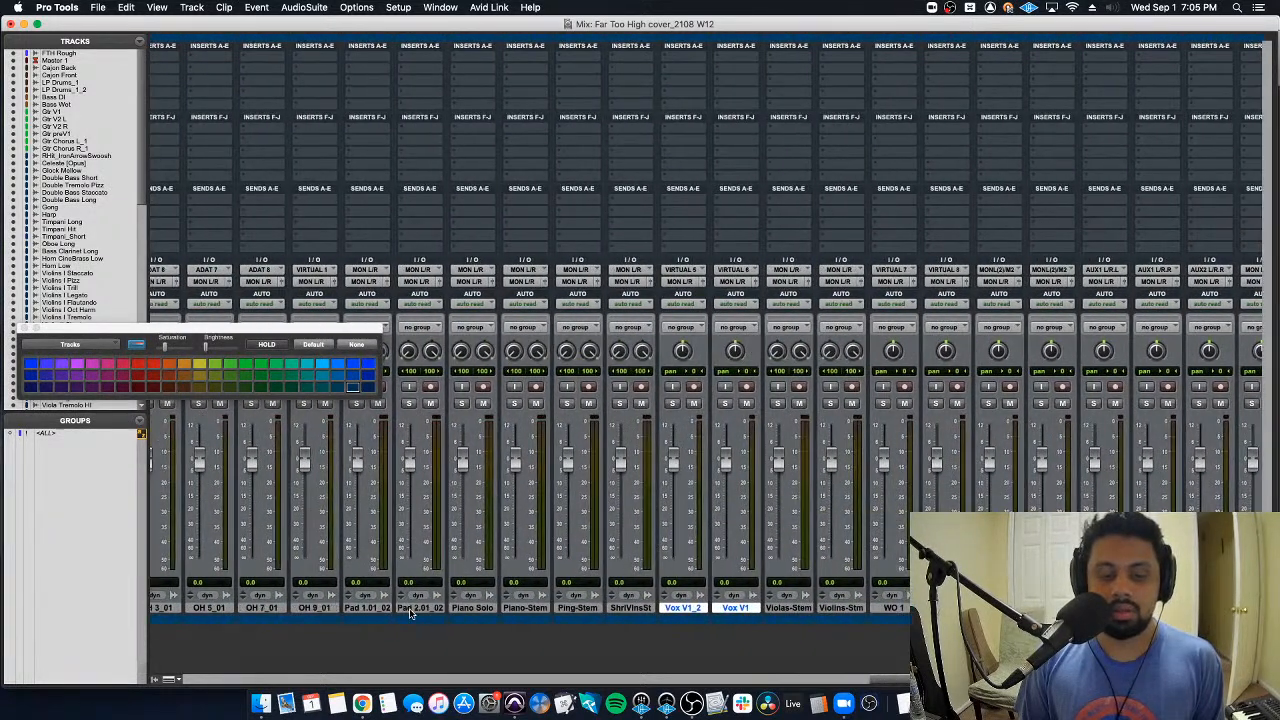
scroll(410, 614, left, 6)
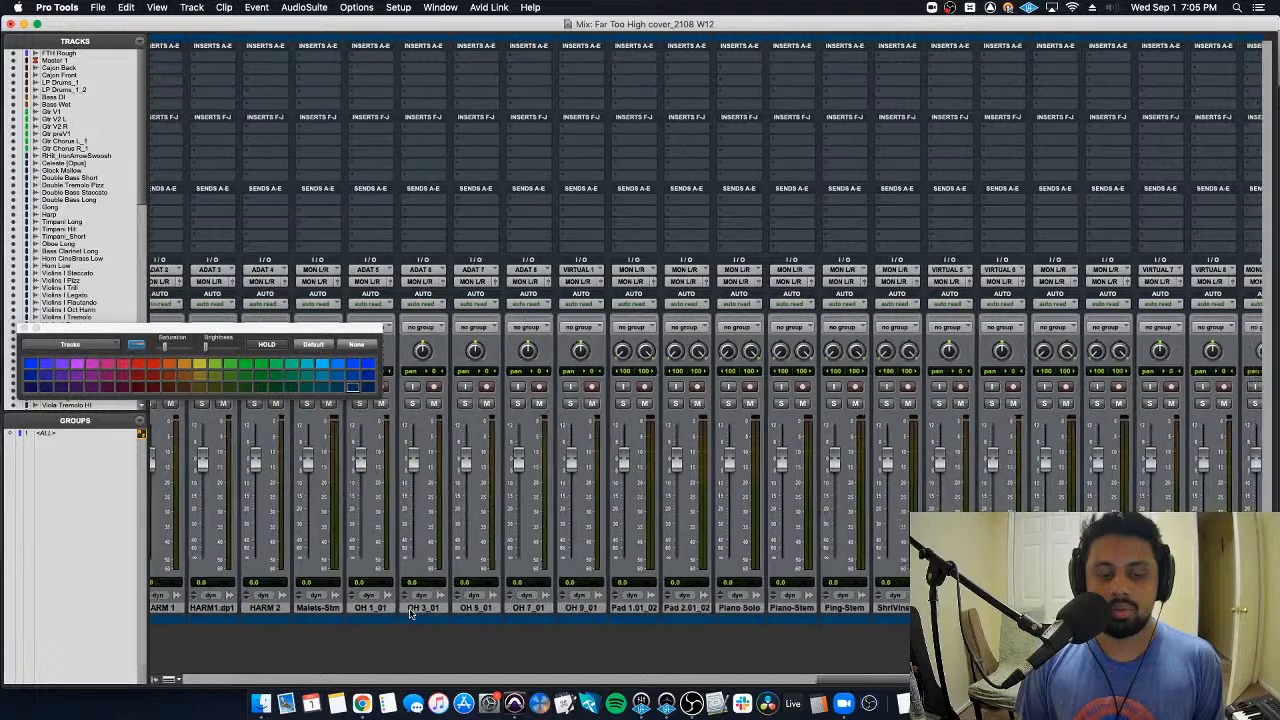
drag(410, 614, 600, 610)
key(super+Tab)
key(super+Tab)
key(super+Tab)
key(super+Tab)
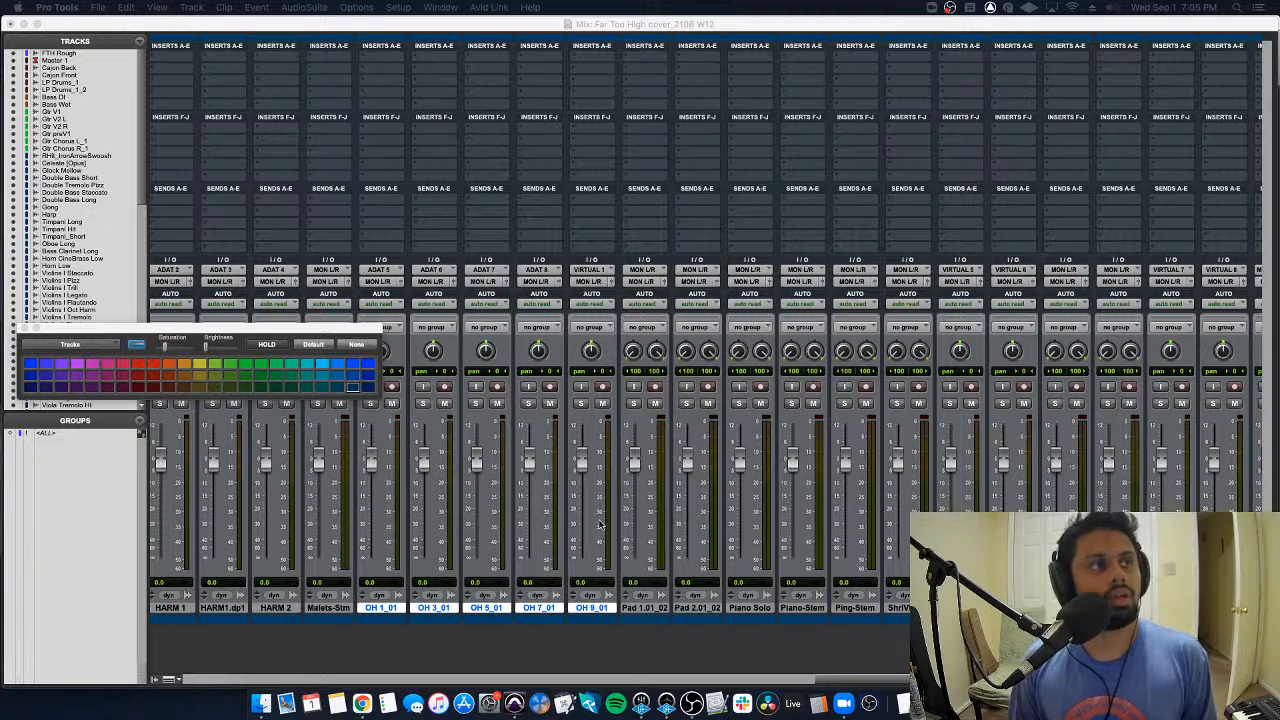
key(super+Tab)
key(super+Tab)
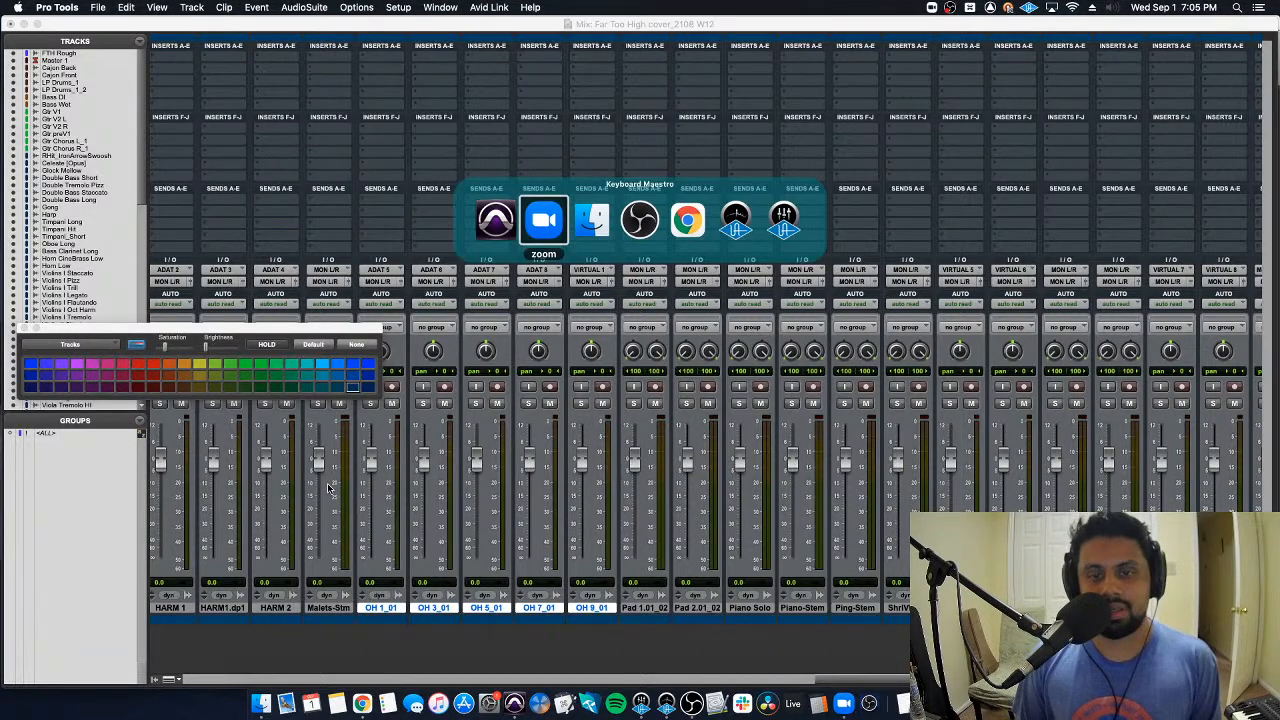
key(super+Tab)
key(super+Tab)
key(super+Tab)
key(super+Tab)
key(super+Tab)
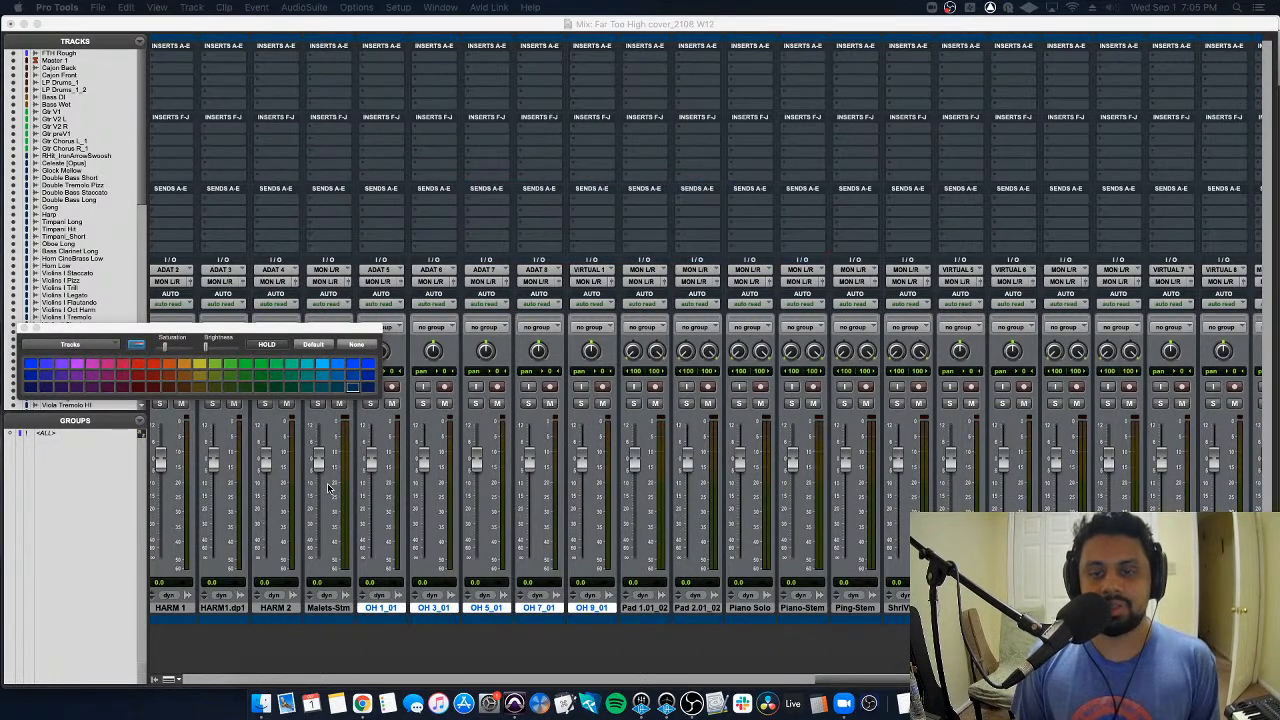
Step: Move the selected vocal tracks, with HARM 1, HARM 1.dup1 and HARM 2 added, directly after Gtr Chorus R_1 and colour them bright blue
scroll(420, 614, left, 2)
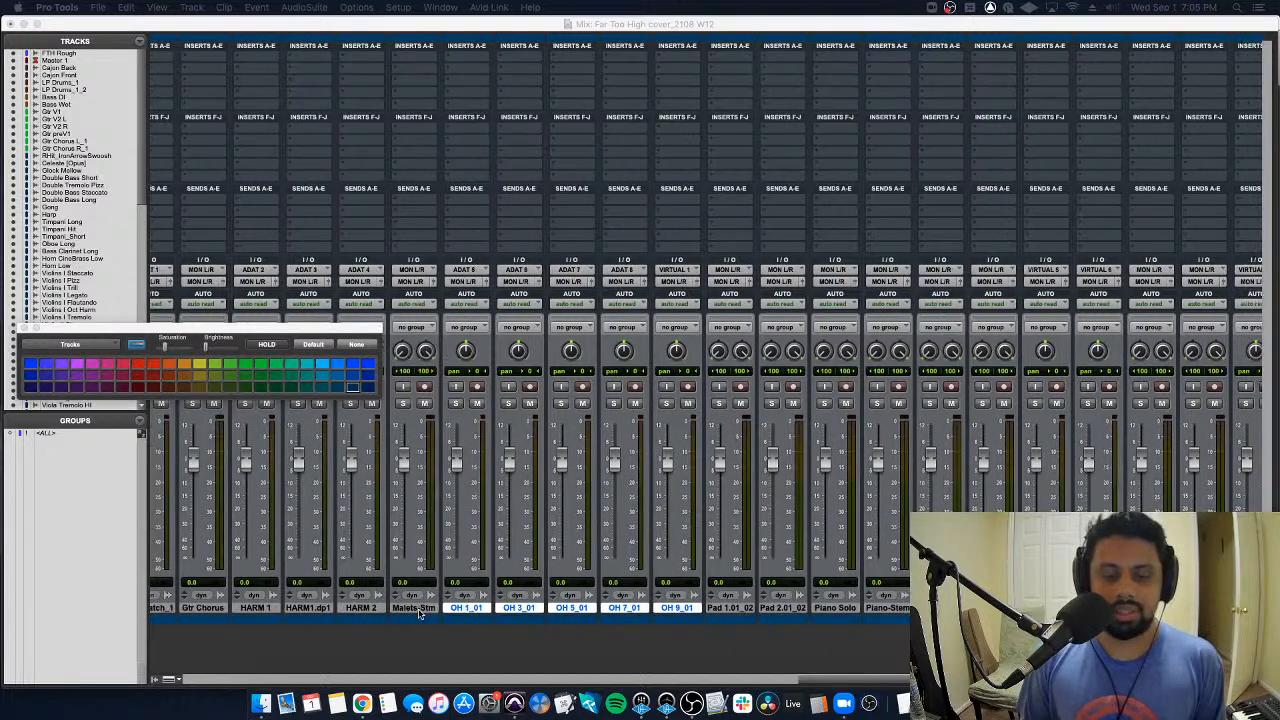
scroll(420, 614, left, 1)
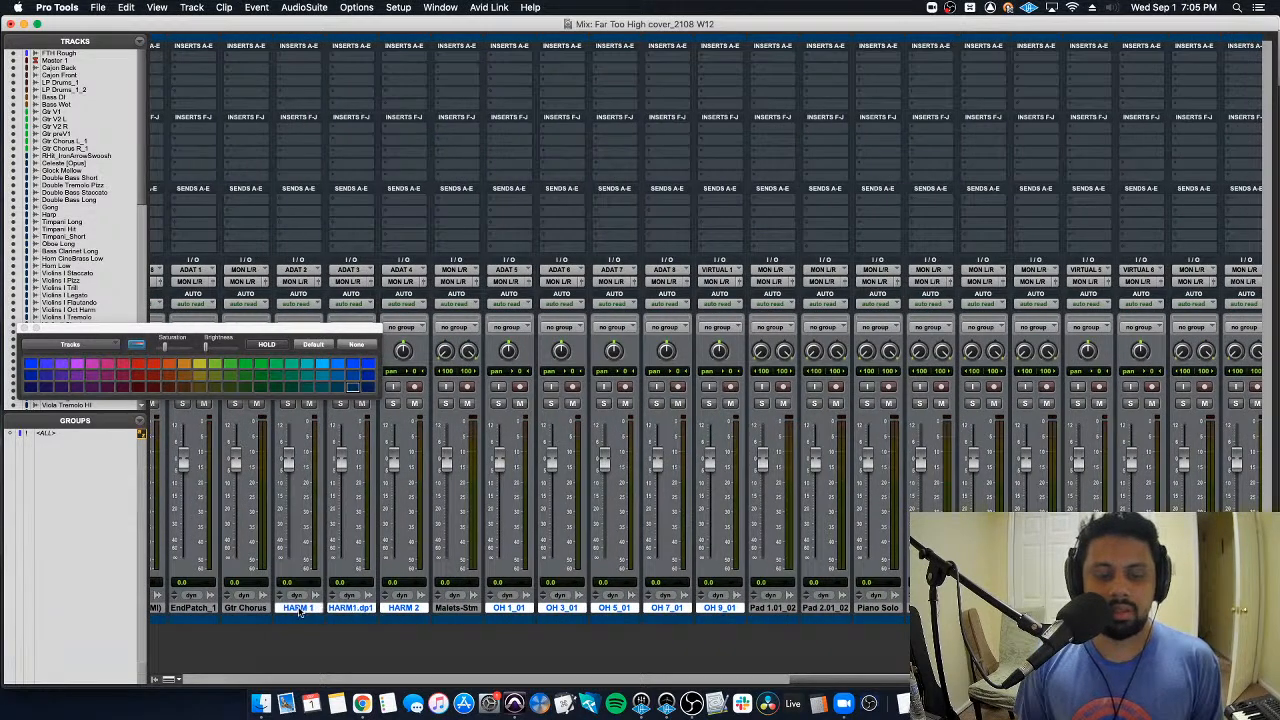
scroll(390, 614, left, 4)
scroll(377, 614, left, 5)
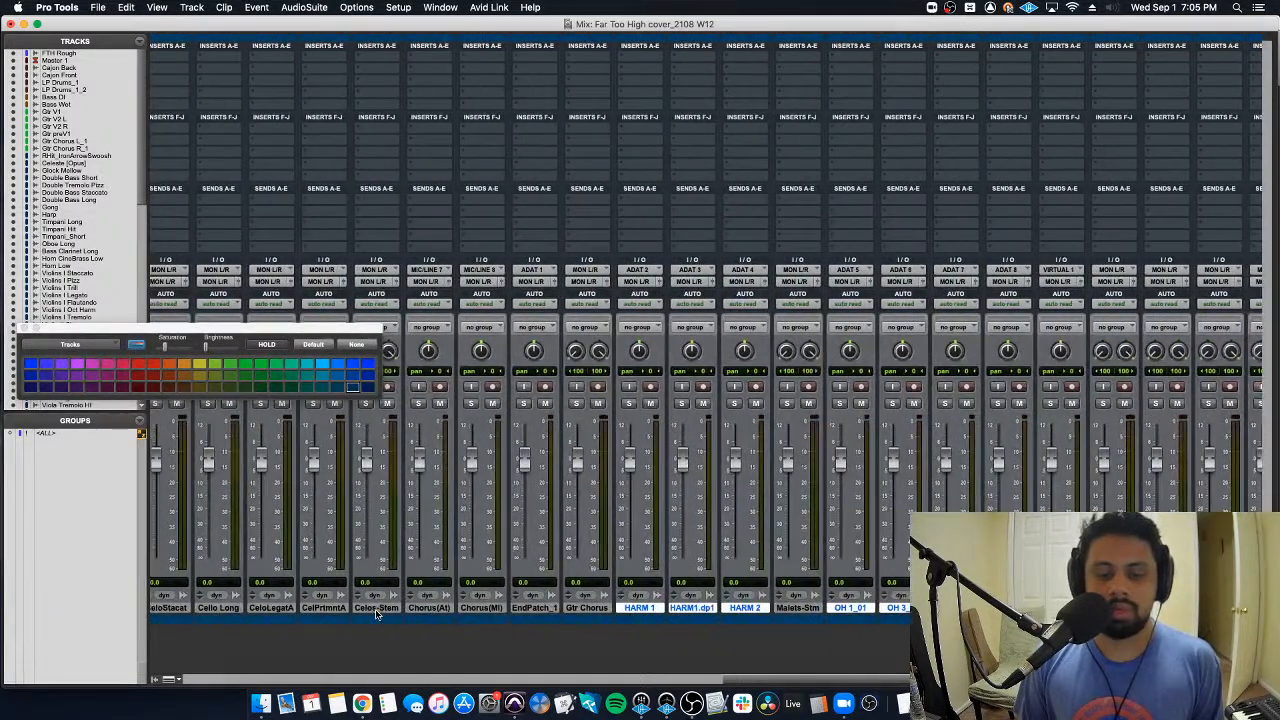
scroll(755, 614, left, 15)
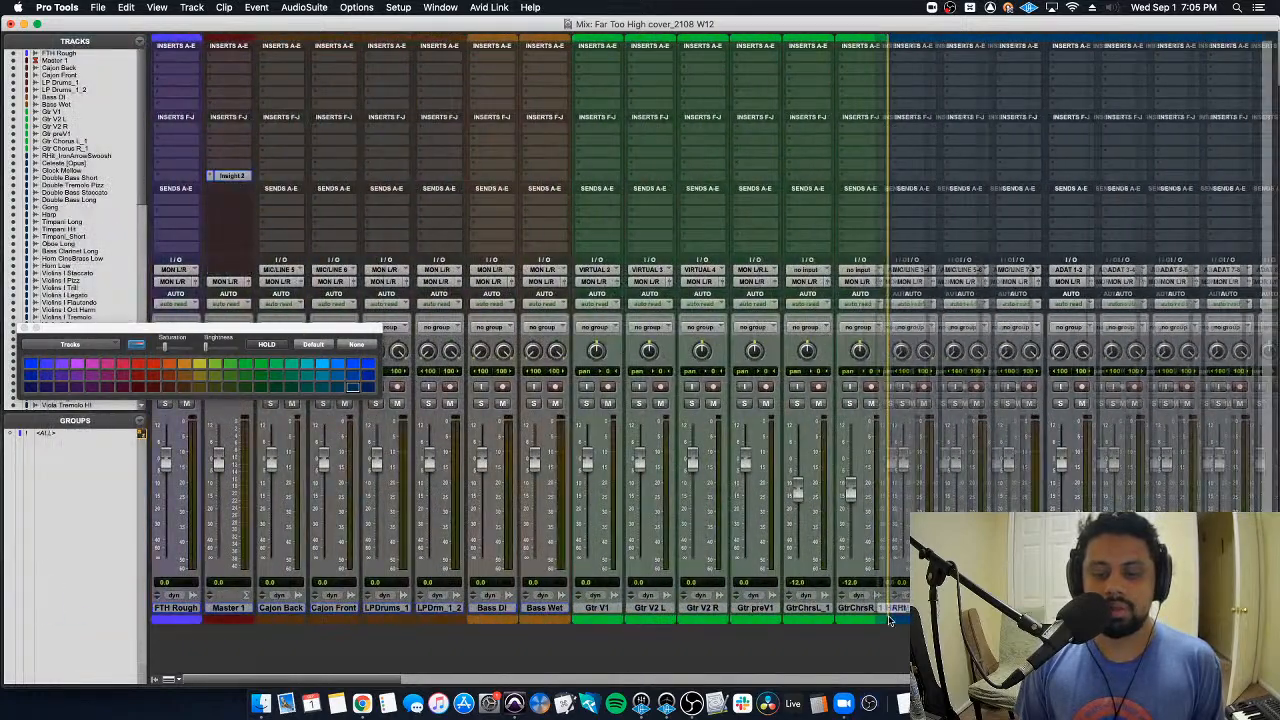
drag(889, 620, 891, 620)
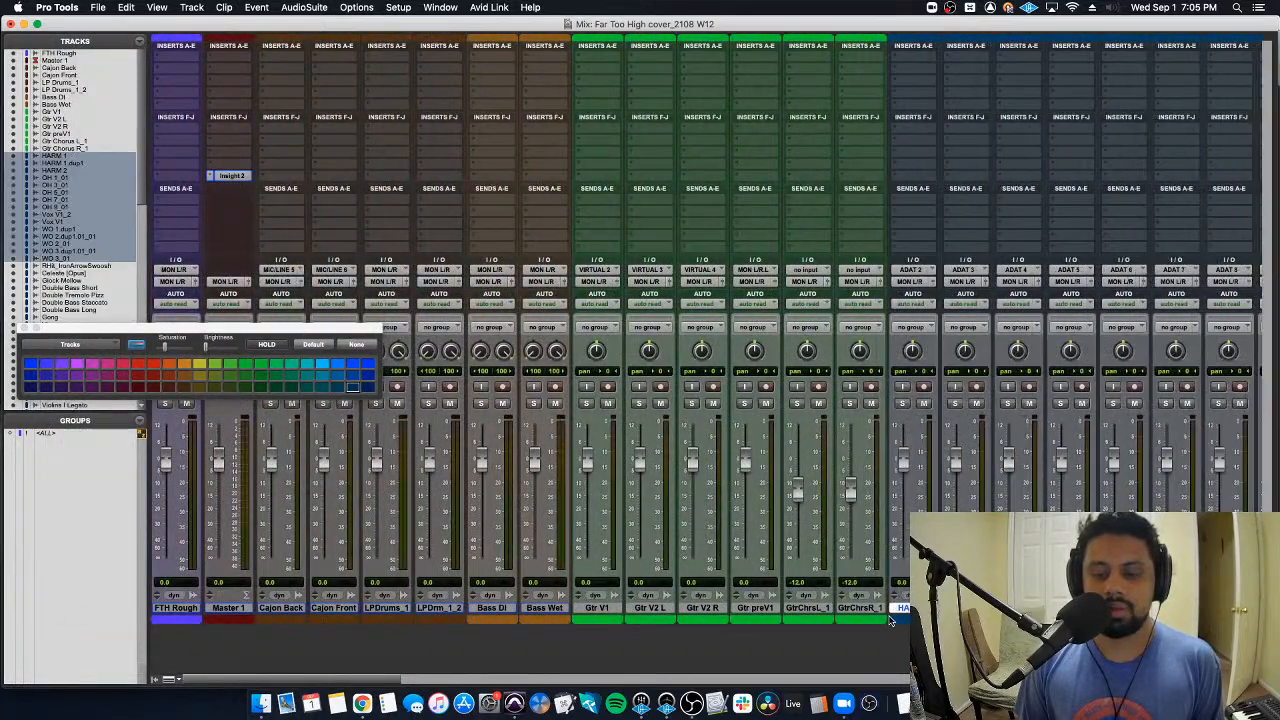
click(331, 370)
Step: Move the Chorus (Auto), Chorus (Melo) and End Patch_1 tracks directly after WO 3_01 and colour them the same bright blue
scroll(475, 578, right, 10)
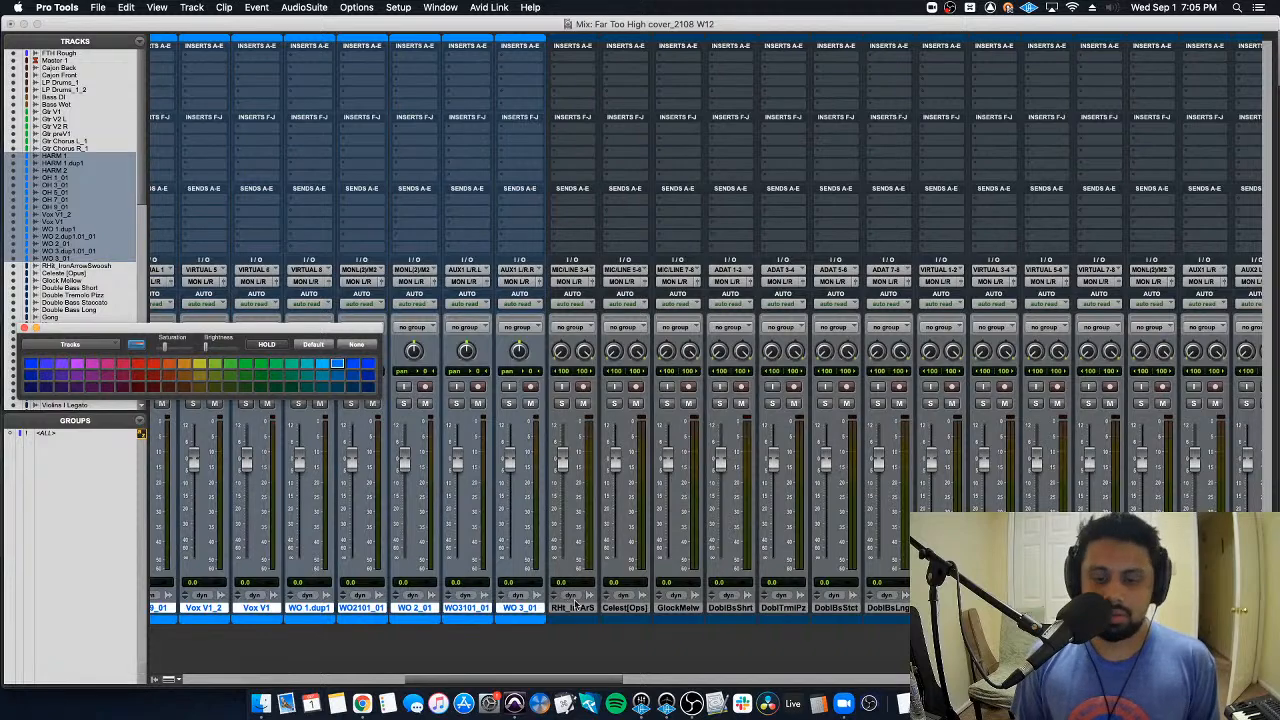
scroll(583, 611, right, 10)
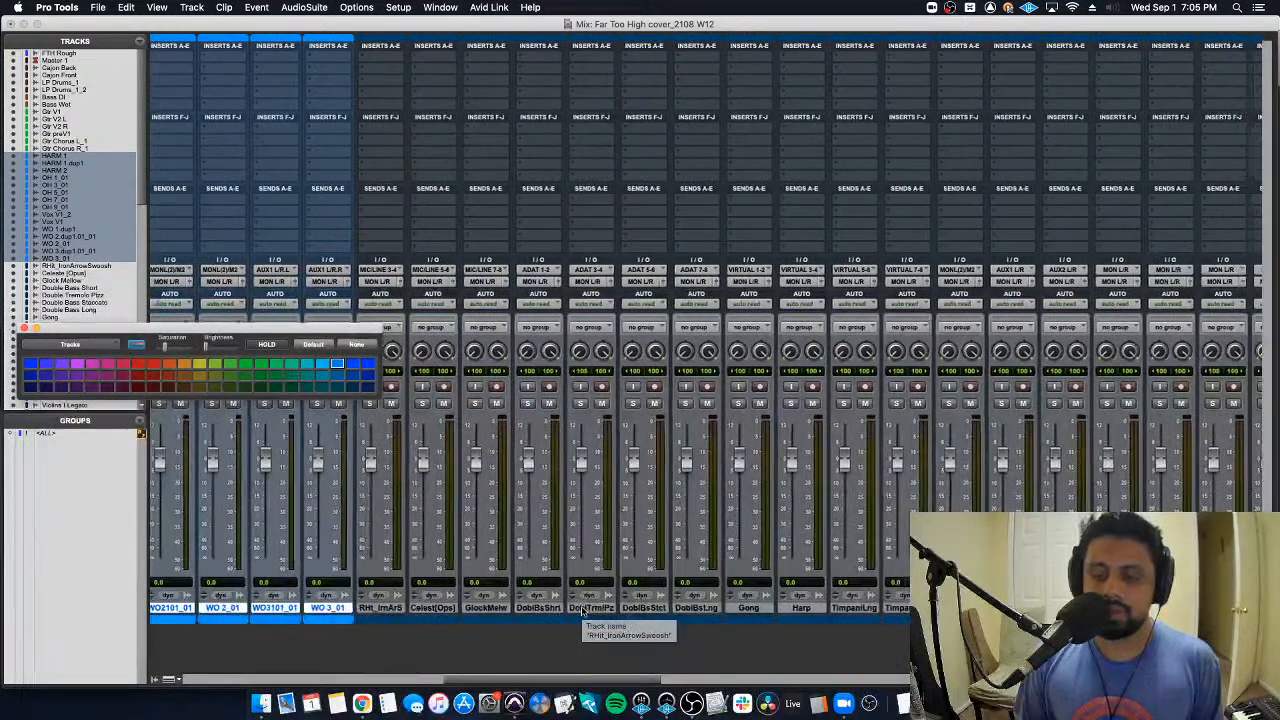
scroll(583, 611, right, 10)
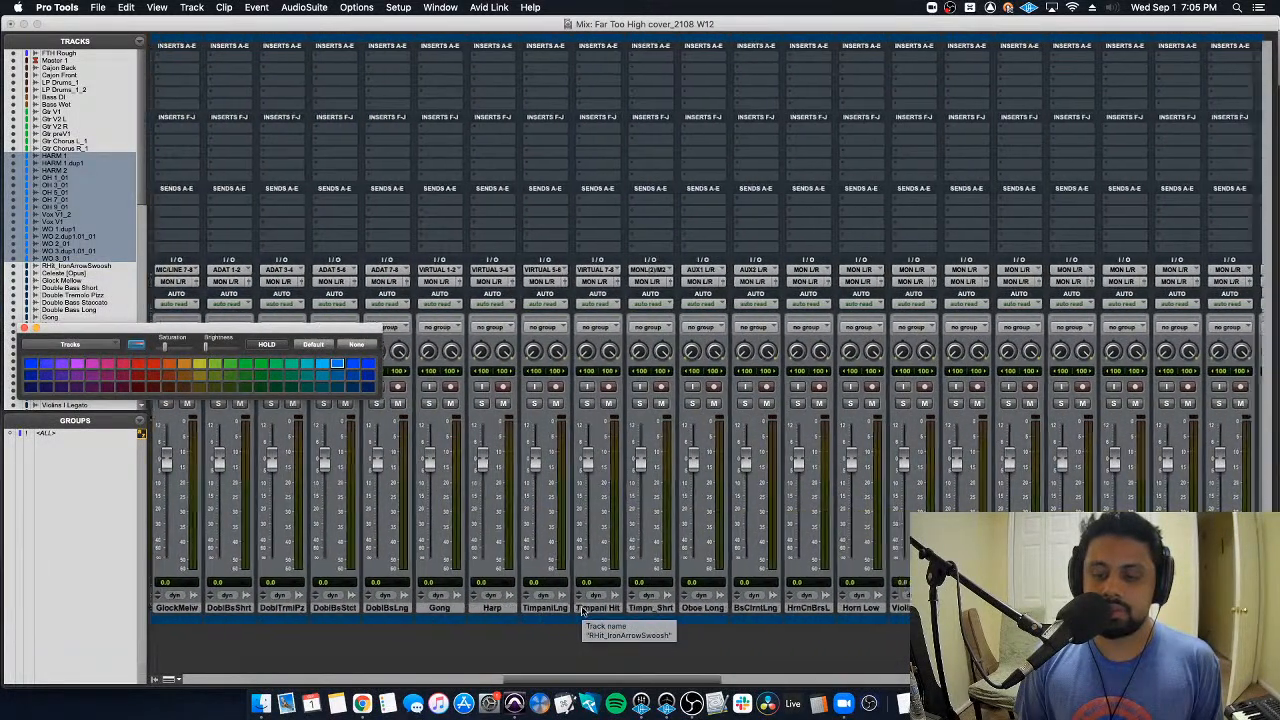
scroll(583, 611, right, 8)
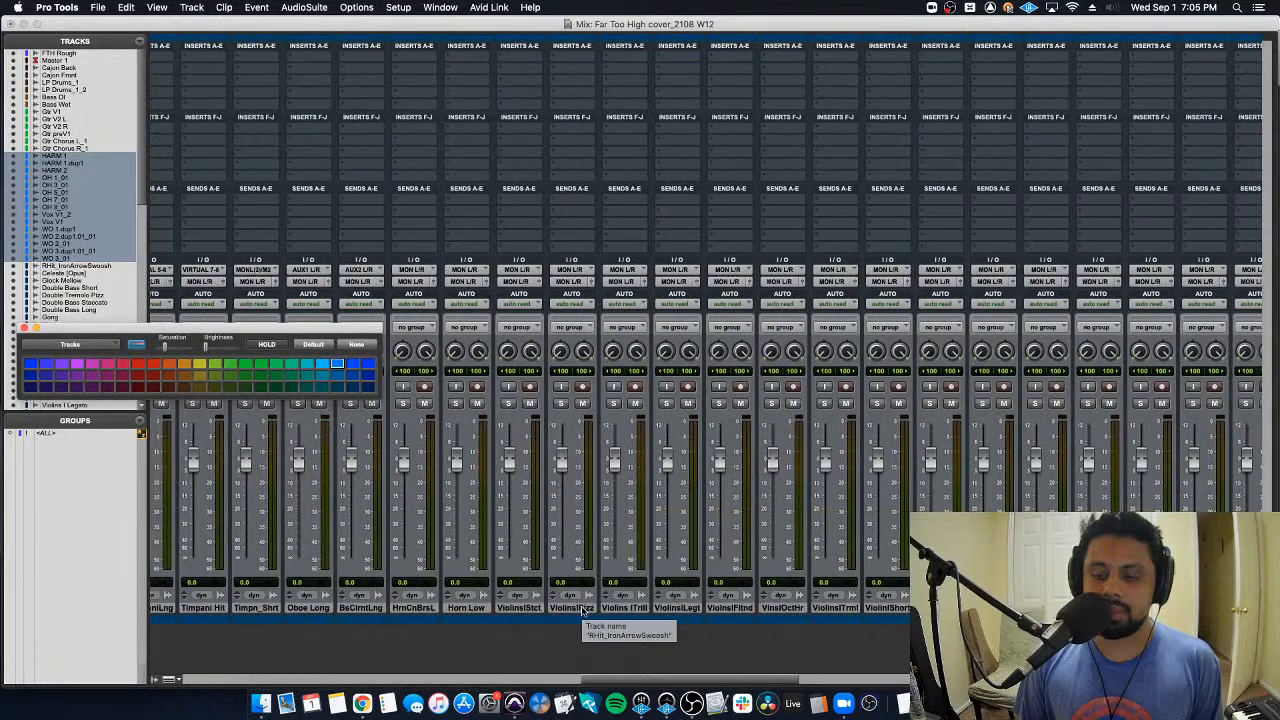
scroll(583, 611, right, 8)
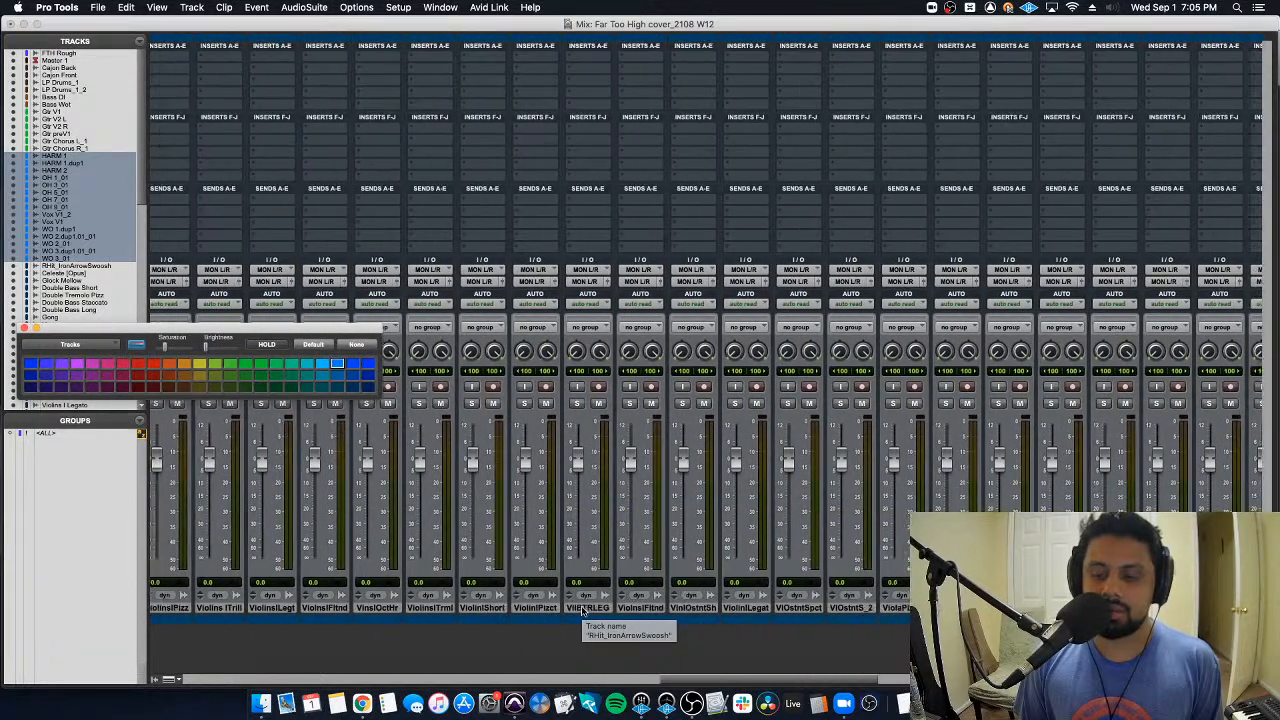
scroll(583, 611, right, 8)
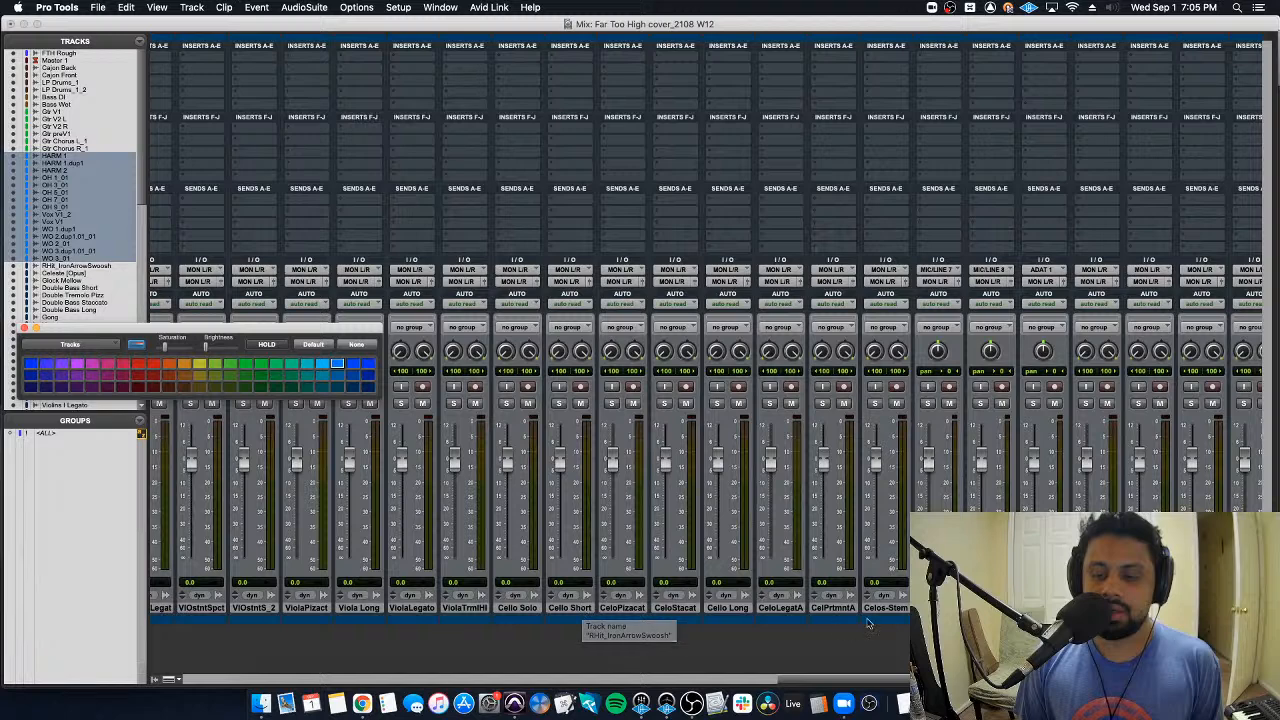
click(352, 387)
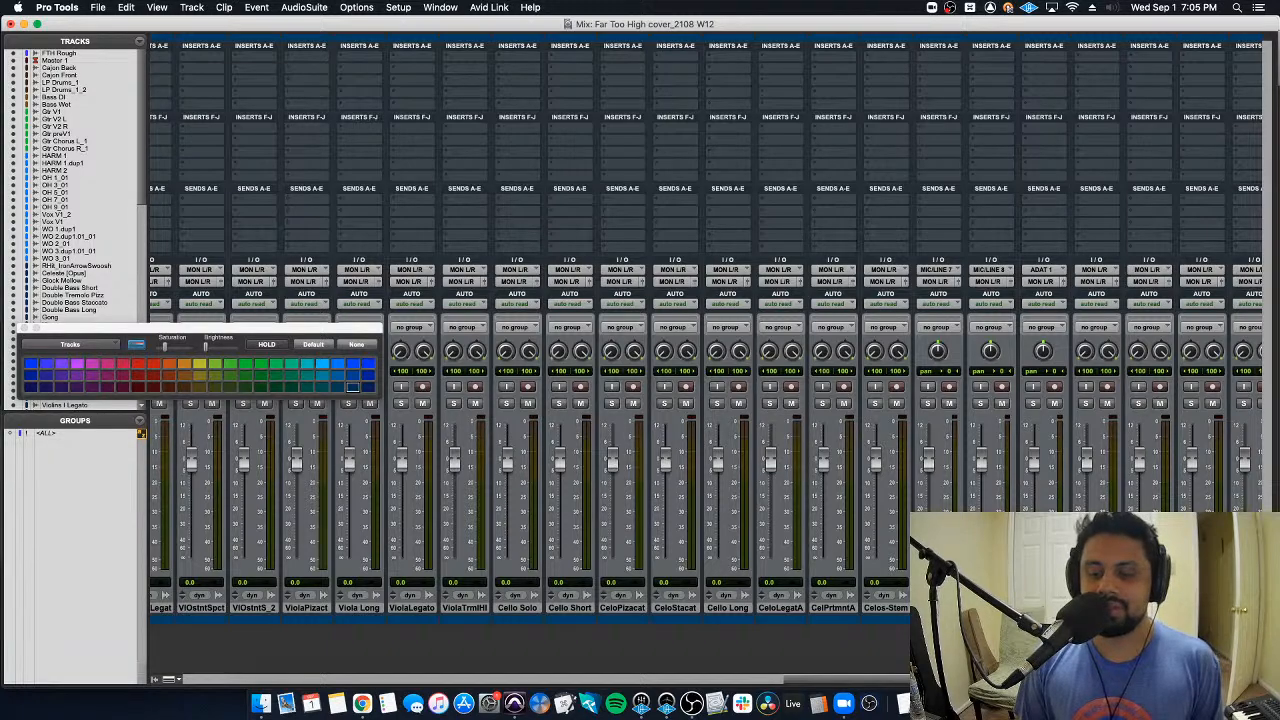
scroll(700, 400, left, 20)
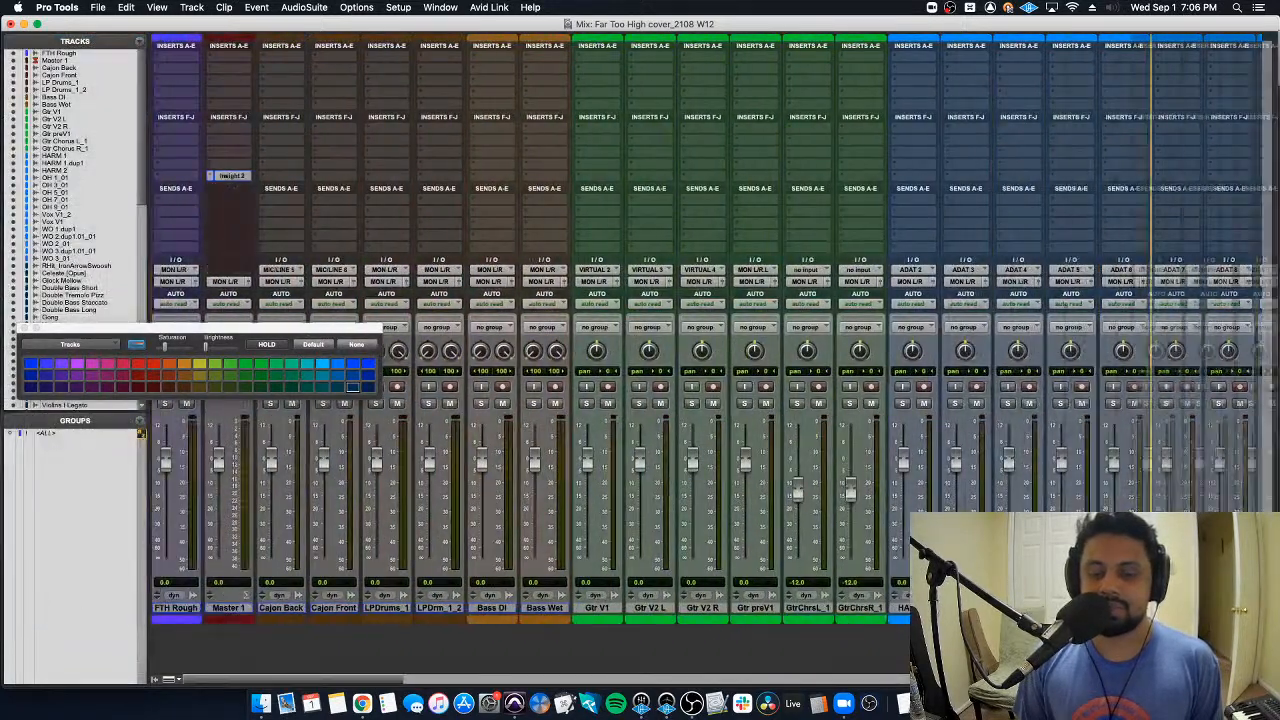
scroll(700, 400, right, 10)
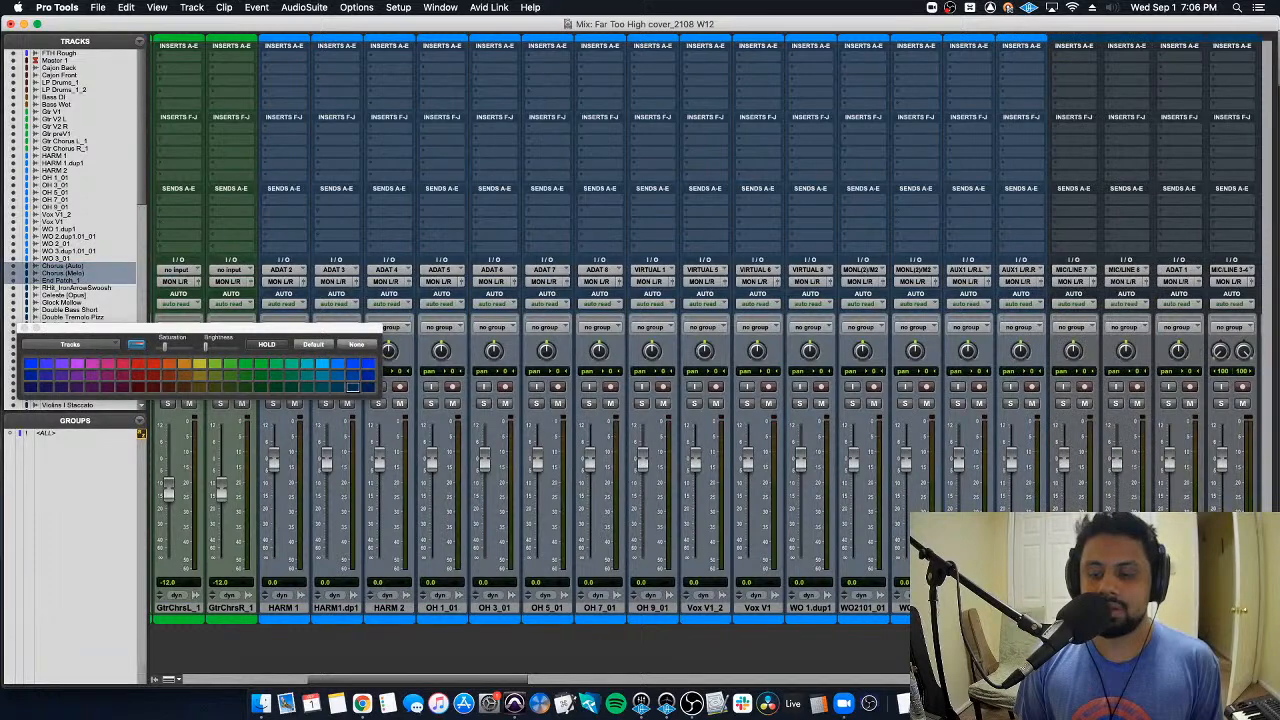
click(336, 366)
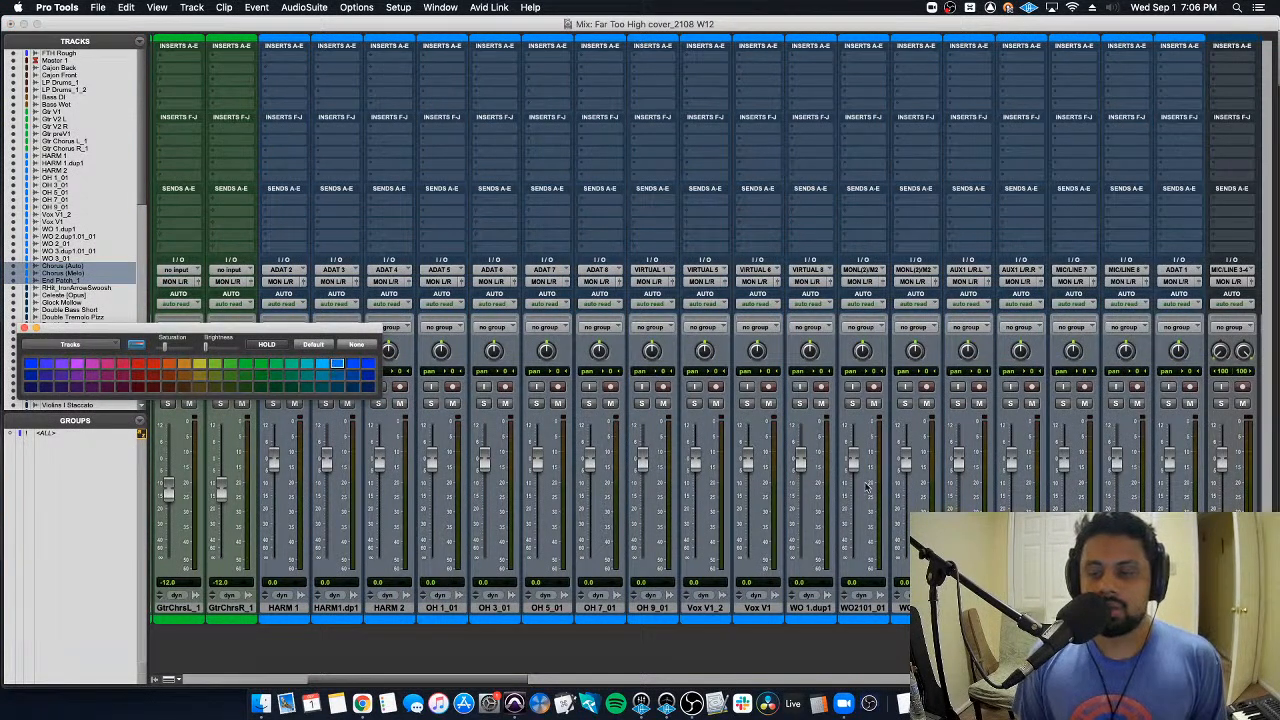
Step: Solo Chorus (Auto), Chorus (Melo) and End Patch_1 in the Edit window and play them from bar 45
key(super+equal)
scroll(707, 497, down, 5)
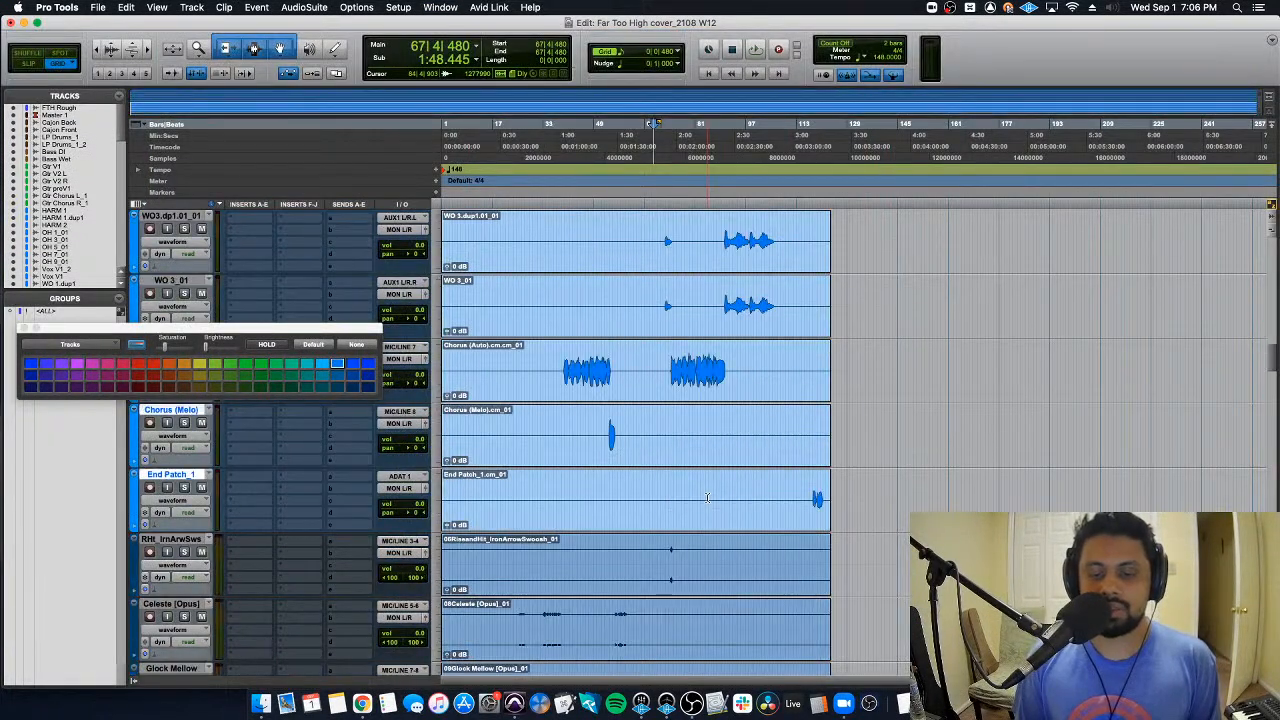
click(583, 485)
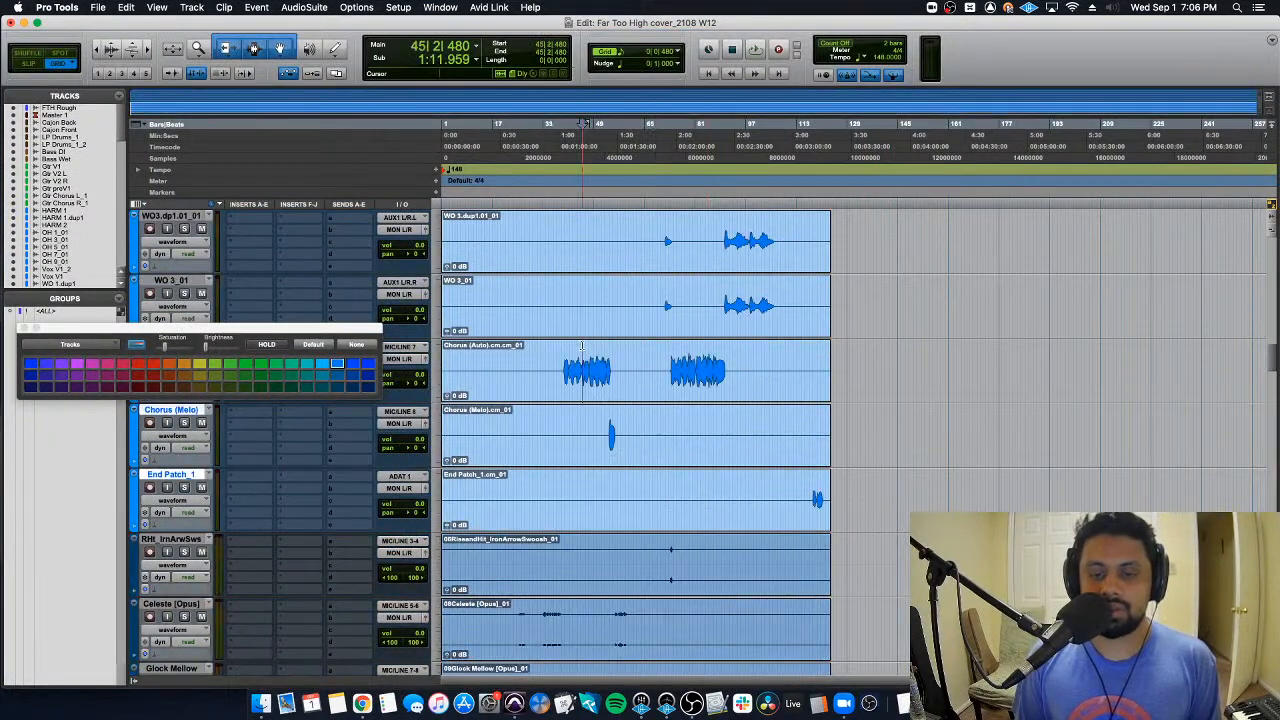
click(190, 425)
key(space)
Step: Listen to the soloed chorus tracks from bar 53, where Chorus (Auto) hands over to Chorus (Melo)
click(608, 350)
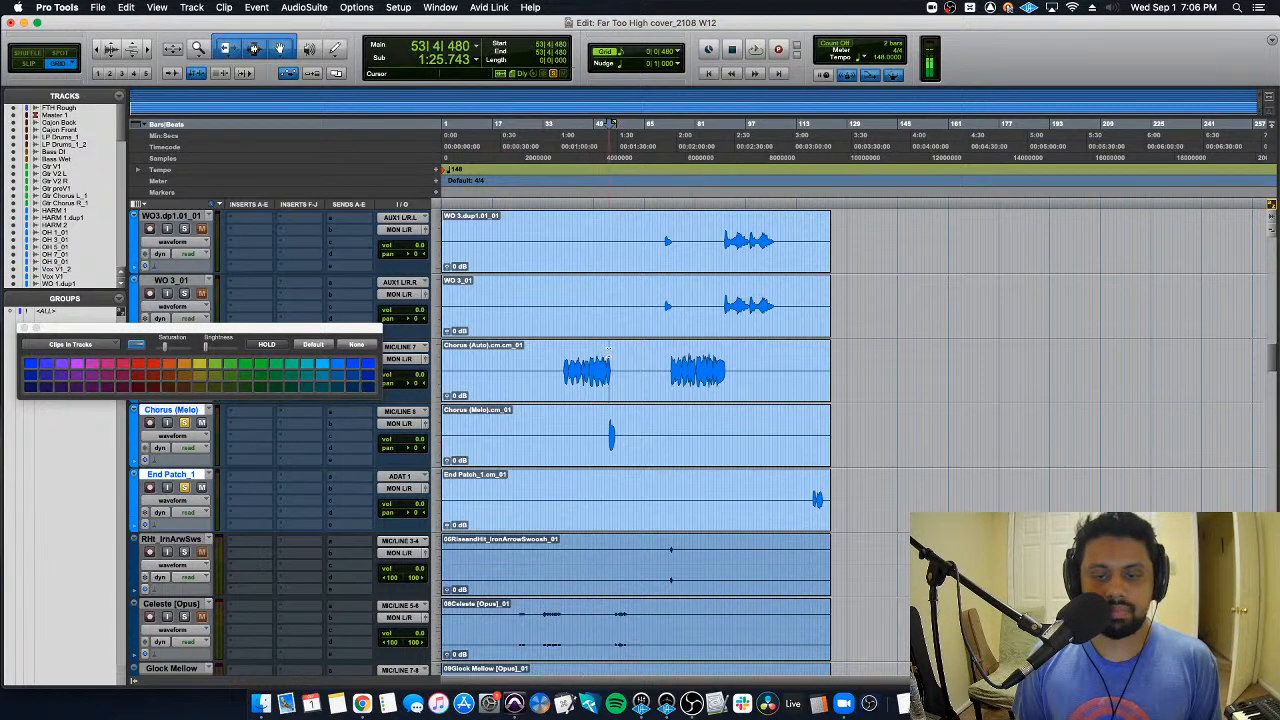
scroll(175, 508, up, 5)
scroll(175, 508, down, 4)
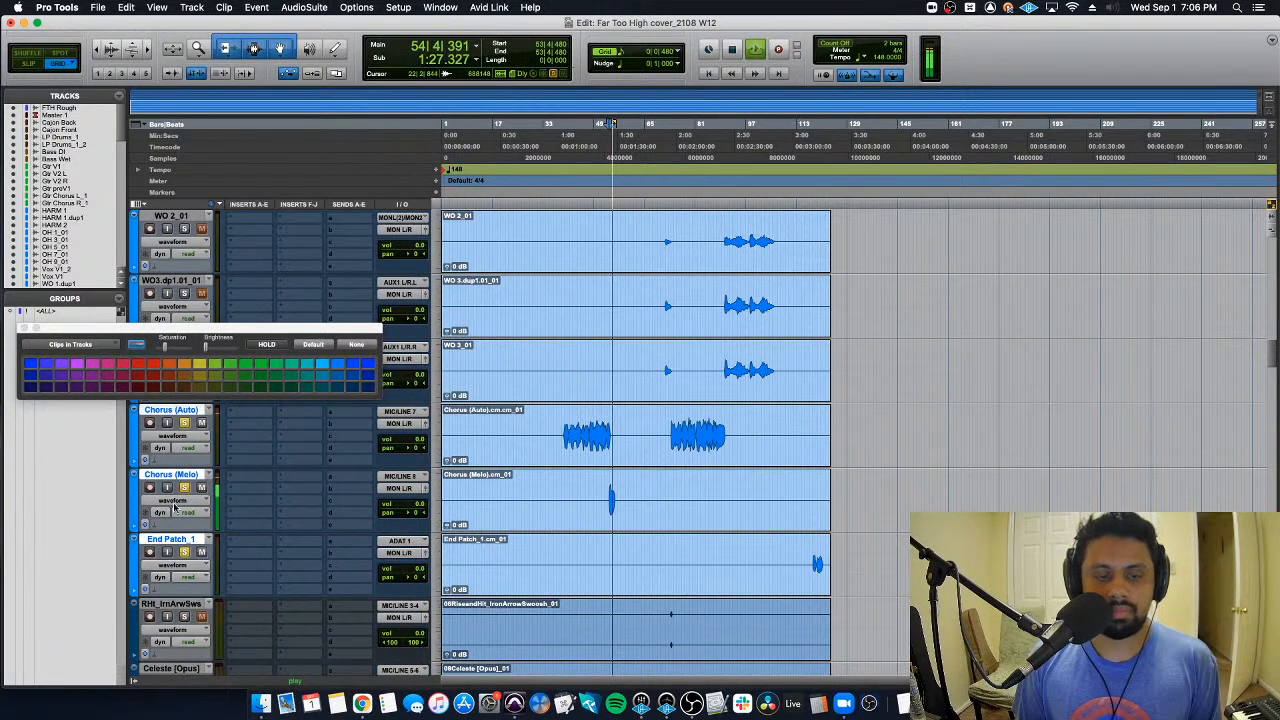
key(space)
click(183, 540)
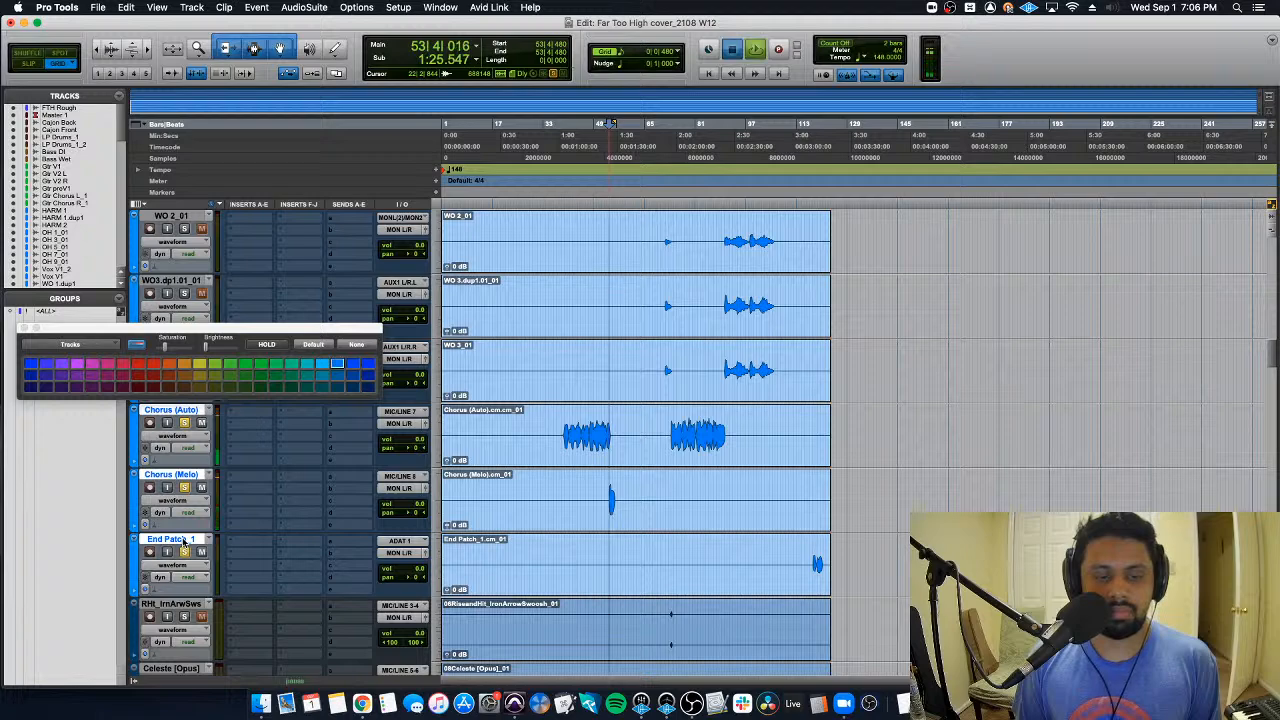
scroll(127, 518, down, 3)
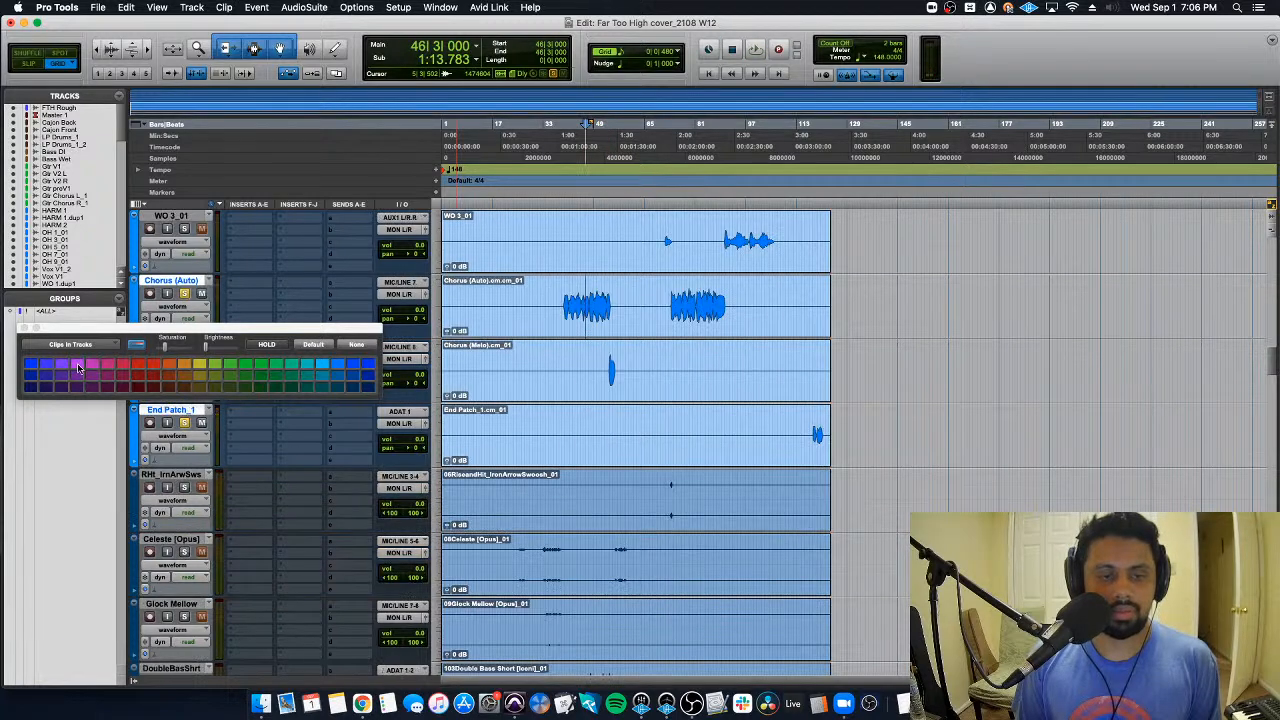
Step: Solo all the bright blue vocal tracks from HARM 1 to End Patch_1 and play them from bar 46
click(30, 325)
scroll(186, 337, up, 8)
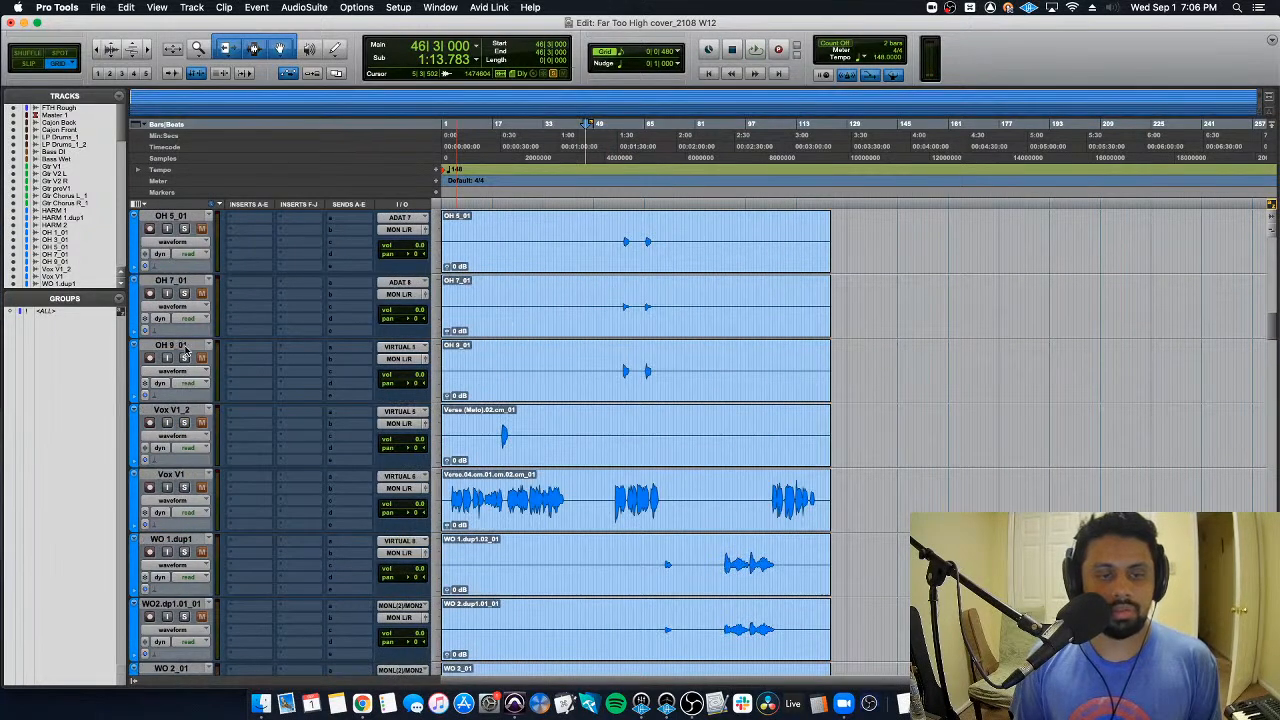
click(184, 357)
key(space)
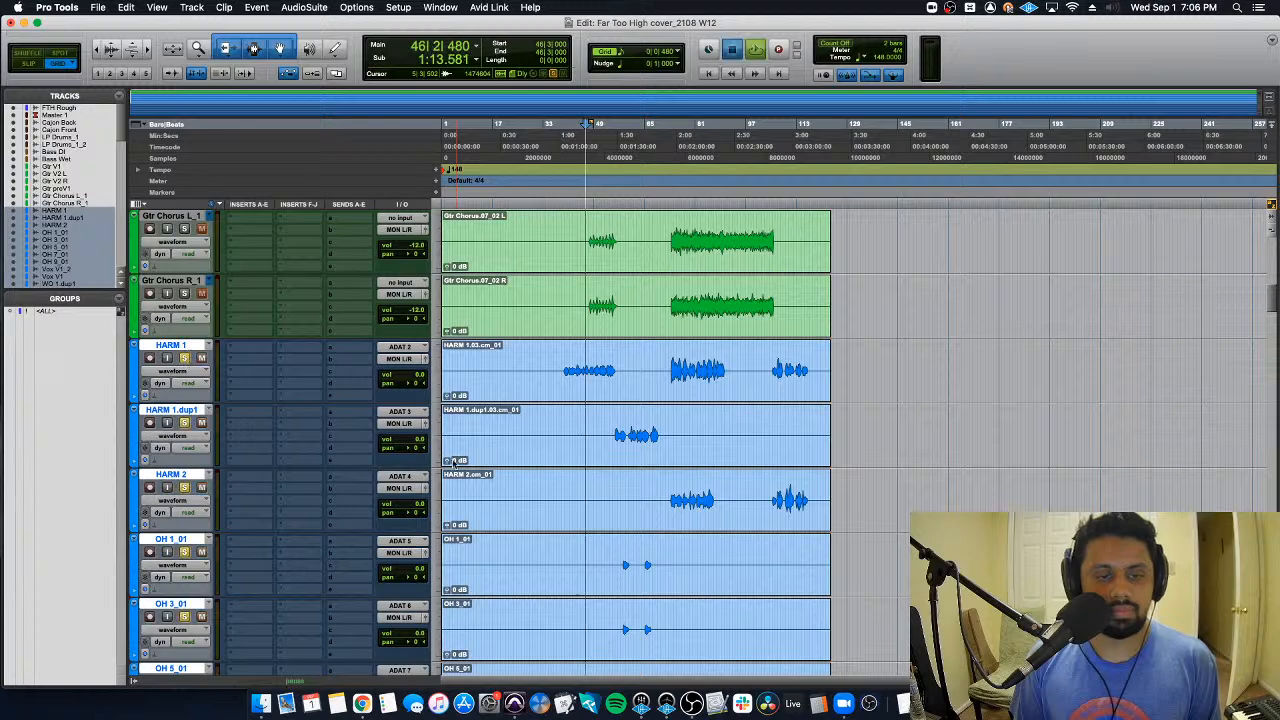
Step: Listen to the soloed vocal tracks and examine their clips across the song, from Vox V1_2 down to End Patch_1
scroll(490, 469, down, 12)
key(t)
key(t)
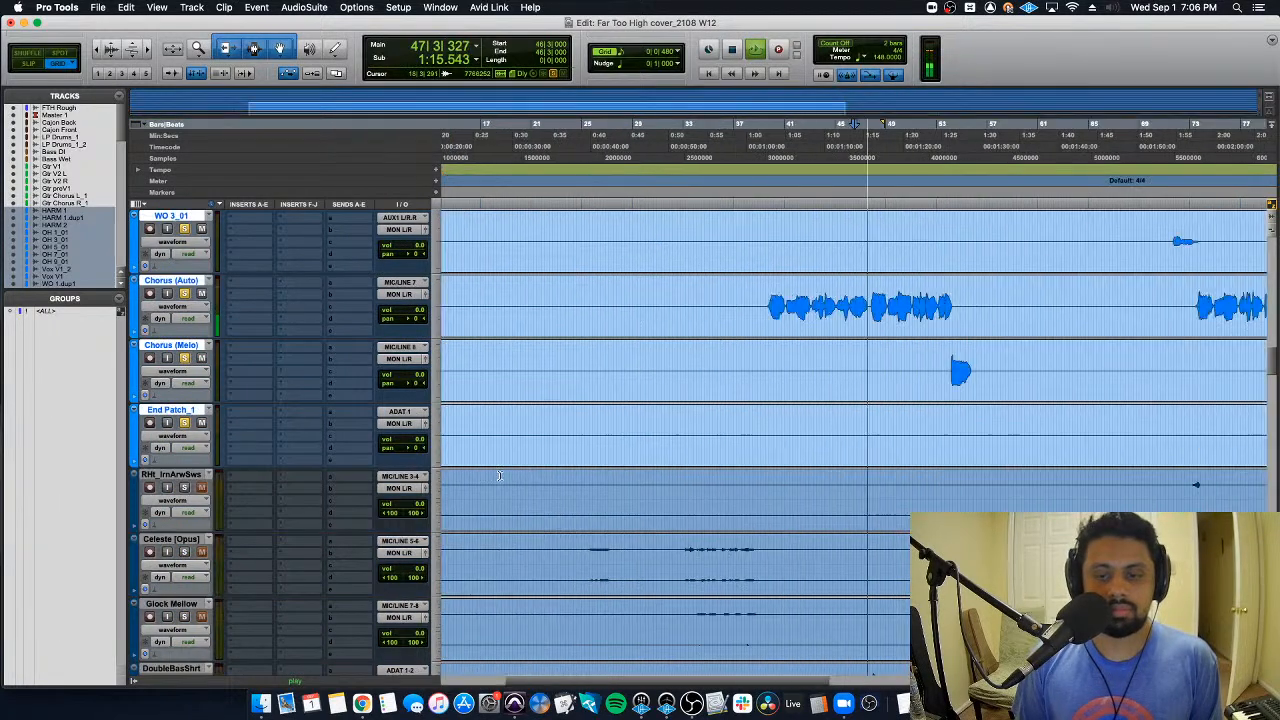
scroll(497, 474, up, 3)
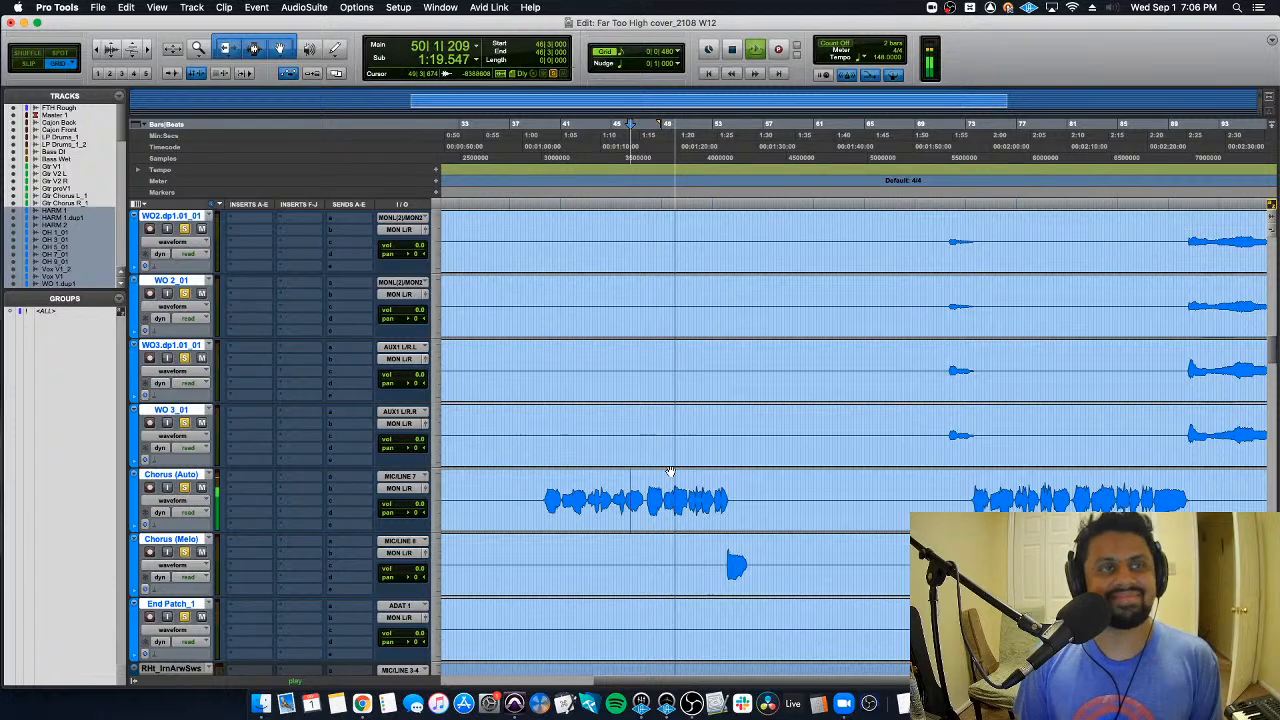
key(r)
scroll(670, 471, up, 2)
scroll(672, 471, down, 2)
scroll(871, 457, up, 3)
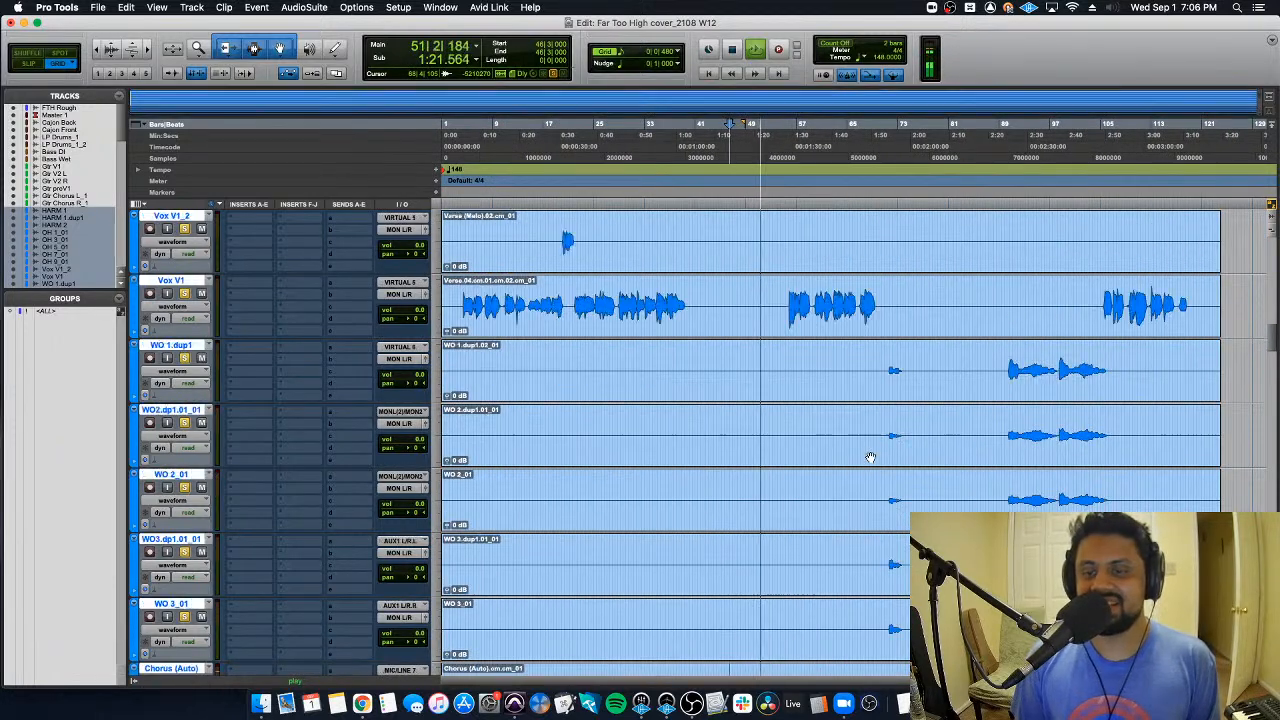
scroll(870, 457, down, 1)
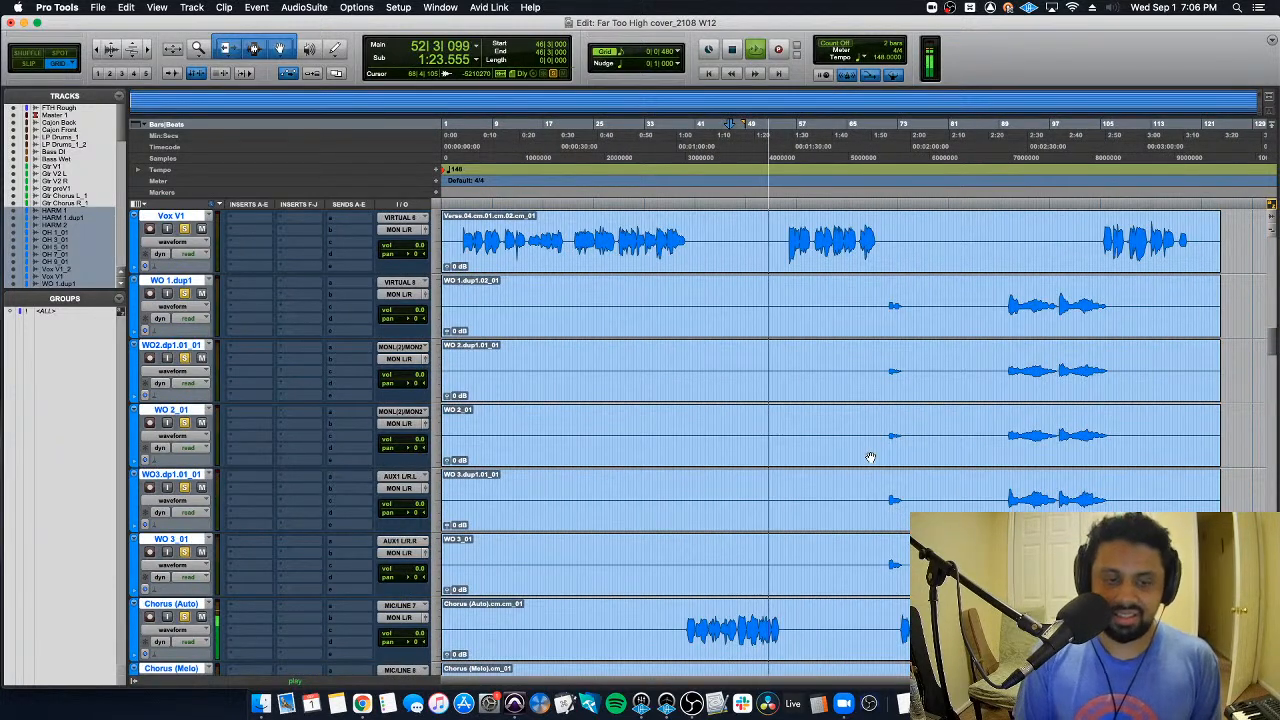
Step: Stop playback, switch to the Mix window and clear the solo on all vocal tracks
click(175, 345)
key(super+equal)
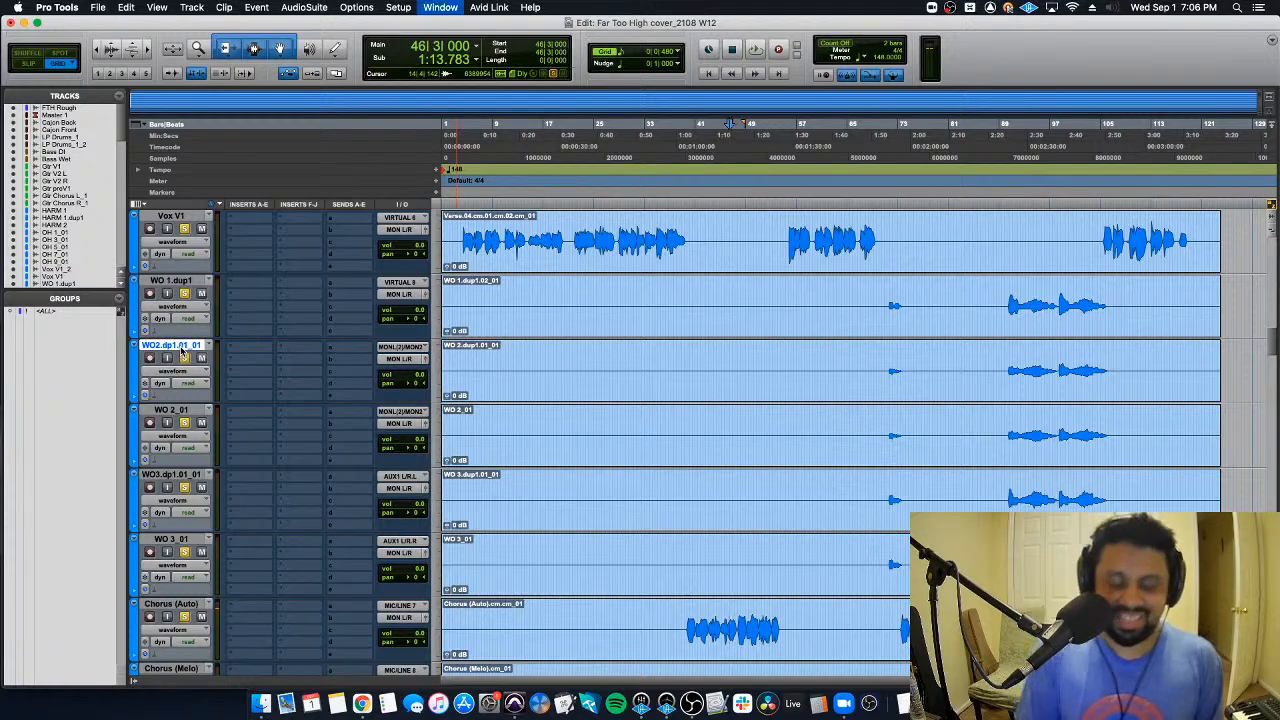
alt+click(273, 404)
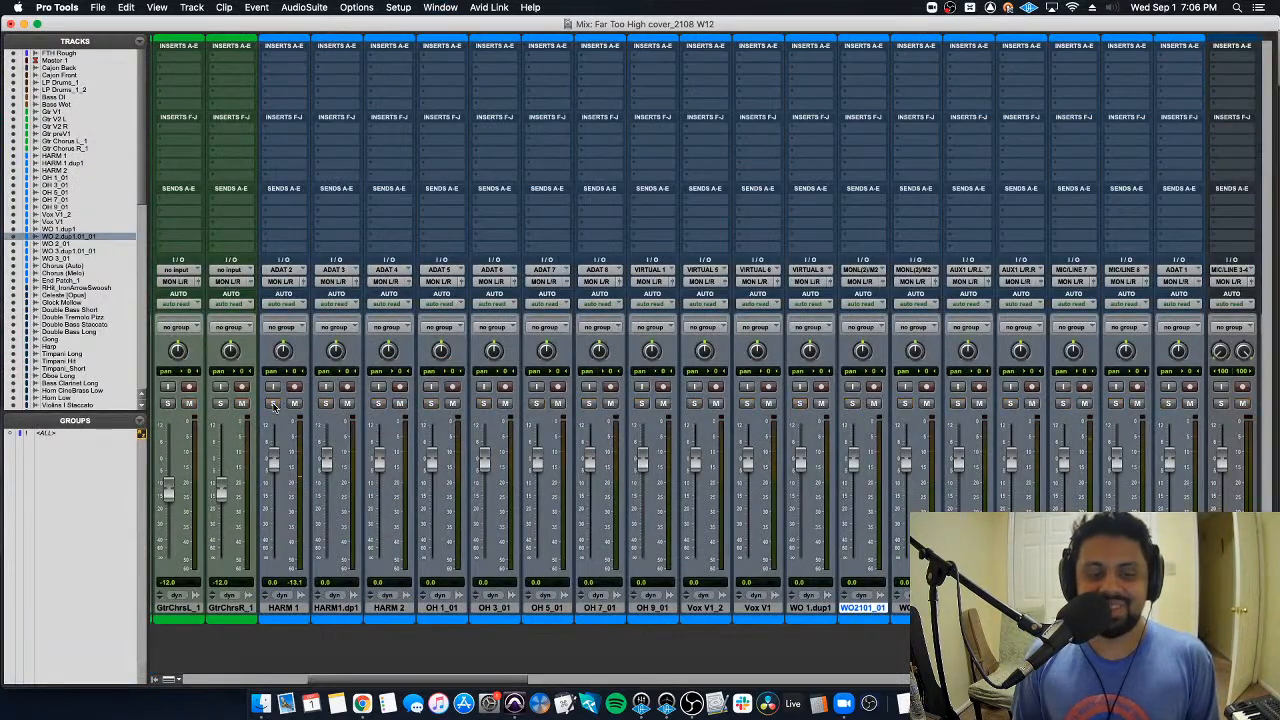
Step: Move the WO 1 track from the far end of the mixer to directly after Vox V1 and colour it bright blue
scroll(375, 535, right, 15)
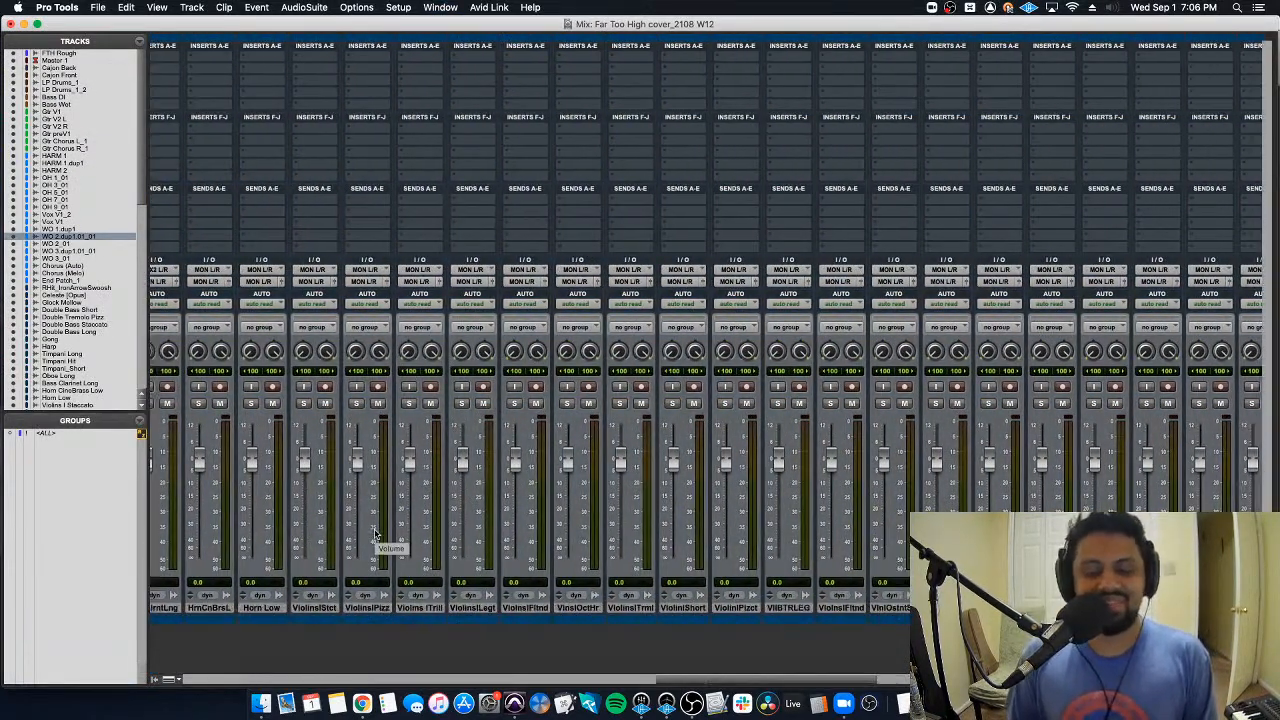
scroll(375, 535, right, 10)
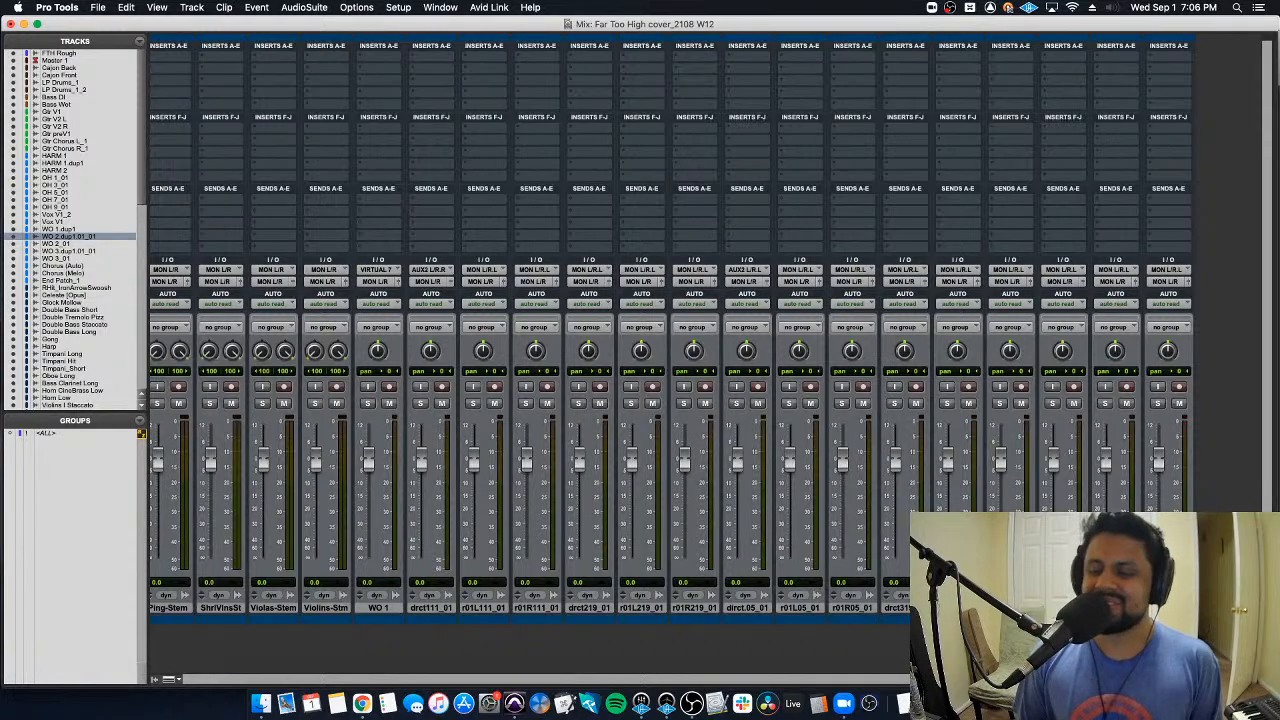
click(416, 610)
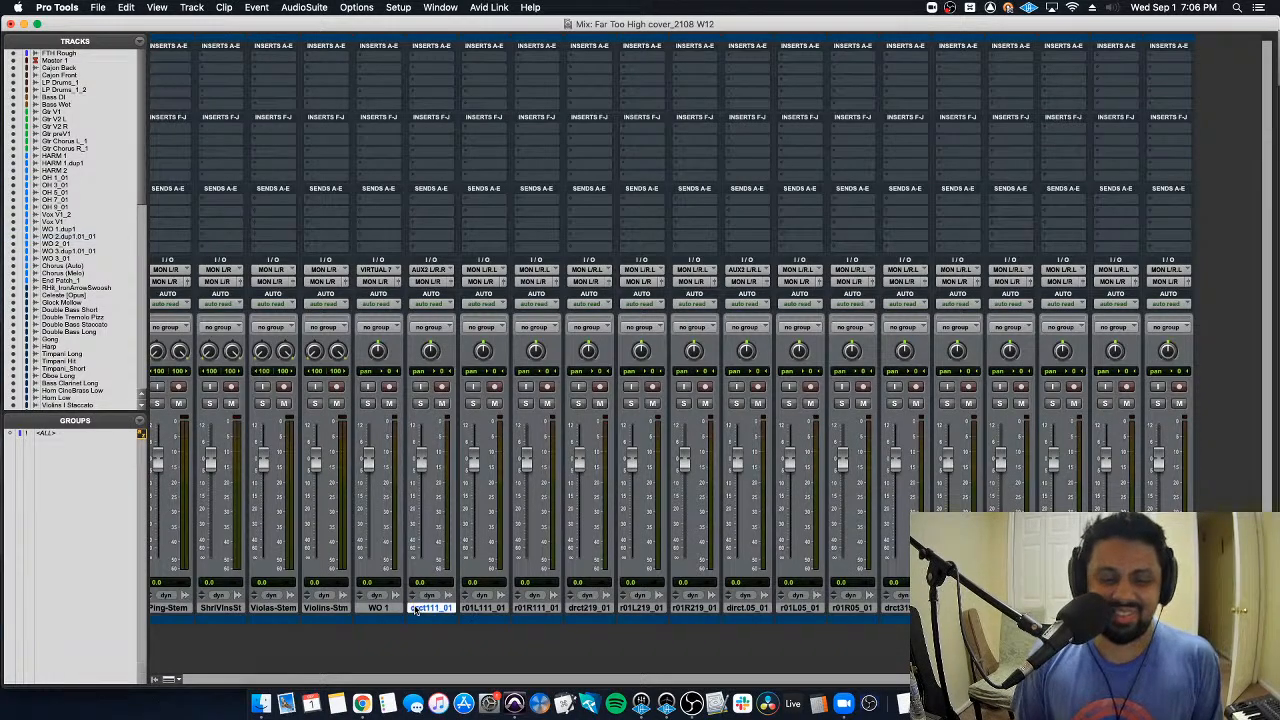
scroll(365, 617, left, 15)
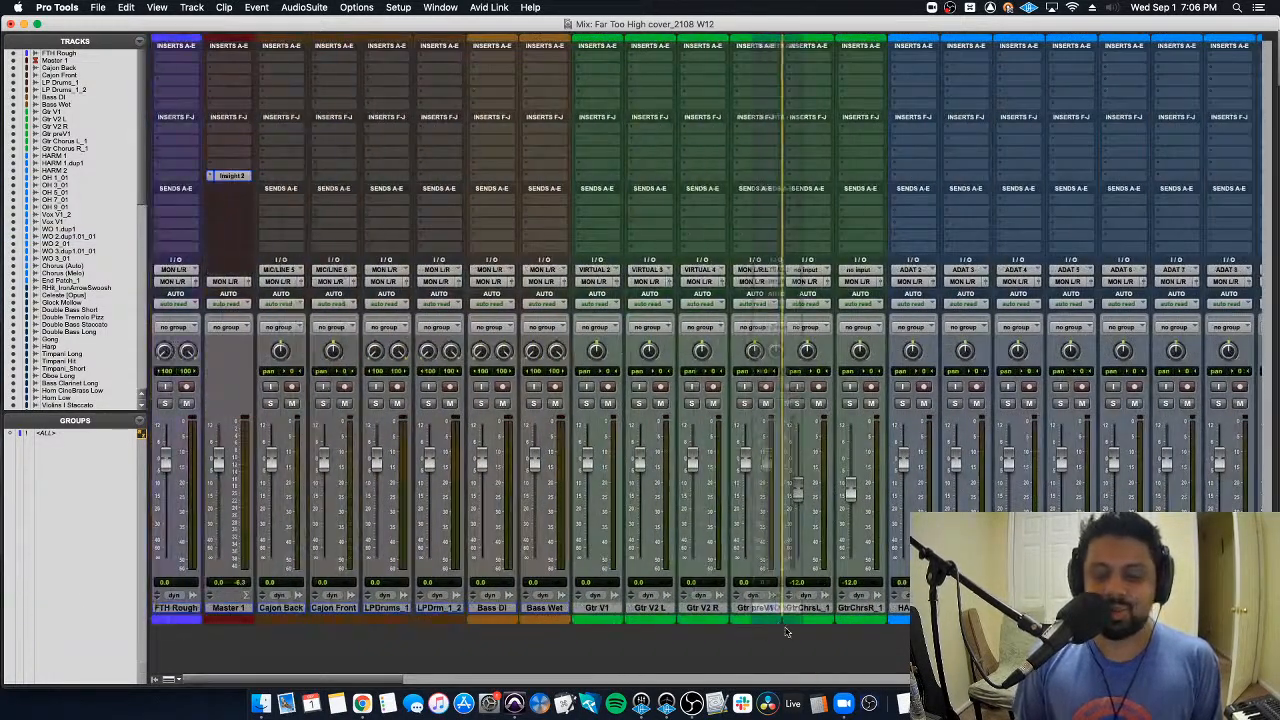
scroll(714, 330, right, 10)
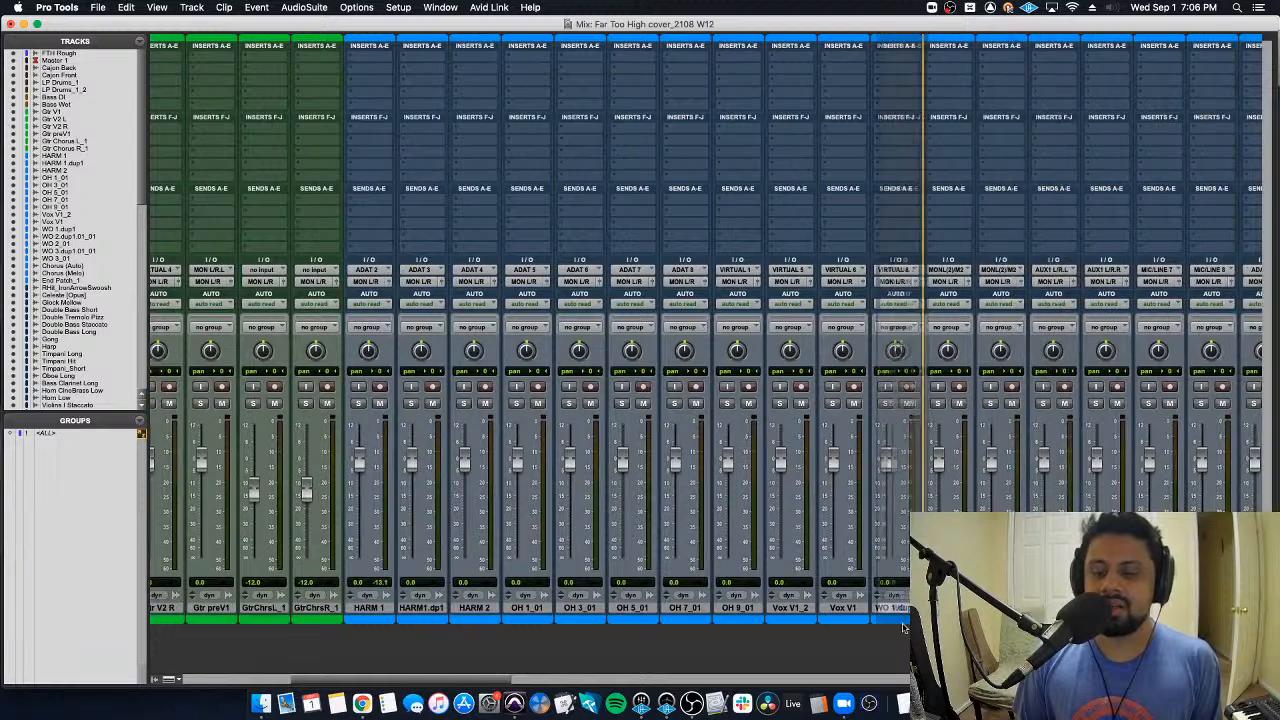
double_click(877, 620)
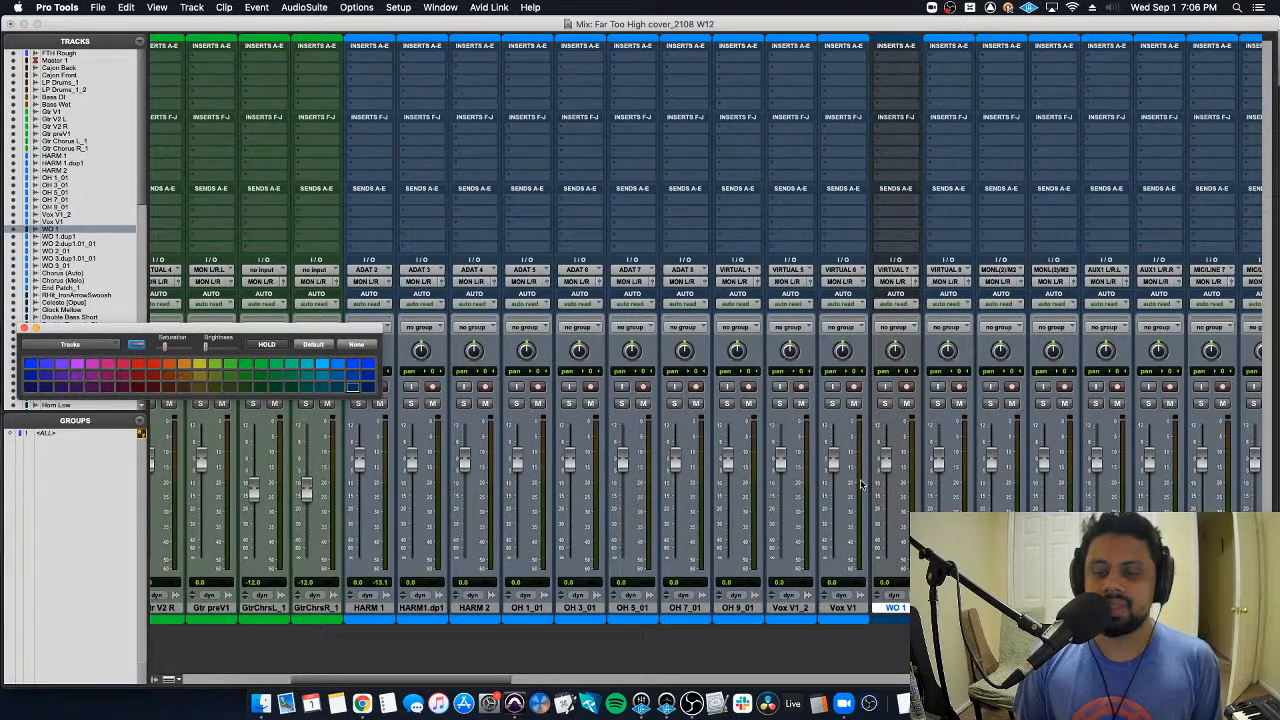
click(338, 365)
click(25, 328)
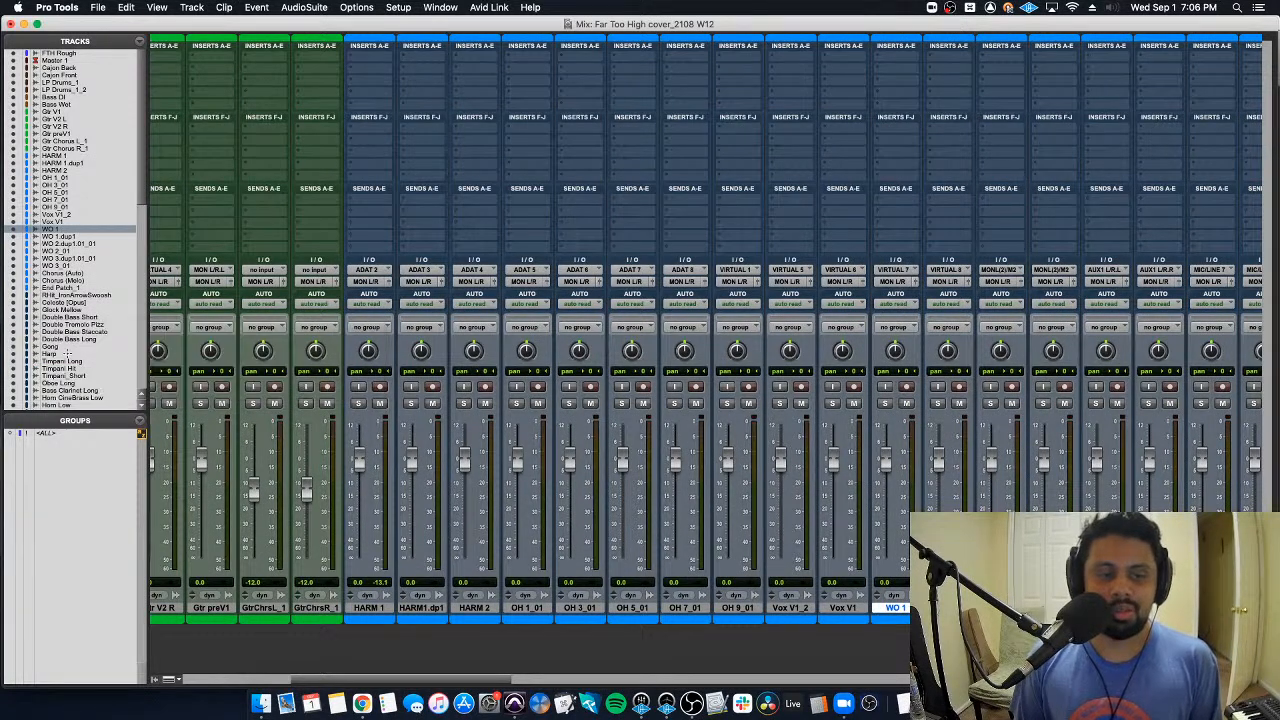
Step: Colour the direct and room tracks from drct111_01 to the last channel burnt orange and move them directly after LP Drums_1_2
scroll(530, 400, right, 15)
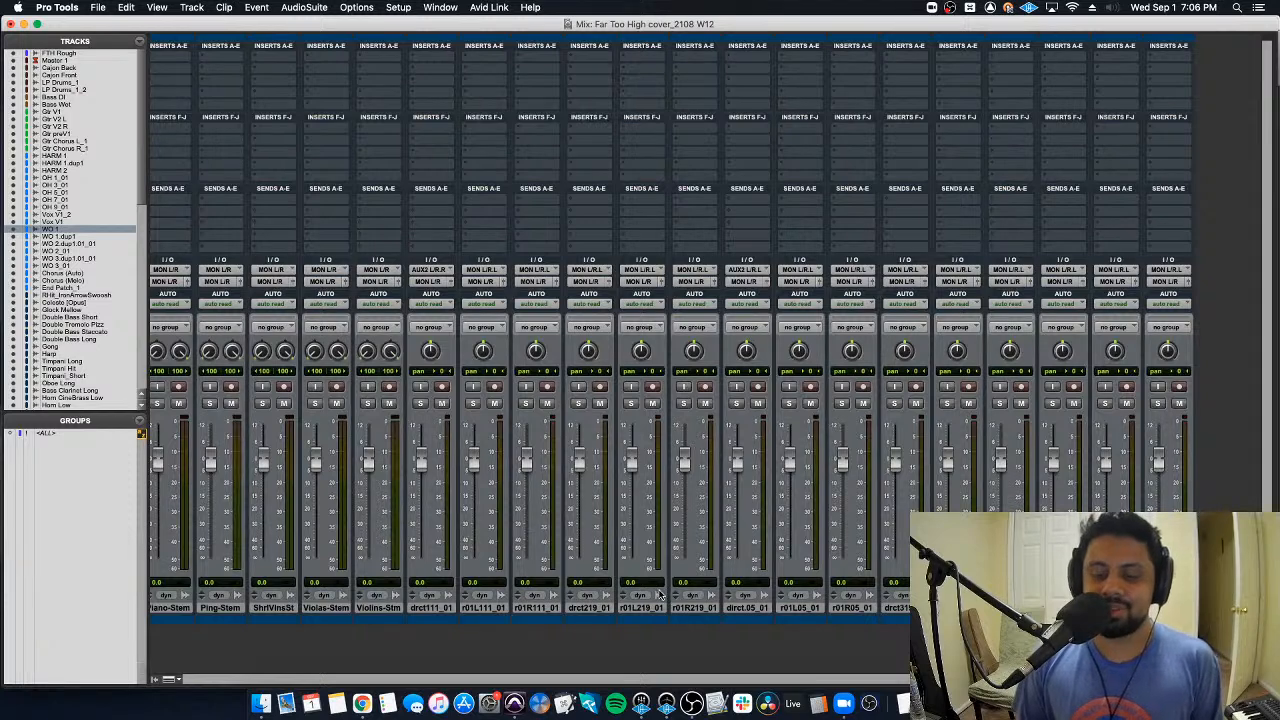
click(428, 607)
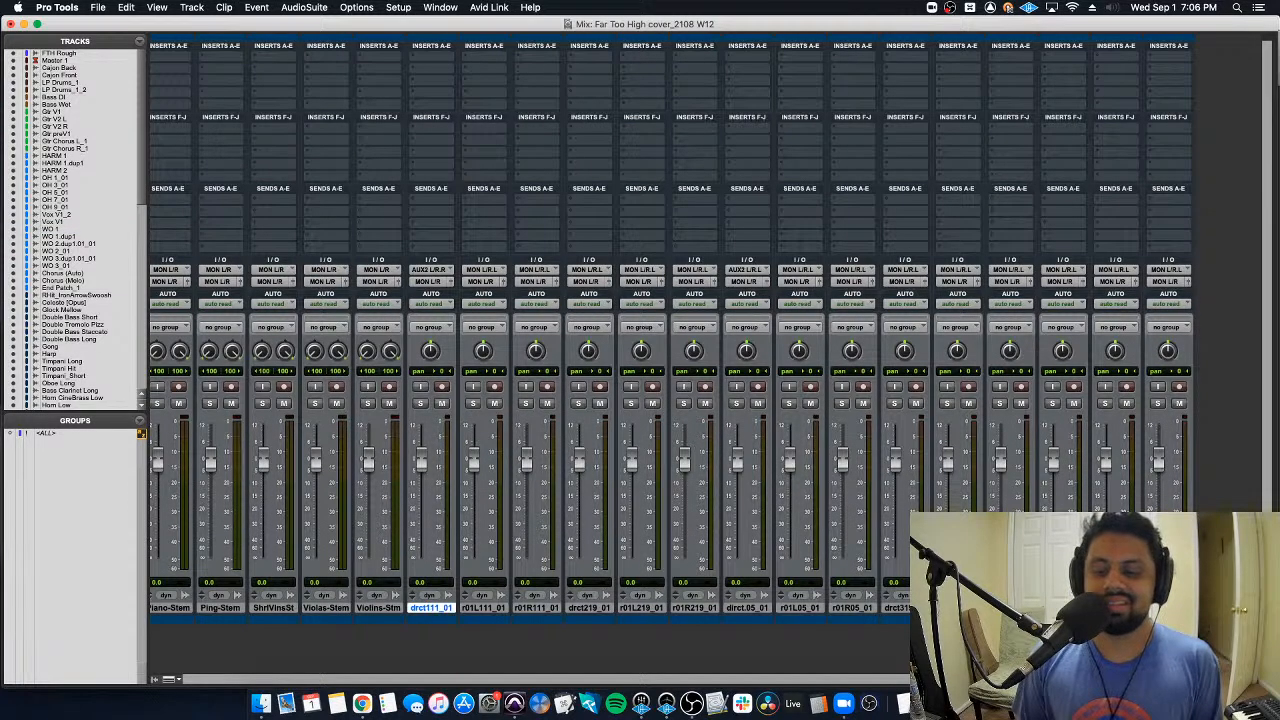
shift+click(895, 607)
double_click(895, 618)
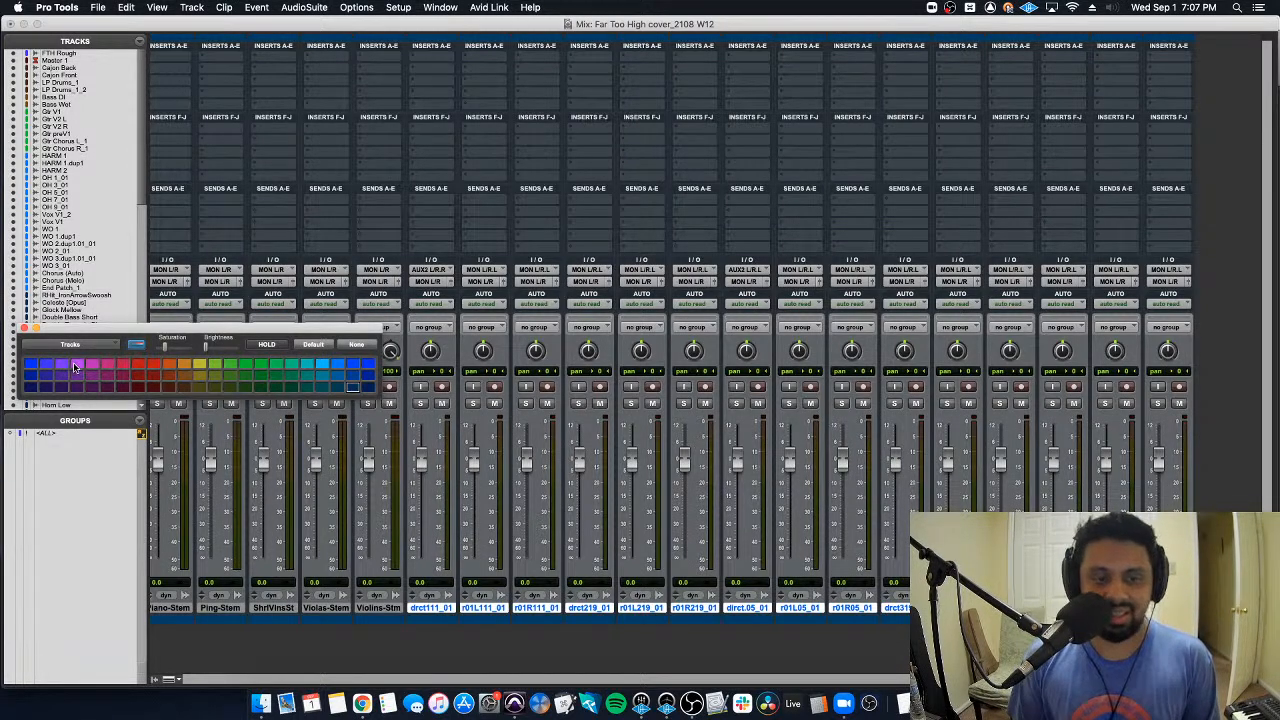
click(170, 385)
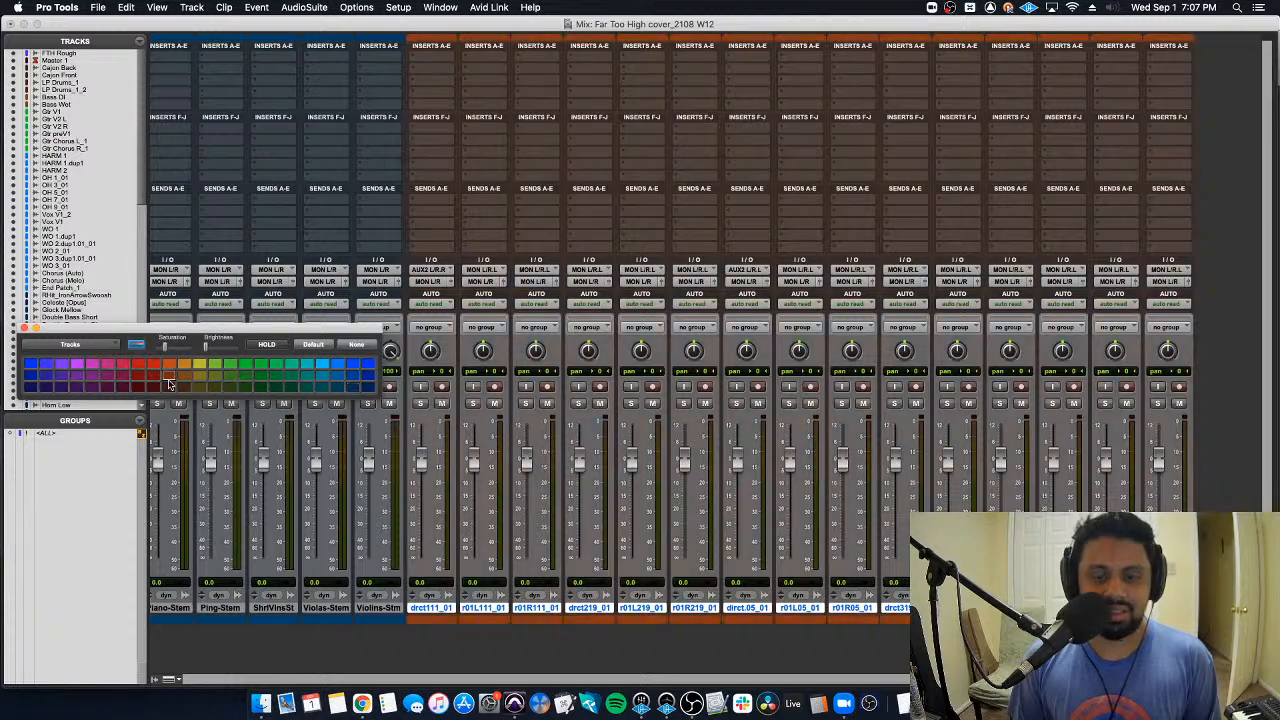
click(26, 329)
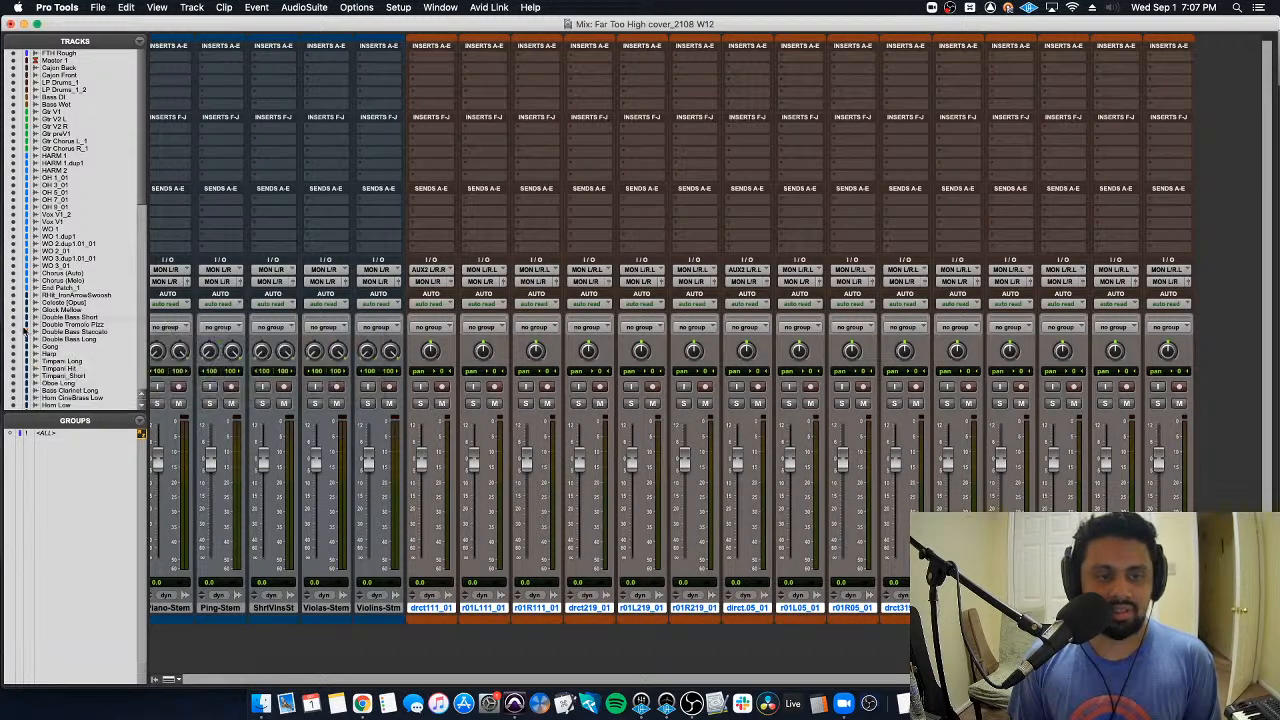
scroll(428, 612, left, 10)
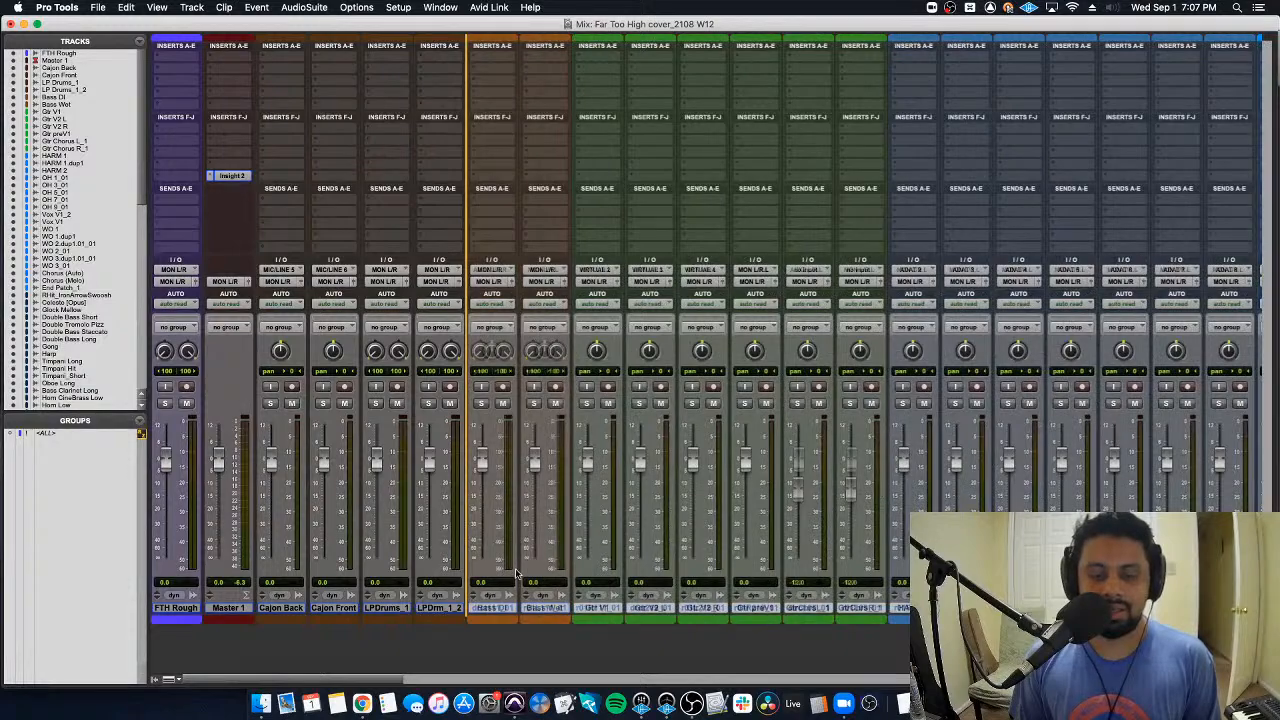
scroll(545, 568, right, 3)
Step: Move the piano track that follows Pad 2.01_02 to the very end of the mixer and colour it light orange
scroll(545, 568, right, 15)
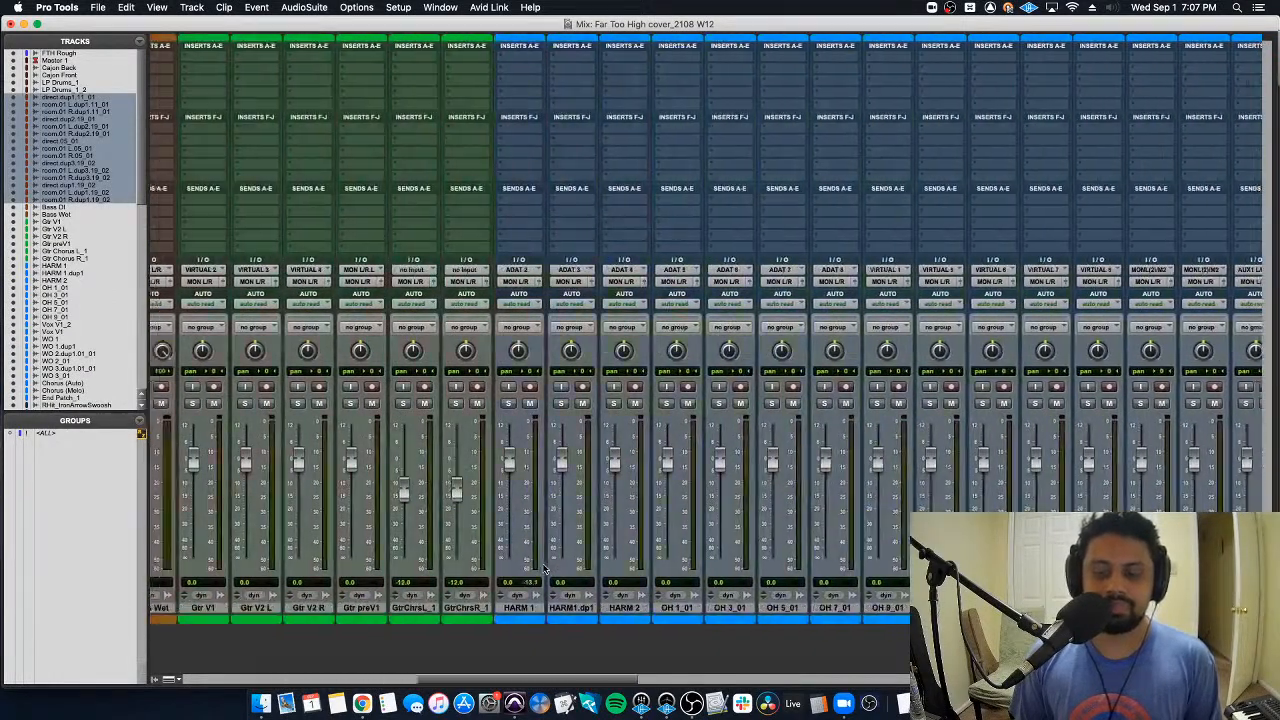
scroll(545, 568, right, 10)
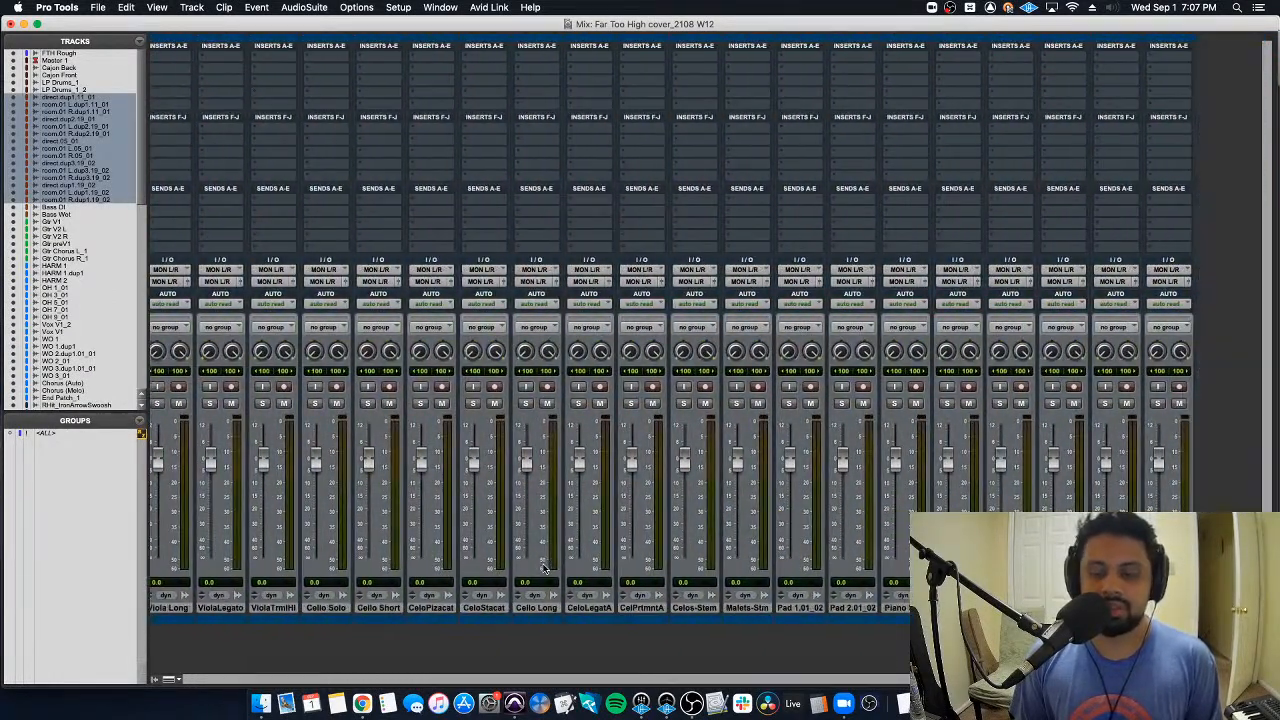
click(912, 608)
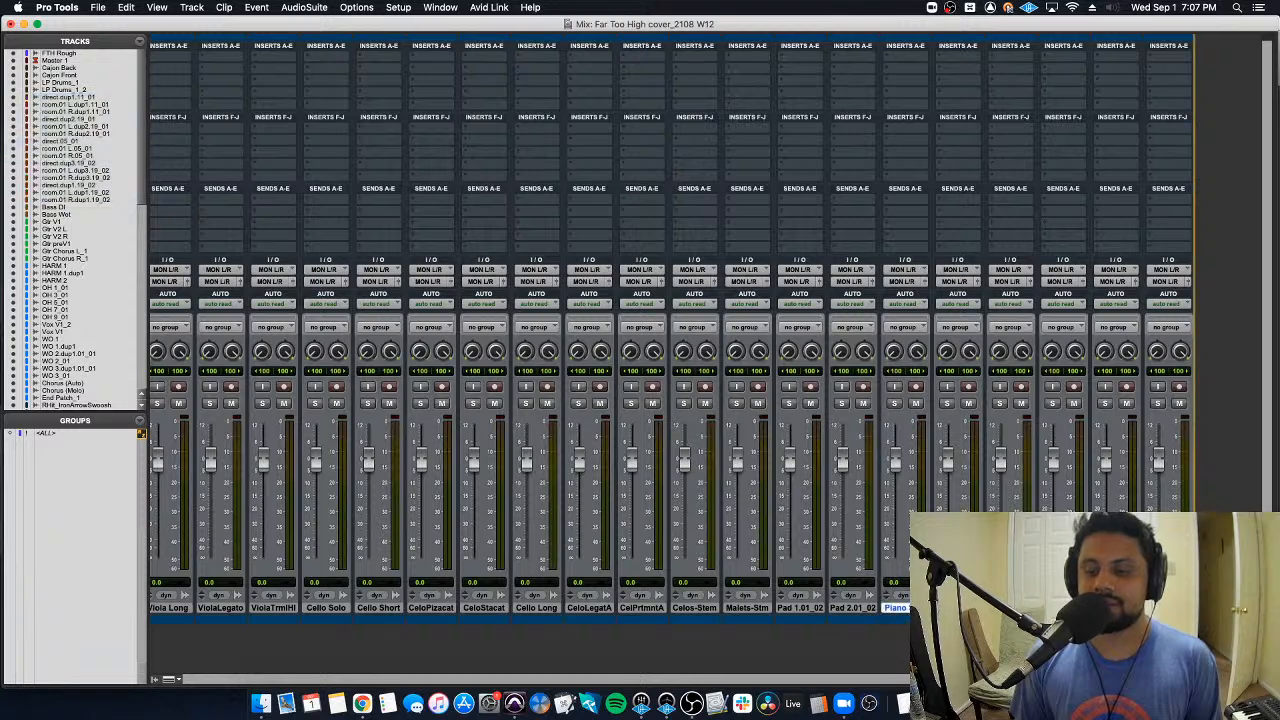
click(912, 608)
double_click(912, 619)
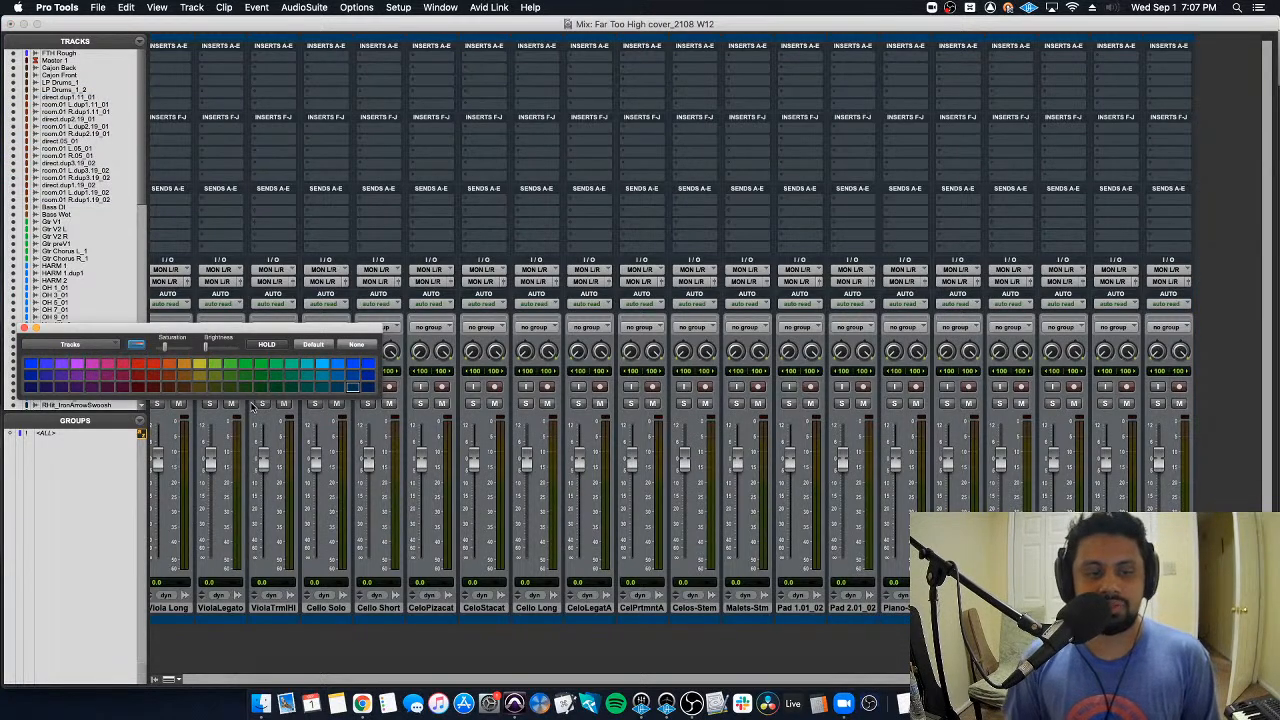
click(184, 368)
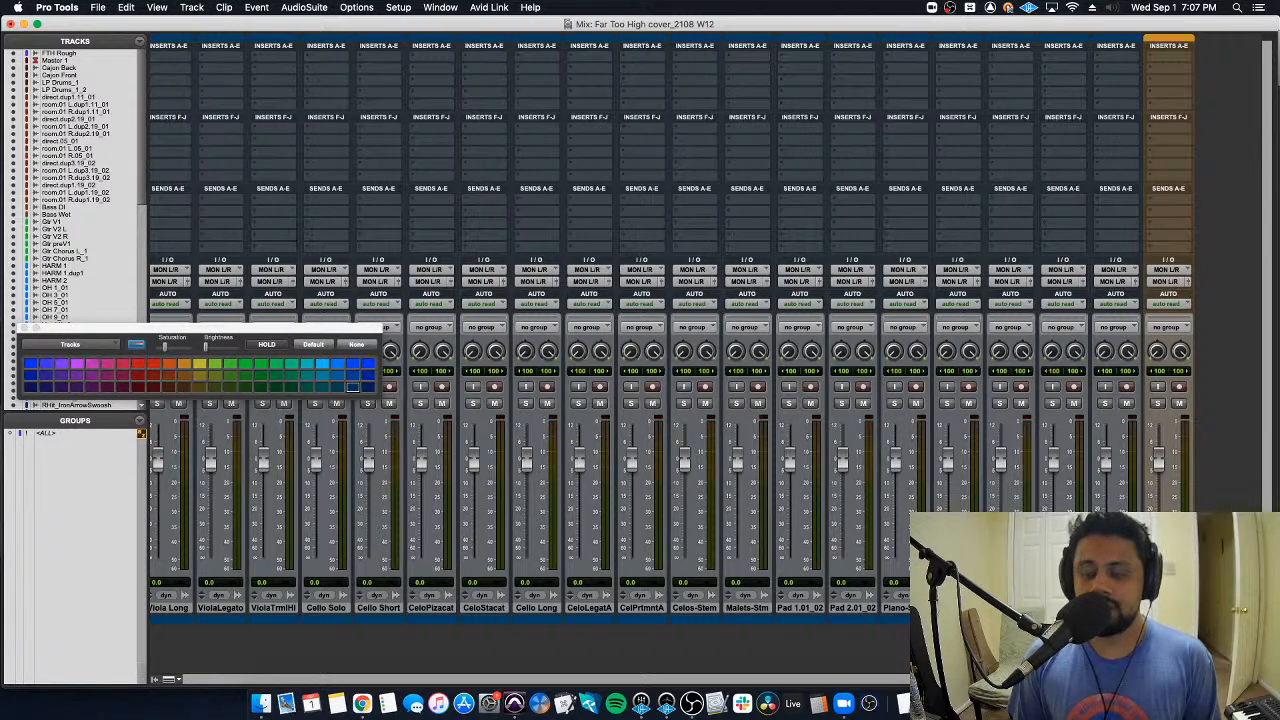
Step: Colour all the orchestral, pad and stem tracks from RHt_IrnArwSws up to the channel before the light orange piano track yellow
scroll(676, 324, left, 5)
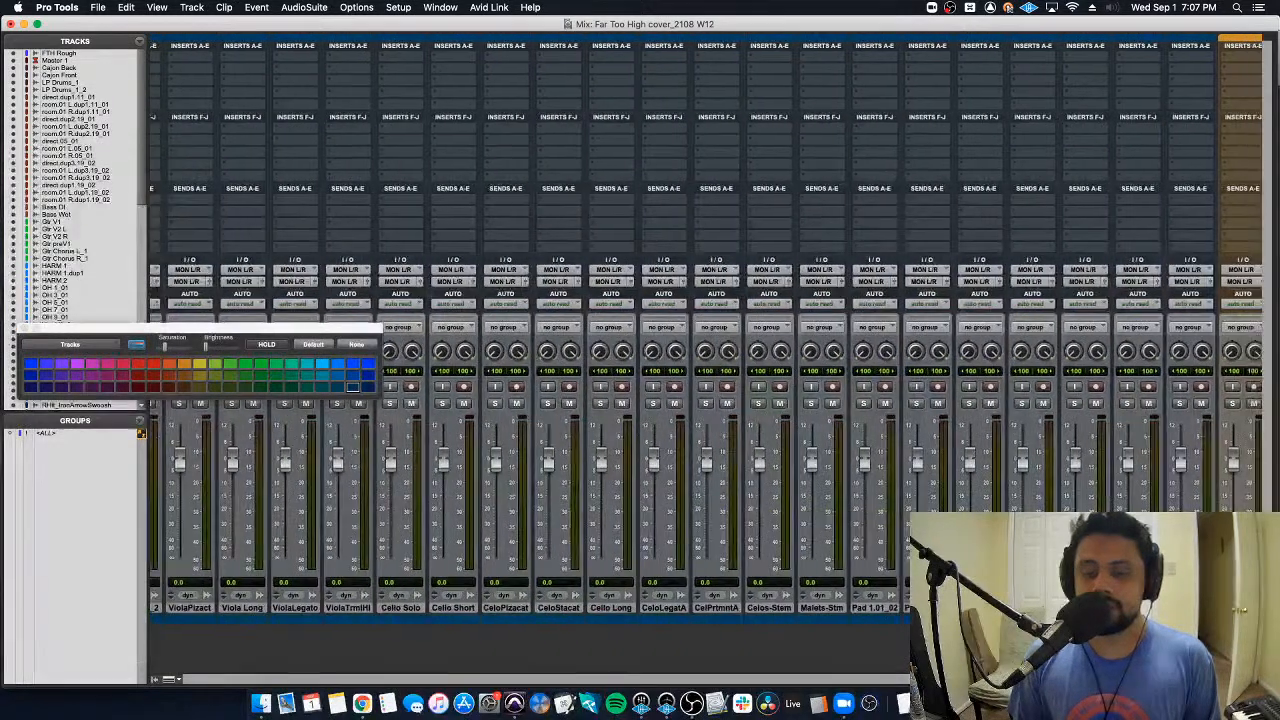
scroll(676, 324, left, 7)
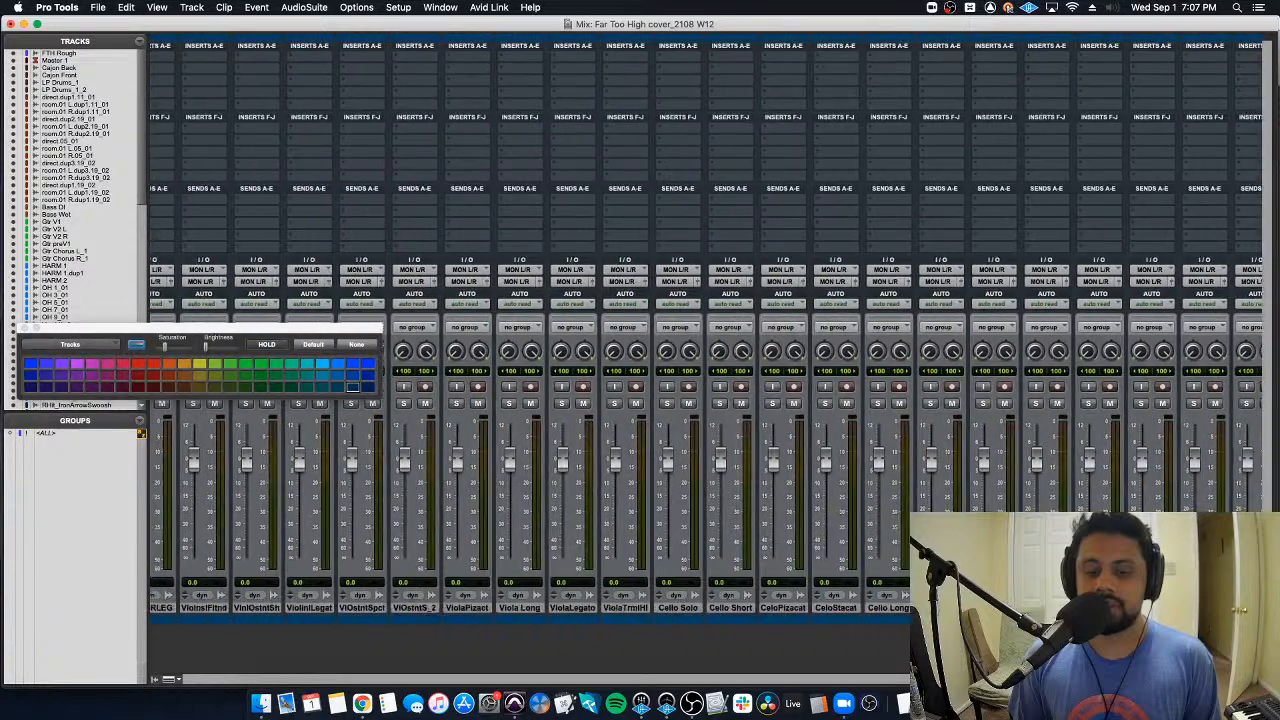
scroll(676, 324, left, 12)
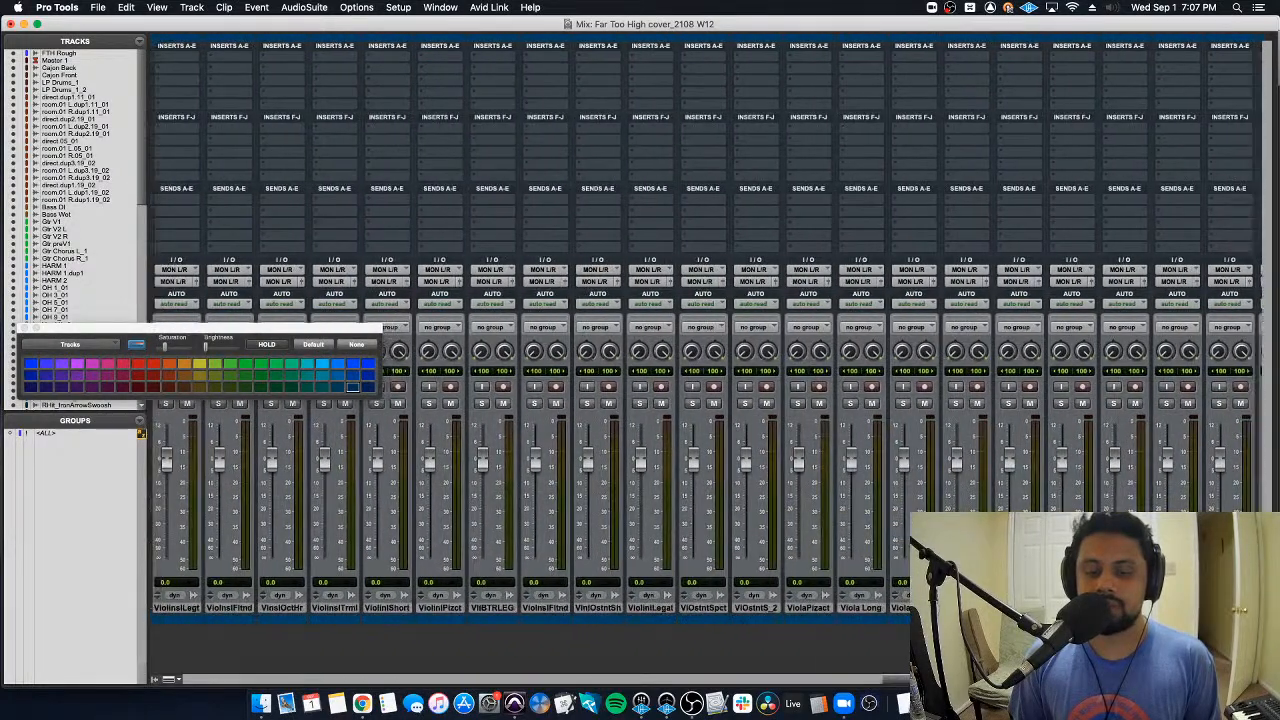
scroll(676, 324, left, 13)
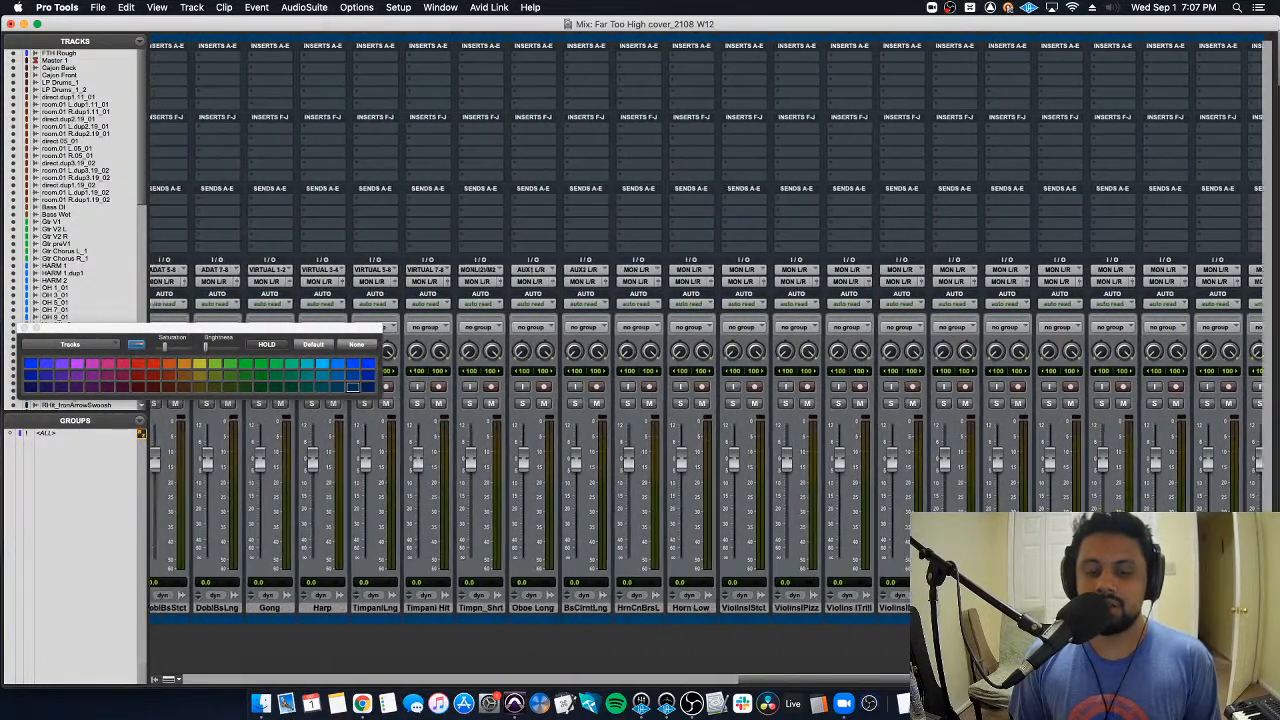
scroll(676, 324, left, 3)
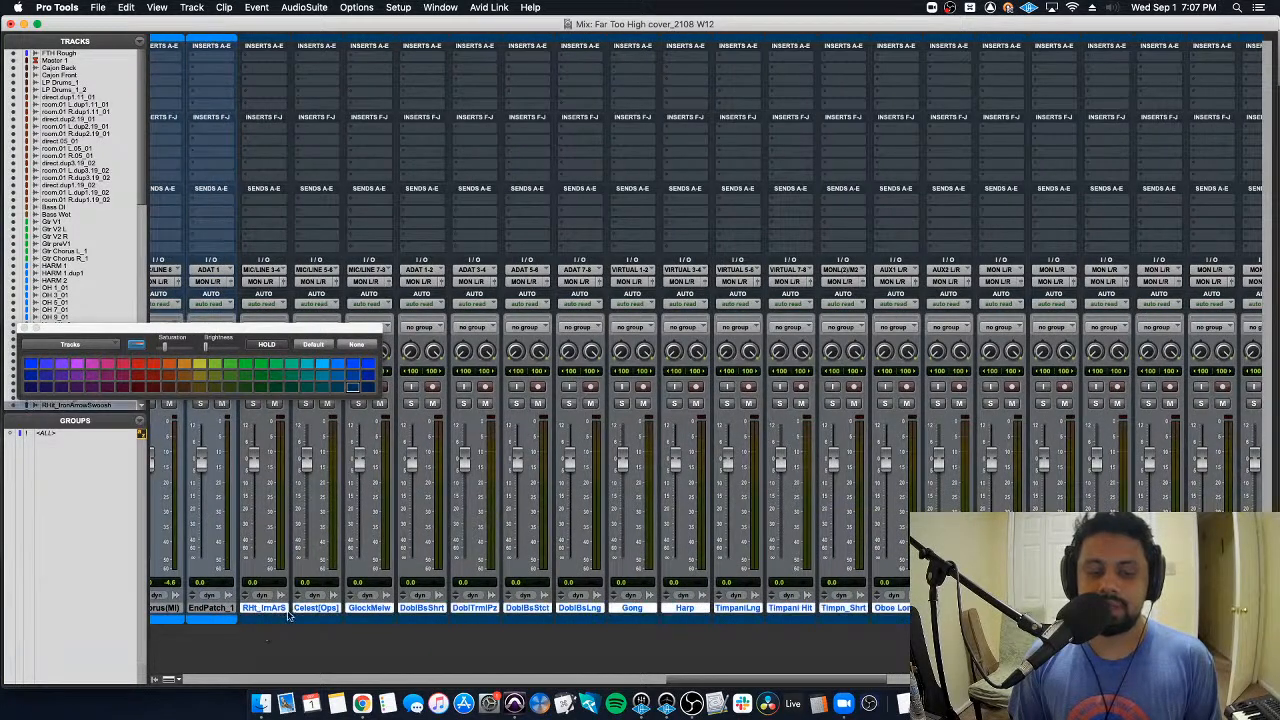
scroll(280, 615, left, 18)
scroll(288, 615, left, 10)
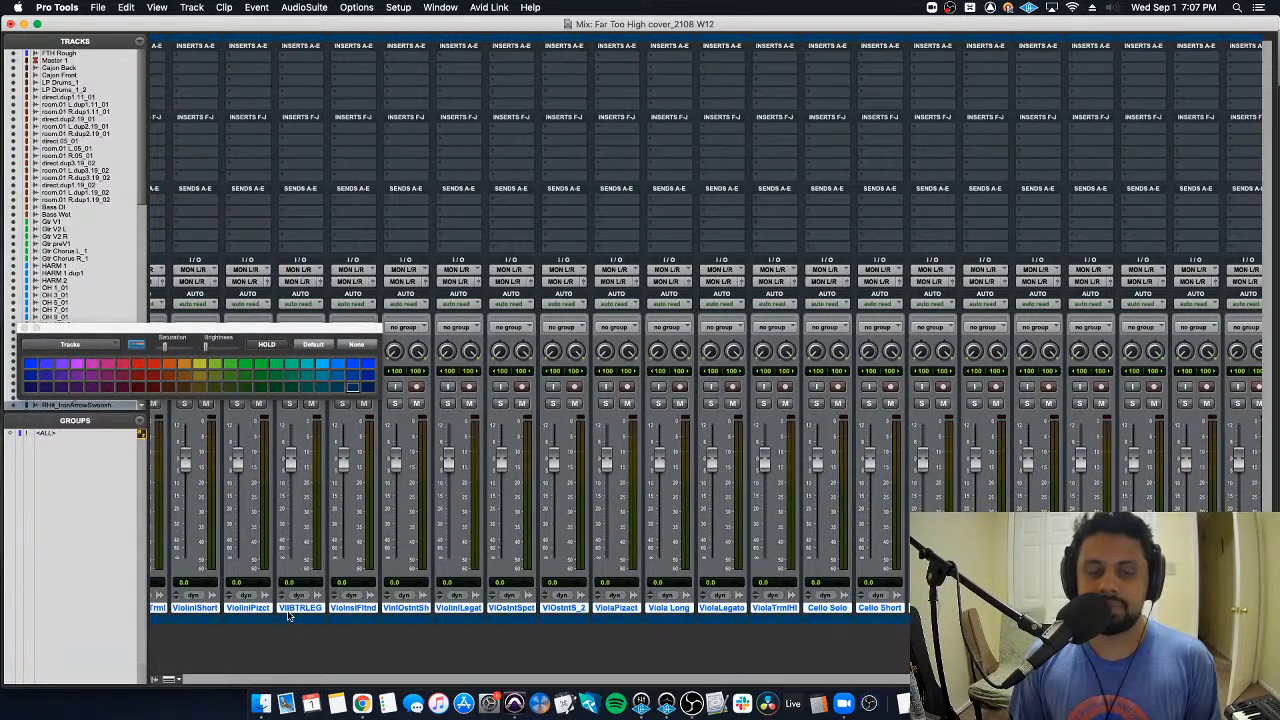
click(190, 372)
click(22, 328)
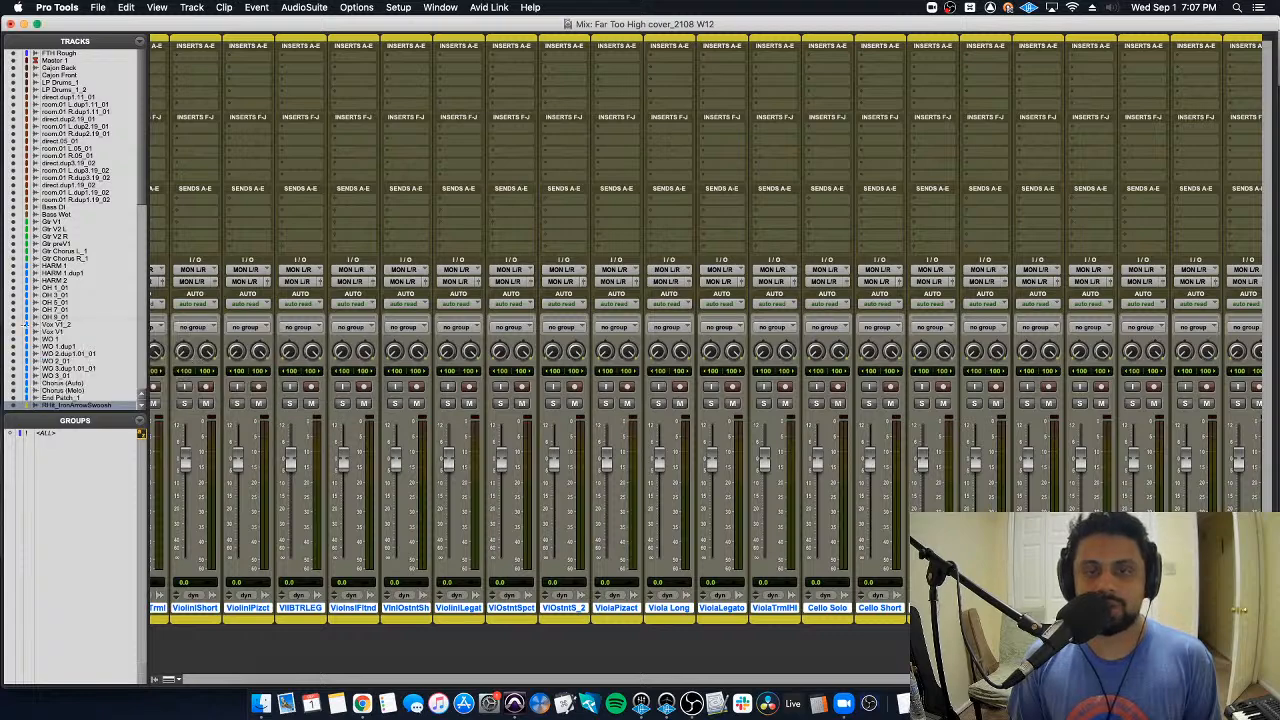
scroll(421, 466, left, 15)
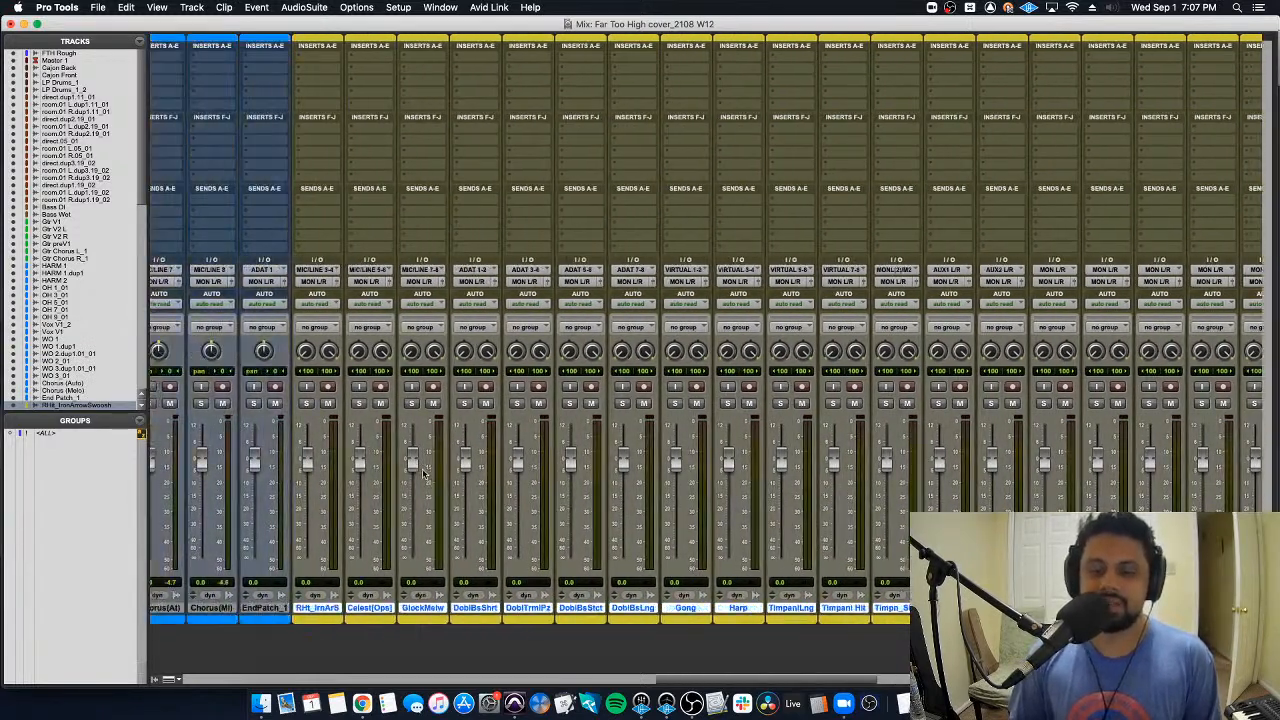
scroll(421, 466, right, 15)
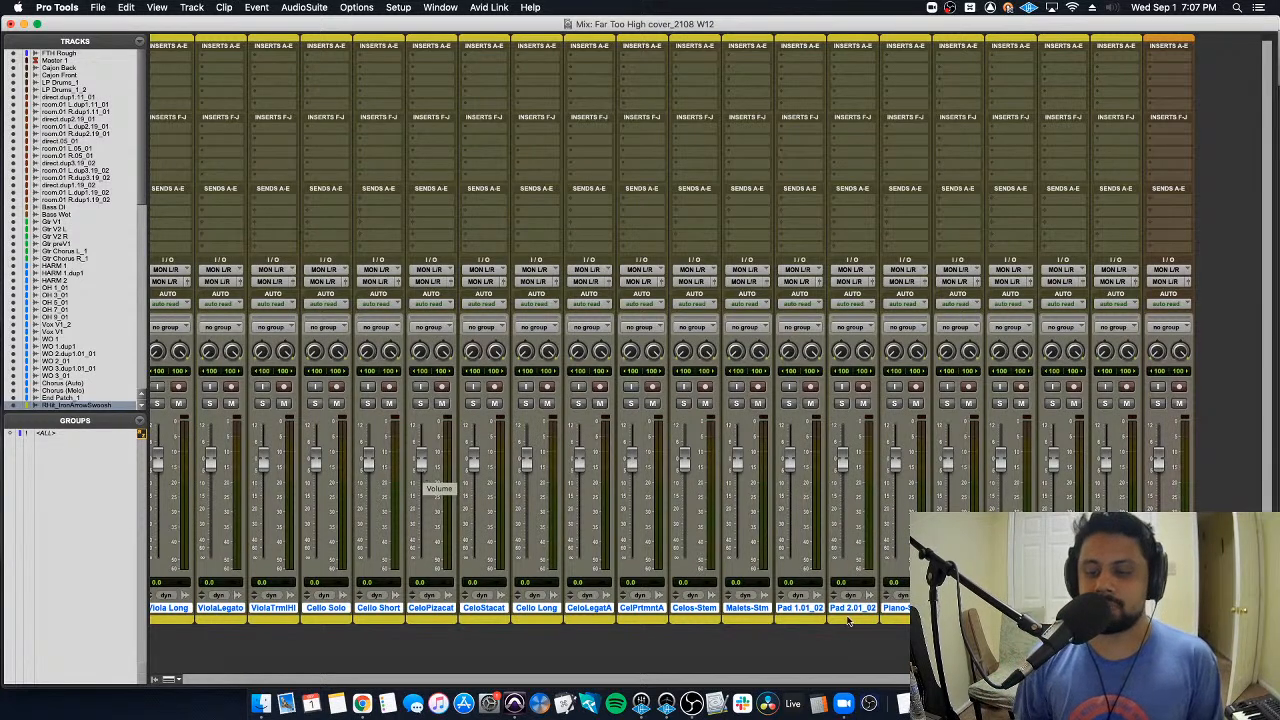
Step: Solo the whole yellow group of orchestral, pad and stem tracks, starting at RHt_IrnArwSws
click(895, 607)
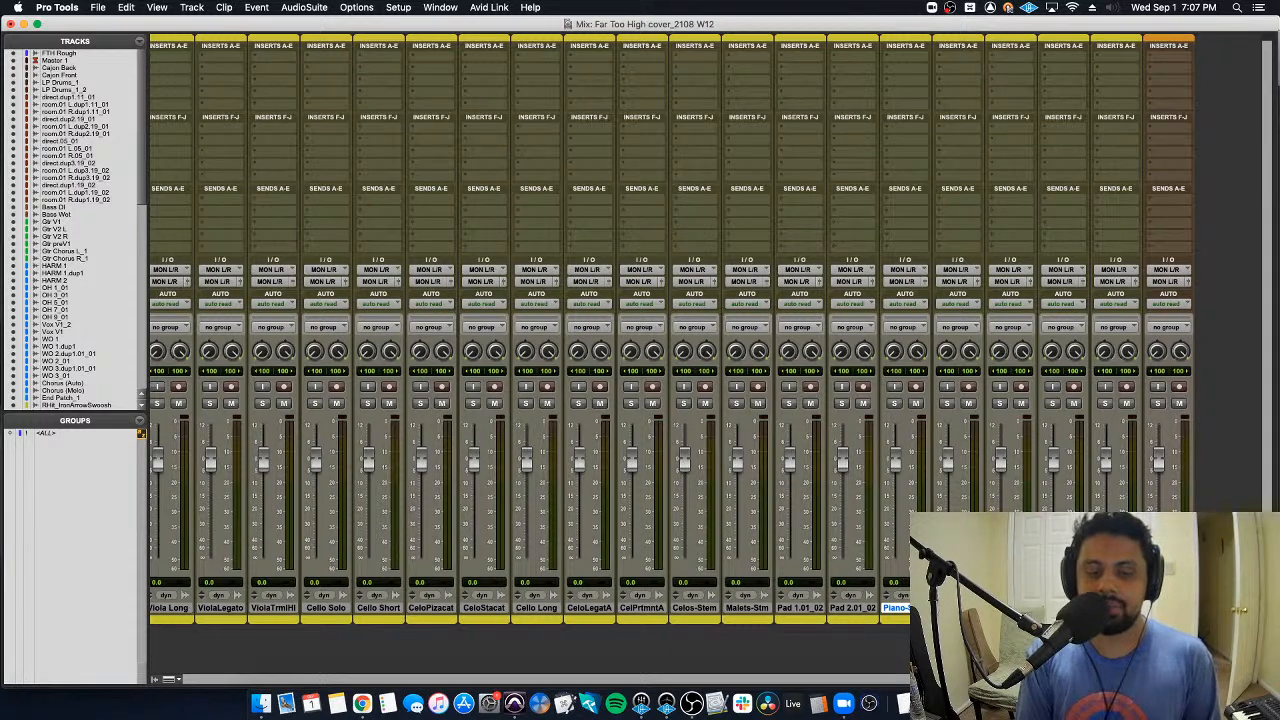
key(super+equal)
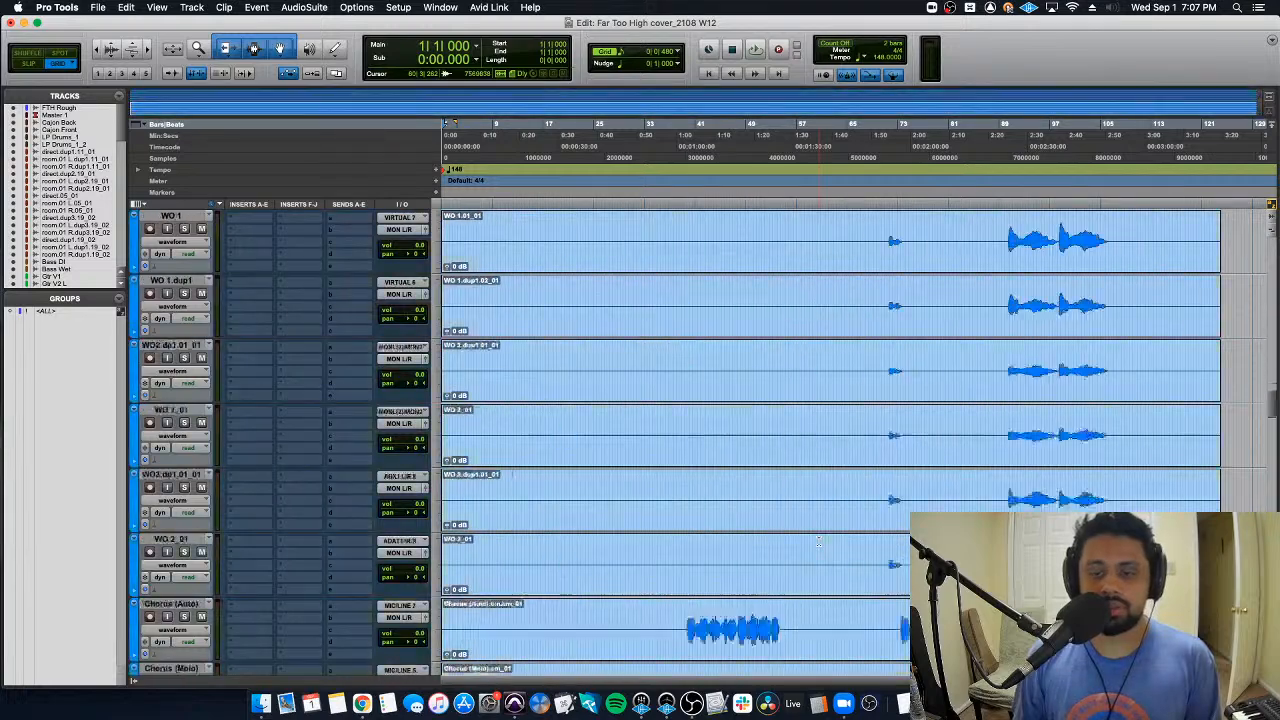
key(super+equal)
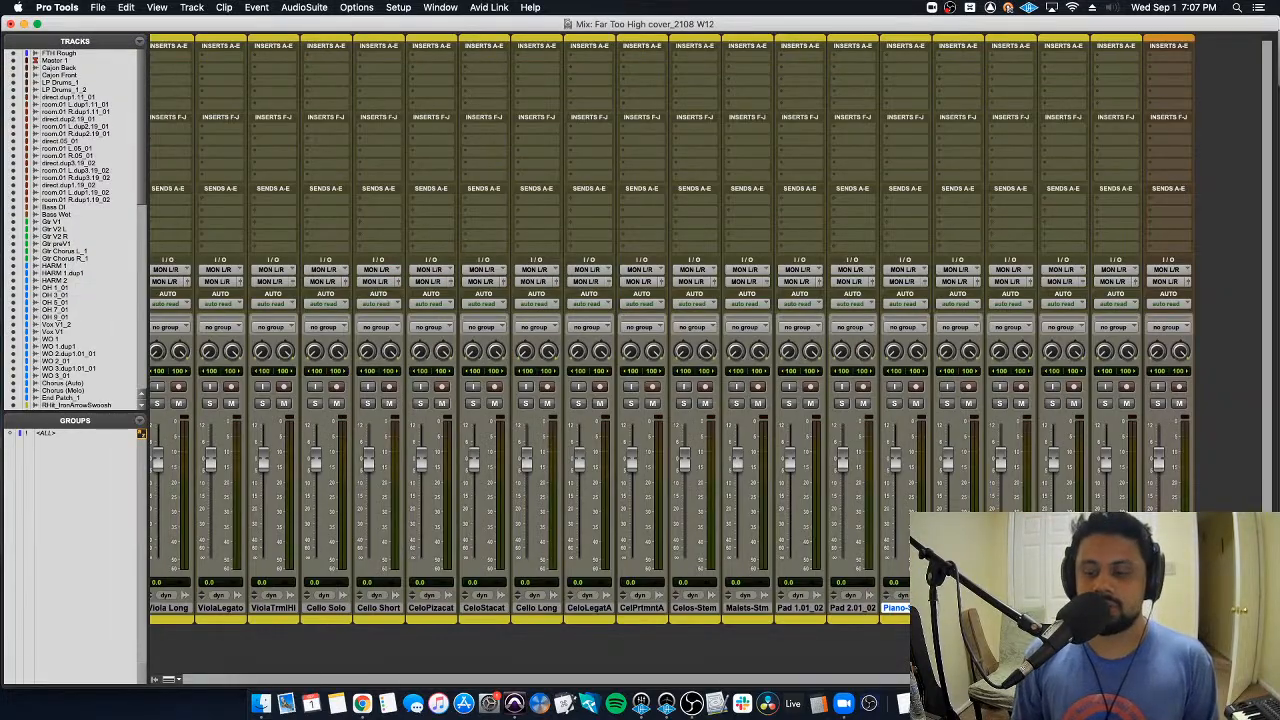
scroll(803, 600, right, 10)
scroll(803, 618, right, 15)
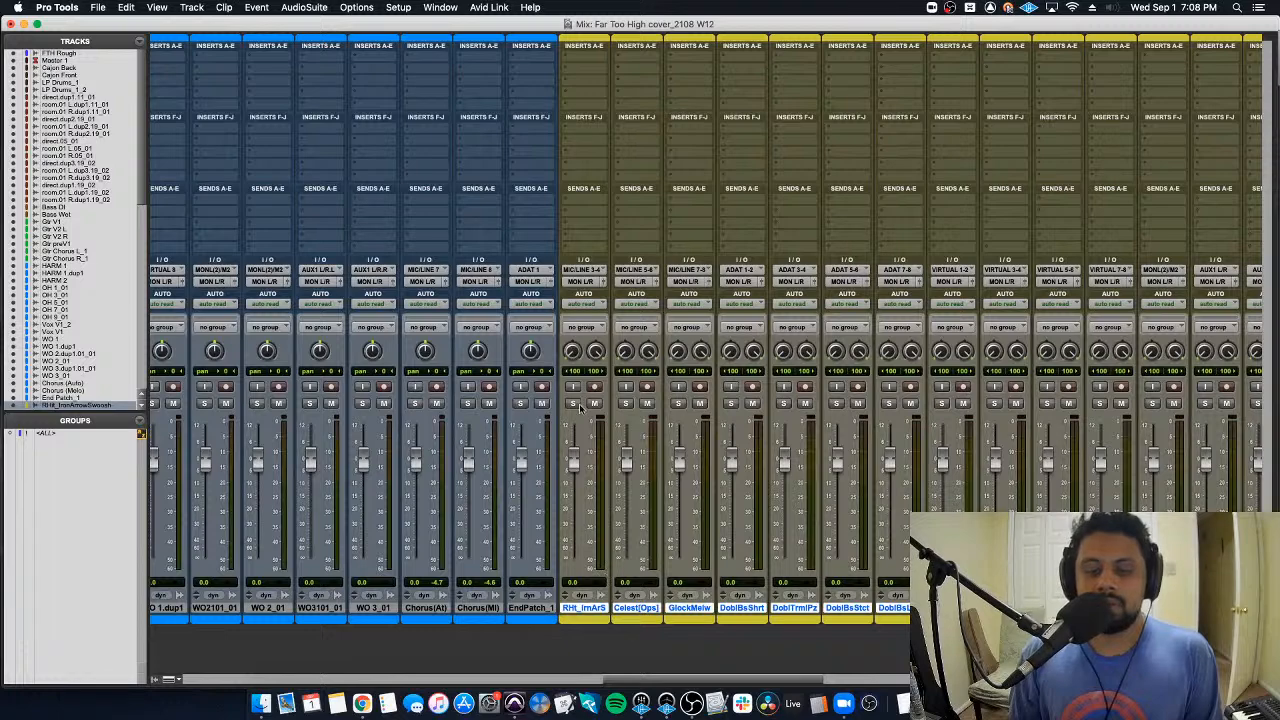
key(super+equal)
scroll(594, 407, down, 1)
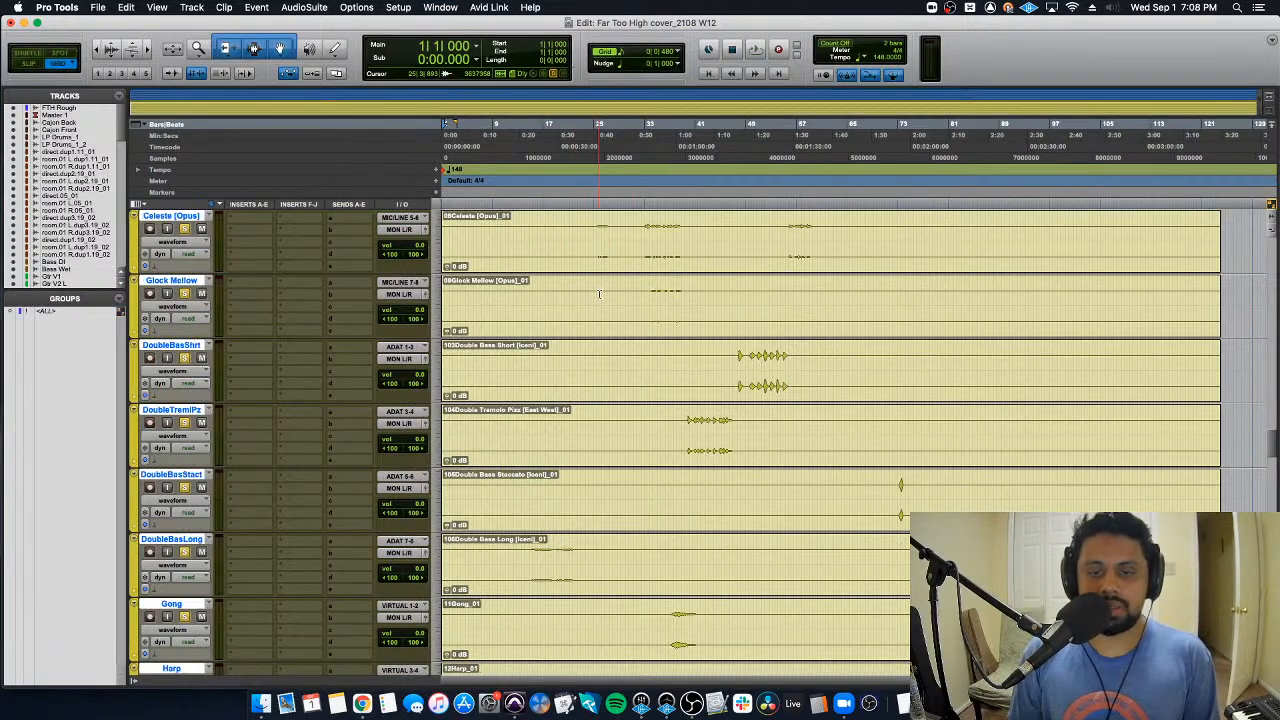
Step: Play the soloed yellow tracks from bar 26 to audition them, then clear their solos and return to the session start
click(601, 305)
key(space)
scroll(606, 340, down, 15)
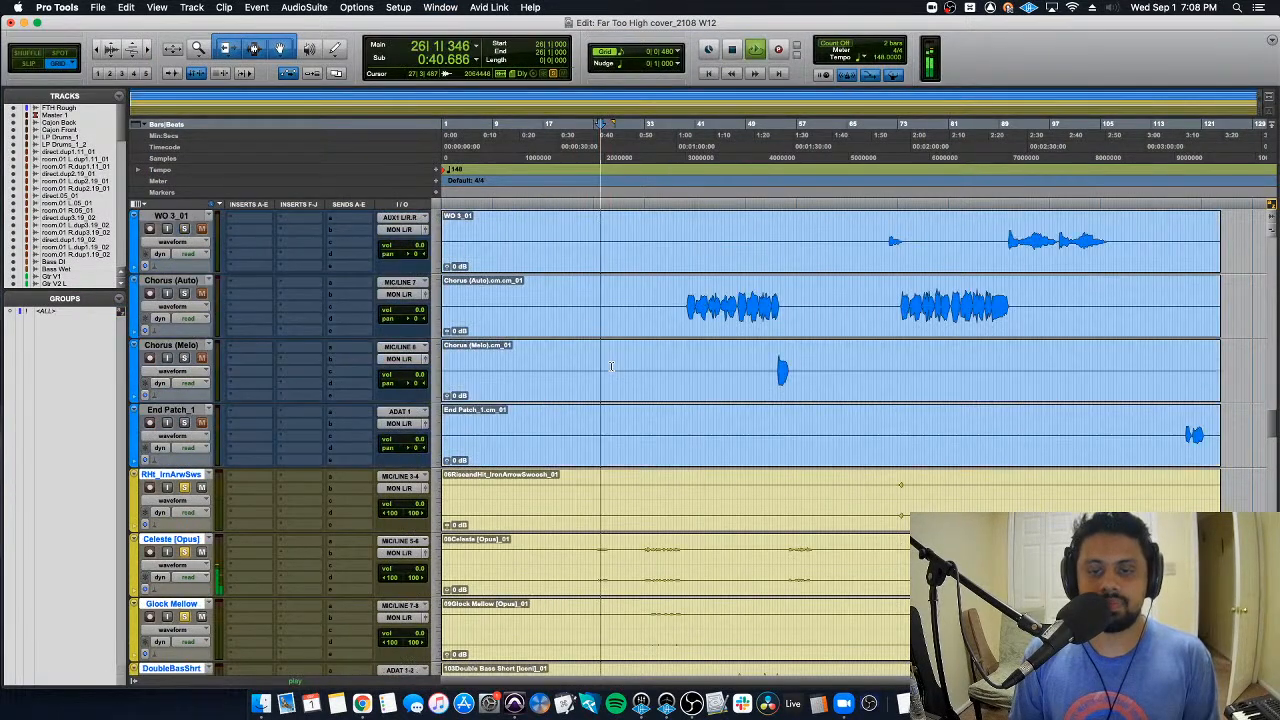
scroll(612, 380, down, 10)
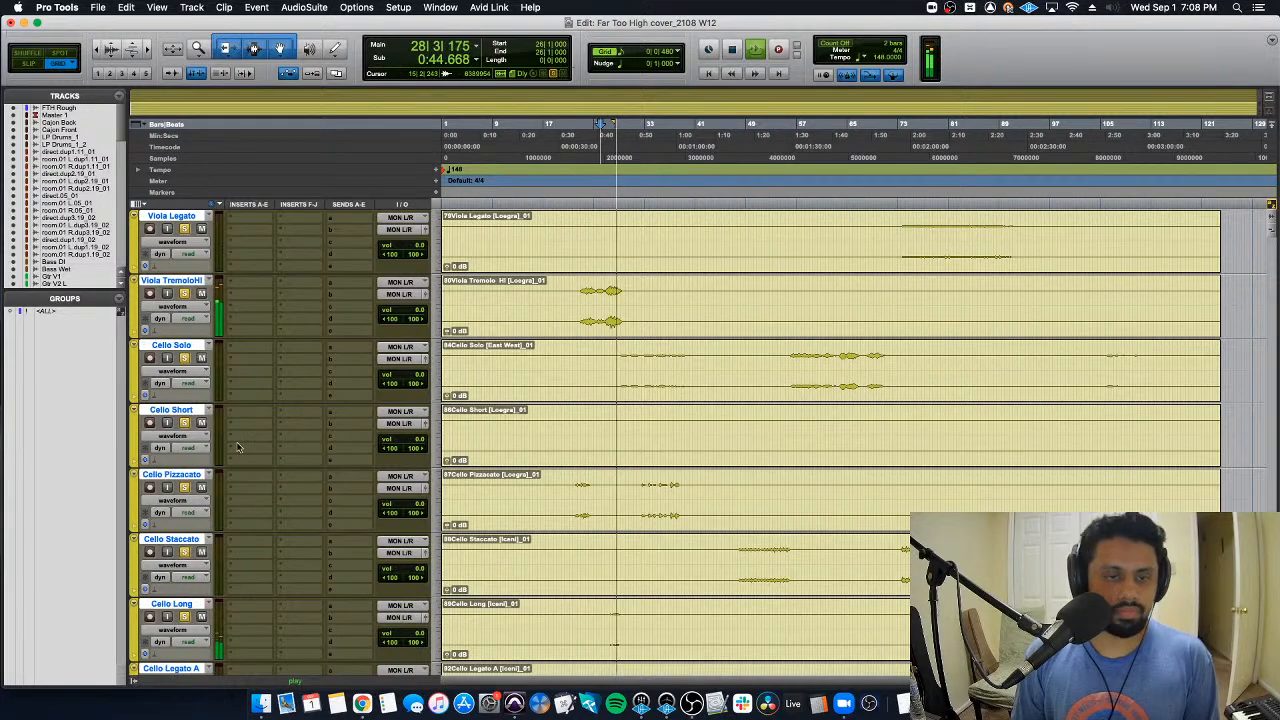
click(172, 280)
scroll(306, 475, down, 15)
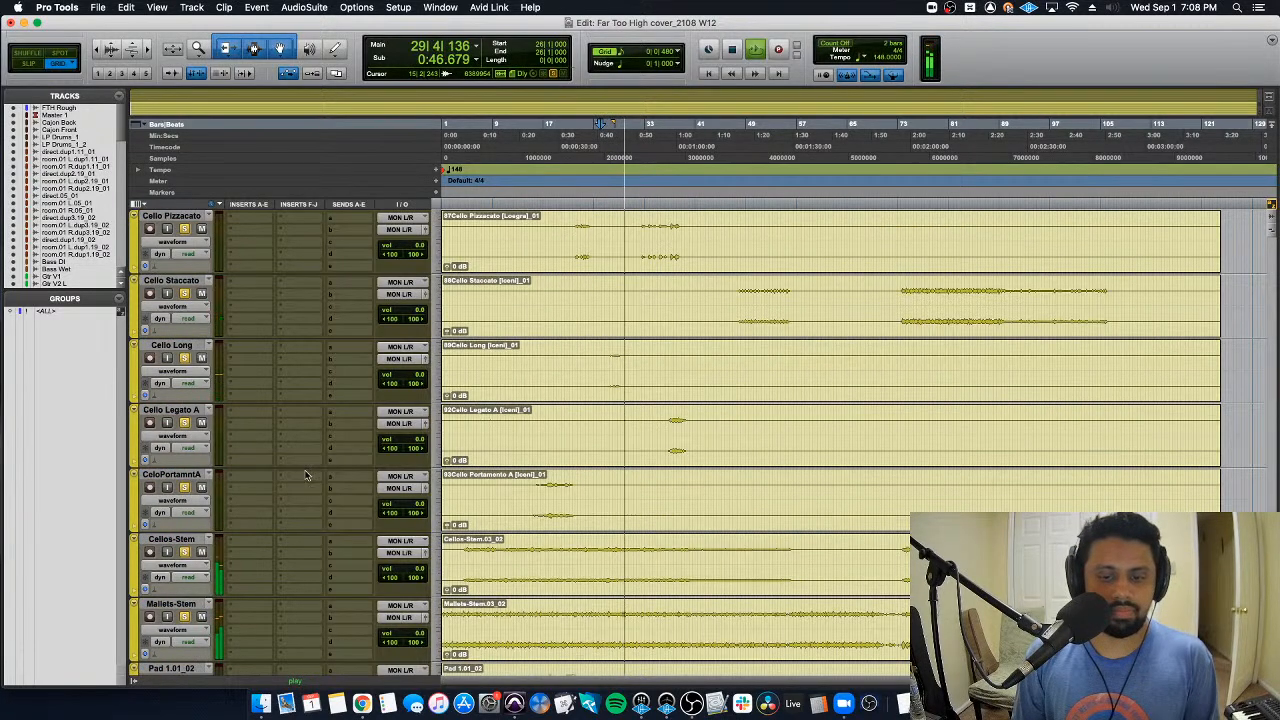
scroll(306, 475, down, 1)
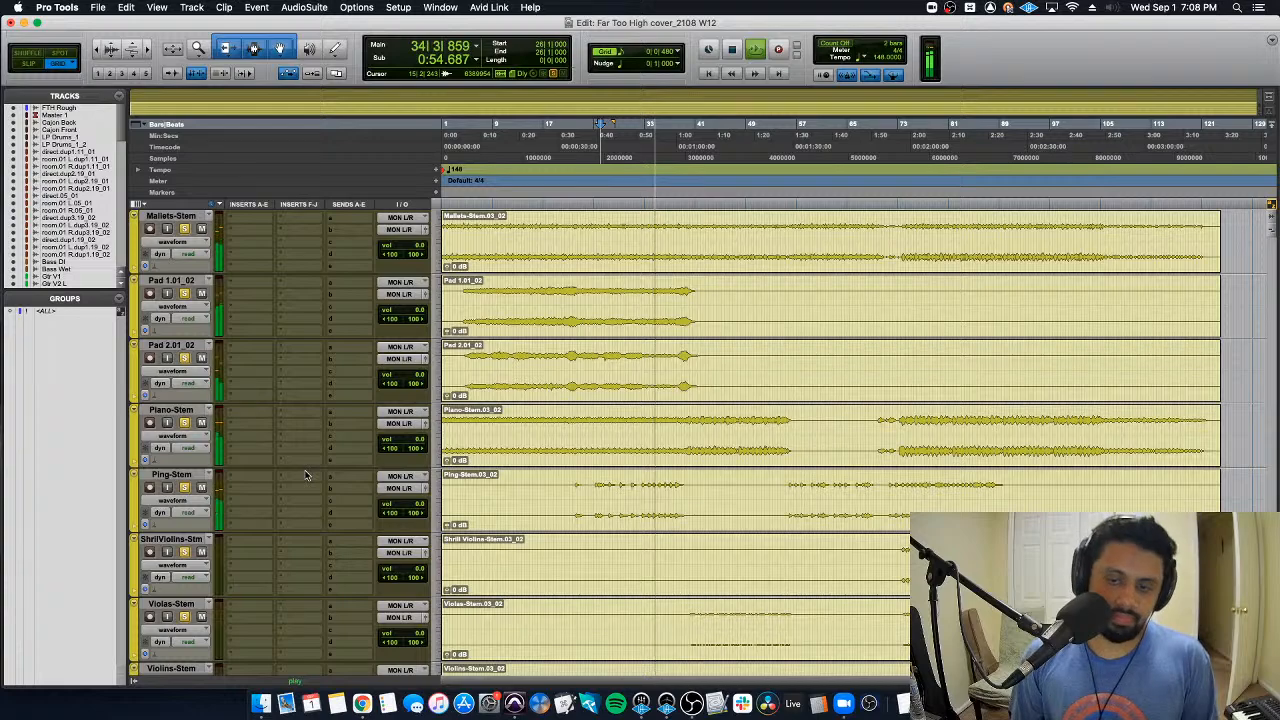
key(space)
key(Return)
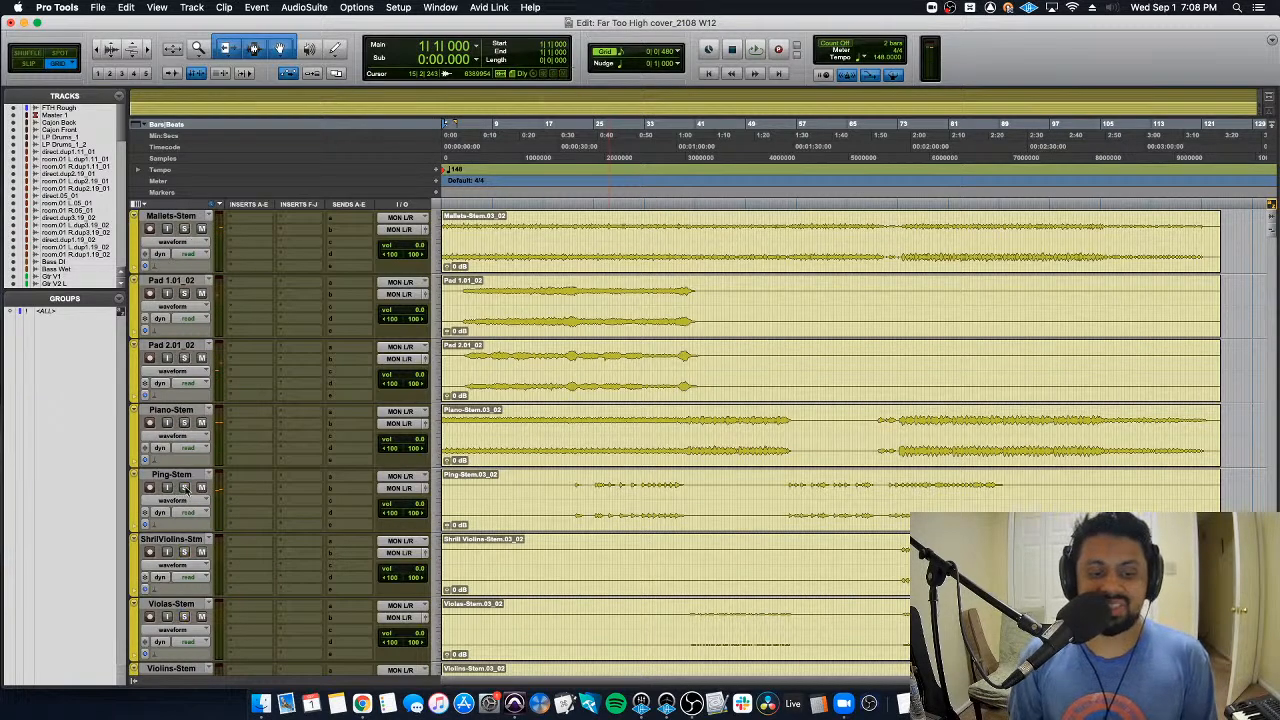
Step: Create one new stereo aux input track named MIX directly after Master 1
scroll(644, 550, down, 10)
scroll(644, 550, up, 12)
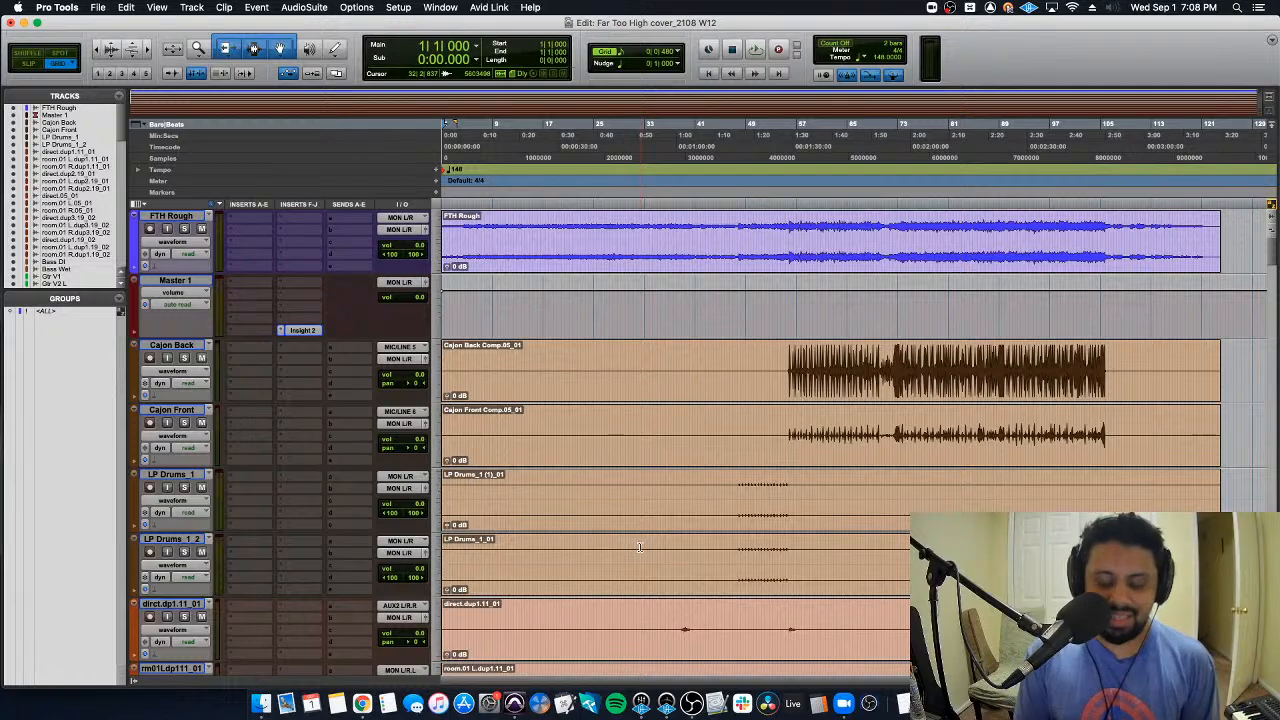
key(super+equal)
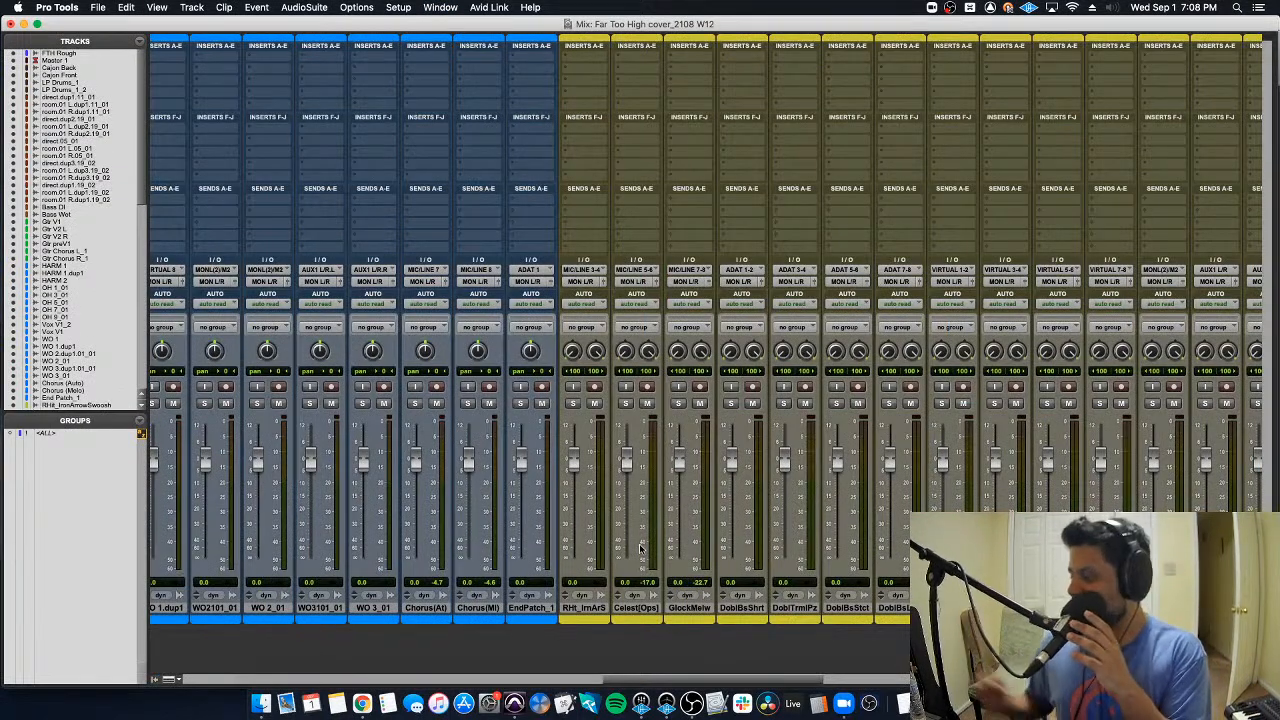
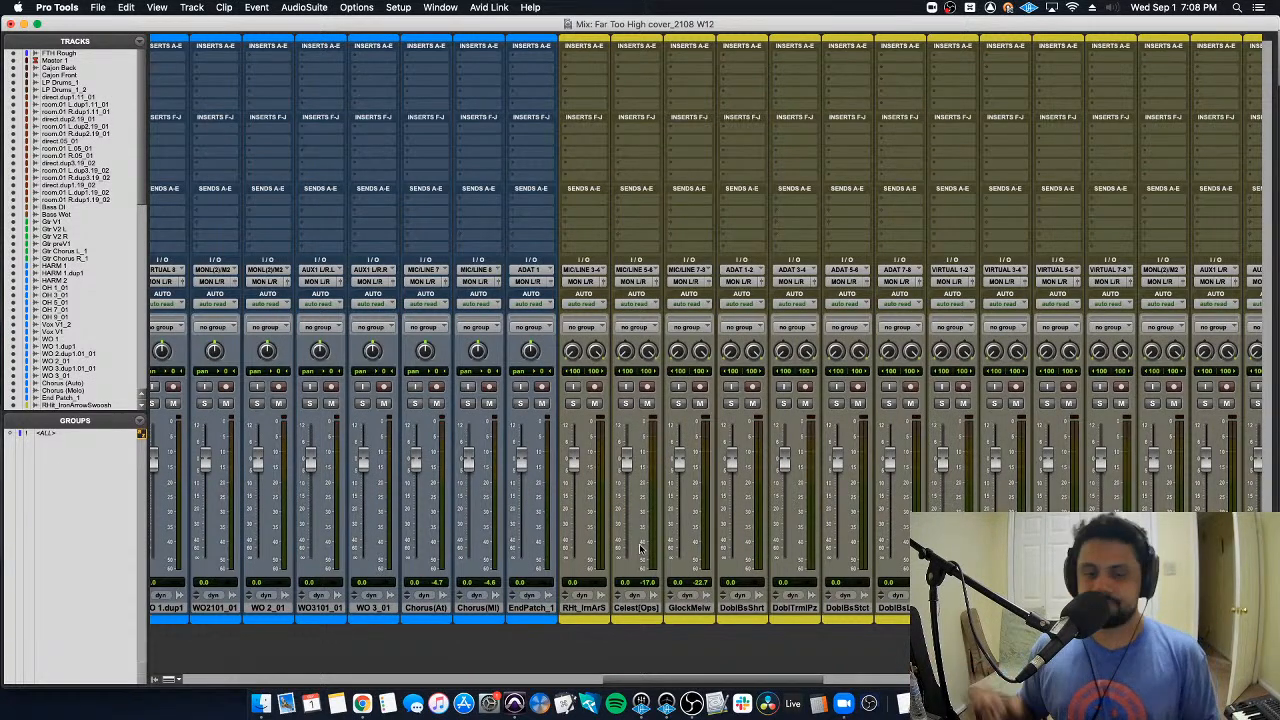
scroll(640, 548, left, 10)
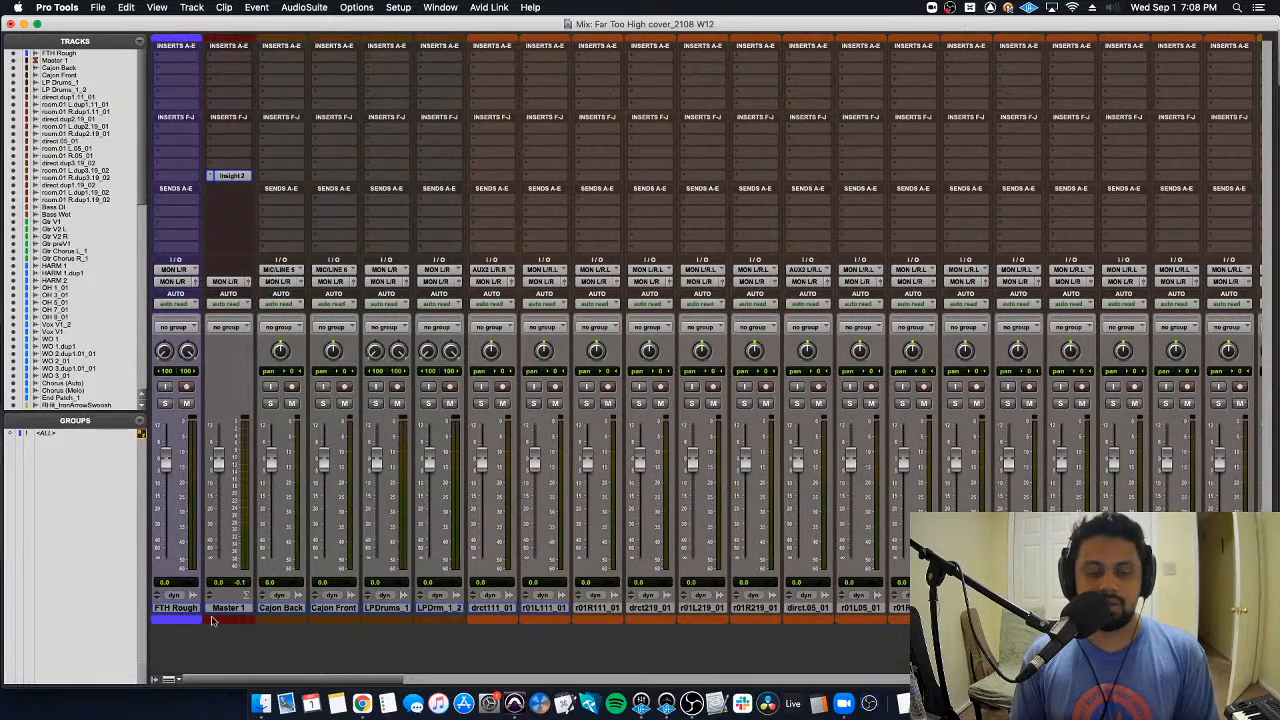
click(229, 608)
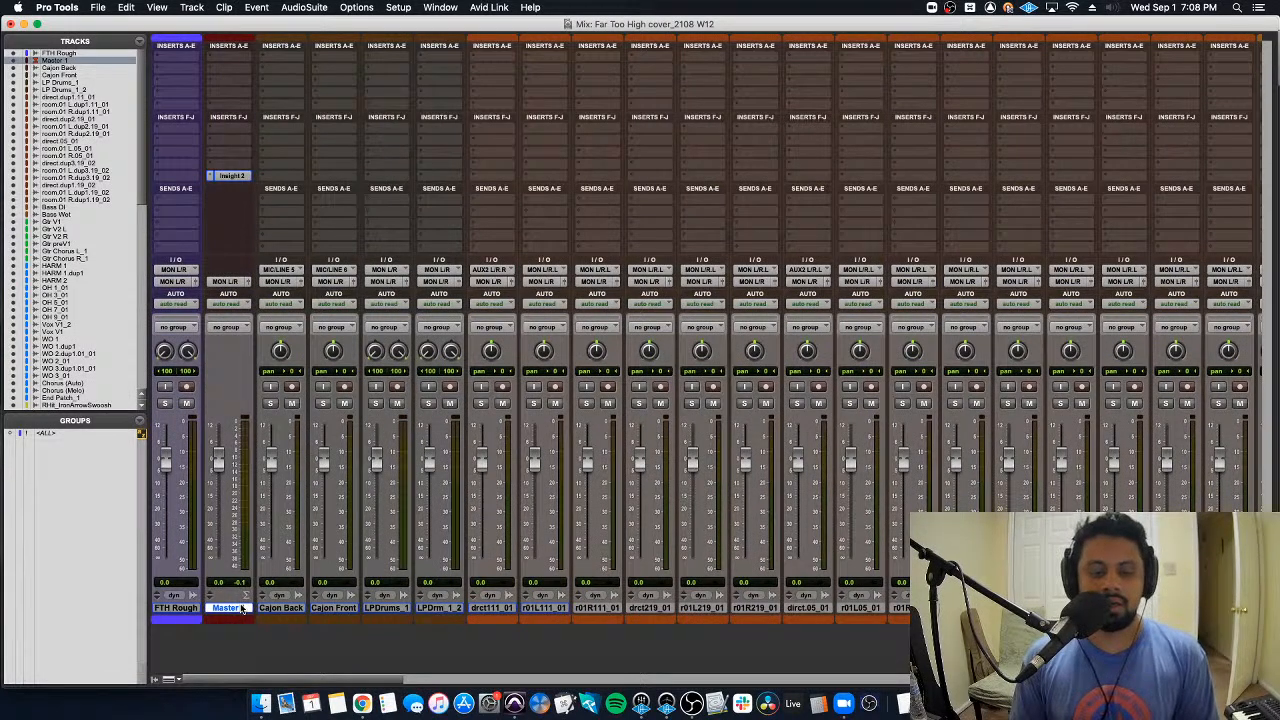
key(super+shift+n)
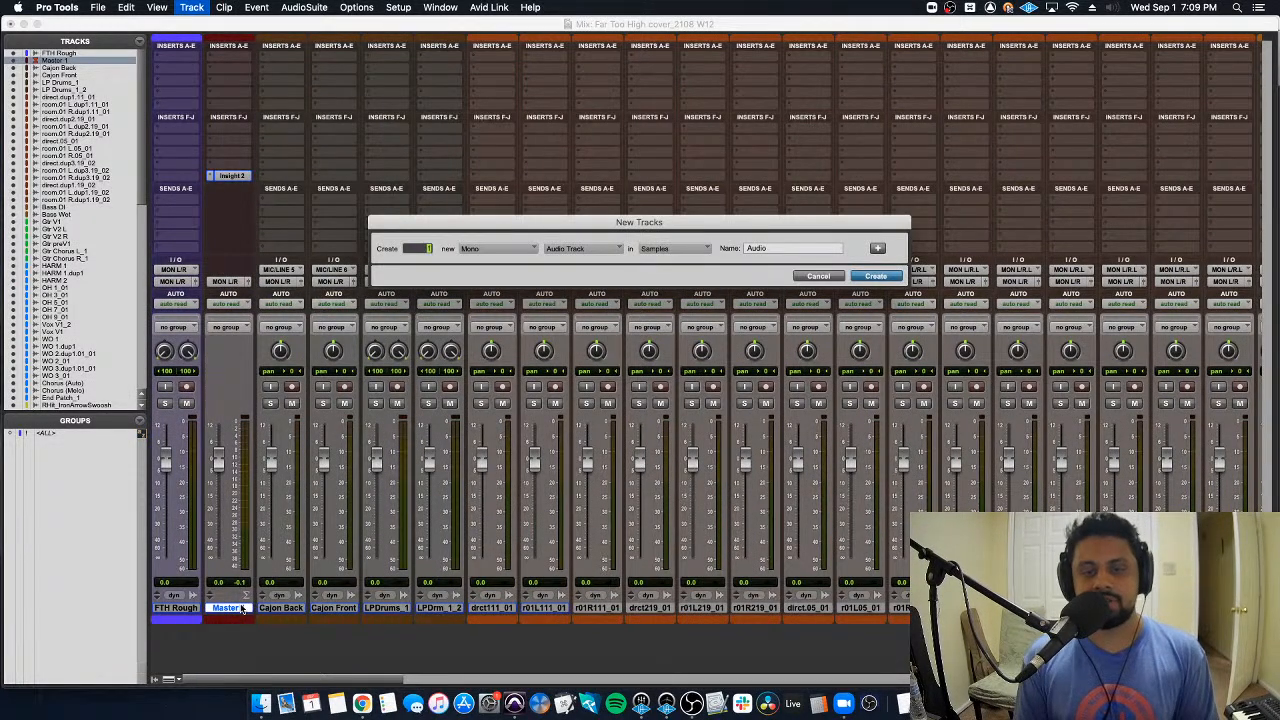
key(super+Right)
key(super+Down)
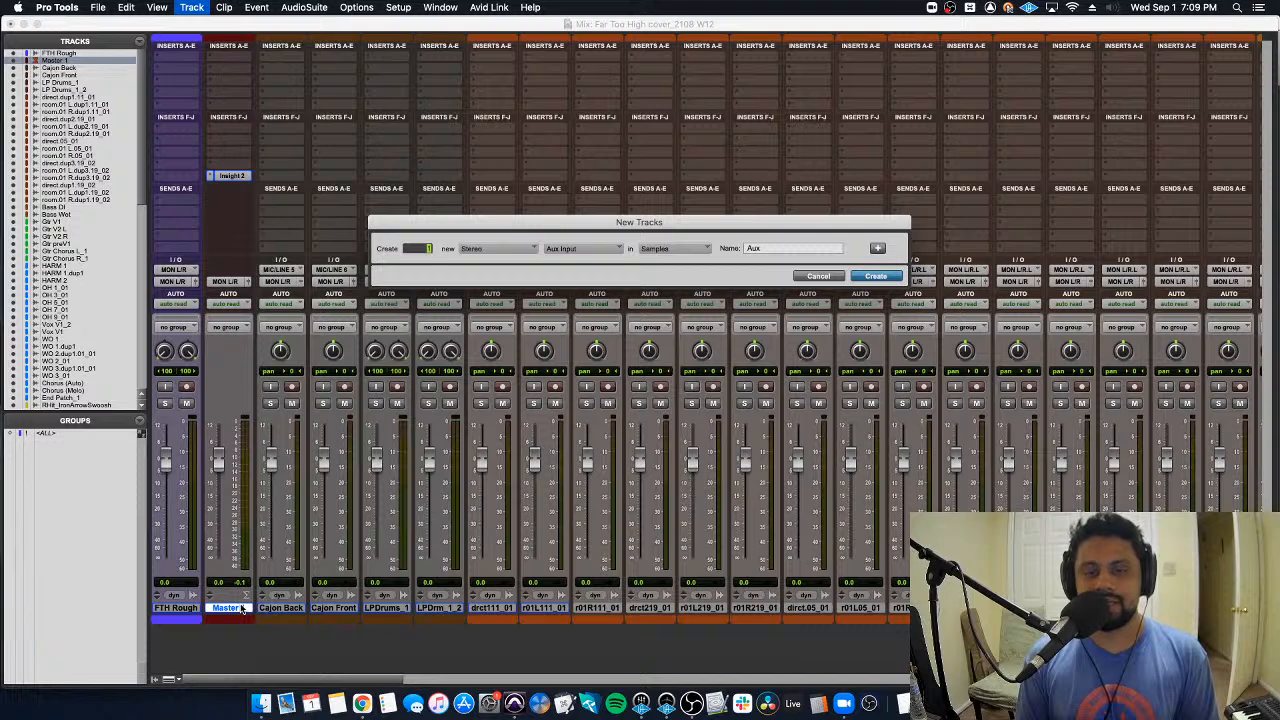
text(MIX)
key(Return)
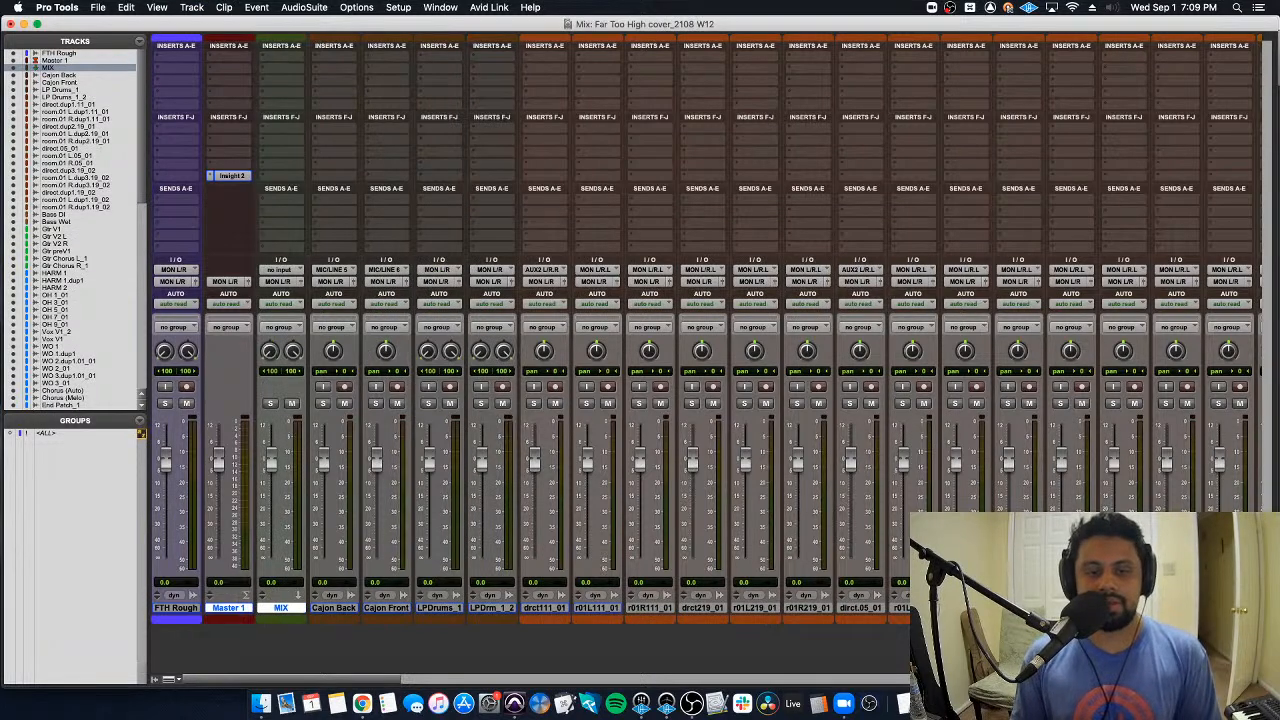
Step: Colour the MIX track deep blue and close the colour palette
double_click(275, 622)
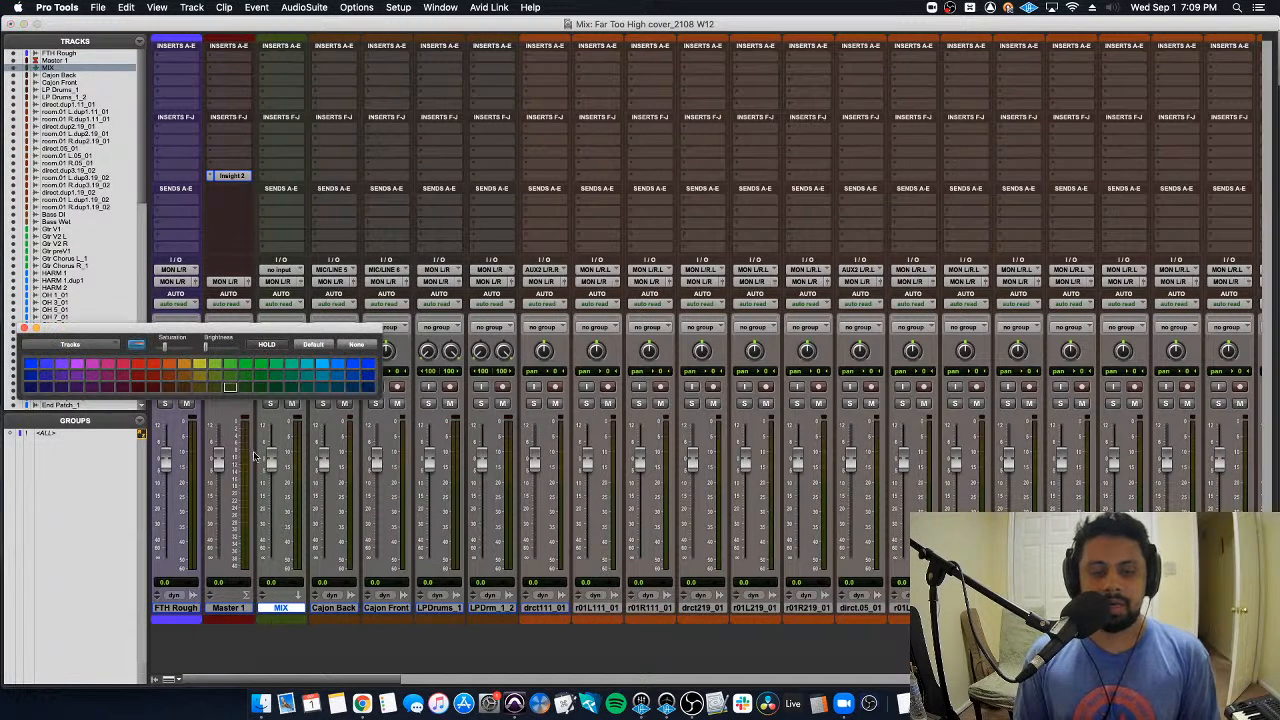
click(368, 363)
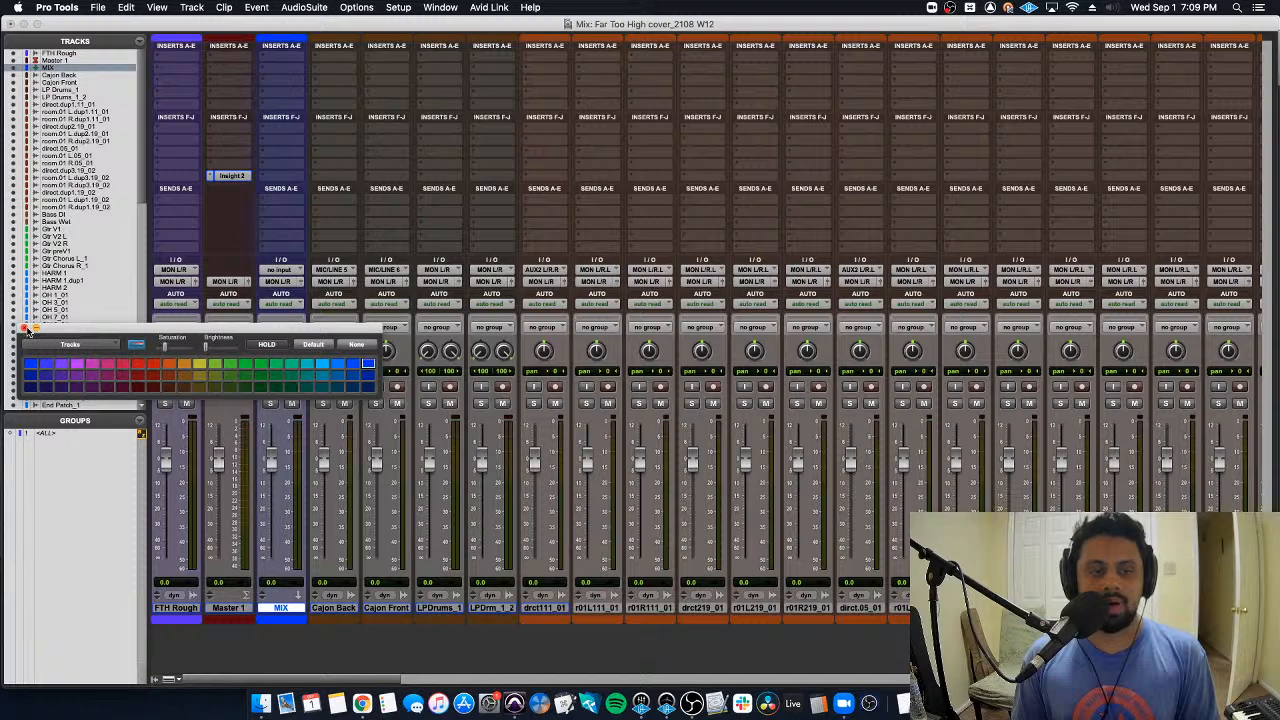
click(25, 330)
Step: Solo the FTH Rough reference track and play it from around bar 67
click(239, 610)
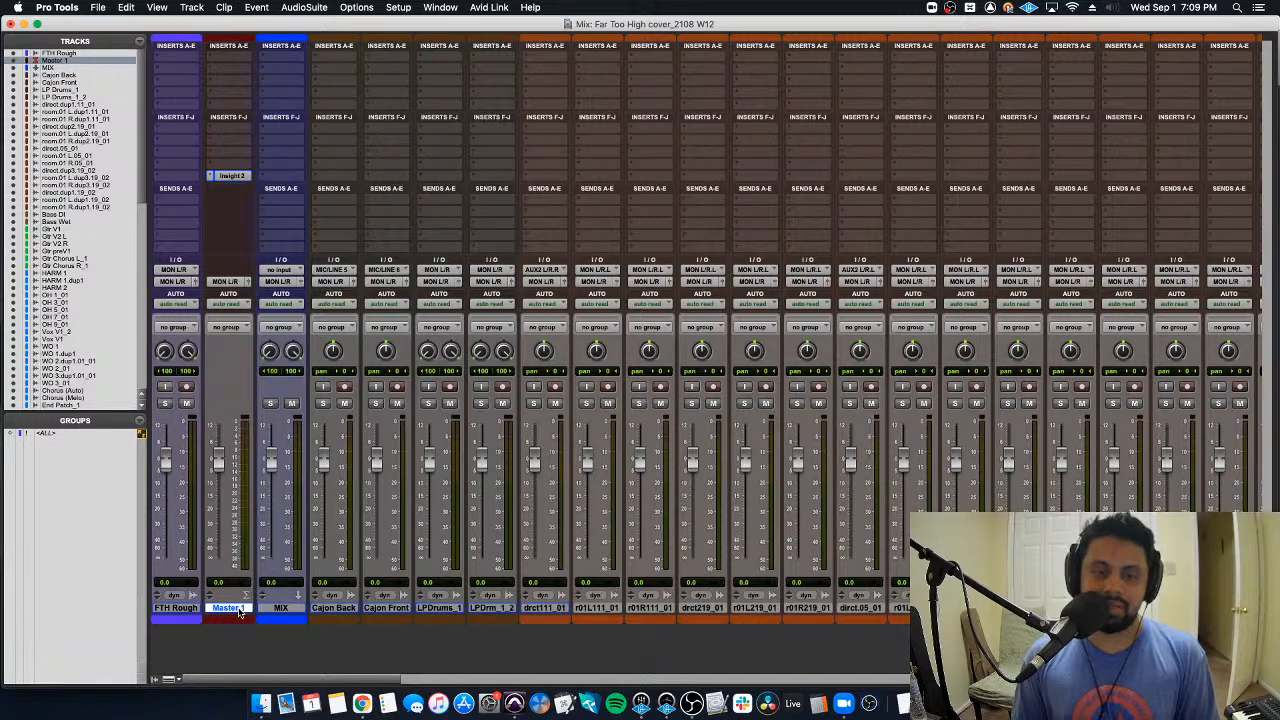
click(190, 610)
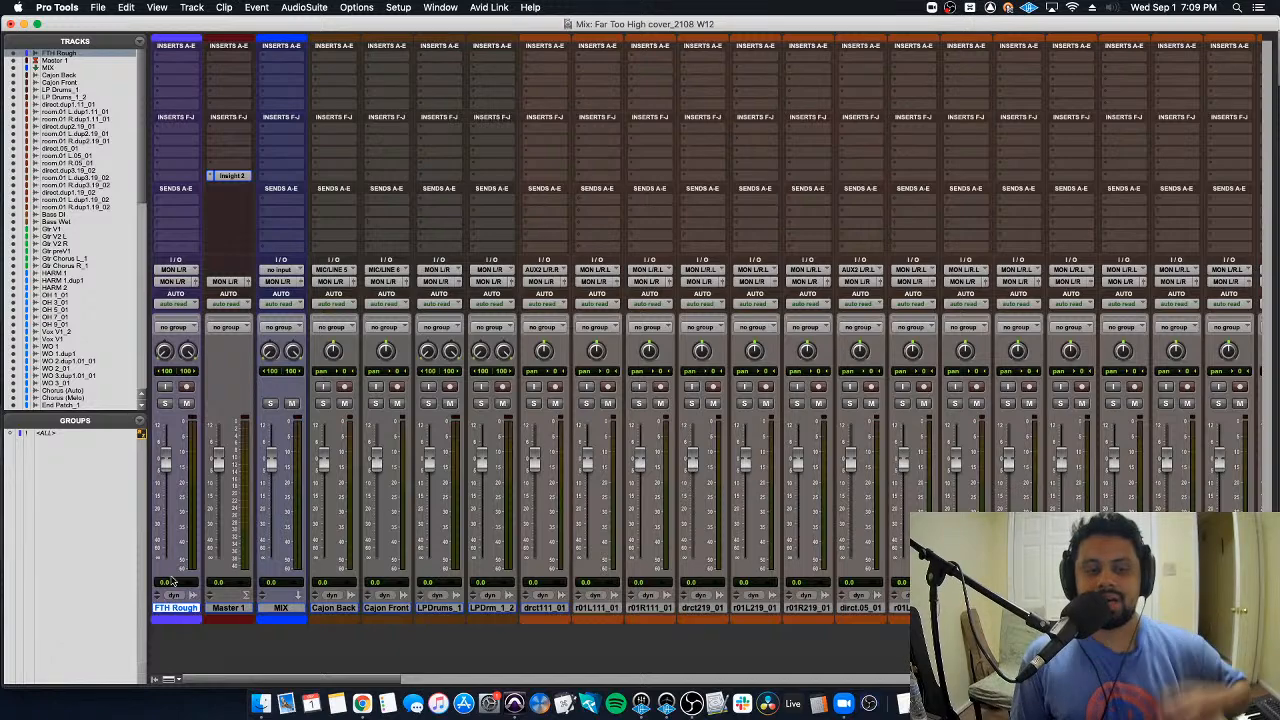
click(166, 404)
key(super+equal)
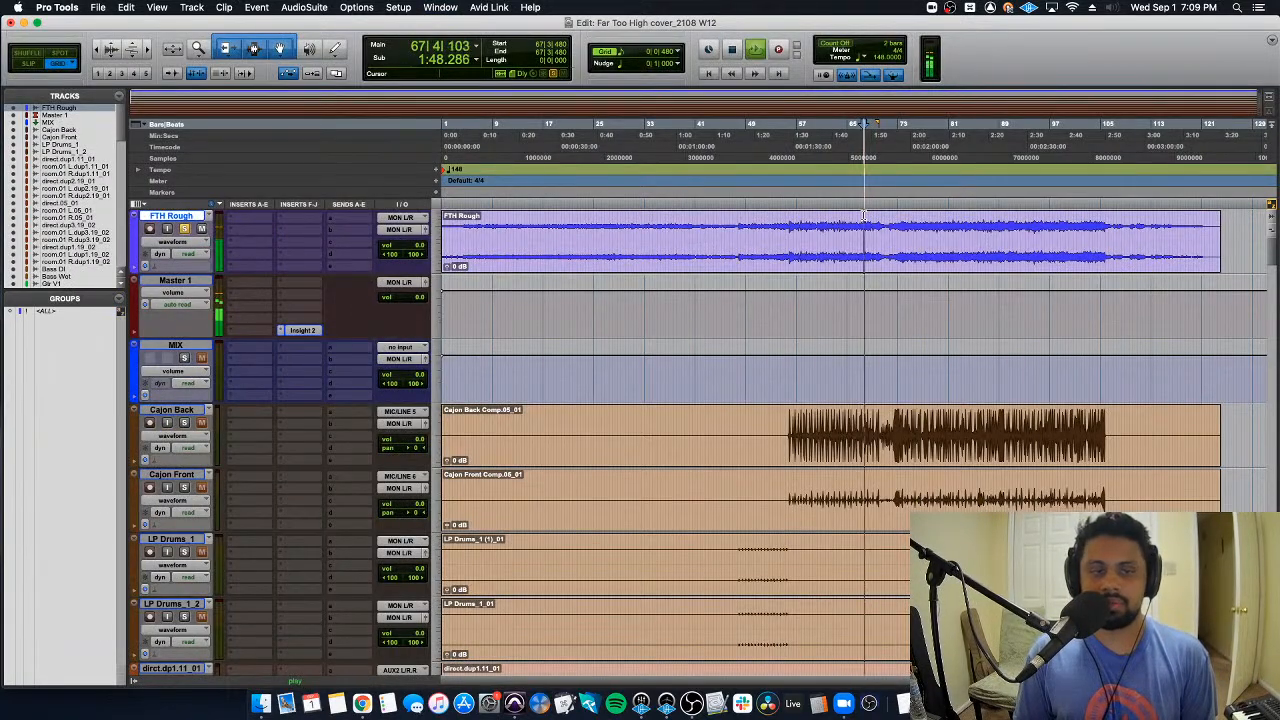
key(super+equal)
key(space)
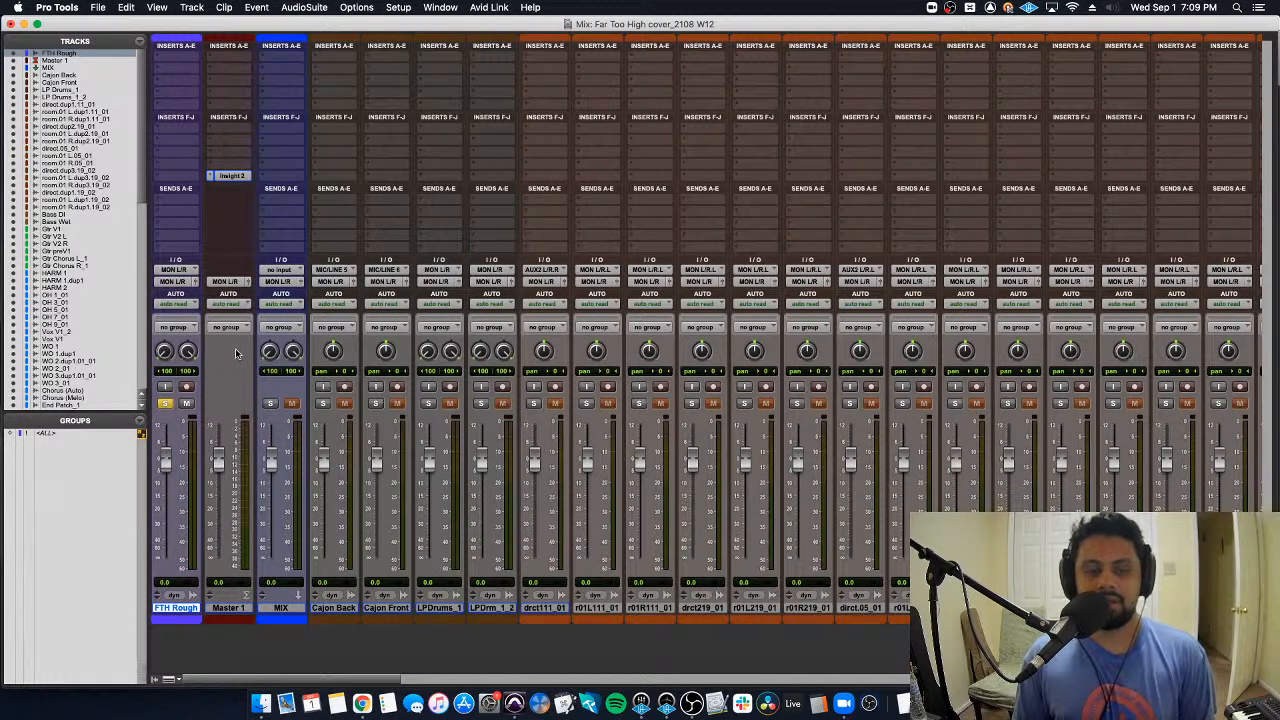
Step: Select the run of instrument and vocal tracks starting at Cajon Back
click(340, 612)
scroll(345, 610, right, 10)
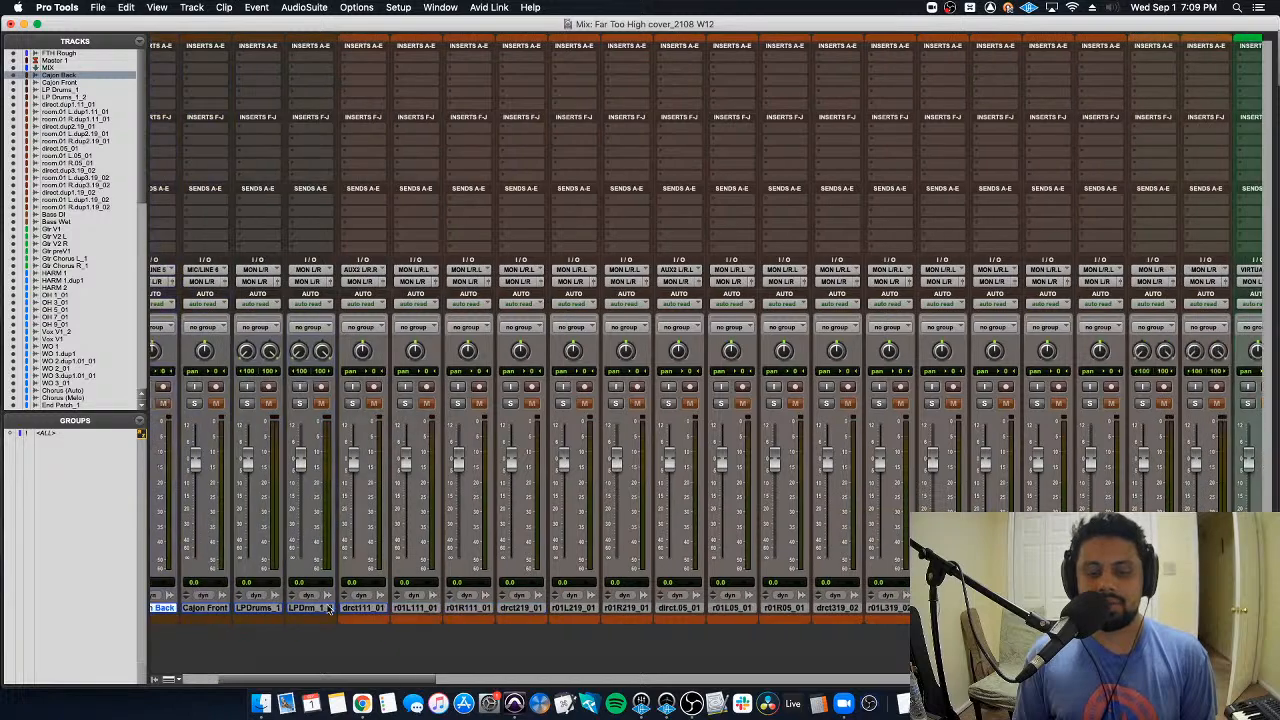
alt+click(897, 607)
scroll(900, 615, left, 15)
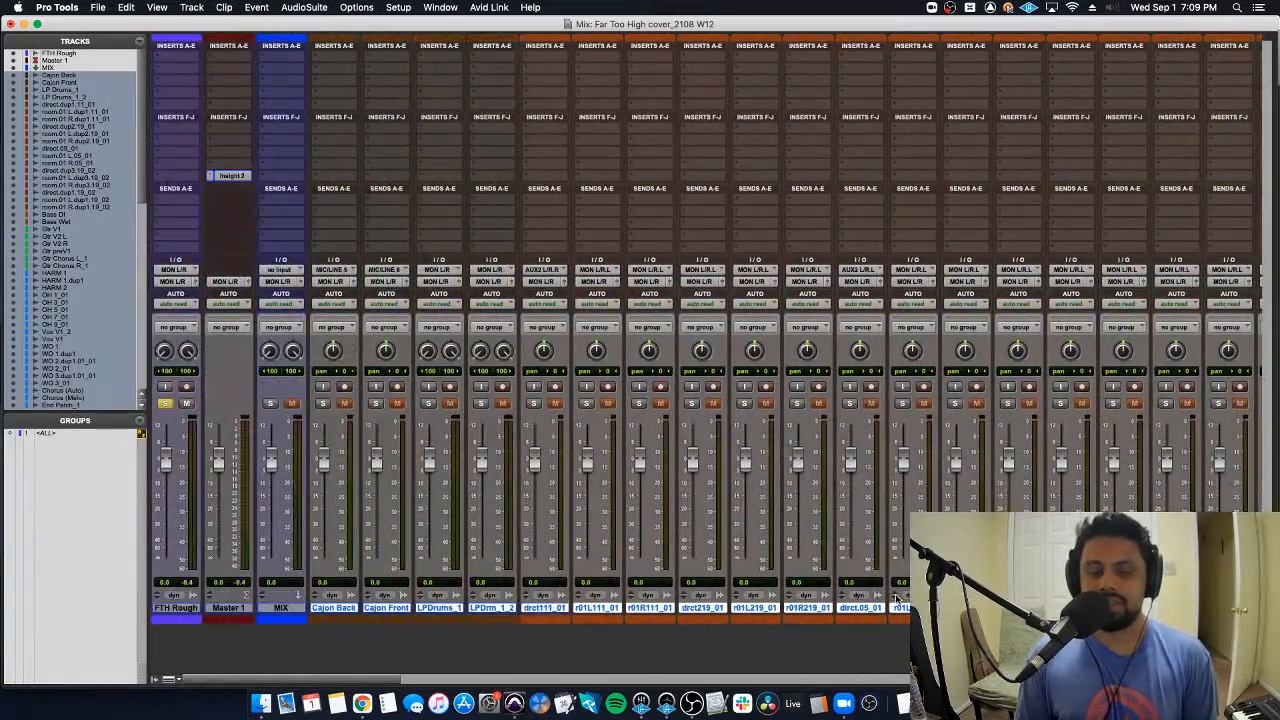
Step: Hide the MIX track
click(280, 609)
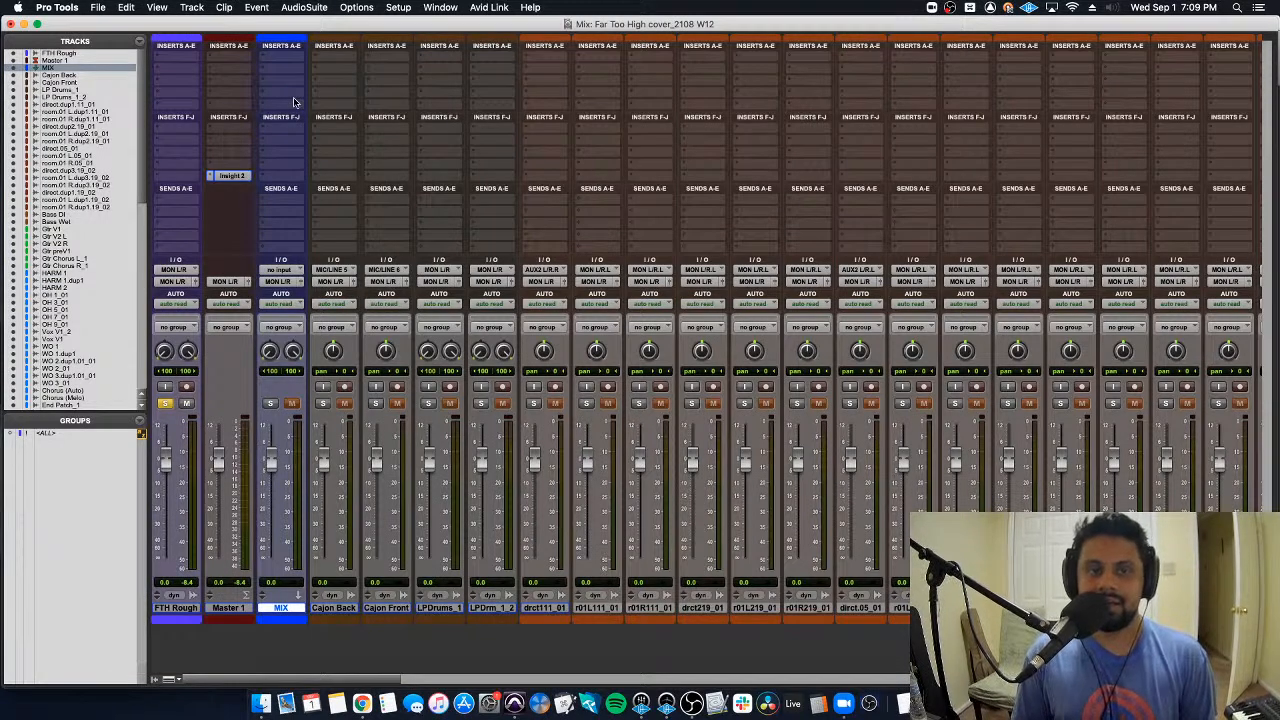
right_click(284, 610)
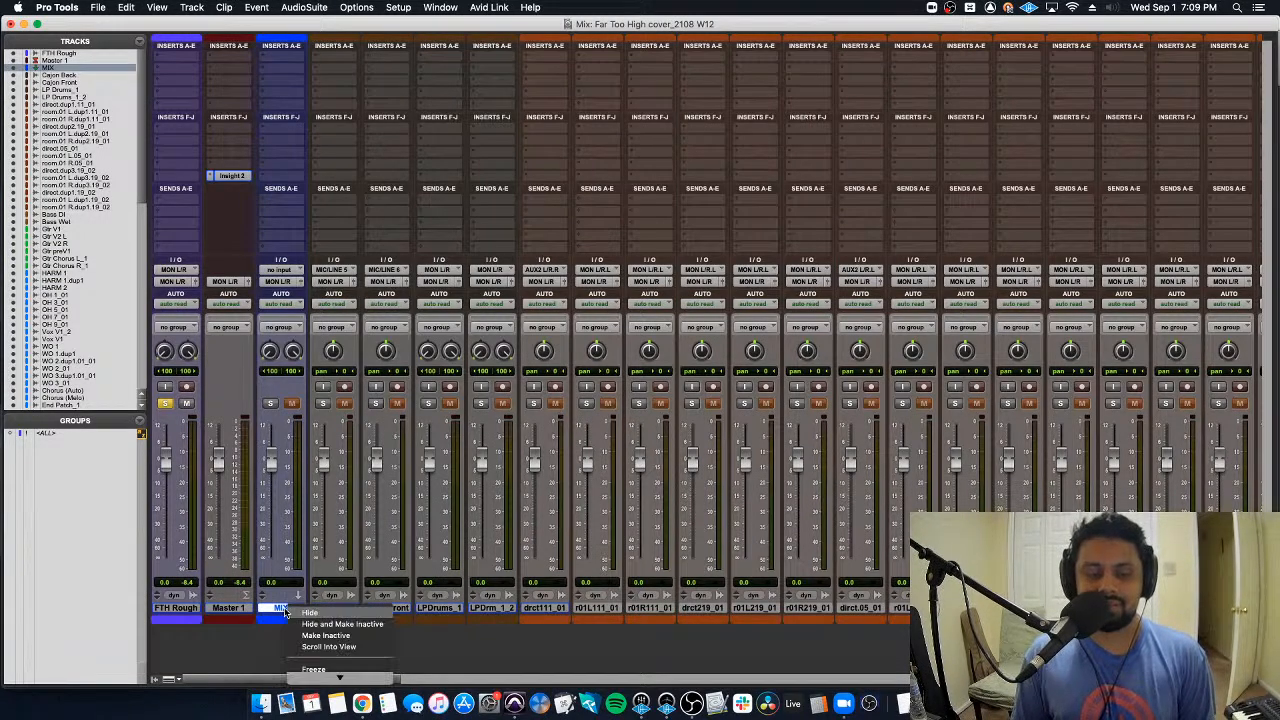
click(292, 613)
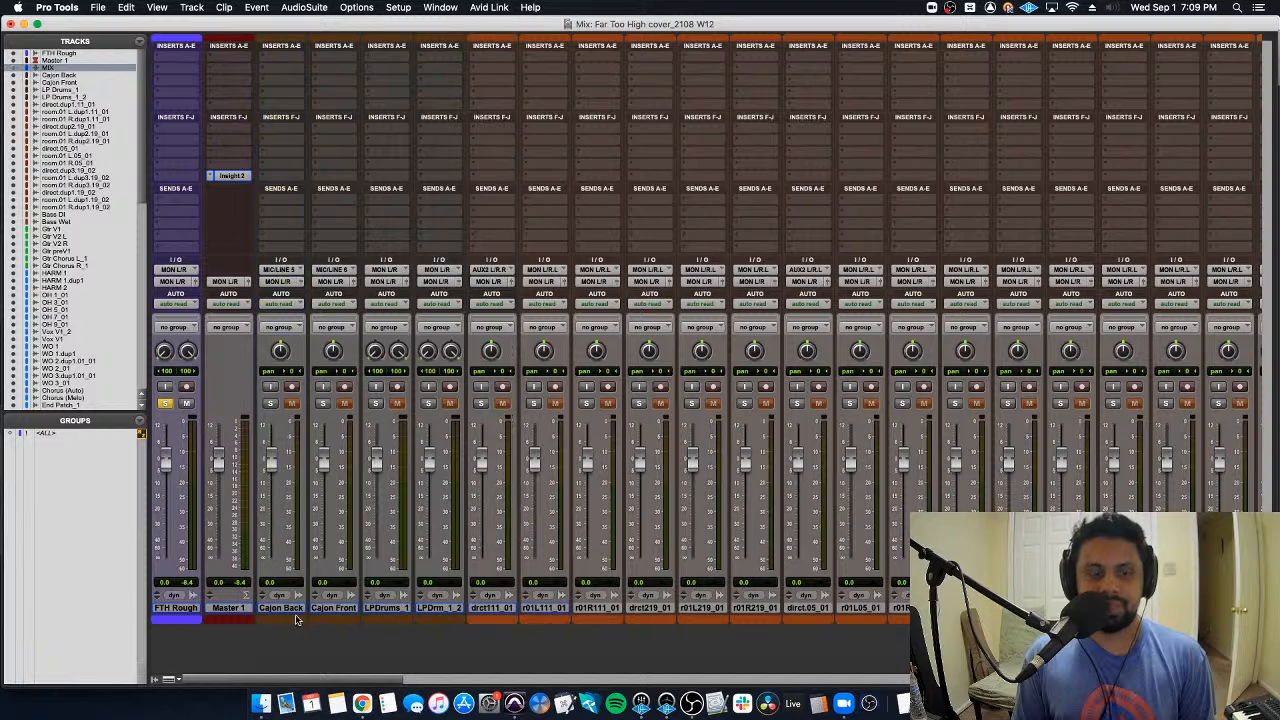
click(262, 609)
click(647, 608)
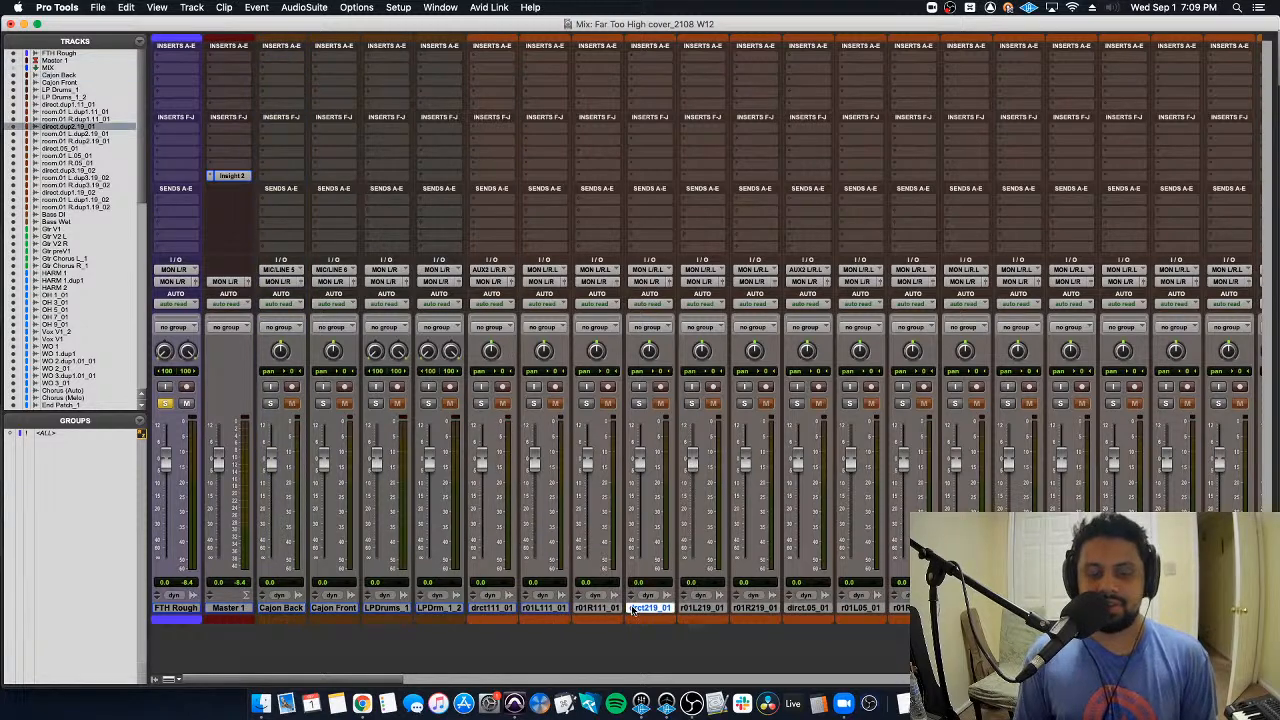
click(755, 608)
click(858, 608)
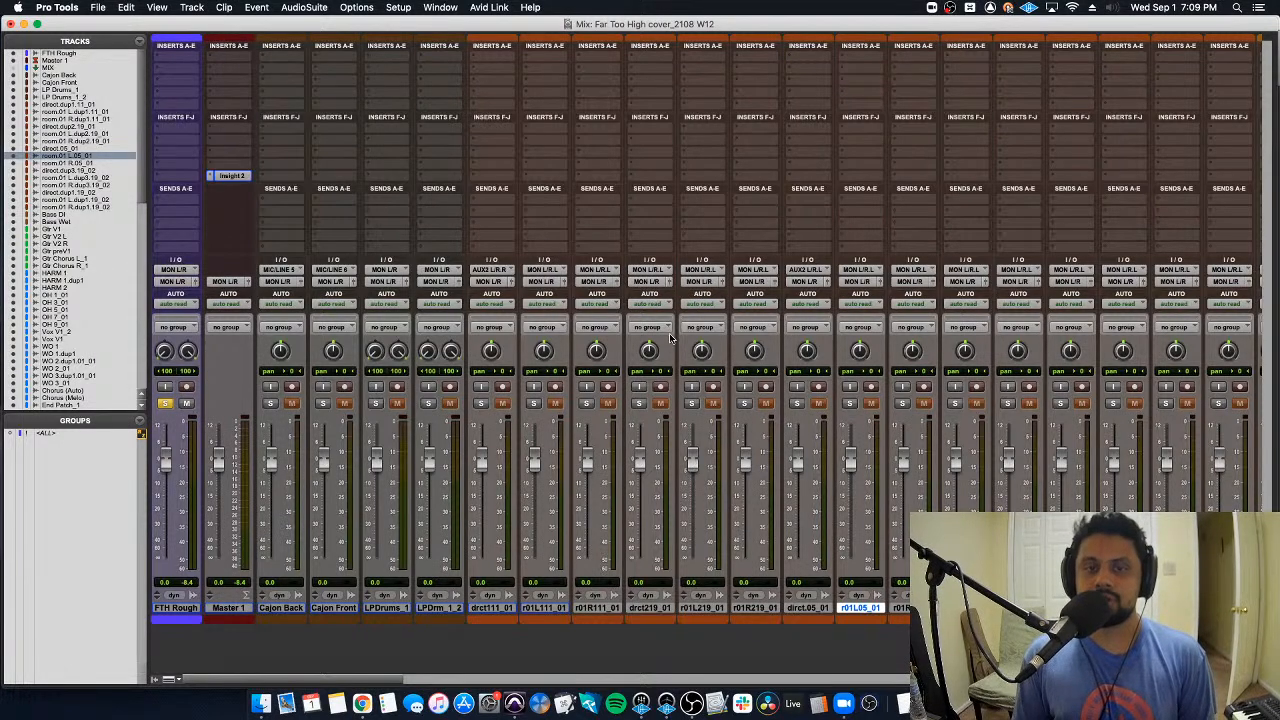
click(188, 608)
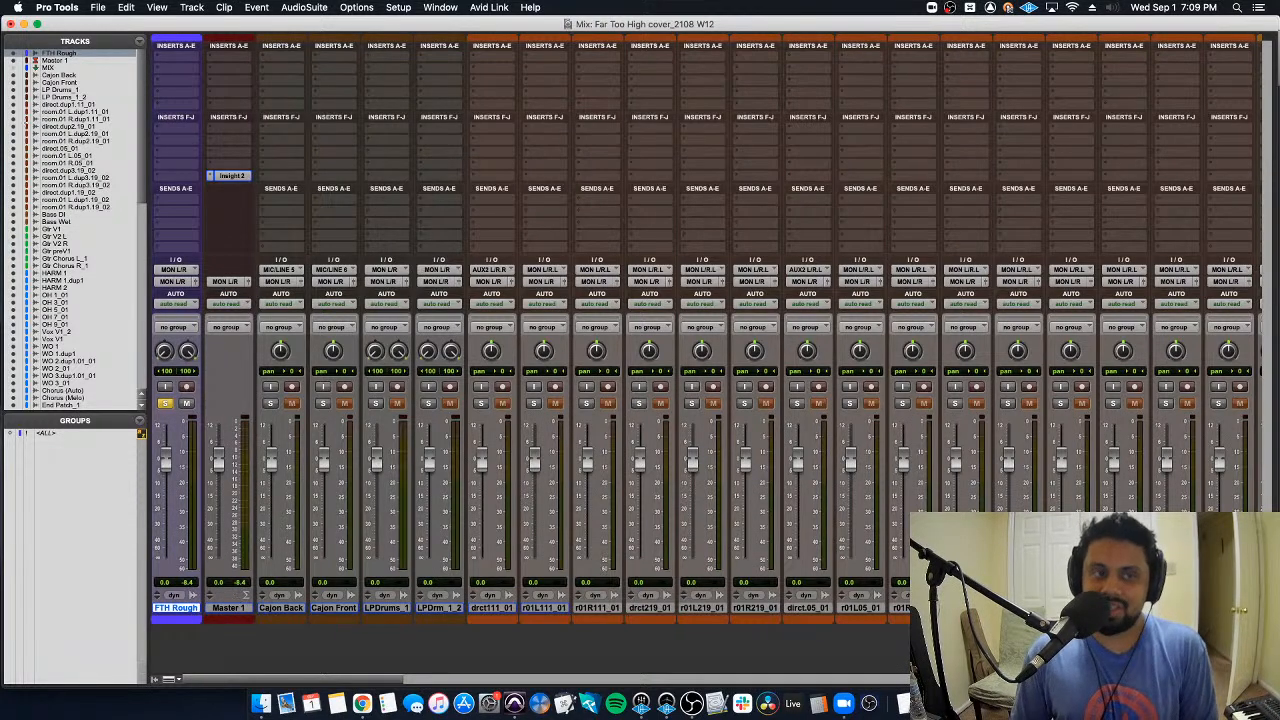
Step: Show the hidden MIX track again and make it solo safe
click(16, 67)
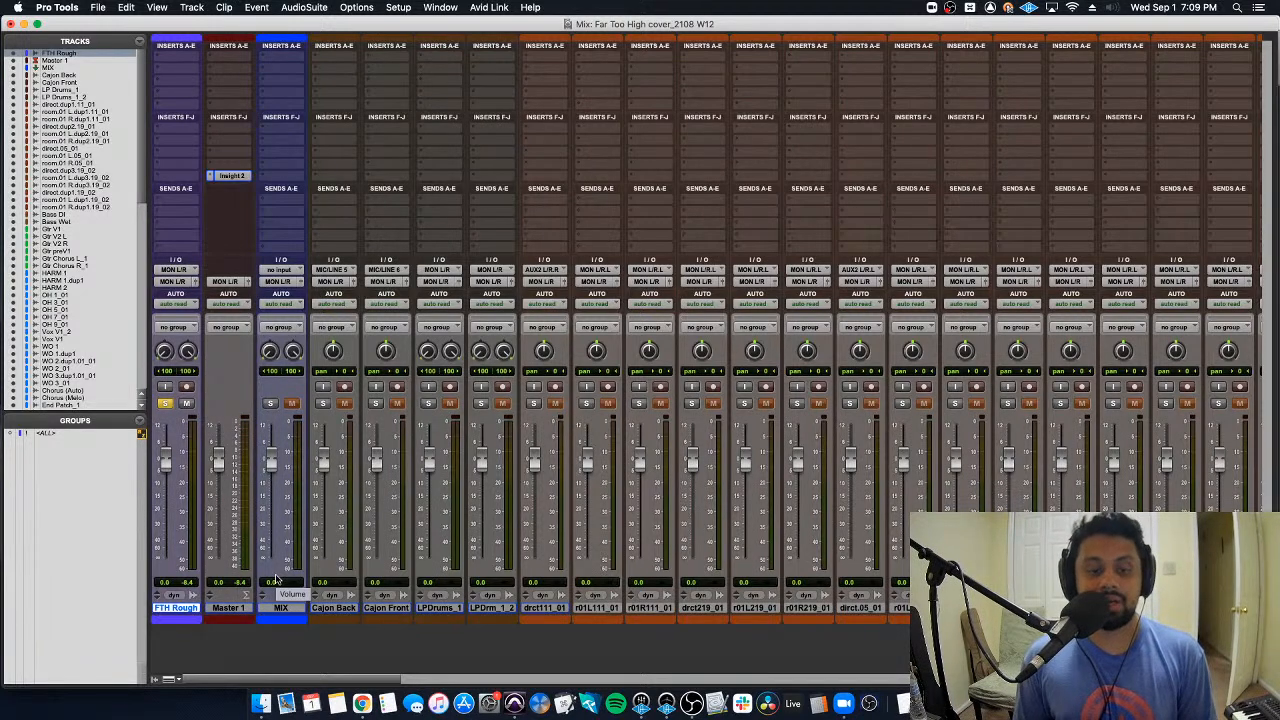
click(281, 607)
super+click(270, 404)
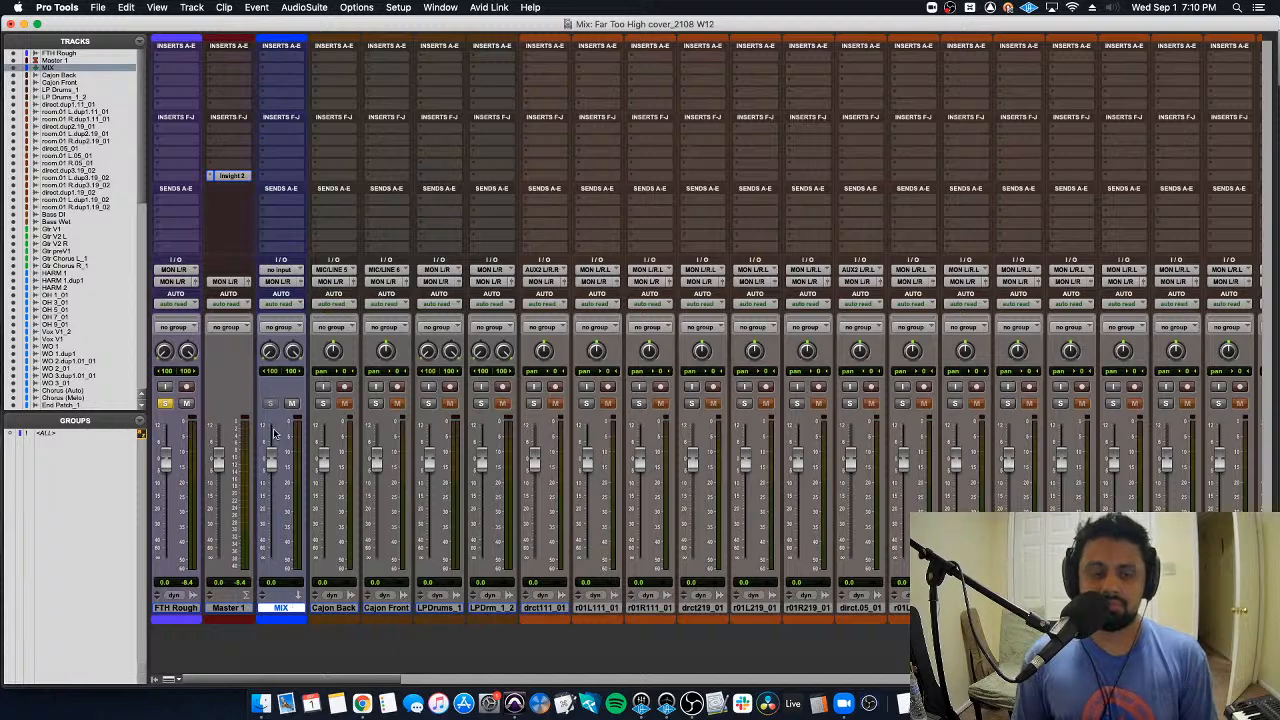
Step: Set the MIX track's input to the stereo Bus 99-100
click(284, 270)
mouse_move(288, 272)
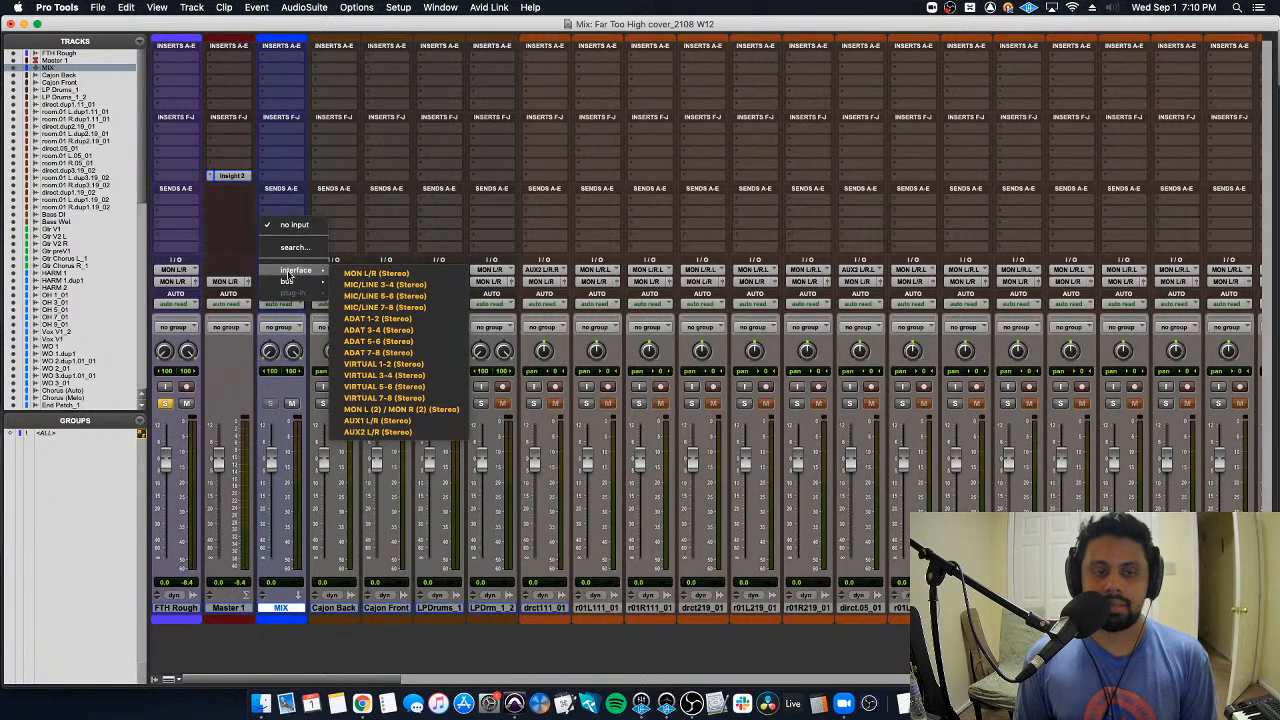
mouse_move(390, 290)
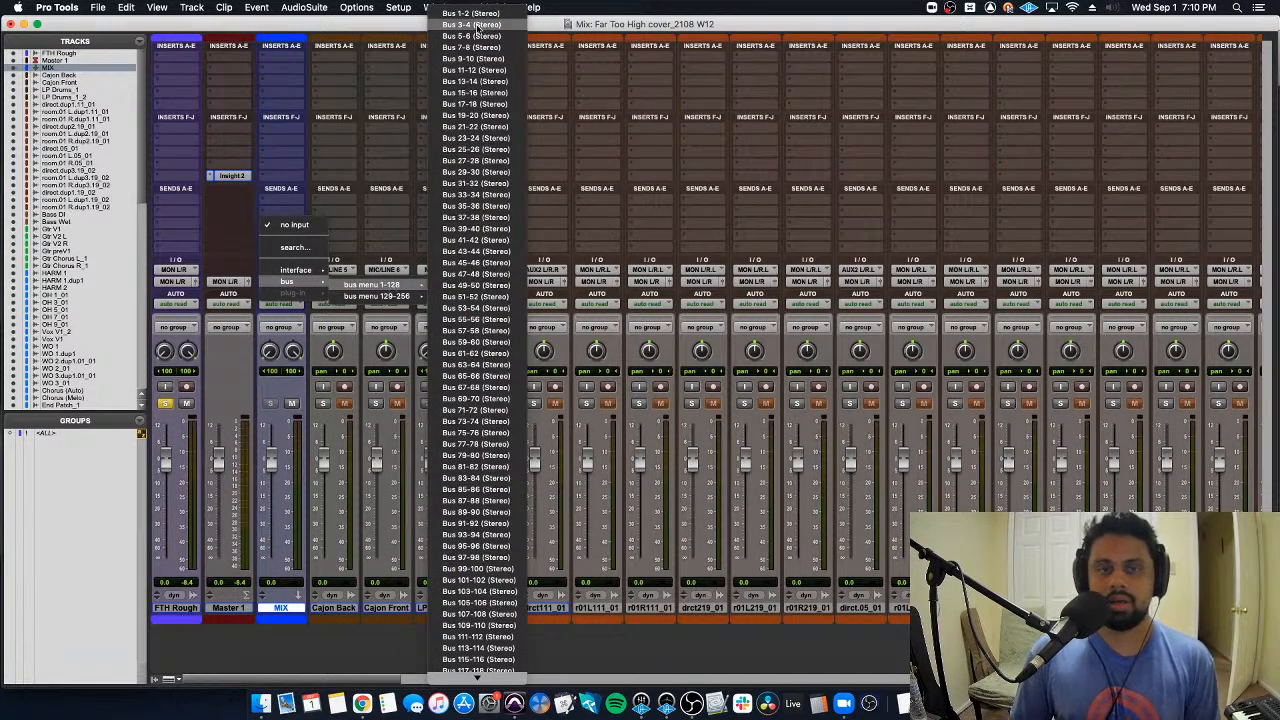
mouse_move(490, 676)
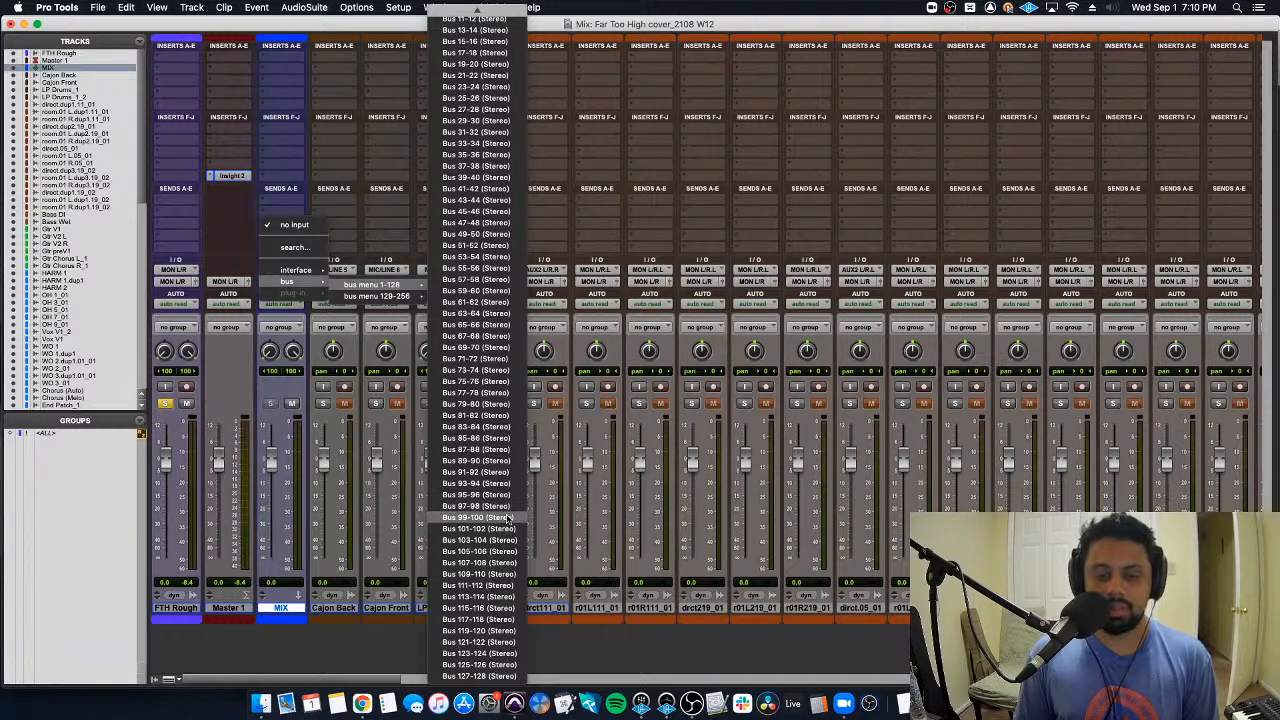
click(508, 518)
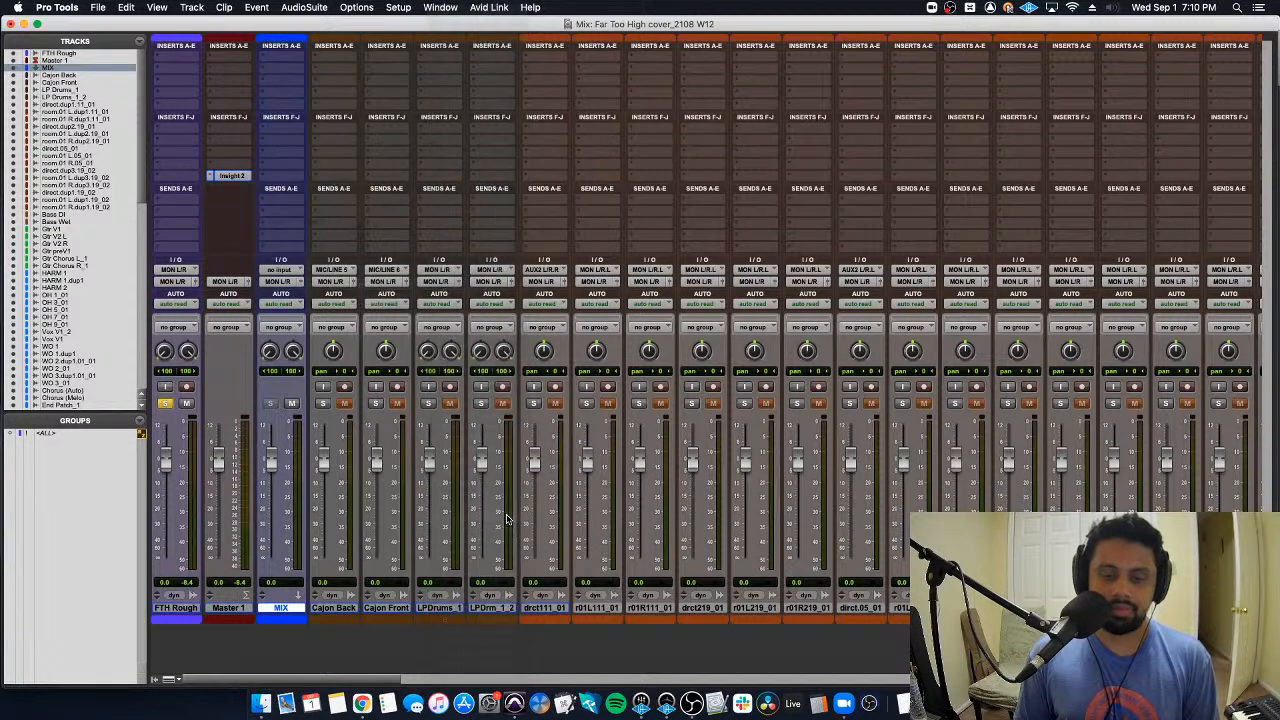
Step: Rename the MIX track's input bus as MIX
right_click(293, 270)
click(312, 298)
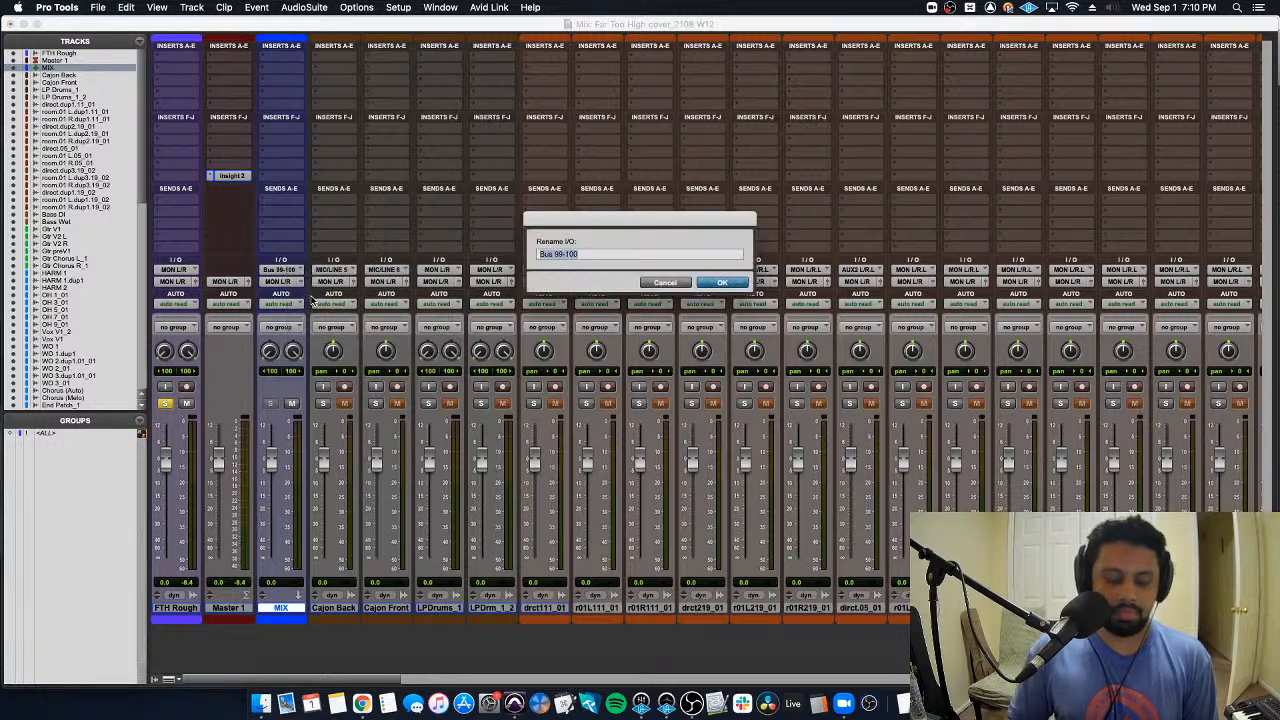
text(MIX)
key(Return)
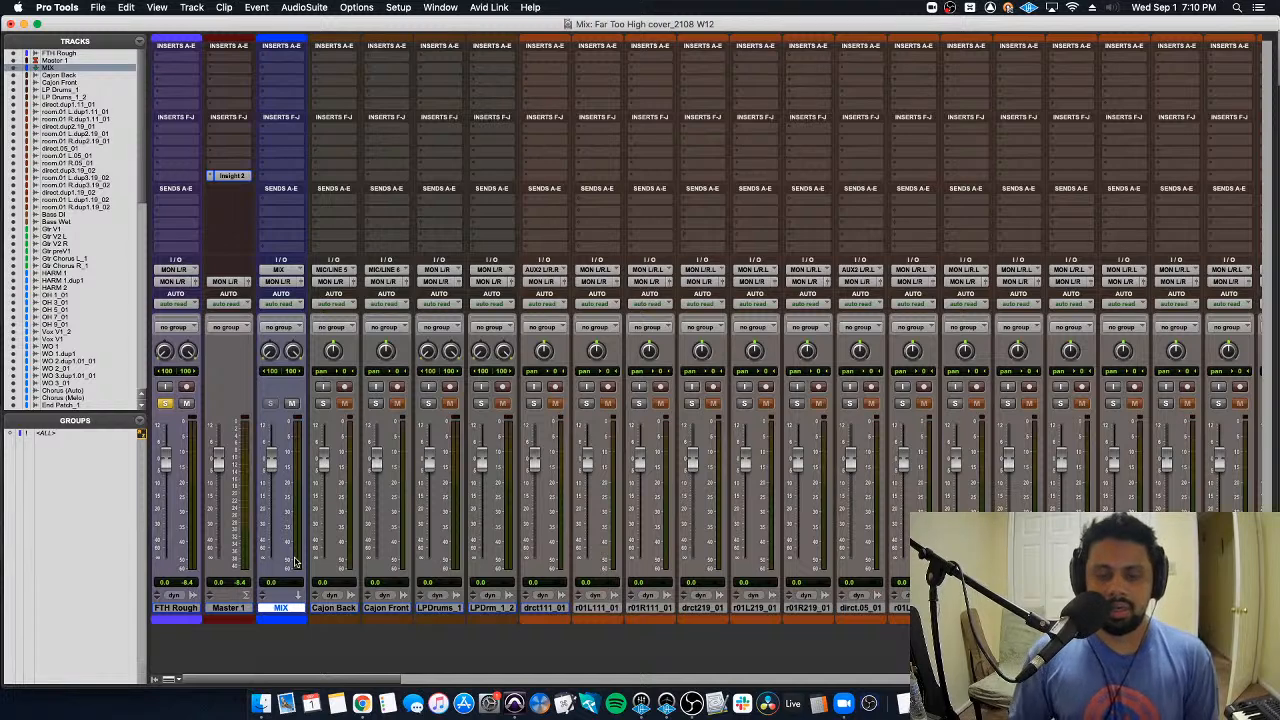
Step: Go through the cajon and drum loop, direct and room, bass and guitar tracks to work out the instrument groups
click(336, 608)
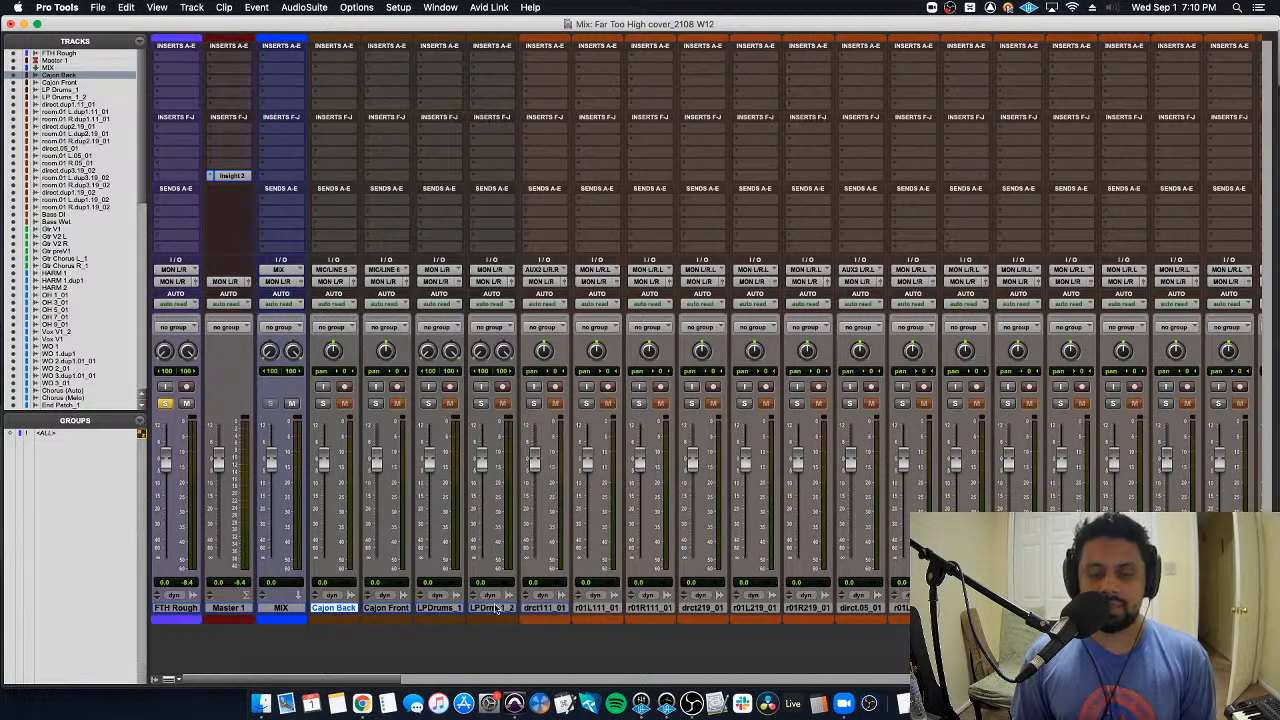
shift+click(495, 608)
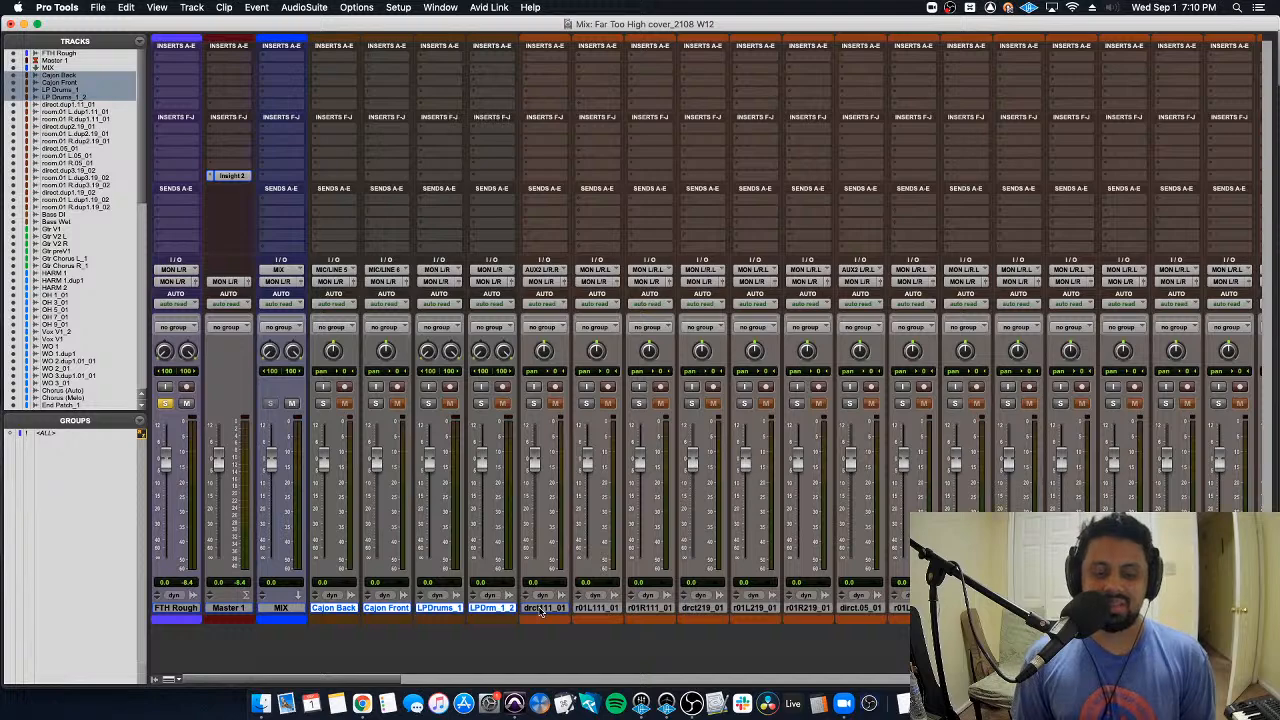
click(540, 608)
scroll(540, 612, right, 5)
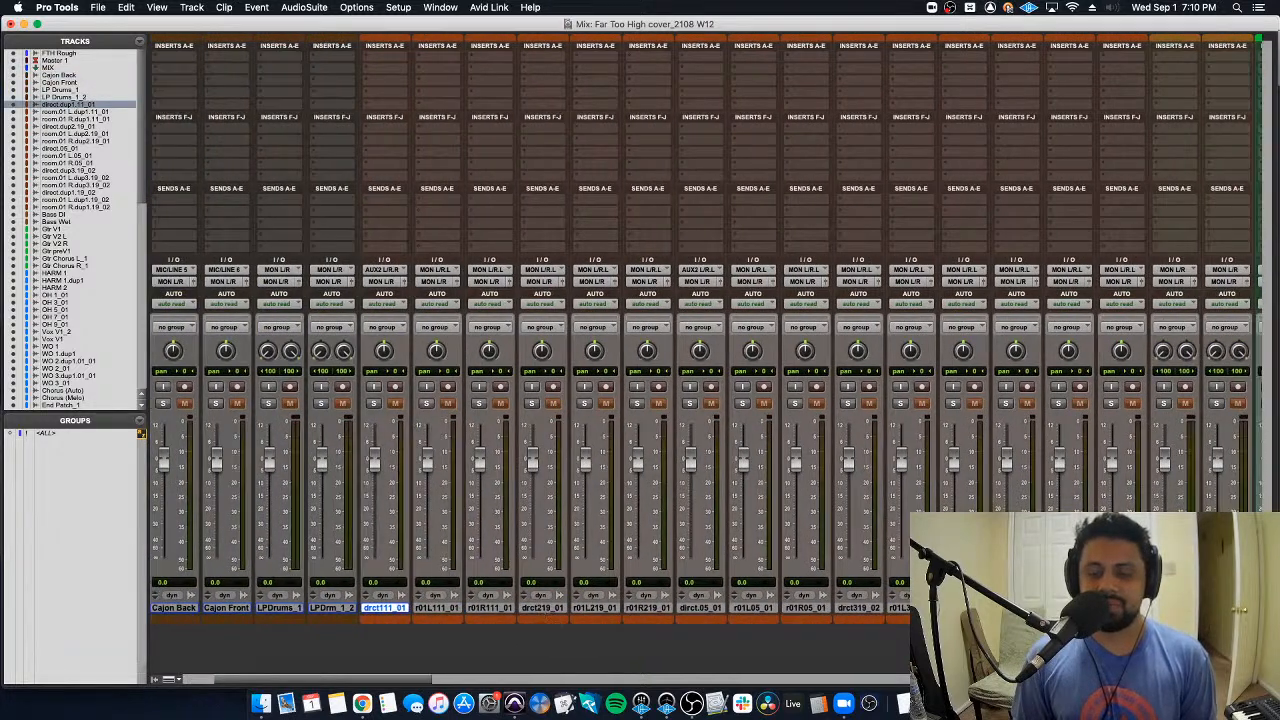
shift+click(75, 206)
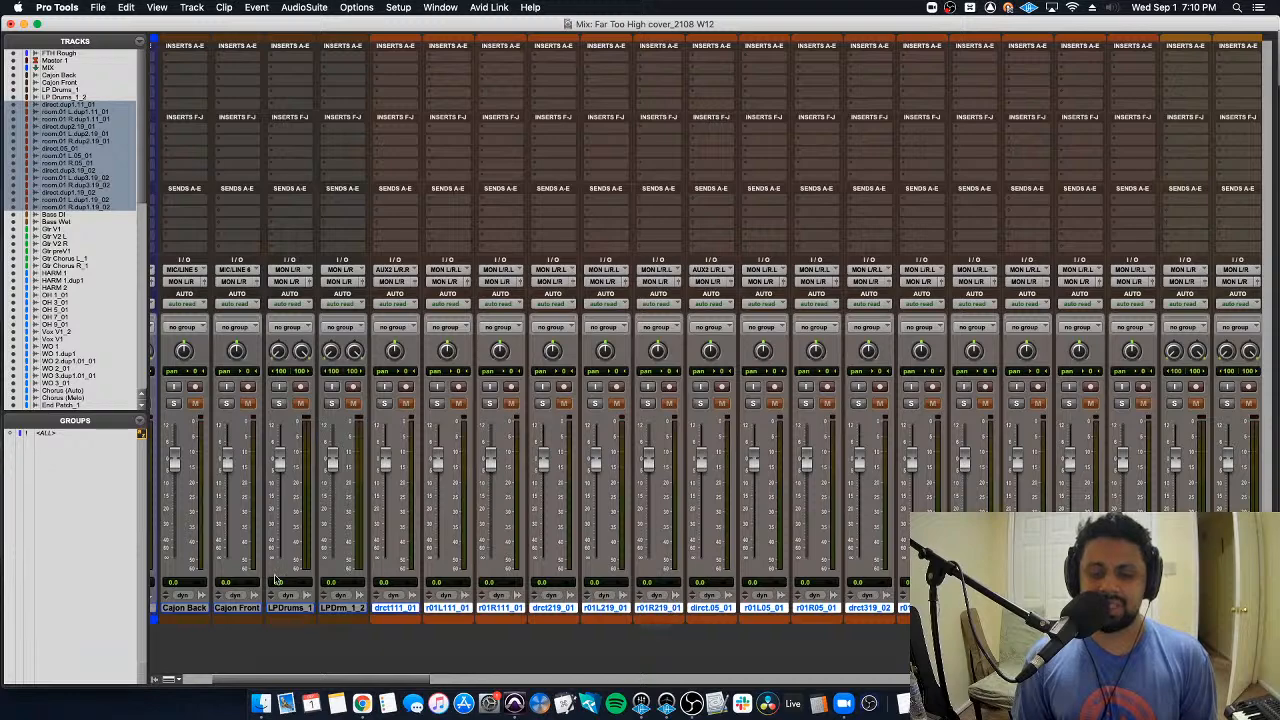
scroll(282, 584, left, 5)
drag(330, 616, 496, 616)
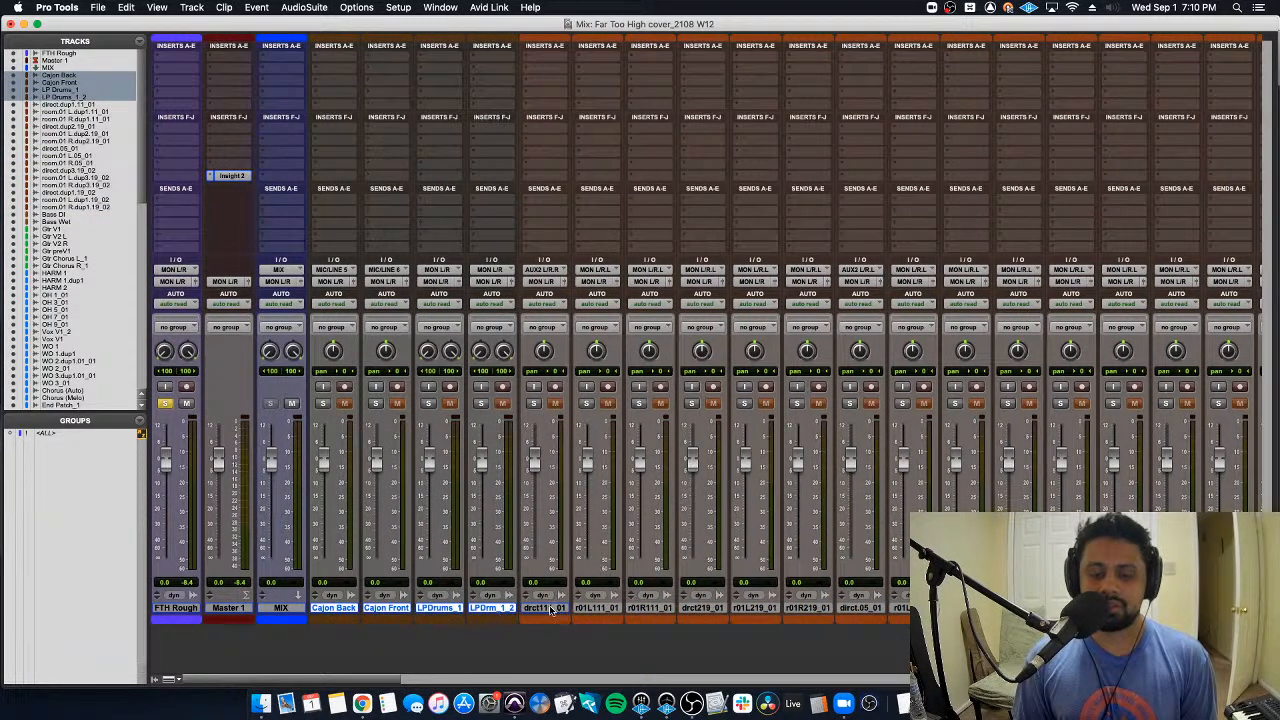
click(544, 607)
scroll(550, 610, right, 3)
shift+click(805, 618)
scroll(530, 330, right, 3)
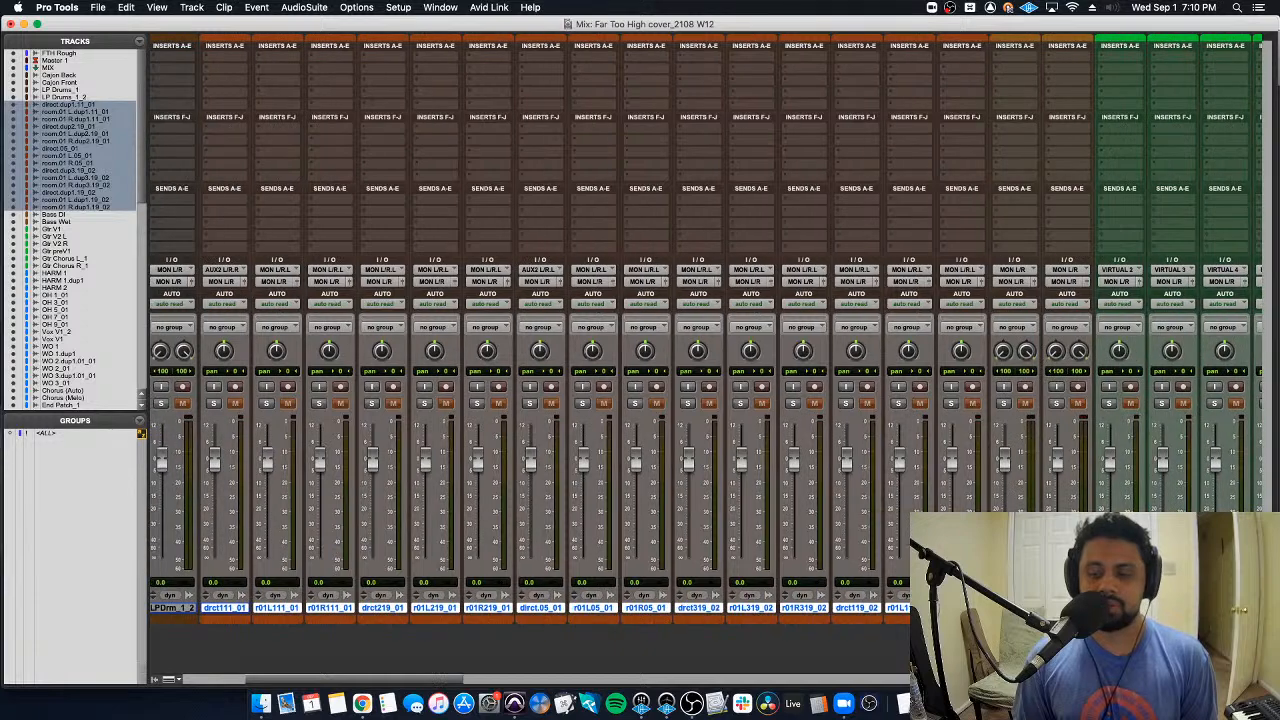
scroll(700, 330, right, 2)
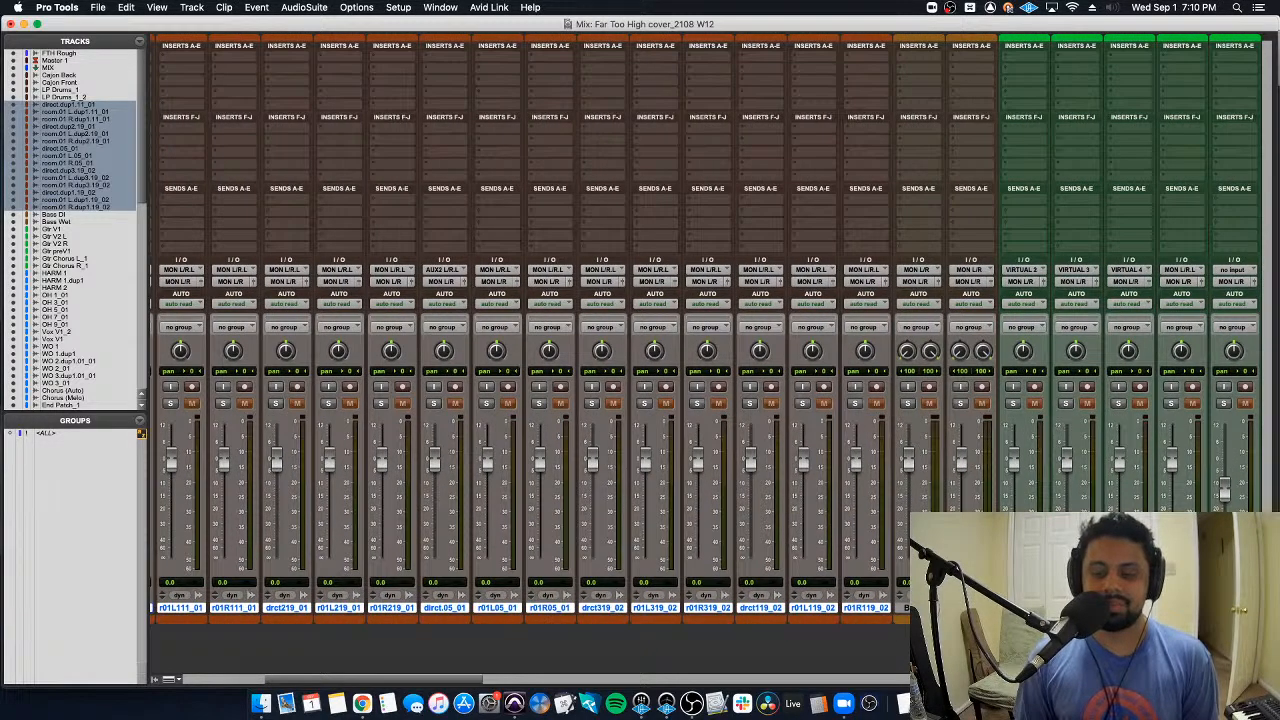
click(50, 229)
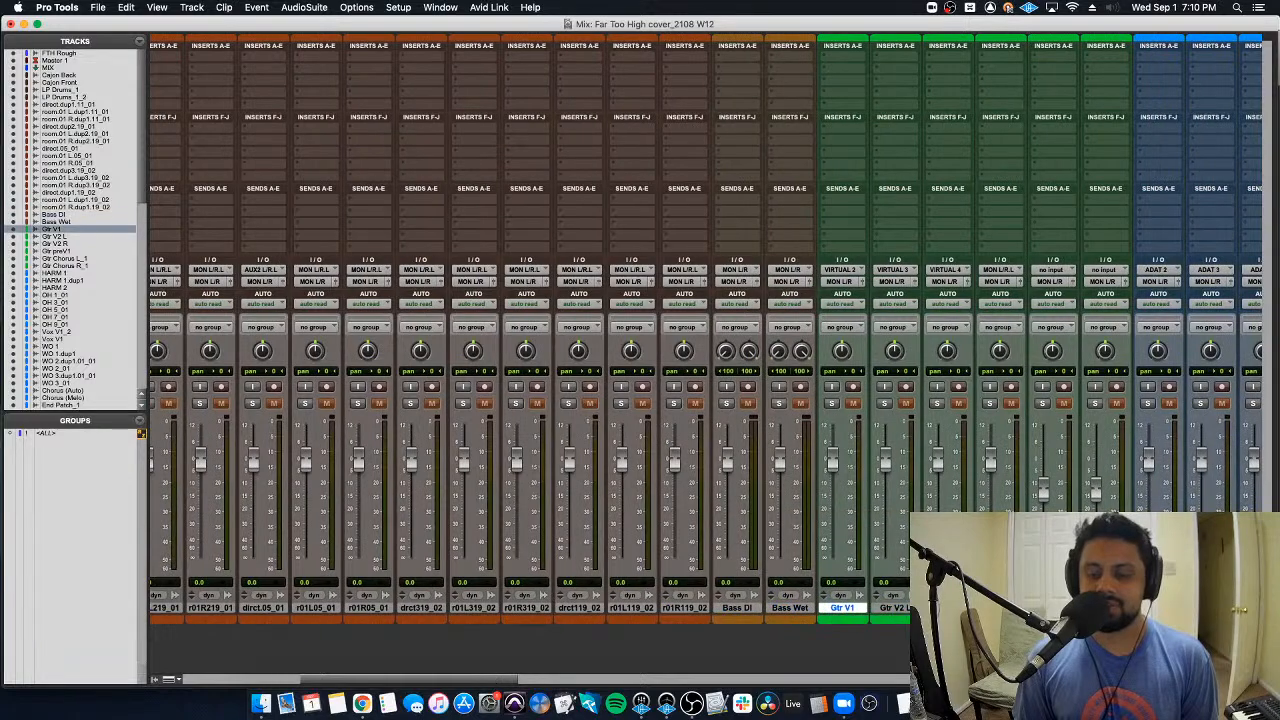
Step: Move the blue vocal tracks from HARM 1 to EndPatch_1 behind the Piano Solo track
click(55, 273)
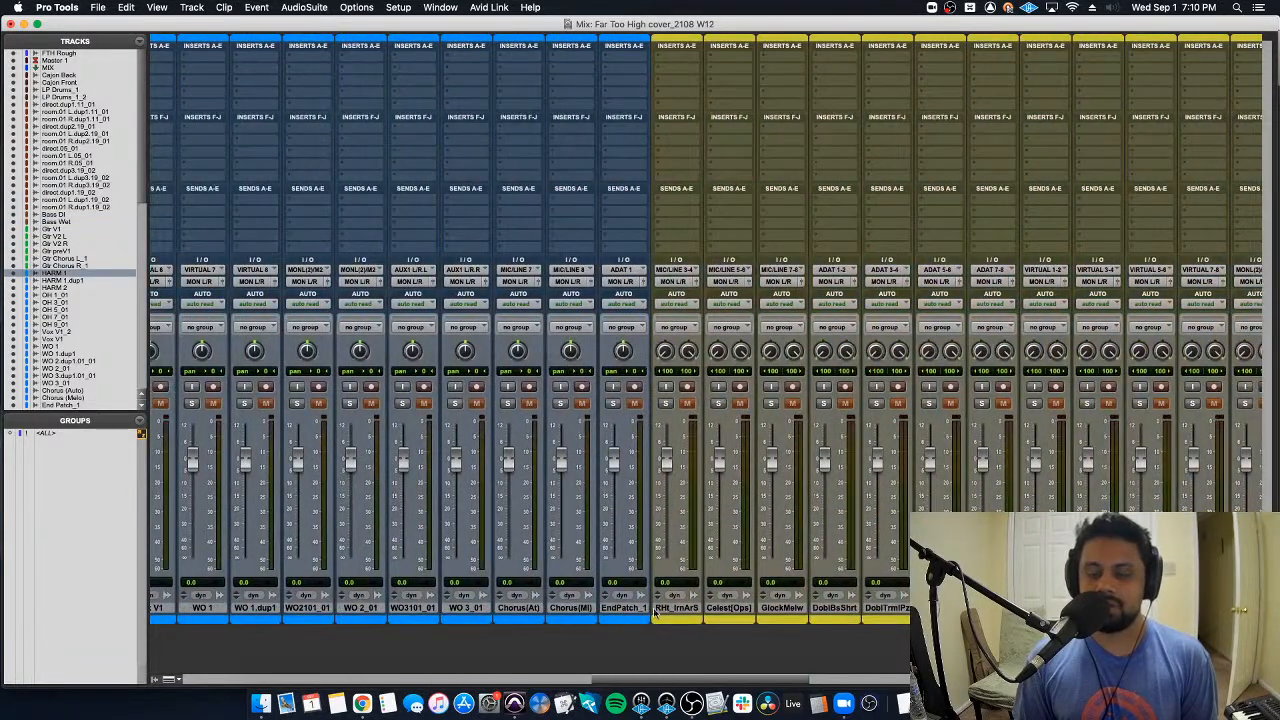
shift+click(650, 609)
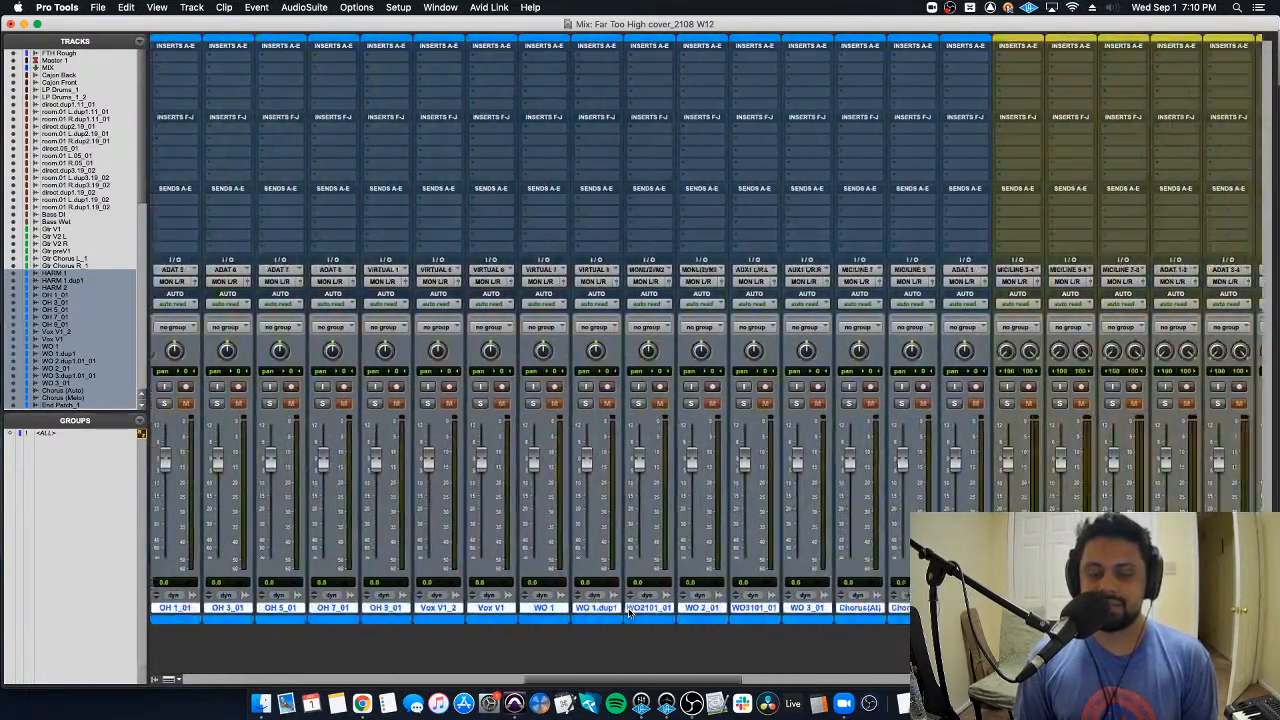
scroll(630, 614, right, 15)
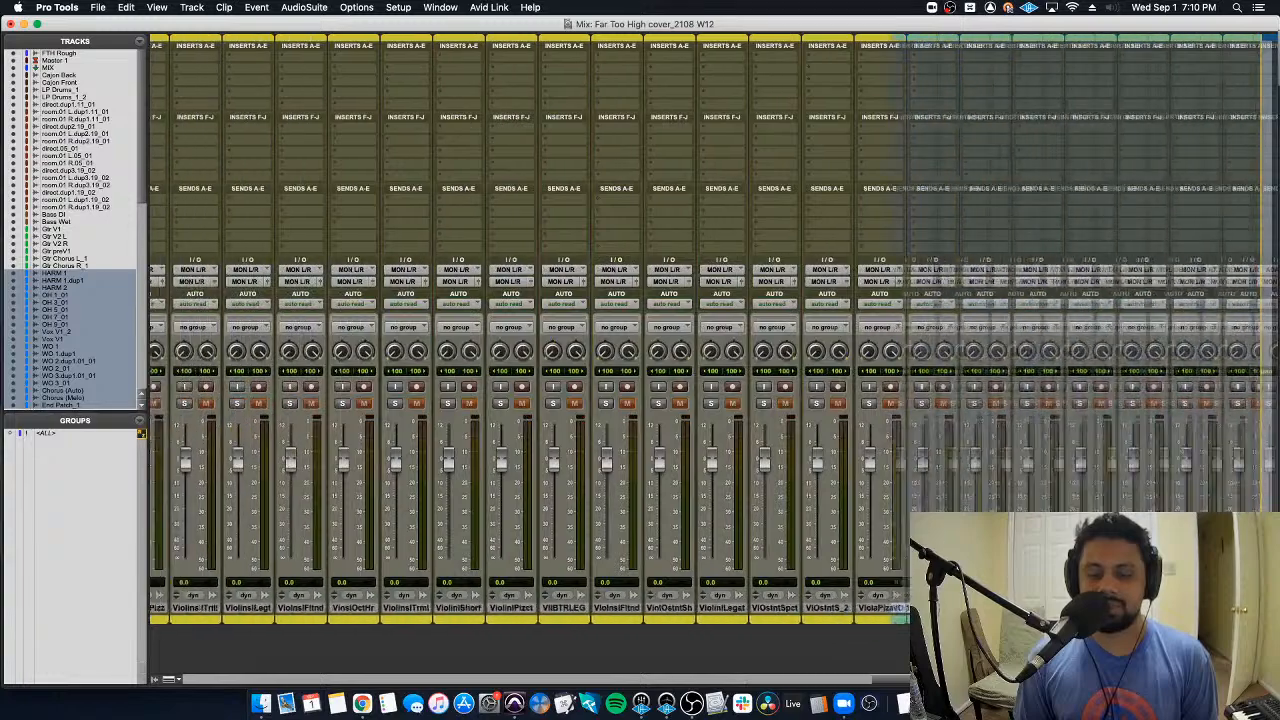
drag(381, 620, 381, 622)
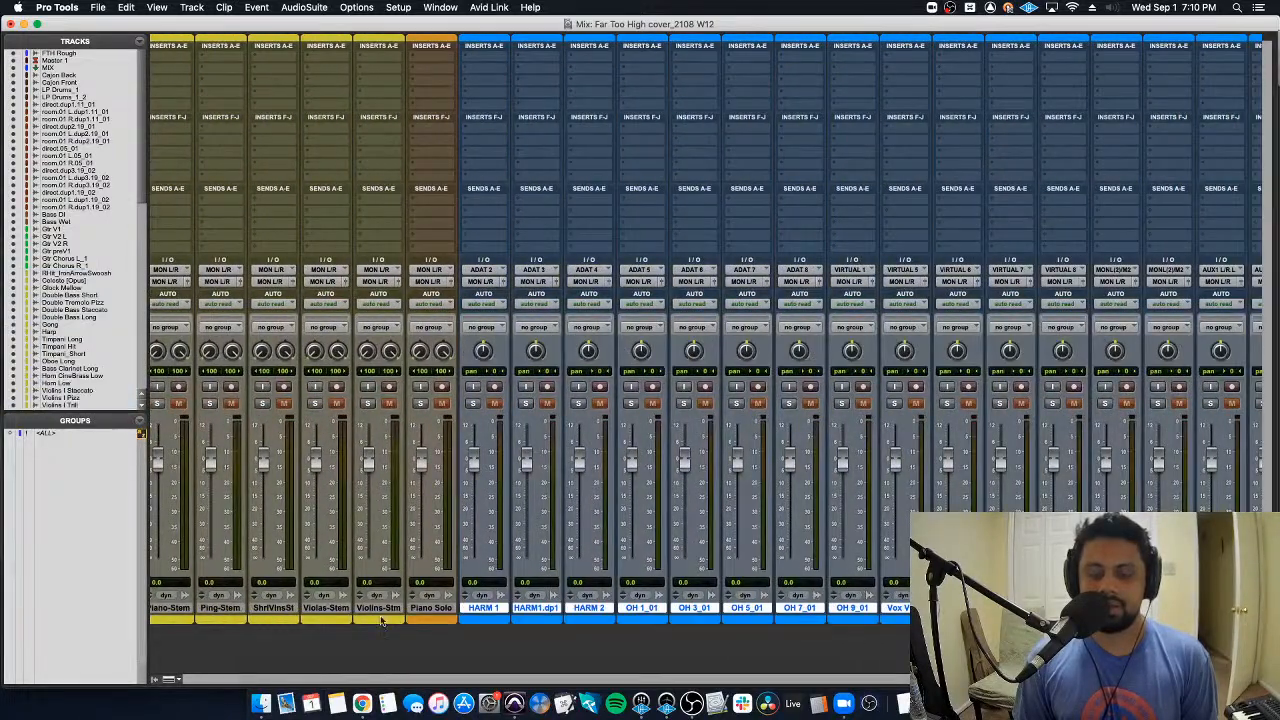
Step: Review the Violins stem, Piano Solo and remaining orchestral tracks to work out the groups that need a bus
click(381, 612)
click(434, 610)
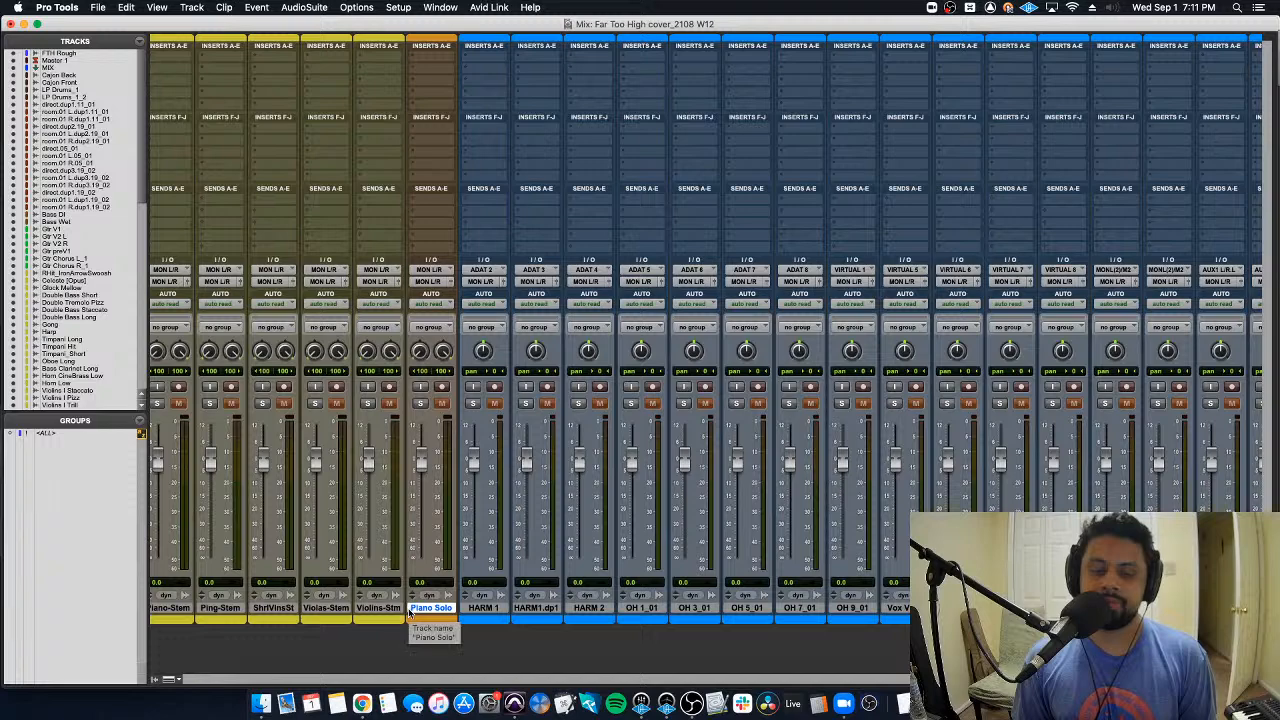
scroll(409, 613, left, 6)
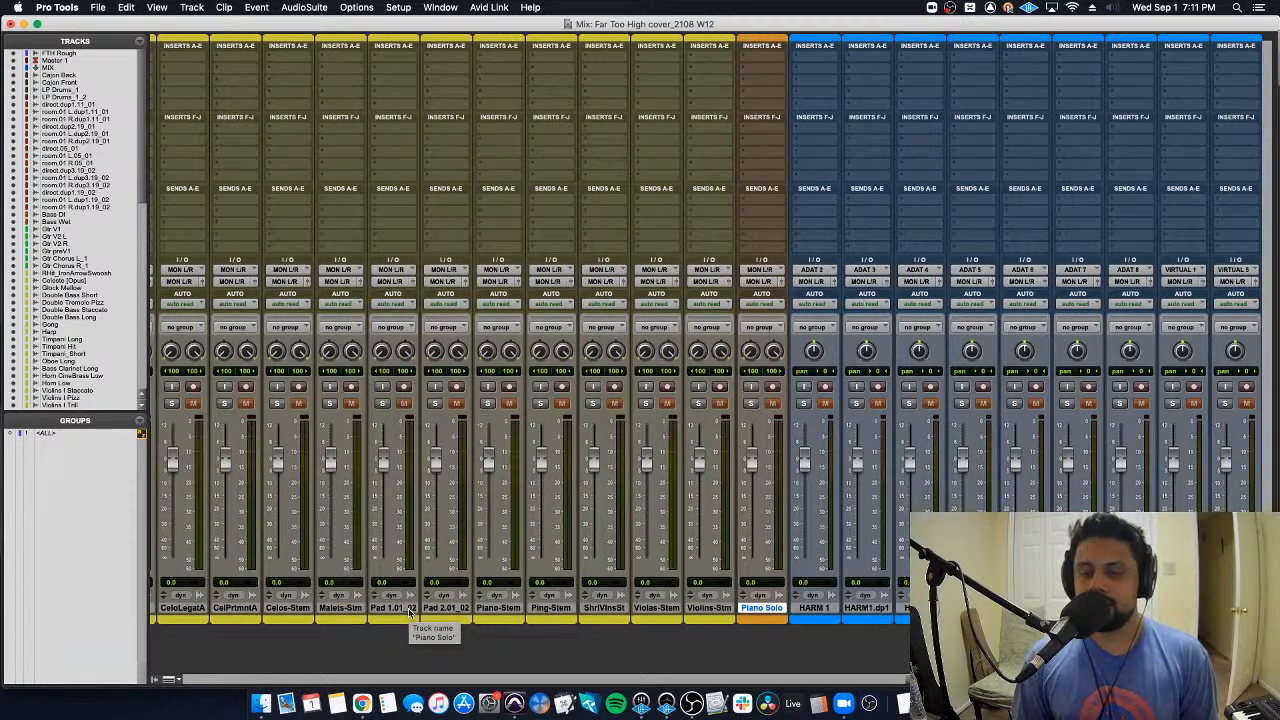
scroll(418, 600, right, 15)
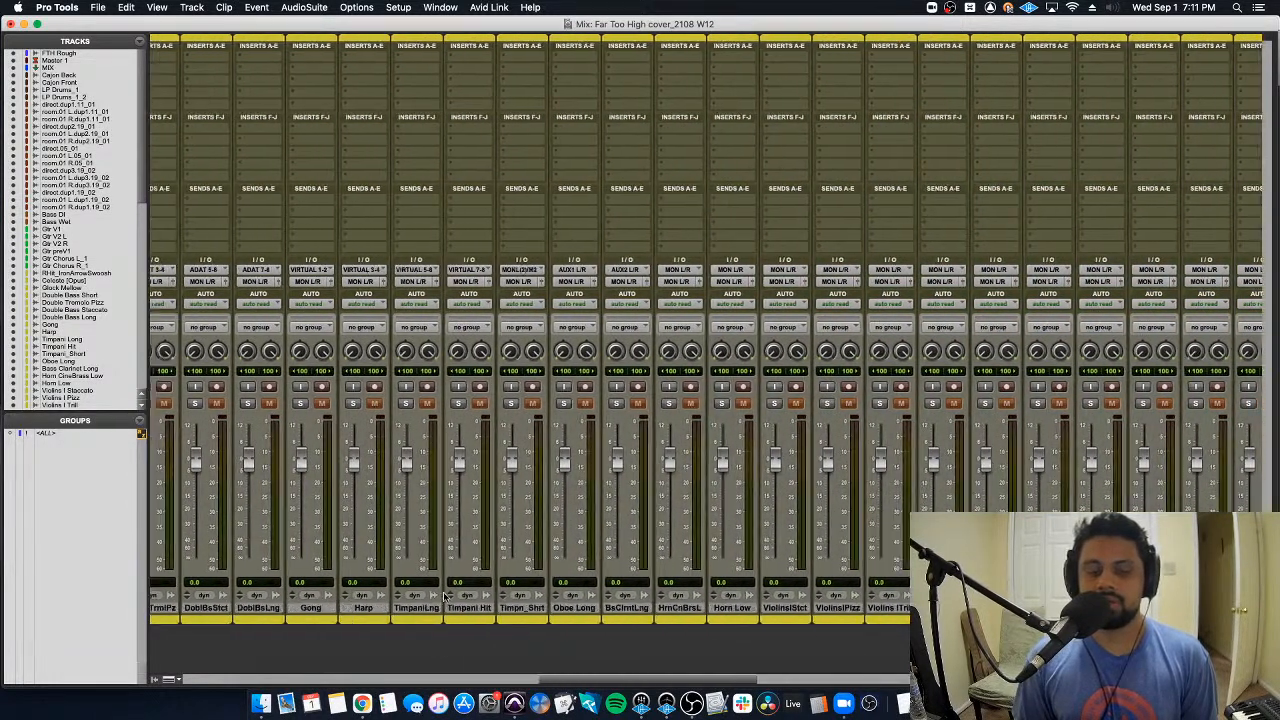
scroll(445, 597, left, 20)
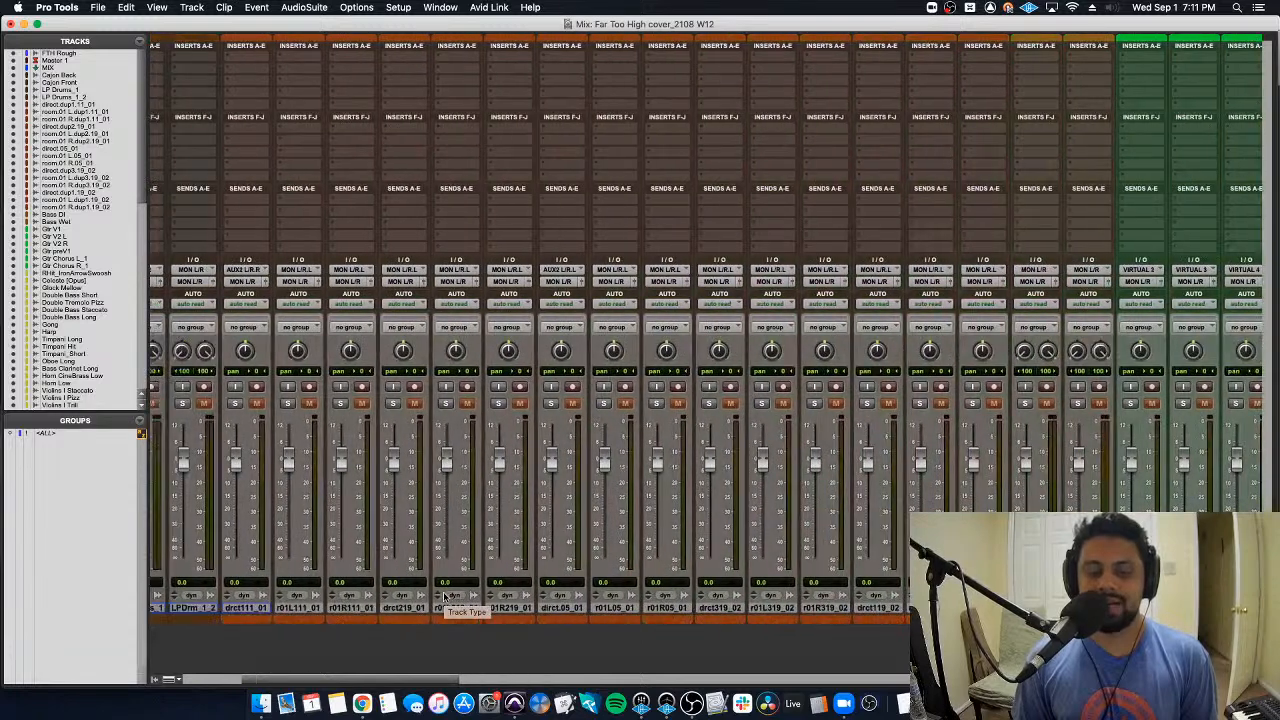
scroll(445, 597, left, 5)
Step: Create six stereo Aux Input tracks directly after the MIX track
click(305, 606)
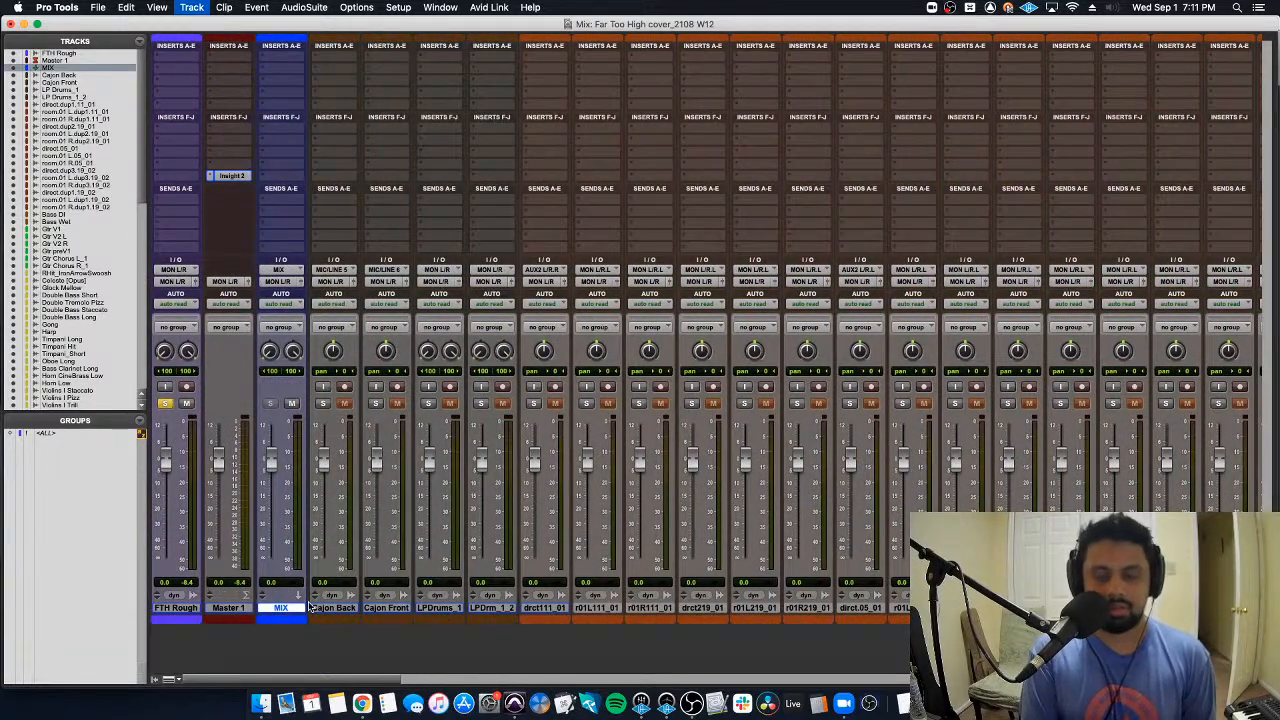
key(super+shift+n)
key(super+Right)
key(super+Down)
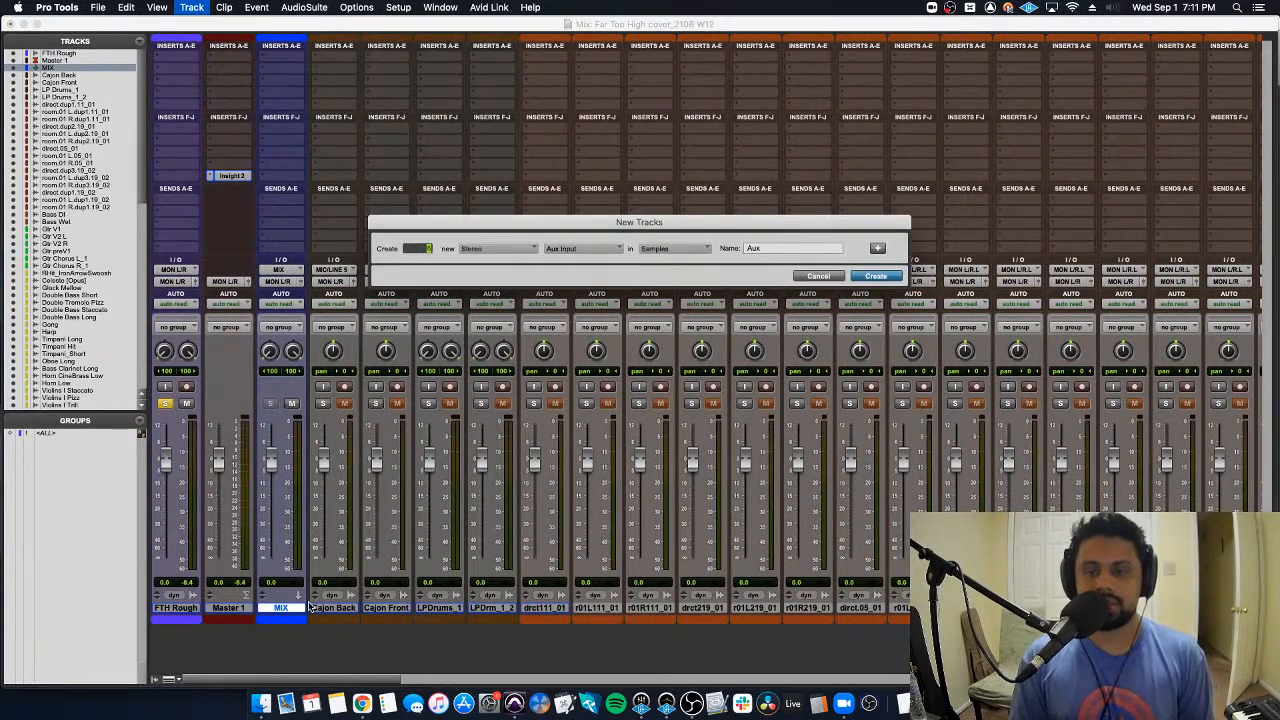
text(6)
key(Return)
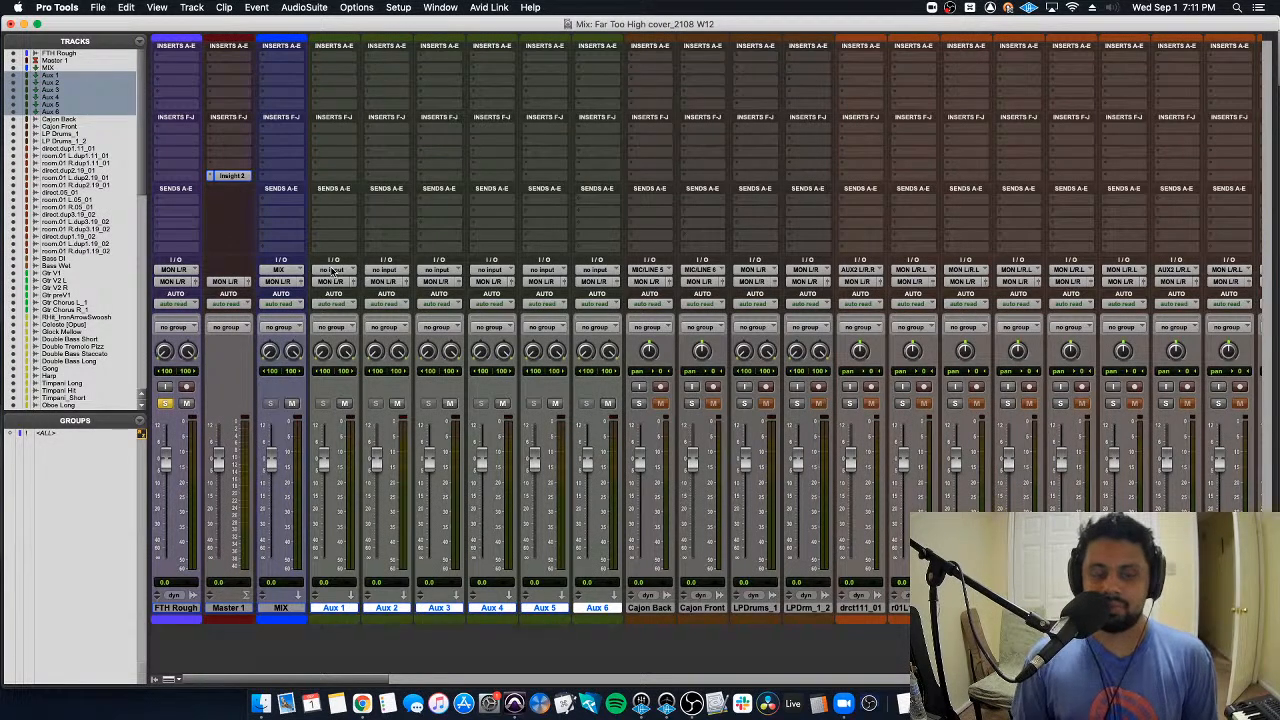
Step: Assign the six new aux tracks consecutive stereo bus inputs, from Bus 101-102 to Bus 111-112
click(331, 271)
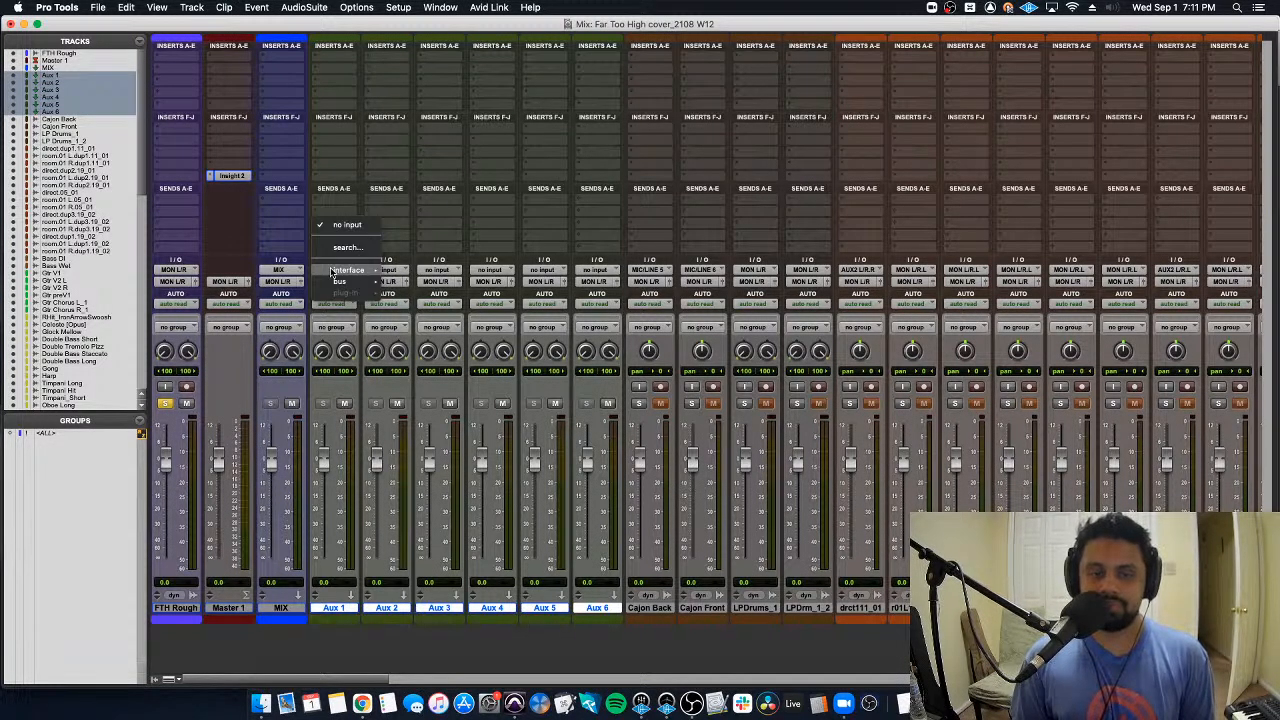
mouse_move(340, 281)
mouse_move(425, 285)
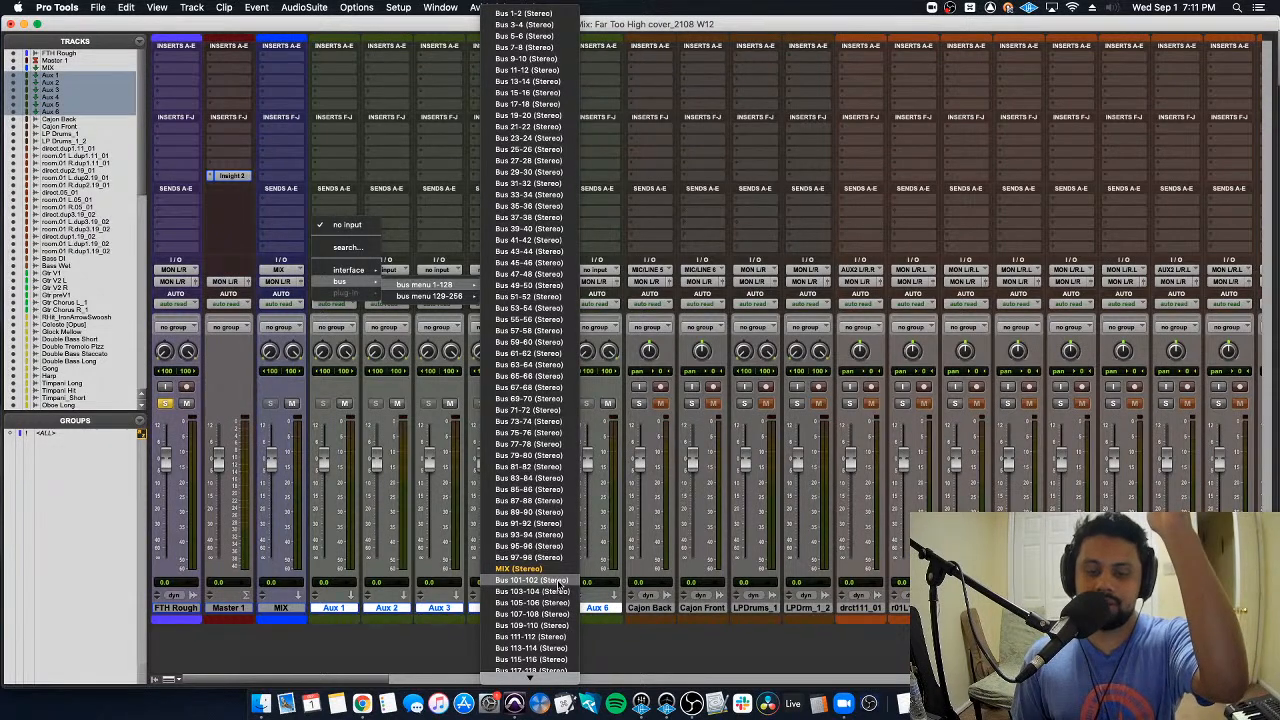
alt+shift+super+click(560, 583)
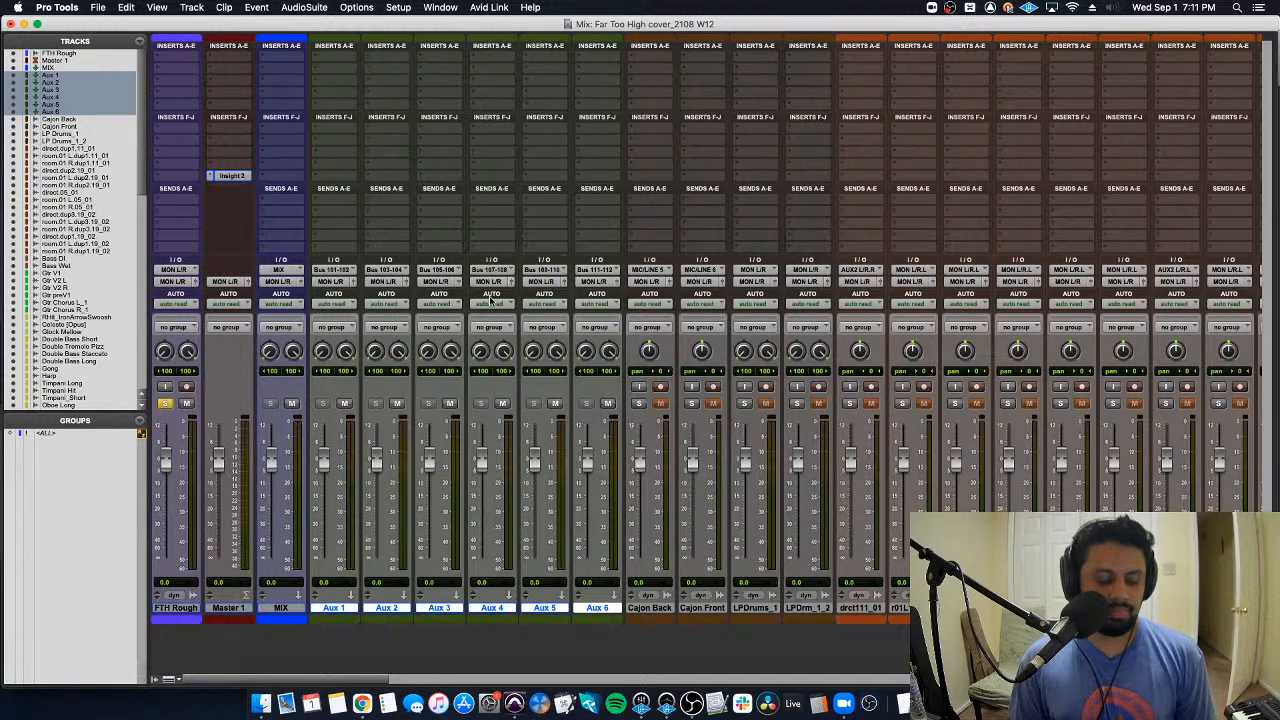
Step: Route the outputs of all six new aux tracks to the stereo MIX bus
click(335, 282)
mouse_move(337, 297)
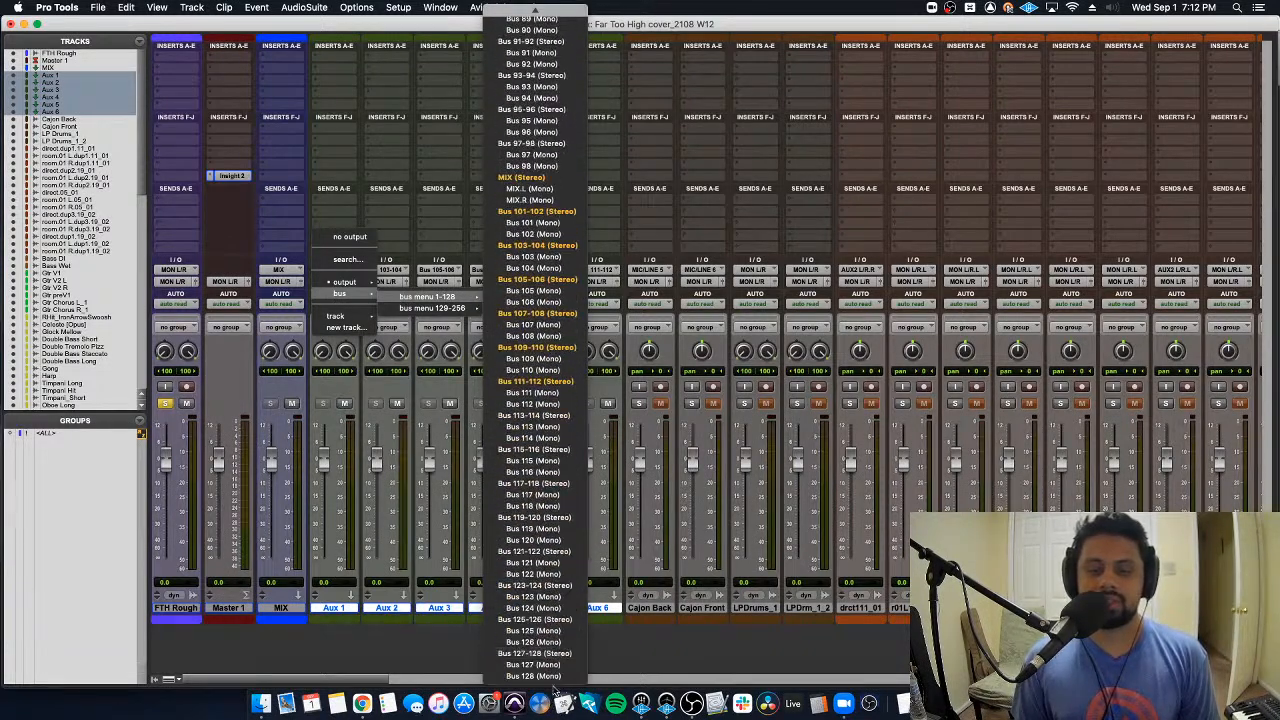
click(531, 200)
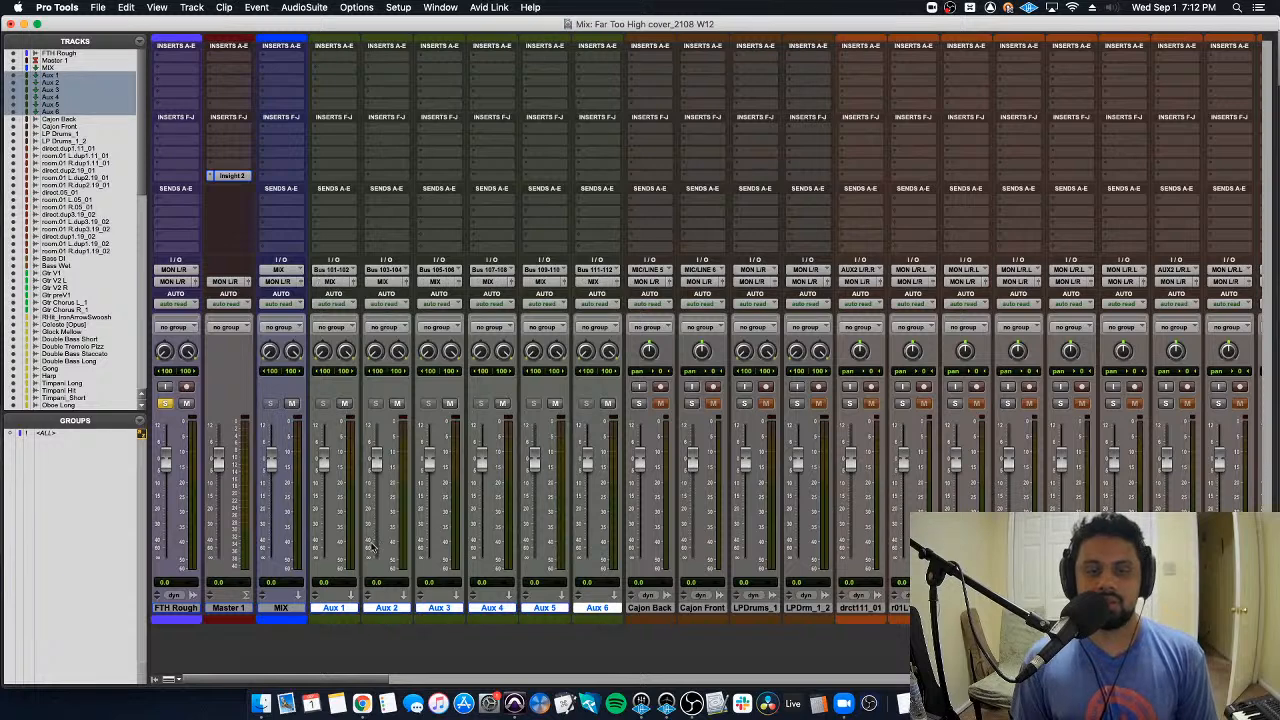
Step: Colour the six new aux tracks bright blue, the same as the MIX track
double_click(342, 619)
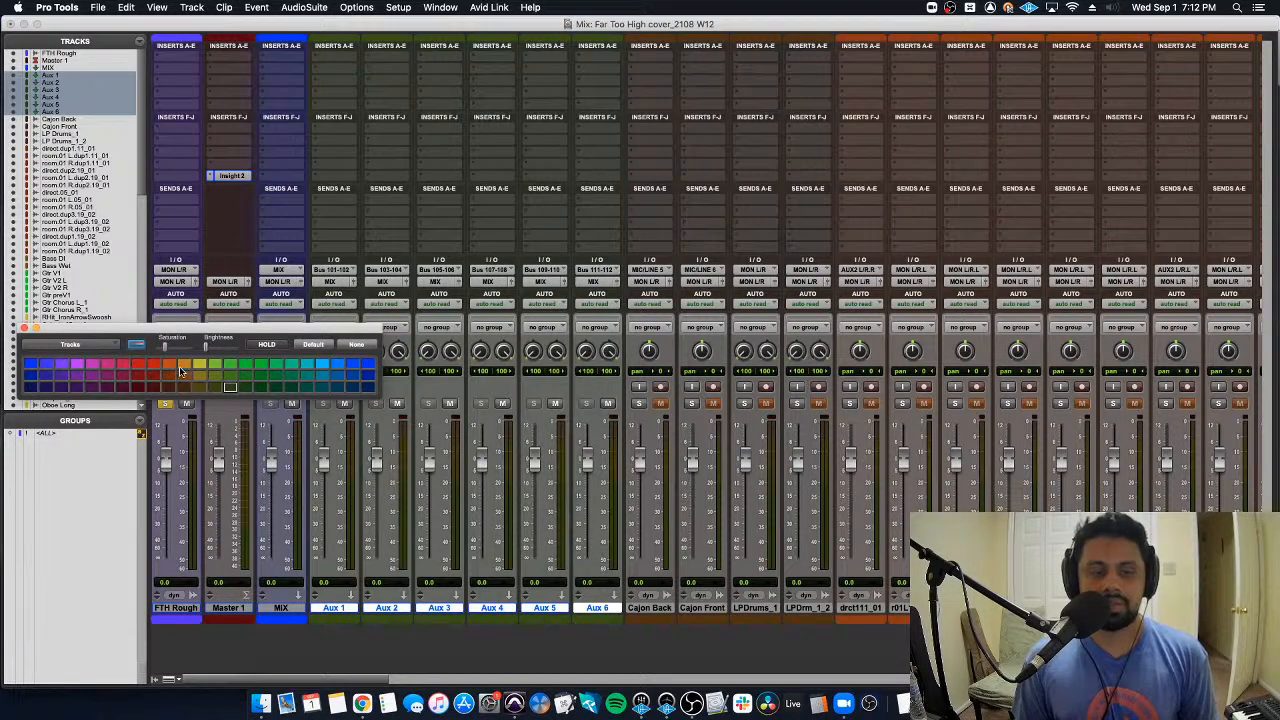
click(31, 364)
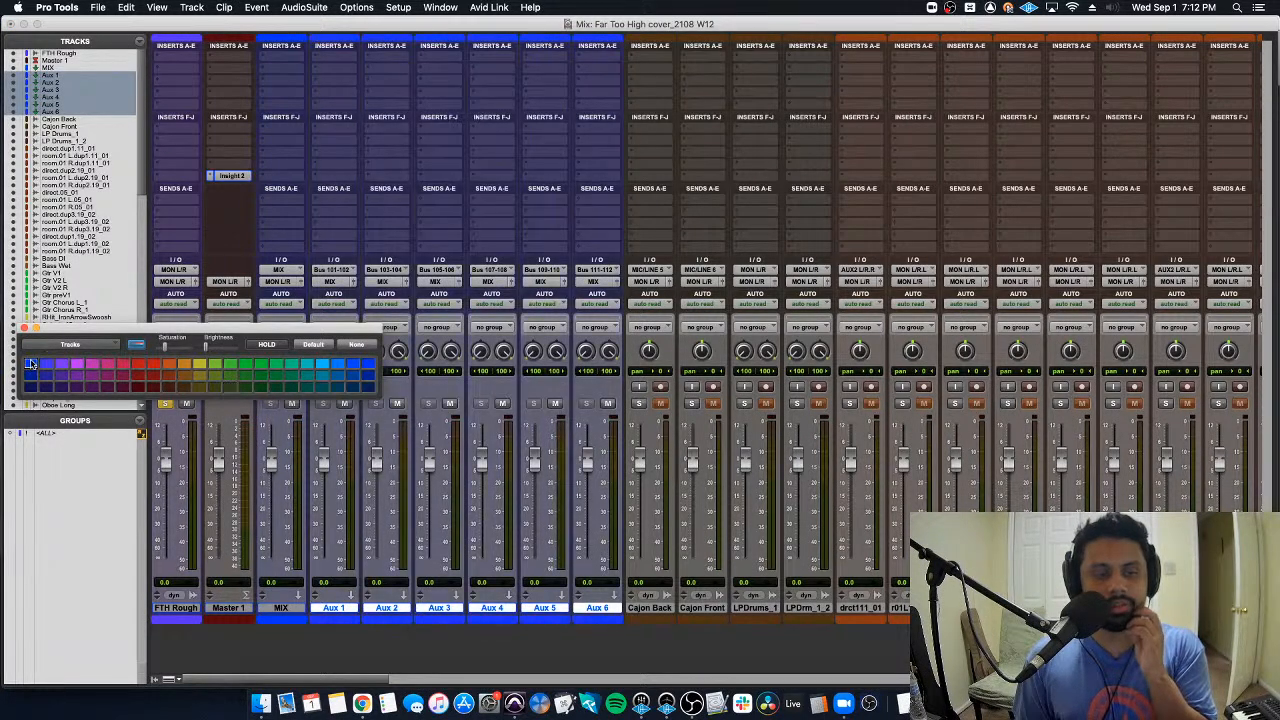
click(22, 328)
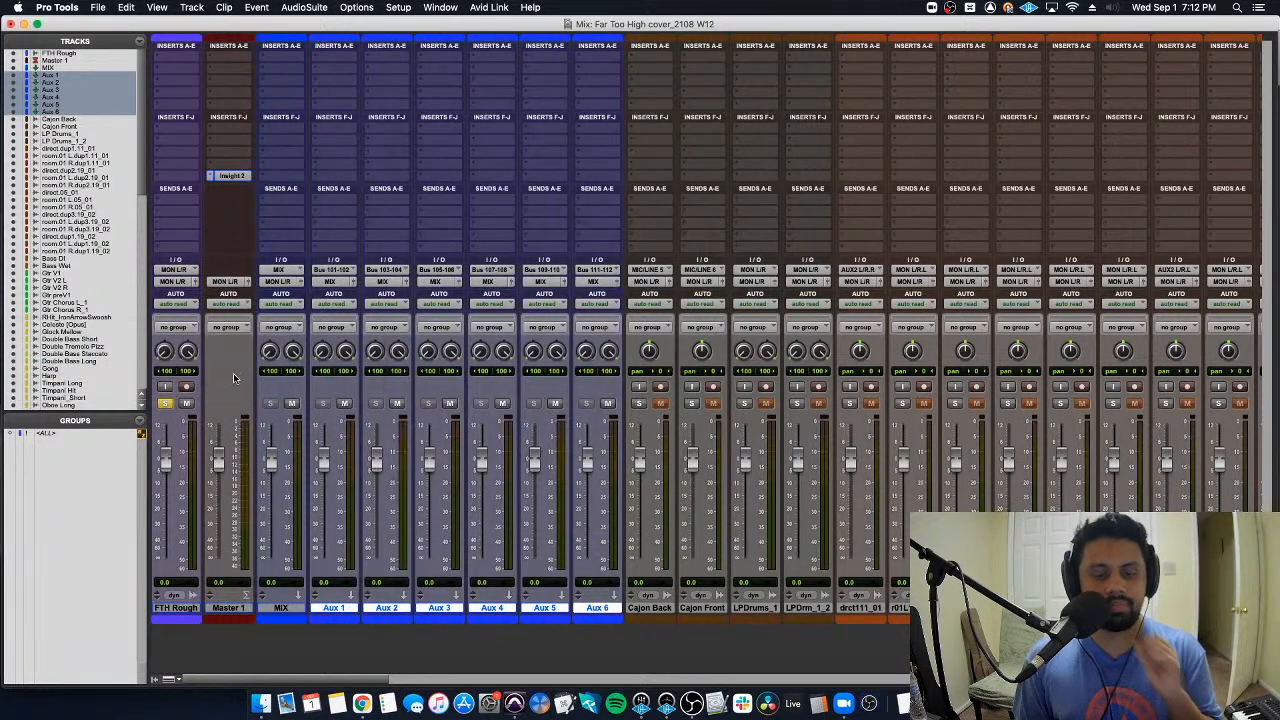
Step: Rename the Aux 1 track PERC and the Aux 2 track CYMBAL
double_click(333, 608)
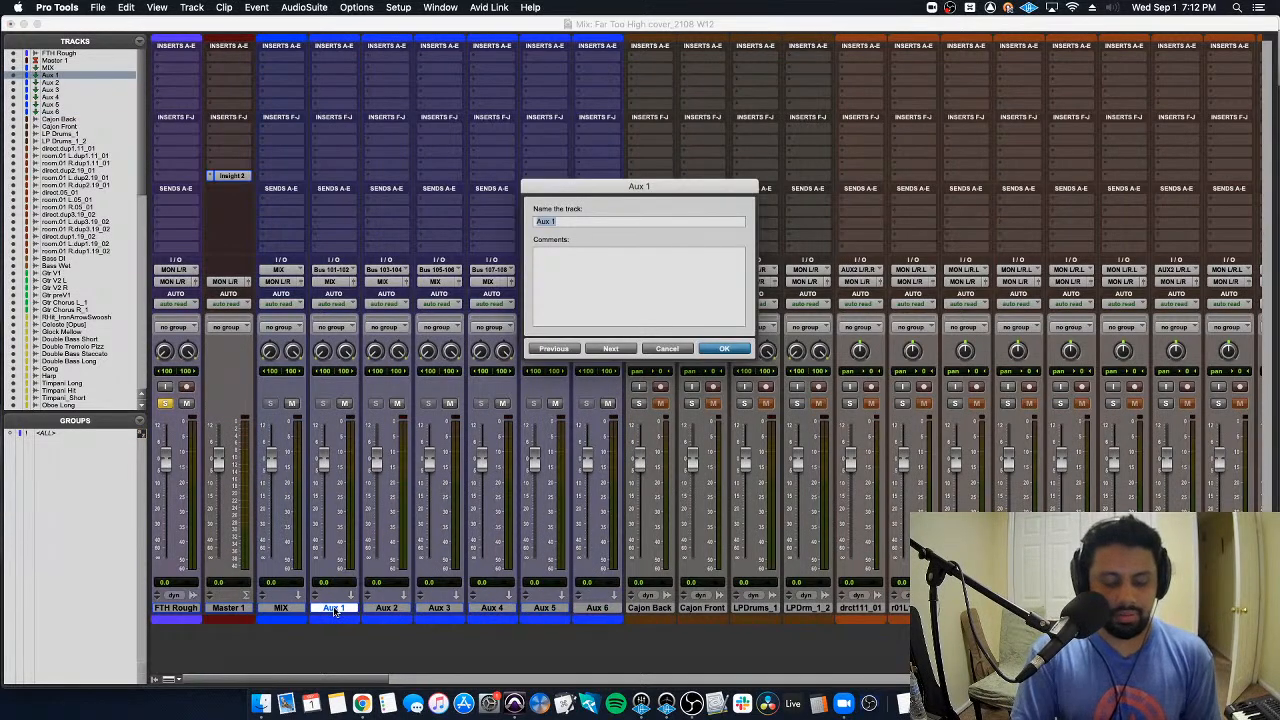
text(PERC)
key(super+Right)
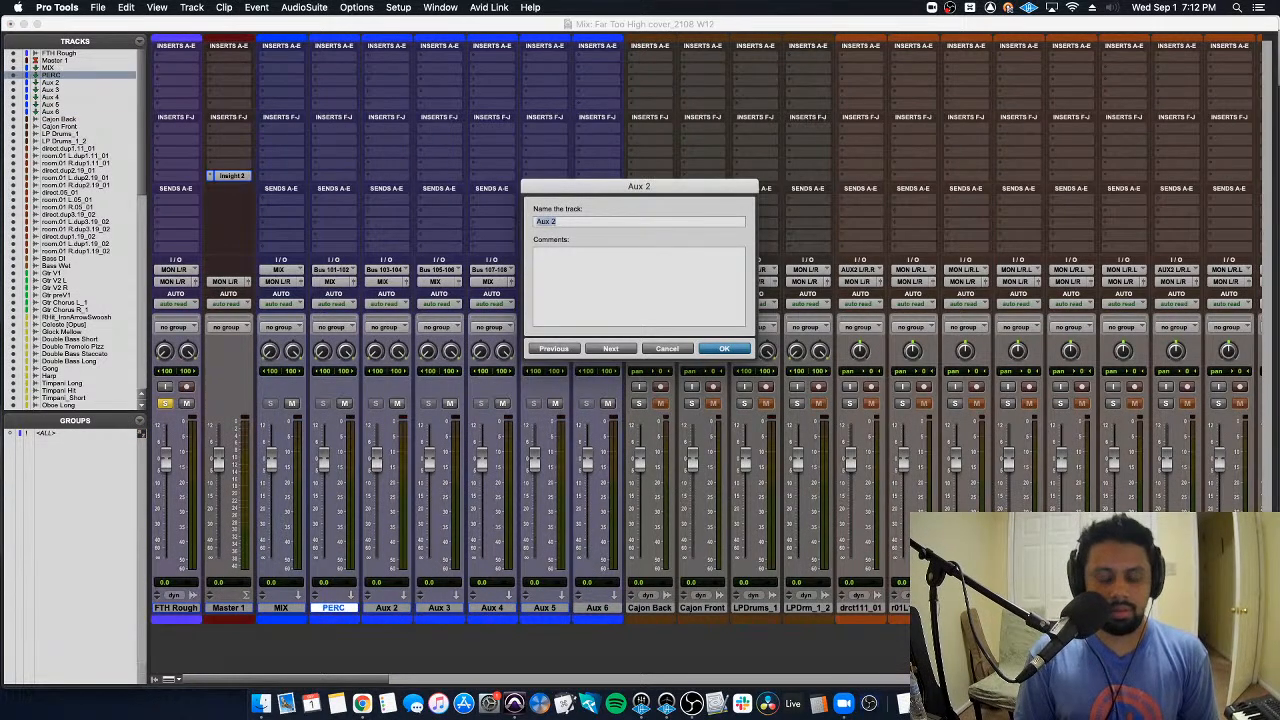
text(CYMBAL)
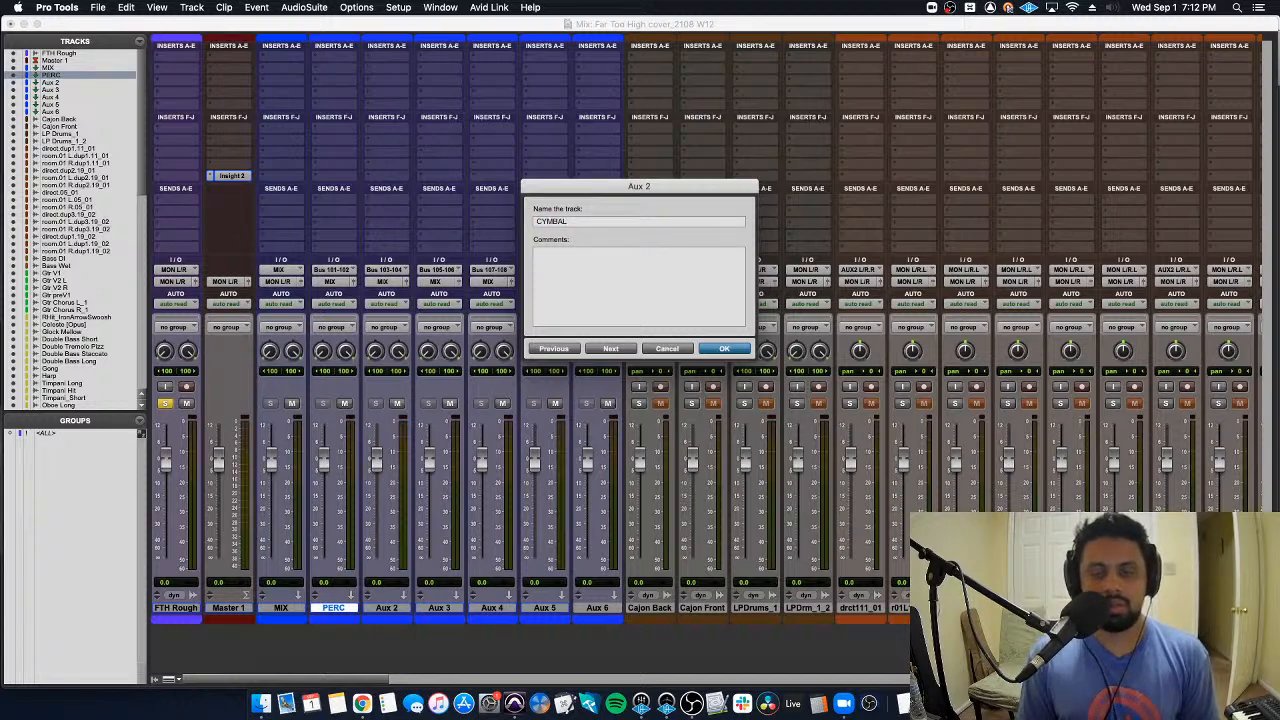
key(super+Right)
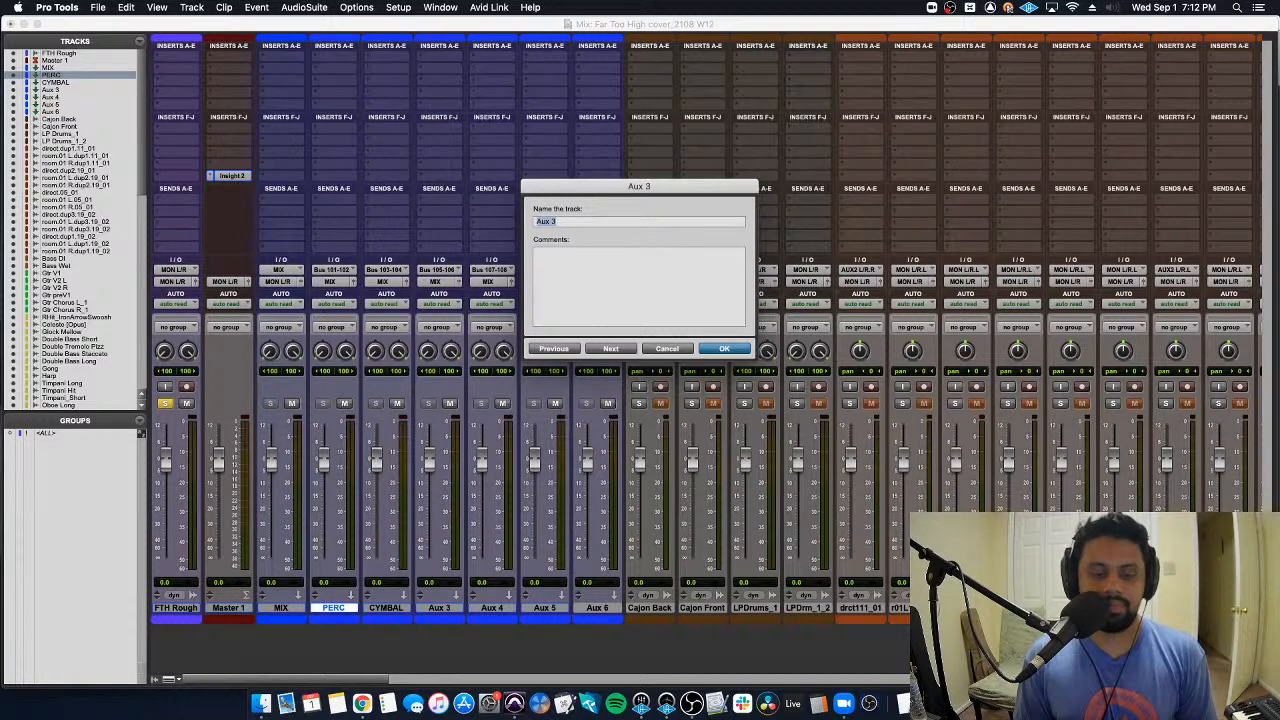
Step: Rename the PERC track CAJON and the CYMBAL track CYMBALS
key(super+Left)
key(super+Left)
text(CAJON)
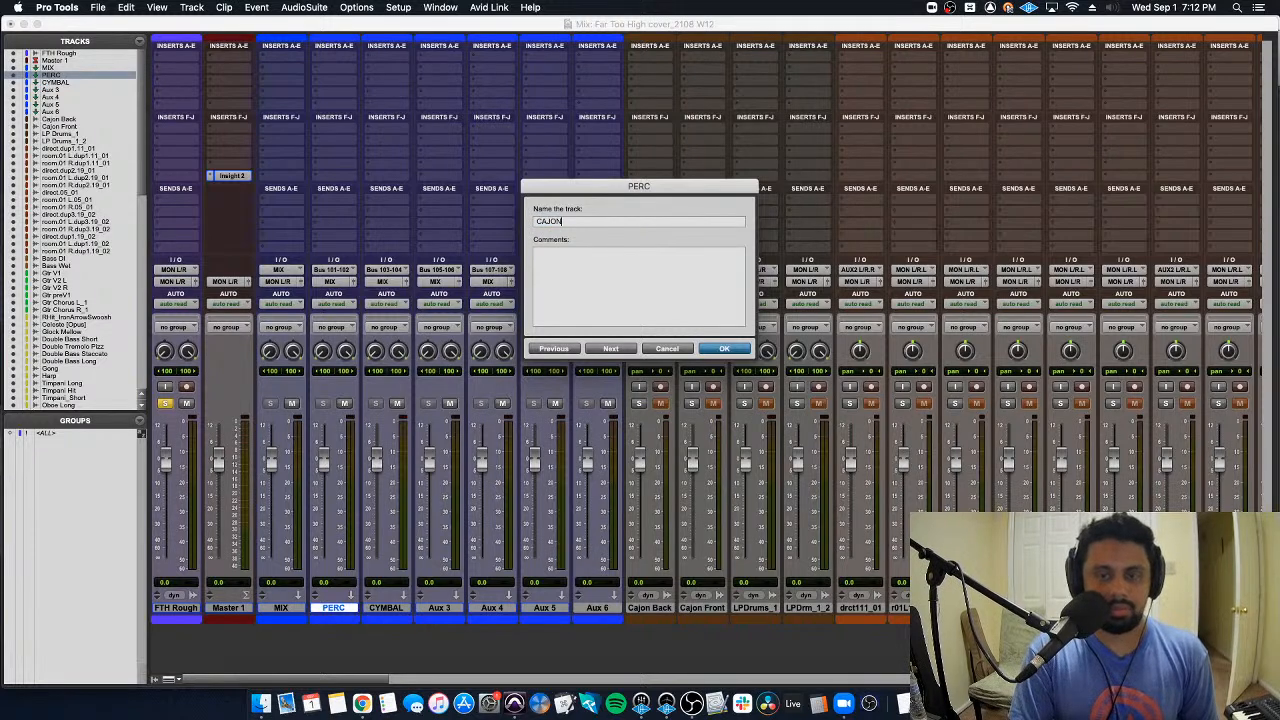
key(super+Right)
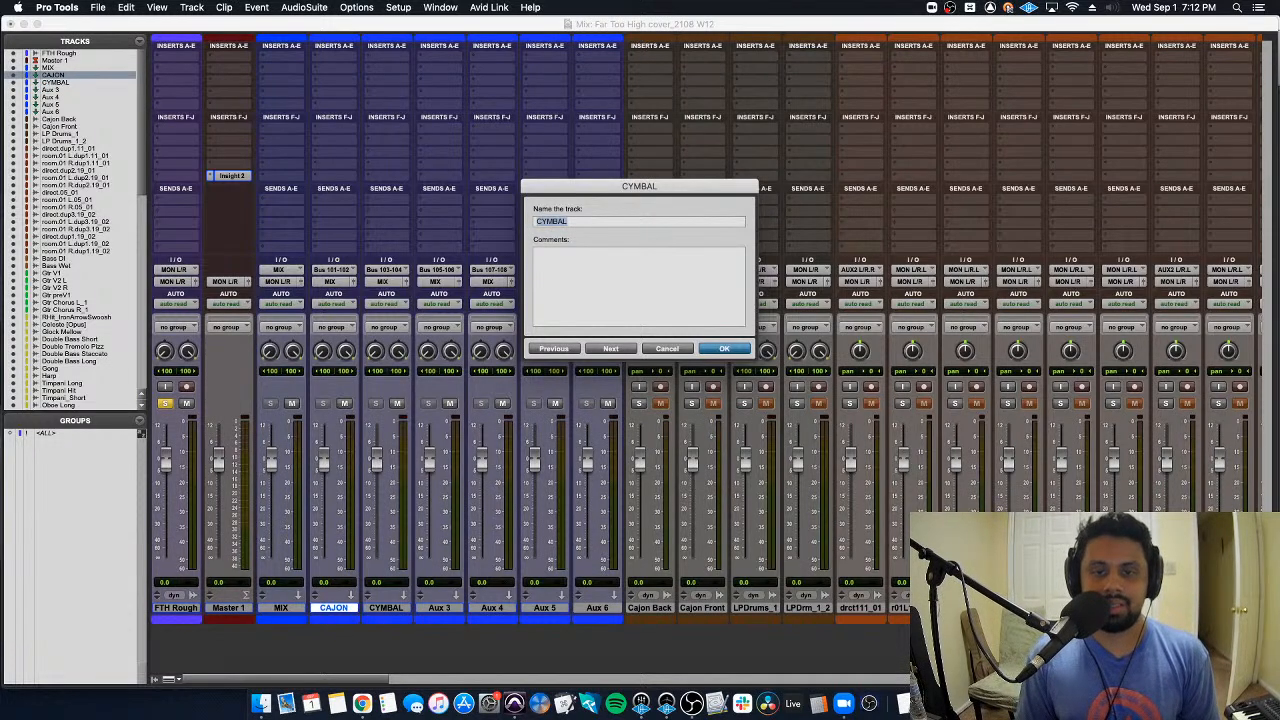
text(S)
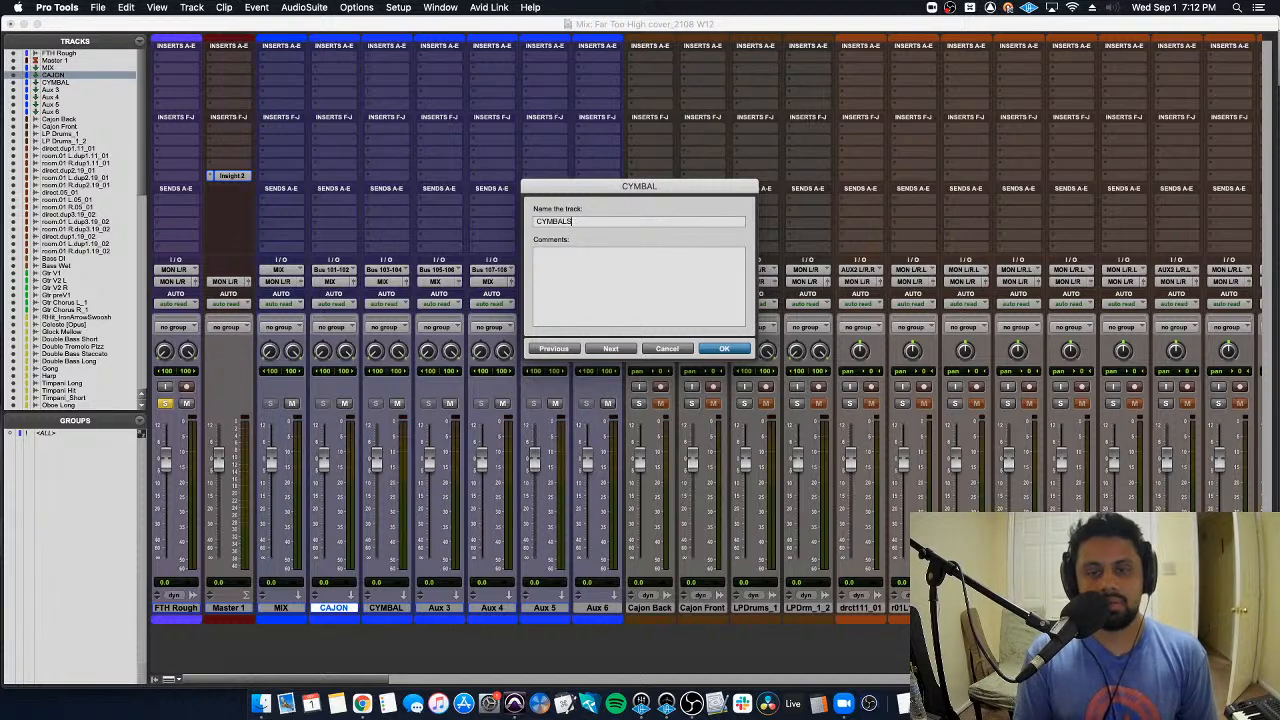
key(super+Right)
Step: Rename the Aux 3 to Aux 6 tracks BASS, GTR, ORCH and VOCALS in that order
text(BASS)
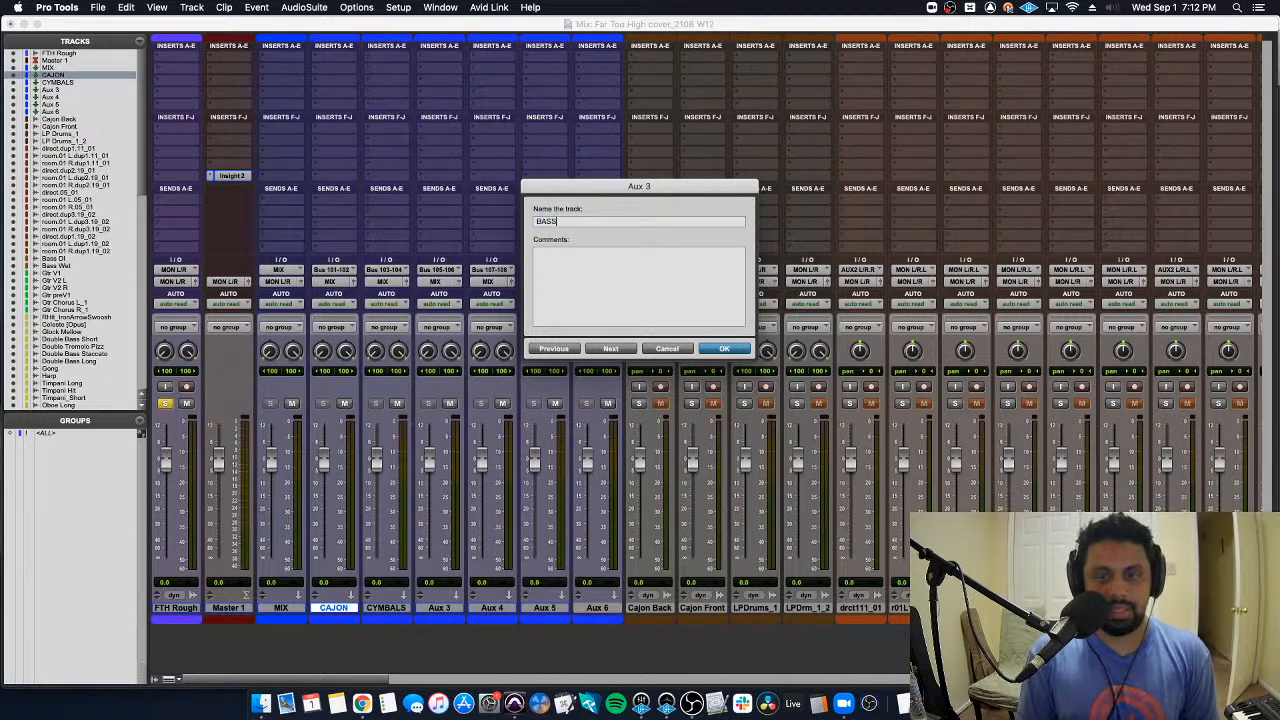
key(super+Right)
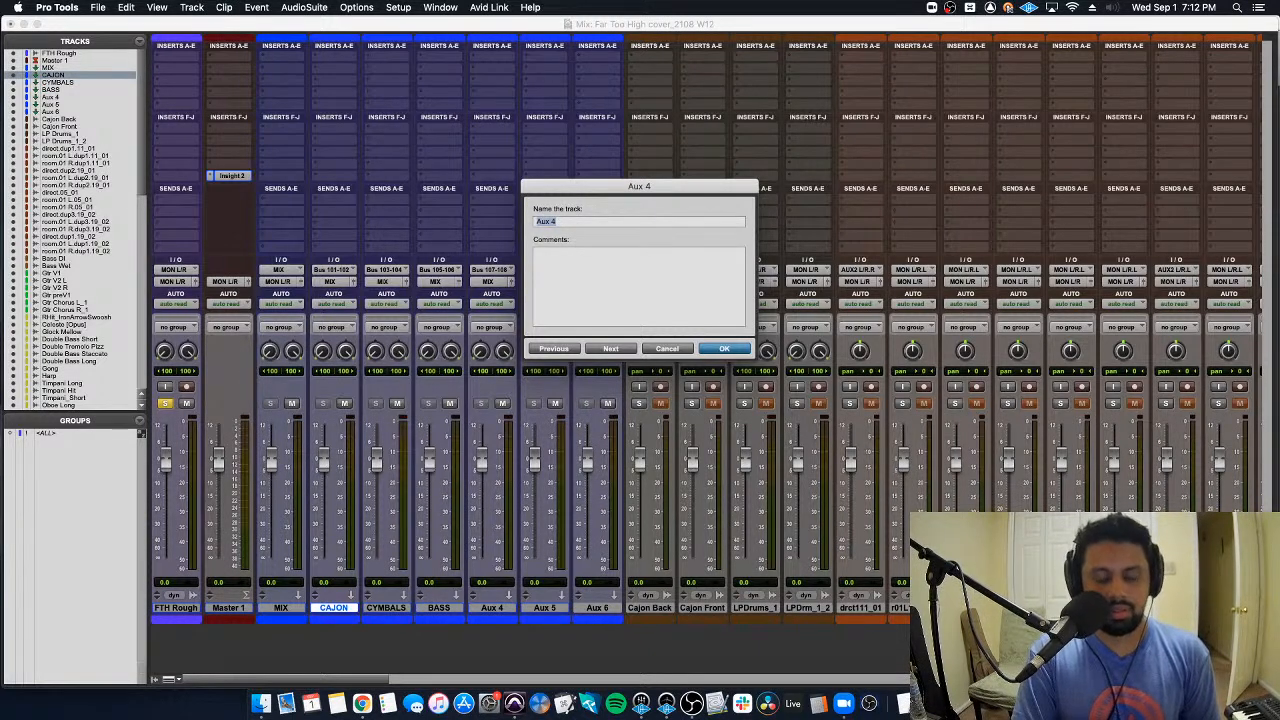
text(GU)
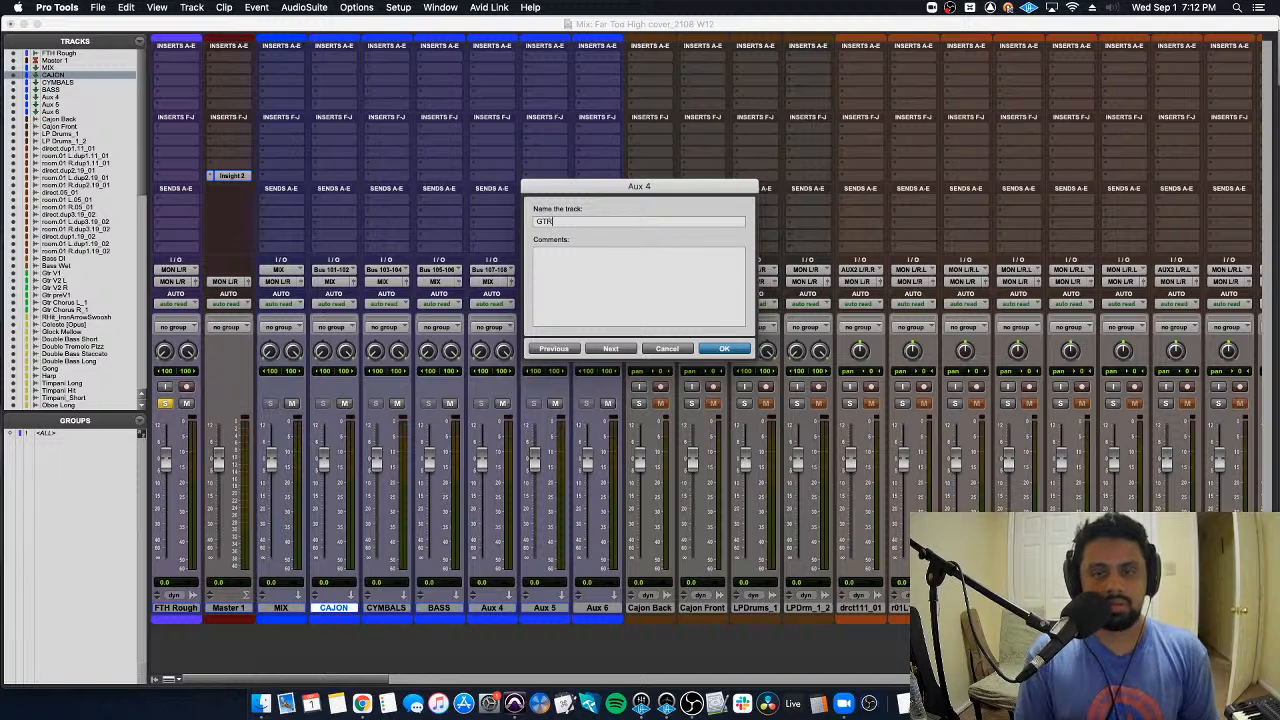
text(R)
key(super+Right)
text(C)
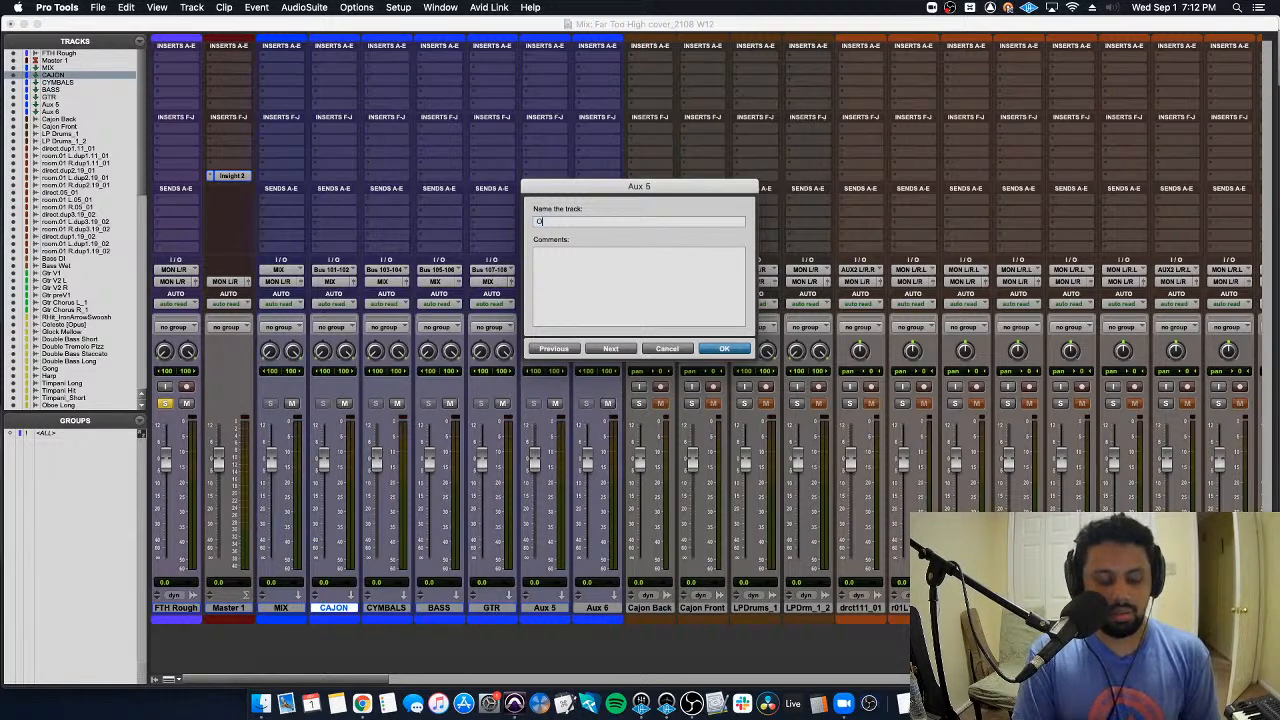
text(RCH)
key(super+Right)
text(VOCALS)
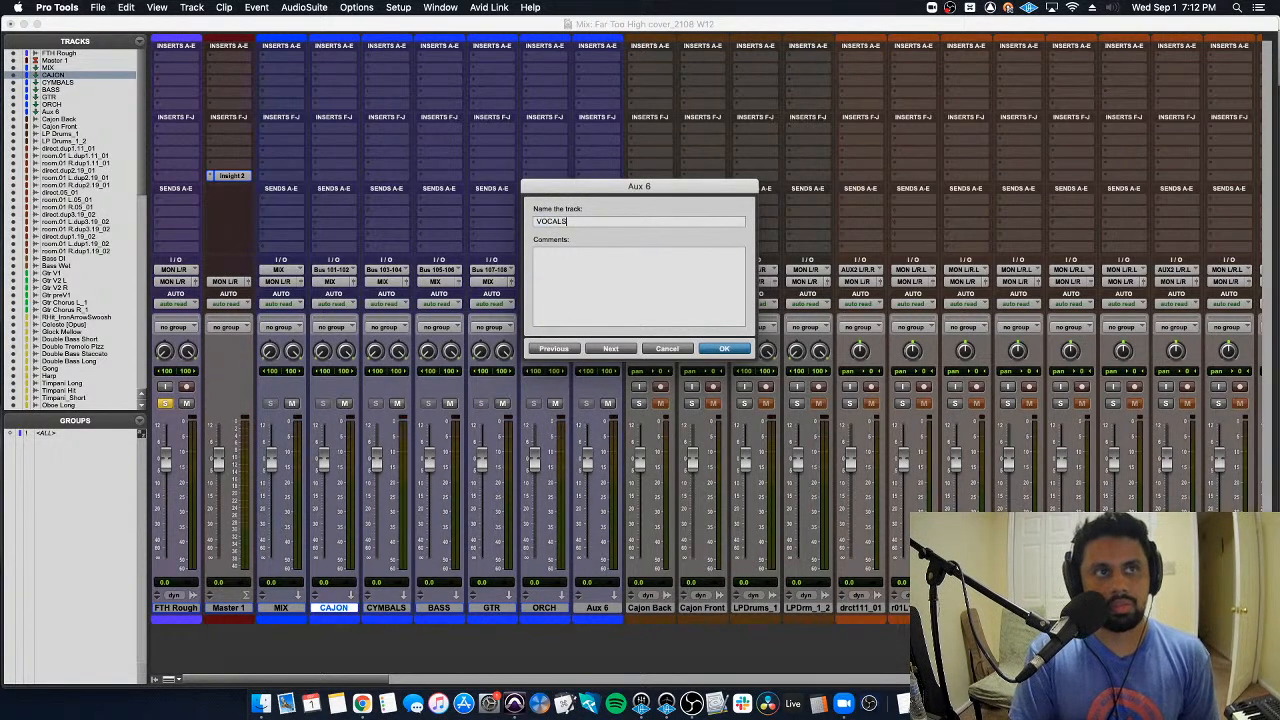
key(Return)
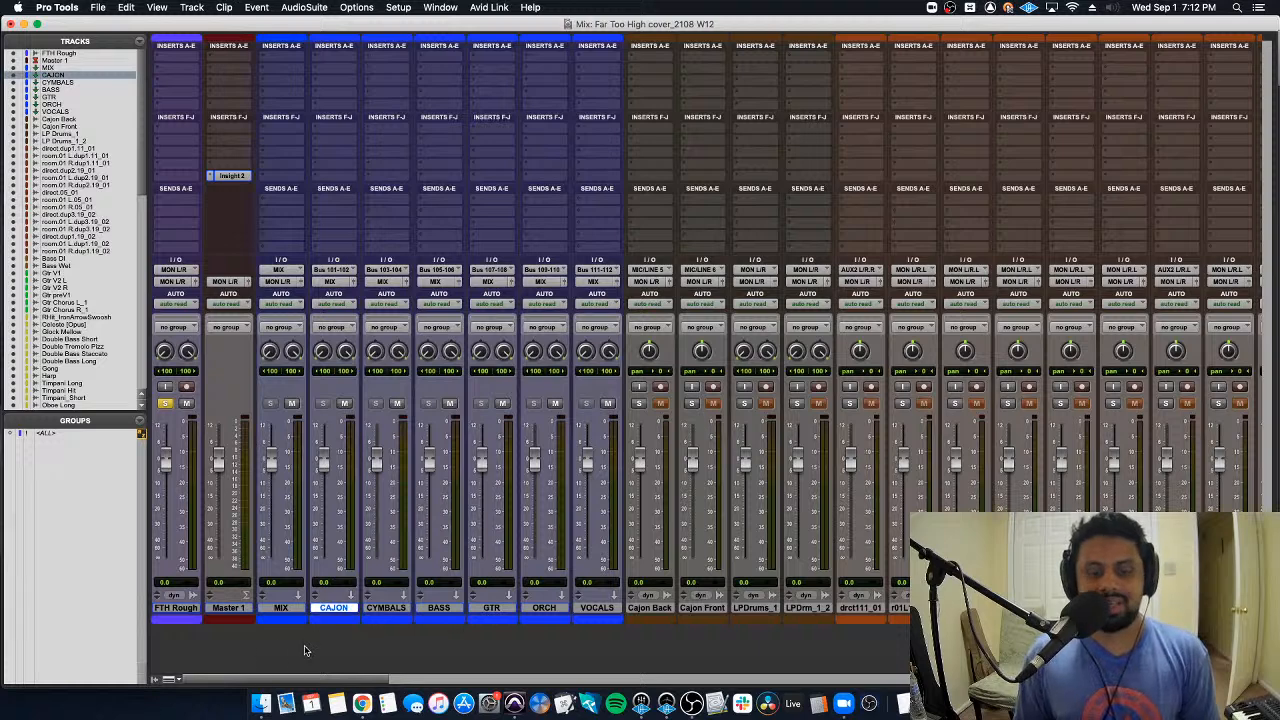
Step: Select the six tracks from CAJON to VOCALS and set all their inputs to no input
shift+click(590, 606)
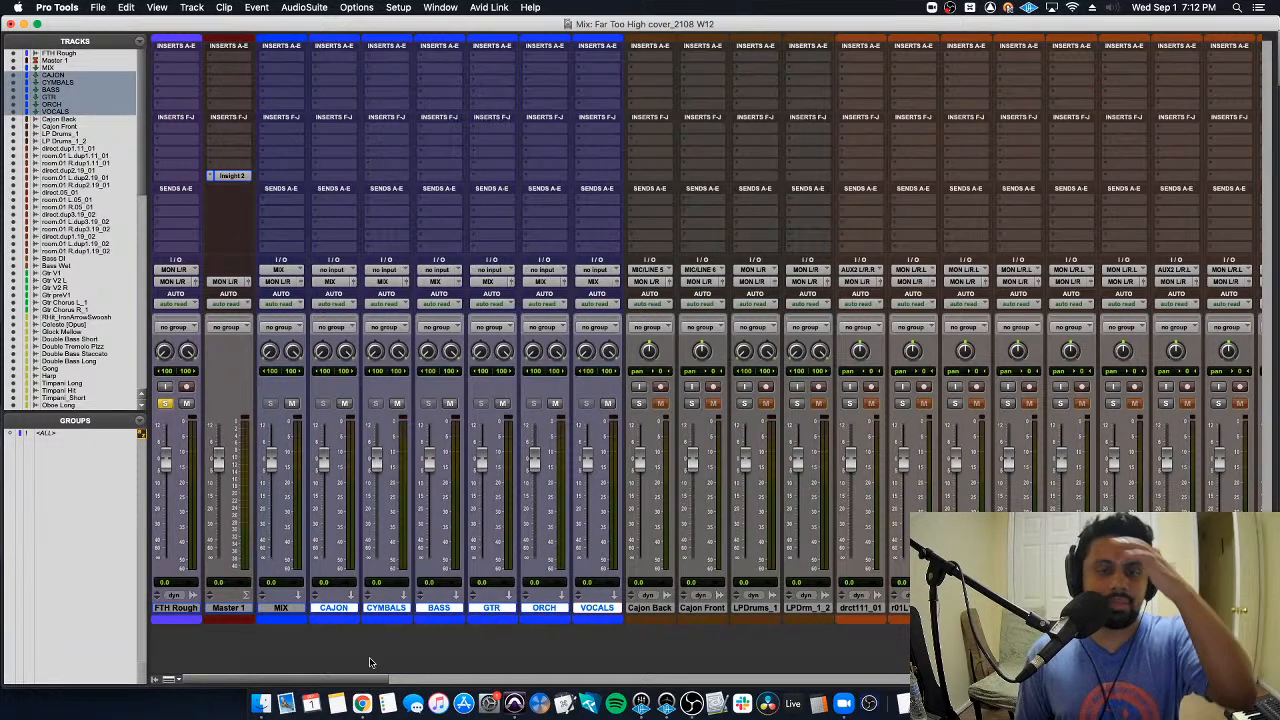
click(333, 607)
click(386, 607)
click(438, 607)
click(491, 607)
click(544, 607)
click(597, 607)
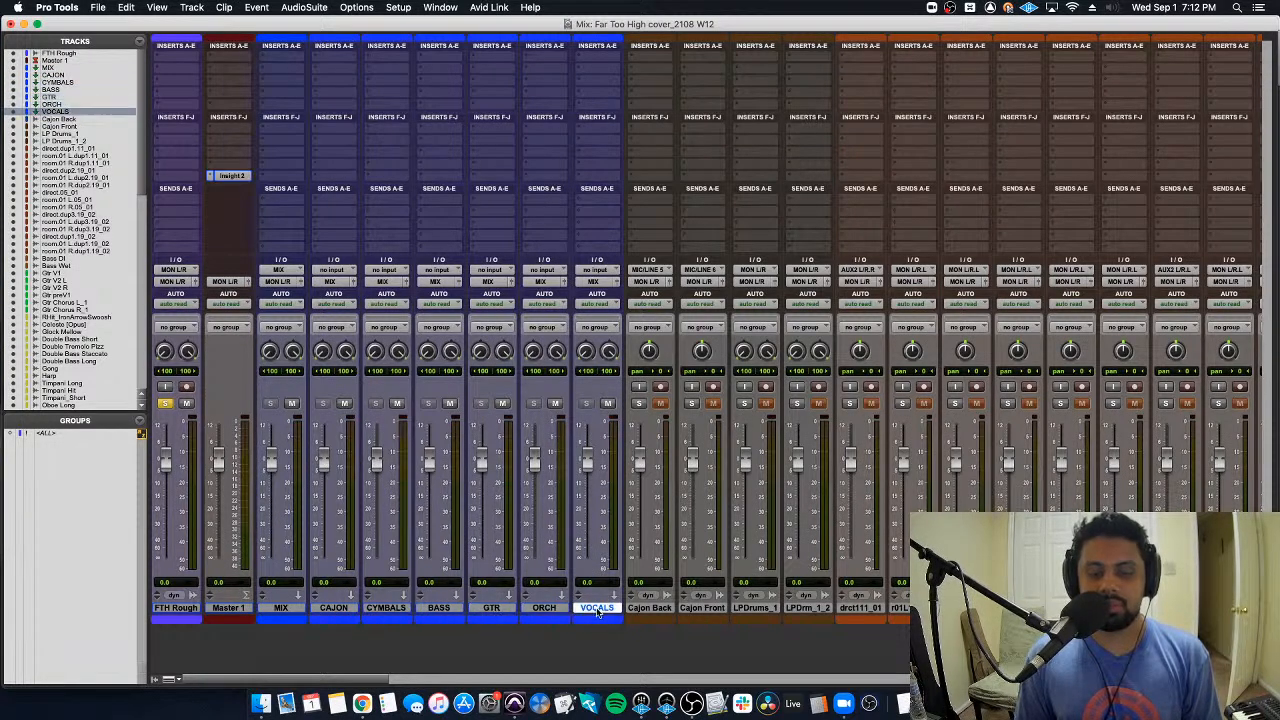
click(343, 608)
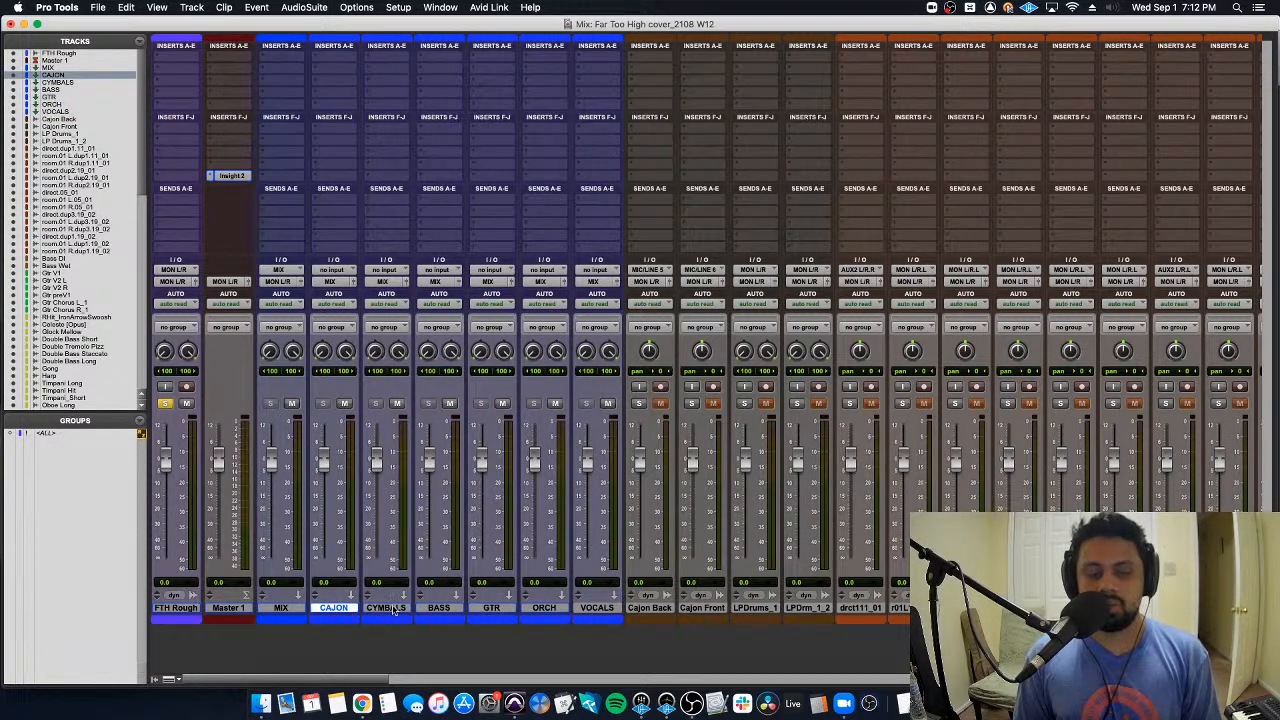
click(386, 607)
click(438, 607)
click(491, 607)
click(544, 607)
click(592, 609)
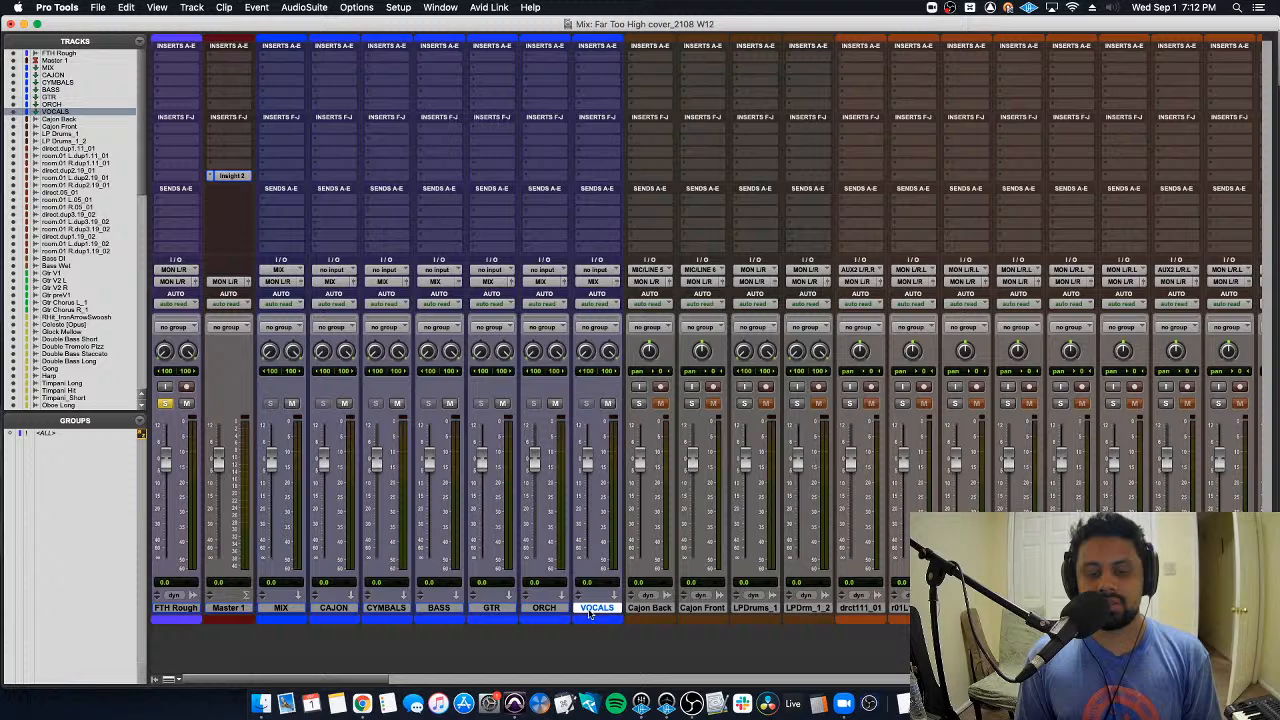
click(333, 607)
click(386, 607)
click(438, 607)
click(491, 607)
click(544, 607)
click(592, 609)
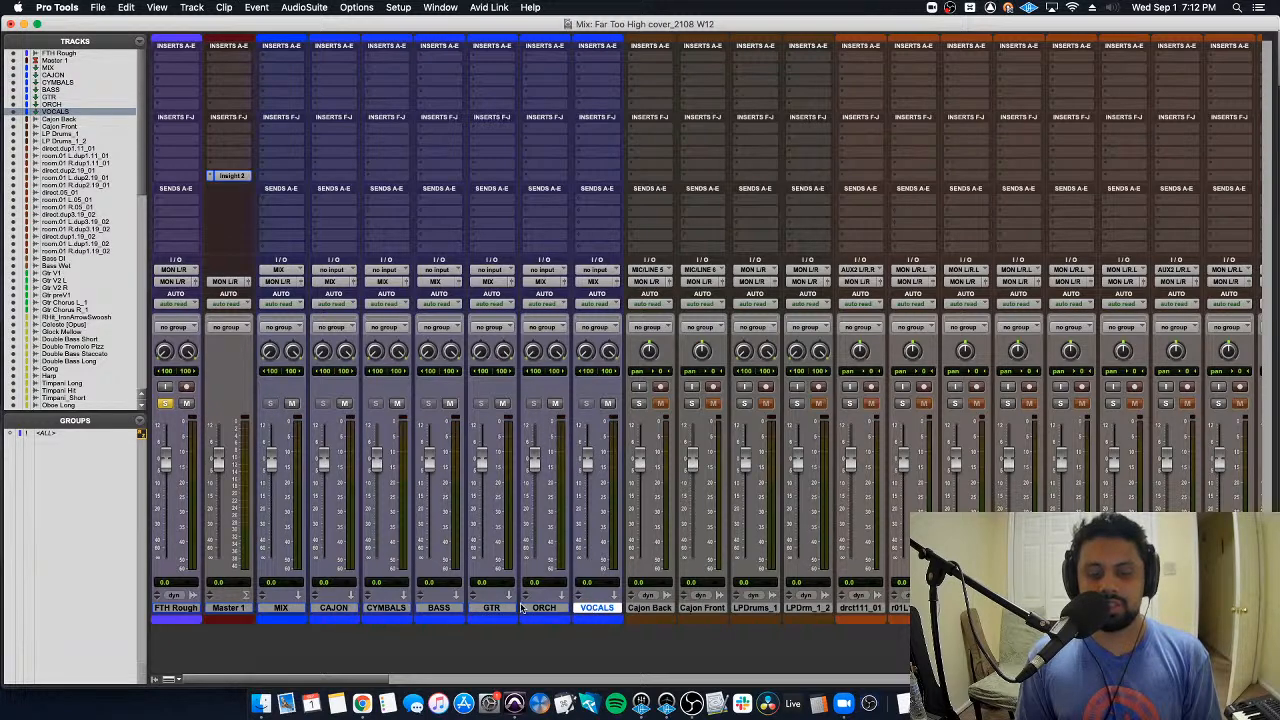
click(284, 608)
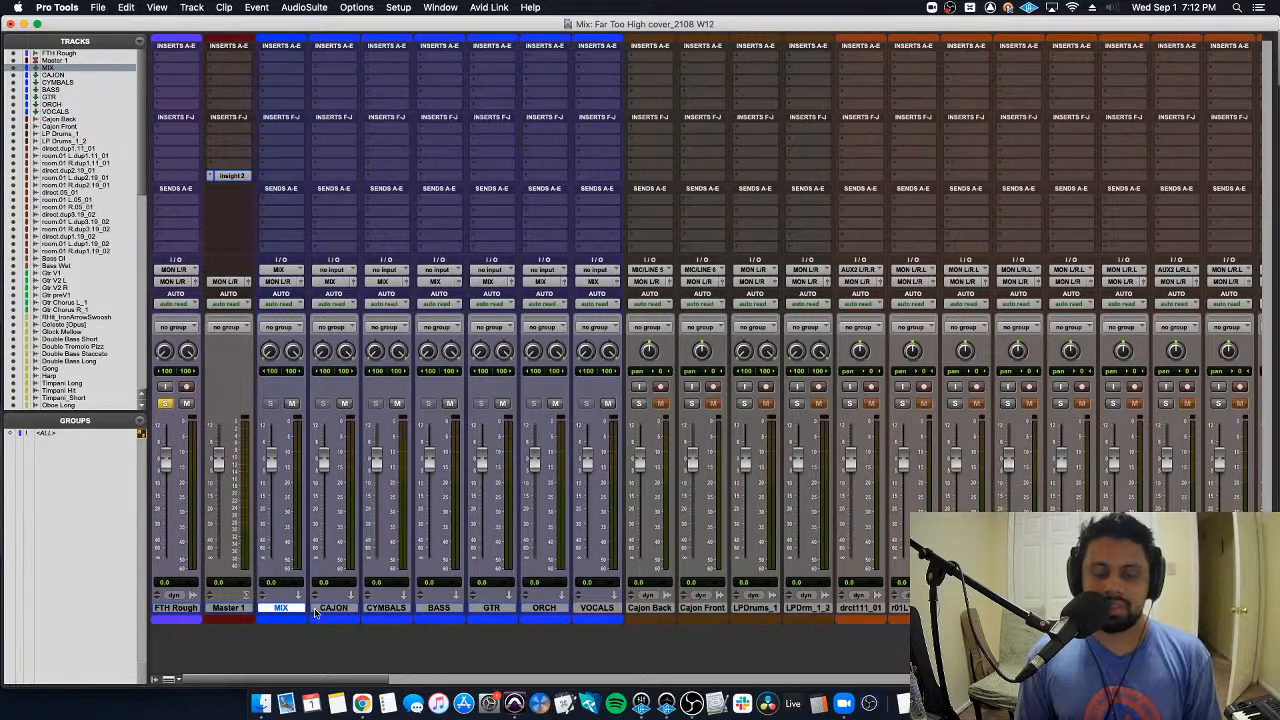
click(334, 608)
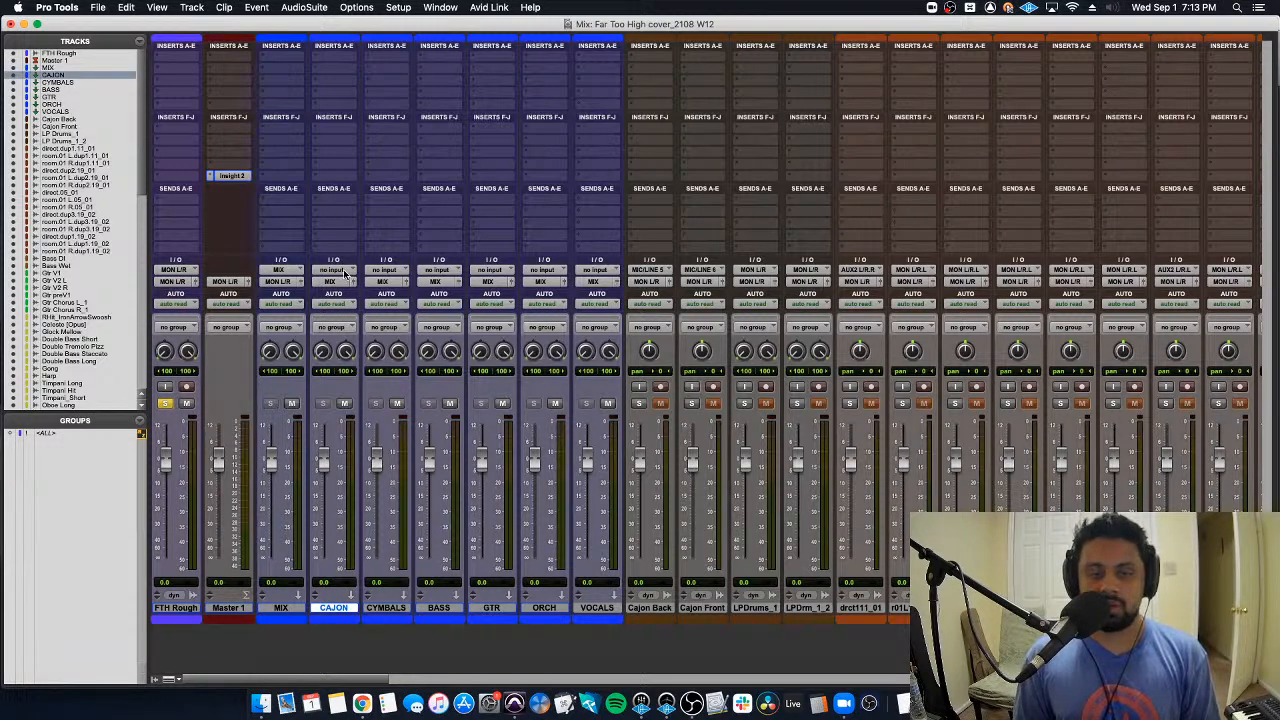
click(400, 608)
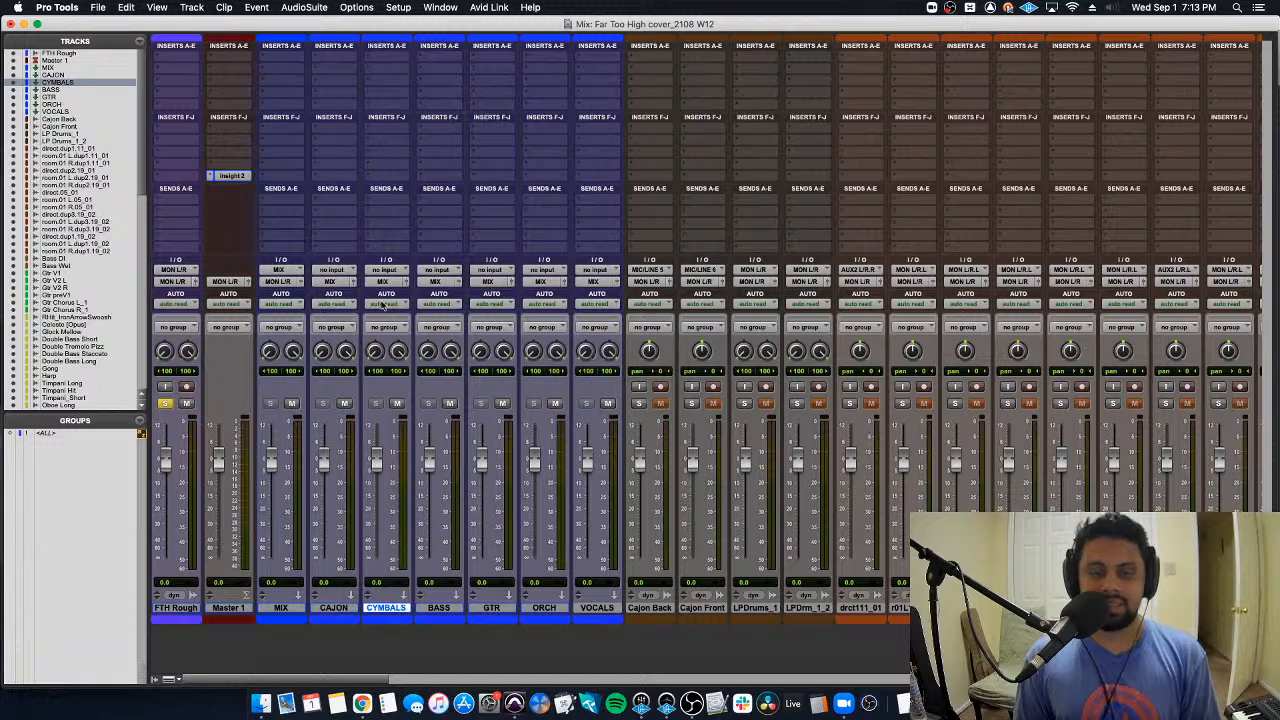
click(449, 612)
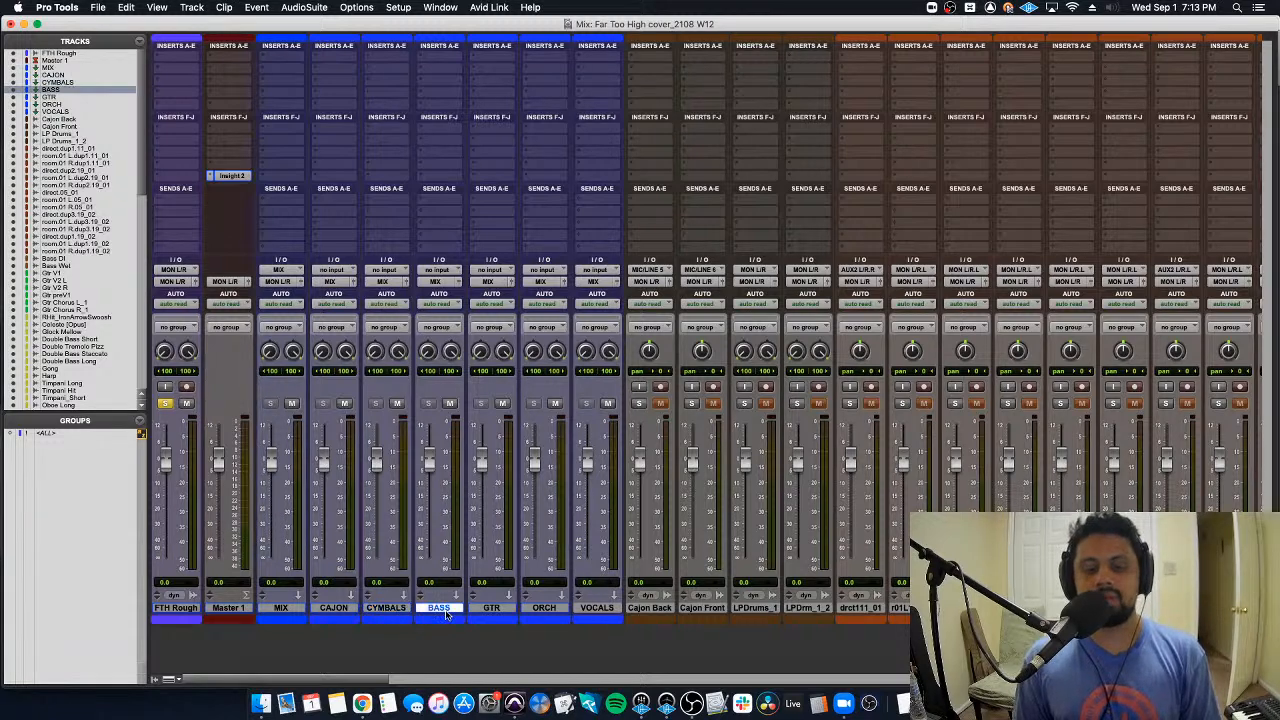
click(476, 612)
click(540, 610)
click(588, 612)
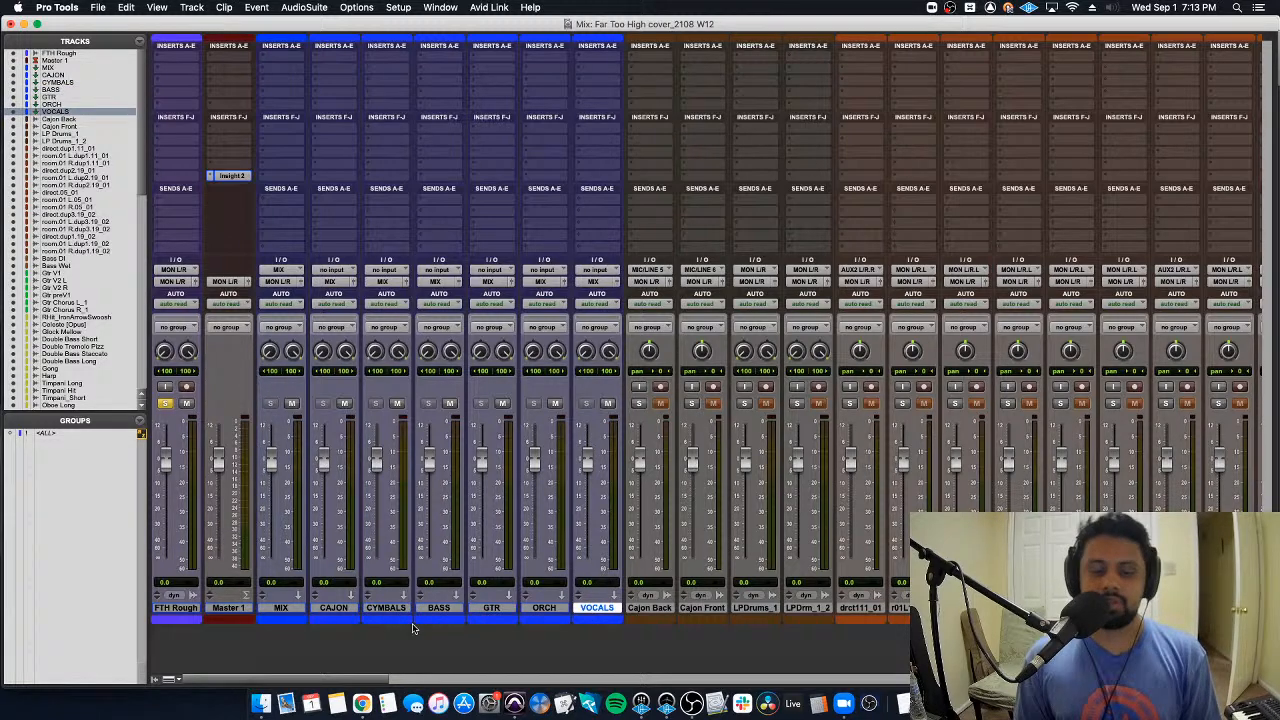
Step: Assign the six tracks from CAJON to VOCALS consecutive stereo bus inputs, from Bus 101-102 to Bus 111-112
click(341, 612)
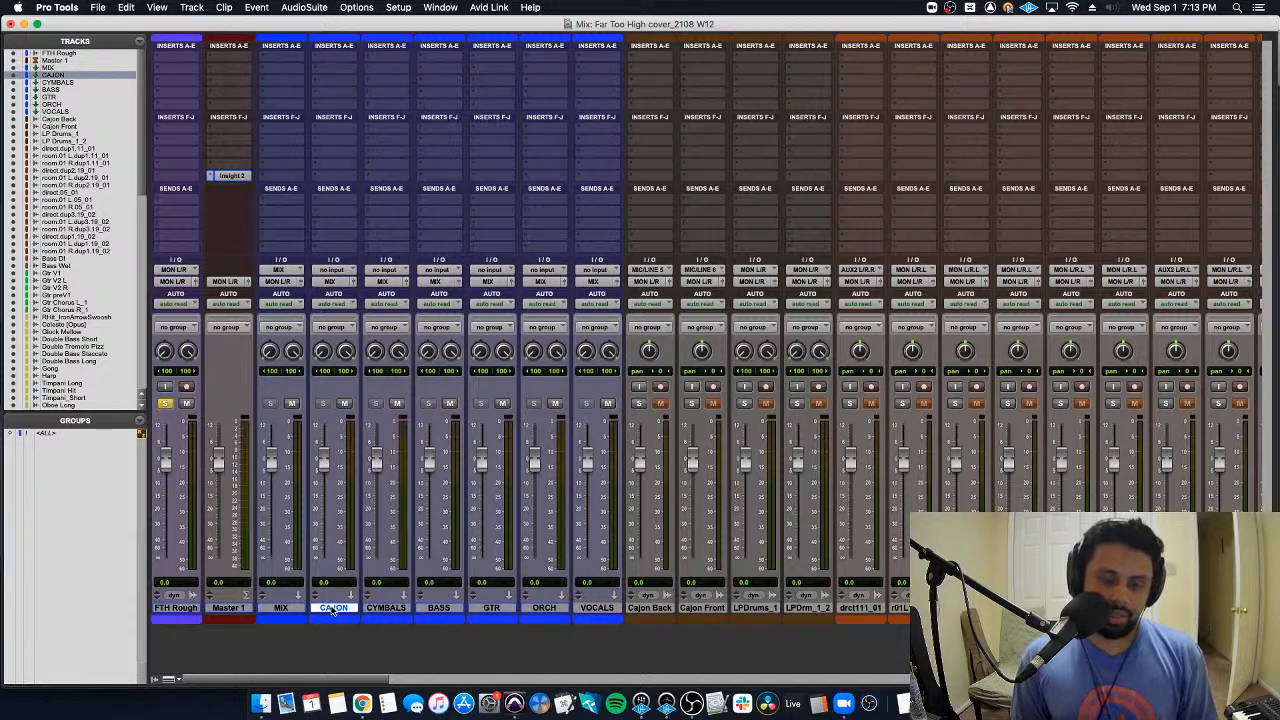
shift+click(600, 610)
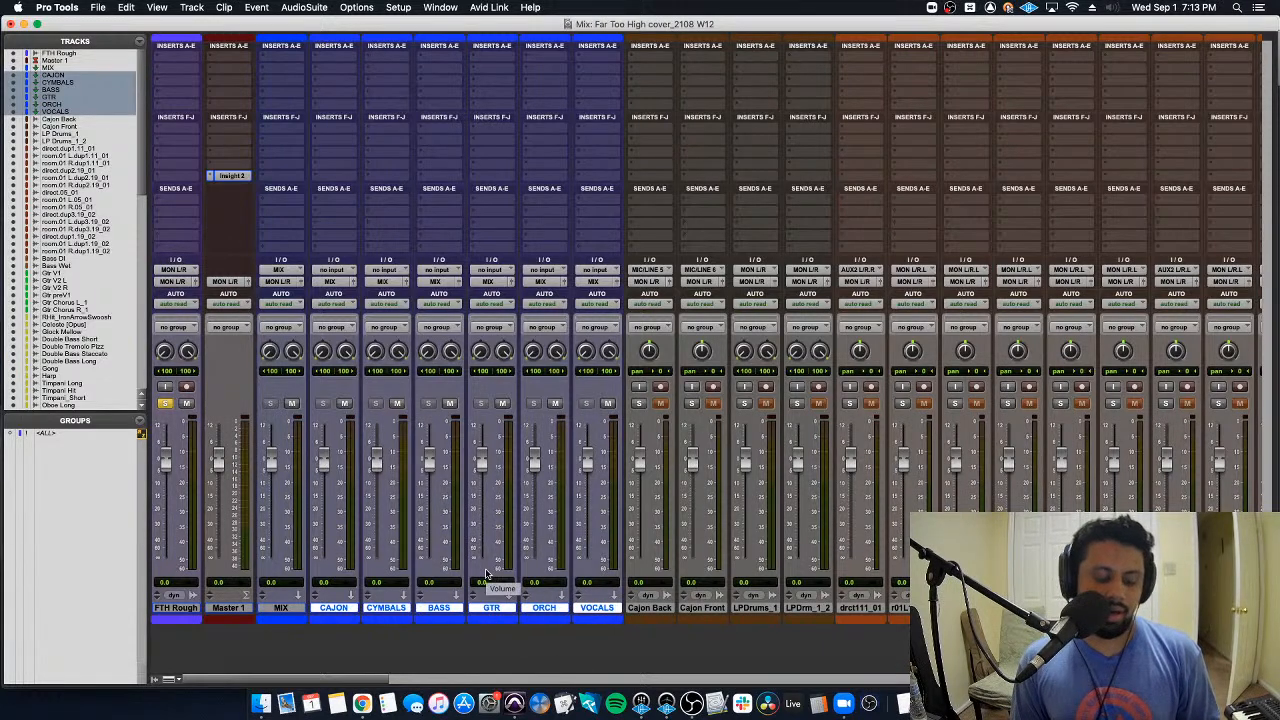
click(336, 270)
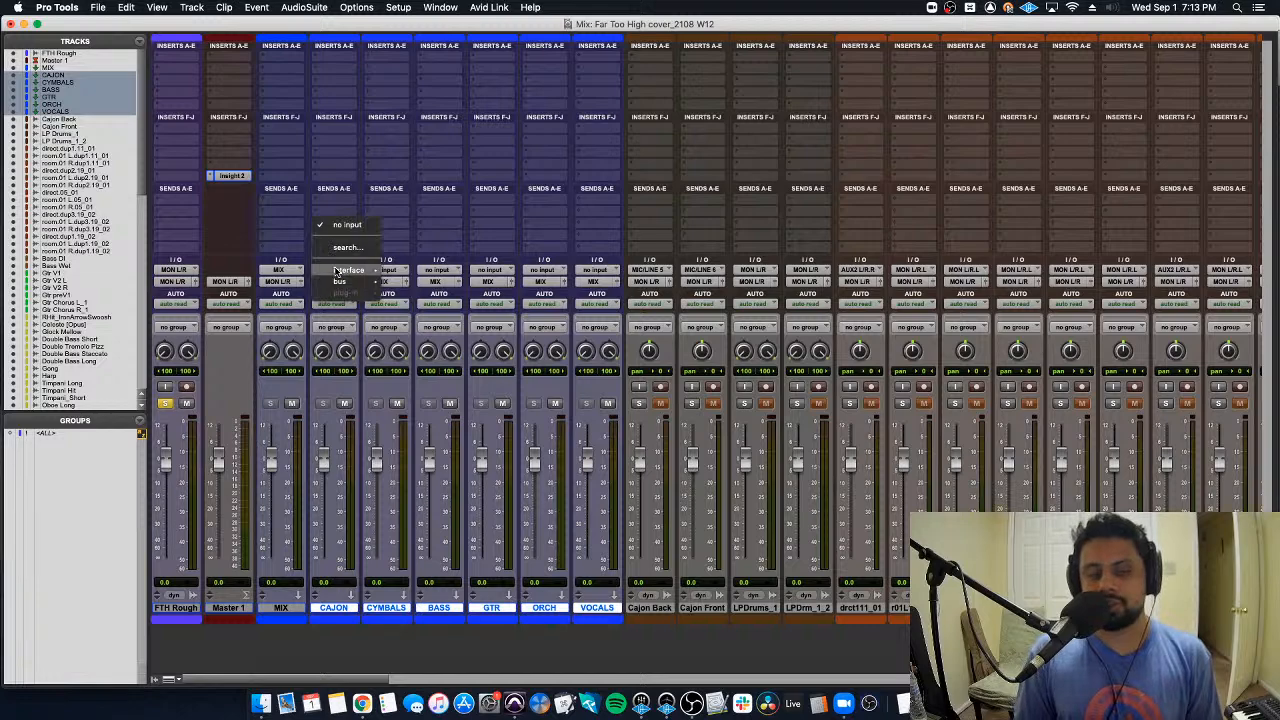
mouse_move(345, 281)
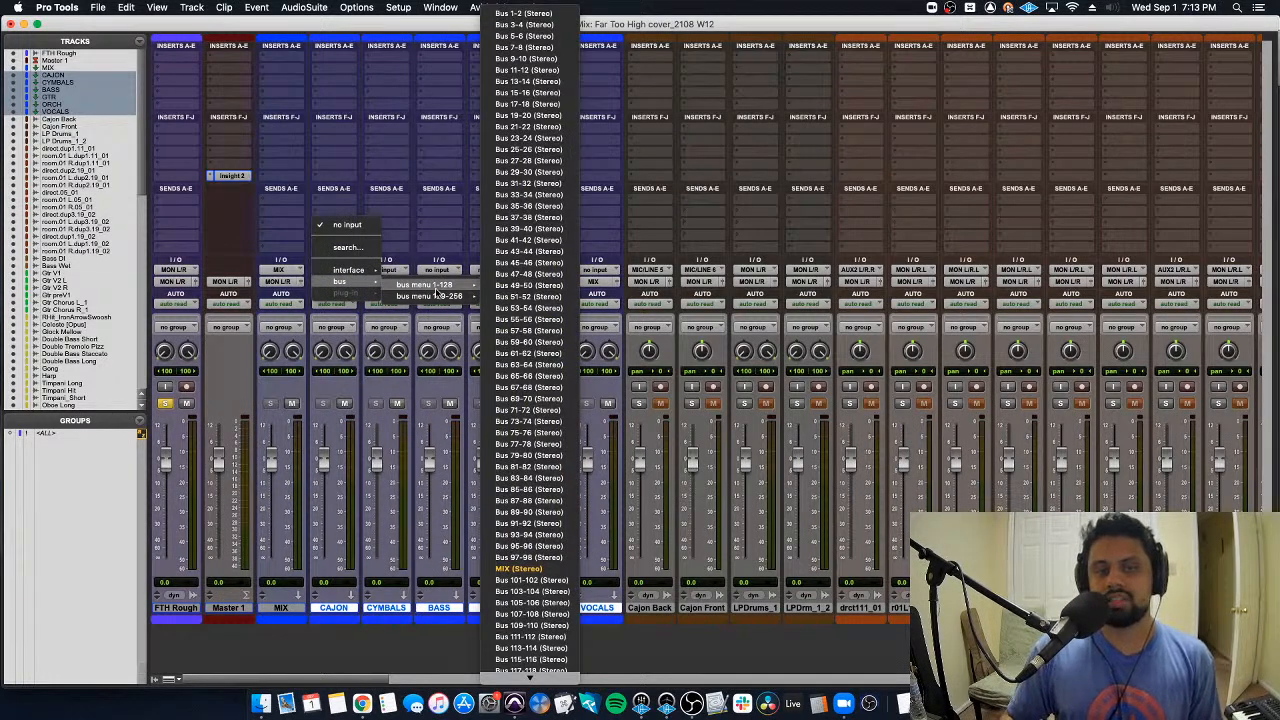
mouse_move(446, 286)
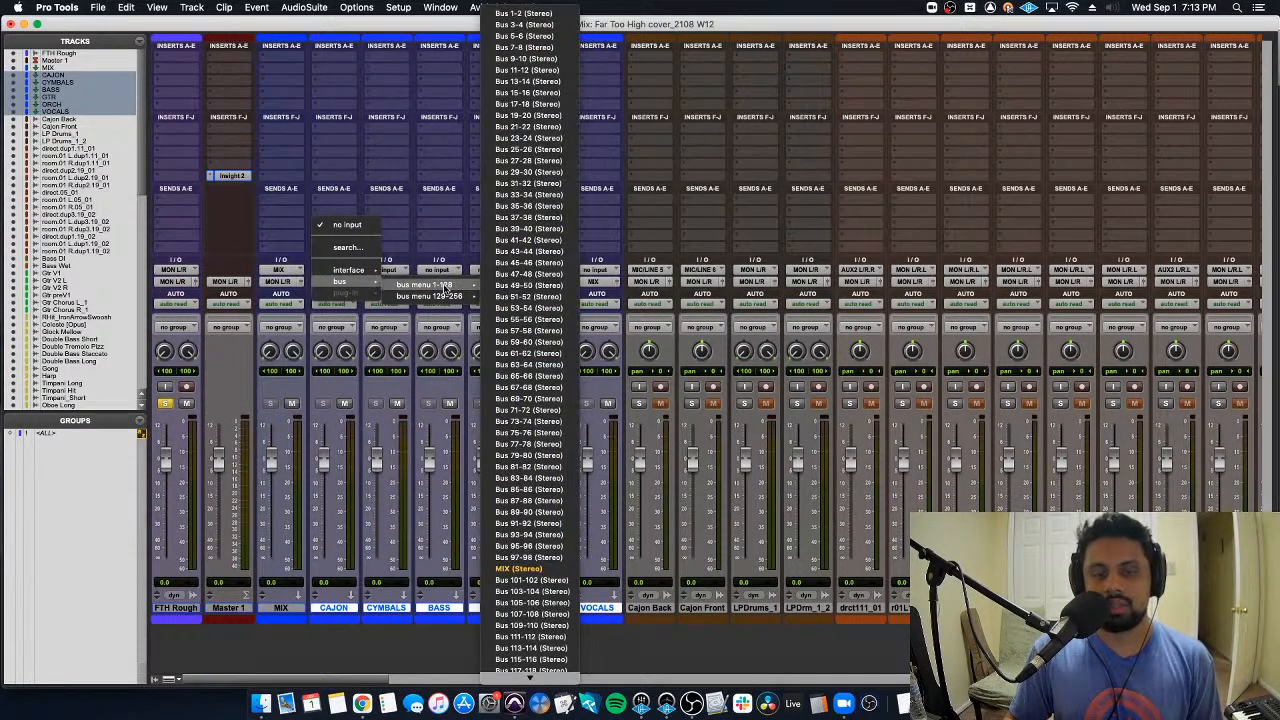
alt+shift+super+click(549, 586)
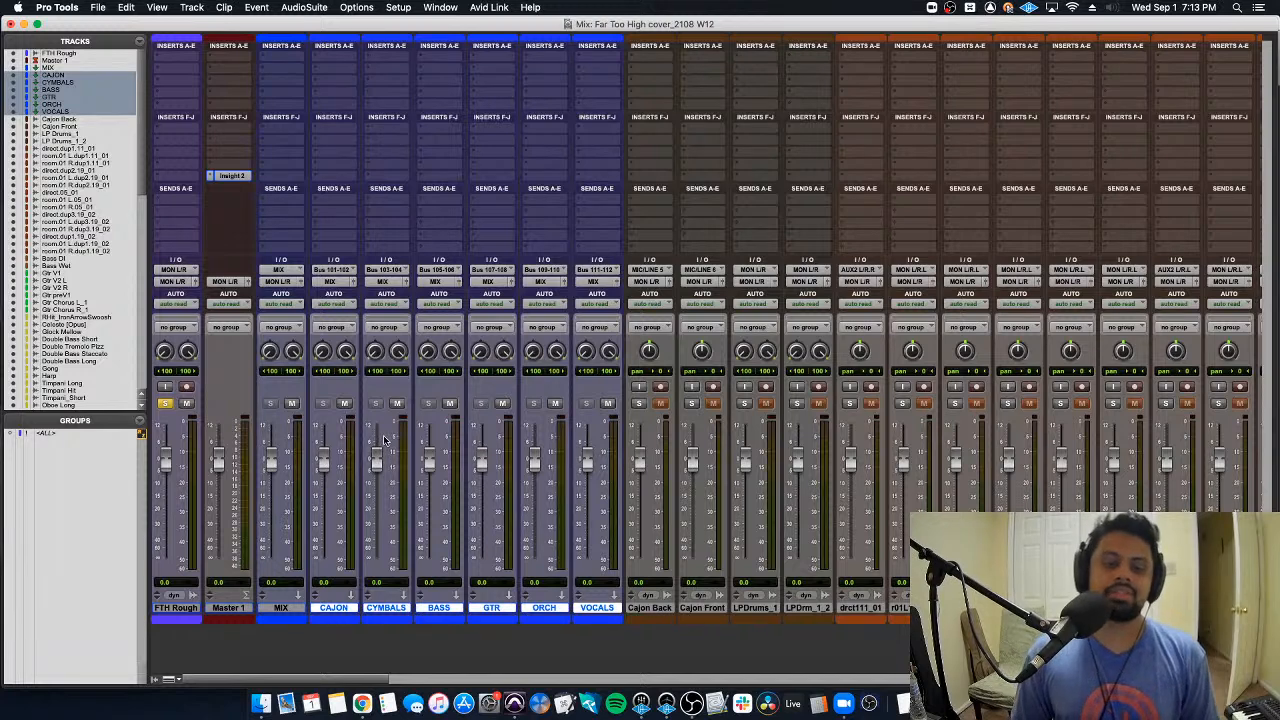
Step: Rename the CAJON track's input bus, Bus 101-102, as CAJON
click(334, 608)
right_click(343, 276)
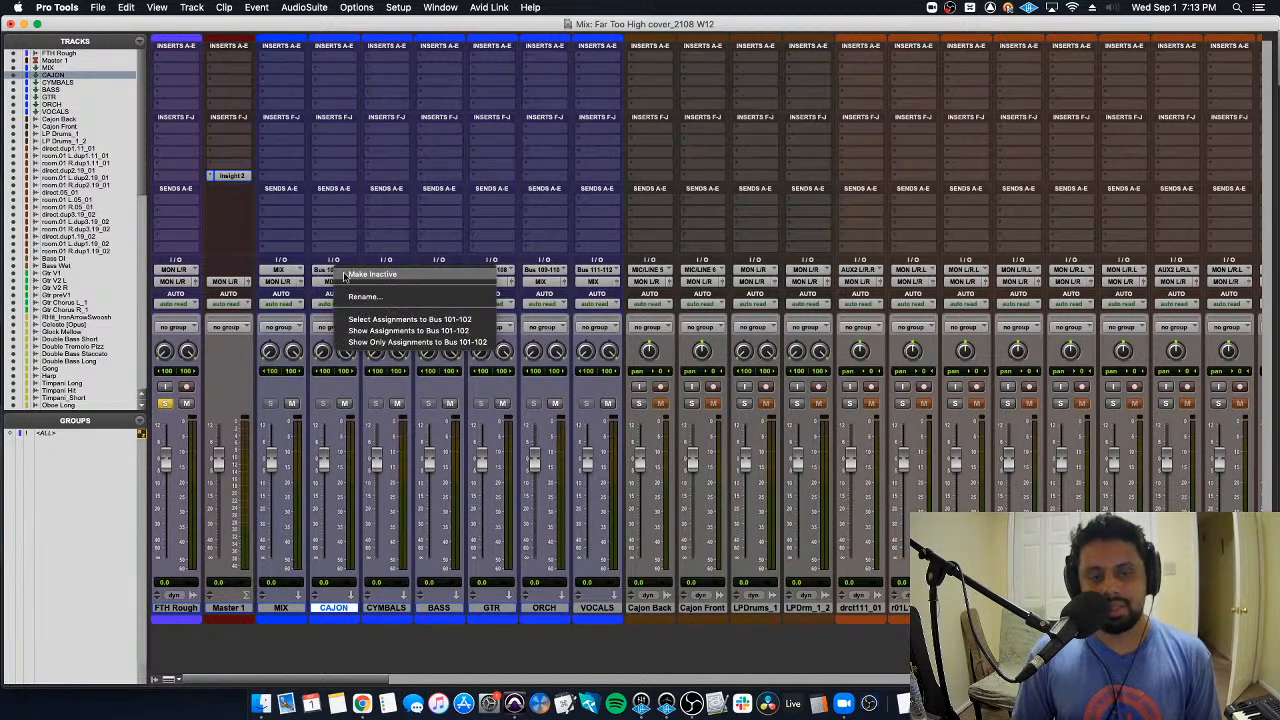
click(364, 297)
text(CAJON)
key(Return)
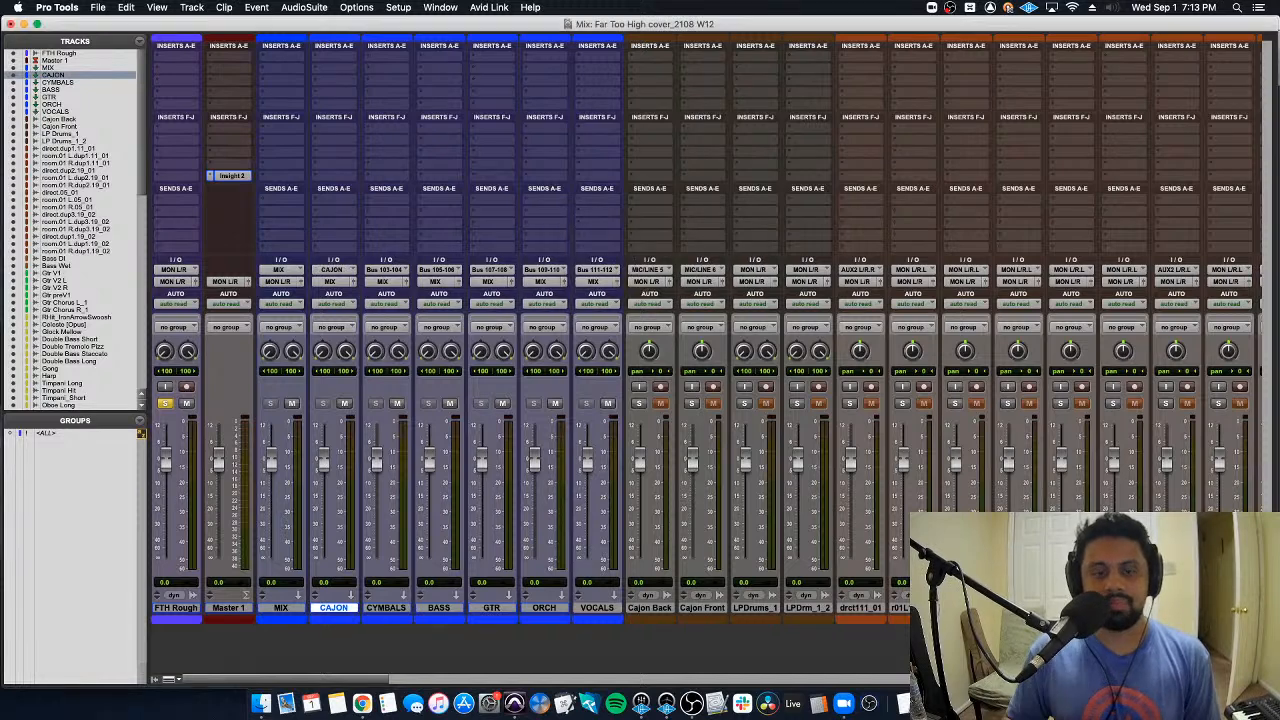
Step: Rename the CYMBALS track's input bus, Bus 103-104, as CYMBALS
right_click(388, 272)
click(407, 300)
text(C)
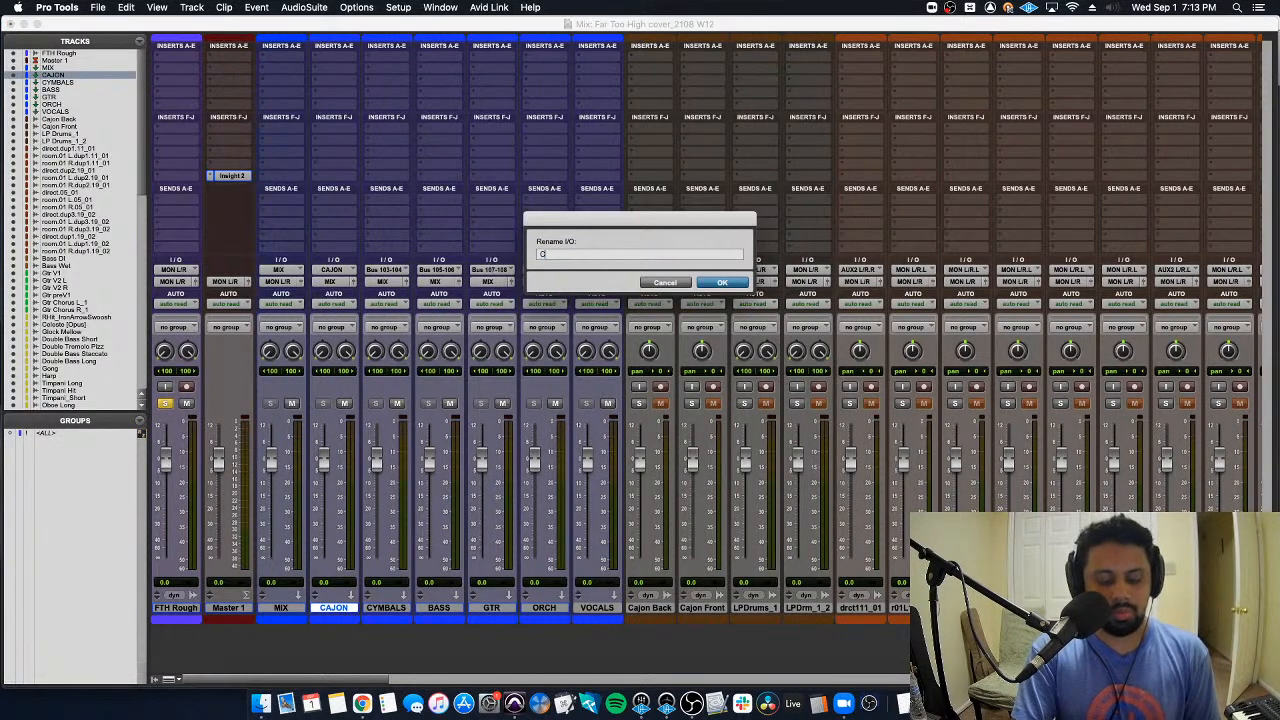
text(YMBALS)
key(Return)
Step: Rename the BASS track's input bus, Bus 105-106, as BASS
right_click(438, 272)
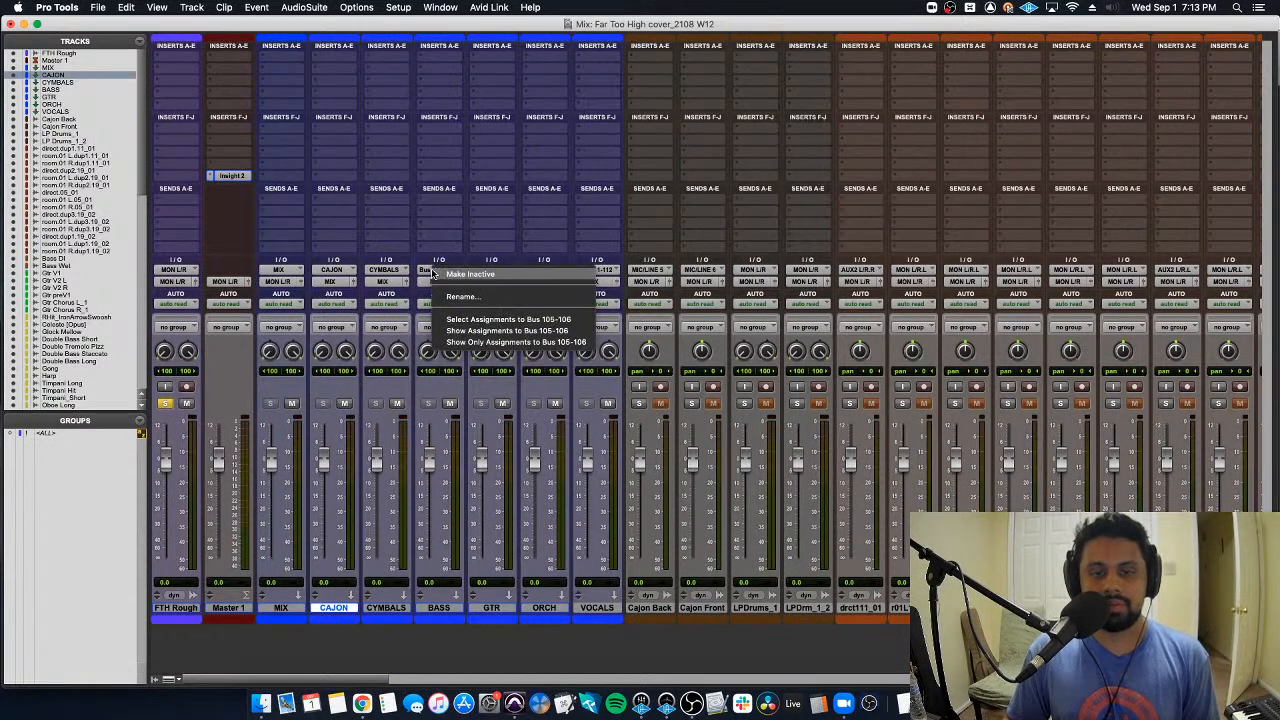
click(457, 300)
text(BASS)
key(Return)
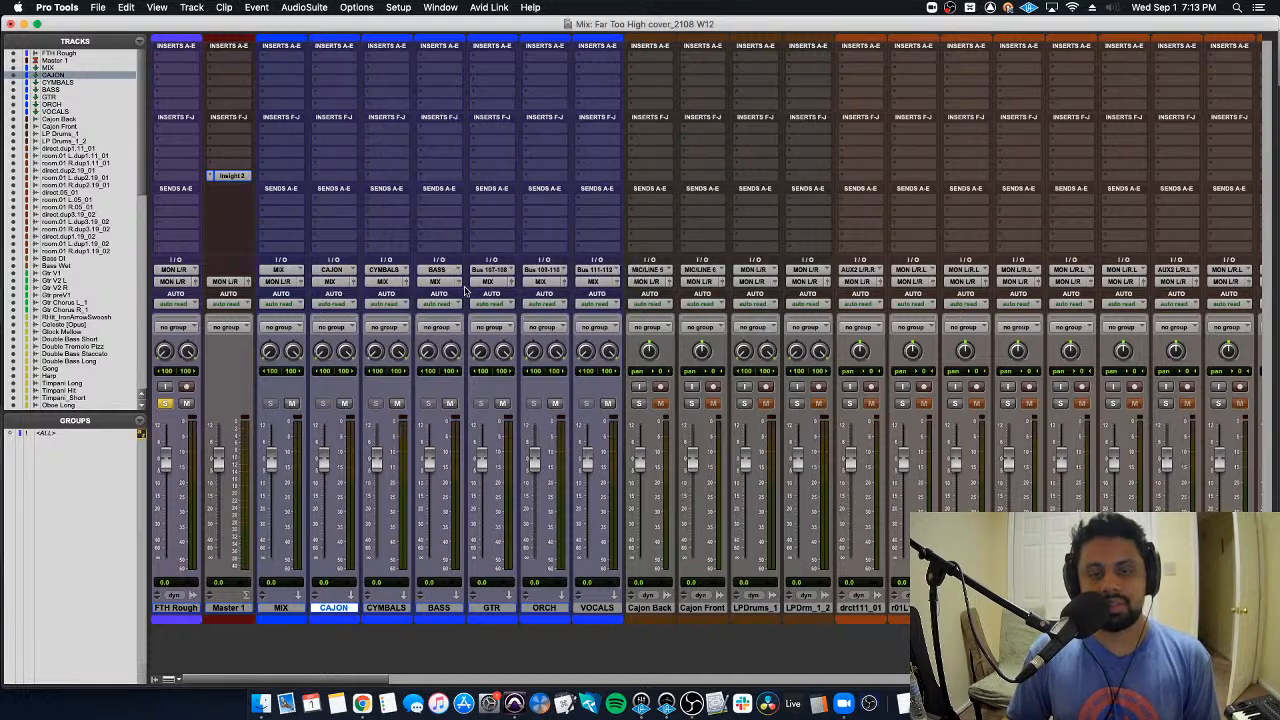
Step: Rename the GTR track's input bus, Bus 107-108, as GTR
right_click(491, 271)
click(514, 297)
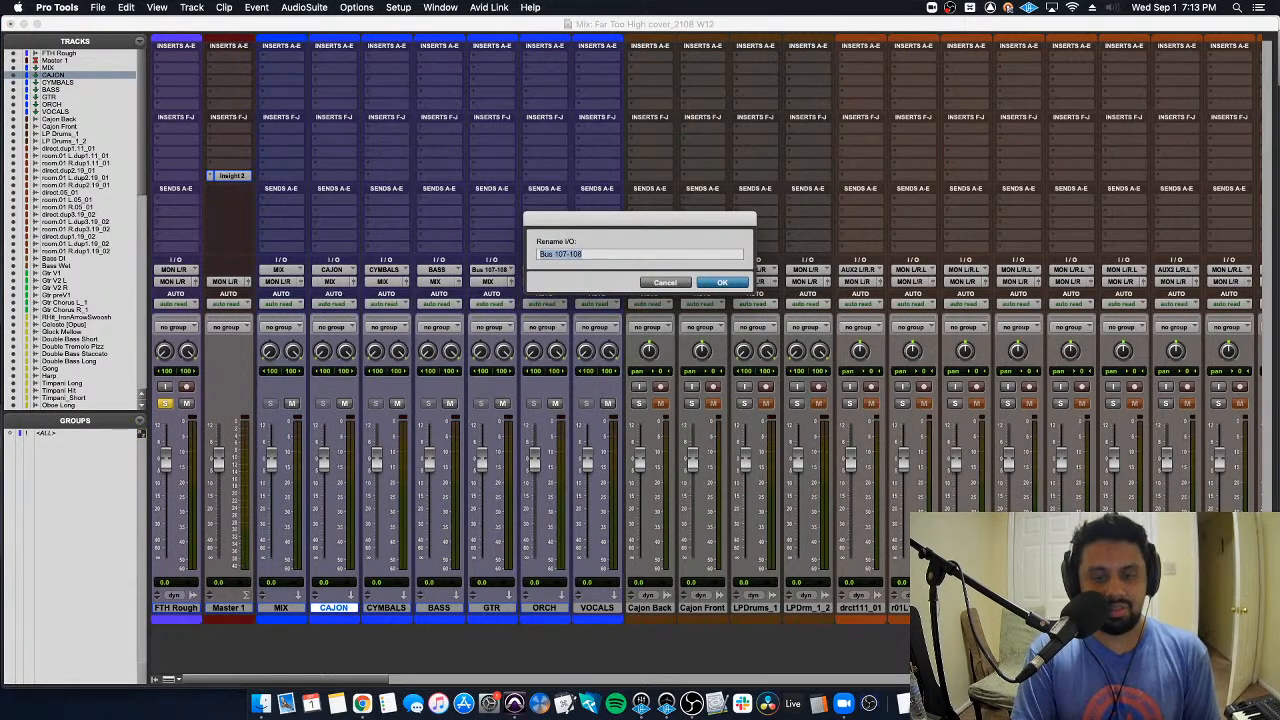
text(GR)
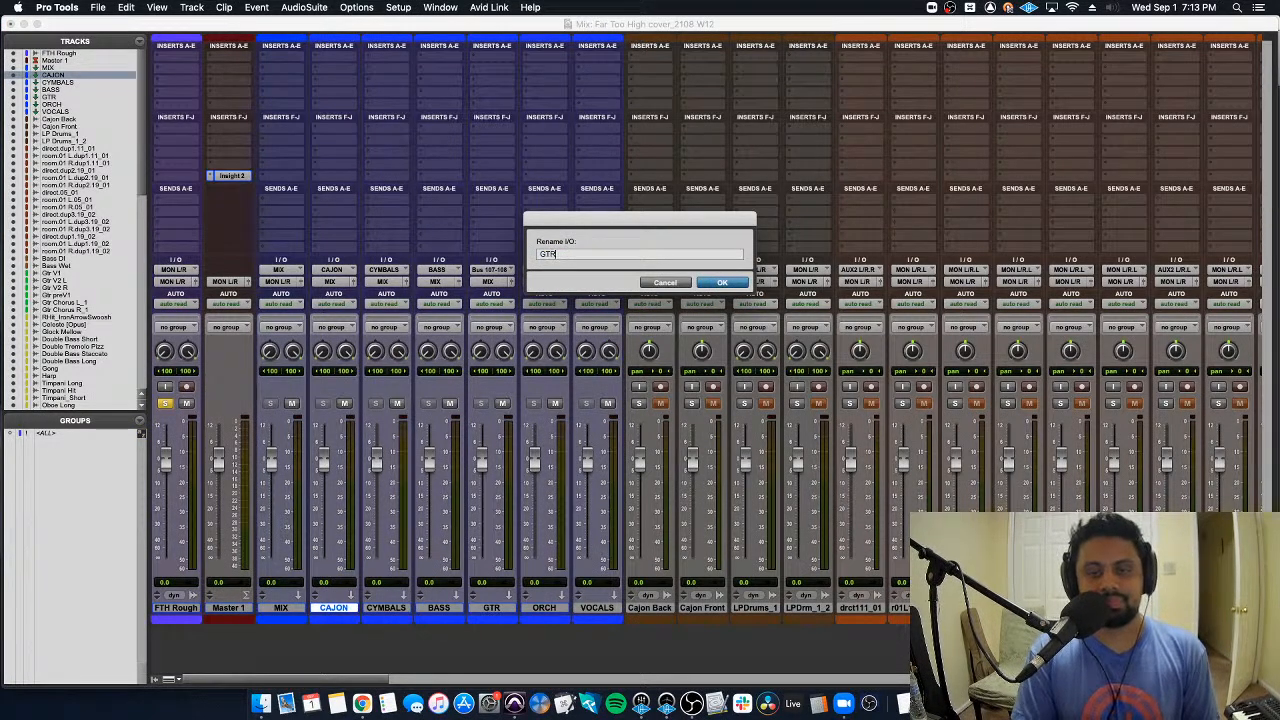
key(Return)
Step: Rename the ORCH track's input bus, Bus 109-110, as ORCH
right_click(542, 271)
click(575, 300)
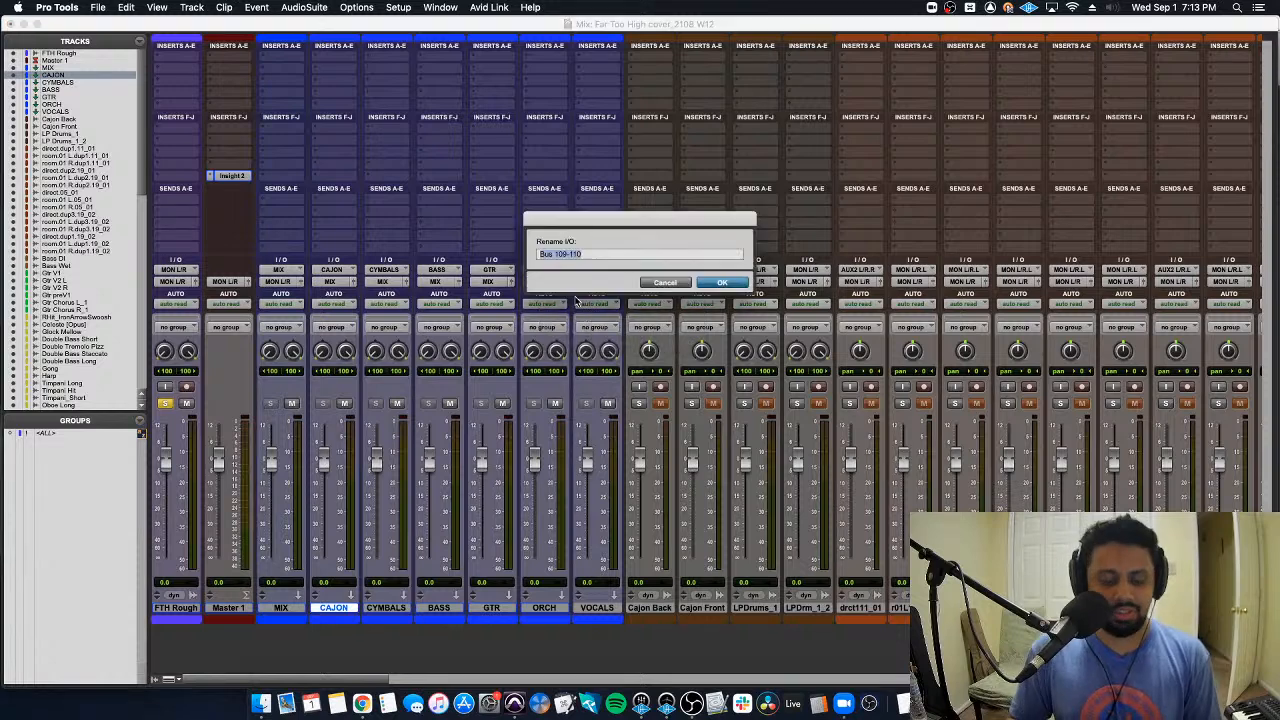
text(ORCH)
key(Return)
Step: Rename the VOCALS track's input bus, Bus 111-112, as VOCALS
right_click(595, 270)
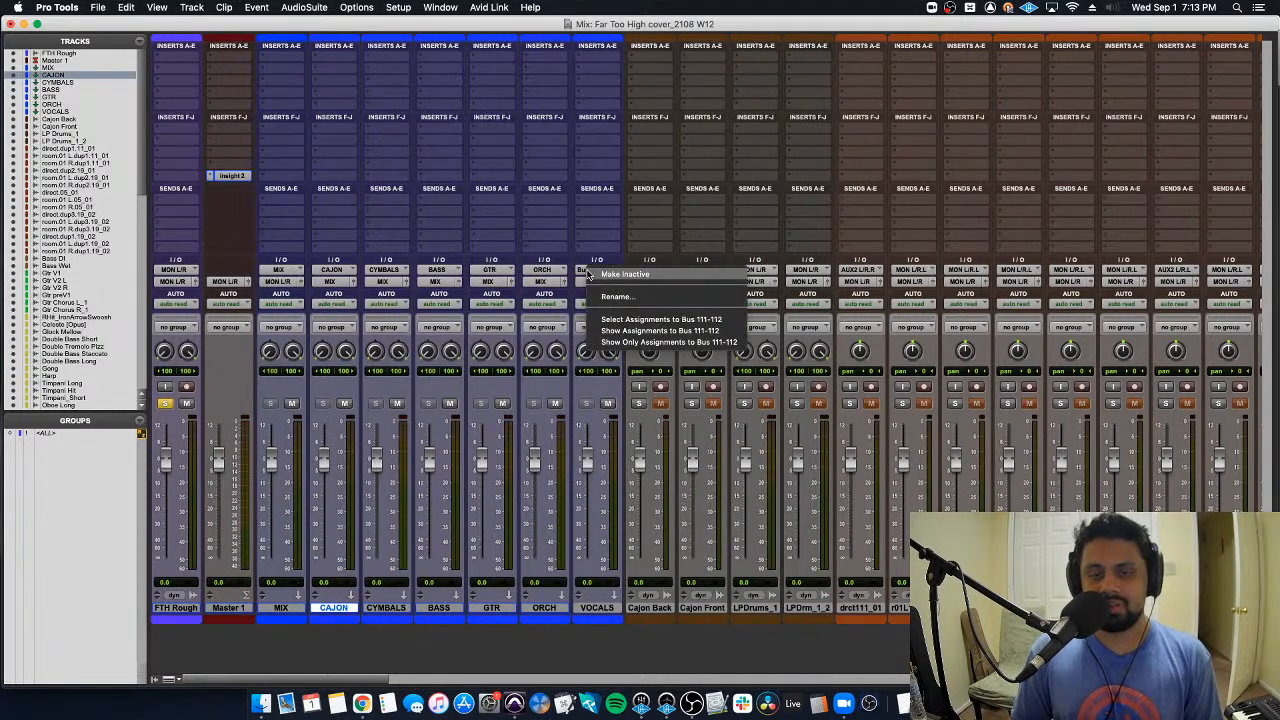
click(613, 293)
text(VOCALS)
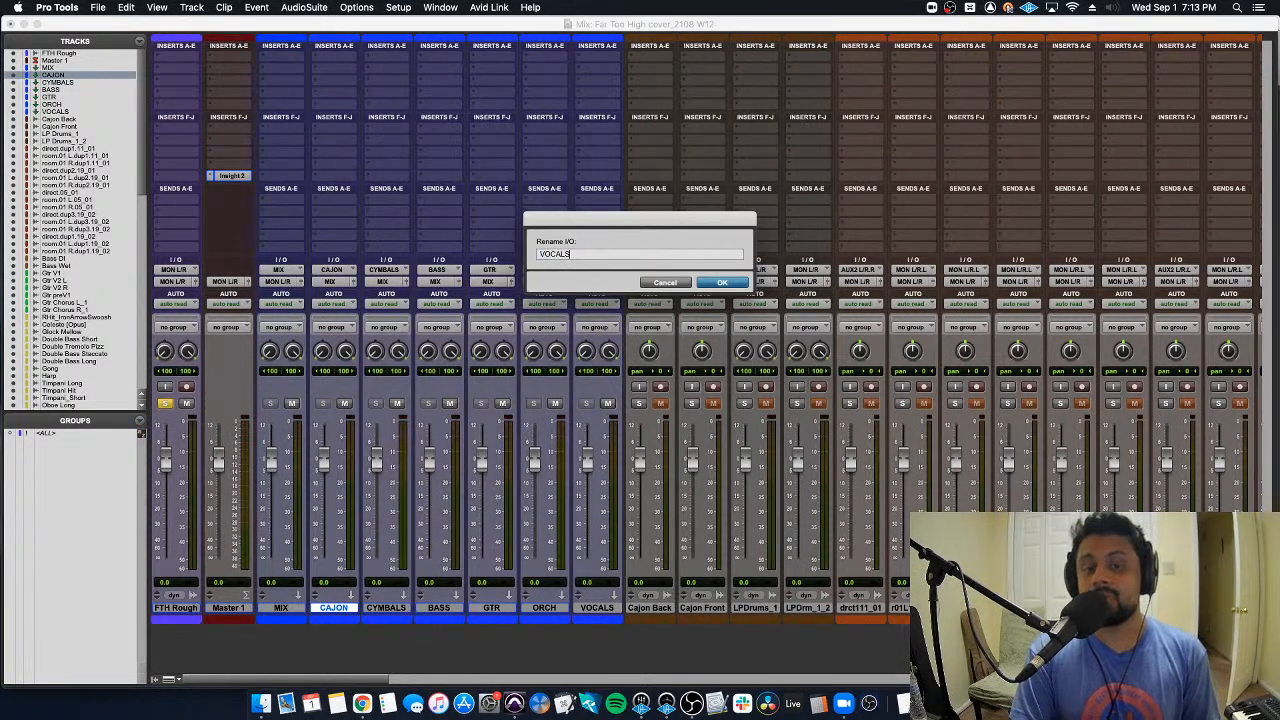
key(Return)
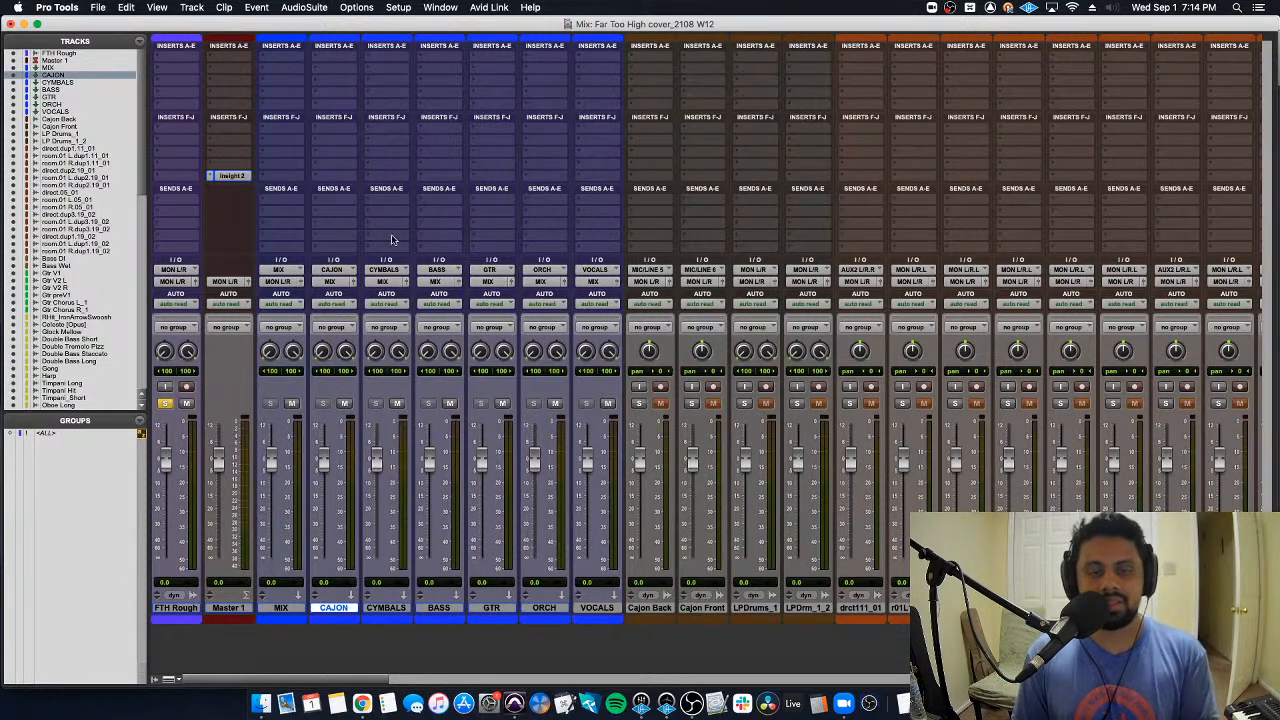
Step: Add a send on Bus 13-14 to the Cajon Back track, open that bus for renaming and cancel
right_click(326, 270)
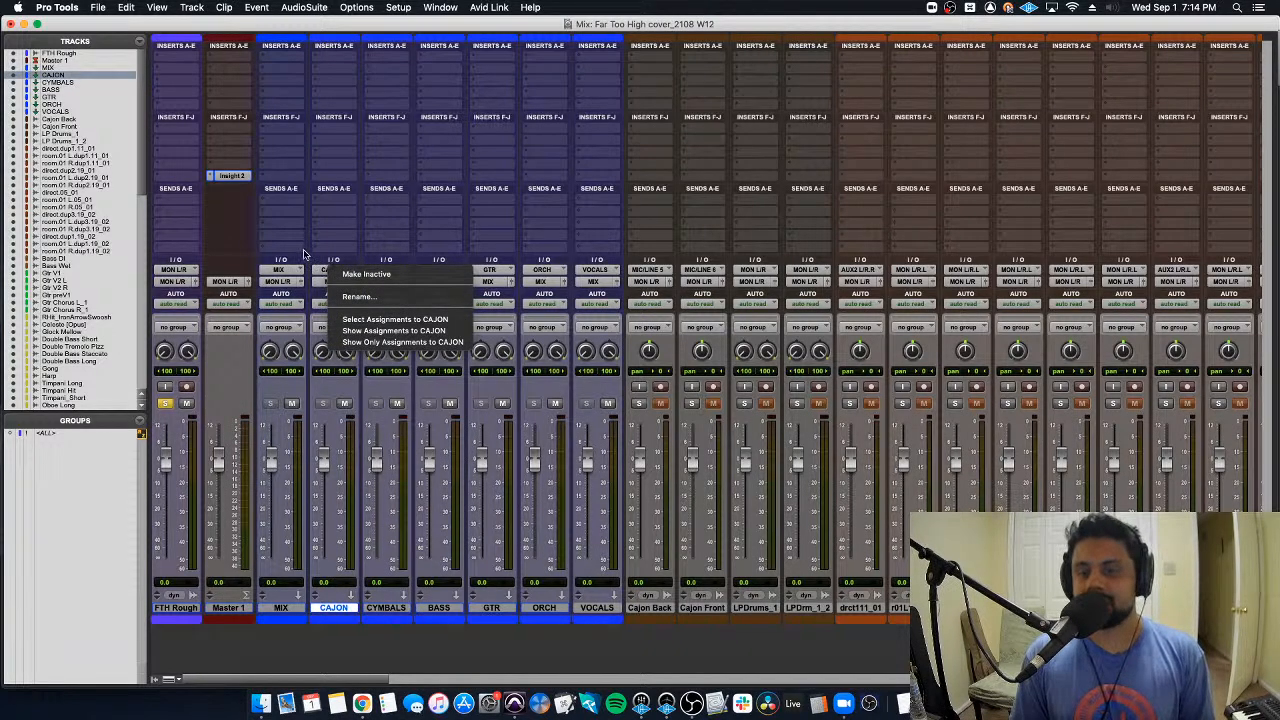
click(305, 254)
click(650, 202)
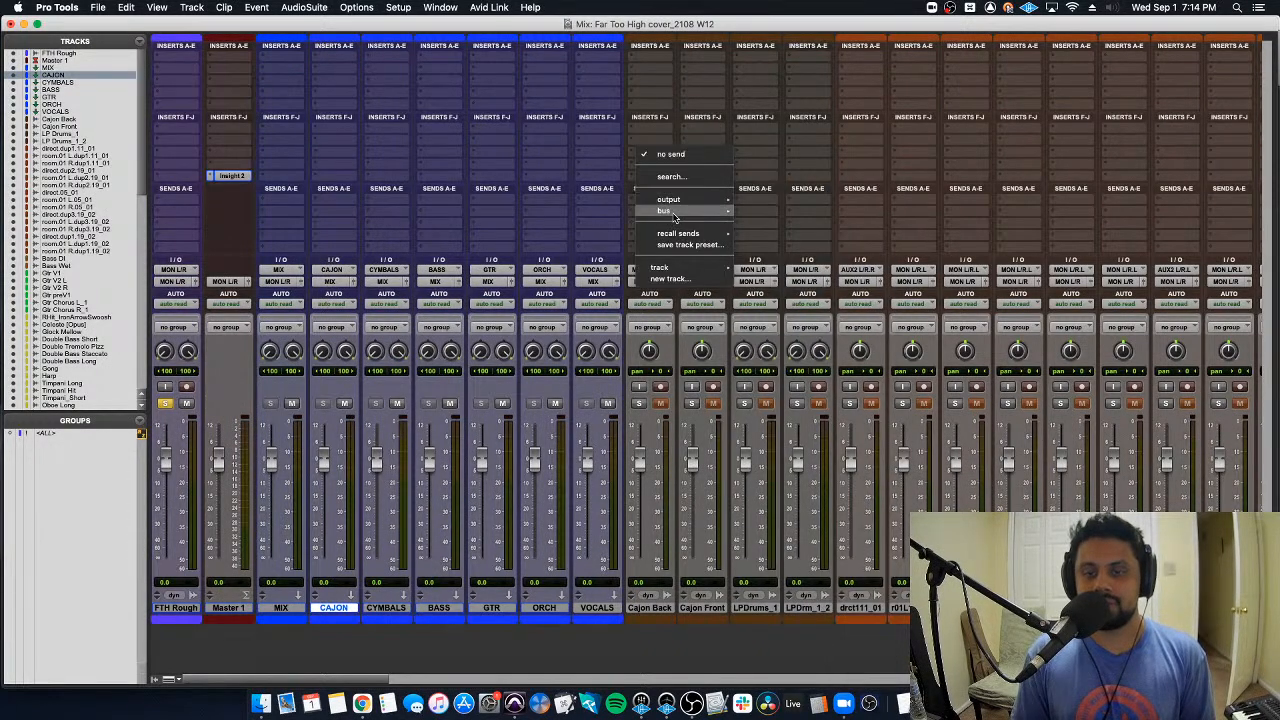
mouse_move(663, 210)
mouse_move(783, 214)
click(873, 216)
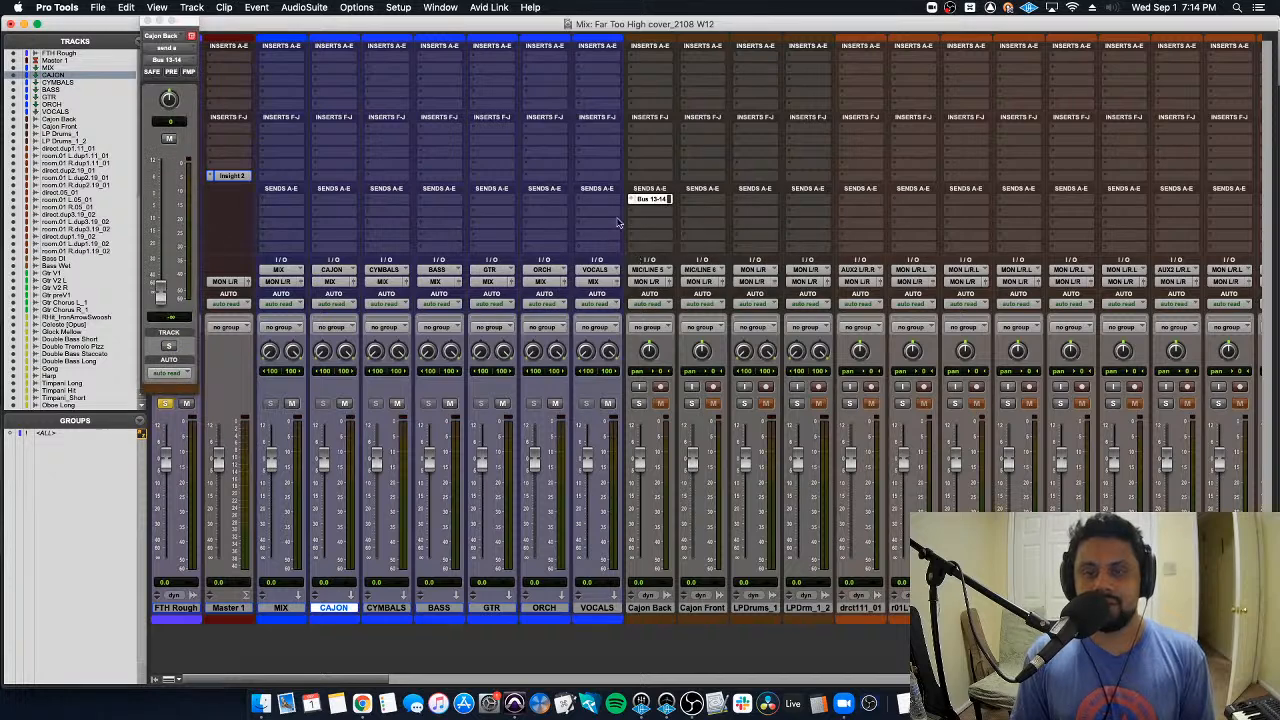
right_click(655, 201)
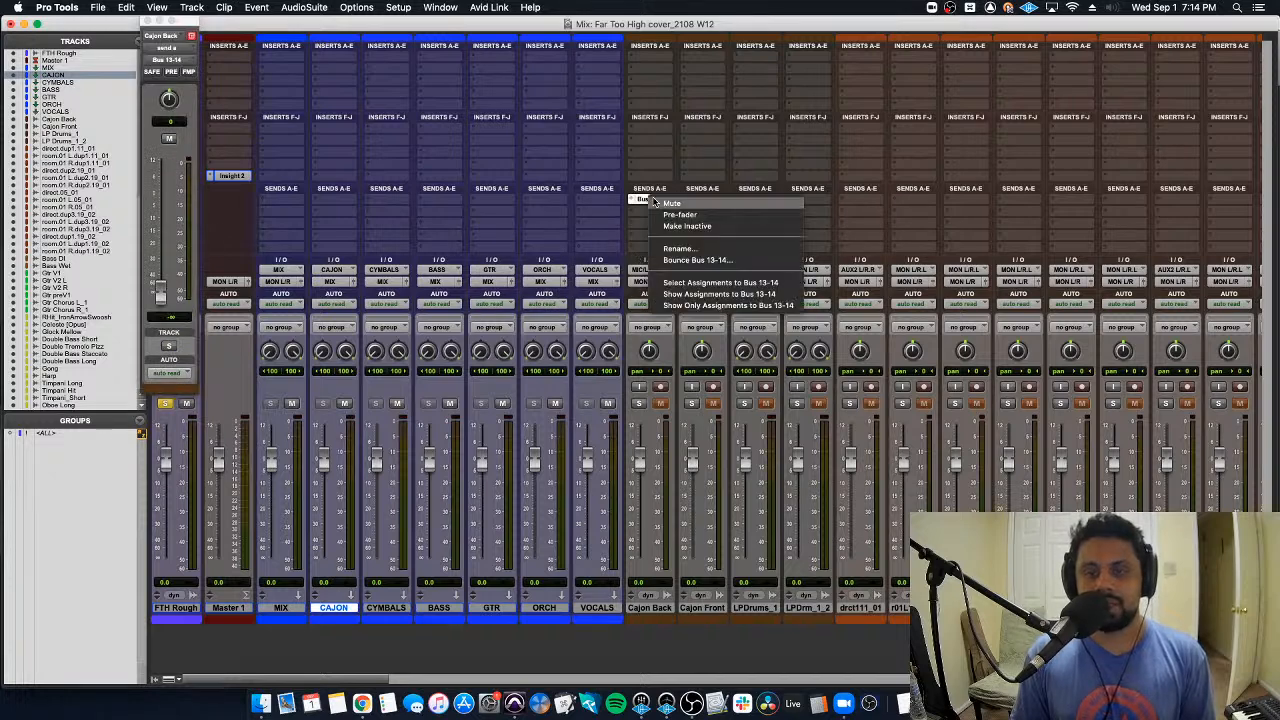
click(676, 249)
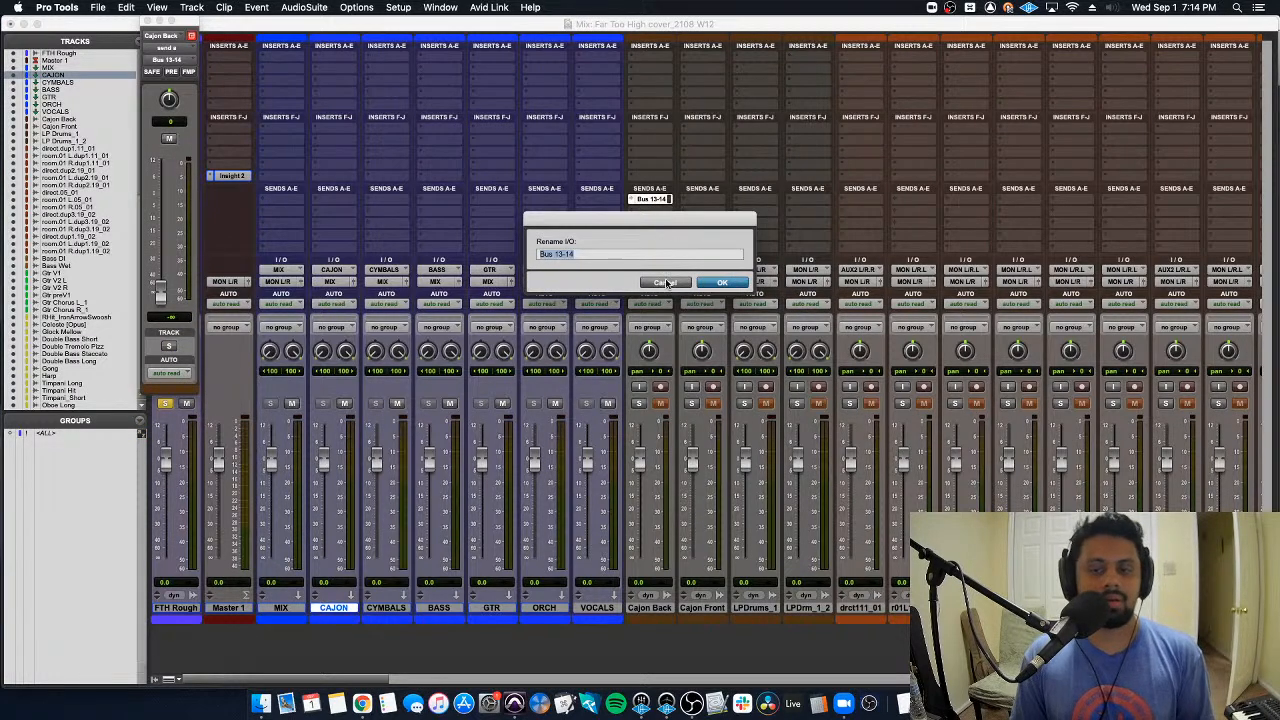
click(667, 283)
Step: Close the send window and remove the Bus 13-14 send from the Cajon Back track
click(191, 36)
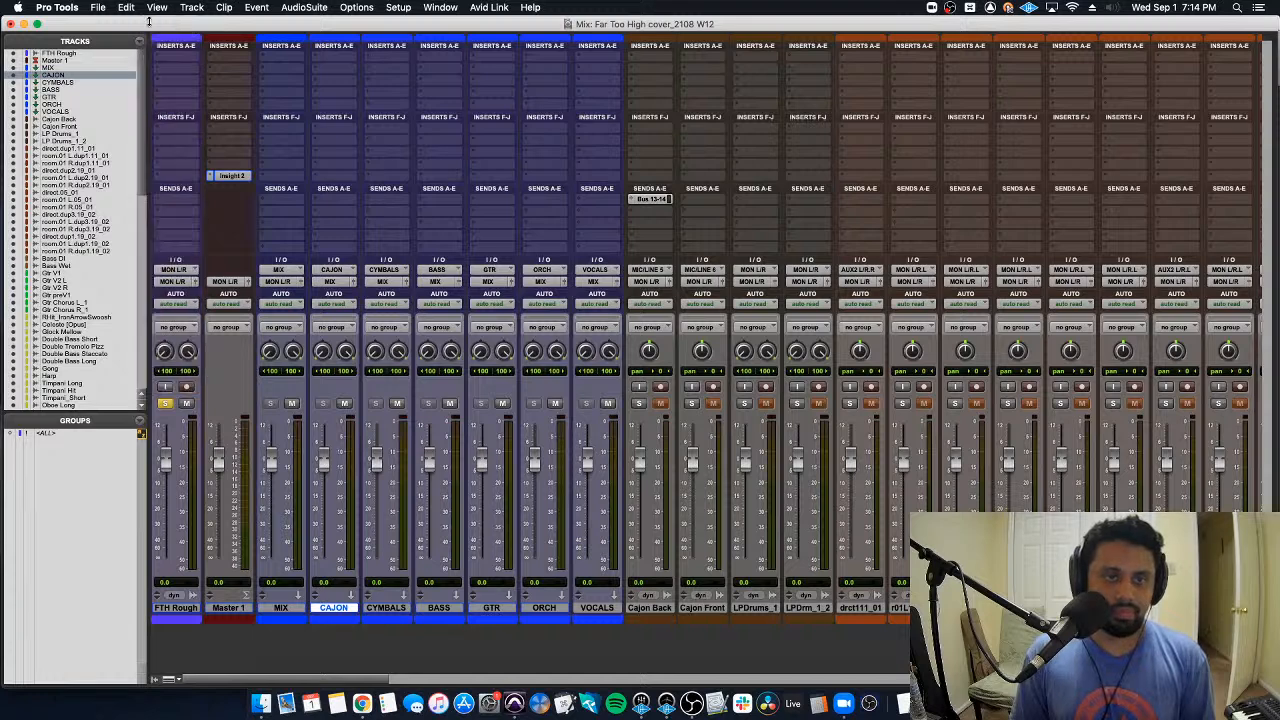
click(630, 201)
click(650, 151)
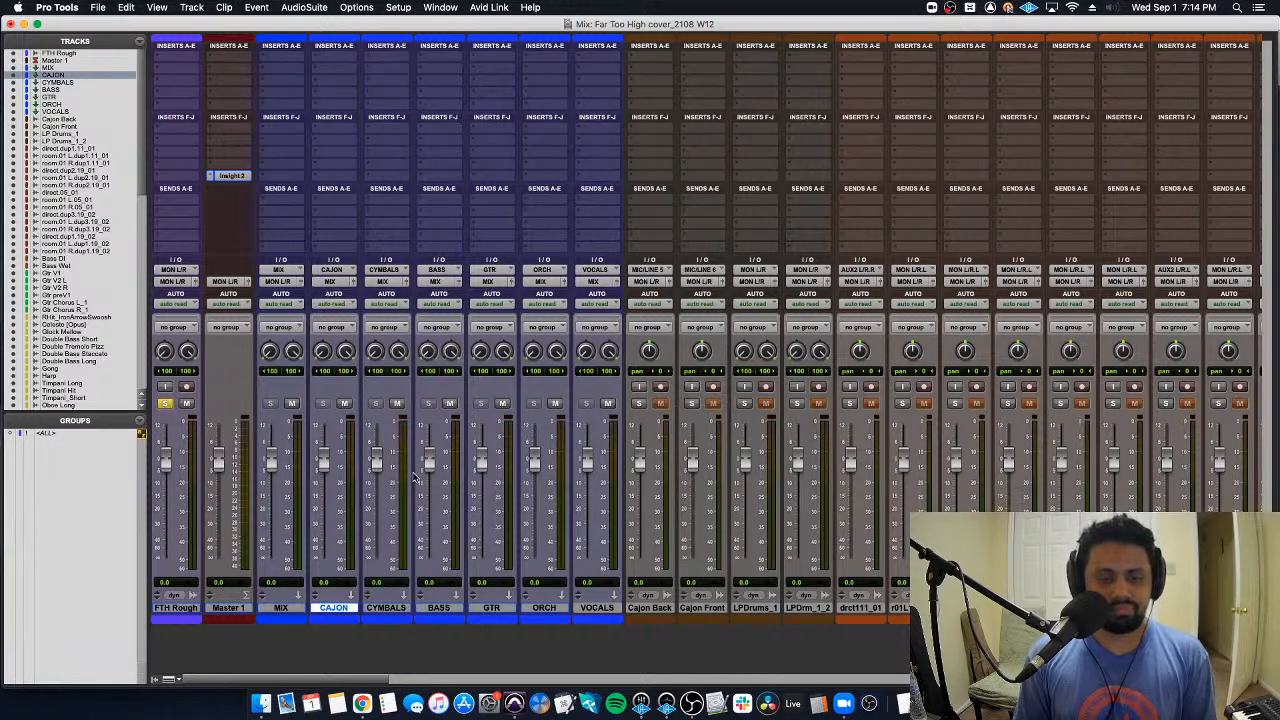
Step: Unsolo and mute the FTH Rough track, and route the outputs of the four tracks from Cajon Back to LPDrm_1_2 to the stereo CAJON bus
click(163, 403)
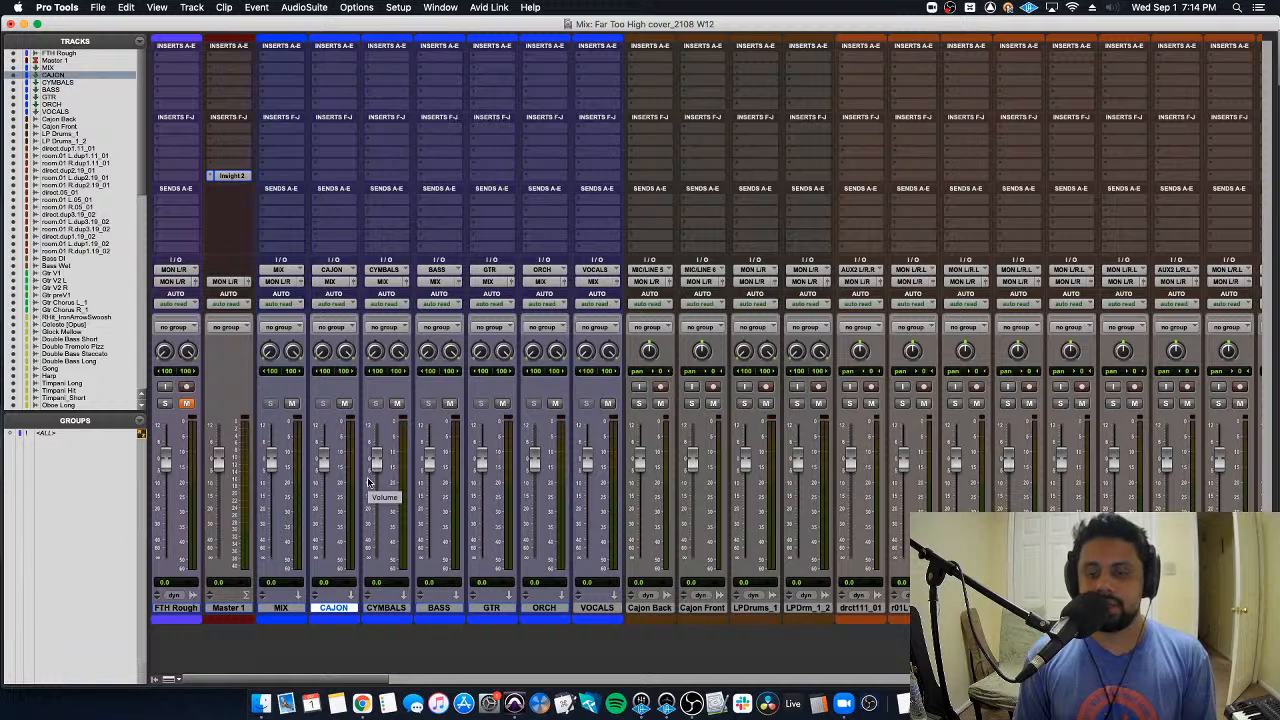
click(655, 608)
shift+click(808, 608)
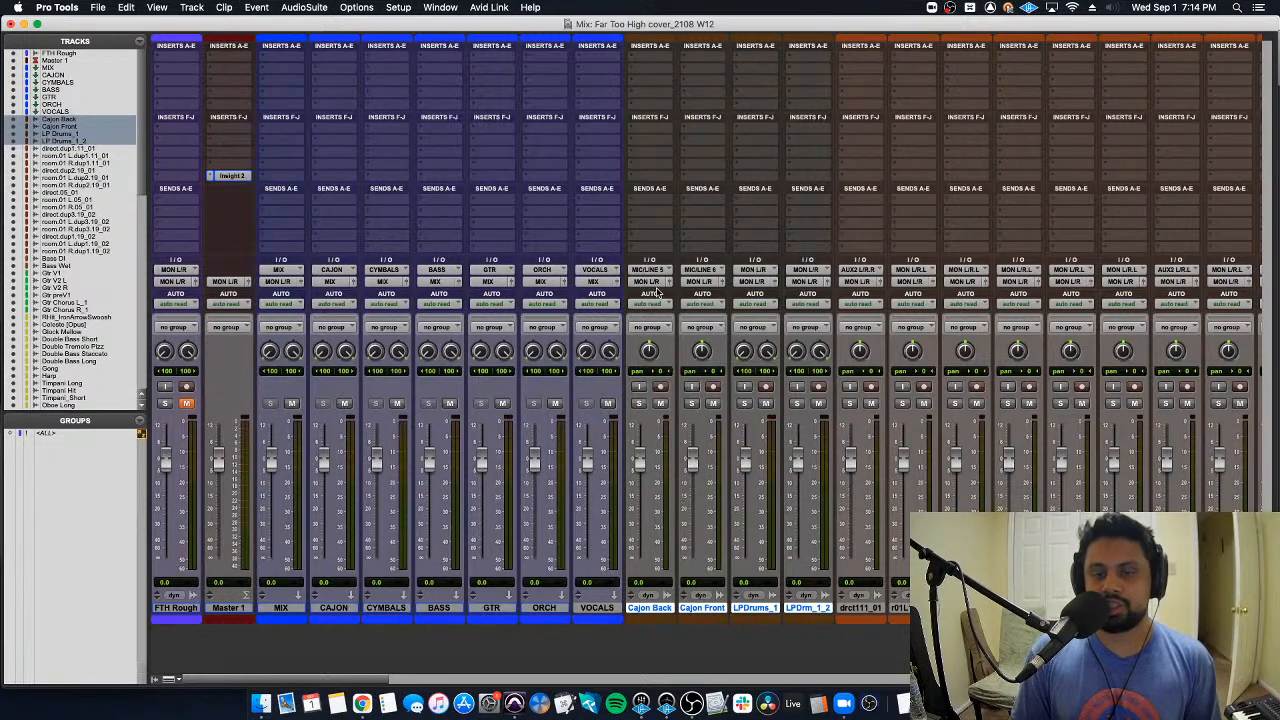
click(654, 283)
mouse_move(655, 293)
mouse_move(745, 297)
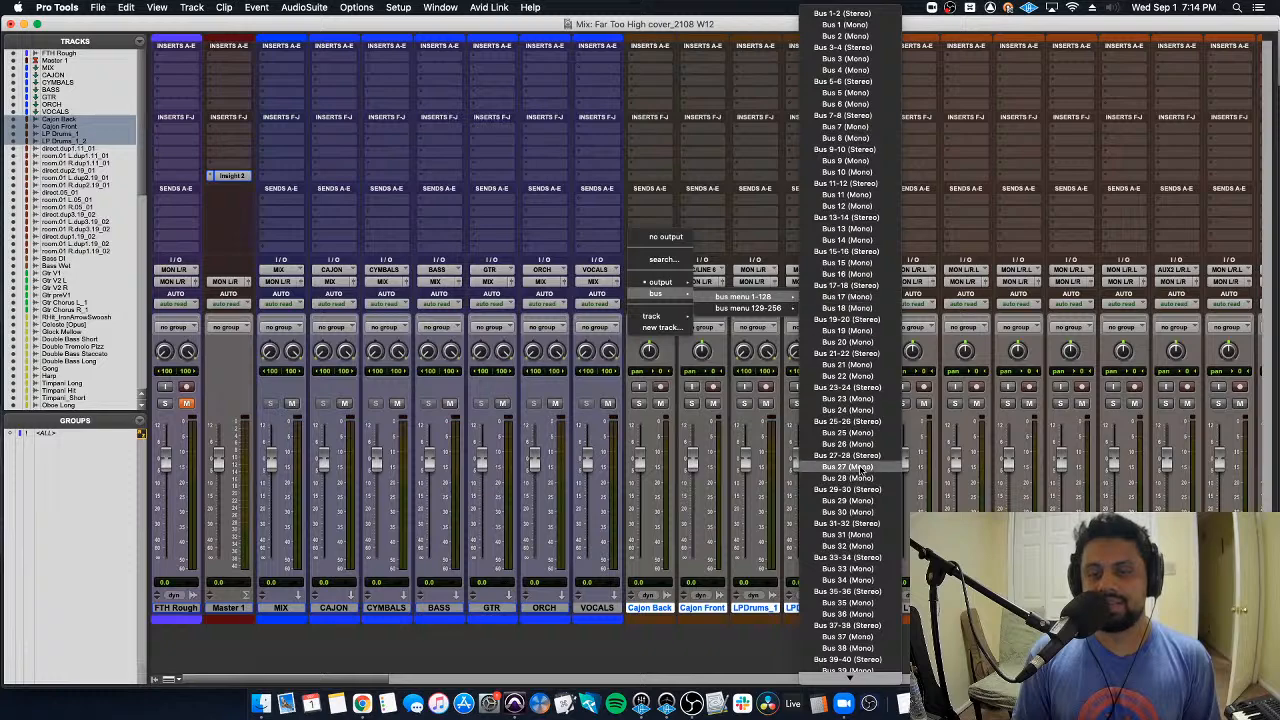
scroll(868, 566, down, 10)
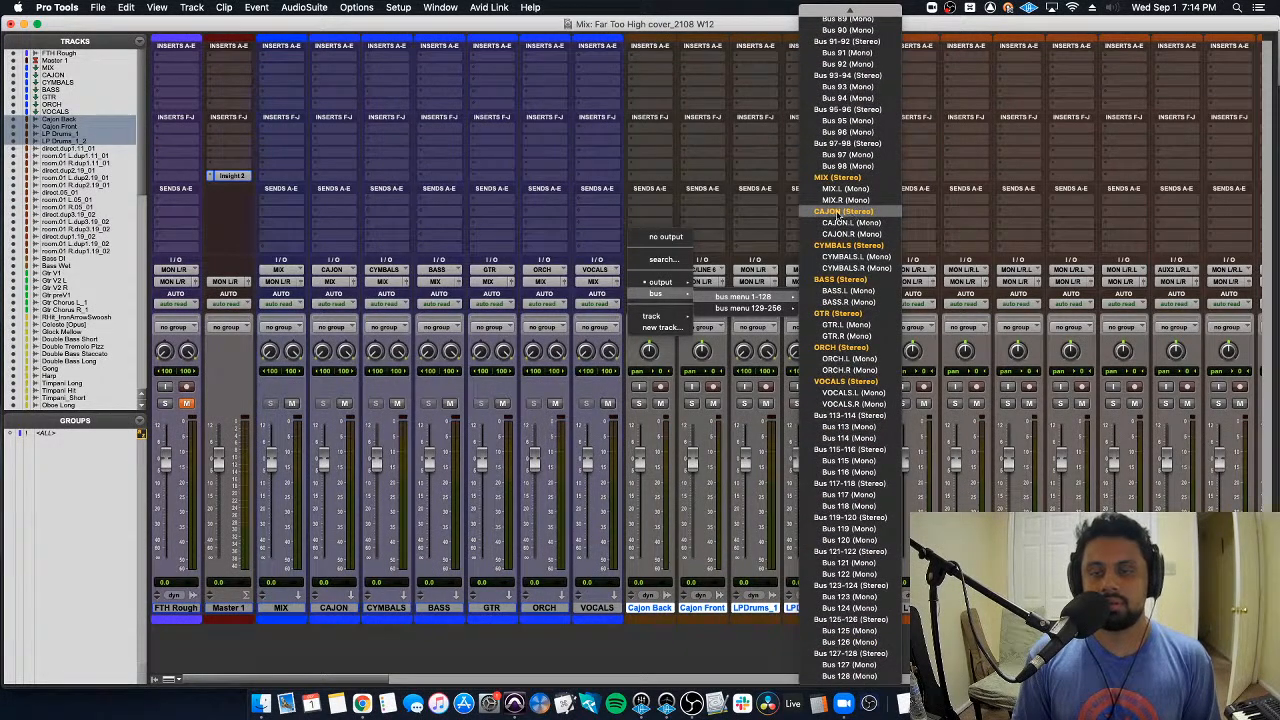
click(840, 213)
Step: Solo the four cajon and LP drum tracks, play the session to check their signal through the CAJON submix, and clear the solos
alt+shift+click(639, 403)
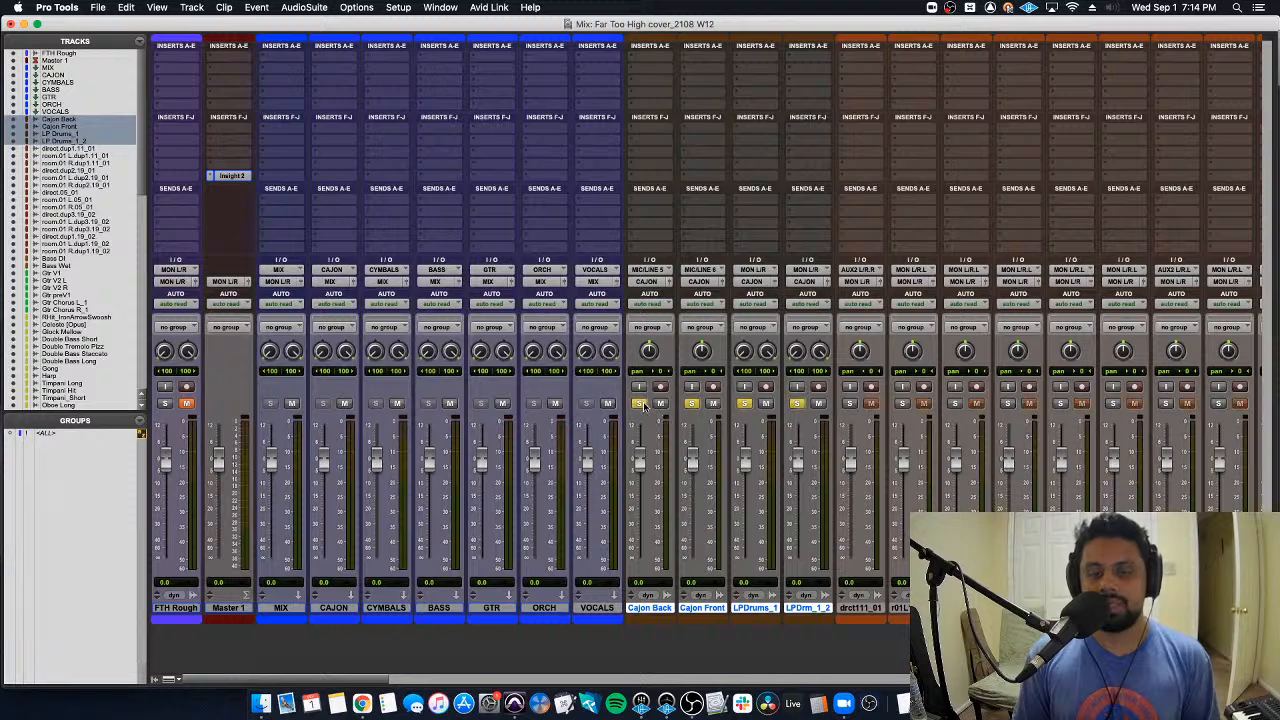
key(space)
click(338, 612)
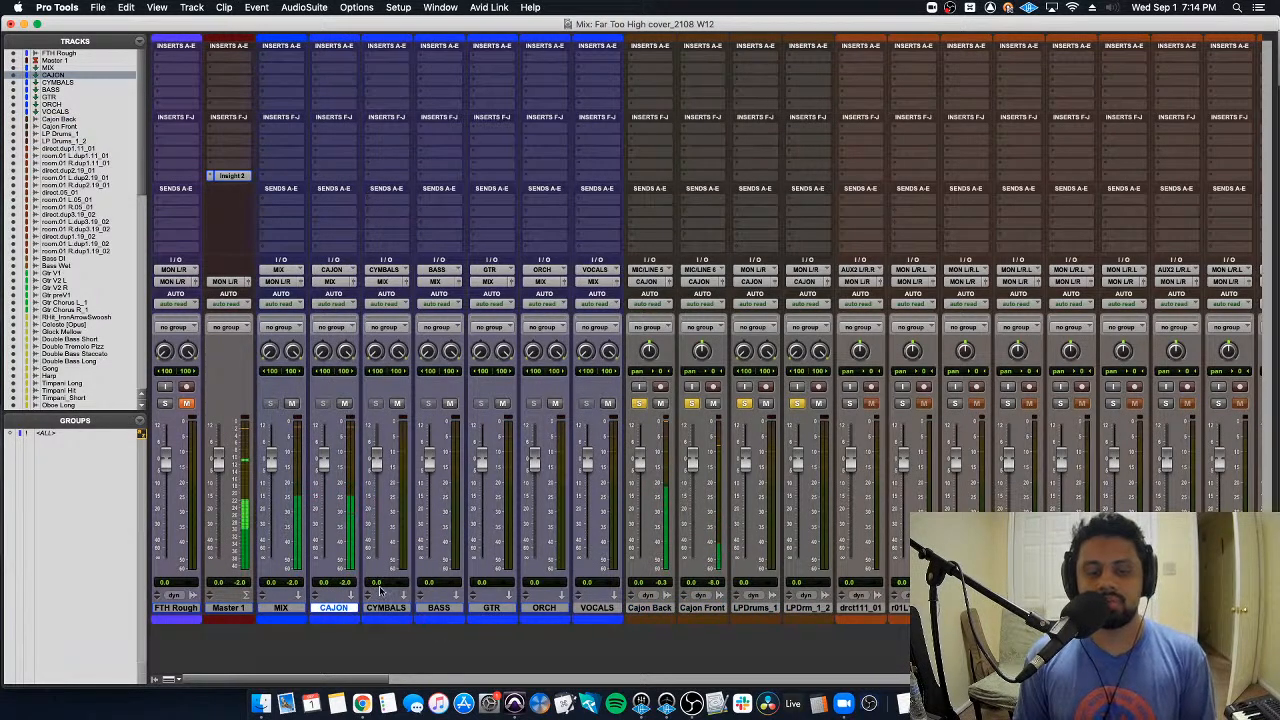
click(639, 404)
alt+click(639, 404)
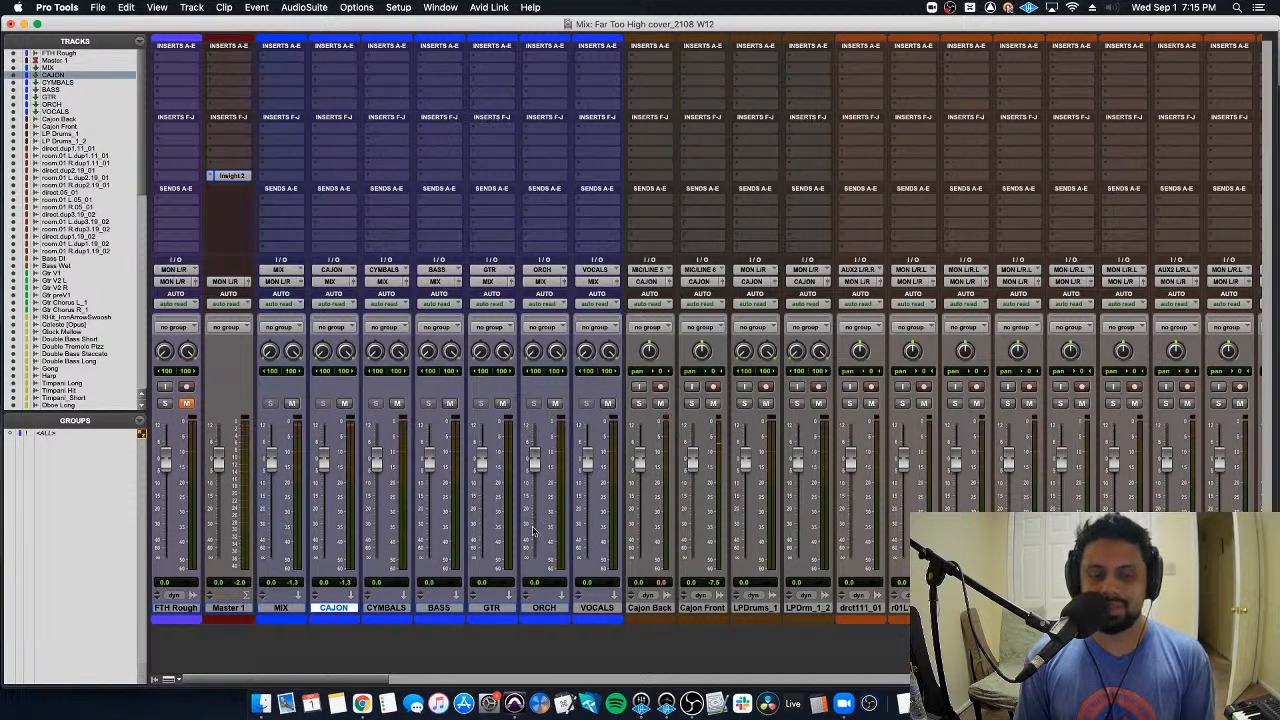
Step: Route the outputs of all the direct and room tracks to the stereo CYMBALS bus
click(858, 608)
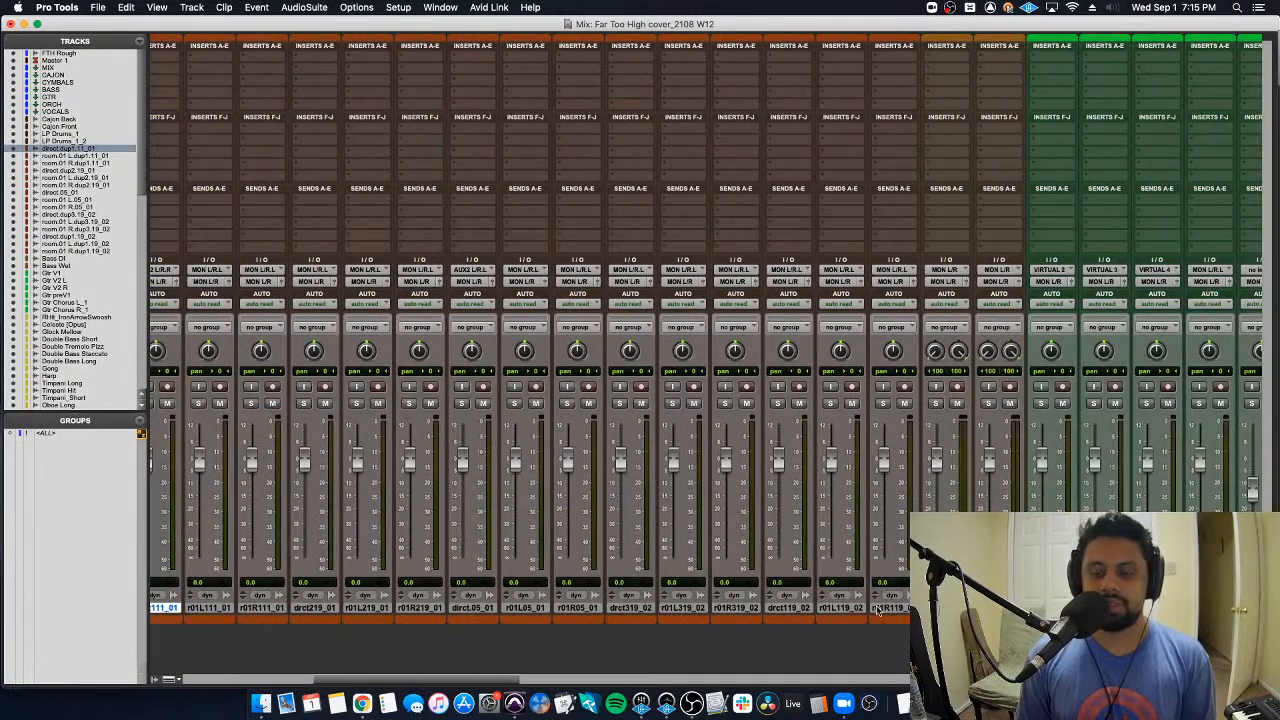
shift+click(877, 610)
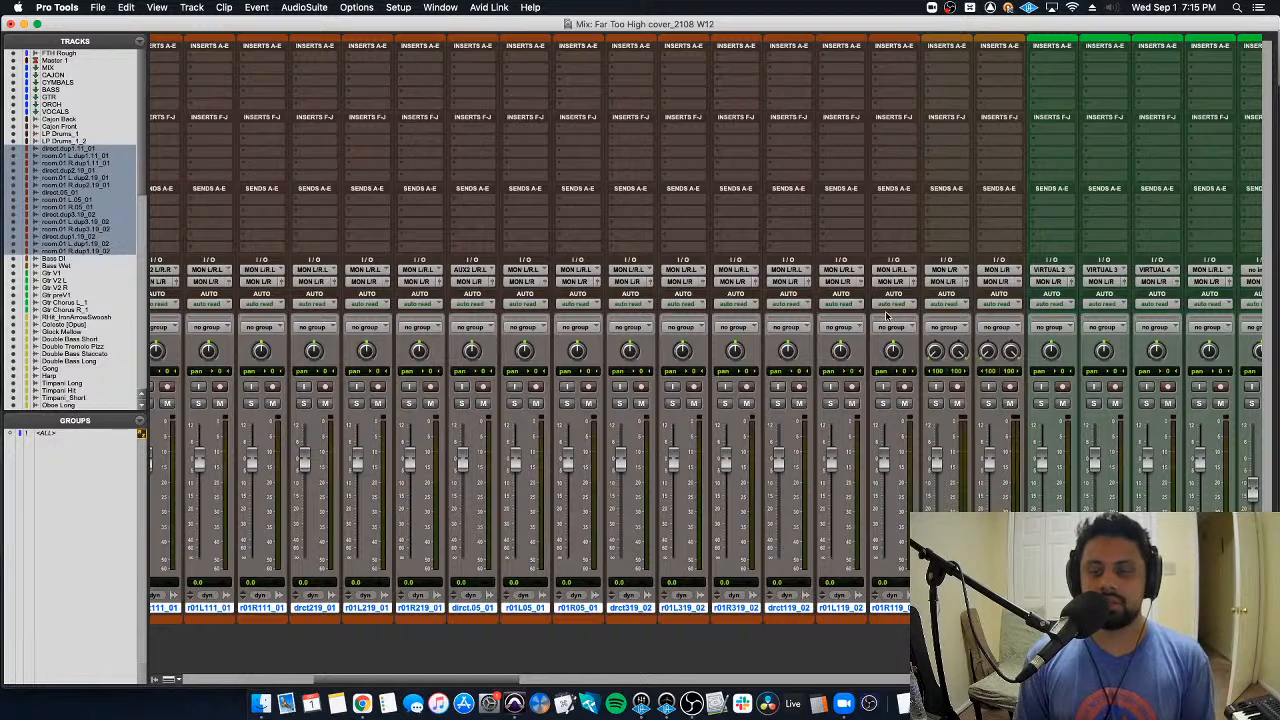
click(893, 281)
click(893, 281)
mouse_move(900, 293)
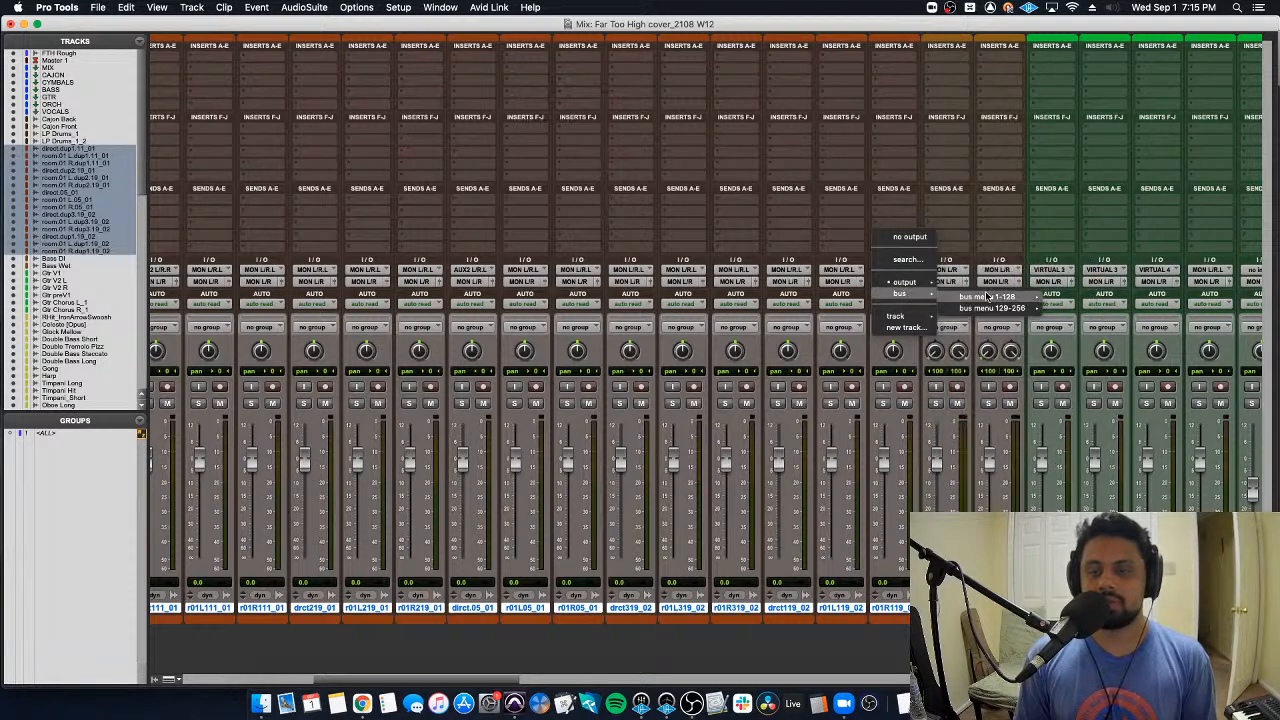
mouse_move(988, 297)
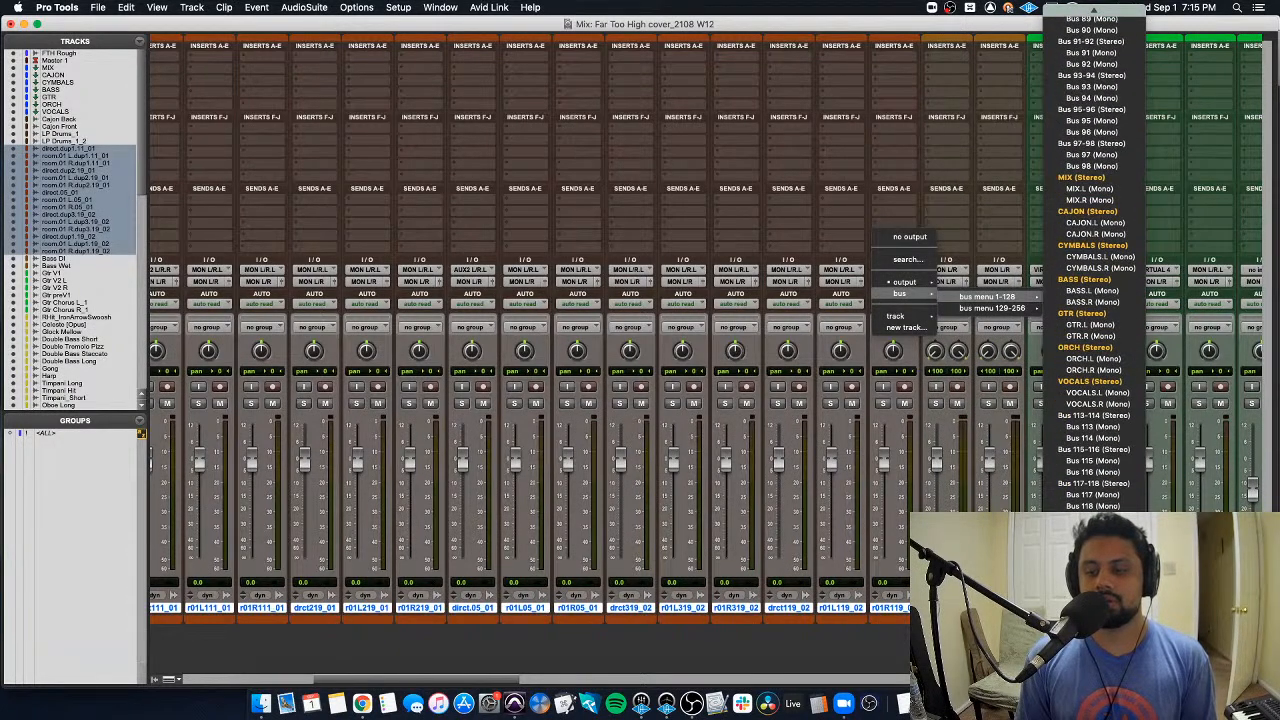
click(1092, 245)
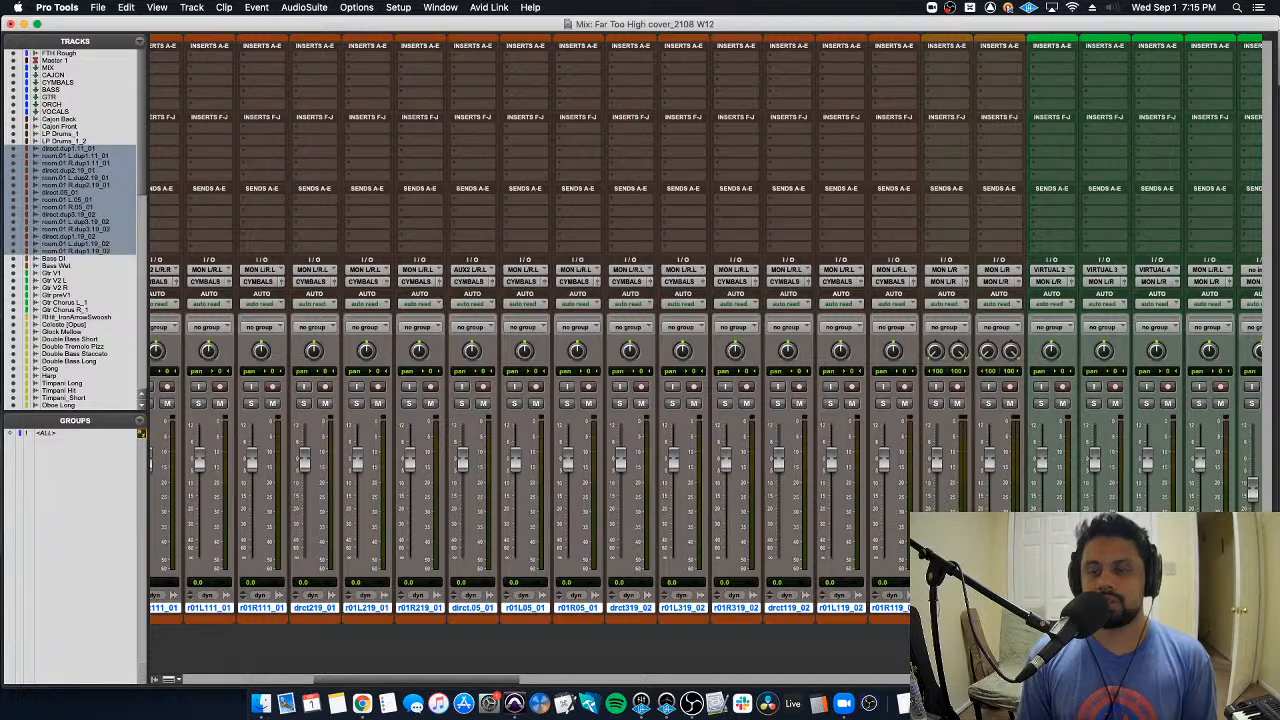
Step: Route the outputs of the Bass DI and Bass Wet tracks to the stereo BASS bus
click(52, 258)
shift+click(55, 265)
click(945, 281)
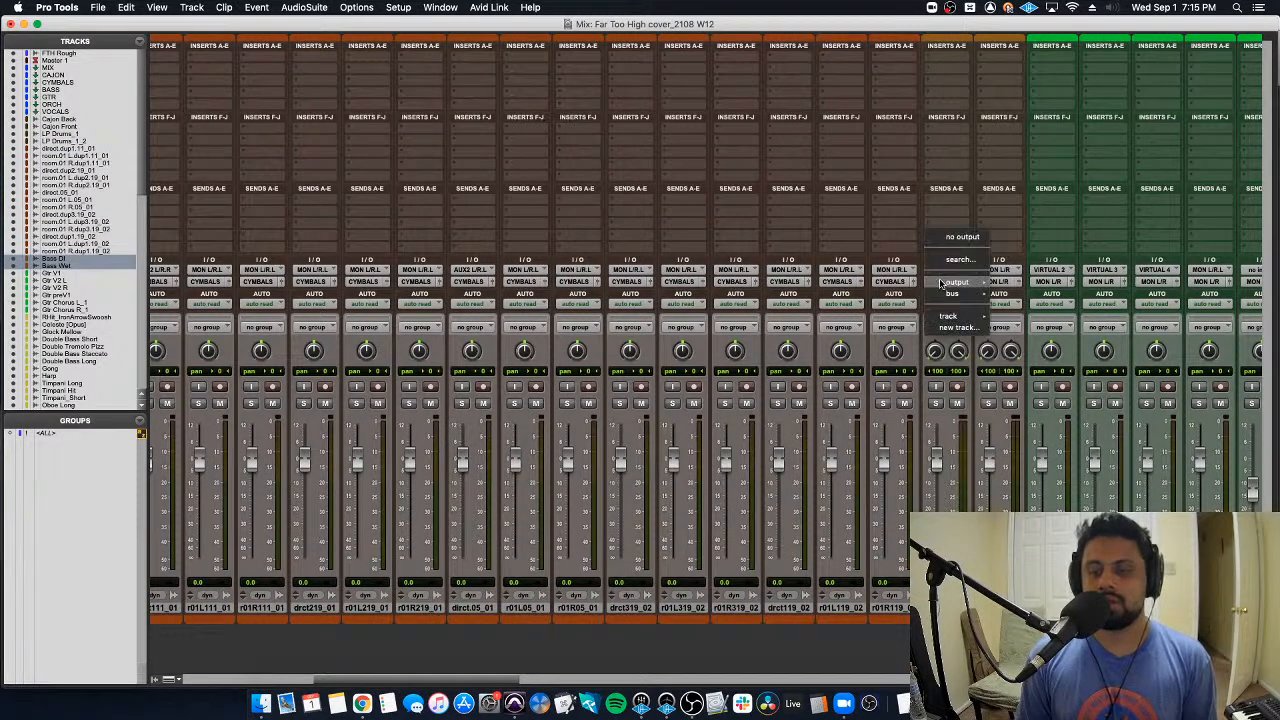
mouse_move(998, 295)
mouse_move(1040, 297)
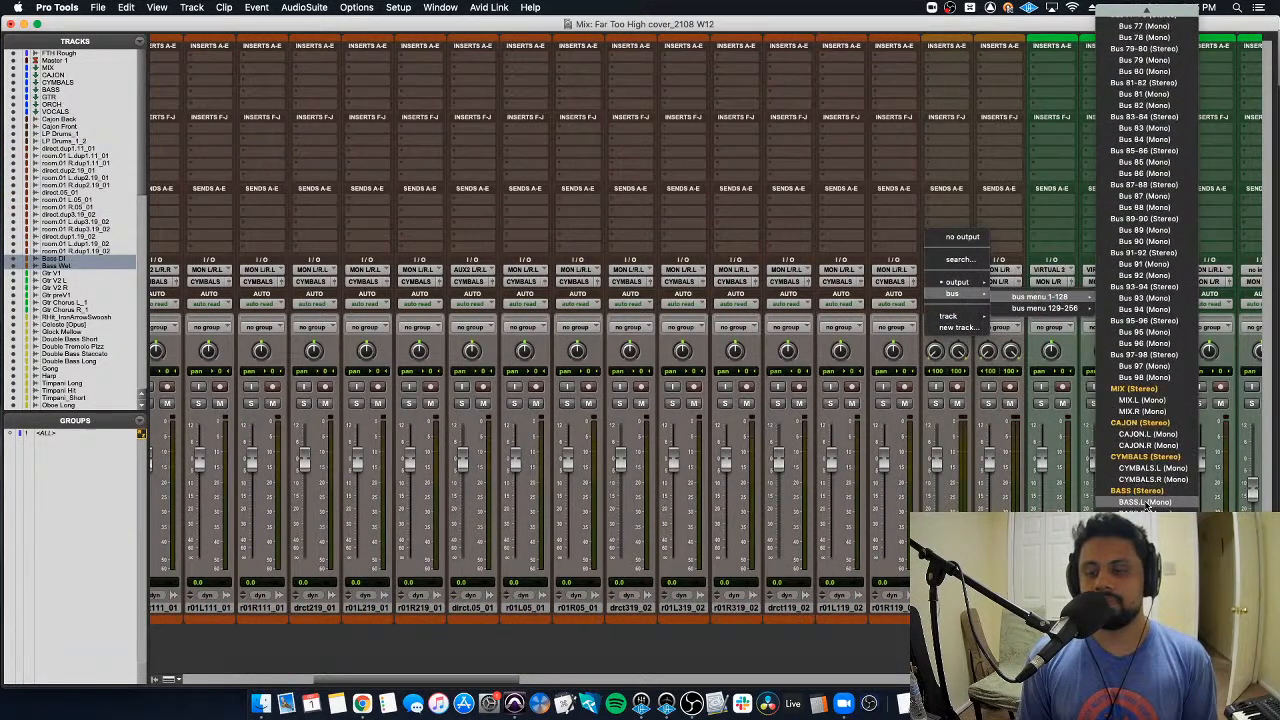
click(1140, 280)
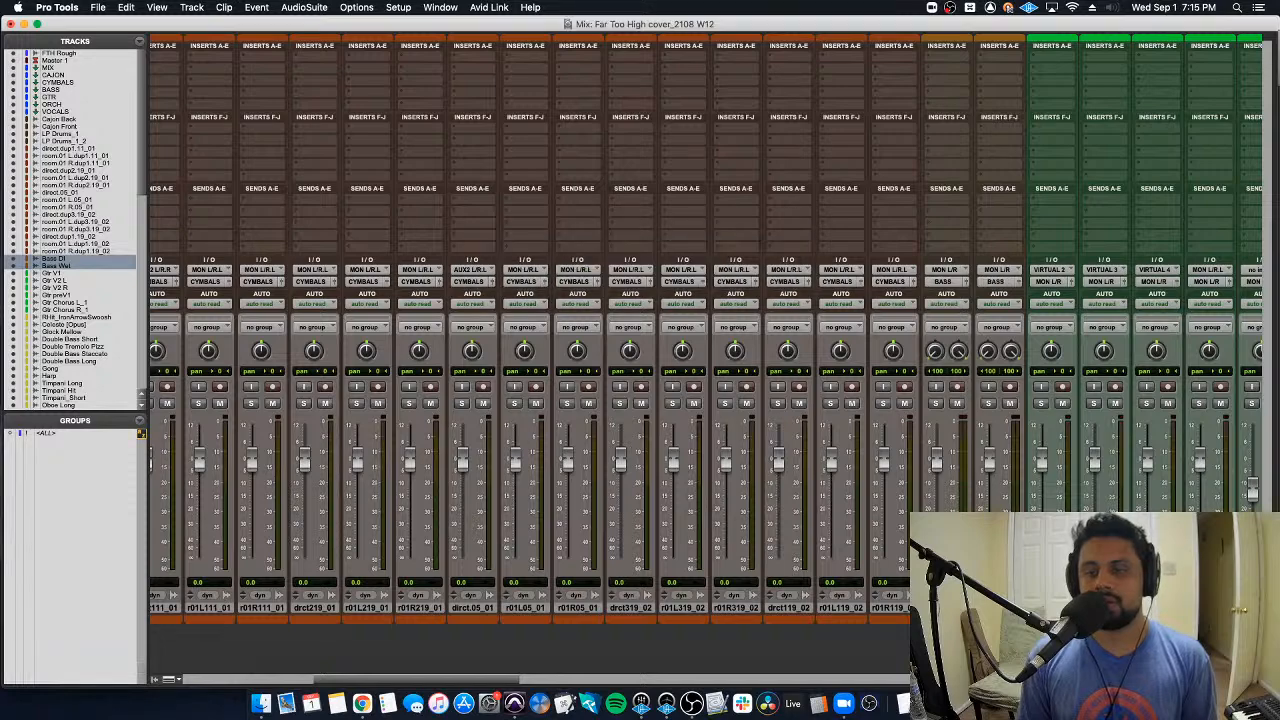
Step: Route the outputs of the six guitar tracks, from Gtr V1 to Gtr Chorus R_1, to the stereo GTR bus
click(52, 272)
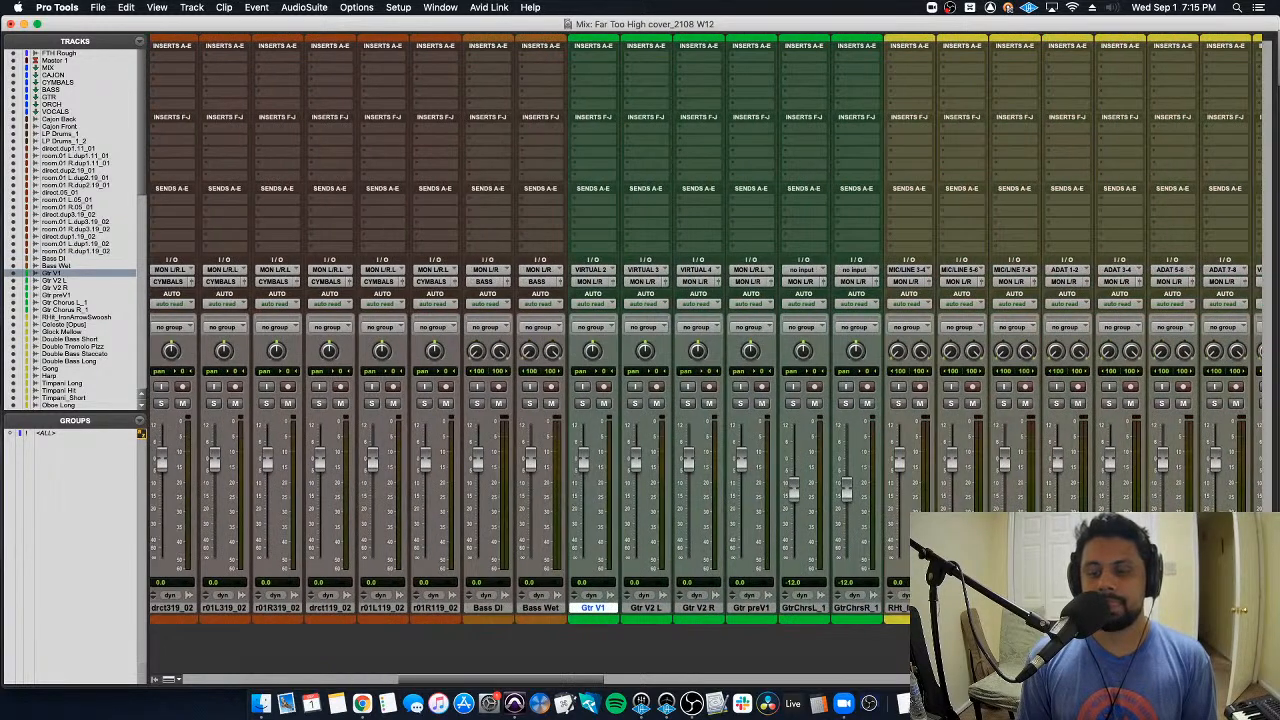
shift+click(860, 608)
click(853, 281)
mouse_move(850, 293)
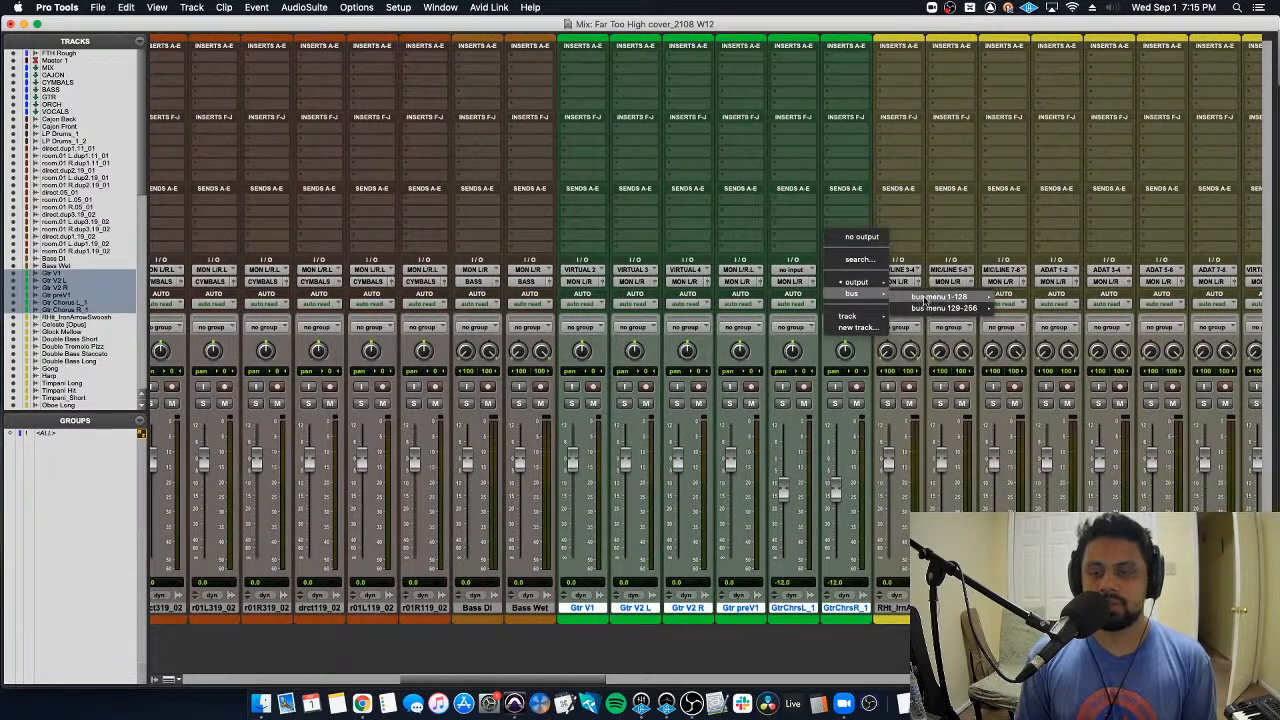
mouse_move(945, 297)
scroll(1045, 300, down, 15)
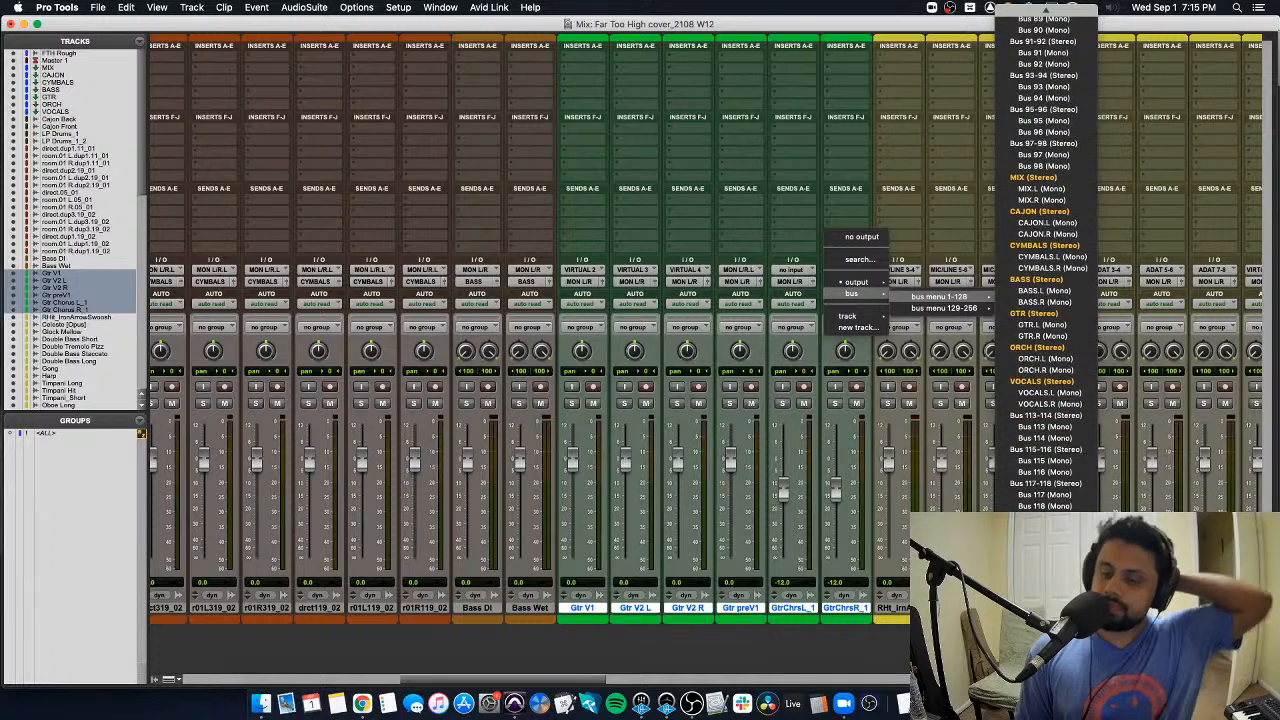
alt+shift+click(1035, 313)
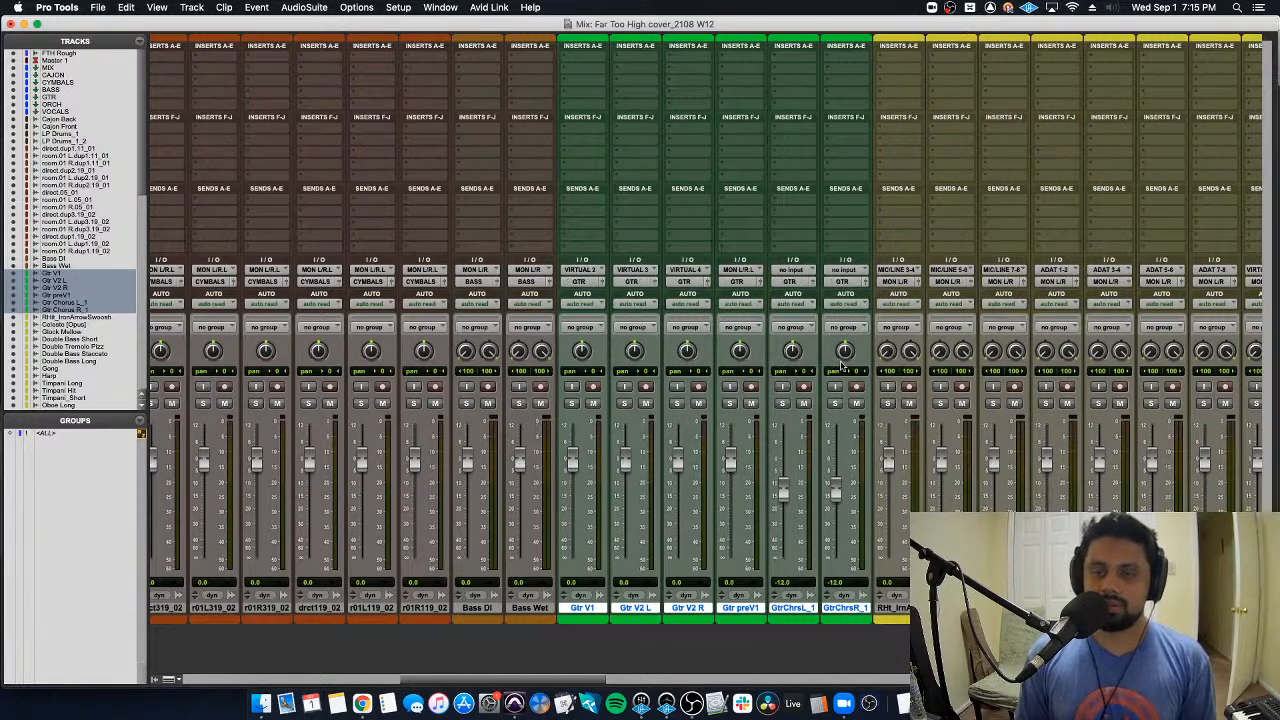
Step: Rename the guitar tracks' output bus from GTR to GTRS
right_click(850, 287)
click(875, 307)
text(GTRS)
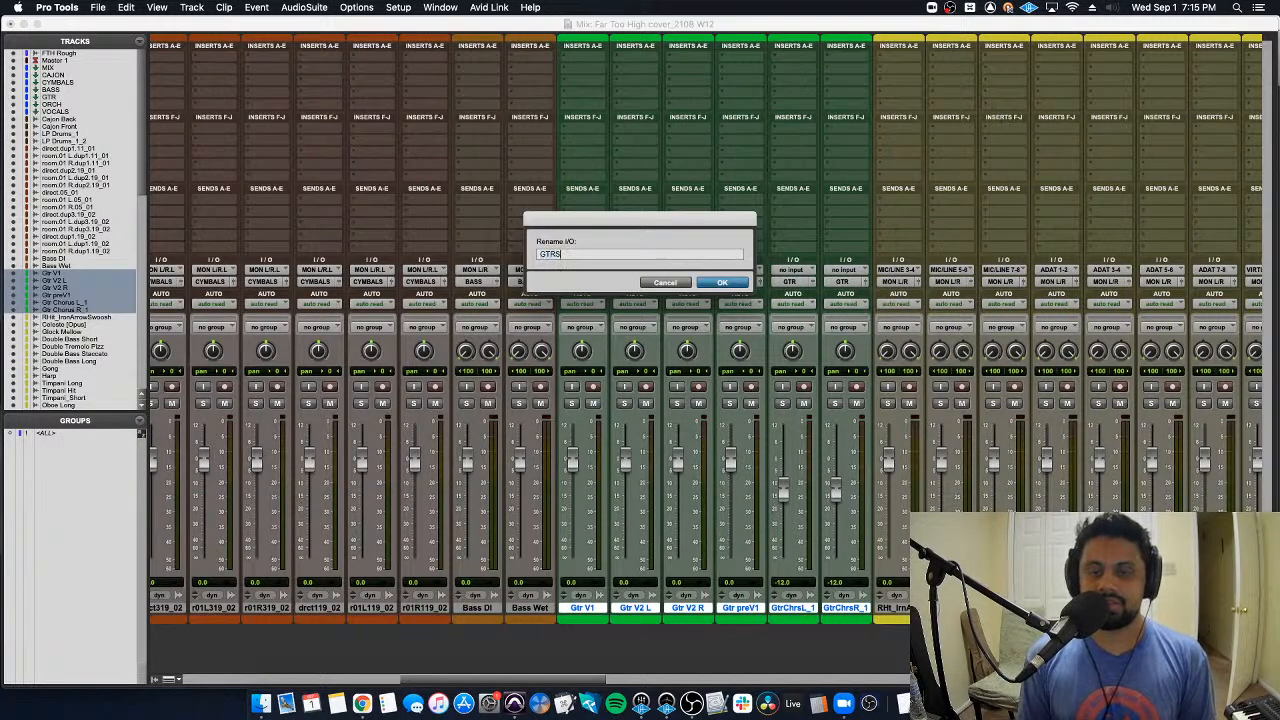
key(Return)
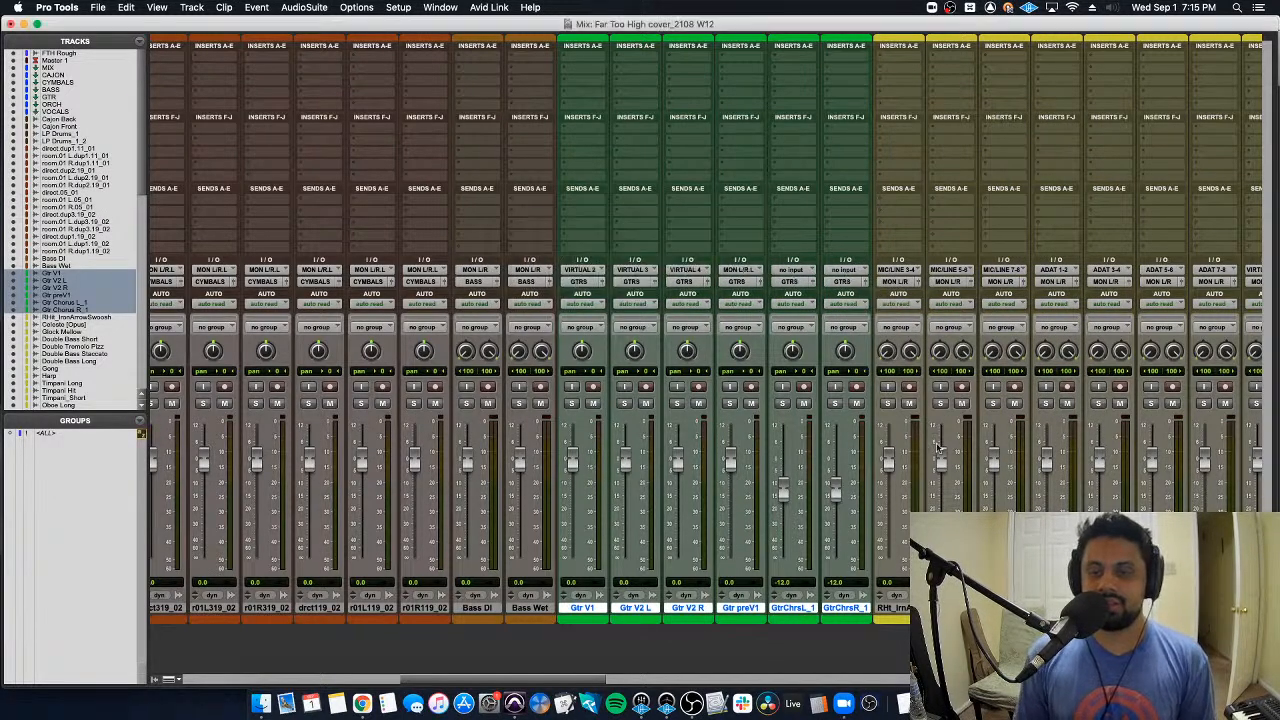
Step: Route the outputs of all the orchestral tracks, from IronArrowSwoosh to Piano Solo, to the stereo ORCH bus
click(901, 612)
scroll(596, 597, right, 15)
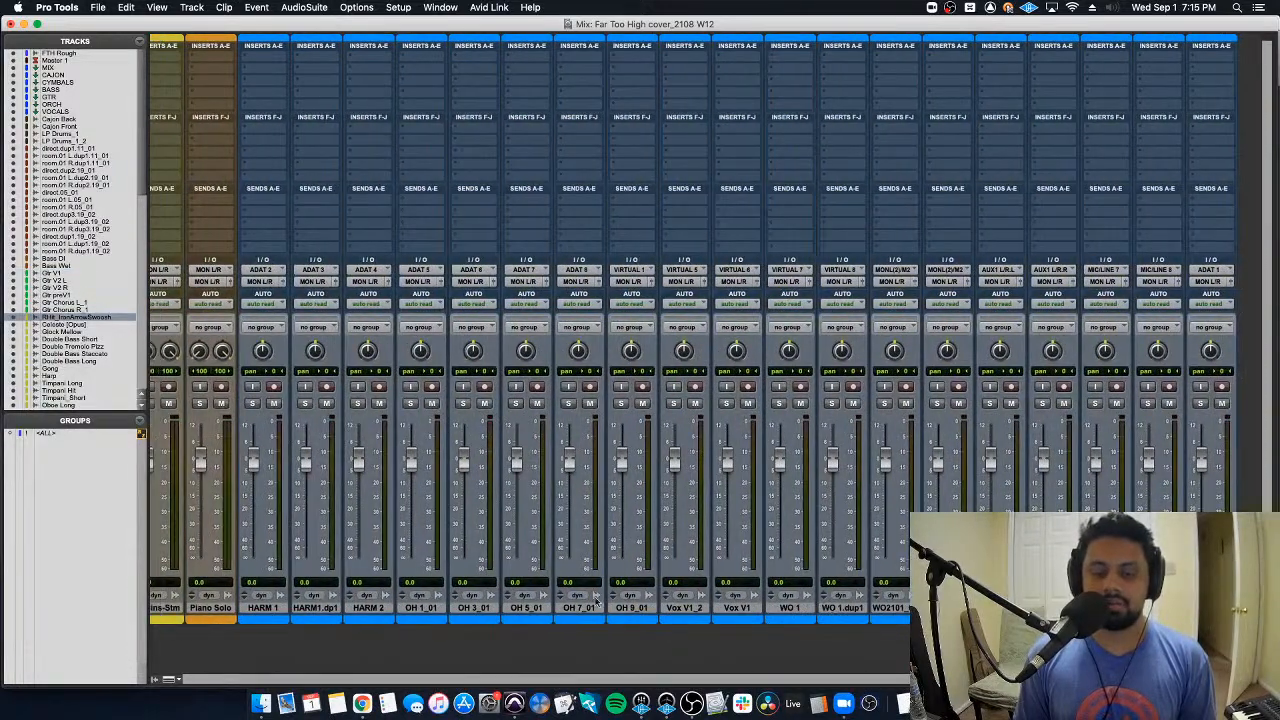
shift+click(219, 608)
click(208, 281)
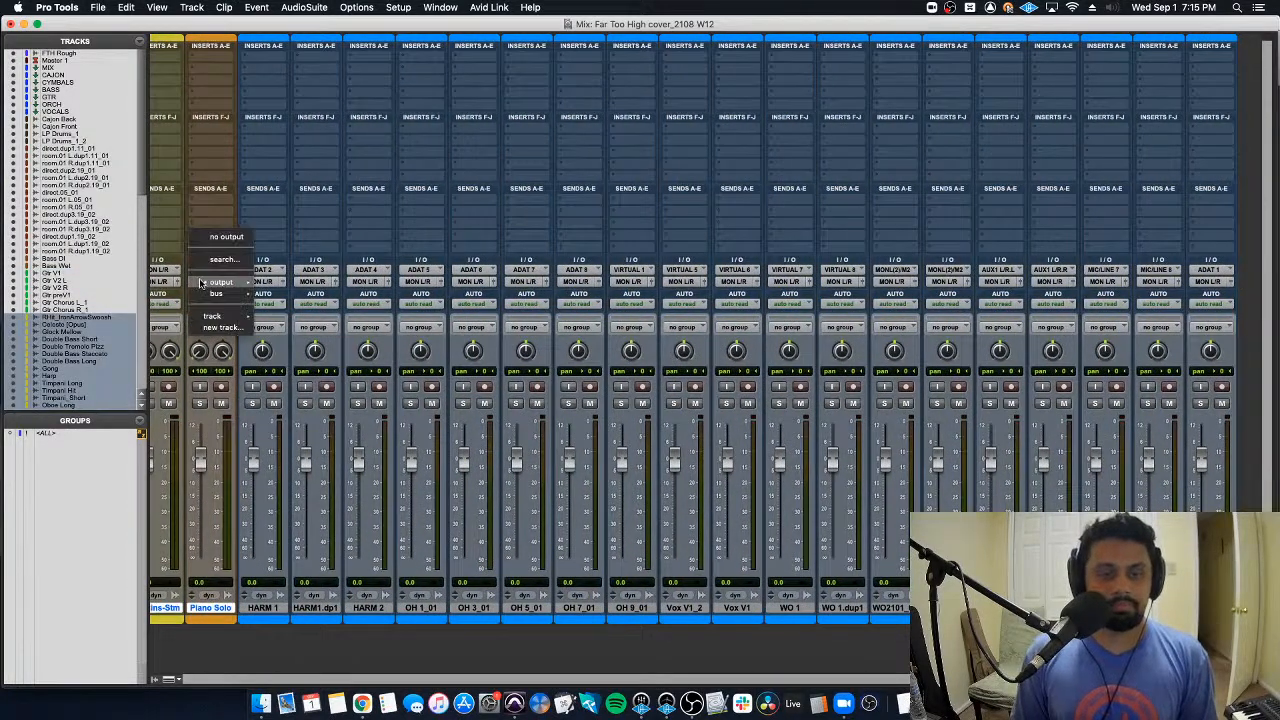
mouse_move(217, 293)
mouse_move(303, 297)
scroll(435, 545, down, 15)
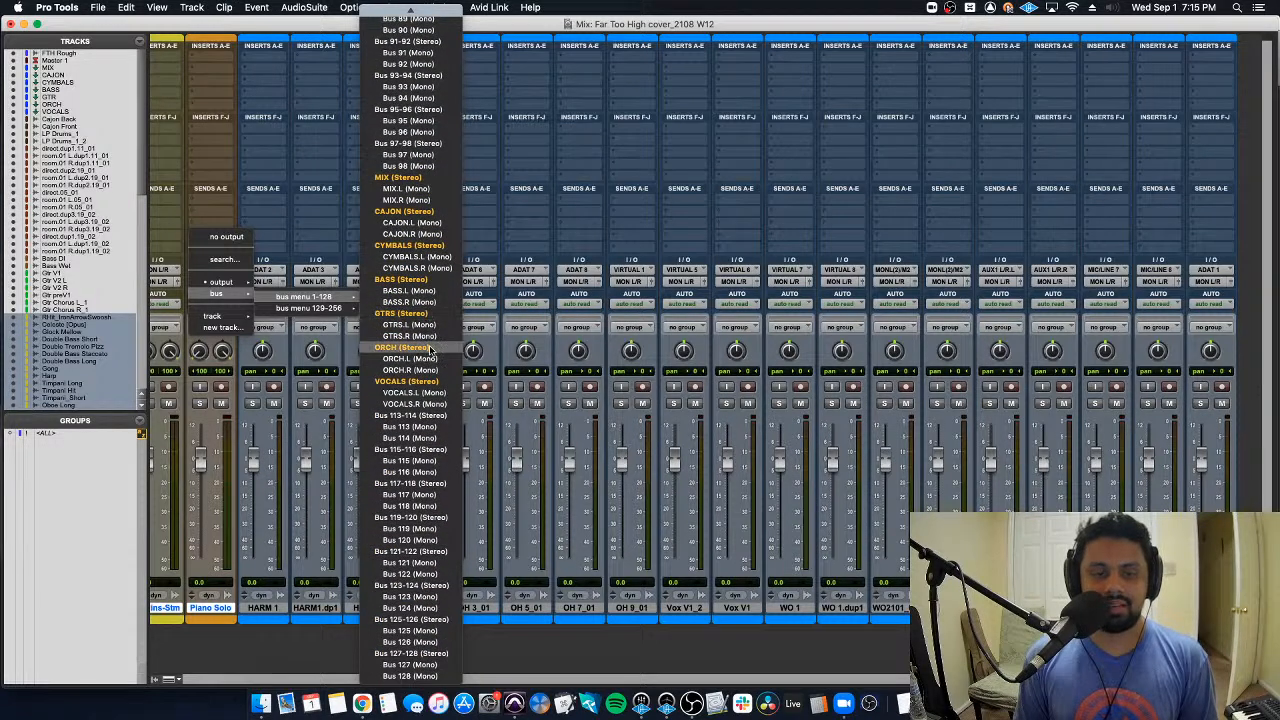
click(405, 347)
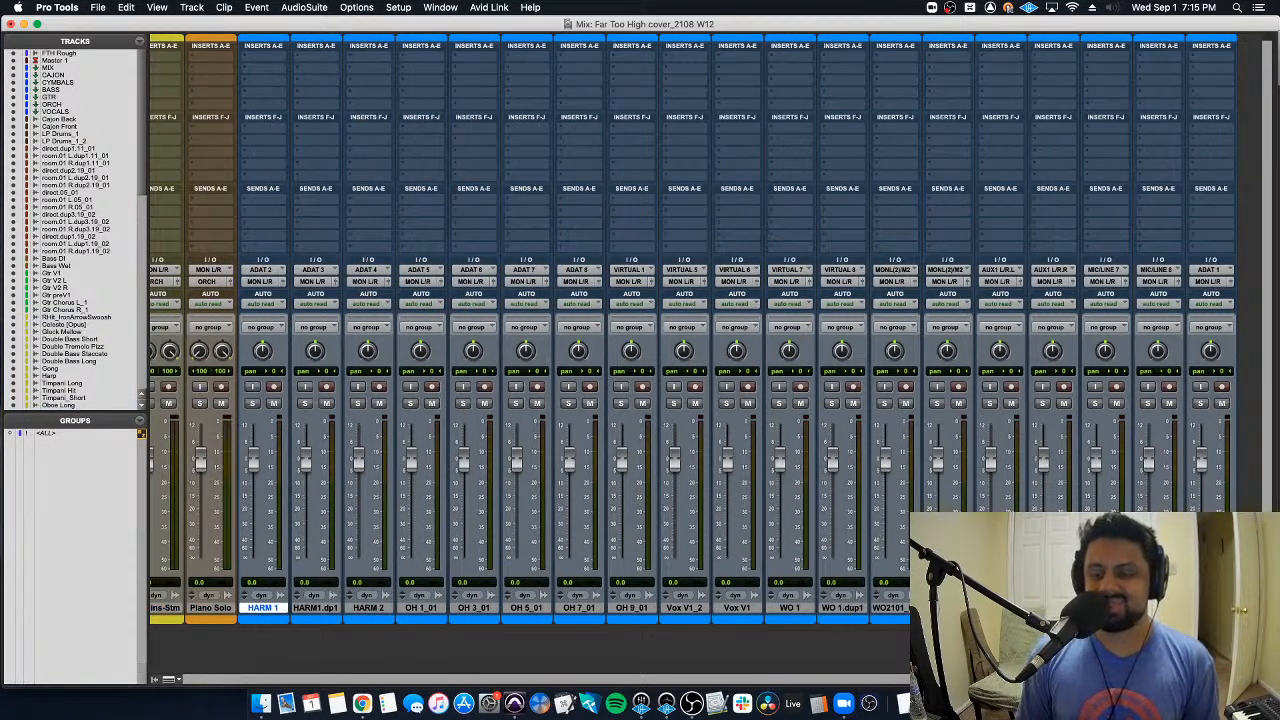
Step: Route the outputs of all the vocal tracks, from HARM 1 to End Patch_1, to the stereo VOCALS bus
shift+click(1211, 608)
click(1213, 283)
mouse_move(1217, 293)
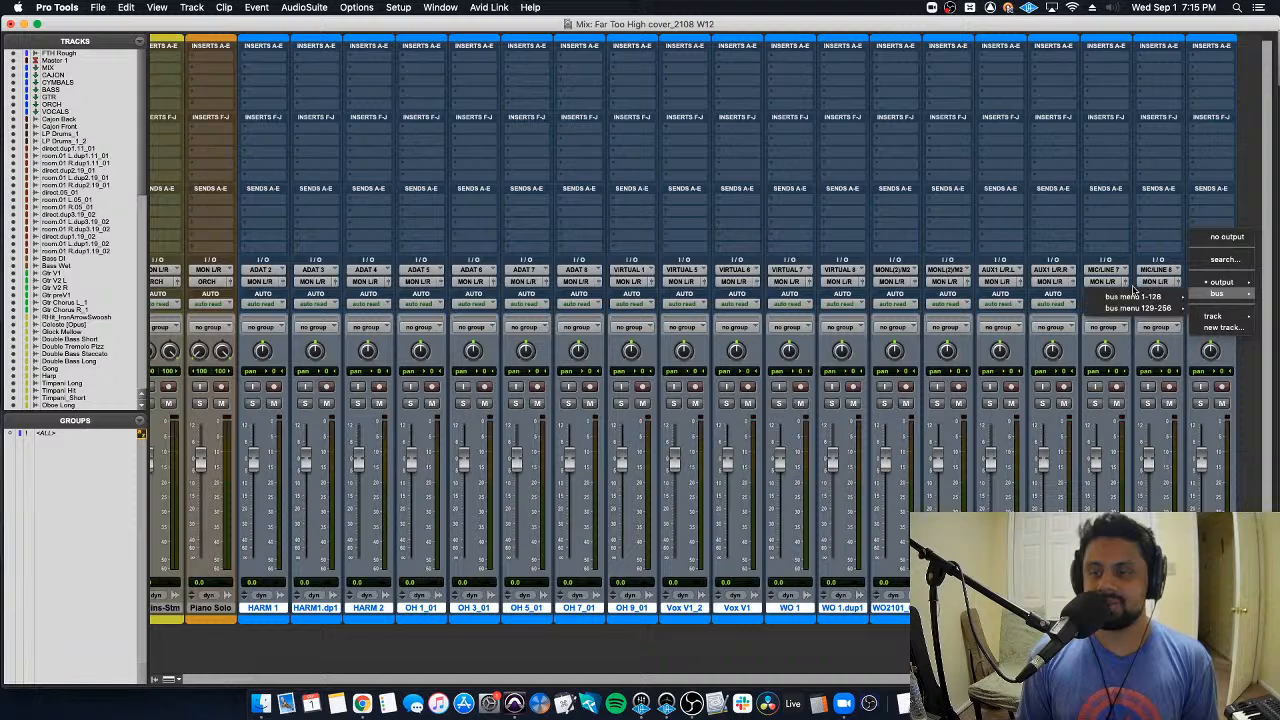
mouse_move(1135, 297)
scroll(1030, 445, down, 10)
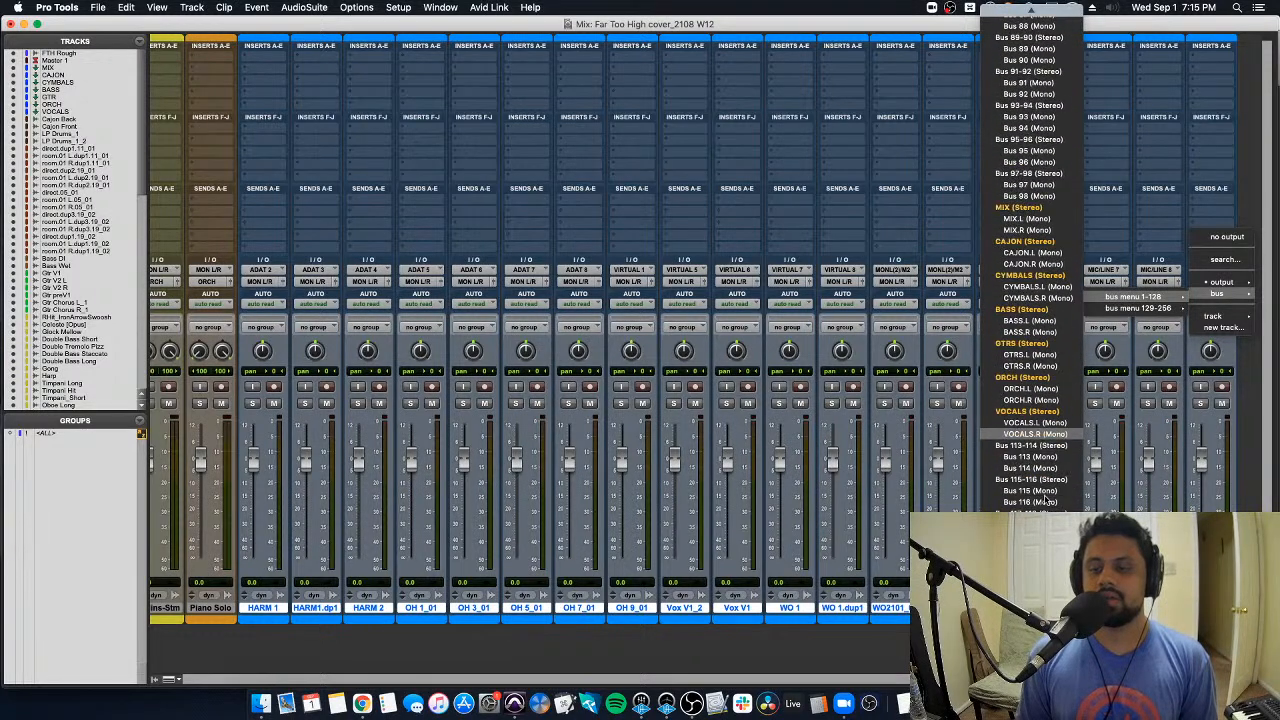
click(1042, 382)
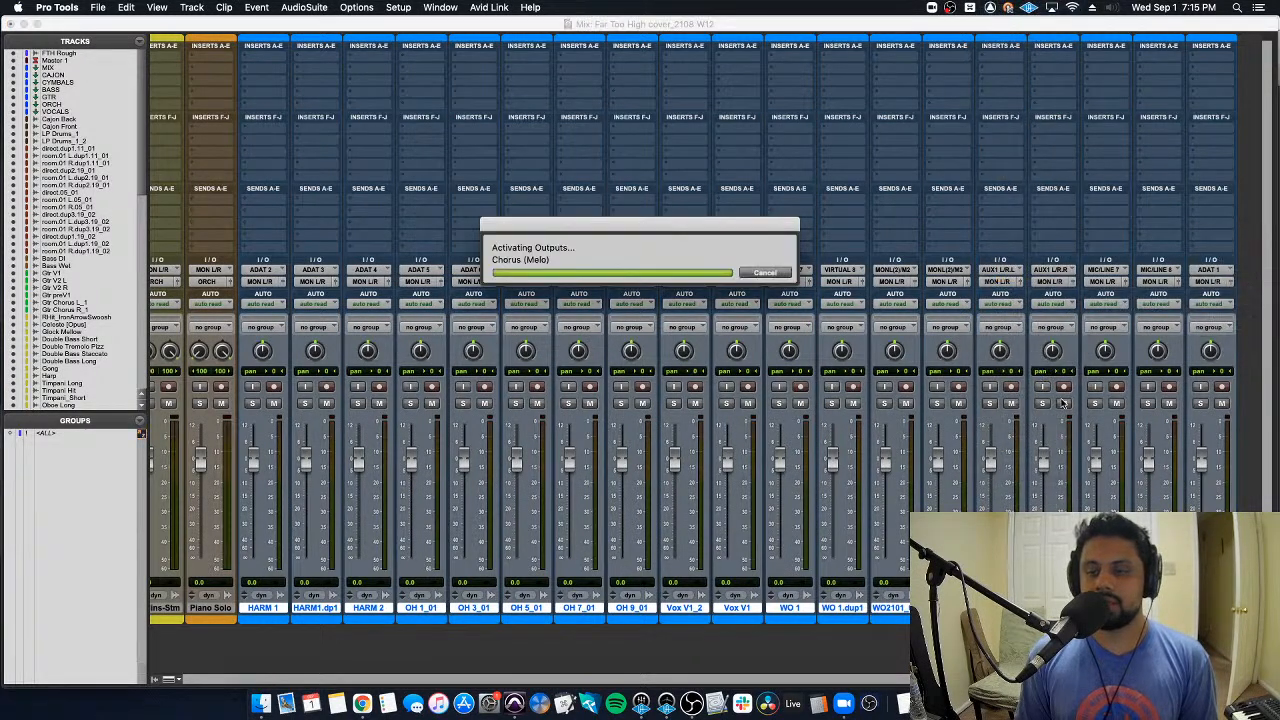
Step: Check the bus assignments across the mixer, from the submix channels to the vocal tracks
scroll(1065, 398, left, 15)
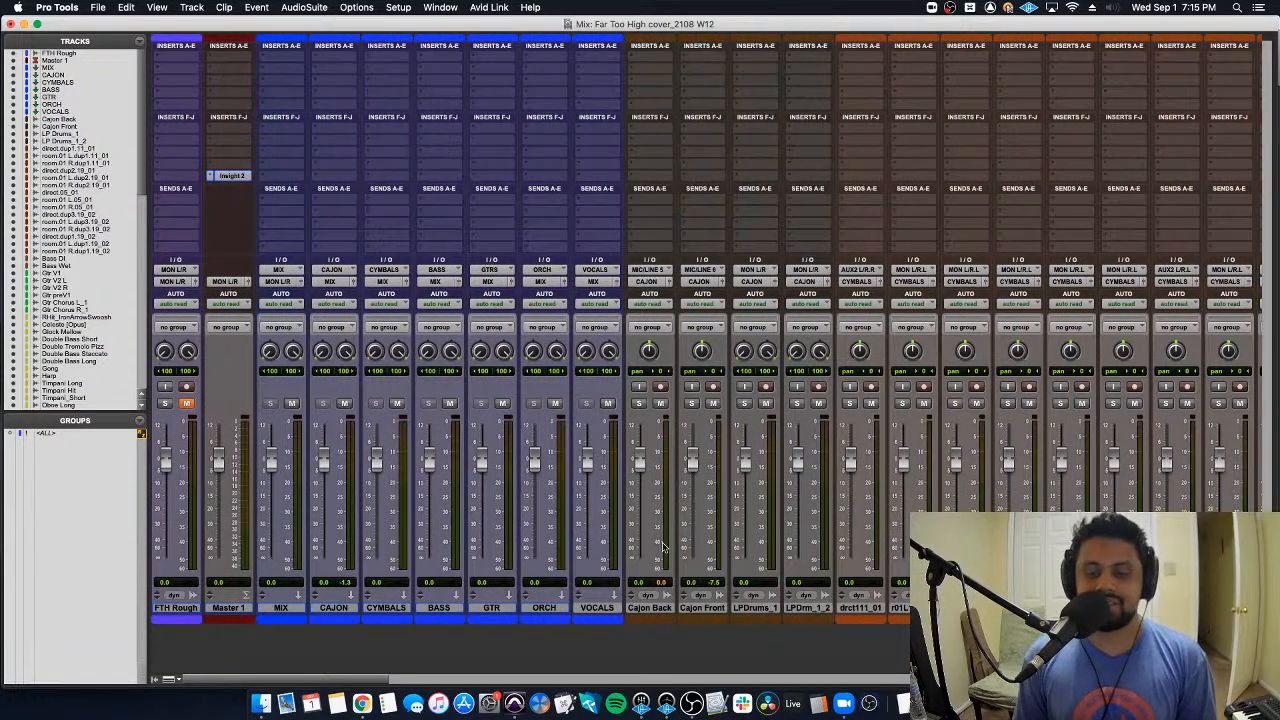
click(607, 608)
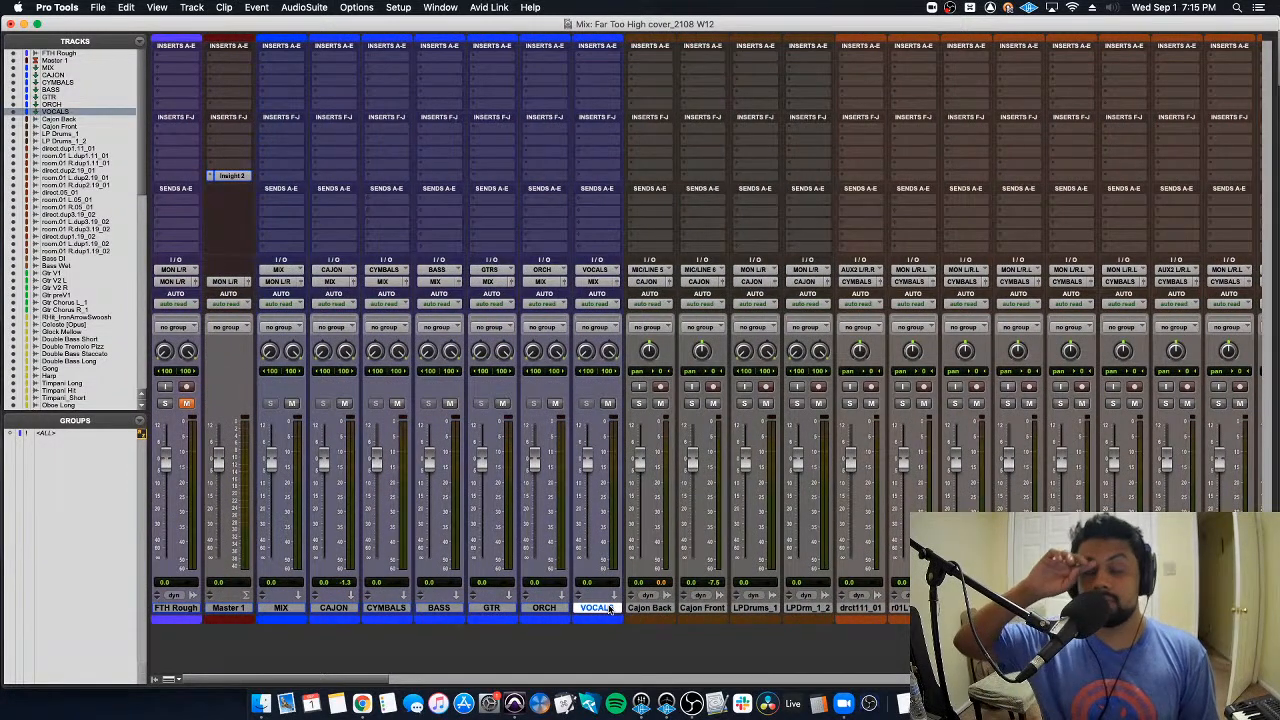
click(818, 608)
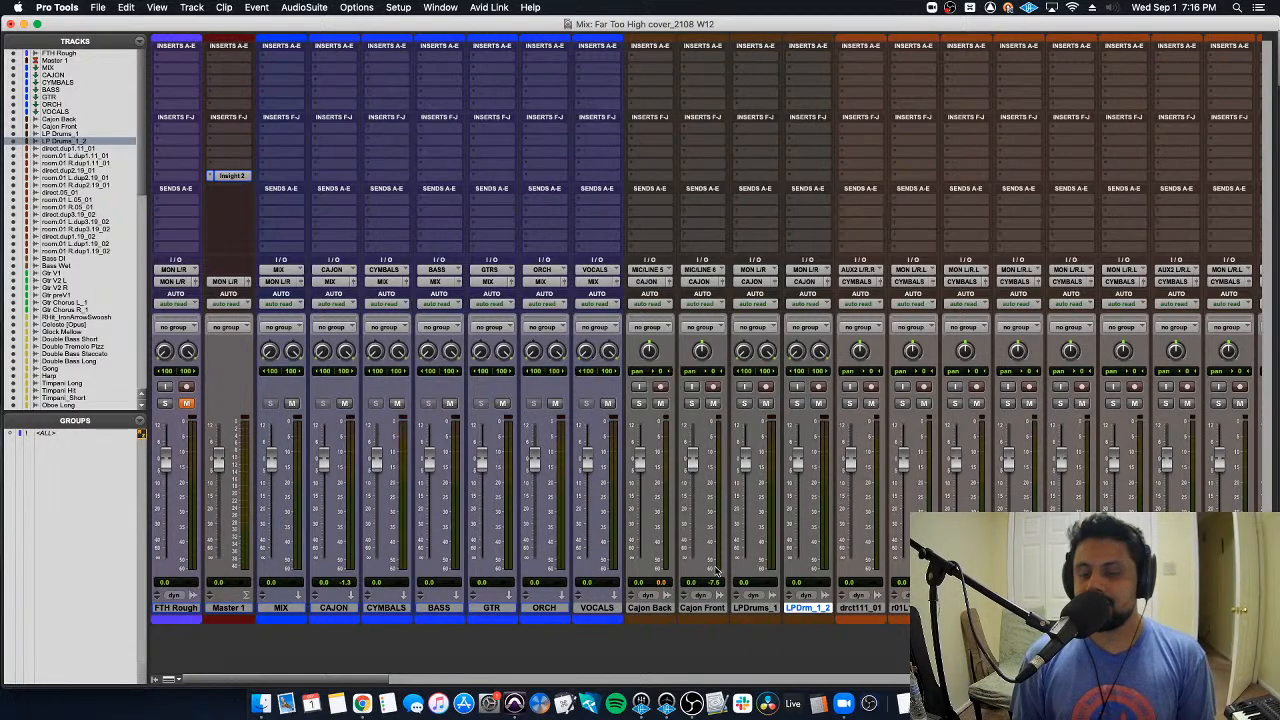
scroll(716, 570, right, 15)
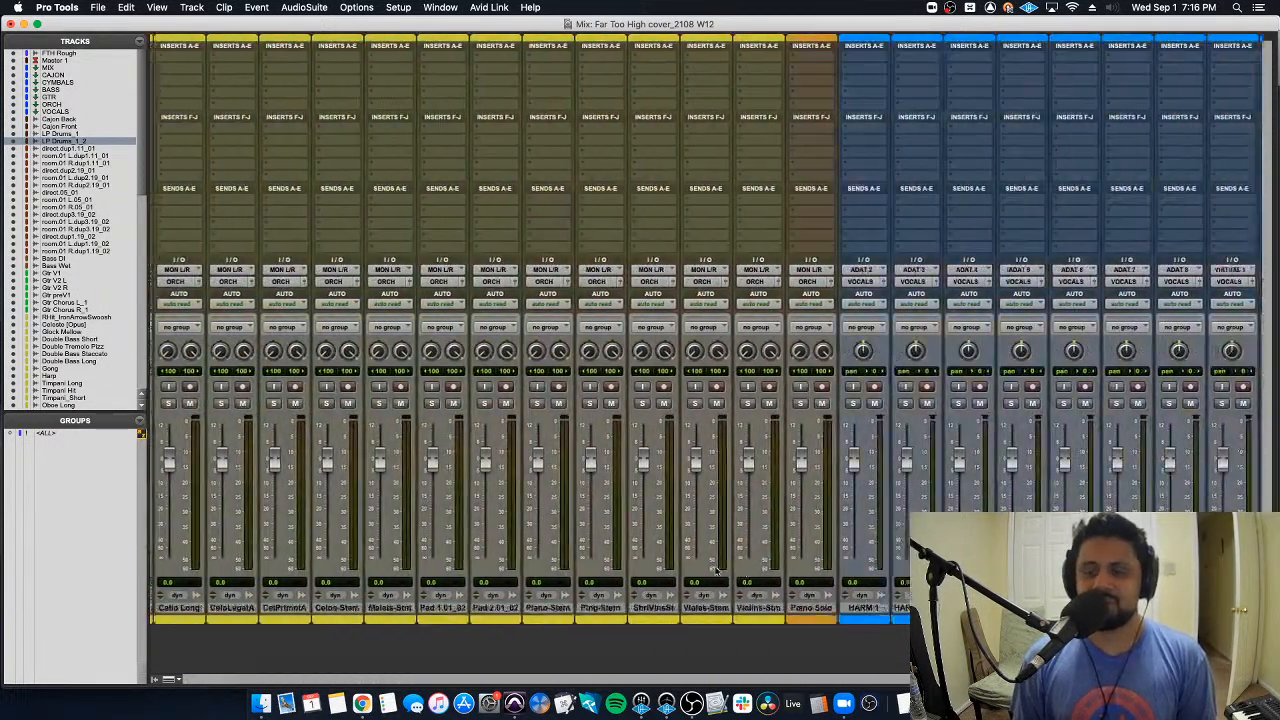
scroll(716, 570, left, 1)
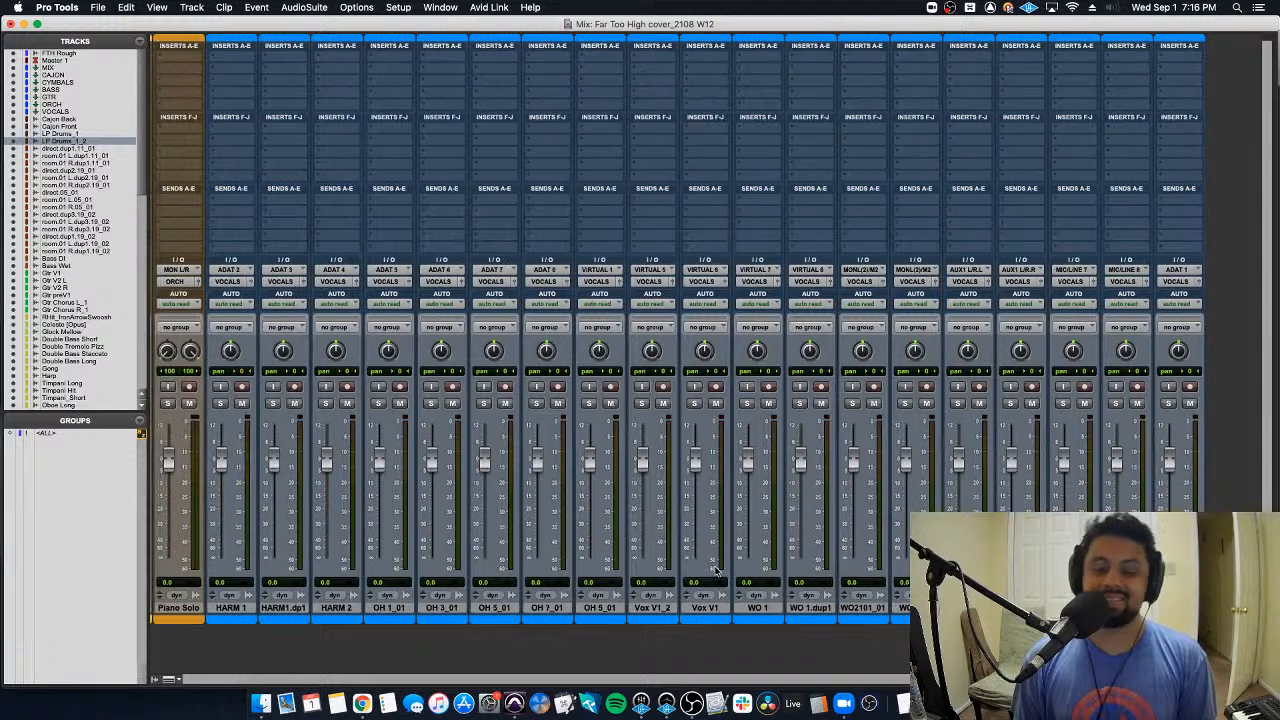
Step: Move the Vox V1 track in the Edit window to directly above HARM 1 and solo it
key(super+equal)
scroll(690, 584, down, 15)
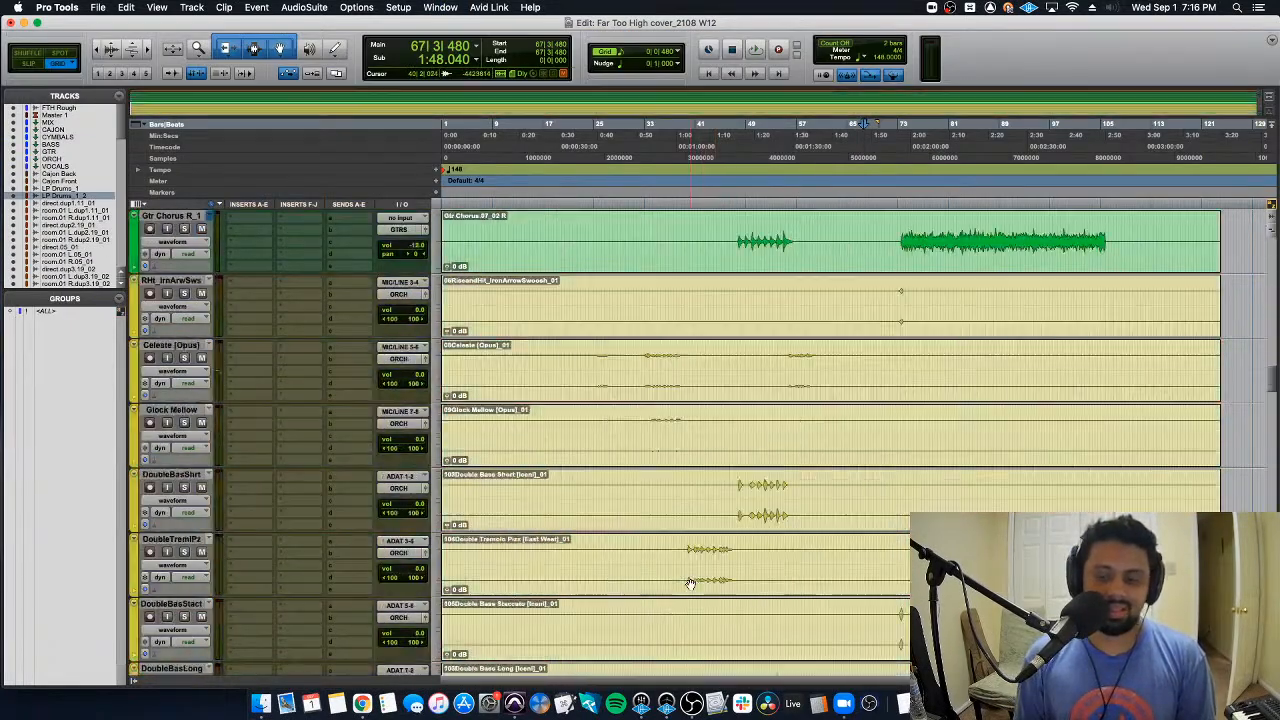
scroll(690, 584, down, 15)
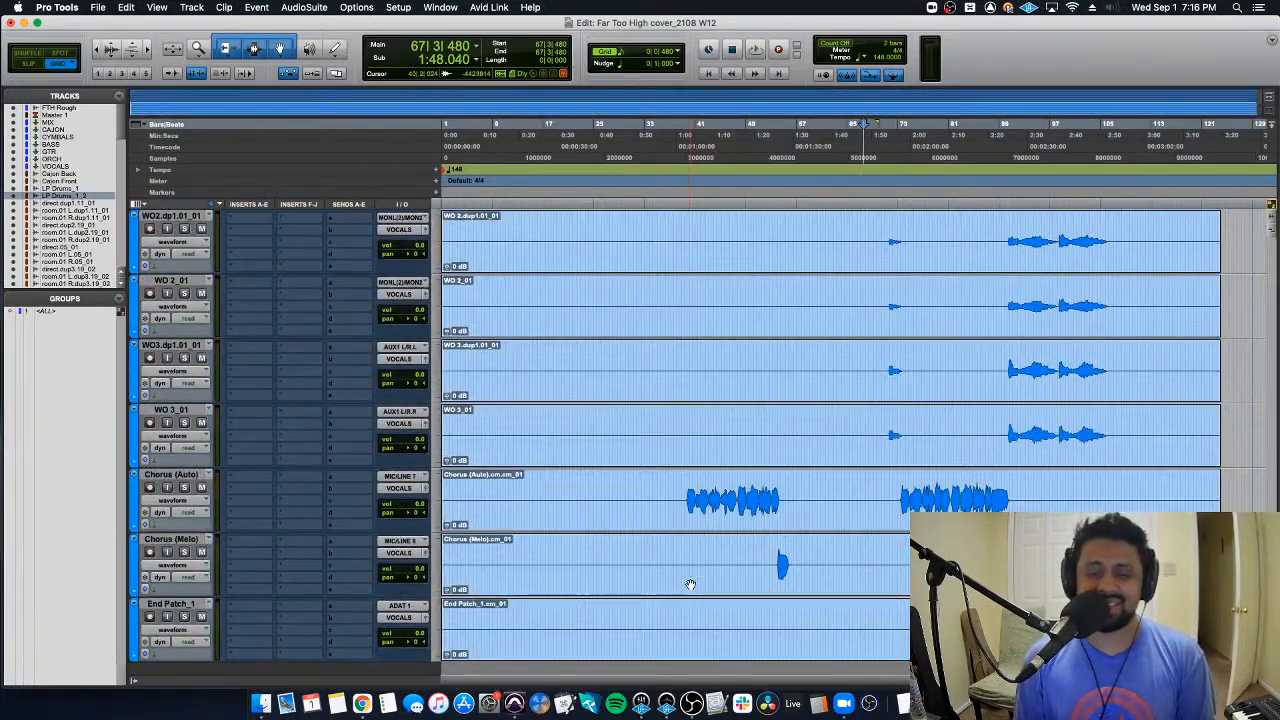
scroll(653, 572, up, 3)
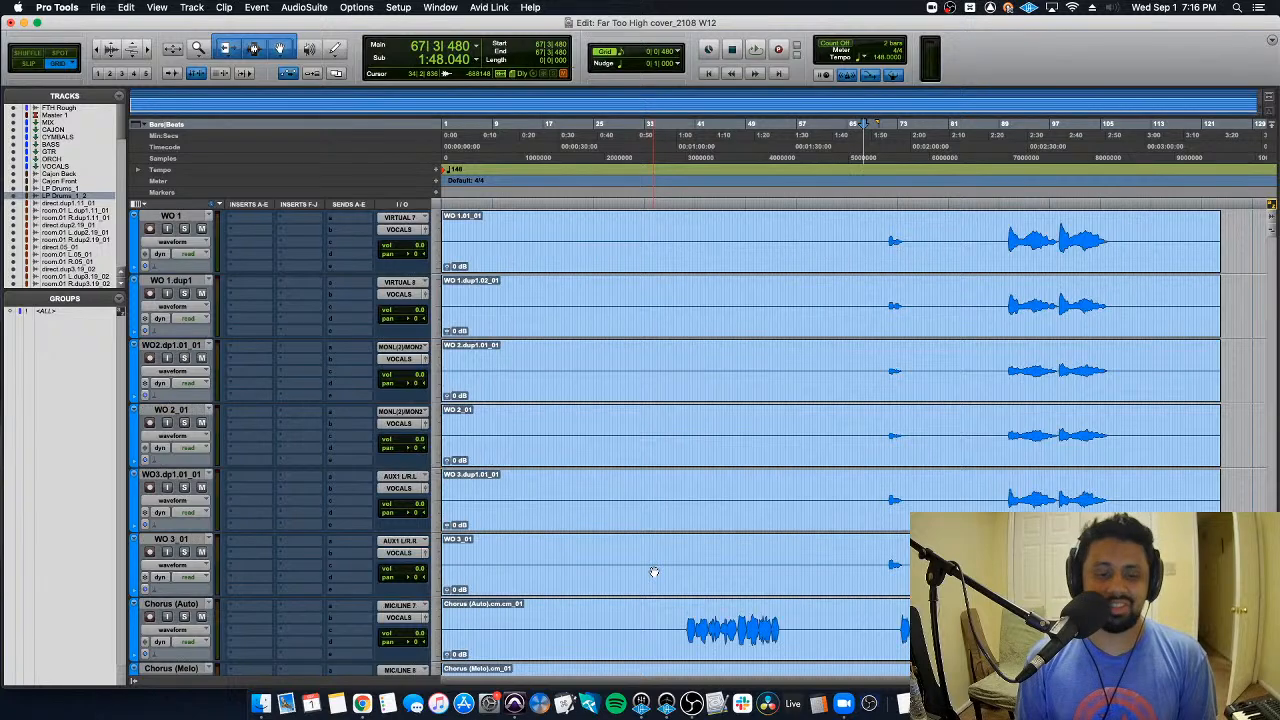
scroll(654, 572, up, 6)
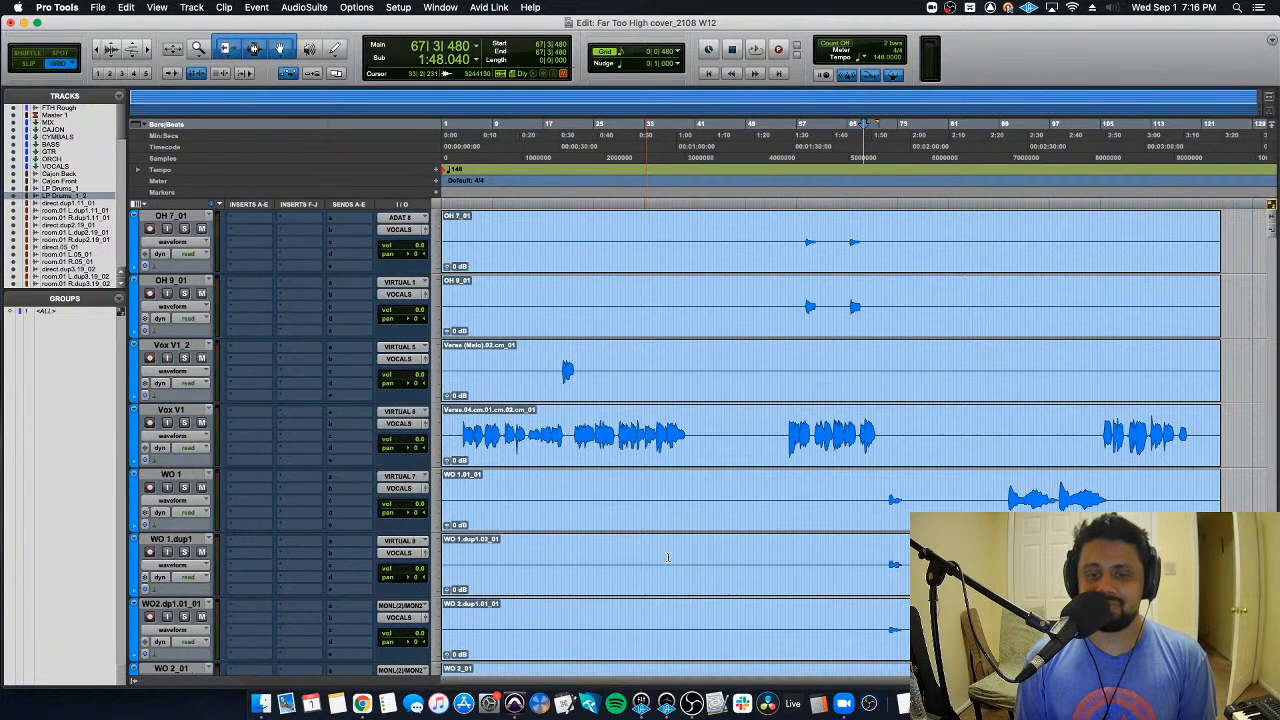
drag(190, 411, 238, 310)
click(184, 293)
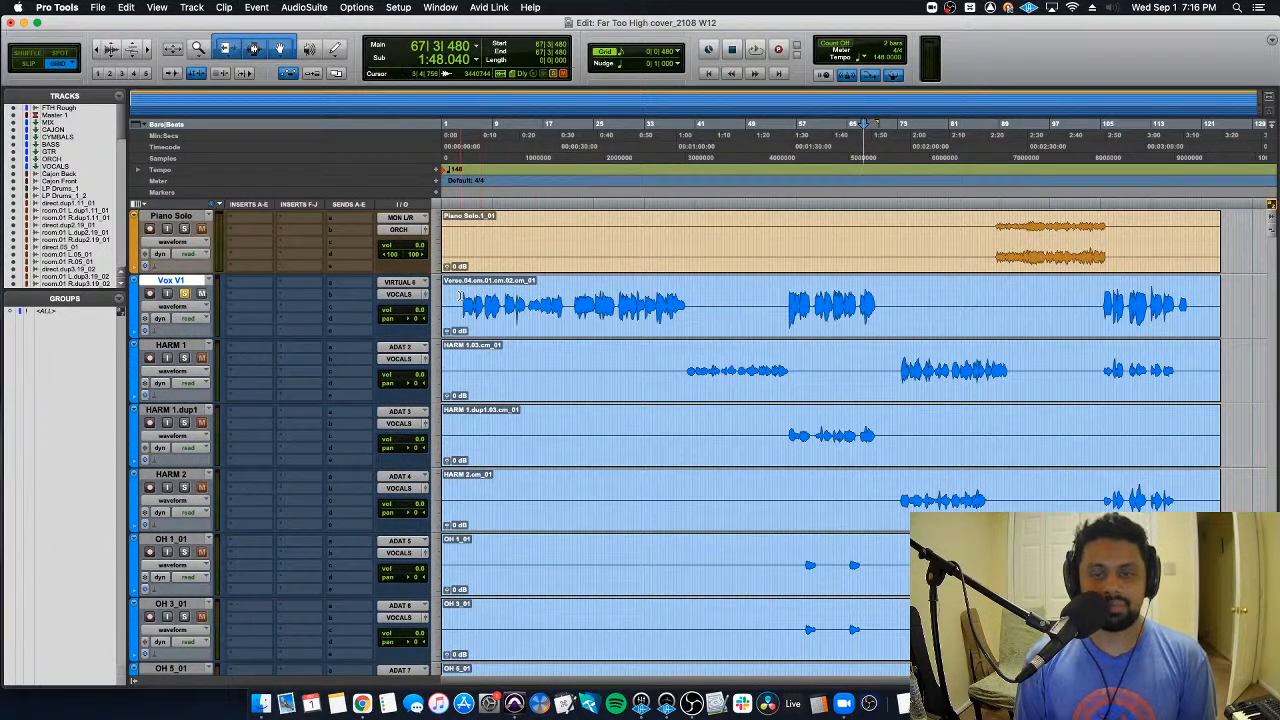
Step: Play back the soloed Vox V1 track from the start of its second phrase at 21|4|480
click(574, 297)
click(572, 297)
key(space)
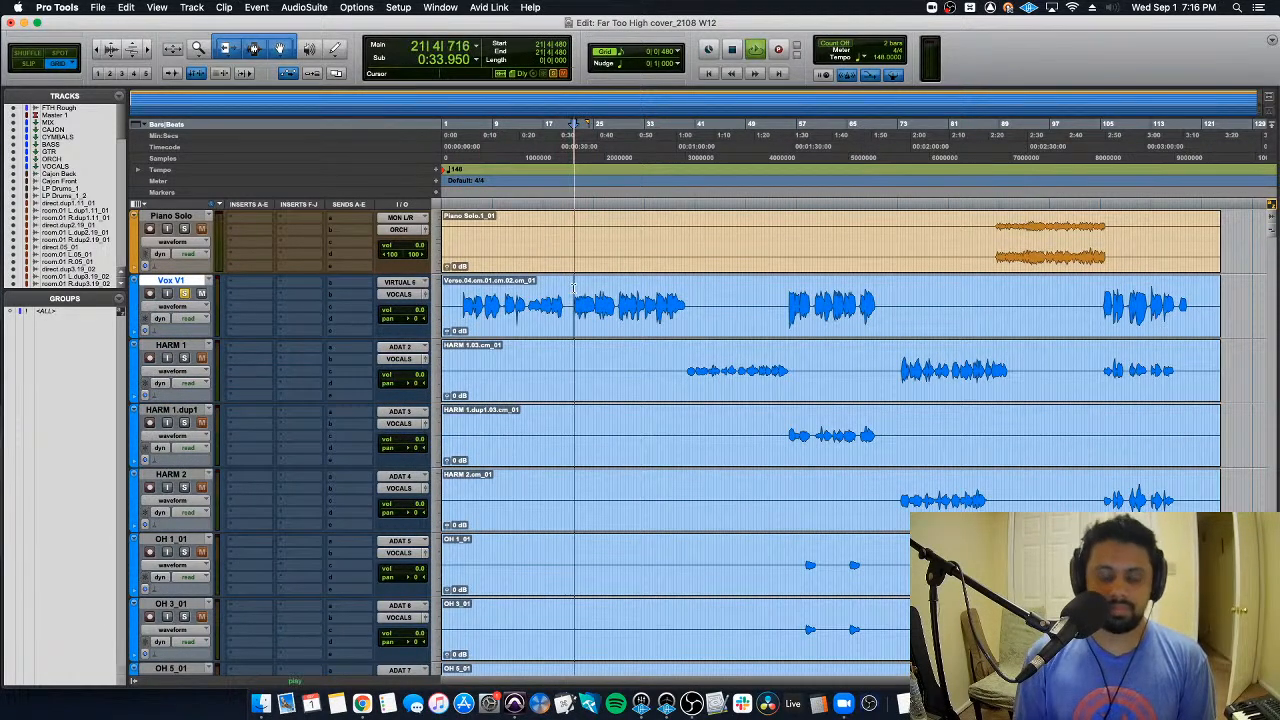
Step: Insert a mono FabFilter Pro-Q 3 on the Vox V1 channel in the mixer
key(super+equal)
scroll(345, 420, left, 3)
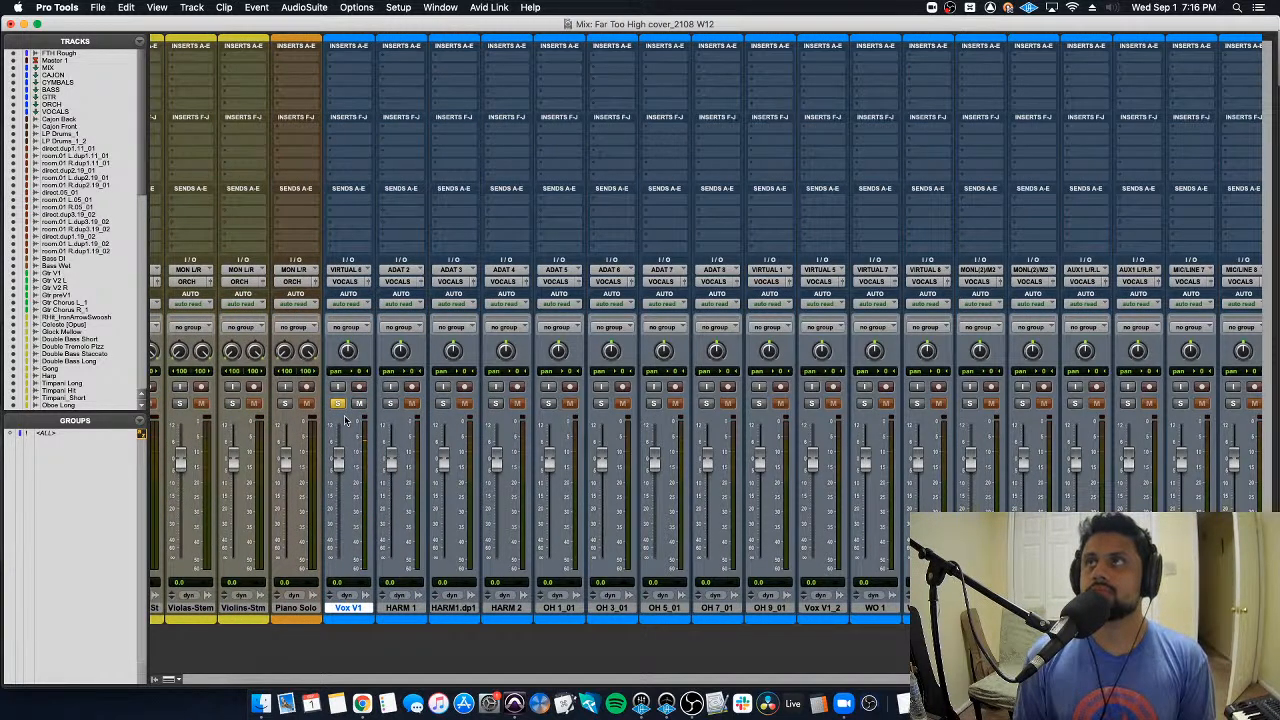
click(357, 70)
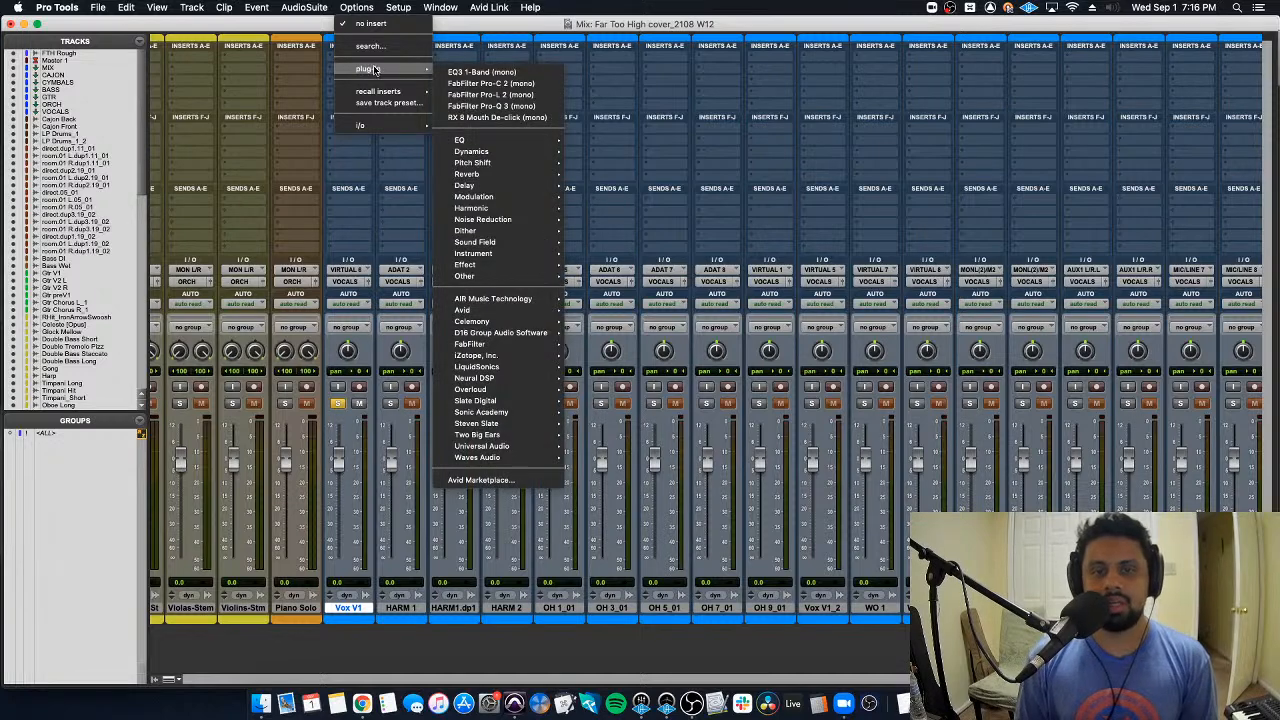
mouse_move(377, 70)
click(504, 106)
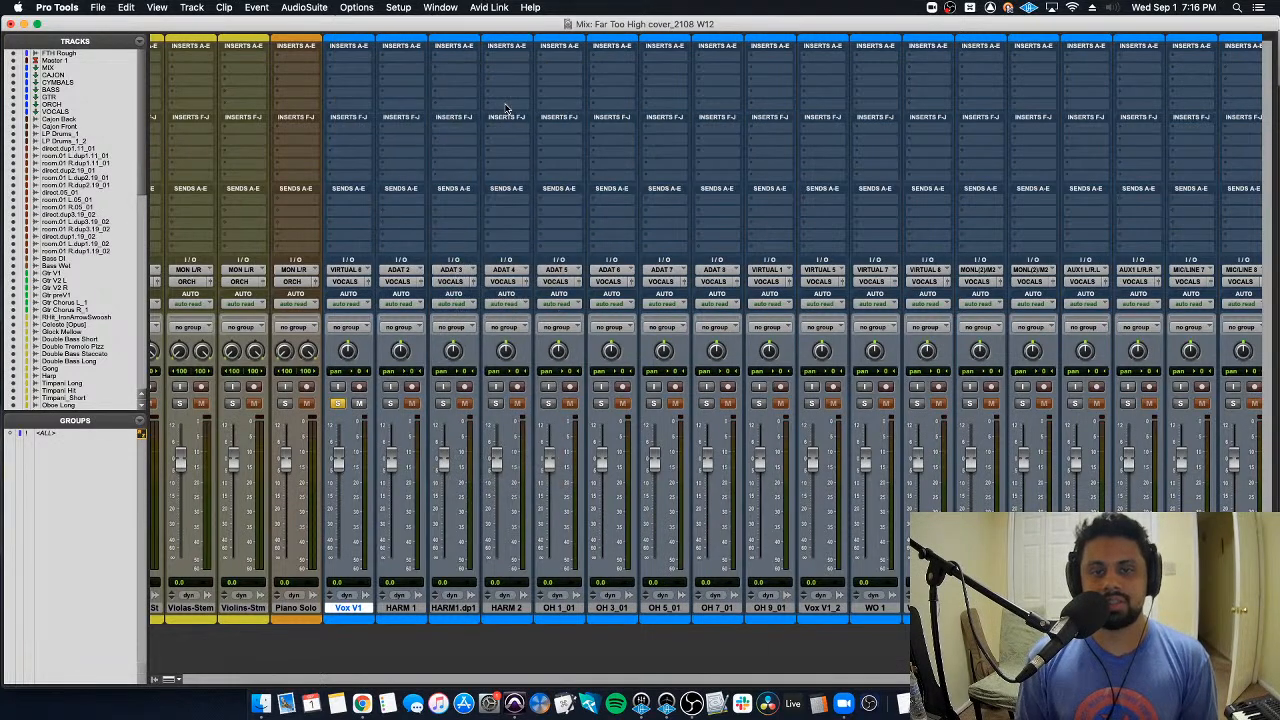
Step: Add a 48 dB/oct low cut to Vox V1 at about 59 Hz with a Q of about 0.3 during playback
click(443, 289)
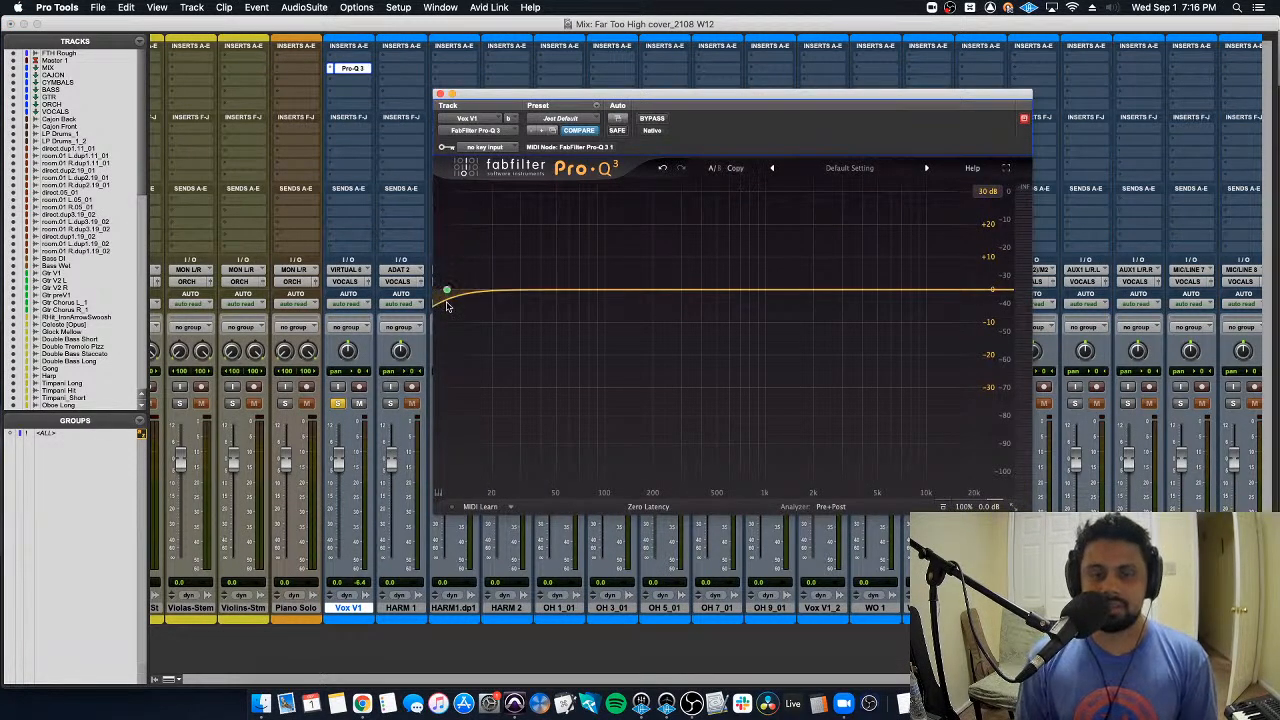
click(484, 268)
click(490, 357)
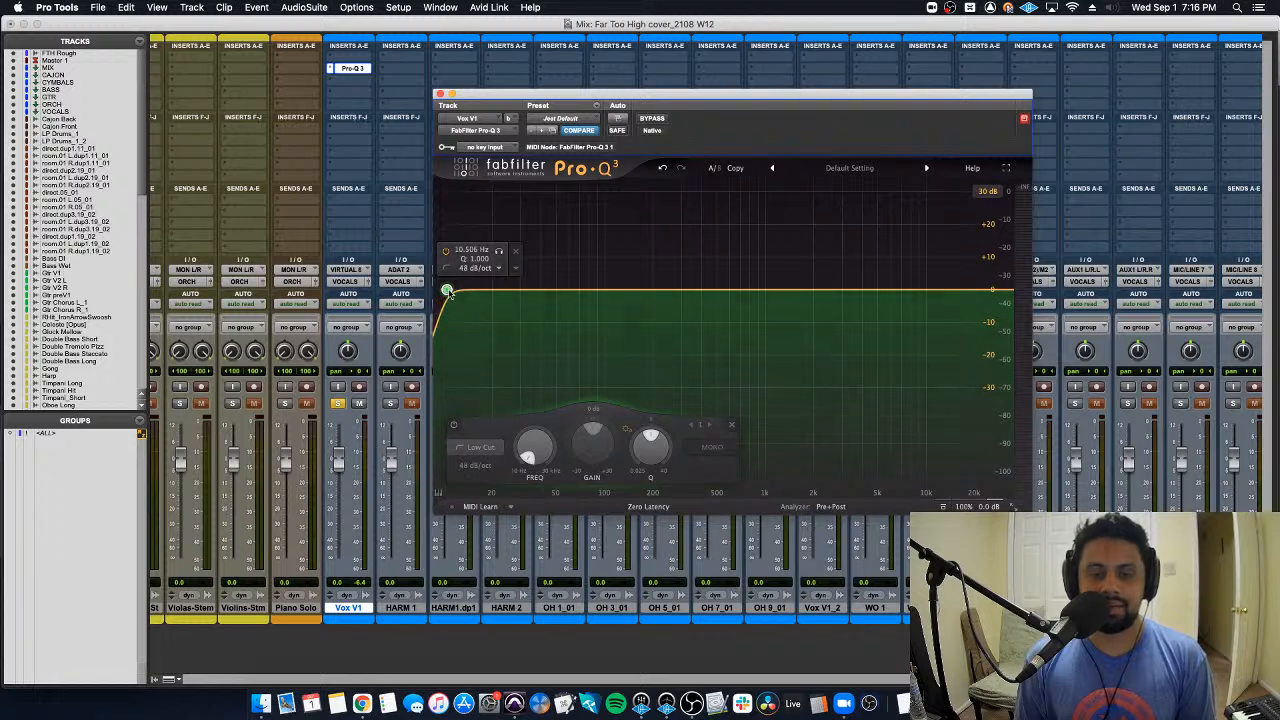
key(space)
drag(447, 291, 565, 323)
drag(565, 323, 567, 323)
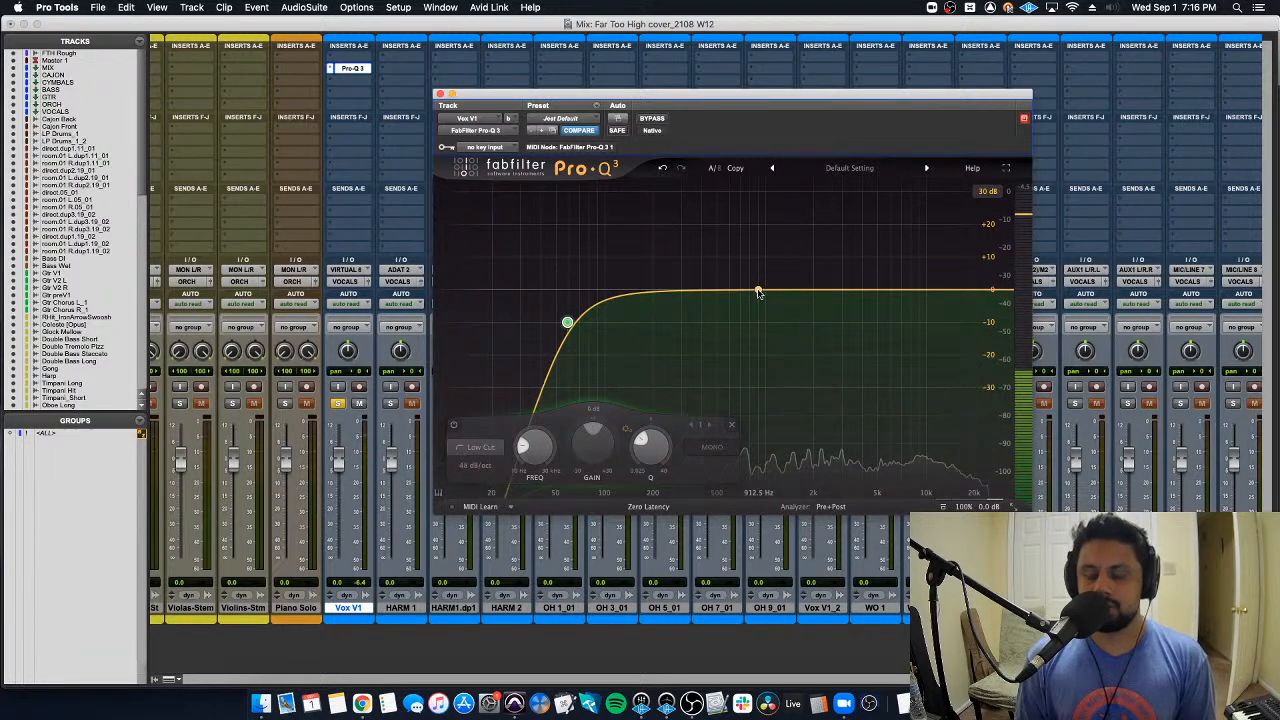
Step: Add a gentle bell boost near 10 kHz and a narrower, slight bell cut just above 1 kHz
drag(788, 291, 931, 276)
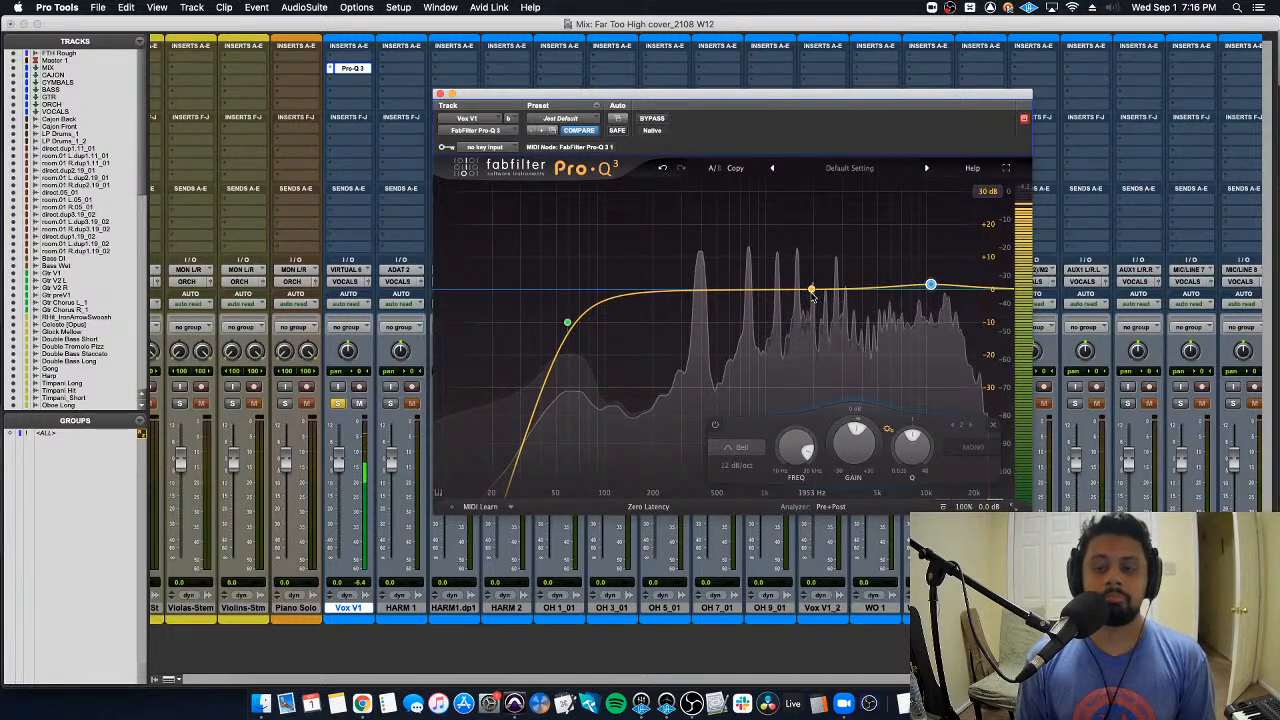
click(712, 288)
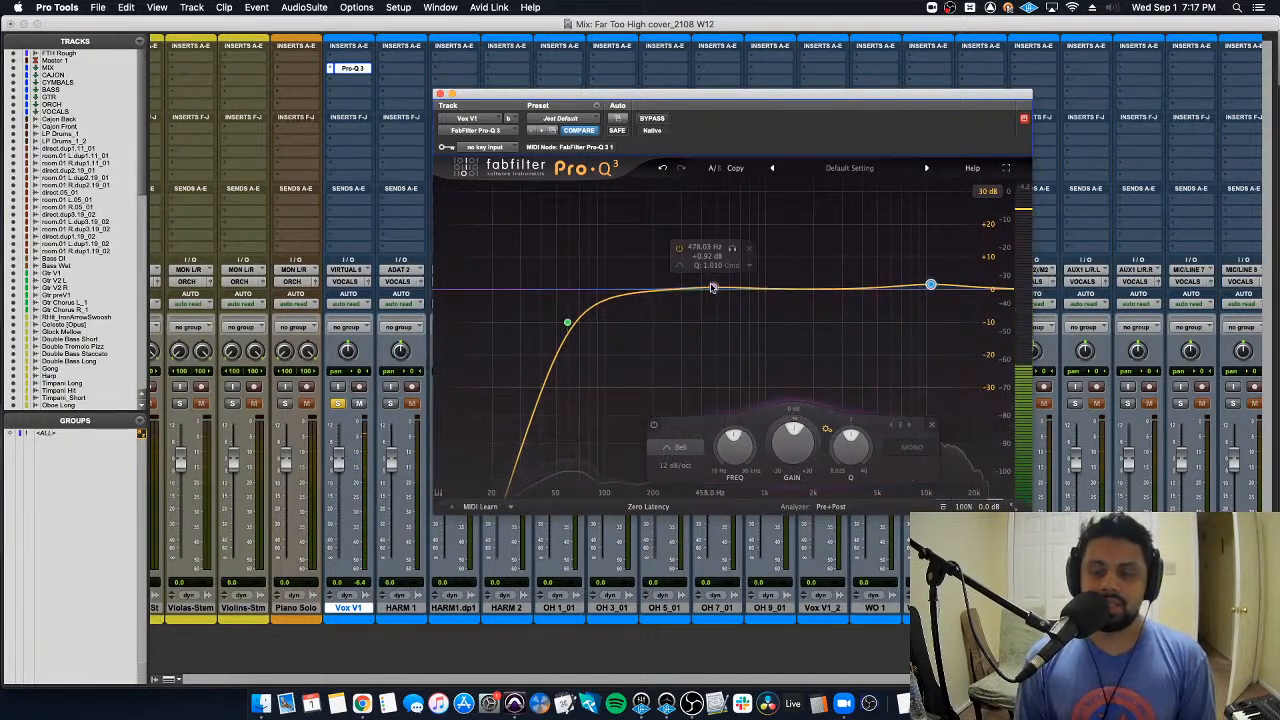
click(712, 288)
scroll(715, 288, up, 5)
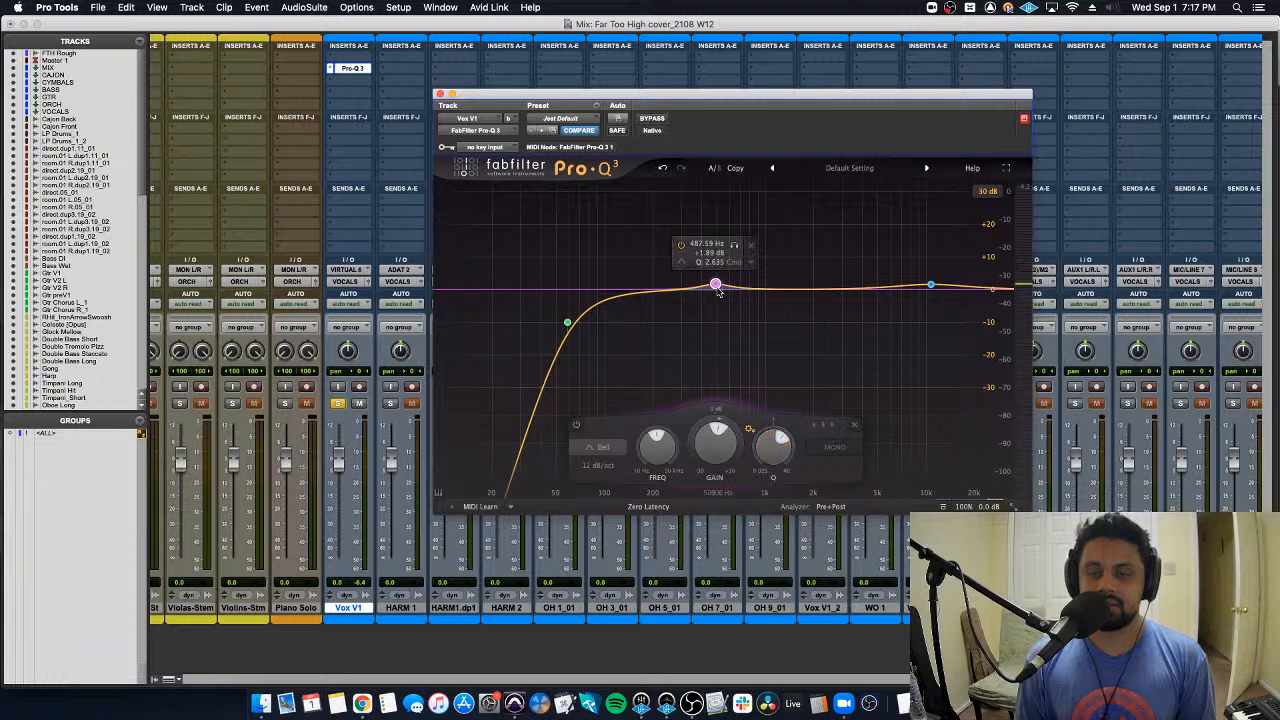
drag(717, 290, 773, 297)
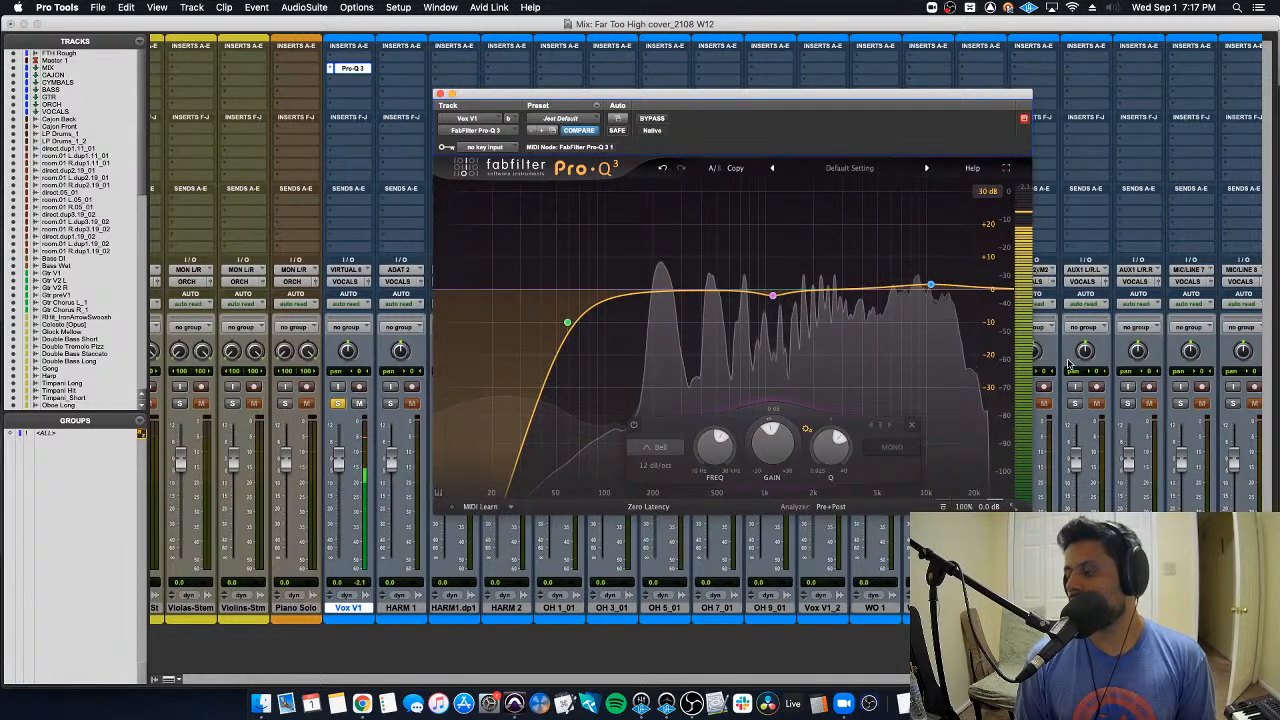
Step: Add a low-mid bell boost of about 1.1 dB at about 239 Hz with a Q of about 2.4
mouse_move(570, 323)
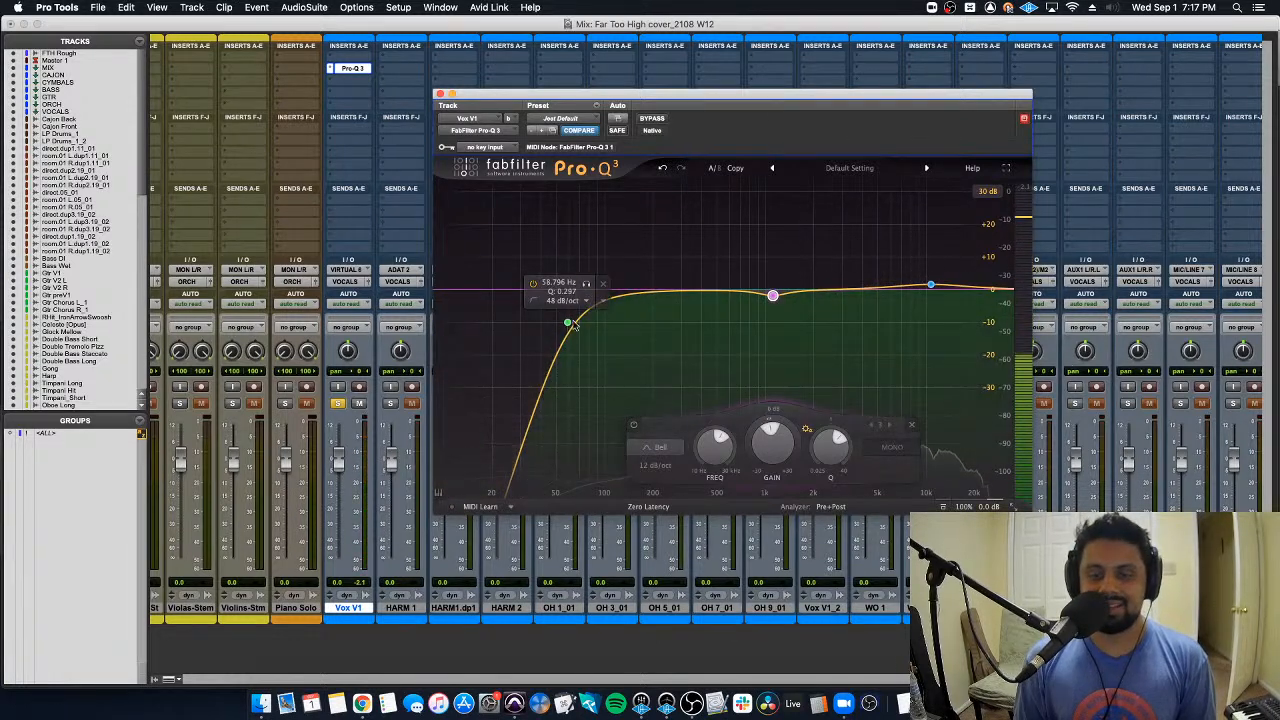
double_click(655, 287)
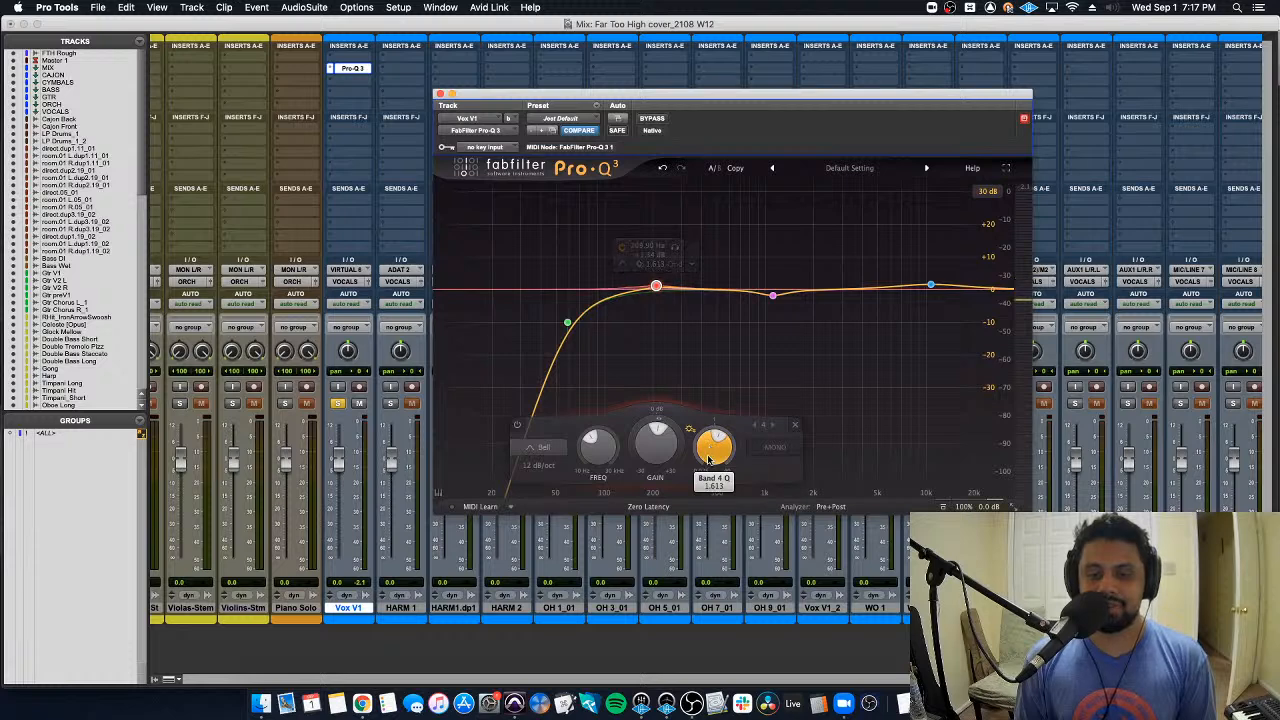
drag(710, 458, 710, 440)
mouse_move(655, 287)
mouse_down()
mouse_move(606, 263)
mouse_move(697, 267)
mouse_move(665, 287)
mouse_up()
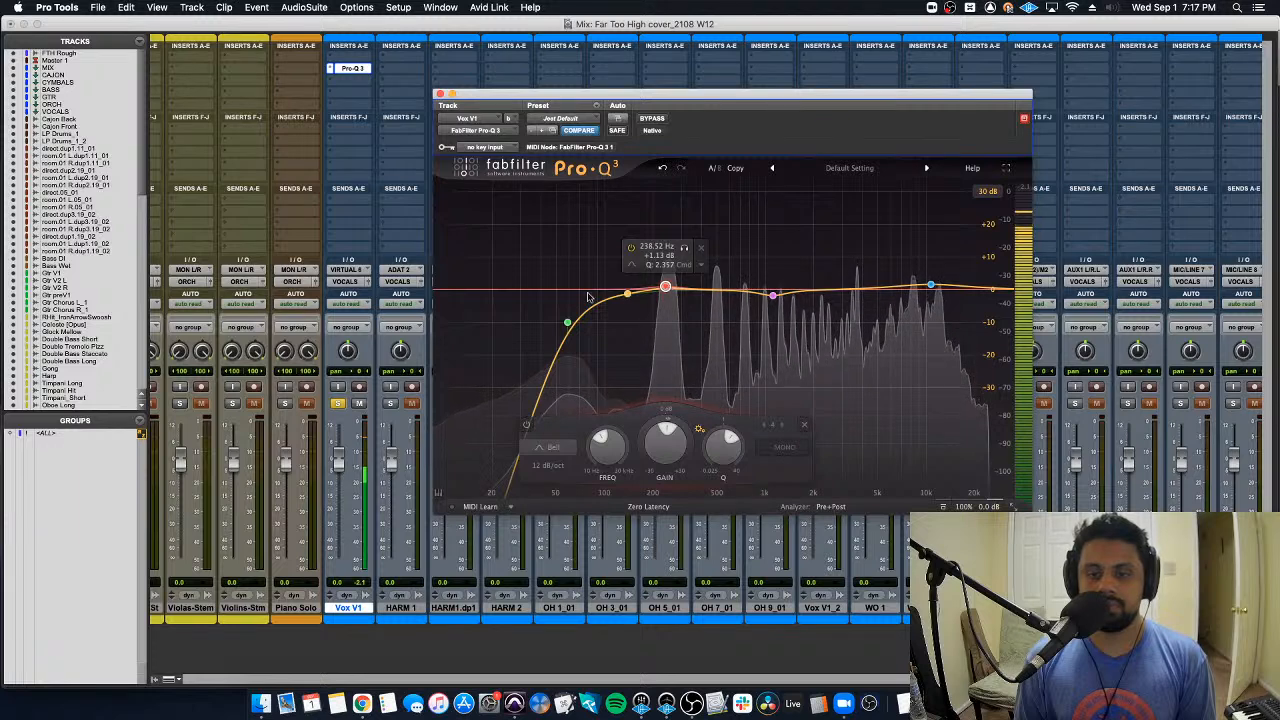
key(super+Tab)
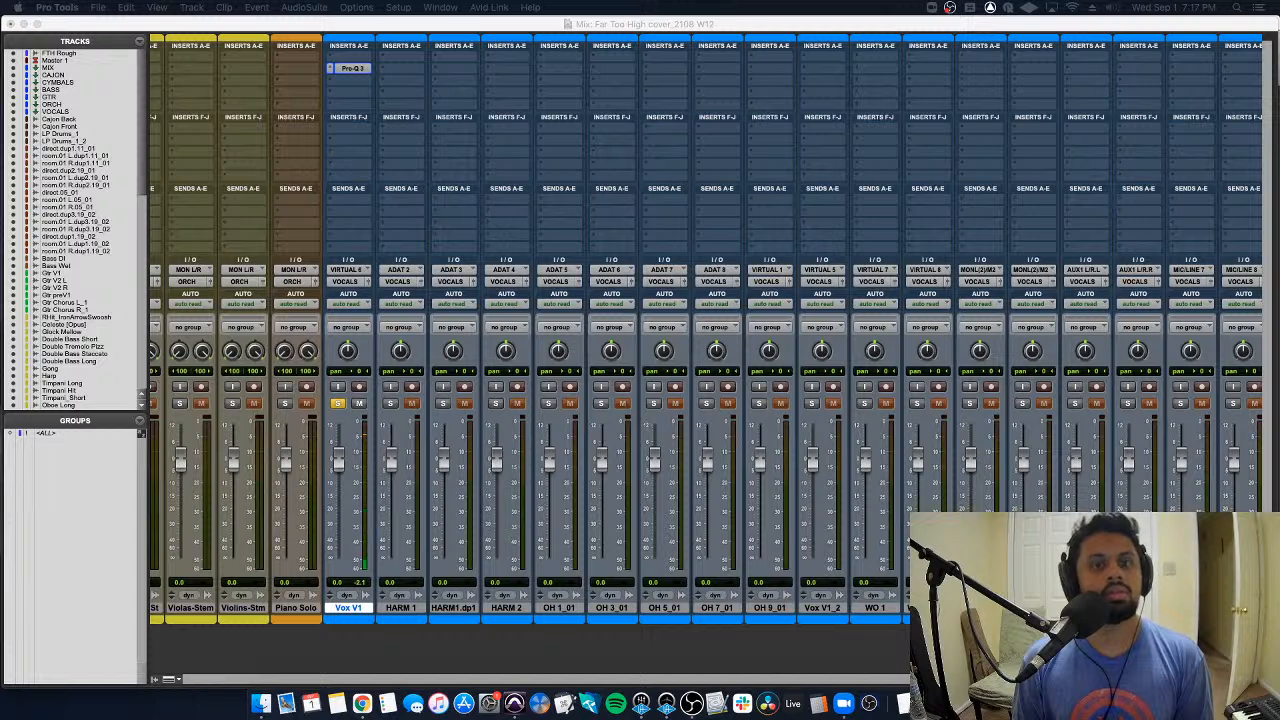
click(563, 448)
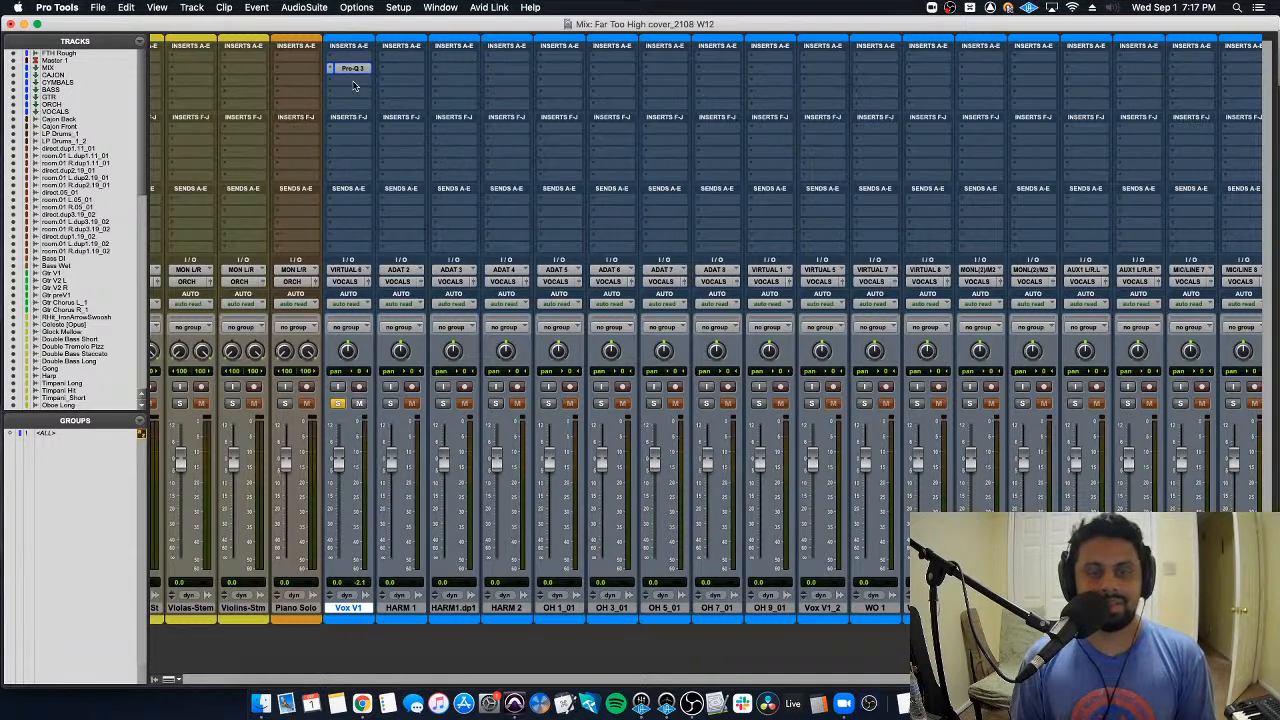
key(super+equal)
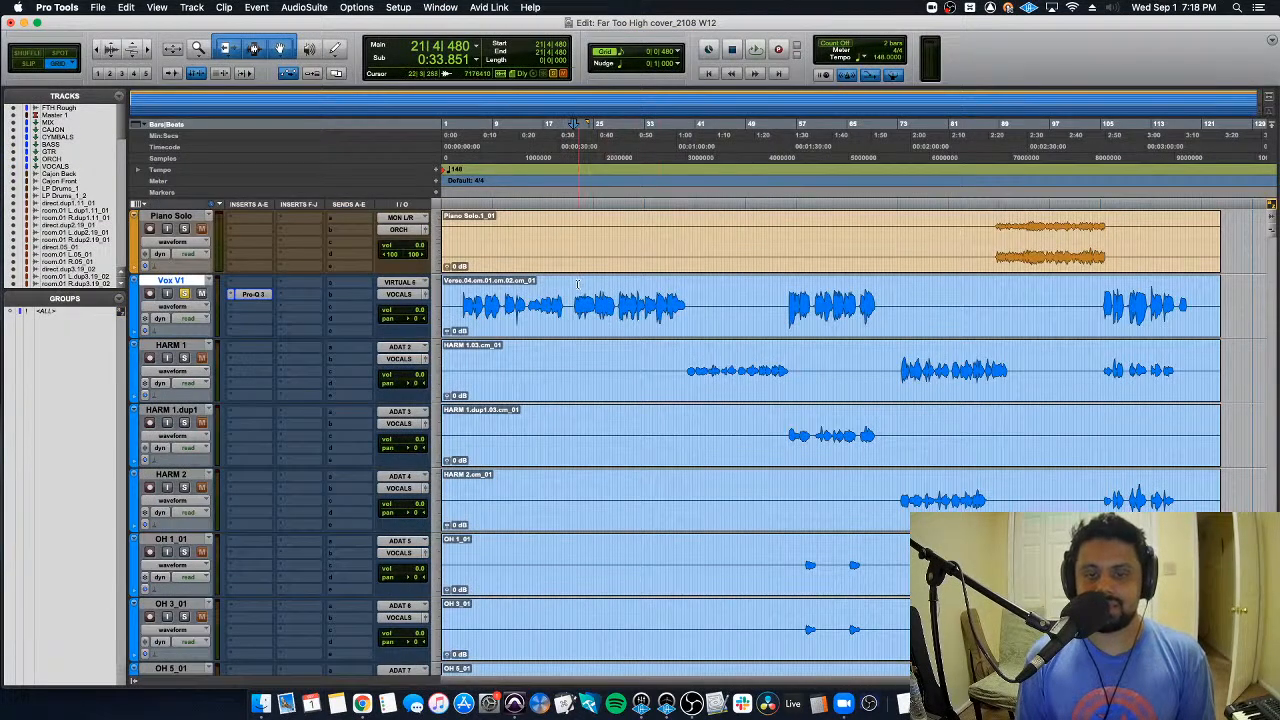
scroll(276, 306, down, 1)
click(266, 306)
key(Escape)
scroll(266, 318, up, 3)
scroll(266, 318, down, 2)
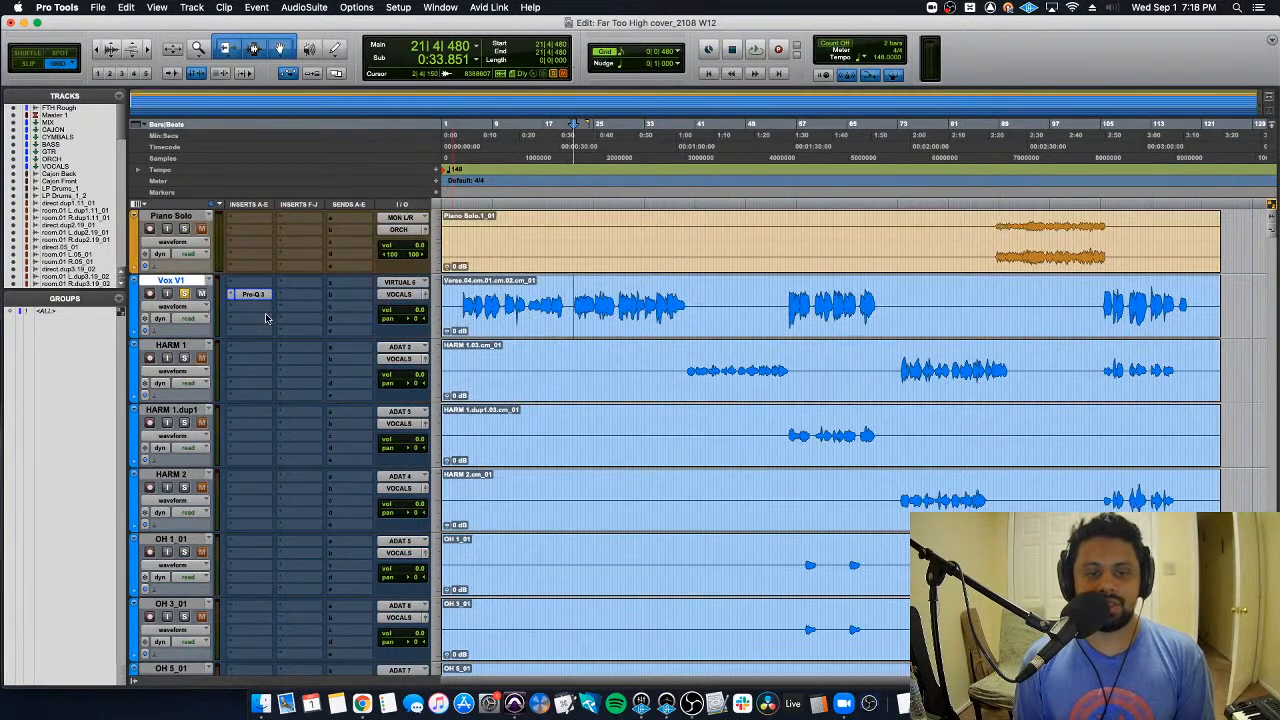
Step: Insert the mono UAD Teletronix LA-2A Legacy compressor on Vox V1 in the slot below Pro-Q 3
click(262, 313)
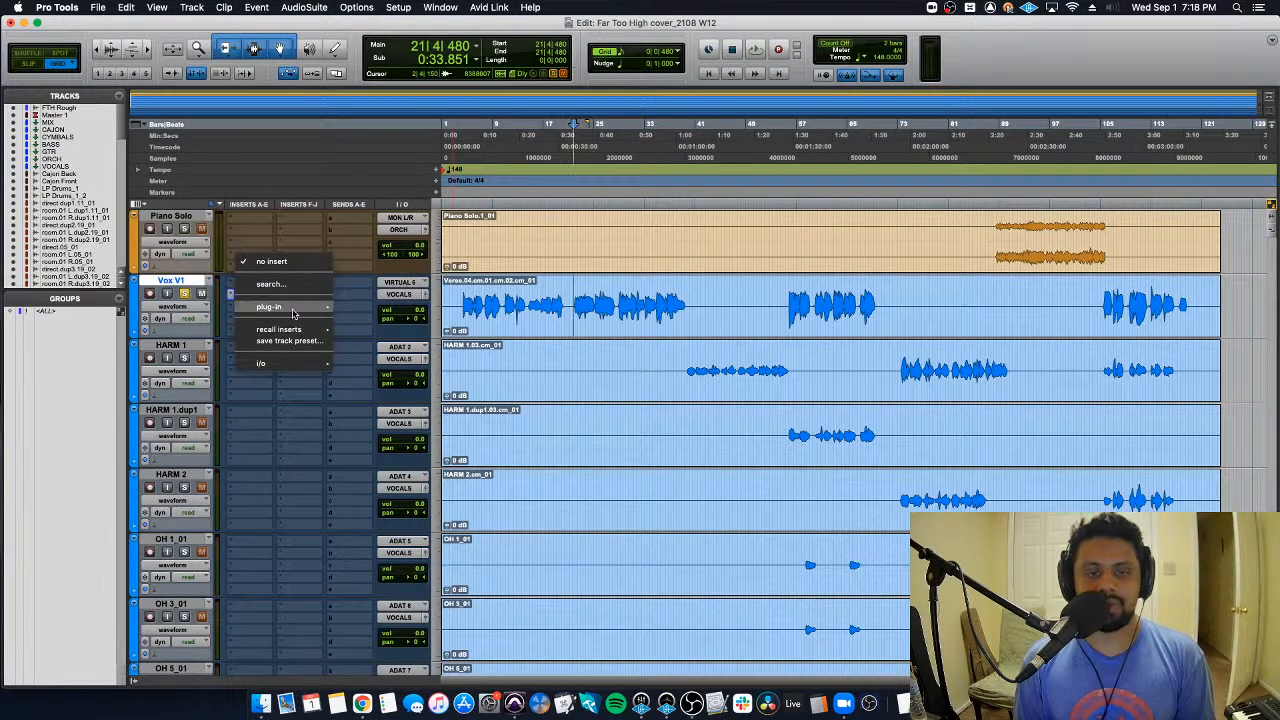
mouse_move(296, 310)
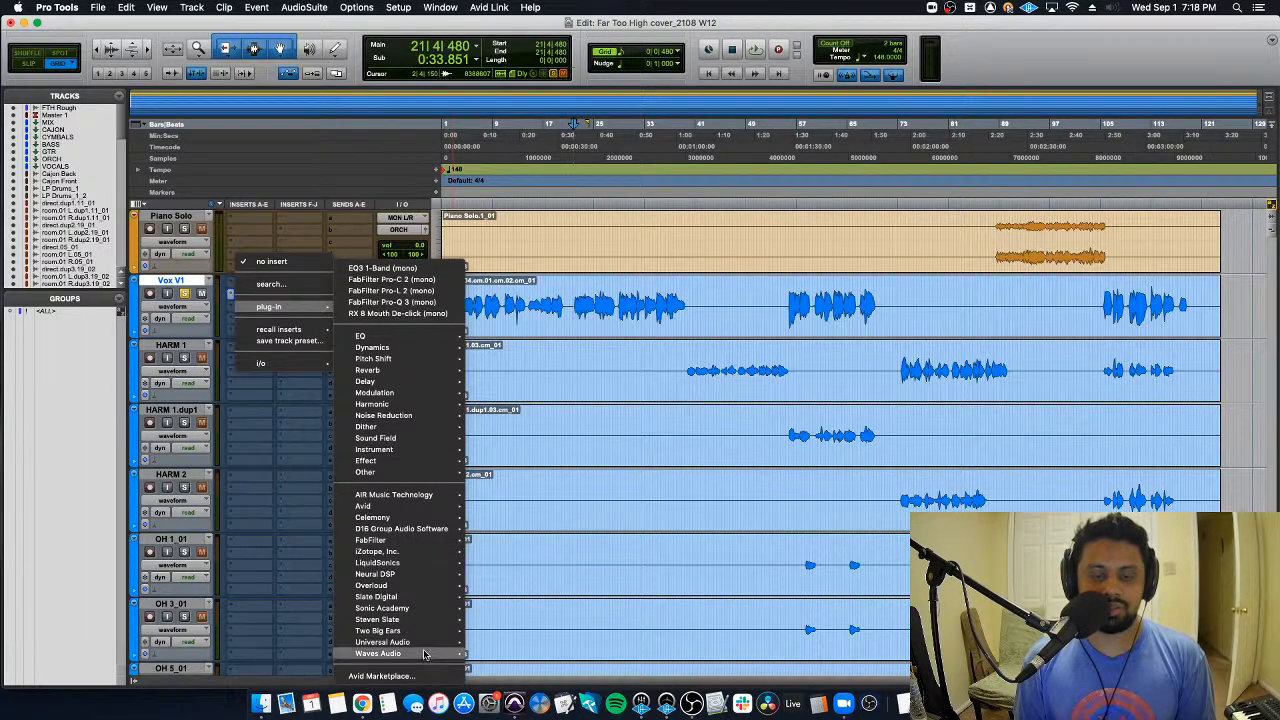
mouse_move(422, 640)
scroll(560, 628, down, 15)
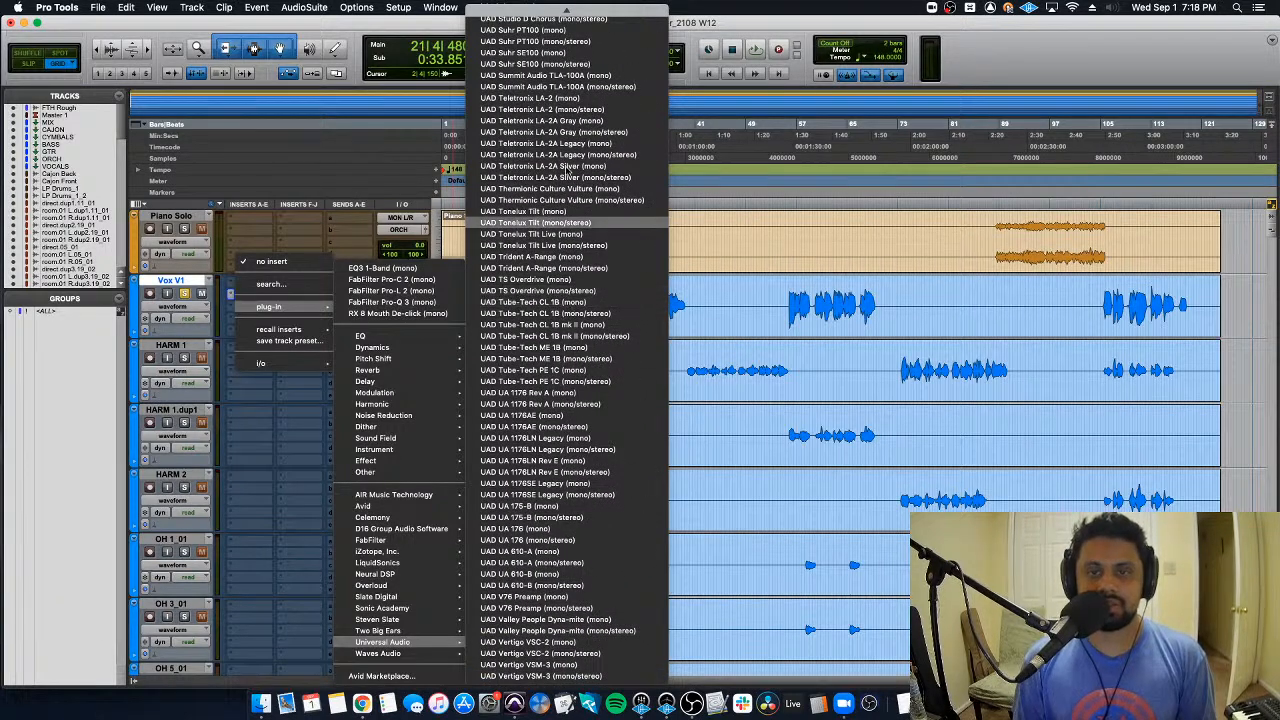
scroll(590, 195, up, 2)
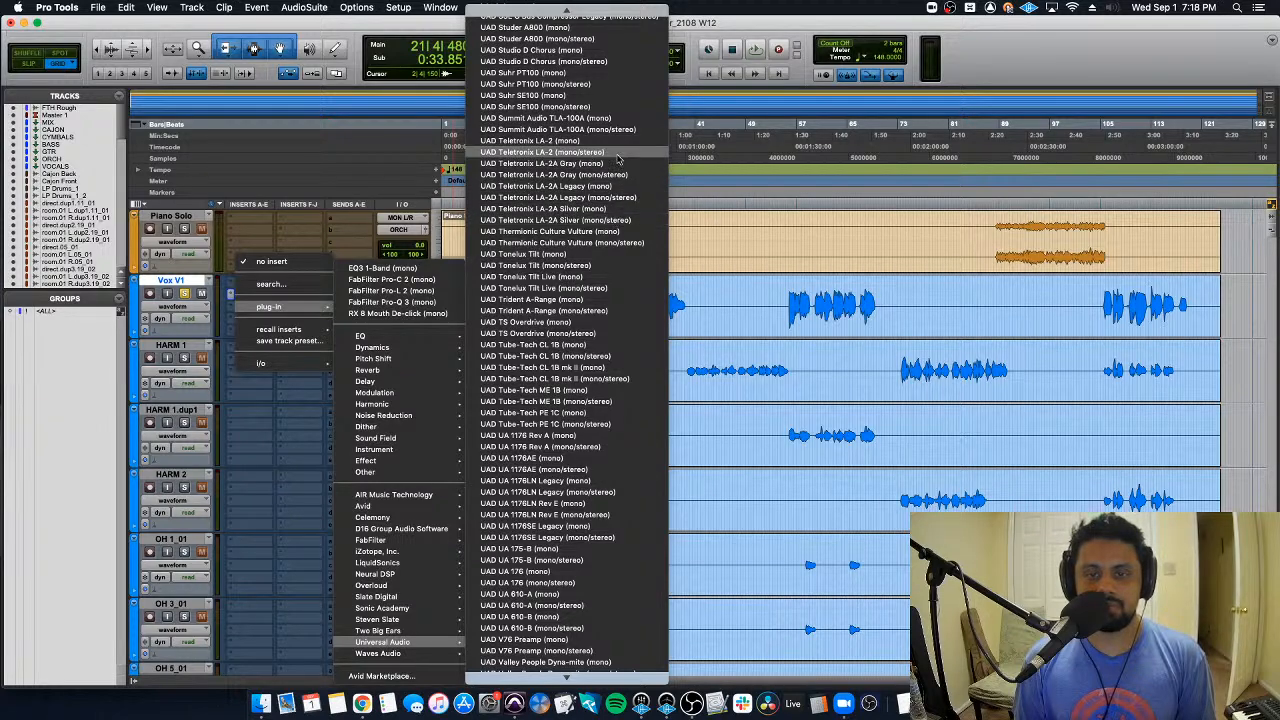
click(600, 186)
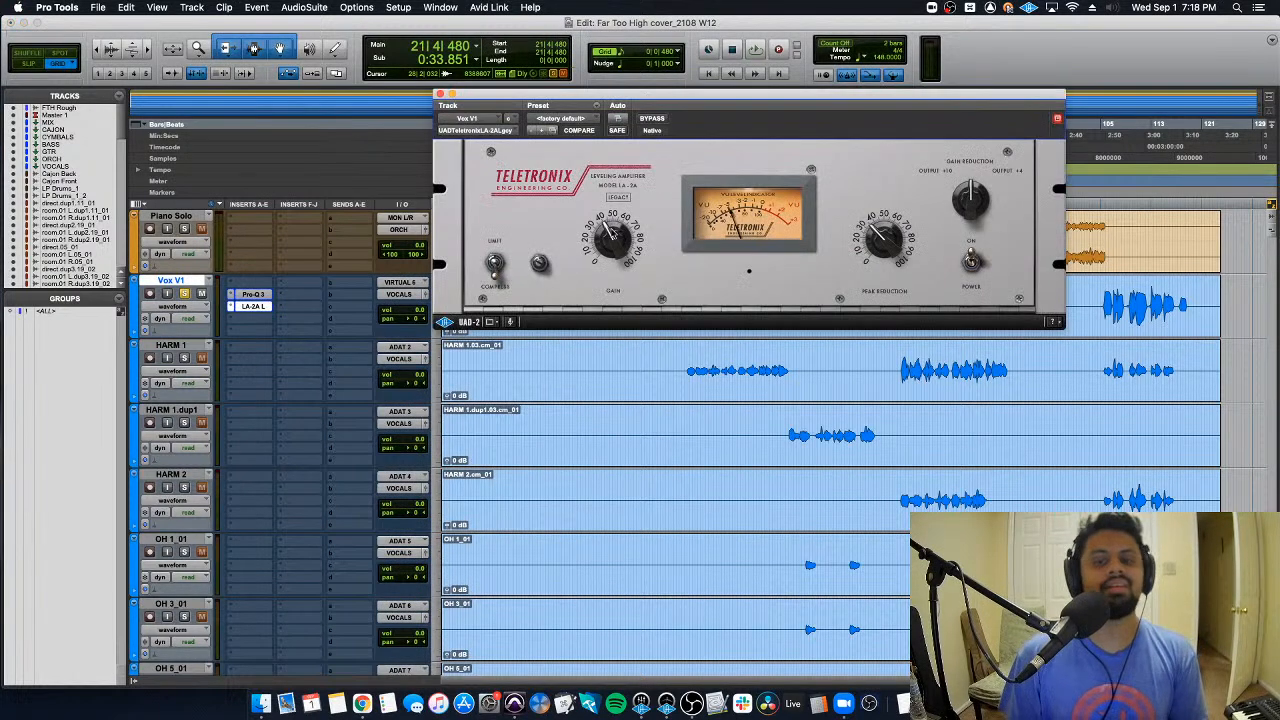
Step: Raise the LA-2A's peak reduction slightly during playback of Vox V1, and close the plug-in window
key(space)
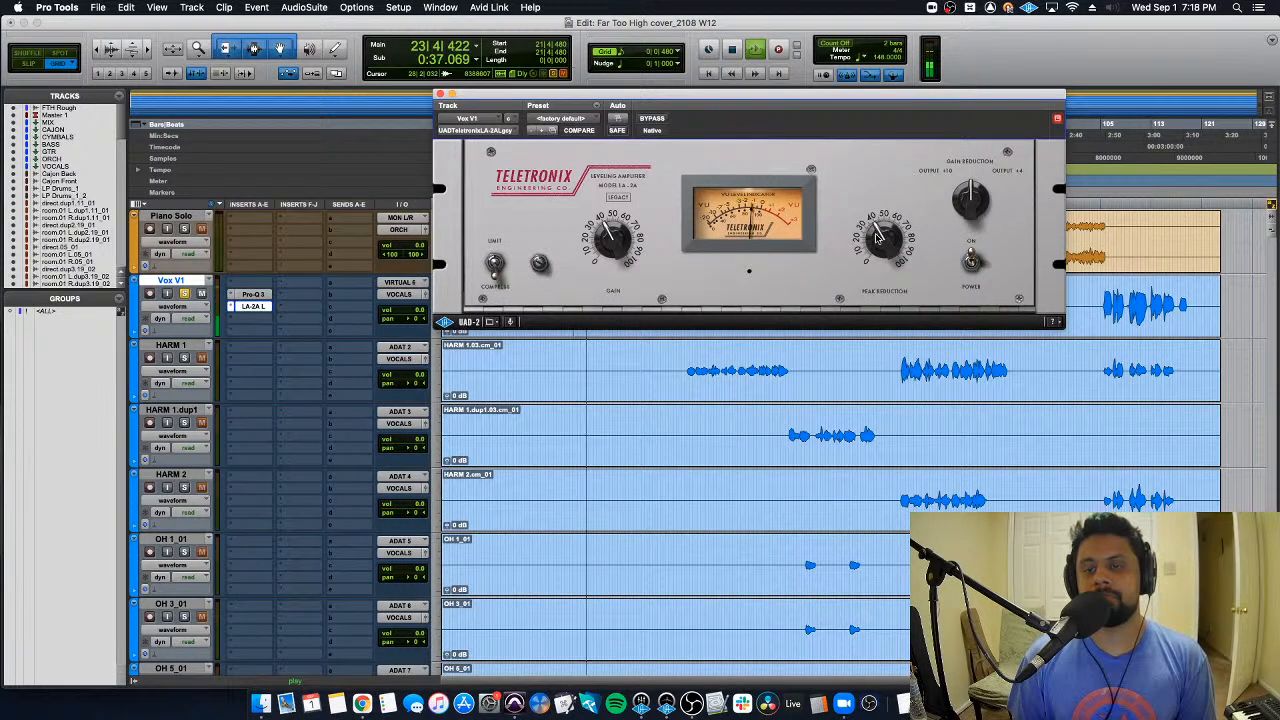
drag(878, 240, 878, 234)
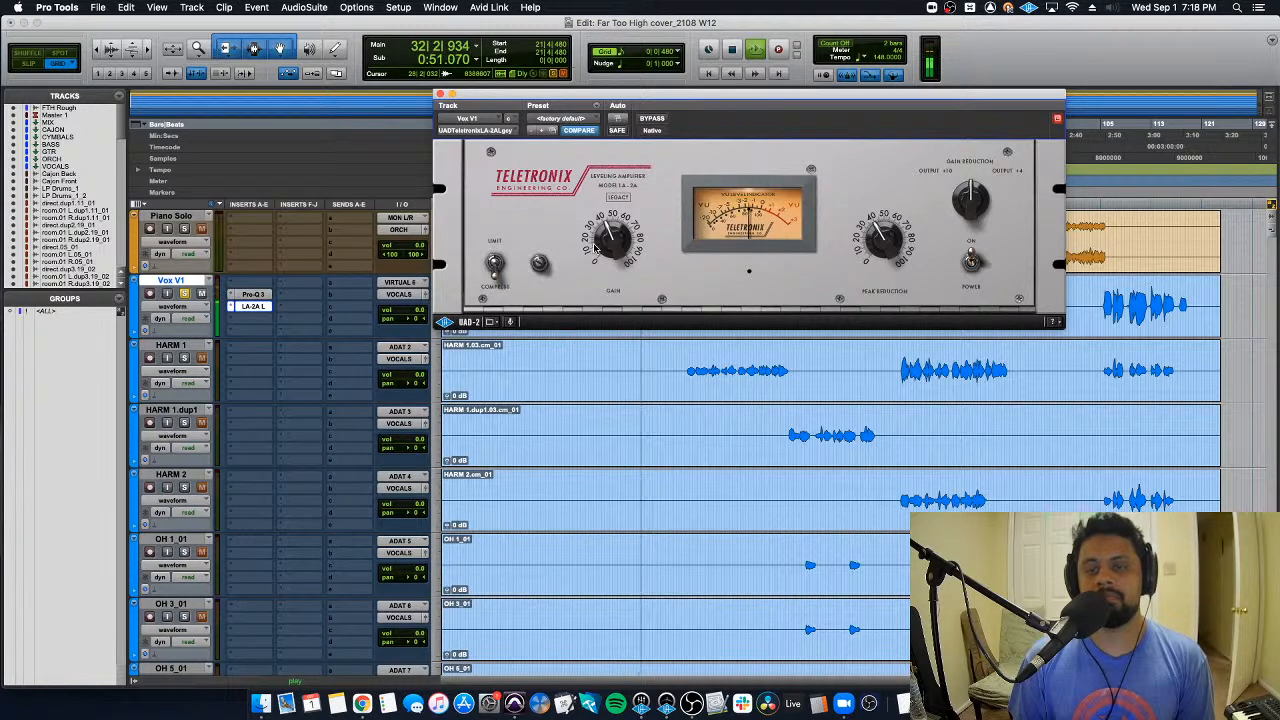
click(441, 94)
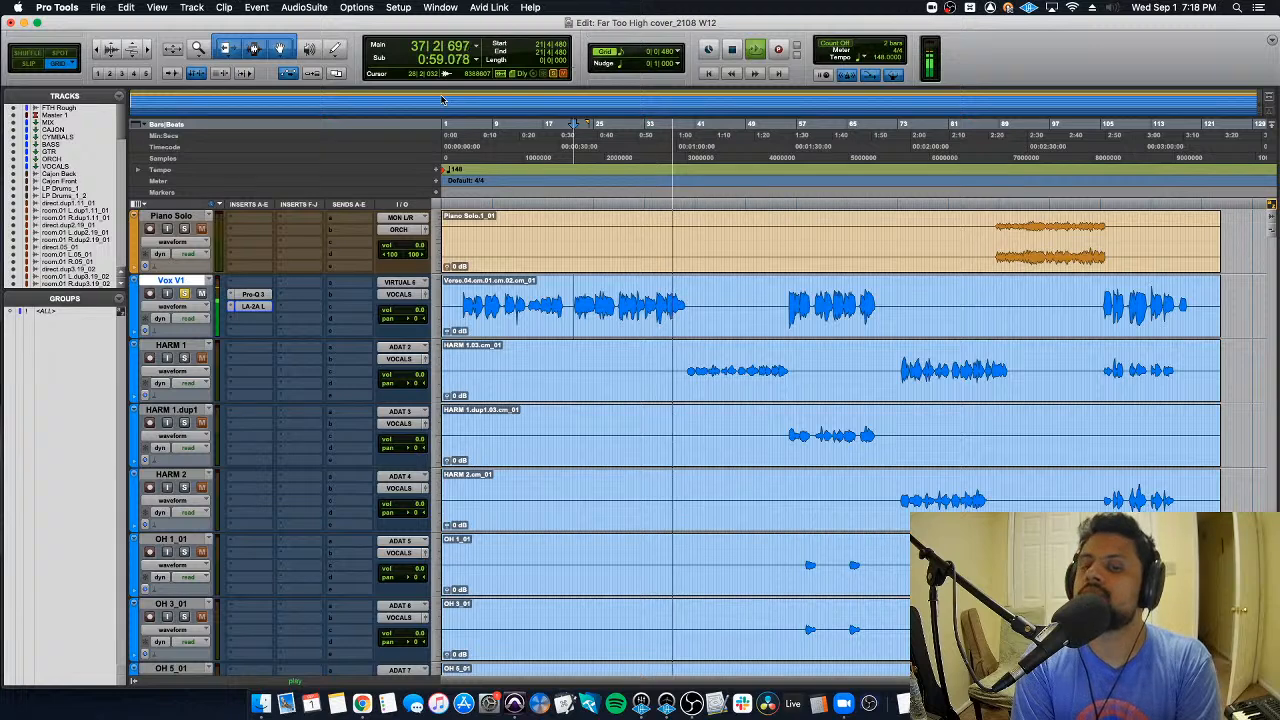
Step: Play the compressed Vox V1 from the start of its vocal section at bar 55 to judge the compression
click(787, 287)
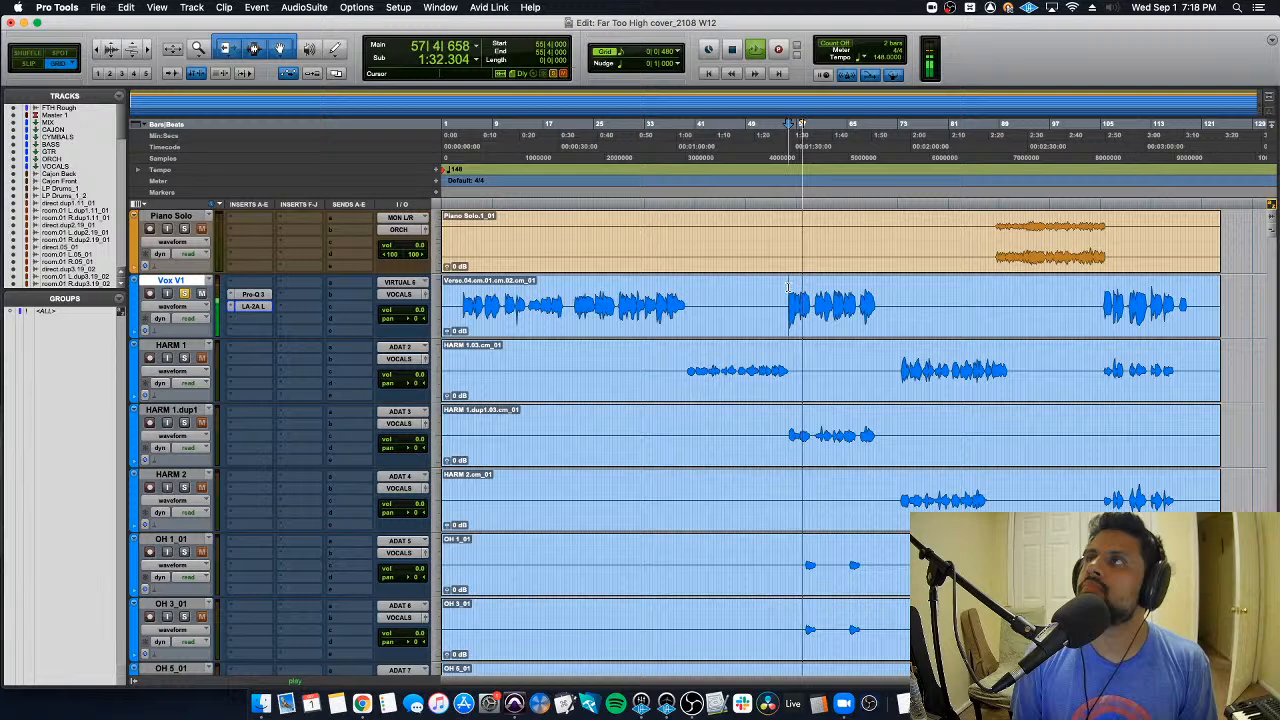
key(space)
click(253, 306)
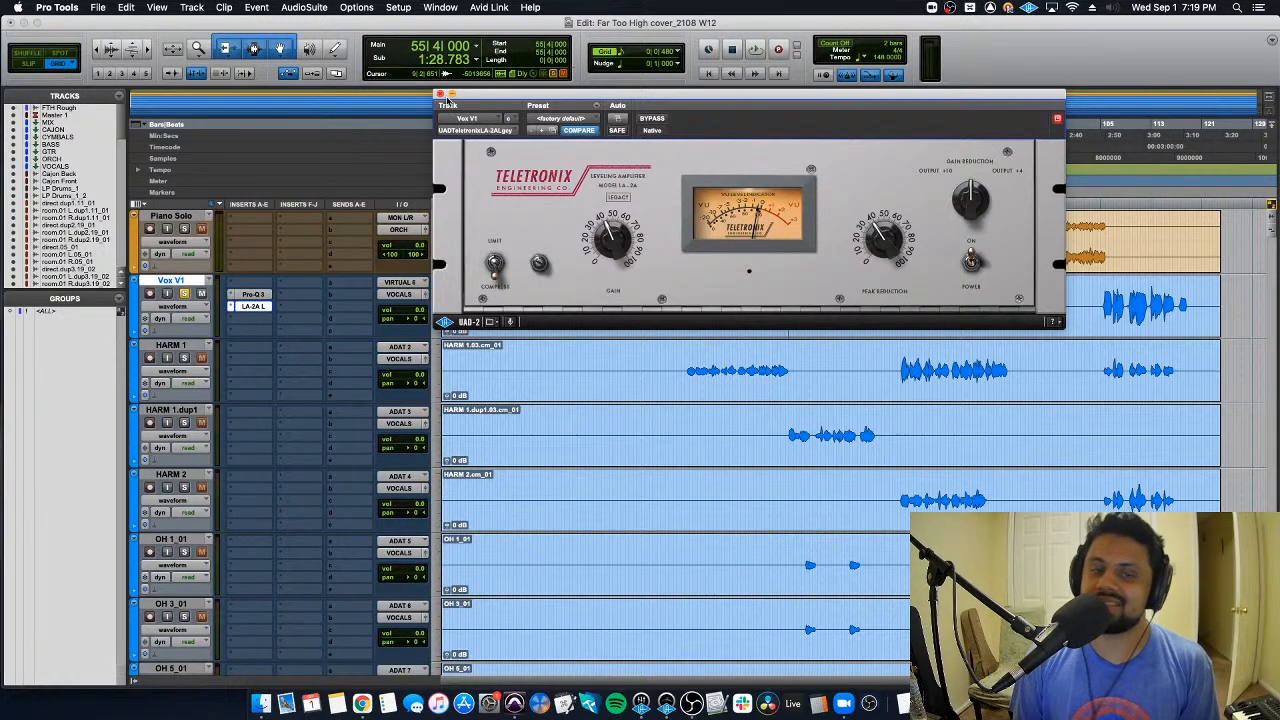
click(440, 94)
key(space)
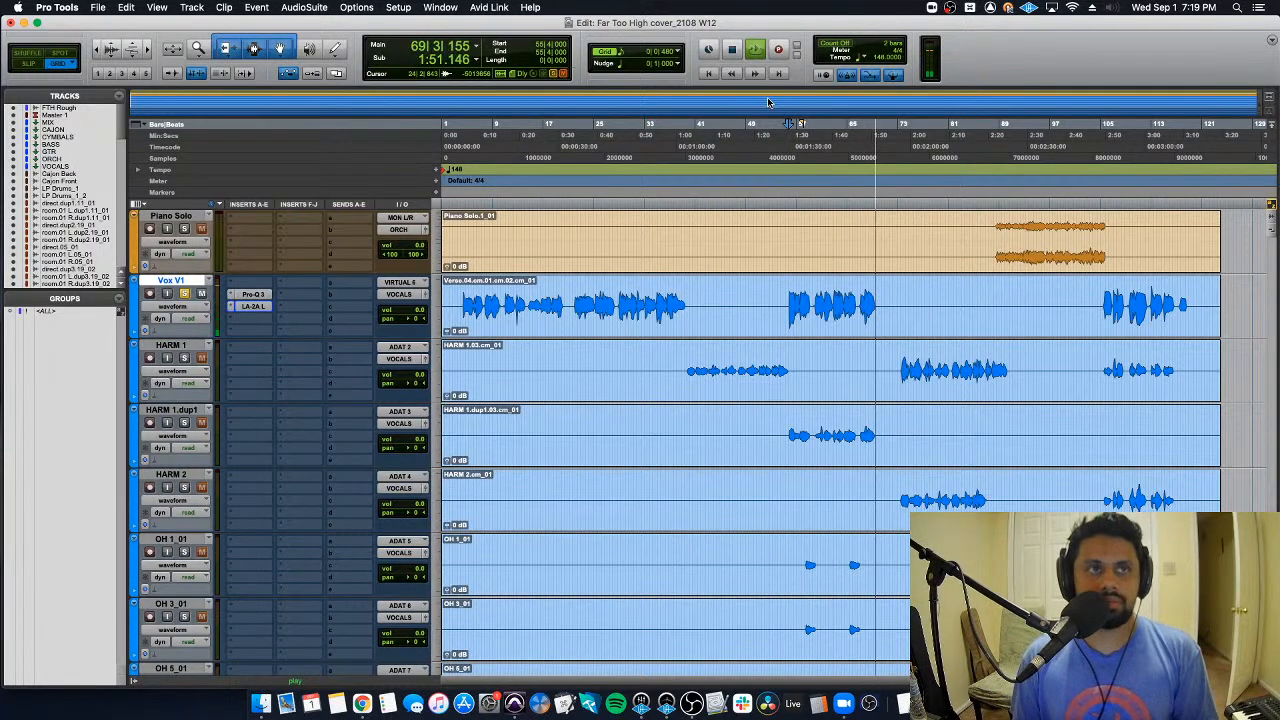
key(space)
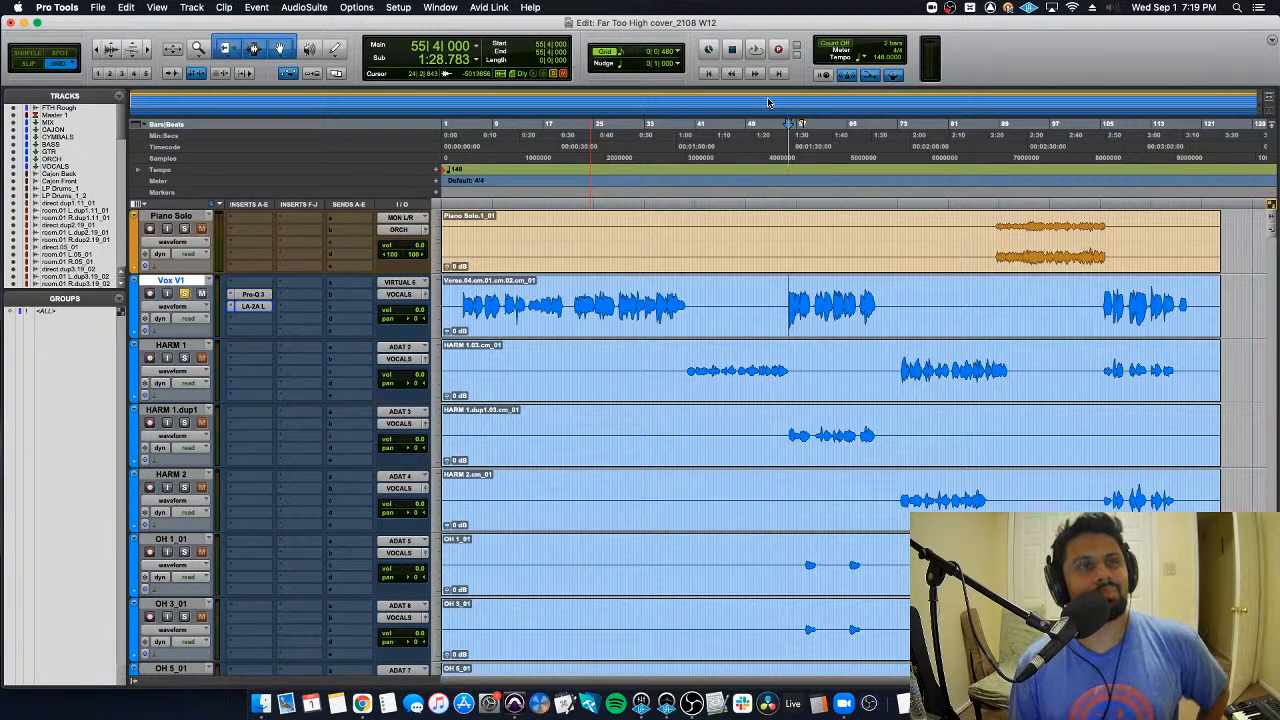
Step: Examine the LA-2A's gain reduction meter while Vox V1 plays from bar 55
click(253, 307)
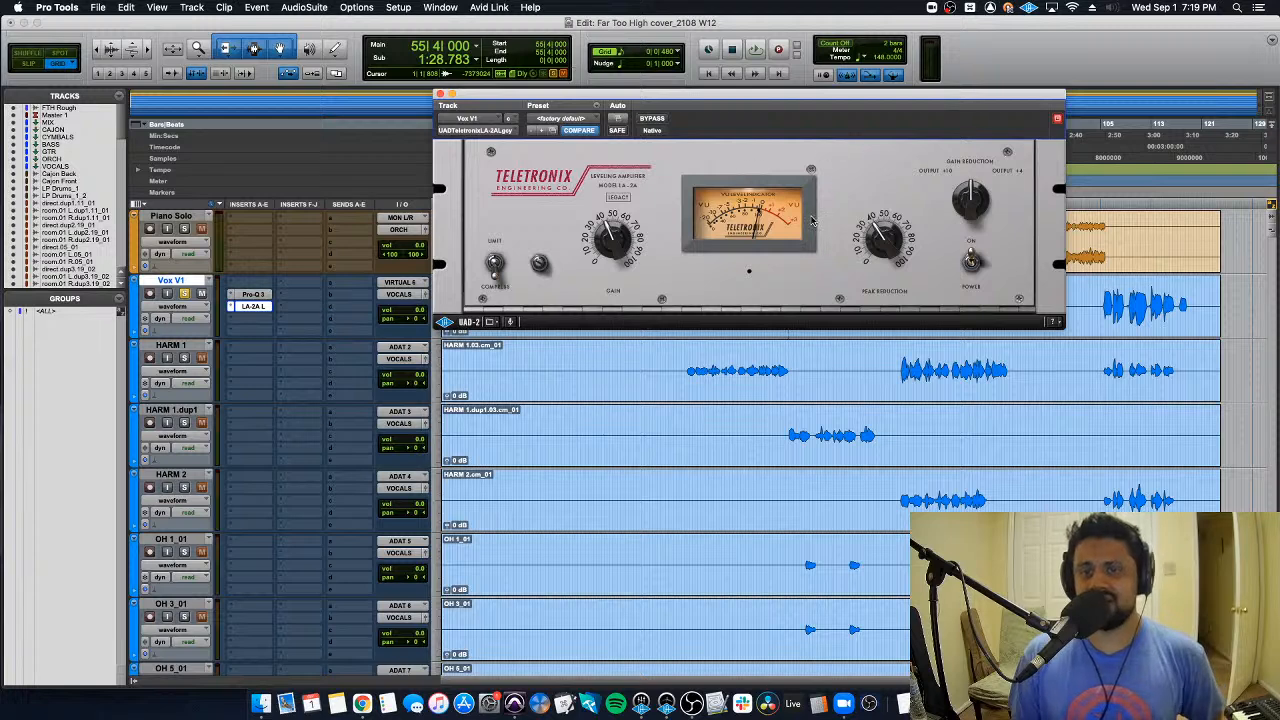
key(space)
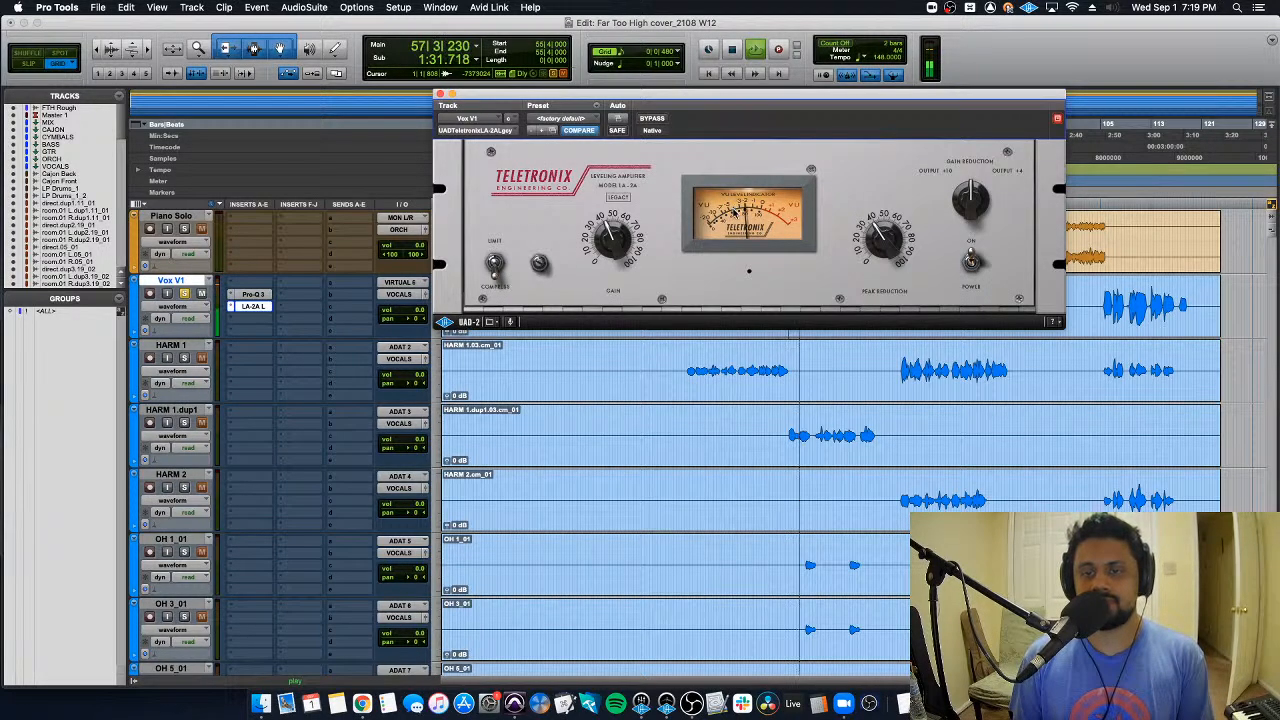
key(space)
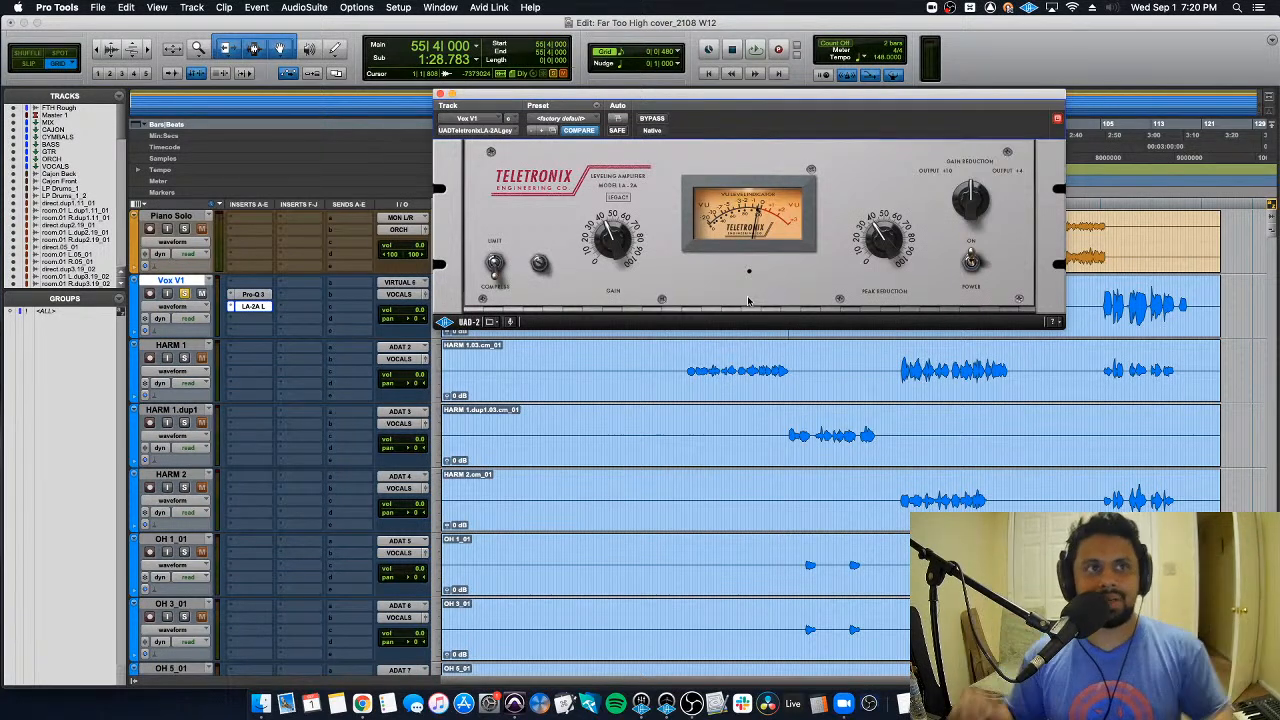
click(440, 94)
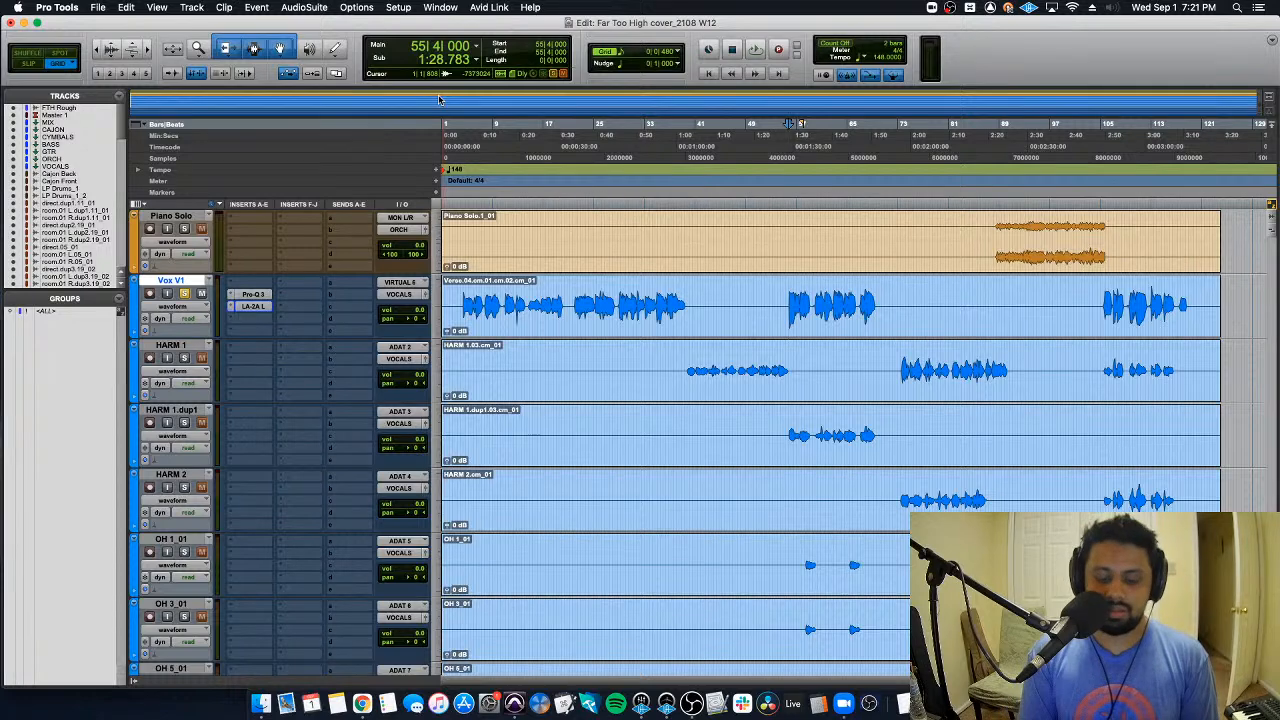
Step: In the mixer, select Cajon Back and set the inputs of Cajon Back and Vox V1_2 to no input
key(super+equal)
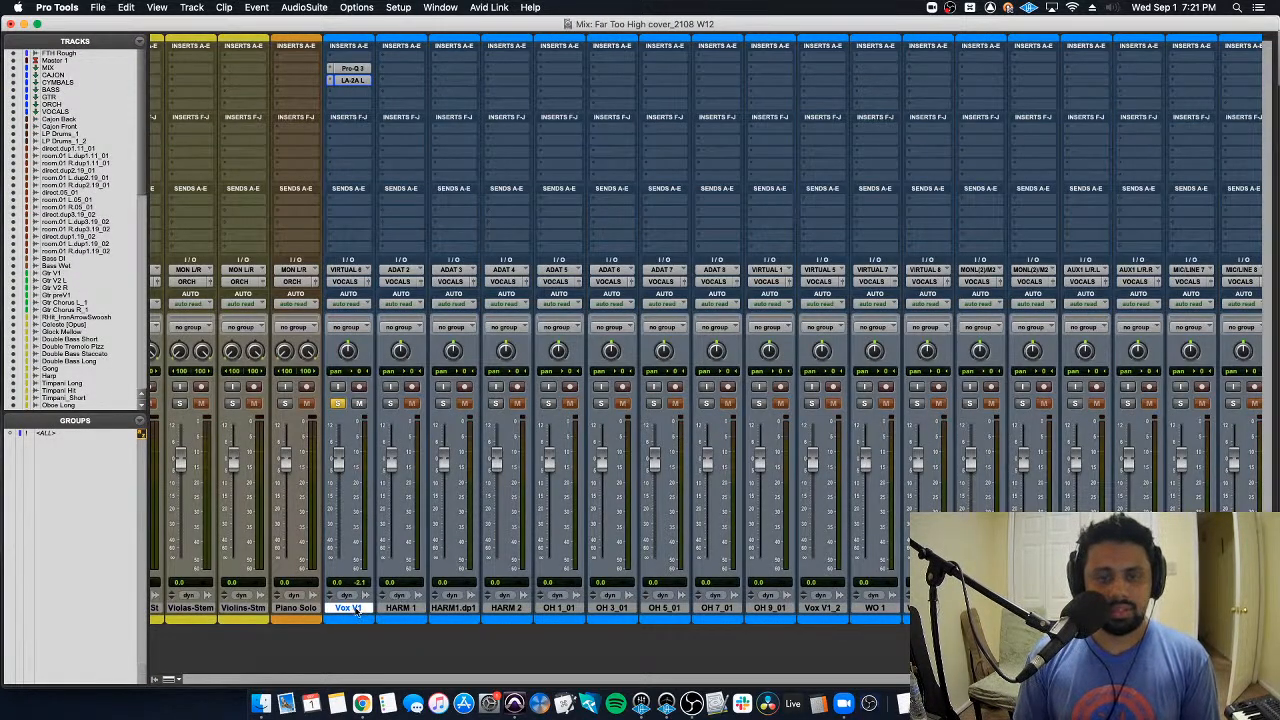
scroll(362, 610, left, 2)
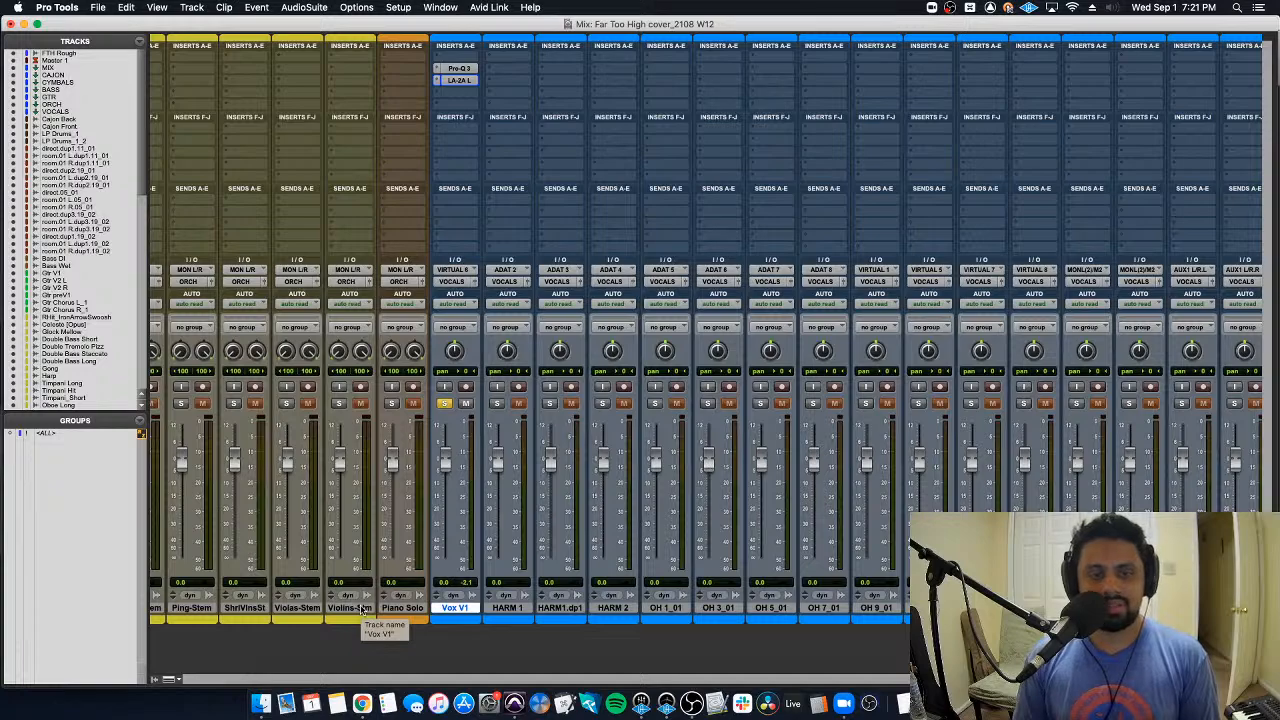
scroll(362, 610, left, 15)
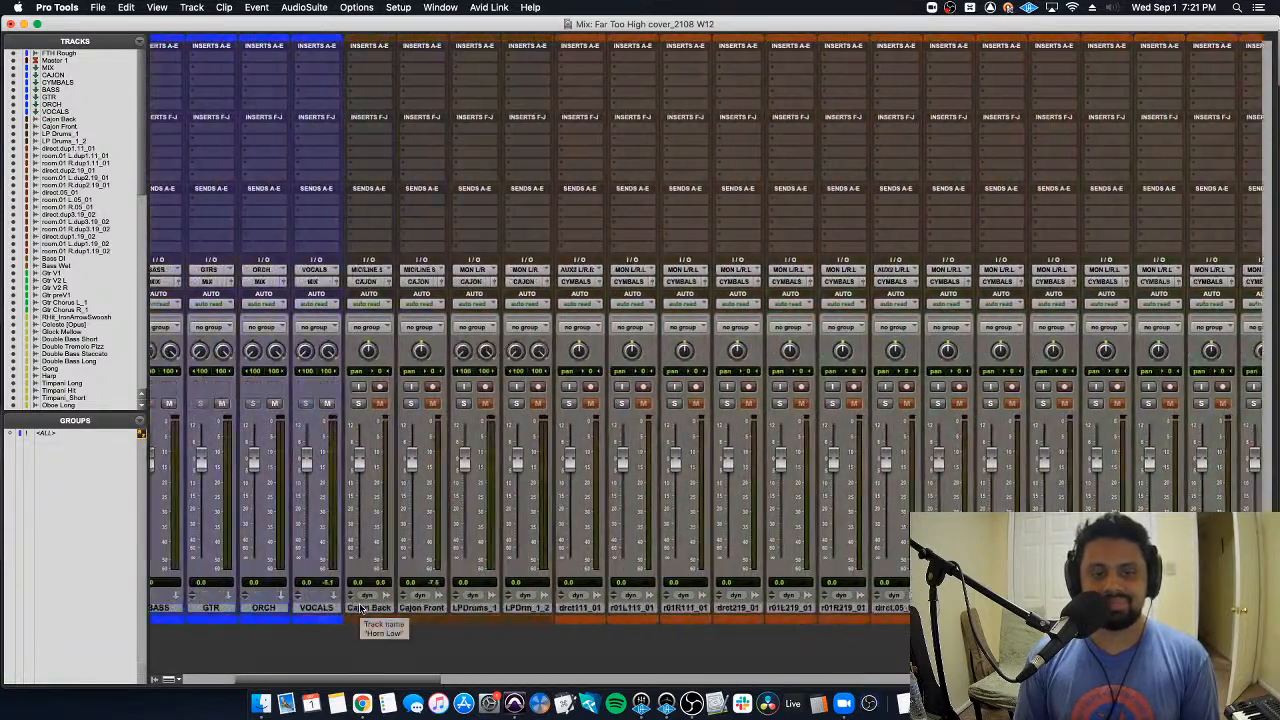
scroll(362, 610, left, 5)
click(655, 608)
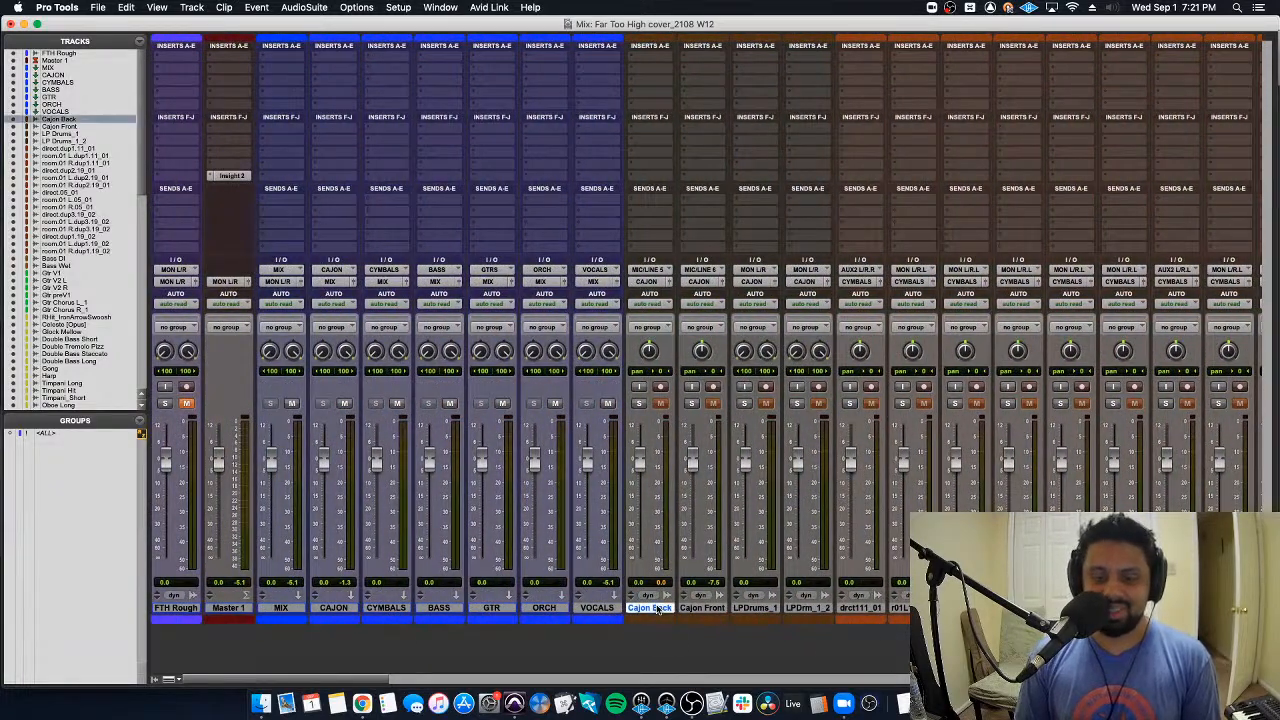
scroll(655, 608, right, 15)
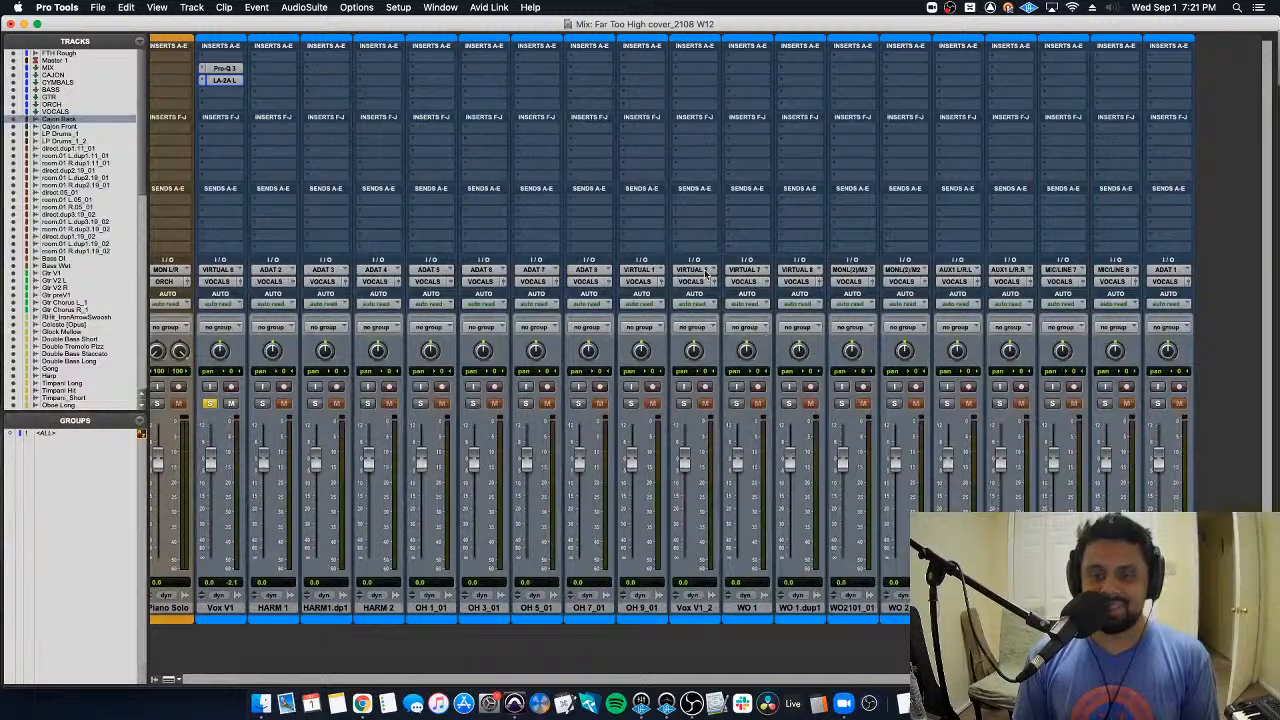
click(705, 273)
click(712, 228)
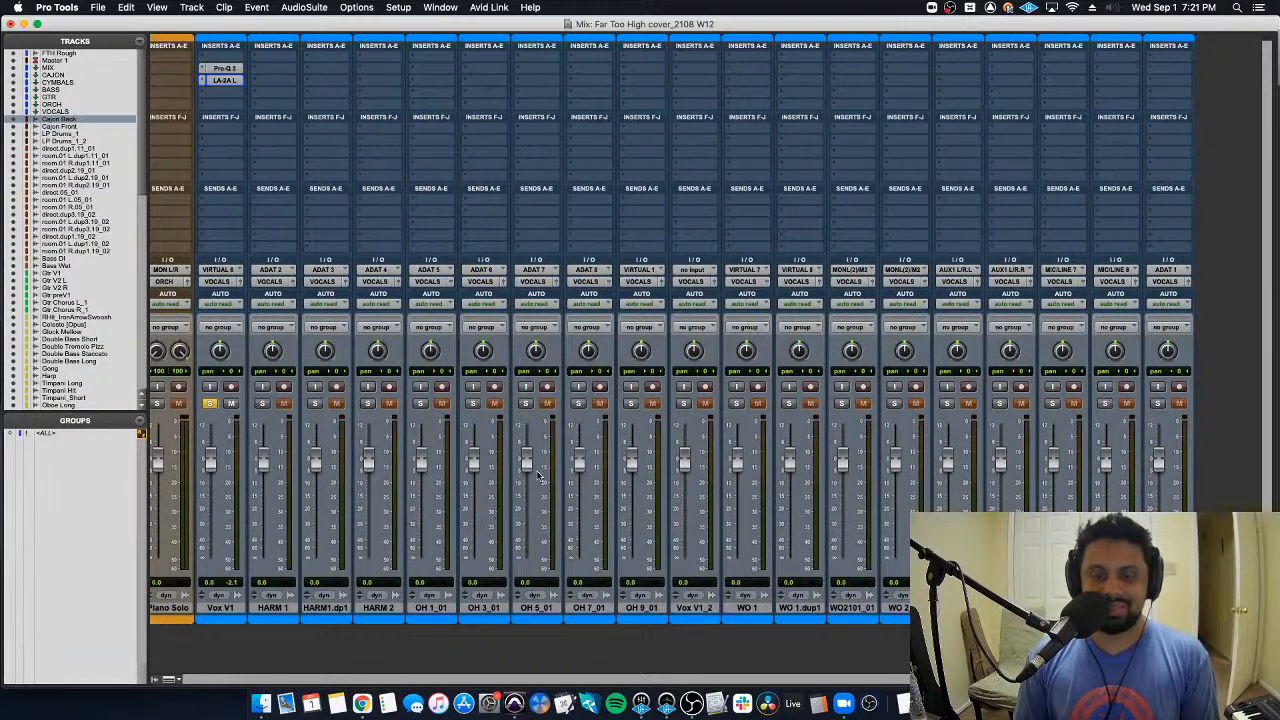
Step: Select all tracks from Cajon Back through the last vocal track and set their inputs to no input
scroll(527, 590, left, 15)
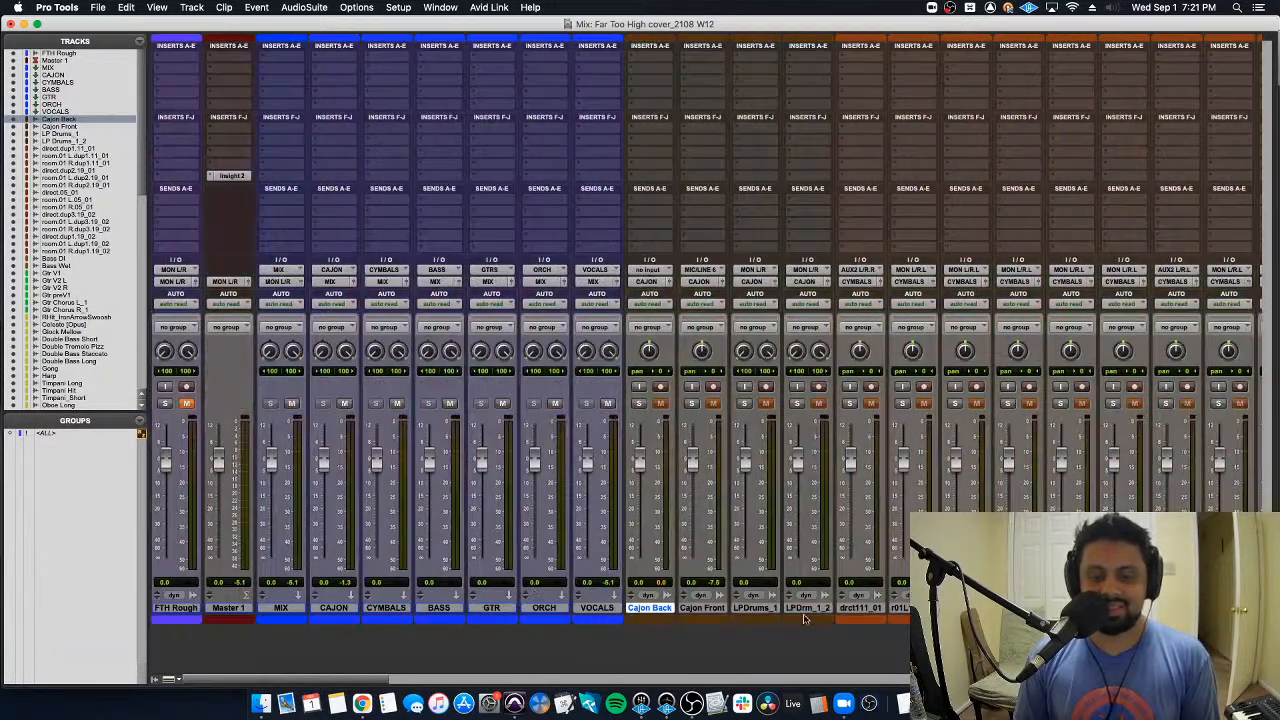
scroll(665, 610, right, 15)
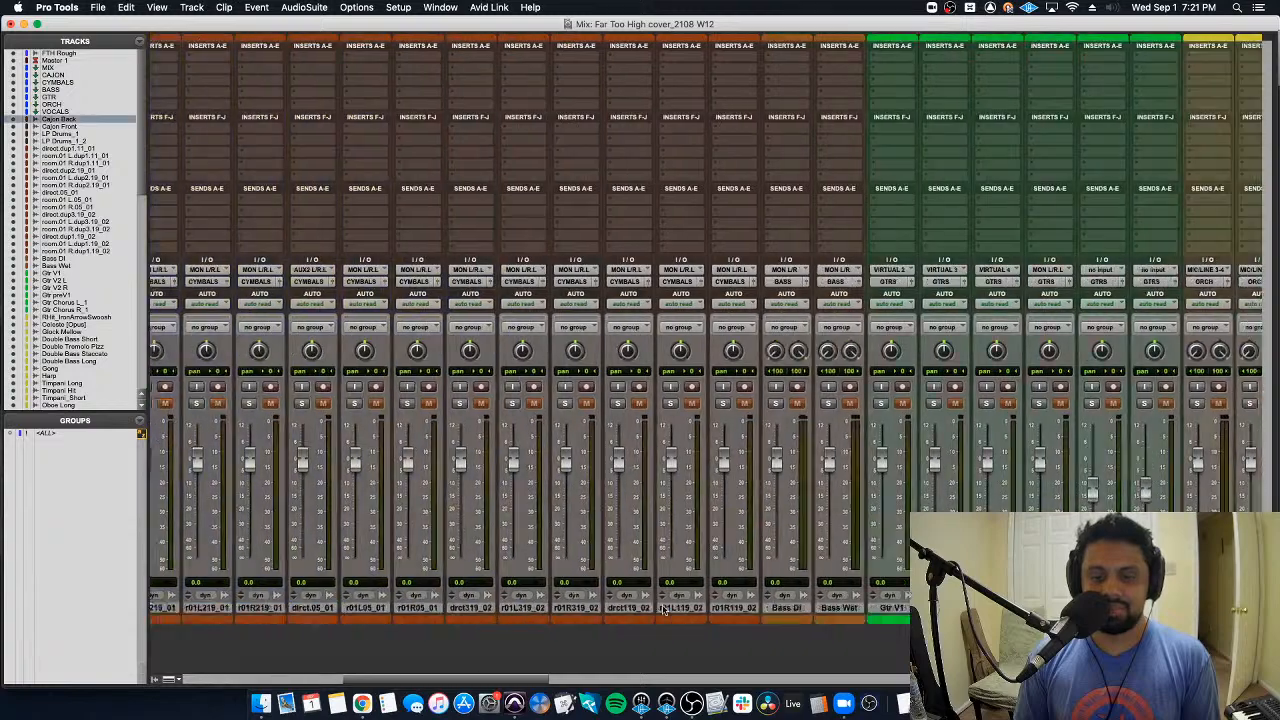
scroll(665, 610, right, 10)
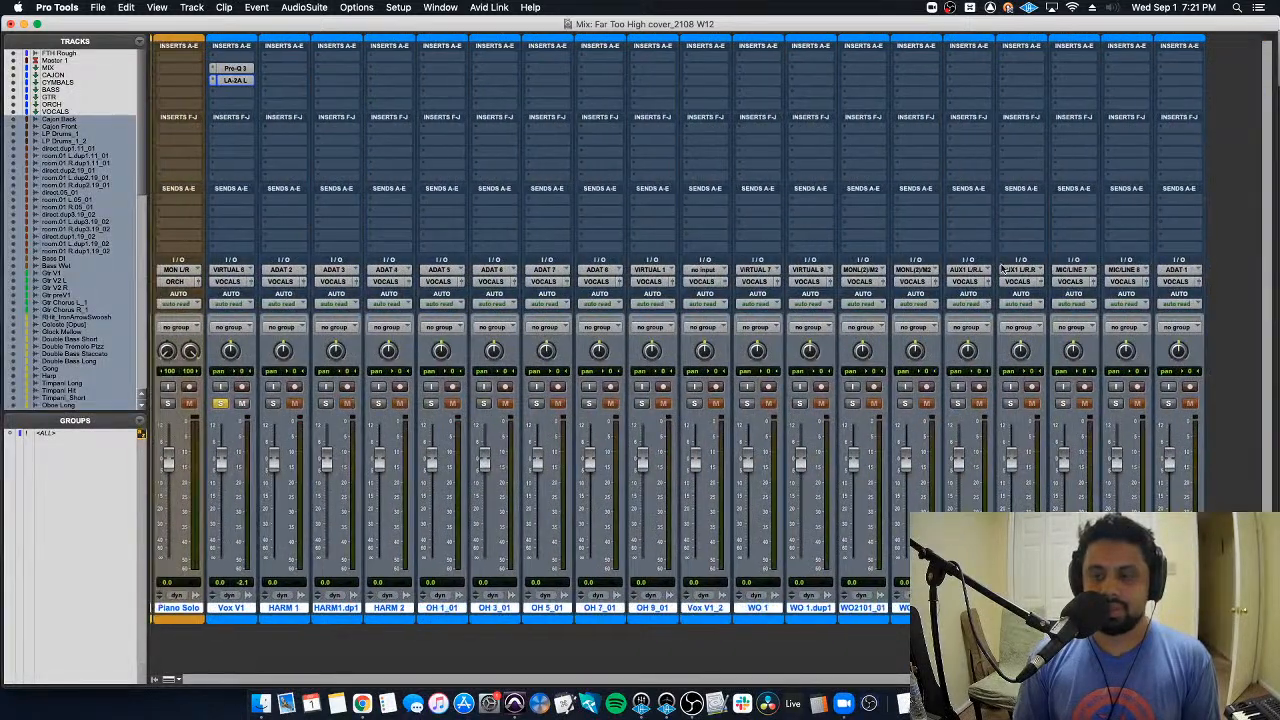
click(1017, 270)
alt+click(1025, 224)
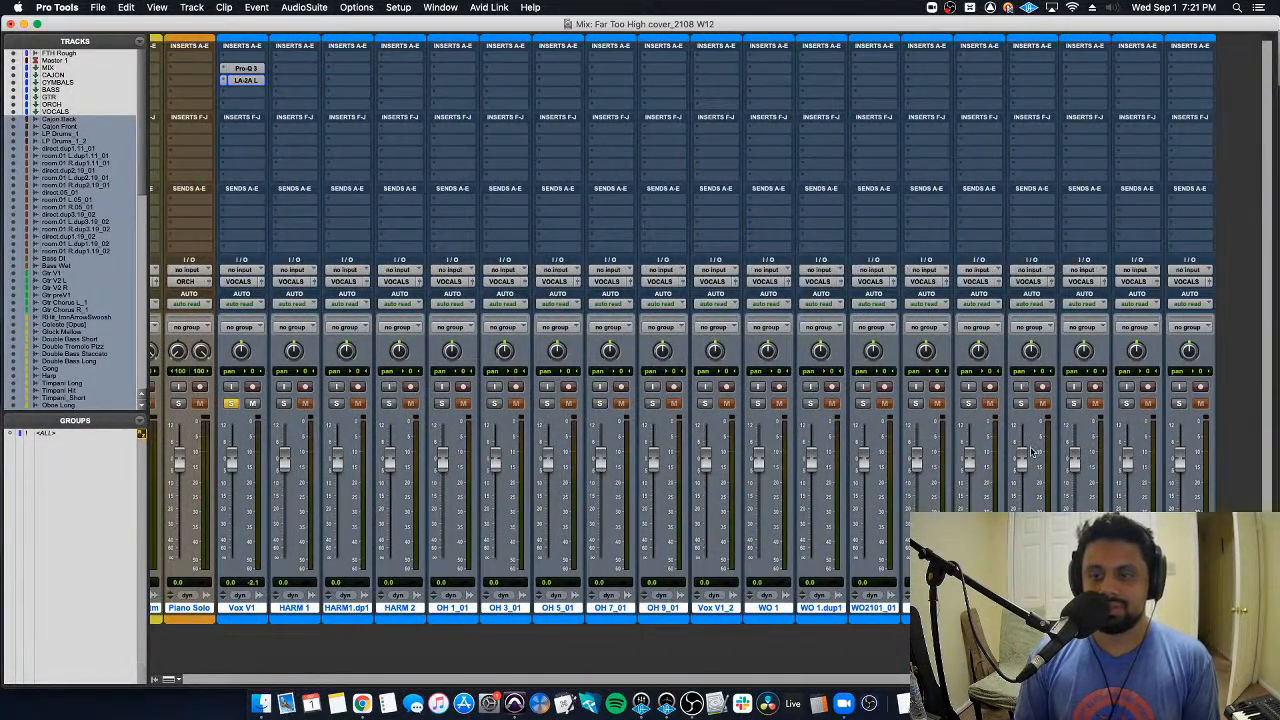
scroll(1033, 452, right, 2)
scroll(1033, 452, left, 10)
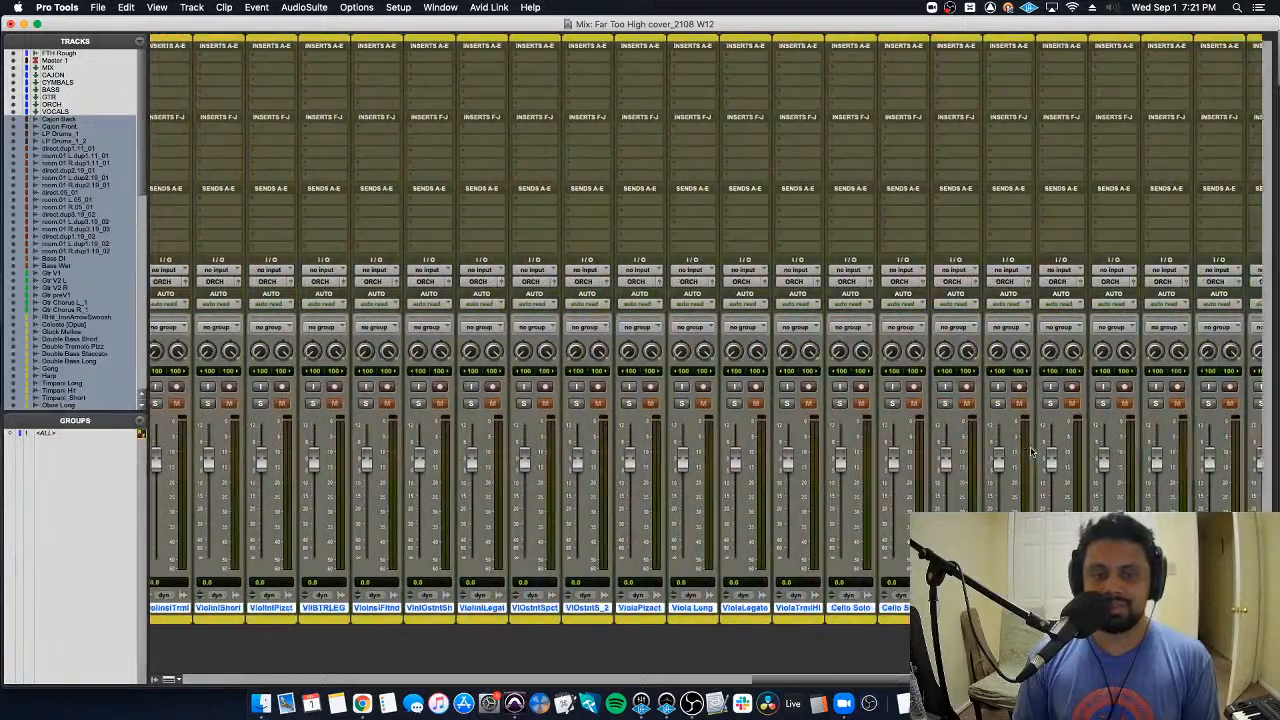
scroll(1033, 452, left, 15)
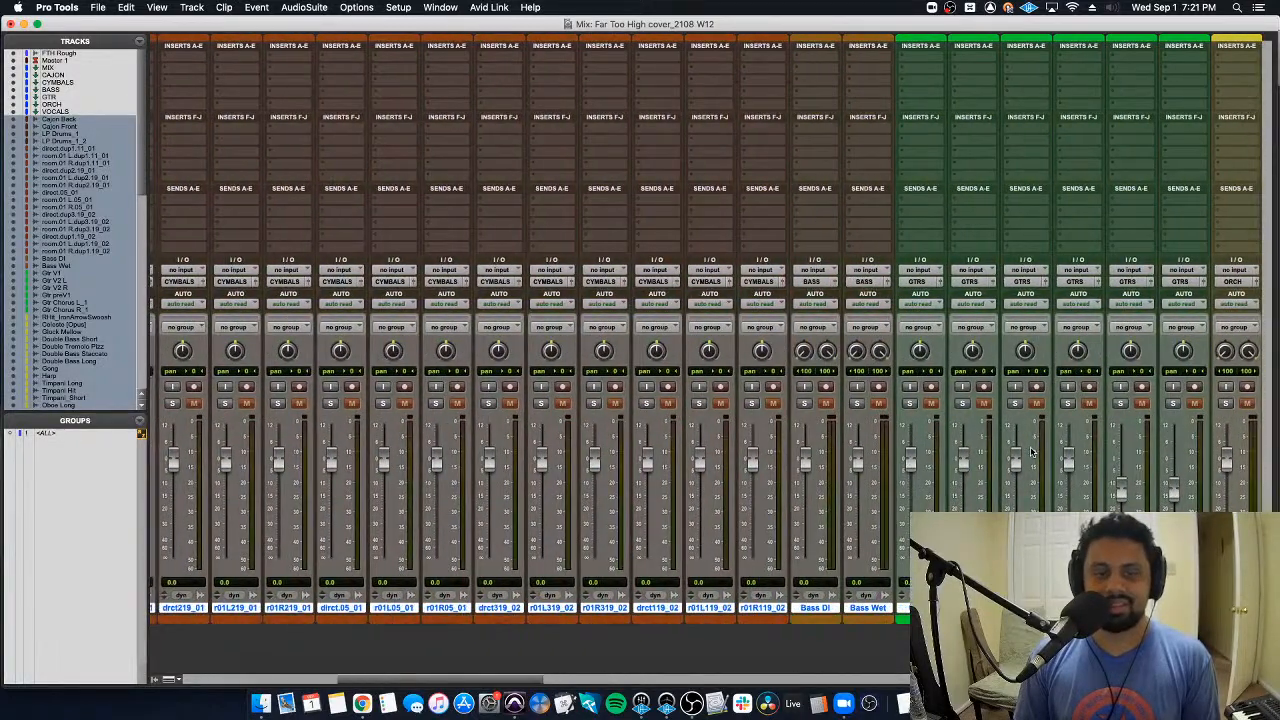
scroll(1033, 452, right, 20)
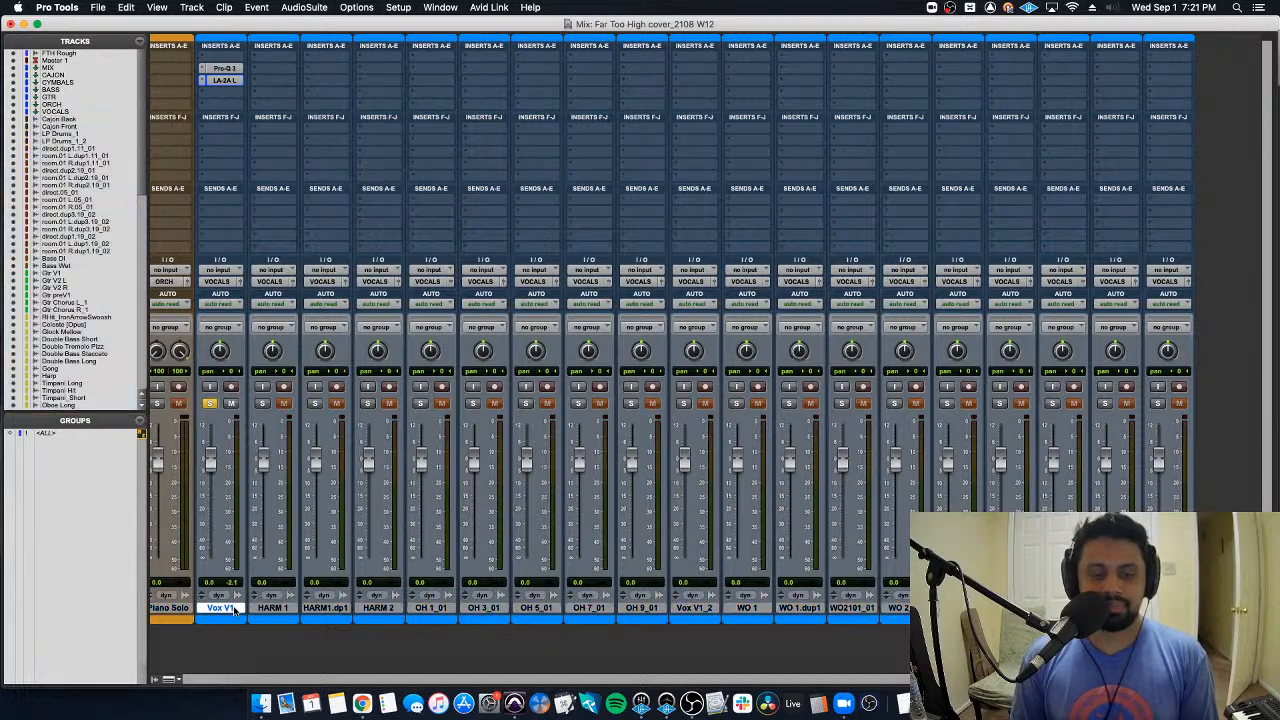
Step: Create two stereo Aux Input tracks at the end of the session and make both solo-safe
click(236, 607)
key(super+shift+n)
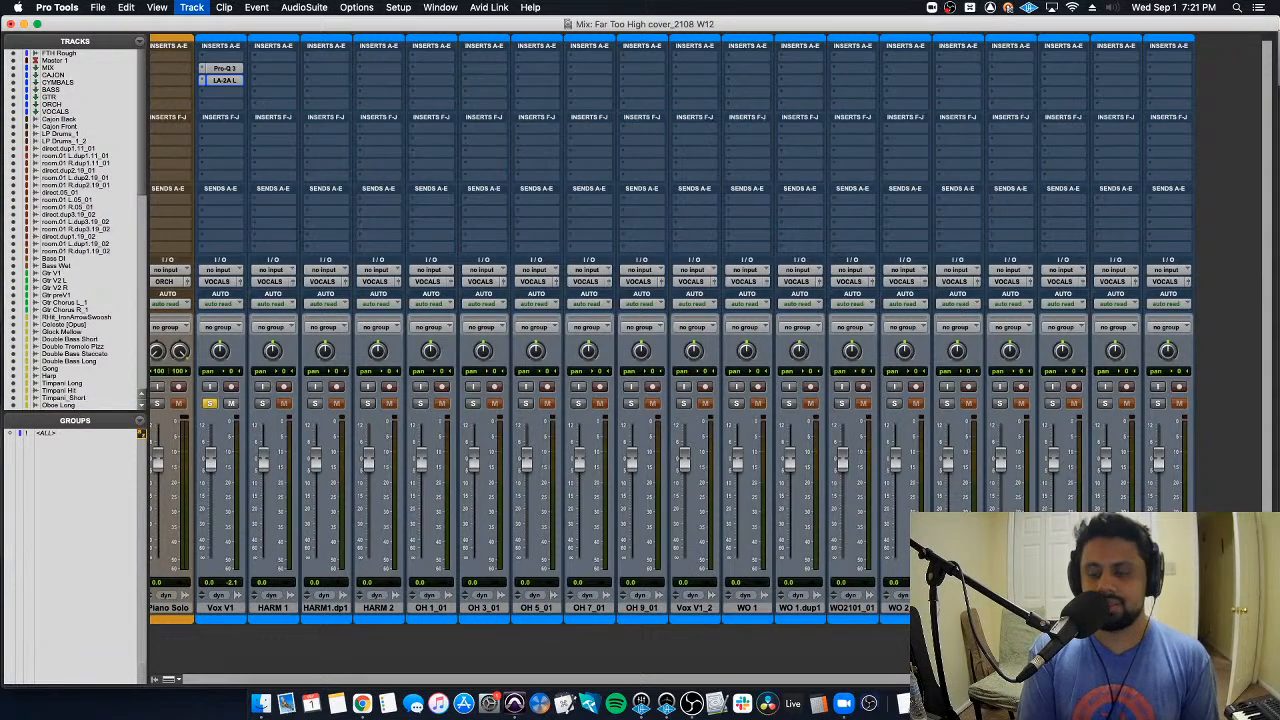
text(2)
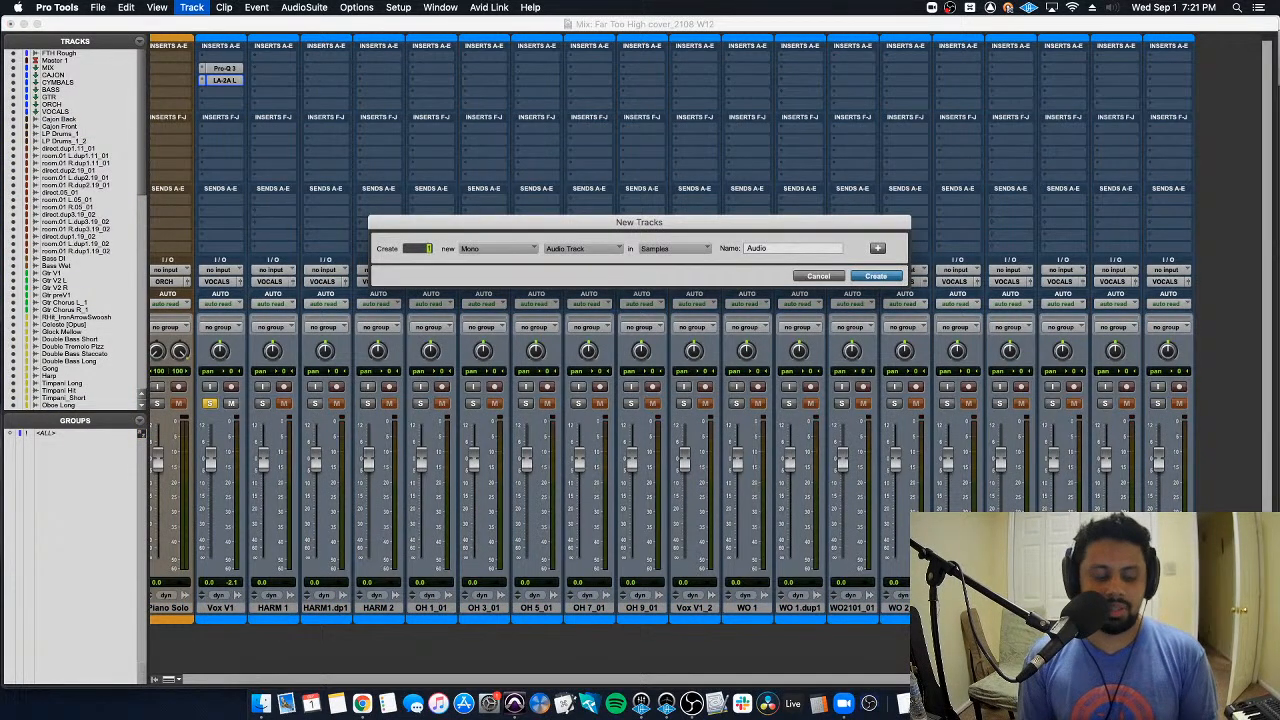
key(super+Right)
key(super+Down)
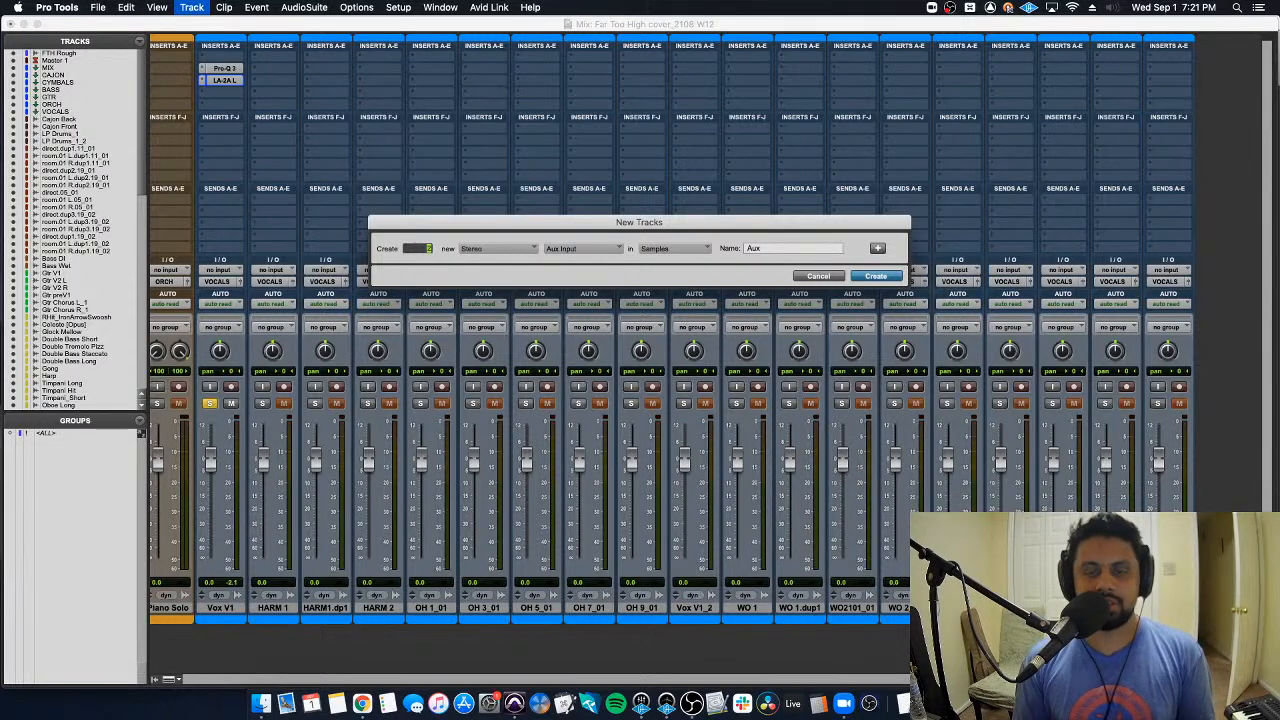
key(Return)
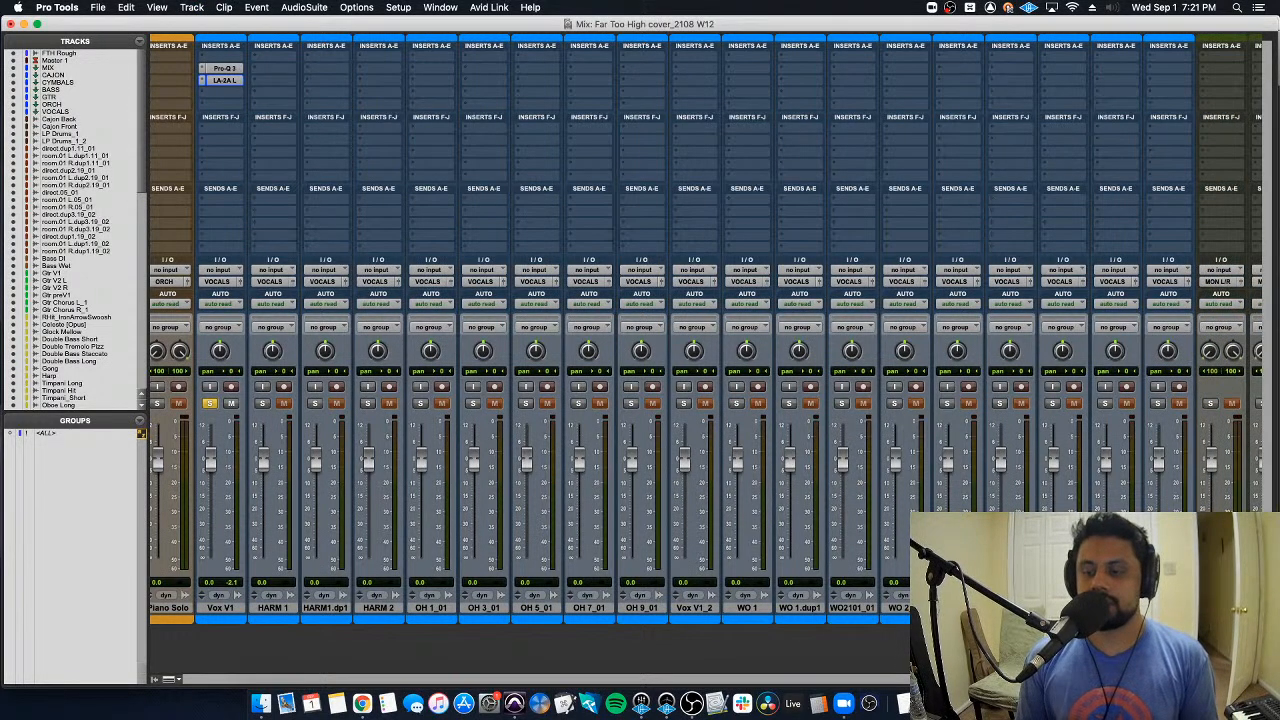
alt+shift+super+click(1107, 404)
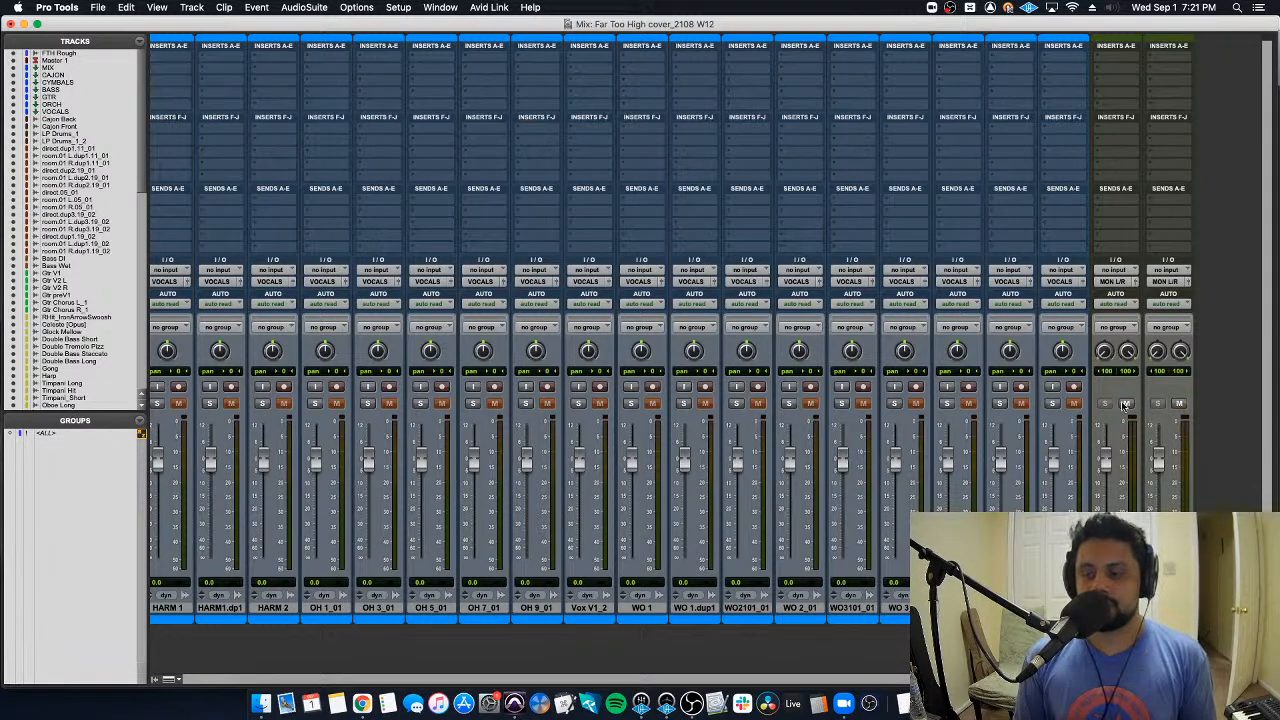
Step: Assign Bus 1-2 and Bus 3-4 as inputs of the two new aux tracks, and rename Bus 1-2 as Vox Vrb
click(1116, 271)
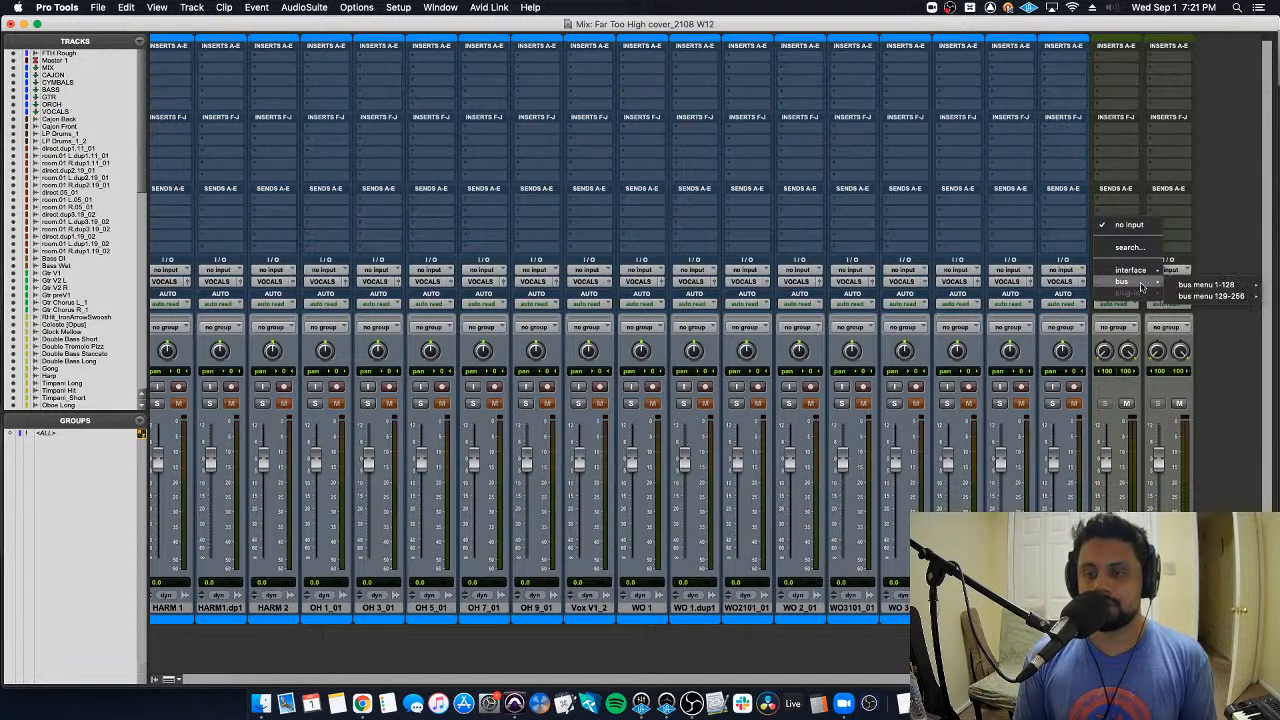
mouse_move(1122, 283)
mouse_move(1180, 285)
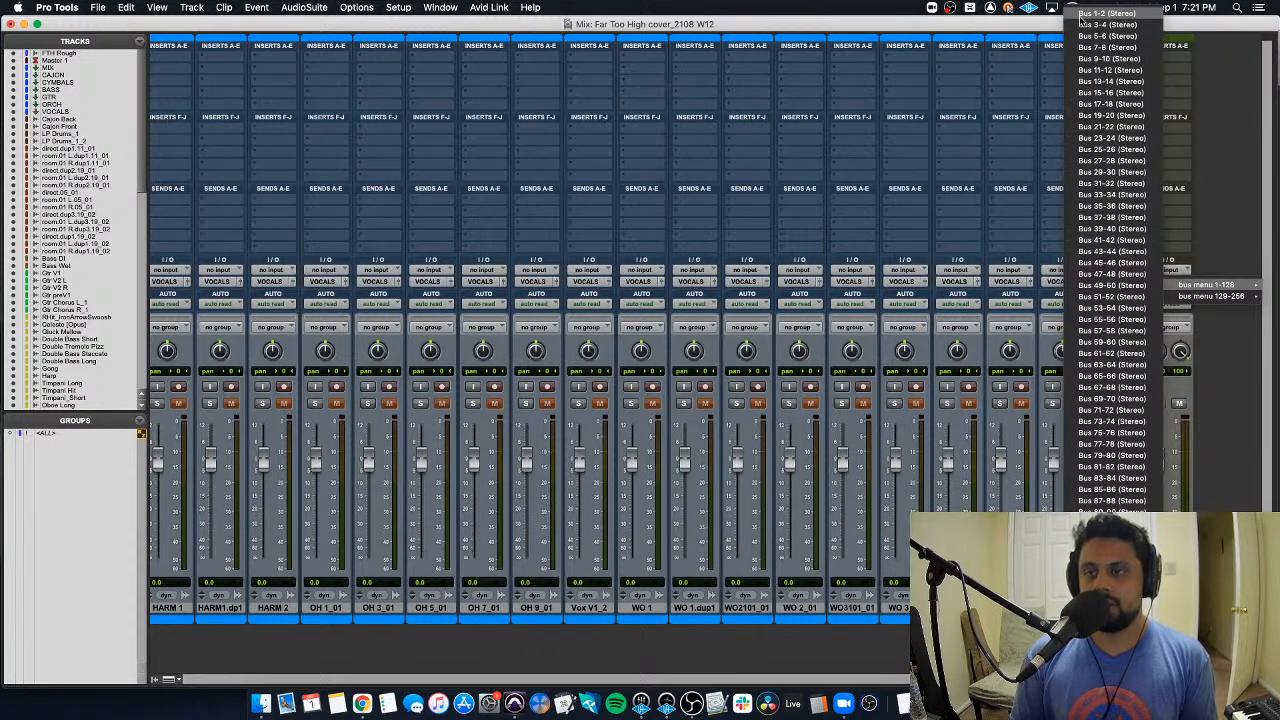
click(1105, 283)
right_click(1103, 279)
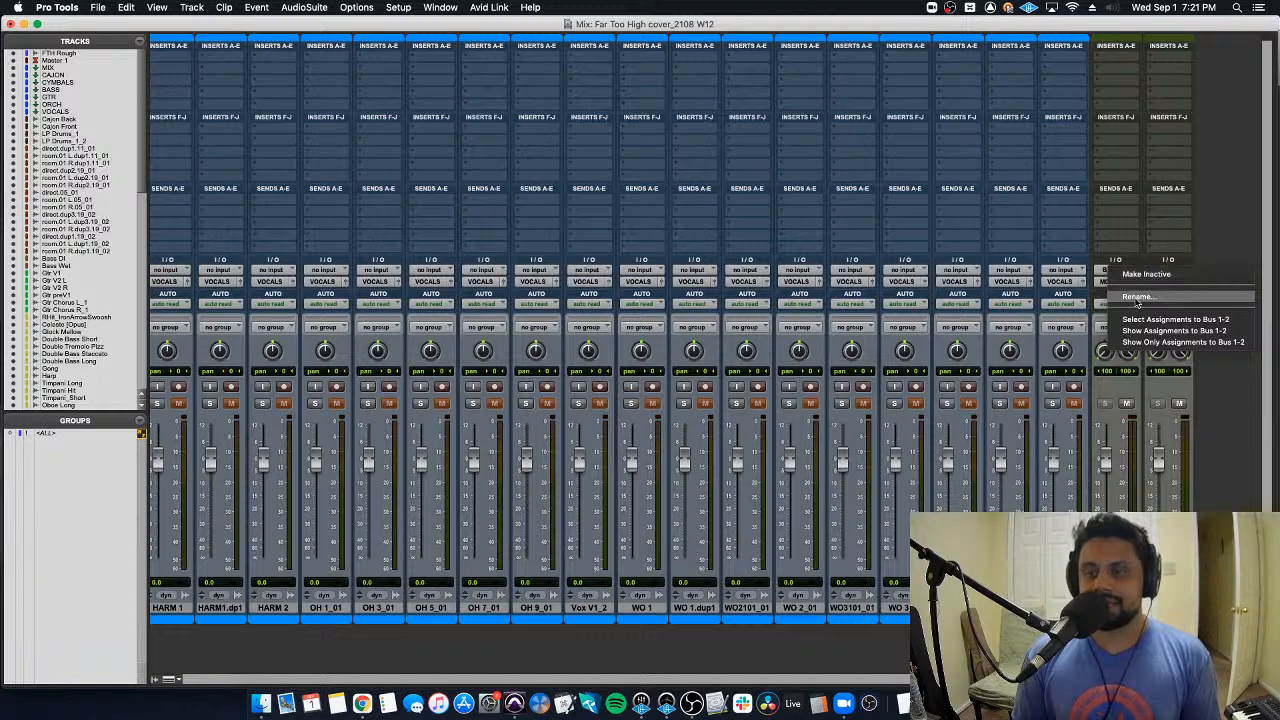
click(1130, 296)
text(Vox Vrb)
key(Return)
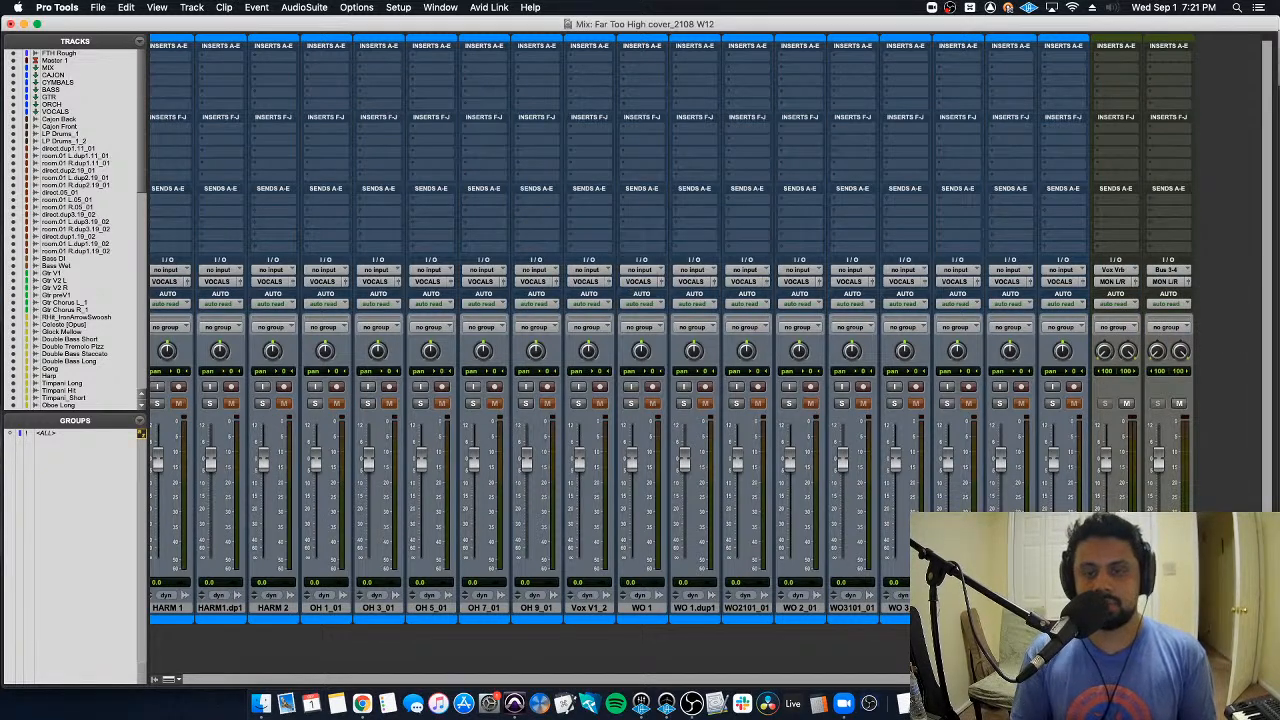
Step: Rename the second aux track's input bus, Bus 3-4, as Vox Delay
right_click(1168, 278)
click(1170, 279)
right_click(1170, 278)
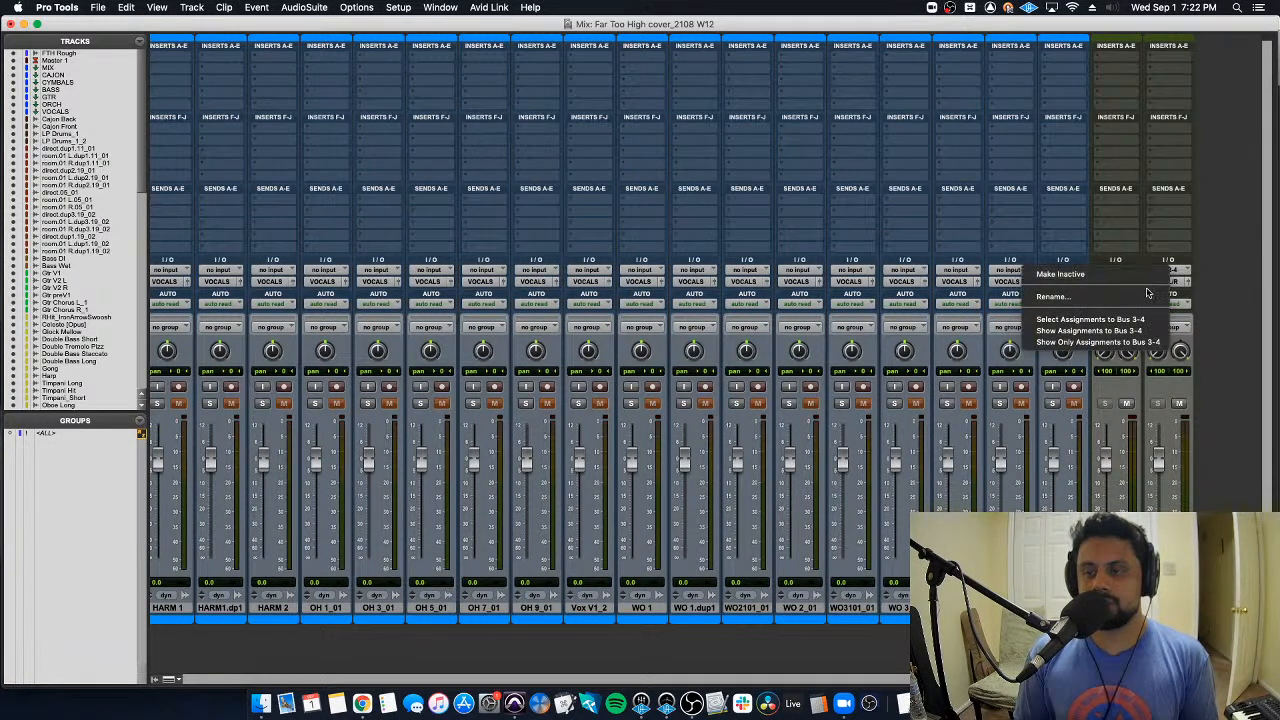
click(1150, 297)
text(Vox Delay)
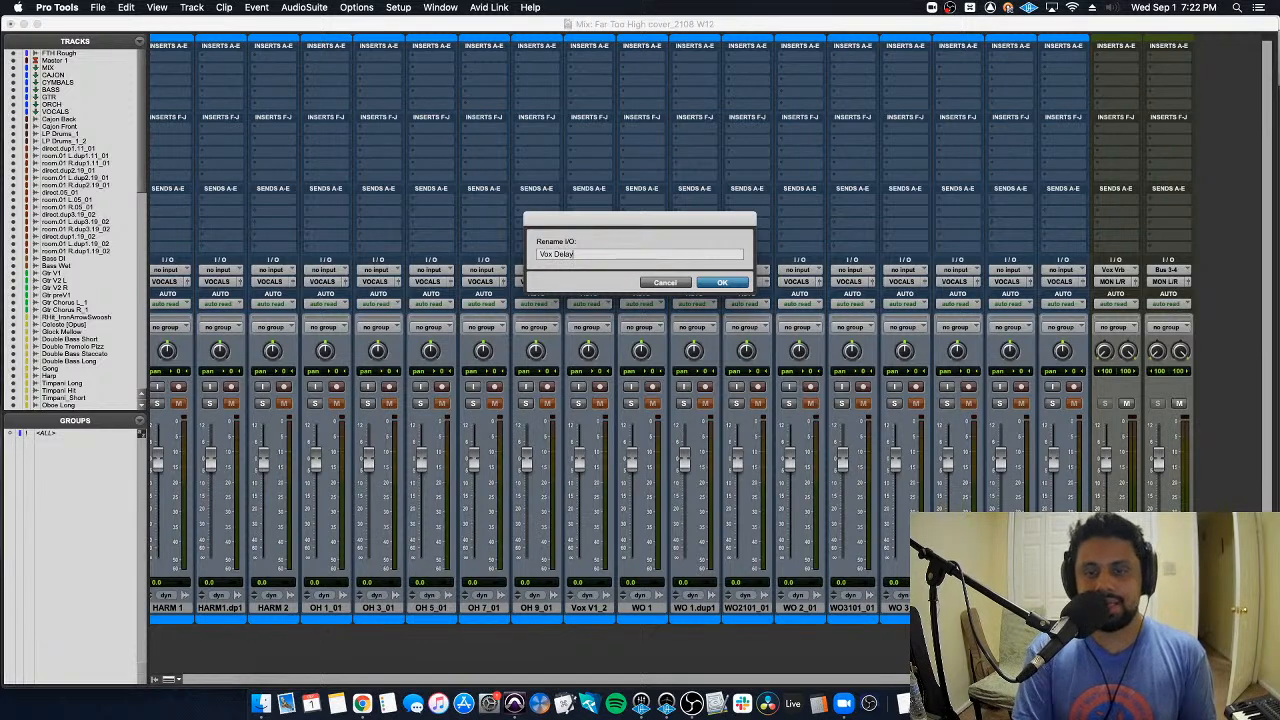
key(Return)
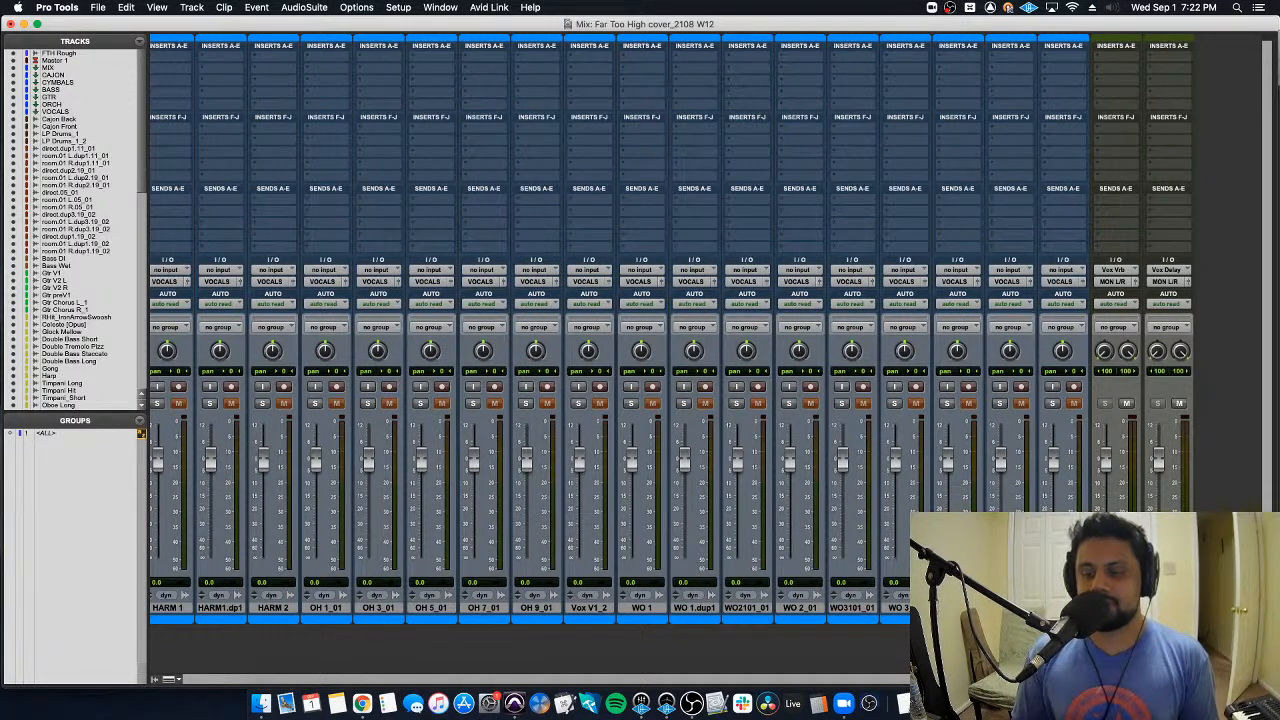
Step: Rename the tracks Aux 1 and Aux 2 as Vox Vrb and Vox Delay
double_click(1116, 608)
text(Vox Vrb)
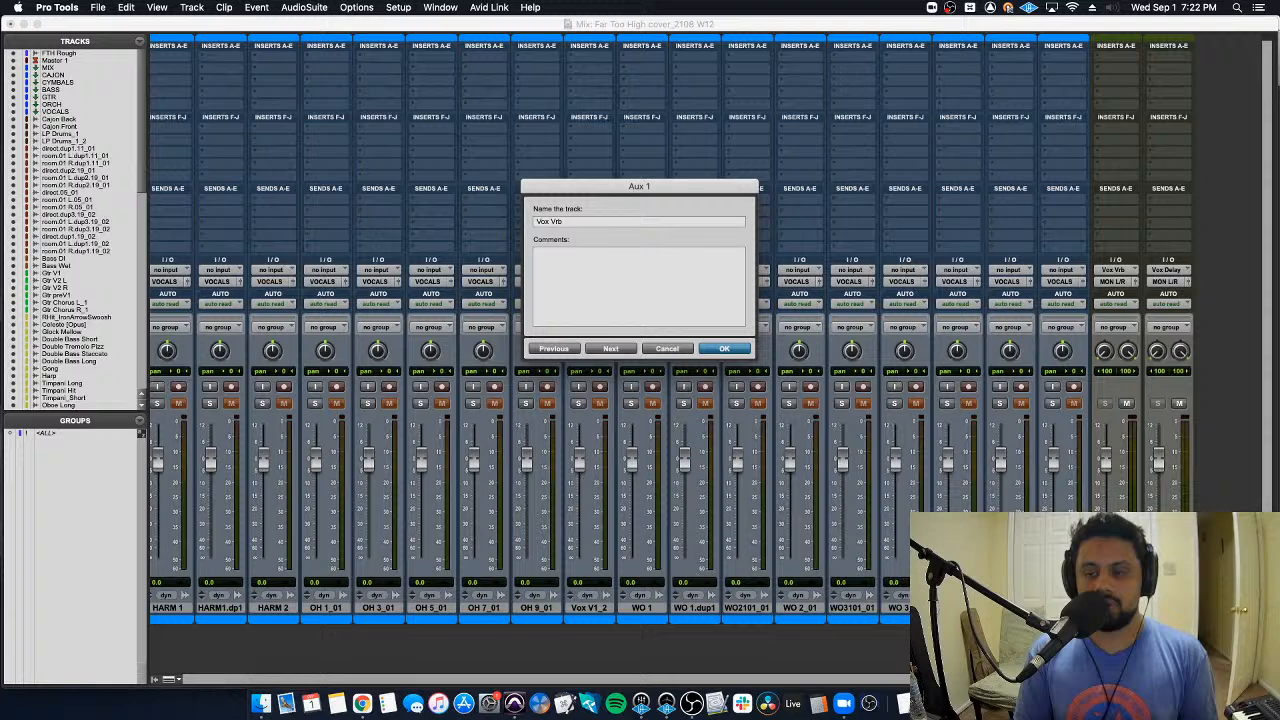
key(super+Right)
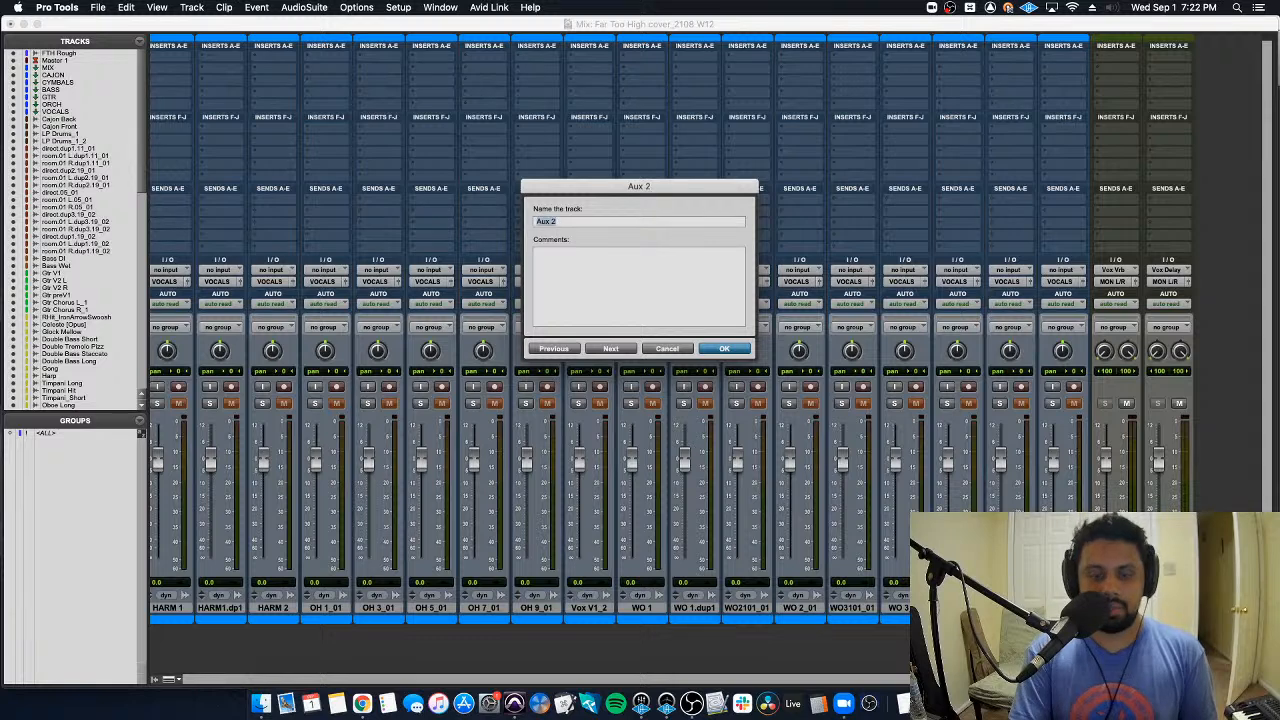
text(Vox Delay)
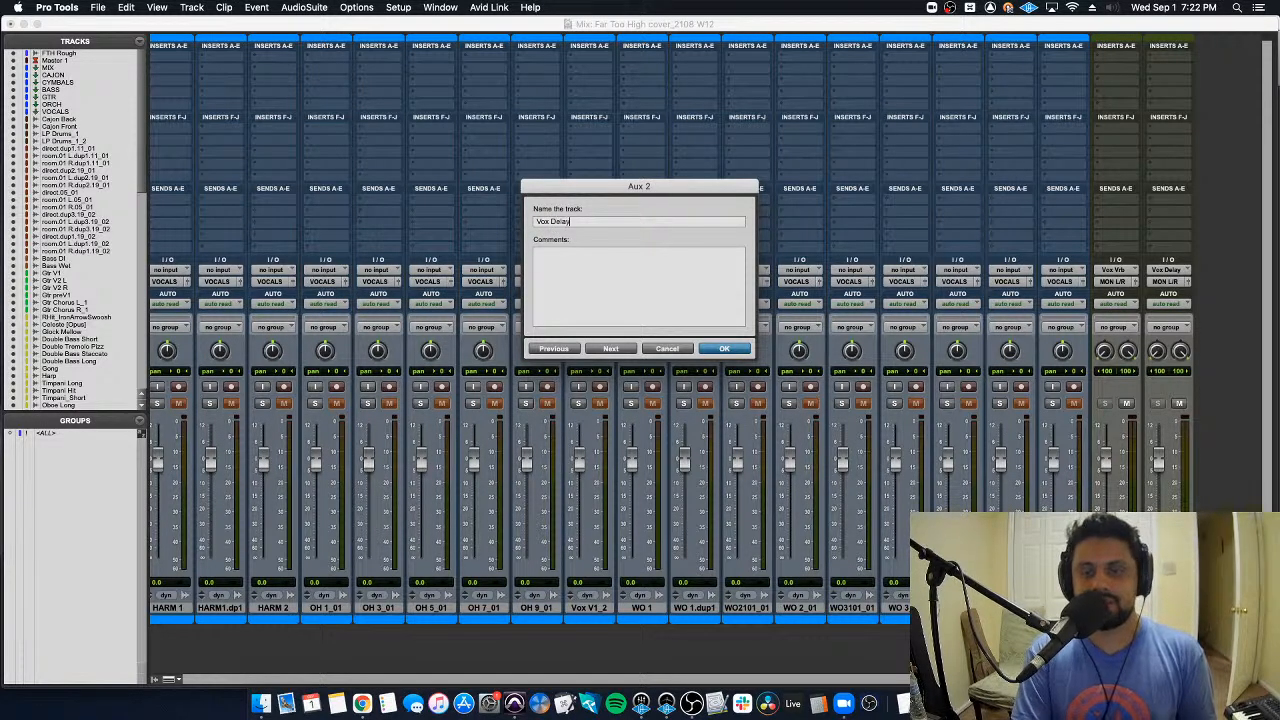
key(Return)
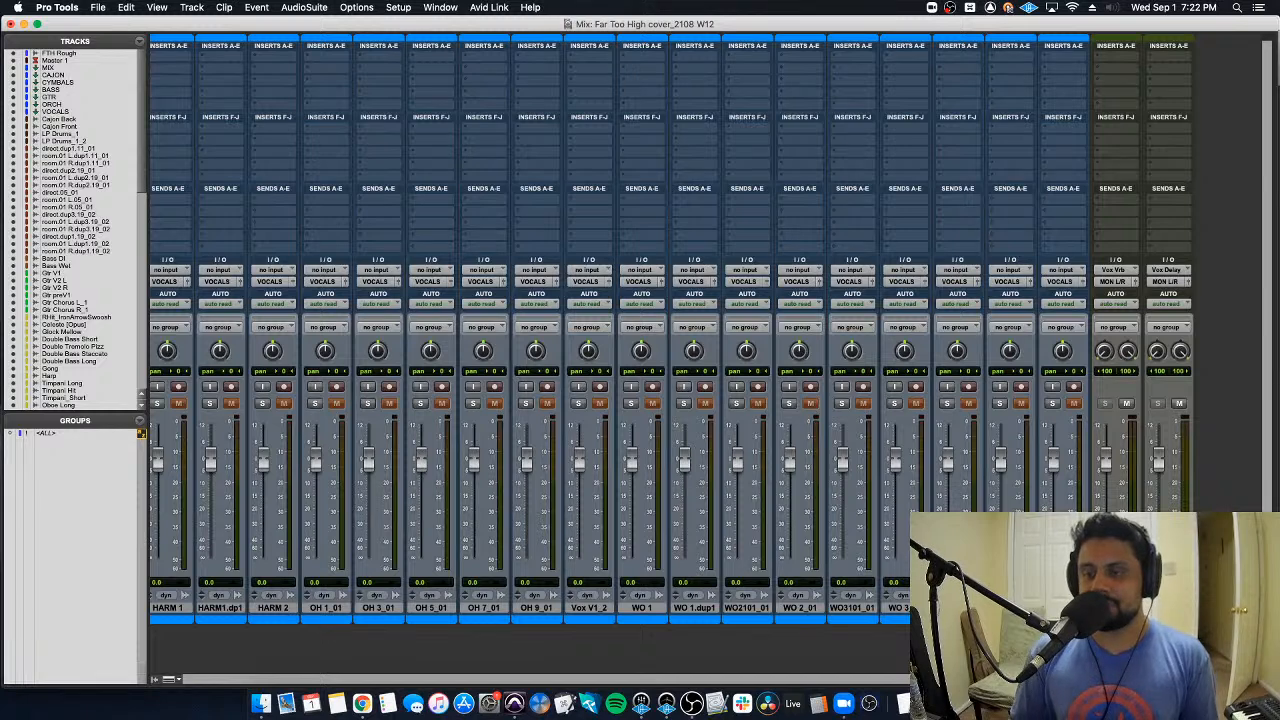
Step: Insert the stereo Lustrous Plates reverb on the Vox Vrb track and choose its Rhodium Plate model
click(1128, 55)
mouse_move(1152, 58)
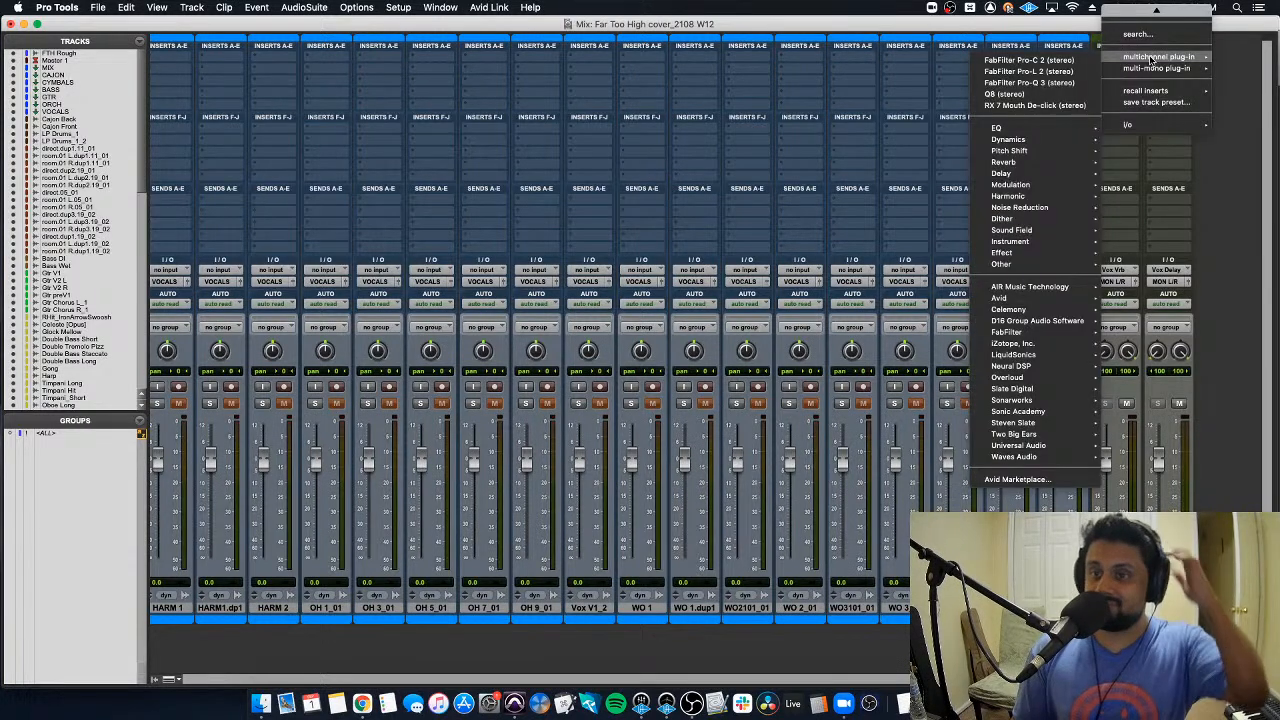
mouse_move(1038, 174)
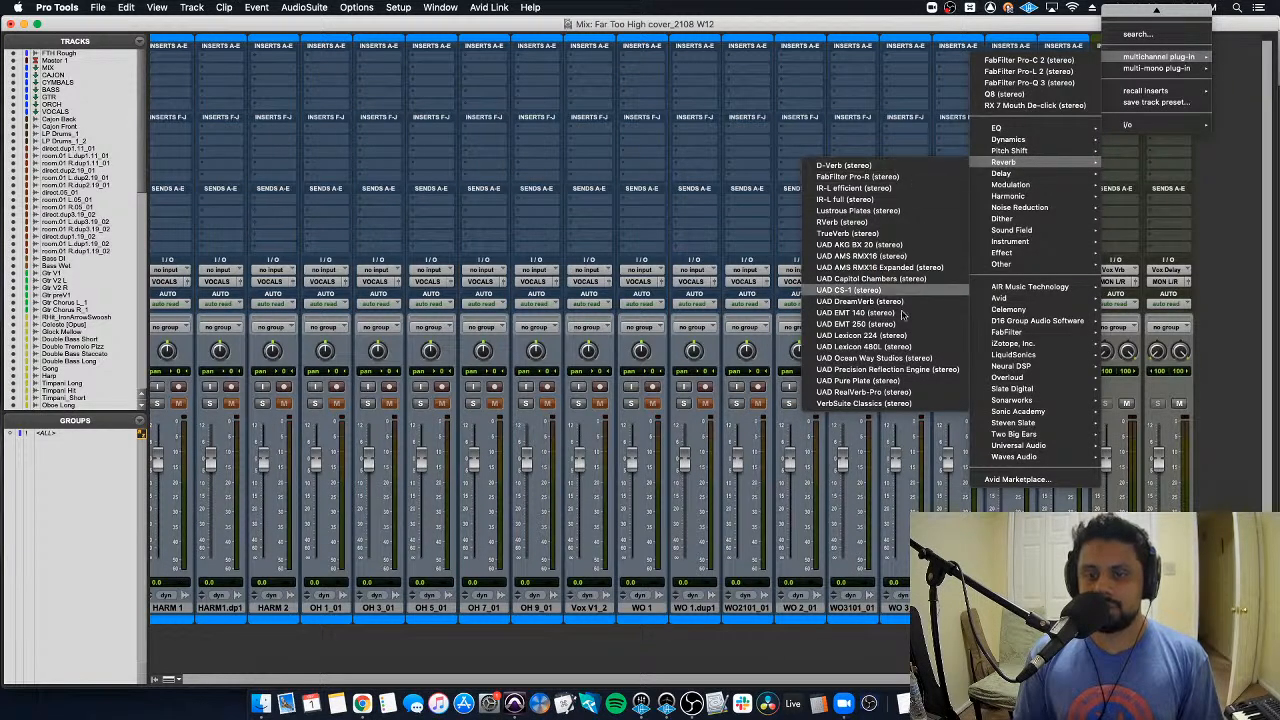
click(927, 211)
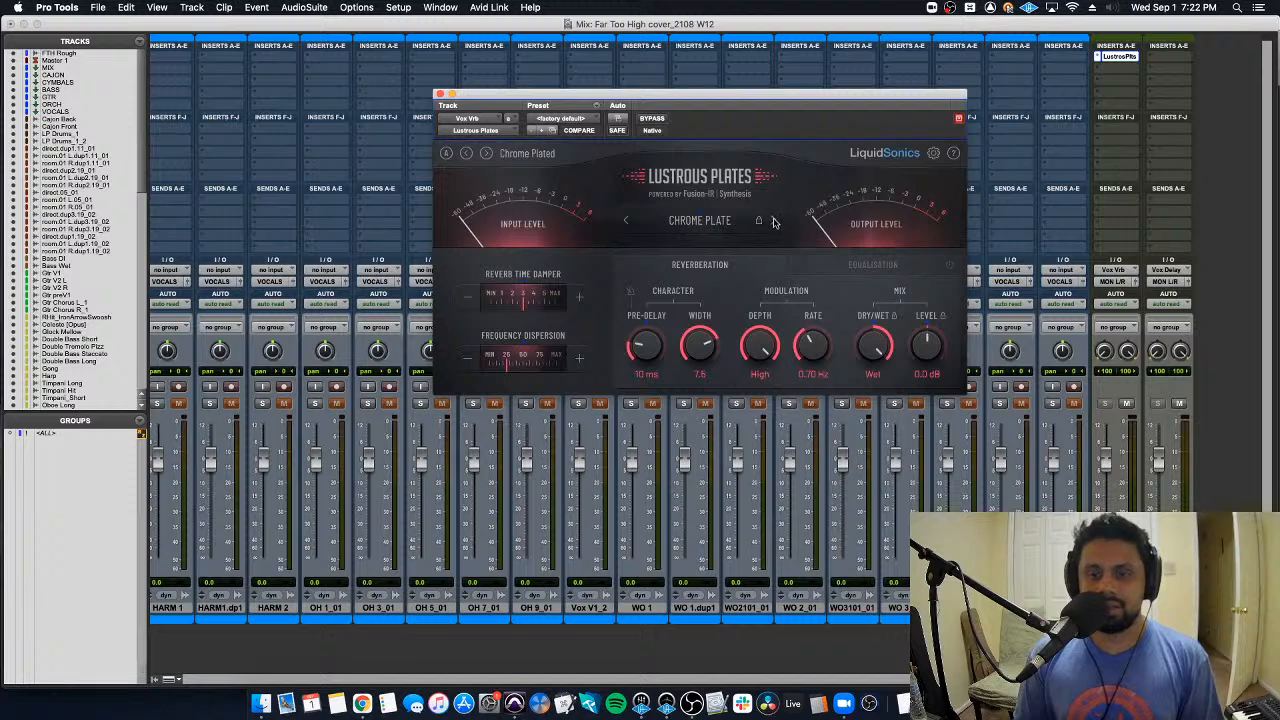
click(772, 222)
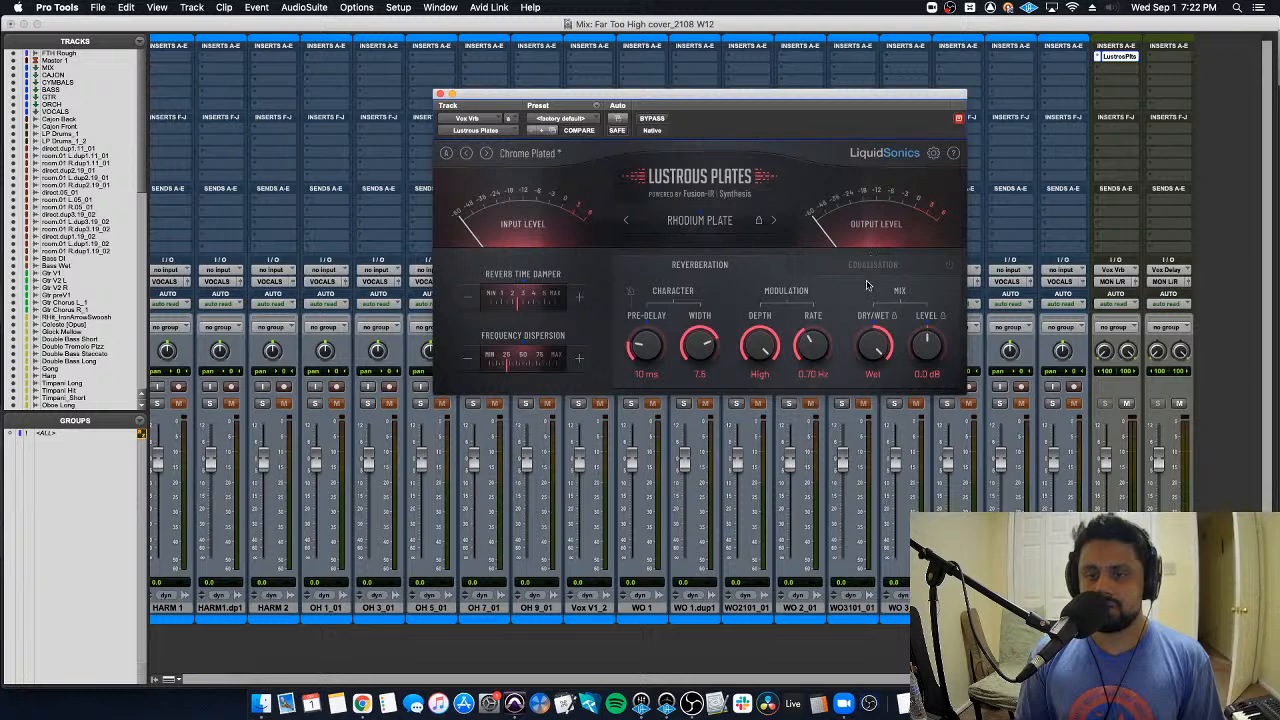
Step: Add a send from Vox V1 to the stereo Vox Vrb bus and close the send window
scroll(312, 204, left, 2)
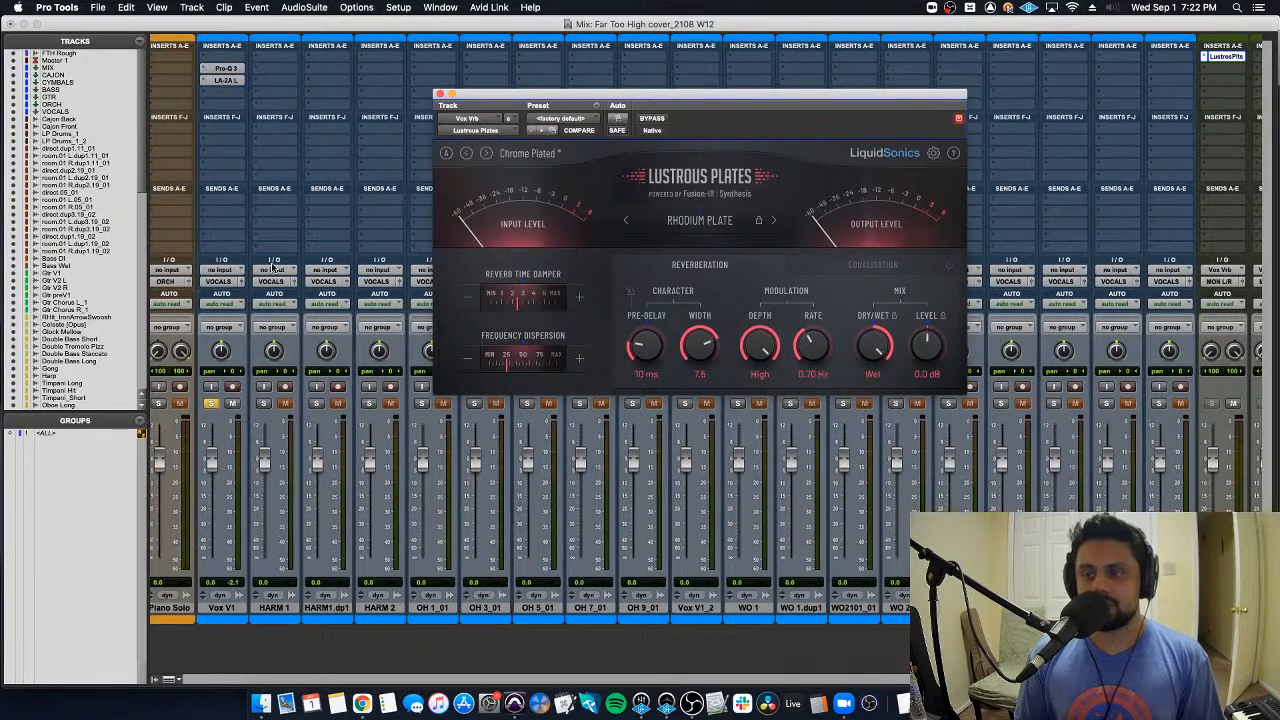
click(221, 608)
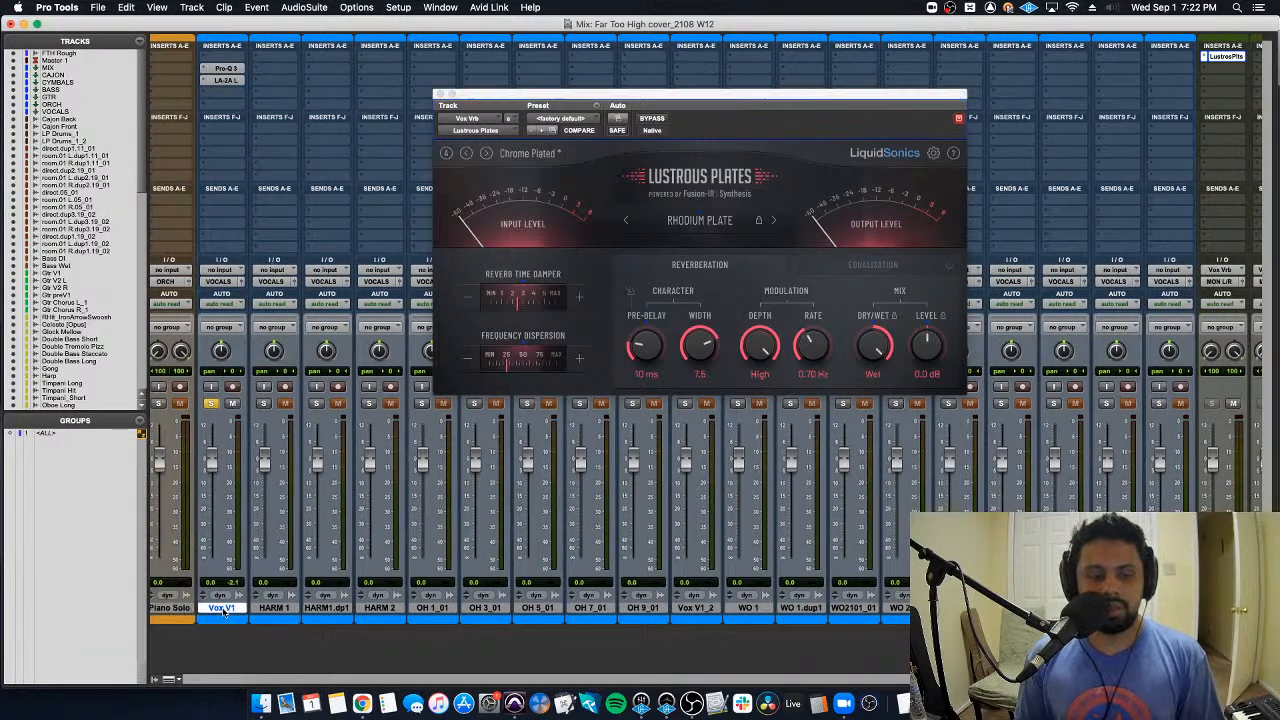
click(226, 214)
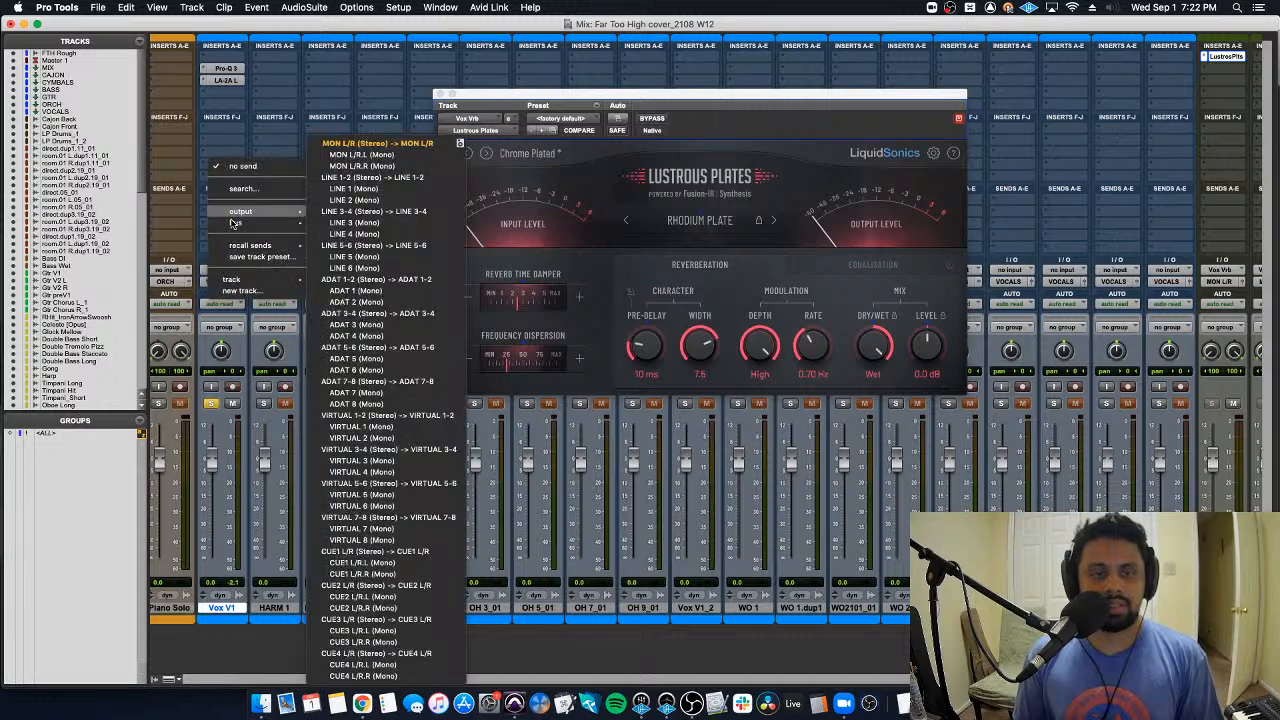
mouse_move(240, 222)
mouse_move(370, 226)
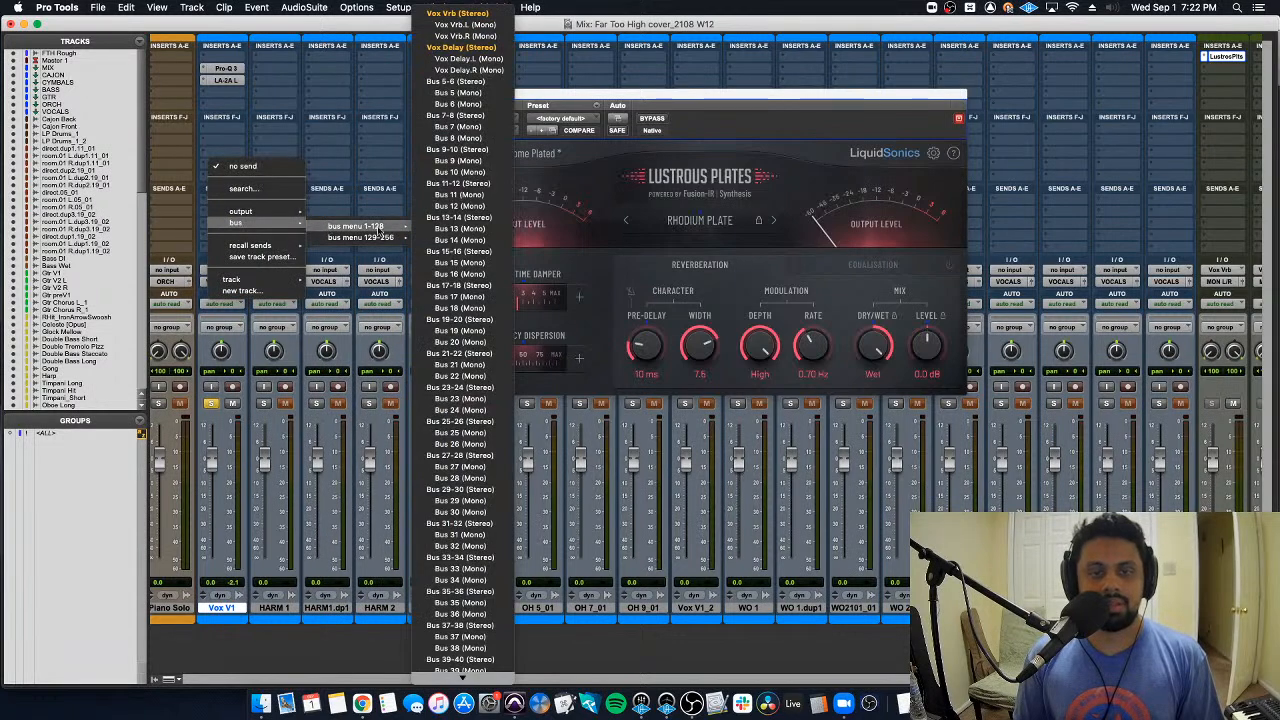
click(458, 13)
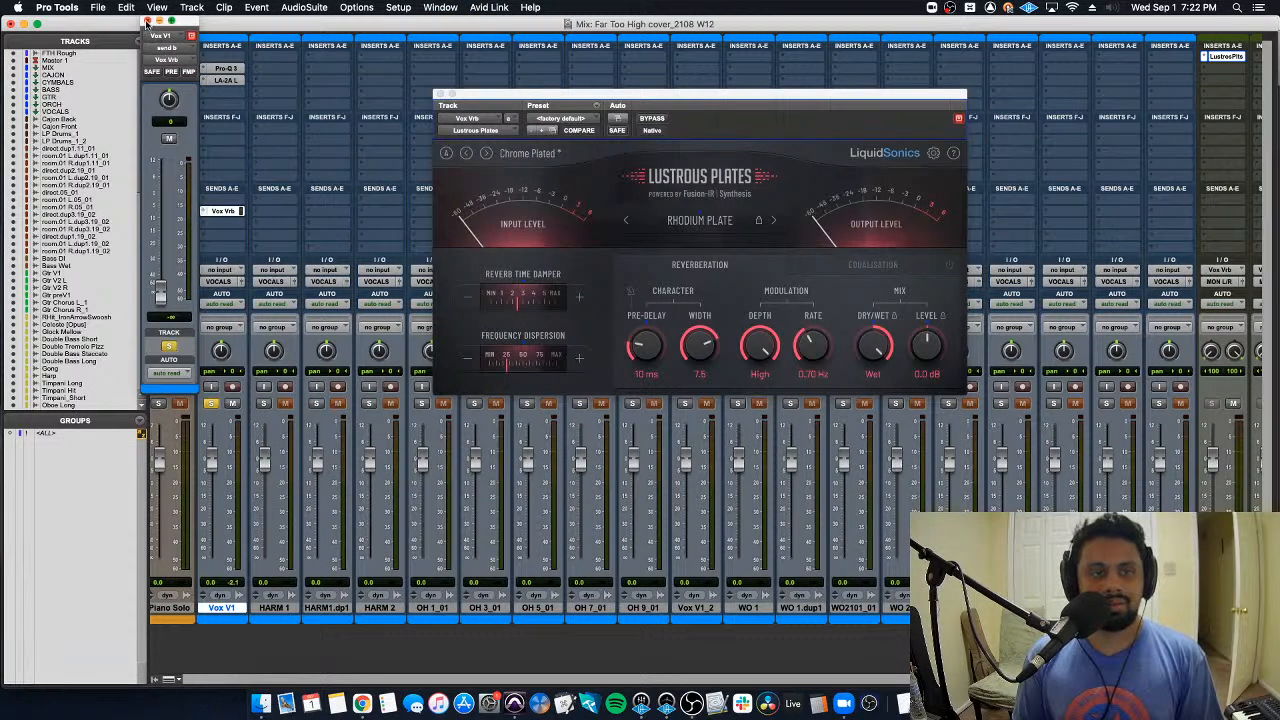
click(148, 21)
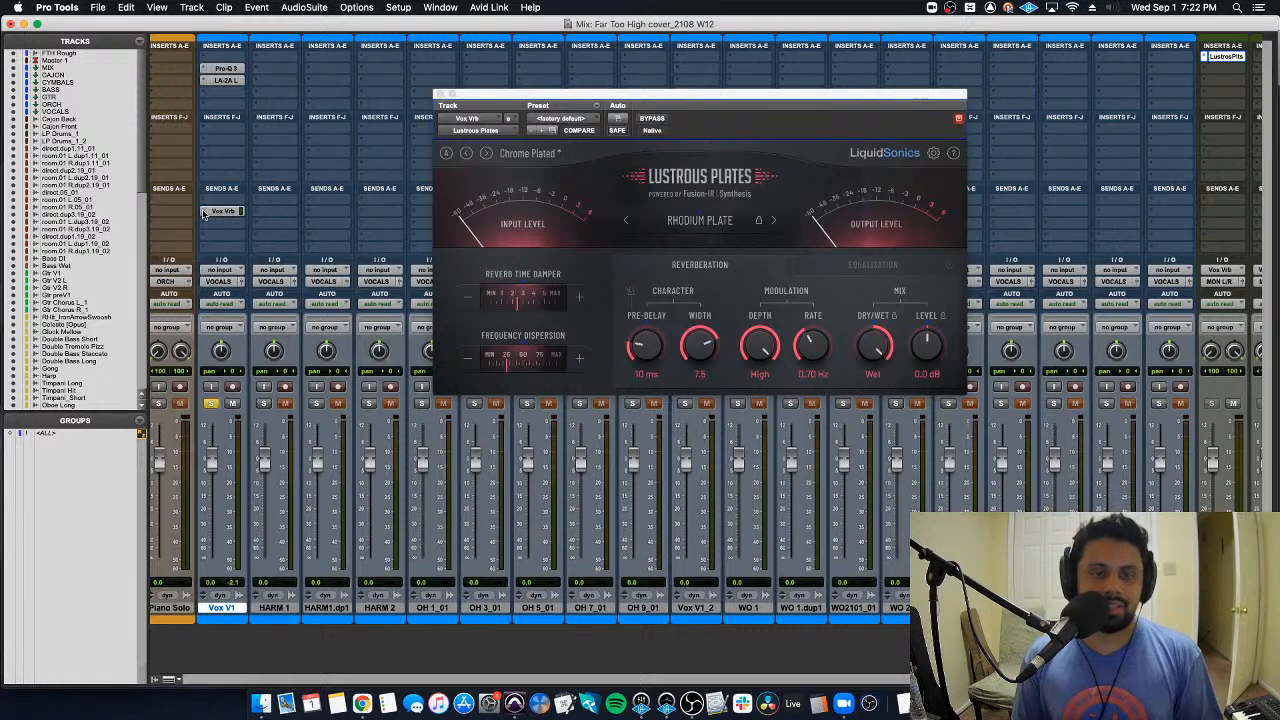
Step: Show the Vox Vrb send's controls in the mixer and raise the Vox V1 send level to -16.0 dB
super+click(204, 212)
drag(205, 250, 207, 248)
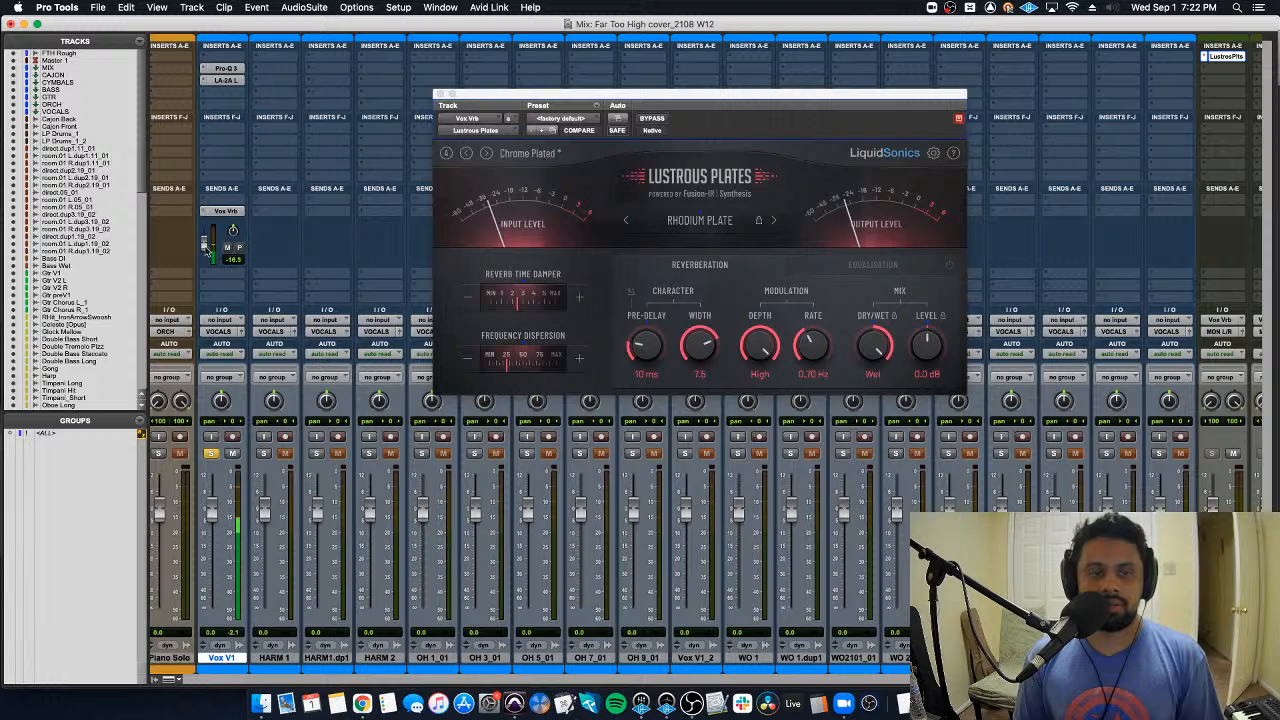
drag(207, 250, 205, 246)
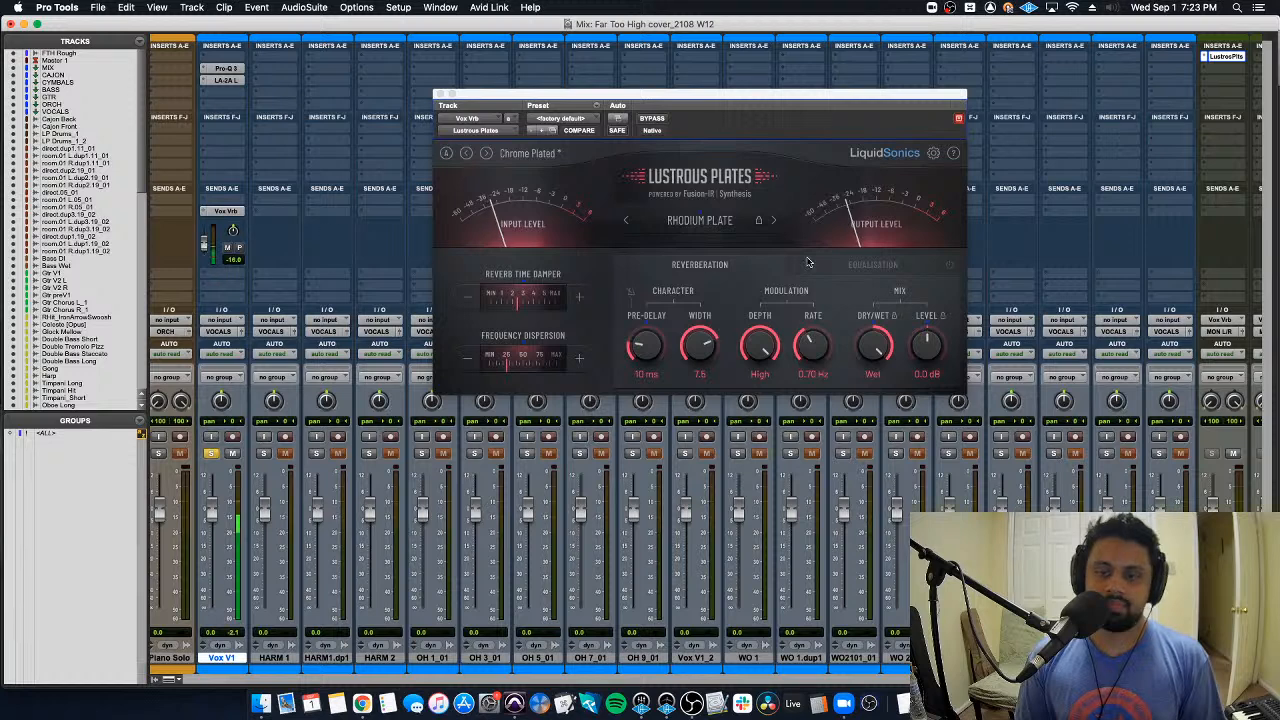
Step: In the reverb's equalisation, set low band gain to about -1.5 dB, high band frequency to 3.98 kHz and low cut to 100 Hz
click(873, 264)
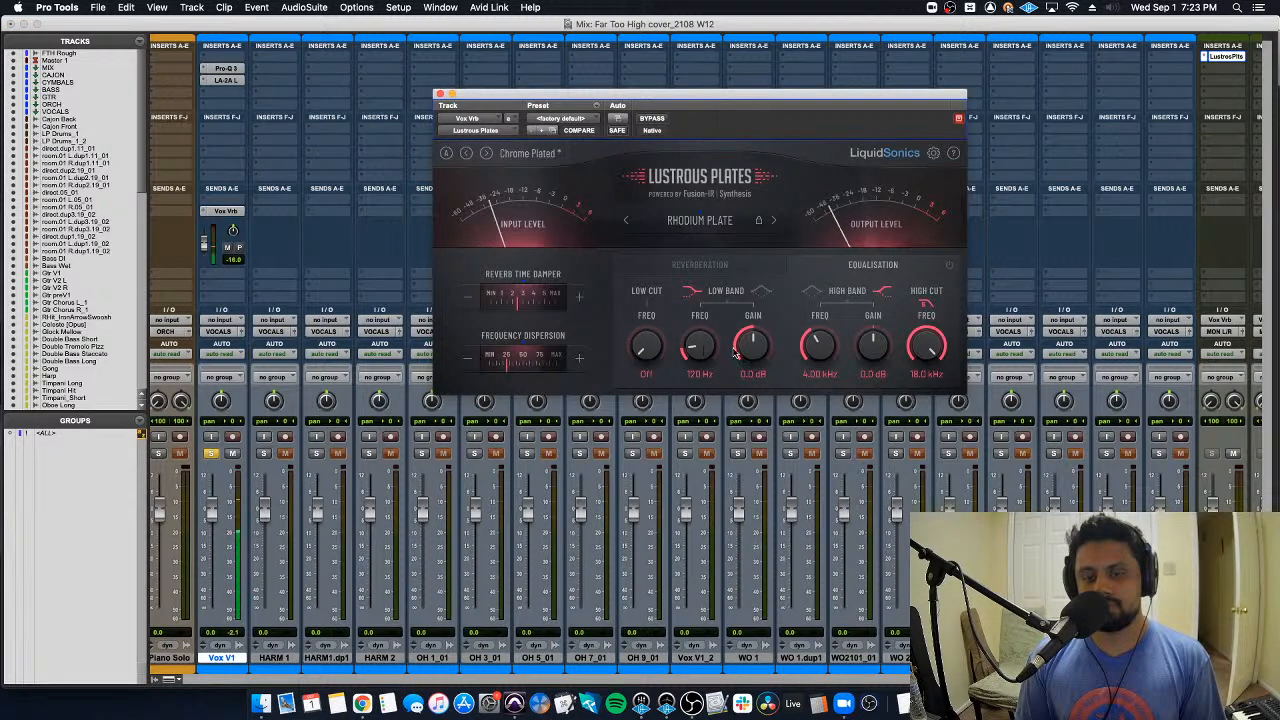
drag(753, 350, 751, 361)
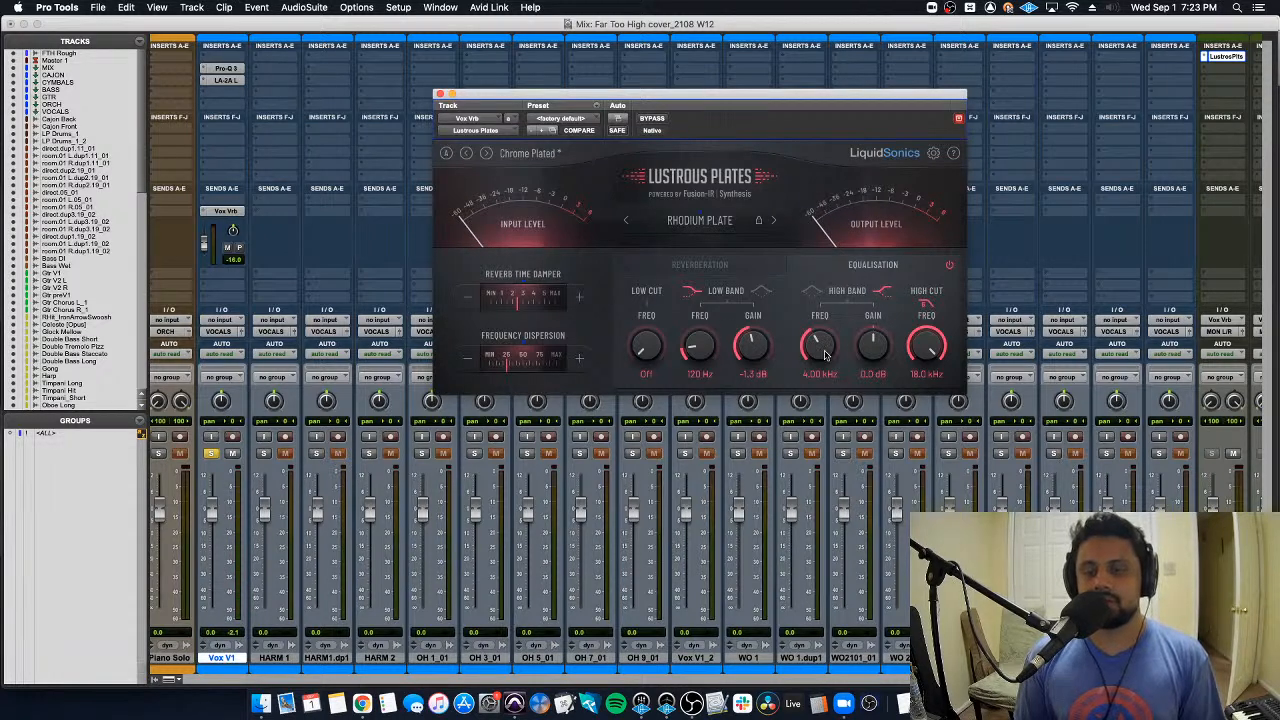
drag(819, 345, 766, 337)
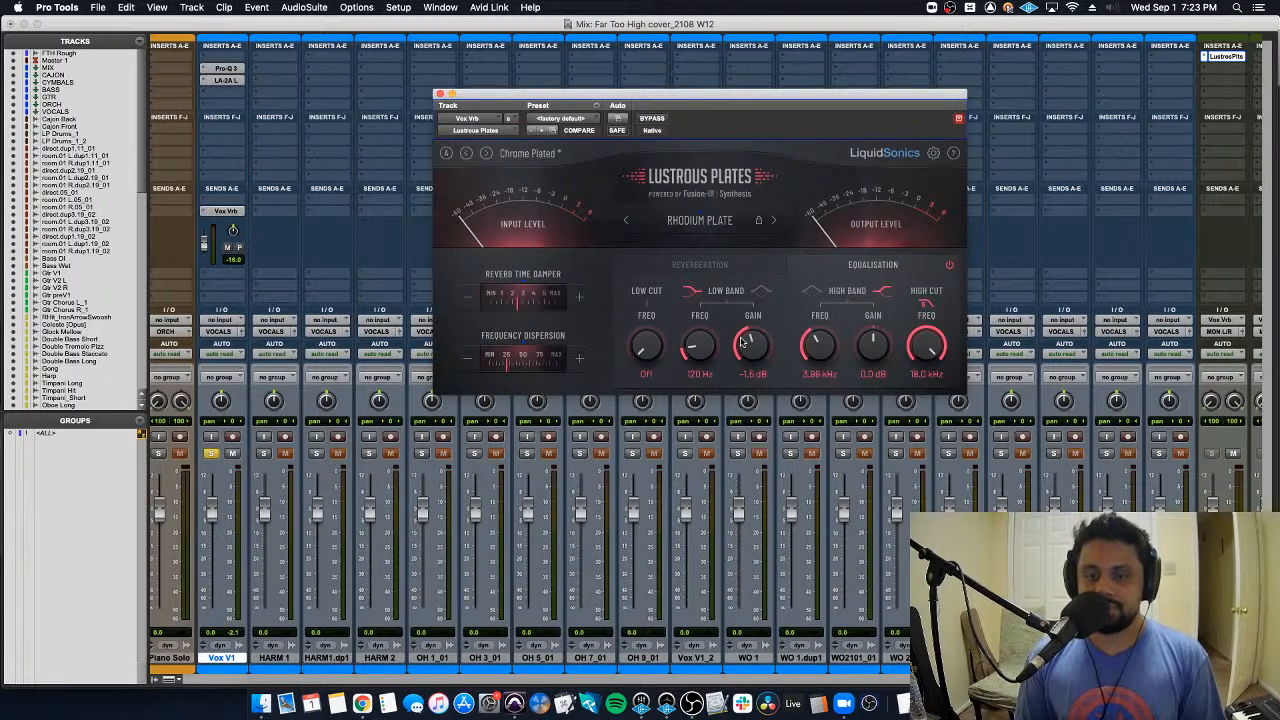
drag(660, 357, 661, 318)
scroll(632, 357, up, 2)
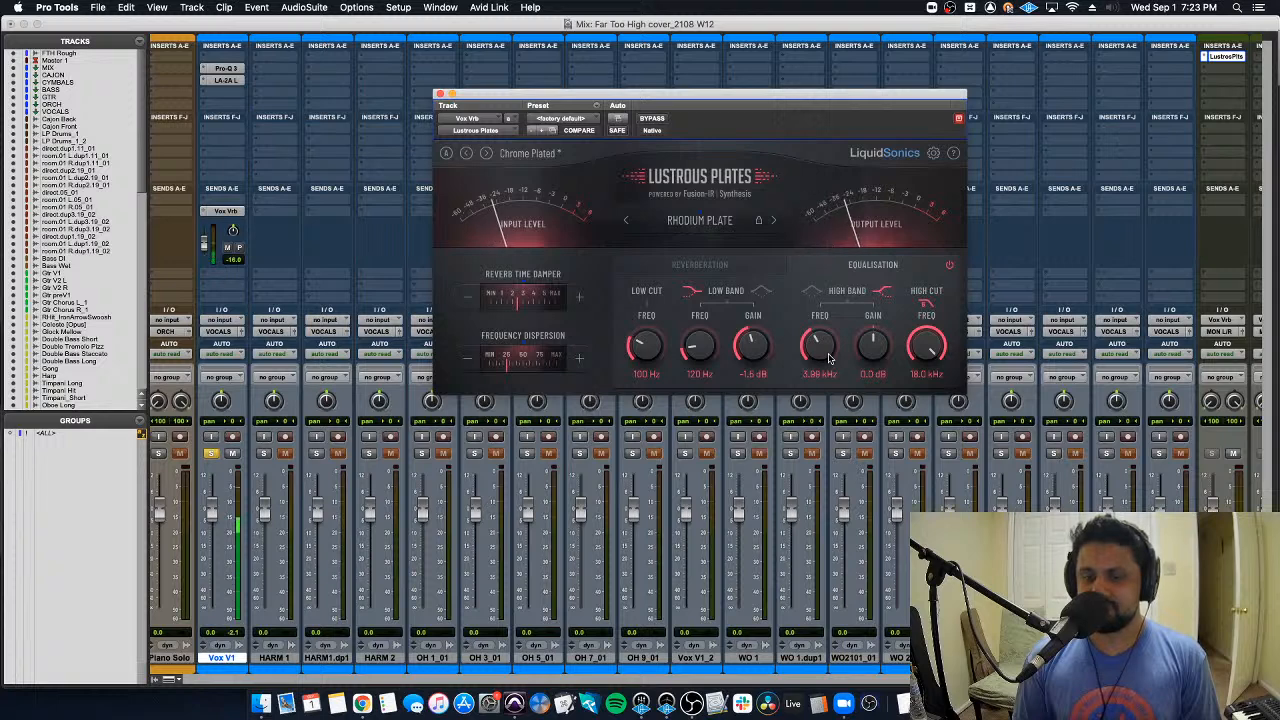
Step: Set the reverb's high band gain to -1.1 dB and its high cut frequency to 10.8 kHz
drag(877, 351, 875, 358)
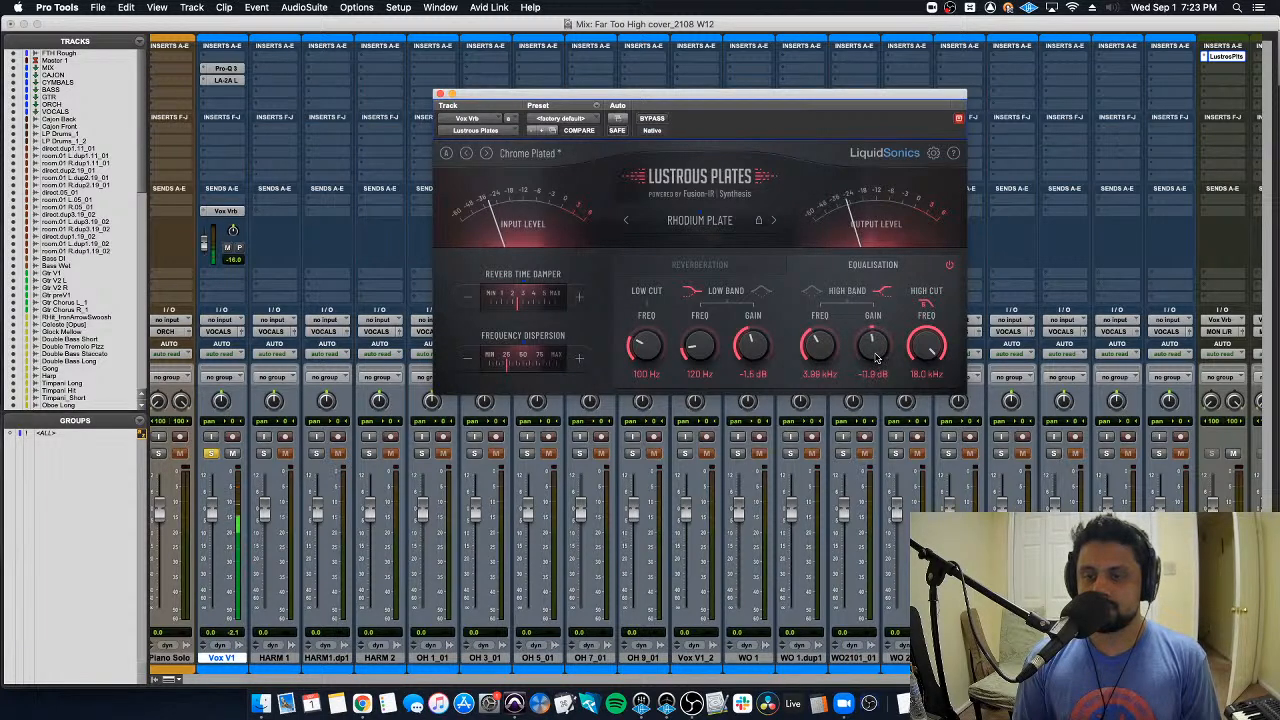
scroll(875, 358, up, 1)
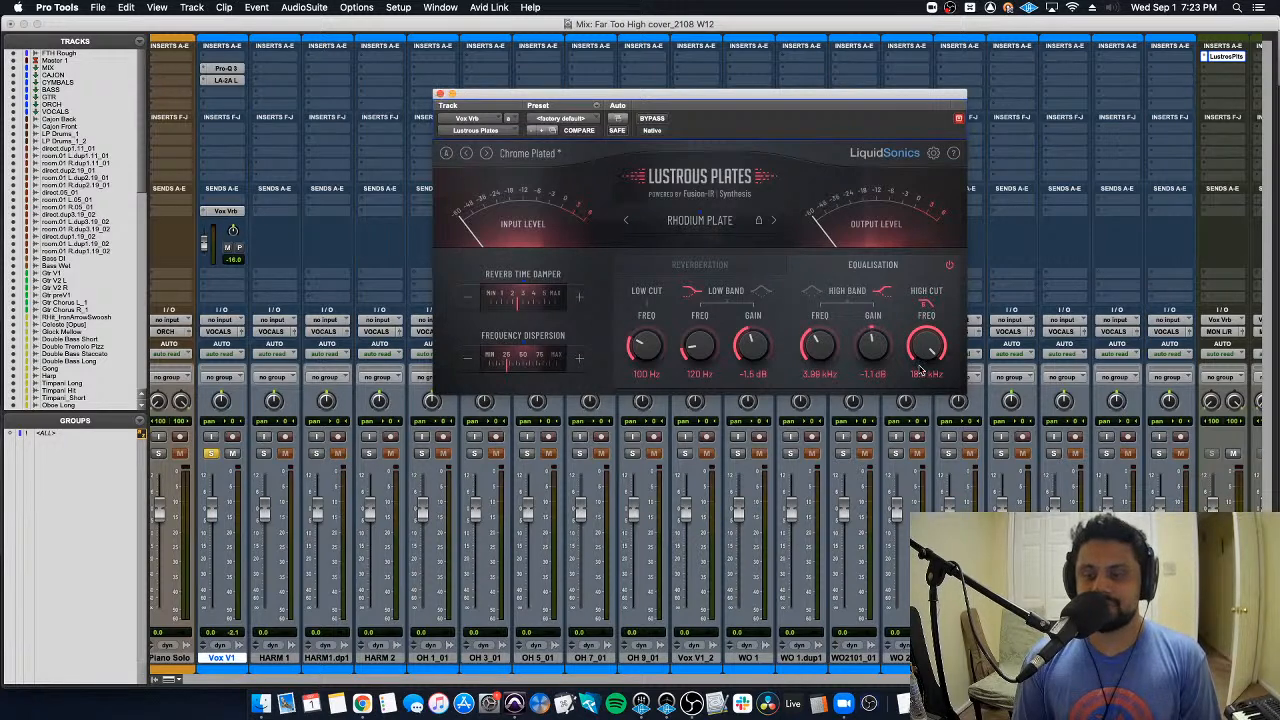
drag(917, 343, 922, 378)
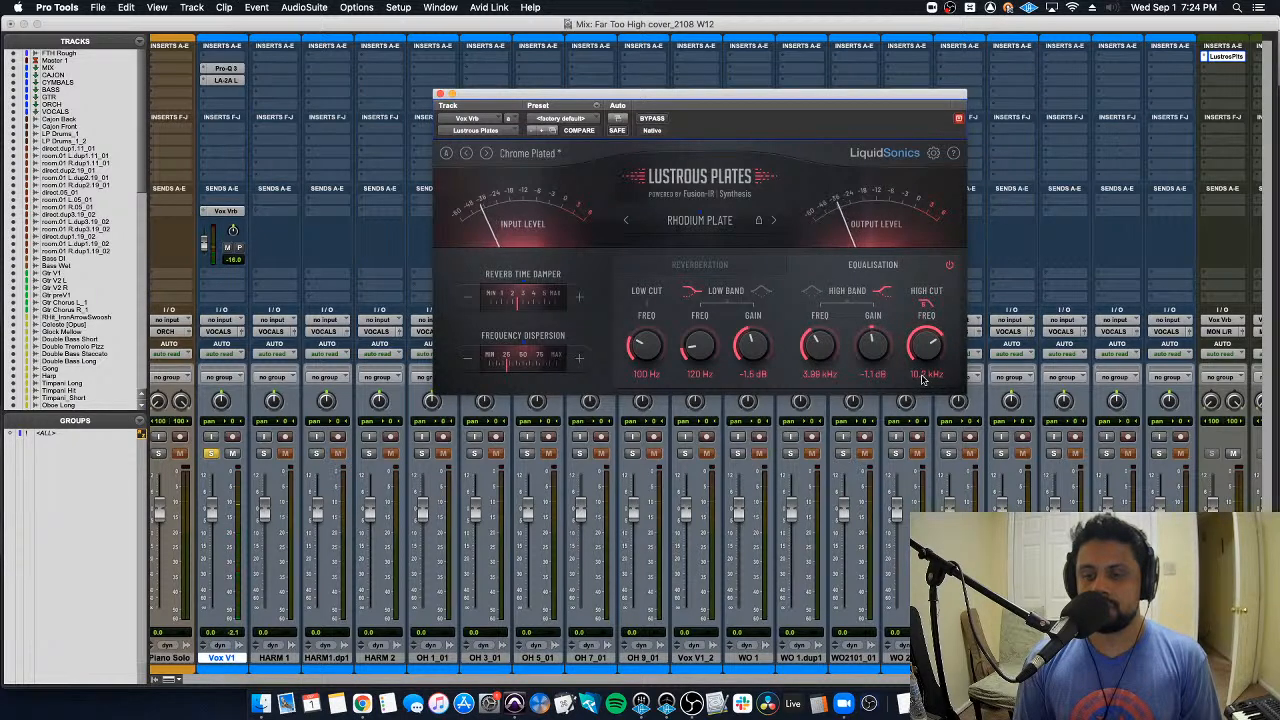
mouse_move(922, 378)
mouse_down()
mouse_move(920, 413)
mouse_move(923, 384)
mouse_up()
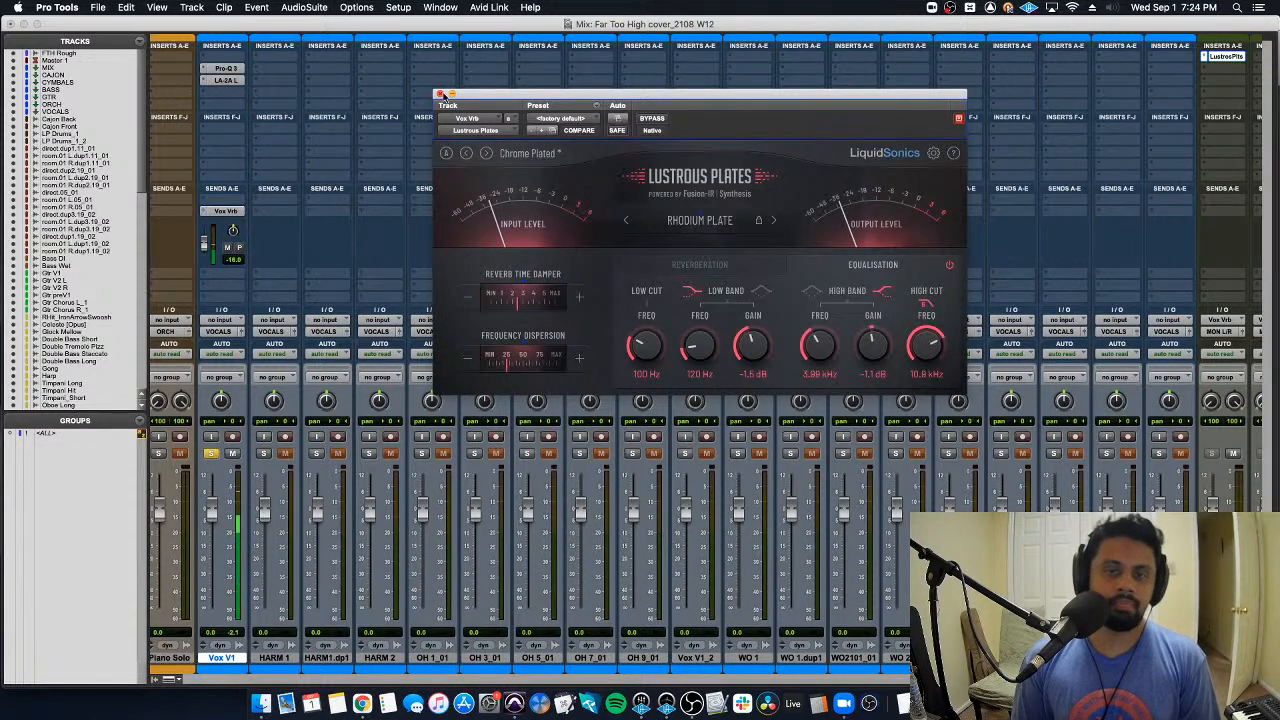
Step: Close the reverb plug-in and raise Vox V1's Vox Vrb send level to -15.5 dB
click(439, 95)
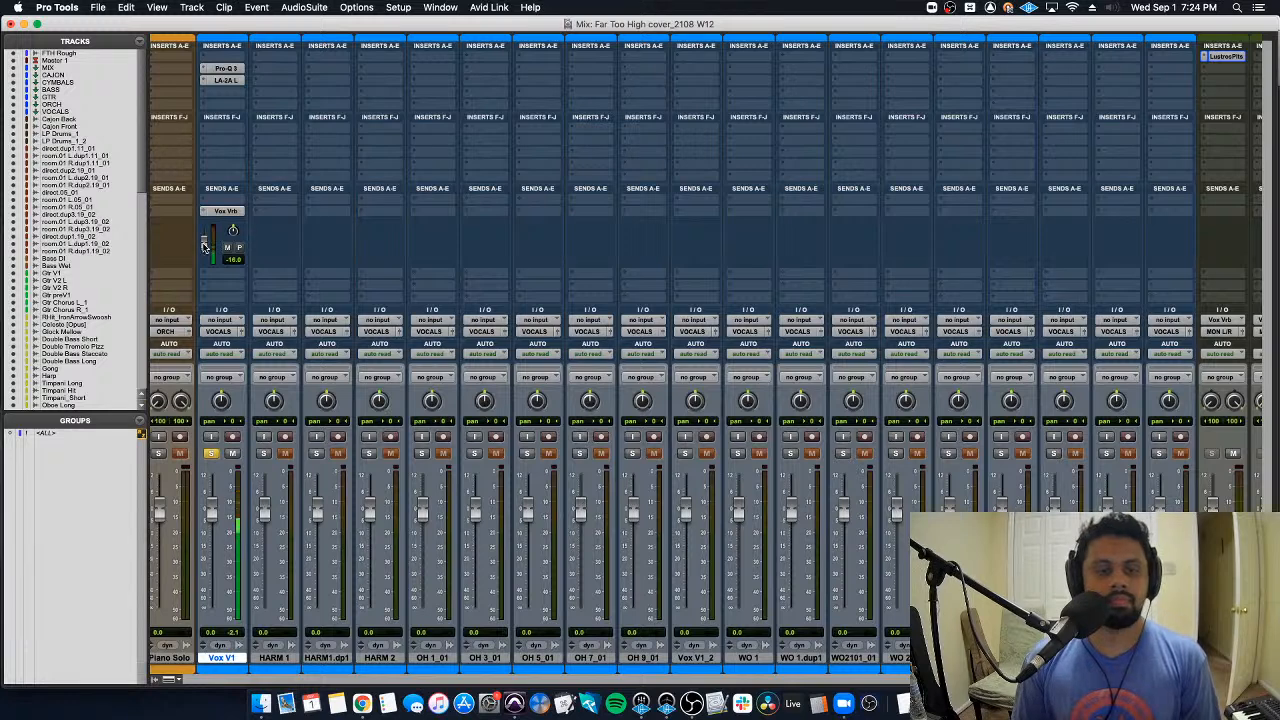
mouse_move(204, 247)
mouse_down()
mouse_move(204, 226)
mouse_move(202, 241)
mouse_up()
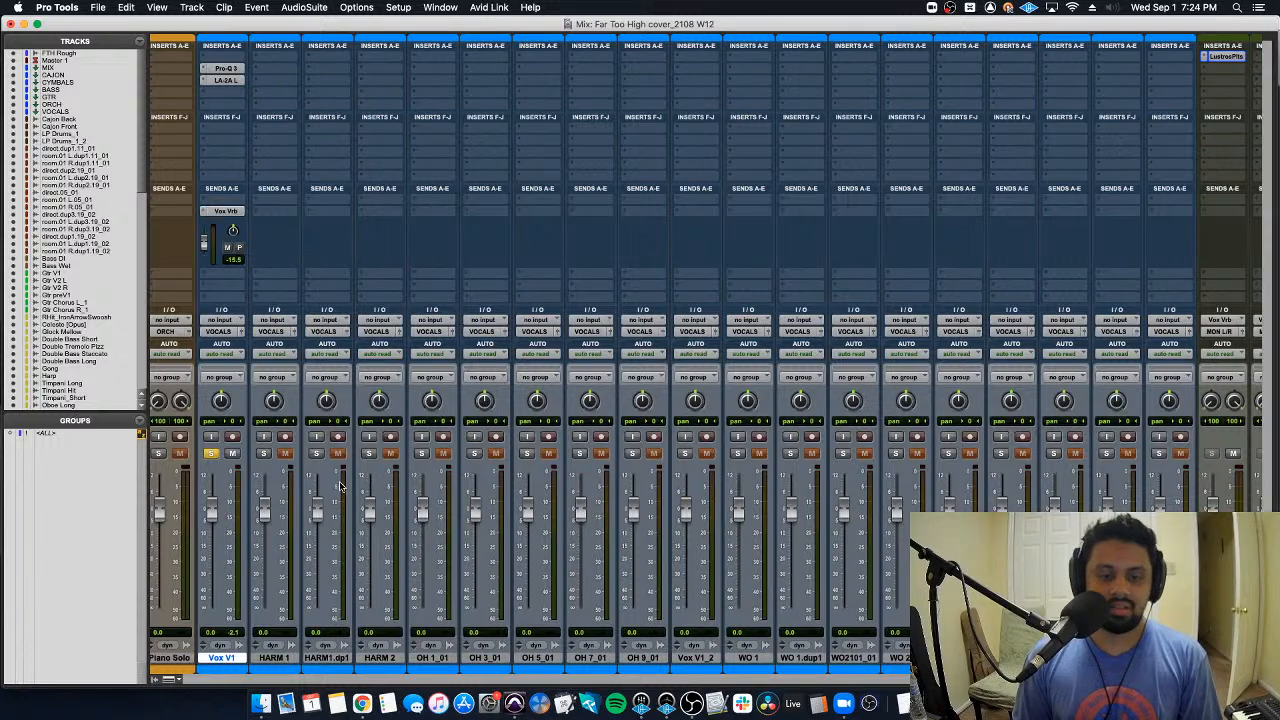
Step: Switch to the Edit window and bring the Chorus (Auto) and Chorus (Melo) vocal tracks into view
key(super+equal)
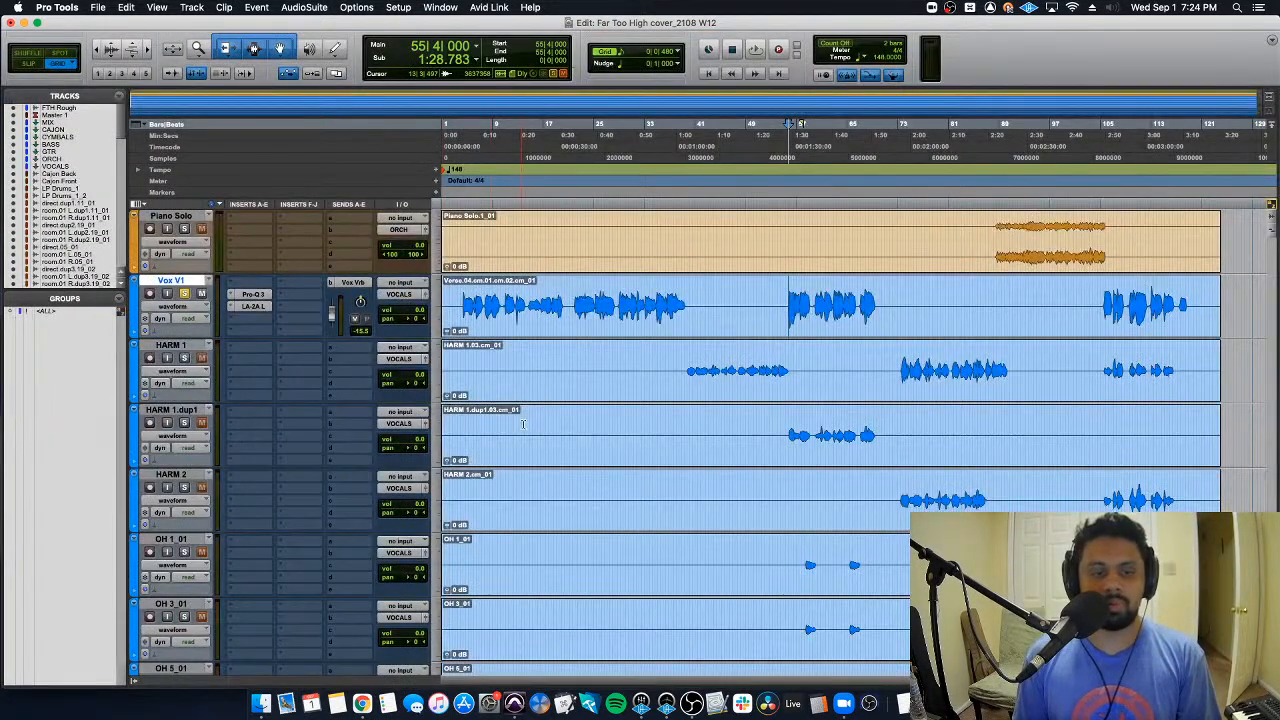
scroll(525, 424, down, 10)
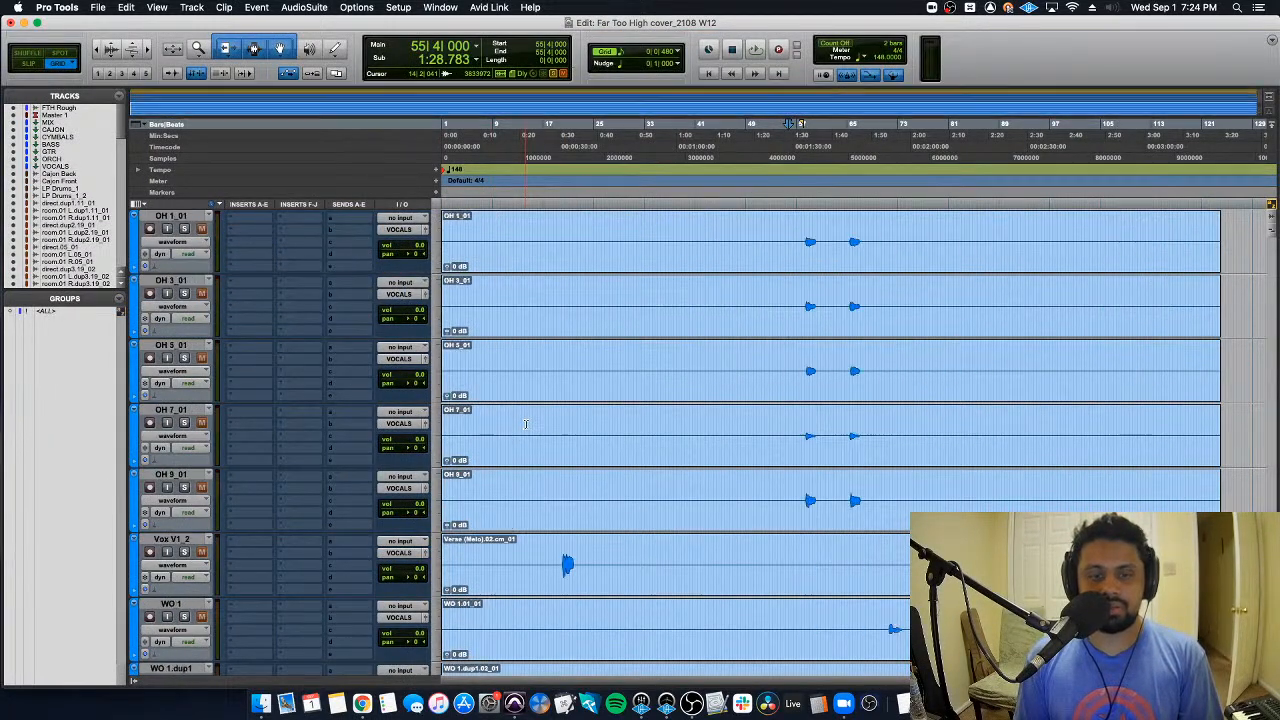
scroll(525, 424, down, 6)
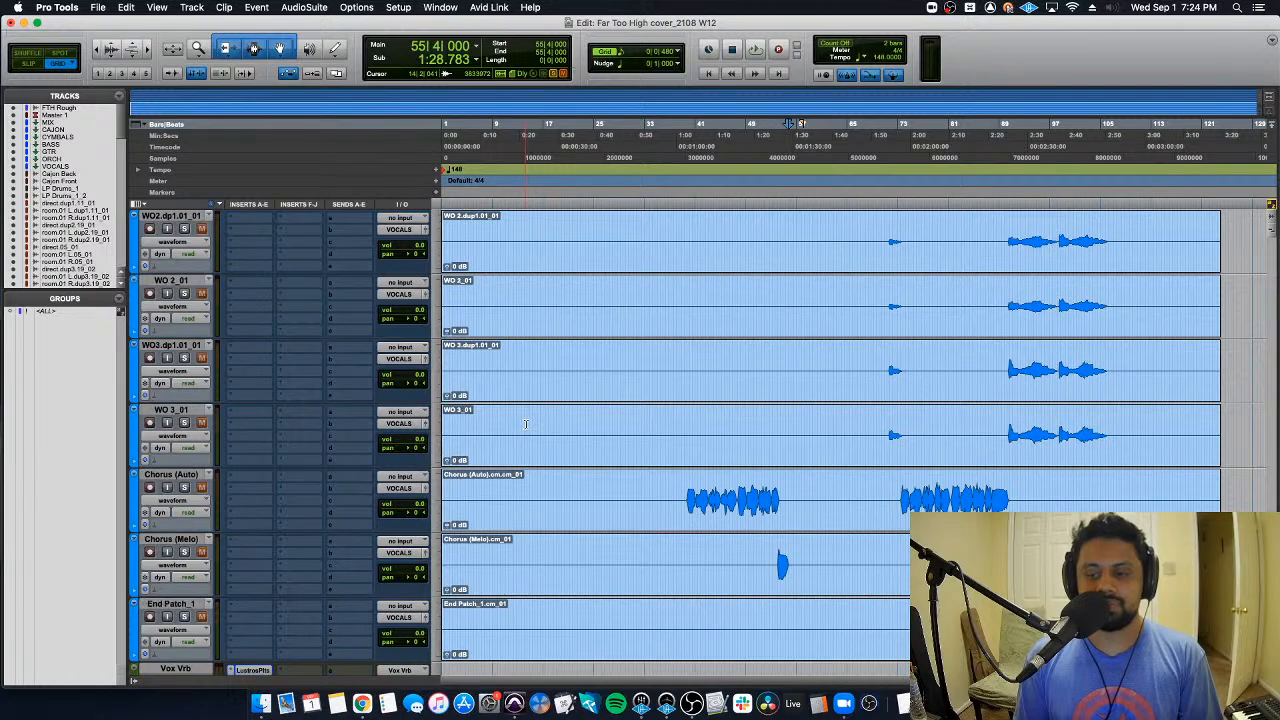
Step: Move the Vox V1_2 track up so it sits directly below the Vox V1 track
scroll(240, 508, down, 2)
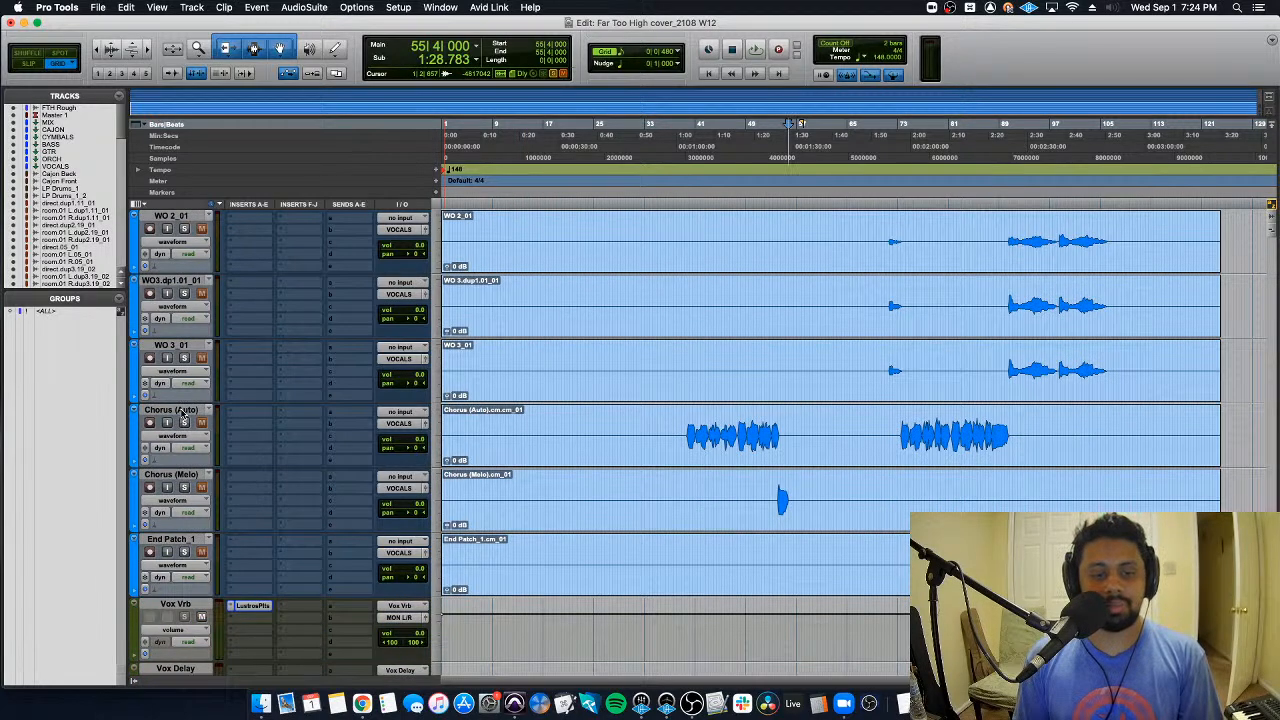
scroll(574, 530, up, 6)
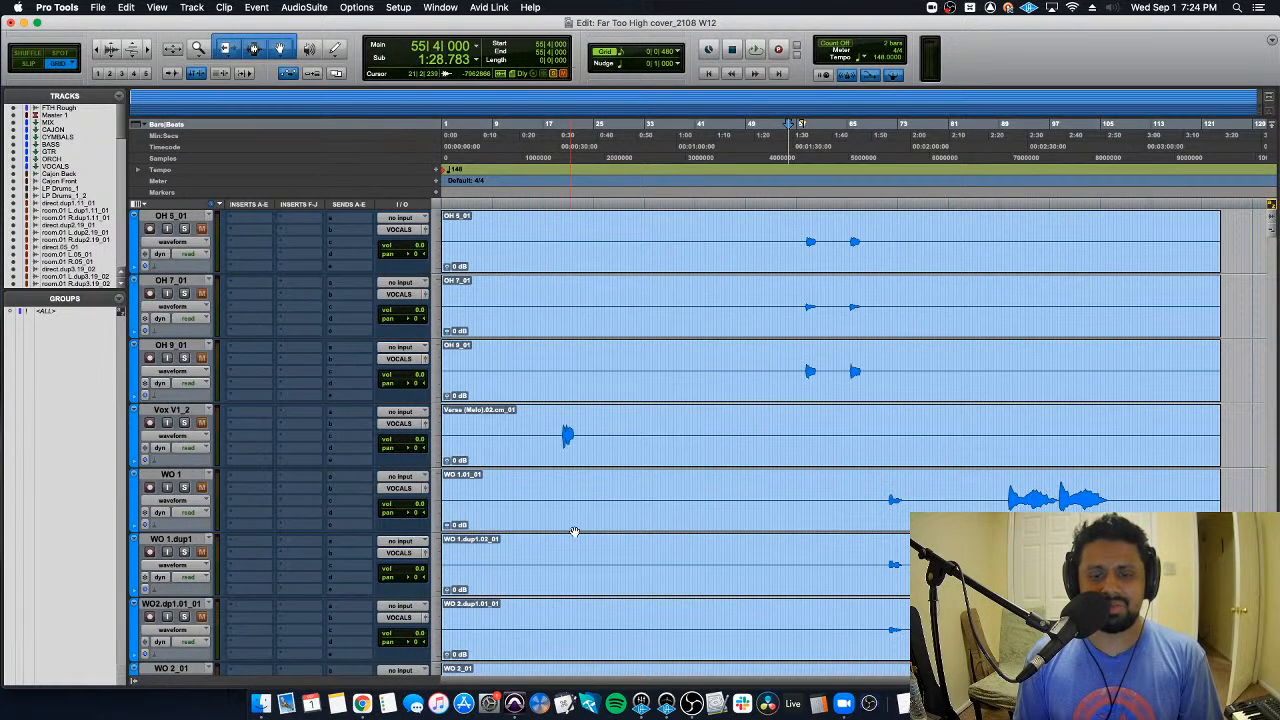
drag(180, 345, 551, 376)
Step: Move the Vox V1_2 vocal phrase between bars 20 and 22 onto the Vox V1 track at the same time position
click(558, 378)
key(t)
key(t)
key(t)
key(t)
key(space)
scroll(677, 404, right, 5)
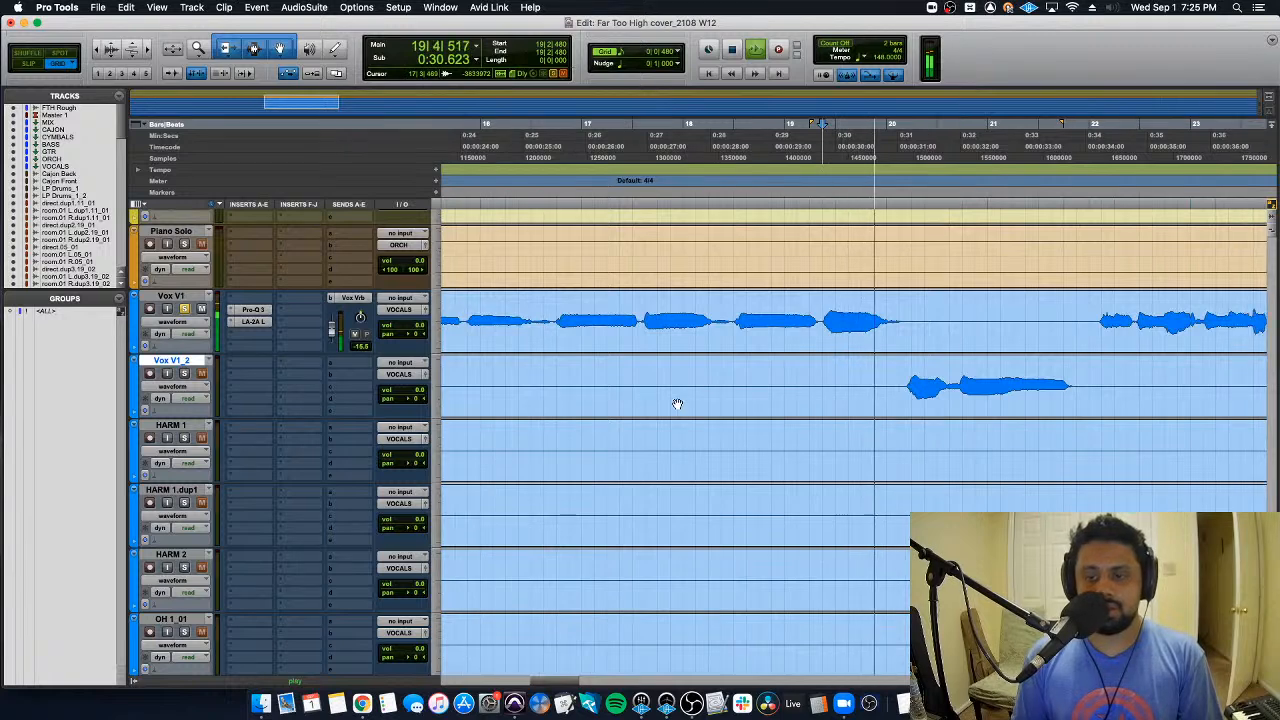
drag(580, 386, 706, 329)
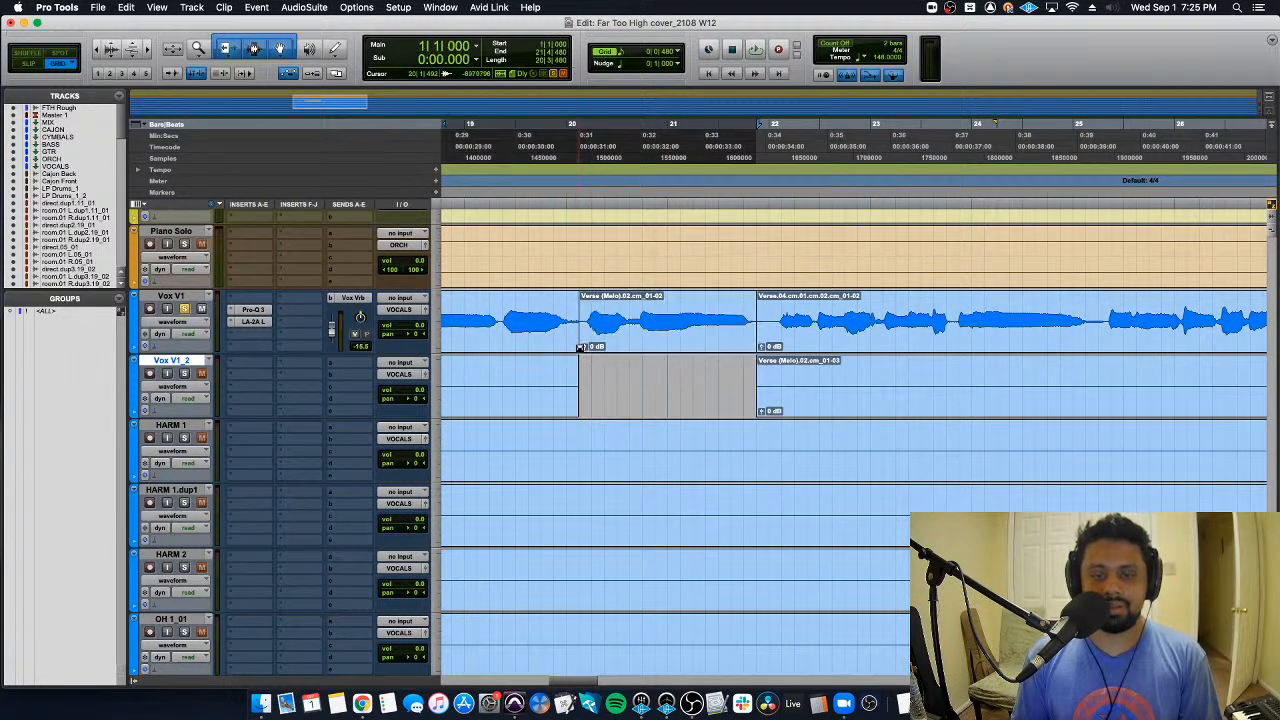
Step: Crossfade both edges of the moved phrase with the neighbouring clips on the Vox V1 track
drag(572, 350, 577, 350)
key(space)
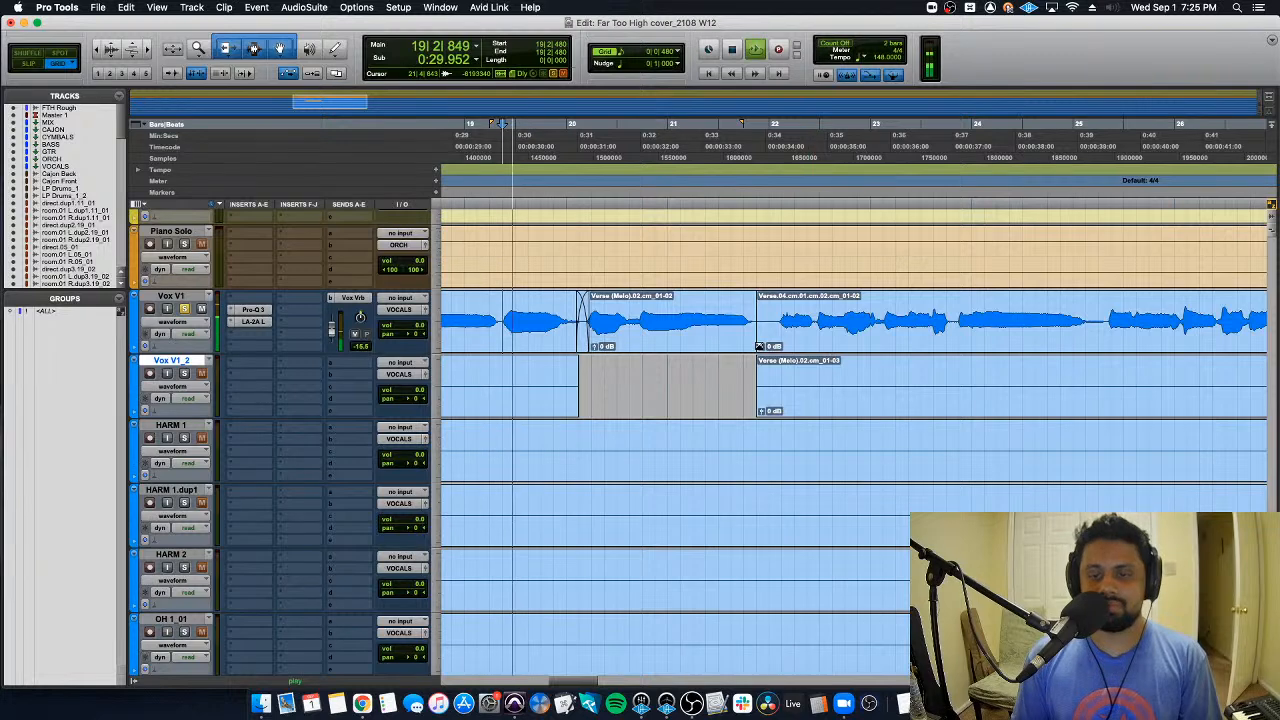
drag(760, 348, 752, 348)
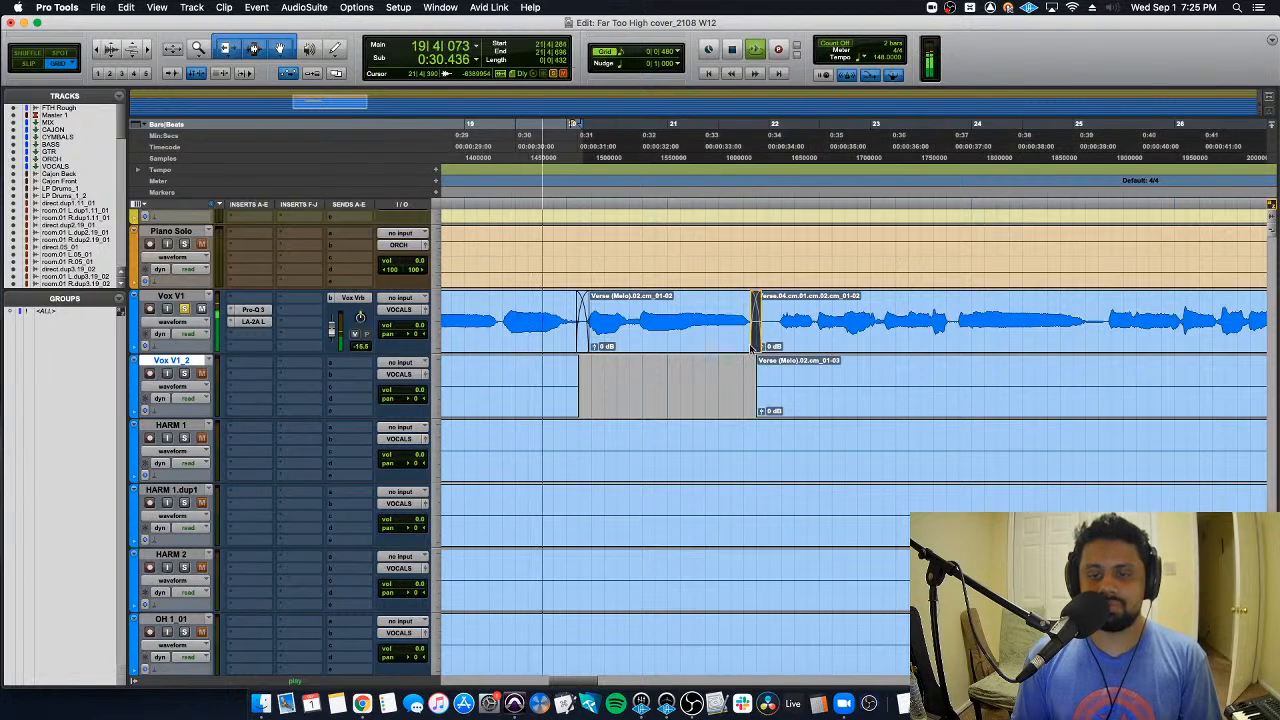
Step: Hide the Vox V1_2 track and make it inactive, then stop playback and return to the session start
right_click(195, 360)
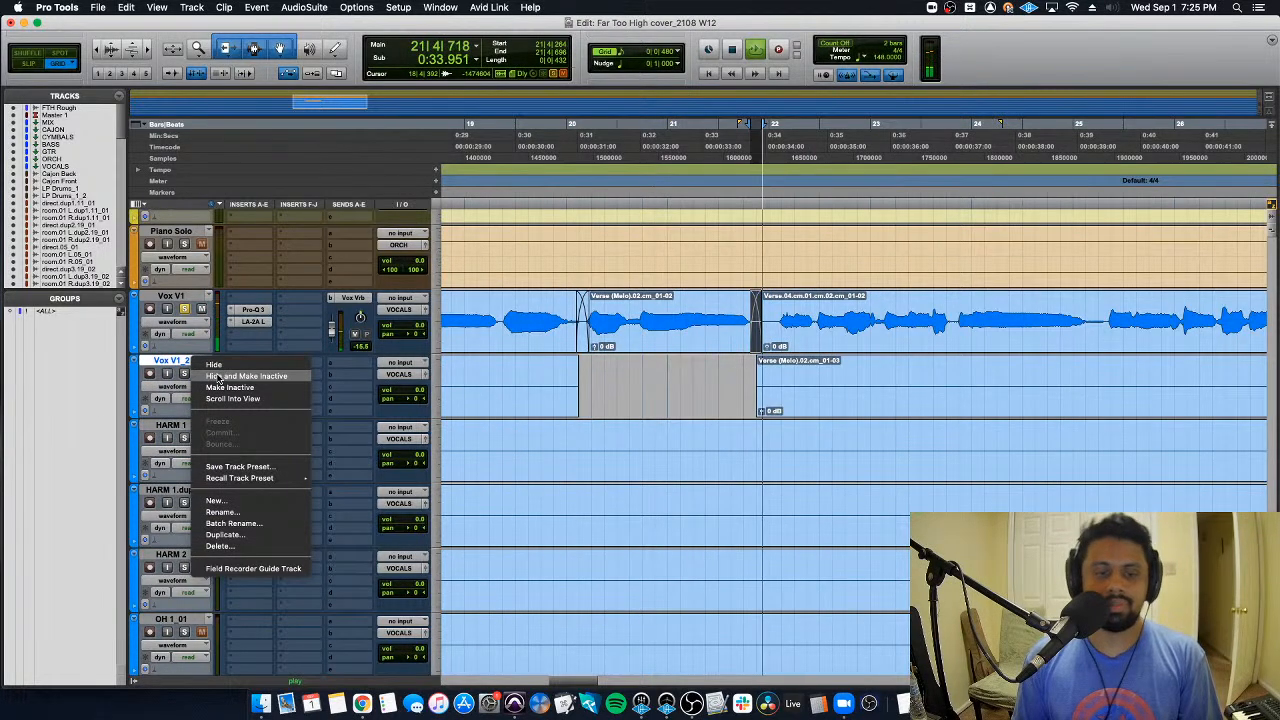
click(220, 376)
key(space)
key(Return)
key(alt+a)
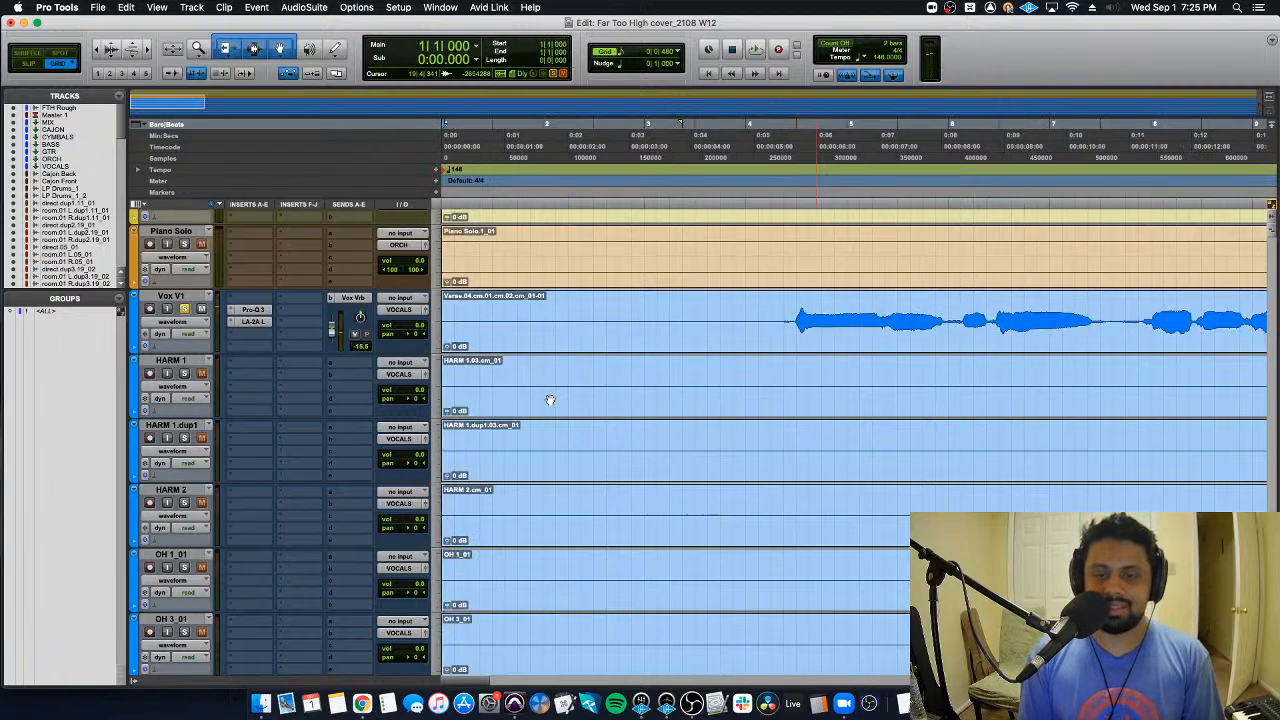
Step: Try to consolidate all Vox V1 clips into one continuous clip, and undo the consolidation
click(651, 336)
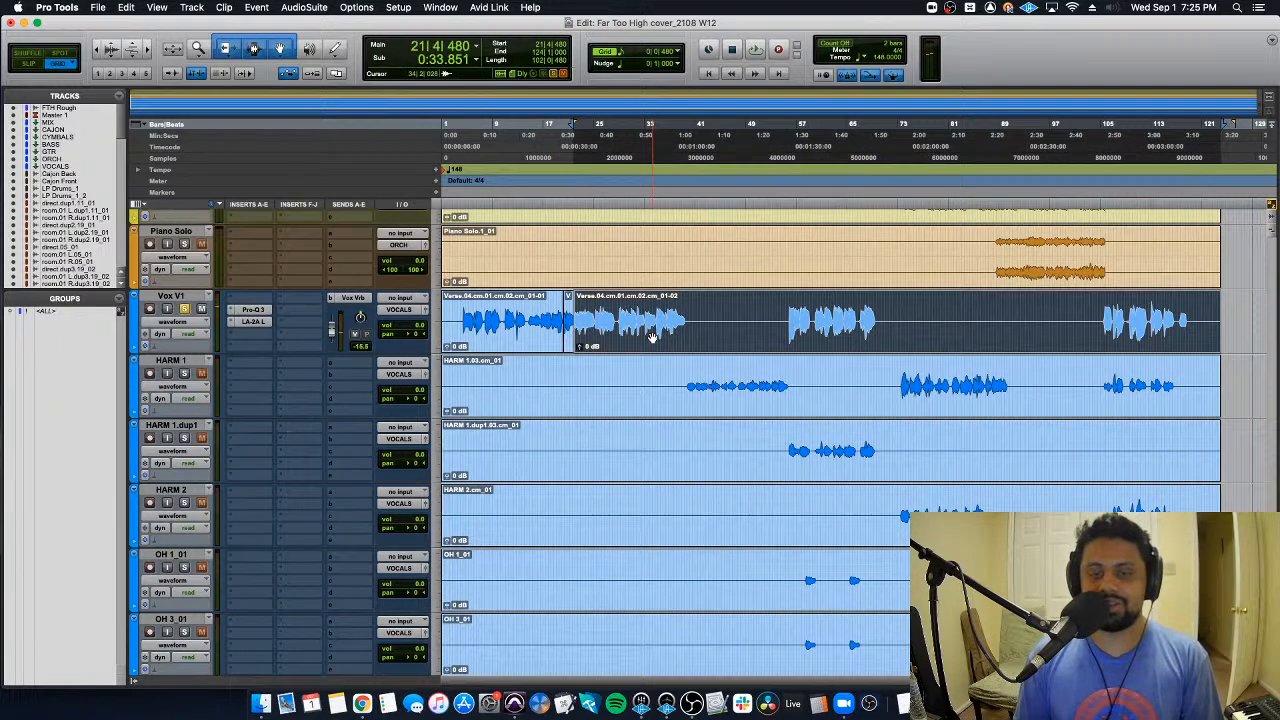
shift+click(499, 337)
key(super+c)
key(alt+shift+3)
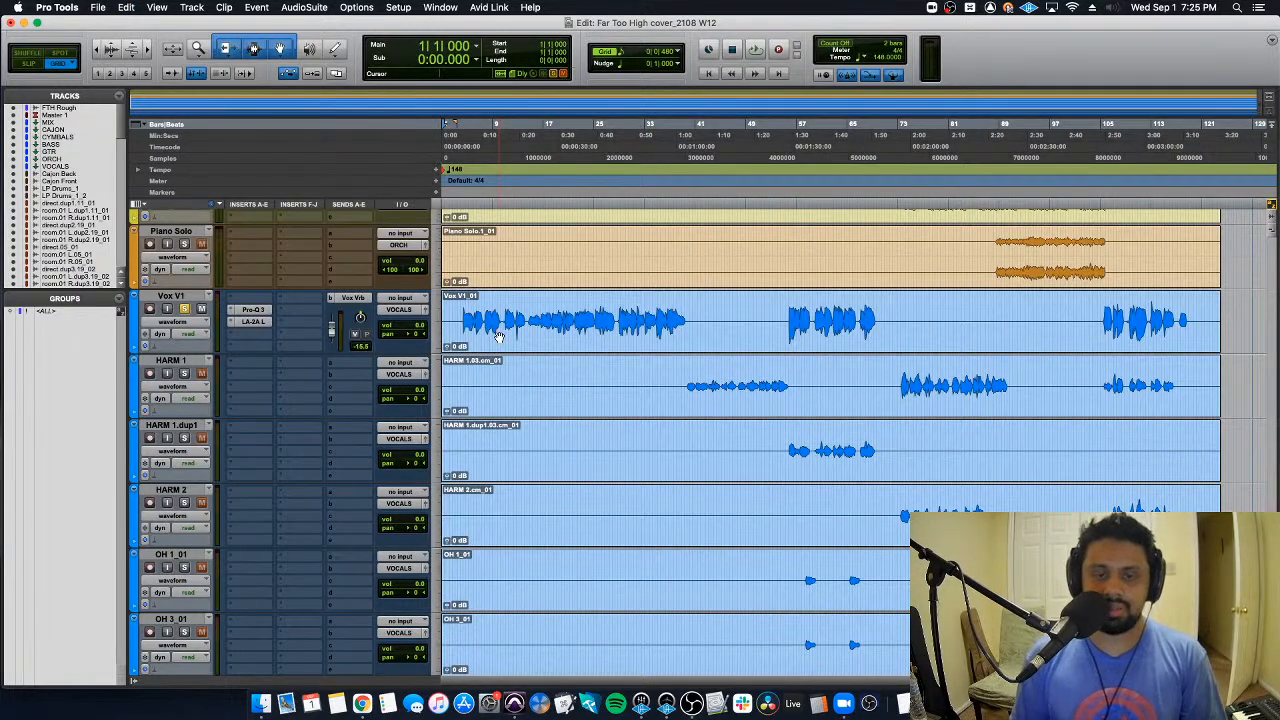
key(super+z)
Step: Duplicate the Vox V1 playlist as Vox V1.01 and consolidate its clips into one continuous clip
click(188, 297)
key(ctrl+backslash)
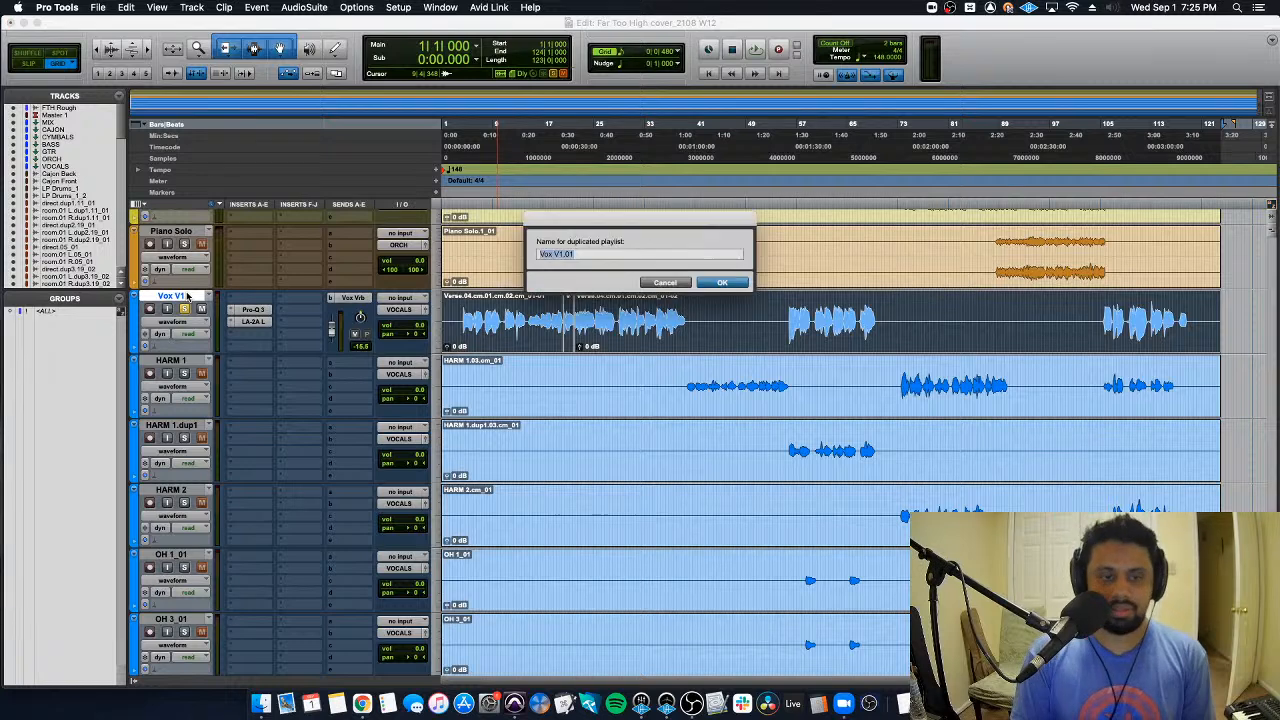
key(Return)
click(530, 390)
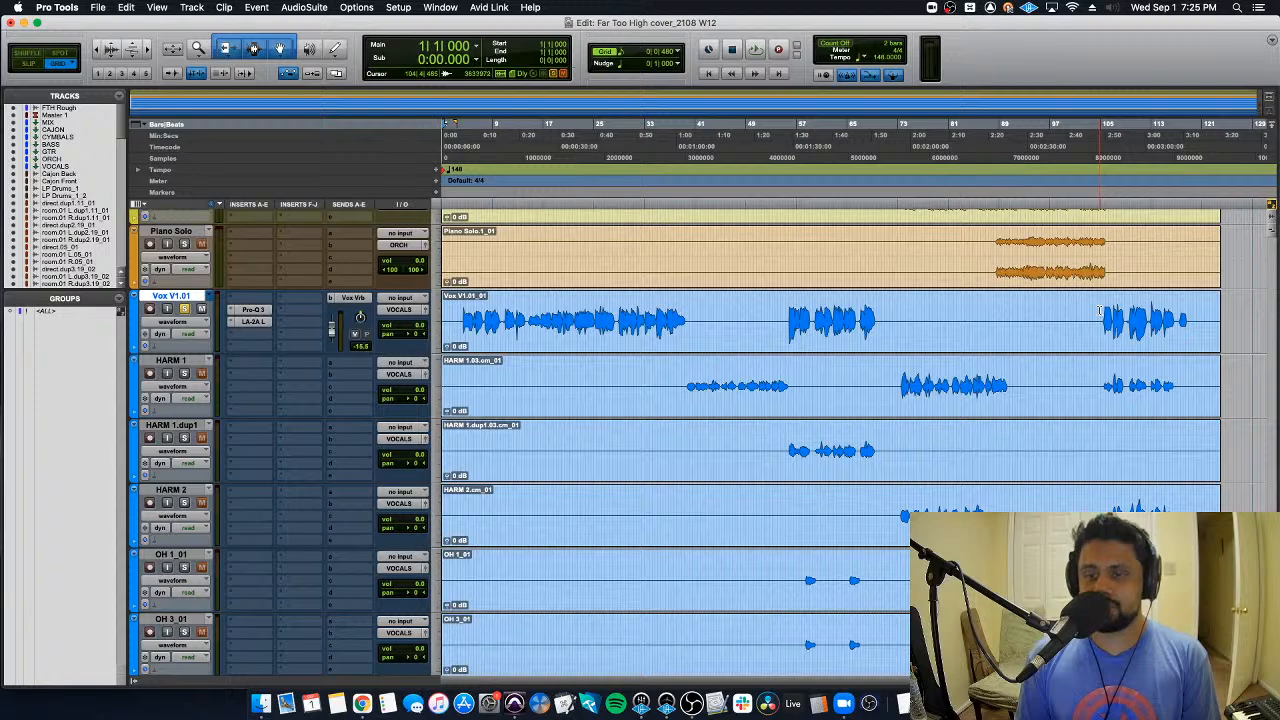
Step: Move the Chorus (Auto) track directly below Vox V1.01 and solo it instead of the verse vocal
scroll(560, 412, down, 15)
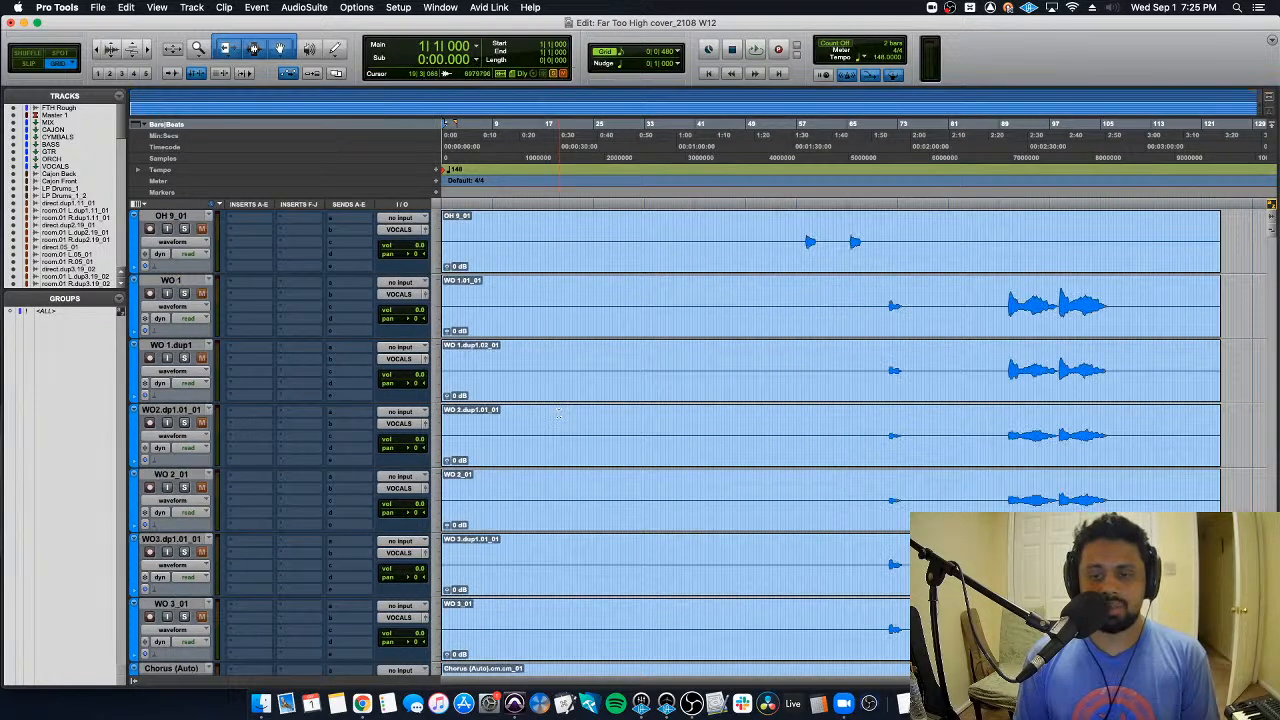
drag(180, 410, 236, 578)
Step: Copy the Pro-Q 3 and LA-2A inserts and the Vox Vrb send from Vox V1.01 to Chorus (Auto)
key(super+equal)
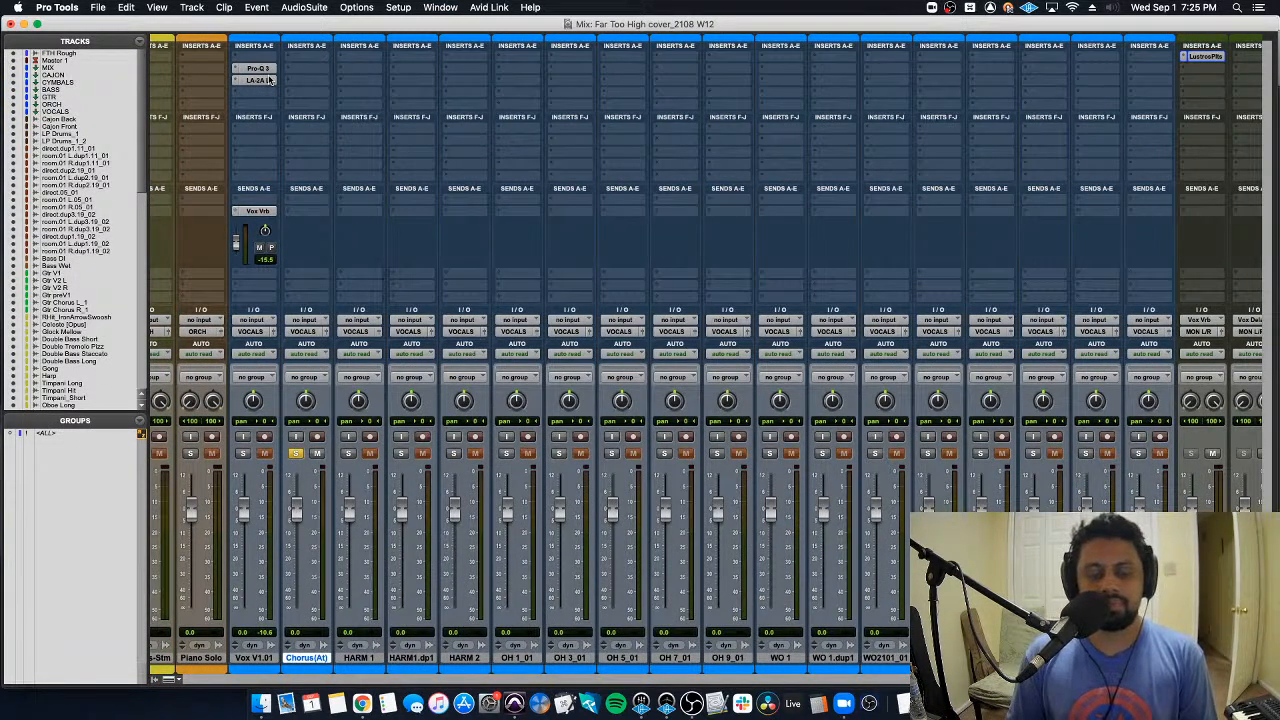
drag(266, 70, 308, 82)
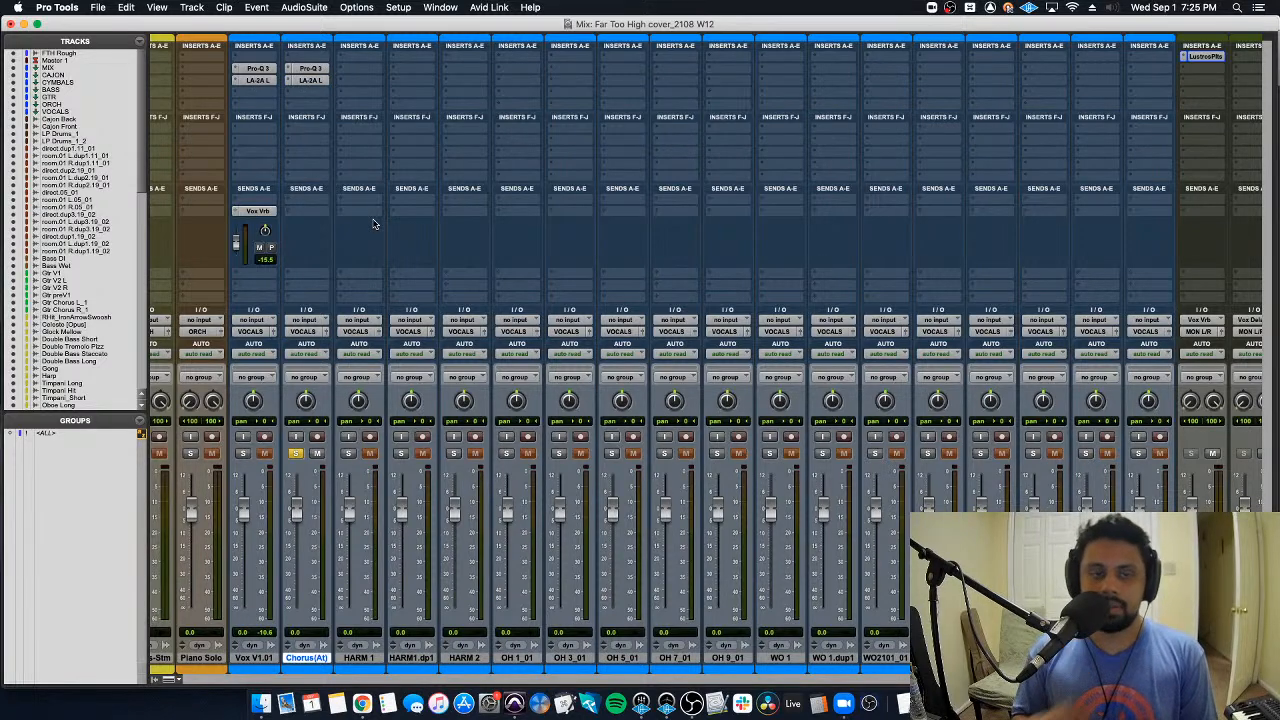
drag(265, 211, 294, 214)
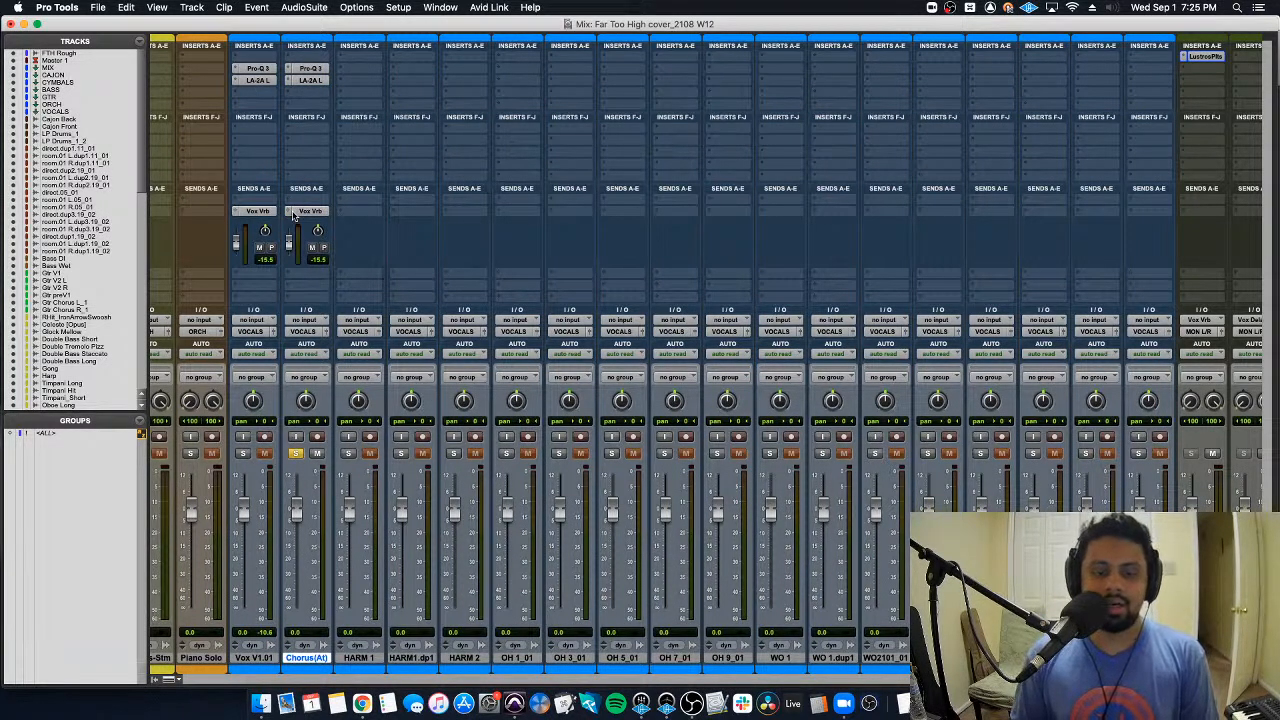
key(super+equal)
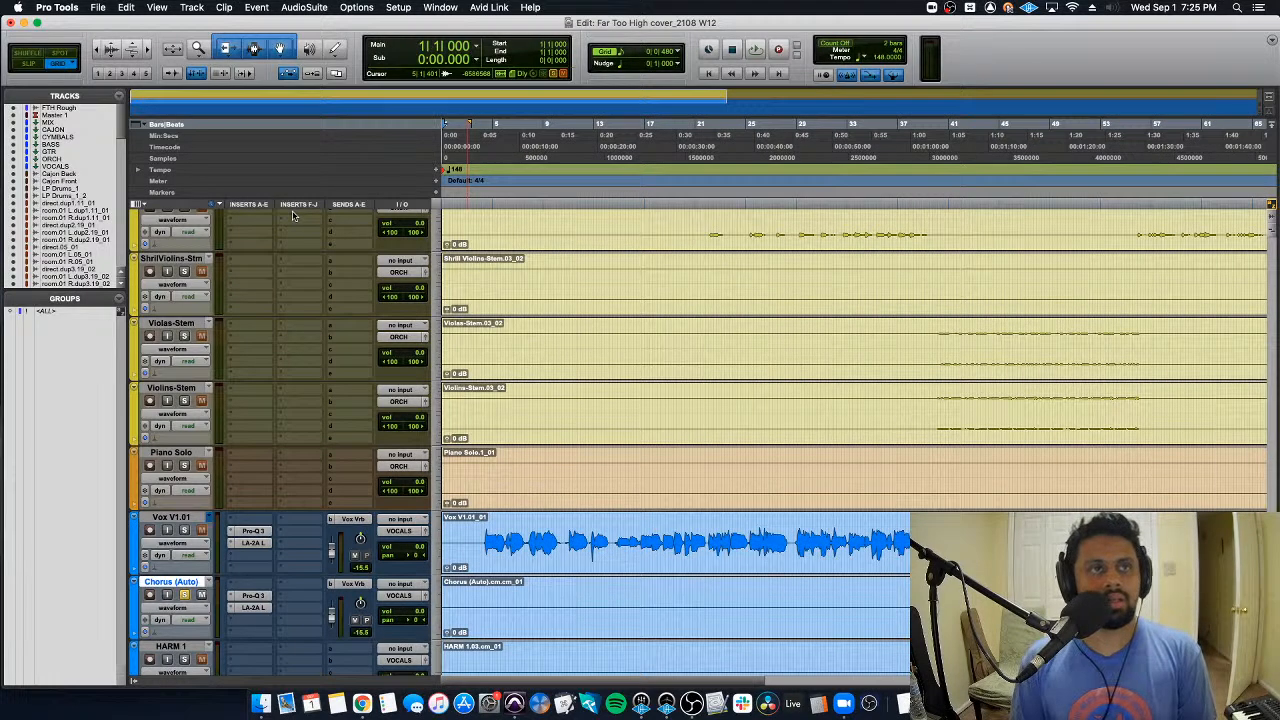
Step: Review the vocal clips across the whole song and the Lustrous Plates reverb settings on the Vox Vrb track
key(super+bracketleft)
key(super+bracketleft)
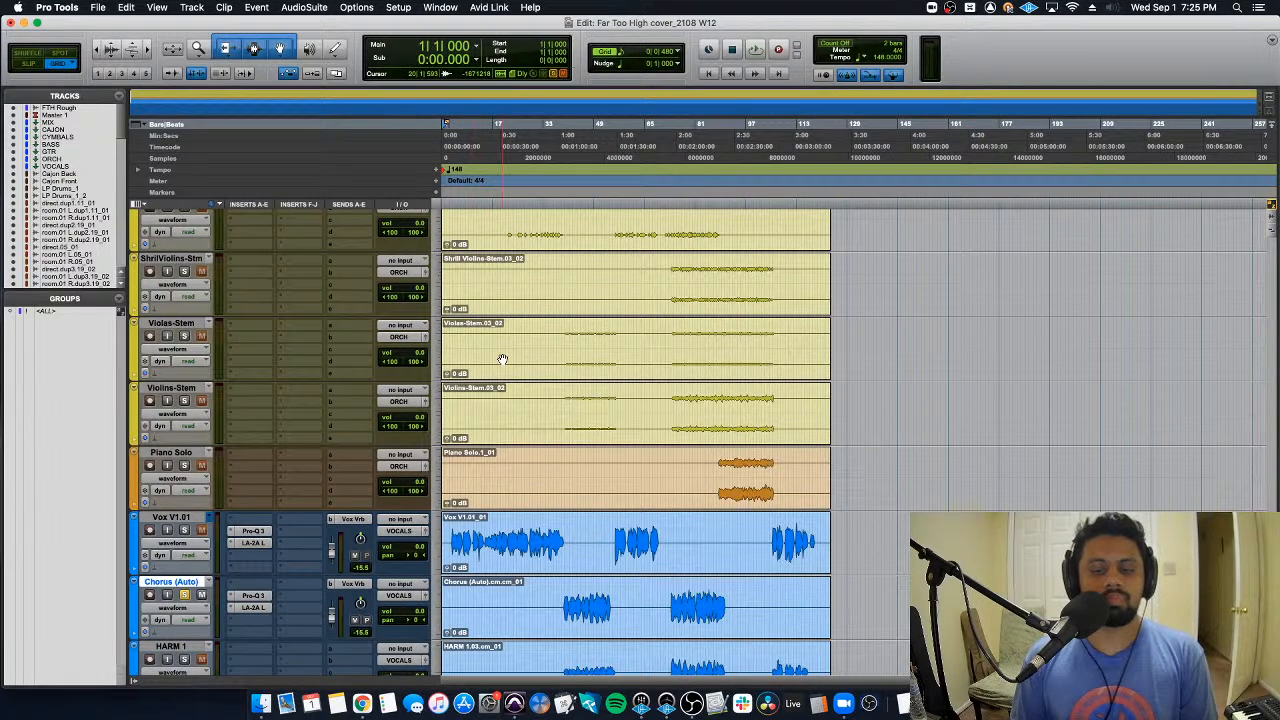
scroll(503, 360, down, 3)
scroll(501, 358, down, 3)
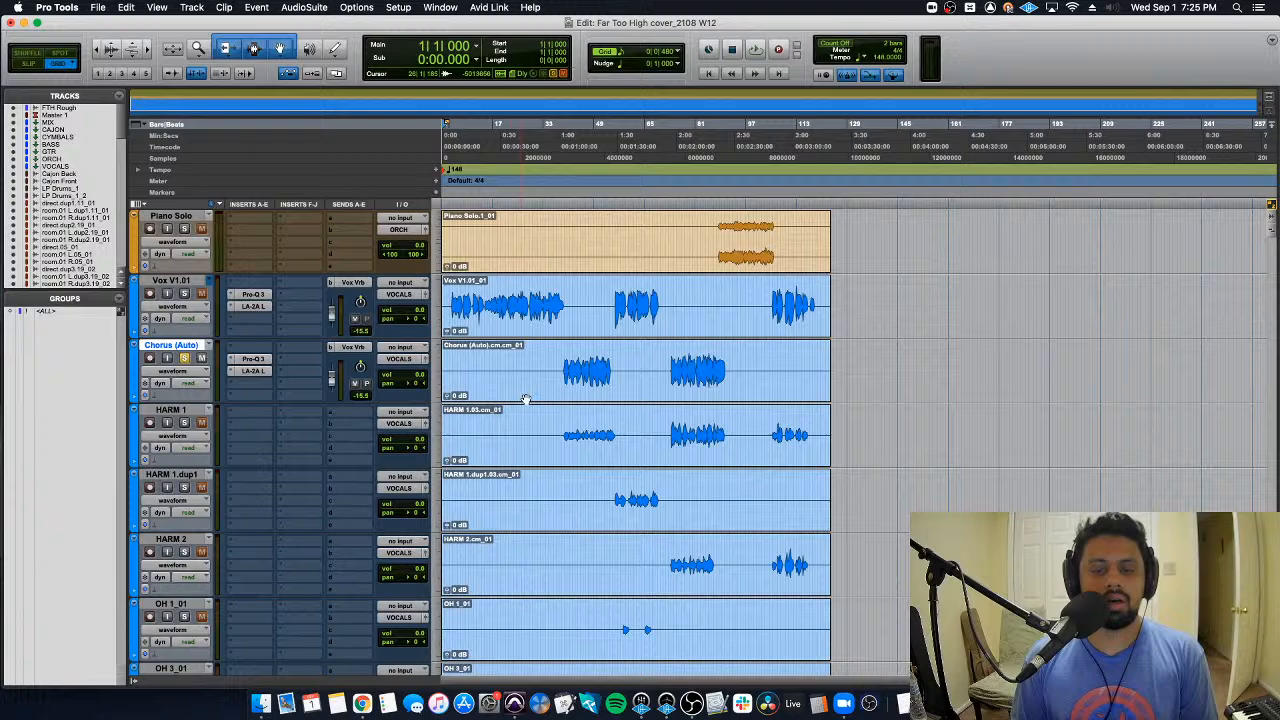
click(602, 315)
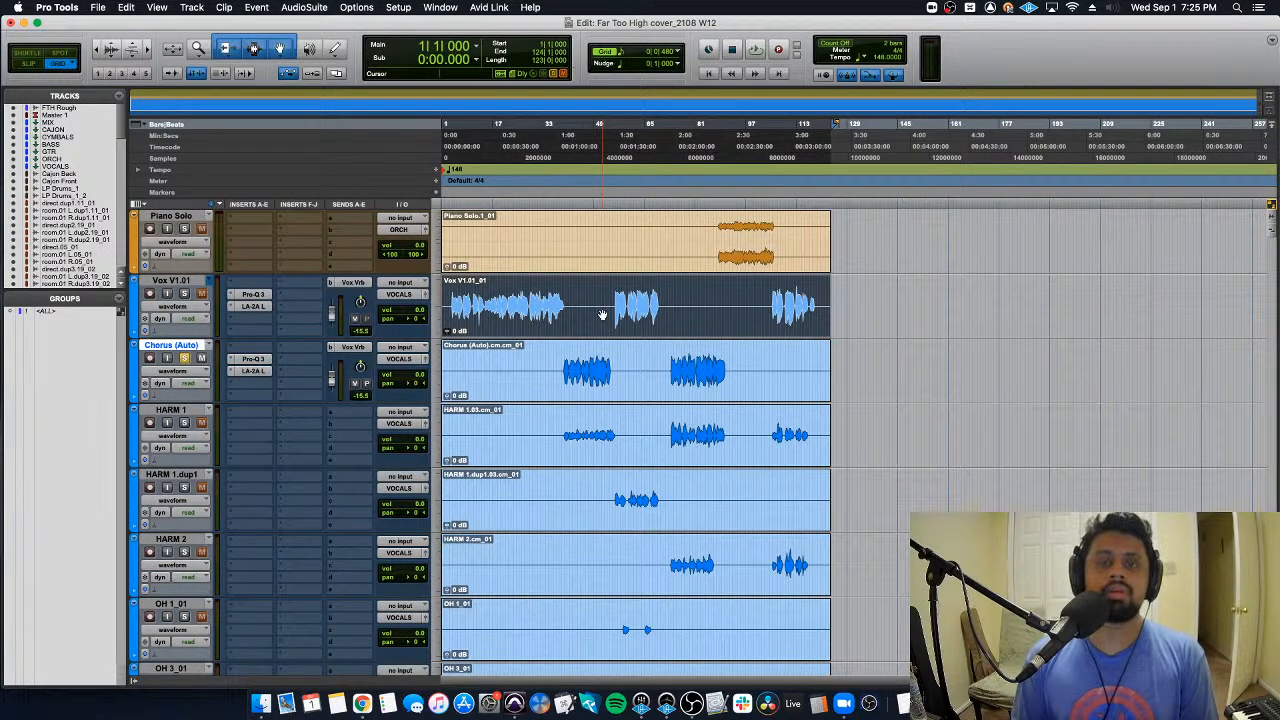
scroll(602, 315, up, 3)
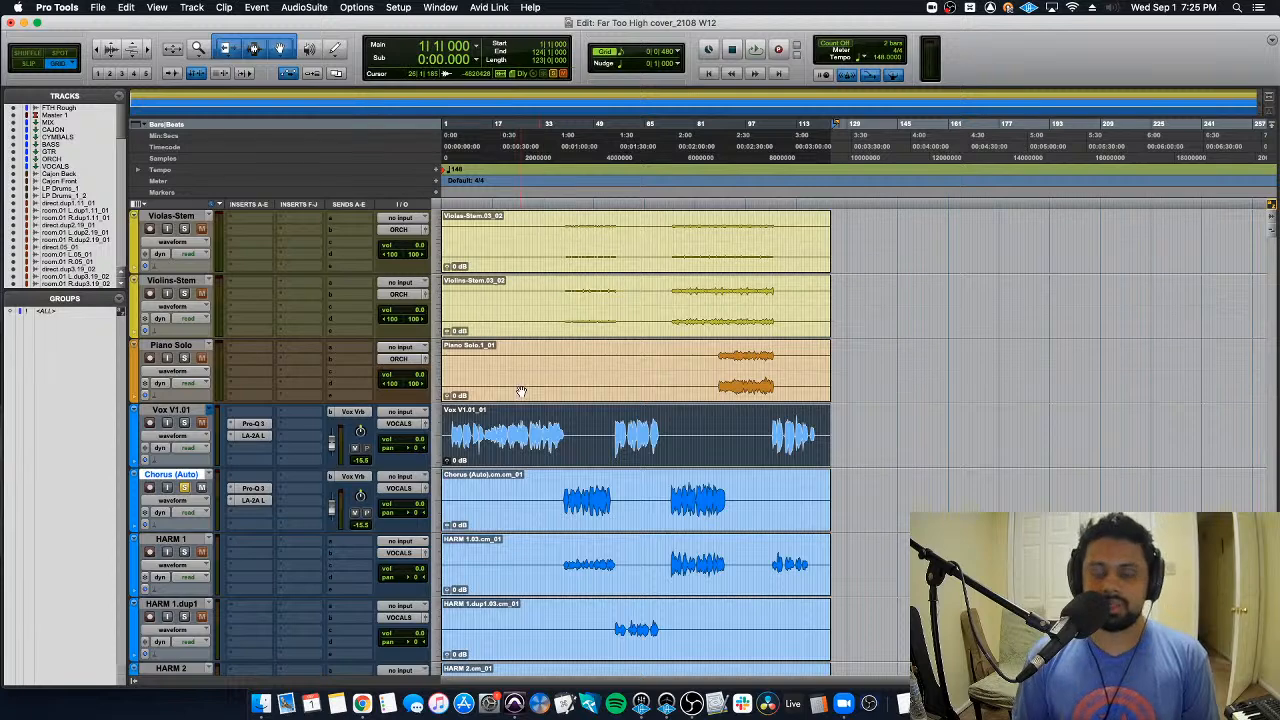
key(super+equal)
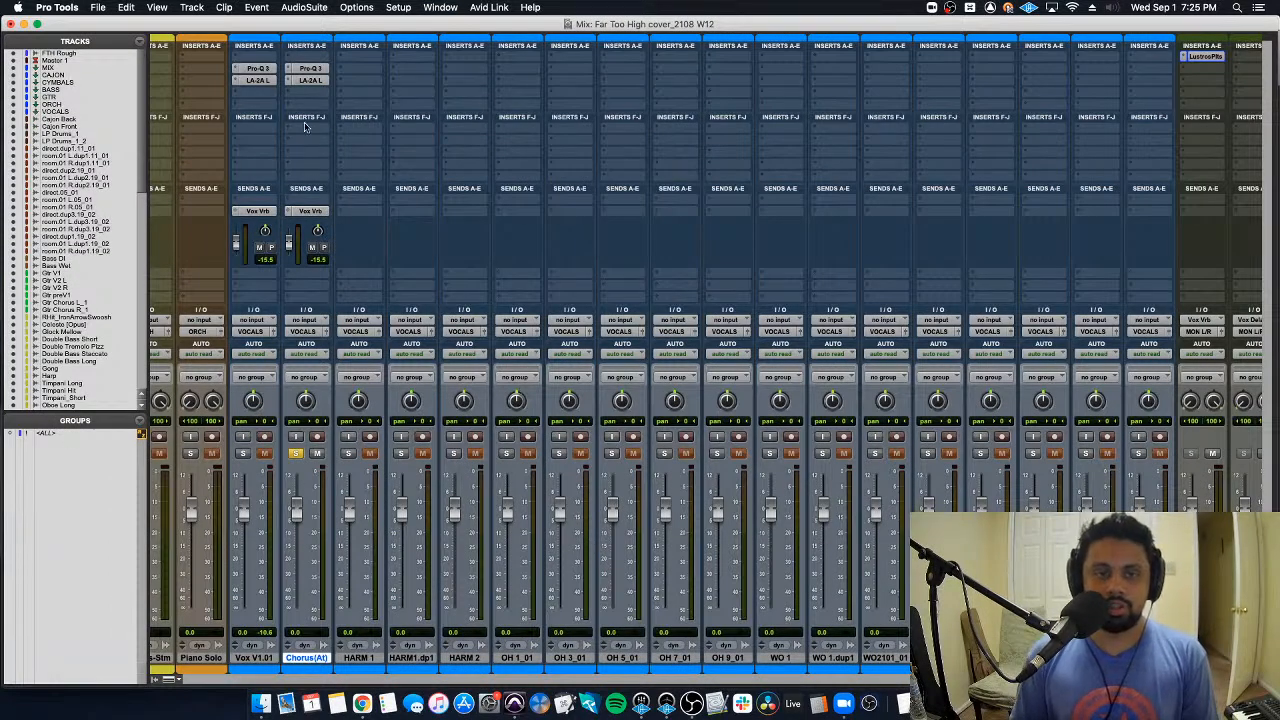
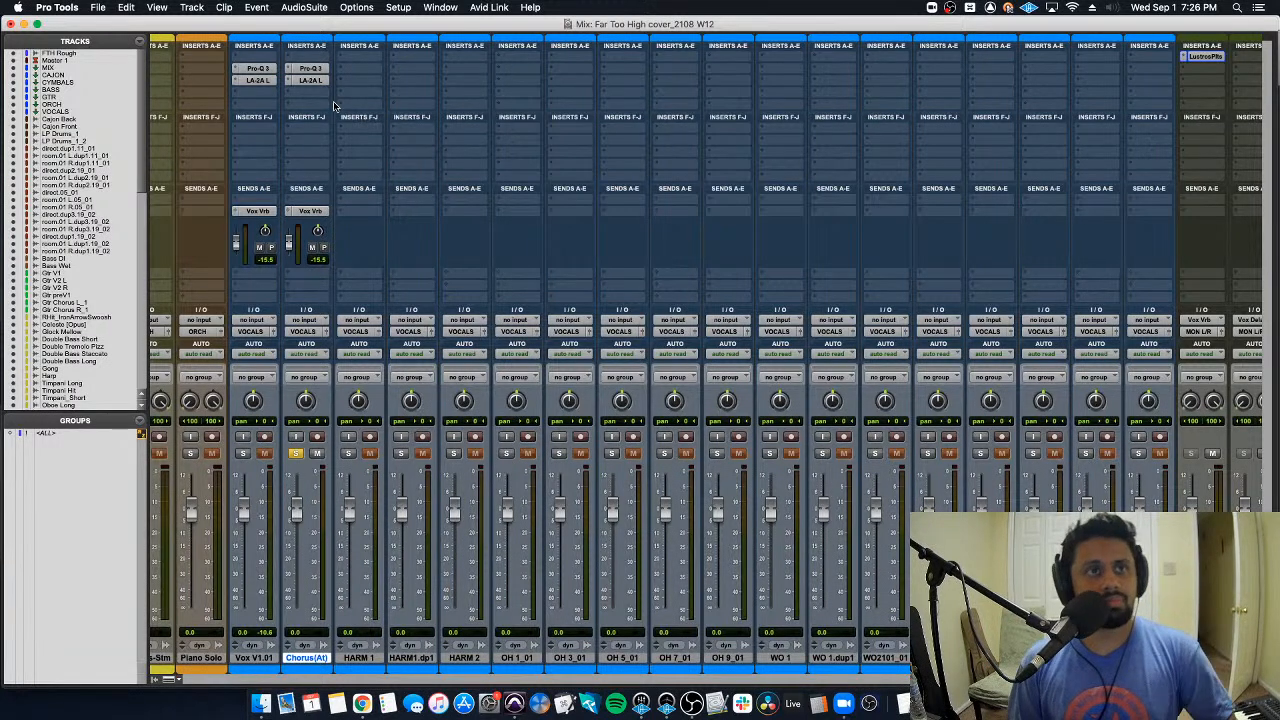
click(1203, 56)
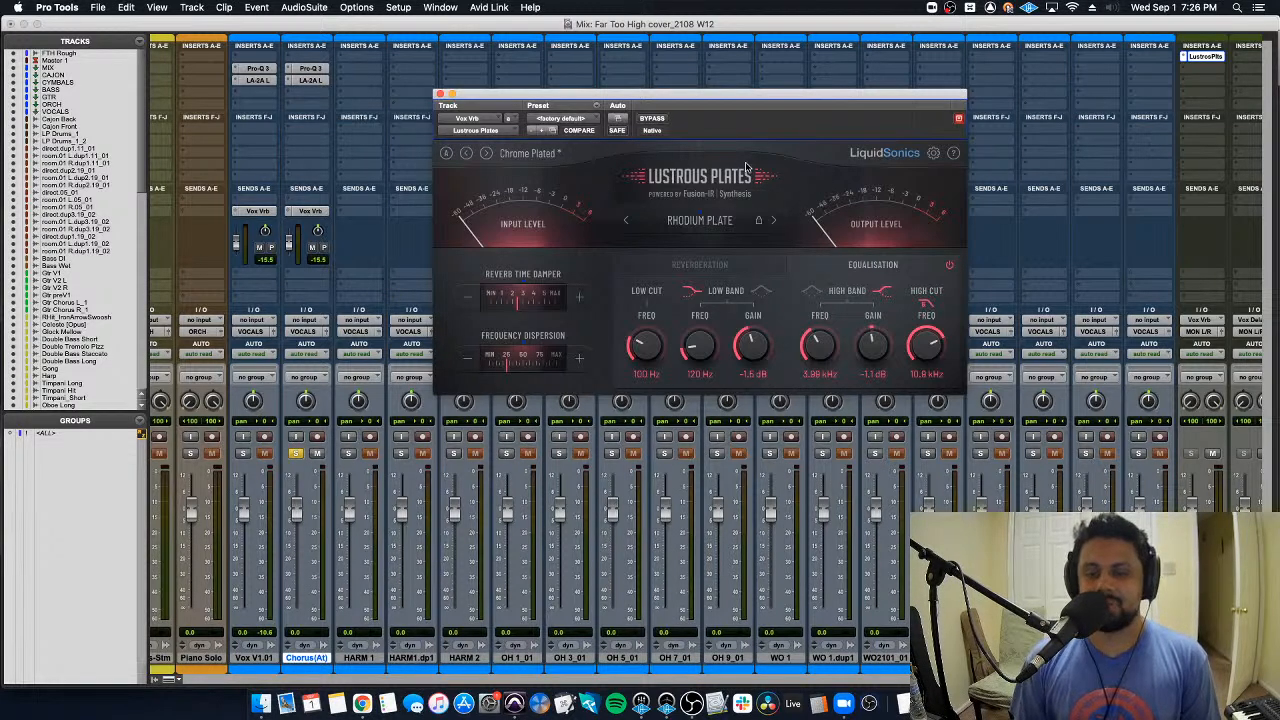
click(439, 94)
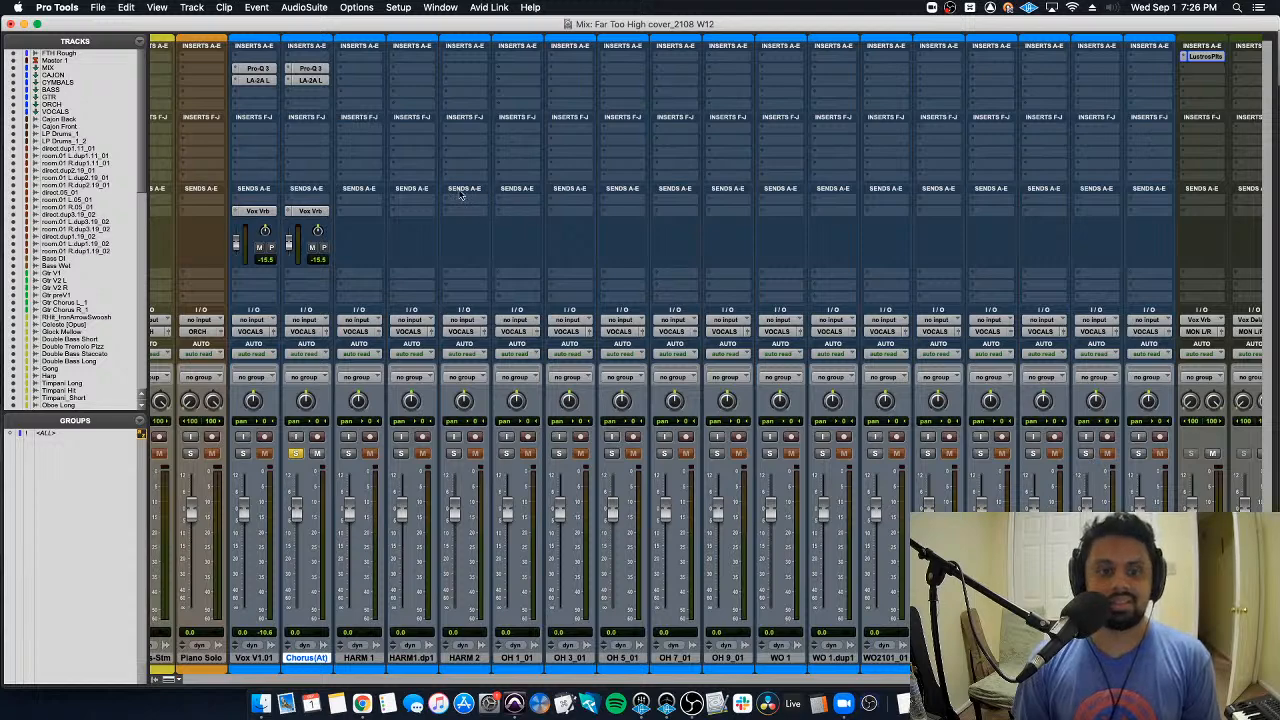
Step: Play Chorus (Auto) from bar 39 and check how its LA-2A compressor reacts to the vocal
key(super+equal)
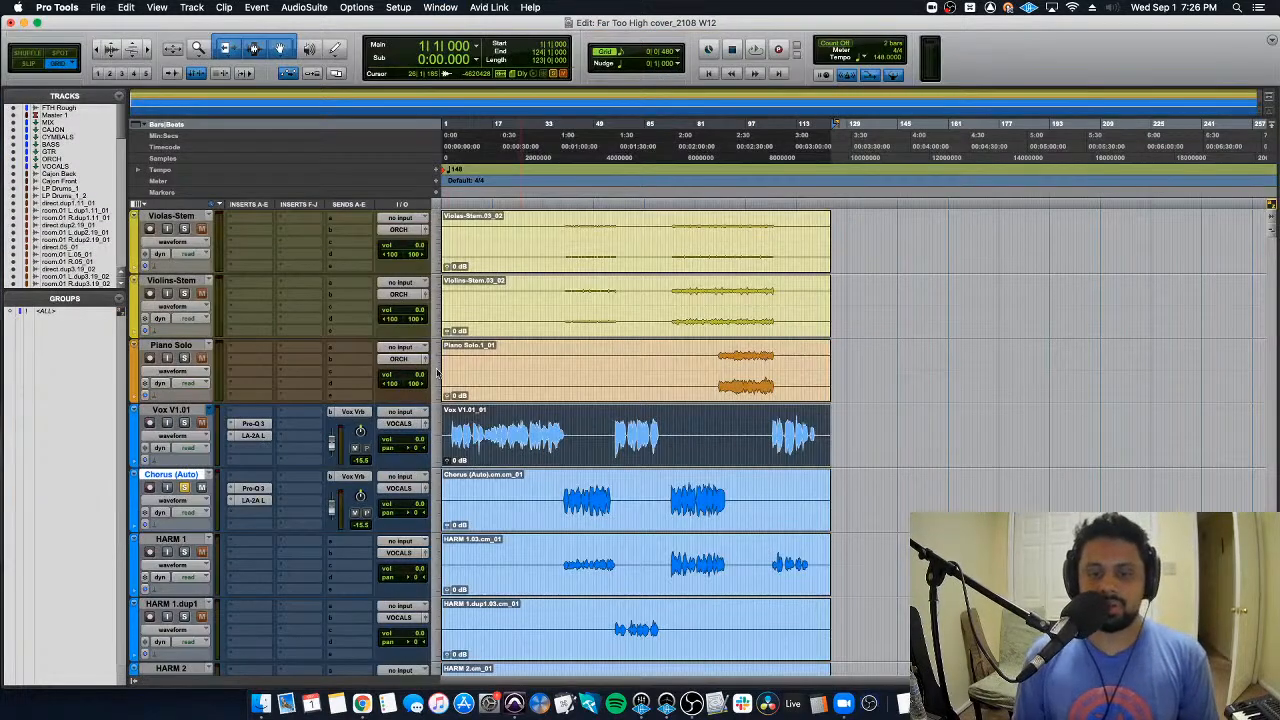
click(563, 487)
key(super+equal)
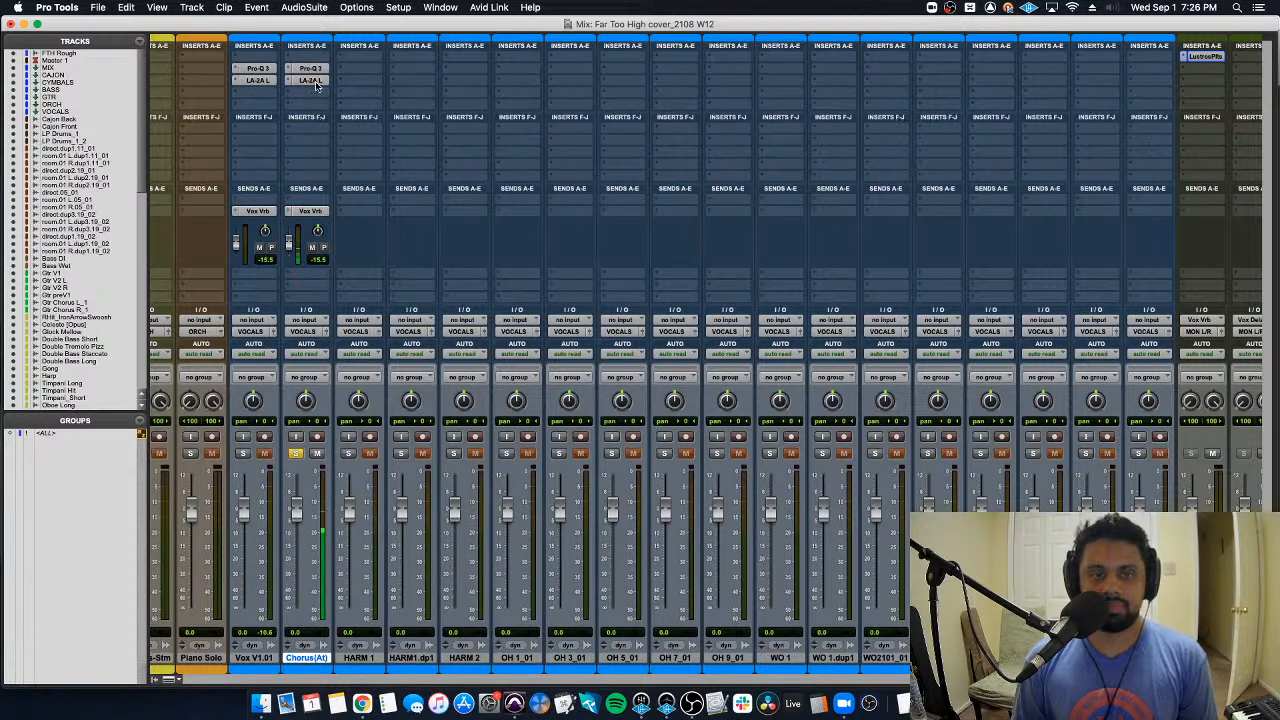
click(312, 80)
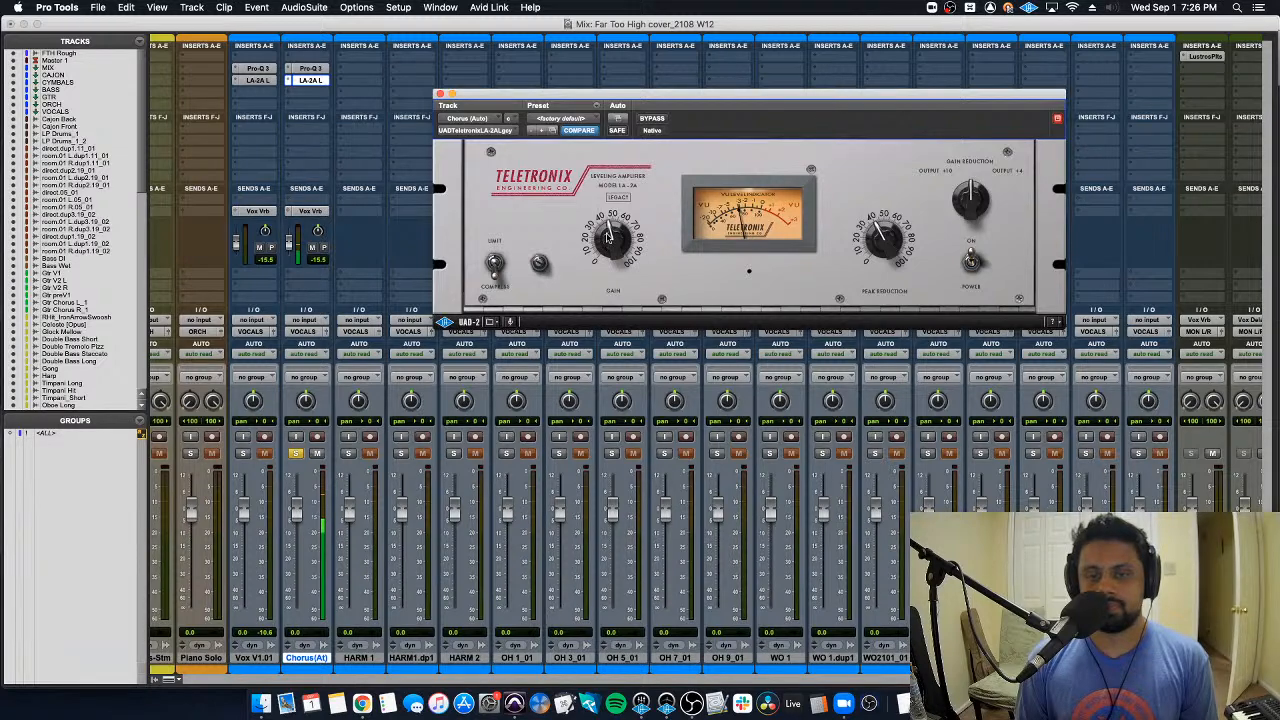
Step: Solo Vox V1.01 alongside Chorus (Auto), audition the verse-to-chorus transition from bar 36, and close the LA-2A window
key(super+equal)
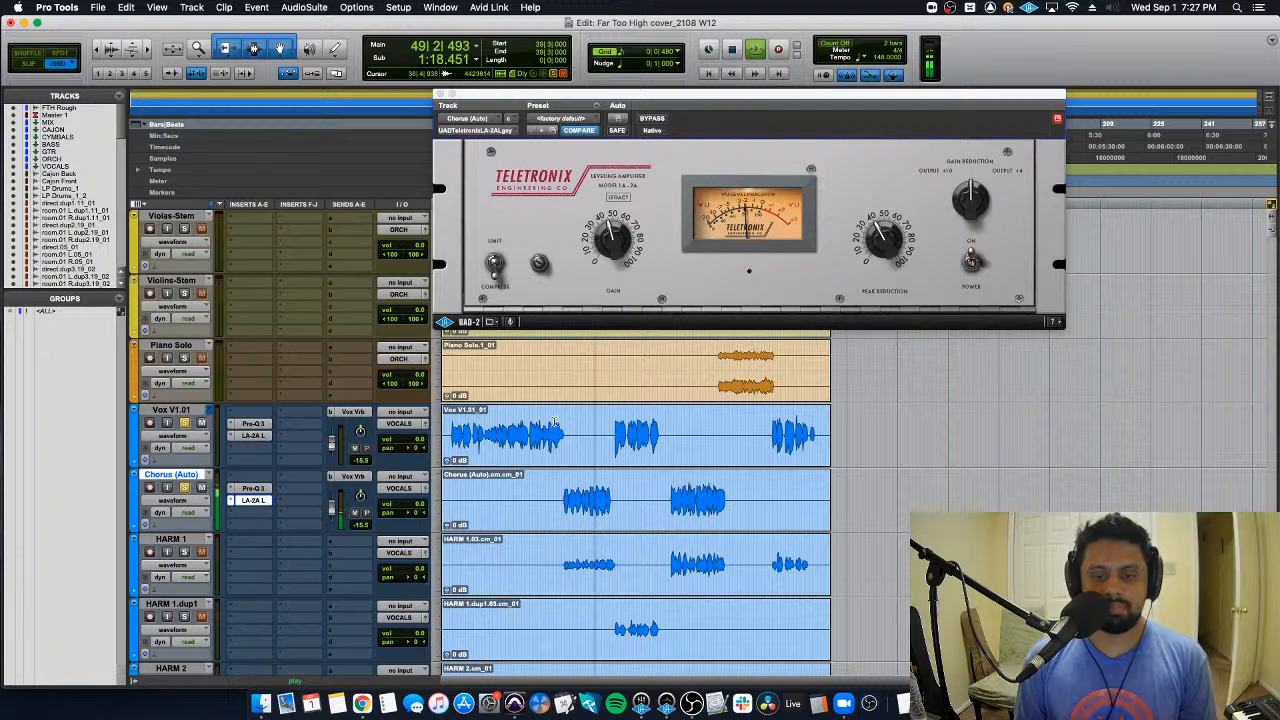
click(551, 421)
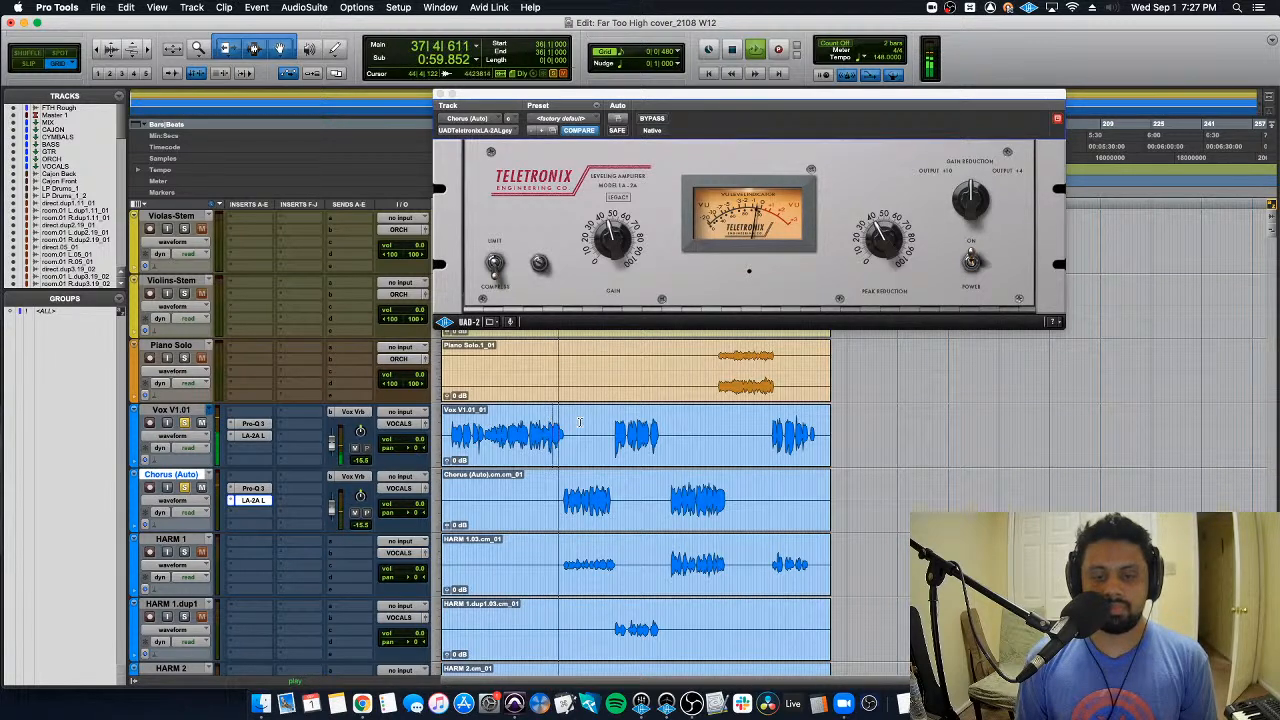
click(440, 94)
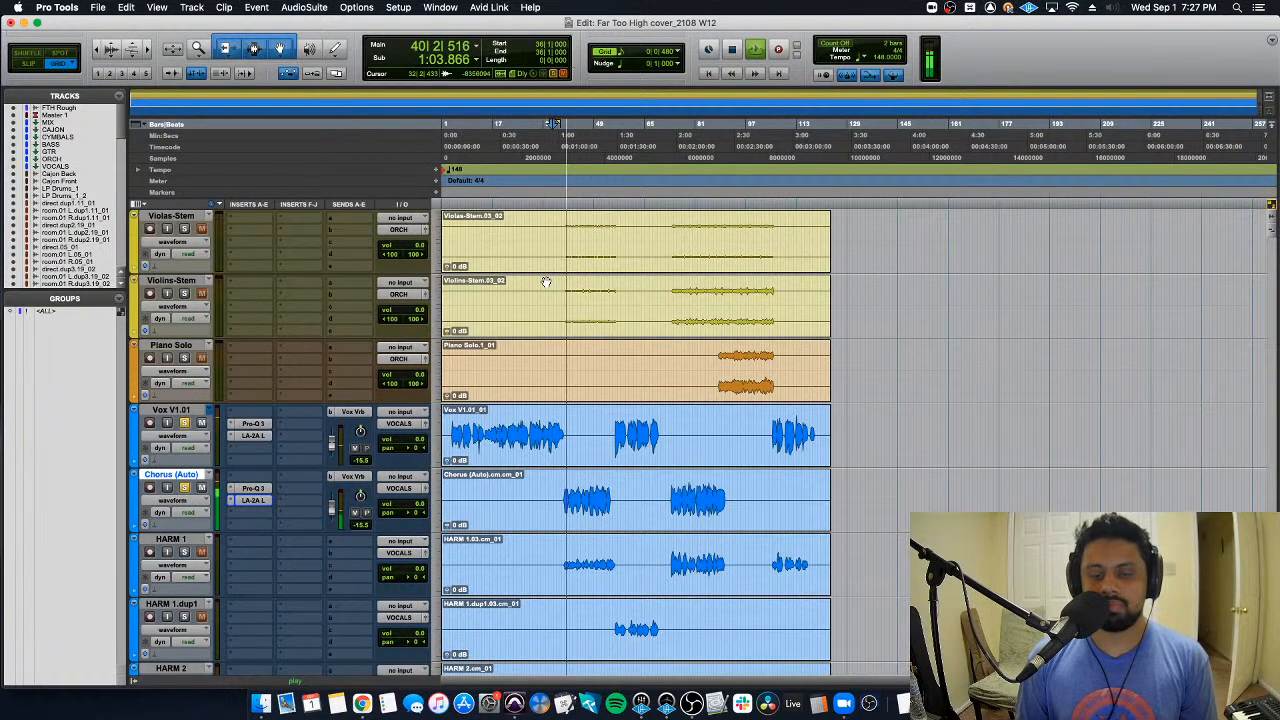
key(space)
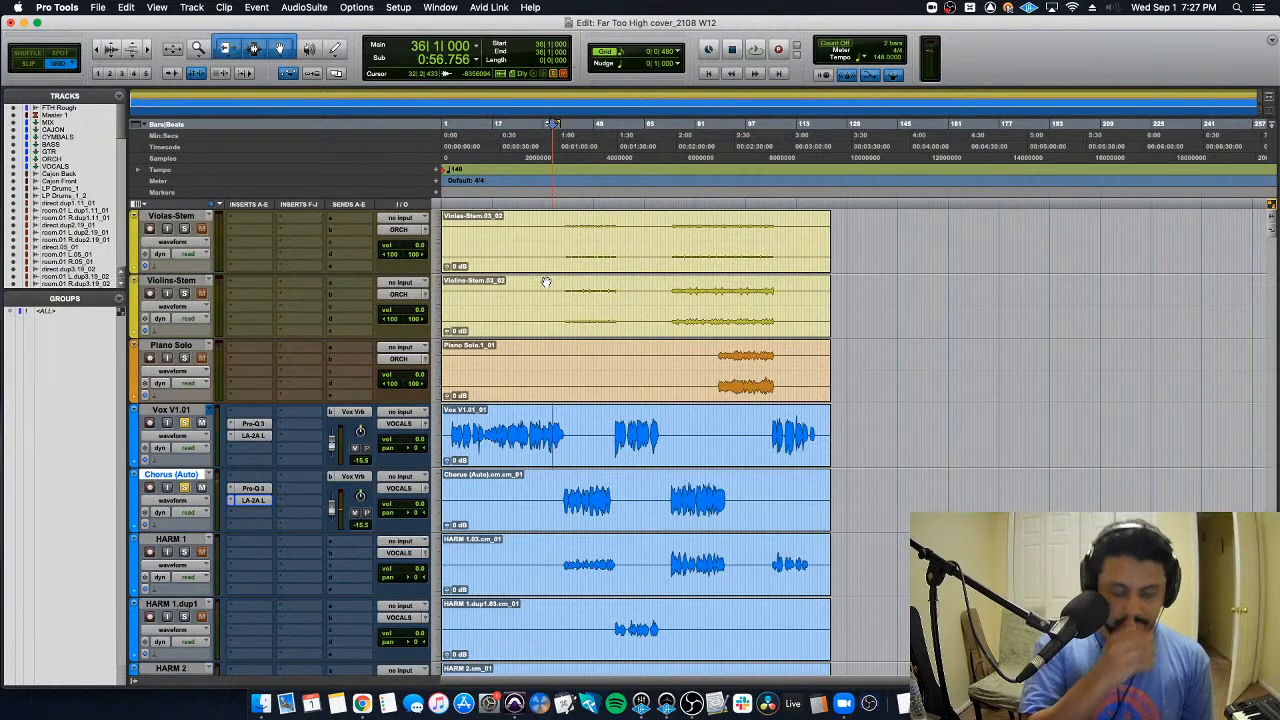
Step: Examine the Chorus (Auto) waveform around bars 41 to 44 and the harmony tracks below it
click(571, 489)
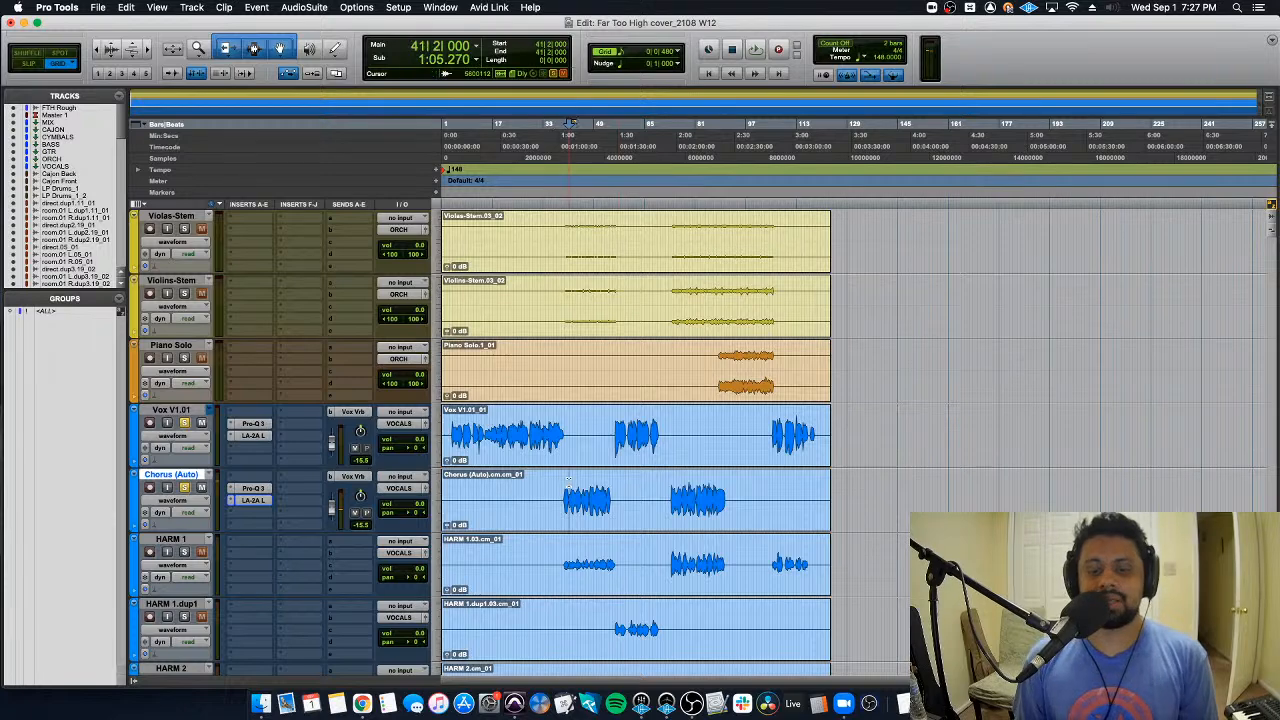
key(t)
key(t)
key(t)
key(t)
key(r)
scroll(837, 494, right, 2)
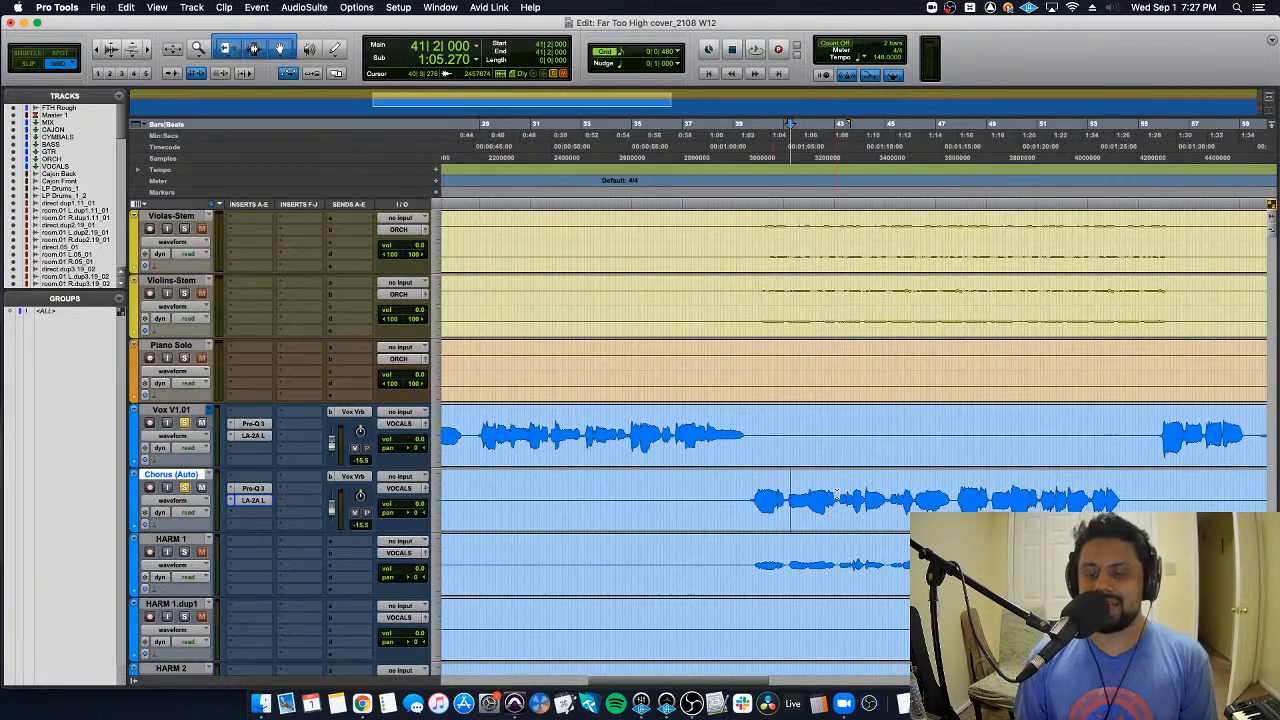
click(870, 495)
key(t)
key(t)
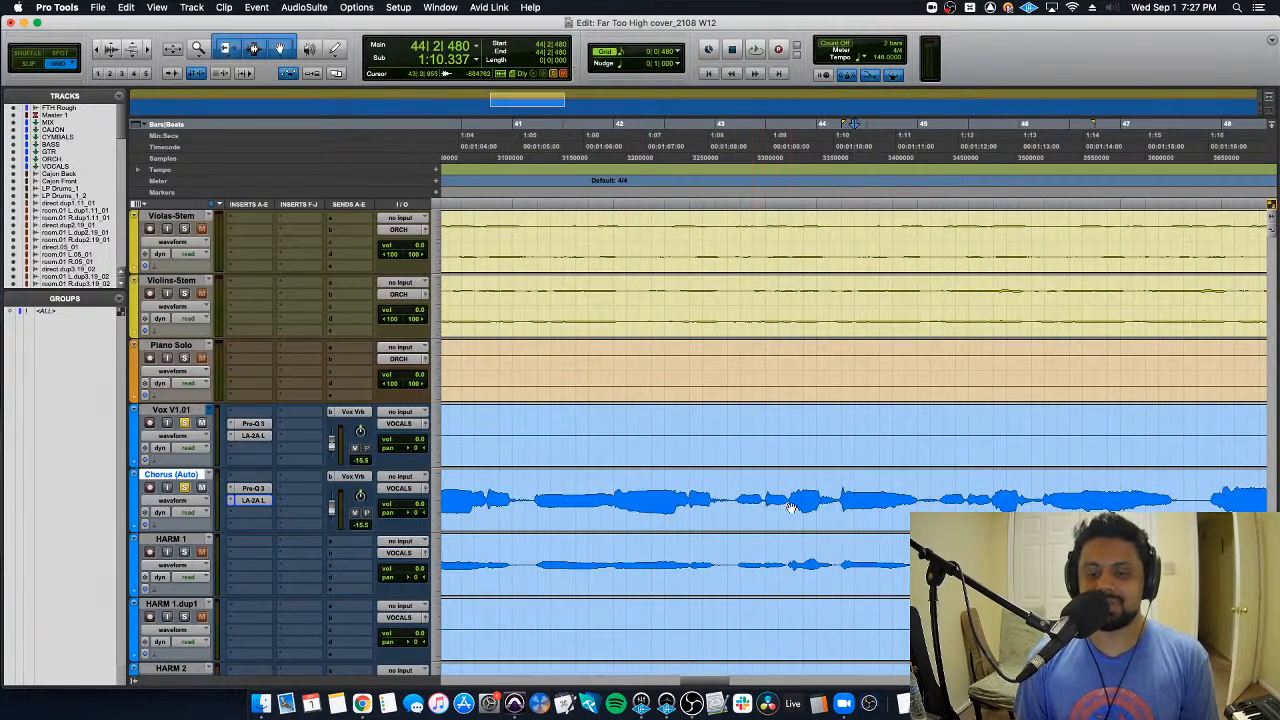
key(r)
key(r)
scroll(778, 503, left, 2)
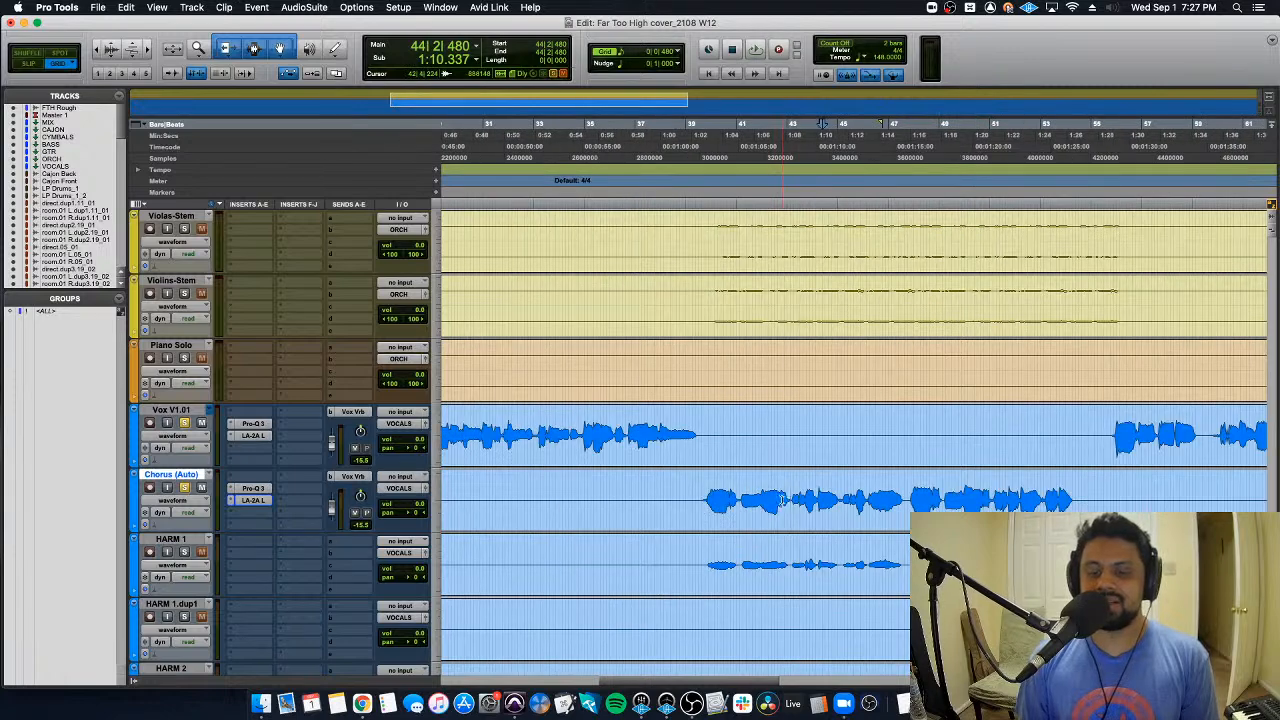
key(r)
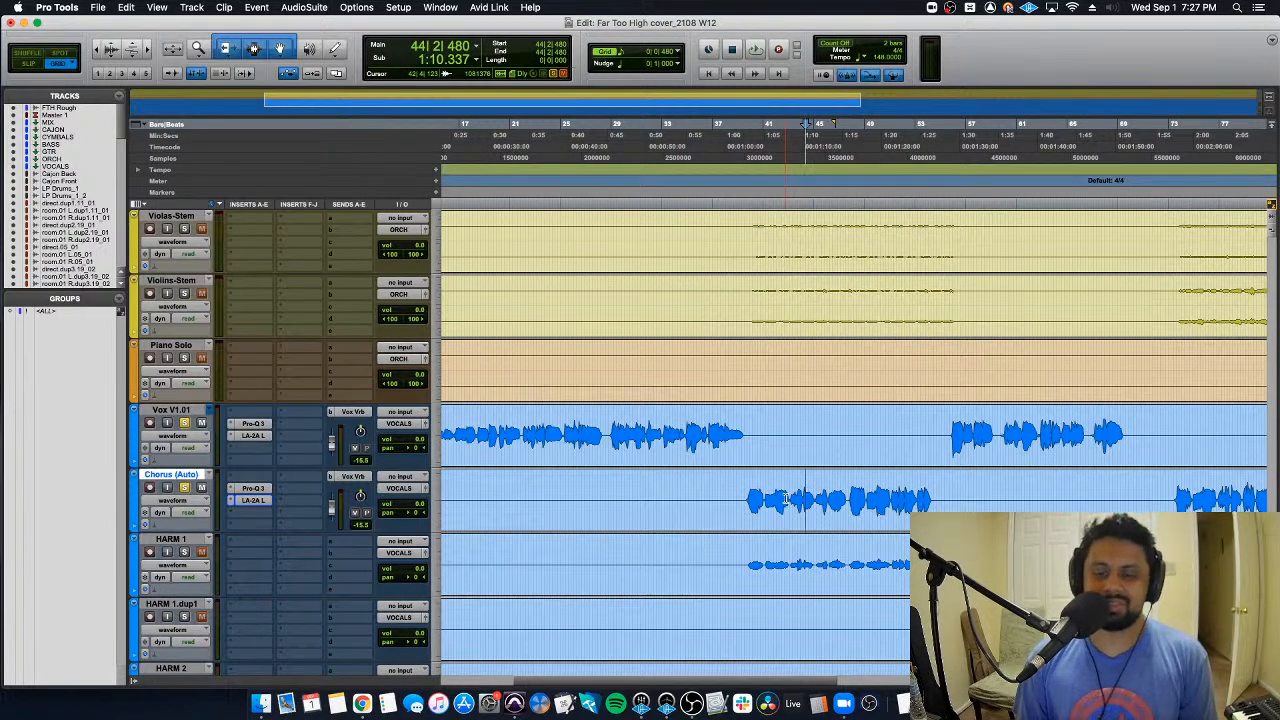
scroll(787, 497, down, 1)
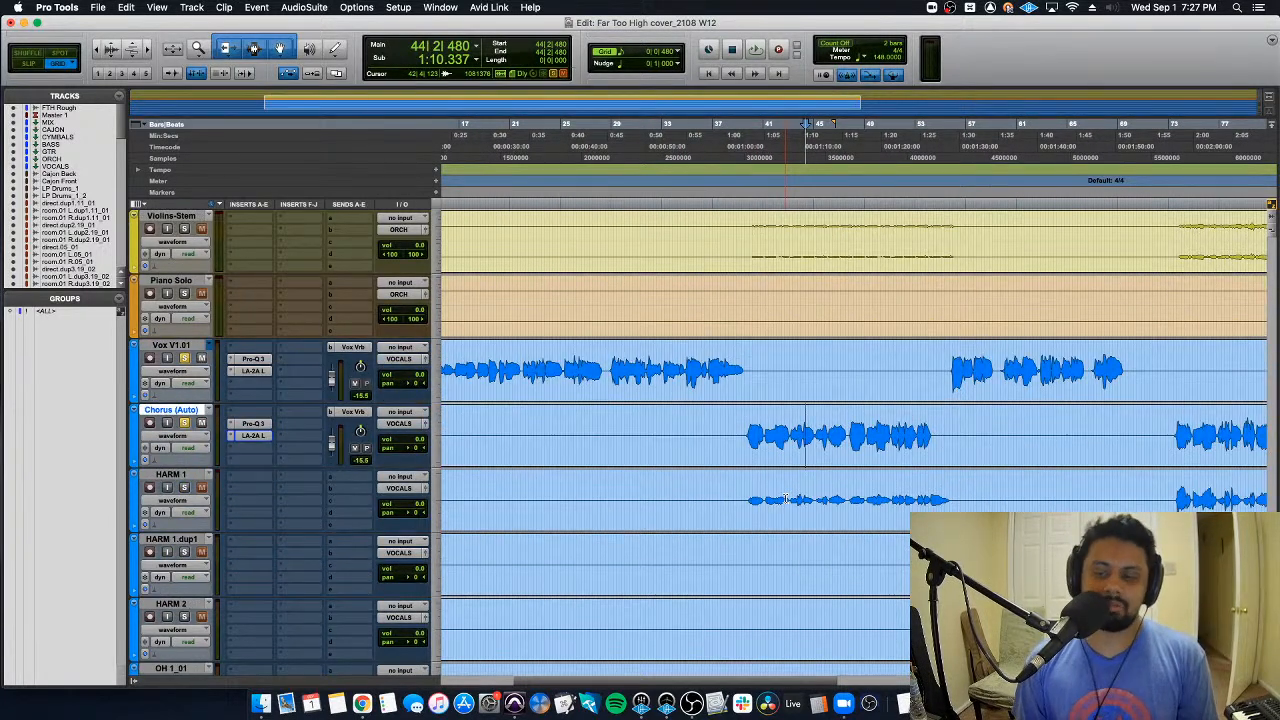
scroll(746, 447, left, 3)
scroll(743, 427, down, 2)
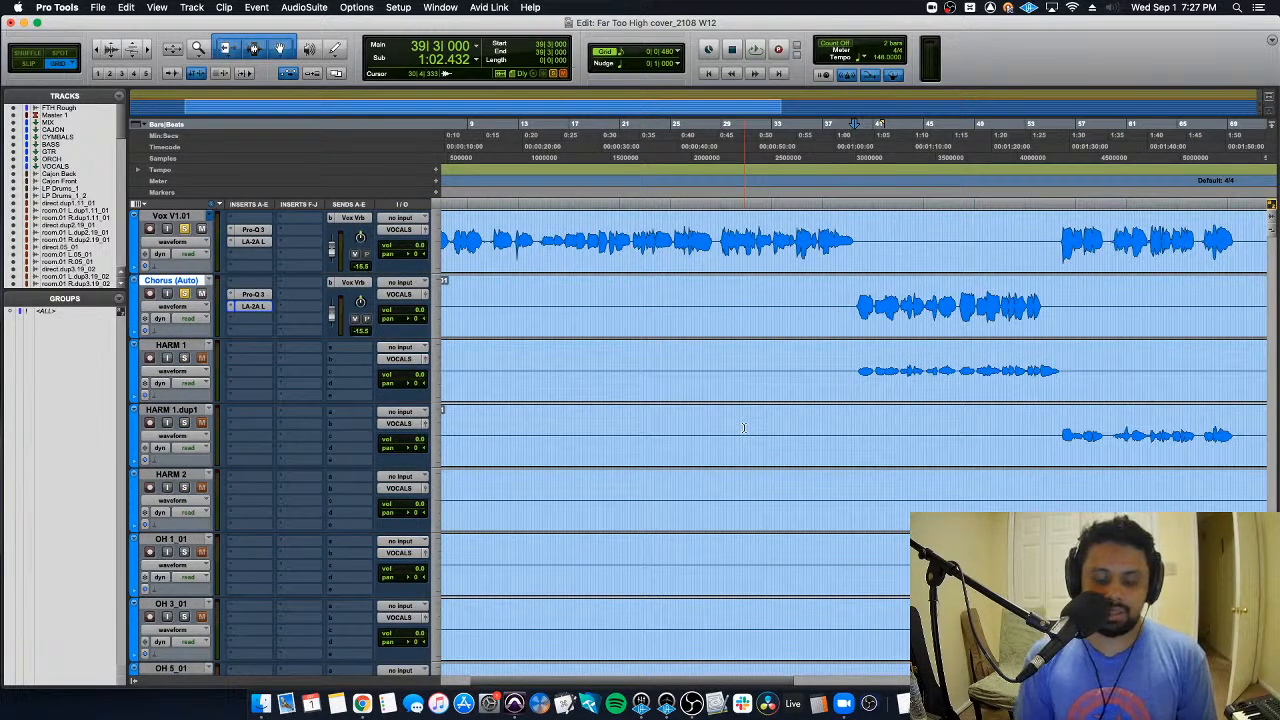
key(super+equal)
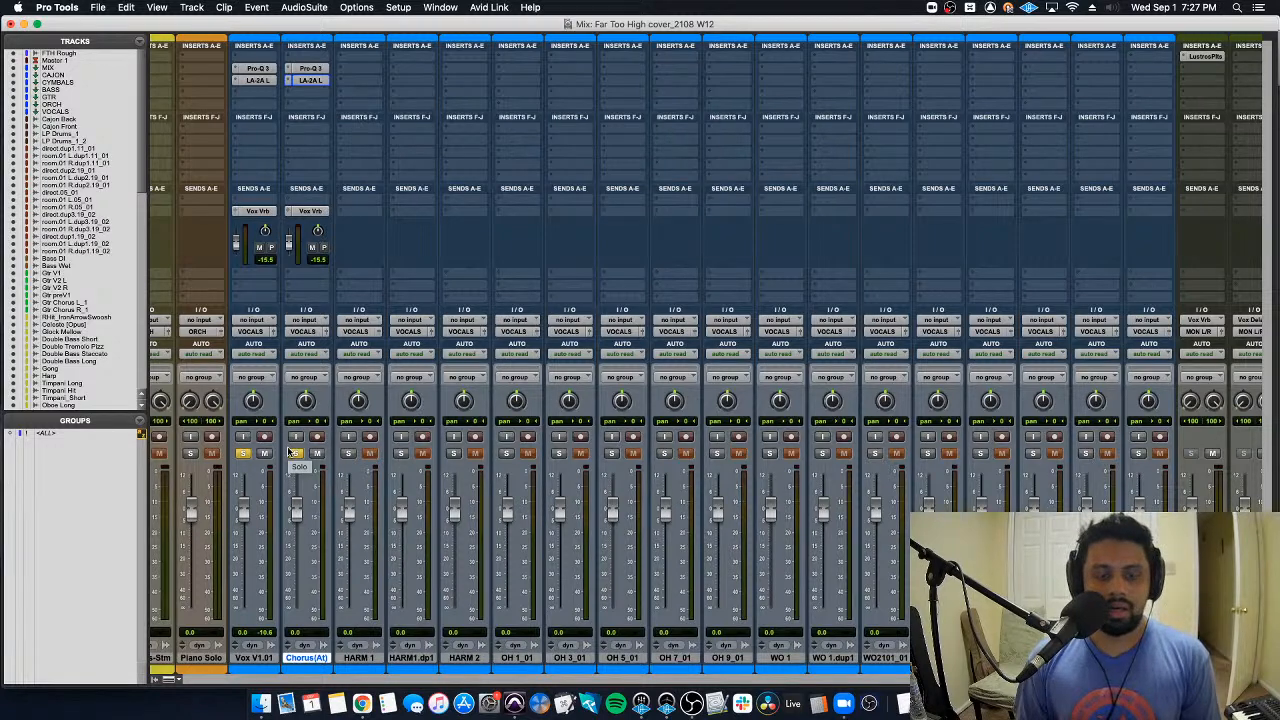
key(super+equal)
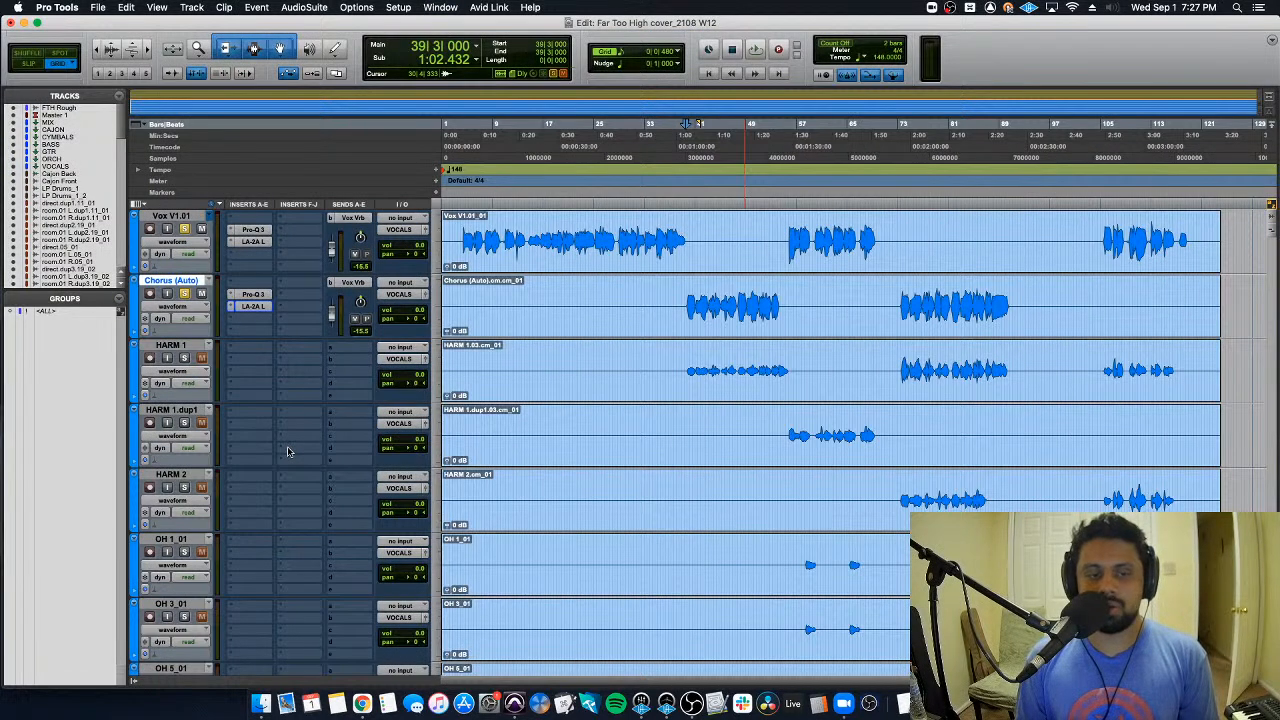
Step: Solo HARM 1, play it from bar 40 and look over the remaining backing vocal tracks
click(170, 345)
click(184, 357)
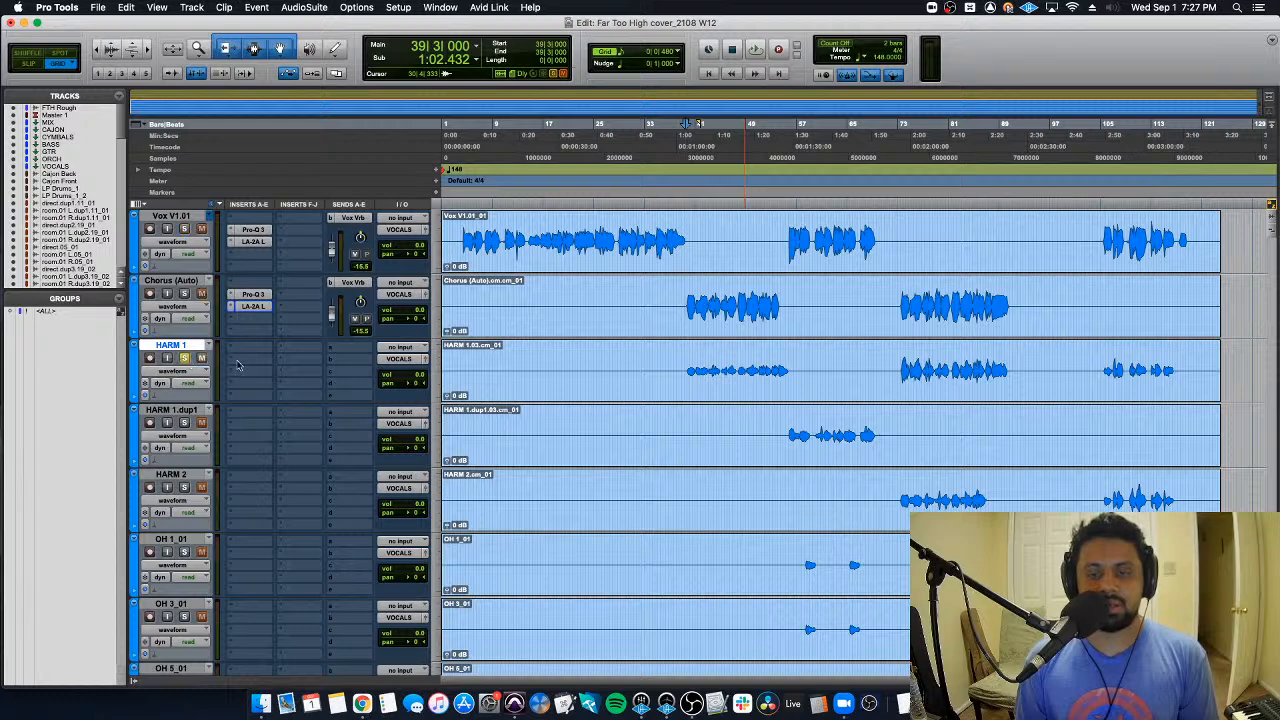
click(686, 340)
key(space)
scroll(695, 400, down, 10)
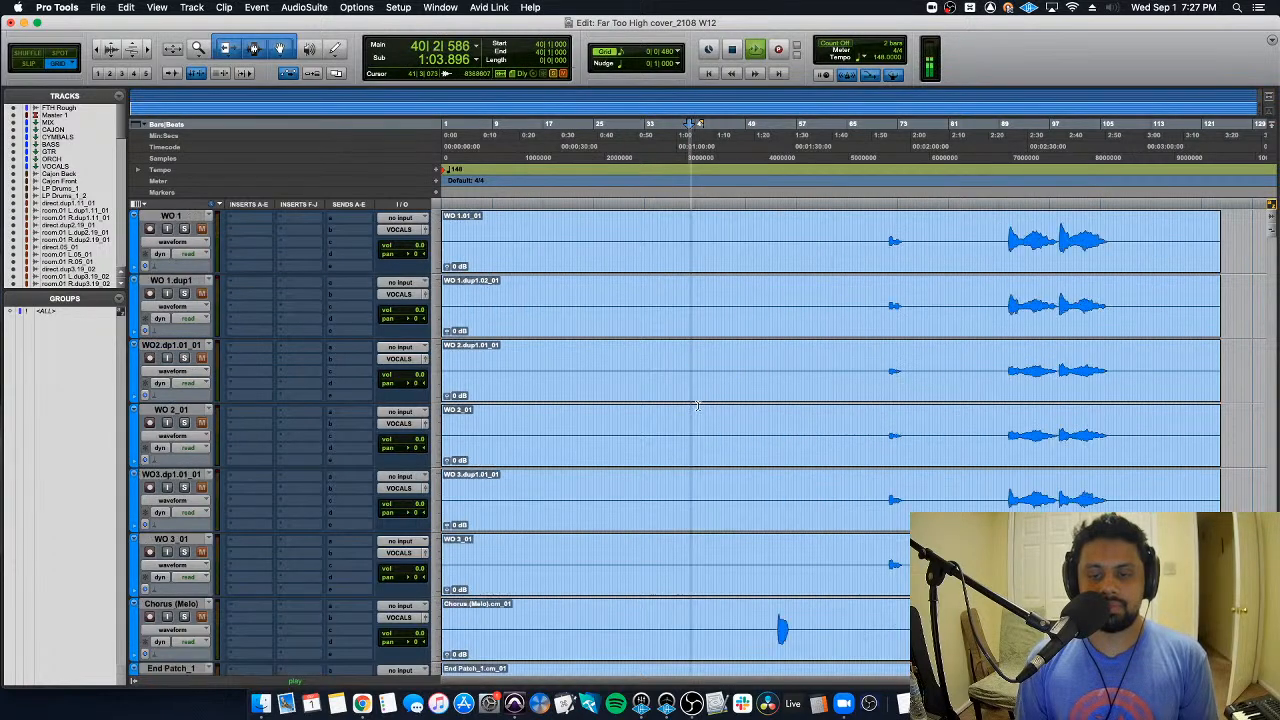
scroll(697, 405, up, 10)
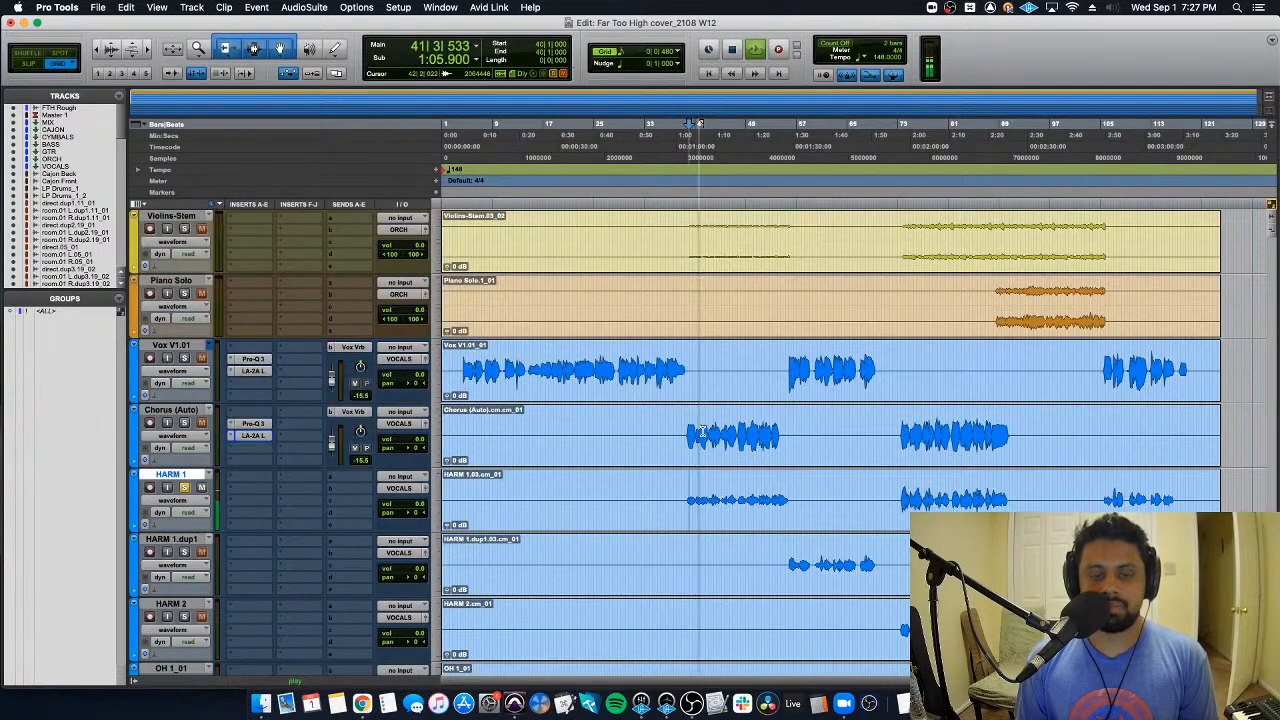
Step: Copy the Pro-Q 3 and LA-2A inserts from Chorus (Auto) to HARM 1
key(super+equal)
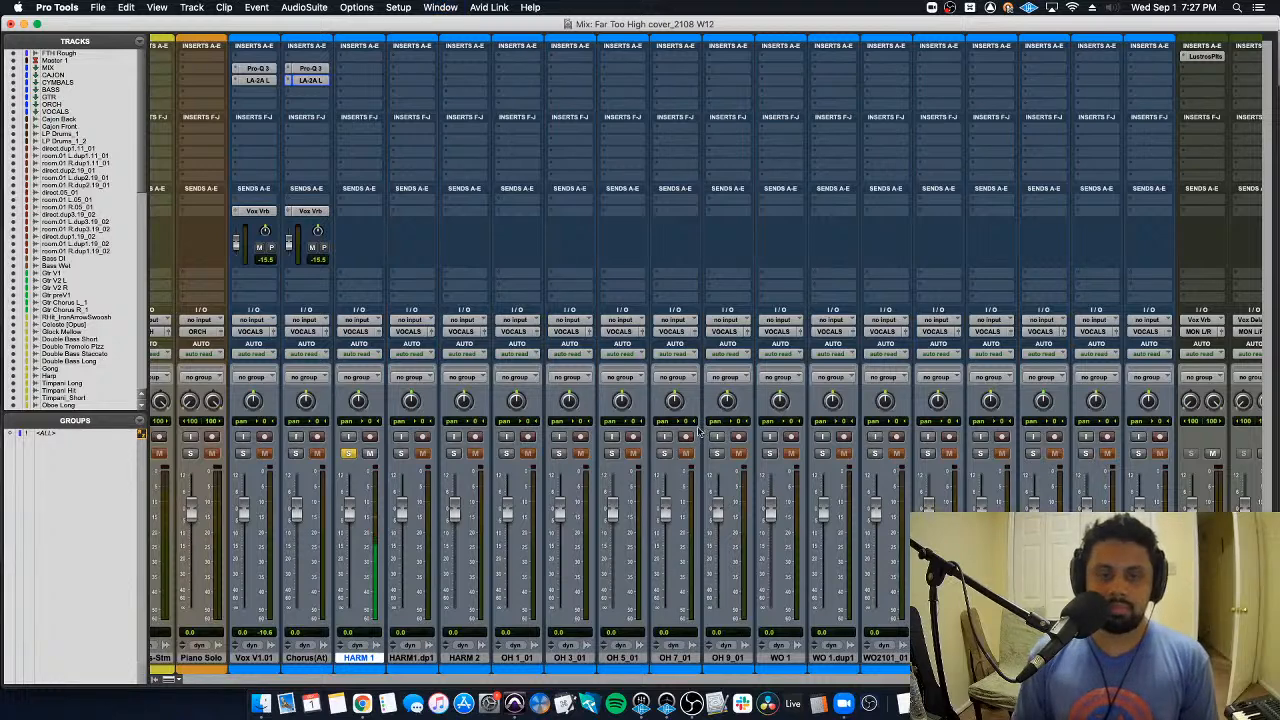
drag(318, 85, 364, 73)
Step: Remove the low-mid boost band near 238 Hz from the Pro-Q 3 on HARM 1 and resume playback
click(363, 68)
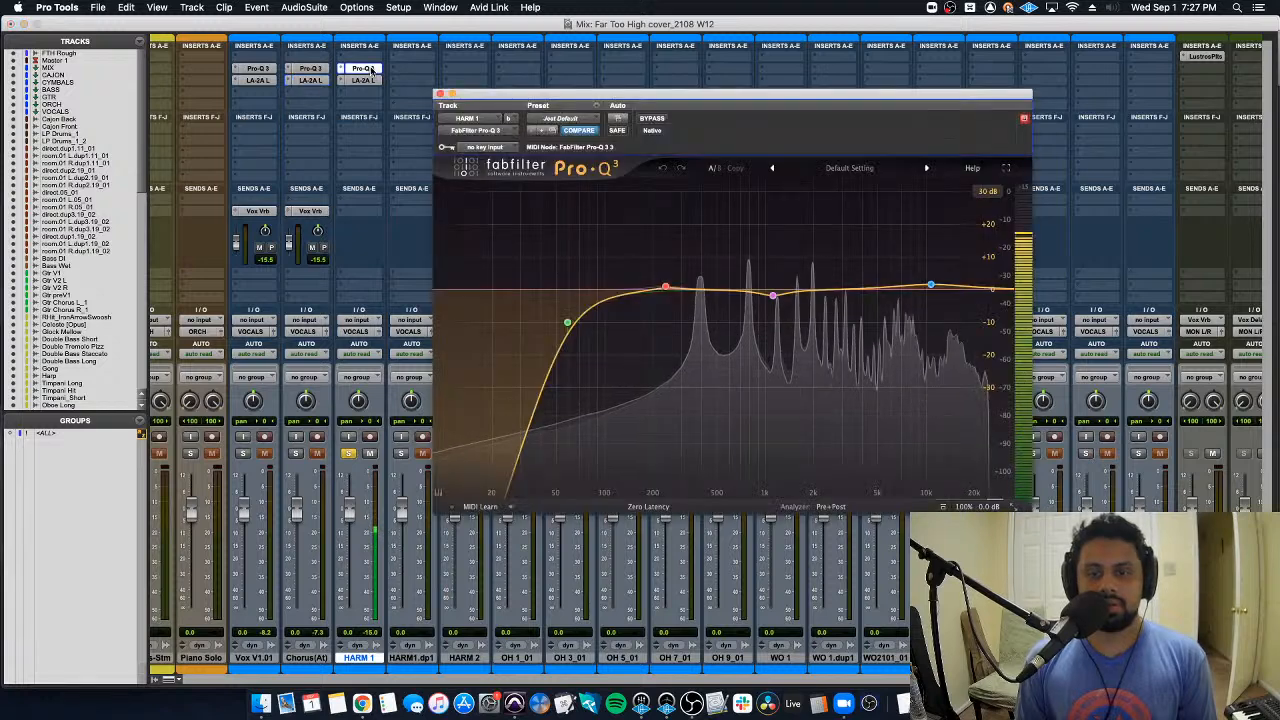
drag(620, 295, 662, 286)
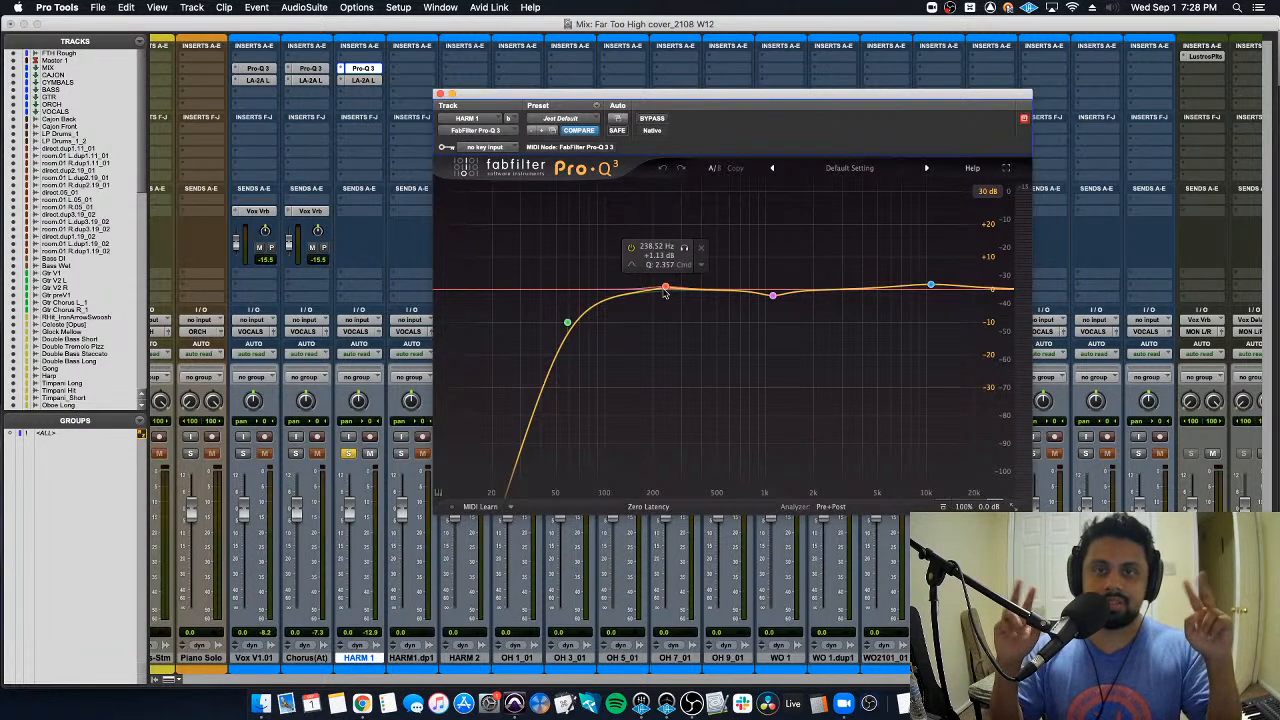
click(701, 248)
key(space)
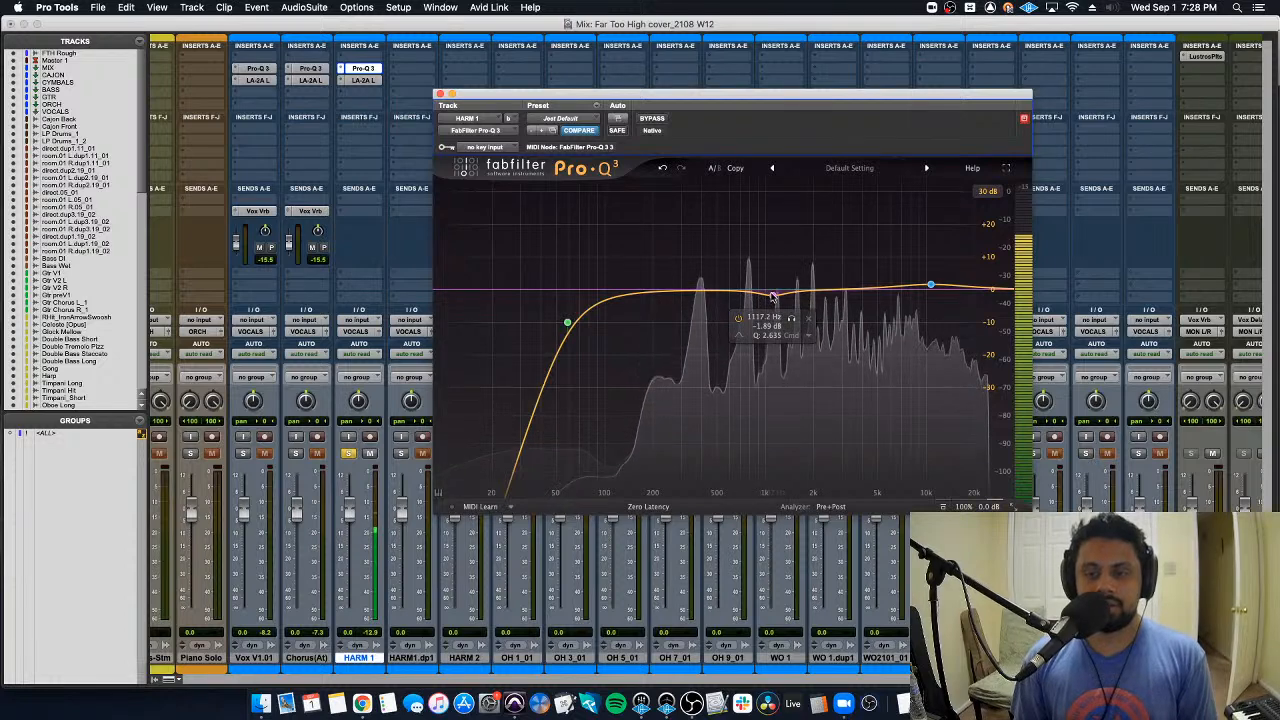
Step: Shift HARM 1's Pro-Q 3 mid cut to about 1450 Hz at -2.8 dB and raise the low cut to about 64 Hz
mouse_move(788, 292)
mouse_down()
mouse_move(798, 252)
mouse_move(791, 297)
mouse_up()
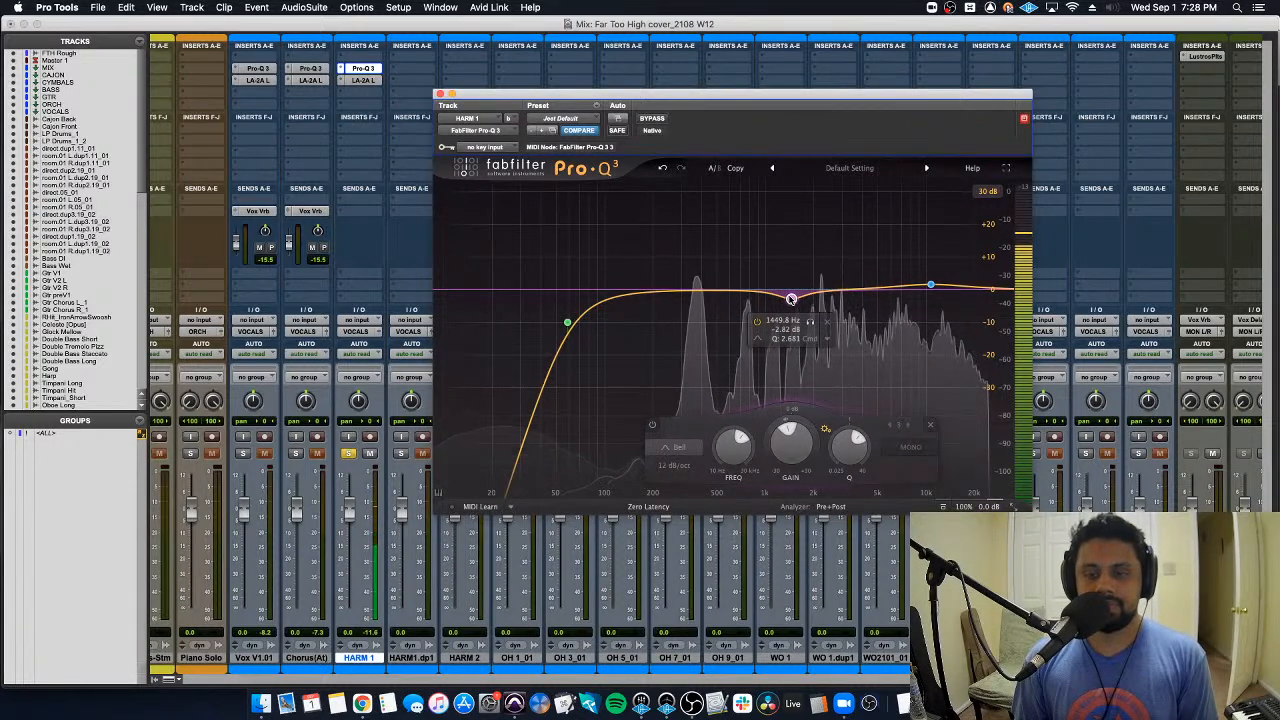
key(space)
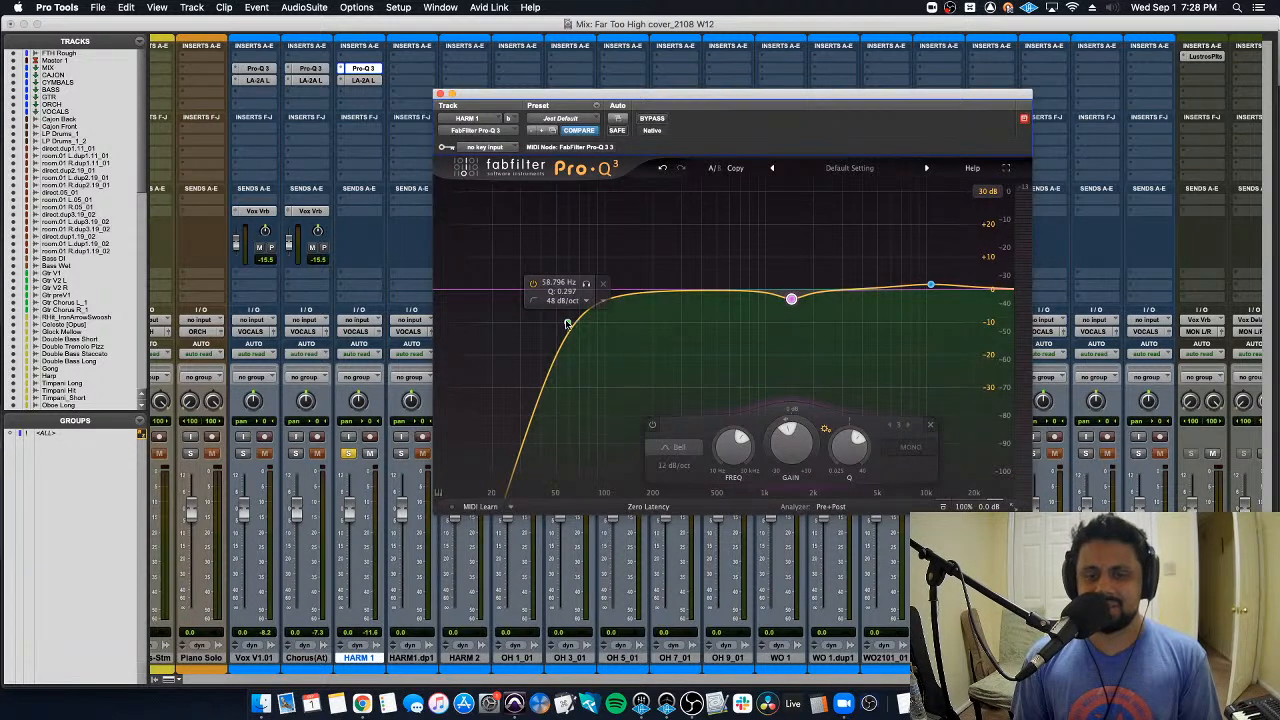
drag(567, 322, 579, 323)
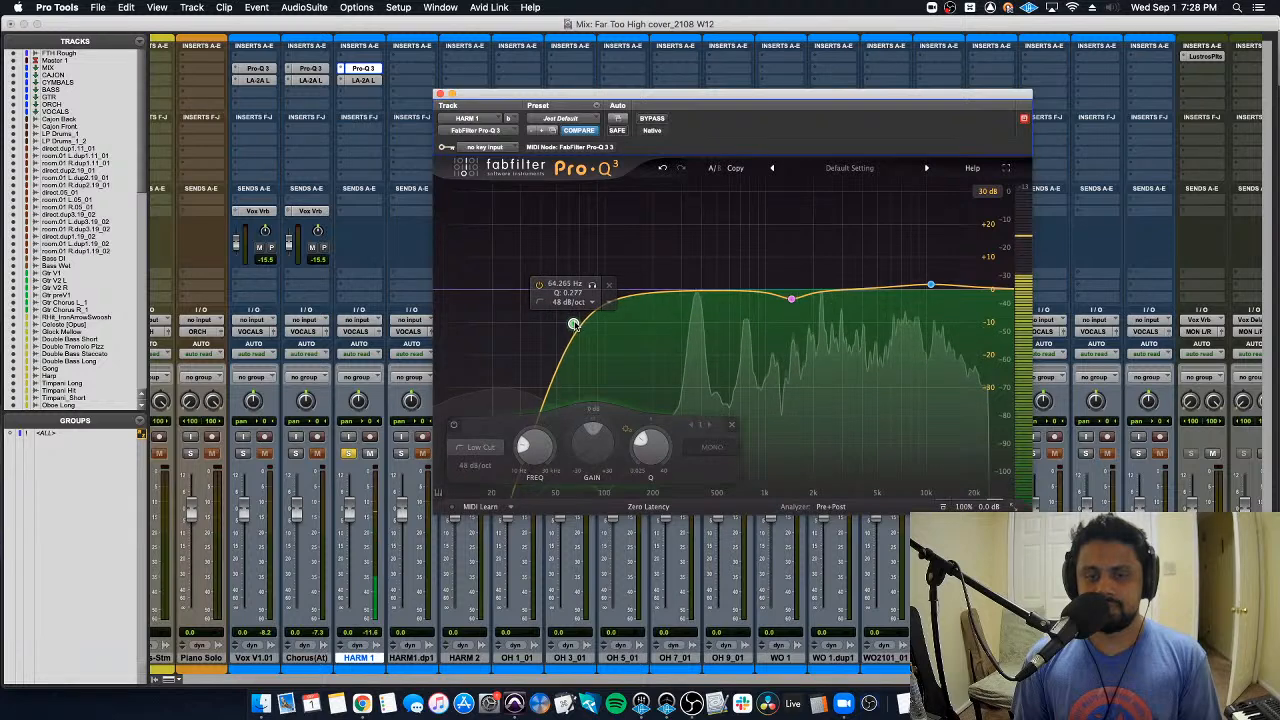
click(440, 93)
Step: Raise the LA-2A peak reduction on HARM 1 to about 50 and give the track the Vox Vrb send at -14.5 dB
click(362, 80)
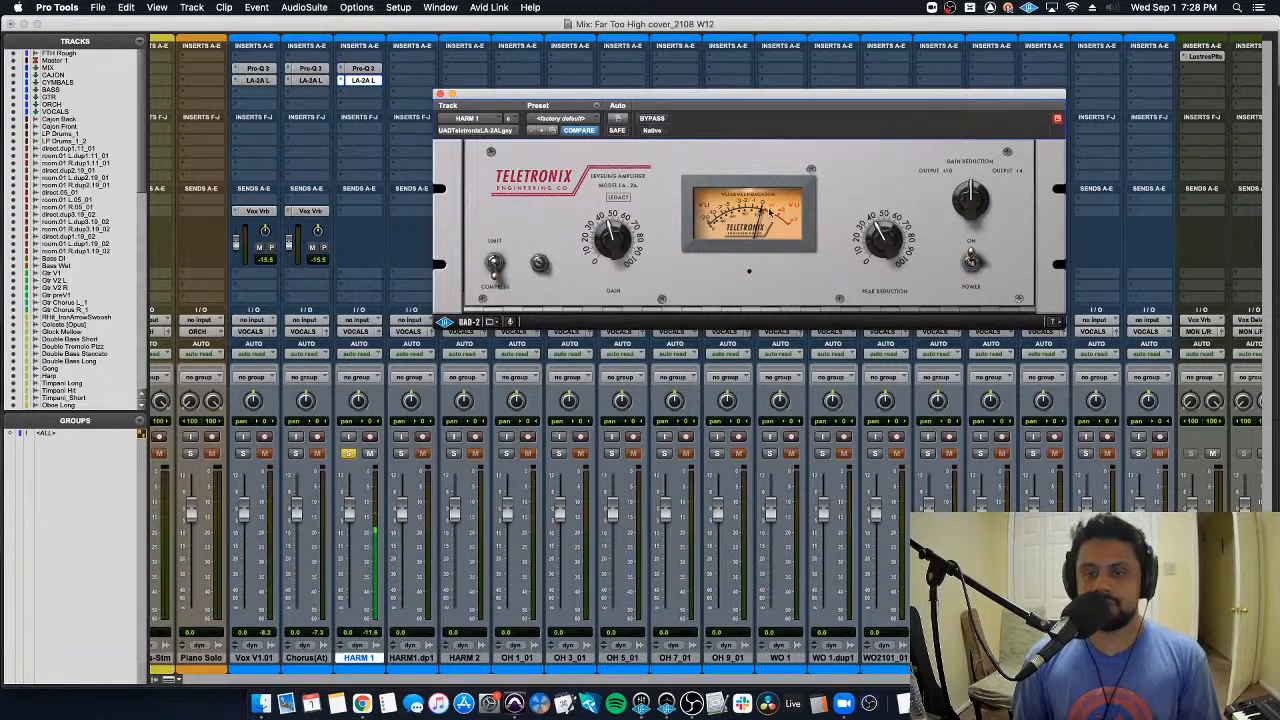
drag(899, 245, 898, 228)
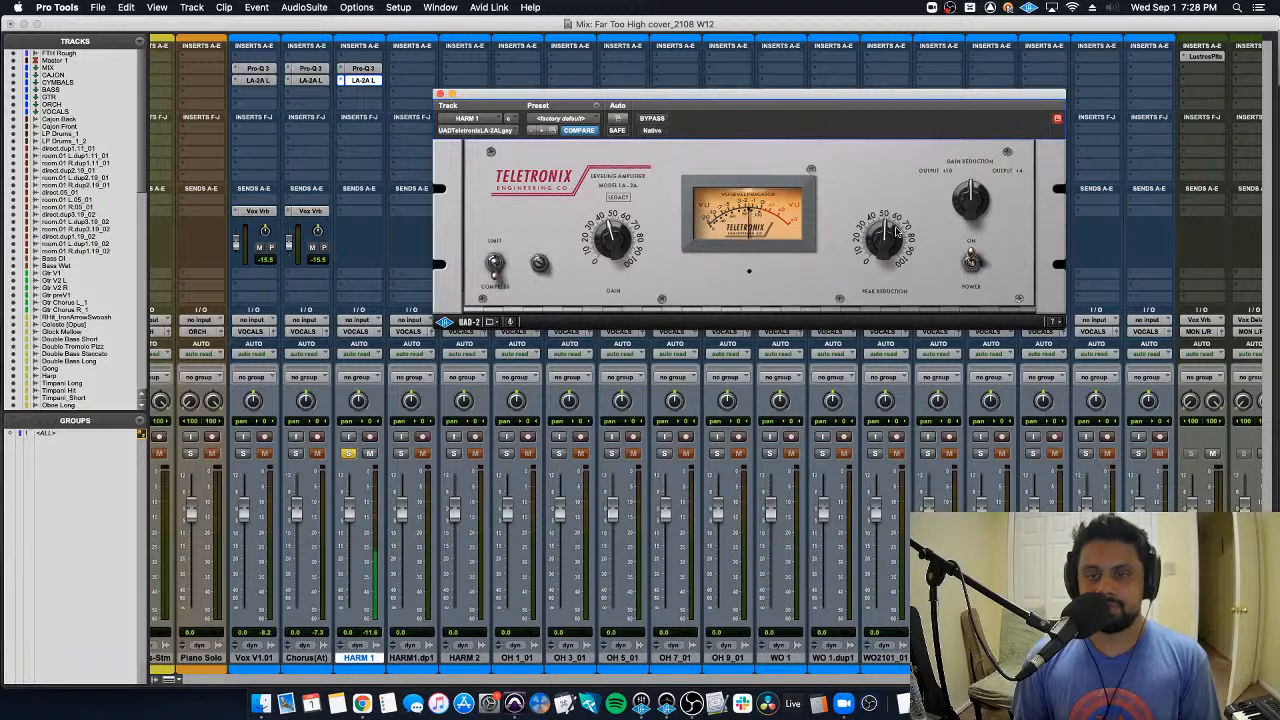
drag(898, 232, 898, 232)
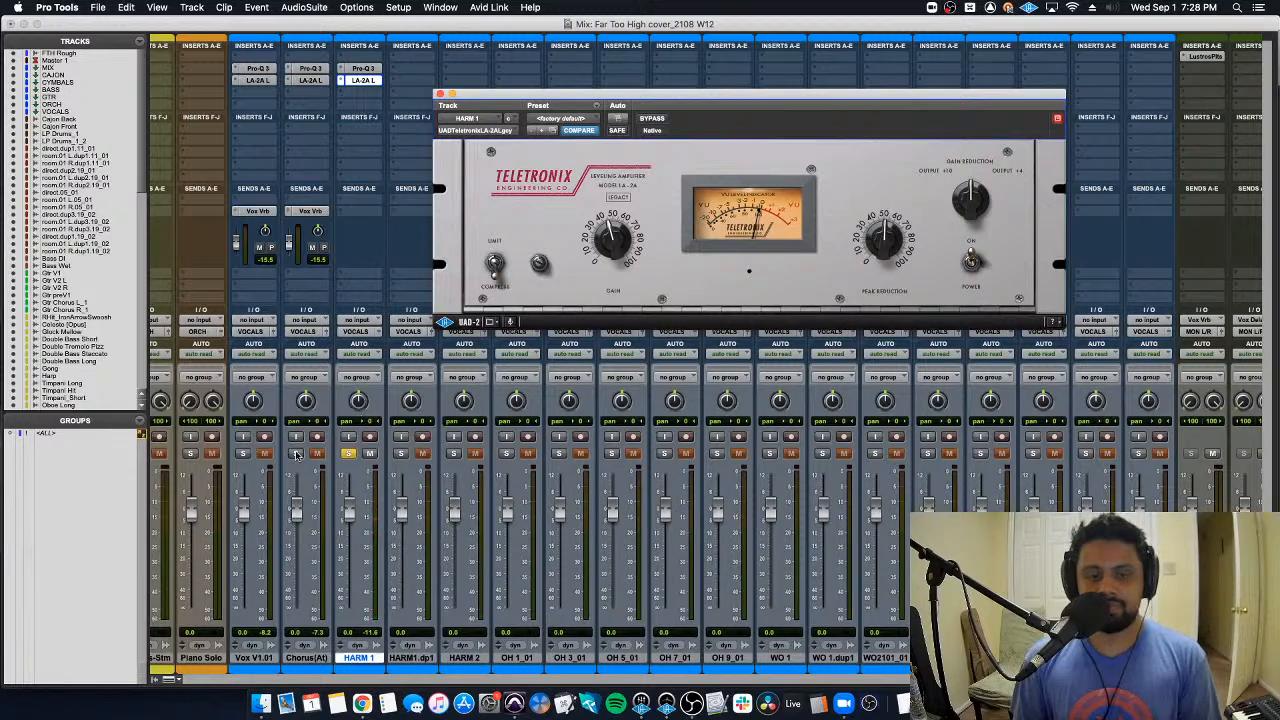
drag(308, 211, 358, 211)
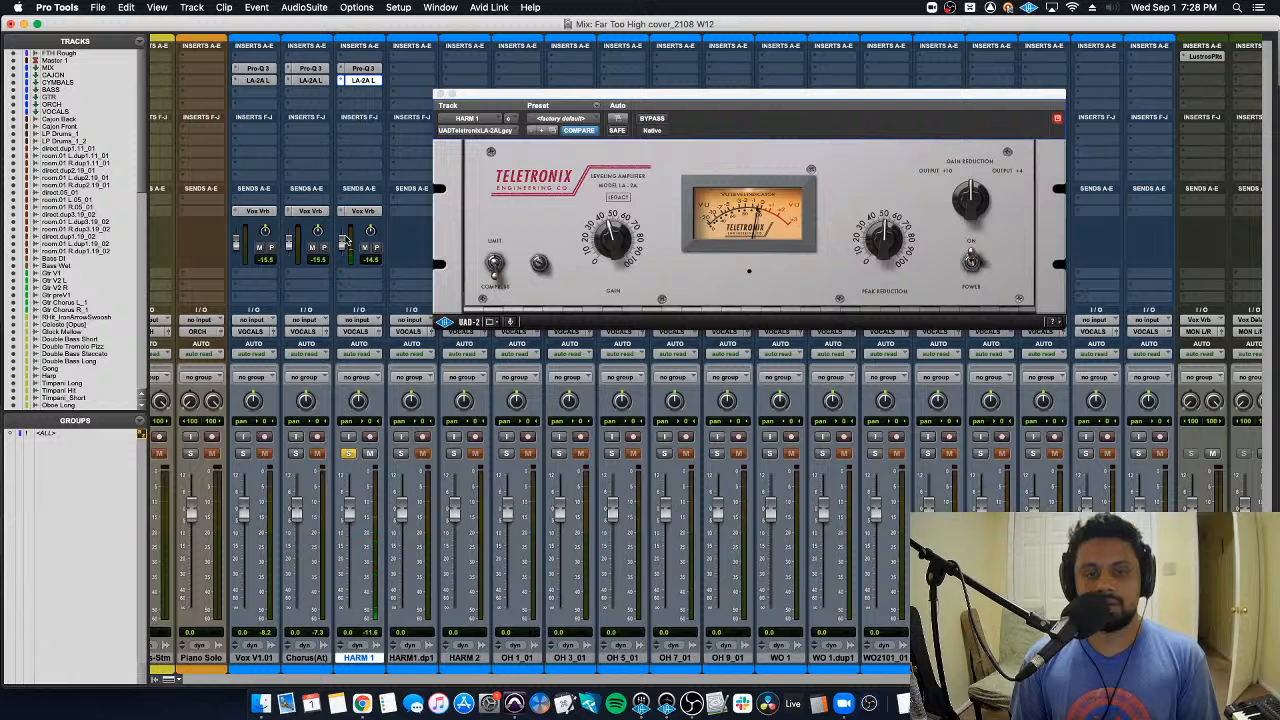
click(439, 94)
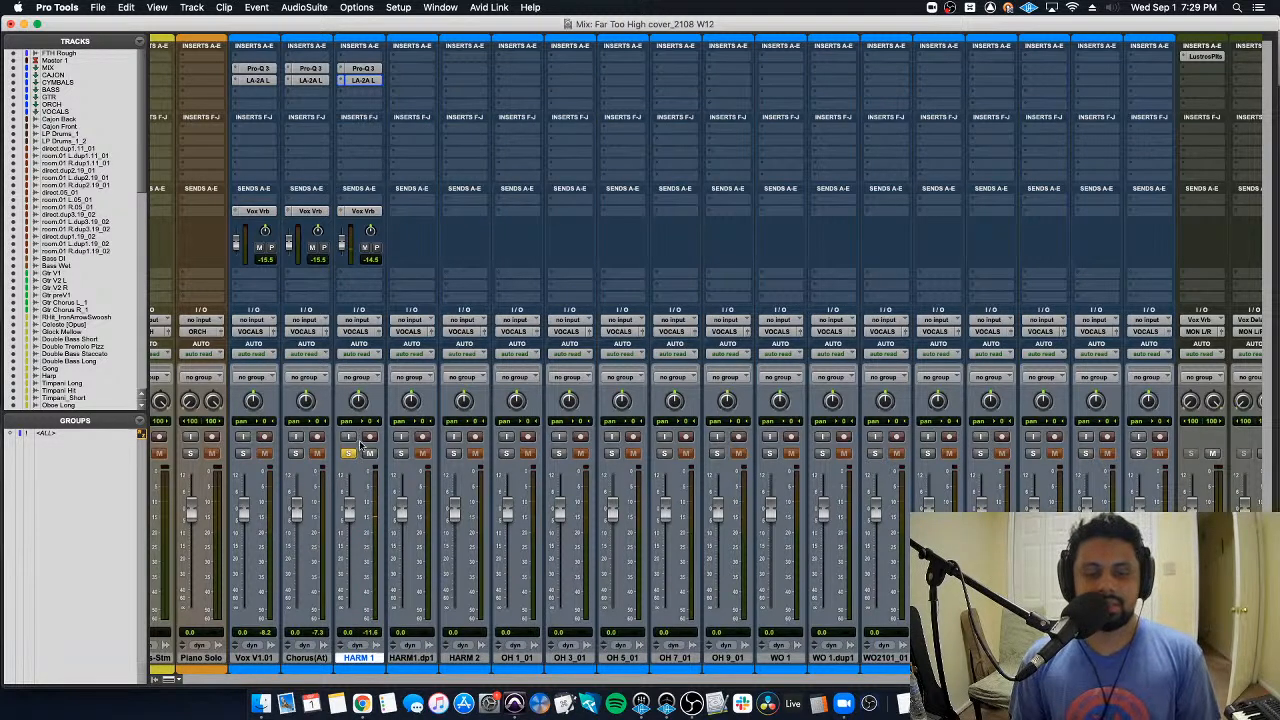
Step: Solo Chorus (Auto) alongside HARM 1 and lower the HARM 1 volume to -4.0 dB
click(296, 453)
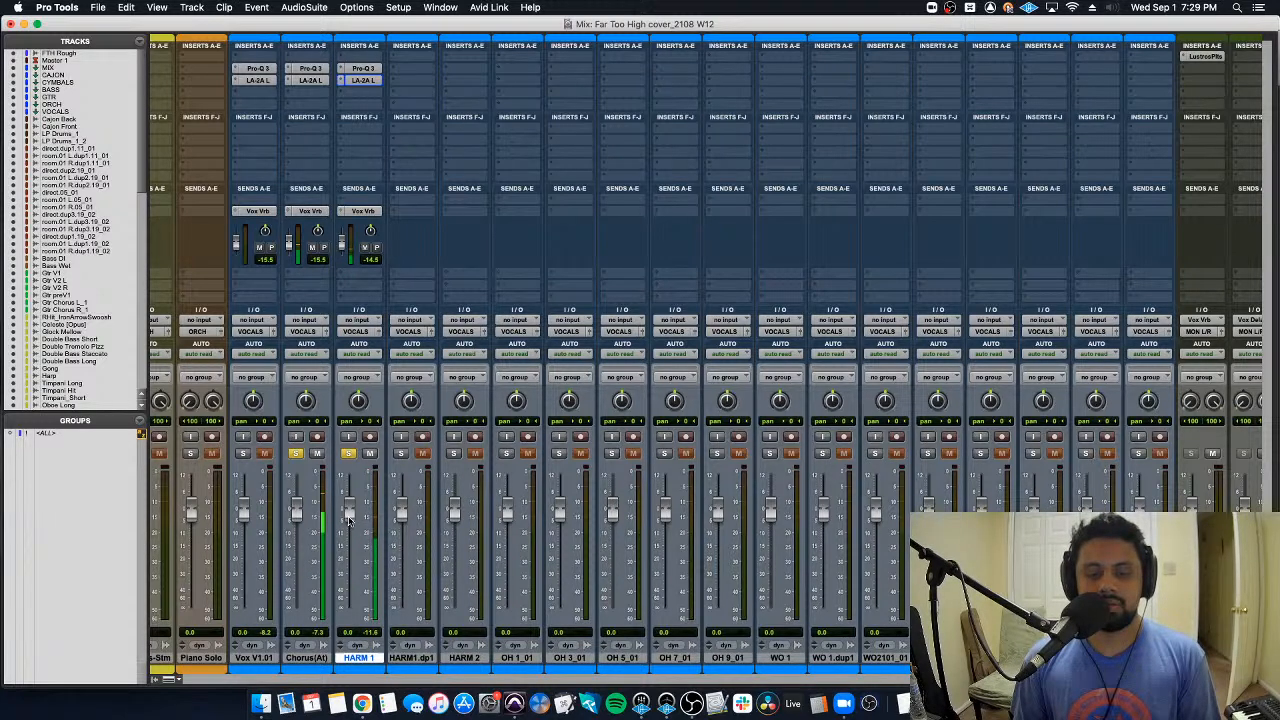
drag(349, 520, 352, 618)
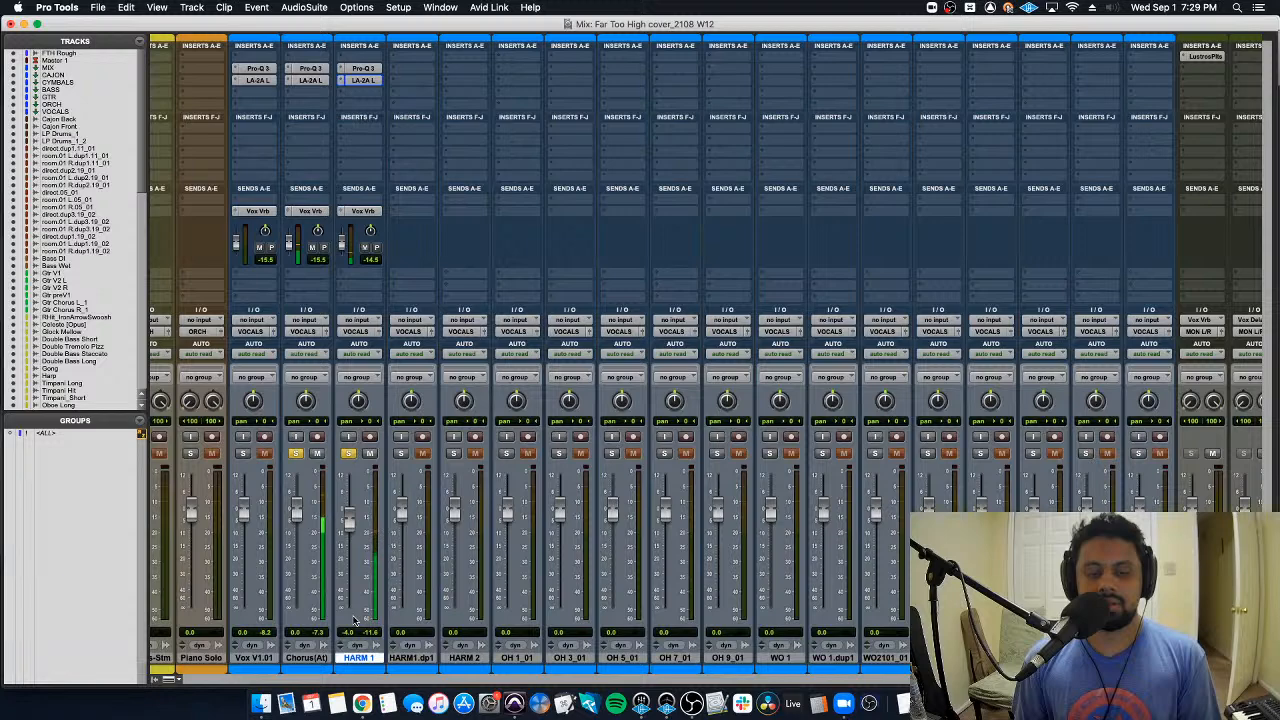
key(super+equal)
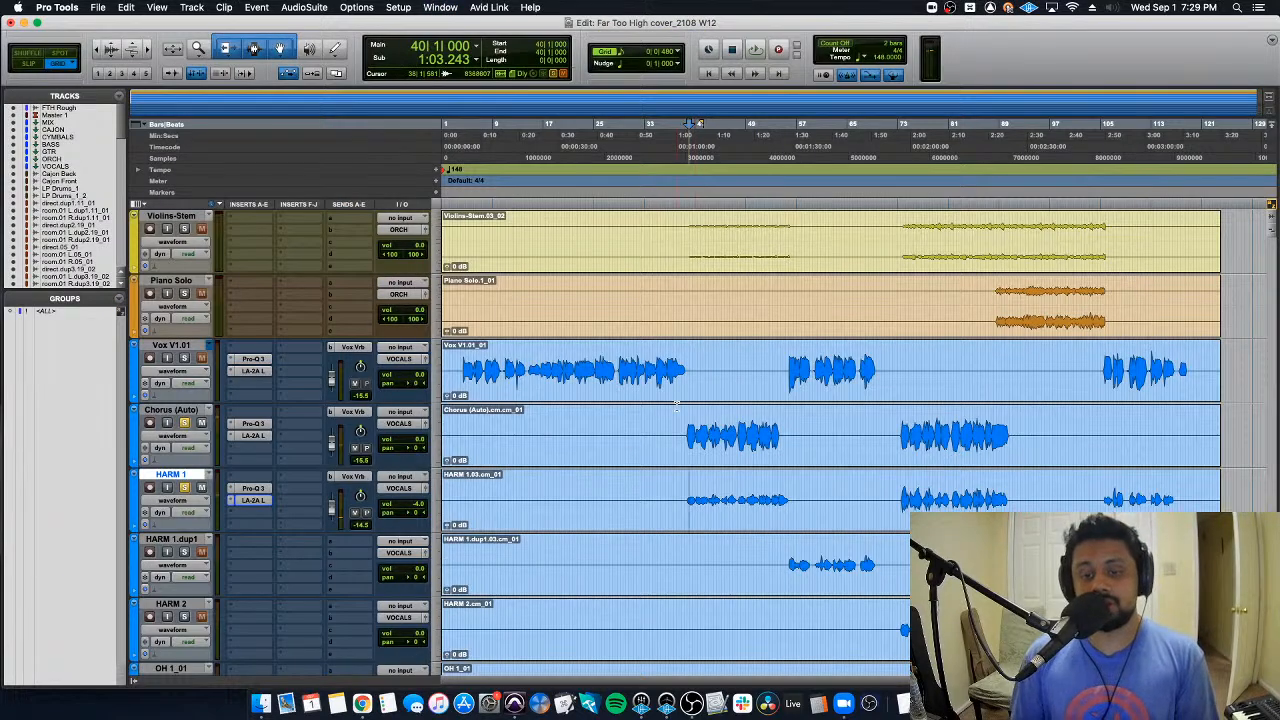
Step: Zoom in on the chorus start and play Chorus (Auto) with HARM 1 from bar 39 beat 4
scroll(703, 493, up, 6)
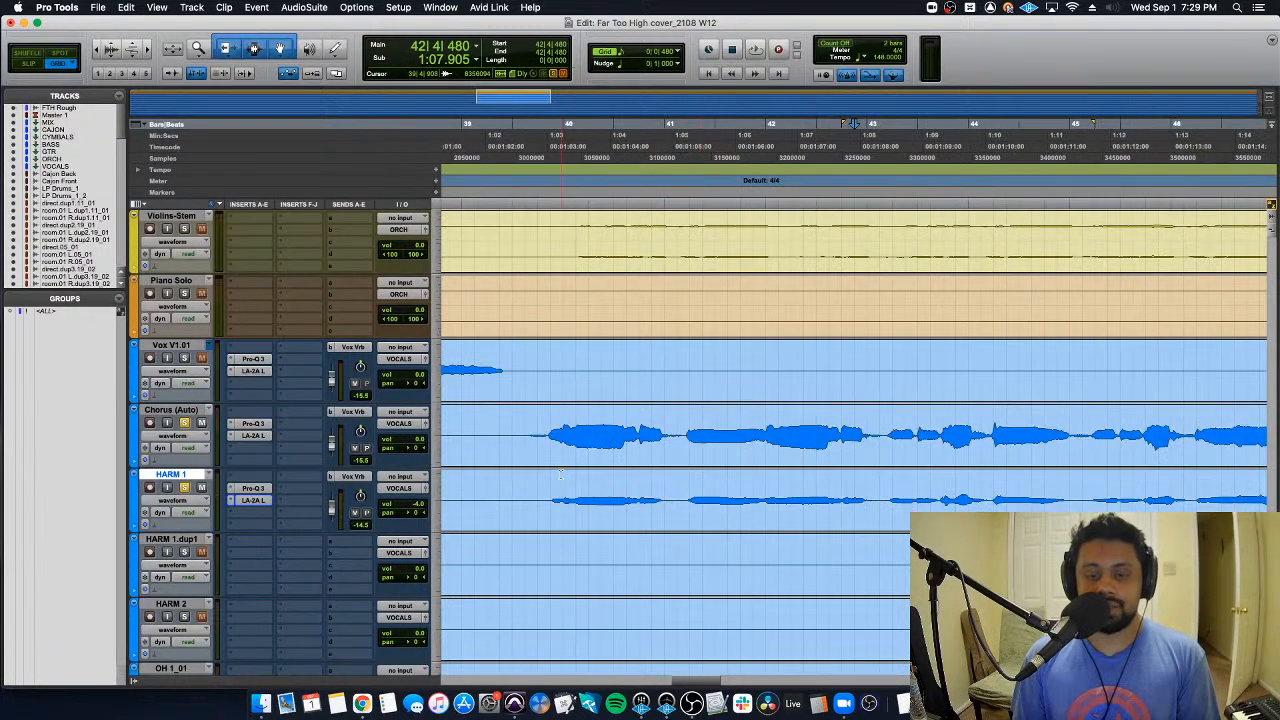
scroll(830, 483, down, 1)
click(830, 483)
scroll(830, 483, right, 5)
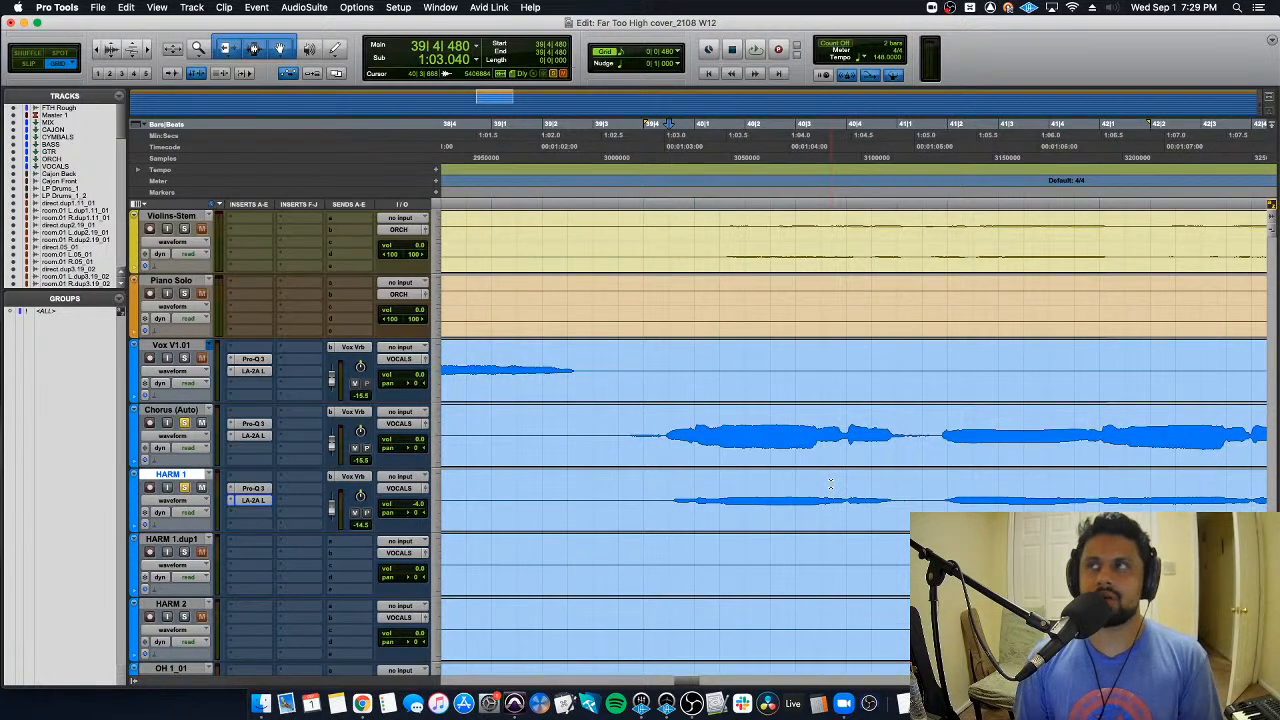
scroll(830, 483, down, 1)
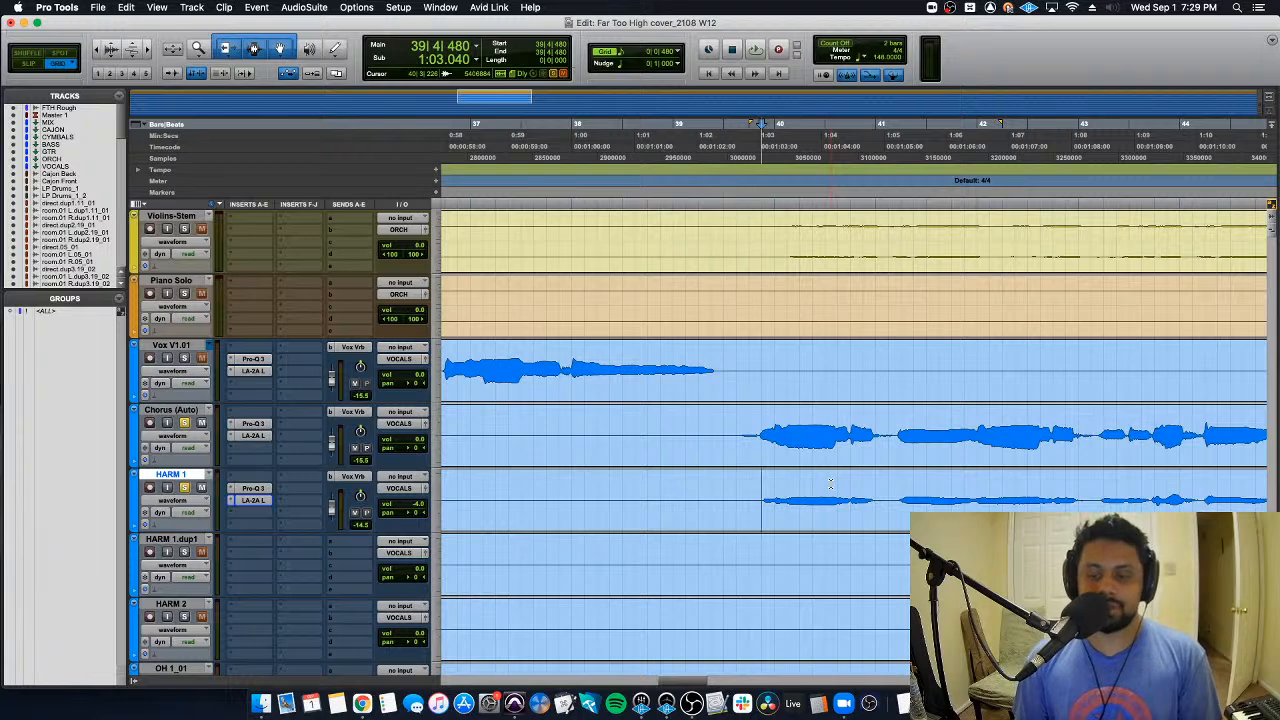
key(space)
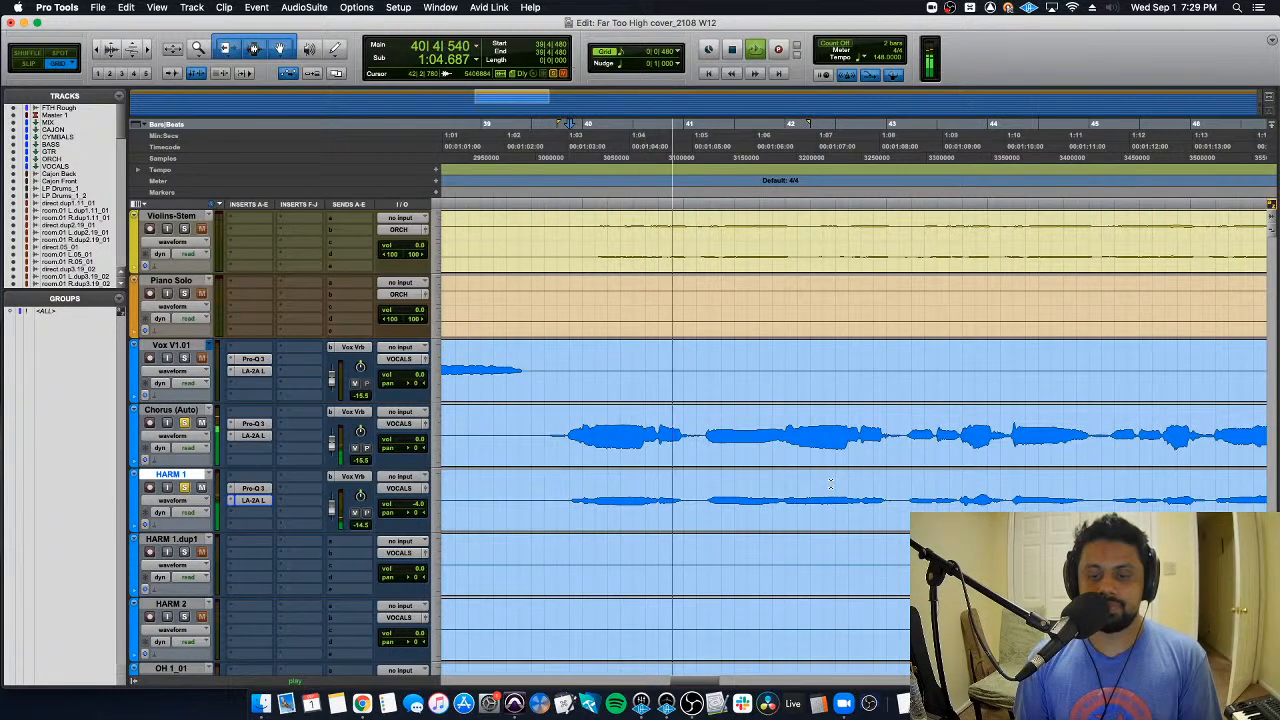
key(space)
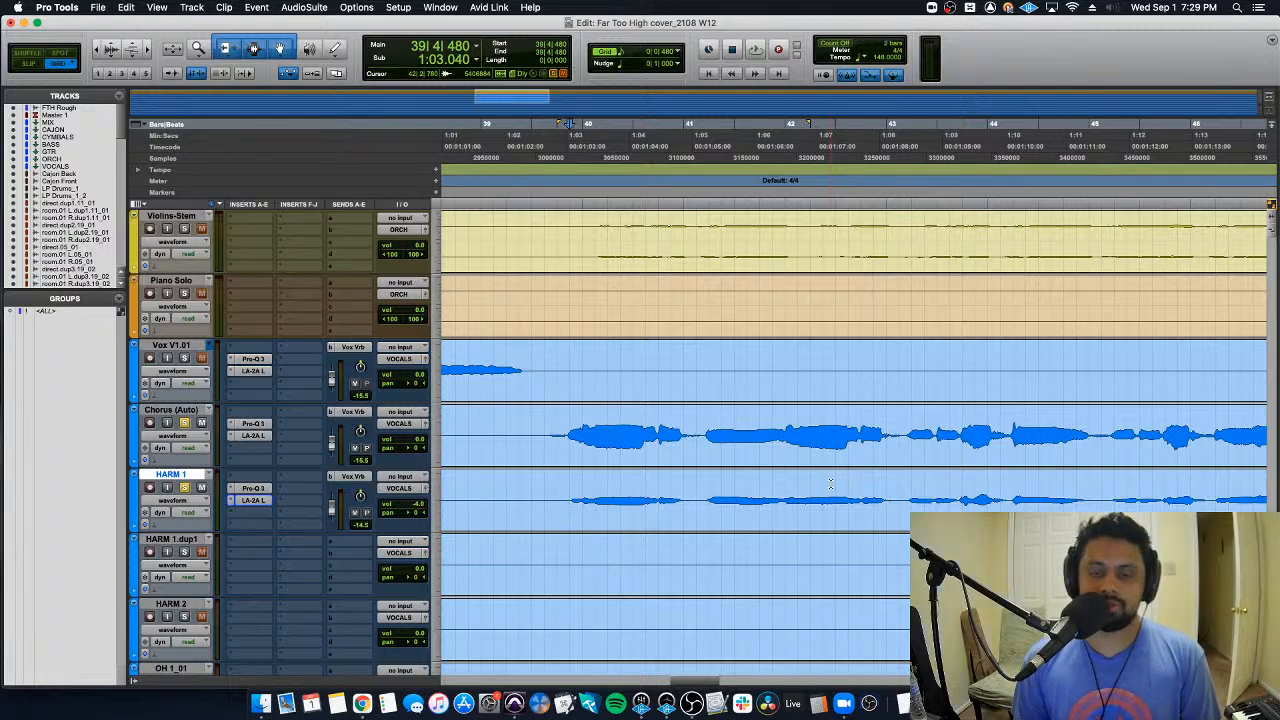
Step: Play Chorus (Auto) with HARM 1 from bar 39 to bar 45 and check how tightly the harmony follows the lead
key(space)
alt+scroll(942, 488, up, 2)
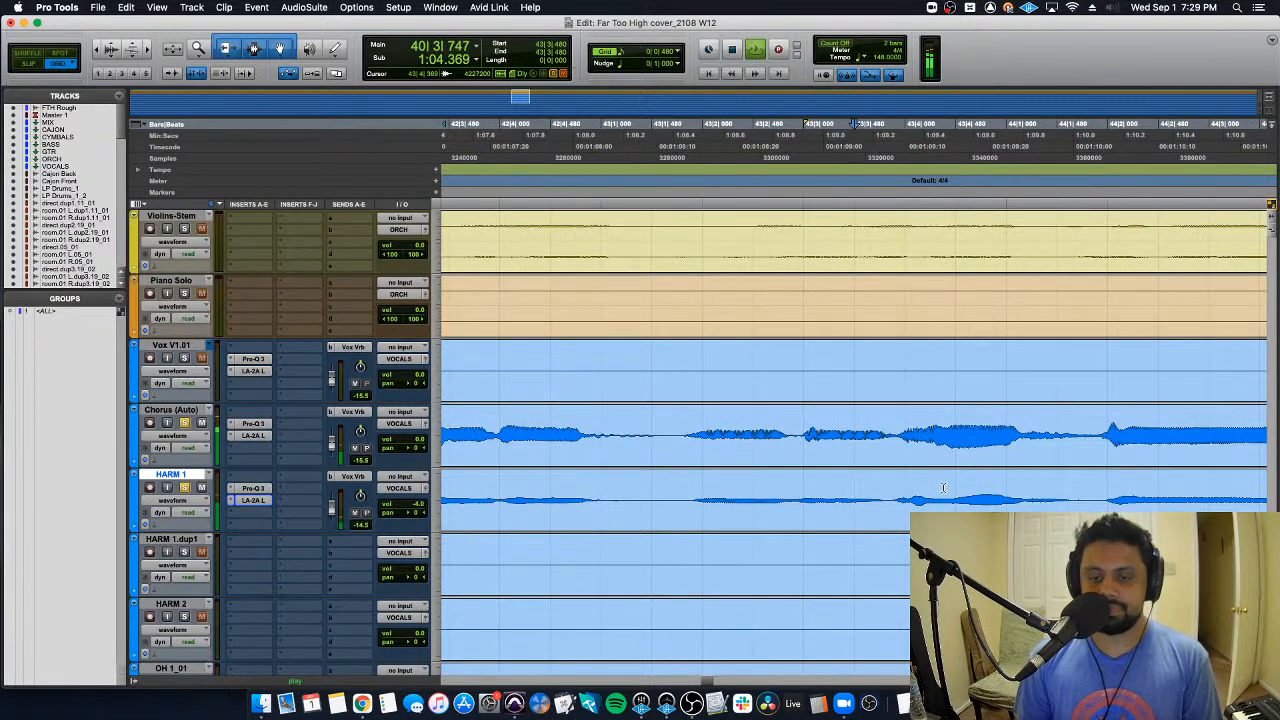
alt+scroll(942, 488, down, 1)
alt+scroll(900, 490, down, 2)
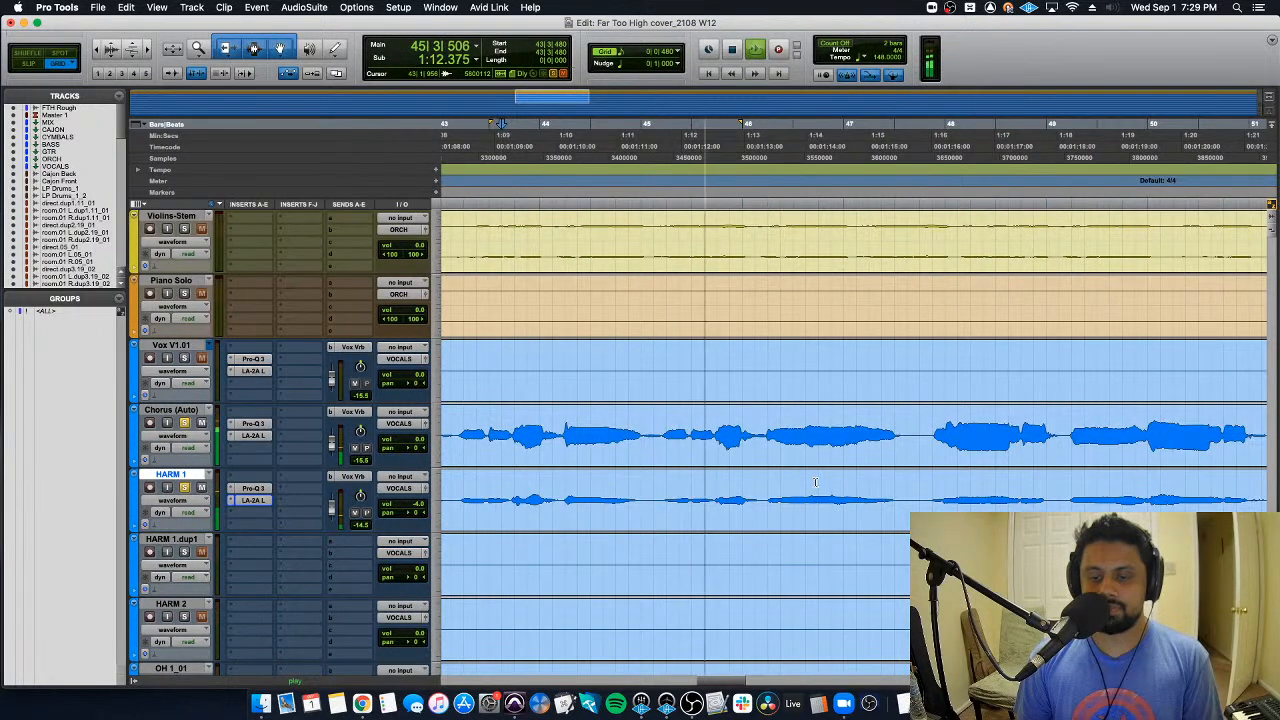
key(super+bracketright)
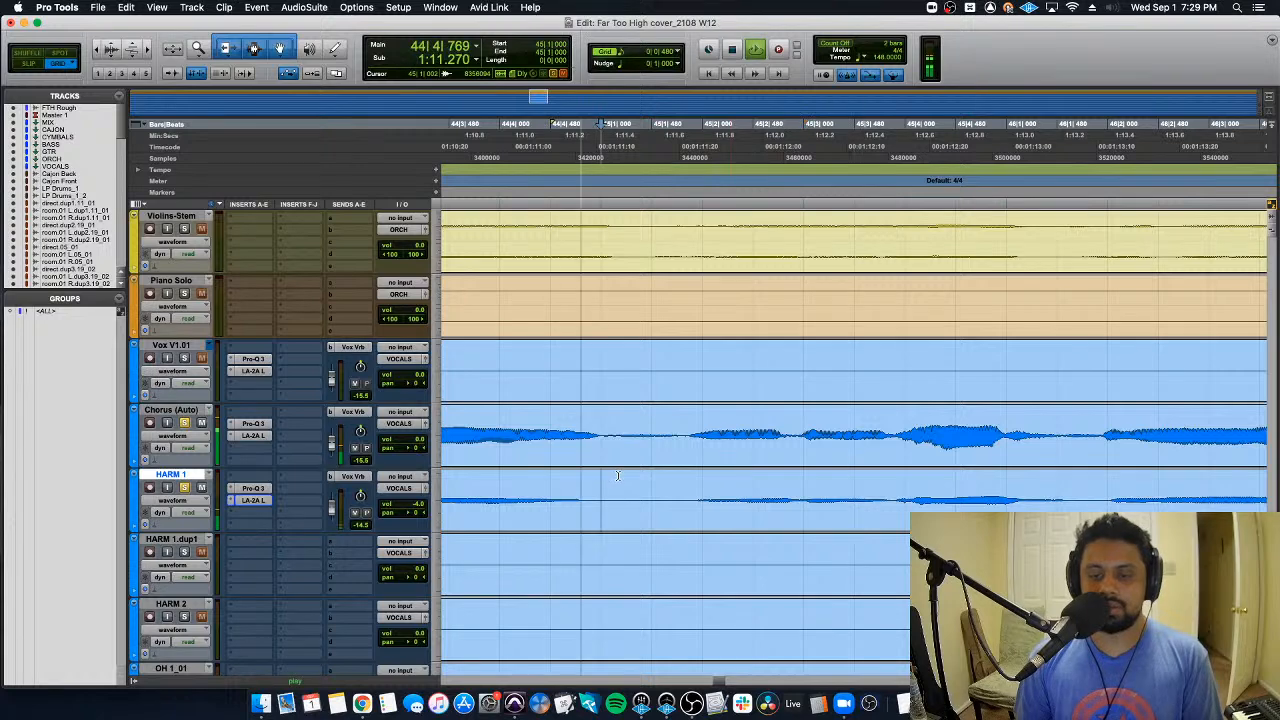
key(space)
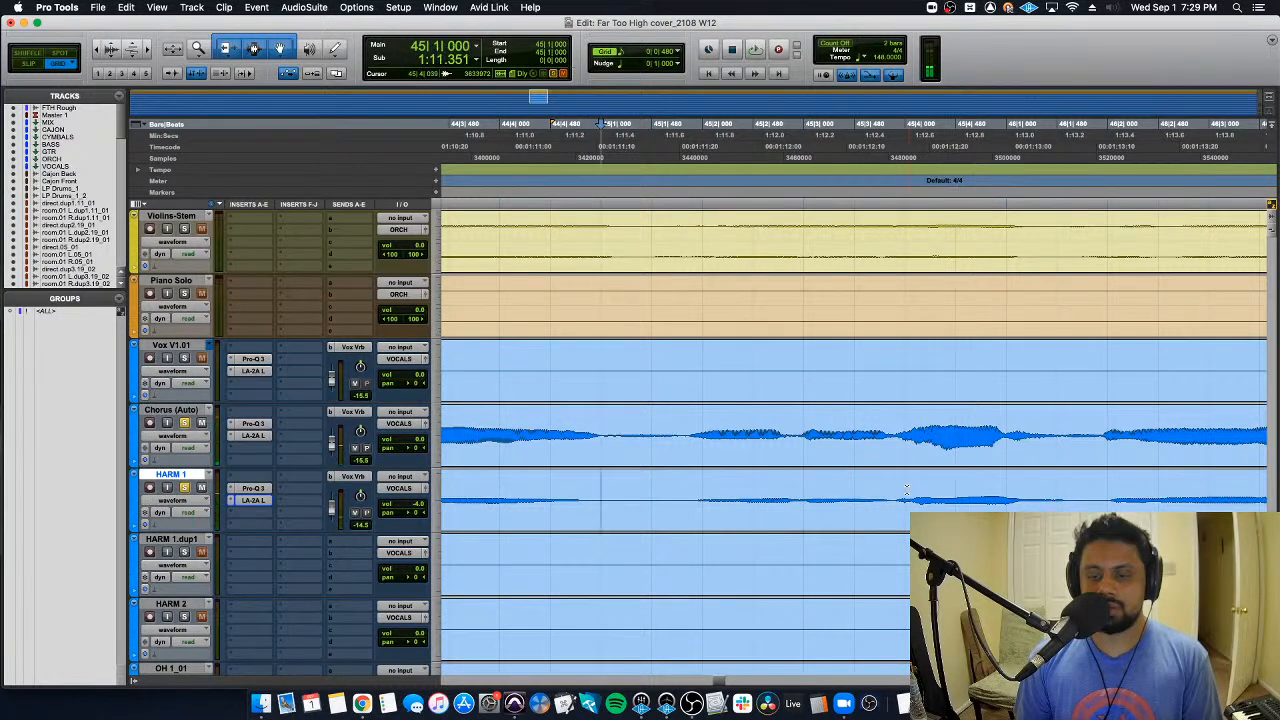
Step: Split HARM 1 at 45|1|551 and 45|3|841, shift the separated phrase slightly earlier to start at 45|1|494, and audition it
click(658, 480)
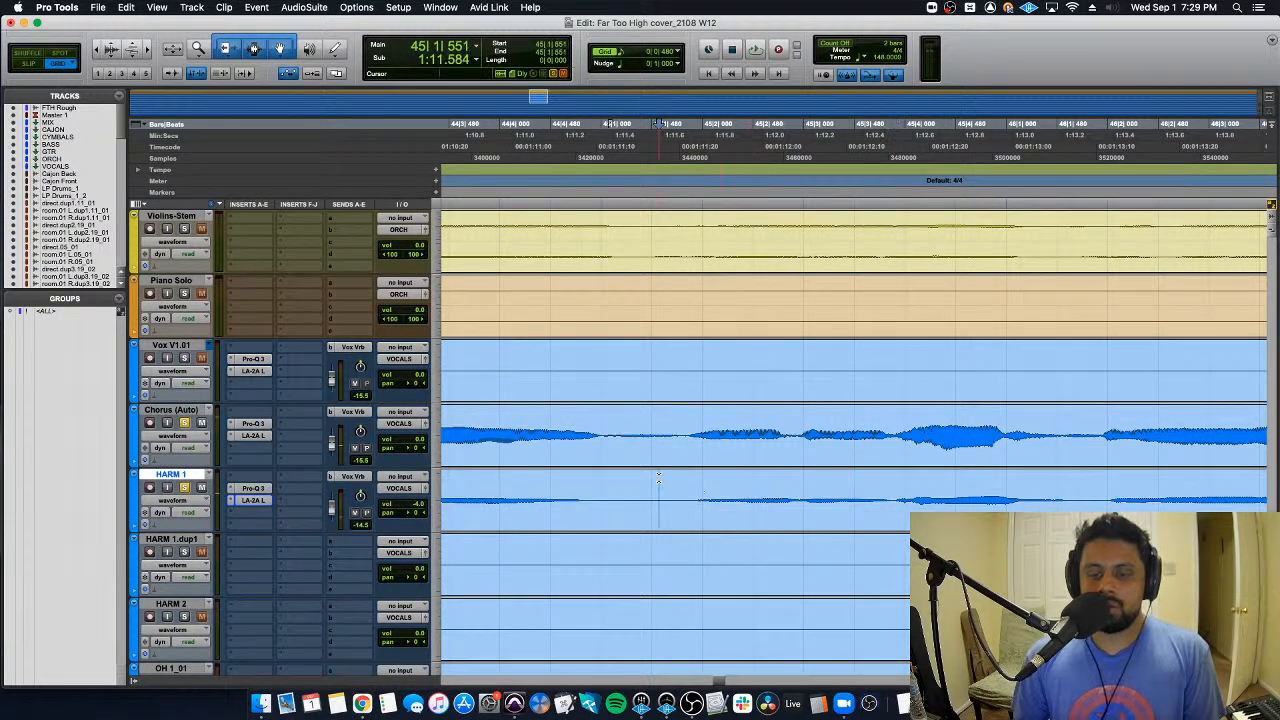
key(super+e)
click(891, 490)
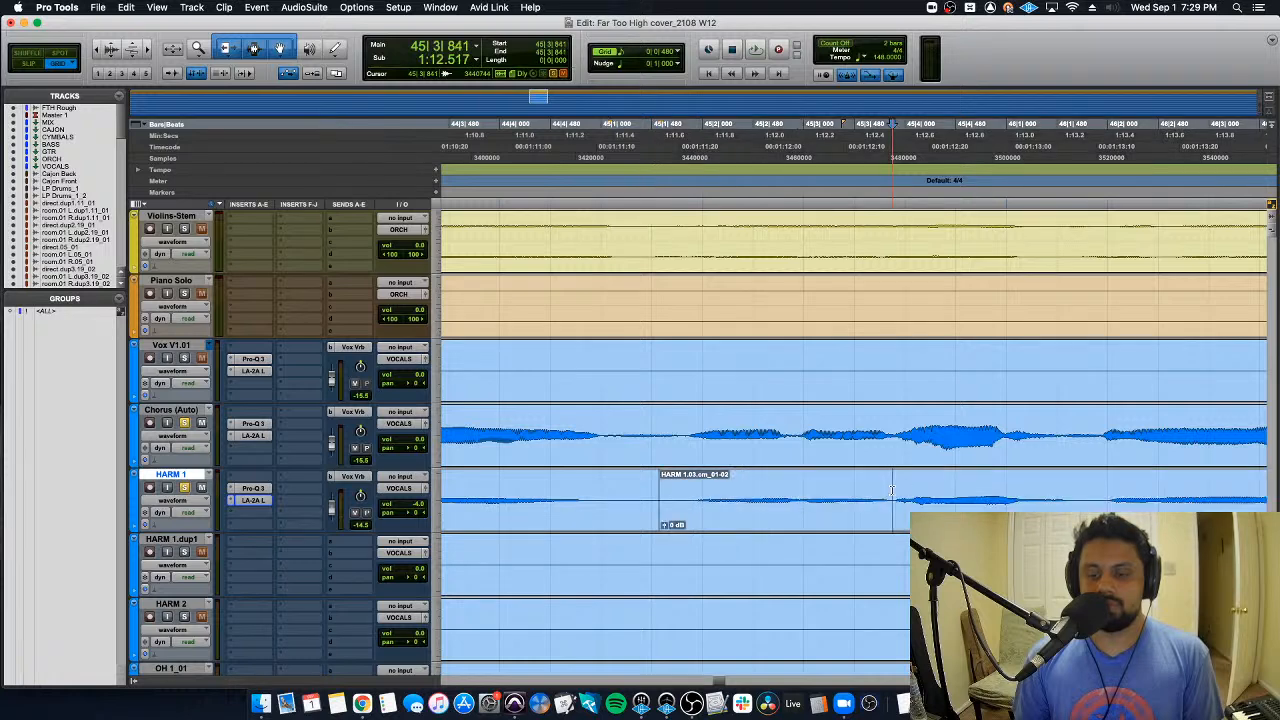
key(super+e)
click(806, 523)
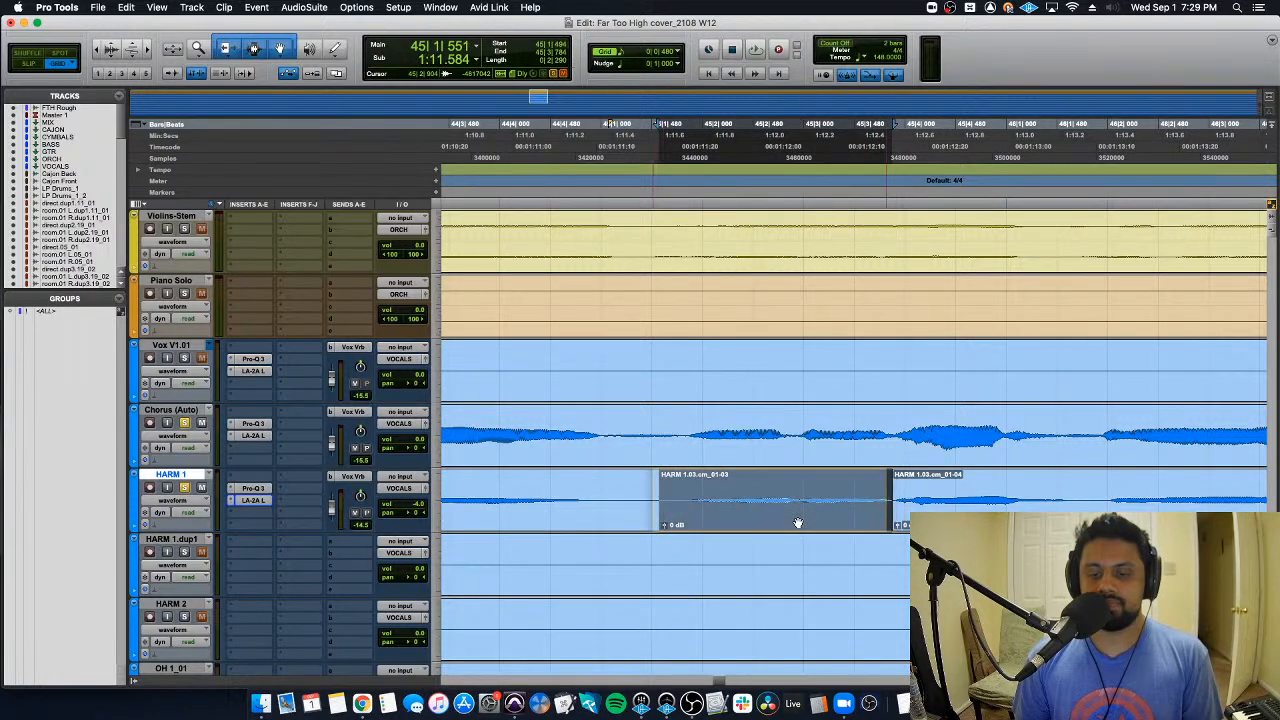
drag(798, 523, 792, 523)
key(space)
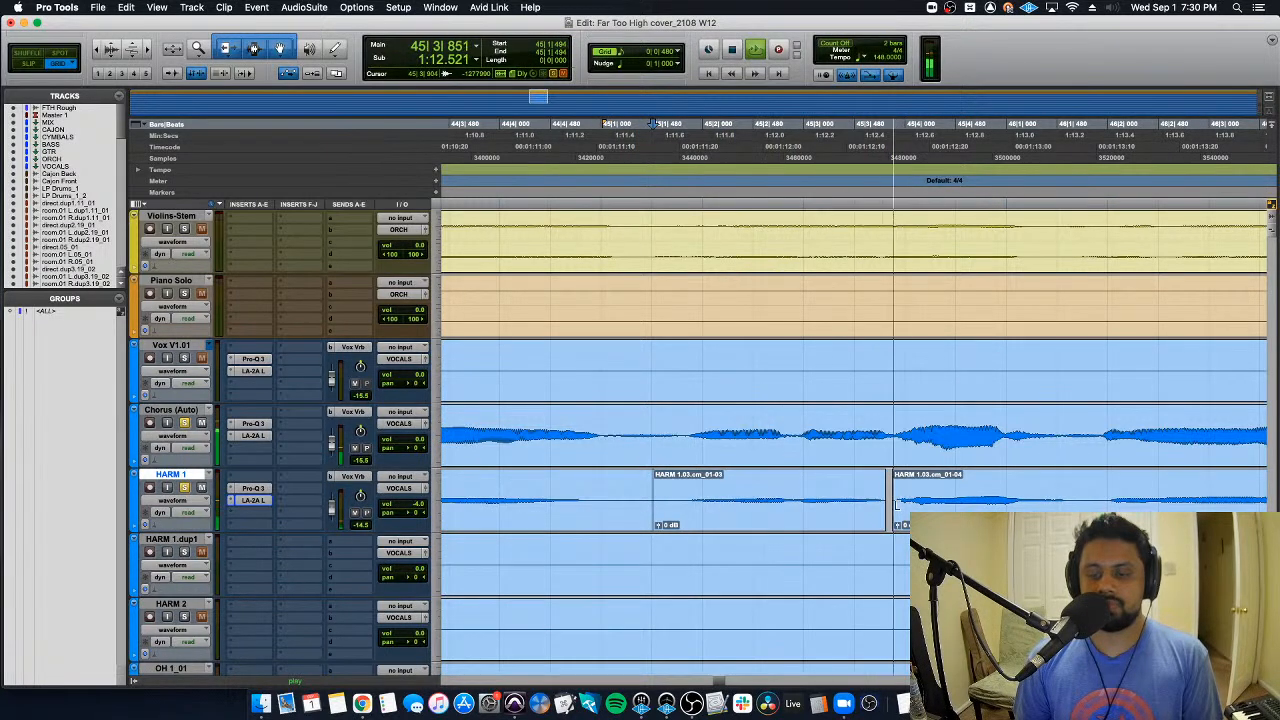
Step: Close the gap after the shifted bar 45 phrase on HARM 1 and crossfade the phrase's start
drag(895, 504, 895, 498)
key(super+bracketleft)
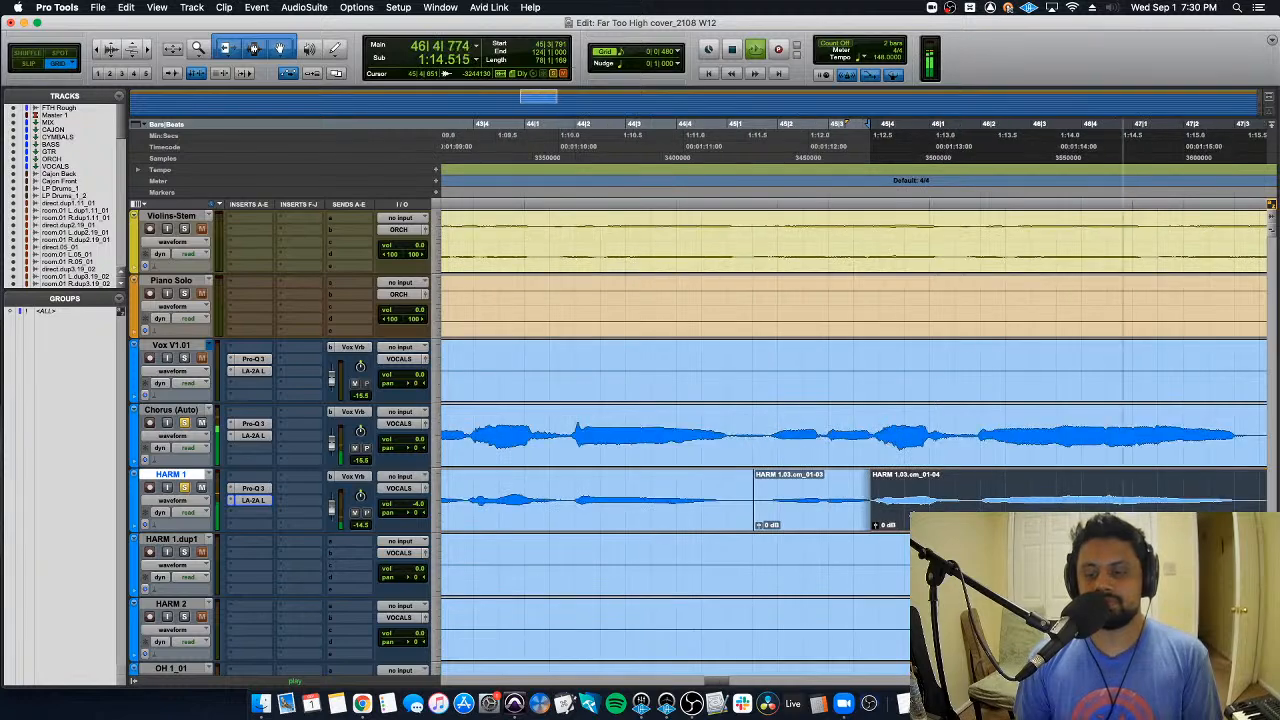
key(space)
click(751, 520)
key(super+bracketleft)
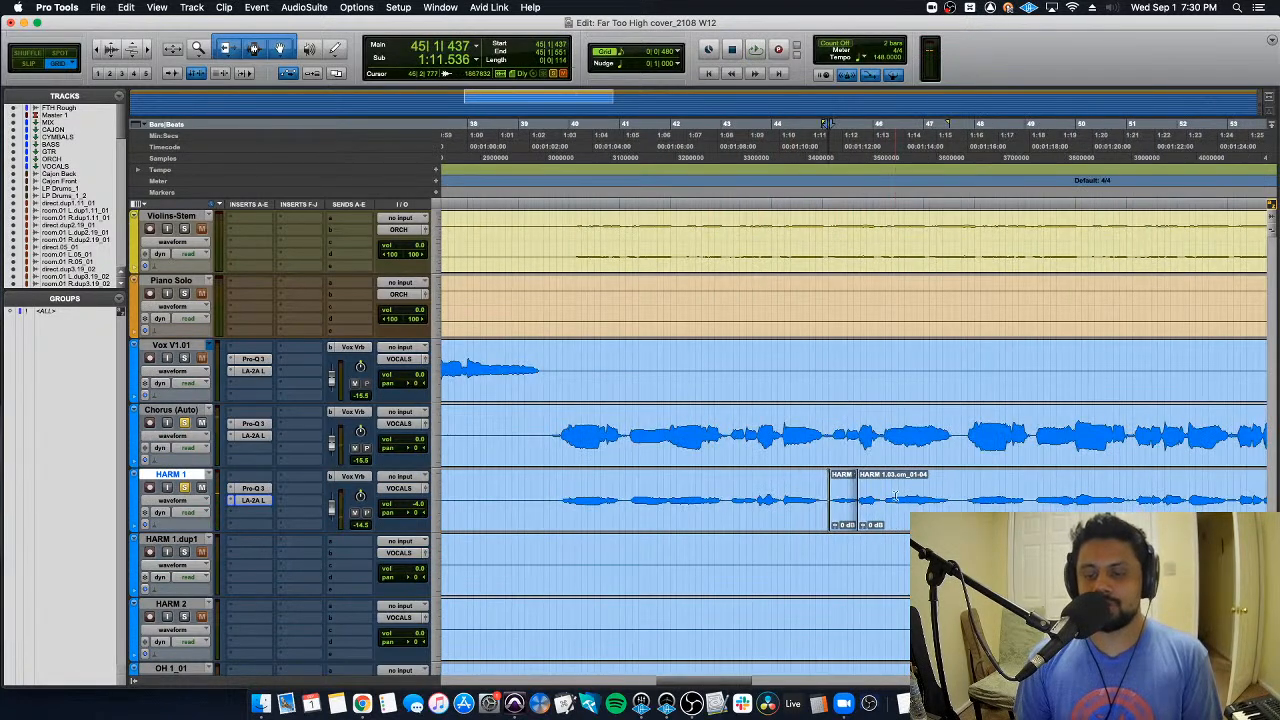
Step: Play Chorus (Auto) with HARM 1 from bar 47 beat 4 and check the harmony's timing up to bar 50
key(super+bracketleft)
key(super+bracketleft)
click(925, 487)
key(super+bracketright)
key(super+bracketright)
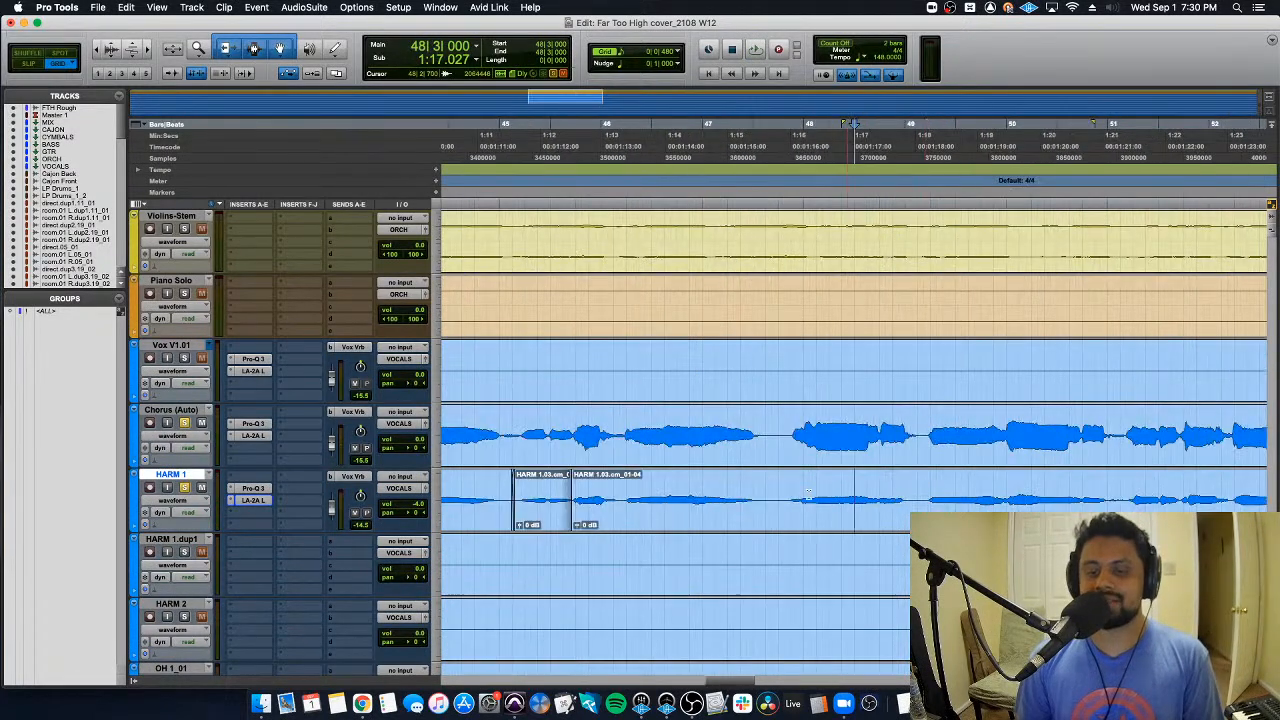
click(776, 487)
scroll(773, 487, down, 1)
key(space)
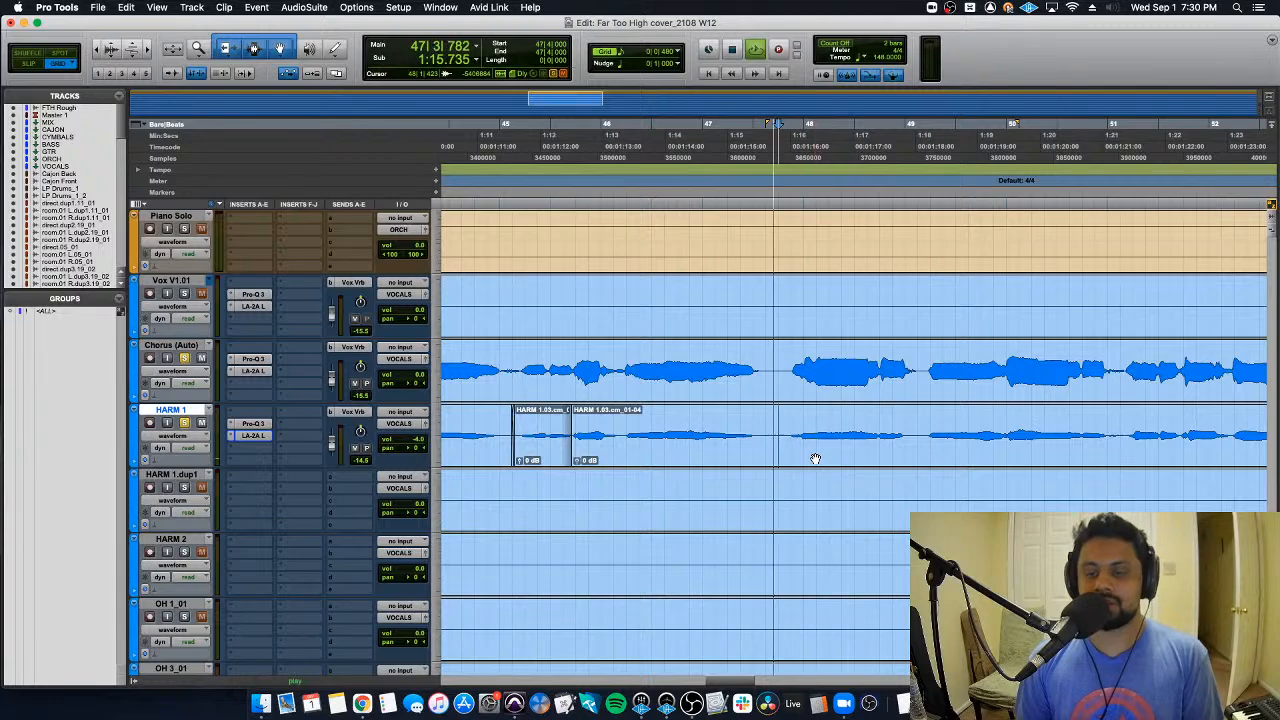
key(super+bracketright)
key(super+bracketleft)
key(super+bracketleft)
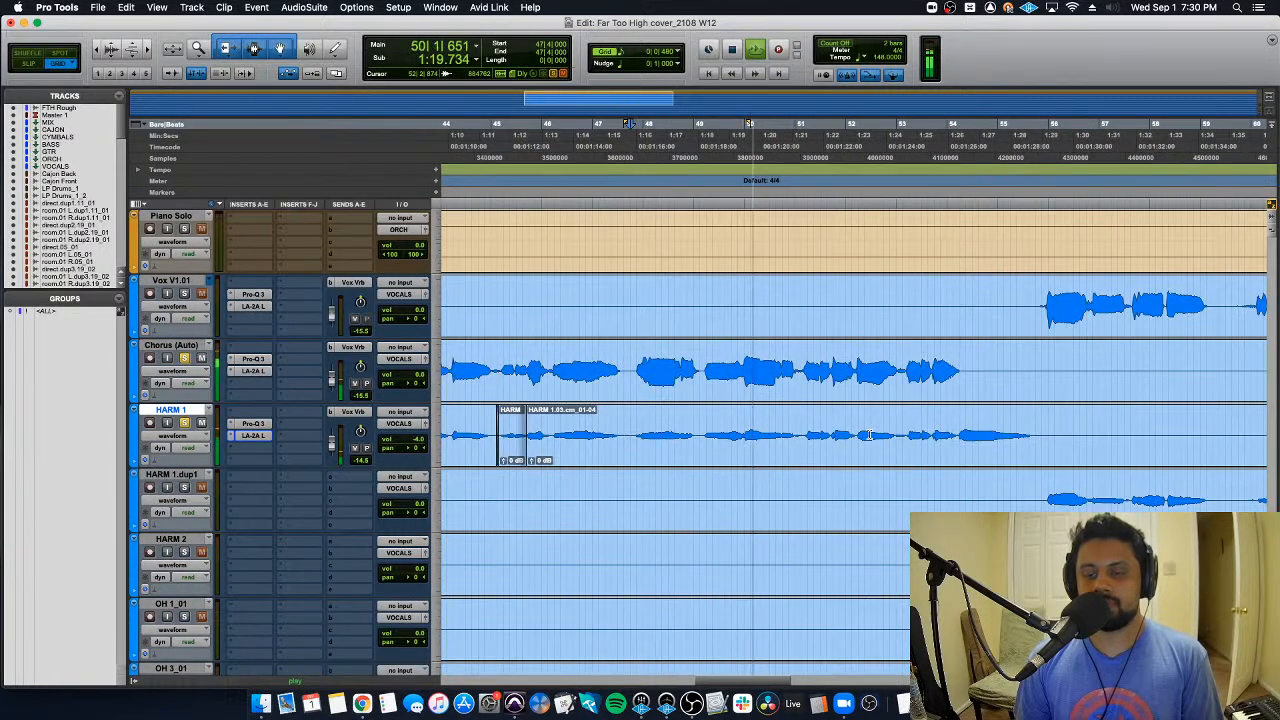
key(super+bracketright)
key(super+bracketright)
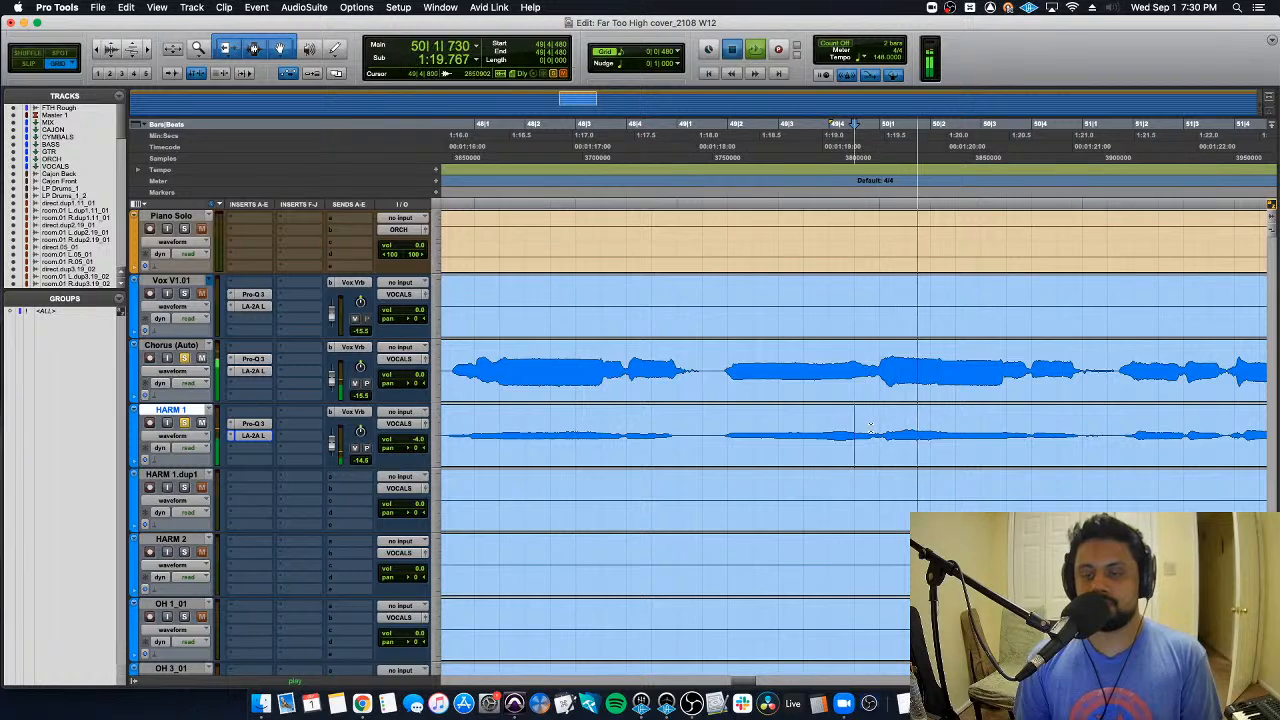
Step: Split HARM 1 at 49|4|901 and 51|1|000 to isolate the phrase through bar 50
key(space)
click(877, 425)
key(super+e)
click(1088, 421)
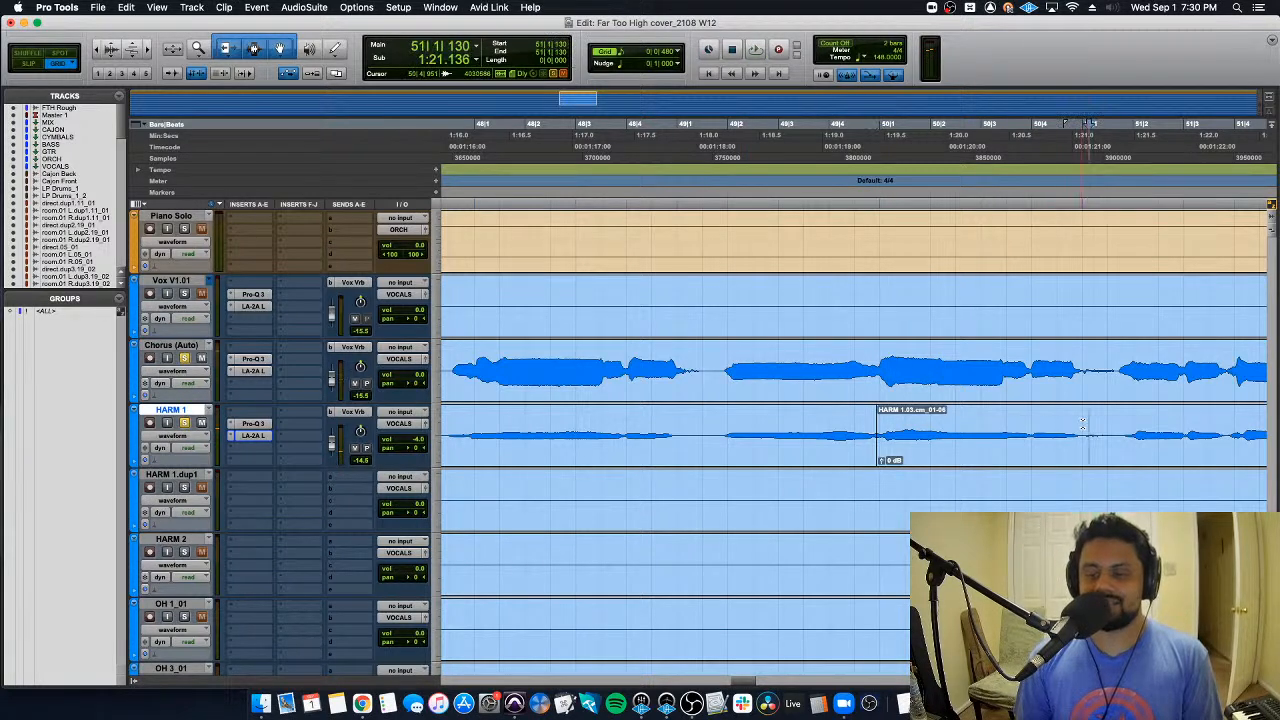
key(super+e)
Step: Try shifting the isolated bar 50 phrase on HARM 1 slightly later to 50|1|030, audition it, and undo the move
click(982, 457)
drag(984, 457, 988, 457)
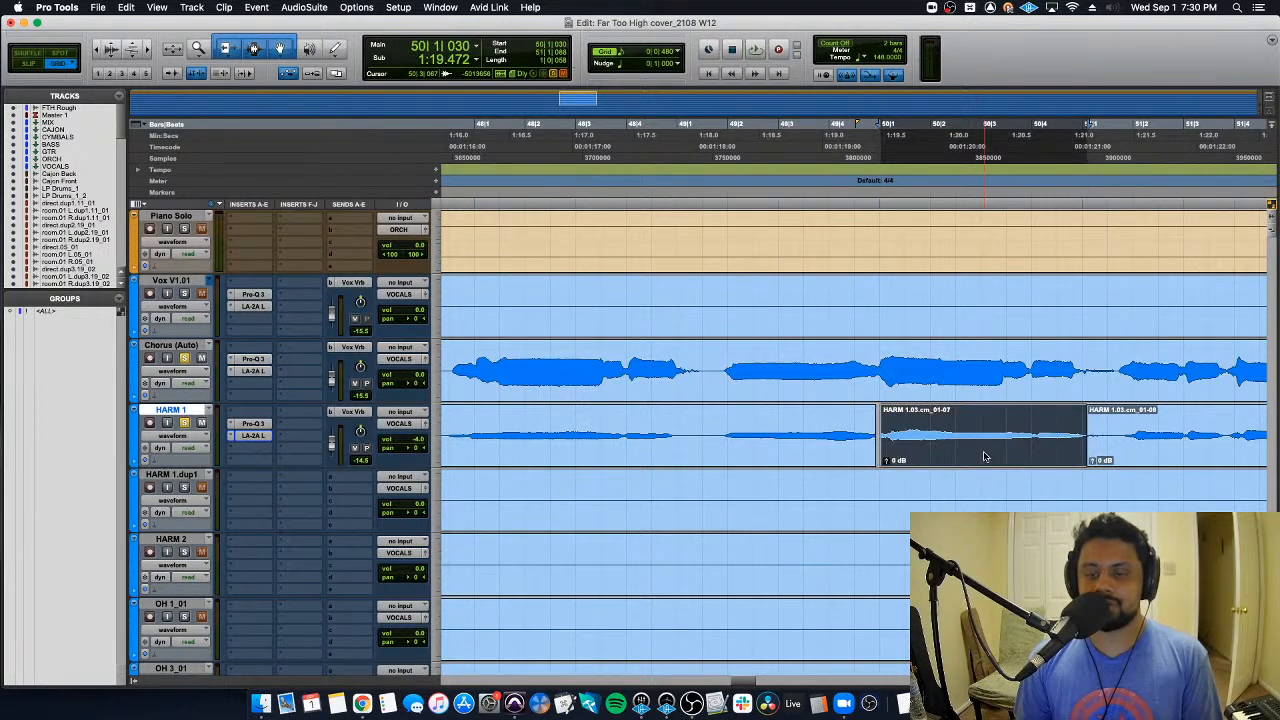
key(space)
key(space)
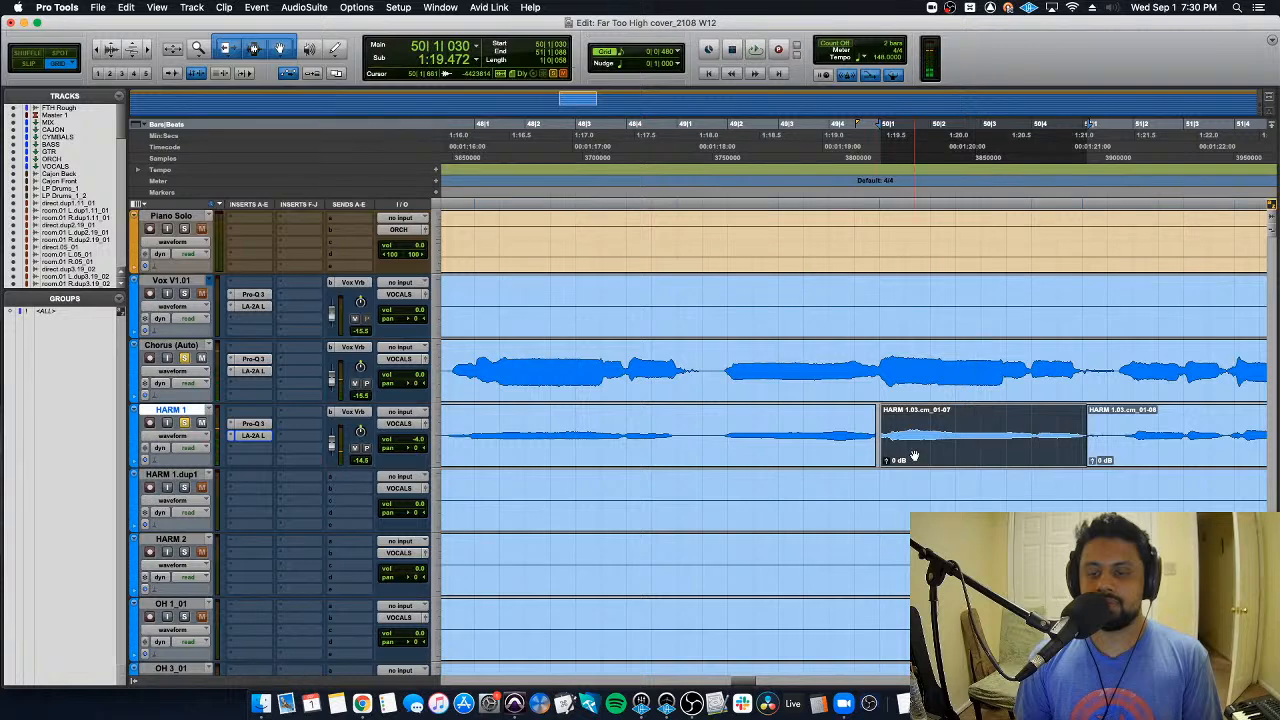
key(super+z)
Step: Audition the bar 50 phrase on HARM 1 and shift it slightly earlier to start at 49|4|800
key(space)
key(space)
key(space)
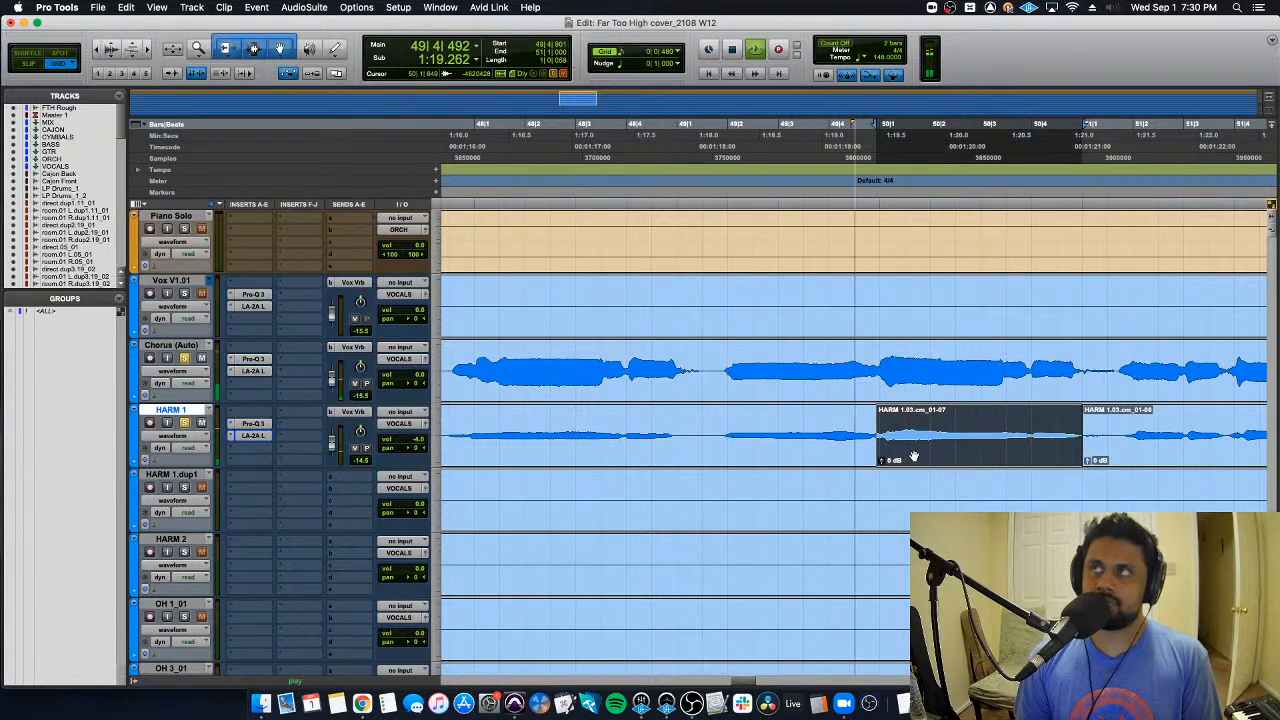
key(space)
key(space)
key(space)
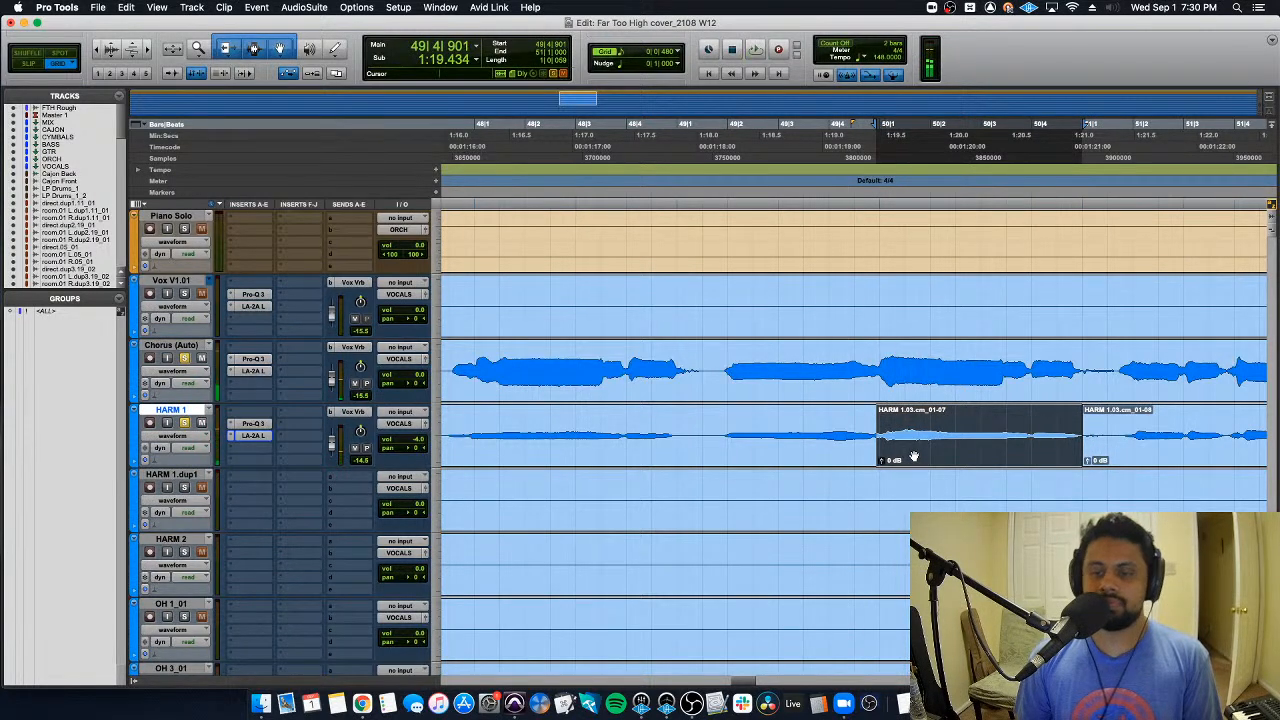
drag(913, 457, 908, 457)
key(space)
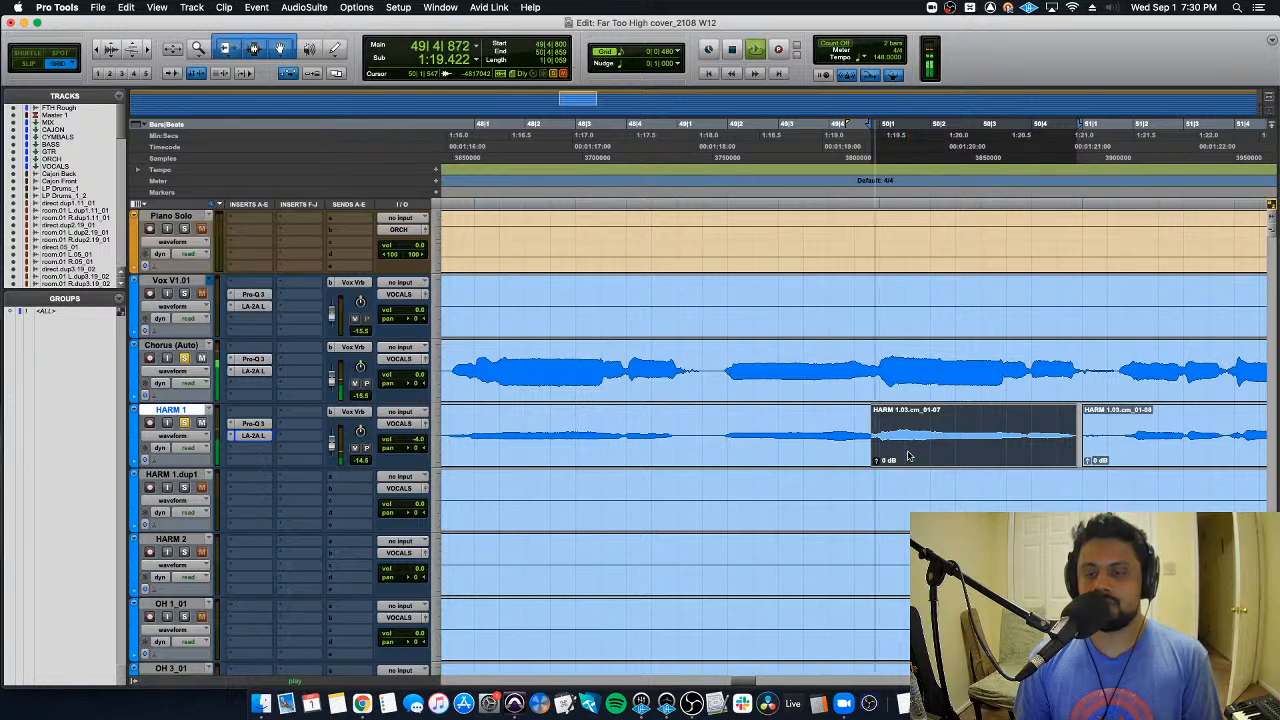
Step: Crossfade the start of the shifted bar 50 phrase on HARM 1 and close the gap at its end
click(873, 460)
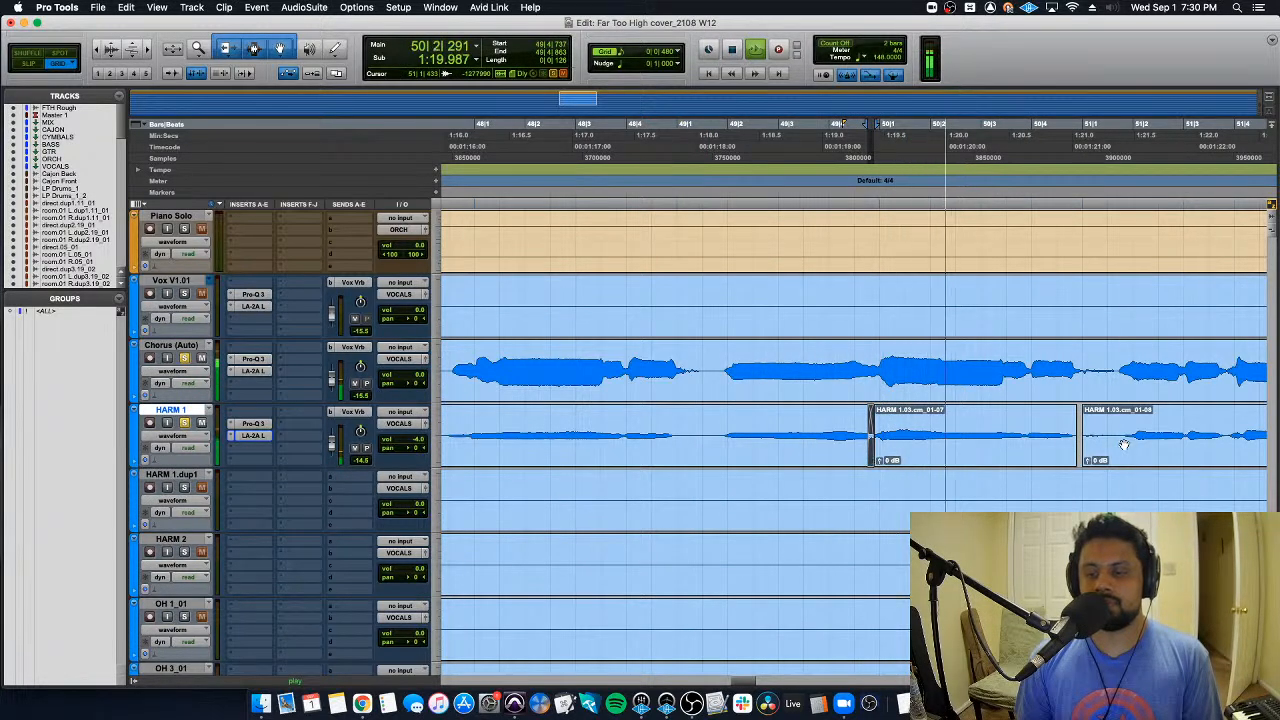
drag(1077, 462, 1105, 462)
key(super+bracketleft)
key(super+bracketleft)
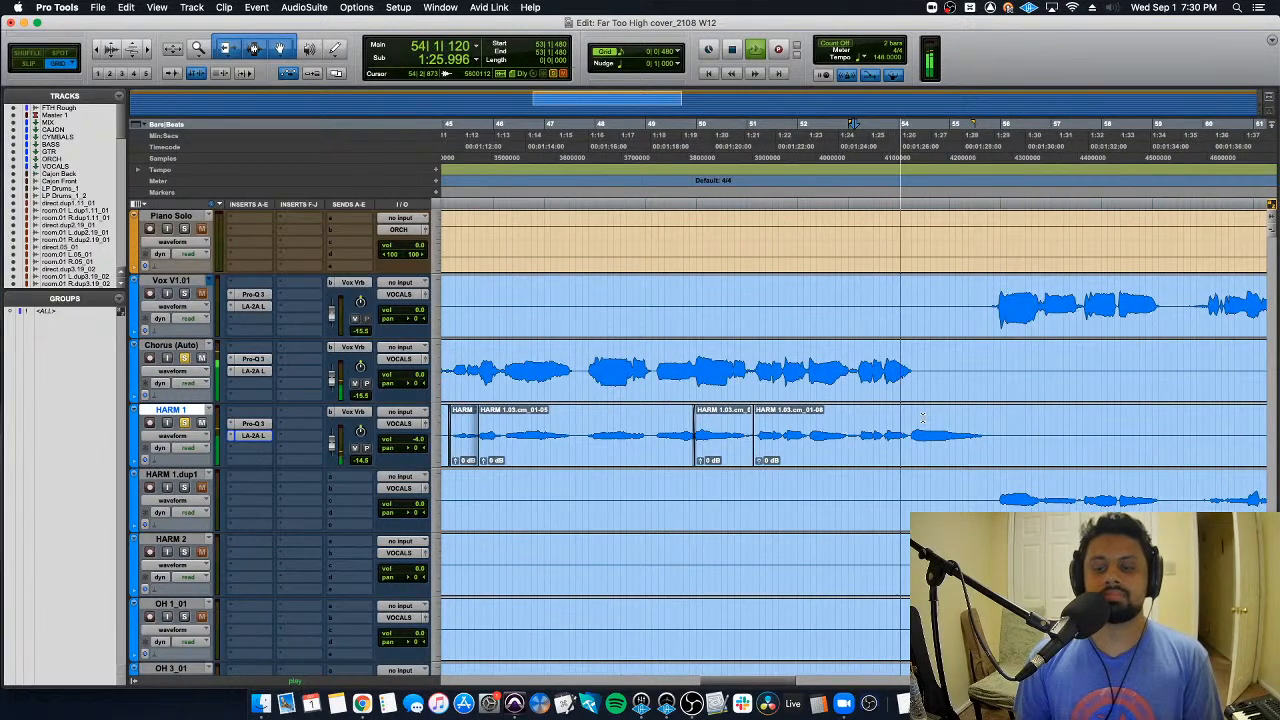
Step: Move the sustained Chorus (Melo) note, selected from 54|1|480 with a length of 1|3|000, to the same position on Chorus (Auto)
scroll(922, 418, down, 10)
scroll(922, 418, down, 3)
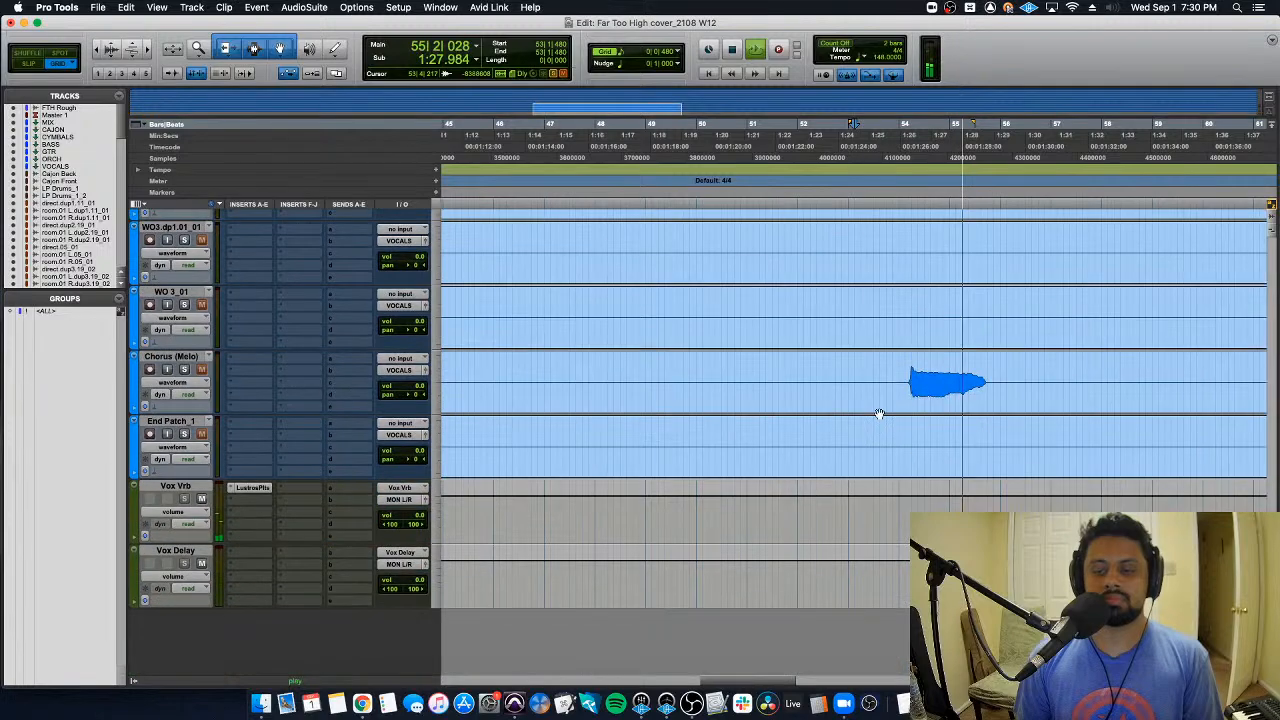
key(space)
key(super+bracketright)
key(super+bracketright)
drag(833, 371, 1183, 378)
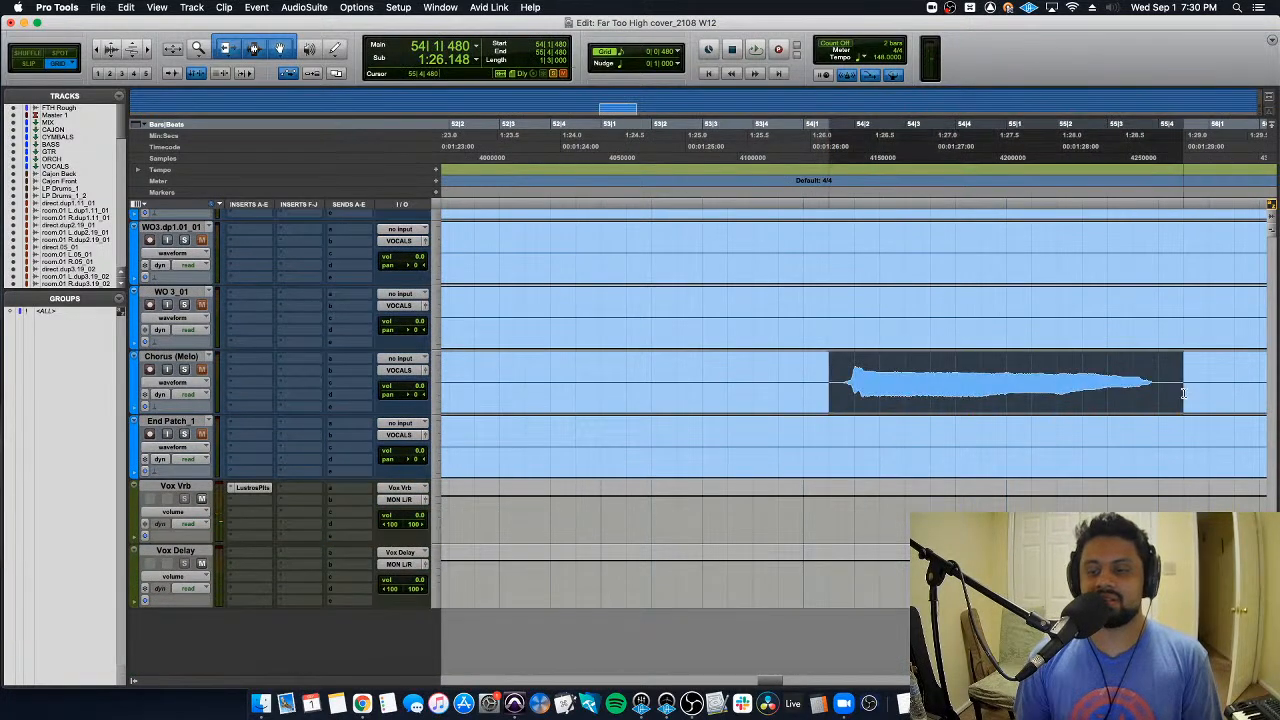
scroll(1000, 401, up, 10)
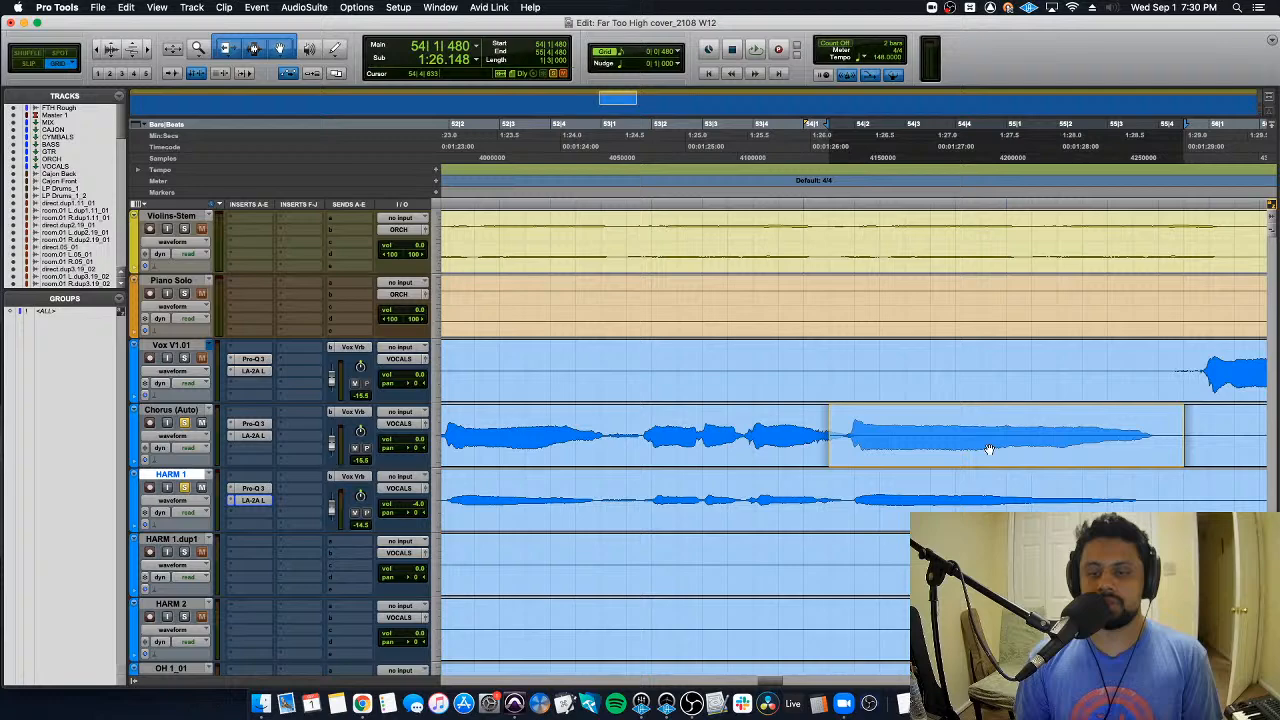
drag(988, 449, 988, 449)
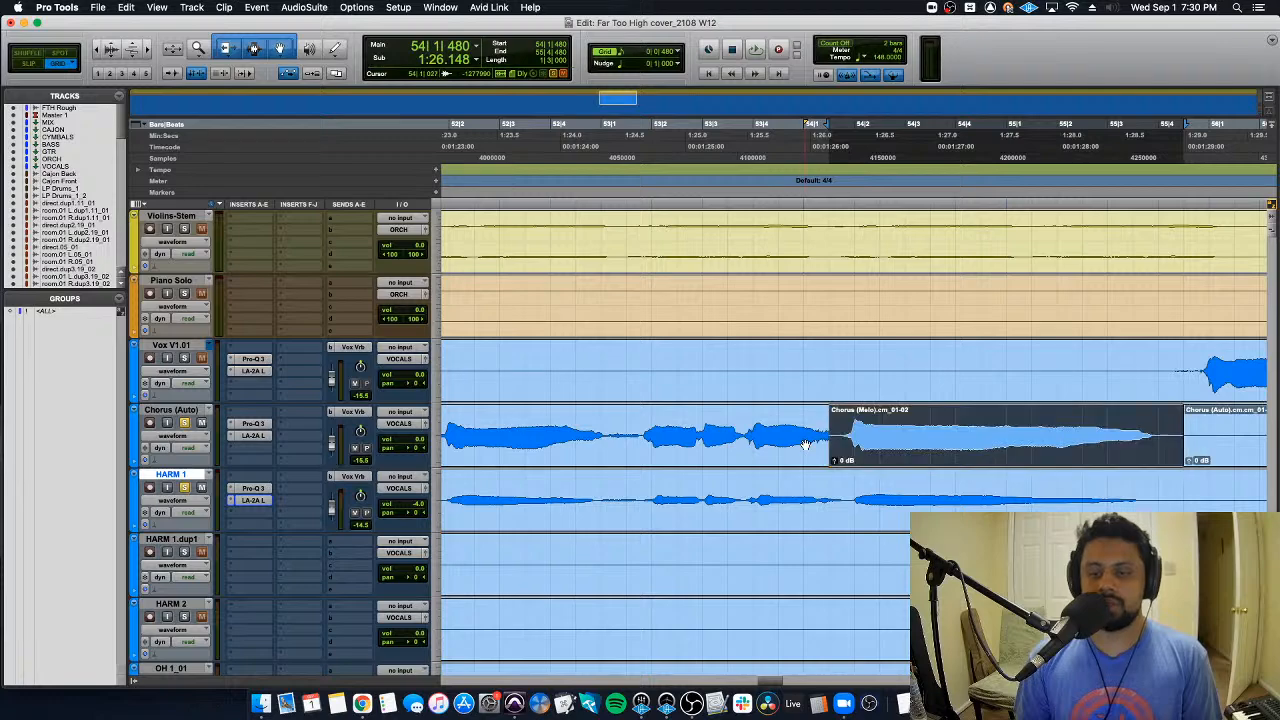
Step: Crossfade the start of the moved note on Chorus (Auto) with the preceding clip and play the transition from 53|2|480
drag(826, 457, 857, 457)
key(space)
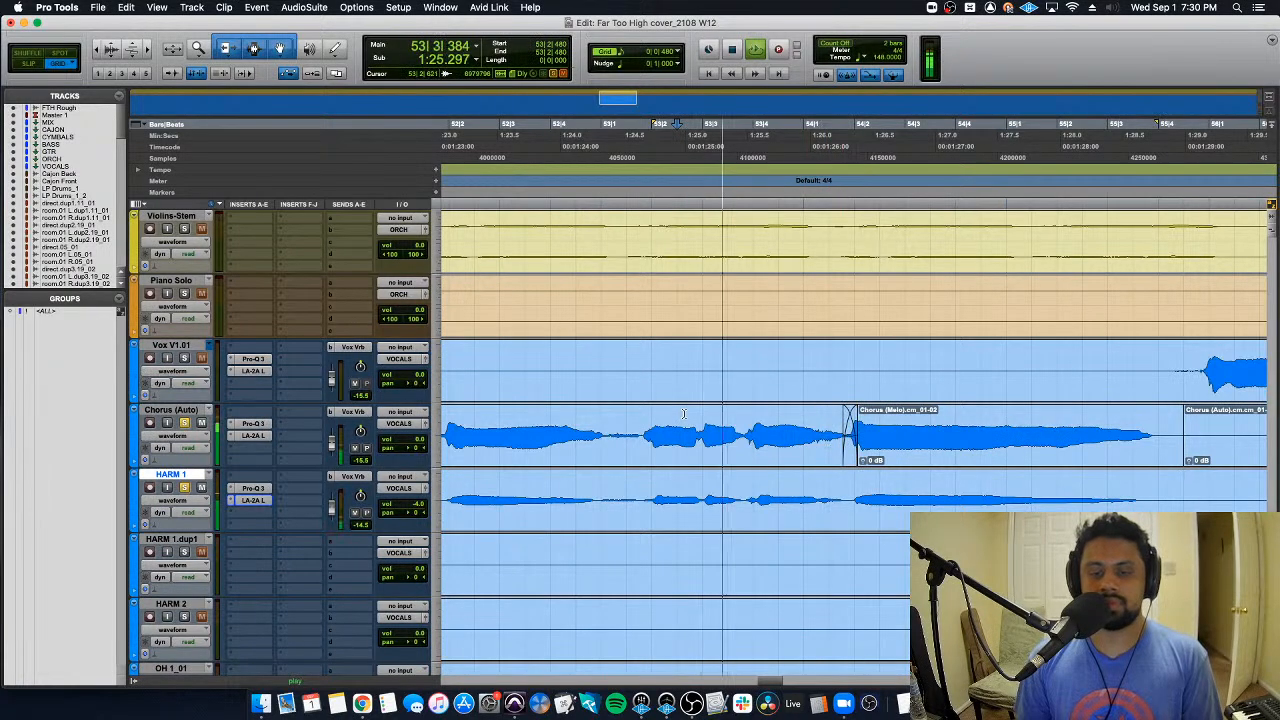
key(super+bracketleft)
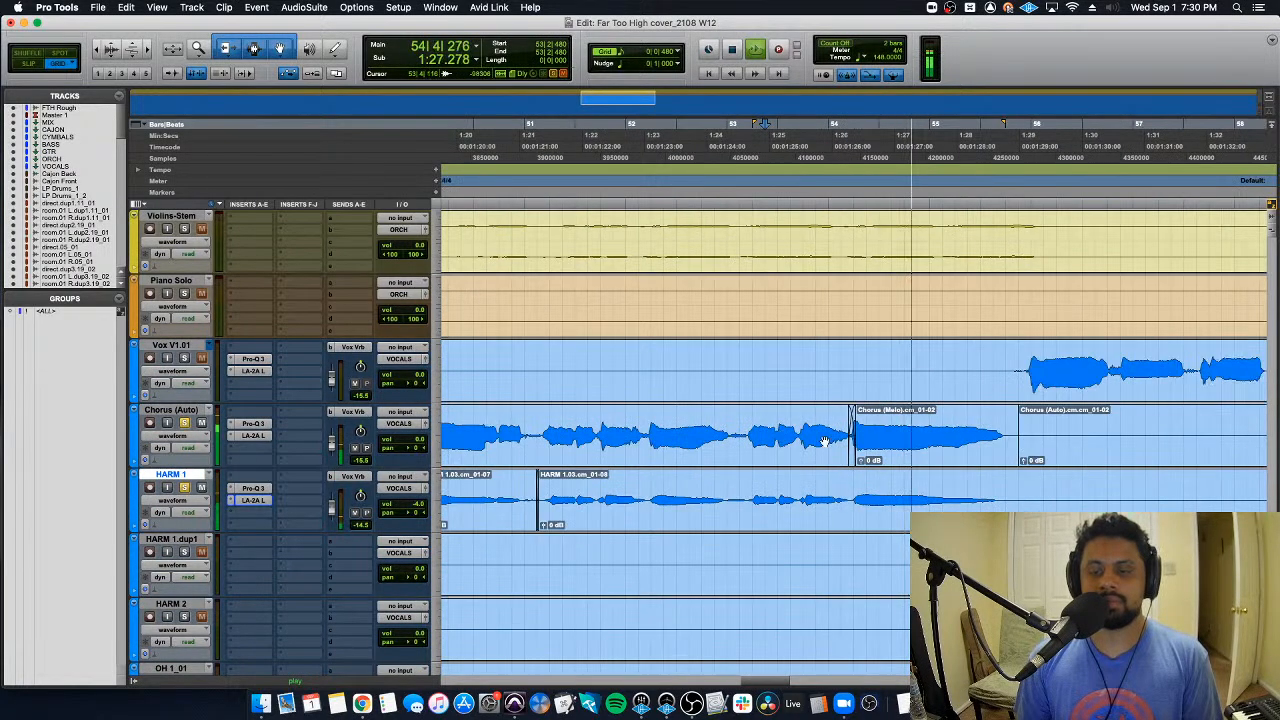
Step: Delete the Chorus (Melo) track together with its remaining clips
scroll(903, 443, down, 10)
key(super+bracketleft)
key(super+bracketleft)
key(super+bracketleft)
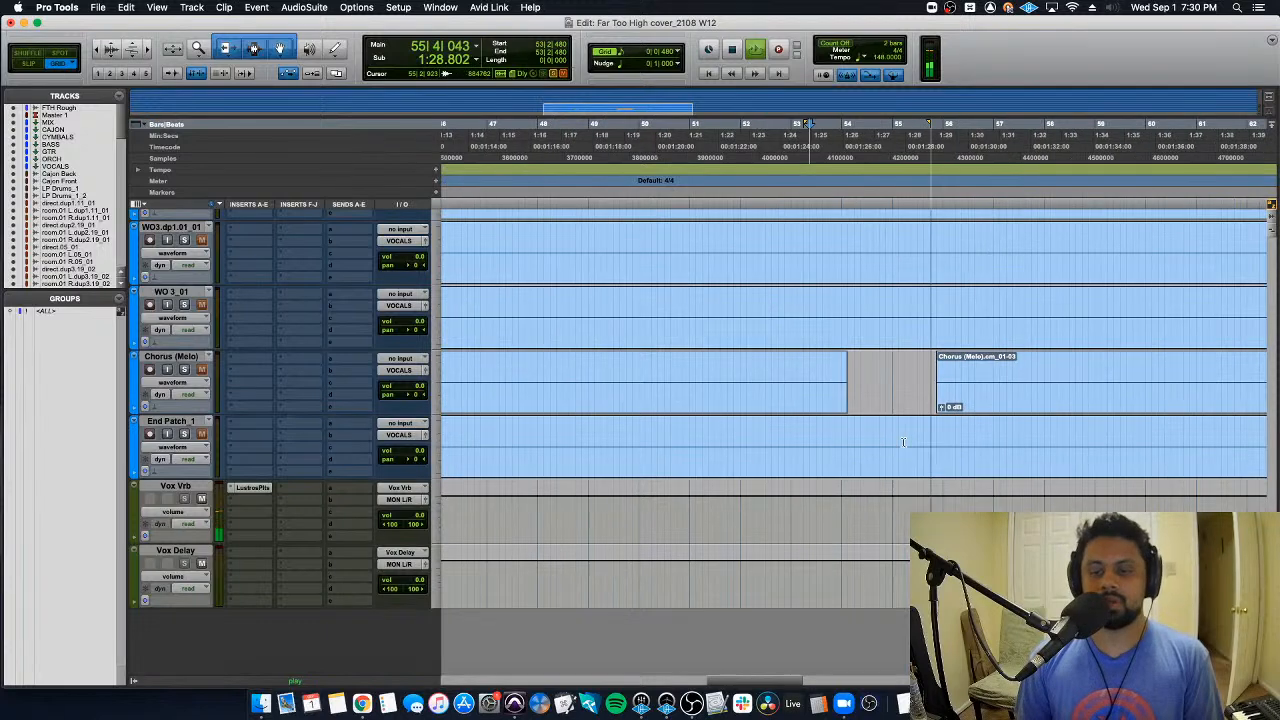
key(space)
right_click(194, 358)
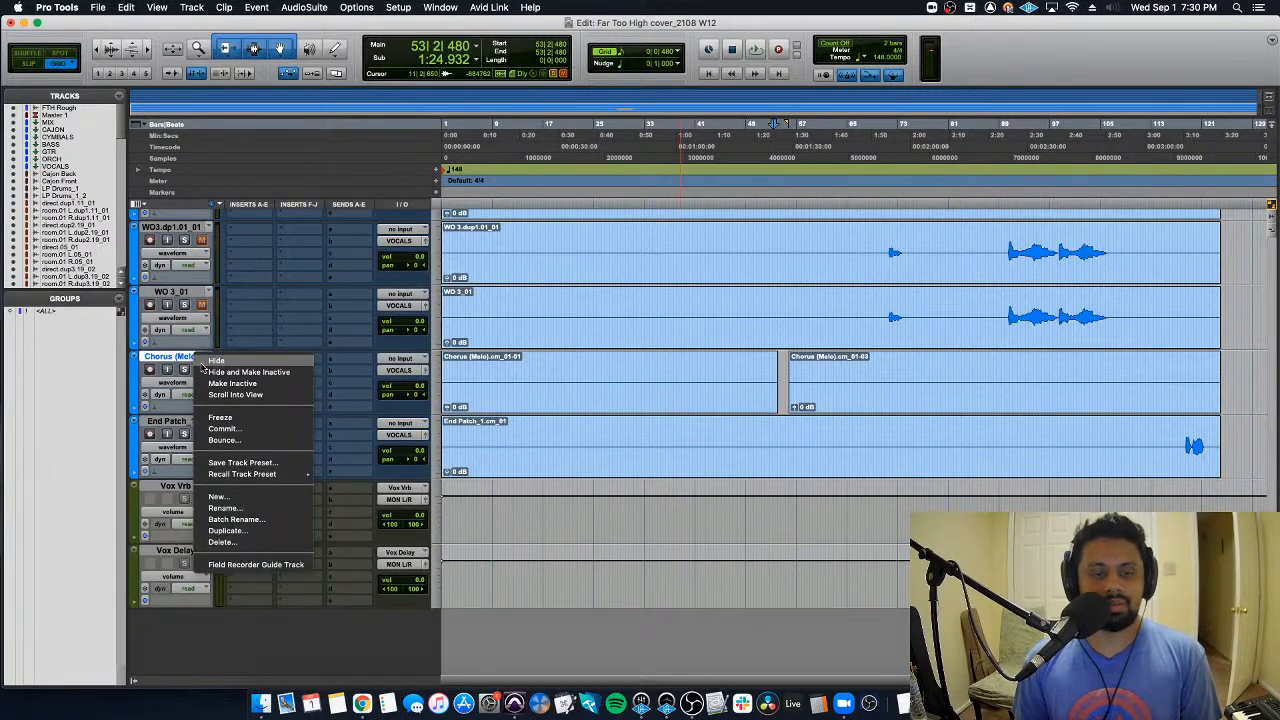
click(222, 541)
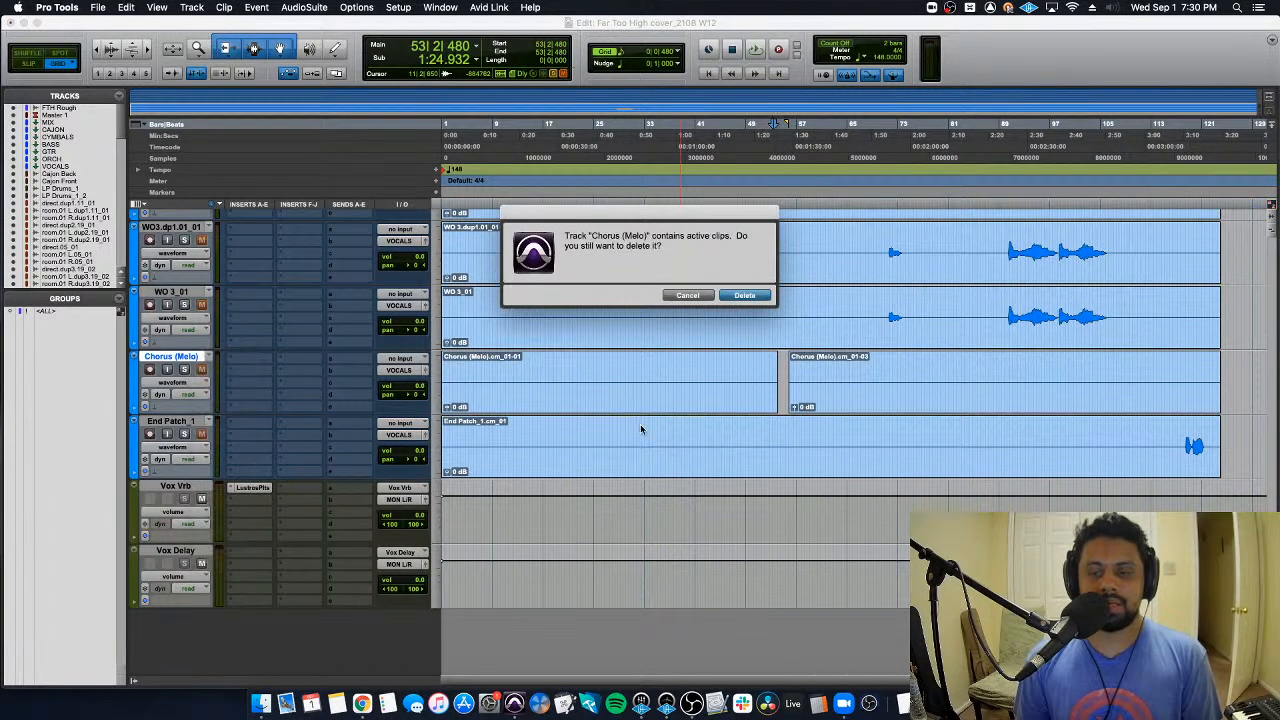
click(741, 296)
Step: Place the edit cursor on HARM 1.dup1 at bar 53 beat 2, ahead of its first phrase
scroll(714, 365, up, 15)
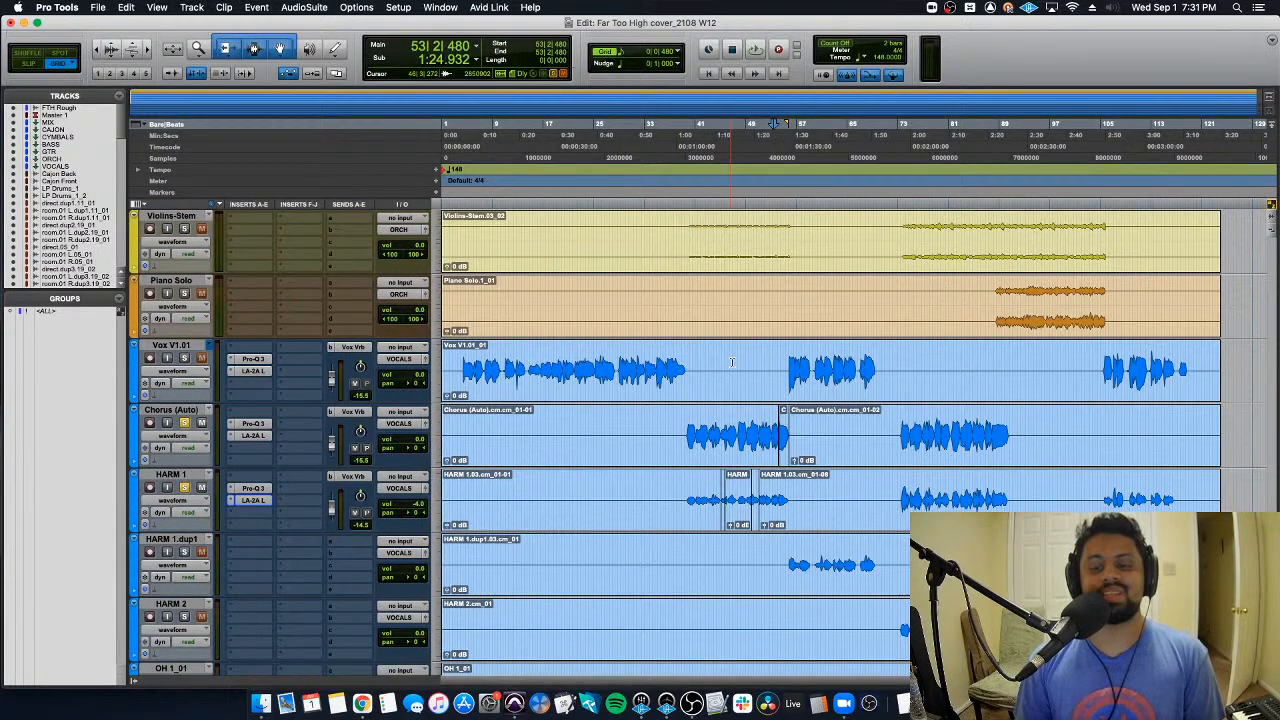
scroll(732, 362, down, 5)
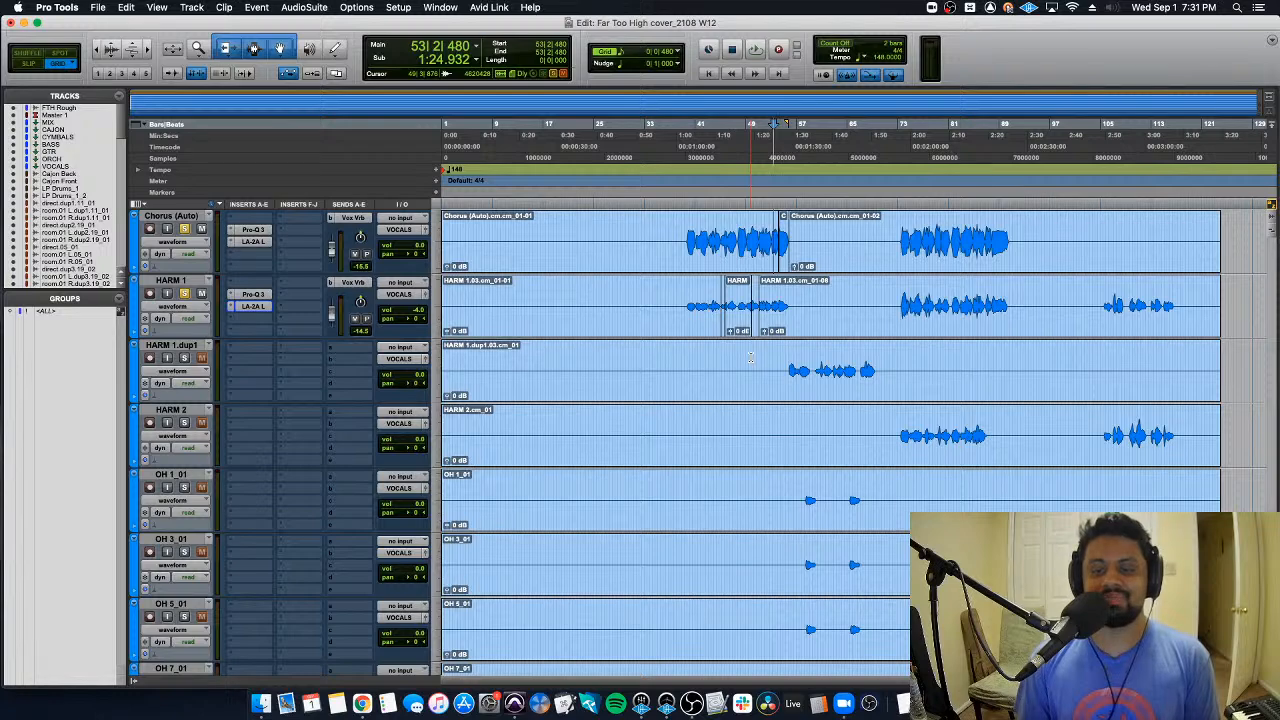
click(772, 352)
scroll(772, 352, up, 2)
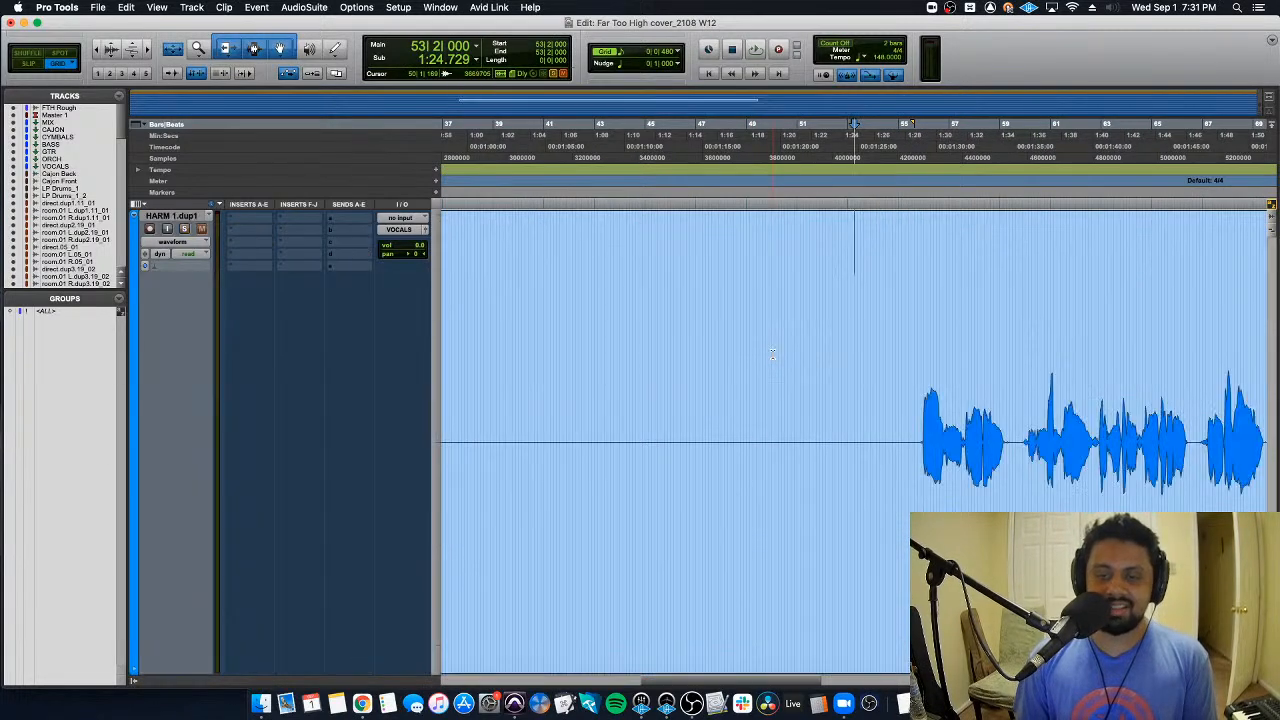
scroll(772, 352, down, 1)
scroll(772, 352, up, 1)
scroll(772, 355, down, 1)
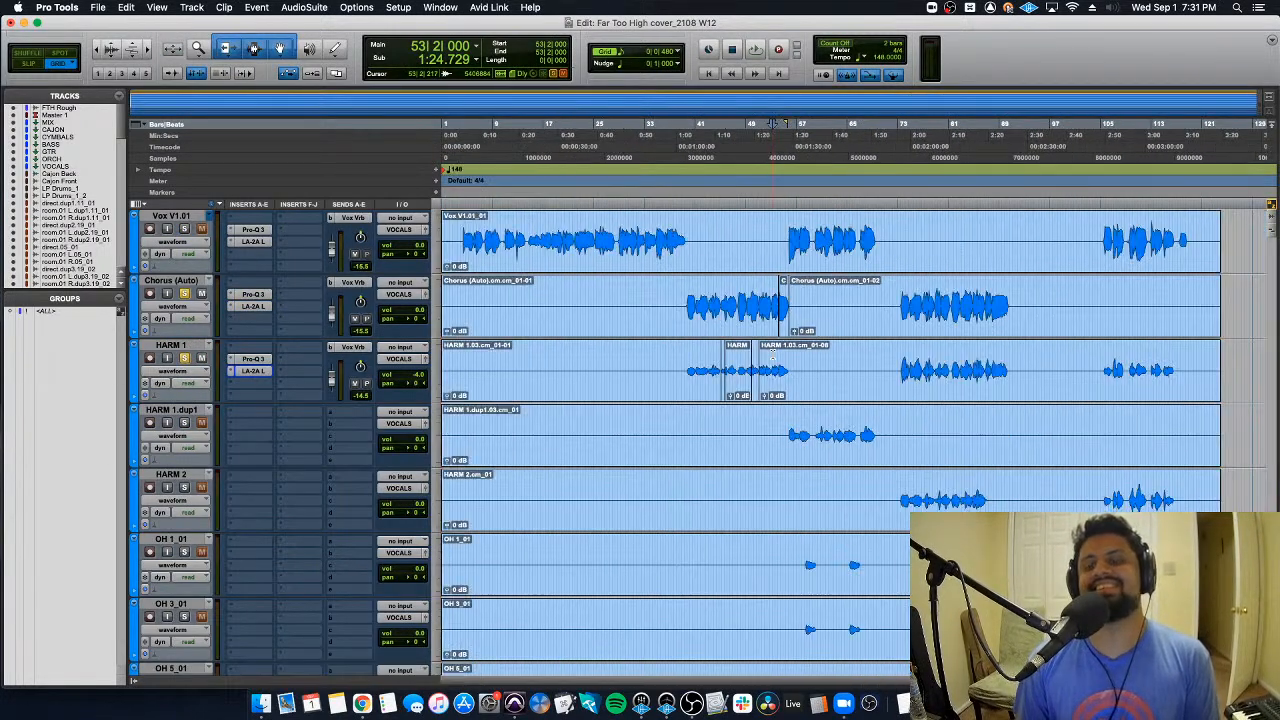
Step: Play Chorus (Auto) and HARM 1 together through the start of the second chorus, from bar 73 beat 2
click(686, 288)
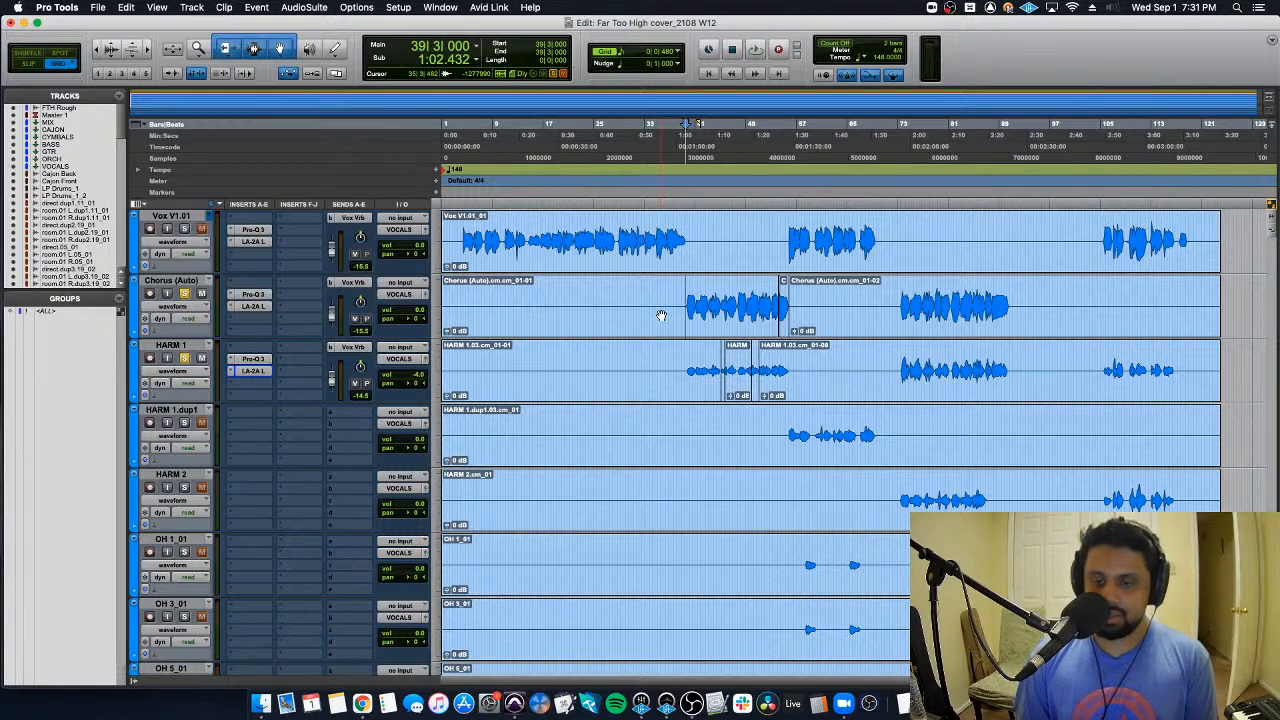
click(908, 290)
key(super+bracketright)
key(super+bracketright)
key(super+bracketright)
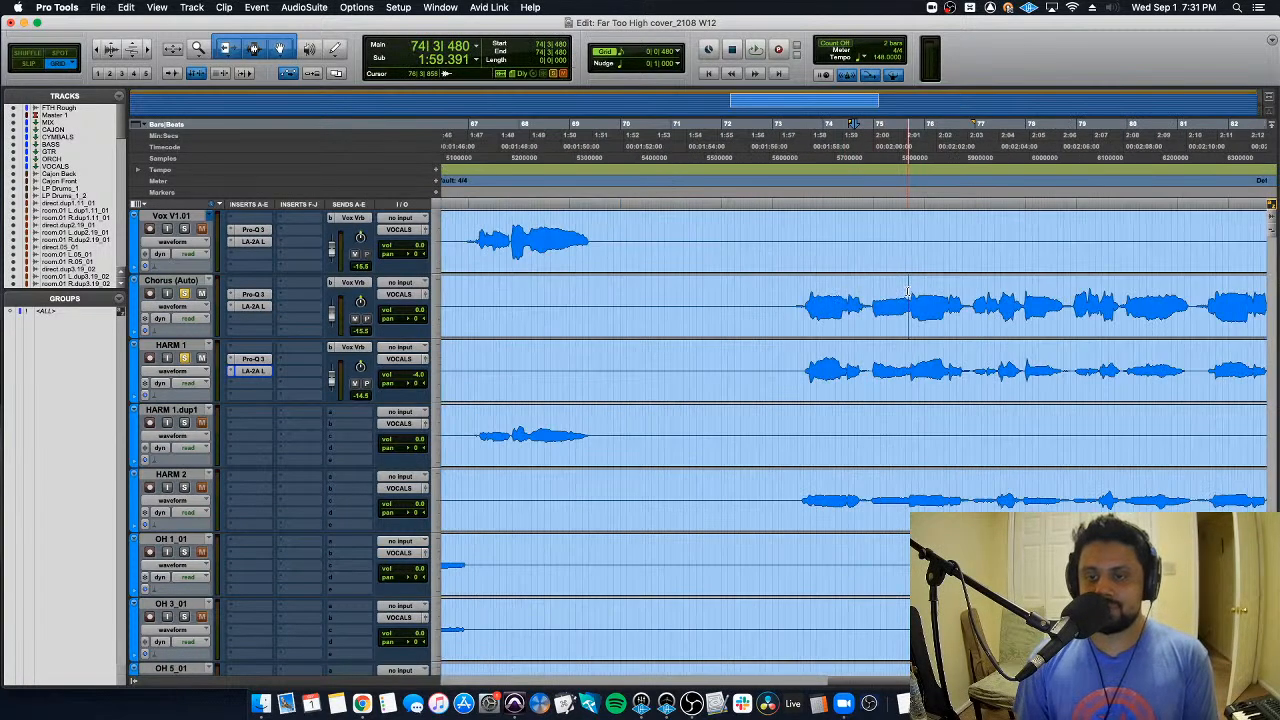
click(785, 286)
key(space)
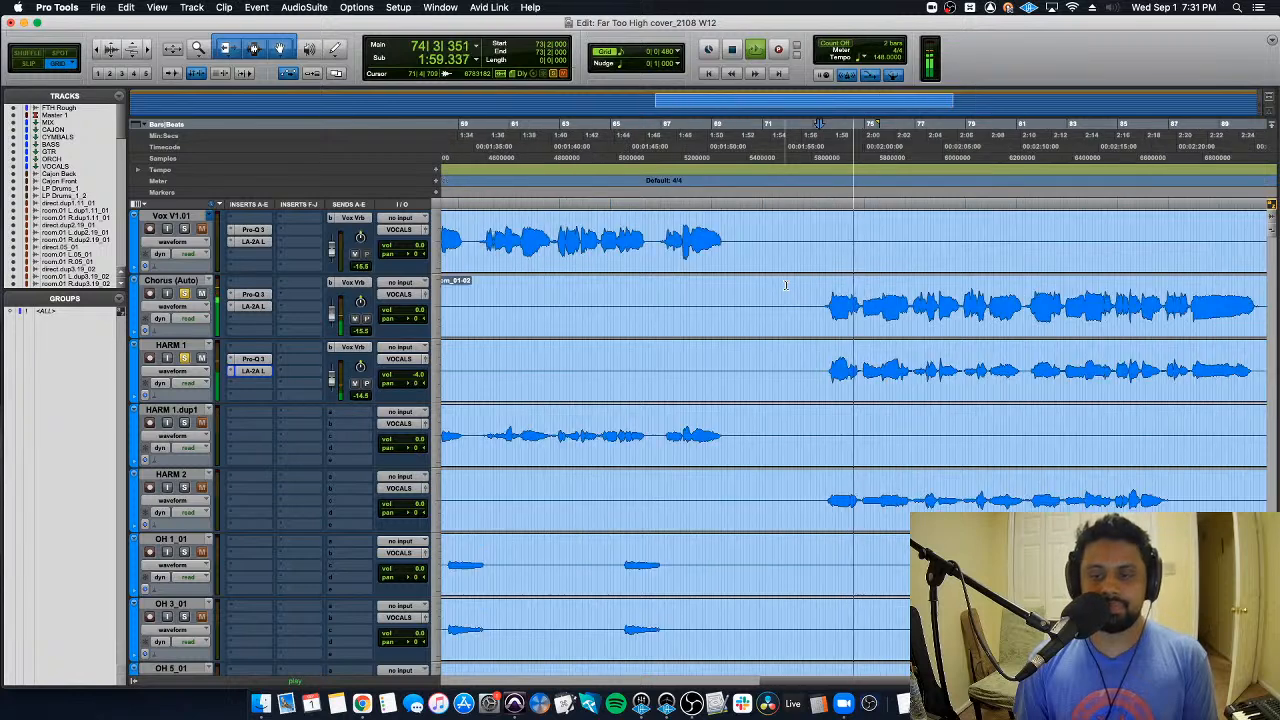
key(super+bracketleft)
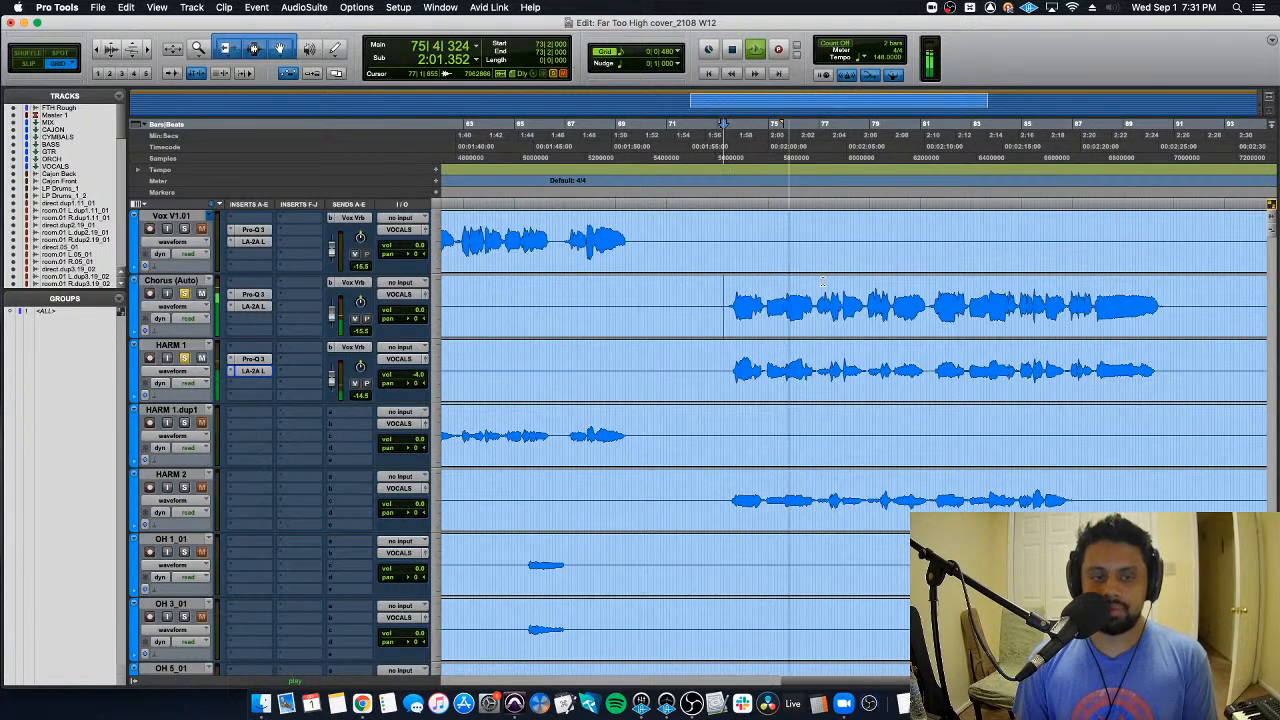
key(space)
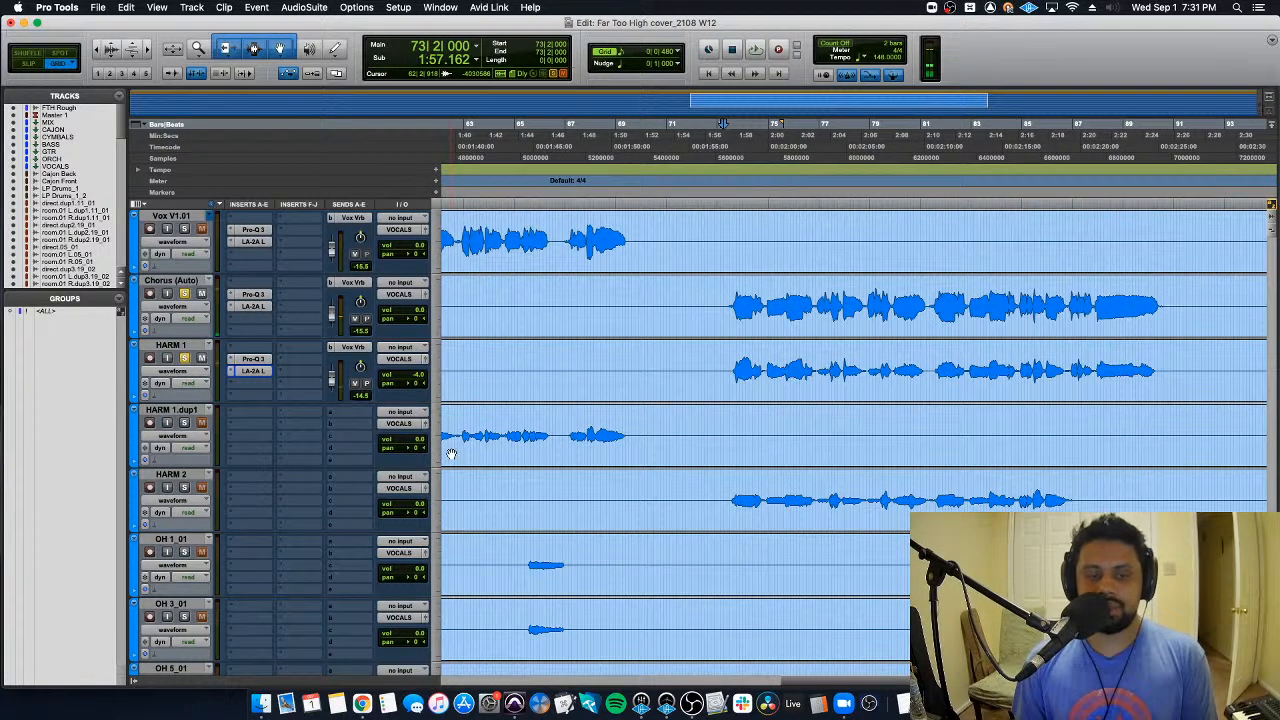
Step: Move the HARM 2 track directly below HARM 1, solo it alone and play it from 73|3|480
click(186, 476)
drag(186, 476, 192, 422)
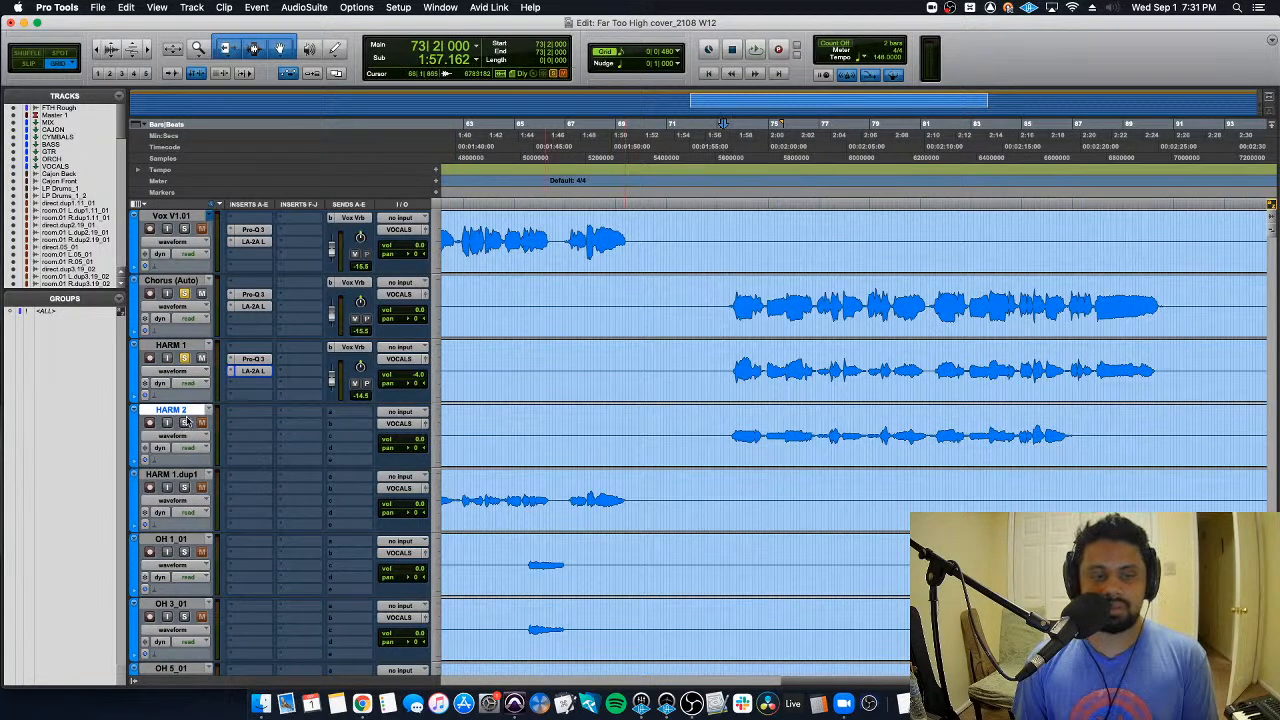
key(shift+s)
key(space)
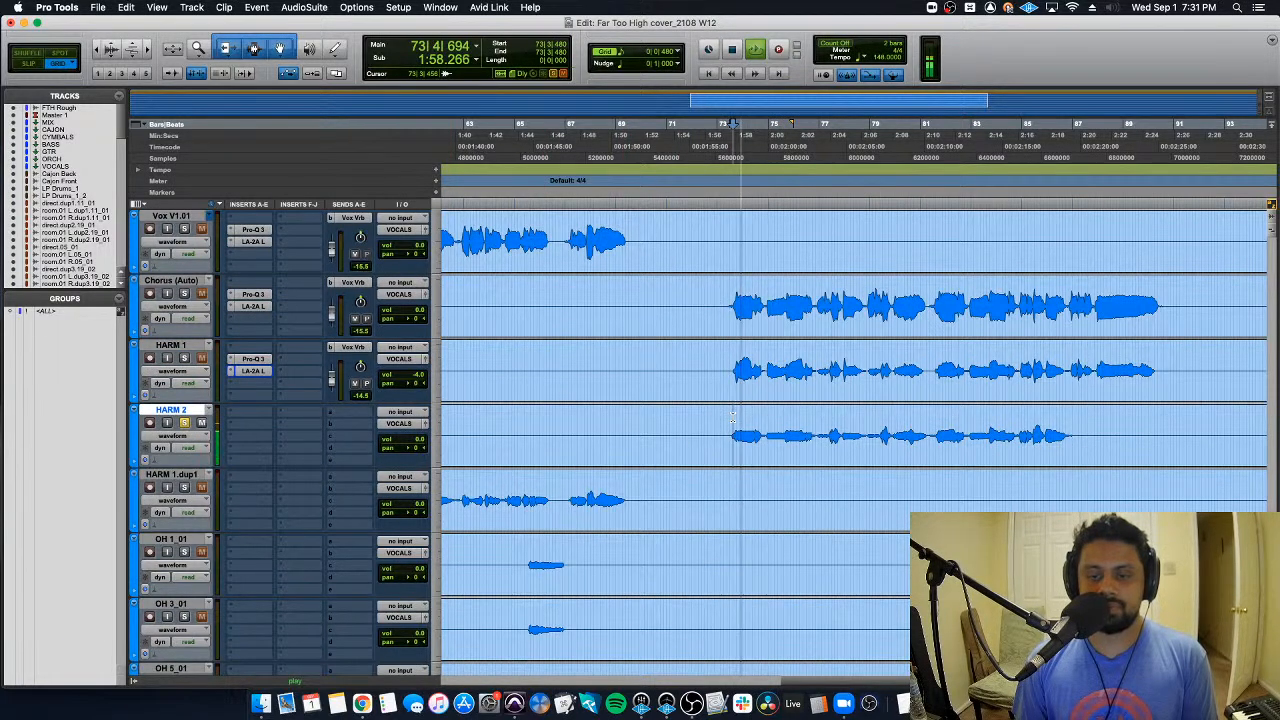
Step: Copy the Pro-Q 3 and LA-2A inserts and the Vox Vrb send from HARM 1 to HARM 2
key(super+equal)
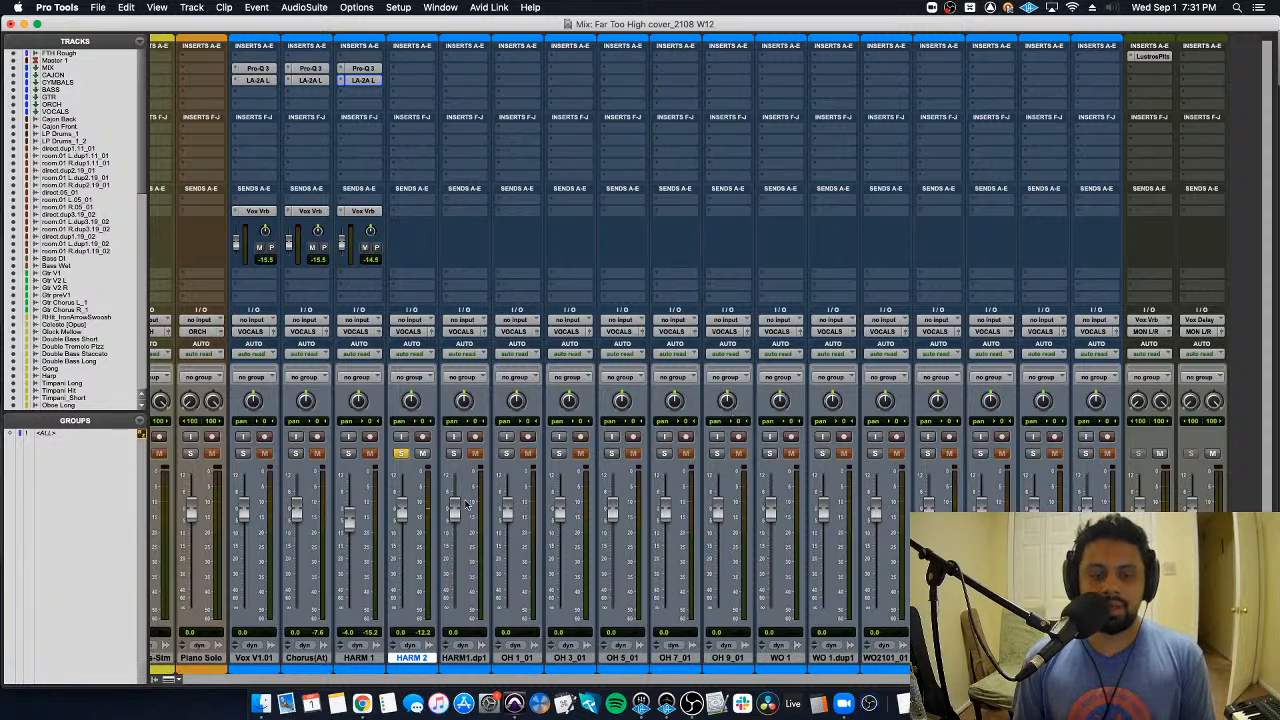
drag(373, 80, 411, 68)
drag(368, 210, 412, 213)
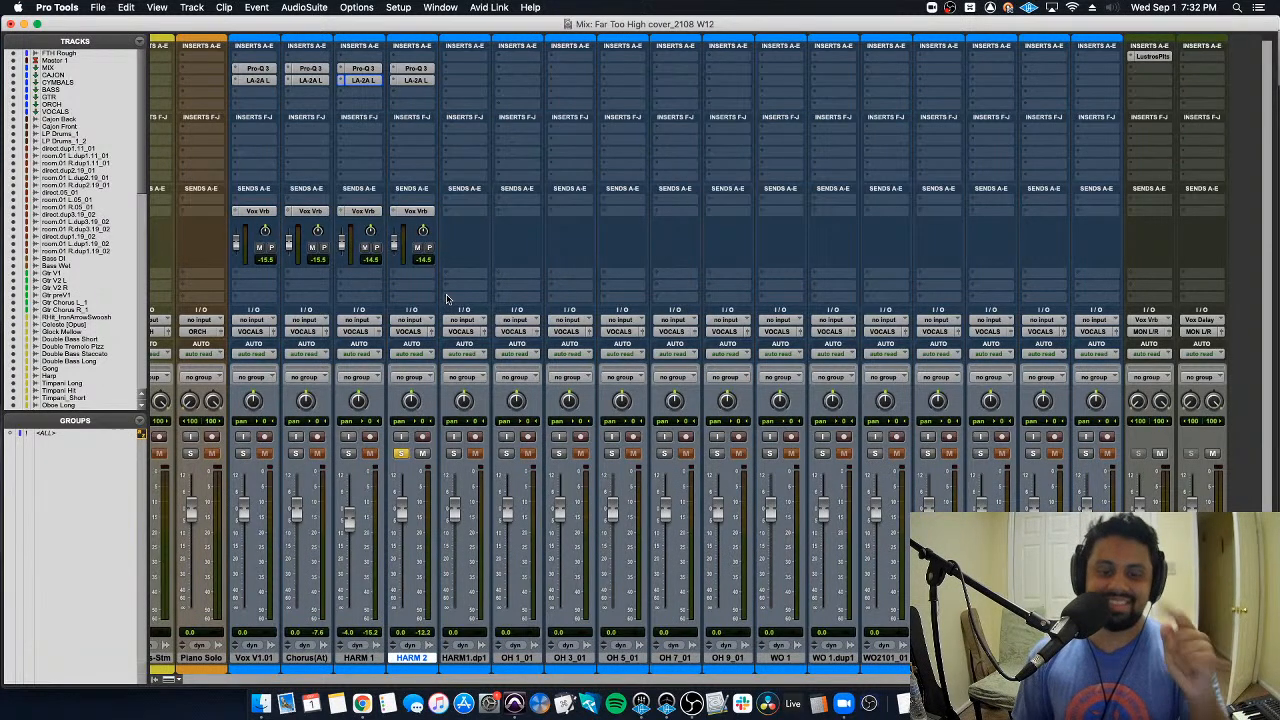
key(super+equal)
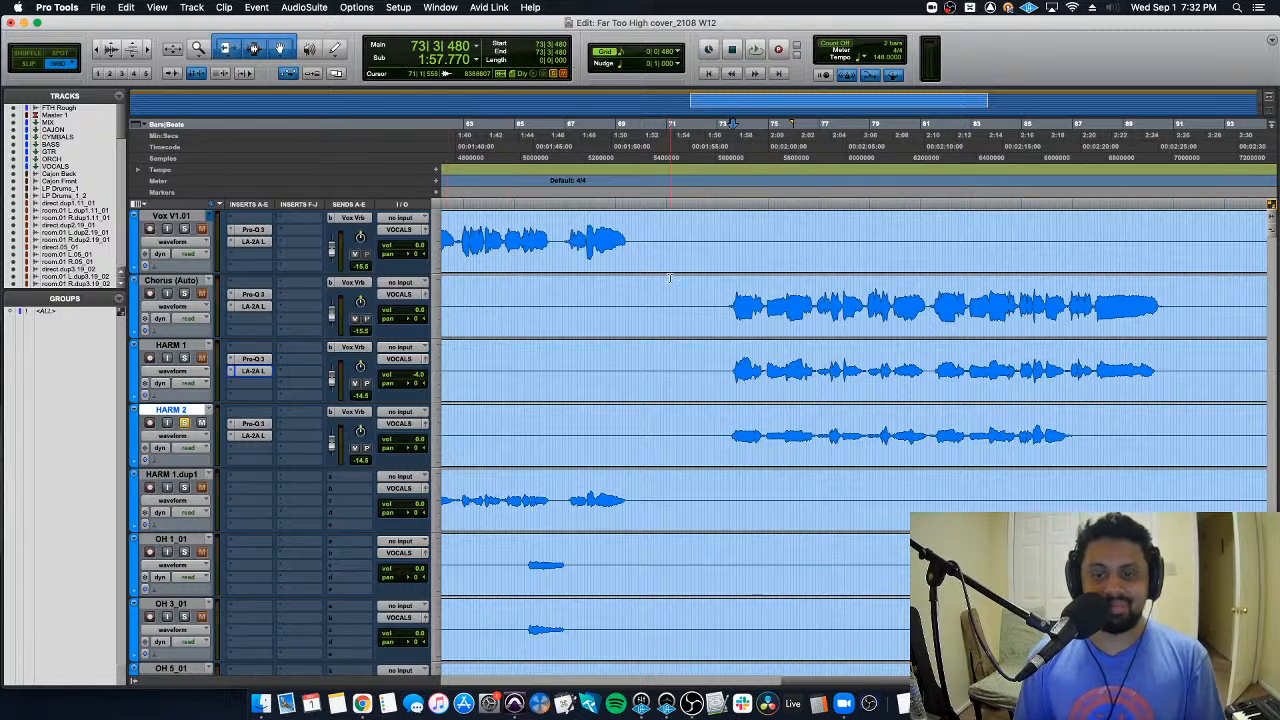
Step: Set HARM 2's Pro-Q 3 bell band to about 391 Hz, +1.2 dB and Q 2.5, and check its LA-2A compression during playback
scroll(701, 378, right, 2)
scroll(701, 378, right, 3)
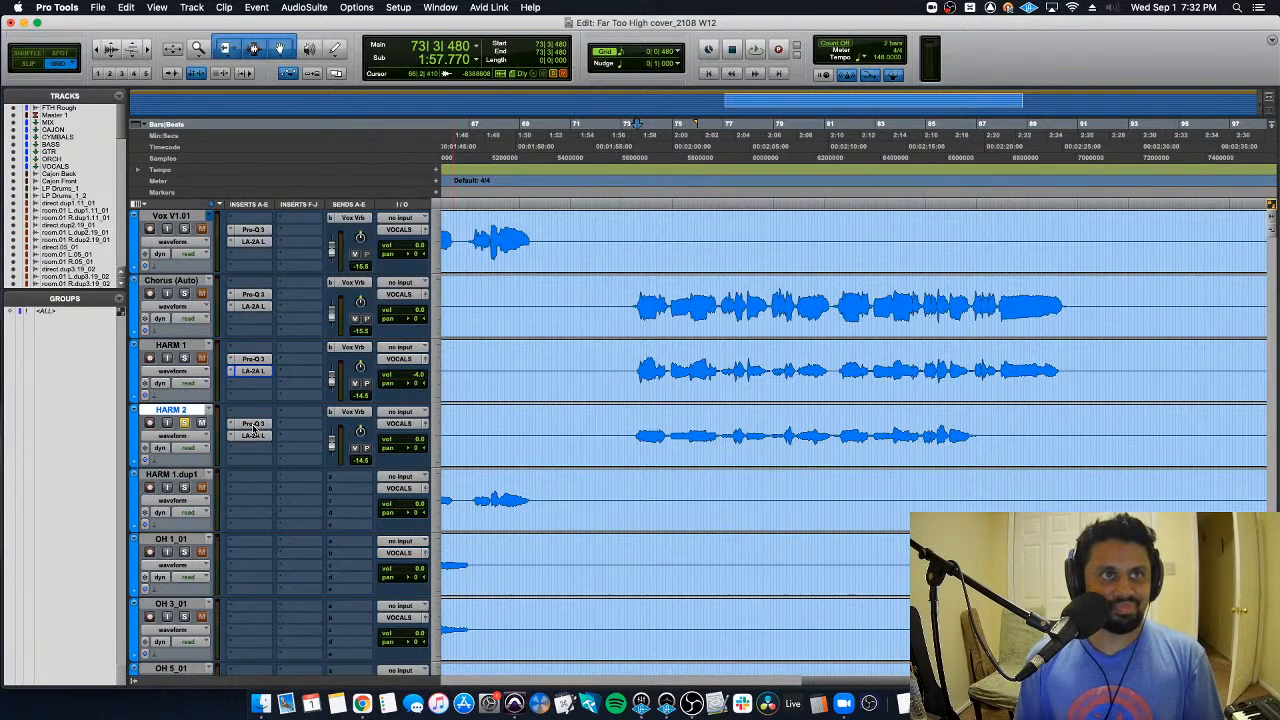
key(super+equal)
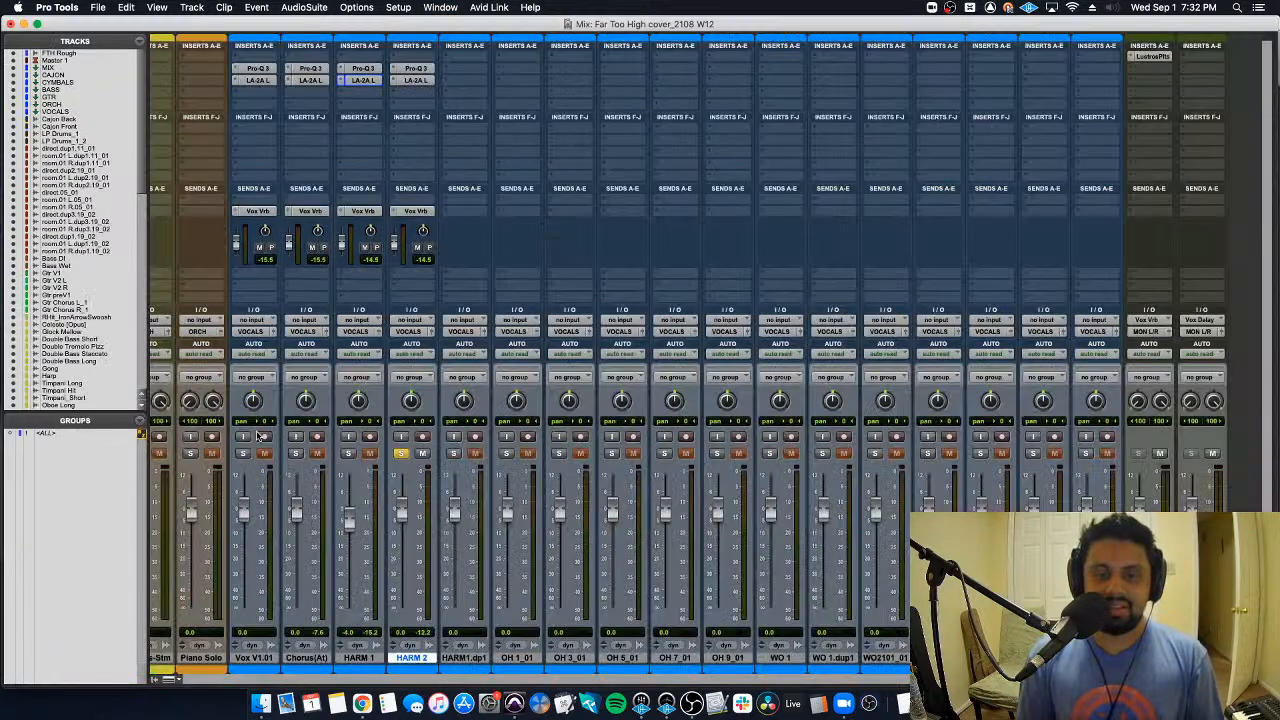
click(381, 661)
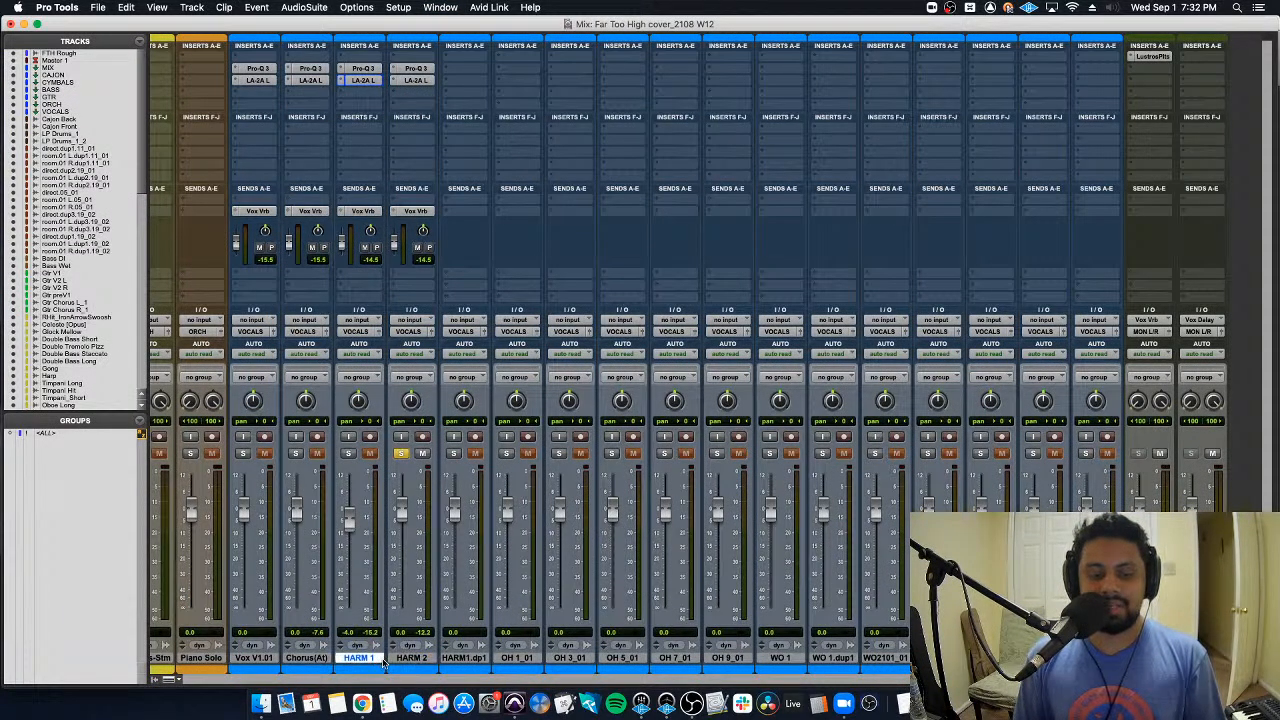
click(417, 662)
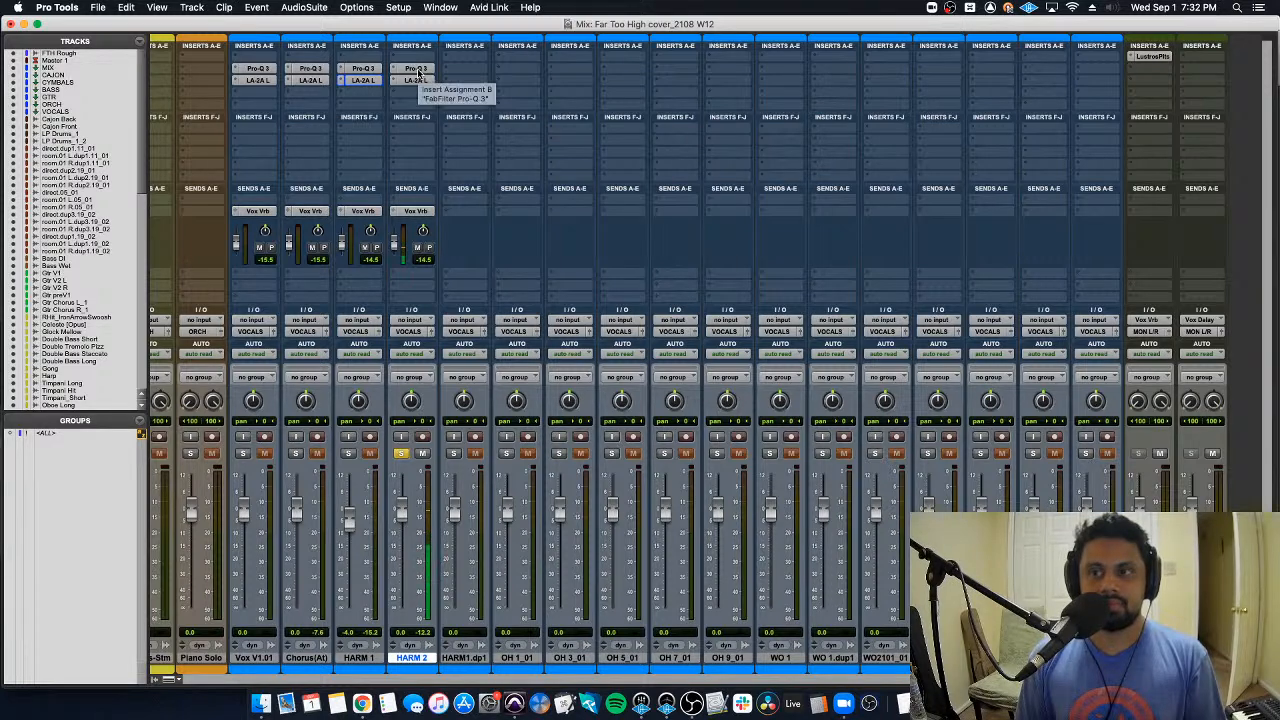
click(416, 68)
drag(790, 291, 700, 286)
scroll(769, 462, up, 5)
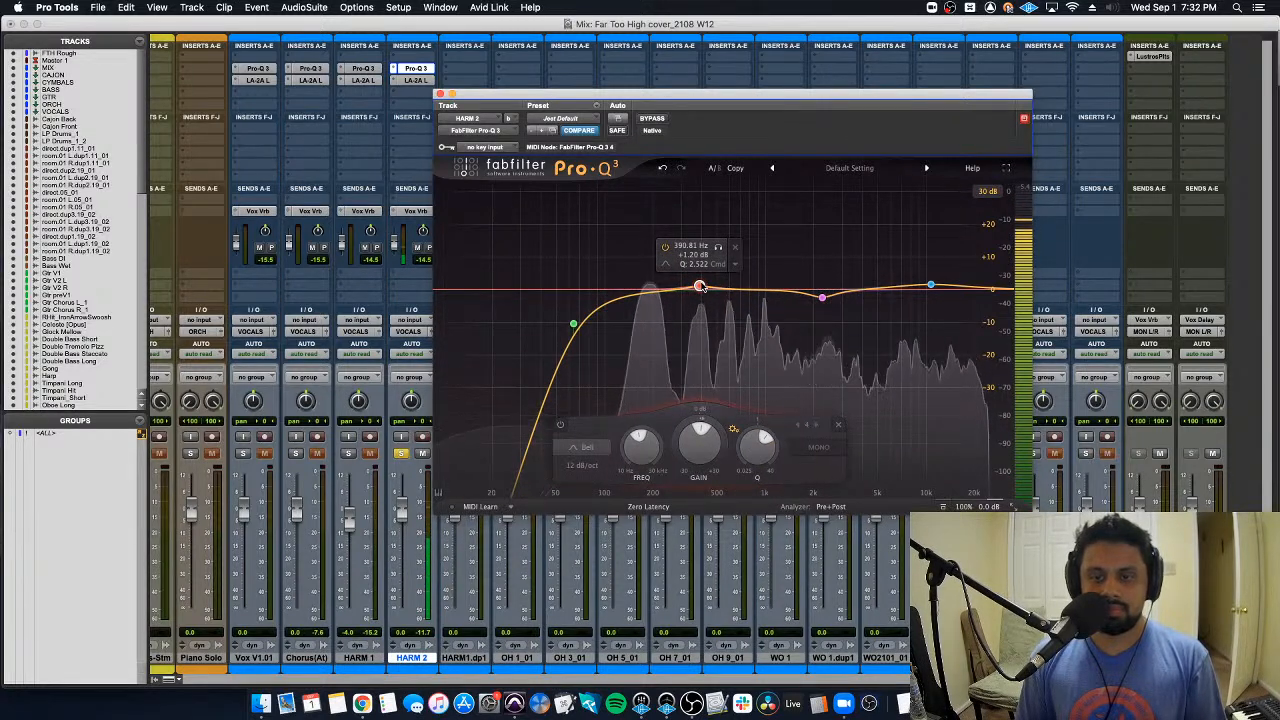
click(931, 285)
click(440, 94)
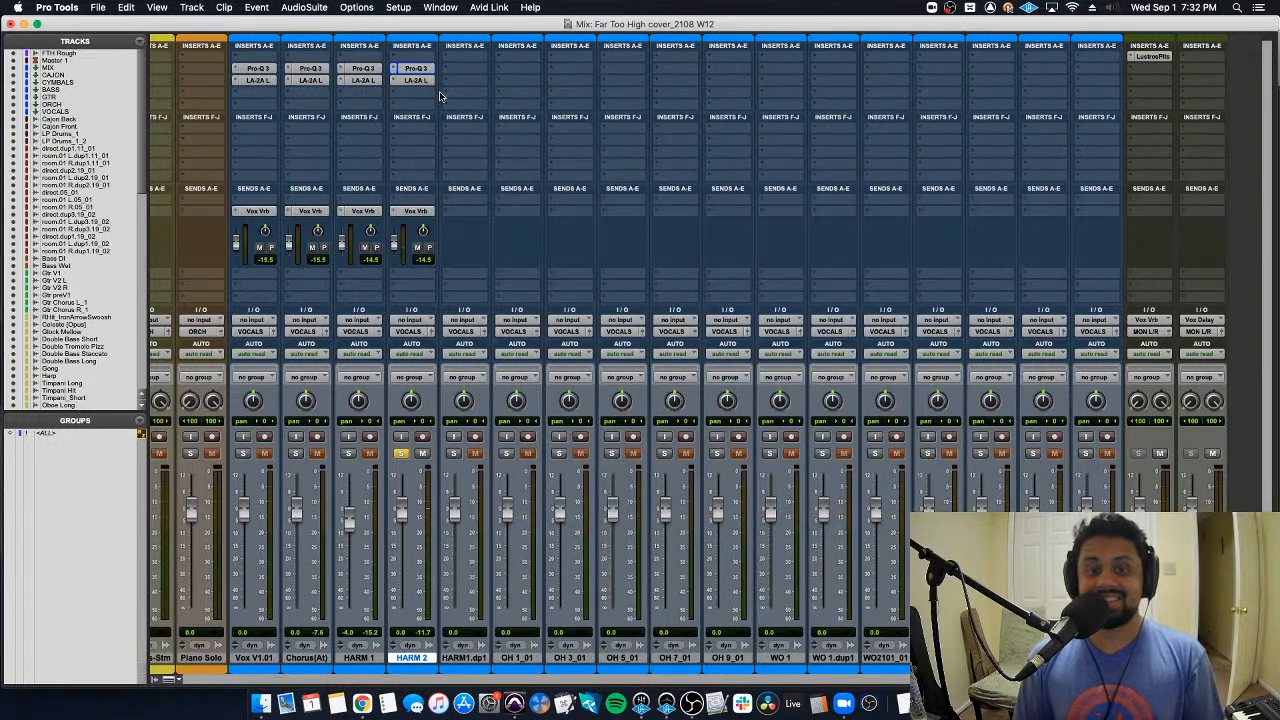
click(416, 80)
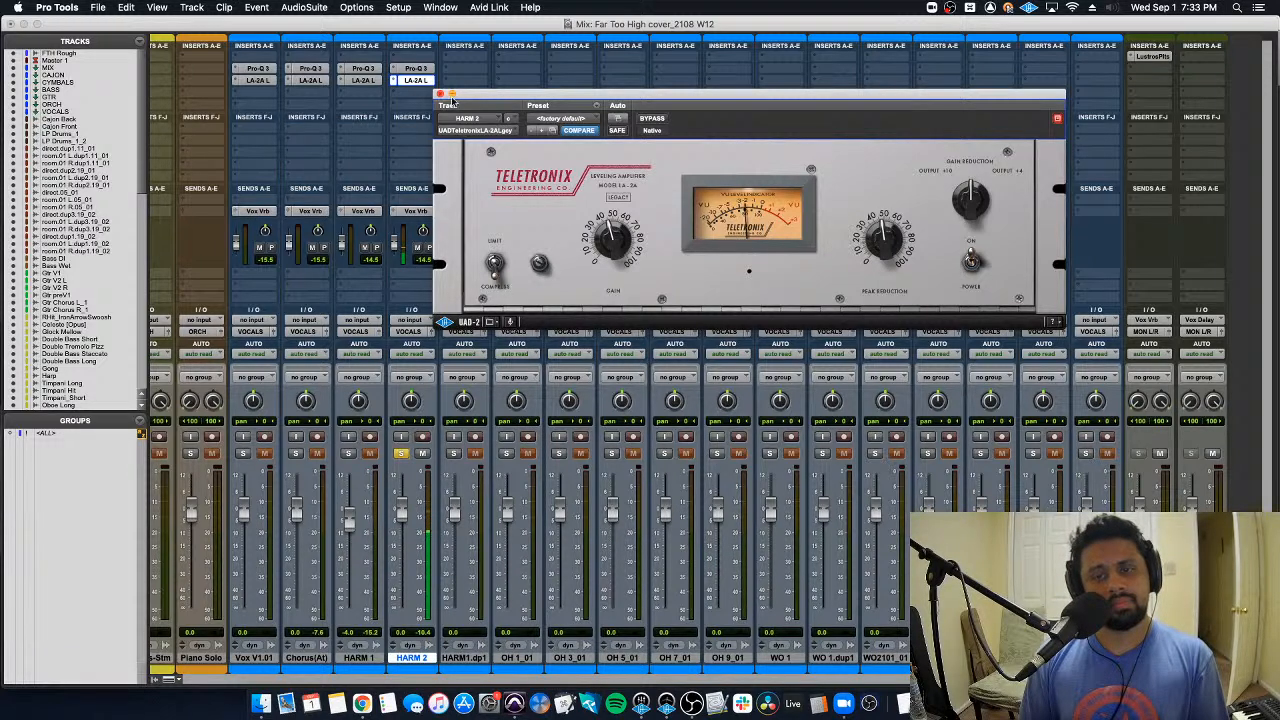
click(440, 93)
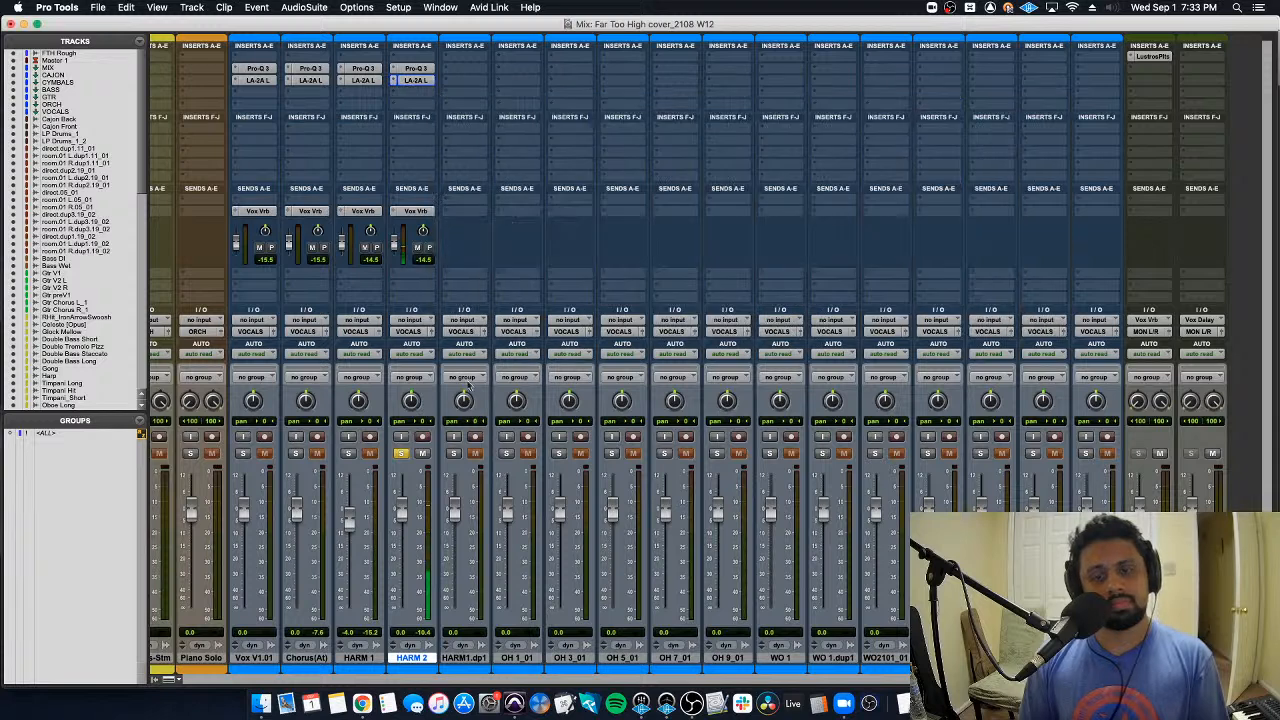
Step: Solo HARM 1 and Chorus (Auto) alongside HARM 2 and lower HARM 2's fader to -7.5 dB during playback
click(348, 454)
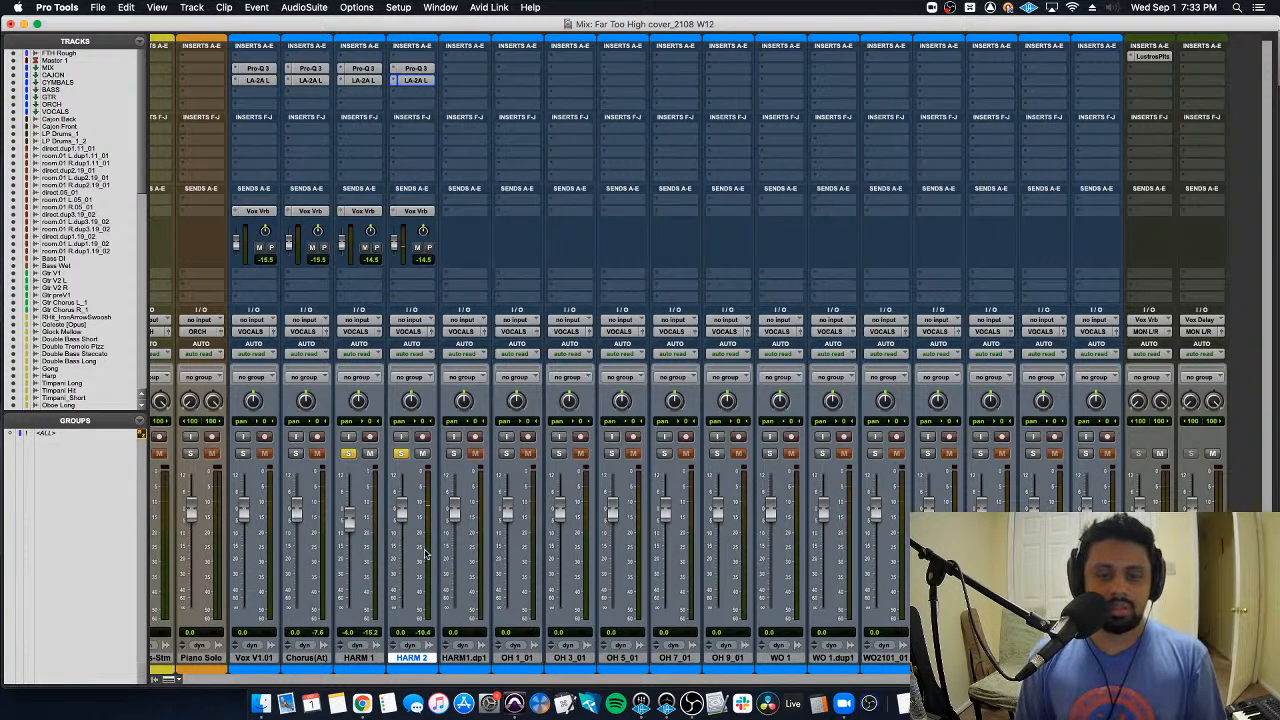
drag(404, 522, 402, 555)
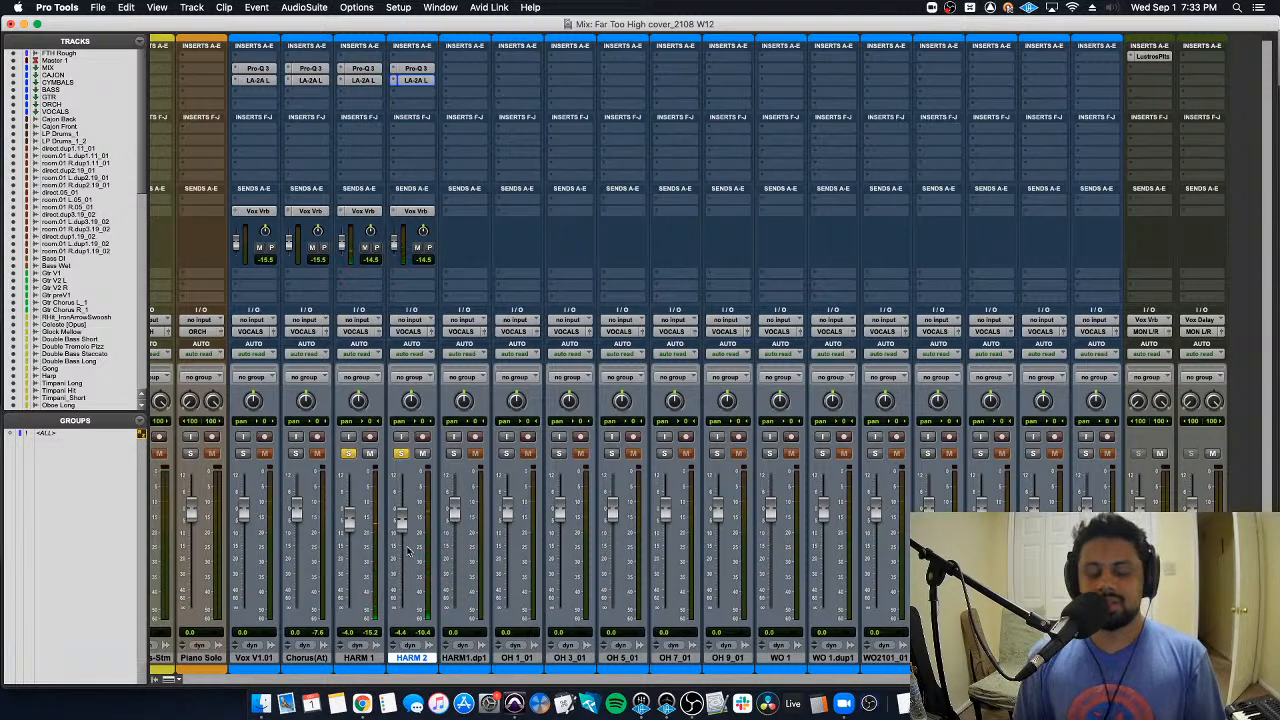
scroll(436, 545, left, 2)
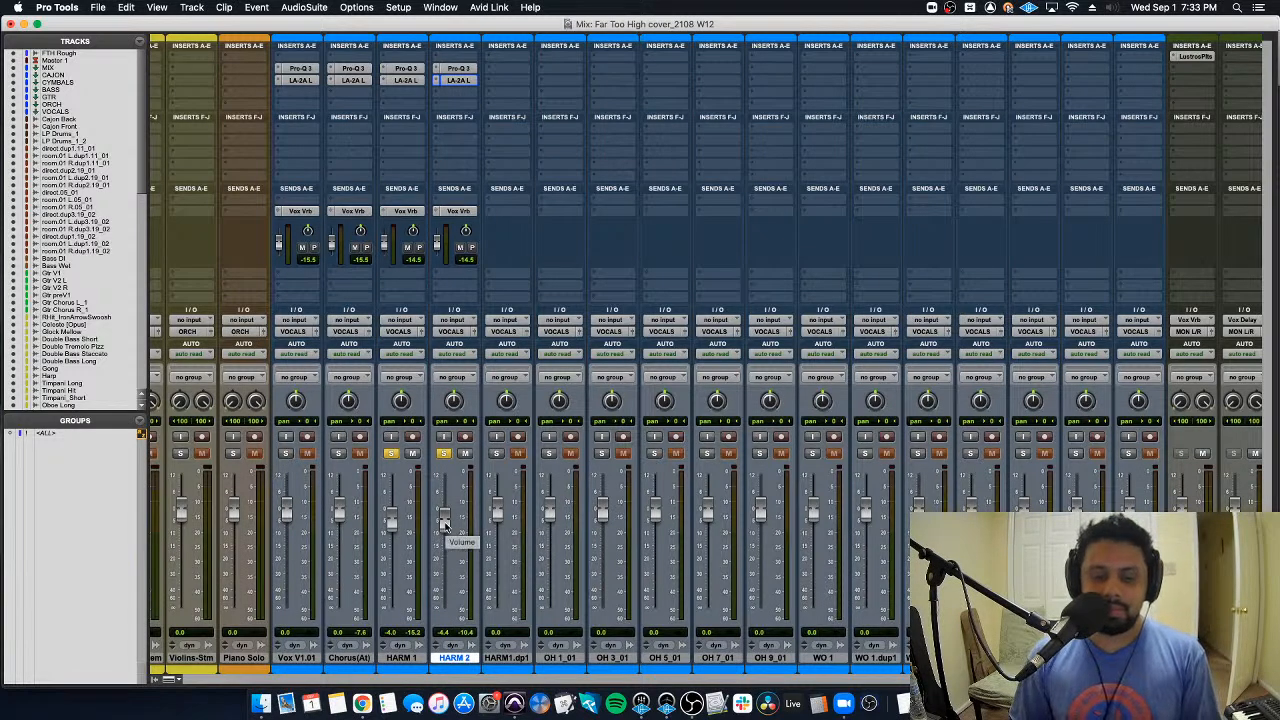
key(space)
drag(445, 525, 462, 605)
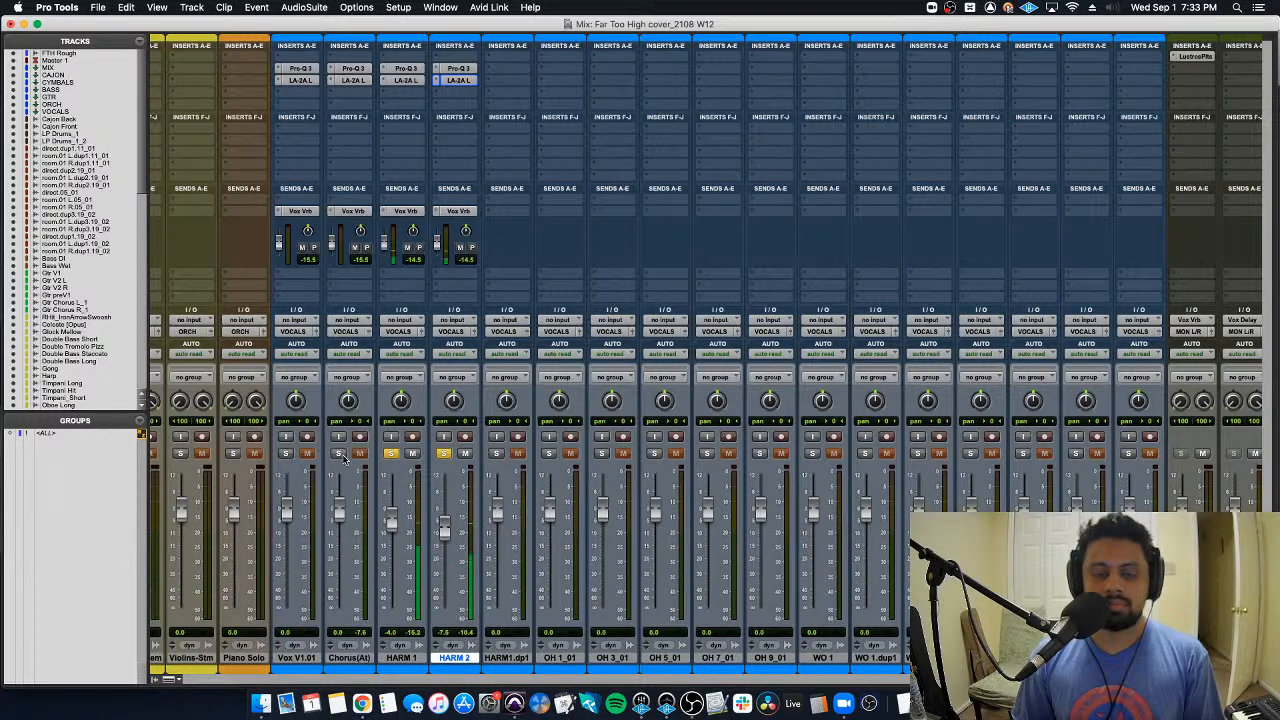
click(341, 455)
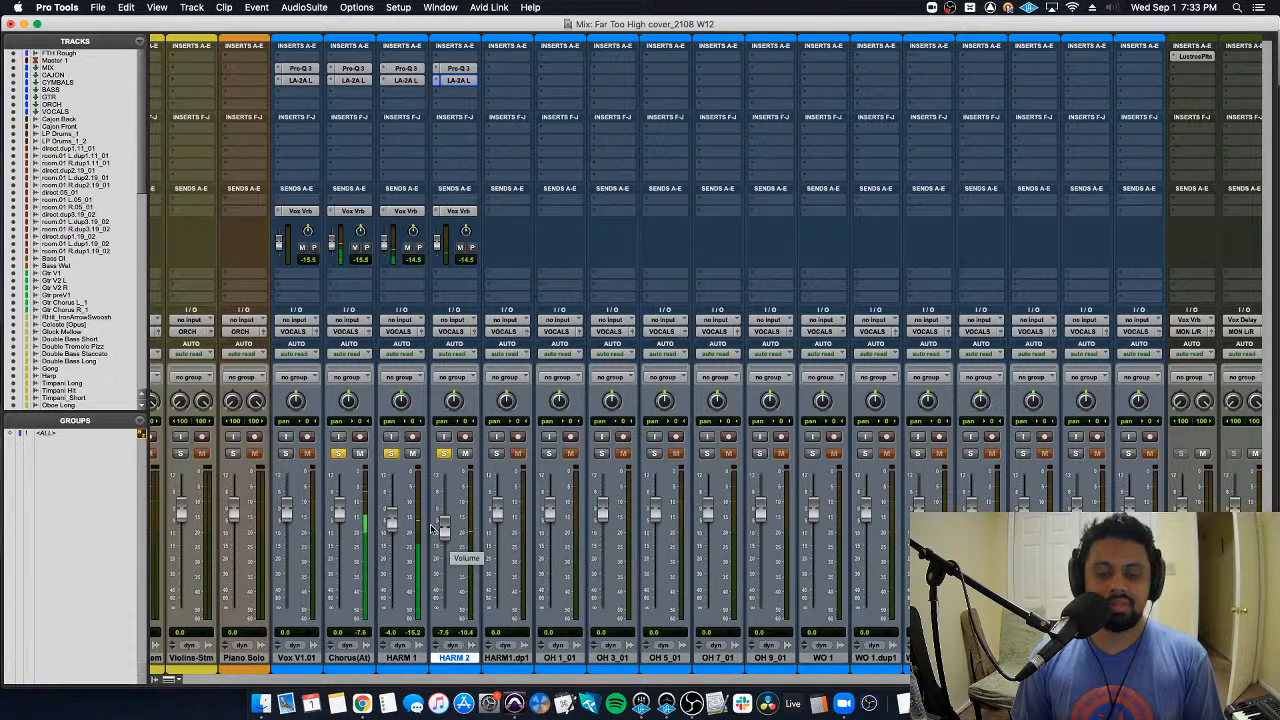
Step: Add Vox V1.01 to the soloed tracks and play the song's last vocal section with the harmonies from 105|1|480
key(super+equal)
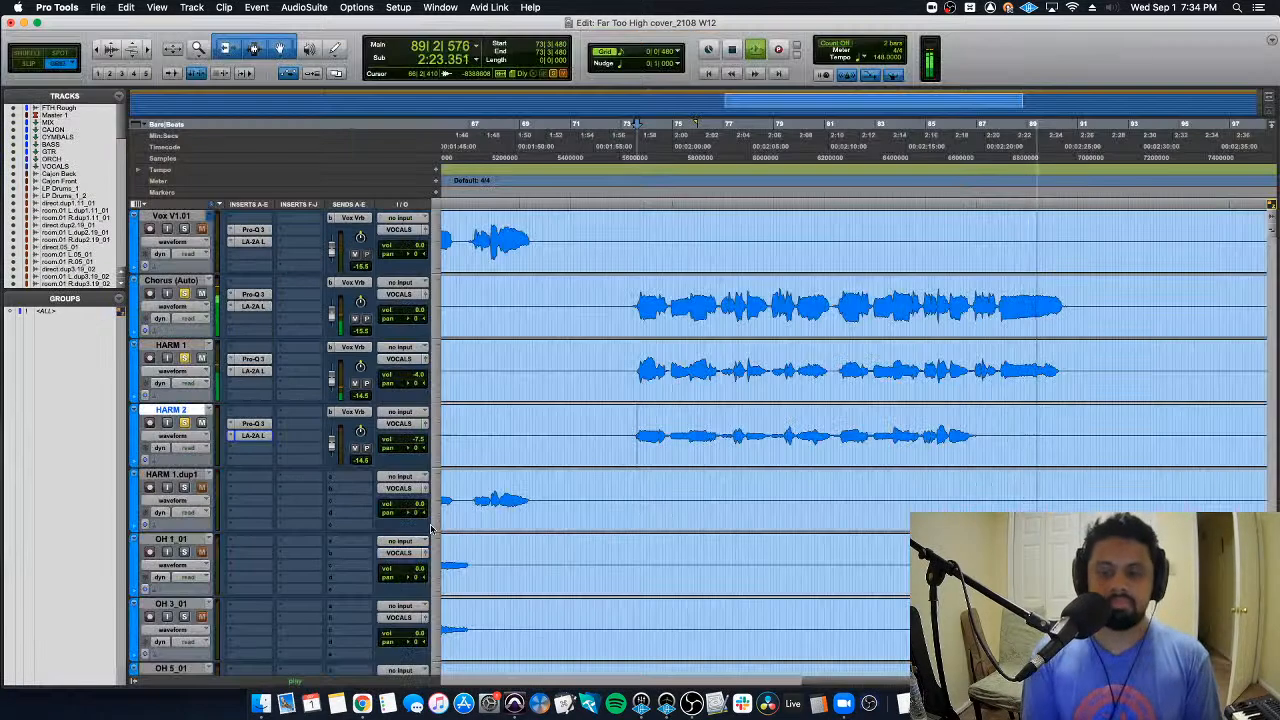
key(super+bracketleft)
key(super+bracketleft)
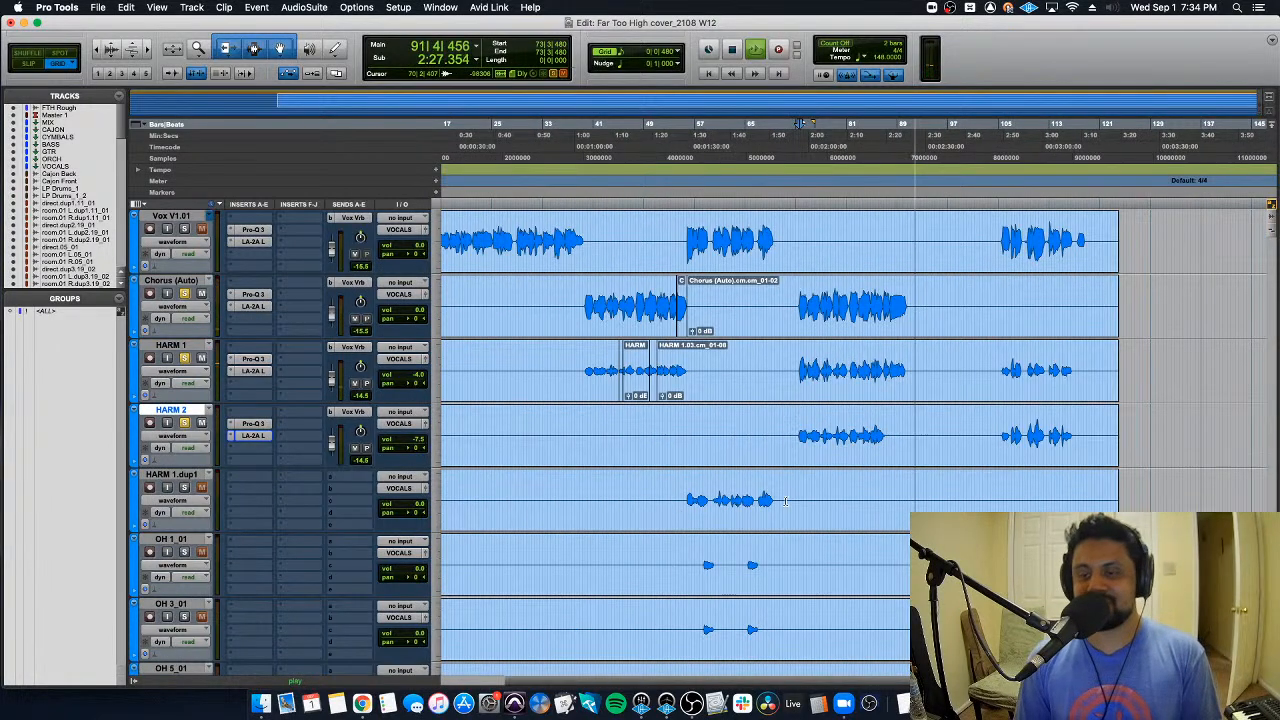
key(space)
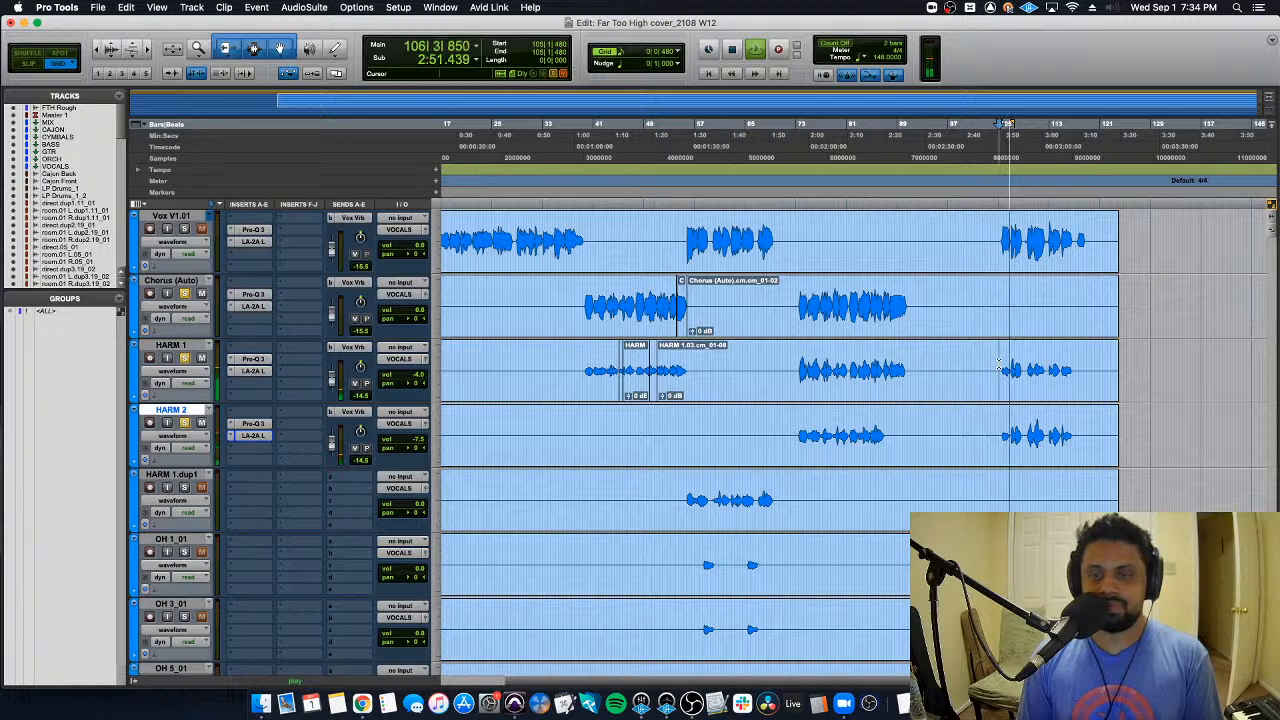
key(space)
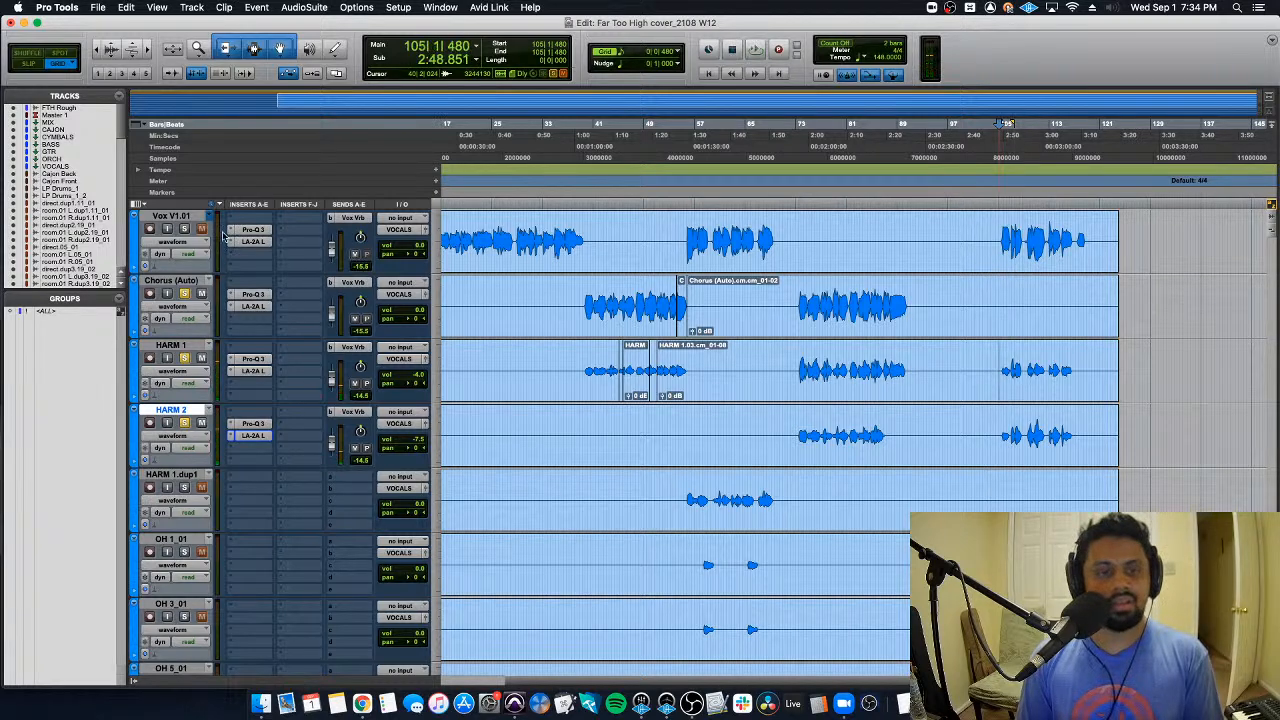
key(space)
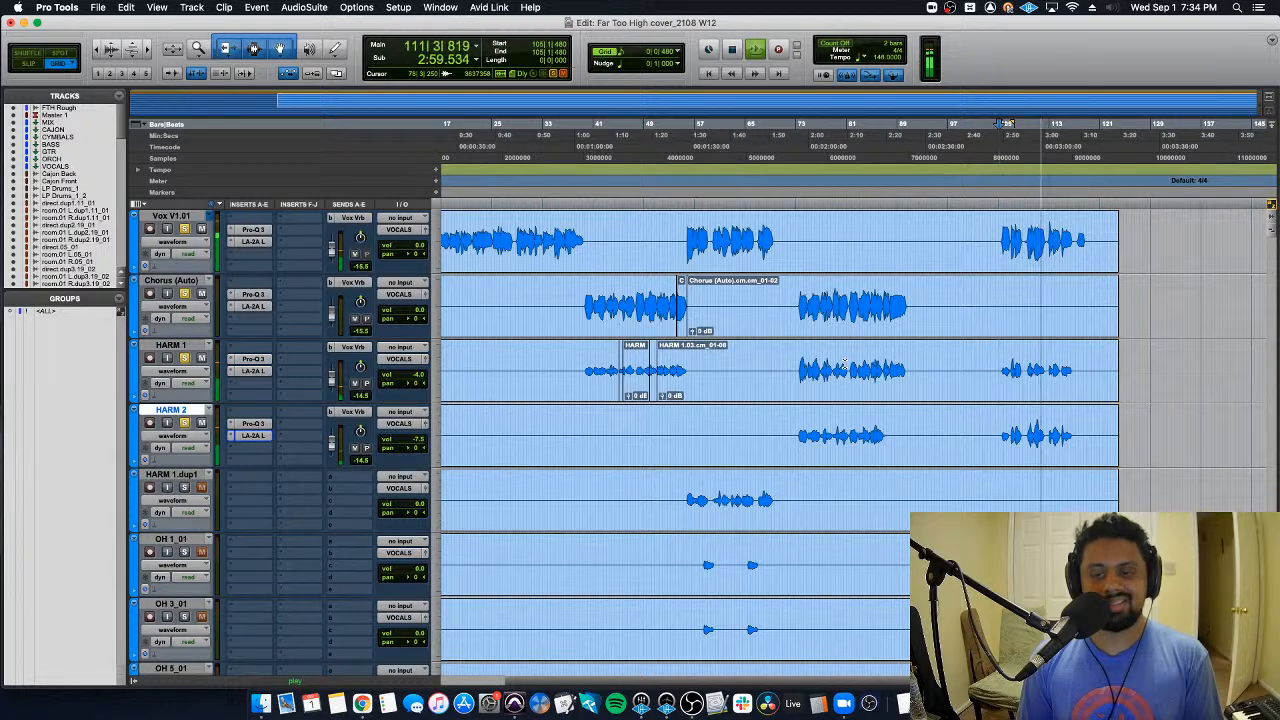
key(space)
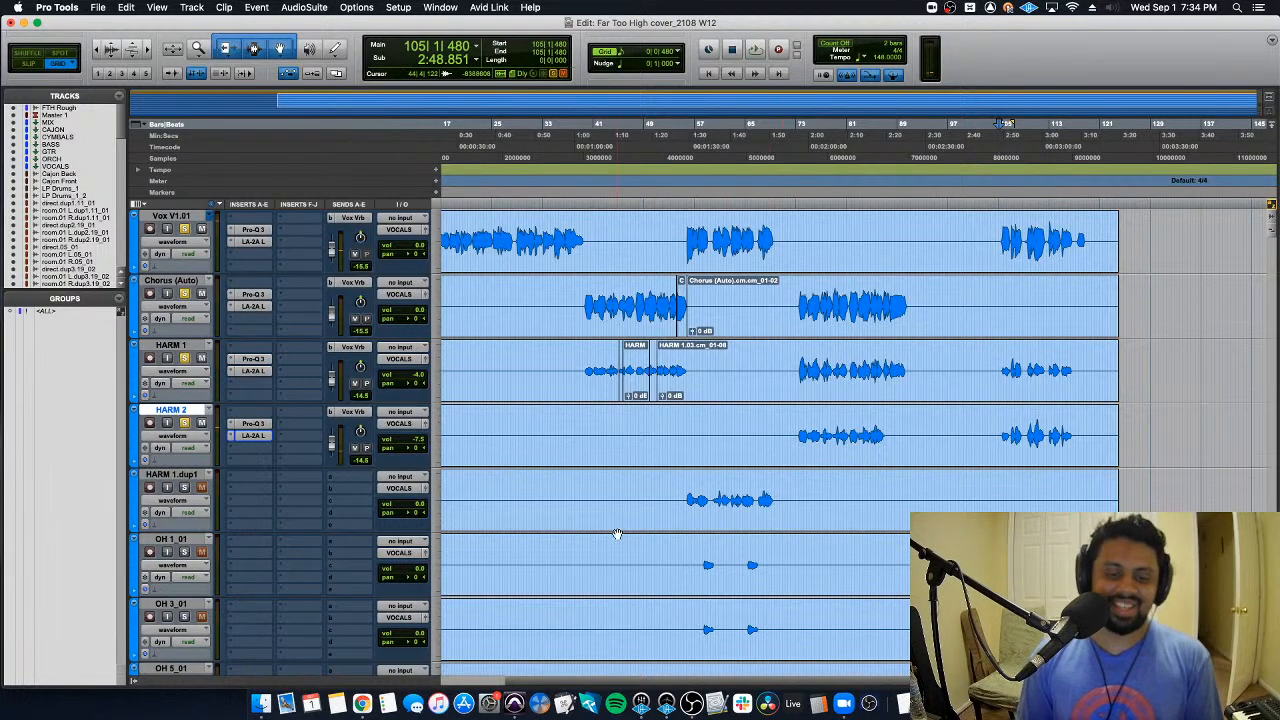
Step: Copy the Pro-Q 3 and LA-2A inserts and the Vox Vrb send from HARM 2 to HARM 1.dup1
click(196, 475)
double_click(196, 475)
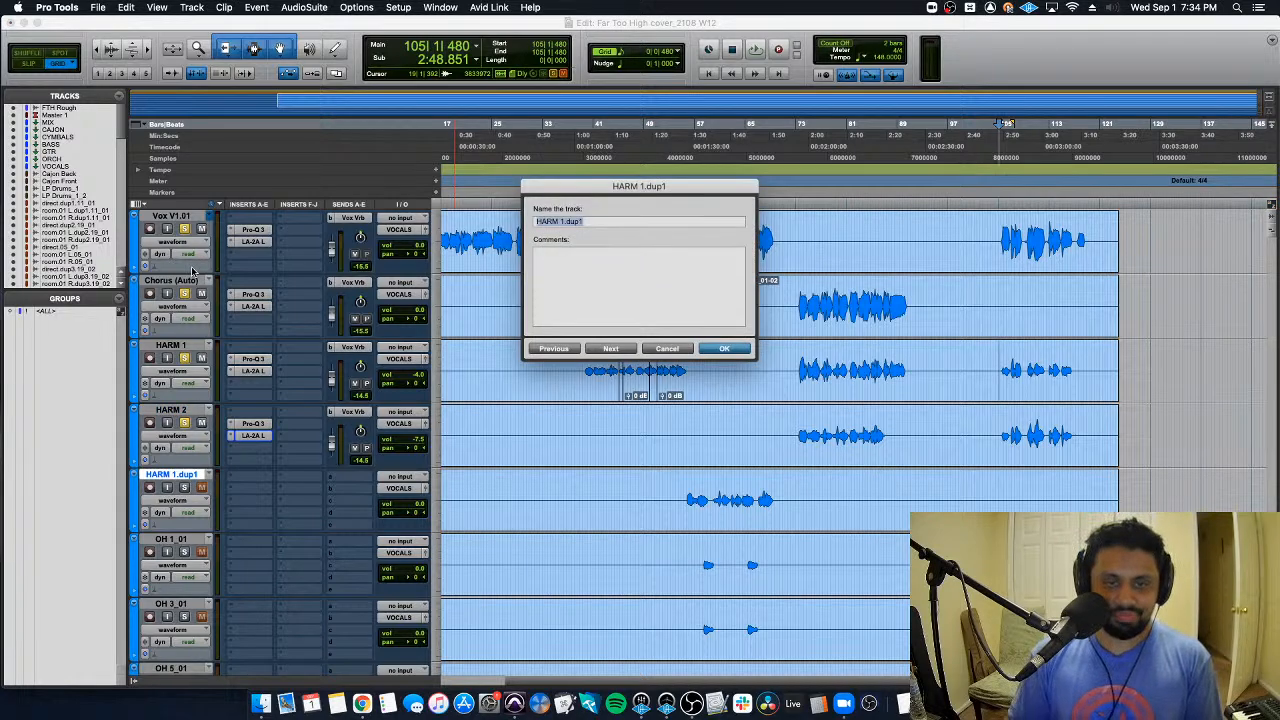
key(Return)
drag(183, 481, 253, 500)
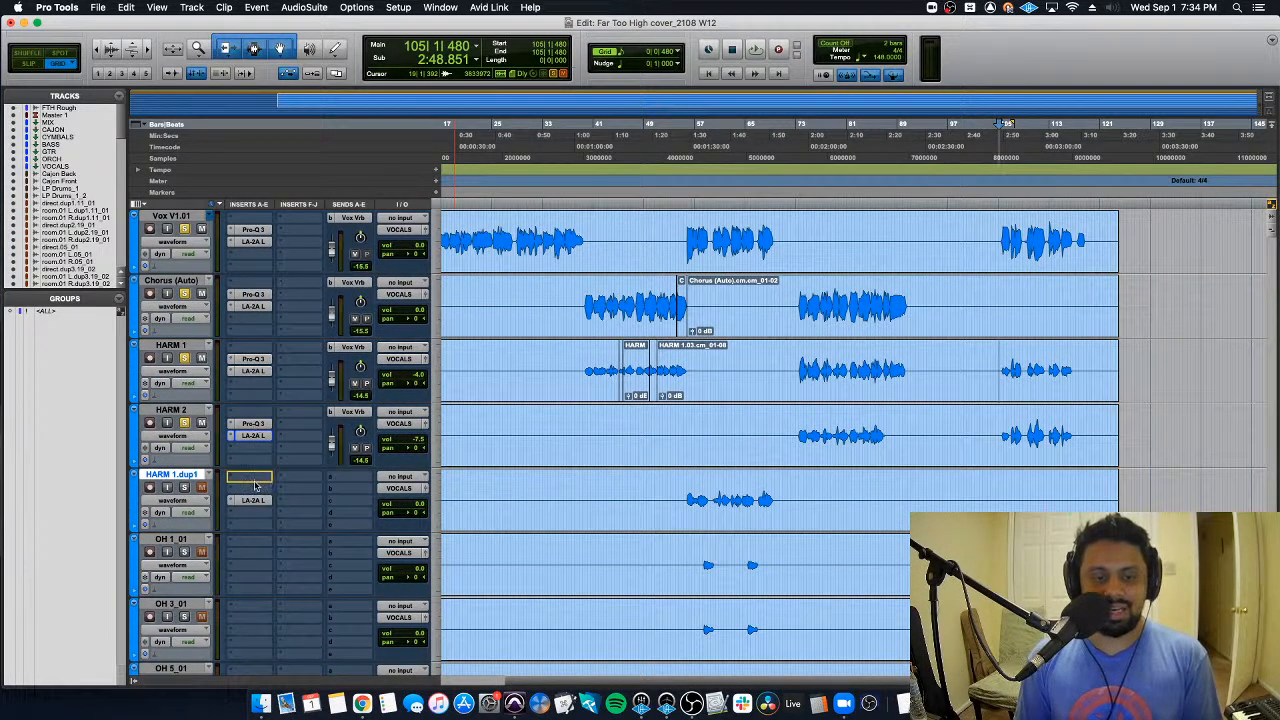
drag(360, 435, 358, 493)
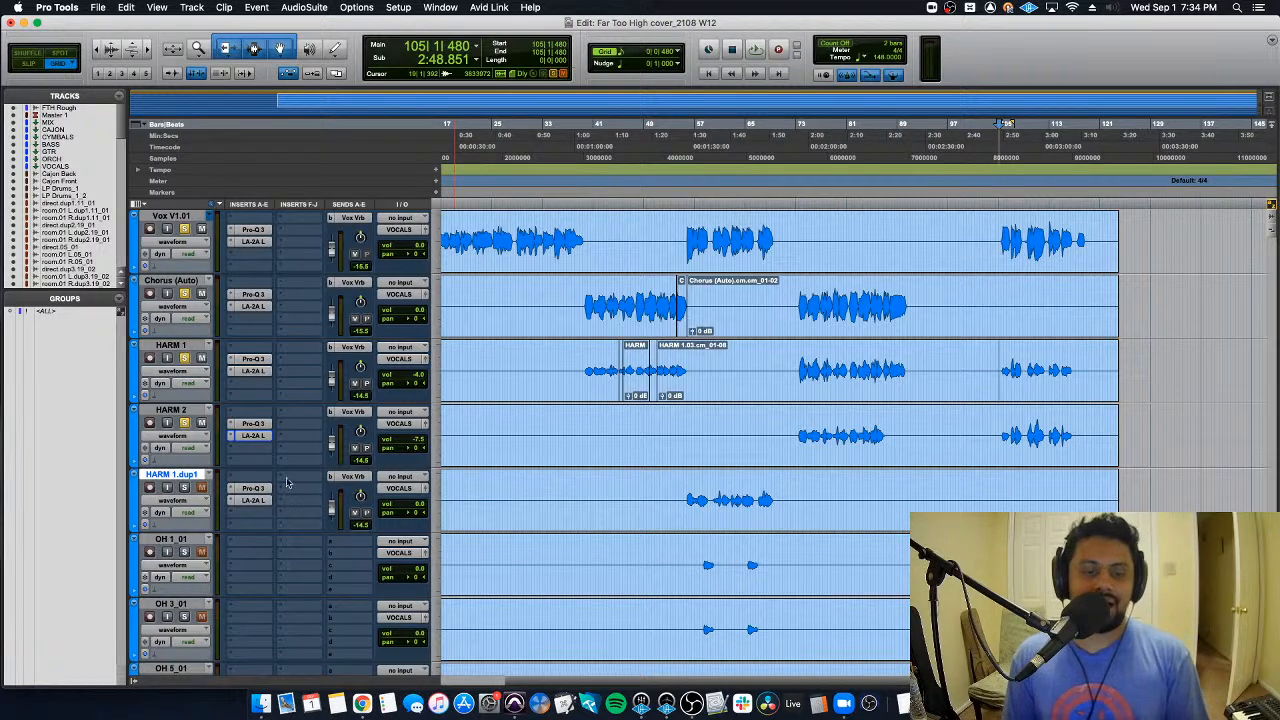
Step: Move HARM 1.dup1 directly below Vox V1.01, solo it with the other vocals and play from 56|1|480
double_click(172, 475)
key(Escape)
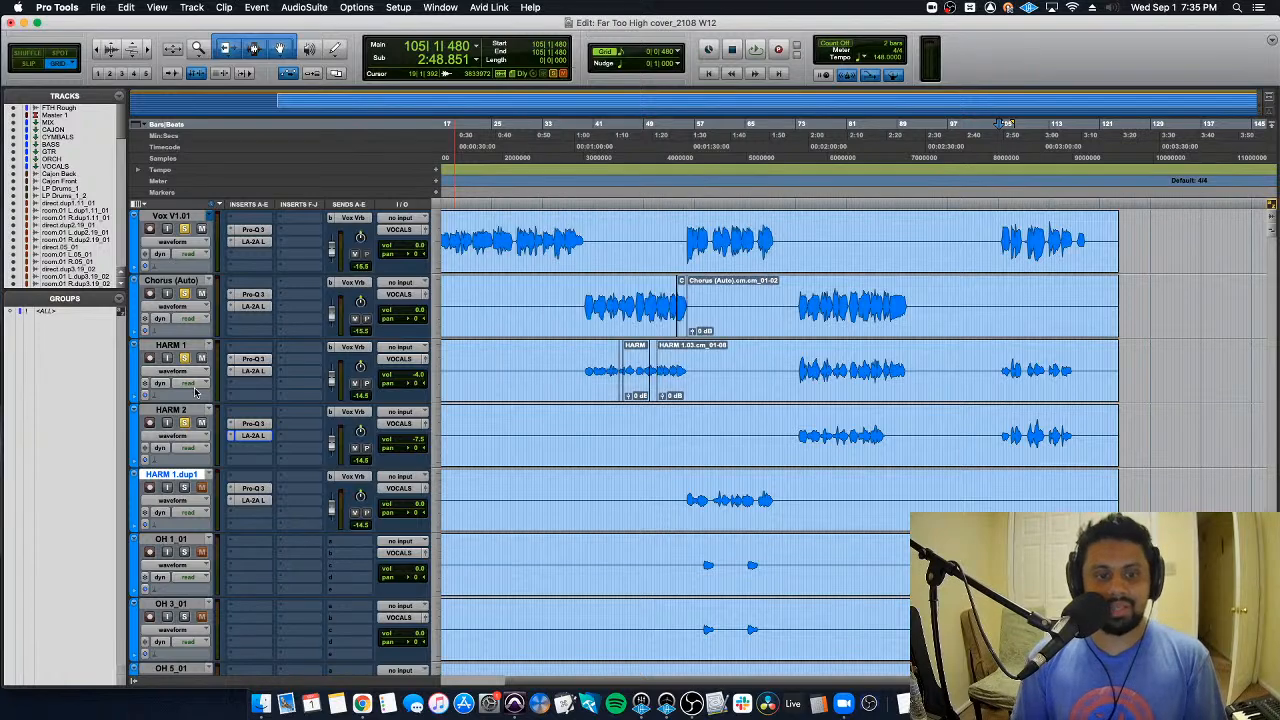
drag(182, 475, 182, 282)
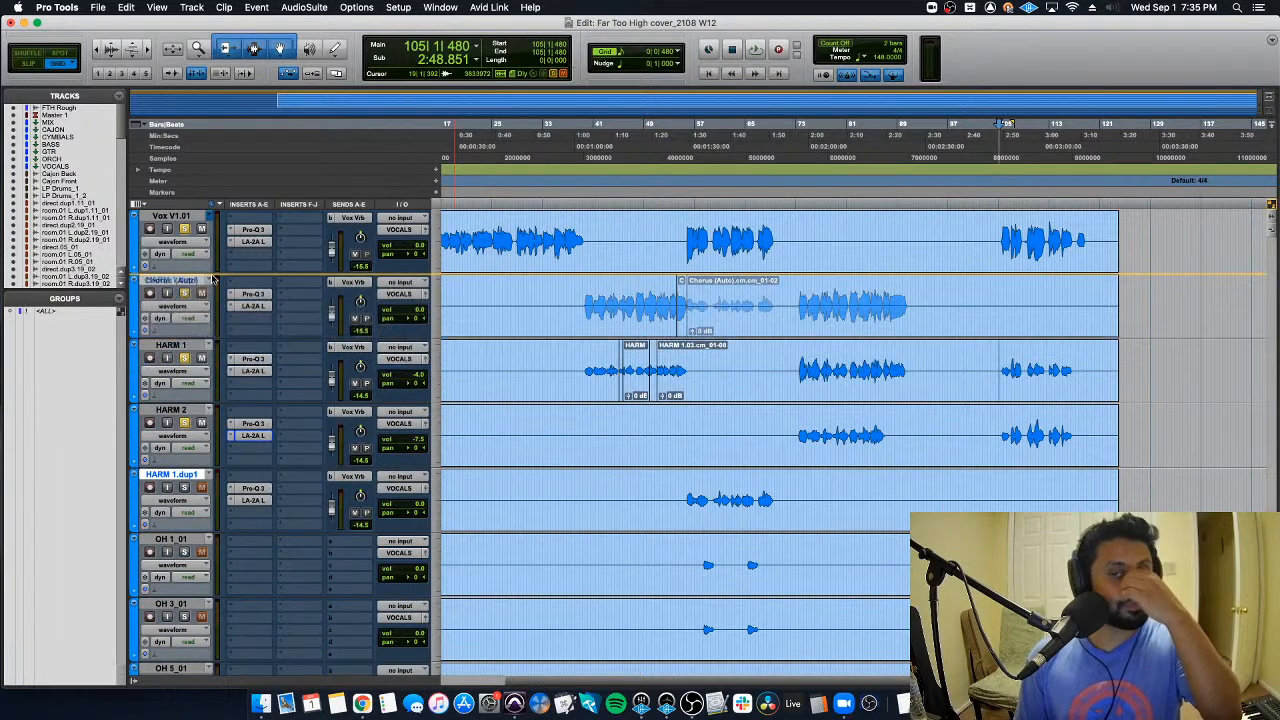
click(689, 240)
key(space)
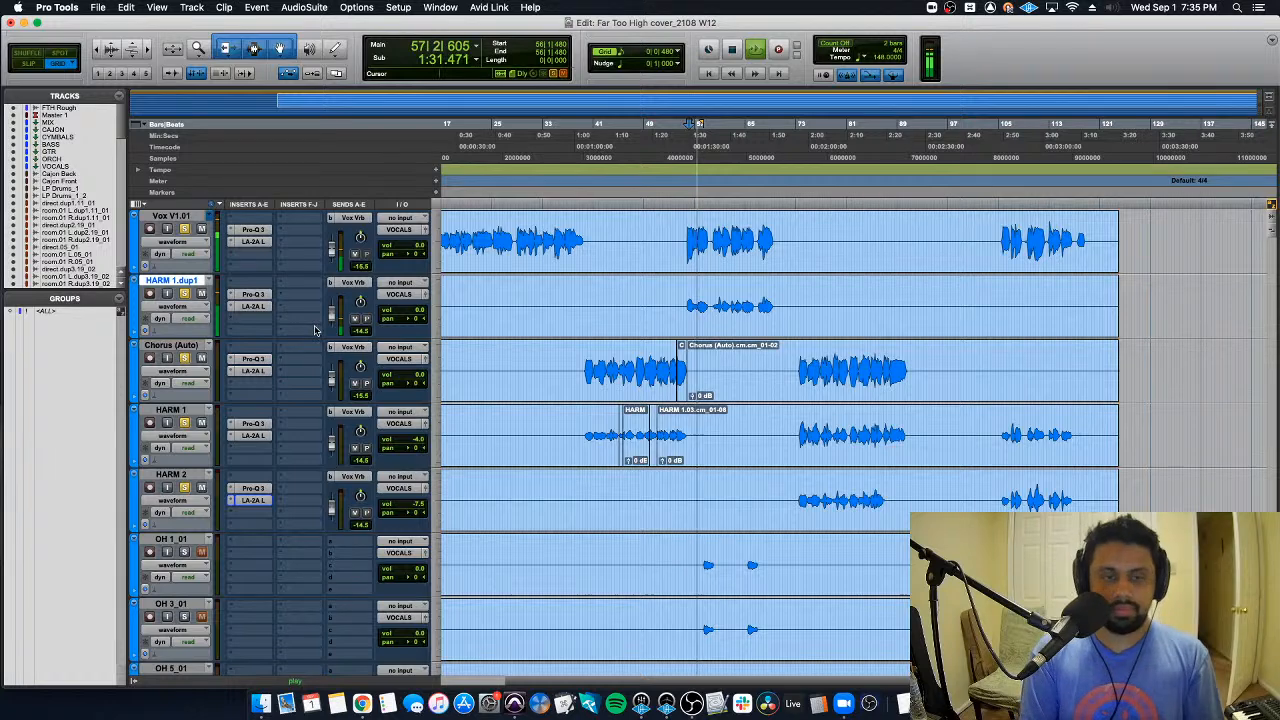
Step: Check the LA-2A compressor on HARM 1.dup1 and lower the track's volume to -5.5 dB during playback
key(super+equal)
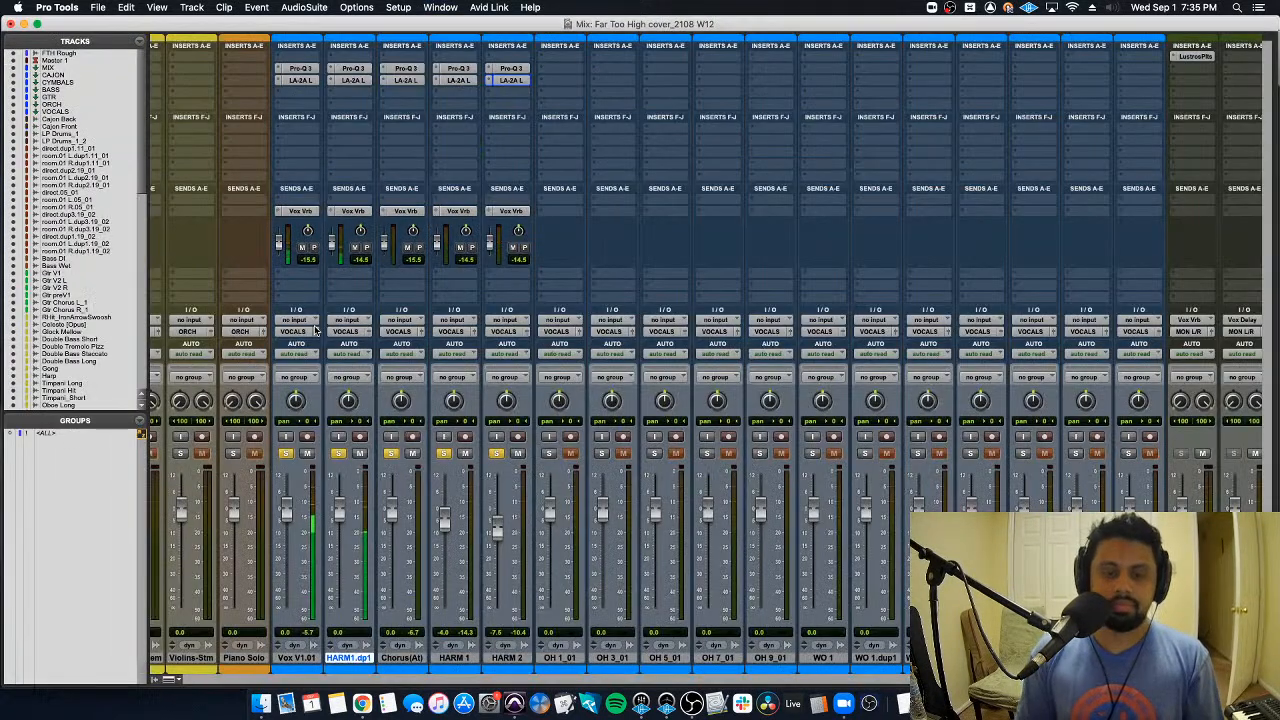
click(356, 81)
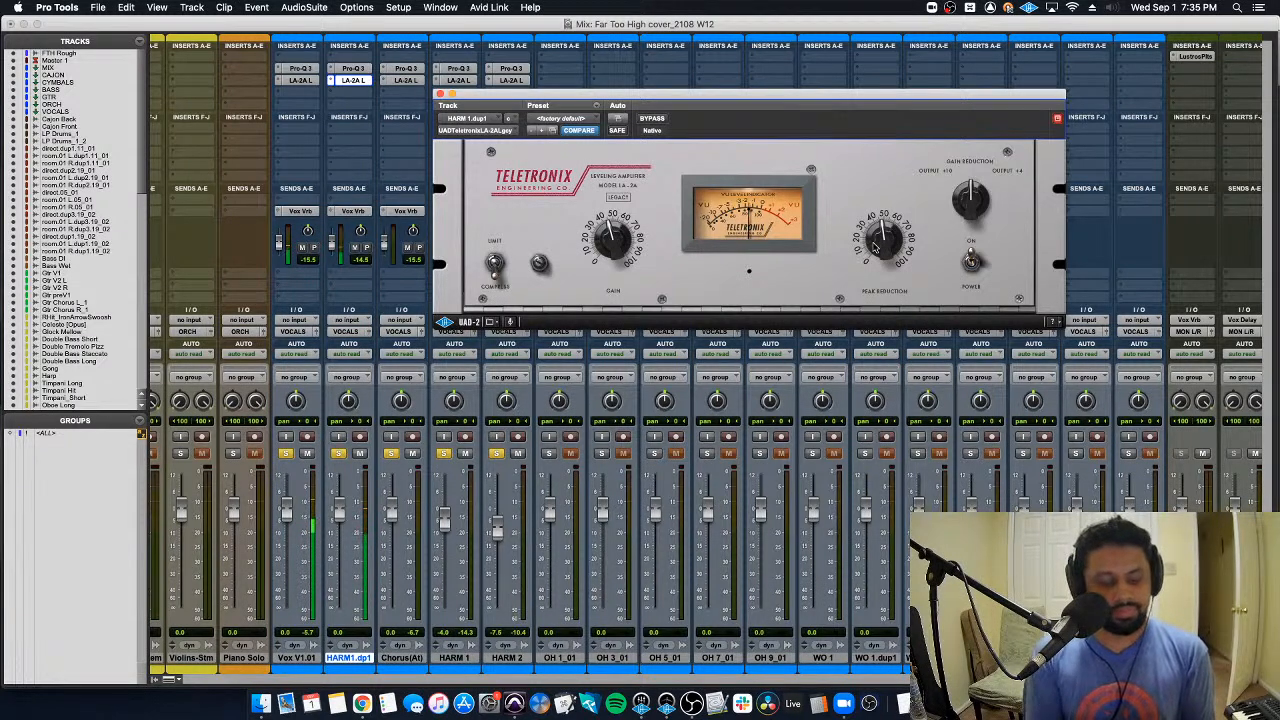
click(440, 95)
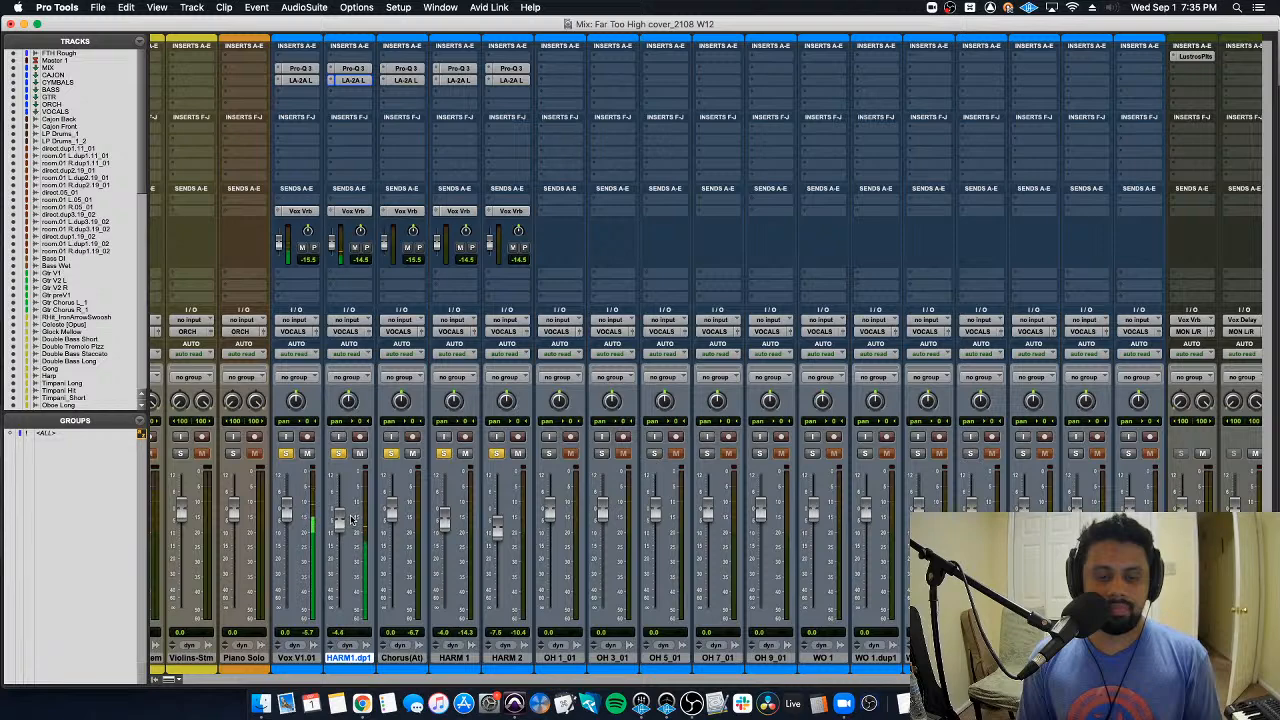
key(super+equal)
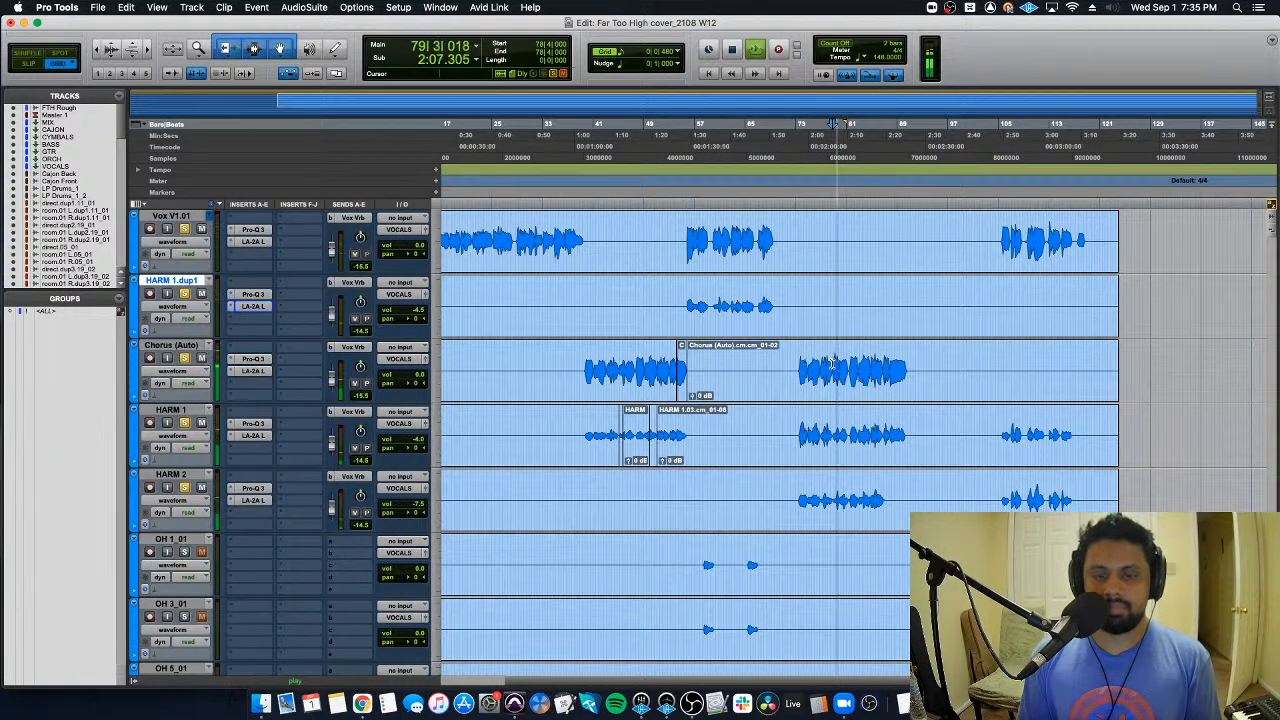
click(688, 205)
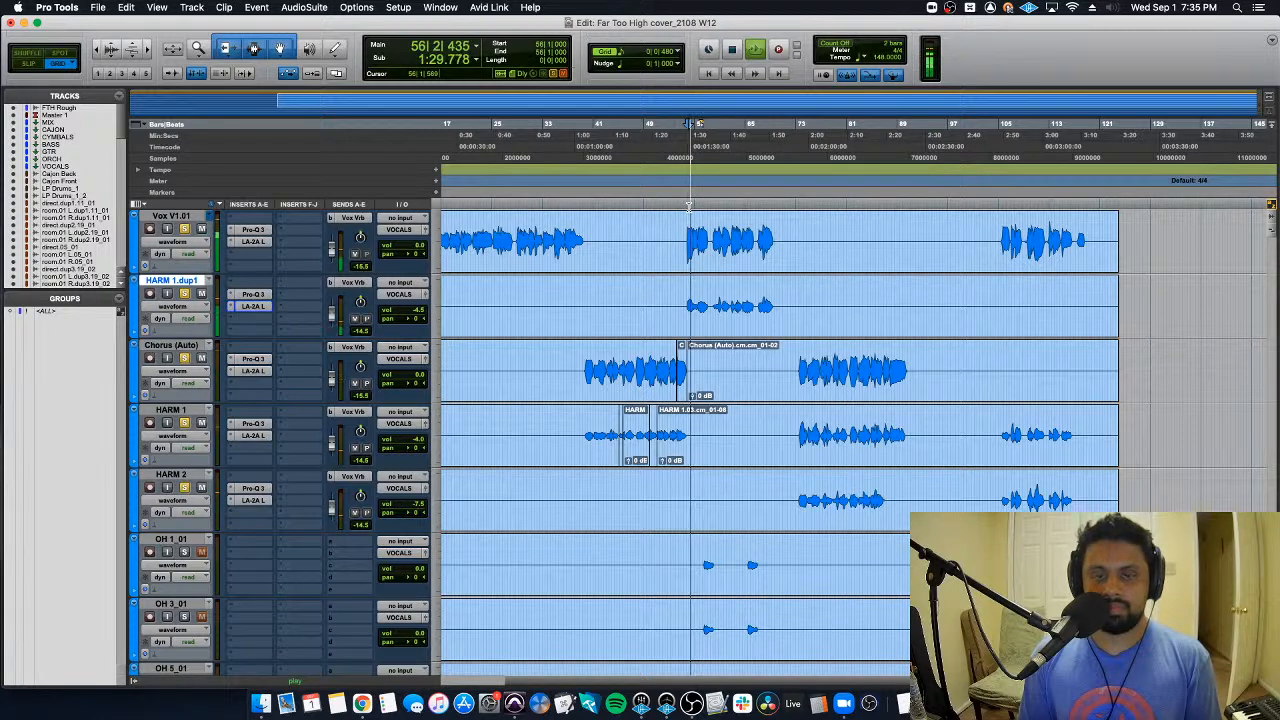
drag(414, 307, 408, 313)
Step: Play the soloed chorus and harmony vocals from 49|1|000 to check their balance
click(640, 205)
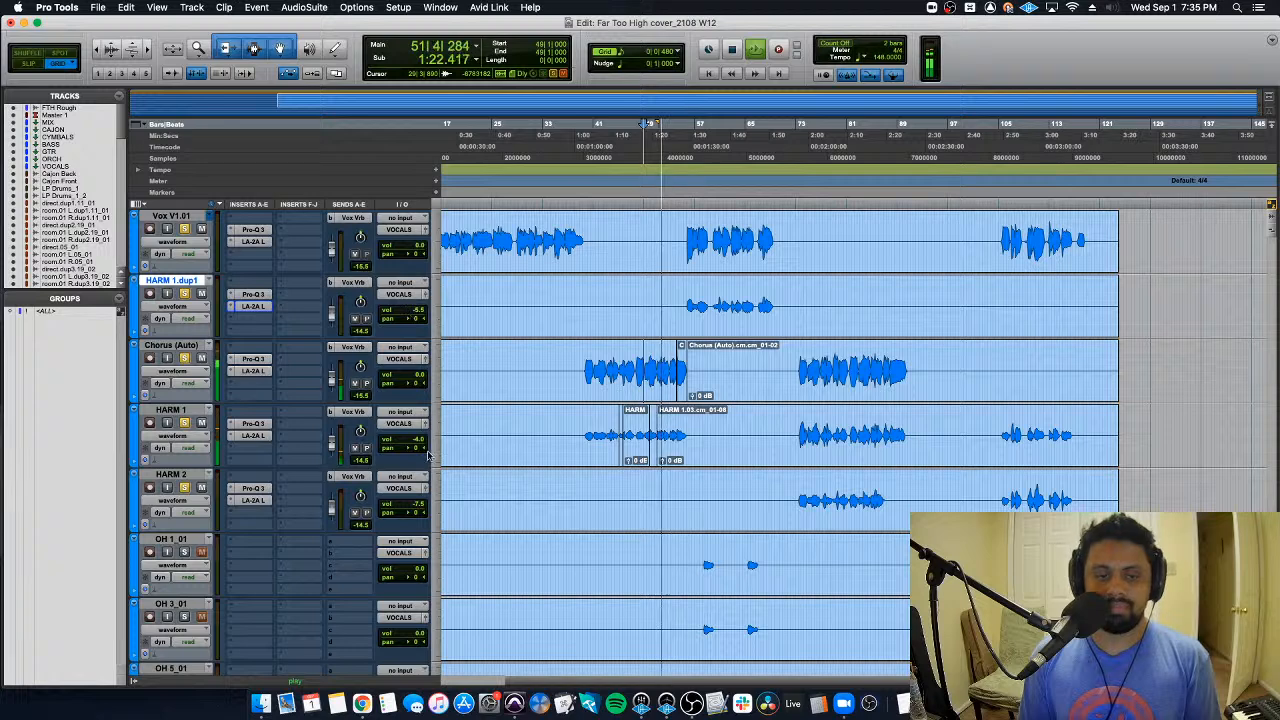
key(space)
key(space)
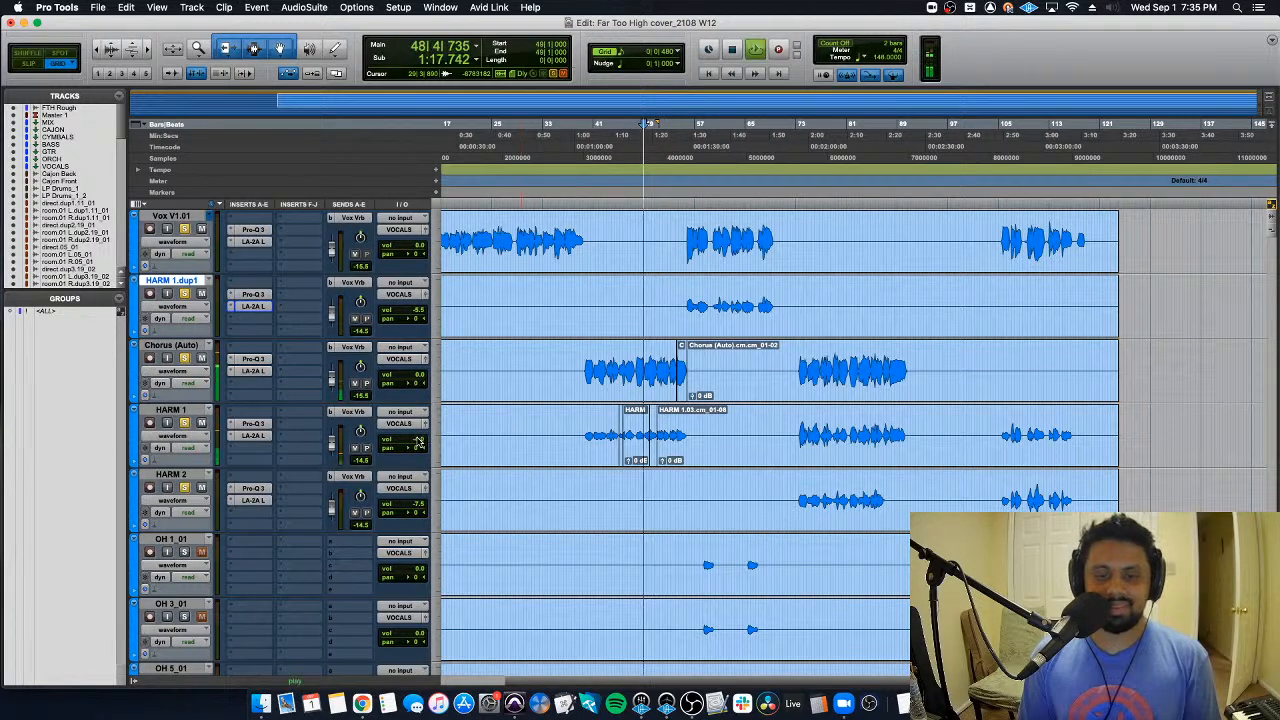
key(space)
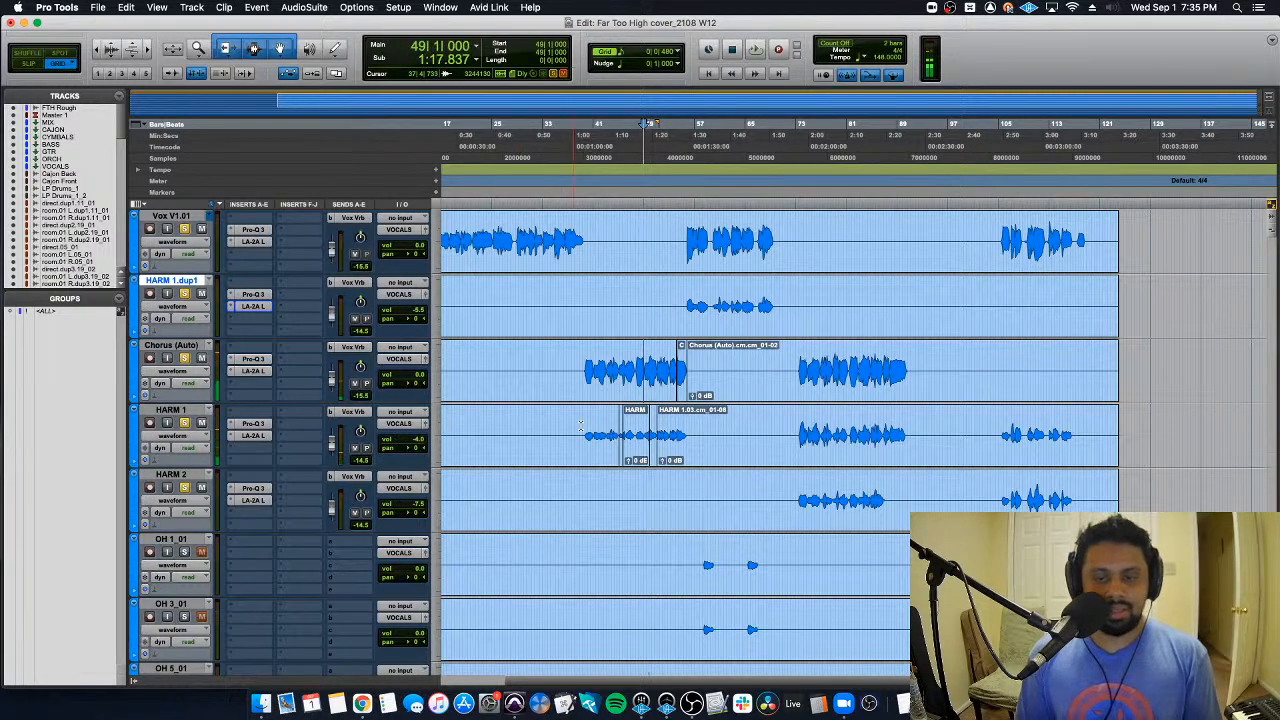
drag(580, 424, 688, 428)
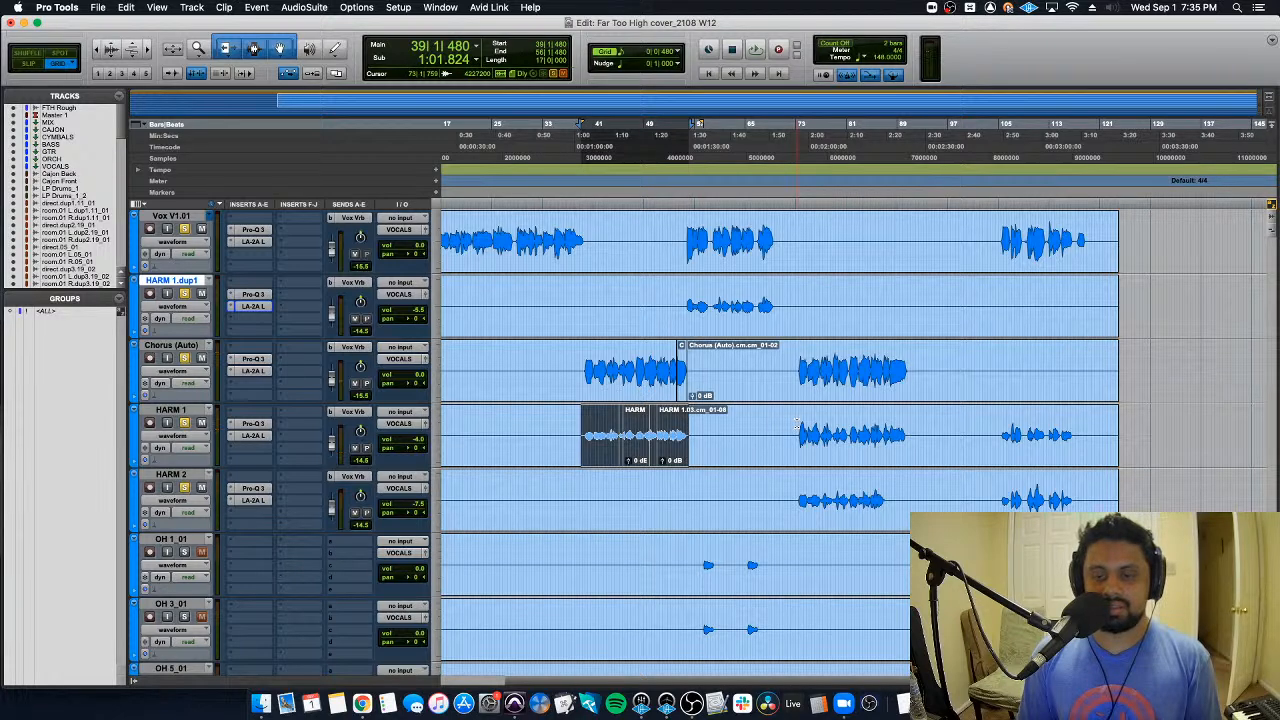
drag(797, 424, 908, 430)
click(582, 421)
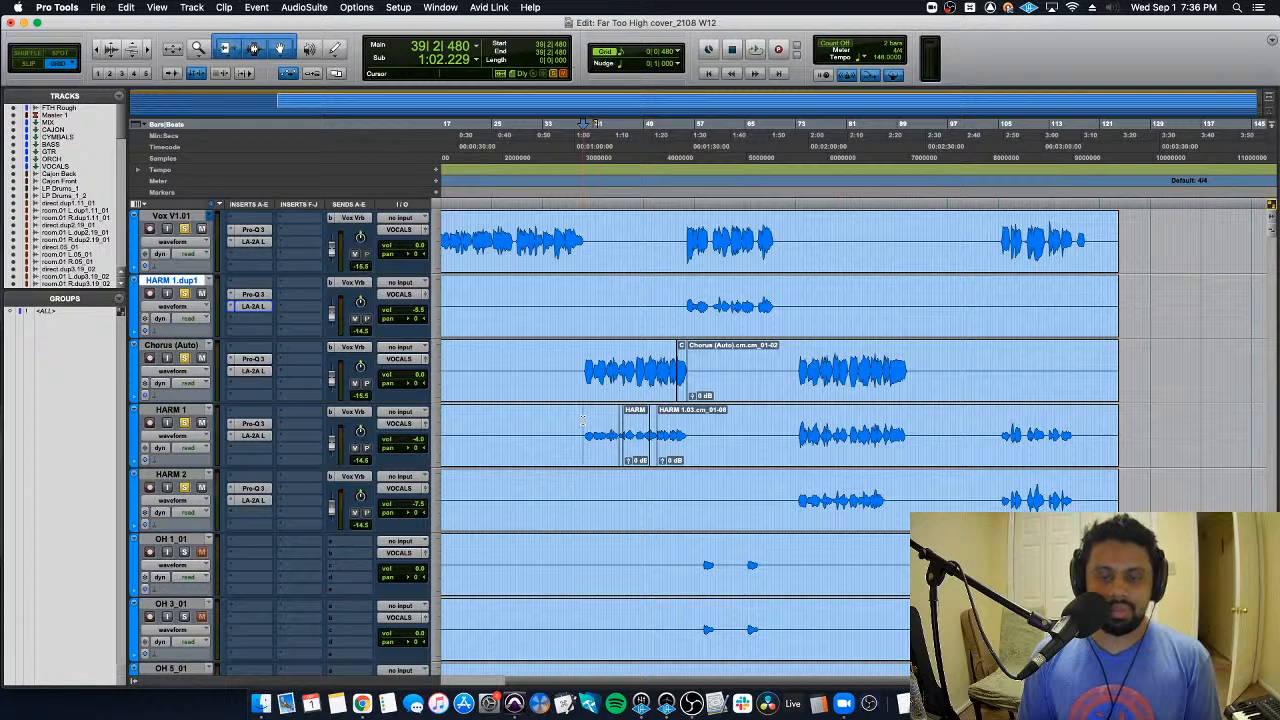
Step: Clear the solo on all tracks and select the OH 1_01 track
key(super+equal)
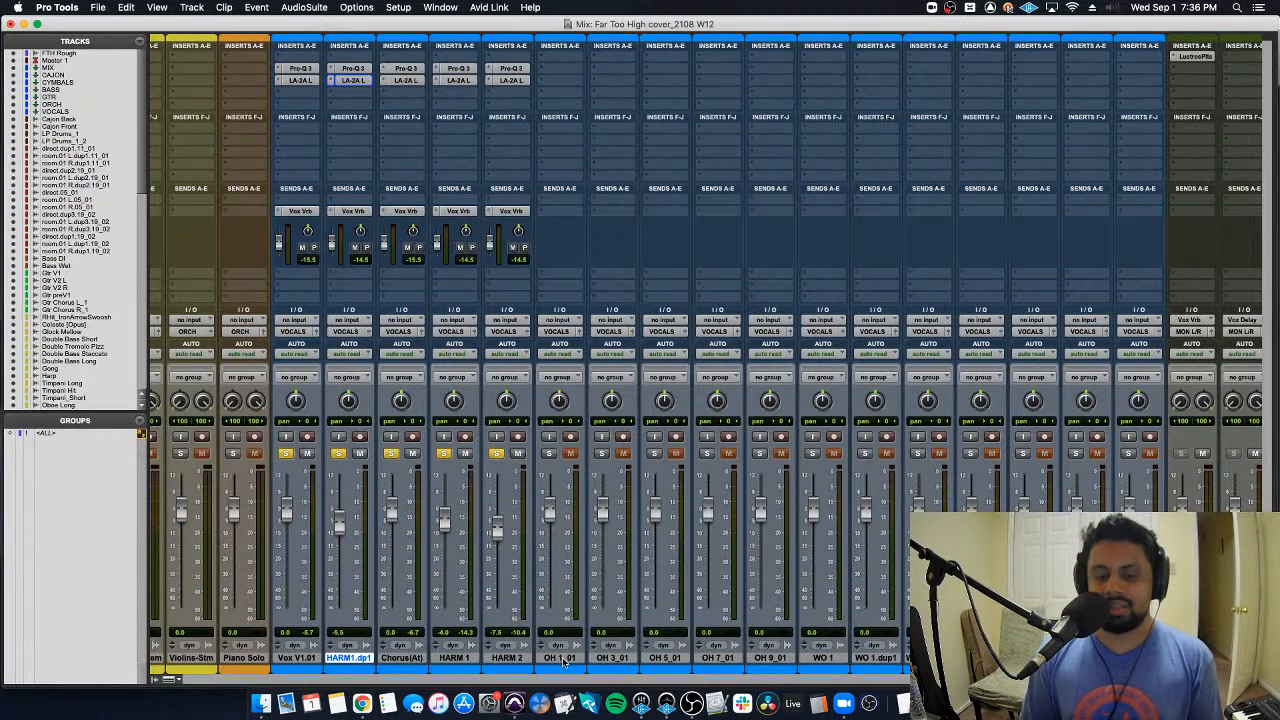
alt+click(497, 453)
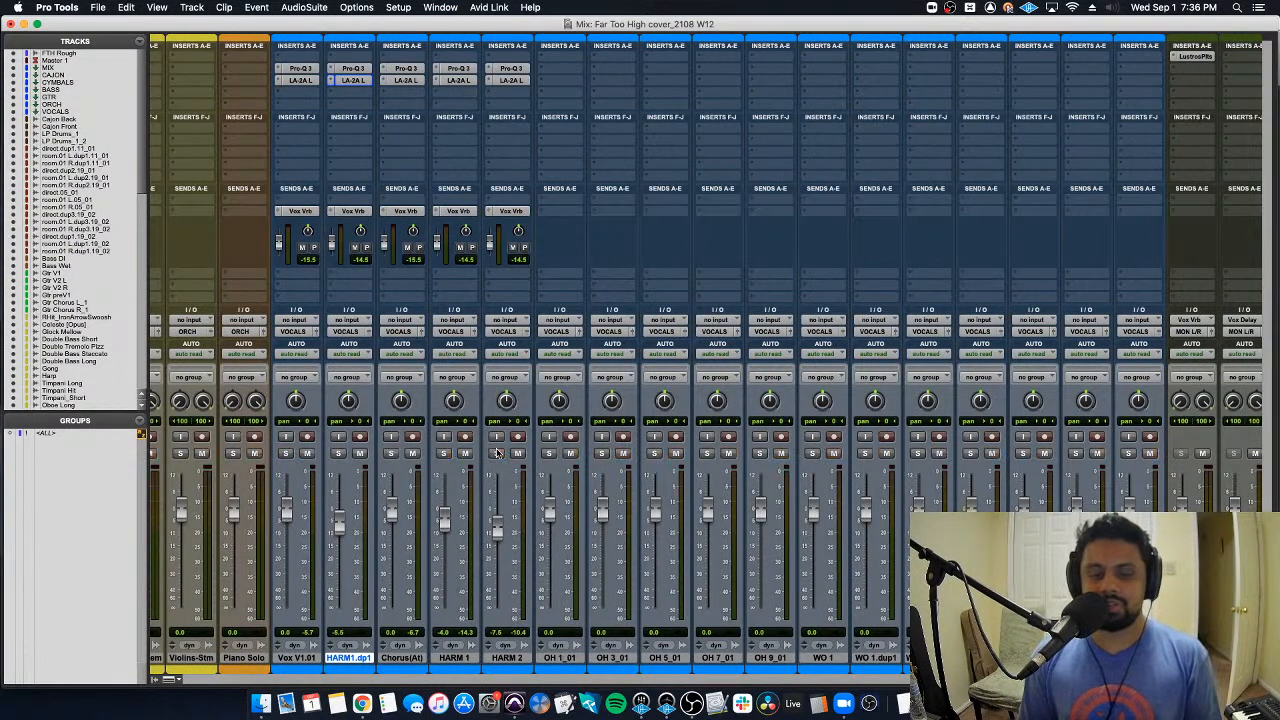
click(506, 658)
click(555, 659)
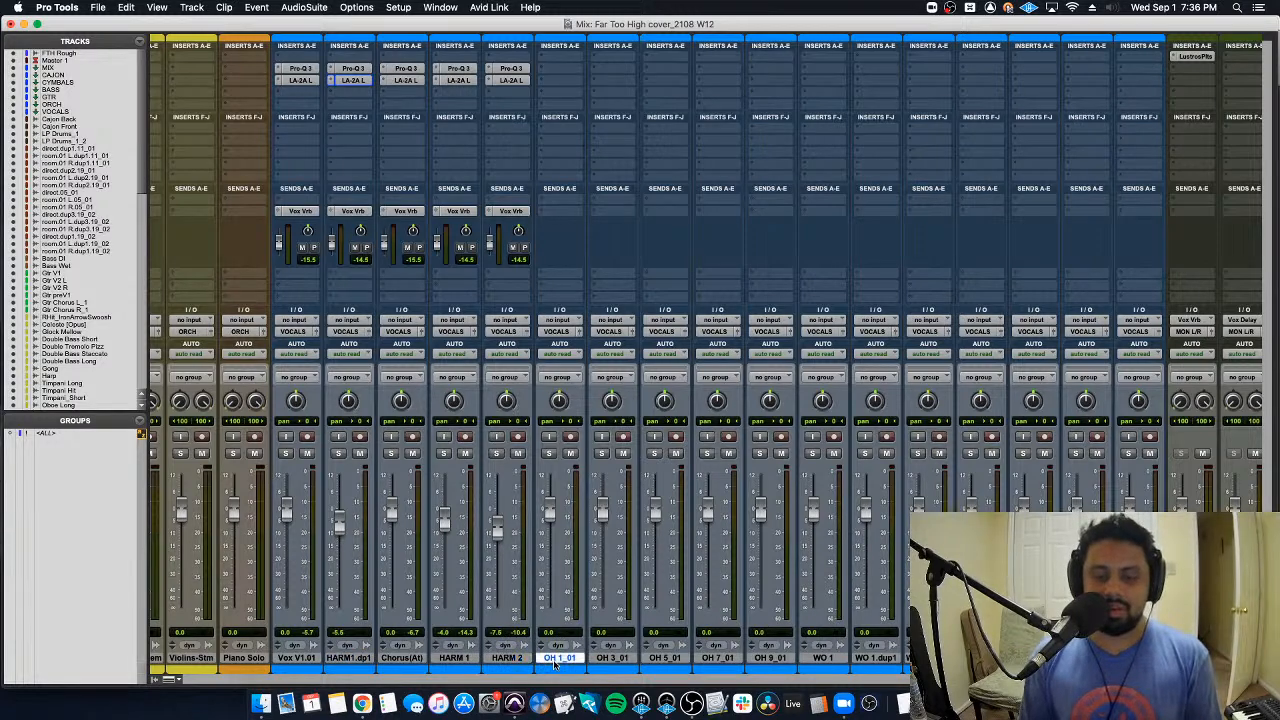
Step: Select the tracks OH 1_01 through OH 9_01, solo them together and play from 58|2|000
key(super+equal)
key(super+bracketleft)
key(super+bracketleft)
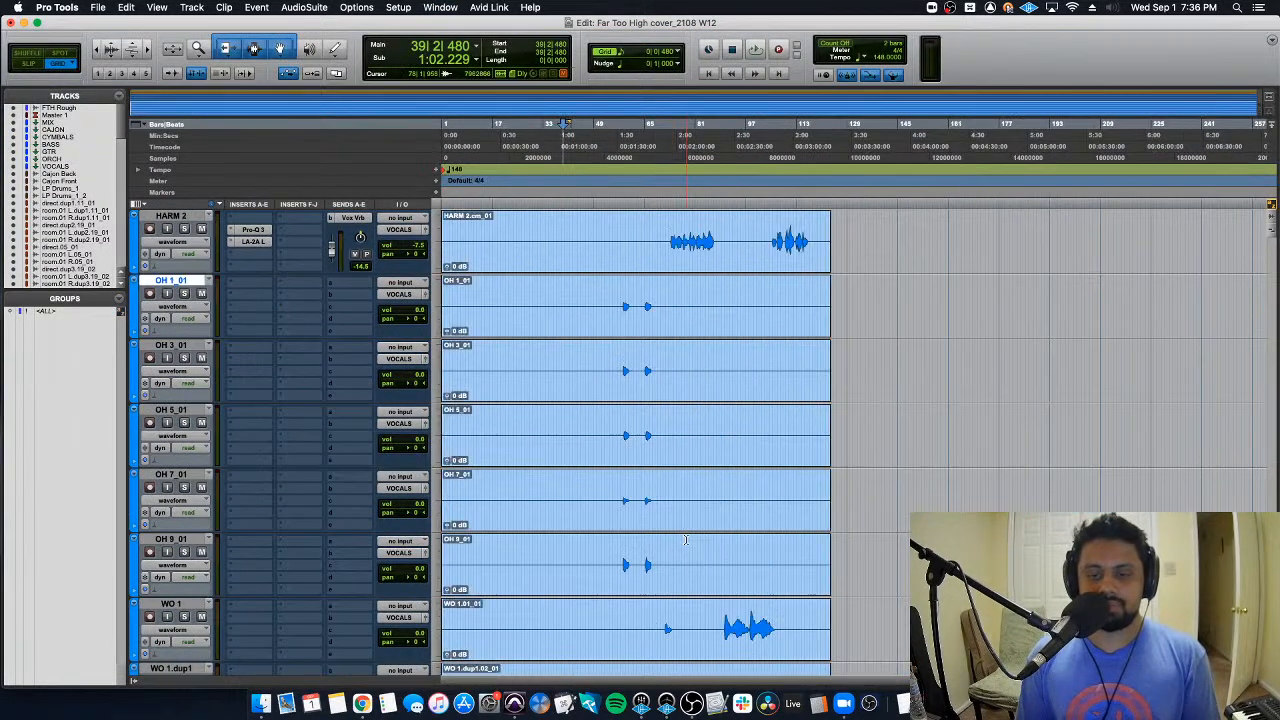
key(Tab)
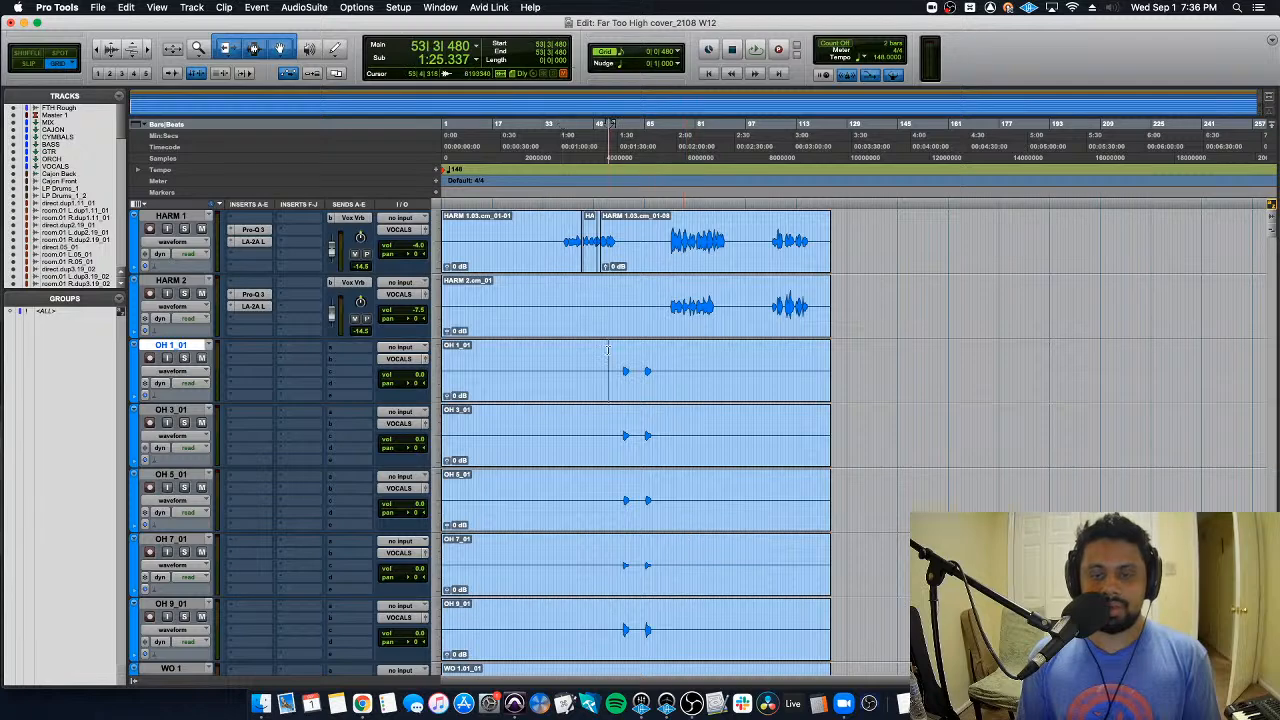
key(super+bracketright)
key(super+bracketright)
key(super+bracketright)
scroll(686, 394, down, 1)
scroll(685, 398, right, 3)
scroll(686, 397, right, 3)
scroll(686, 397, down, 1)
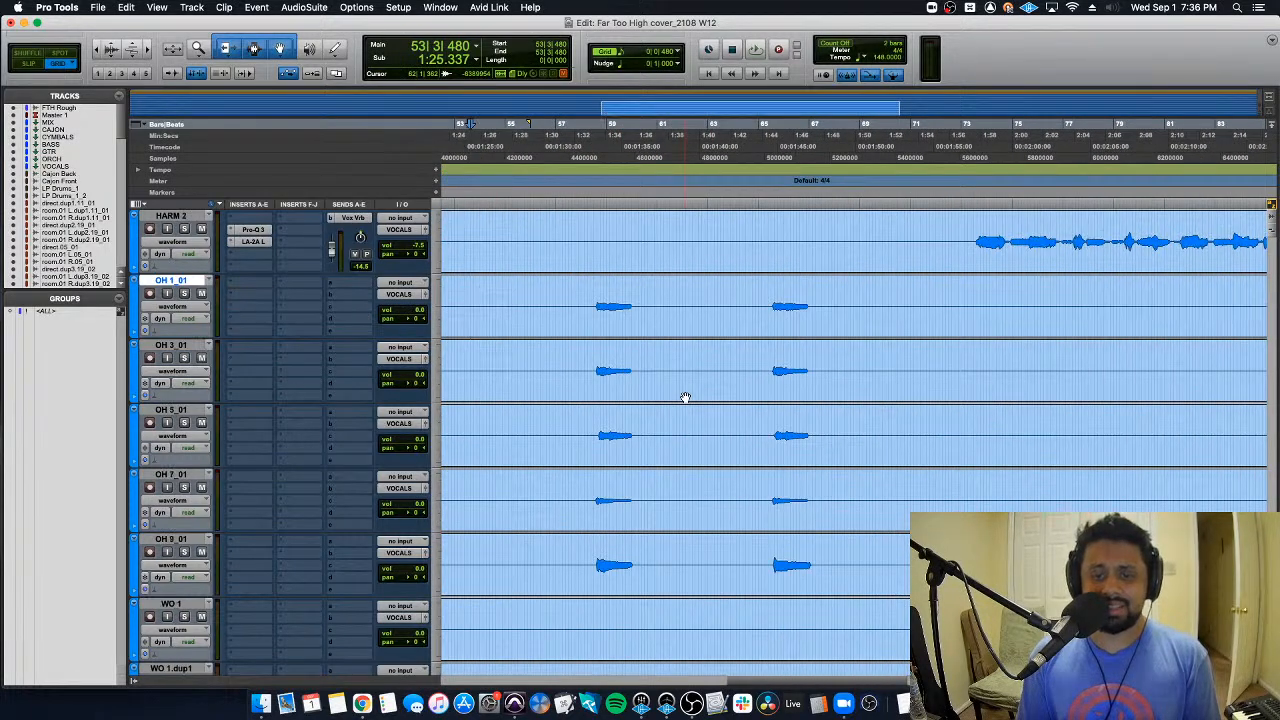
shift+click(199, 541)
alt+shift+click(185, 552)
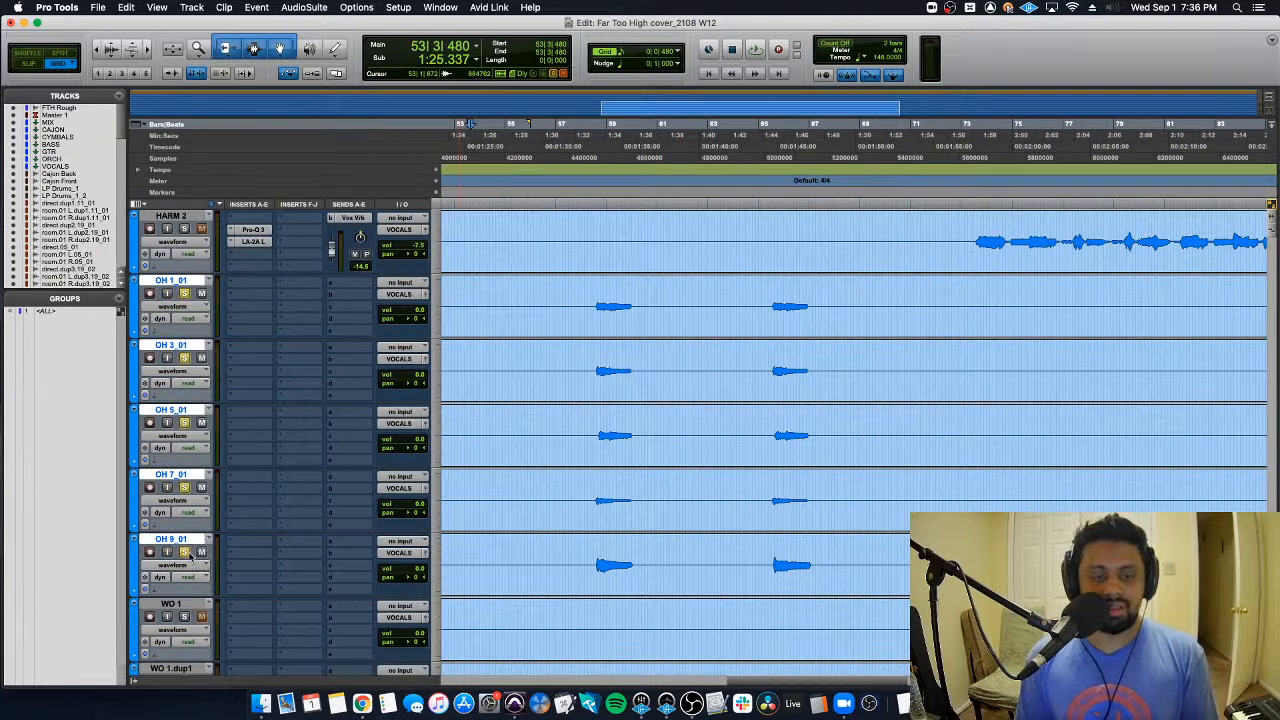
click(586, 298)
key(space)
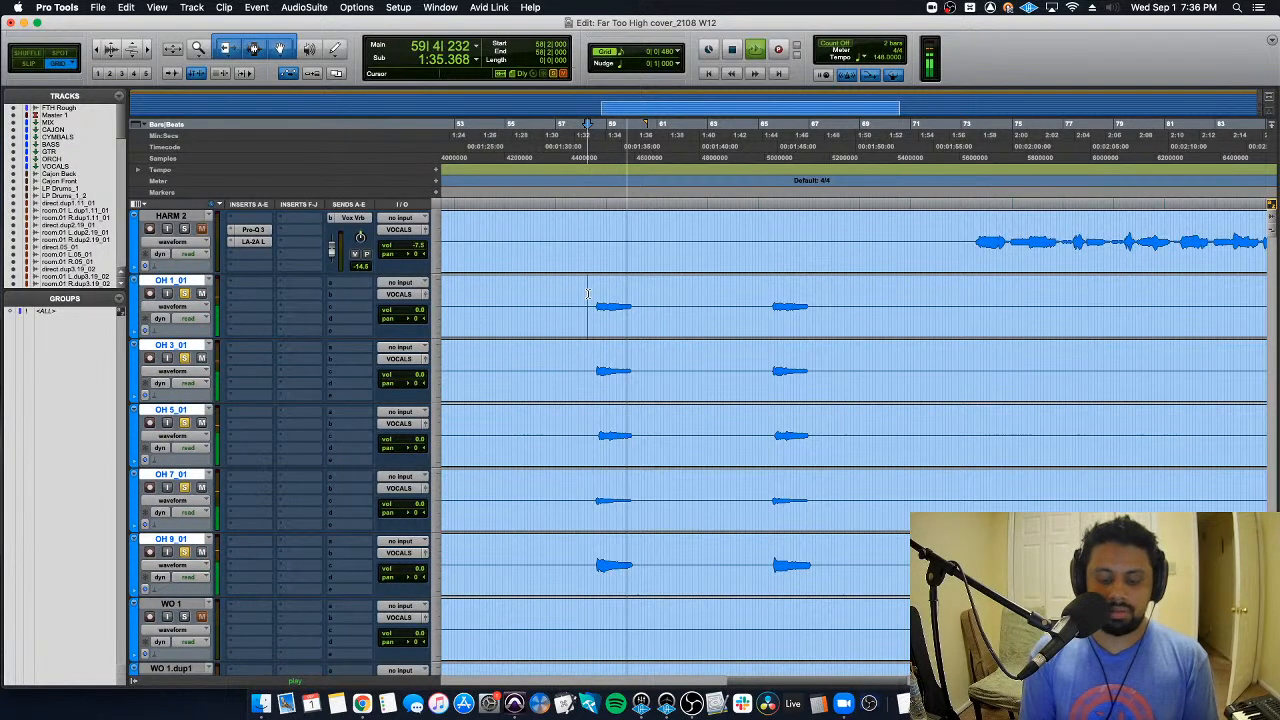
Step: Audition OH 1_01, OH 3_01, OH 5_01, OH 7_01 and OH 9_01 individually by soloing one at a time during playback
key(super+equal)
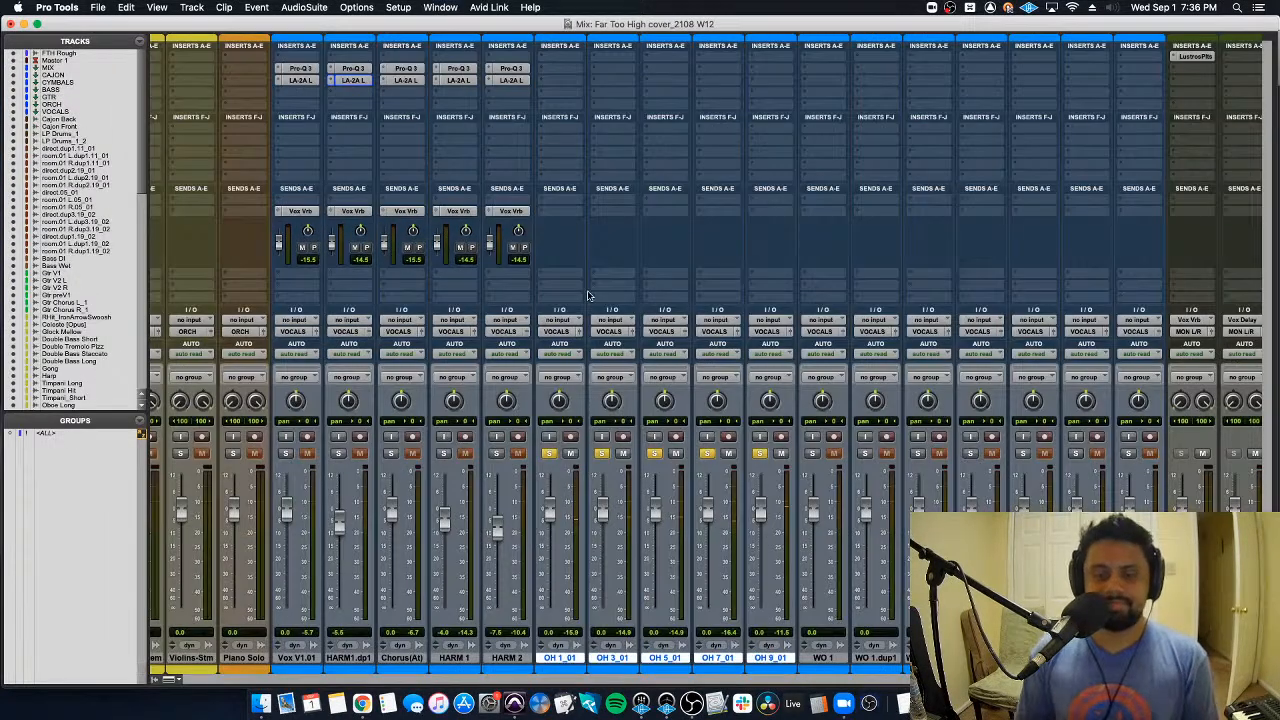
scroll(664, 420, right, 1)
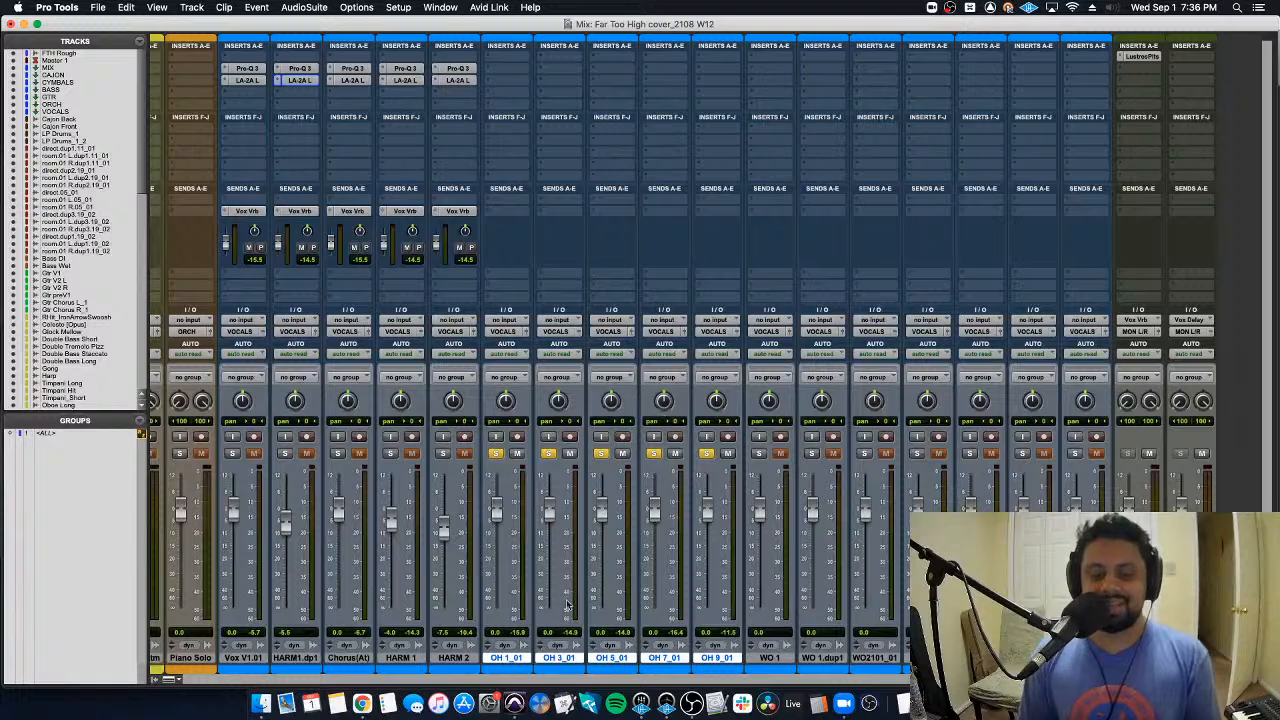
super+click(497, 454)
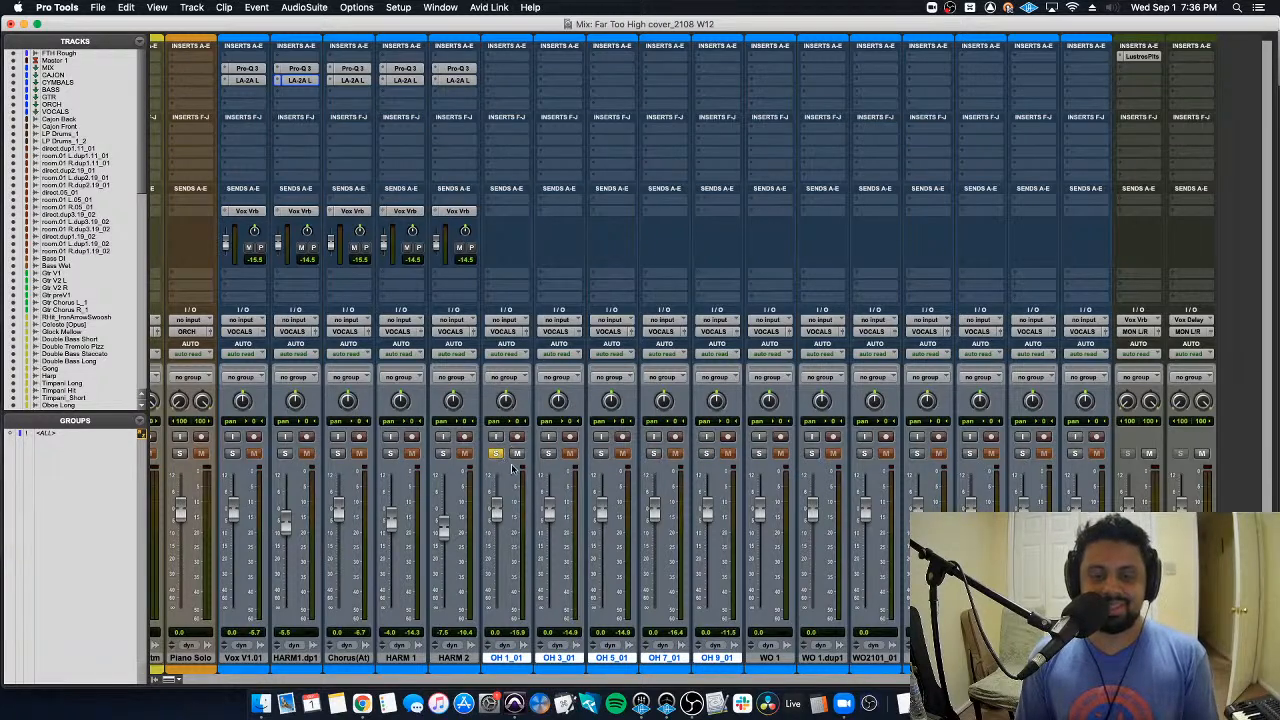
super+click(548, 454)
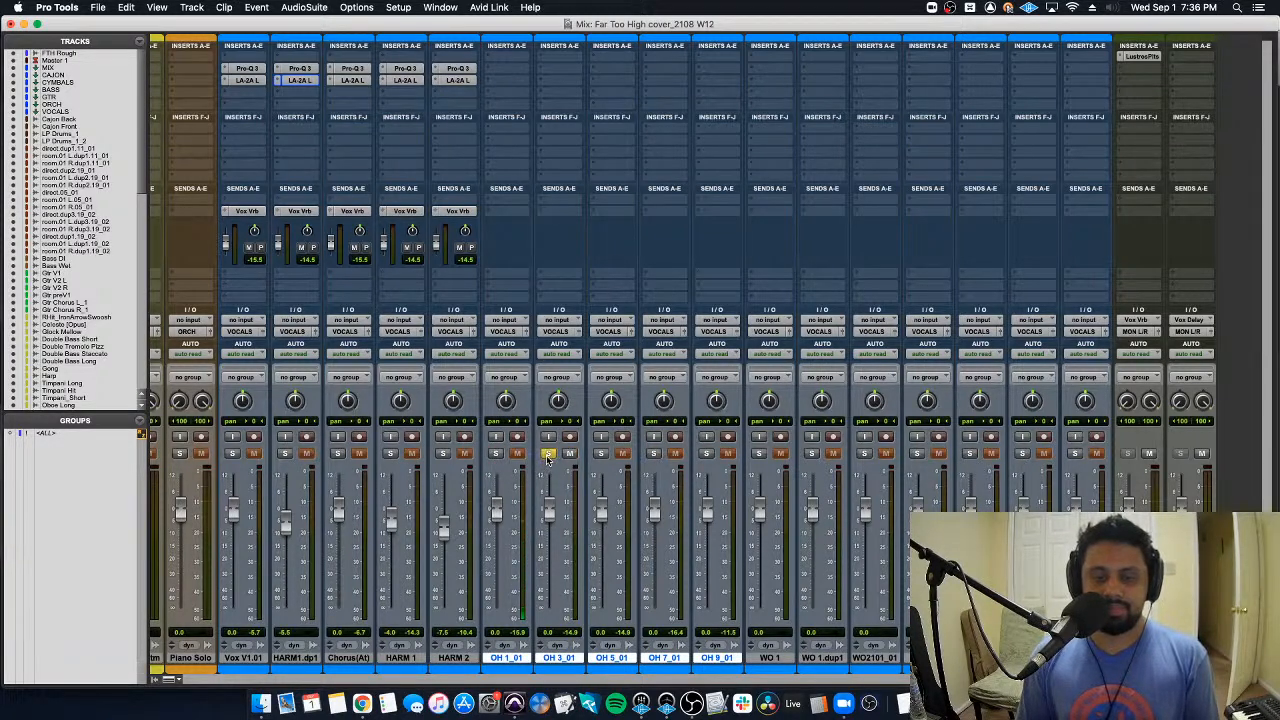
super+click(601, 454)
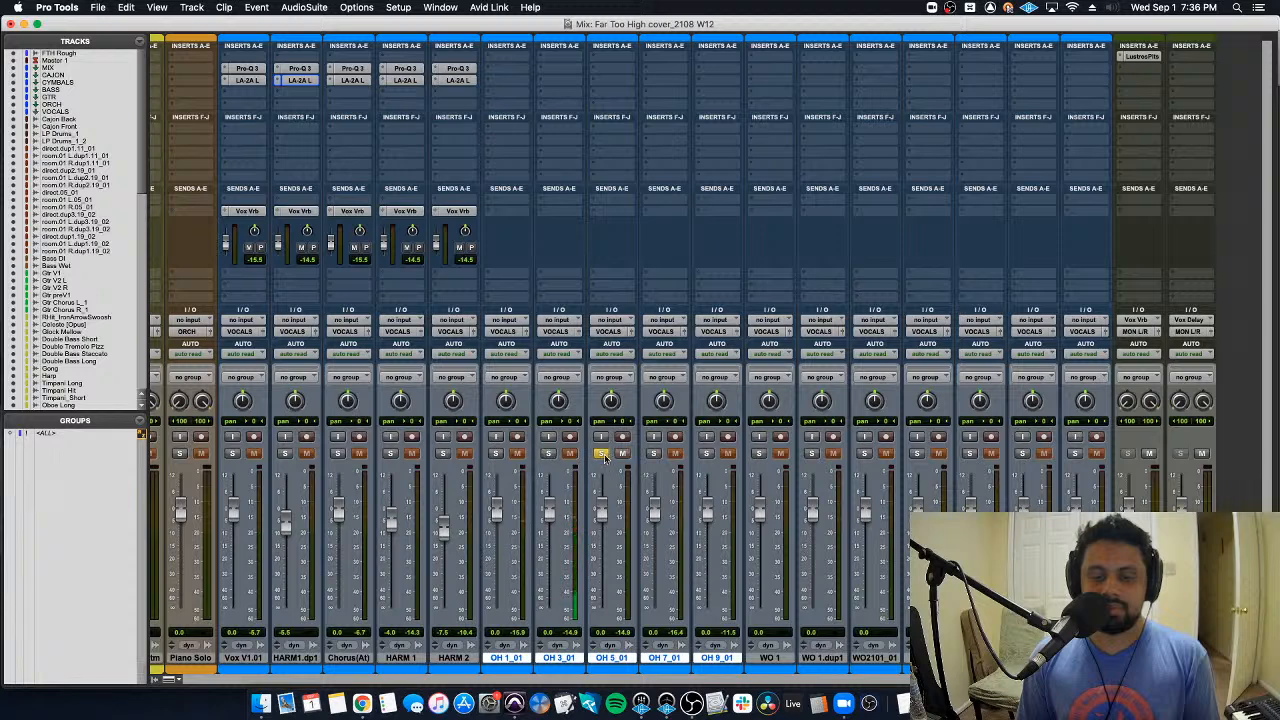
super+click(653, 454)
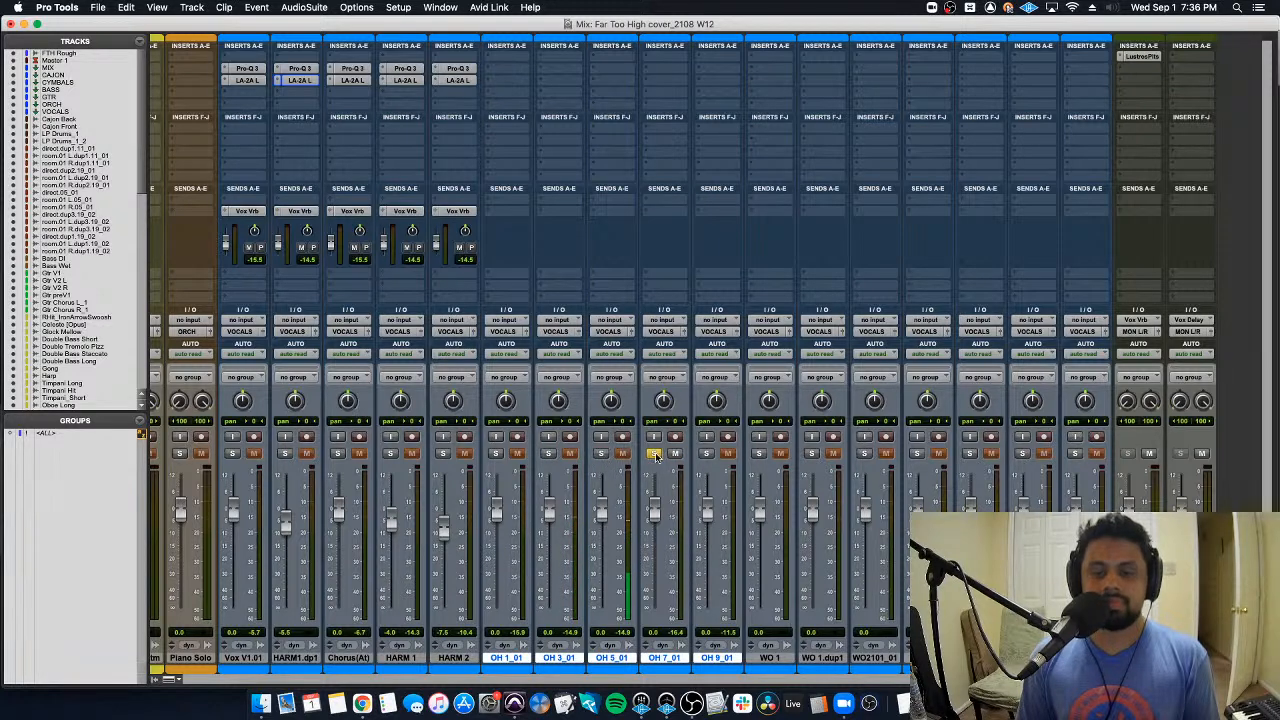
super+click(706, 454)
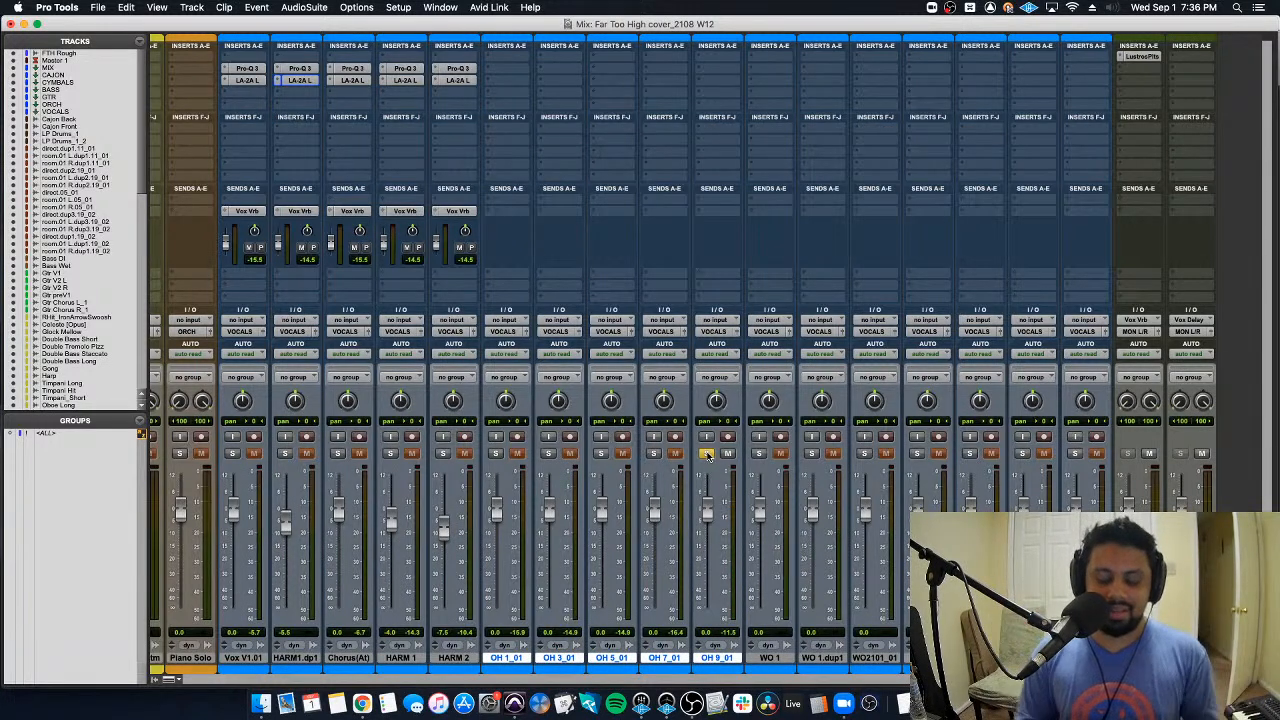
Step: Solo all vocal tracks from Vox V1.01 through OH 9_01 and play them together from 55|1|480
click(707, 455)
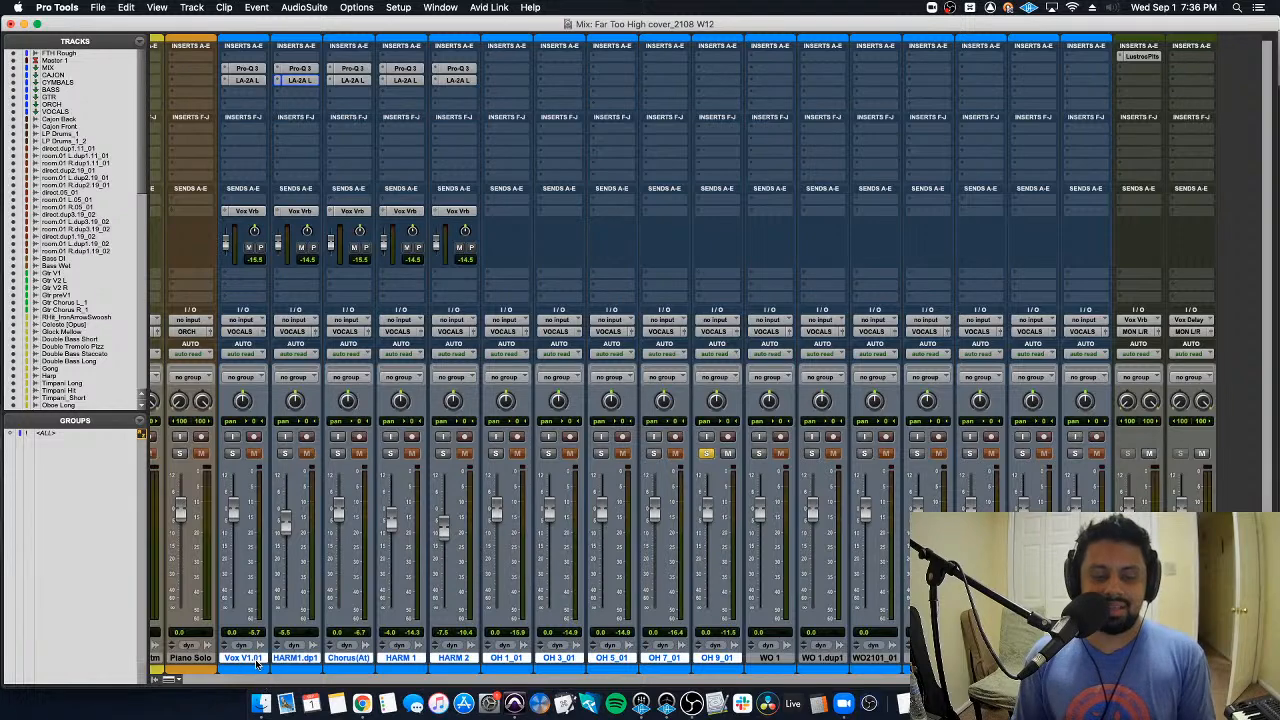
click(233, 453)
key(super+equal)
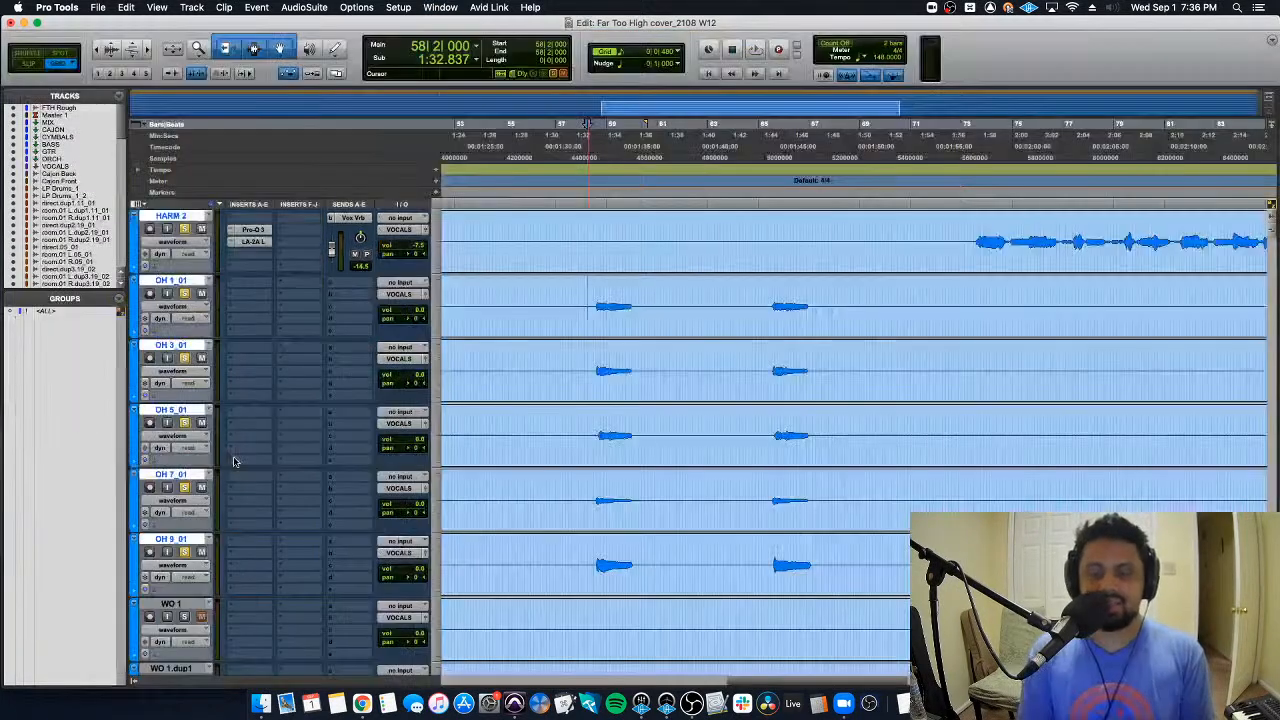
click(508, 305)
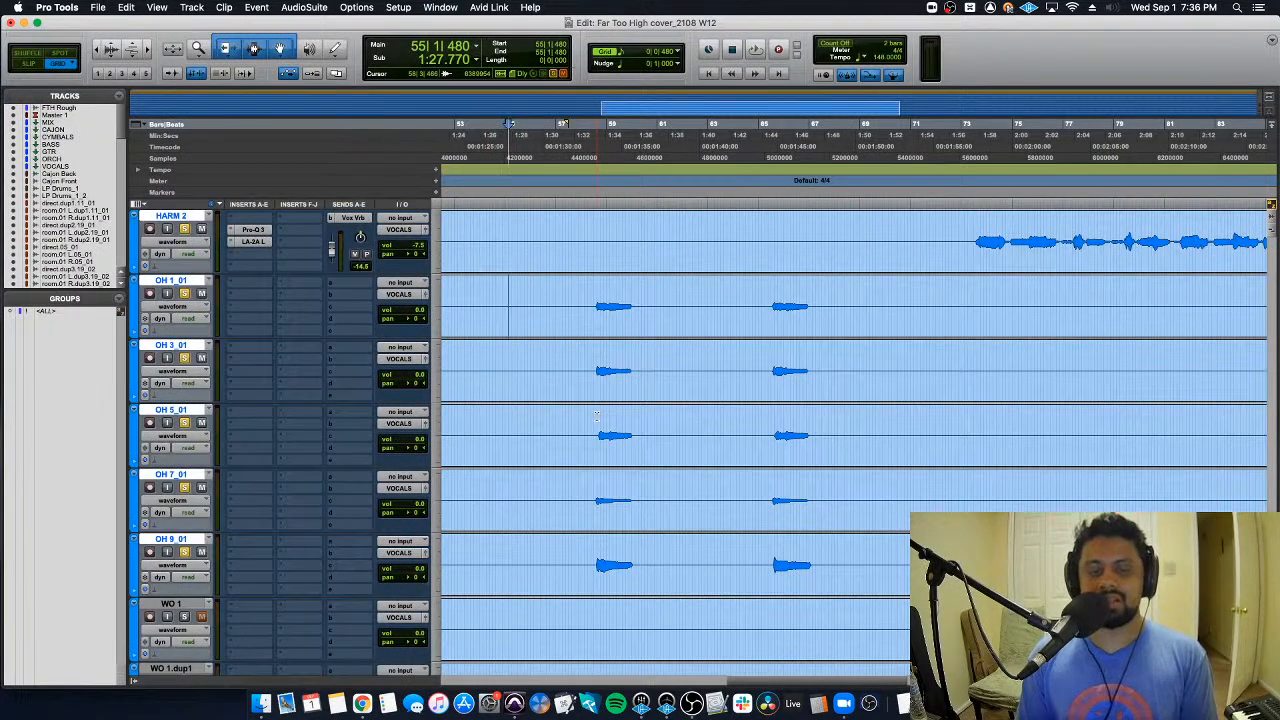
key(space)
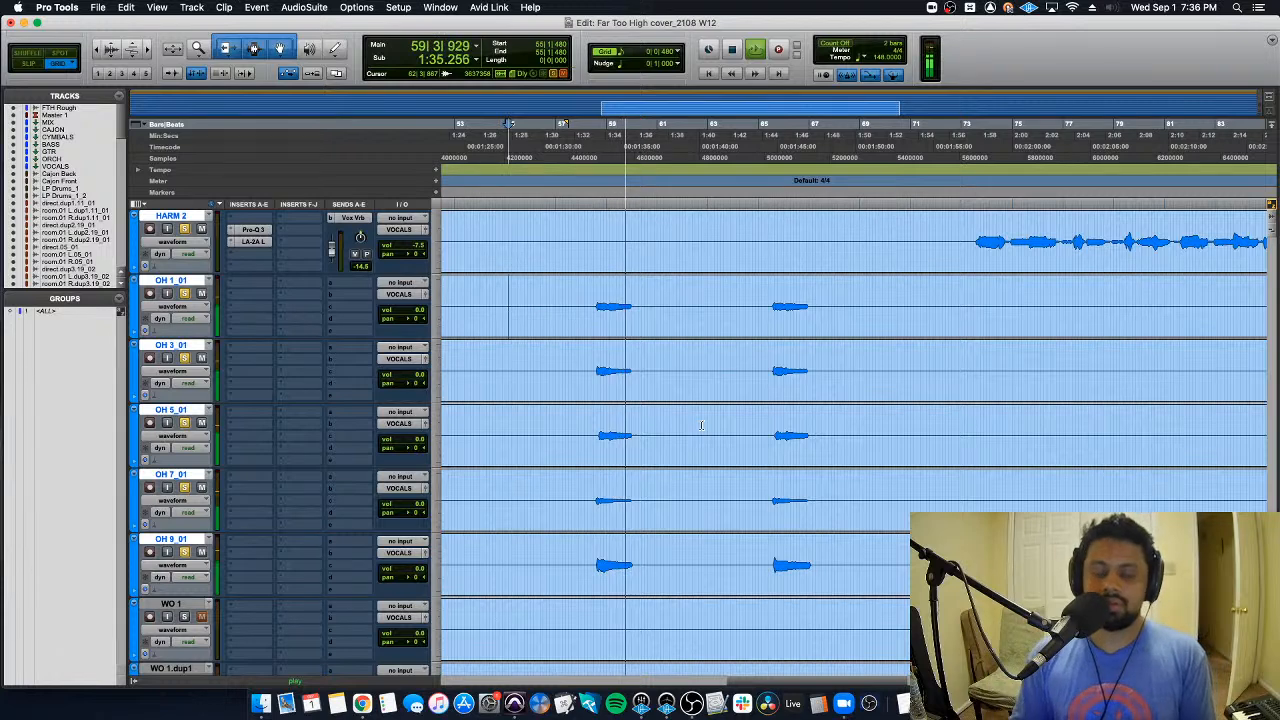
key(space)
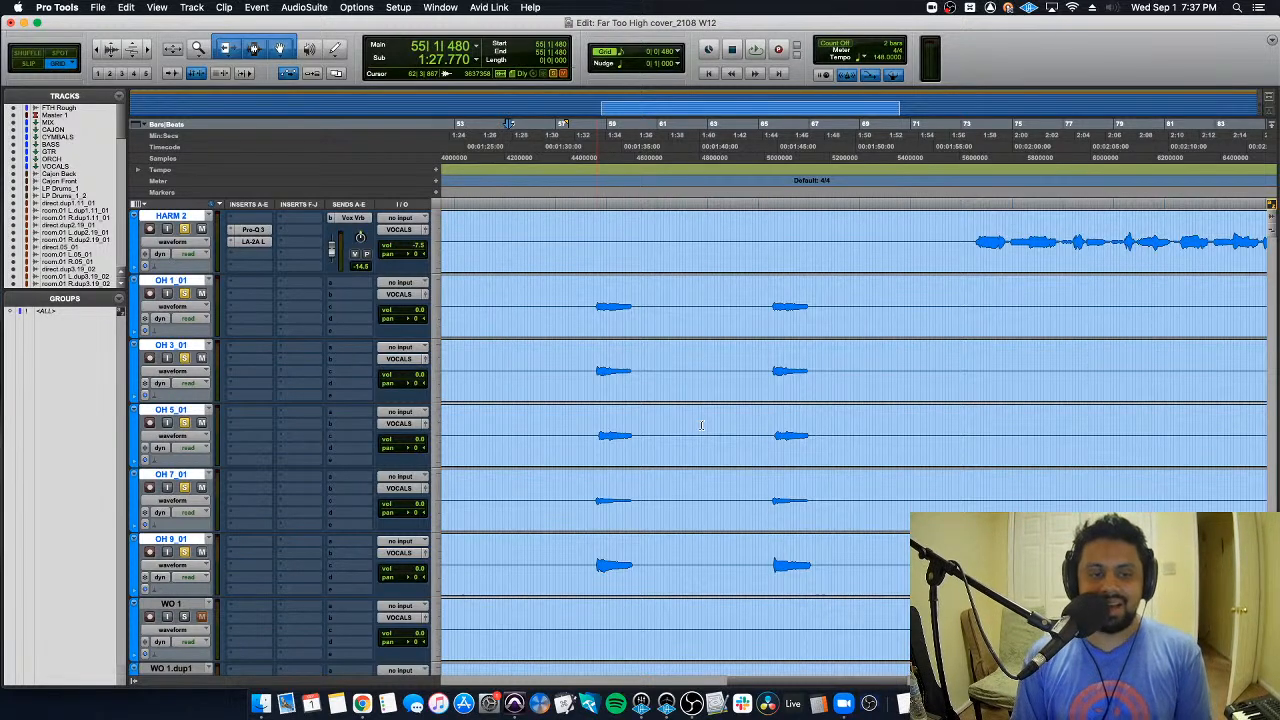
Step: Examine the first background phrase around 58|2|000 across the tracks OH 1_01 through OH 9_01
click(607, 300)
click(593, 297)
drag(593, 297, 677, 578)
scroll(677, 578, up, 4)
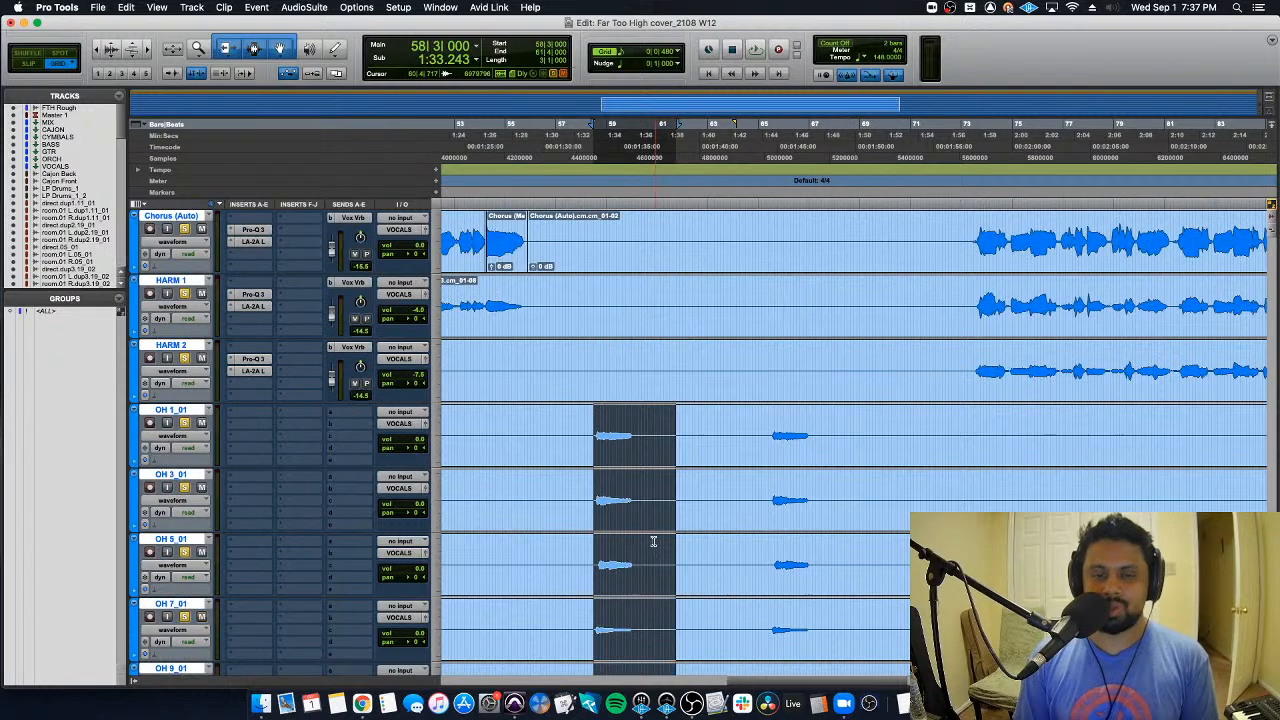
scroll(653, 541, down, 5)
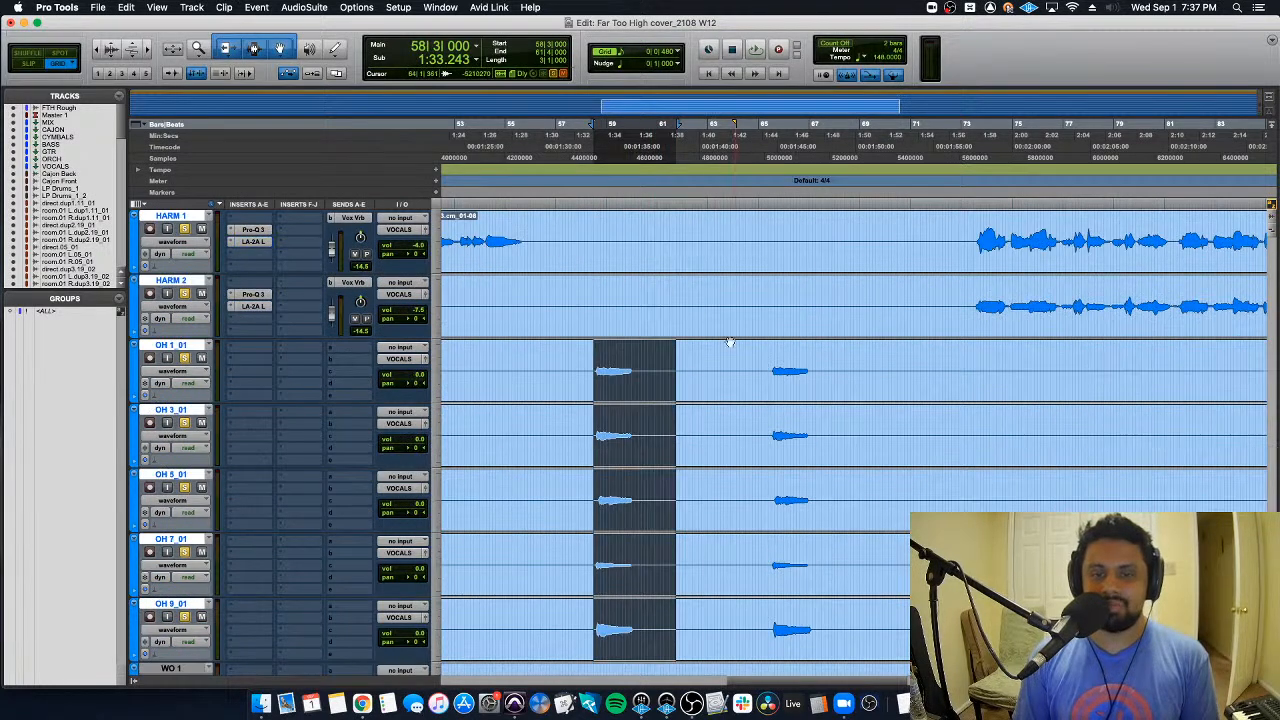
click(603, 370)
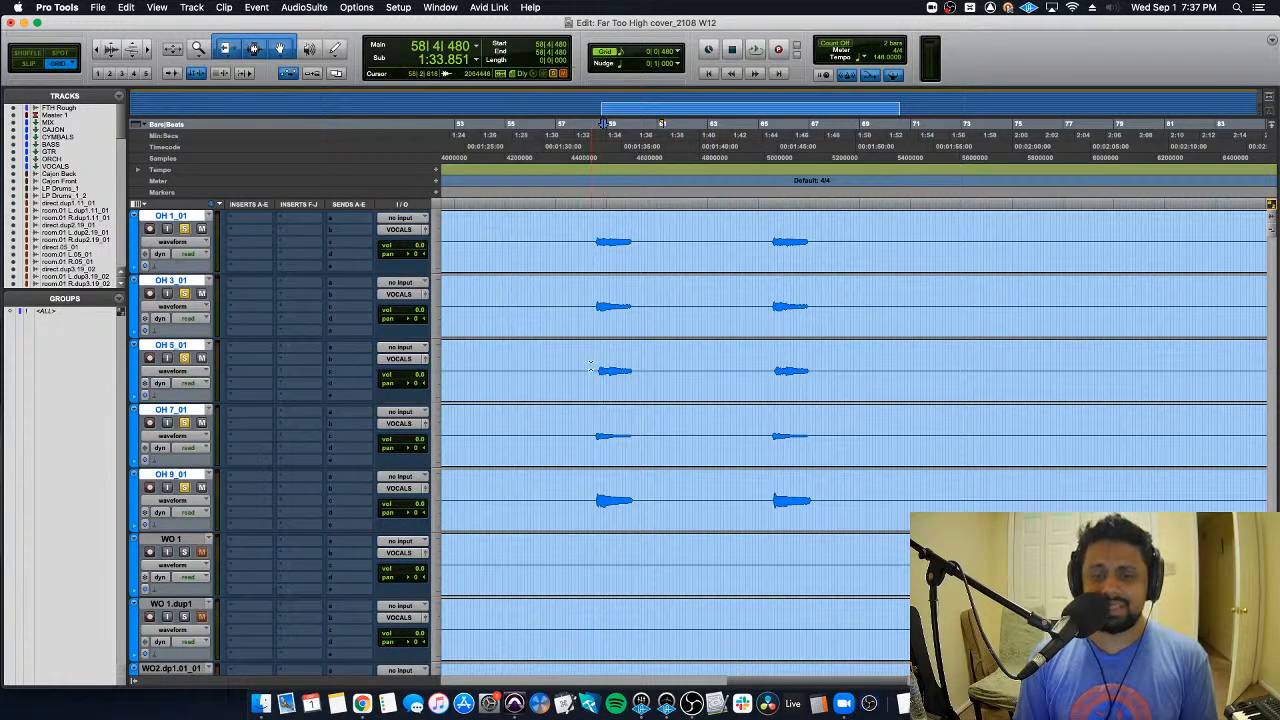
scroll(595, 355, up, 1)
drag(587, 295, 658, 548)
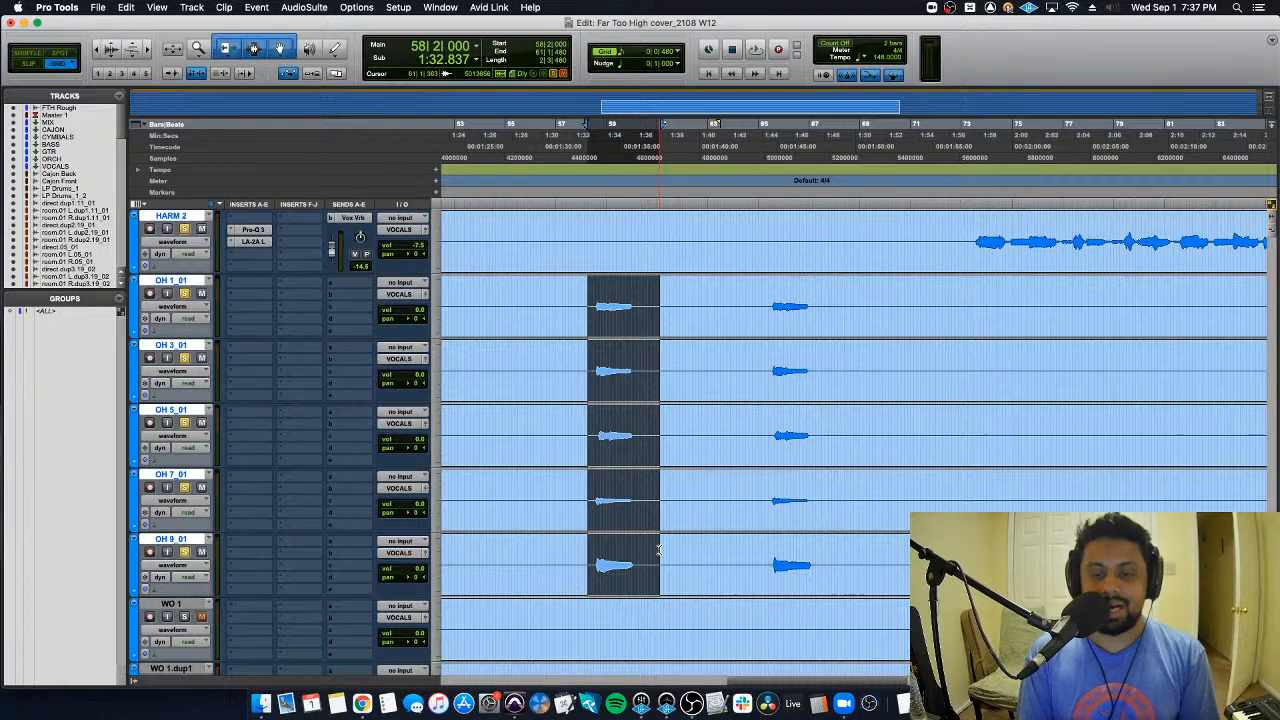
click(597, 495)
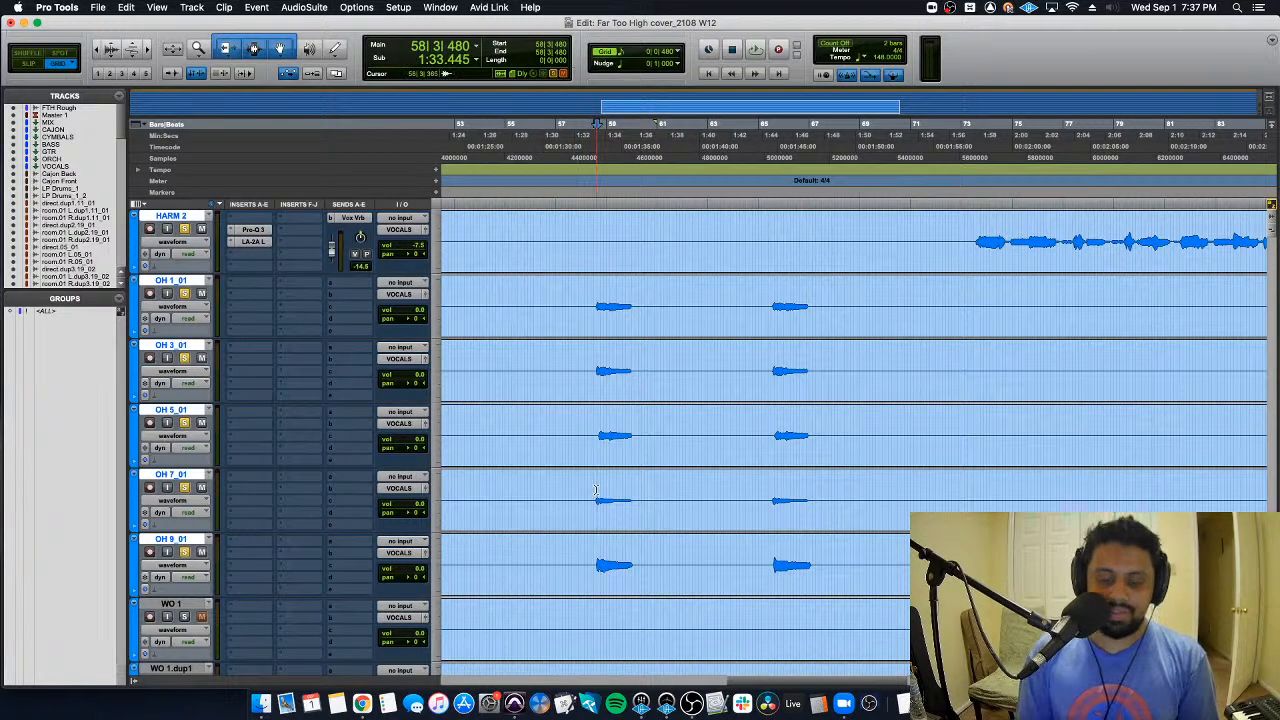
Step: Show the mixer and select the tracks OH 1_01 through OH 9_01
key(super+equal)
click(508, 659)
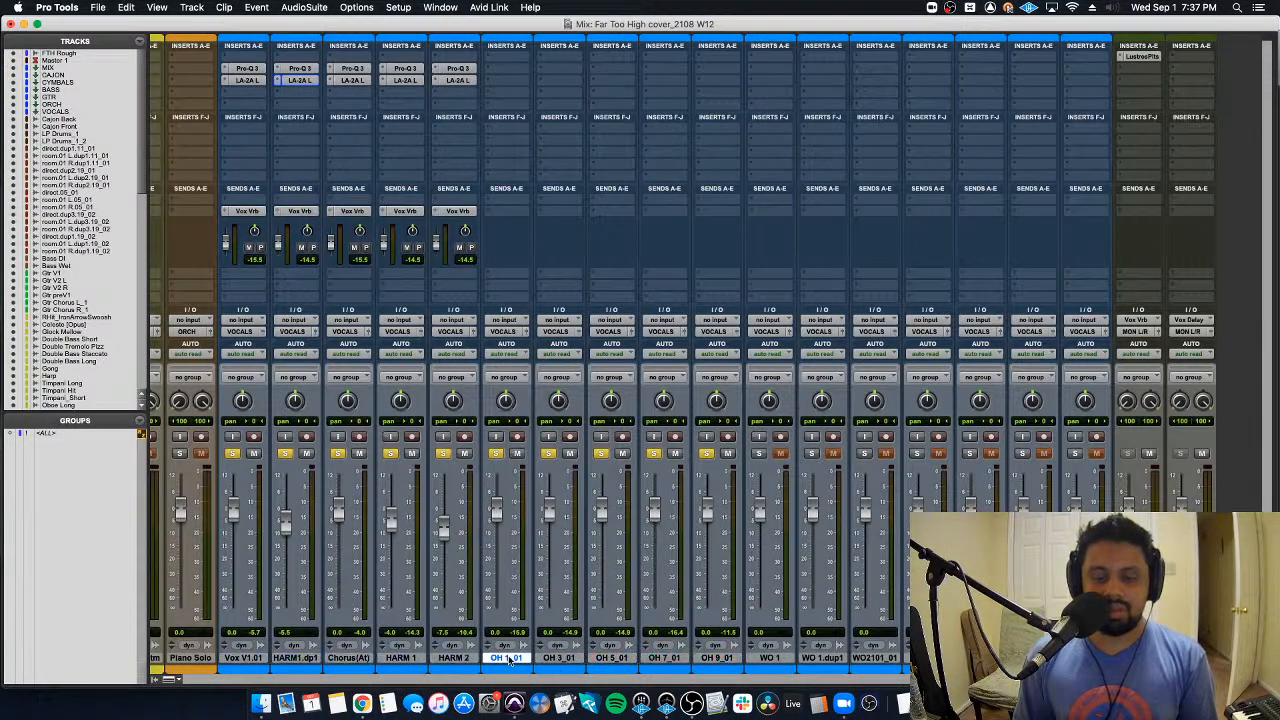
drag(596, 665, 725, 667)
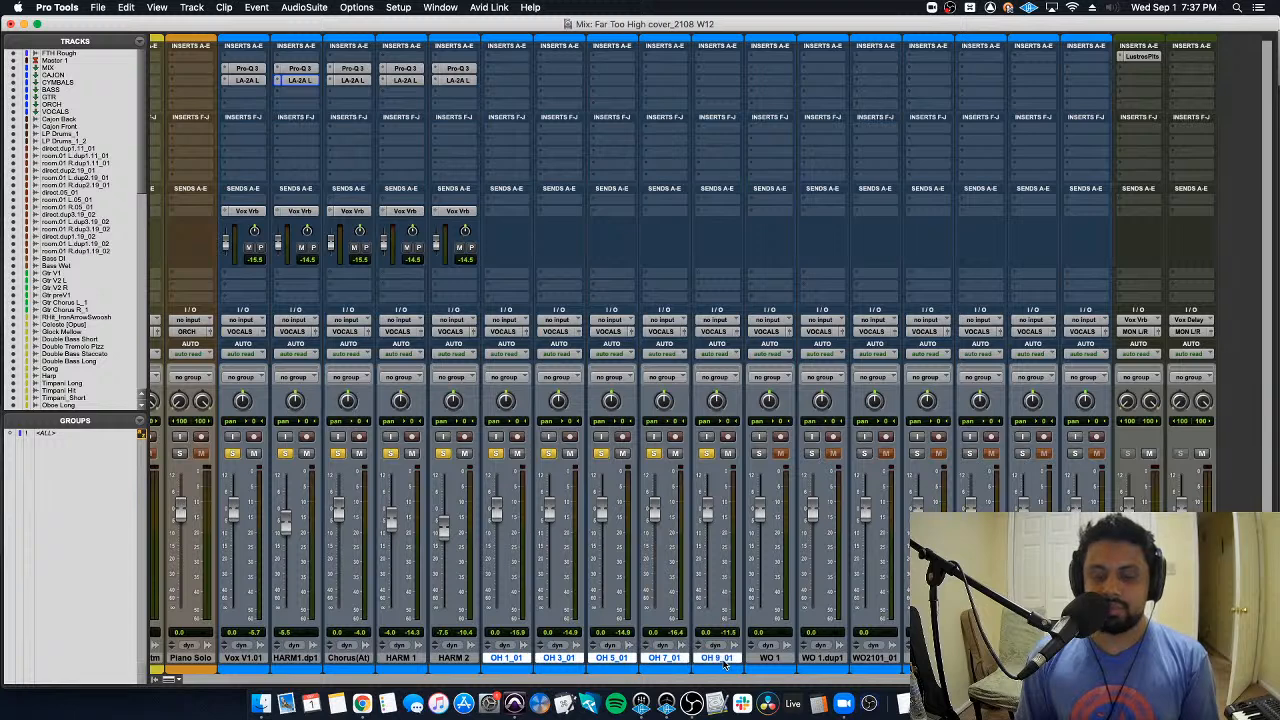
click(507, 660)
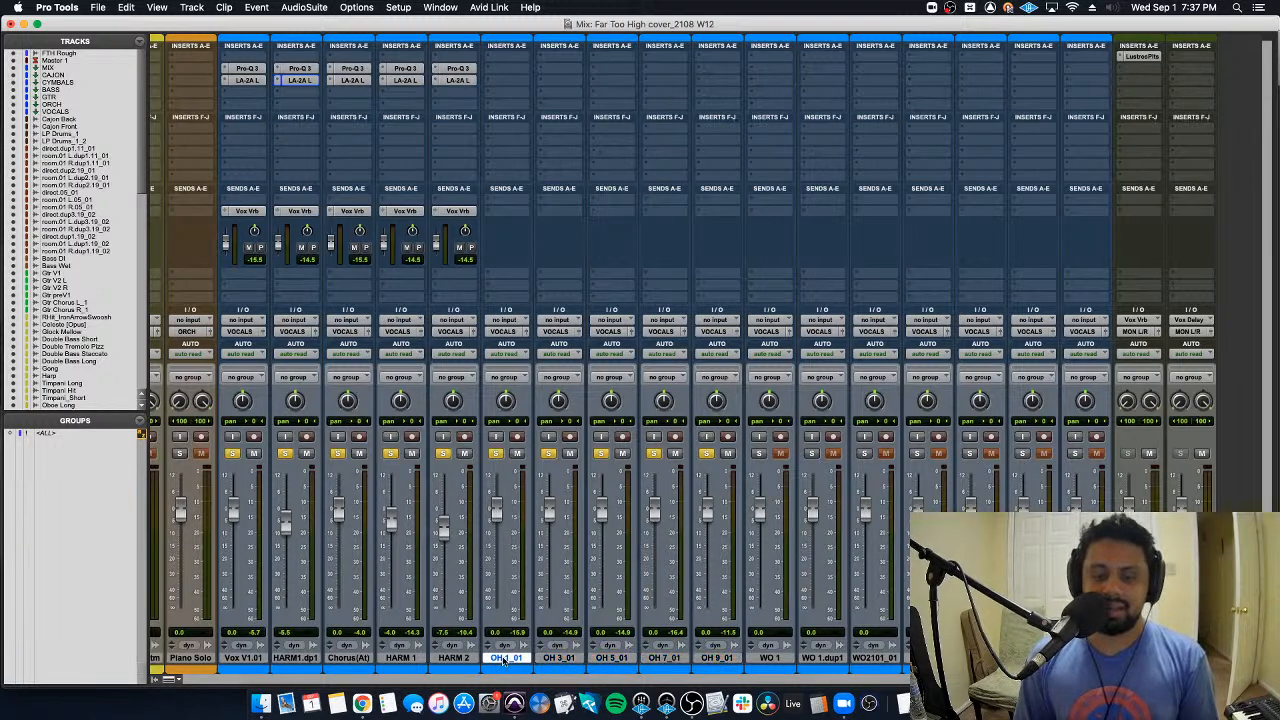
click(720, 660)
click(772, 664)
click(719, 663)
click(655, 664)
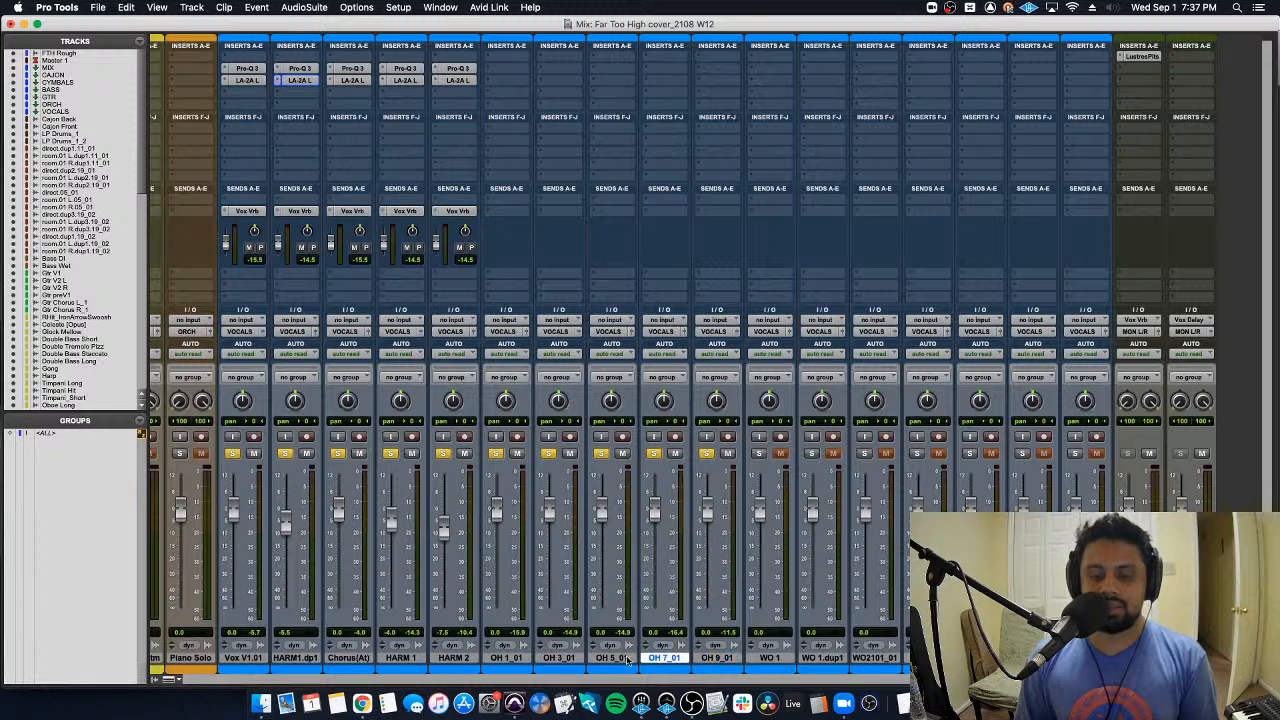
click(620, 661)
click(507, 660)
click(556, 661)
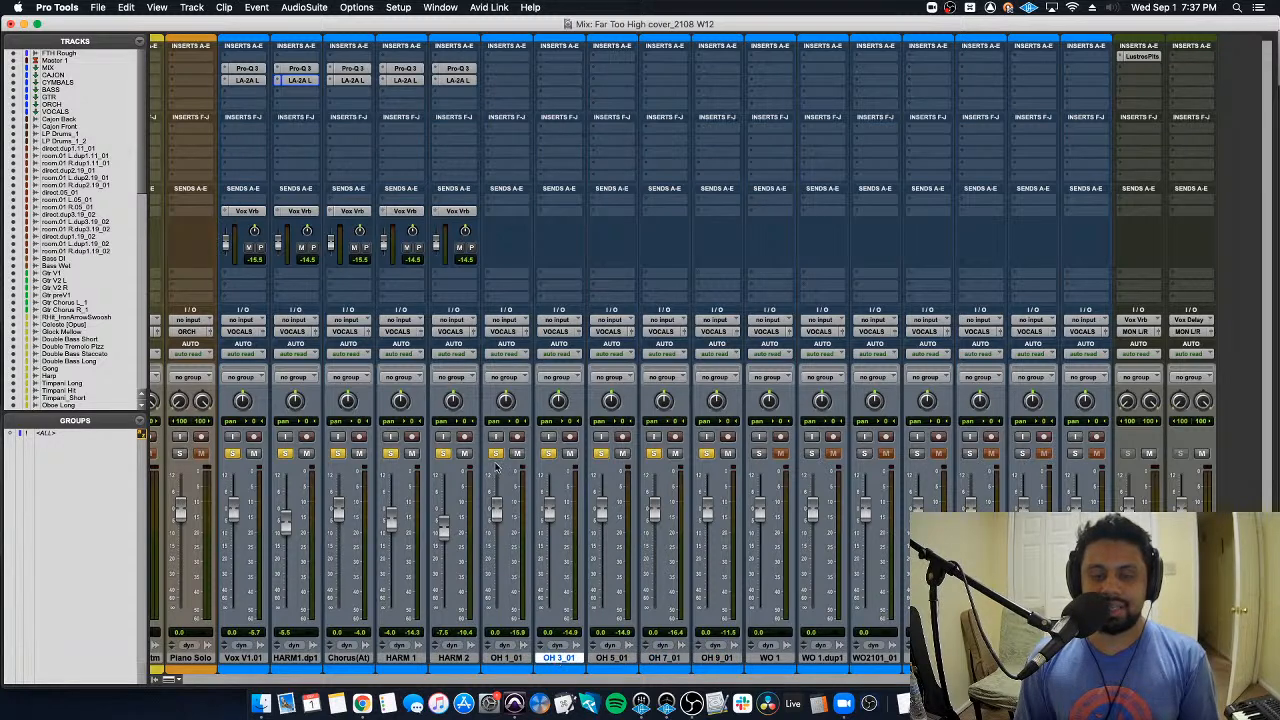
Step: Solo only the tracks OH 1_01 through OH 9_01, taking the lead, chorus and harmony vocals out of solo
click(496, 454)
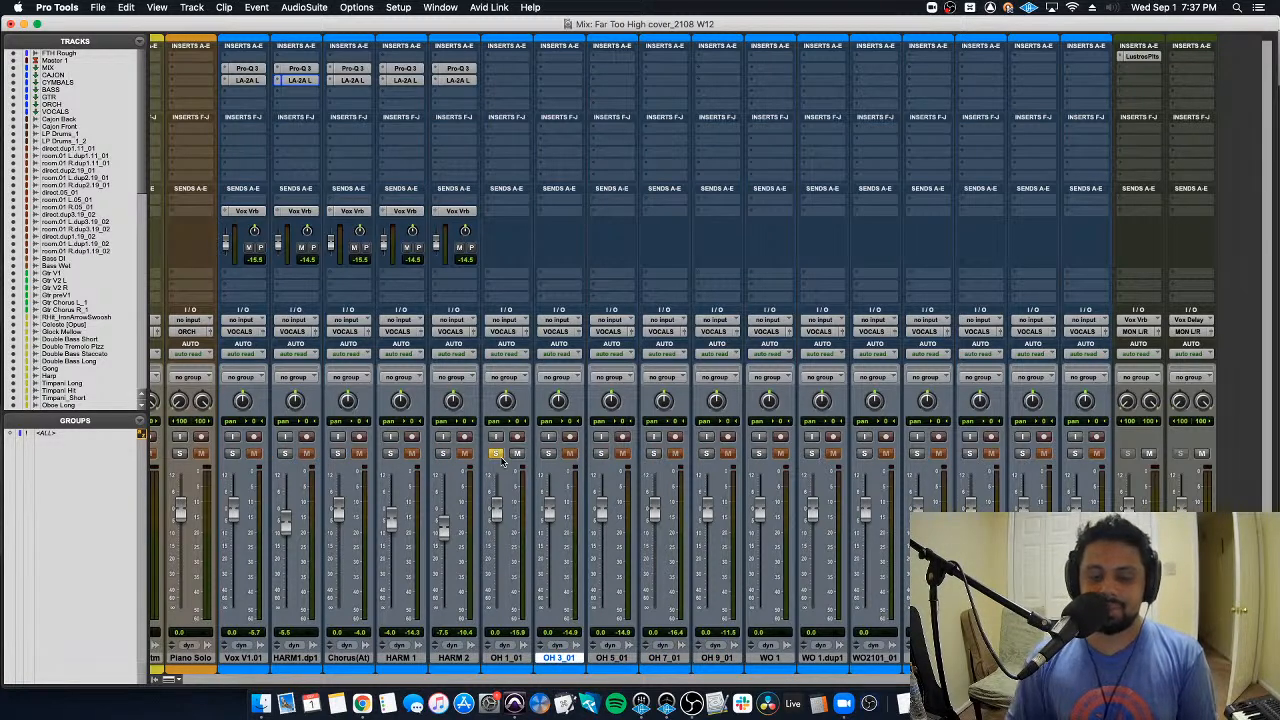
click(507, 660)
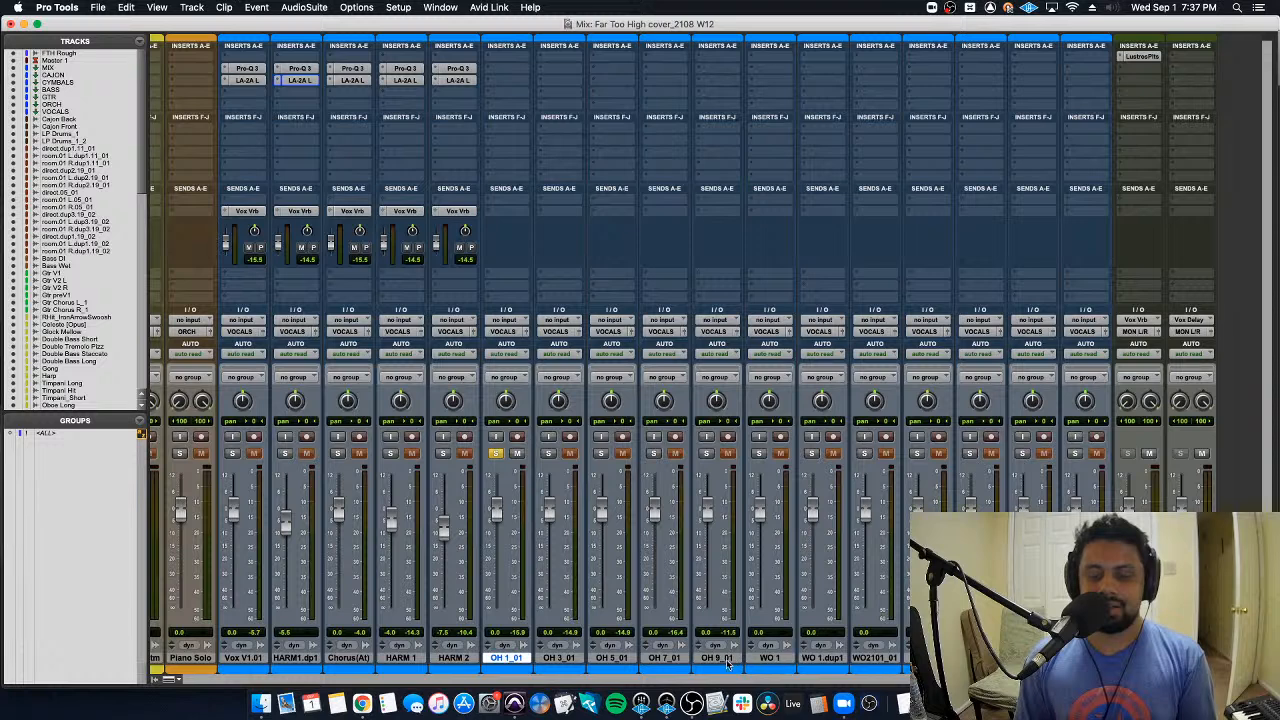
shift+click(716, 660)
click(706, 456)
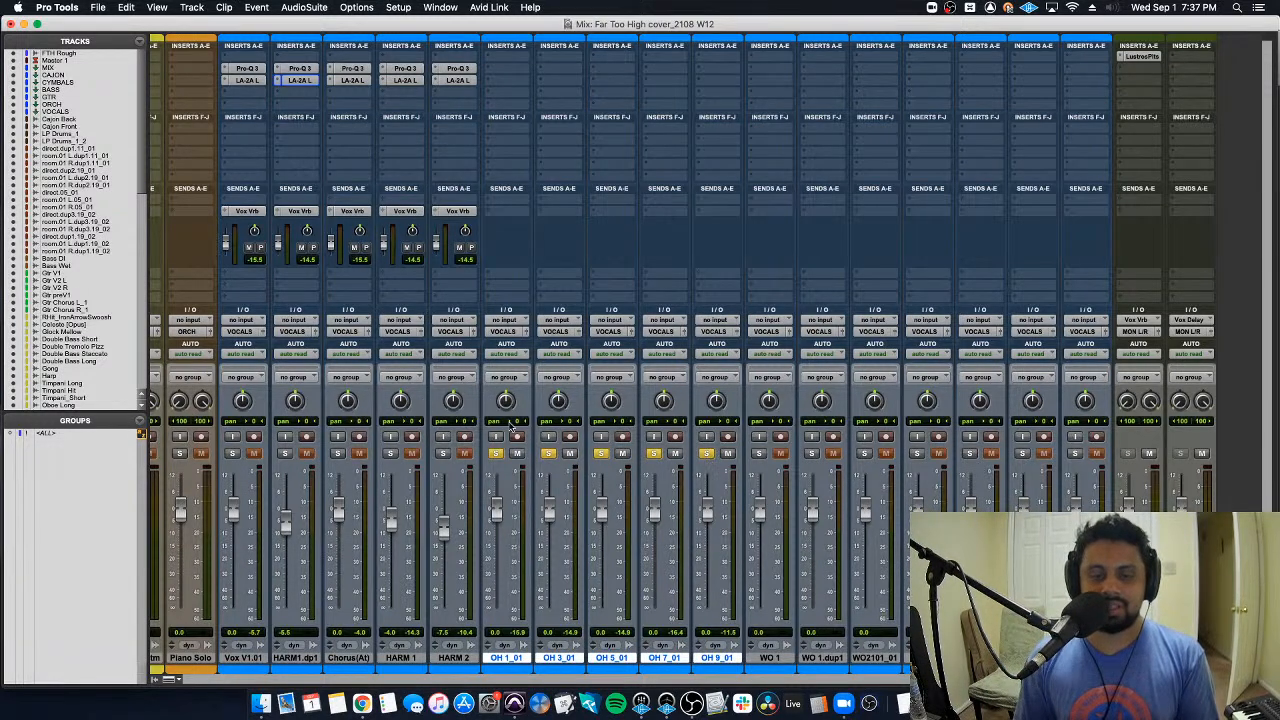
Step: Select the first phrase across all five OH tracks in the edit window, starting at 57|2|480, and play it
key(super+equal)
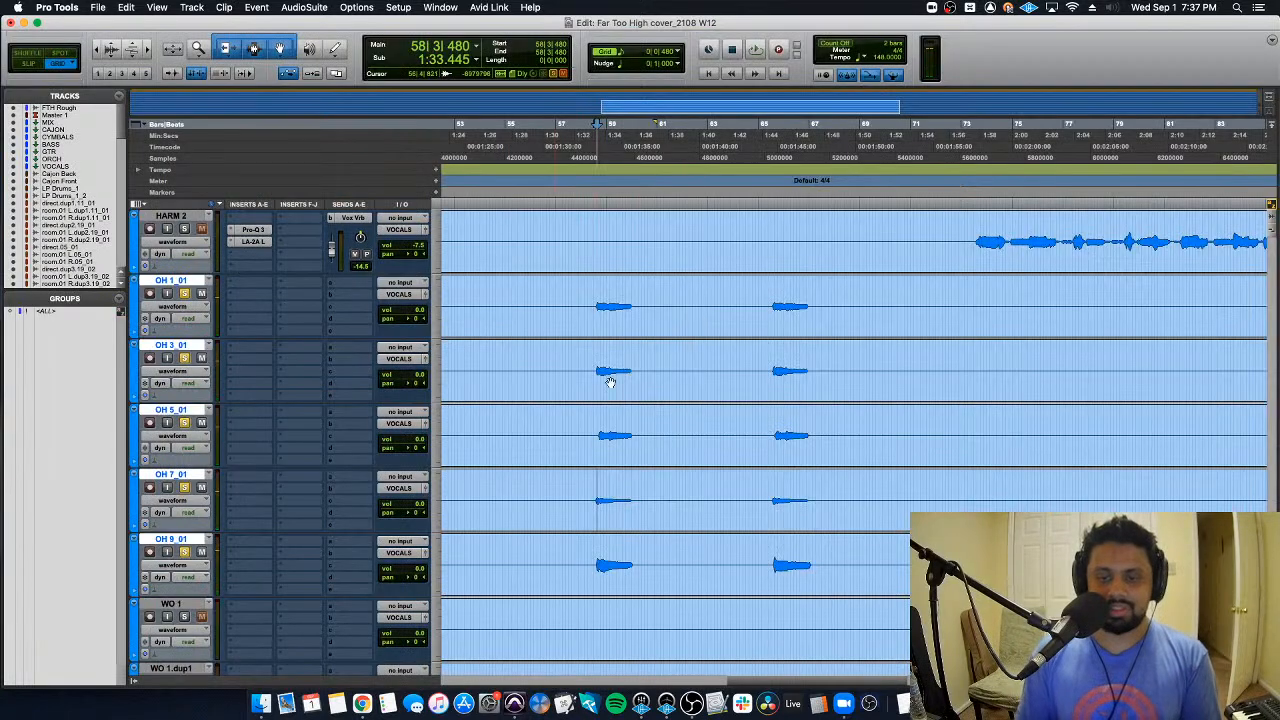
drag(565, 288, 665, 565)
key(space)
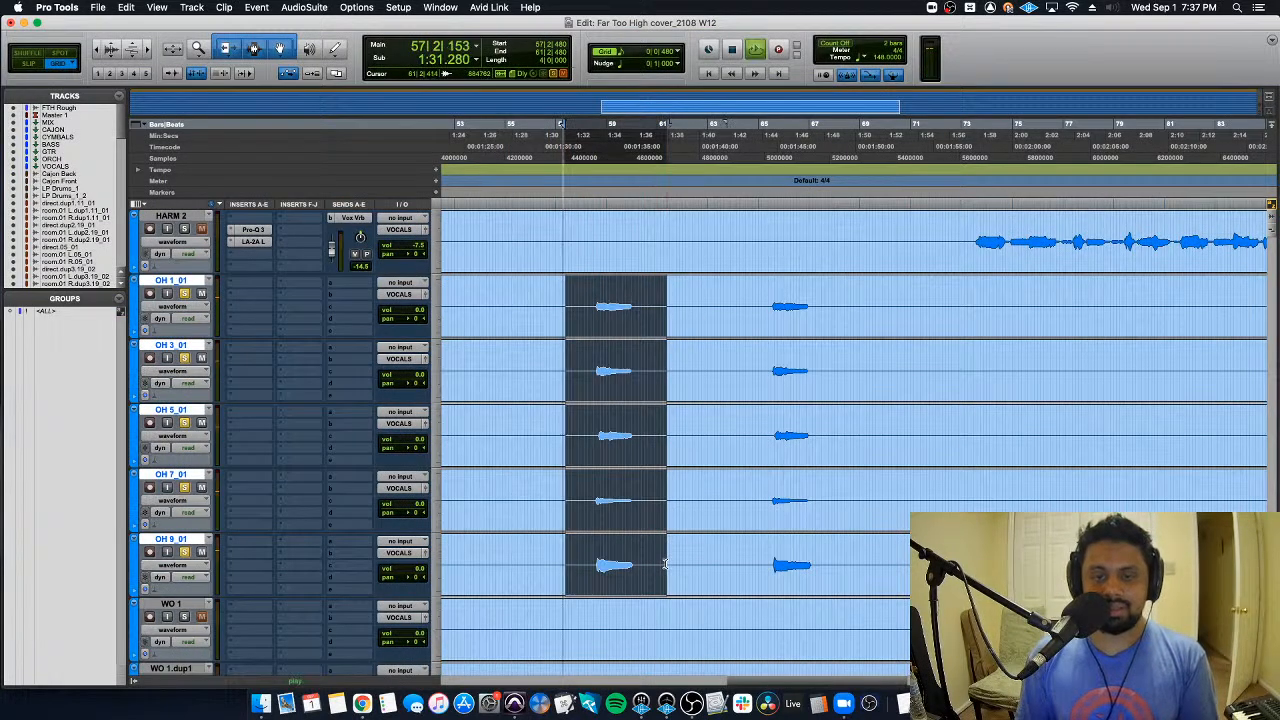
key(space)
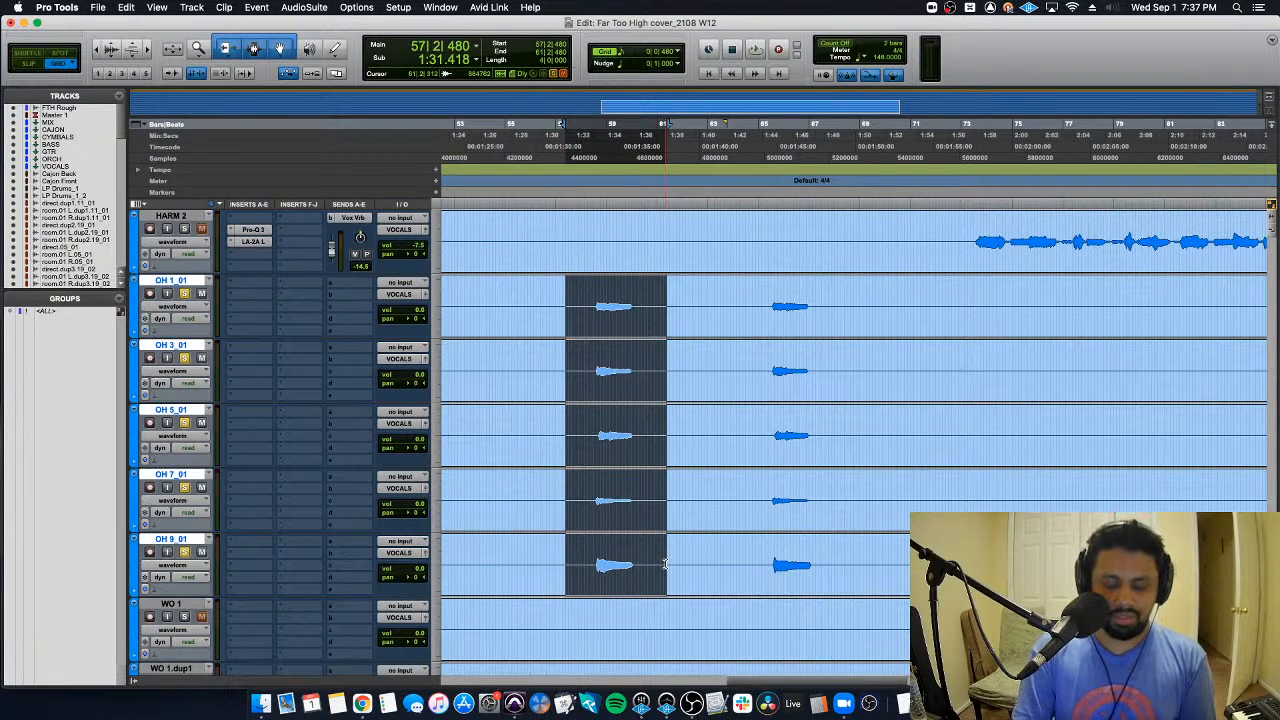
key(space)
Step: Narrow the selection more tightly around the first phrase on the tracks OH 1_01 through OH 9_01
key(super+equal)
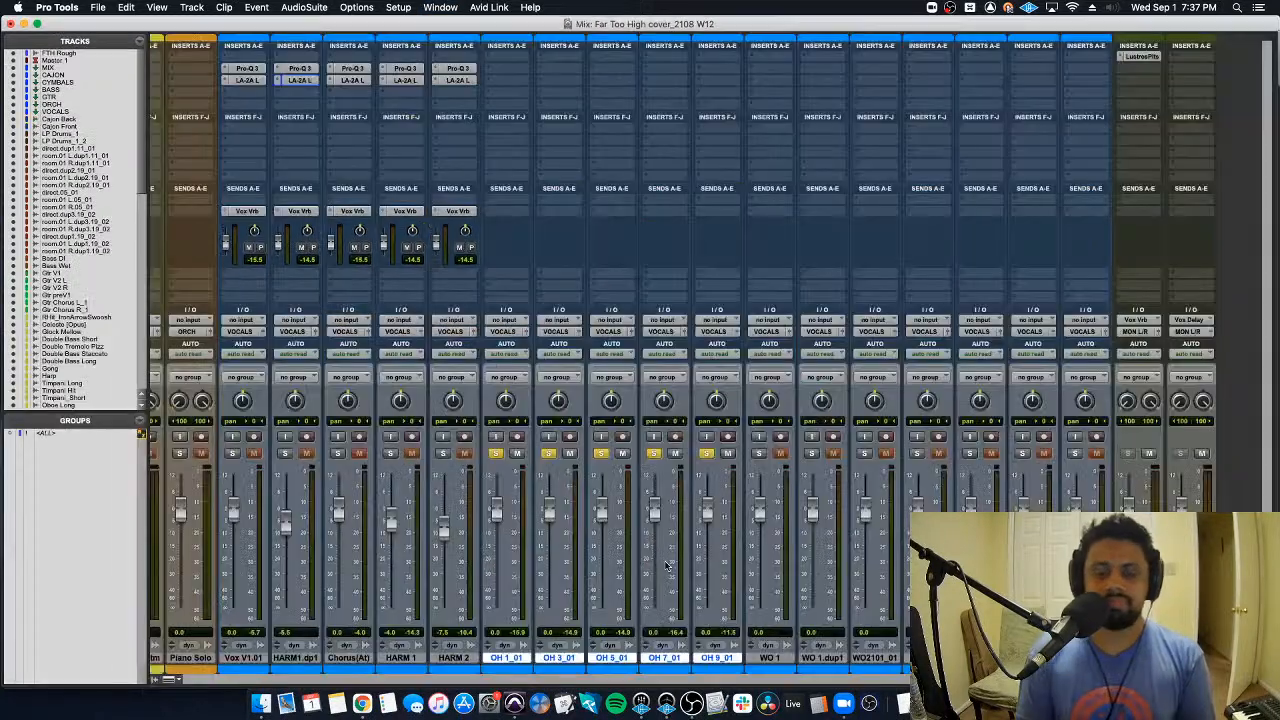
key(super+equal)
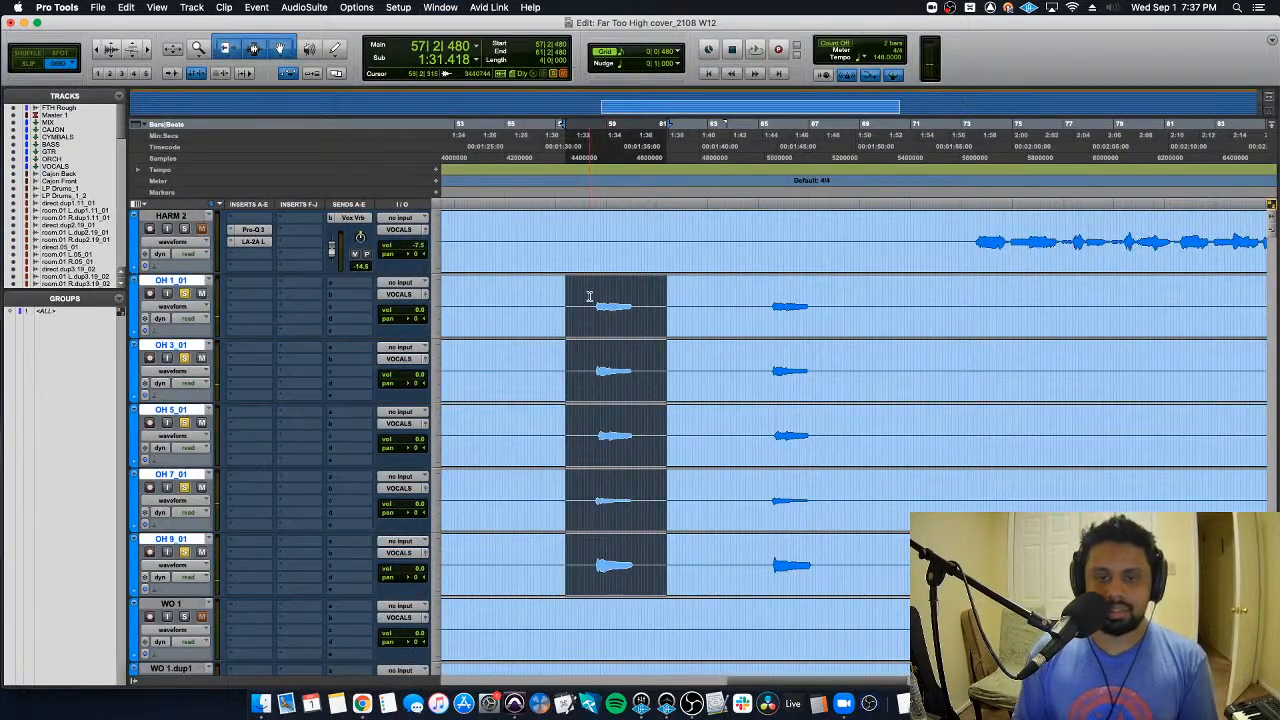
drag(591, 290, 641, 556)
Step: Pan OH 1_01 to 68 left, OH 3_01 to 64 right, OH 5_01 to 69 right and OH 9_01 to 57 right during playback
key(super+equal)
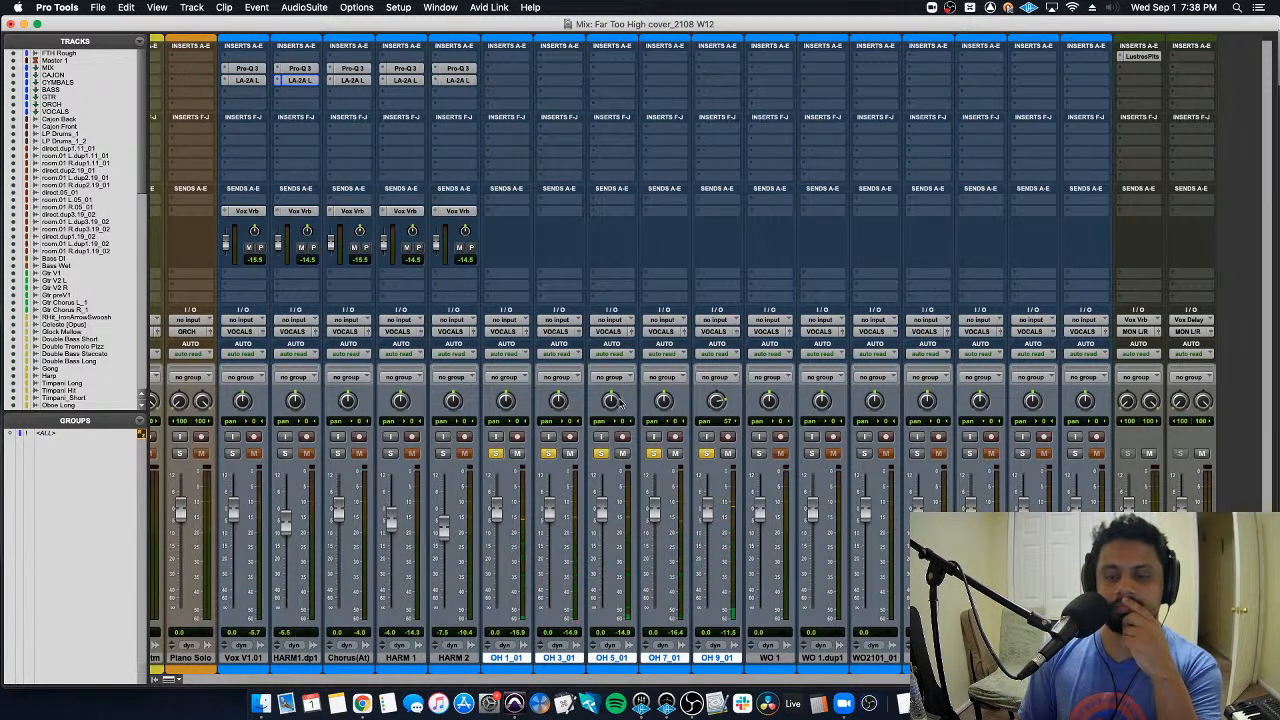
drag(611, 401, 618, 373)
drag(560, 405, 556, 445)
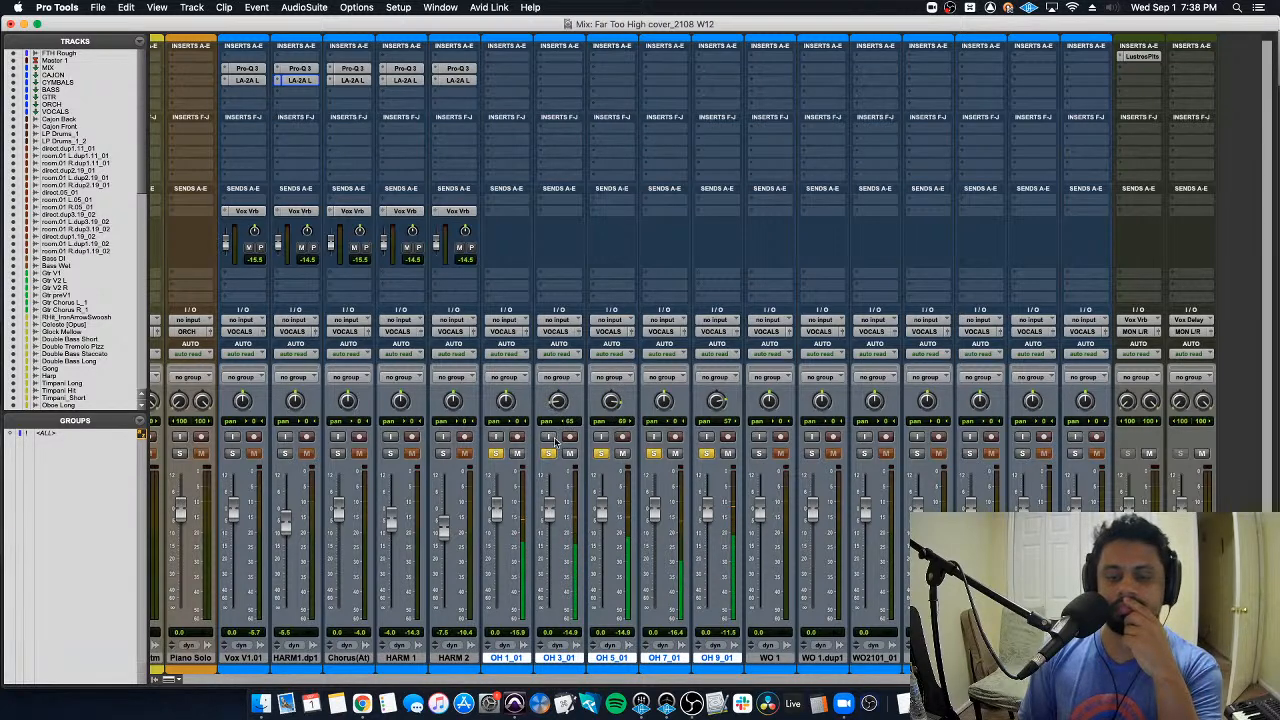
drag(507, 401, 508, 435)
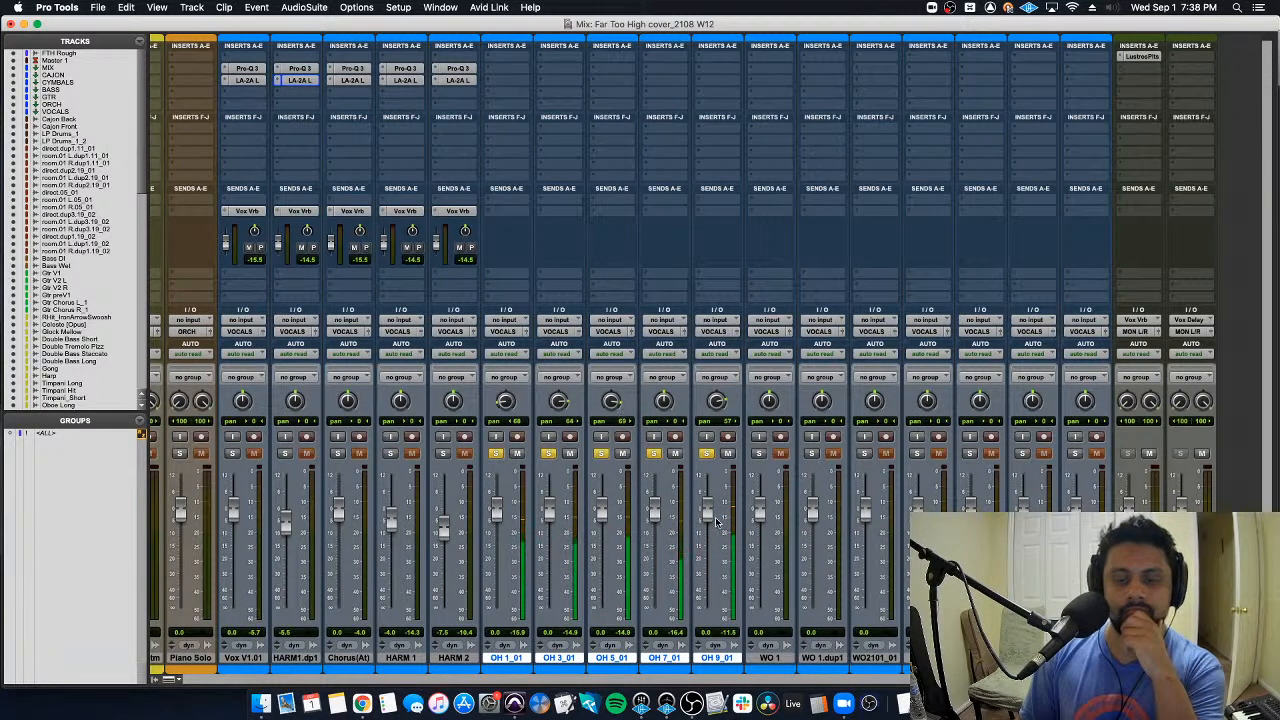
Step: Lower OH 1_01 to -6.2 dB, OH 3_01 to -2.5, OH 5_01 to -8.6, OH 7_01 to -5.4 and OH 9_01 to -9.4
drag(601, 509, 601, 537)
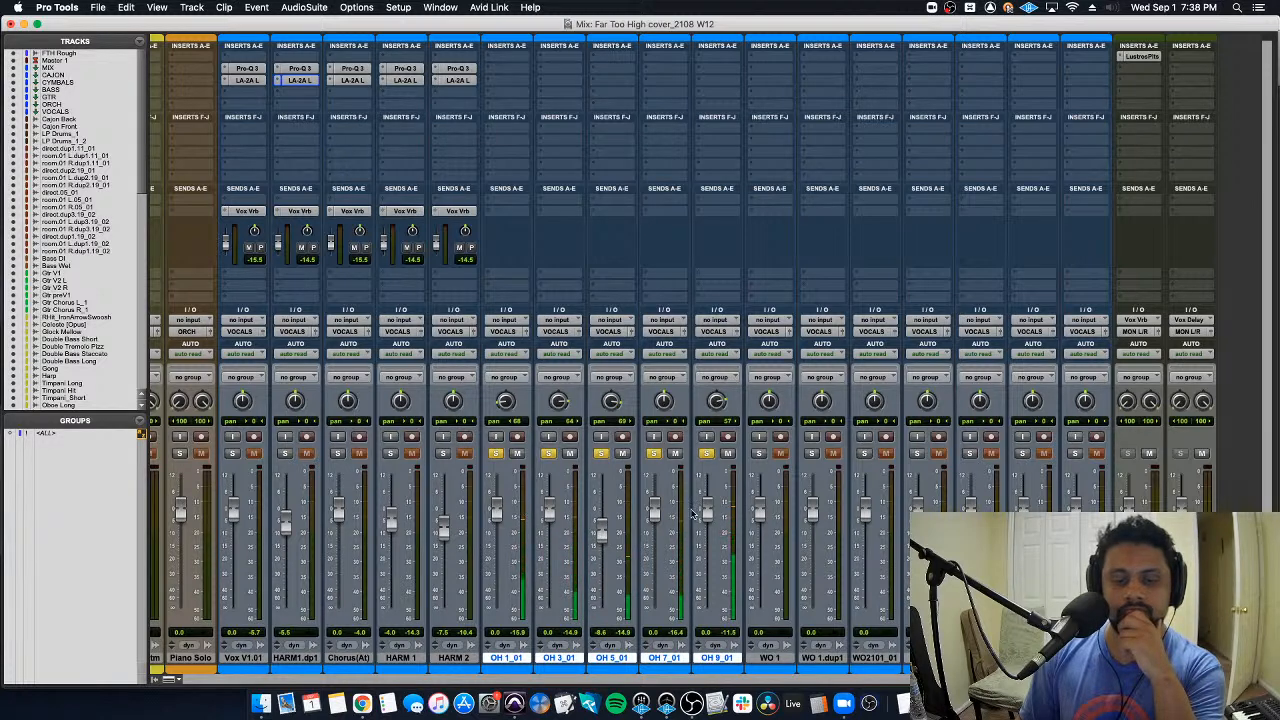
drag(655, 503, 708, 530)
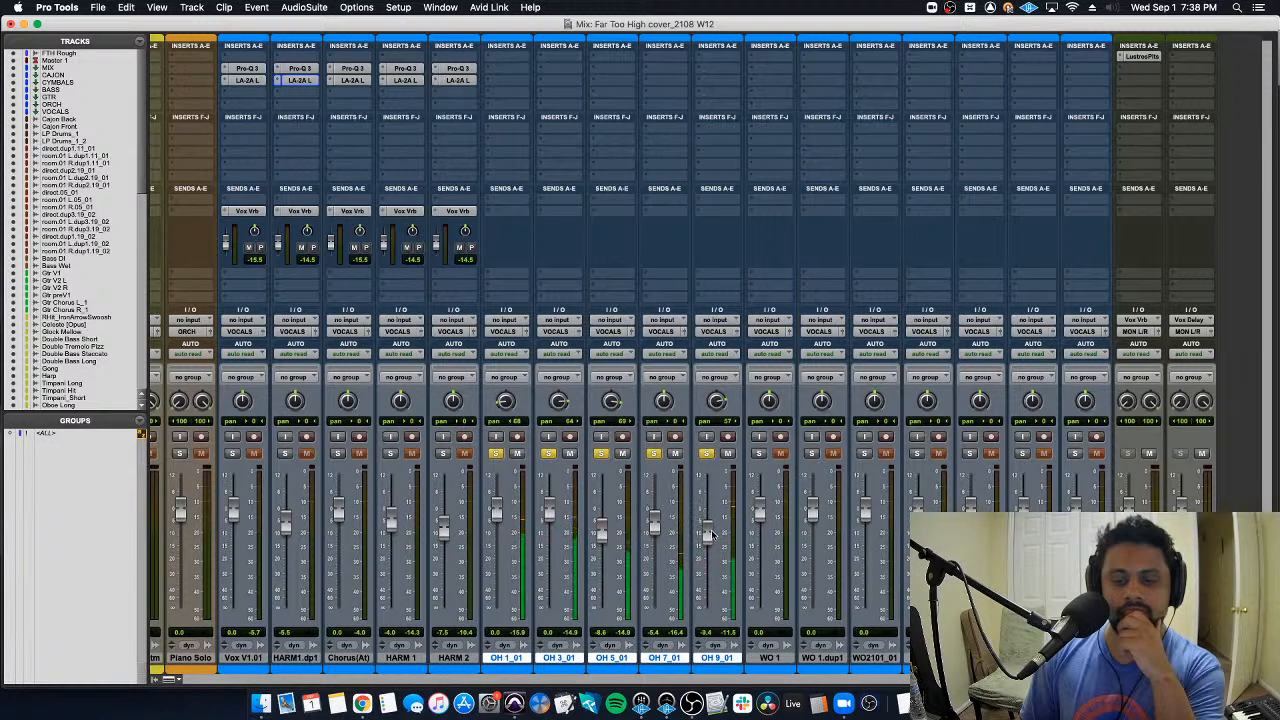
drag(497, 507, 548, 528)
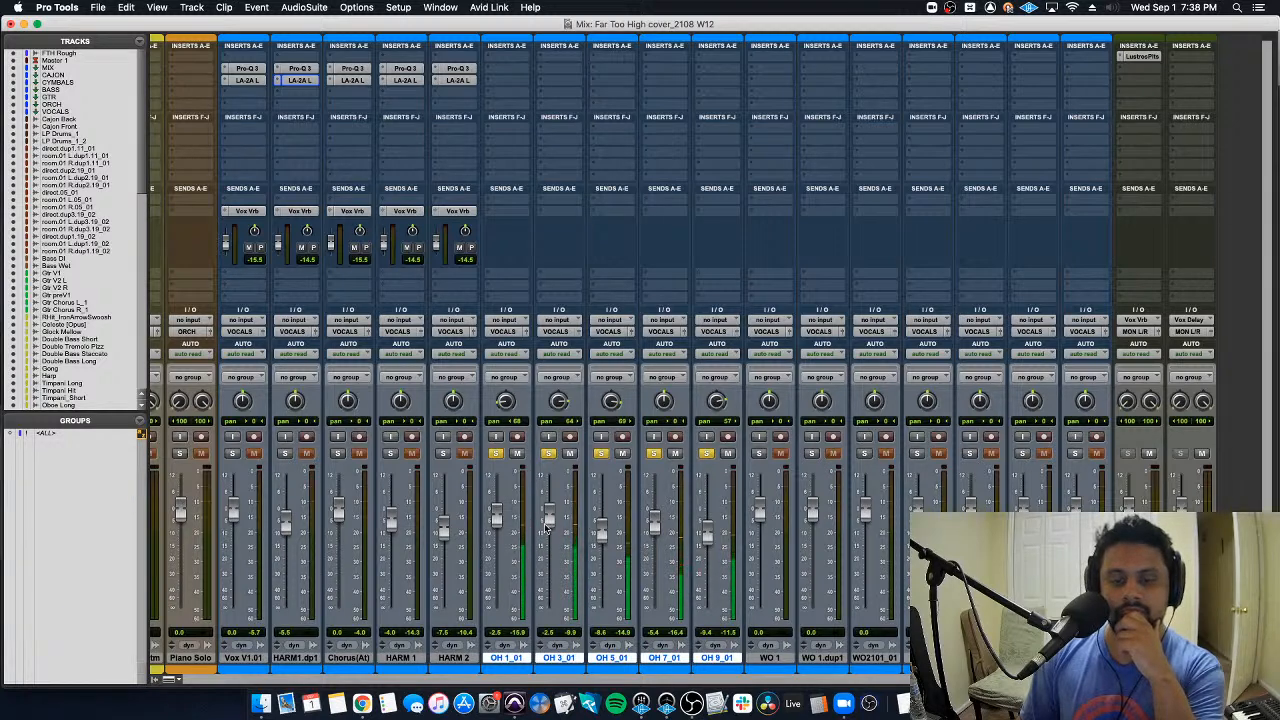
drag(492, 520, 495, 530)
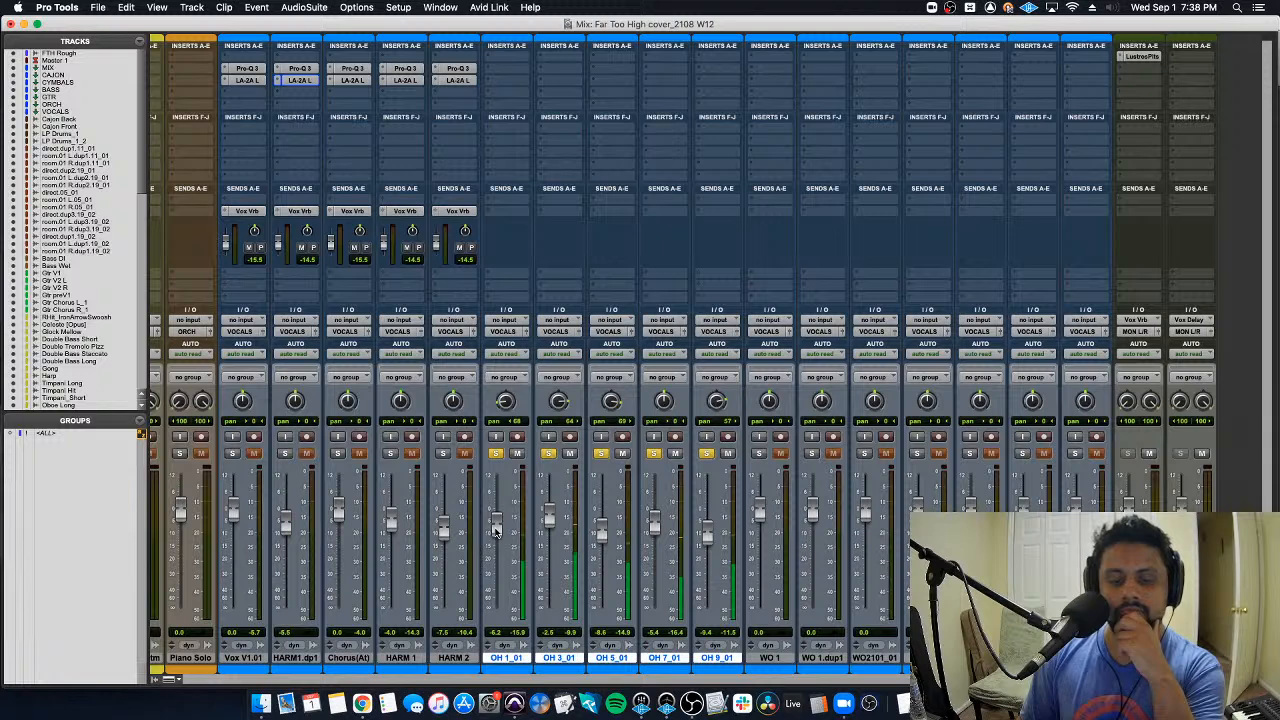
Step: Rebalance OH 1_01 to -10.0 dB, OH 5_01 to -8.1, OH 7_01 to -8.7 and OH 9_01 to -8.6, panning OH 5_01 29 right and OH 7_01 37 left
drag(601, 531, 603, 534)
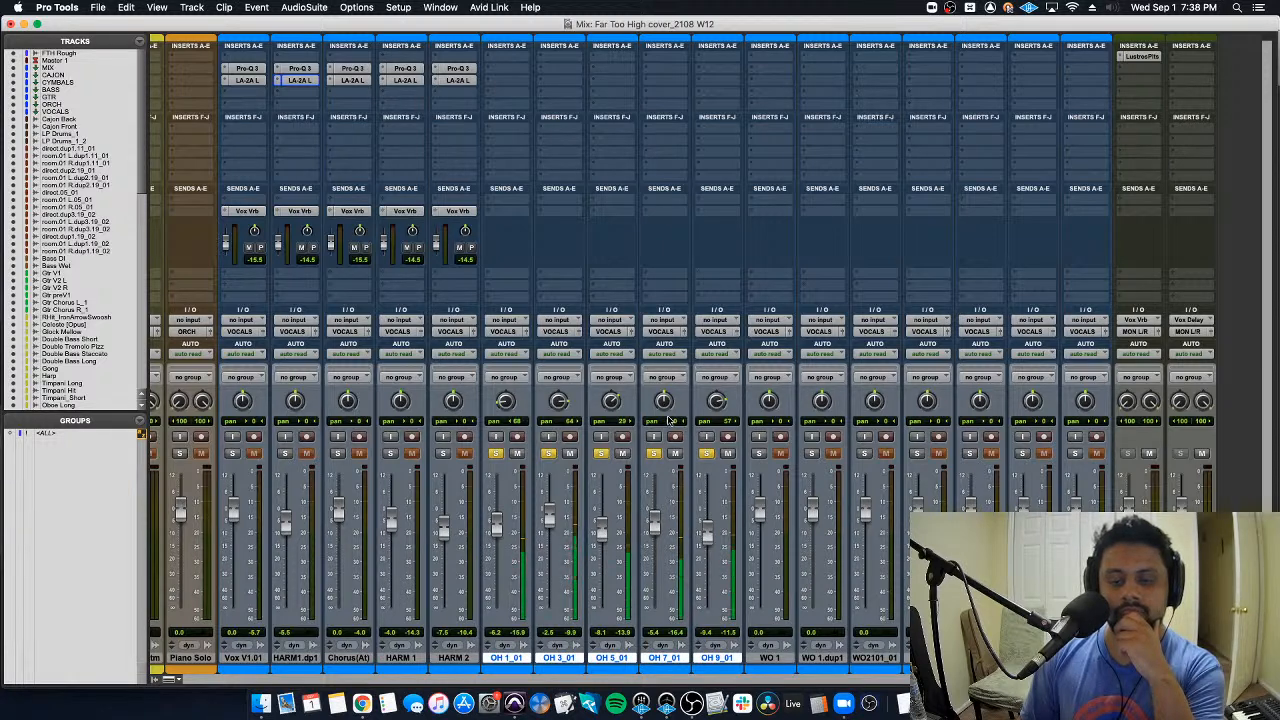
drag(652, 522, 656, 544)
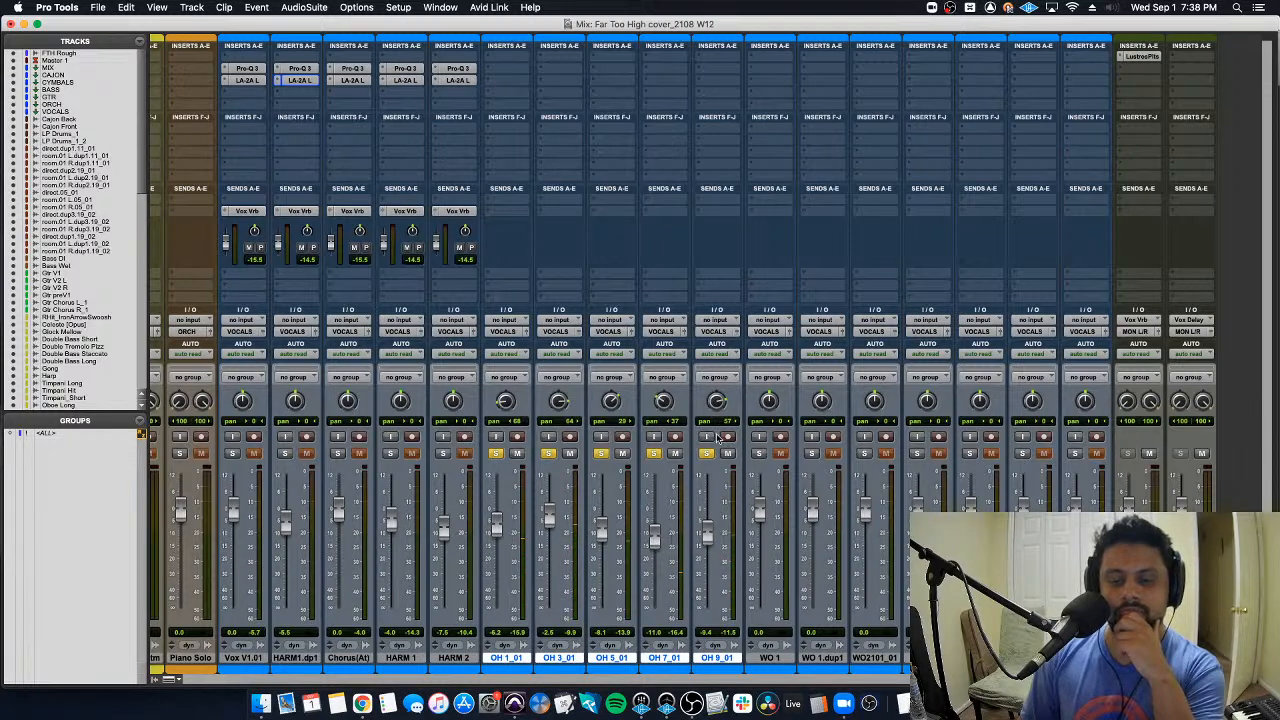
drag(706, 528, 654, 543)
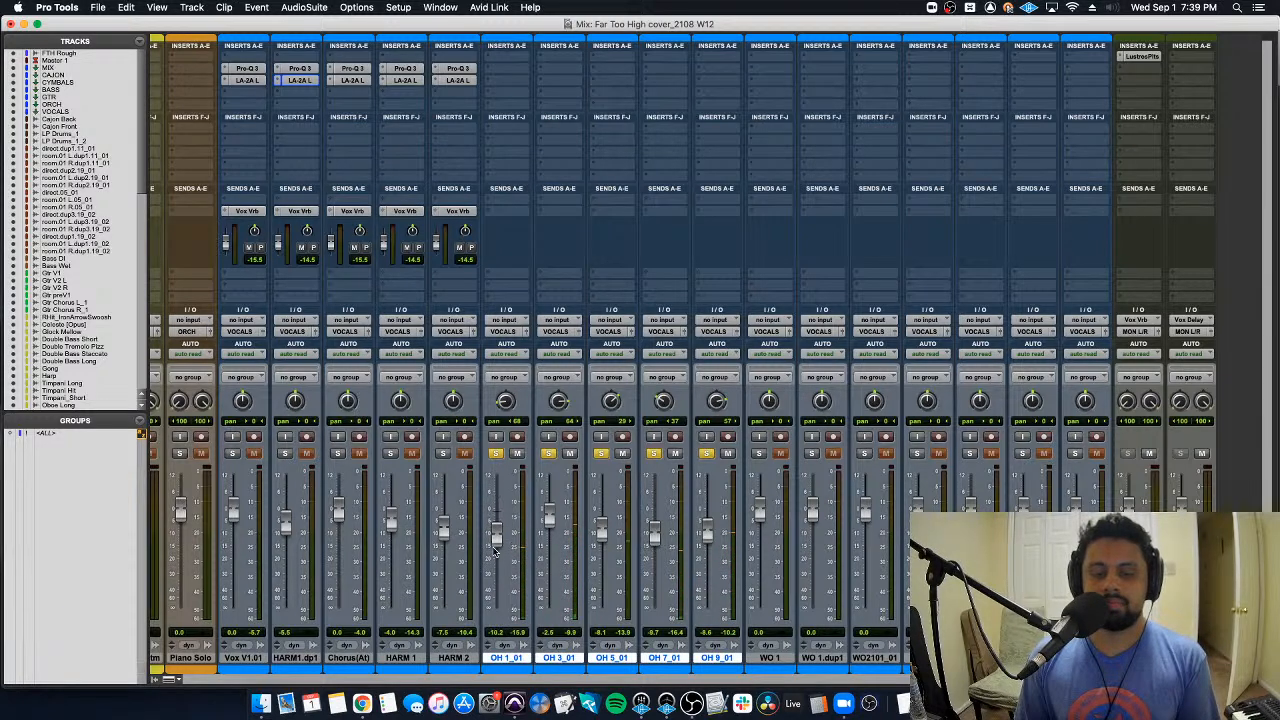
drag(494, 553, 503, 540)
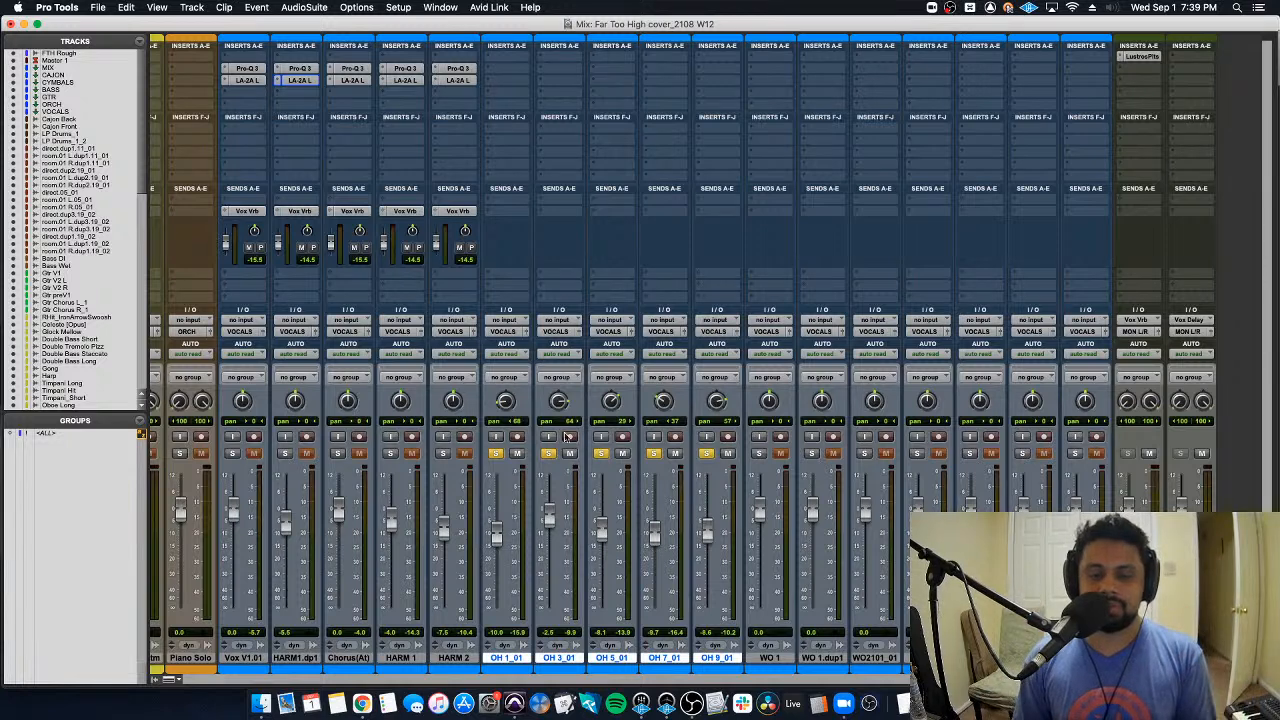
Step: Solo OH 1_01 alone and insert FabFilter Pro-Q 3 in its first insert slot
super+click(495, 453)
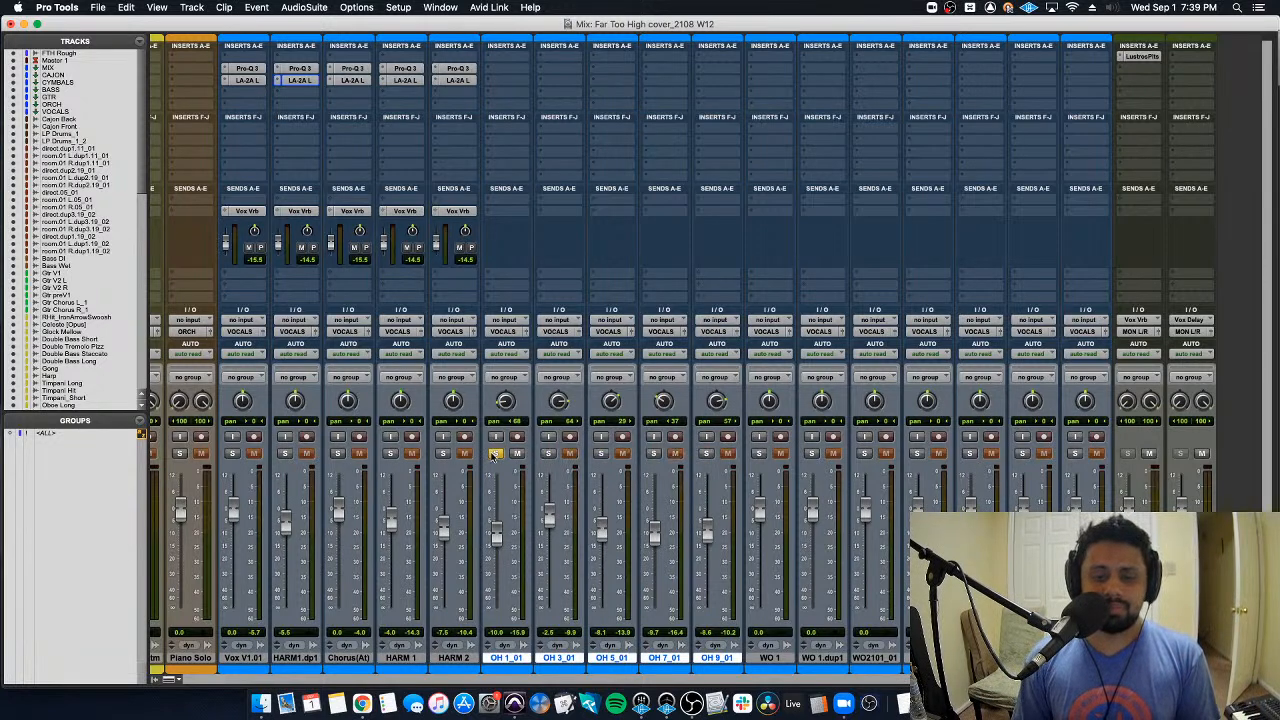
click(505, 69)
mouse_move(525, 68)
click(660, 106)
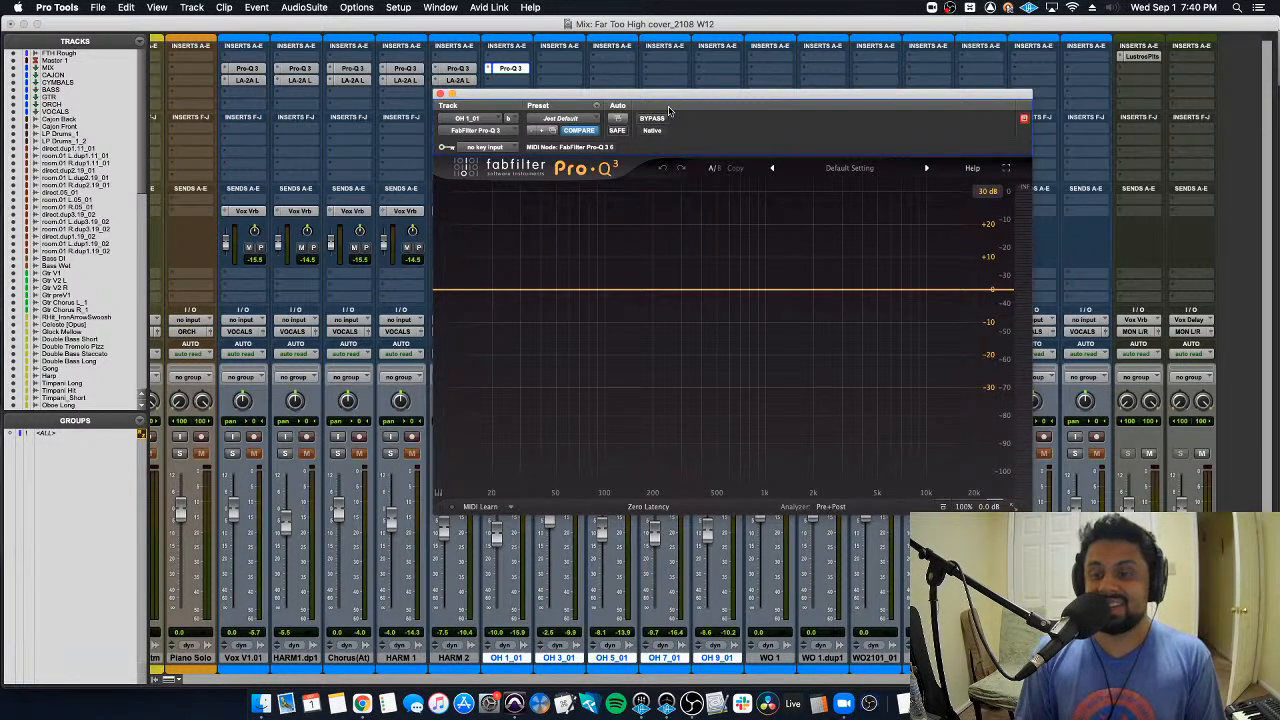
Step: Shape OH 1_01's EQ with a steep low cut below 100 Hz, a gentle dip near 550 Hz and a slight boost near 10 kHz
click(494, 269)
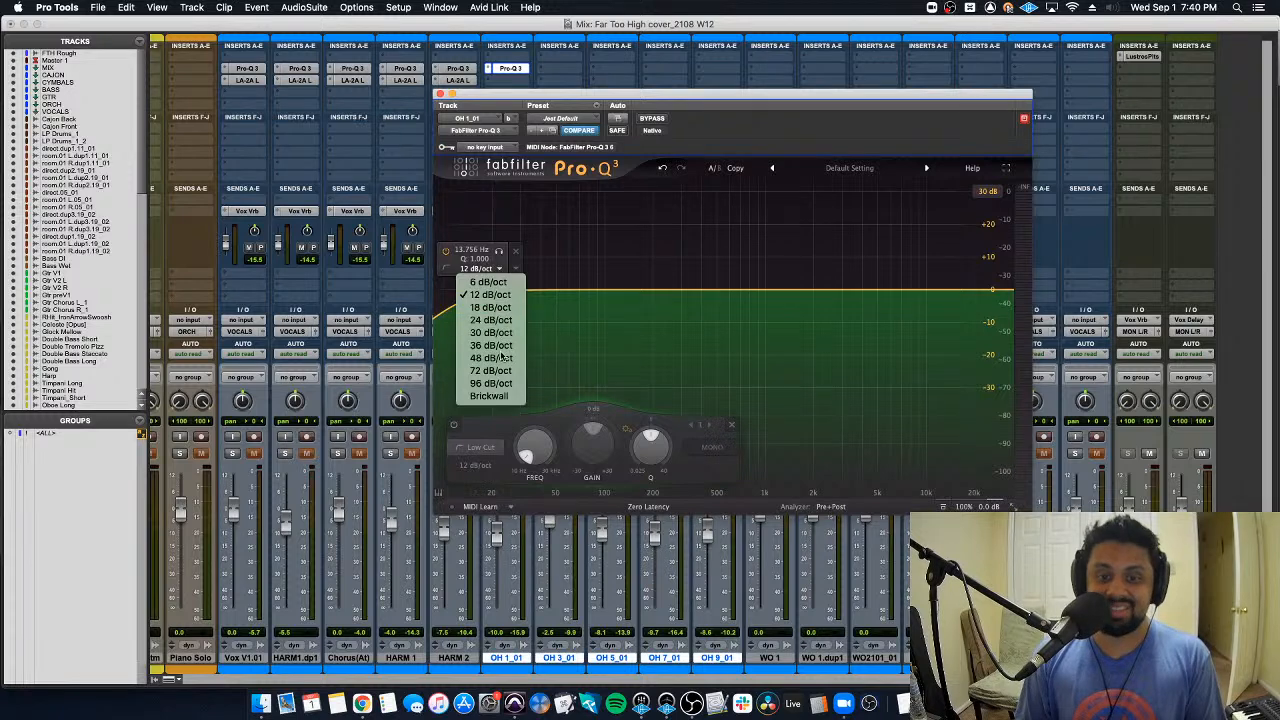
click(490, 366)
key(space)
drag(466, 289, 569, 311)
drag(686, 293, 723, 294)
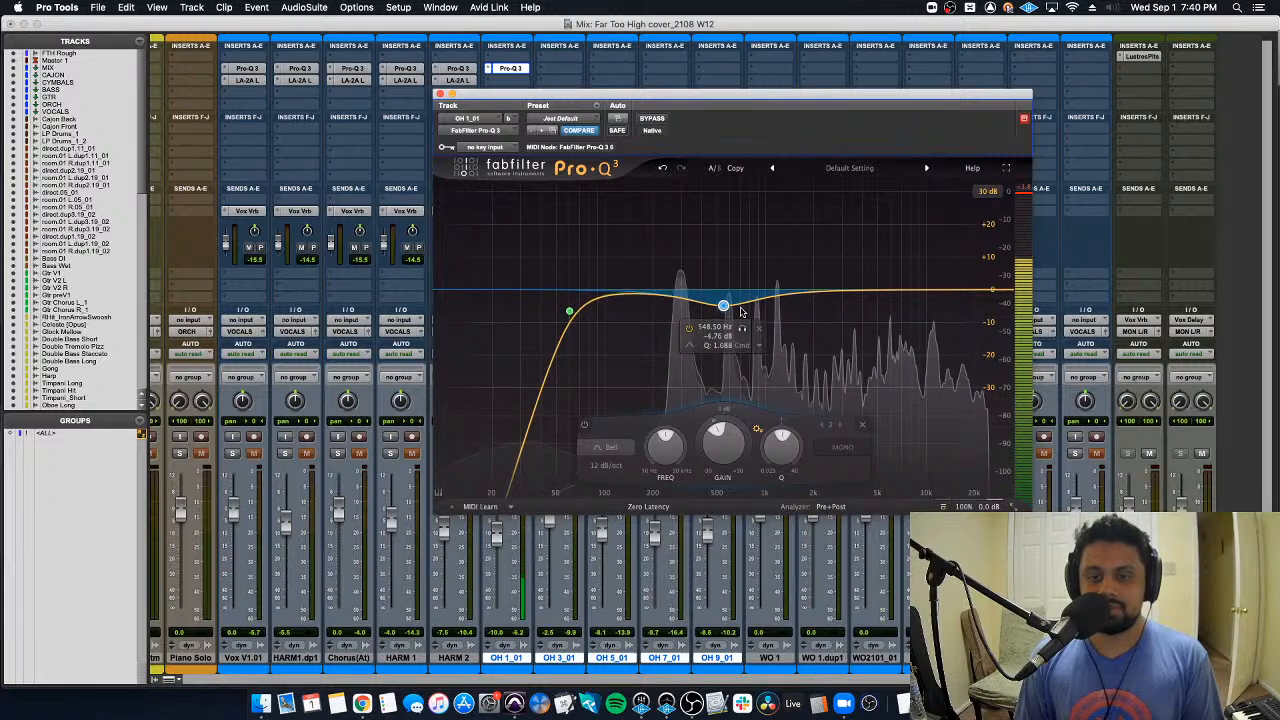
drag(781, 447, 781, 458)
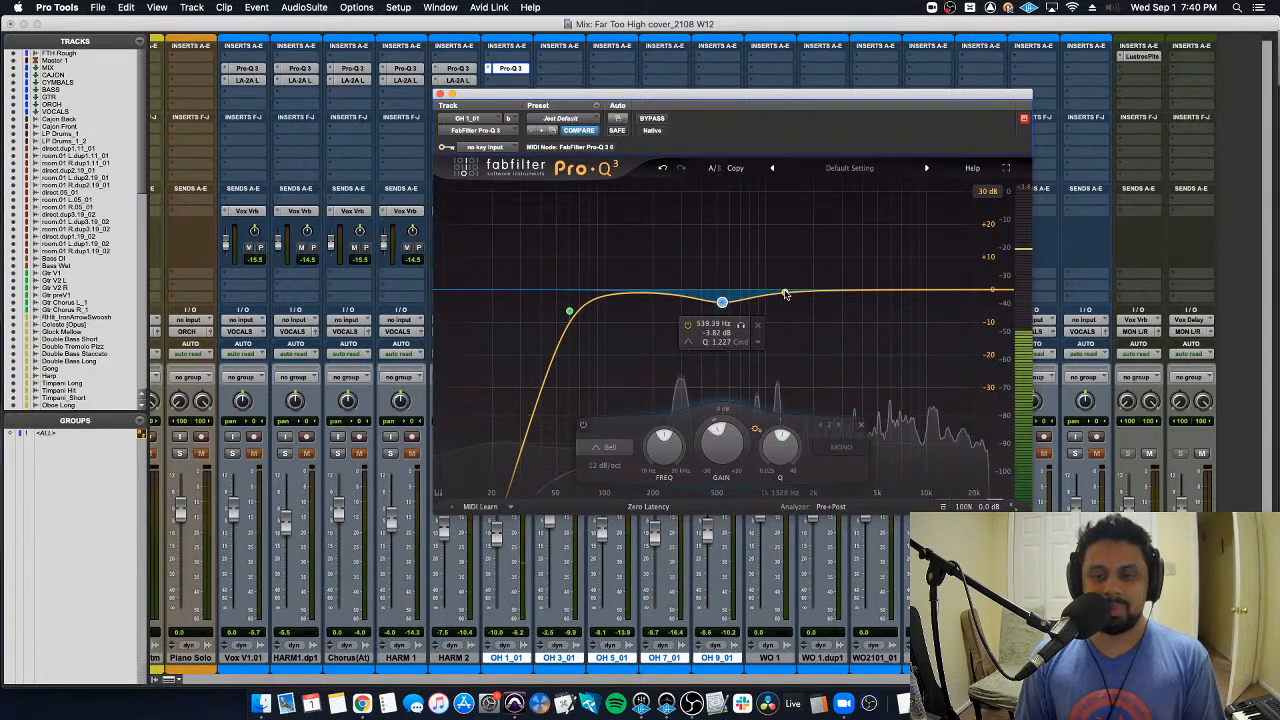
mouse_move(916, 290)
mouse_down()
mouse_move(920, 263)
mouse_move(933, 285)
mouse_up()
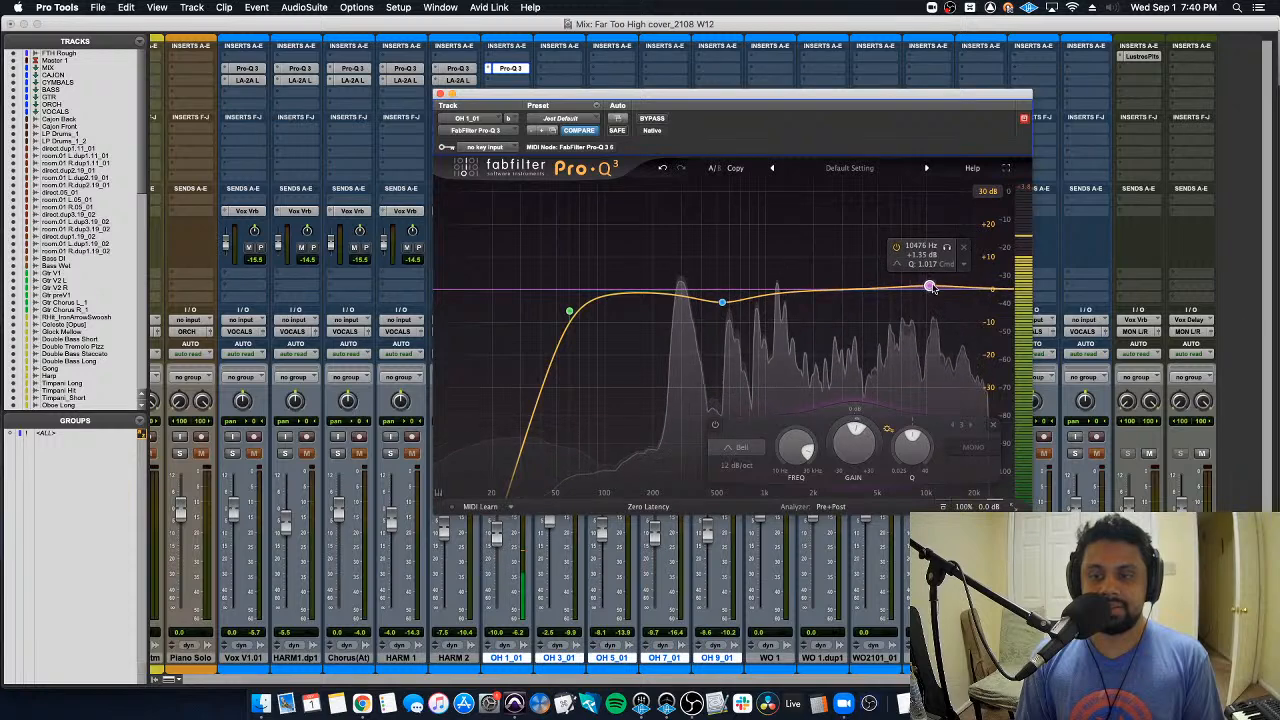
mouse_move(722, 301)
mouse_down()
mouse_move(757, 257)
mouse_move(745, 300)
mouse_move(720, 252)
mouse_move(727, 305)
mouse_up()
drag(569, 311, 580, 324)
Step: Close the EQ and copy OH 1_01's Pro-Q 3 insert to OH 3_01, OH 5_01, OH 7_01 and OH 9_01
click(441, 94)
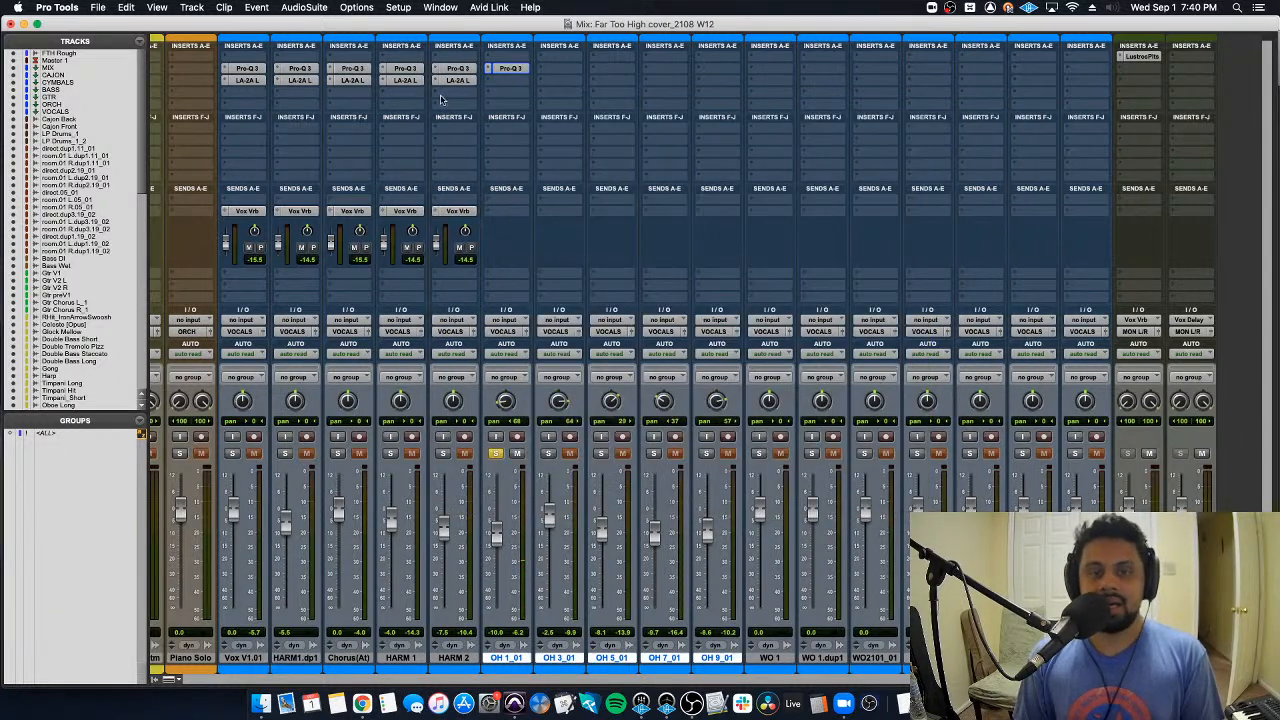
drag(510, 70, 717, 70)
Step: Insert FabFilter Pro-C 2 in OH 1_01's second insert slot and set its attack to 0.100 ms
click(512, 81)
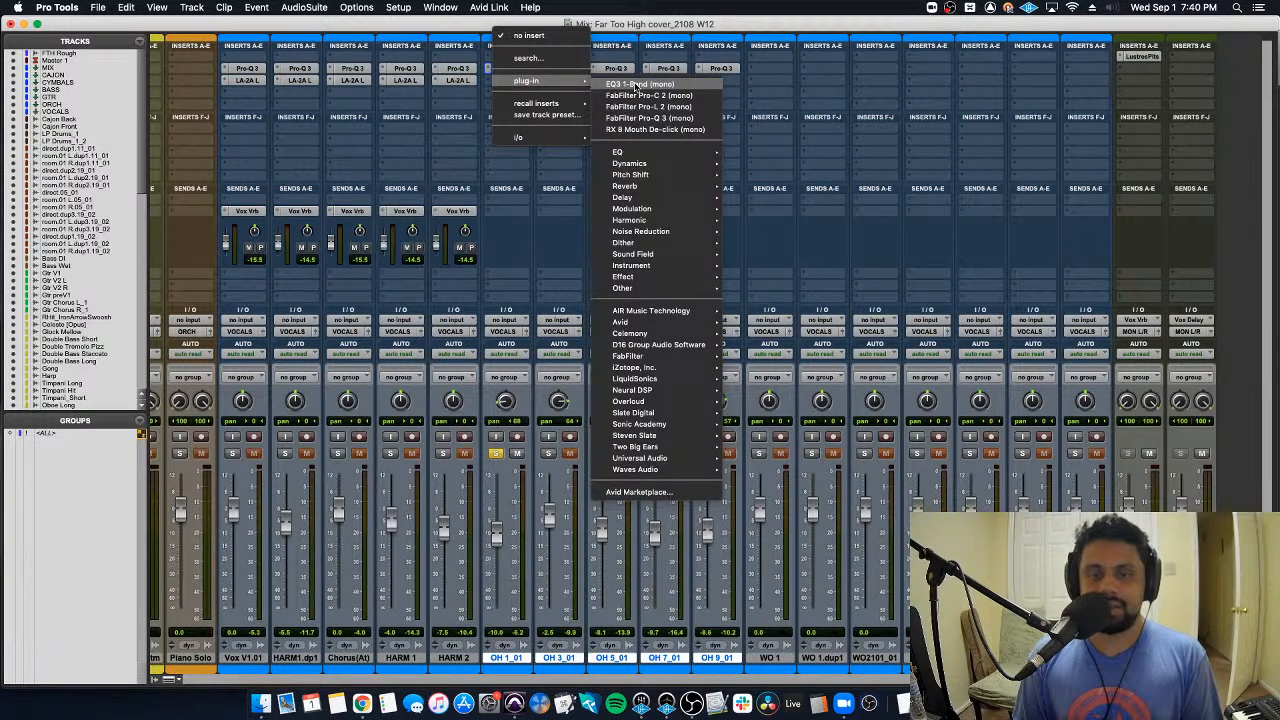
click(648, 95)
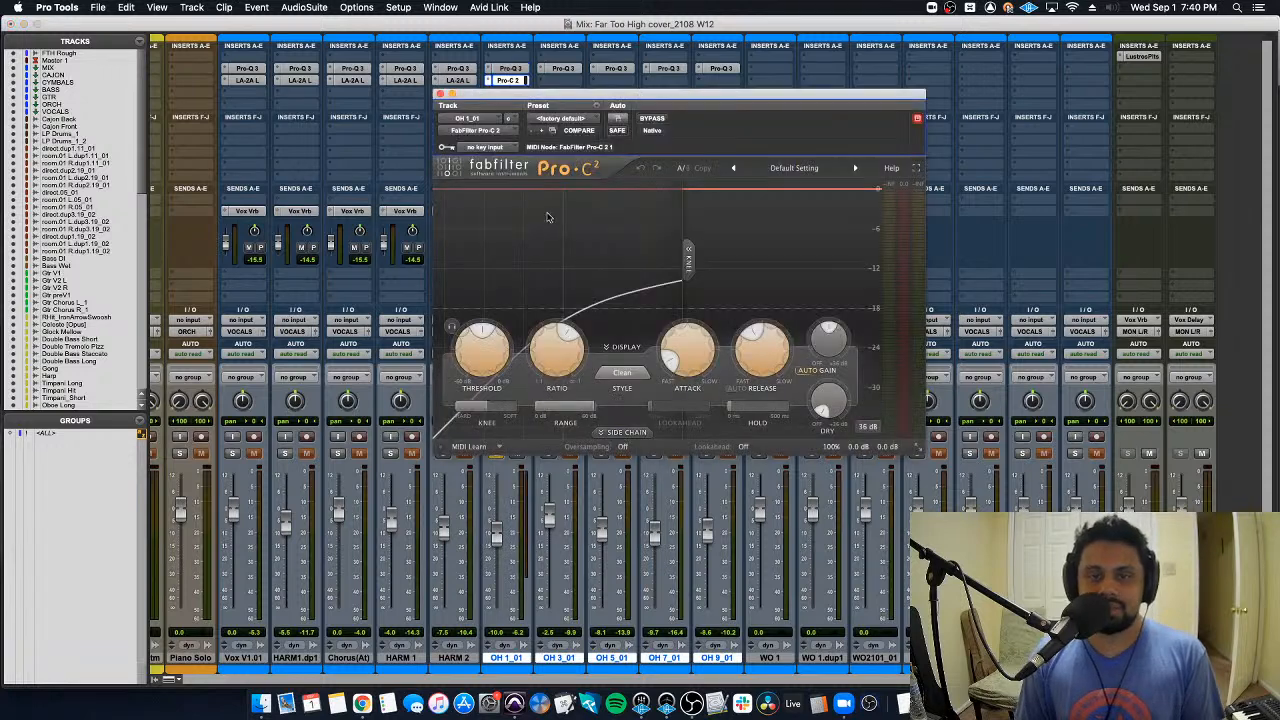
drag(688, 350, 688, 364)
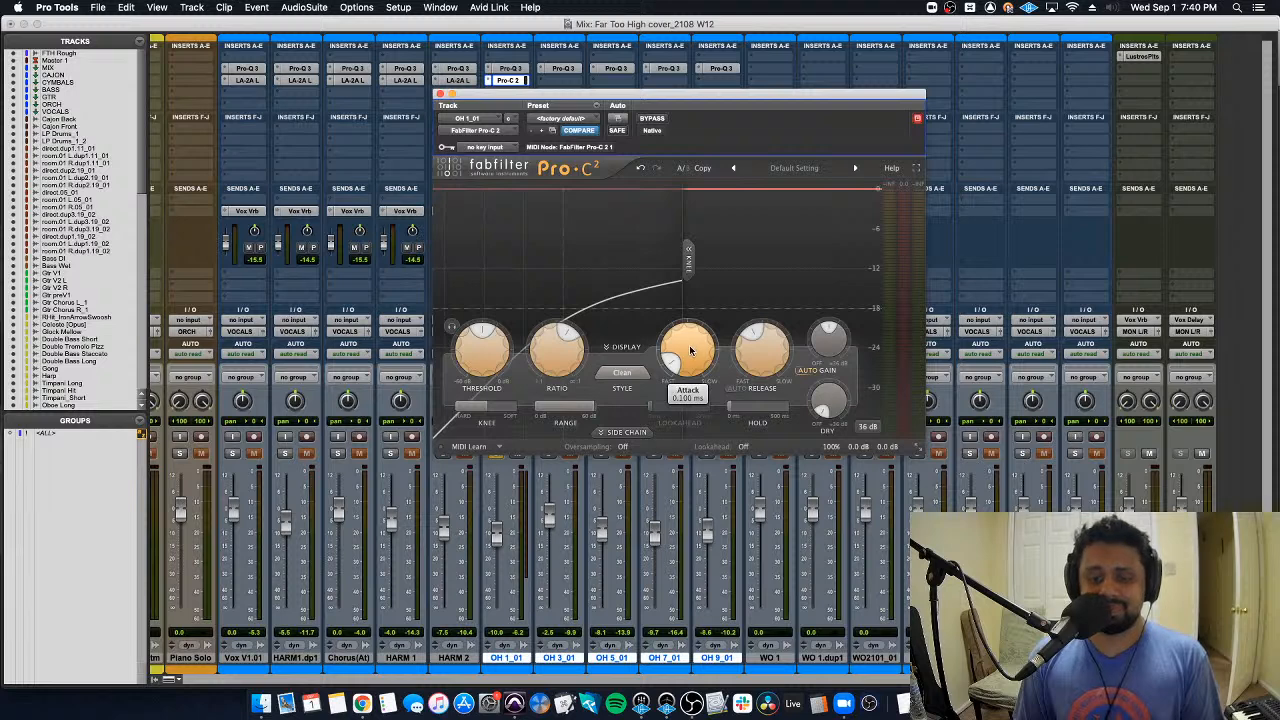
Step: Set OH 1_01's compressor threshold to about -24.6 dB while listening to playback
key(space)
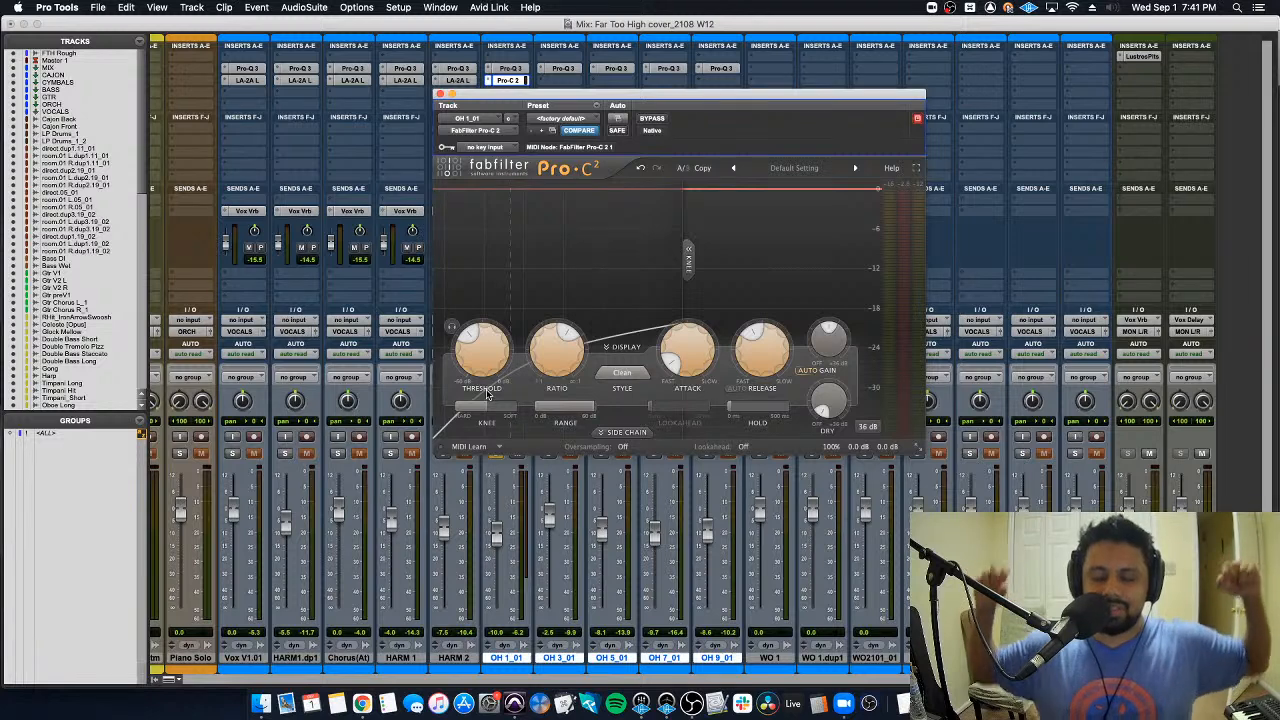
mouse_move(490, 350)
key(space)
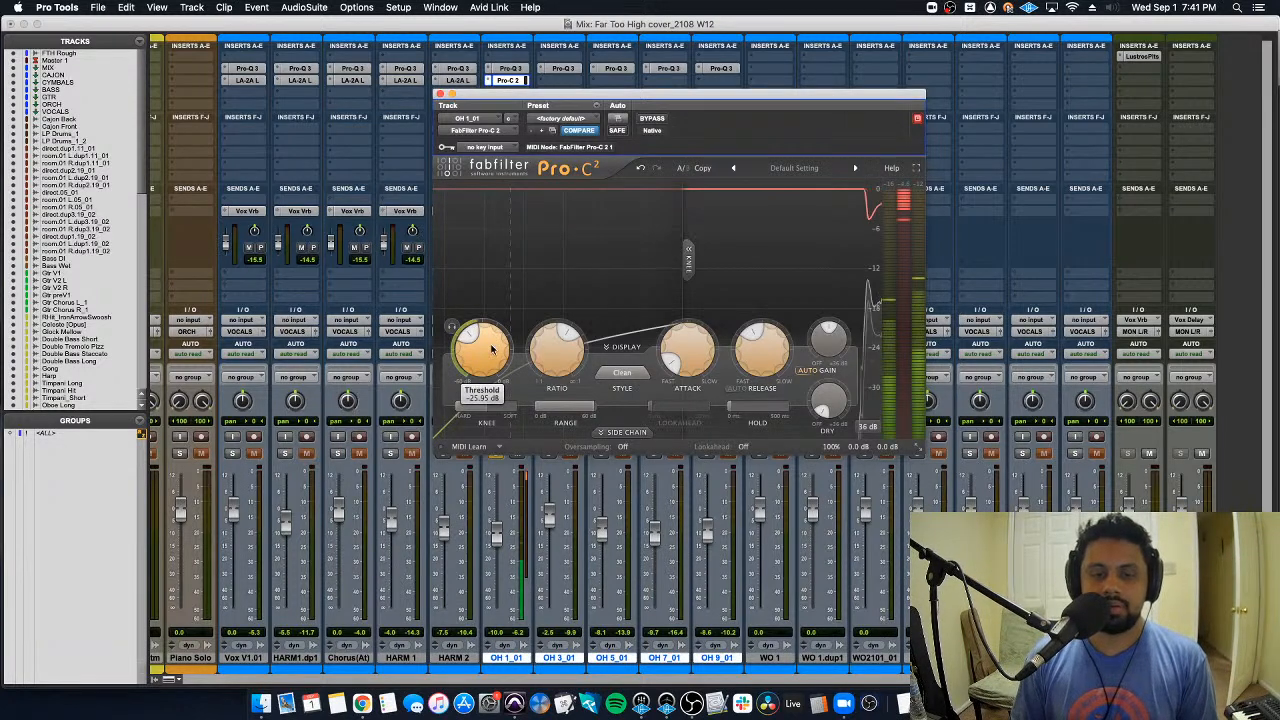
mouse_move(670, 358)
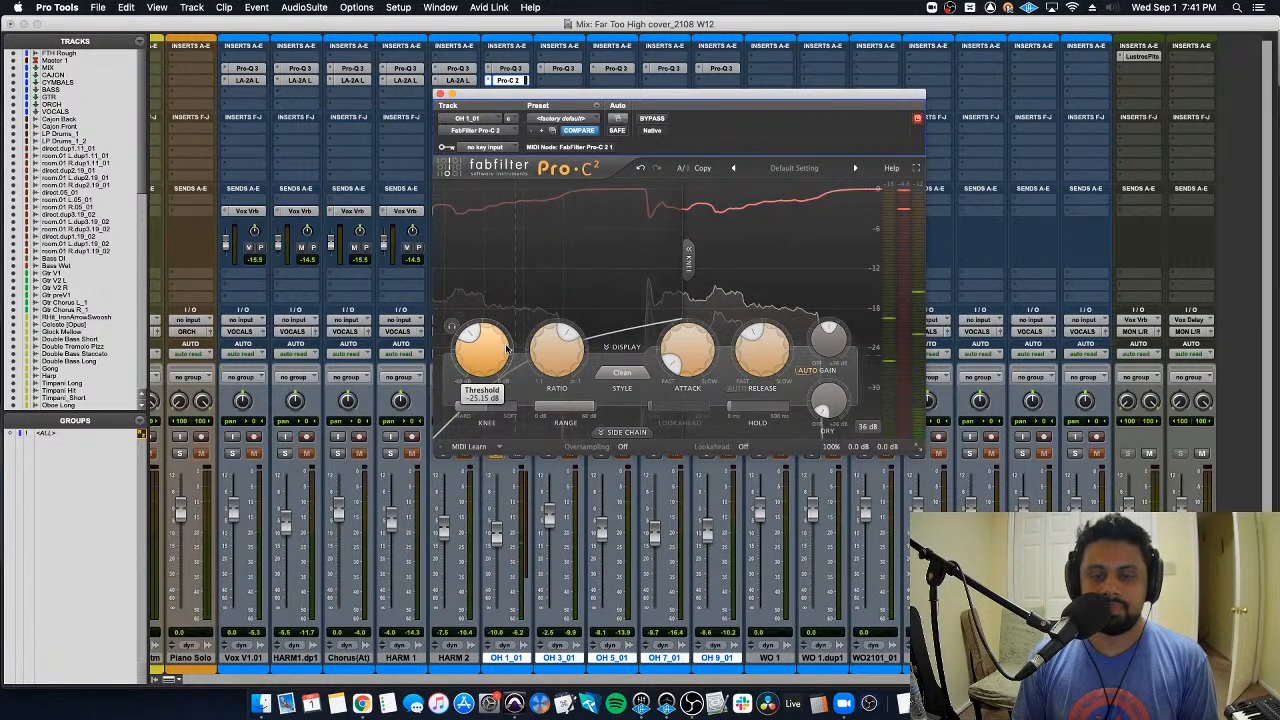
drag(508, 348, 509, 345)
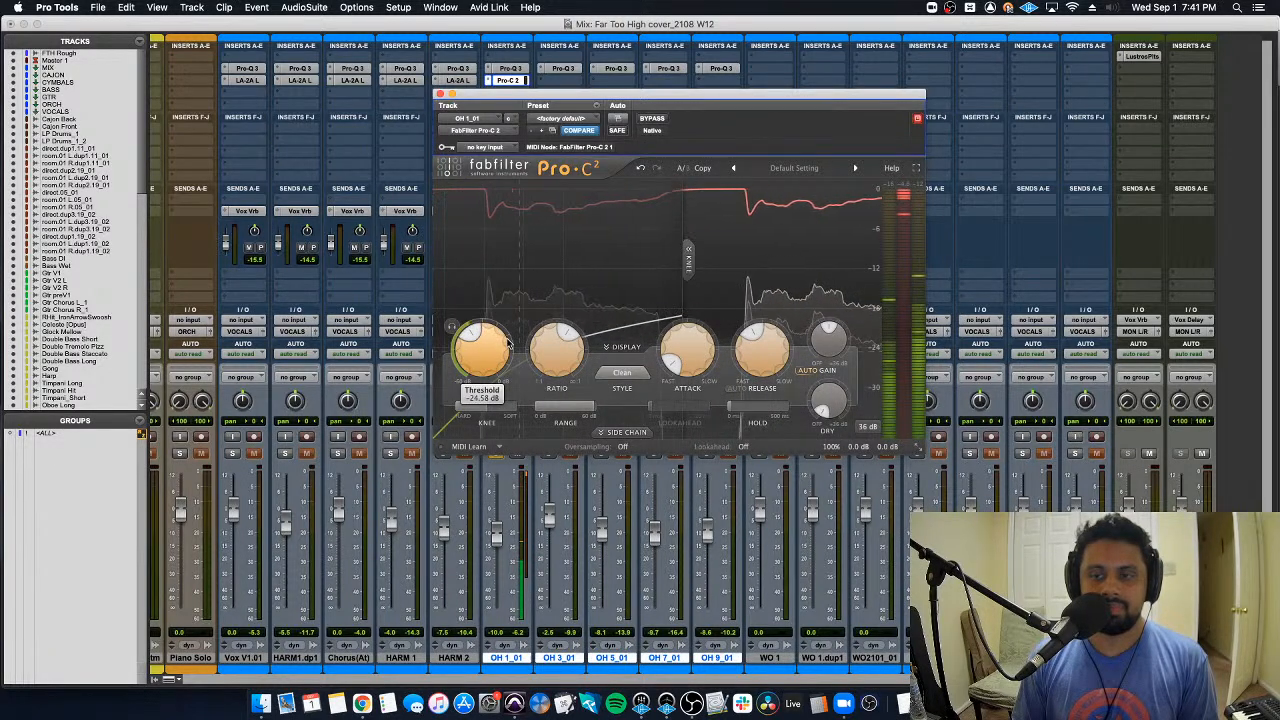
Step: Close the compressor and copy OH 1_01's Pro-C 2 insert to OH 3_01, OH 5_01, OH 7_01 and OH 9_01
mouse_move(820, 342)
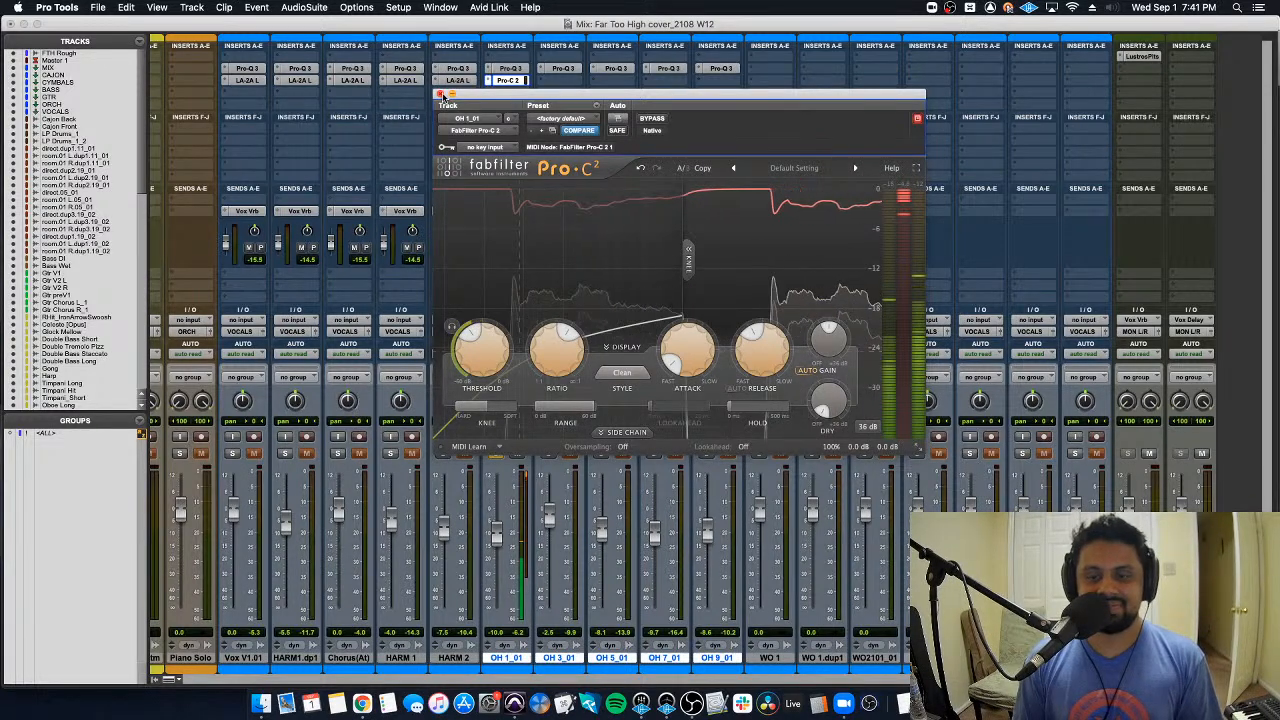
click(440, 95)
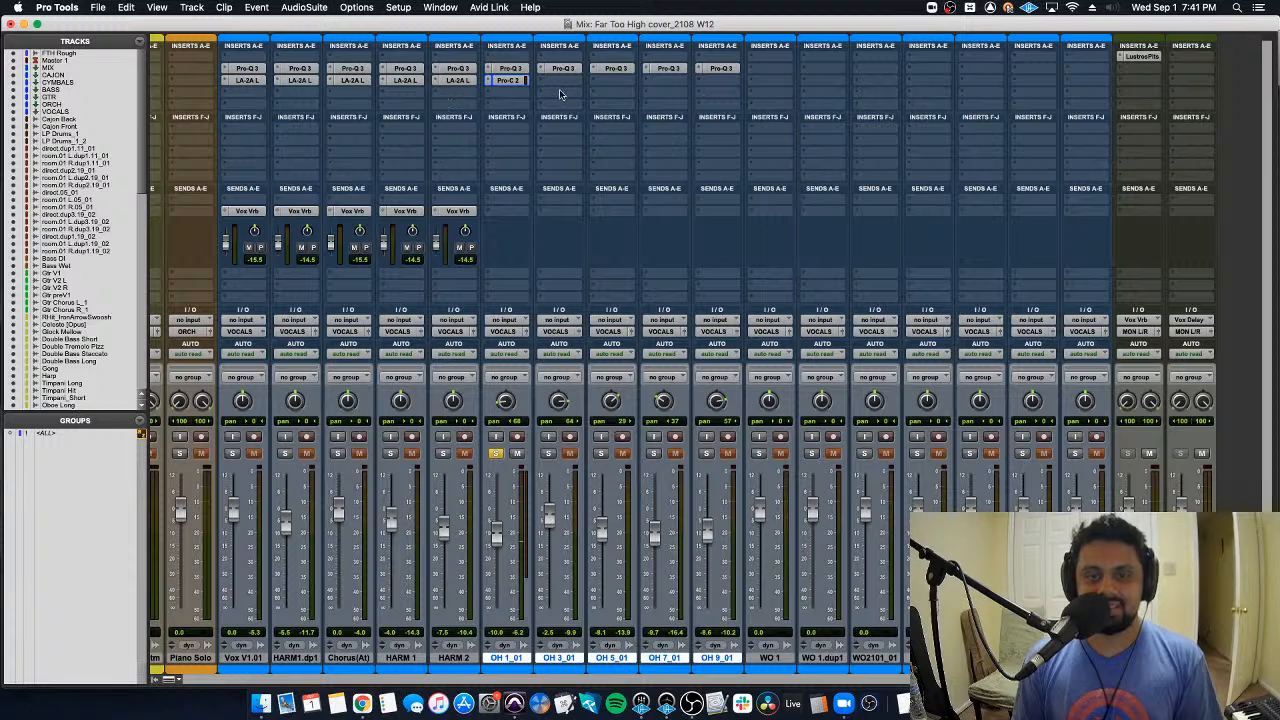
drag(560, 95, 718, 81)
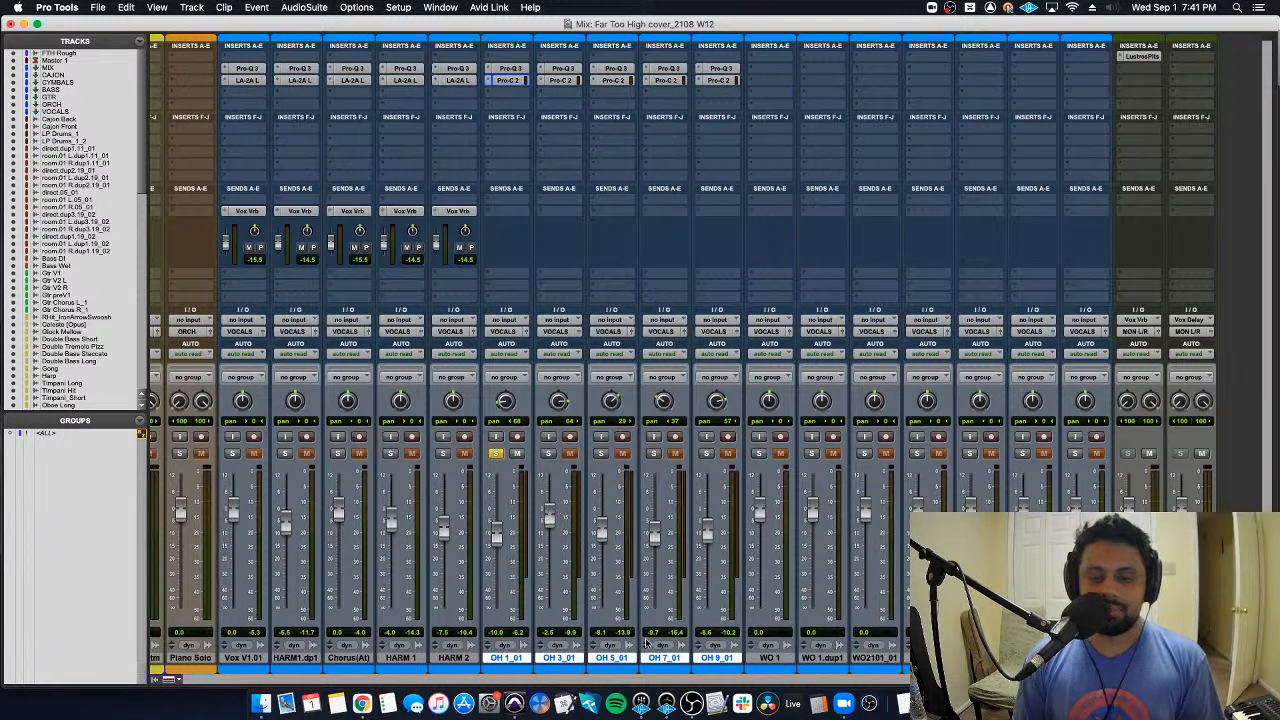
Step: Unsolo OH 1_01 and group the five OH tracks as a Mix/Edit group named Ooh Grp
click(500, 453)
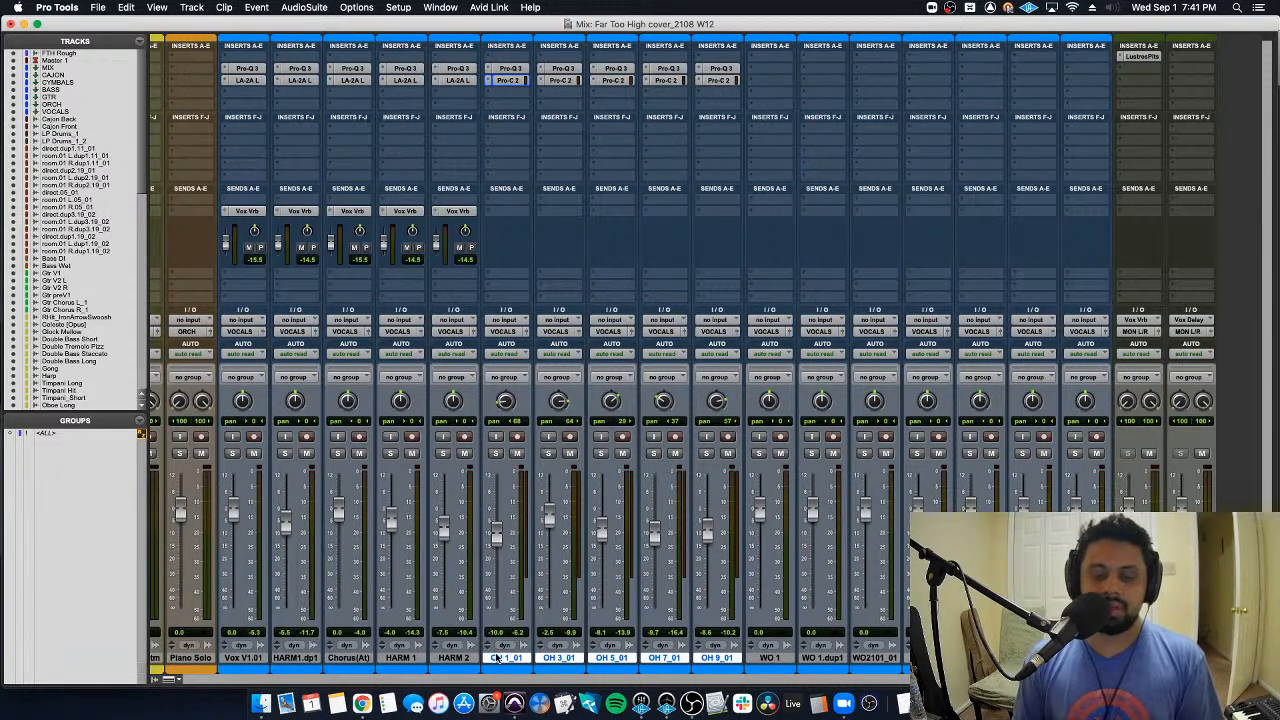
key(super+g)
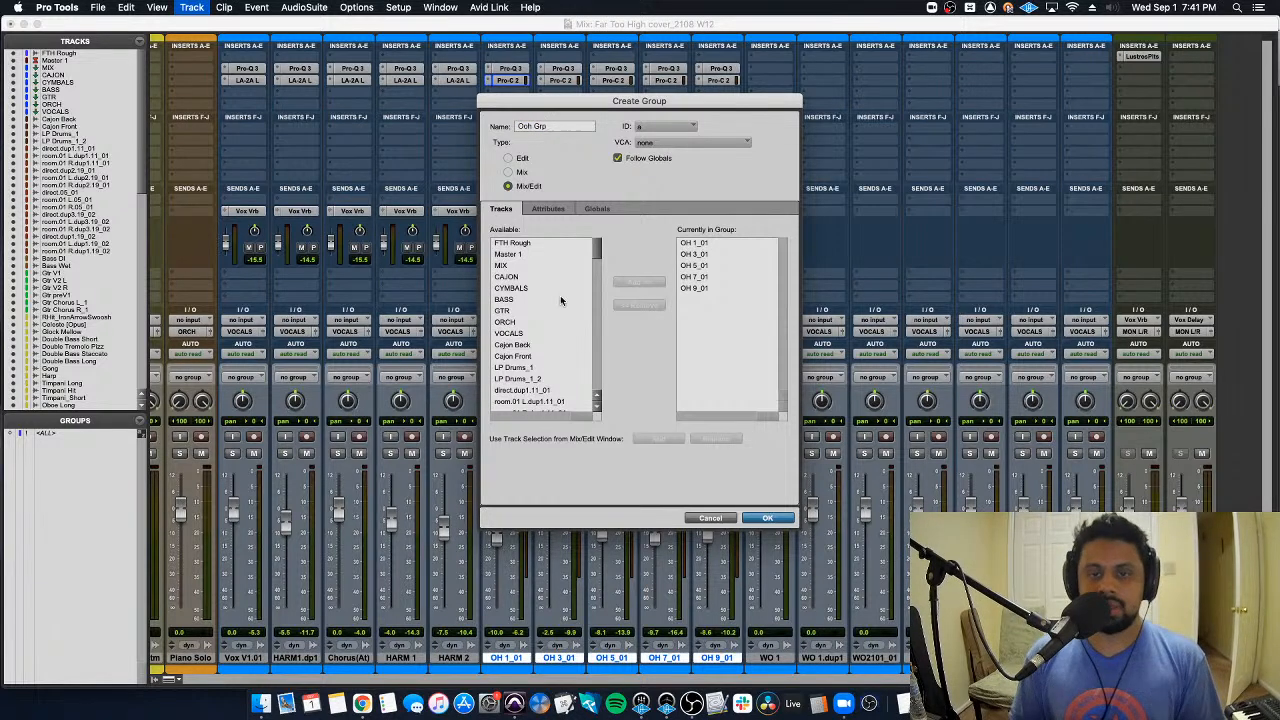
click(789, 518)
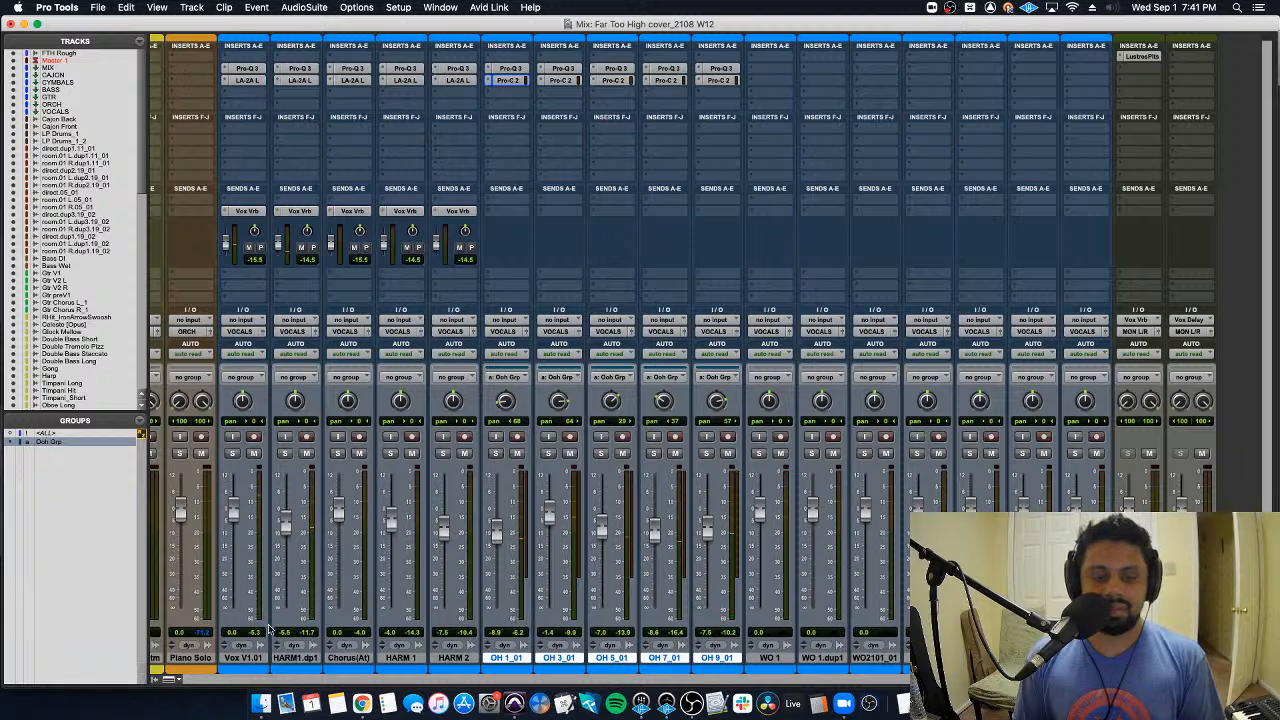
Step: Solo all the vocal tracks from Vox V1.01 through the WO tracks, then leave only OH 7_01 selected
click(254, 661)
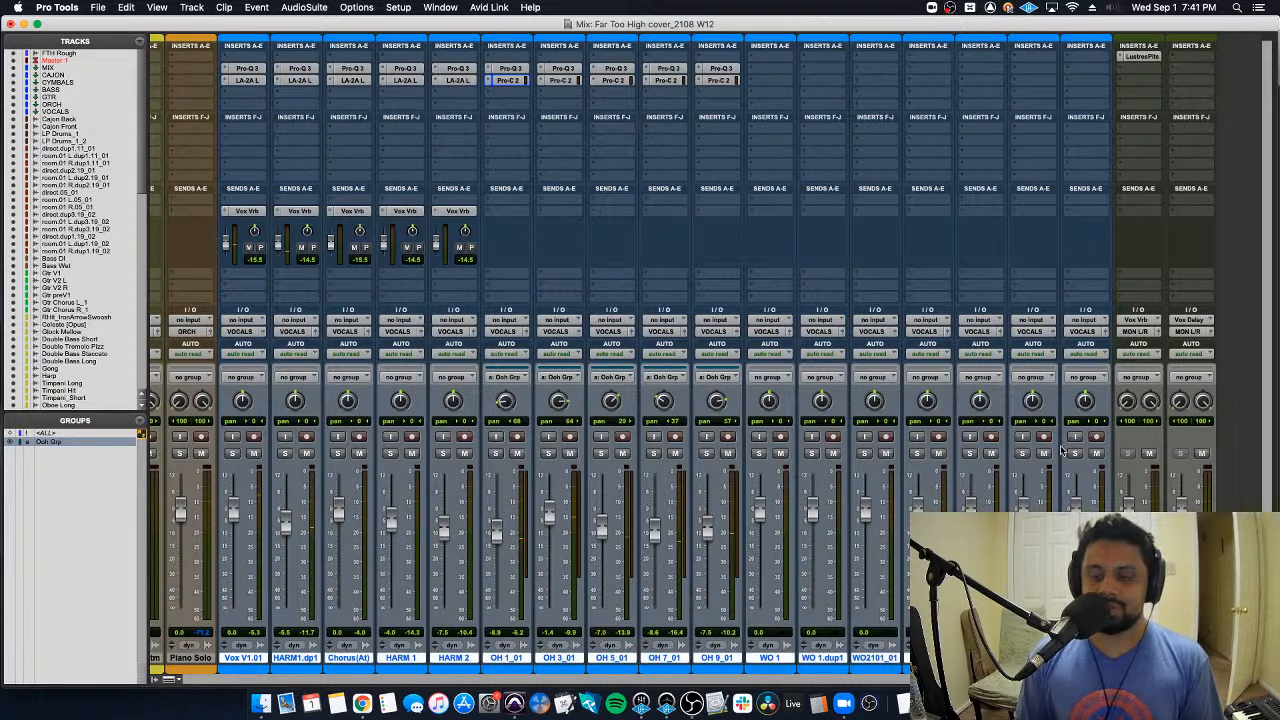
click(917, 453)
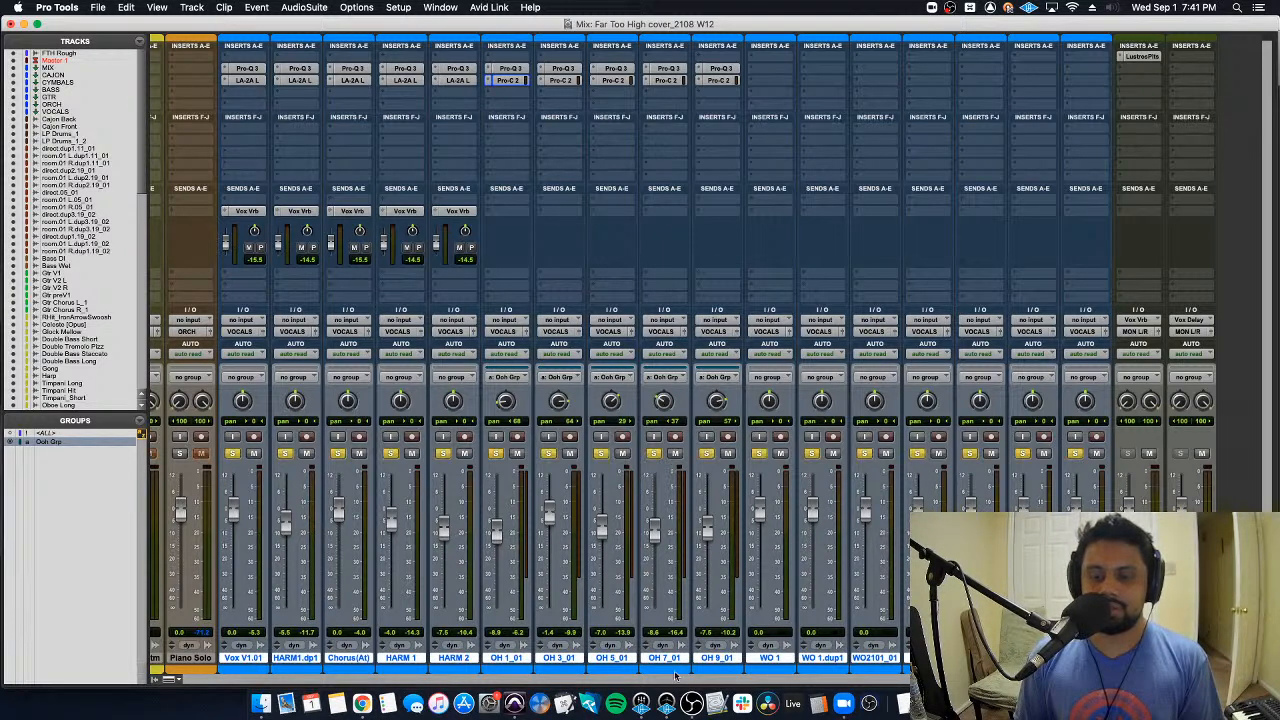
click(664, 659)
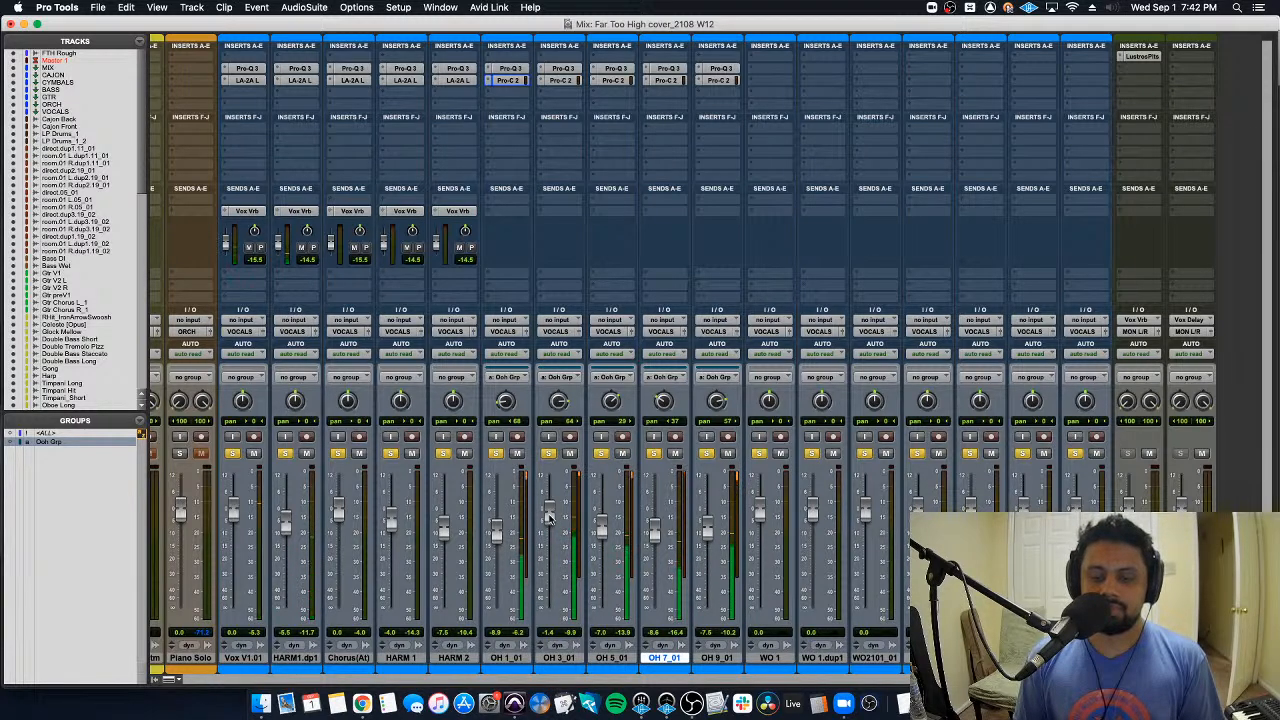
Step: Rebalance the OH tracks to about -6.8, -2.7, -7.8, -7.5 and -4.8 dB, panning OH 3_01 75 right and OH 7_01 53 left
key(space)
key(a)
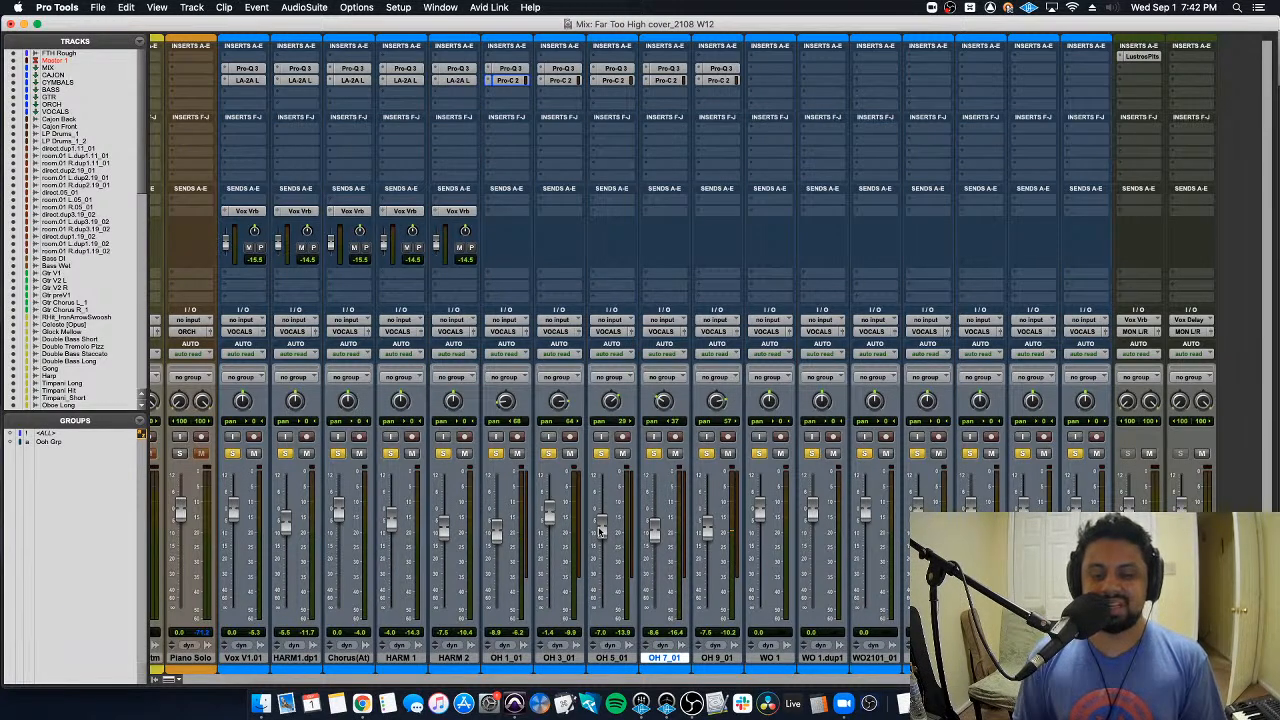
key(space)
drag(600, 532, 549, 533)
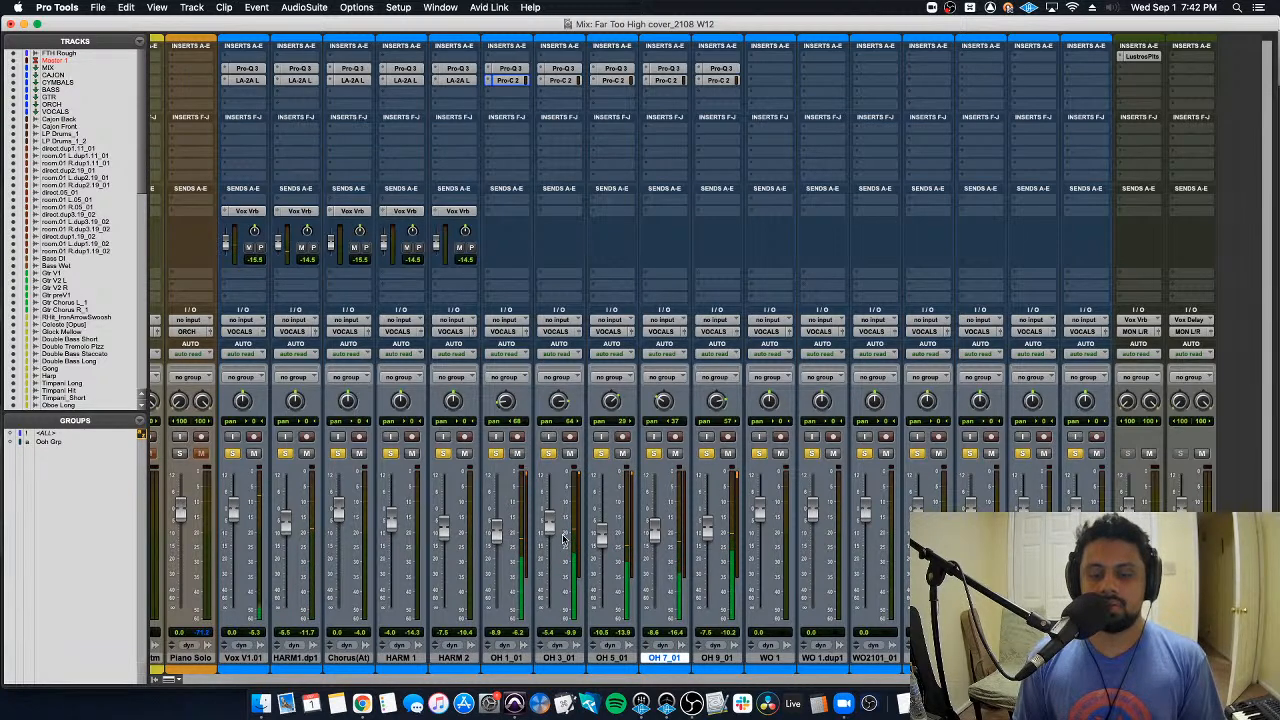
drag(498, 532, 500, 543)
key(a)
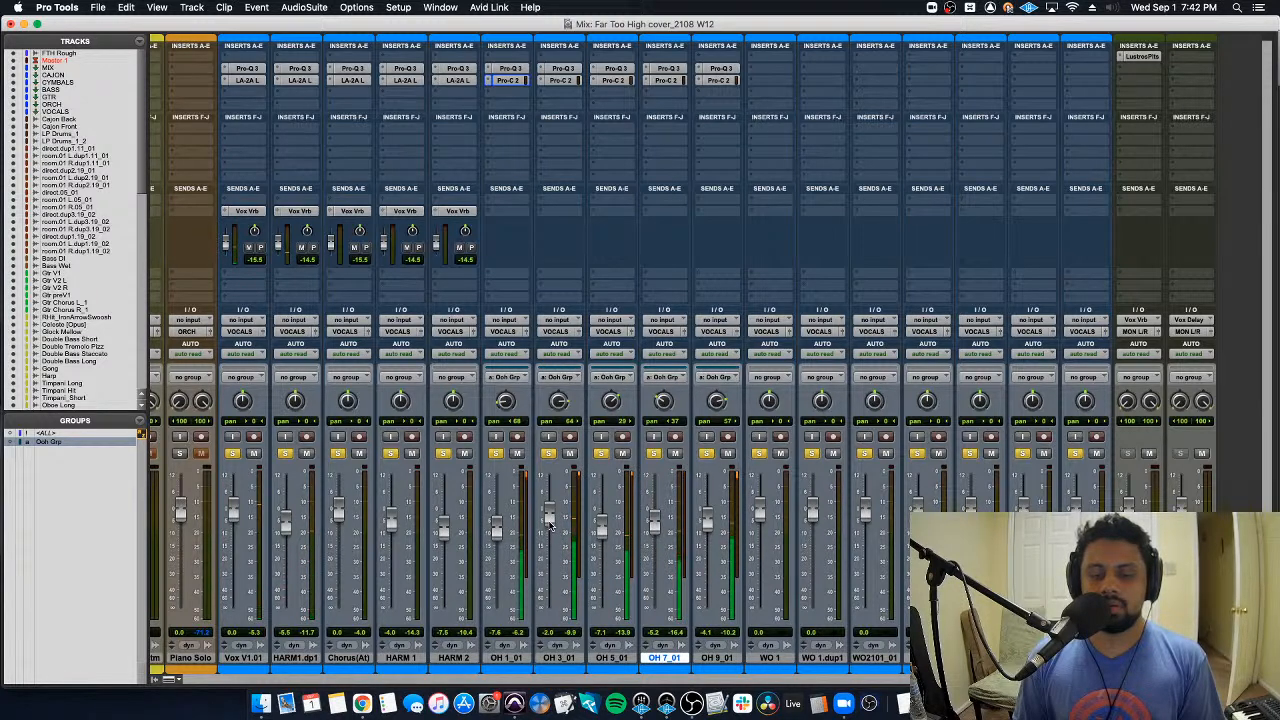
drag(549, 525, 496, 538)
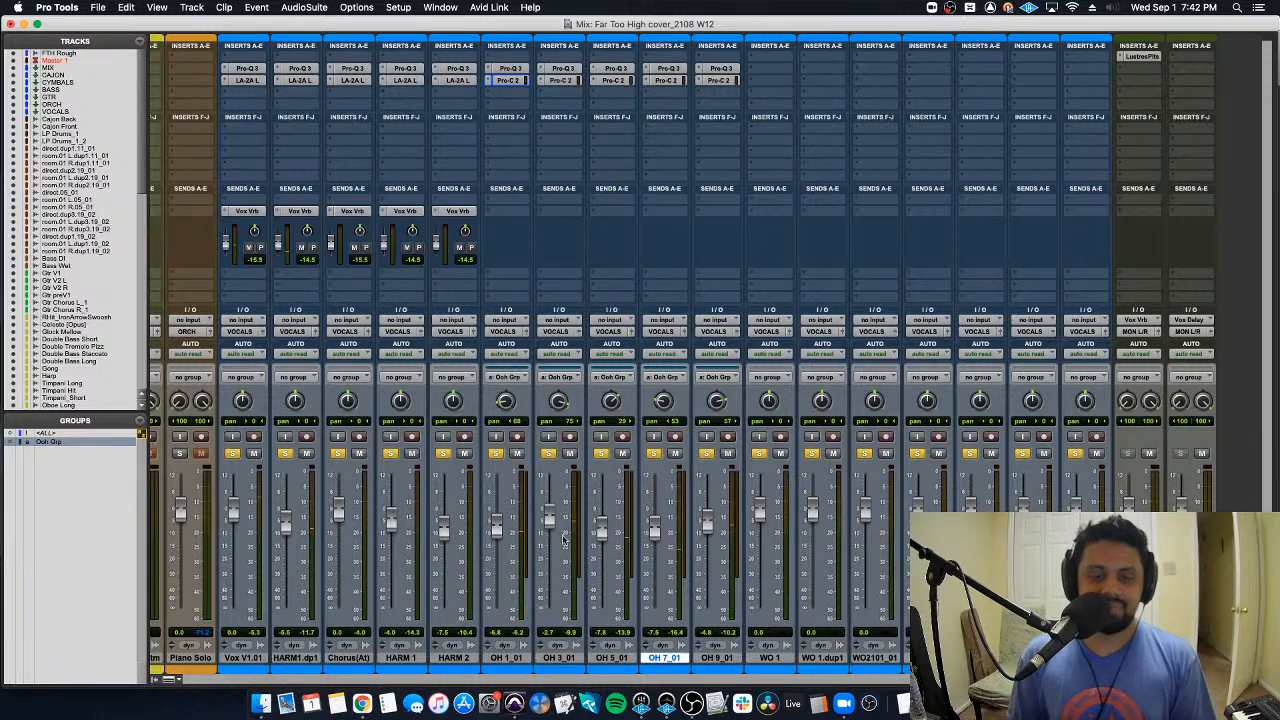
Step: Copy HARM 2's Vox Vrb send to the five OH tracks and pan each send opposite to its track
click(509, 214)
mouse_move(520, 213)
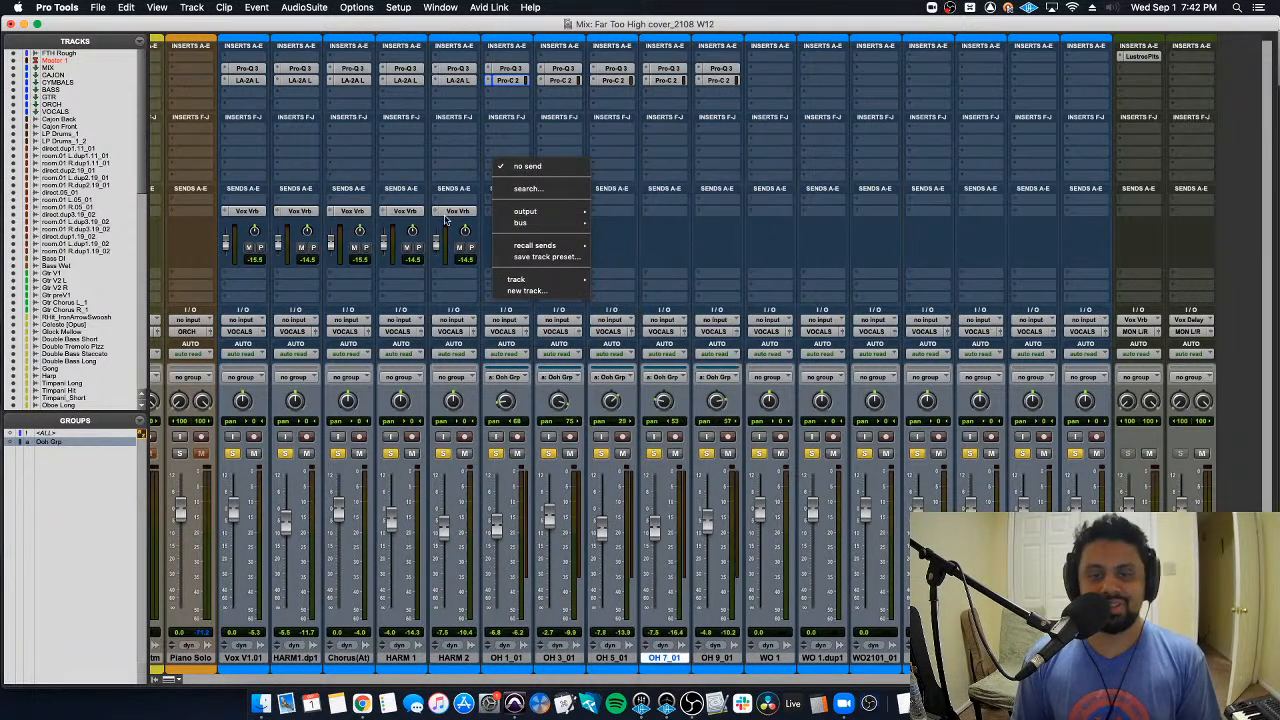
click(448, 224)
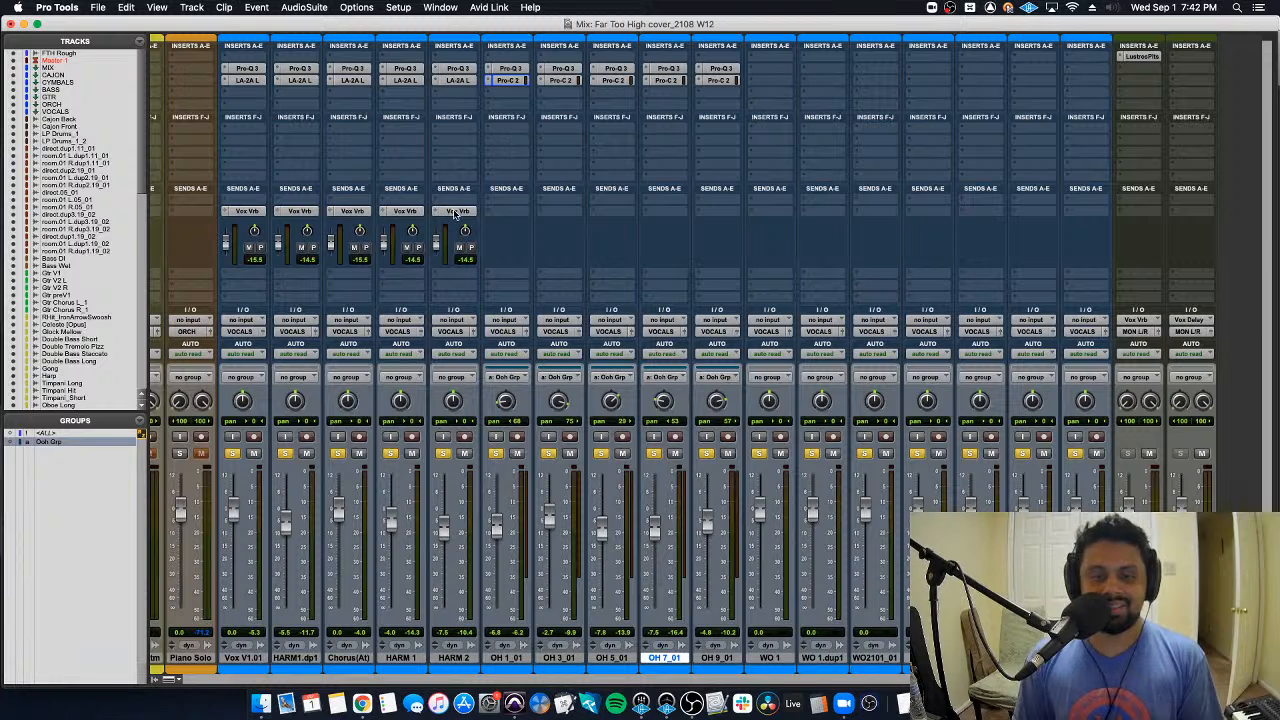
drag(455, 213, 702, 214)
click(668, 212)
click(149, 20)
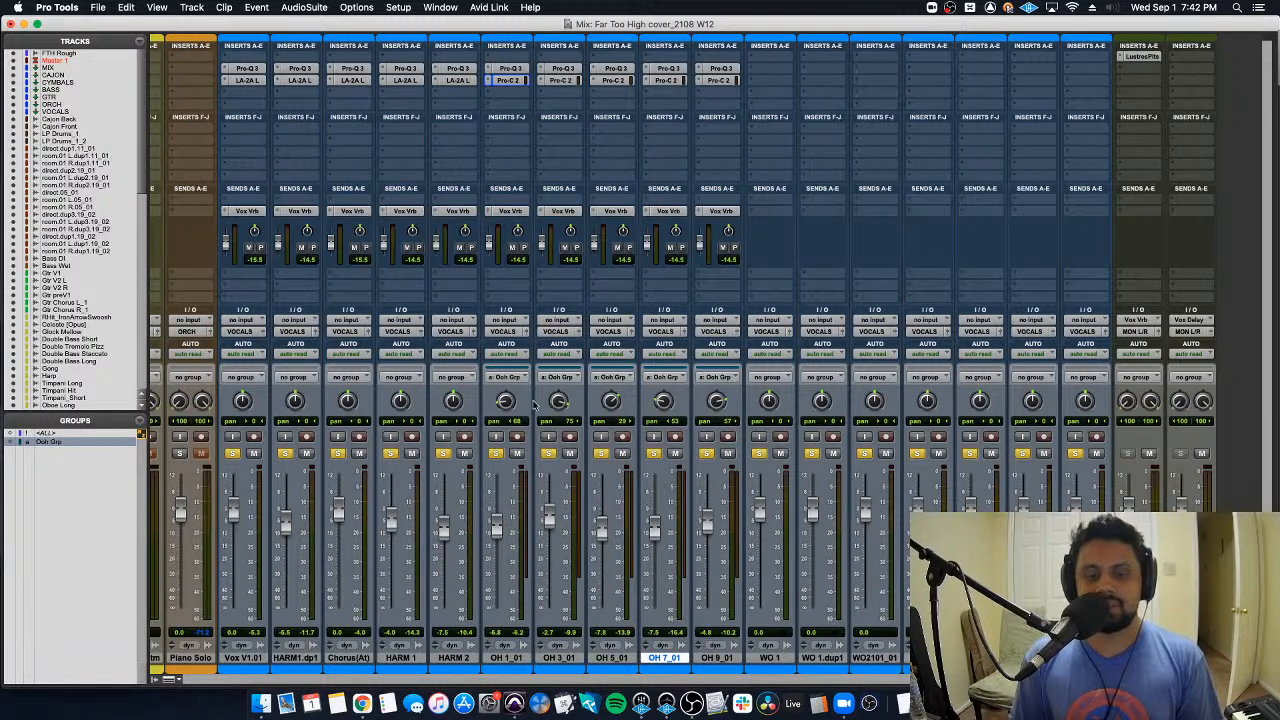
Step: Select the five OH tracks, switch their Vox Vrb sends to pre-fader and set the send levels to -13.8 dB
click(526, 658)
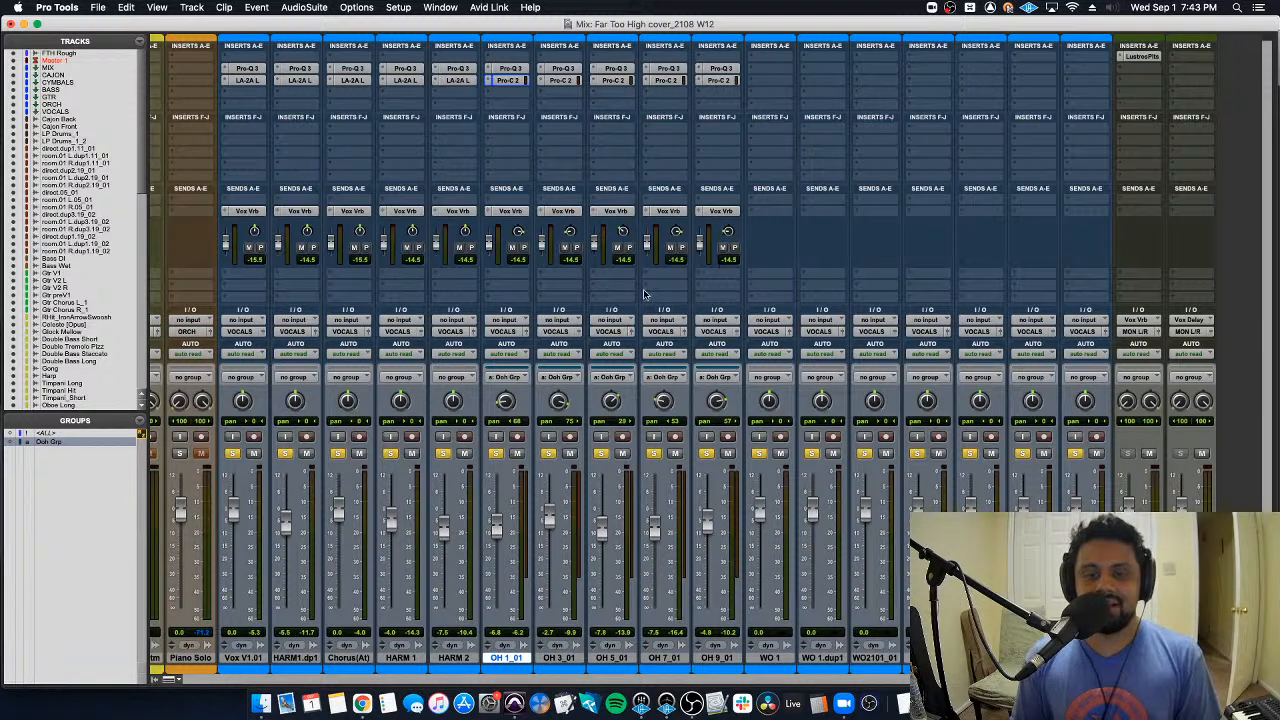
shift+click(714, 660)
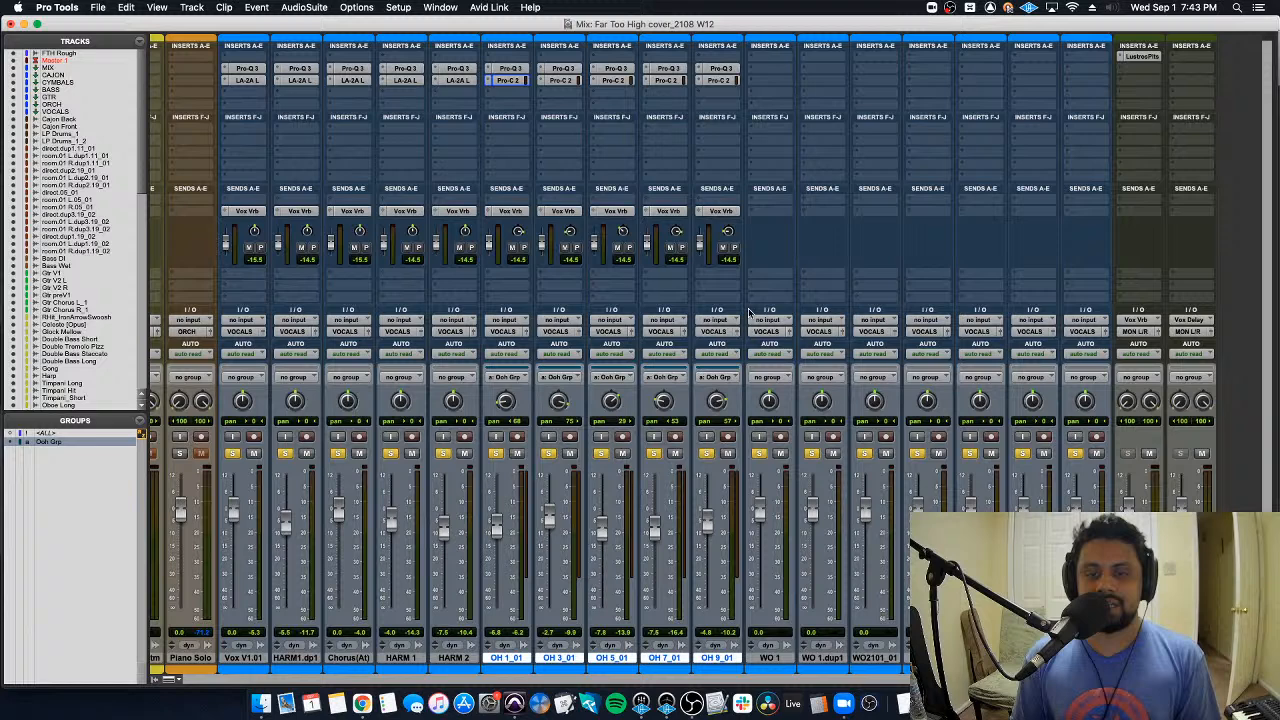
alt+shift+click(733, 247)
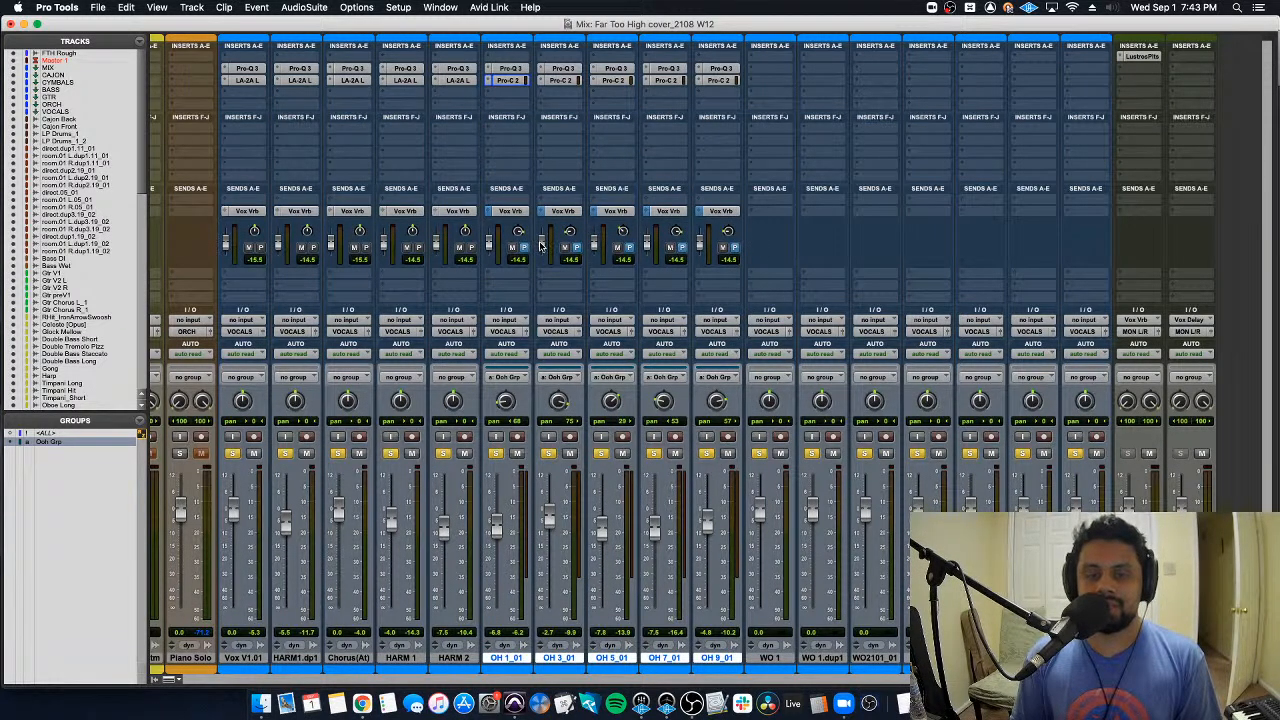
drag(540, 247, 540, 245)
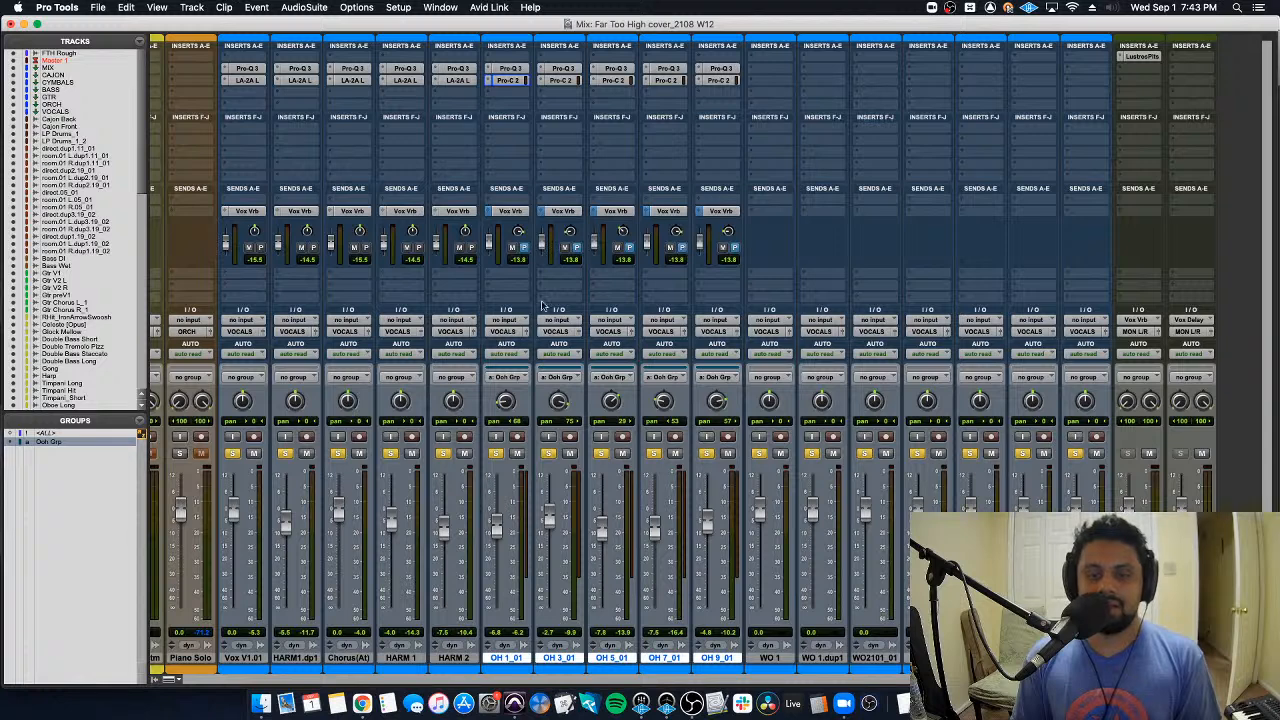
Step: Lower the OH faders to -12.5, -8.4, -13.5, -13.2 and -10.5 dB and raise their Vox Vrb sends to about -9.9 dB
drag(547, 521, 548, 530)
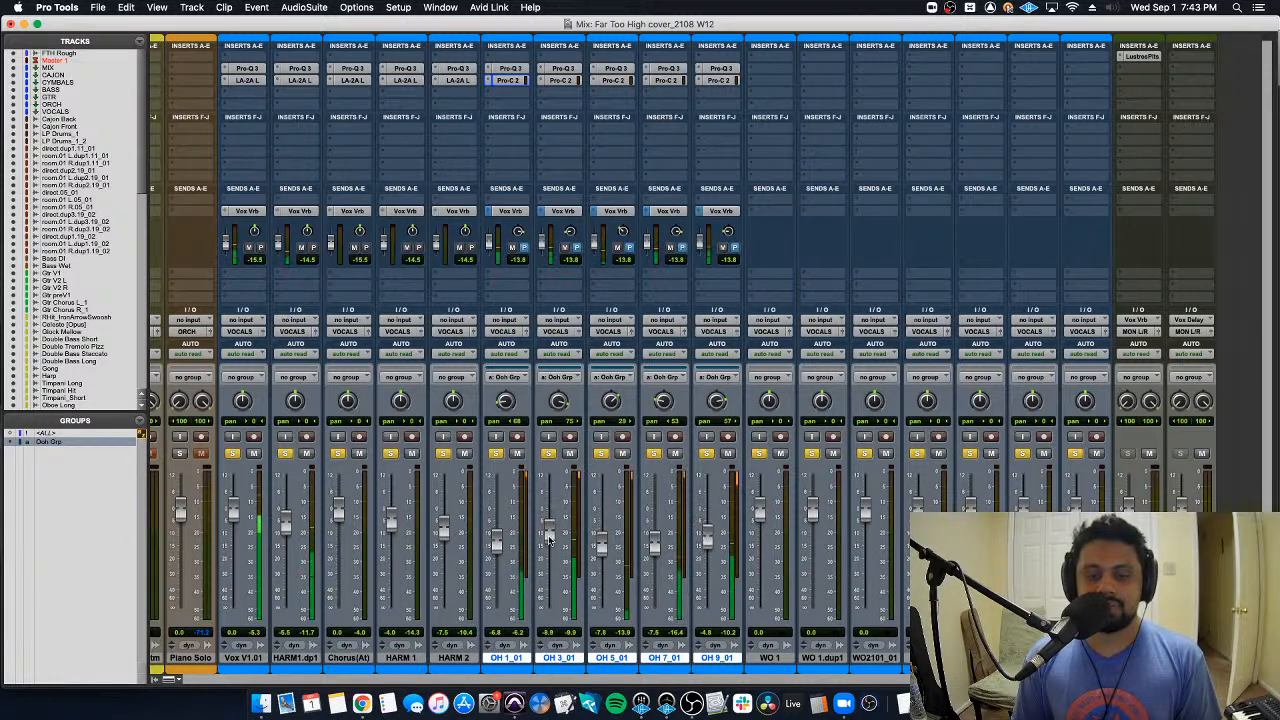
drag(548, 247, 548, 241)
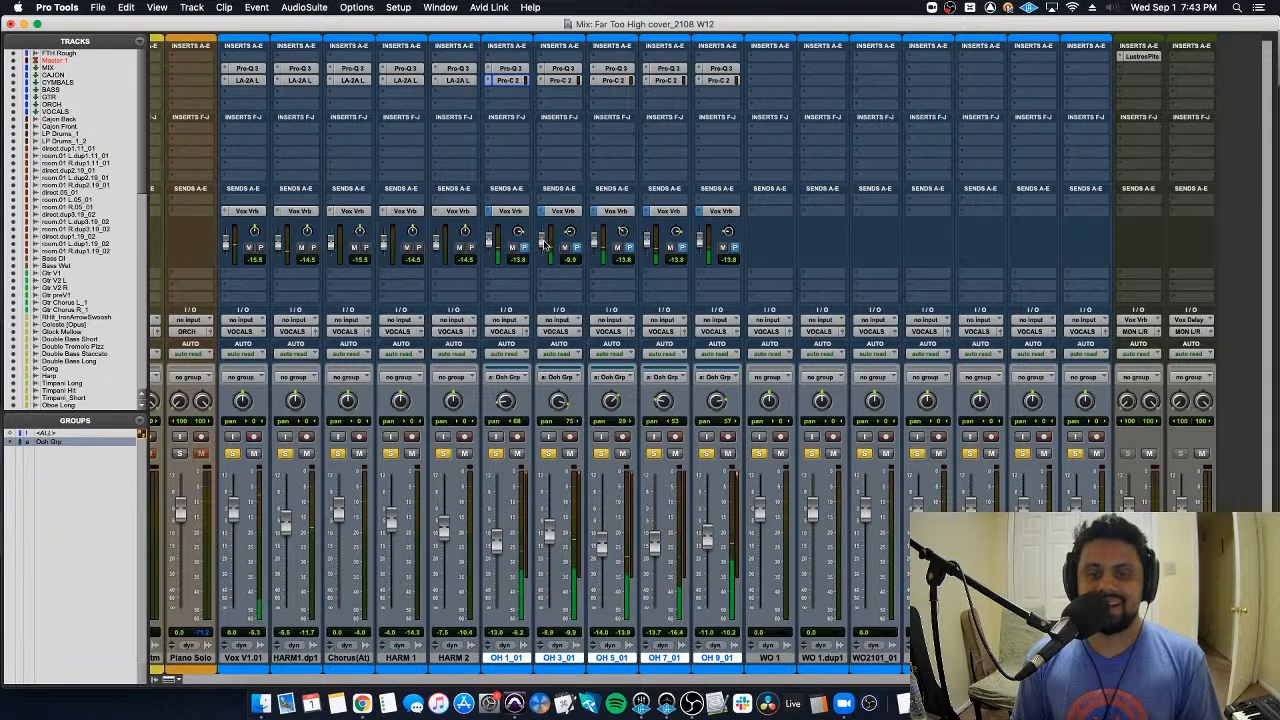
drag(548, 535, 549, 533)
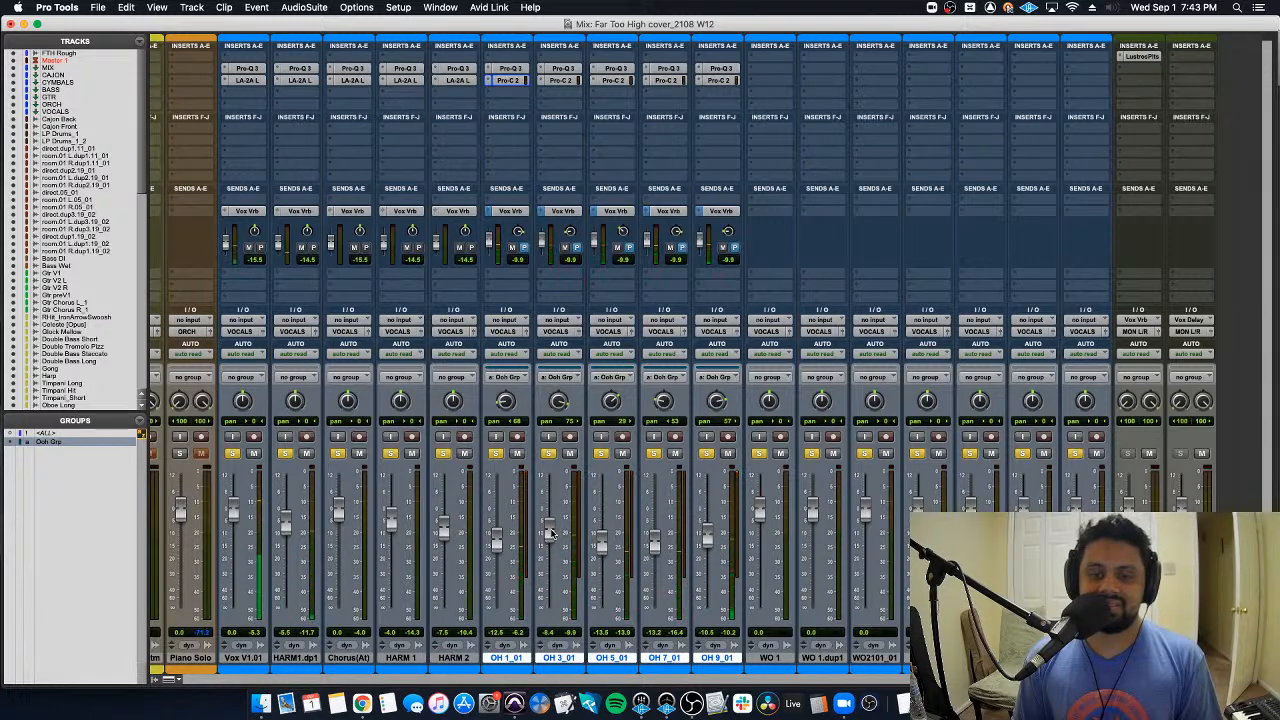
Step: Play the vocals from about bar 51 and raise the Ooh Grp faders together, bringing OH 1_01 to -11.1 dB and OH 3_01 to -7.0 dB
key(super+=)
key(r)
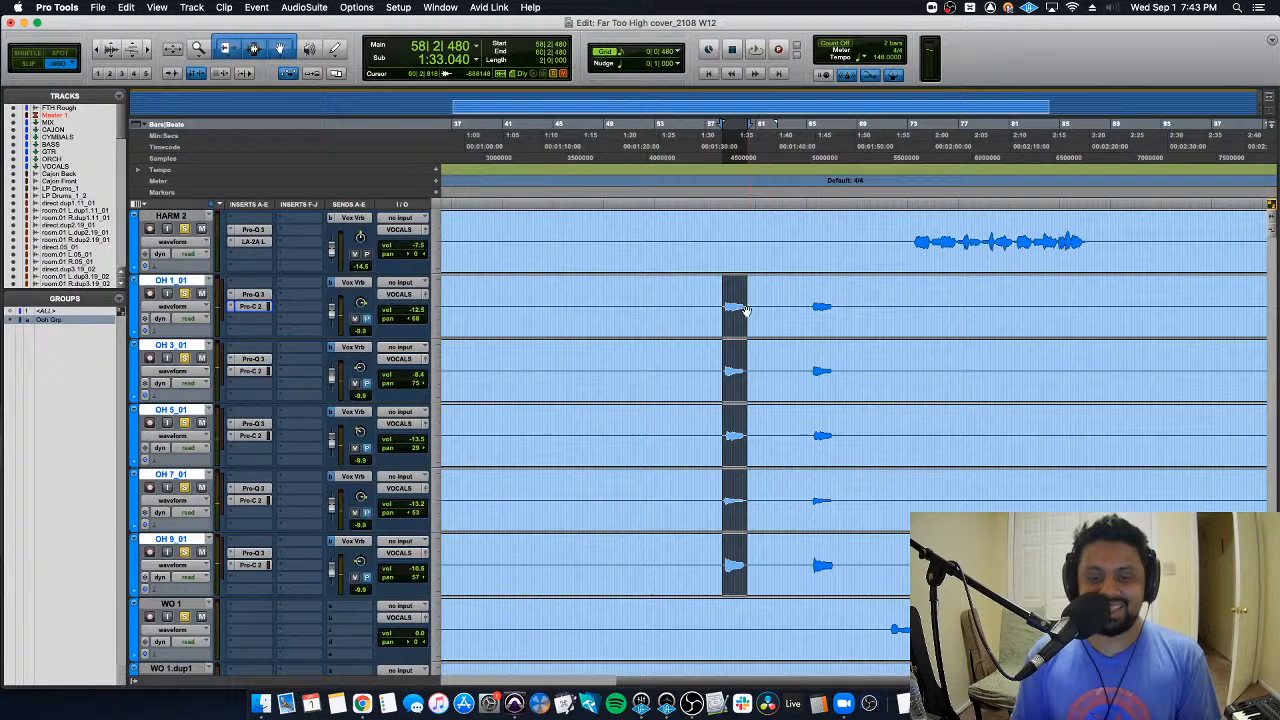
click(635, 305)
key(space)
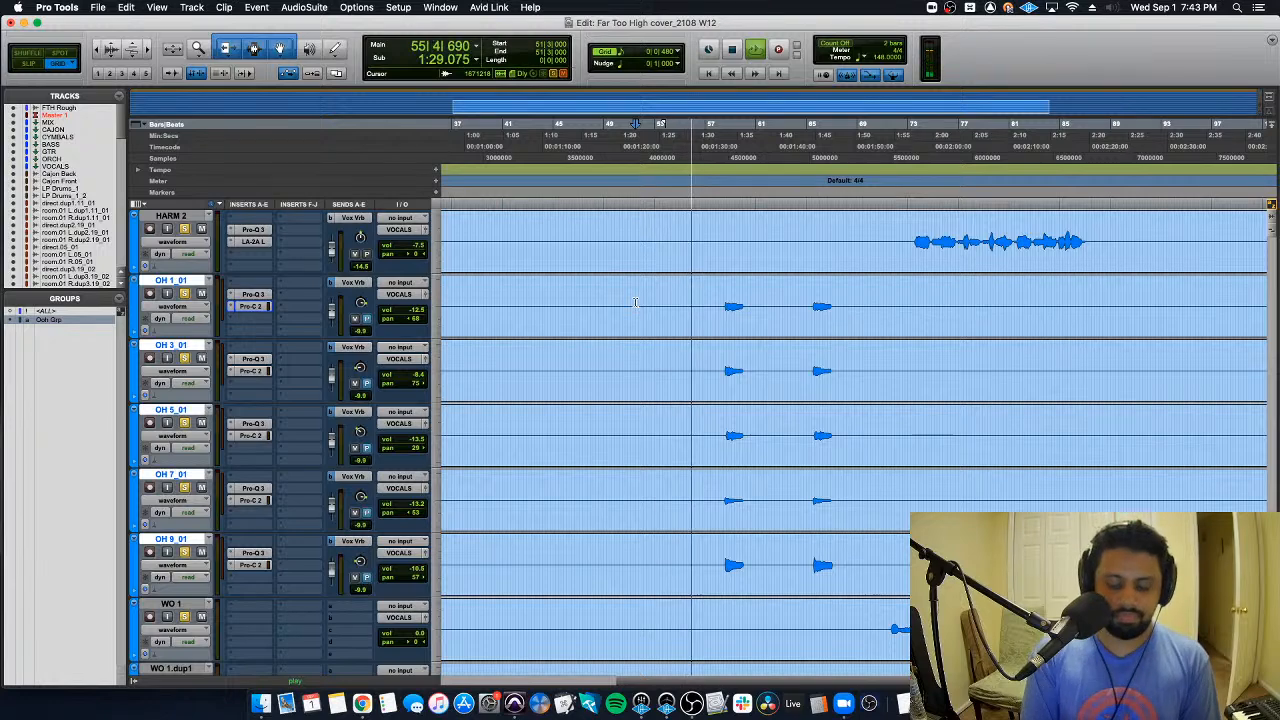
key(super+equal)
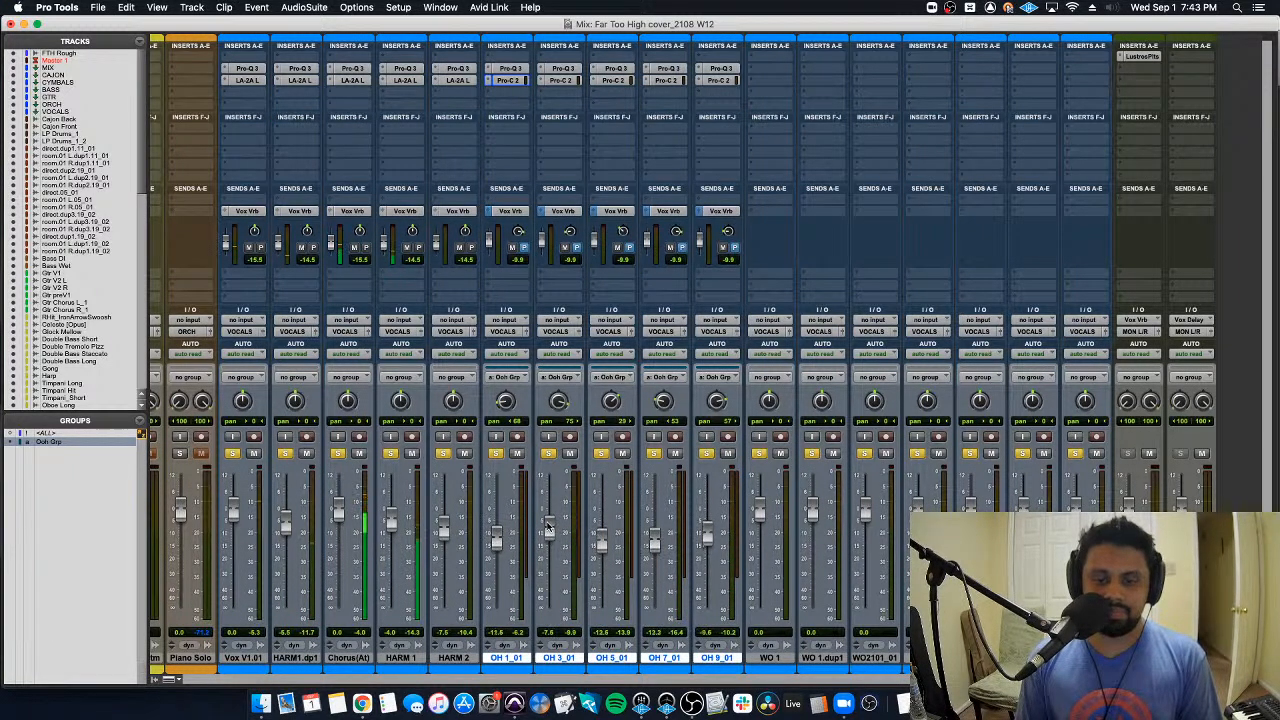
key(super+equal)
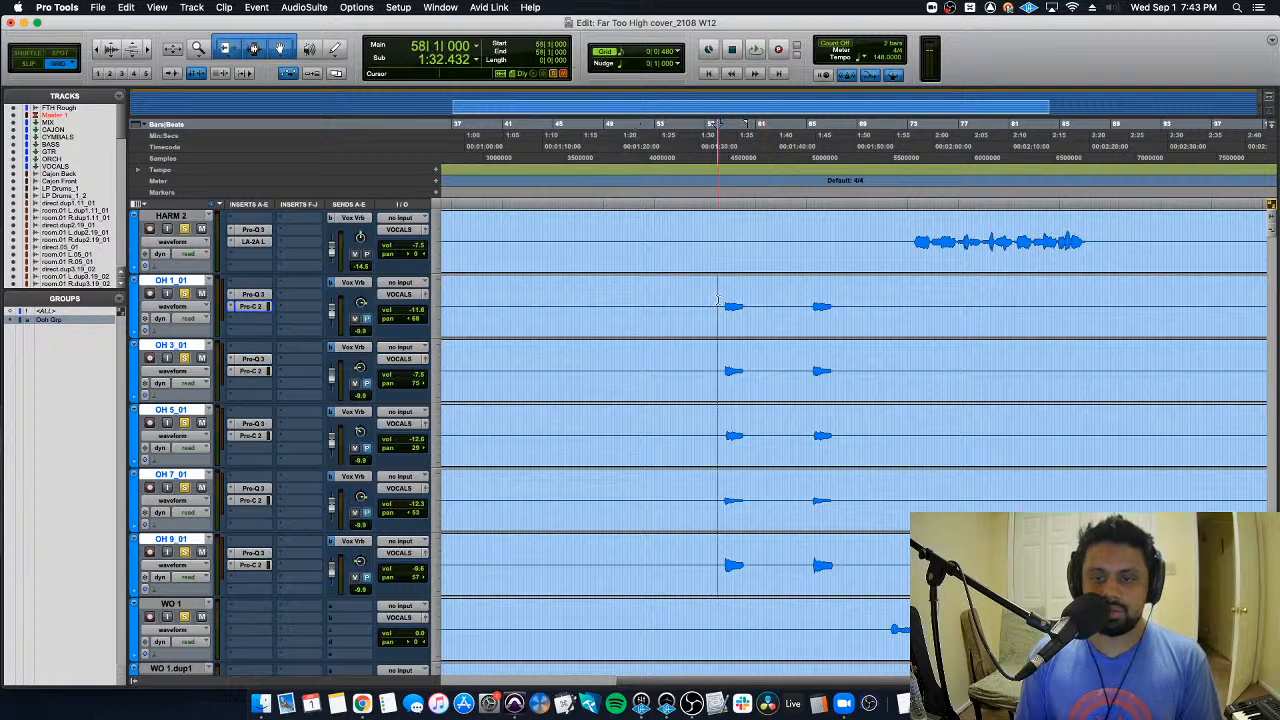
key(super+equal)
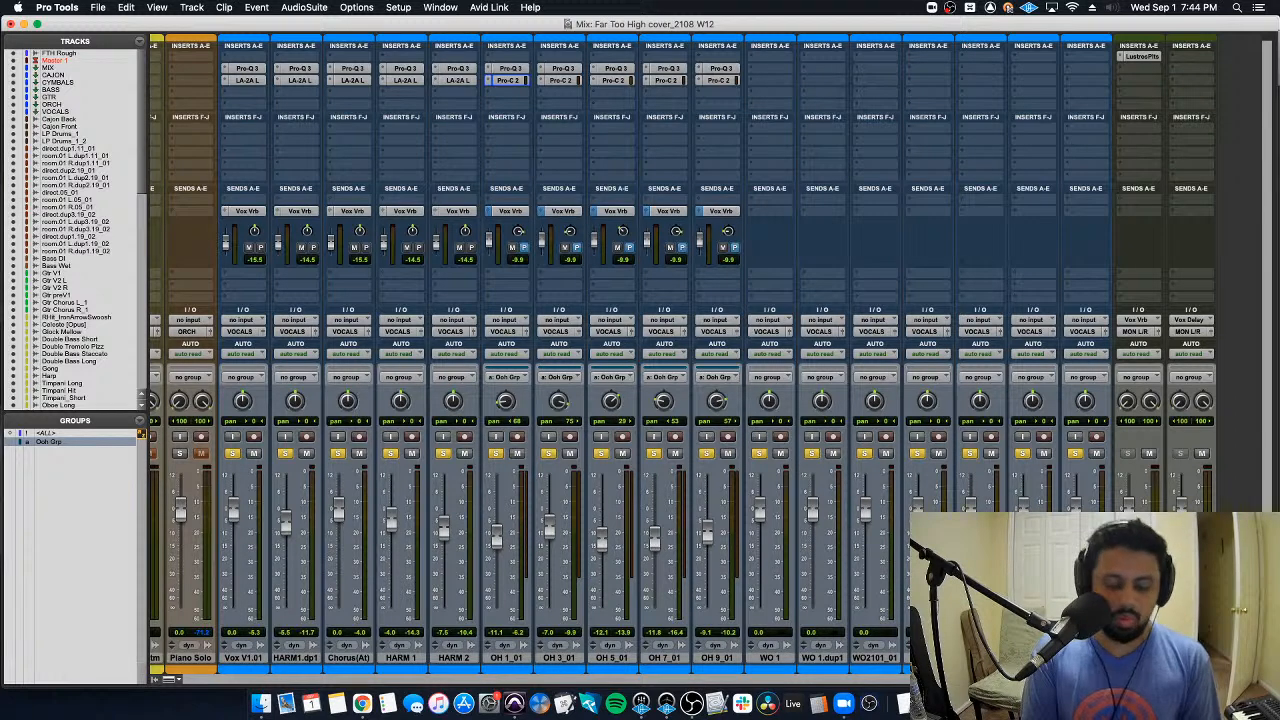
Step: Create a new stereo aux input track and name it Vox Vrb 2
key(super+shift+n)
key(super+Right)
key(super+Down)
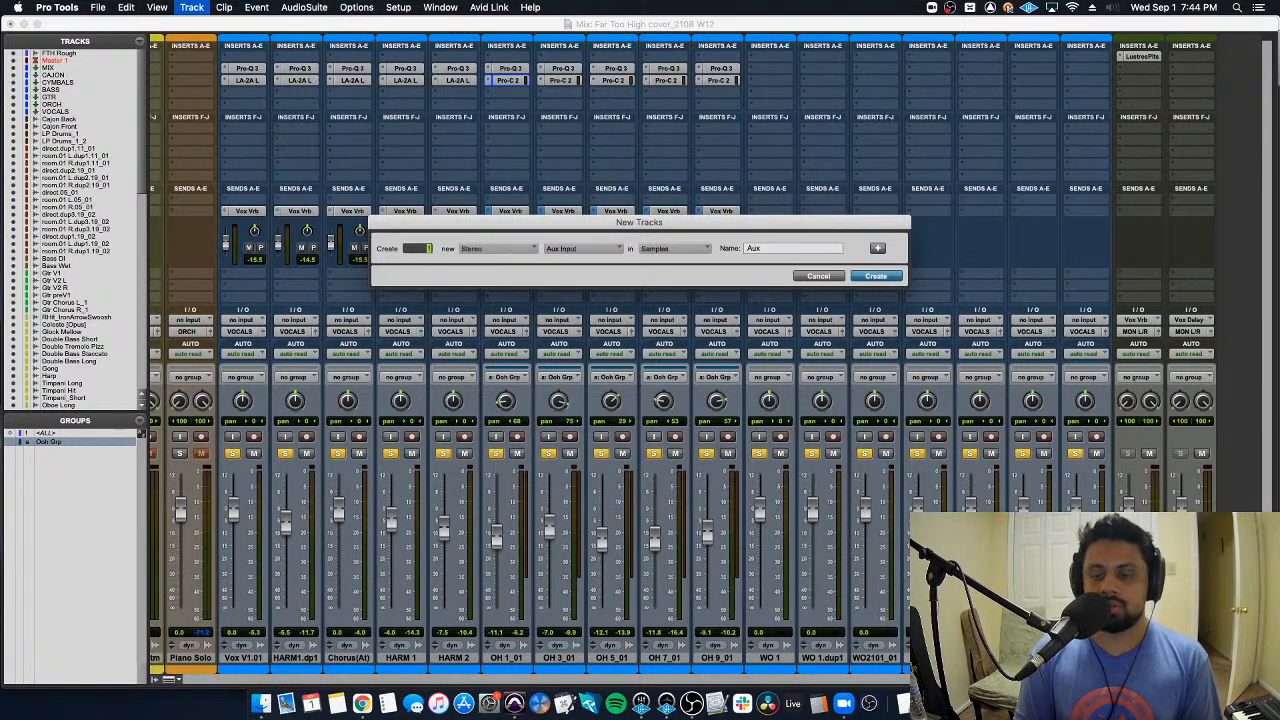
key(Return)
double_click(1190, 658)
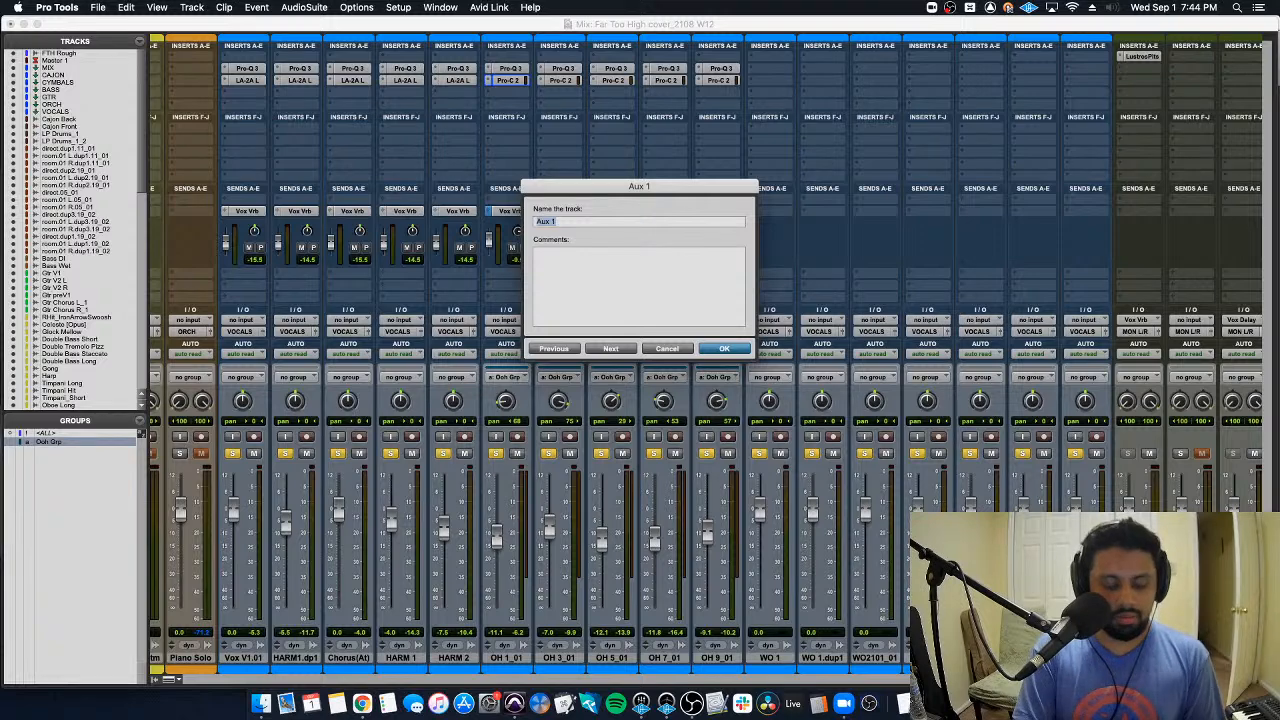
text(Vox Vrb 2)
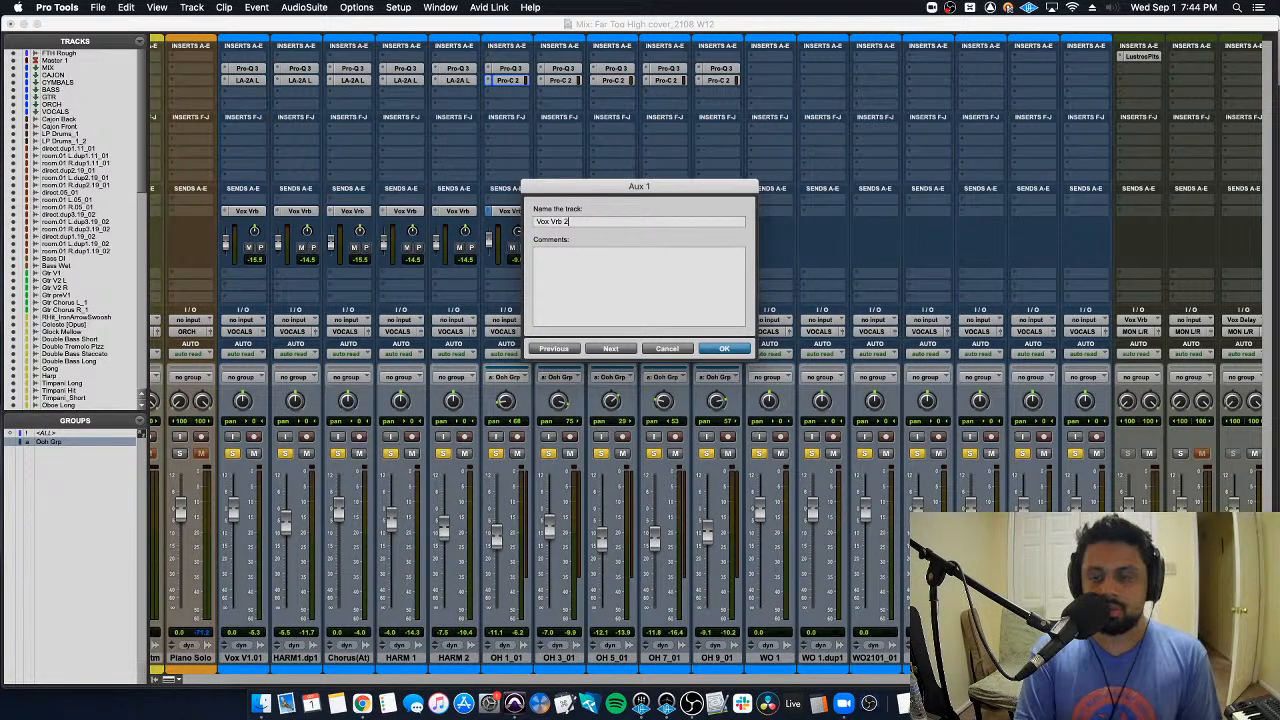
key(Return)
Step: Set the new aux track's input to Bus 5-6 and rename that bus Vox Vrb 2
click(1190, 320)
mouse_move(1192, 340)
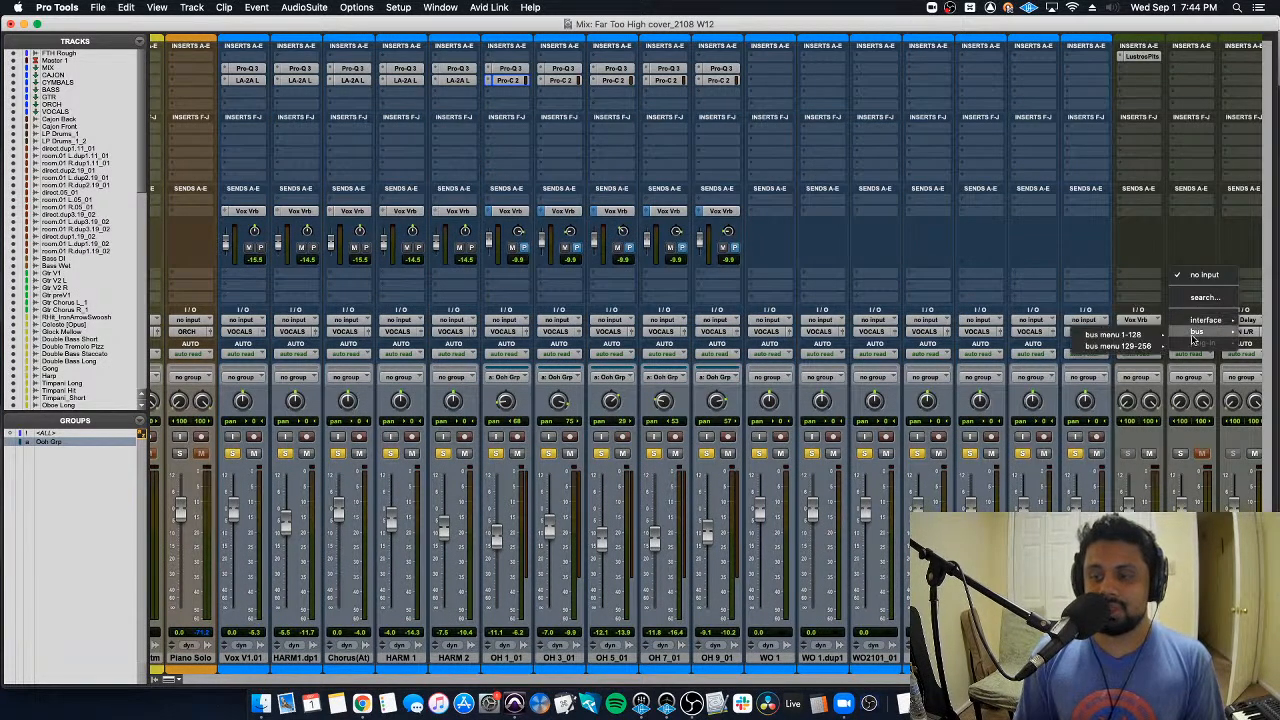
click(1100, 188)
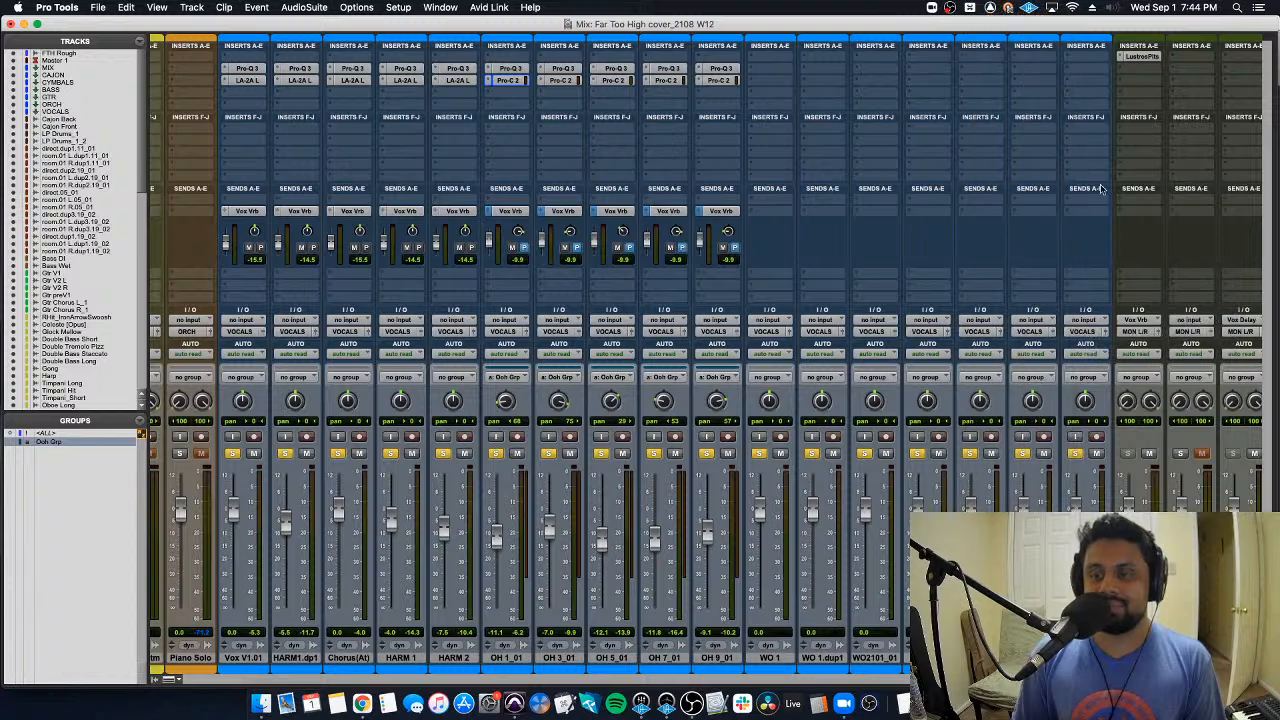
right_click(1190, 320)
click(1160, 345)
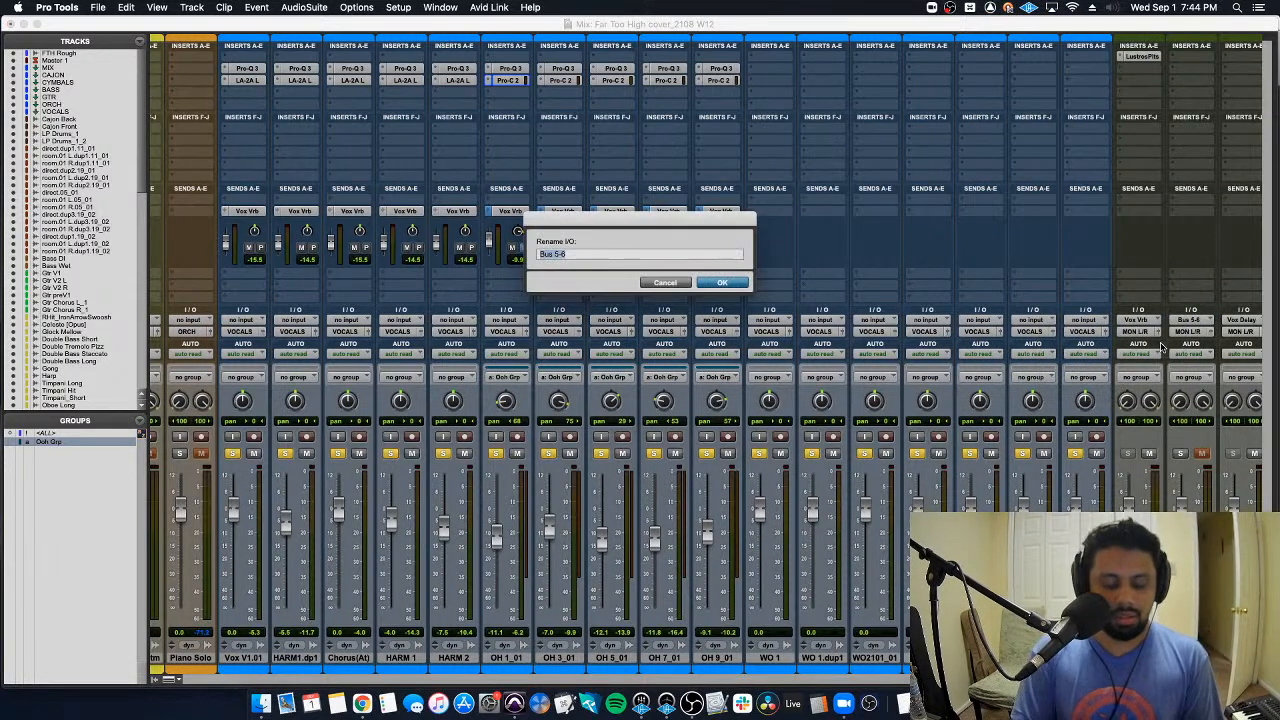
text(Vox Vrb 2)
key(Return)
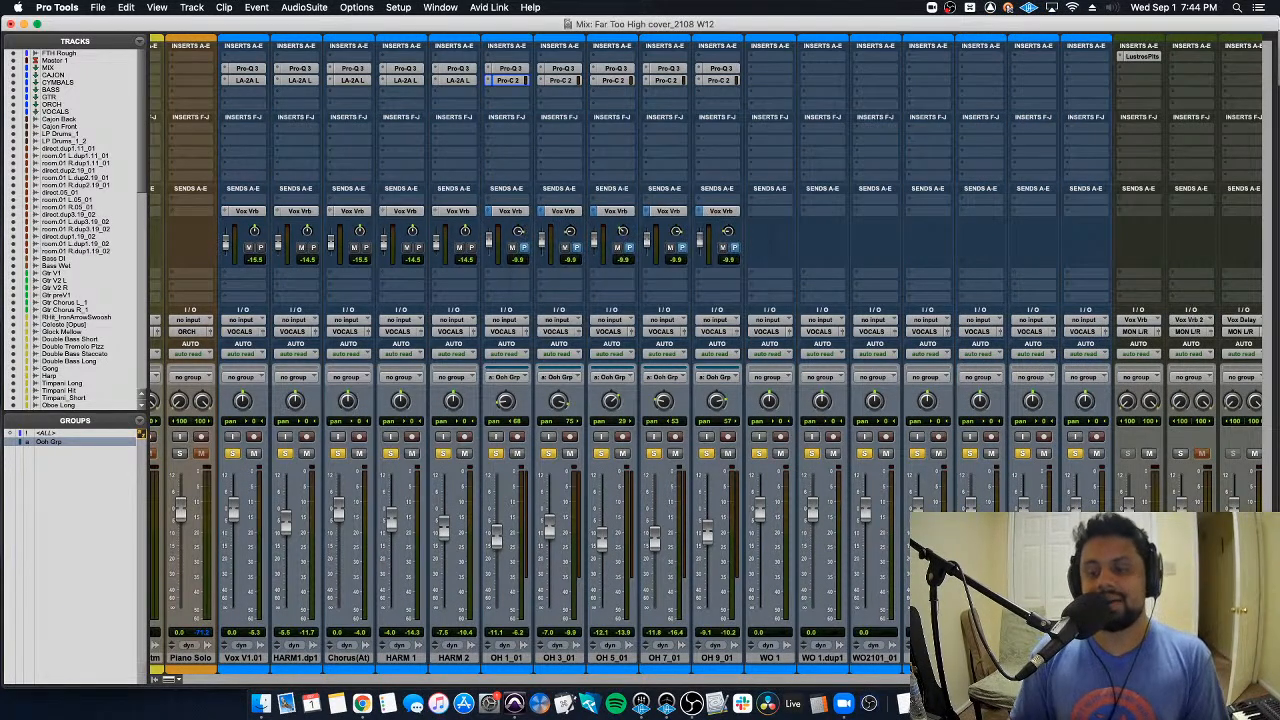
Step: Solo-safe the Vox Vrb 2 track and route the outputs of Vox Vrb, Vox Vrb 2 and Vox Delay to the VOCALS bus
click(1200, 454)
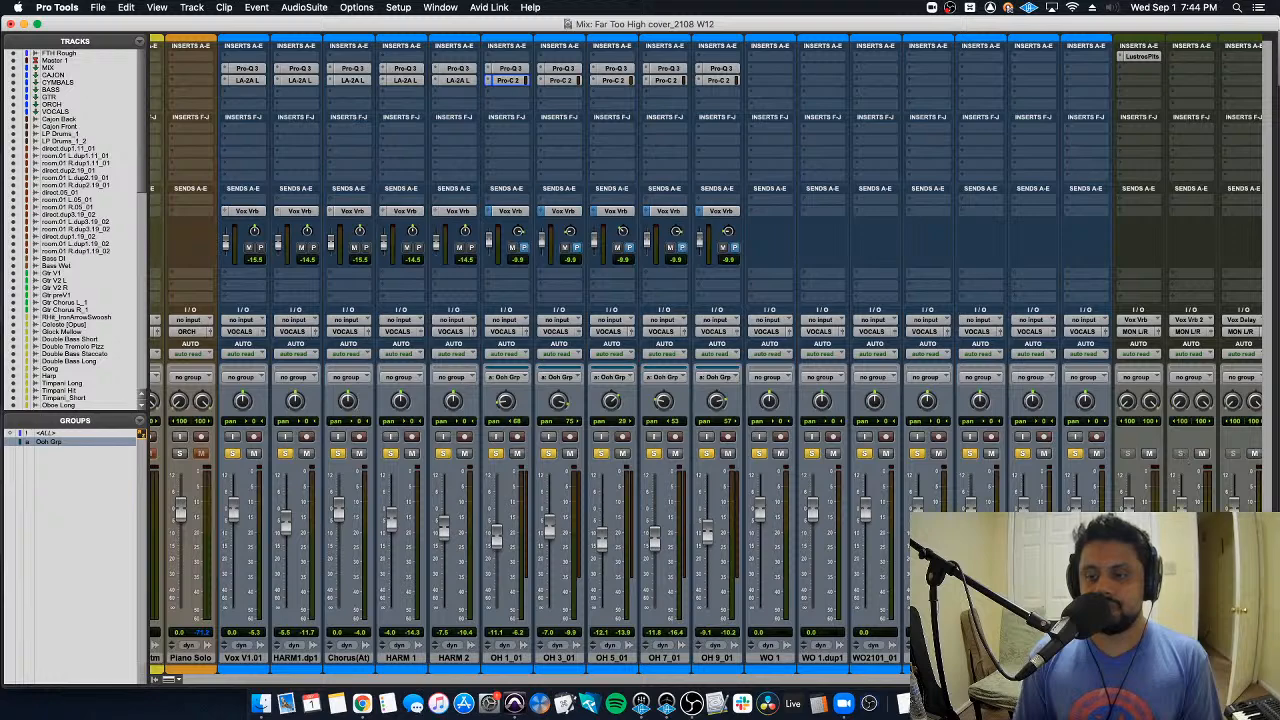
scroll(706, 354, right, 2)
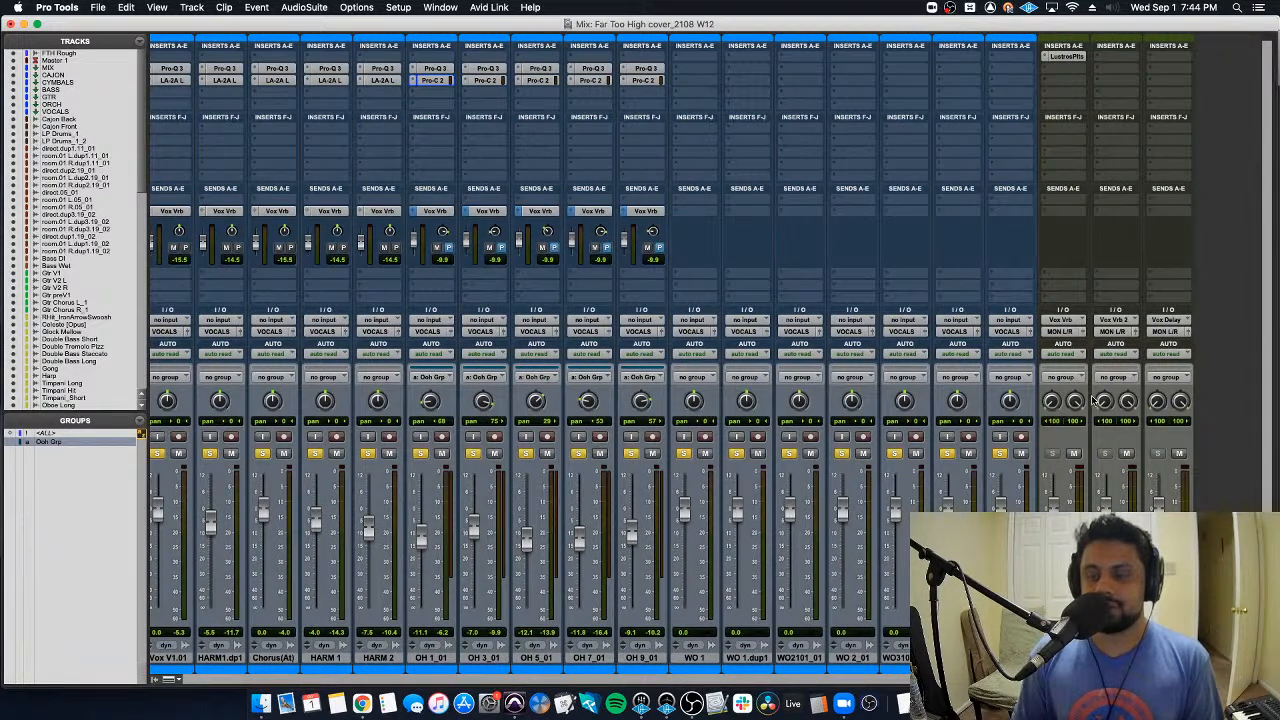
click(1063, 331)
mouse_move(1070, 349)
mouse_move(1155, 346)
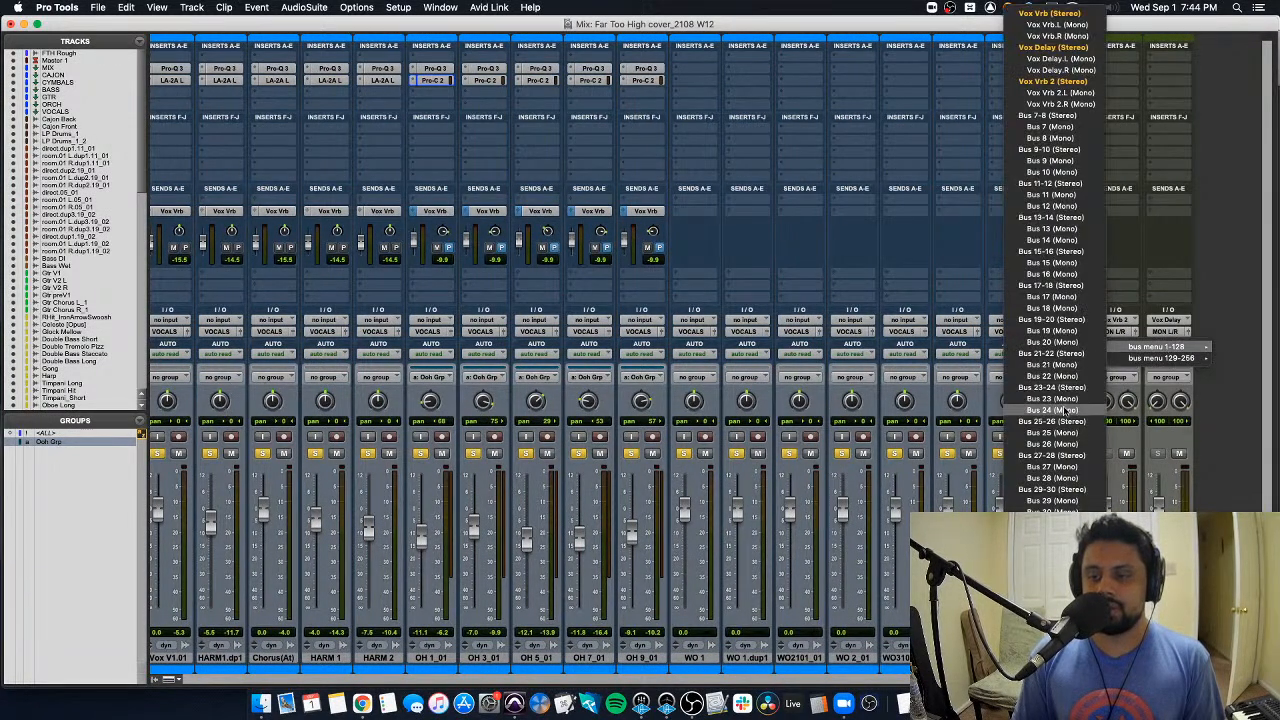
scroll(1053, 437, down, 10)
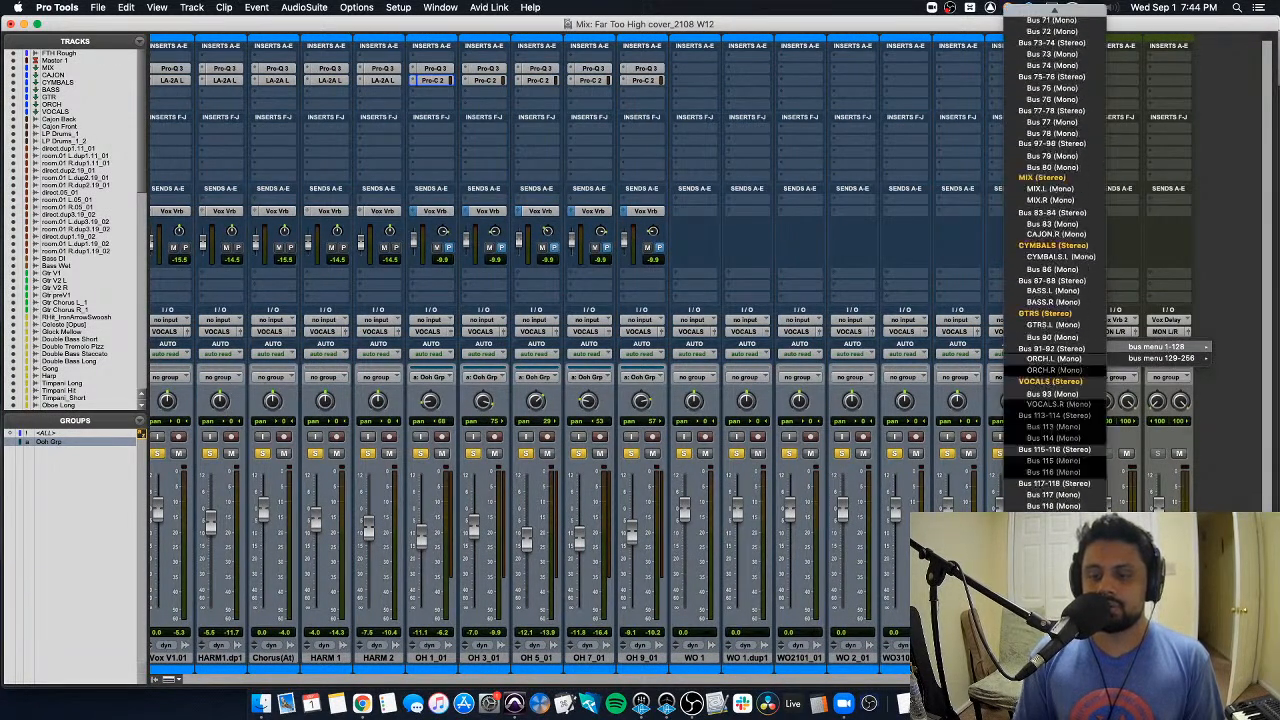
click(1054, 381)
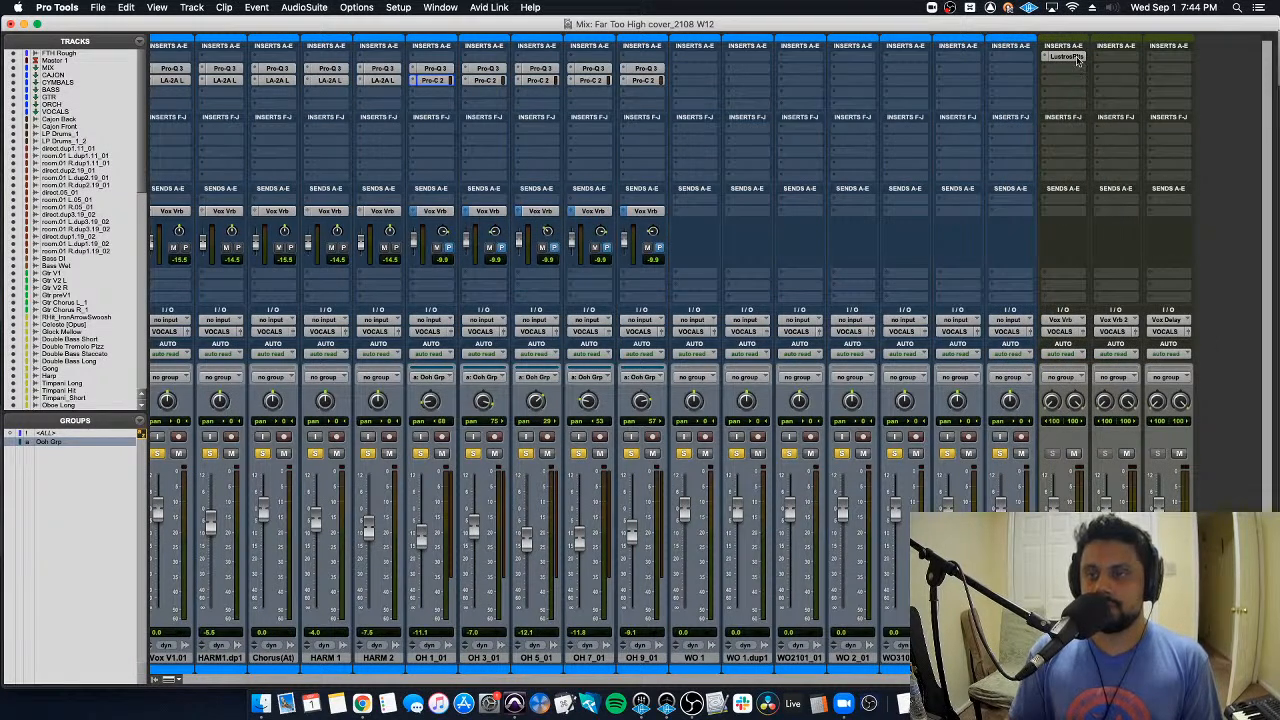
Step: Copy the Lustrous Plates reverb from the Vox Vrb track to Vox Vrb 2 and check its equalisation settings
drag(1116, 62, 1118, 60)
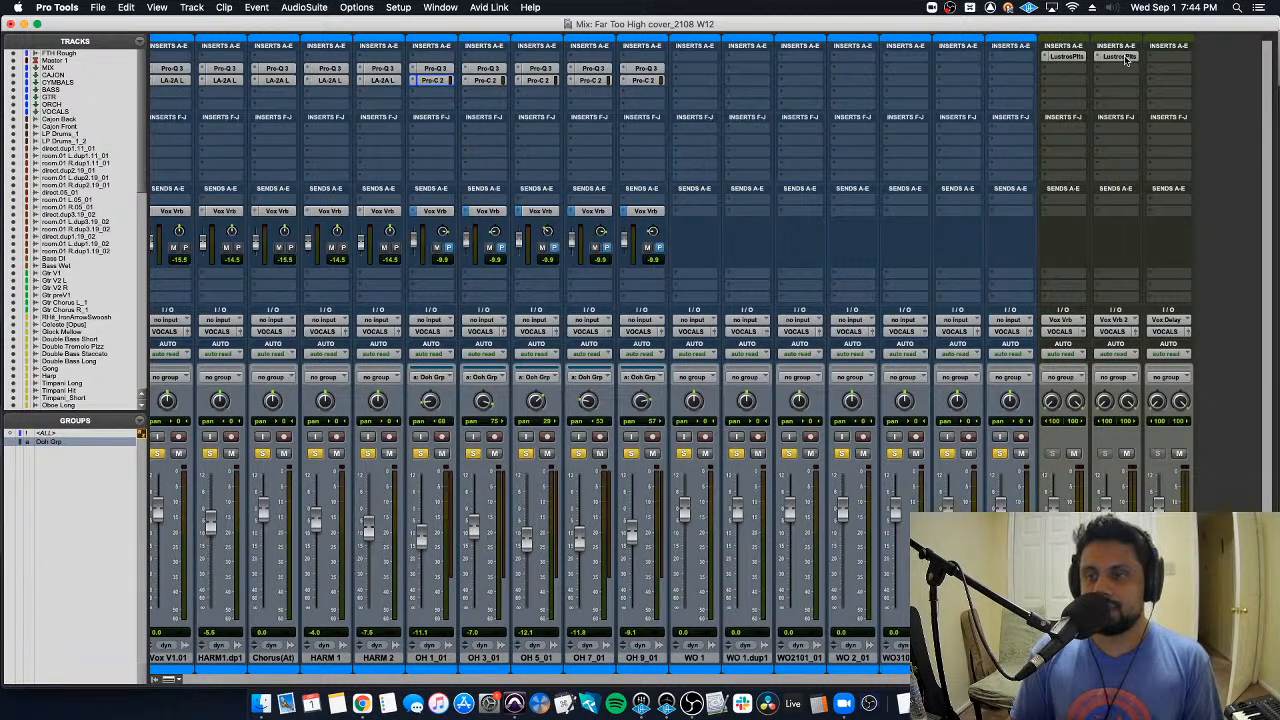
click(1124, 57)
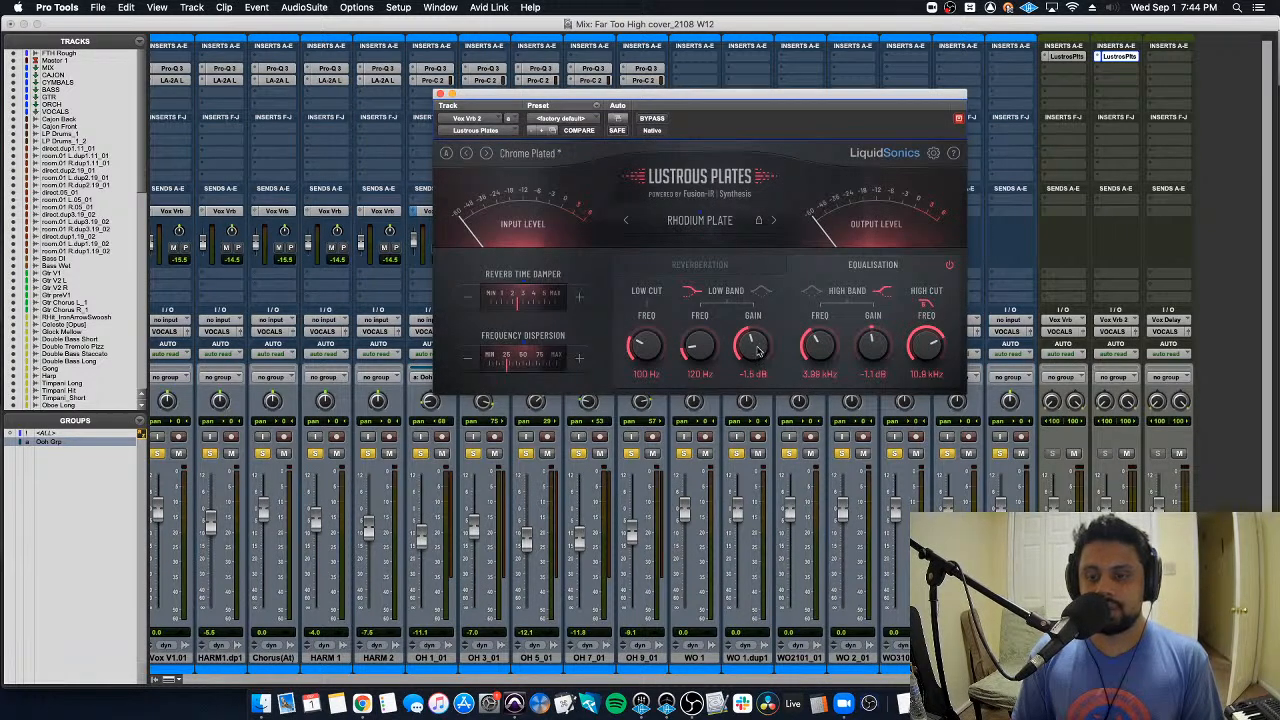
click(440, 94)
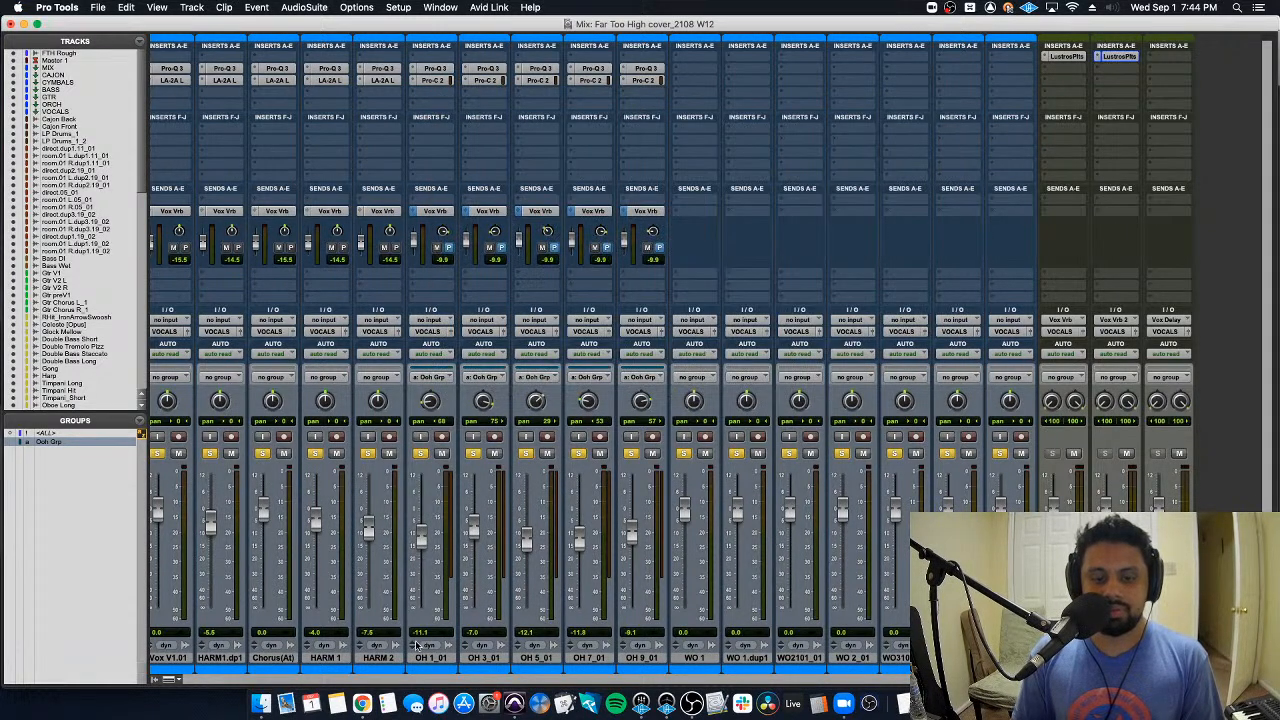
Step: Select the five OH tracks and reassign their Vox Vrb sends to the Vox Vrb 2 stereo bus
click(422, 658)
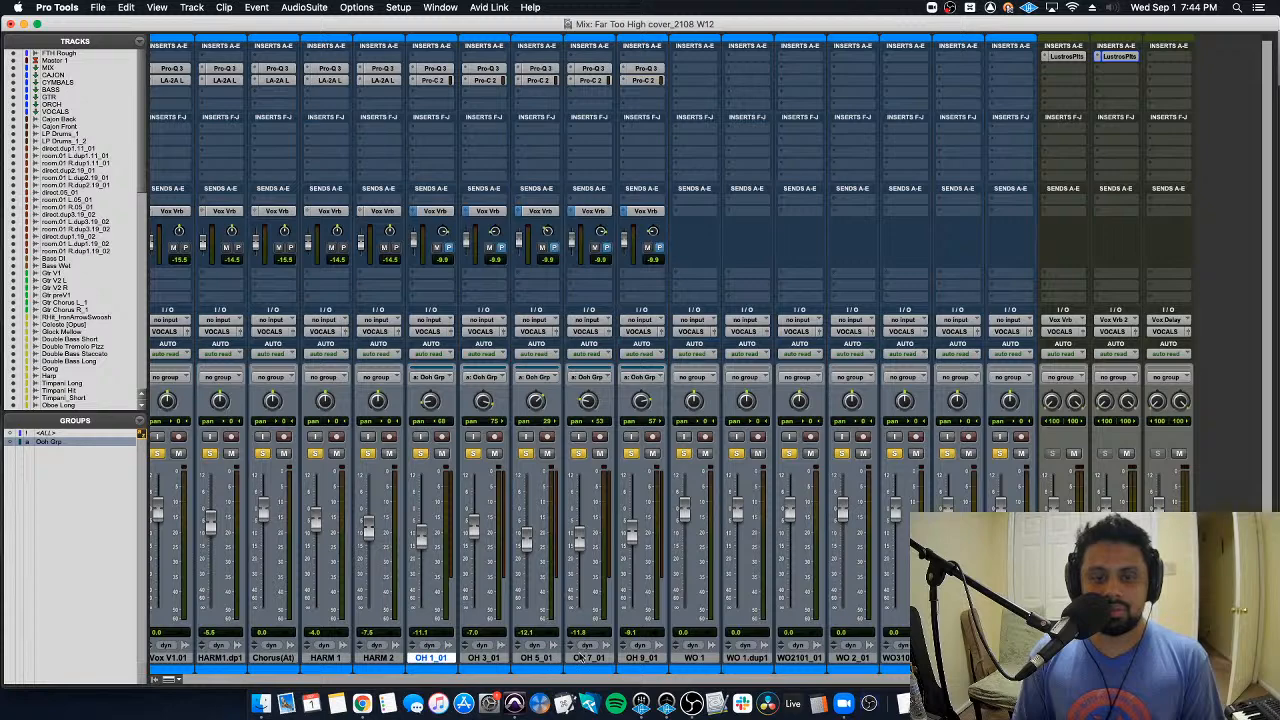
shift+click(630, 660)
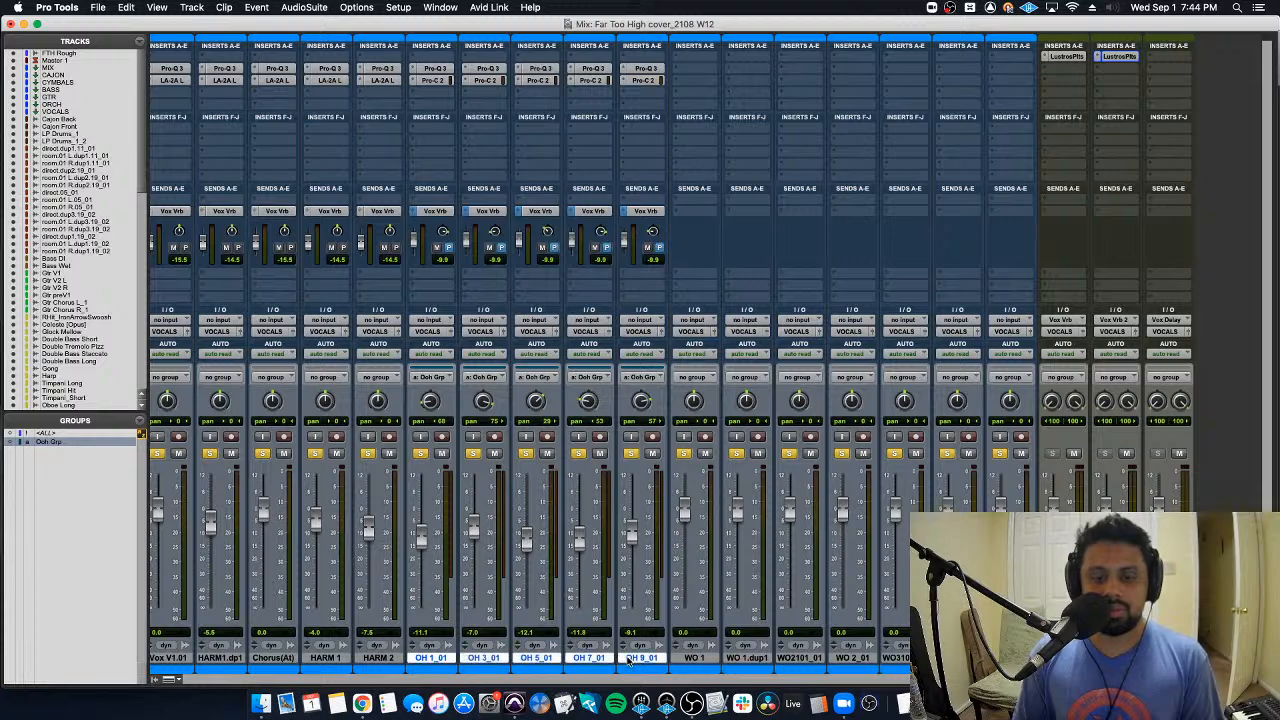
click(424, 222)
mouse_move(424, 222)
mouse_move(555, 226)
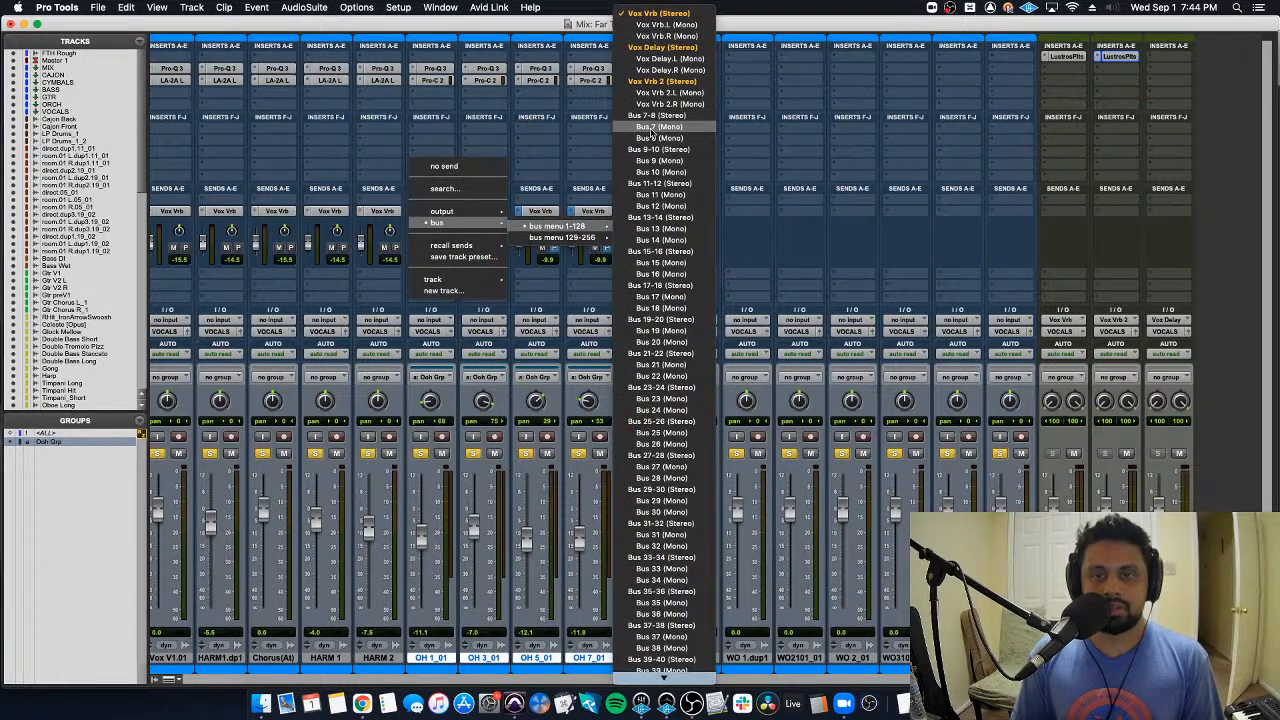
alt+shift+click(657, 82)
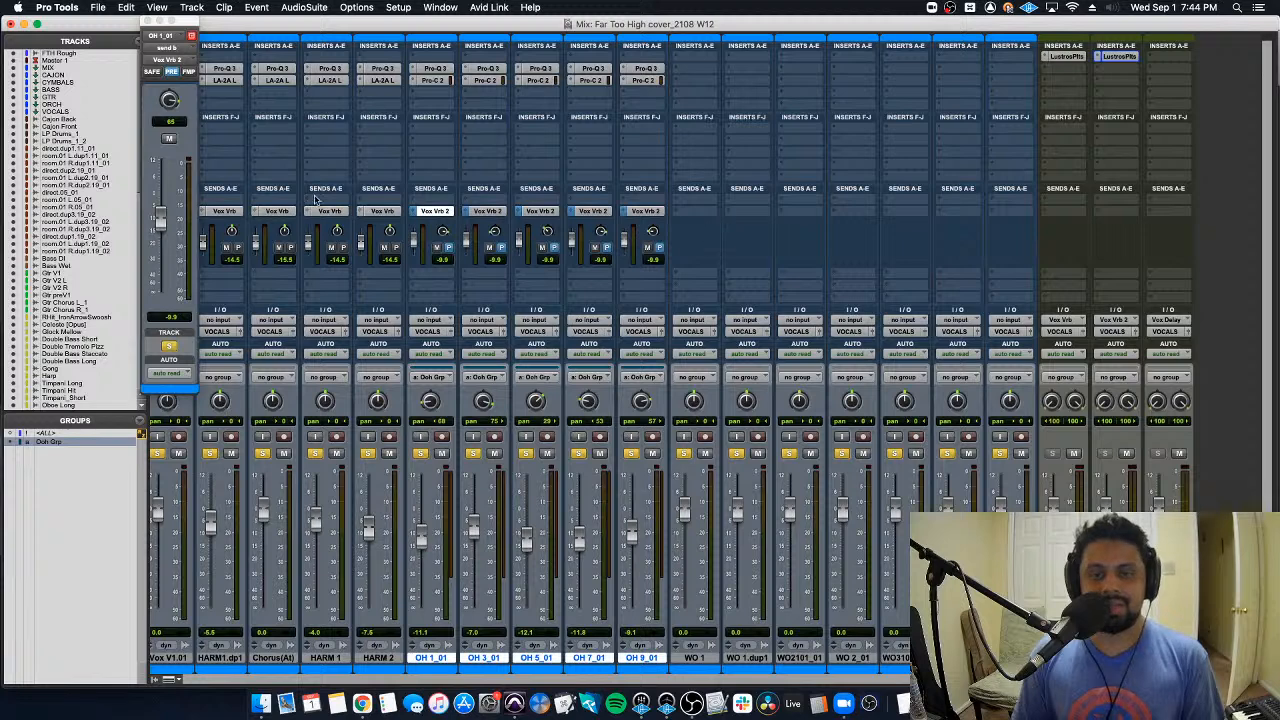
click(191, 35)
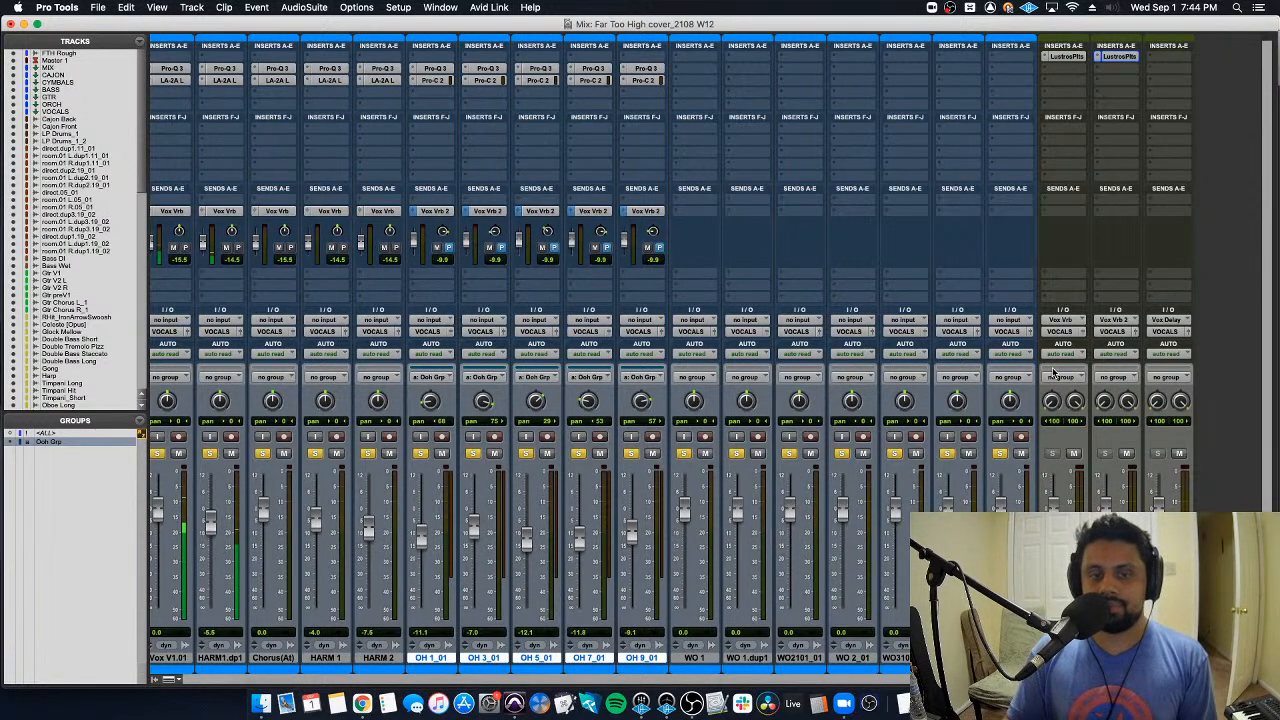
Step: Equalise the Vox Vrb 2 plate: raise the low cut, set low band 171 Hz at -4.0 dB, high band 4.28 kHz at 2.7 dB, high cut 16.2 kHz
click(1117, 56)
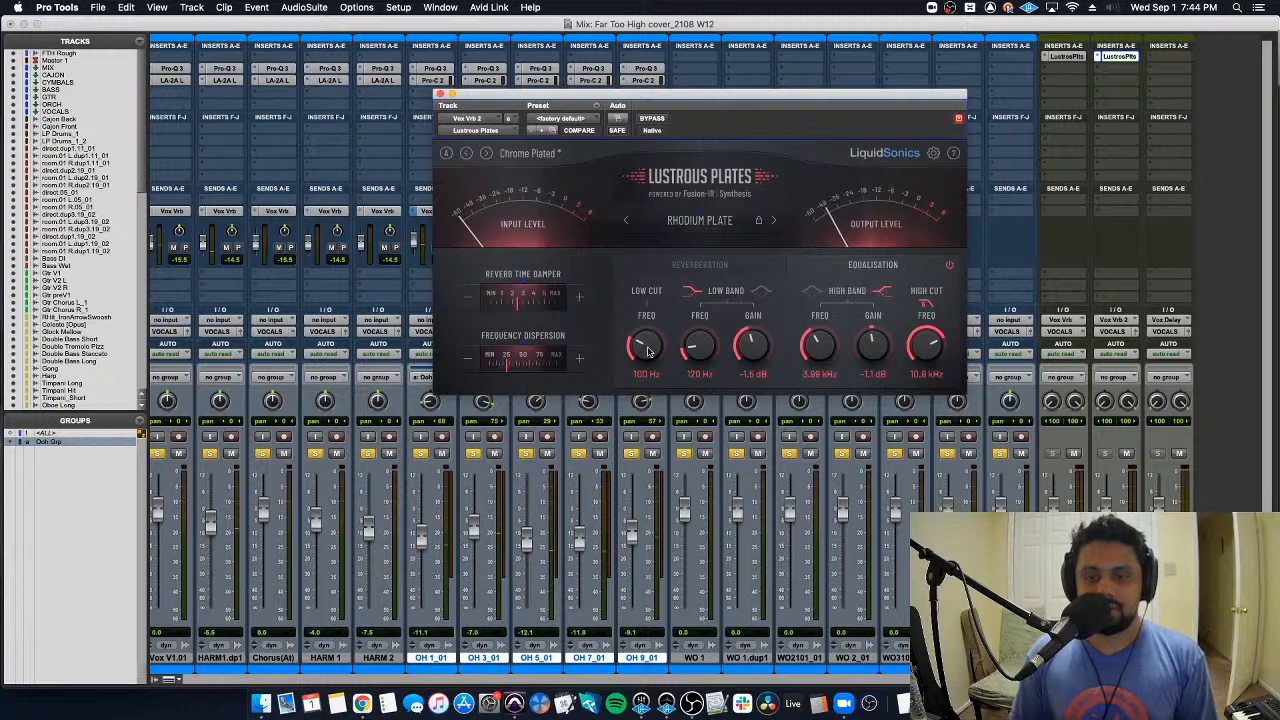
drag(648, 345, 748, 364)
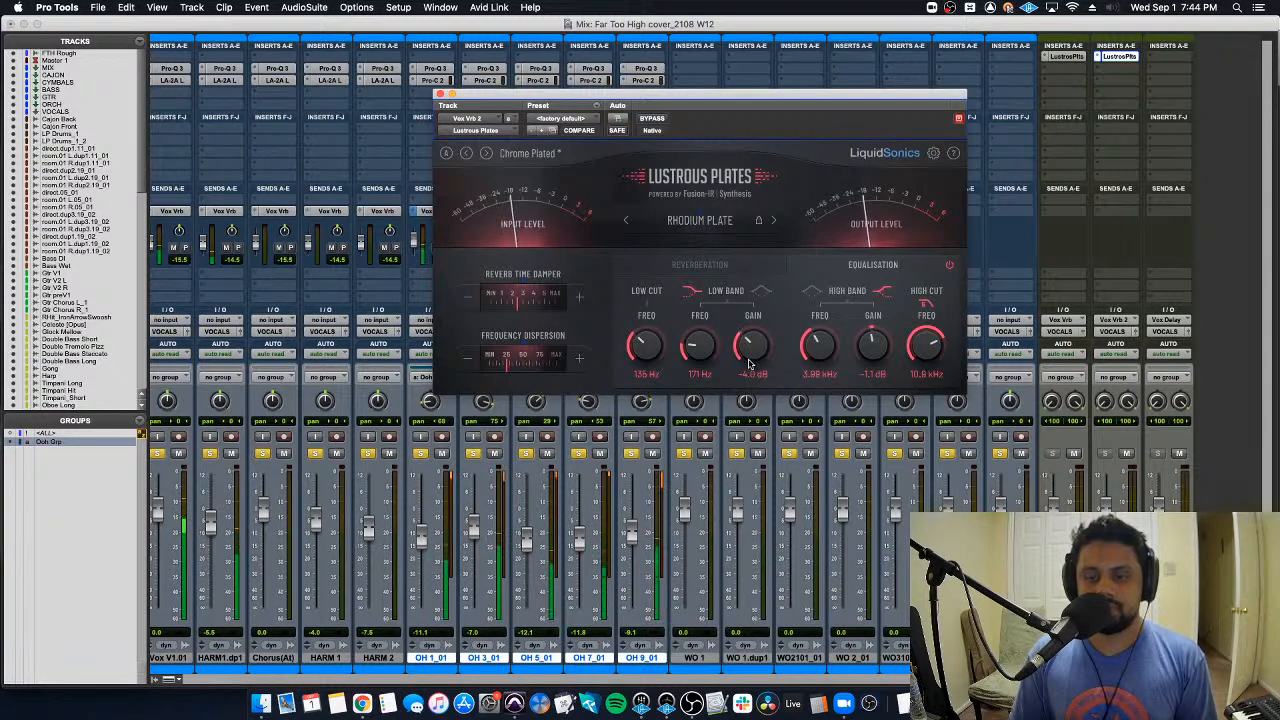
drag(876, 350, 922, 346)
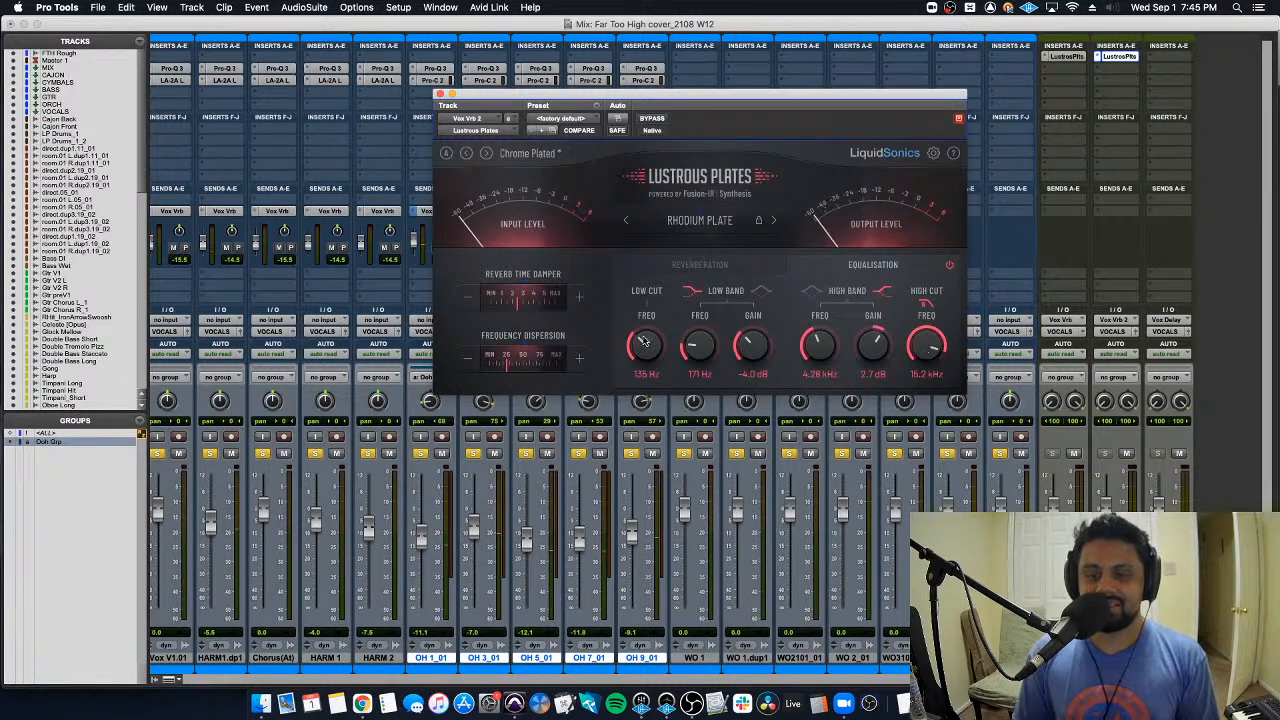
drag(645, 354, 645, 347)
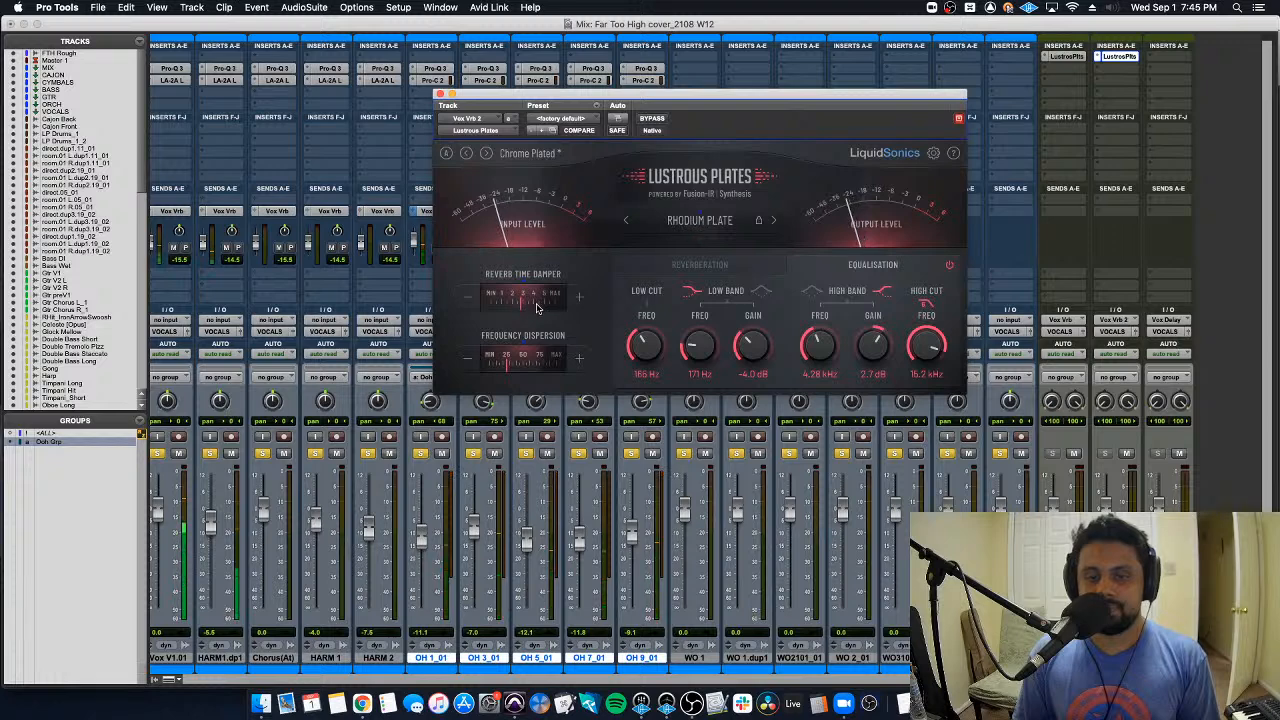
drag(641, 341, 640, 337)
click(440, 94)
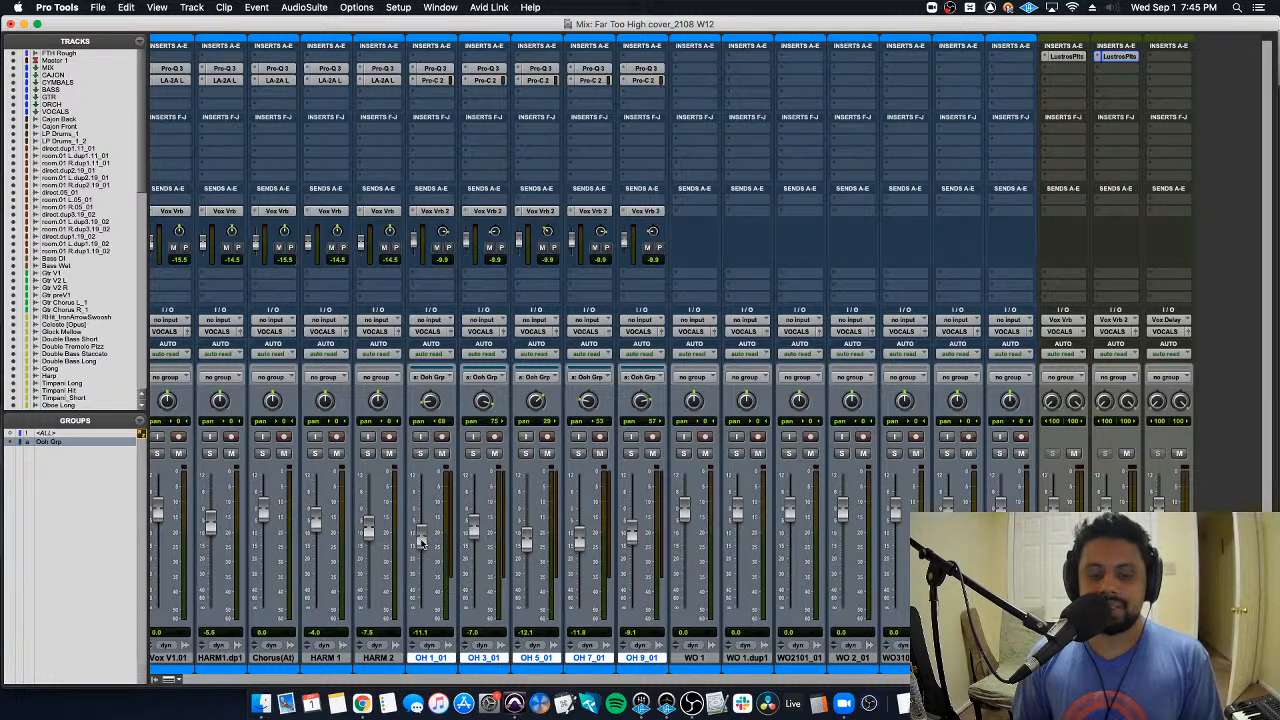
Step: Switch the five OH tracks' Vox Vrb 2 sends to post-fader, then solo the OH tracks and play them
drag(420, 541, 420, 583)
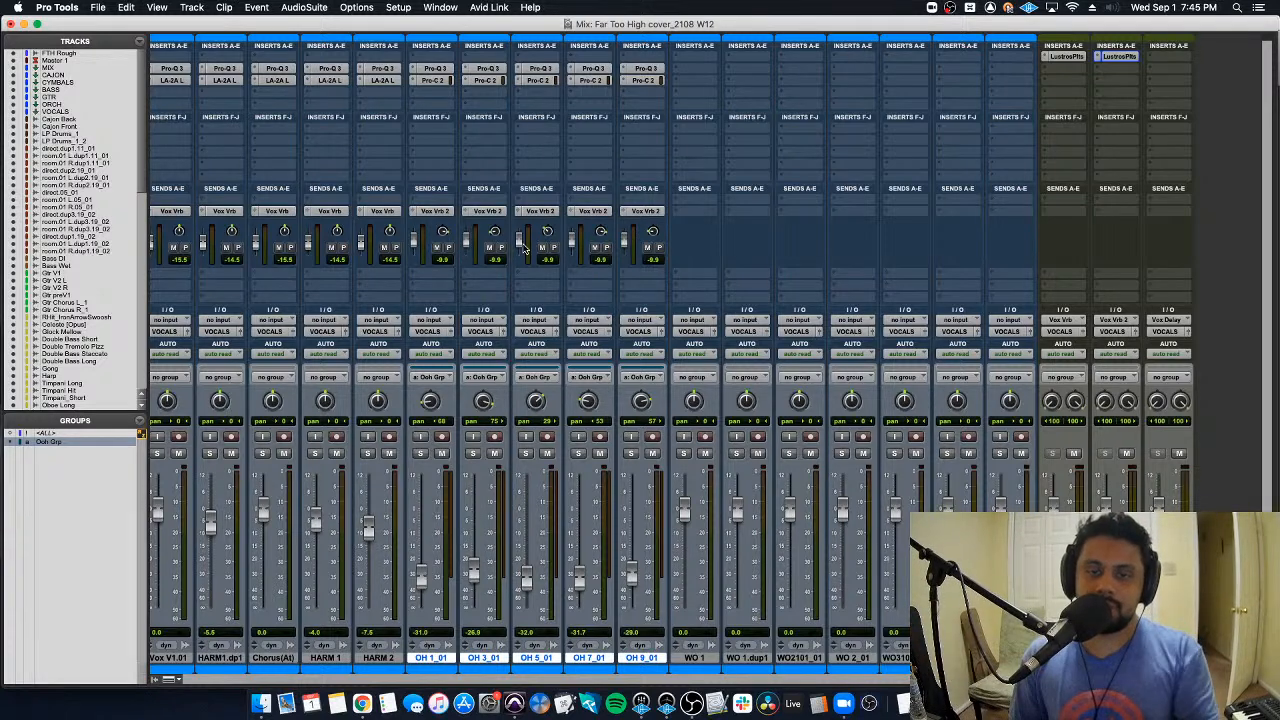
key(super+z)
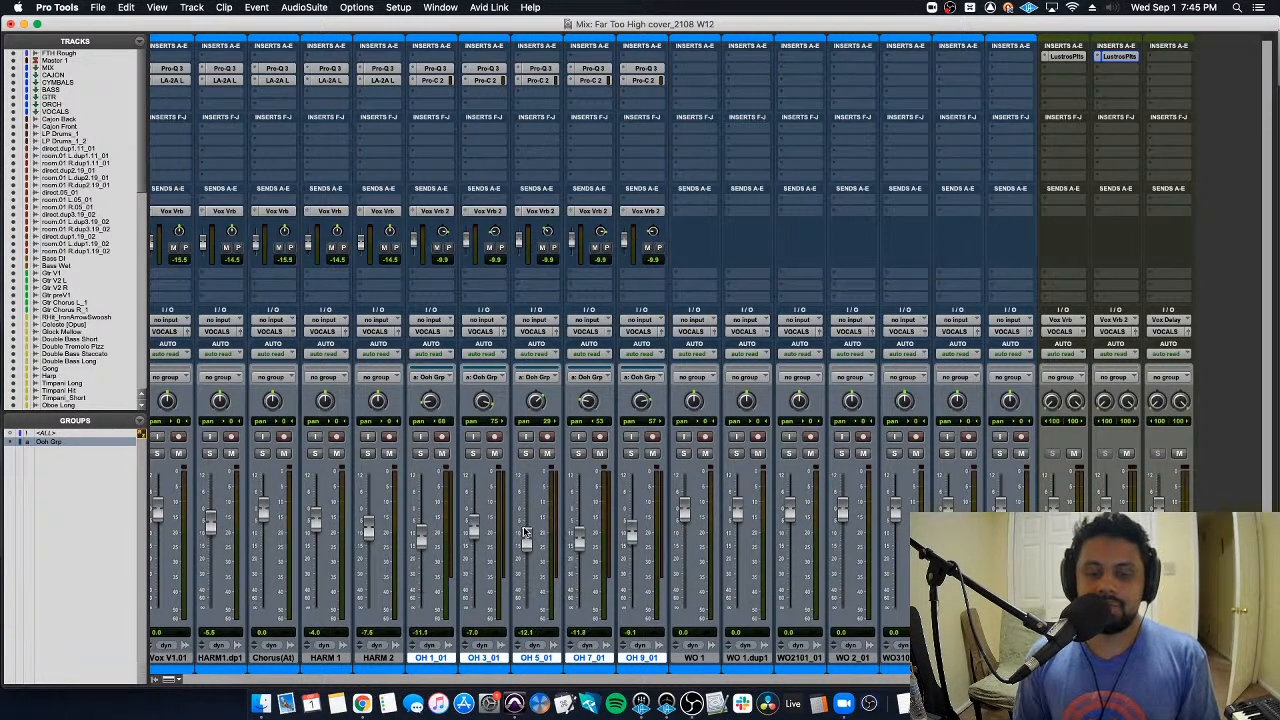
key(shift+s)
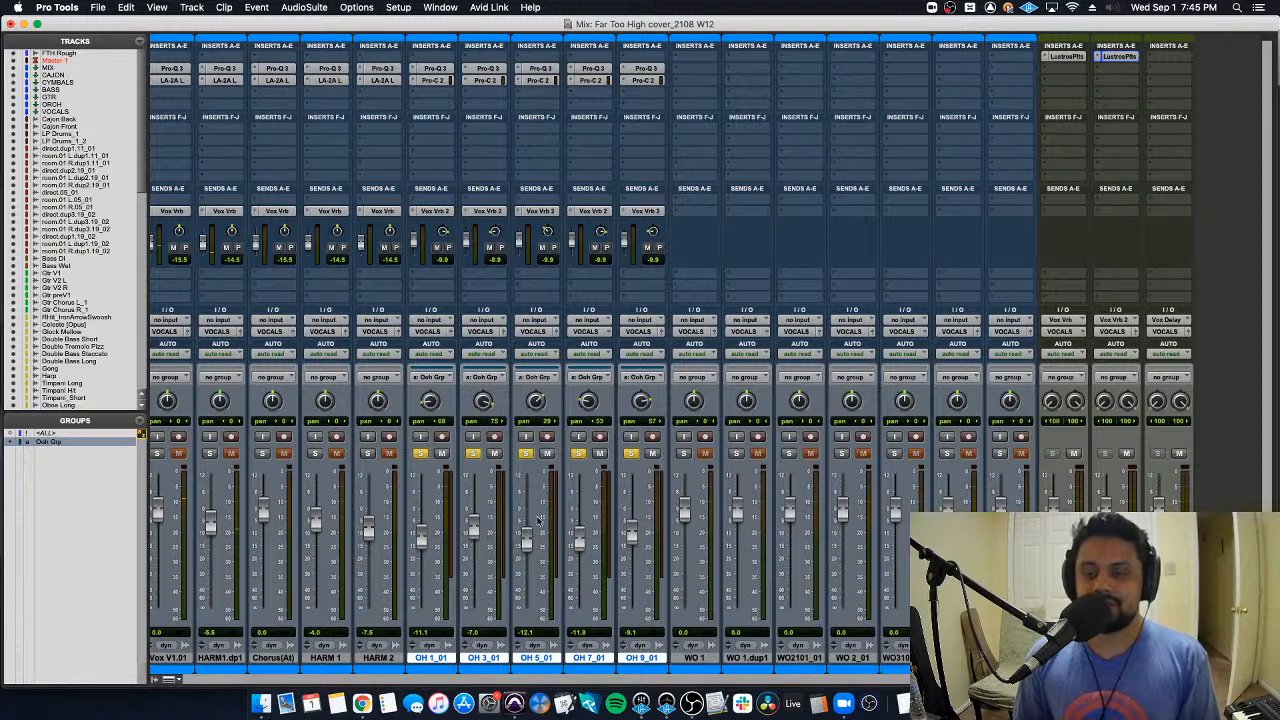
key(space)
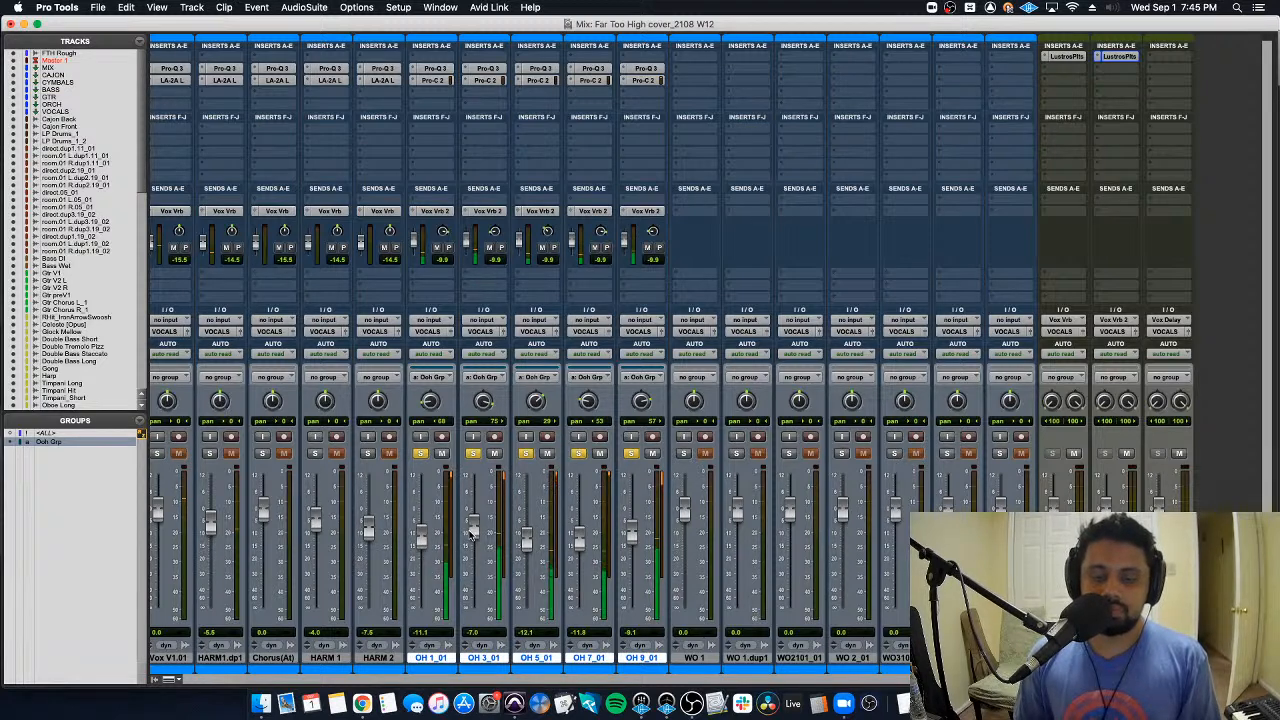
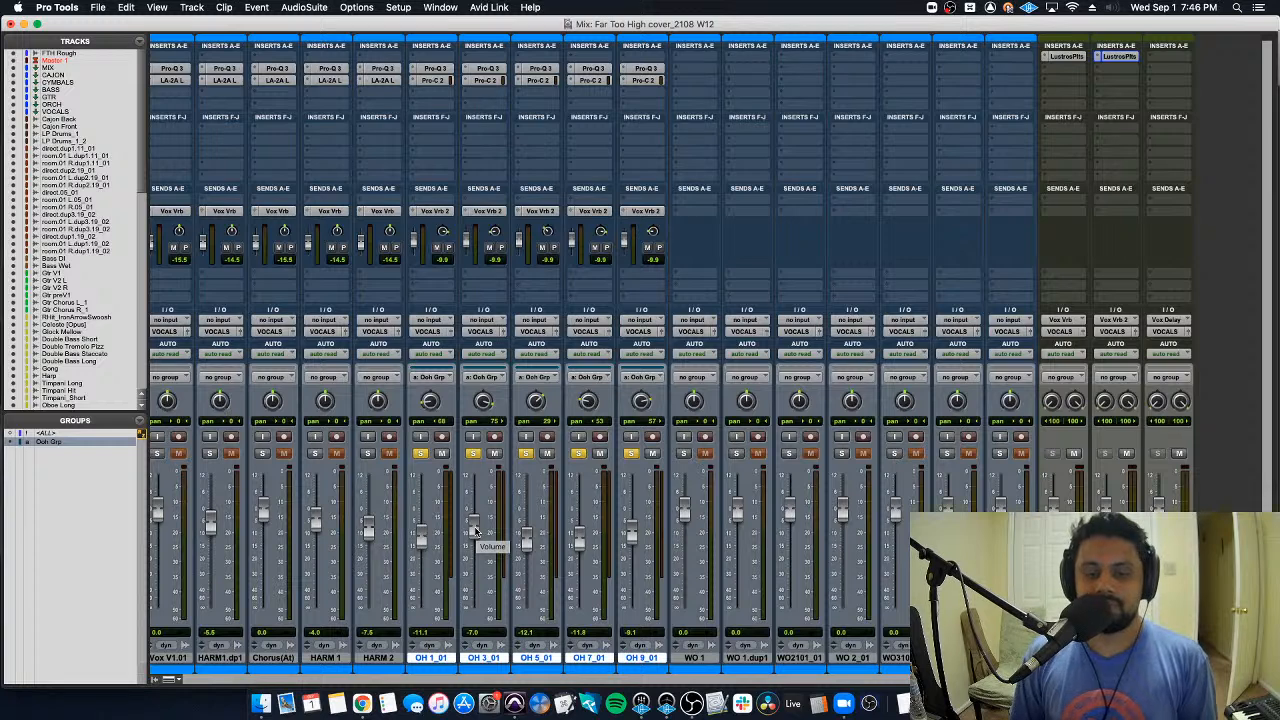
Step: Lower the Ooh Grp faders together, bringing OH 1_01 to -21.8 dB and OH 3_01 to -17.7 dB, and switch their Vox Vrb 2 sends to pre-fader
drag(474, 530, 475, 515)
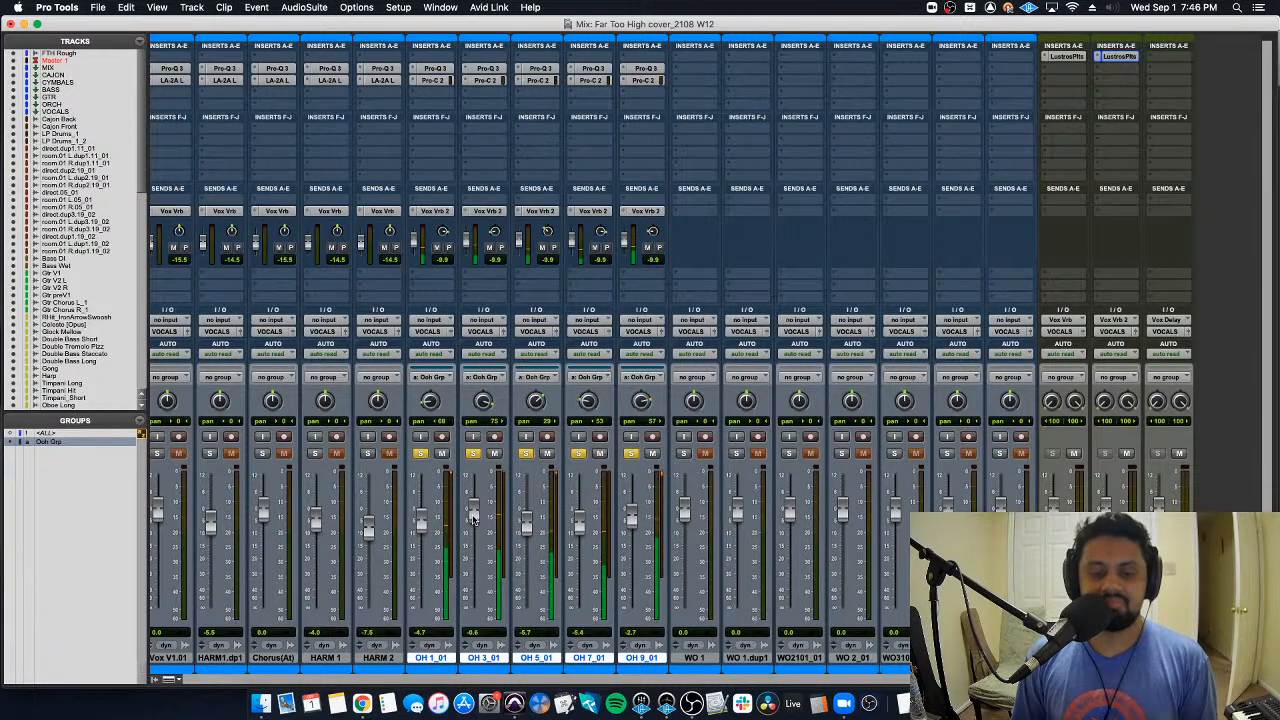
drag(474, 514, 474, 575)
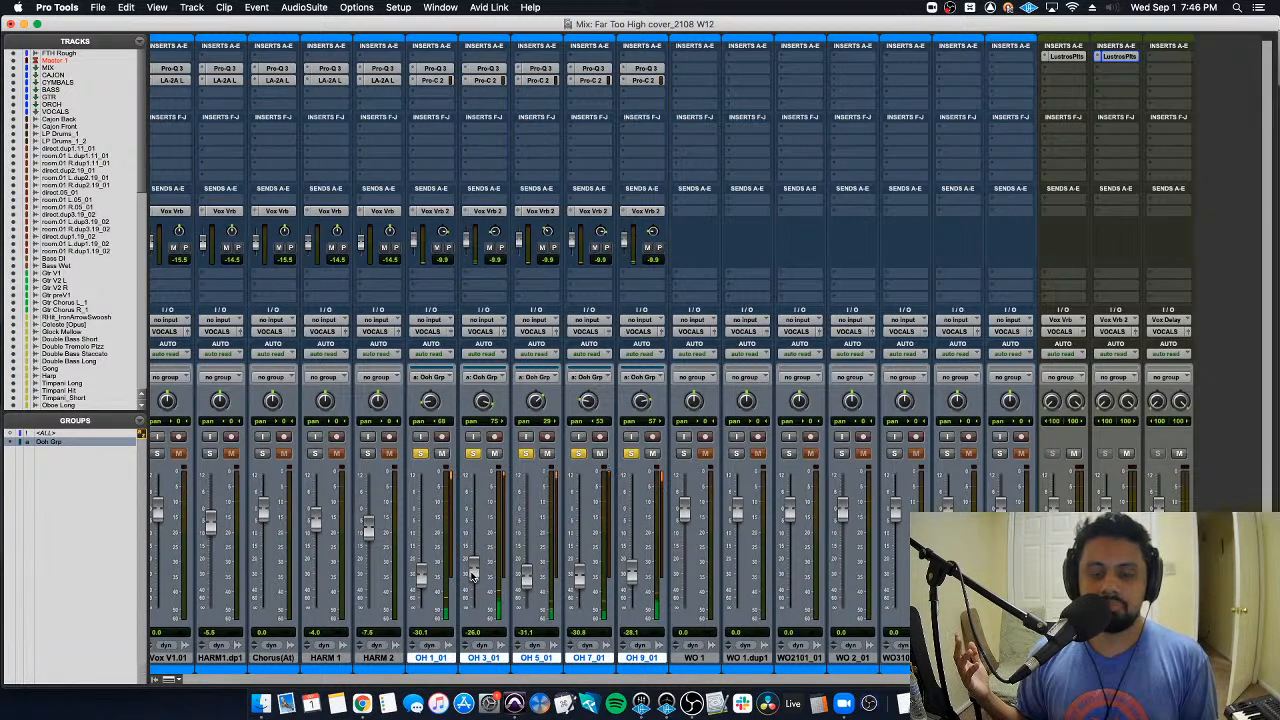
drag(474, 575, 475, 560)
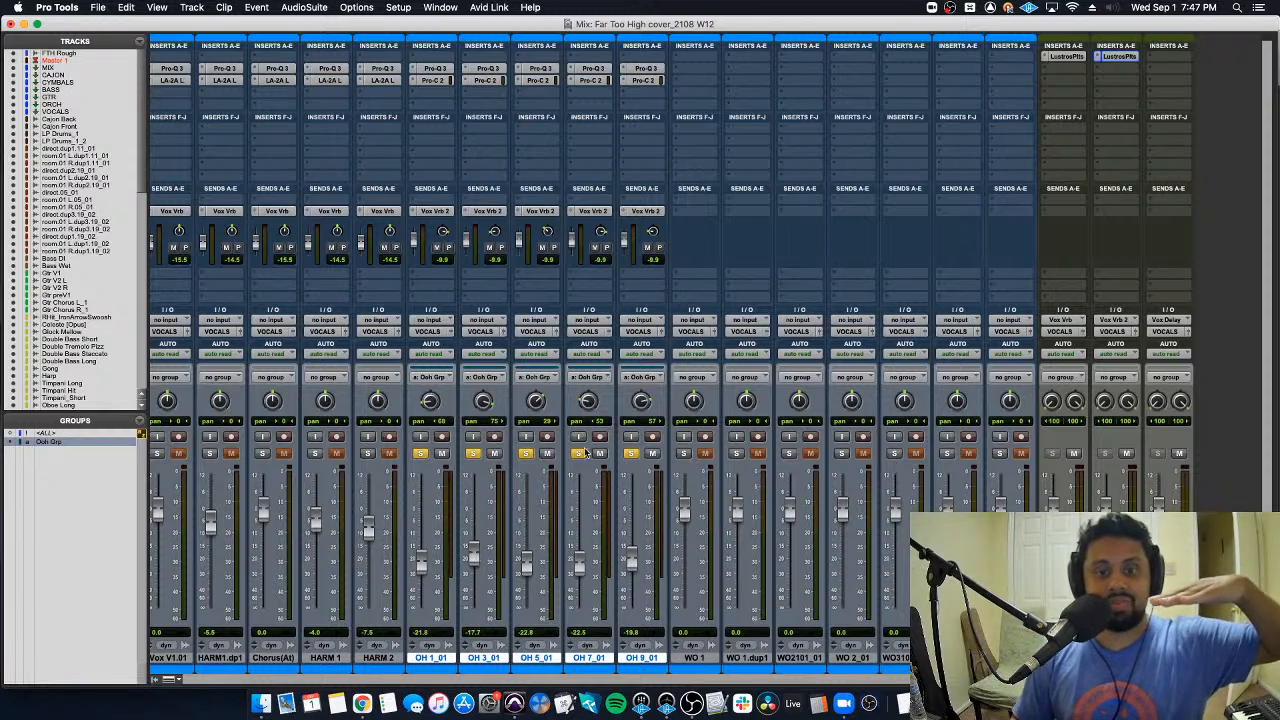
drag(473, 239, 469, 240)
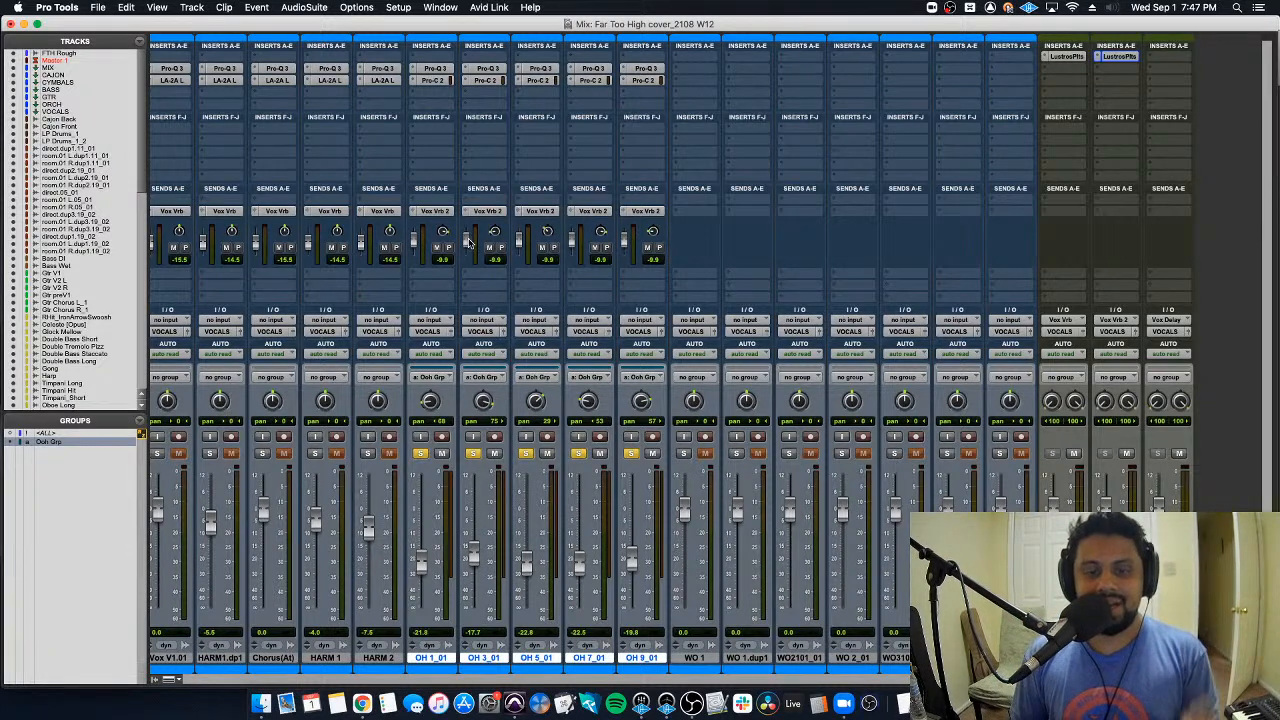
click(449, 248)
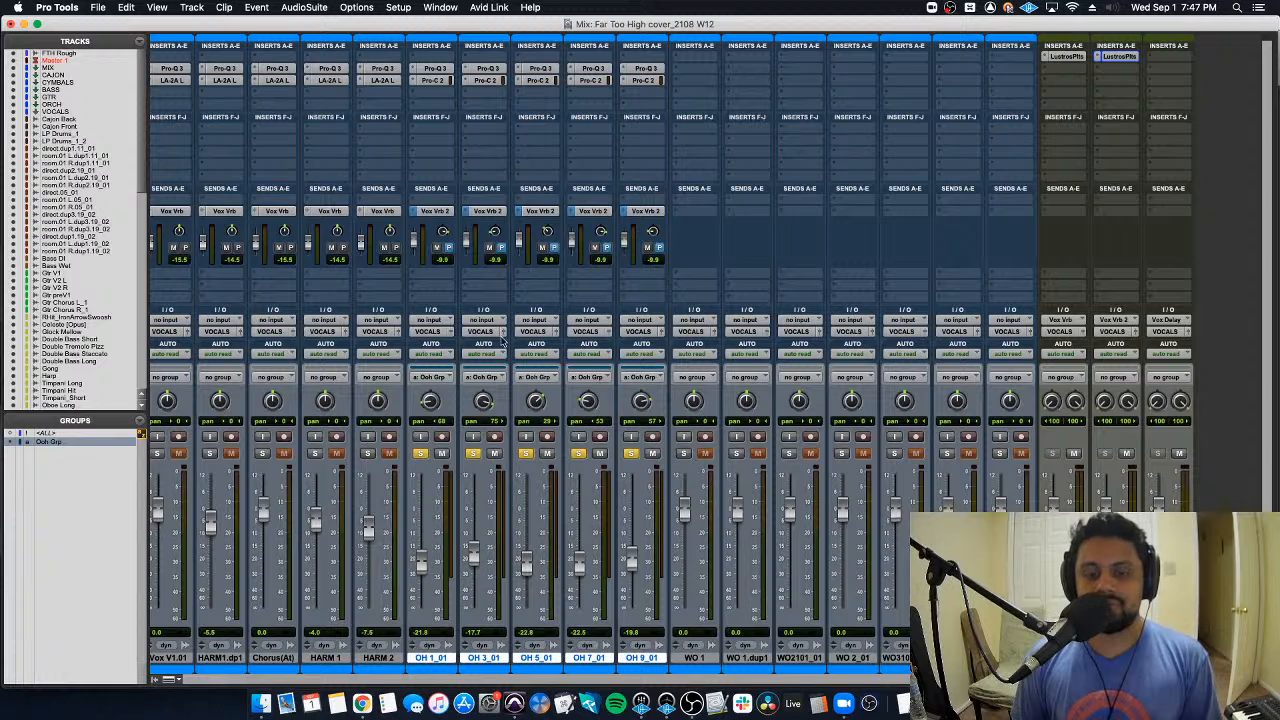
Step: Pull the Ooh Grp faders down to hear the reverb alone, then raise them, bringing OH 1_01 to -16.7 dB and OH 3_01 to -12.6 dB
drag(475, 555, 476, 606)
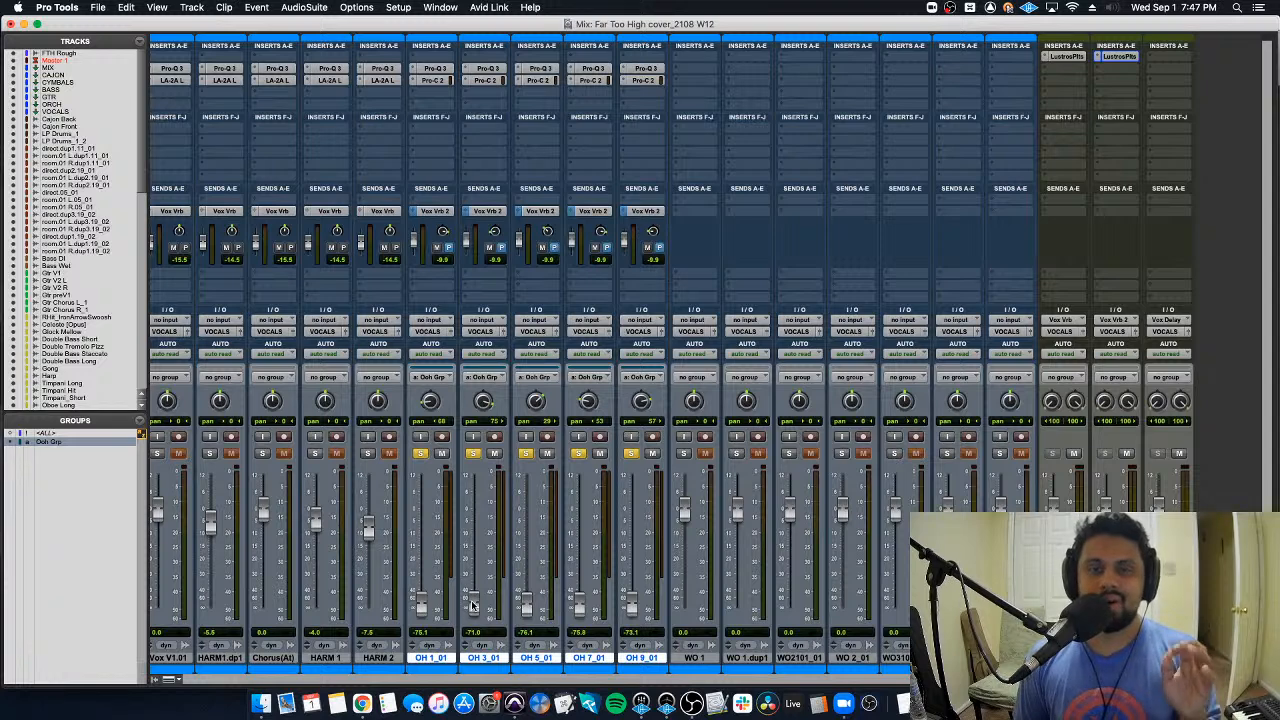
drag(473, 607, 474, 544)
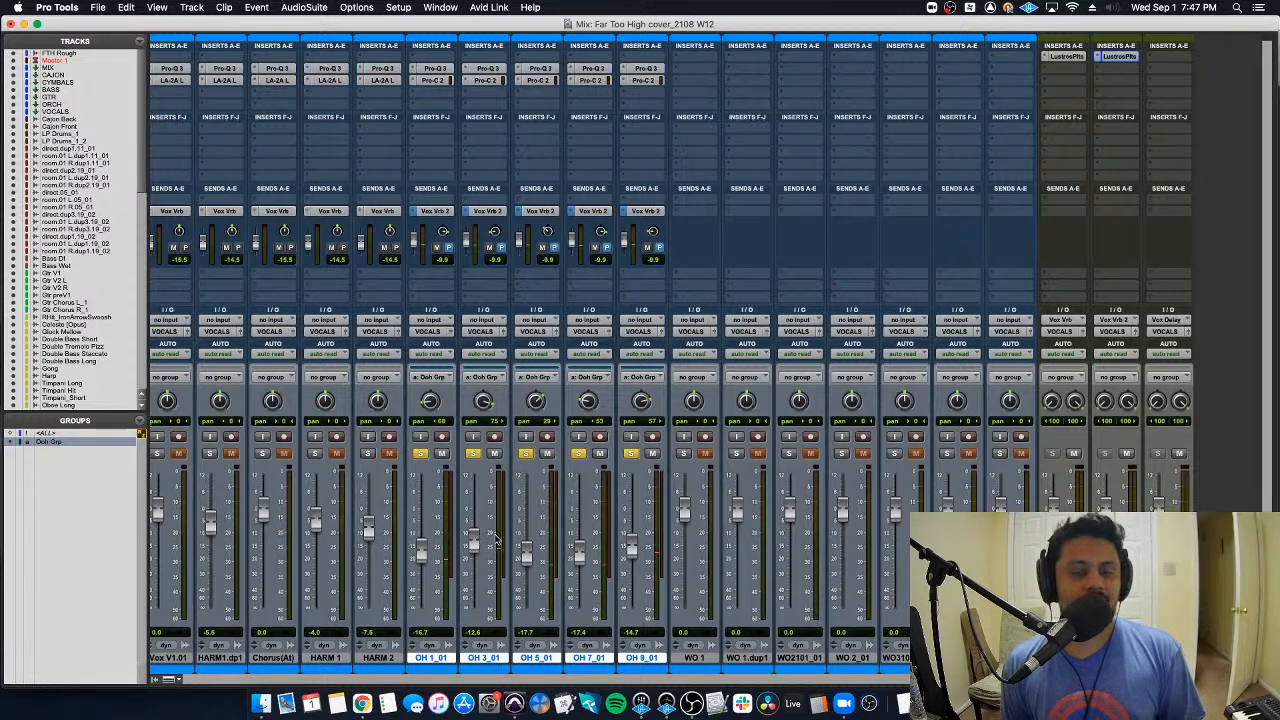
key(super+Tab)
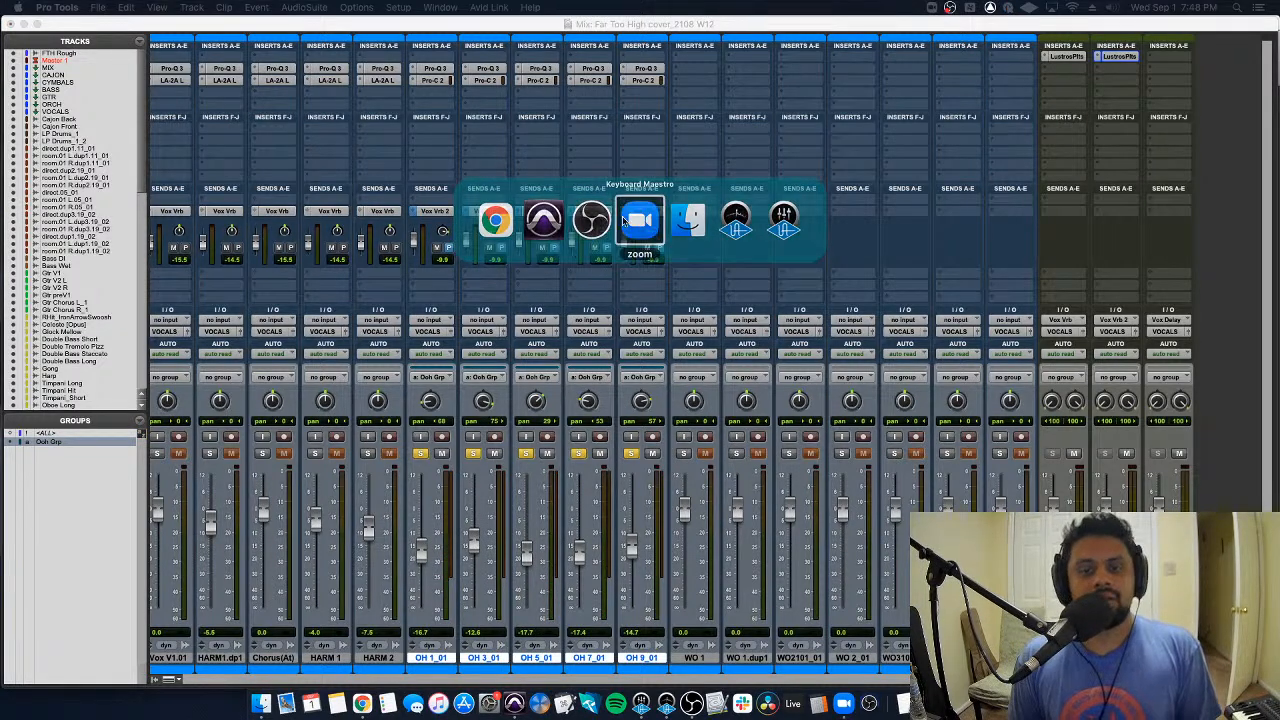
key(Escape)
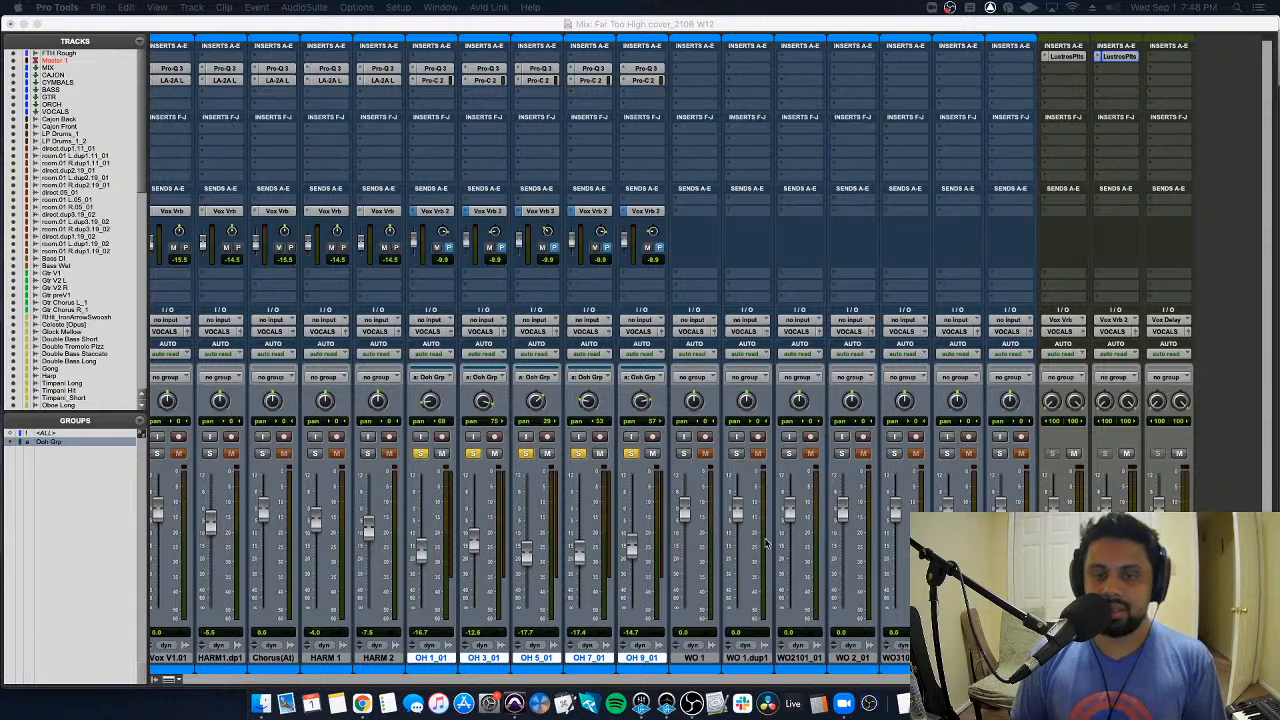
Step: Insert FabFilter Pro-Q 3 on Vox Vrb 2 with a 230 Hz bell at -4.19 dB, Q 1.7, and a 10.3 kHz bell at about 2.2 dB
click(1126, 57)
mouse_move(1147, 70)
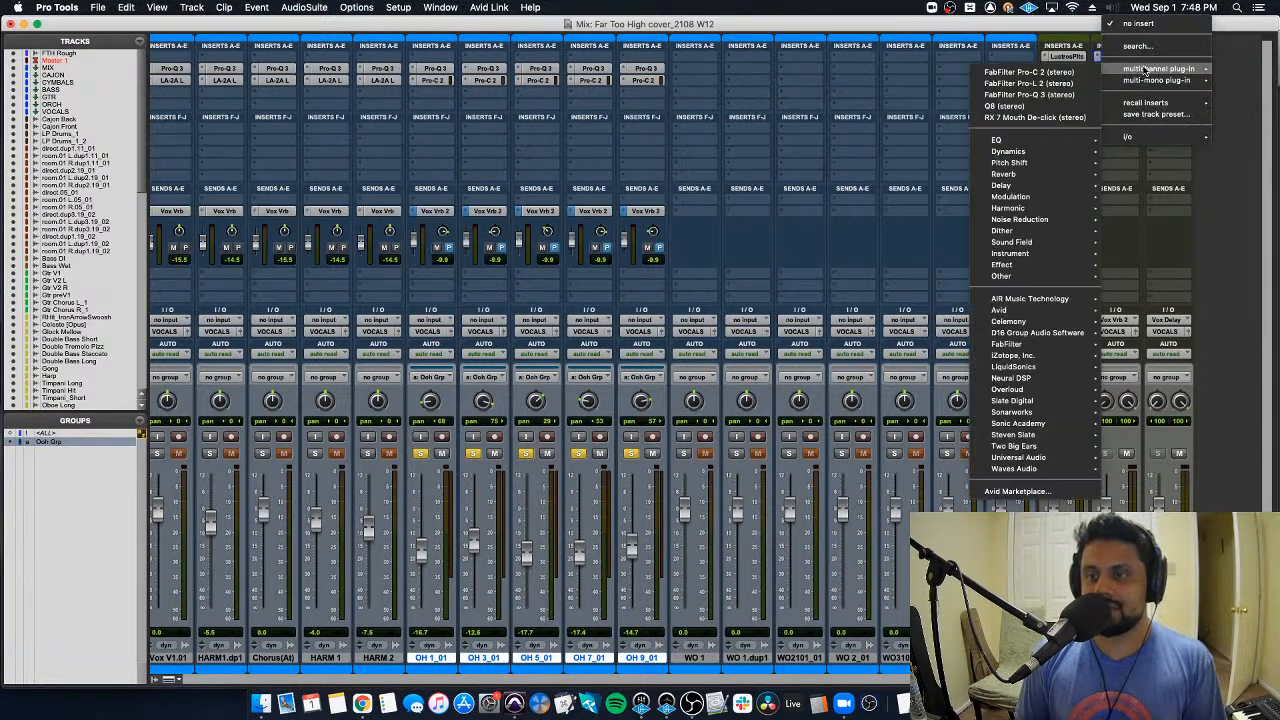
click(1085, 95)
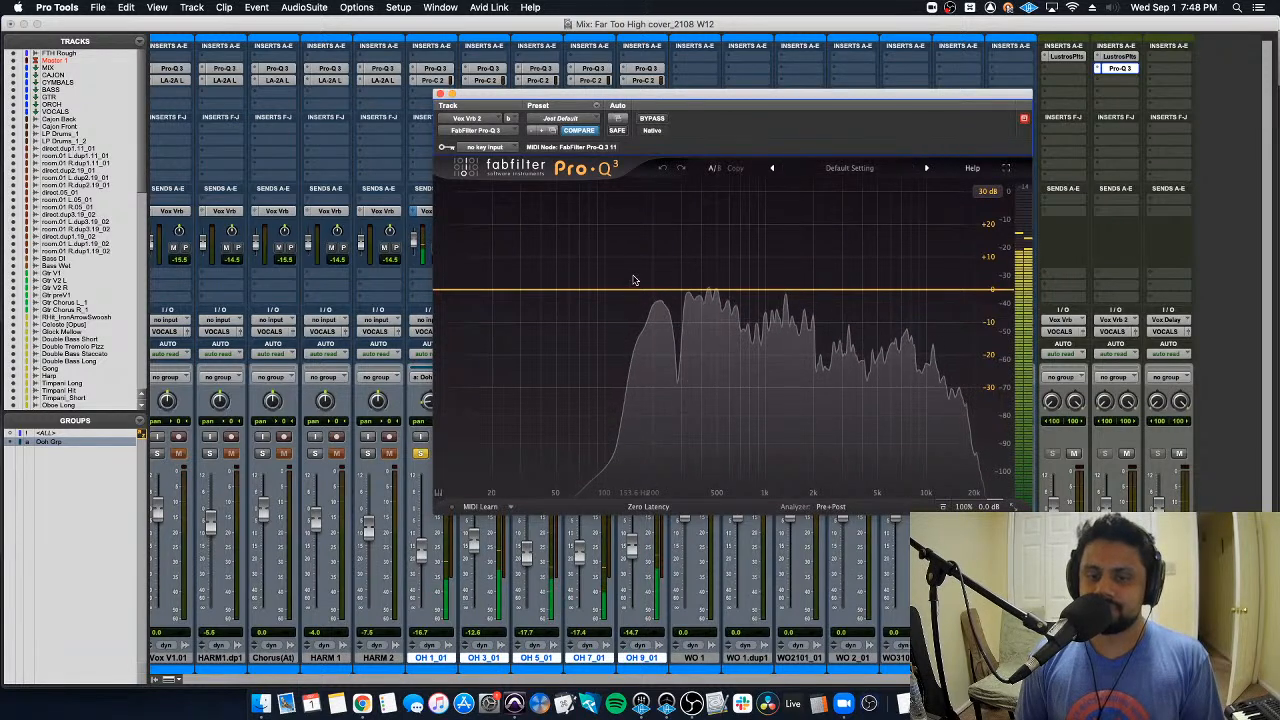
drag(634, 288, 662, 305)
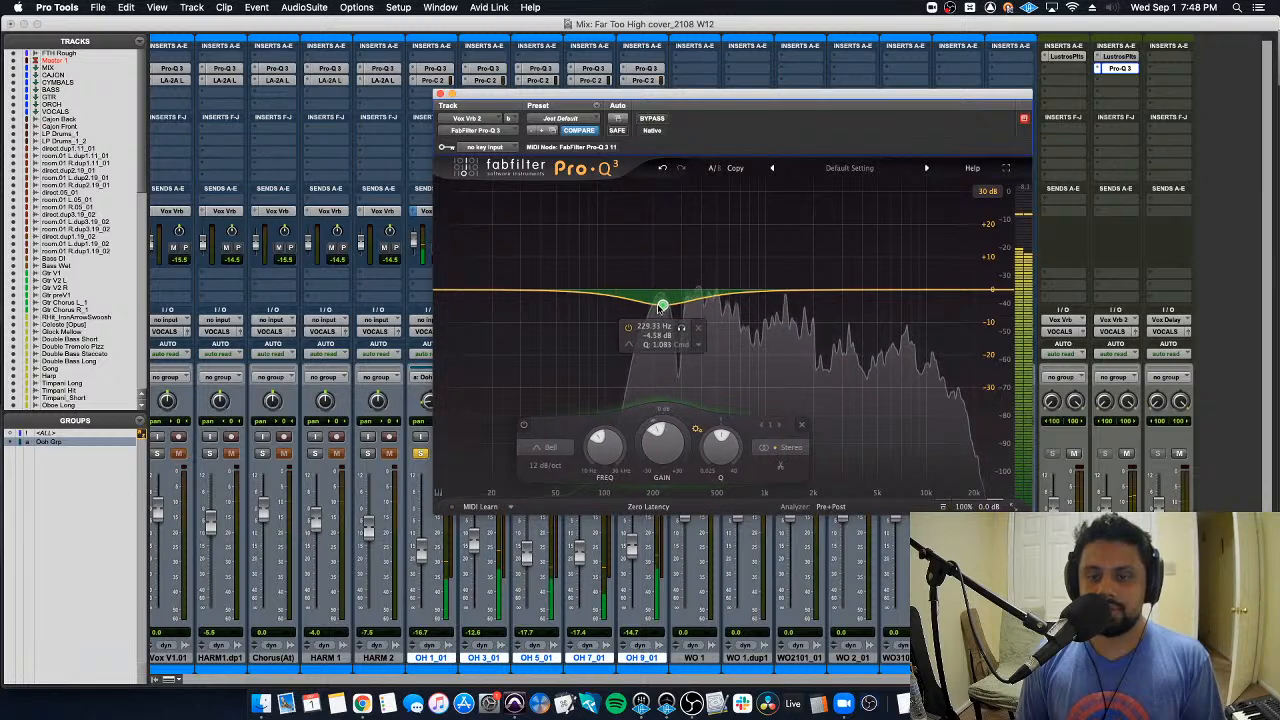
scroll(713, 441, up, 3)
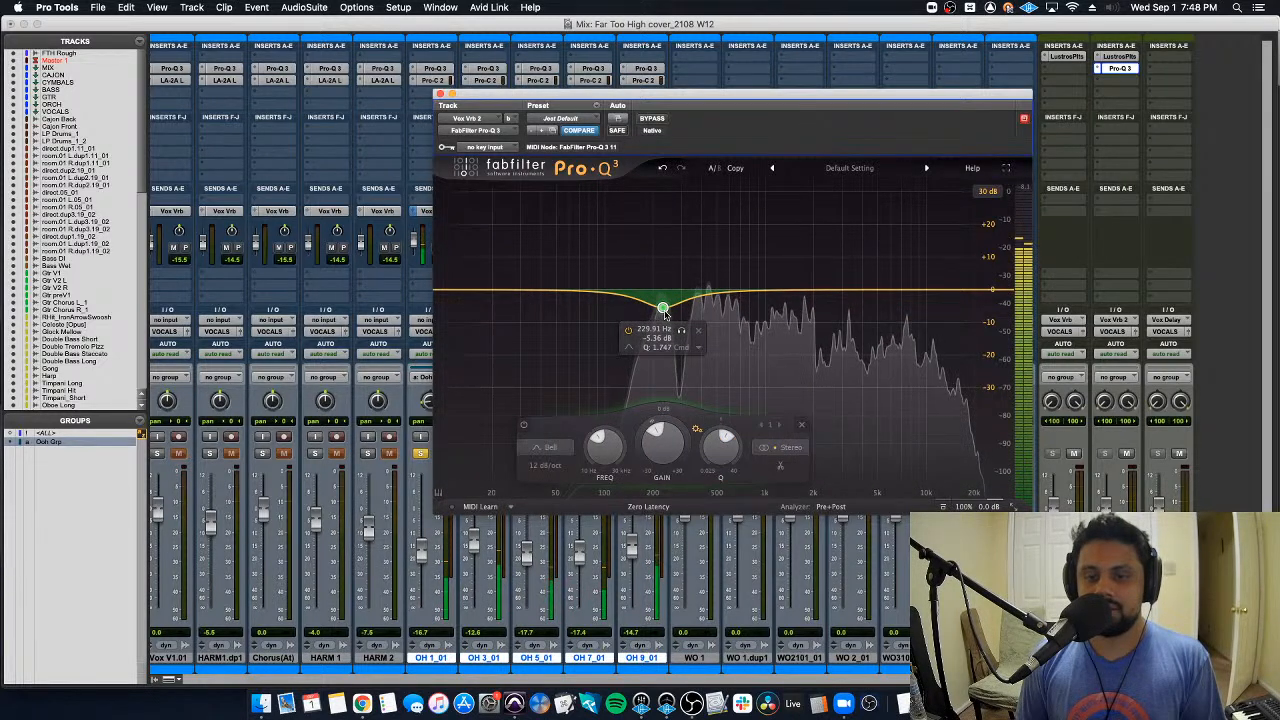
drag(876, 289, 931, 287)
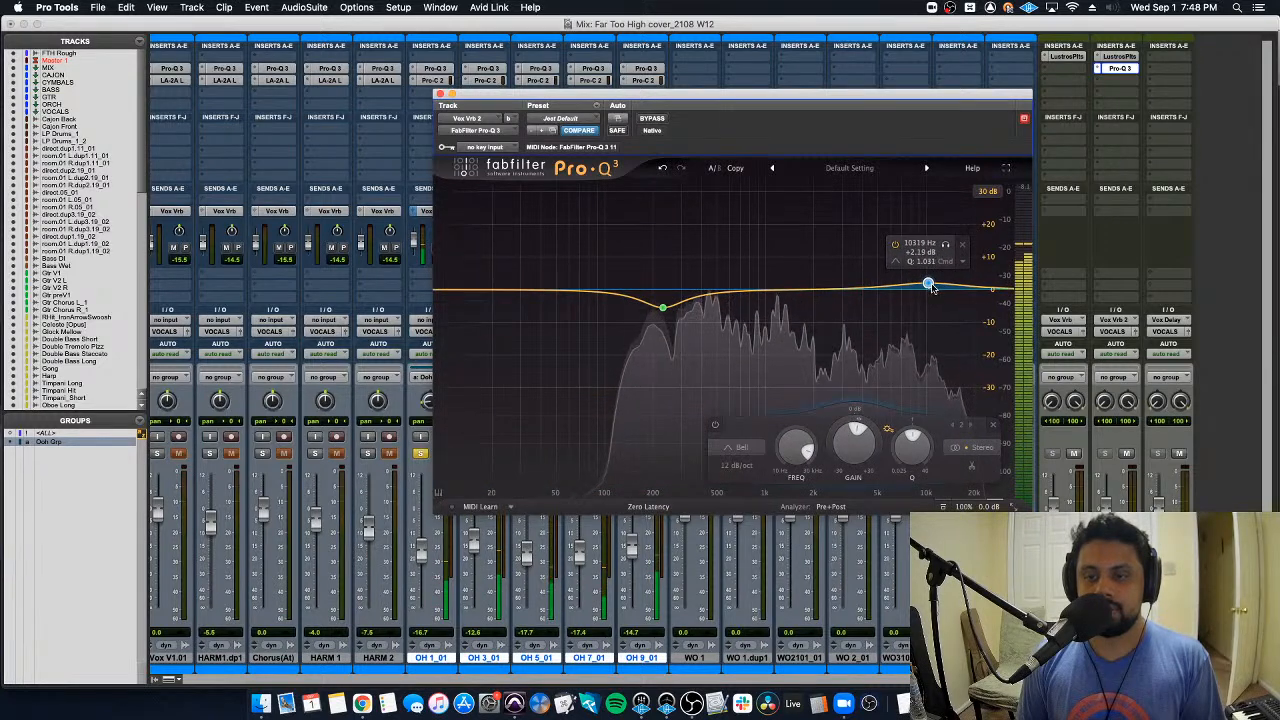
drag(663, 307, 662, 300)
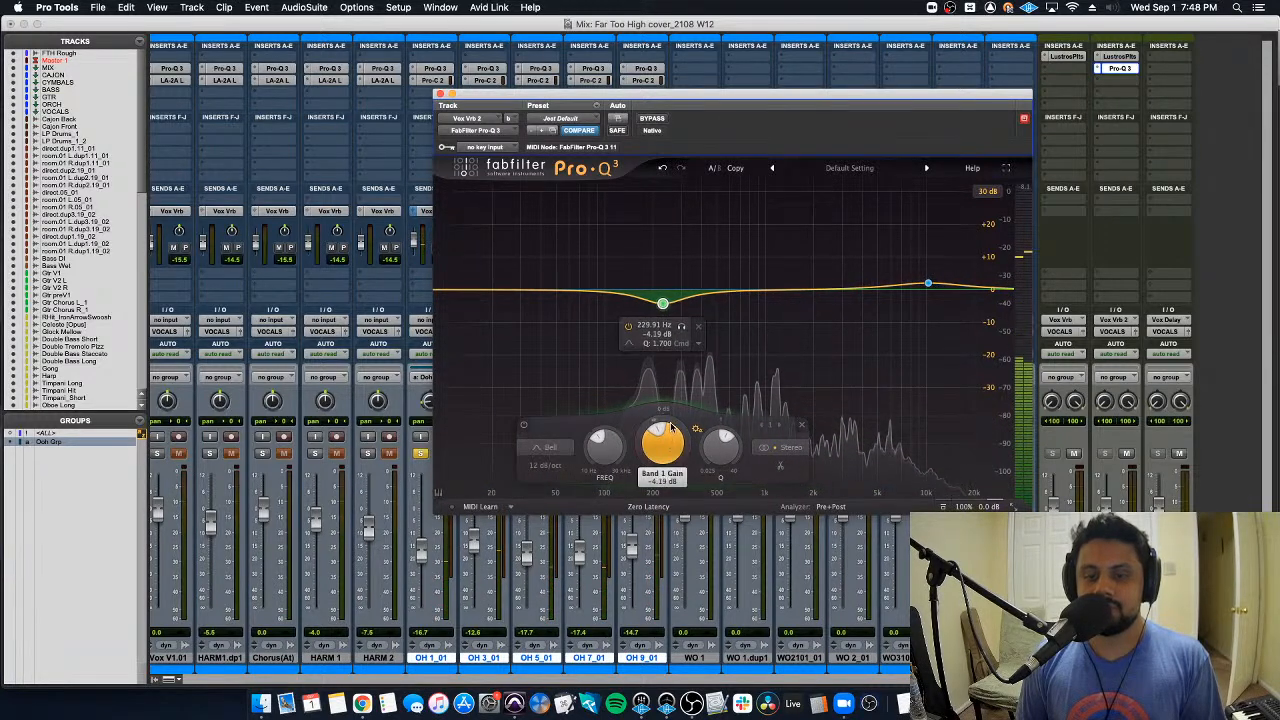
click(439, 93)
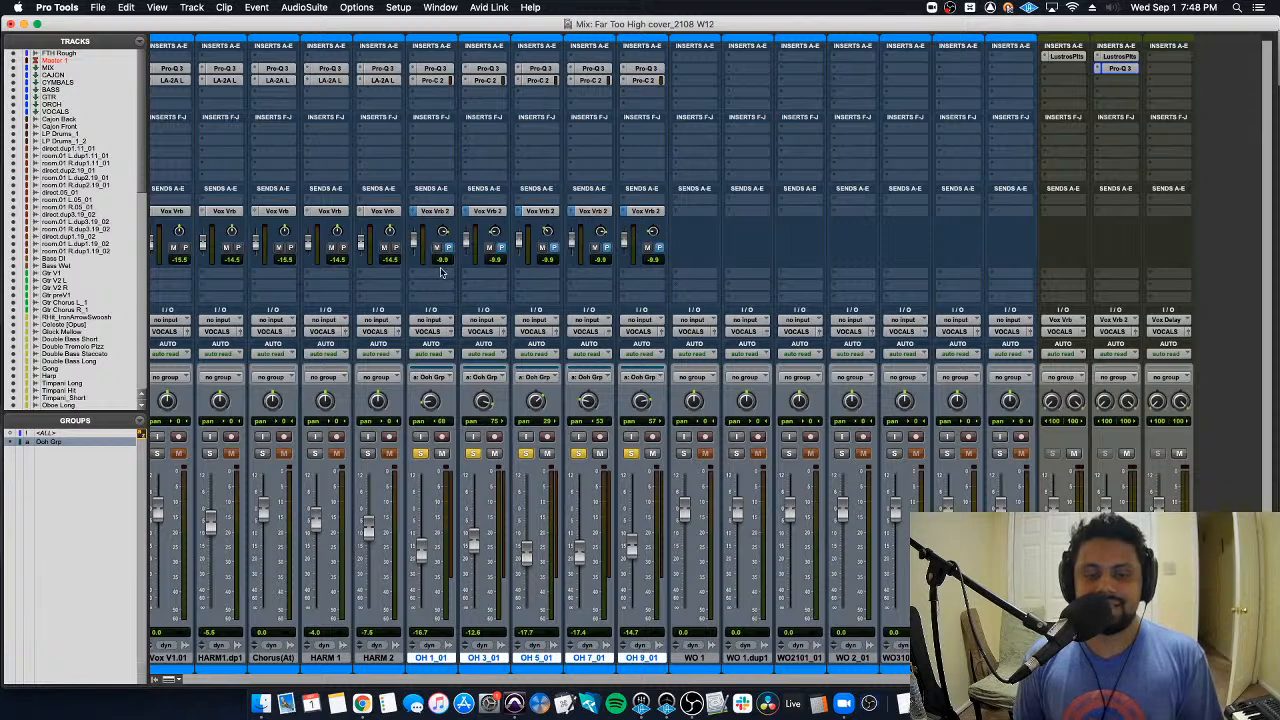
Step: Solo the lead, chorus and harmony tracks alongside the OH tracks, raise the Ooh Grp faders to OH 1_01 -14.6 dB, and set their reverb sends to -9.7 dB
scroll(340, 455, left, 1)
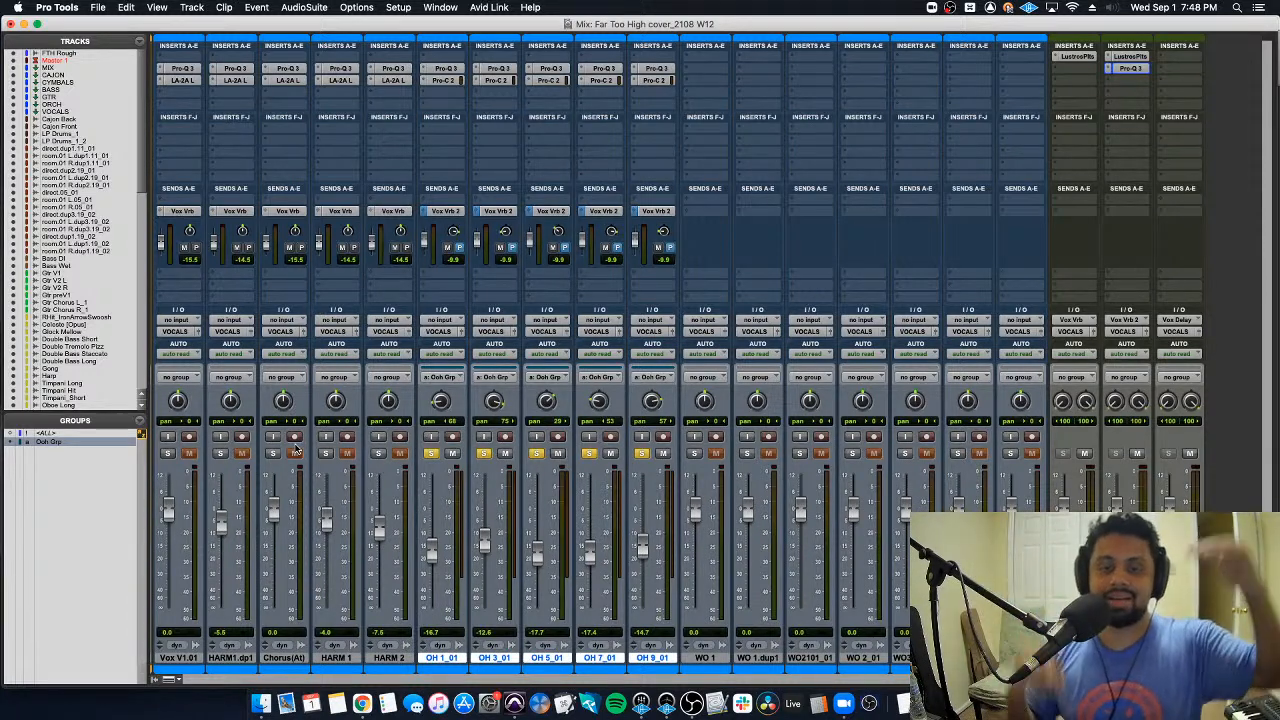
scroll(293, 612, left, 3)
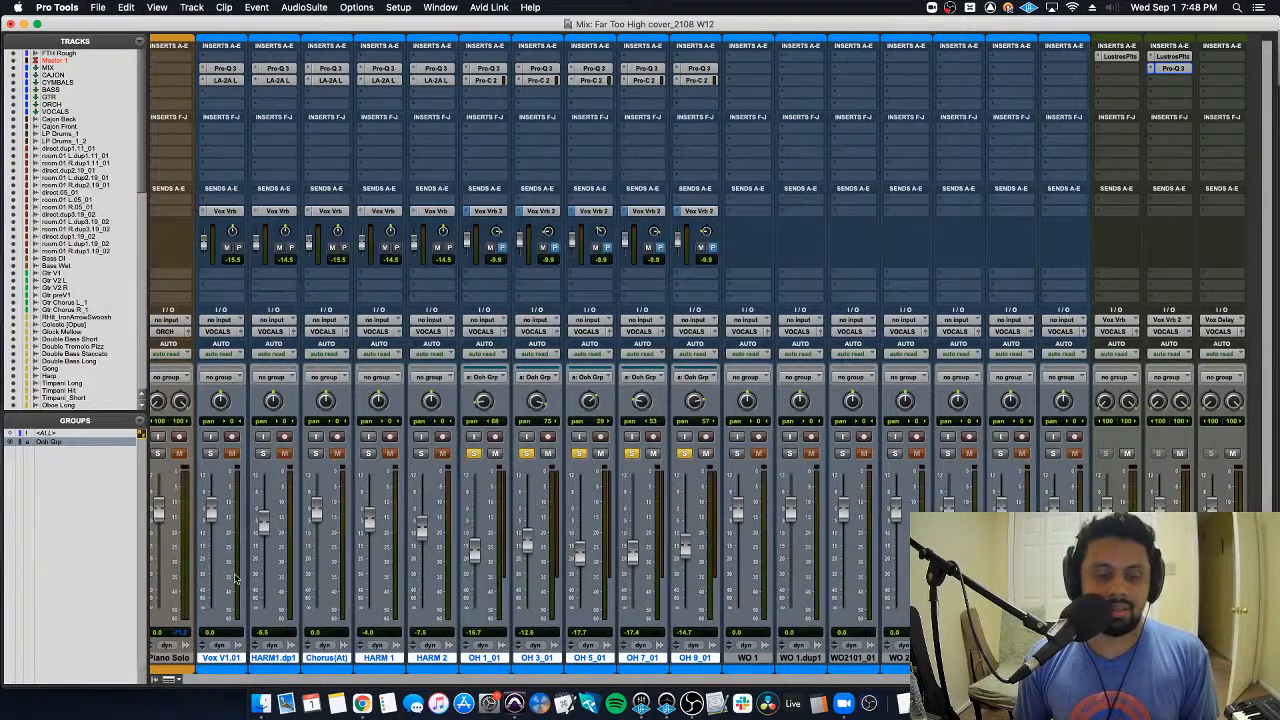
click(210, 453)
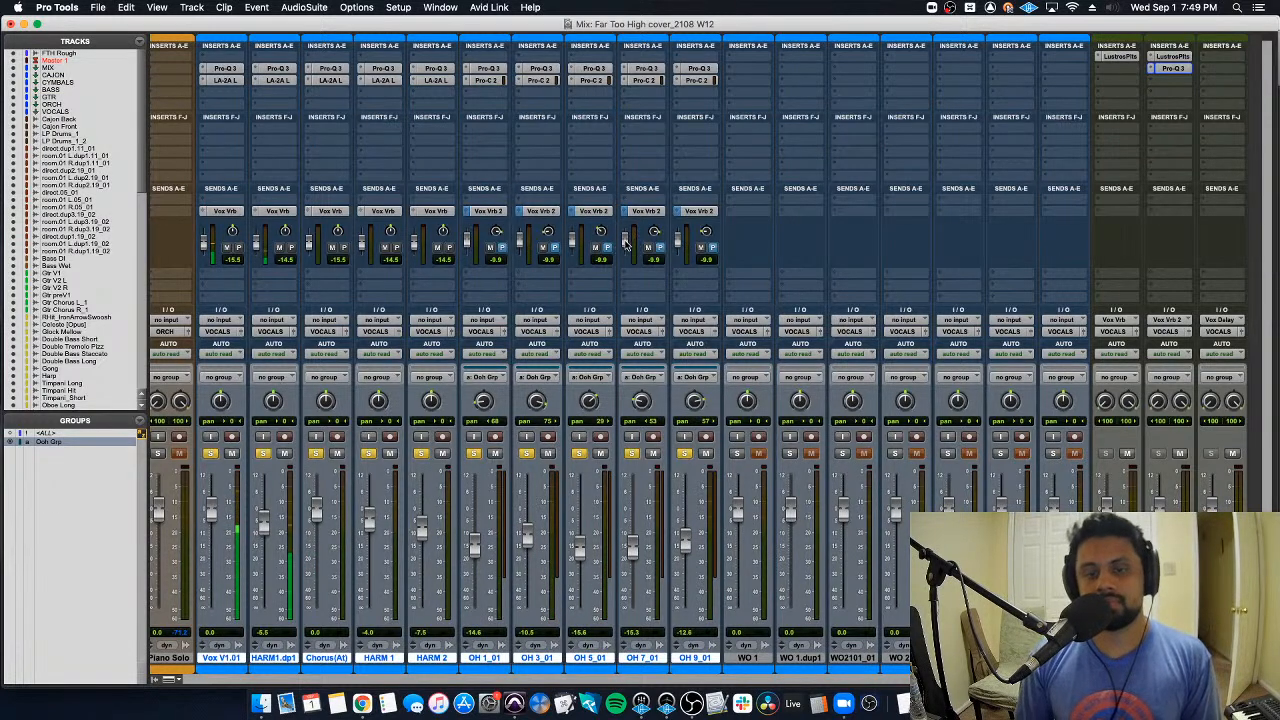
drag(625, 243, 625, 241)
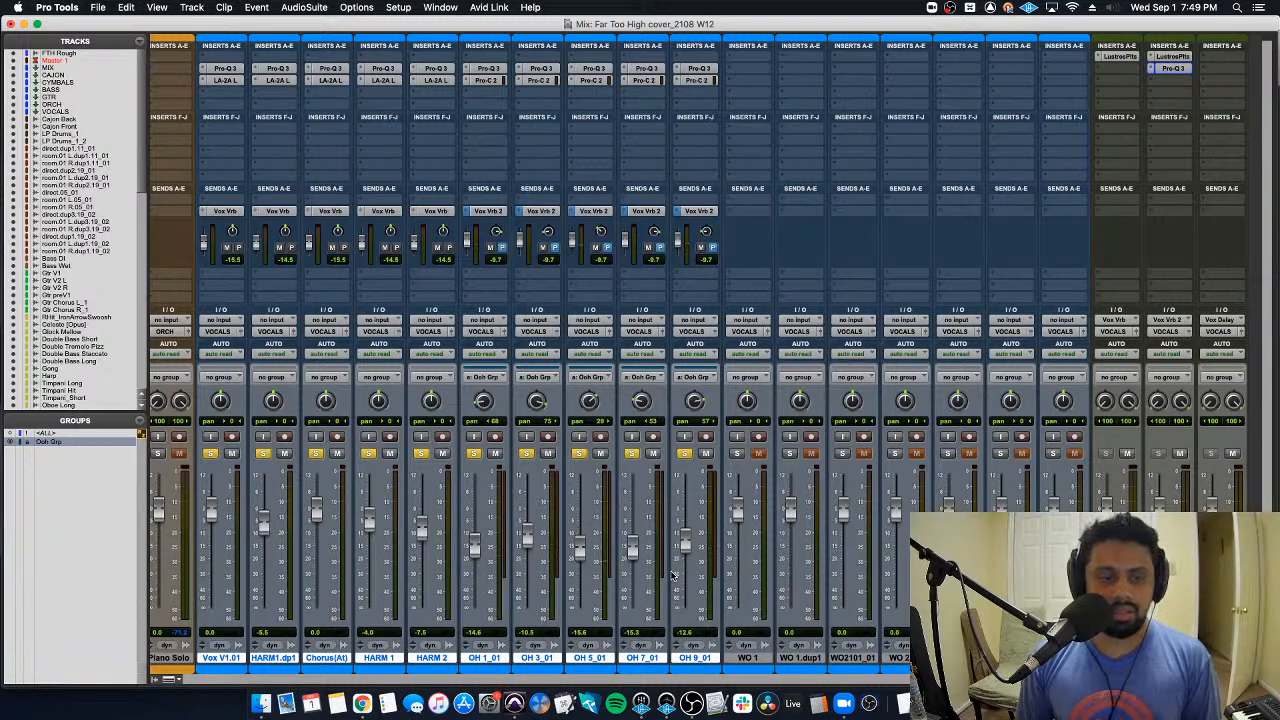
Step: Suspend Ooh Grp, lower OH 9_01 on its own to -13.8 dB, and reactivate the group
click(71, 450)
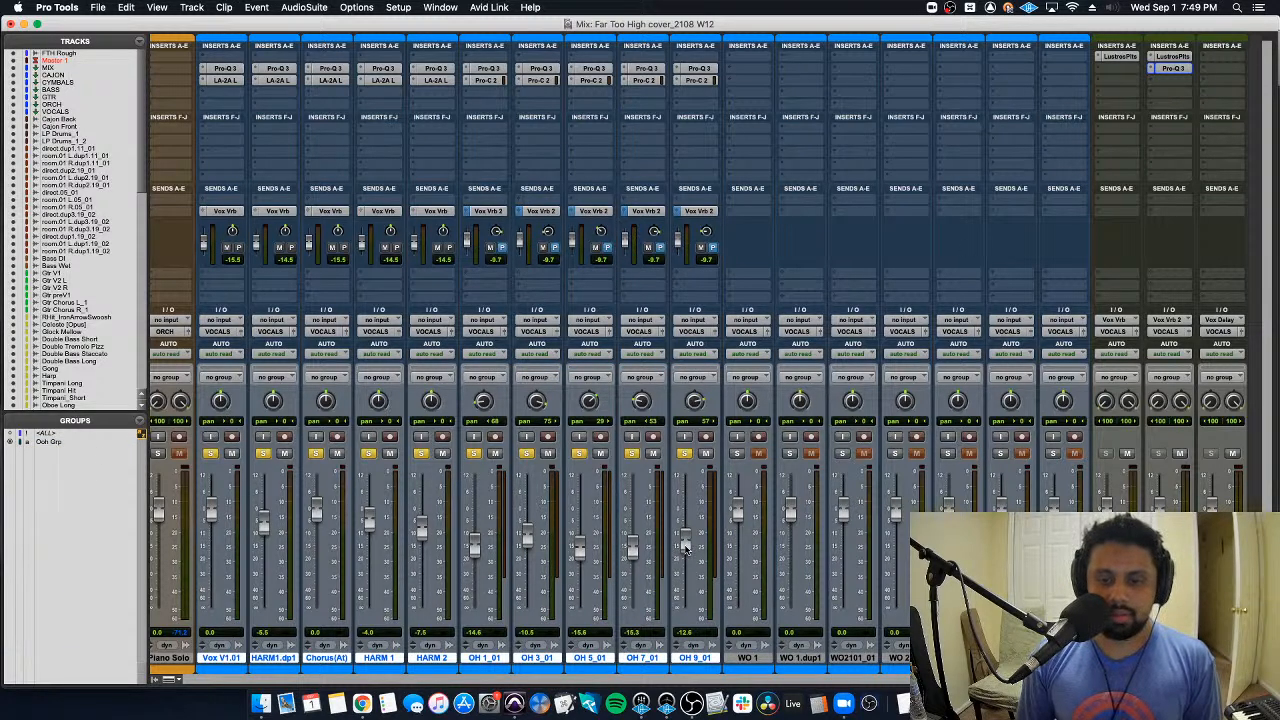
click(12, 441)
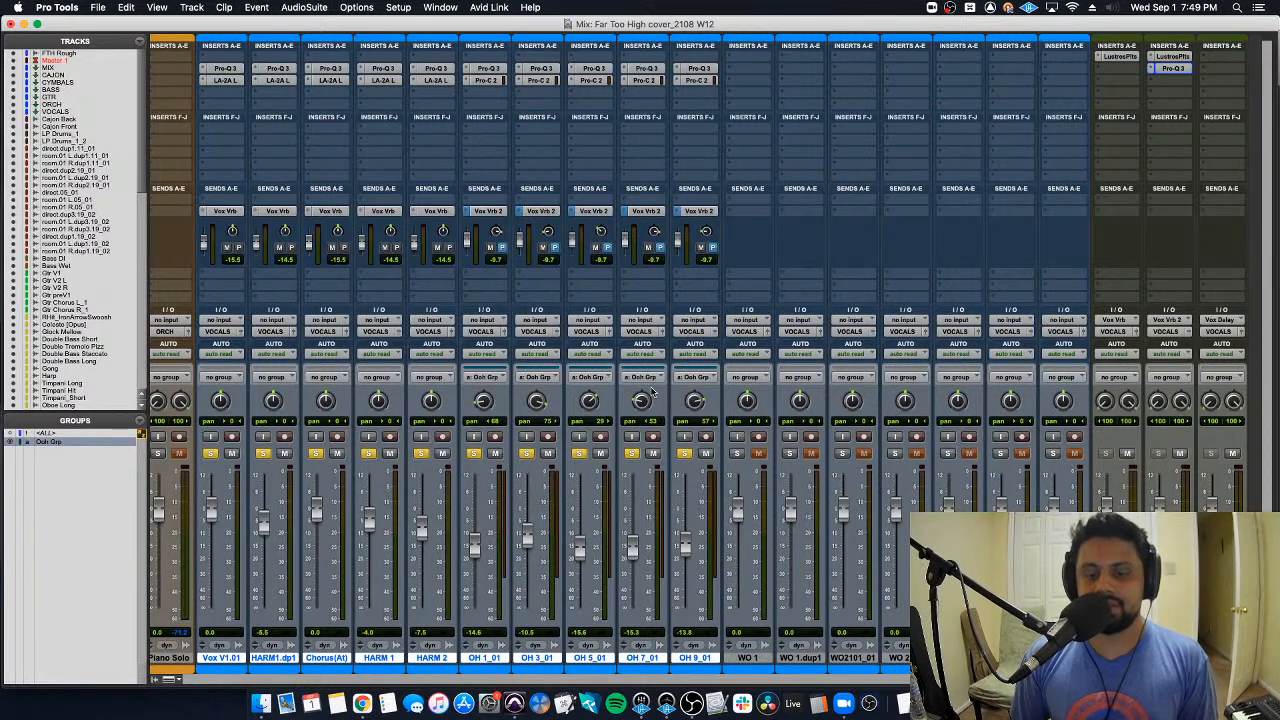
Step: Insert the stereo Repeater delay on the Vox Delay track and move its window clear of the OH tracks' sends
scroll(541, 212, right, 2)
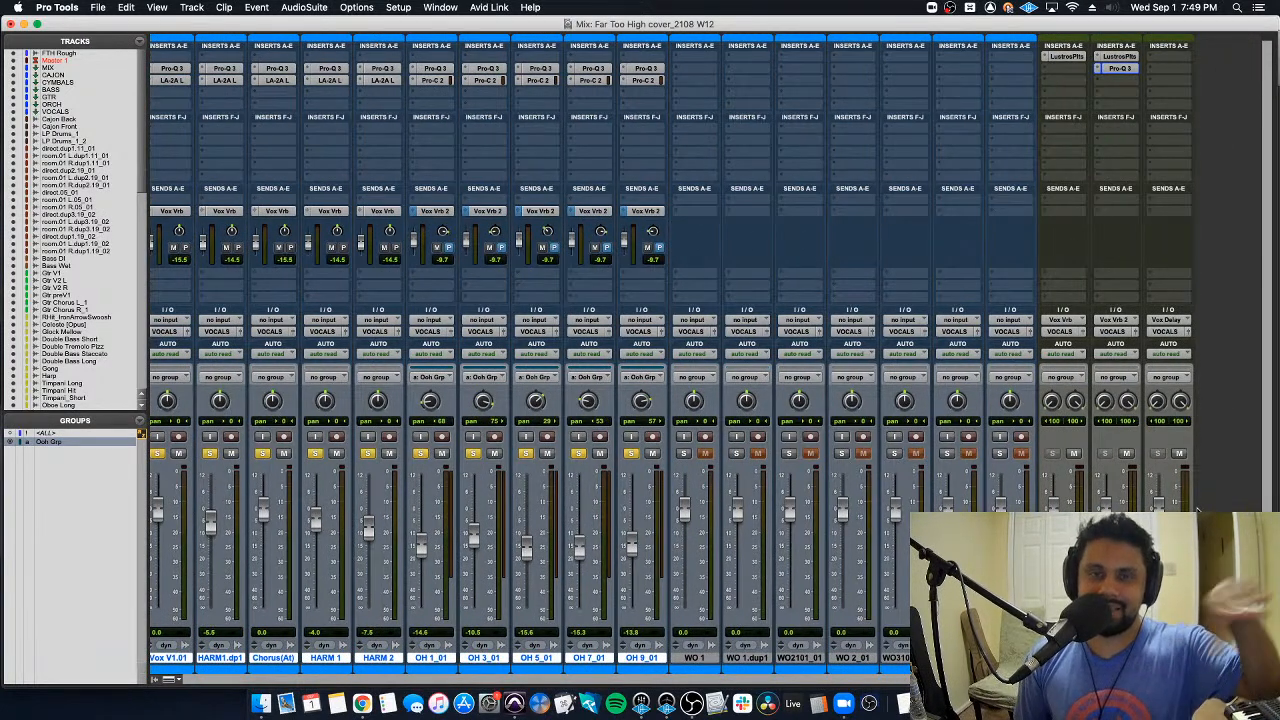
click(1168, 64)
mouse_move(1100, 58)
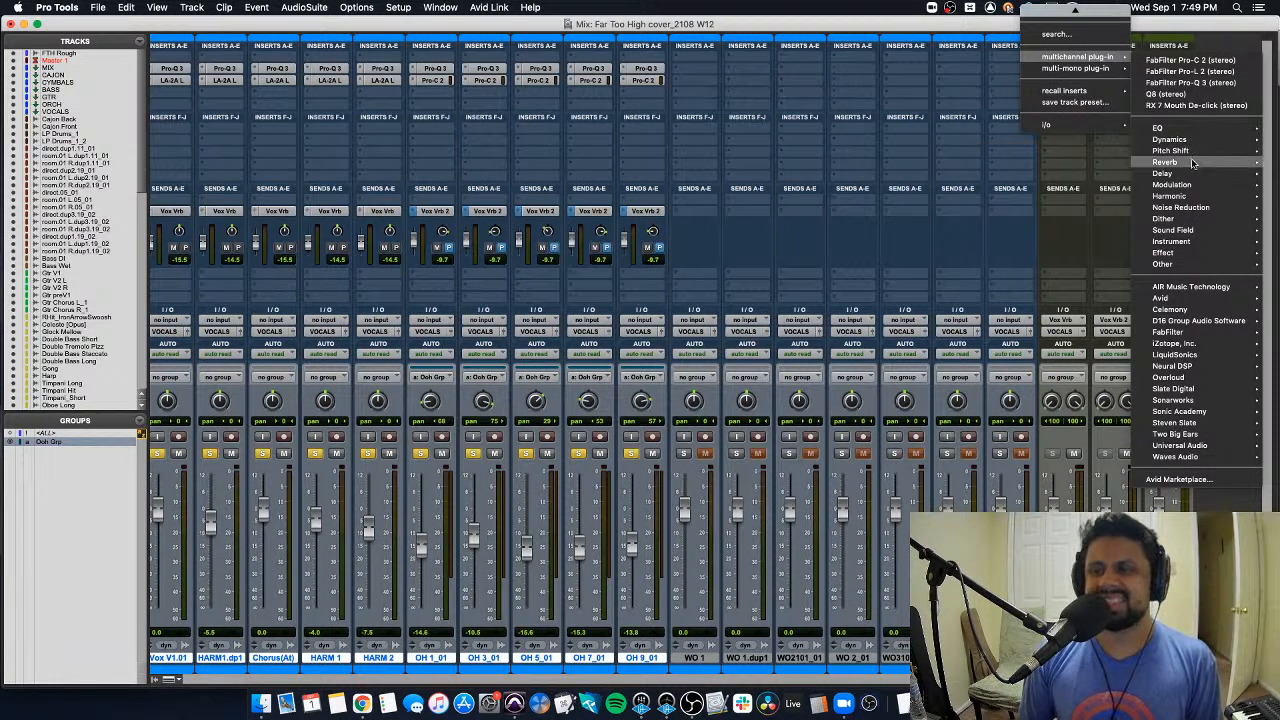
mouse_move(1165, 174)
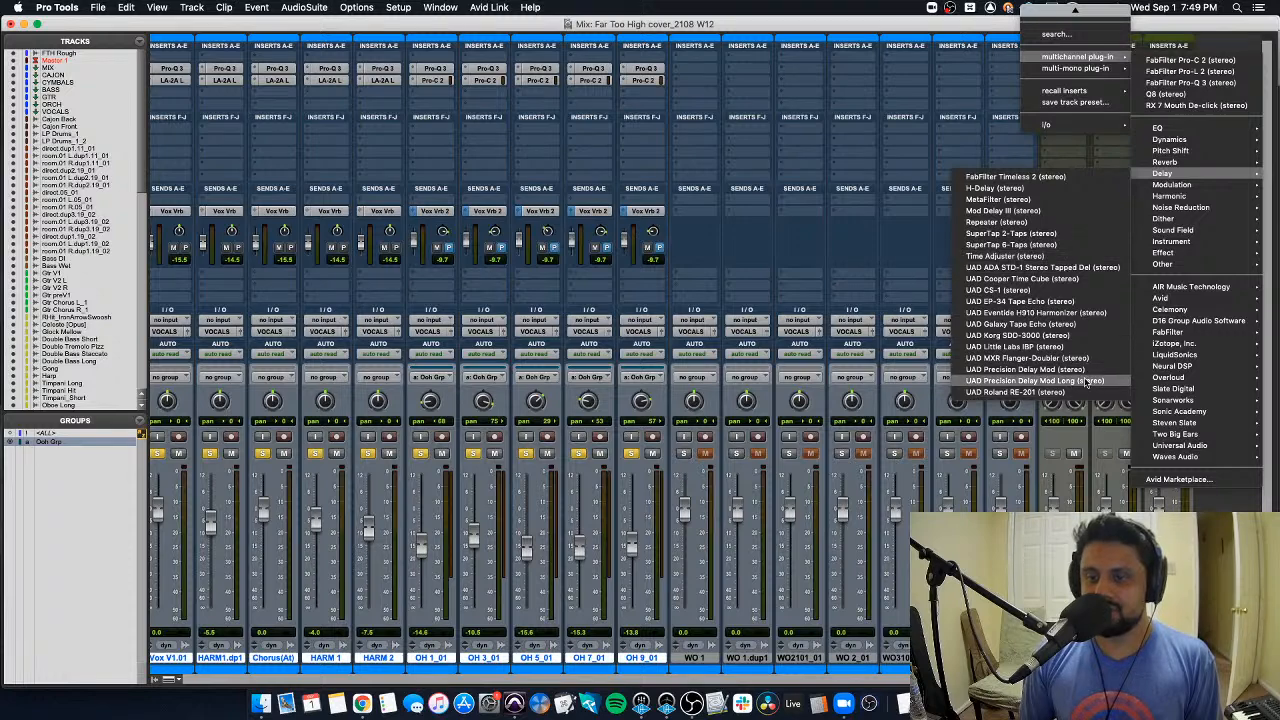
click(1054, 224)
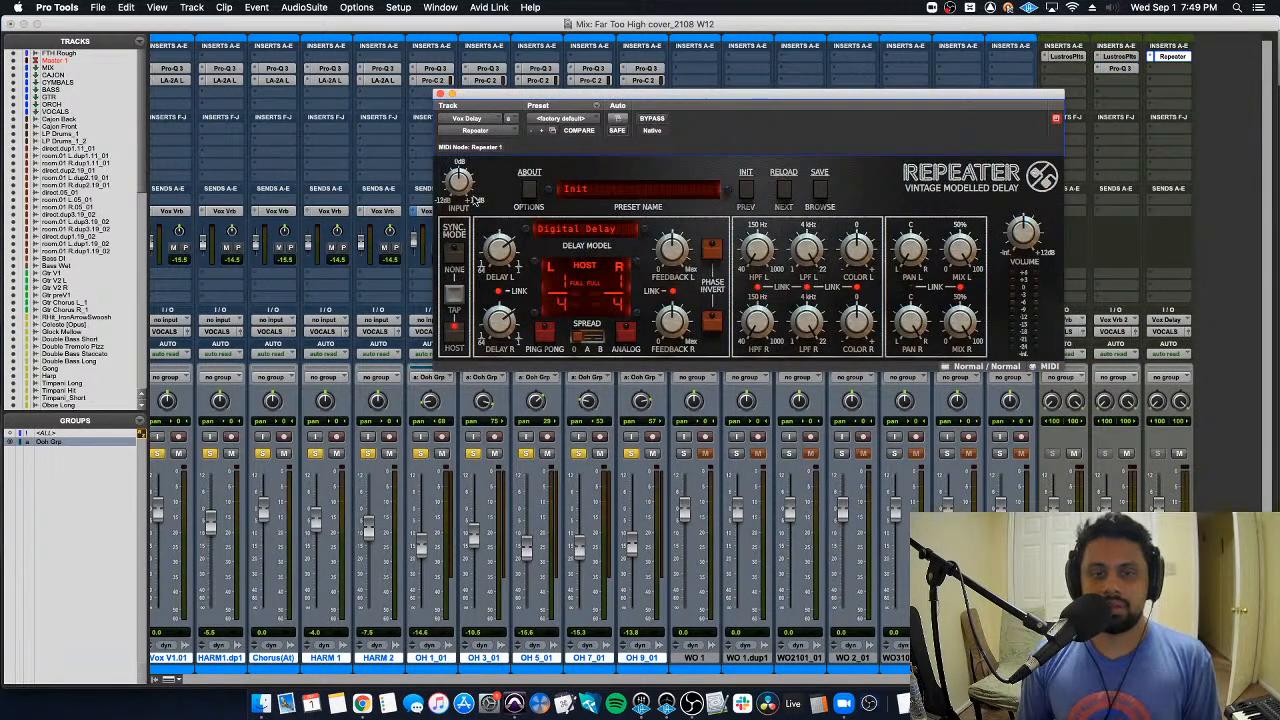
drag(463, 98, 630, 114)
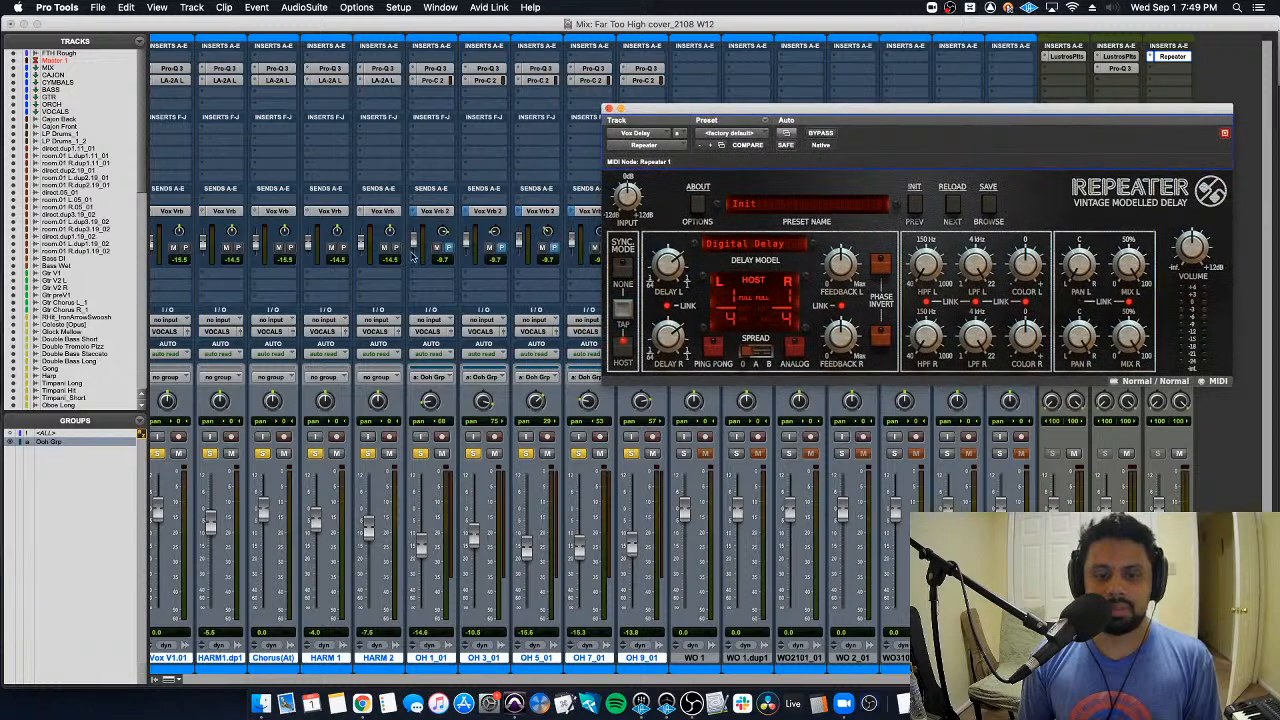
Step: Select the five OH tracks, add a send to the Vox Delay stereo bus on each, and pan OH 1_01's delay send to 77
click(430, 657)
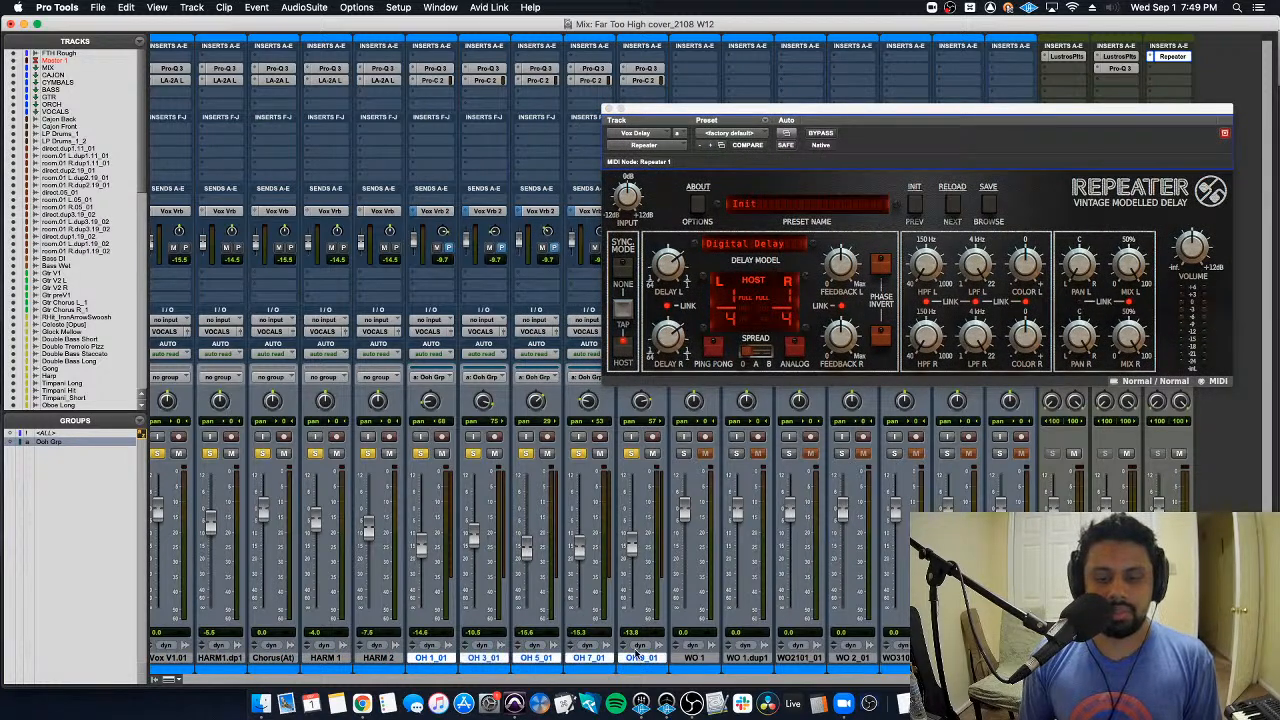
click(434, 211)
mouse_move(428, 287)
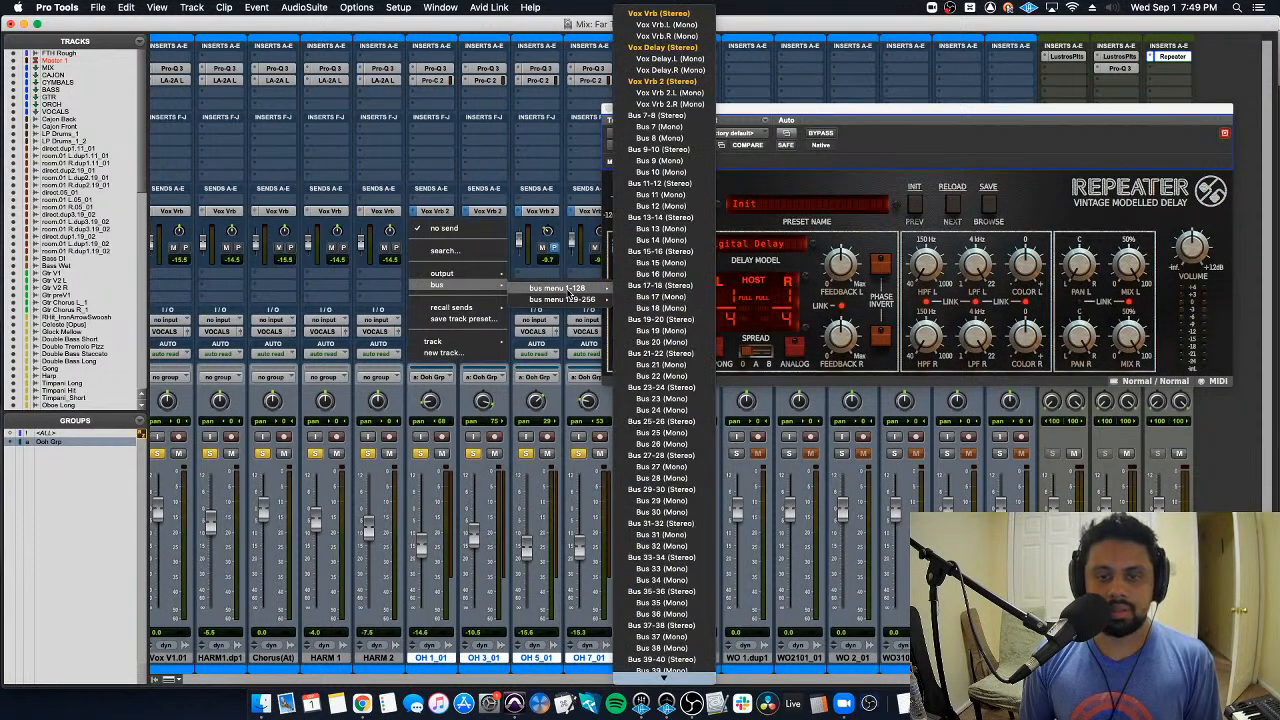
click(634, 50)
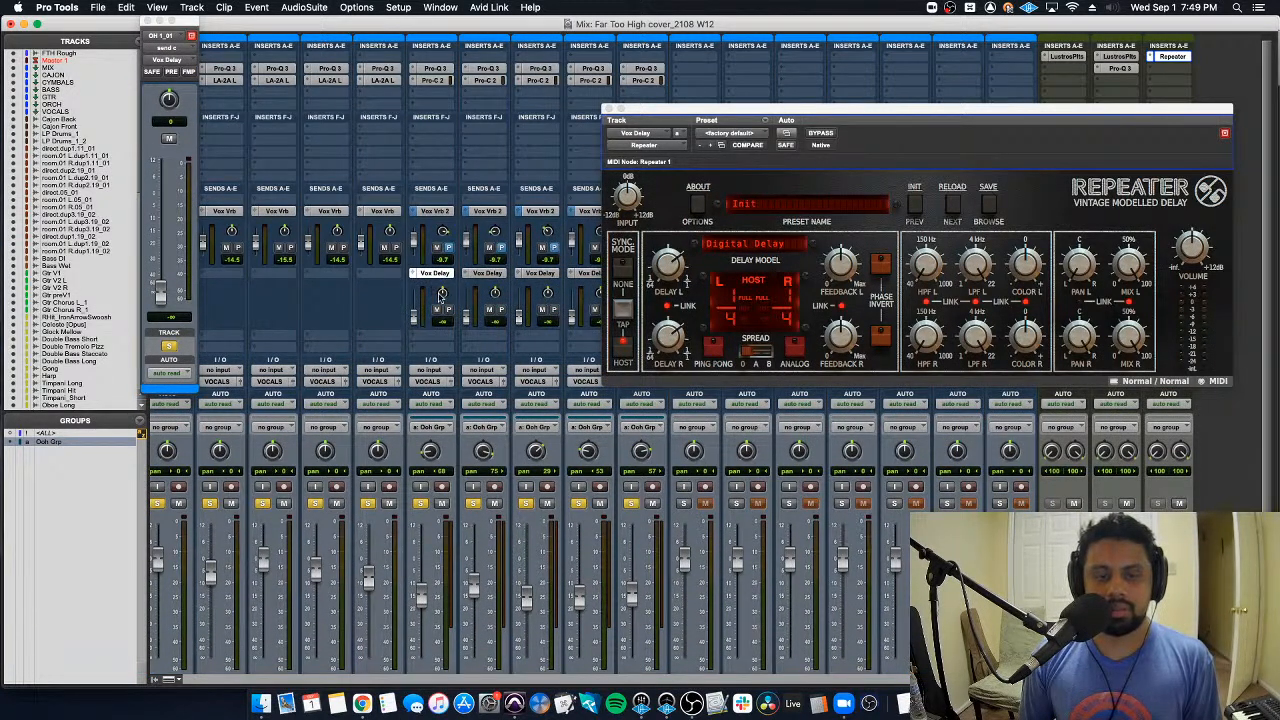
drag(441, 293, 443, 258)
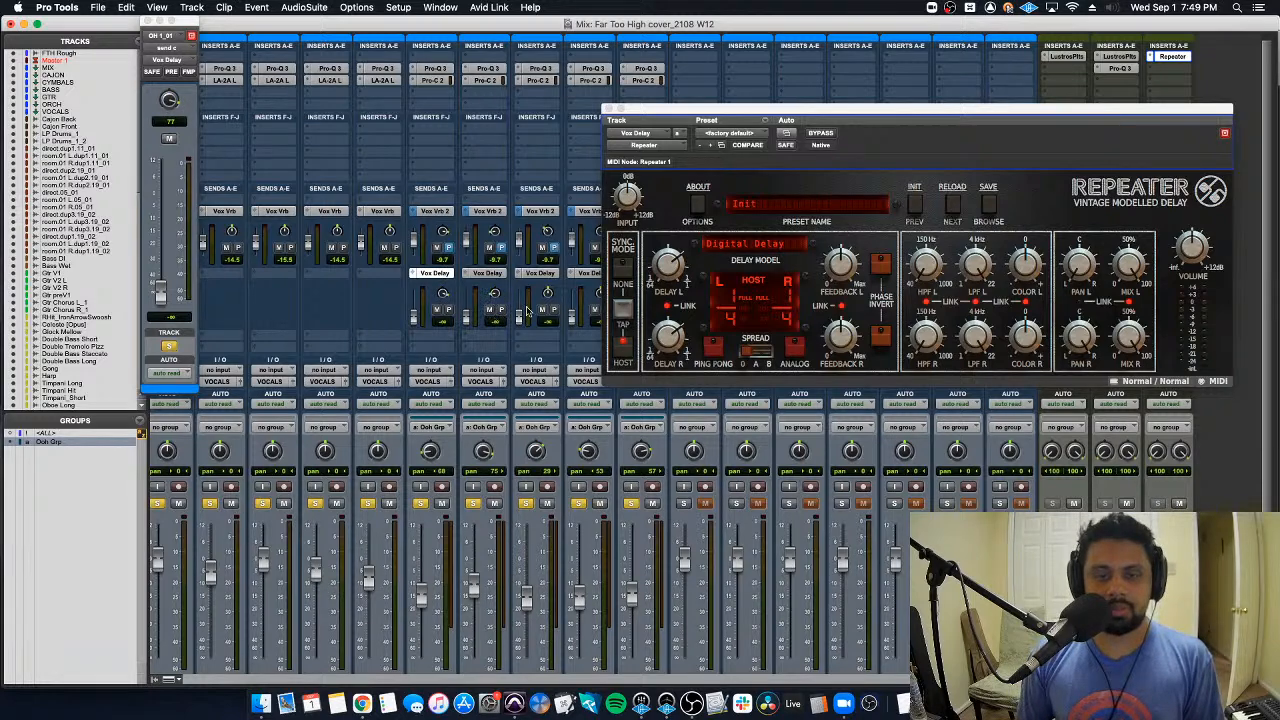
Step: Try to adjust OH 1_01's Vox Delay send level during playback, then close the send and Repeater windows
scroll(552, 308, down, 2)
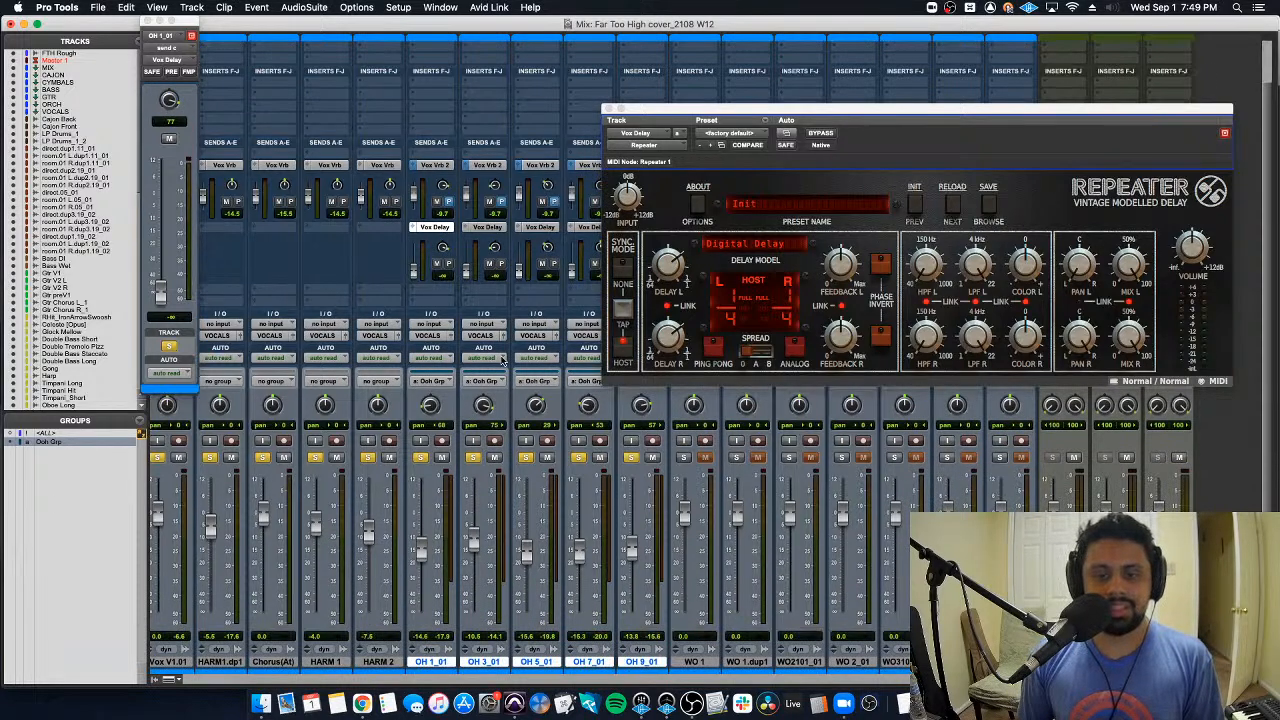
drag(650, 109, 712, 83)
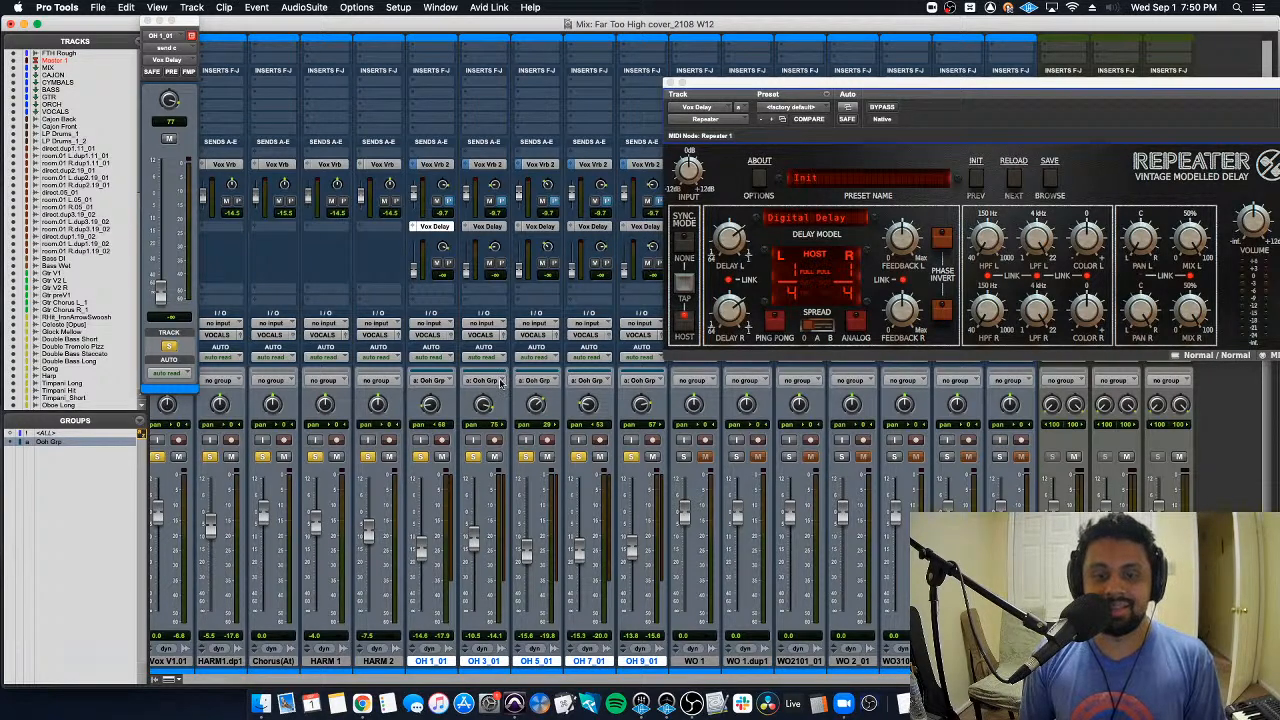
click(433, 664)
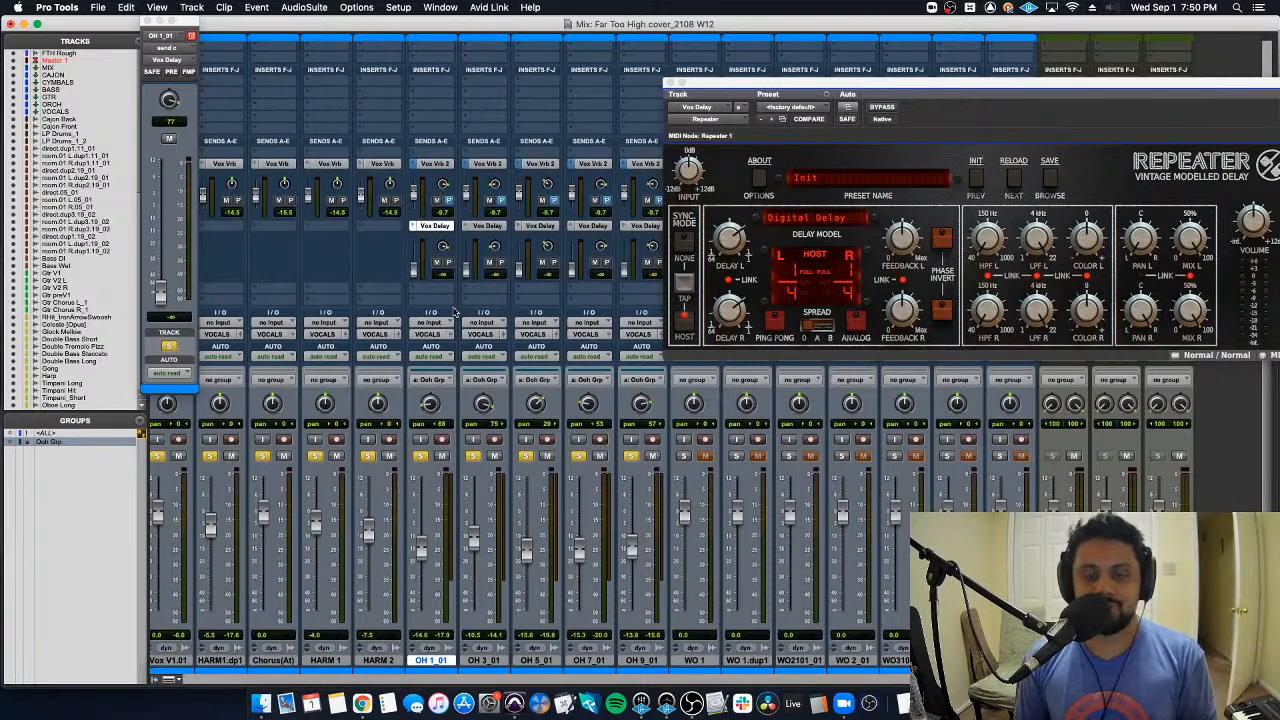
scroll(480, 320, down, 1)
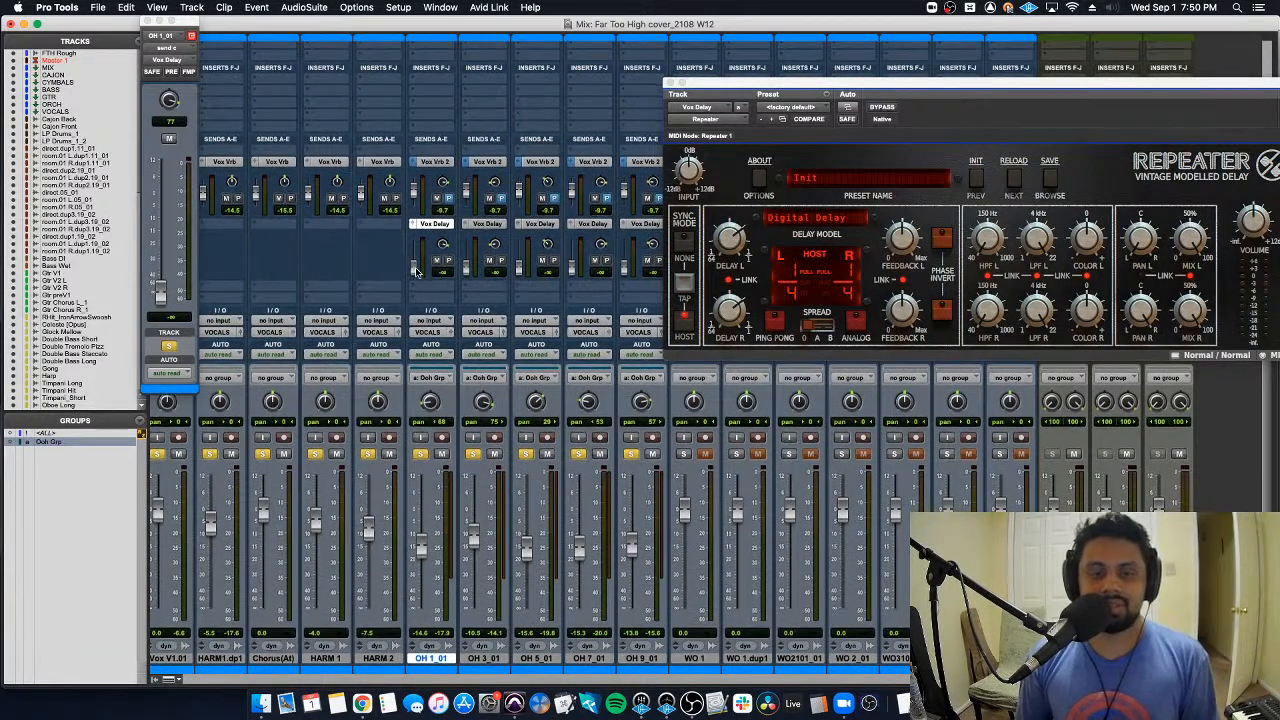
mouse_move(414, 276)
mouse_down()
mouse_move(418, 253)
mouse_move(418, 287)
mouse_up()
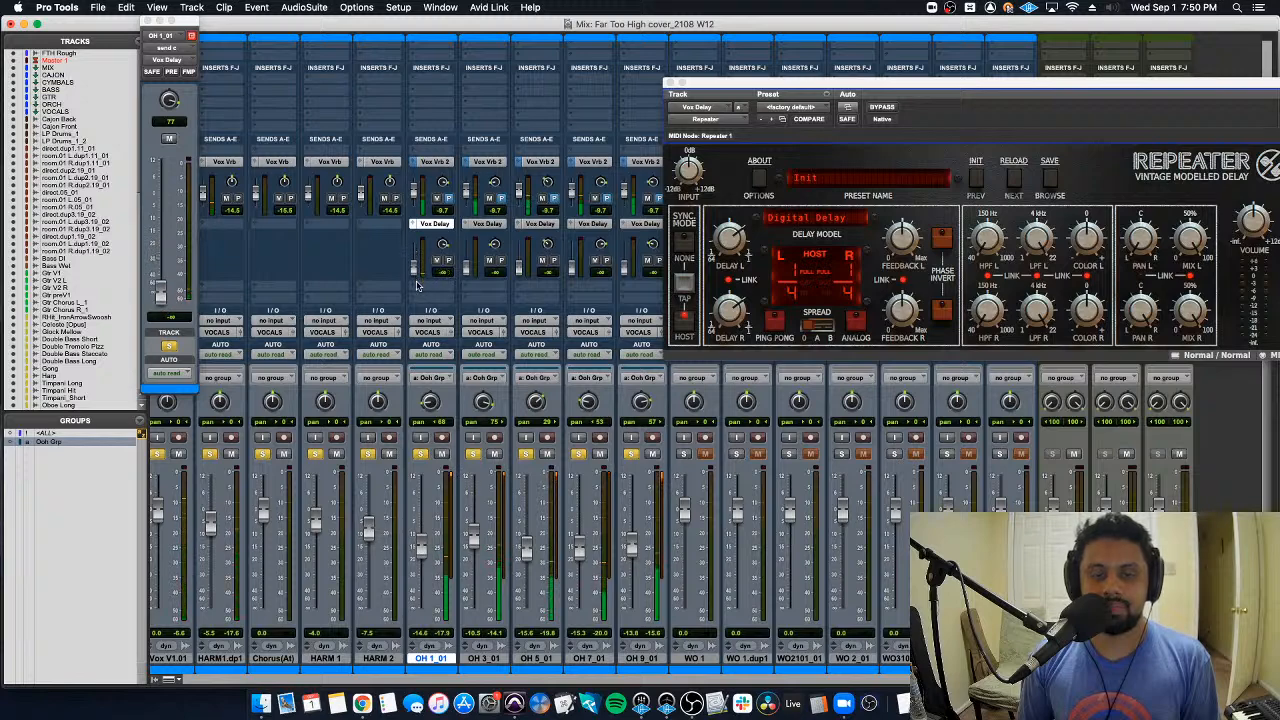
click(146, 21)
click(673, 86)
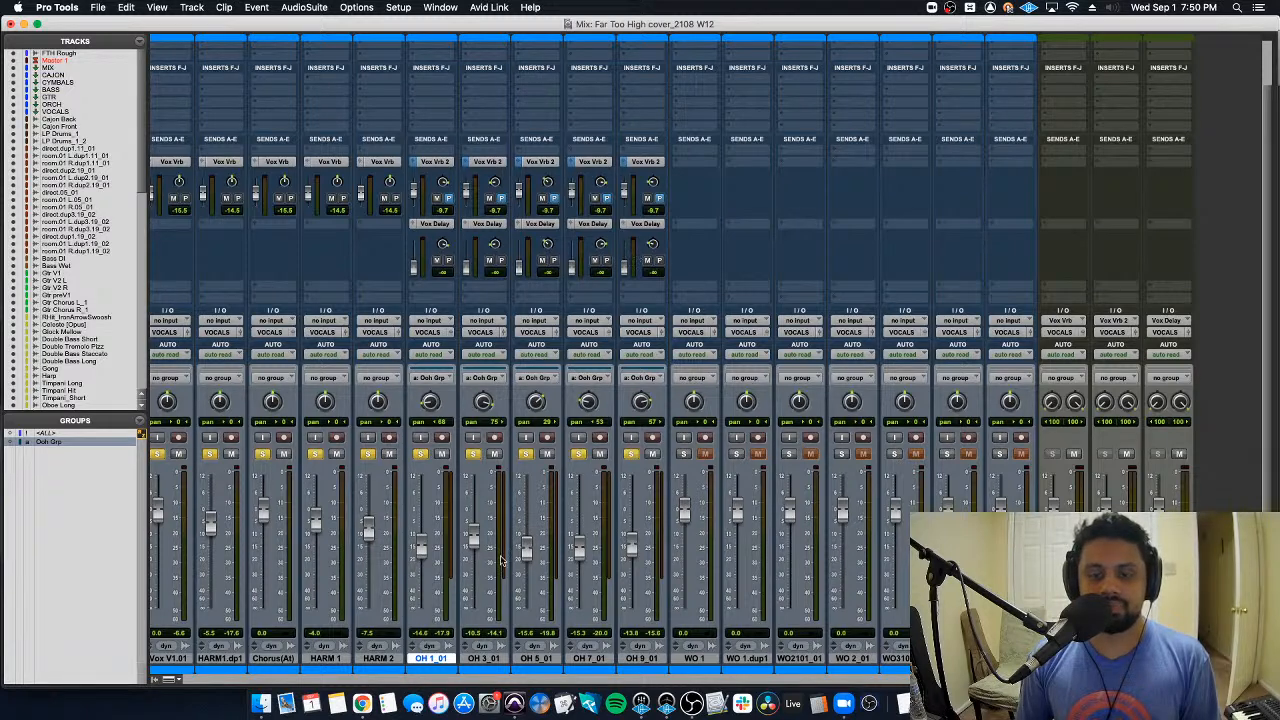
Step: Select the five OH tracks and modify Ooh Grp's global attributes to link the level of send c
shift+click(641, 660)
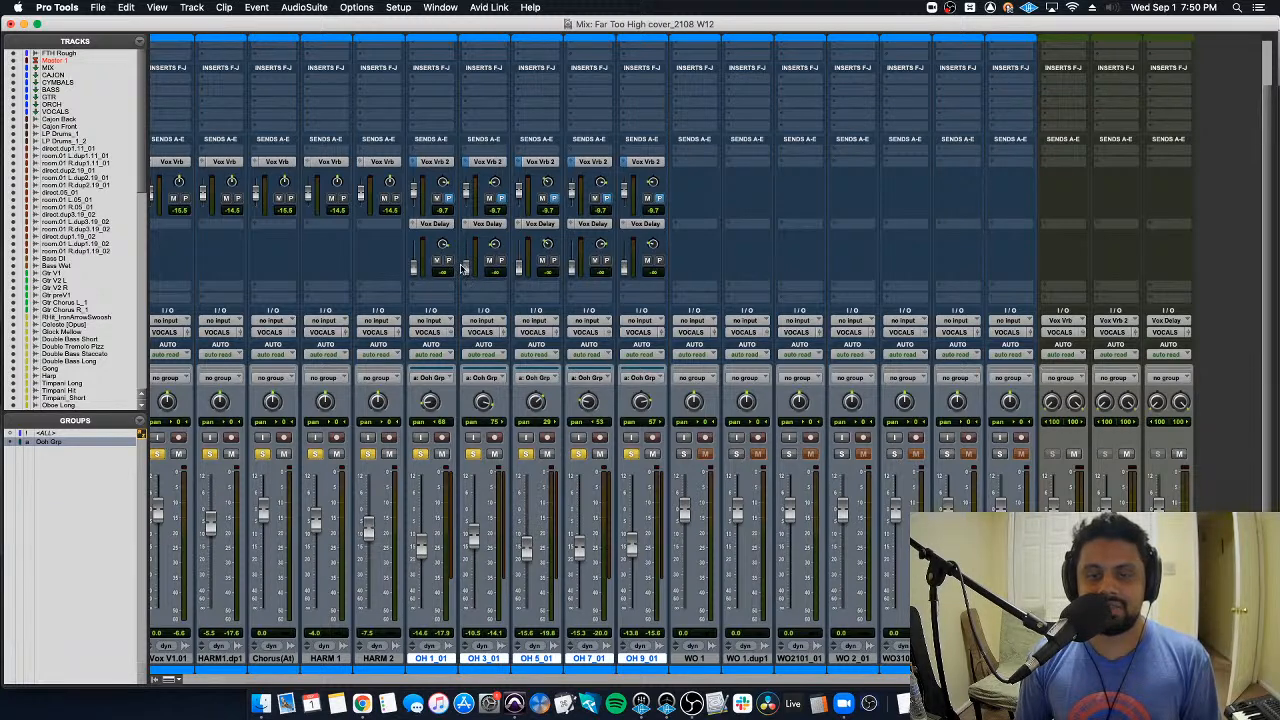
right_click(65, 443)
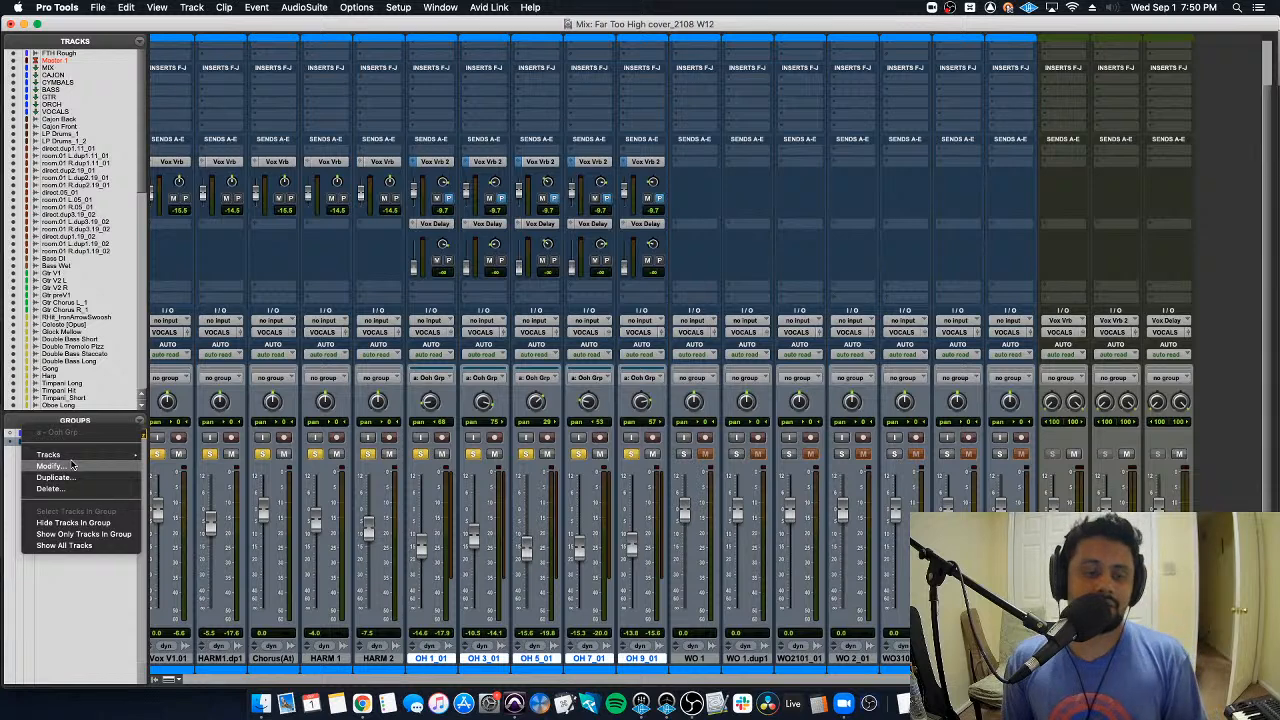
click(71, 465)
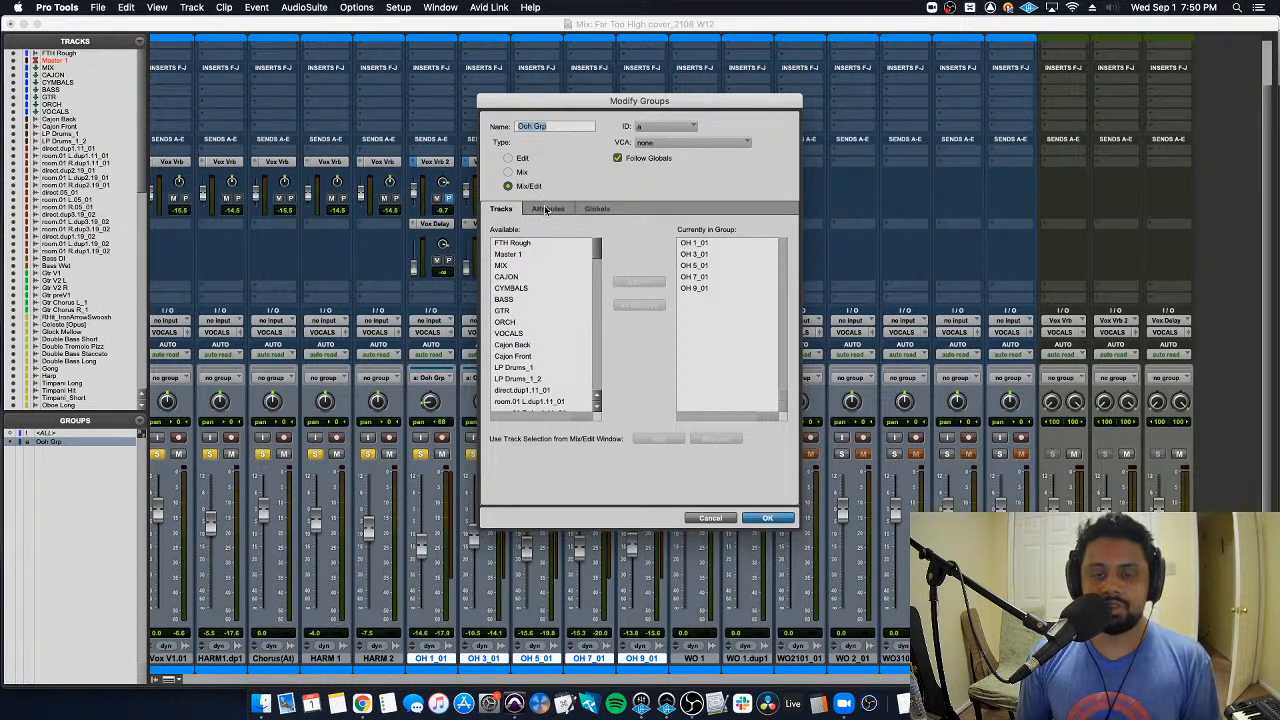
click(600, 209)
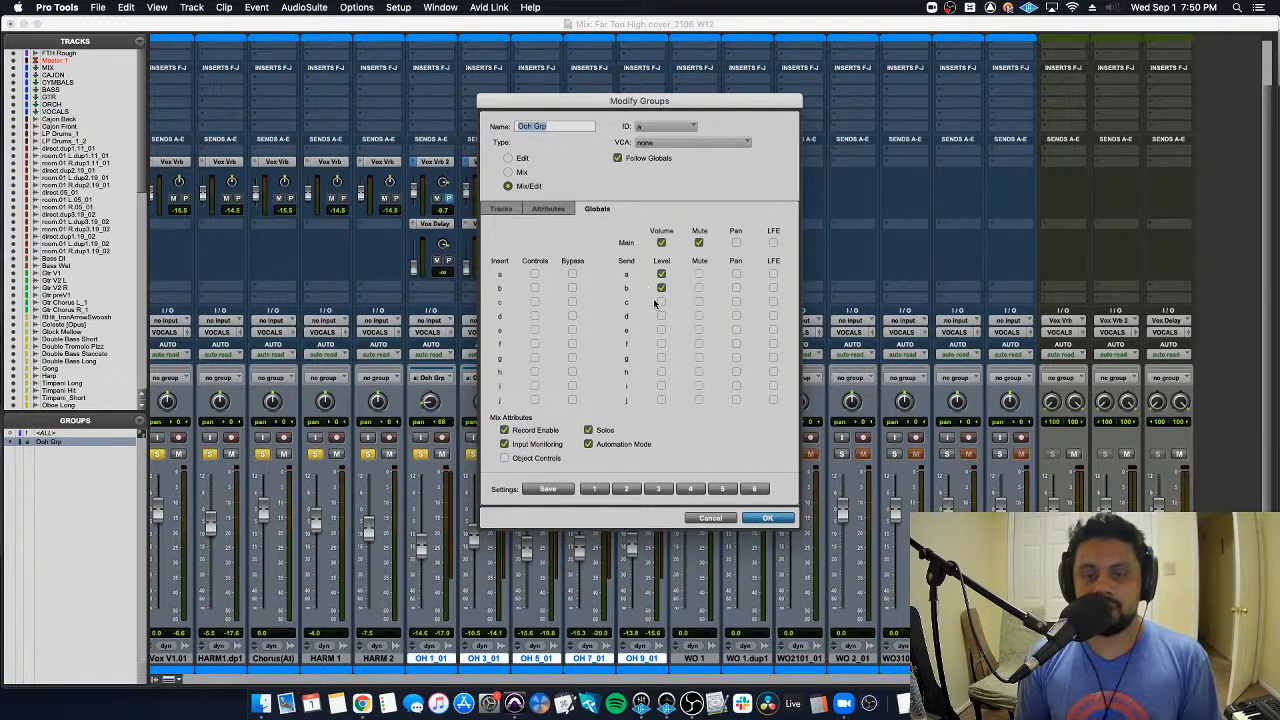
click(768, 518)
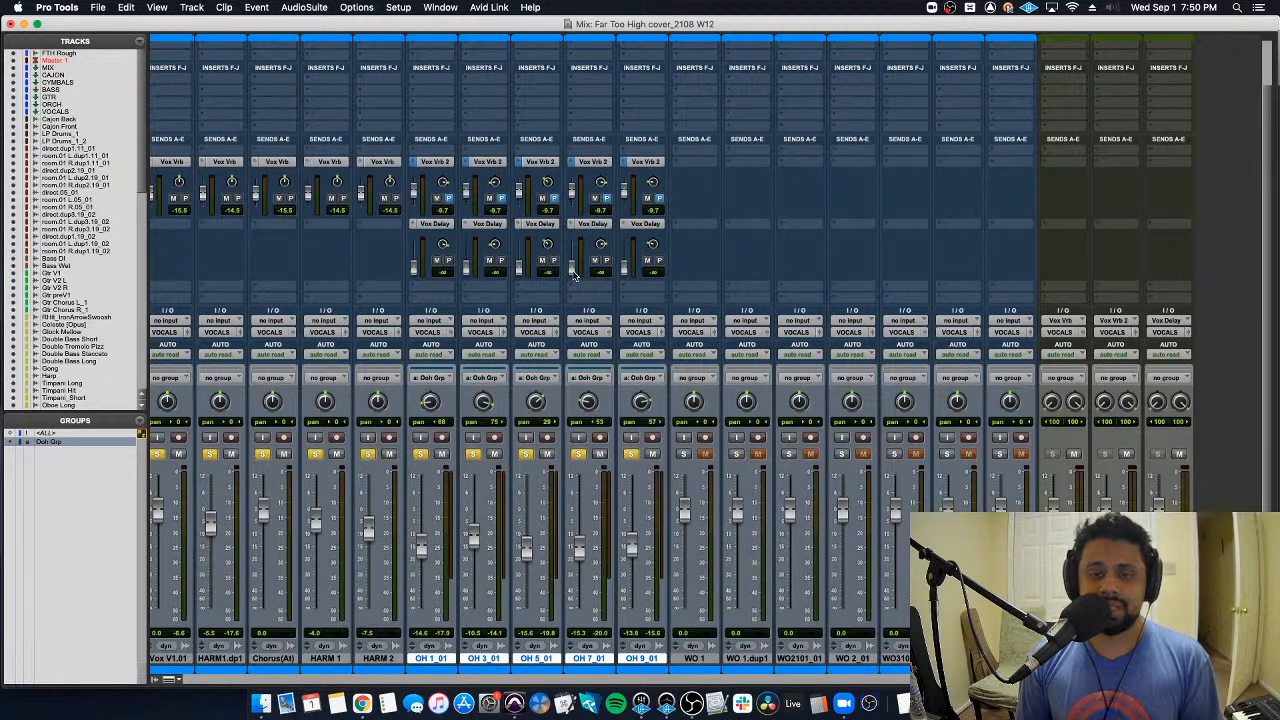
Step: Set the linked Vox Delay send level on the five OH tracks to -10.0 dB during playback
drag(572, 273, 575, 259)
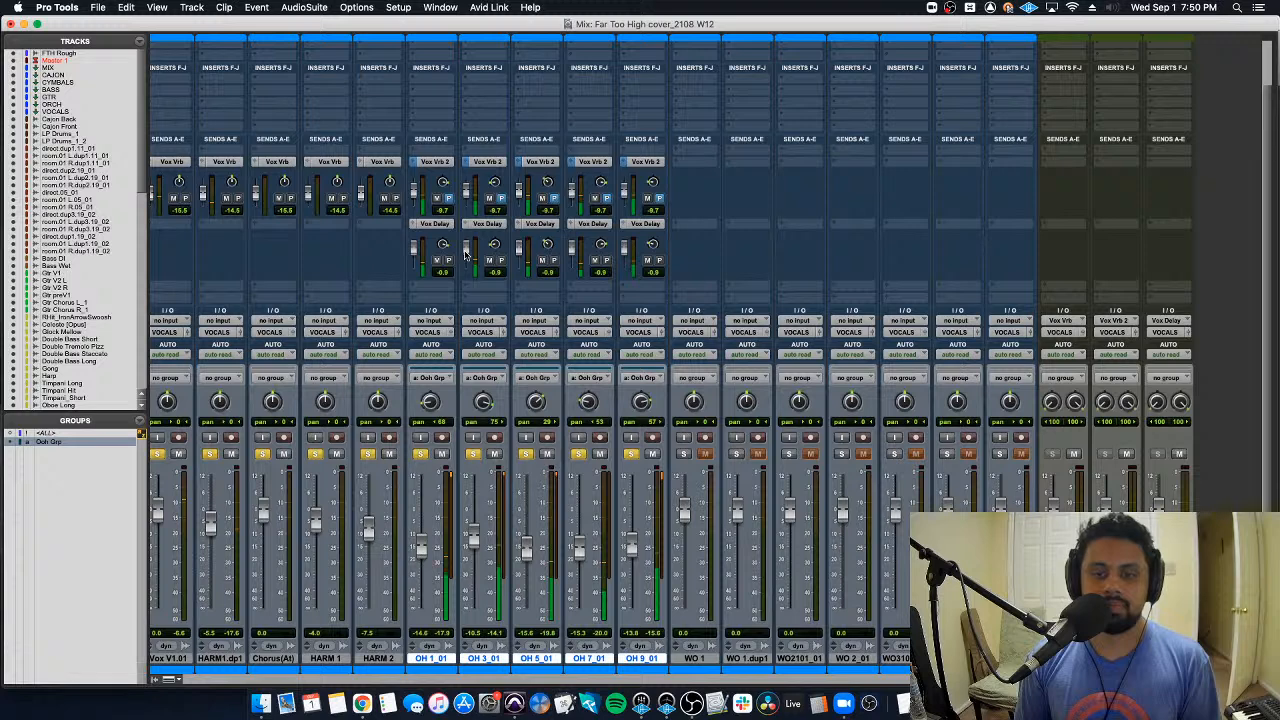
drag(465, 255, 467, 260)
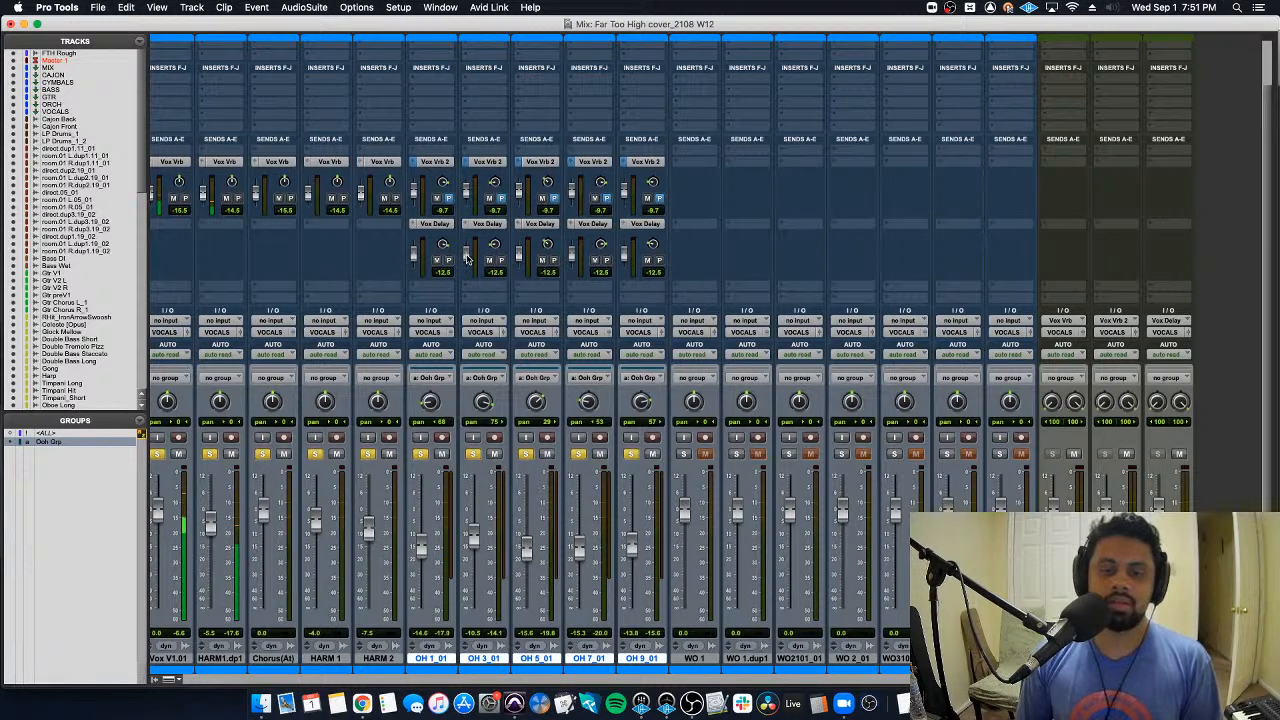
mouse_move(466, 258)
mouse_down()
mouse_move(474, 236)
mouse_move(467, 256)
mouse_up()
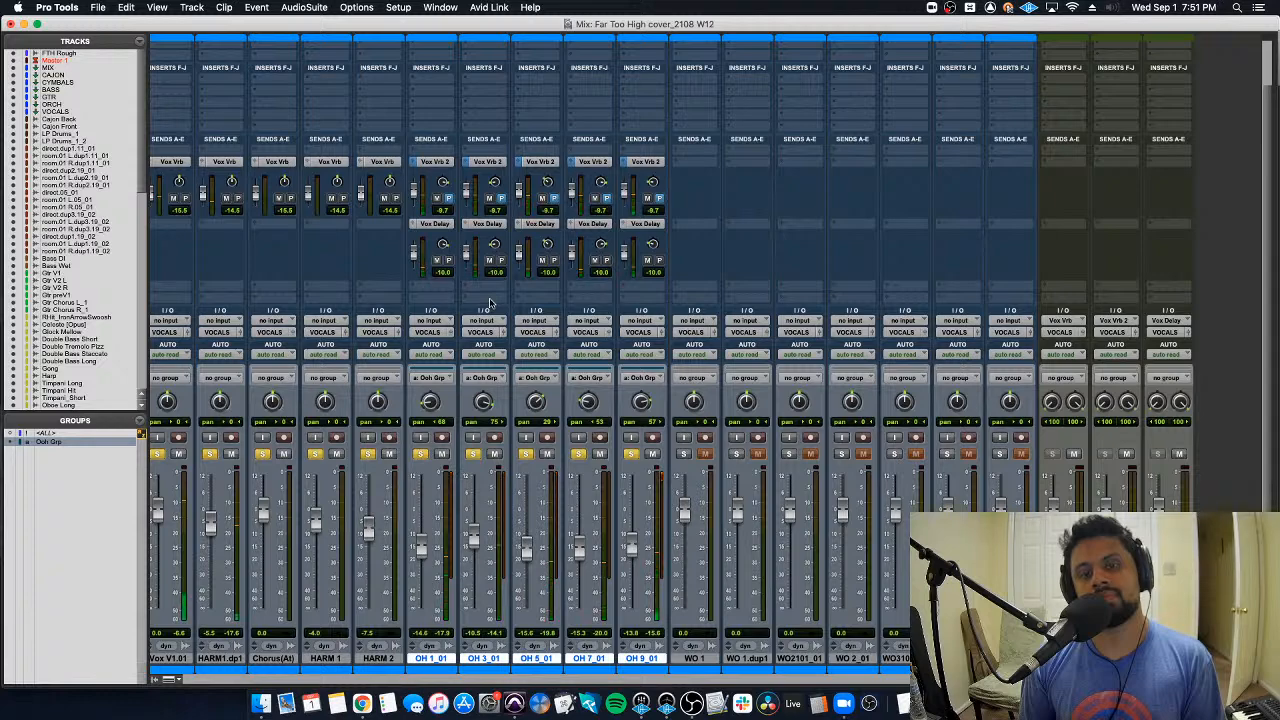
Step: Examine the WO tracks' clips on the timeline to find where their phrases occur, and stop playback
key(super+equal)
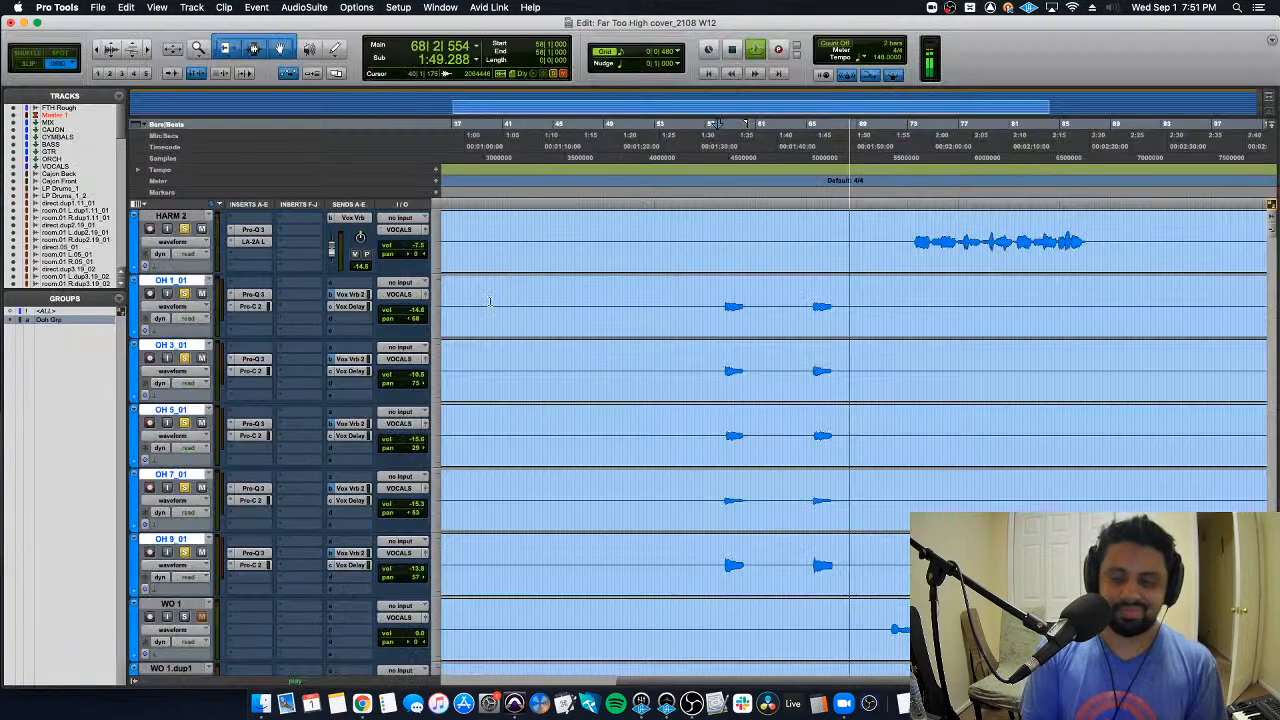
scroll(705, 390, right, 3)
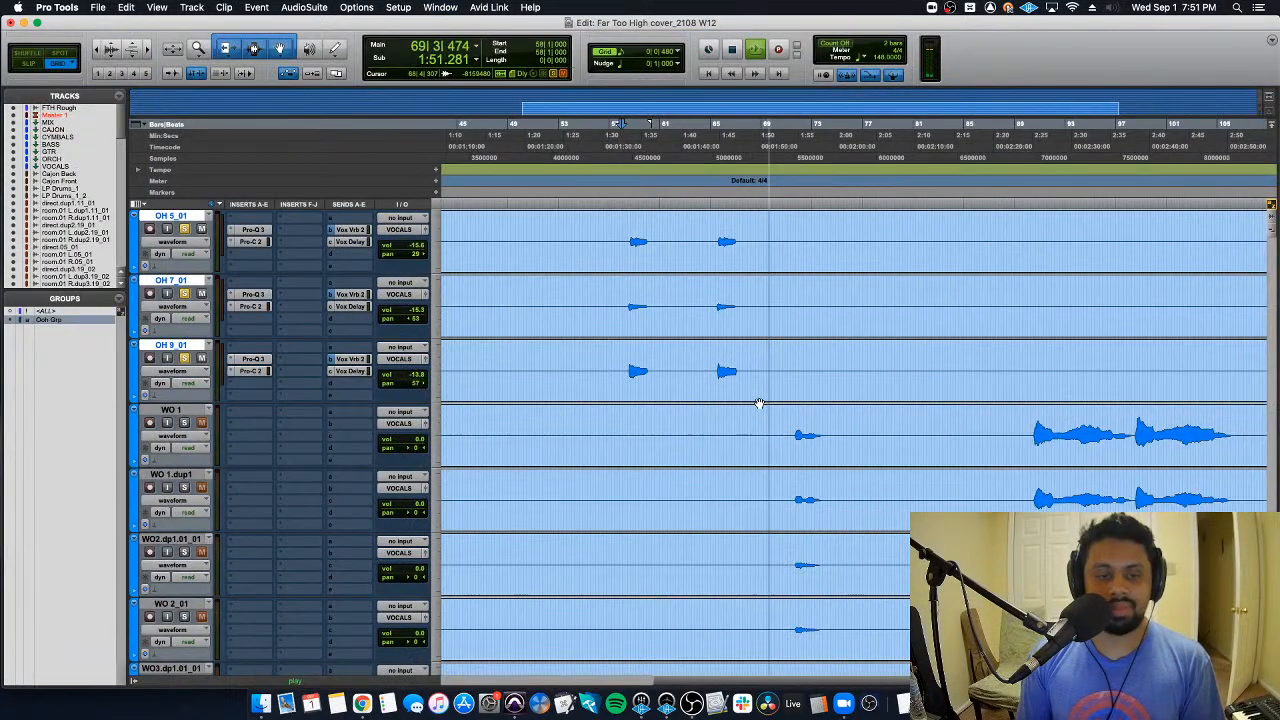
scroll(733, 424, right, 2)
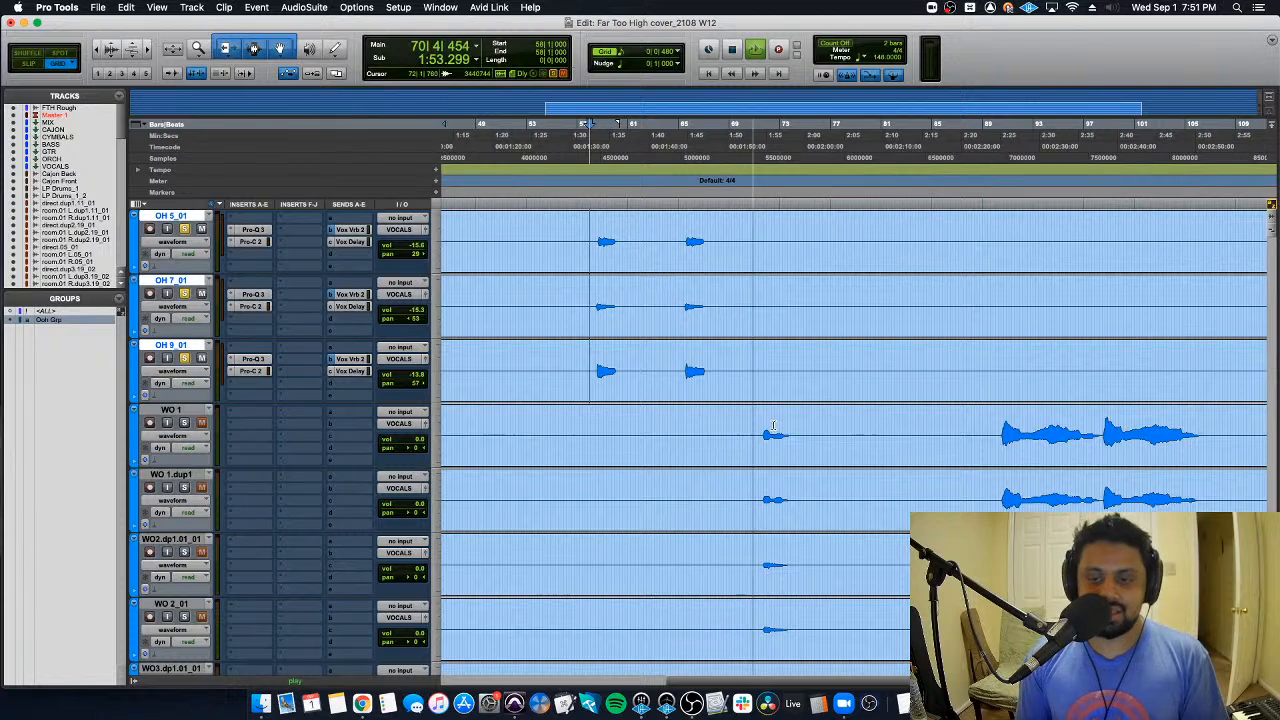
key(super+bracketright)
key(super+bracketright)
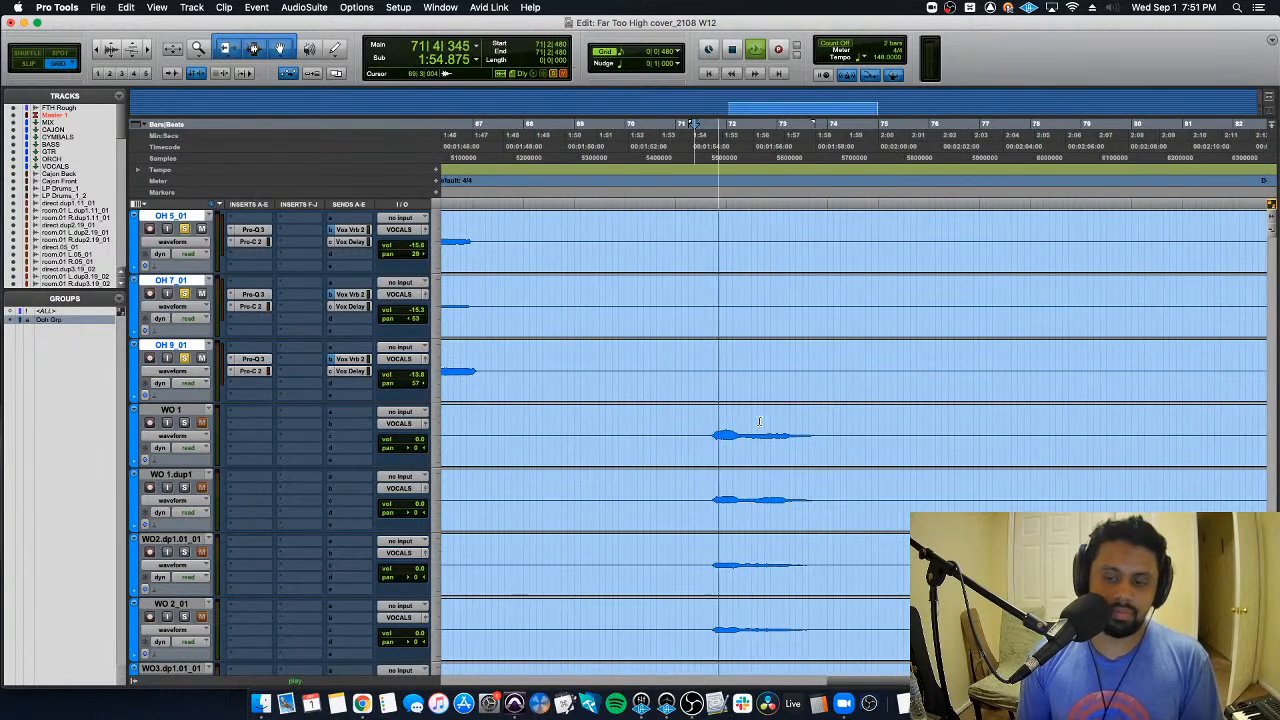
key(space)
scroll(178, 418, right, 10)
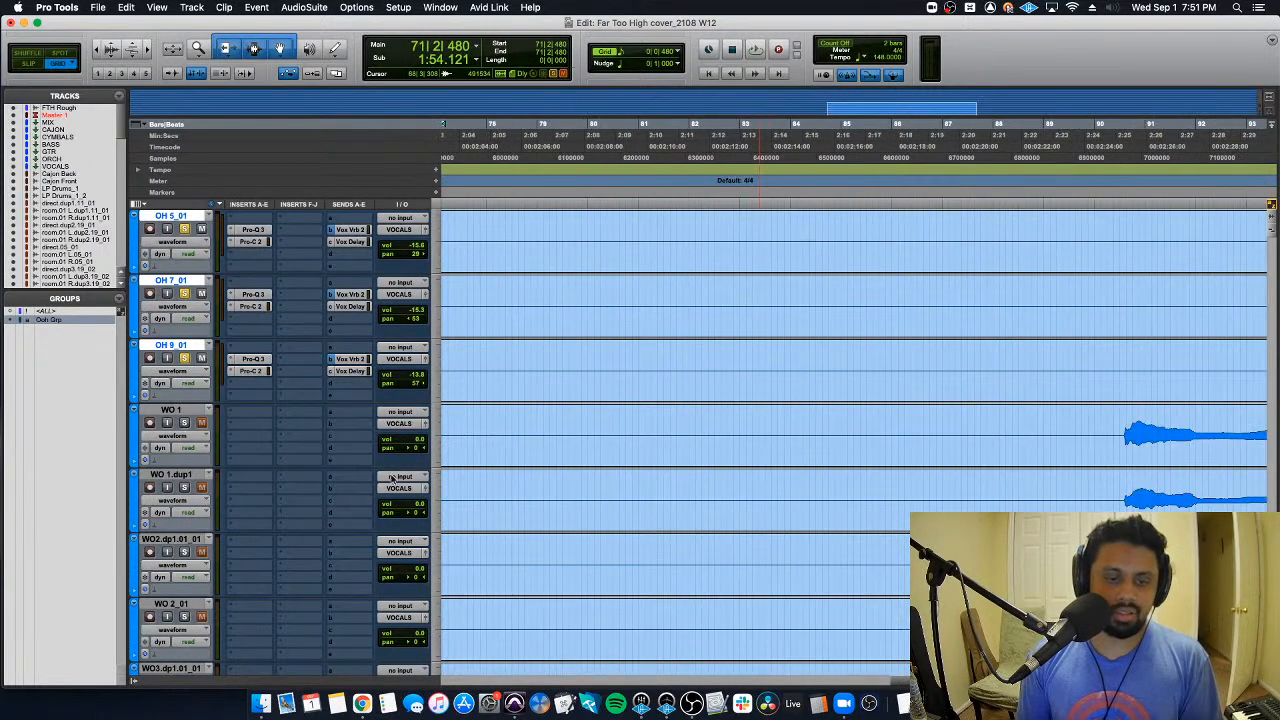
key(super+bracketleft)
key(super+bracketleft)
key(super+bracketleft)
scroll(357, 548, down, 5)
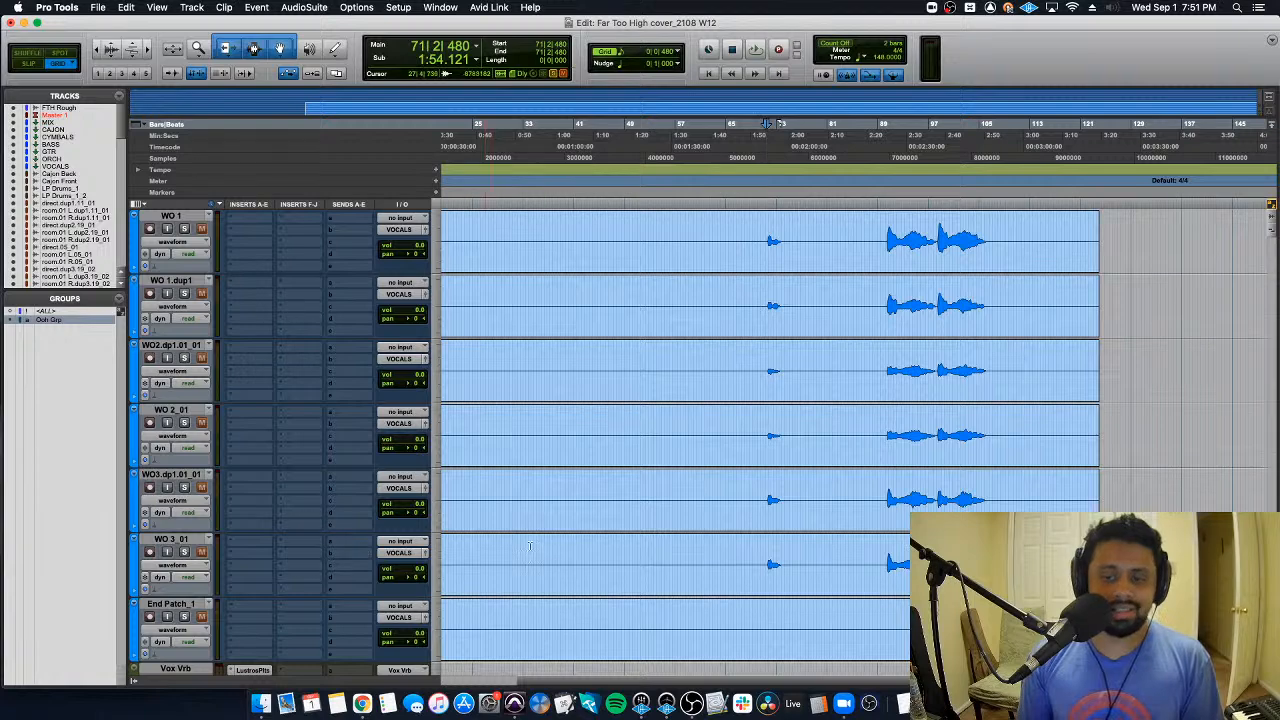
Step: Select and solo the six WO tracks, and audition their first phrase and the longer phrase from about bar 90
click(185, 474)
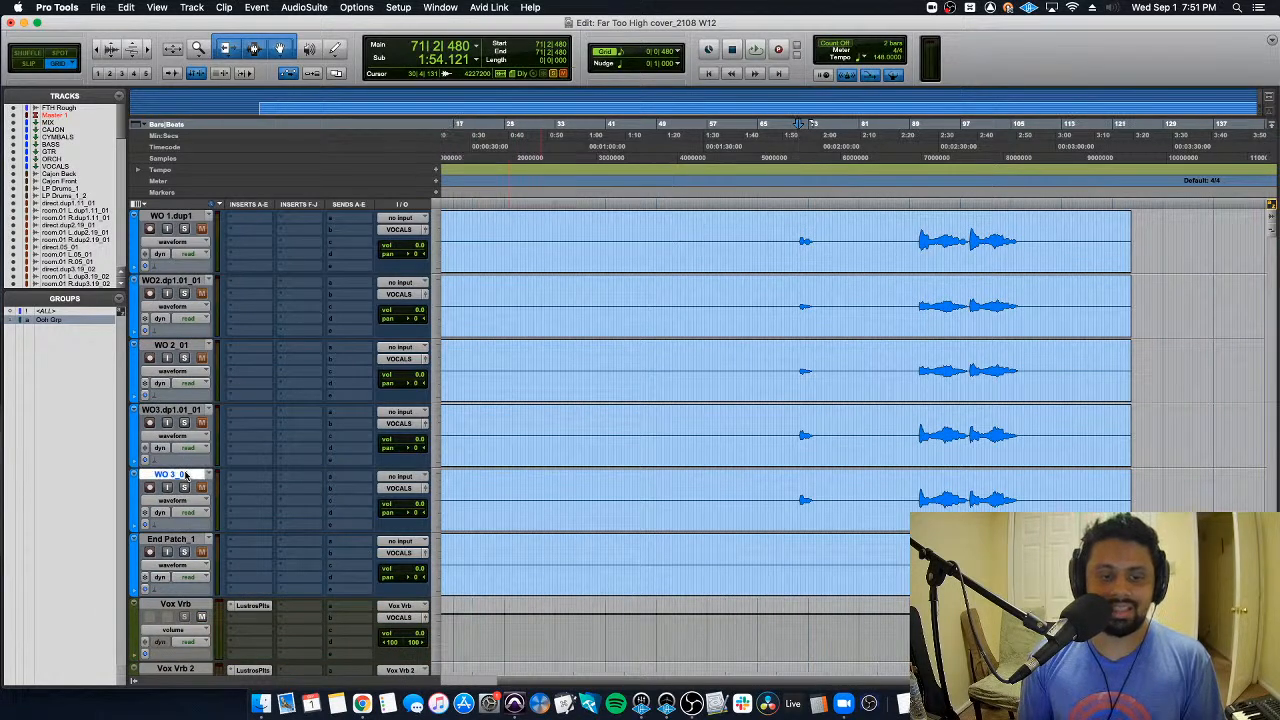
scroll(190, 400, up, 3)
scroll(190, 360, right, 5)
scroll(196, 317, right, 2)
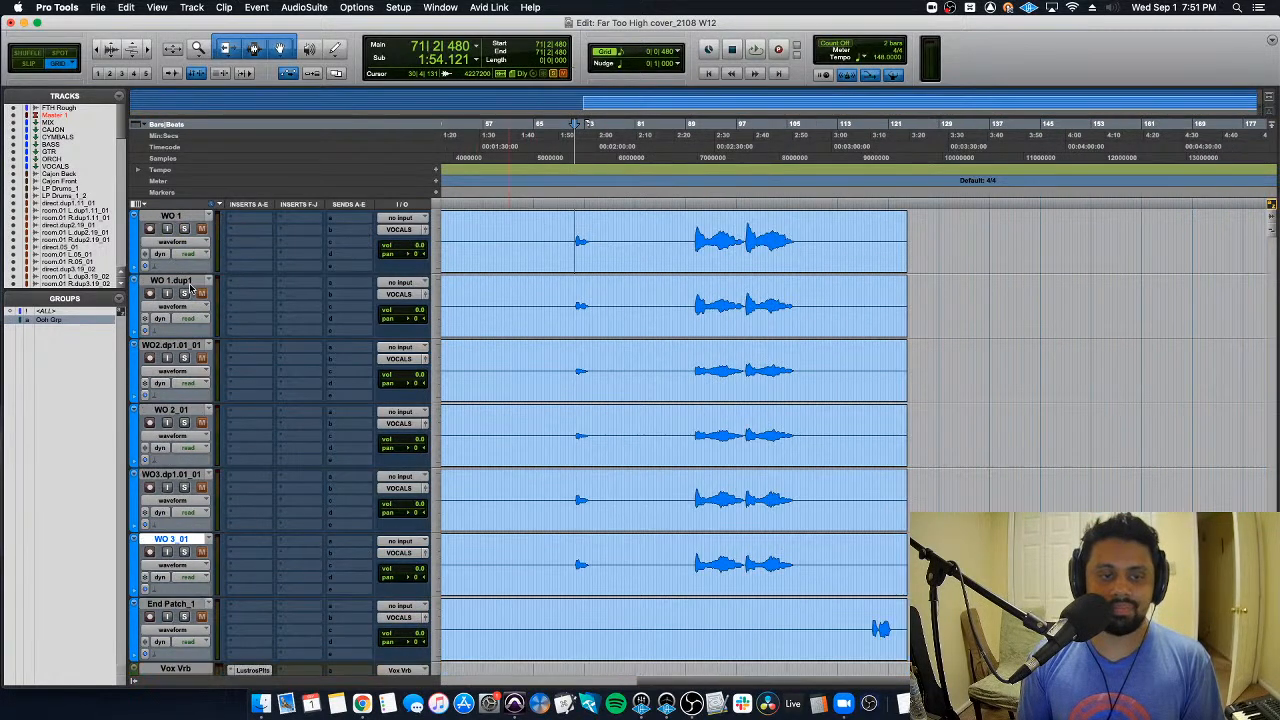
scroll(194, 300, up, 1)
click(186, 343)
click(576, 365)
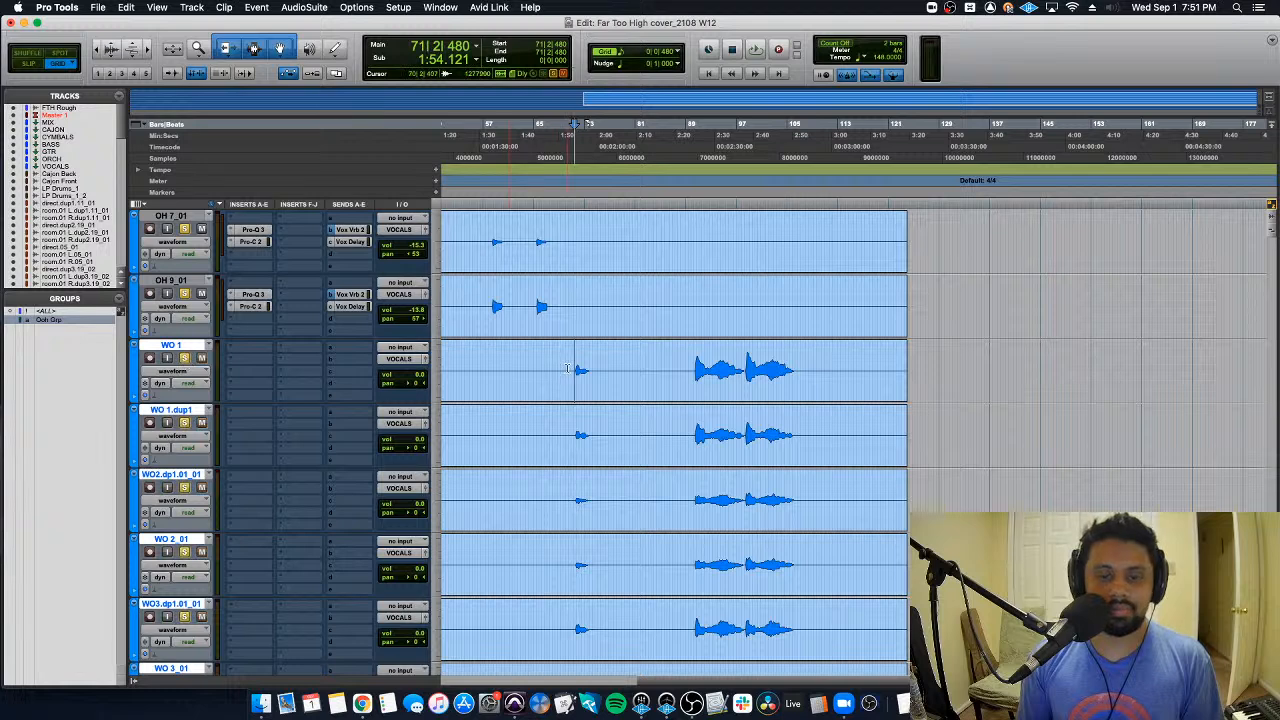
key(space)
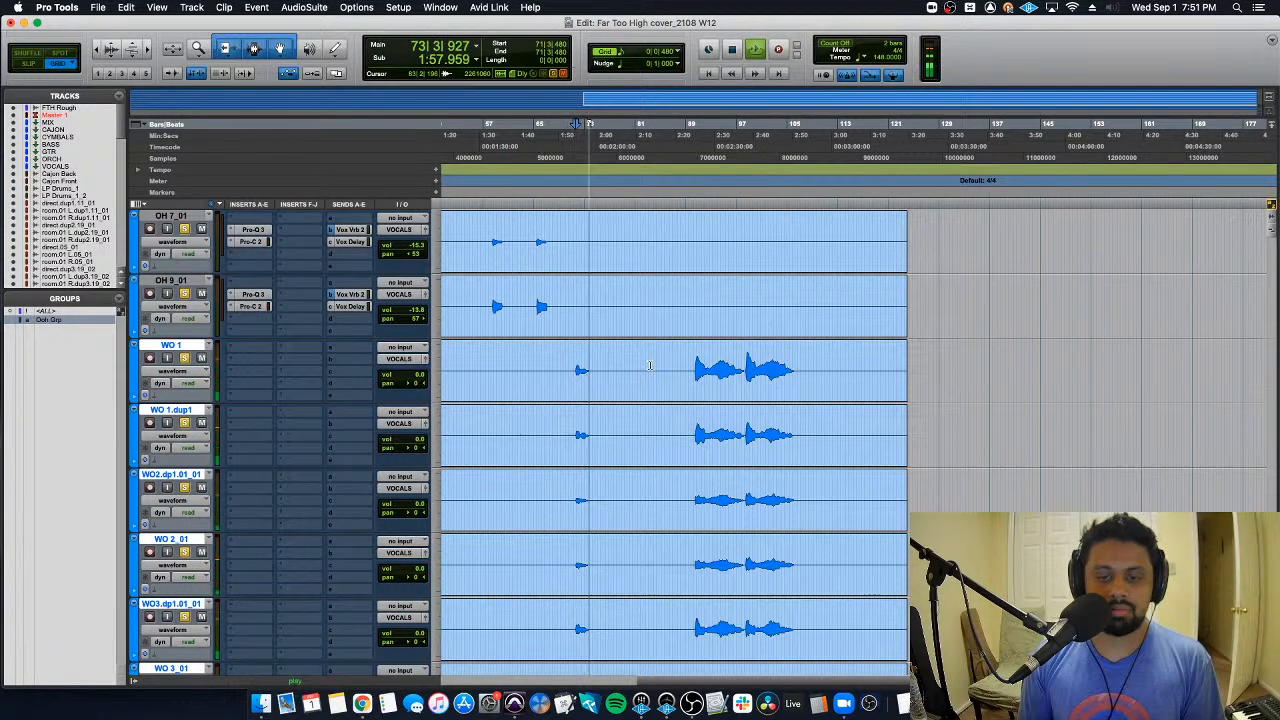
click(691, 351)
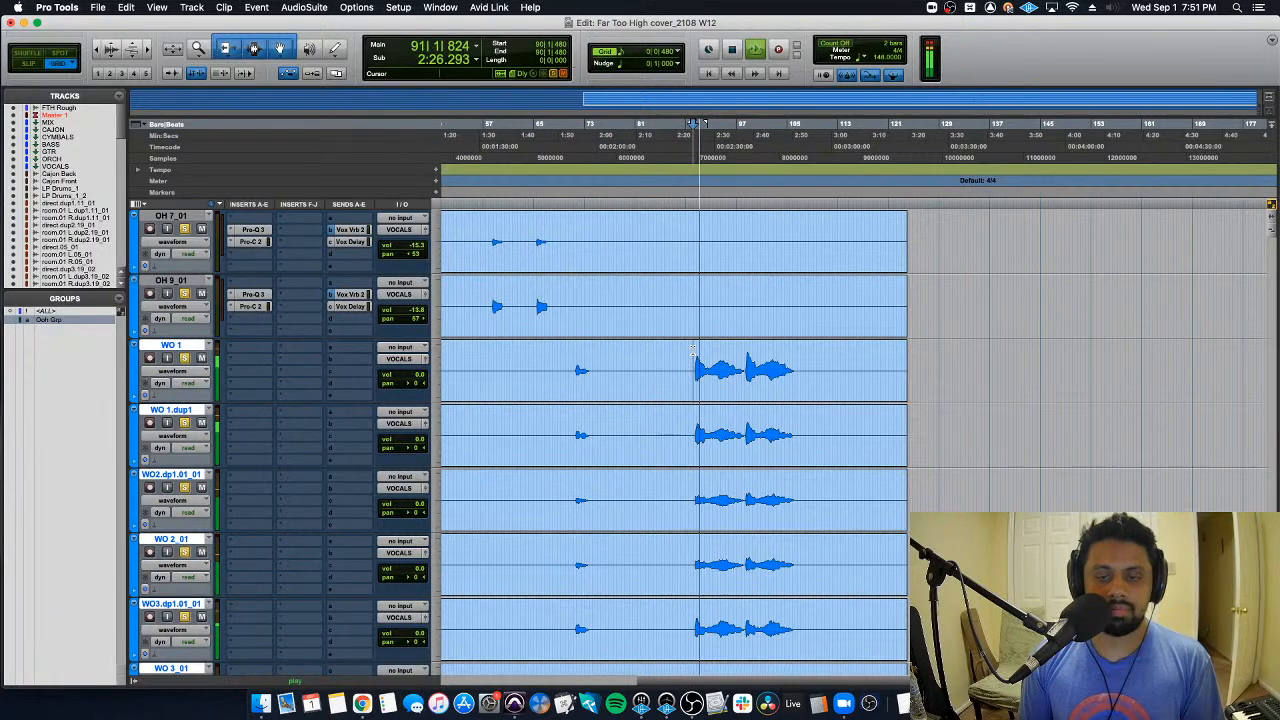
key(space)
Step: Solo each WO track exclusively in turn, from WO 1 to WO 3_01, to hear its part, and clear the last solo
key(super+equal)
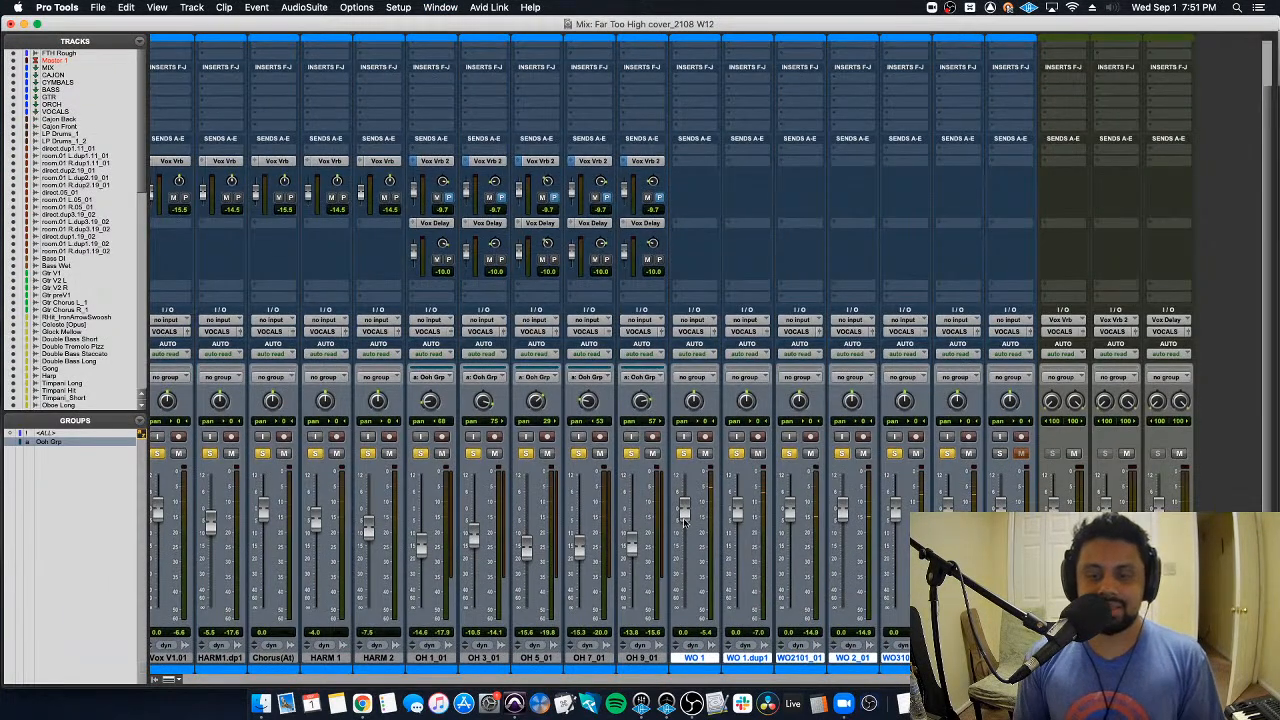
super+click(683, 455)
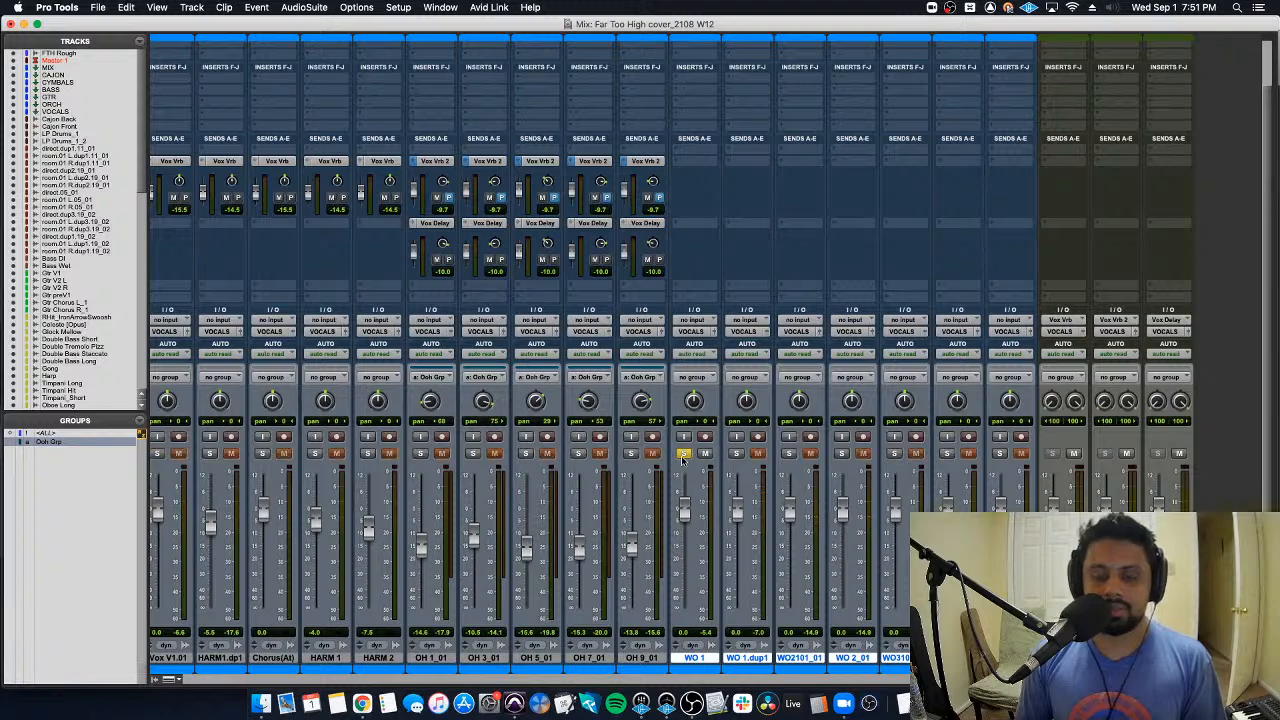
key(super+equal)
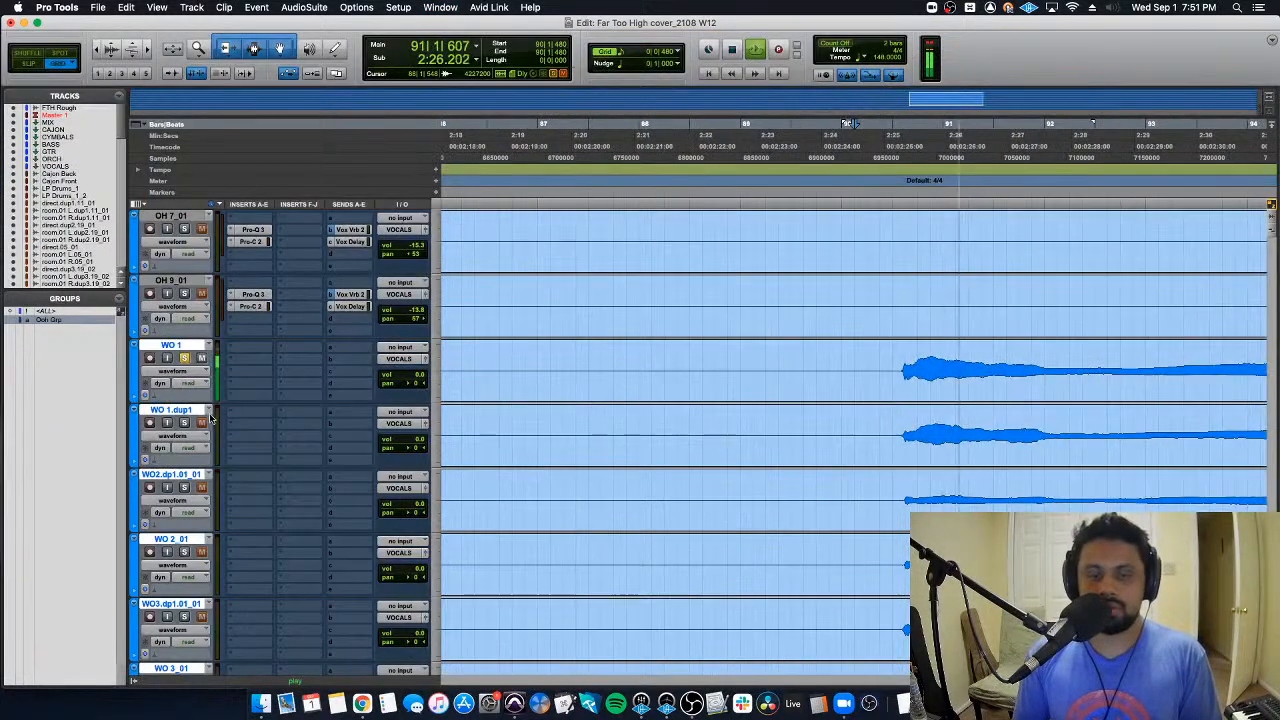
super+click(183, 423)
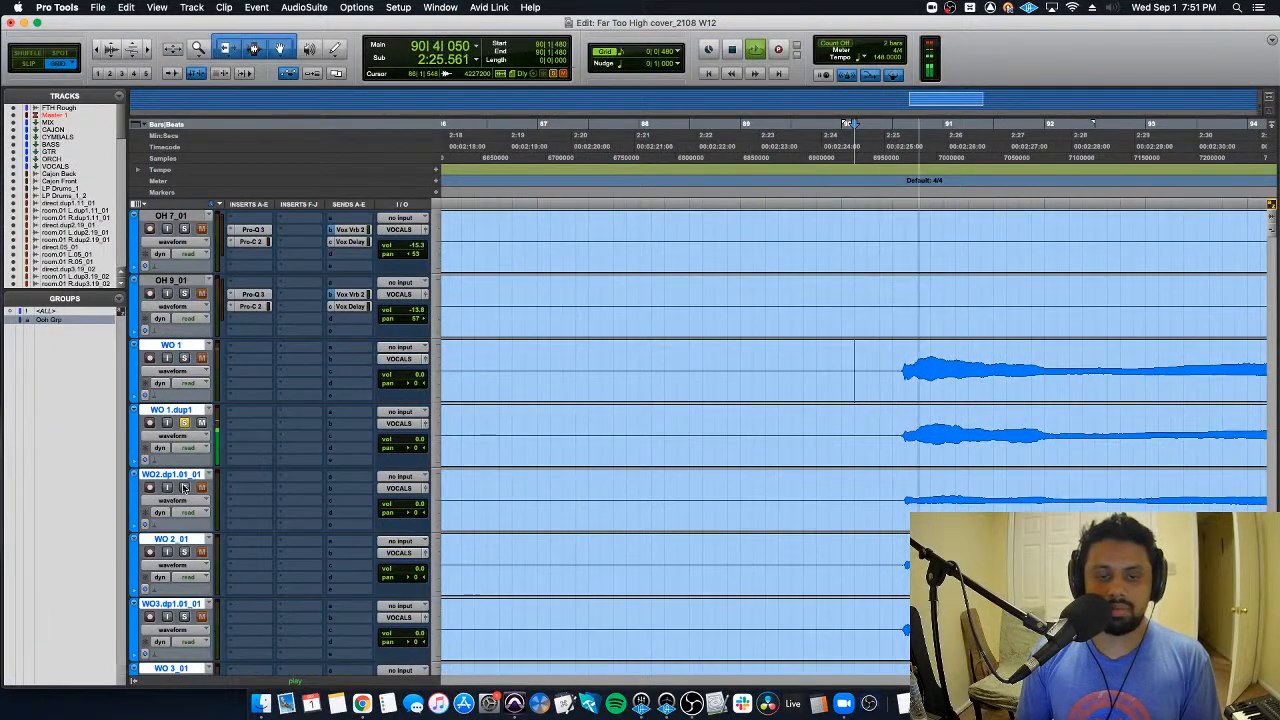
super+click(183, 487)
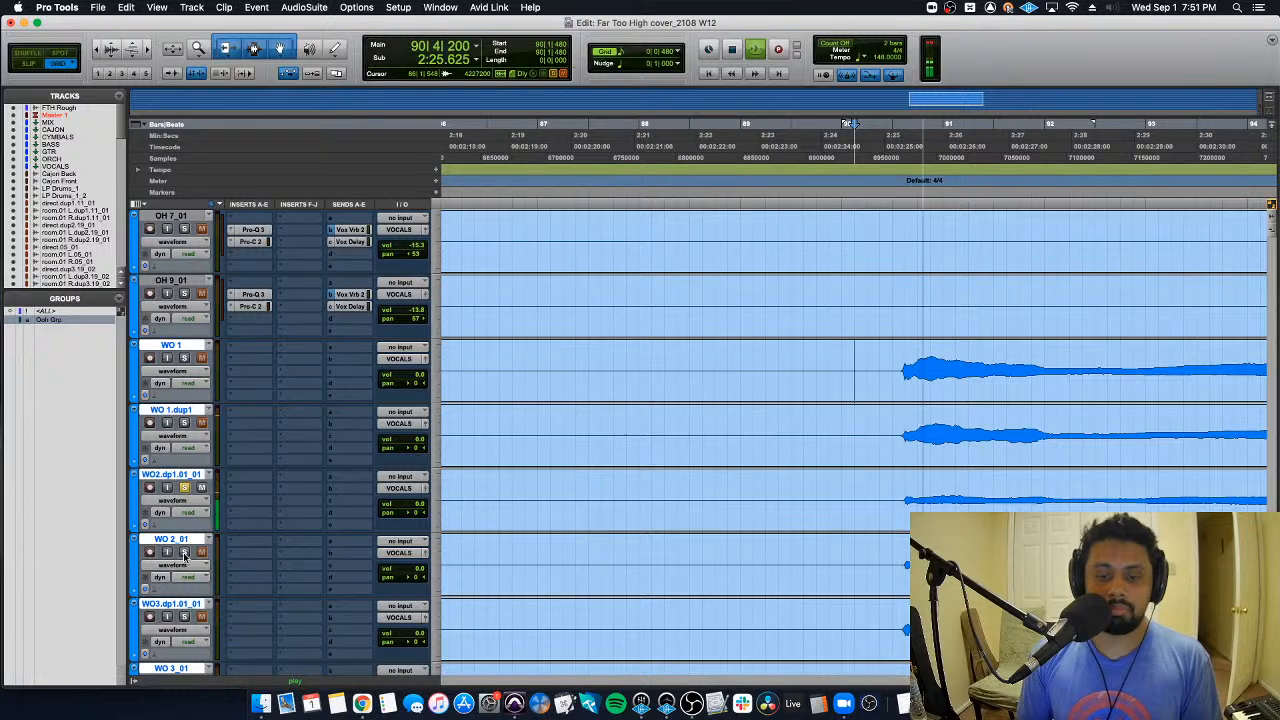
super+click(183, 552)
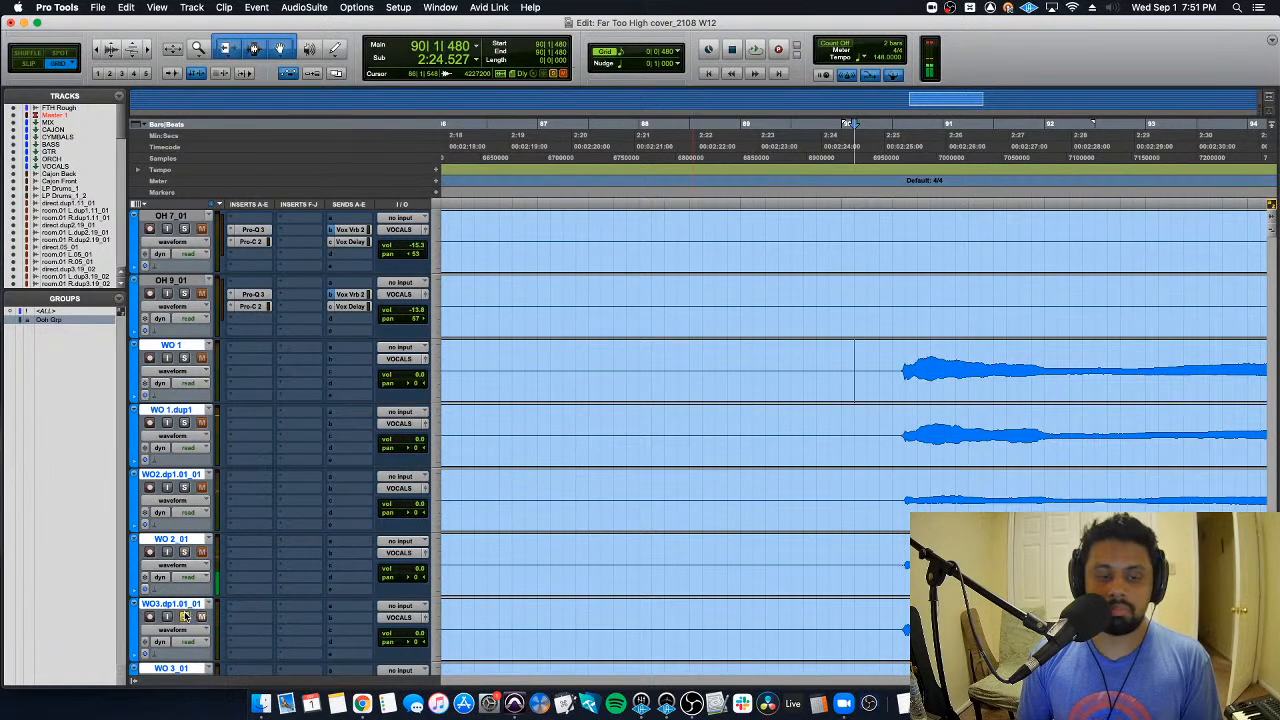
super+click(183, 616)
scroll(198, 606, down, 2)
super+click(183, 552)
scroll(183, 553, down, 1)
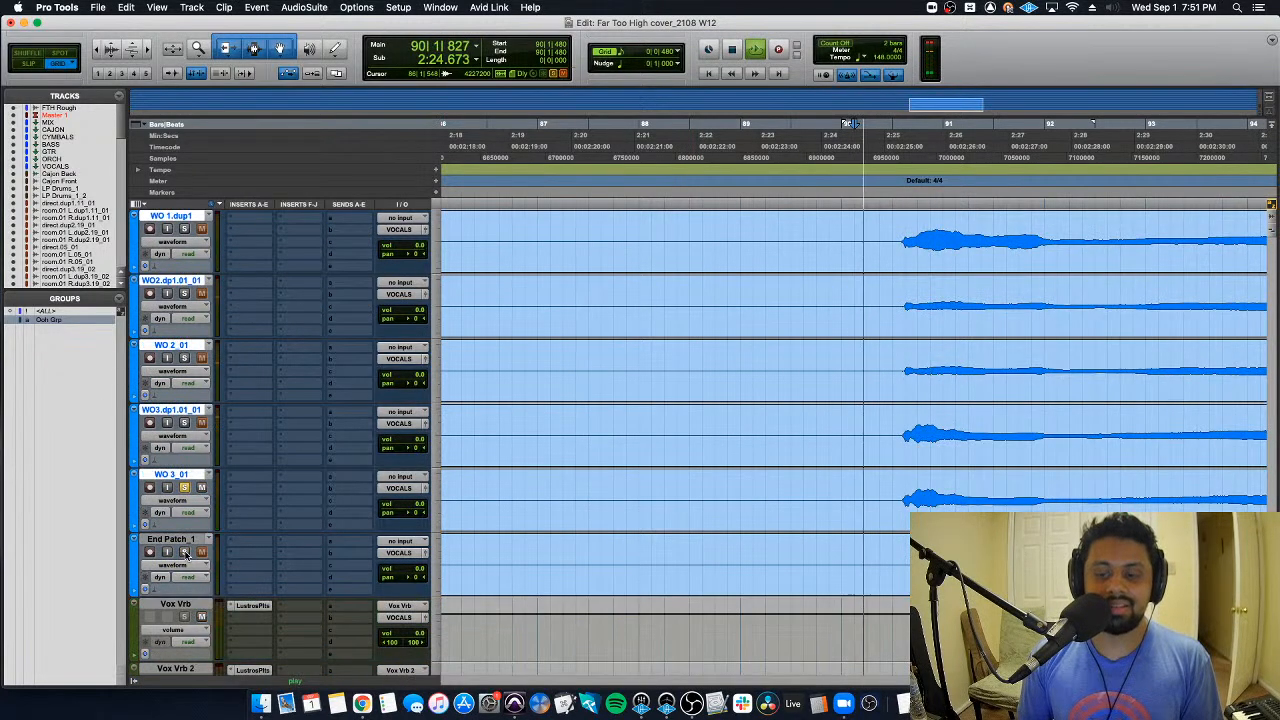
click(183, 487)
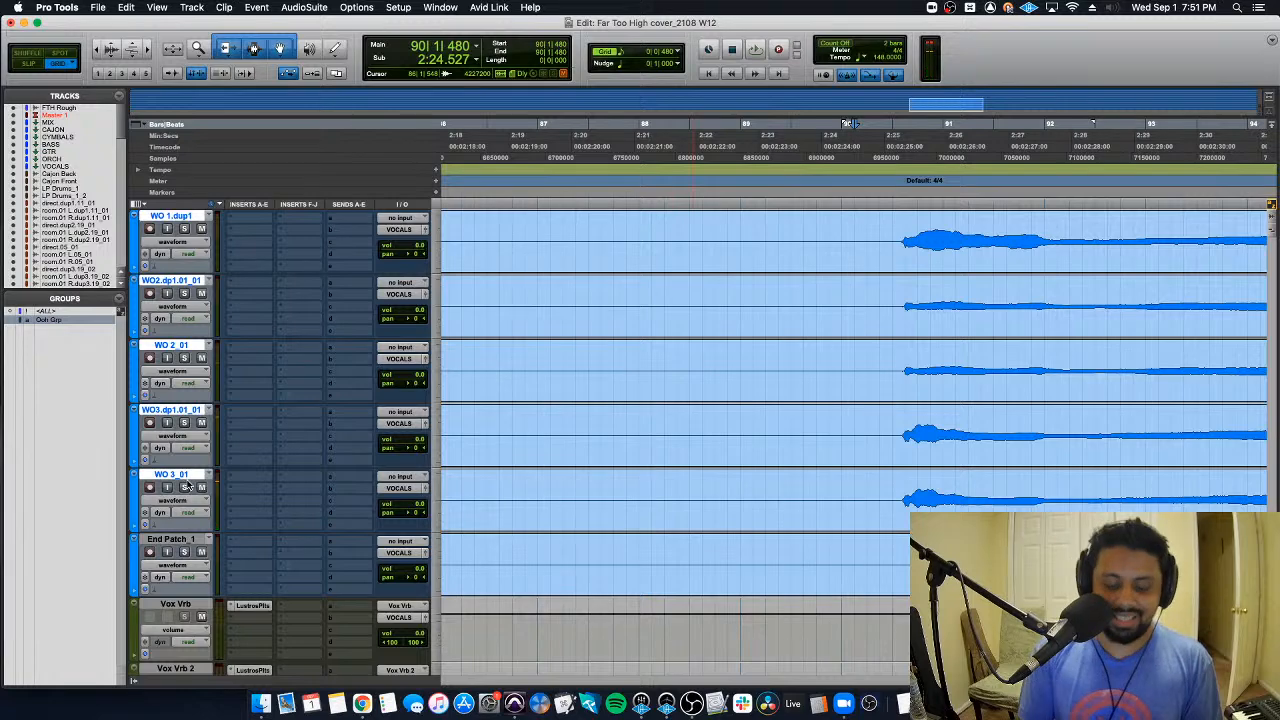
Step: Pan the six WO tracks alternately hard left and right, with WO 1 at 99 and the others at 100
key(super+equal)
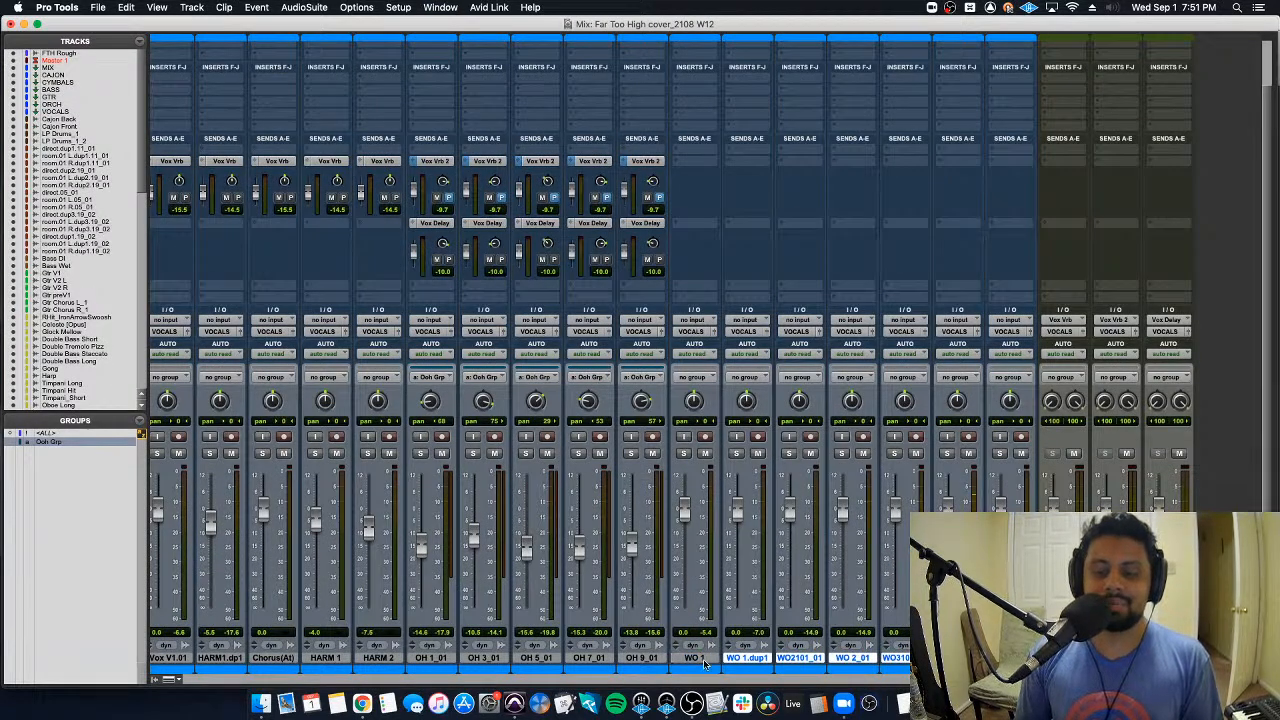
click(703, 659)
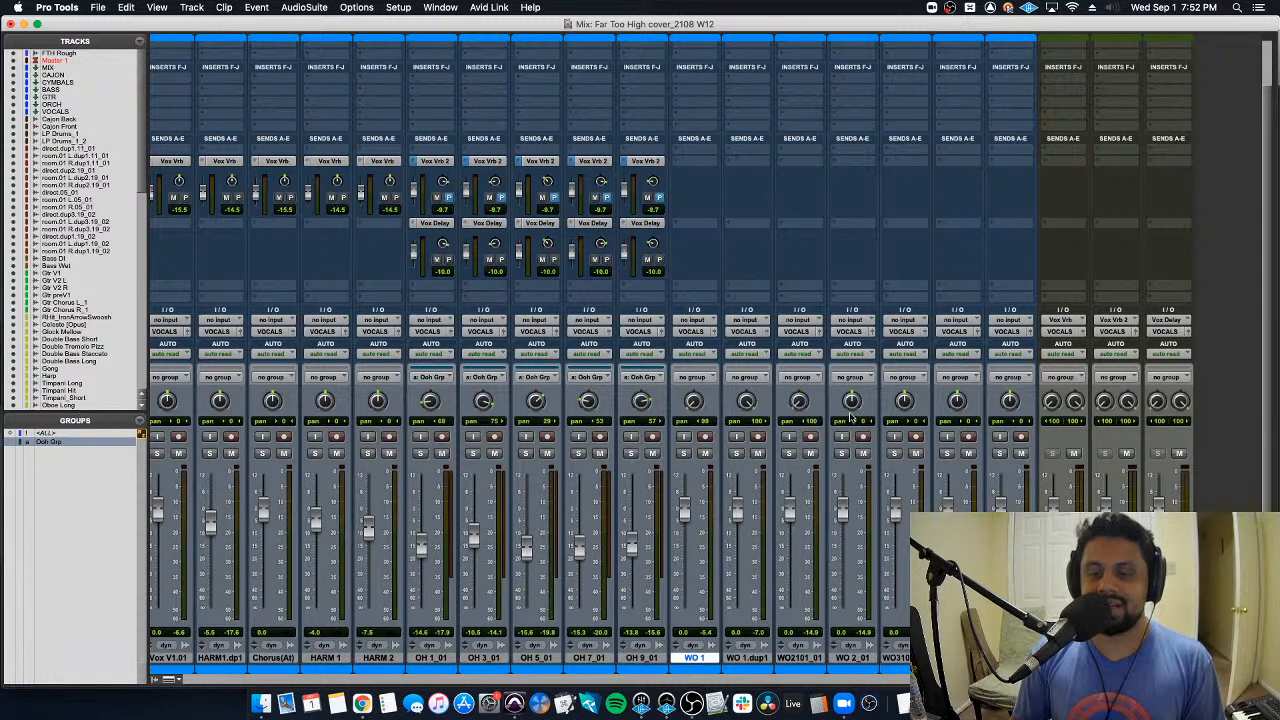
drag(904, 401, 896, 449)
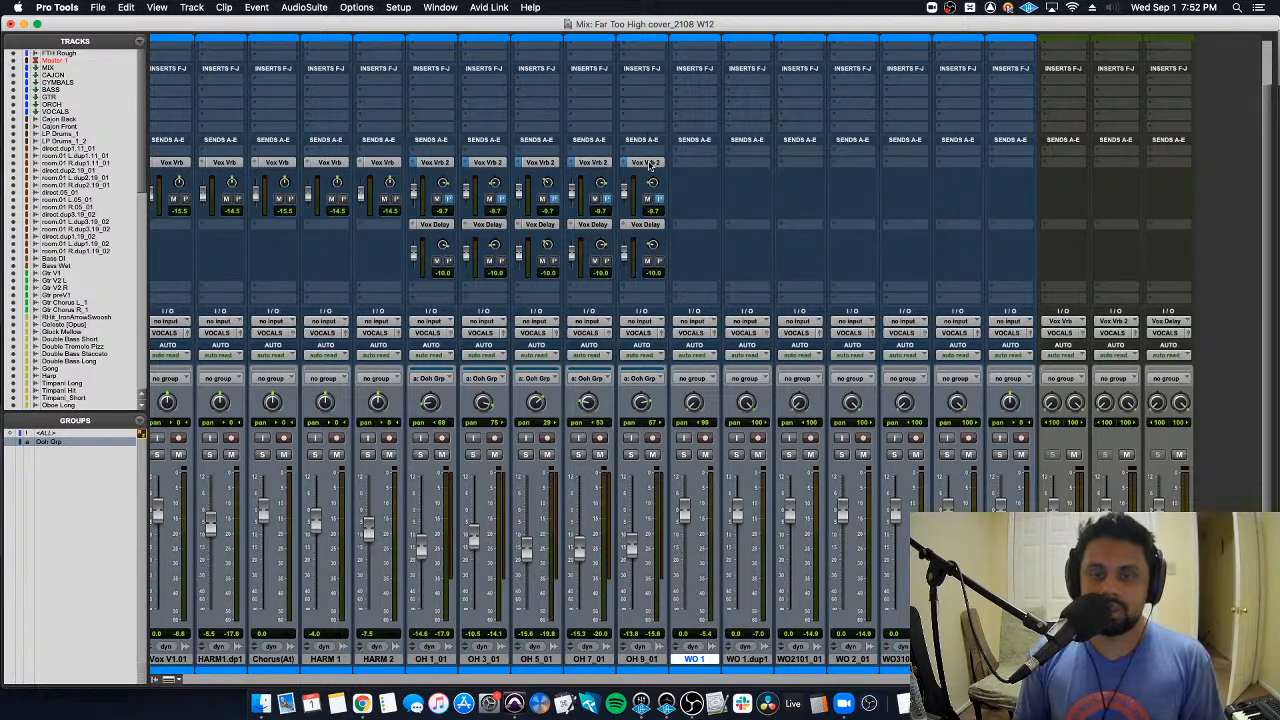
Step: Copy the Vox Vrb 2 and Vox Delay sends from OH 9_01 across all six WO tracks
drag(649, 163, 805, 165)
drag(805, 165, 958, 165)
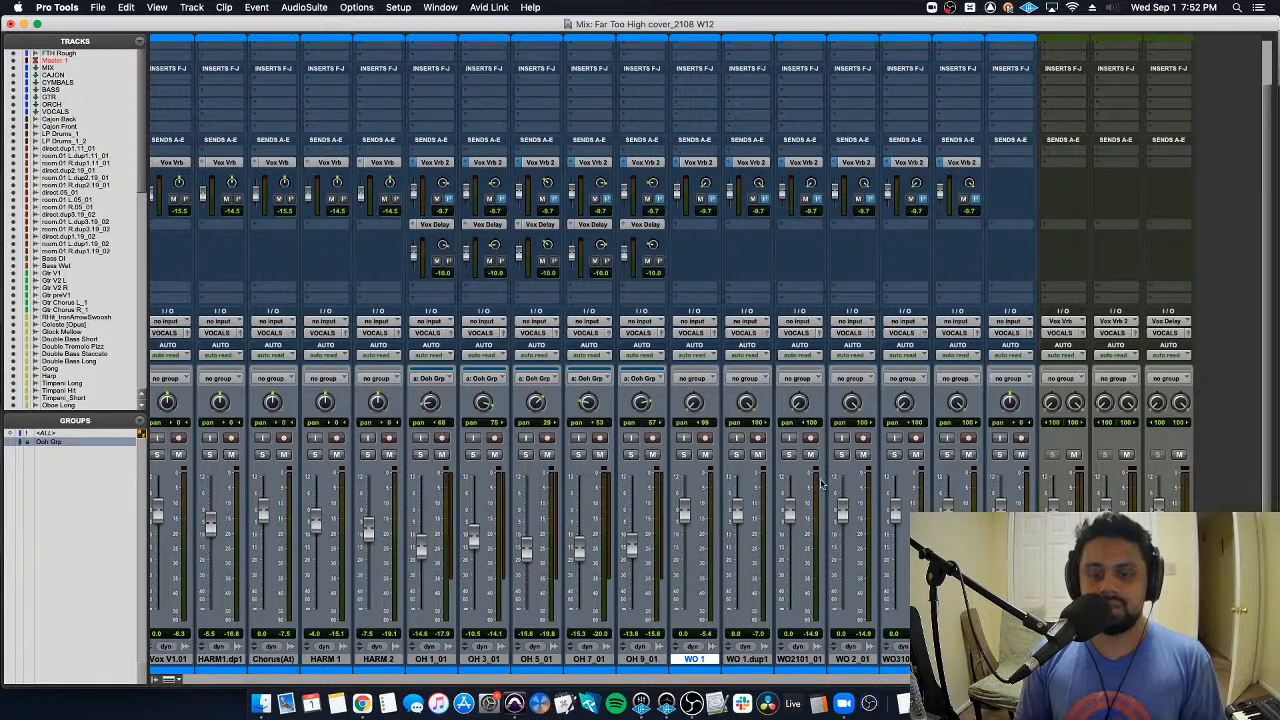
drag(645, 224, 848, 228)
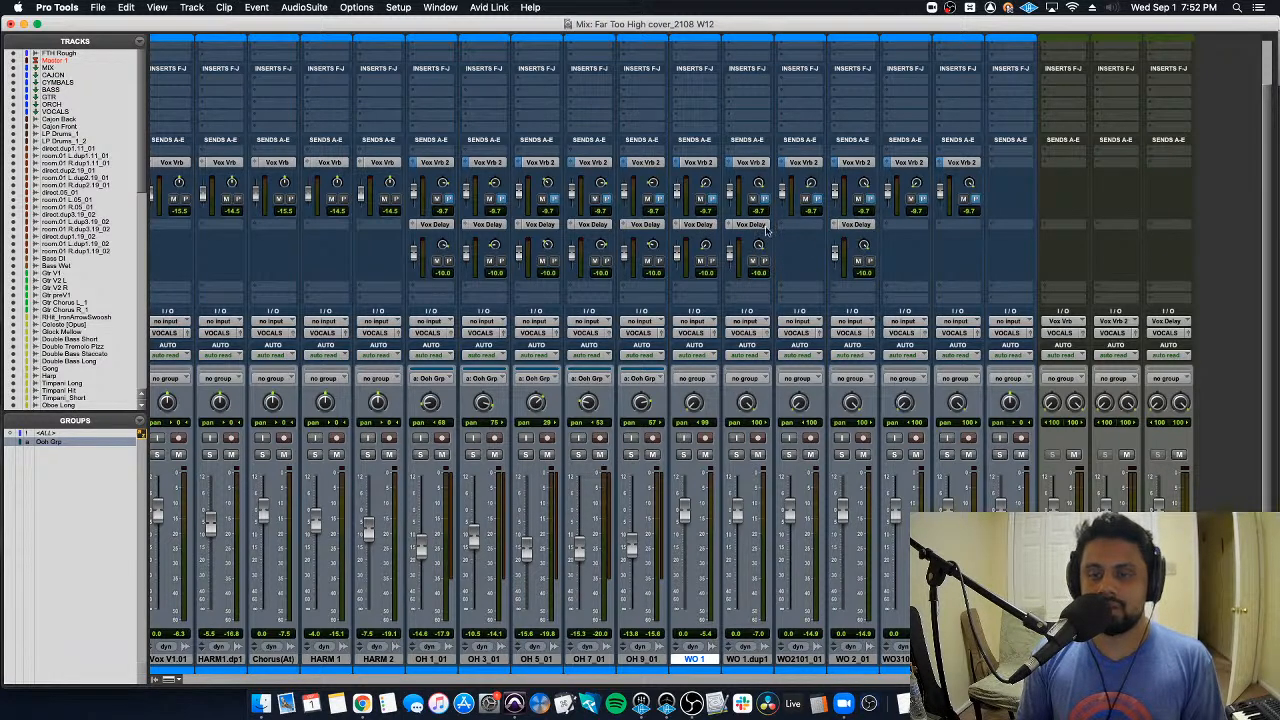
drag(750, 162, 802, 162)
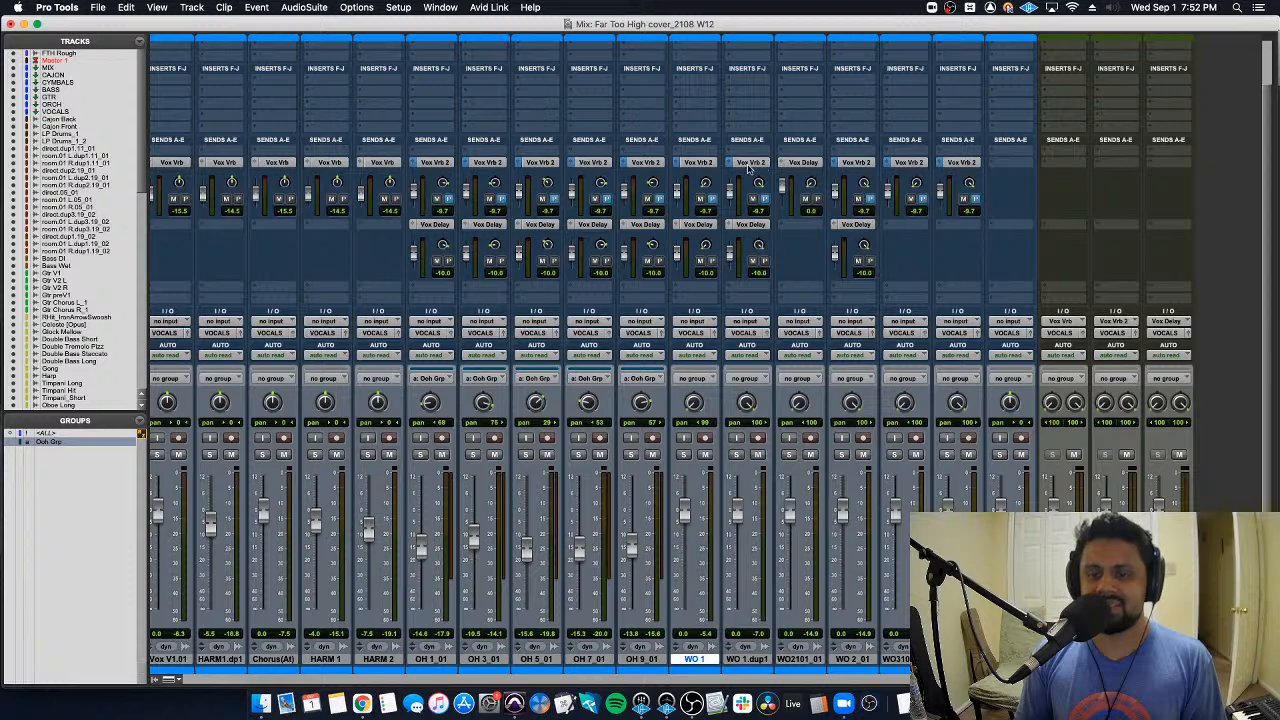
drag(704, 165, 803, 163)
drag(750, 226, 908, 226)
drag(856, 226, 961, 226)
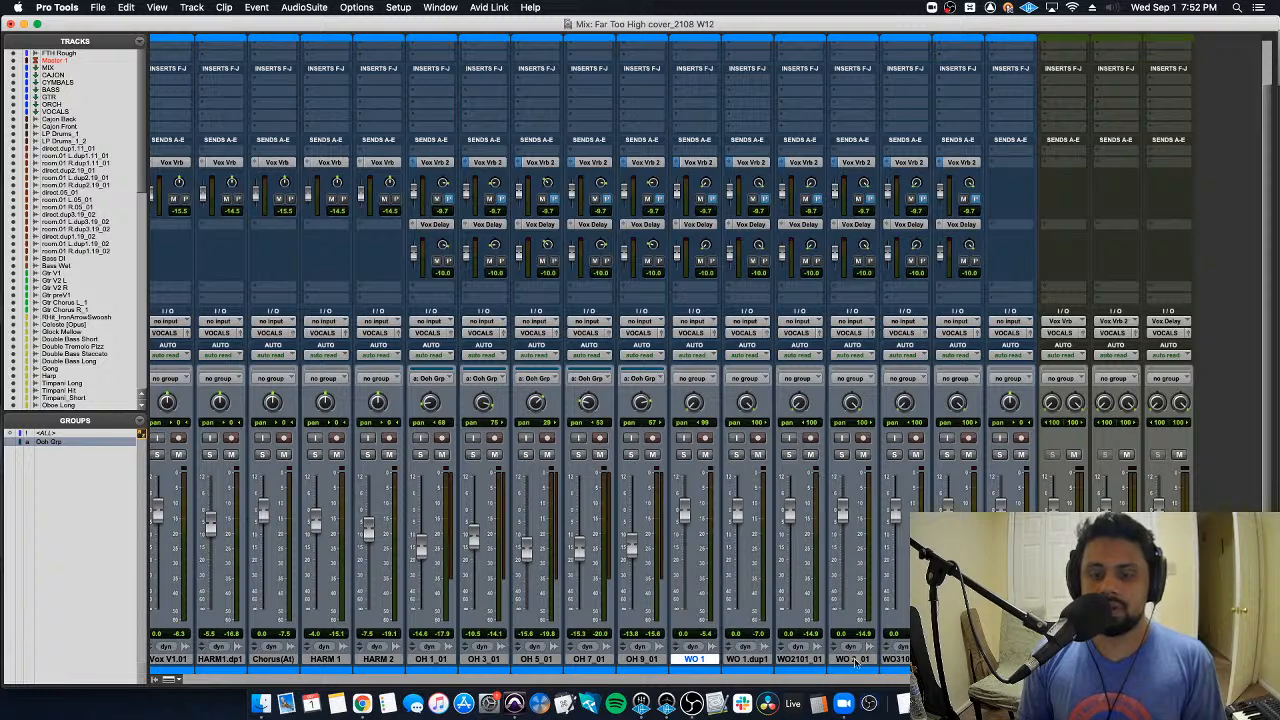
Step: Group the six WO tracks as a Mix/Edit group named Wooo
shift+click(895, 659)
key(super+g)
text(W)
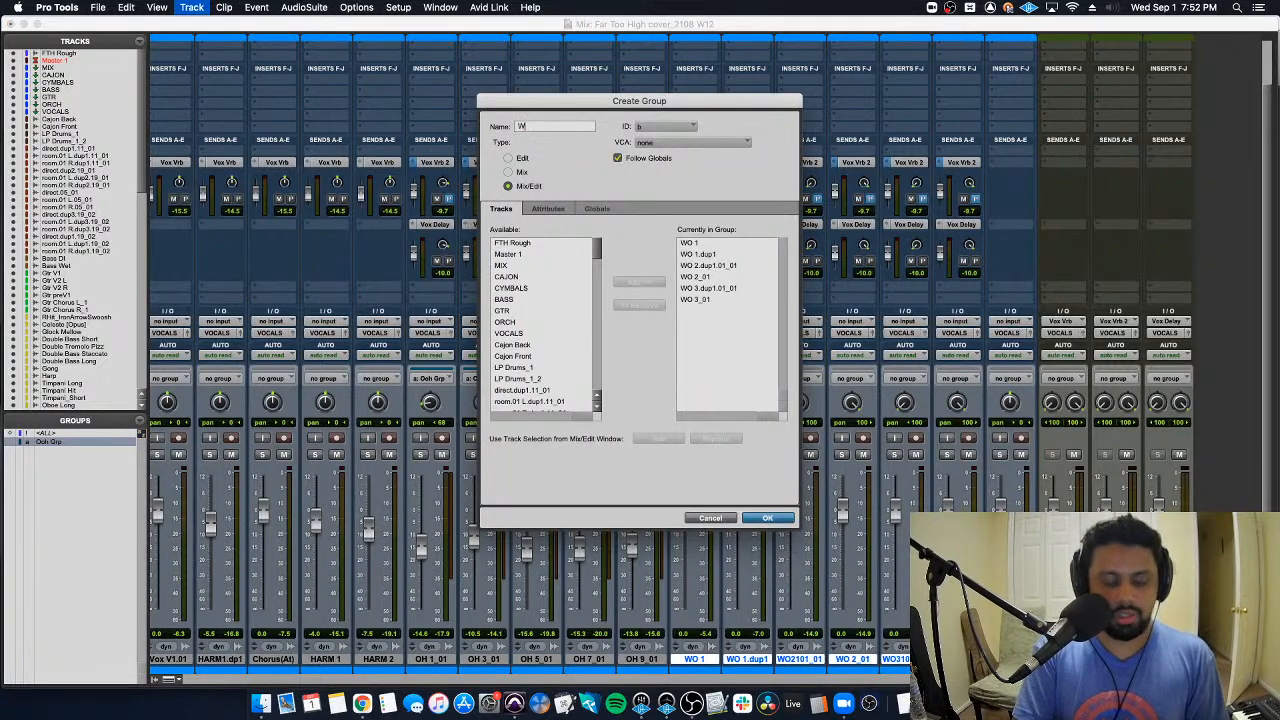
text(ooo)
key(Return)
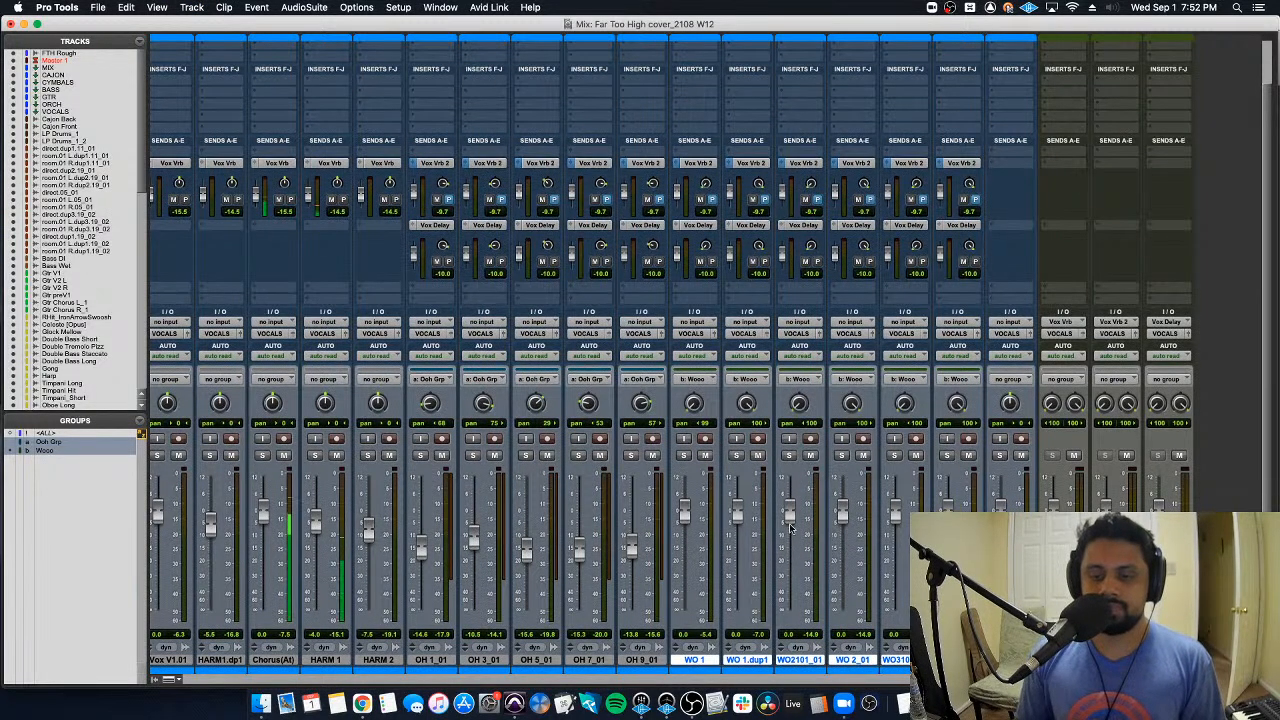
Step: Solo the WO tracks and lower their grouped faders to about -7.5 dB during playback
key(shift+s)
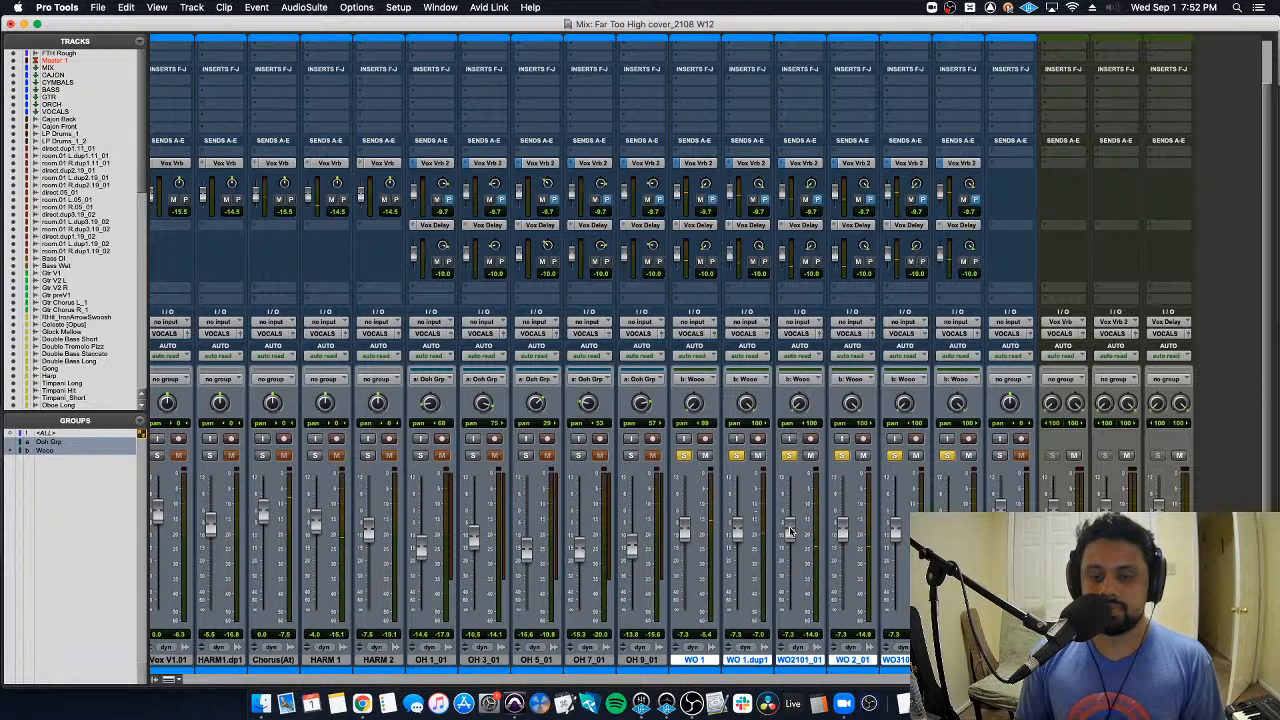
key(space)
drag(787, 534, 790, 533)
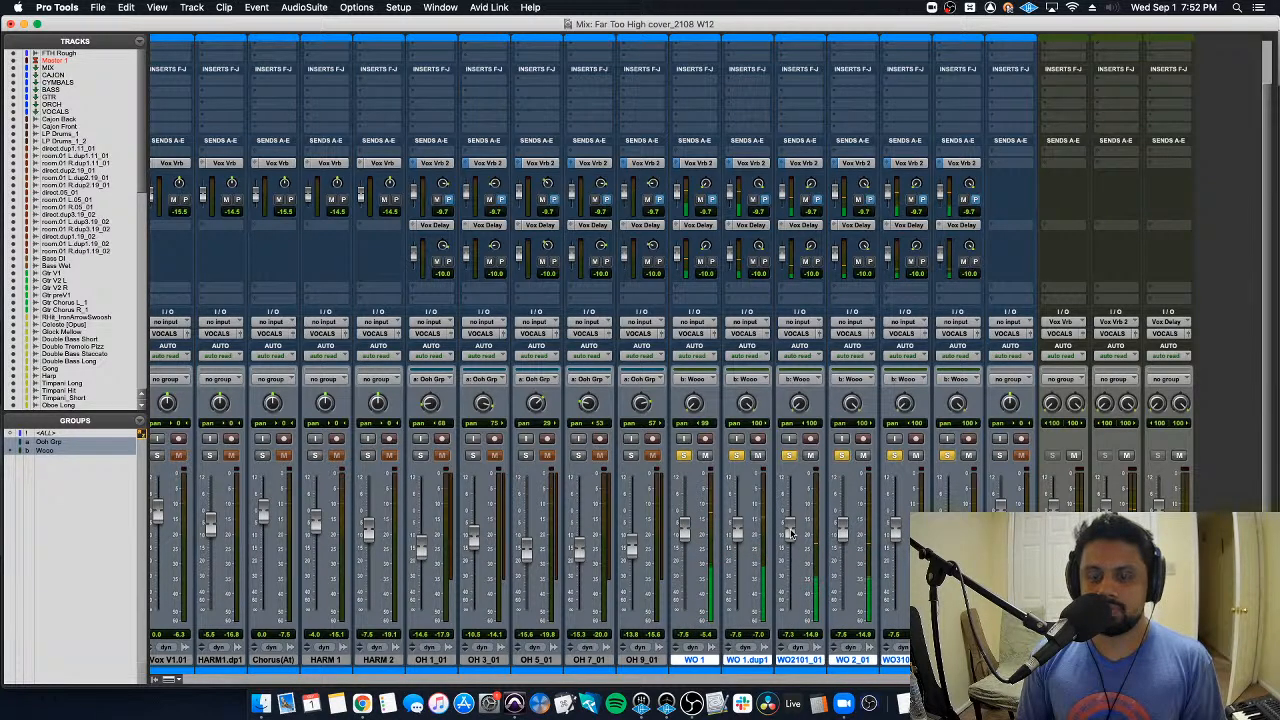
Step: Copy the Pro-Q 3 and Pro-C 2 inserts from OH 9_01 to all six WO tracks
scroll(668, 90, up, 2)
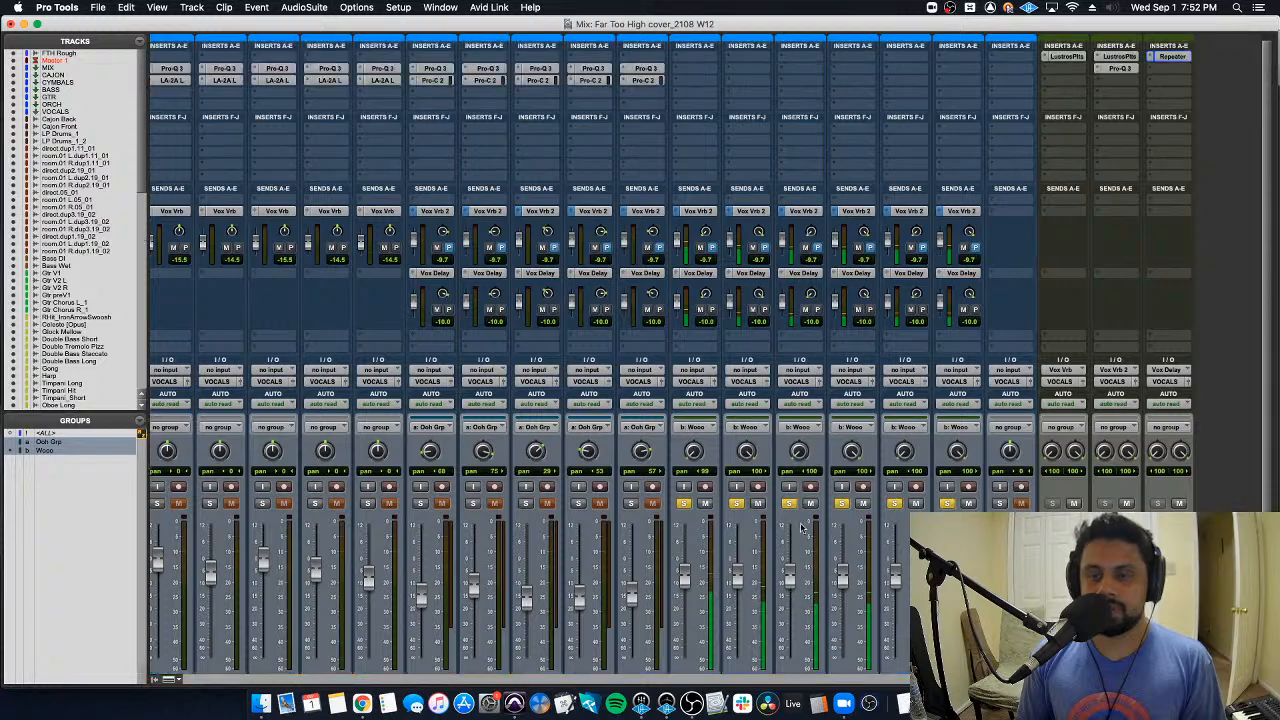
drag(645, 68, 697, 68)
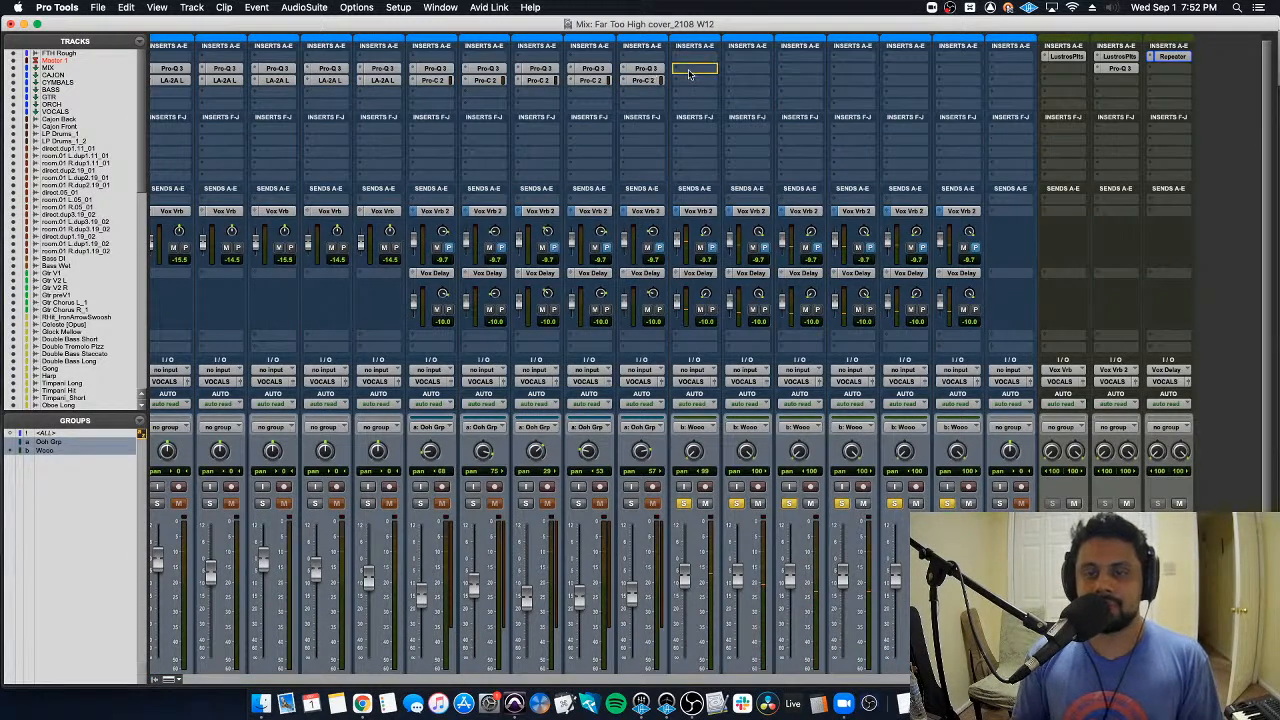
click(697, 68)
mouse_move(954, 290)
mouse_down()
mouse_move(943, 263)
mouse_move(938, 296)
mouse_up()
drag(695, 68, 858, 72)
drag(856, 68, 960, 72)
click(674, 85)
drag(652, 85, 697, 82)
drag(697, 80, 961, 86)
click(867, 85)
click(667, 84)
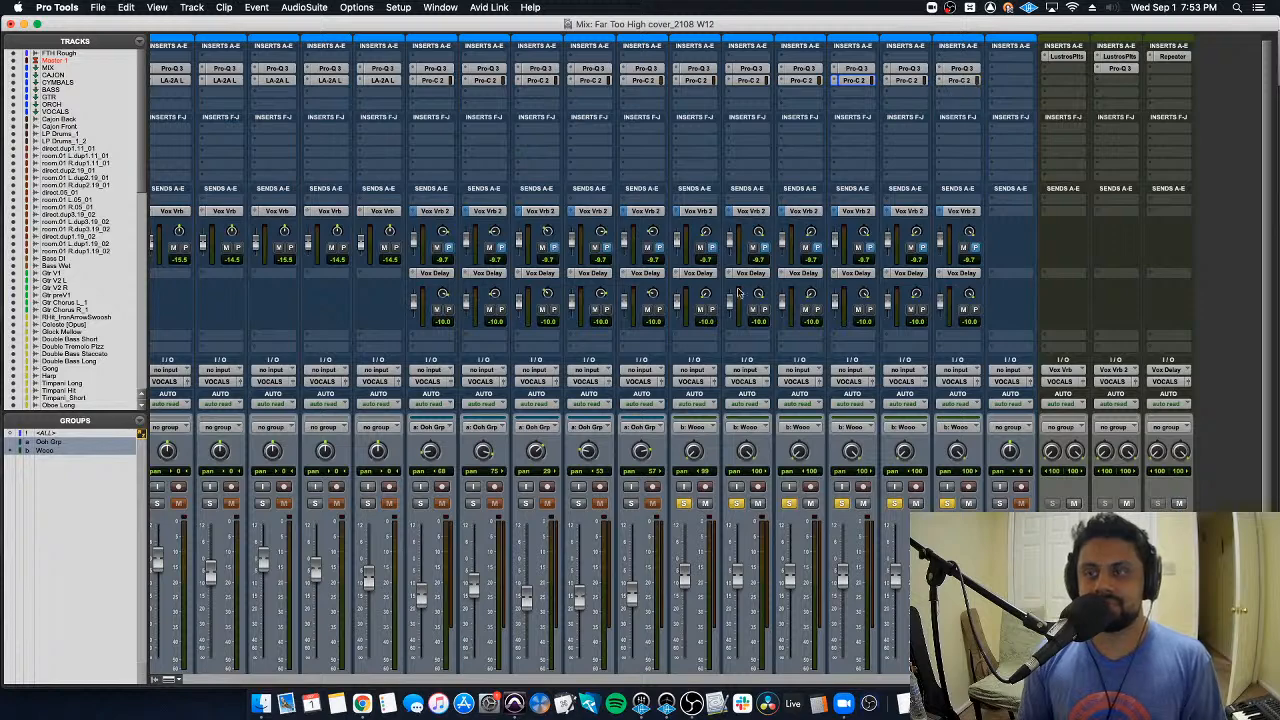
Step: Set the WO tracks' Vox Delay sends to -15.5 dB and their faders to -6.8 dB during playback
scroll(731, 278, down, 1)
scroll(731, 278, up, 1)
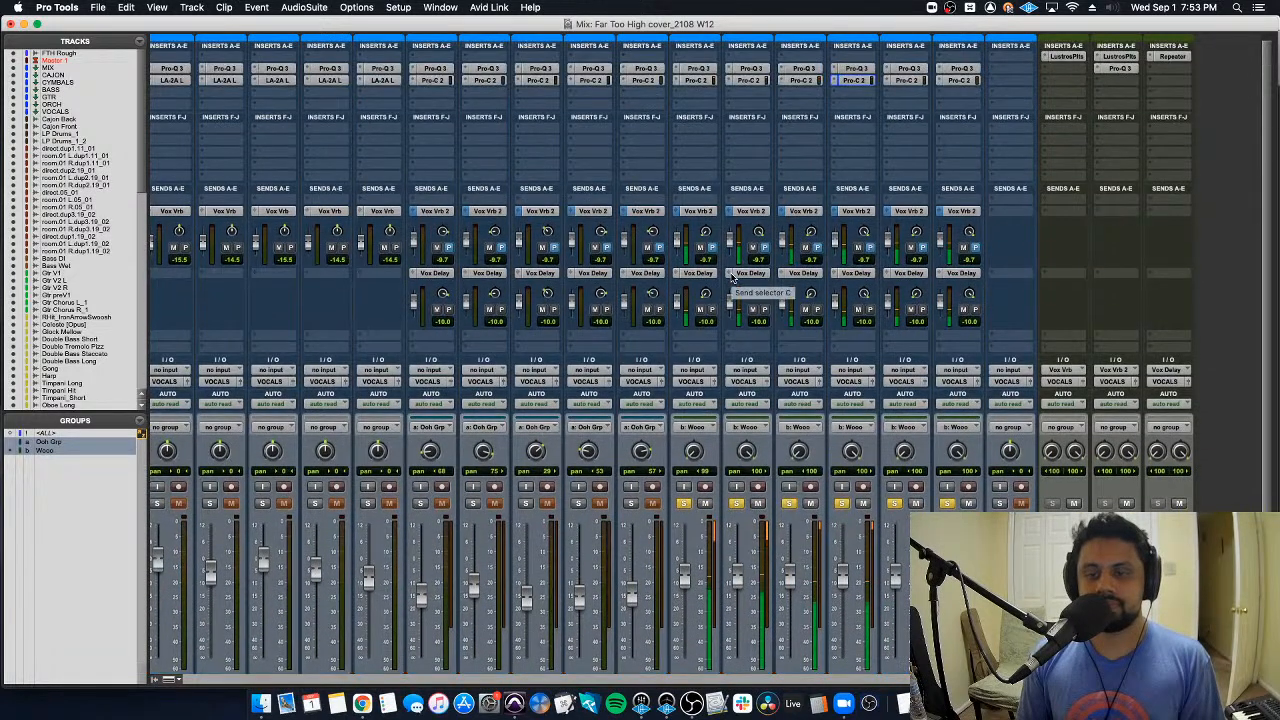
scroll(729, 274, down, 1)
drag(731, 271, 731, 314)
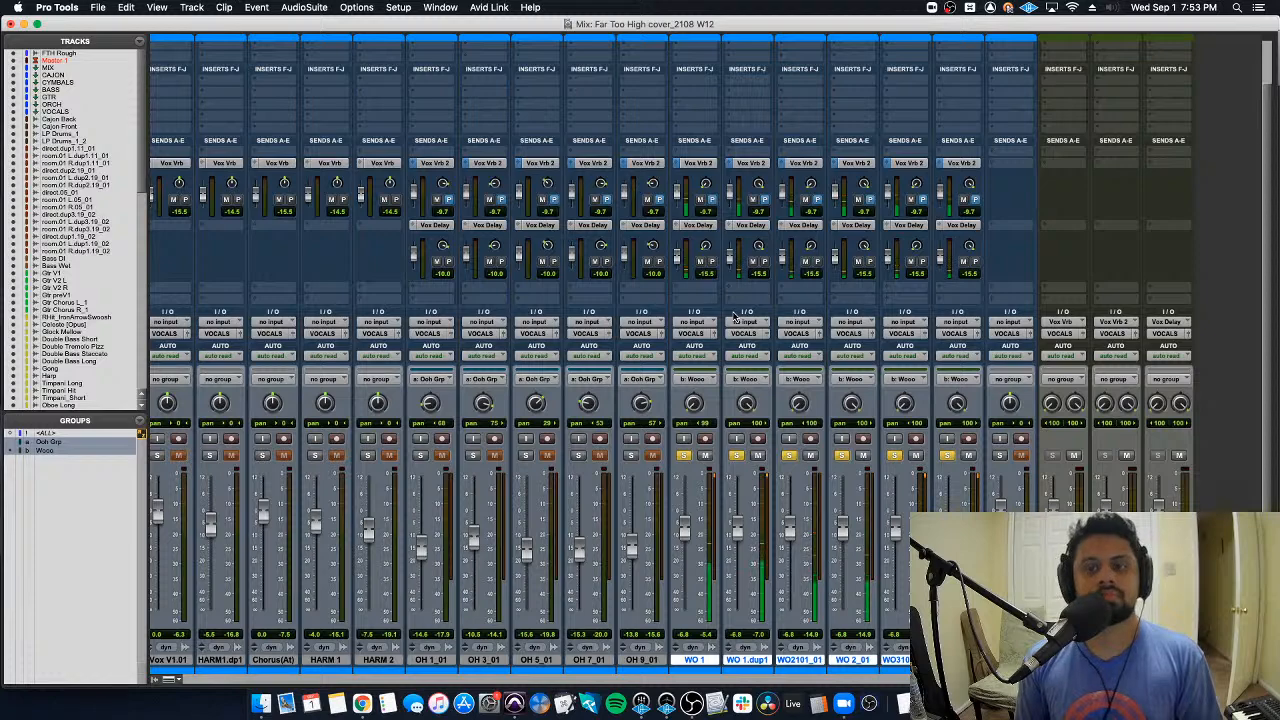
Step: Inspect the Pro-C 2 compressor settings on WO 1 and close the plug-in
scroll(740, 40, up, 2)
click(705, 82)
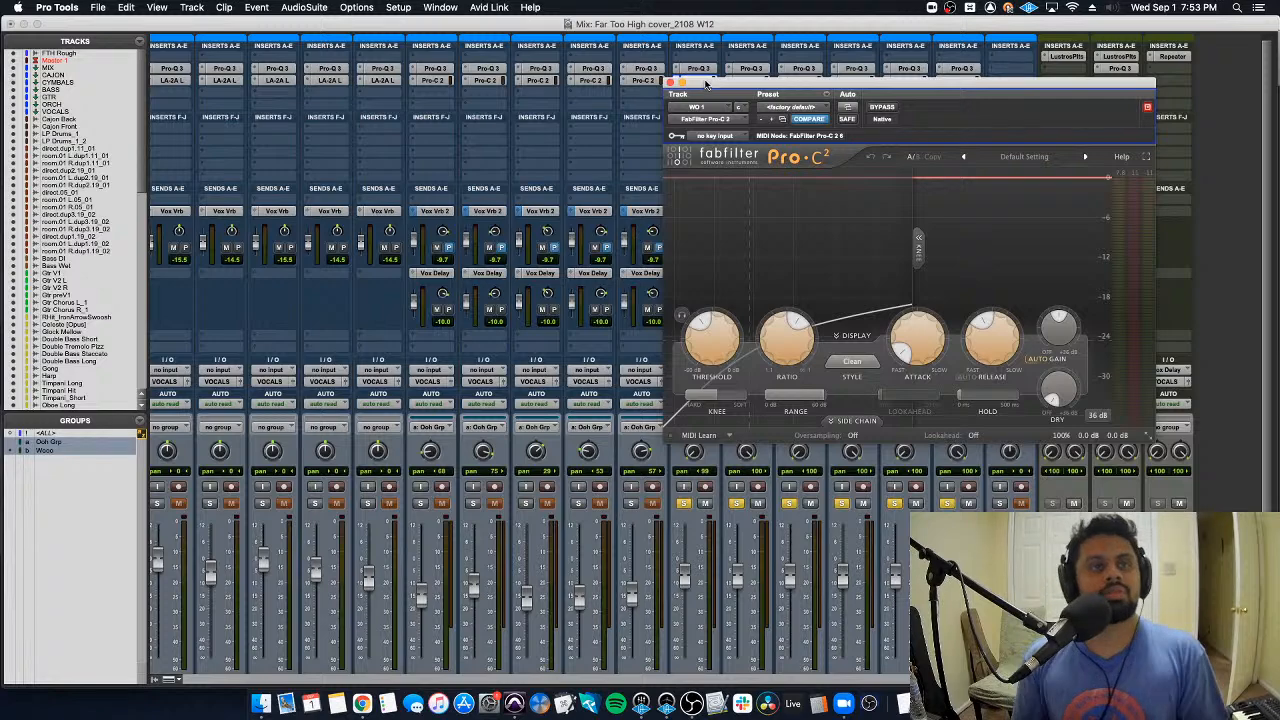
click(670, 82)
scroll(640, 316, down, 2)
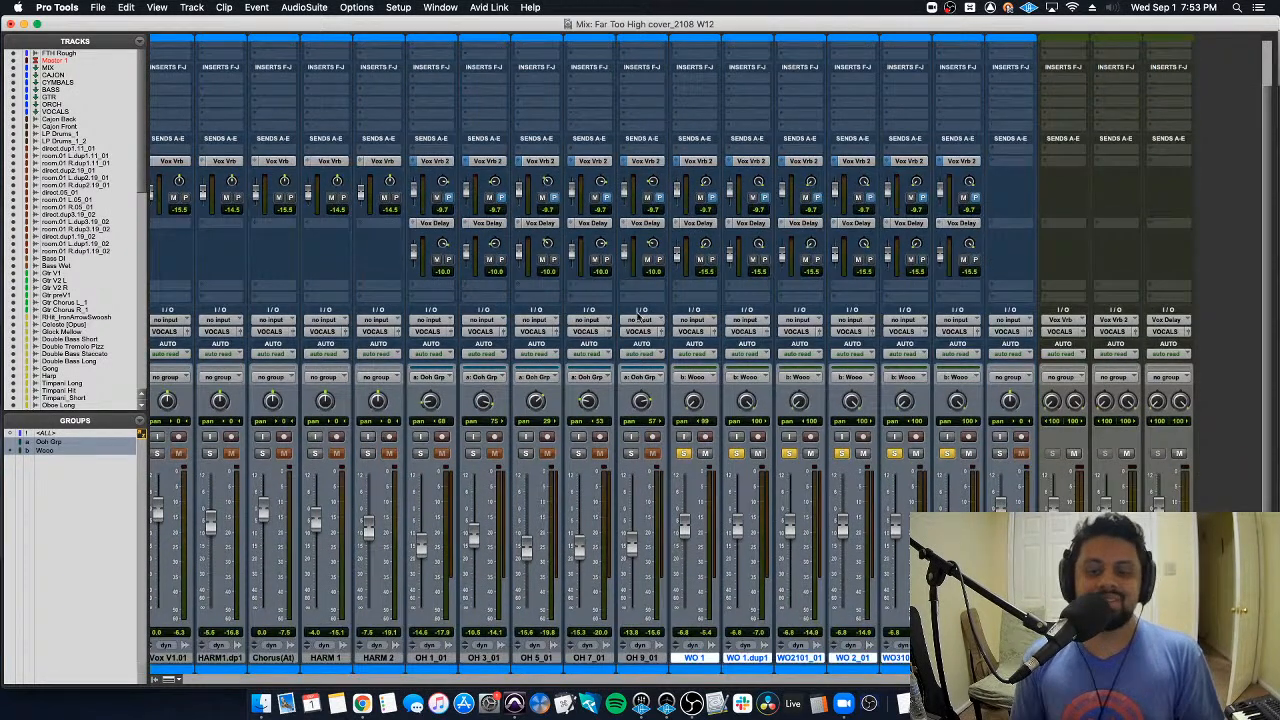
Step: Compare the OH and WO tracks, viewing the WO waveforms from about bar 90 and selecting OH 1_01 through OH 9_01
click(428, 658)
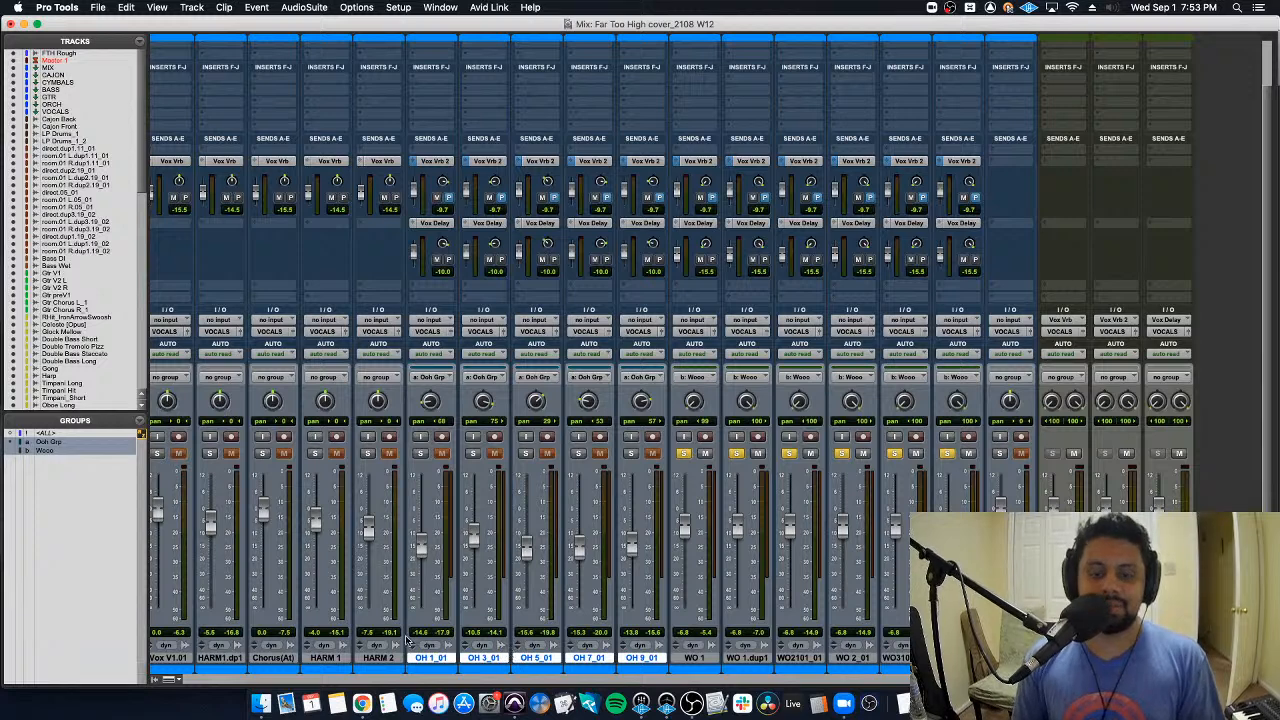
click(445, 658)
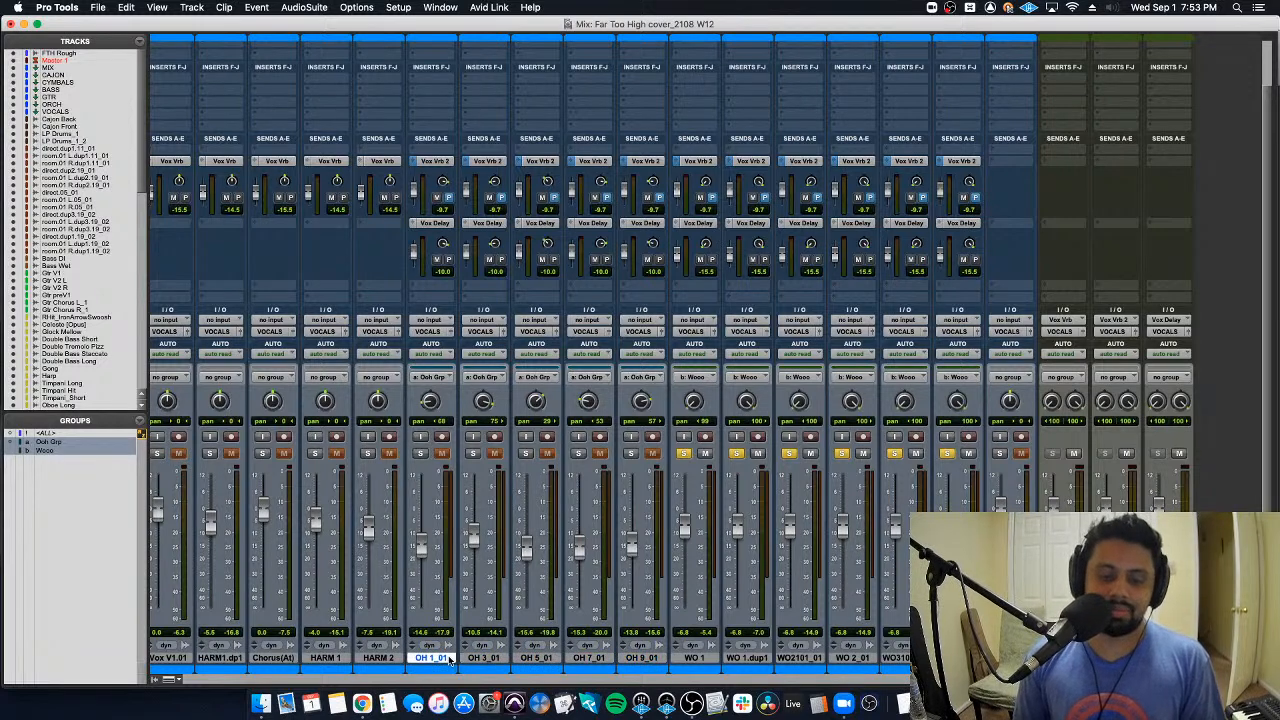
click(695, 658)
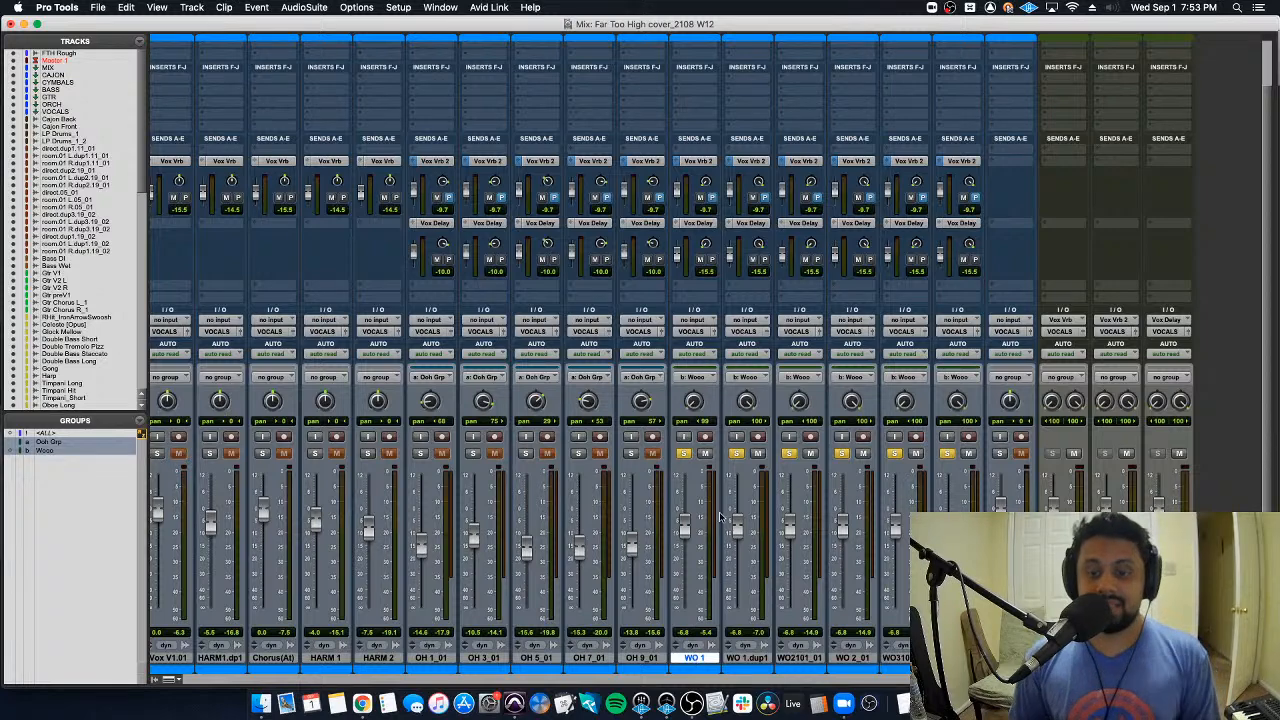
key(super+equal)
key(space)
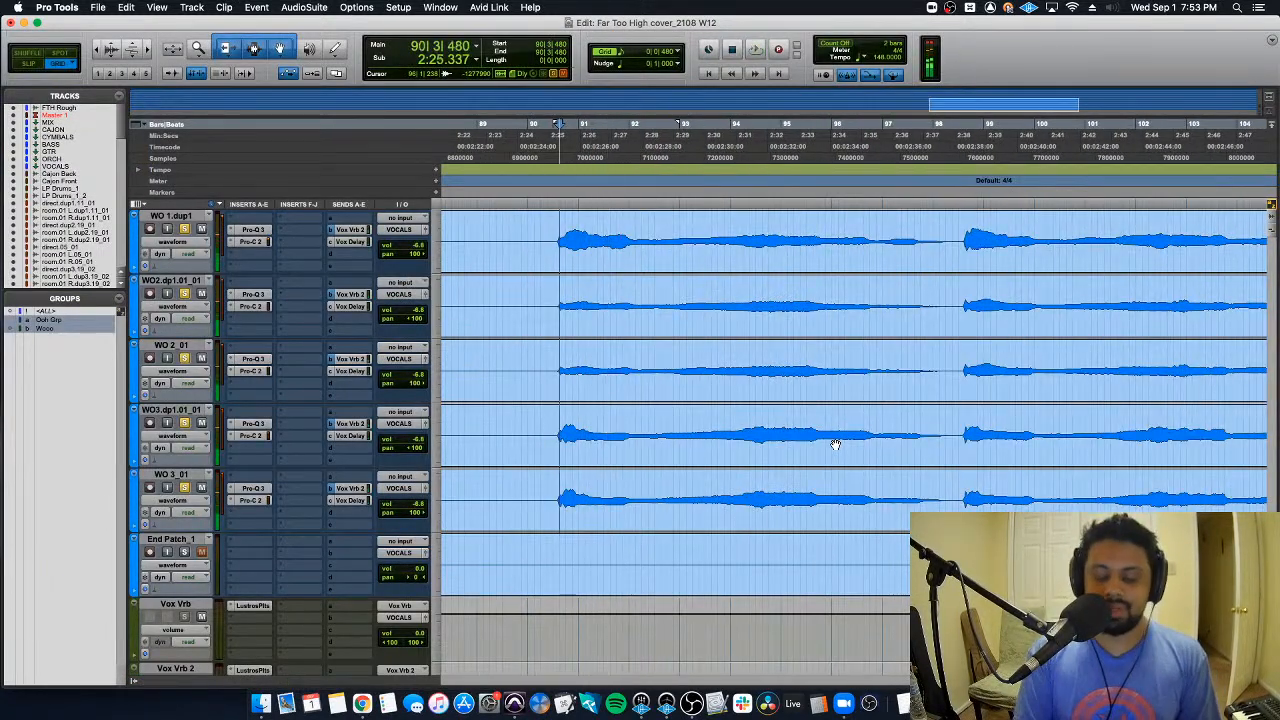
key(super+equal)
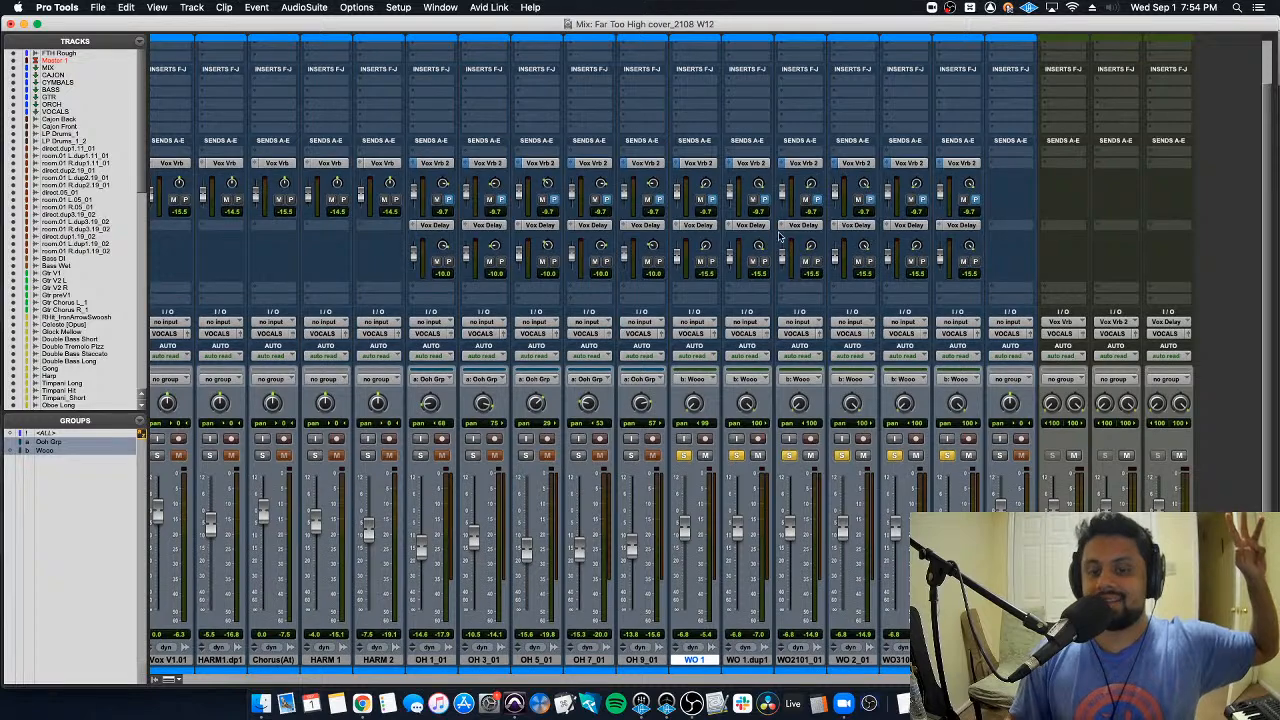
click(432, 661)
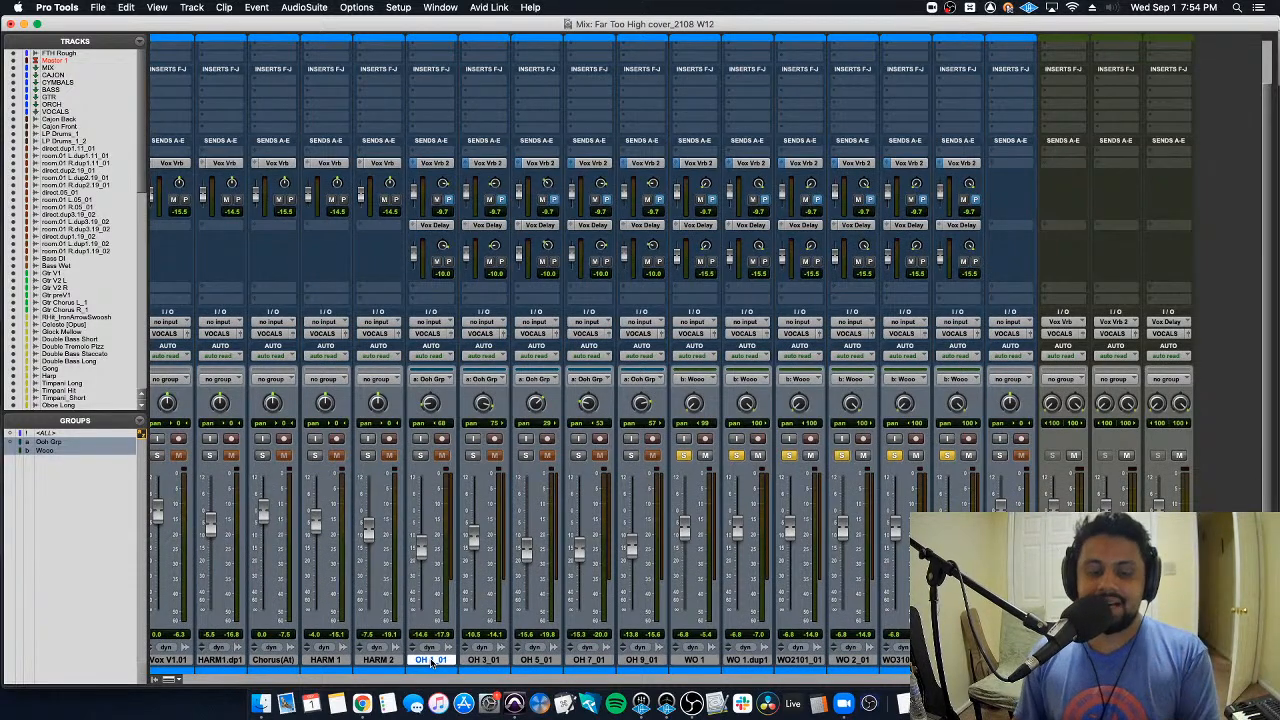
shift+click(645, 661)
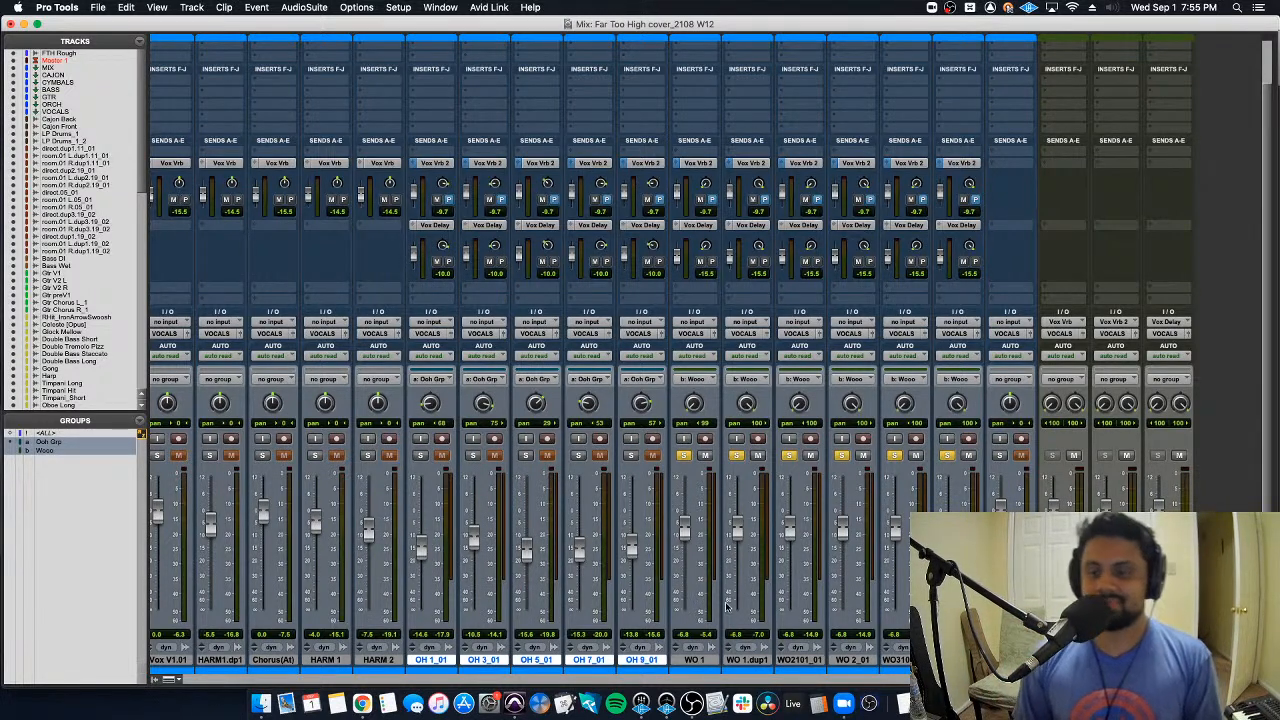
Step: Raise the WO tracks' Vox Vrb 2 sends to -6.1 dB during playback and check the Pro-C 2 compression on WO 1
key(space)
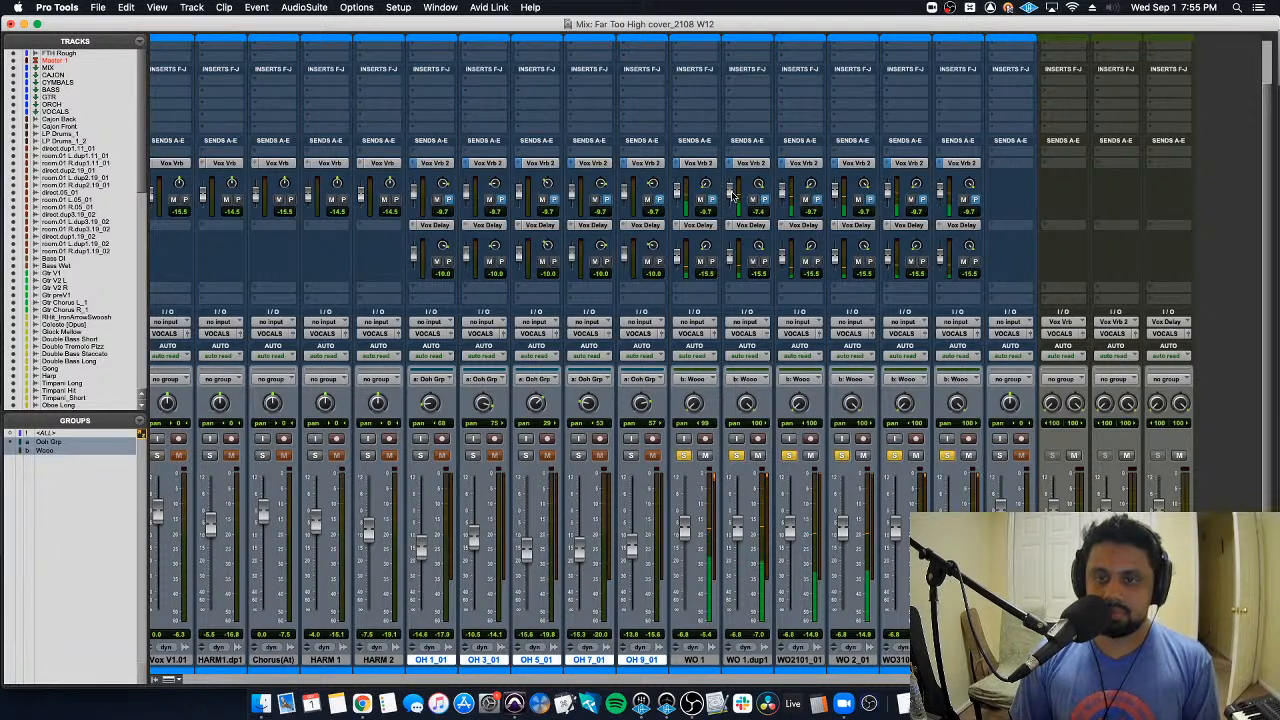
drag(733, 195, 729, 185)
scroll(729, 186, up, 2)
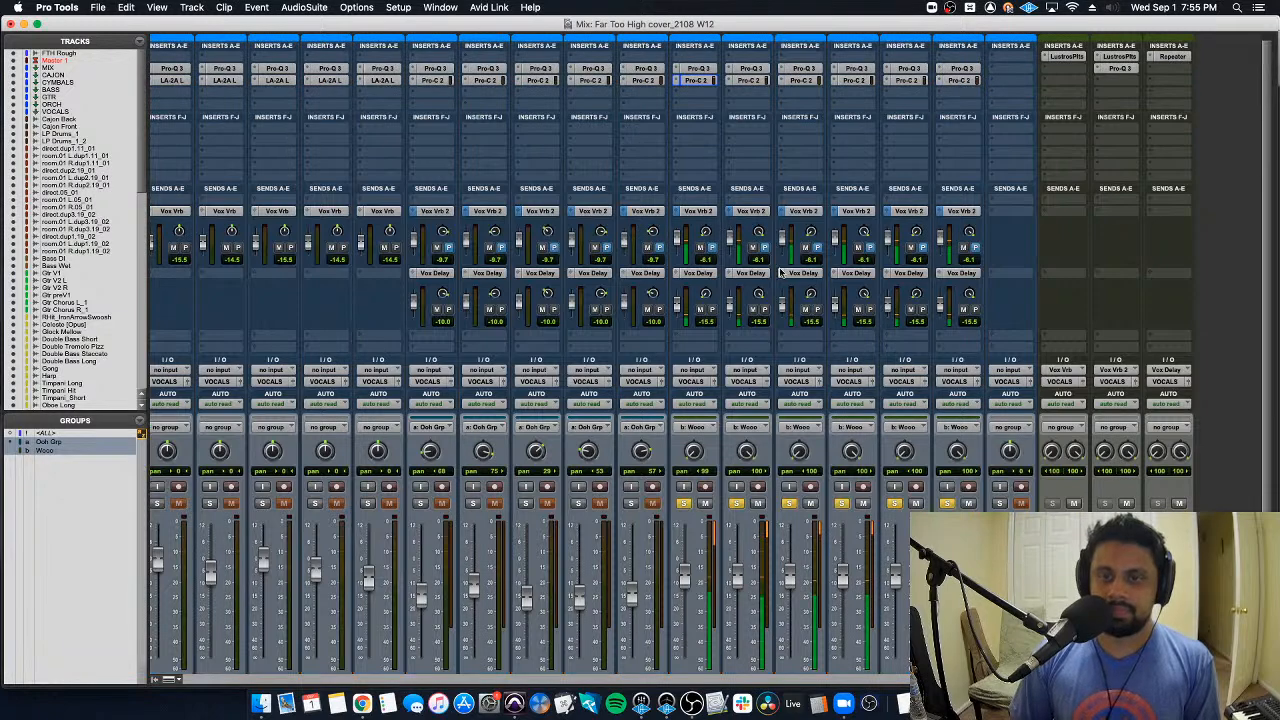
click(709, 86)
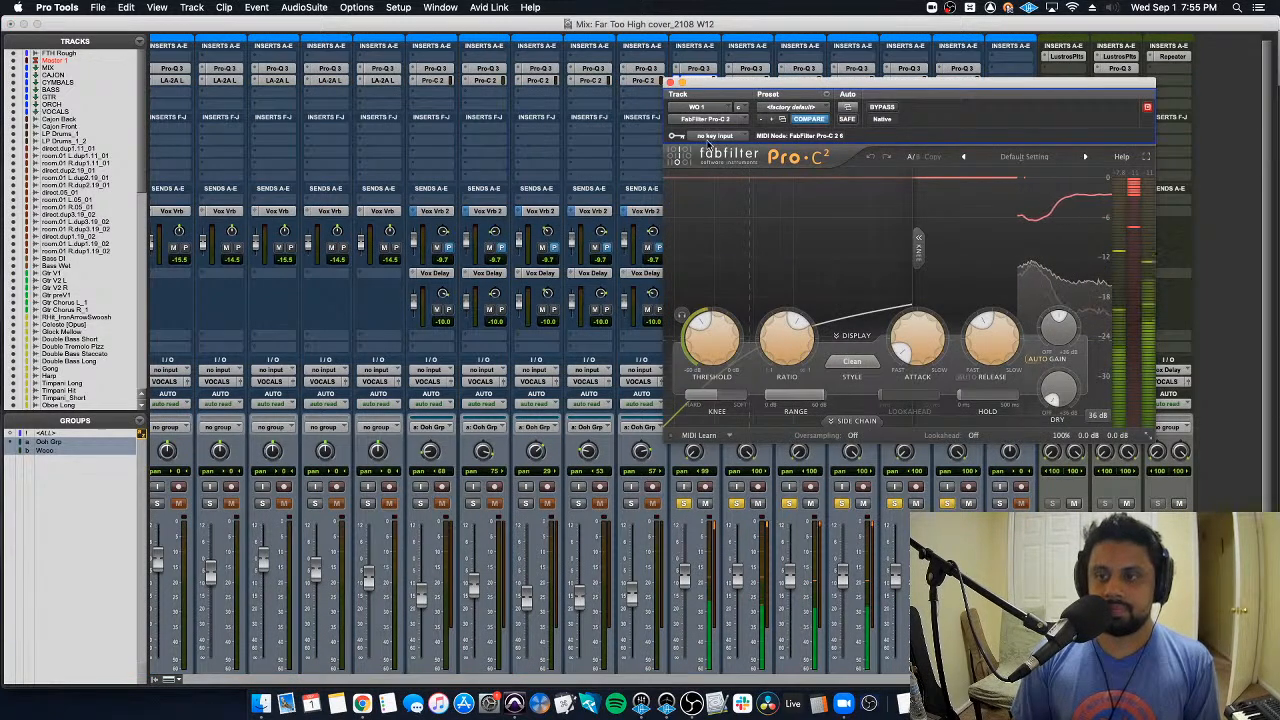
mouse_move(718, 331)
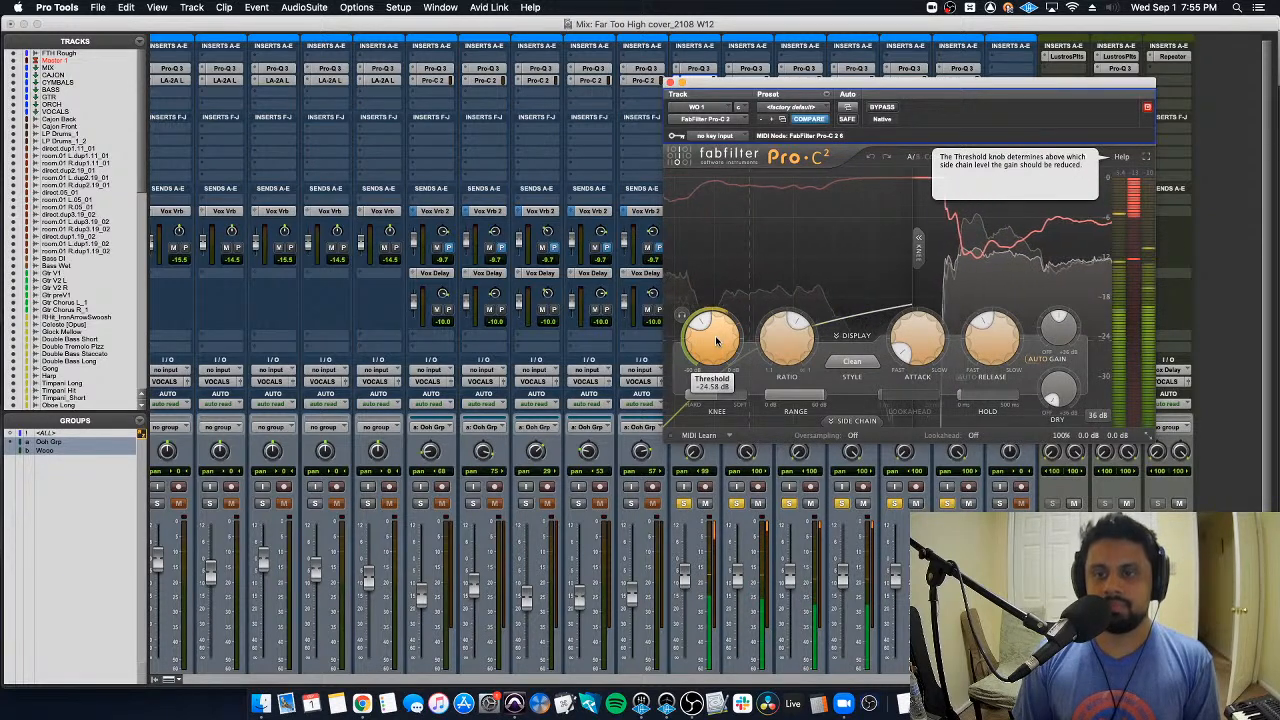
click(670, 82)
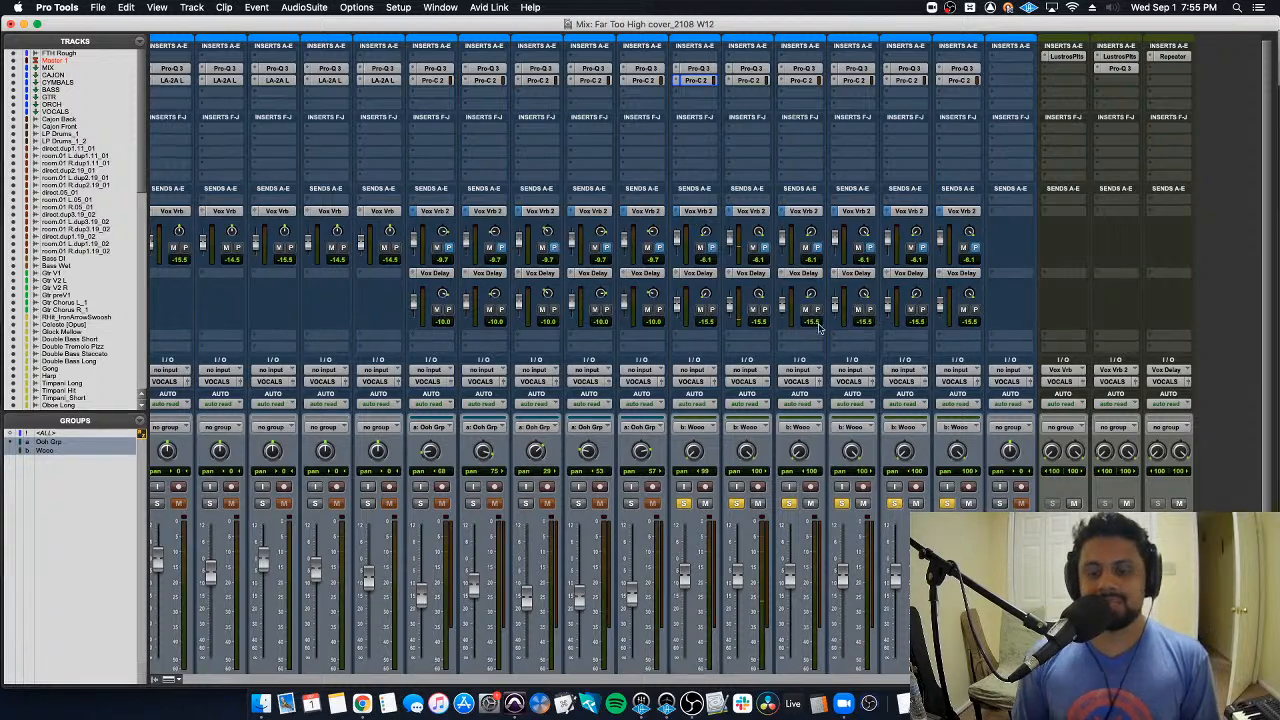
Step: Lower the WO tracks' Vox Vrb 2 sends and volume faders to -8.0 dB
scroll(818, 328, down, 1)
drag(732, 232, 737, 262)
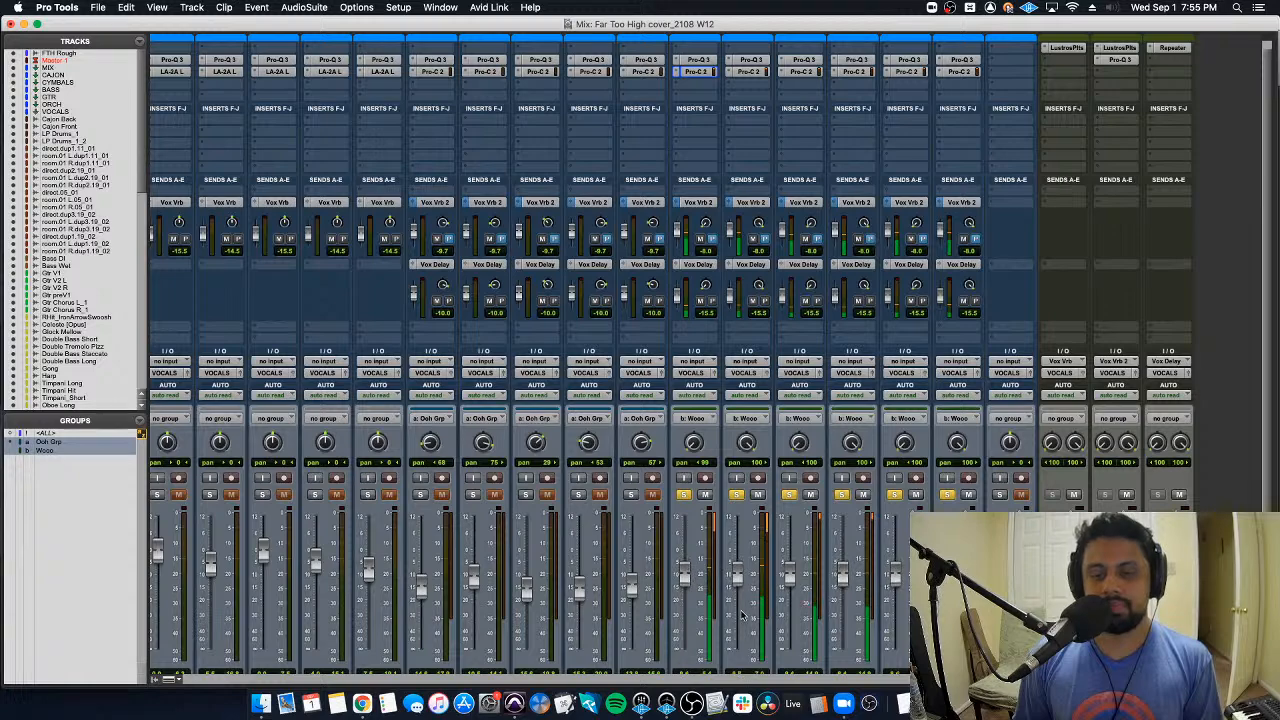
scroll(742, 605, down, 4)
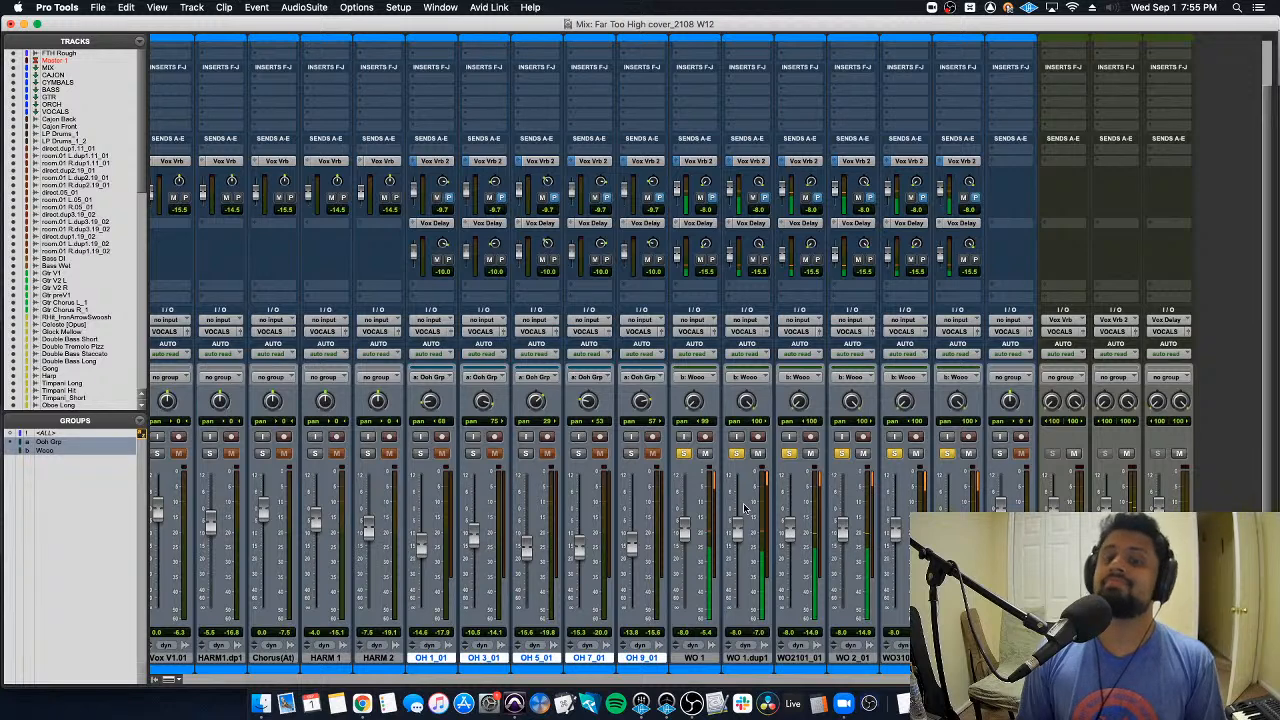
Step: Set the WO tracks' Vox Delay sends to -13.5 dB and the Repeater feedback on the Vox Delay track to 73%
drag(680, 255, 676, 234)
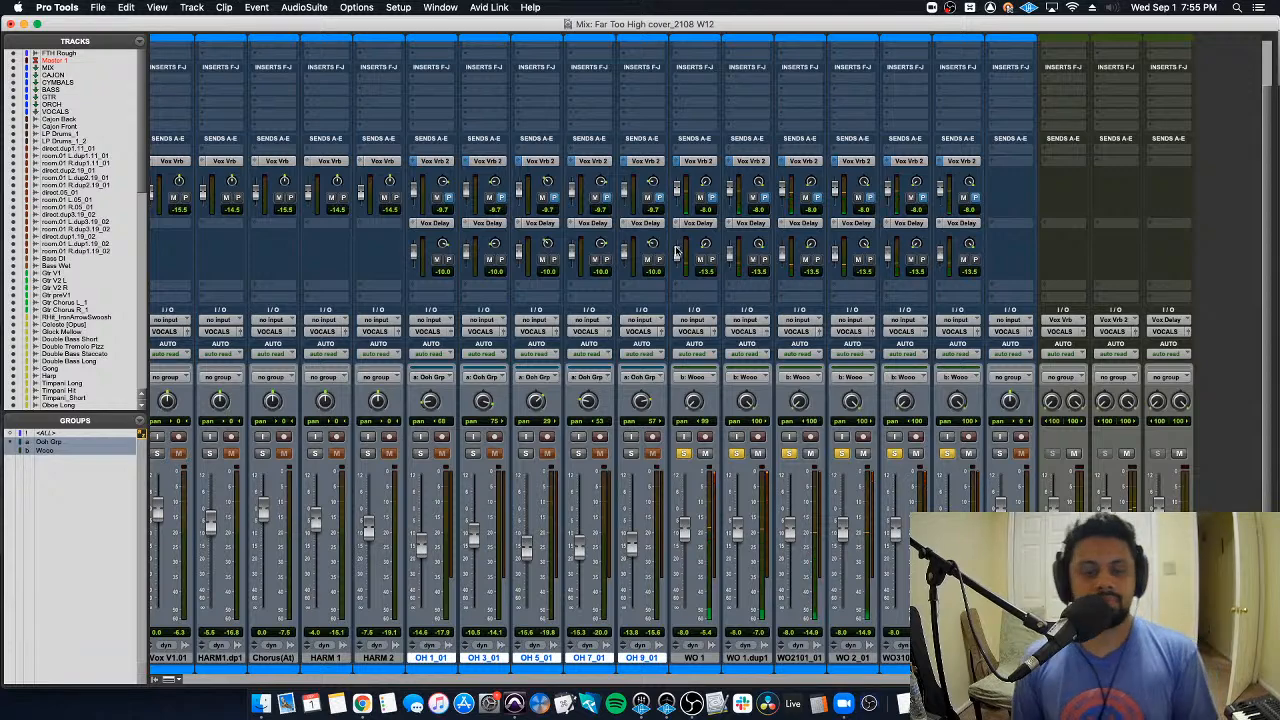
scroll(677, 252, up, 2)
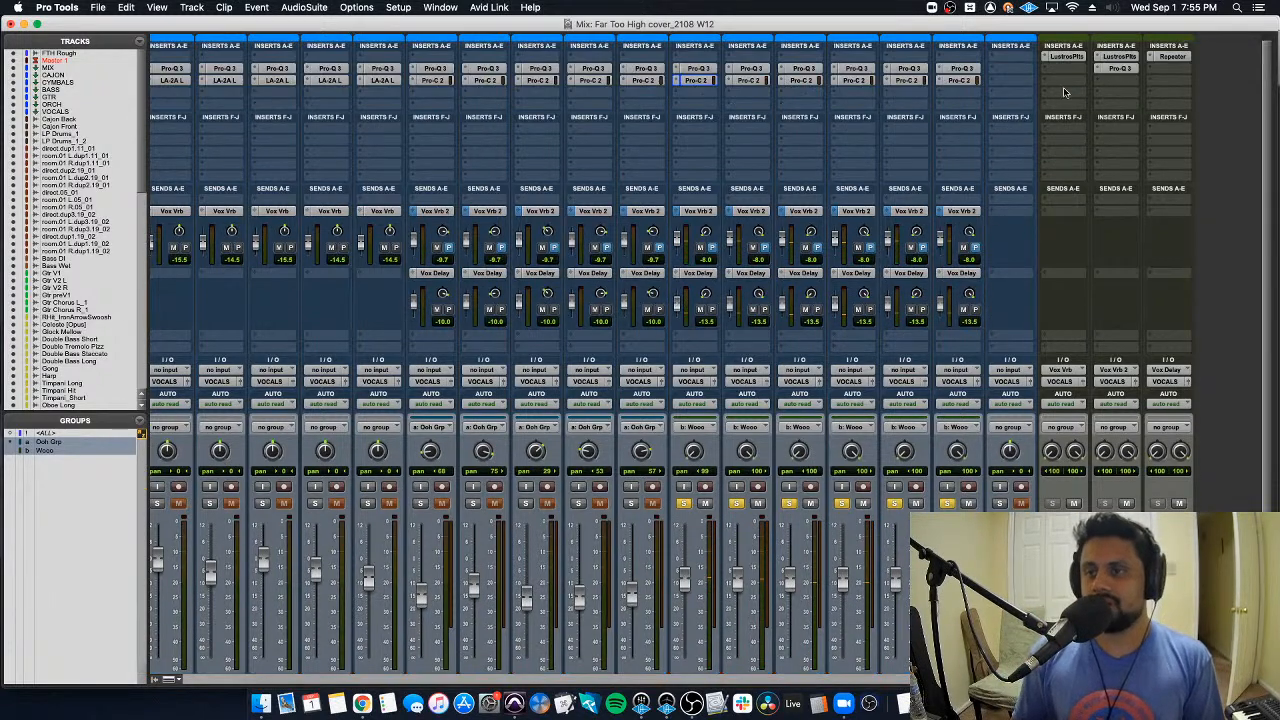
click(1172, 56)
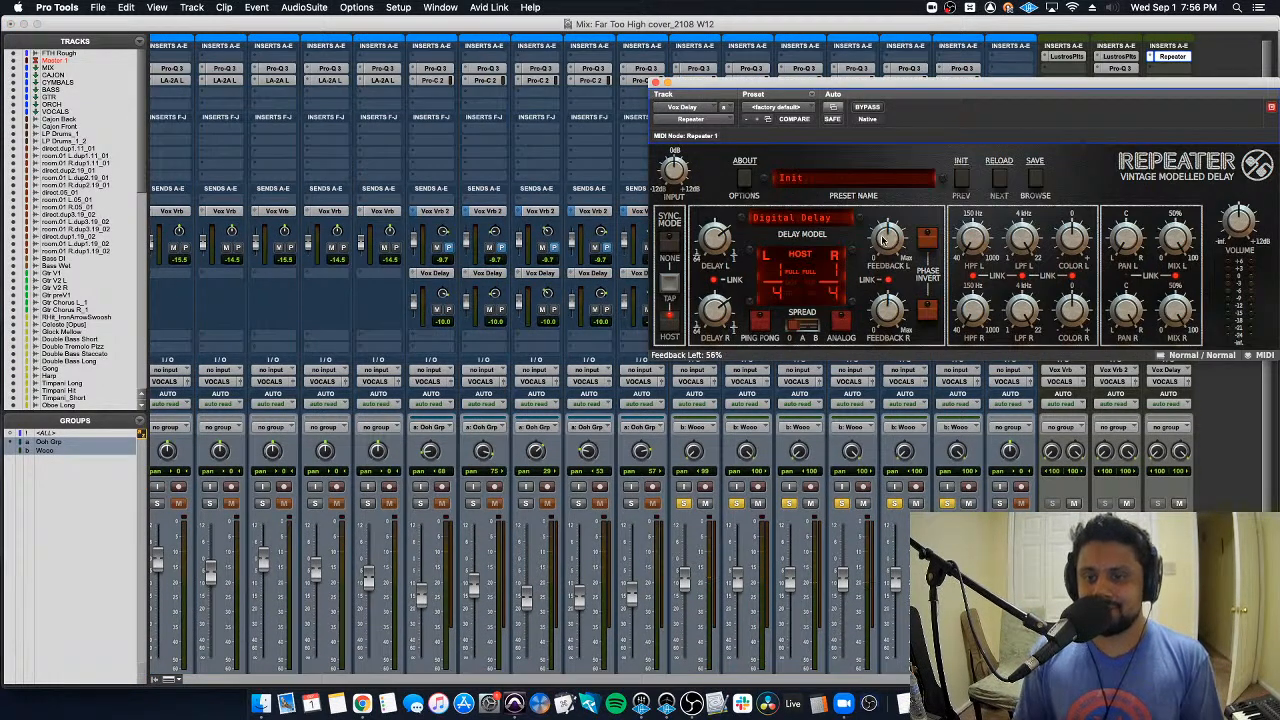
drag(889, 242, 889, 238)
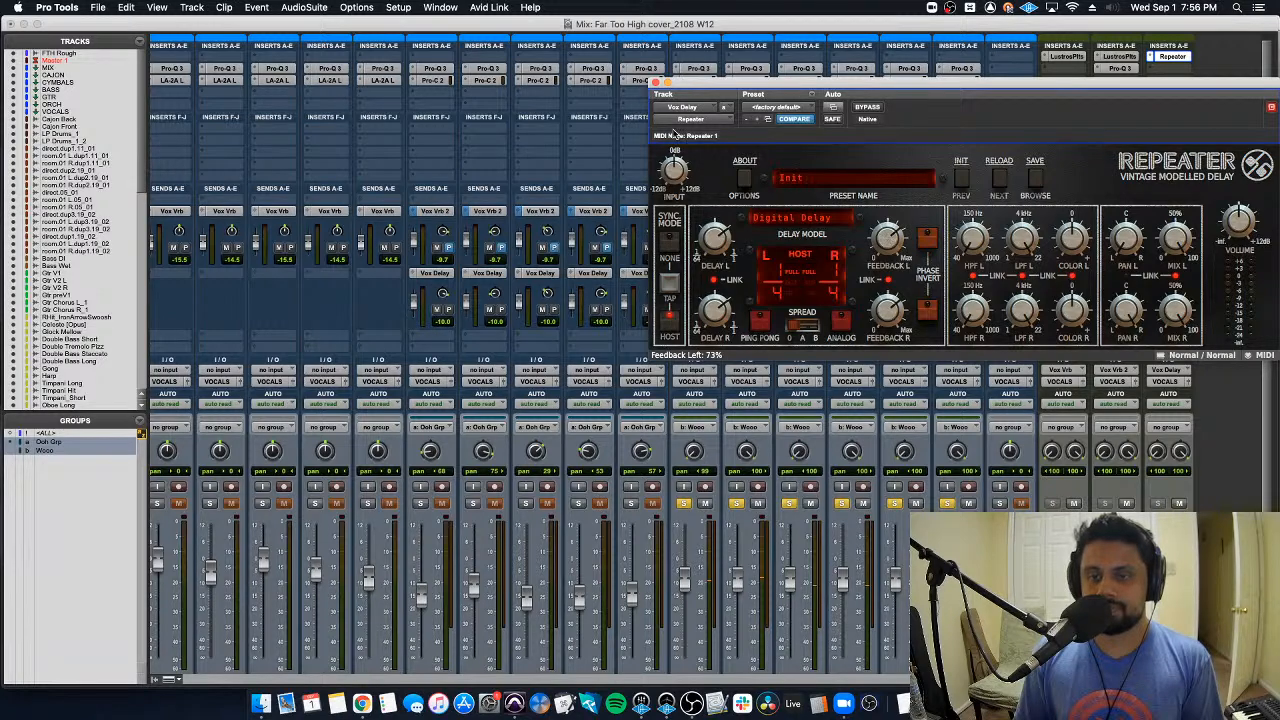
click(656, 84)
Step: Clear the solo on the grouped WO tracks
scroll(846, 440, down, 2)
scroll(846, 440, left, 1)
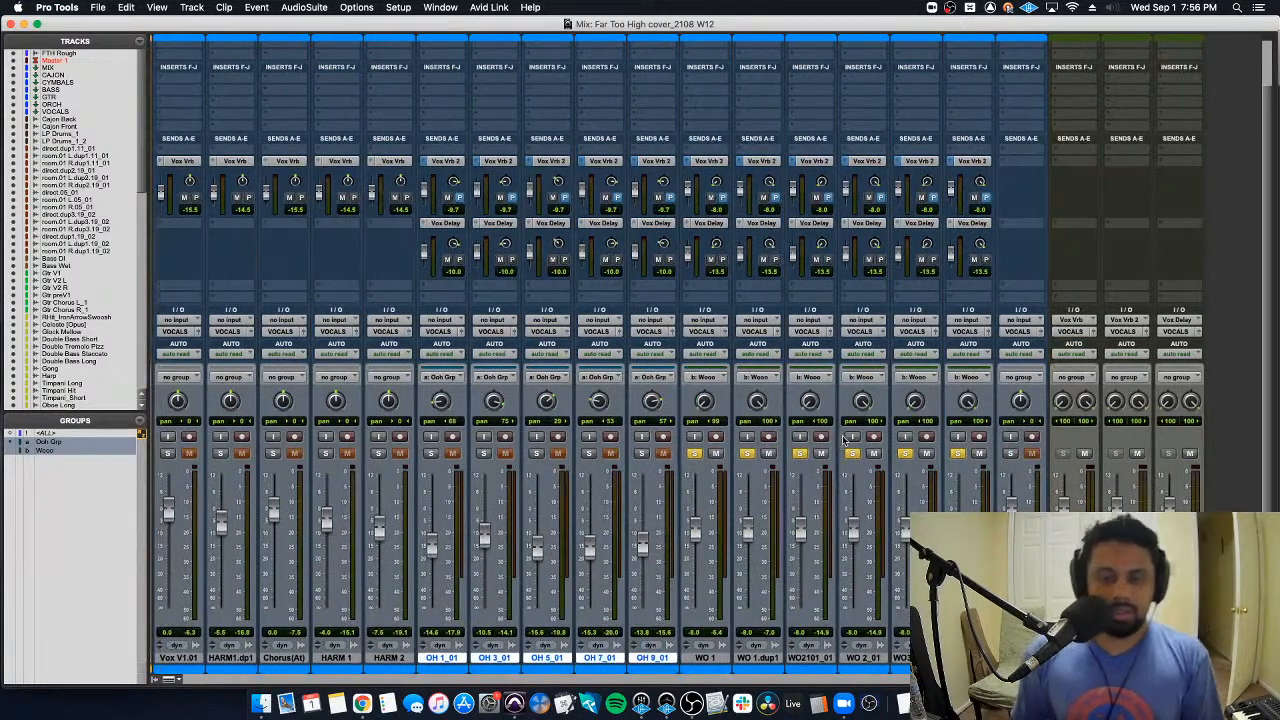
click(697, 453)
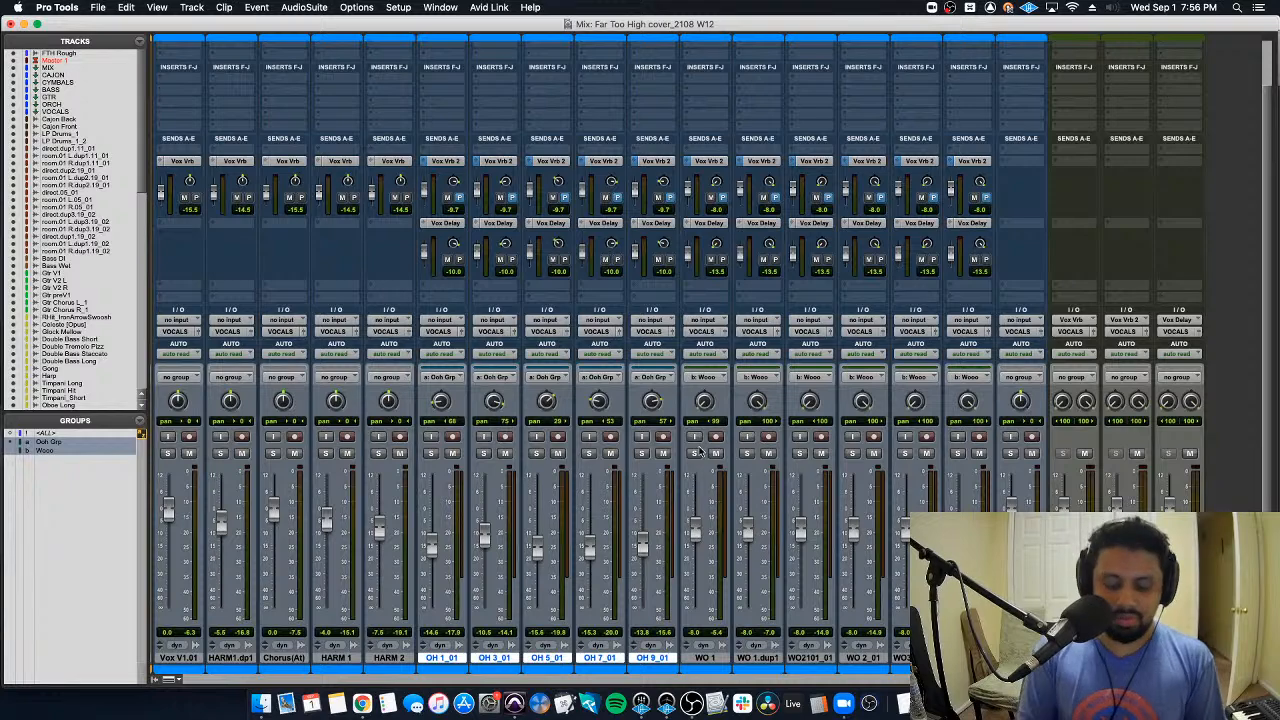
Step: Locate the vocal phrase on the End Patch_1 track near bar 118 and separate its clip at 118|3
key(super+equal)
key(super+bracketleft)
key(super+bracketleft)
click(994, 560)
key(super+bracketright)
key(super+bracketright)
key(super+bracketright)
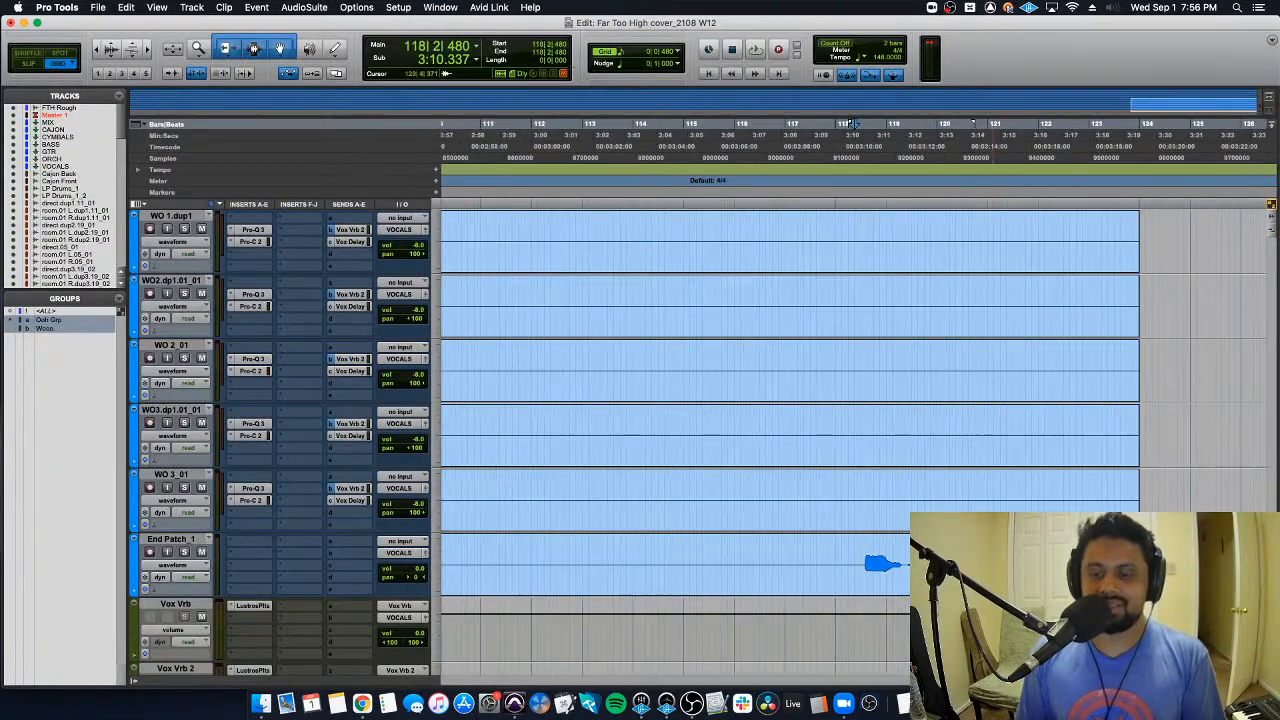
key(super+bracketright)
key(super+bracketright)
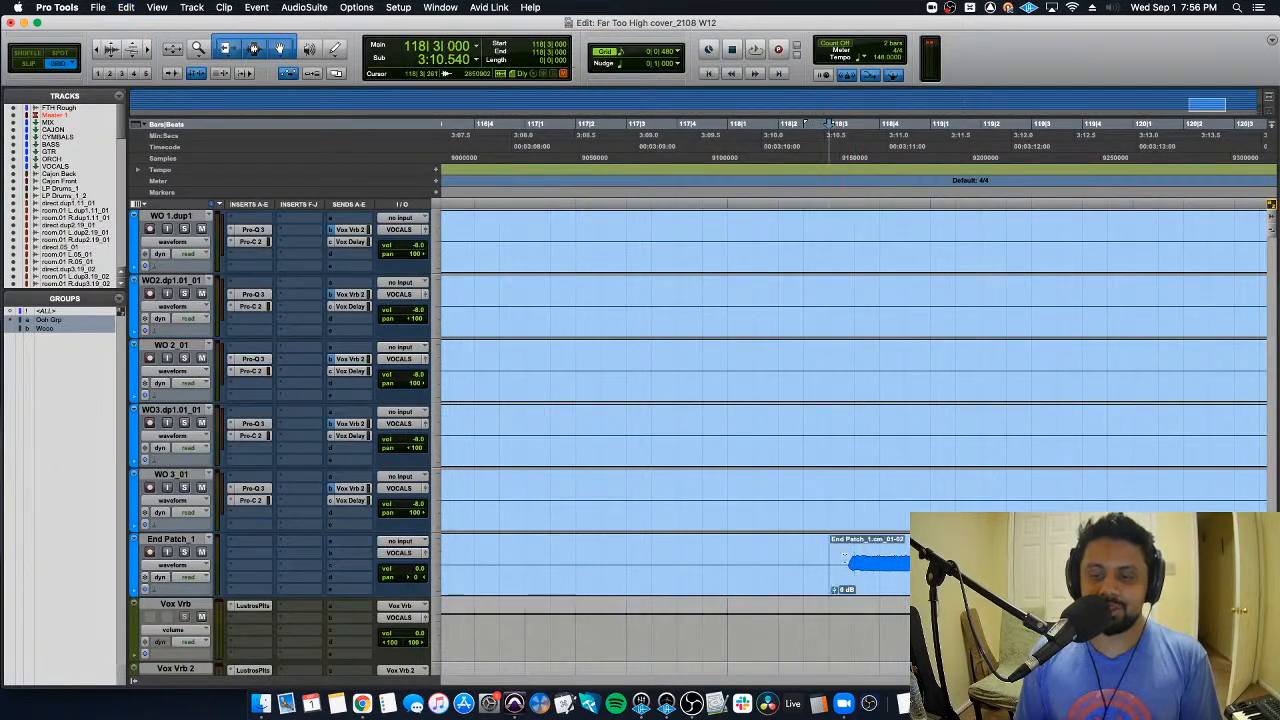
Step: Move the End Patch_1 clip onto the Vox V1.01 lead track at about bar 118|3
scroll(848, 548, up, 10)
key(super+bracketleft)
key(super+bracketleft)
key(super+bracketleft)
scroll(846, 565, down, 10)
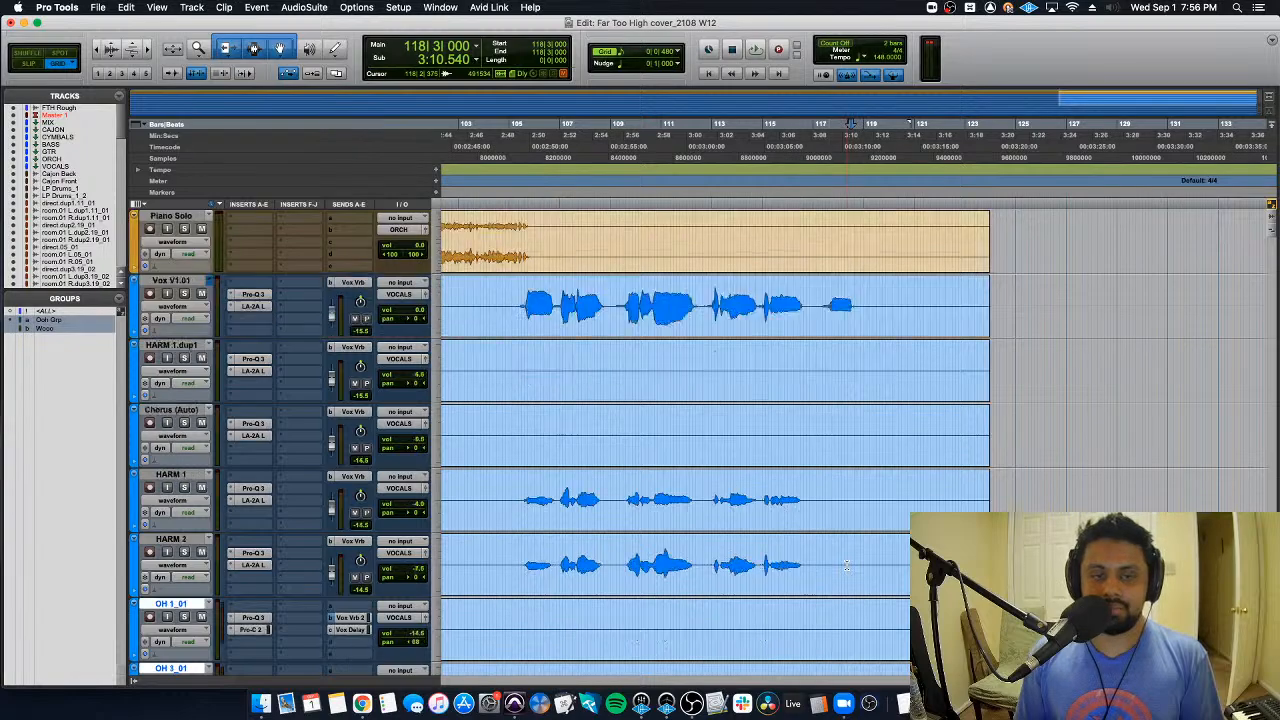
click(900, 400)
mouse_move(898, 345)
mouse_down()
mouse_move(889, 206)
mouse_move(903, 562)
mouse_move(903, 435)
mouse_move(858, 425)
mouse_move(883, 428)
mouse_move(915, 365)
mouse_move(901, 365)
mouse_up()
Step: Crossfade the End Patch_1 clip with the preceding Vox V1.01 clip and play the join from about bar 117|3
key(super+bracketright)
key(super+bracketright)
key(super+bracketright)
click(678, 368)
key(space)
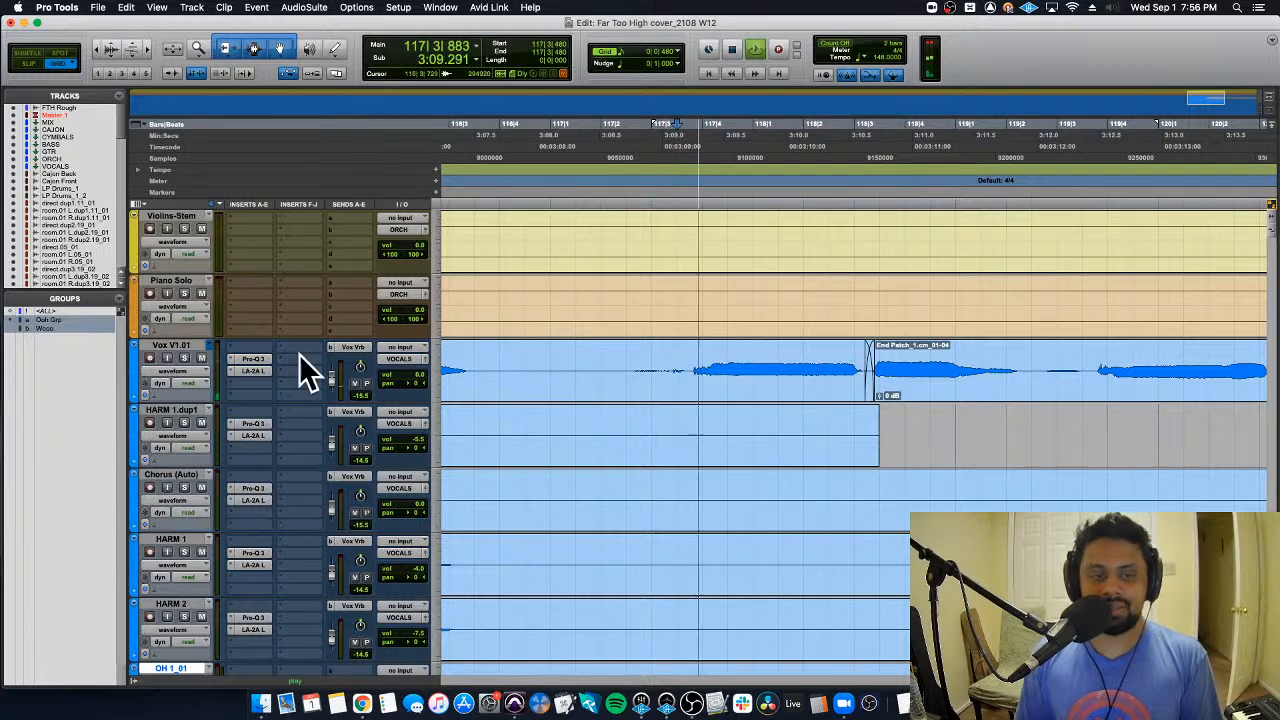
Step: Stop playback after the End Patch_1 join on the lead vocal and return to the session start
key(r)
key(r)
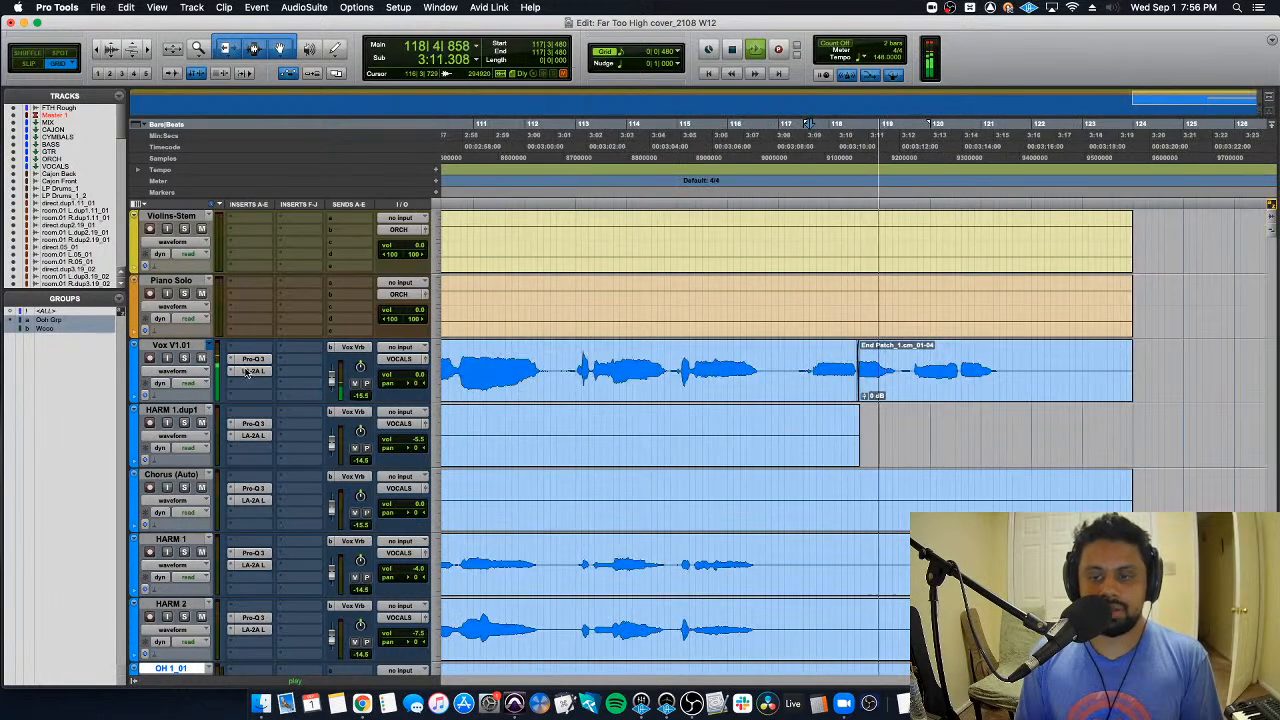
key(space)
key(Return)
Step: Delete the End Patch_1 track, including its remaining active clips
key(super+equal)
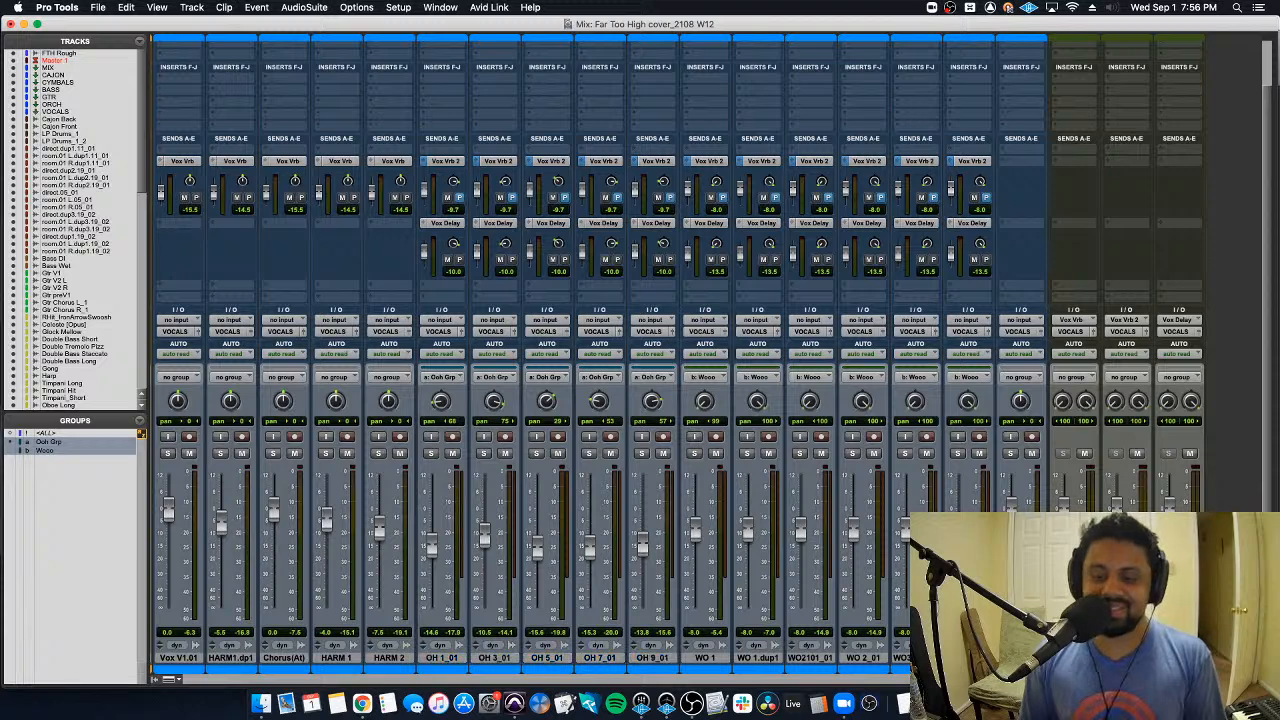
right_click(1035, 658)
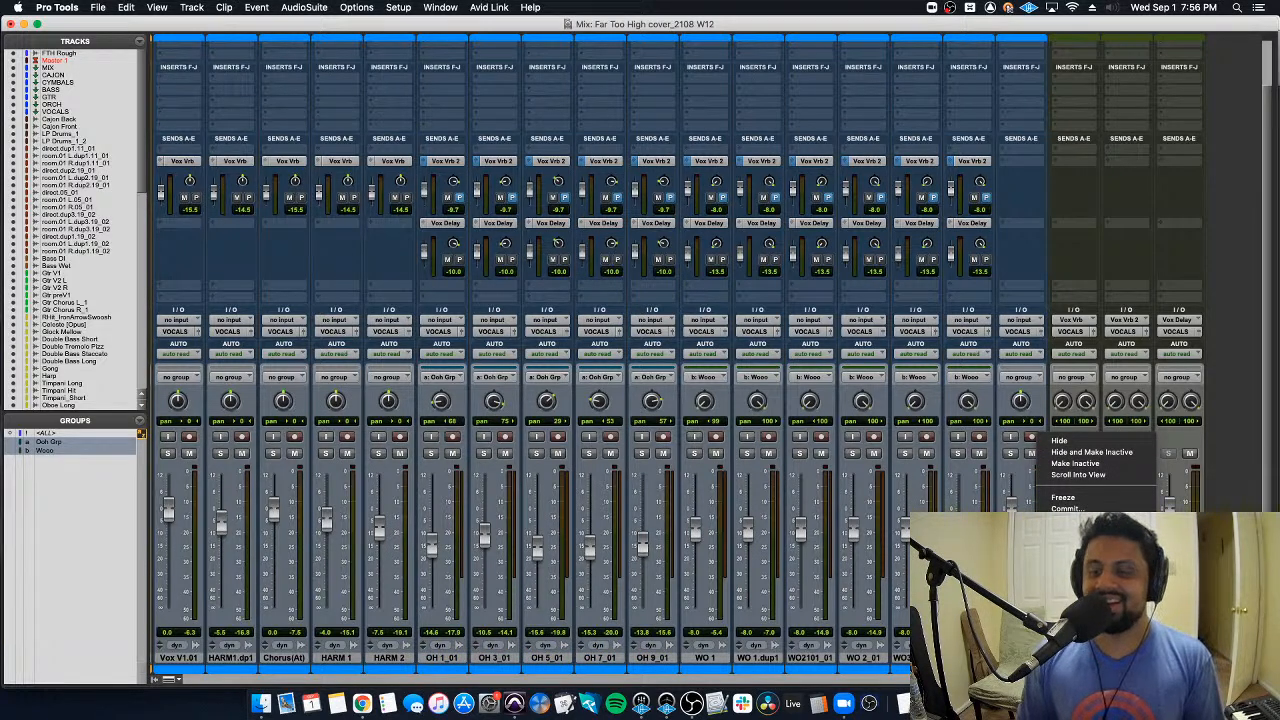
click(1075, 574)
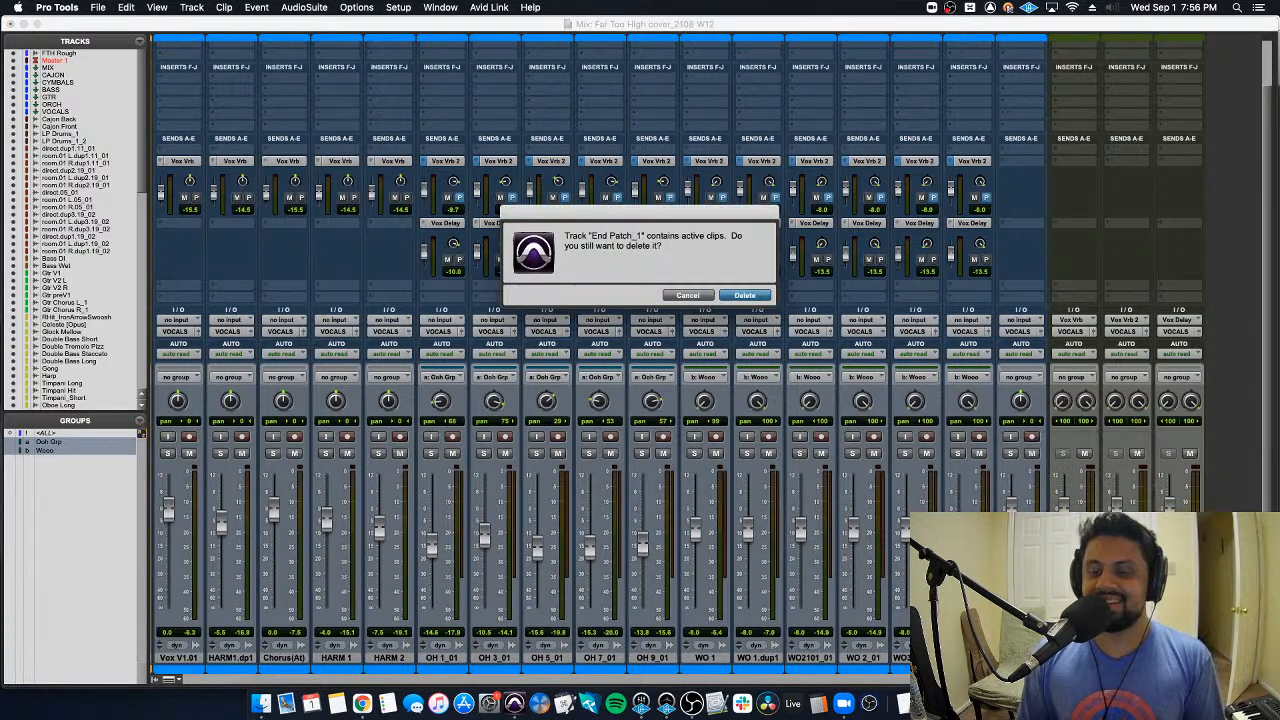
click(740, 295)
Step: Look over the OH and WO vocal clips across the whole song and return to the mixer
key(super+equal)
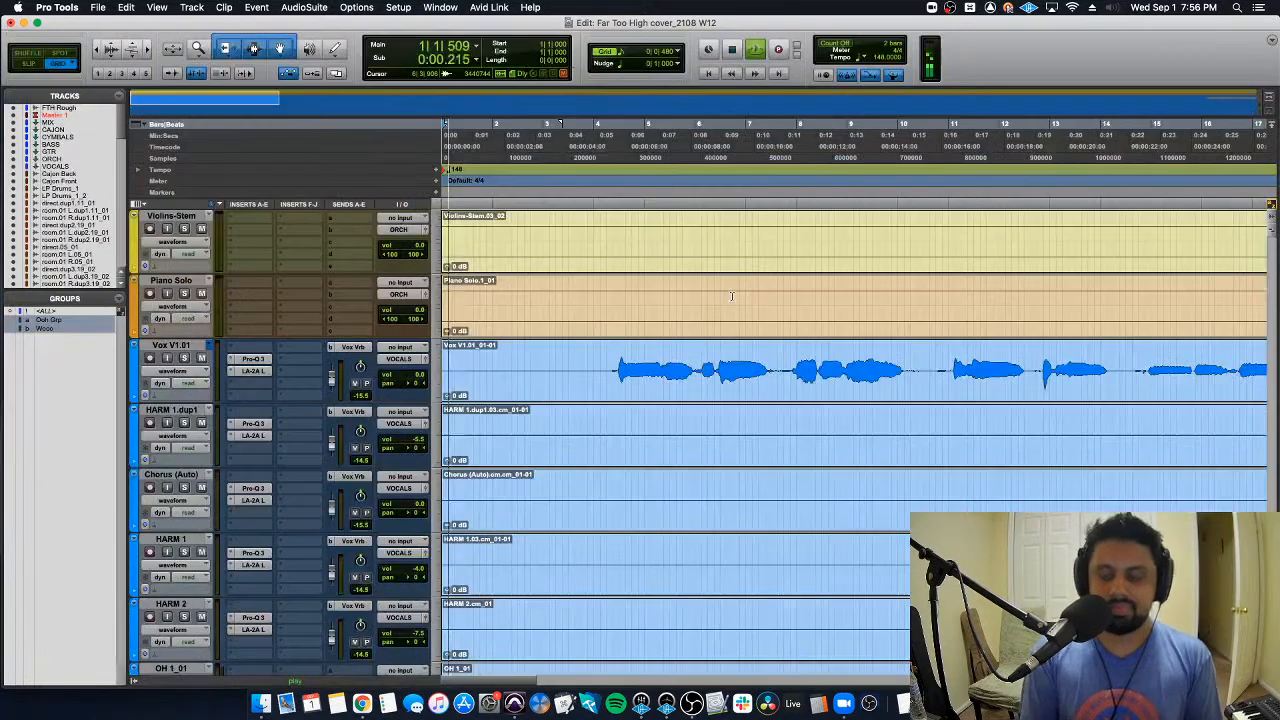
scroll(747, 328, down, 6)
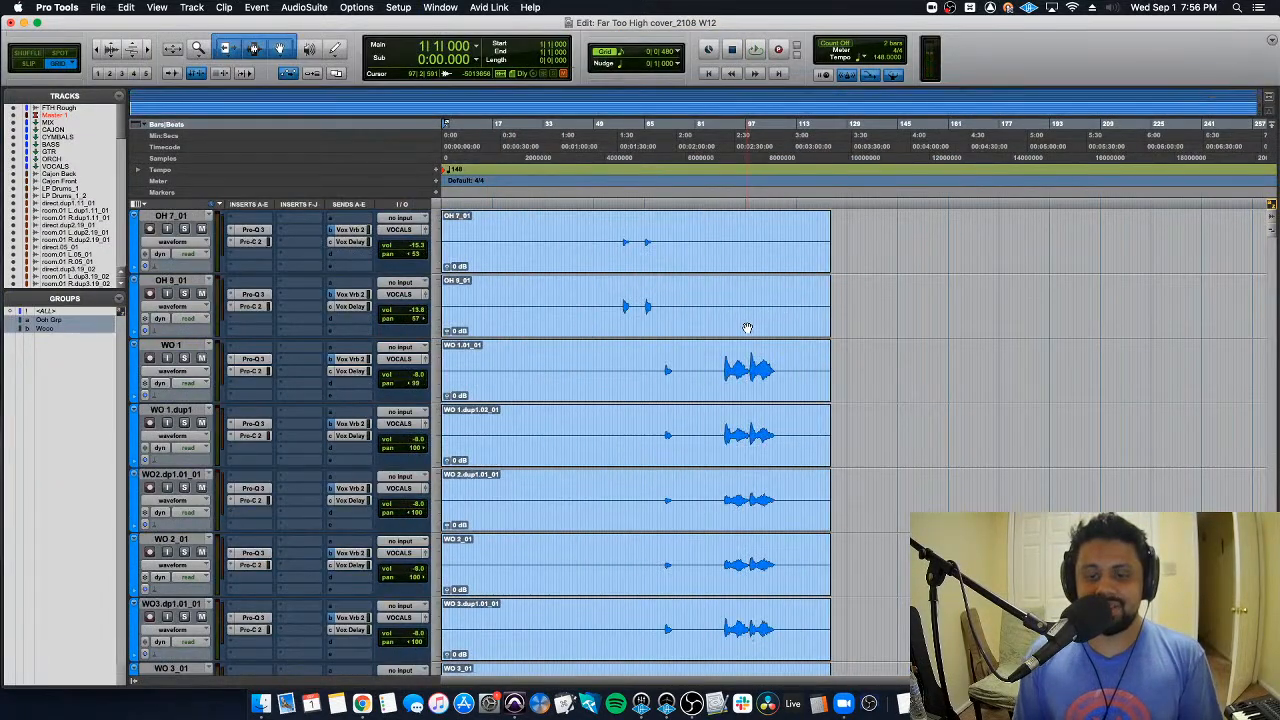
scroll(747, 328, up, 2)
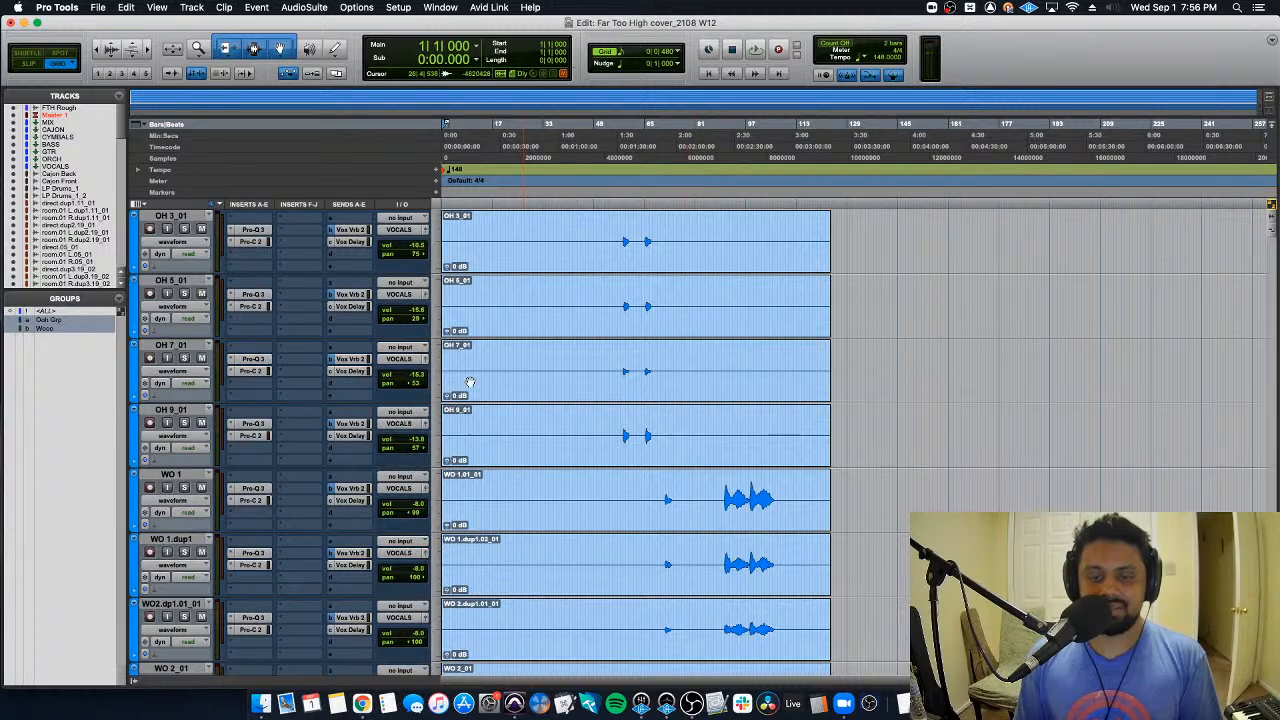
key(super+equal)
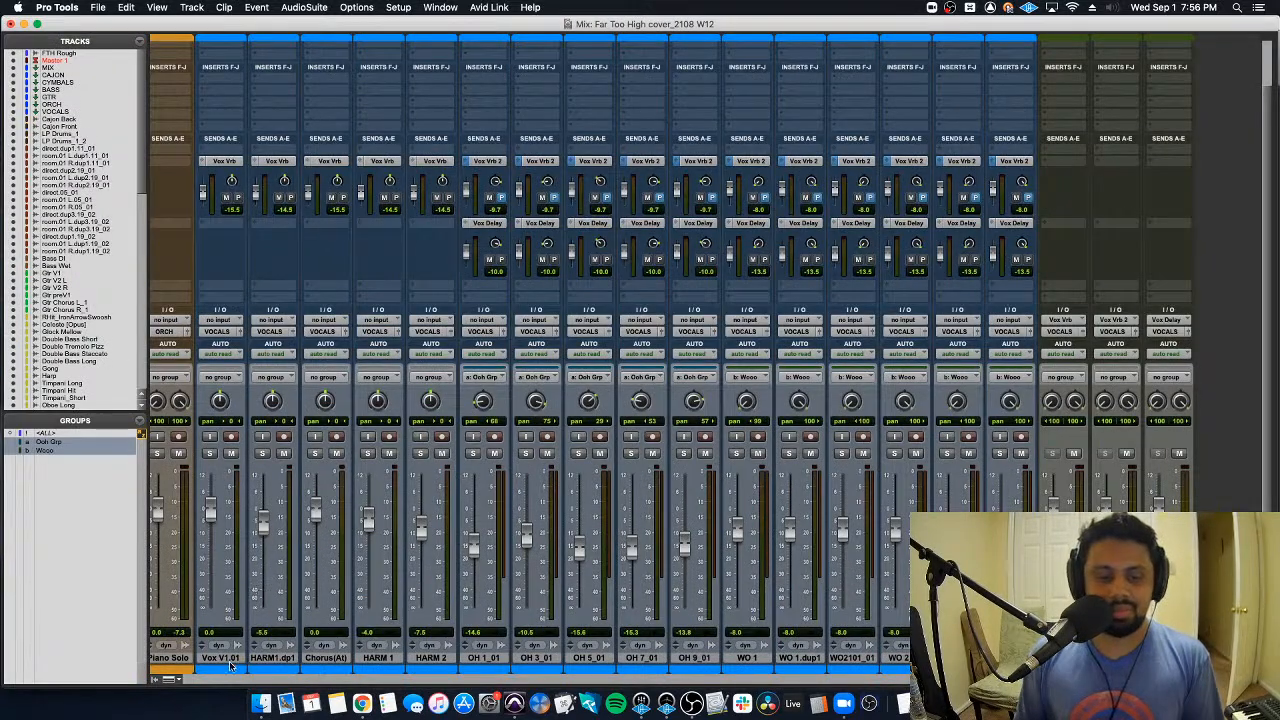
Step: Select all the vocal tracks from Vox V1.01 through the WO tracks and solo them for editing
shift+click(1010, 658)
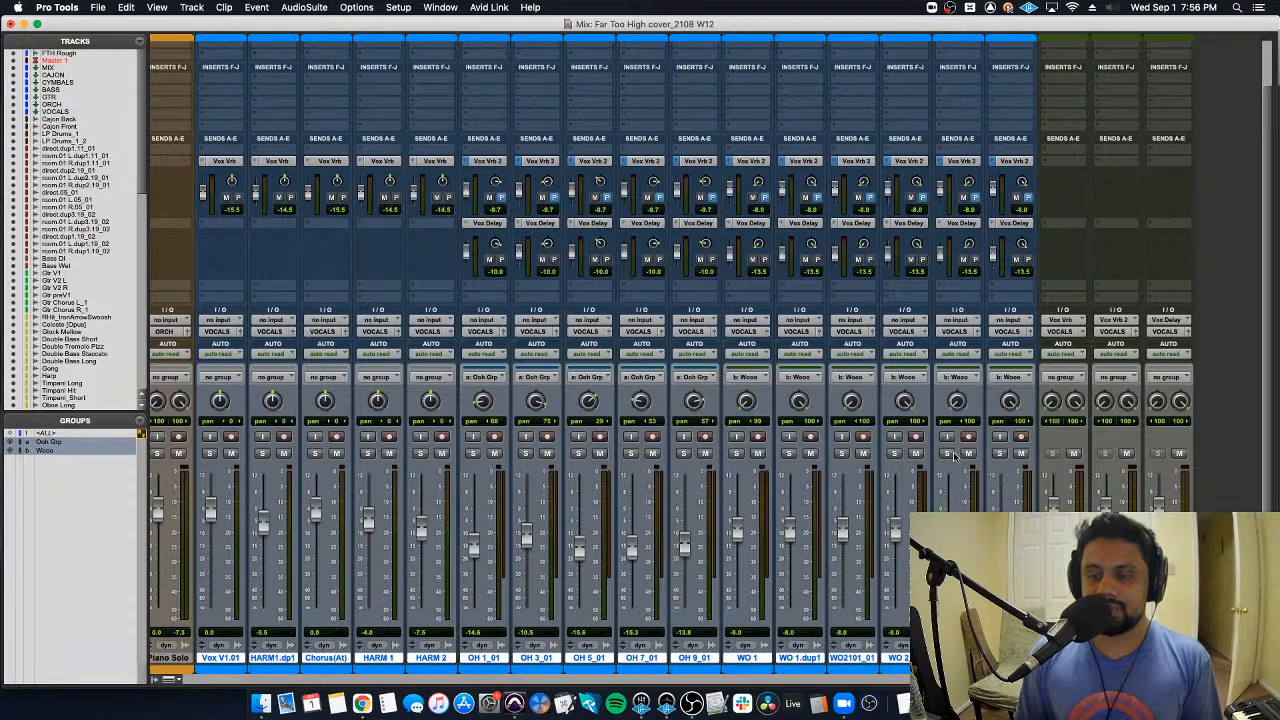
key(super+equal)
scroll(632, 320, up, 6)
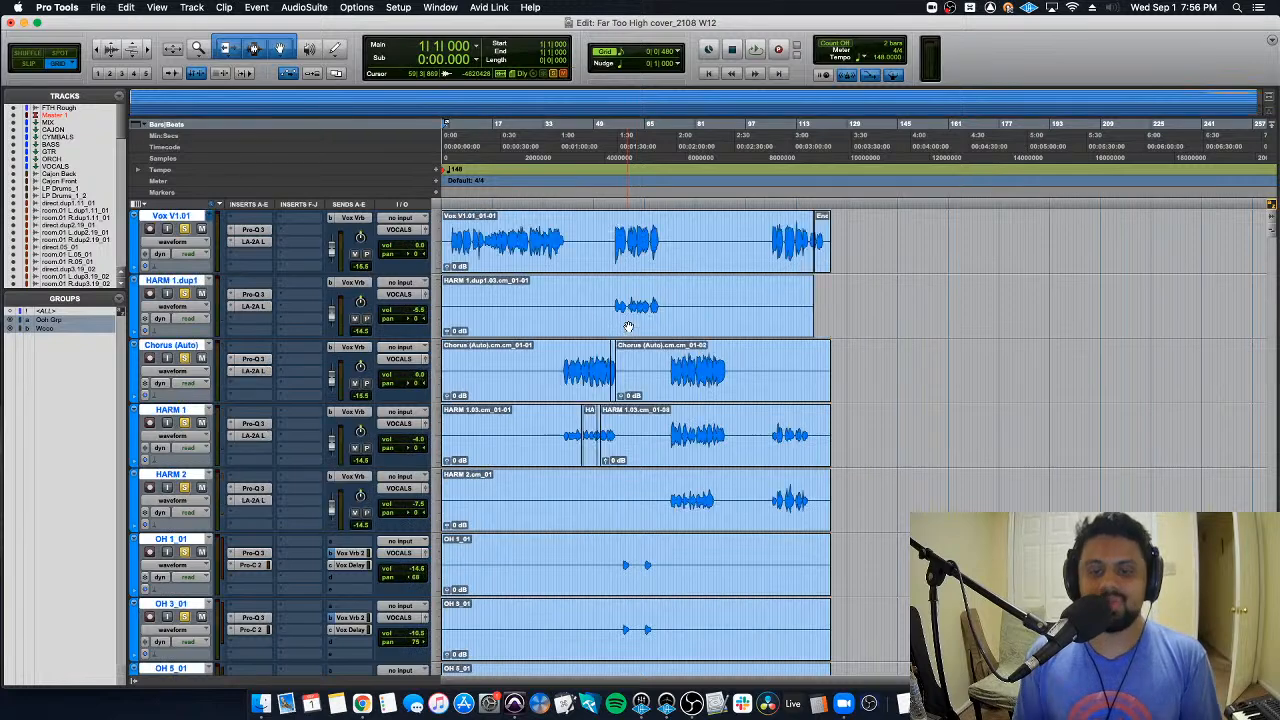
Step: Audition the soloed vocals from about bar 33, near the end of the first Vox V1.01 verse
click(556, 298)
scroll(557, 298, down, 1)
key(t)
key(t)
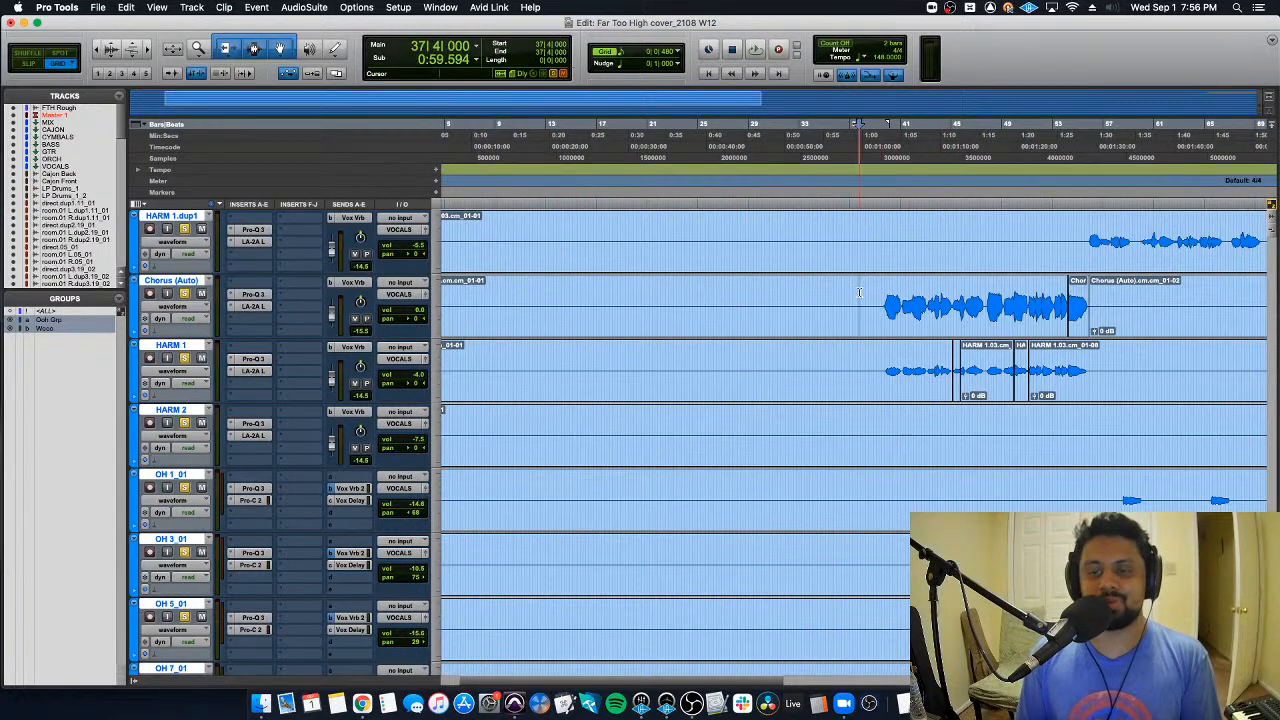
scroll(859, 292, up, 2)
key(r)
key(r)
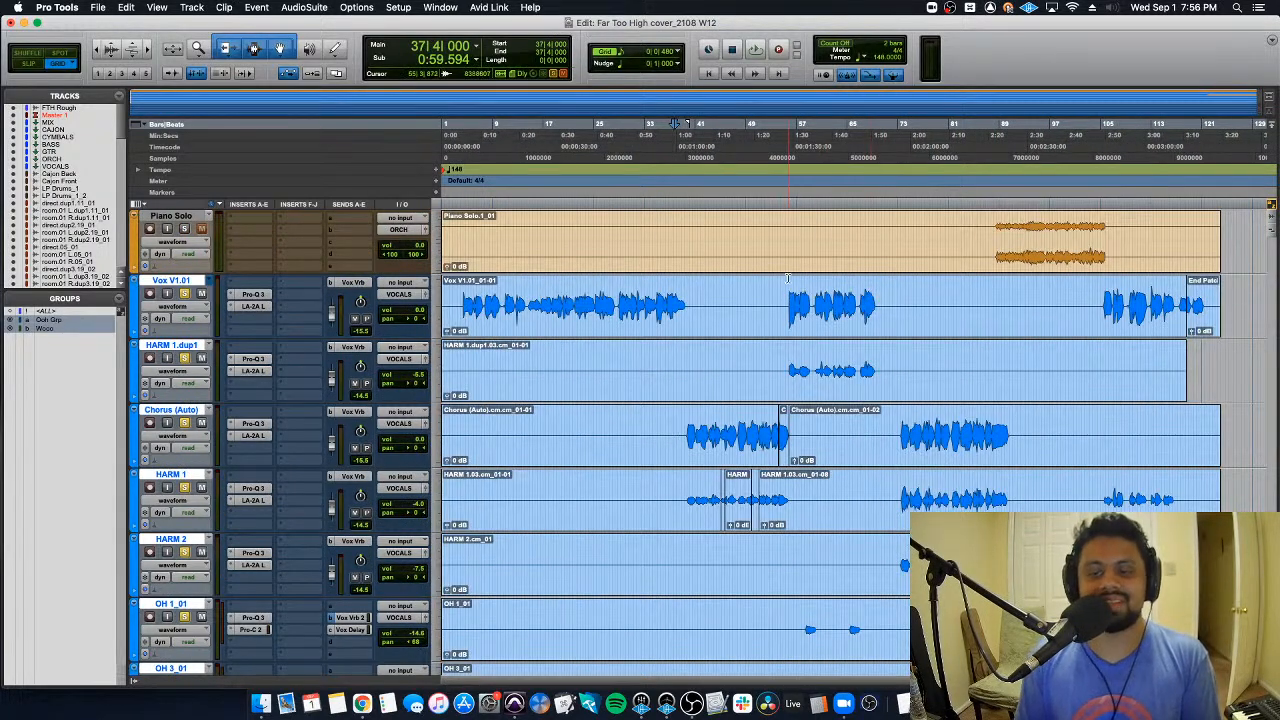
click(648, 292)
key(space)
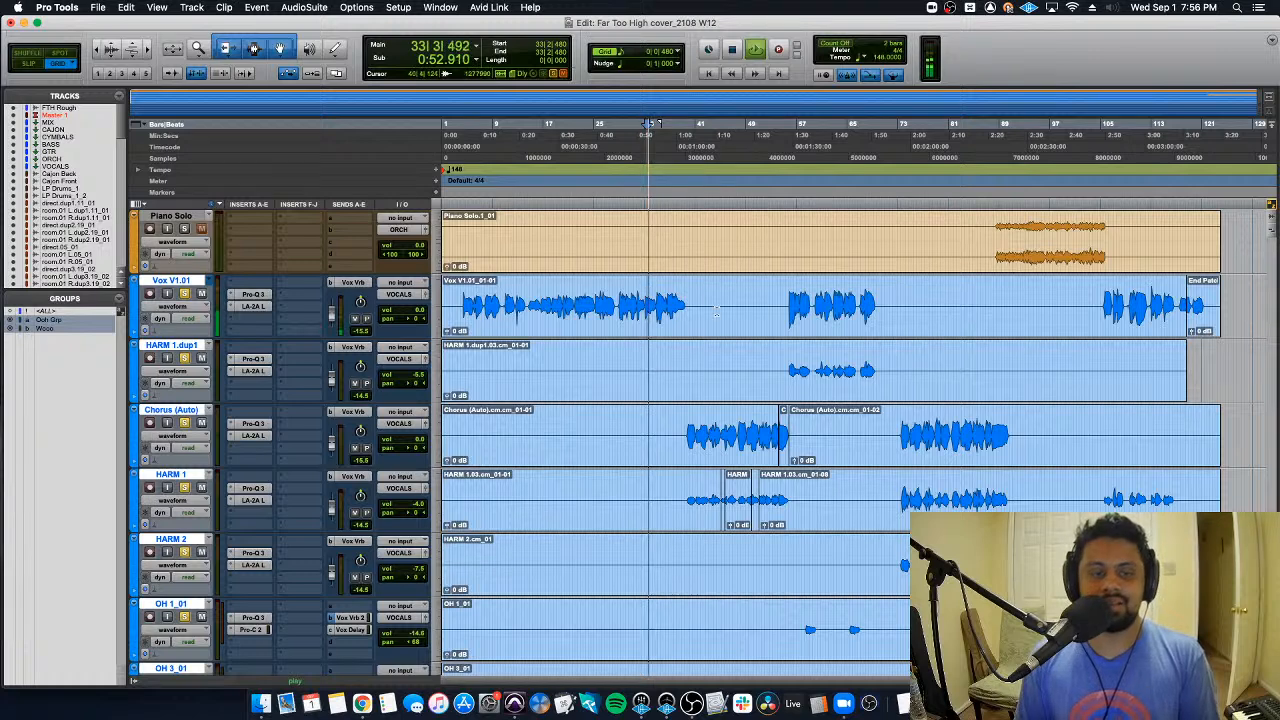
Step: Spot-check the vocals by playing from bars 48, 60 and 65, covering the chorus, harmony and OH parts
click(744, 293)
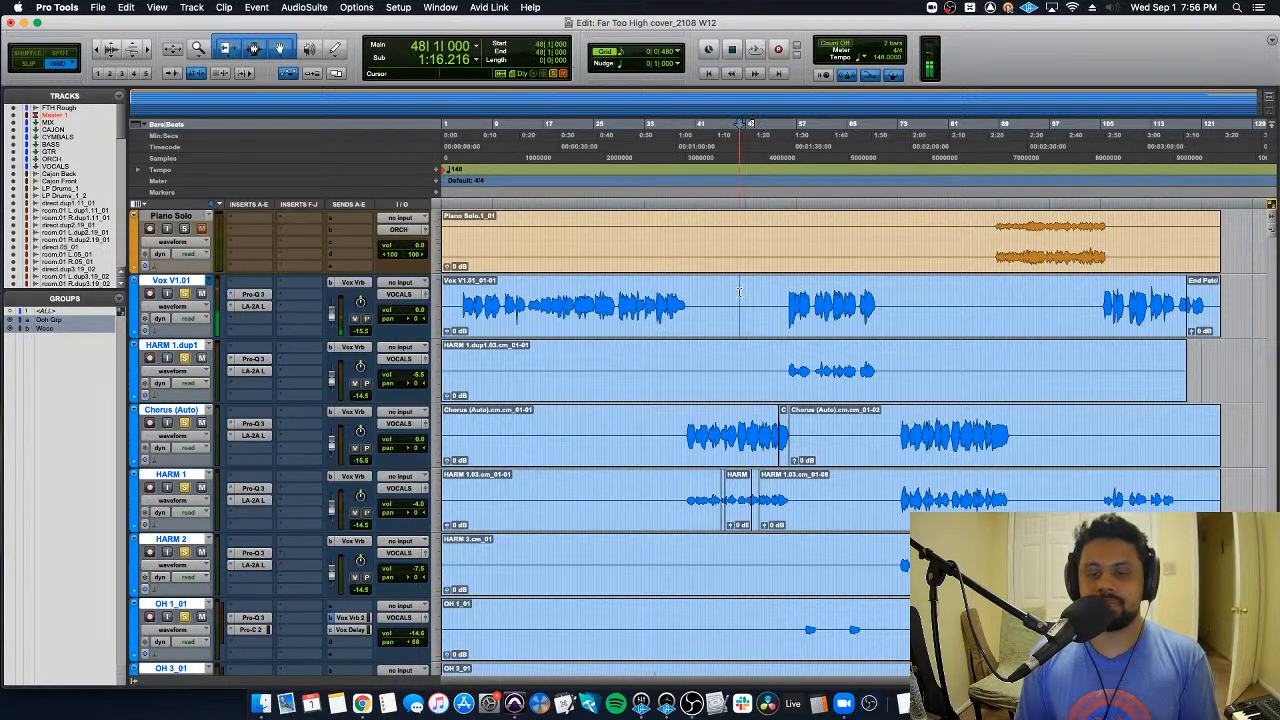
click(694, 290)
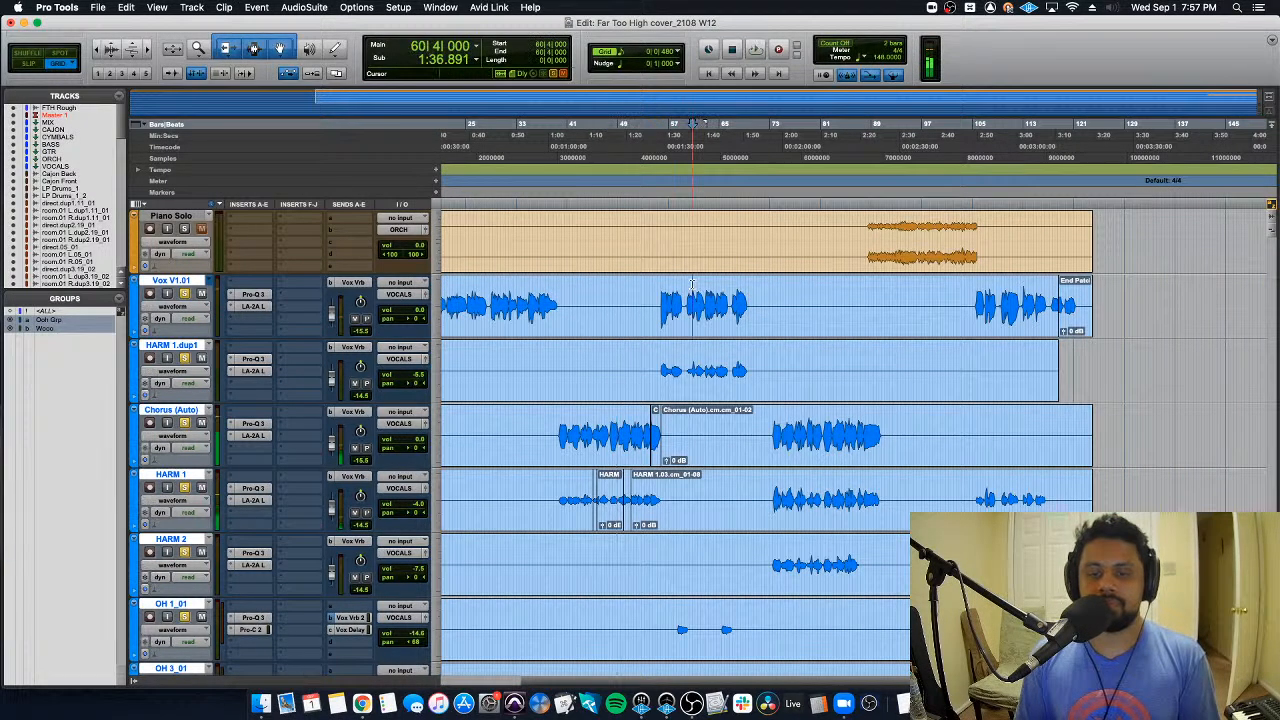
scroll(777, 297, down, 3)
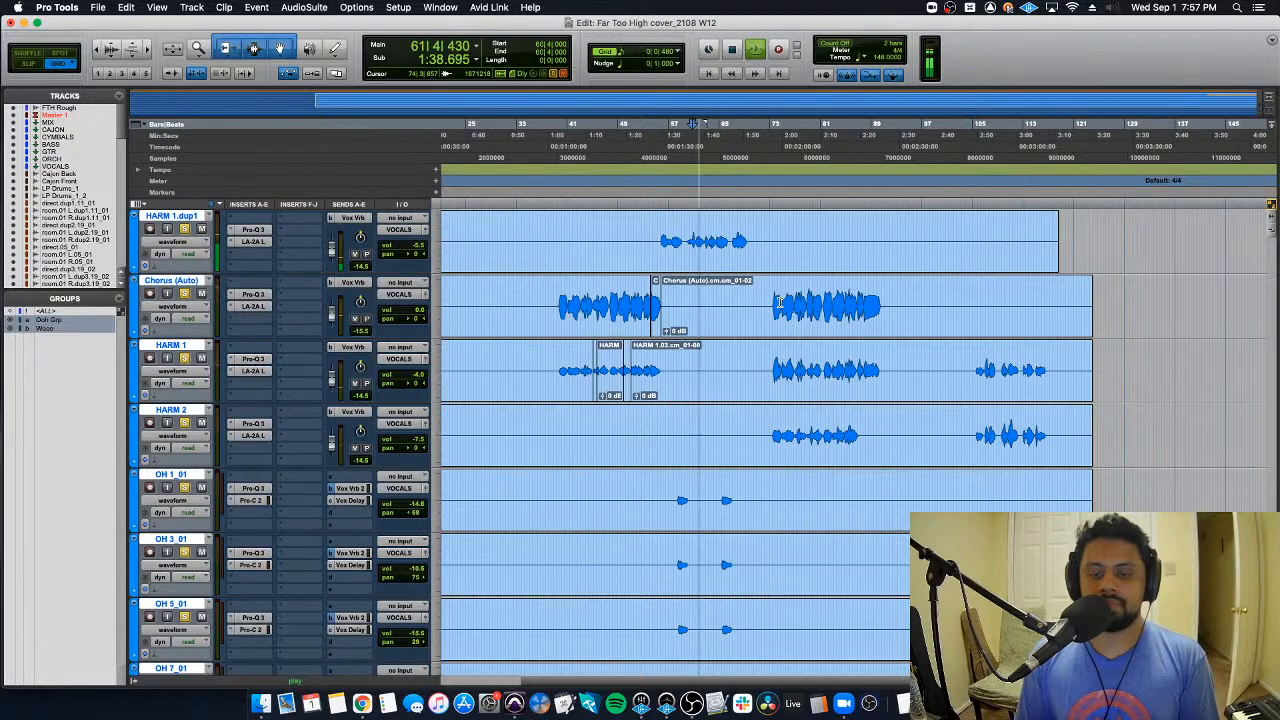
click(718, 490)
key(space)
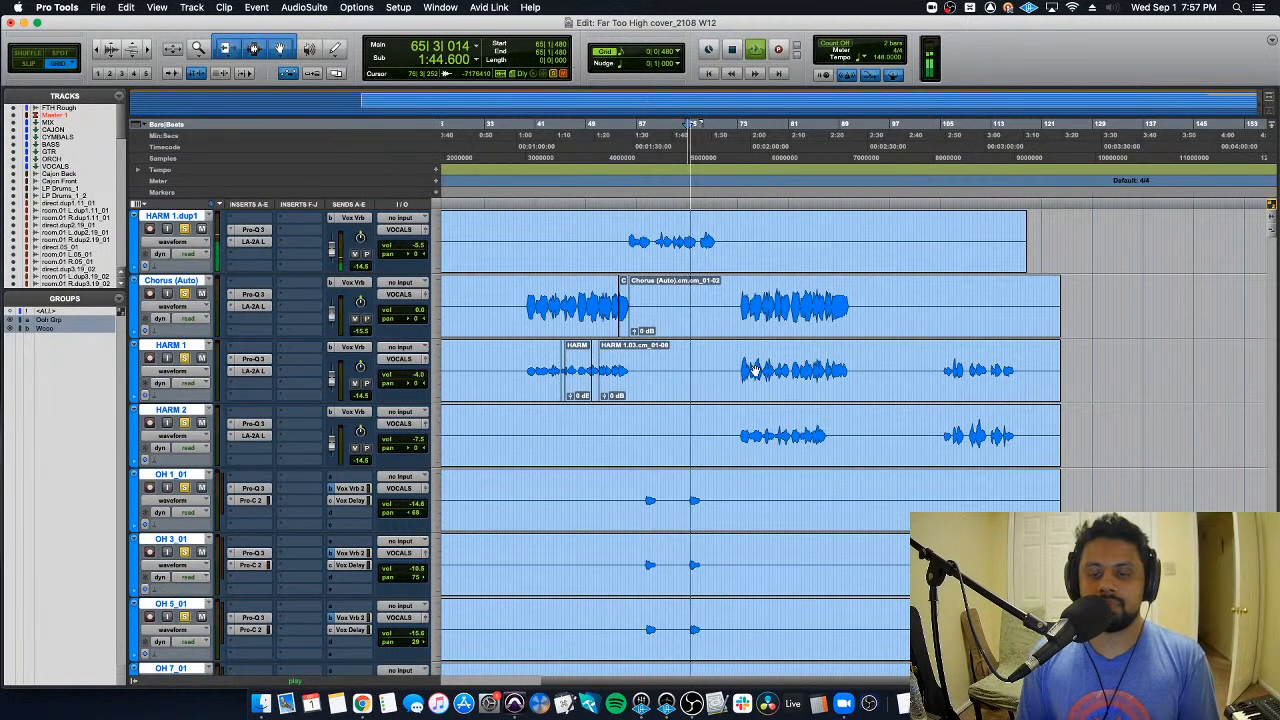
scroll(749, 337, up, 2)
scroll(748, 333, up, 1)
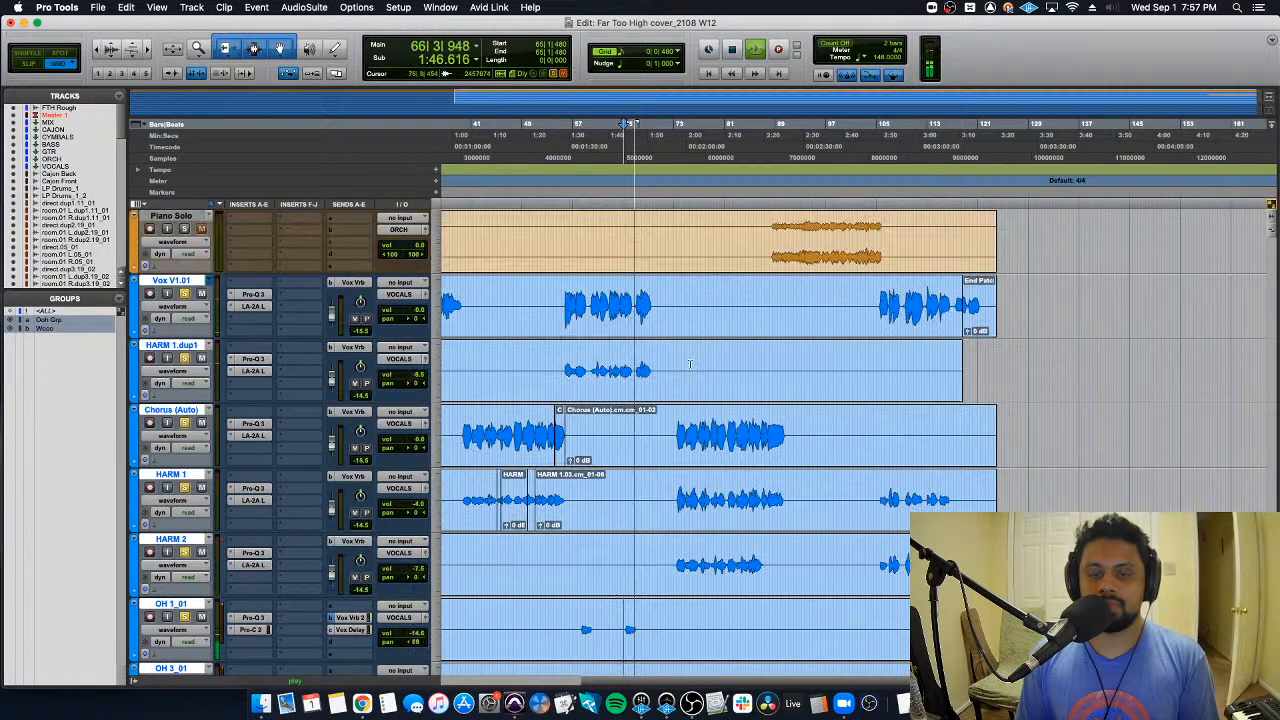
Step: Audition the first WO vocal entry from about bar 71
scroll(676, 373, down, 1)
scroll(670, 378, down, 6)
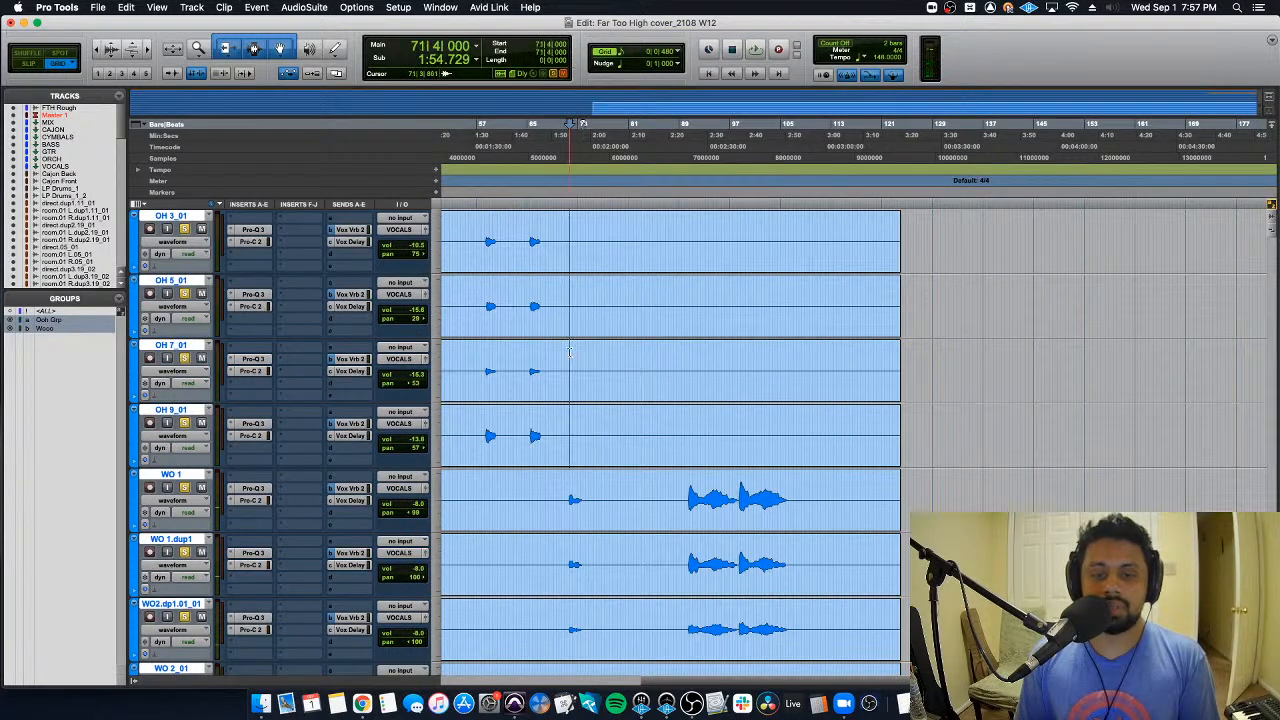
scroll(600, 365, up, 3)
scroll(840, 463, down, 4)
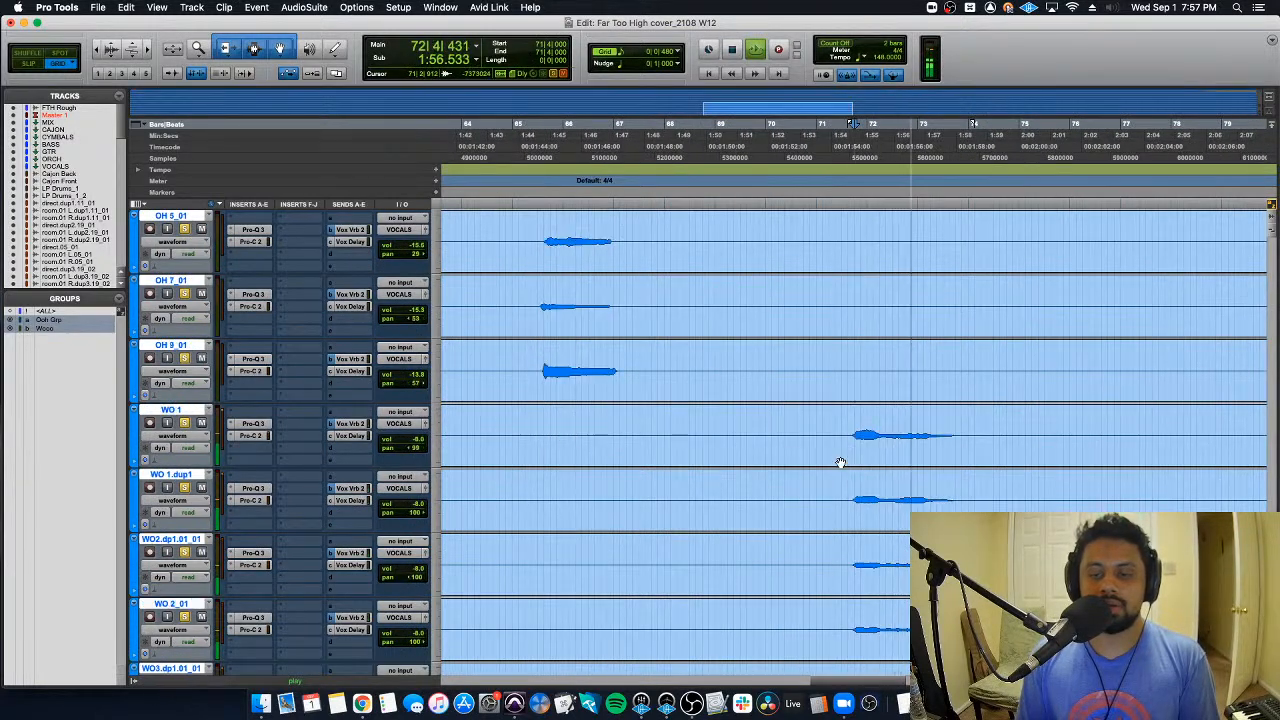
scroll(840, 463, up, 2)
scroll(837, 463, down, 2)
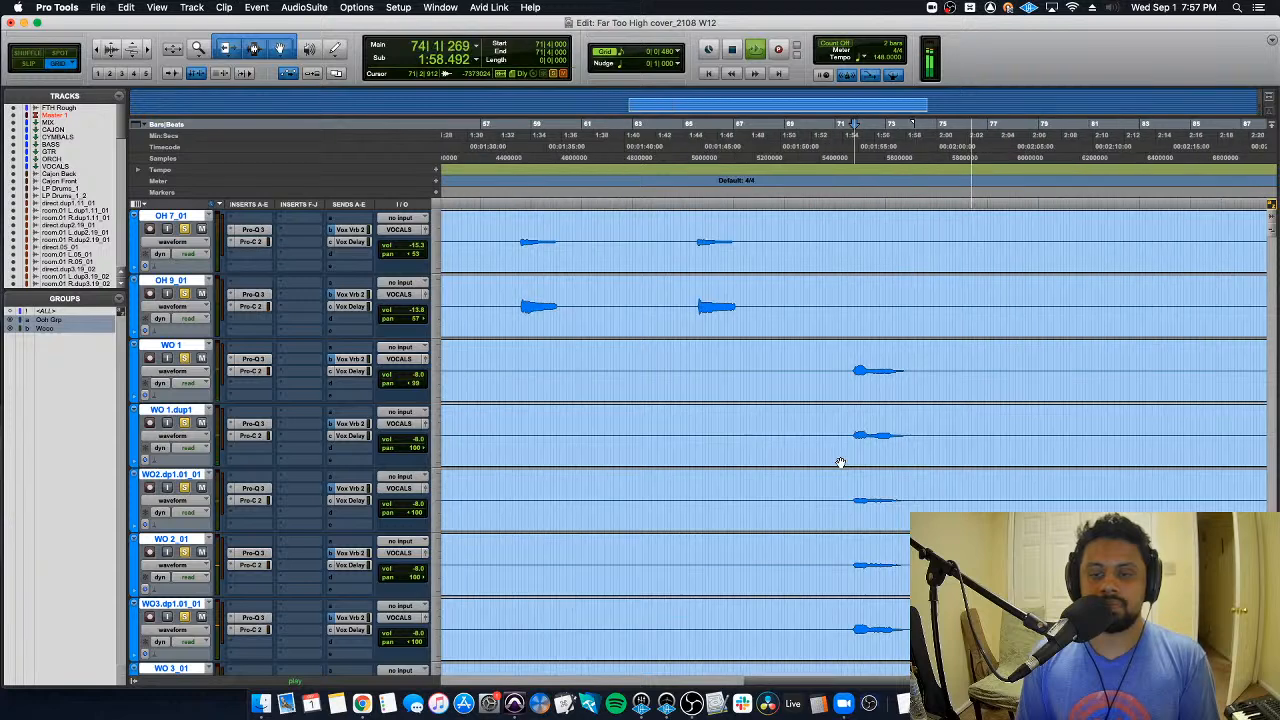
key(space)
Step: Separate the first WO phrase from 71|4|000 to 73|4|000 into its own clips across the Wooo group
scroll(784, 351, up, 2)
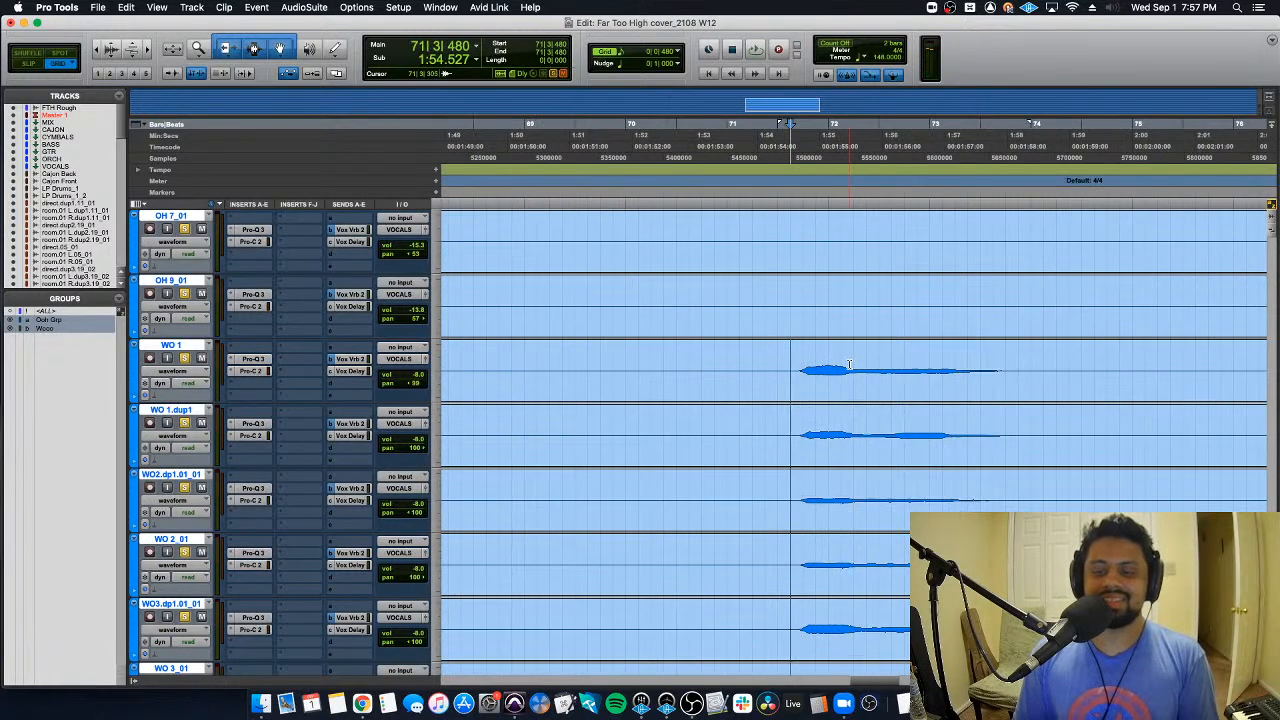
triple_click(1043, 374)
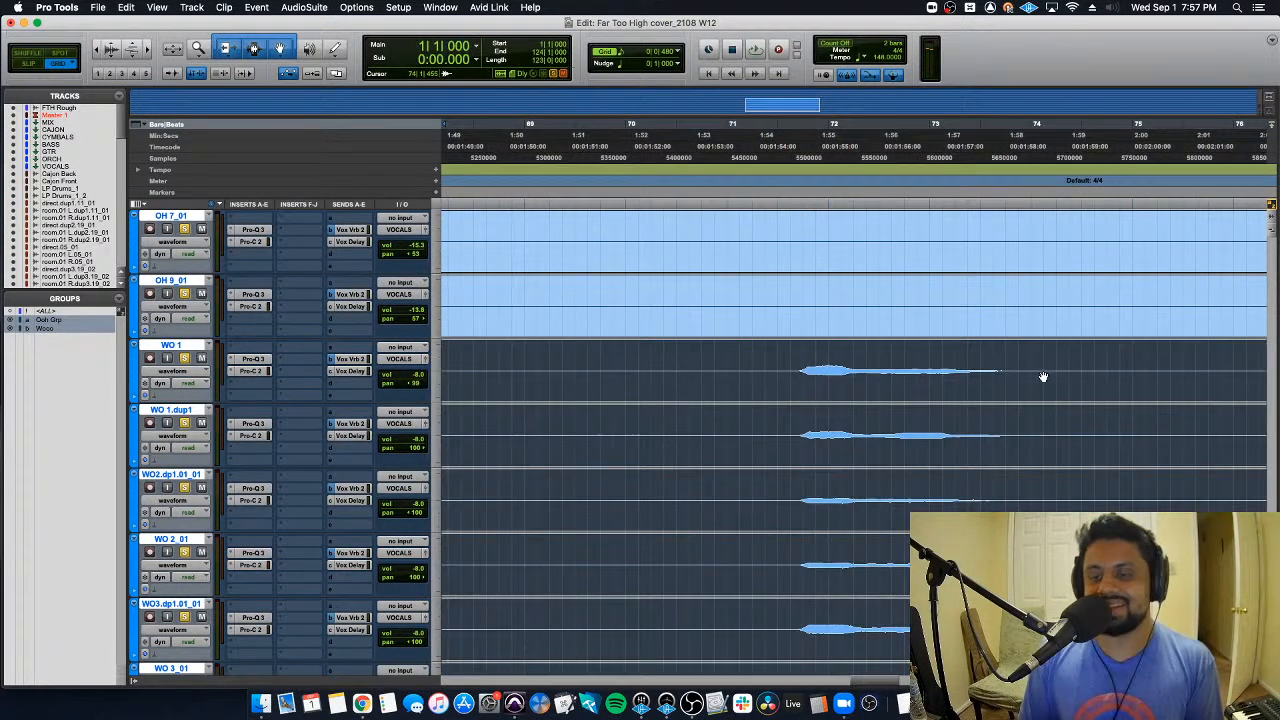
click(826, 354)
double_click(977, 357)
key(super+e)
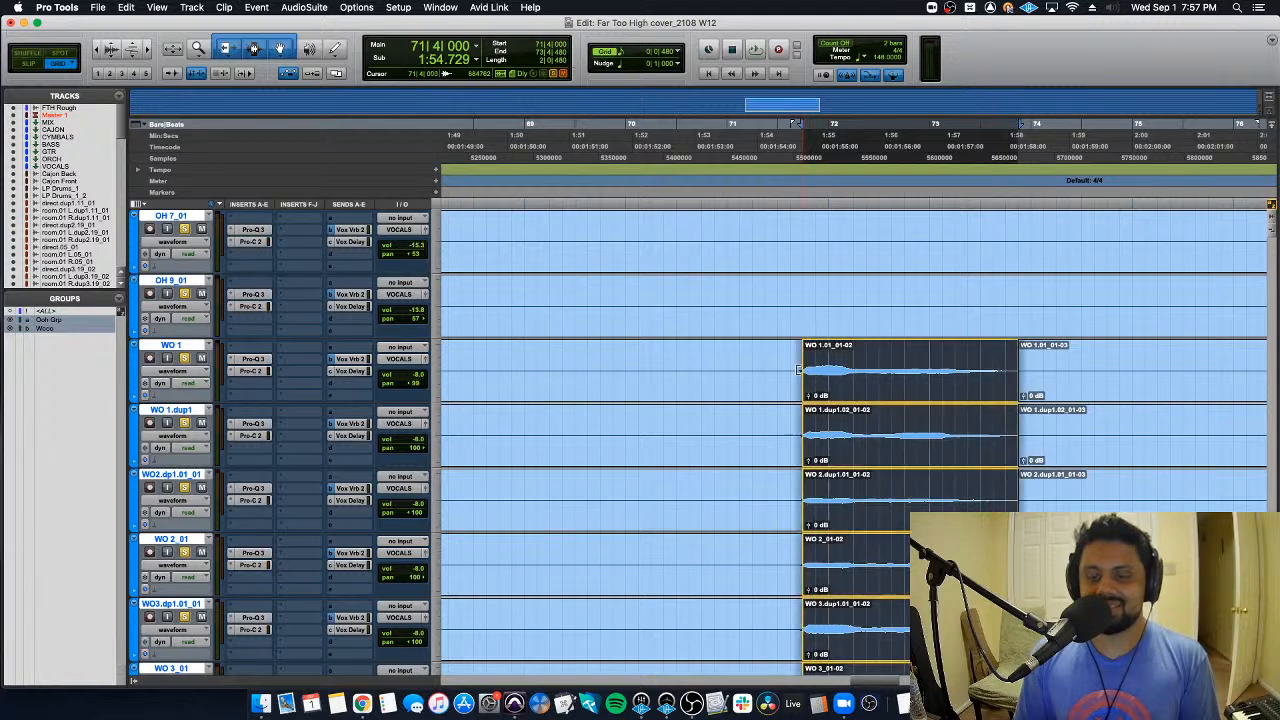
Step: Add a long fade-in to the first WO phrase, bend its curve to a slow exponential rise, and play it back
mouse_move(803, 372)
mouse_down()
mouse_move(791, 372)
mouse_move(911, 349)
mouse_up()
click(1010, 375)
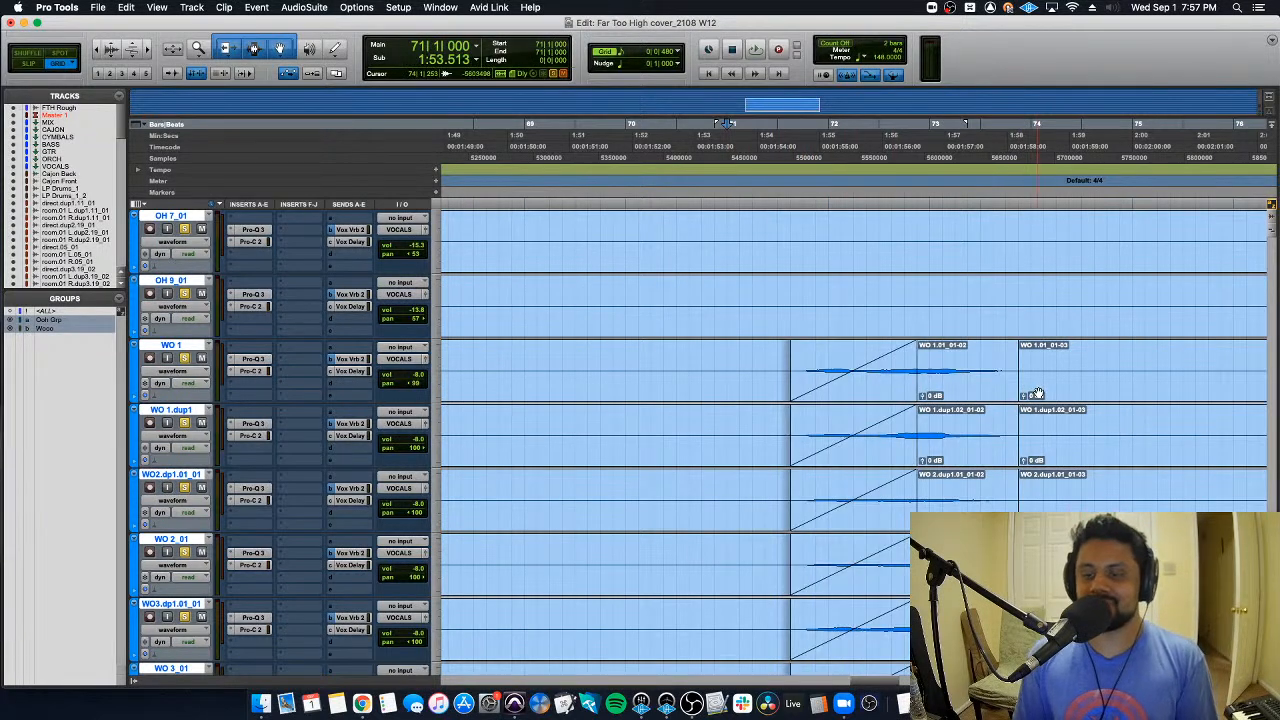
key(space)
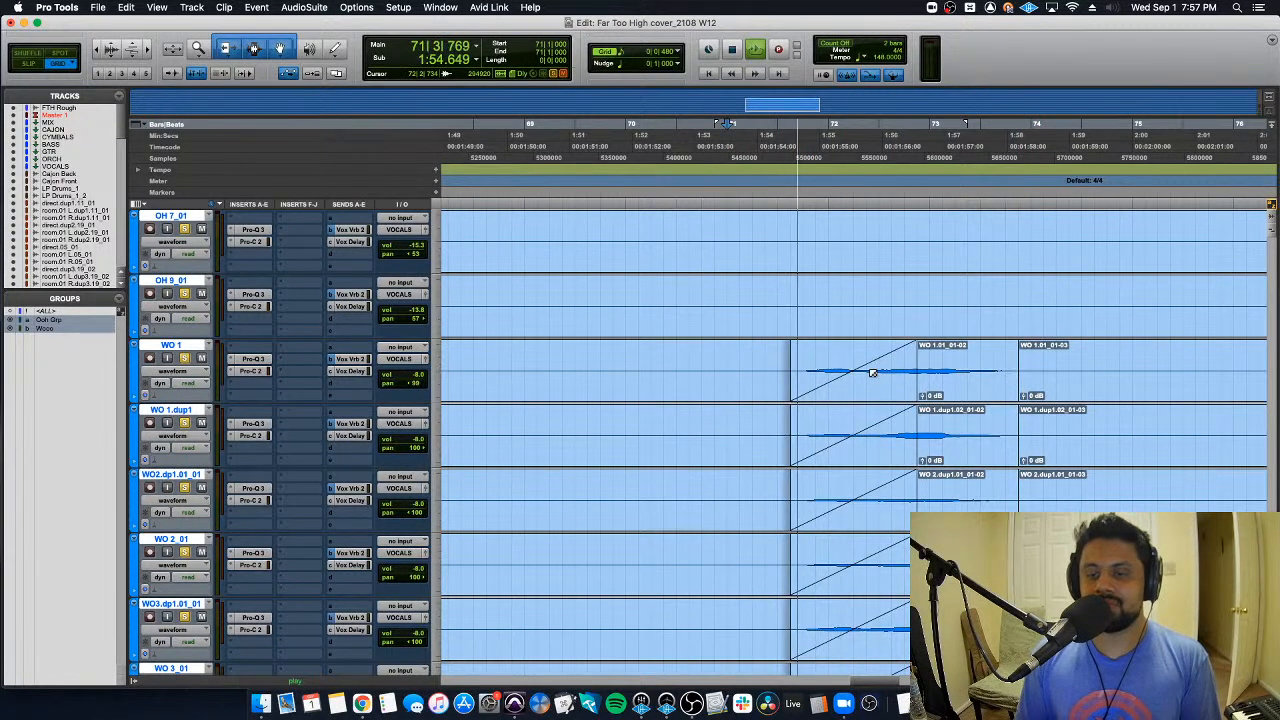
drag(858, 372, 880, 372)
key(space)
click(706, 363)
key(space)
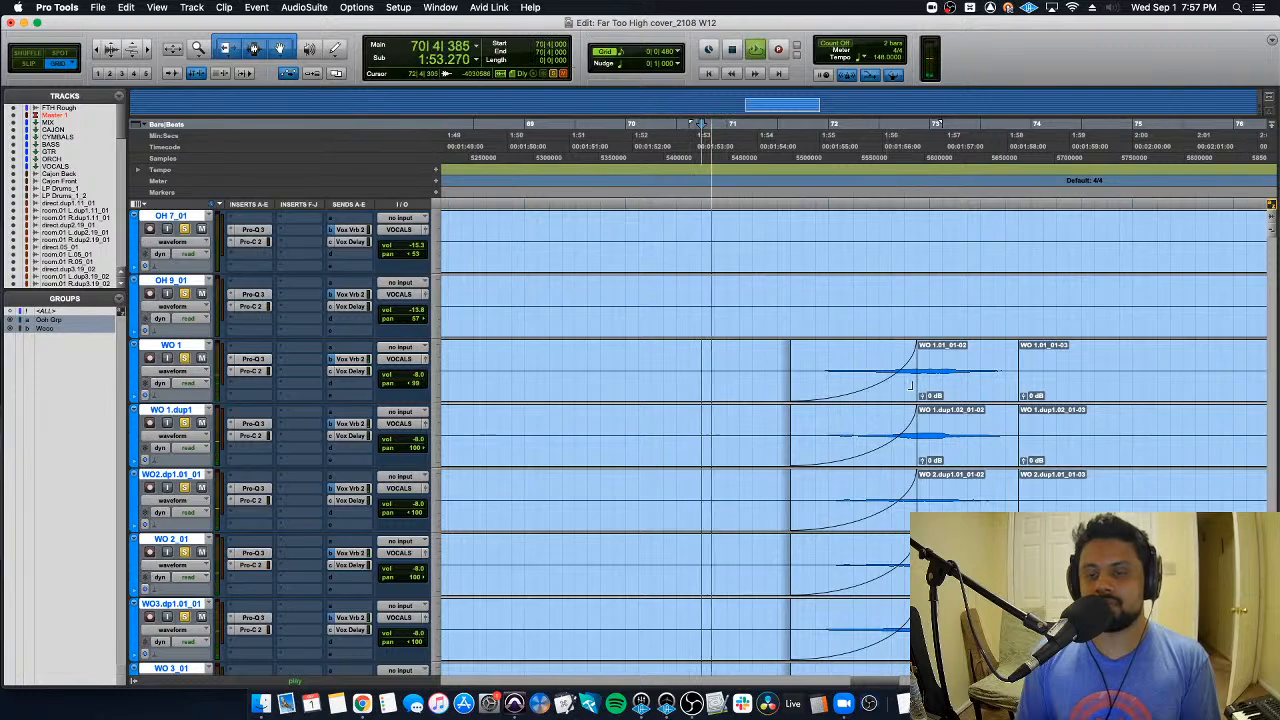
Step: Delete the empty WO clips before the first phrase and trim the start of the following WO clips to 89|2|480
key(r)
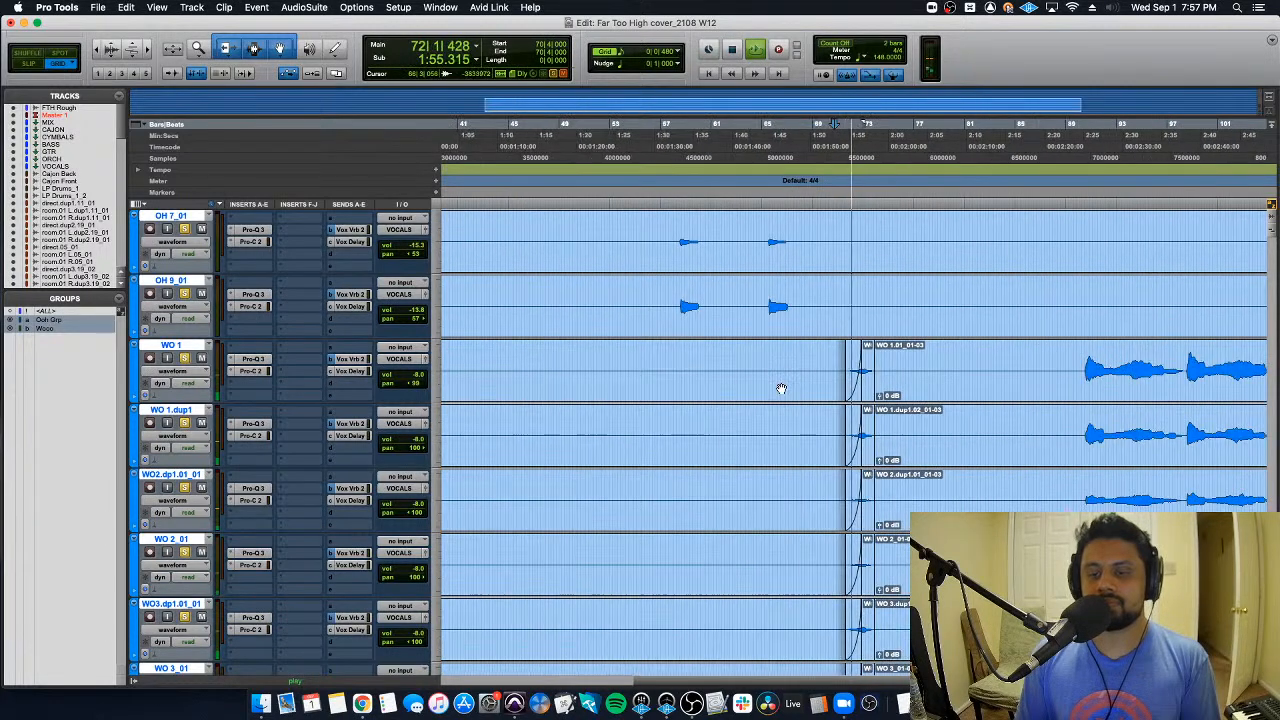
key(r)
key(r)
key(r)
key(r)
key(t)
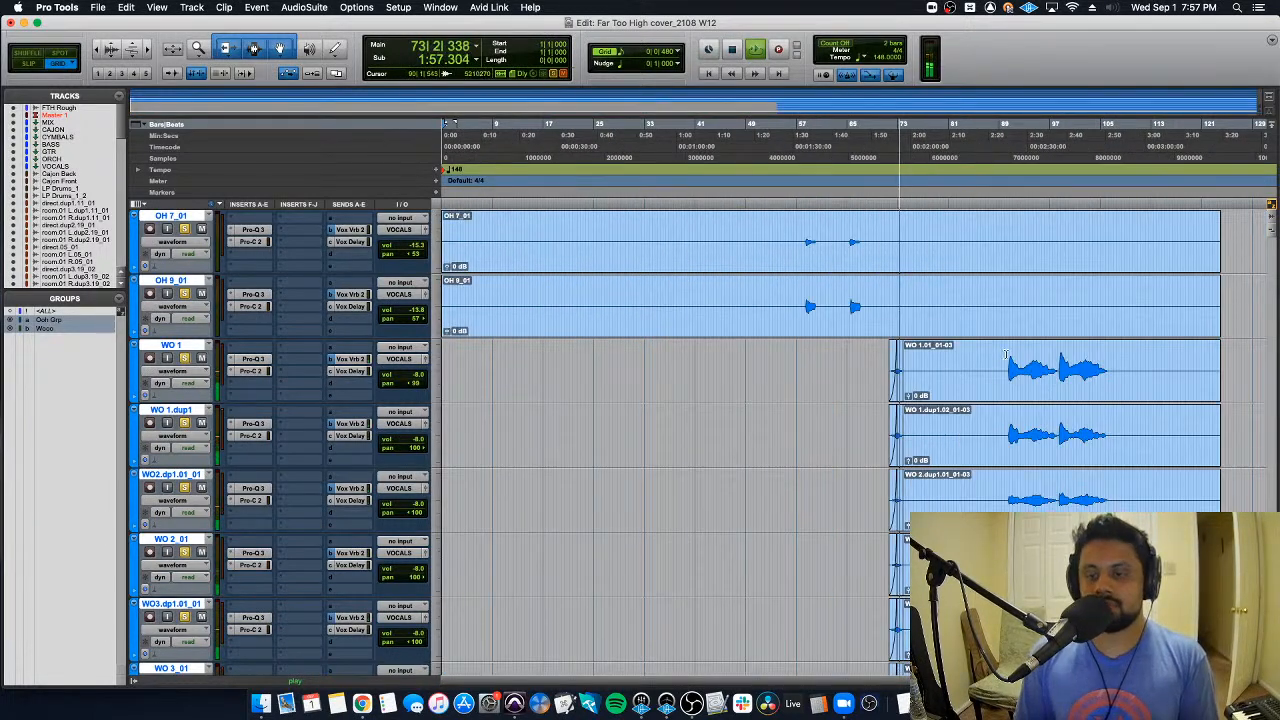
key(super+z)
key(a)
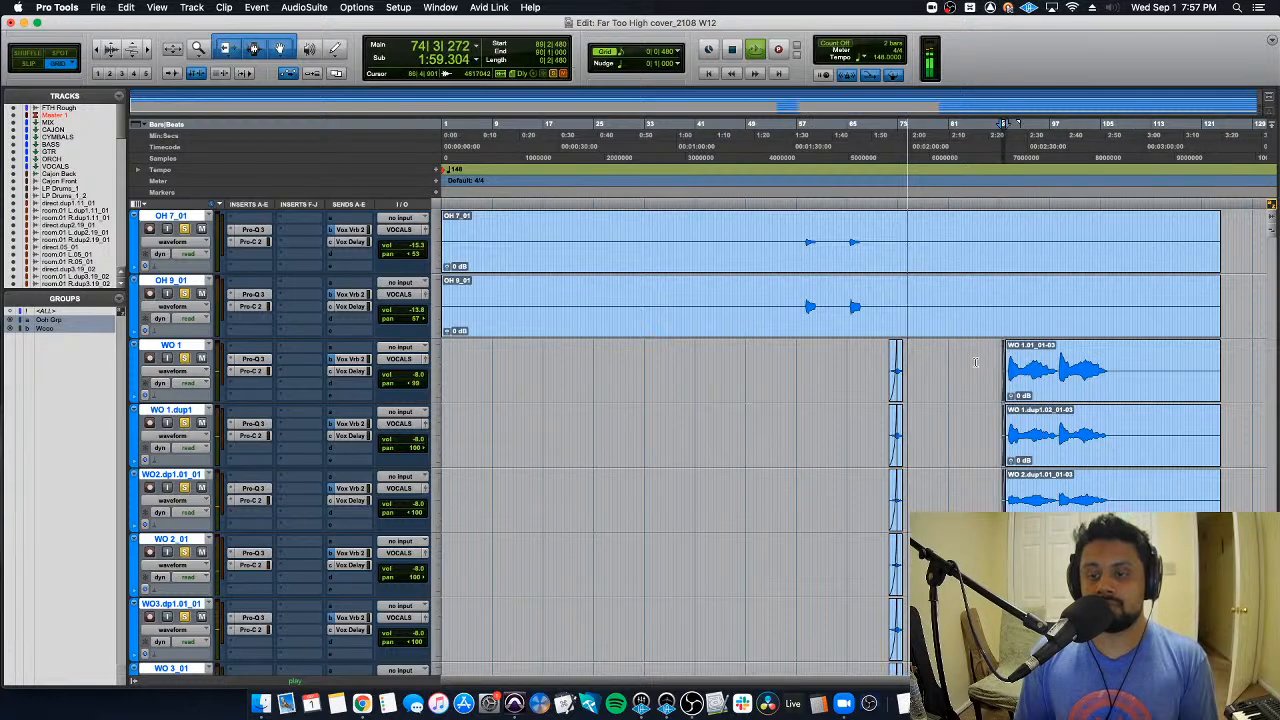
Step: Audition the vocals from bar 84 and from bar 90, where the second WO phrase plays
click(973, 359)
scroll(962, 358, up, 4)
scroll(962, 358, up, 2)
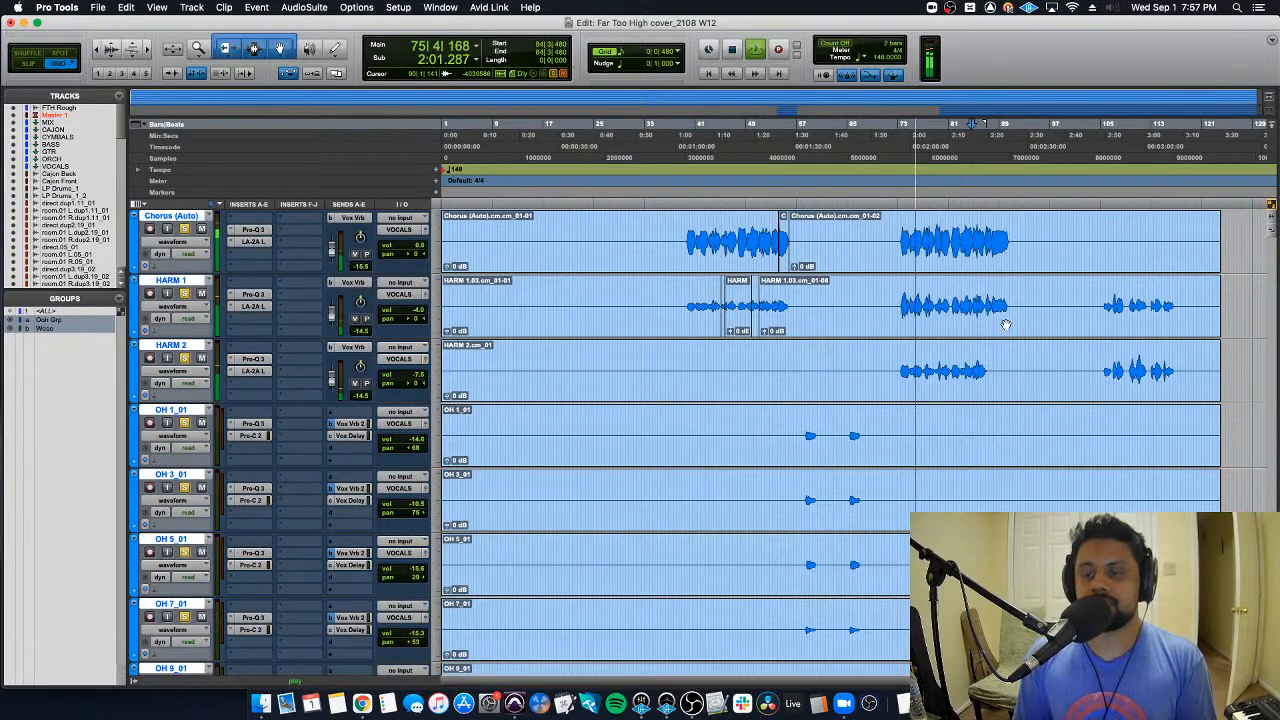
scroll(1005, 351, down, 4)
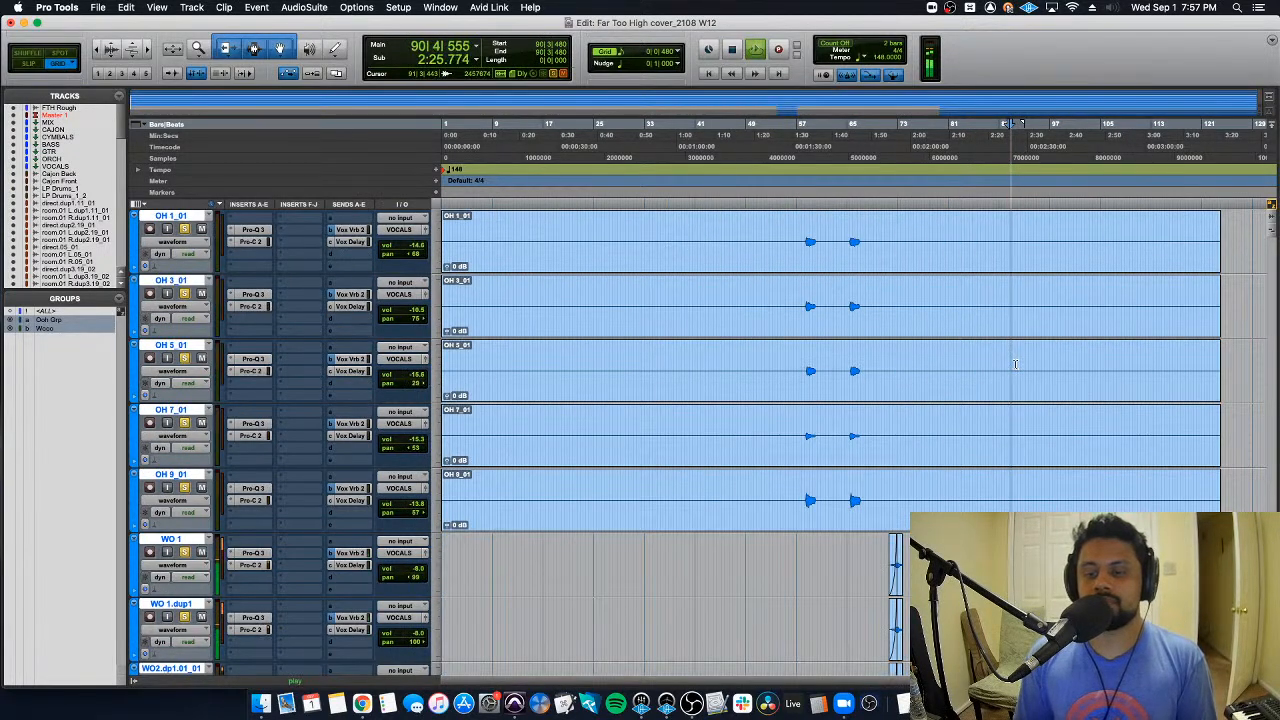
scroll(1005, 351, up, 3)
scroll(1103, 220, up, 1)
Step: Lower the Wooo group's faders to -12.1 and its Vox Vrb 2 sends to -11.0
key(super+equal)
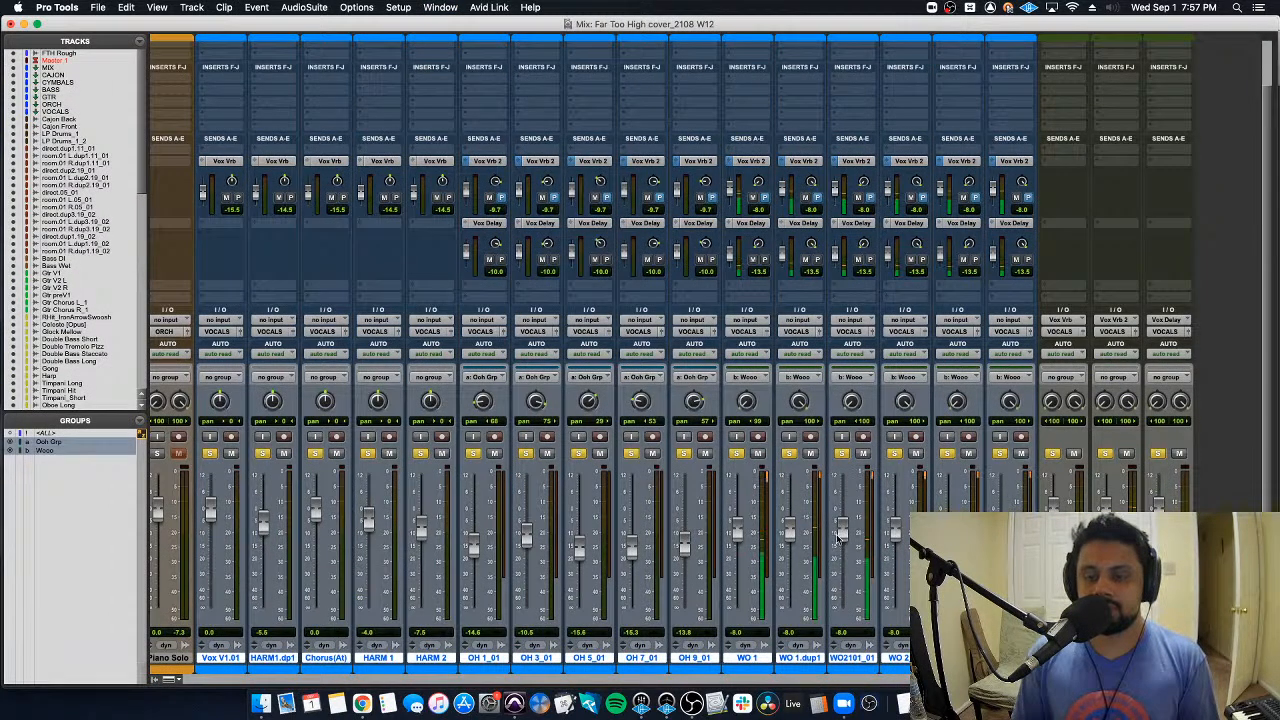
drag(837, 535, 845, 541)
drag(833, 203, 838, 218)
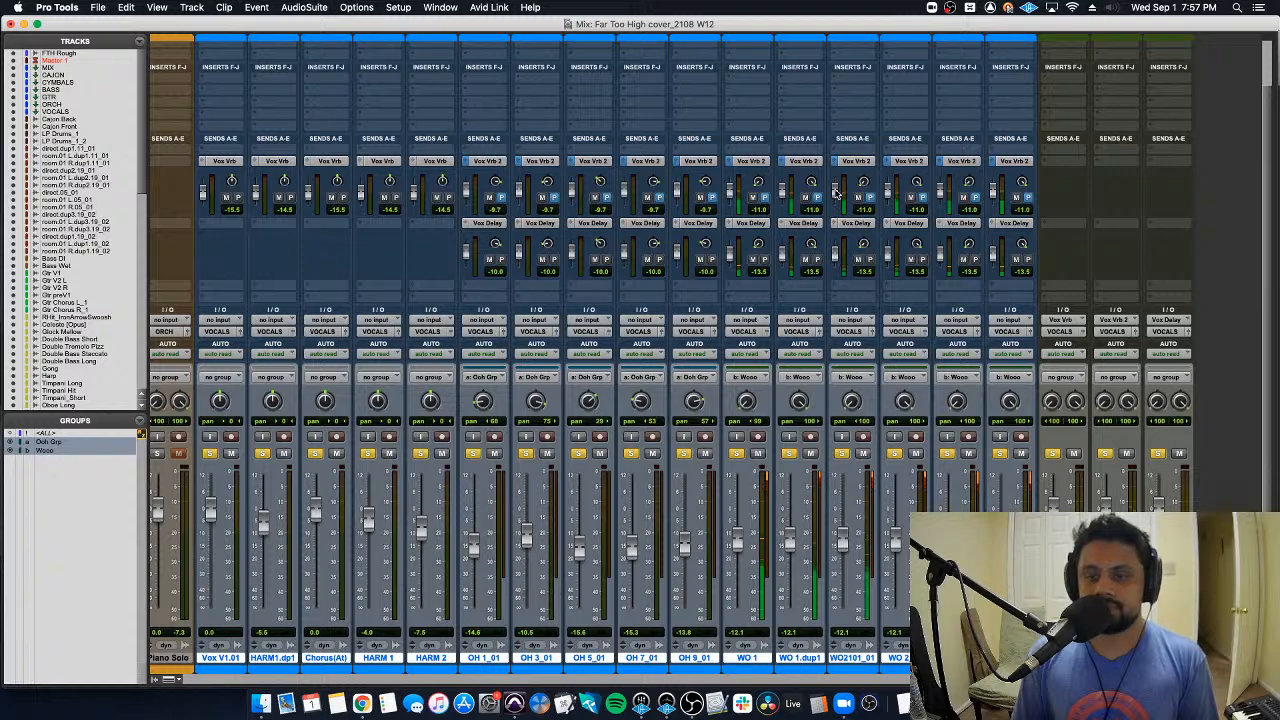
Step: Audition the closing vocal section from 112|4|000 in the edit window
key(super+equal)
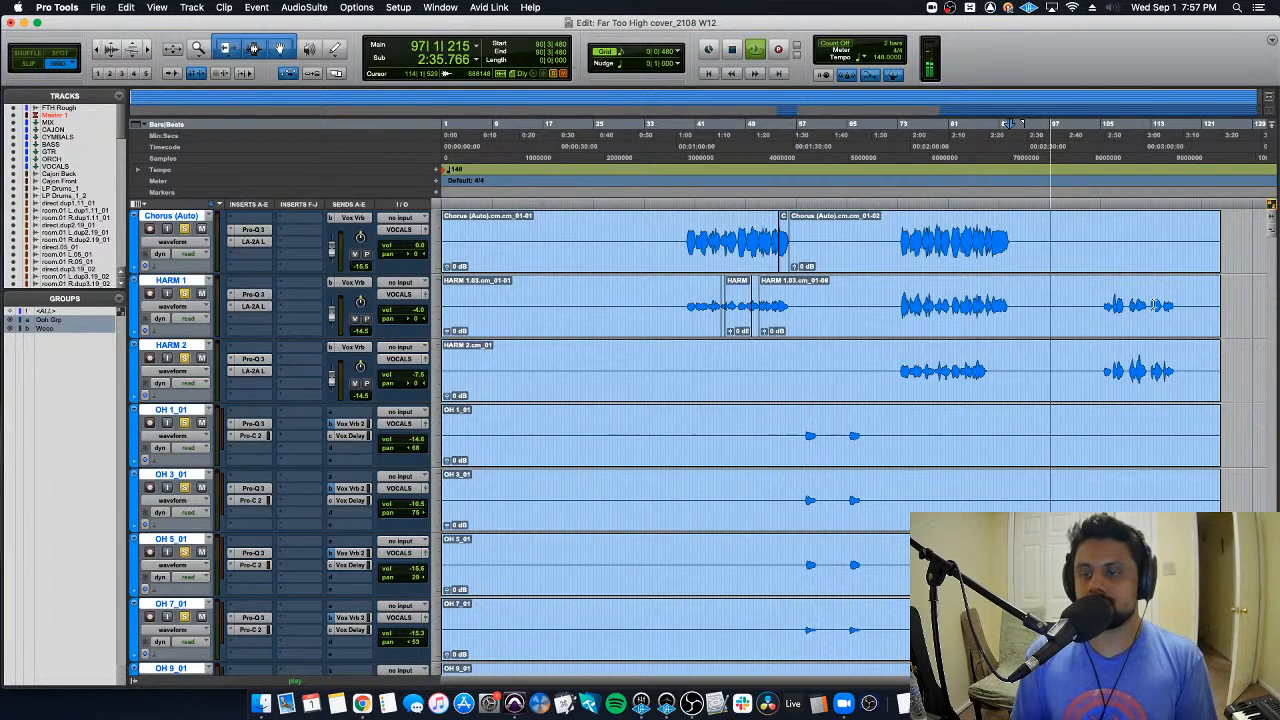
scroll(1150, 302, up, 5)
scroll(1153, 310, down, 4)
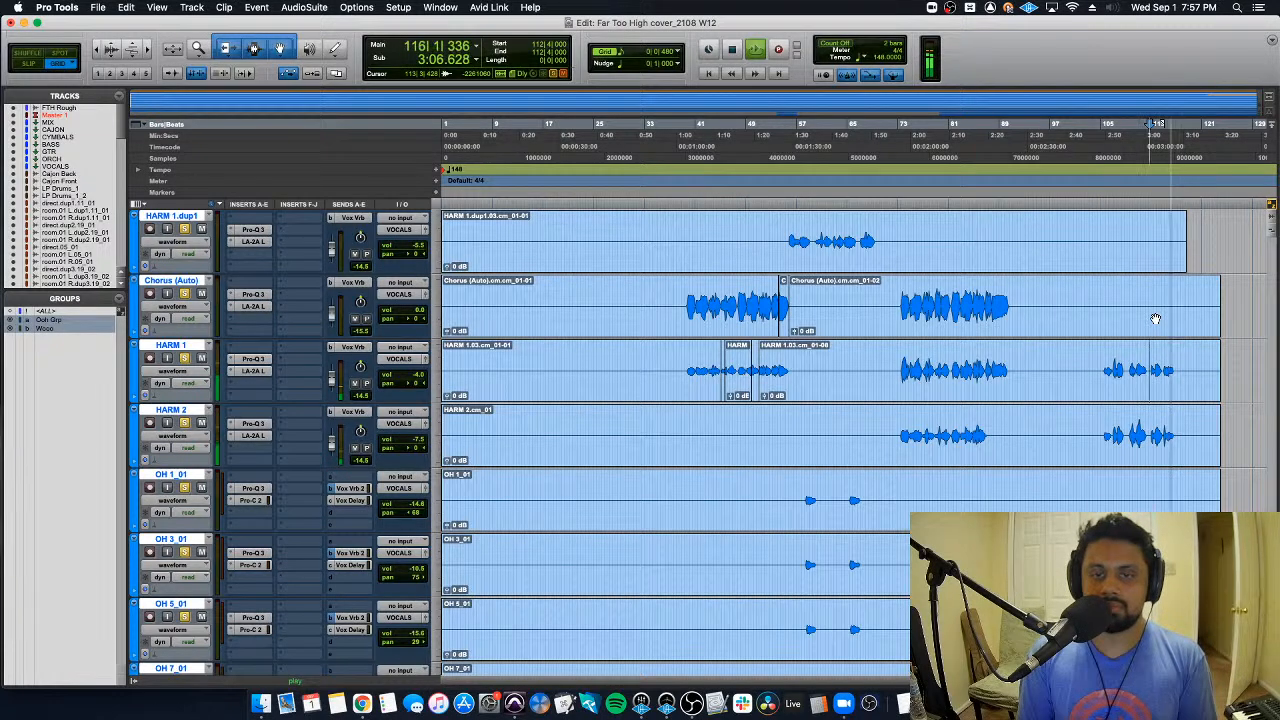
Step: Return to the session start and turn off solo on the vocal tracks
key(Return)
key(r)
key(r)
scroll(1153, 318, up, 5)
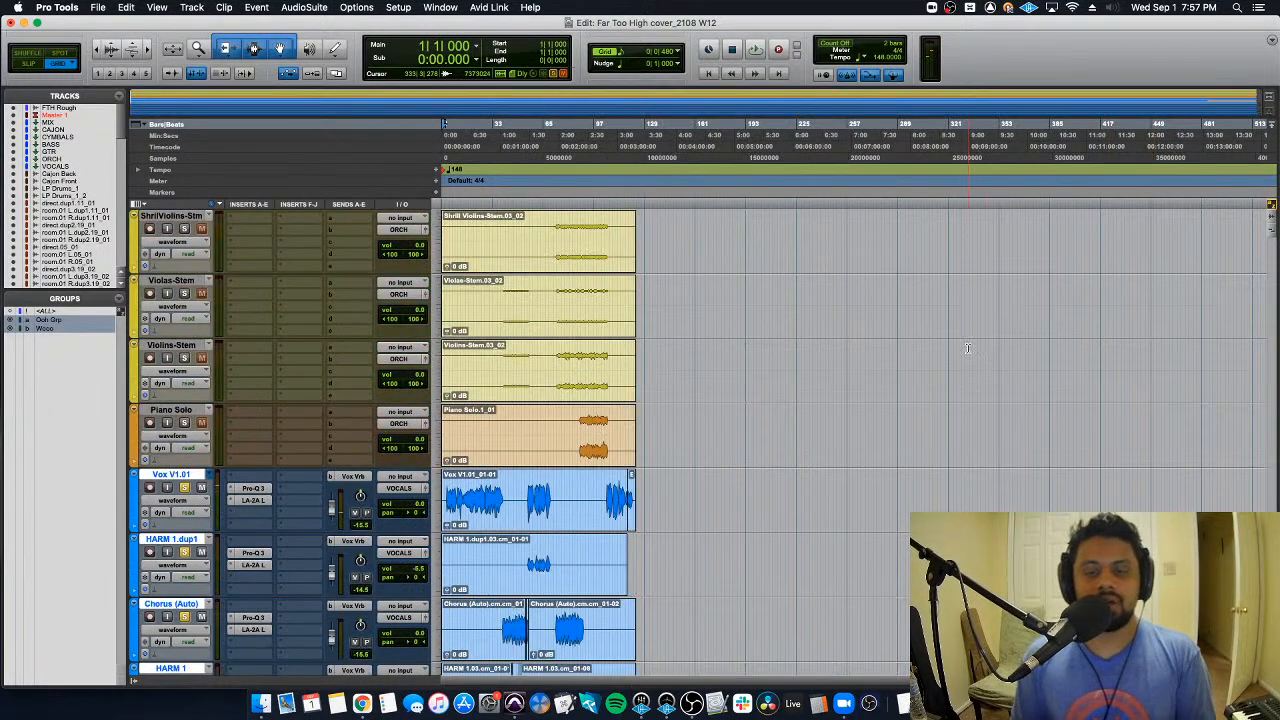
key(t)
key(t)
key(t)
key(r)
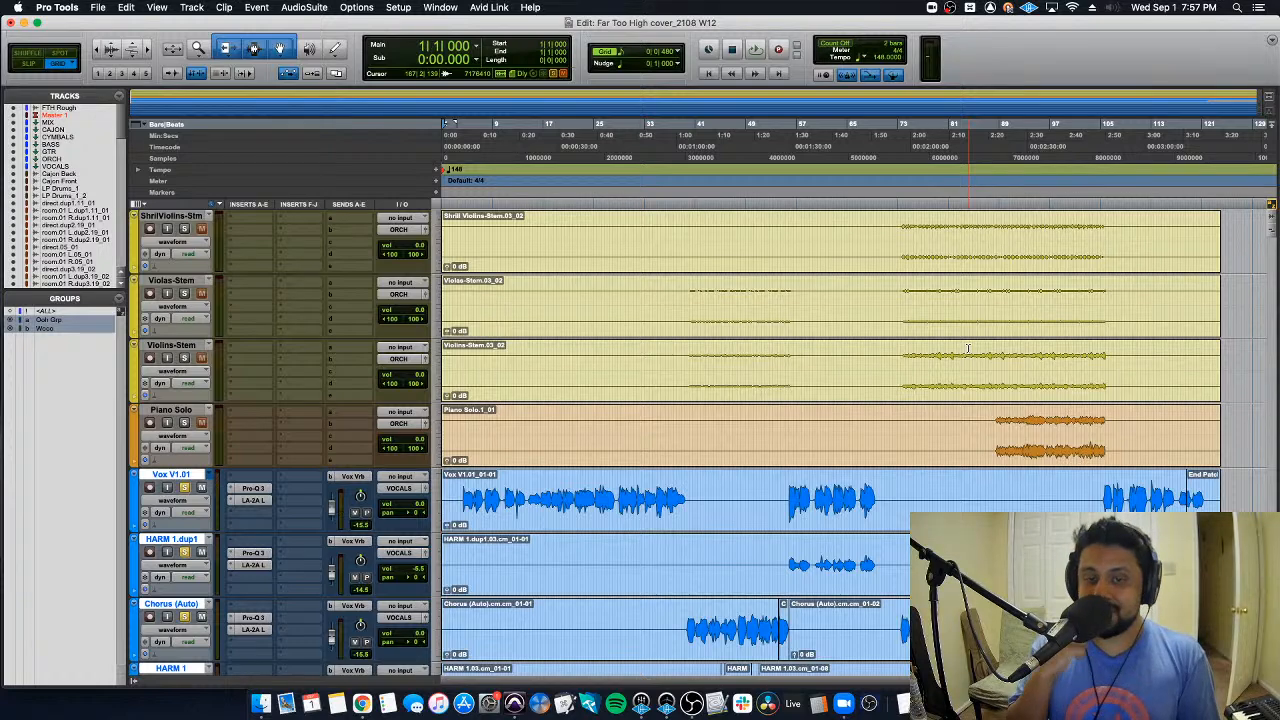
key(t)
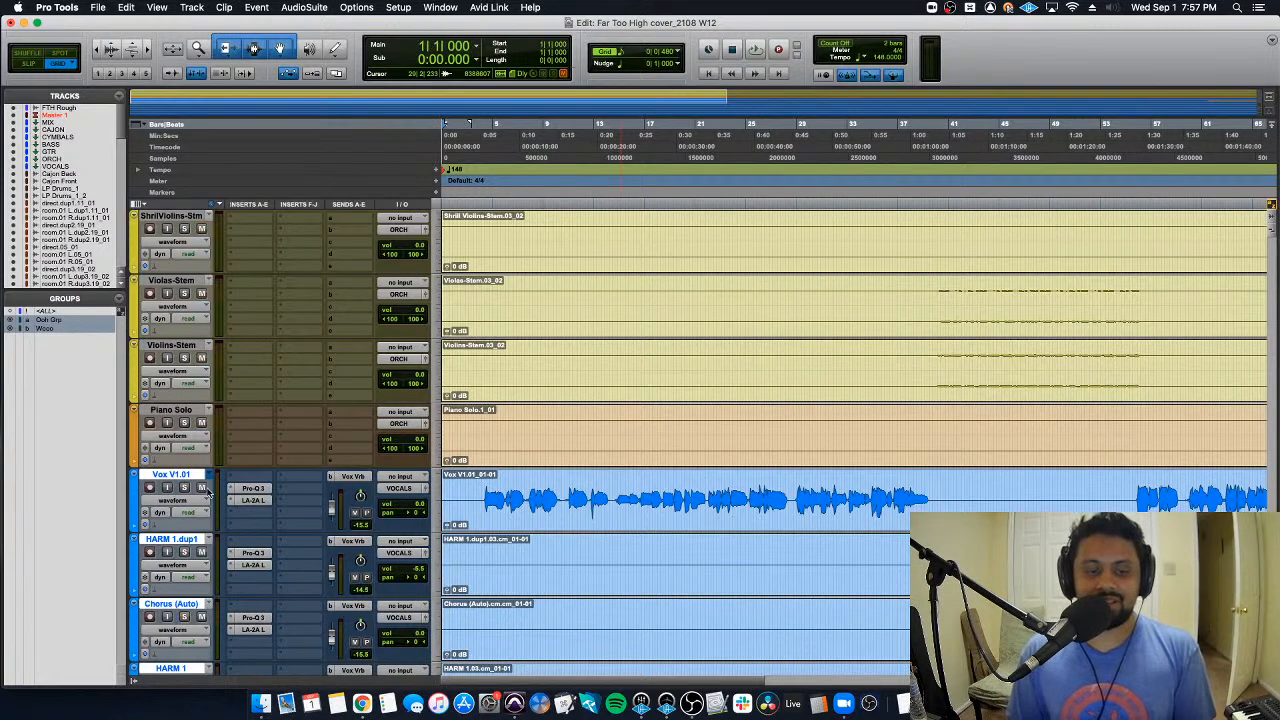
Step: Look over the orchestra, bass, guitar and cymbal tracks, and bring back the mixer
scroll(721, 499, down, 10)
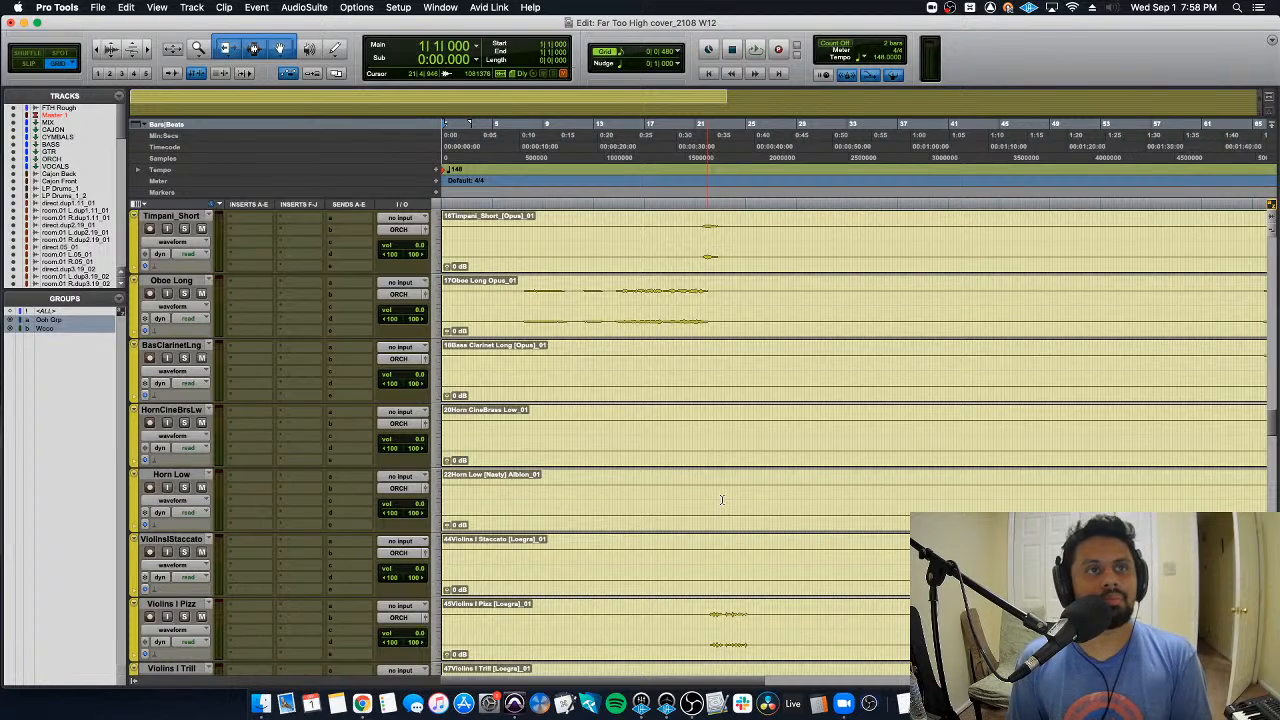
scroll(721, 499, up, 10)
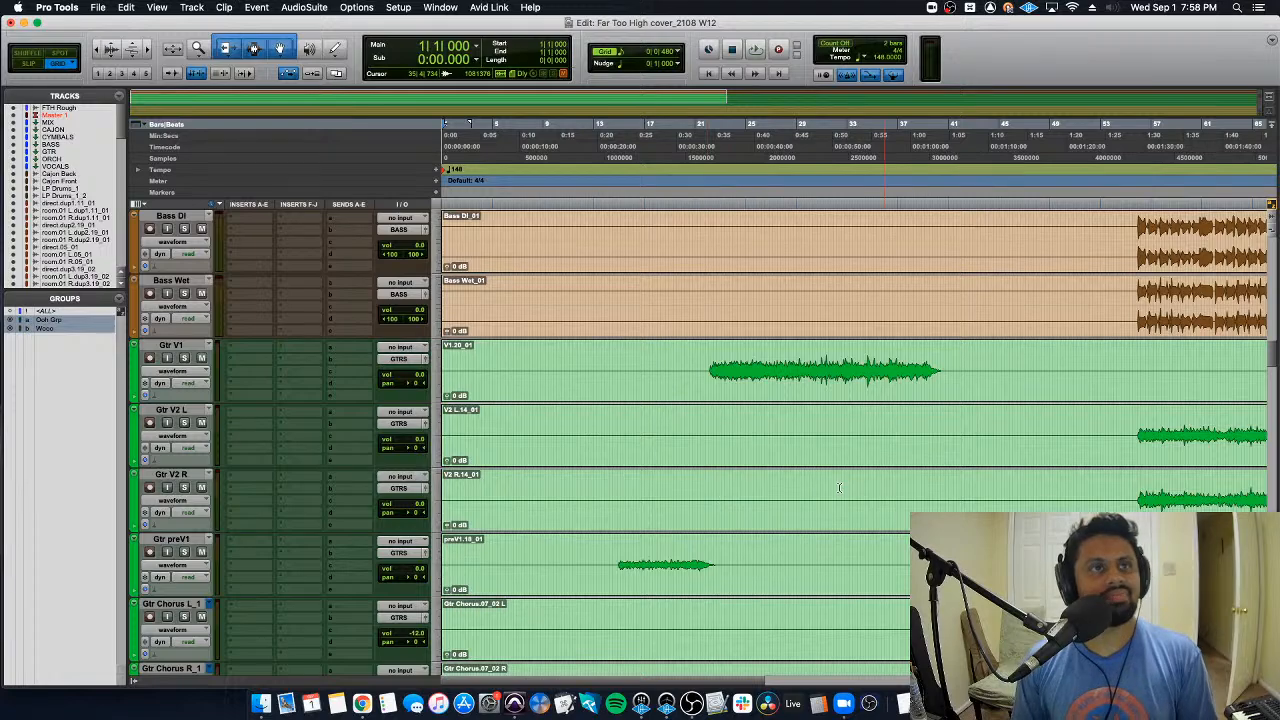
scroll(1134, 380, down, 10)
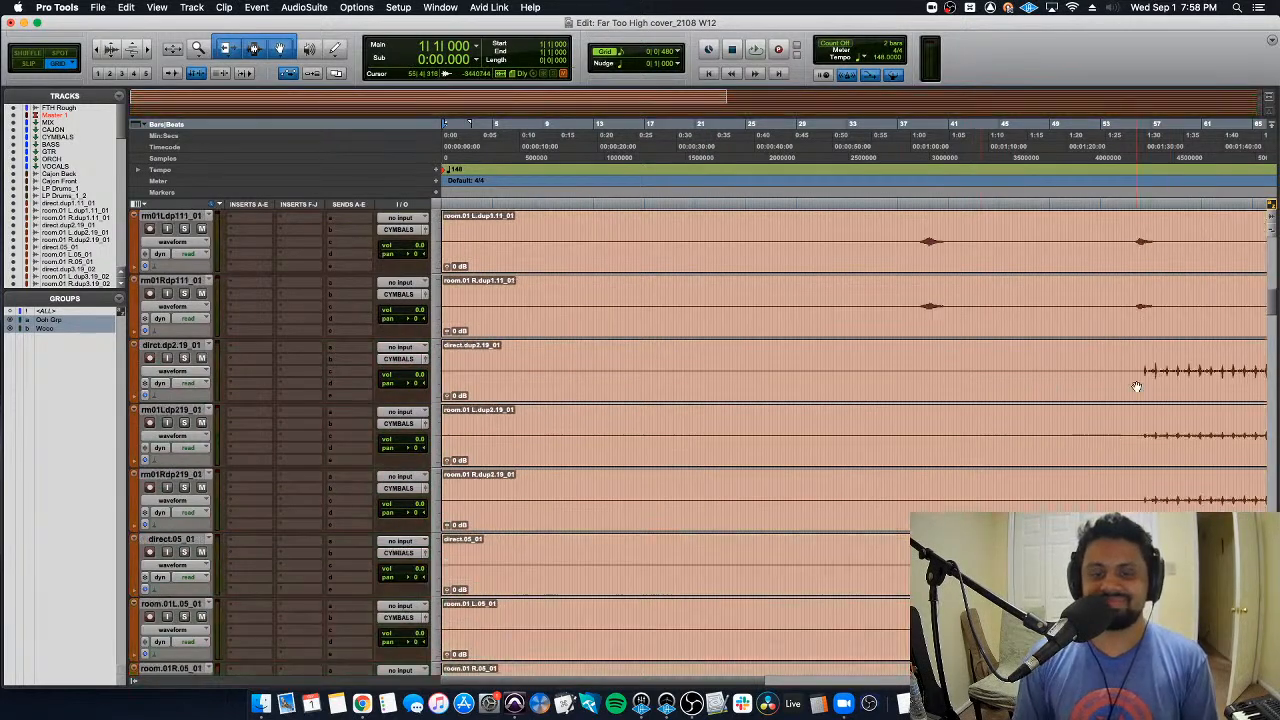
key(super+equal)
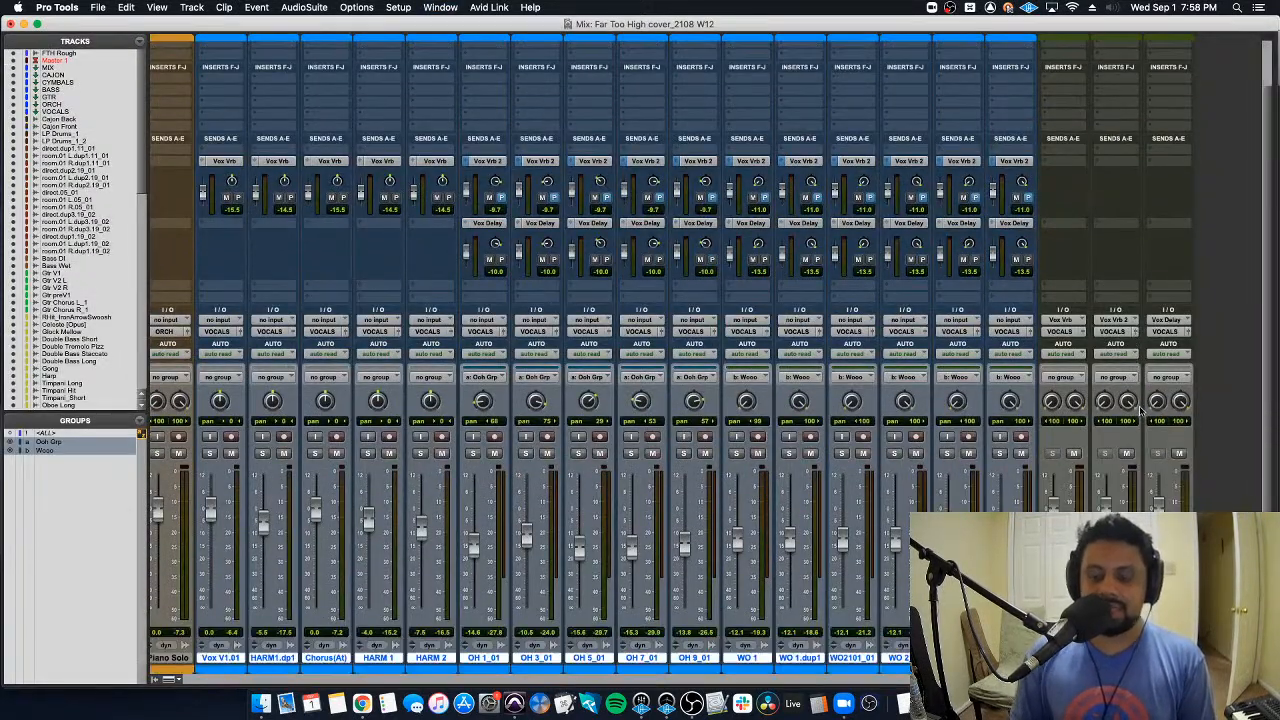
Step: Set the playback position to 68|4|480 on the Chorus (Auto) track in the edit window
key(super+equal)
scroll(970, 453, down, 10)
scroll(970, 453, down, 10)
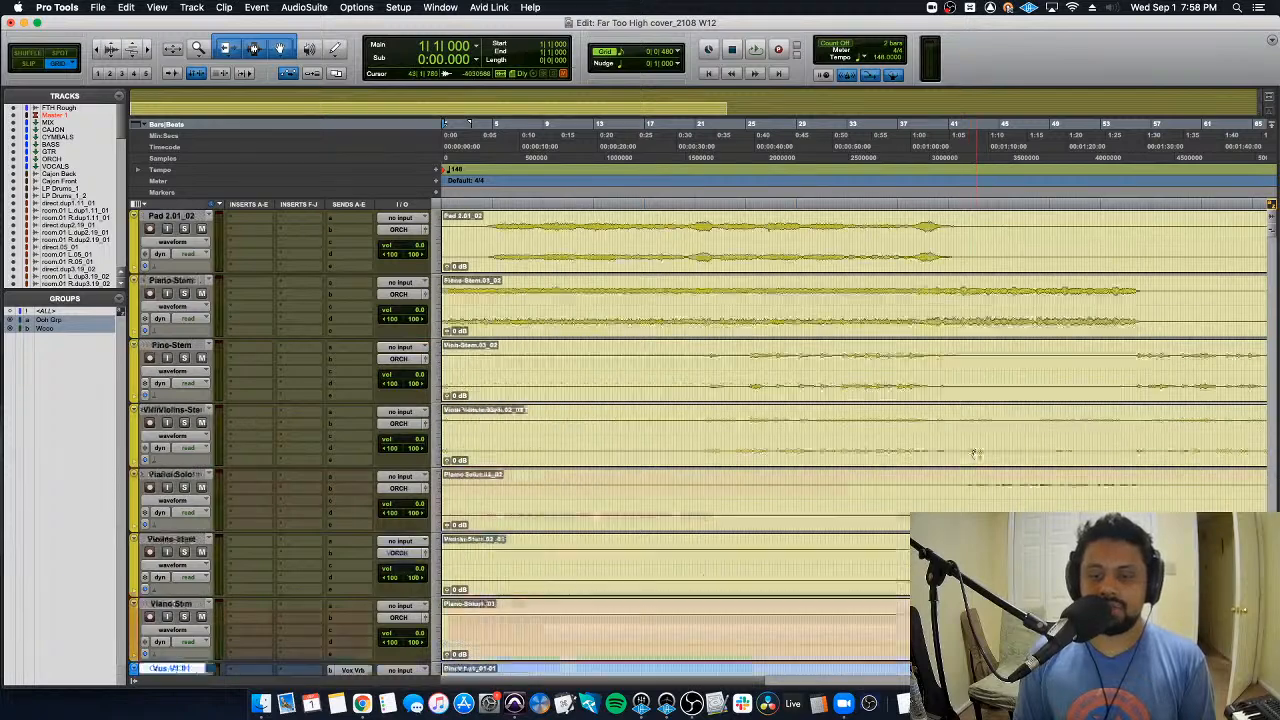
key(super+bracketleft)
scroll(676, 432, up, 5)
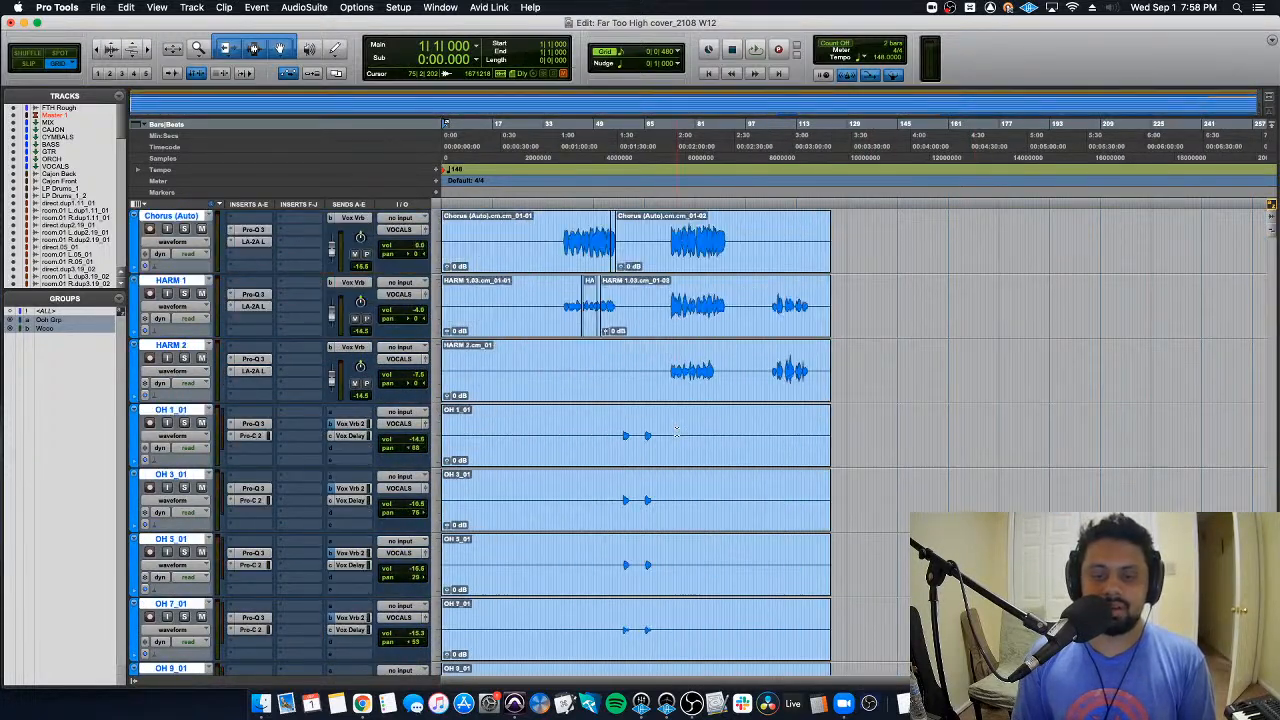
click(533, 482)
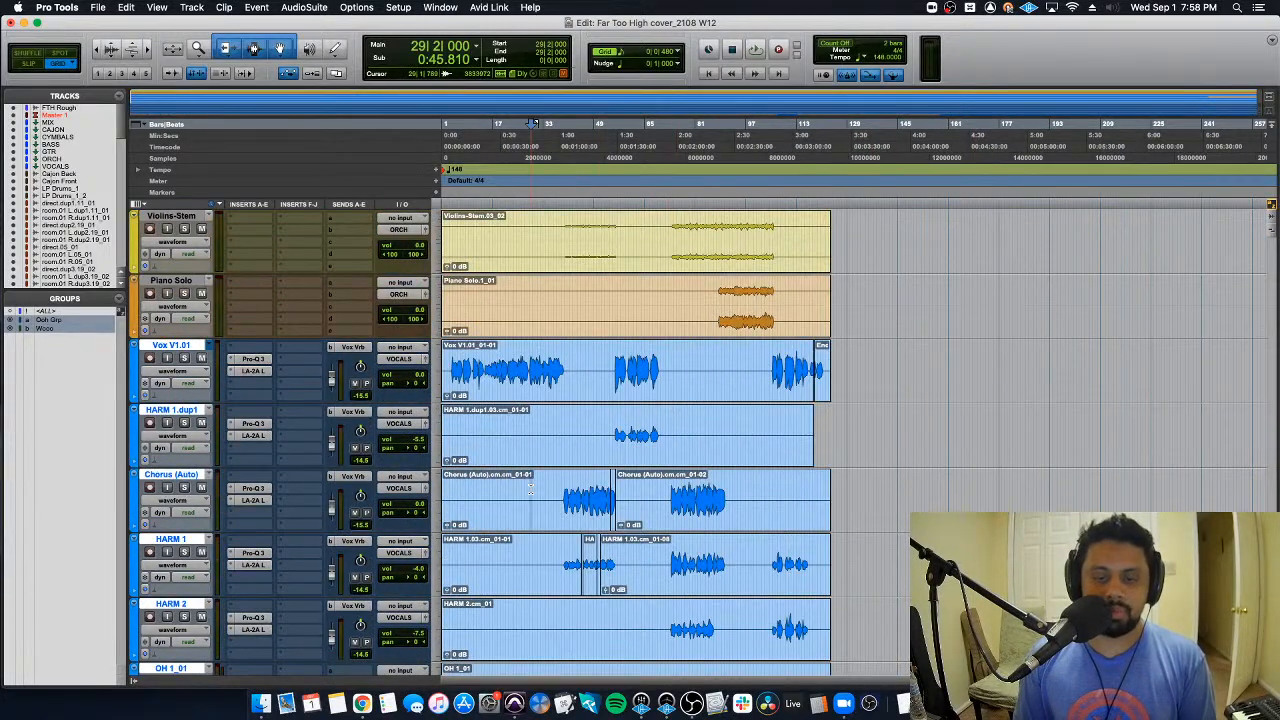
key(t)
key(t)
scroll(640, 480, right, 3)
scroll(640, 480, up, 2)
key(r)
scroll(797, 478, right, 5)
scroll(797, 478, down, 5)
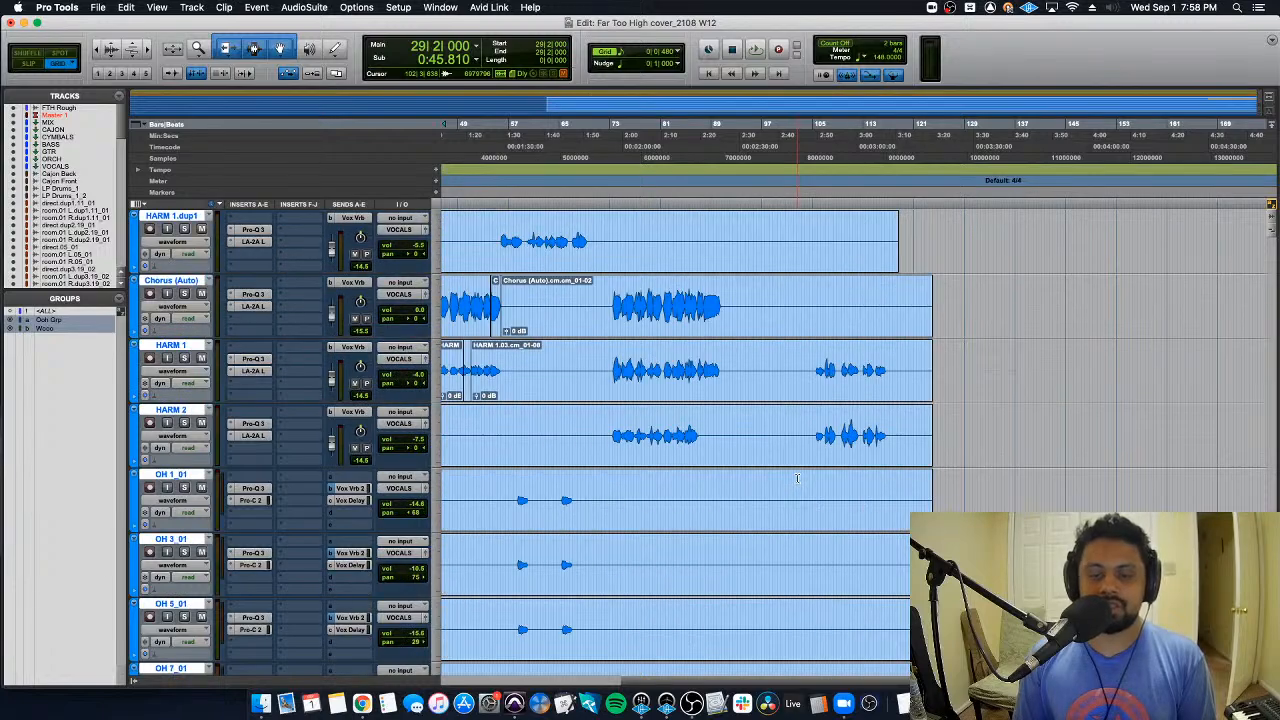
scroll(797, 478, left, 2)
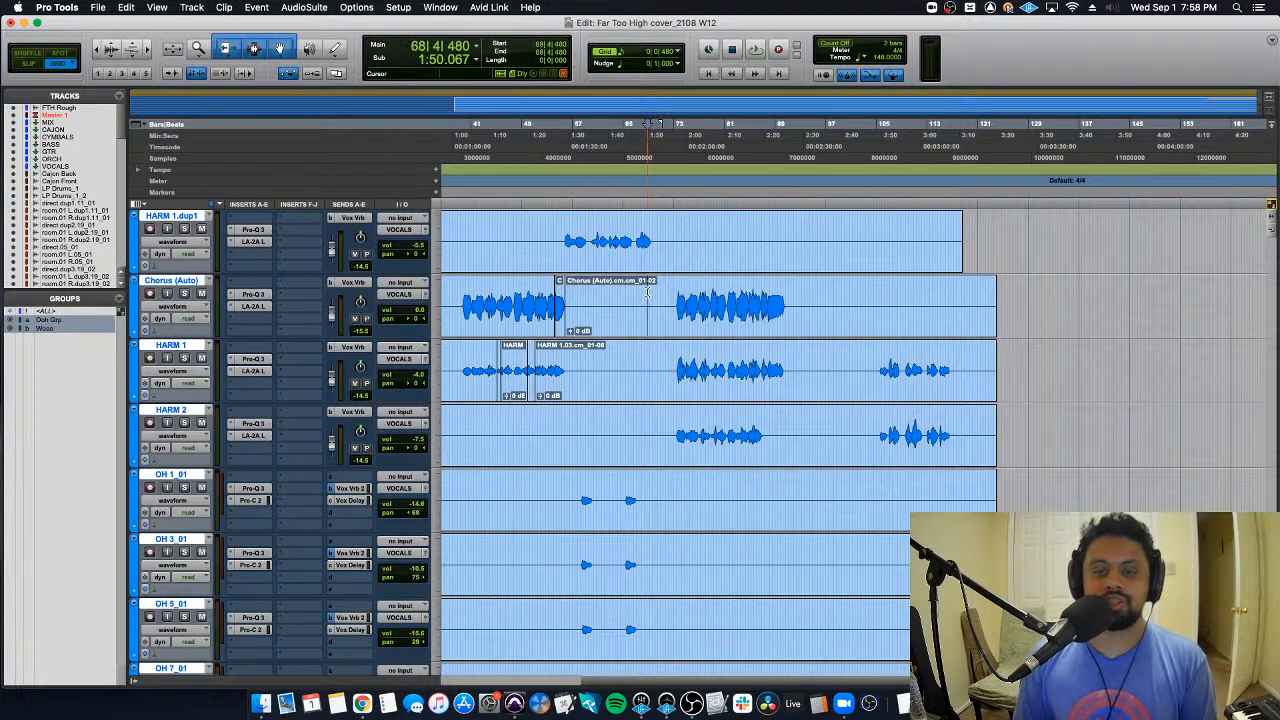
Step: Mute the CAJON, CYMBALS, BASS, GTR and ORCH buses in the mixer and select only the VOCALS bus
key(super+equal)
scroll(690, 380, left, 10)
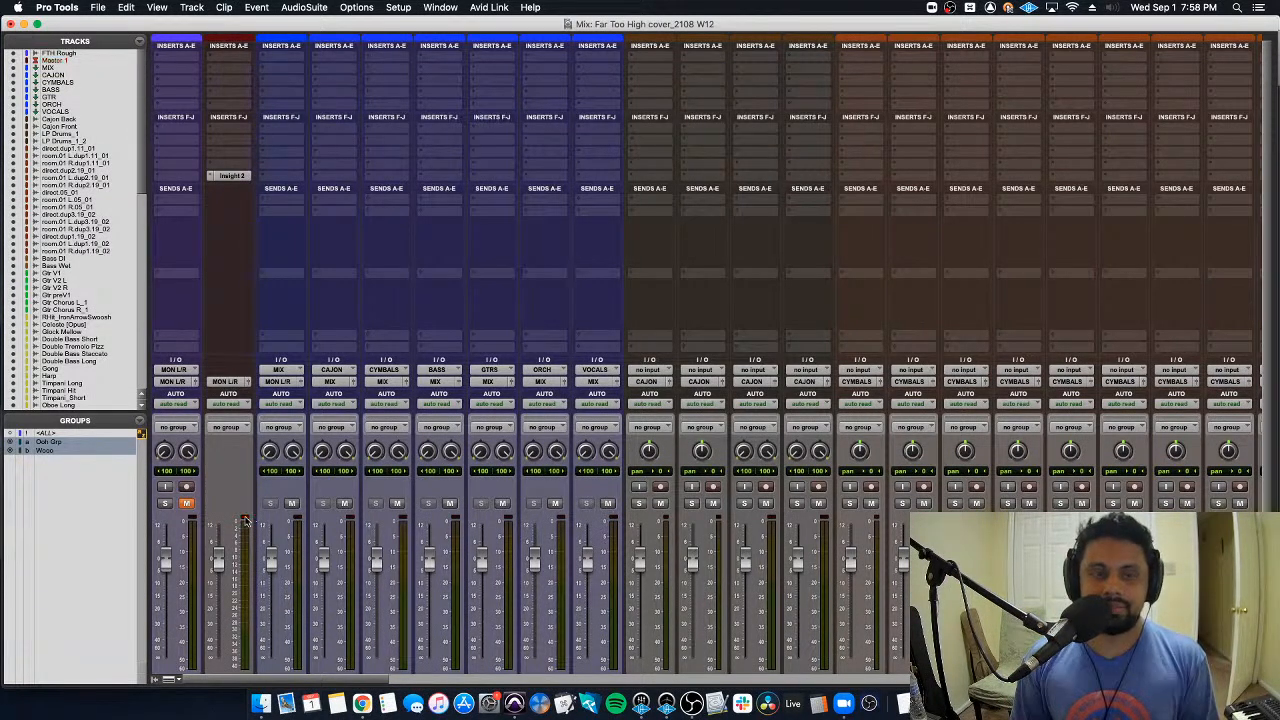
scroll(276, 511, down, 3)
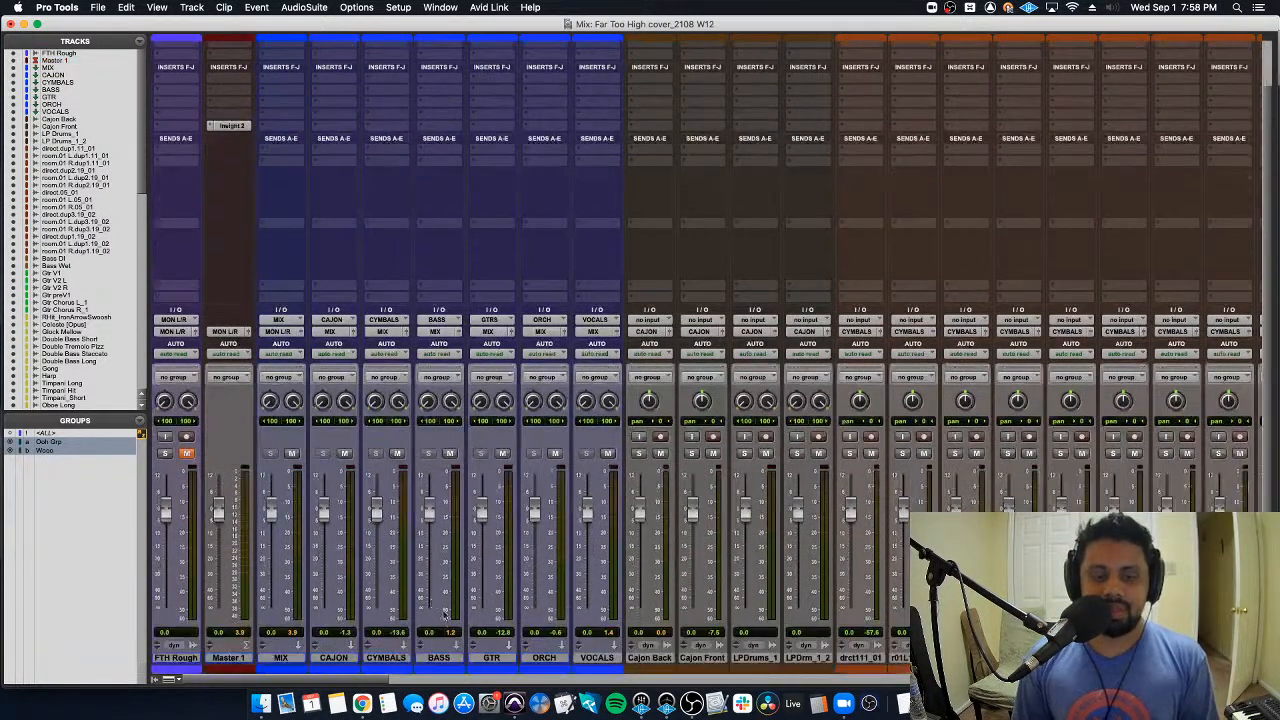
click(325, 659)
shift+click(543, 658)
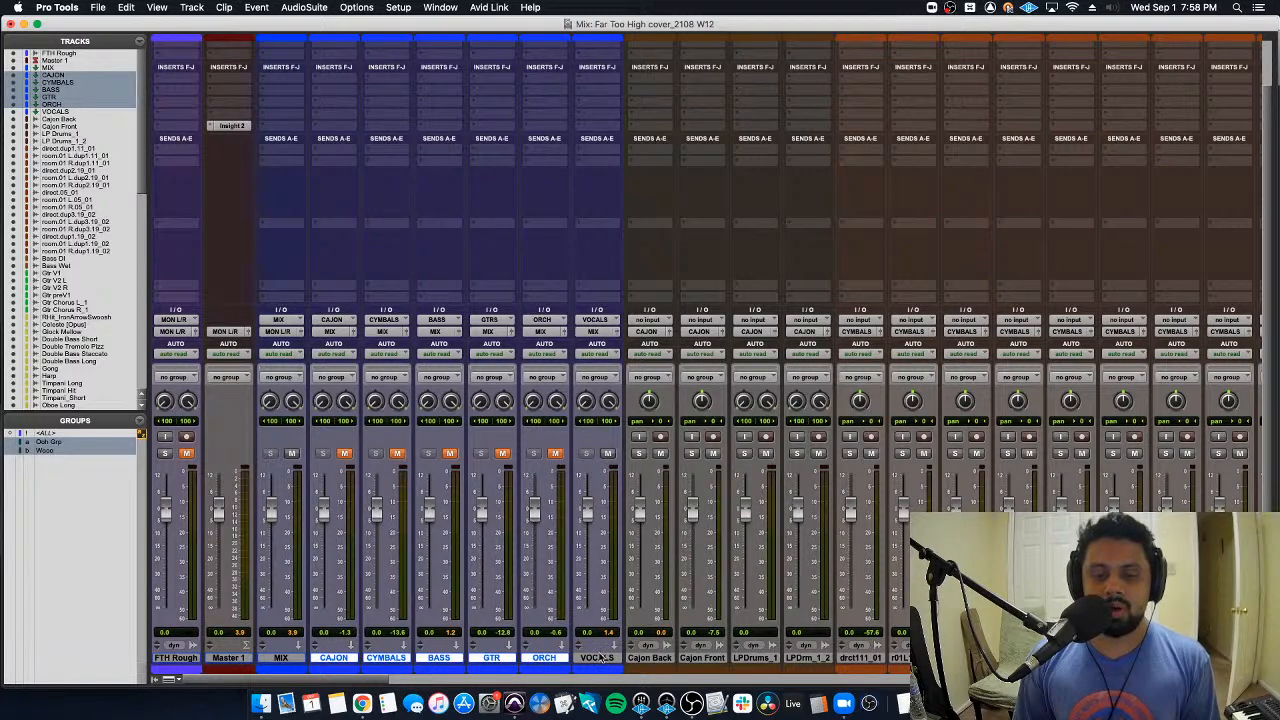
shift+click(597, 658)
Step: Insert a stereo FabFilter Pro-Q 3 equalizer in the first free slot of the VOCALS bus
scroll(598, 300, up, 3)
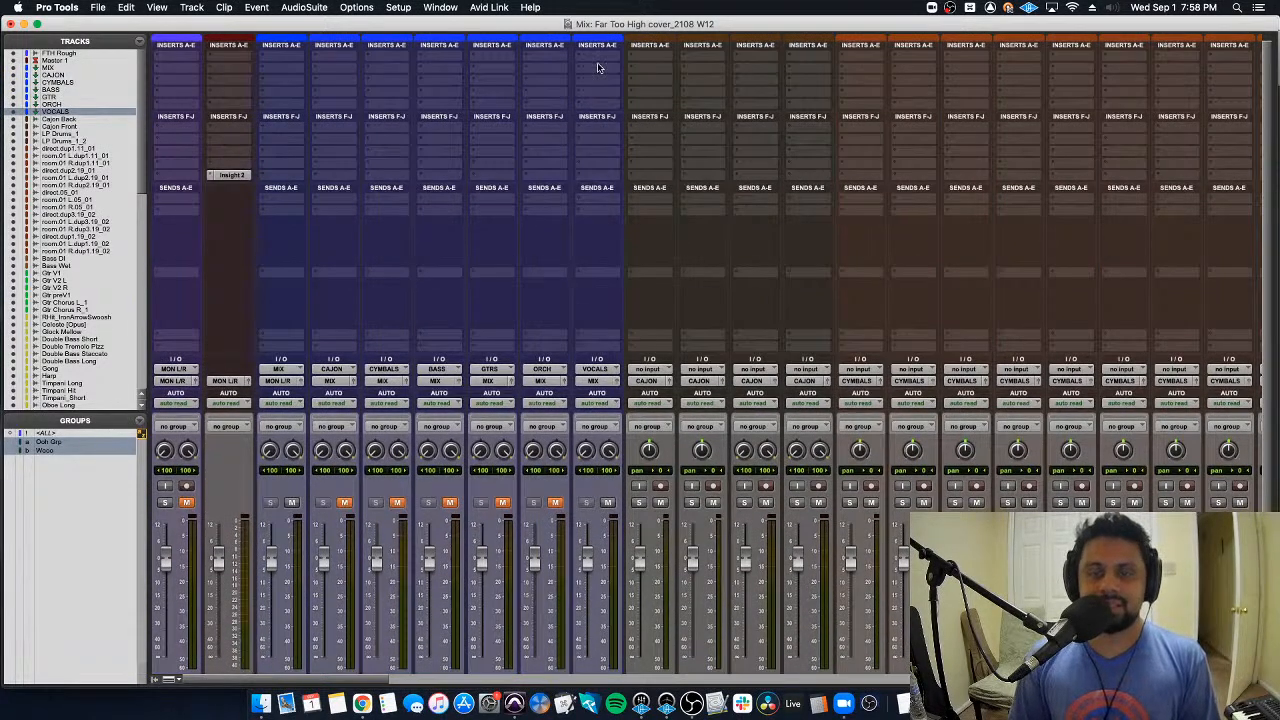
click(598, 68)
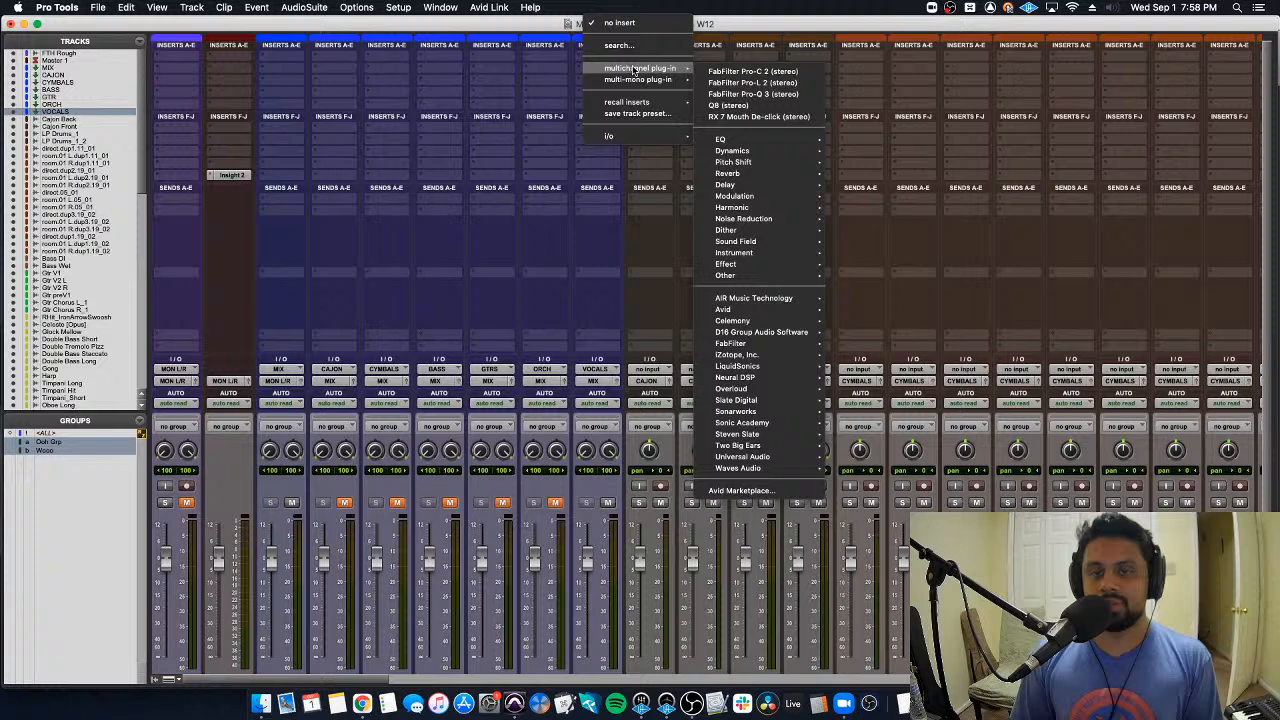
click(730, 94)
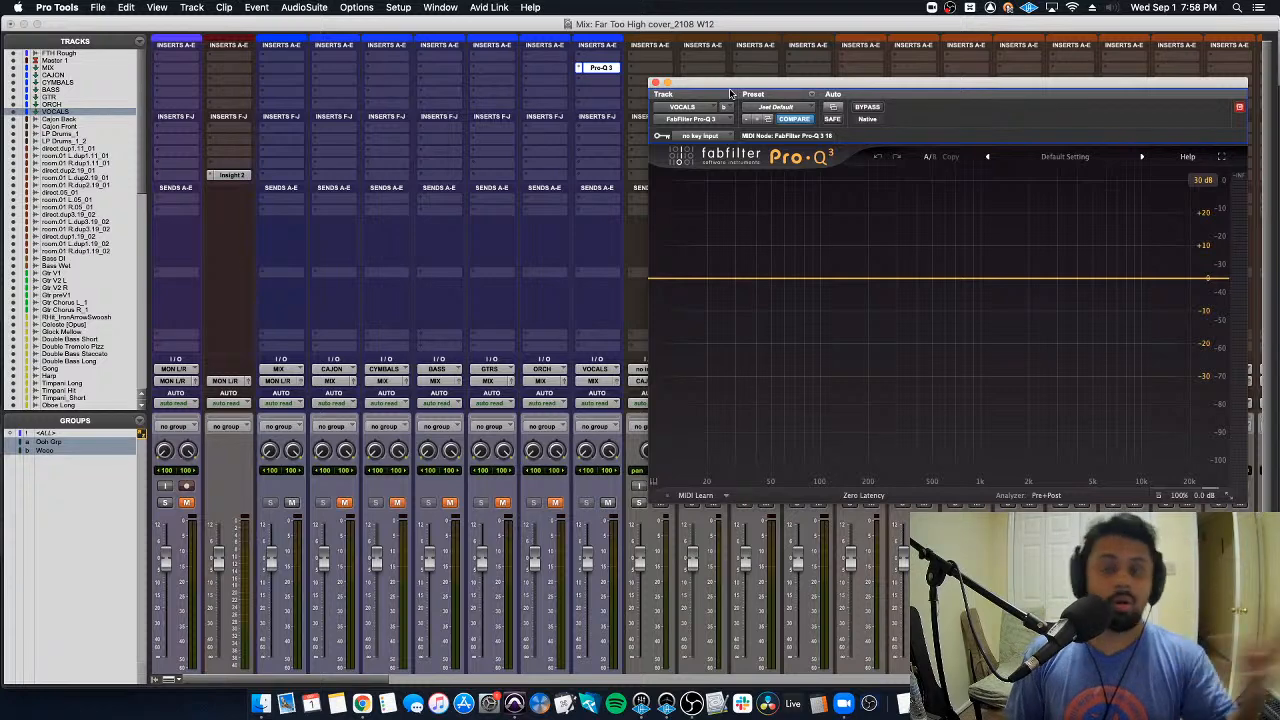
Step: During playback, shape the VOCALS EQ with a 48 dB/oct low cut at about 30 Hz and a slight bell boost above 10 kHz
click(665, 279)
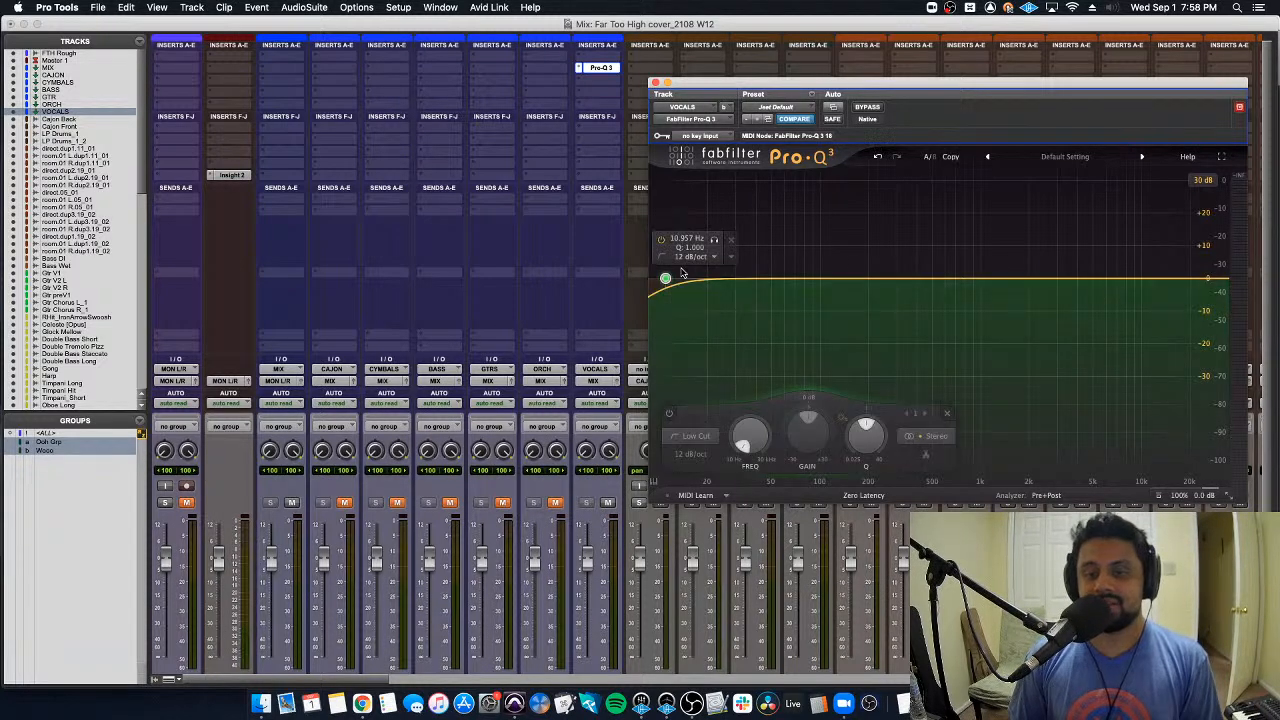
click(700, 256)
click(706, 343)
key(space)
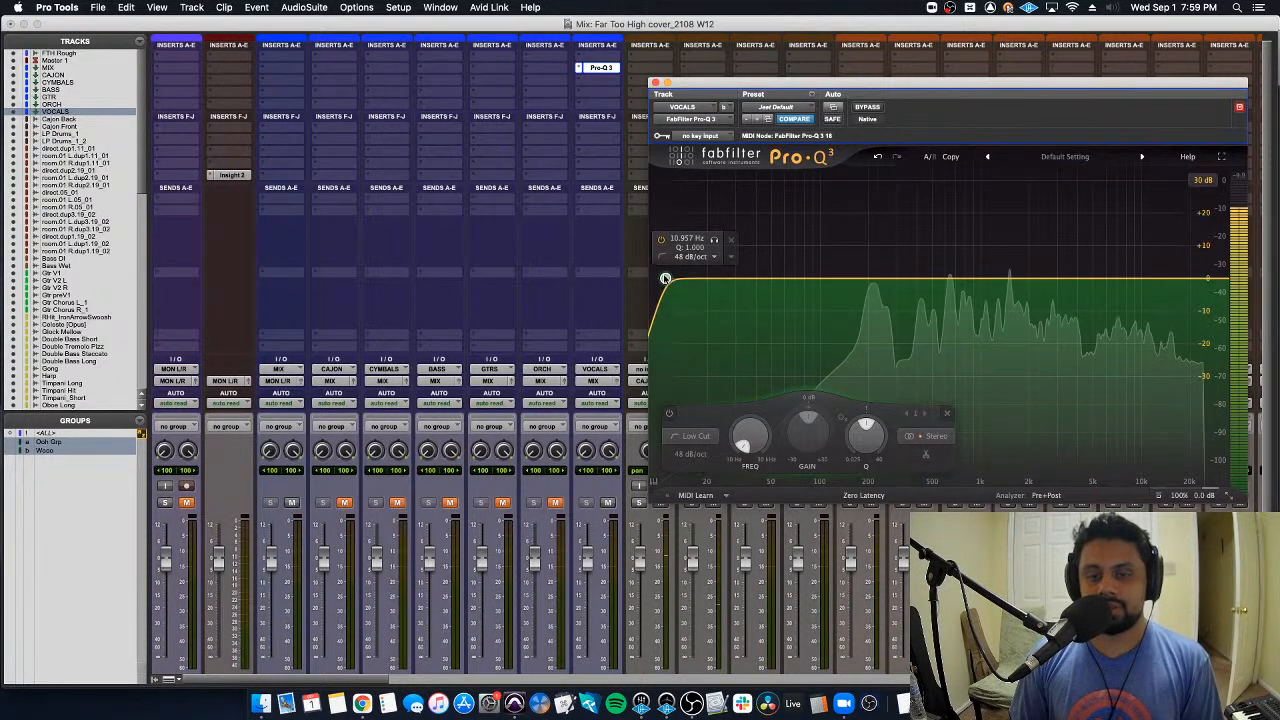
drag(665, 279, 734, 306)
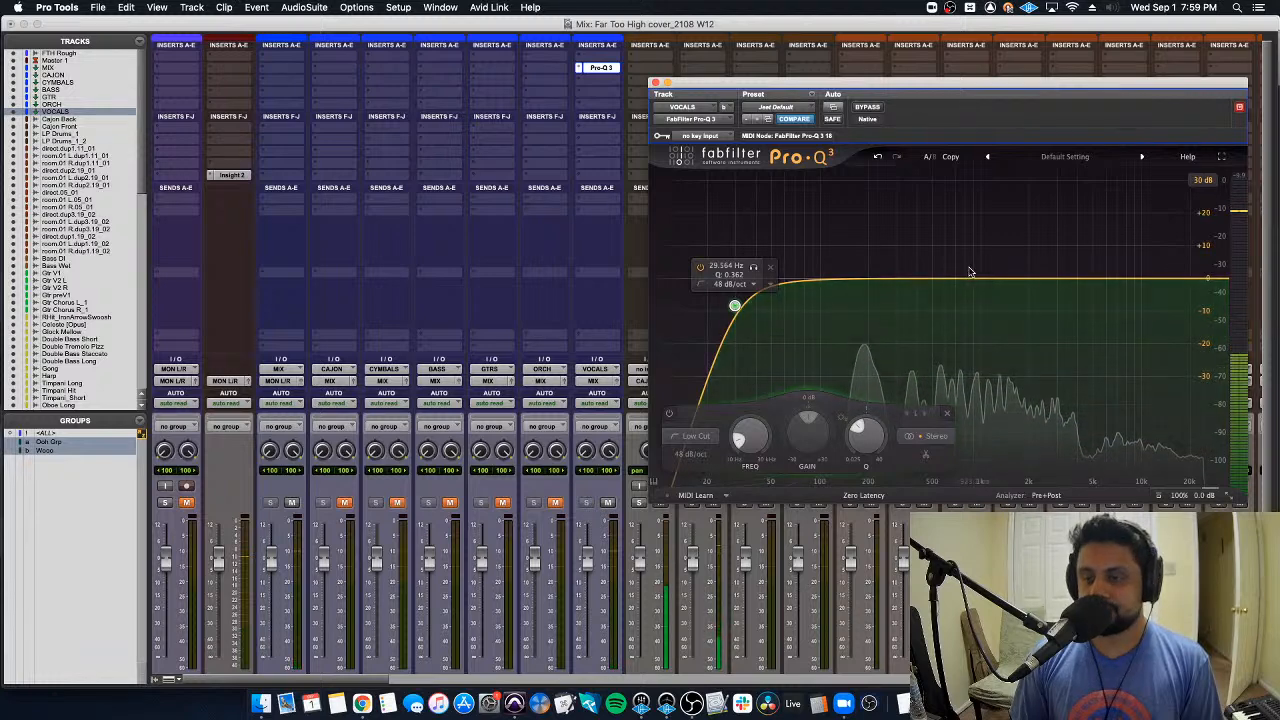
drag(986, 280, 1164, 274)
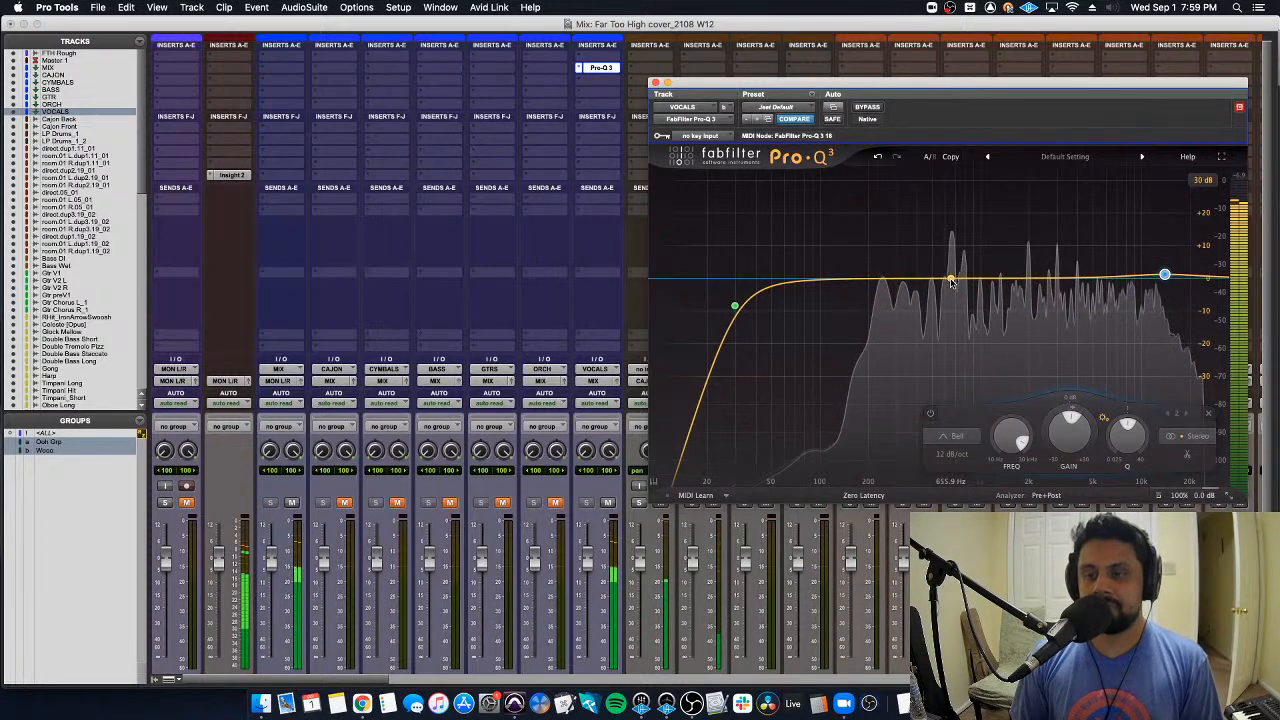
key(space)
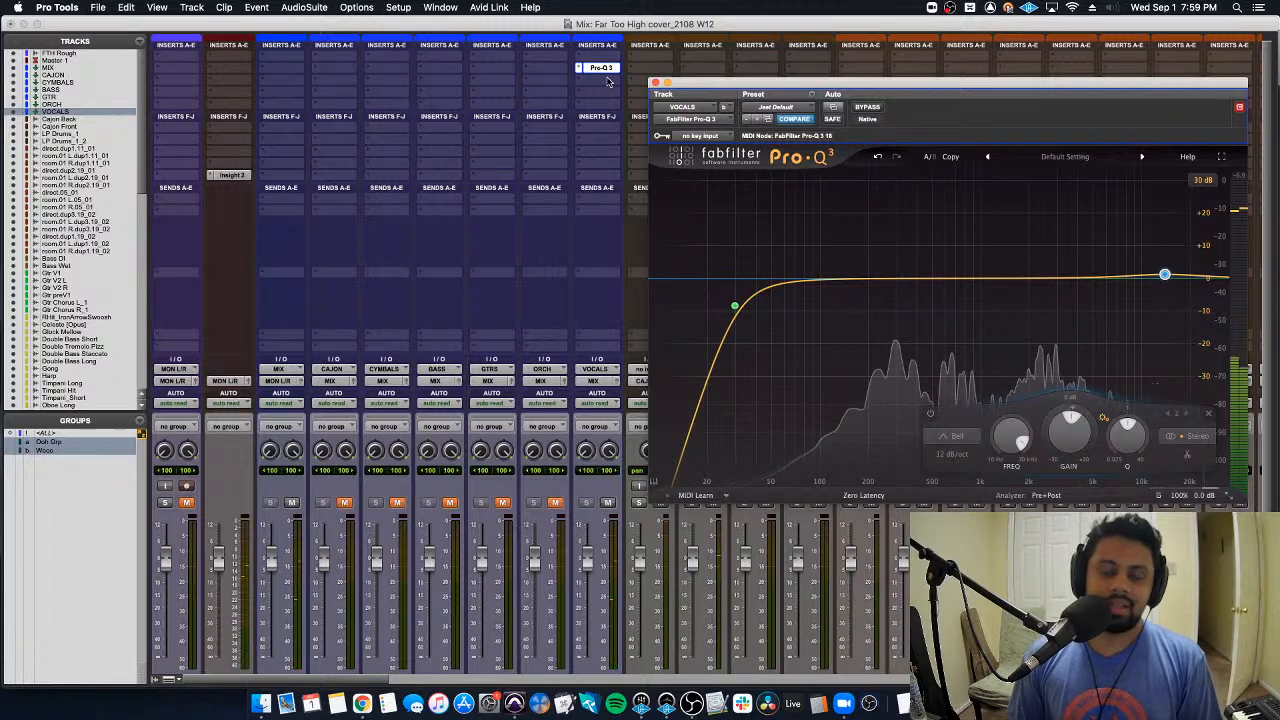
click(600, 68)
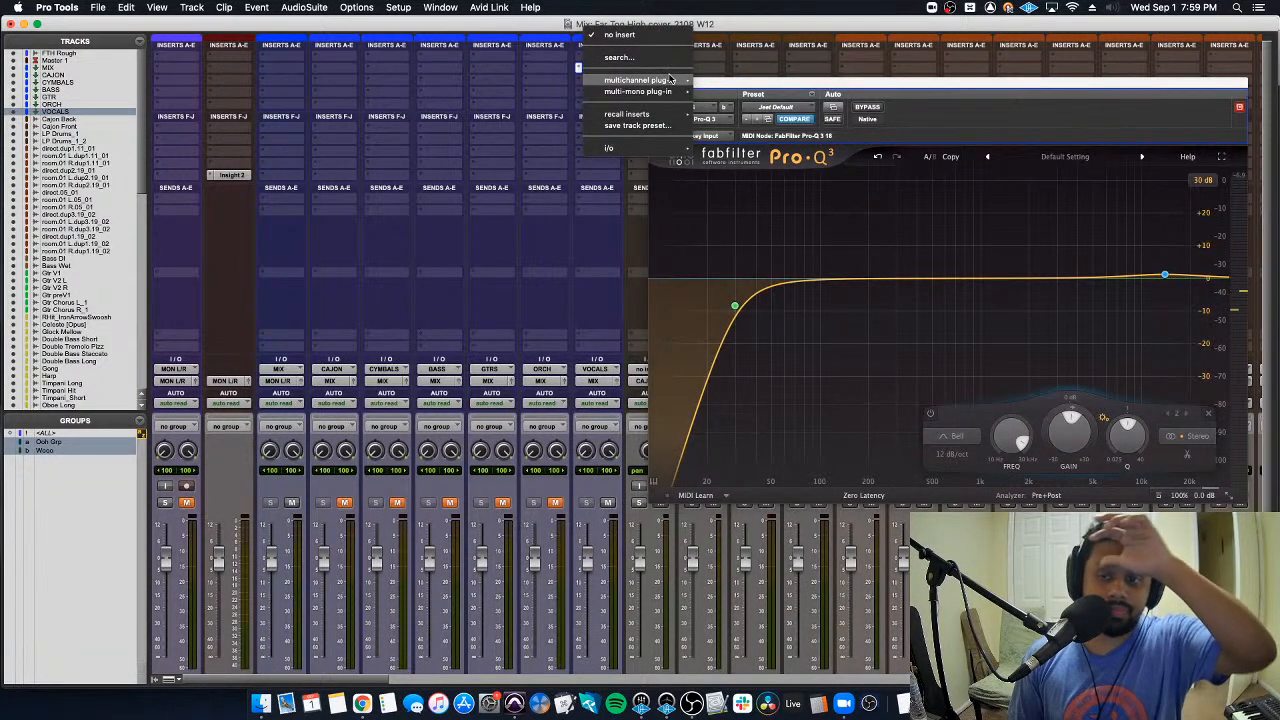
mouse_move(668, 79)
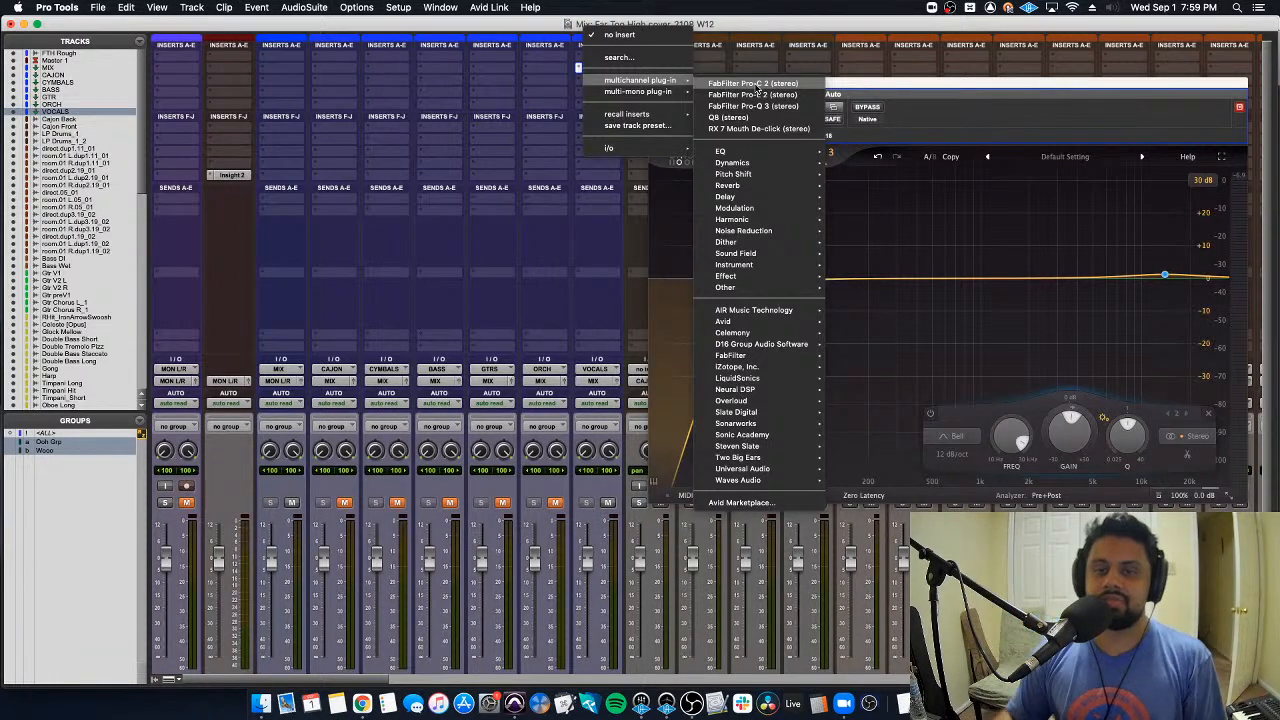
click(460, 218)
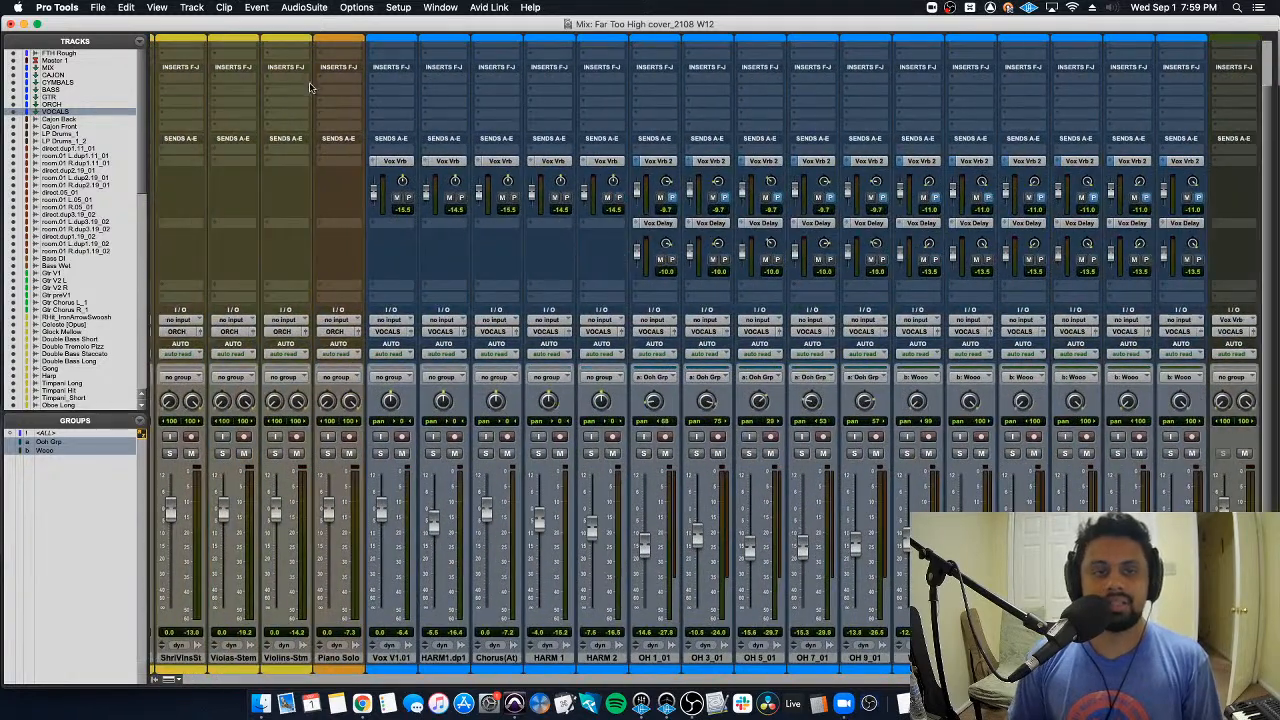
scroll(310, 88, up, 2)
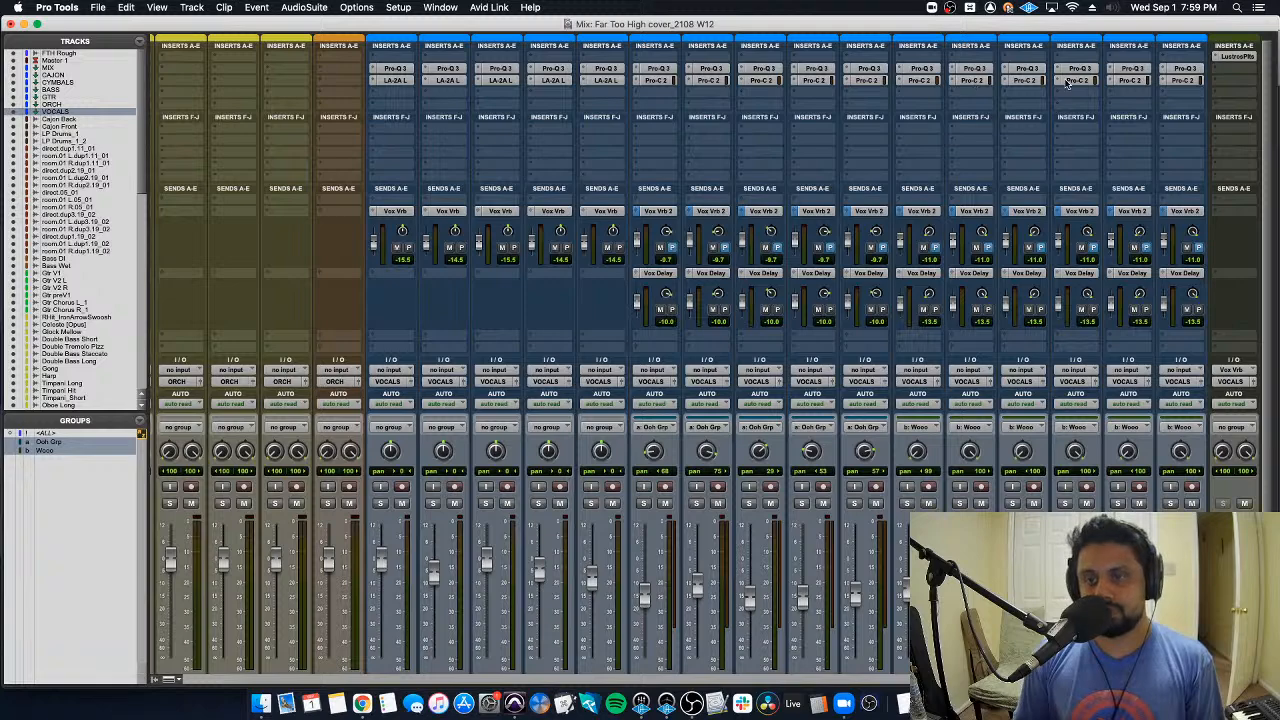
scroll(1067, 83, left, 15)
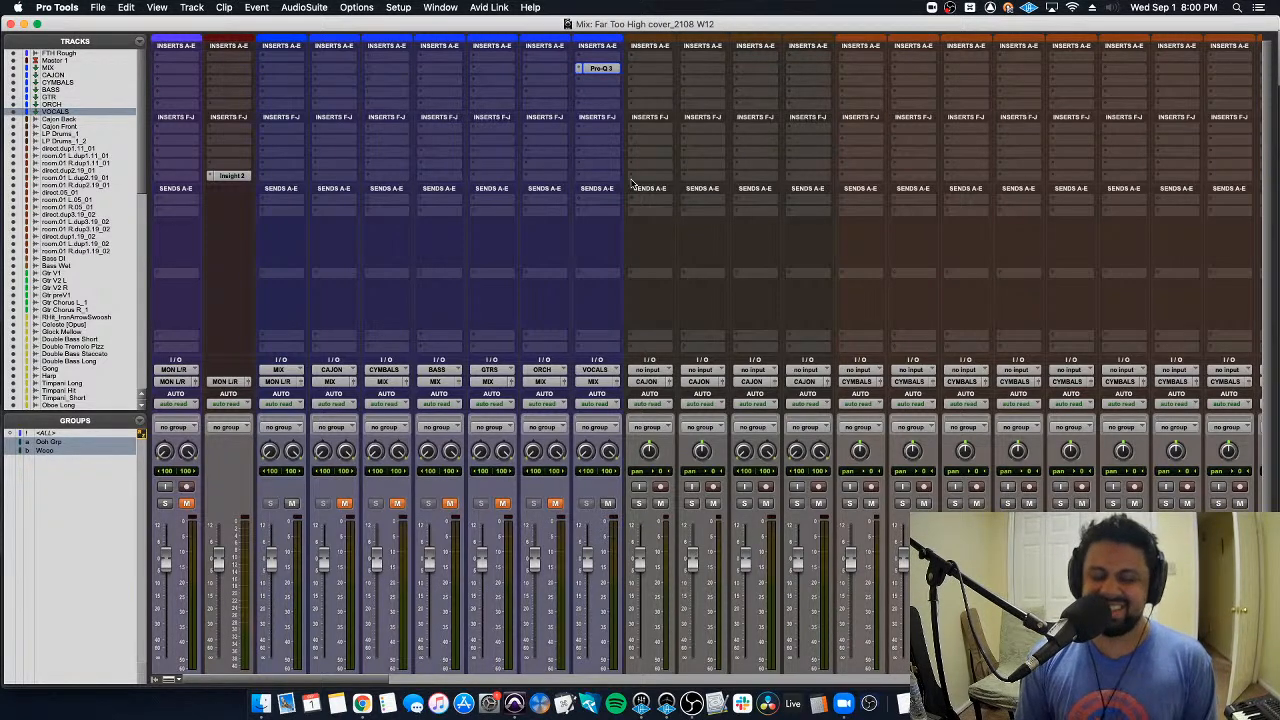
Step: Insert a stereo FabFilter Pro-C 2 compressor after the Pro-Q 3 on the VOCALS bus
click(601, 87)
mouse_move(645, 81)
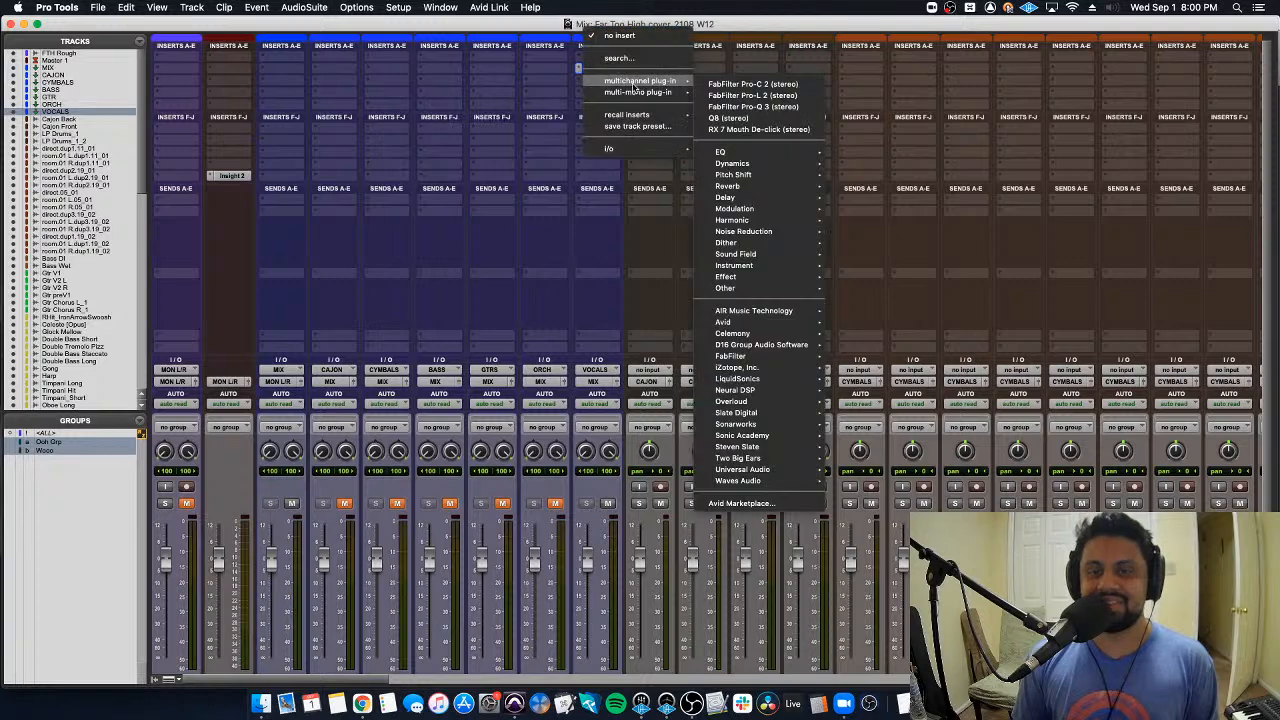
click(740, 85)
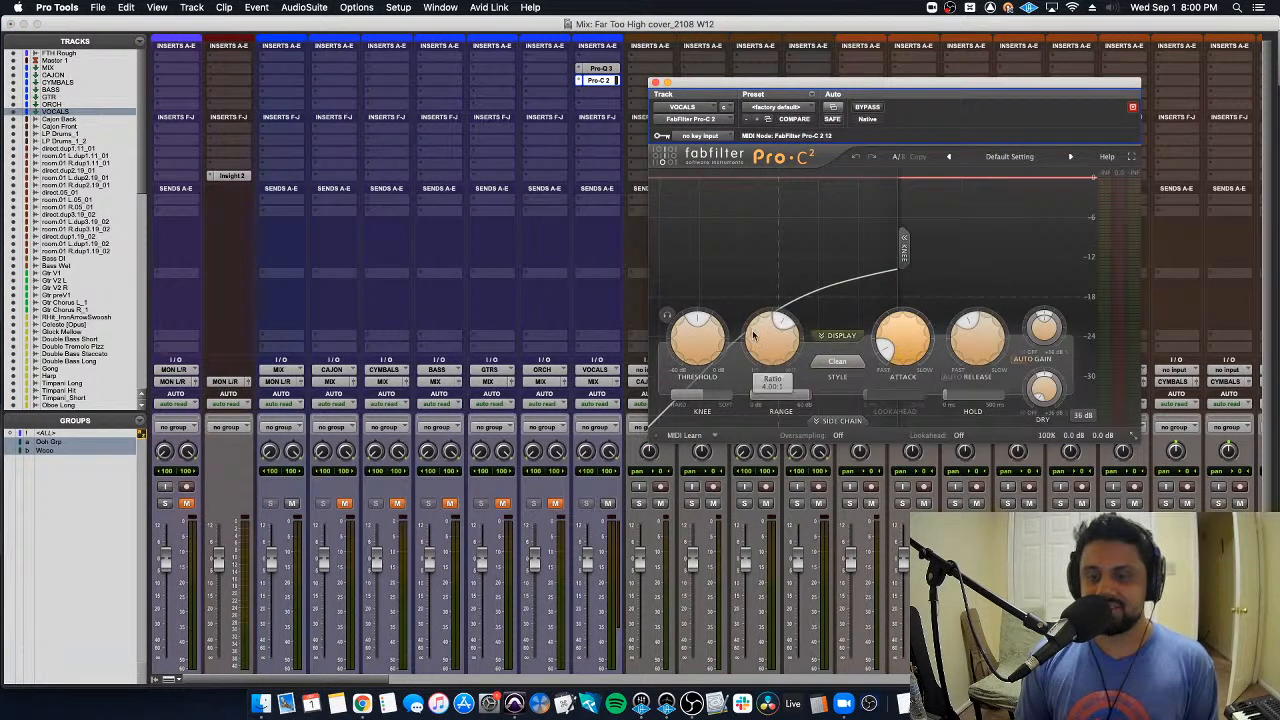
Step: Set the Pro-C 2 threshold to about -9.9 dB while auditioning the vocals, and close the plug-in
key(space)
mouse_move(695, 338)
mouse_down()
mouse_move(690, 318)
mouse_move(689, 331)
mouse_up()
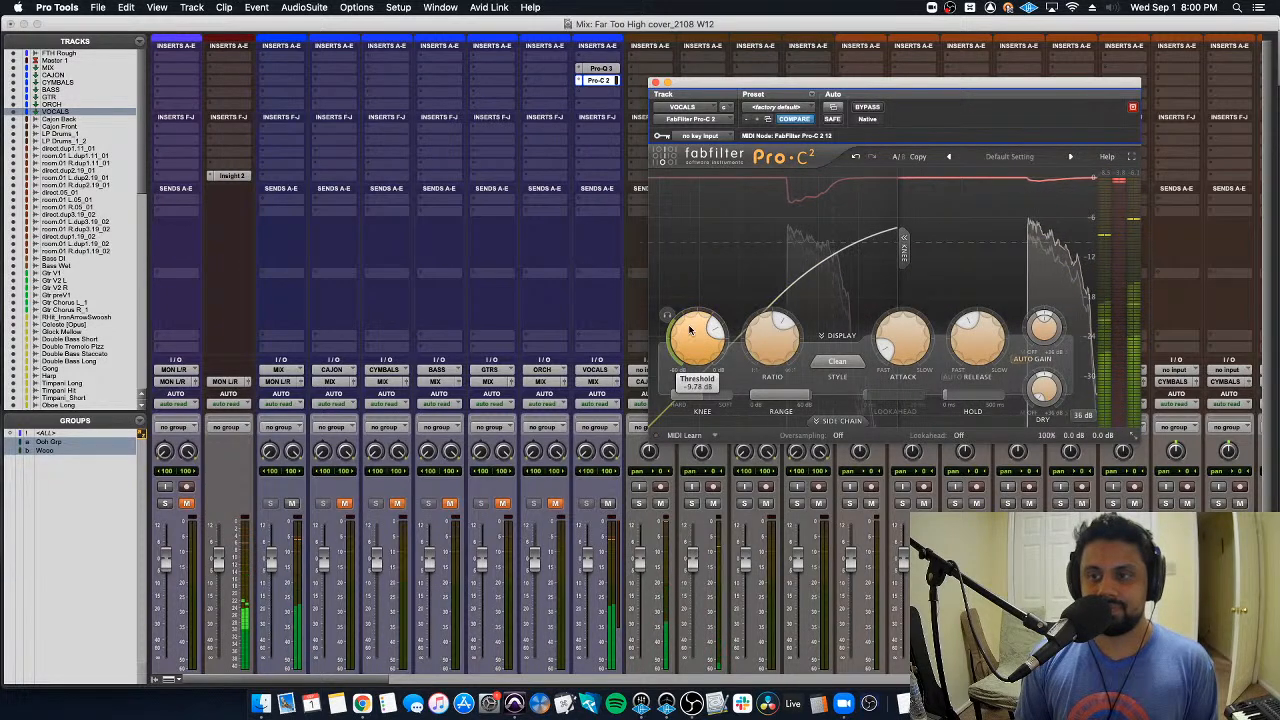
key(space)
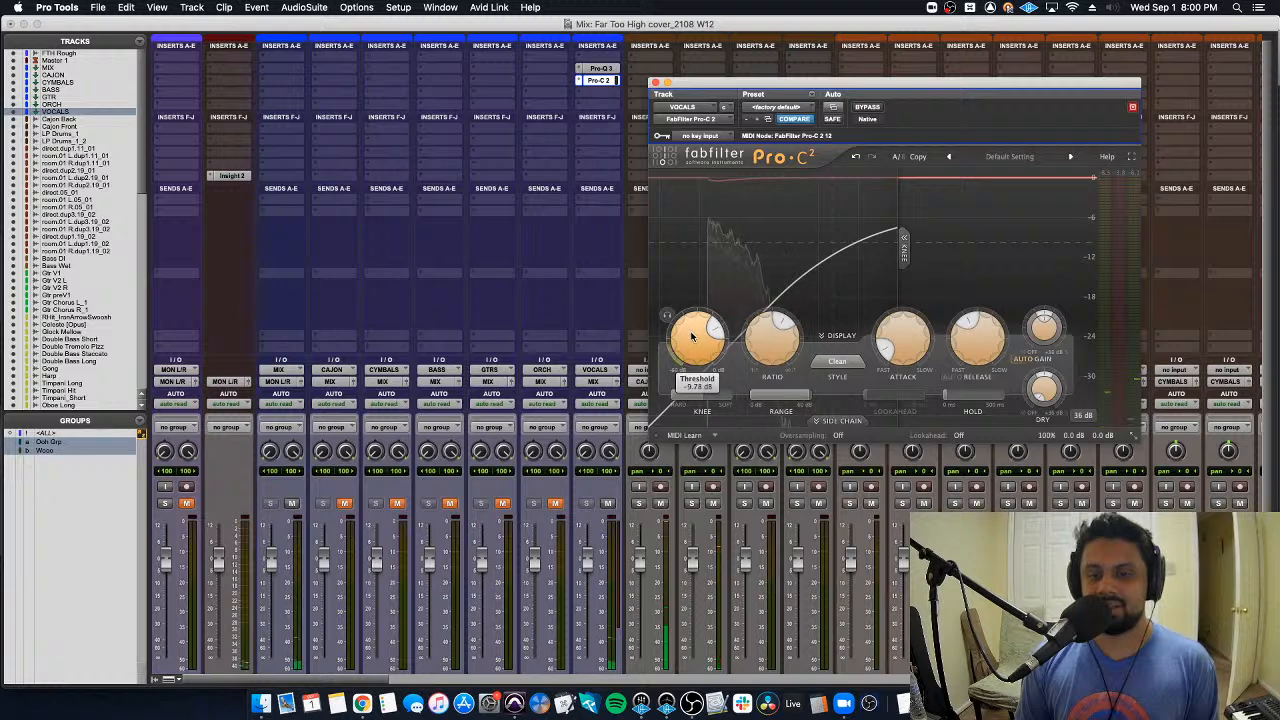
key(space)
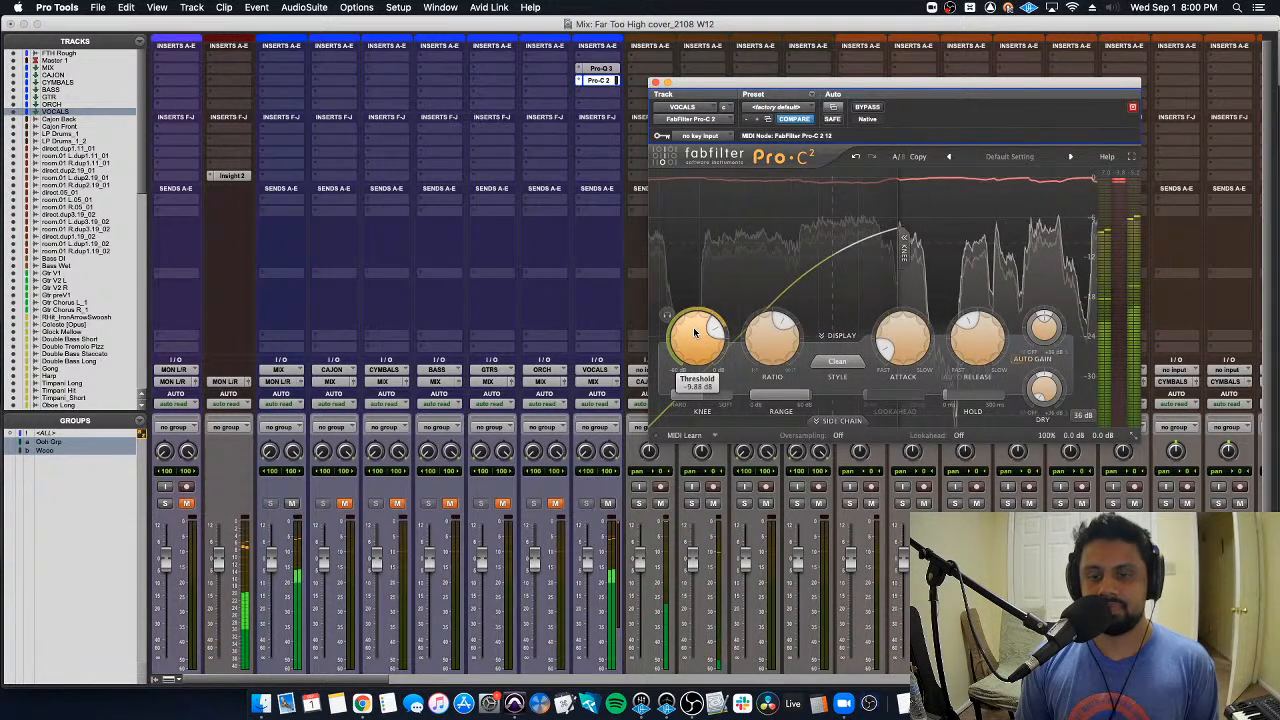
click(655, 82)
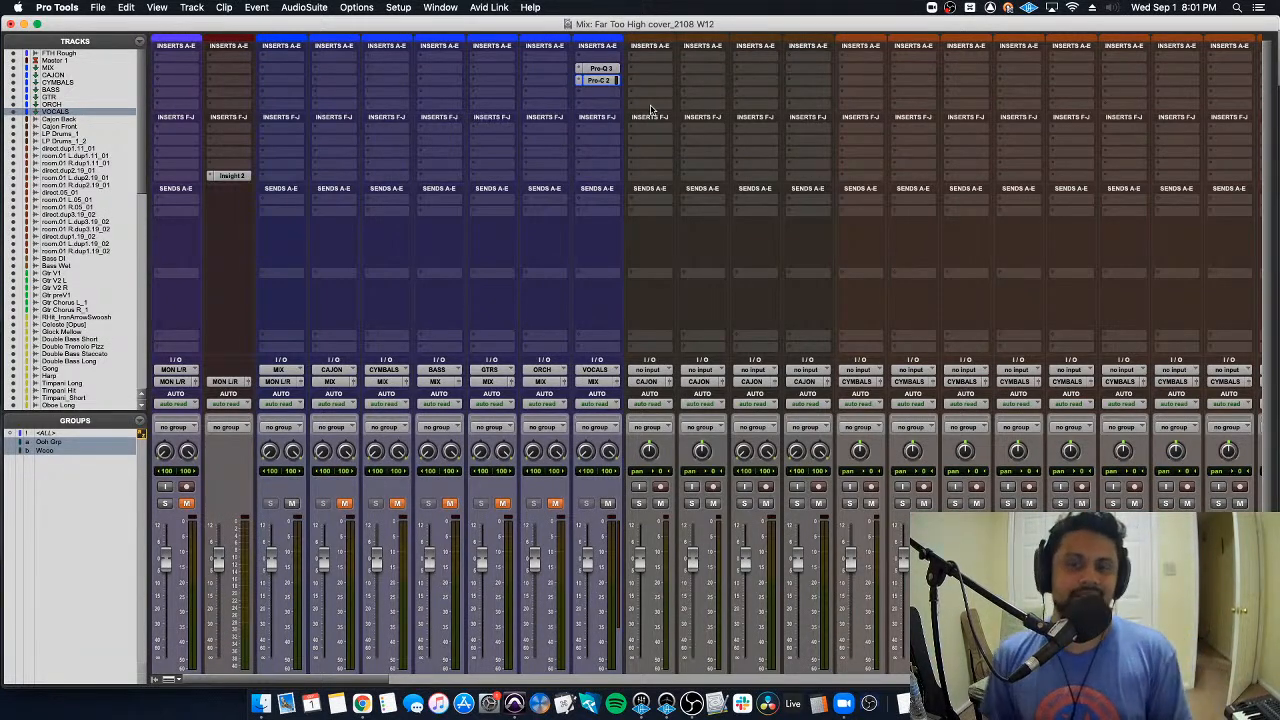
Step: Lower the VOCALS fader to -2.0 while metering loudness with Insight 2 on Master 1, and close the meter
scroll(567, 212, down, 3)
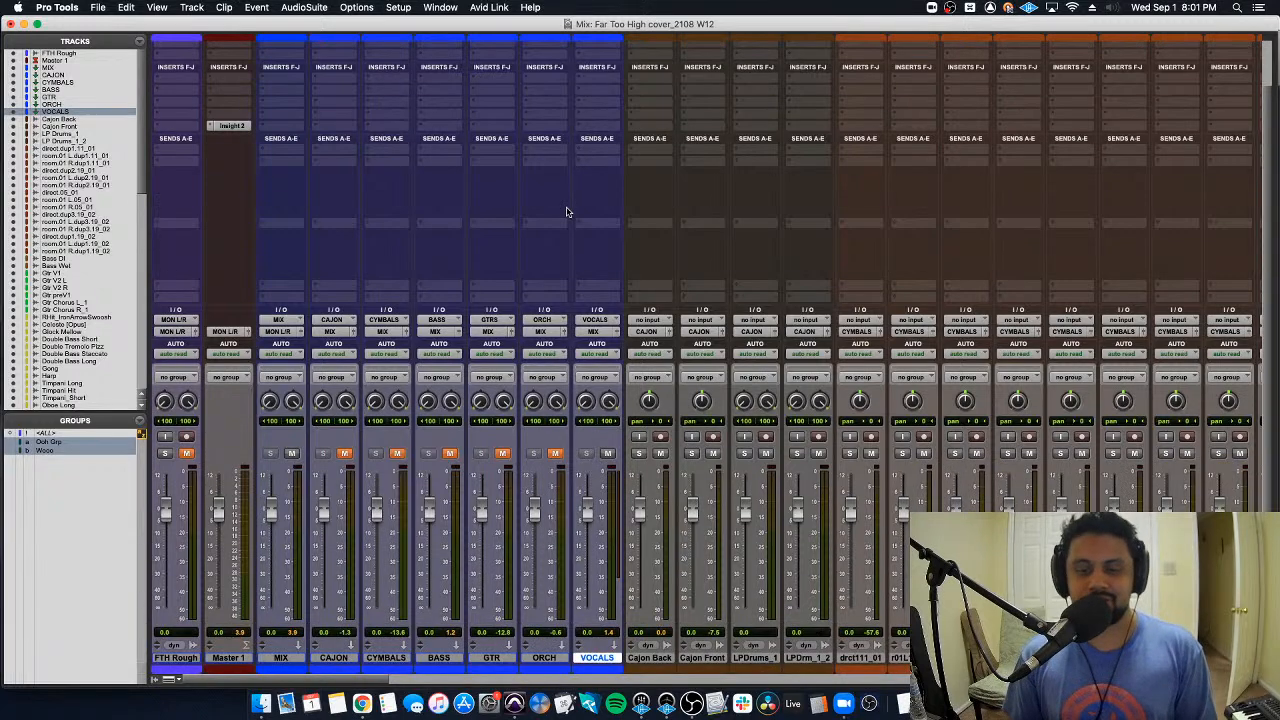
scroll(360, 204, up, 3)
click(232, 176)
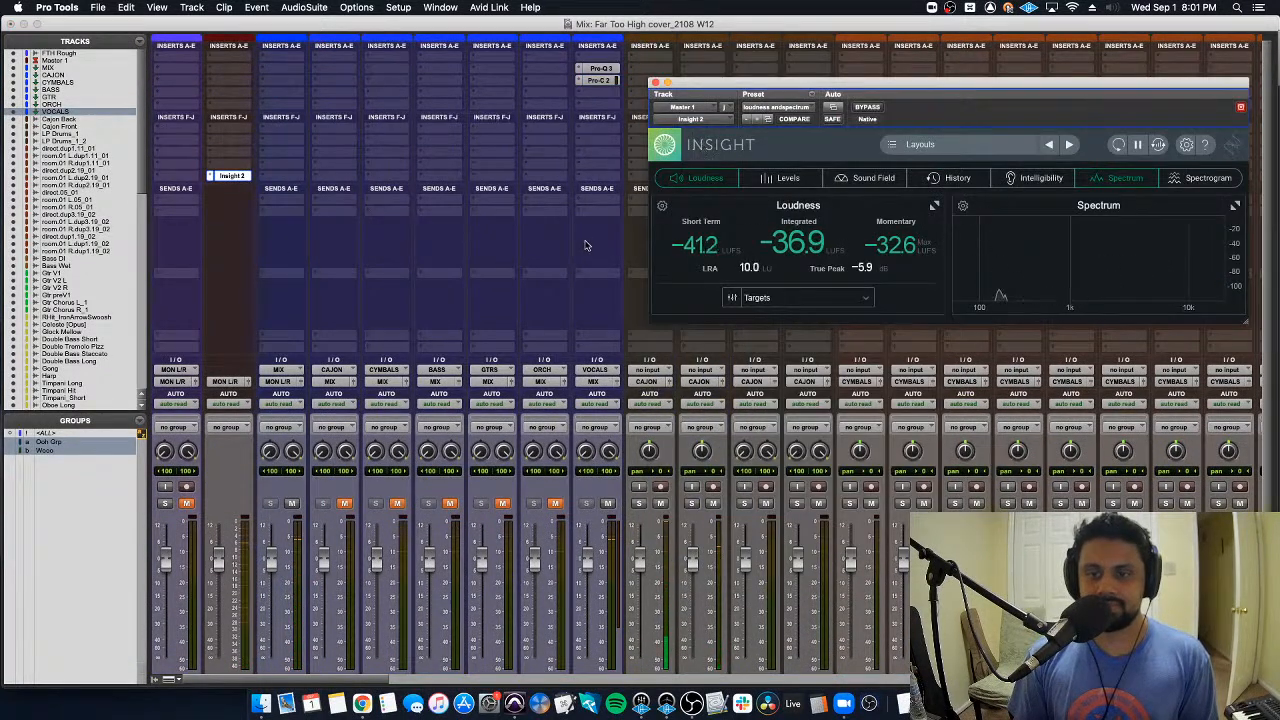
scroll(586, 245, down, 3)
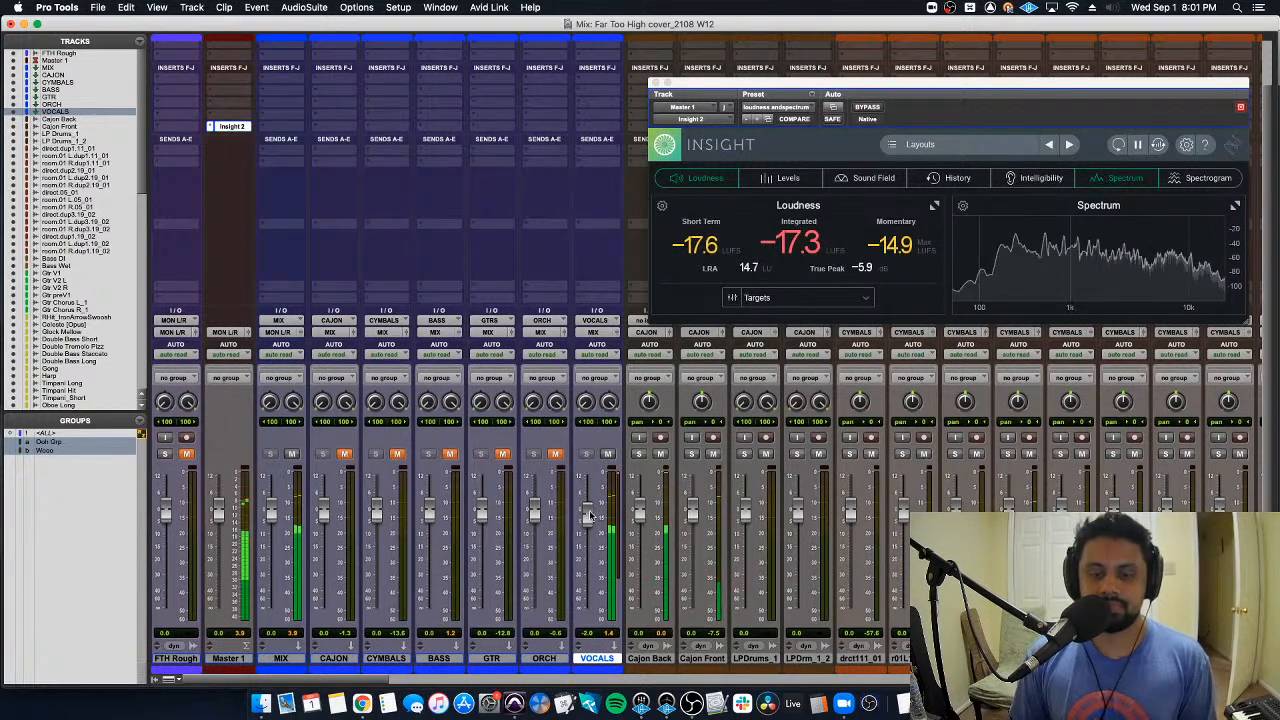
key(super+w)
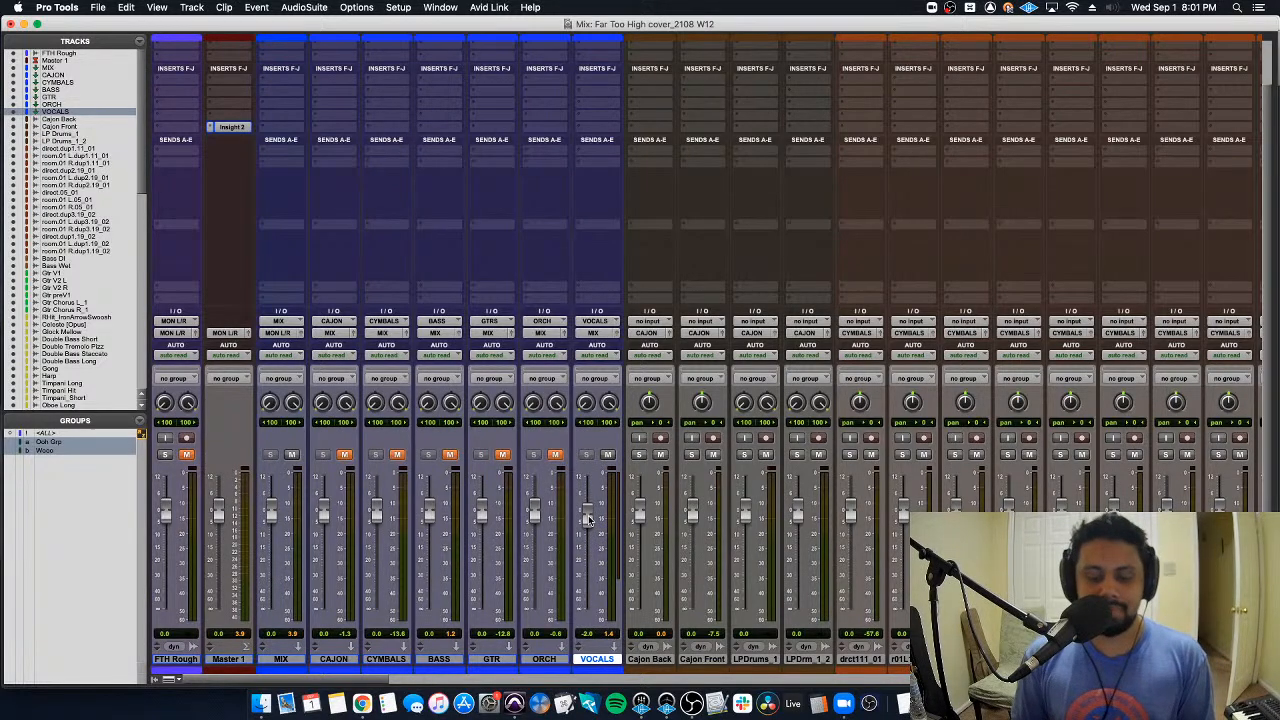
Step: Check over the individual vocal channels, mute the VOCALS bus and unmute the CAJON bus
scroll(588, 519, right, 15)
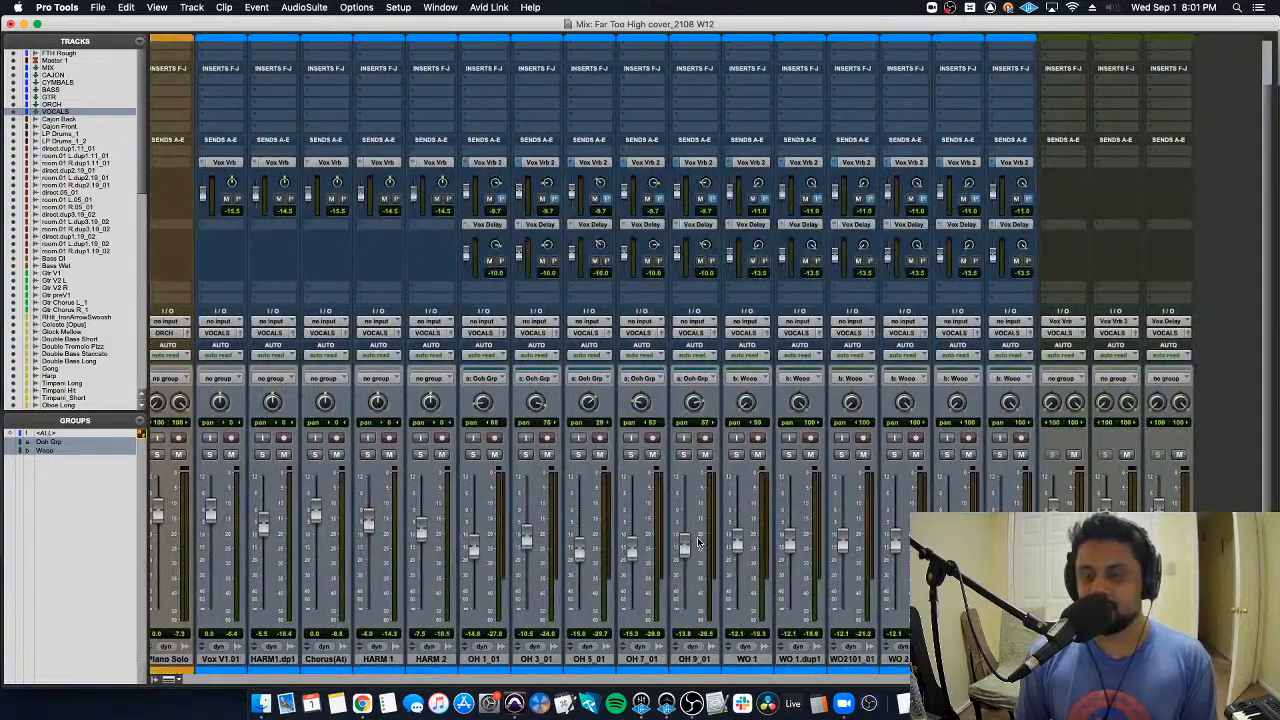
scroll(698, 541, up, 3)
scroll(698, 541, down, 3)
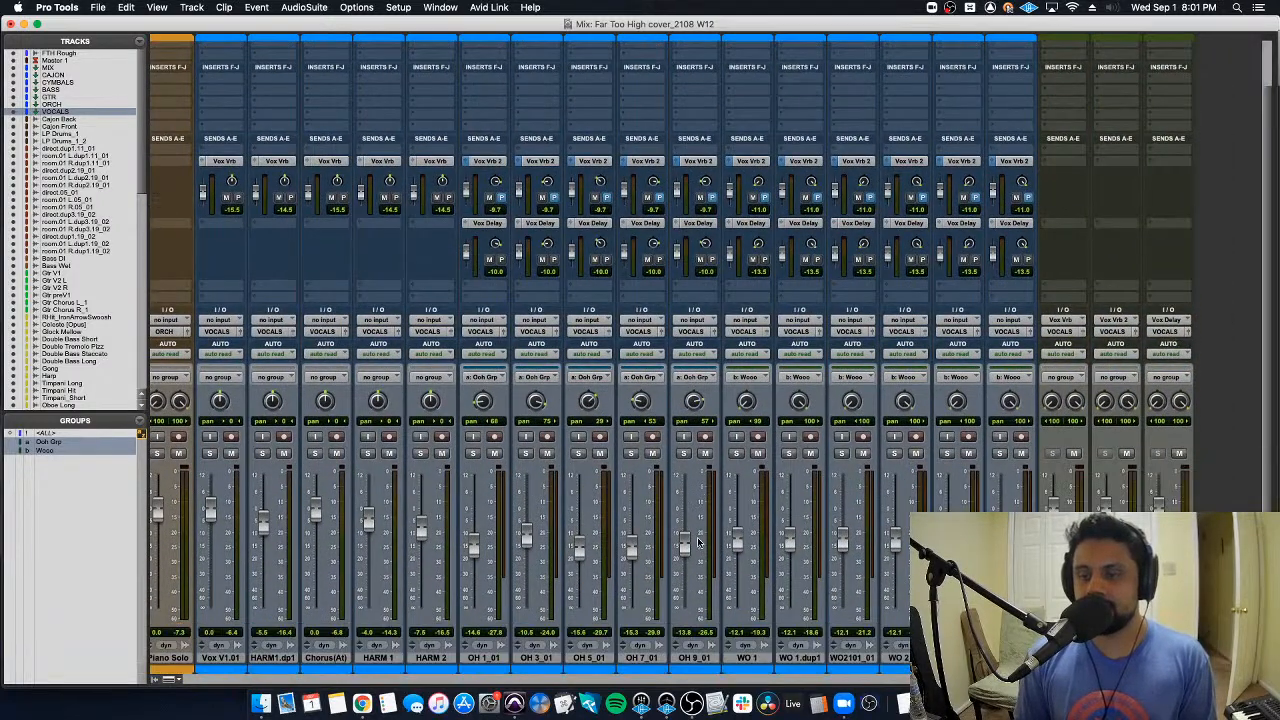
scroll(698, 541, left, 15)
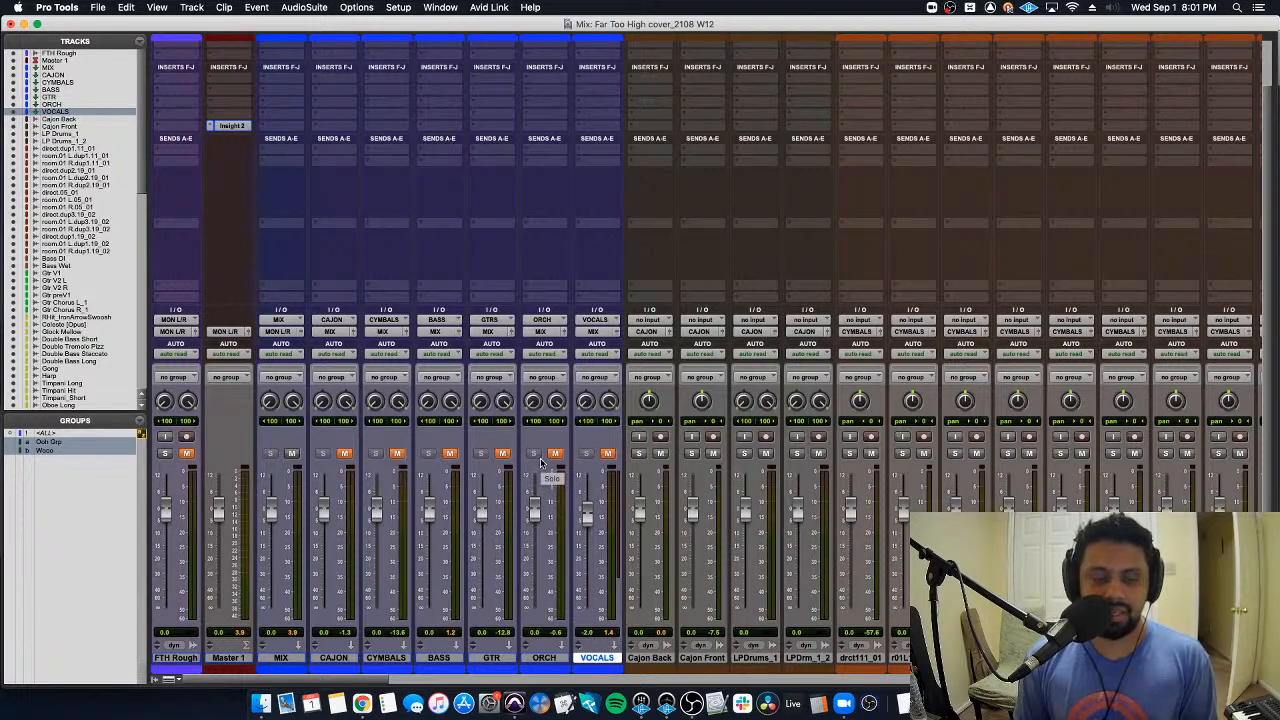
click(345, 454)
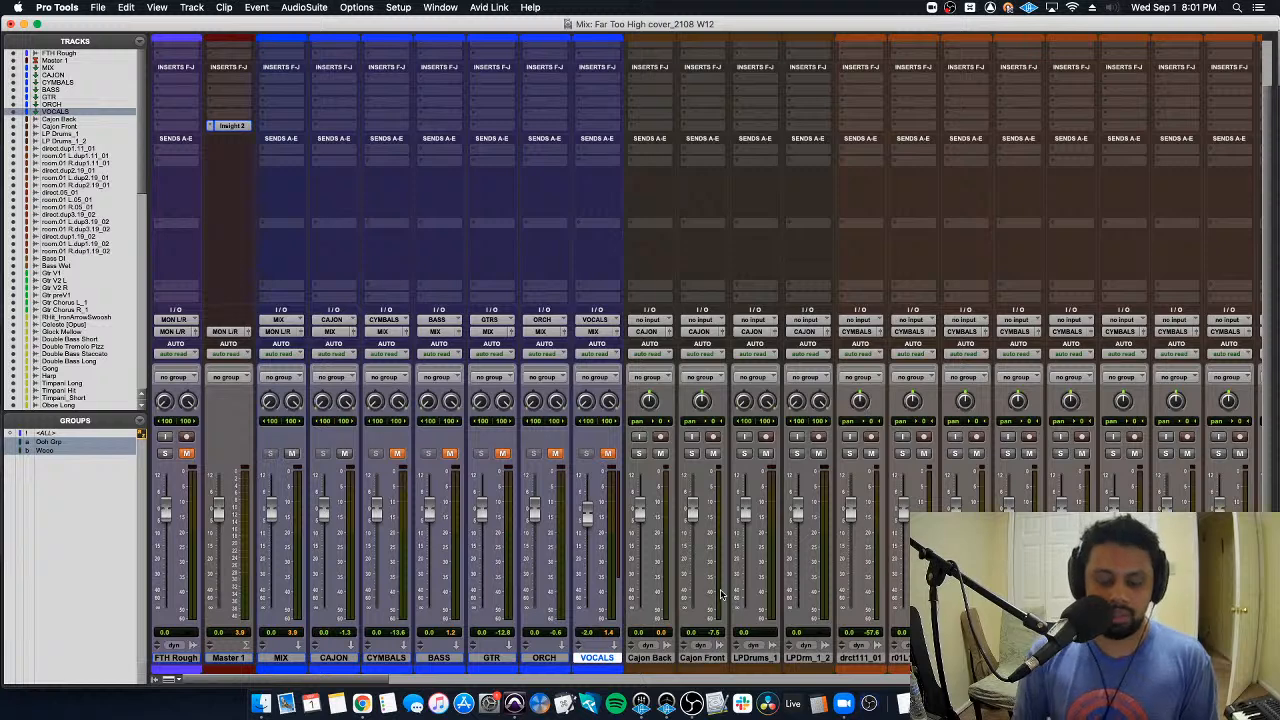
Step: Audition the cajon bus, and create a stereo Aux Input track named Cajon Vrb after the second LP drums track
key(space)
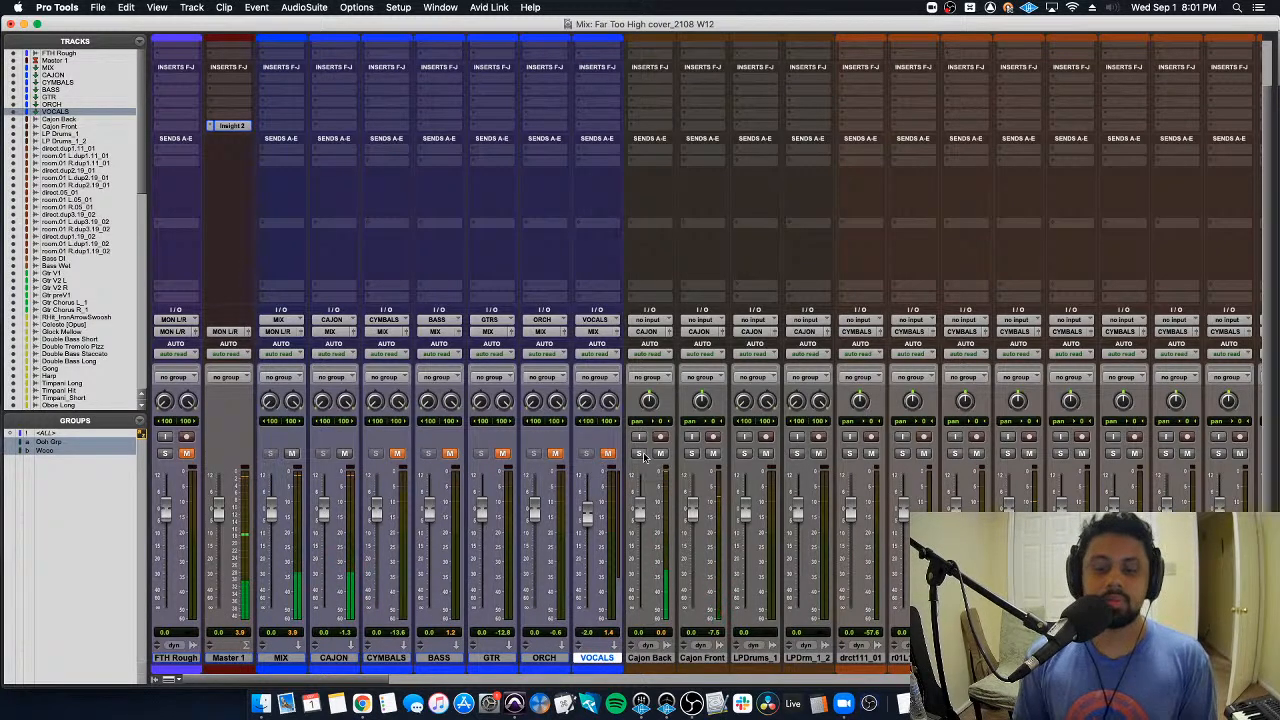
key(space)
click(810, 658)
key(super+shift+n)
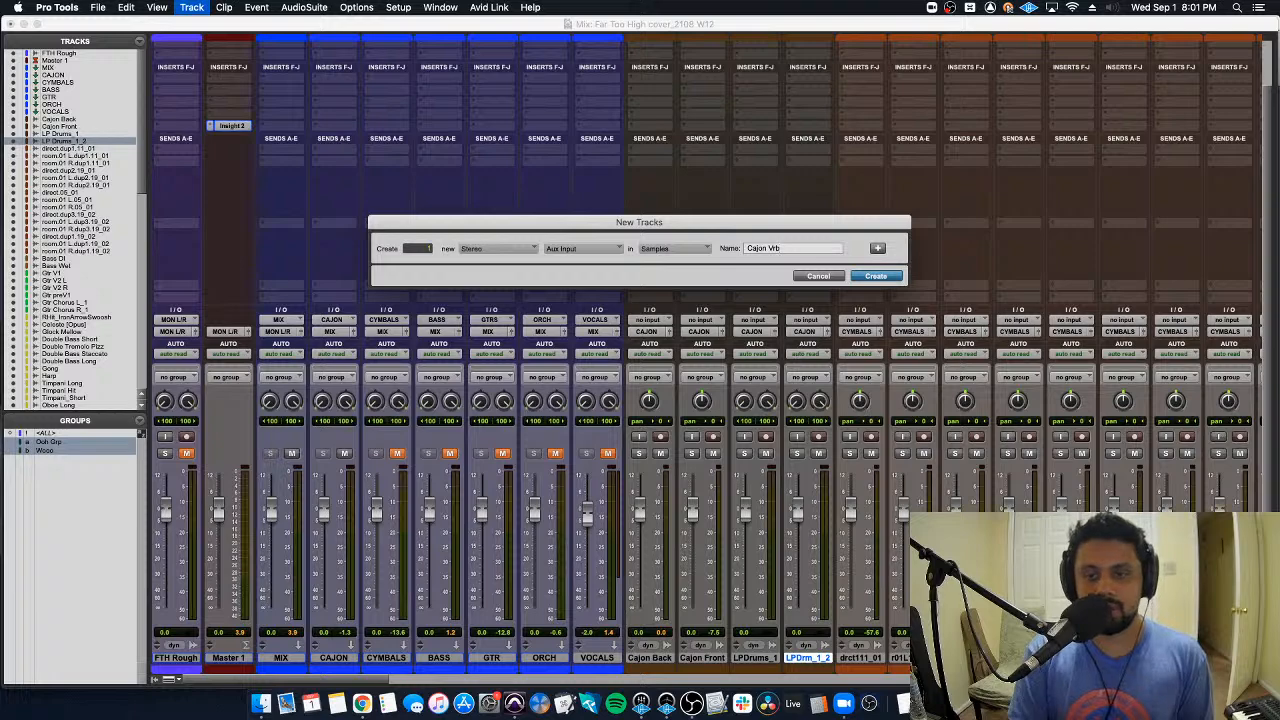
key(Return)
Step: Route the Cajon Vrb track's input to Bus 7-8 (Stereo) and rename that bus as Cajon Vrb
click(860, 320)
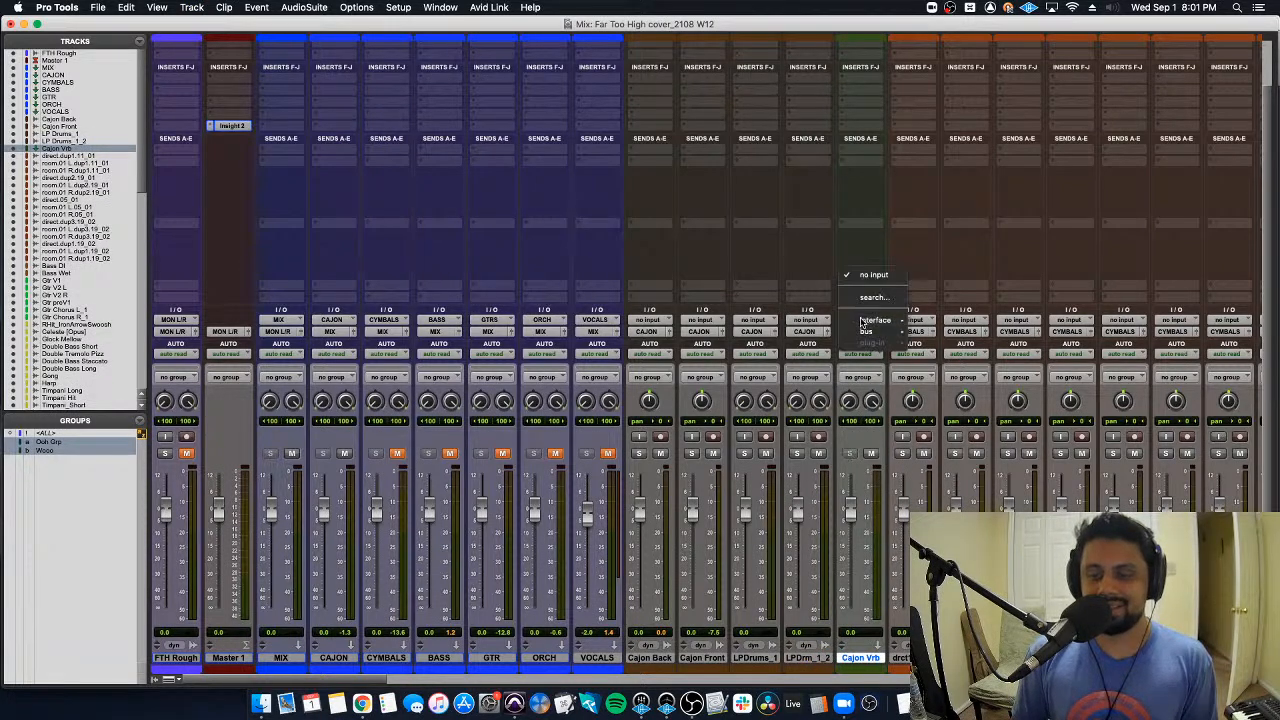
mouse_move(868, 331)
mouse_move(952, 334)
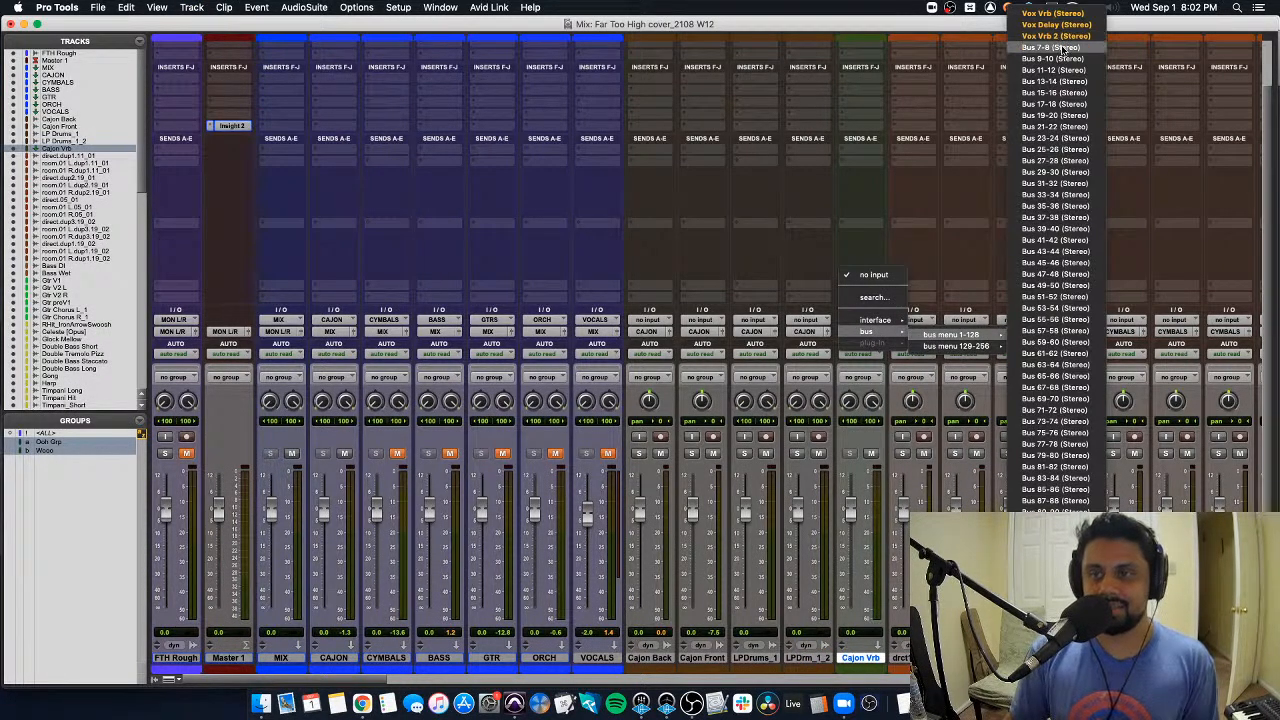
click(1058, 47)
right_click(874, 320)
click(883, 346)
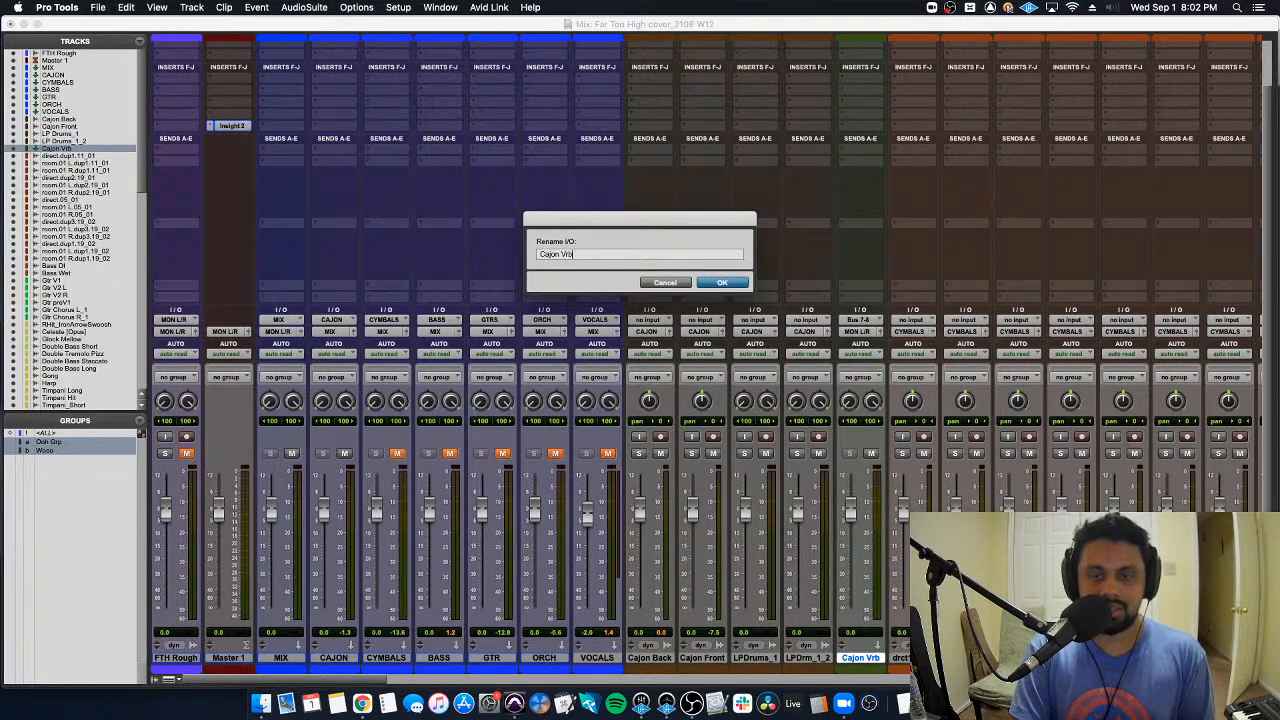
text(Cajon Vrb)
key(Return)
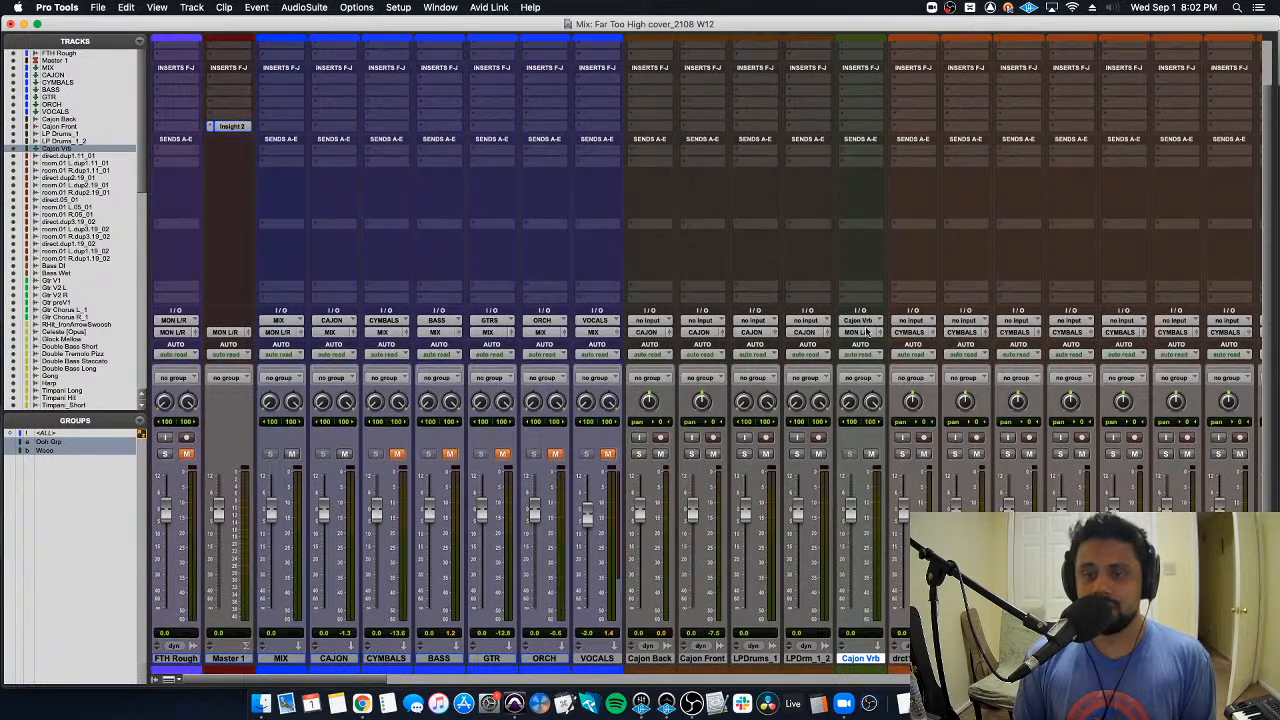
click(866, 332)
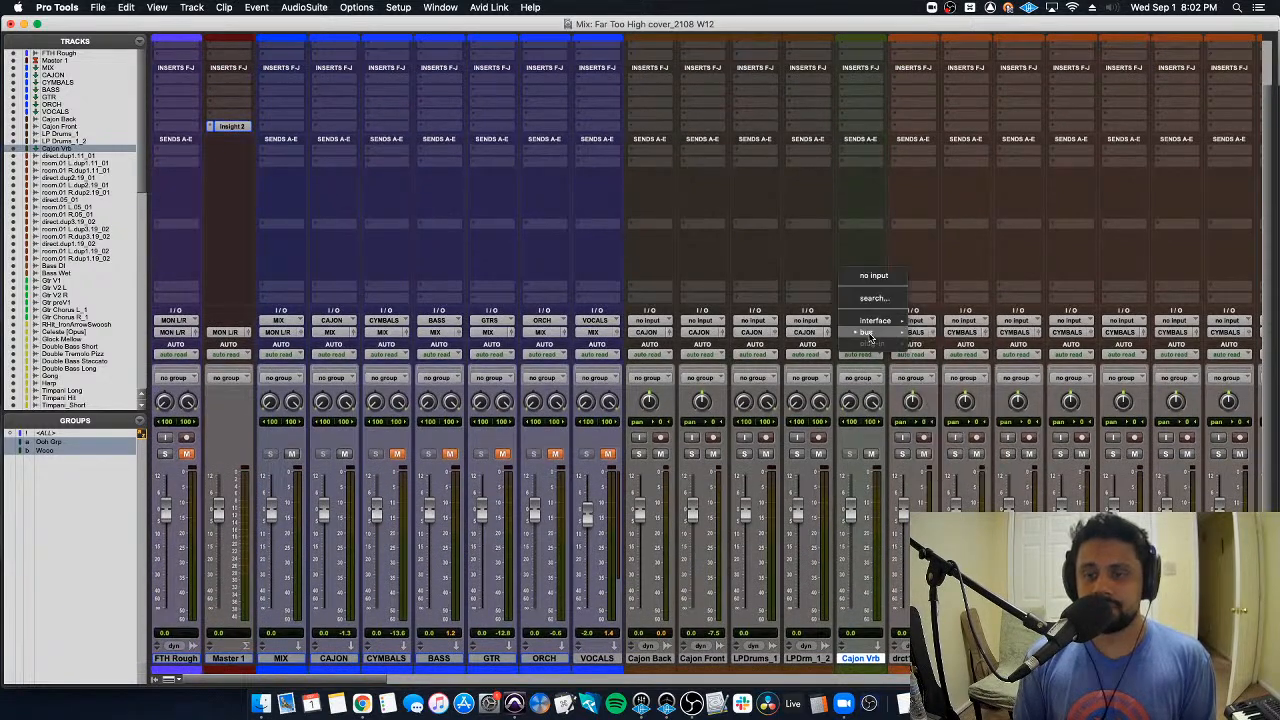
mouse_move(870, 332)
mouse_move(922, 337)
click(708, 552)
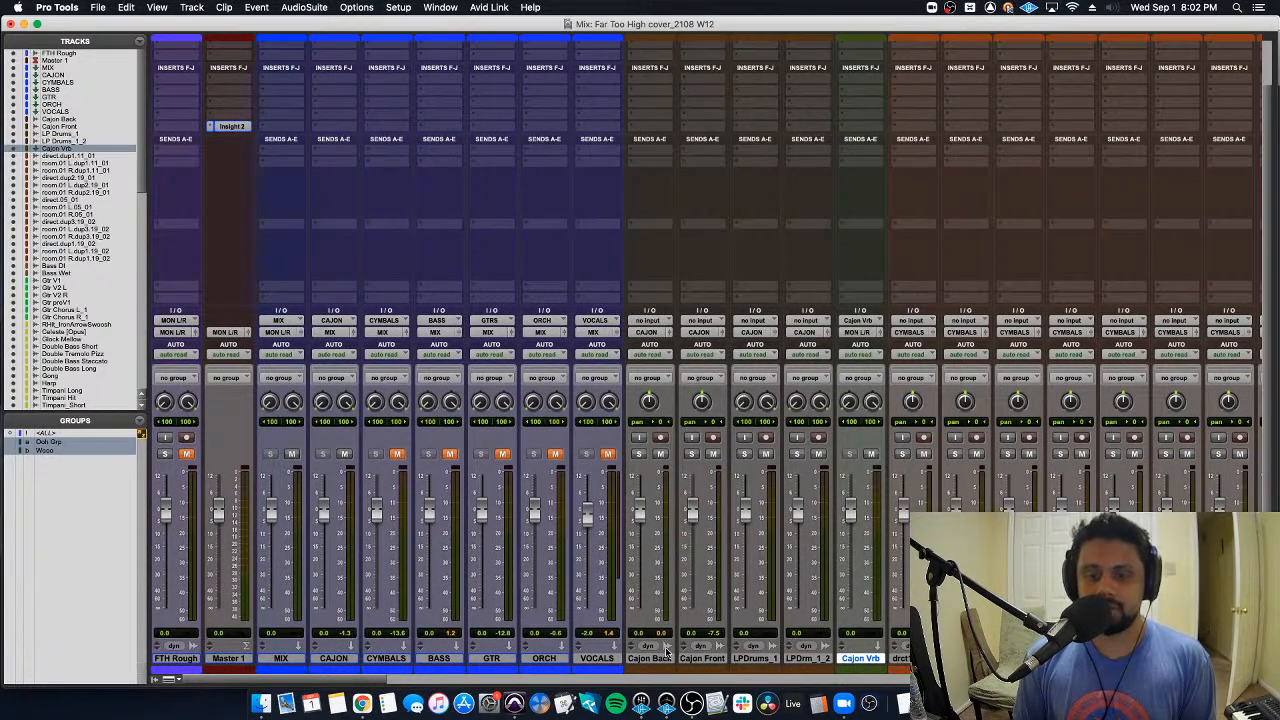
Step: Solo the Cajon Back track and insert a mono FabFilter Pro-Q 3 on its second insert slot
click(642, 455)
scroll(675, 510, up, 3)
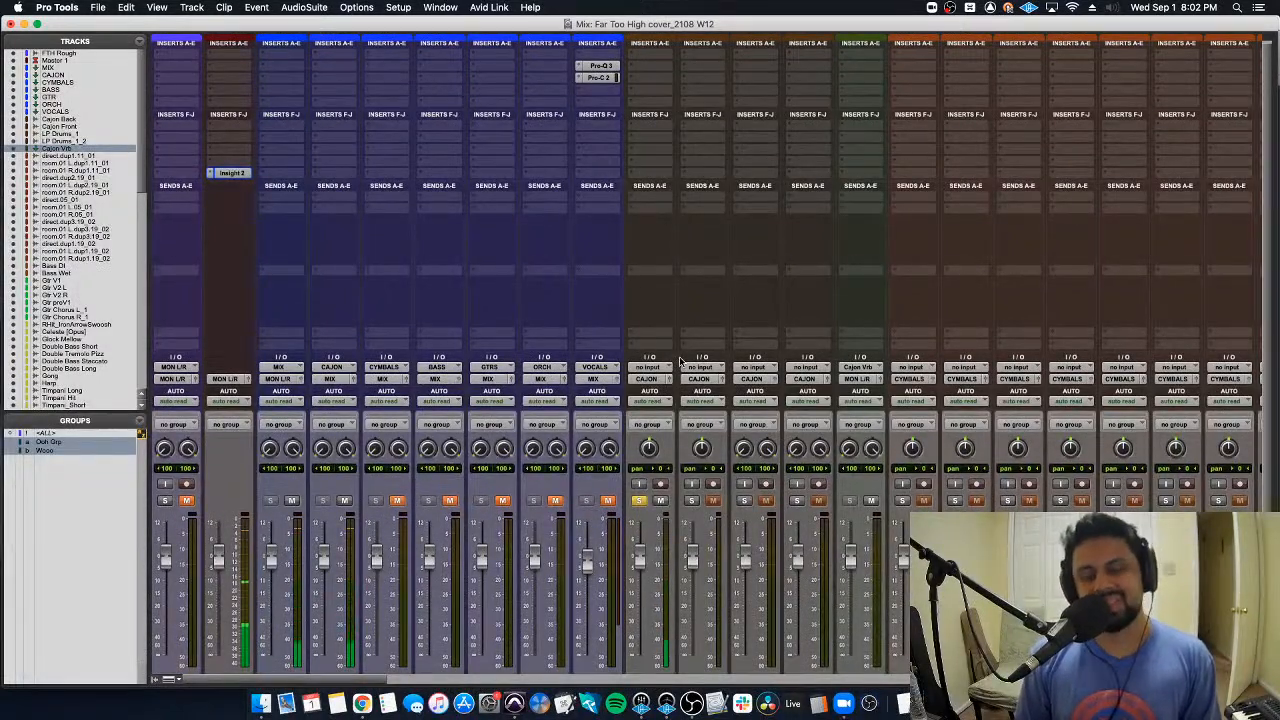
click(652, 65)
mouse_move(660, 67)
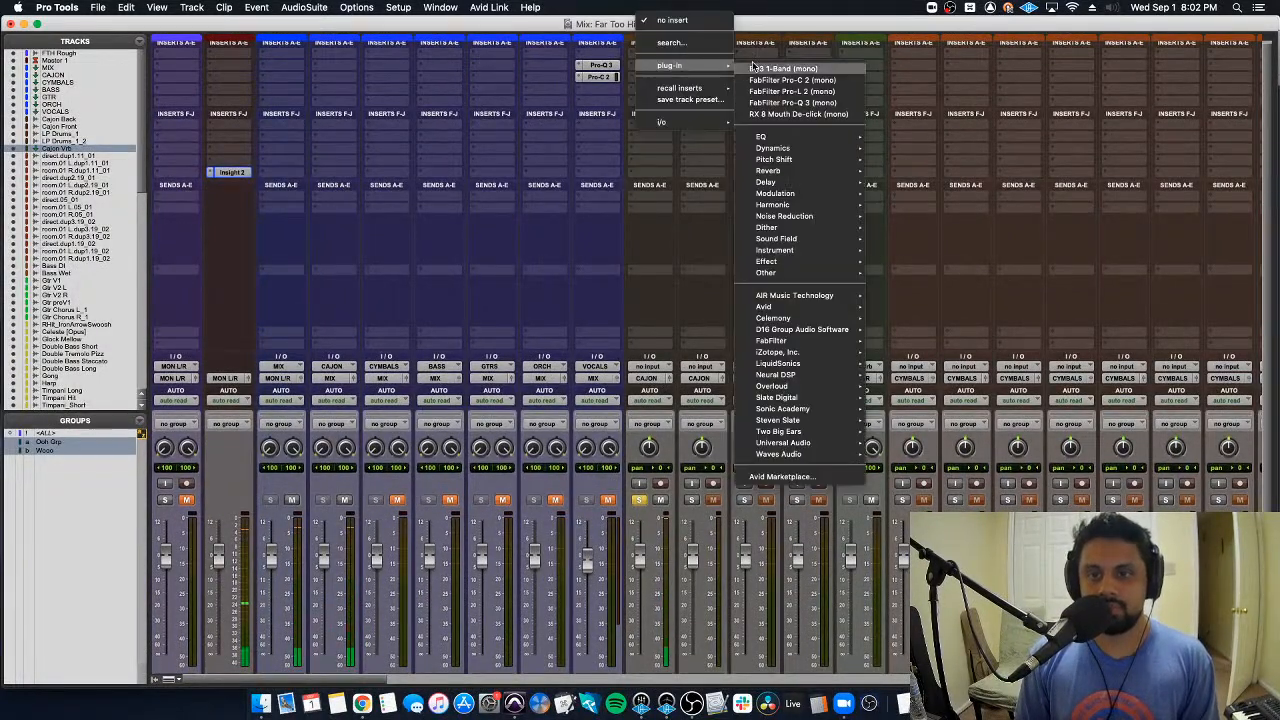
click(775, 102)
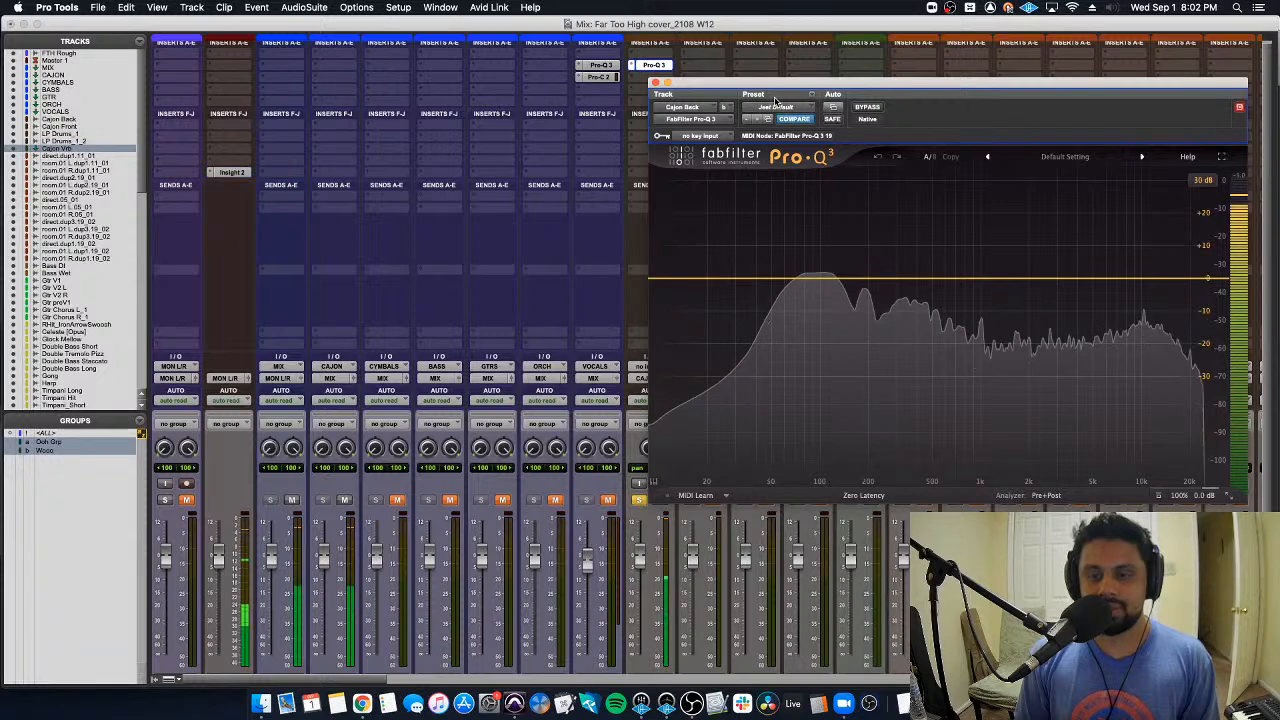
Step: Add a narrow bell boost of about 1.4 dB near 83 Hz with a Q of about 6 to the Cajon Back EQ, and close it
double_click(820, 265)
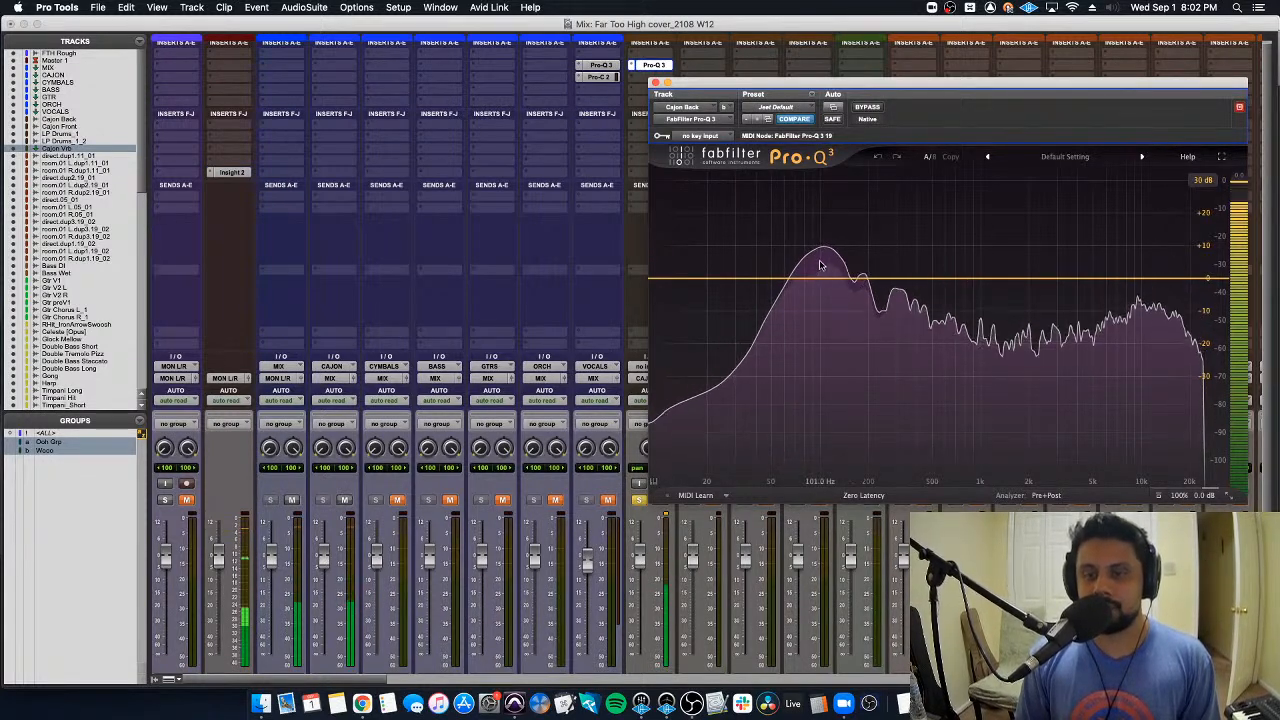
scroll(877, 481, up, 5)
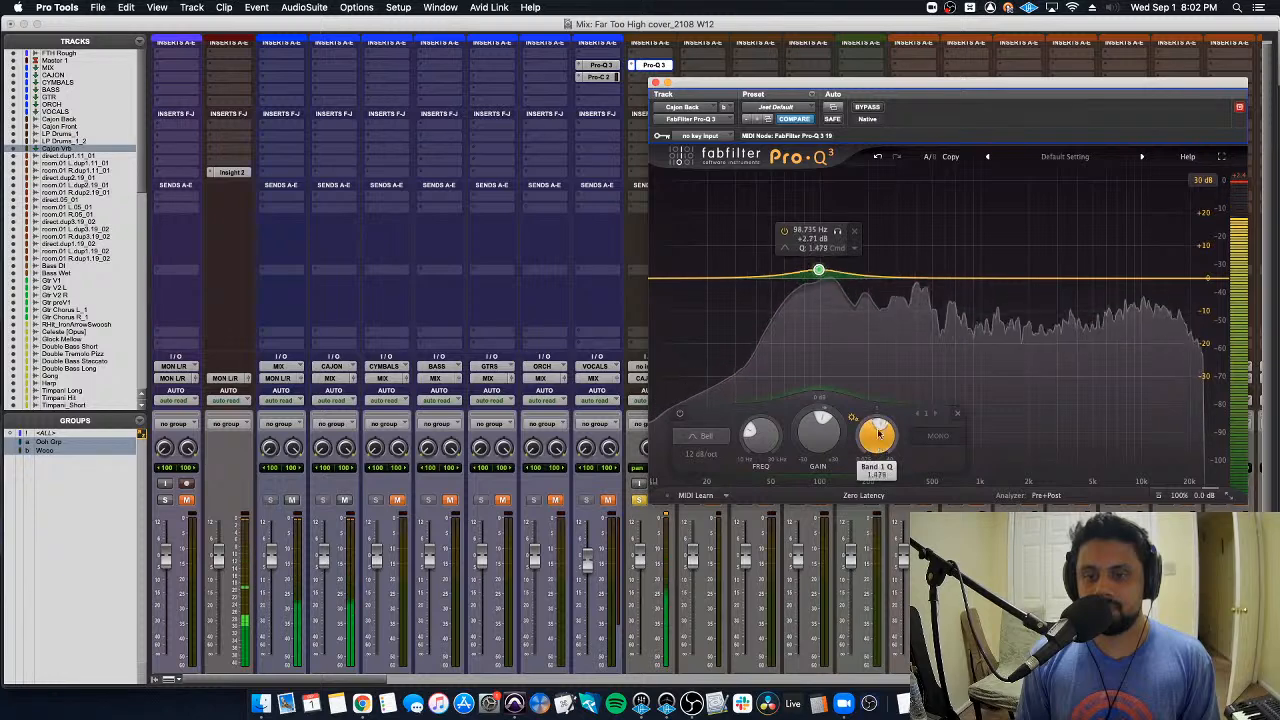
mouse_move(819, 270)
mouse_down()
mouse_move(822, 256)
mouse_move(731, 252)
mouse_move(792, 240)
mouse_move(791, 266)
mouse_move(806, 258)
mouse_move(806, 275)
mouse_up()
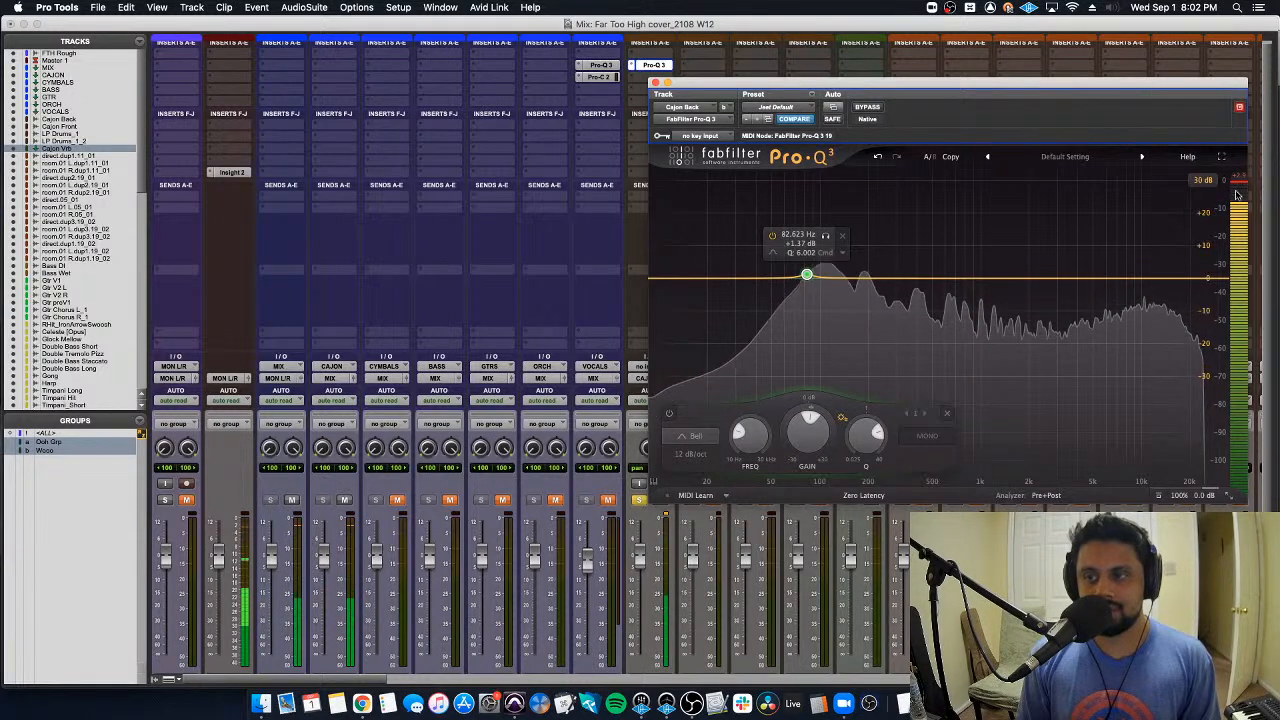
click(652, 64)
Step: Insert a mono Trim before the Pro-Q 3 on Cajon Back and lower its gain to about -4 dB
click(650, 60)
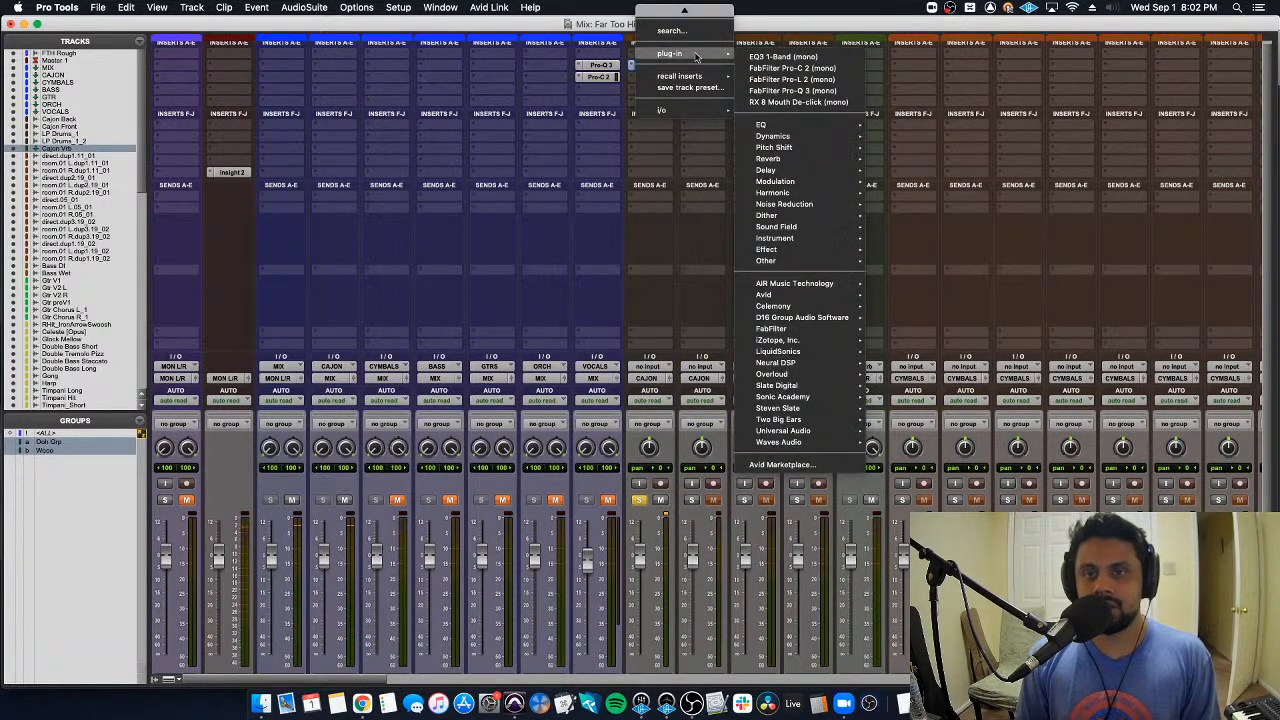
mouse_move(800, 260)
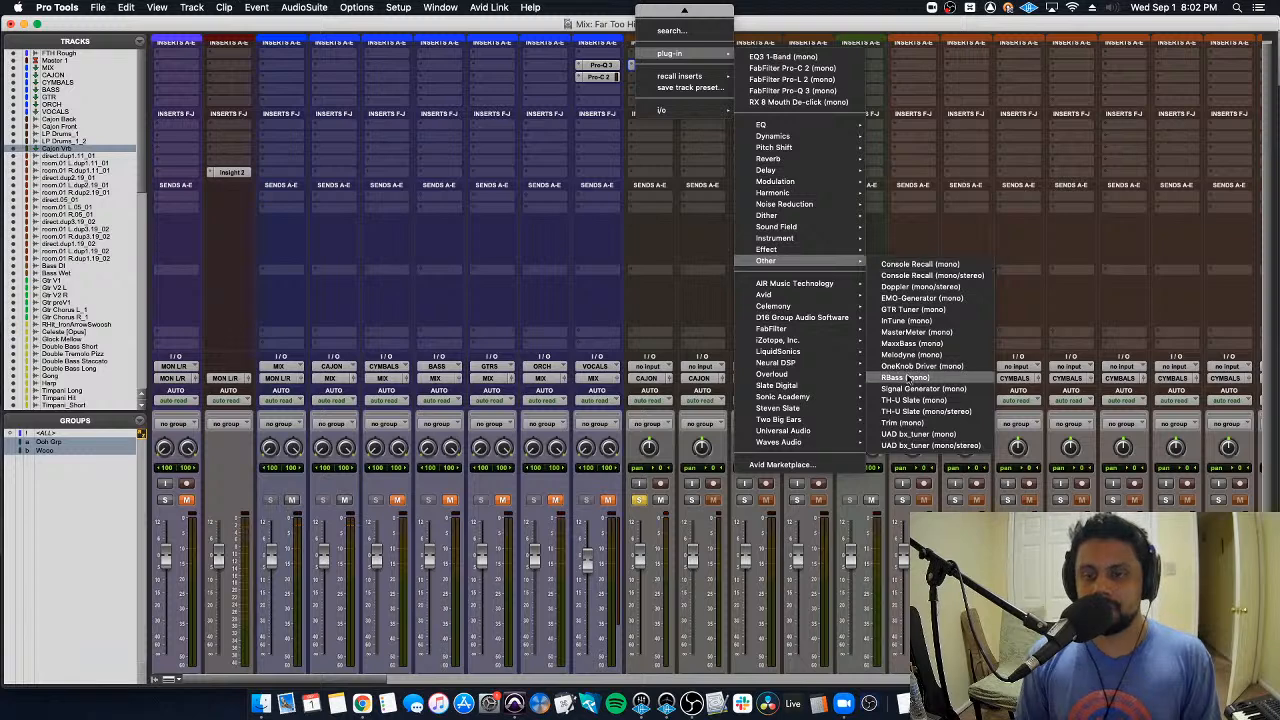
click(560, 149)
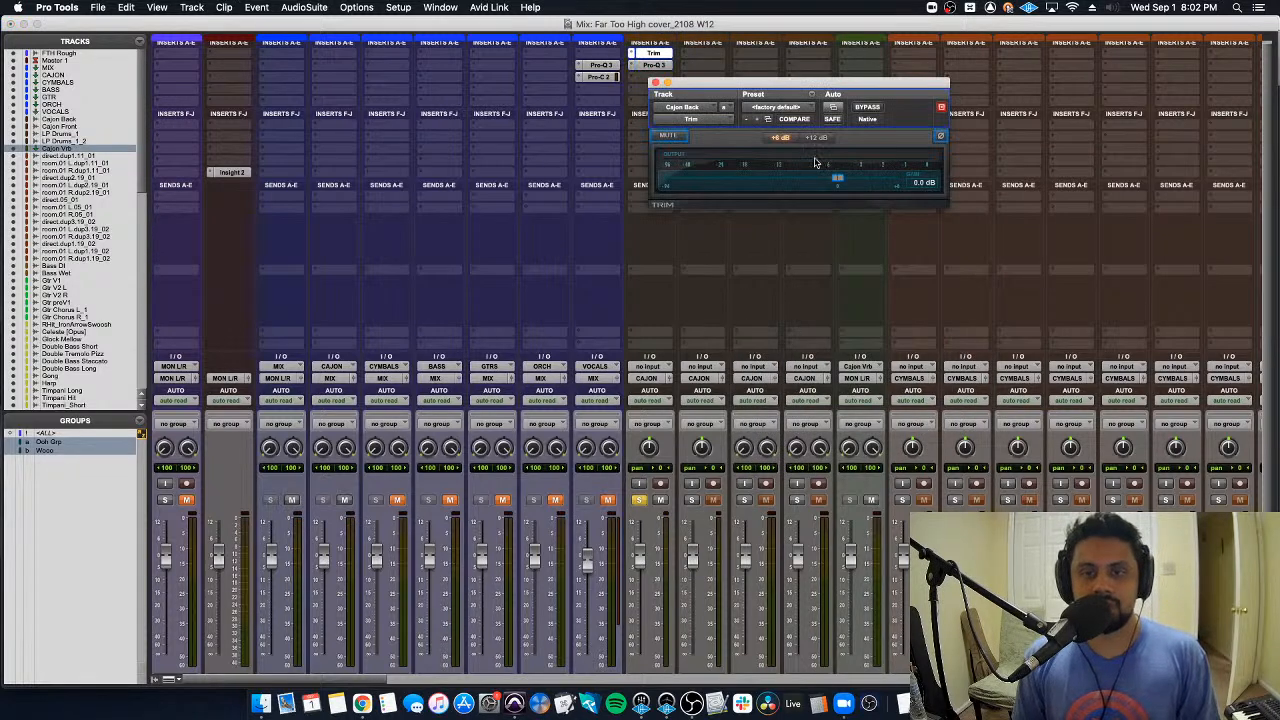
drag(840, 183, 820, 182)
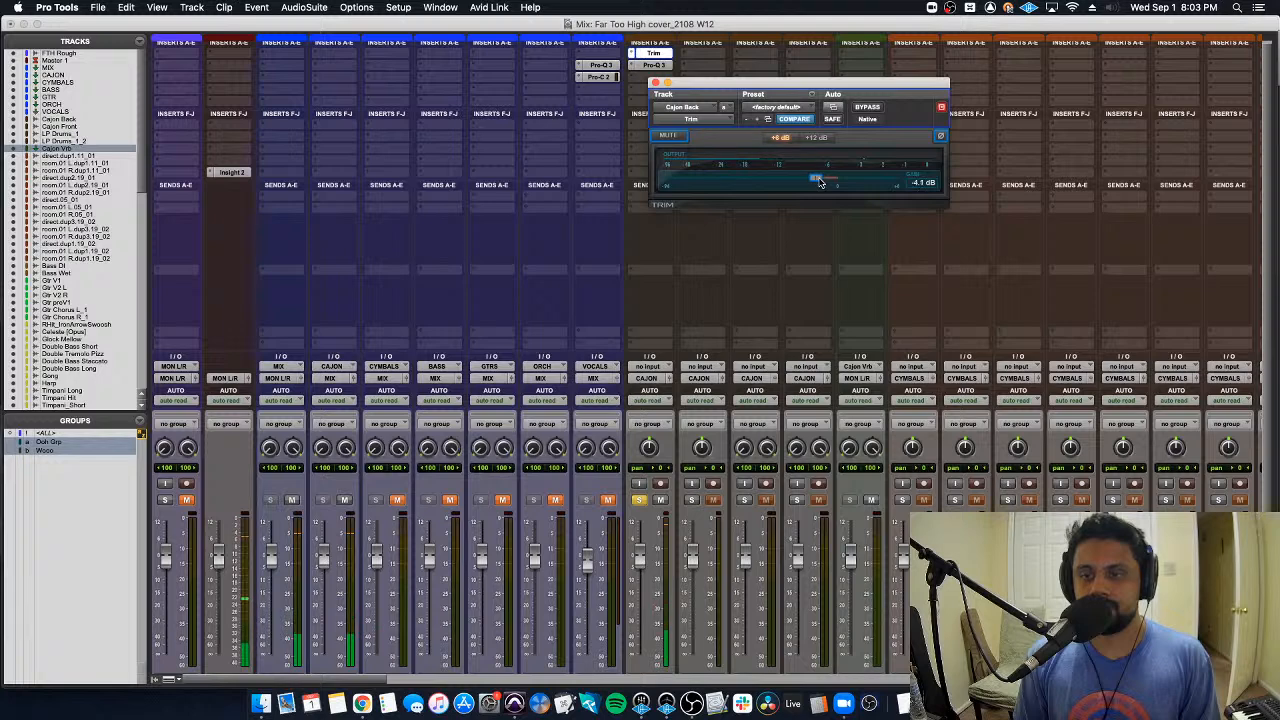
Step: In the Cajon Back EQ, cut about 2.4 dB near 300 Hz and boost about 1.9 dB near 12.3 kHz, and close it
click(654, 65)
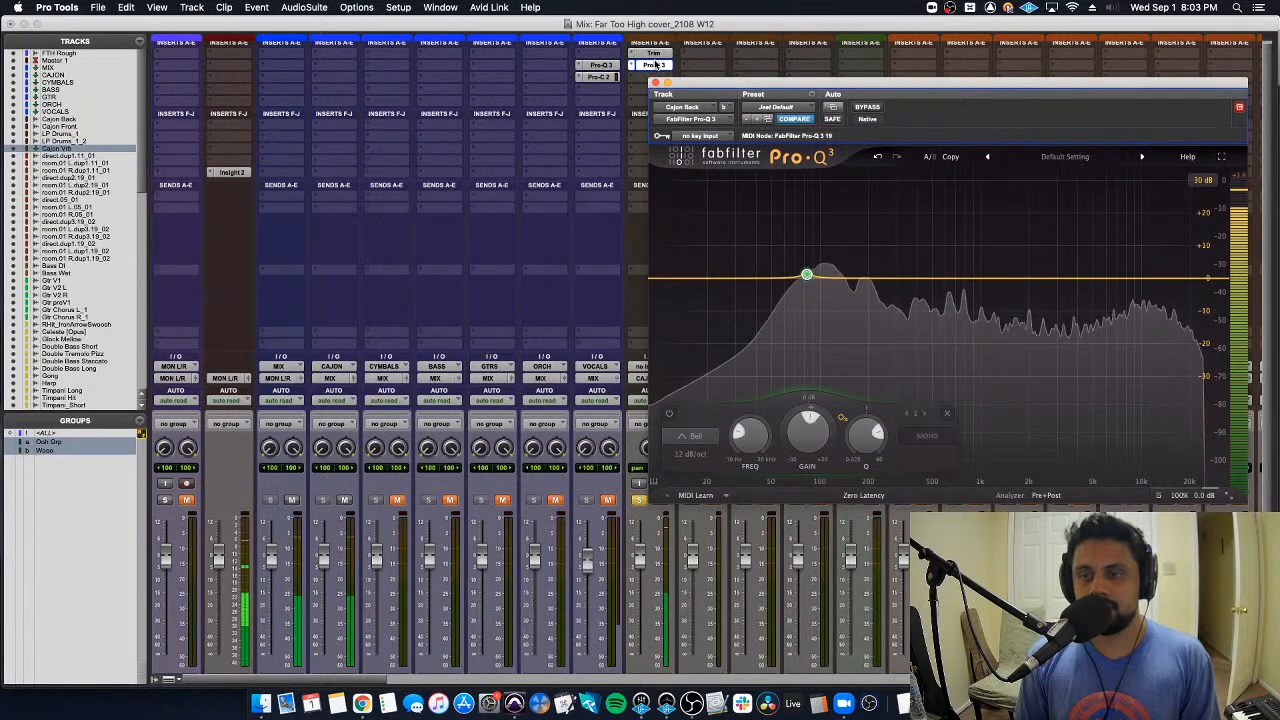
double_click(903, 278)
drag(903, 278, 926, 251)
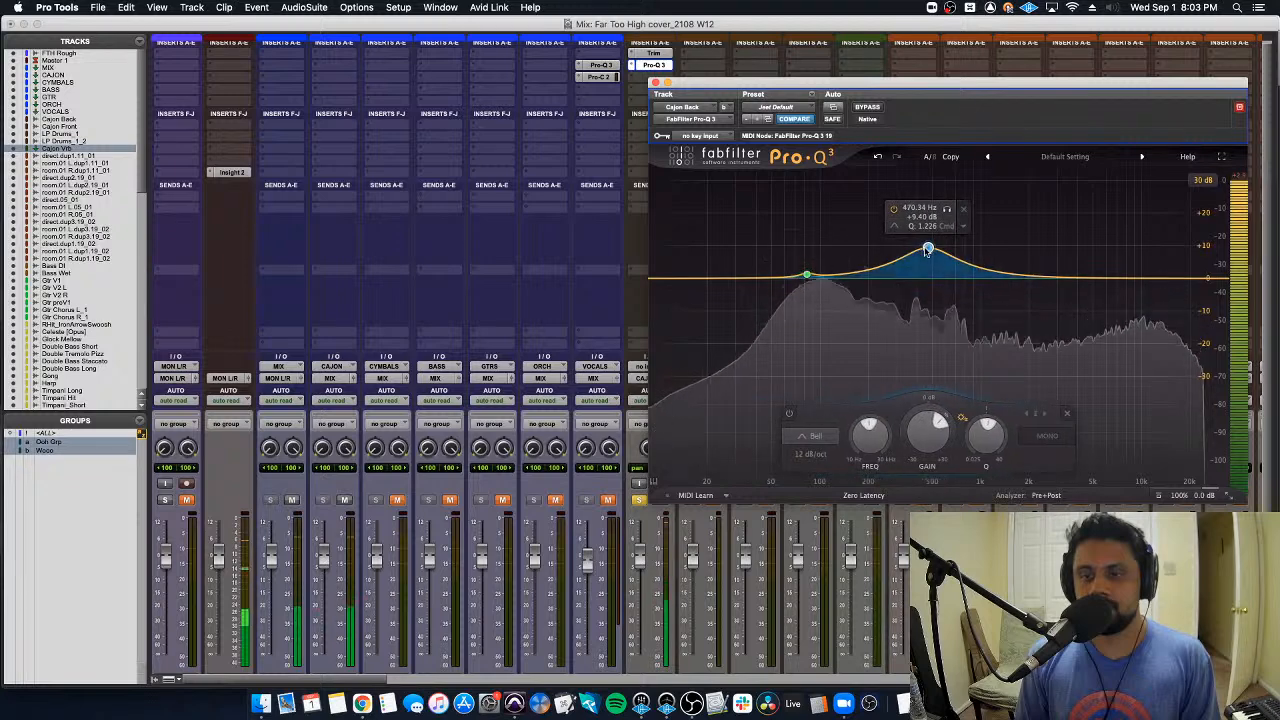
drag(988, 440, 987, 432)
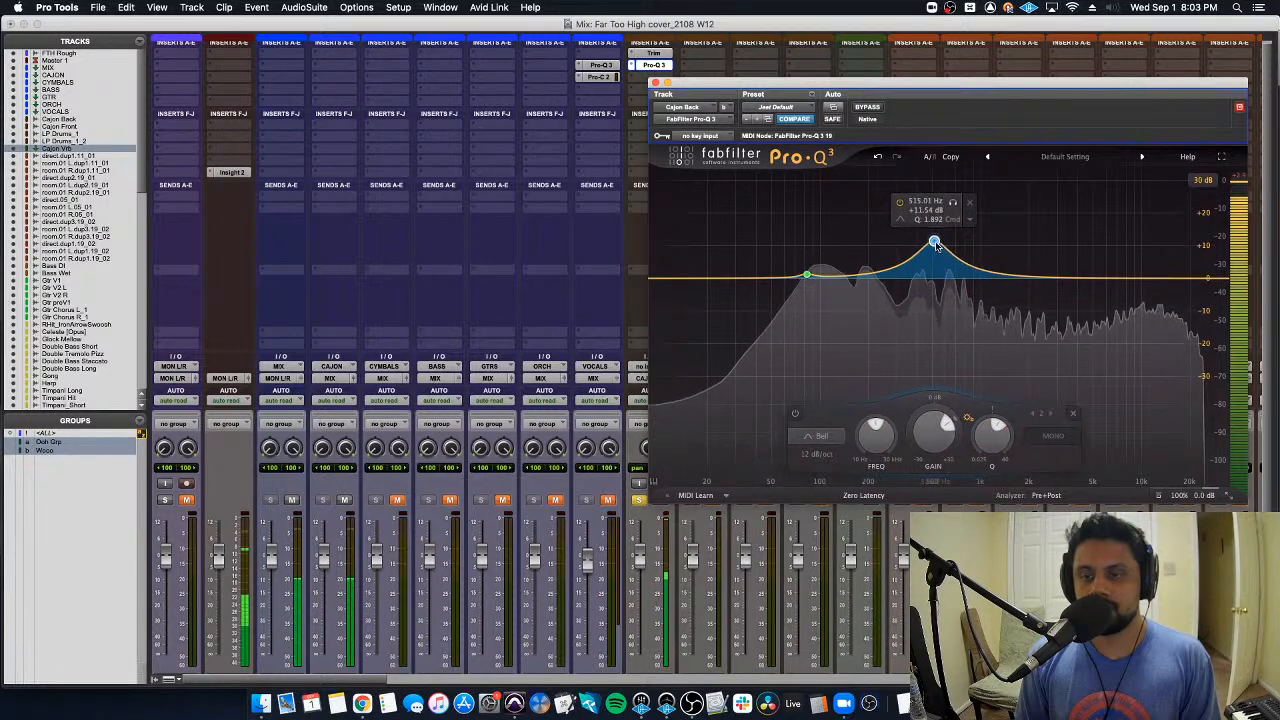
drag(928, 248, 897, 290)
scroll(899, 288, up, 4)
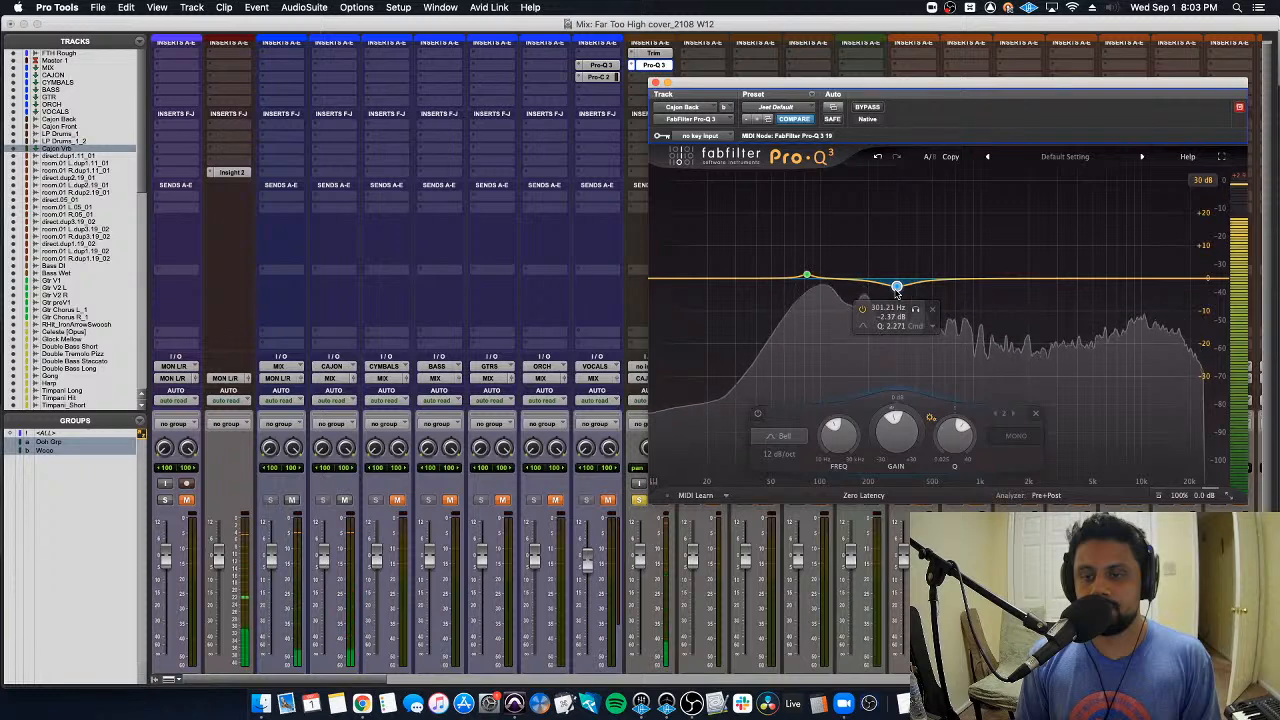
mouse_move(1145, 258)
mouse_down()
mouse_move(1165, 264)
mouse_move(1156, 273)
mouse_up()
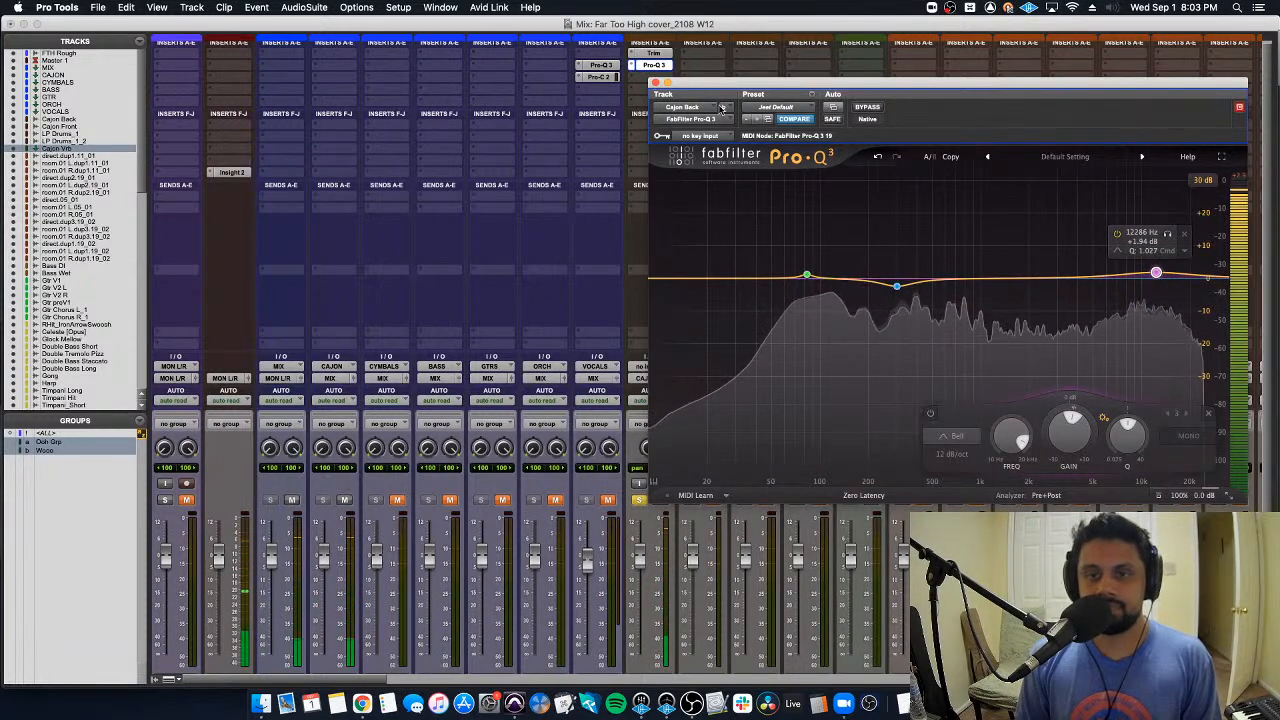
click(655, 82)
Step: Insert a mono FabFilter Pro-C 2 compressor after the Pro-Q 3 on Cajon Back
click(656, 78)
mouse_move(657, 80)
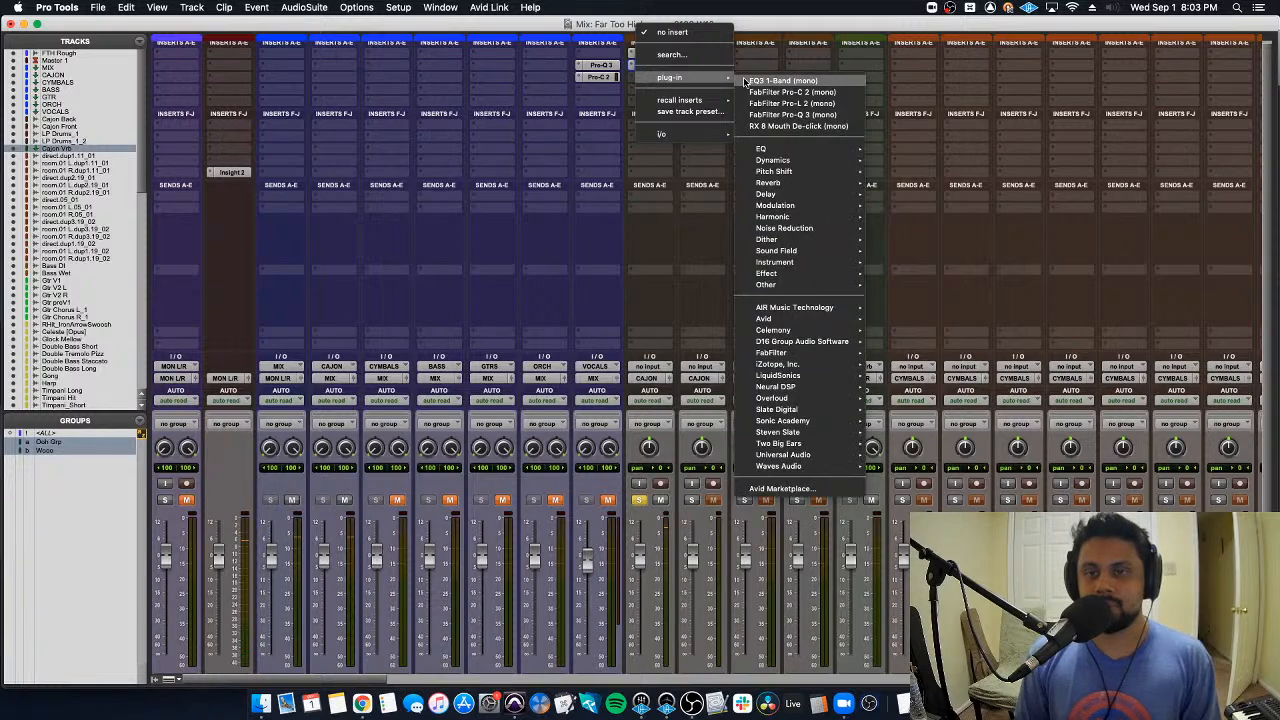
click(785, 91)
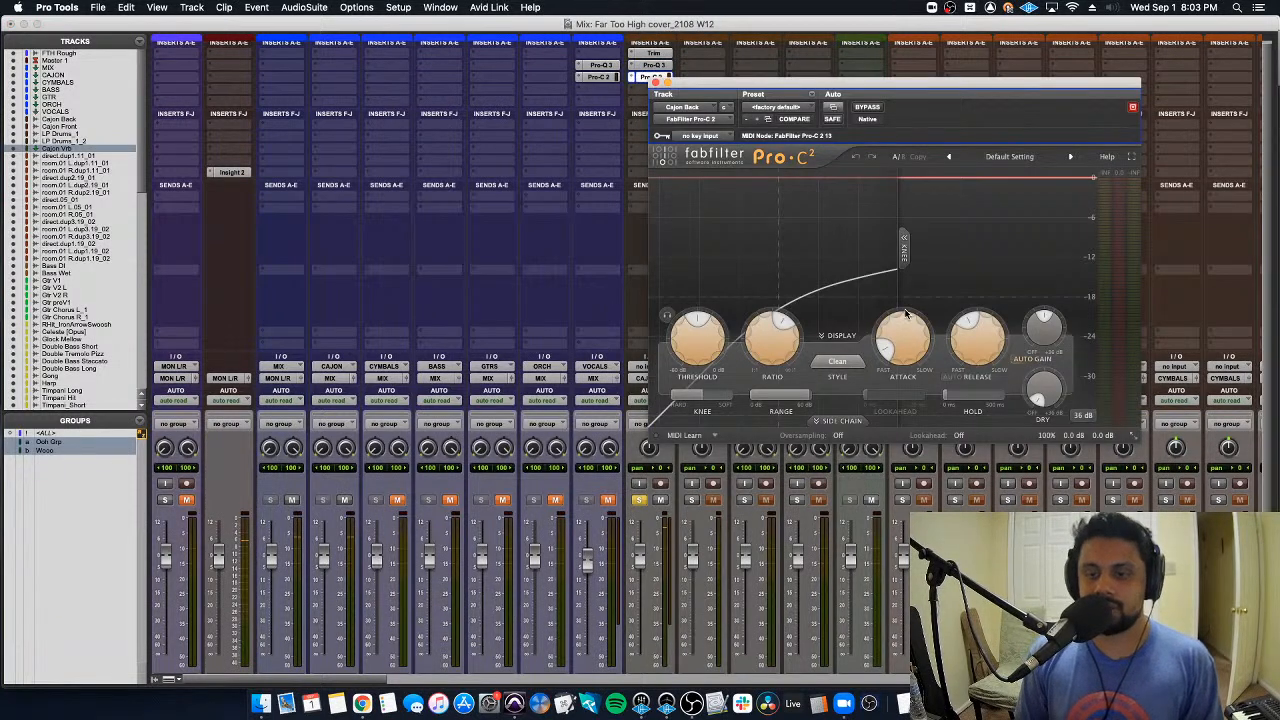
Step: Set the Cajon Back compressor's threshold to about -7 dB and release to about 252 ms during playback, and close the plug-in
mouse_move(895, 362)
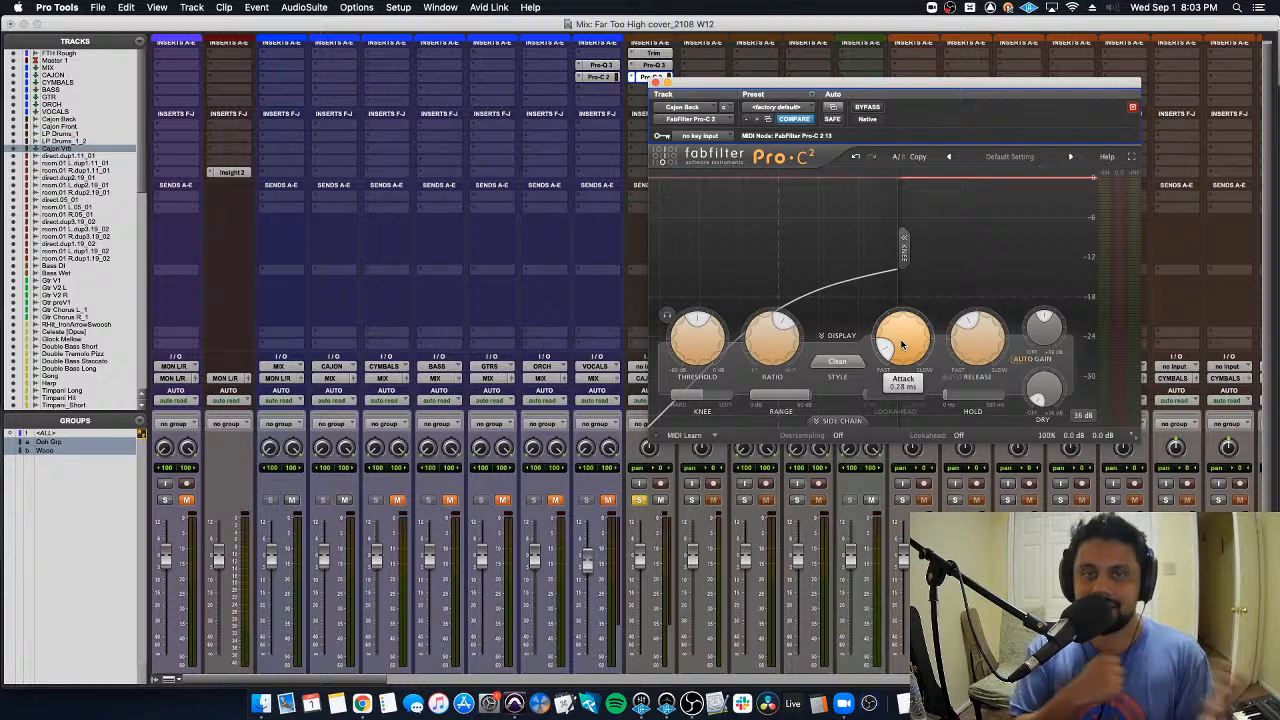
key(space)
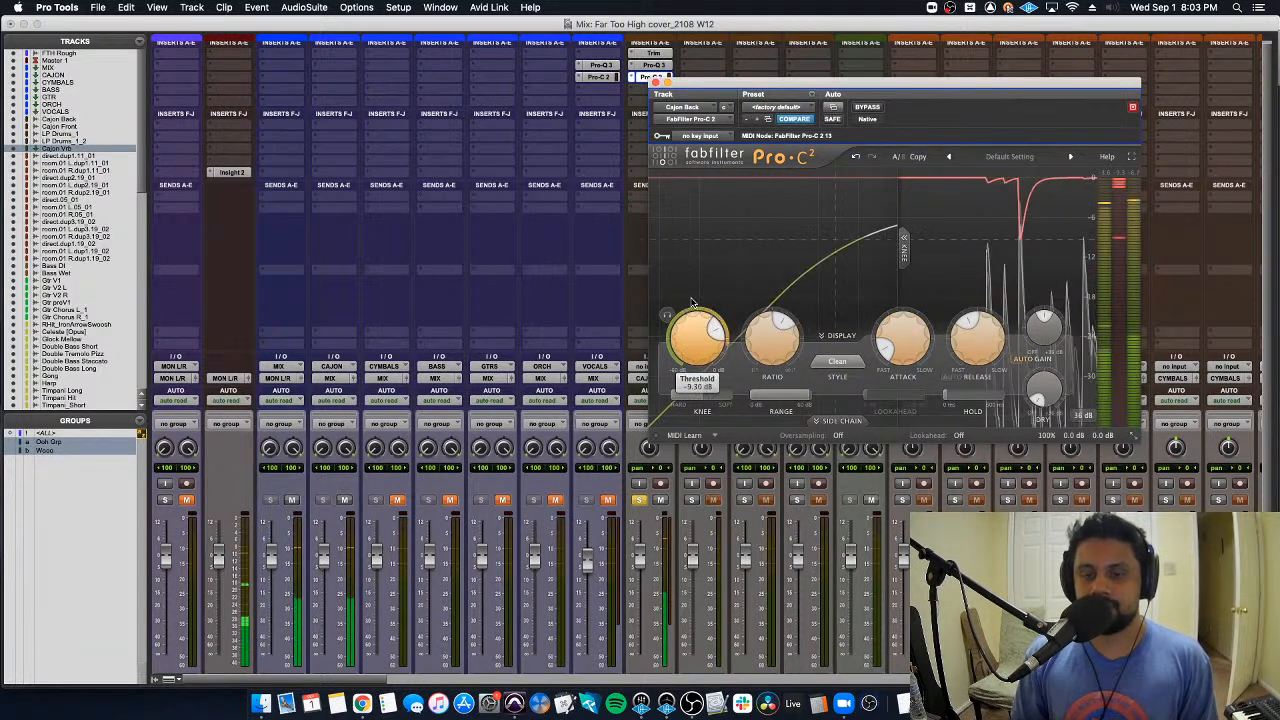
drag(690, 303, 695, 289)
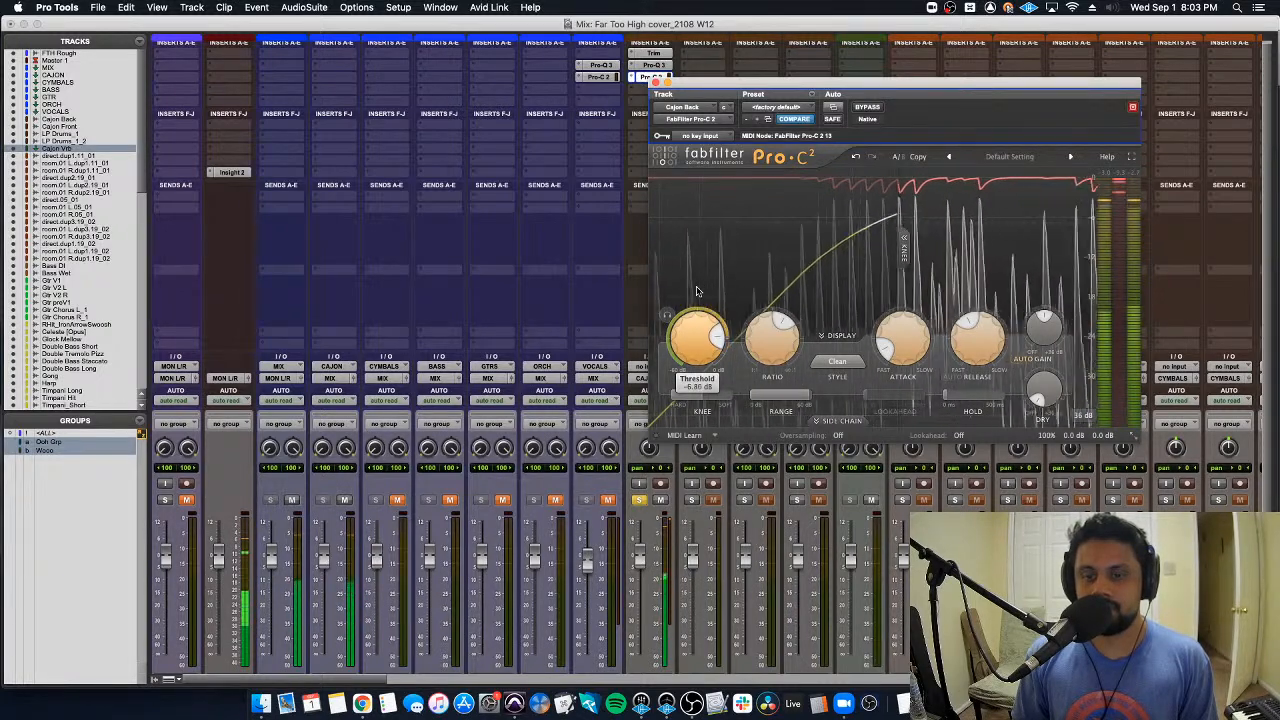
drag(992, 346, 992, 325)
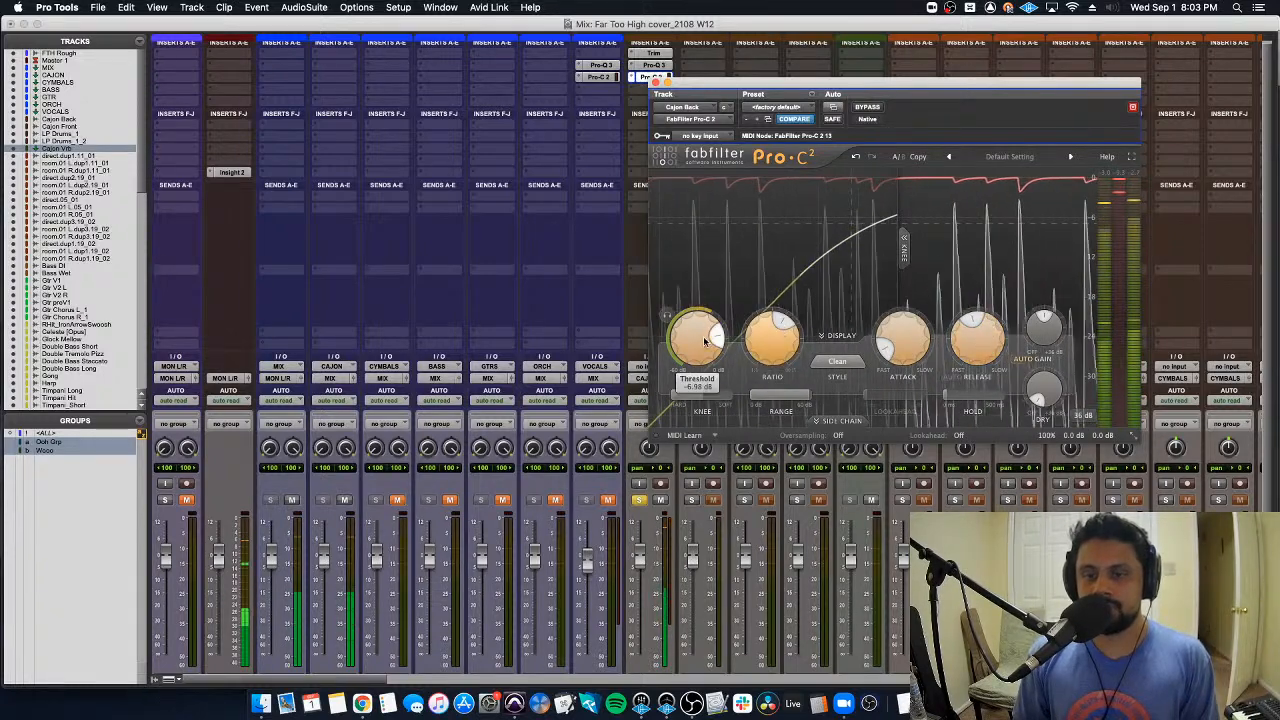
drag(1040, 330, 1040, 327)
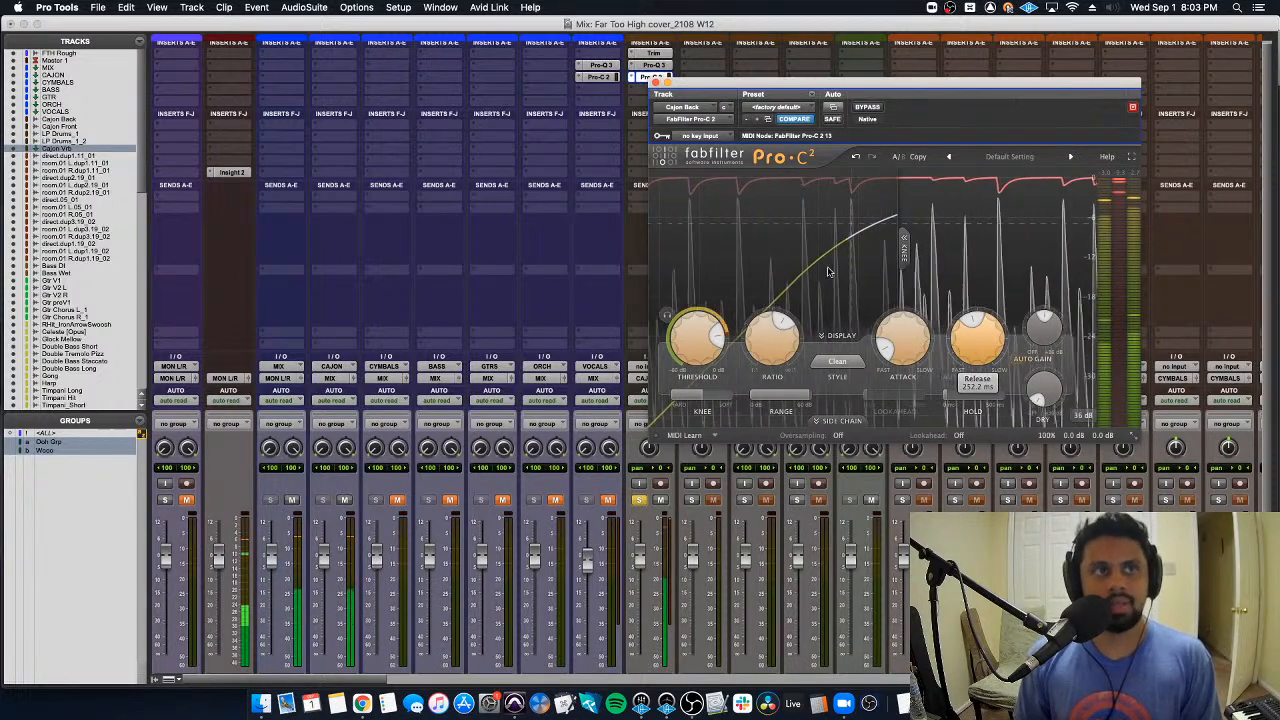
click(656, 80)
Step: Check the Cajon Back Trim, and lower the Cajon Back clip's gain to about -6.8 dB in the Edit window
click(655, 52)
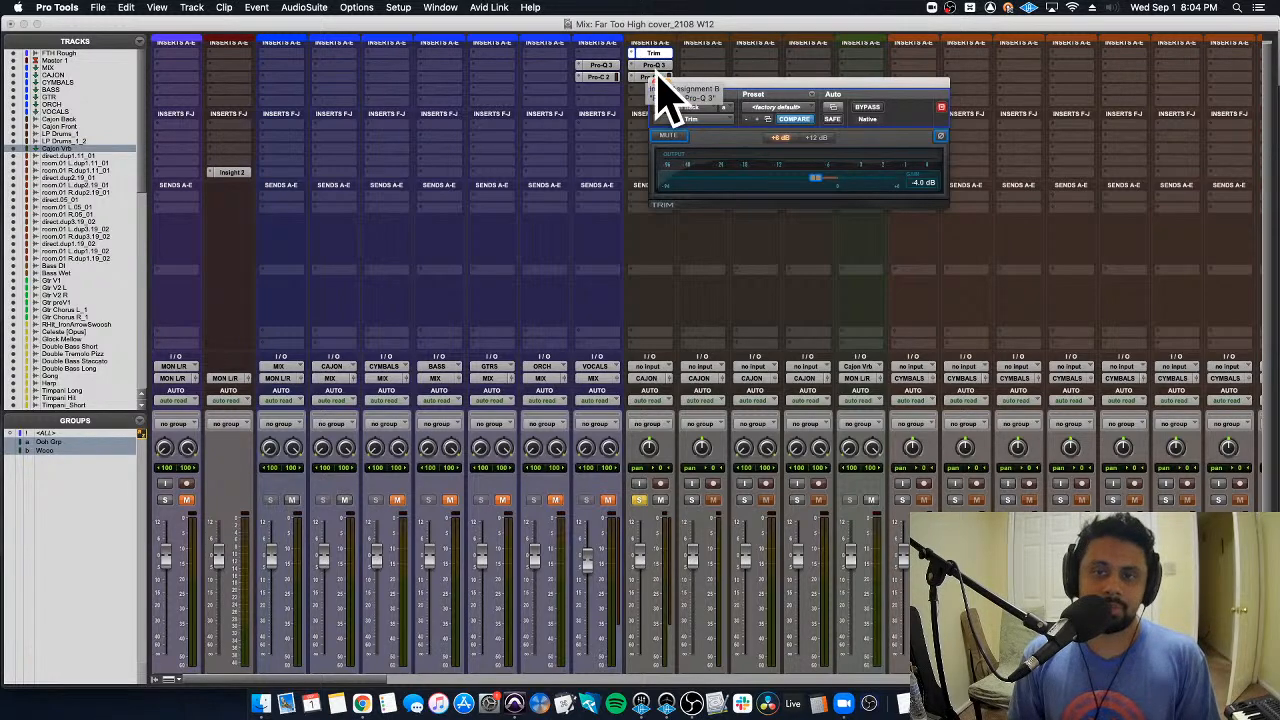
click(655, 84)
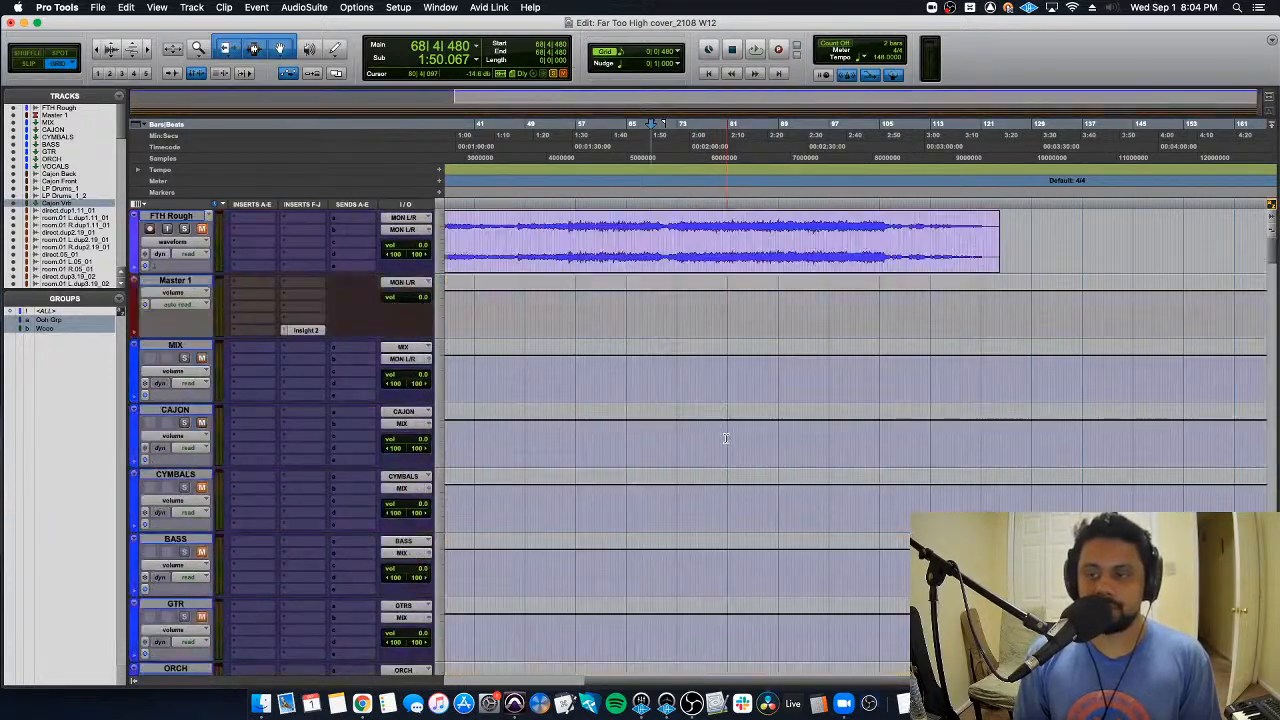
scroll(726, 437, down, 10)
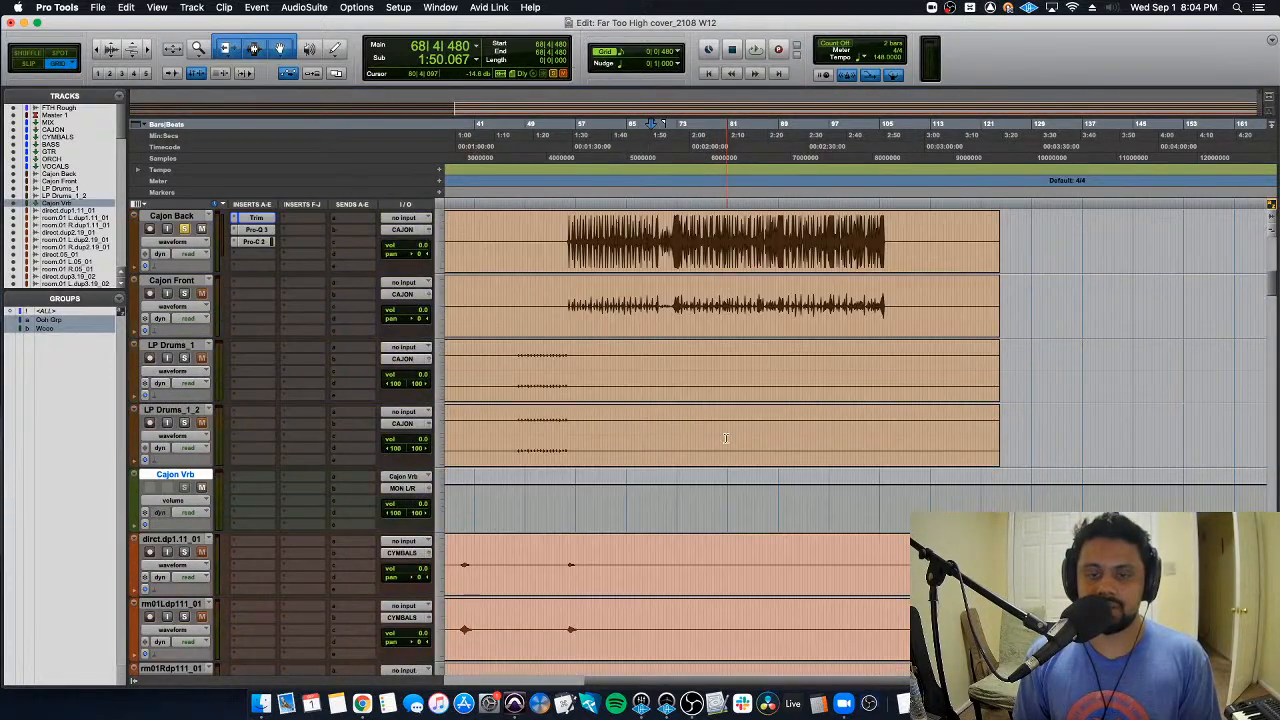
scroll(712, 428, left, 5)
scroll(712, 428, up, 5)
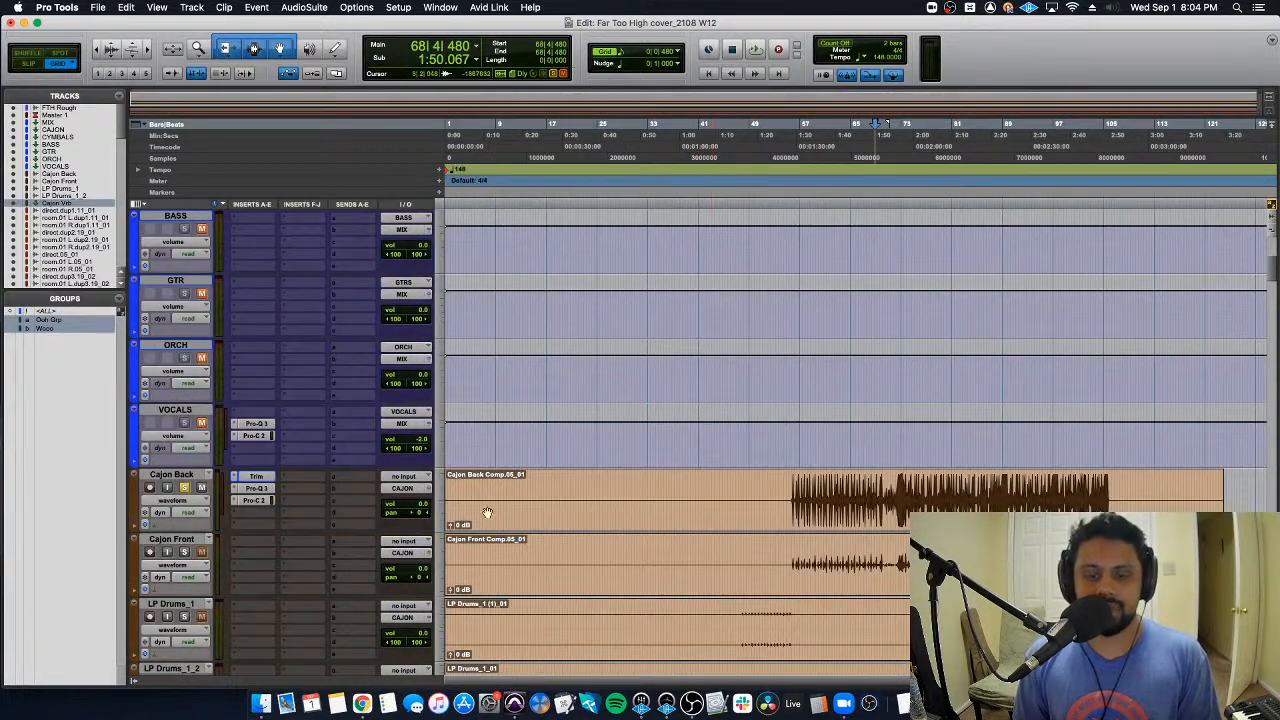
drag(453, 525, 450, 531)
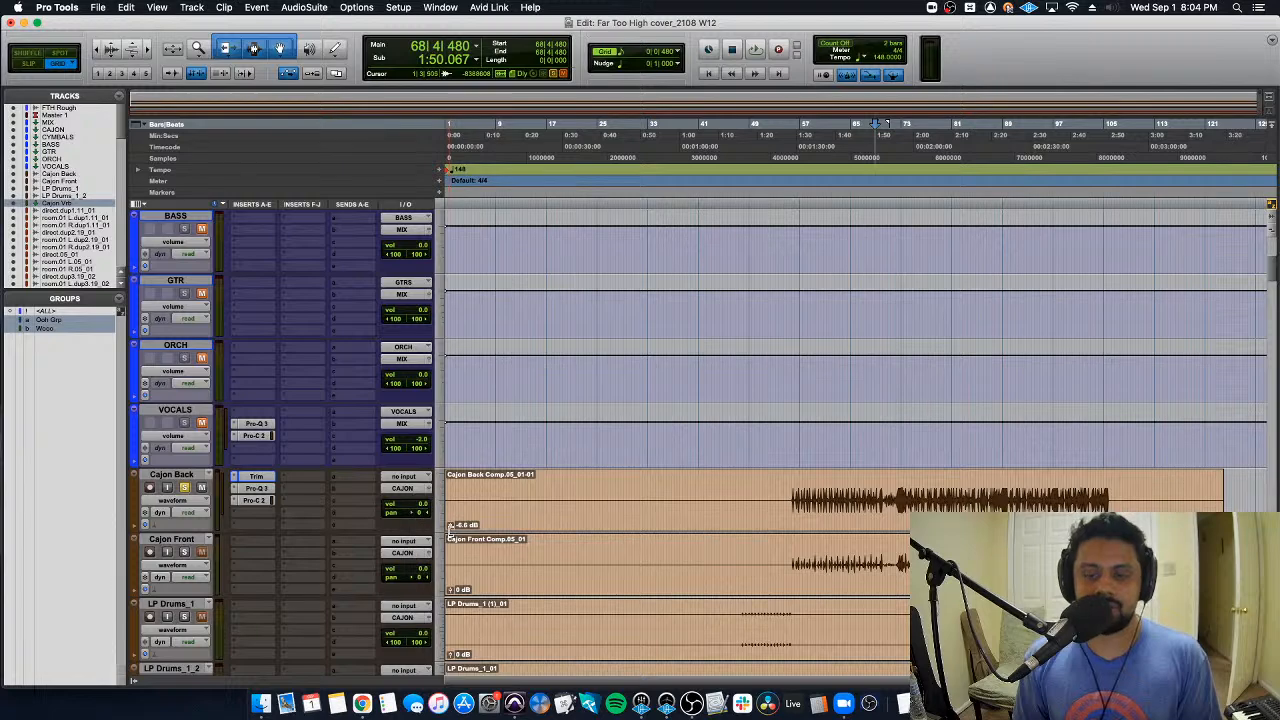
Step: Undo the last Cajon Back clip gain change and place the playback start at bar 56, where the cajon enters
key(super+z)
click(793, 487)
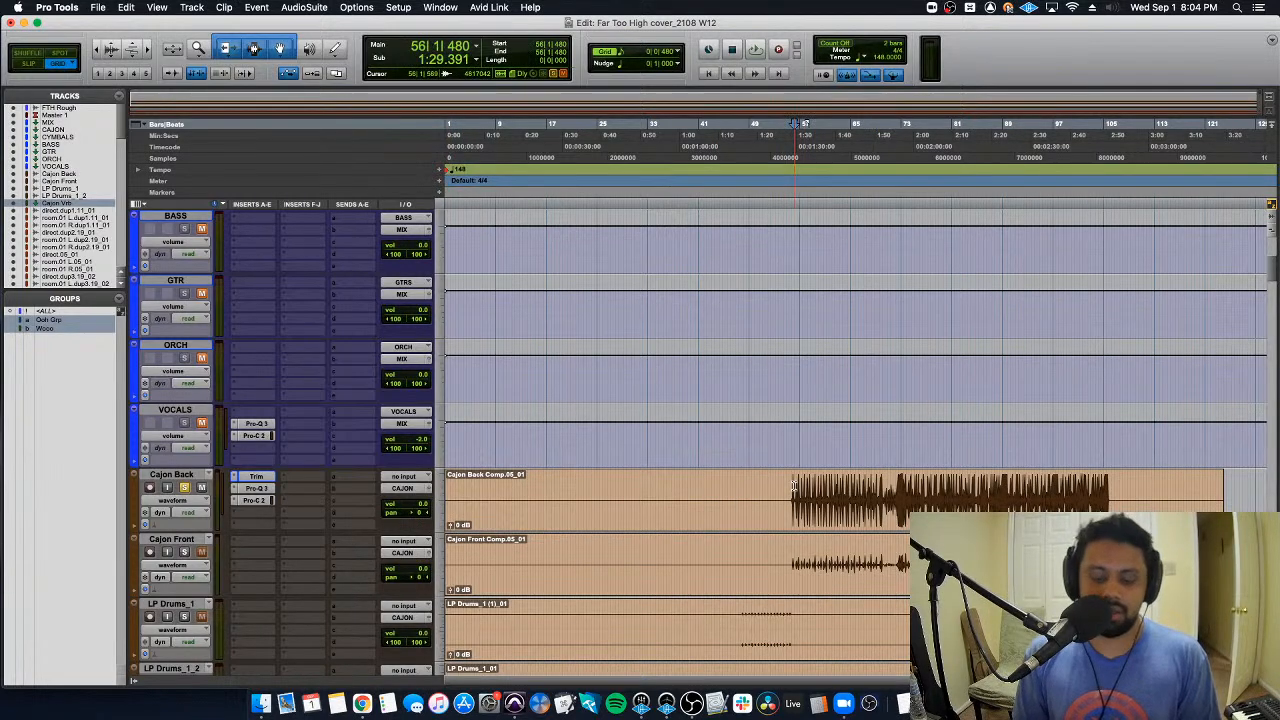
Step: Solo only Cajon Front in the Mix window and insert a mono FabFilter Pro-Q 3 on it, leaving the plug-in window closed
key(super+equal)
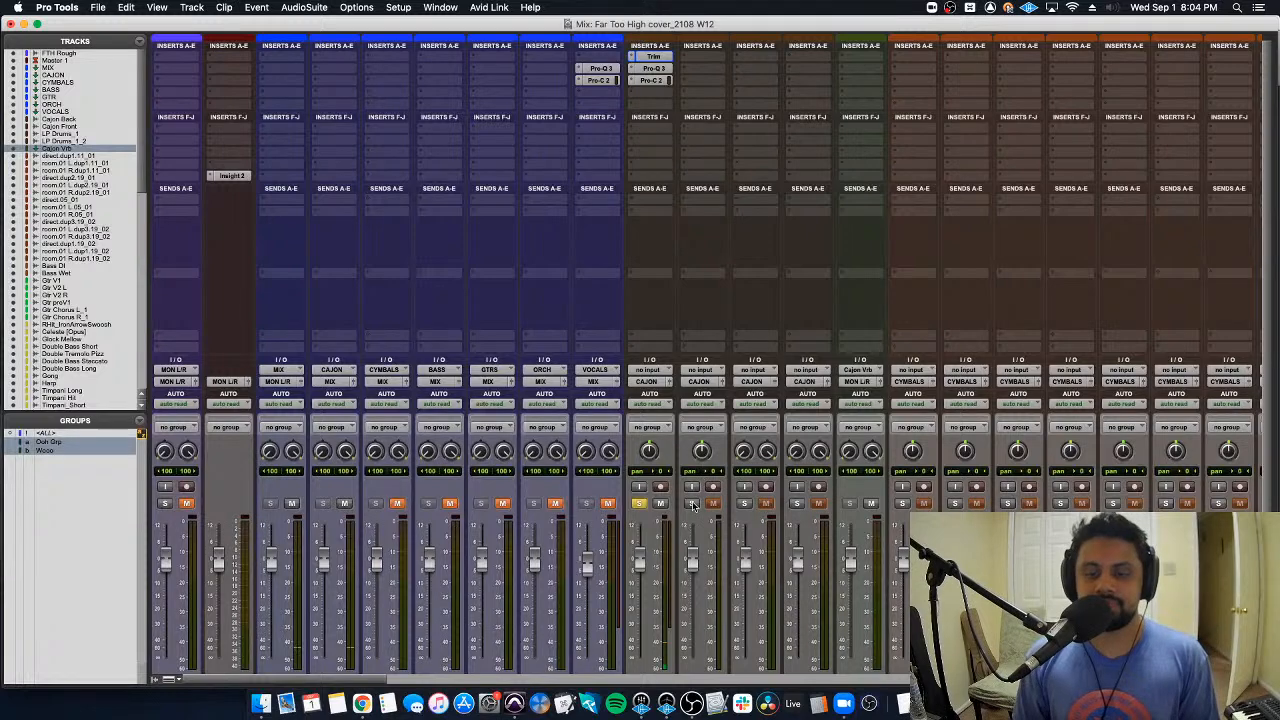
click(691, 503)
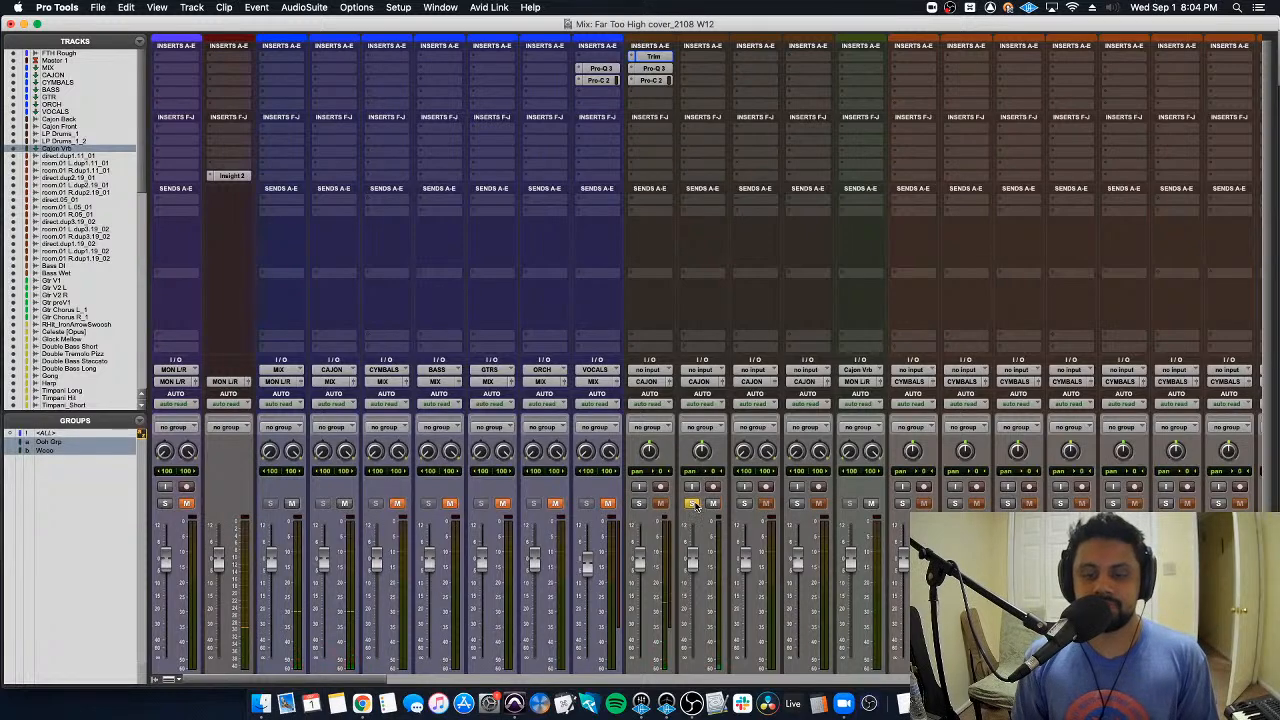
click(707, 68)
click(850, 117)
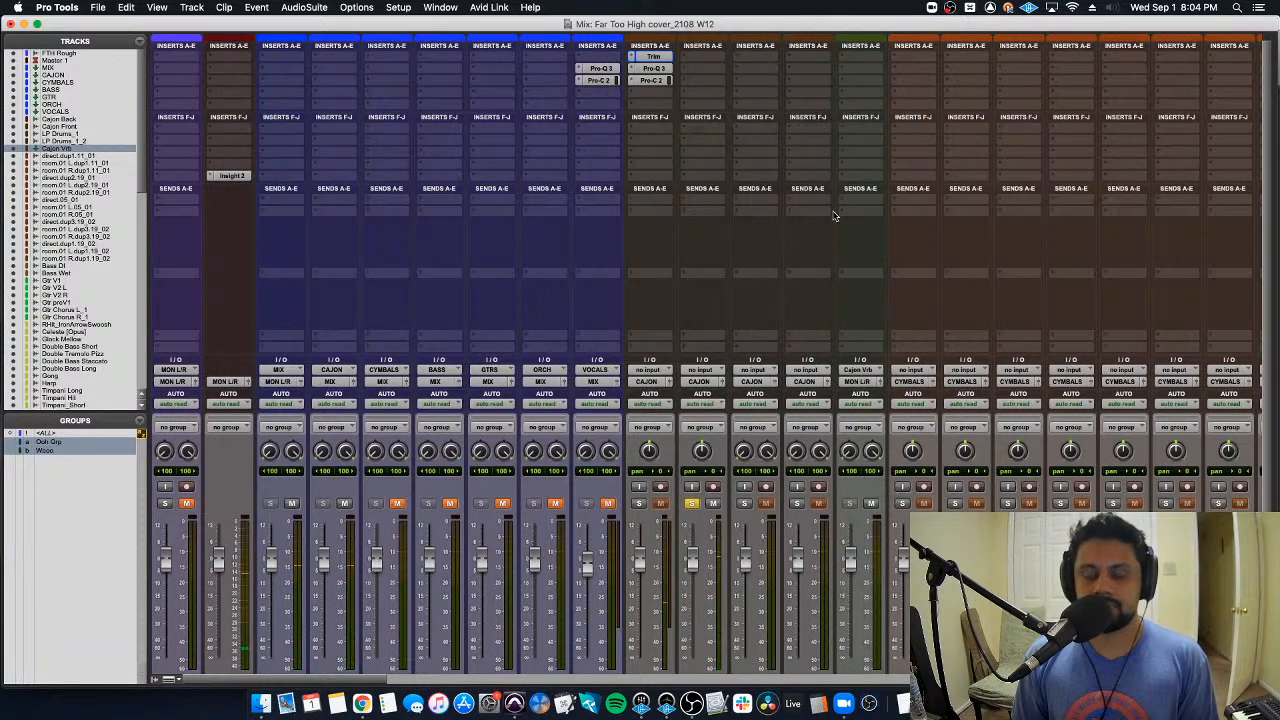
key(super+w)
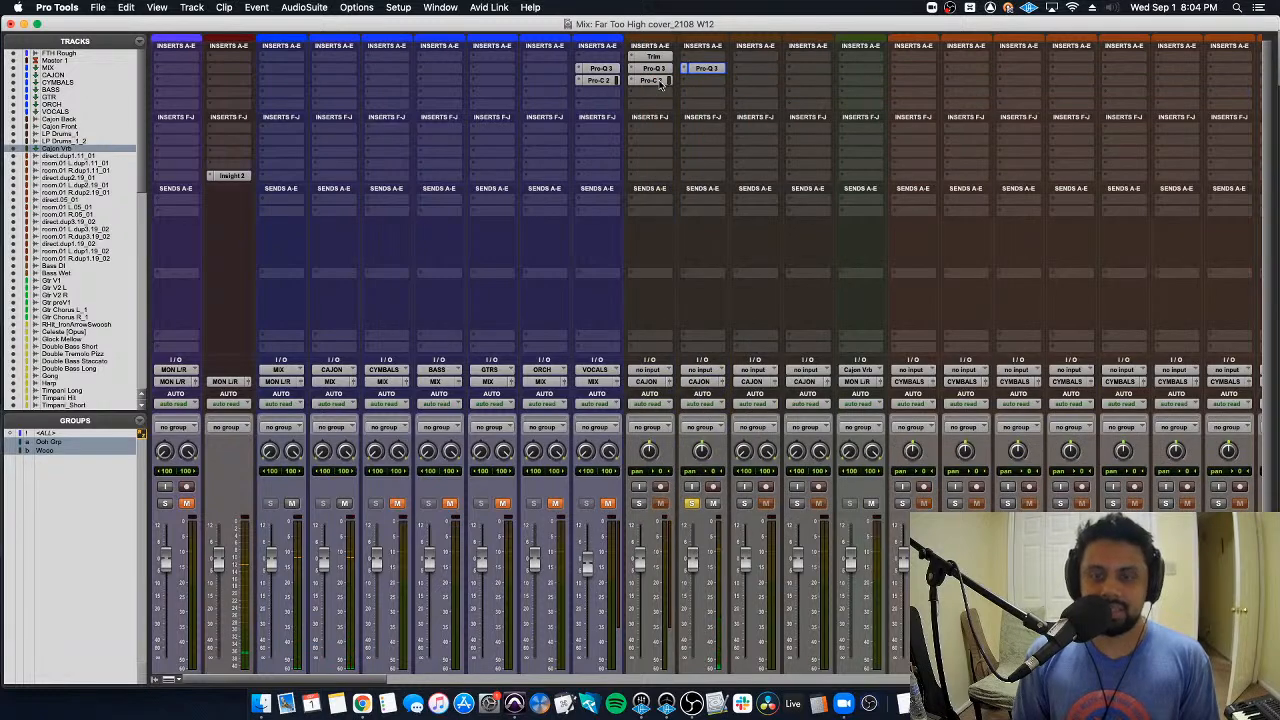
Step: Raise the Cajon Front clip's gain in the Edit window during playback, and return to the Mix window
key(super+equal)
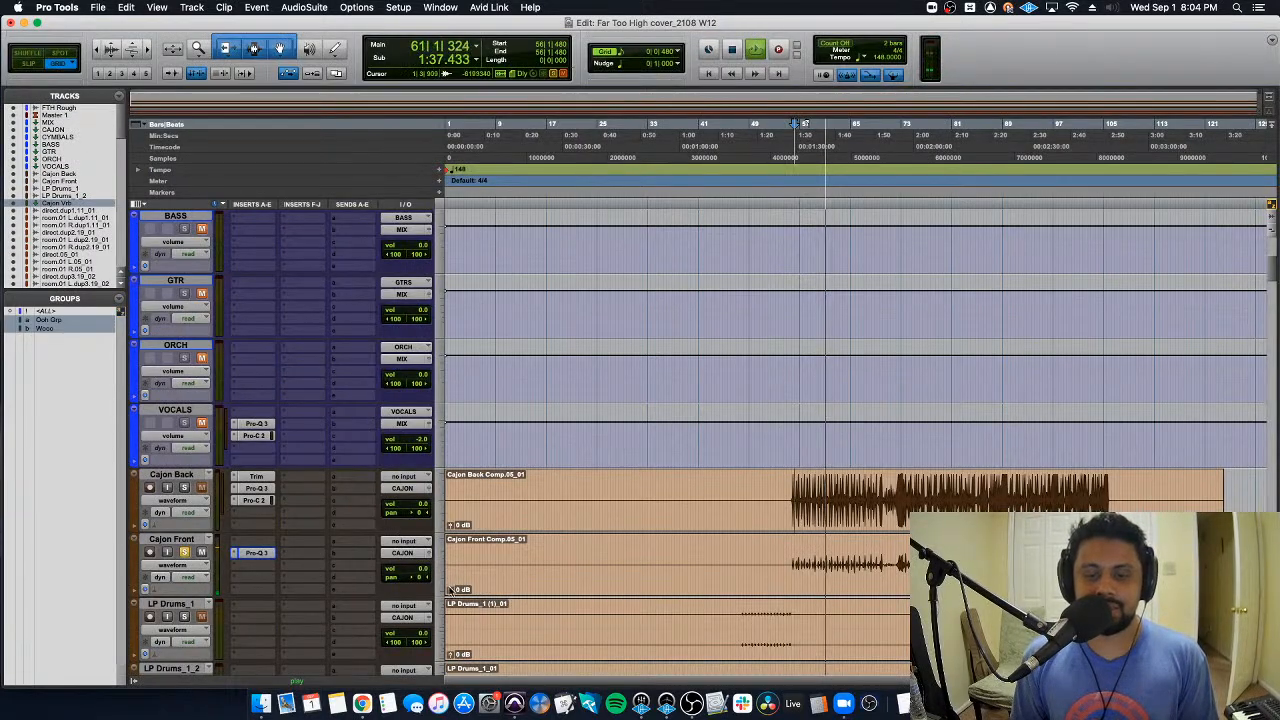
click(452, 589)
drag(452, 589, 452, 570)
key(super+equal)
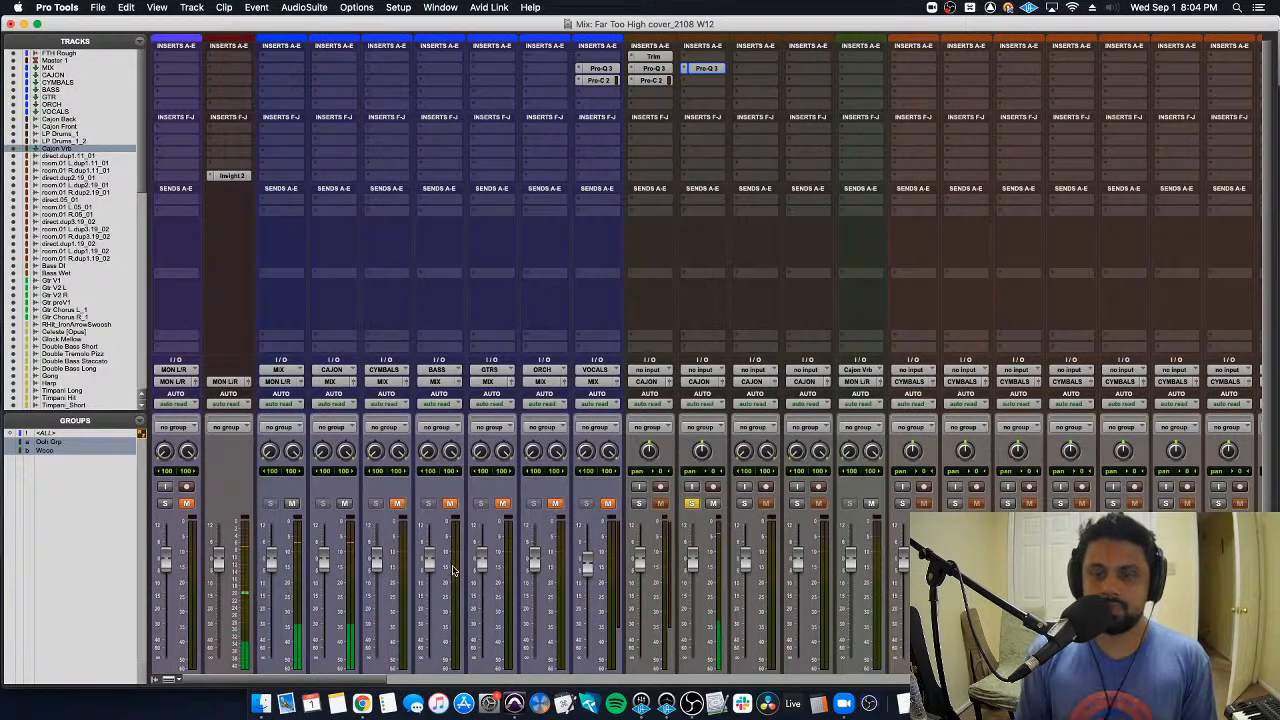
Step: In the Cajon Front EQ, cut about 4.8 dB near 115 Hz and add a gentle boost near 10 kHz
click(710, 68)
click(711, 68)
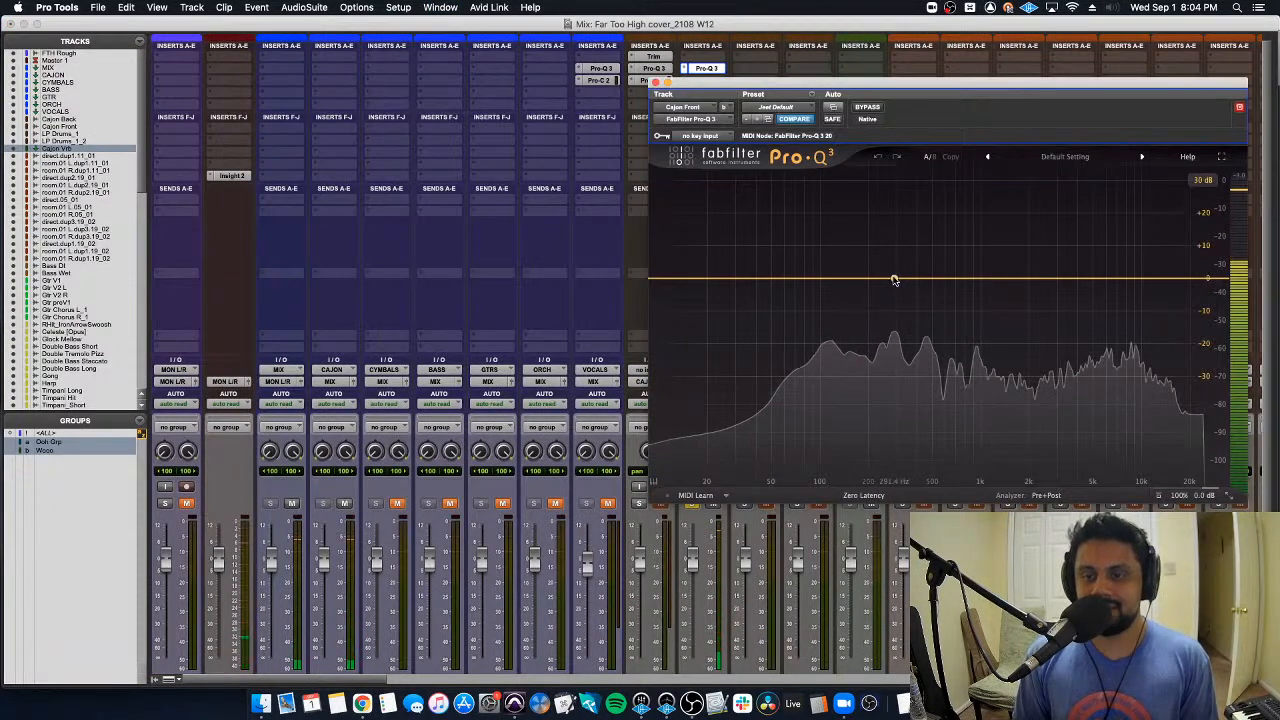
drag(831, 280, 829, 293)
scroll(829, 293, up, 3)
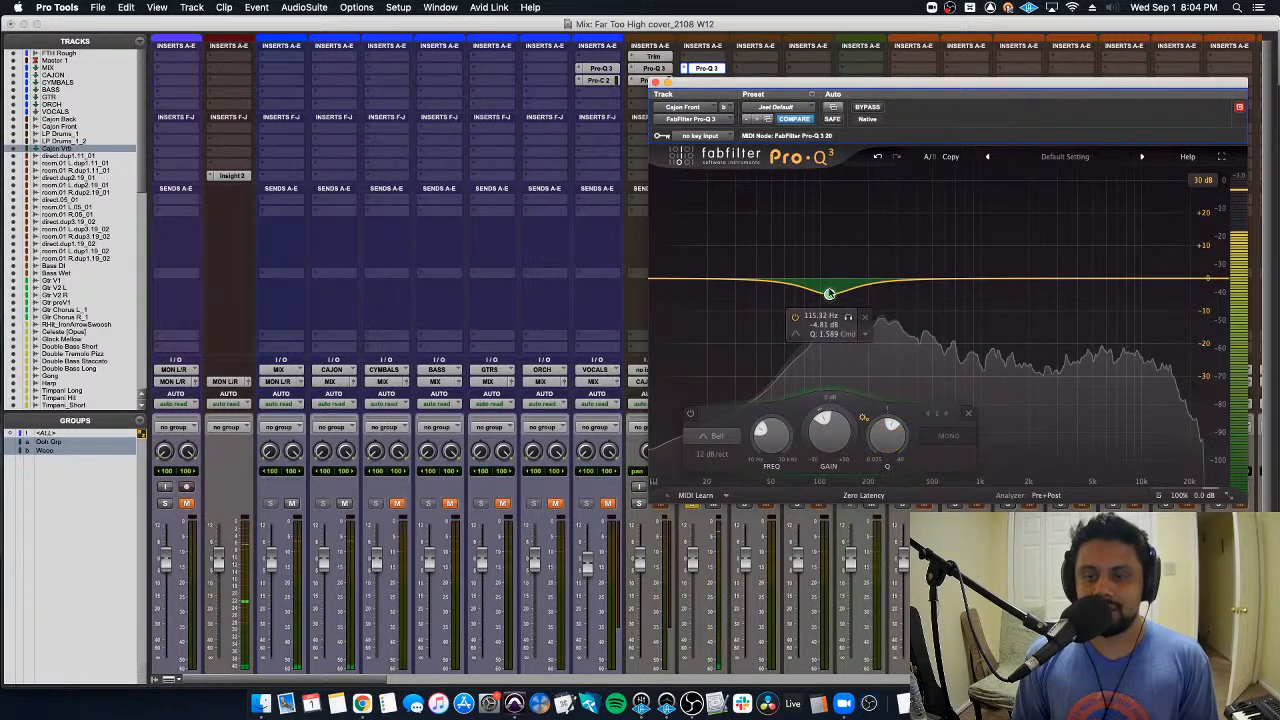
drag(880, 276, 1139, 264)
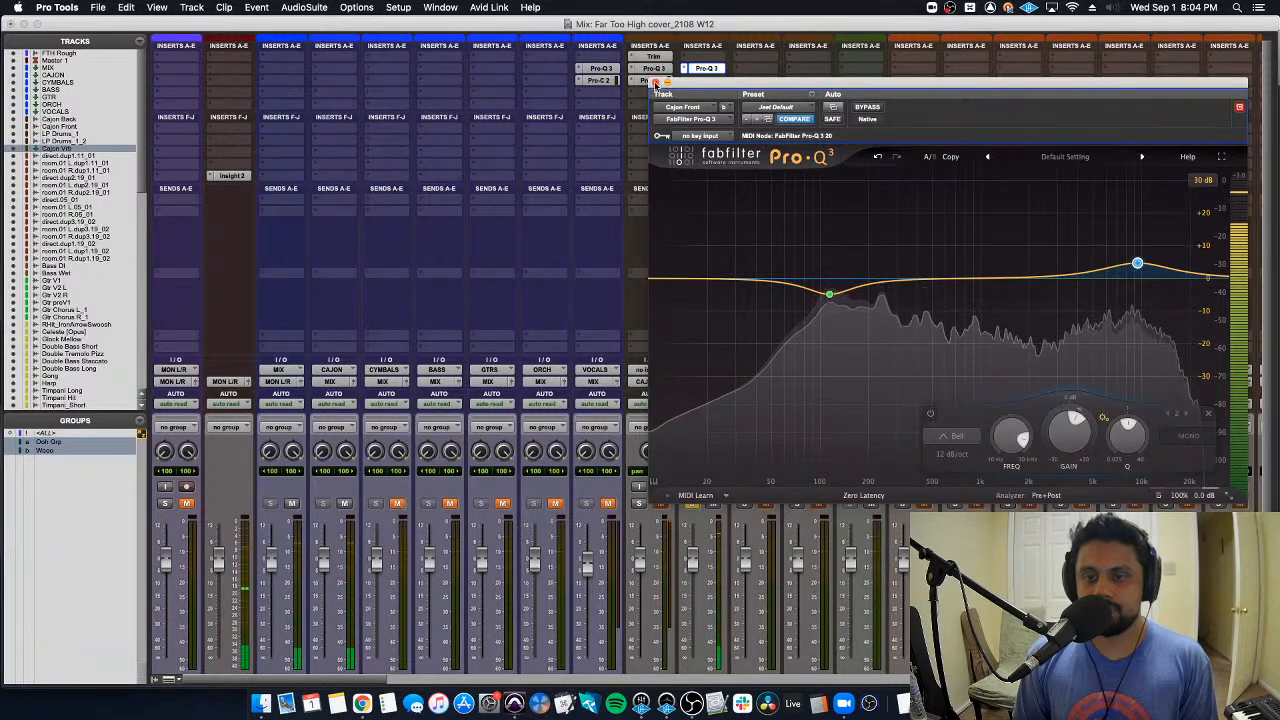
Step: Add a 36 dB/oct low cut at about 57 Hz with Q 0.43 to the Cajon Front EQ, and close it
click(700, 291)
click(719, 270)
click(710, 334)
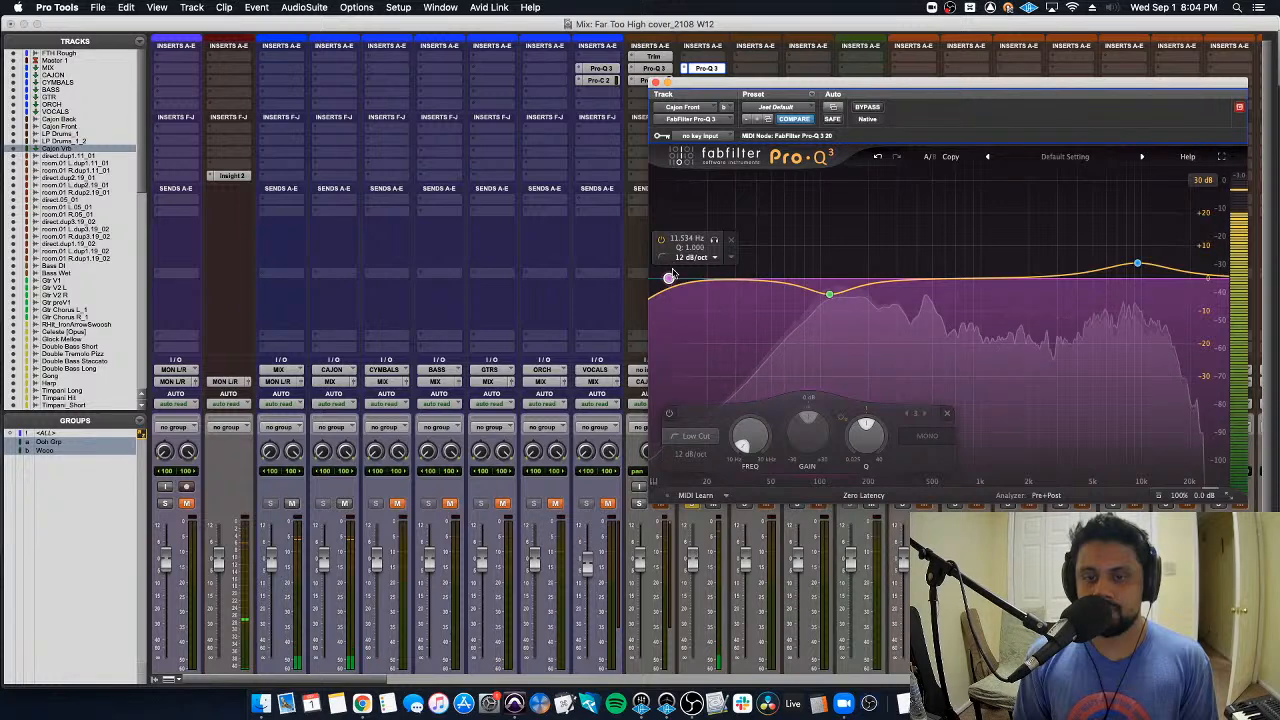
drag(700, 291, 764, 292)
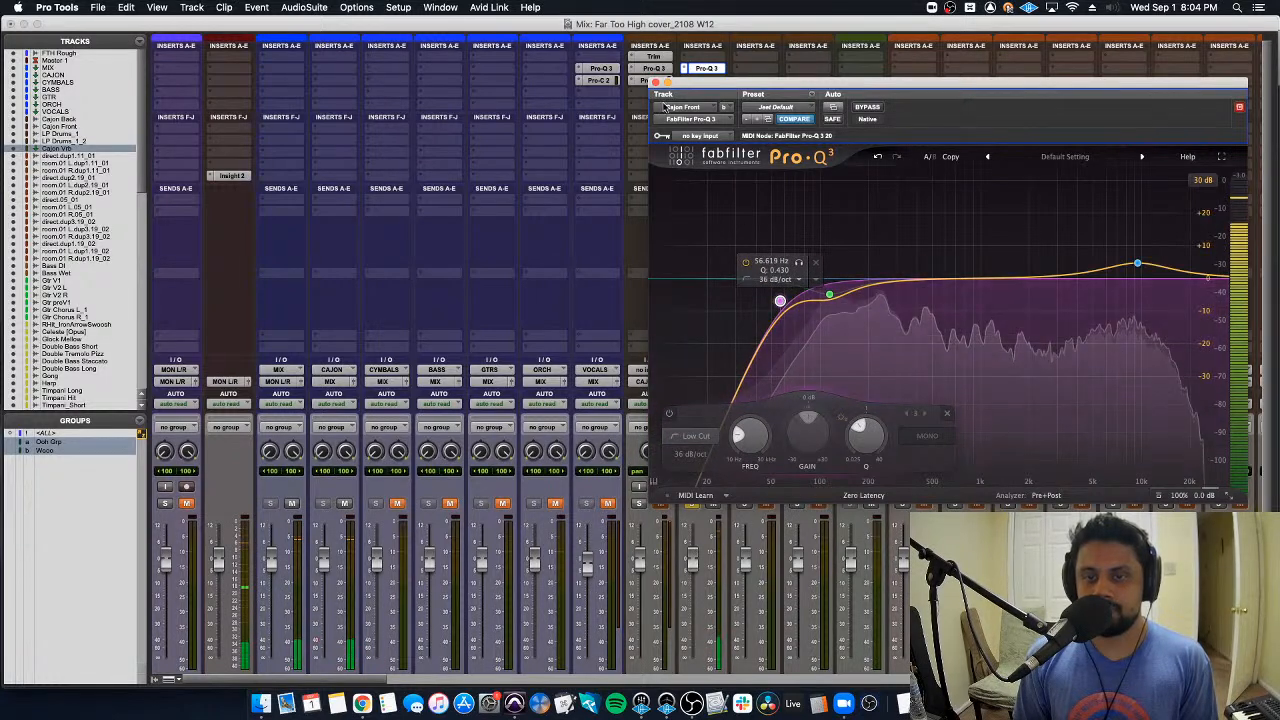
click(655, 82)
Step: Lower the Cajon Back fader slightly while both cajon tracks play soloed
scroll(658, 100, down, 2)
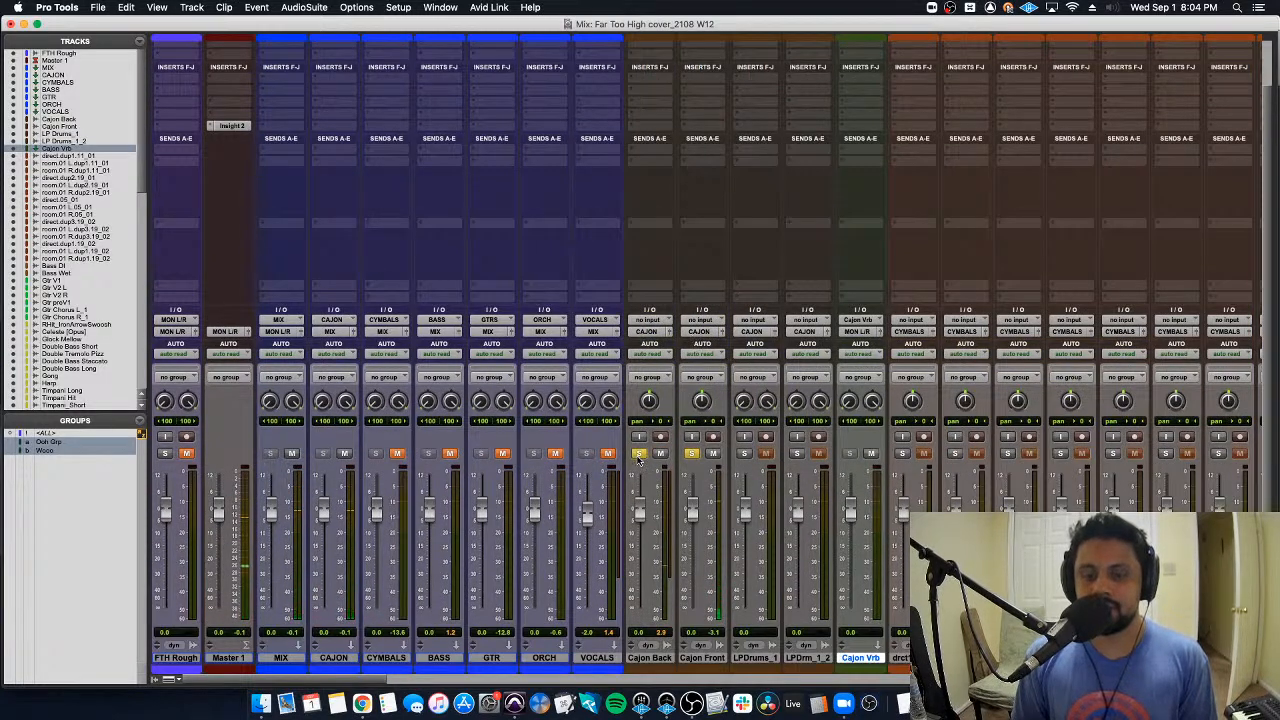
mouse_move(640, 506)
mouse_down()
mouse_move(644, 537)
mouse_move(645, 517)
mouse_up()
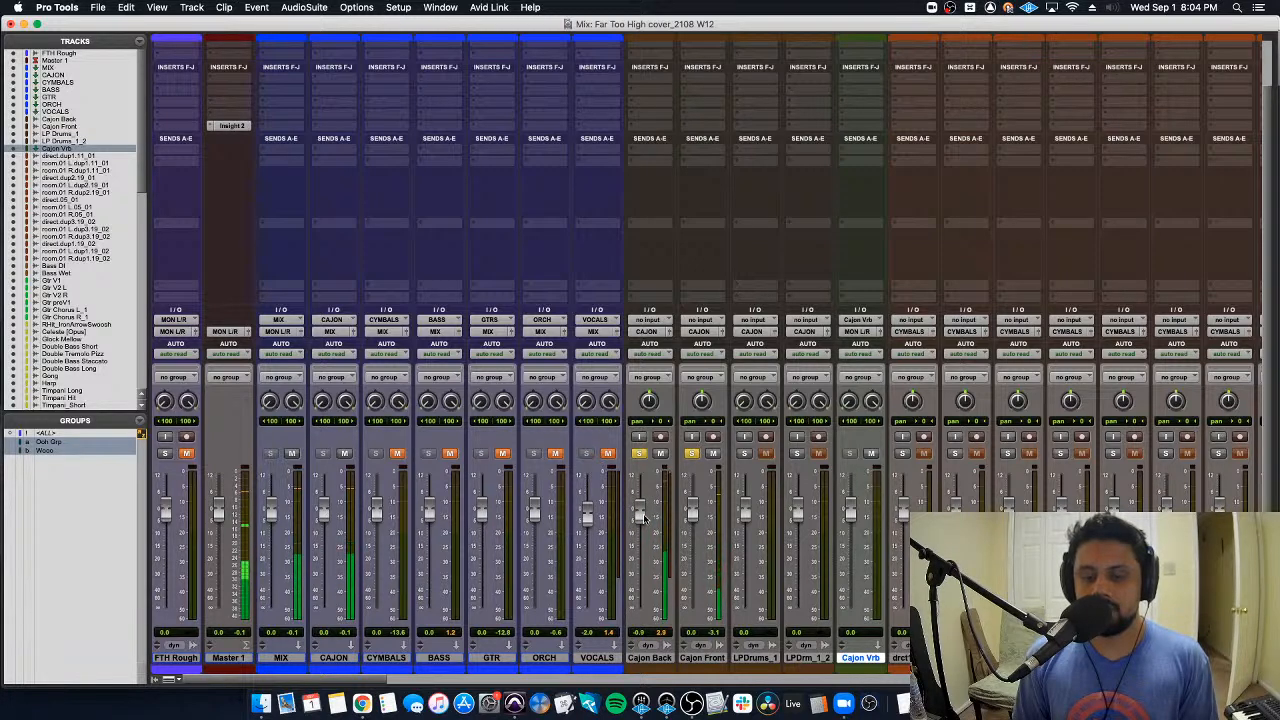
scroll(680, 300, up, 2)
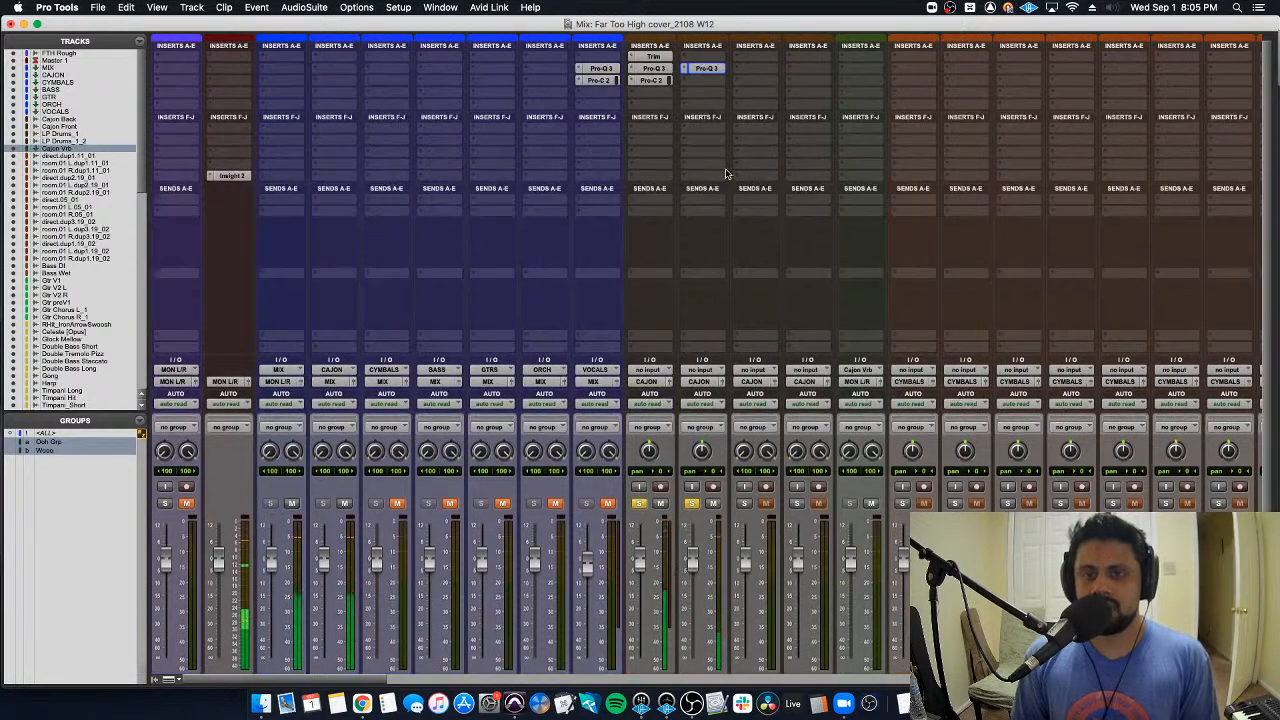
click(703, 68)
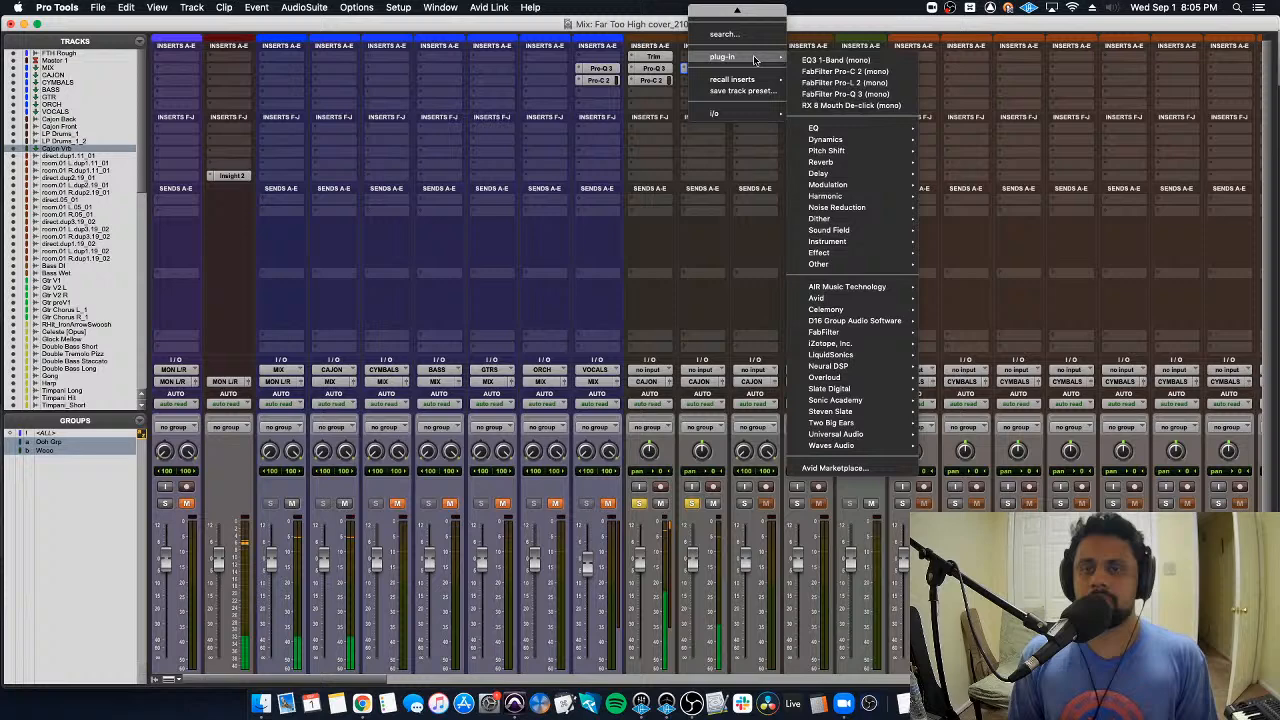
click(830, 57)
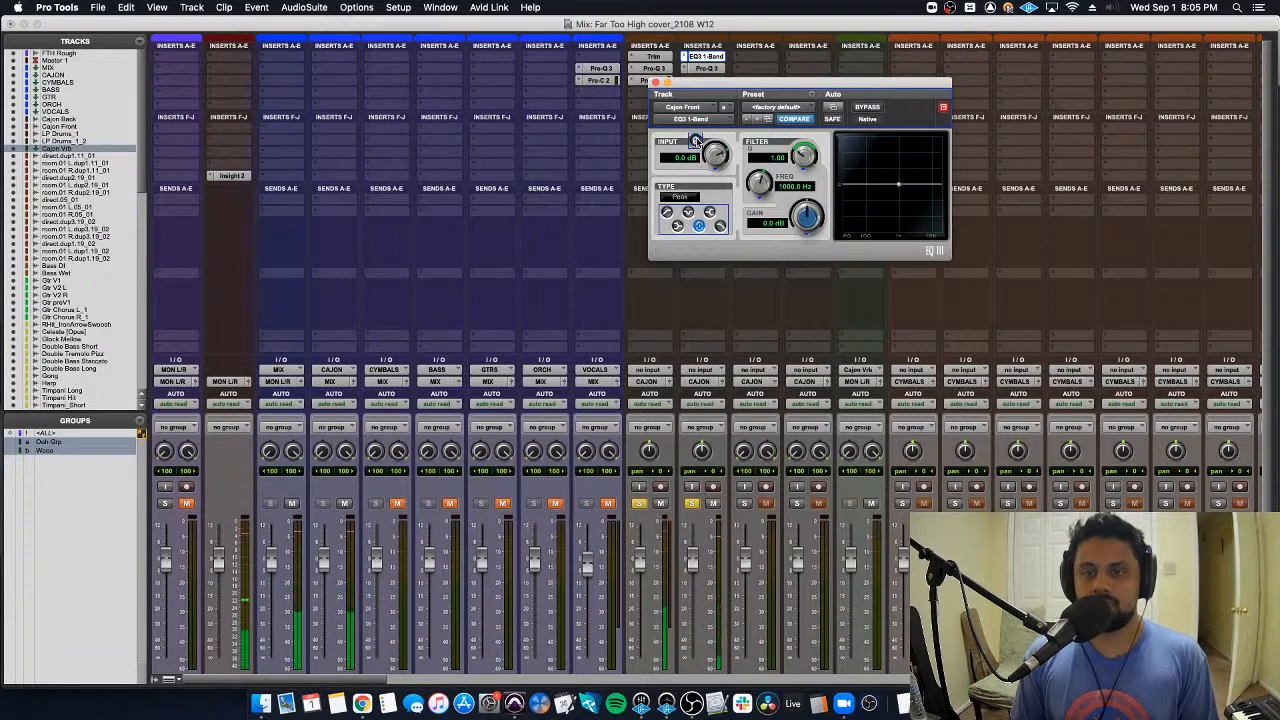
click(690, 119)
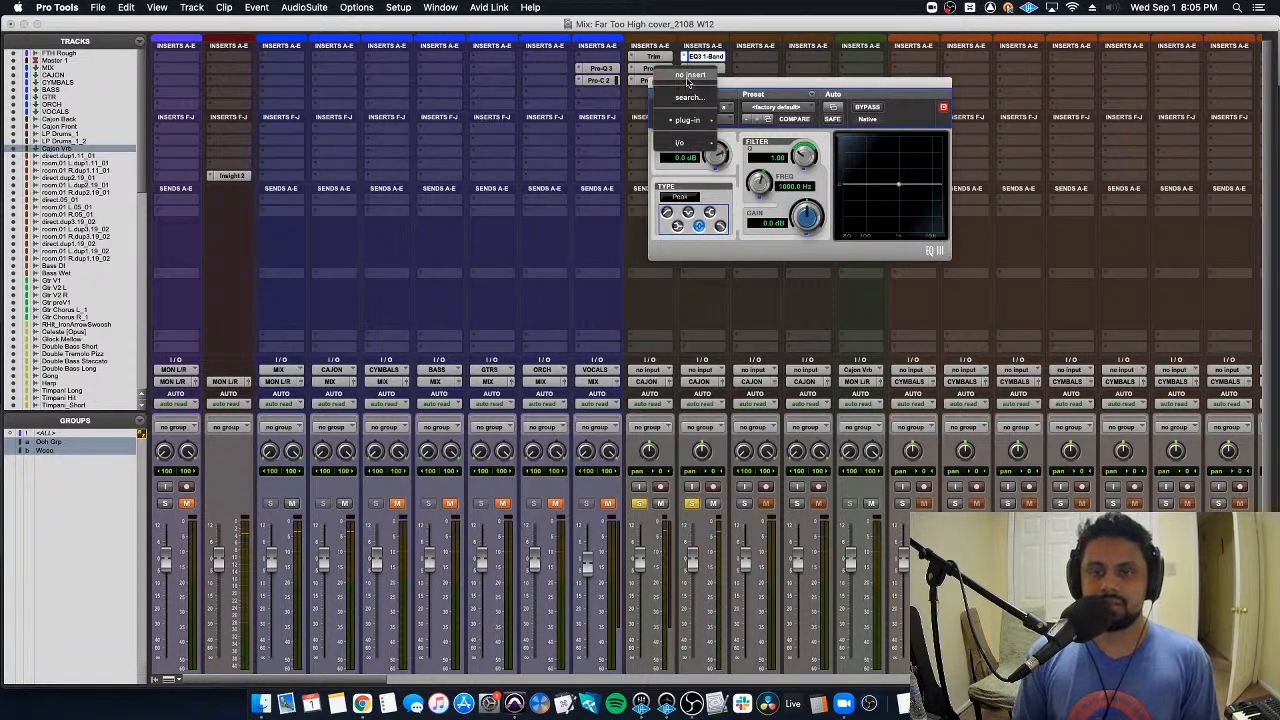
click(689, 112)
Step: Reopen the Cajon Front EQ, move its low cut up to about 84 Hz, and close it
click(706, 68)
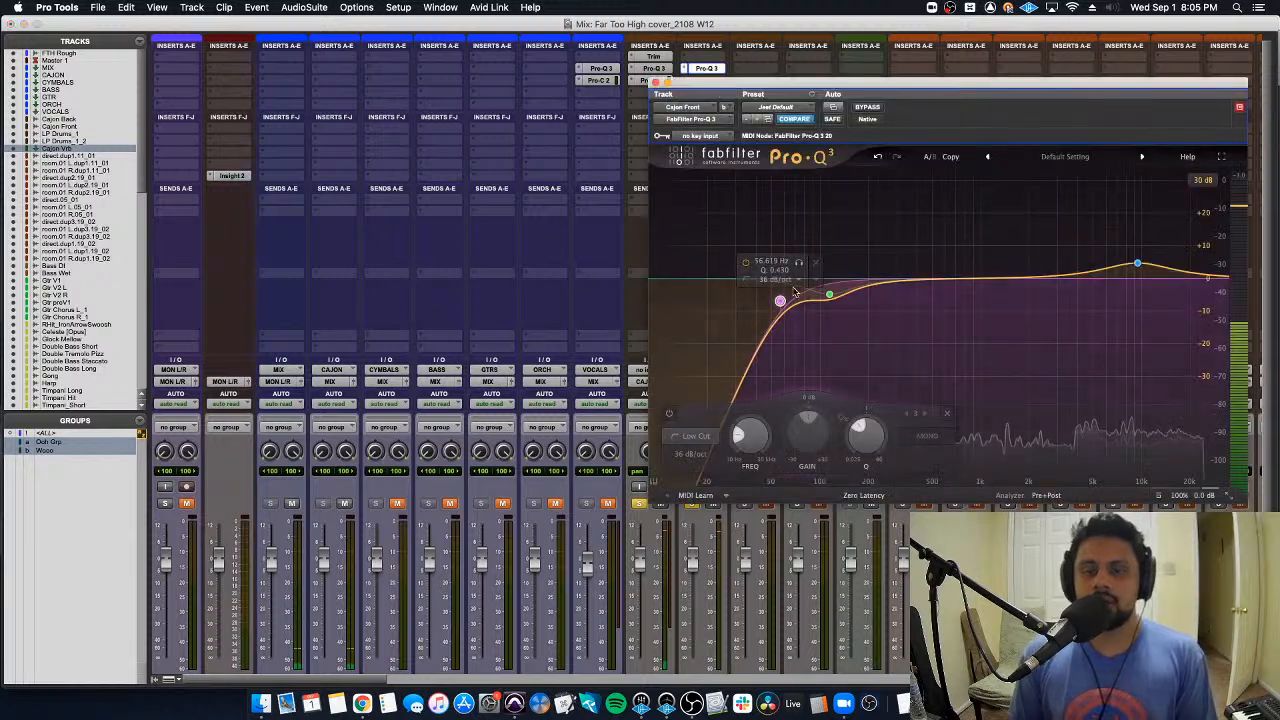
drag(780, 300, 808, 303)
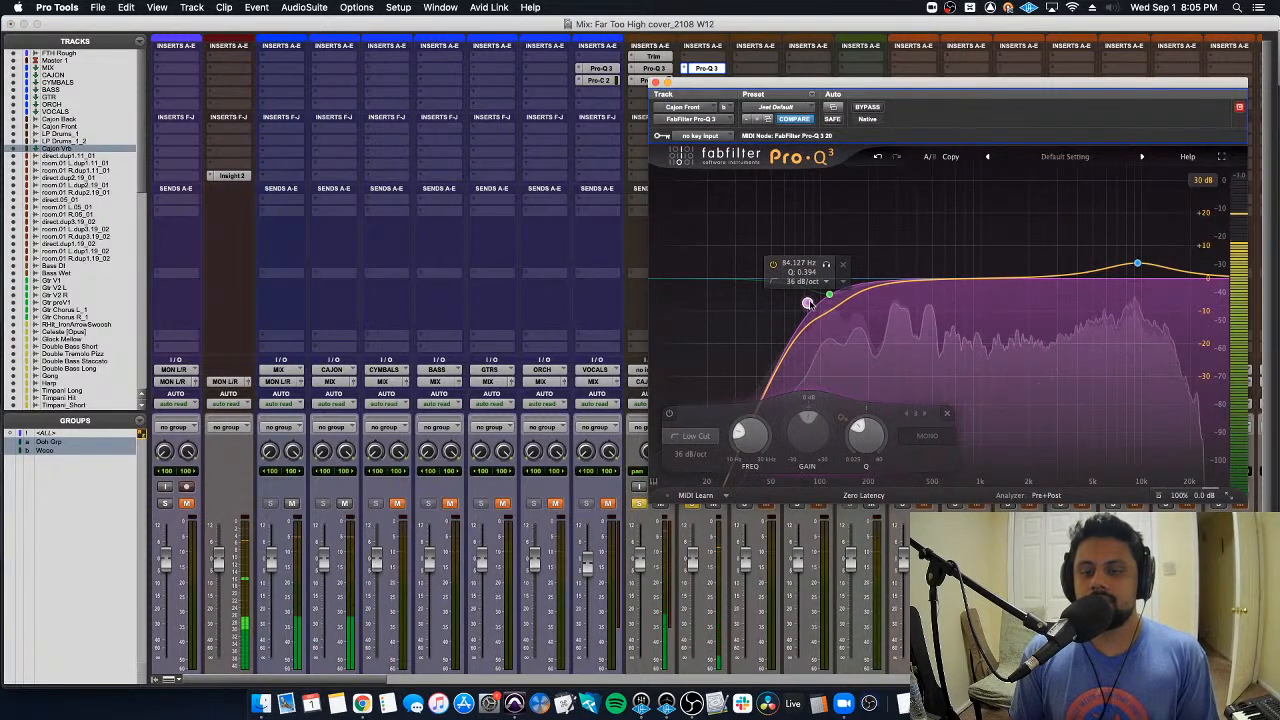
click(656, 83)
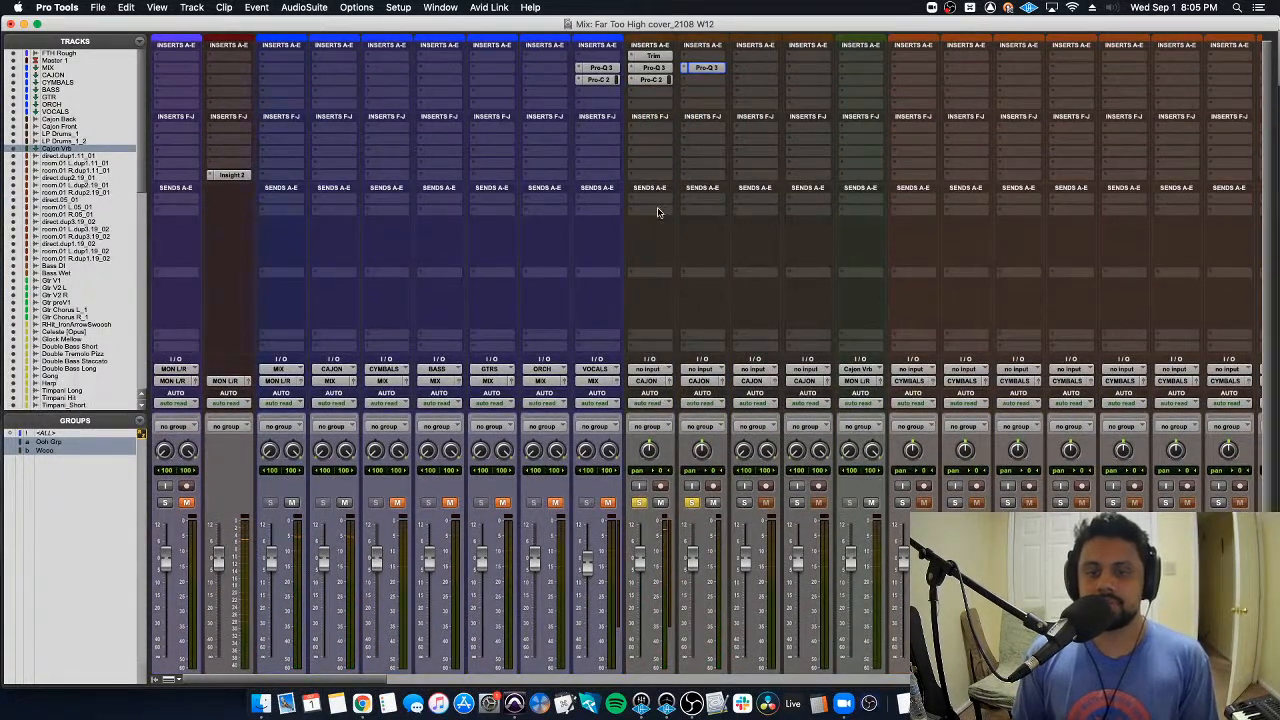
Step: Add a send from Cajon Back to the stereo Cajon Vrb bus and set its level to about -8.7 dB
click(657, 212)
mouse_move(664, 222)
mouse_move(785, 225)
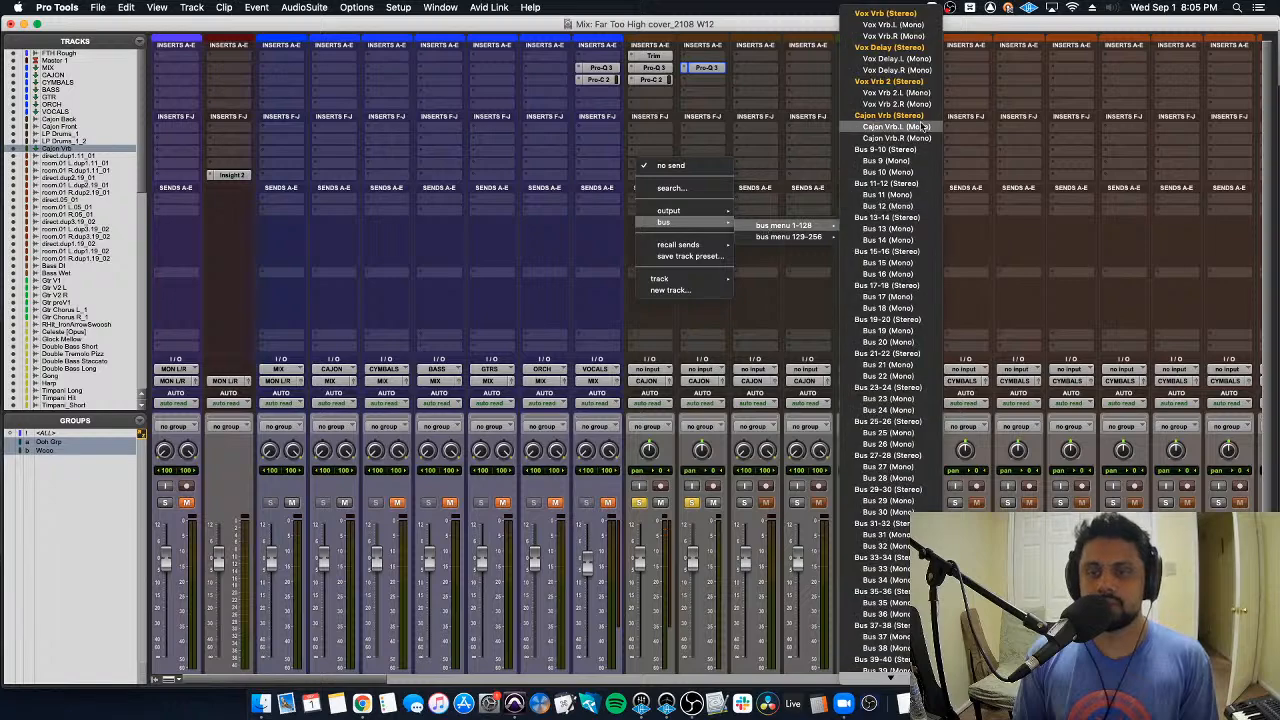
click(895, 115)
drag(630, 257, 630, 241)
Step: Insert the stereo VerbSuite Classics reverb on the Cajon Vrb aux
click(873, 48)
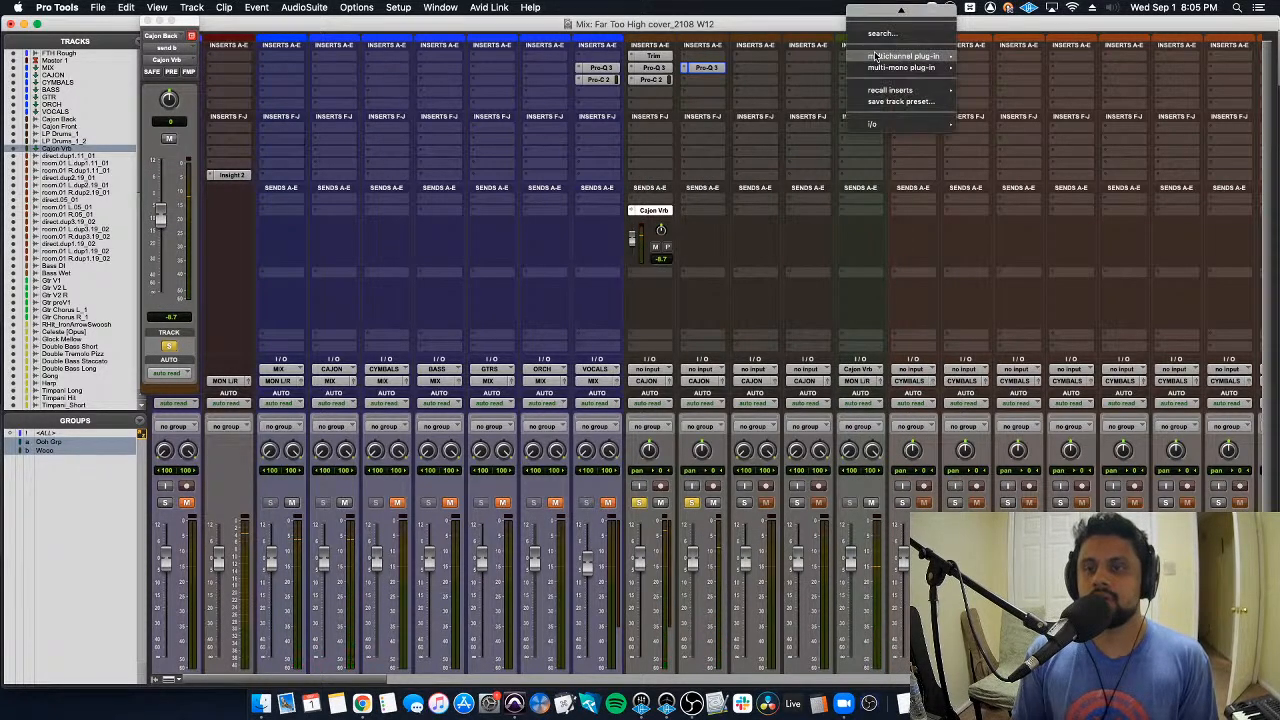
click(873, 48)
click(873, 48)
mouse_move(905, 56)
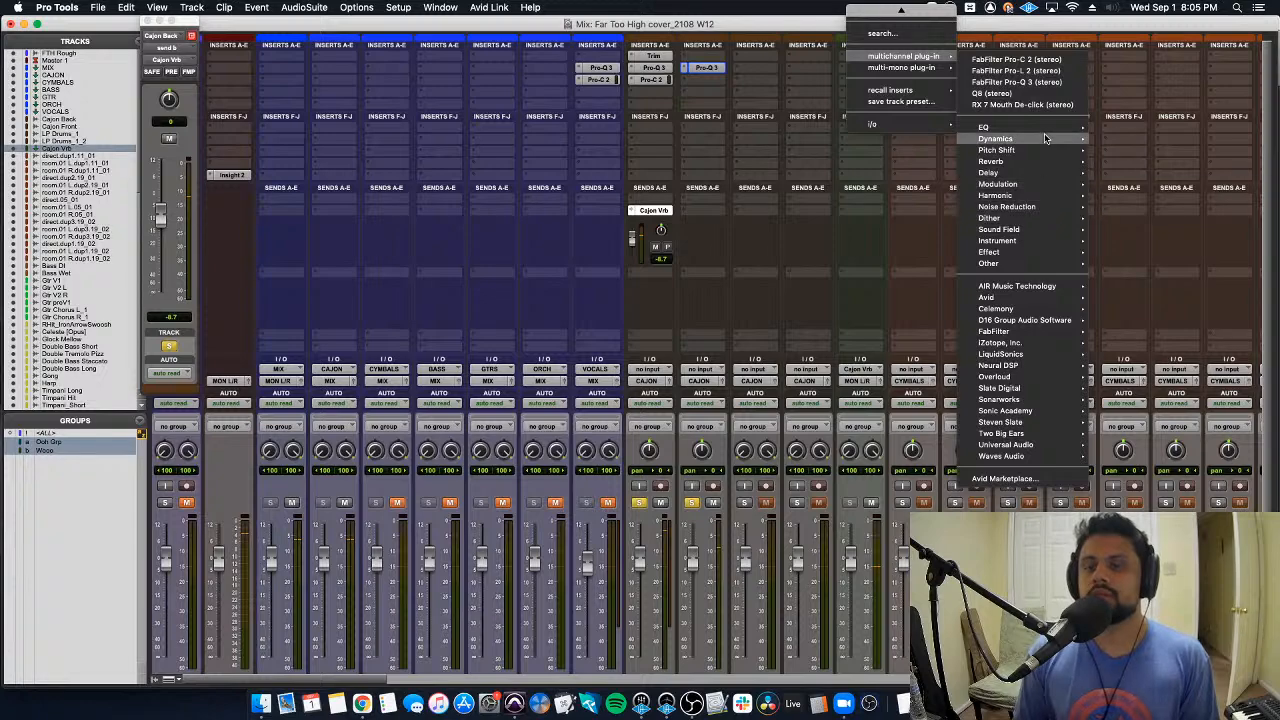
mouse_move(1050, 164)
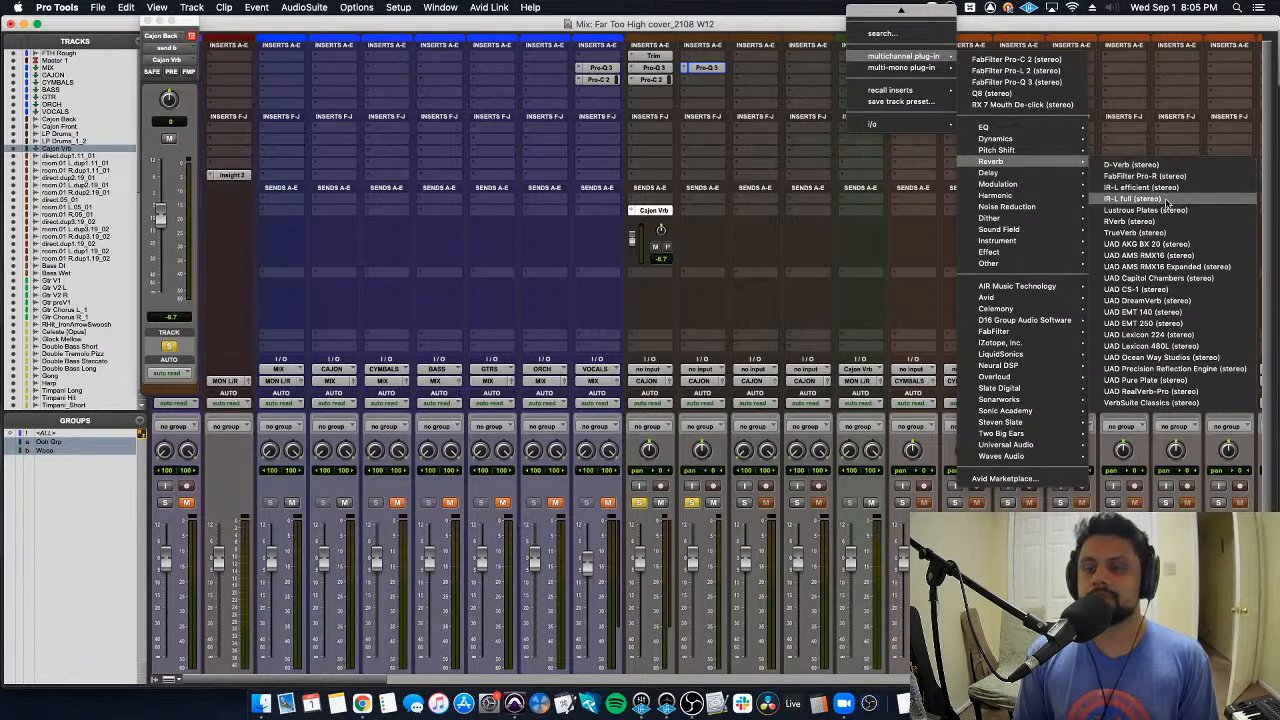
click(778, 325)
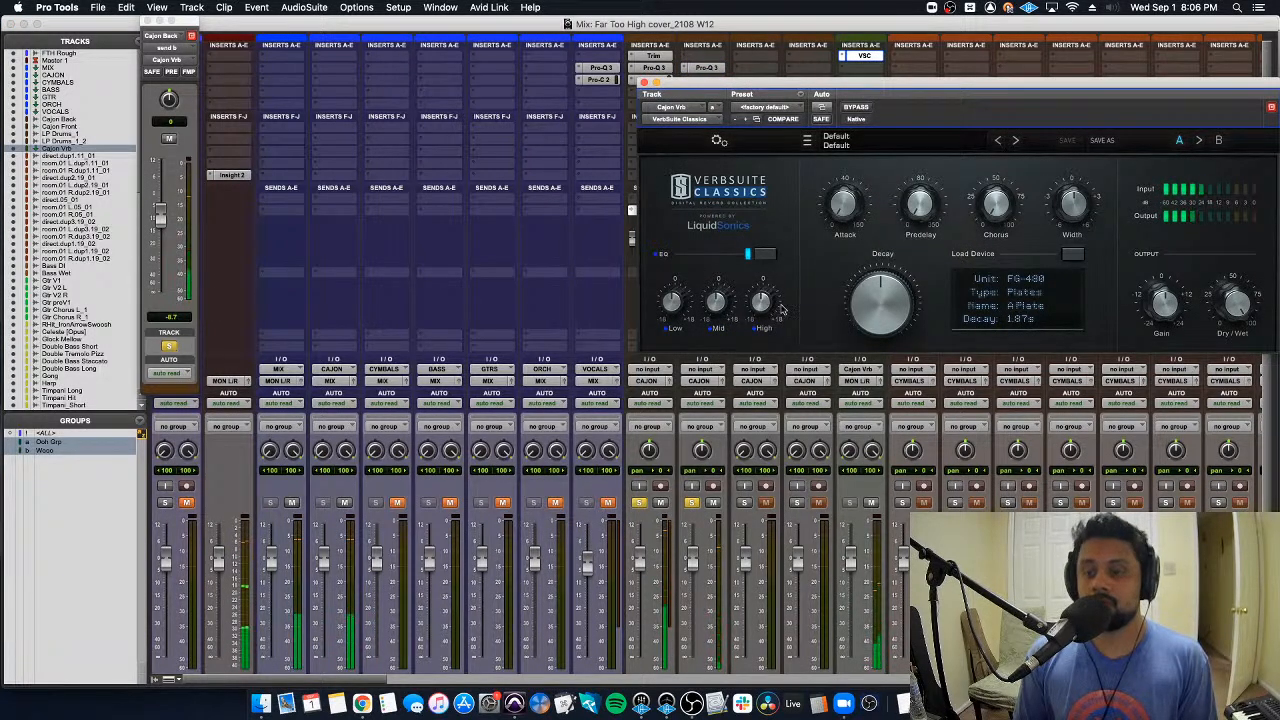
Step: Set the reverb's High EQ to about -8.4 dB and its decay to about 1.47 s during playback, and close it
scroll(760, 306, down, 3)
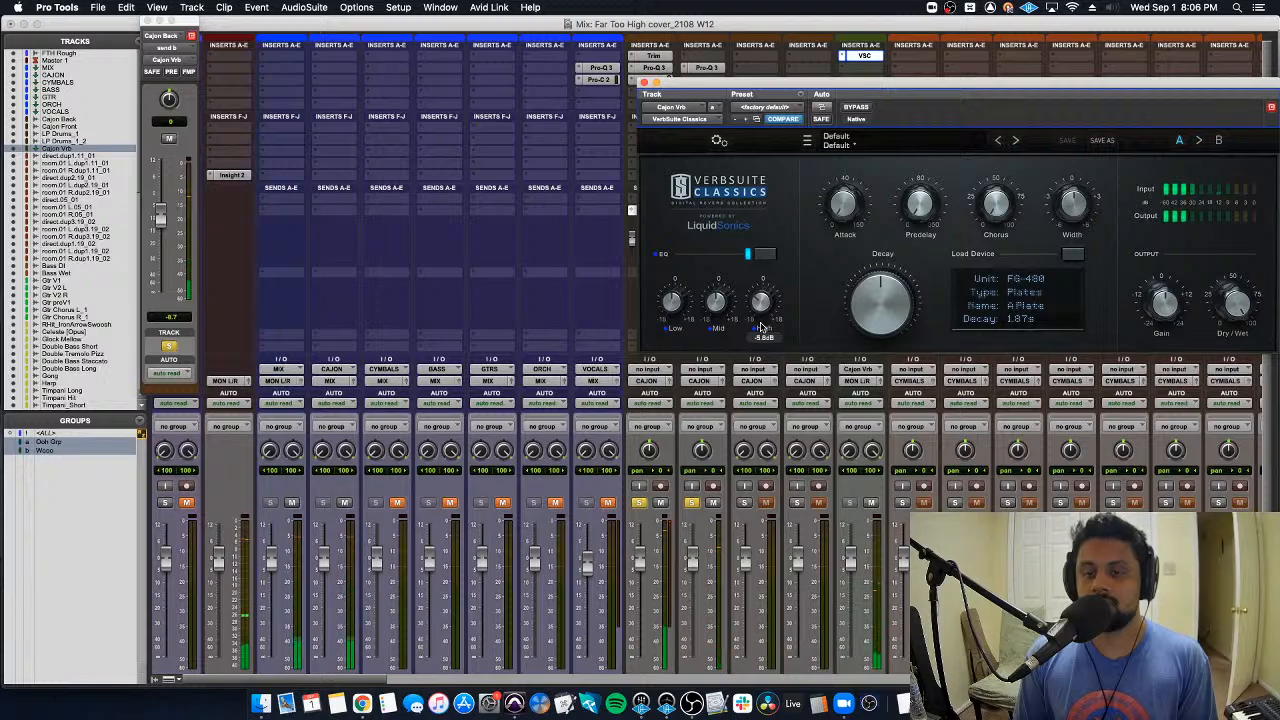
scroll(762, 327, up, 1)
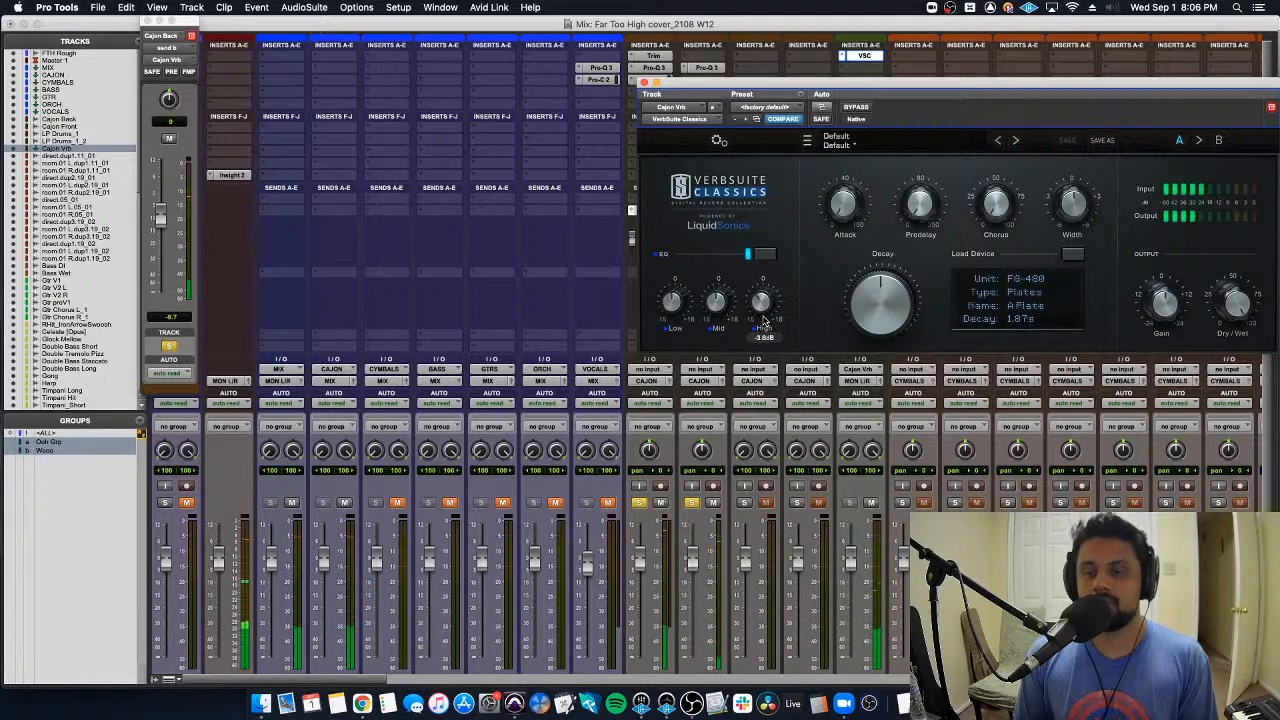
scroll(885, 315, down, 2)
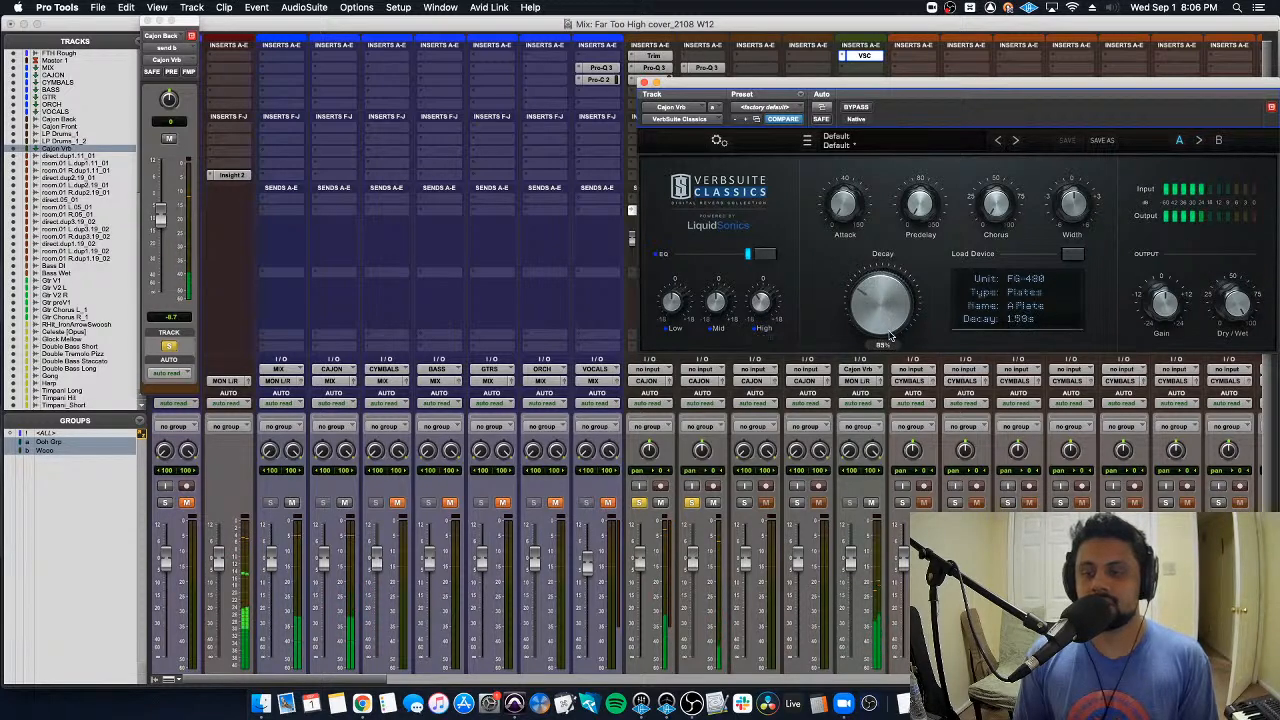
scroll(763, 306, up, 1)
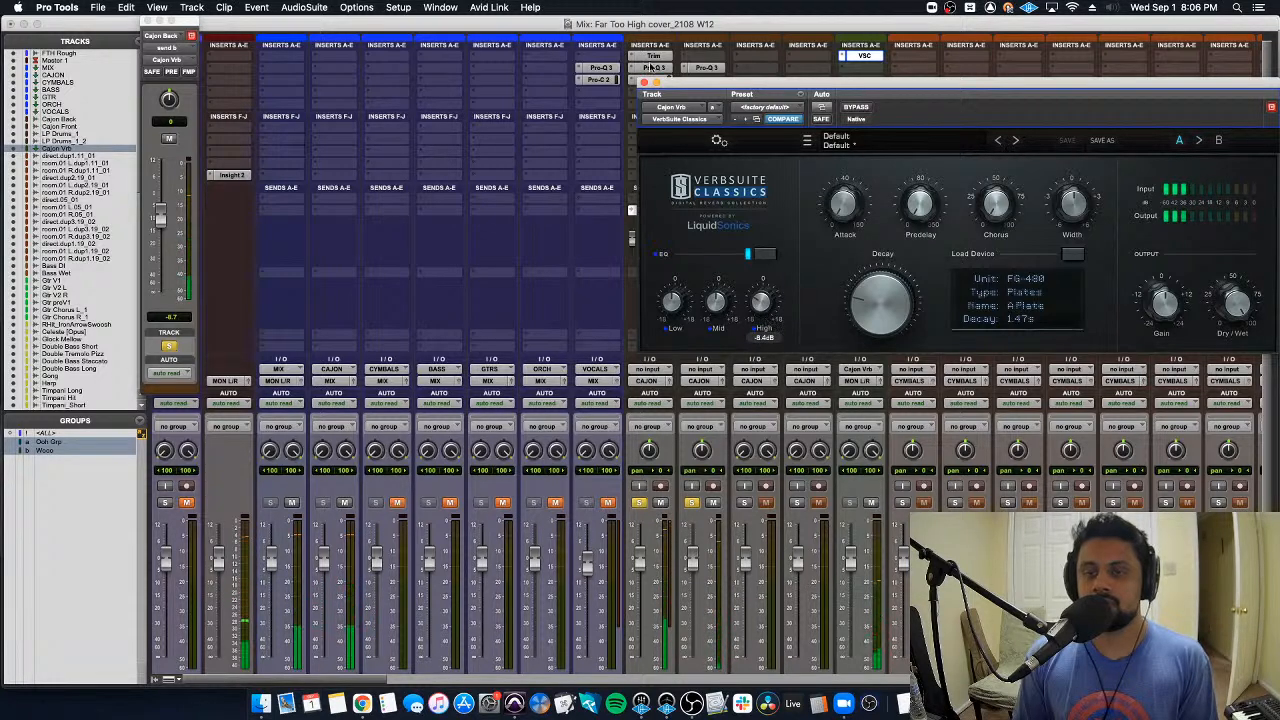
click(644, 83)
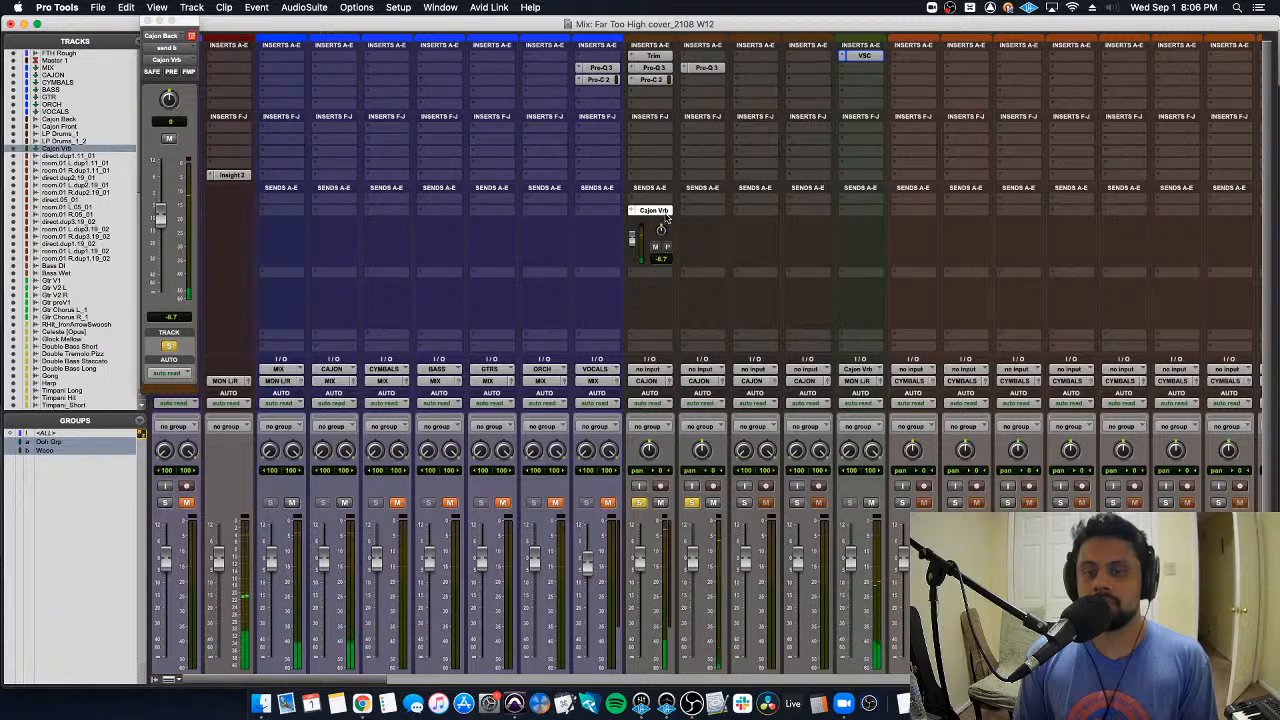
Step: Copy the Cajon Vrb send from Cajon Back to Cajon Front, and check the cajon faders
drag(665, 213, 705, 211)
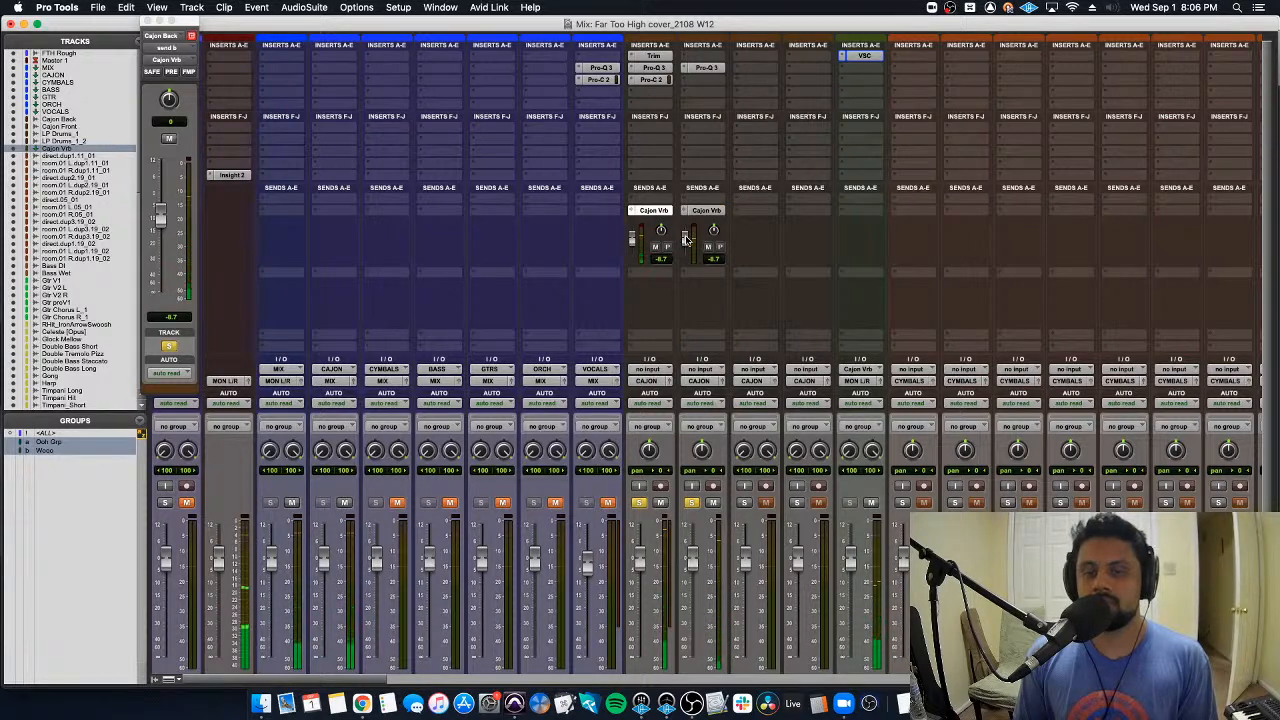
scroll(650, 480, down, 3)
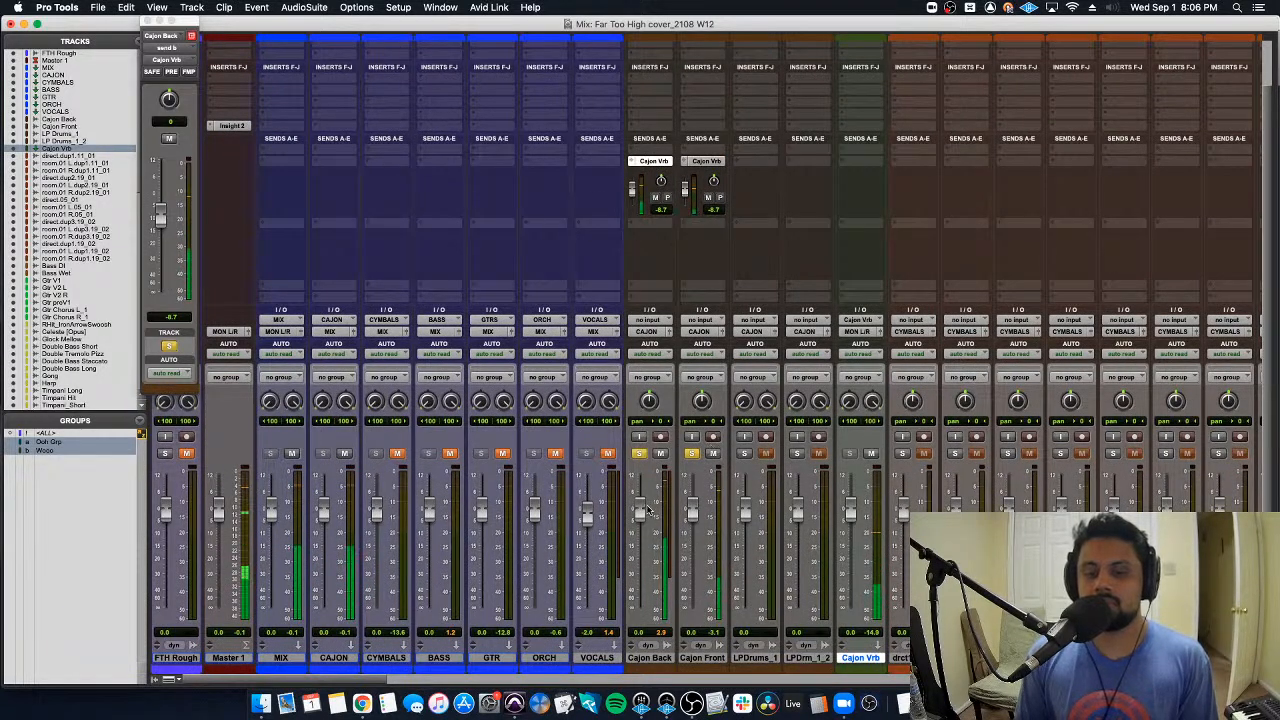
scroll(650, 480, up, 3)
Step: Add a 48 dB/oct low cut between 20 and 50 Hz in Cajon Back's Pro-Q 3 during playback
click(655, 68)
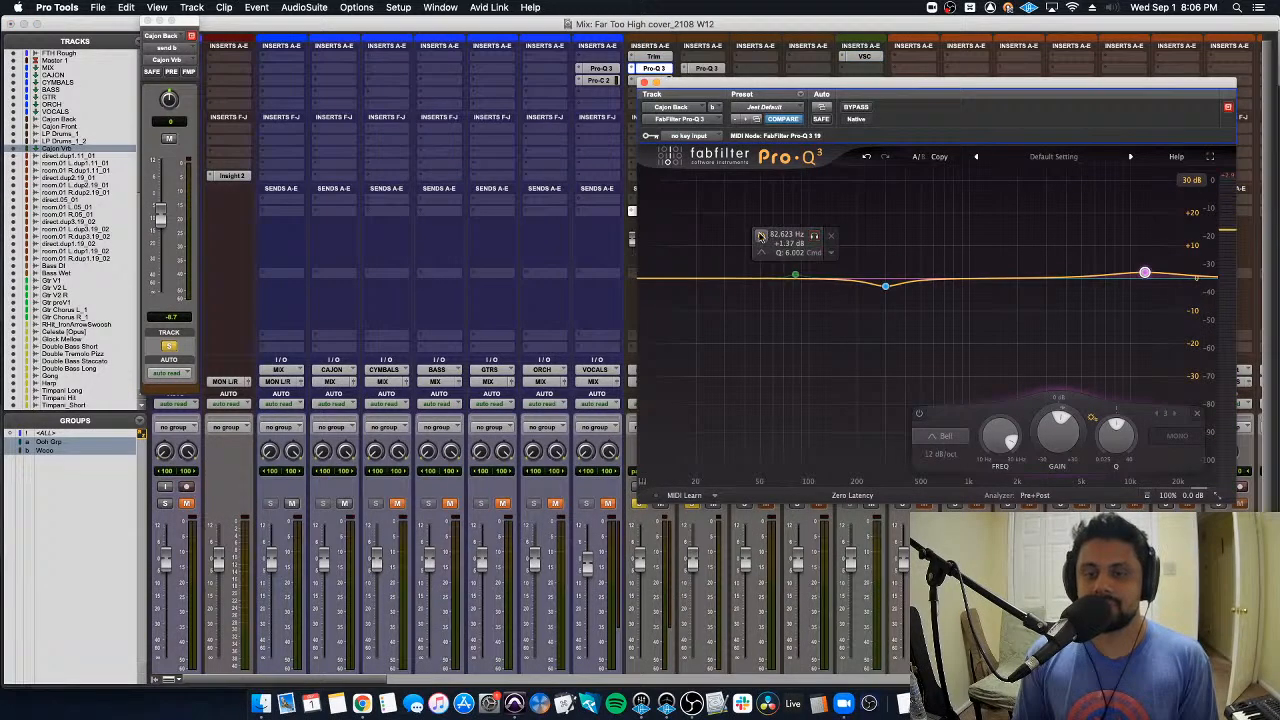
key(space)
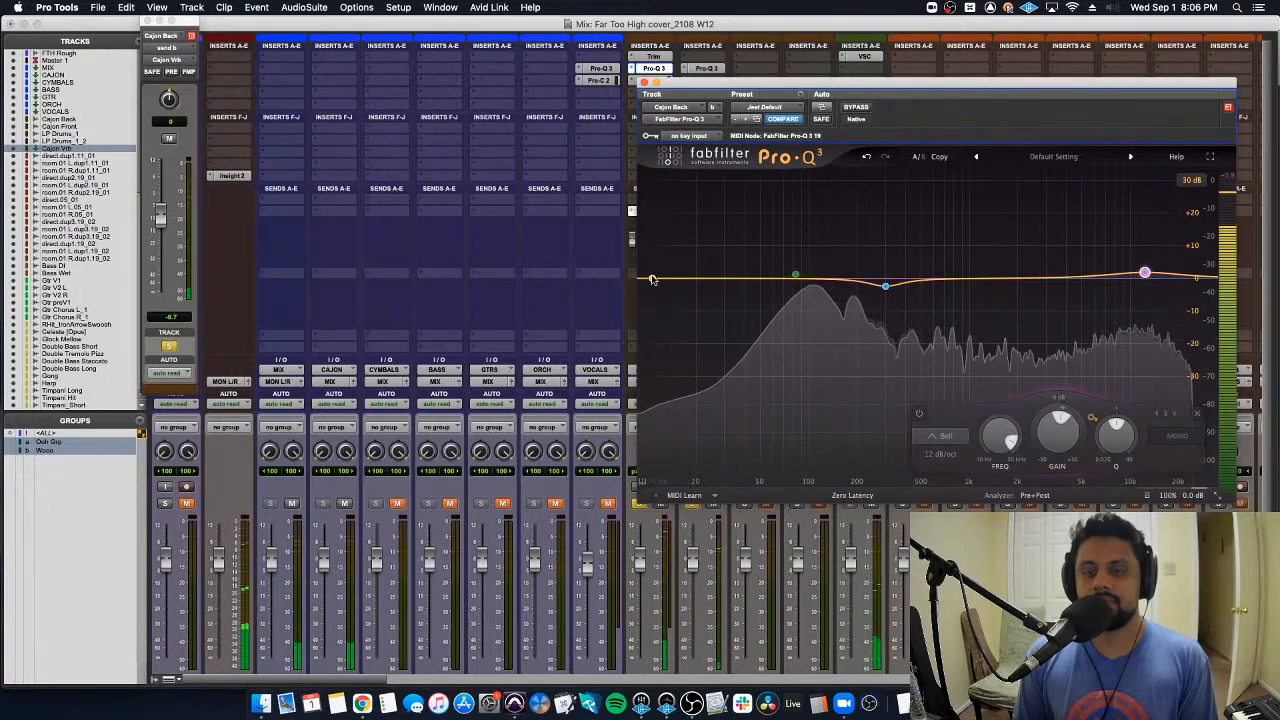
click(651, 280)
click(680, 256)
click(690, 346)
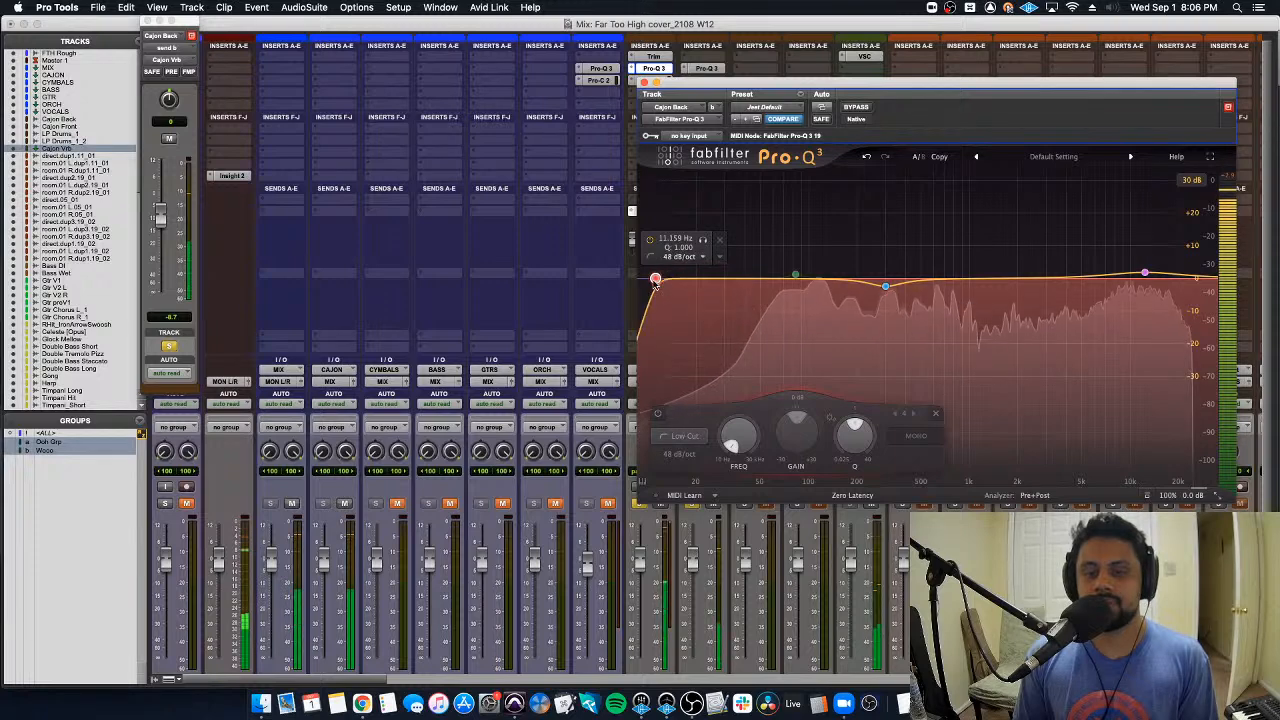
drag(655, 280, 711, 302)
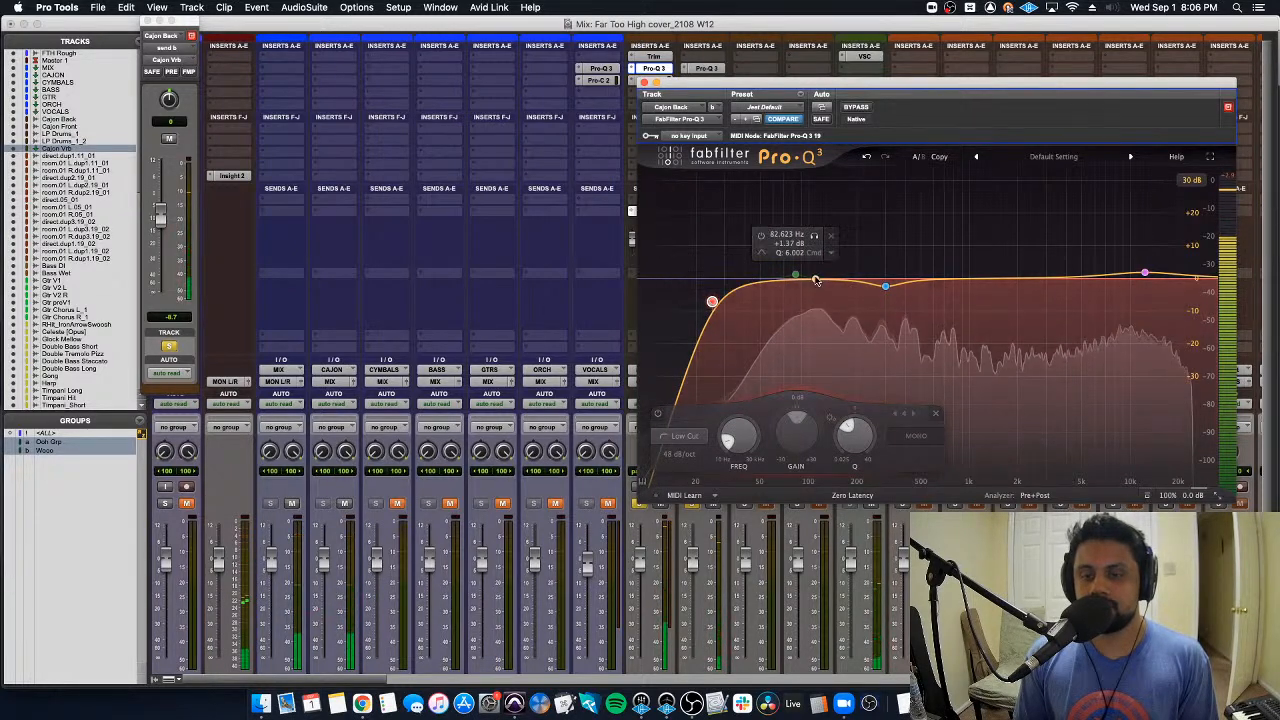
Step: Enable Cajon Back's low bell band, move it to about 65 Hz and adjust its boost, and close the equalizer
mouse_move(815, 238)
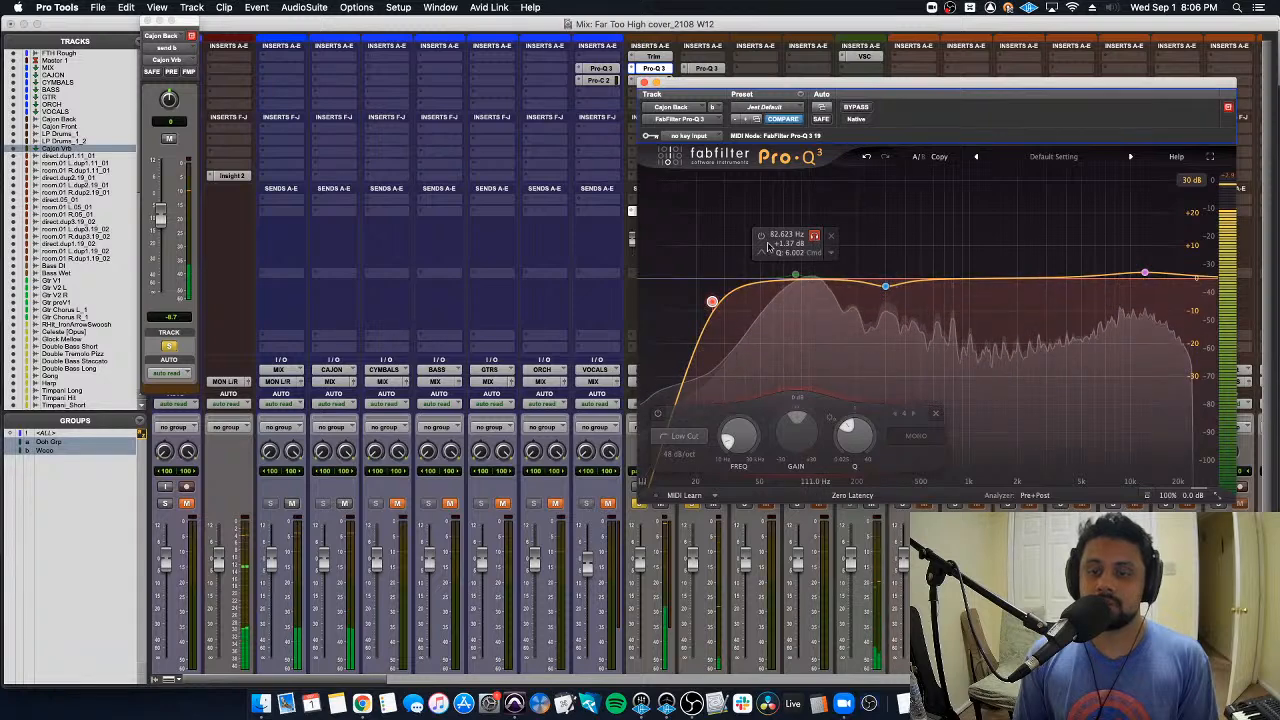
mouse_move(795, 274)
mouse_down()
mouse_move(813, 253)
mouse_move(794, 257)
mouse_move(747, 222)
mouse_move(777, 221)
mouse_move(777, 268)
mouse_up()
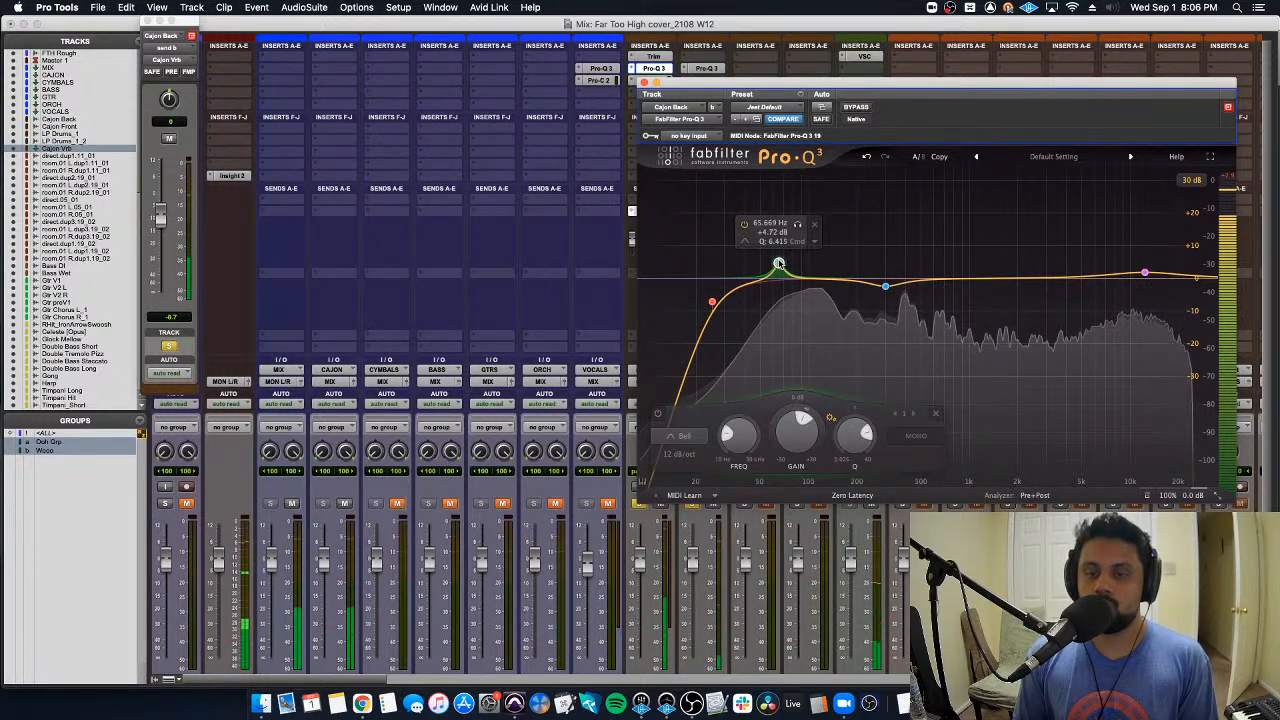
drag(779, 264, 778, 261)
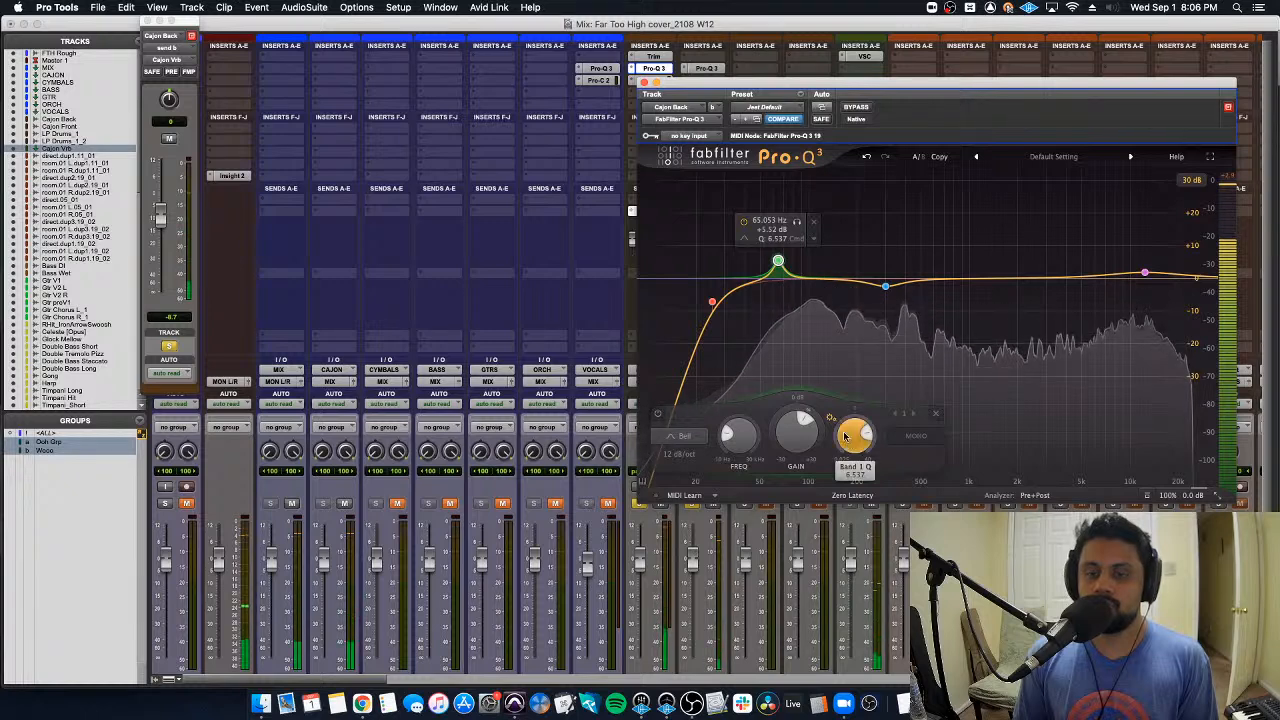
drag(795, 445, 796, 459)
key(super+w)
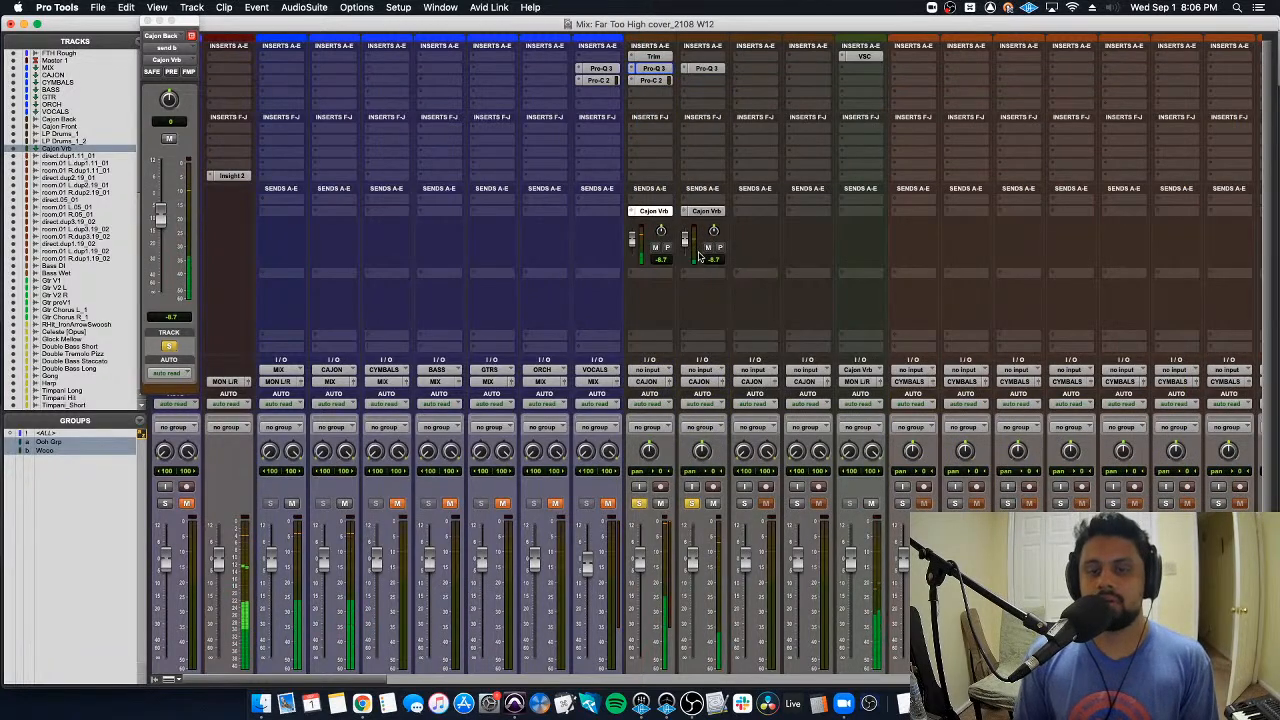
Step: Reopen the Cajon Vrb reverb and set its EQ to about -8.1 dB High and -2.1 dB Low
click(862, 58)
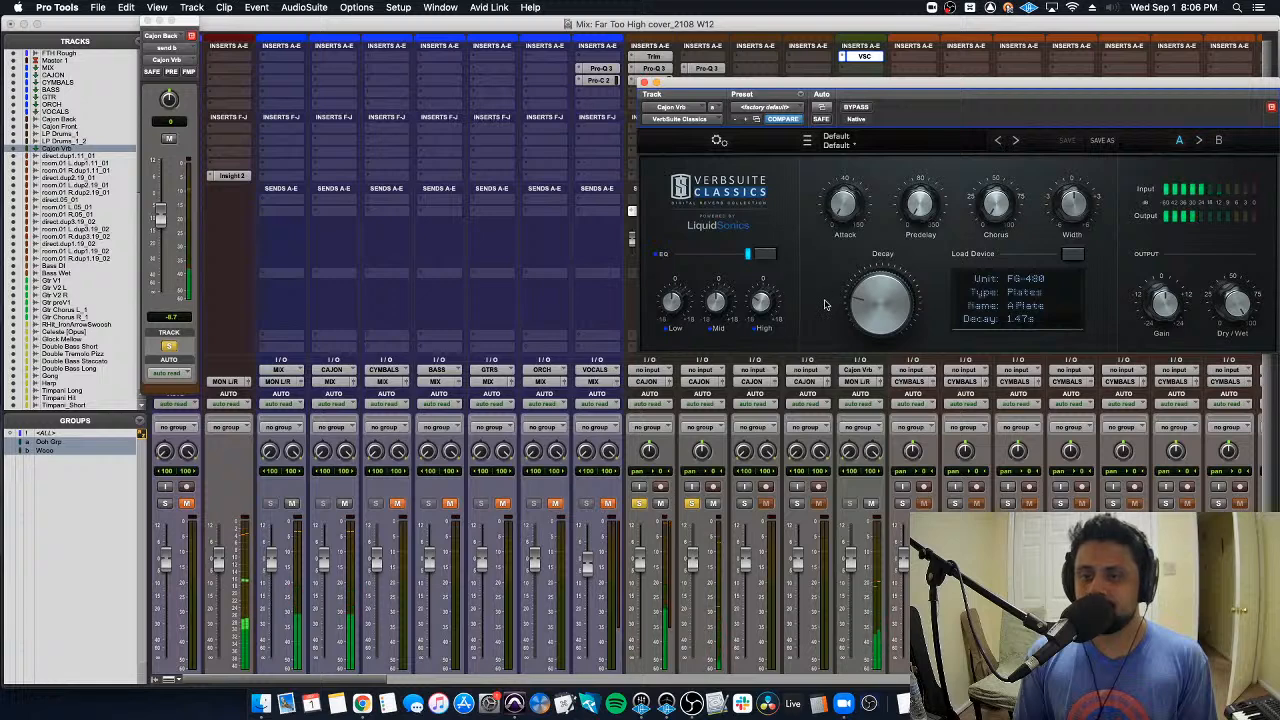
mouse_move(762, 305)
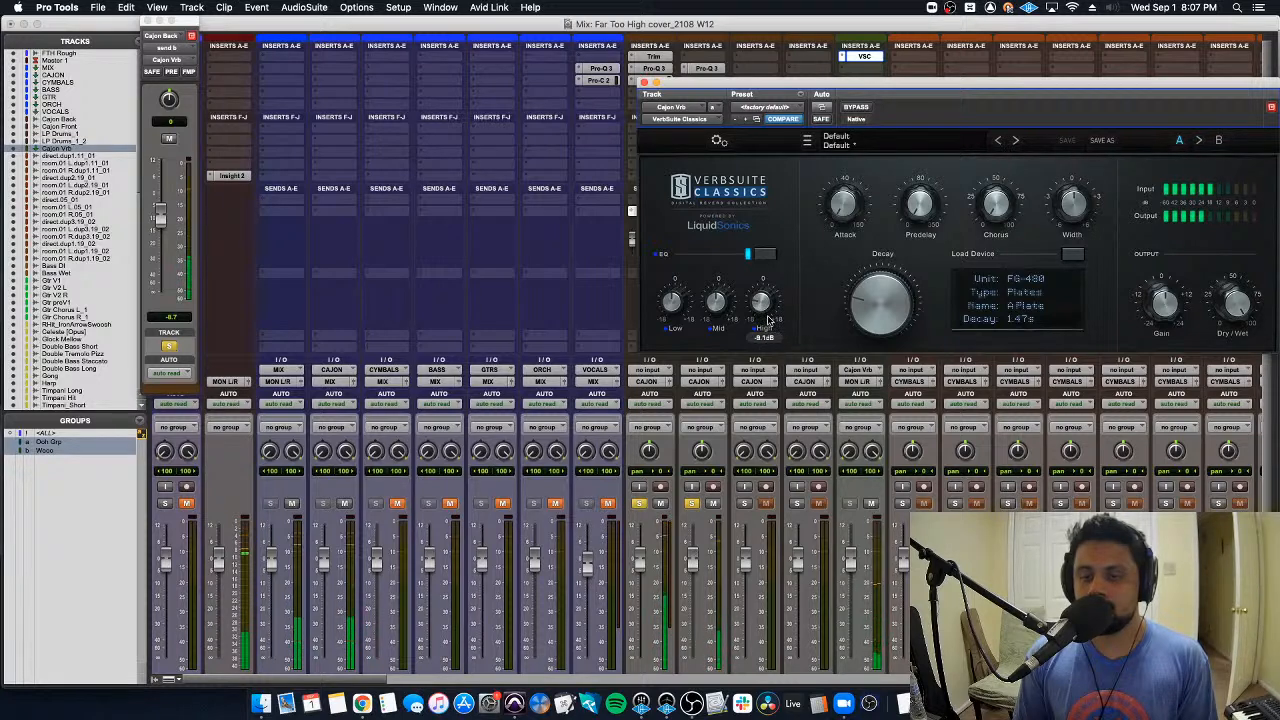
mouse_move(721, 301)
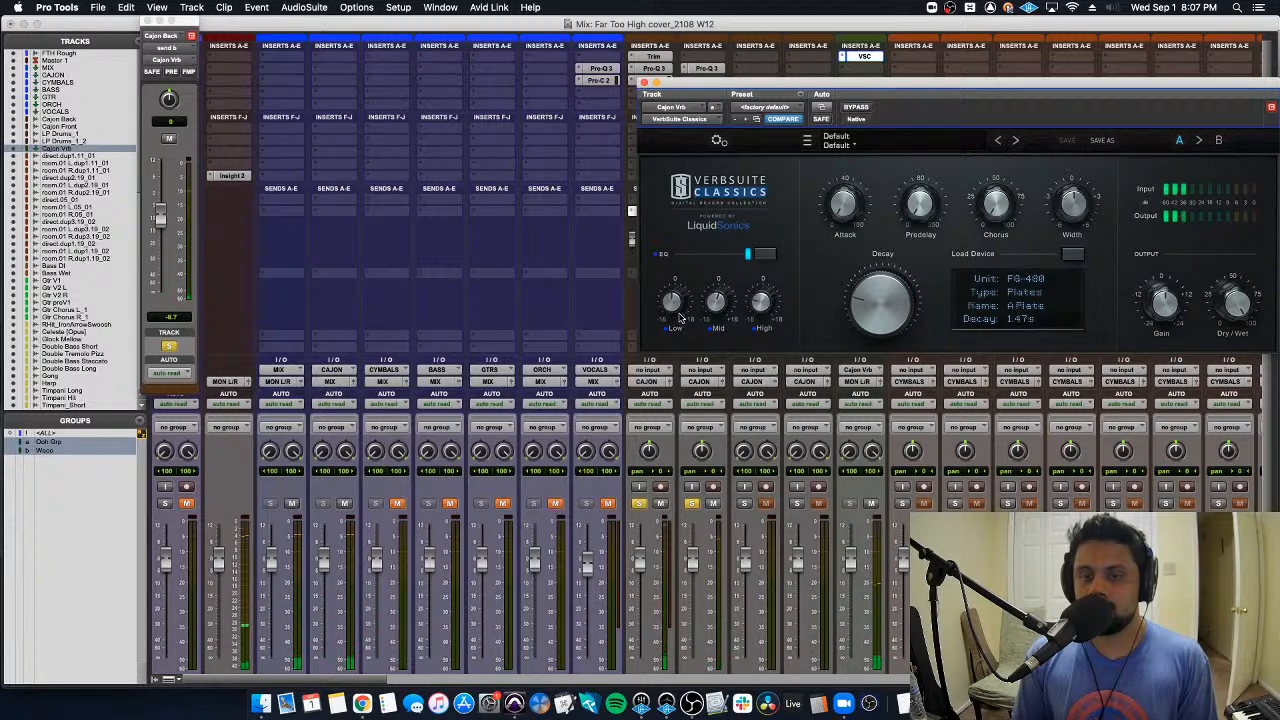
mouse_move(680, 319)
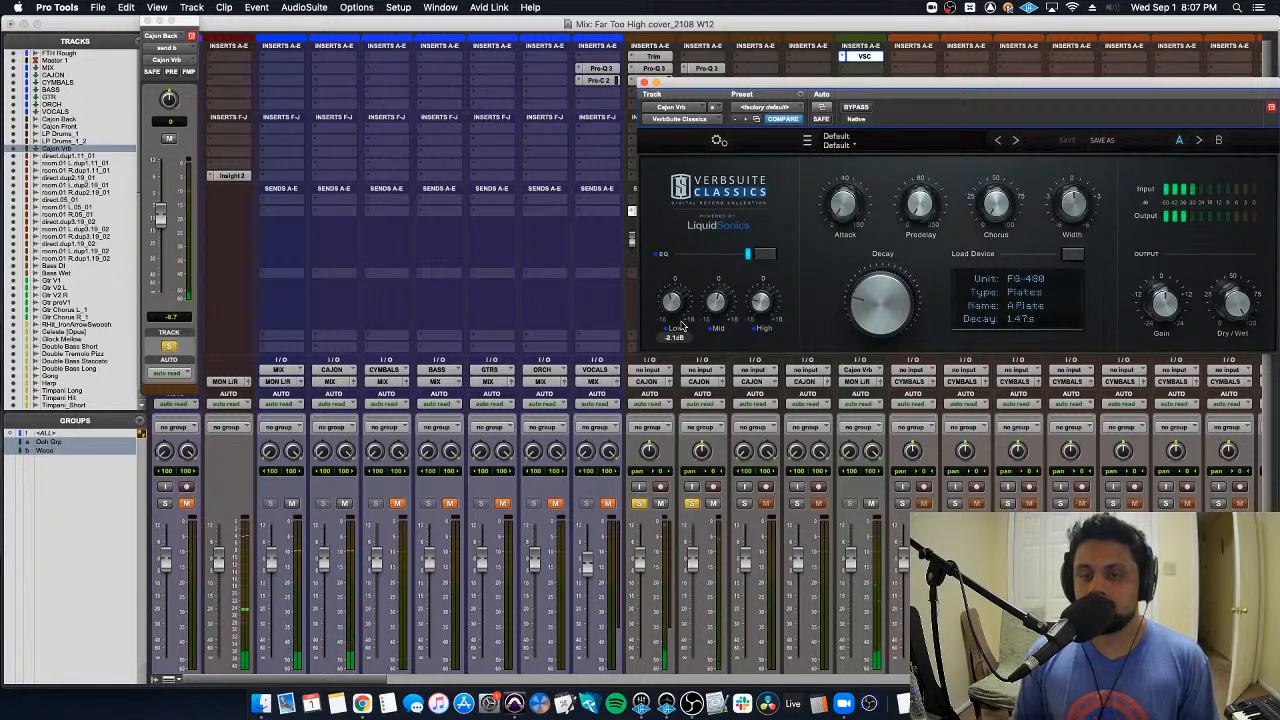
Step: Check the Pro-C 2 compressor on Cajon Back during playback, and close it
click(601, 80)
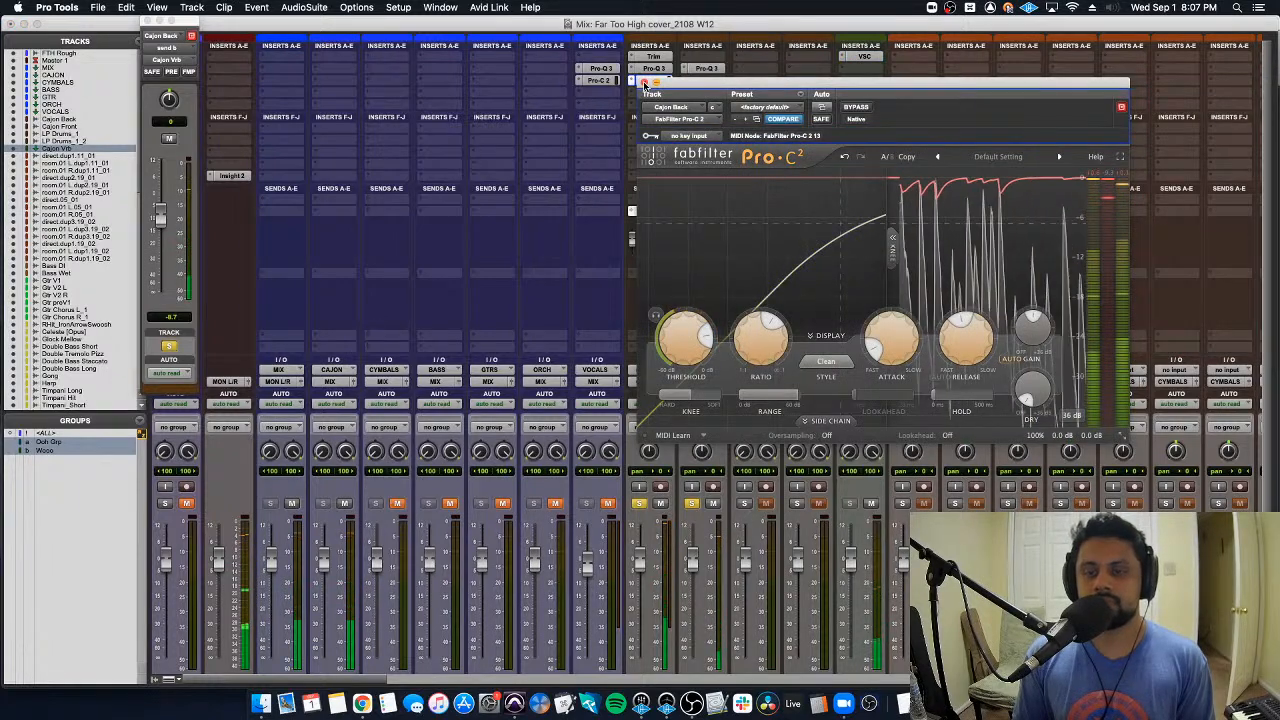
click(644, 82)
scroll(791, 307, down, 2)
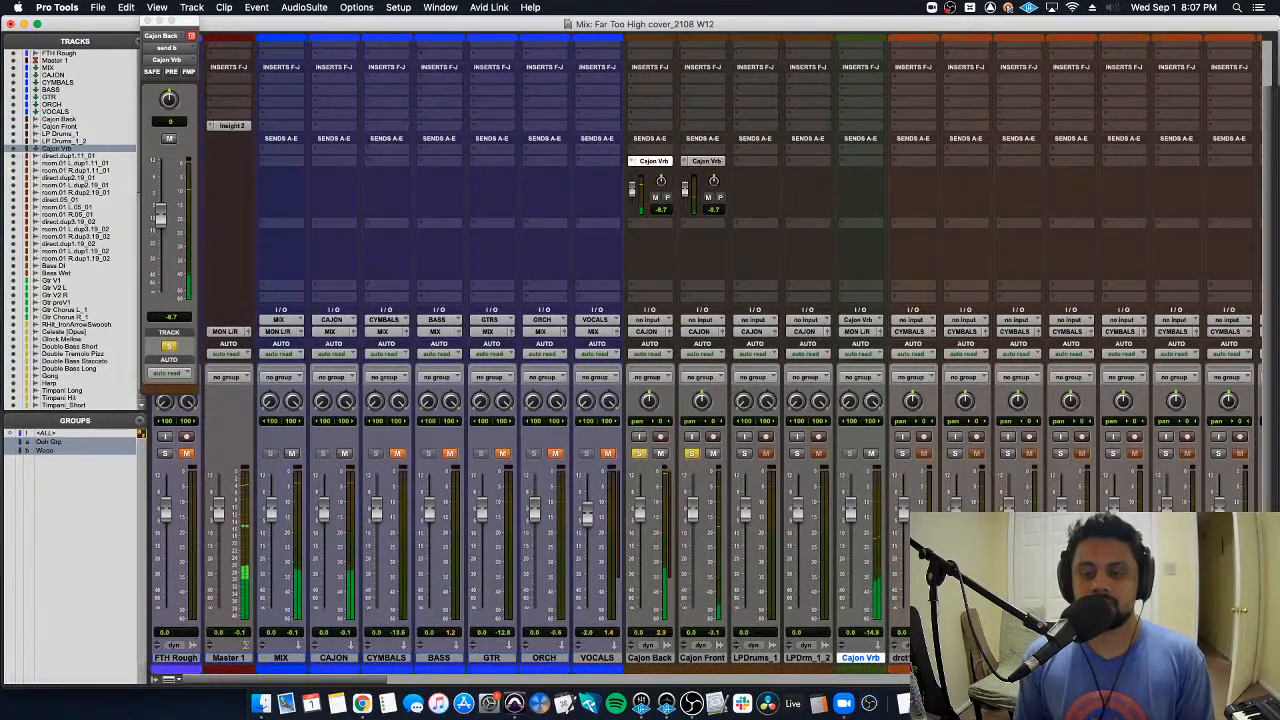
Step: Route the output of the Cajon Vrb aux to the stereo CAJON bus
click(862, 331)
mouse_move(869, 345)
mouse_move(958, 346)
scroll(1063, 465, down, 15)
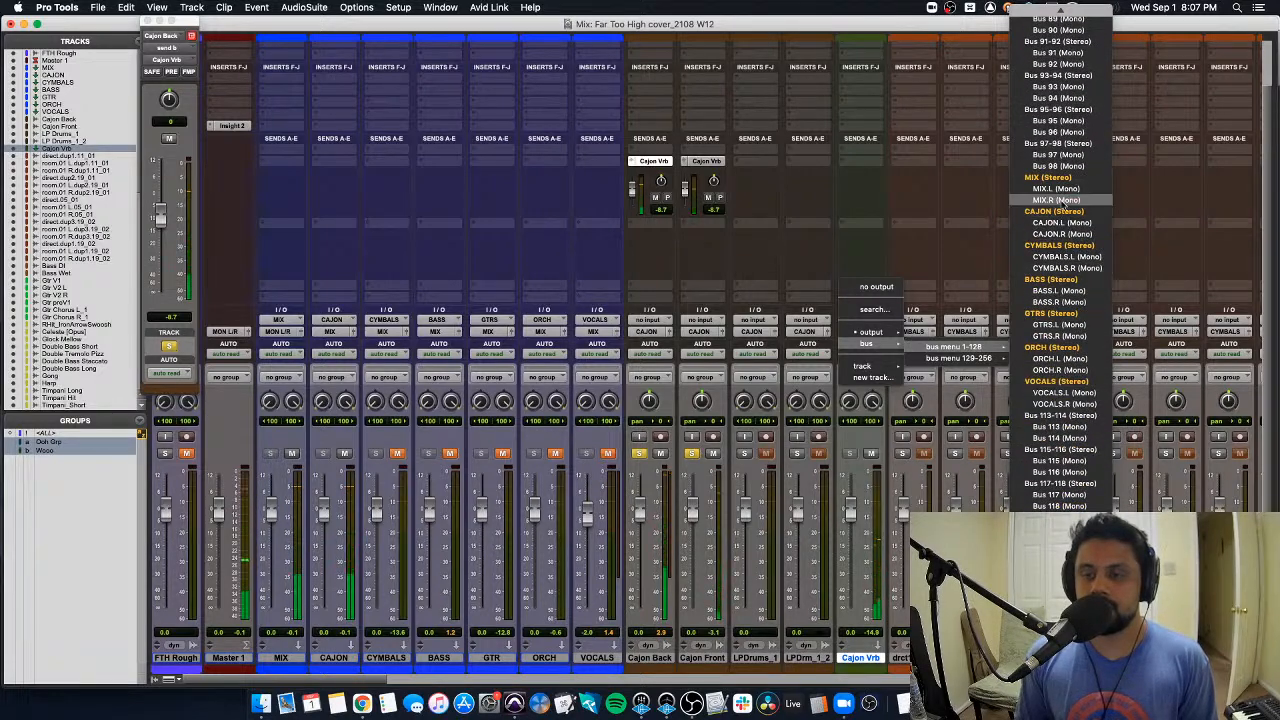
click(748, 452)
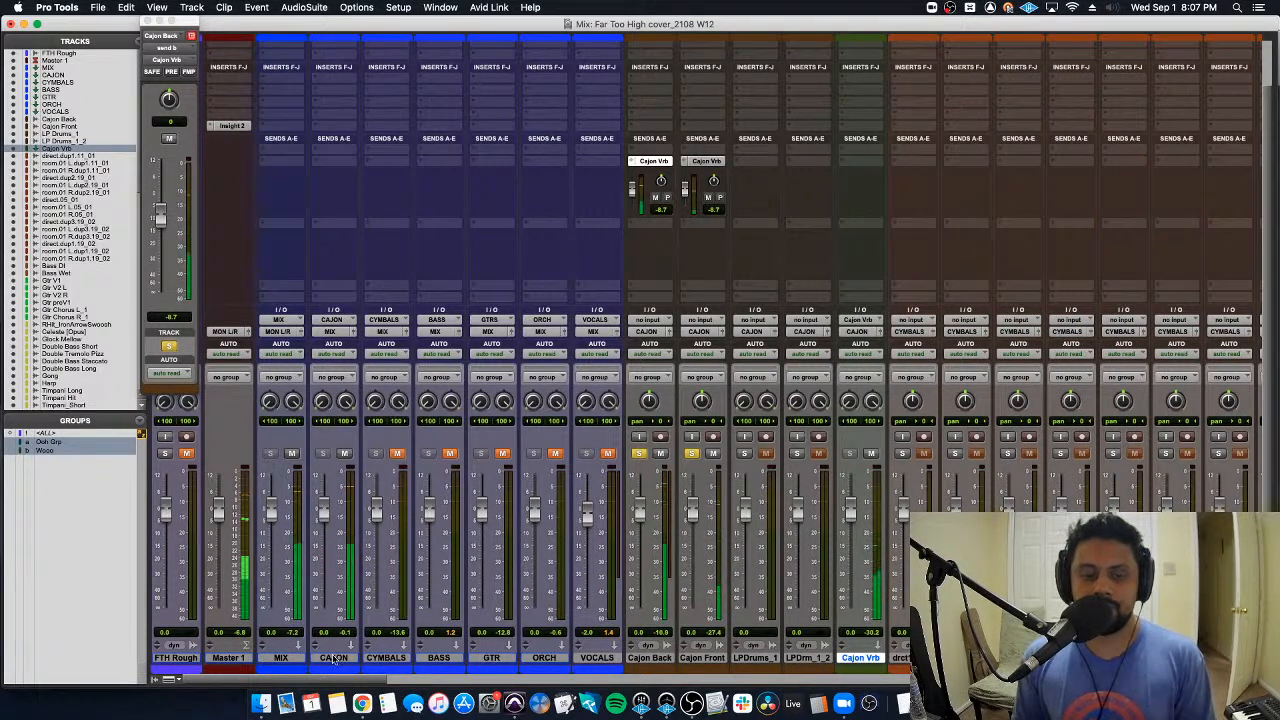
Step: Insert the stereo FabFilter Pro-C 2 compressor on the CAJON bus track
scroll(348, 238, up, 2)
click(337, 75)
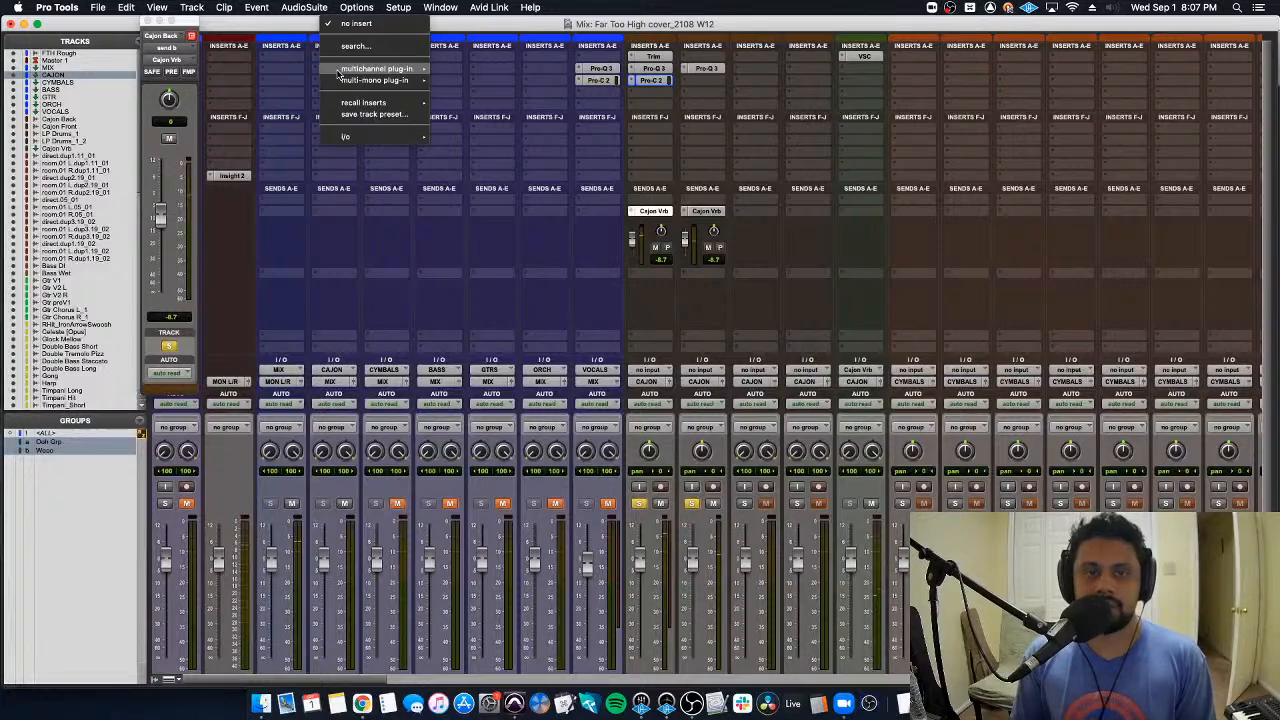
click(337, 75)
click(337, 75)
mouse_move(380, 80)
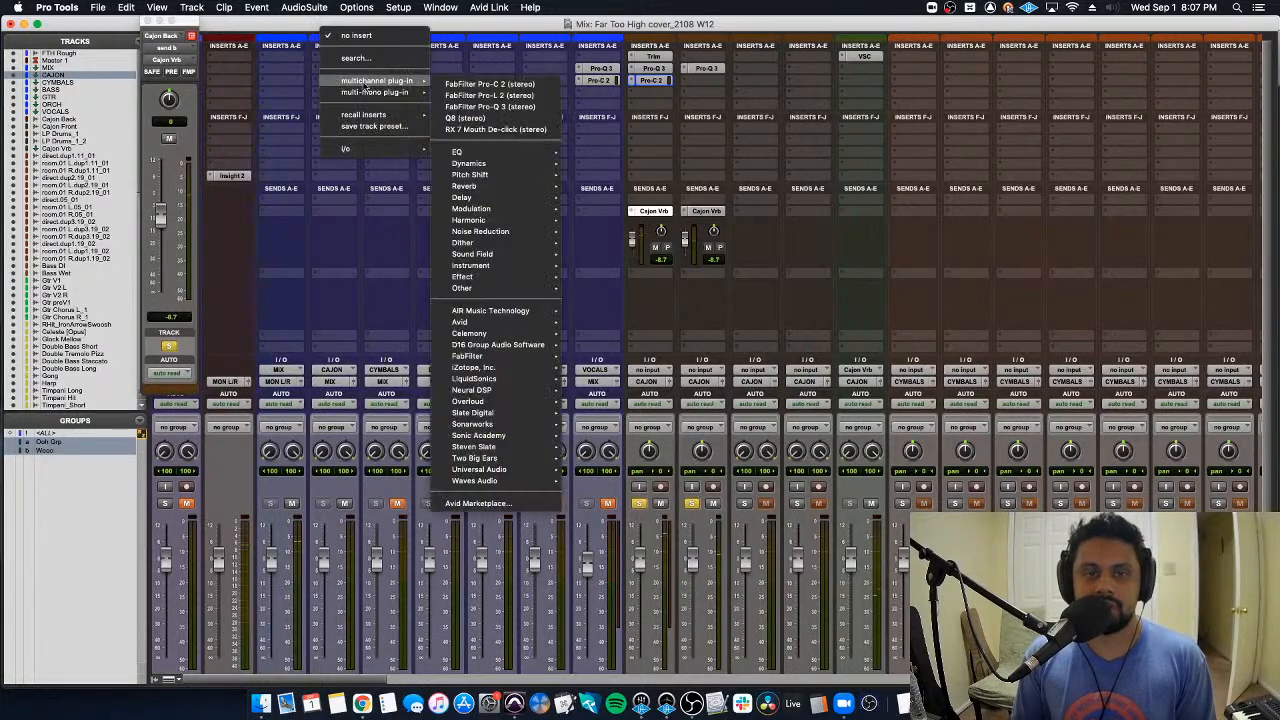
click(489, 84)
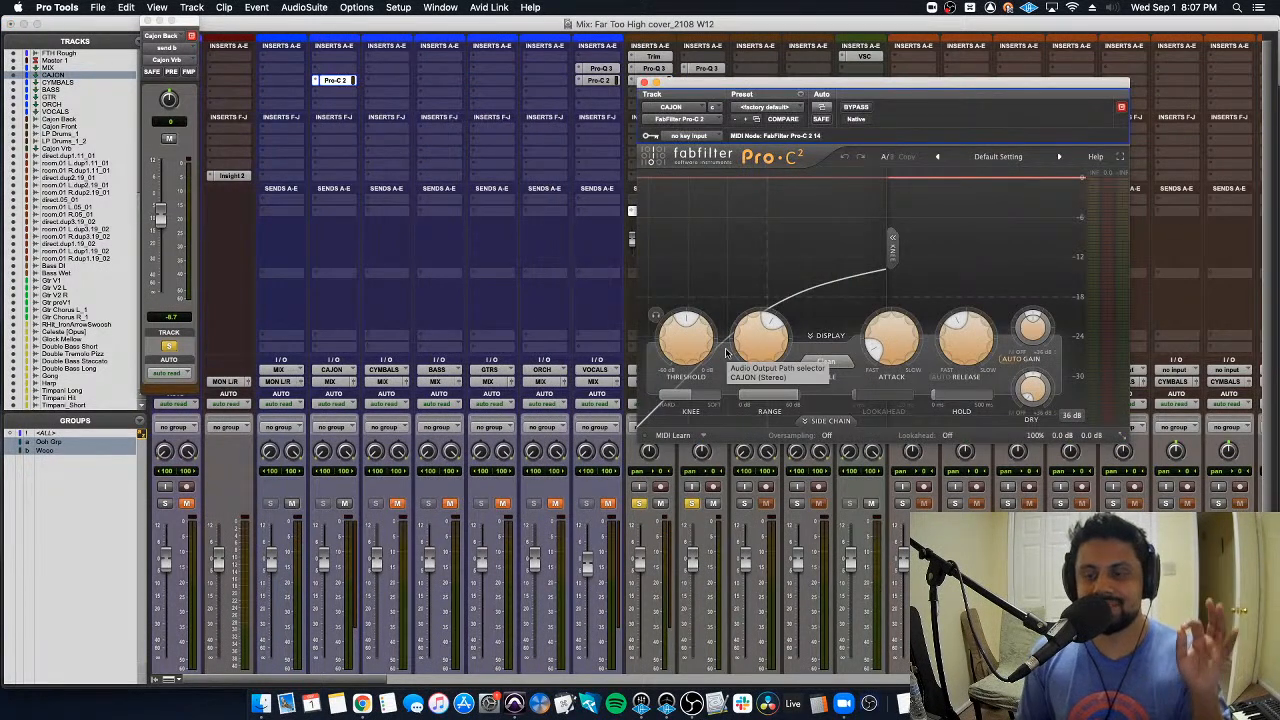
Step: Adjust the release of the CAJON Pro-C 2 and set its threshold to about -6.5 dB during playback
scroll(704, 476, down, 1)
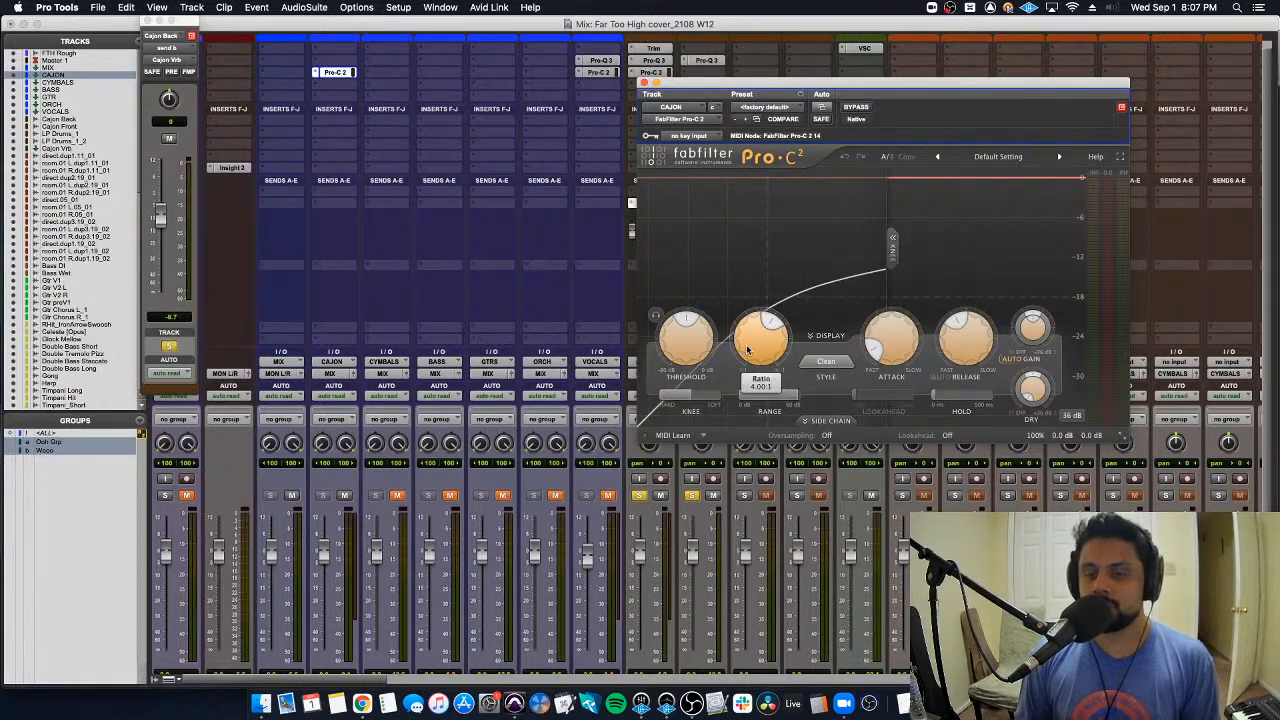
click(907, 340)
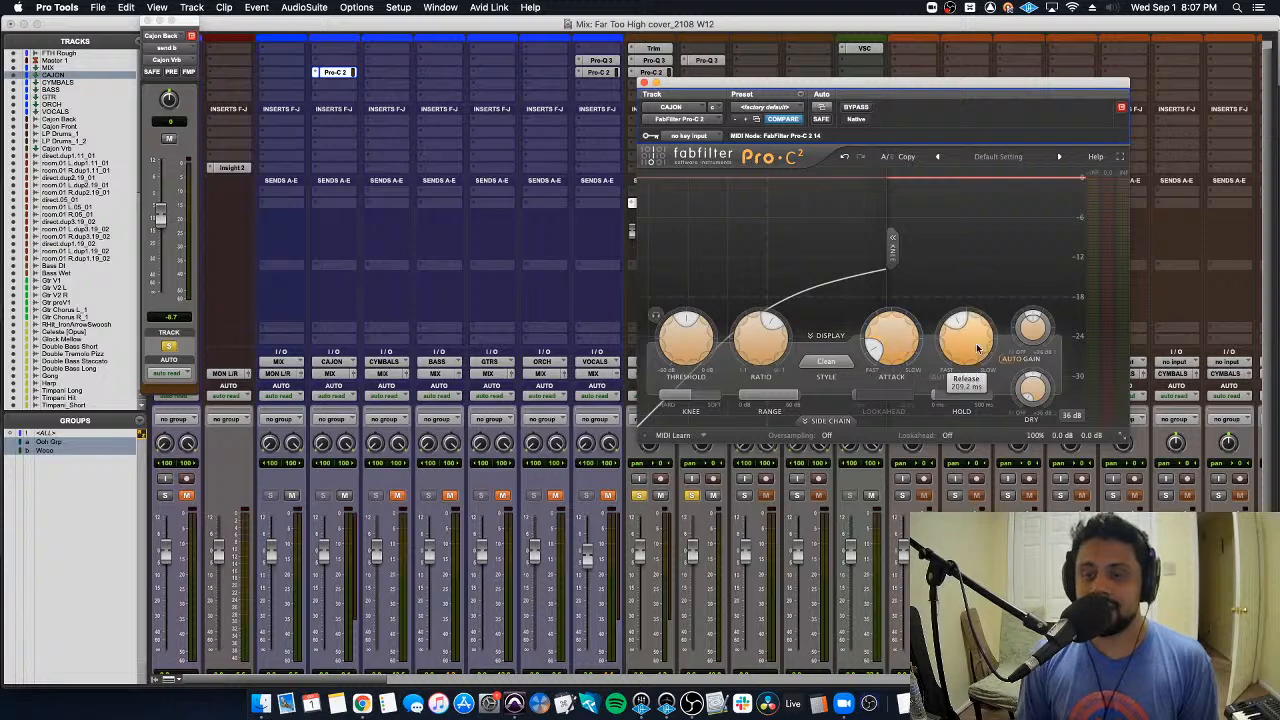
key(space)
drag(686, 338, 704, 272)
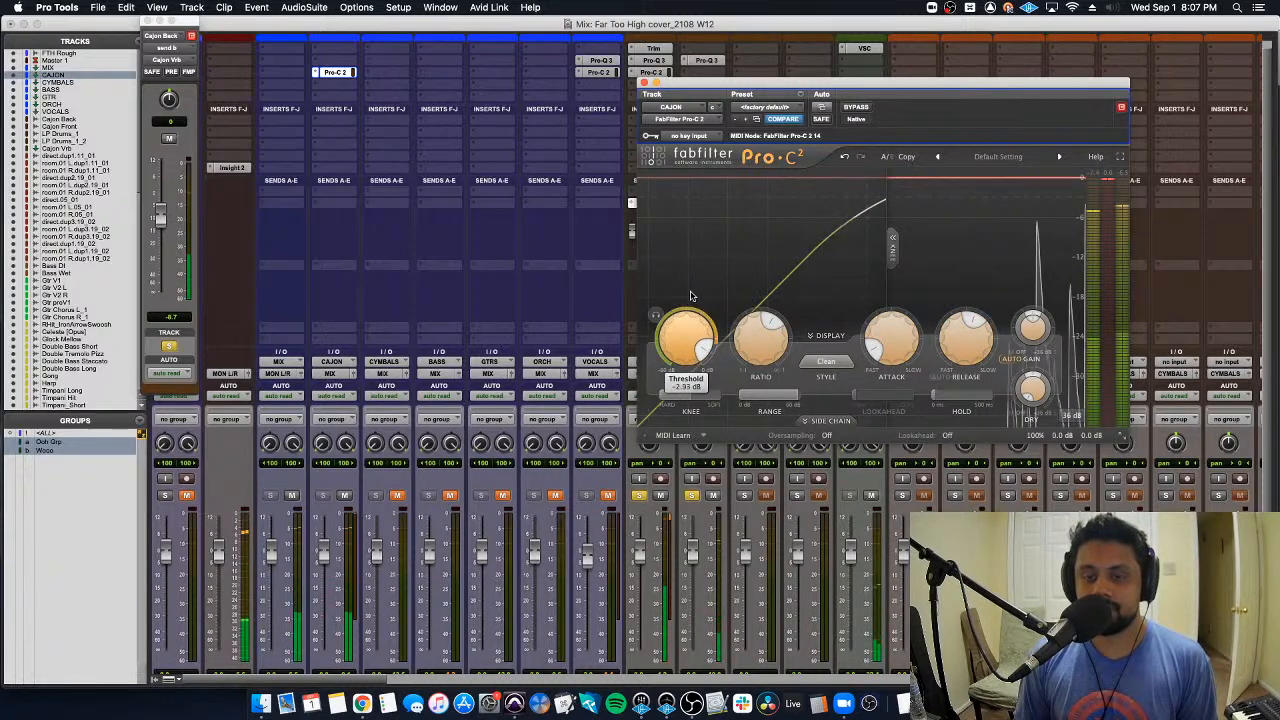
drag(685, 330, 684, 338)
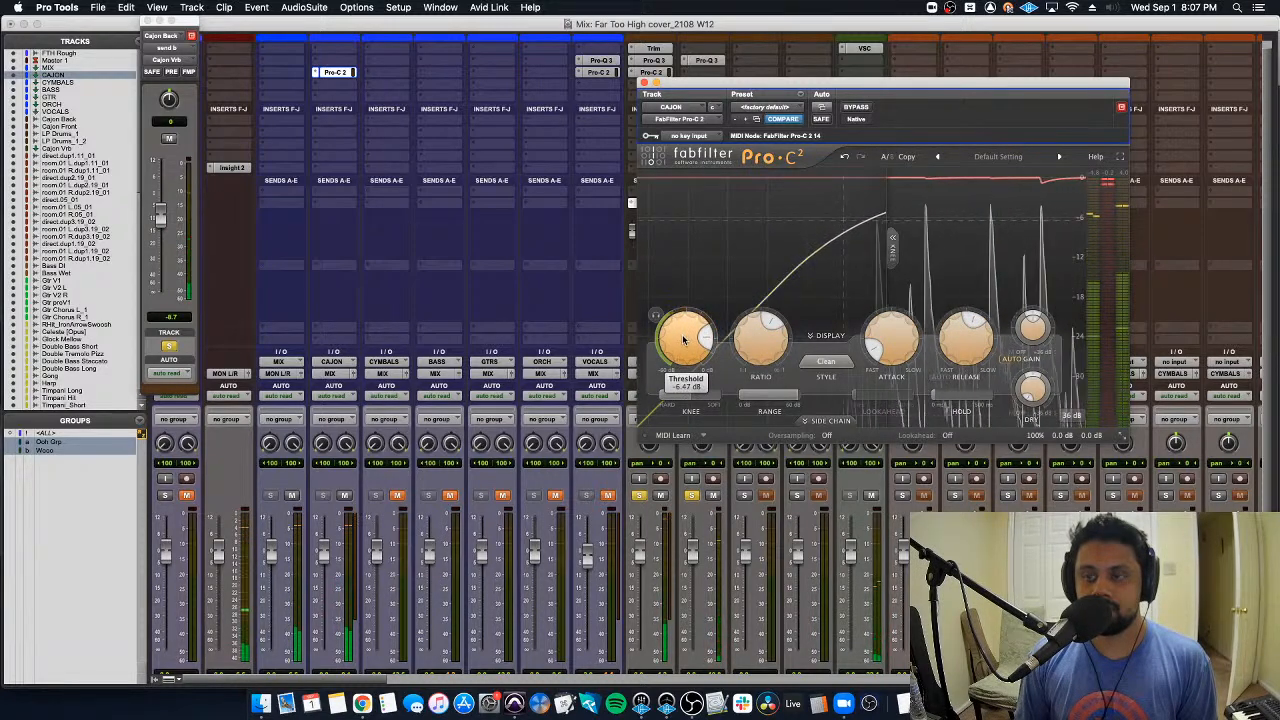
Step: Replace the Pro-C 2 on the CAJON bus track with Slate Digital's FG-Red compressor
click(336, 74)
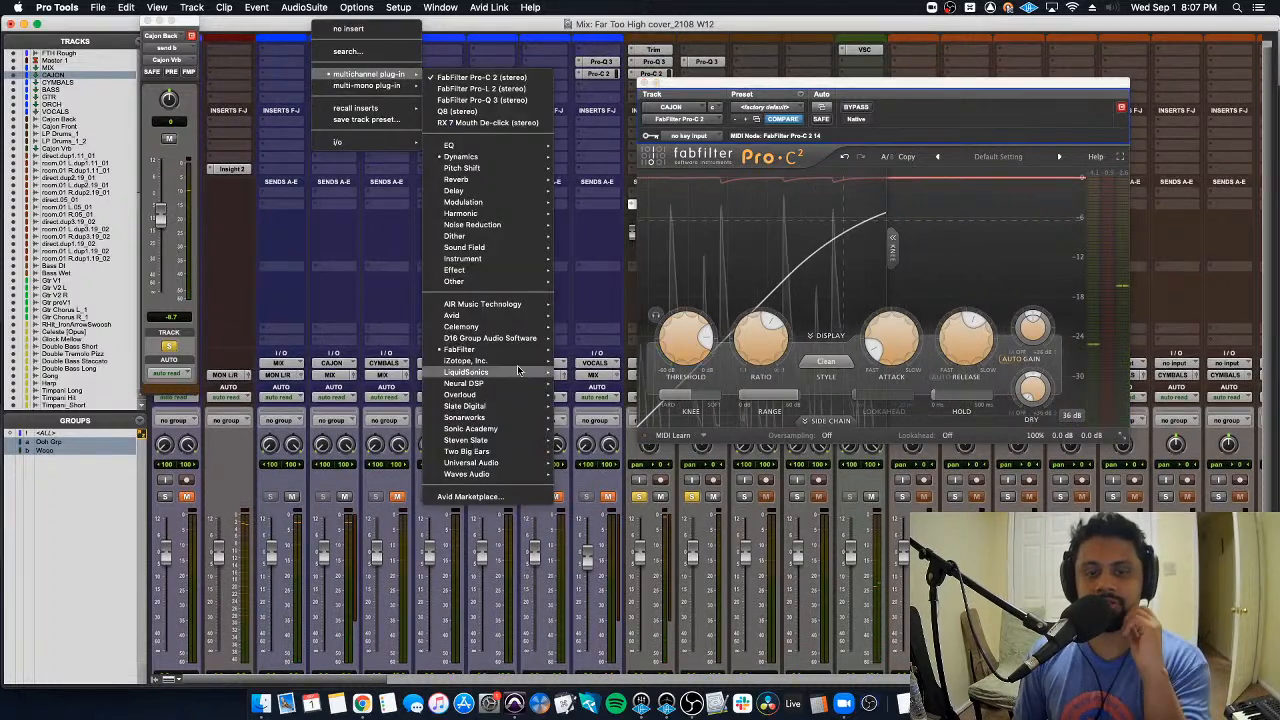
mouse_move(520, 440)
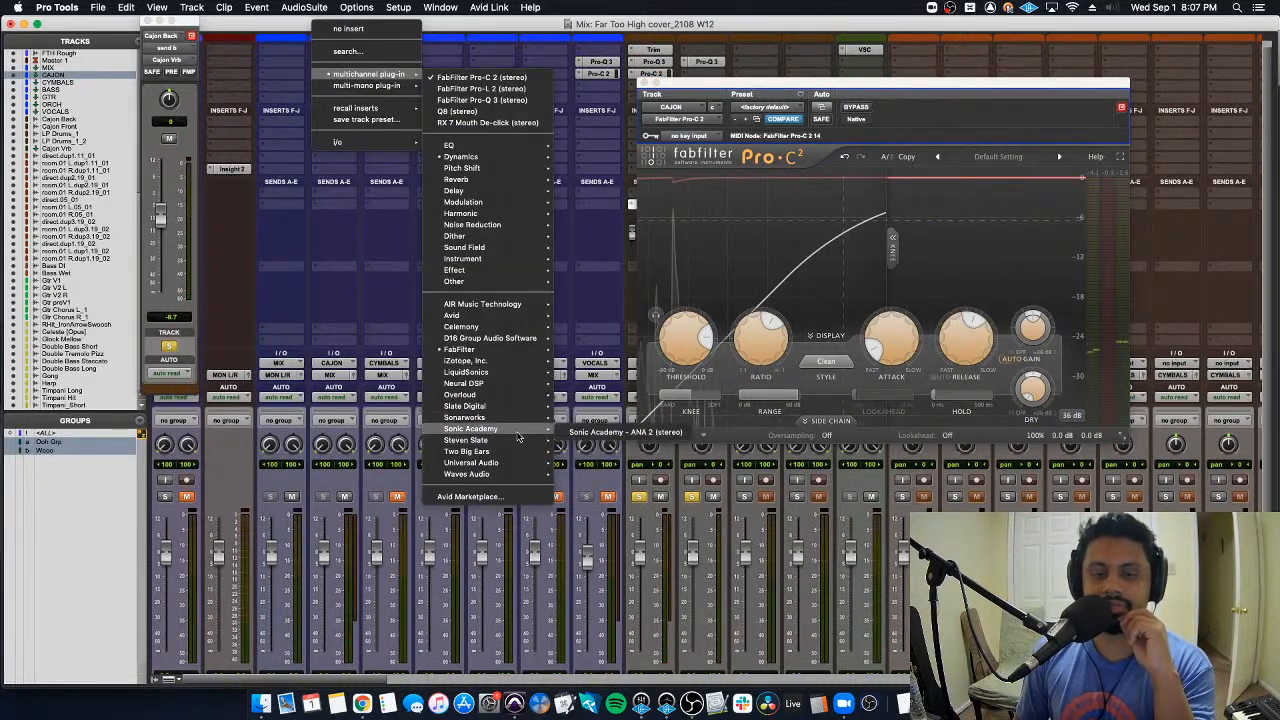
mouse_move(466, 406)
click(640, 466)
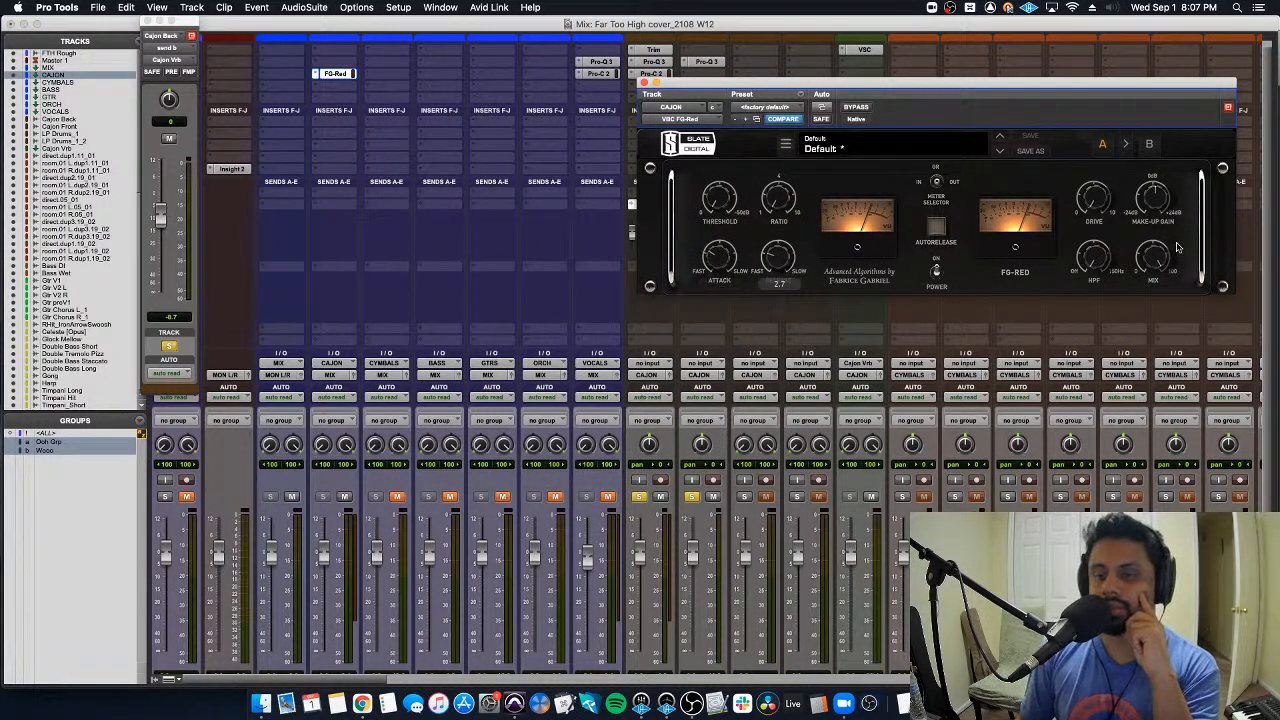
Step: Raise the FG-Red's high-pass filter and set its threshold to about -12.6 dB during playback
drag(1094, 258, 1095, 190)
mouse_move(1098, 183)
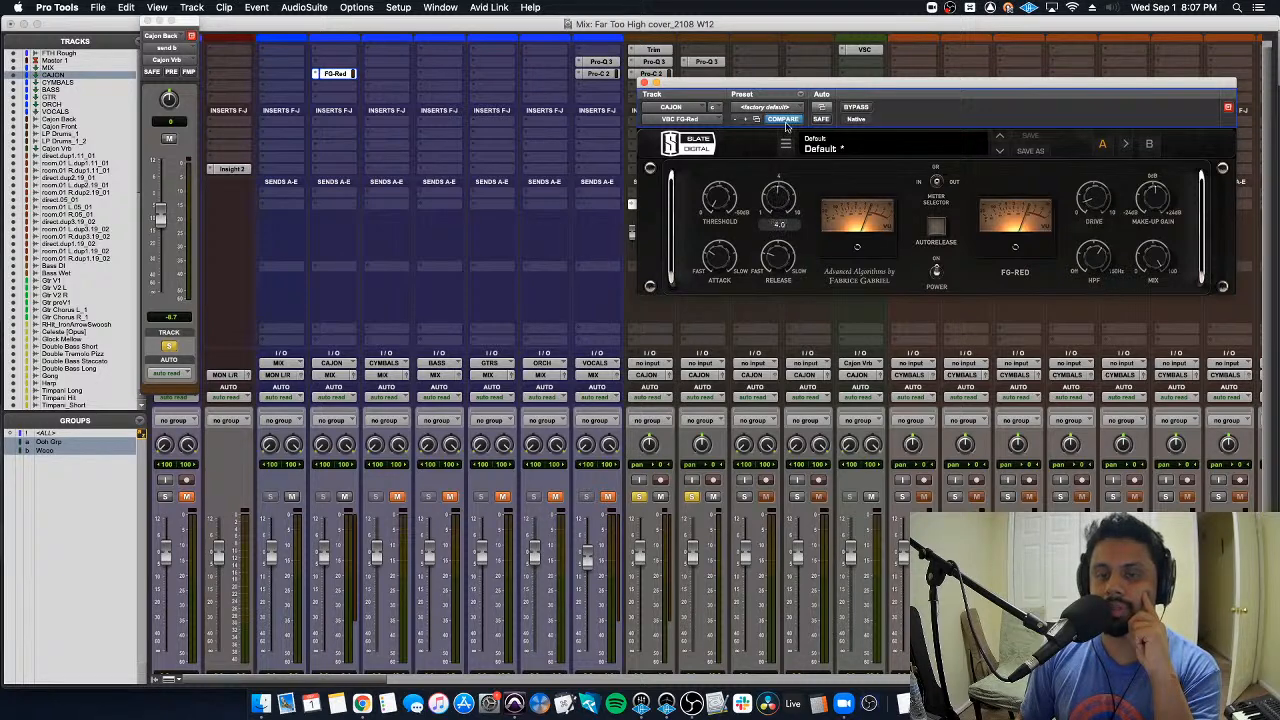
mouse_move(724, 186)
key(space)
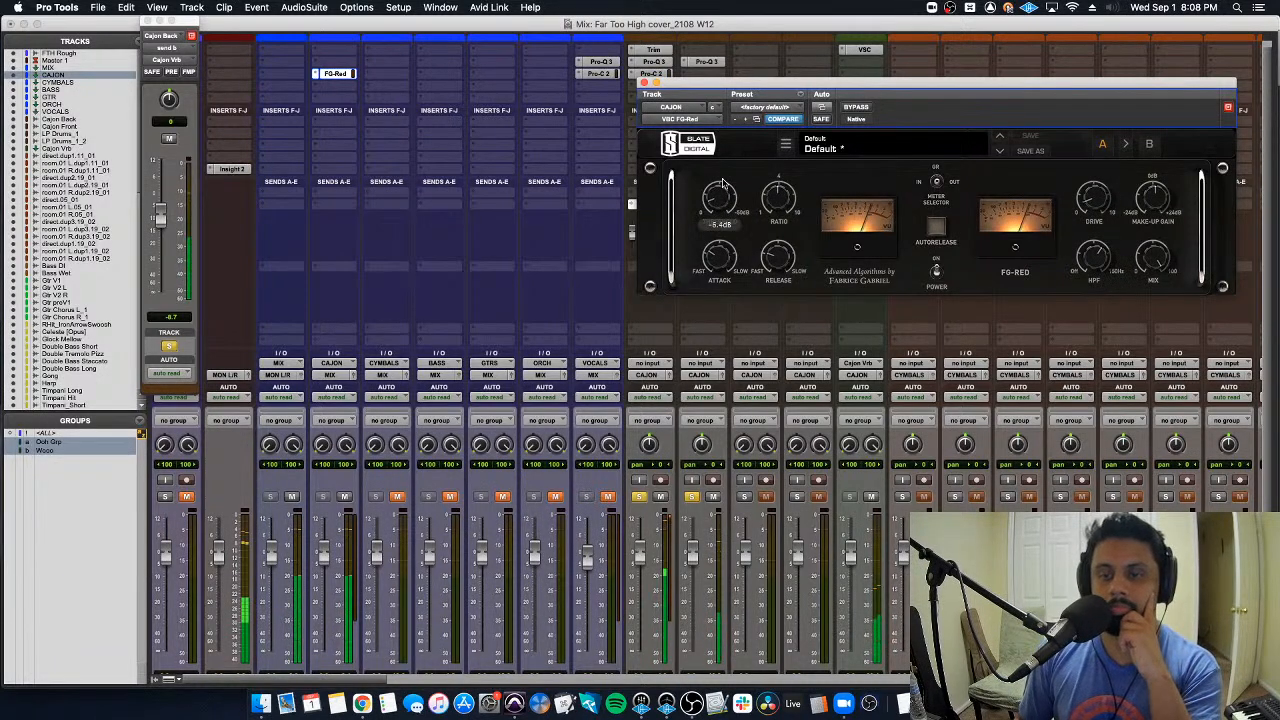
drag(724, 186, 729, 165)
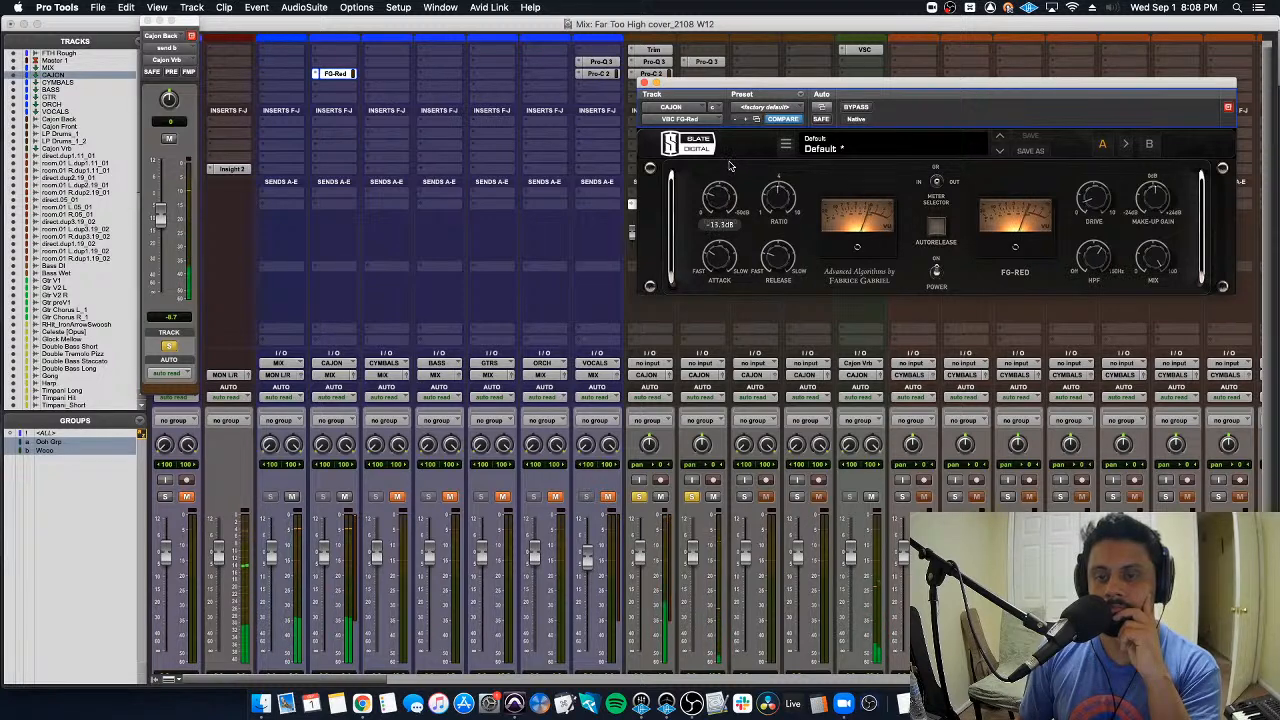
drag(729, 165, 729, 168)
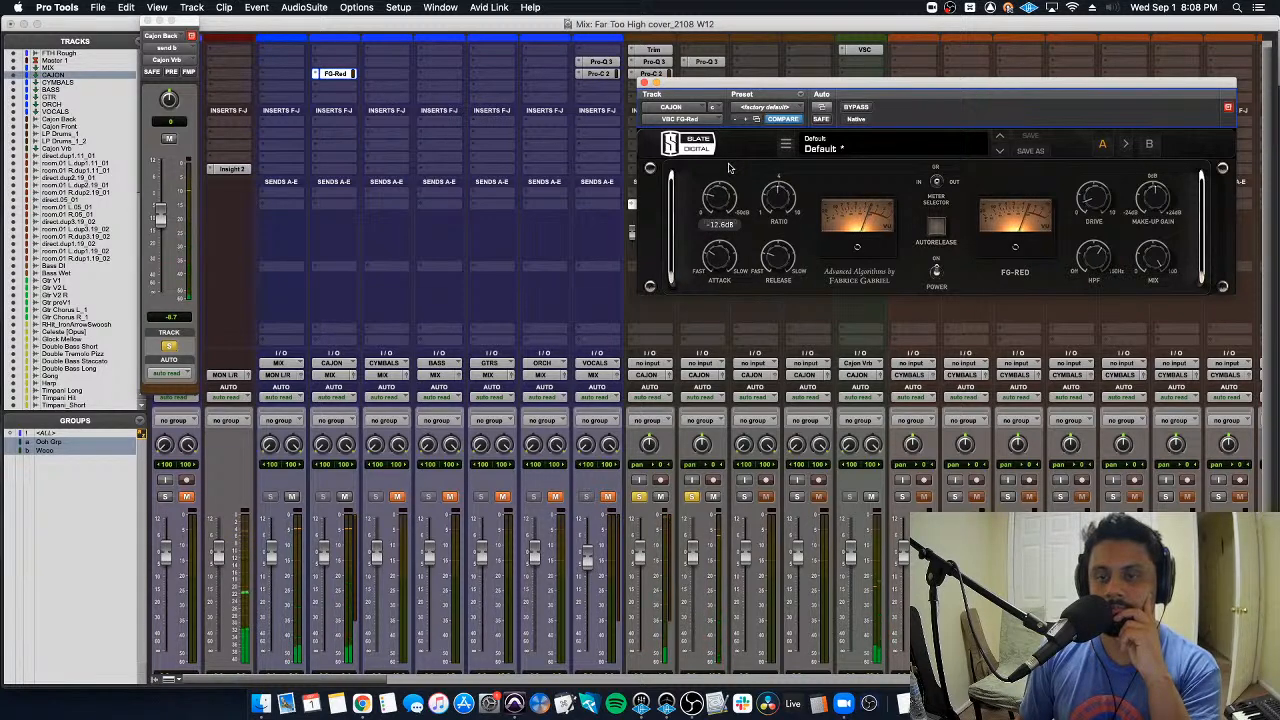
Step: Adjust the FG-Red's attack, and set its release to about 2.9 and its make-up gain to about 1.1 dB
mouse_move(718, 262)
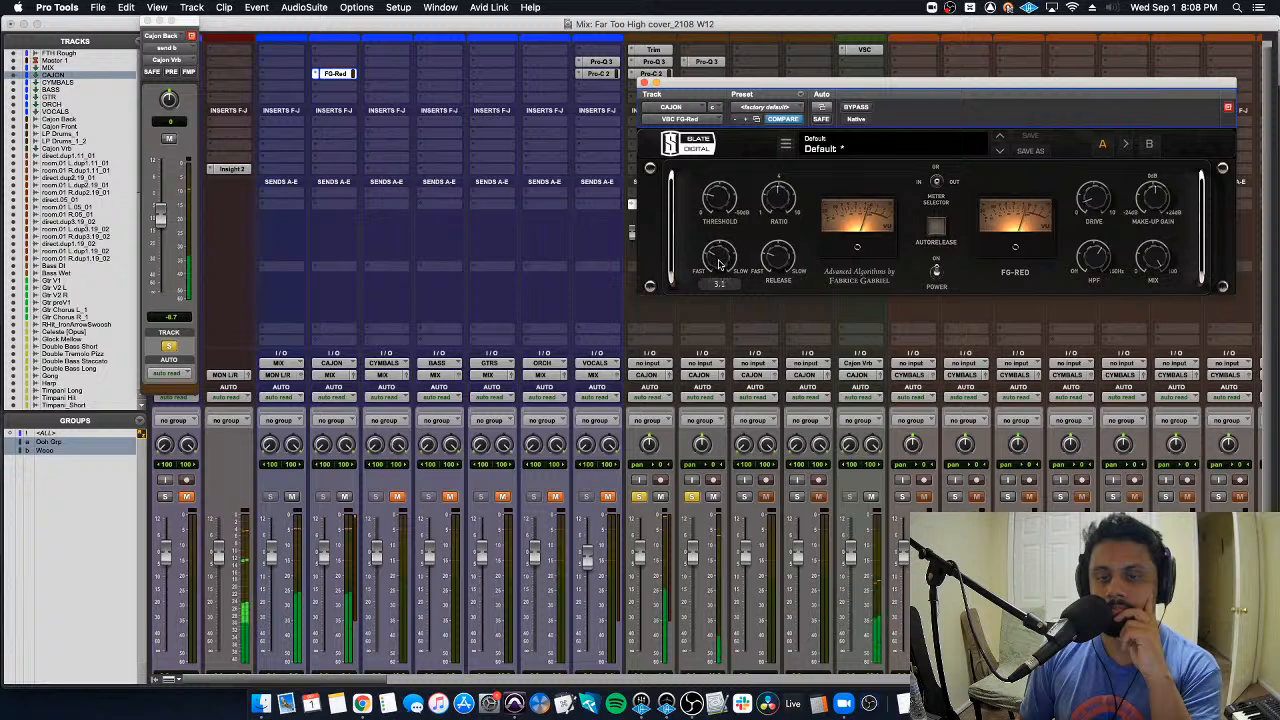
mouse_move(778, 262)
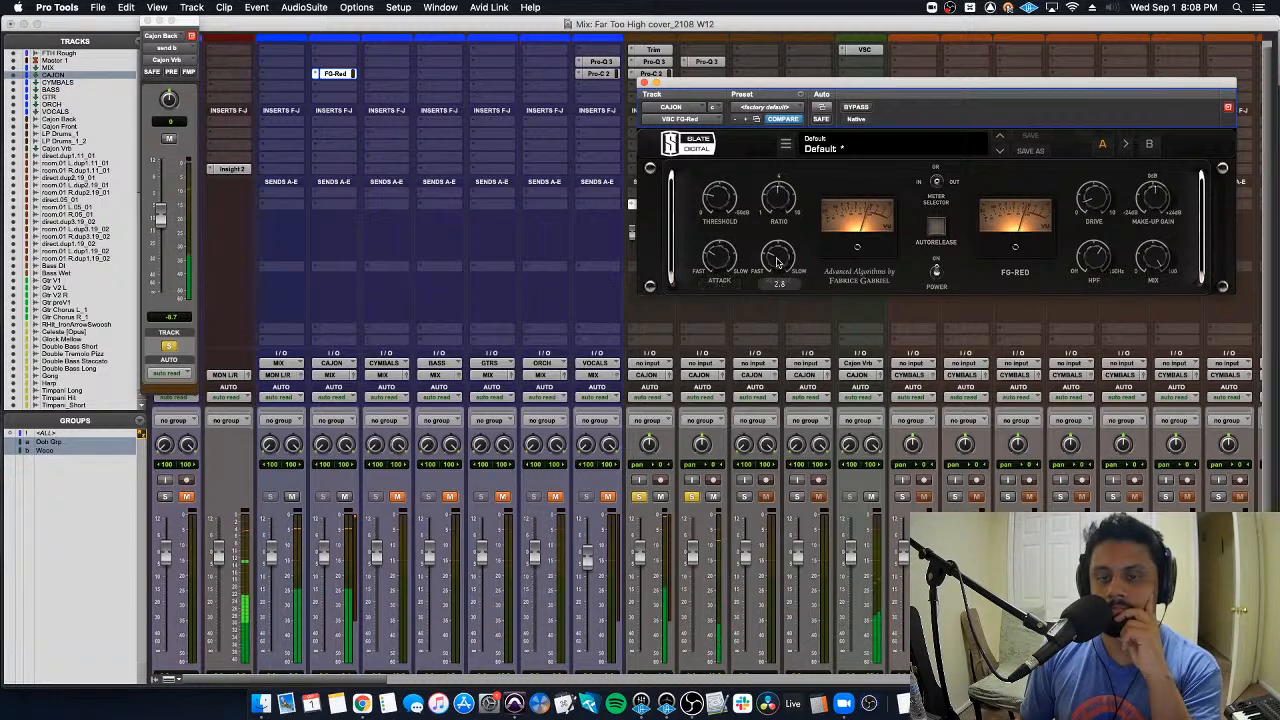
drag(778, 262, 778, 258)
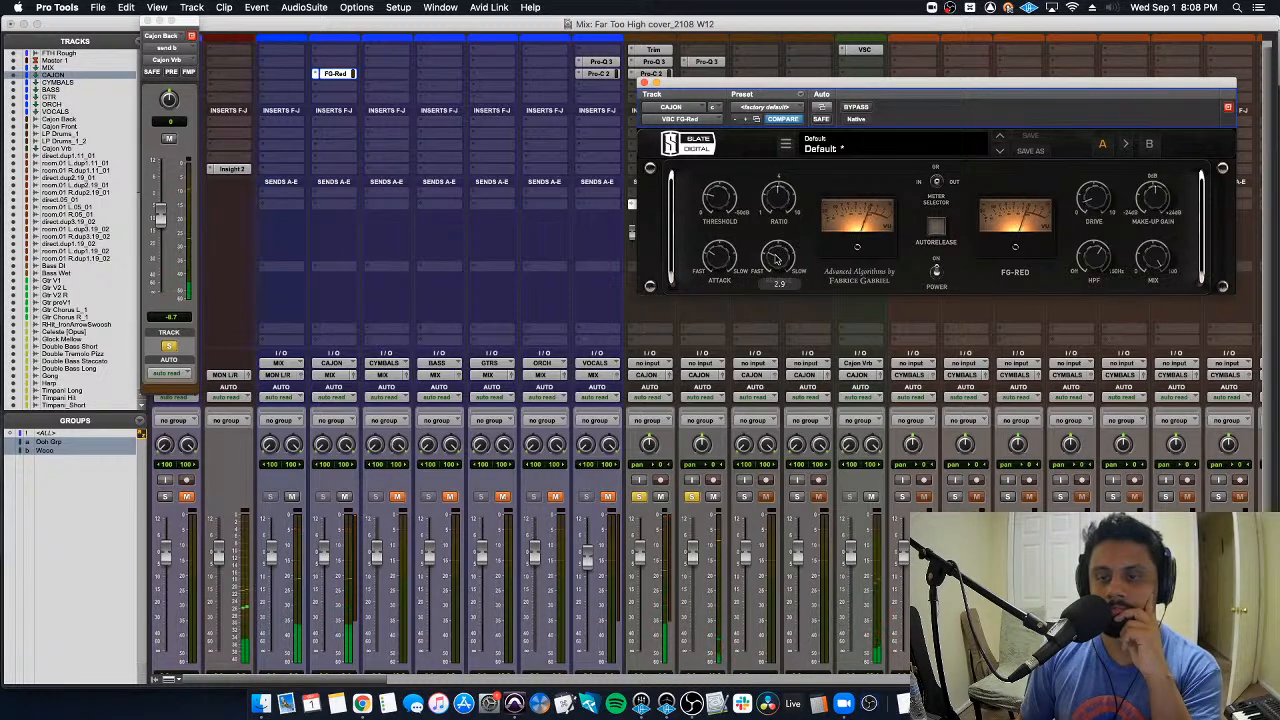
mouse_move(1162, 199)
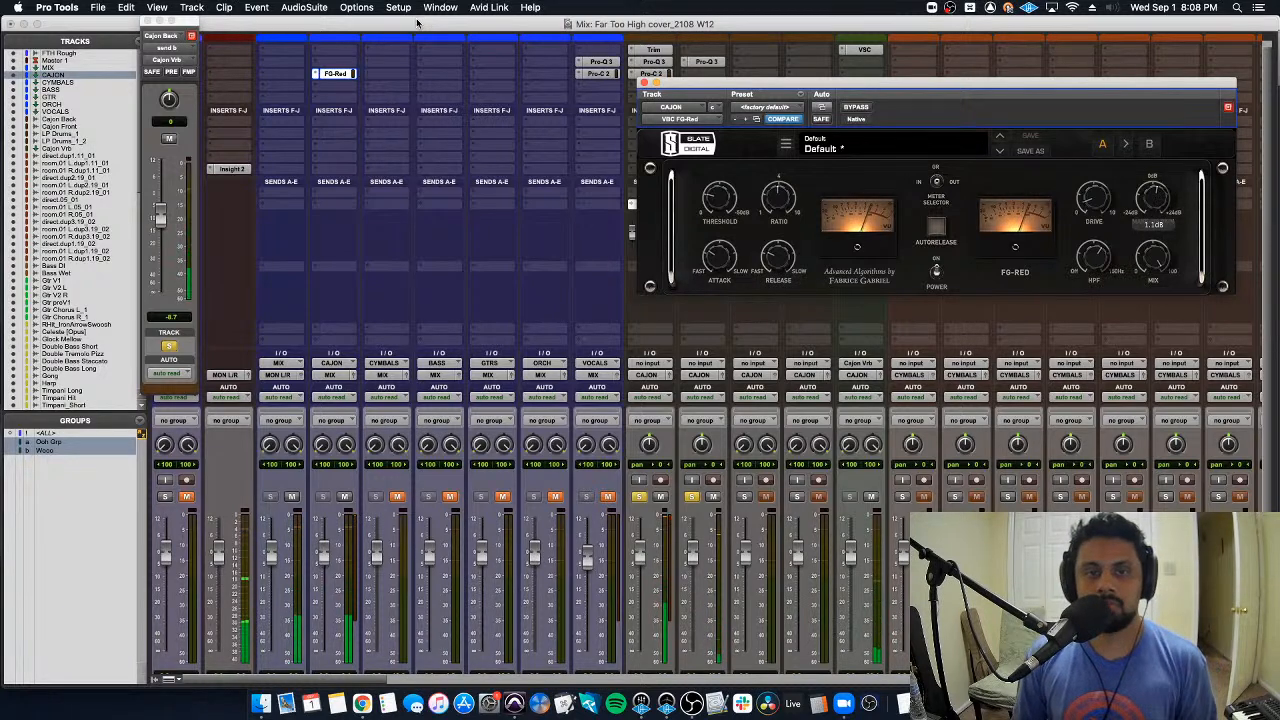
Step: Compare the cajon sound with the track inserts bypassed and active during playback, and close the FG-Red and Cajon Back send windows
scroll(635, 58, up, 1)
alt+super+click(654, 59)
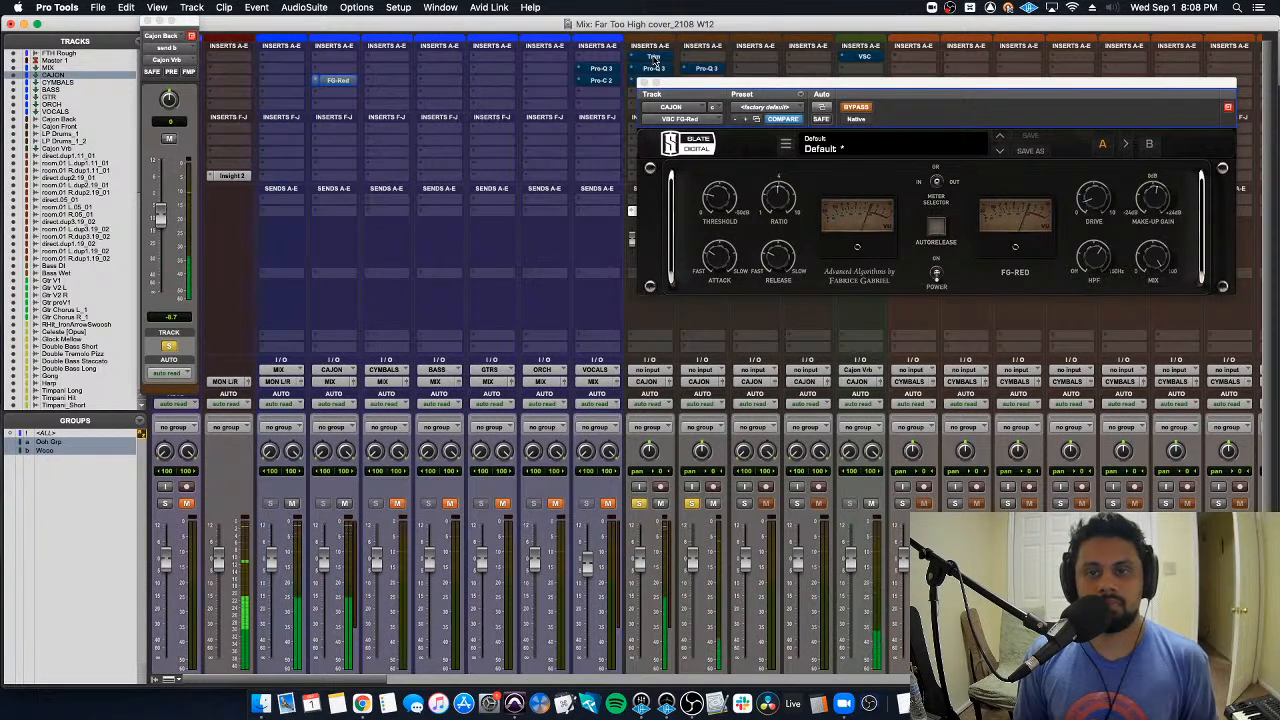
alt+super+click(654, 59)
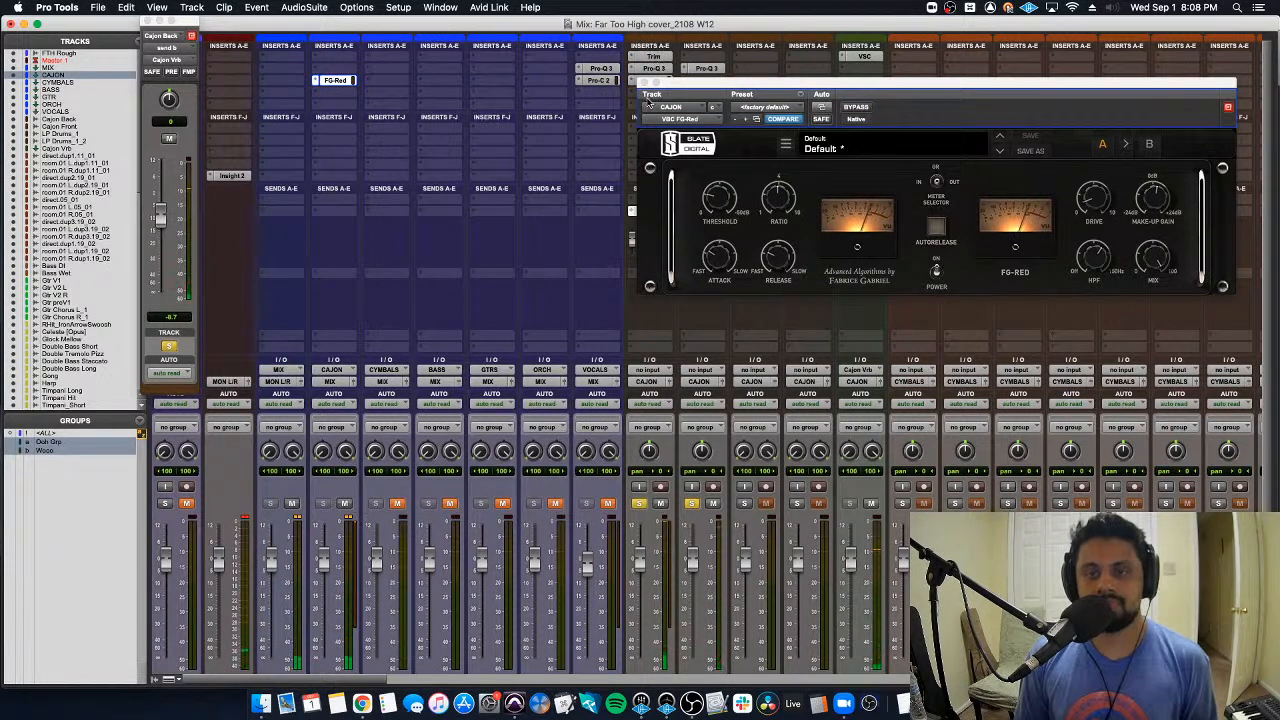
click(643, 84)
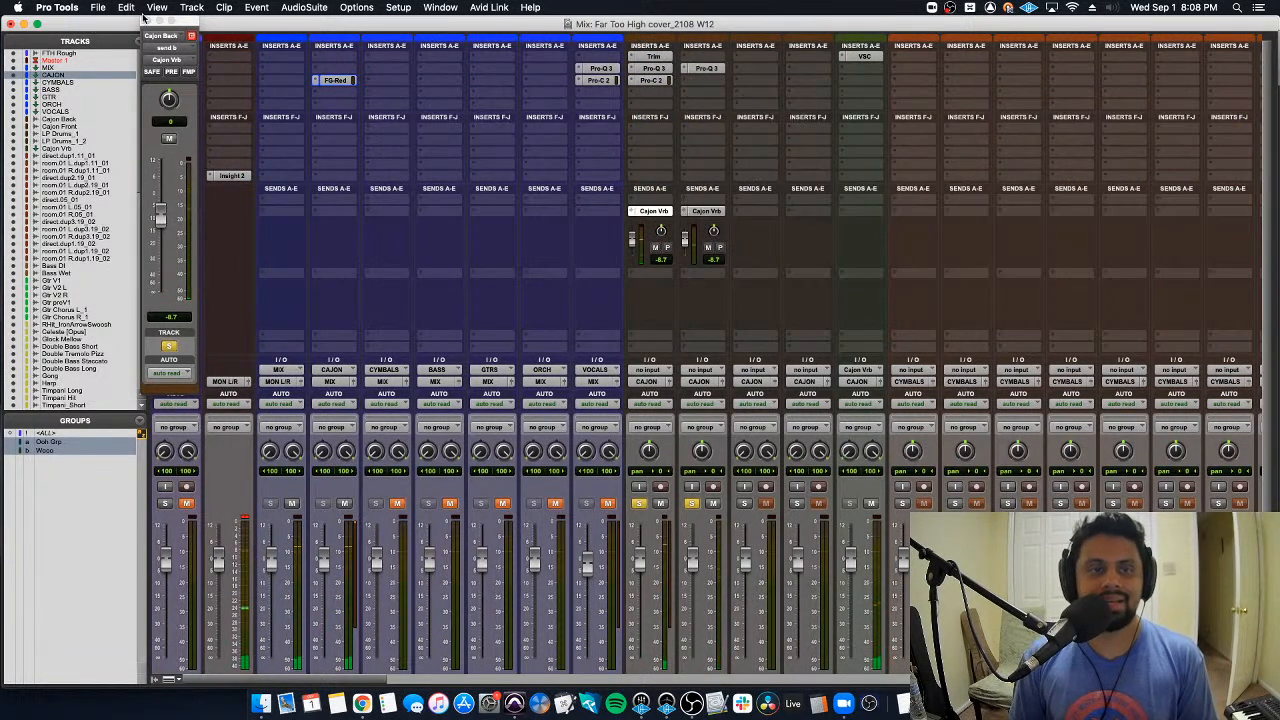
click(191, 36)
scroll(443, 329, down, 2)
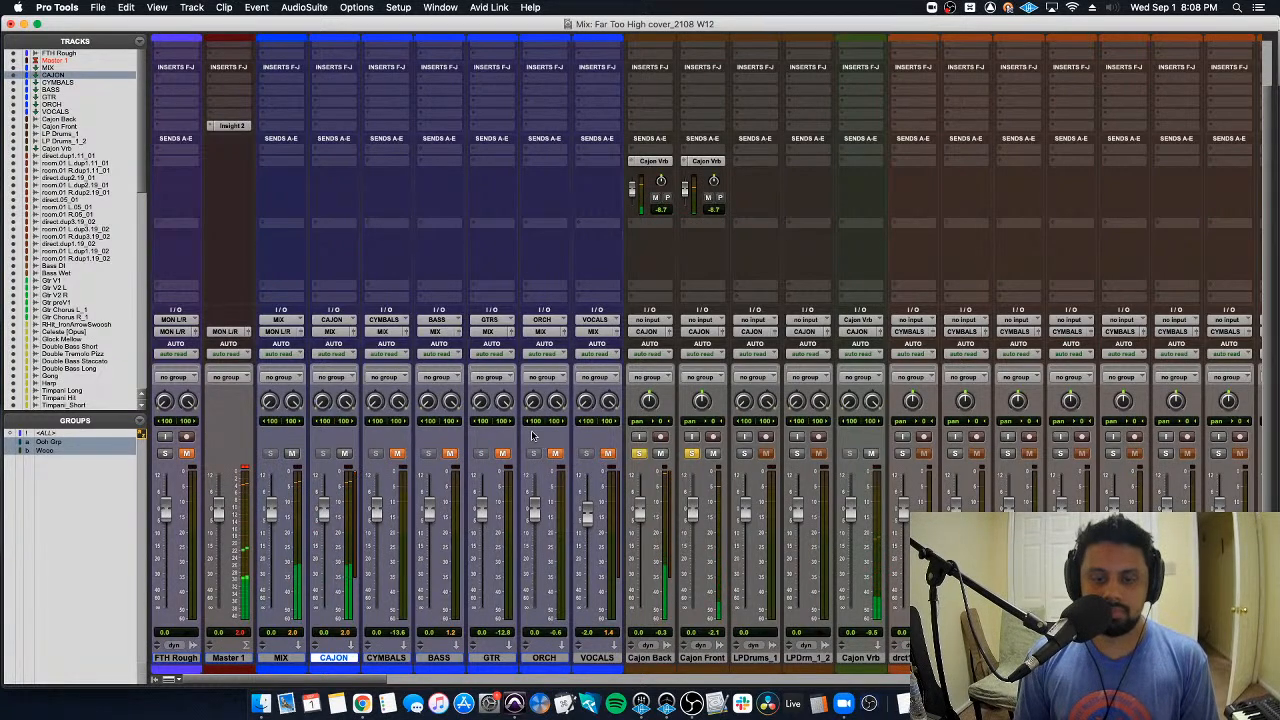
scroll(520, 405, up, 2)
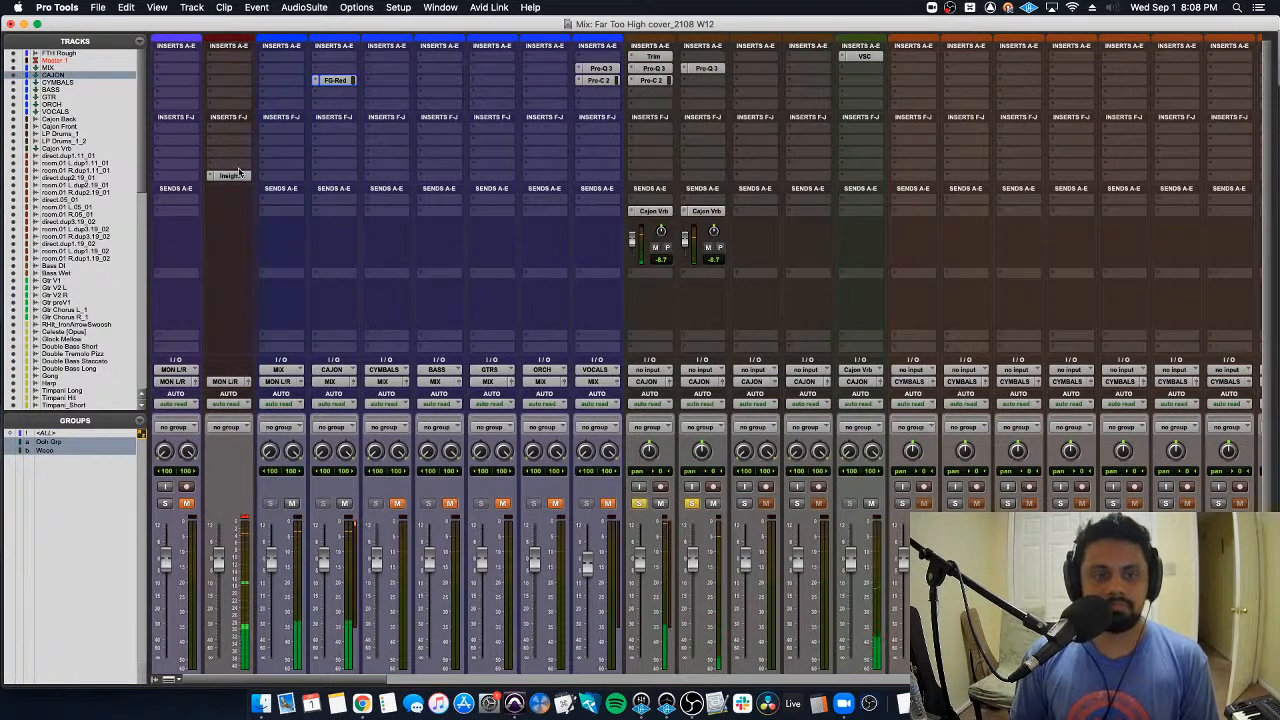
Step: Check the loudness in Insight 2 on Master 1, and review the Pro-C 2 settings on Cajon Back
click(240, 175)
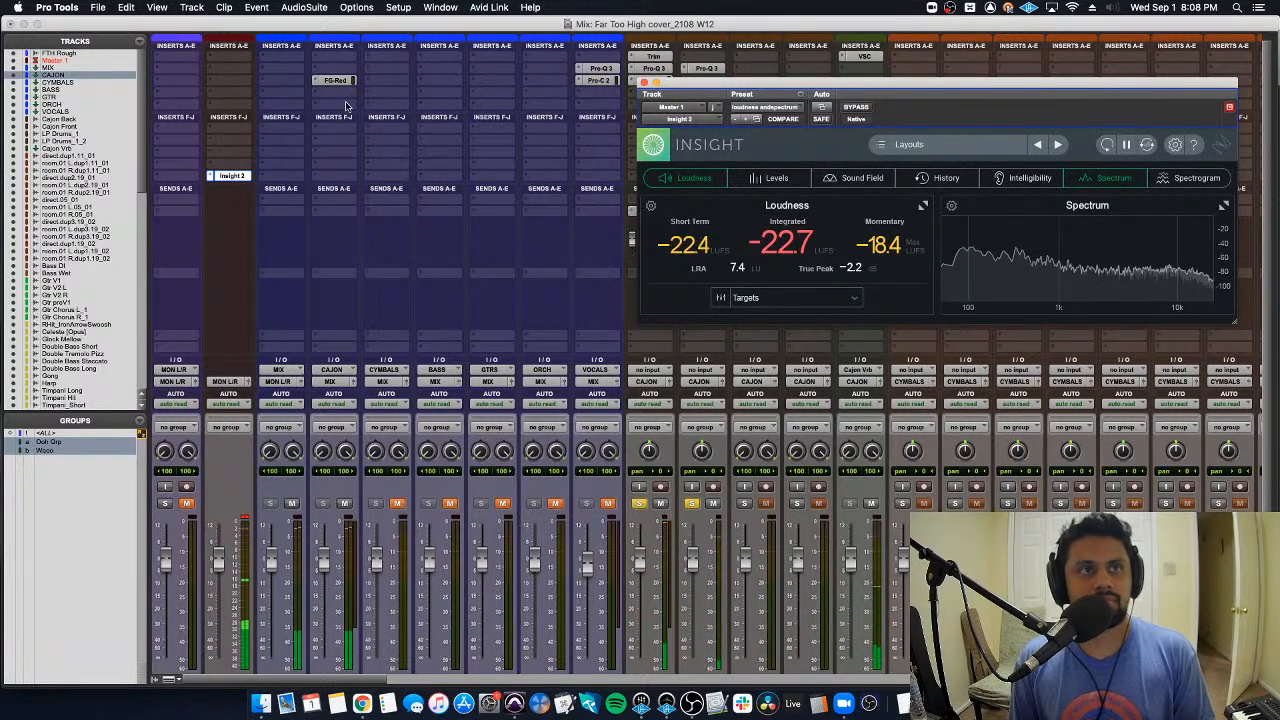
key(space)
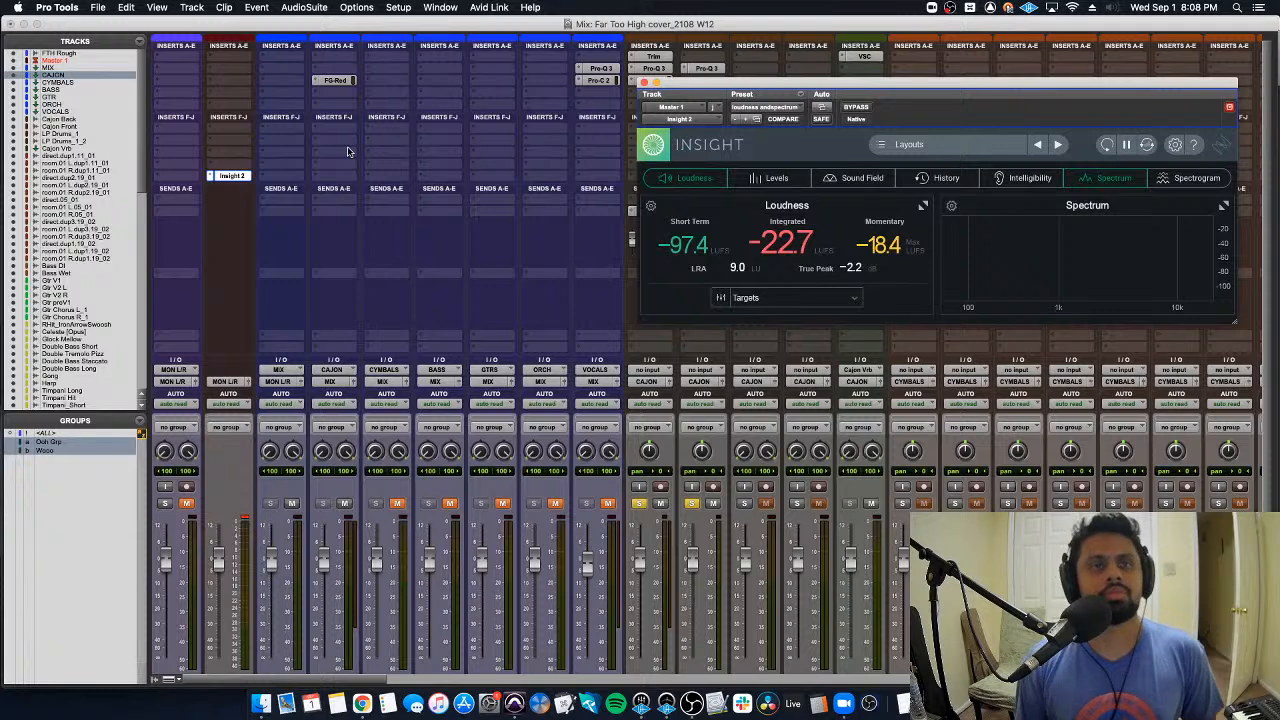
click(645, 83)
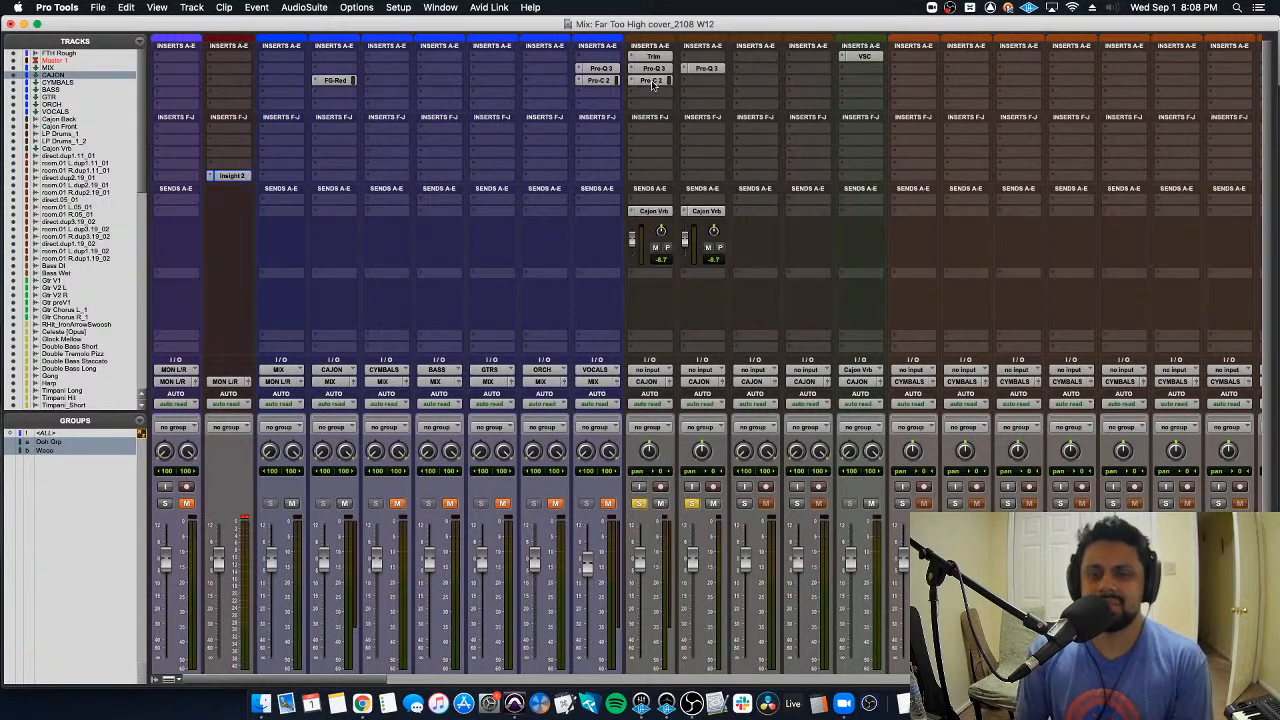
click(651, 81)
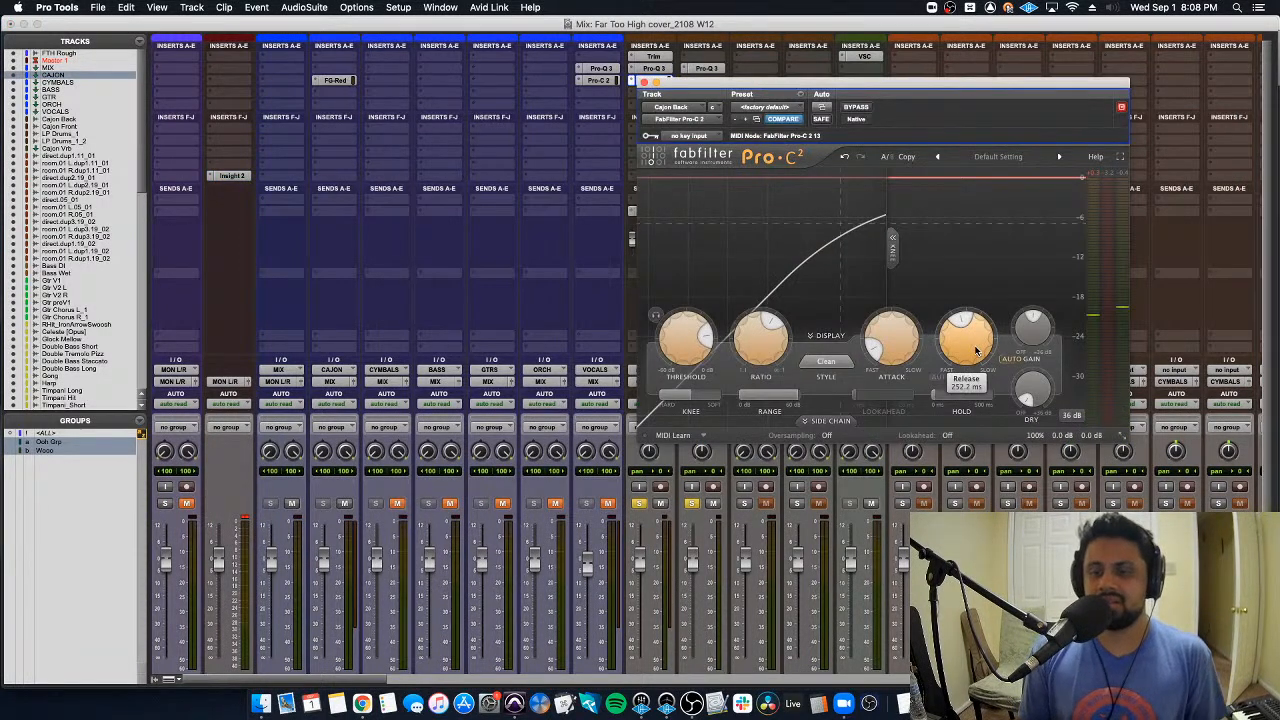
click(644, 82)
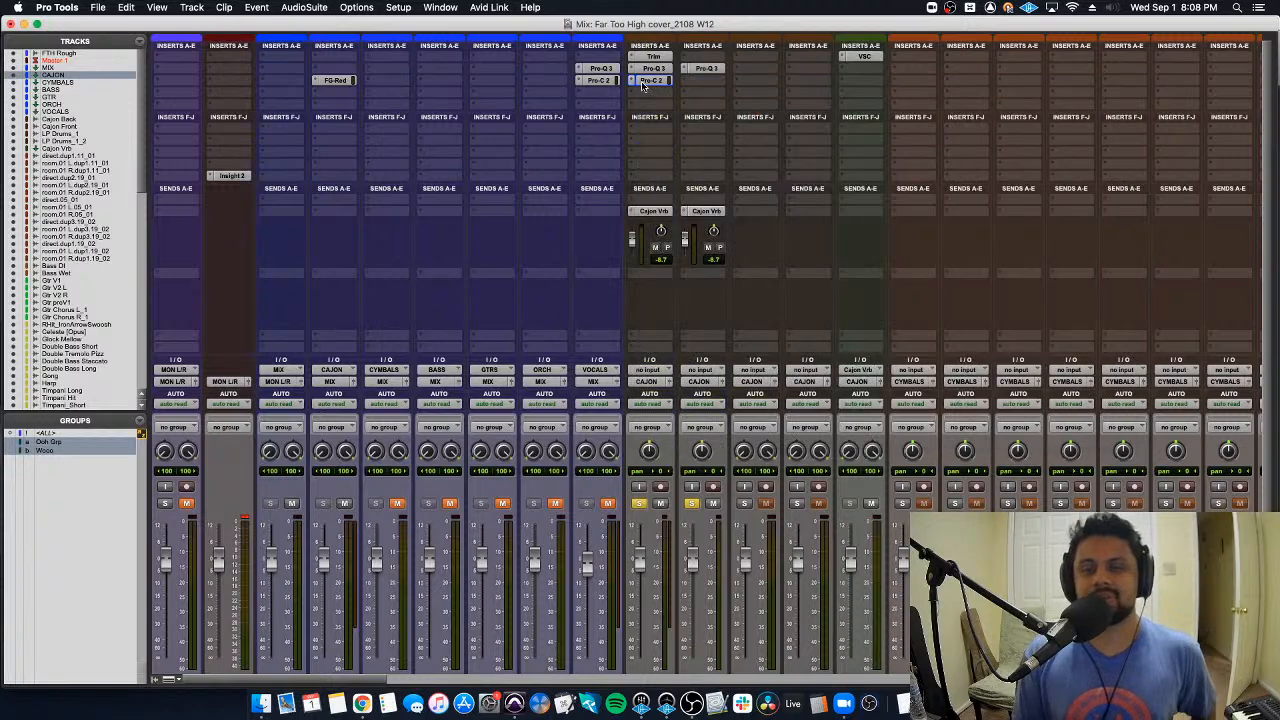
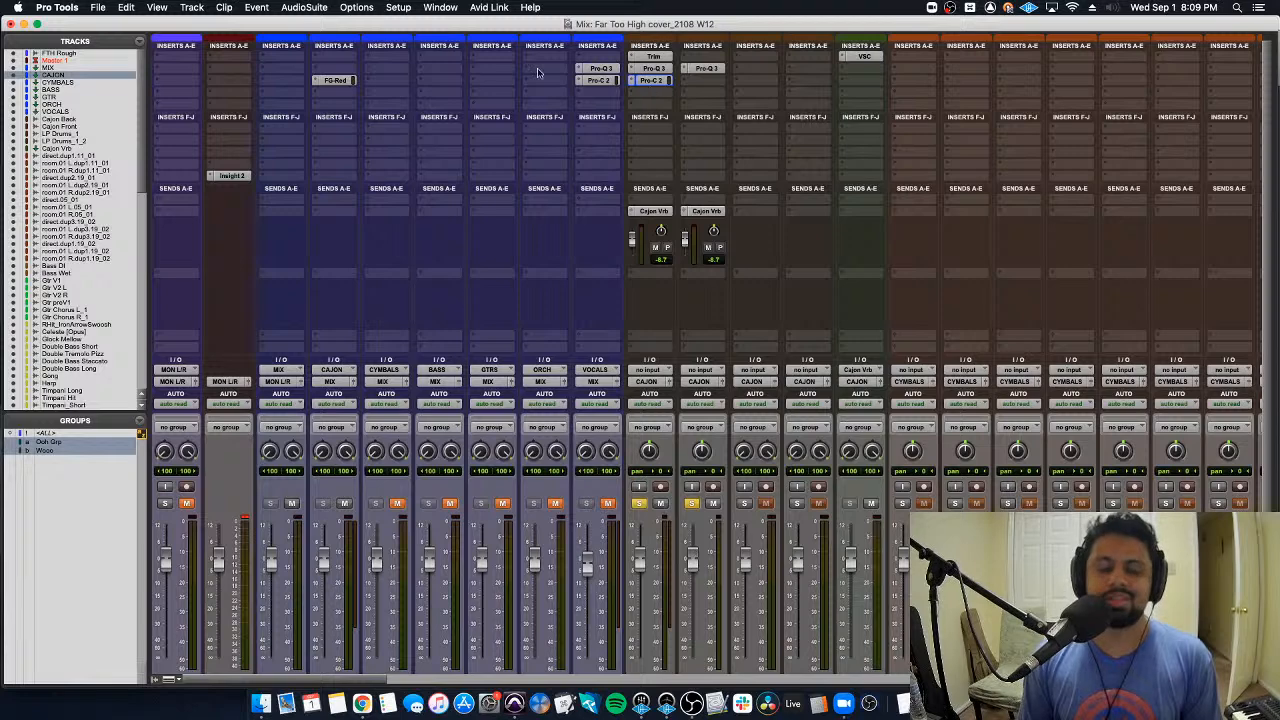
Step: Raise the make-up gain of the FG-Red on the CAJON bus during playback
click(347, 80)
mouse_move(1152, 190)
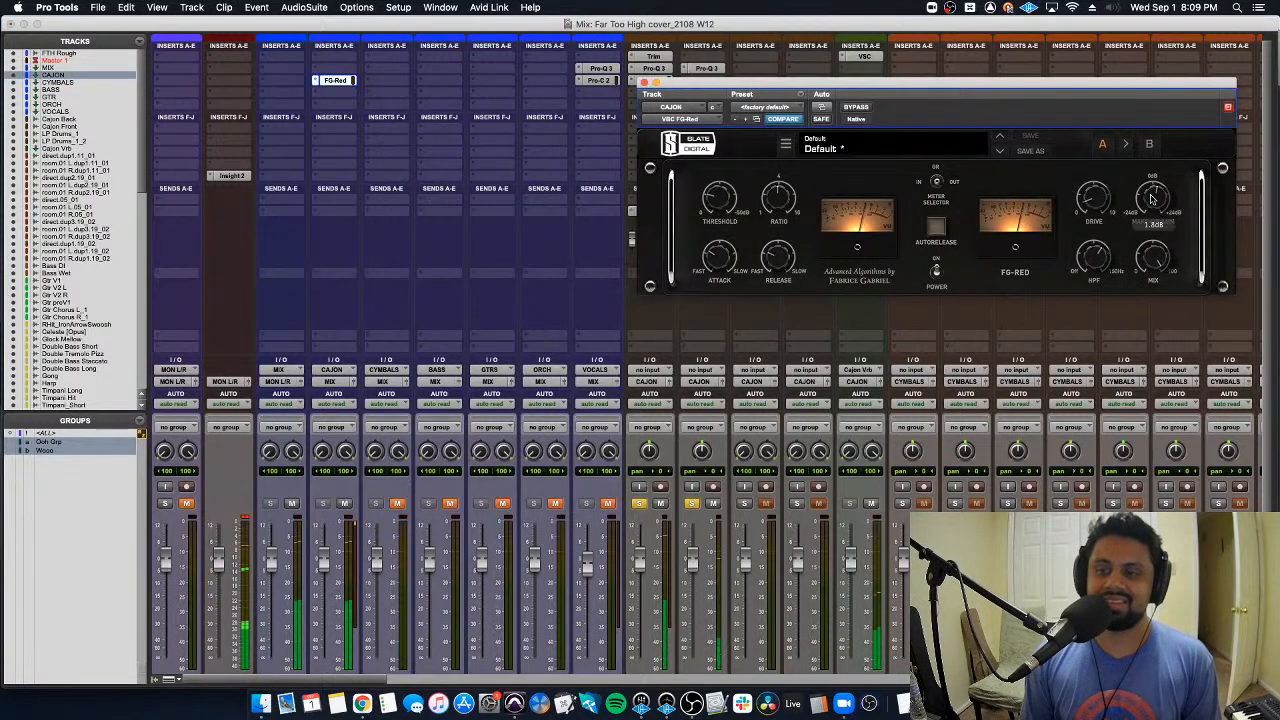
drag(1152, 190, 1151, 183)
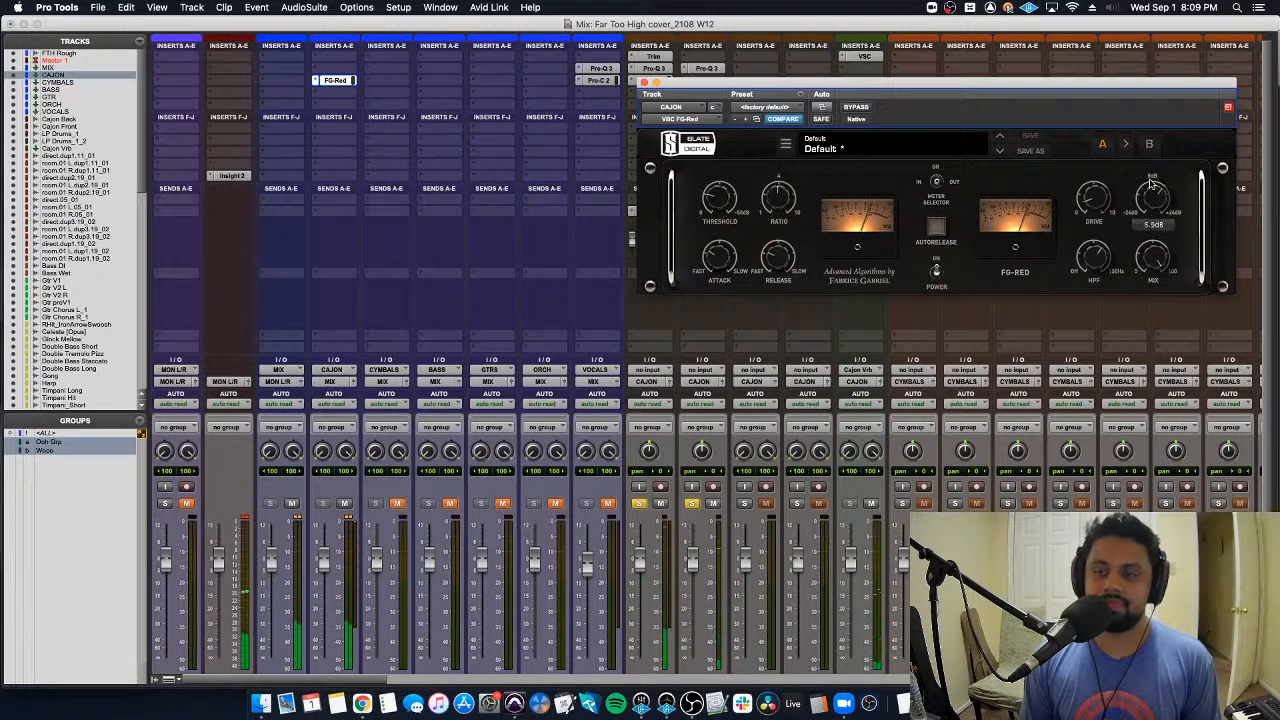
Step: Insert a FabFilter Pro-Q 3 ahead of the FG-Red on the CAJON bus and adjust an EQ band
click(347, 68)
mouse_move(388, 70)
click(489, 94)
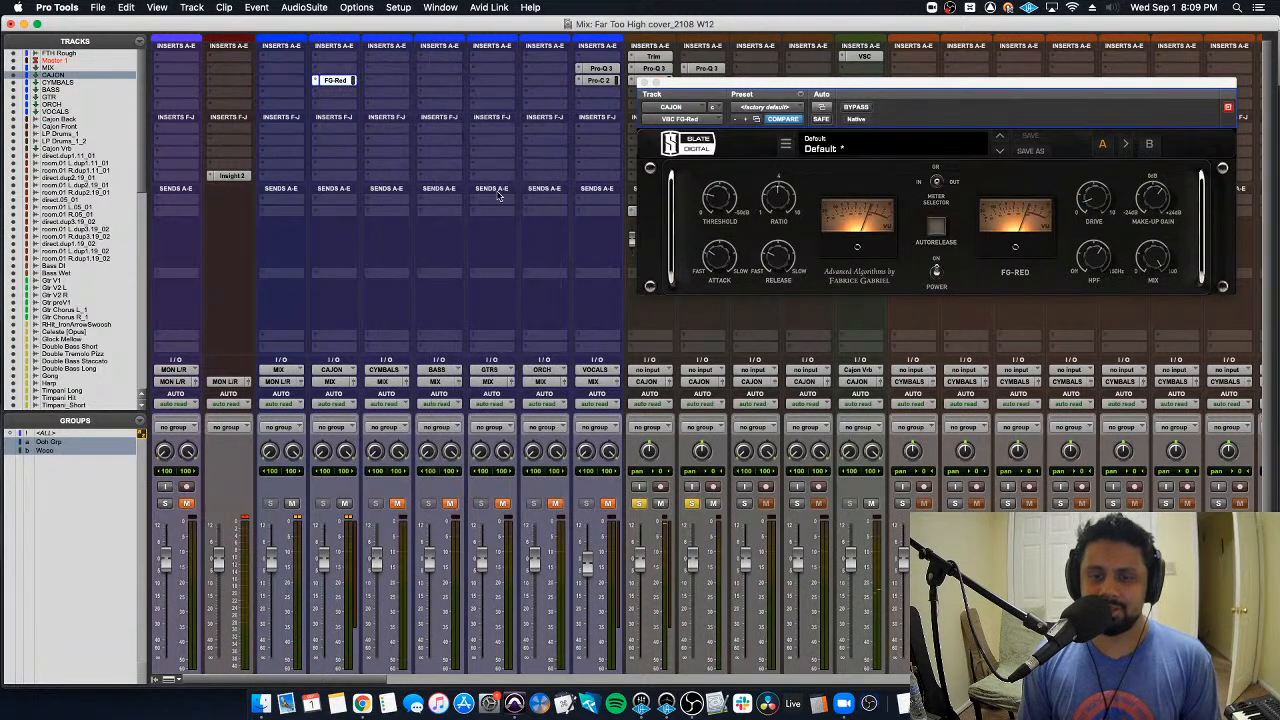
drag(777, 277, 862, 290)
scroll(866, 250, up, 3)
scroll(890, 284, up, 3)
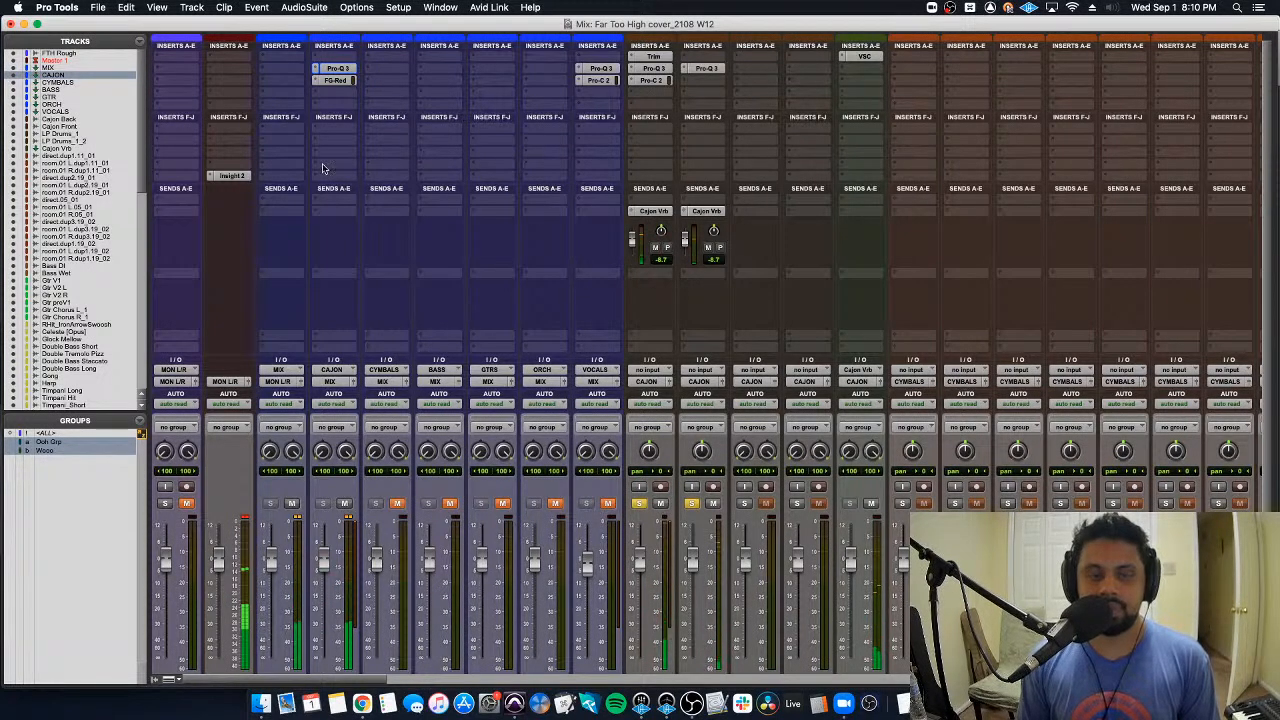
Step: Check the FG-Red on the CAJON bus, close it, and select the MIX track
click(336, 78)
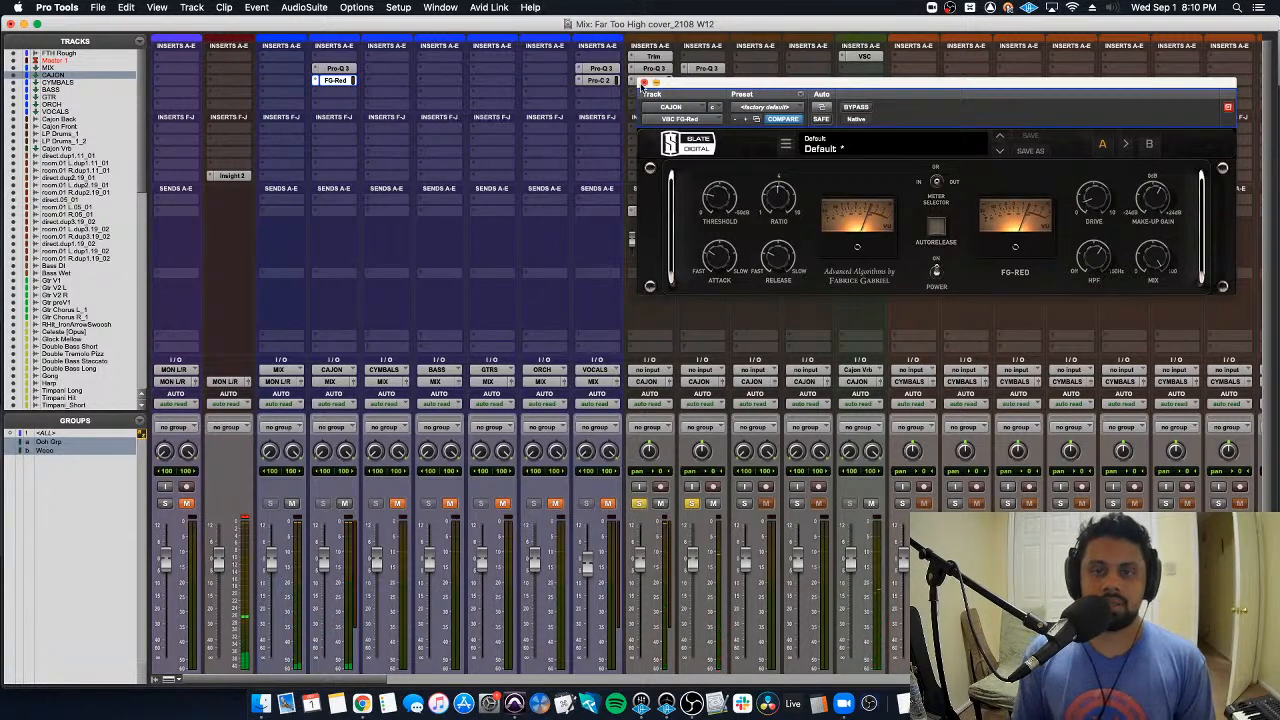
key(super+w)
scroll(324, 274, down, 2)
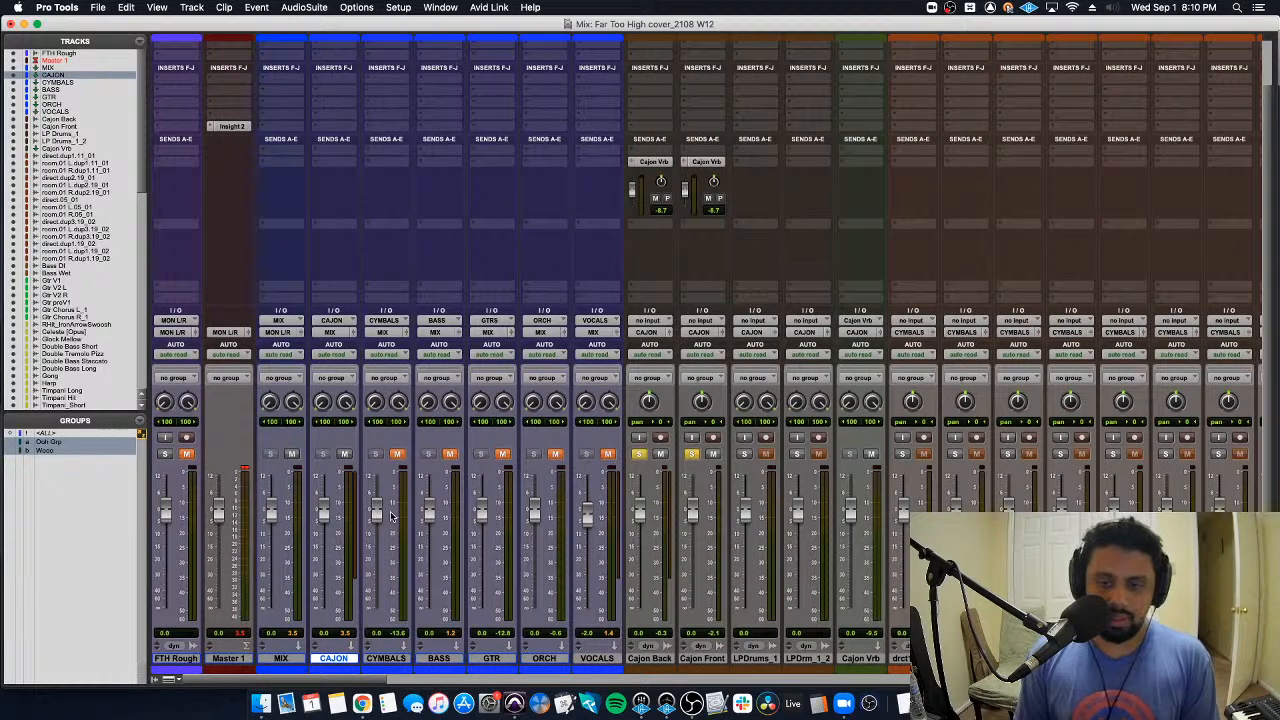
scroll(392, 516, up, 2)
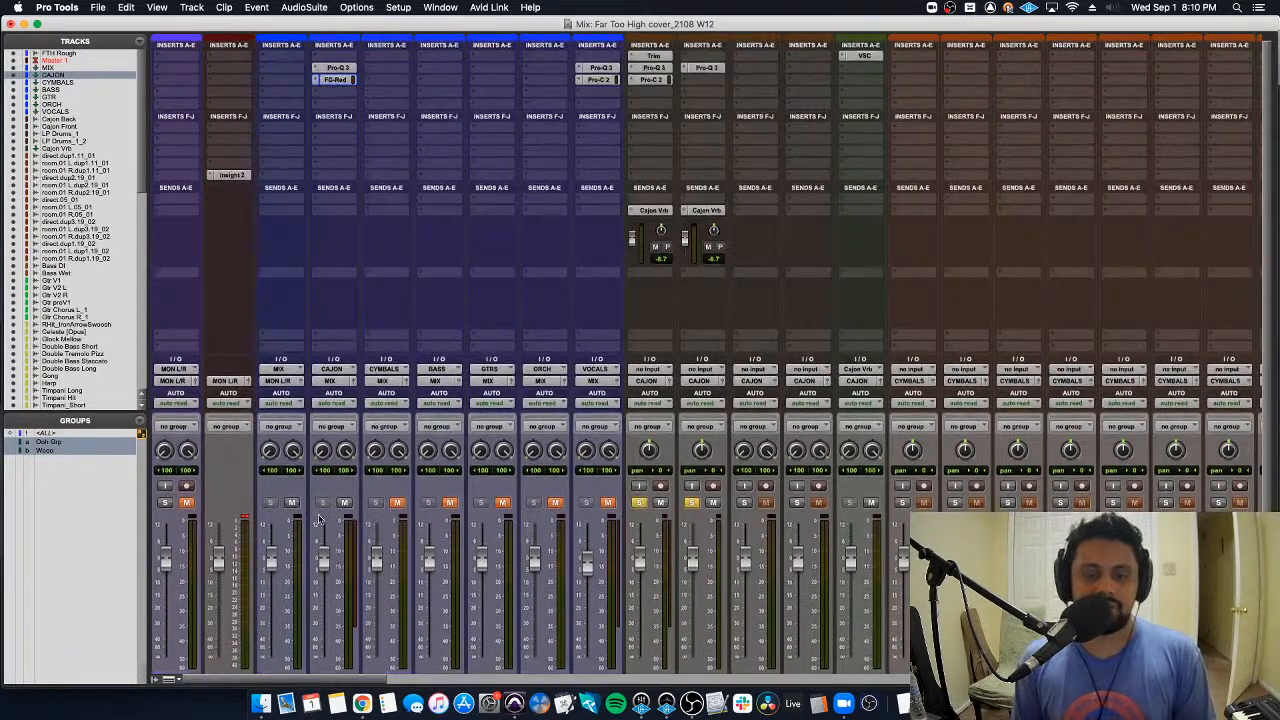
scroll(392, 516, down, 2)
click(291, 650)
scroll(281, 178, up, 2)
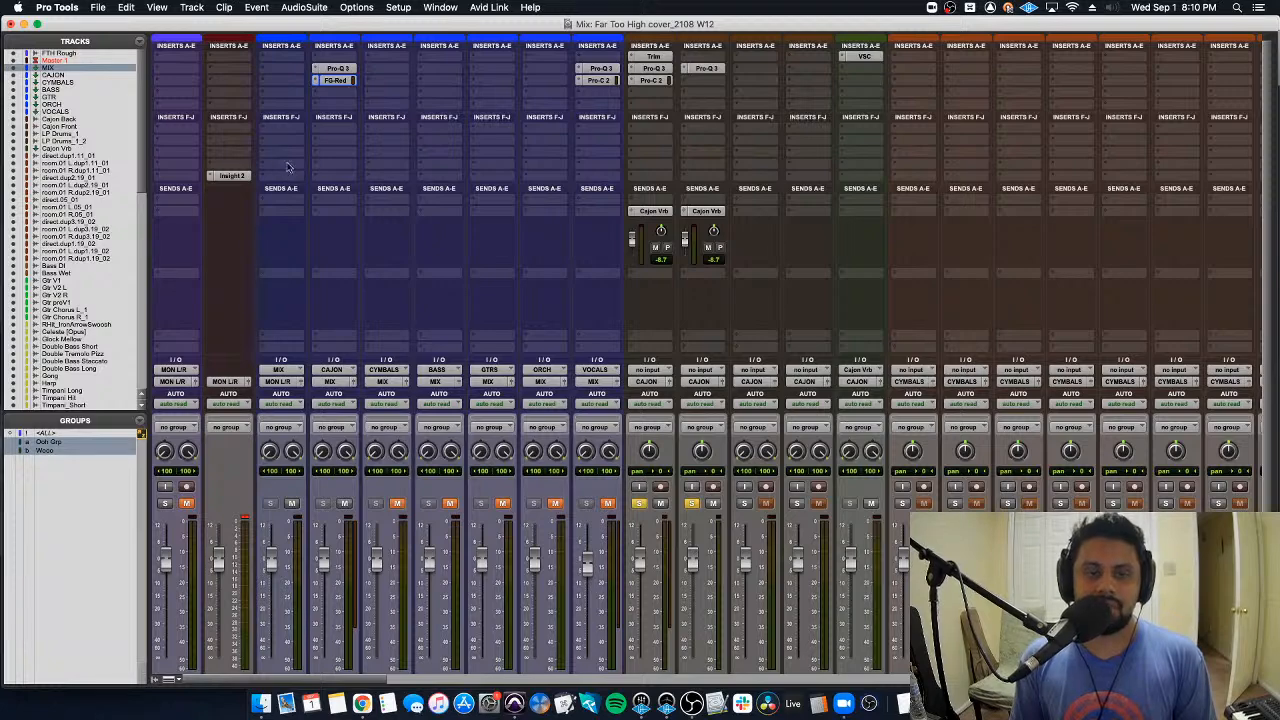
scroll(280, 135, down, 2)
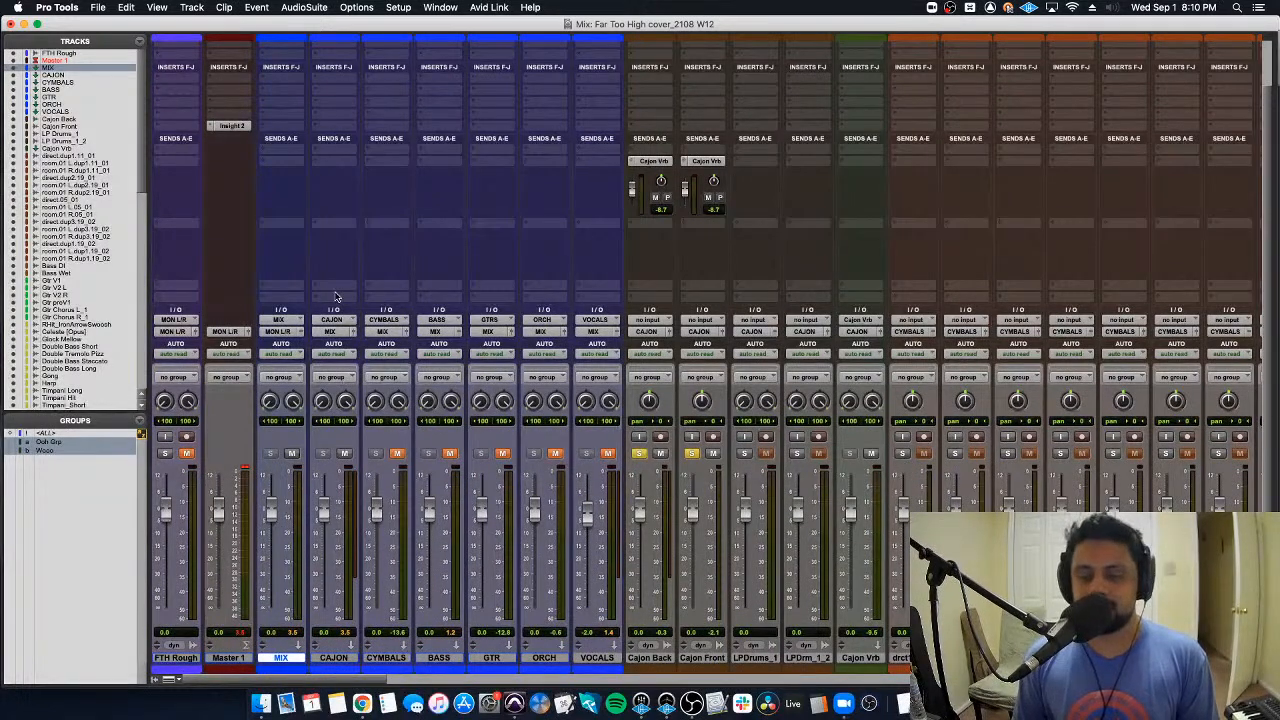
scroll(335, 297, up, 2)
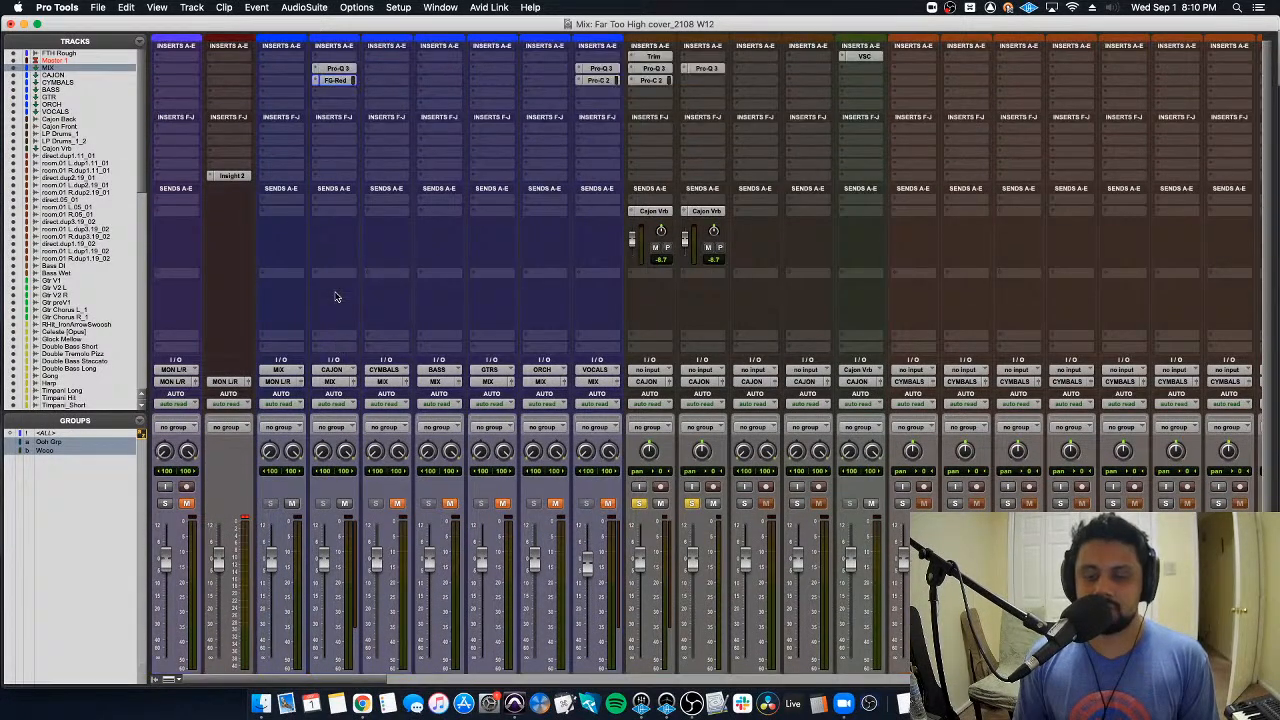
scroll(335, 297, down, 2)
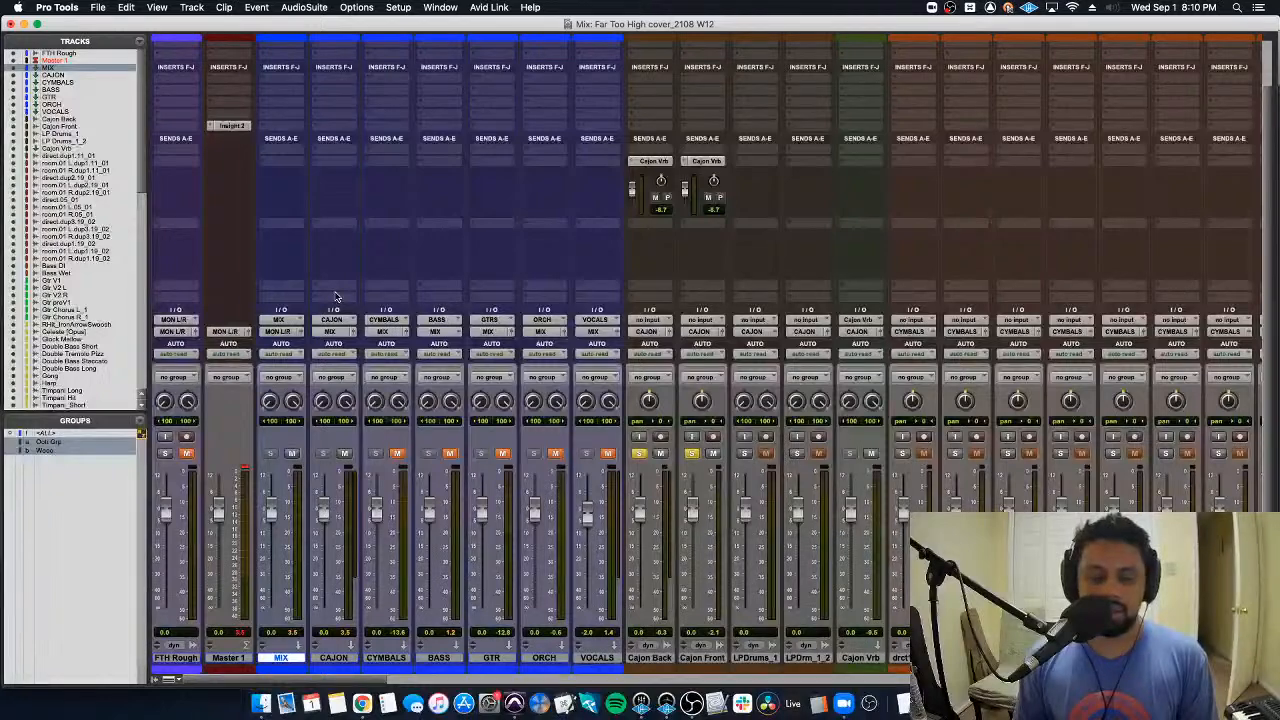
scroll(268, 555, up, 2)
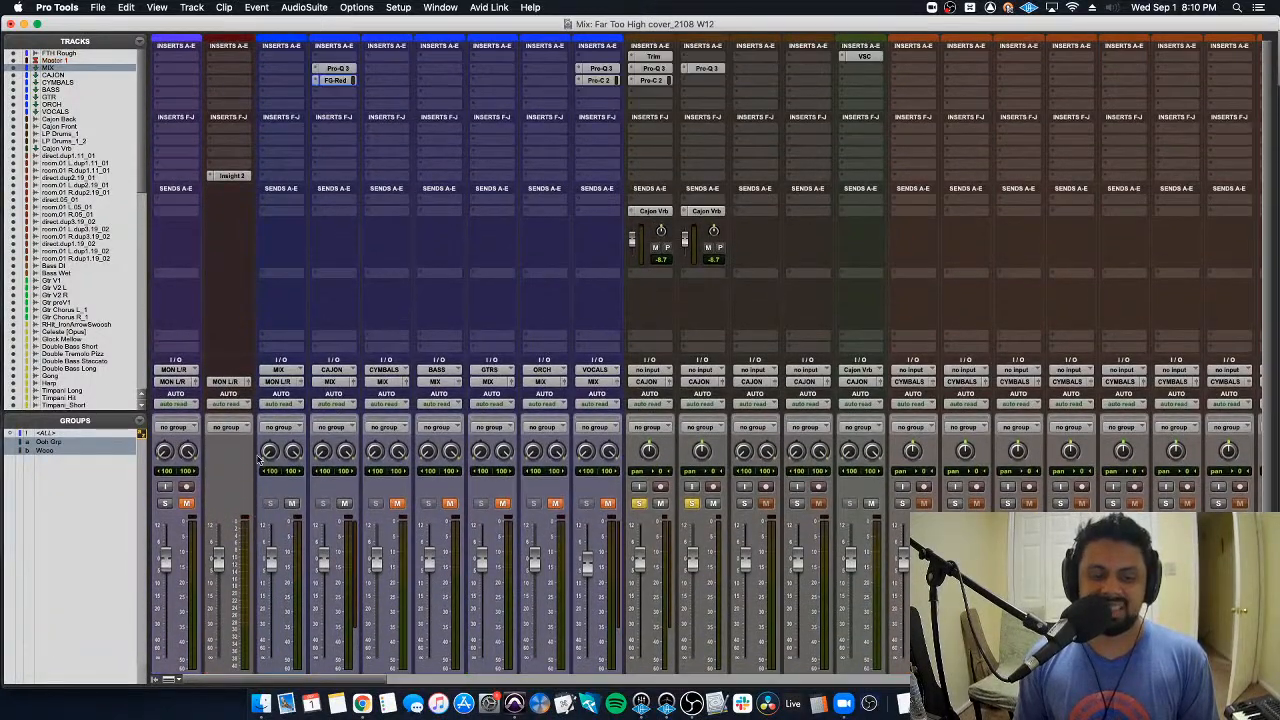
scroll(268, 513, down, 2)
scroll(283, 586, up, 2)
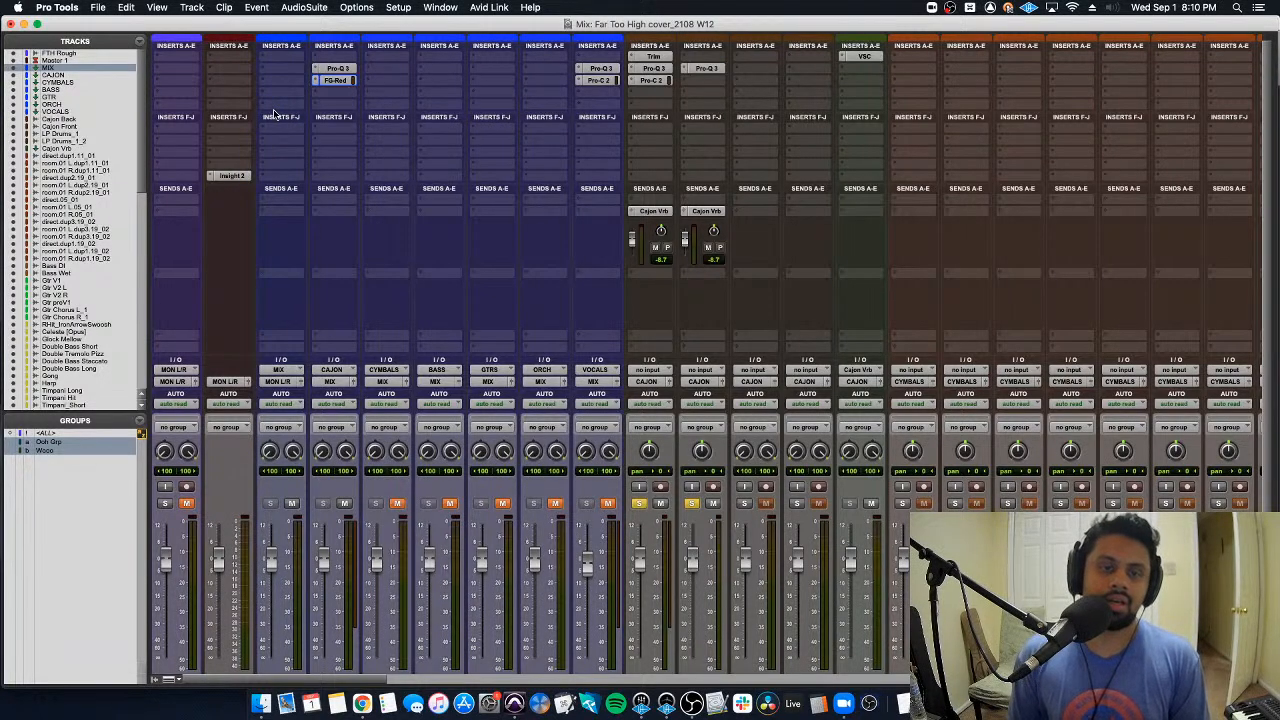
scroll(300, 175, down, 1)
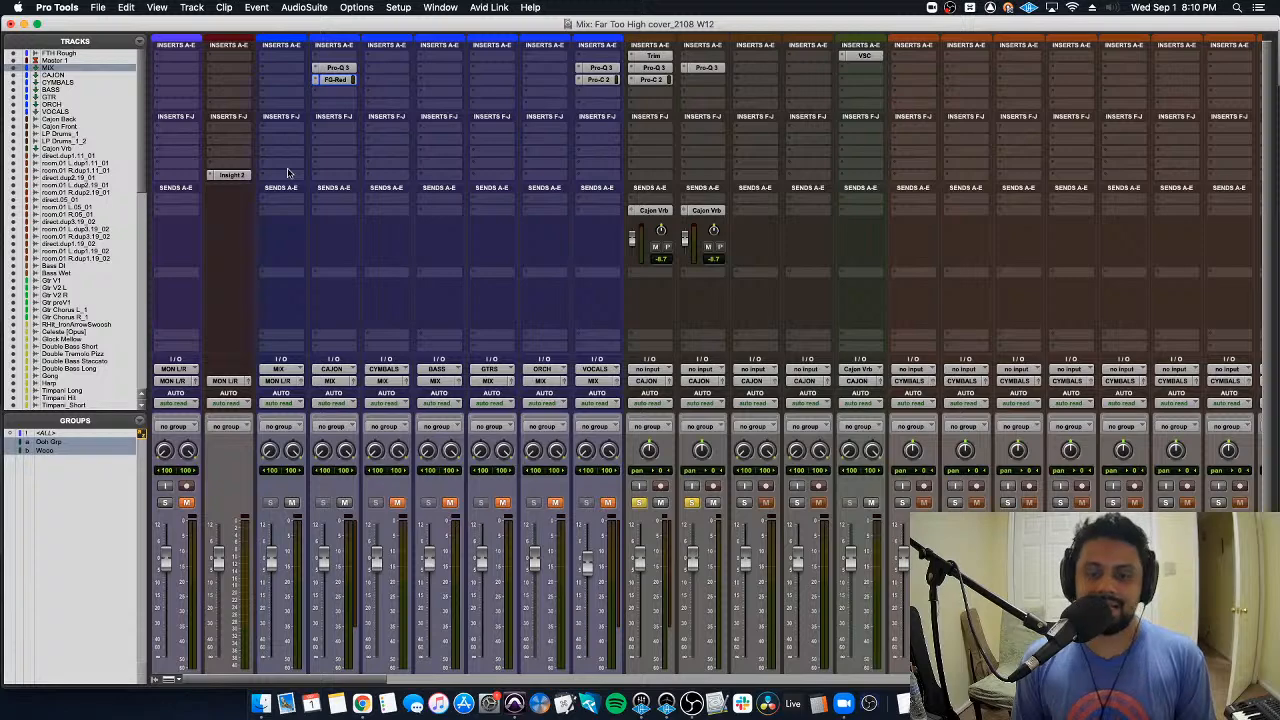
scroll(287, 173, down, 3)
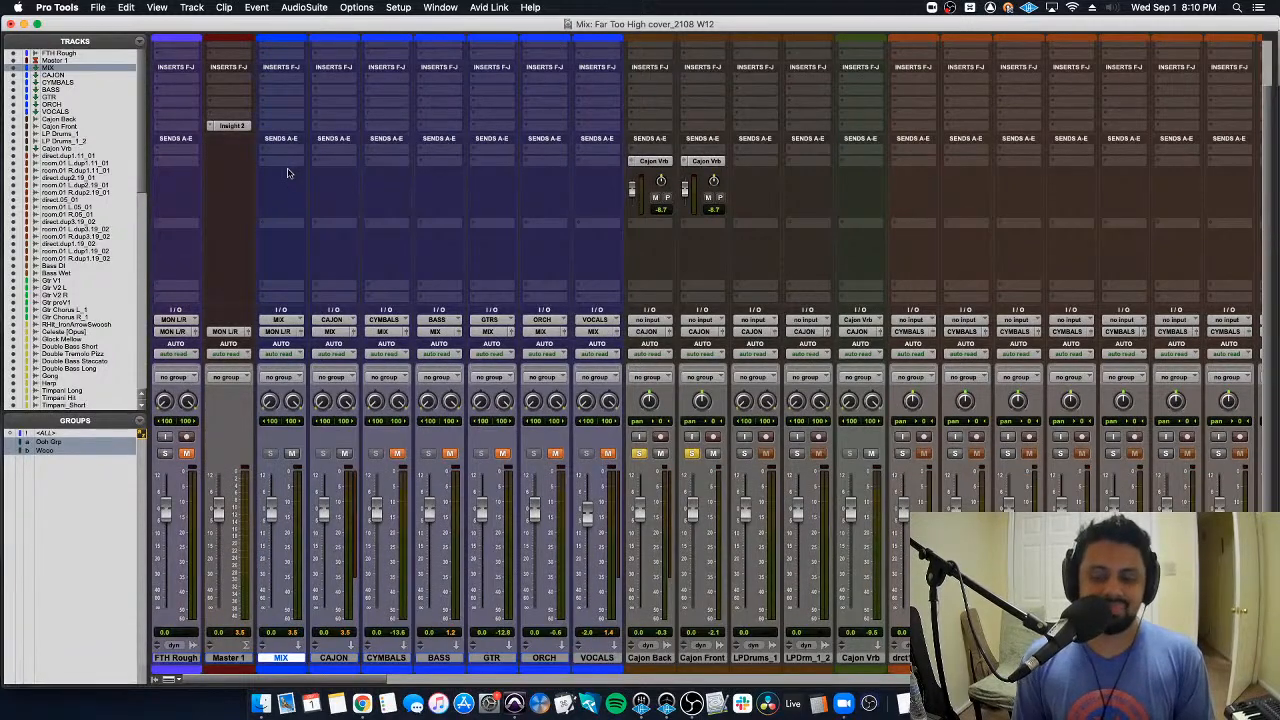
scroll(287, 173, up, 3)
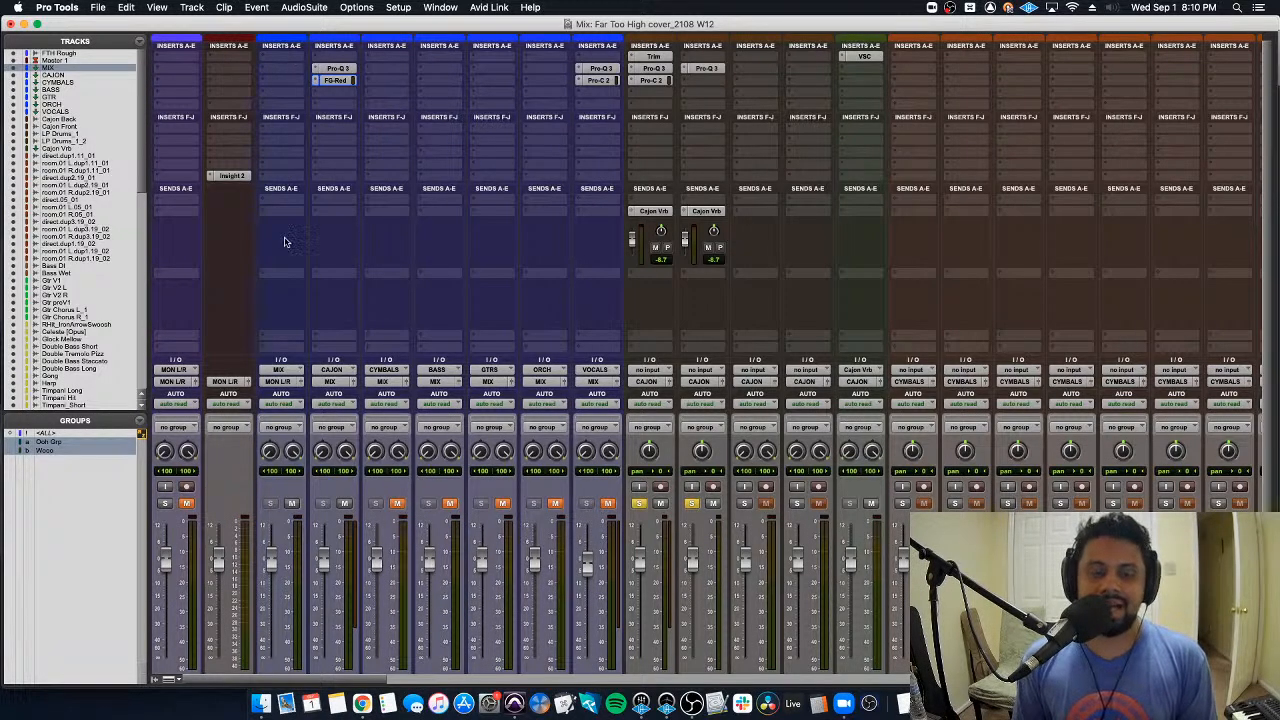
scroll(284, 241, down, 3)
scroll(290, 253, up, 3)
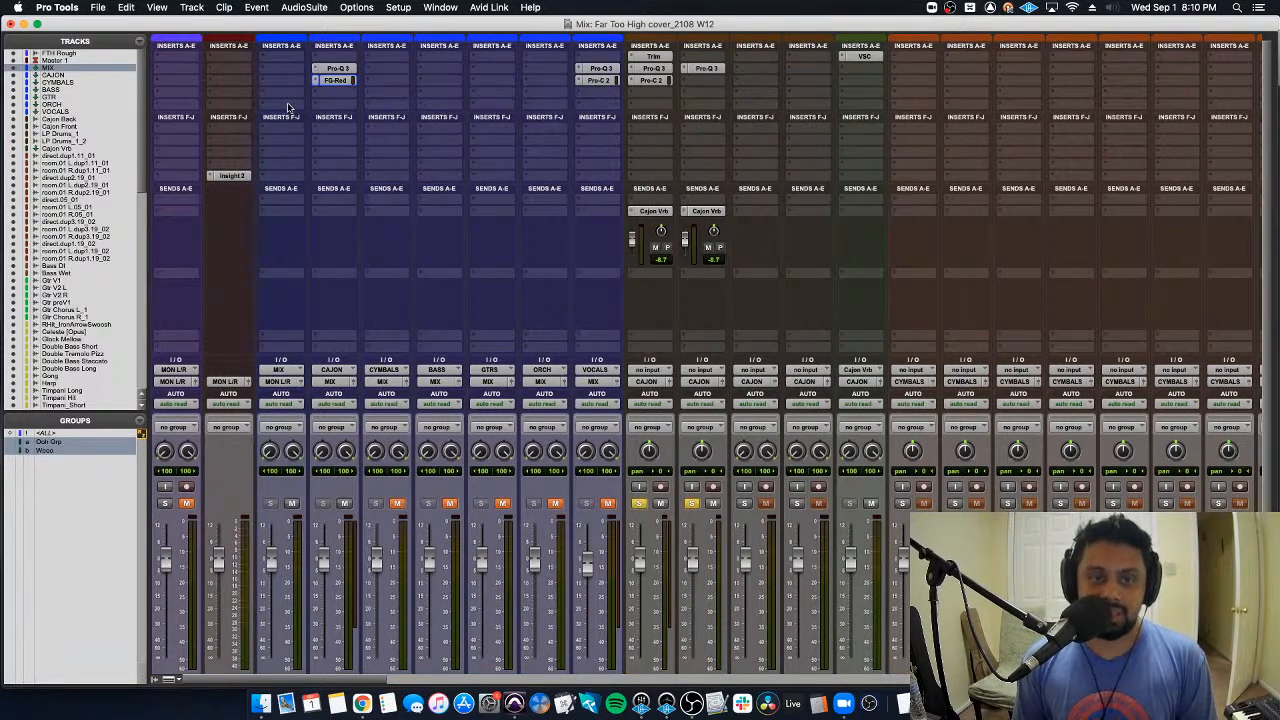
Step: Insert a stereo FabFilter Pro-L 2 in the last insert slot of the MIX track and close its window
click(288, 180)
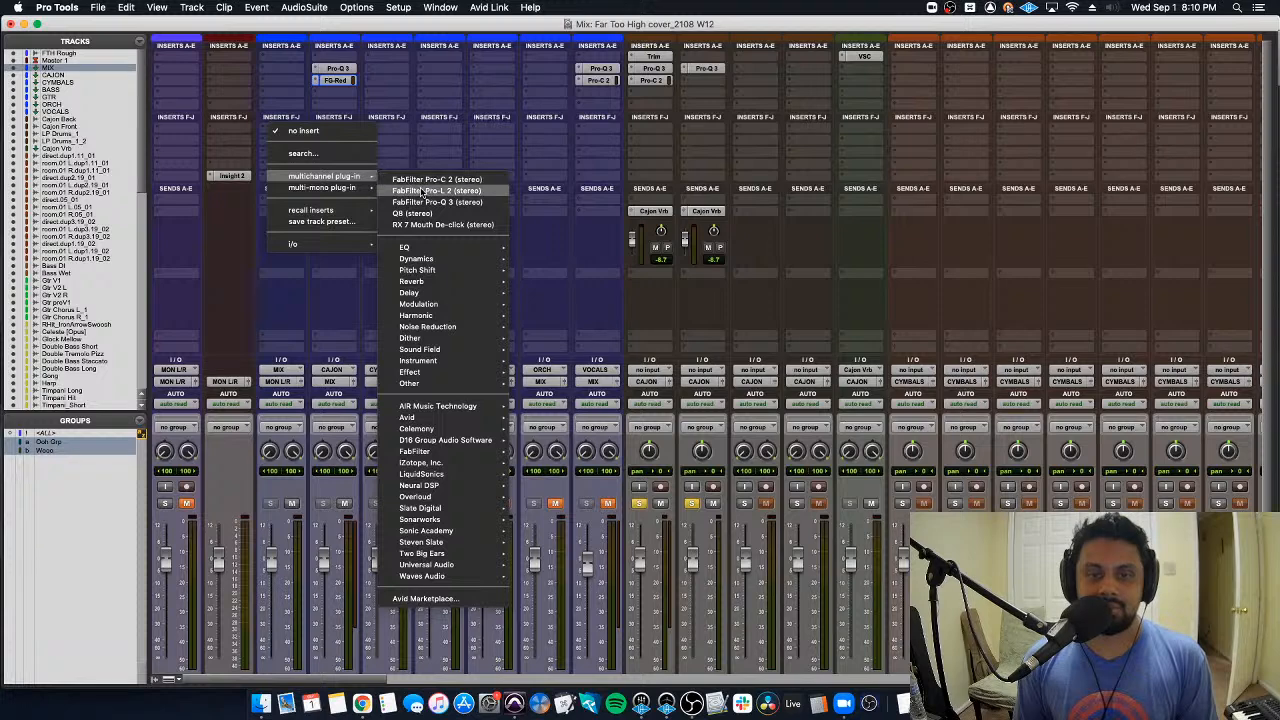
key(Escape)
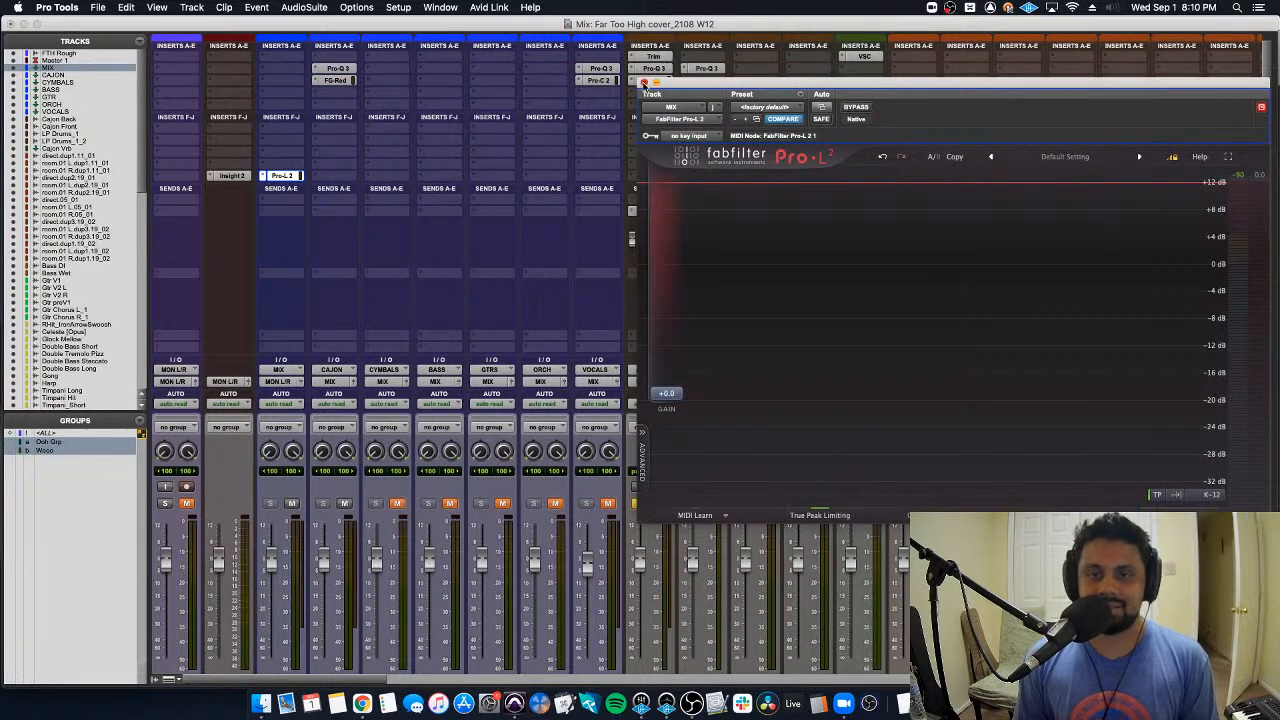
click(645, 82)
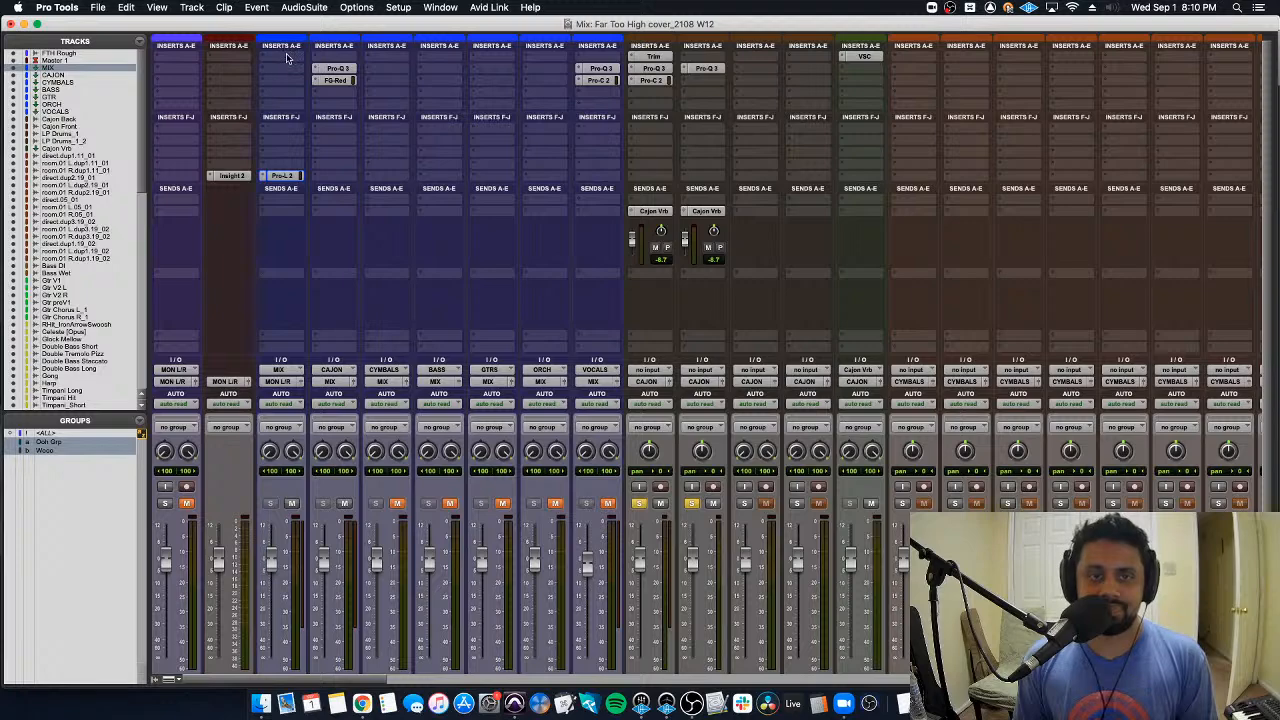
Step: Insert a FabFilter Pro-Q 3 in the first insert slot of the MIX track and close its window
click(286, 57)
click(440, 82)
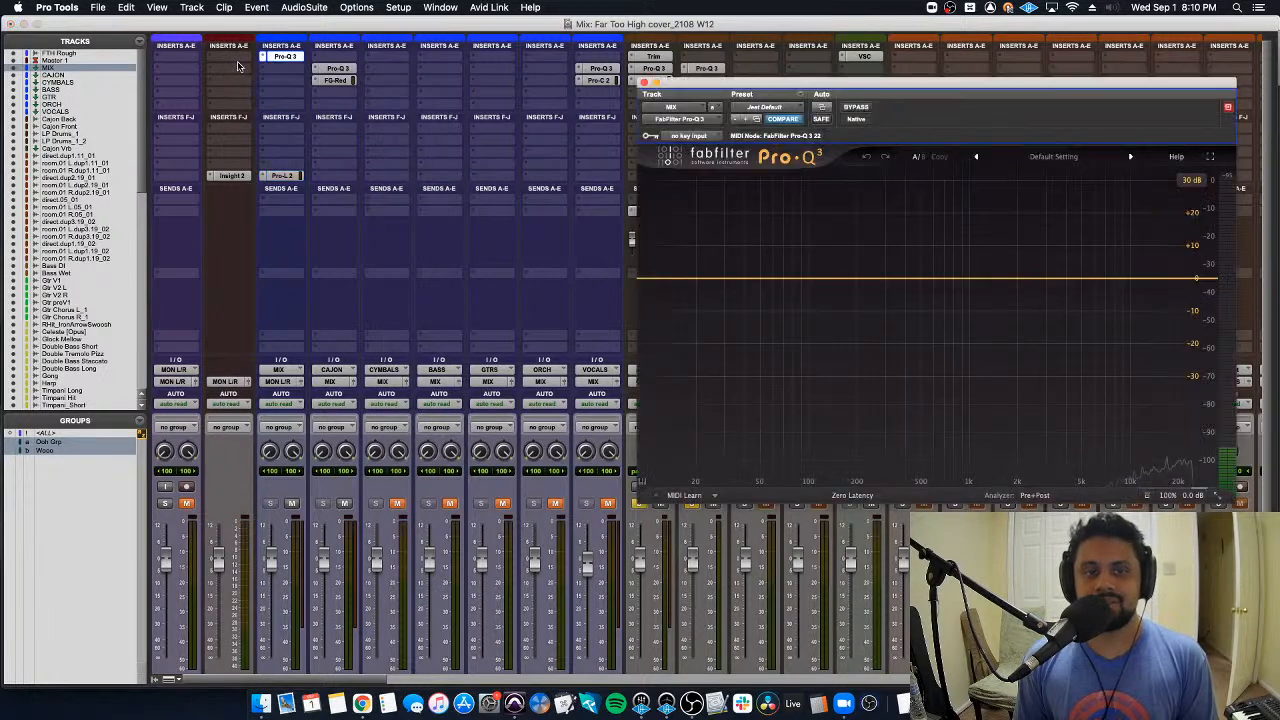
click(644, 82)
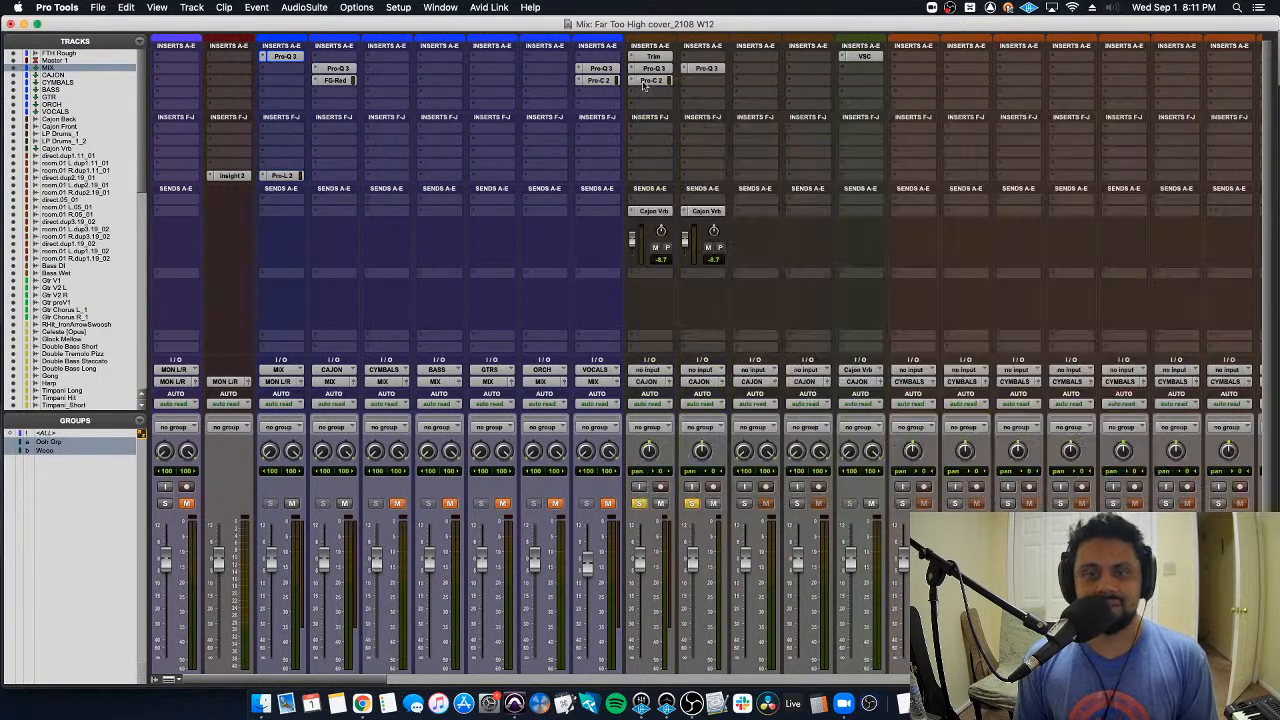
Step: Insert a stereo Slate Digital Virtual Tape Machines in the fifth insert slot of the MIX track
click(287, 108)
mouse_move(350, 106)
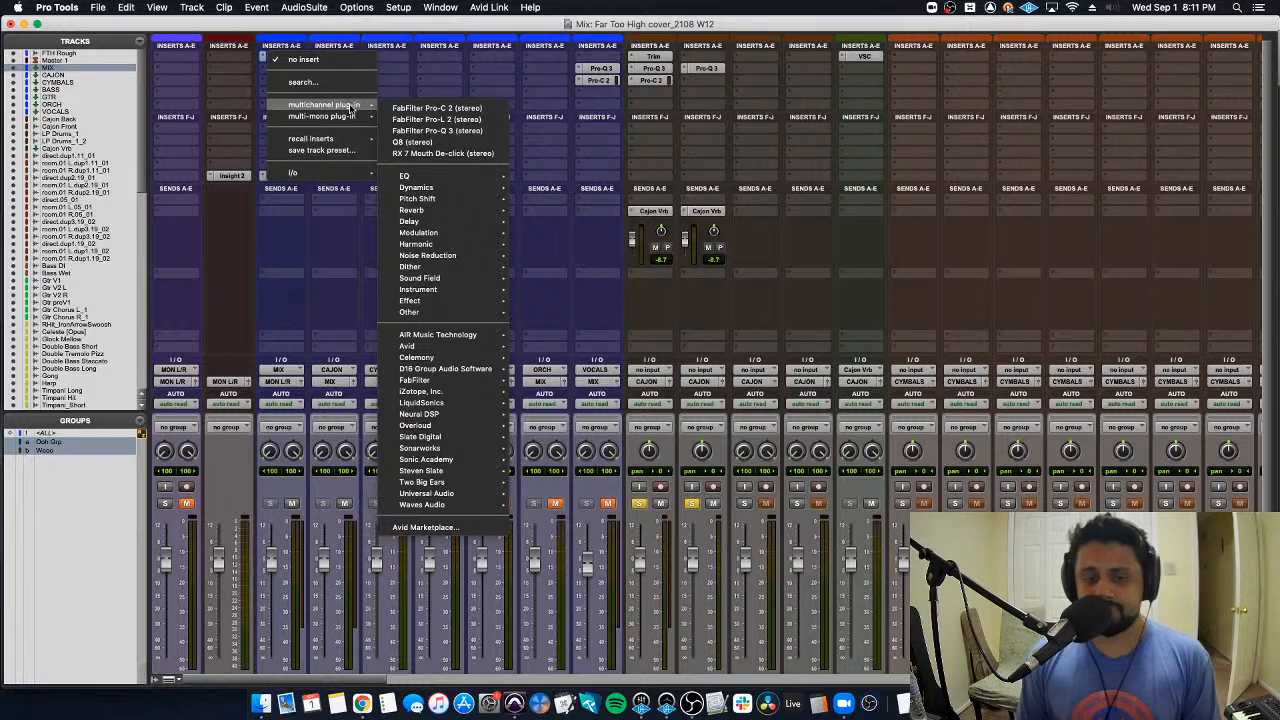
mouse_move(479, 451)
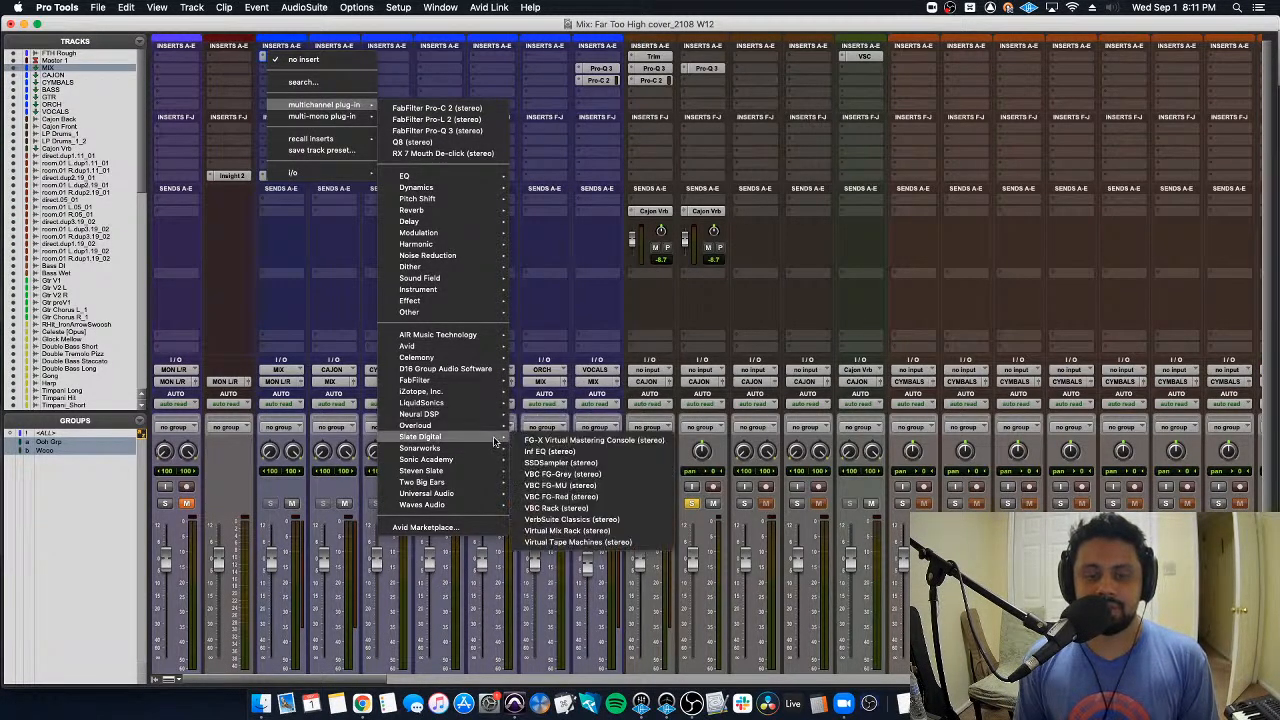
click(628, 543)
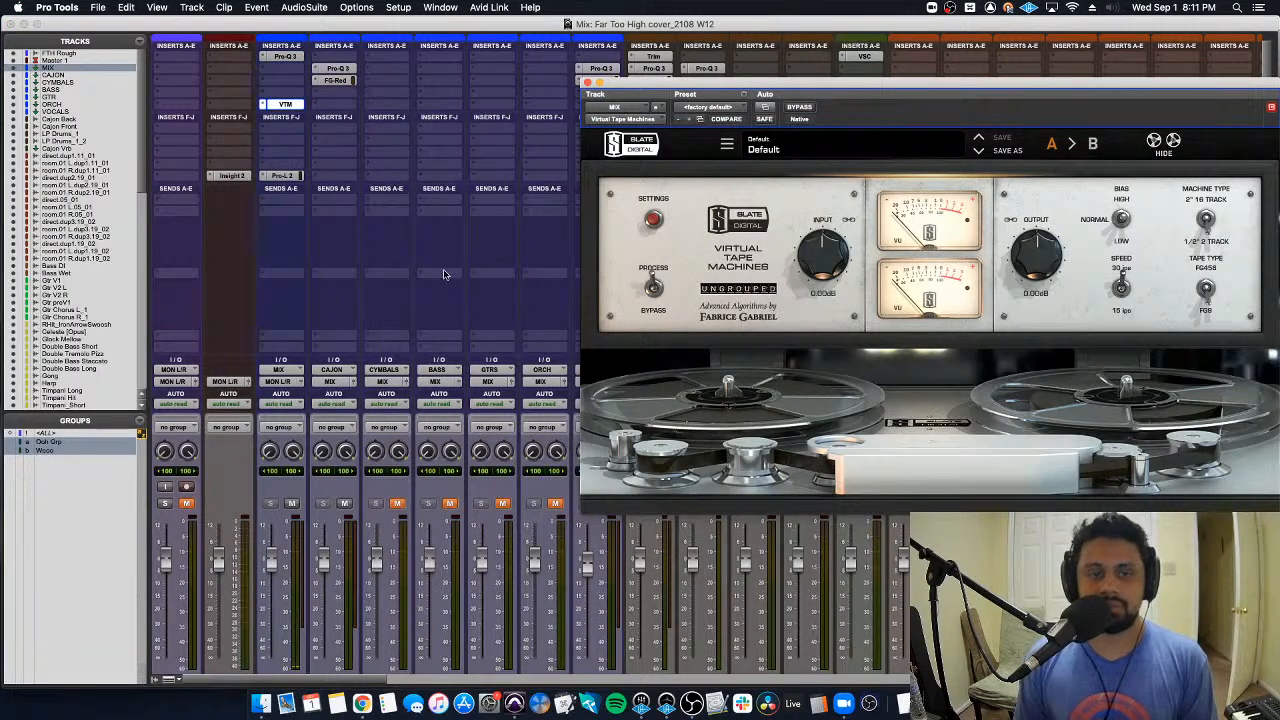
Step: Set Virtual Tape Machines to the 2-inch 16 track machine with input at +3.84 dB, then compare it against bypass and close it
click(1205, 216)
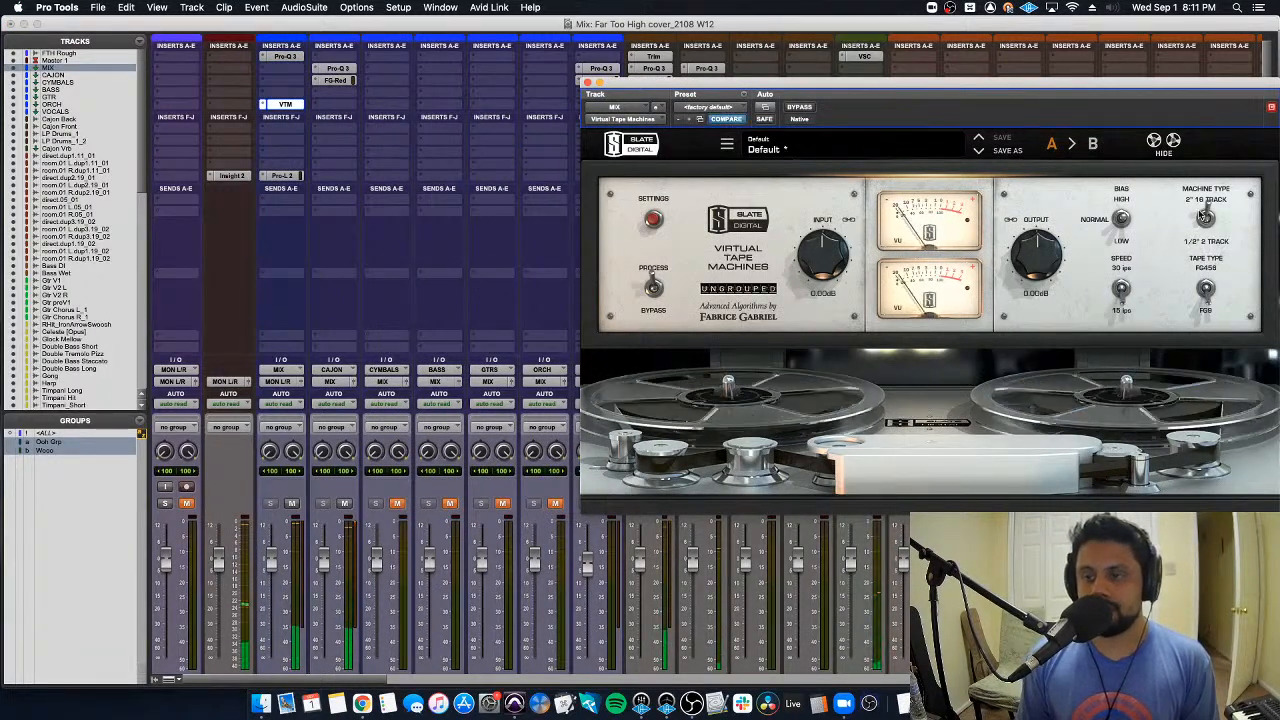
drag(822, 255, 842, 236)
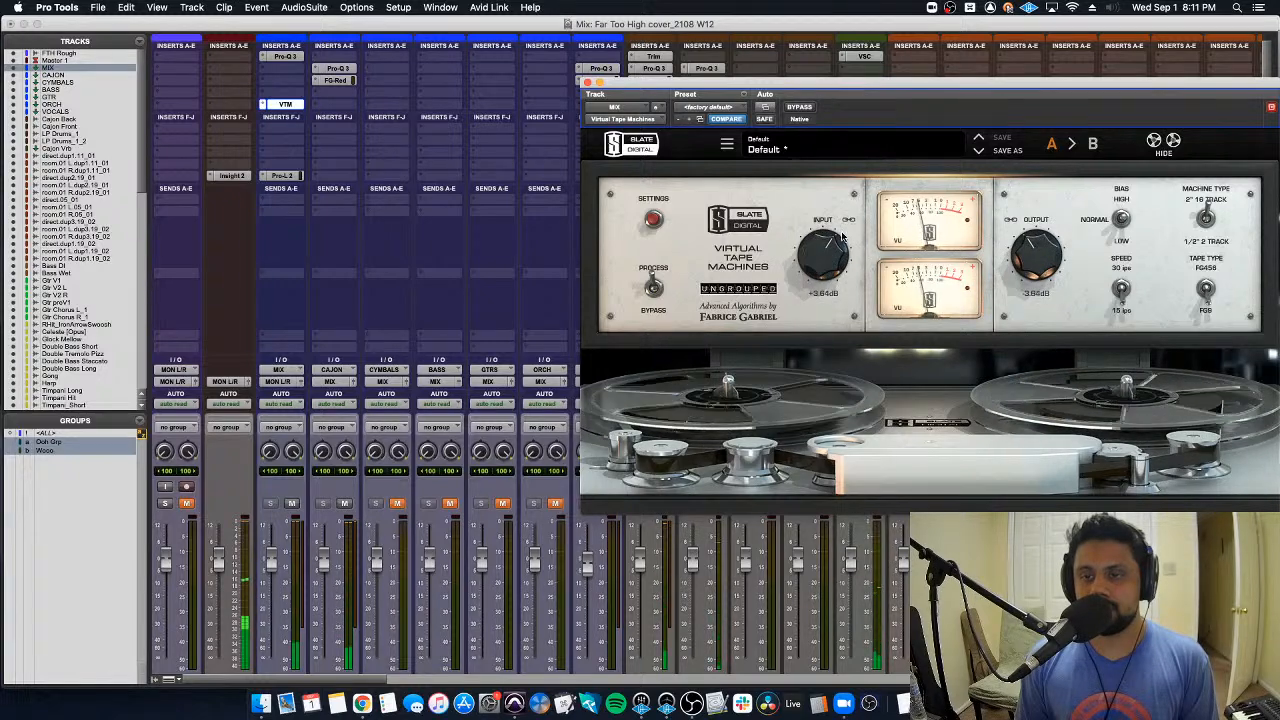
click(798, 107)
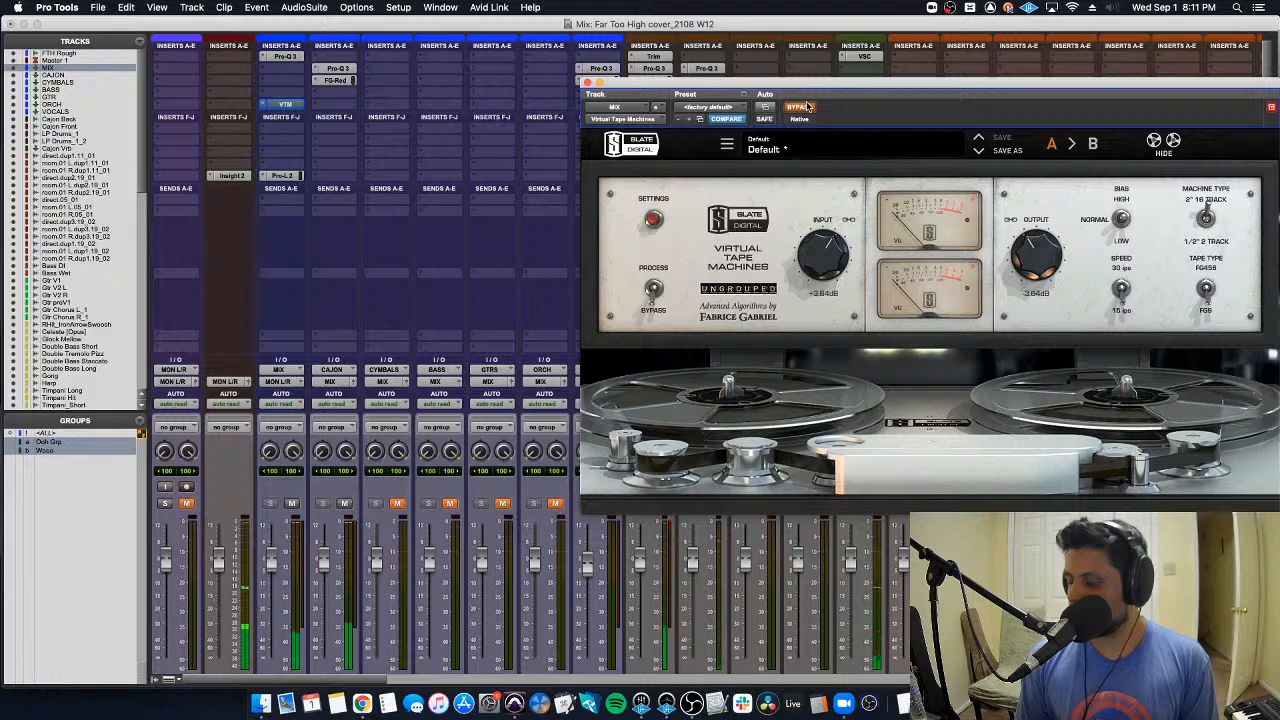
click(805, 106)
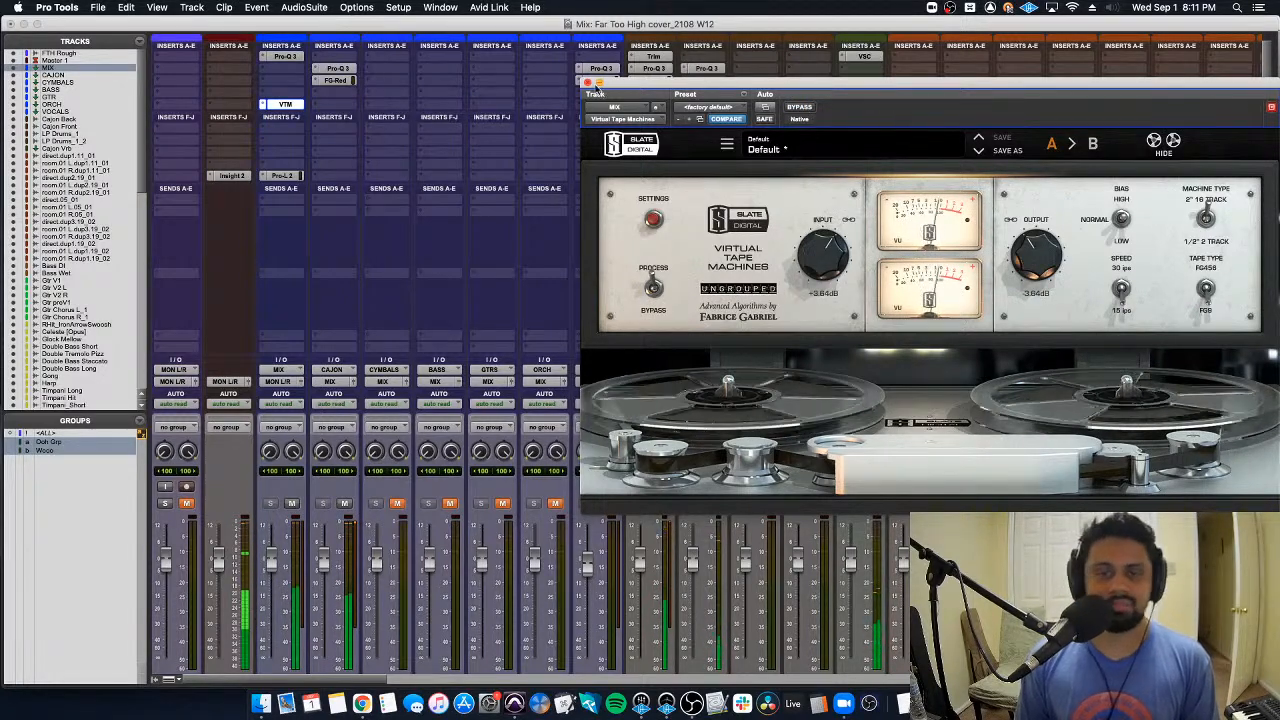
click(588, 82)
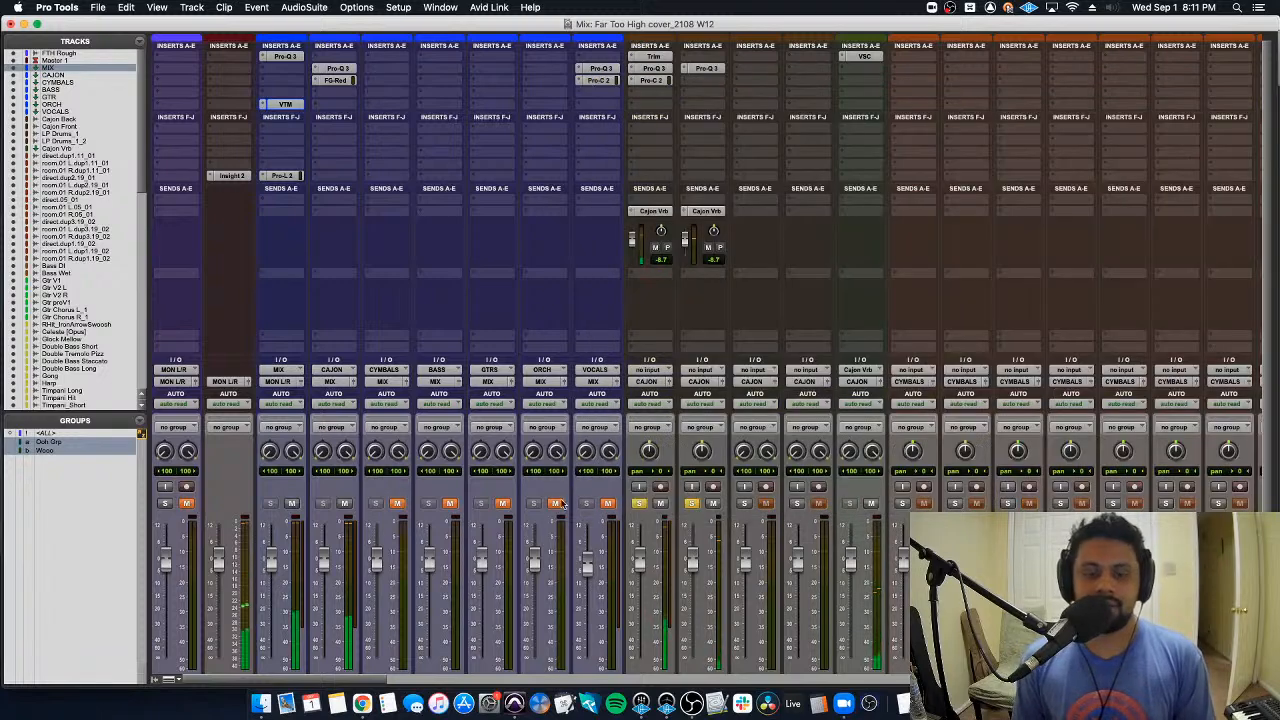
Step: Unmute the VOCALS bus and clear the solos on Cajon Back and Cajon Front
click(606, 504)
scroll(606, 504, down, 2)
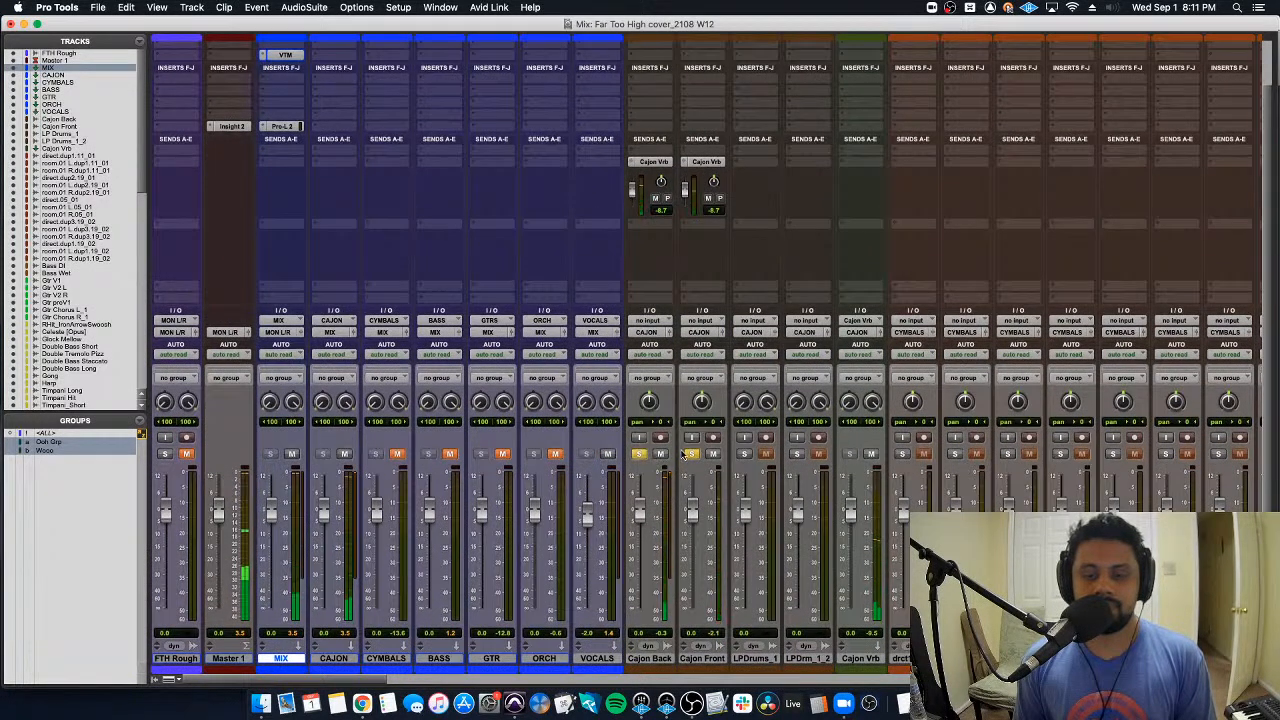
alt+click(638, 455)
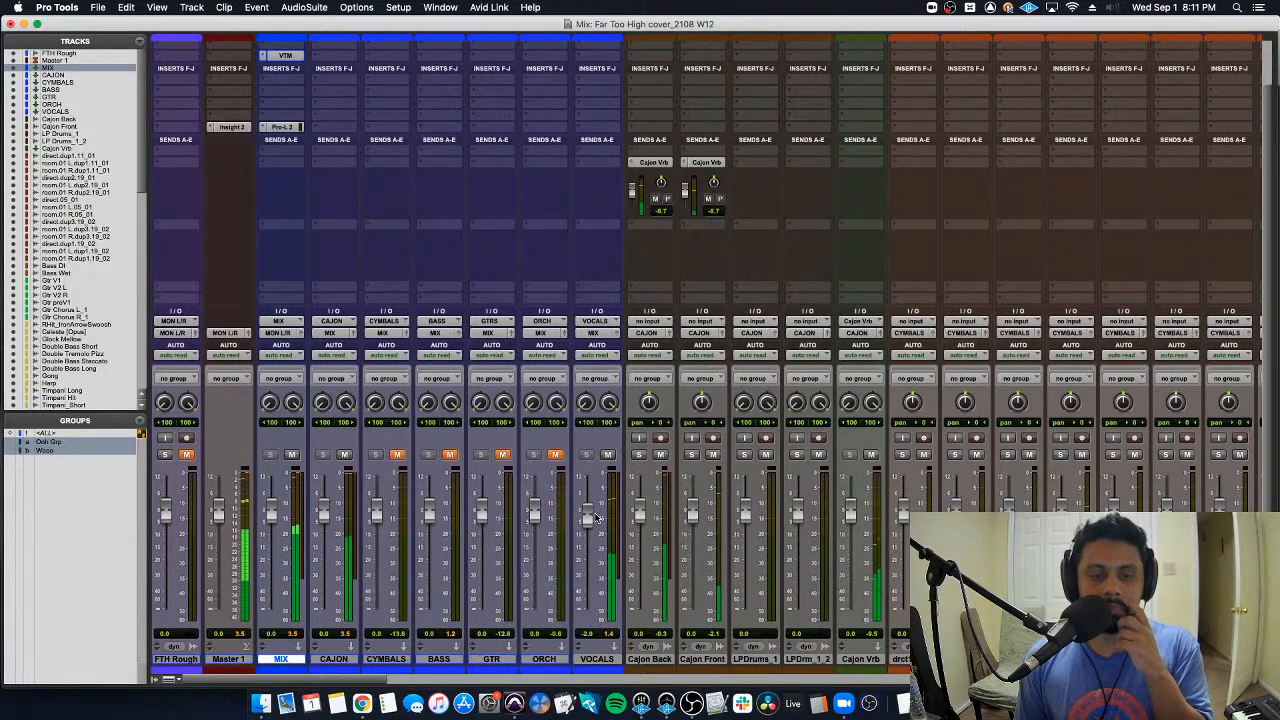
Step: Check the overall loudness in Insight 2 on Master 1, then close its window
scroll(235, 183, up, 2)
click(232, 176)
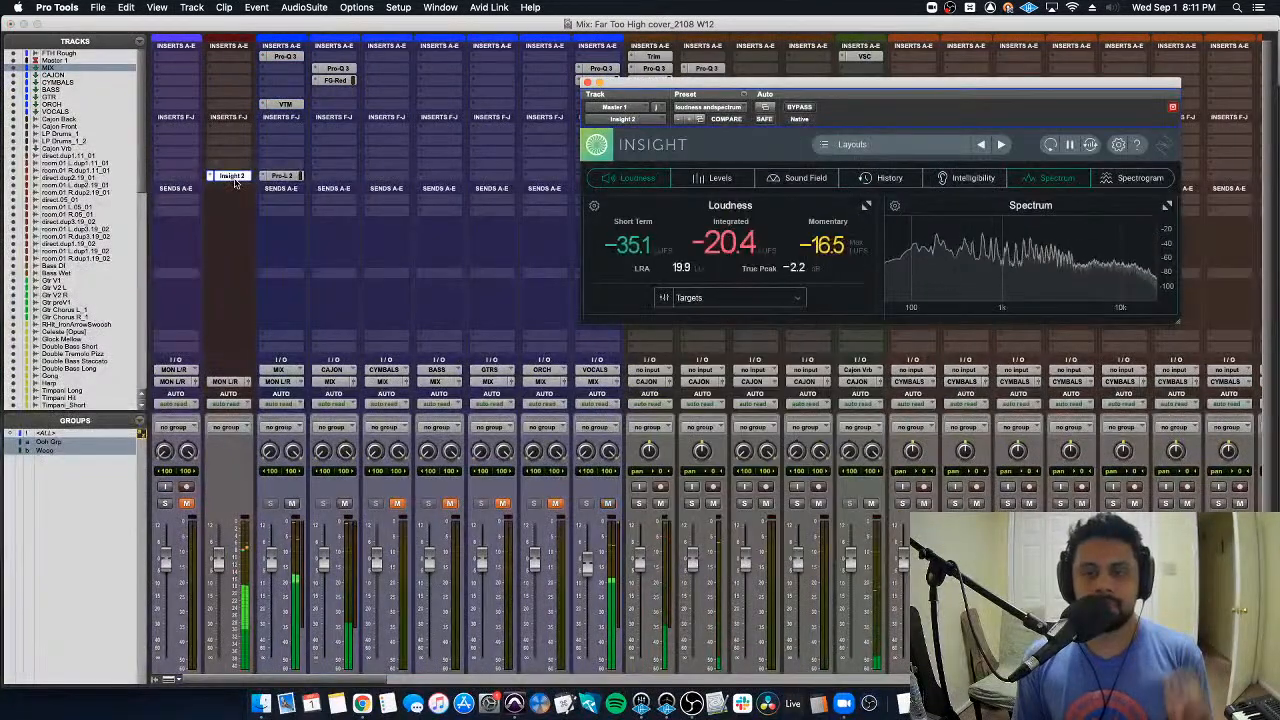
click(587, 82)
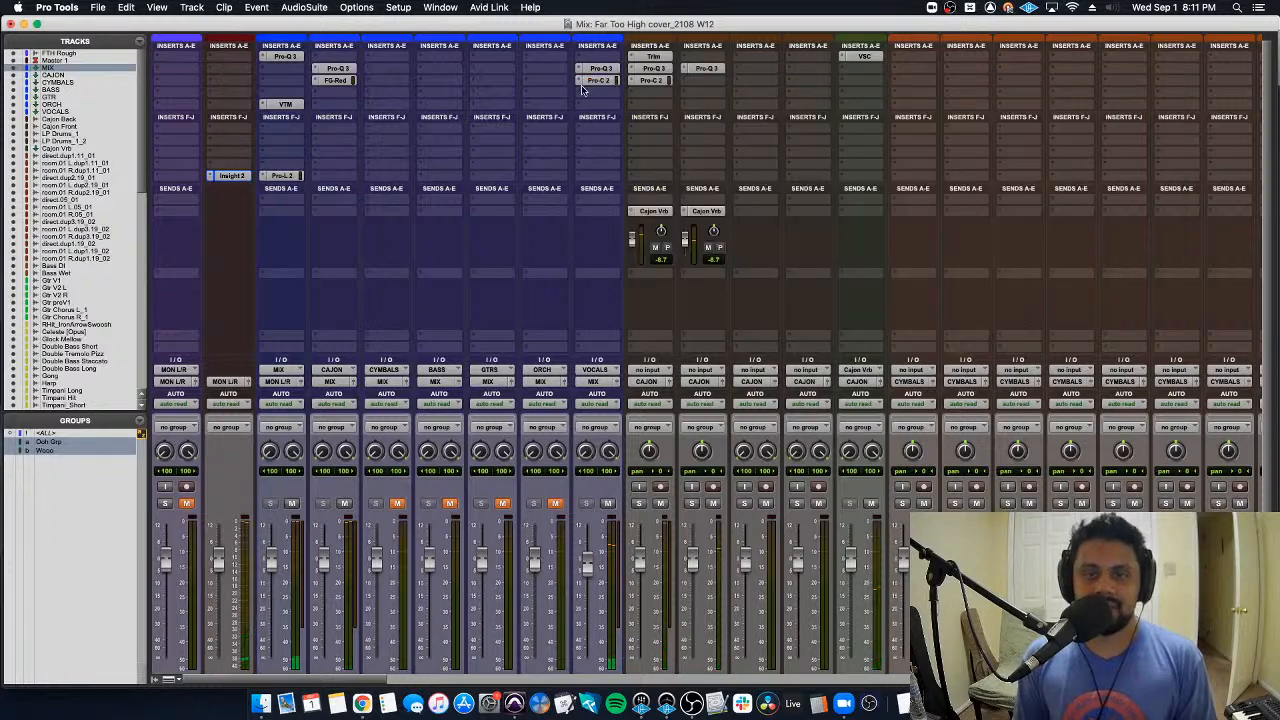
Step: Lower the CAJON fader to about -3.0 dB and the VOCALS fader to about -5.5 dB
scroll(378, 284, down, 2)
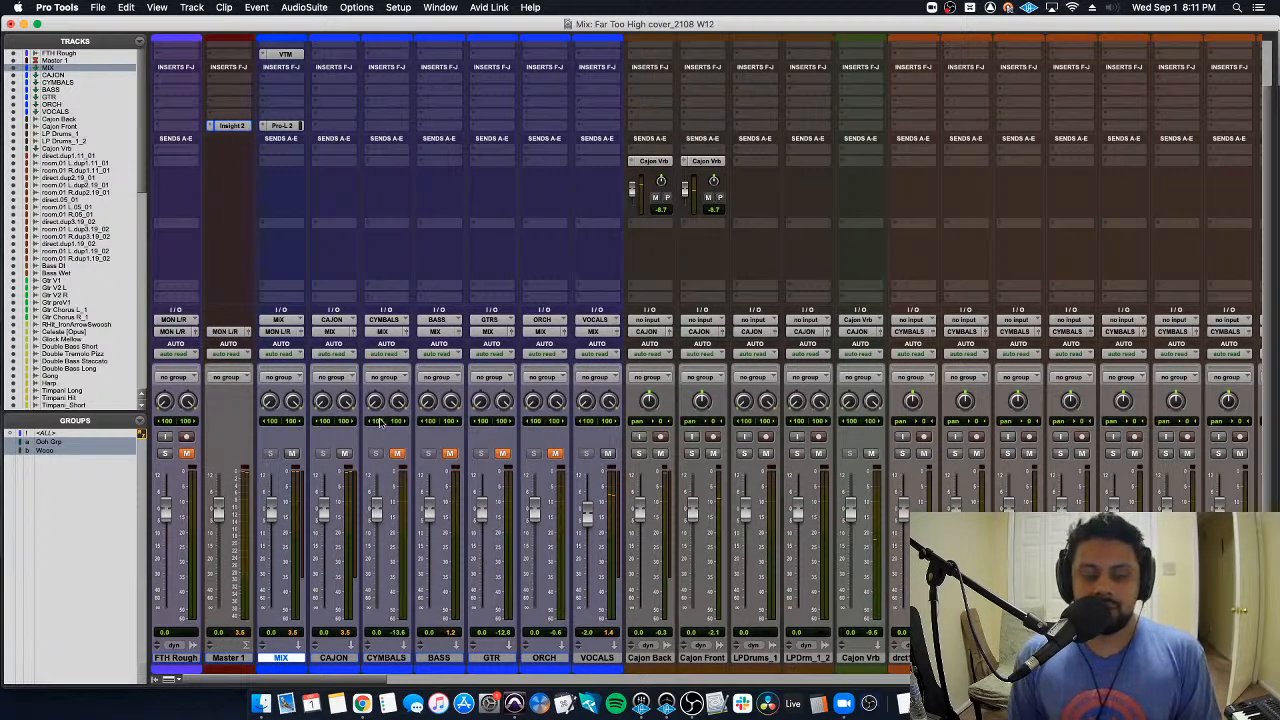
drag(328, 516, 322, 532)
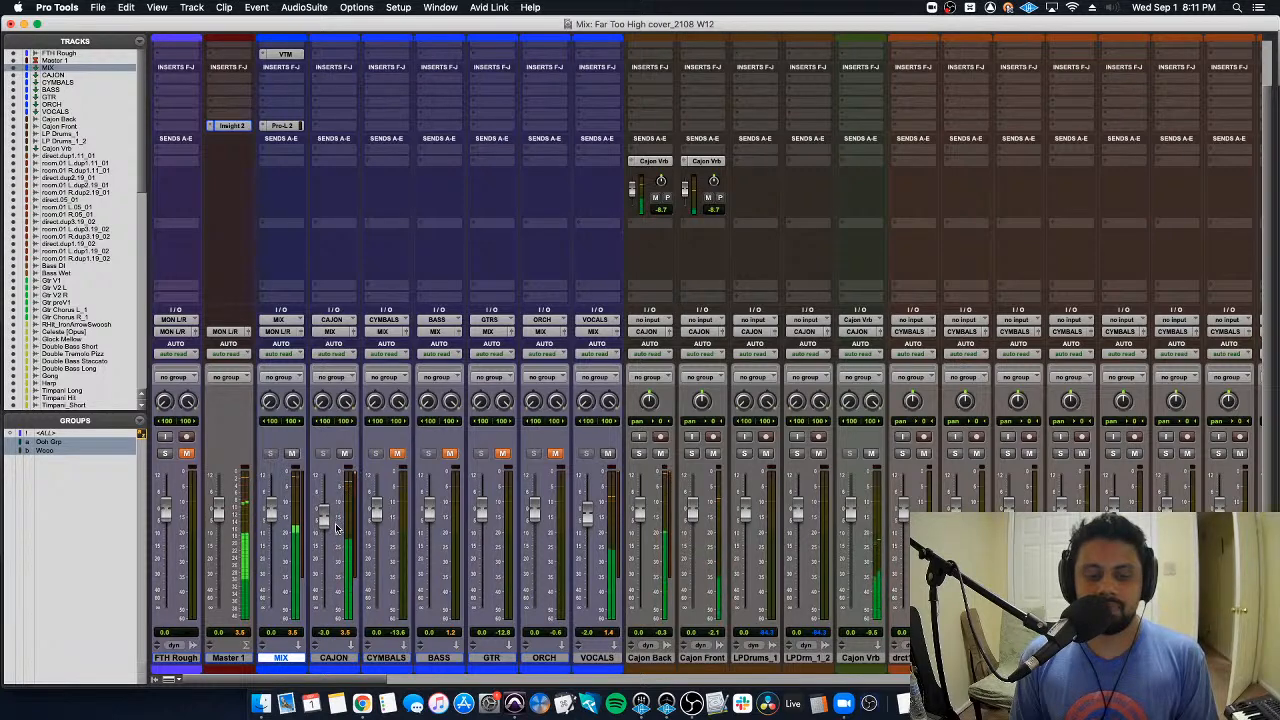
drag(589, 522, 590, 527)
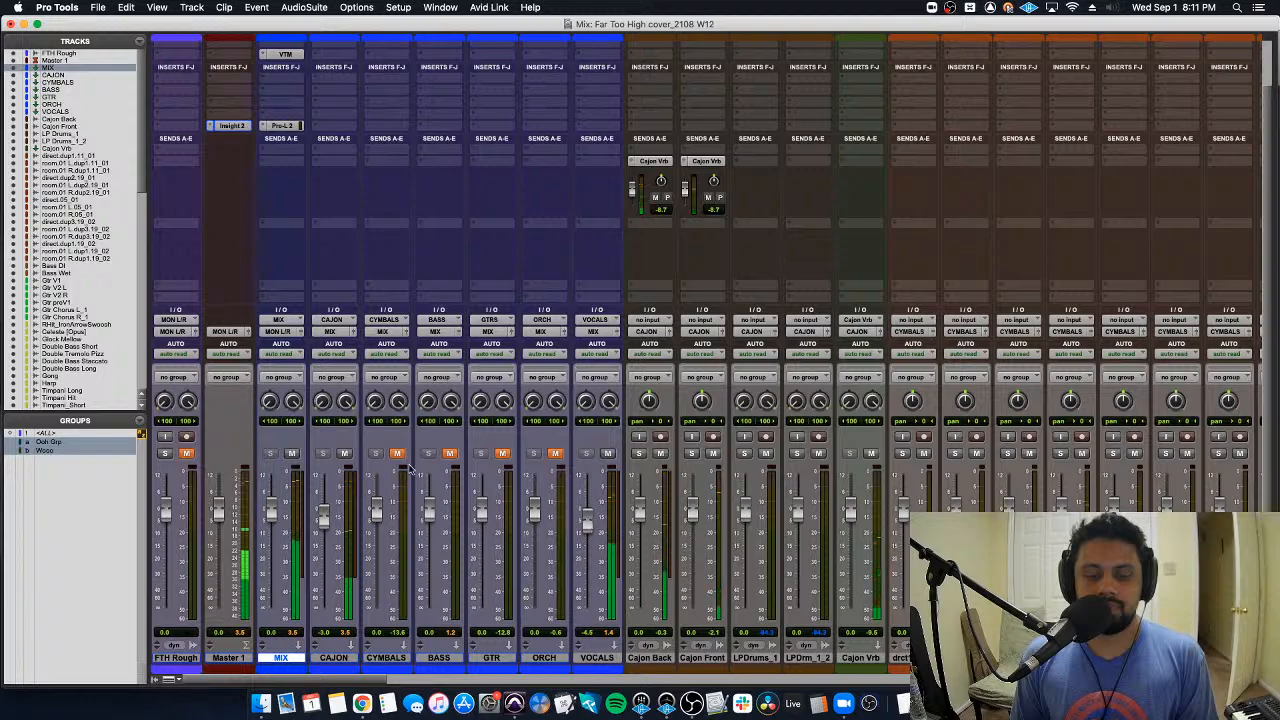
Step: Recheck the loudness in Insight 2 on Master 1 with the lowered CAJON and VOCALS levels, and close the plug-in
scroll(592, 526, up, 5)
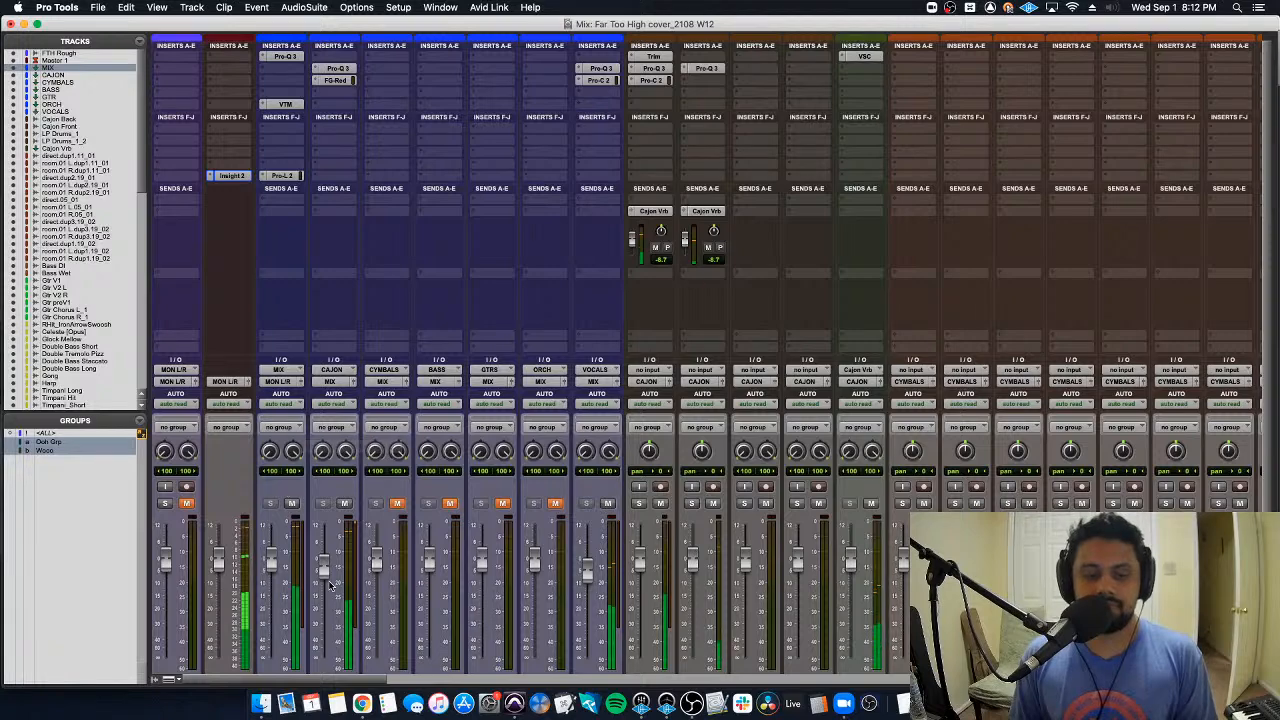
scroll(283, 490, down, 5)
click(247, 133)
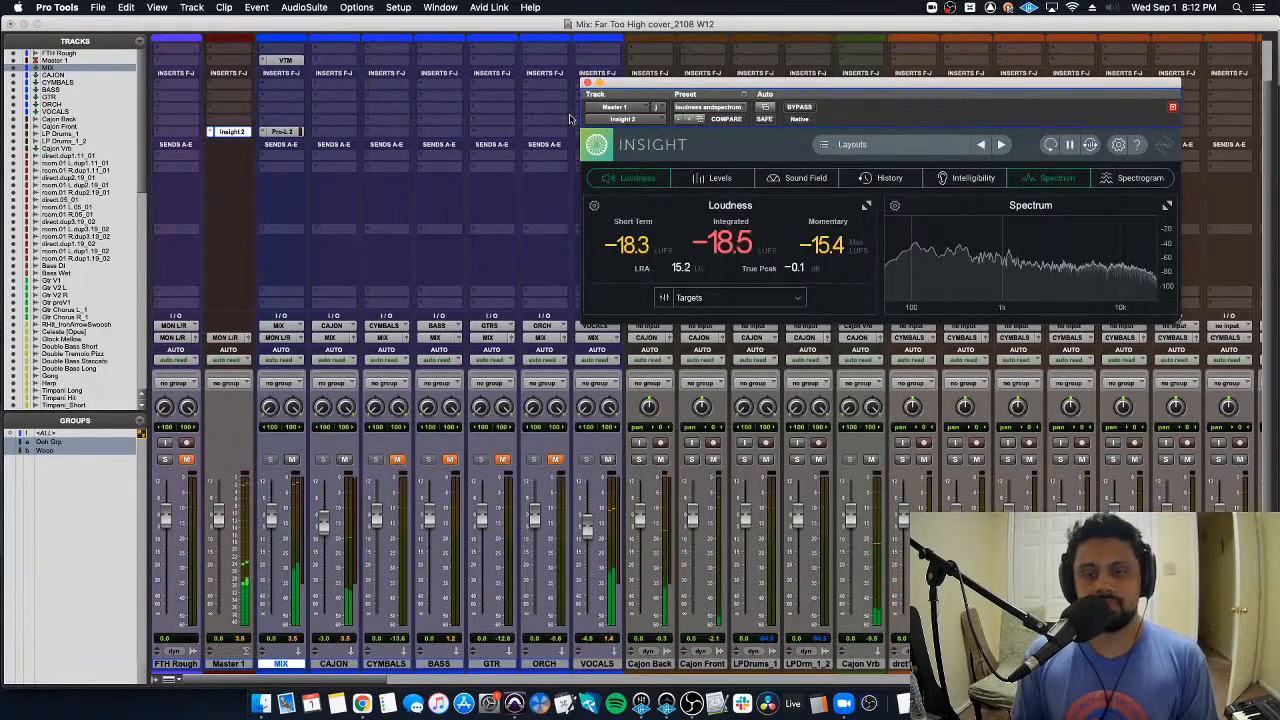
click(586, 84)
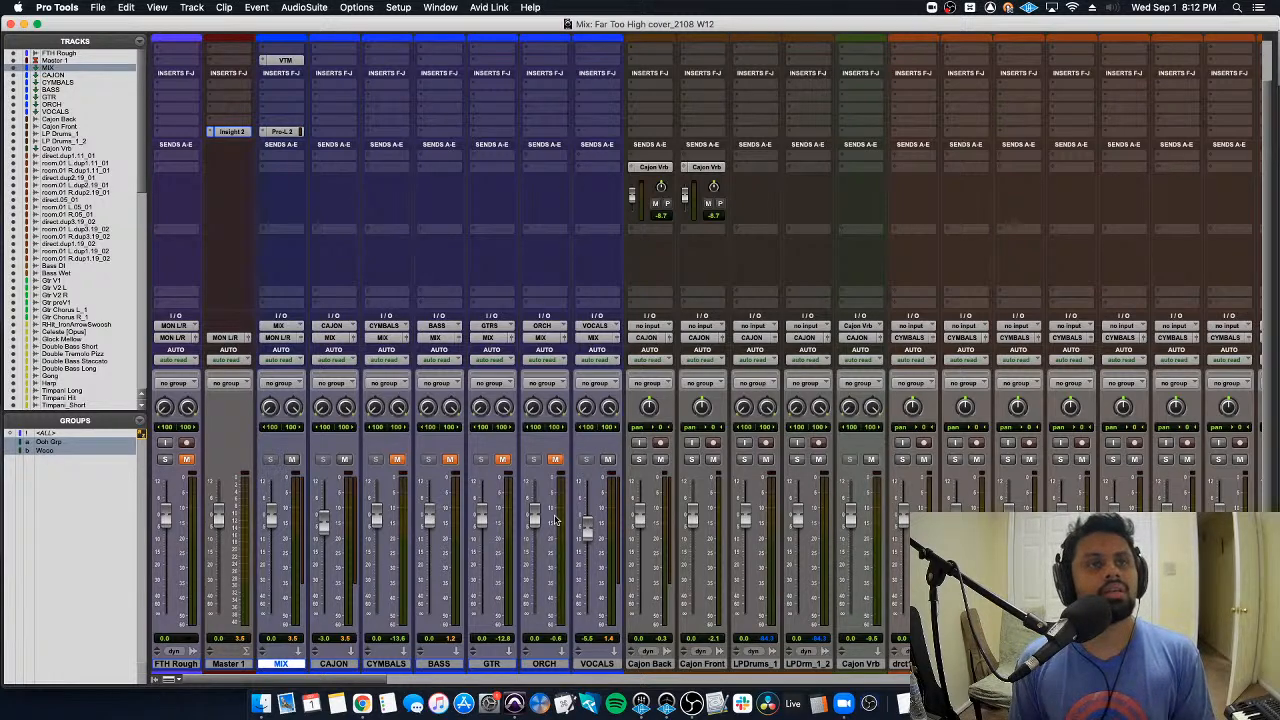
key(super+Tab)
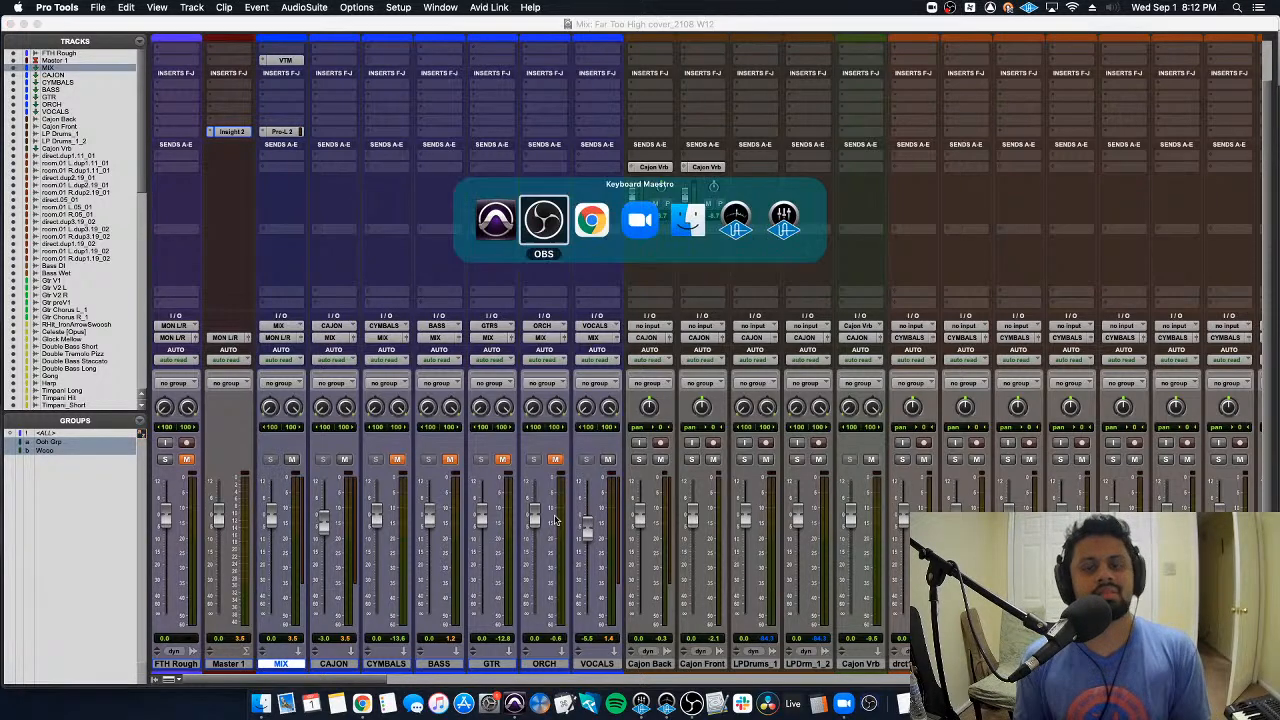
key(super+Tab)
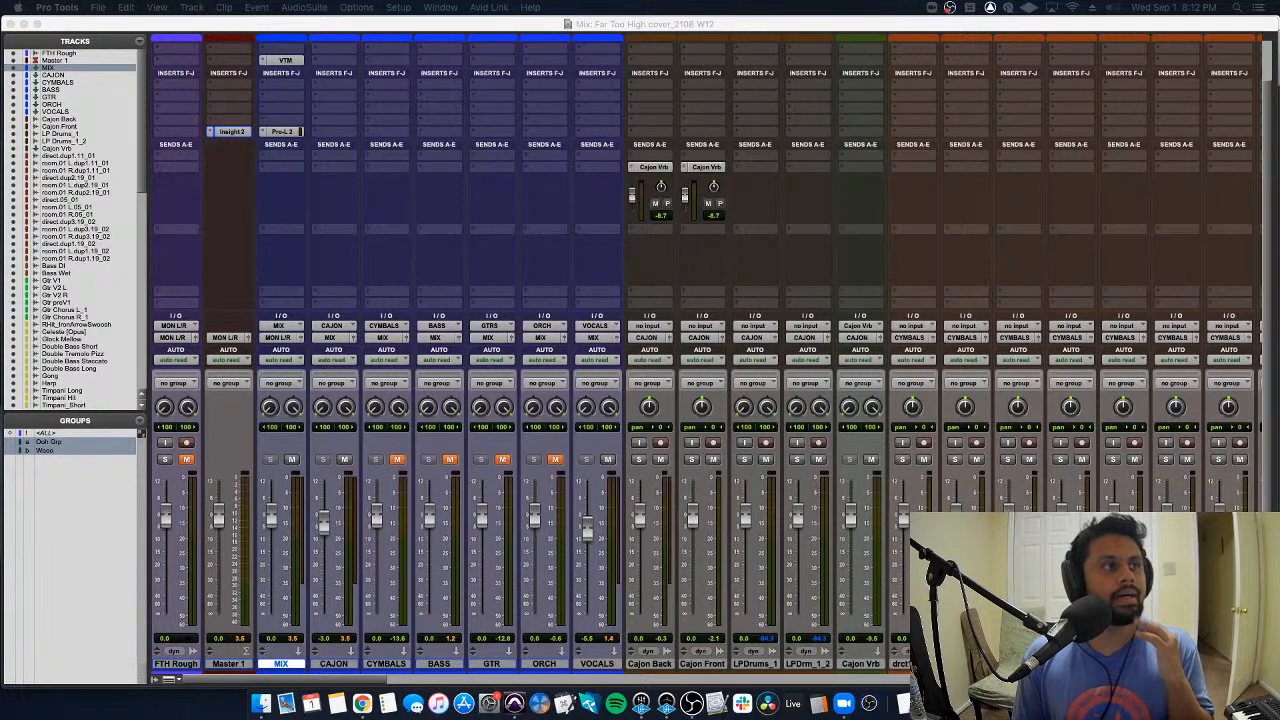
click(217, 509)
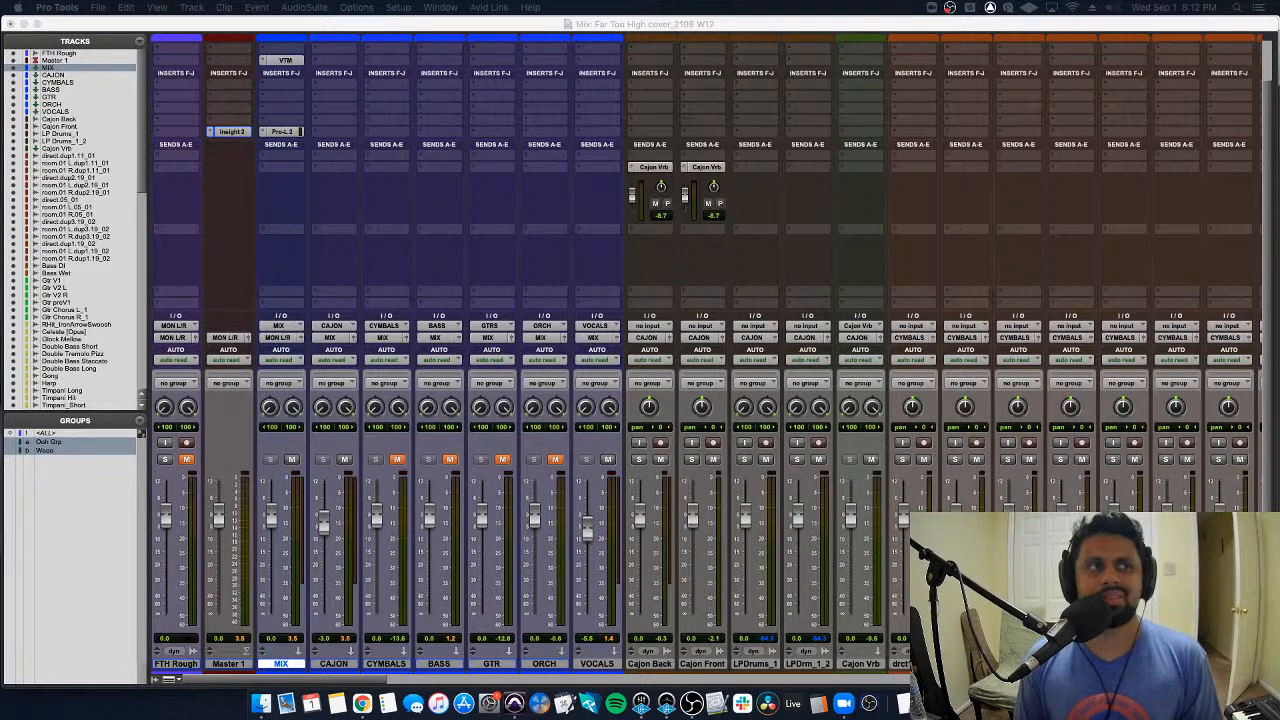
scroll(631, 613, down, 1)
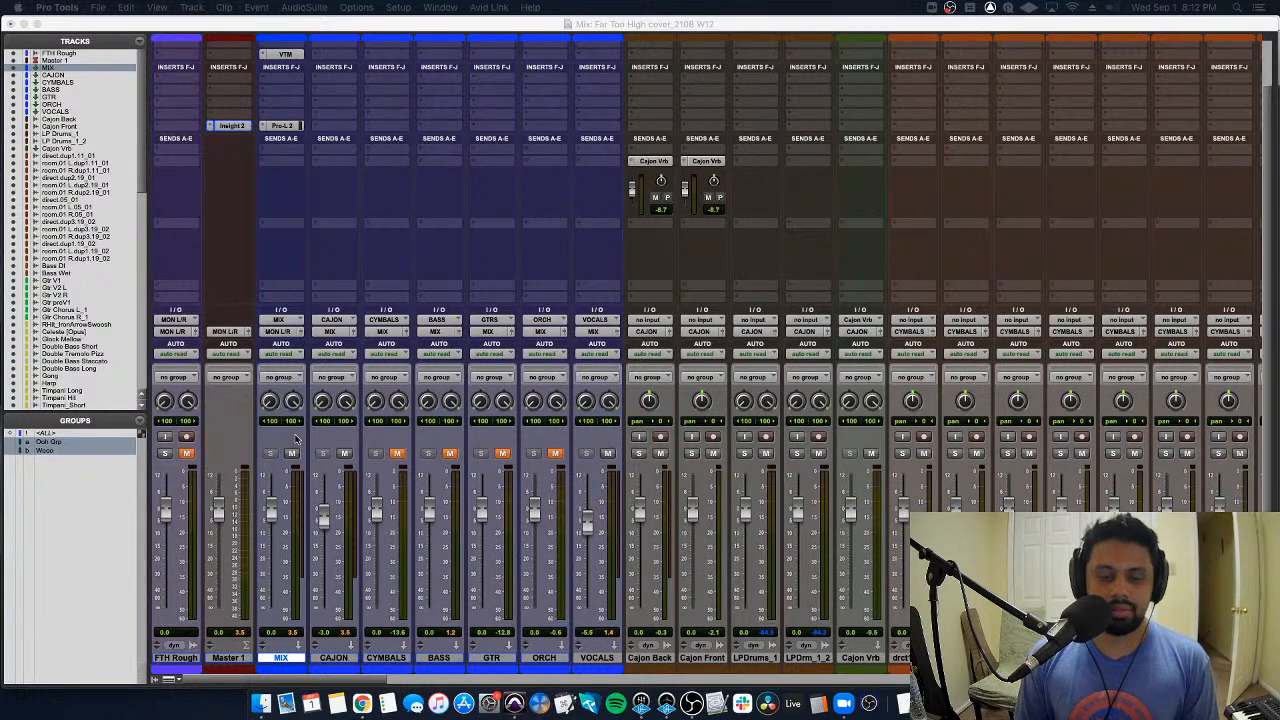
Step: Select the CAJON track, start playback from the beginning of the LP Drums_1 audio, and mute the VOCALS bus
click(334, 658)
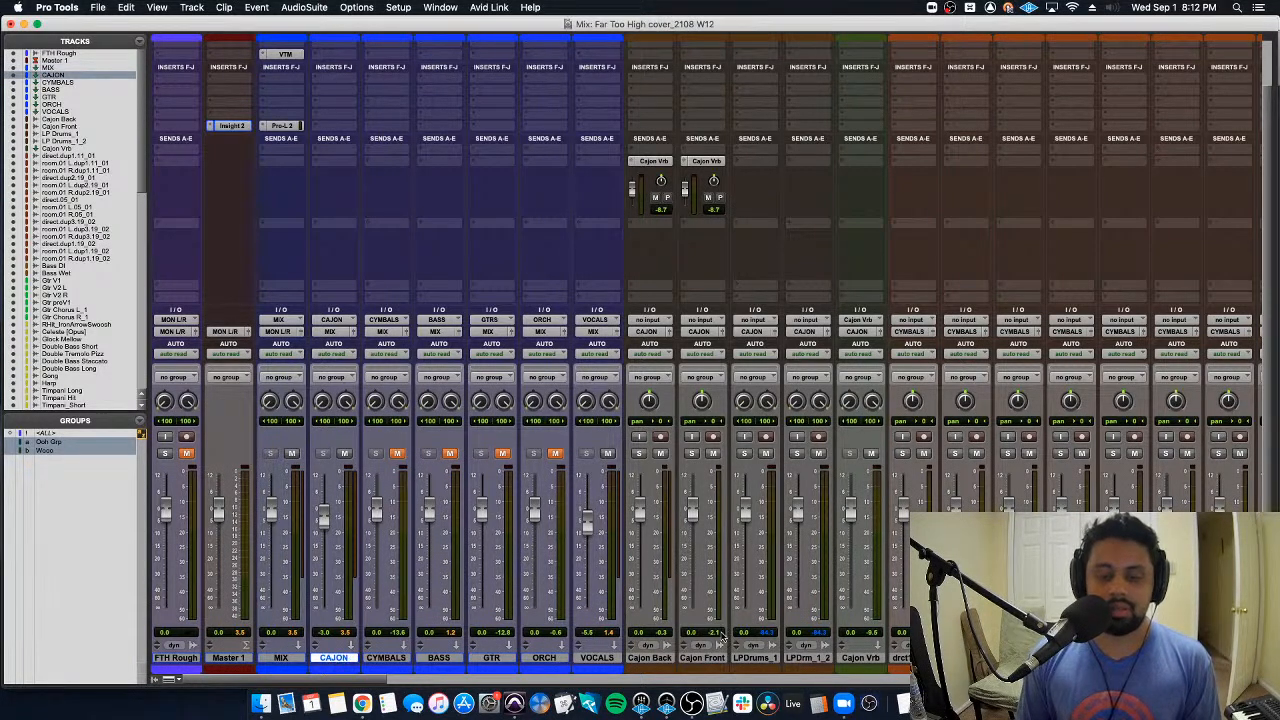
key(super+equal)
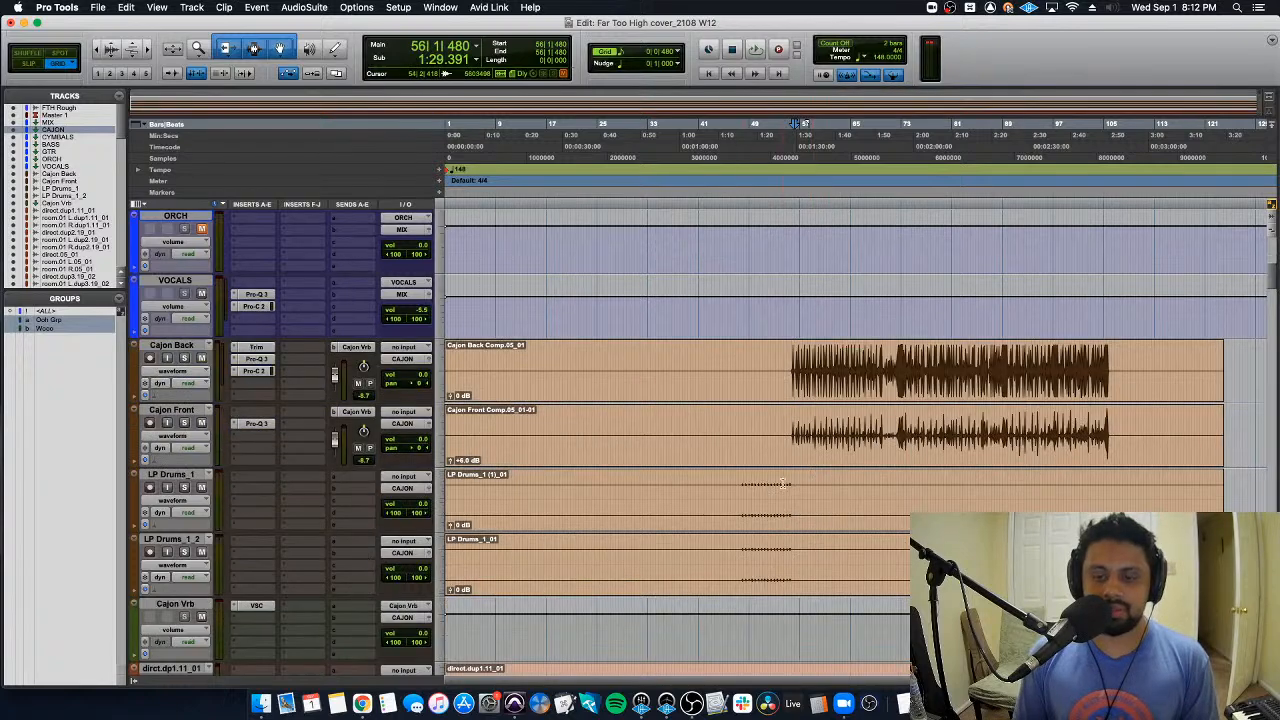
click(741, 485)
key(super+equal)
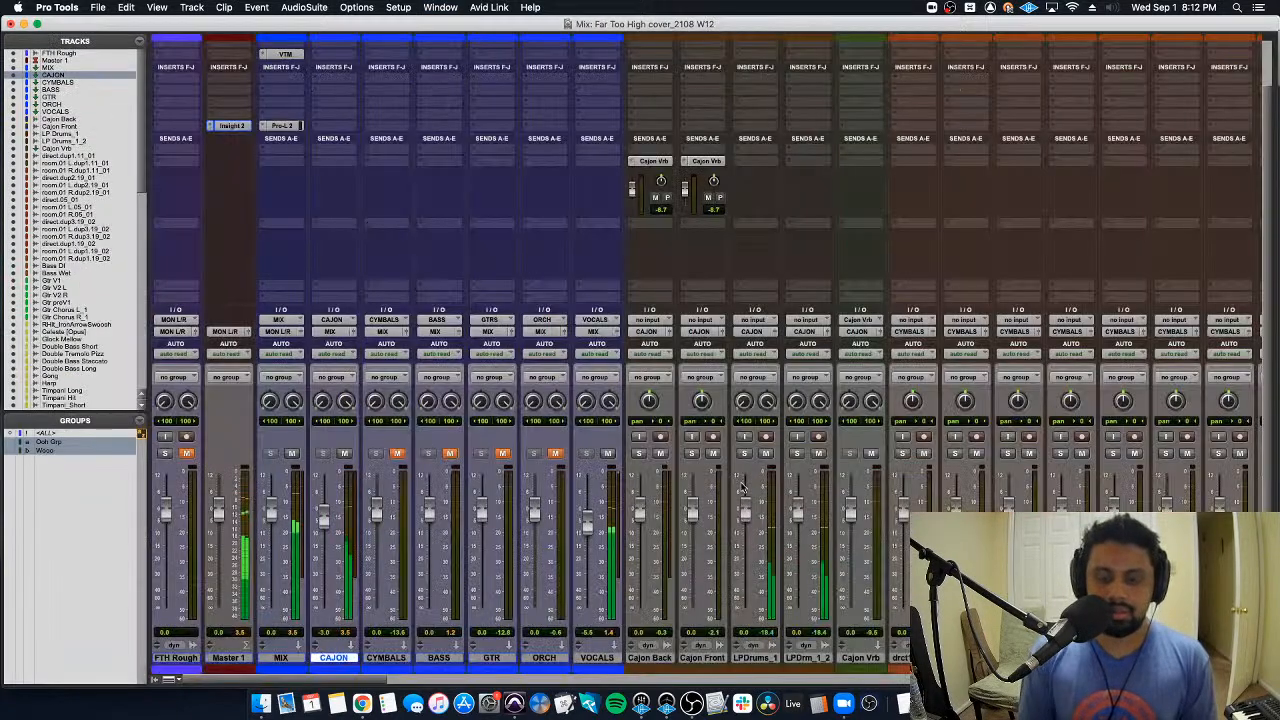
click(607, 454)
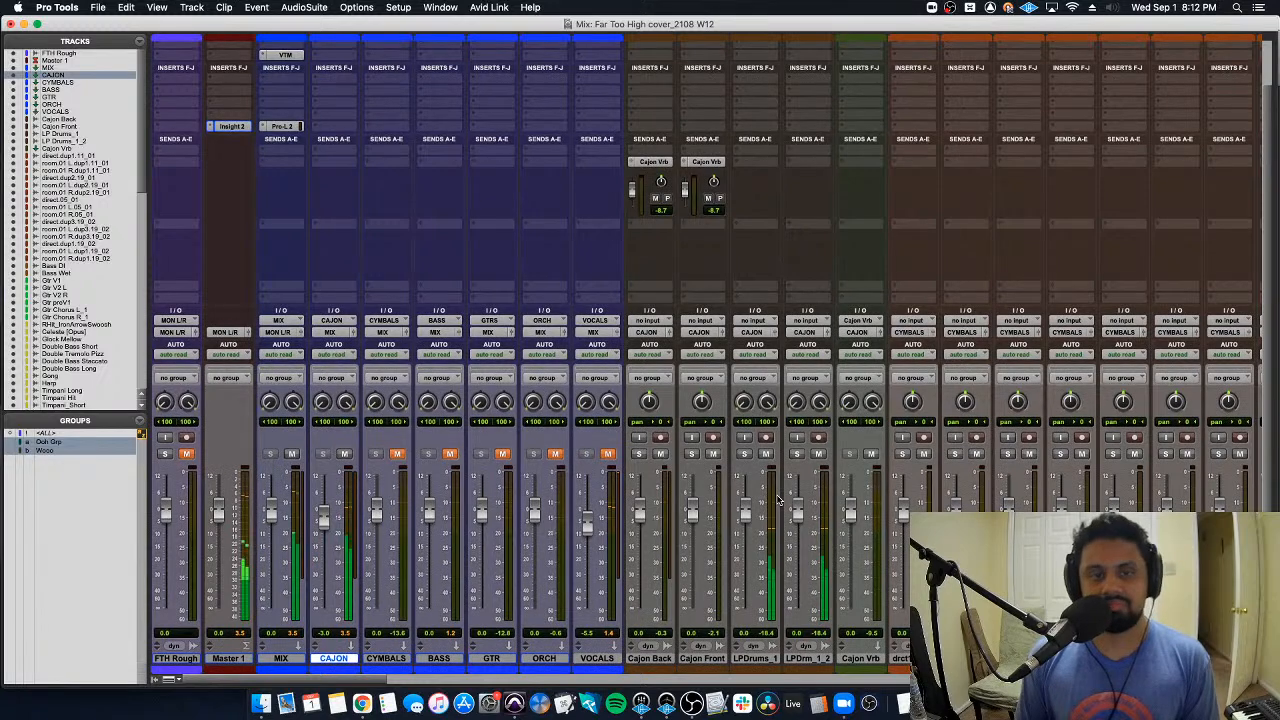
Step: Audition LPDrums_1 and LPDrm_1_2 in turn by soloing each, leaving only LPDrums_1 soloed
scroll(481, 297, up, 2)
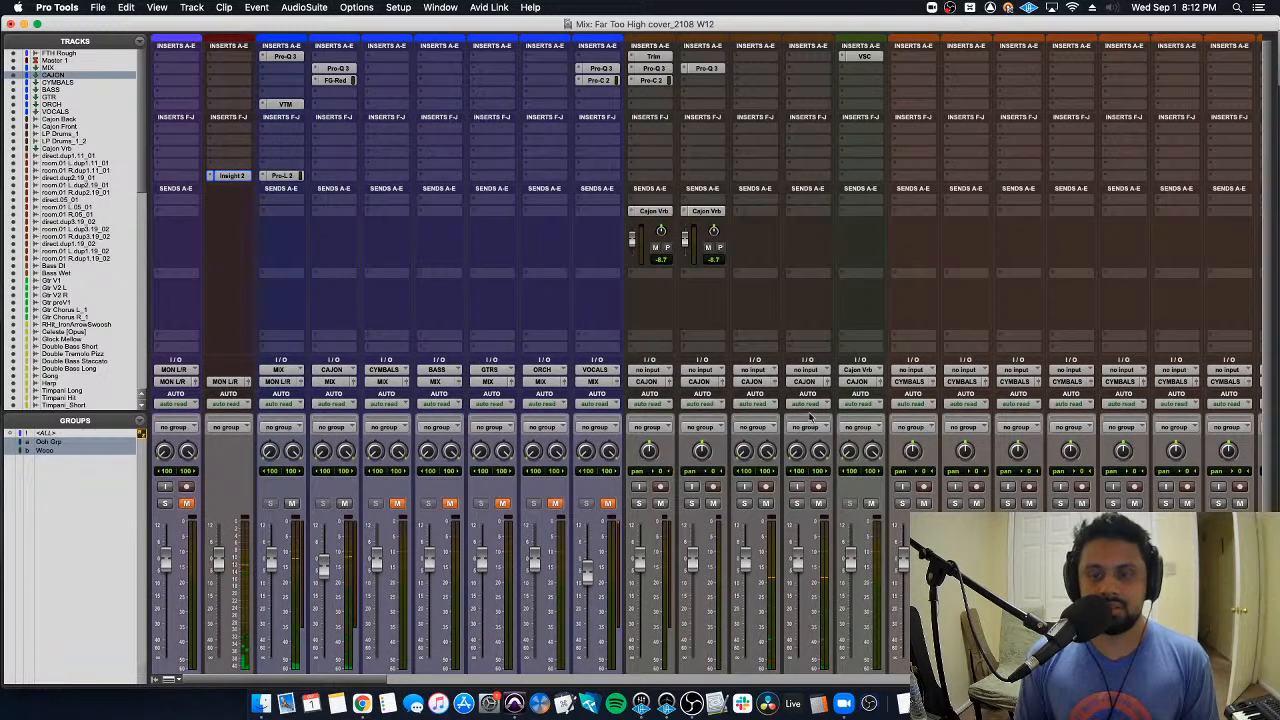
scroll(790, 497, down, 1)
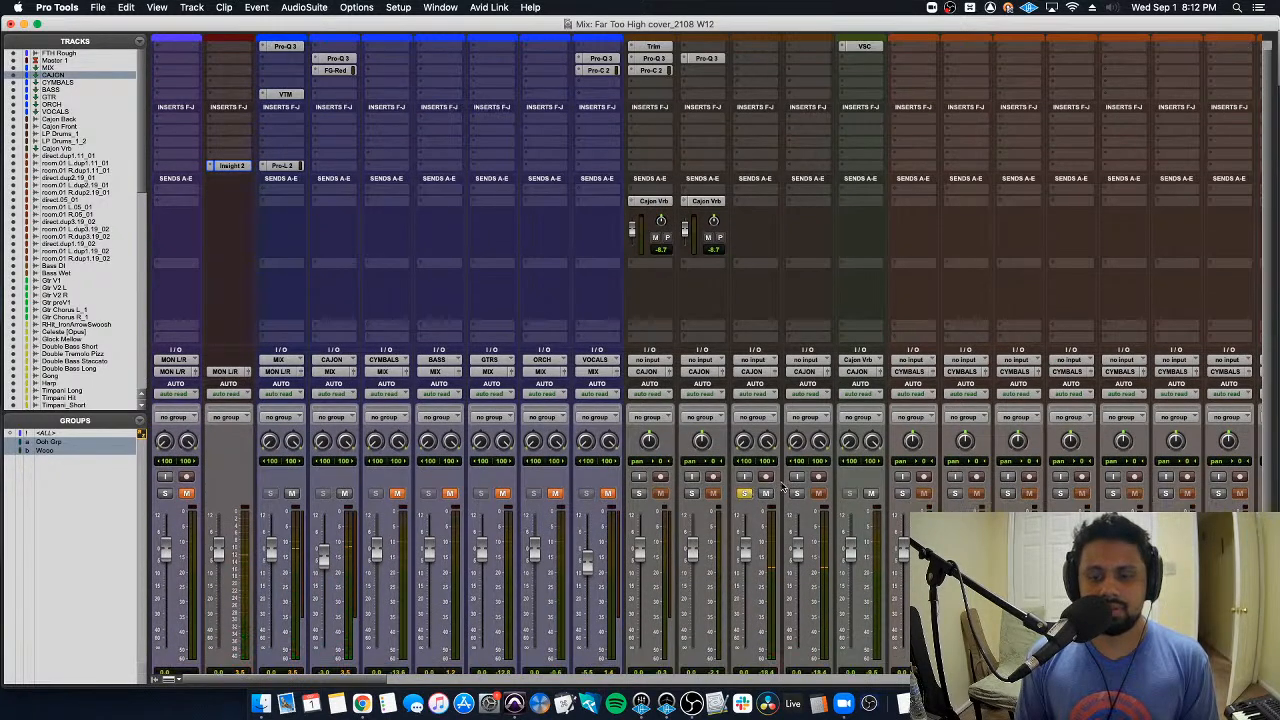
scroll(797, 494, down, 3)
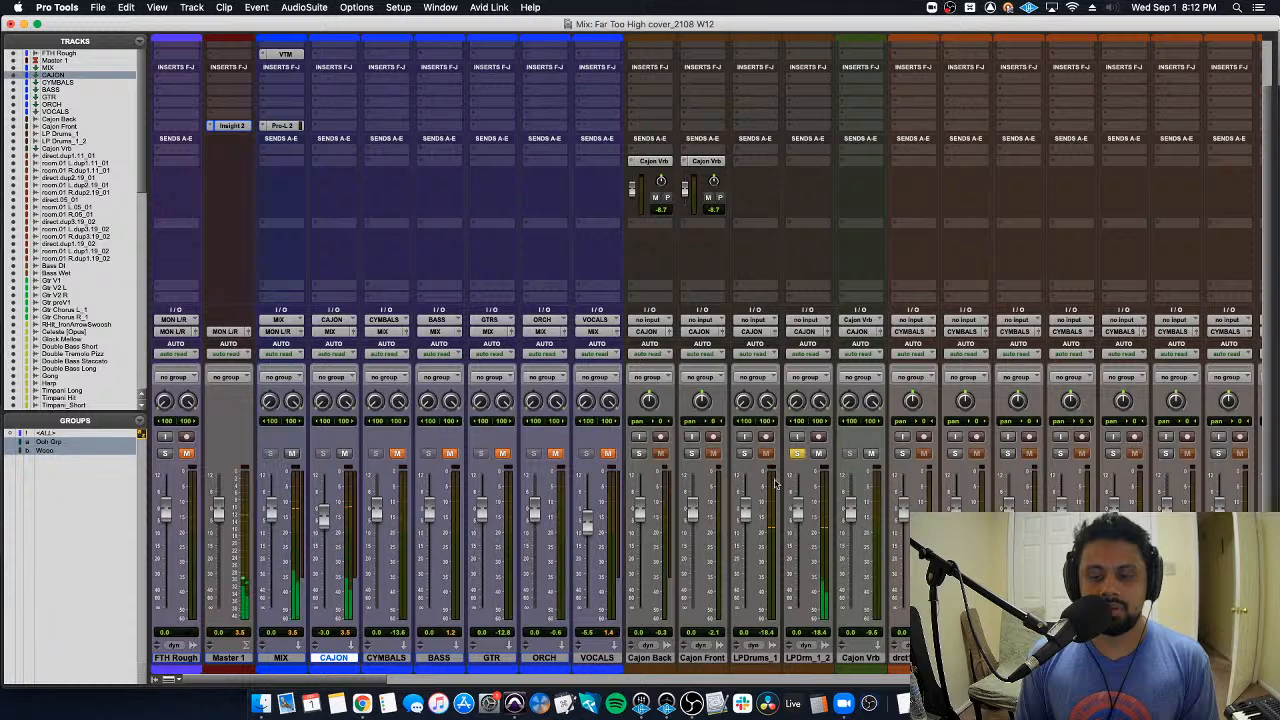
click(744, 455)
click(797, 454)
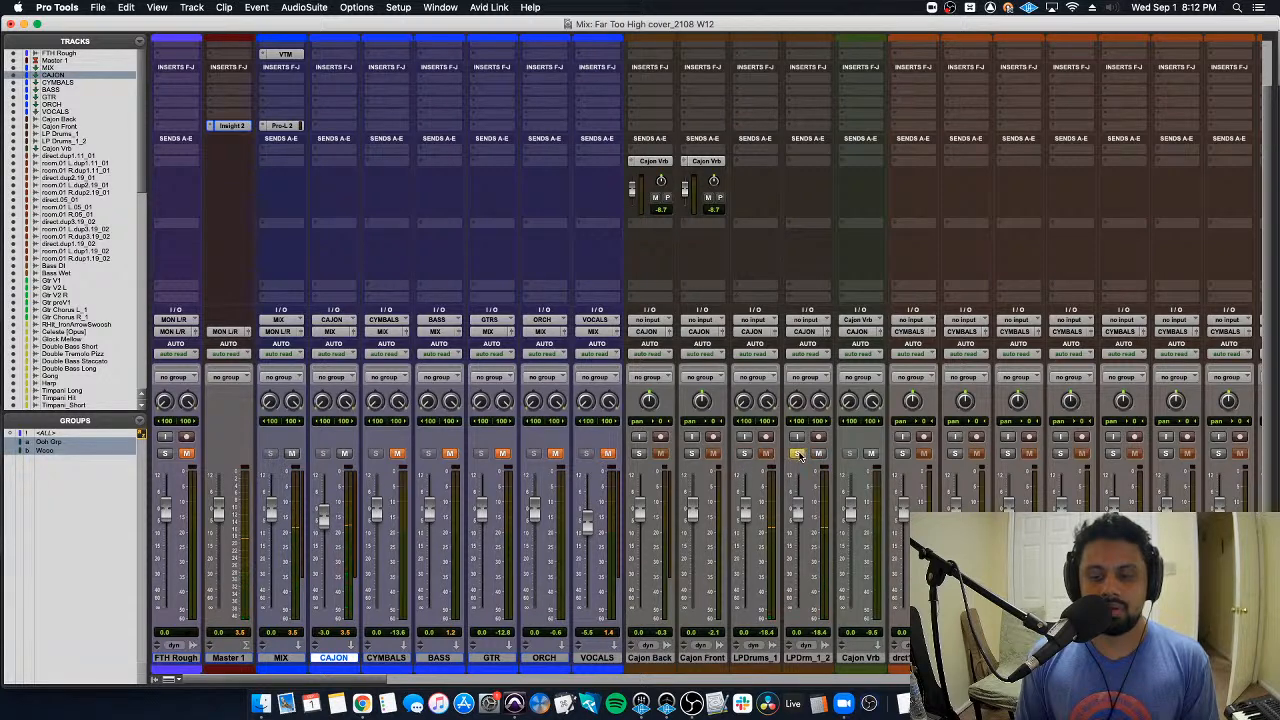
click(744, 454)
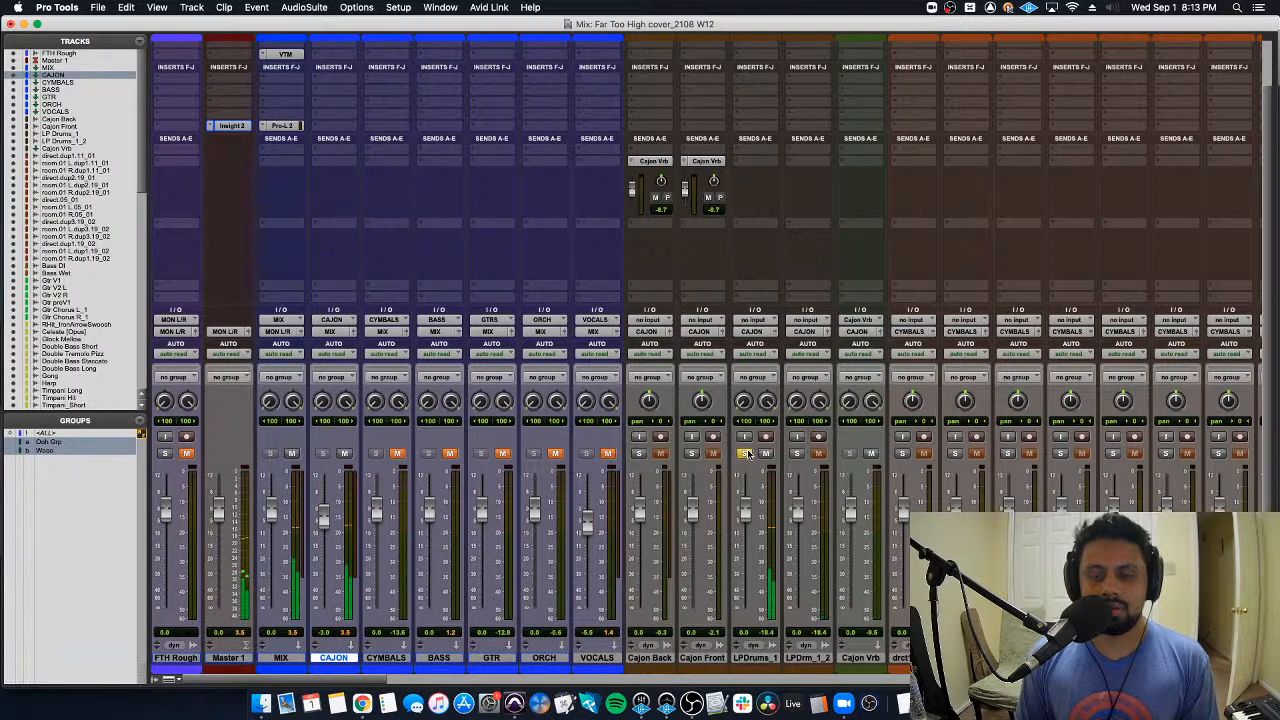
scroll(795, 420, up, 3)
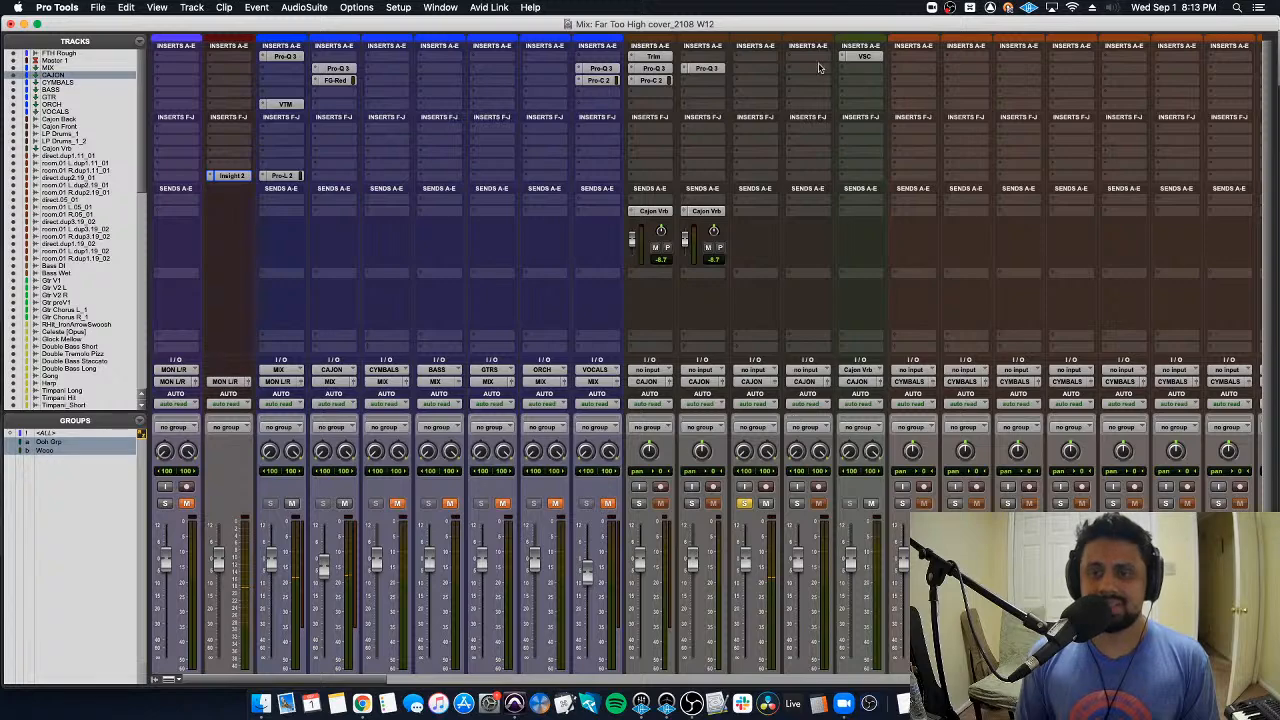
click(818, 68)
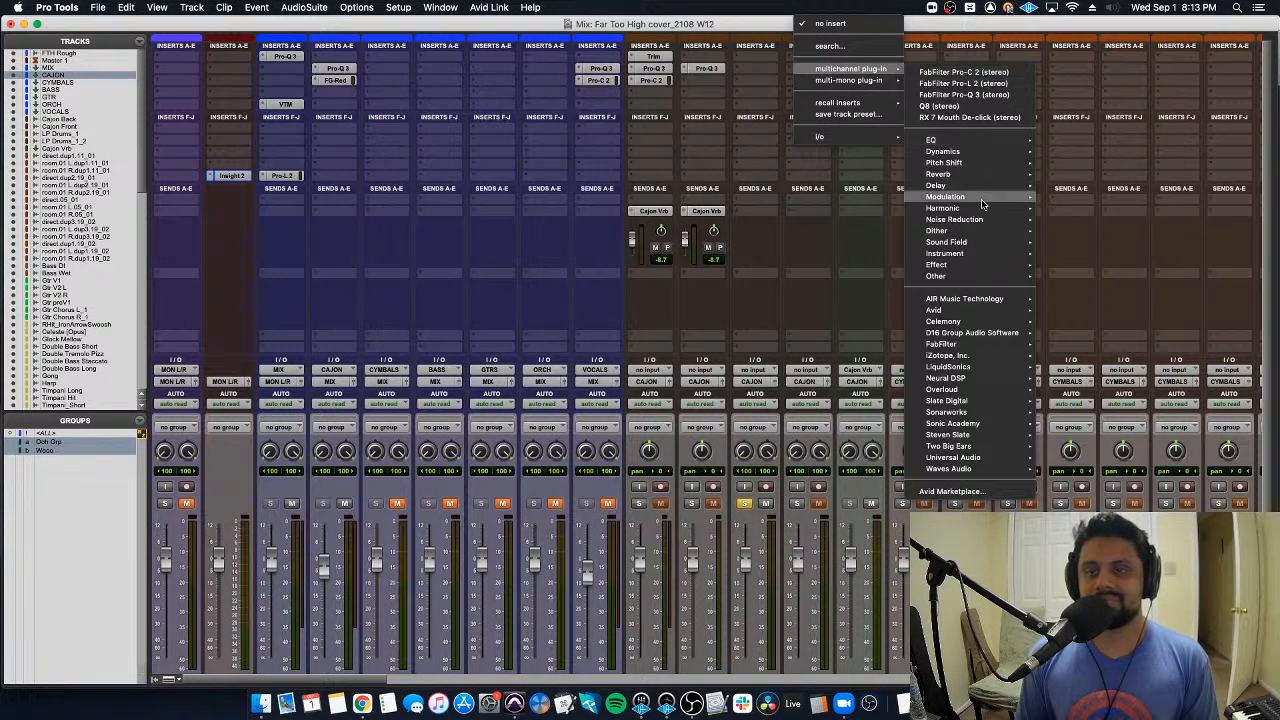
mouse_move(990, 175)
mouse_move(960, 140)
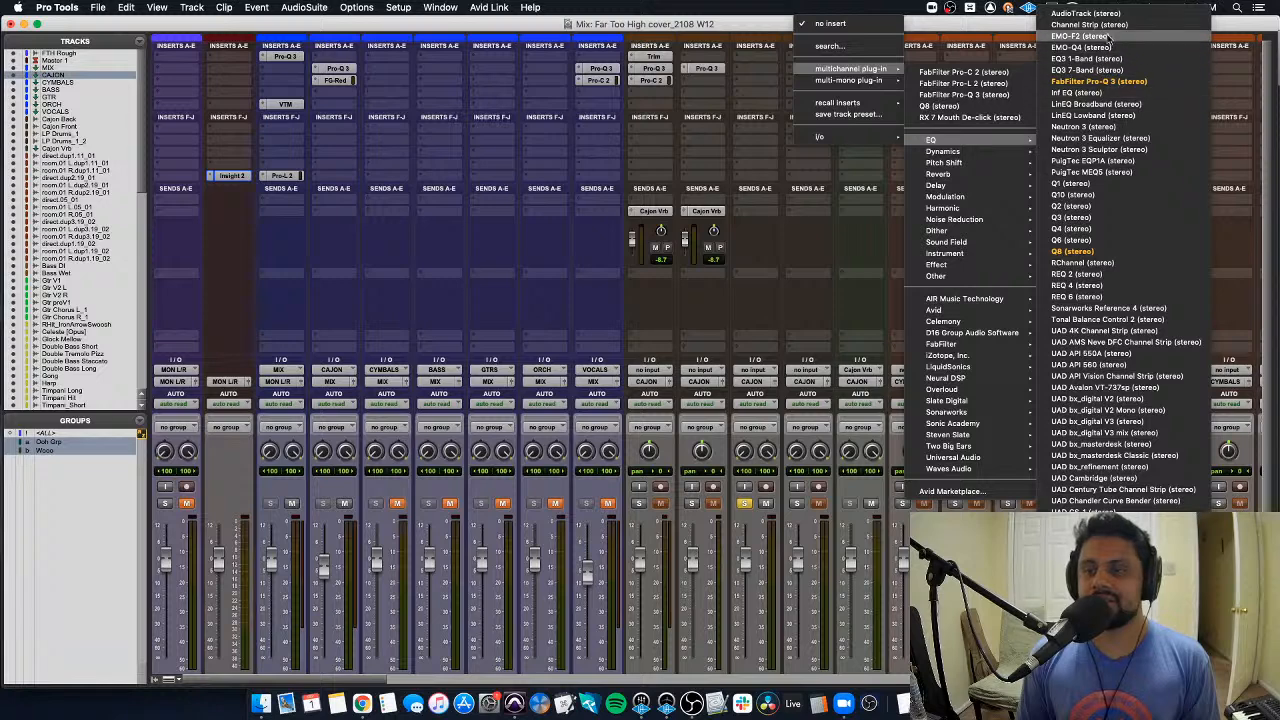
click(1087, 58)
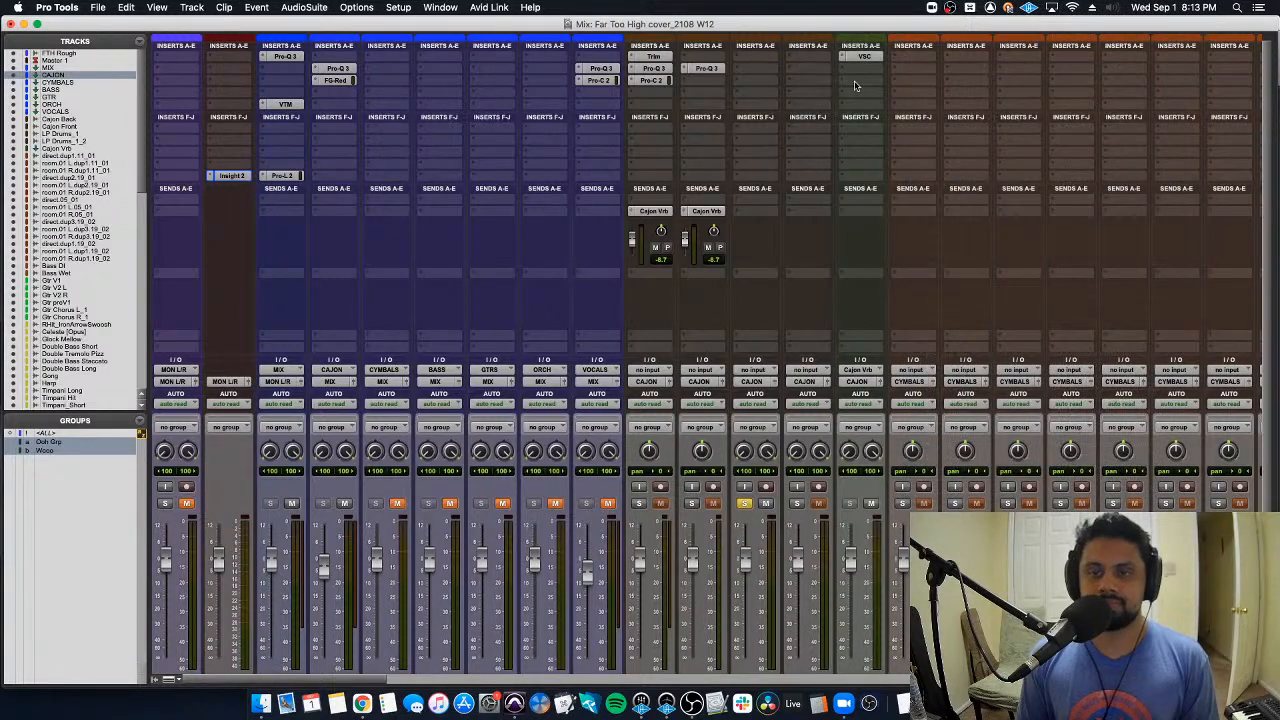
Step: Compare LPDrm_1_2 against LPDrums_1 by soloing both tracks with an EQ3 1-Band inserted on LPDrm_1_2
click(797, 503)
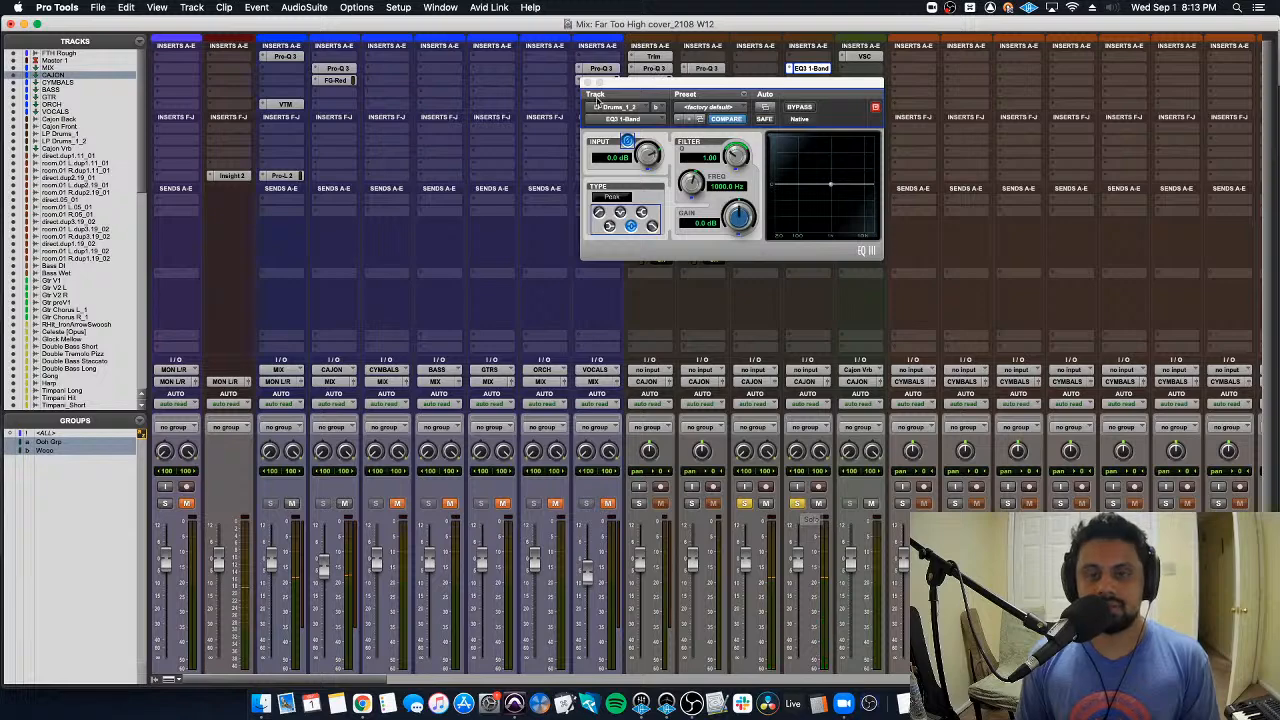
click(875, 107)
scroll(712, 127, down, 2)
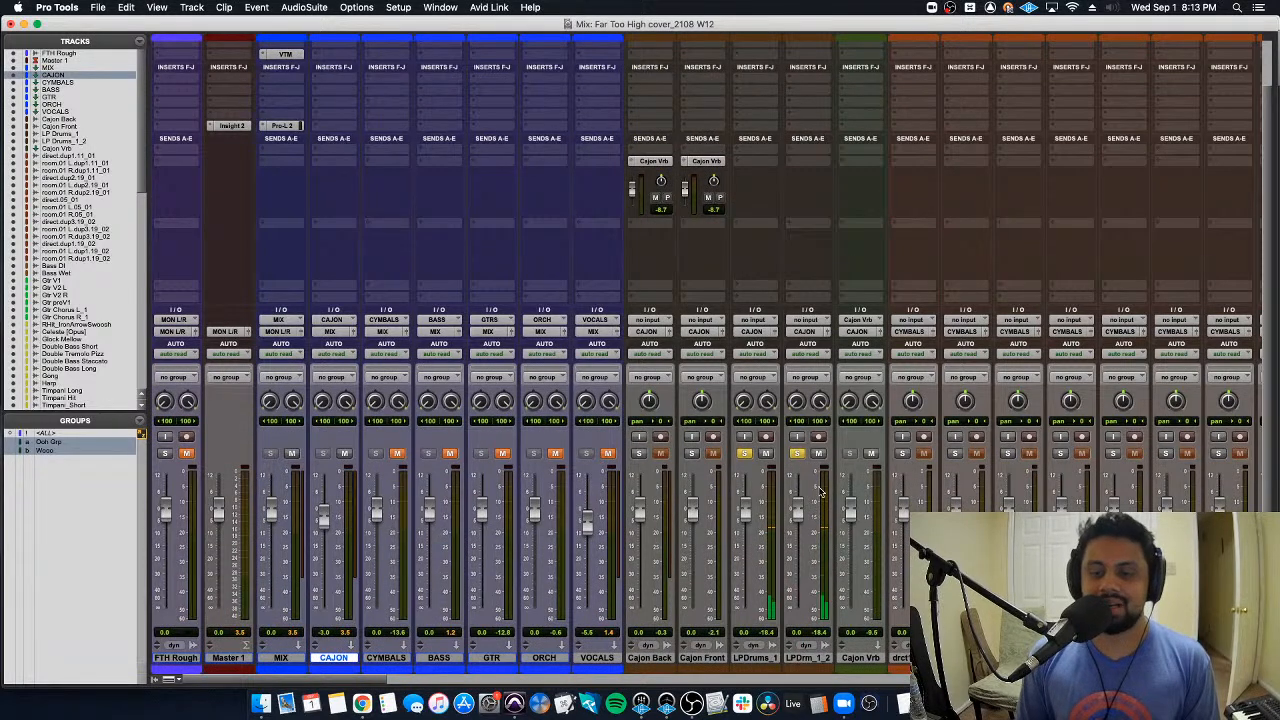
scroll(796, 95, up, 2)
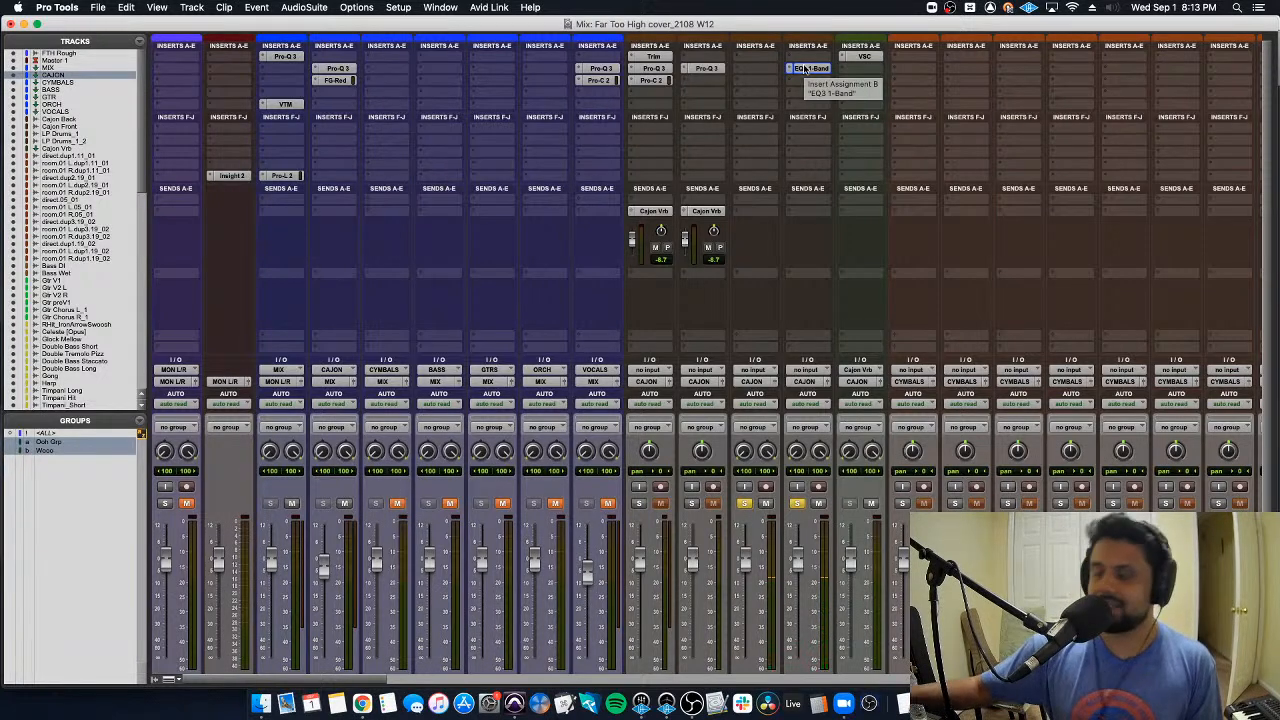
scroll(780, 400, down, 2)
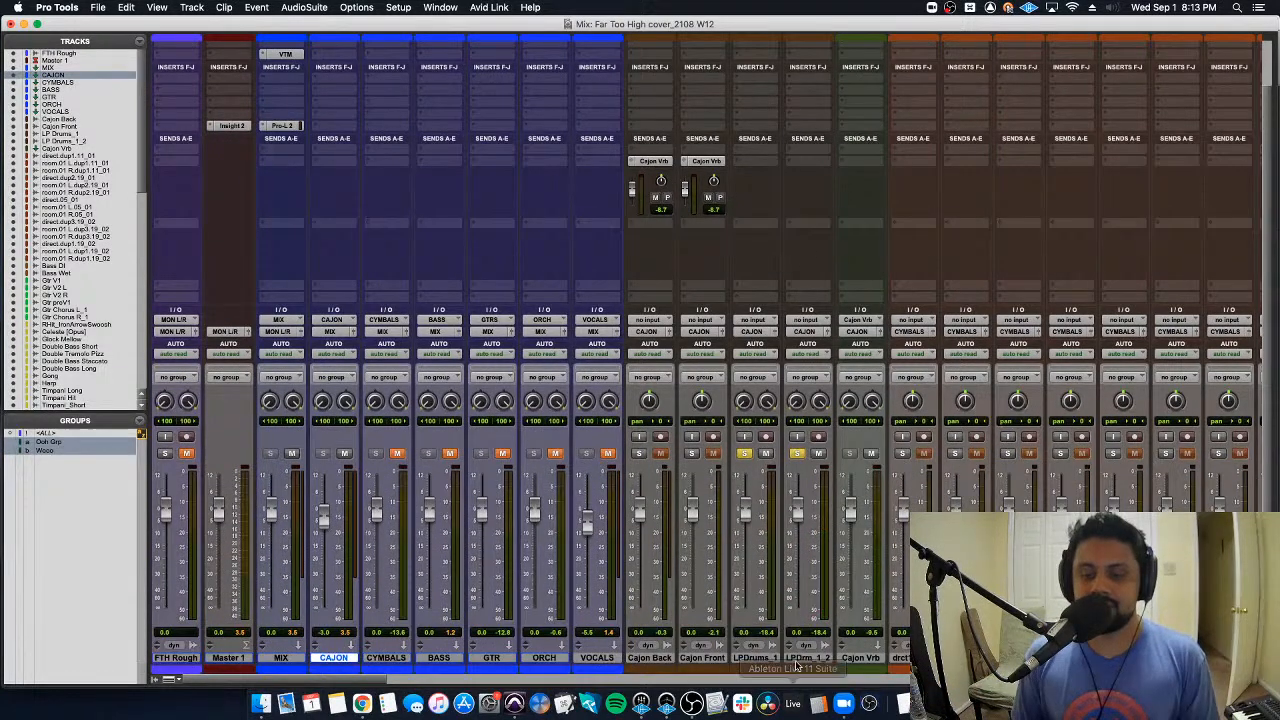
Step: Hide the LPDrm_1_2 track from the mixer
click(812, 658)
right_click(814, 658)
click(860, 463)
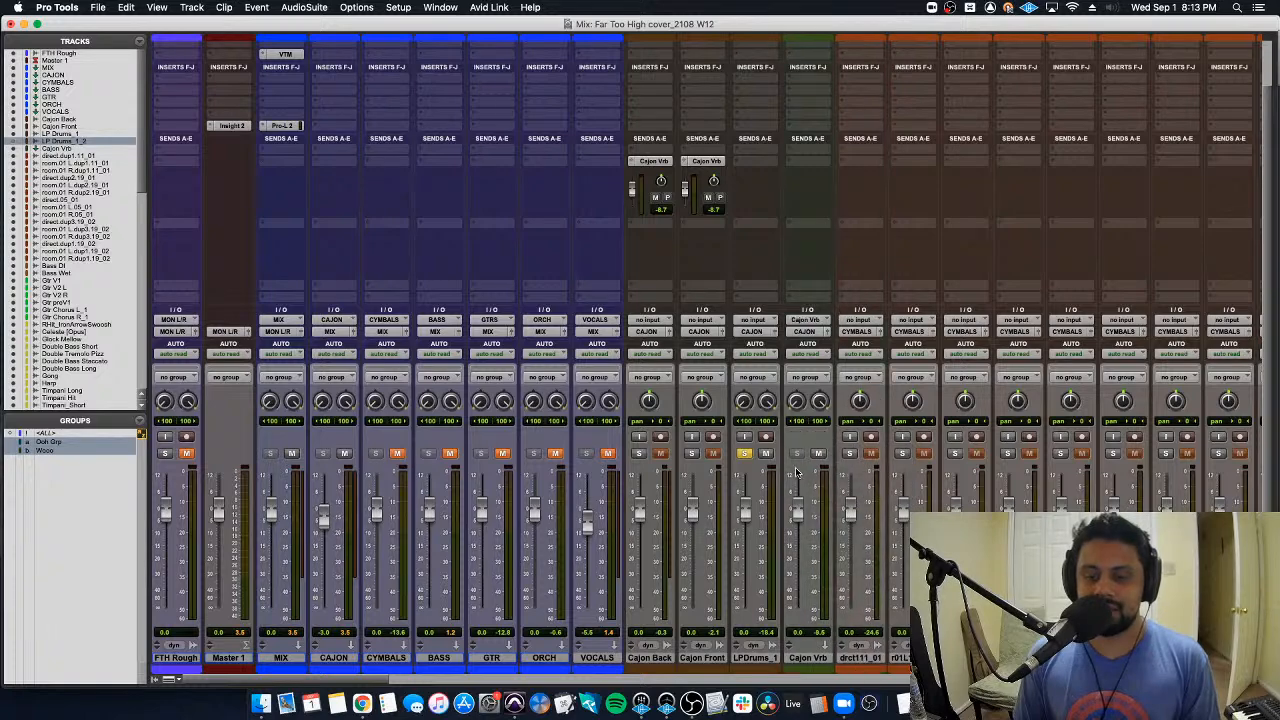
Step: Insert FabFilter Pro-Q 3 on LPDrums_1 and add a bell boost of about 1.6 dB near 58 Hz
click(743, 453)
scroll(760, 77, up, 2)
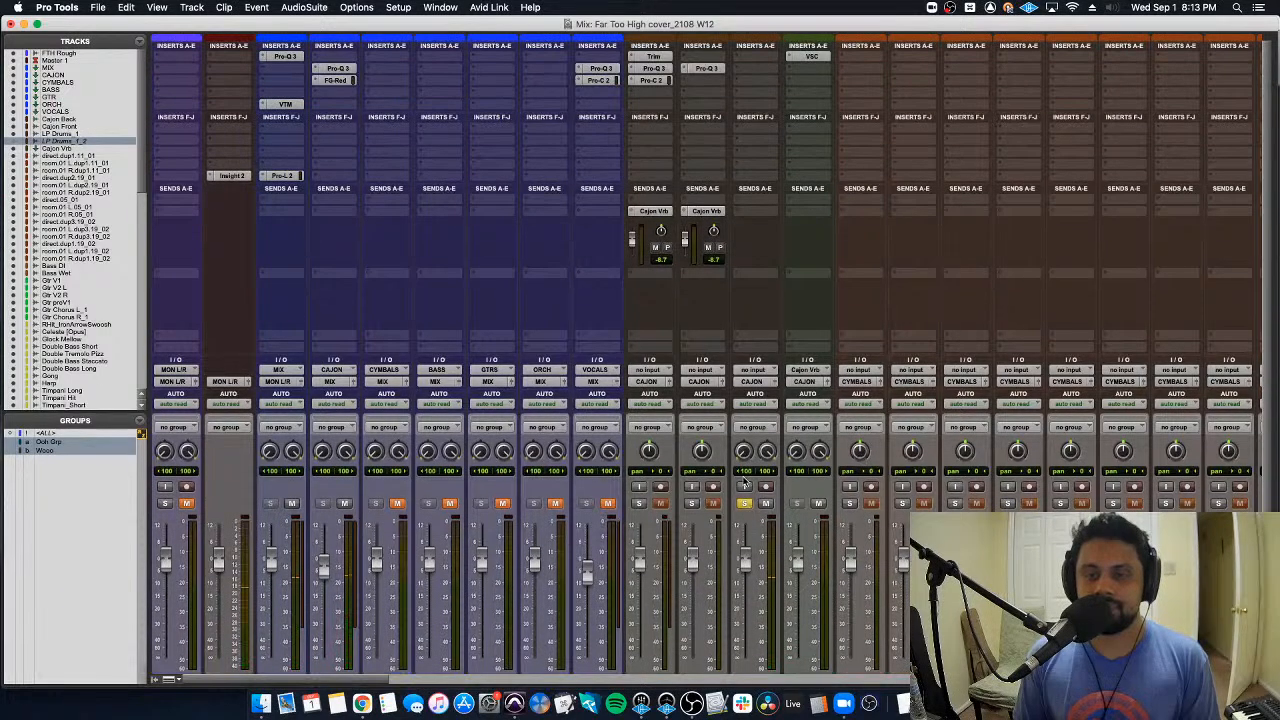
click(760, 77)
click(885, 98)
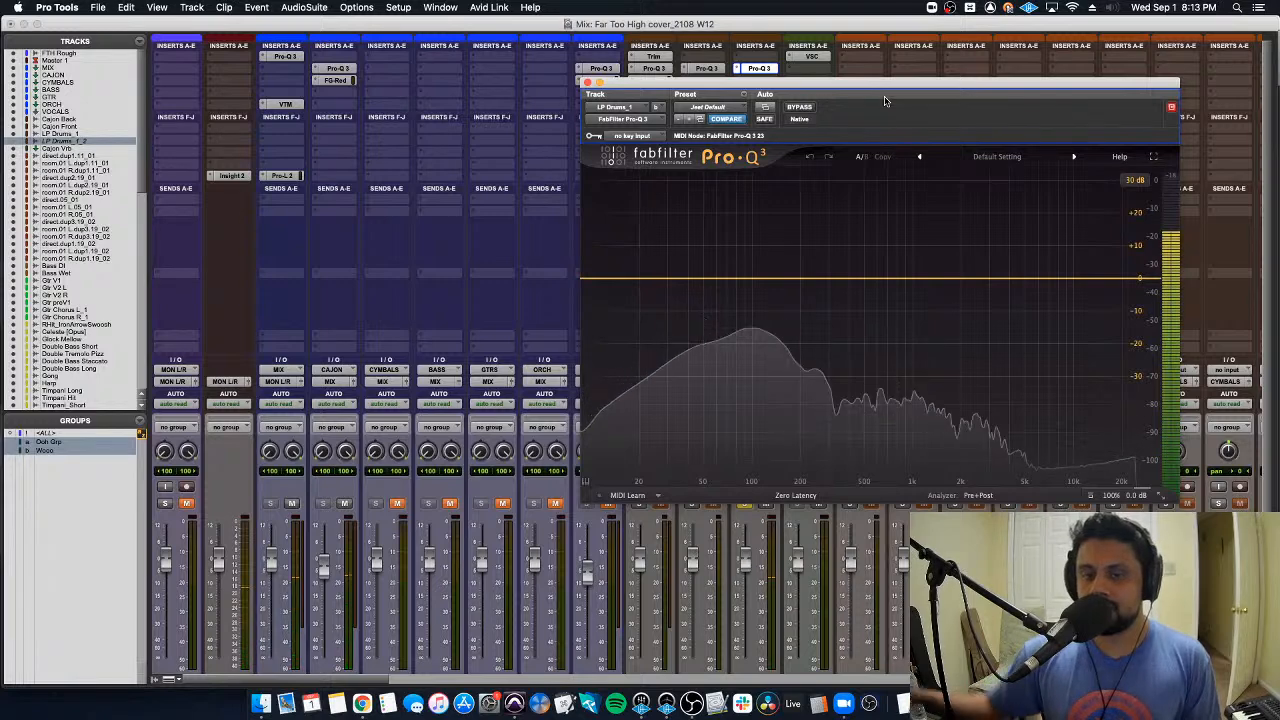
drag(700, 277, 721, 252)
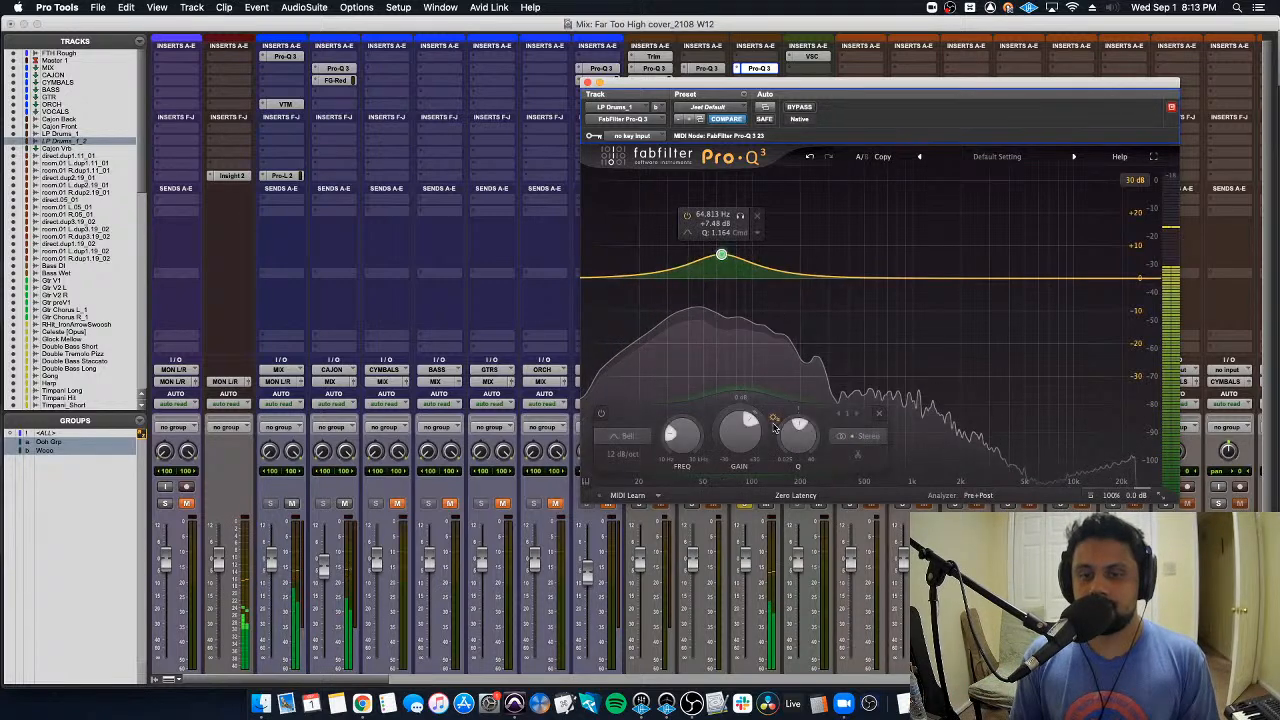
scroll(790, 437, down, 5)
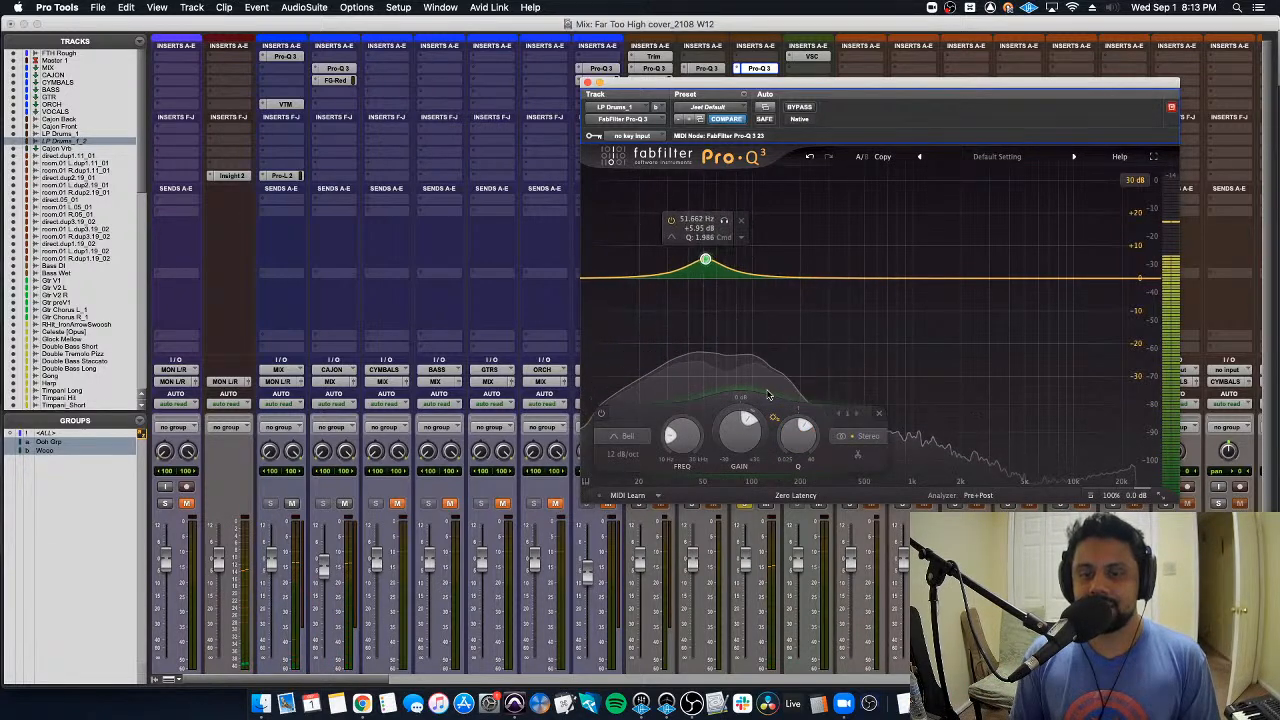
drag(706, 260, 712, 276)
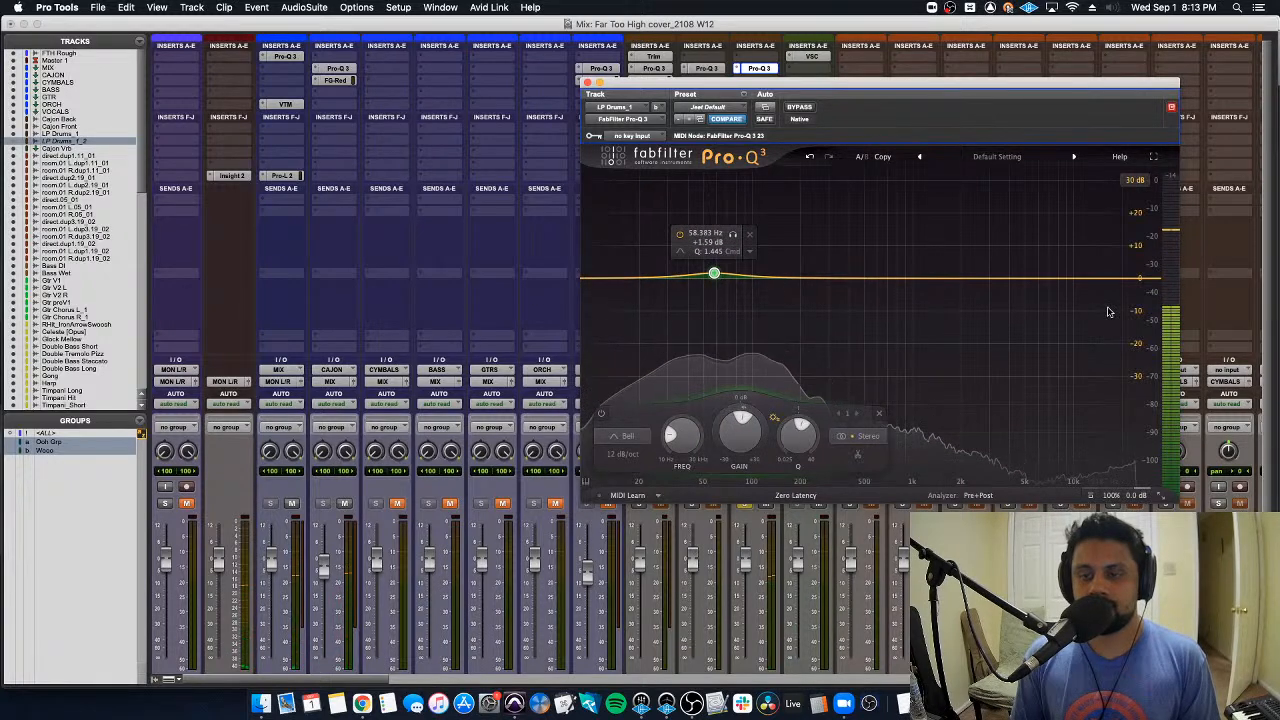
Step: Add a 36 dB/oct high cut at about 5.4 kHz to the LPDrums_1 EQ and close the plug-in
click(1128, 278)
click(1080, 257)
click(1090, 345)
drag(1128, 278, 1031, 296)
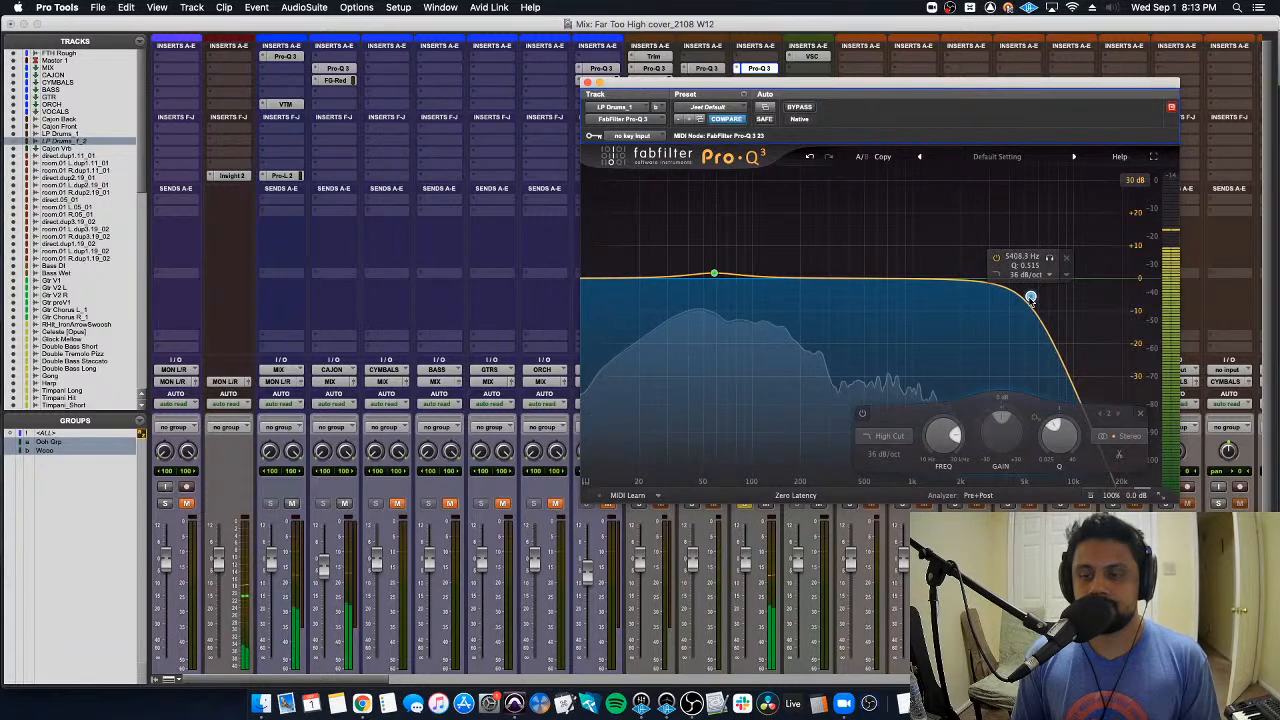
click(587, 83)
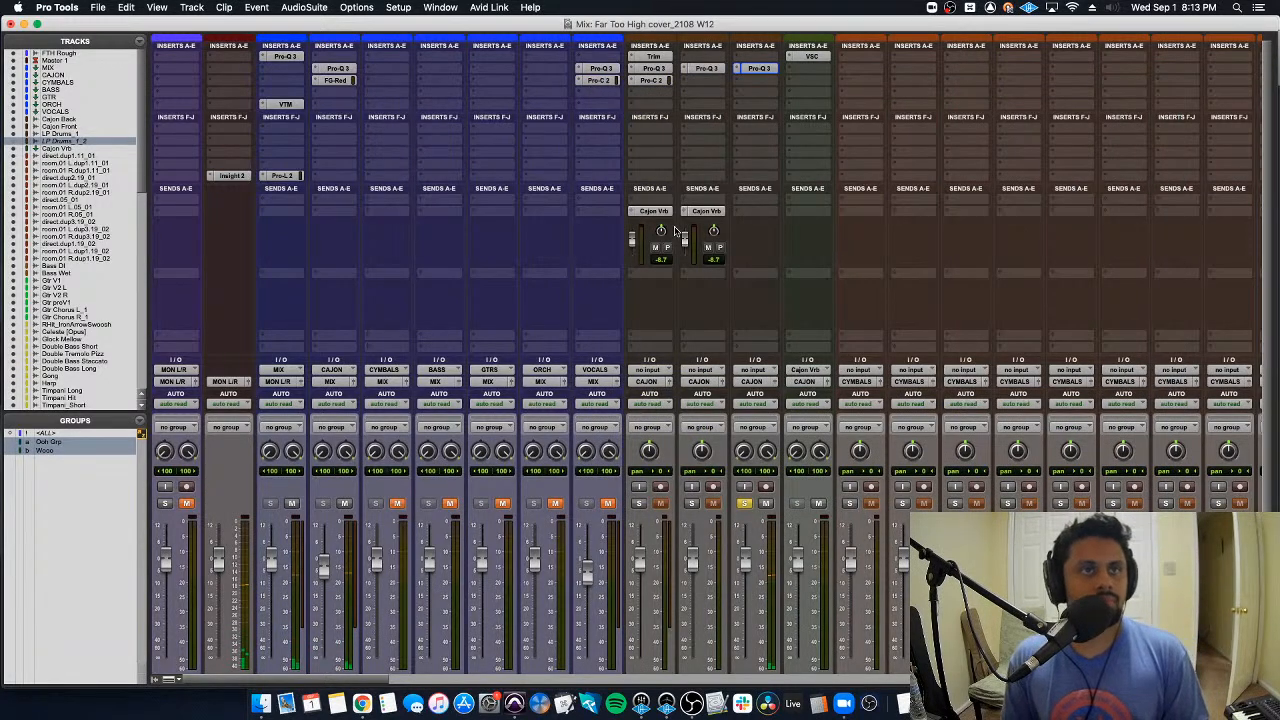
Step: Unsolo LPDrums_1 and play the transition from LP Drums_1 into the Cajon tracks around bar 55
scroll(674, 234, down, 3)
click(744, 453)
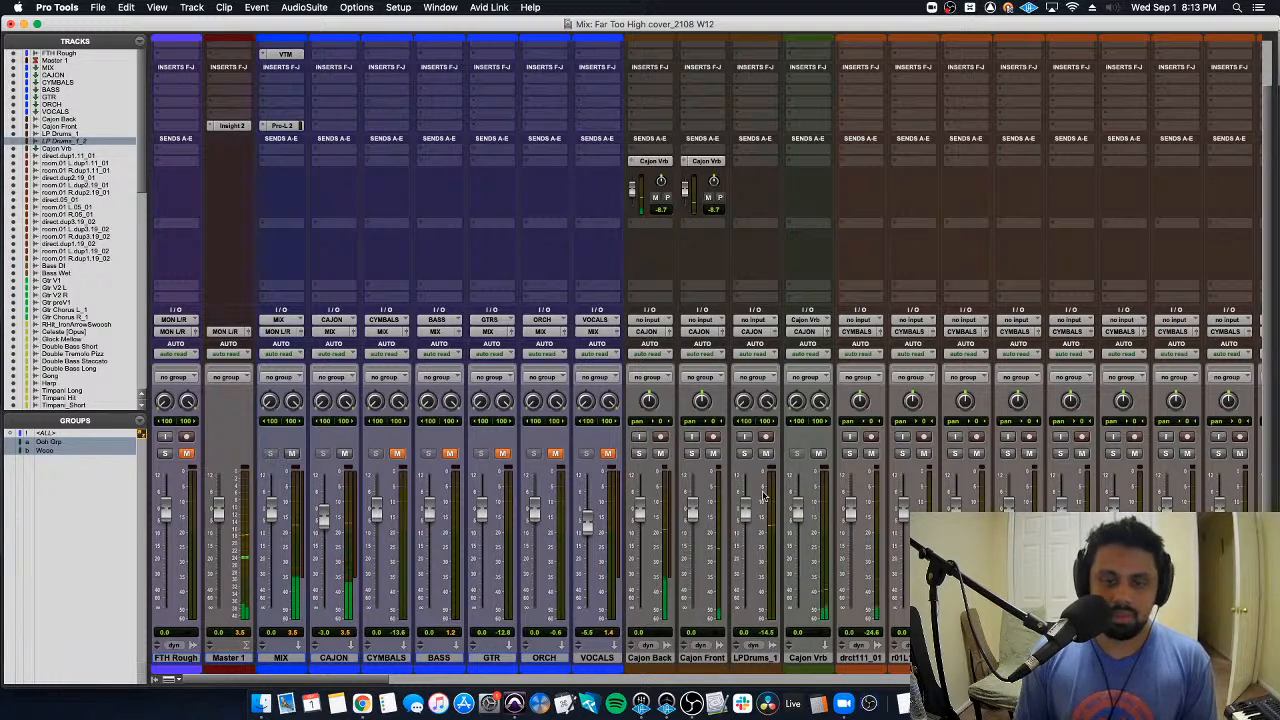
key(super+equal)
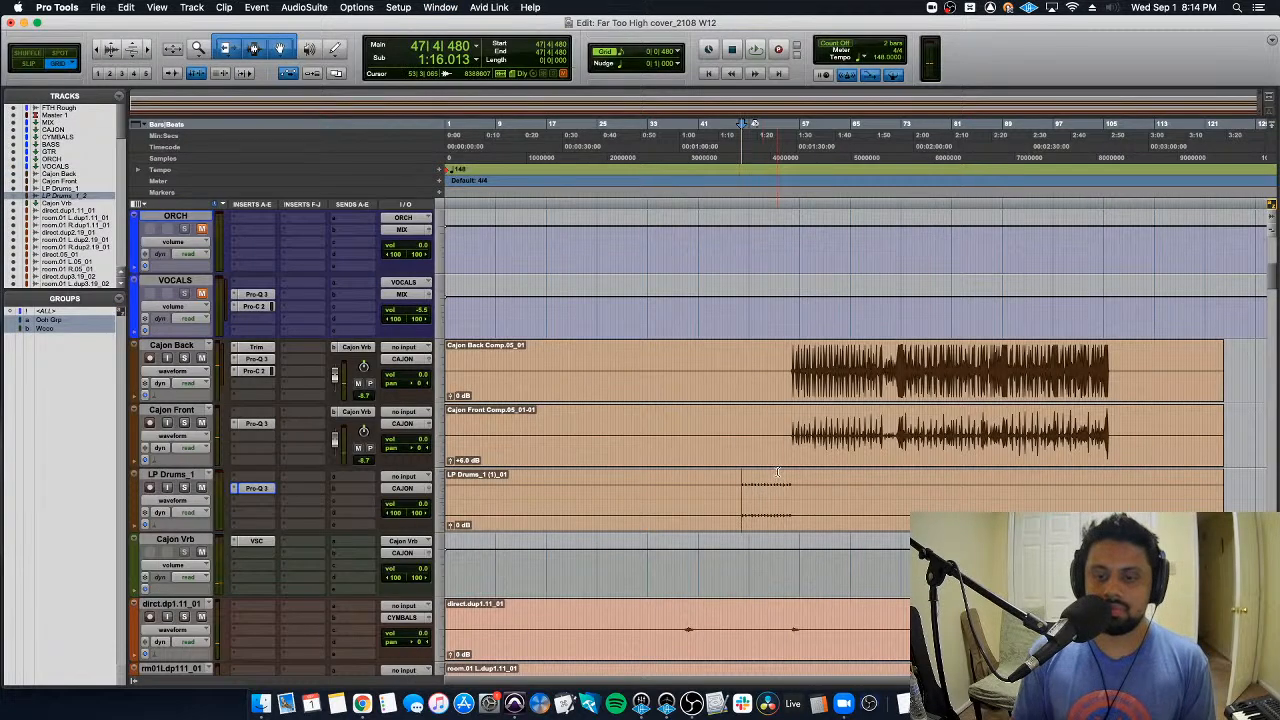
click(786, 478)
key(space)
key(t)
key(t)
key(t)
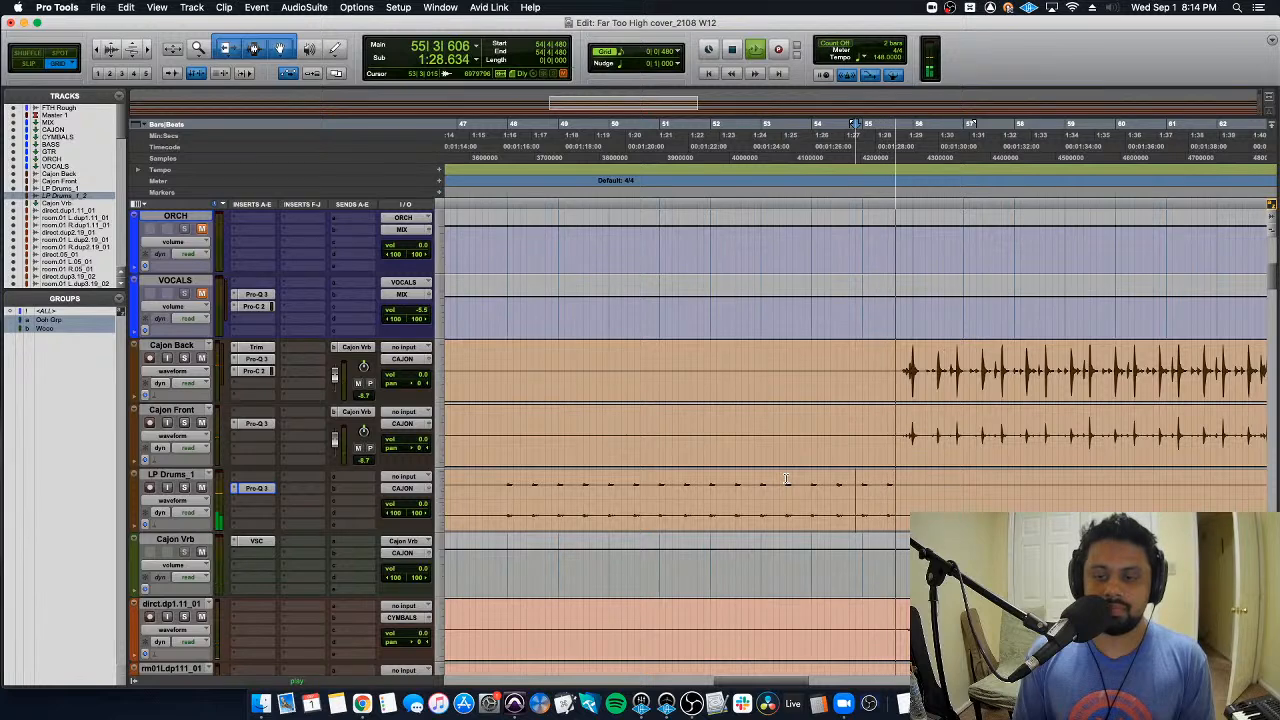
key(r)
key(space)
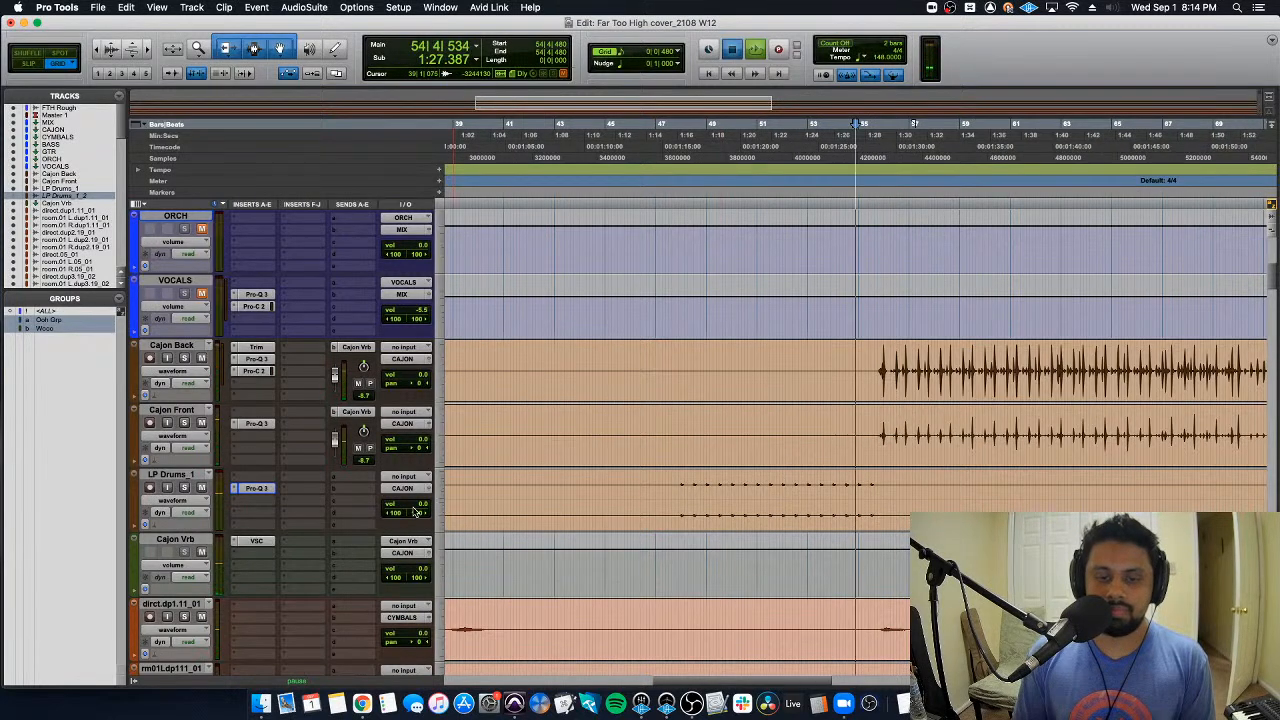
Step: Lower the LP Drums_1 track volume slightly while playing the transition into the Cajon parts
key(space)
drag(416, 512, 416, 540)
key(space)
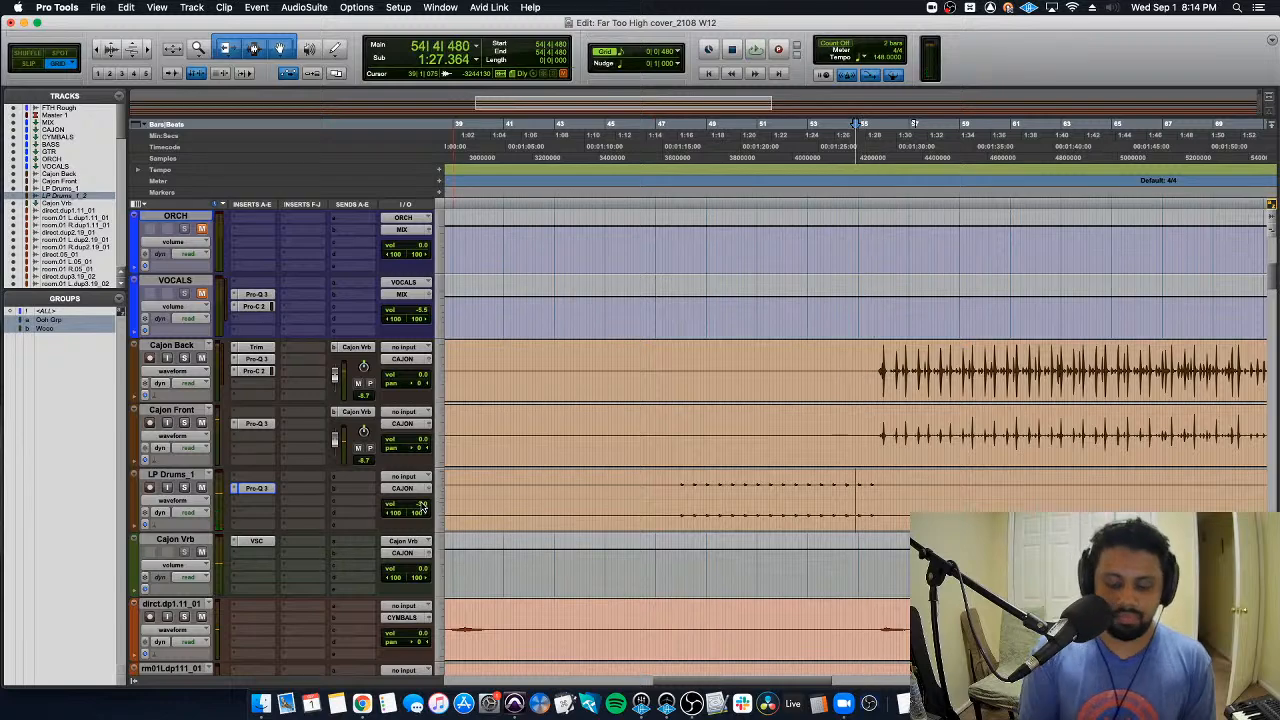
Step: Solo Bass DI and place the playback cursor at the start of its bass audio, at 55|4|480
key(super+equal)
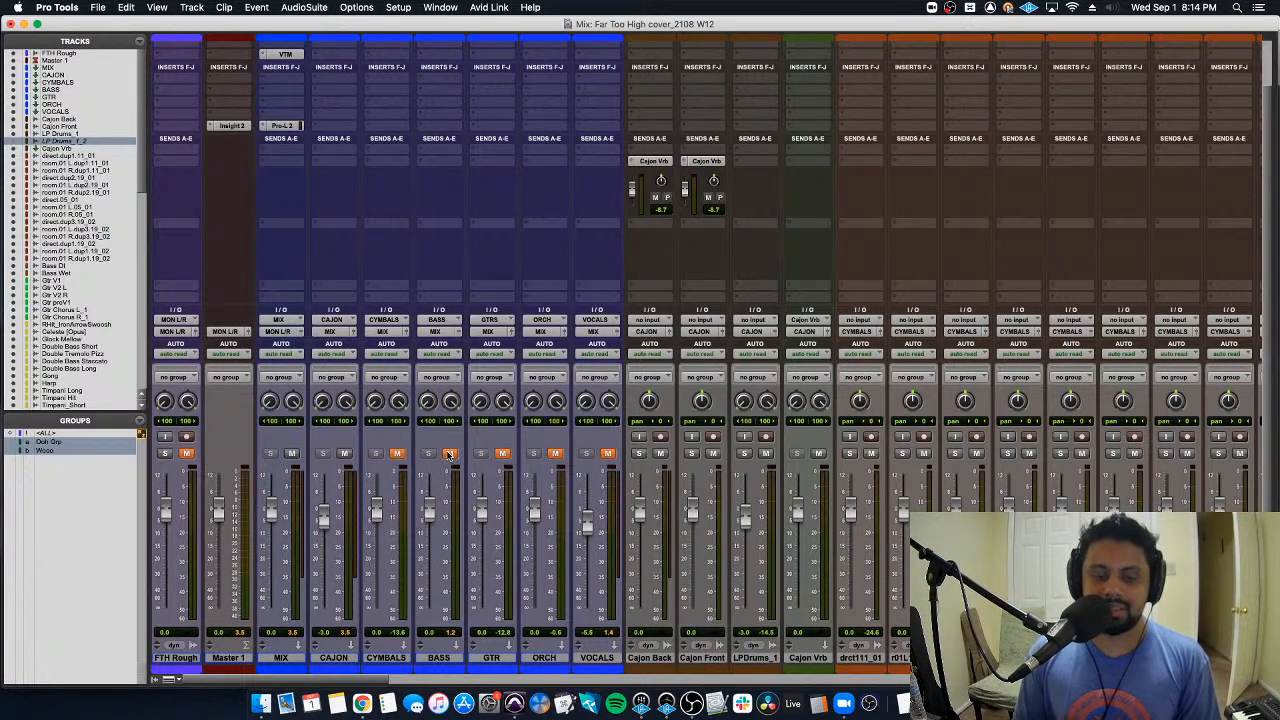
scroll(706, 358, right, 15)
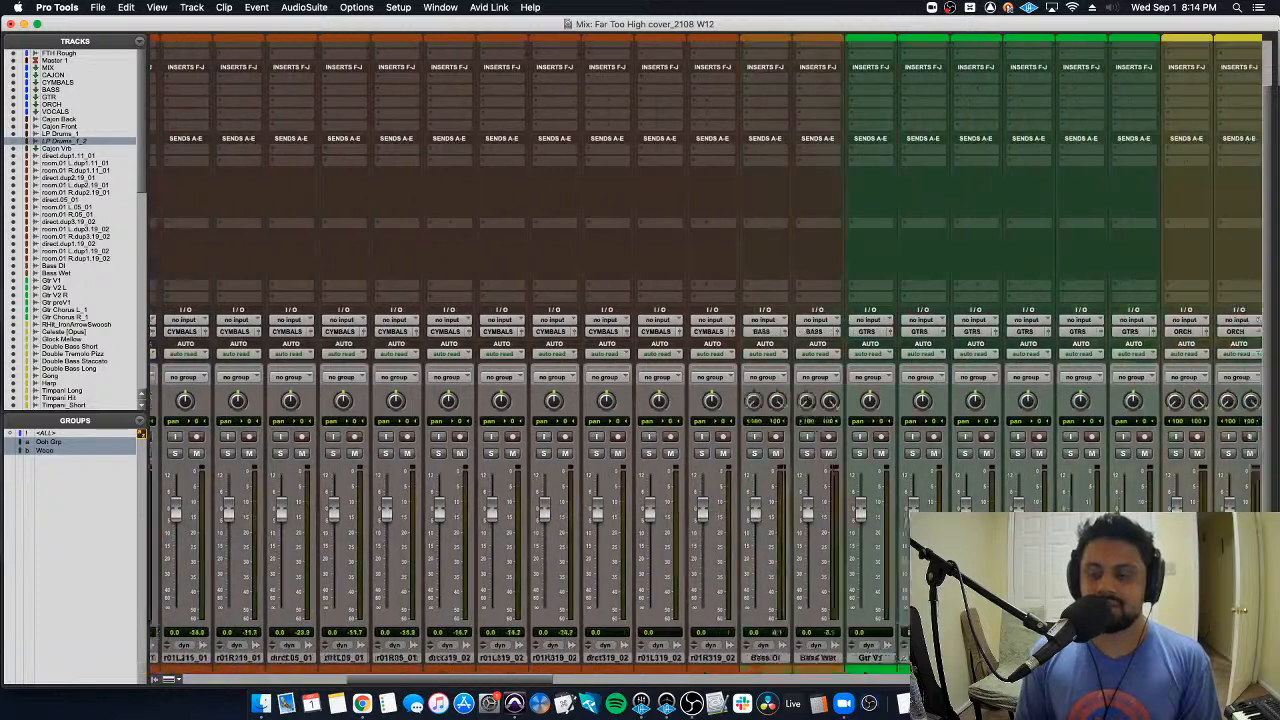
click(669, 453)
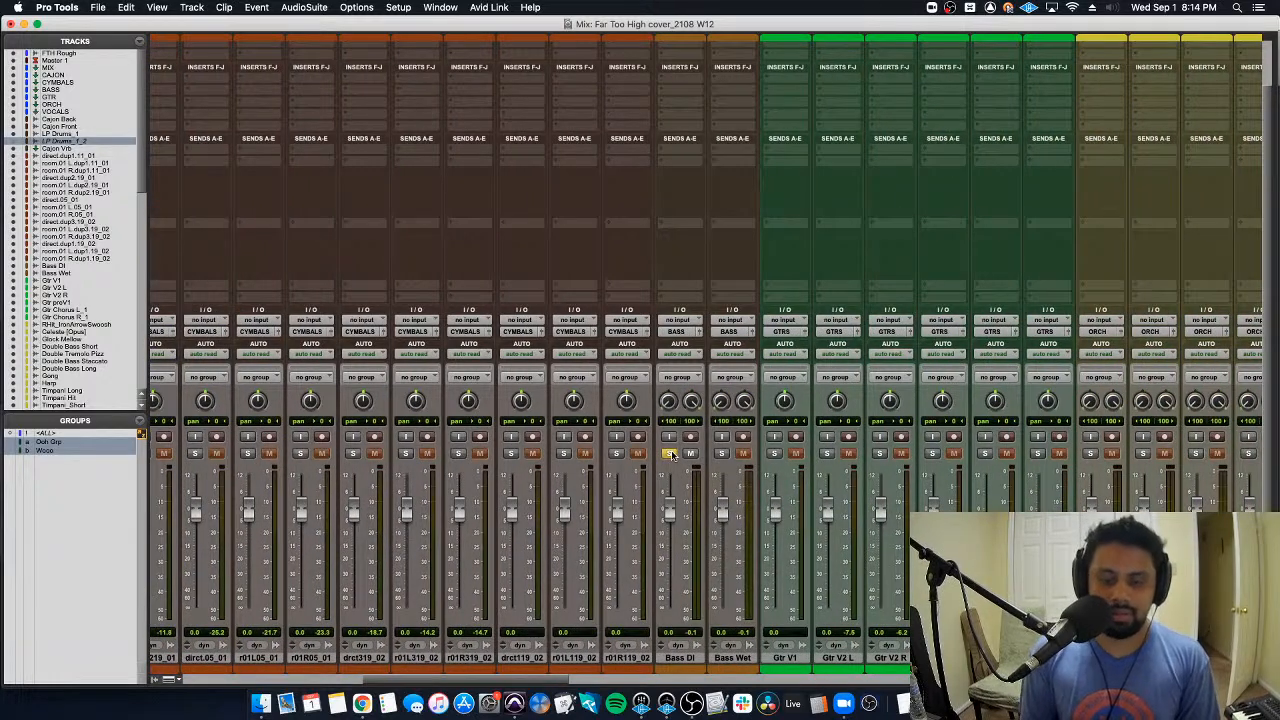
key(super+equal)
scroll(806, 514, down, 5)
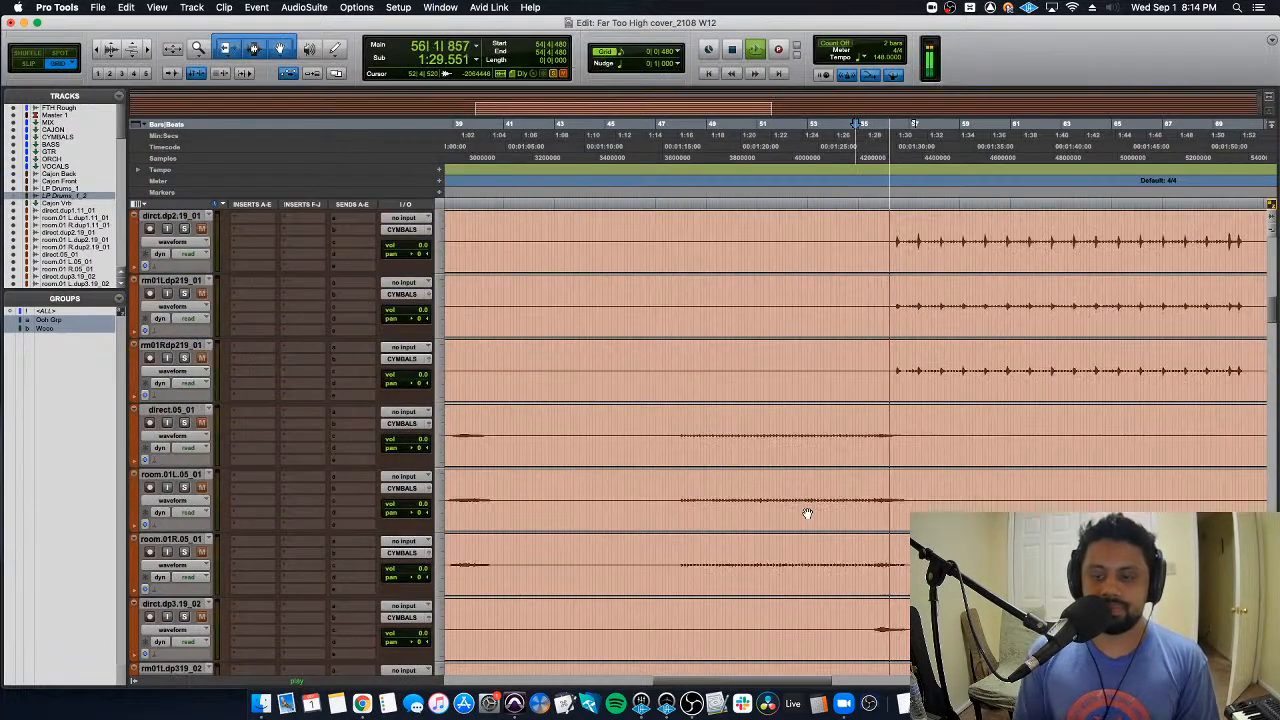
key(space)
scroll(806, 514, down, 5)
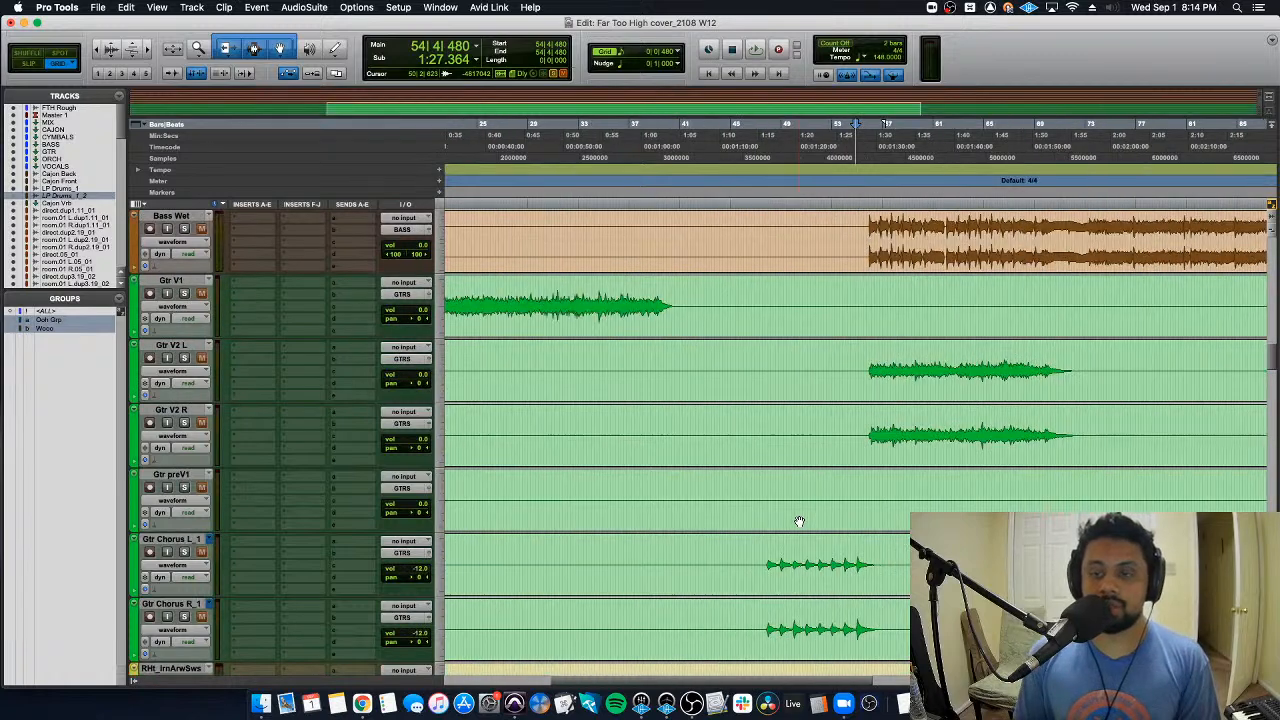
scroll(799, 521, up, 4)
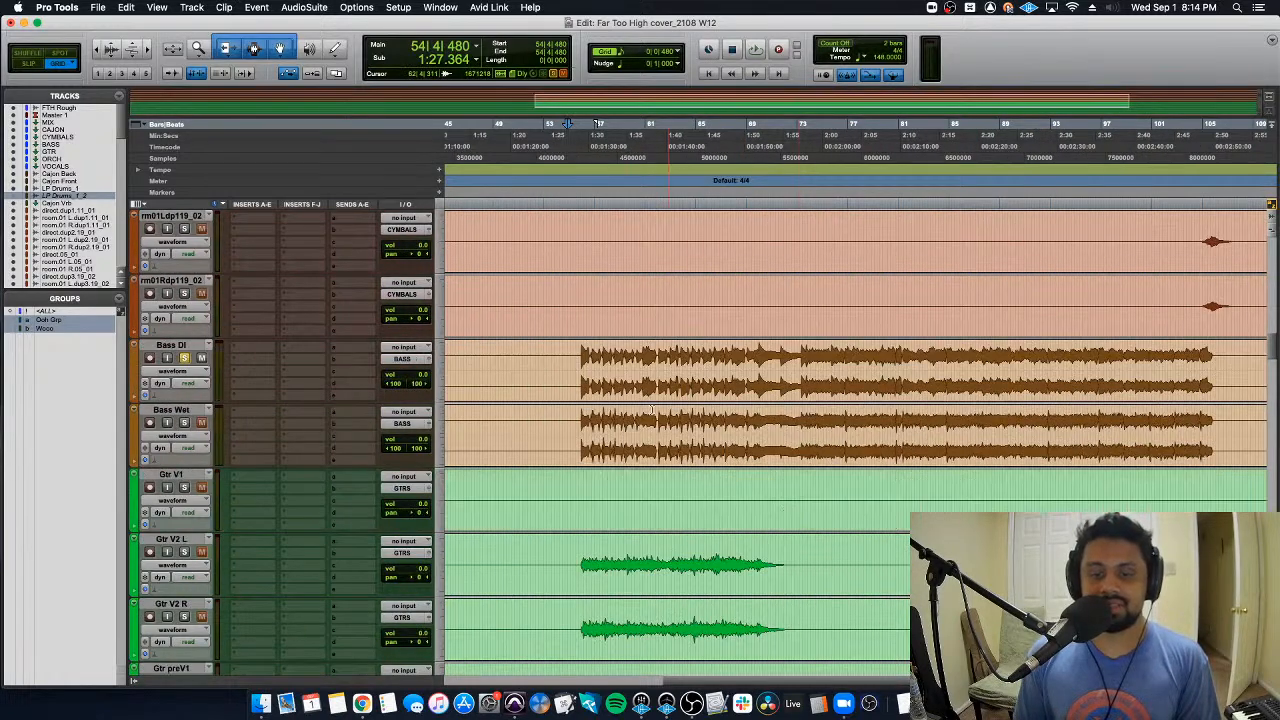
click(578, 348)
key(Tab)
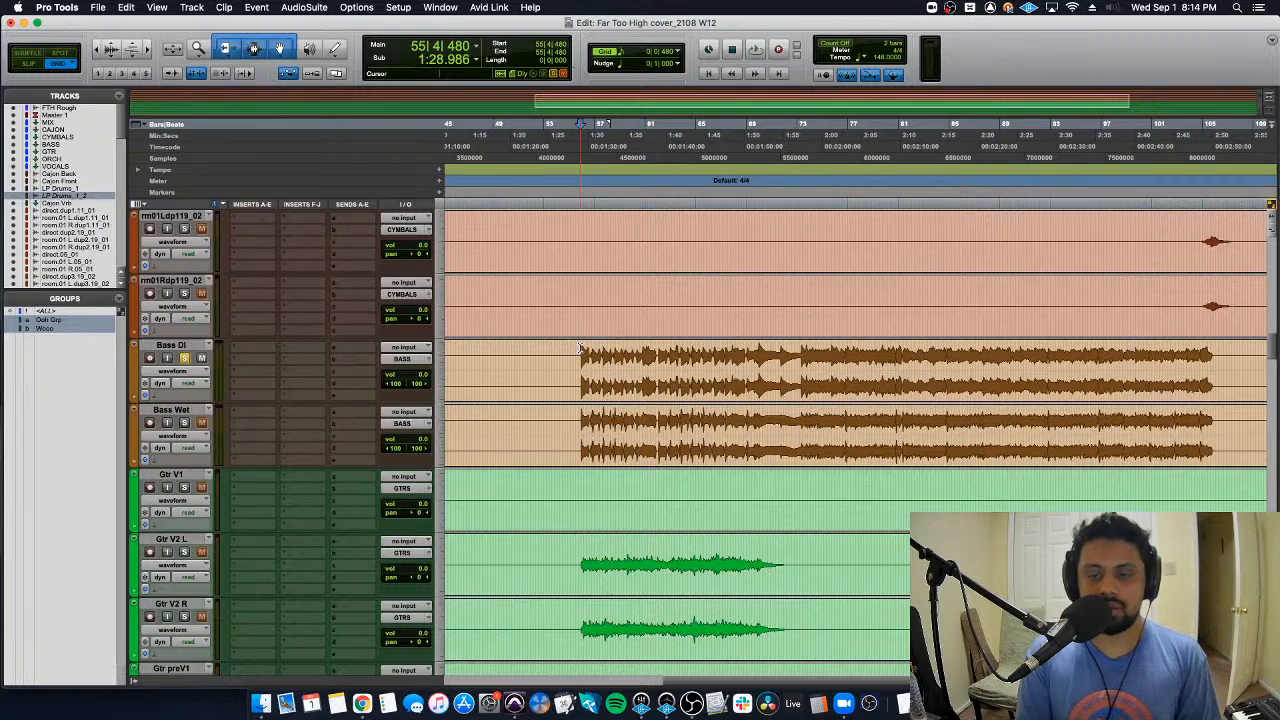
Step: Lower the Bass DI fader to about -9 dB, and move the solo to Bass Wet
key(super+equal)
scroll(684, 462, left, 10)
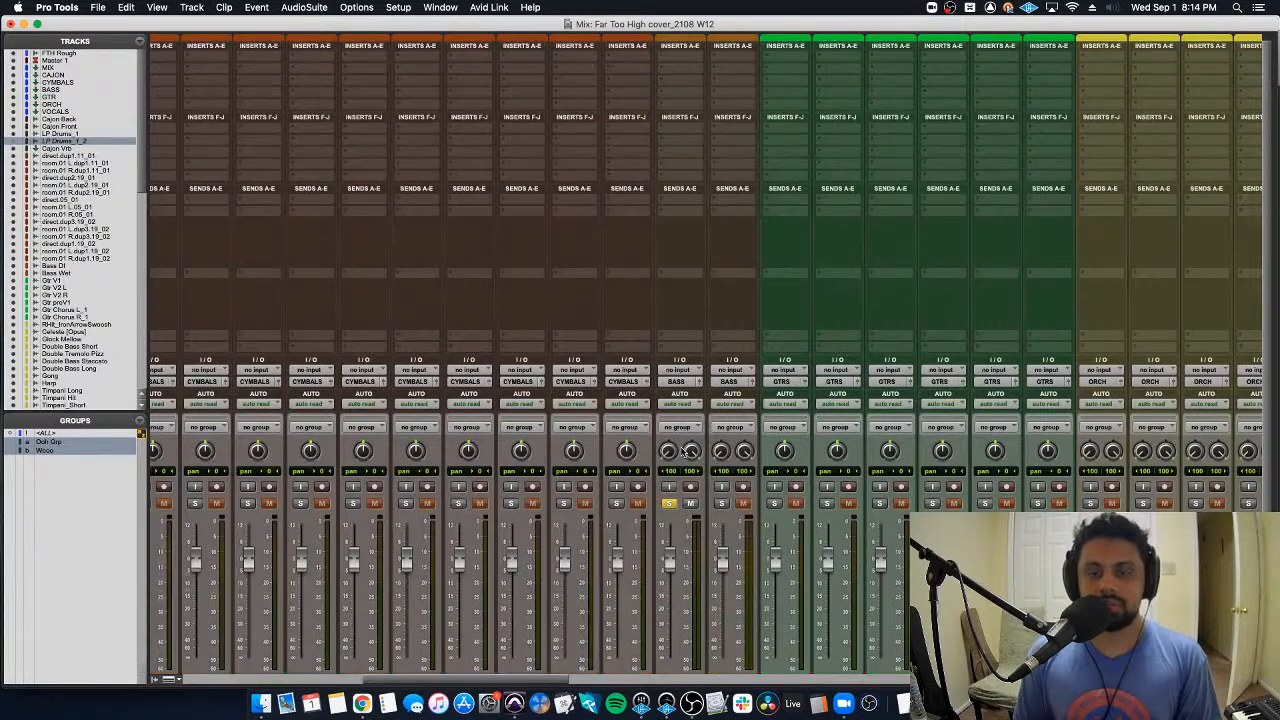
scroll(684, 456, right, 10)
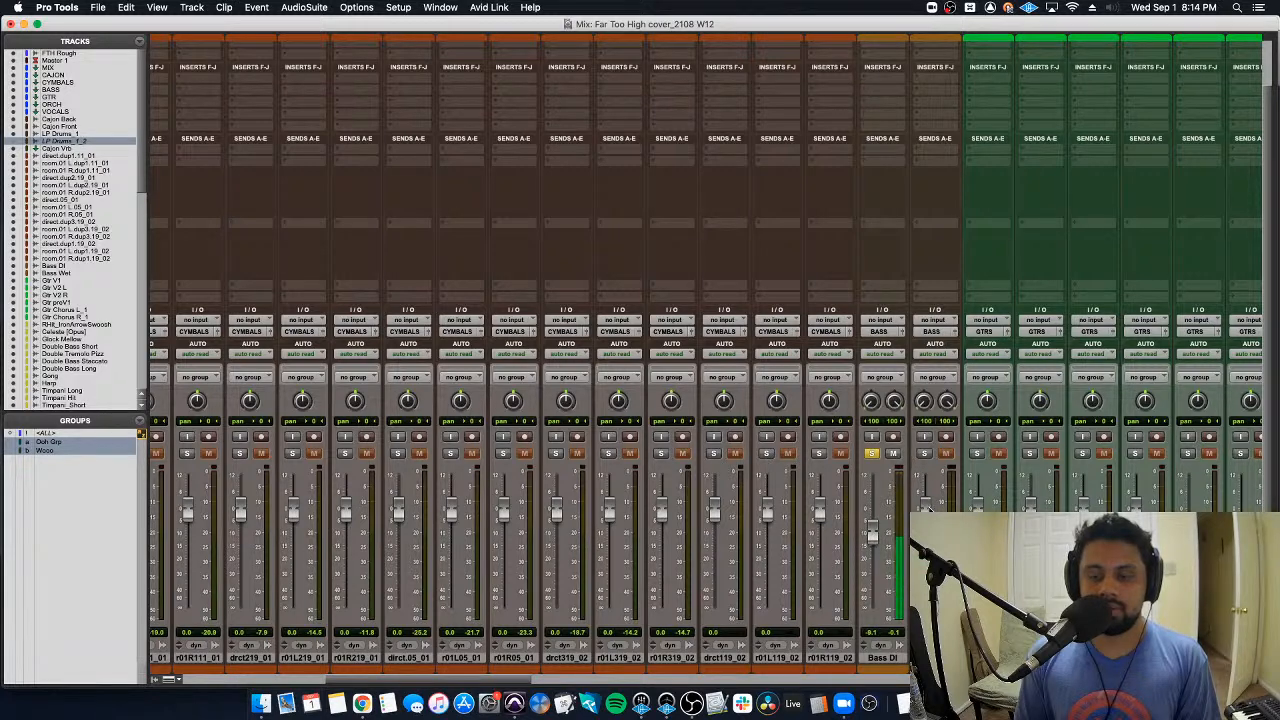
click(925, 453)
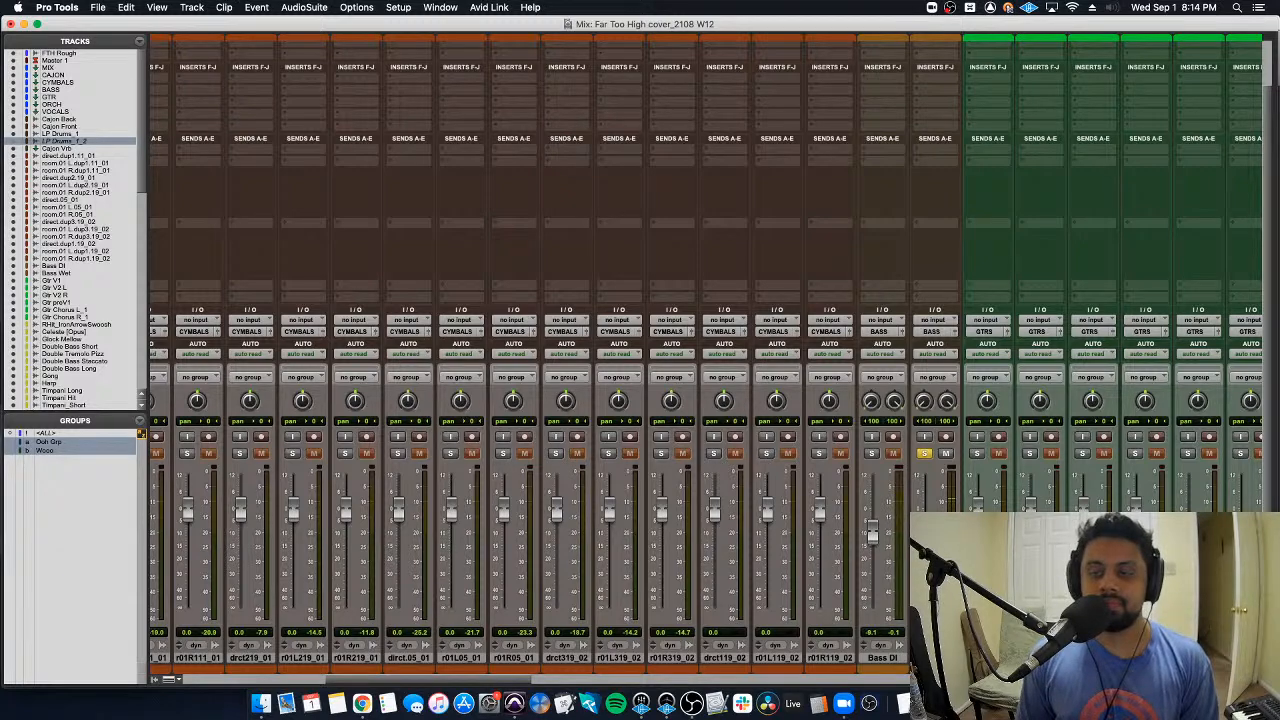
Step: Insert FabFilter Pro-Q 3 on Bass Wet and cut about 1.9 dB near 2970 Hz with a Q of about 4
scroll(640, 360, up, 2)
click(958, 94)
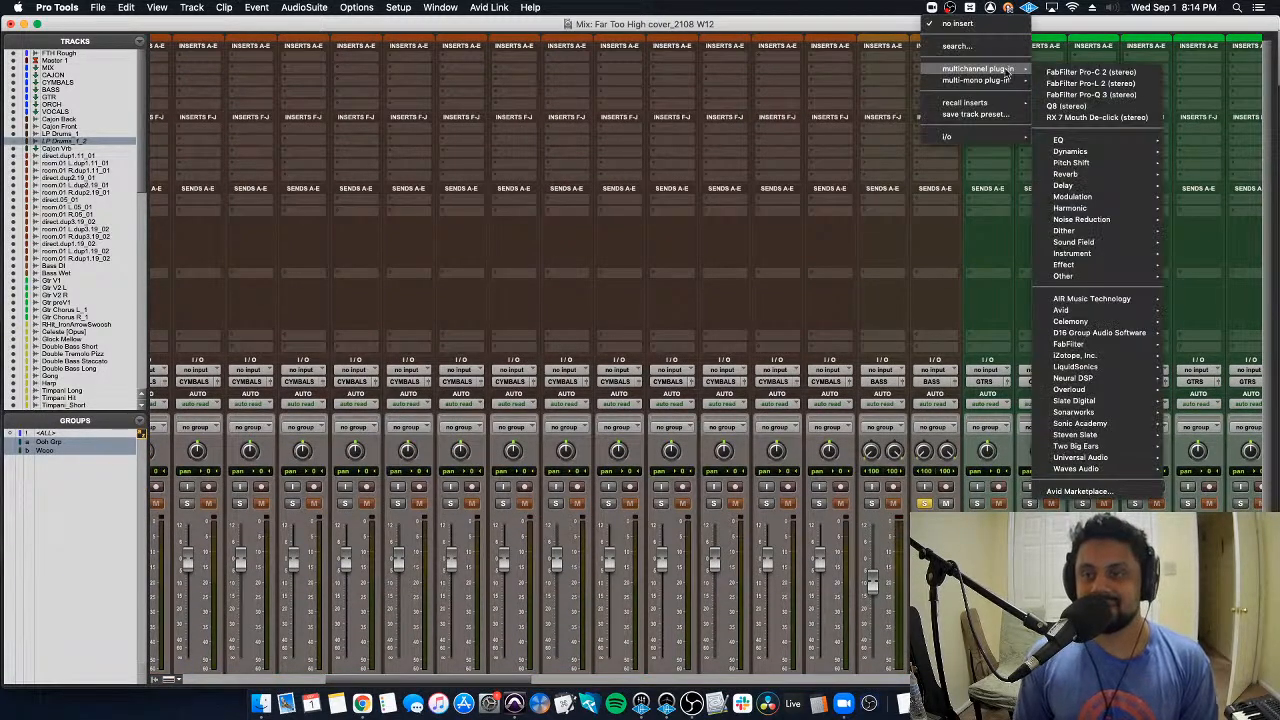
click(586, 293)
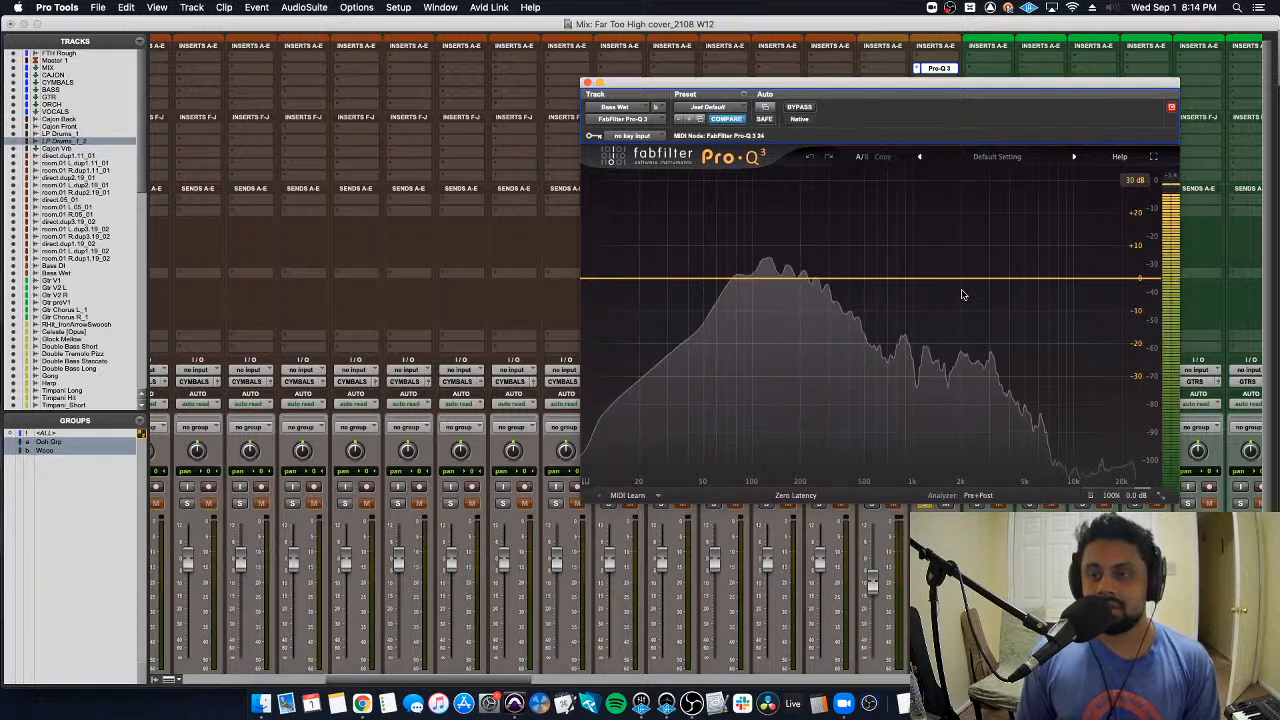
drag(946, 280, 988, 287)
scroll(986, 240, up, 5)
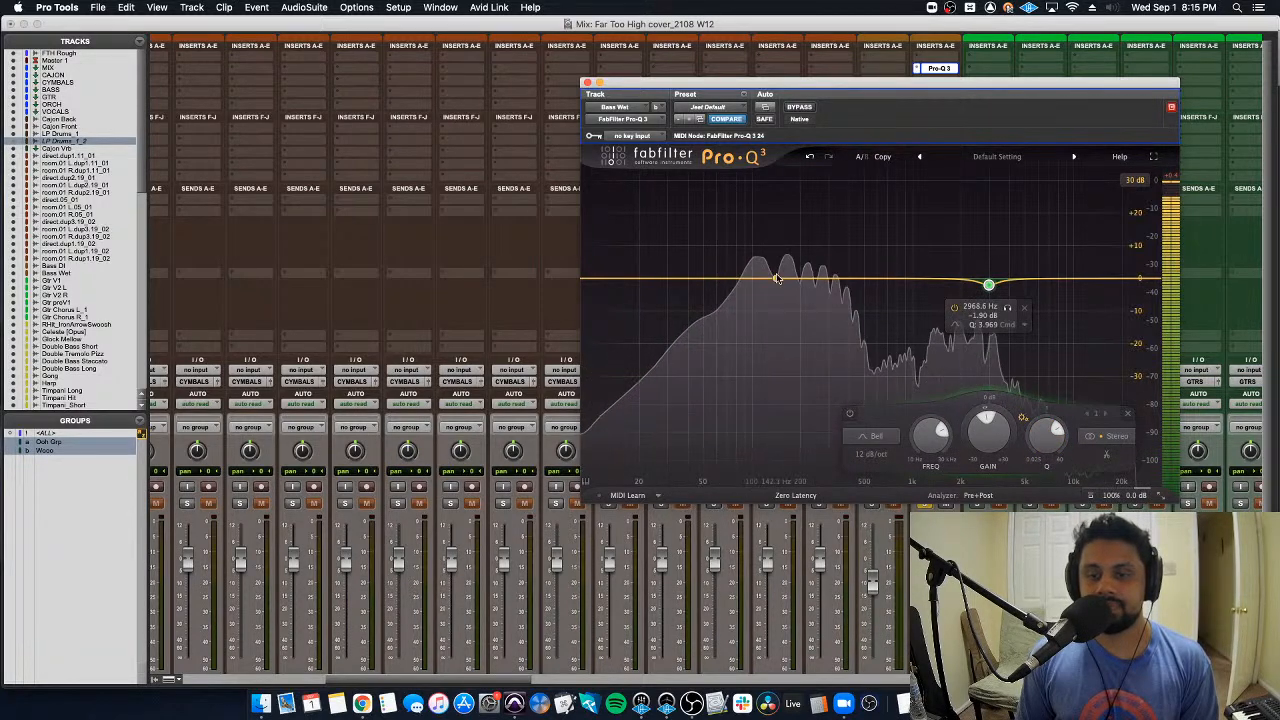
Step: Boost Bass Wet by about 2.2 dB near 200 Hz with a Q of about 2.8, and close the EQ
drag(798, 277, 790, 262)
drag(846, 437, 846, 415)
mouse_move(790, 262)
mouse_down()
mouse_move(820, 251)
mouse_move(798, 254)
mouse_move(801, 271)
mouse_up()
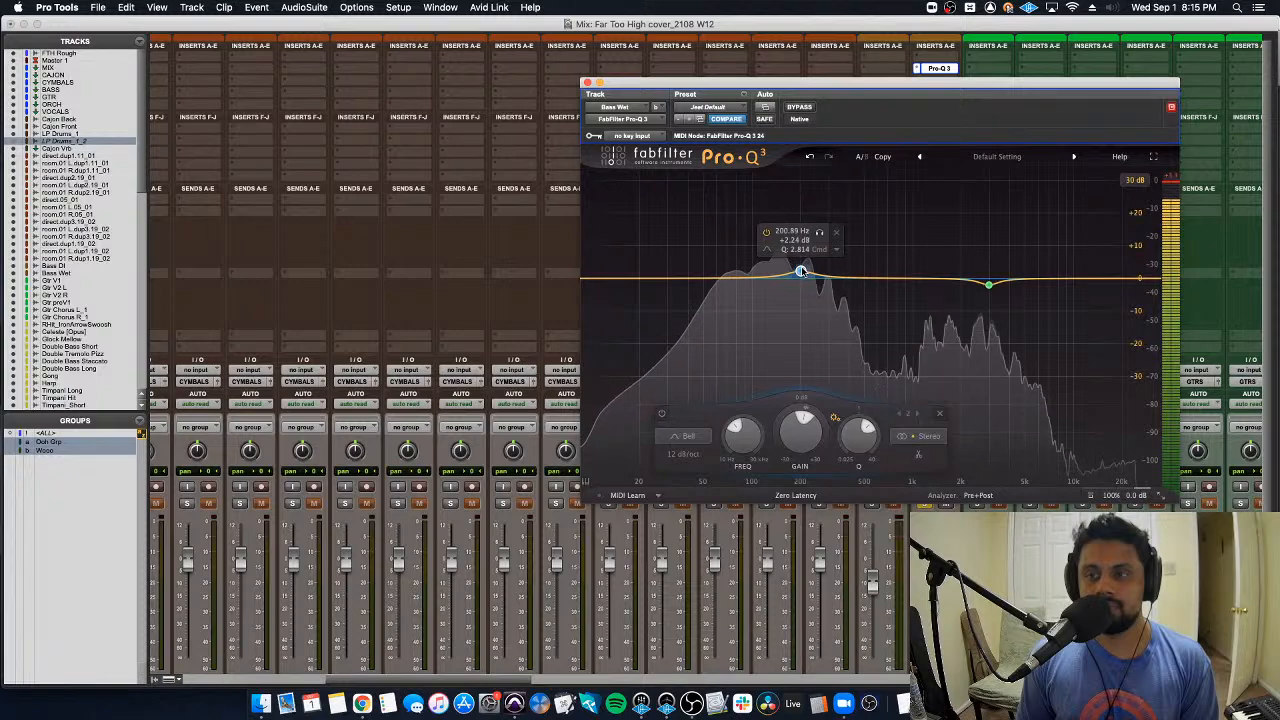
click(586, 83)
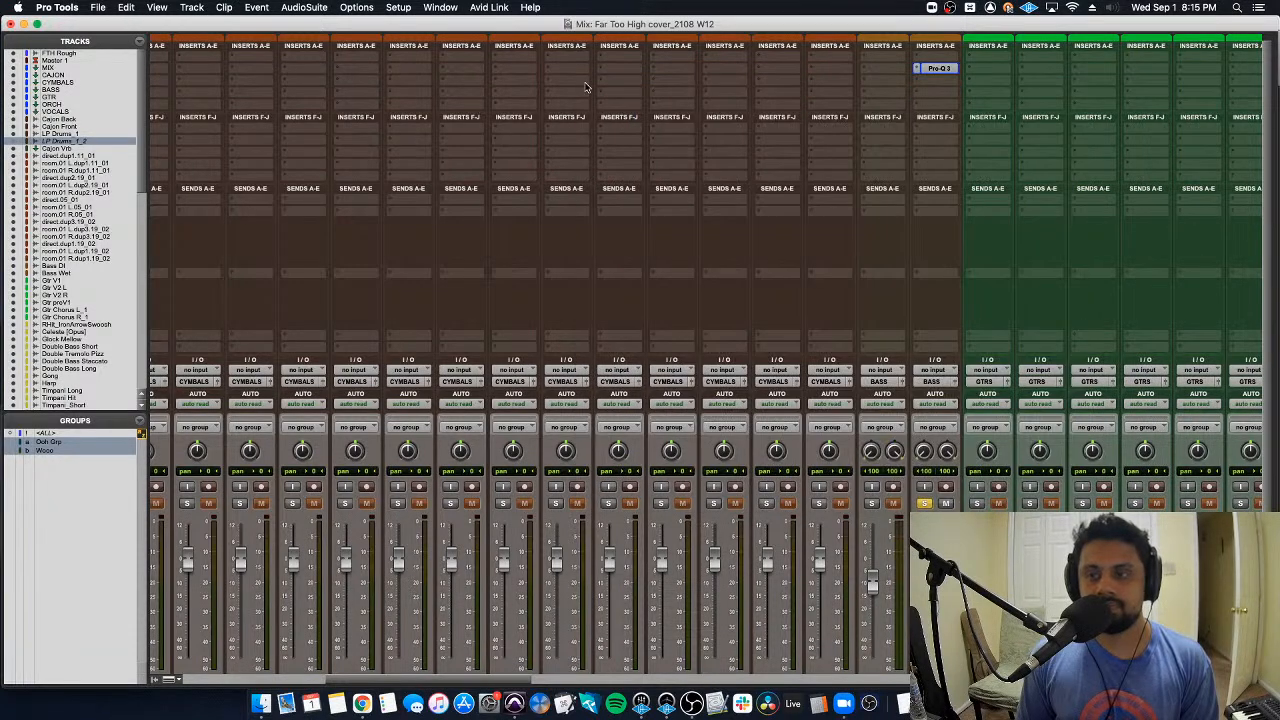
Step: Lower the clip gain of the Bass DI and Bass Wet clips to -3.0 dB and return to the mixer
key(super+equal)
key(super+bracketleft)
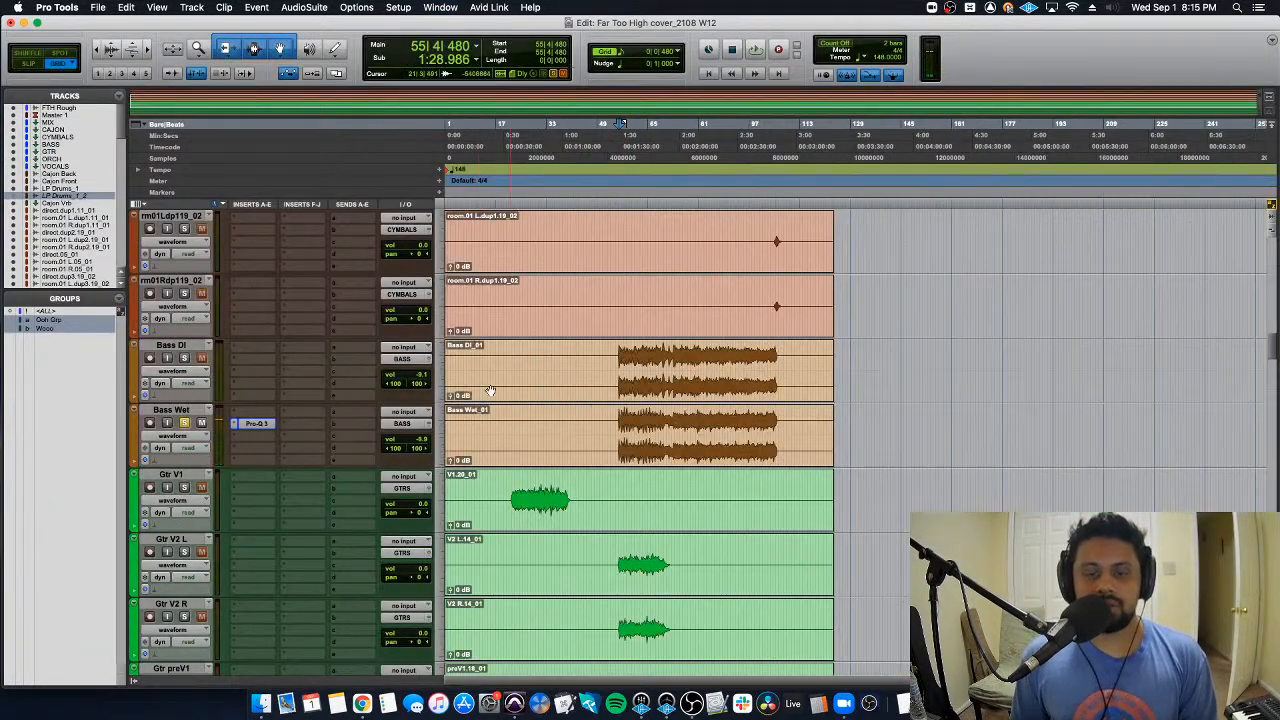
drag(450, 396, 455, 505)
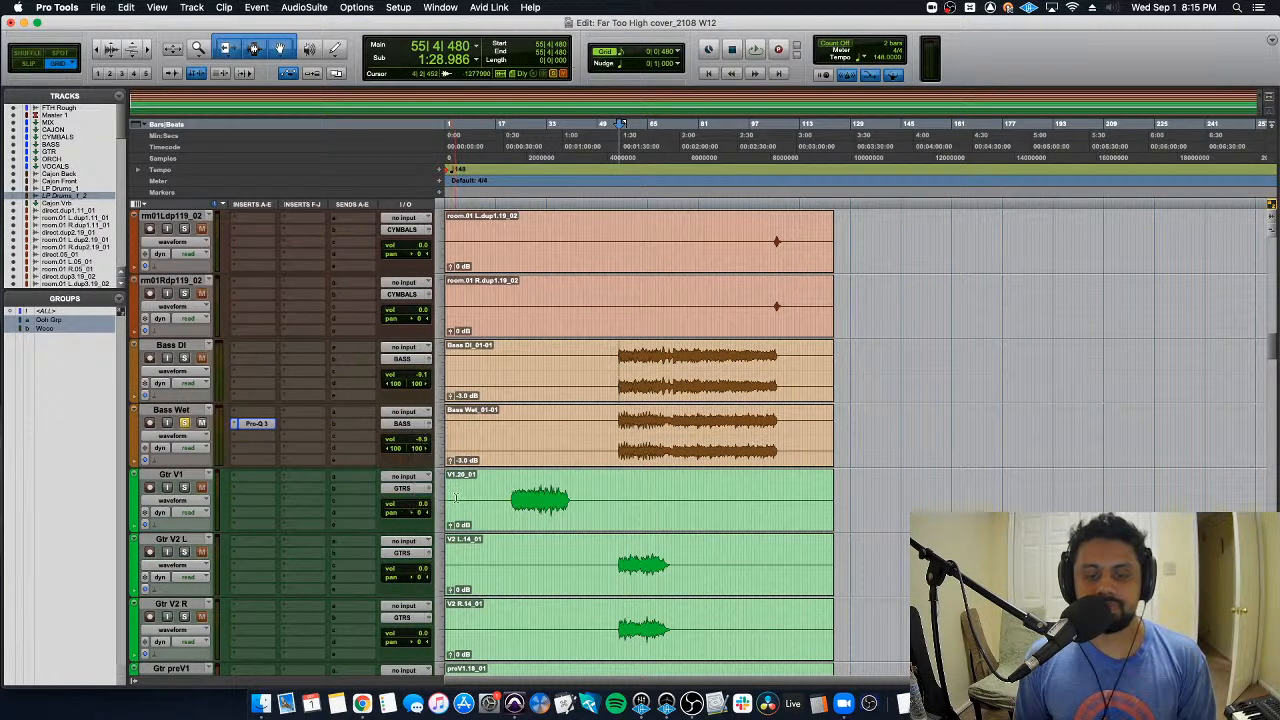
key(super+equal)
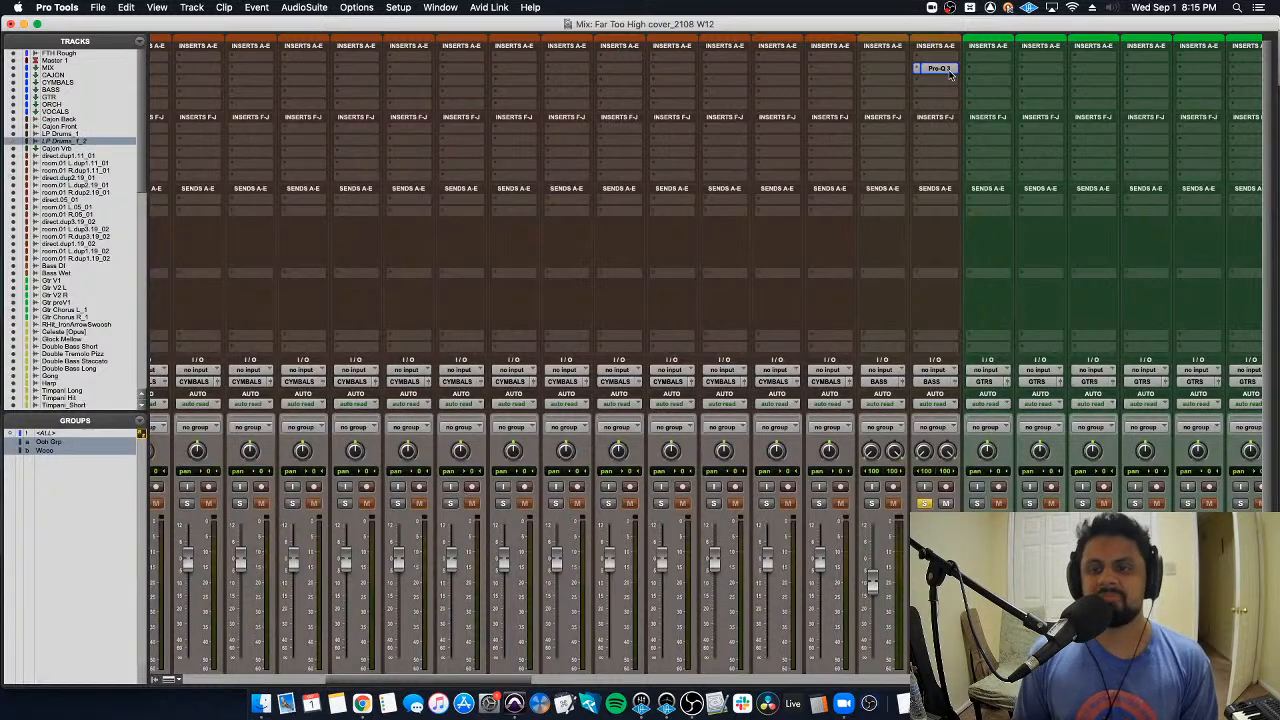
Step: Reopen Pro-Q 3 on Bass Wet and try a cut of about 1.9 dB near 70 Hz with a Q of about 2.5
click(937, 68)
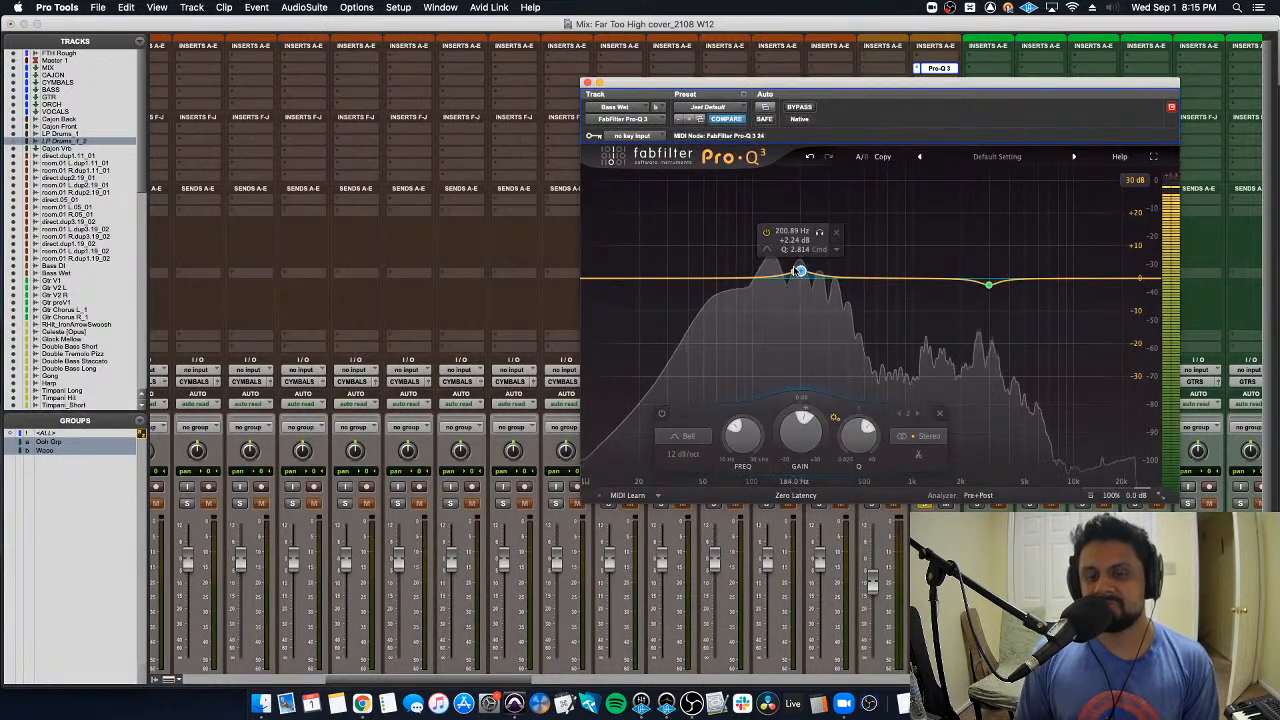
drag(736, 280, 718, 258)
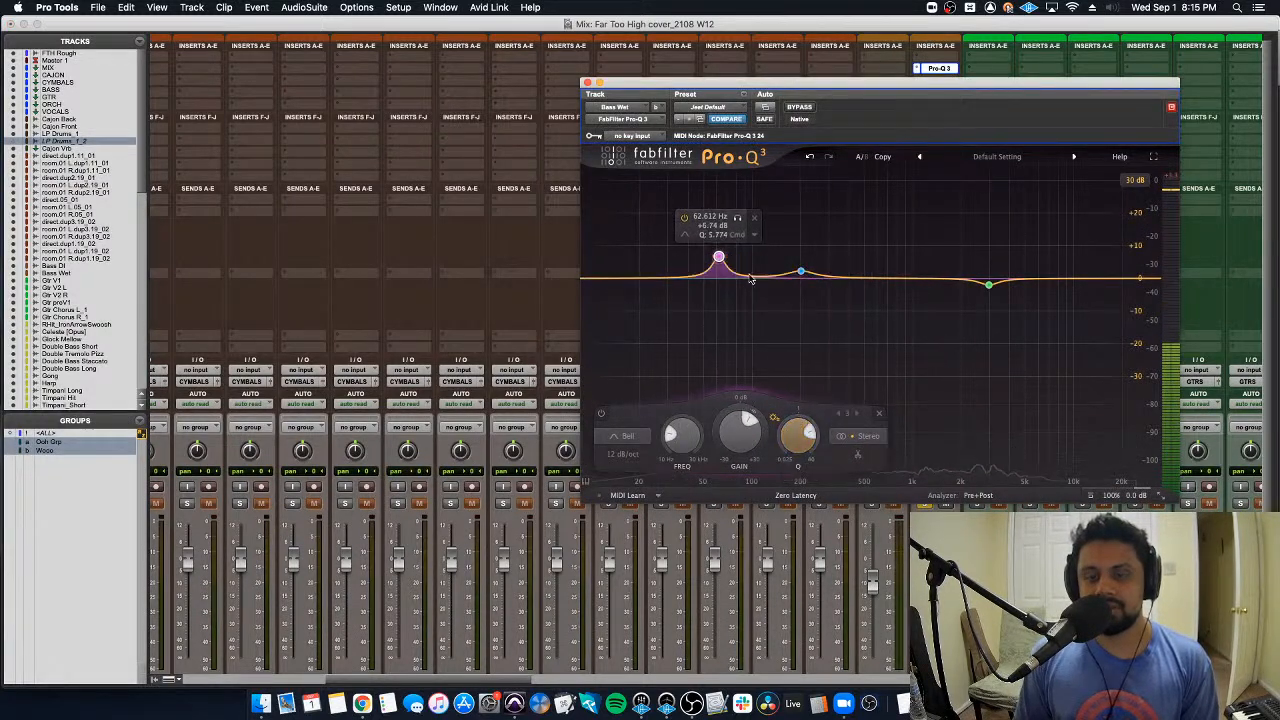
scroll(750, 352, down, 5)
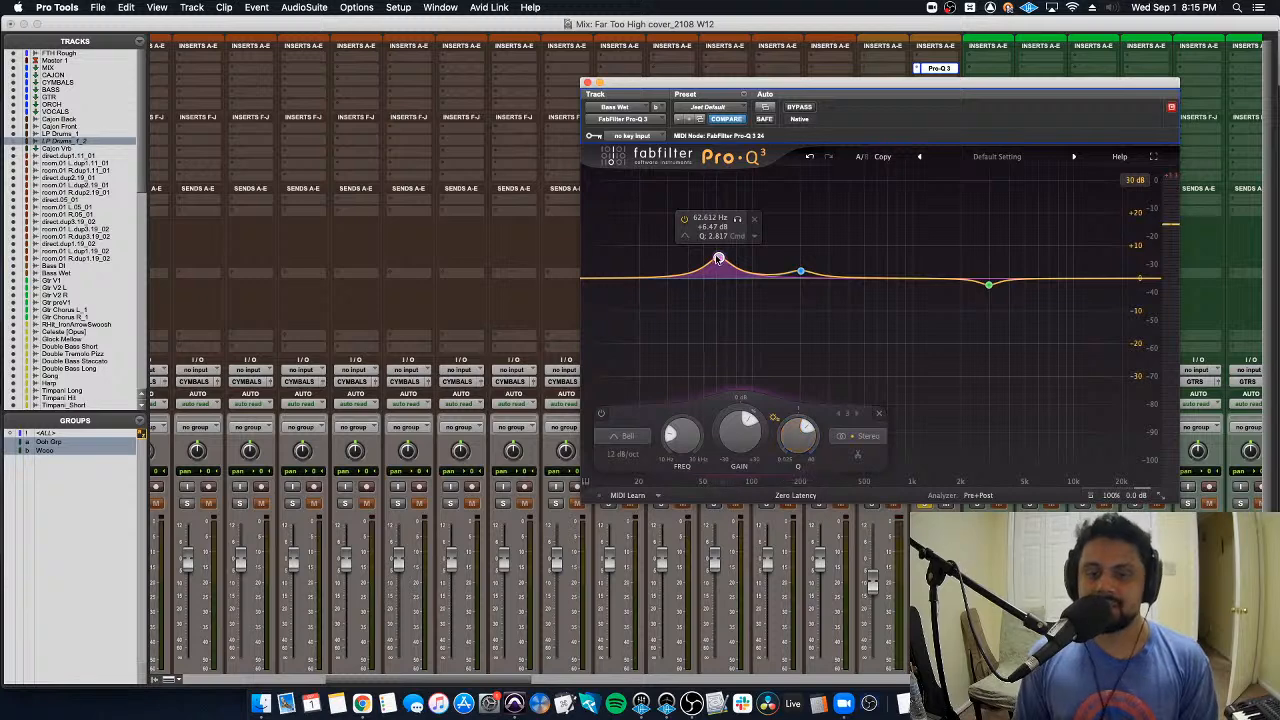
drag(719, 260, 722, 287)
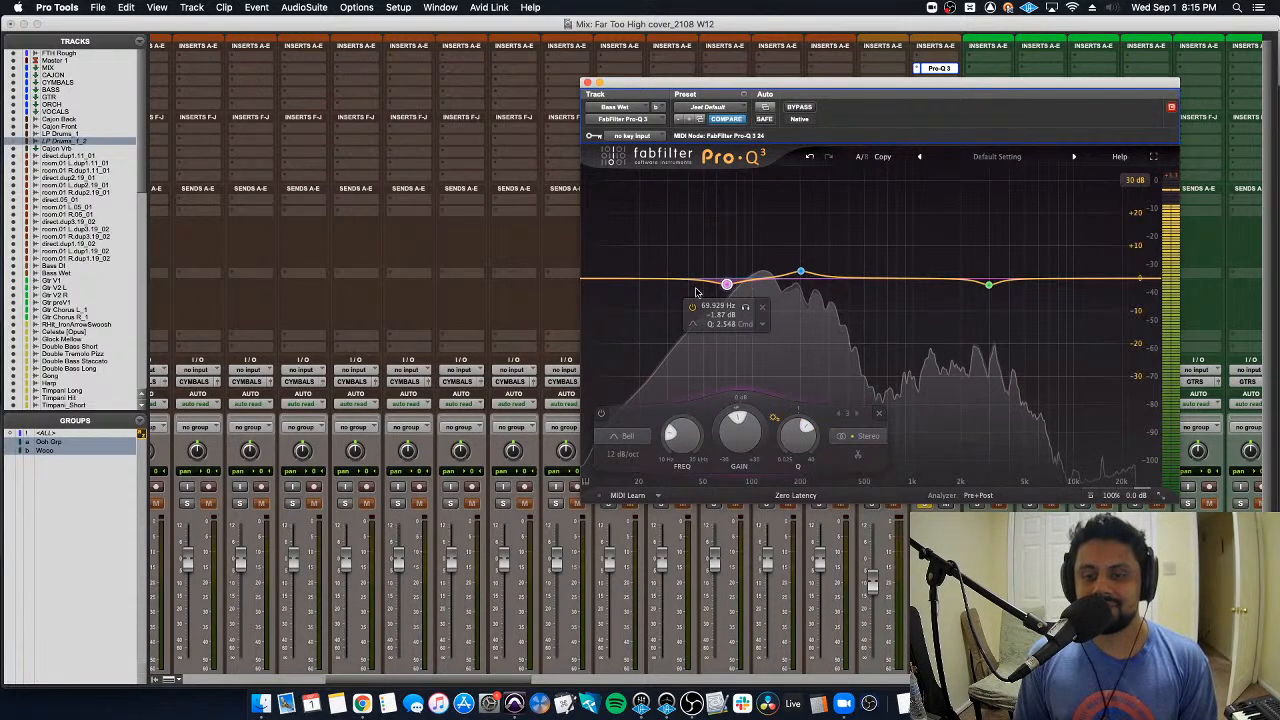
Step: Add a 36 dB/oct low cut to Bass Wet's EQ at about 57 Hz with a Q of about 0.5
click(613, 285)
click(625, 257)
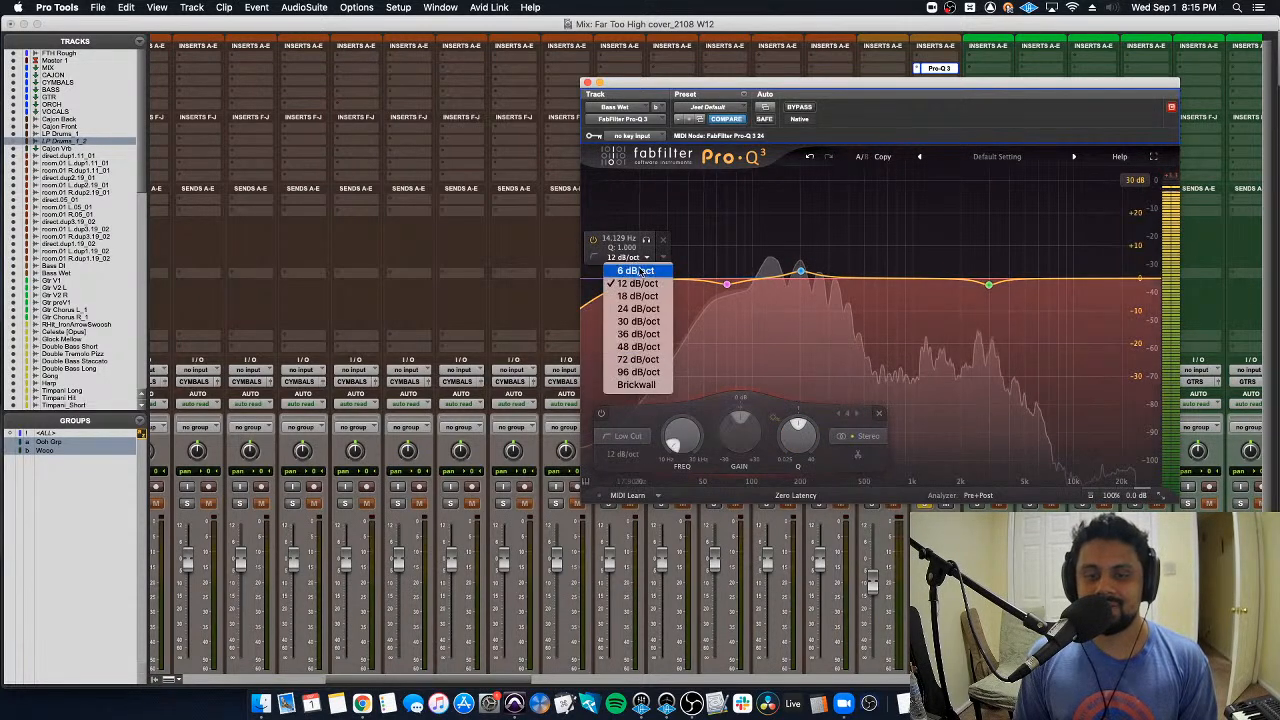
click(646, 334)
drag(611, 281, 718, 300)
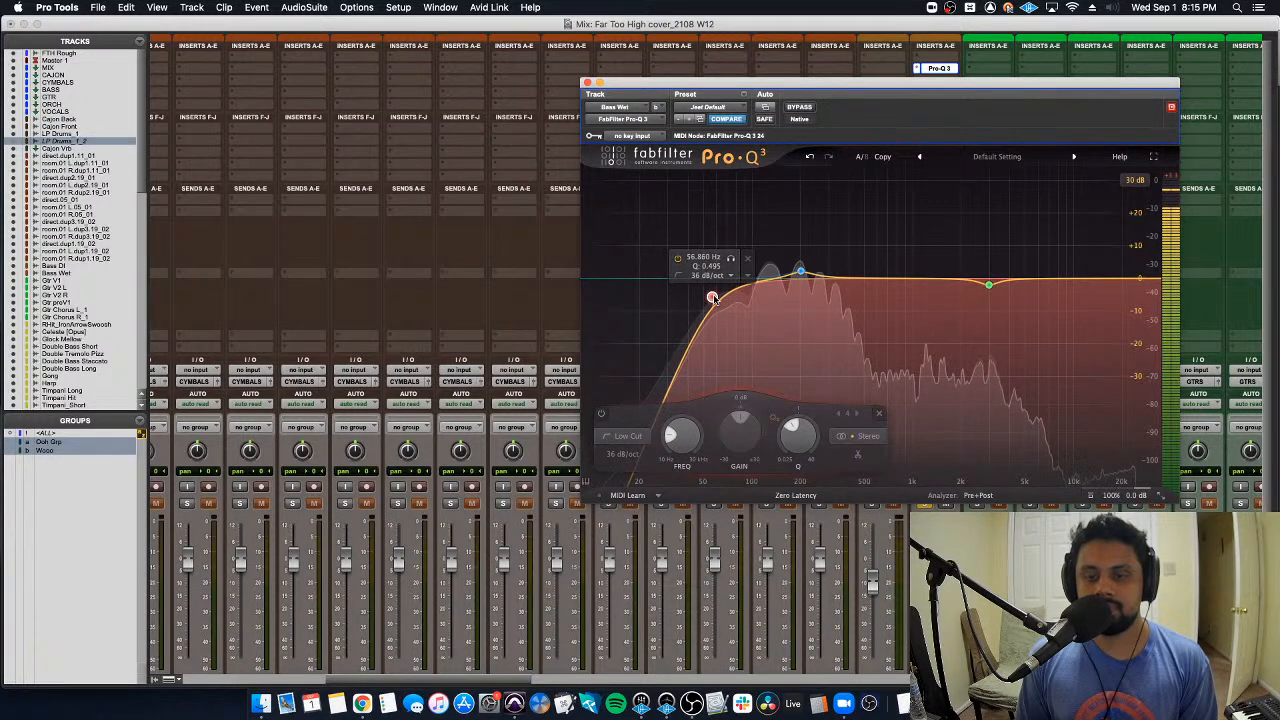
Step: Compare Bass Wet with its EQ bypassed and active, and close the EQ
click(800, 108)
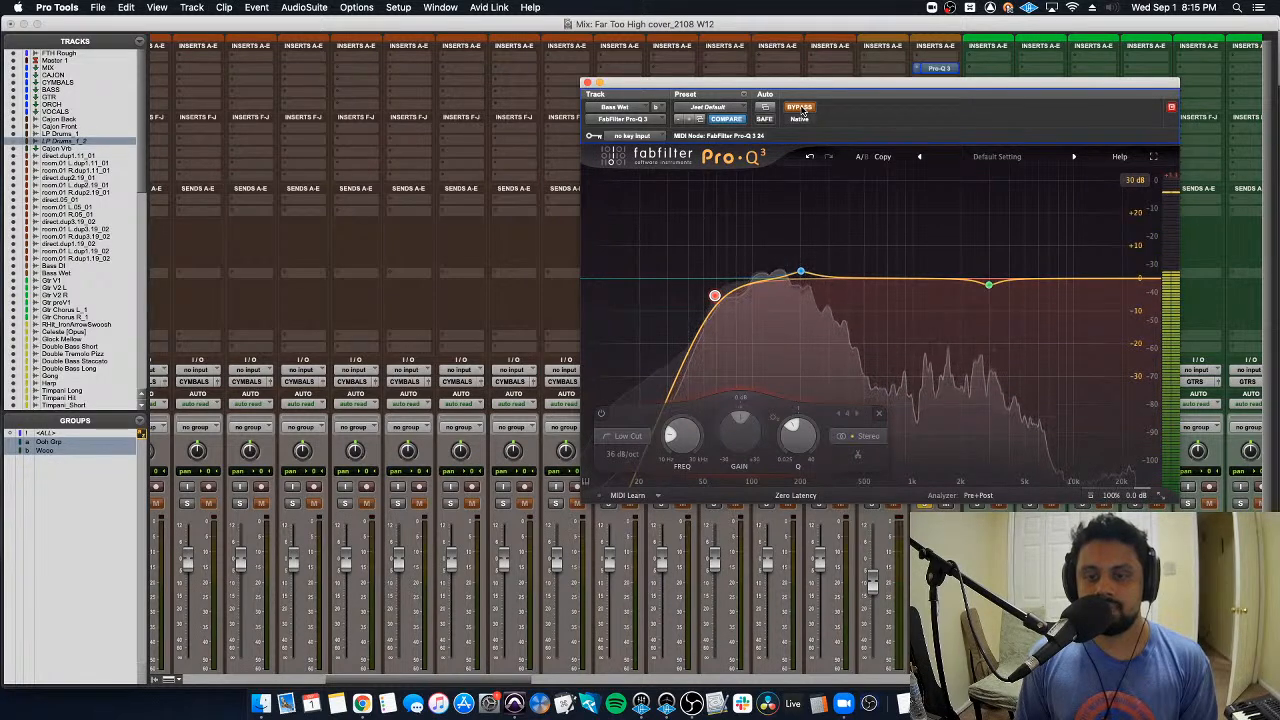
click(800, 108)
click(587, 83)
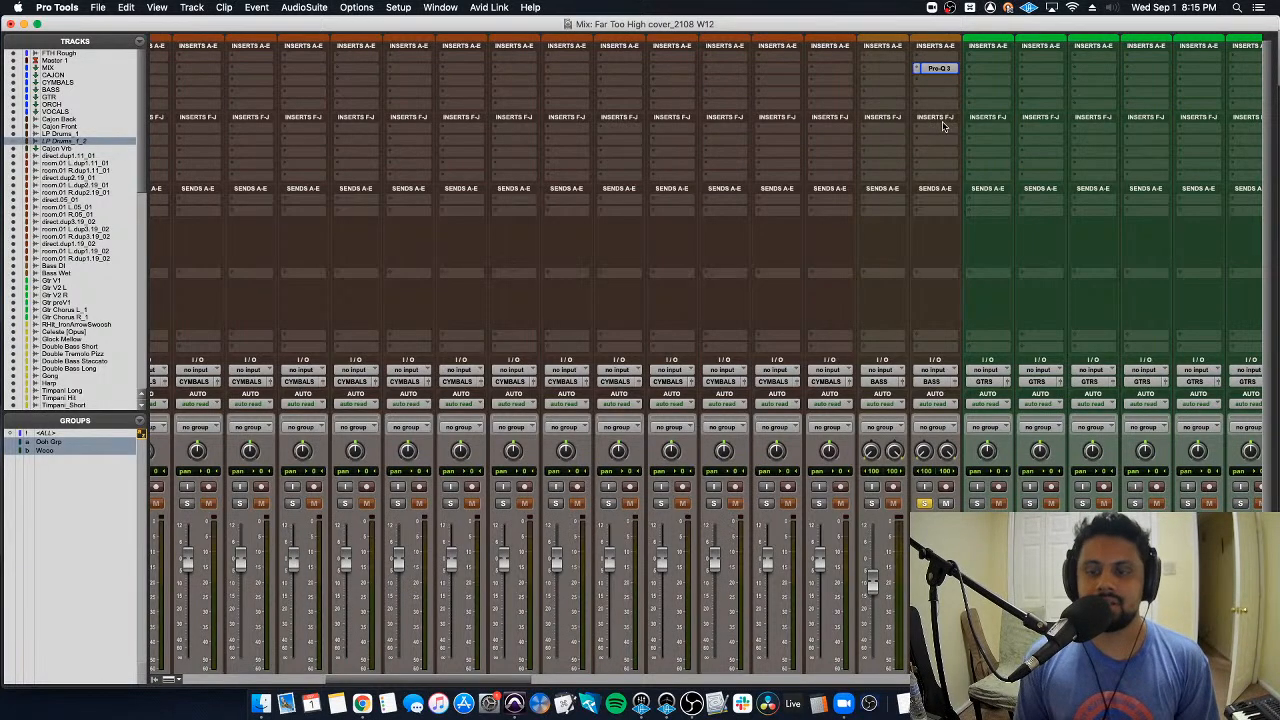
Step: Select the Bass Wet track and move the solo from Bass Wet to Bass DI
scroll(931, 462, down, 2)
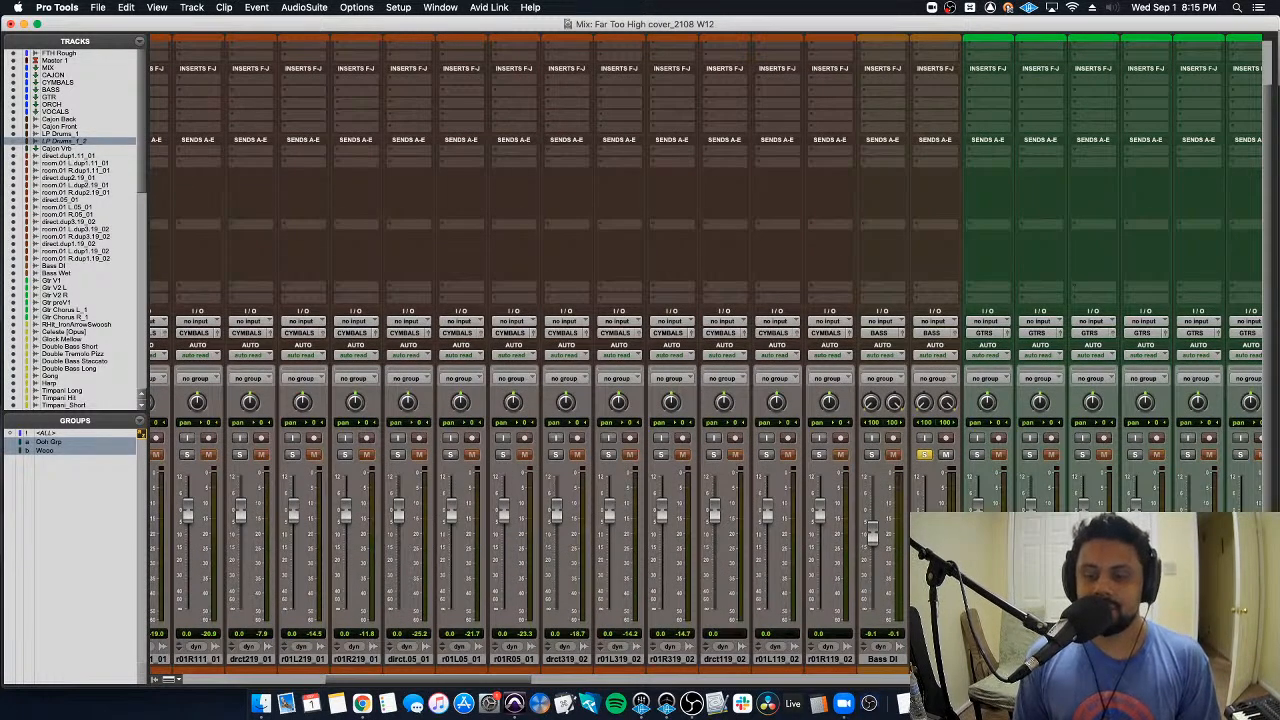
click(56, 273)
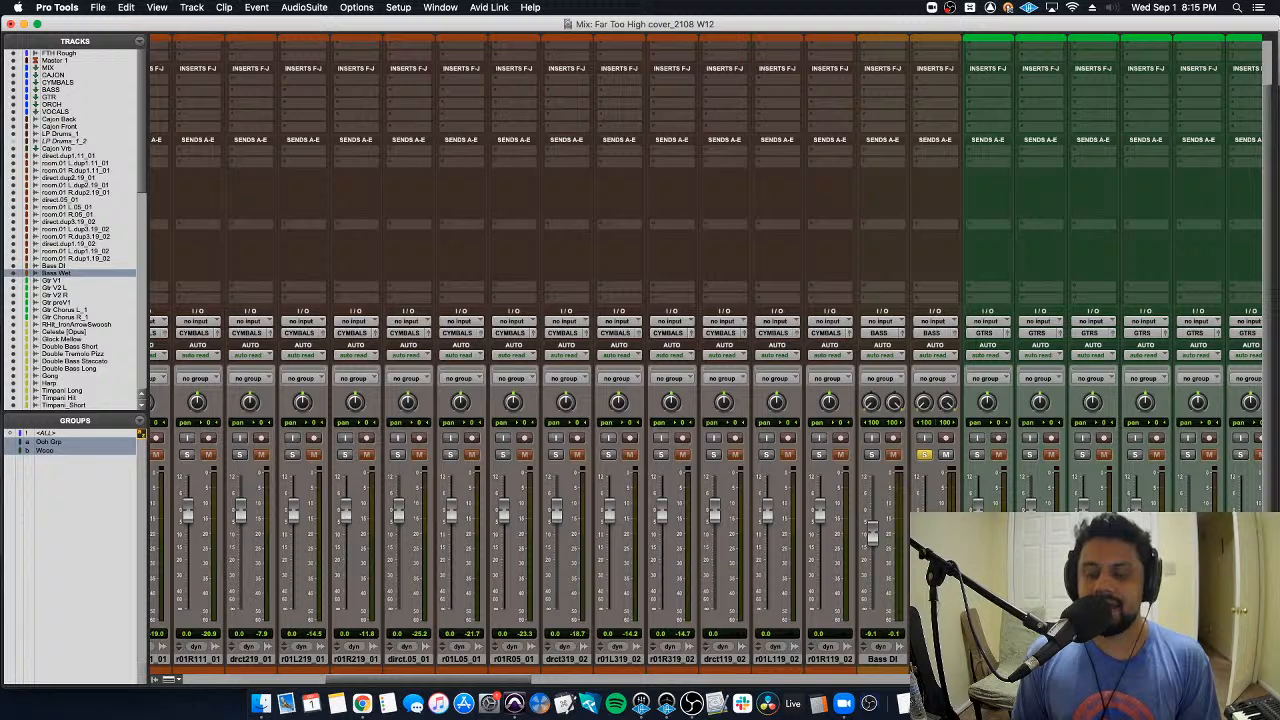
click(924, 456)
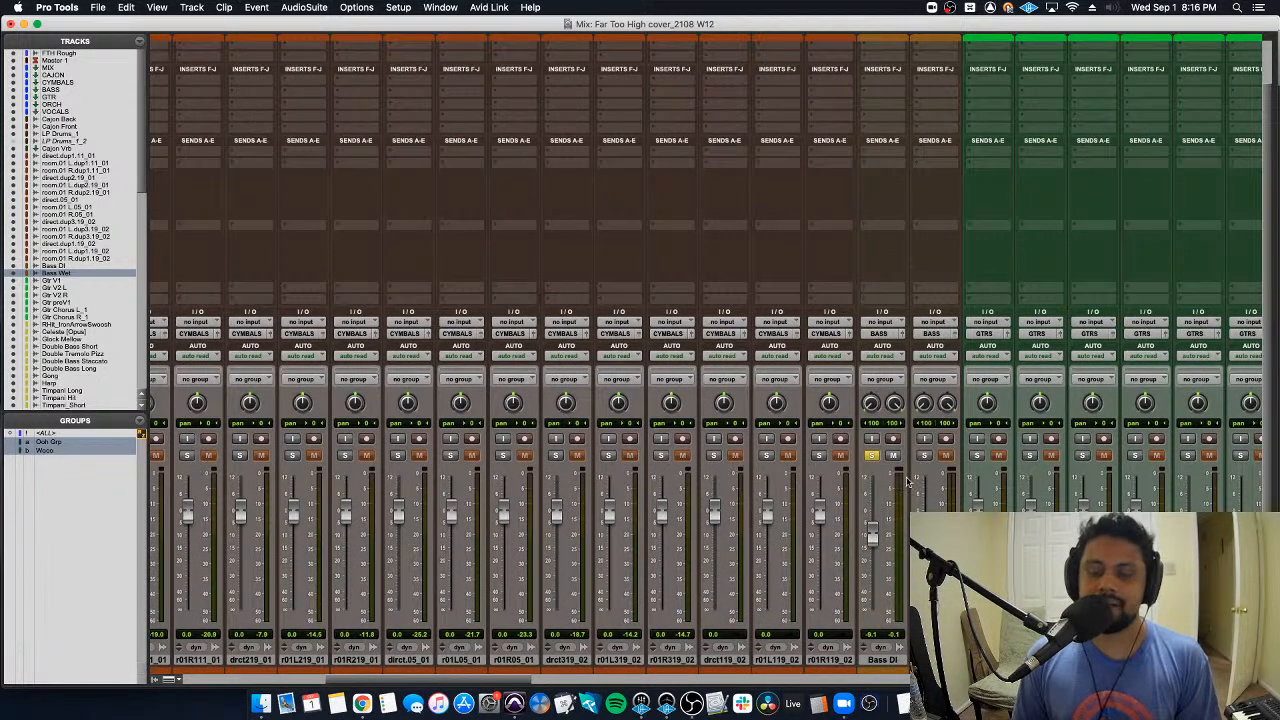
Step: Insert FabFilter Pro-Q 3 on Bass DI with a 36 dB/oct low cut at about 66 Hz and a Q of about 0.33
scroll(900, 470, up, 2)
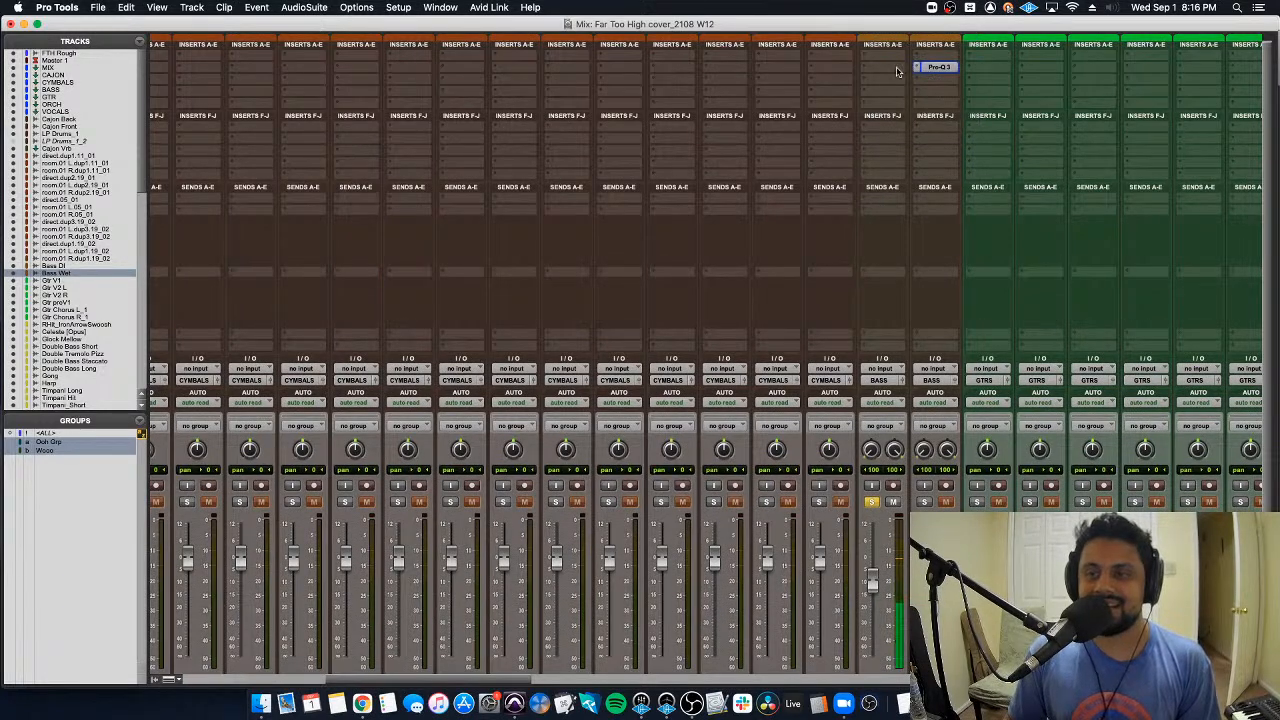
click(897, 71)
key(Escape)
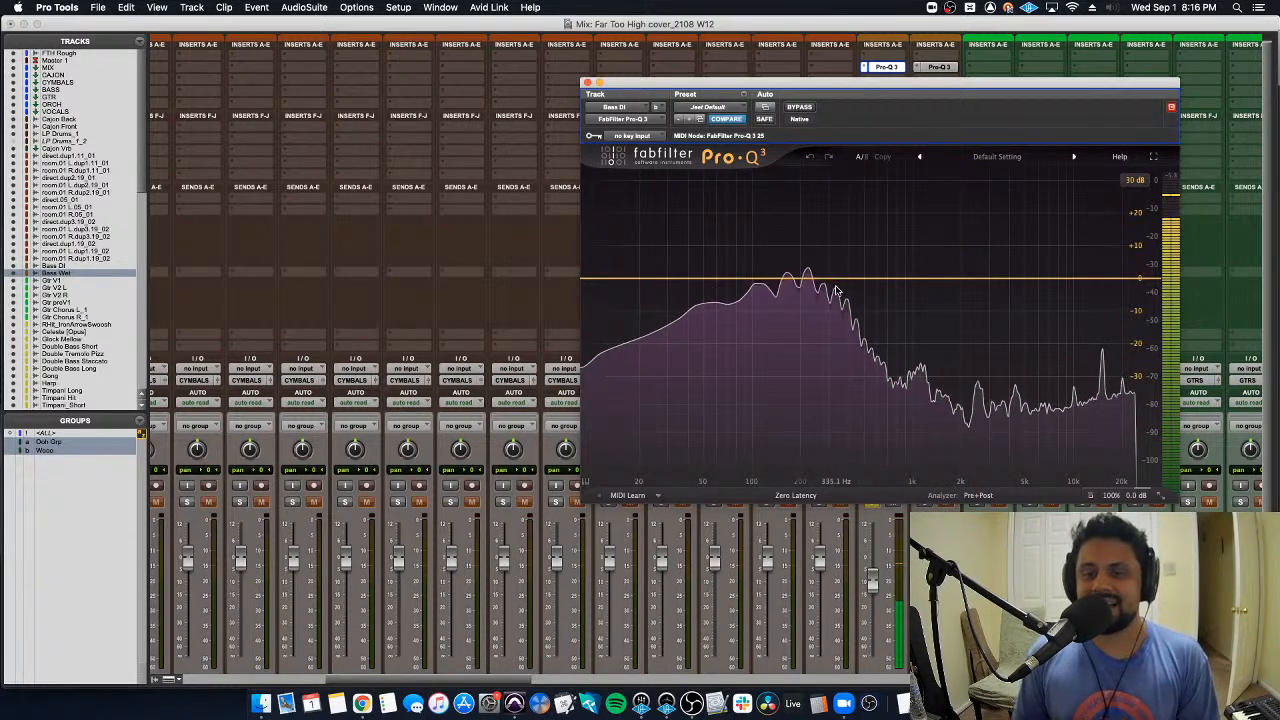
double_click(611, 298)
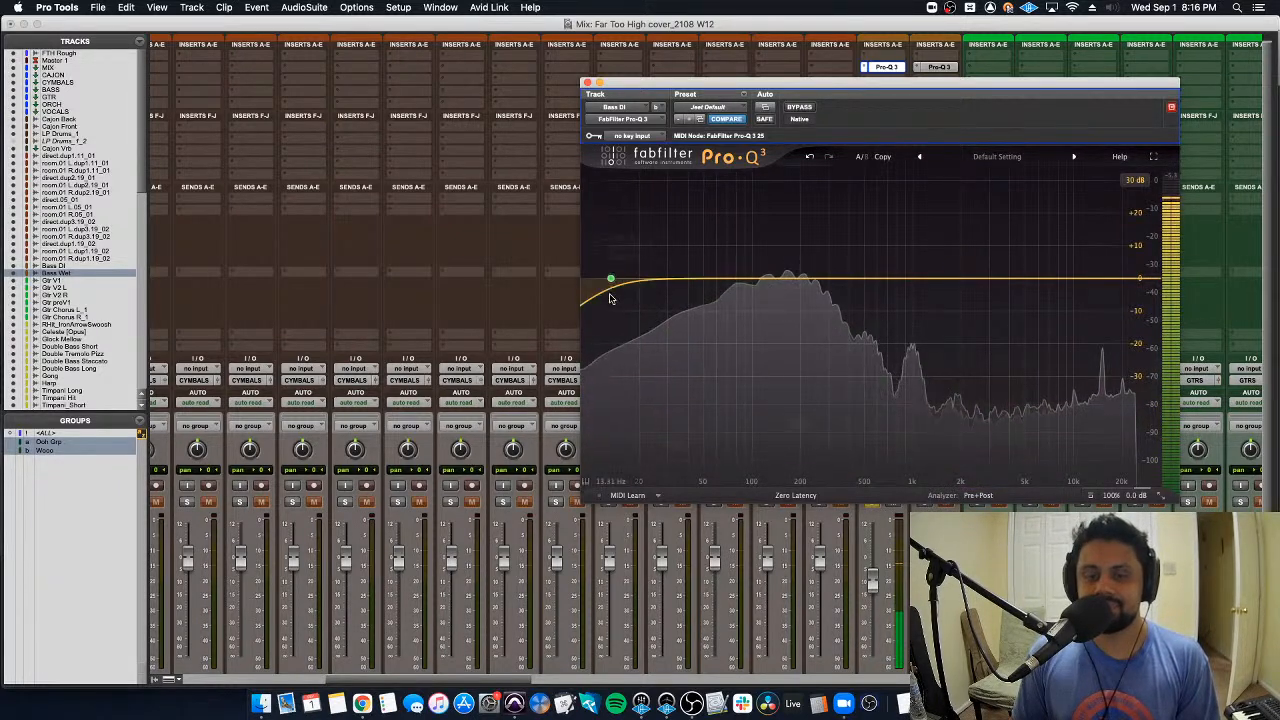
click(620, 256)
click(615, 368)
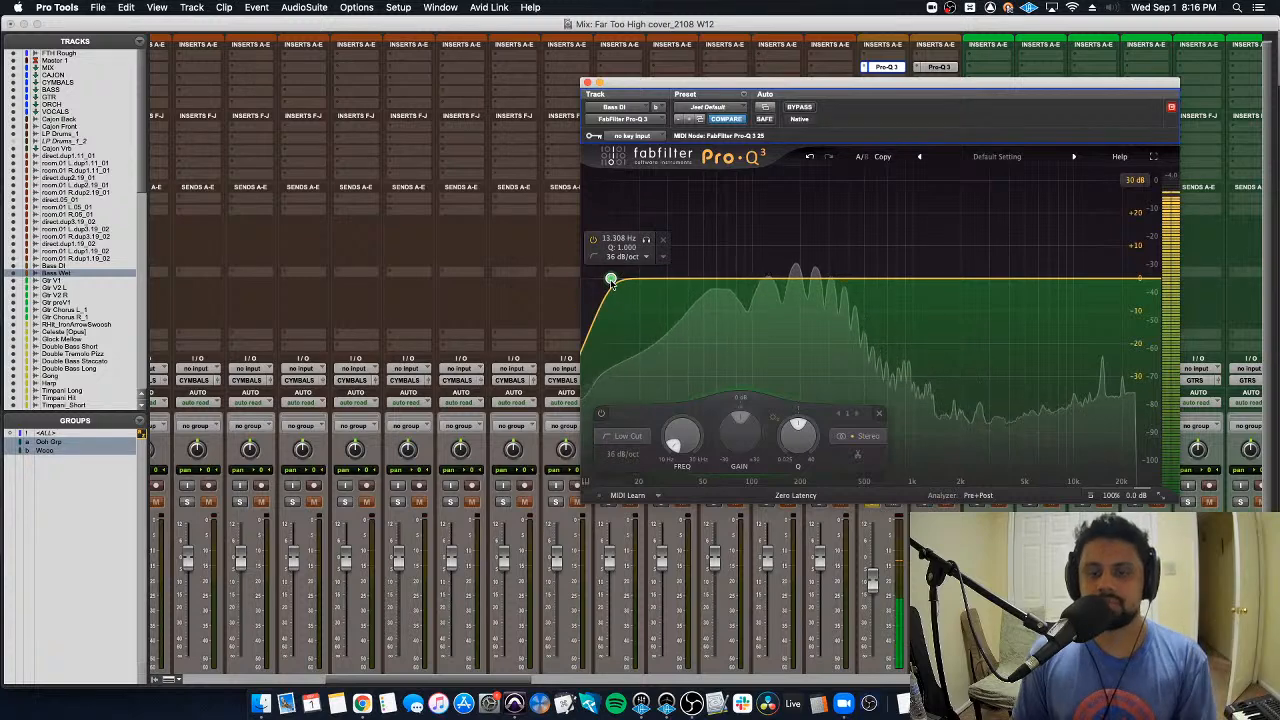
drag(611, 281, 723, 308)
scroll(723, 308, down, 5)
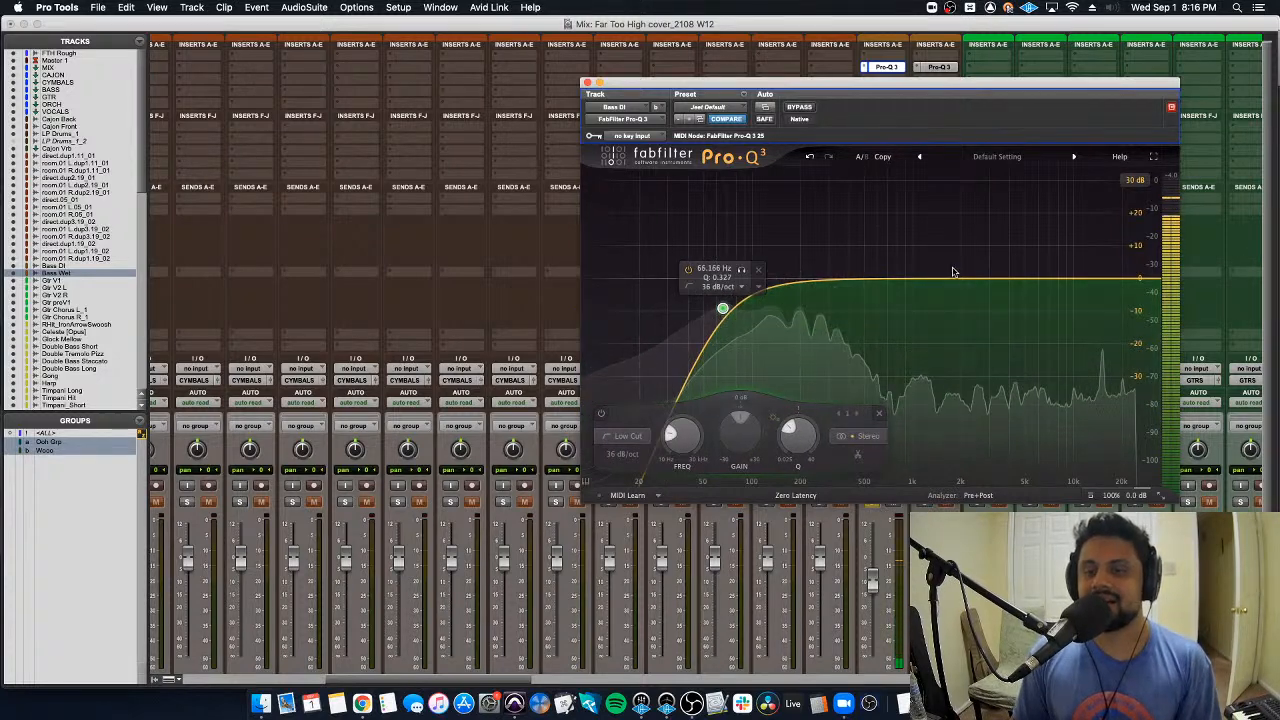
Step: Add a slight bell boost to Bass DI's EQ near 336 Hz with a Q of about 3.2
drag(953, 272, 956, 263)
scroll(975, 286, up, 2)
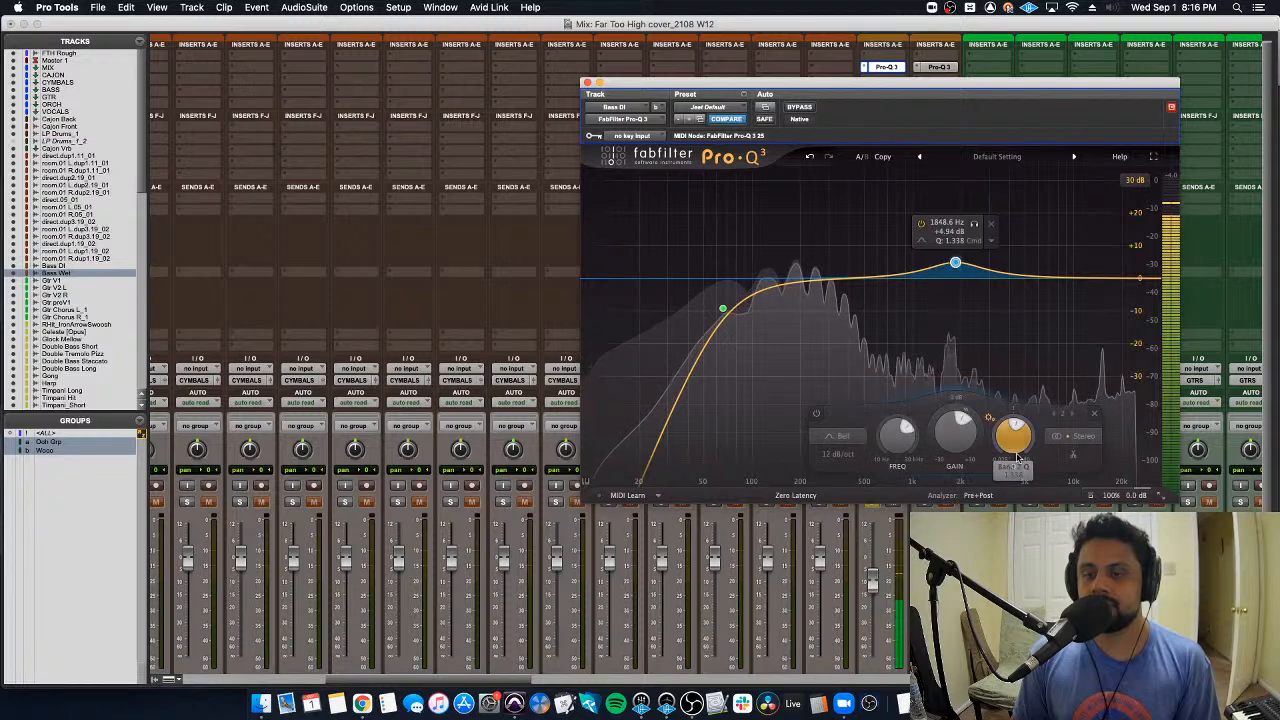
scroll(957, 265, up, 3)
drag(957, 265, 836, 274)
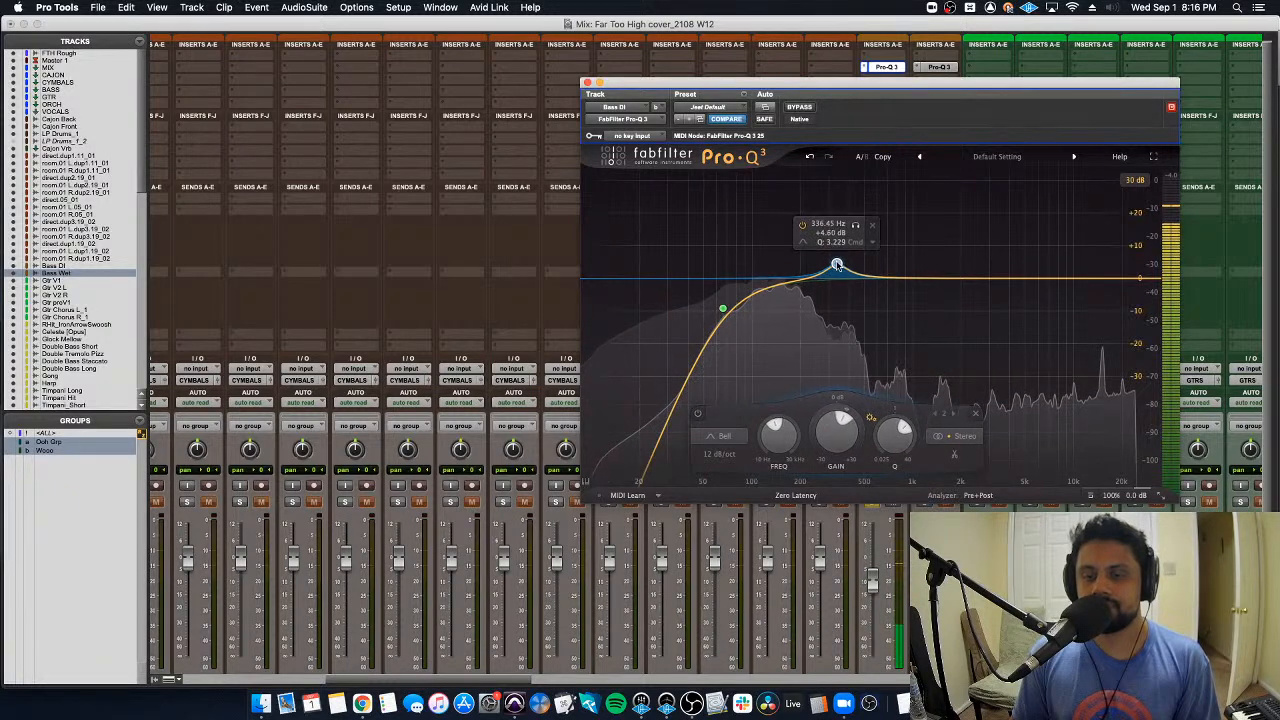
Step: Add a 36 dB/oct high cut to Bass DI's EQ, bring it down to just under 10 kHz, and close the EQ
click(1133, 278)
click(1085, 257)
click(1092, 334)
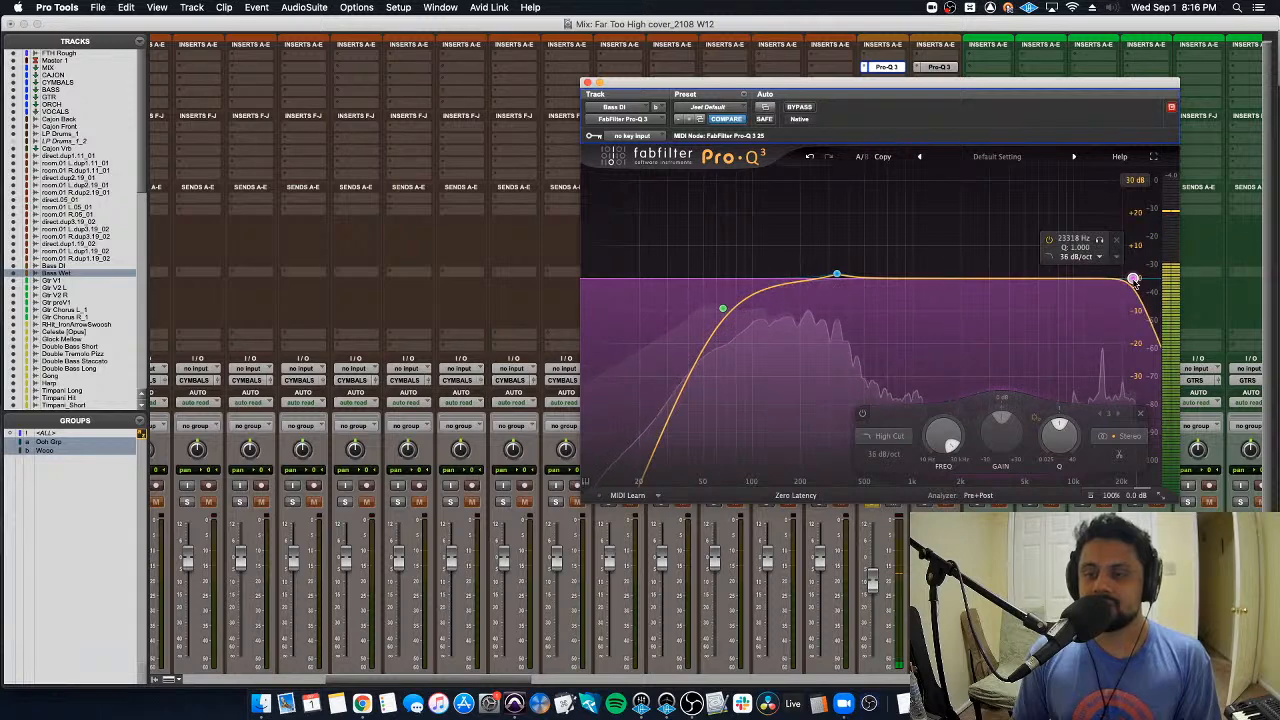
drag(1133, 278, 1065, 300)
mouse_move(742, 290)
click(587, 82)
Step: Balance Bass DI against Bass Wet with both soloed, lowering the Bass DI fader to about -11 dB
scroll(870, 446, down, 1)
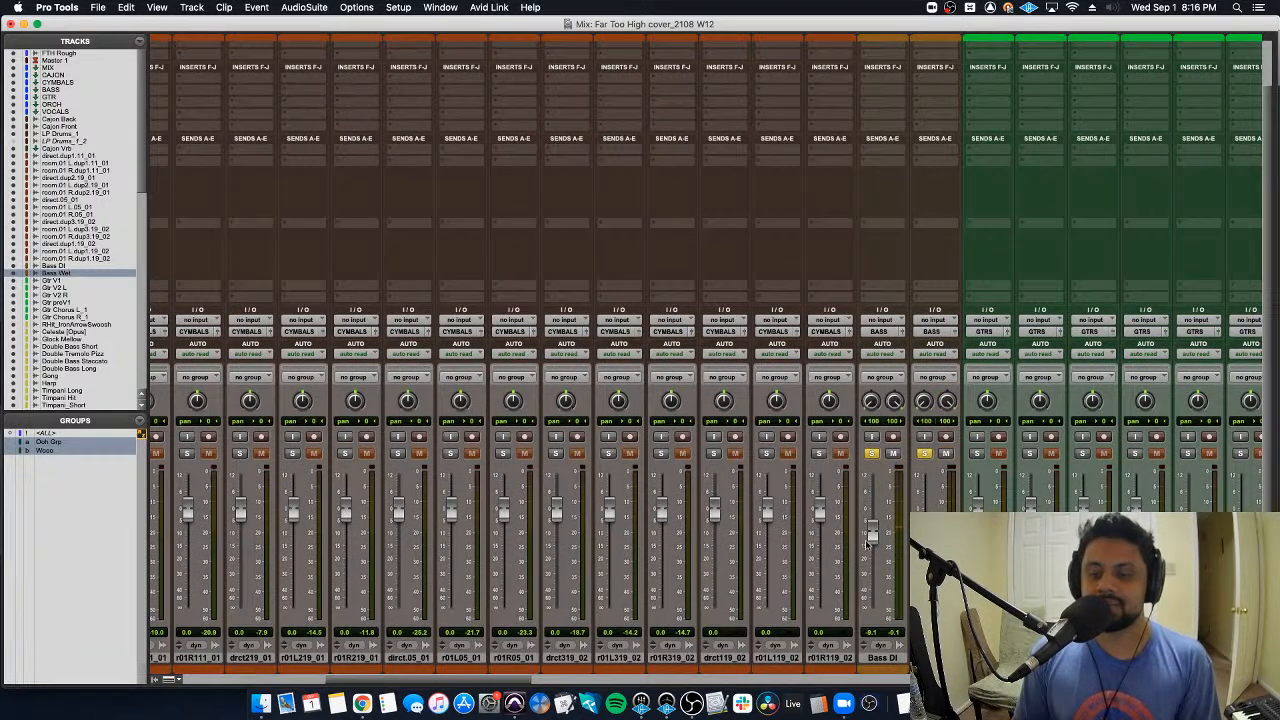
drag(867, 543, 878, 641)
drag(873, 601, 873, 587)
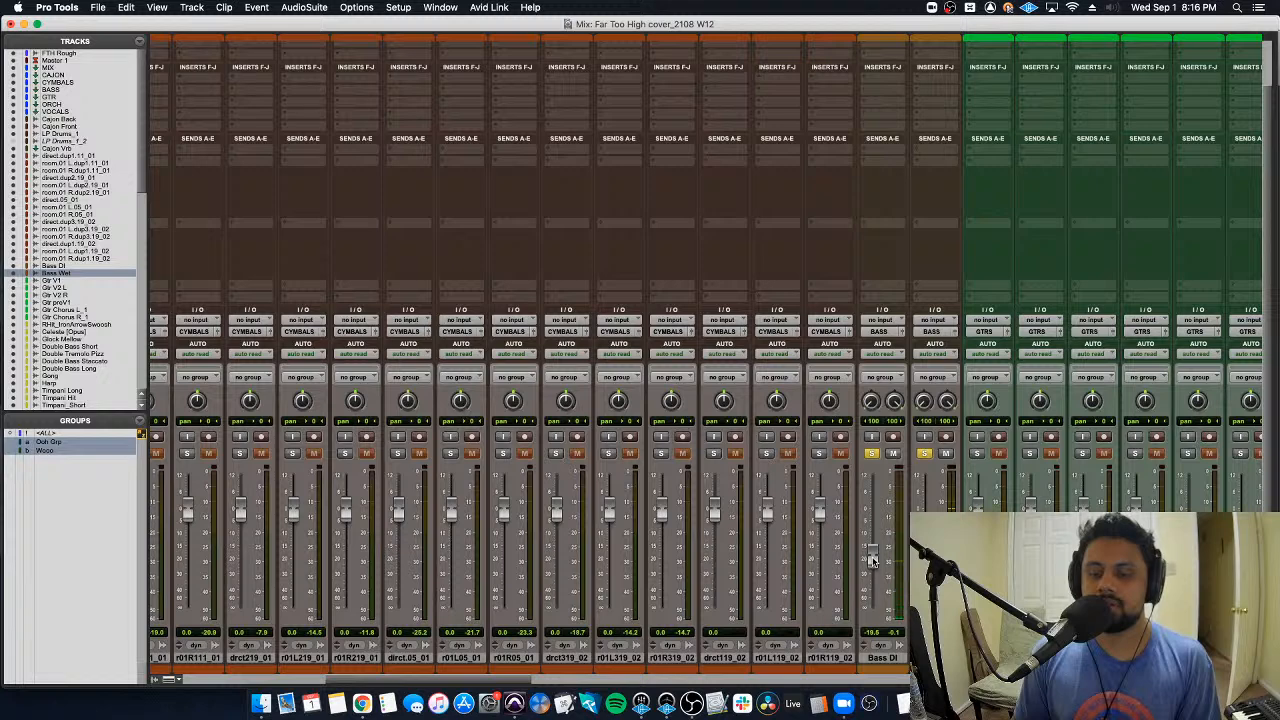
mouse_move(876, 606)
mouse_down()
mouse_move(874, 526)
mouse_move(885, 598)
mouse_up()
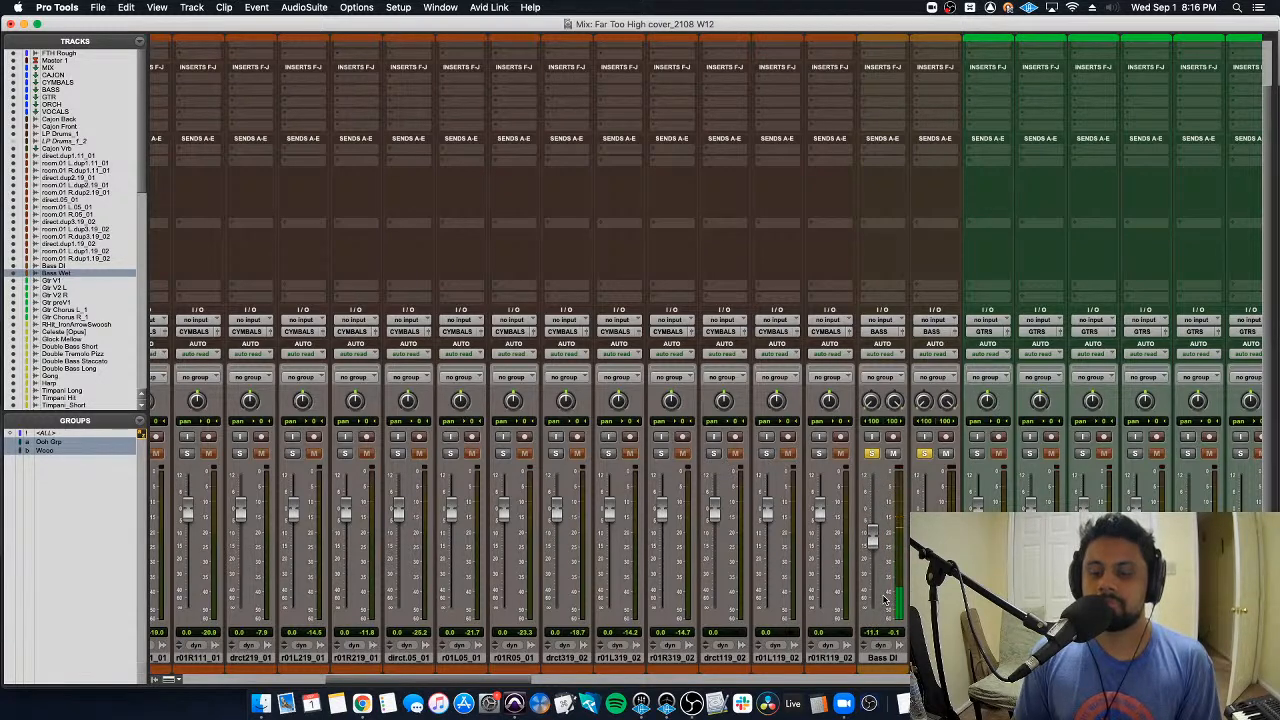
Step: Audition Bass DI and Bass Wet separately and together using their solos, and check their tracks in the Edit window
click(874, 455)
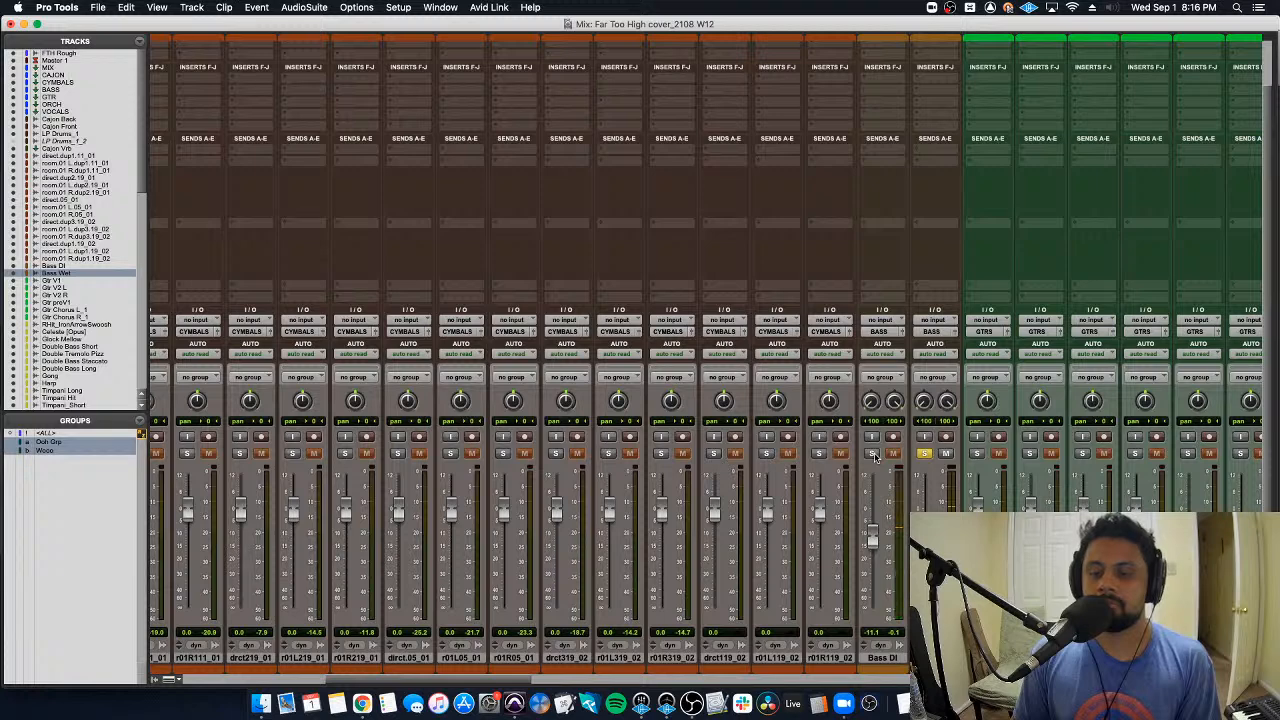
click(873, 455)
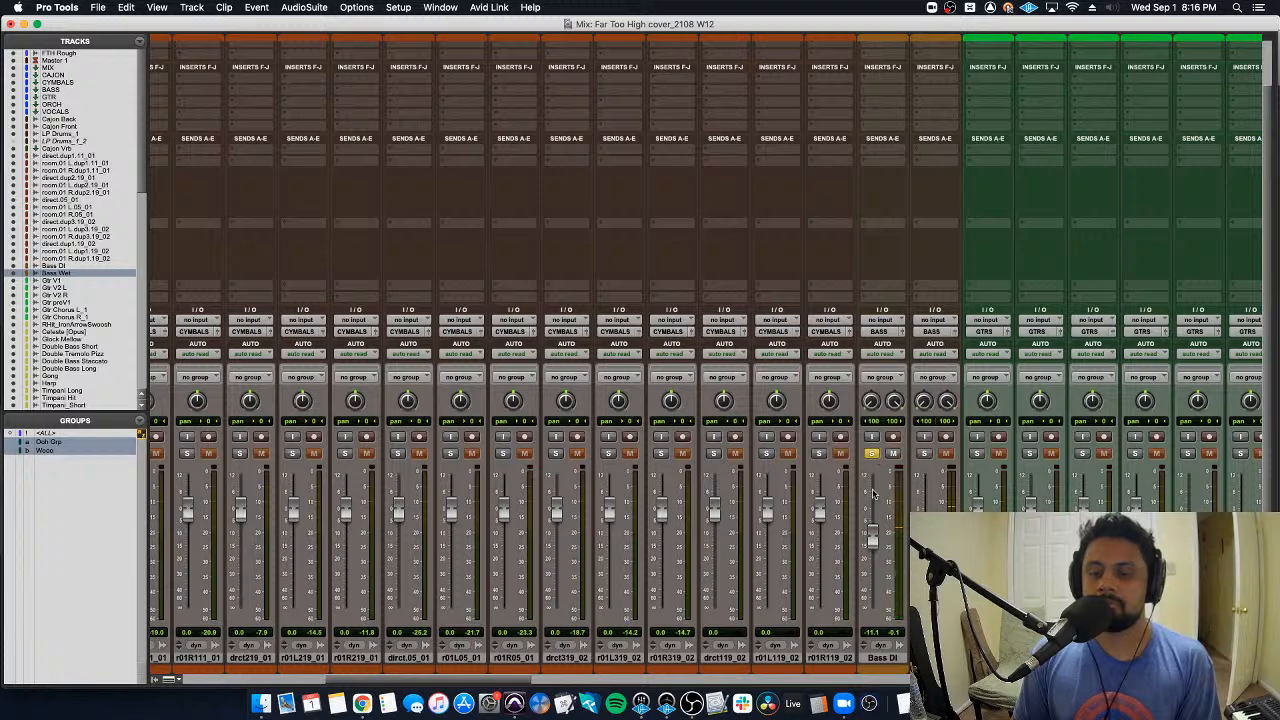
click(924, 455)
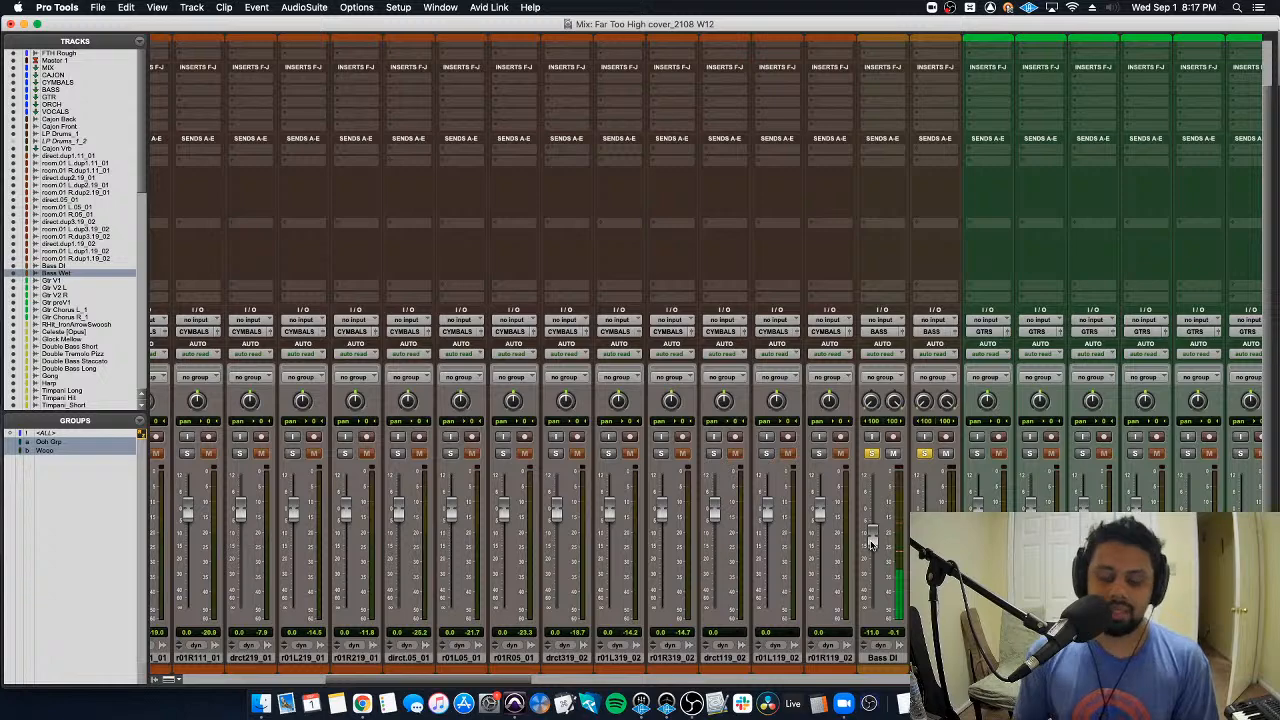
key(super+equal)
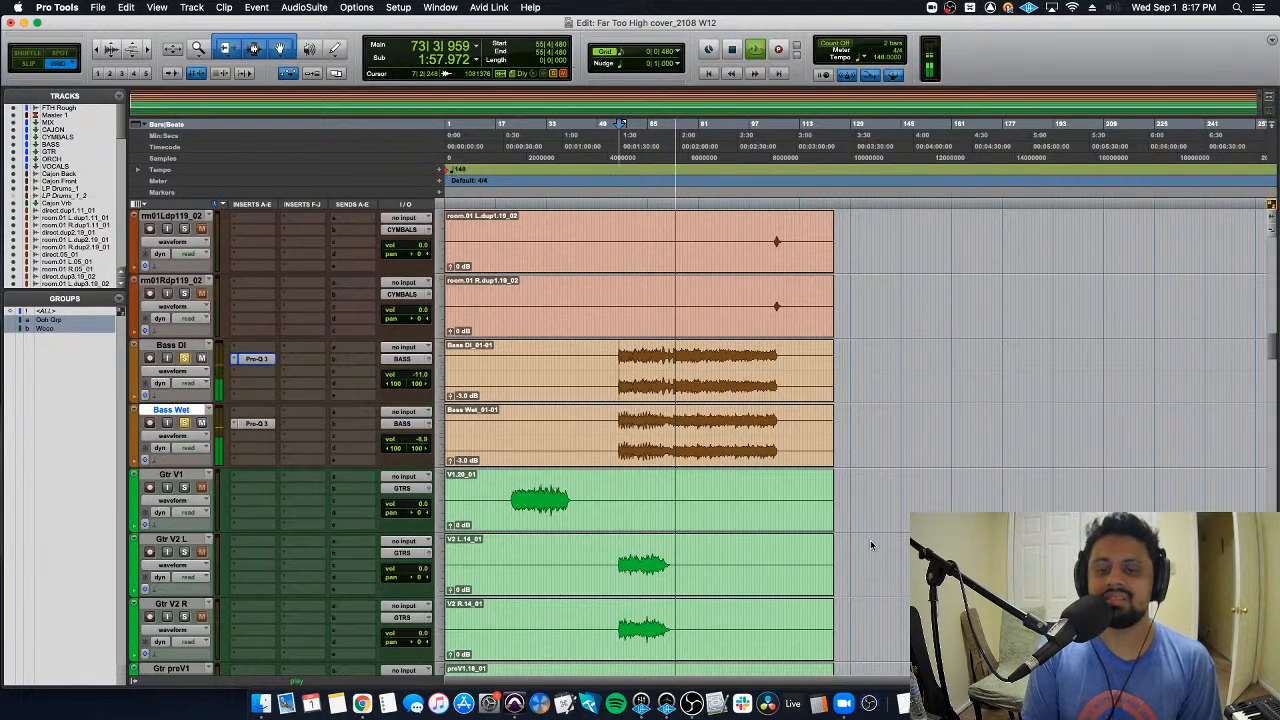
key(super+equal)
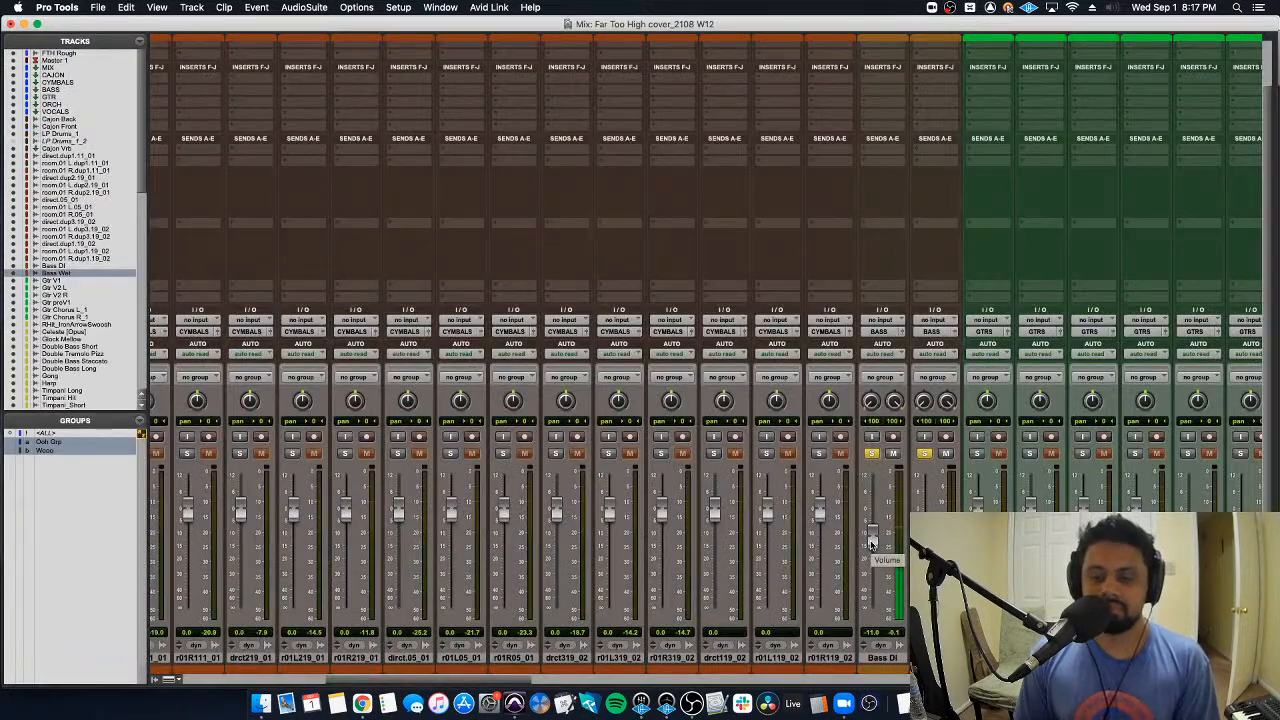
Step: Insert FabFilter Pro-Q 3 and, below it, FabFilter Pro-C 2 on the BASS bus
scroll(872, 543, left, 15)
scroll(872, 543, up, 2)
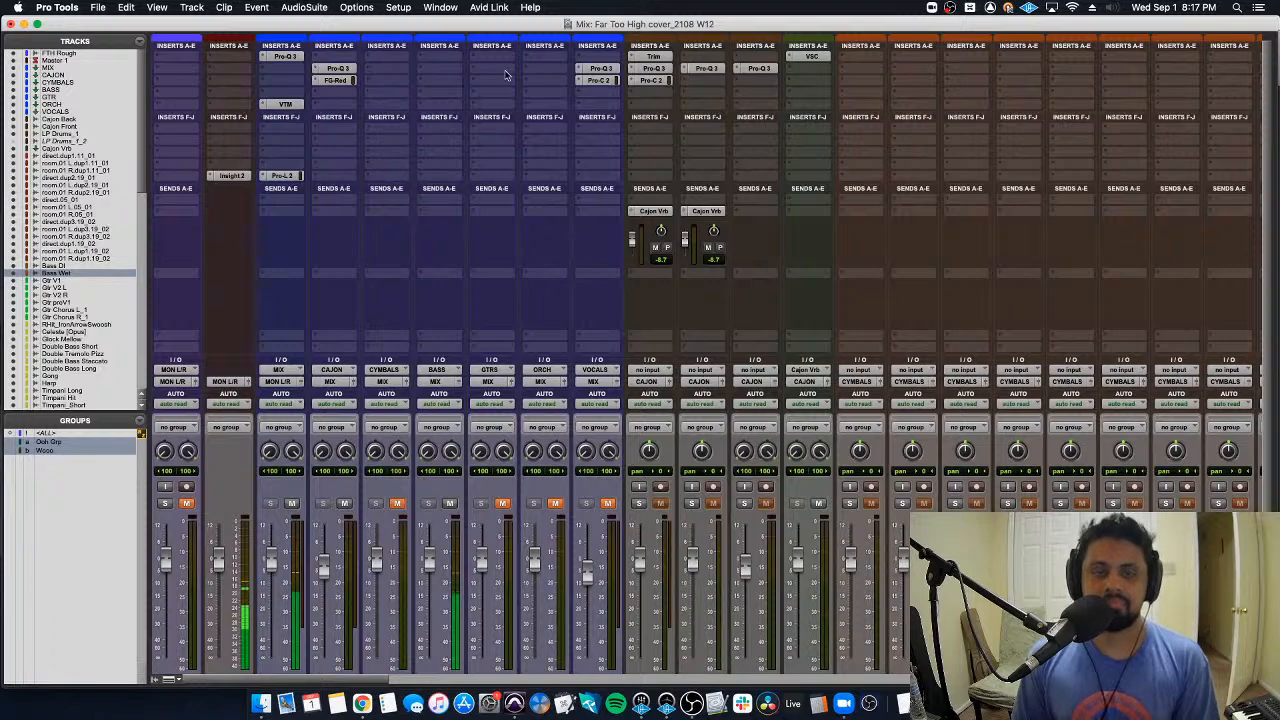
click(450, 76)
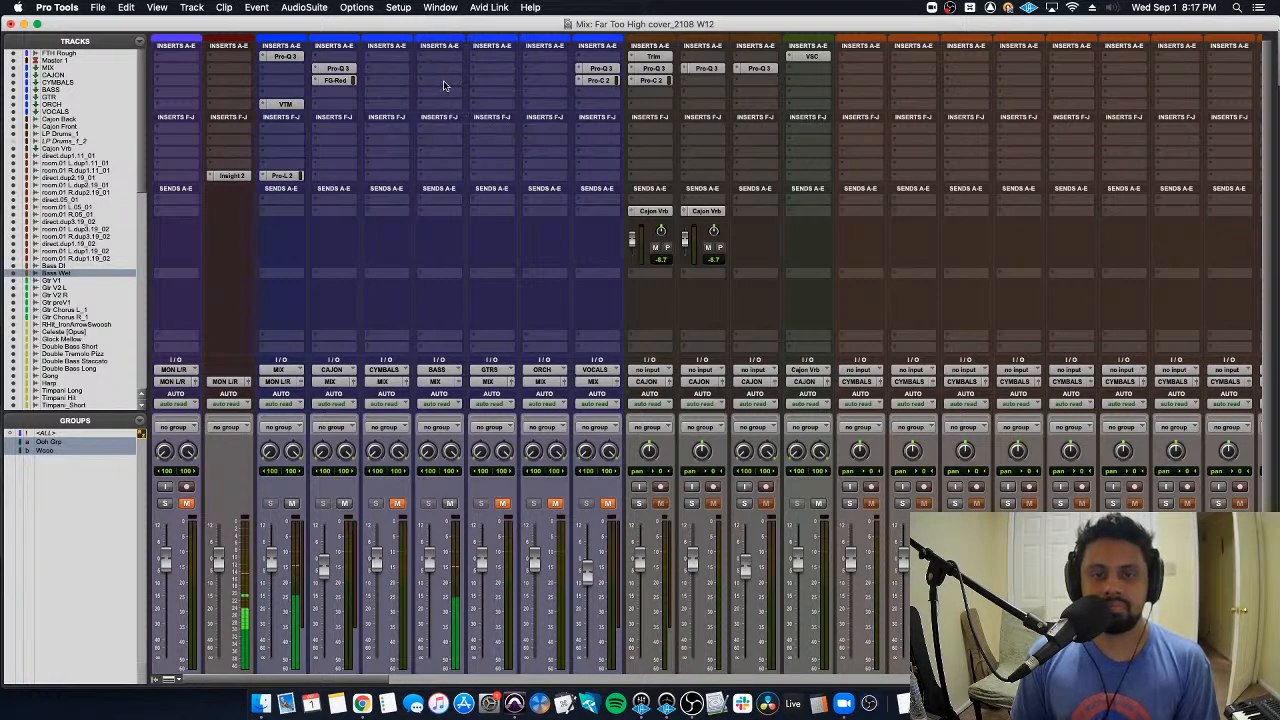
click(455, 75)
click(459, 75)
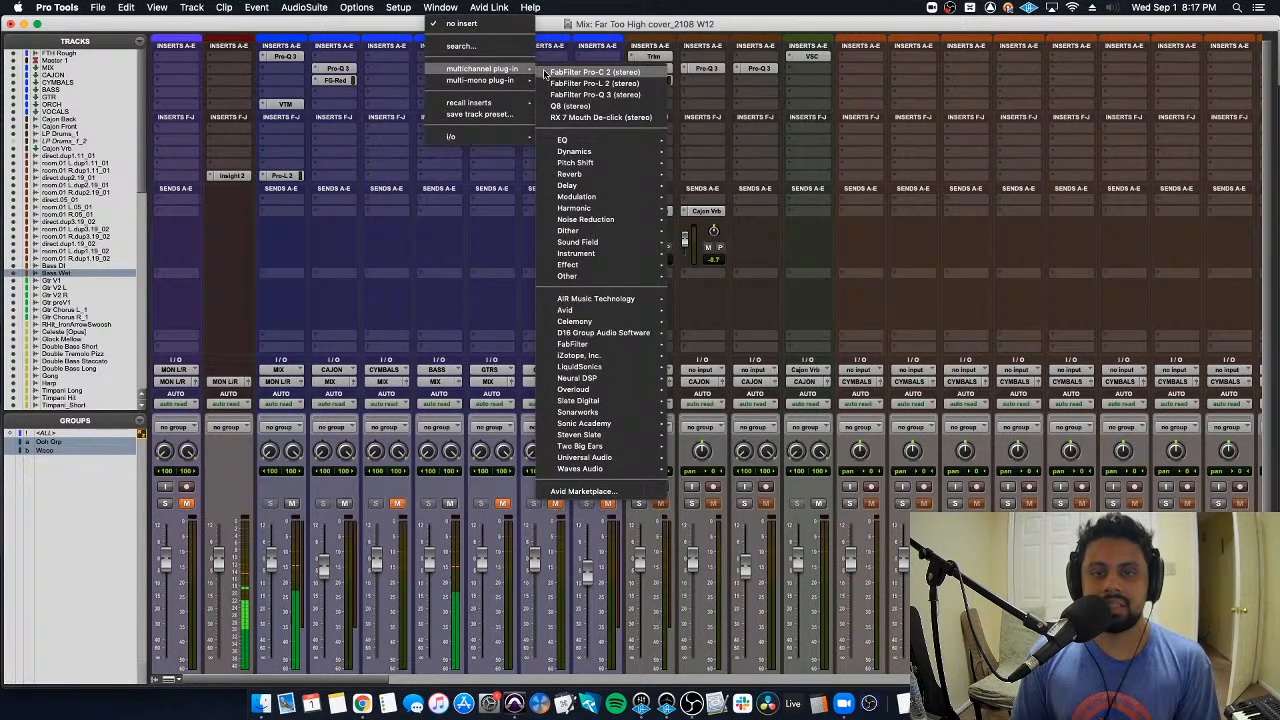
click(590, 93)
click(440, 70)
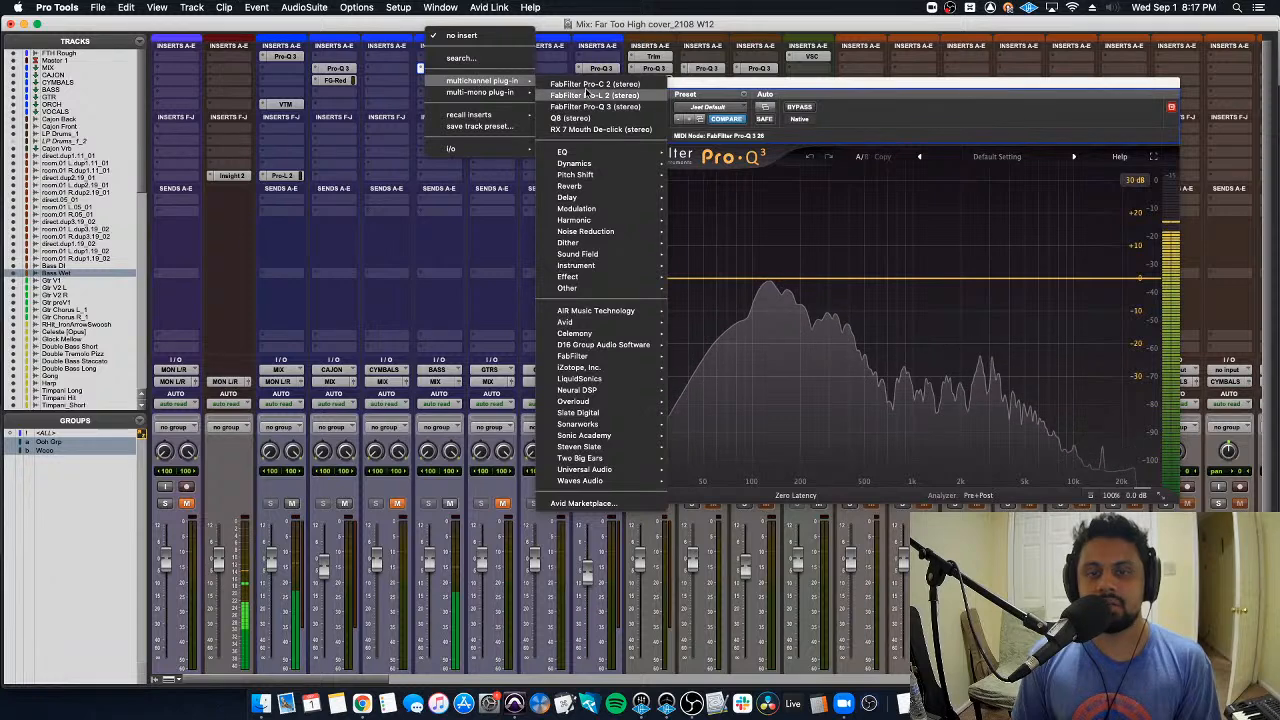
click(598, 90)
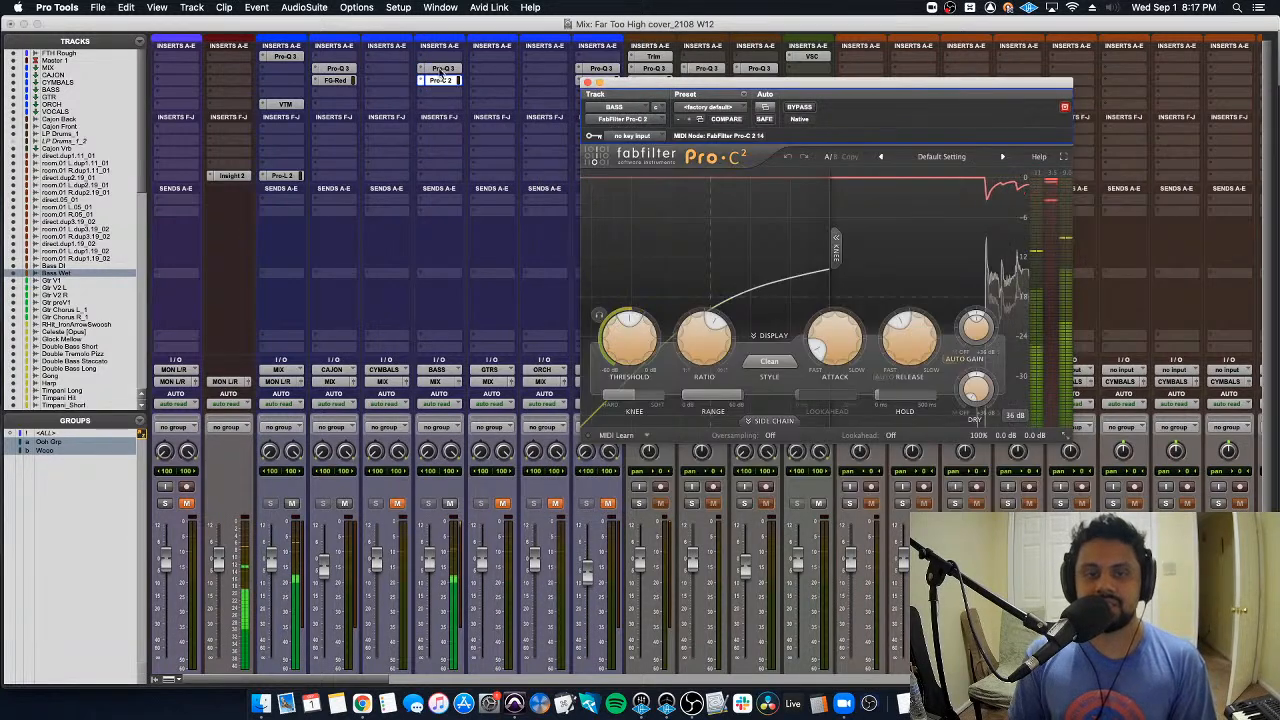
Step: Set the BASS bus compressor's threshold to about -16.4 dB and its release to about 163 ms
mouse_move(631, 346)
mouse_down()
mouse_move(624, 332)
mouse_move(622, 346)
mouse_up()
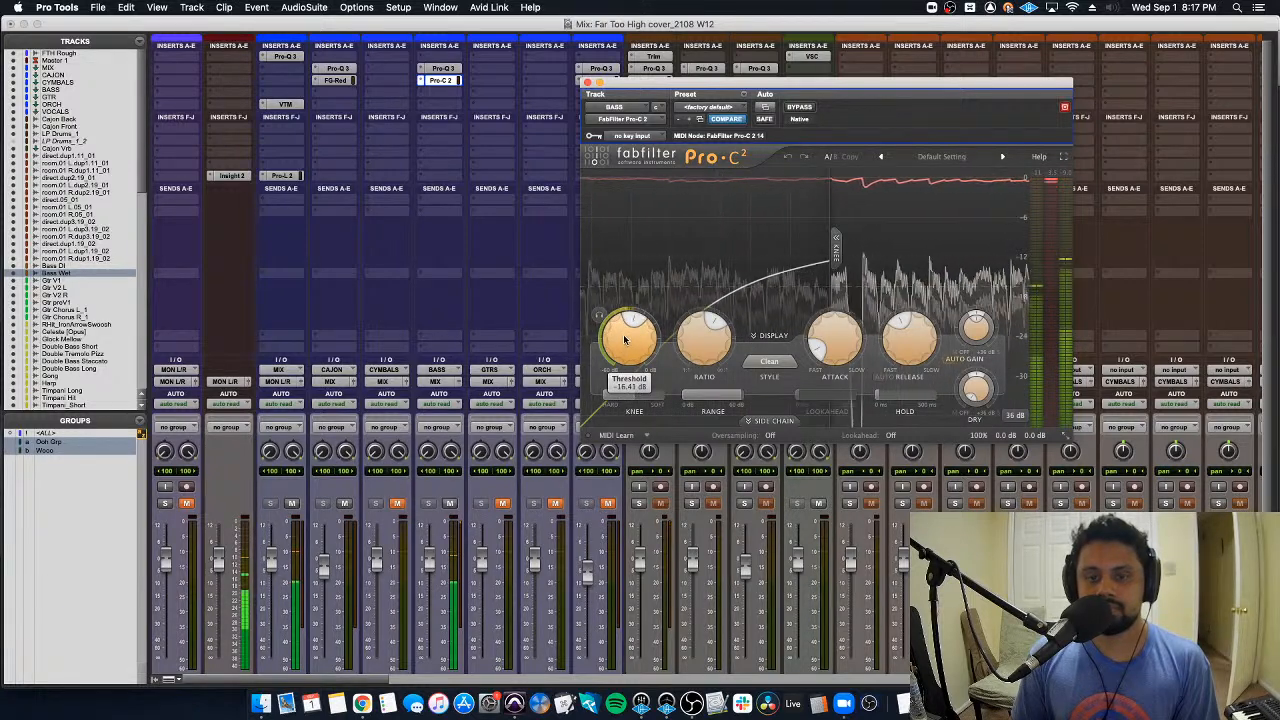
mouse_move(903, 328)
drag(902, 329, 899, 337)
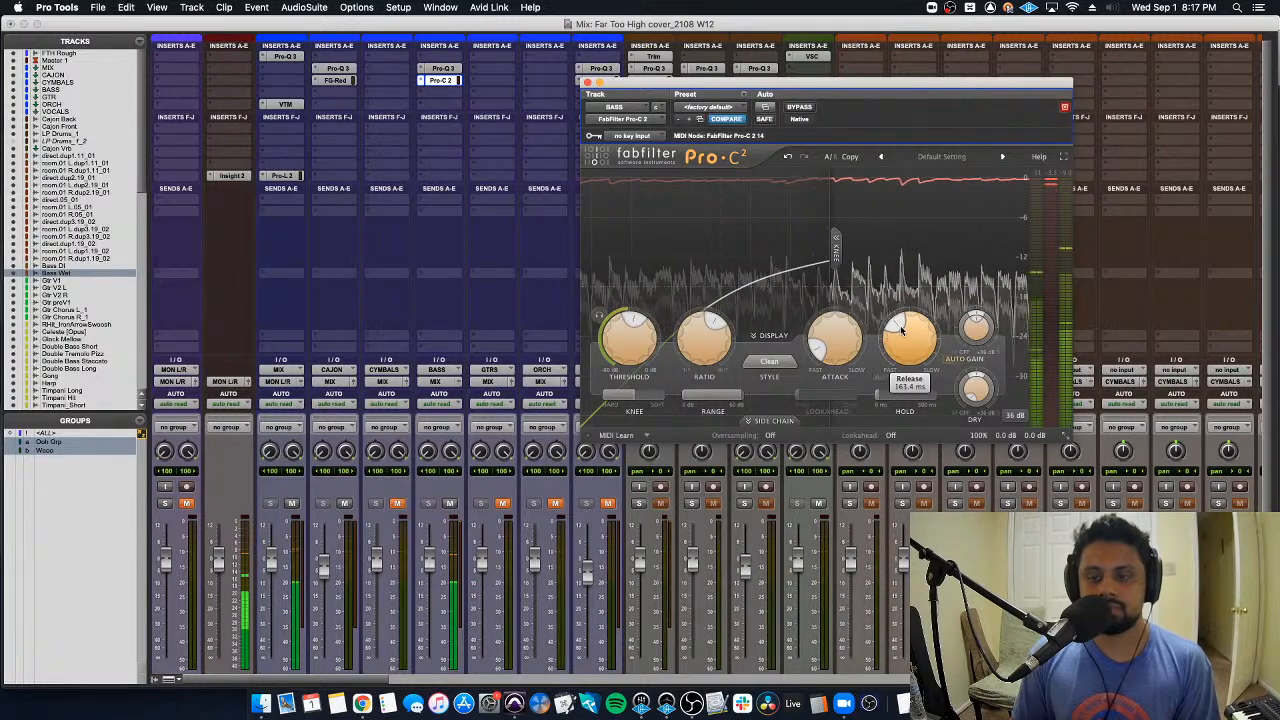
scroll(365, 410, down, 2)
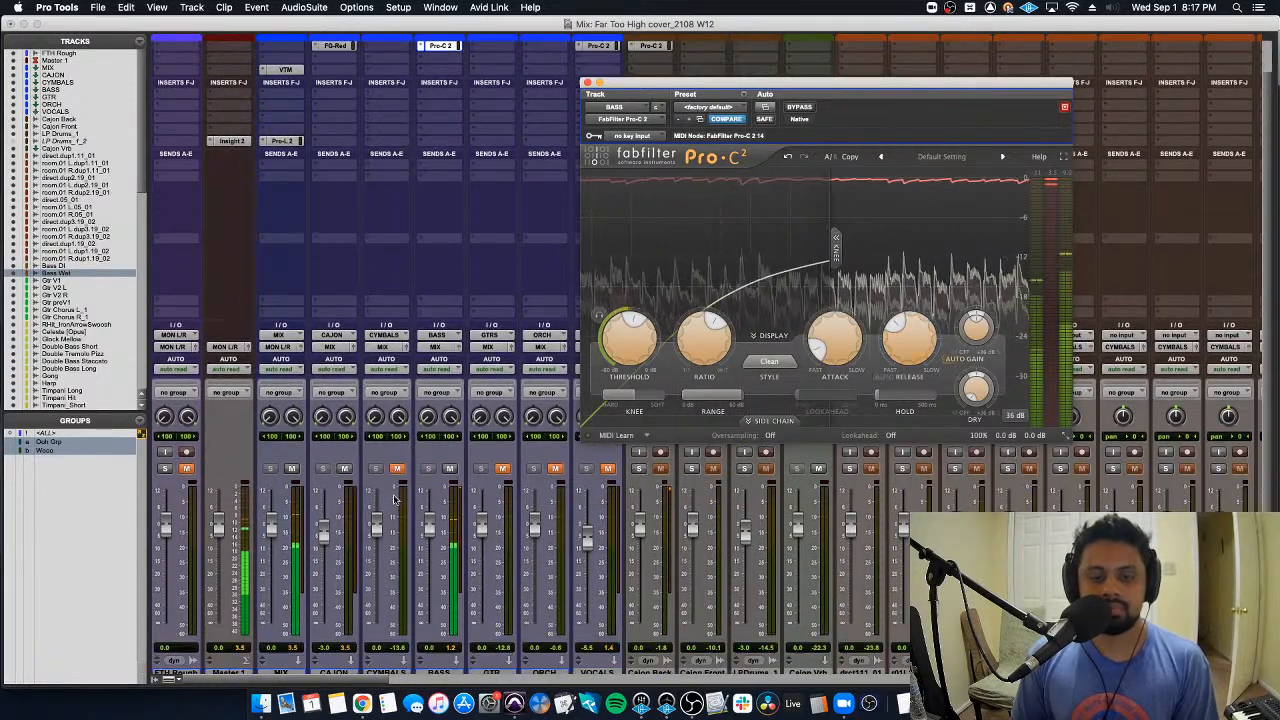
Step: Solo Cajon Back, Cajon Front and LPDrums_1 alongside the bass and lower the BASS bus fader to -2.0 dB
click(691, 468)
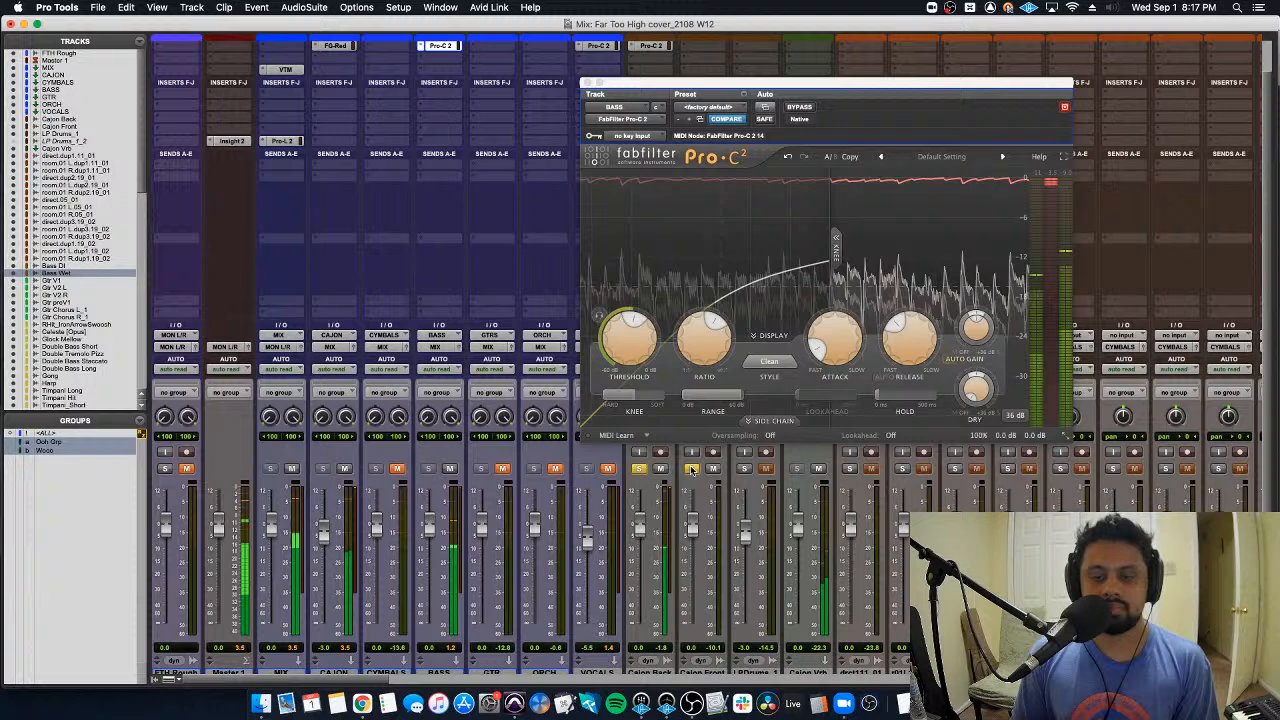
click(744, 468)
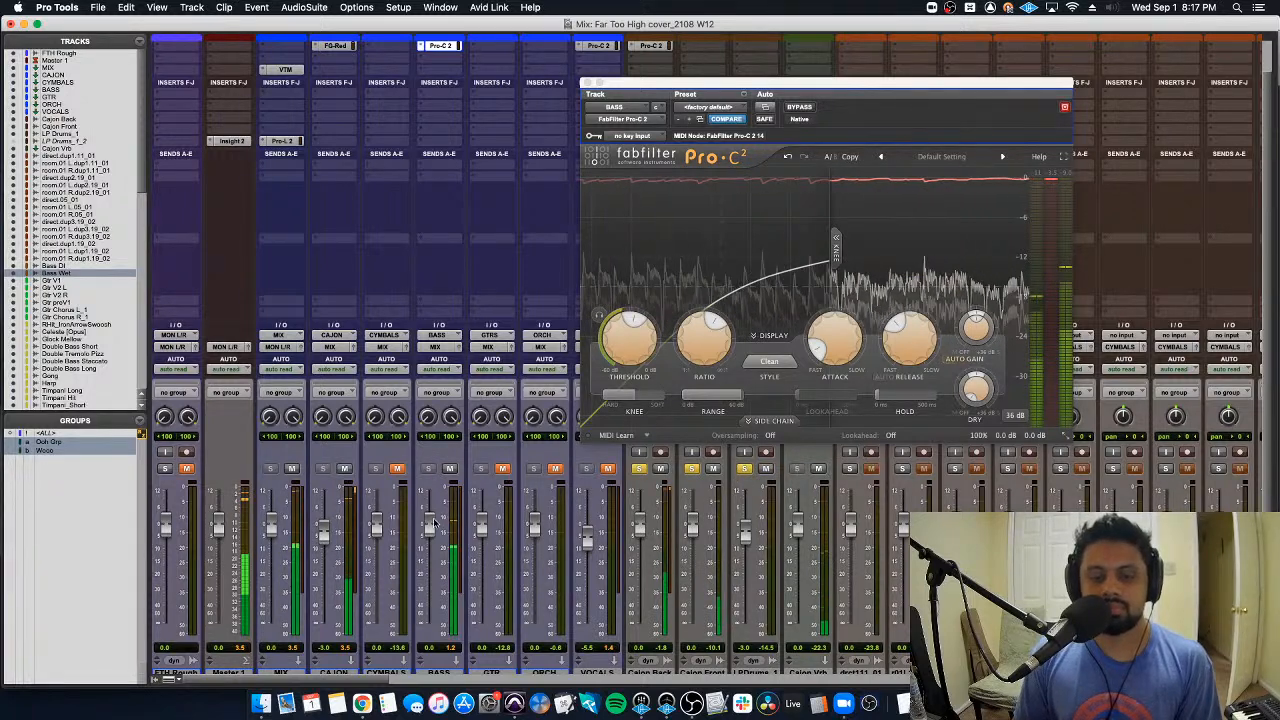
drag(429, 522, 431, 530)
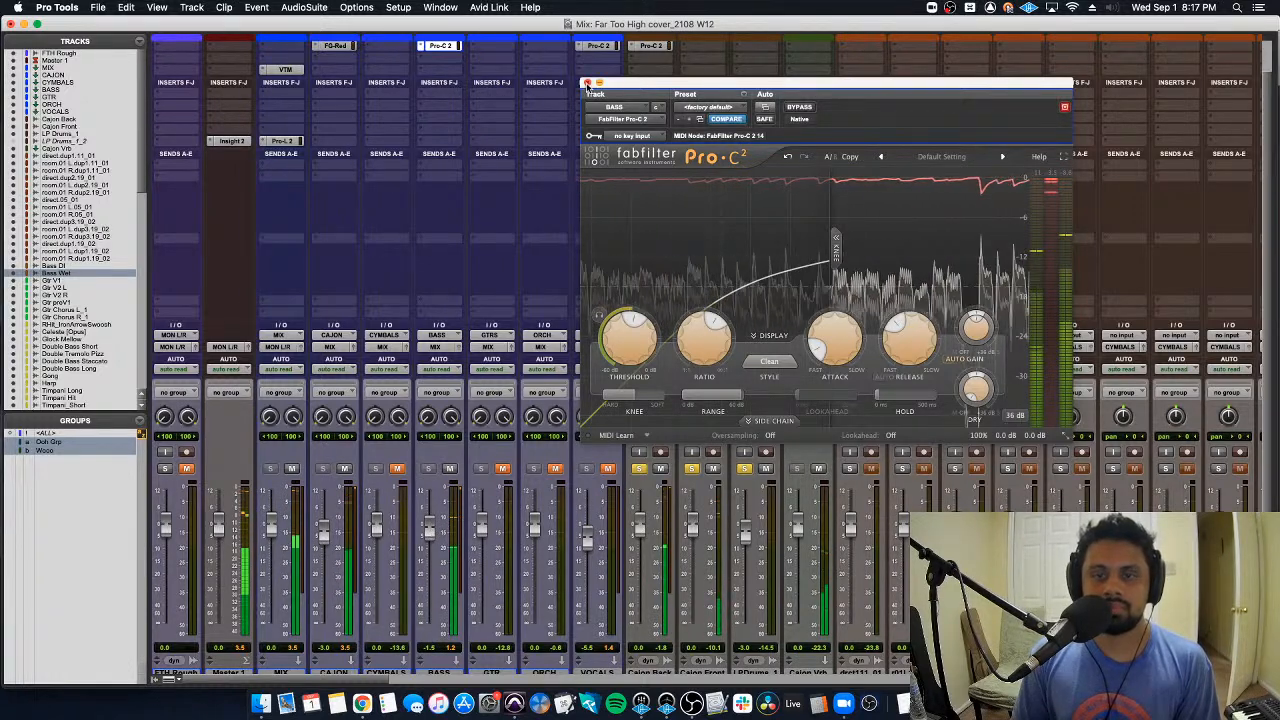
click(587, 83)
drag(433, 513, 428, 401)
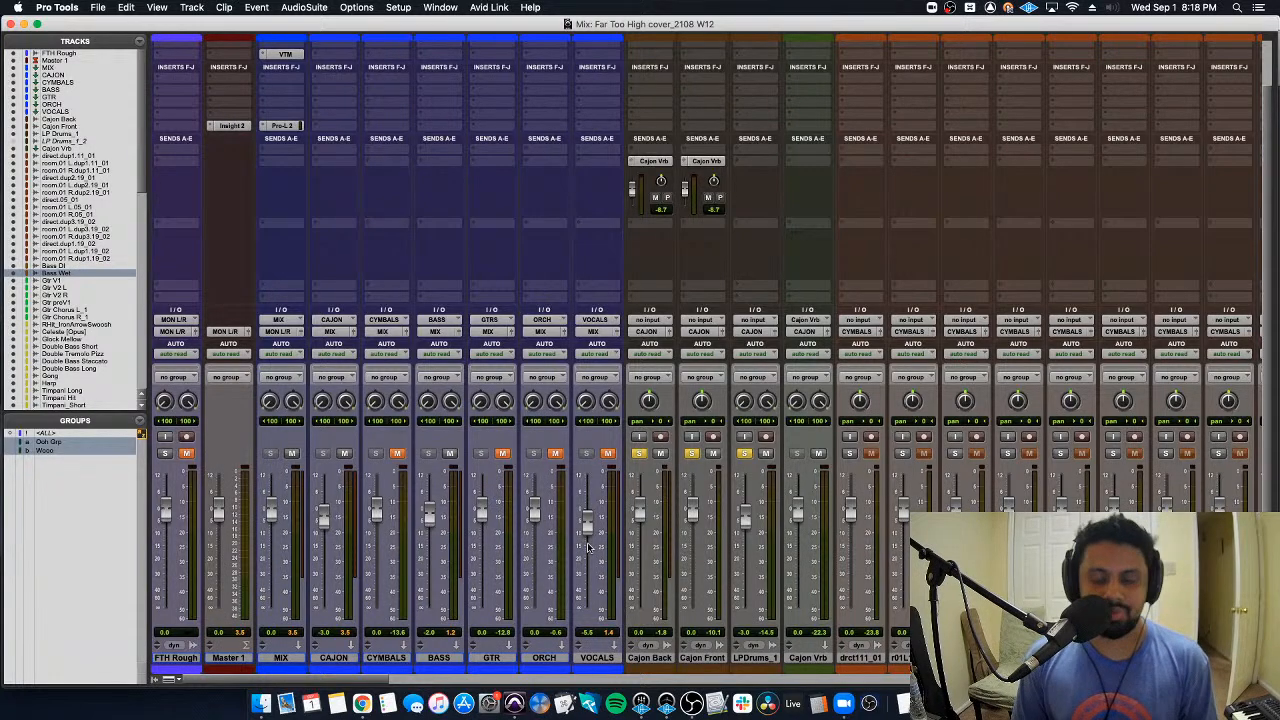
scroll(588, 547, right, 2)
scroll(588, 547, left, 1)
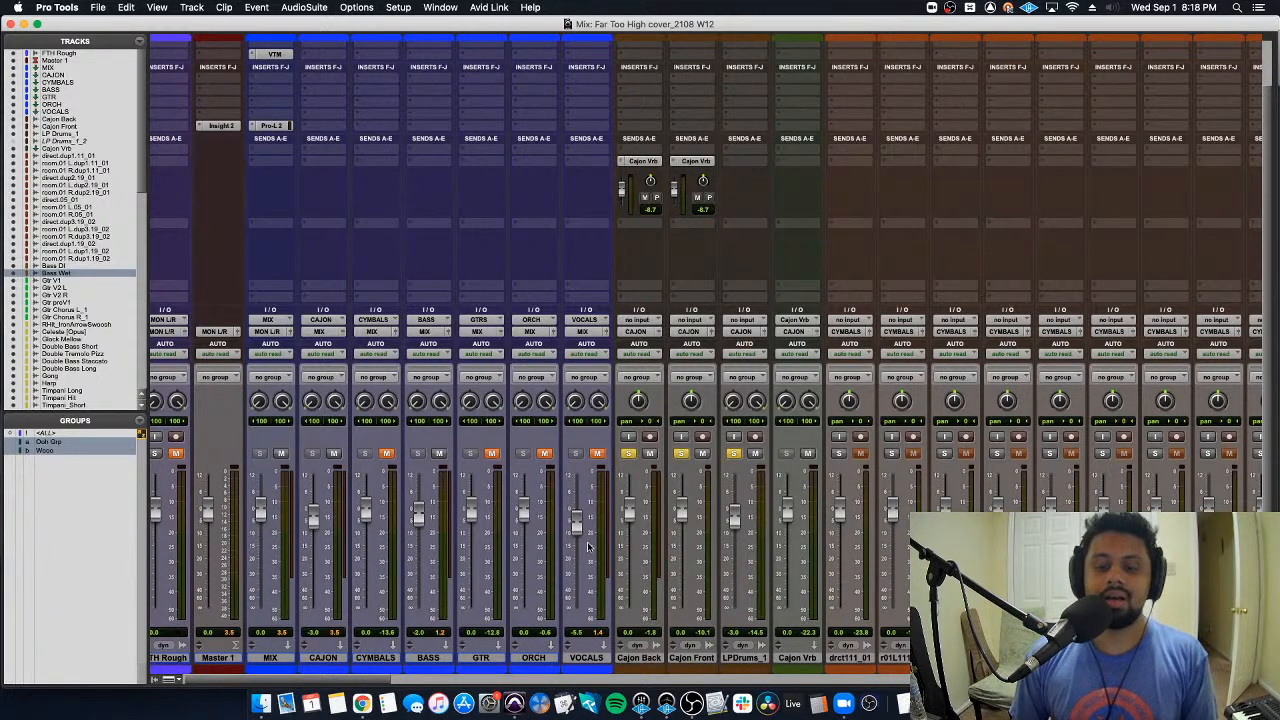
scroll(588, 545, right, 10)
scroll(623, 578, left, 10)
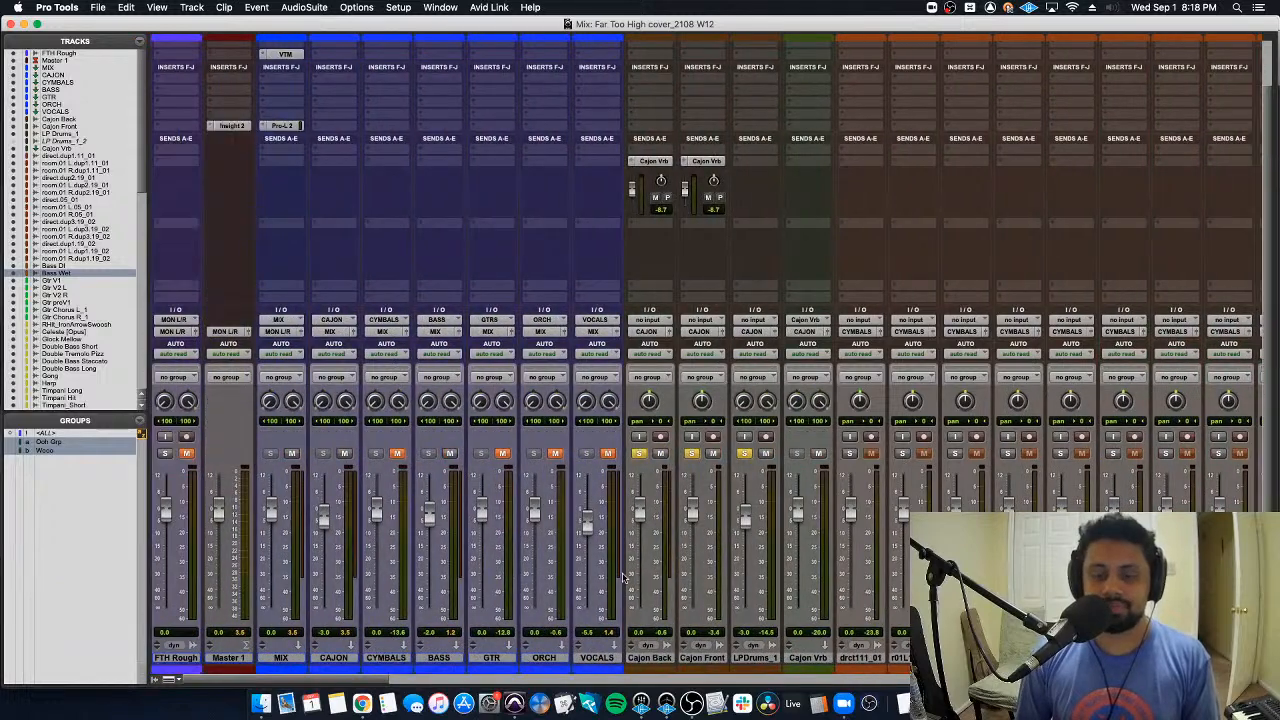
scroll(623, 578, right, 10)
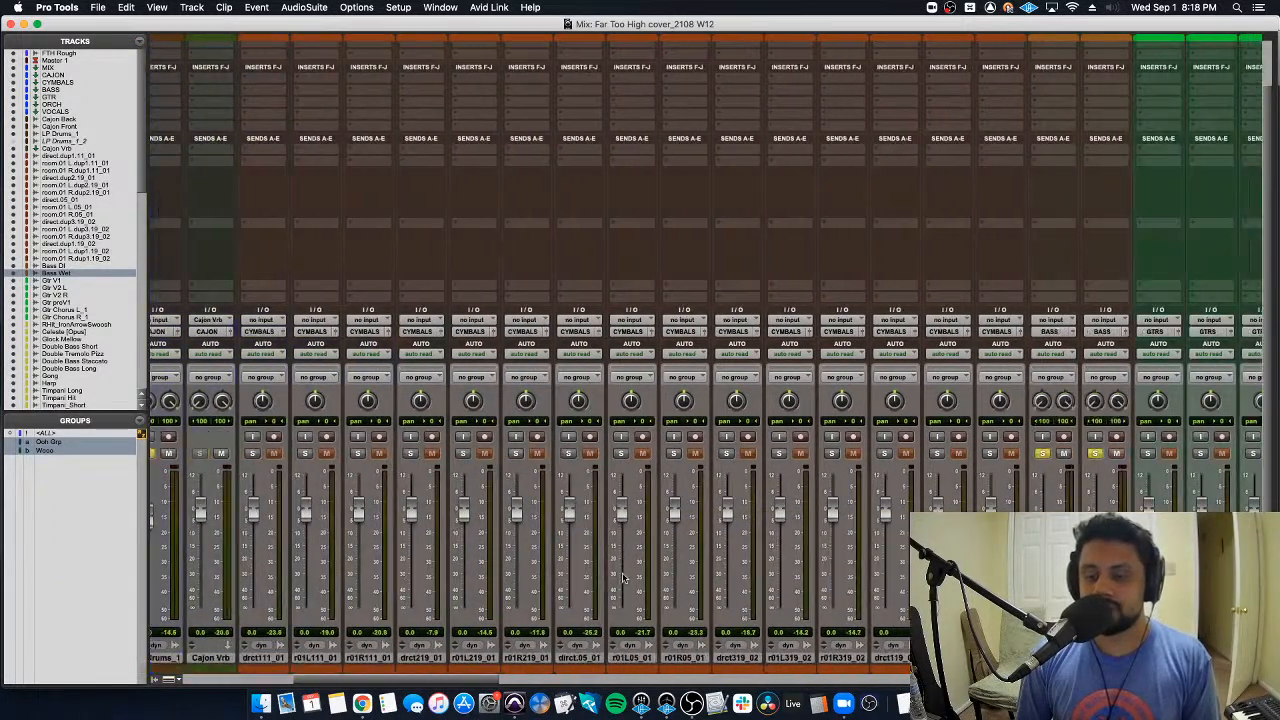
scroll(623, 578, left, 10)
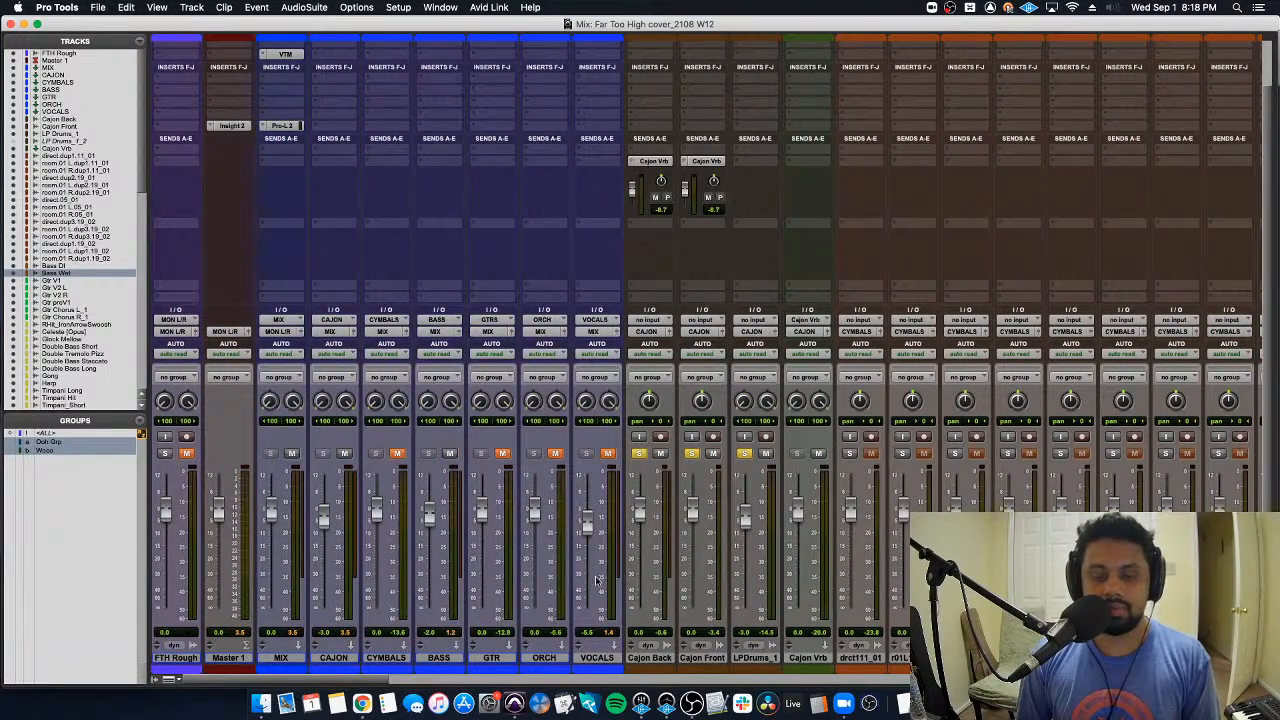
Step: Remove the FabFilter Pro-C 2 compressor from the BASS bus
scroll(420, 560, up, 3)
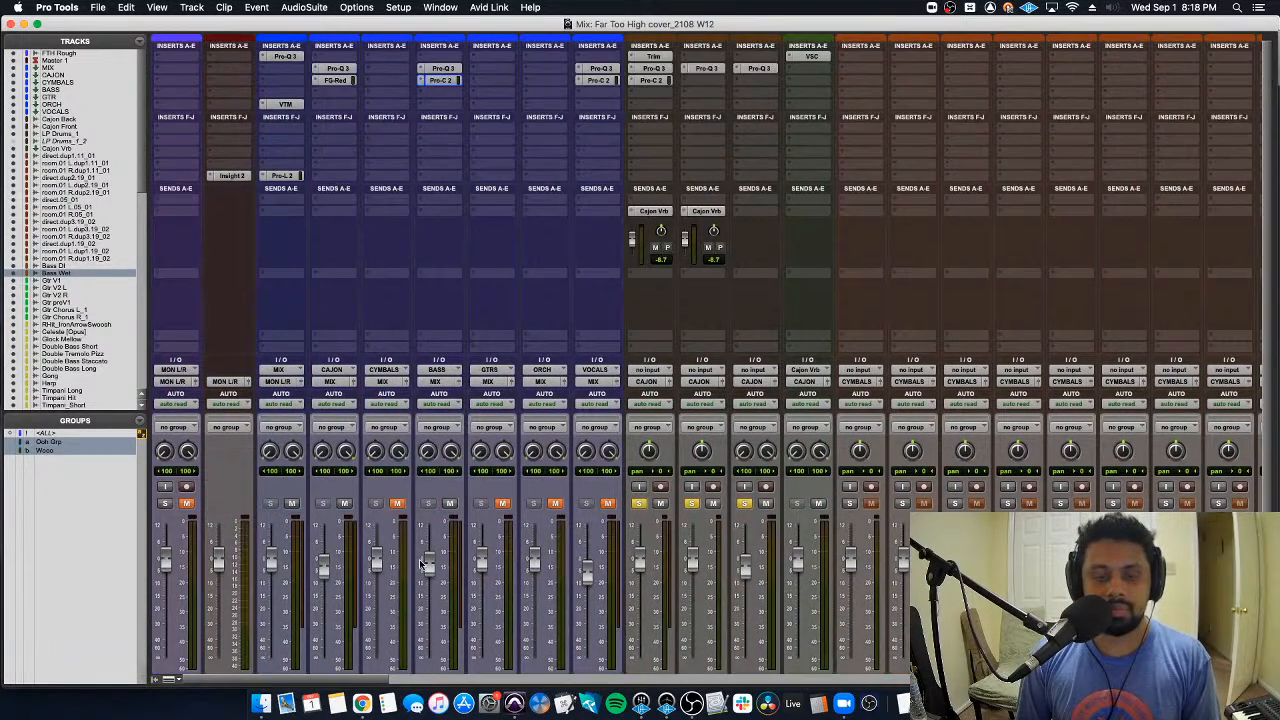
click(422, 82)
click(445, 62)
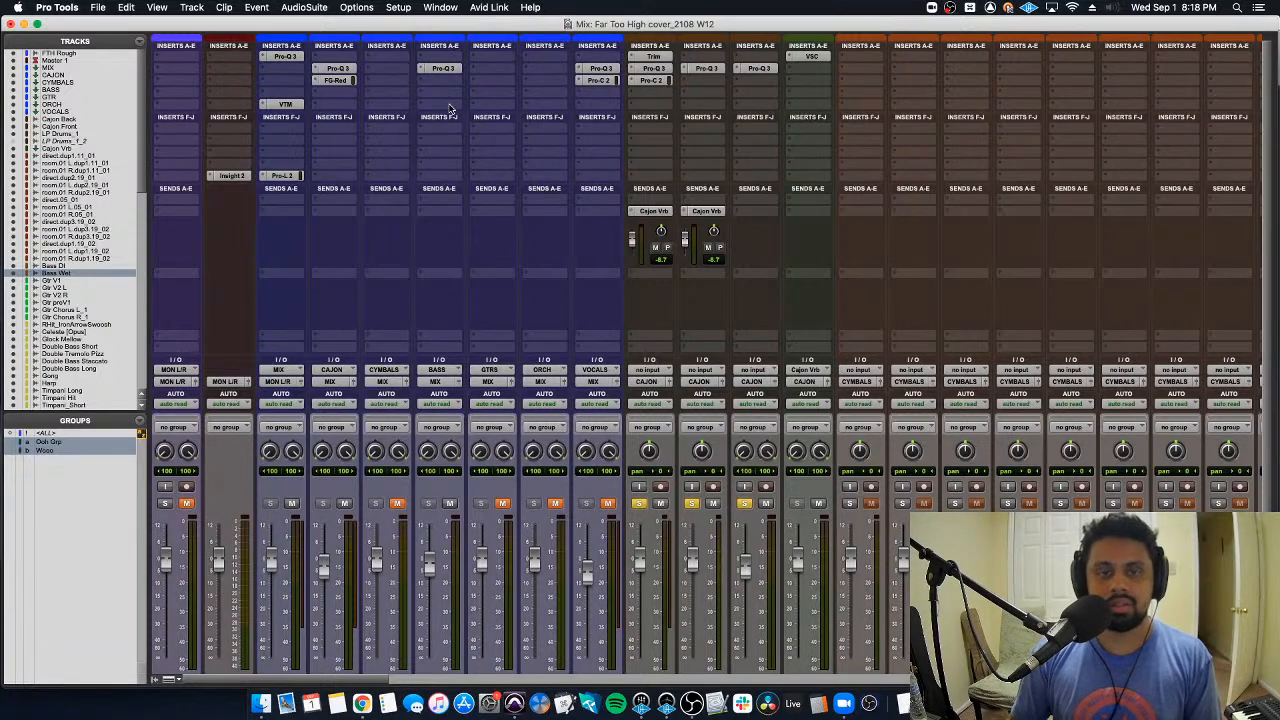
Step: Play the Bass DI and Bass Wet tracks briefly and insert FabFilter Pro-C 2 (stereo) below the EQ on Bass DI
scroll(586, 262, right, 7)
scroll(586, 259, down, 3)
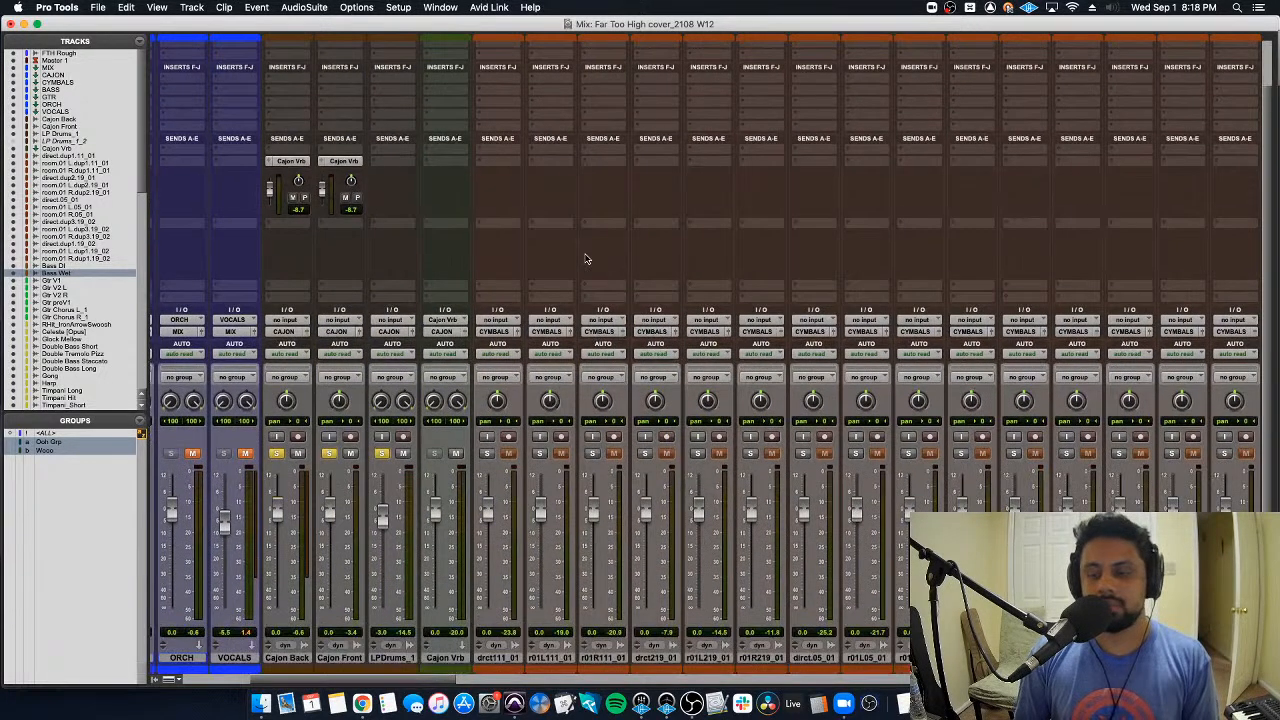
scroll(586, 259, right, 9)
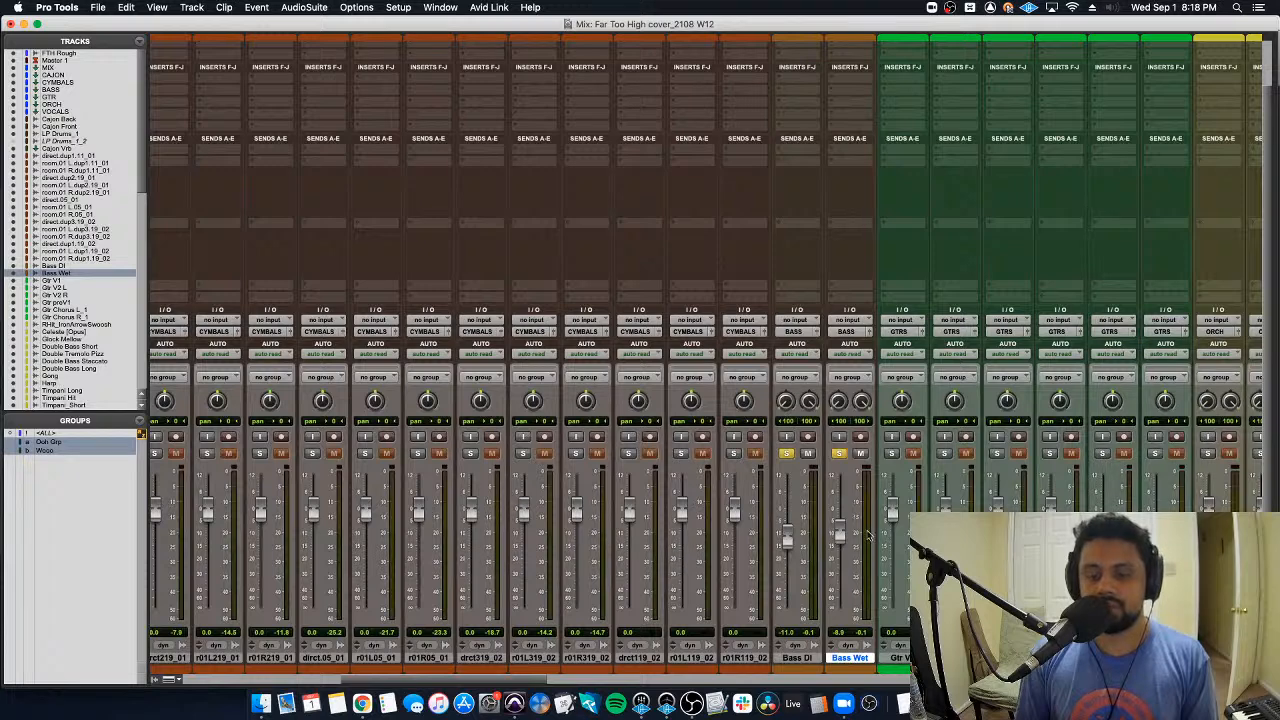
key(space)
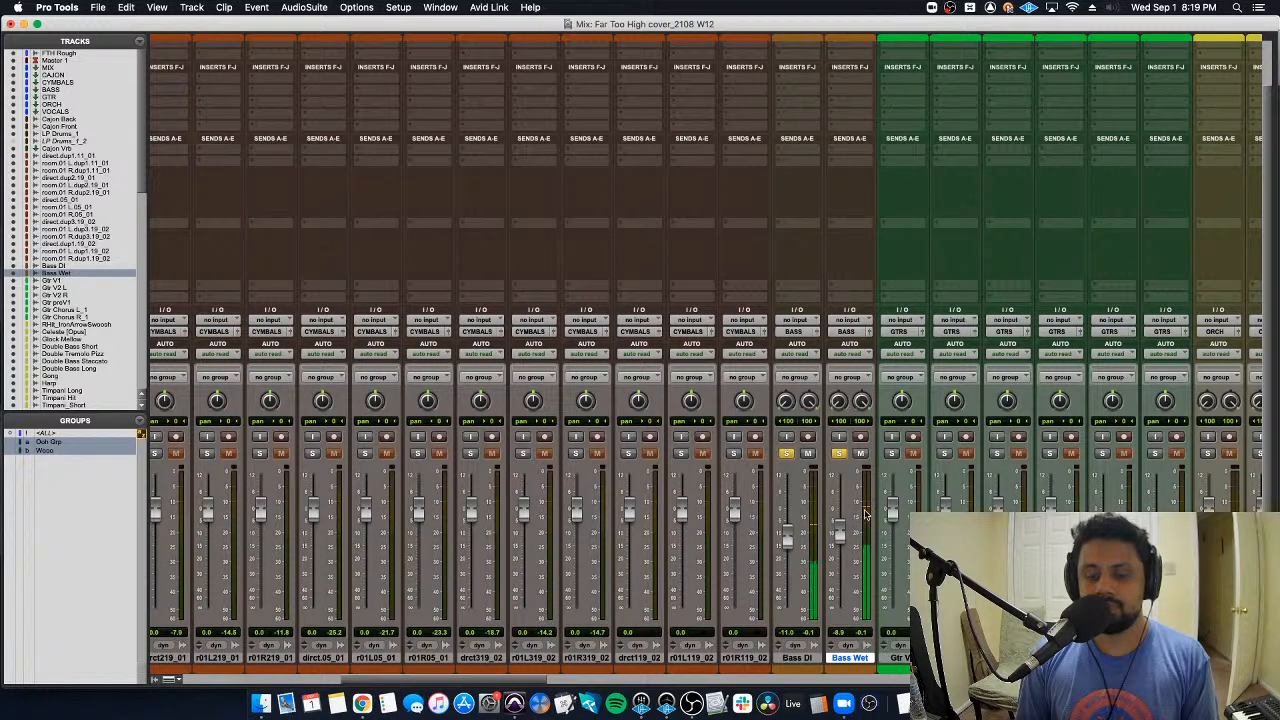
scroll(791, 186, up, 2)
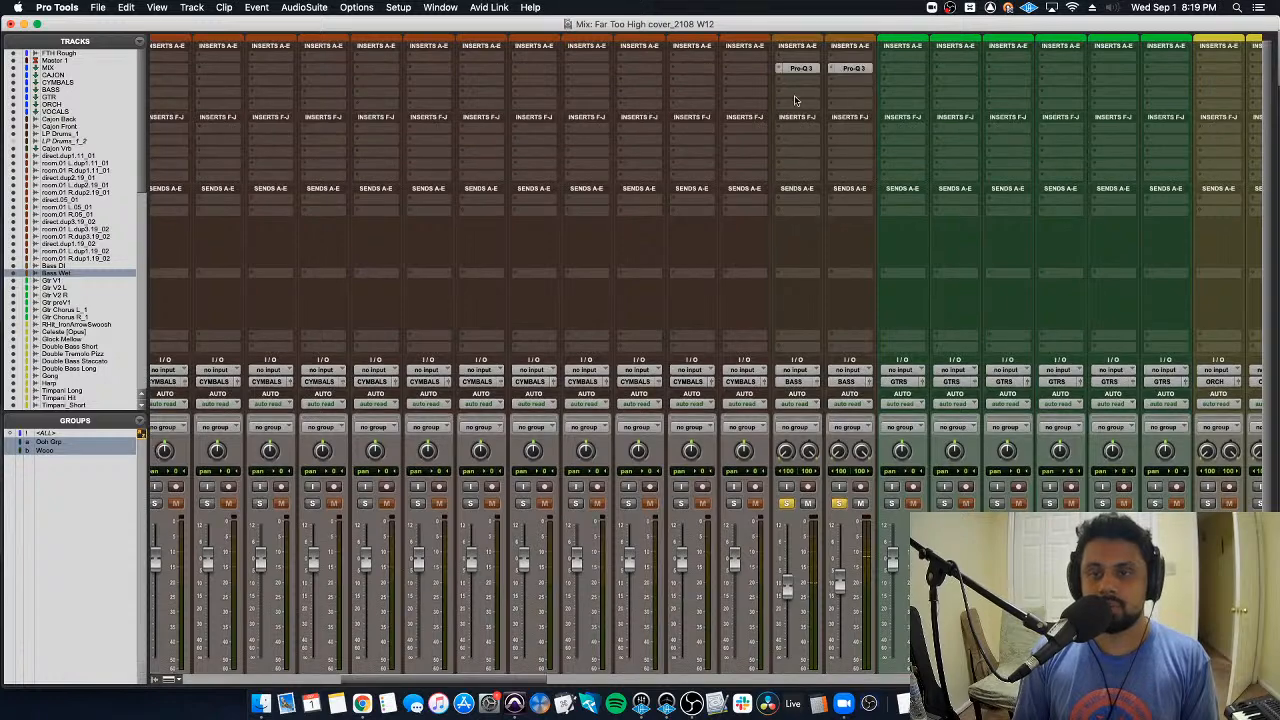
click(797, 57)
mouse_move(840, 80)
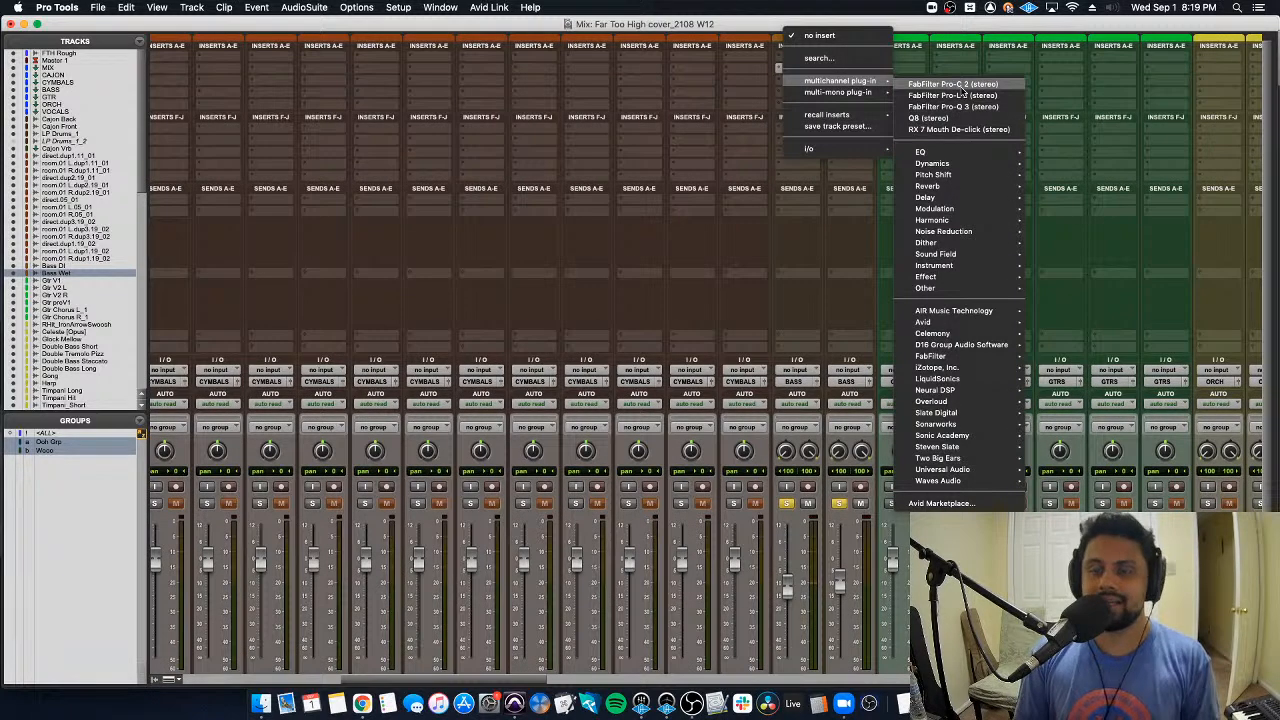
click(950, 84)
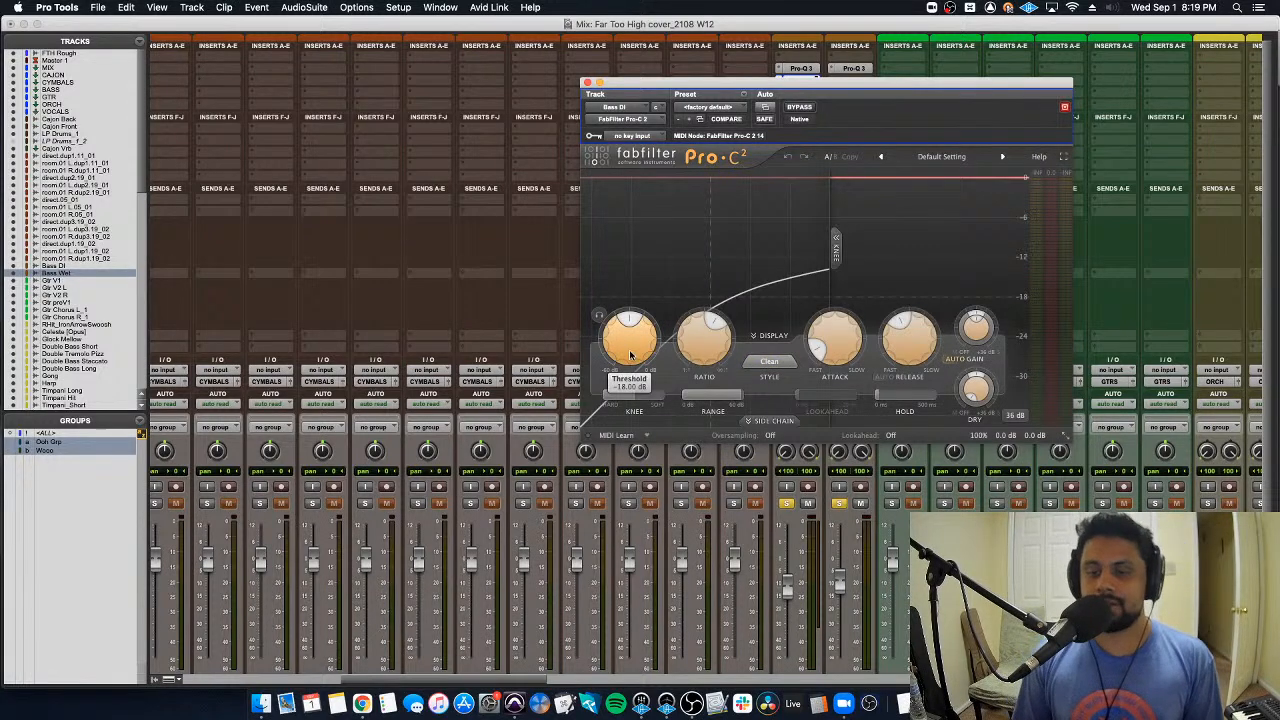
Step: Set the Bass DI compressor's threshold to about -12.5 dB during playback and close its plug-in window
key(space)
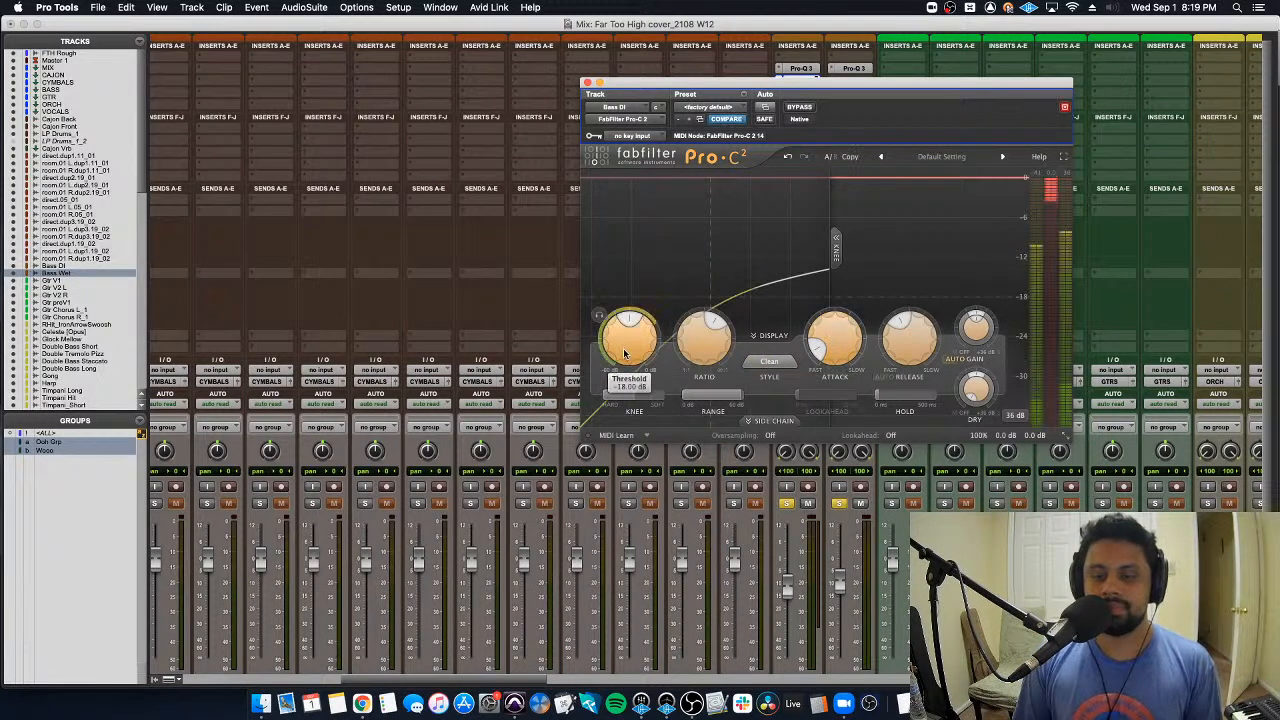
mouse_move(623, 343)
mouse_down()
mouse_move(622, 328)
mouse_move(645, 352)
mouse_up()
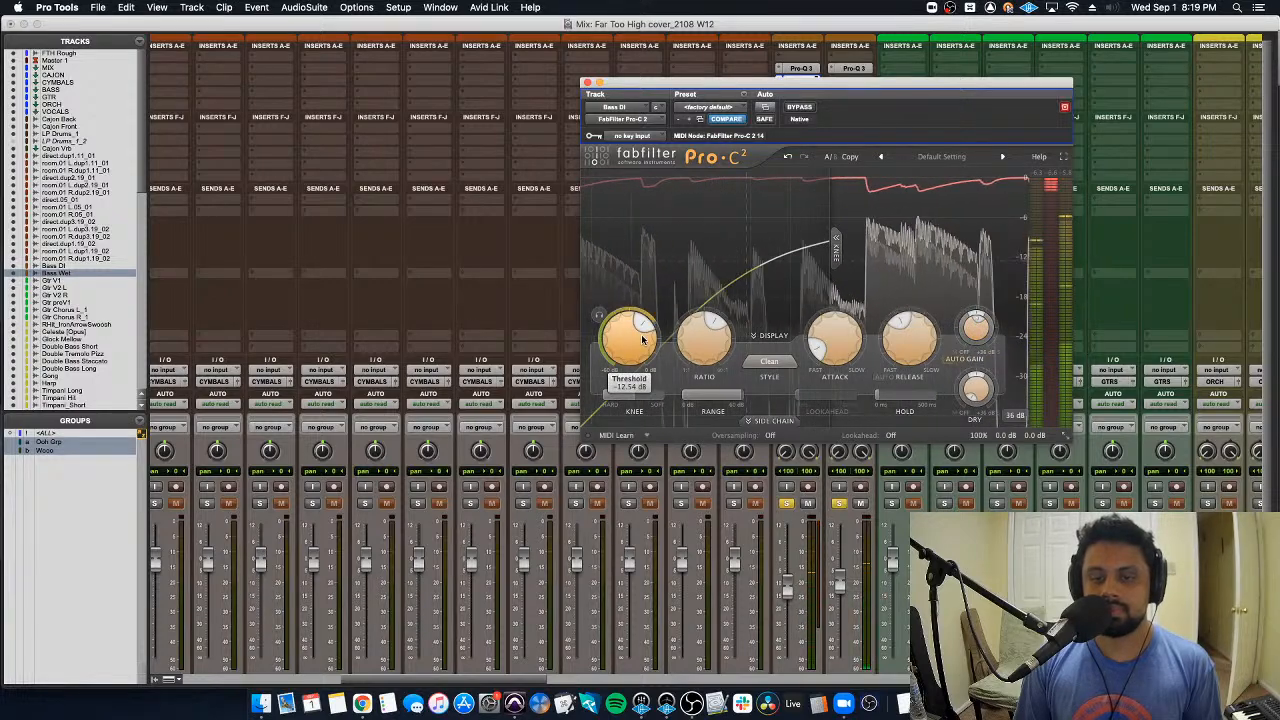
click(587, 83)
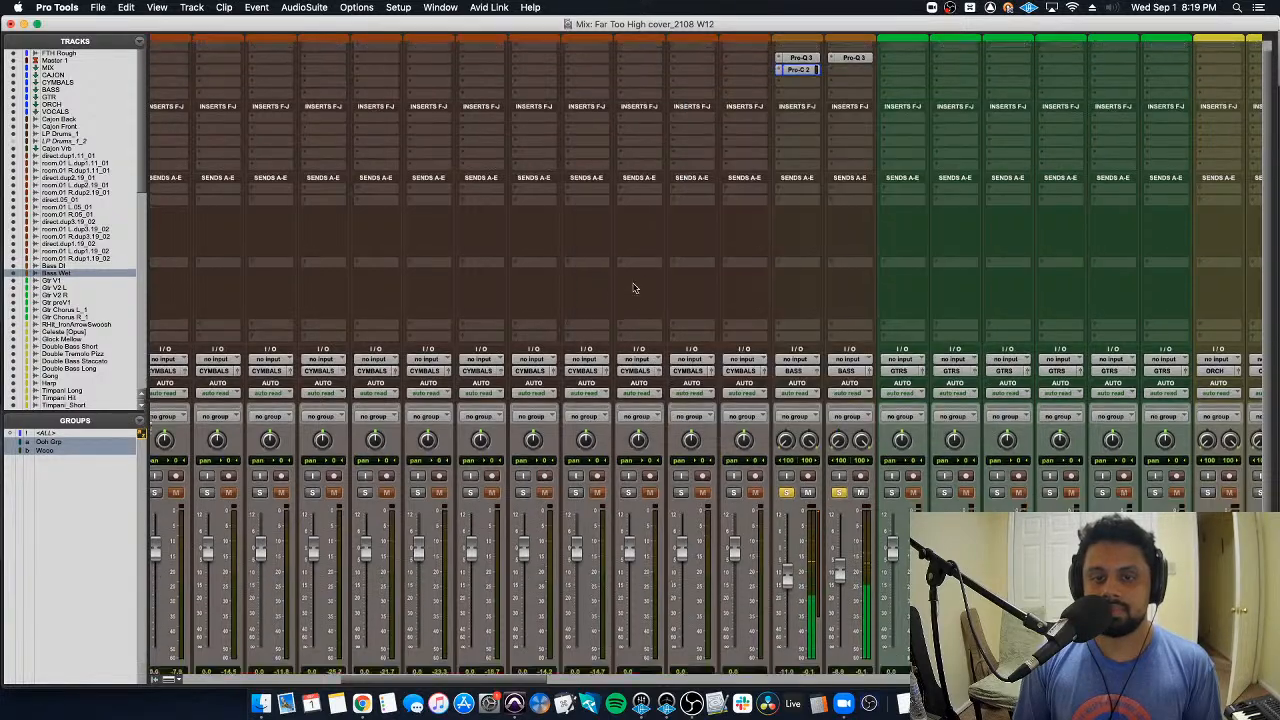
Step: Insert FabFilter Pro-C 2 (stereo) on the BASS bus in the slot above its Pro-Q 3
scroll(678, 405, right, 10)
scroll(678, 405, left, 15)
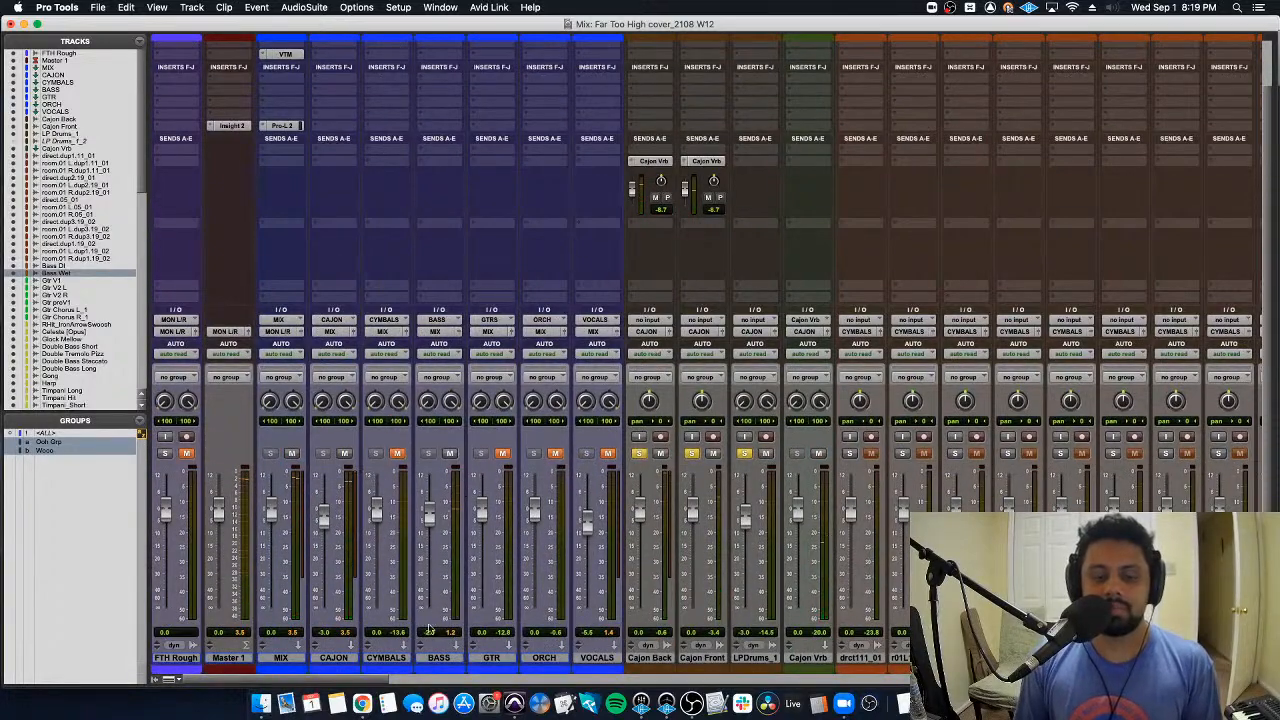
click(442, 657)
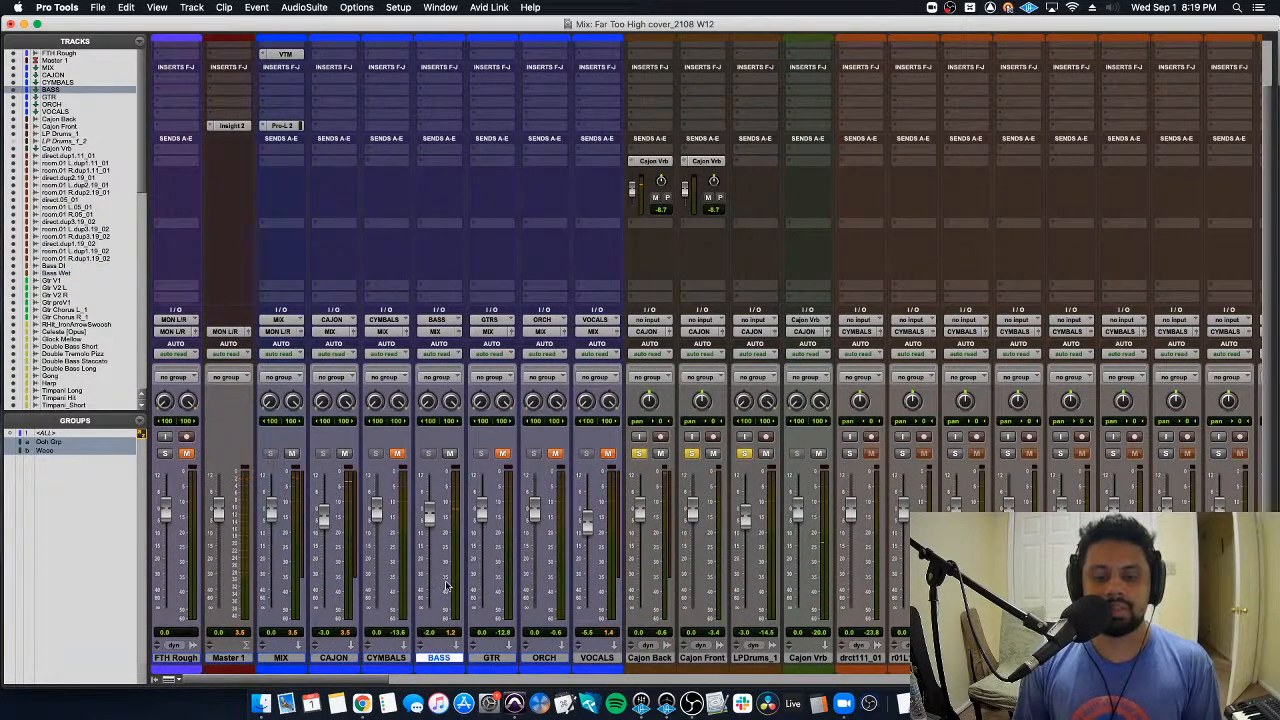
scroll(448, 583, up, 5)
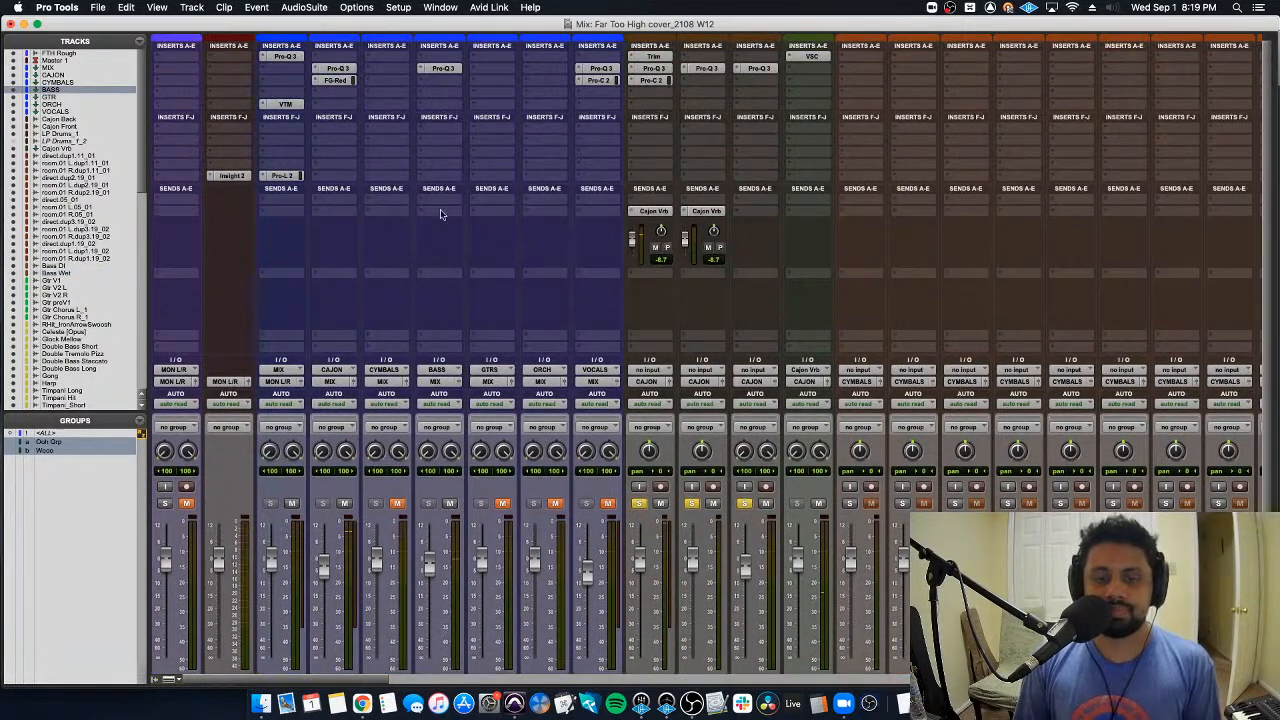
click(442, 57)
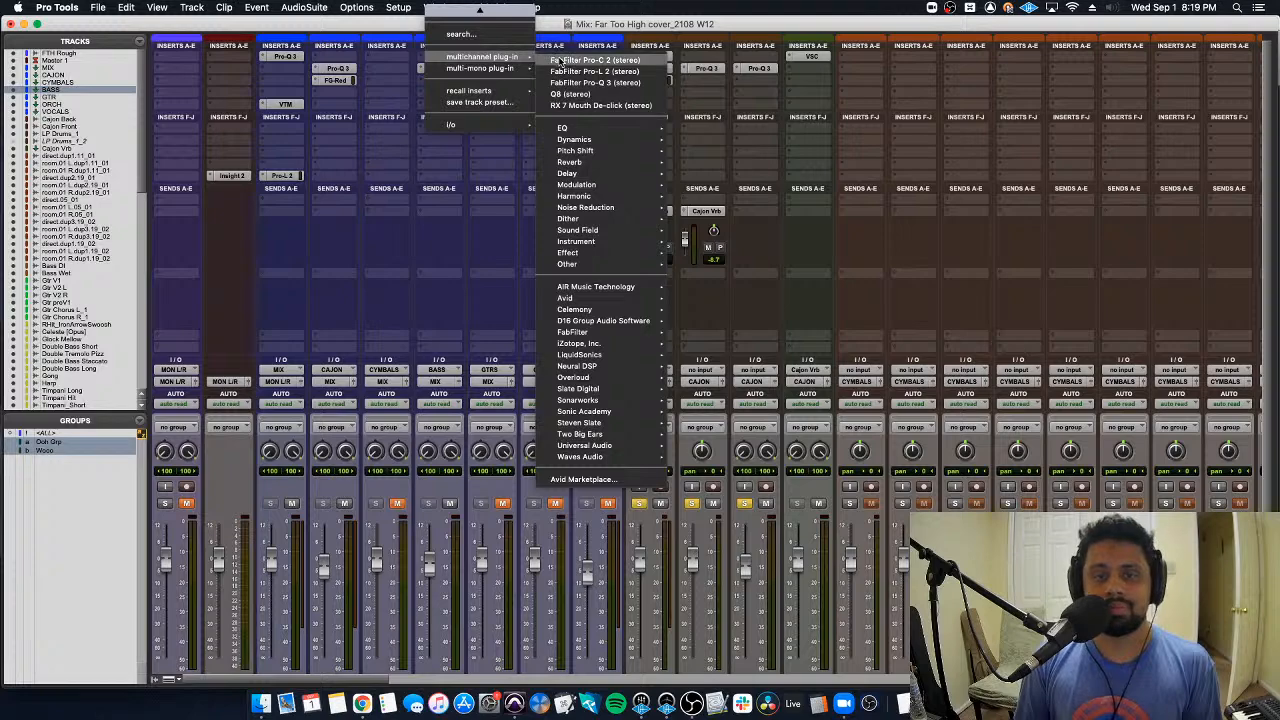
click(558, 63)
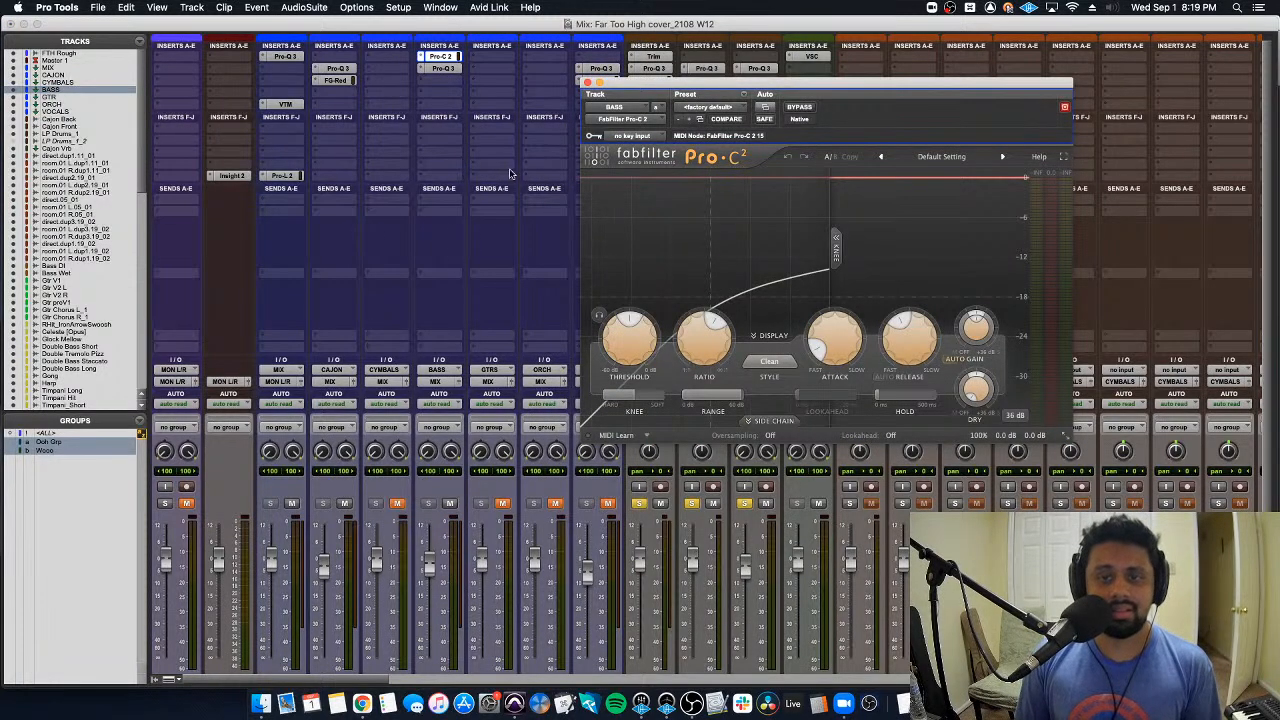
Step: Close the BASS compressor window and add a send from Cajon Back to Bus 9 (Mono)
scroll(391, 375, down, 2)
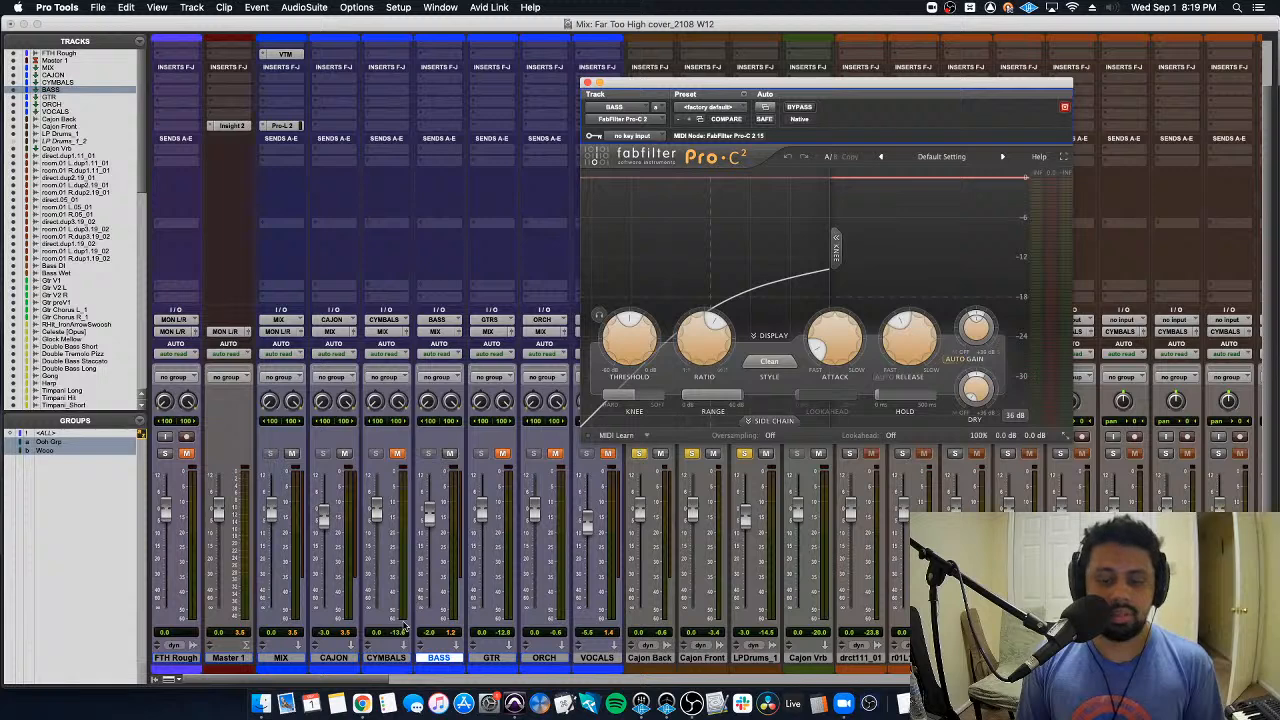
click(343, 662)
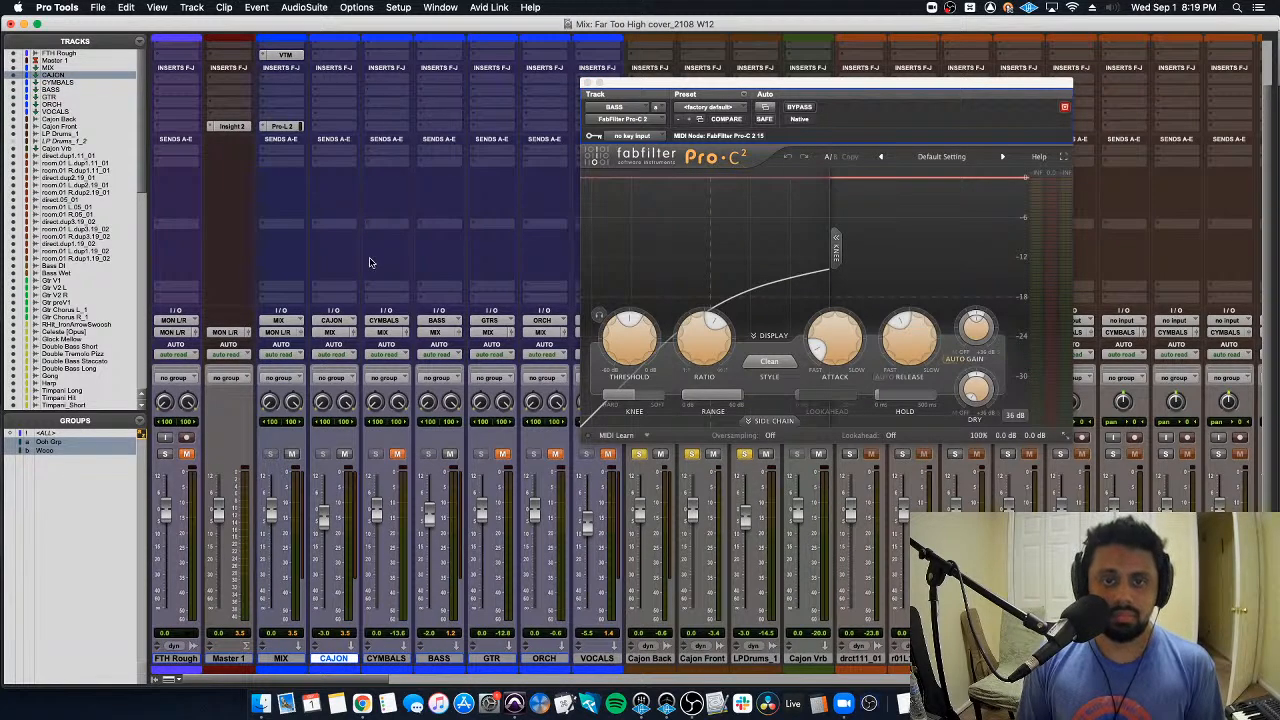
click(589, 84)
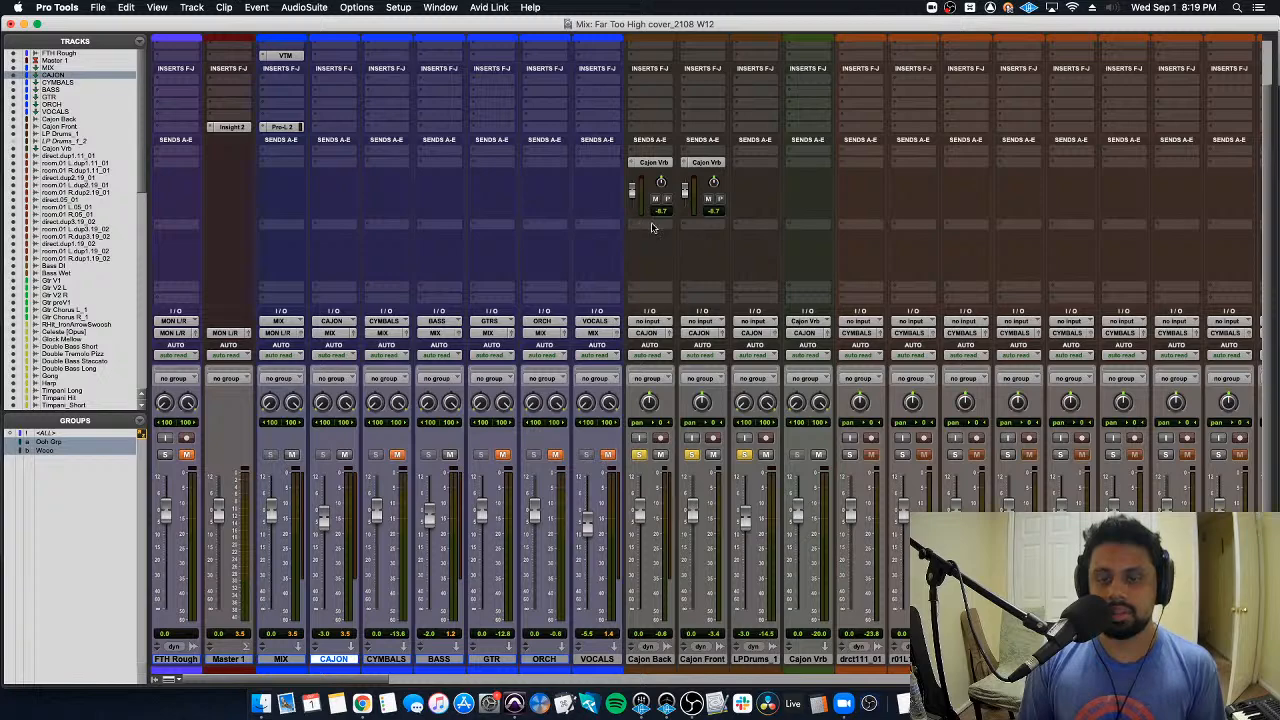
click(651, 227)
mouse_move(664, 236)
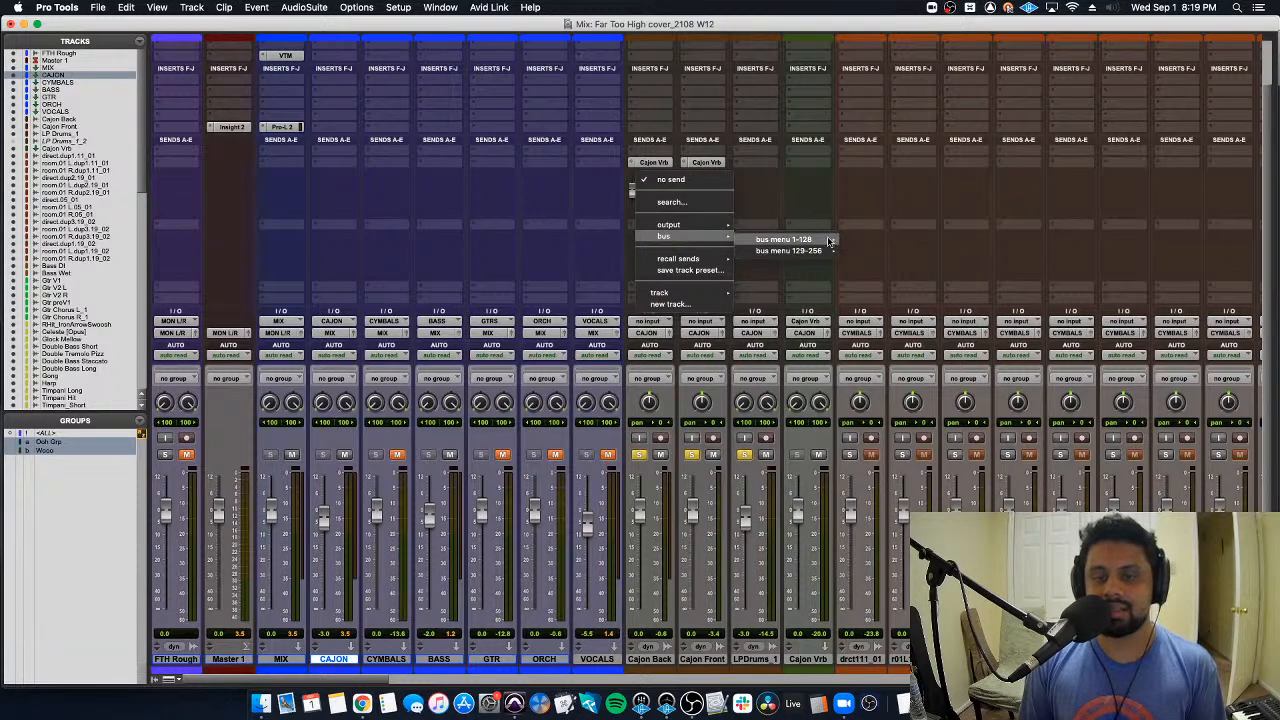
mouse_move(803, 240)
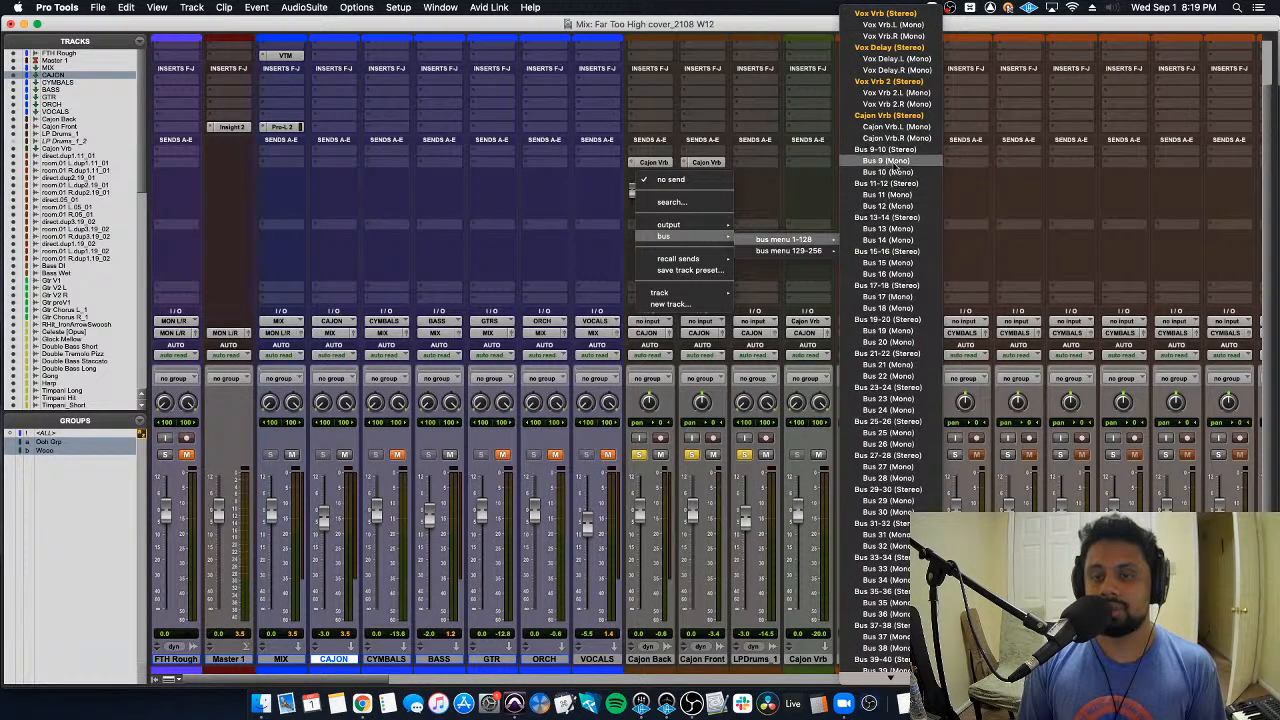
click(886, 160)
Step: Rename the new Cajon Back send's bus to Cajon Sidechain and set its send level to 0.0 dB
right_click(652, 225)
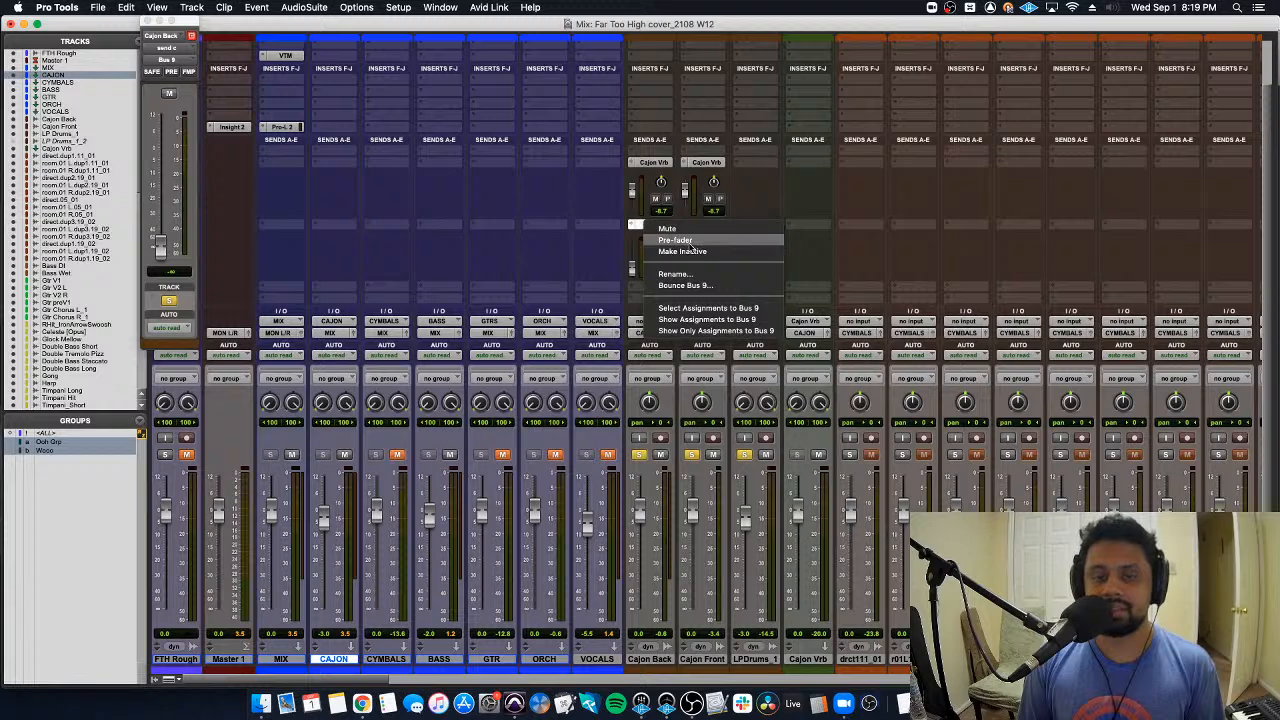
click(688, 278)
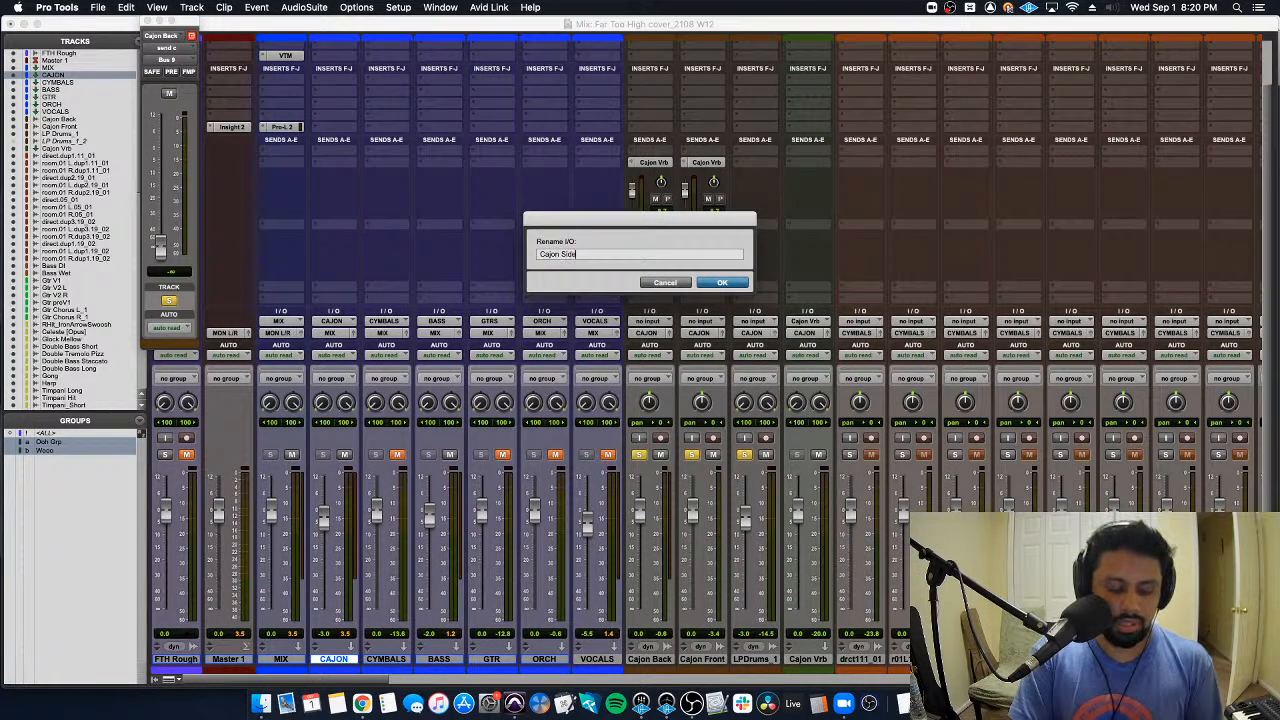
key(Return)
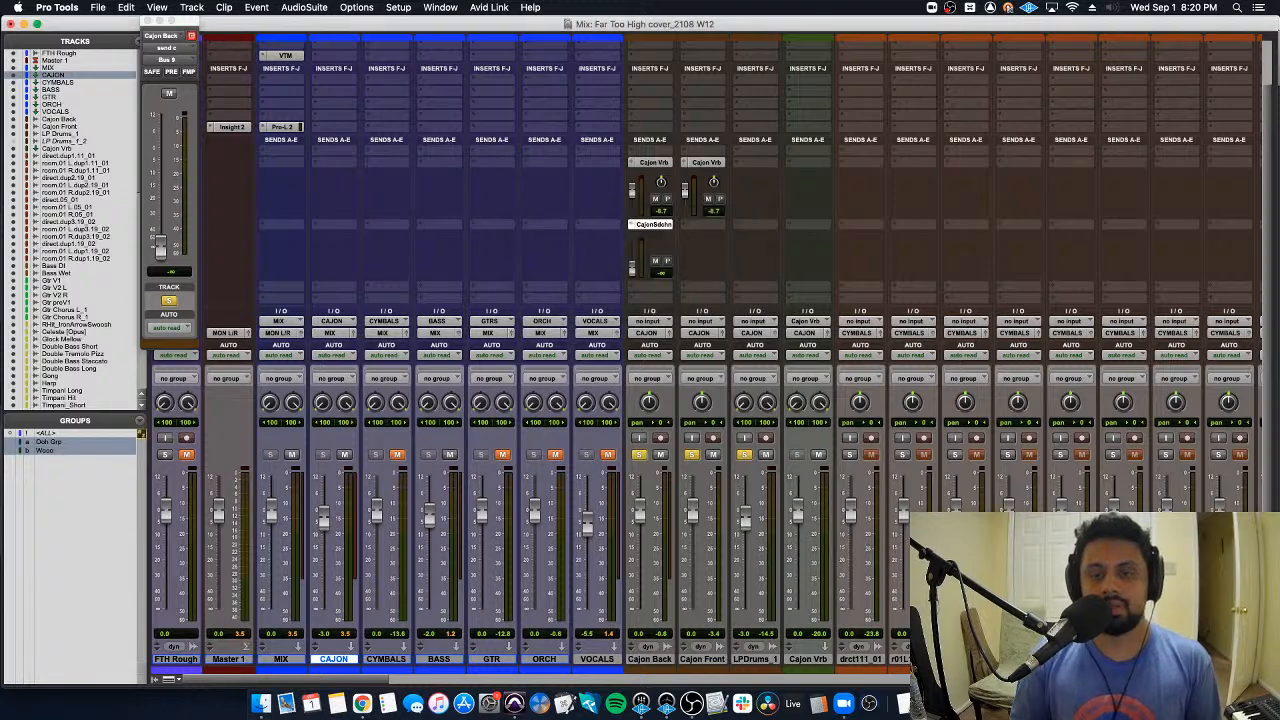
alt+click(631, 272)
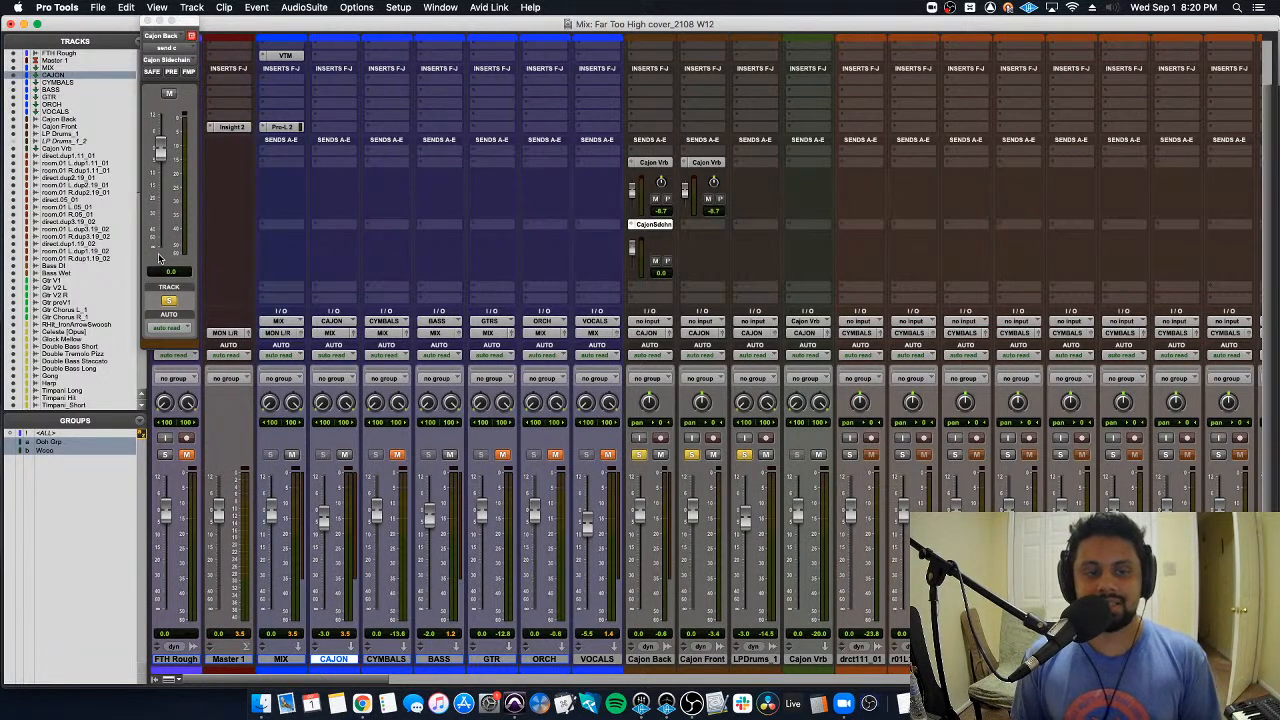
click(147, 20)
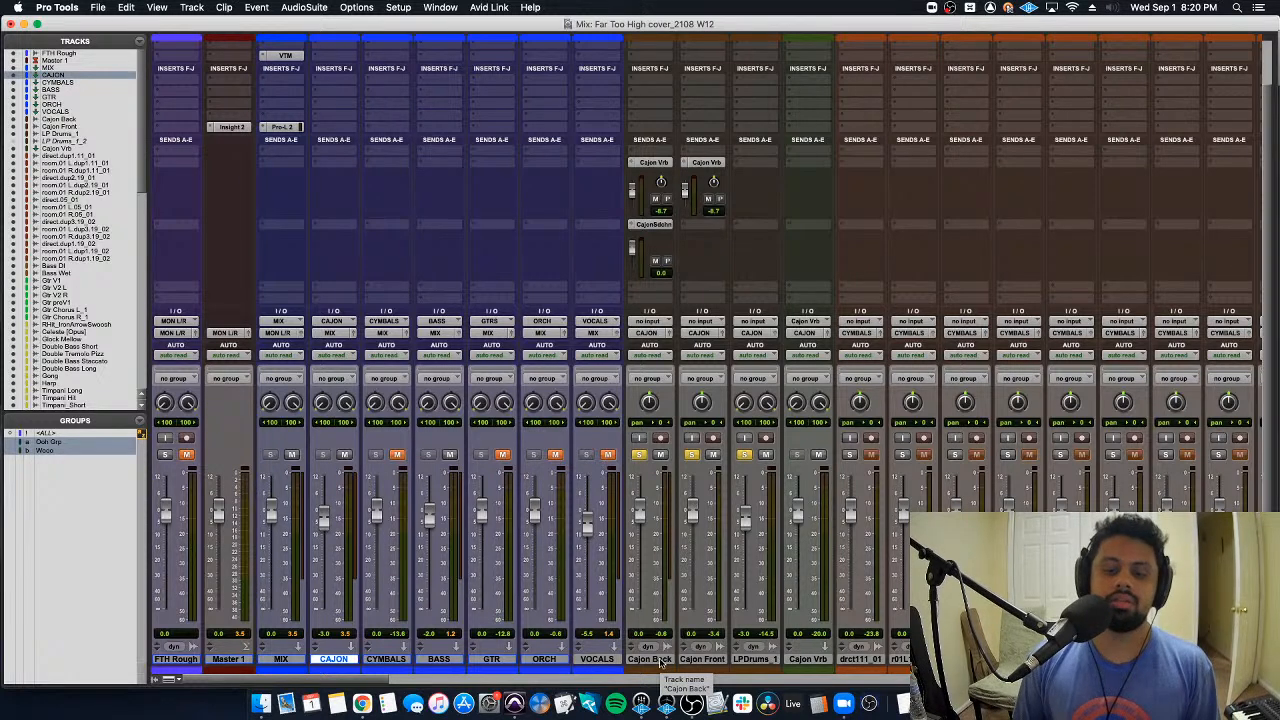
scroll(396, 116, up, 2)
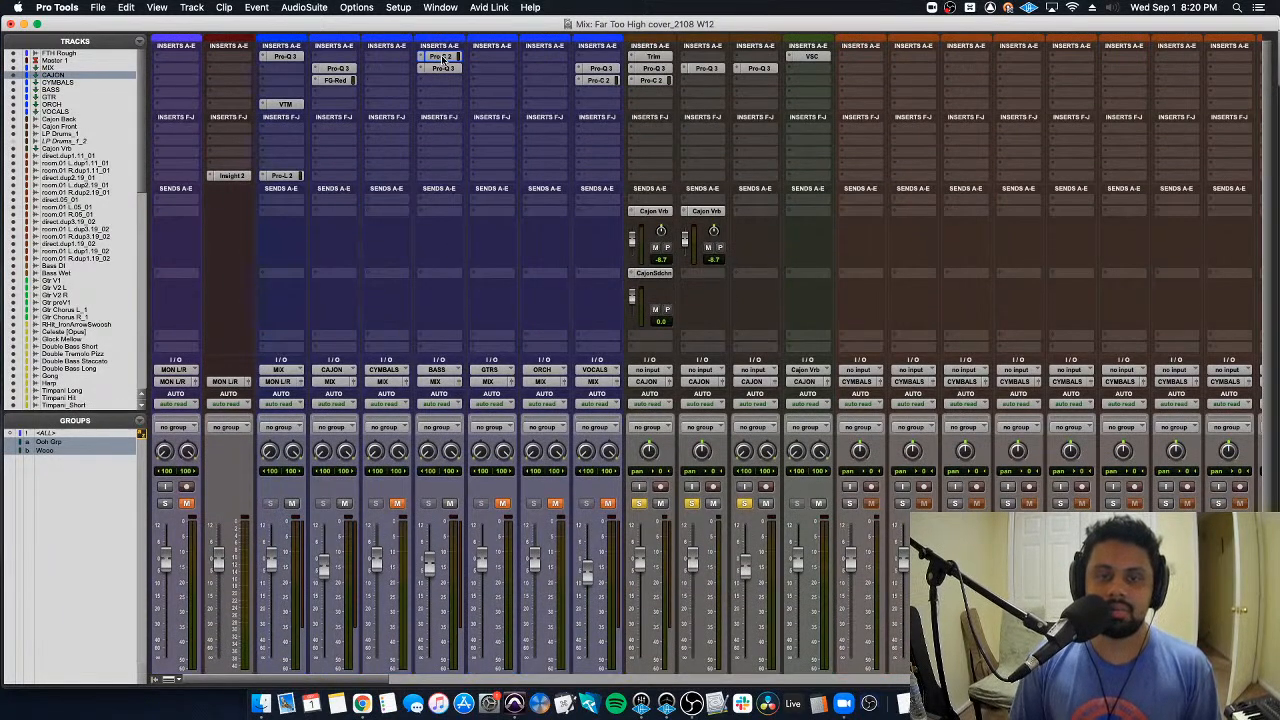
Step: Switch the BASS bus Pro-C 2 to its external side chain and set its key input to the Cajon Sidechain bus
click(443, 57)
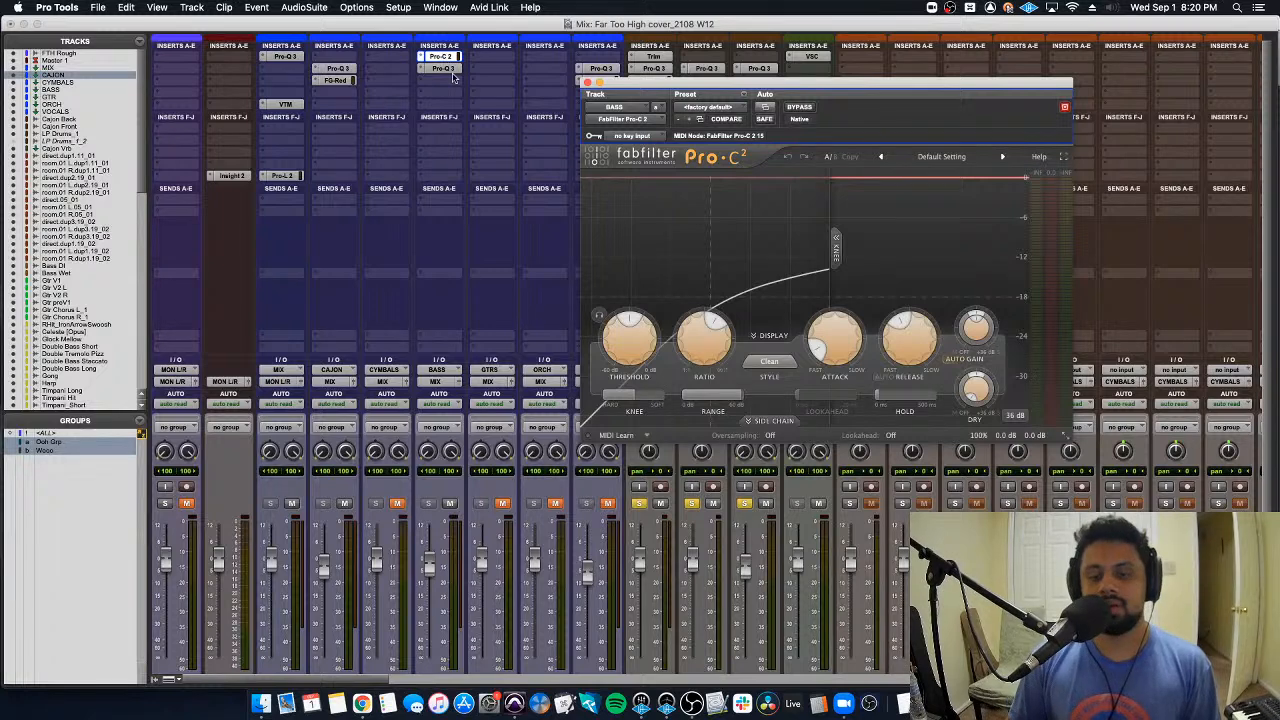
drag(656, 88, 603, 22)
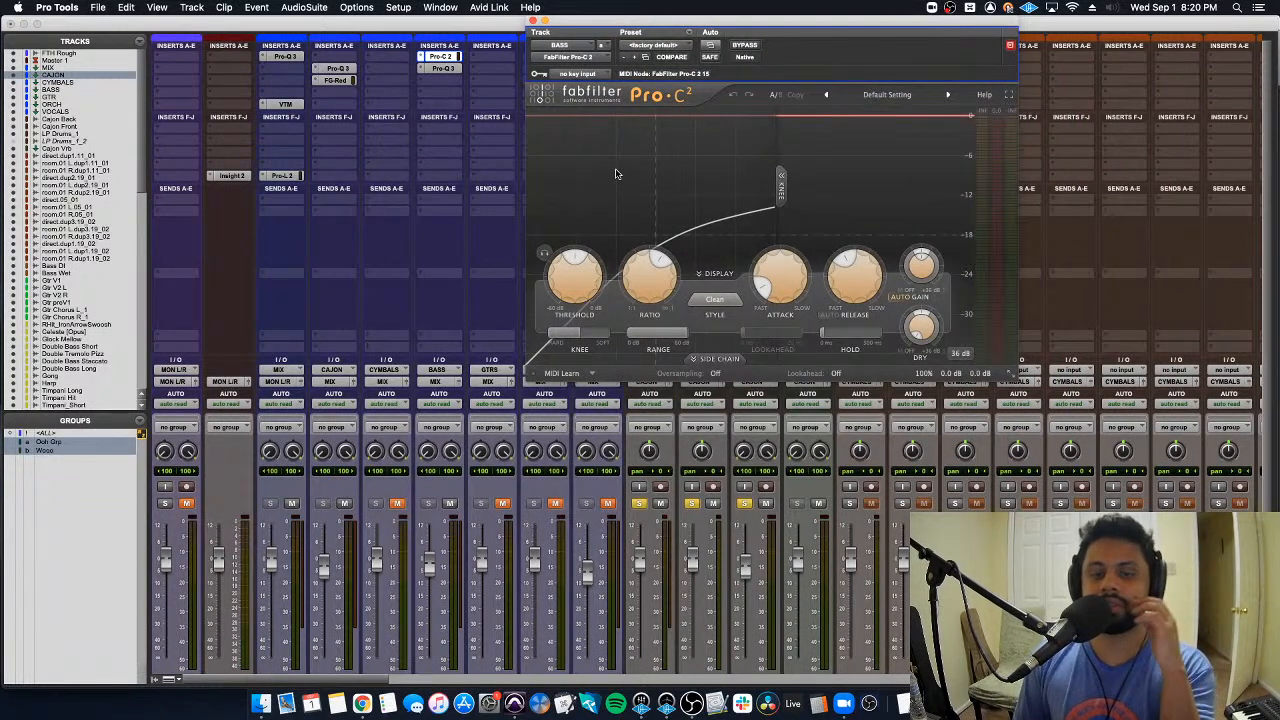
click(713, 360)
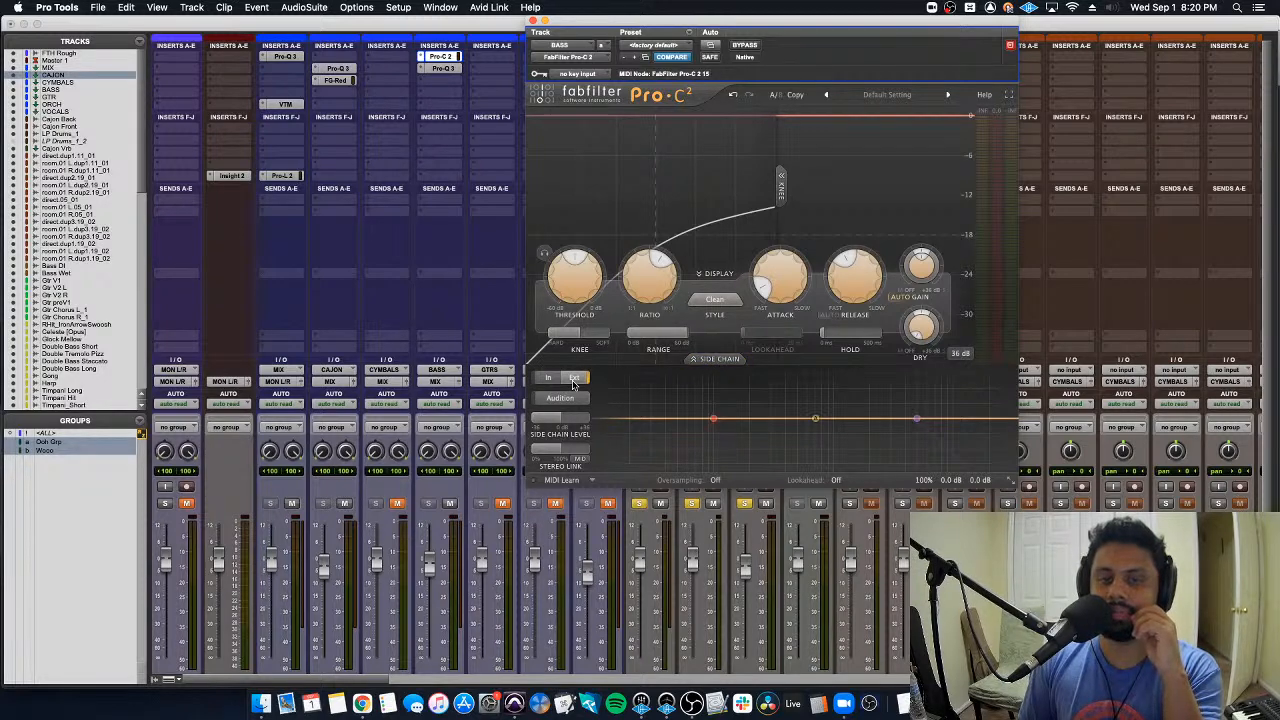
click(595, 76)
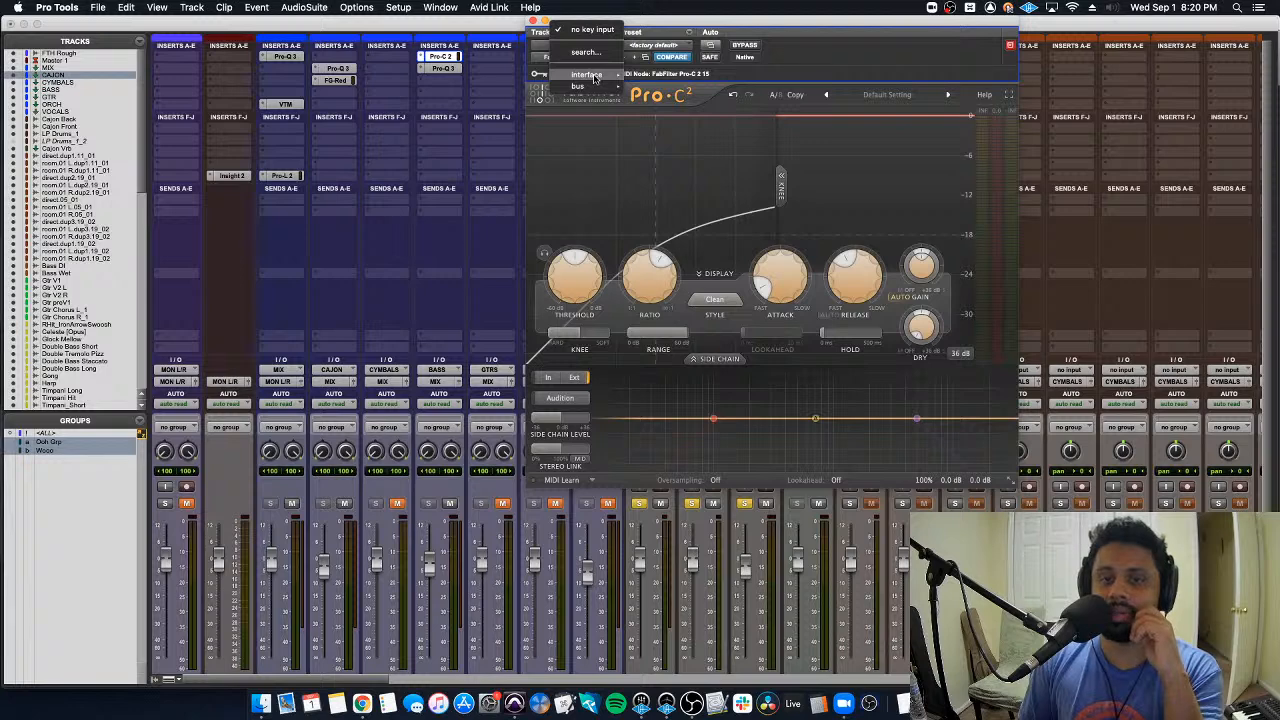
mouse_move(578, 86)
mouse_move(667, 89)
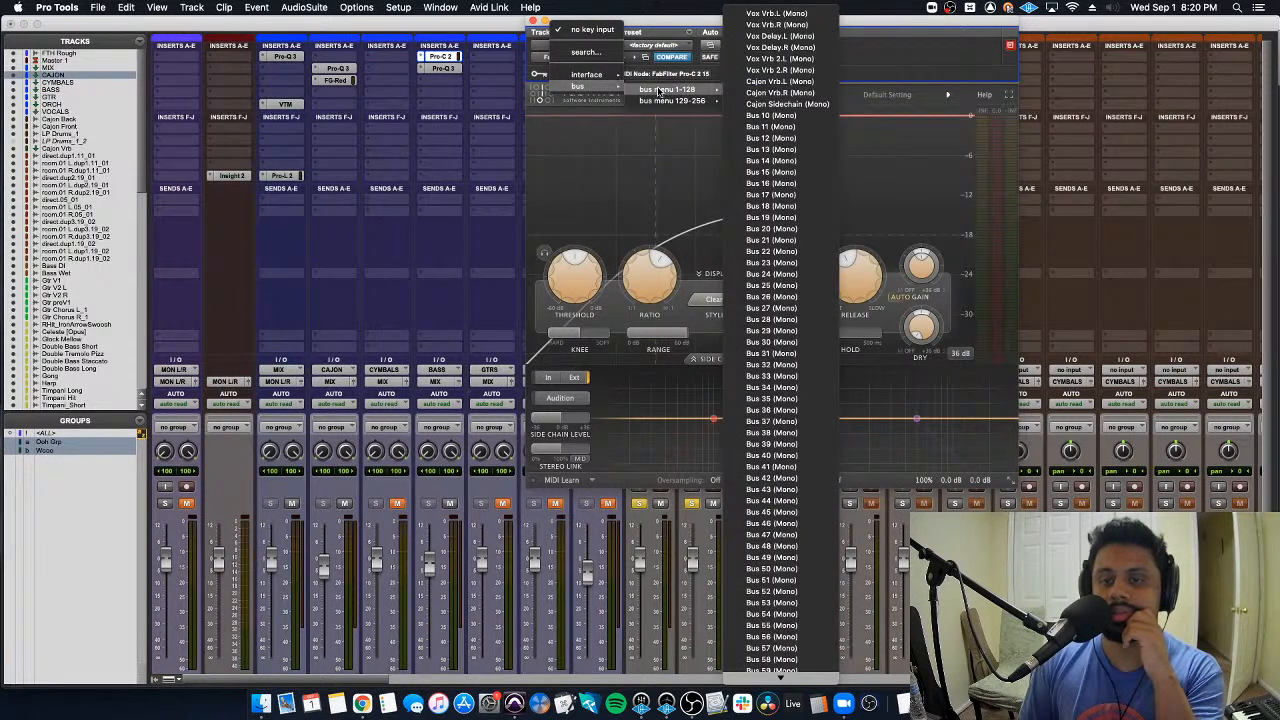
click(790, 104)
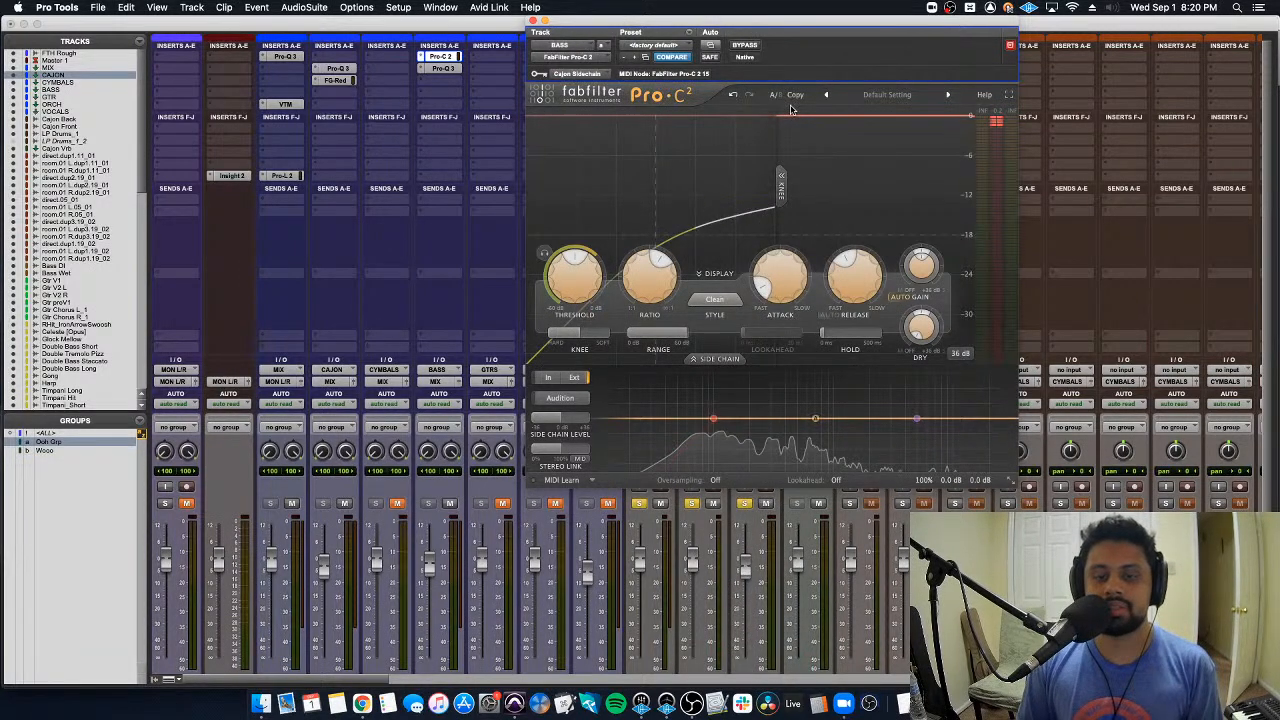
Step: Raise the BASS compressor's threshold to 0.00 dB and briefly audition its external side-chain signal during playback
drag(574, 265, 586, 194)
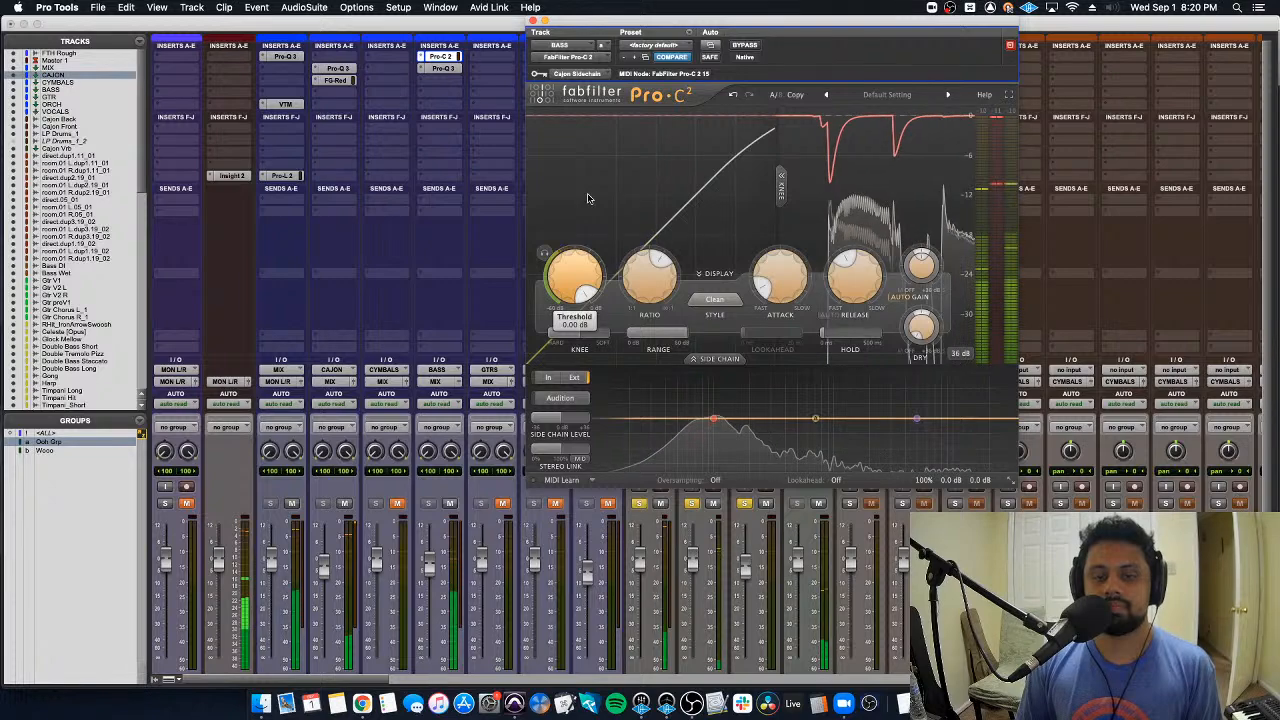
click(561, 399)
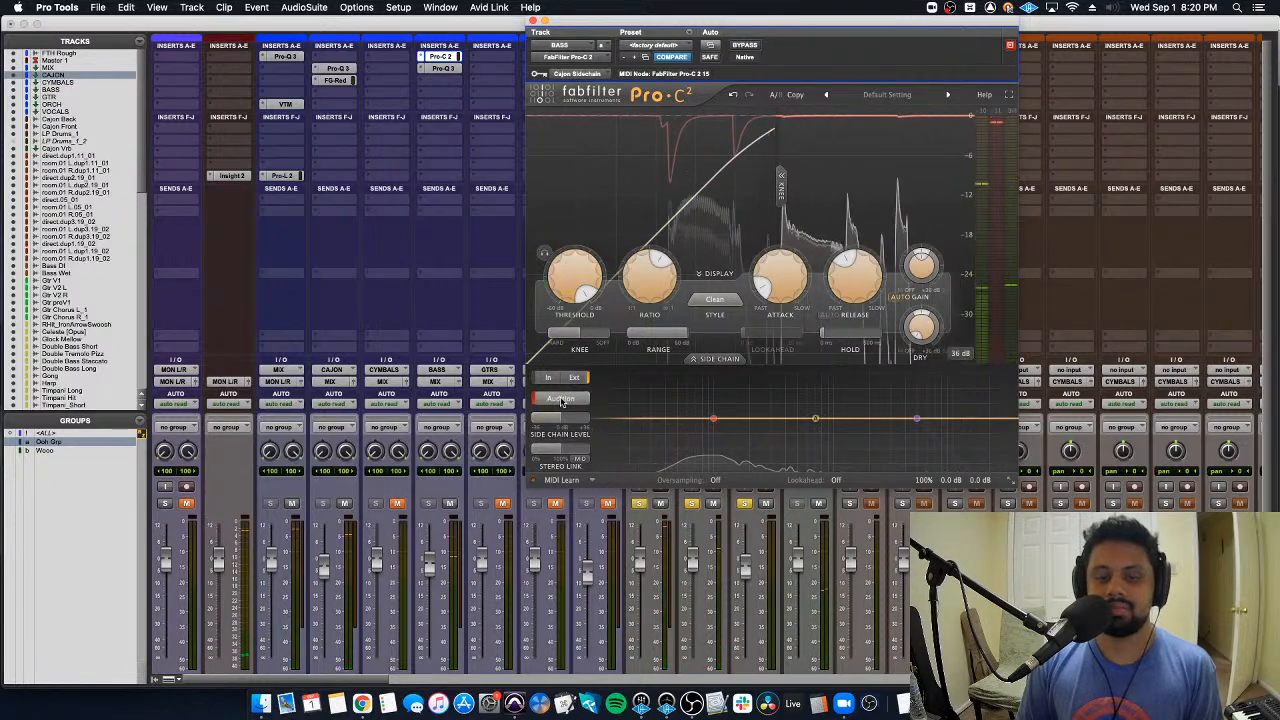
click(561, 399)
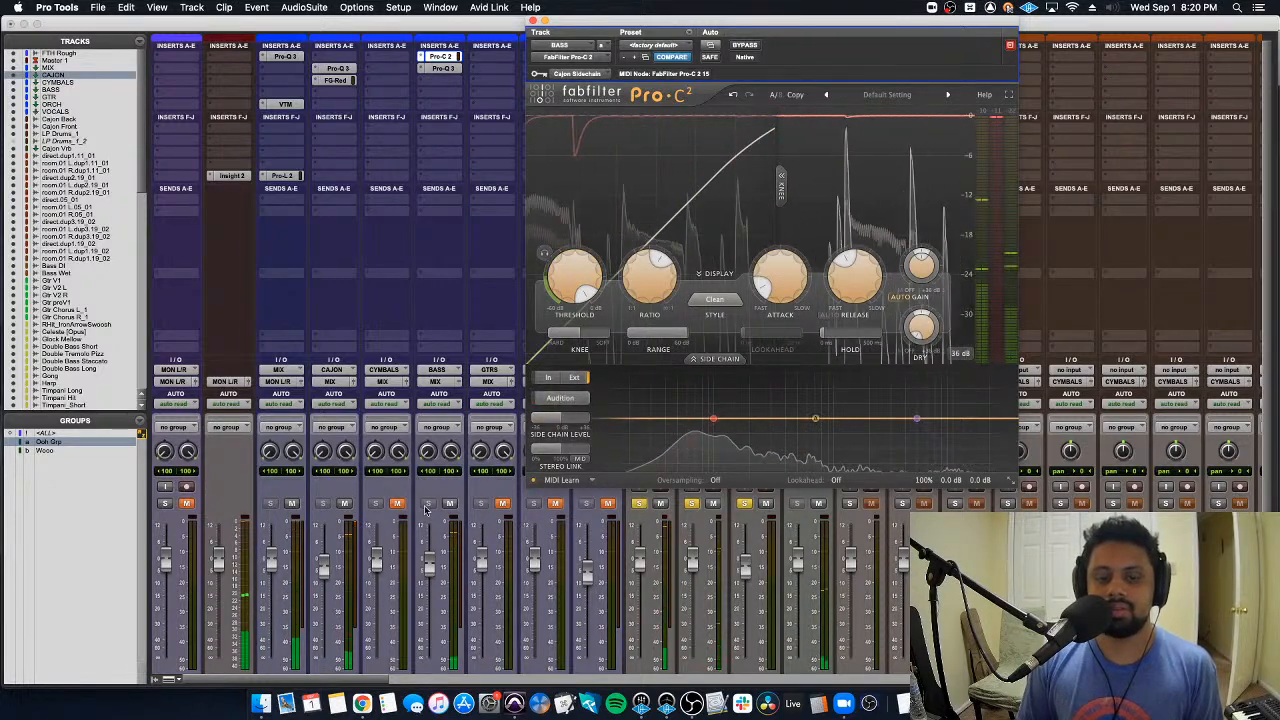
Step: Mute the CAJON bus and compare the bass output with the auditioned side-chain signal during playback
scroll(352, 500, down, 3)
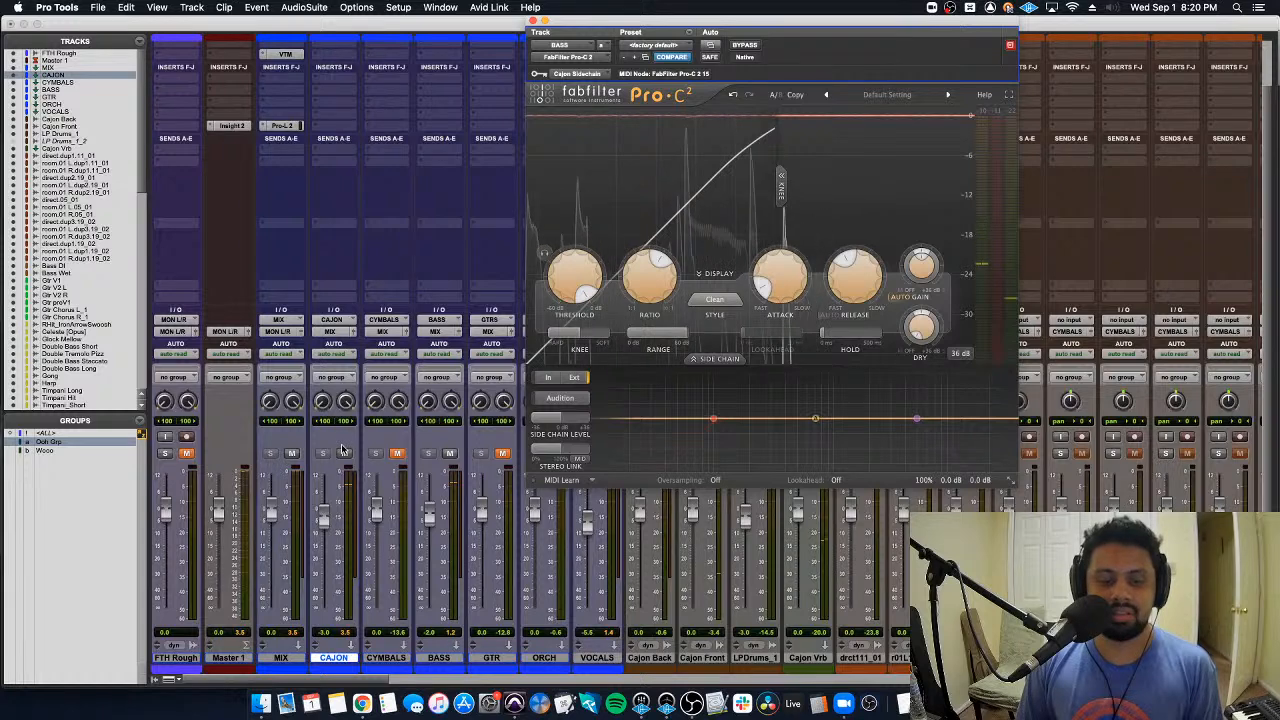
click(345, 455)
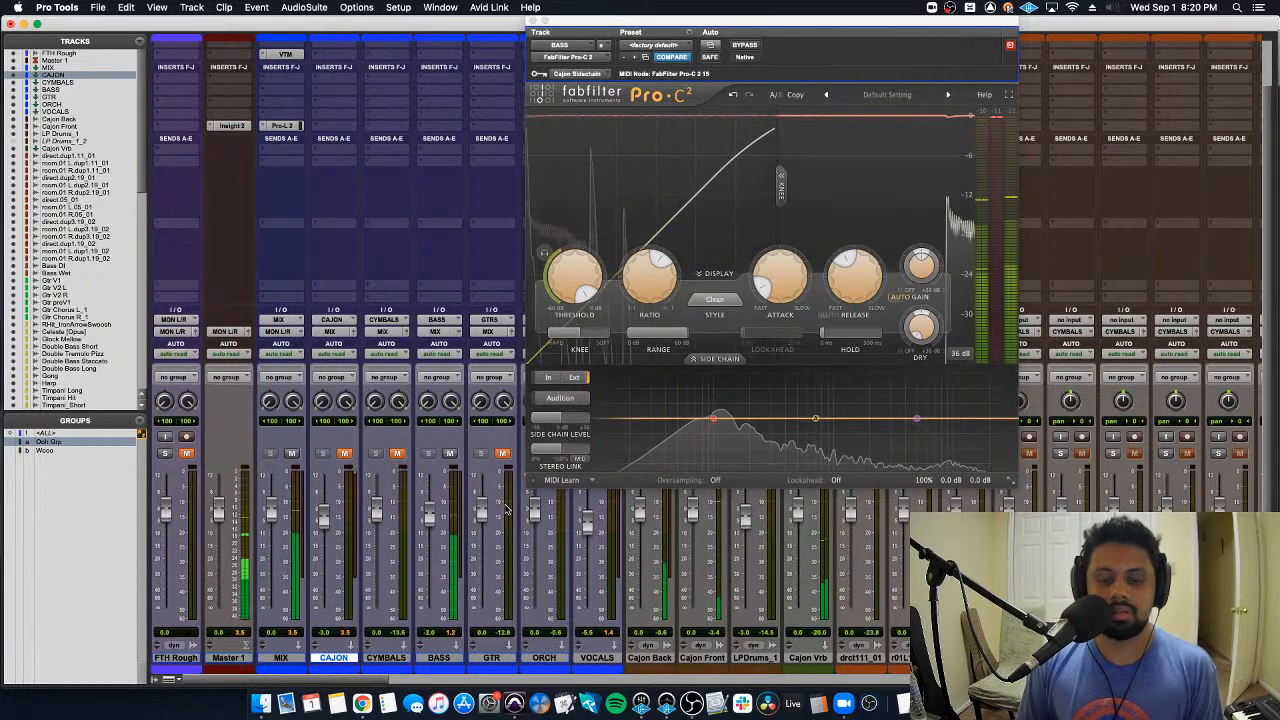
scroll(397, 336, up, 1)
scroll(397, 336, up, 3)
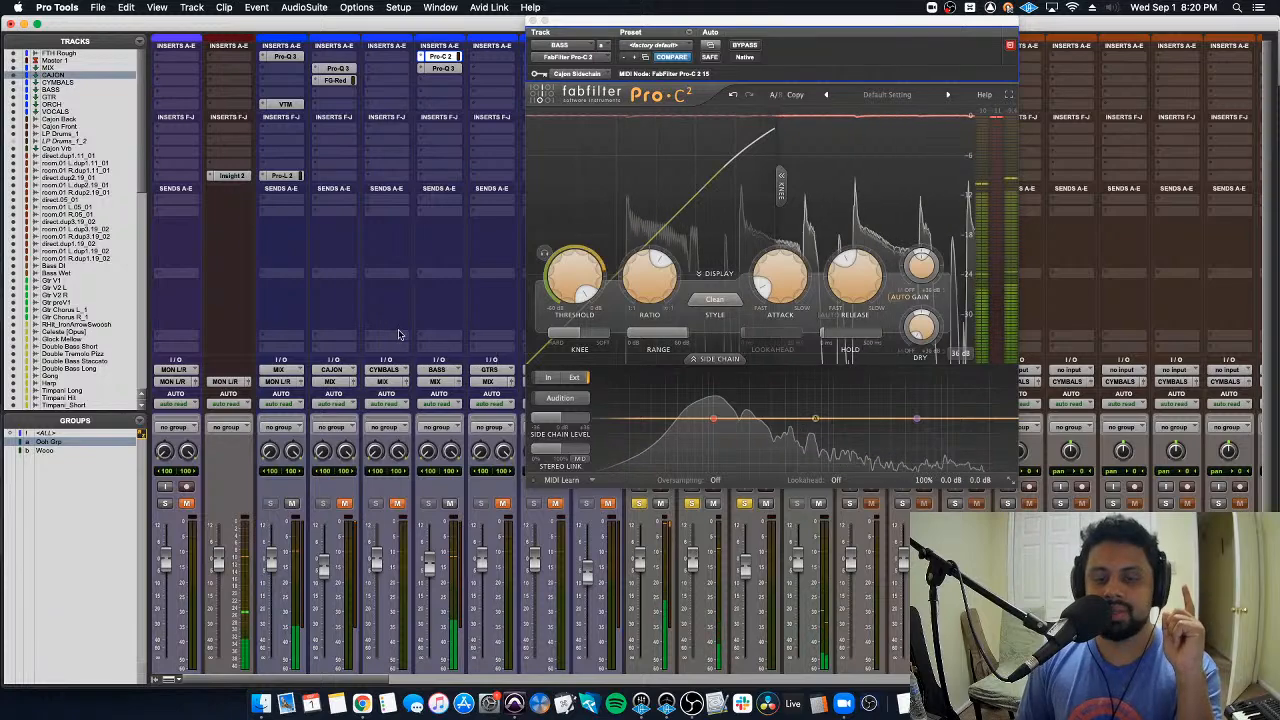
click(563, 399)
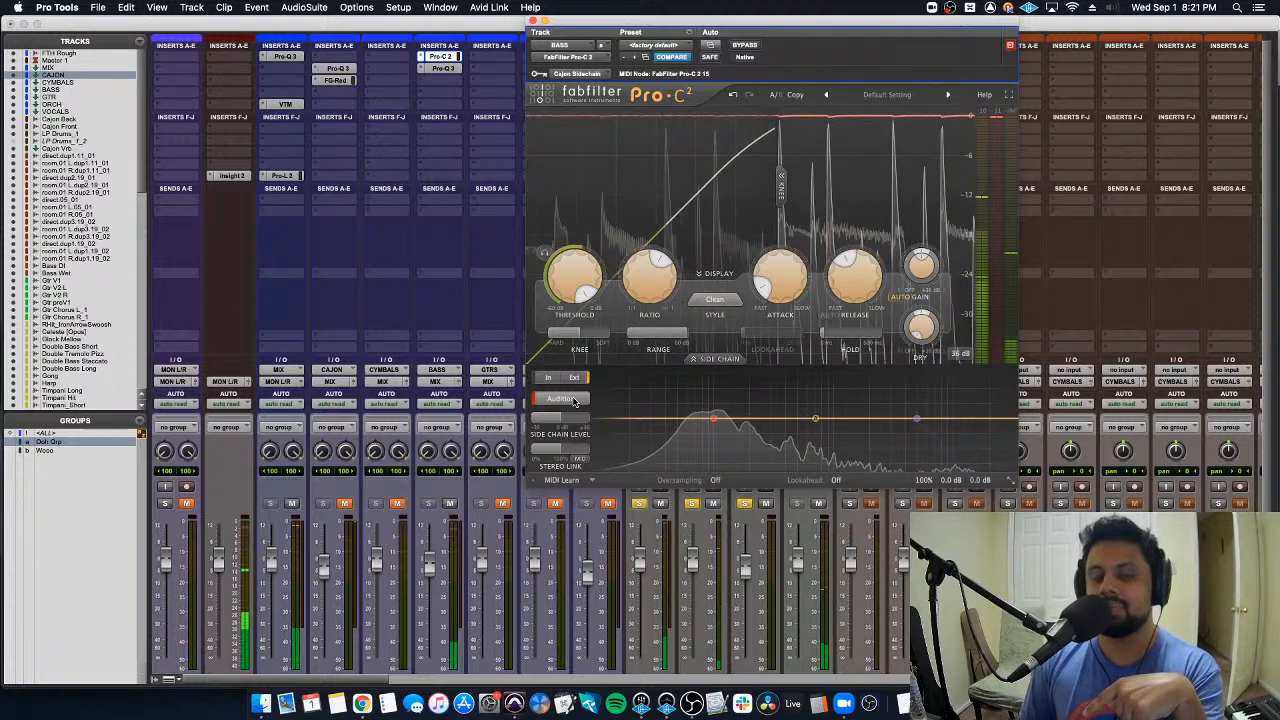
click(575, 401)
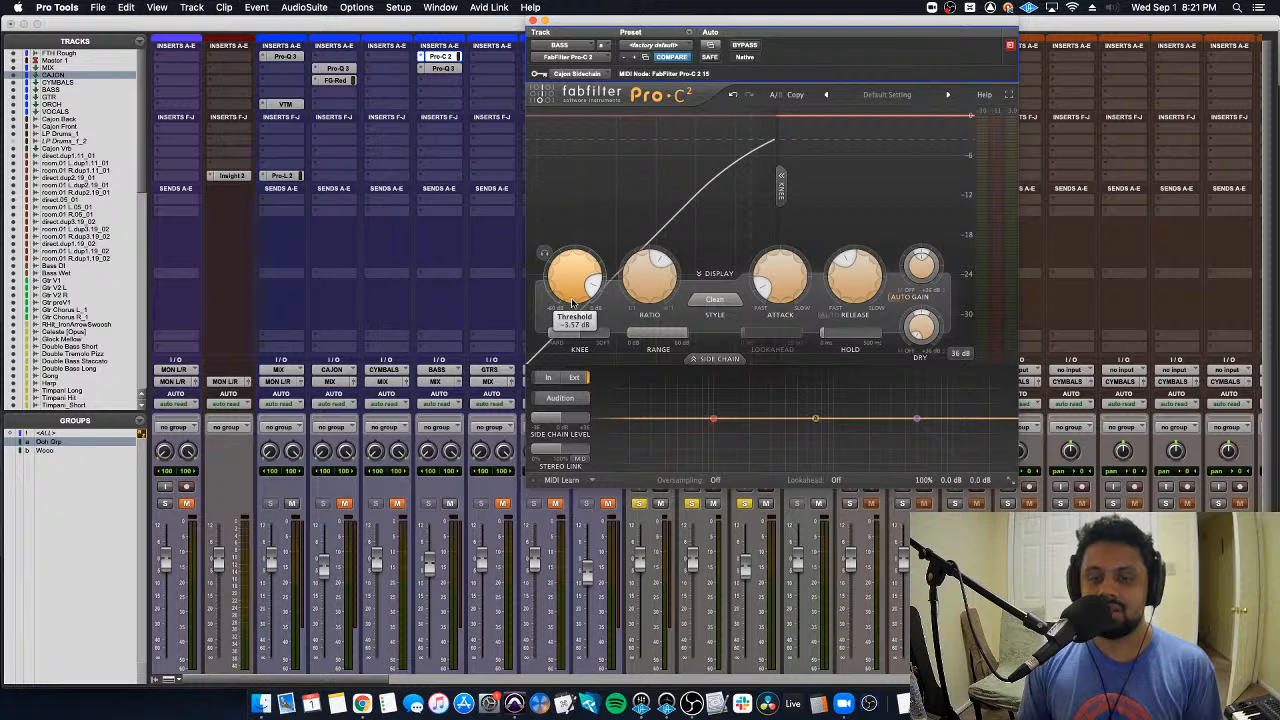
Step: Move the side-chain filter's low cut to about 53.66 Hz and set the BASS compressor's threshold to about -6 dB during playback
scroll(574, 298, down, 5)
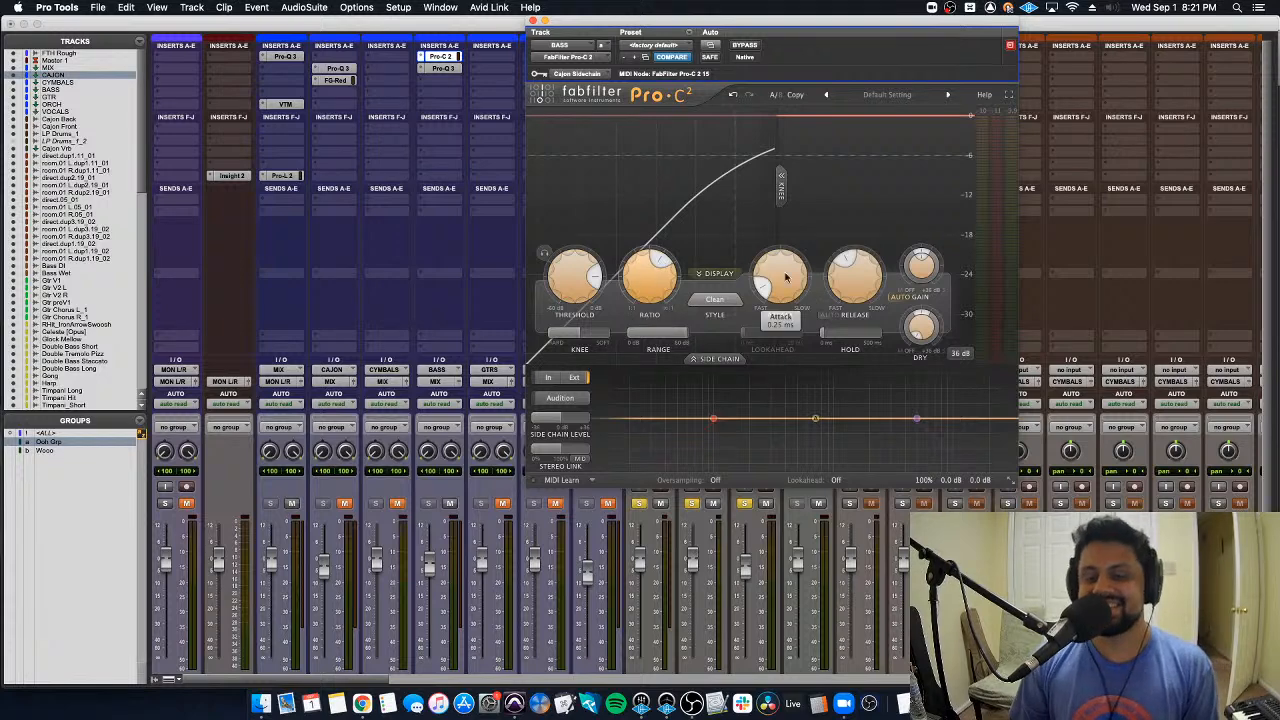
drag(713, 425, 680, 420)
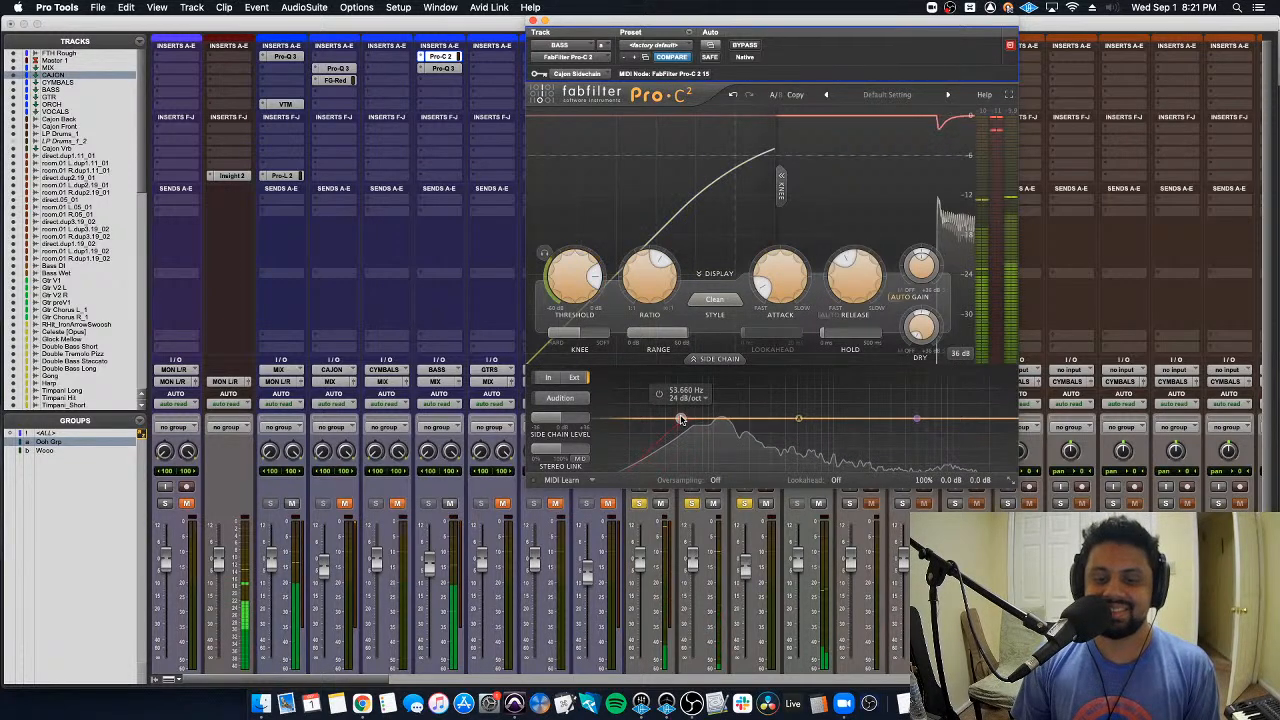
scroll(550, 286, down, 2)
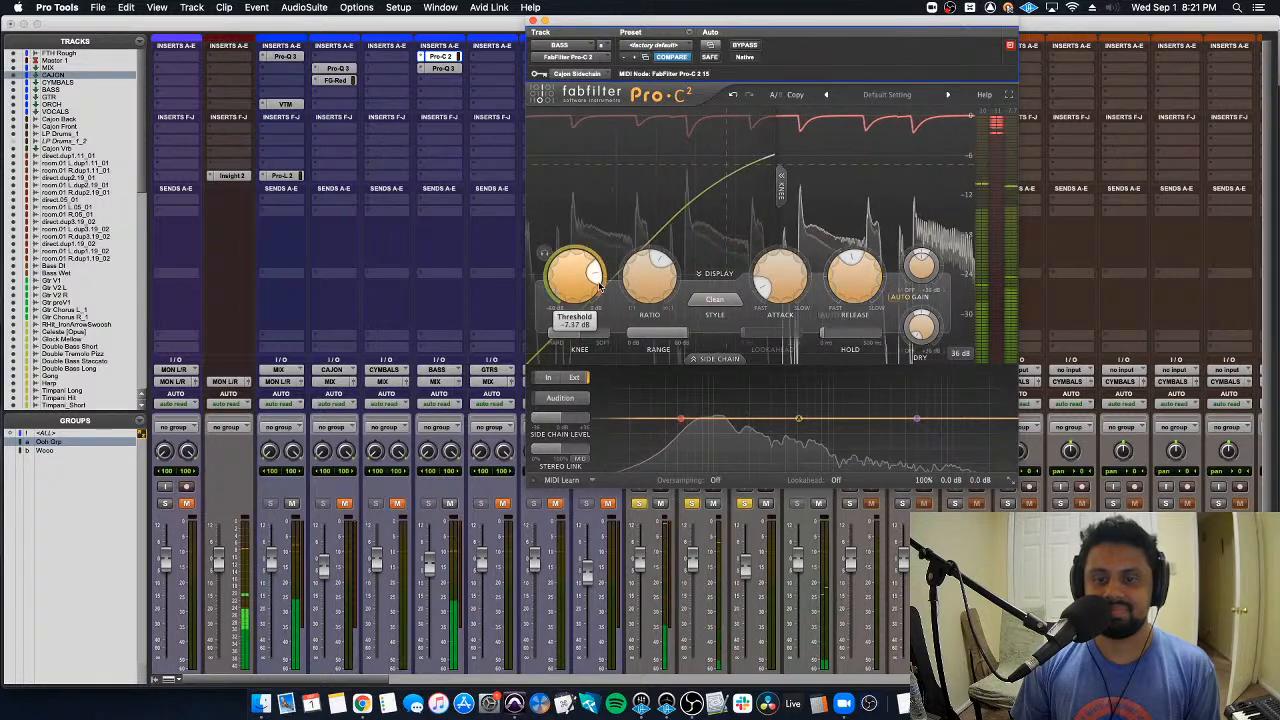
scroll(571, 289, down, 2)
scroll(571, 287, up, 4)
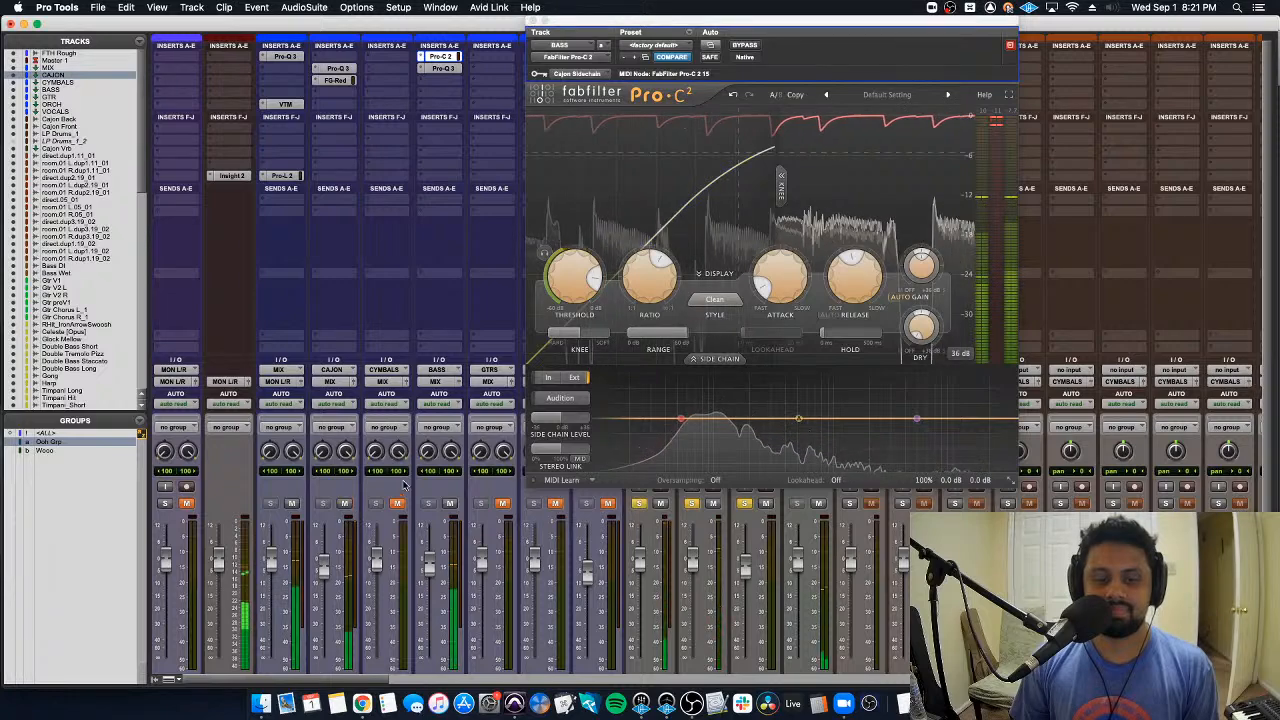
scroll(410, 484, down, 2)
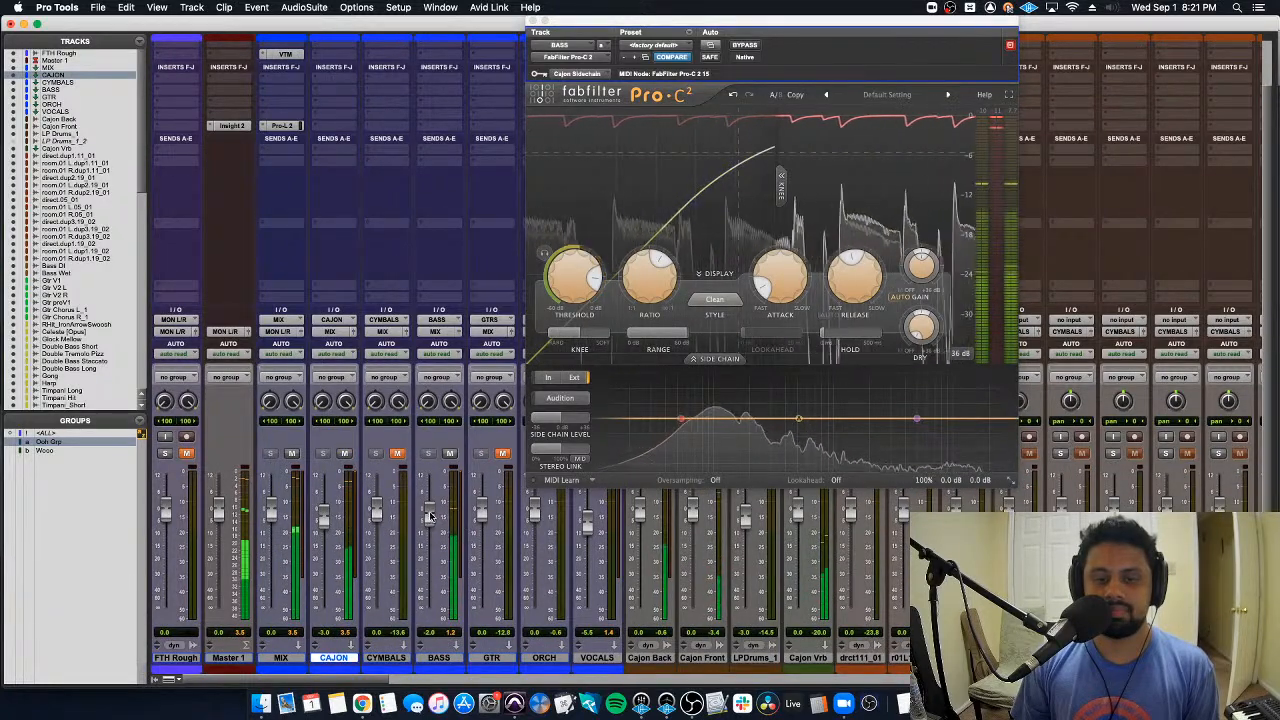
Step: Open the BASS bus Pro-Q 3 and set its low bell to about +1.66 dB at 144 Hz
scroll(420, 320, up, 2)
click(443, 68)
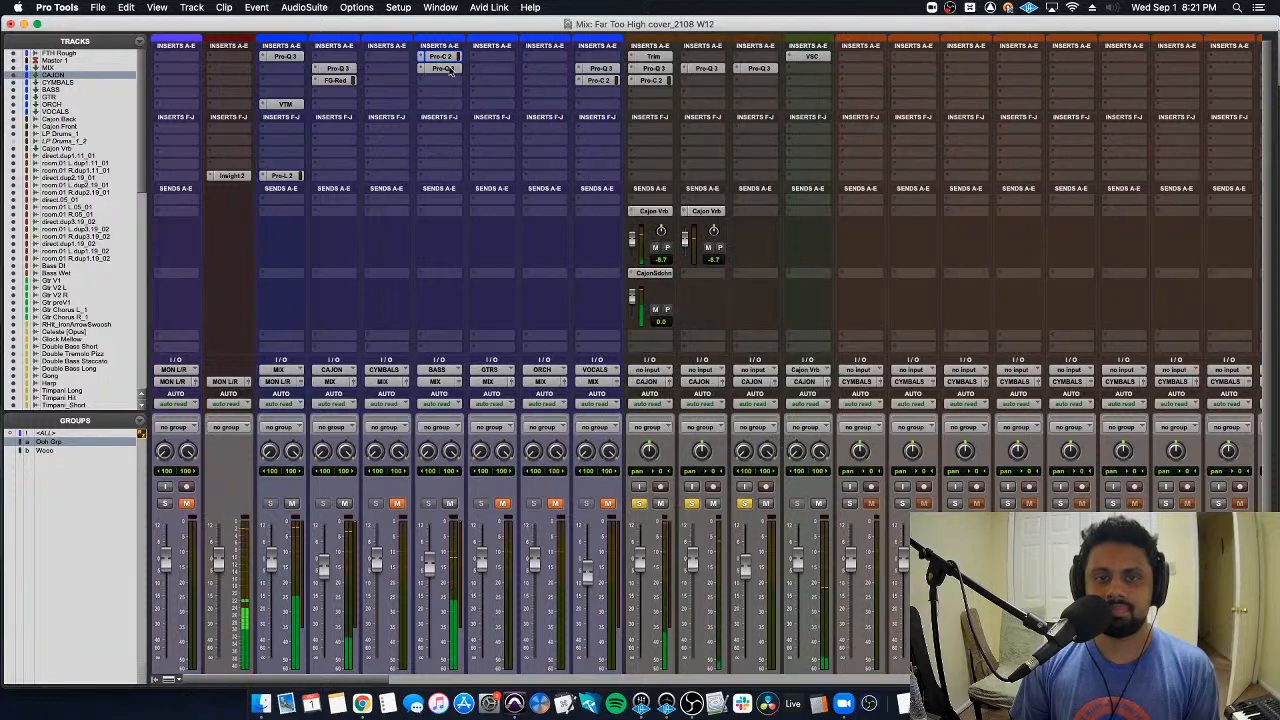
click(723, 206)
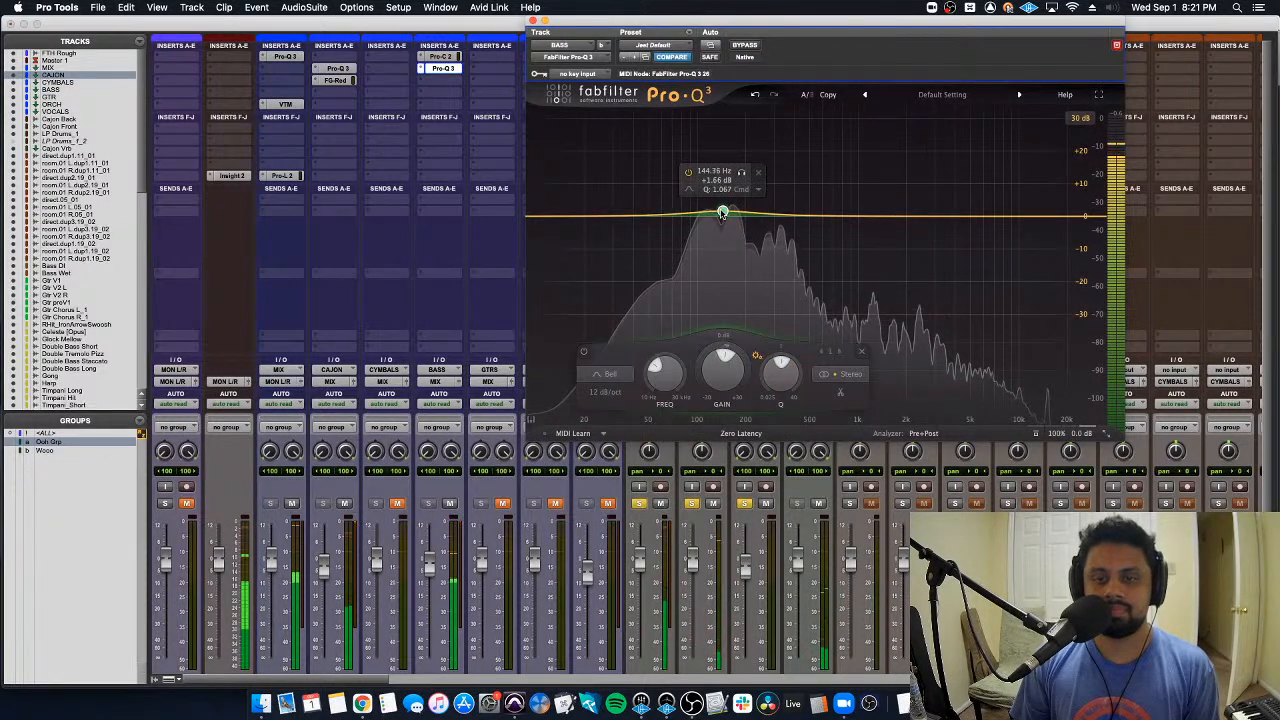
scroll(723, 211, down, 2)
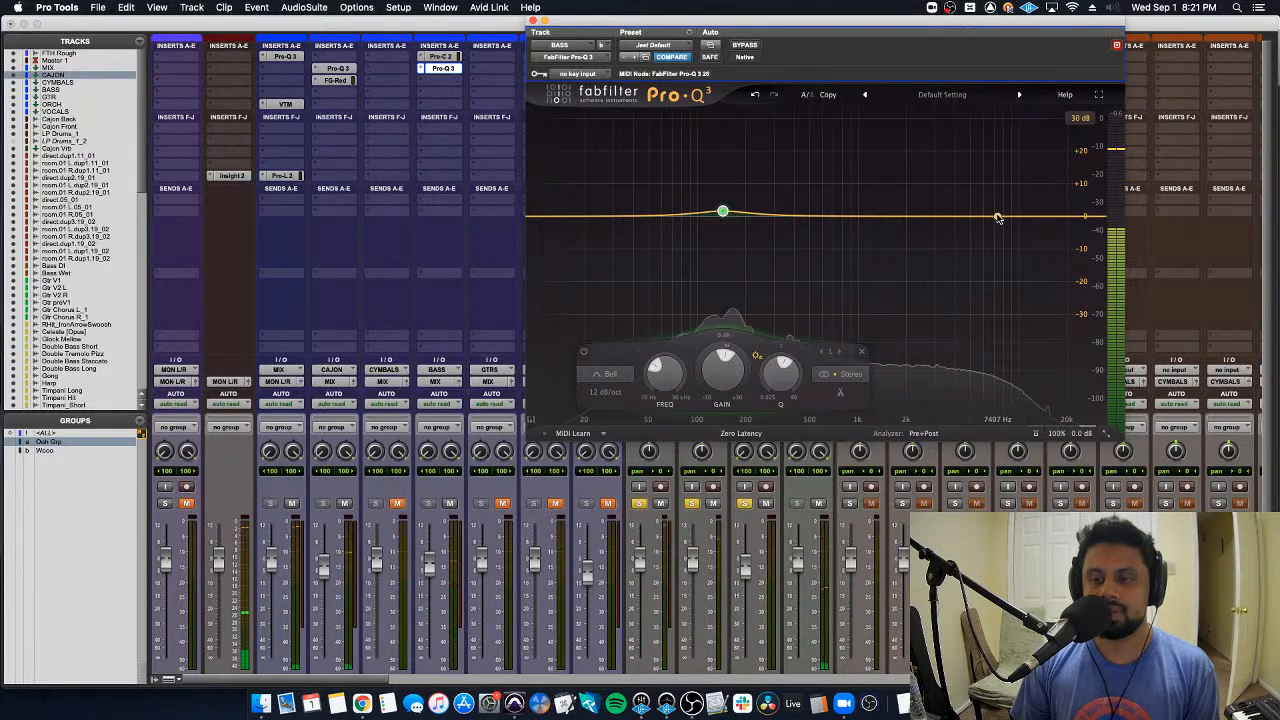
Step: Add a narrow cut of about -6.94 dB near 15 kHz with Q 40 in the BASS Pro-Q 3 and close its window
drag(997, 215, 1048, 119)
scroll(997, 192, up, 5)
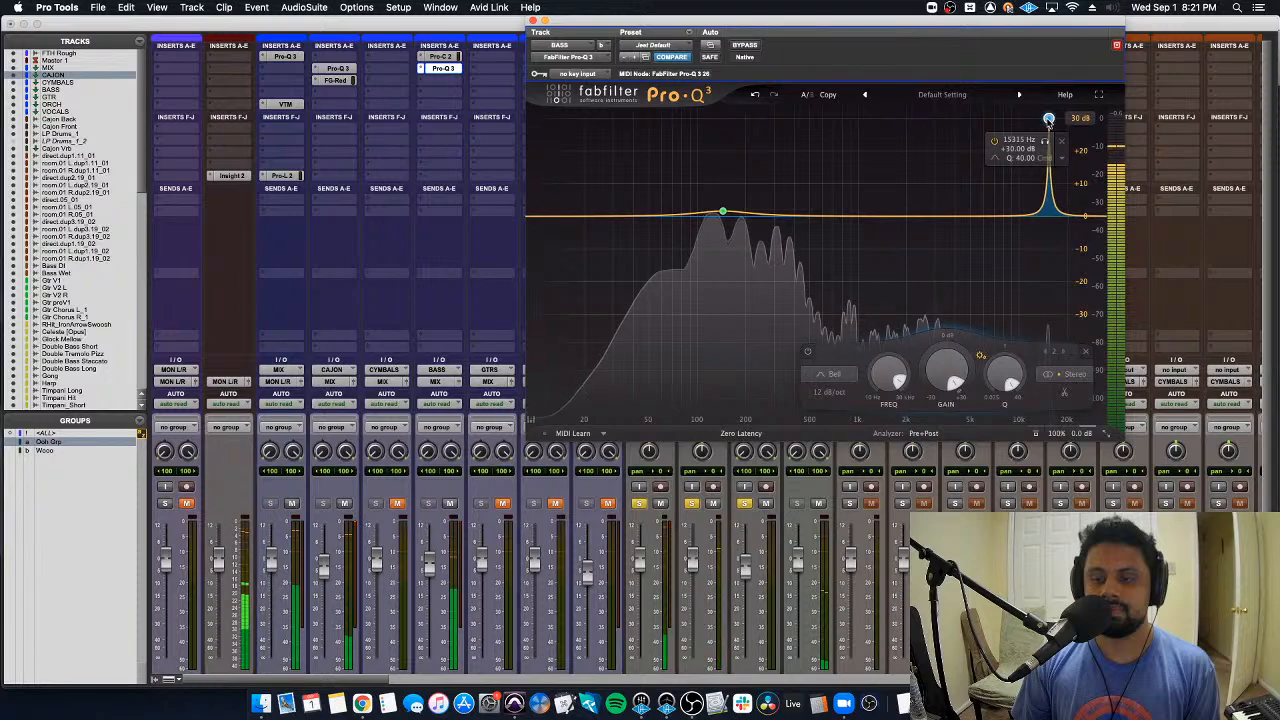
double_click(957, 370)
scroll(957, 370, down, 10)
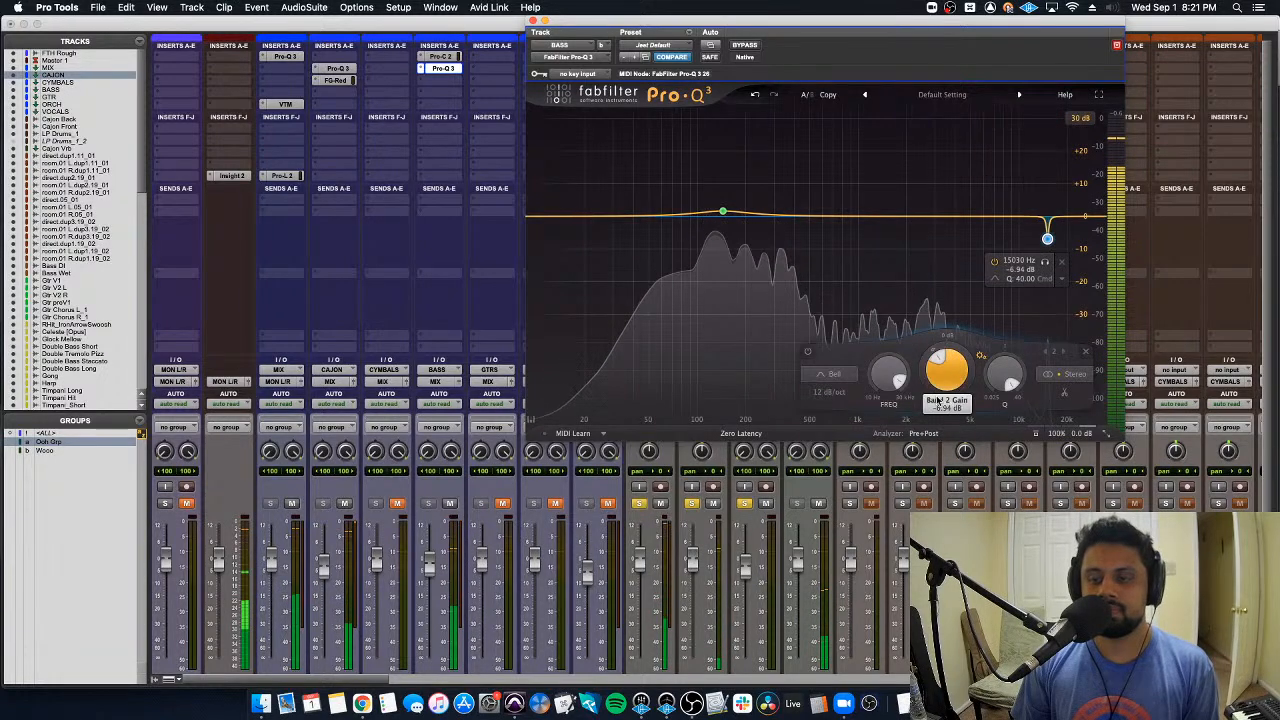
click(533, 20)
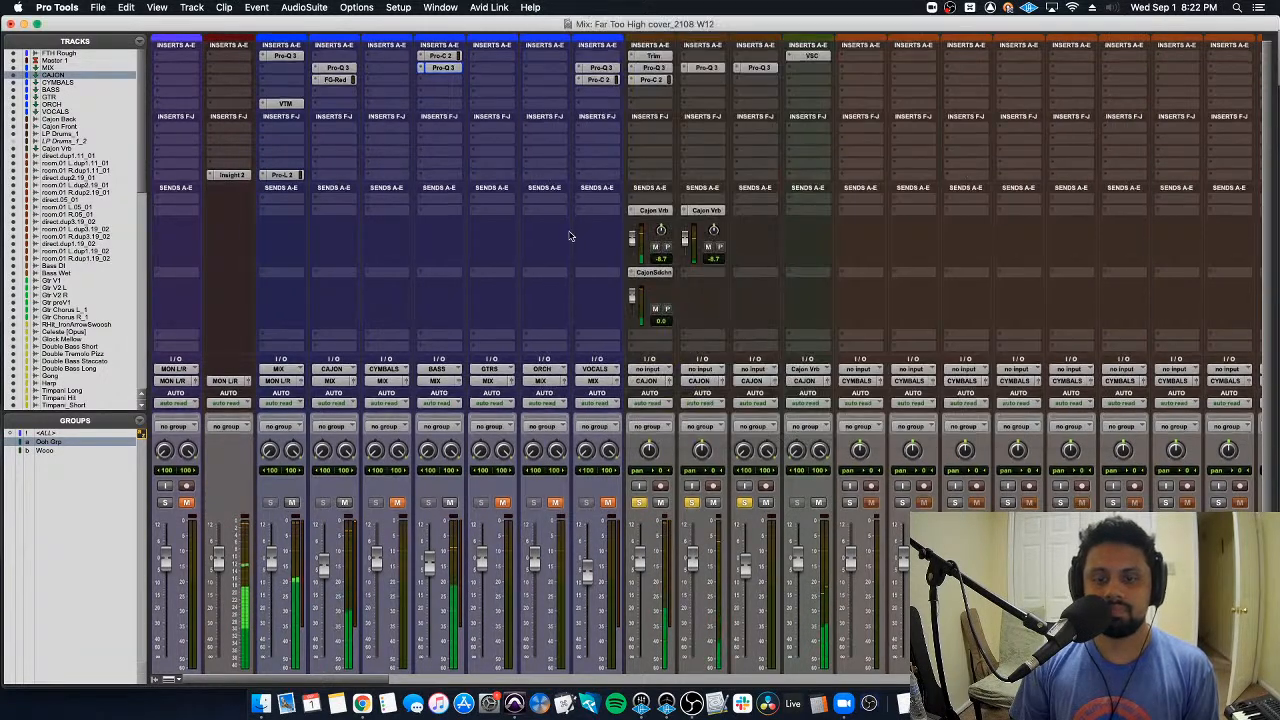
Step: Set a bell at about 305 Hz and -0.33 dB in the Bass DI track's Pro-Q 3 and close its window
scroll(718, 98, right, 10)
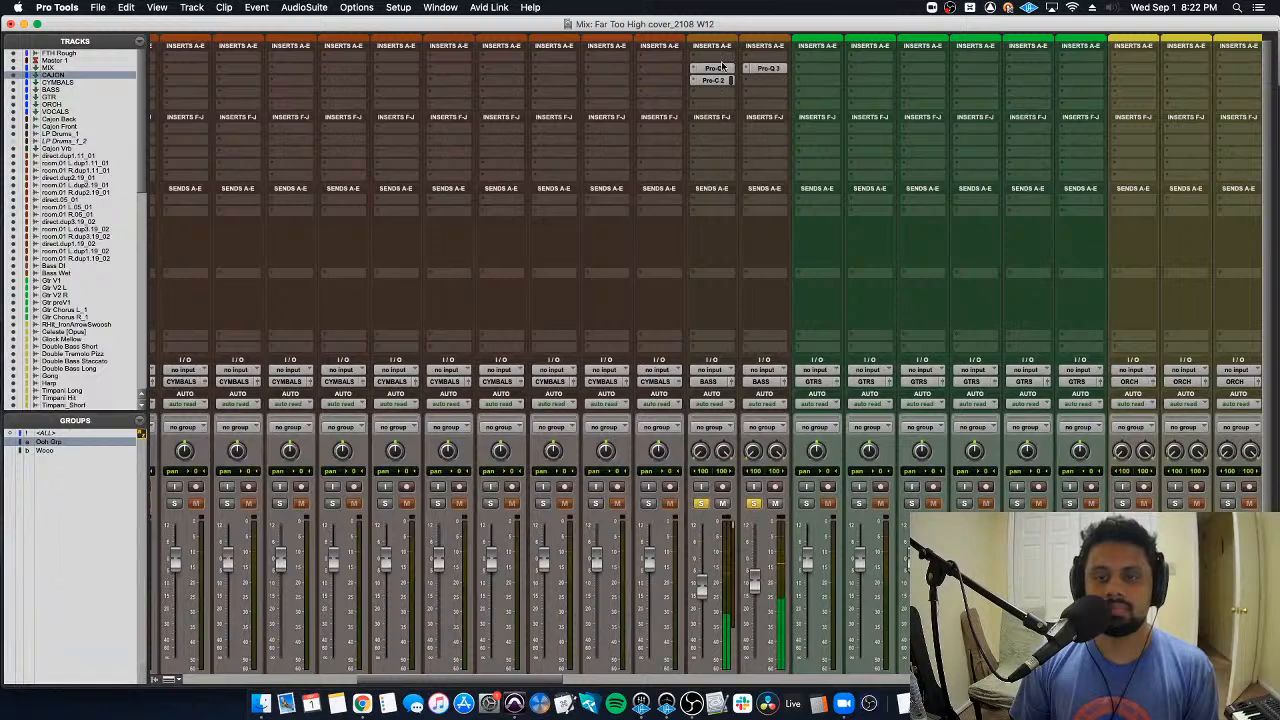
click(722, 66)
double_click(780, 214)
mouse_move(780, 214)
mouse_down()
mouse_move(766, 194)
mouse_move(775, 177)
mouse_move(773, 218)
mouse_up()
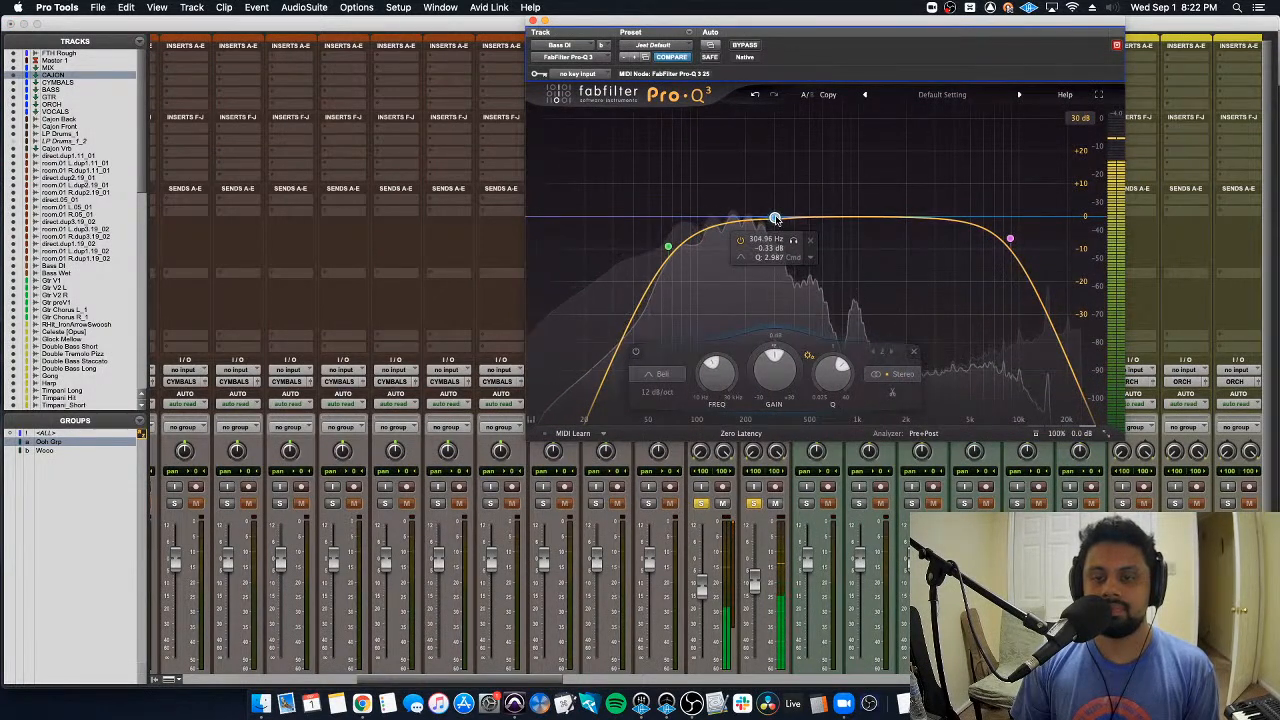
click(722, 66)
Step: Open the Insight 2 loudness and spectrum meter on the Master 1 track
scroll(646, 272, down, 2)
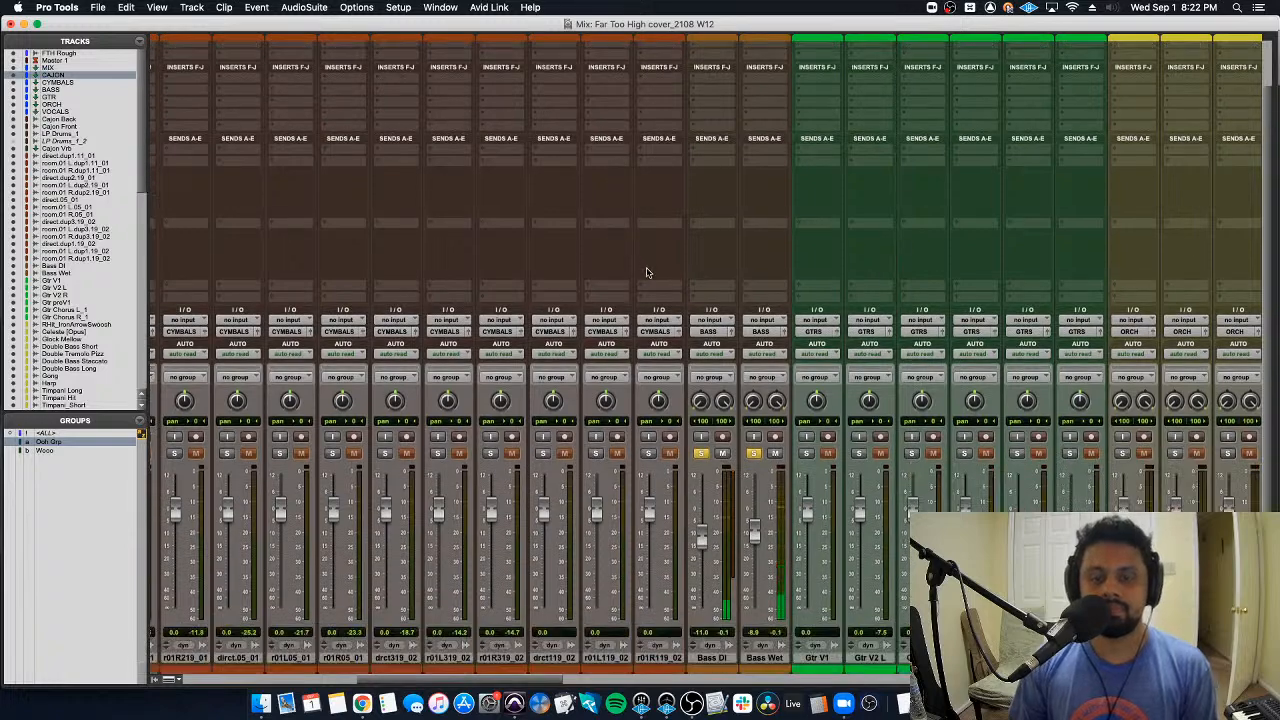
scroll(646, 272, right, 10)
scroll(590, 360, left, 20)
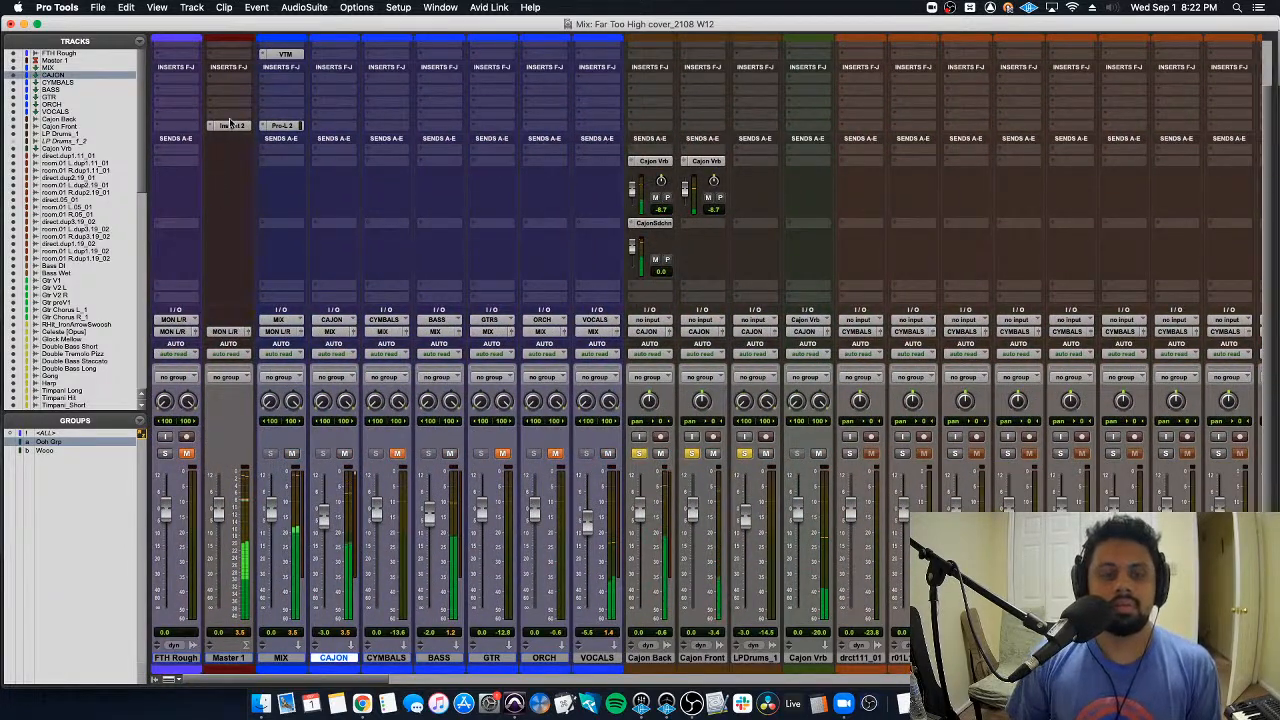
click(230, 125)
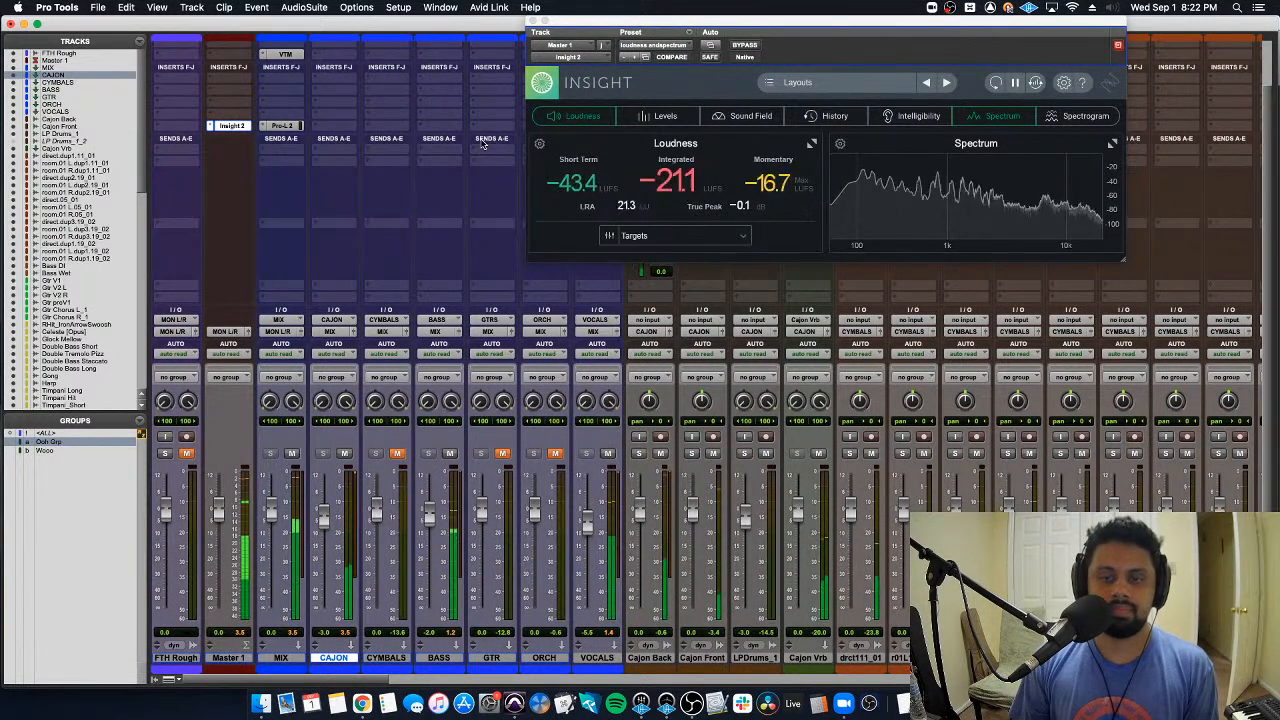
Step: Unmute the VOCALS bus and balance the CAJON, BASS and VOCALS bus faders at about -6 dB each during playback
drag(588, 527, 590, 535)
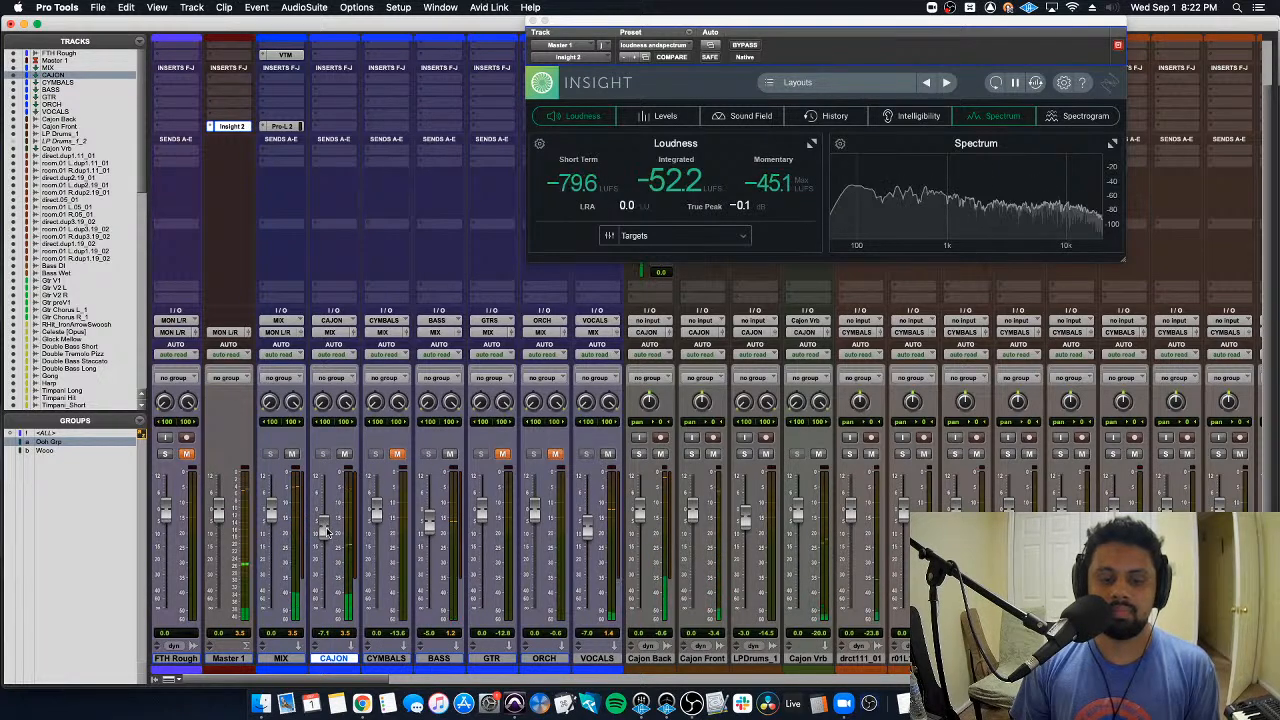
drag(325, 530, 330, 490)
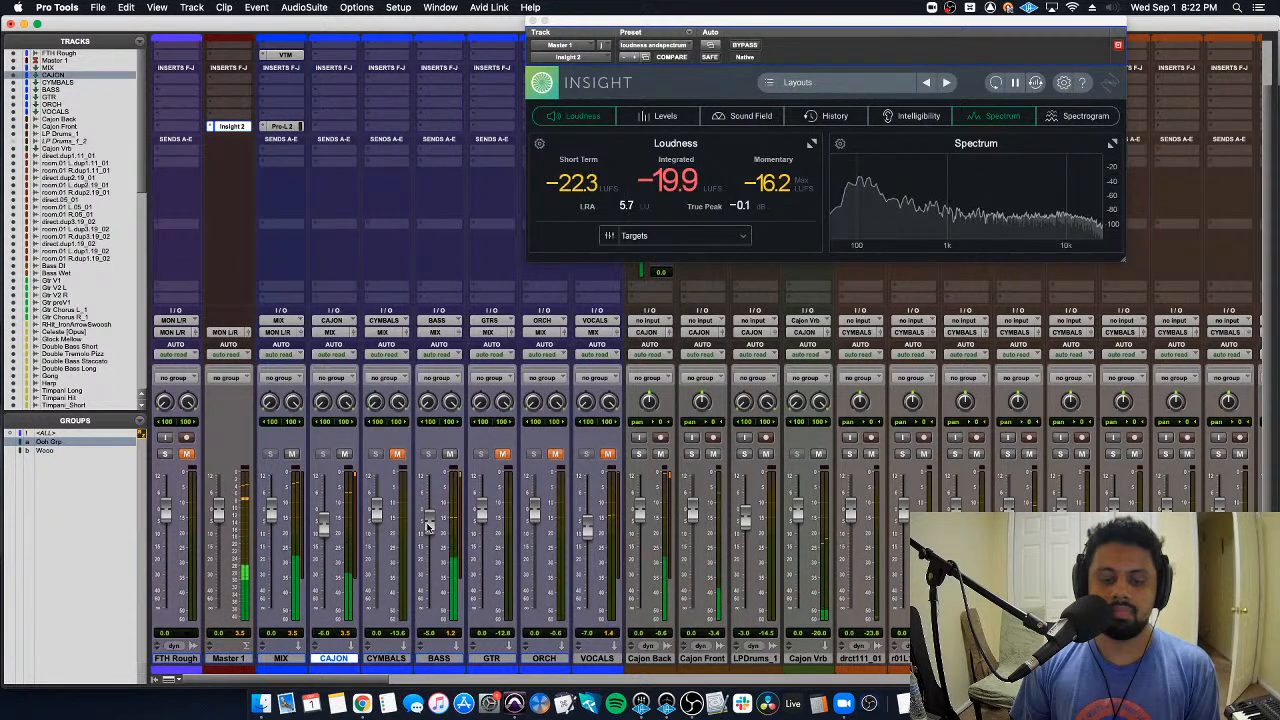
drag(434, 534, 427, 572)
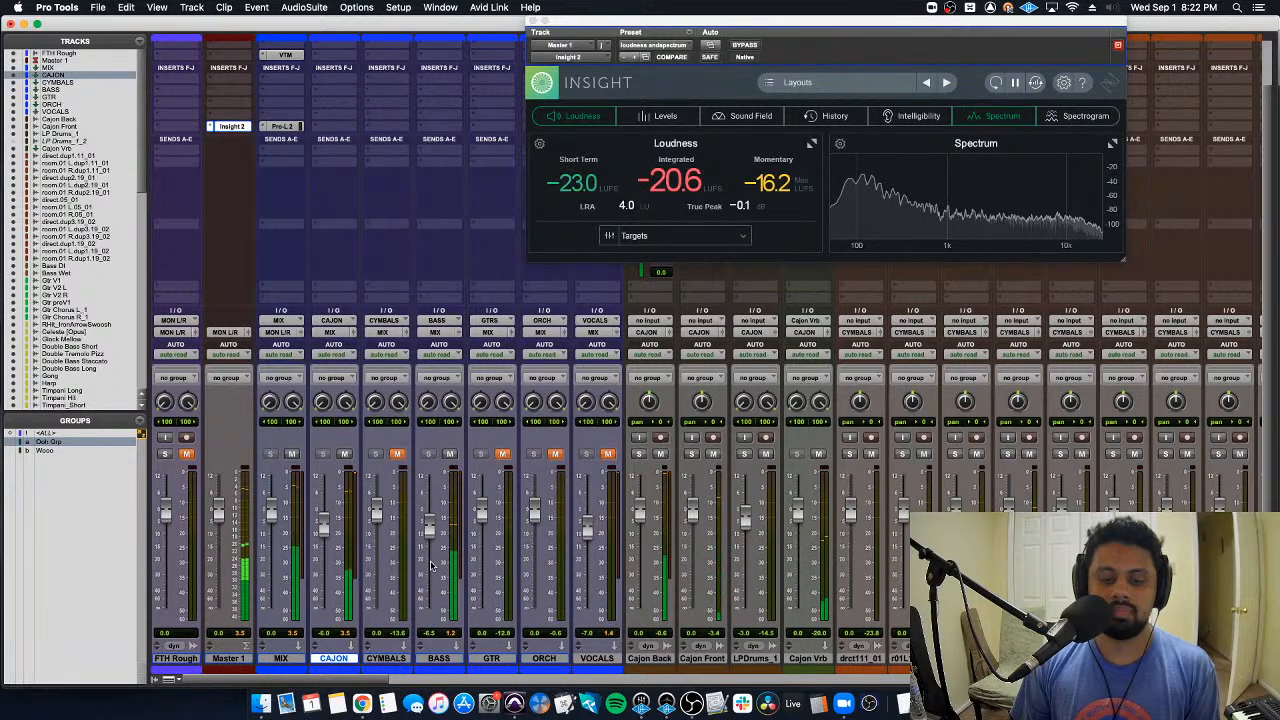
click(608, 454)
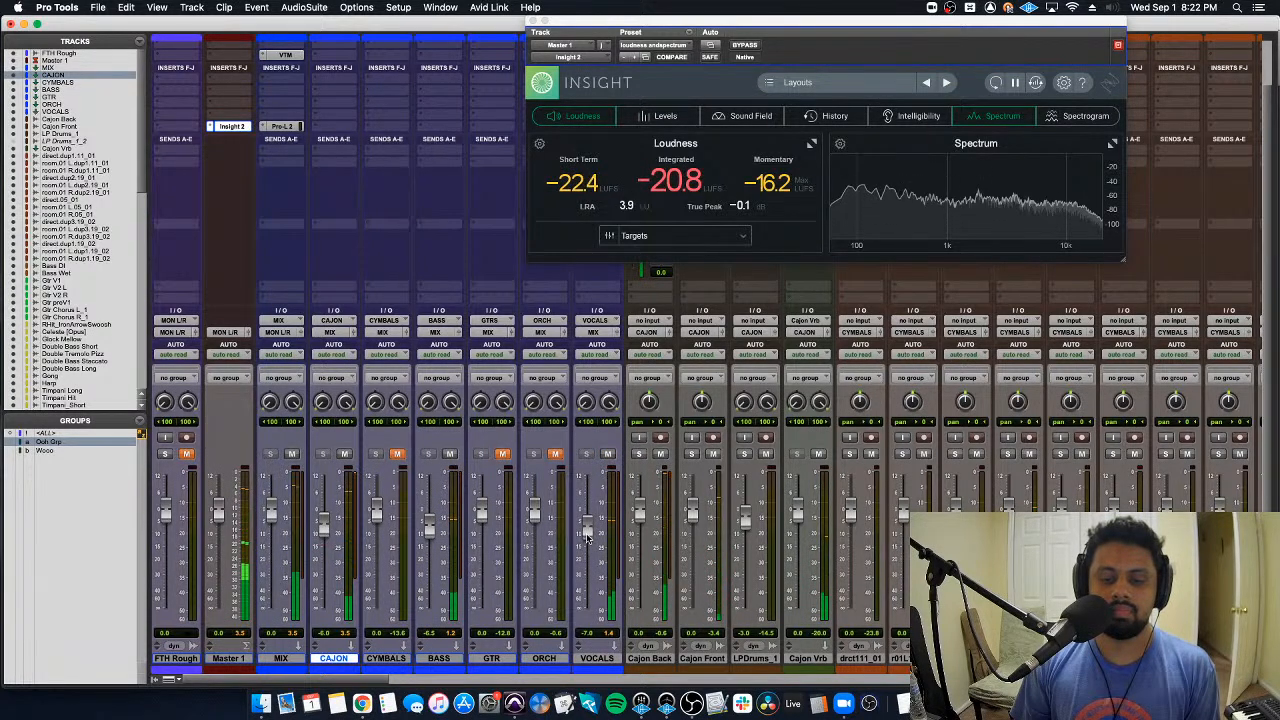
drag(587, 531, 590, 520)
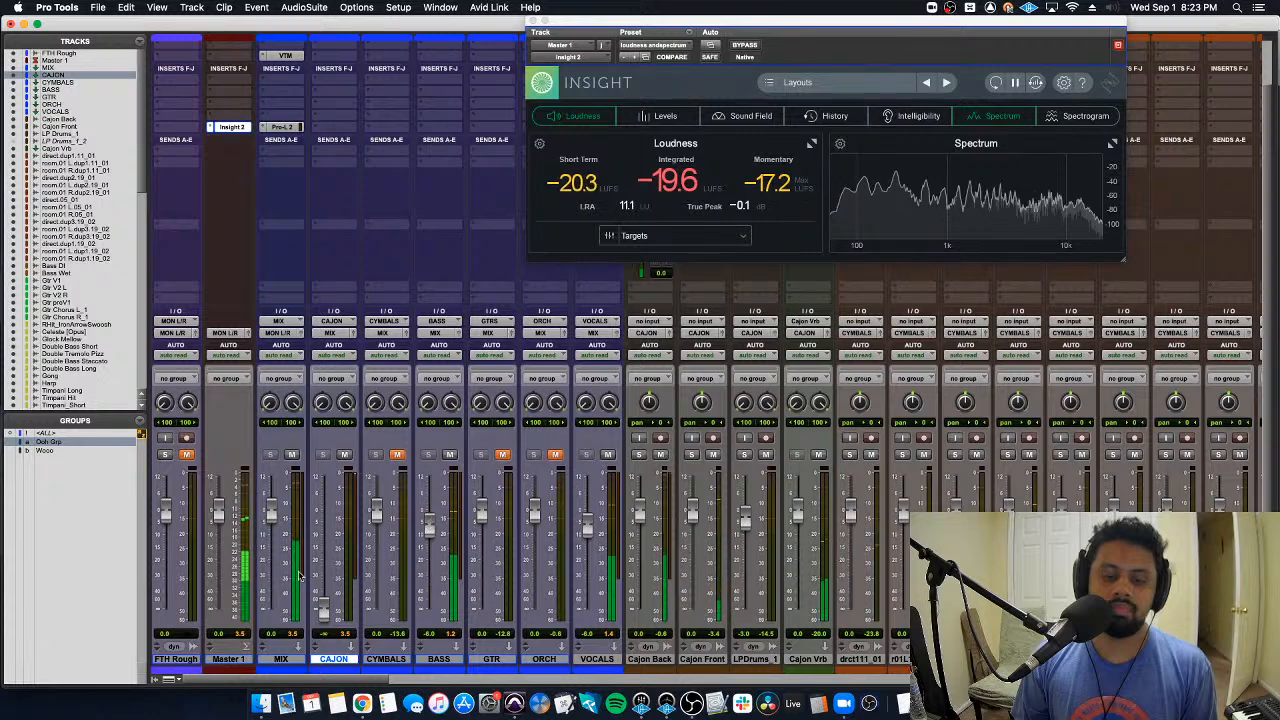
Step: Raise the CAJON bus fader to about -4.5 dB and close the Insight loudness meter window
drag(323, 606, 335, 525)
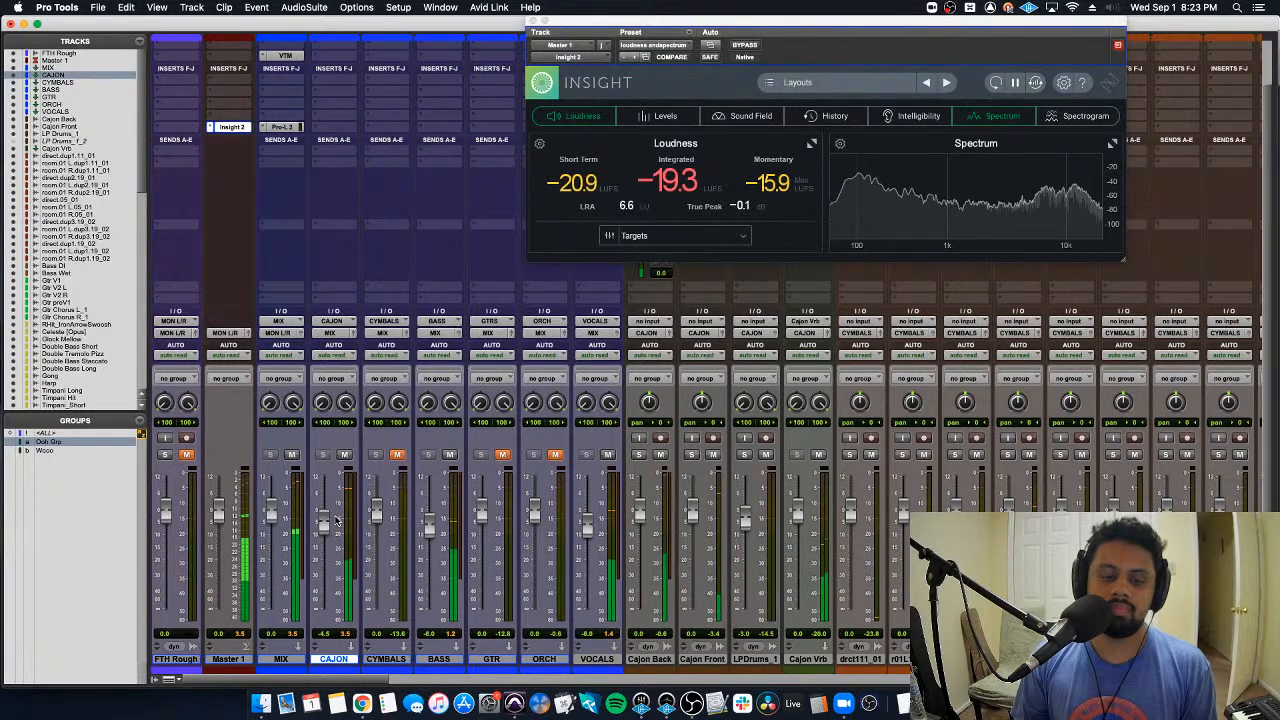
click(531, 20)
scroll(548, 206, up, 3)
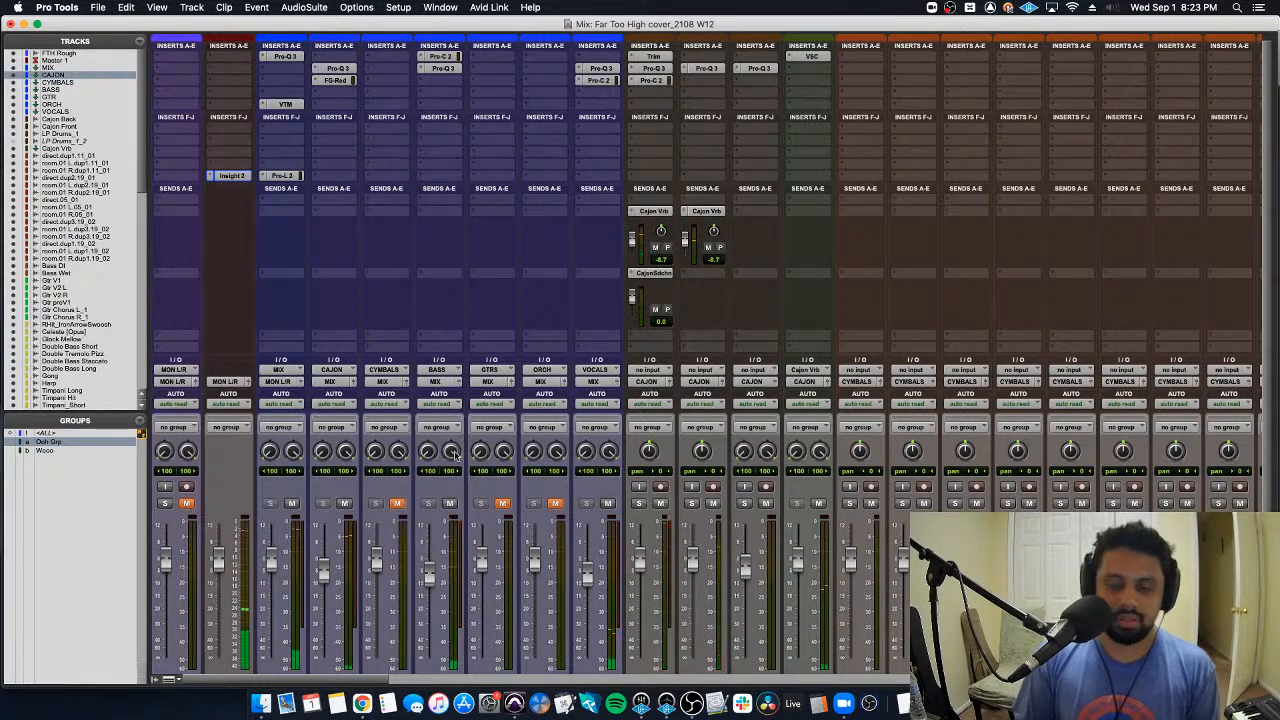
Step: Save the session
scroll(451, 455, down, 2)
key(super+s)
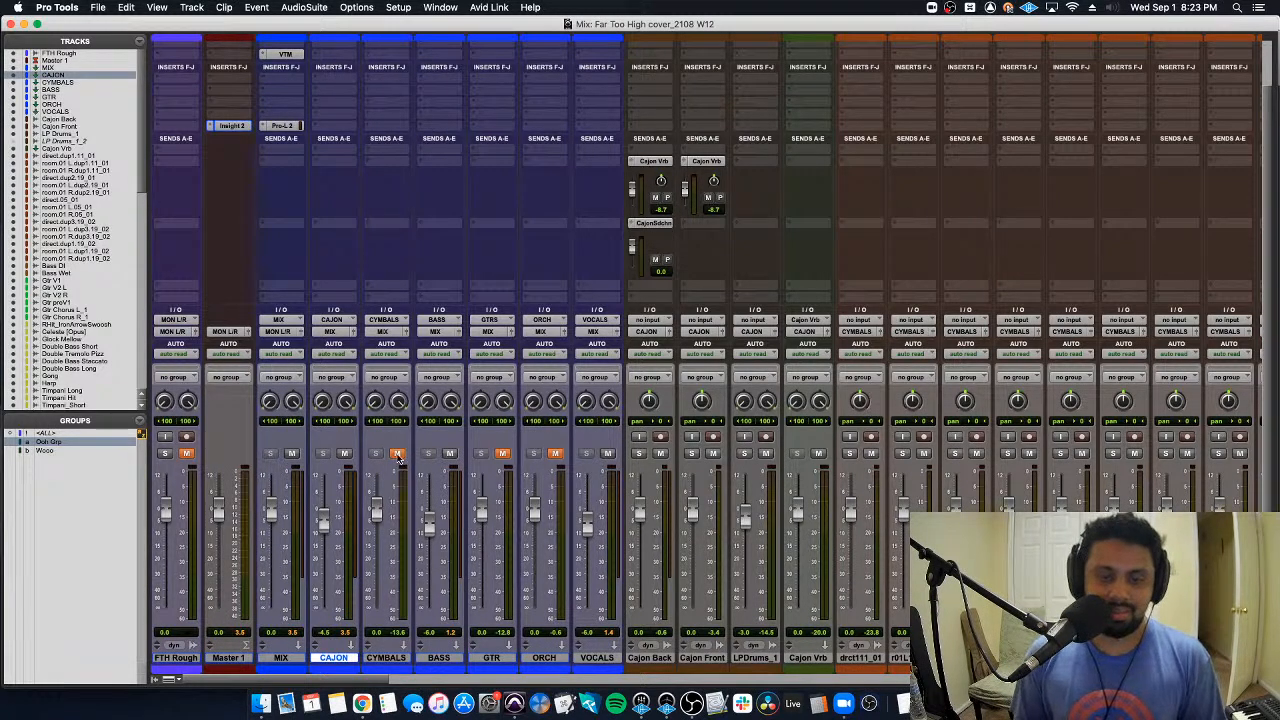
scroll(620, 530, right, 5)
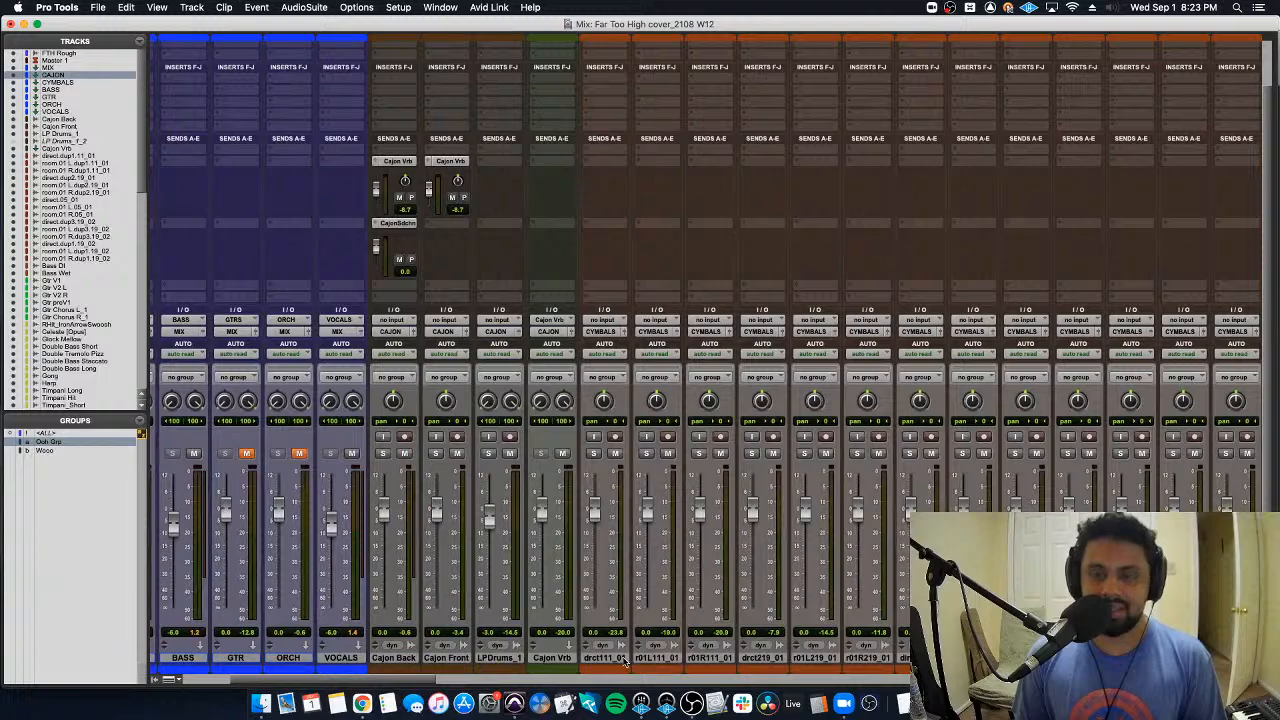
click(622, 660)
scroll(668, 648, right, 4)
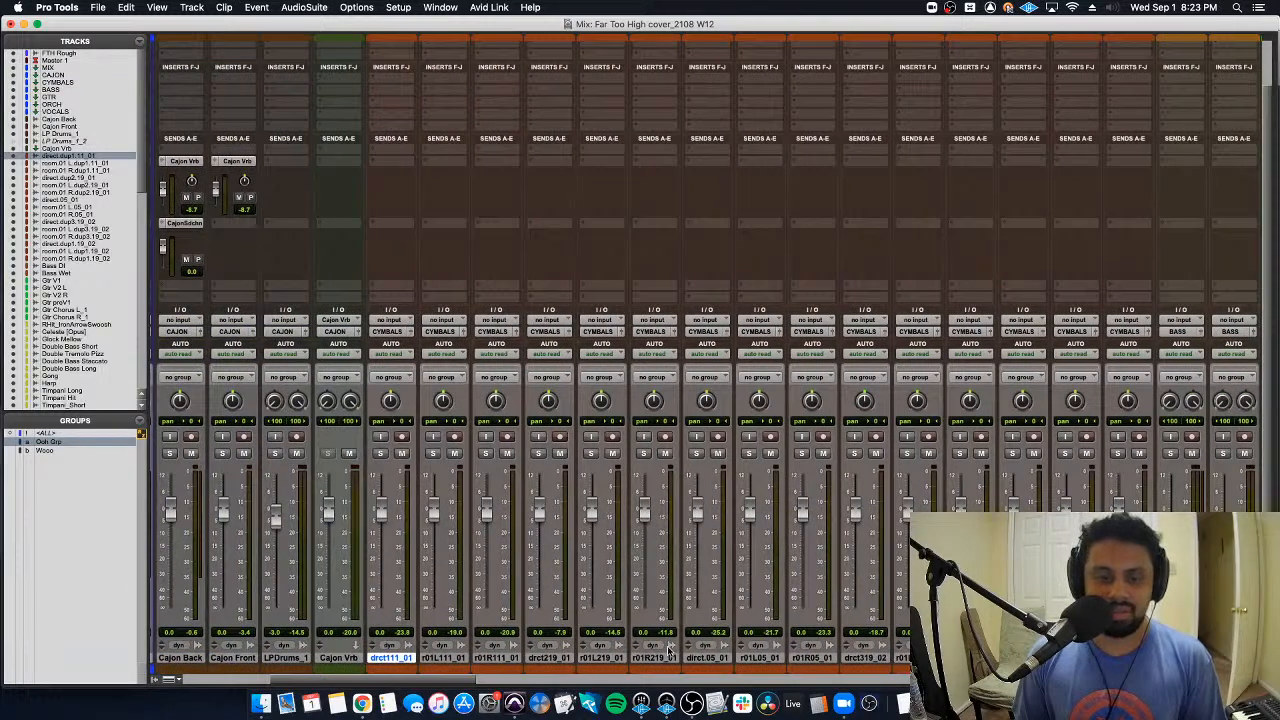
double_click(390, 660)
key(super+Right)
key(super+Right)
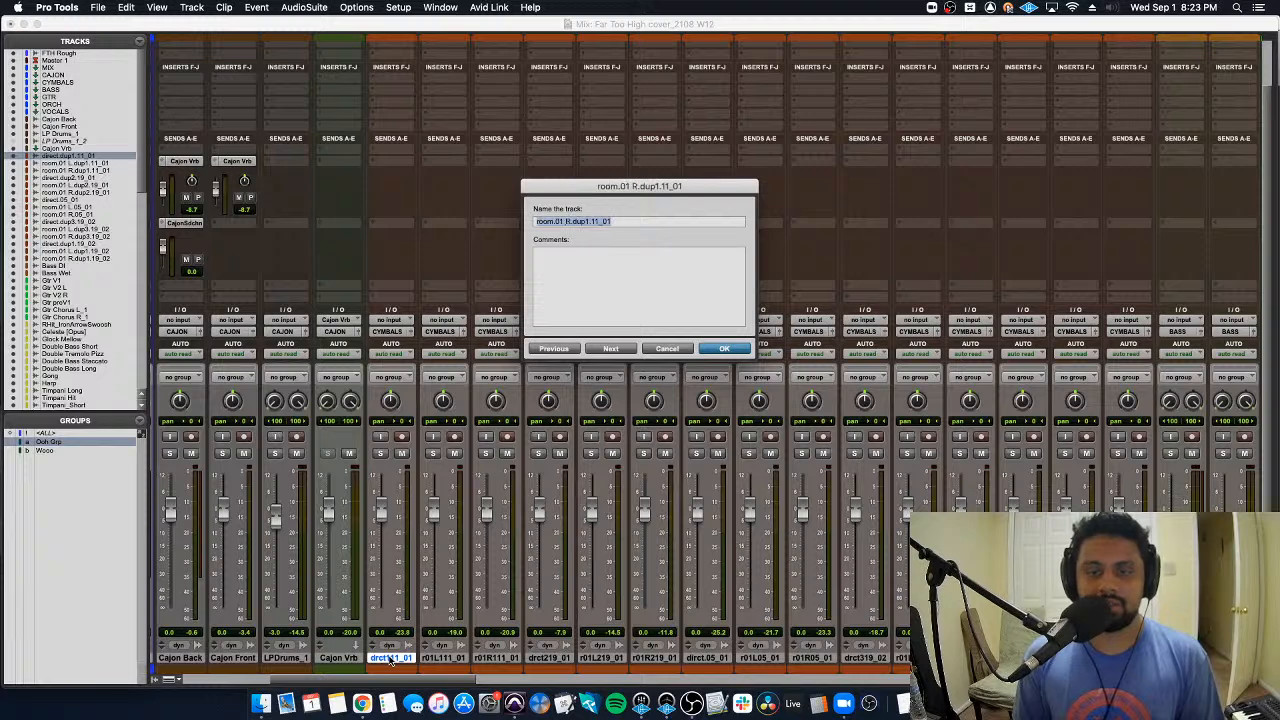
key(Escape)
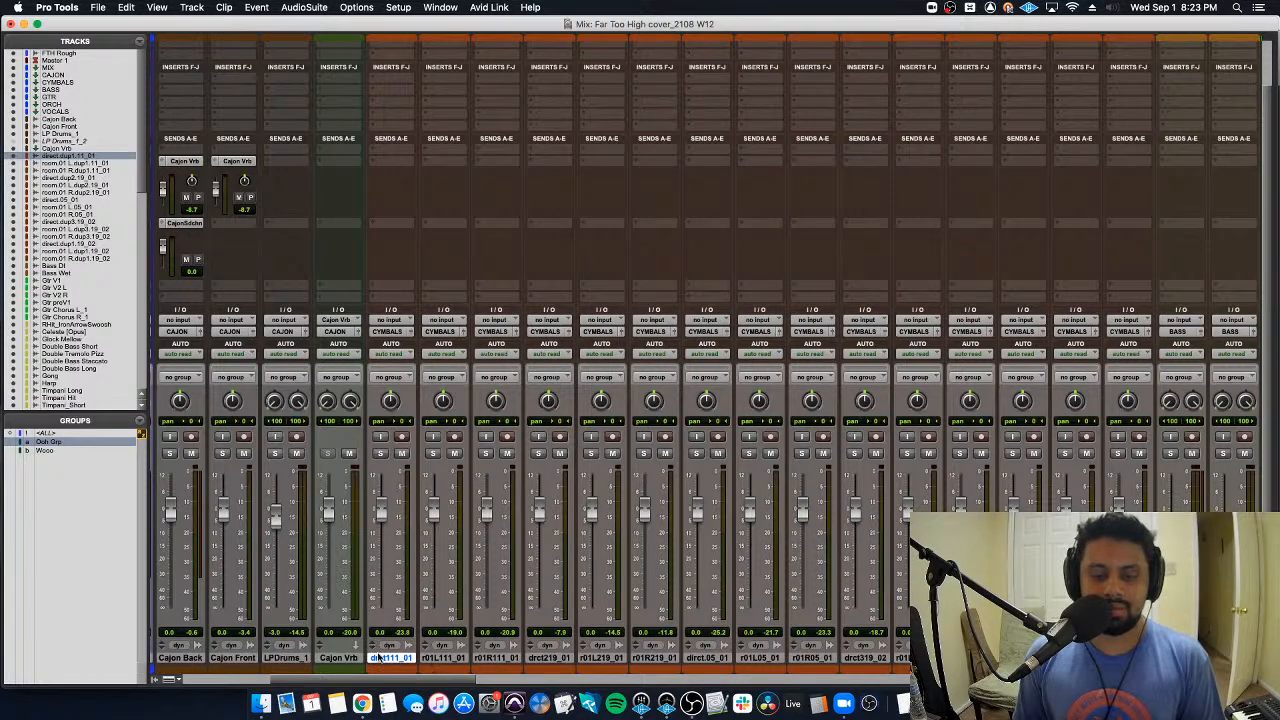
Step: Pan the cymbals' room L tracks fully left and their room R tracks fully right
click(446, 659)
click(505, 660)
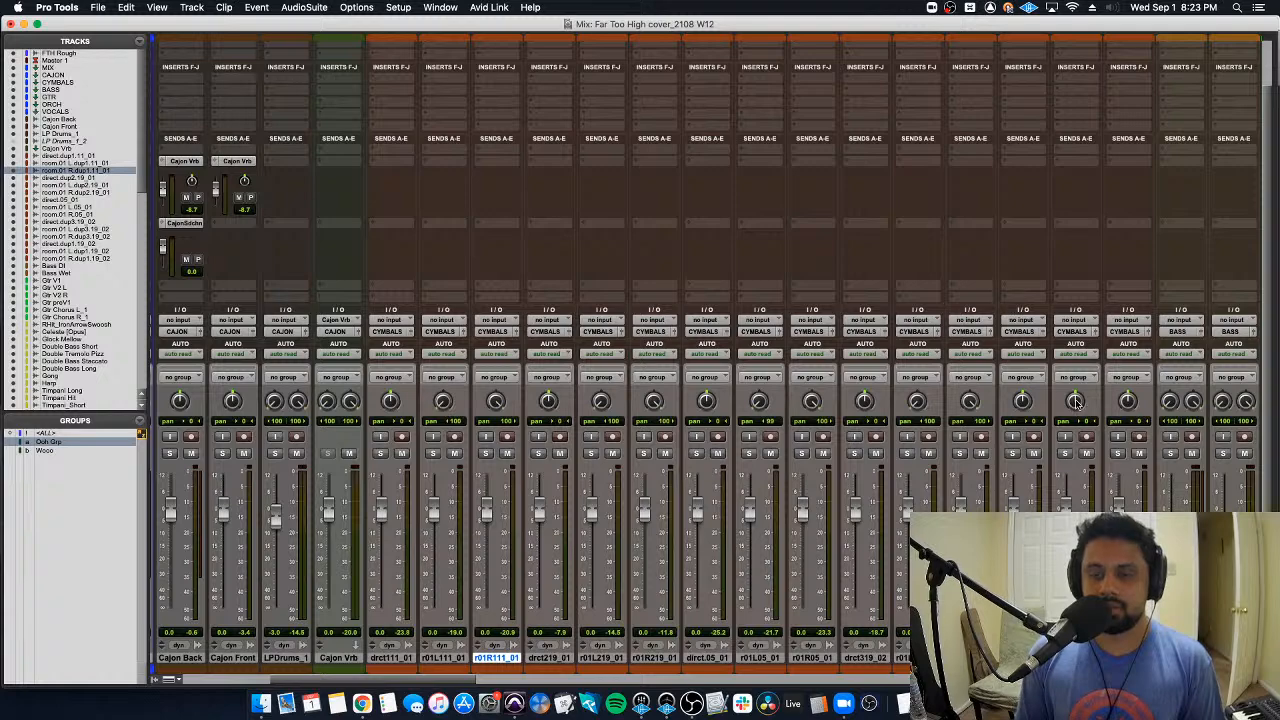
Step: Locate the first cymbal hit on the direct.dup1.11_01 track near bar 38 and play it back
key(super+equal)
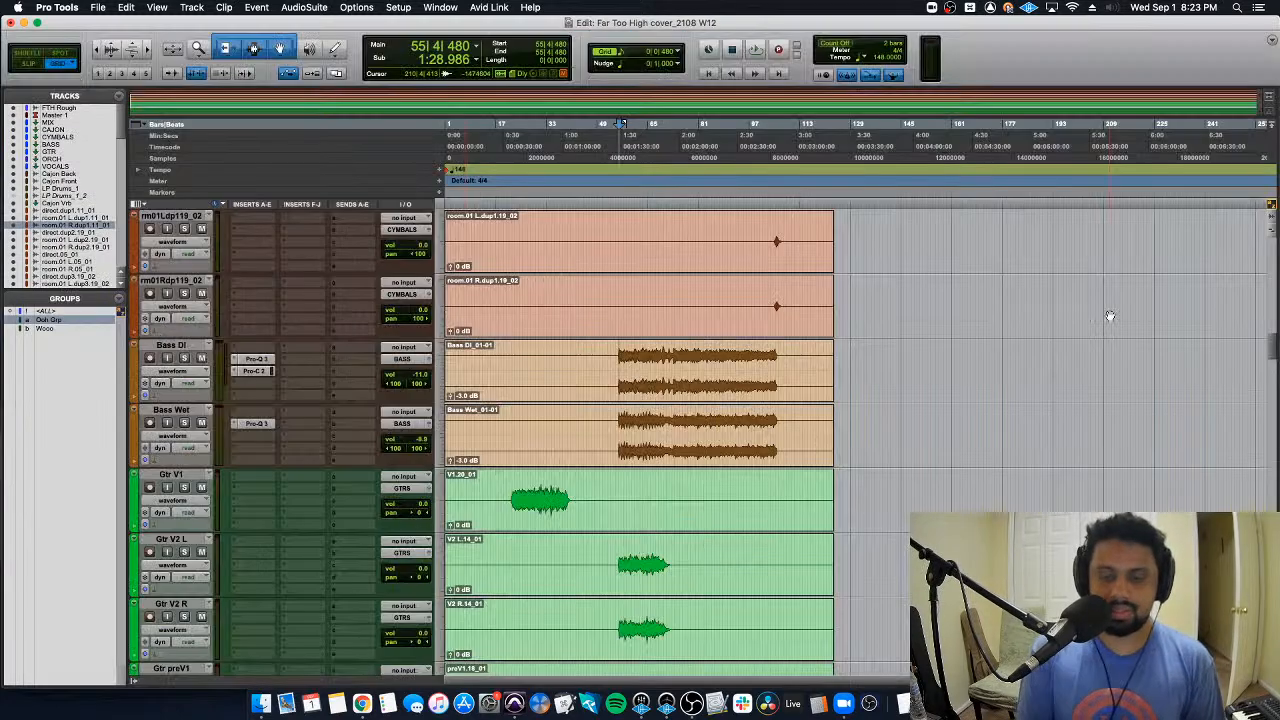
scroll(726, 426, up, 5)
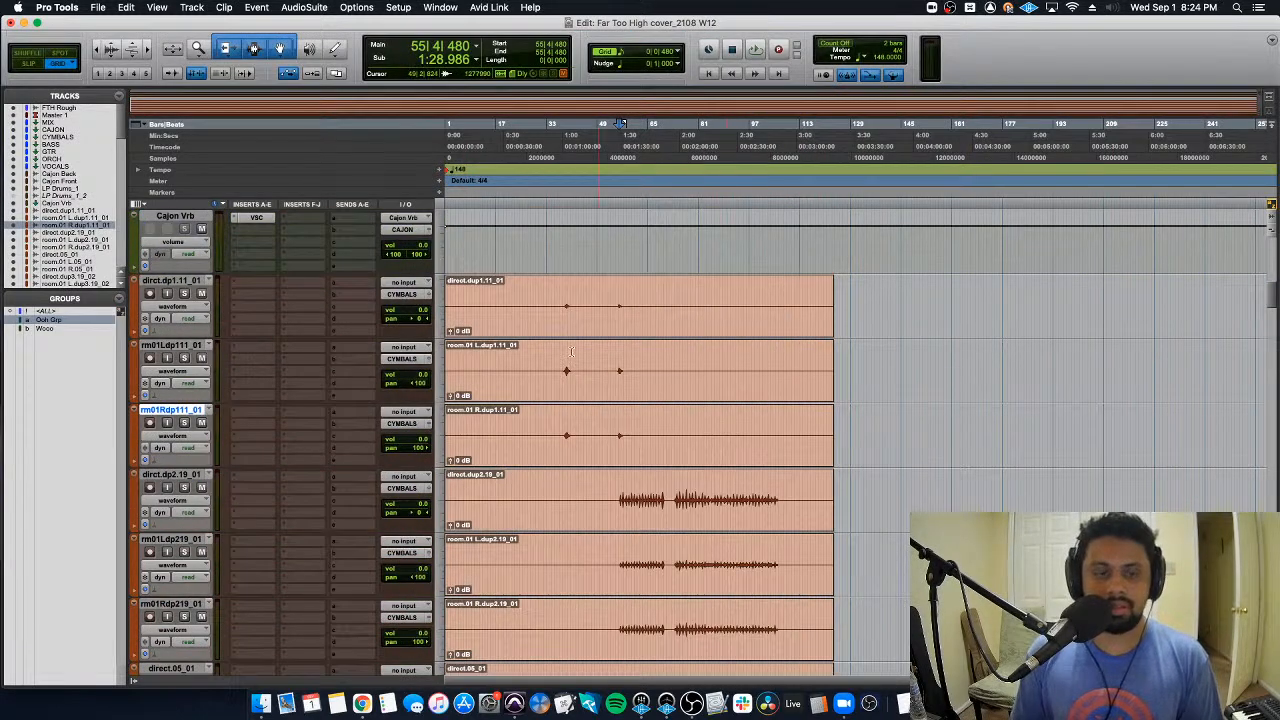
click(566, 300)
key(super+bracketright)
key(super+bracketright)
key(space)
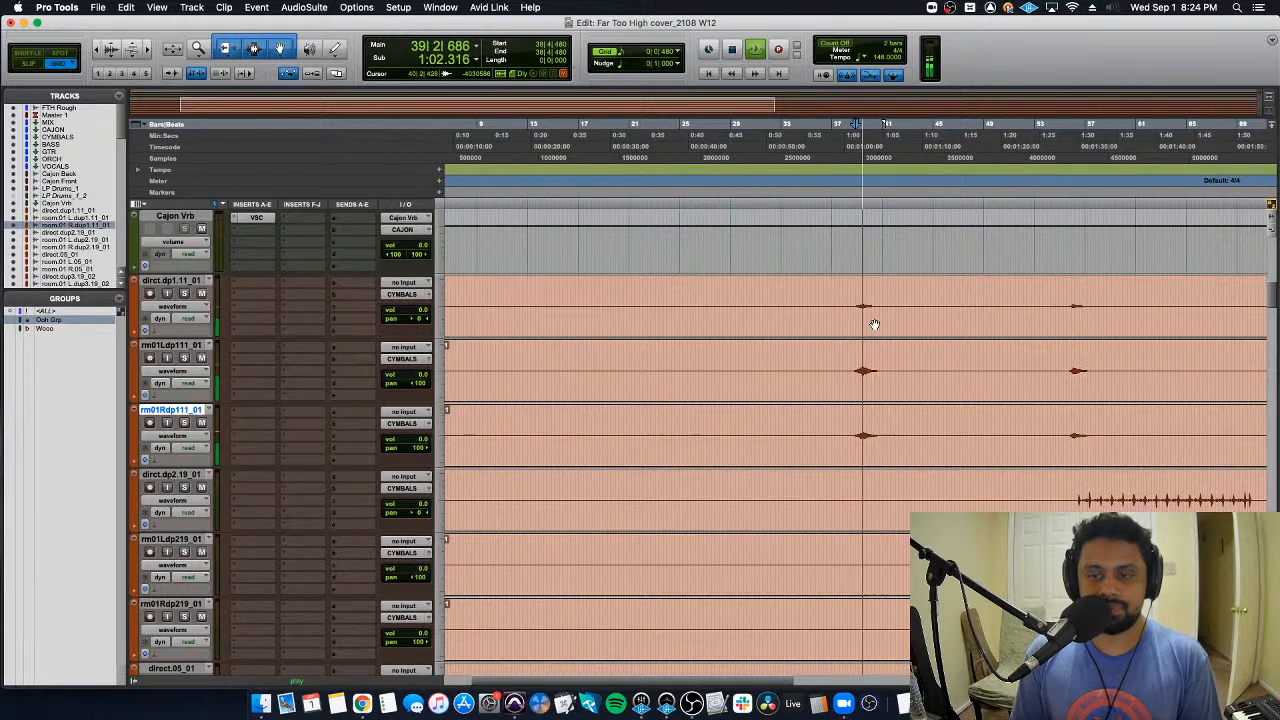
Step: Group the direct, room L and room R tracks of the dup1.11_01 cymbal, keeping the default group settings
key(super+equal)
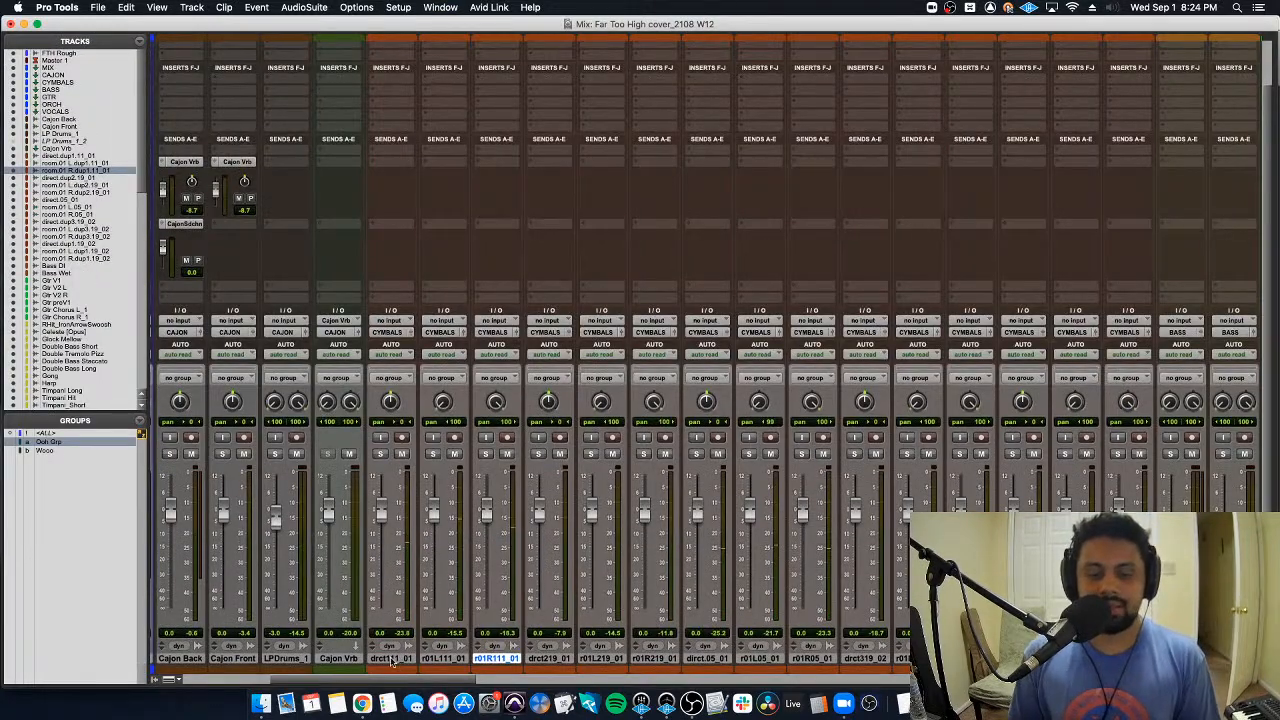
click(390, 658)
shift+click(497, 658)
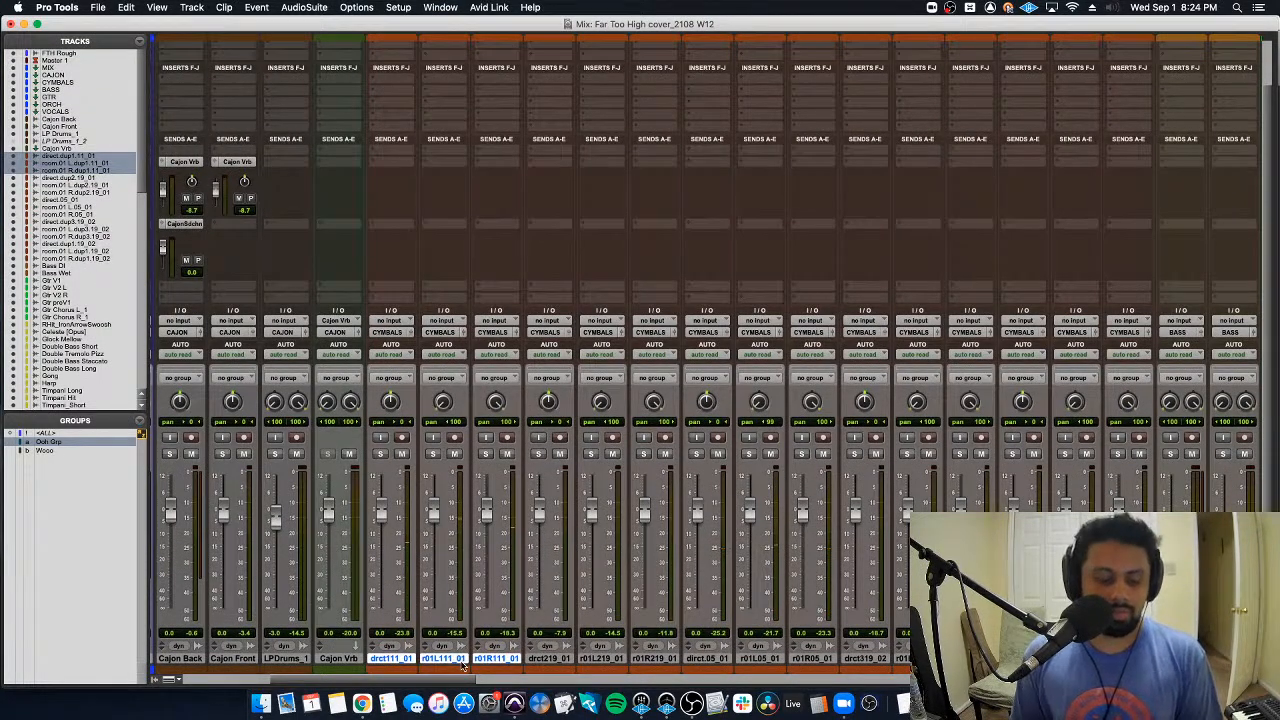
key(super+g)
key(Return)
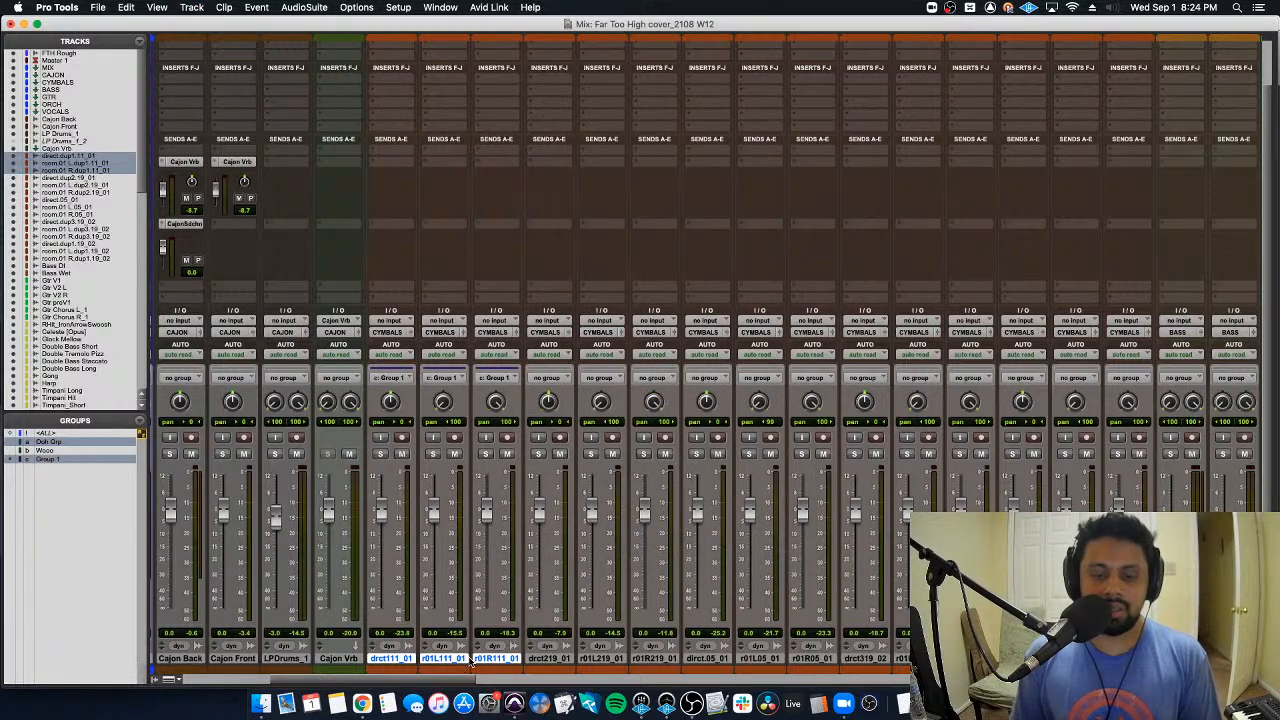
Step: Create one group for the three dup2.19_01 cymbal tracks and another for the three 05_01 cymbal tracks
click(548, 662)
shift+click(653, 662)
key(super+g)
key(Return)
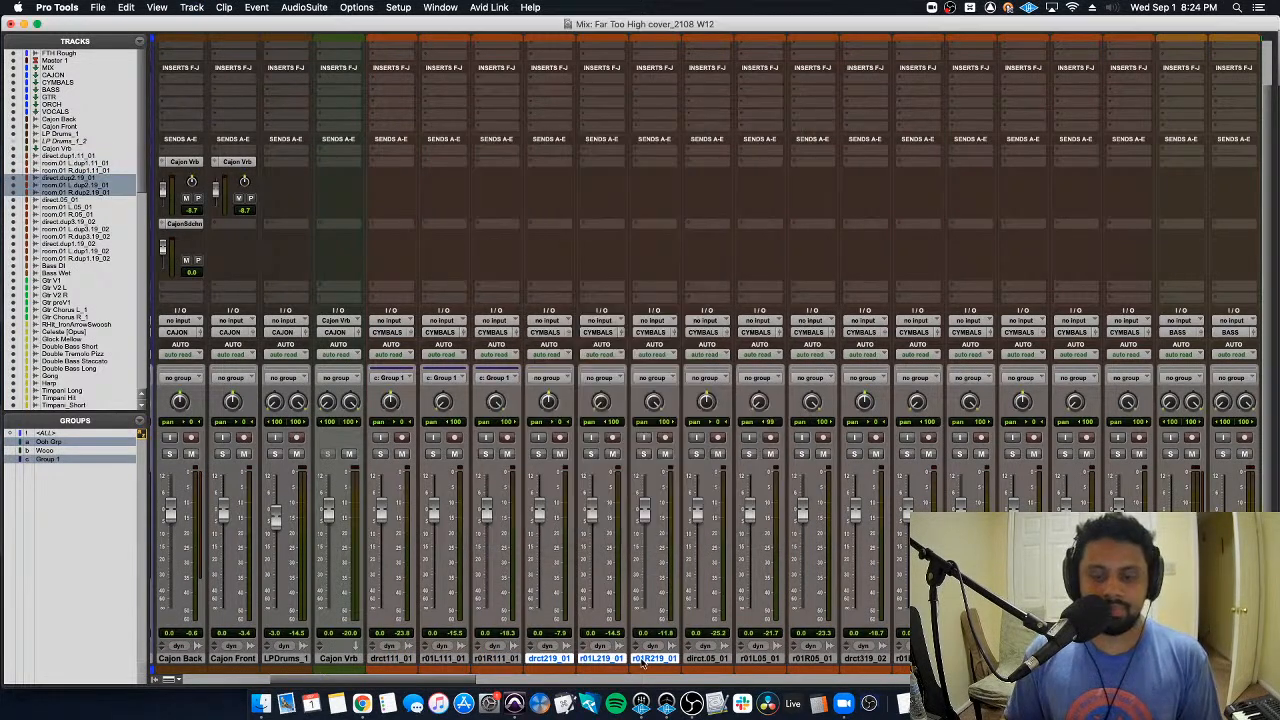
click(708, 659)
shift+click(812, 659)
key(super+g)
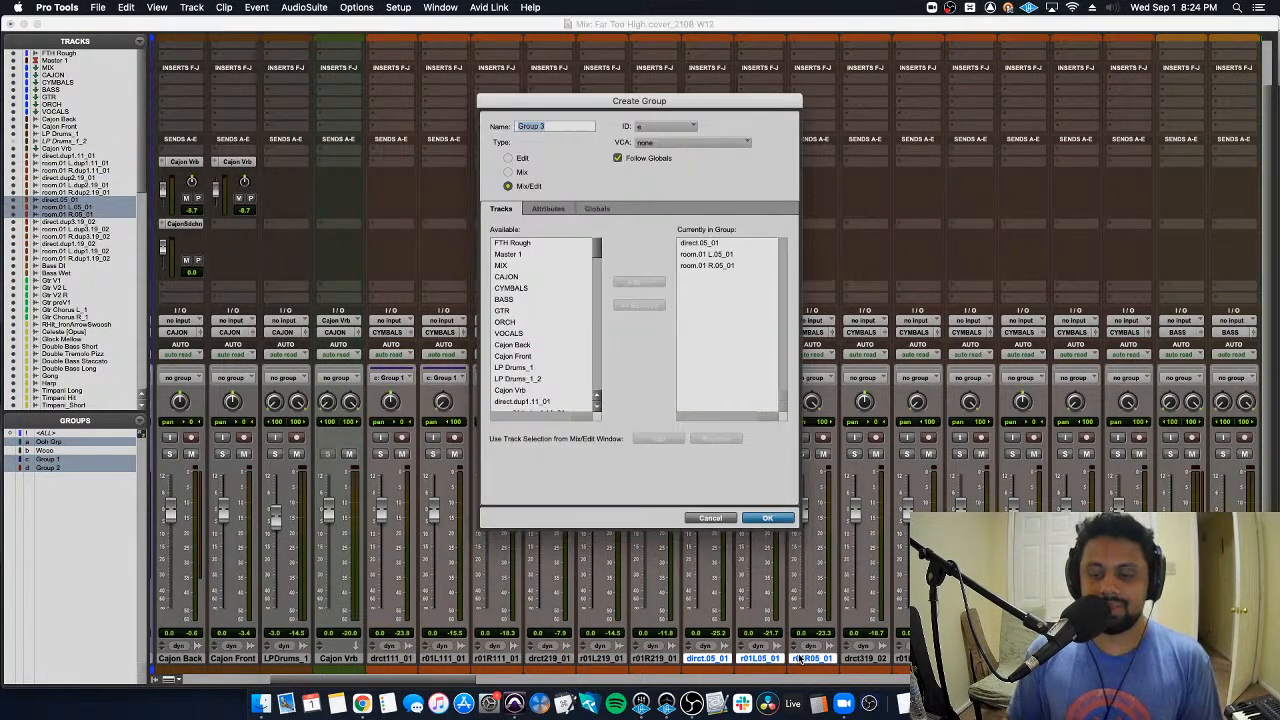
key(Return)
Step: Create one group for the three dup3.19_02 cymbal tracks and another for the three dup1.19_02 cymbal tracks
click(865, 659)
shift+click(970, 659)
key(super+g)
key(Return)
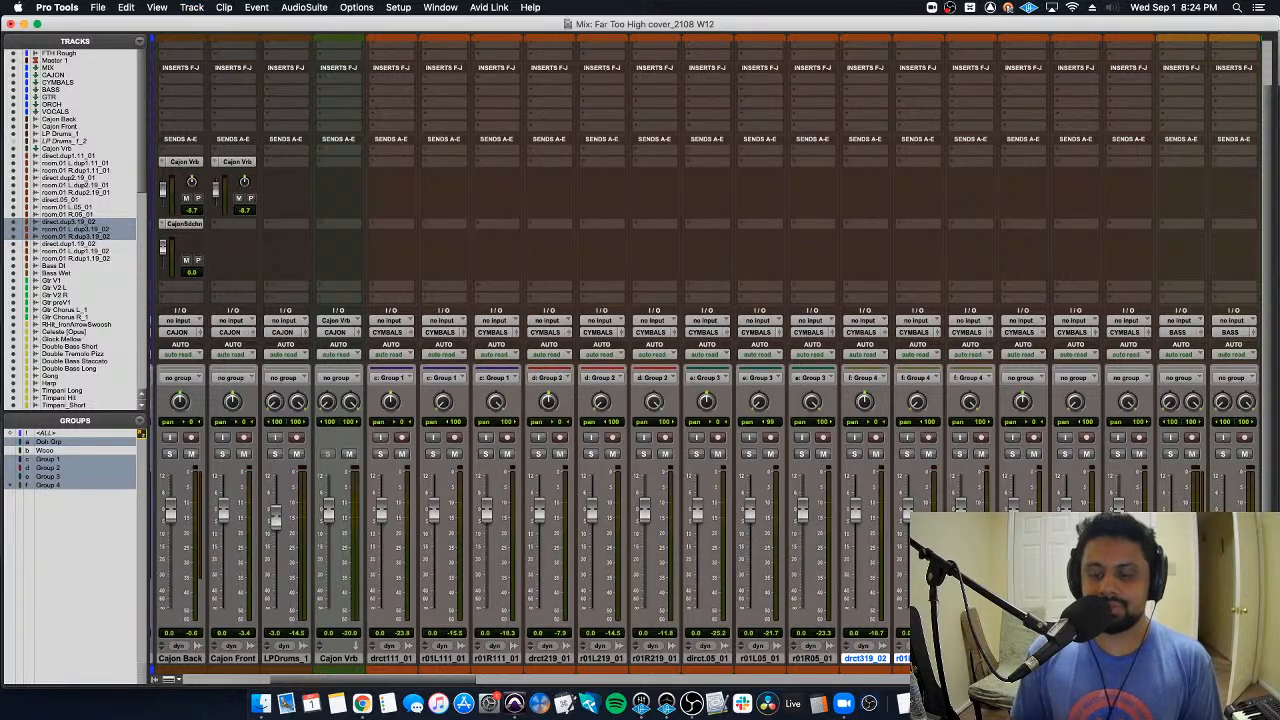
click(75, 258)
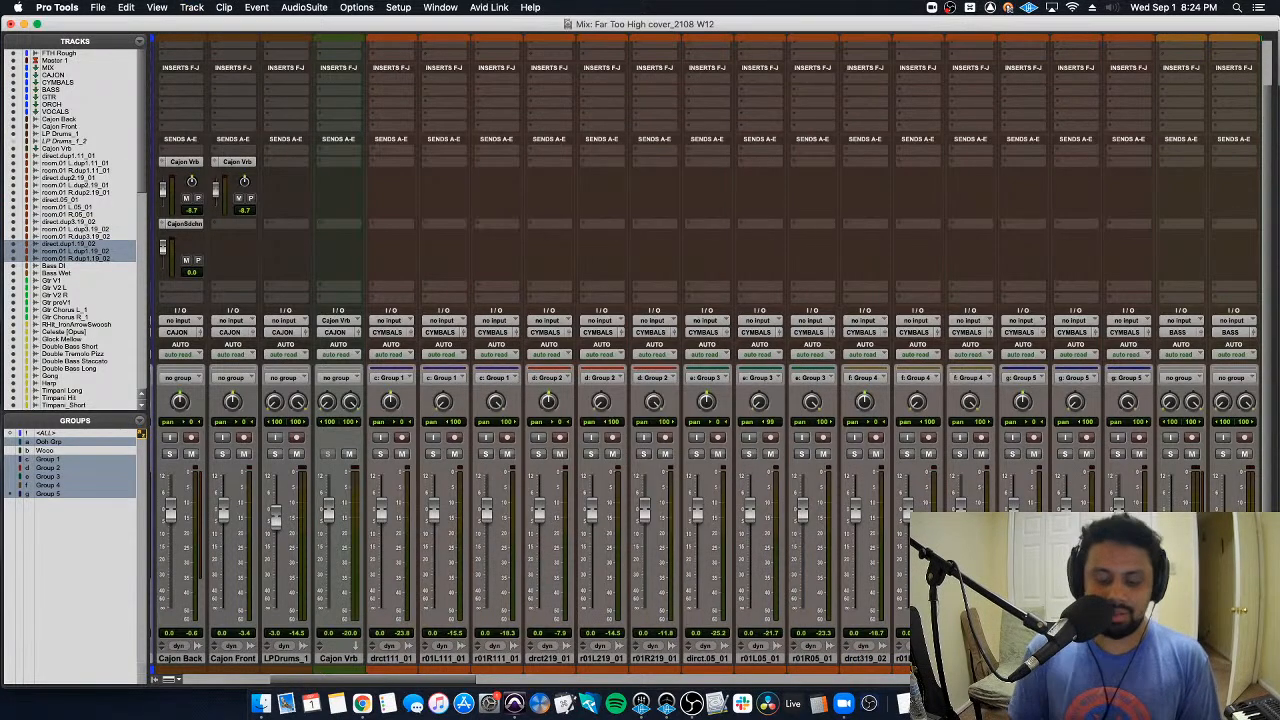
Step: Solo the dup1.11_01 cymbal tracks and, suspending their group while adjusting, lower the direct track to -4.6 dB and both room tracks to -0.9 dB
key(super+equal)
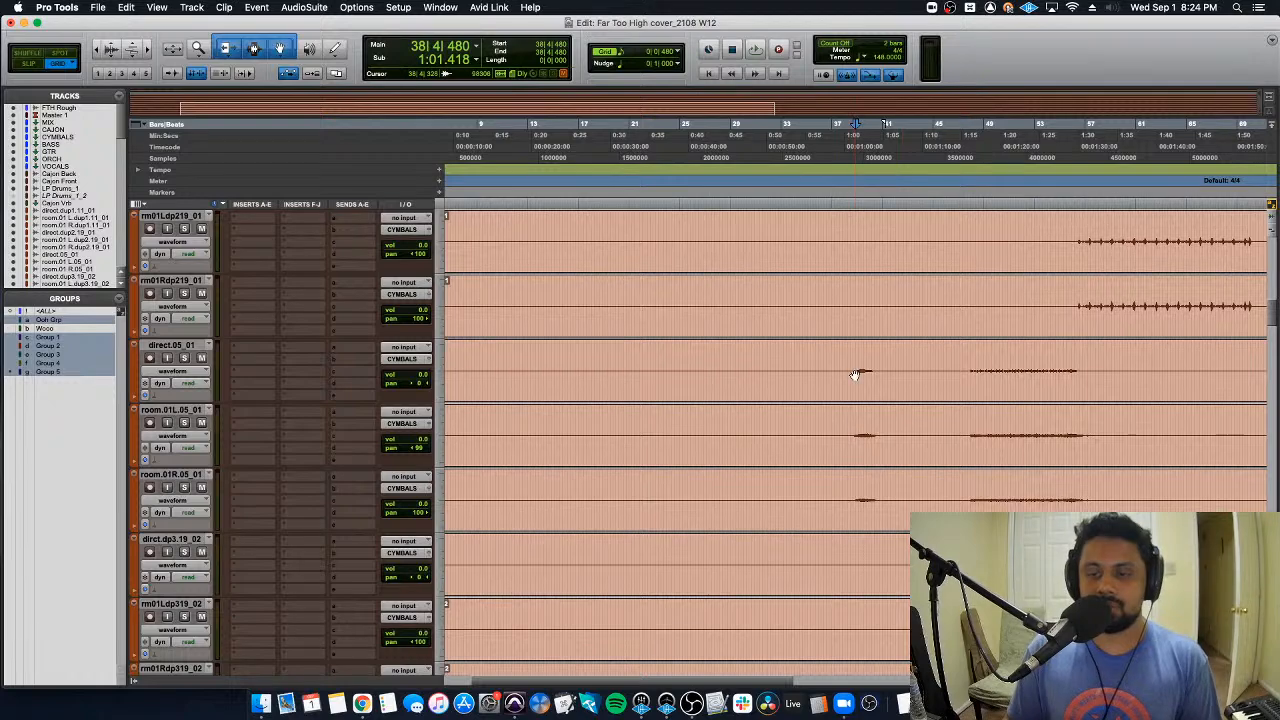
key(super+equal)
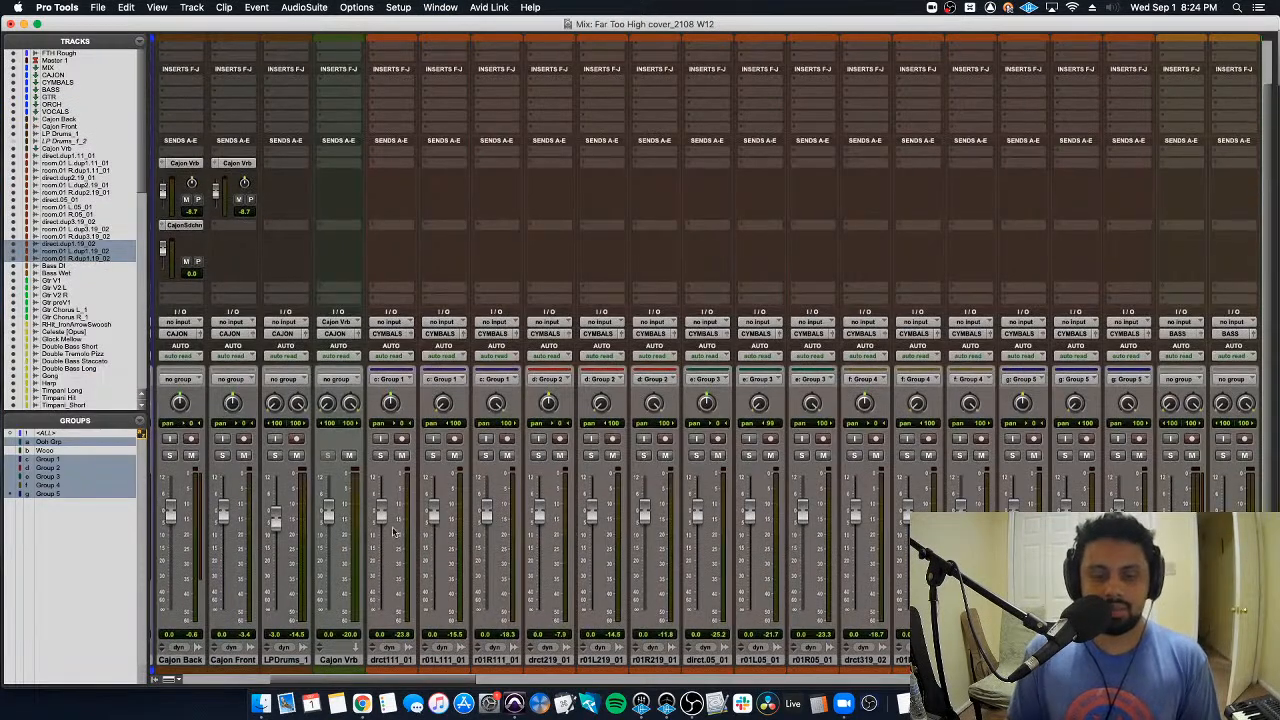
drag(437, 515, 382, 530)
click(380, 457)
key(c)
key(c)
key(c)
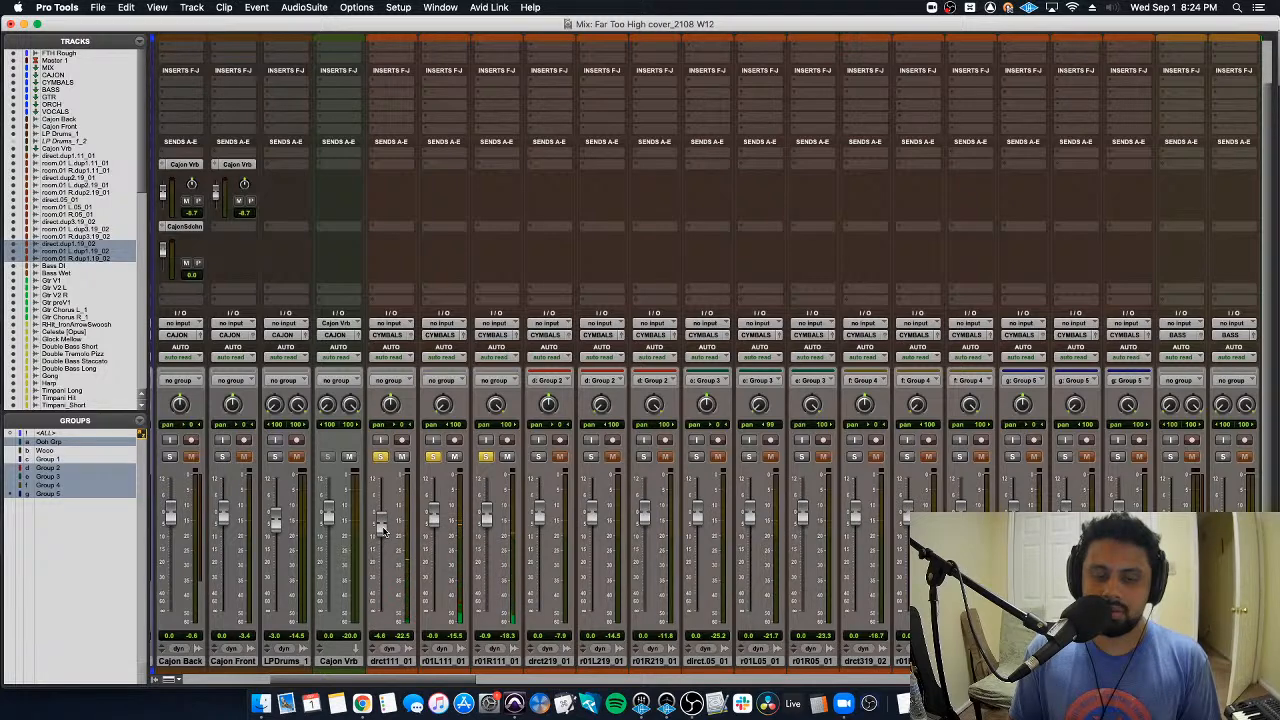
key(c)
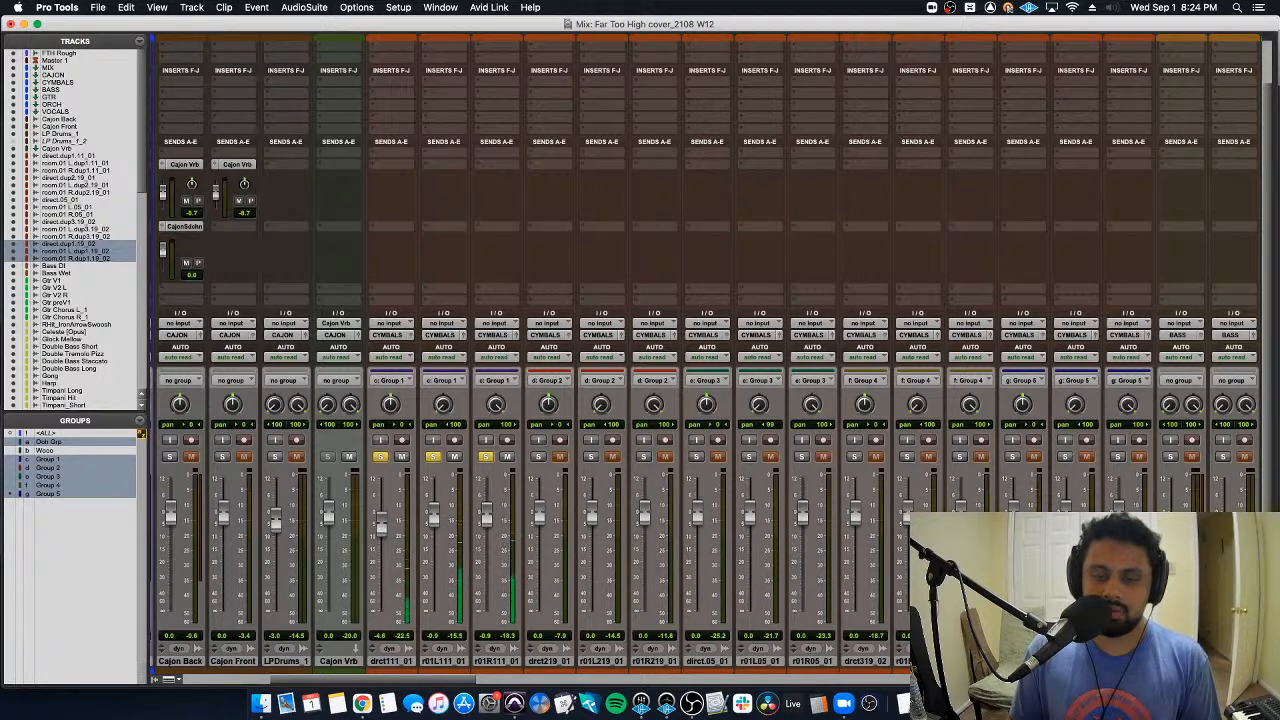
Step: With the dup1.11_01 group briefly suspended, set its direct track to -4.3 dB and room L track to -2.5 dB
key(c)
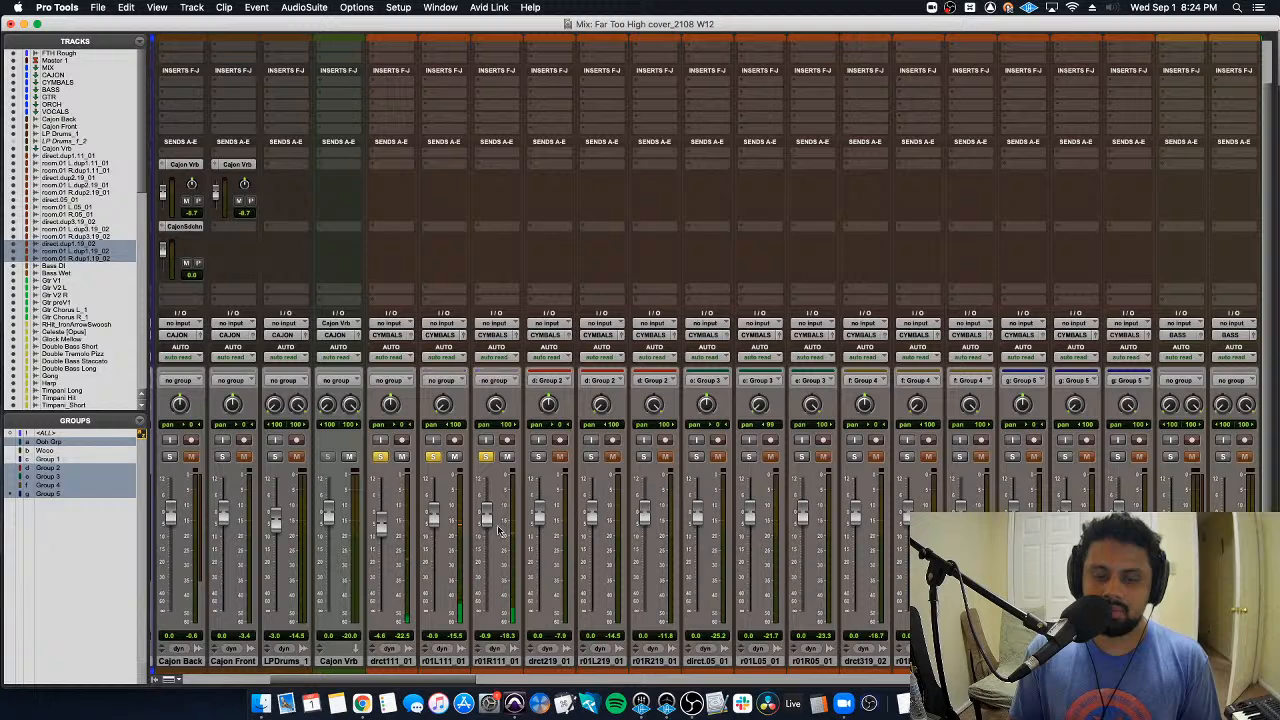
drag(426, 523, 380, 528)
key(c)
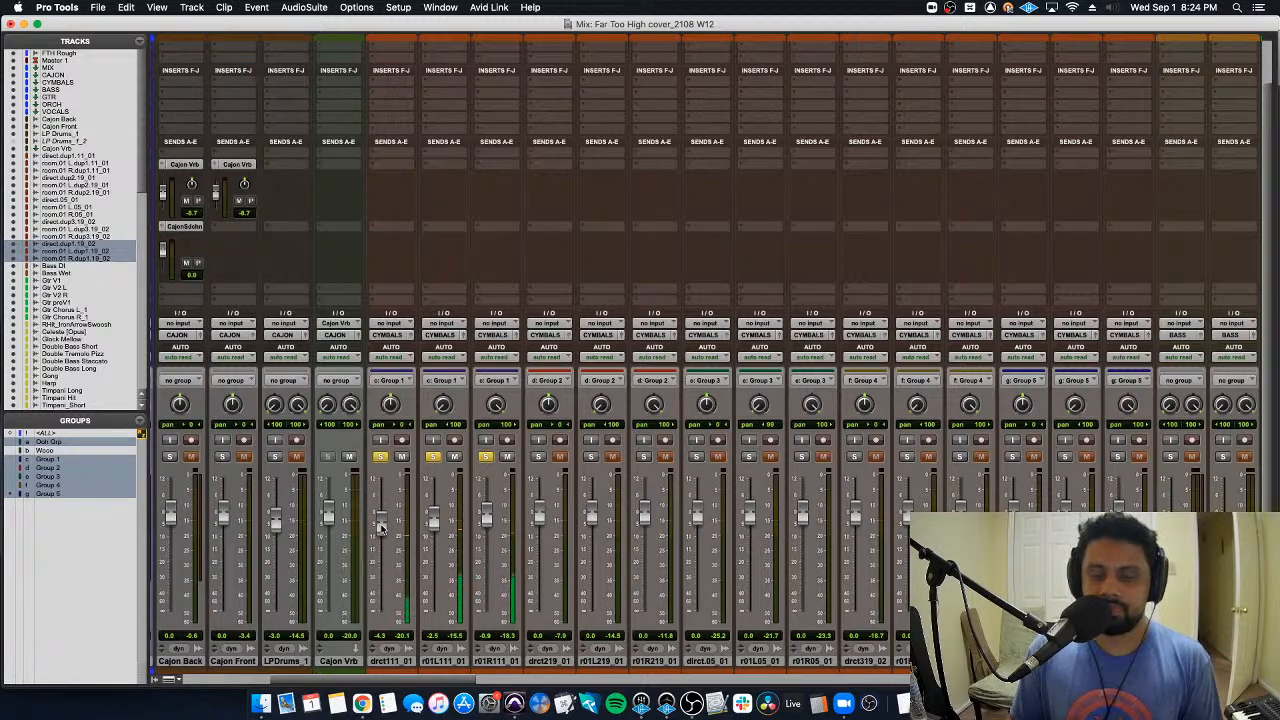
Step: Solo the three 05_01 cymbal tracks, play them from bar 38 and suspend their group
key(super+equal)
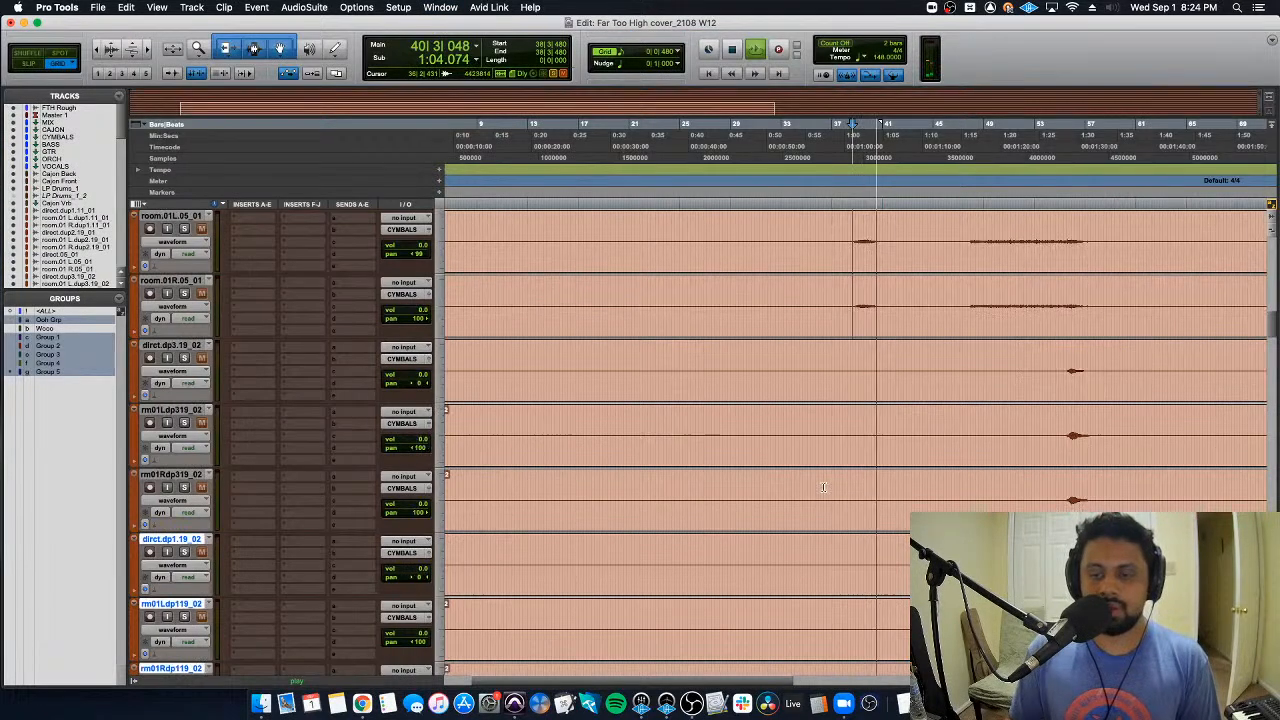
scroll(823, 487, down, 3)
key(space)
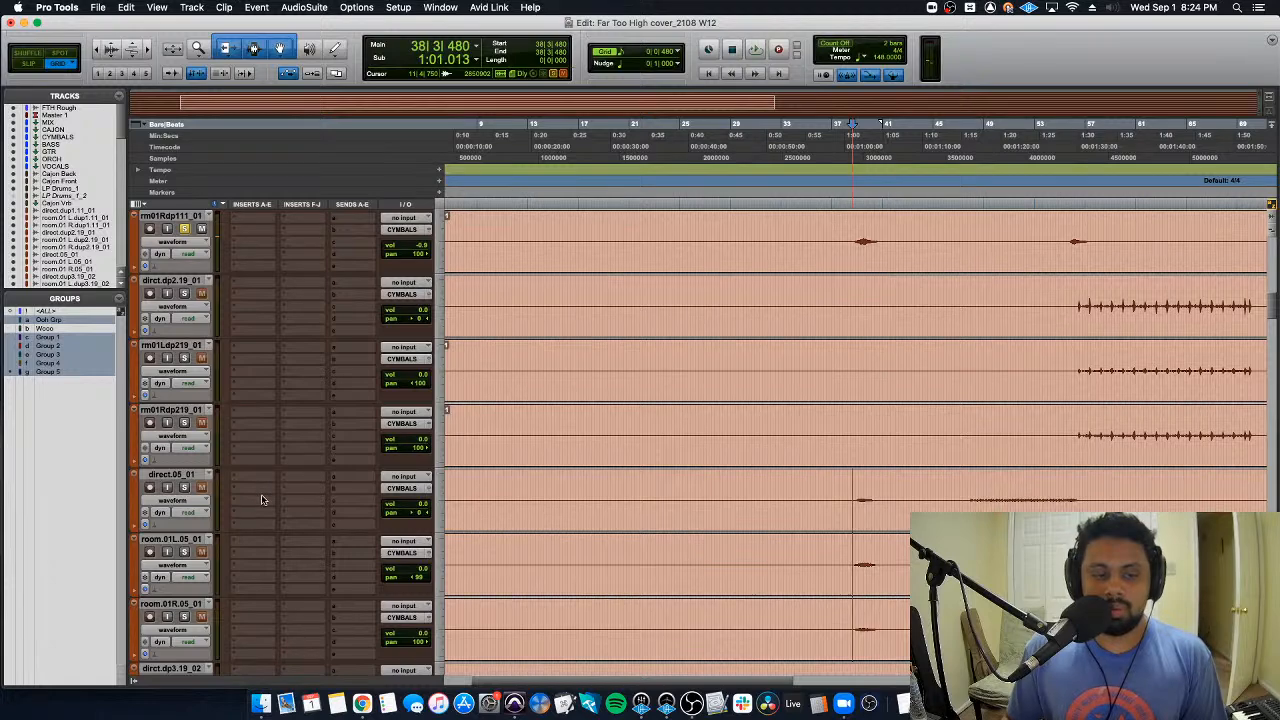
key(space)
key(super+equal)
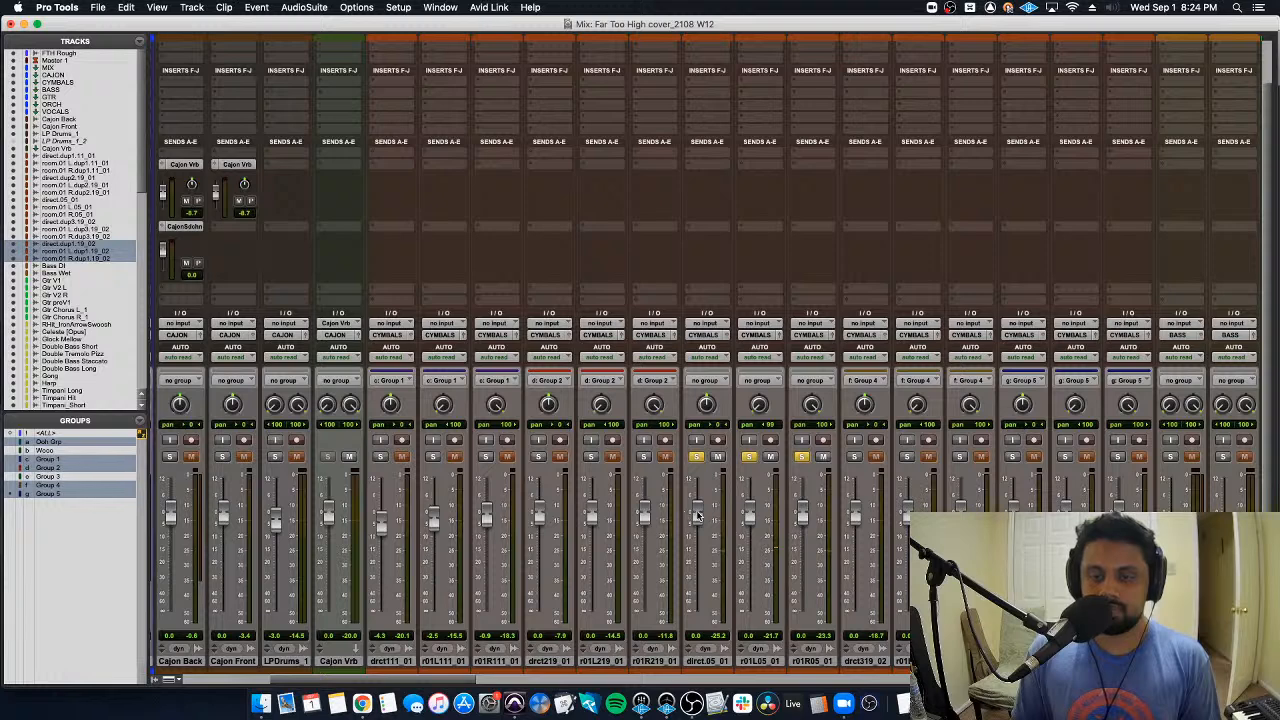
Step: Balance the 05_01 cymbal at -5.2 dB direct, -2.7 dB room L and -1.3 dB room R, and reactivate its group
mouse_move(697, 516)
mouse_down()
mouse_move(700, 478)
mouse_move(703, 535)
mouse_up()
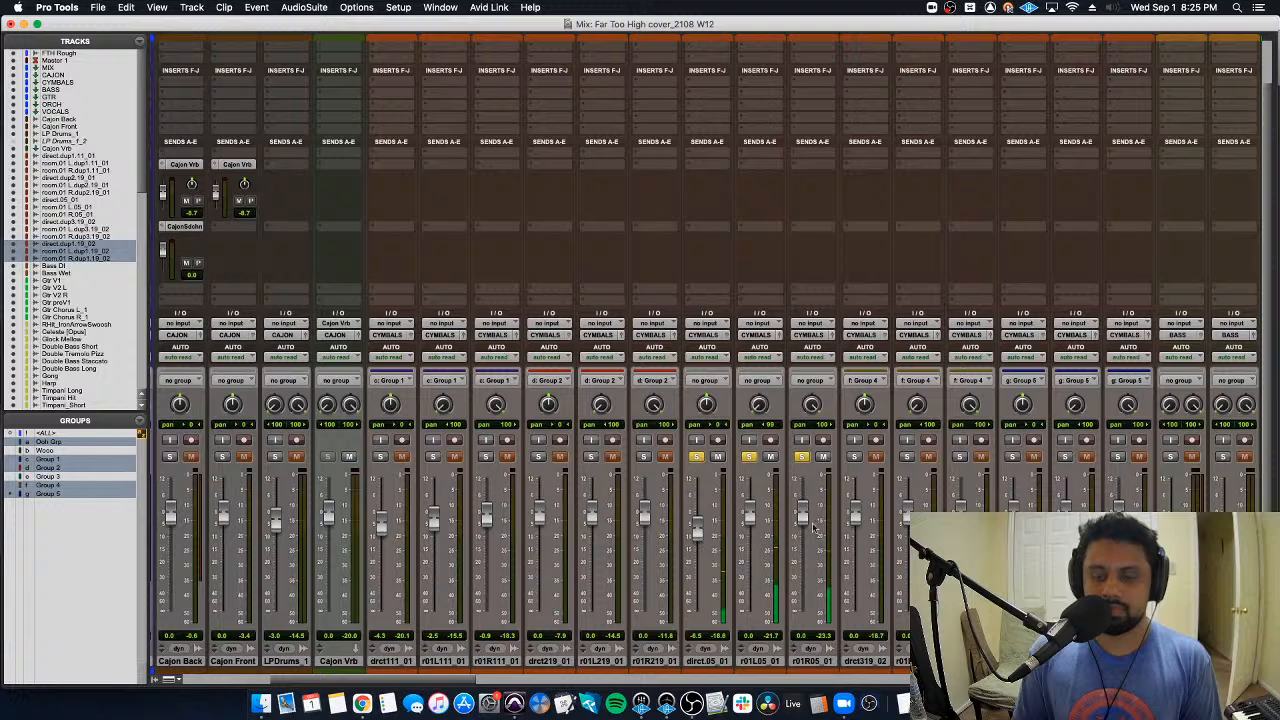
drag(813, 528, 800, 523)
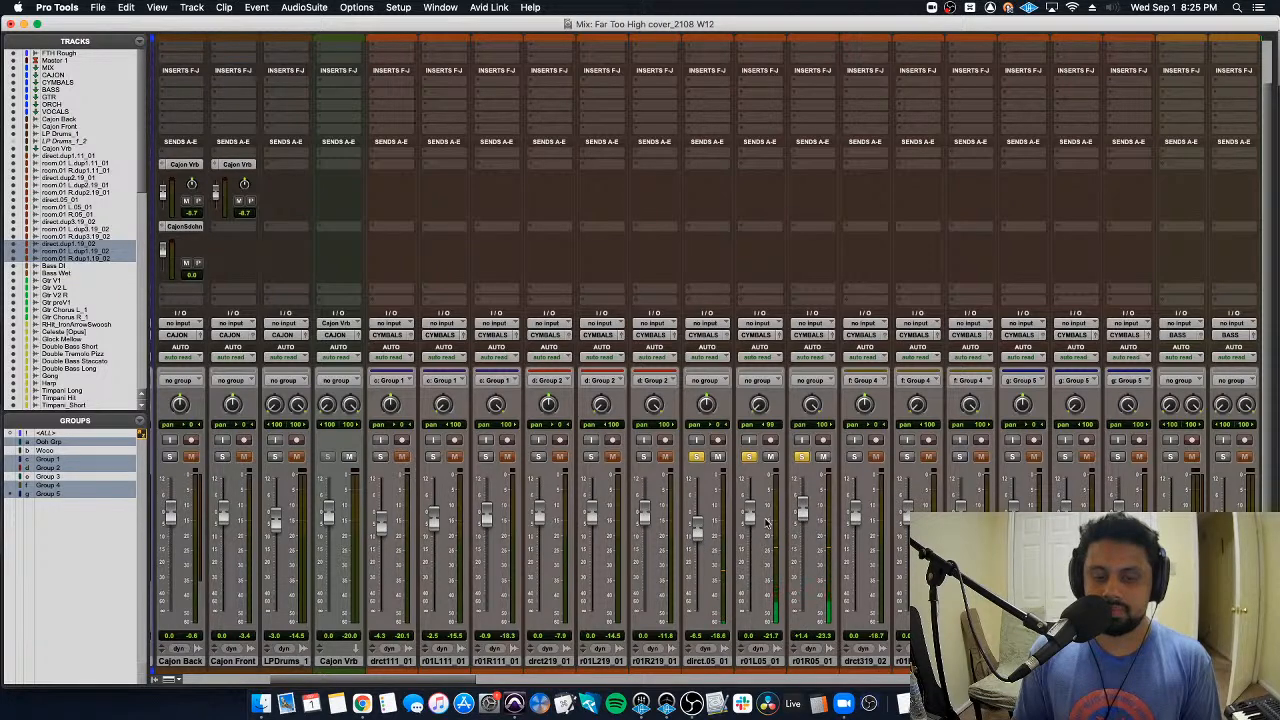
drag(703, 524, 750, 527)
key(c)
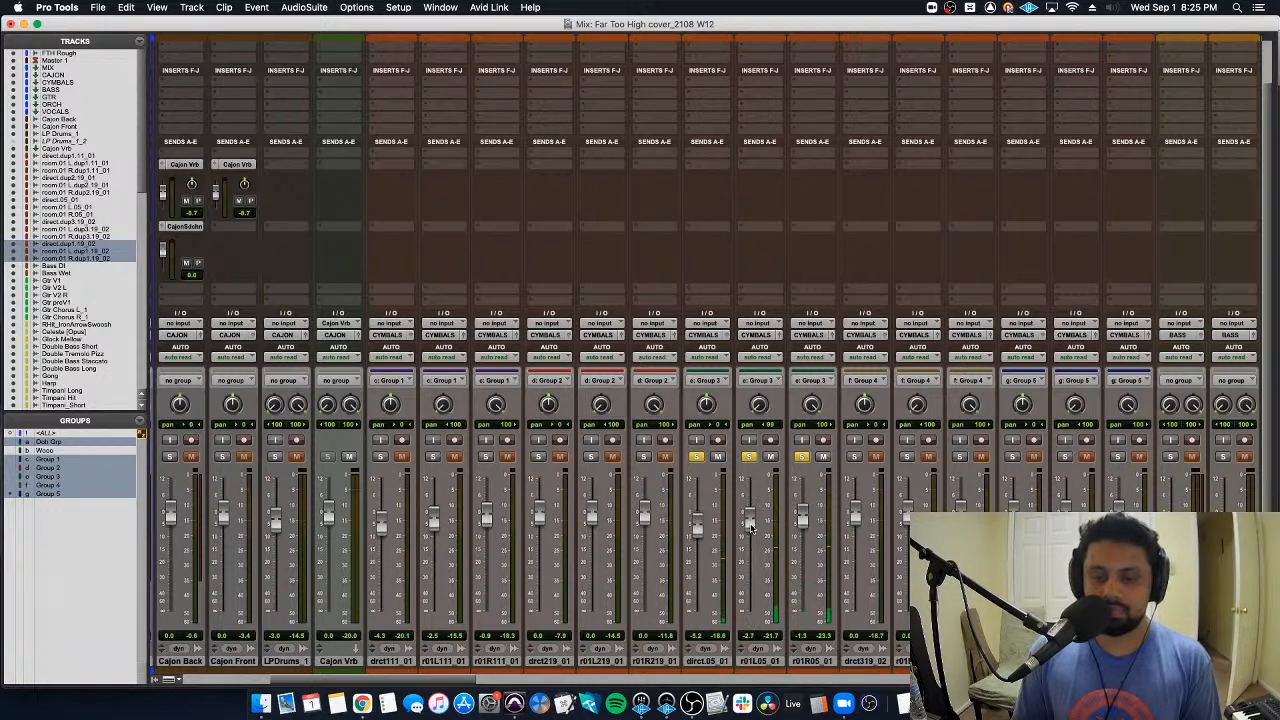
Step: Play back the soloed 05_01 cymbal tracks from their longer passage starting around bar 48
key(super+equal)
key(super+bracketleft)
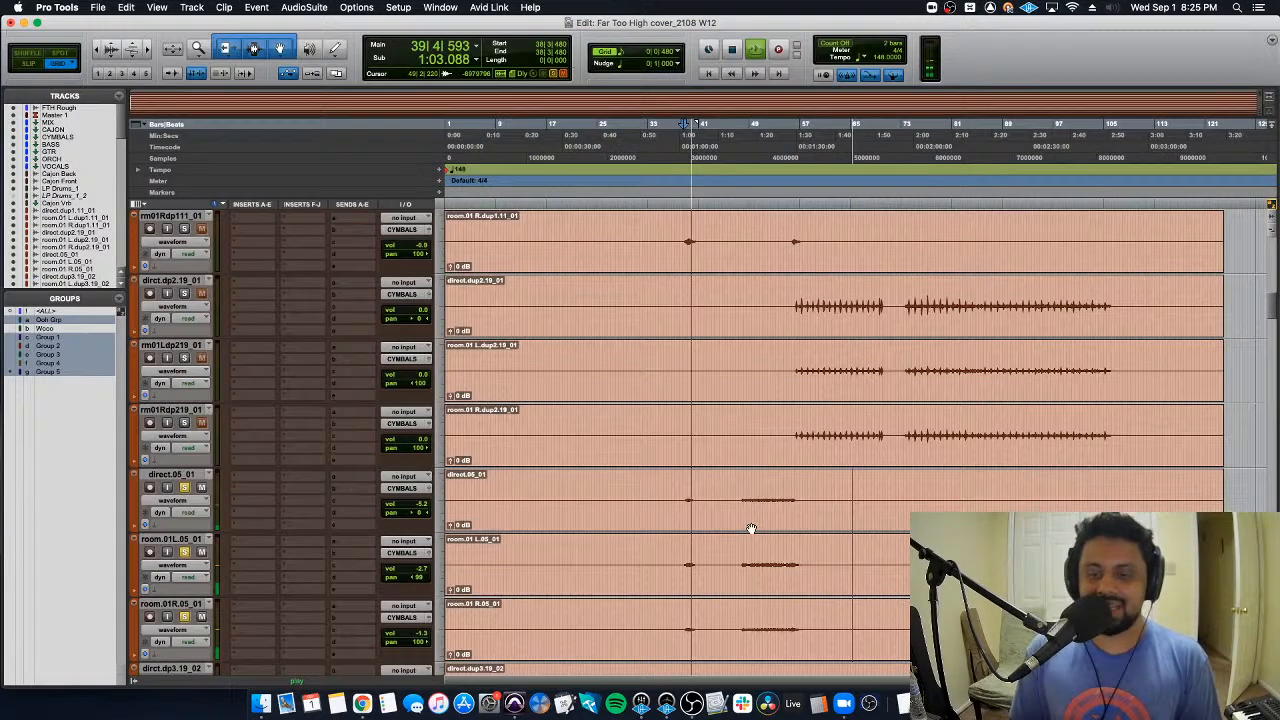
click(789, 305)
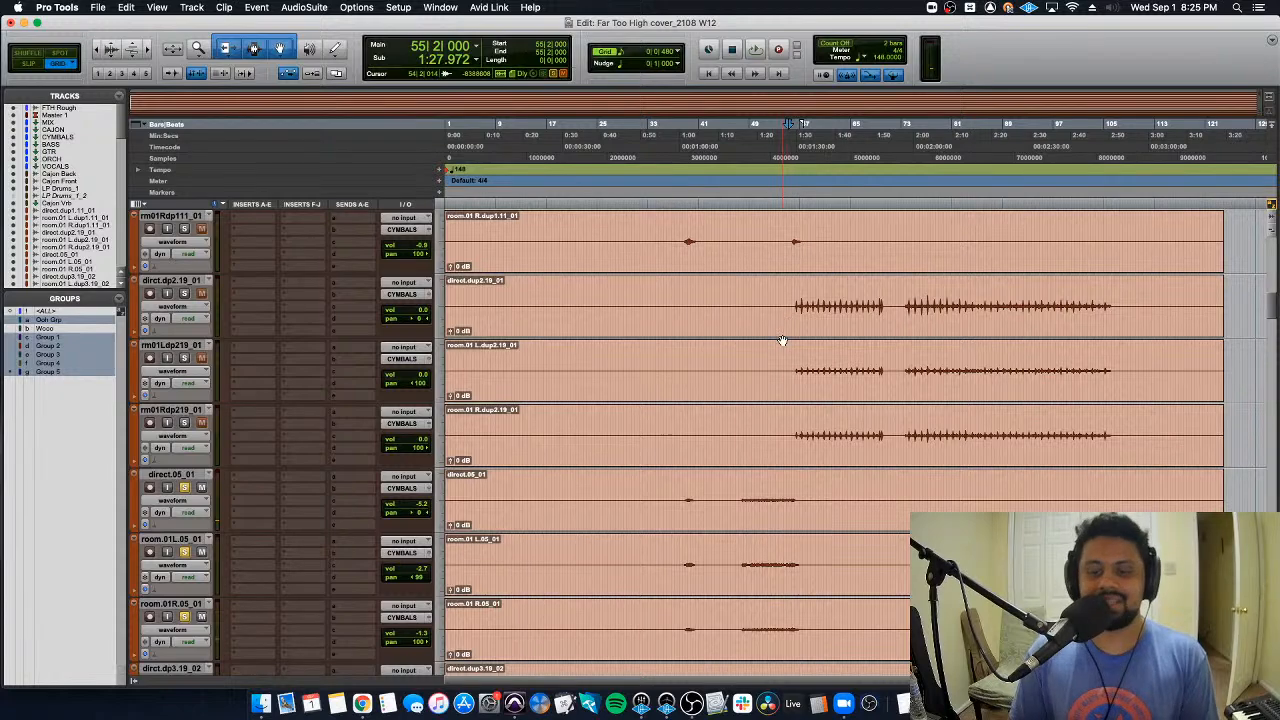
click(746, 497)
key(super+bracketright)
key(space)
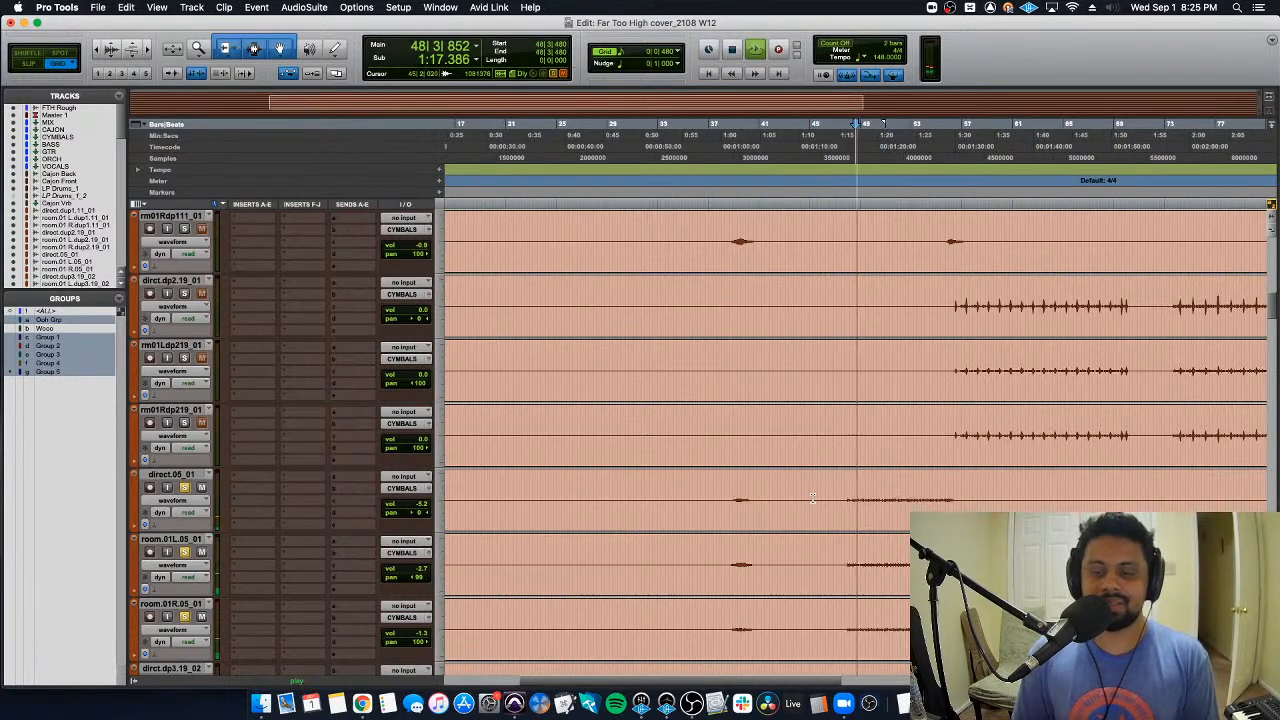
Step: Play back the cymbals from around bar 56 and examine which cymbal tracks have hits there
key(space)
click(886, 301)
scroll(868, 309, right, 2)
scroll(866, 311, up, 1)
key(space)
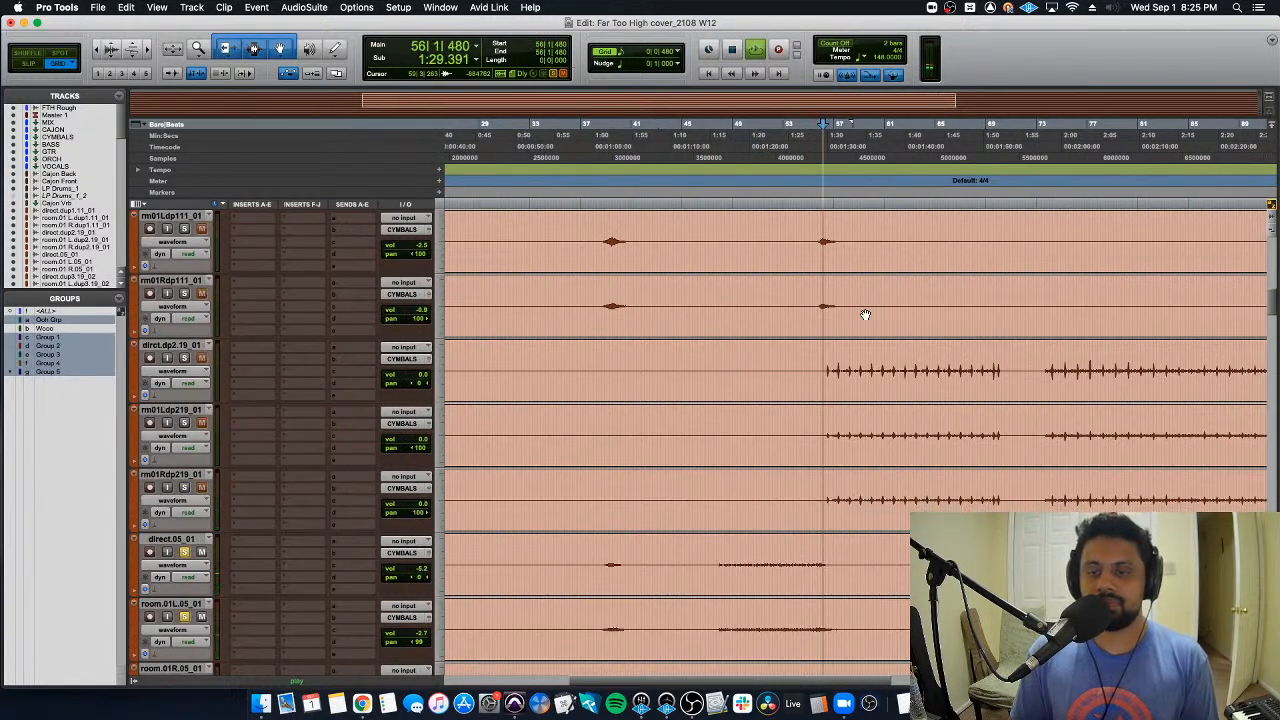
scroll(864, 321, down, 1)
scroll(862, 320, down, 2)
scroll(858, 322, right, 3)
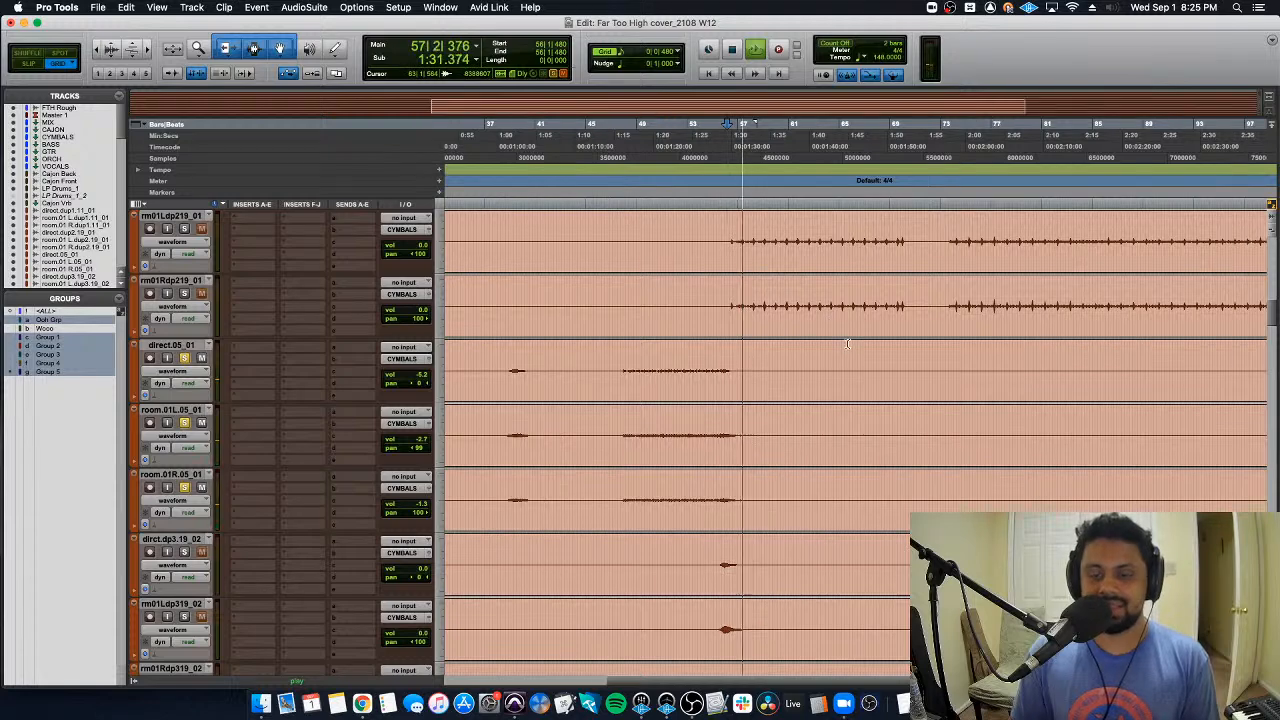
Step: Delete the section of the three 05_01 cymbal clips from 57|1|480 to about 57|3|480
scroll(848, 344, up, 1)
key(space)
key(space)
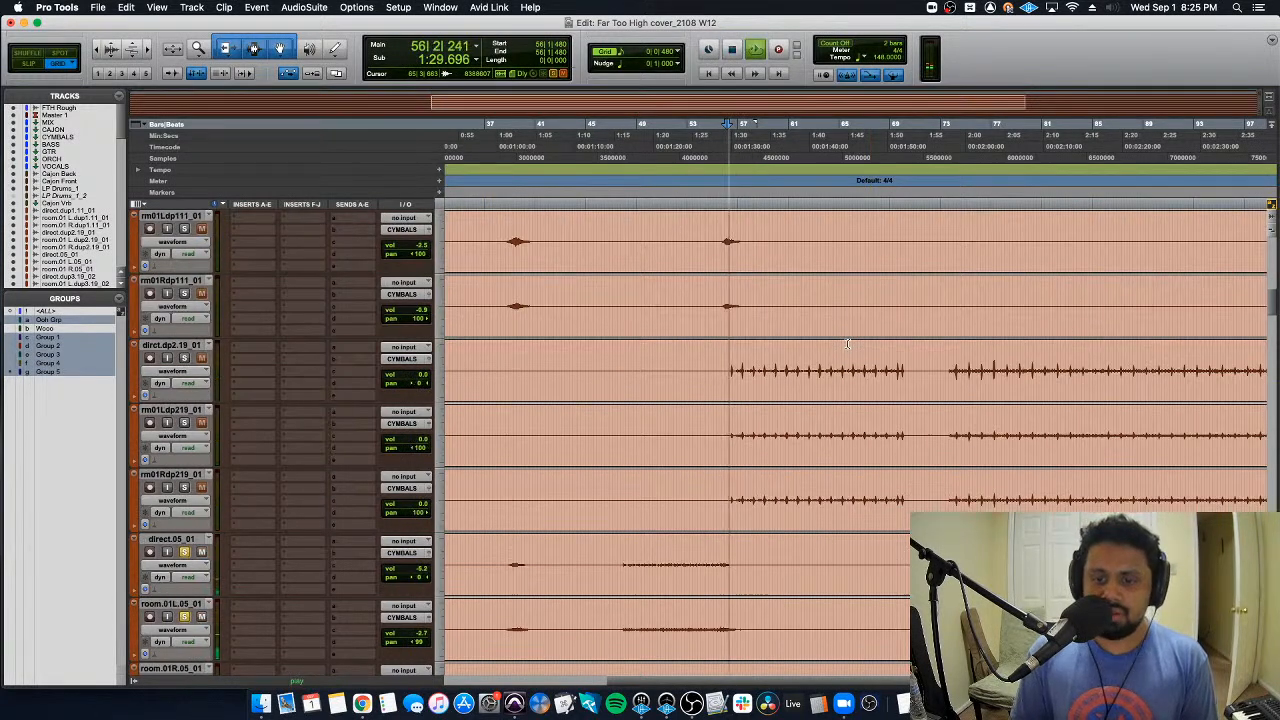
scroll(800, 352, down, 3)
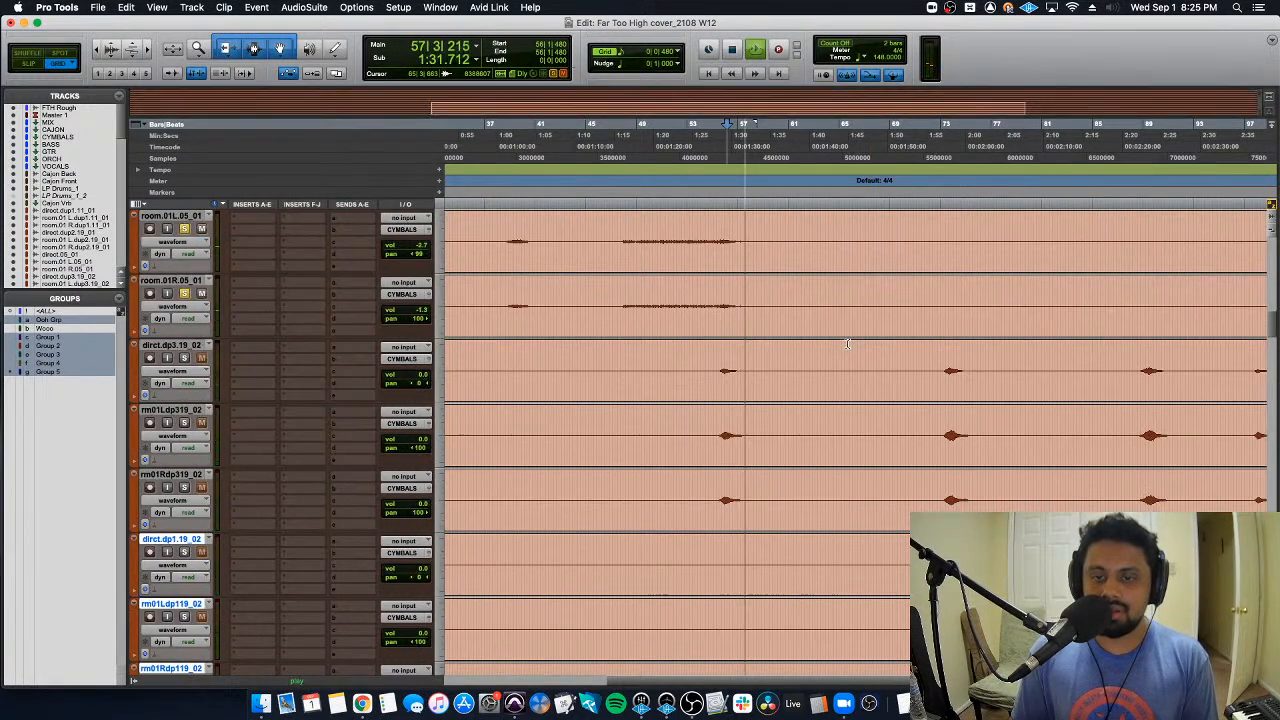
scroll(790, 357, up, 7)
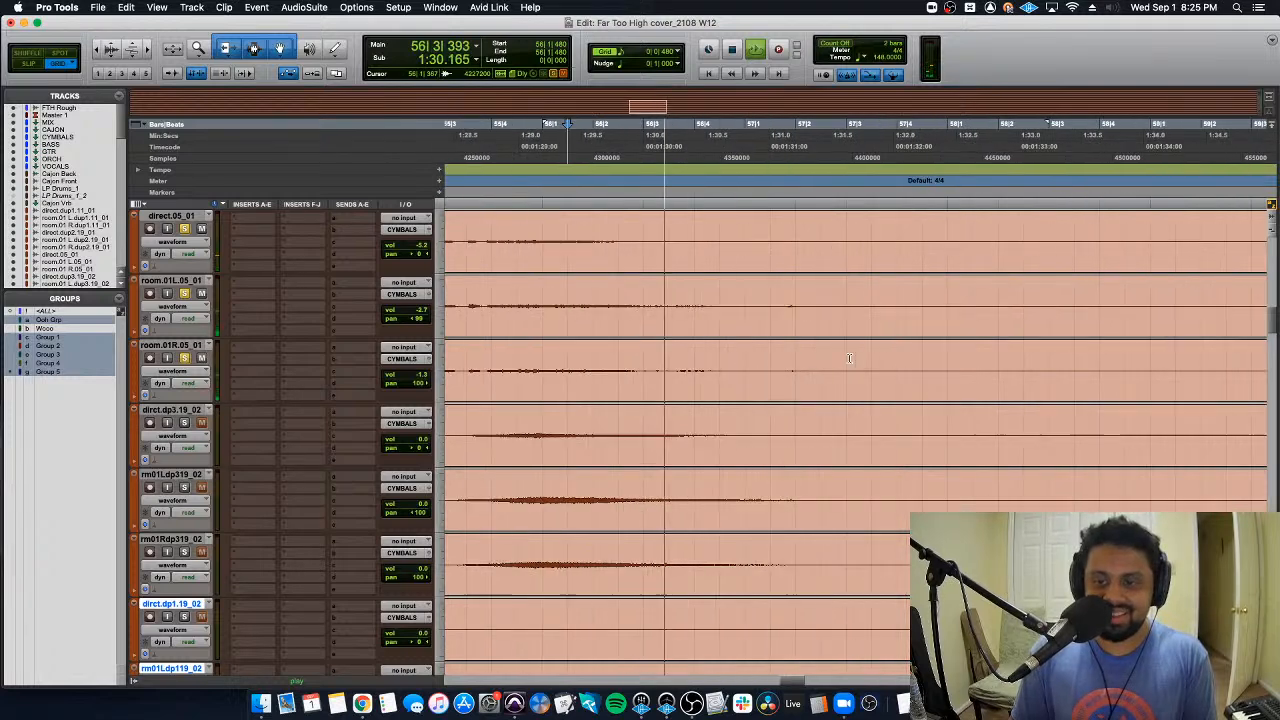
key(space)
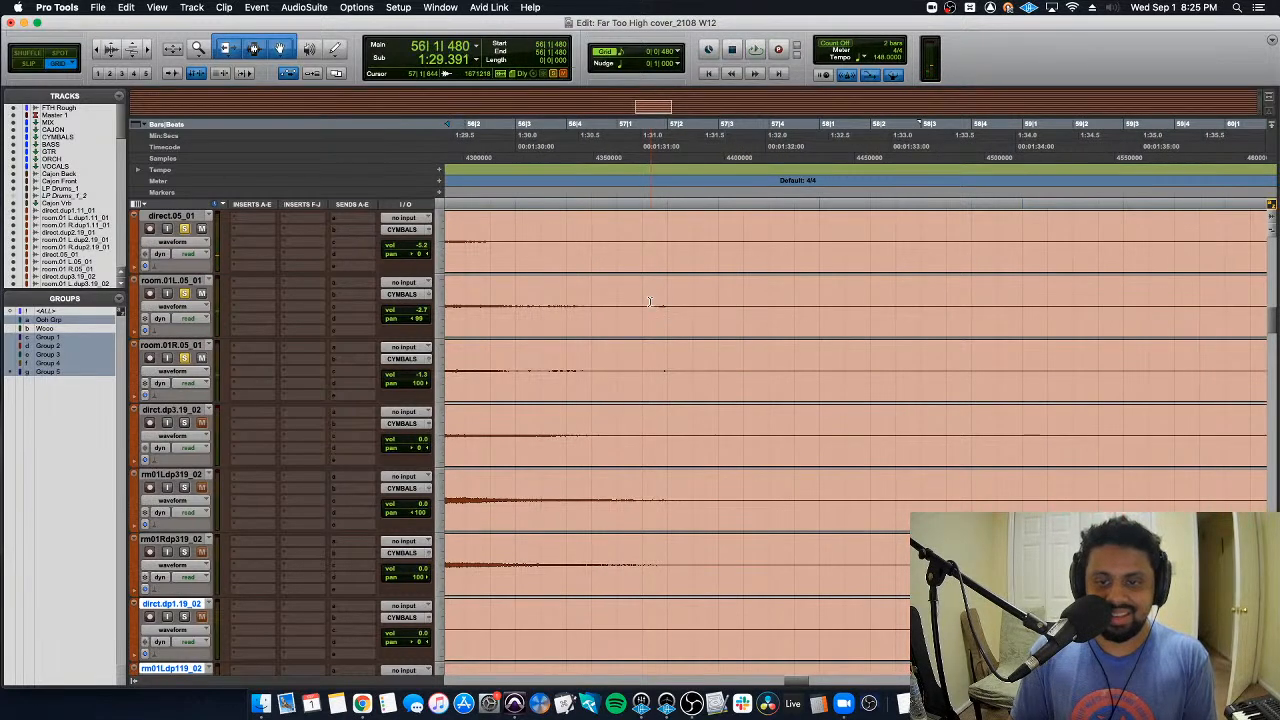
scroll(648, 302, down, 1)
drag(643, 300, 744, 303)
scroll(745, 303, up, 2)
key(Delete)
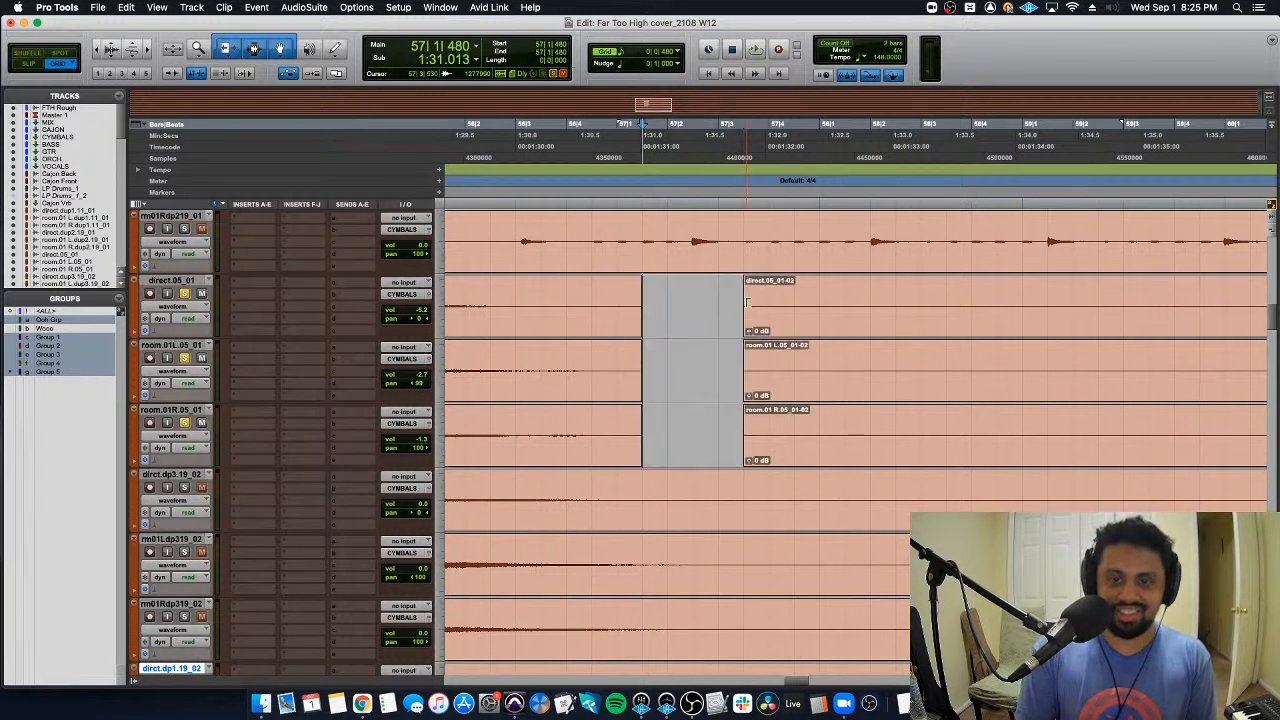
Step: Fade out the 05_01 cymbal clips before the gap near bar 57 and fade in the clips after it
drag(645, 282, 617, 284)
key(space)
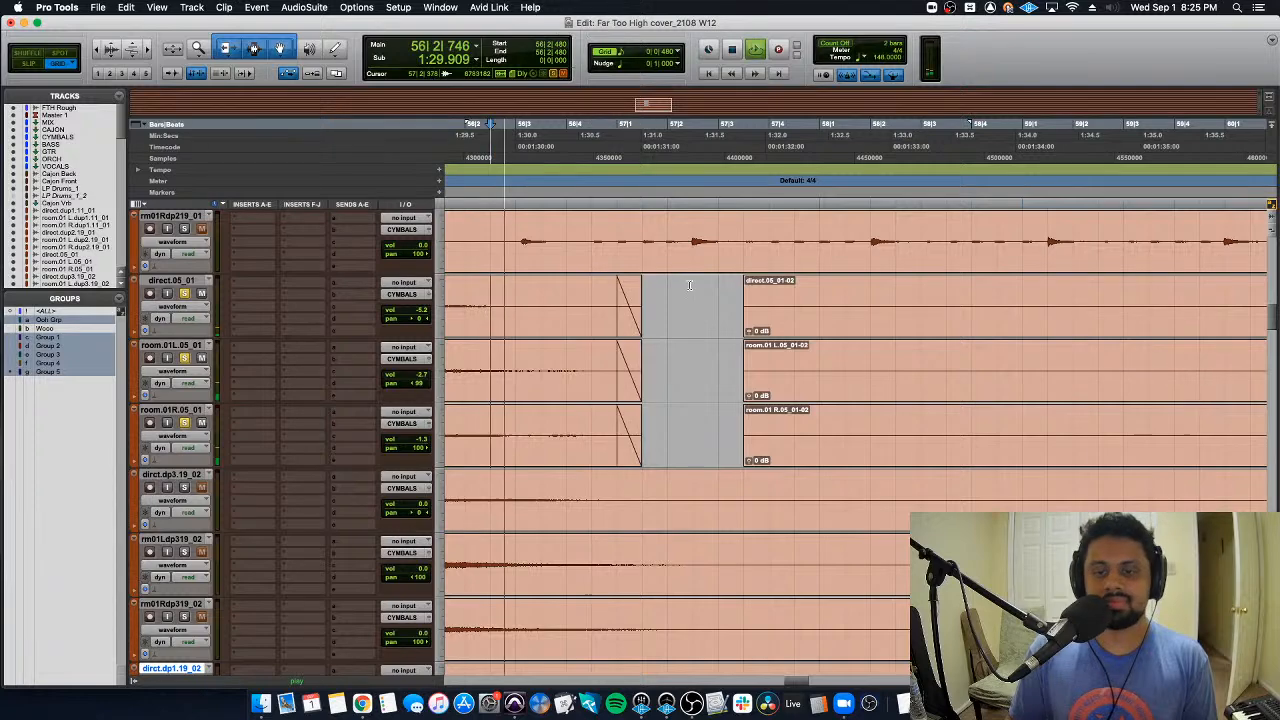
drag(743, 280, 792, 283)
key(super+bracketleft)
key(super+bracketleft)
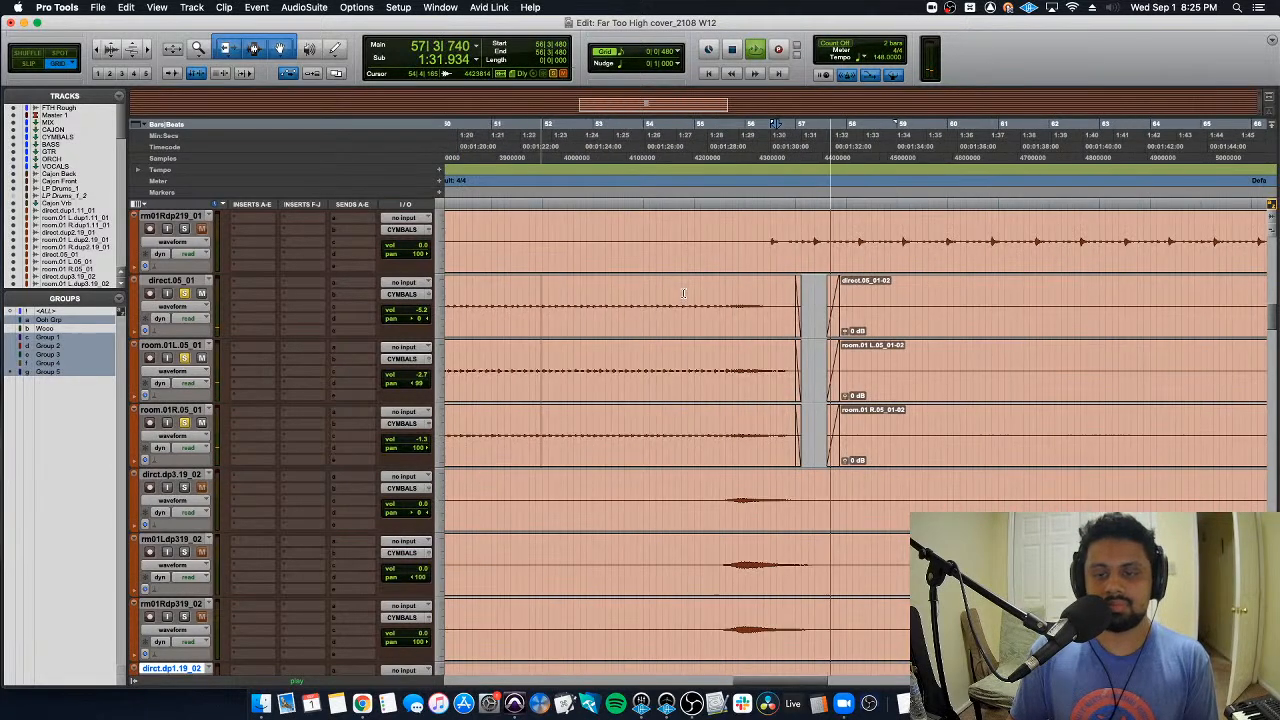
Step: Solo the three dup2.19_01 cymbal tracks and play them back from around bar 56
scroll(684, 293, up, 3)
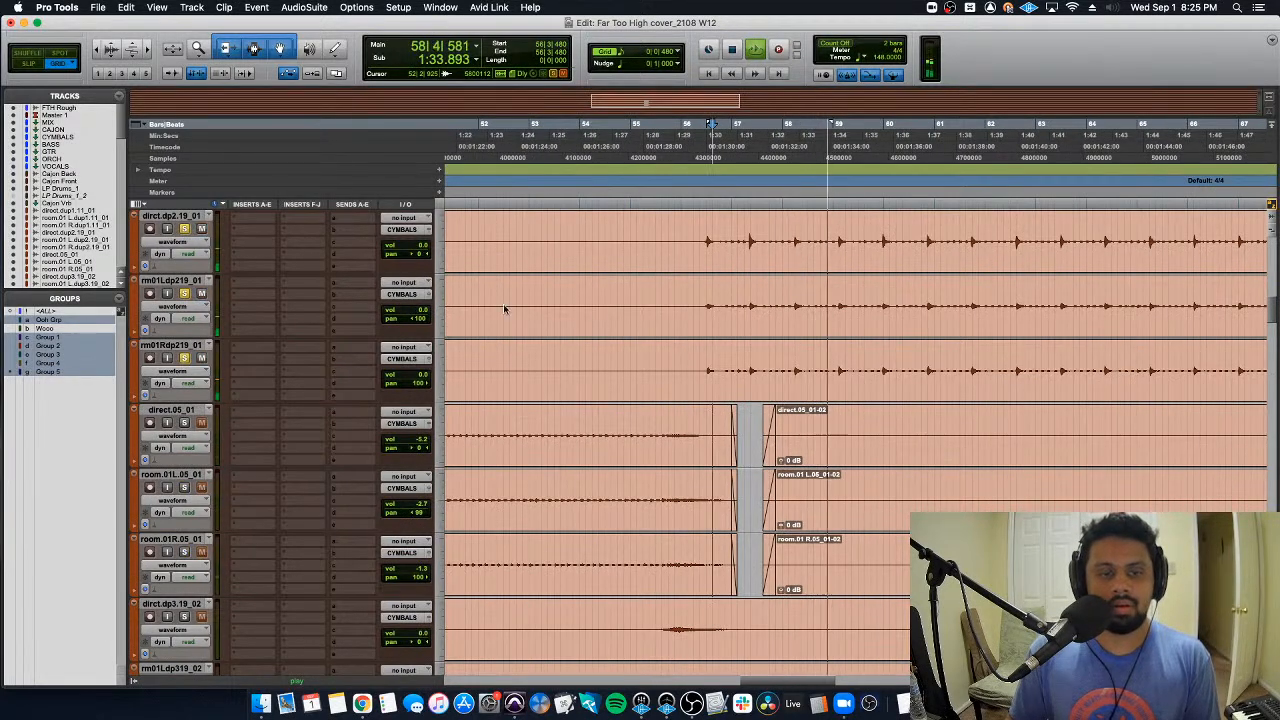
scroll(596, 323, down, 5)
key(super+bracketleft)
key(super+bracketleft)
key(super+bracketleft)
key(super+bracketleft)
scroll(680, 335, up, 3)
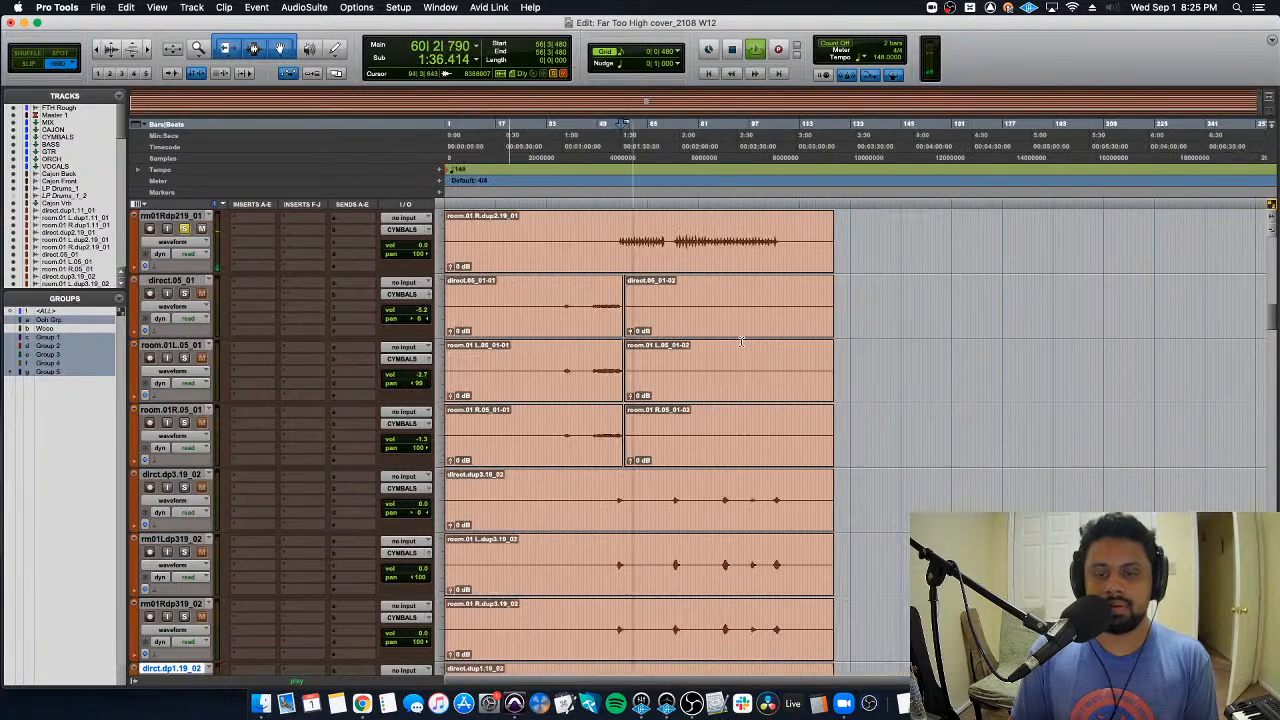
Step: Move playback to the dup3.19_02 cymbal hit at bar 73 and solo the three dup3.19_02 tracks
key(space)
click(673, 488)
key(super+equal)
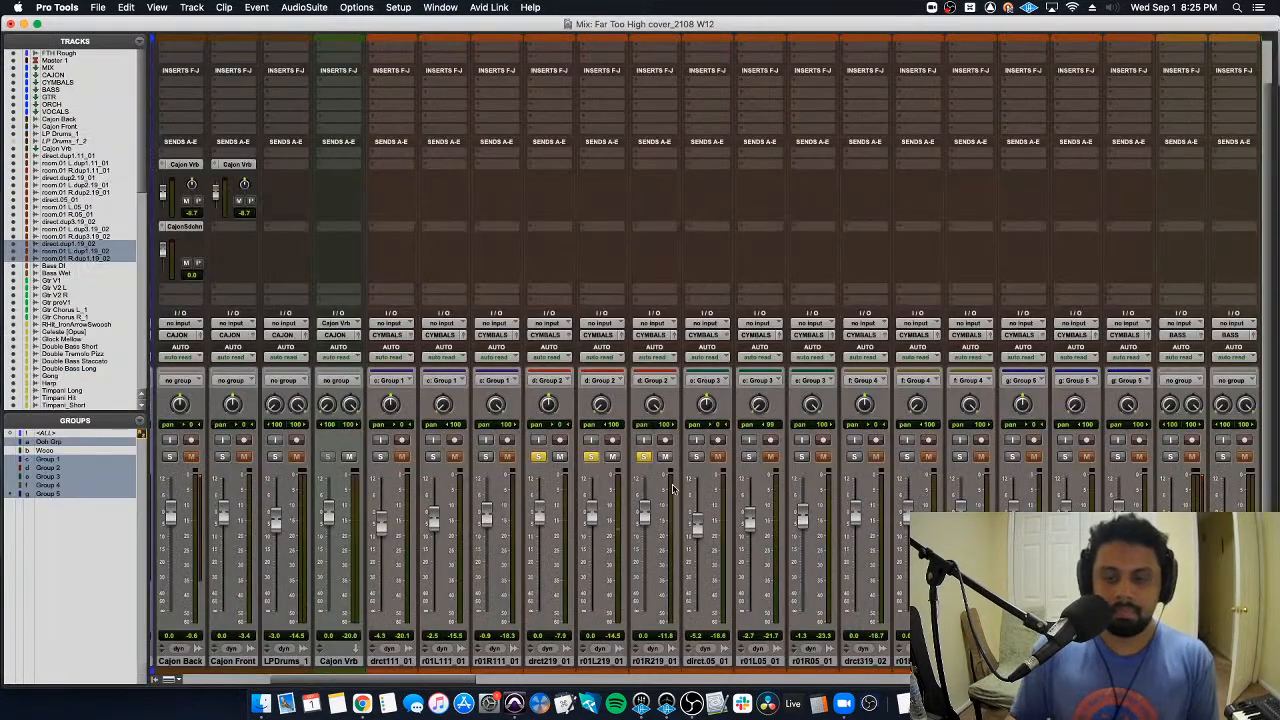
click(697, 457)
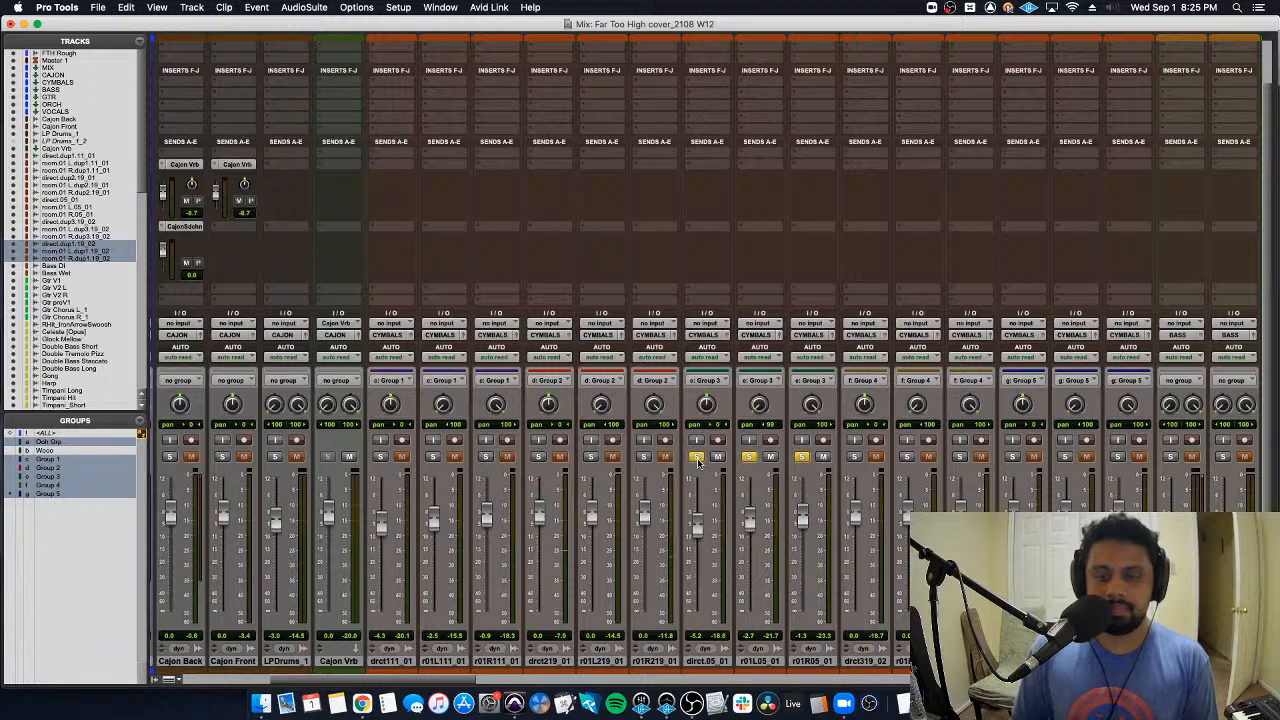
key(super+equal)
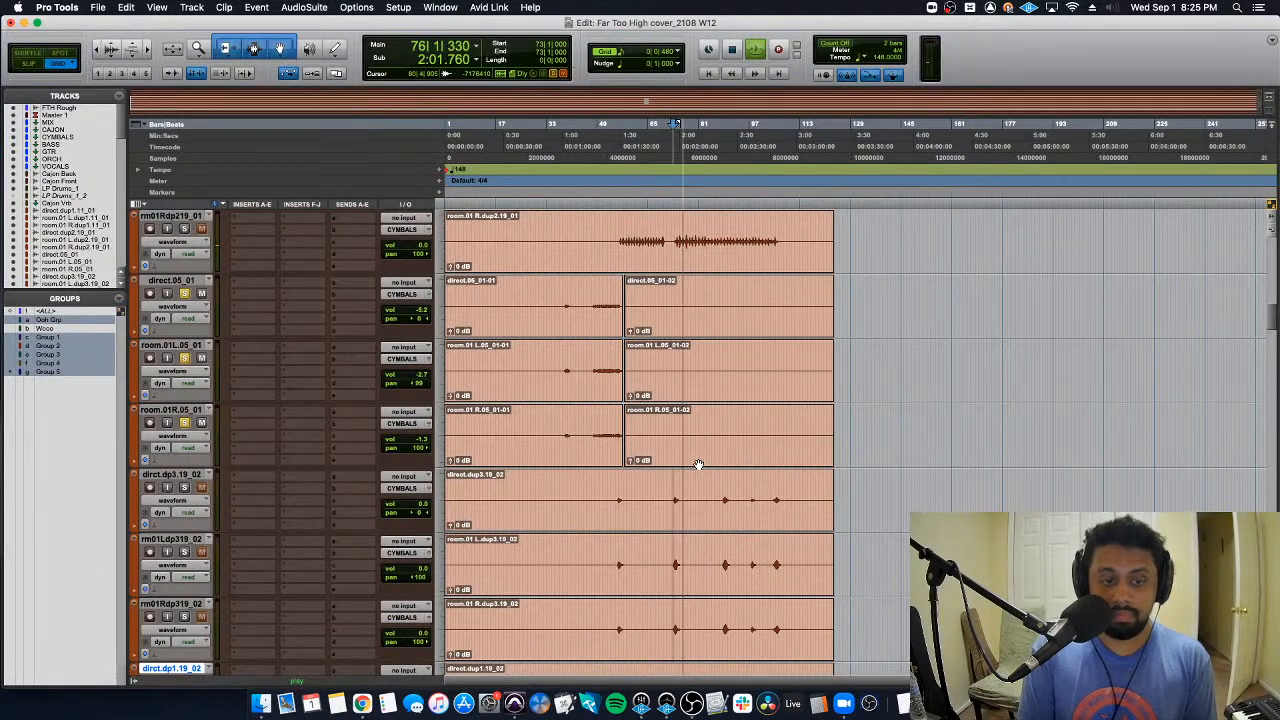
key(super+equal)
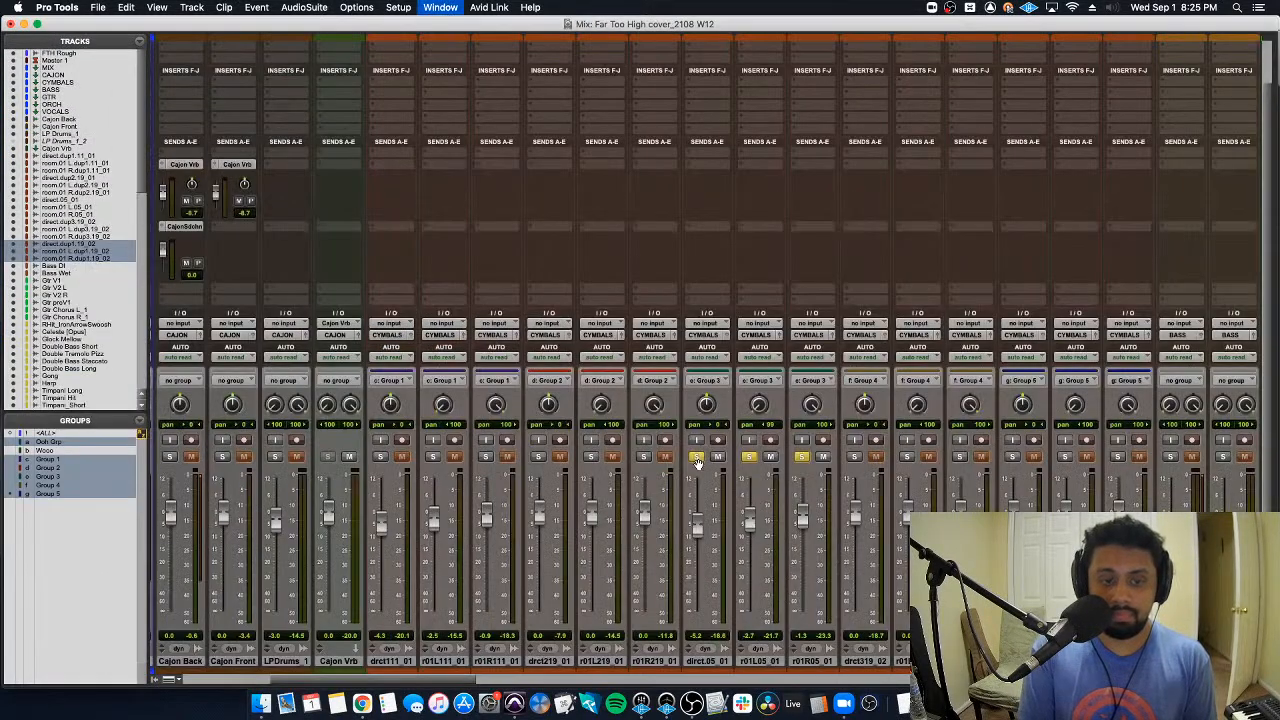
click(854, 457)
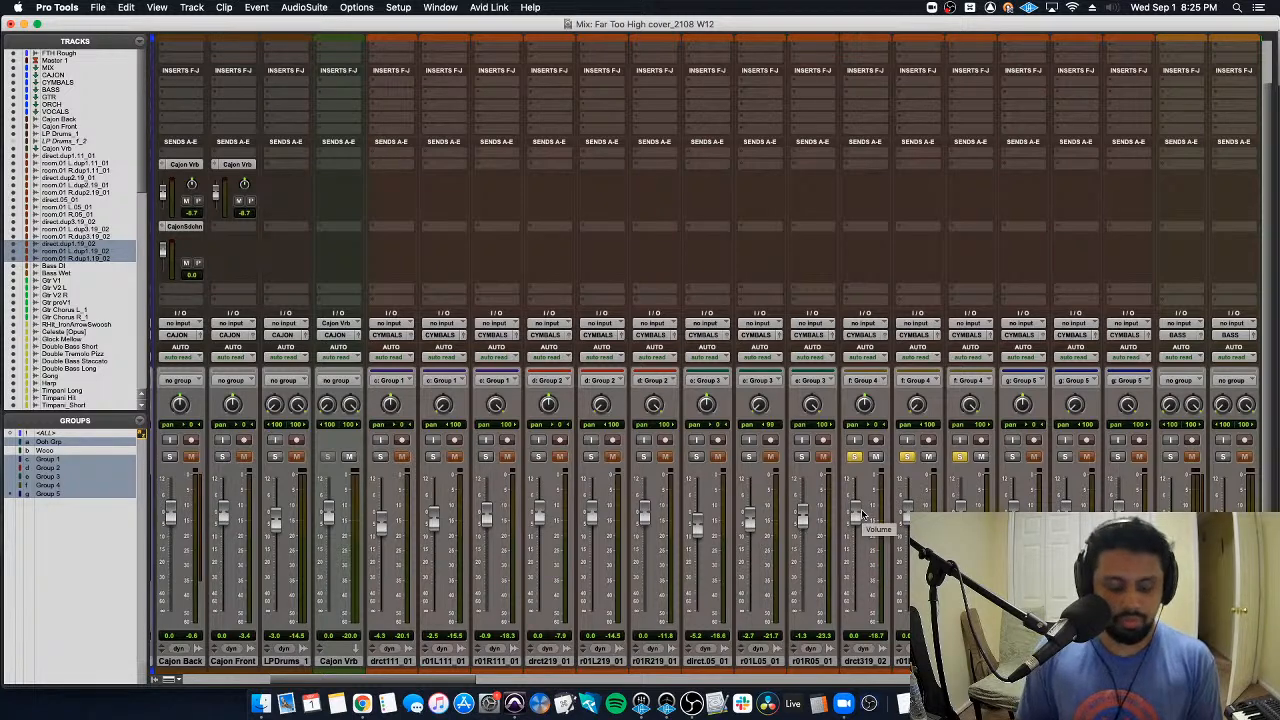
Step: Lower the direct dup3.19_02 track to -5.9 dB with Group 4 suspended, and bring the reactivated group down to -13.7 dB direct and -7.8 dB rooms
drag(862, 514, 858, 537)
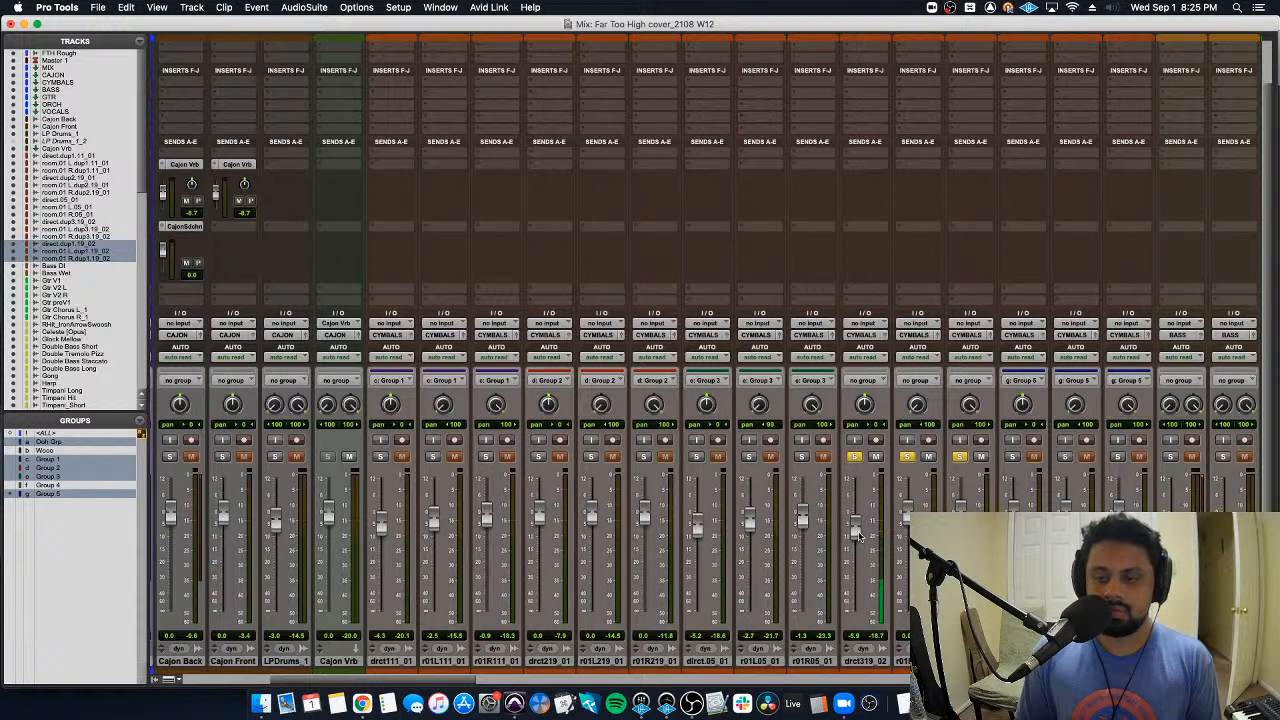
key(f)
drag(855, 530, 855, 545)
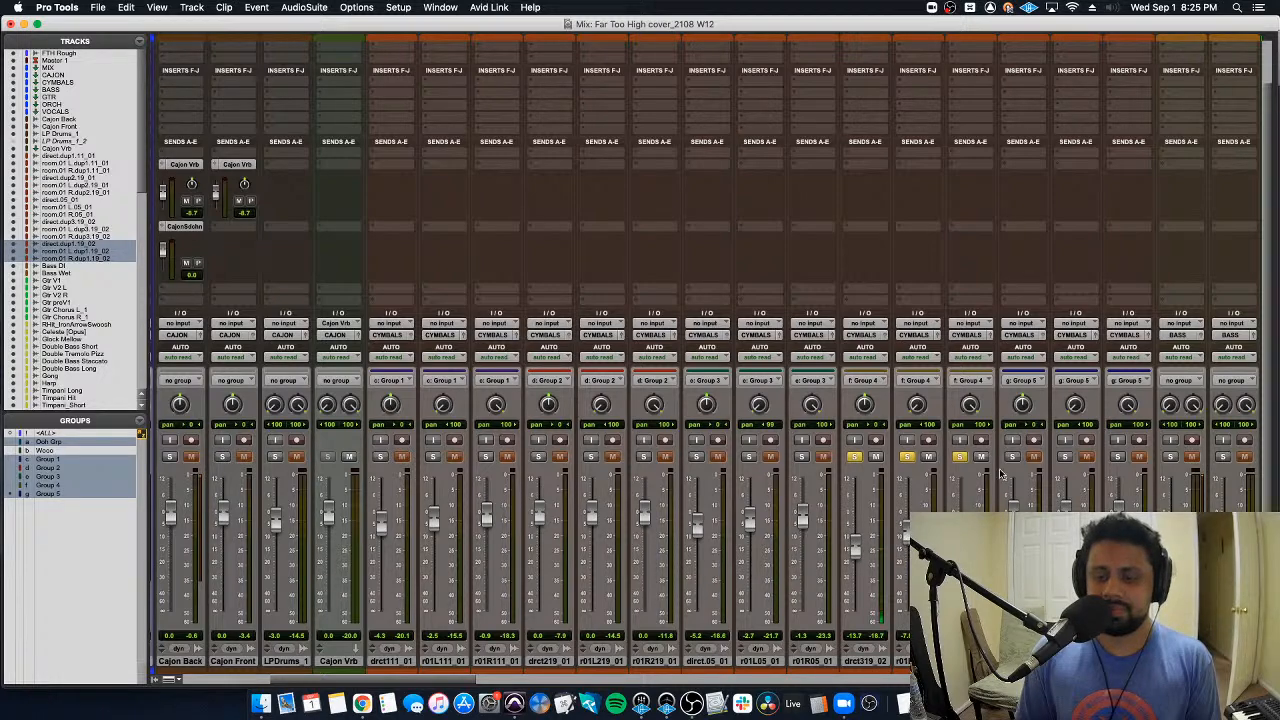
Step: Locate the dup1.19_02 cymbal hit and place the playback position just before it at 104|3|480
key(super+equal)
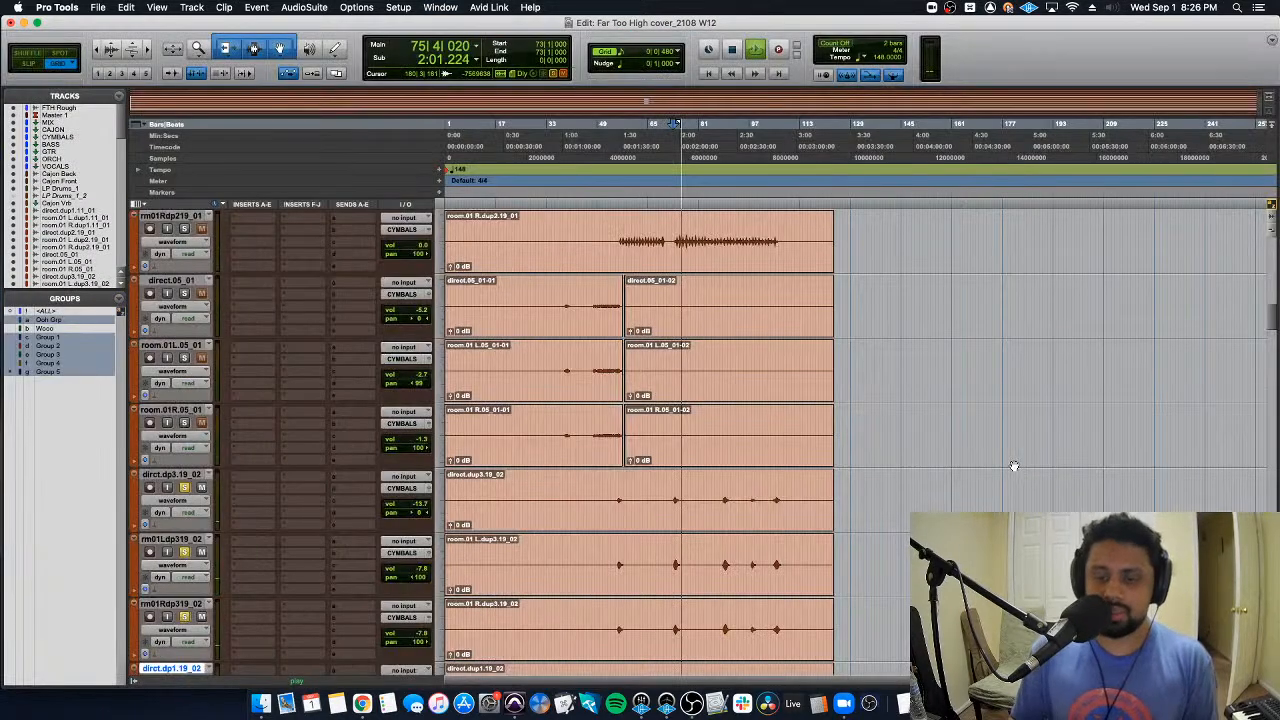
click(783, 505)
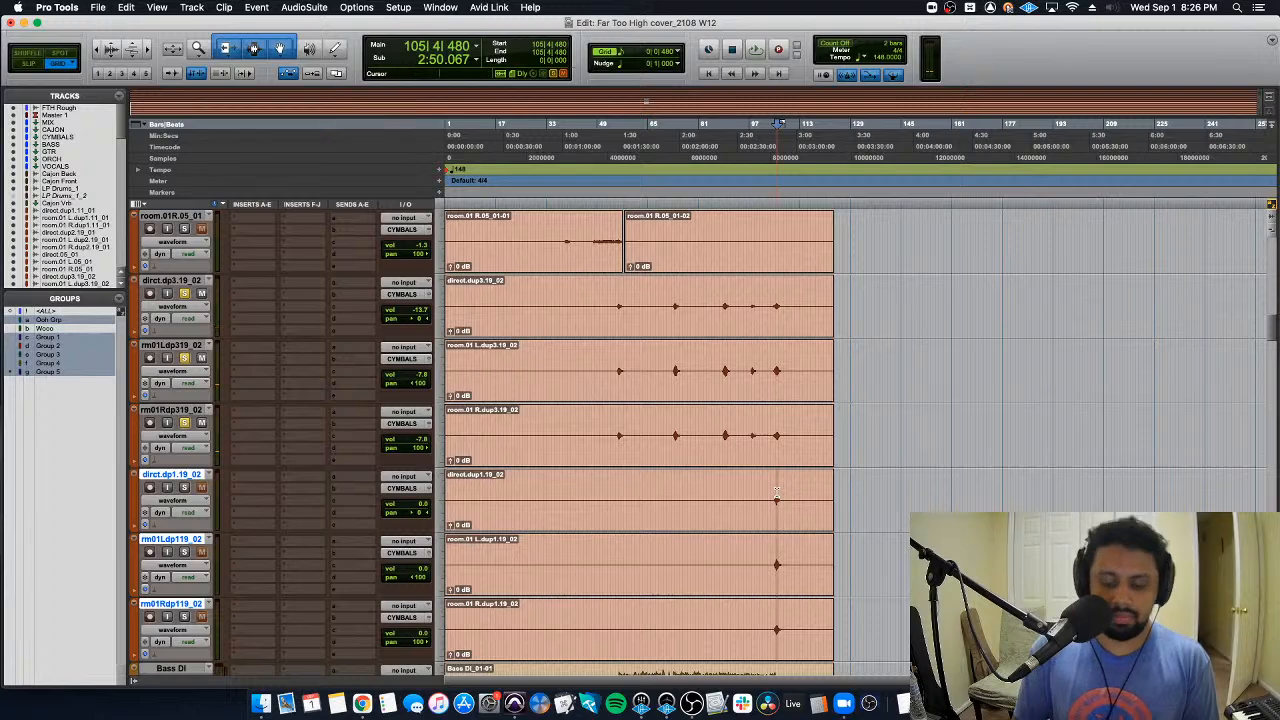
key(super+bracketright)
key(super+bracketright)
key(super+bracketright)
key(super+bracketright)
key(super+bracketright)
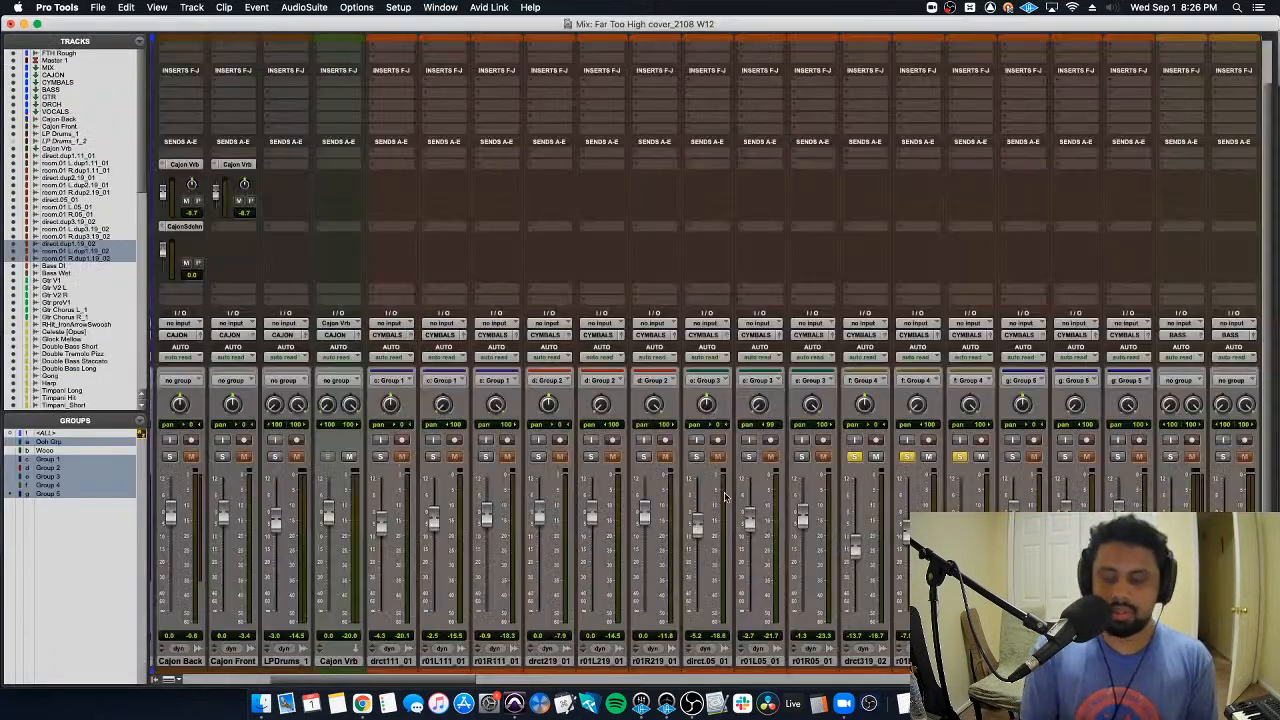
Step: Solo the dup1.19_02 cymbal tracks with Group 5 suspended, balance the direct track at -11.1 dB, reactivate the group and clear the solo
key(super+equal)
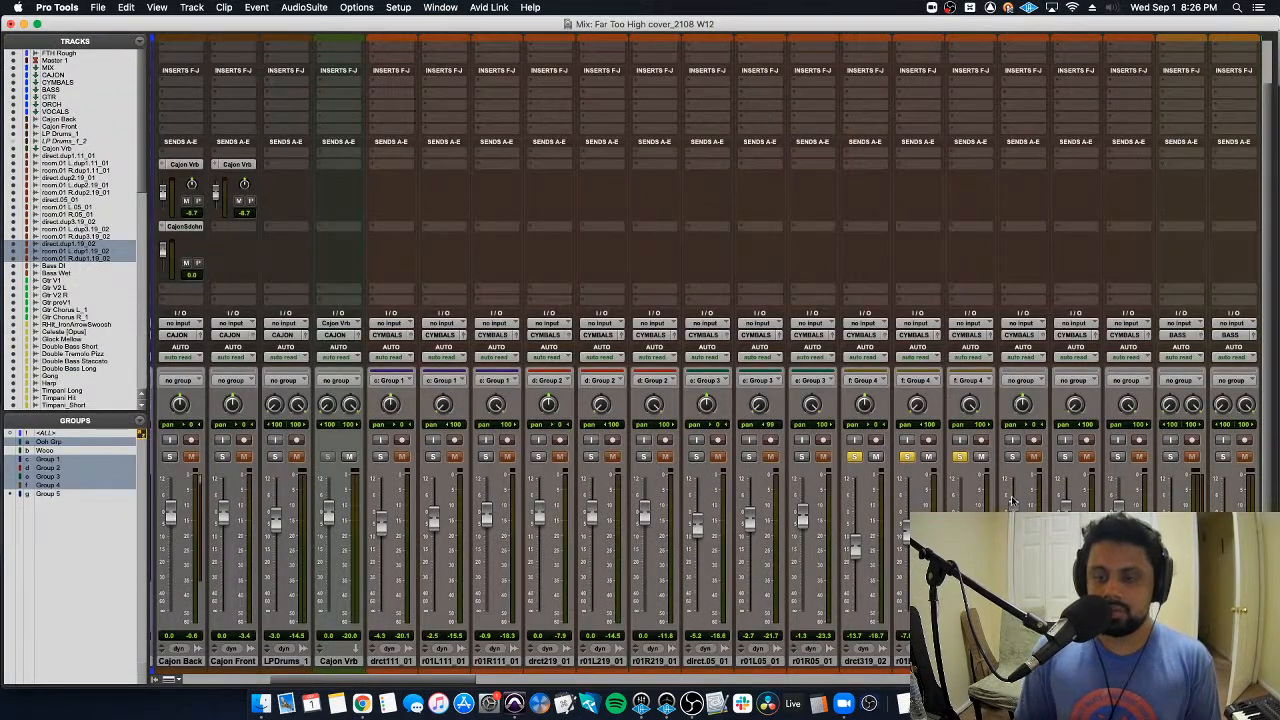
click(1012, 457)
click(1116, 457)
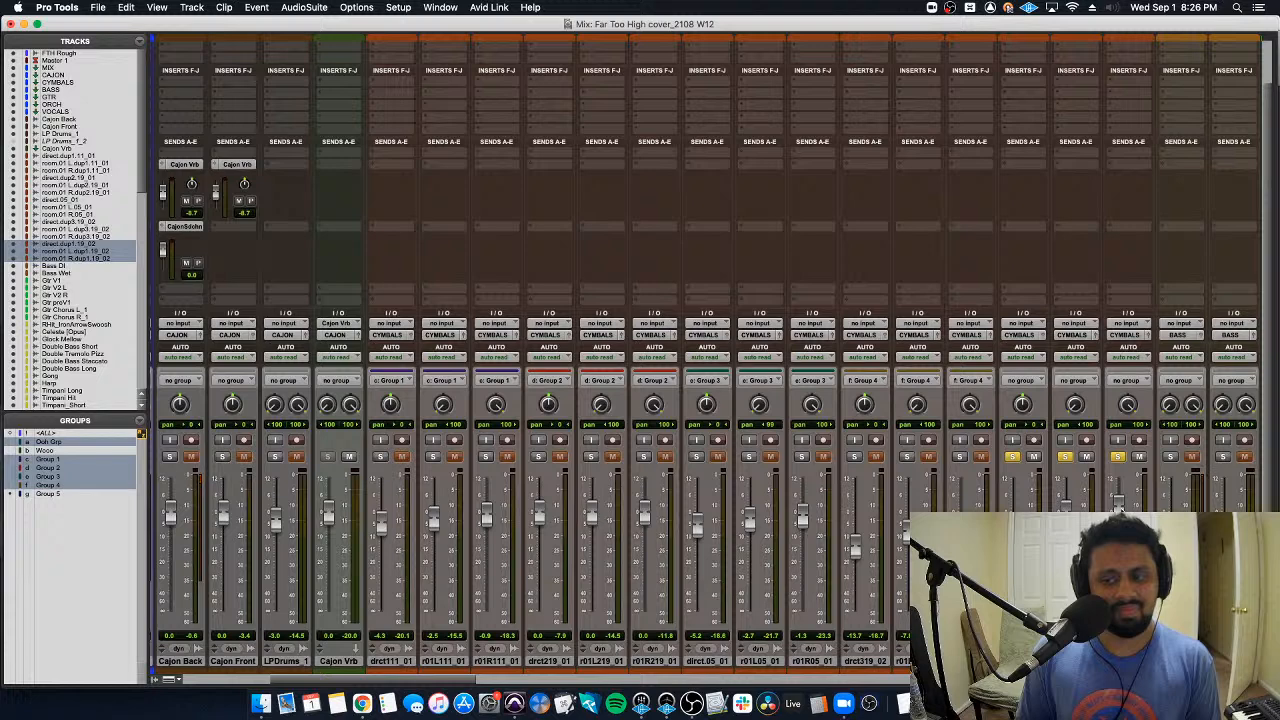
key(super+g)
key(Return)
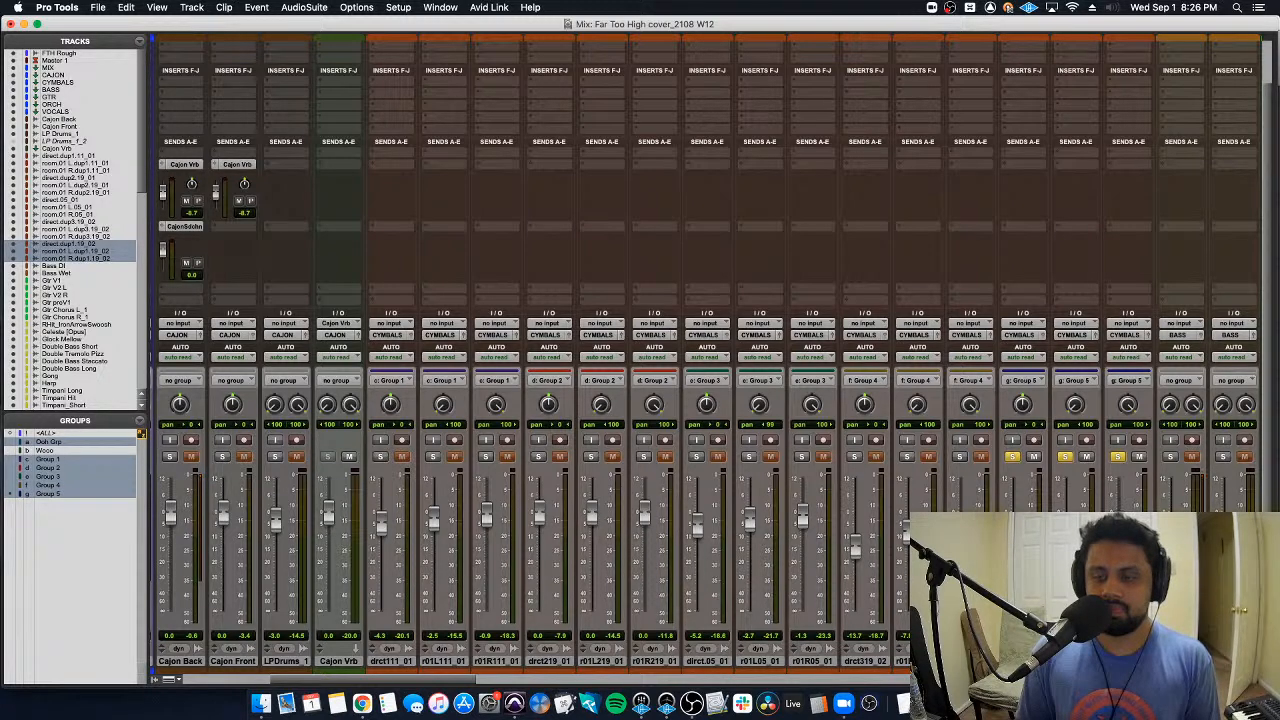
click(1064, 457)
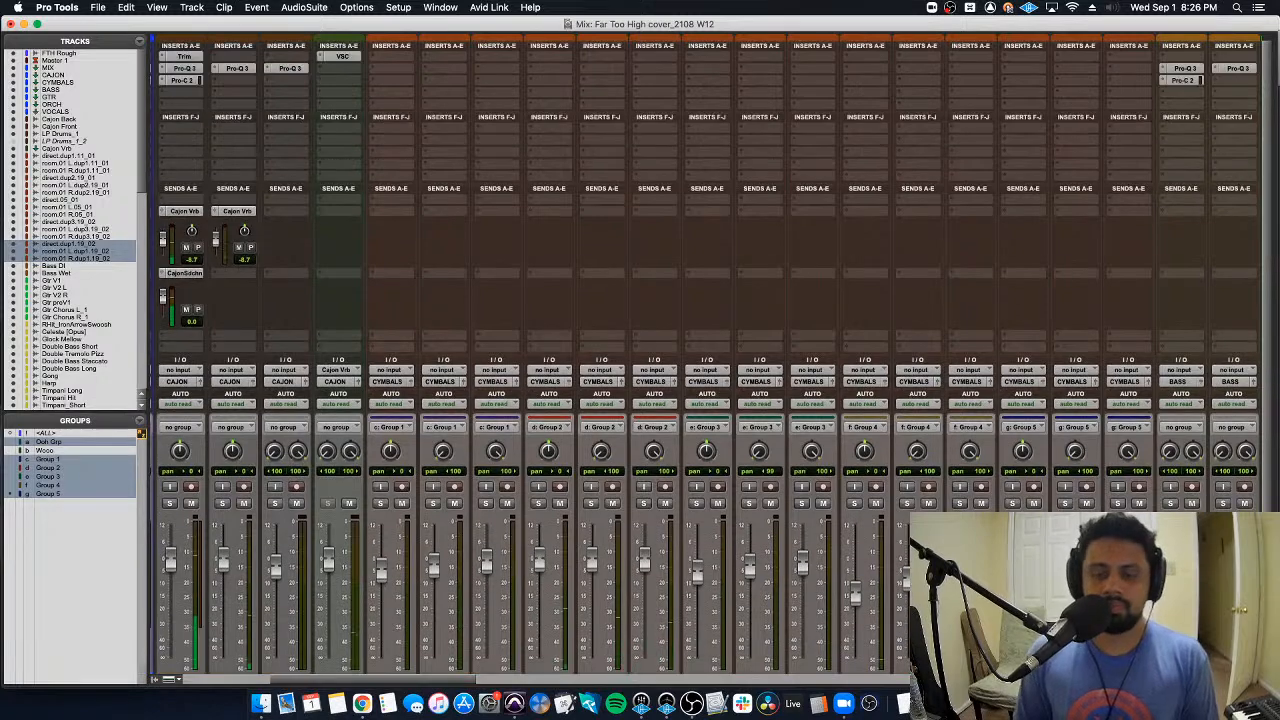
Step: Select all cymbal tracks from direct dup1.11_01 through room R dup1.19_02 and solo them together
scroll(1064, 460, left, 1)
scroll(587, 521, left, 8)
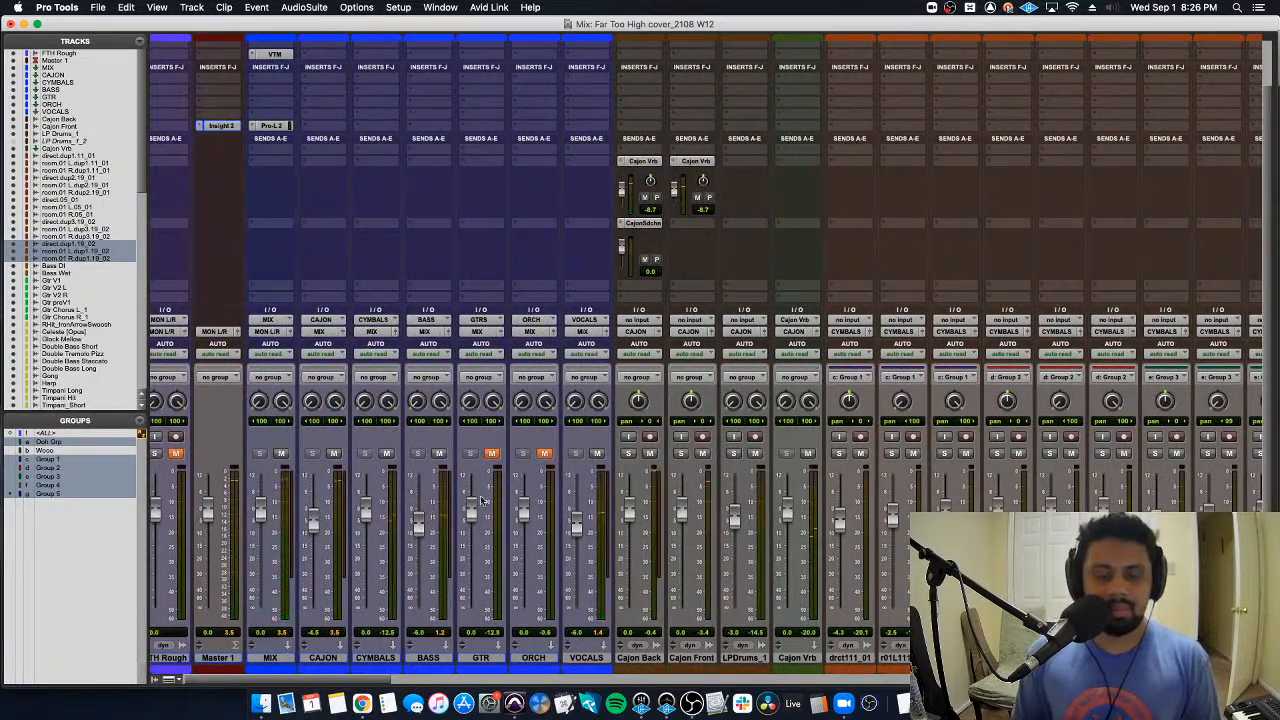
scroll(483, 500, right, 3)
click(681, 659)
scroll(750, 662, right, 7)
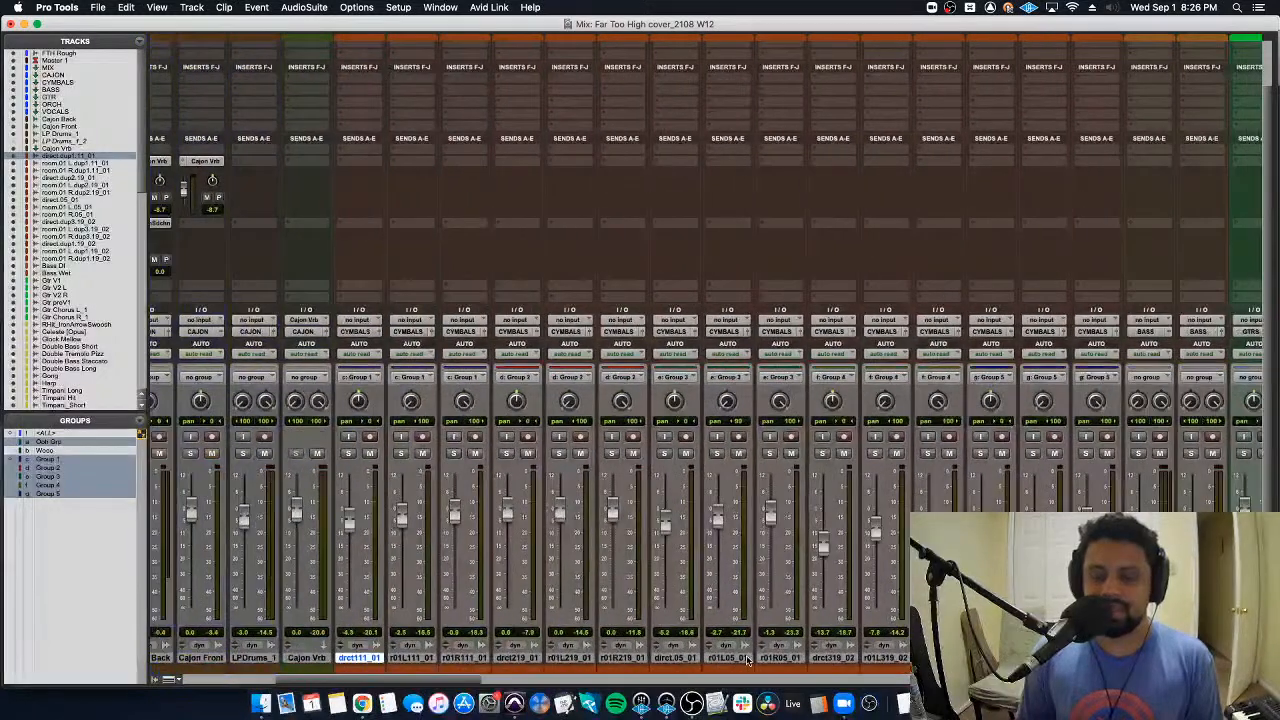
shift+click(1042, 659)
alt+shift+click(1032, 453)
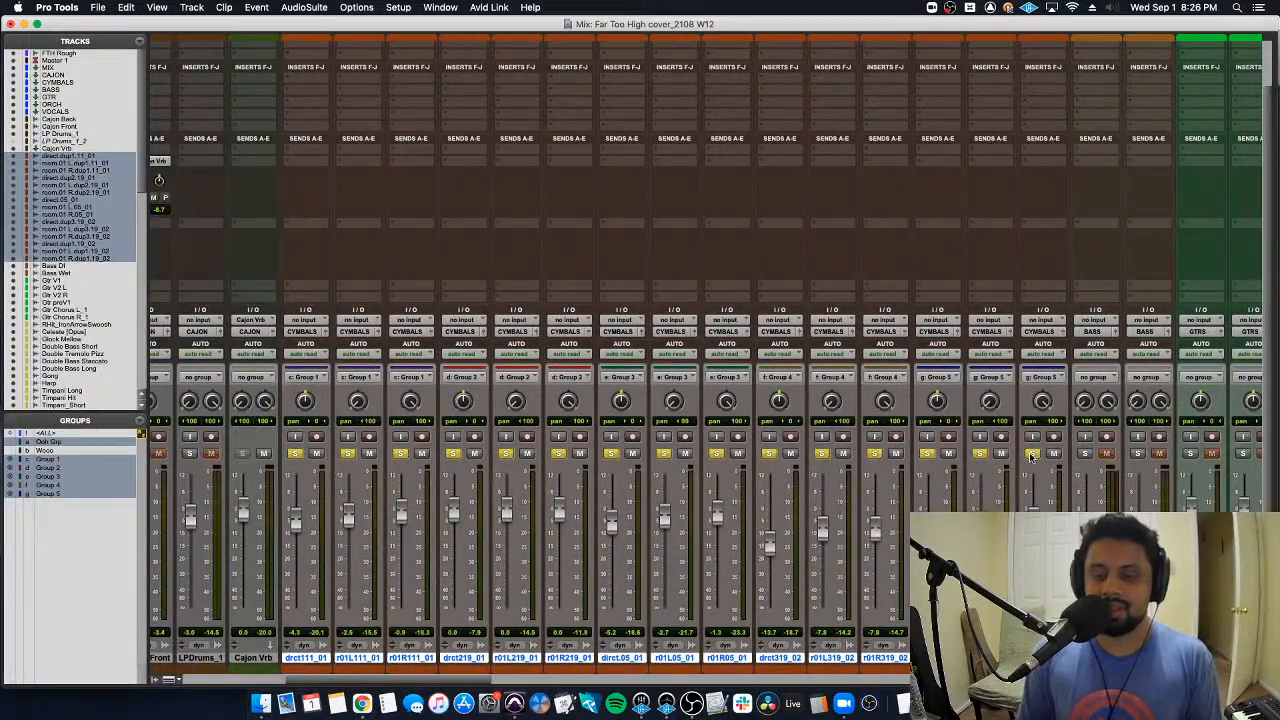
Step: Play back all the soloed cymbal tracks from around bar 55
key(super+equal)
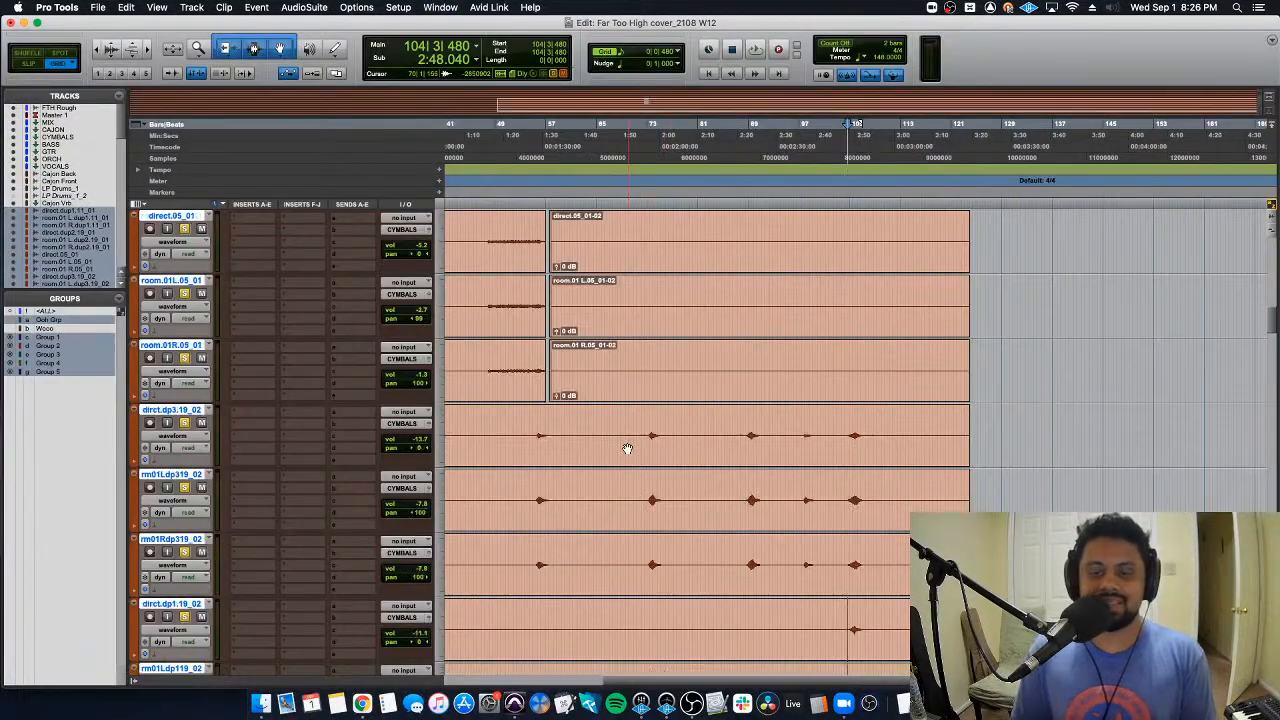
click(531, 500)
key(space)
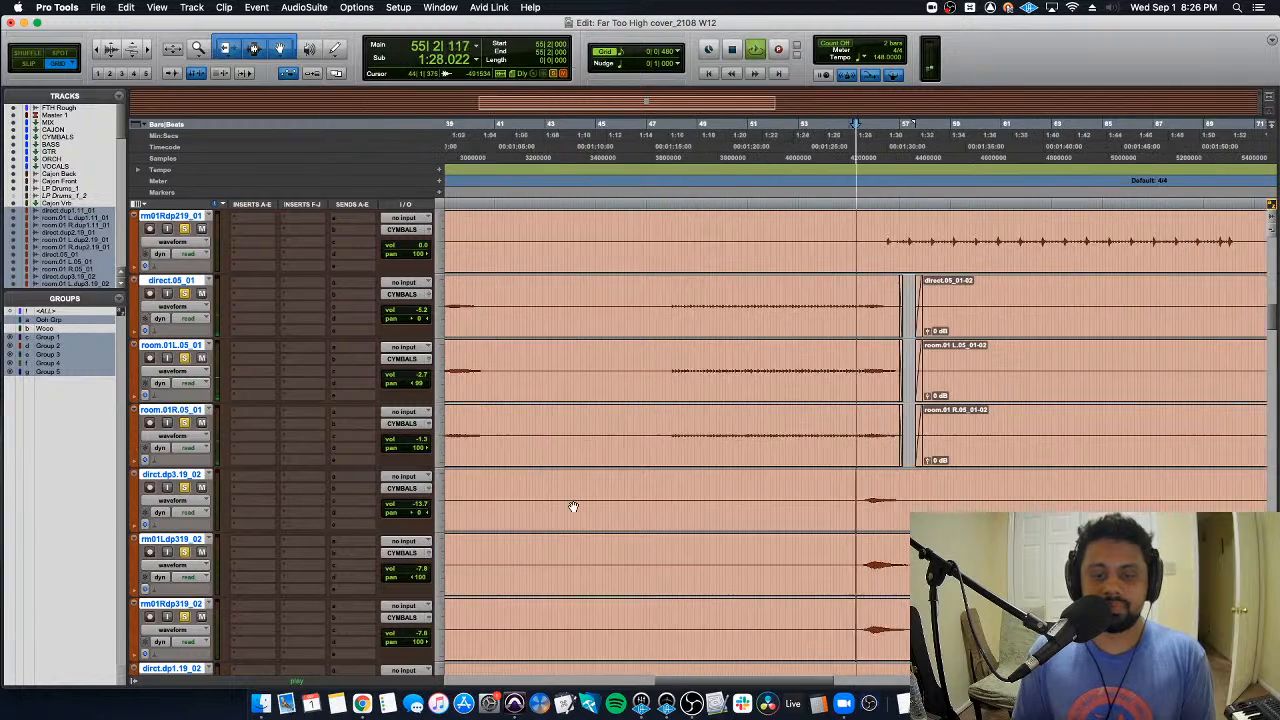
Step: Insert a stereo FabFilter Pro-Q 3 equalizer on the CYMBALS bus
key(super+equal)
scroll(572, 508, left, 10)
scroll(500, 490, up, 3)
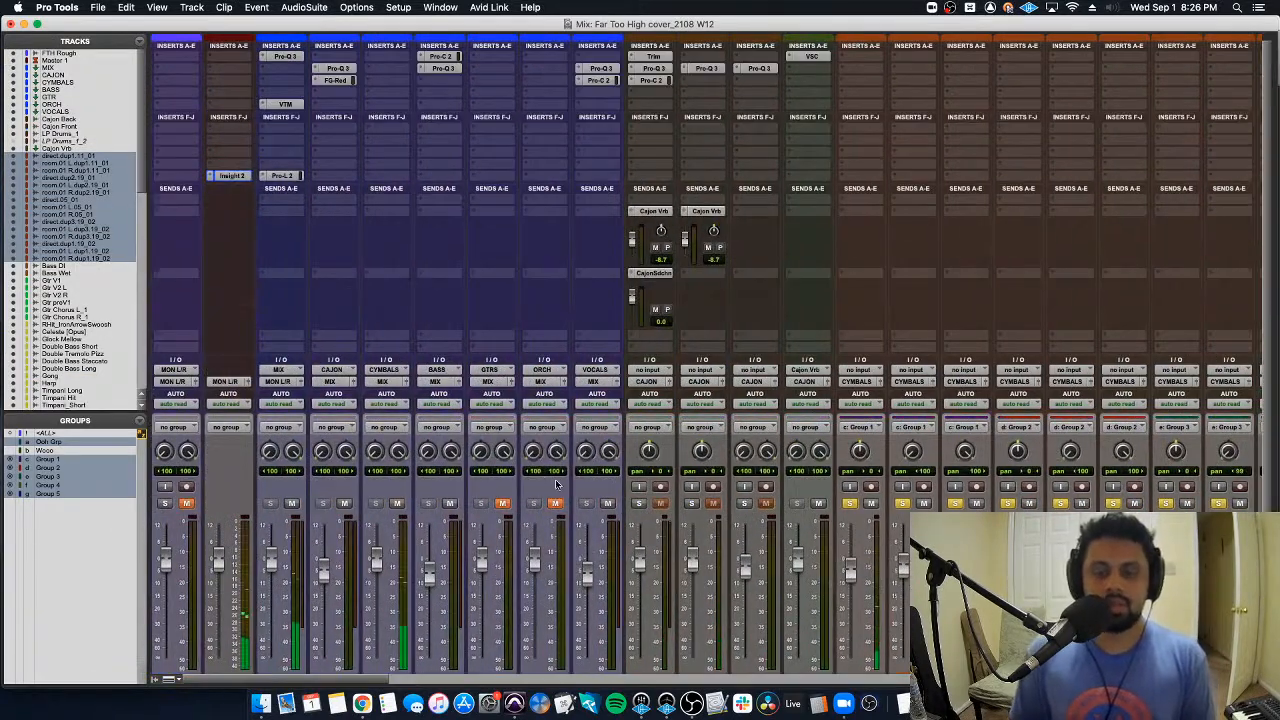
click(392, 80)
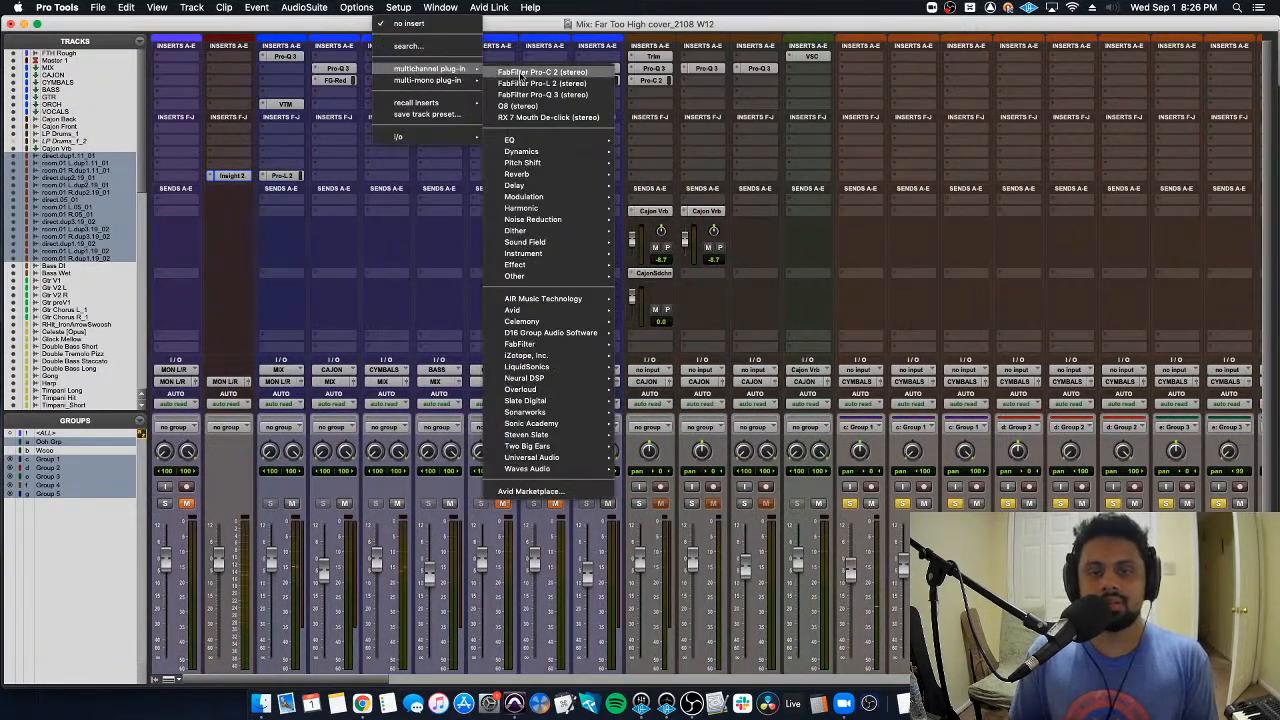
click(604, 291)
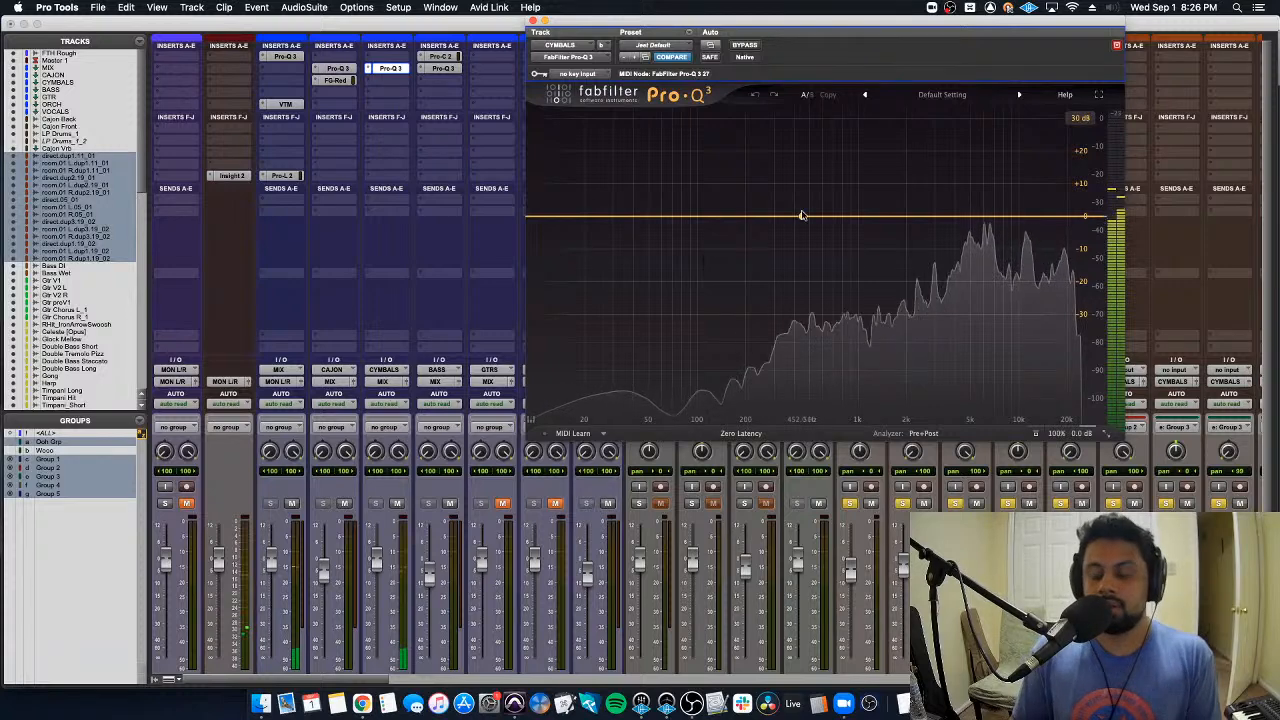
Step: Add a 48 dB/oct low cut slightly below 79 Hz and a bell band at about 614 Hz with -3.61 dB gain
click(547, 217)
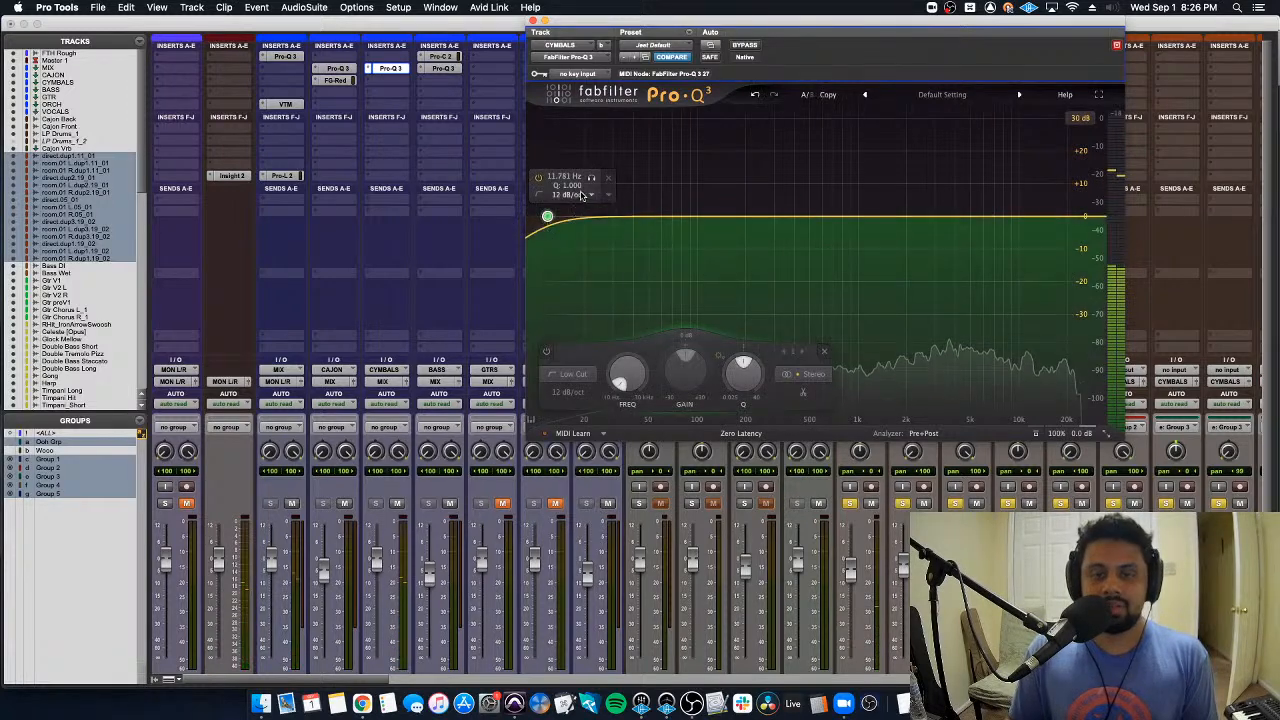
click(575, 194)
click(580, 267)
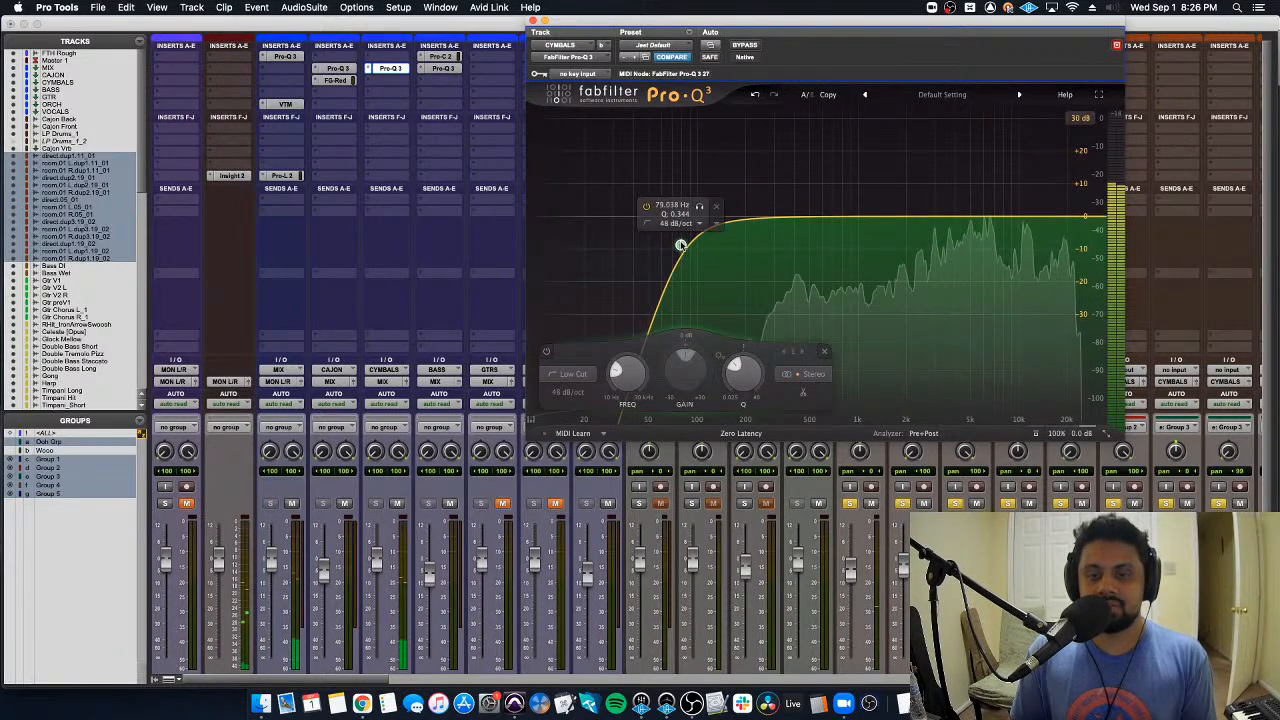
mouse_move(681, 245)
mouse_down()
mouse_move(657, 243)
mouse_move(665, 255)
mouse_up()
drag(857, 216, 824, 175)
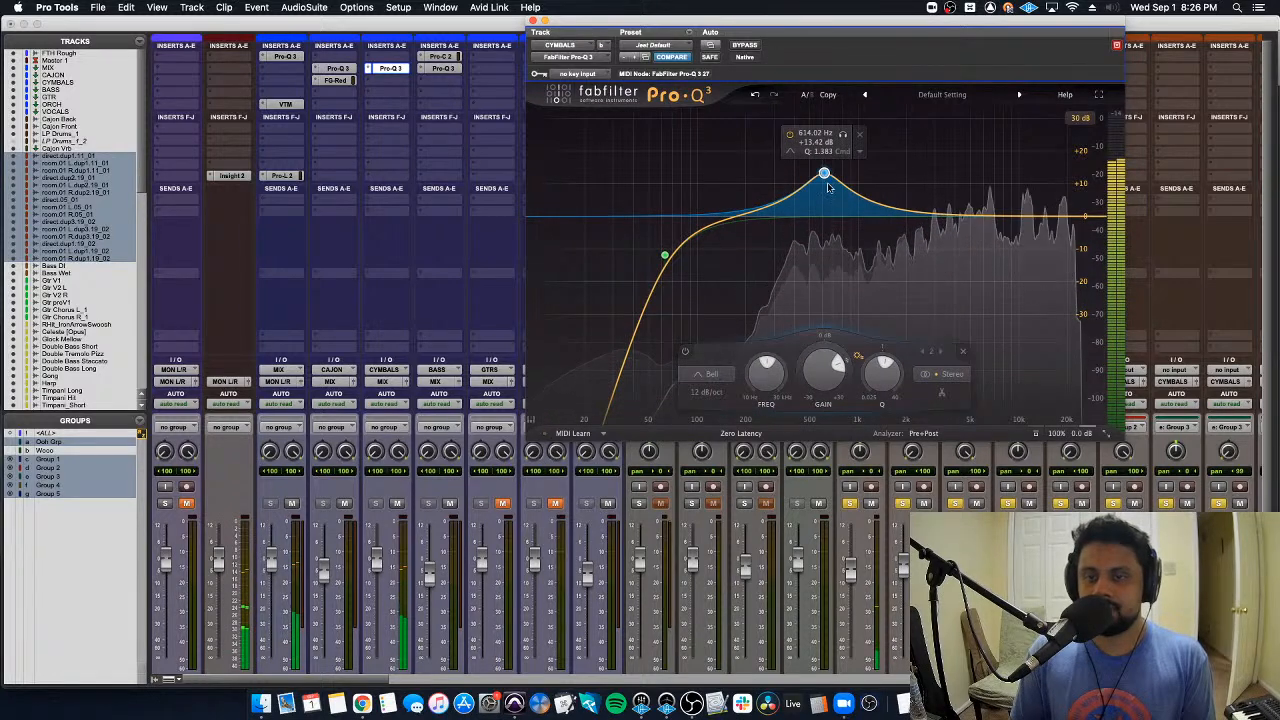
drag(818, 376, 810, 392)
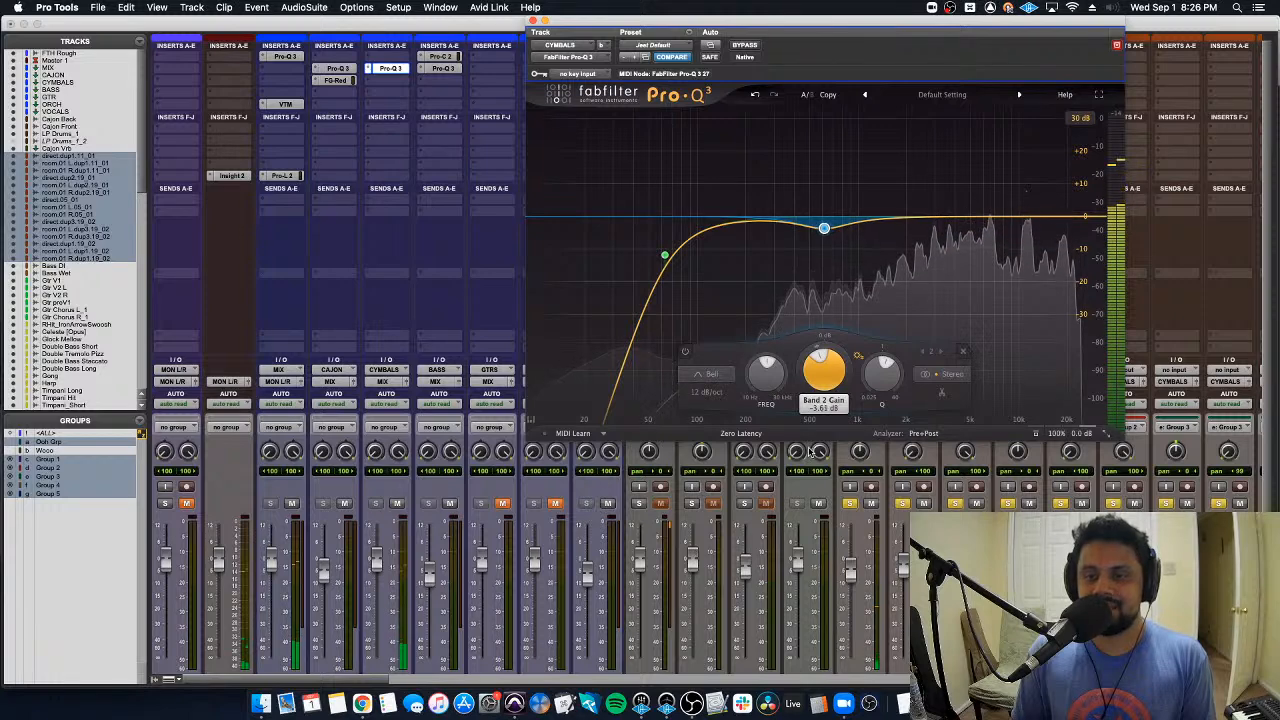
Step: Shape the CYMBALS equalizer with a bell cut near 600 Hz, another cut near 3 kHz and a gentle boost near 10 kHz
mouse_move(824, 228)
mouse_down()
mouse_move(846, 188)
mouse_move(847, 224)
mouse_up()
drag(903, 370, 896, 373)
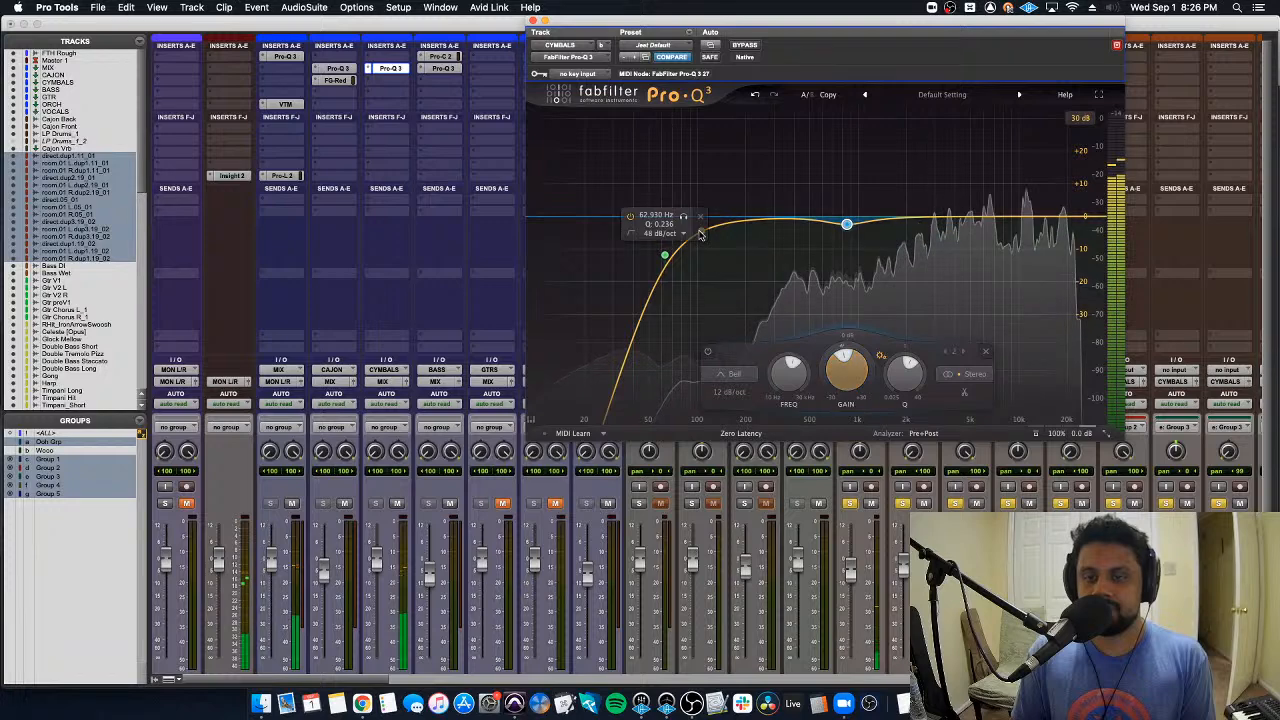
drag(846, 222, 932, 222)
scroll(913, 186, up, 10)
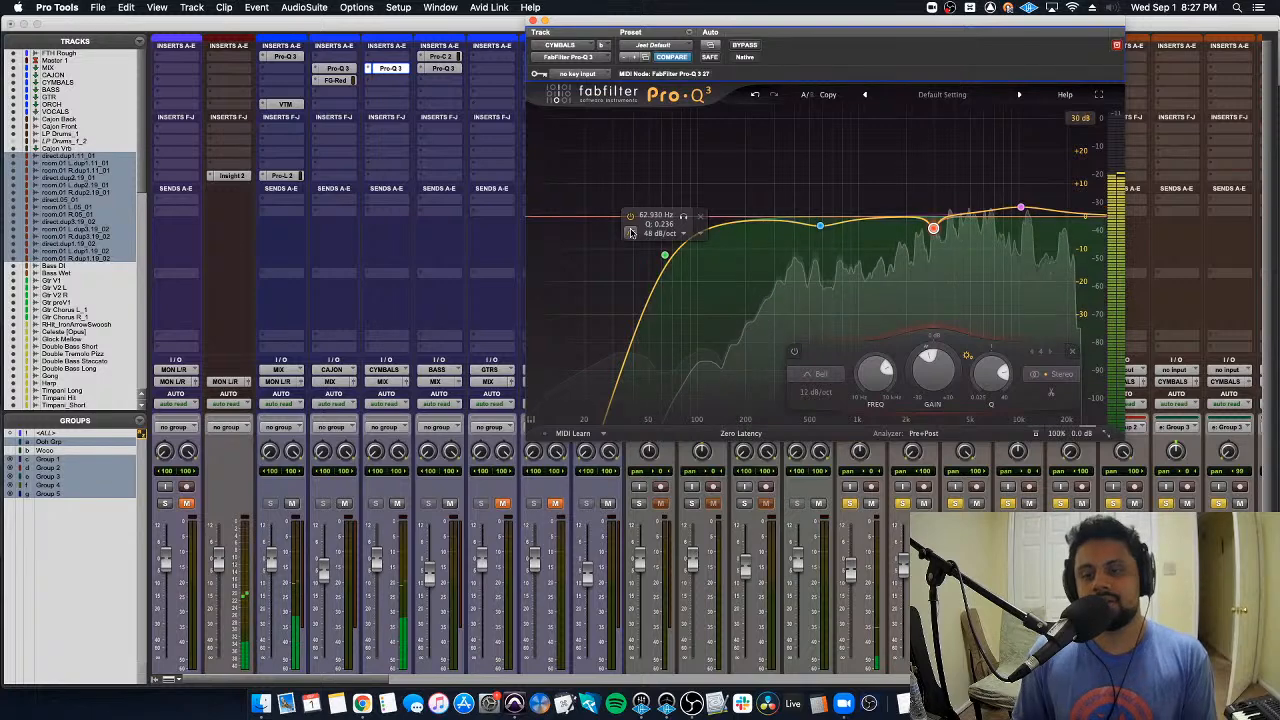
click(533, 20)
Step: Unsolo the cymbal tracks and pull the ORCH and GTR bus faders all the way down
scroll(519, 470, down, 2)
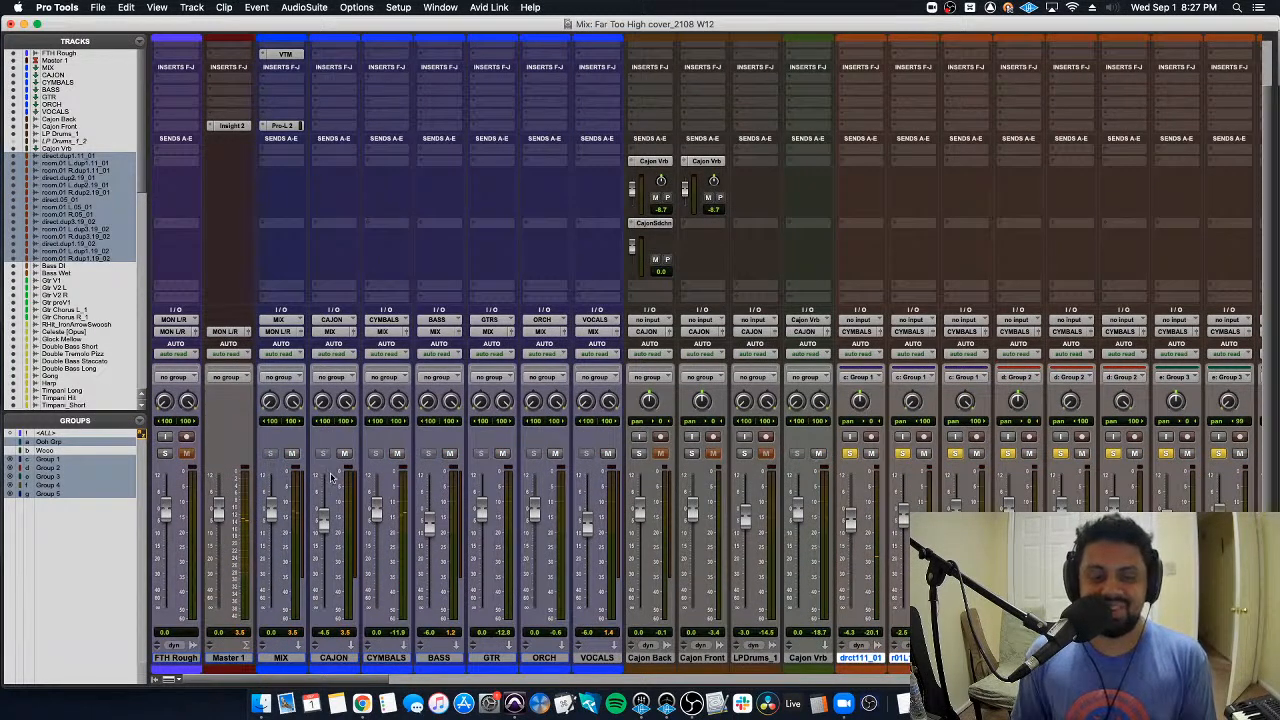
alt+click(849, 455)
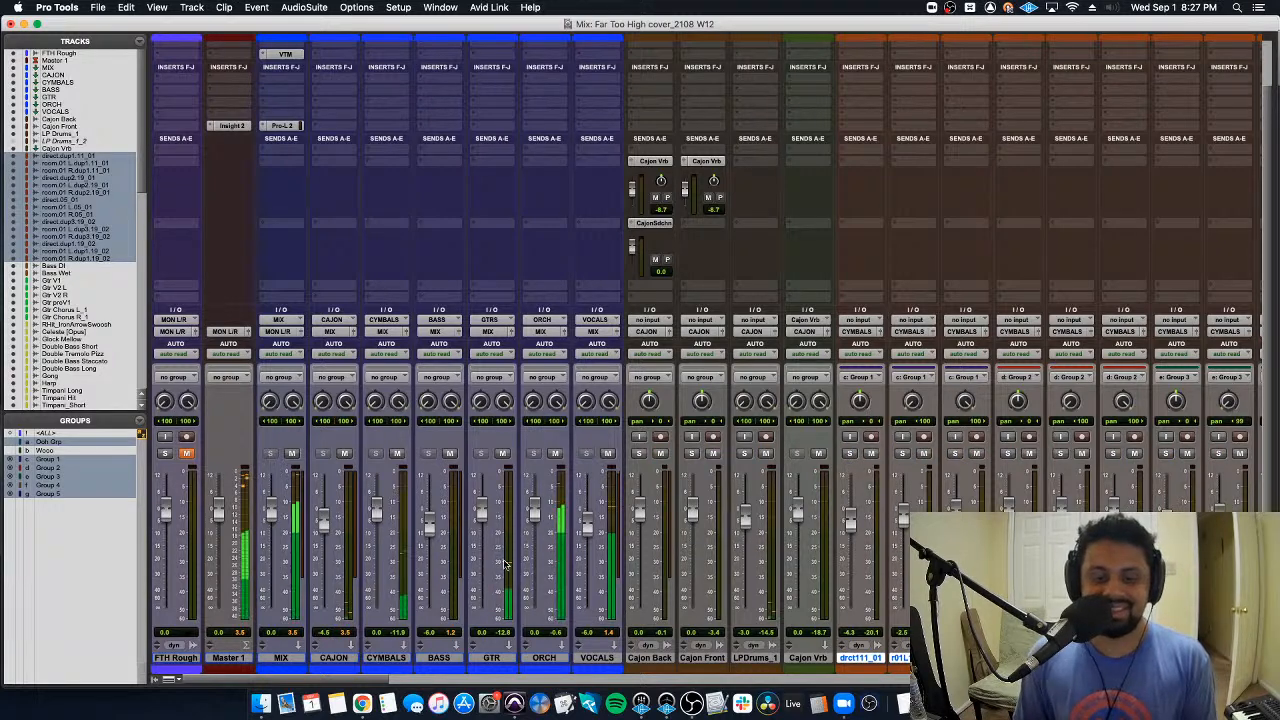
drag(535, 503, 535, 607)
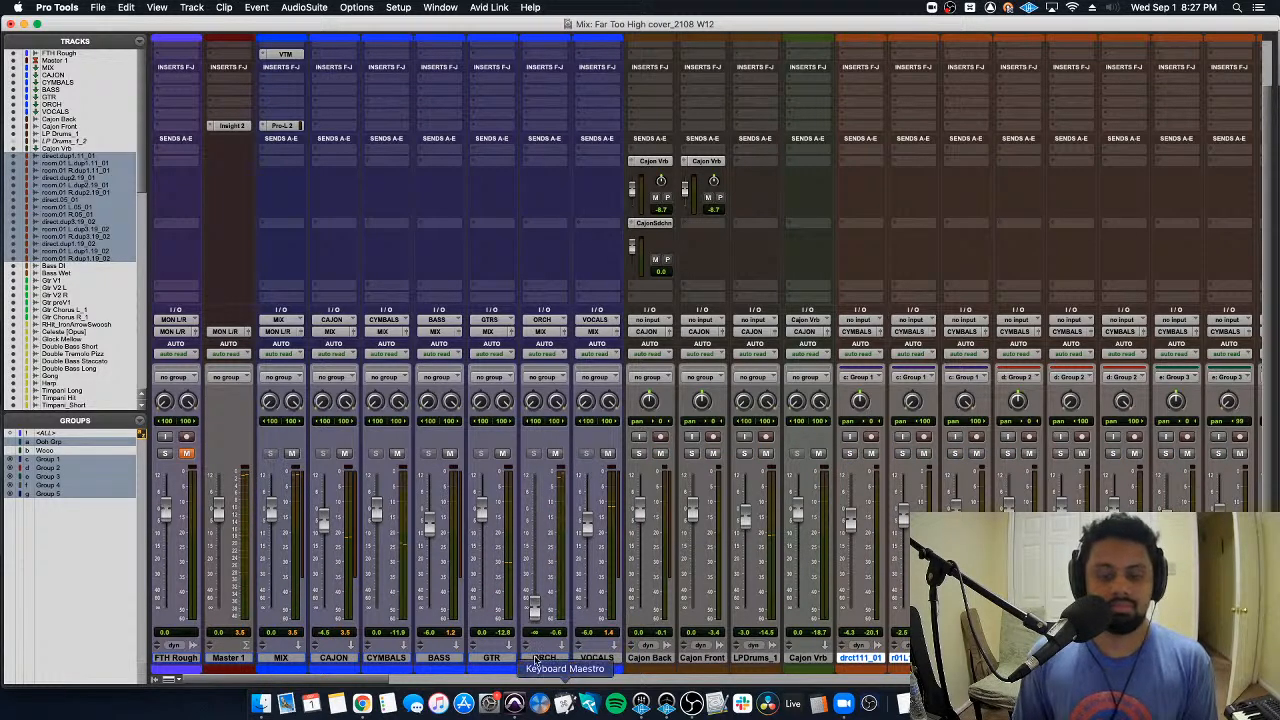
drag(481, 510, 484, 614)
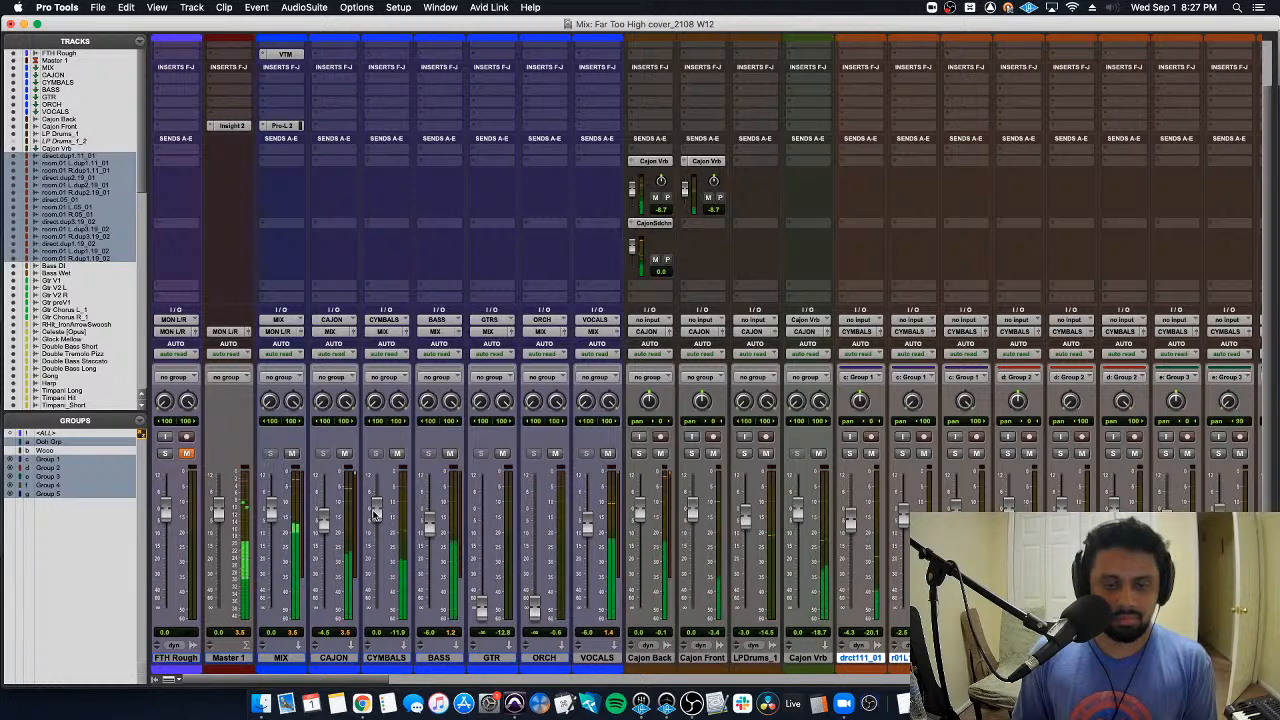
Step: Lower the CYMBALS bus fader to -5.9 dB against the cajon, bass and vocals
mouse_move(375, 513)
mouse_down()
mouse_move(375, 540)
mouse_move(377, 528)
mouse_up()
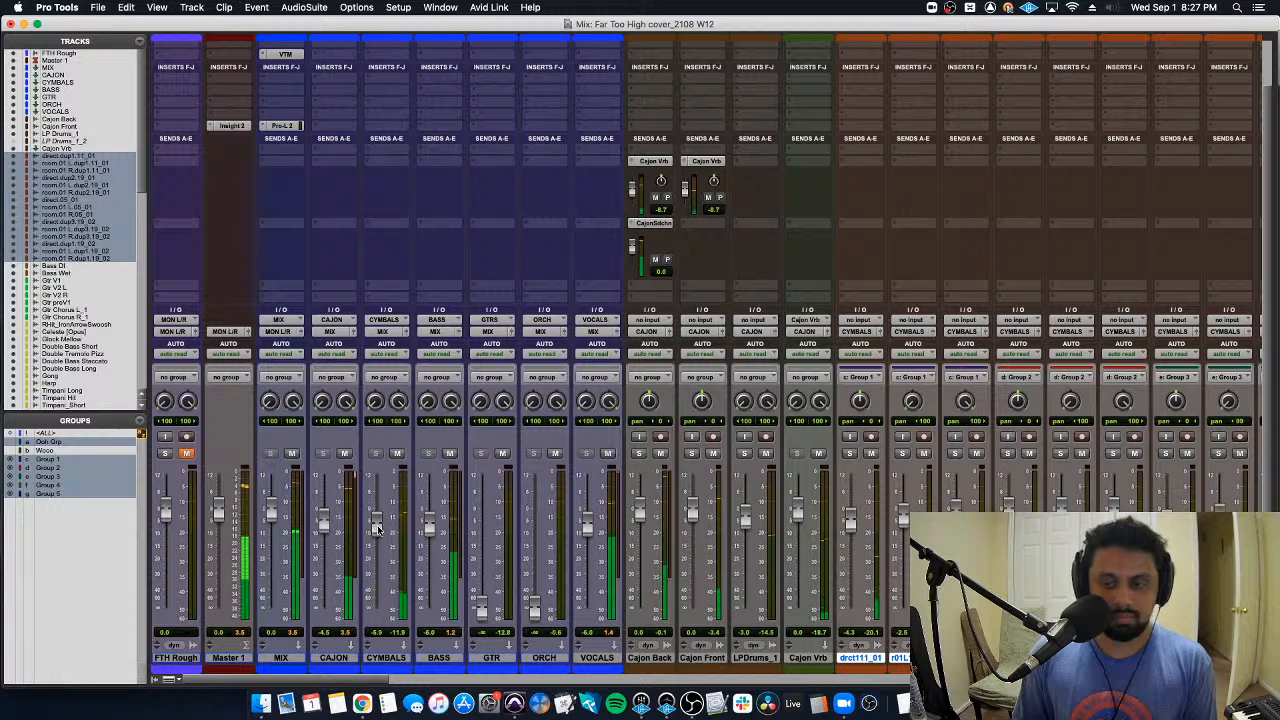
scroll(377, 528, right, 1)
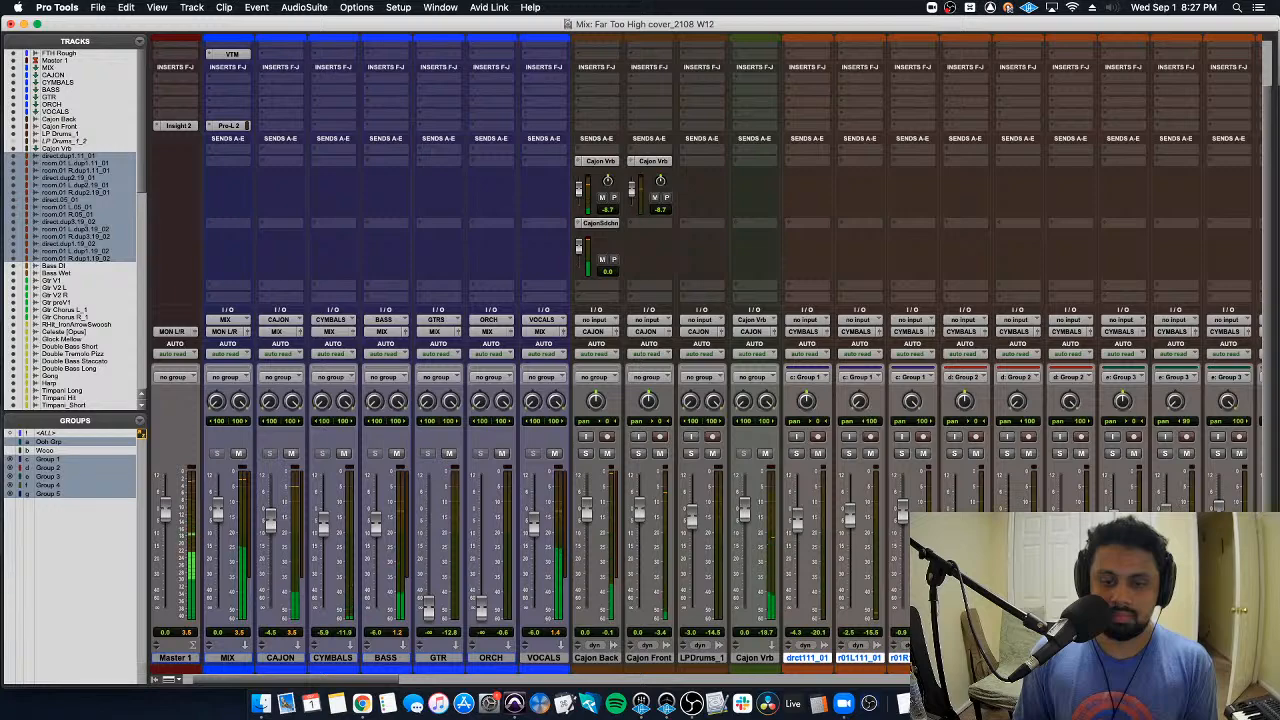
scroll(706, 353, right, 5)
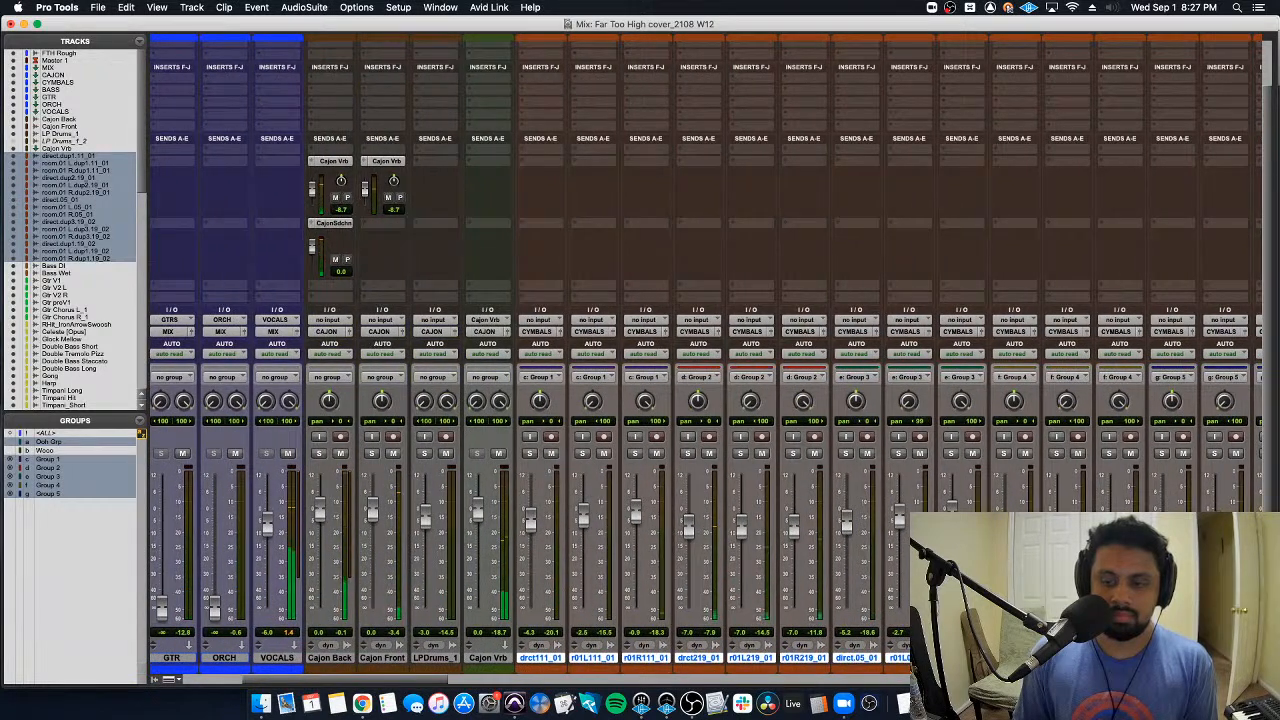
scroll(706, 358, left, 6)
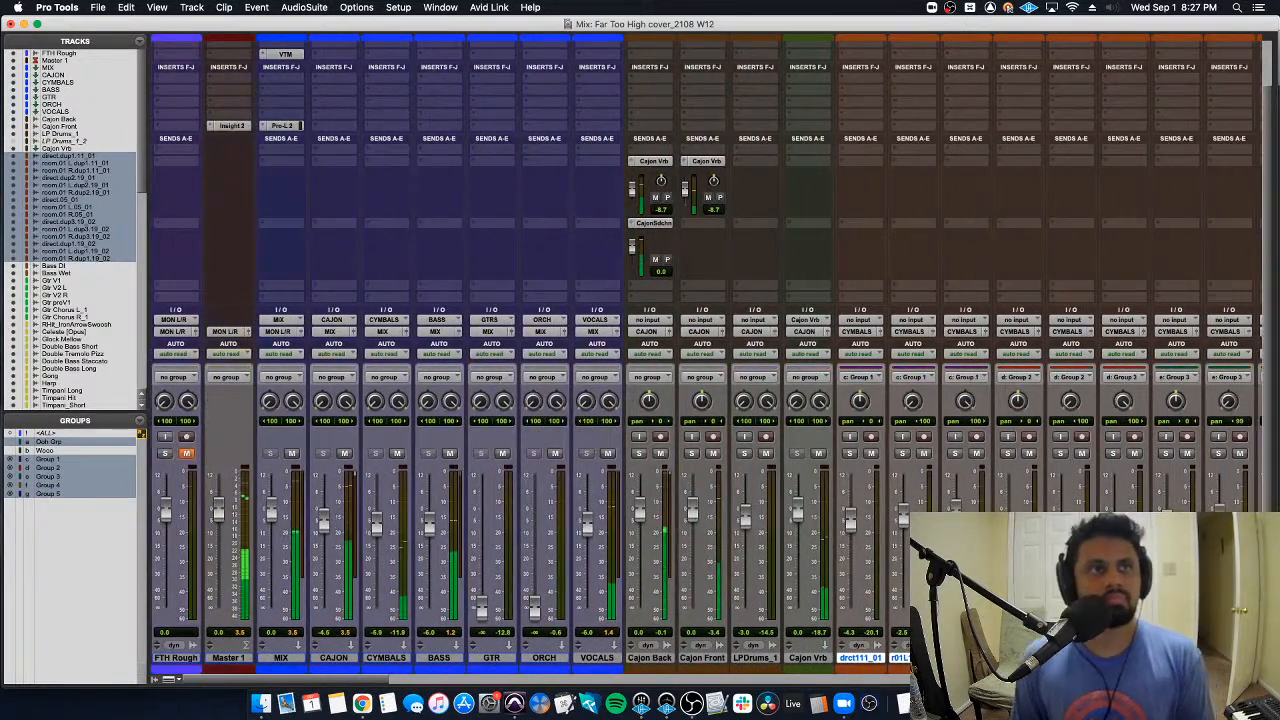
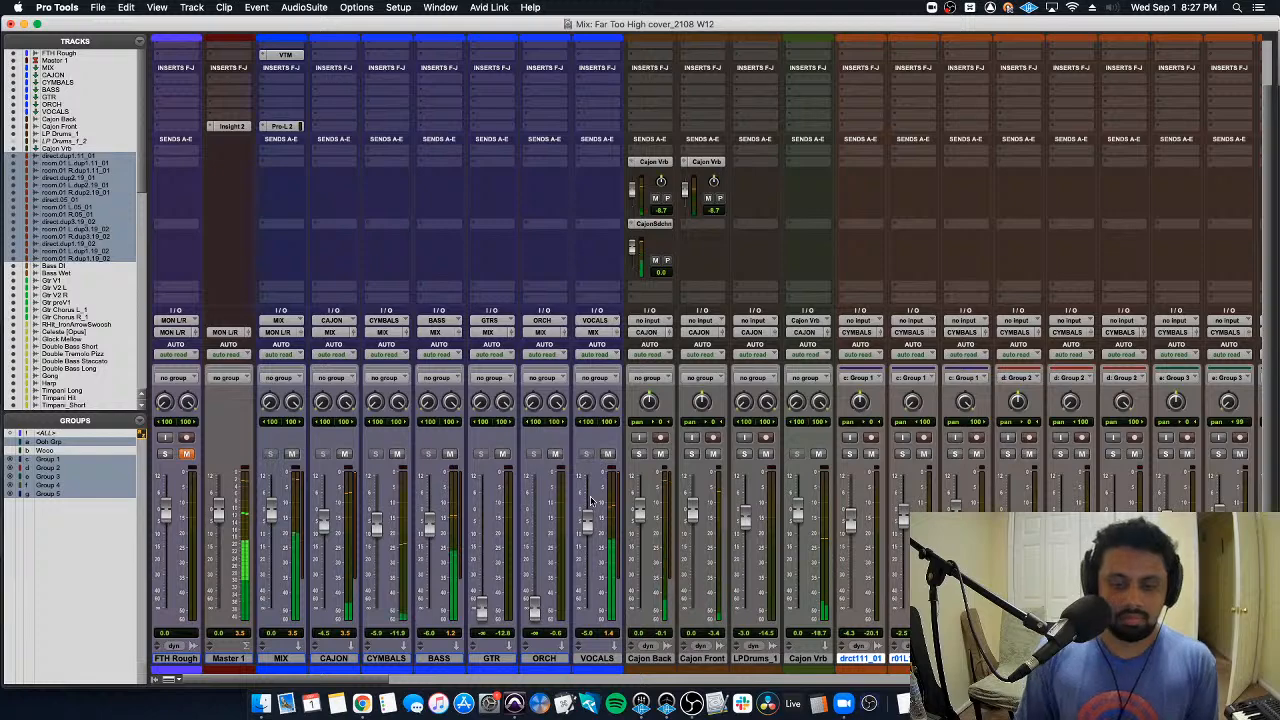
Step: Locate the guitar tracks in the Edit window and audition Gtr V1 from bar 22
scroll(478, 613, right, 10)
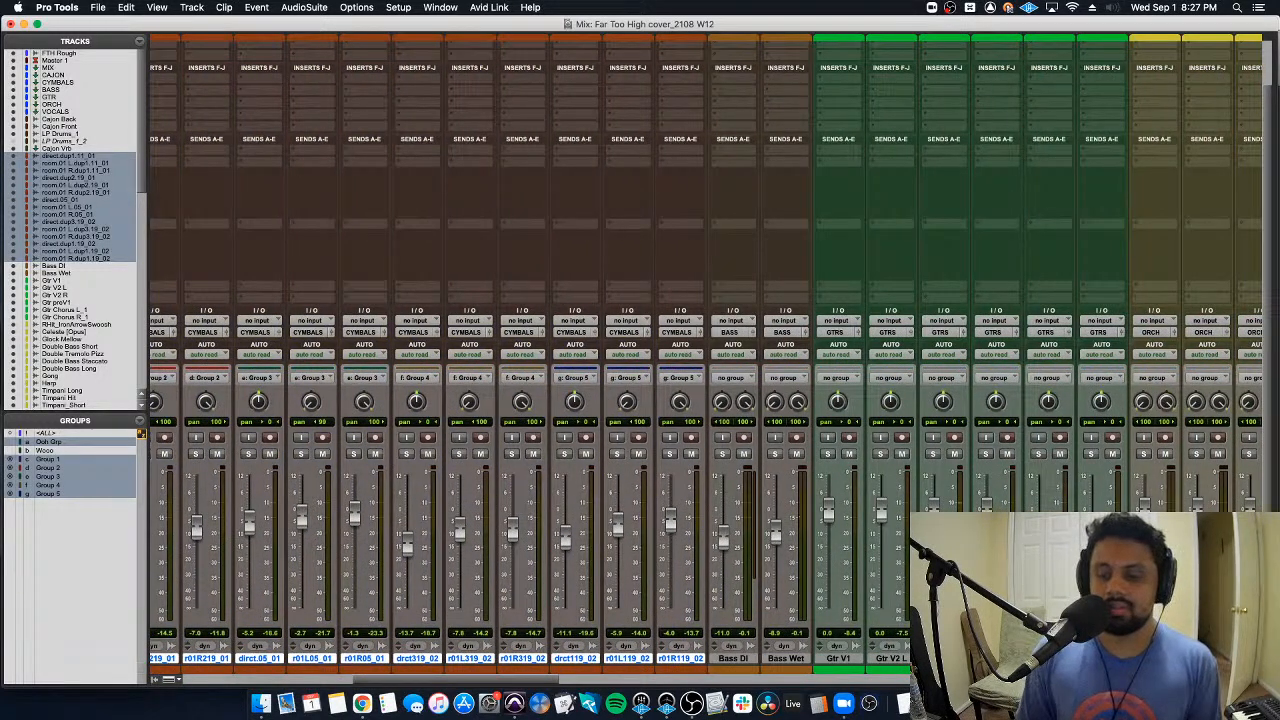
key(super+equal)
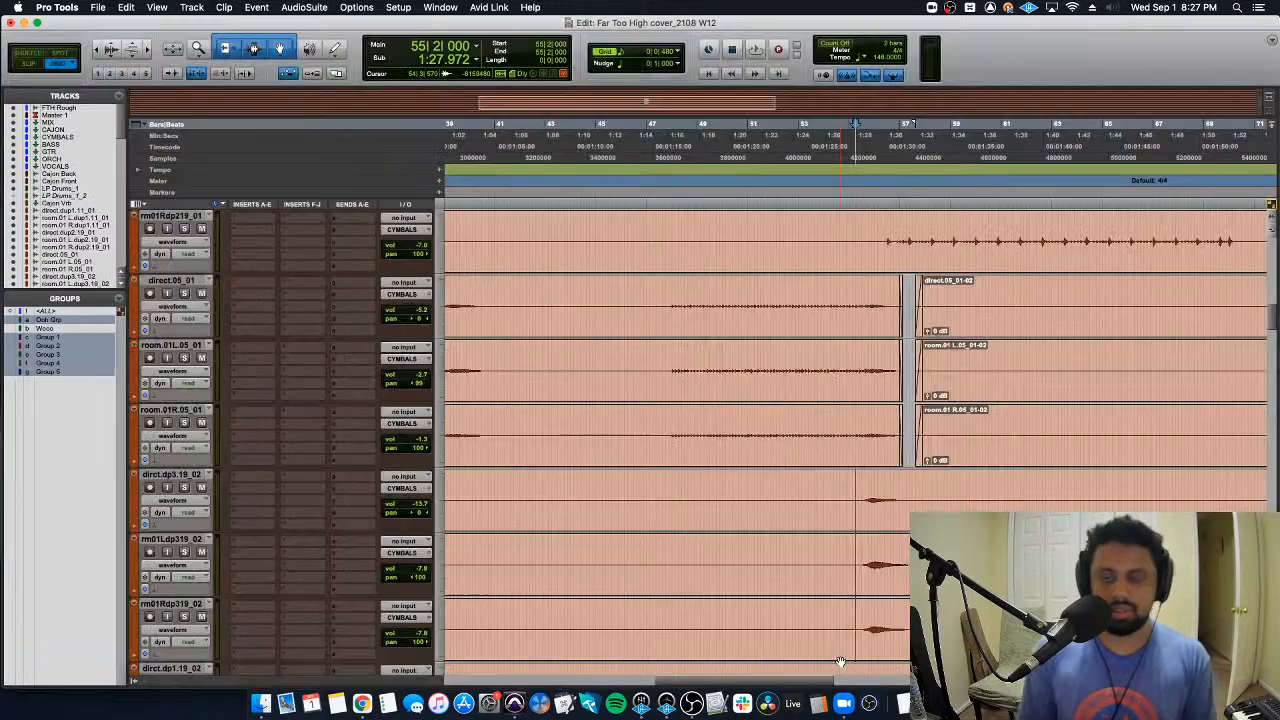
key(r)
key(r)
scroll(829, 508, down, 20)
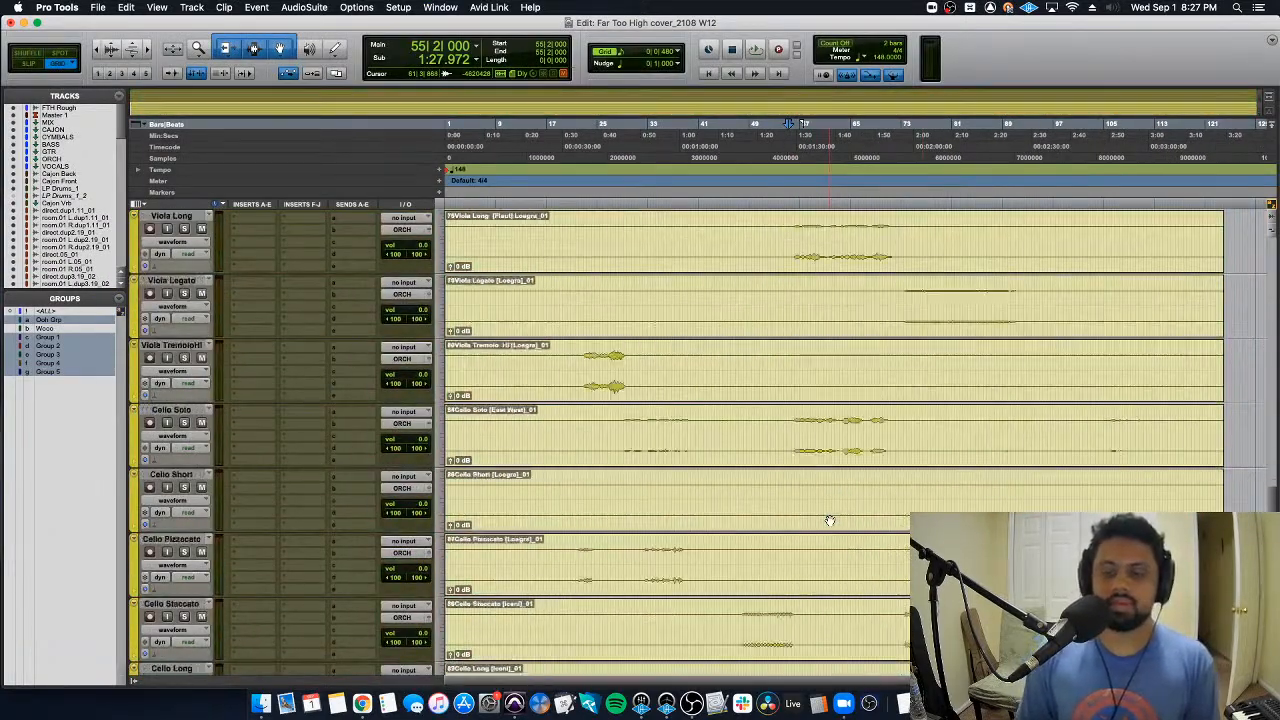
scroll(829, 520, up, 15)
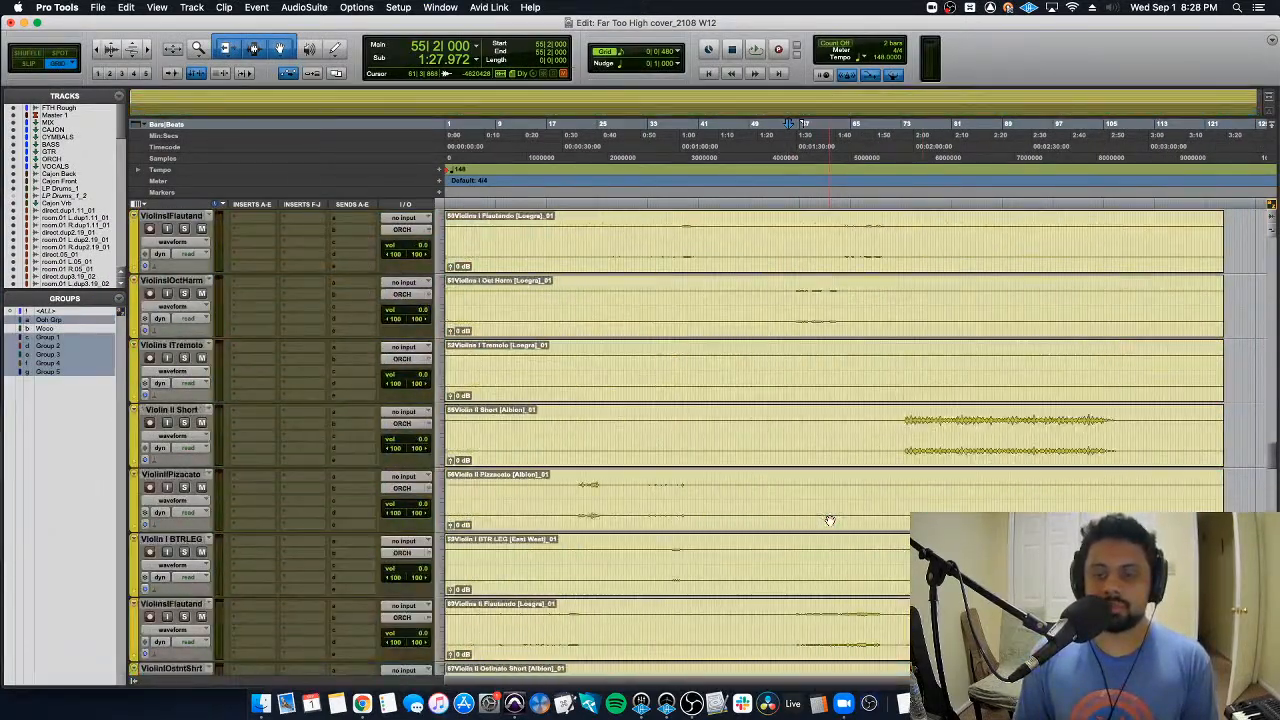
scroll(829, 520, up, 15)
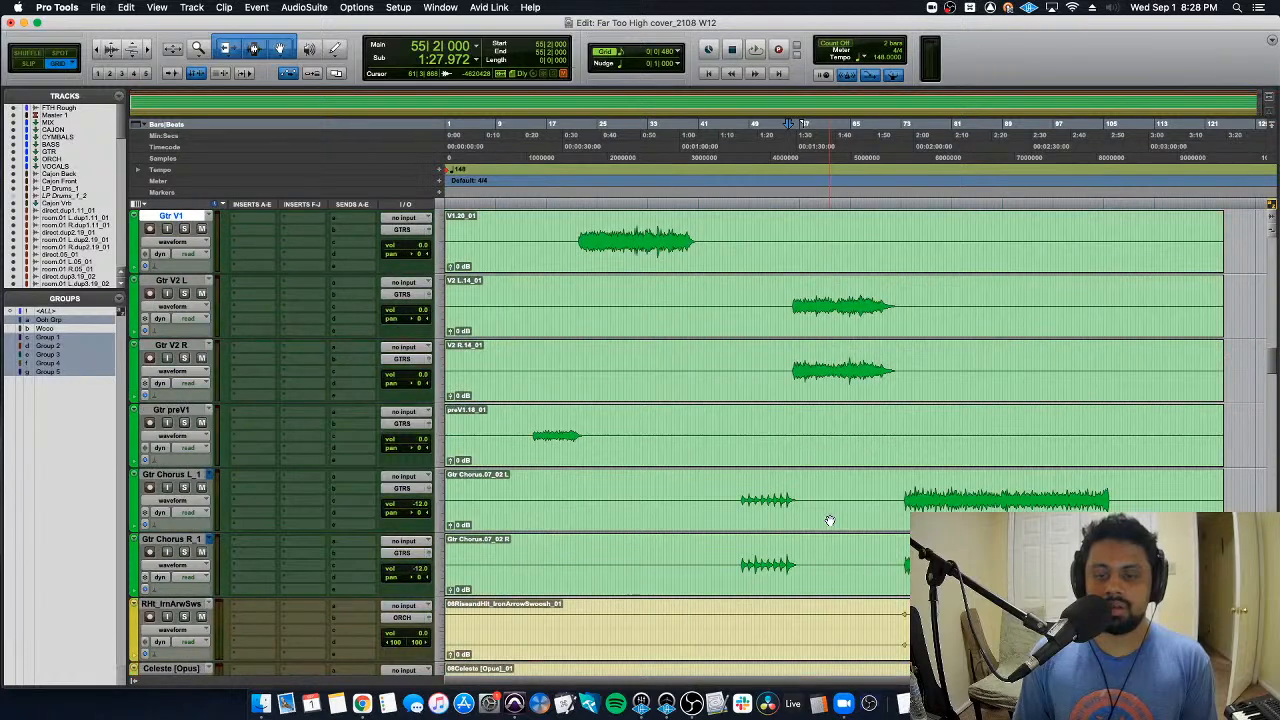
scroll(829, 518, up, 3)
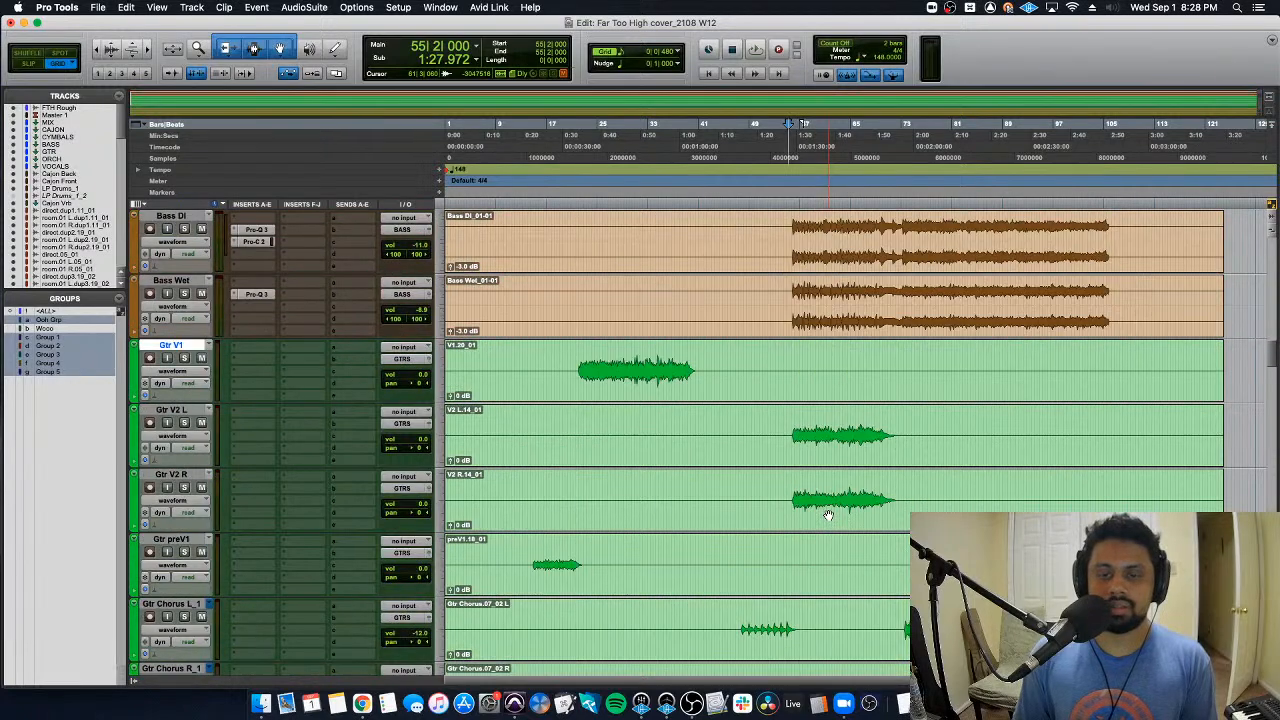
click(577, 357)
key(space)
key(t)
key(t)
scroll(497, 383, down, 1)
key(space)
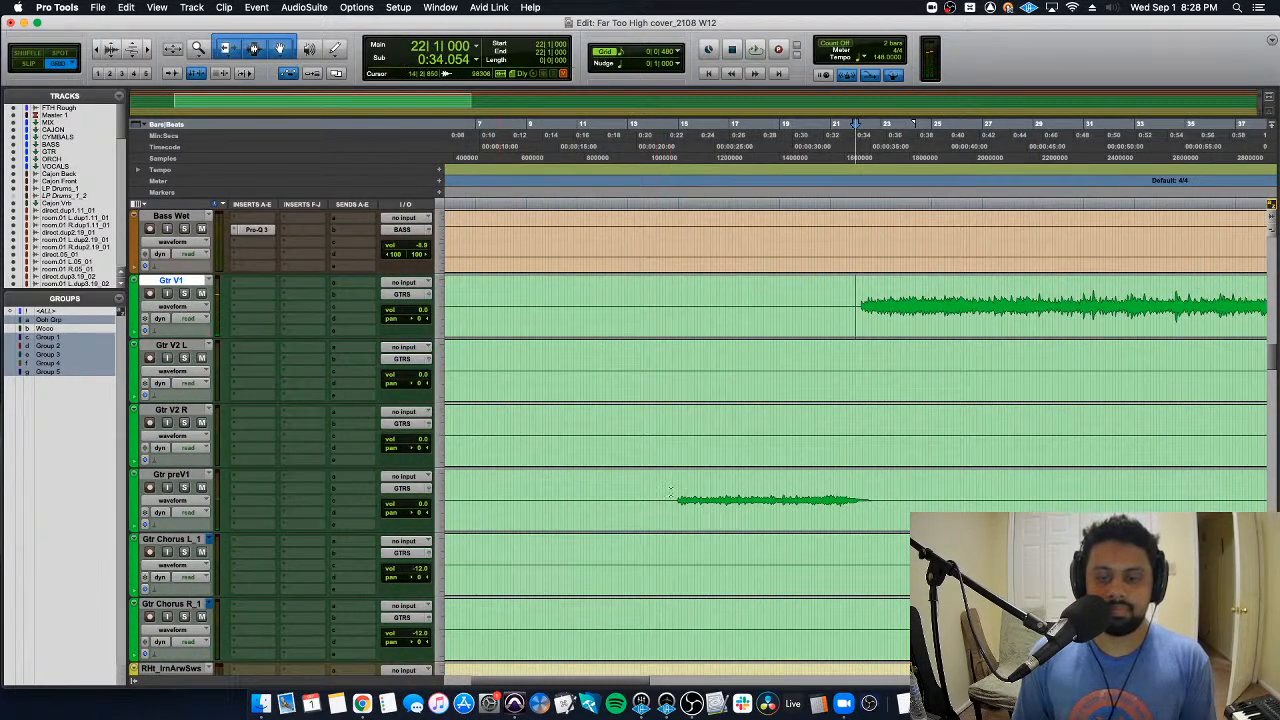
Step: Solo Gtr preV1 and play it back from 14|4|000
click(670, 492)
key(space)
click(184, 487)
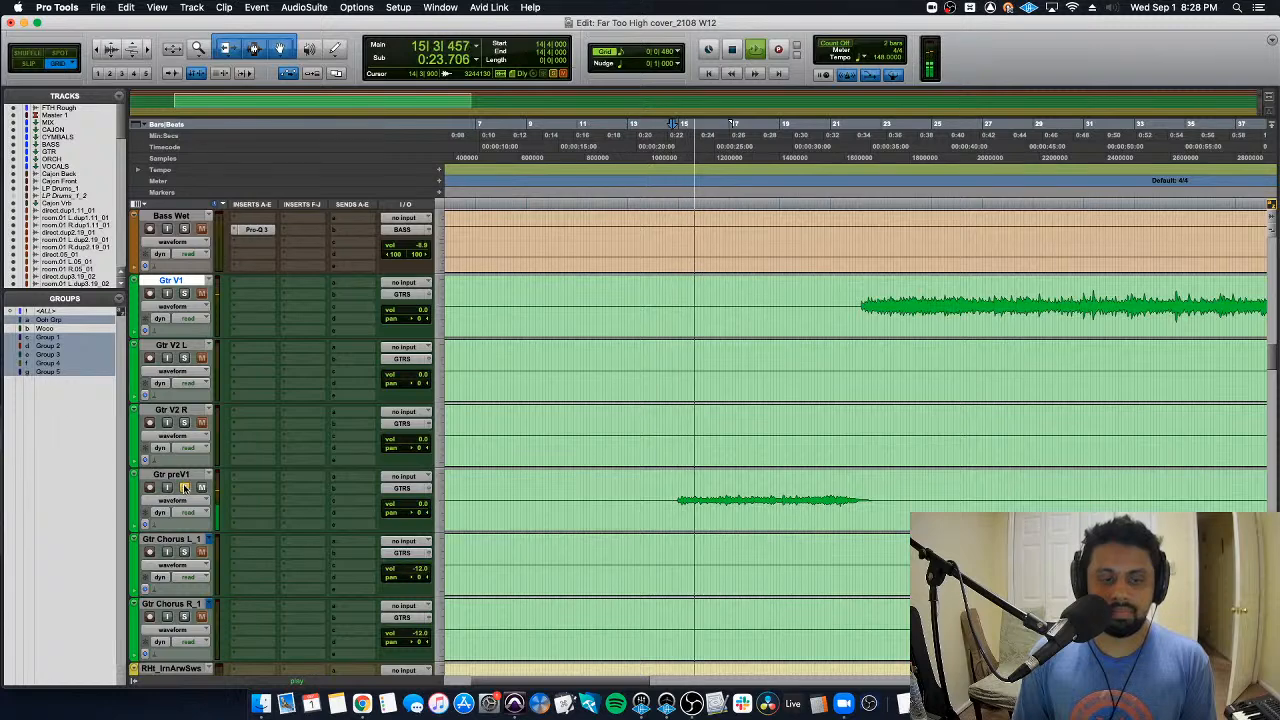
key(space)
Step: Insert a mono FabFilter Pro-Q 3 on Gtr preV1 and play the part to examine its spectrum
click(255, 488)
mouse_move(294, 490)
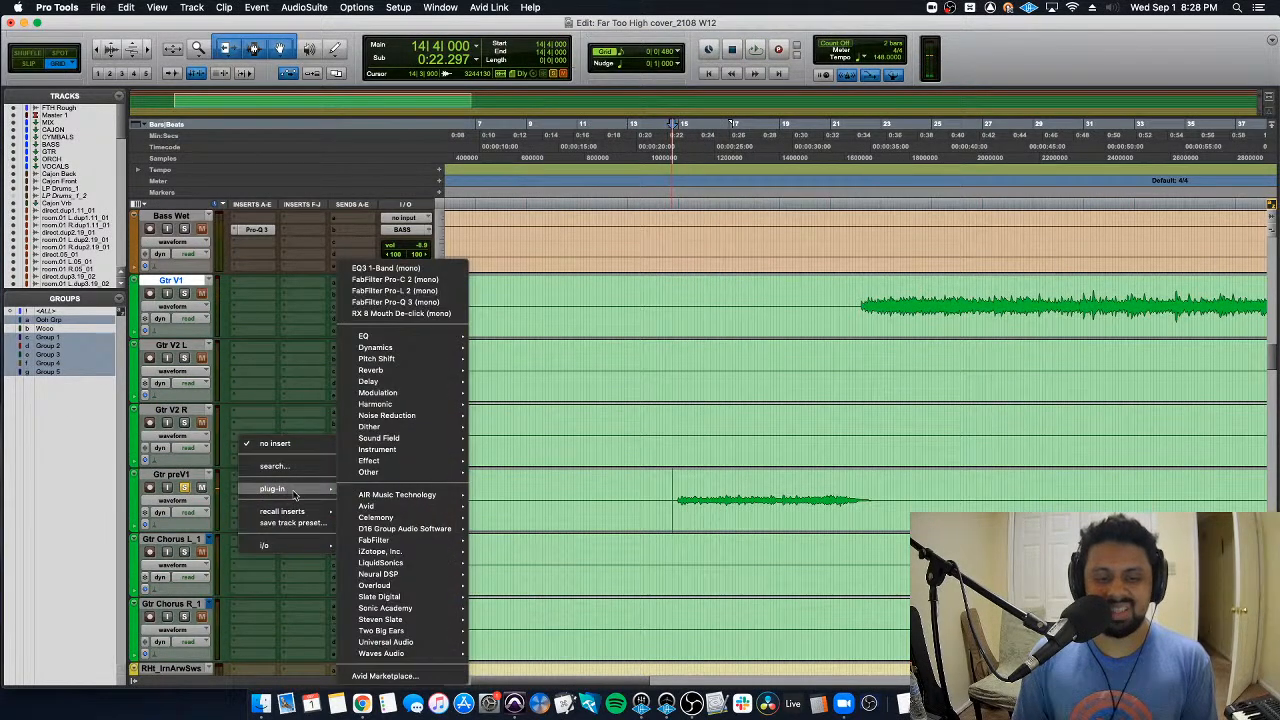
click(442, 301)
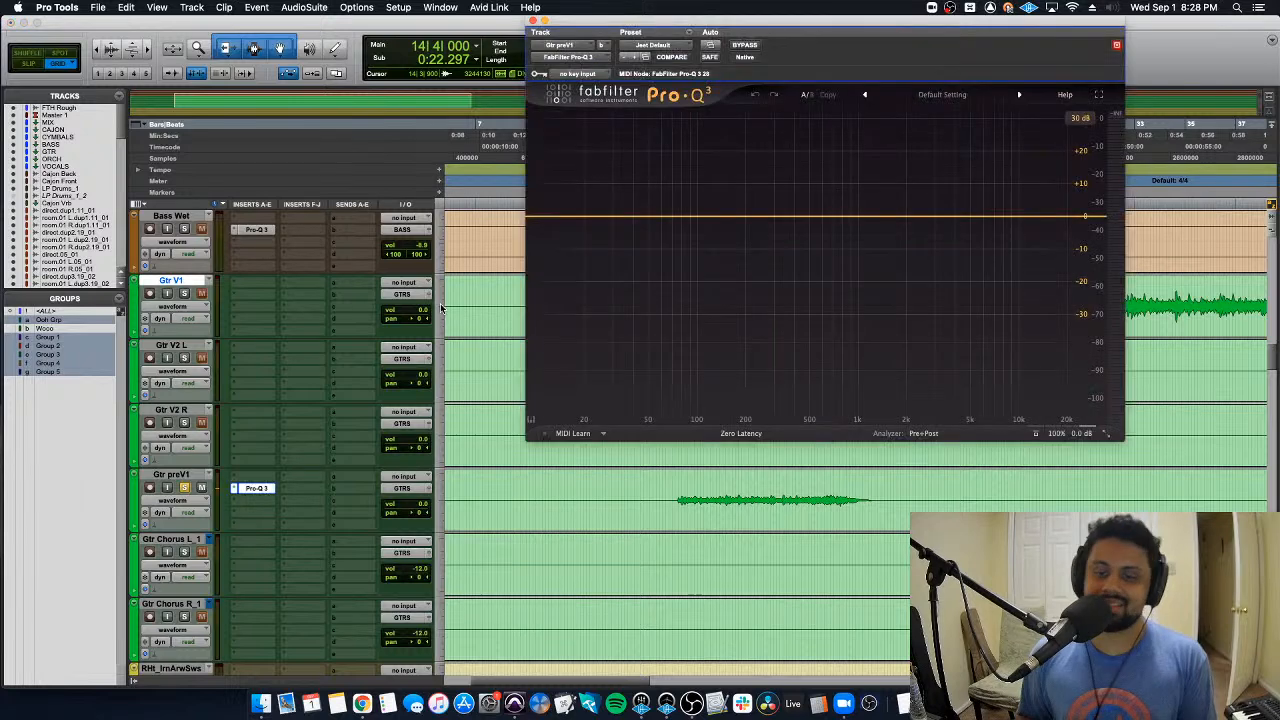
key(space)
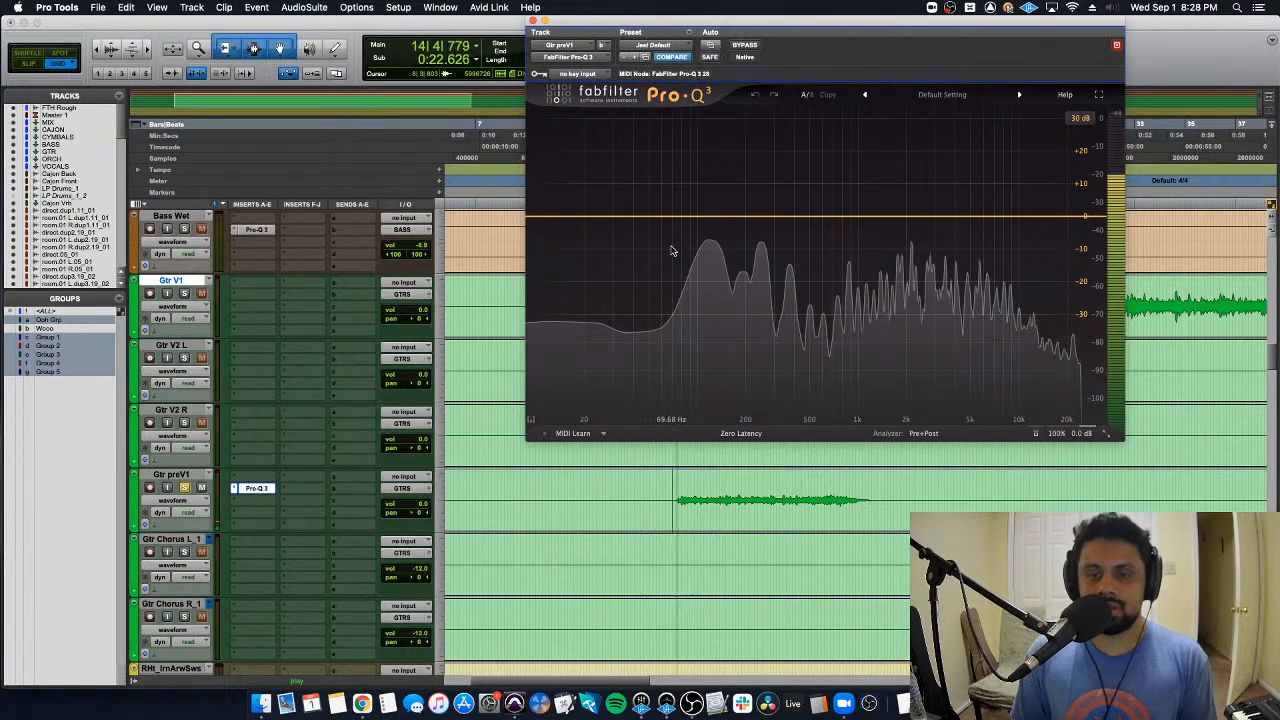
key(space)
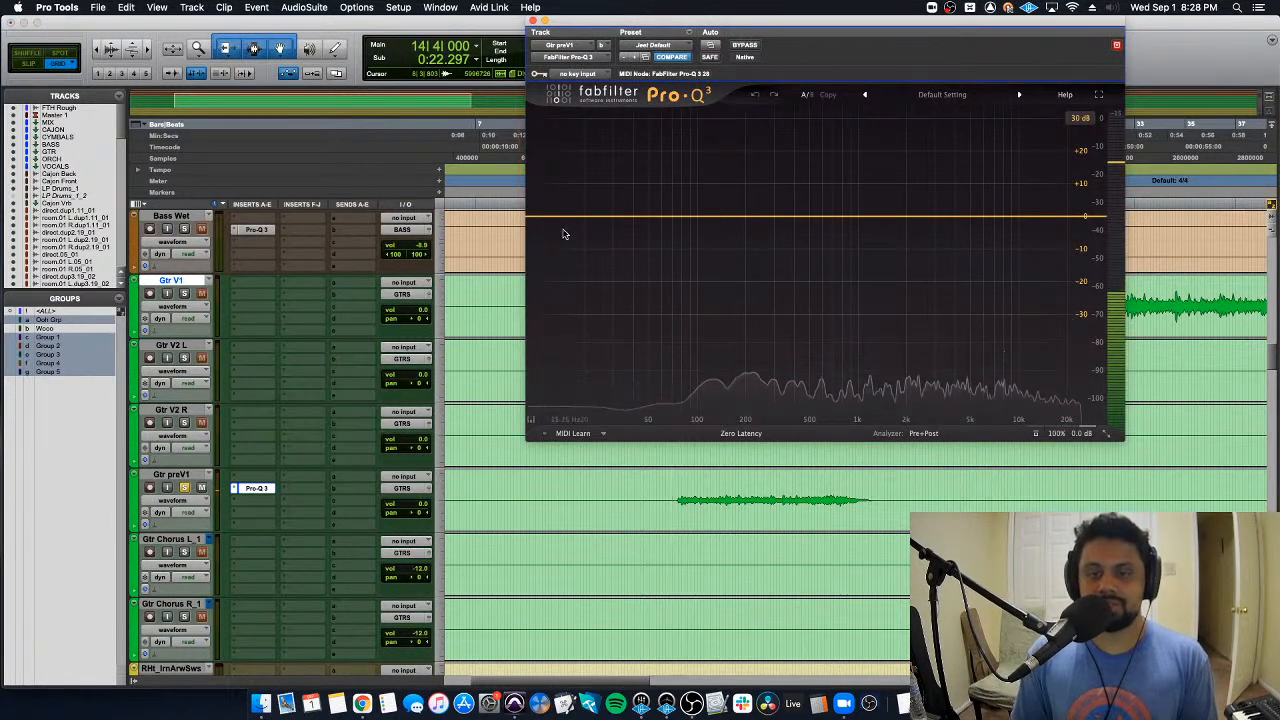
Step: Add a 36 dB/oct low cut at 43.188 Hz with a Q of 0.487 to Gtr preV1's equalizer and audition it
click(553, 216)
click(575, 195)
click(583, 272)
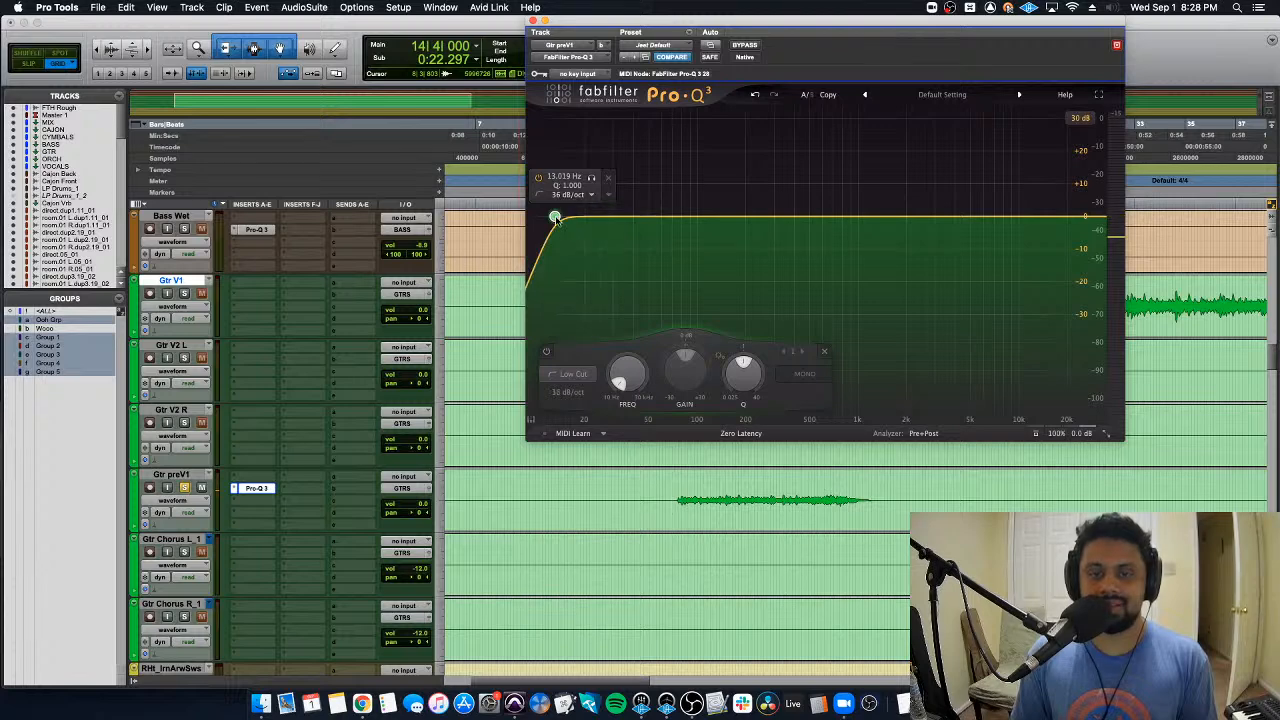
drag(555, 217, 638, 236)
key(space)
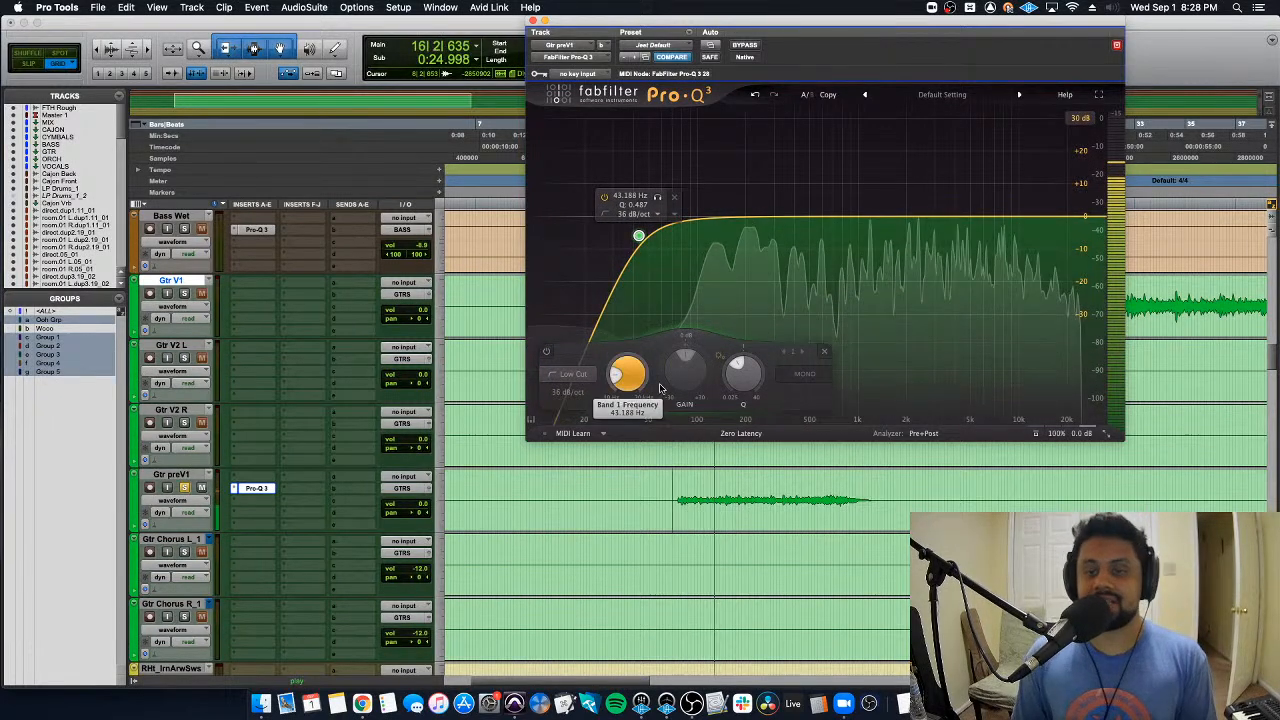
key(space)
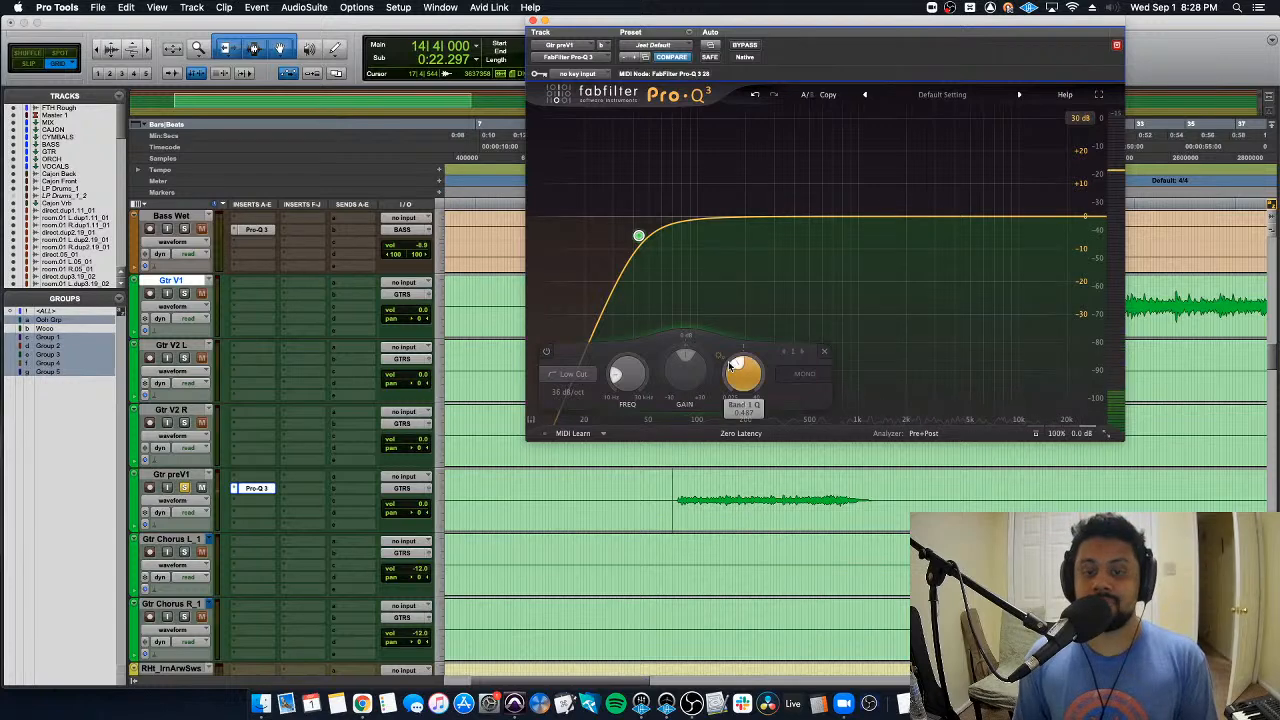
Step: Add a gentle high-frequency boost around 10 kHz to Gtr preV1's equalizer during playback and close the plug-in
key(space)
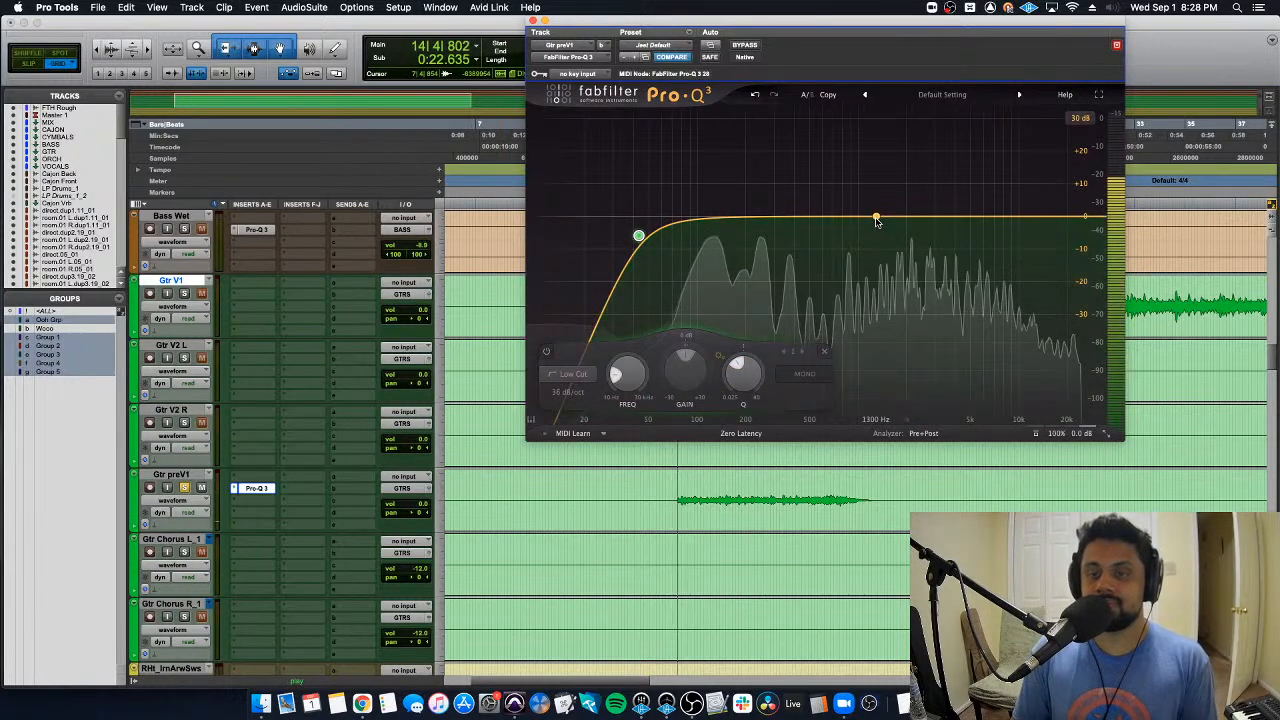
drag(877, 214, 1022, 206)
click(533, 20)
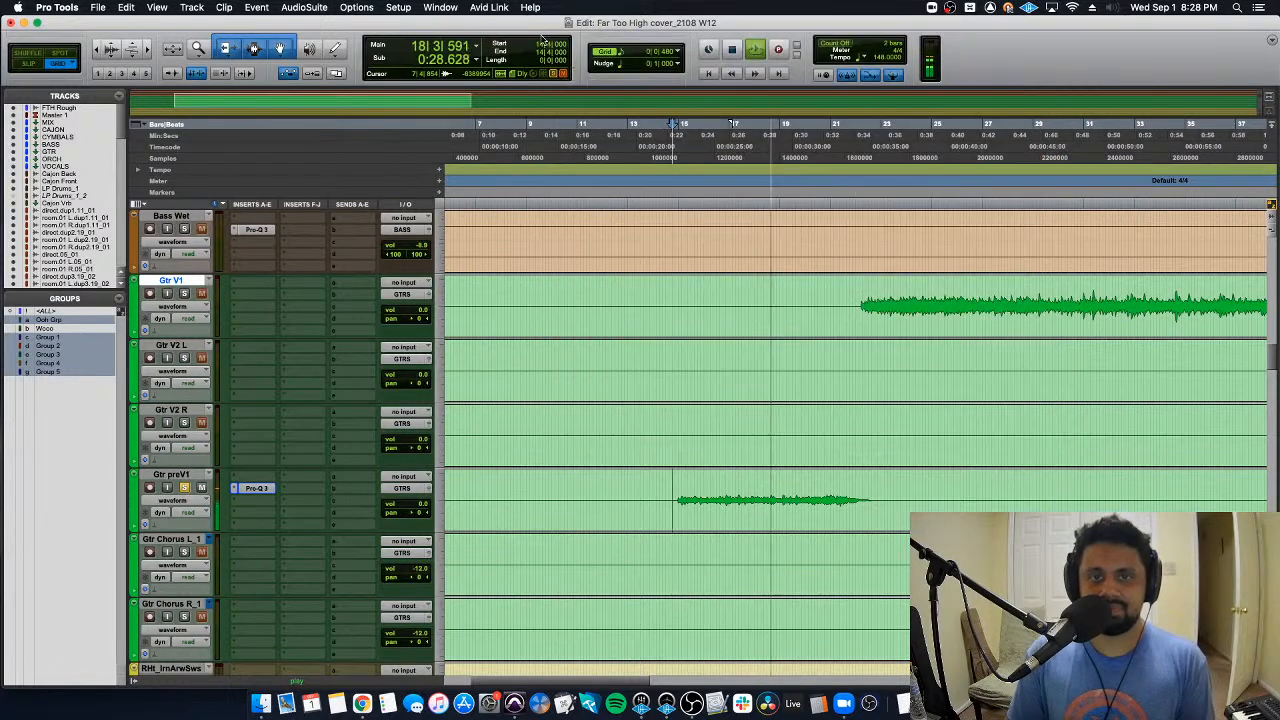
Step: Copy Gtr preV1's Pro-Q 3 to the soloed Gtr V1 track and open it while playing from bar 22
click(537, 290)
key(space)
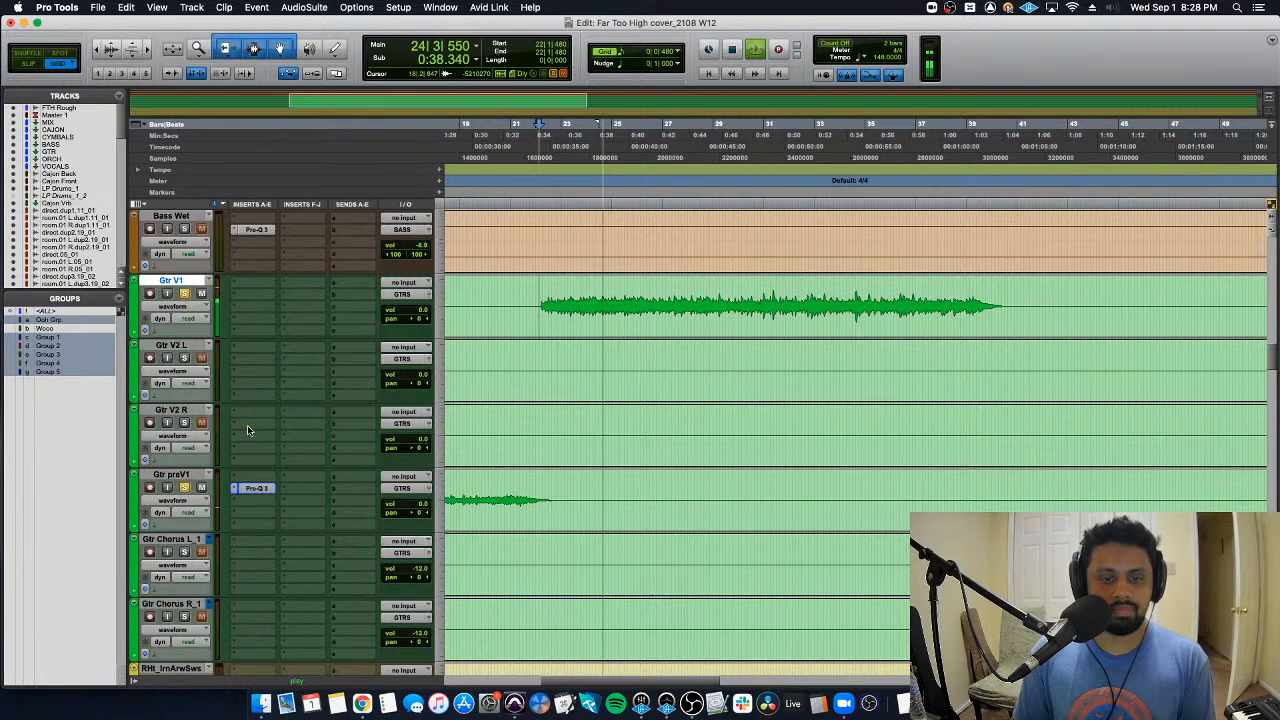
key(space)
key(space)
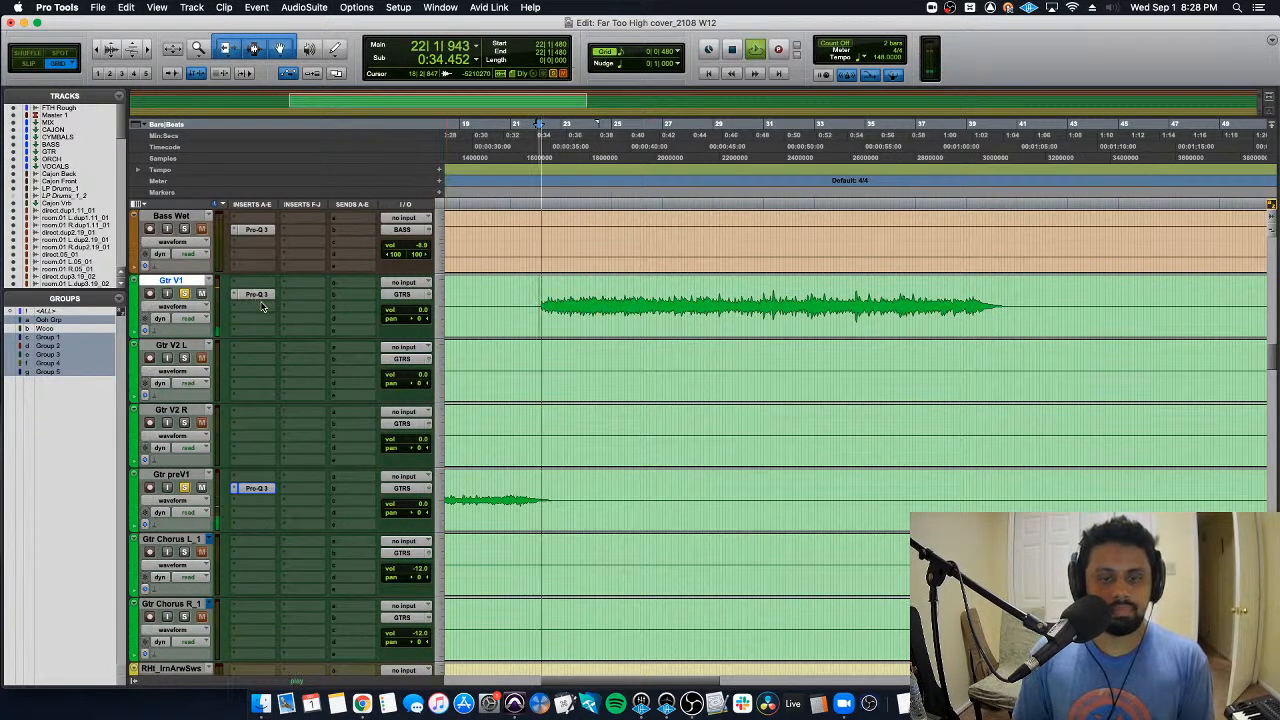
click(257, 294)
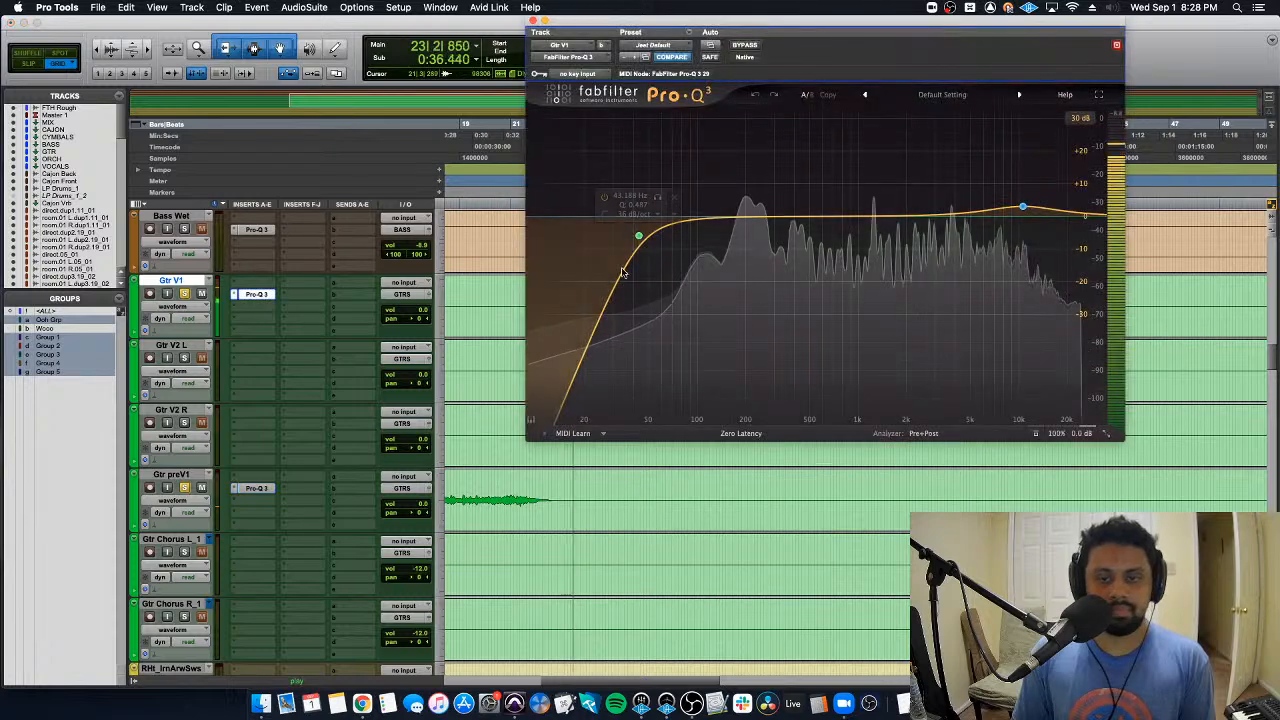
Step: Set Gtr V1's low cut to 67.589 Hz with Q 0.280 and add a slight bell cut below 1 kHz with Q 3.406
drag(640, 237, 678, 258)
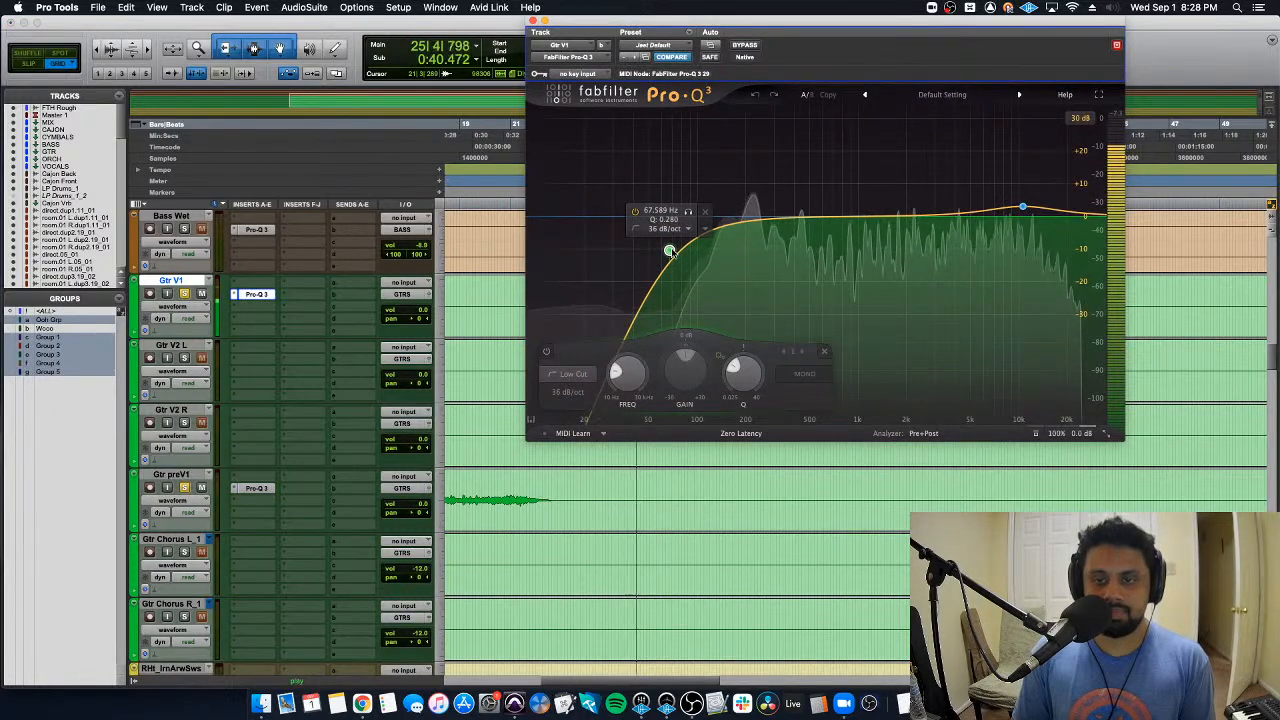
mouse_move(847, 216)
mouse_down()
mouse_move(887, 188)
mouse_move(860, 180)
mouse_move(900, 180)
mouse_move(903, 217)
mouse_move(834, 180)
mouse_move(839, 221)
mouse_up()
scroll(887, 188, up, 5)
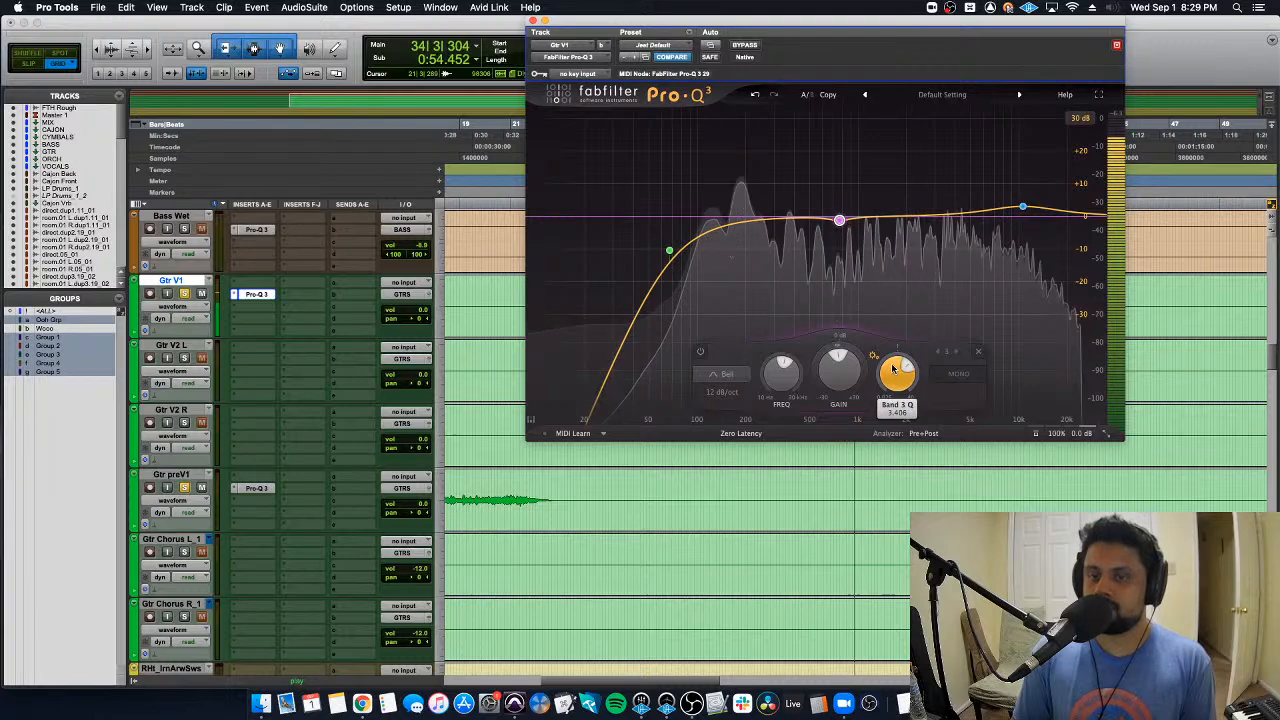
Step: Close Gtr V1's equalizer and clear the guitar solos in the Mix window
click(533, 20)
key(super+equal)
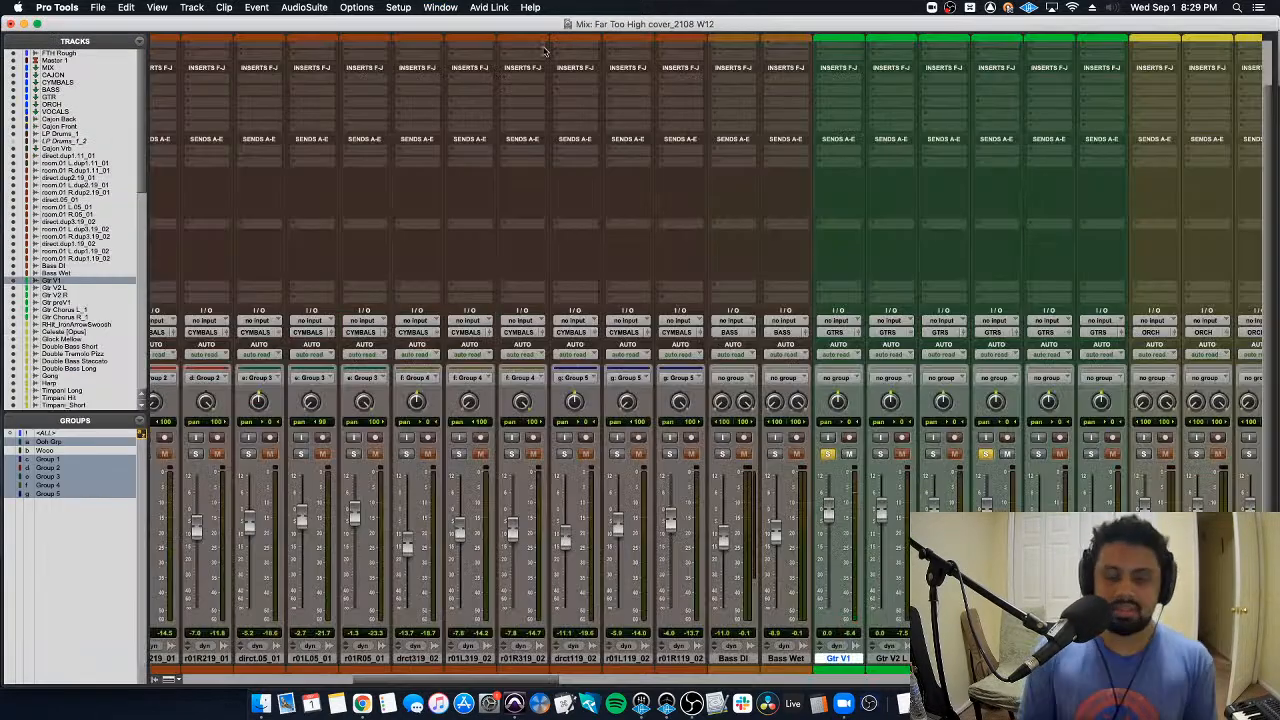
click(827, 454)
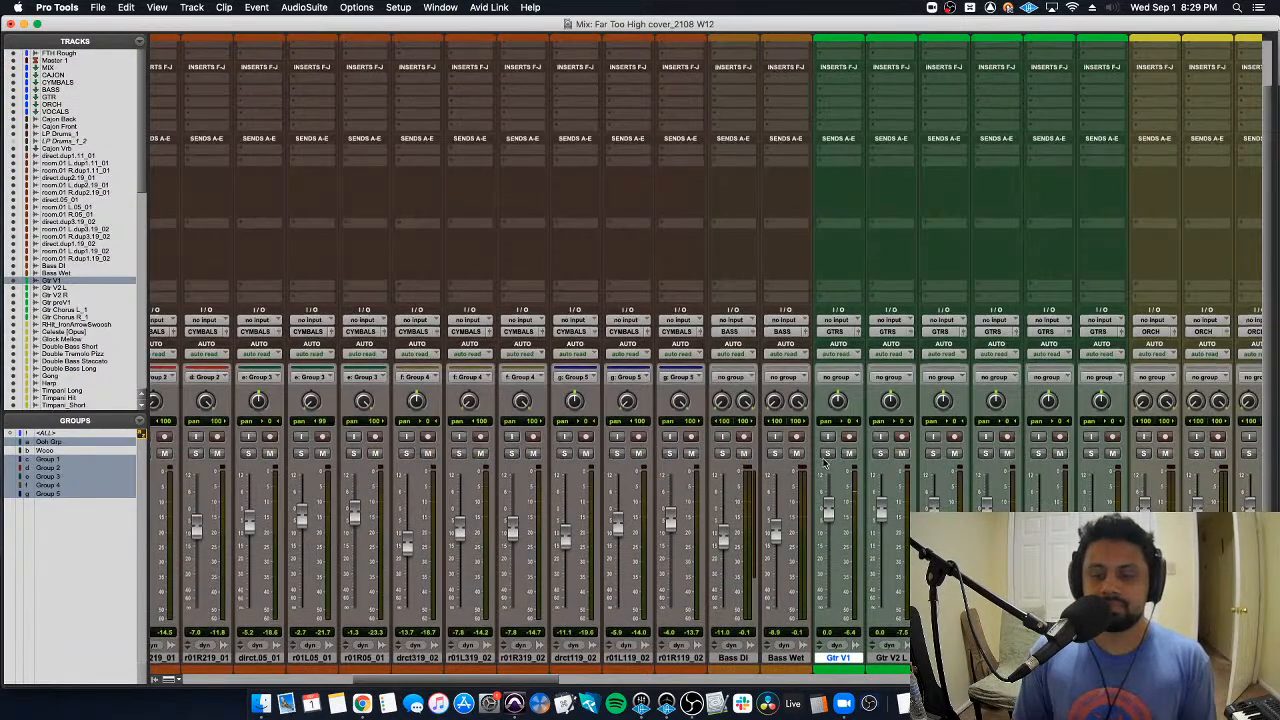
Step: Lower the GTR bus fader, and pan Gtr V1 left to 40 with its fader lowered to -4.0 dB
scroll(840, 510, left, 15)
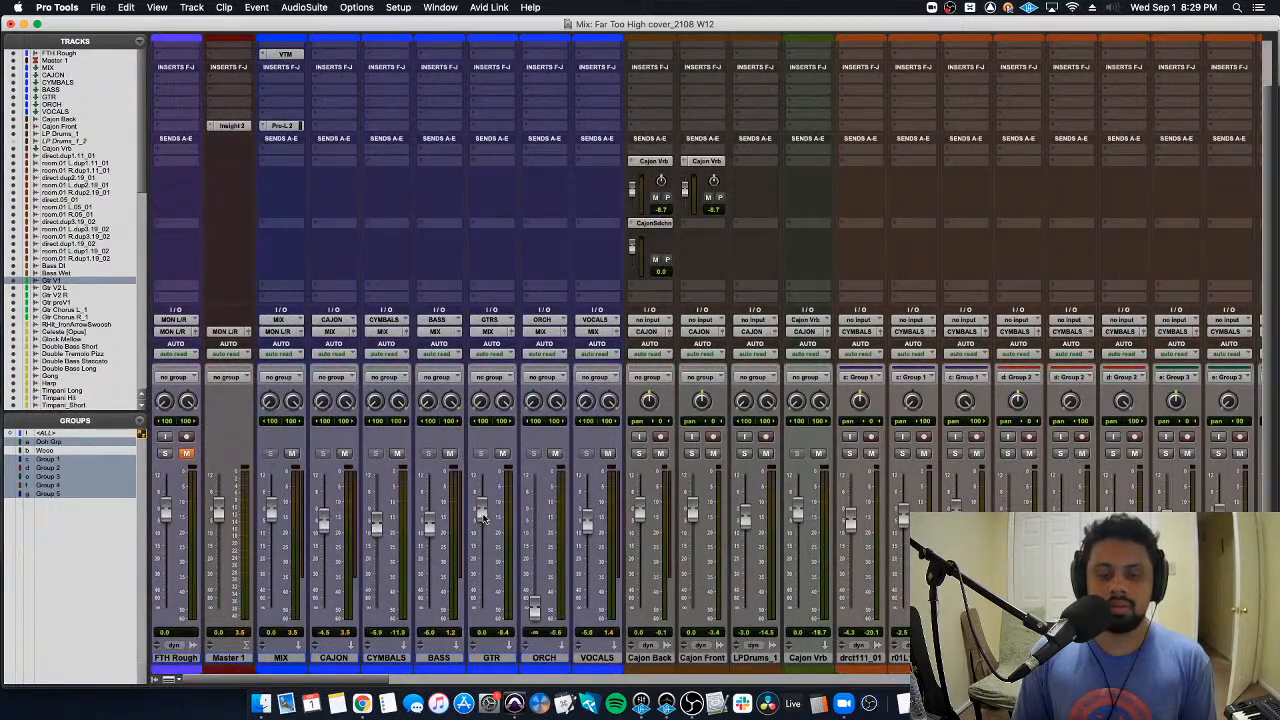
drag(484, 516, 482, 533)
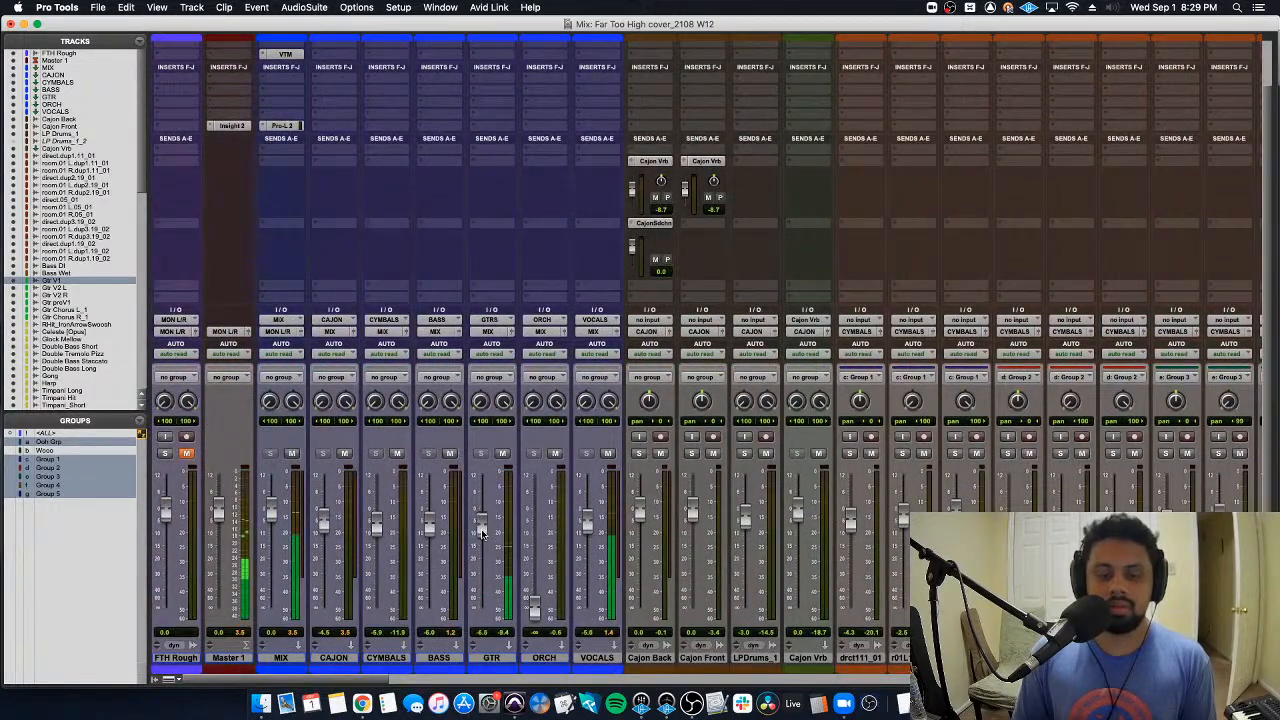
scroll(483, 524, right, 15)
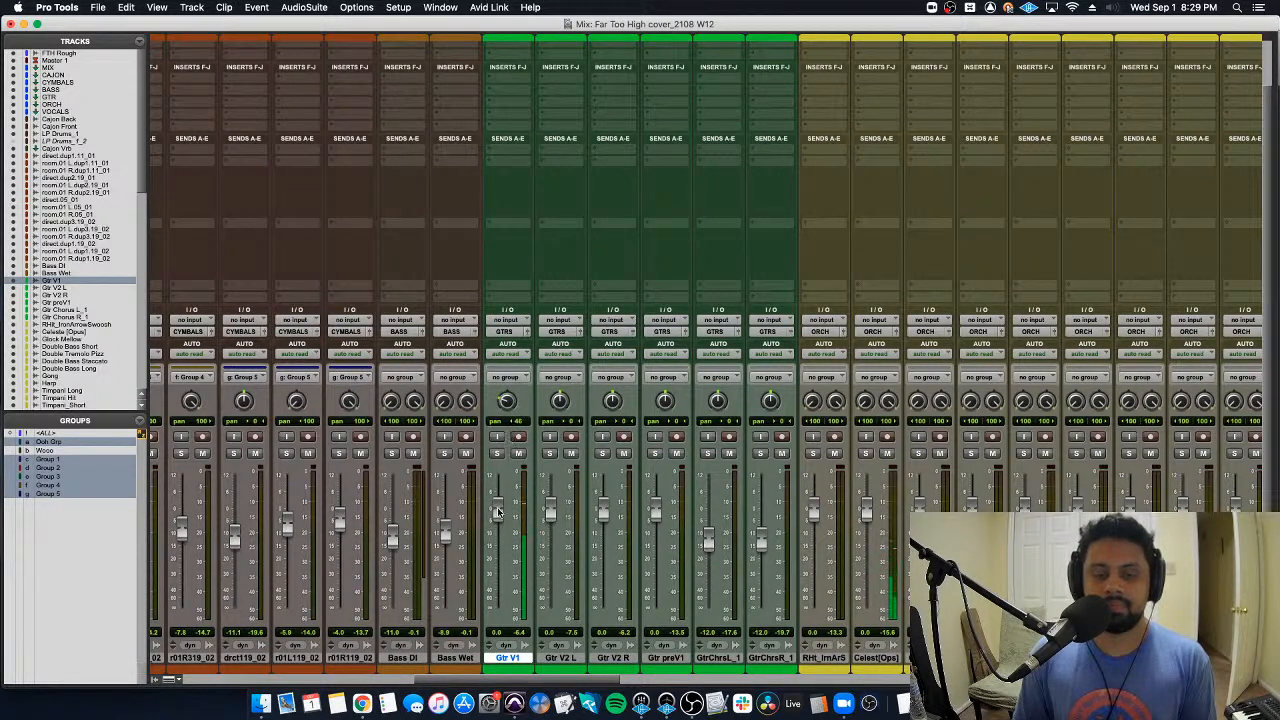
drag(497, 508, 496, 524)
Step: Create a stereo aux input track after the last guitar chorus track and name it Gtr Vrb
click(779, 659)
key(super+shift+n)
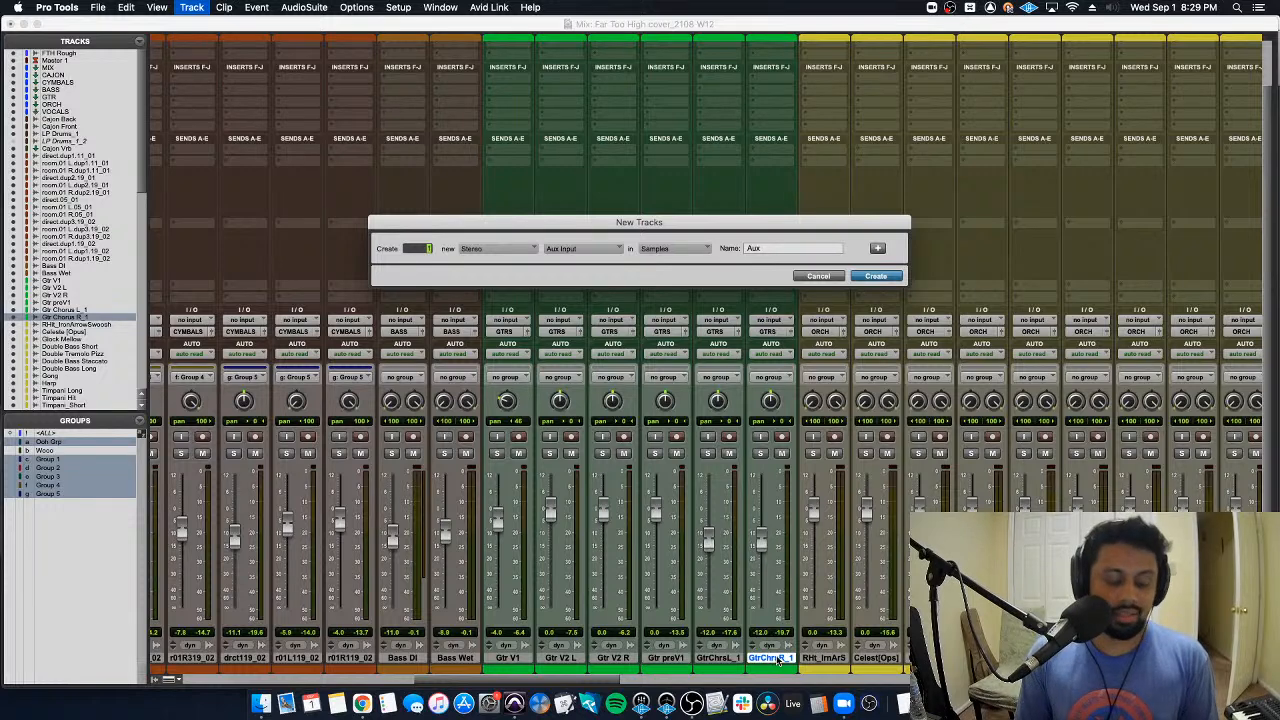
key(Return)
double_click(828, 659)
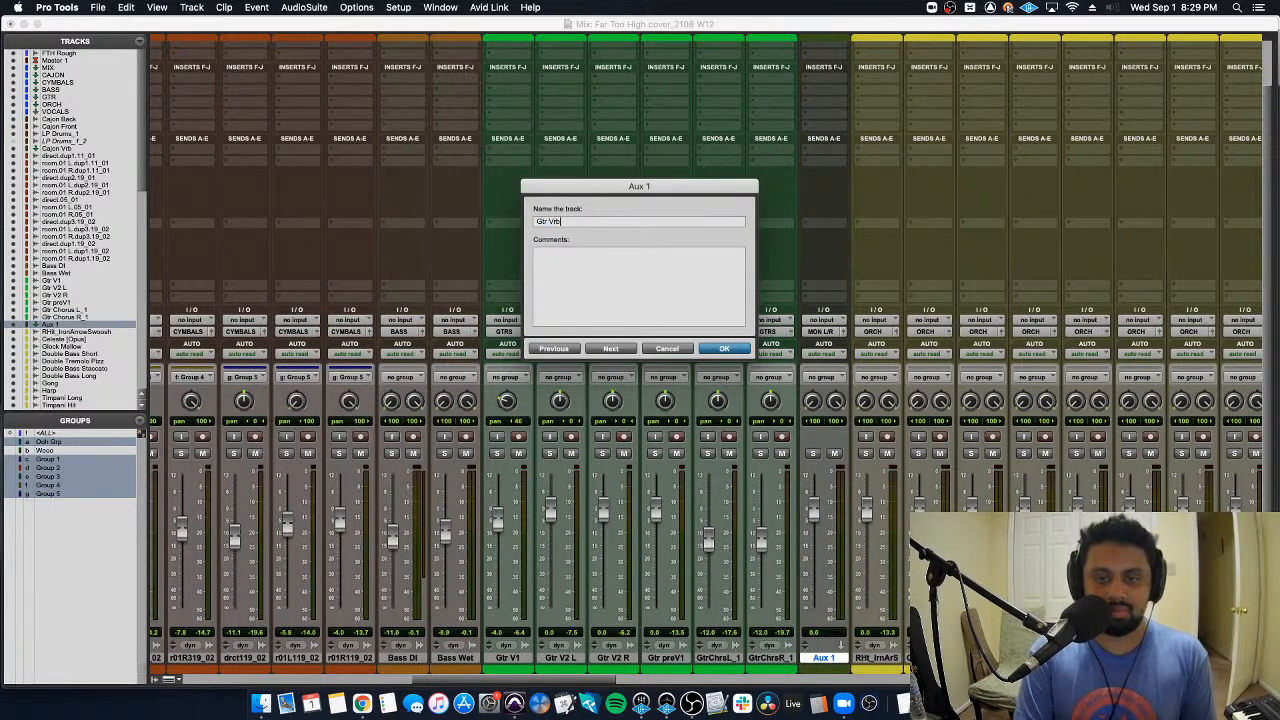
text(Gtr Vrb)
key(Return)
Step: Set the Gtr Vrb track's input to Bus 11-12 and rename that bus Gtr Vrb
click(823, 320)
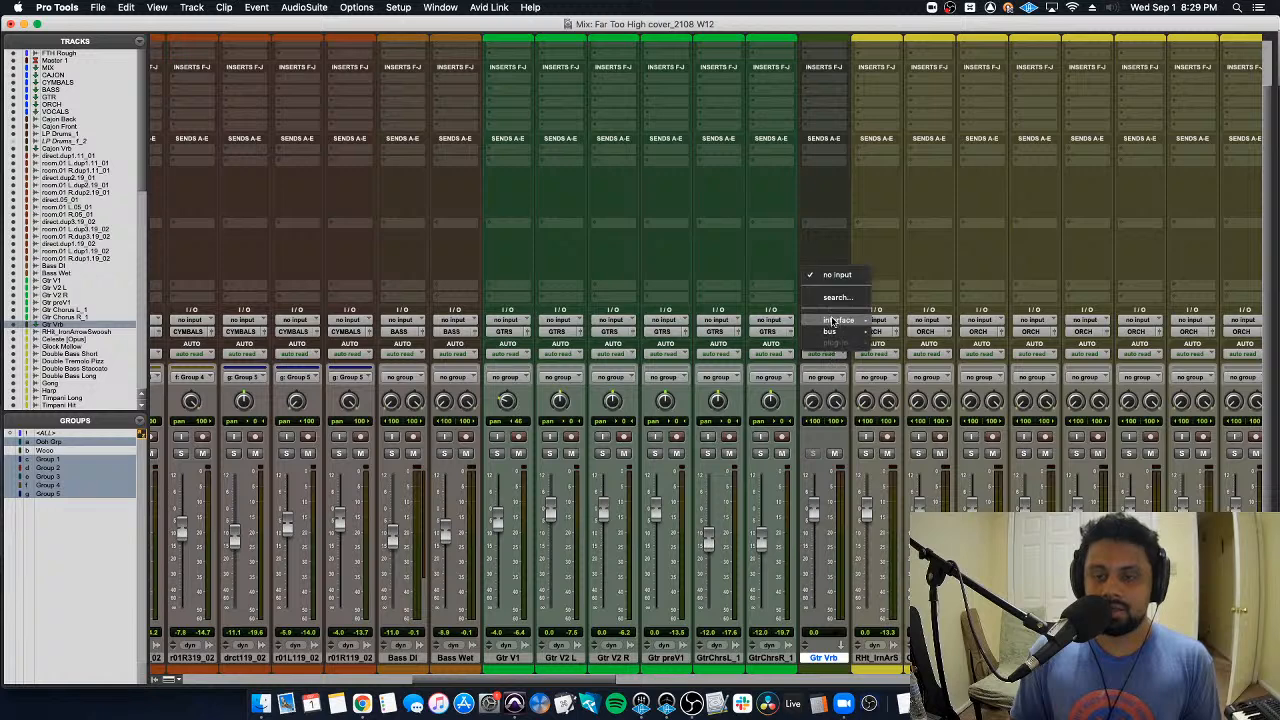
mouse_move(830, 331)
mouse_move(915, 334)
click(1027, 70)
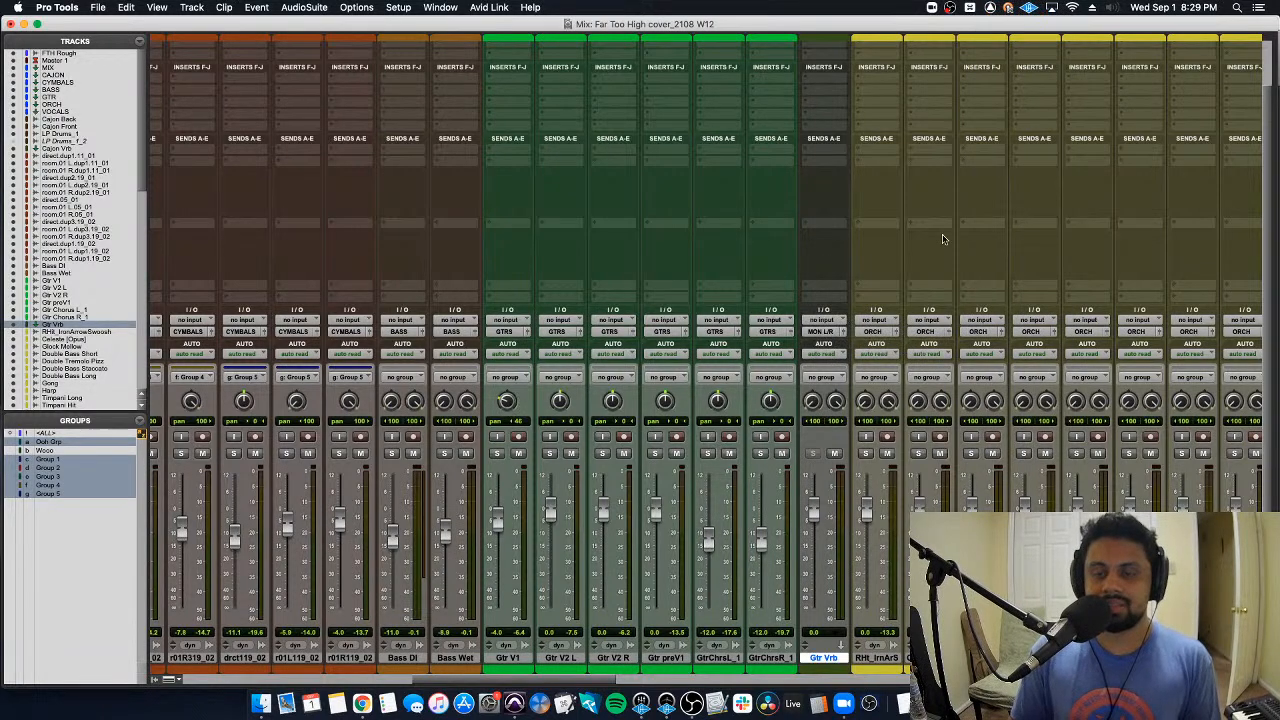
right_click(838, 320)
click(860, 345)
text(G)
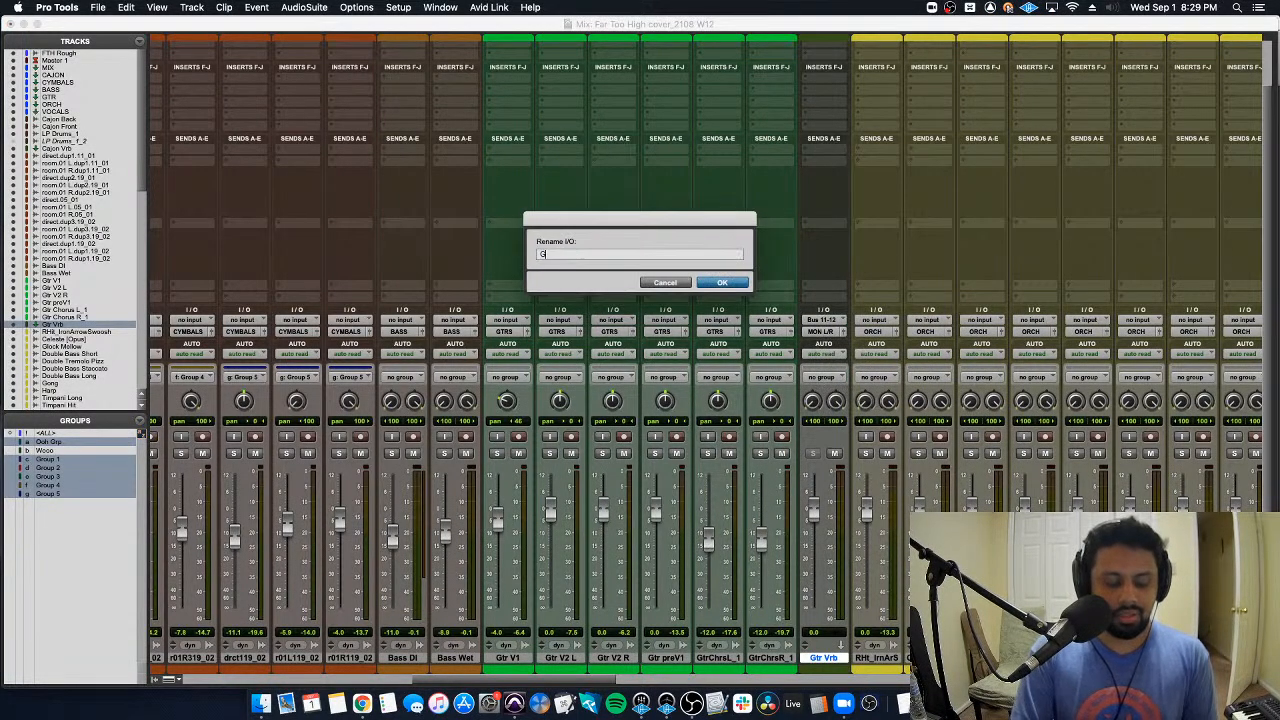
text(tr Vrb)
key(Return)
Step: Insert the stereo Lustrous Plates reverb on the Gtr Vrb track
scroll(812, 140, up, 2)
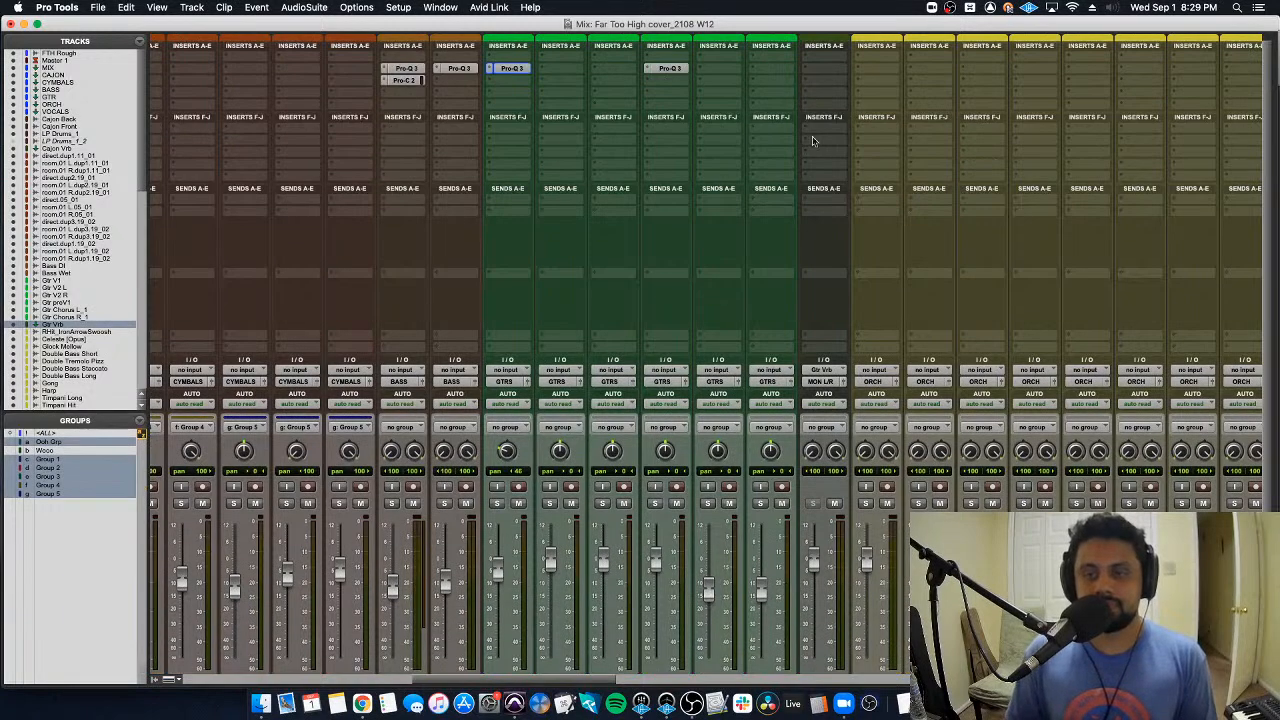
click(825, 66)
click(825, 66)
click(825, 66)
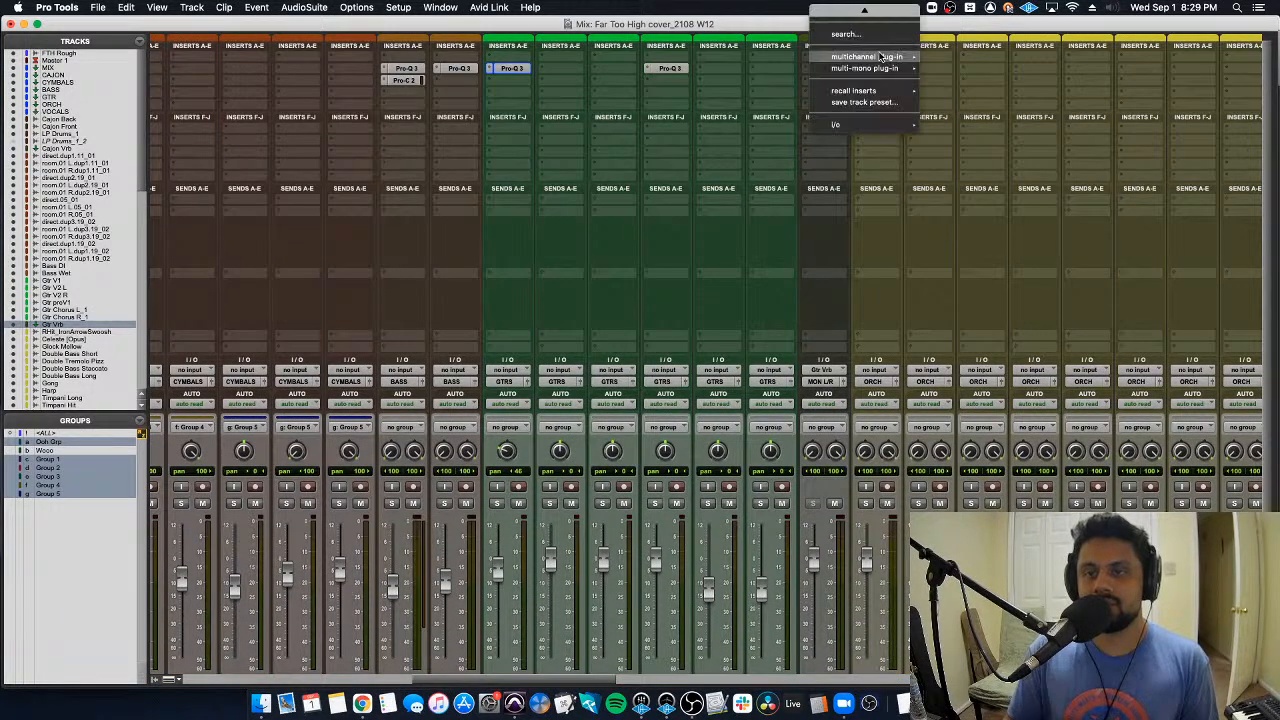
mouse_move(866, 57)
mouse_move(960, 162)
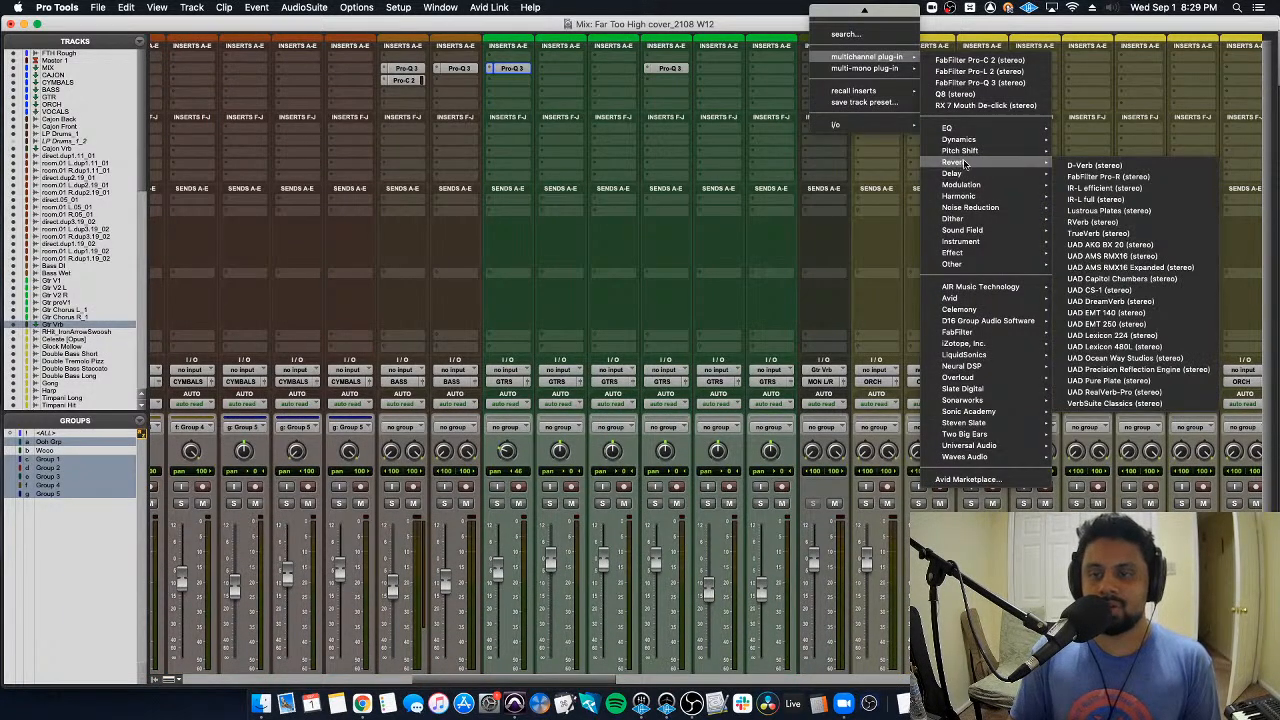
click(1108, 210)
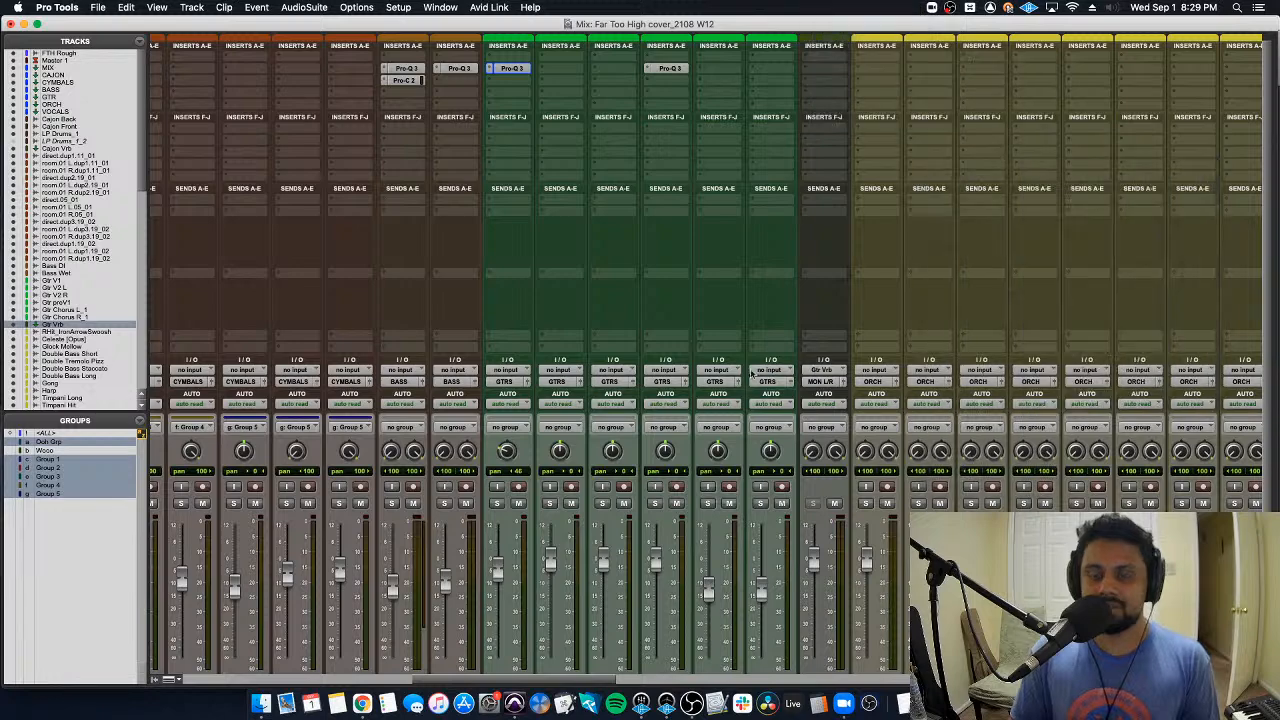
Step: Add a send from Gtr V1 to the Gtr Vrb bus with its level at -14.5 dB
click(507, 200)
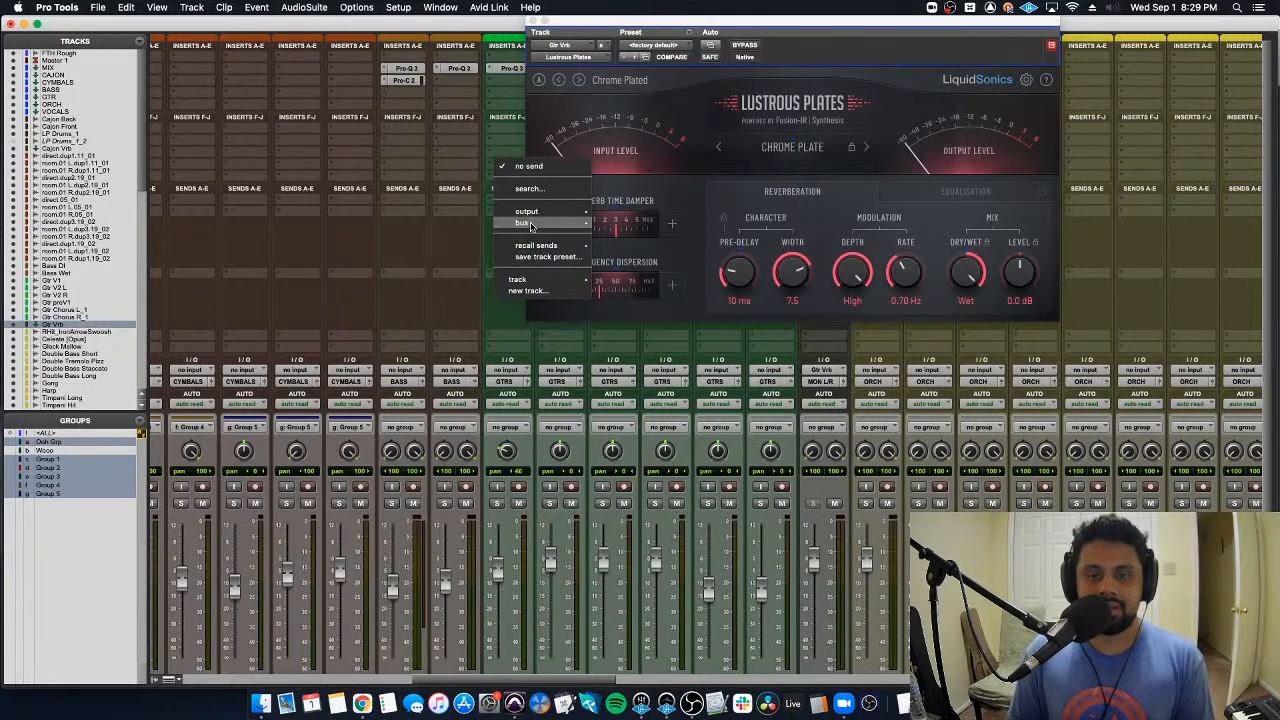
mouse_move(522, 222)
mouse_move(640, 226)
click(745, 183)
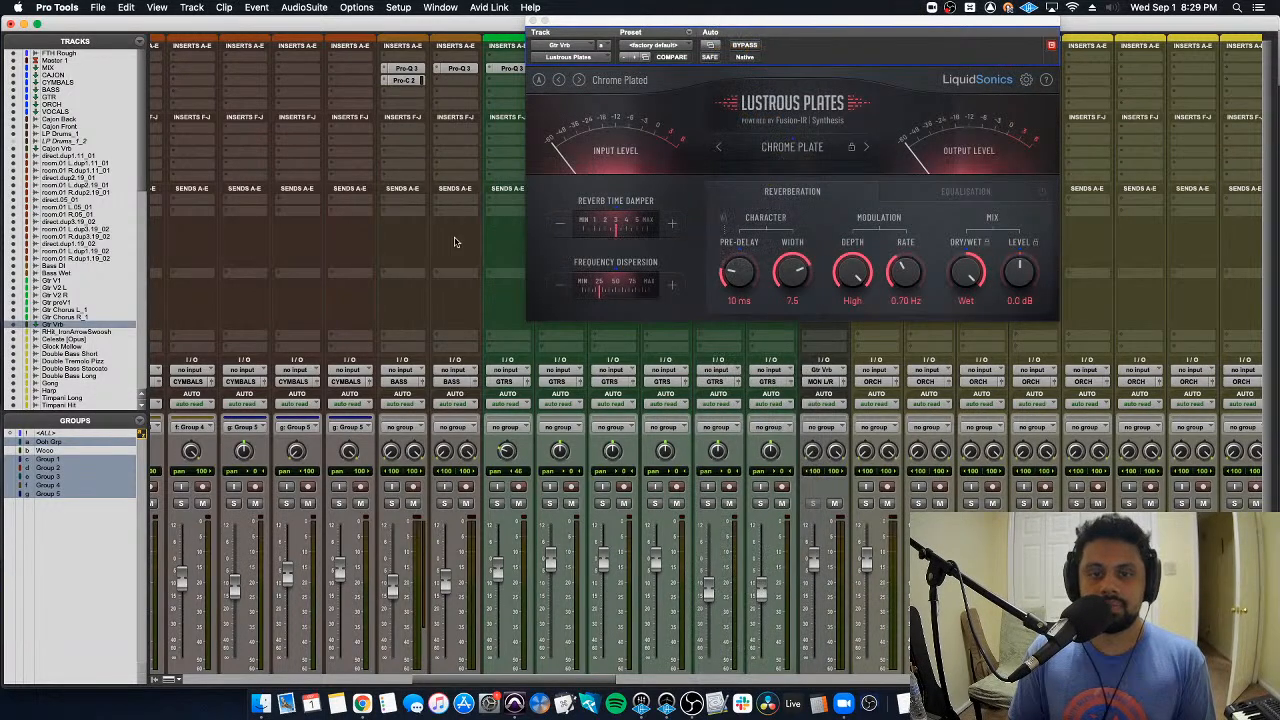
Step: Solo Gtr V1 and slightly reduce the reverb time damper in Gtr Vrb's Lustrous Plates
click(497, 503)
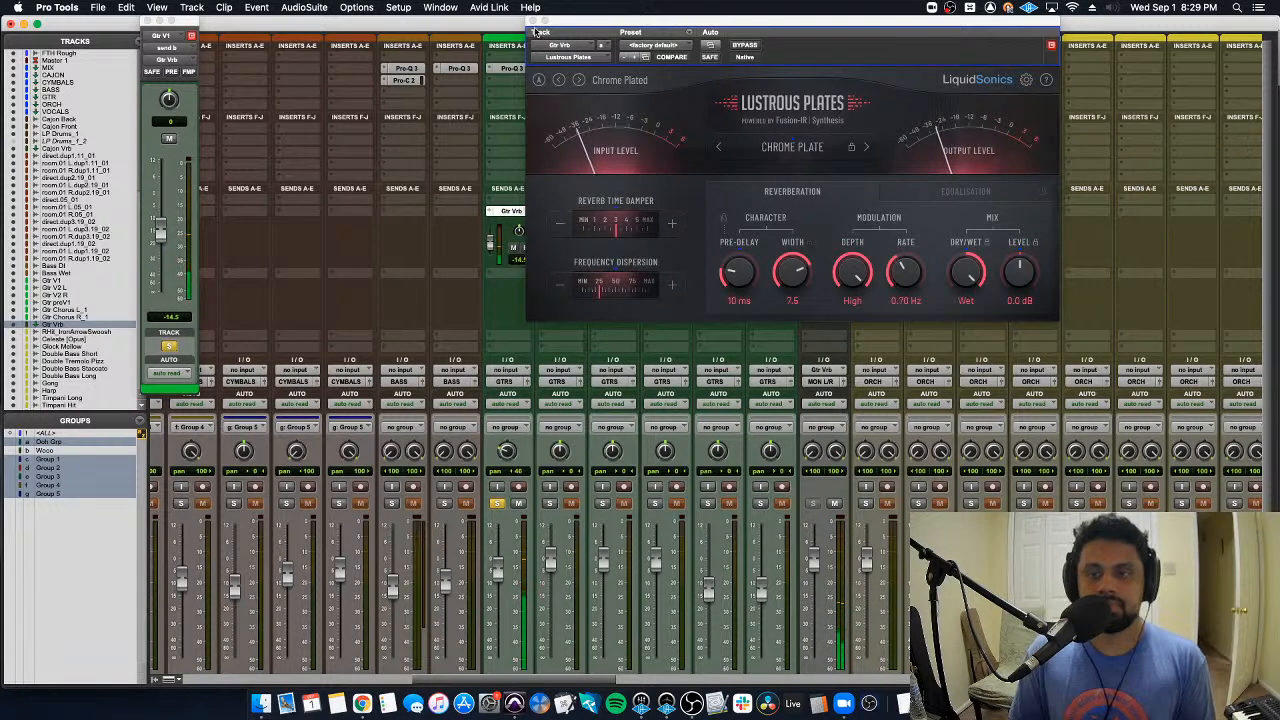
drag(537, 32, 680, 157)
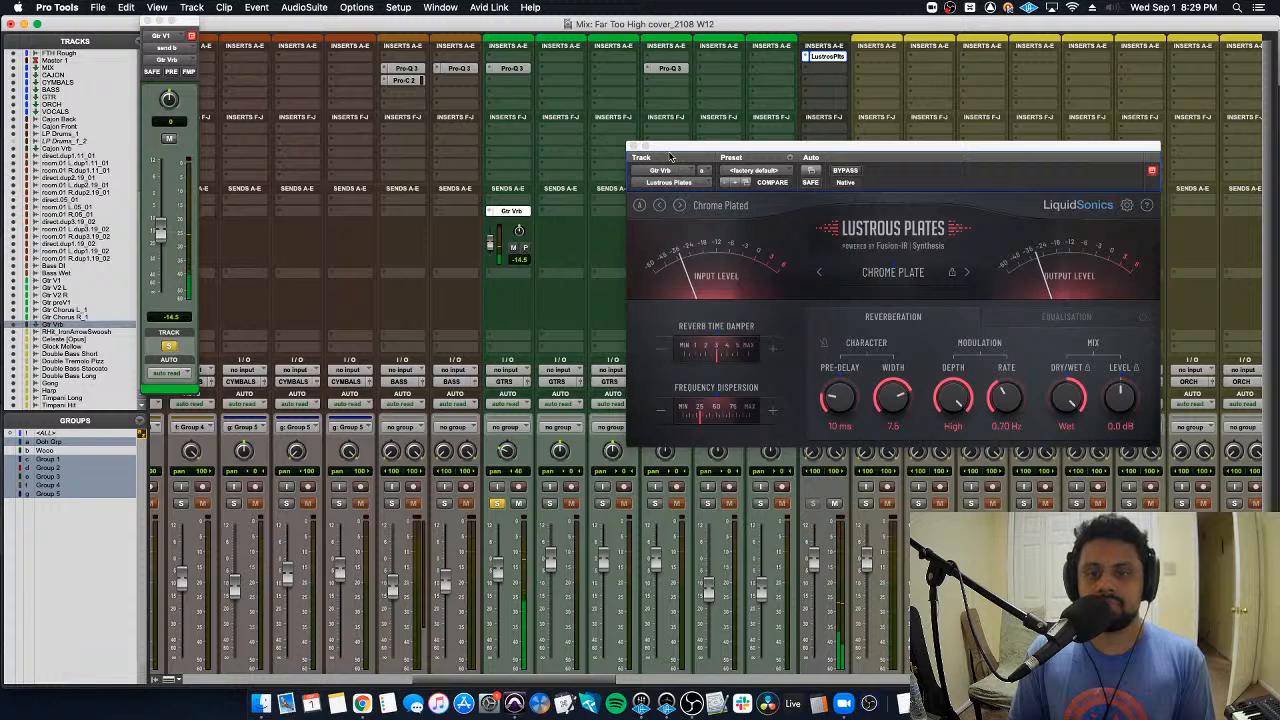
click(714, 365)
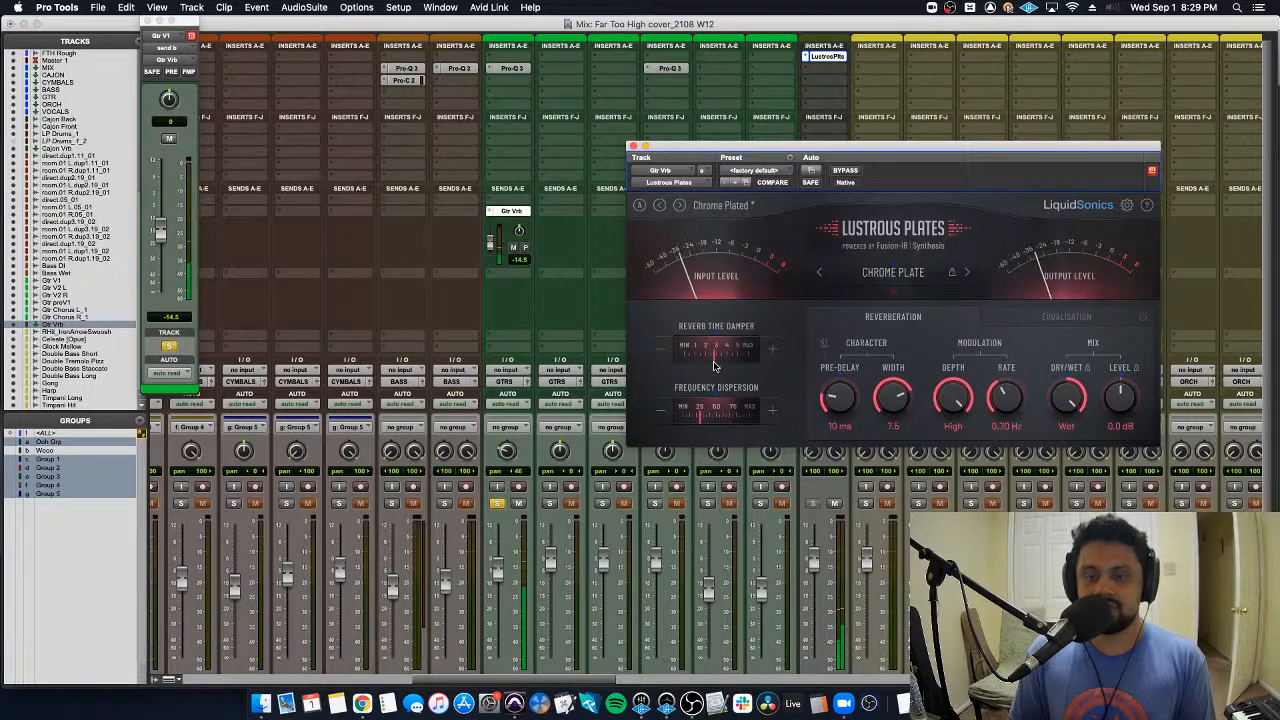
Step: Insert Pro-Q 3 after Gtr Vrb's reverb with a 30 dB/oct low cut at 84.539 Hz and Q 0.483, and close it
click(818, 68)
mouse_move(868, 71)
click(975, 94)
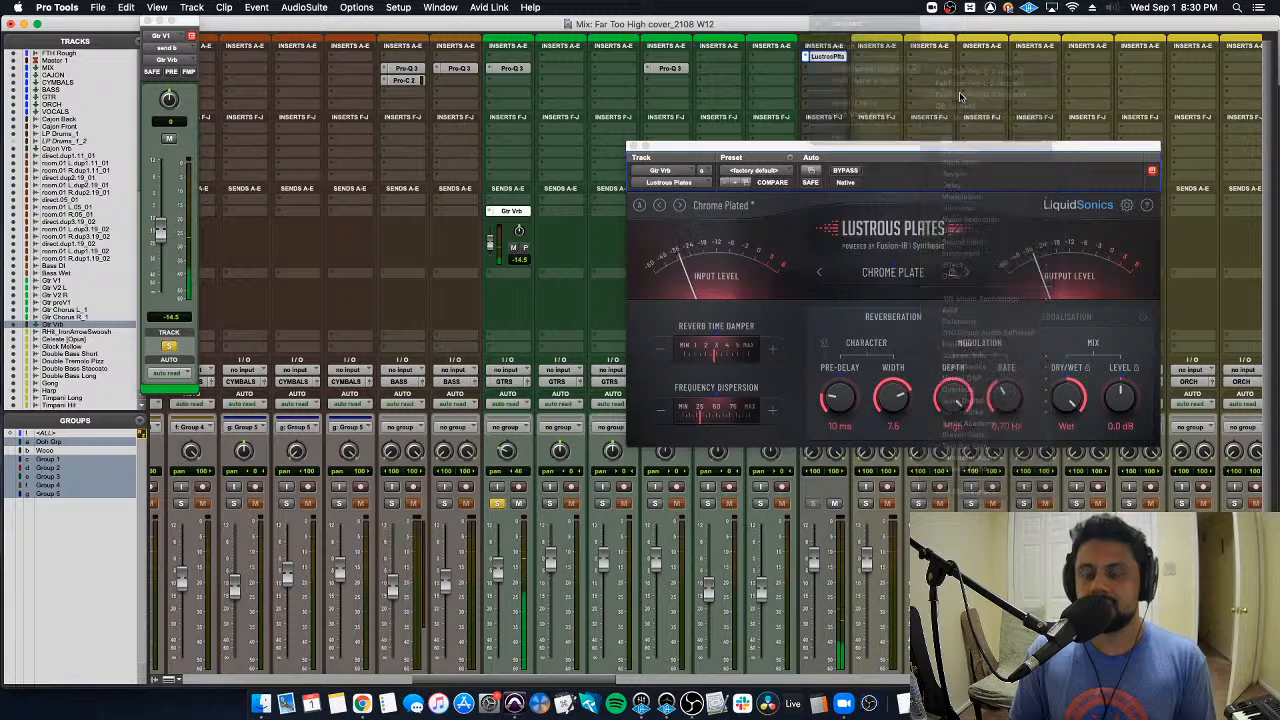
double_click(701, 364)
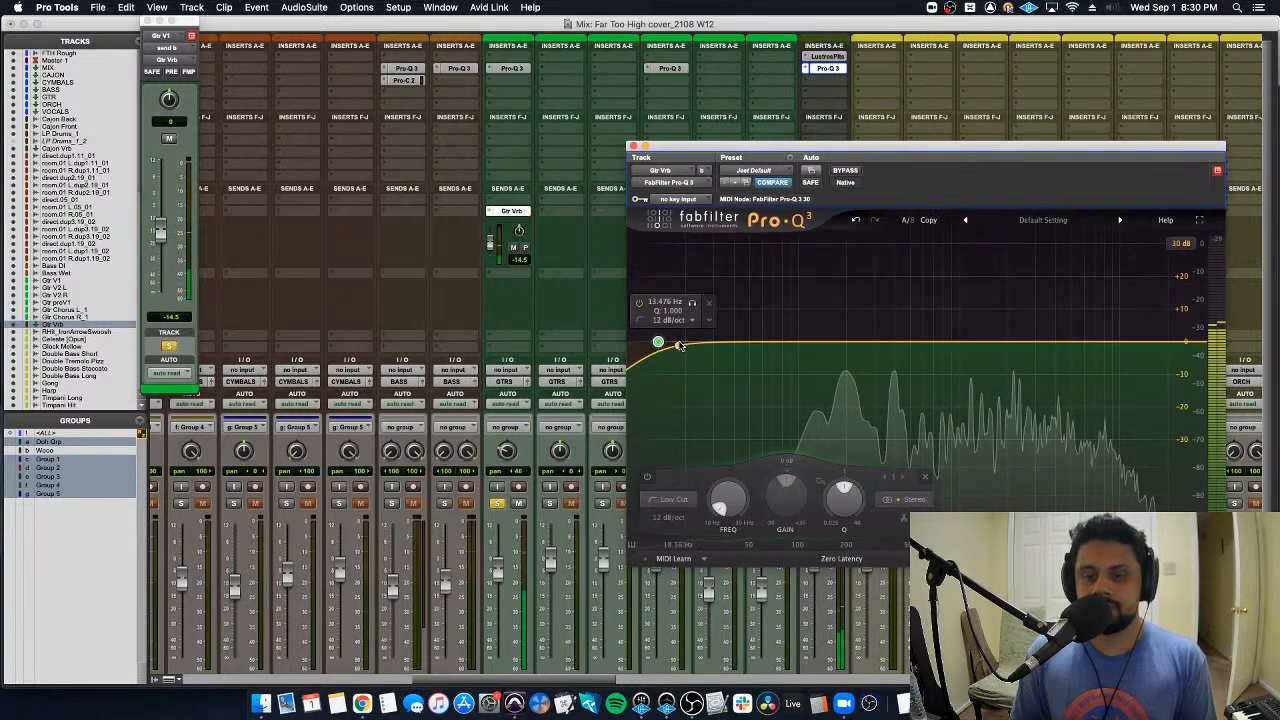
click(740, 346)
click(686, 383)
drag(747, 368, 787, 362)
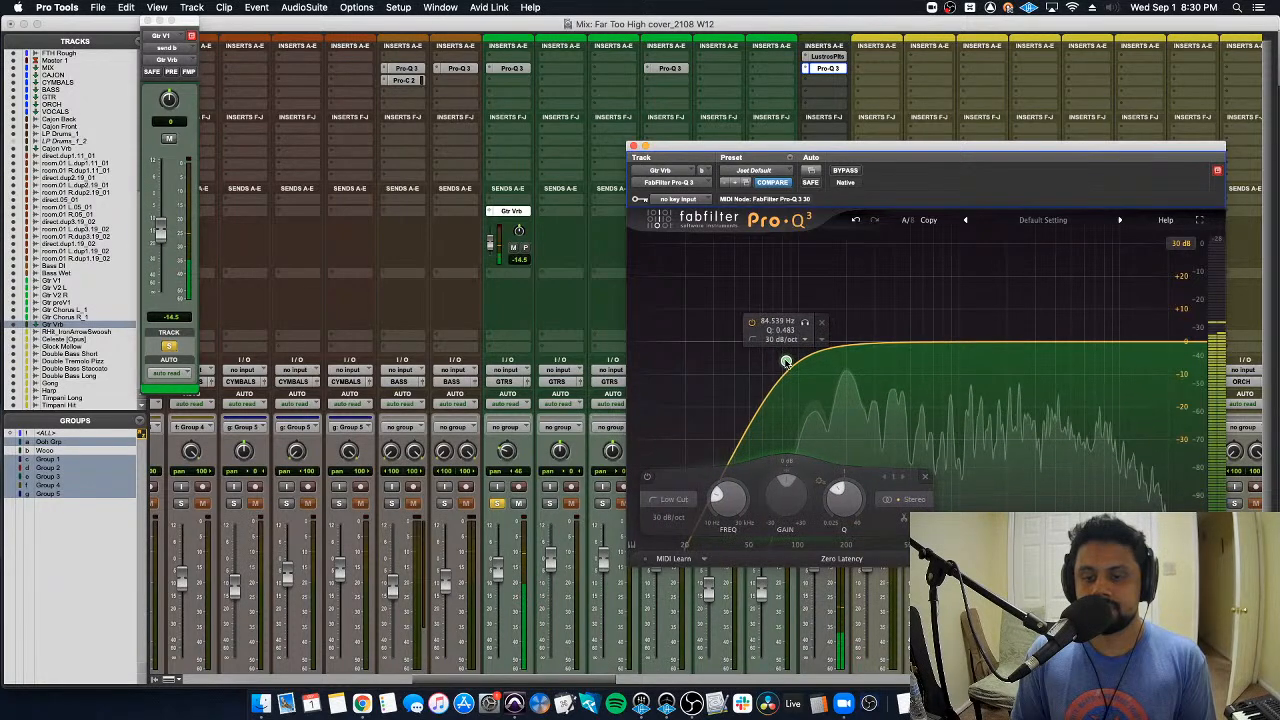
click(634, 147)
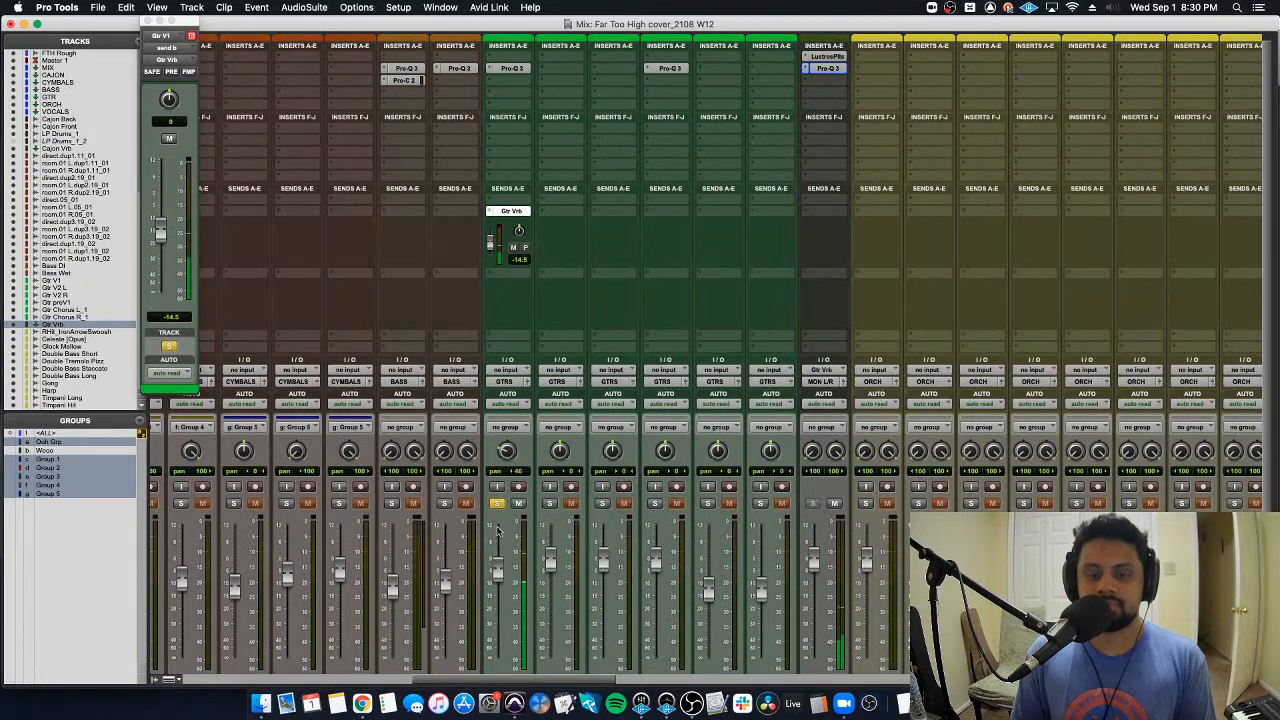
Step: Unsolo Gtr V1 and lower it to -6.5 dB, and move the Gtr preV1 track directly below it in the Edit window
scroll(543, 415, down, 1)
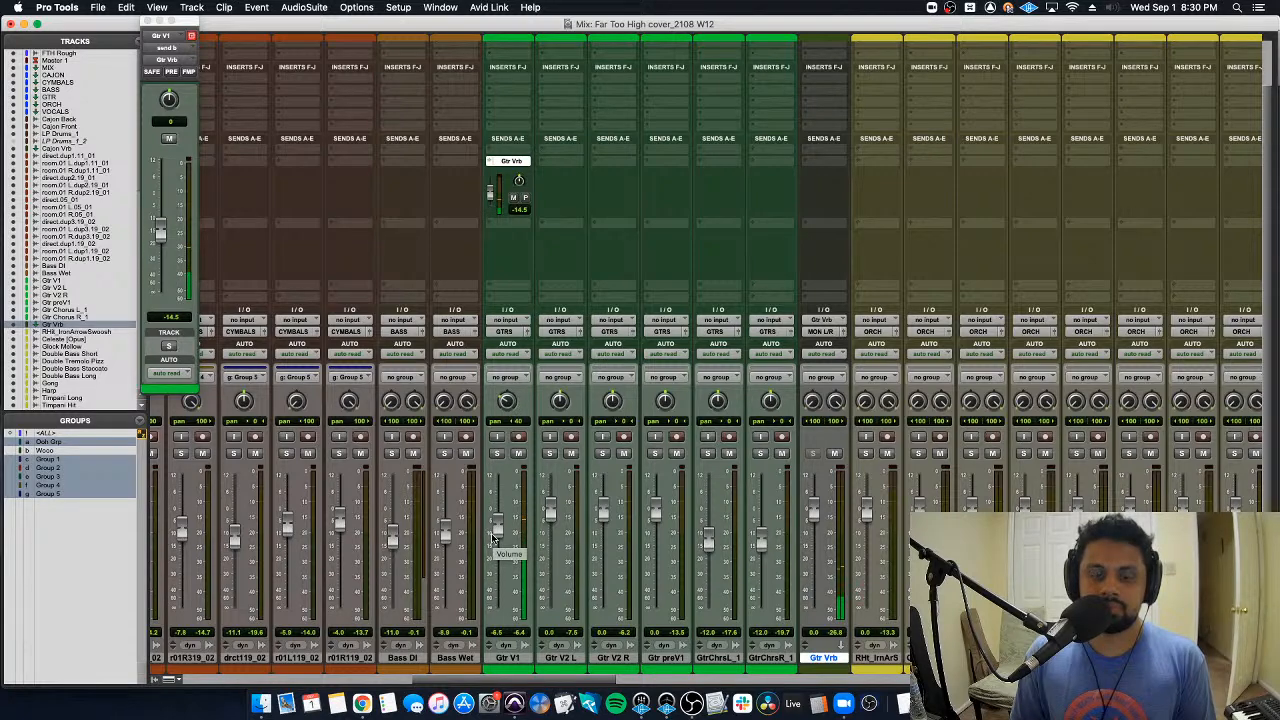
key(super+equal)
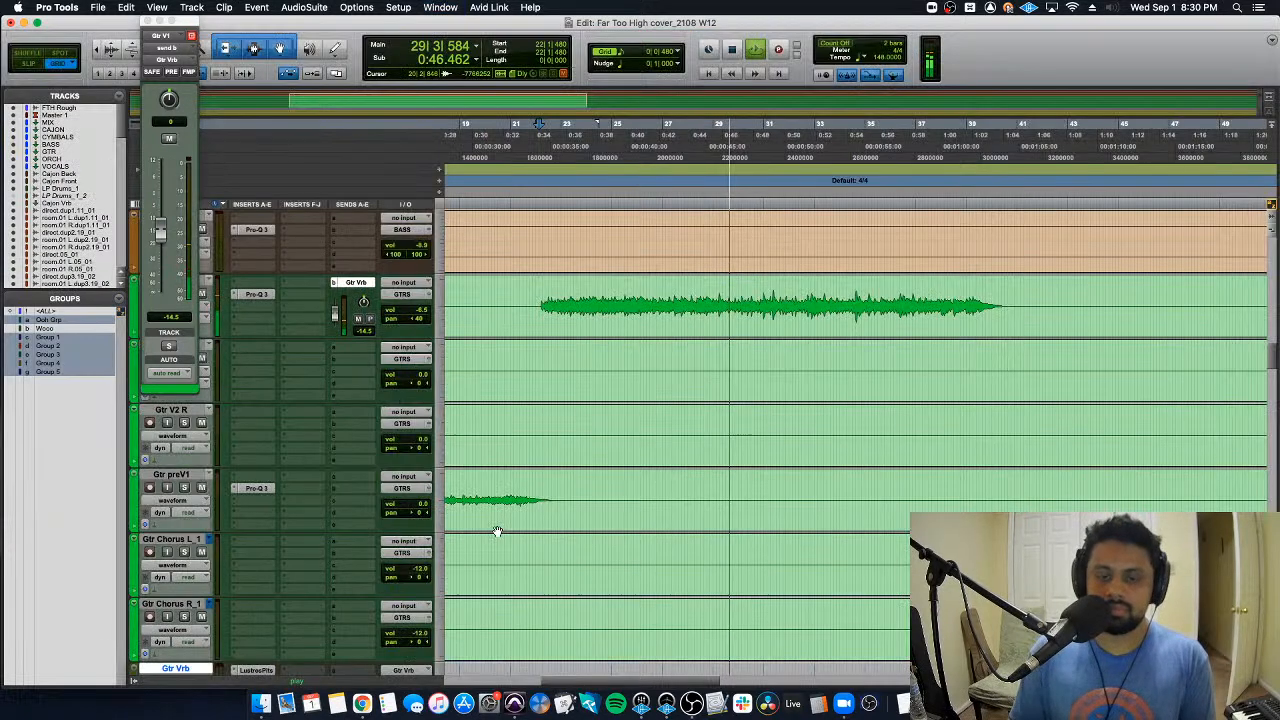
key(super+bracketright)
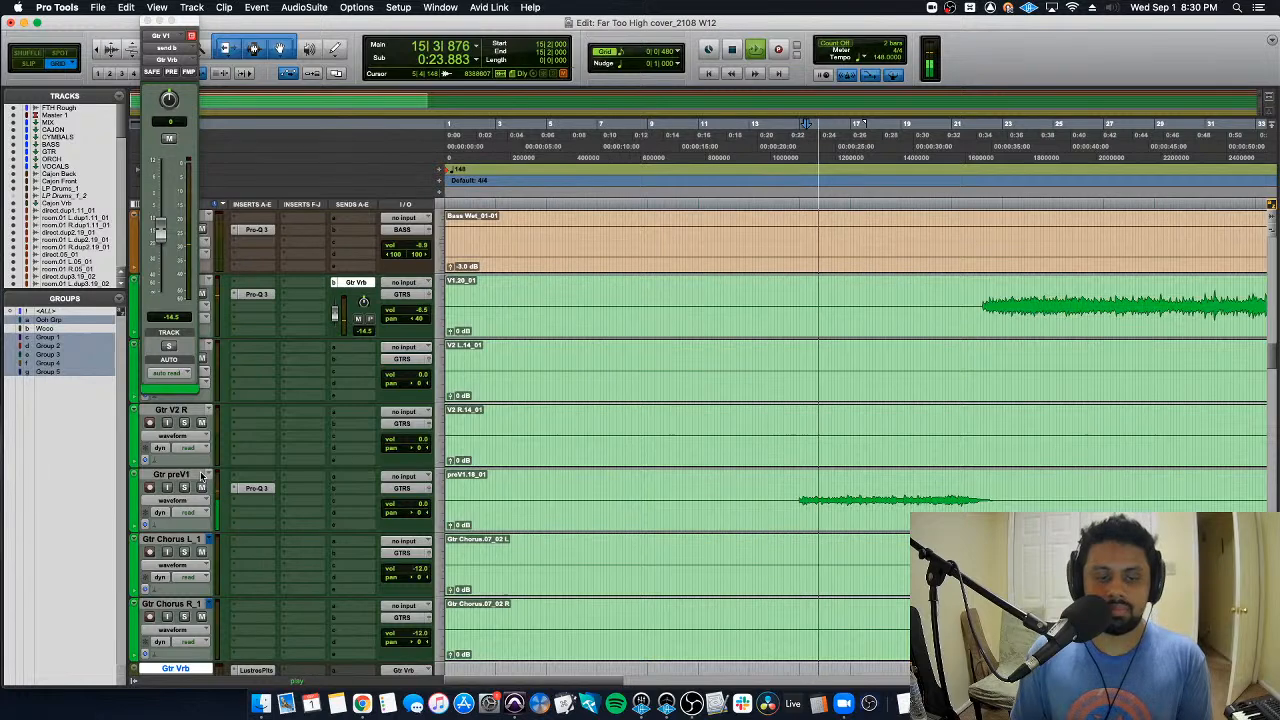
drag(170, 474, 200, 358)
Step: Pan Gtr preV1 left to 40 and lower its fader to -1.4 dB in the Mix window
key(super+equal)
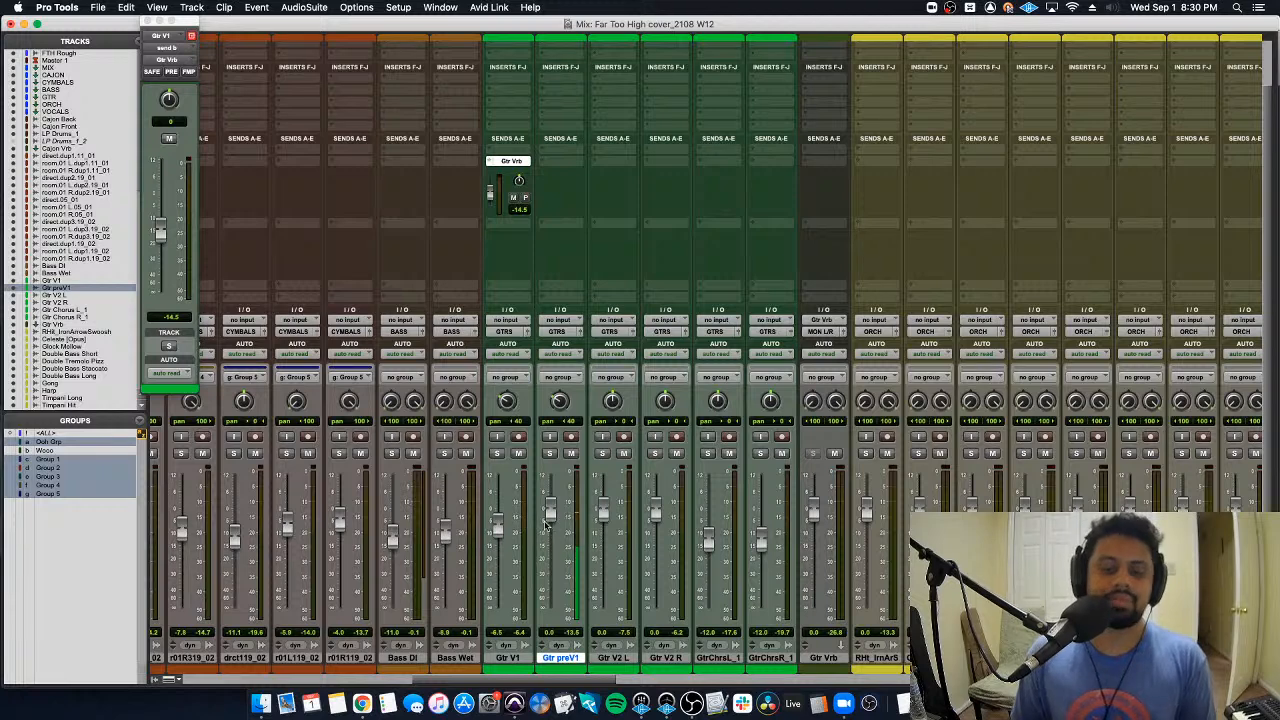
drag(548, 520, 551, 573)
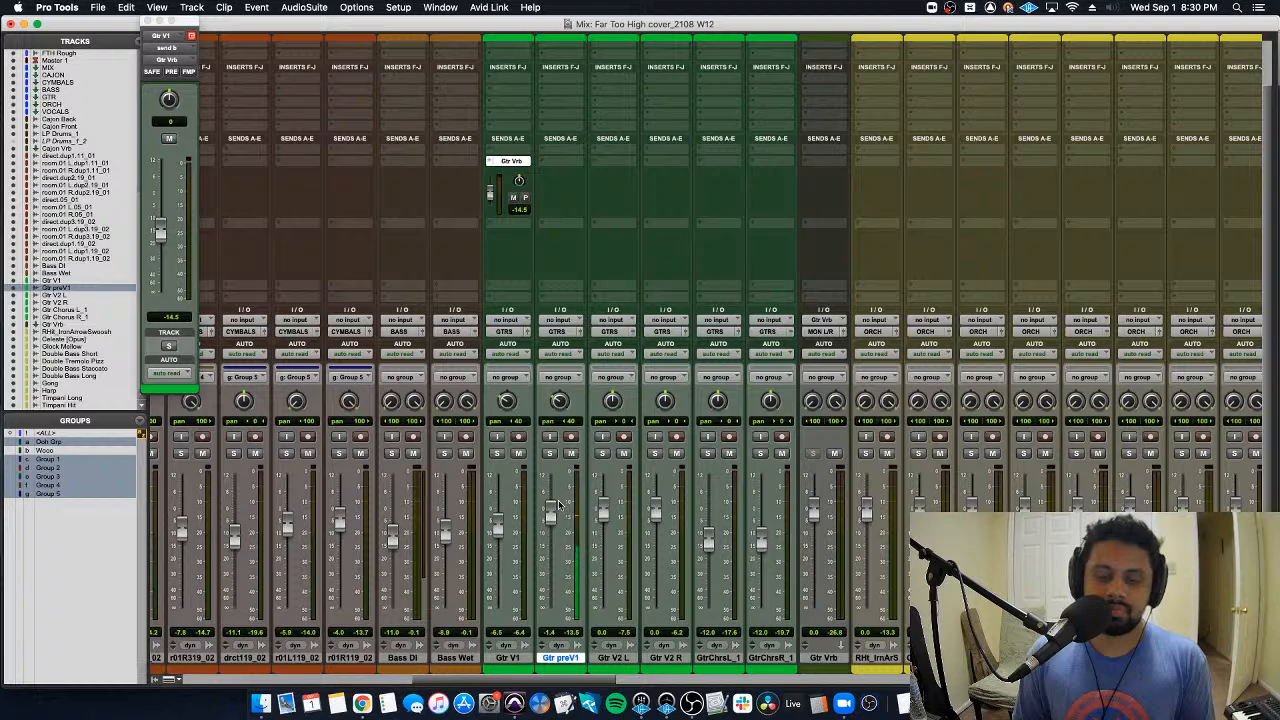
Step: Insert the mono FabFilter Pro-C 2 compressor below the Pro-Q 3 on Gtr preV1
scroll(559, 505, up, 3)
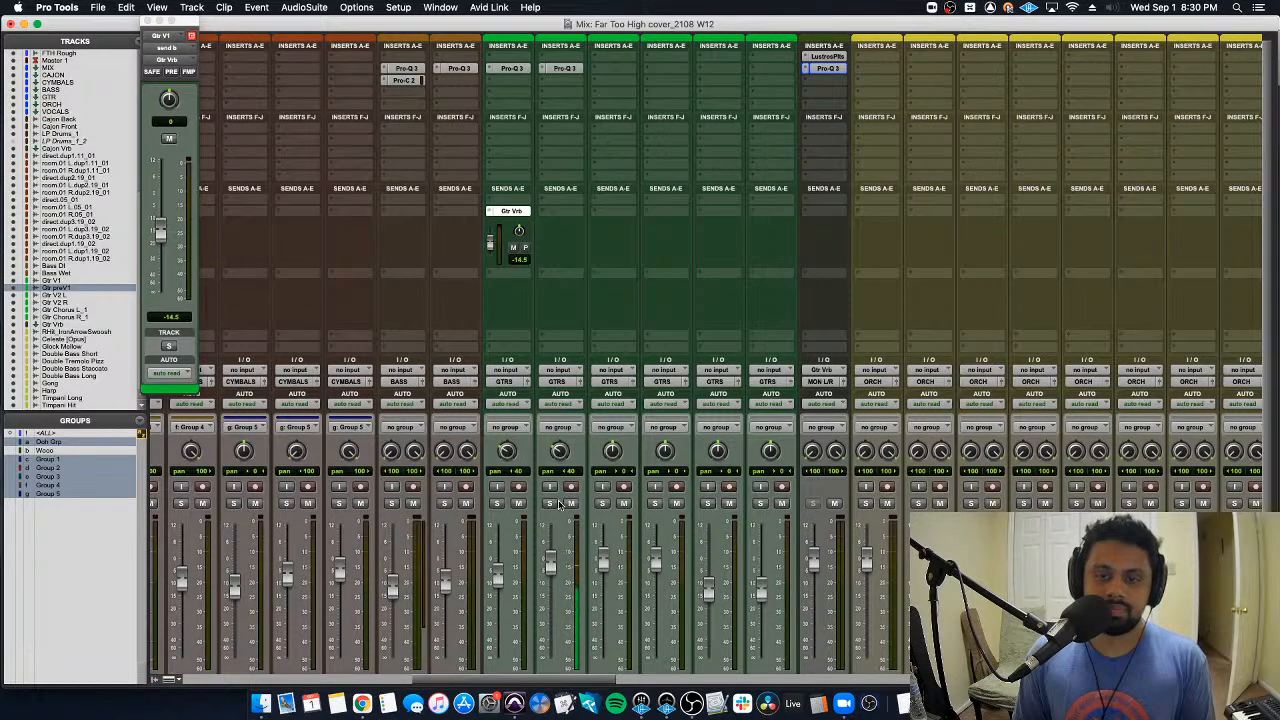
click(607, 163)
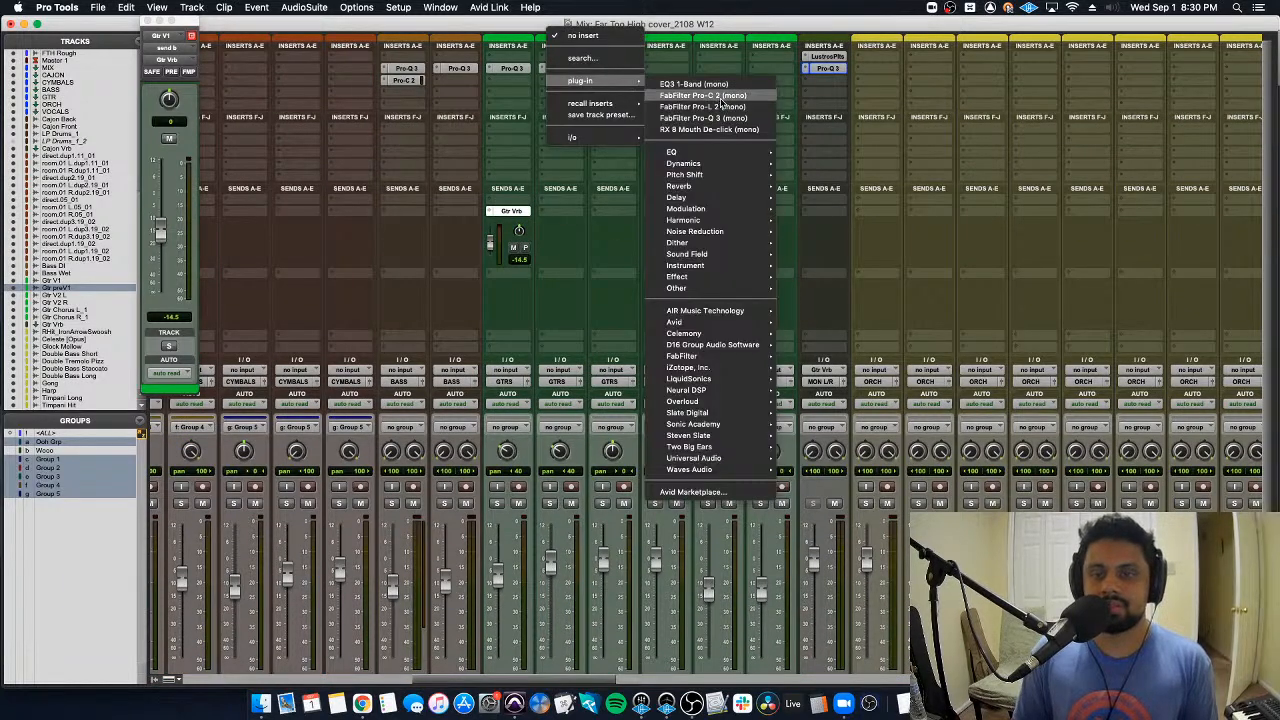
click(561, 340)
mouse_move(879, 403)
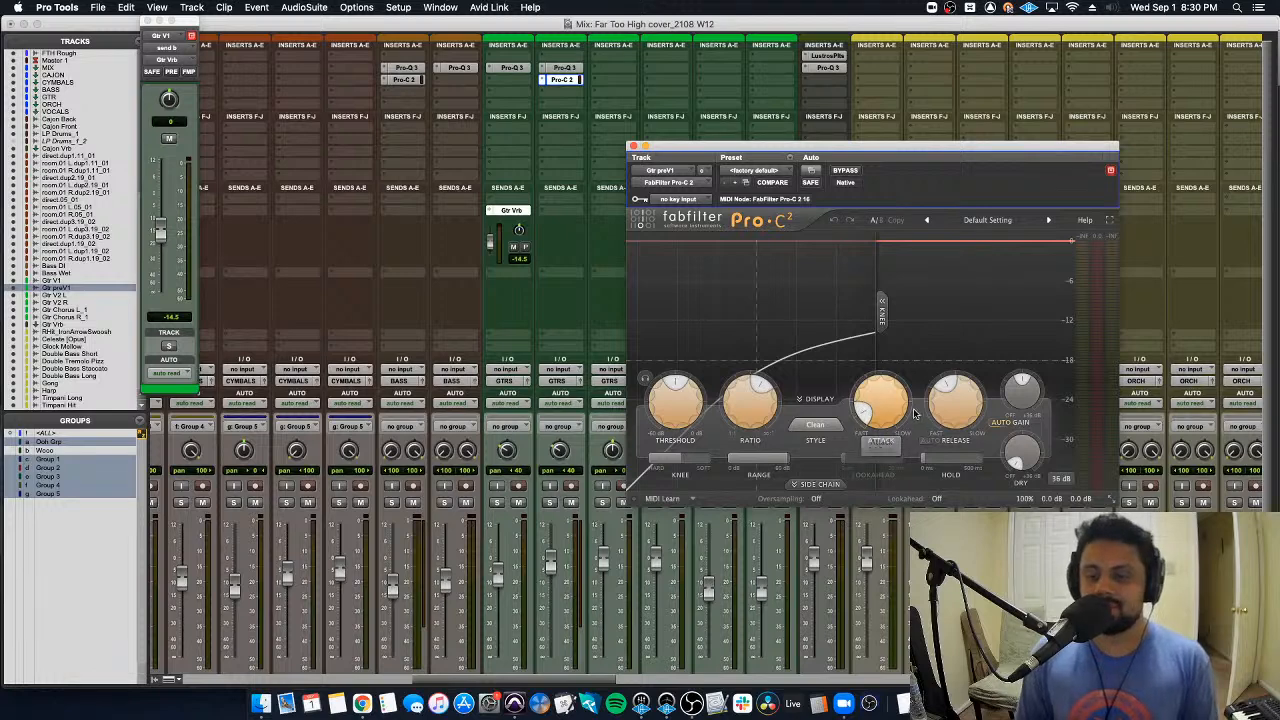
Step: Set Gtr preV1's compressor attack to about 0.21 ms, raise the threshold slightly and shorten the release during playback
key(space)
drag(883, 404, 885, 412)
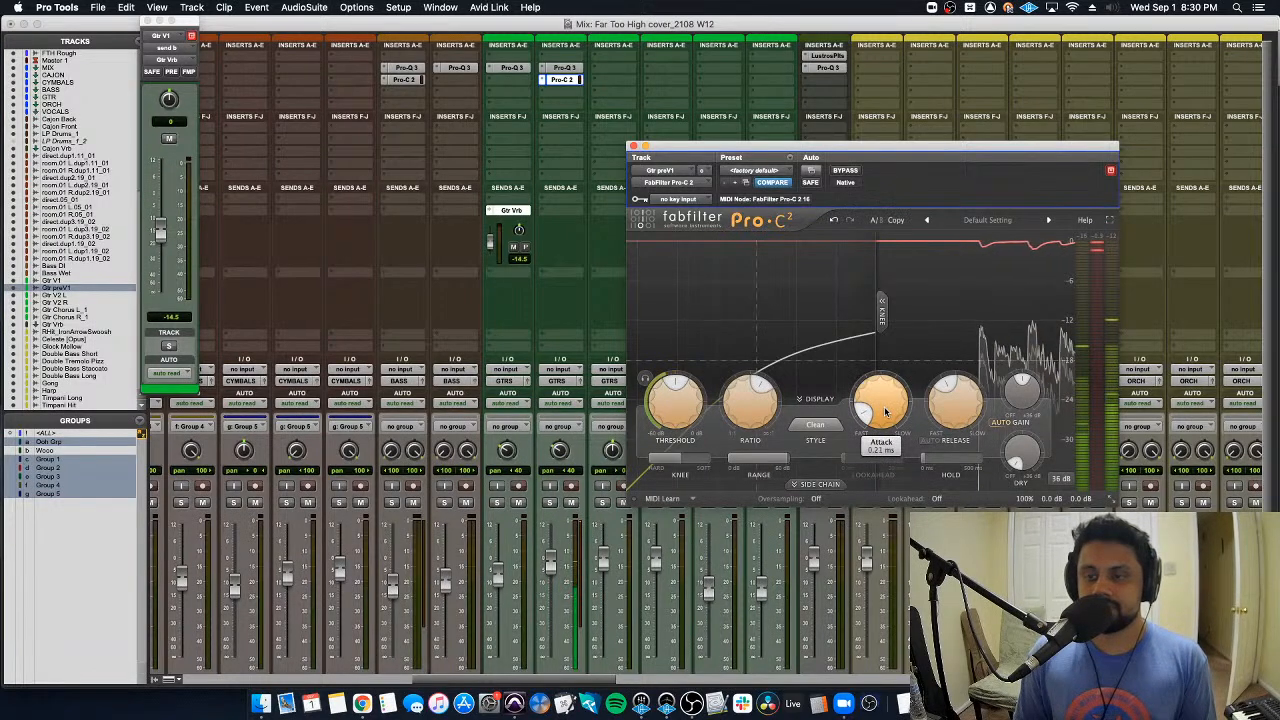
mouse_move(669, 414)
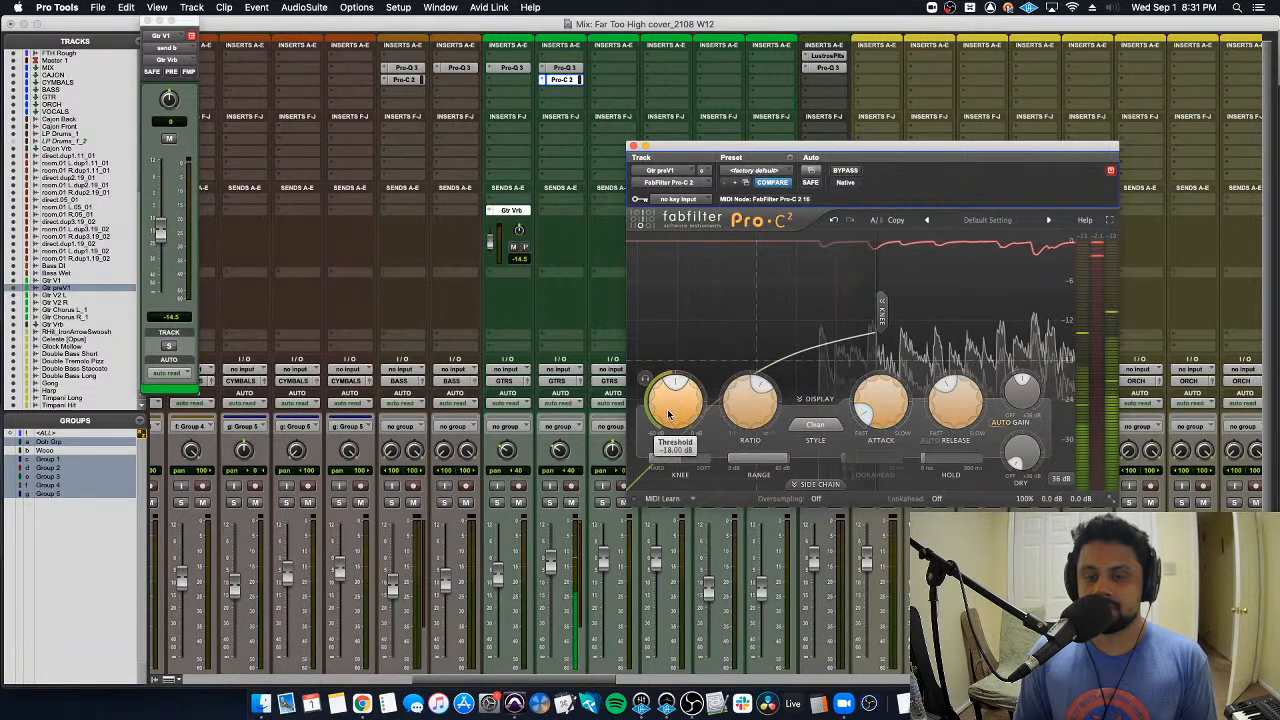
drag(669, 414, 675, 385)
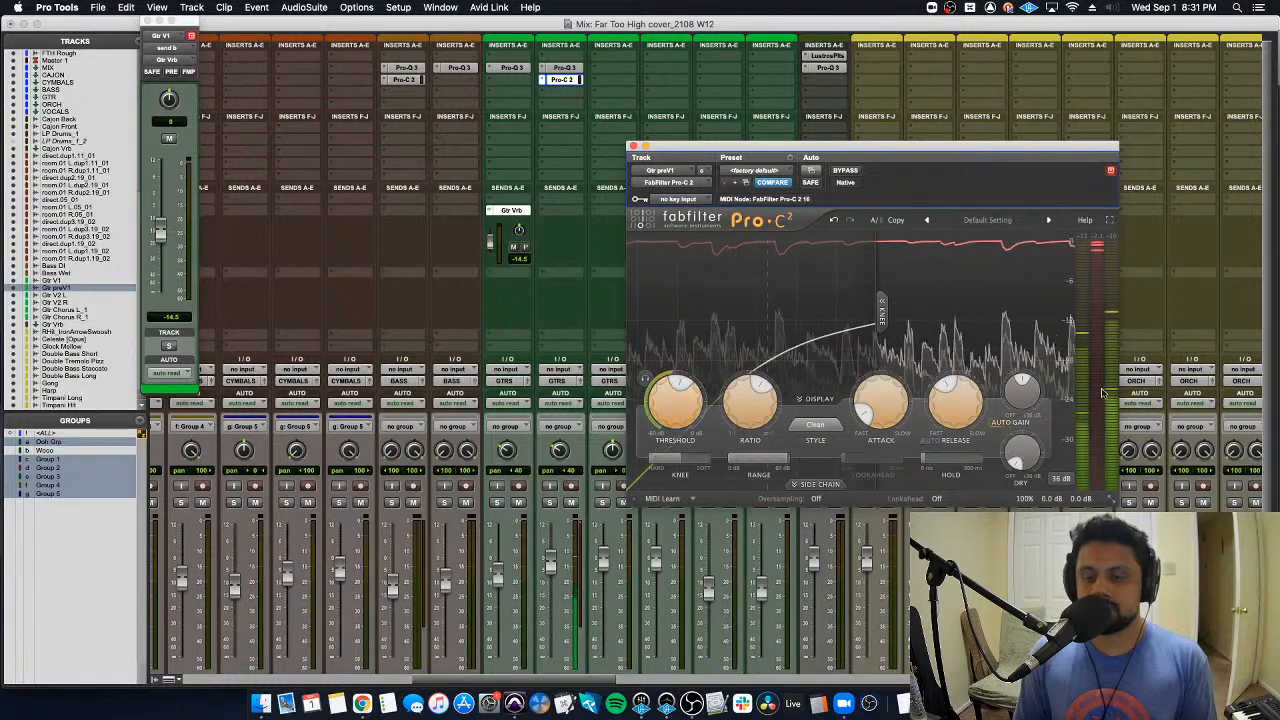
mouse_move(1022, 420)
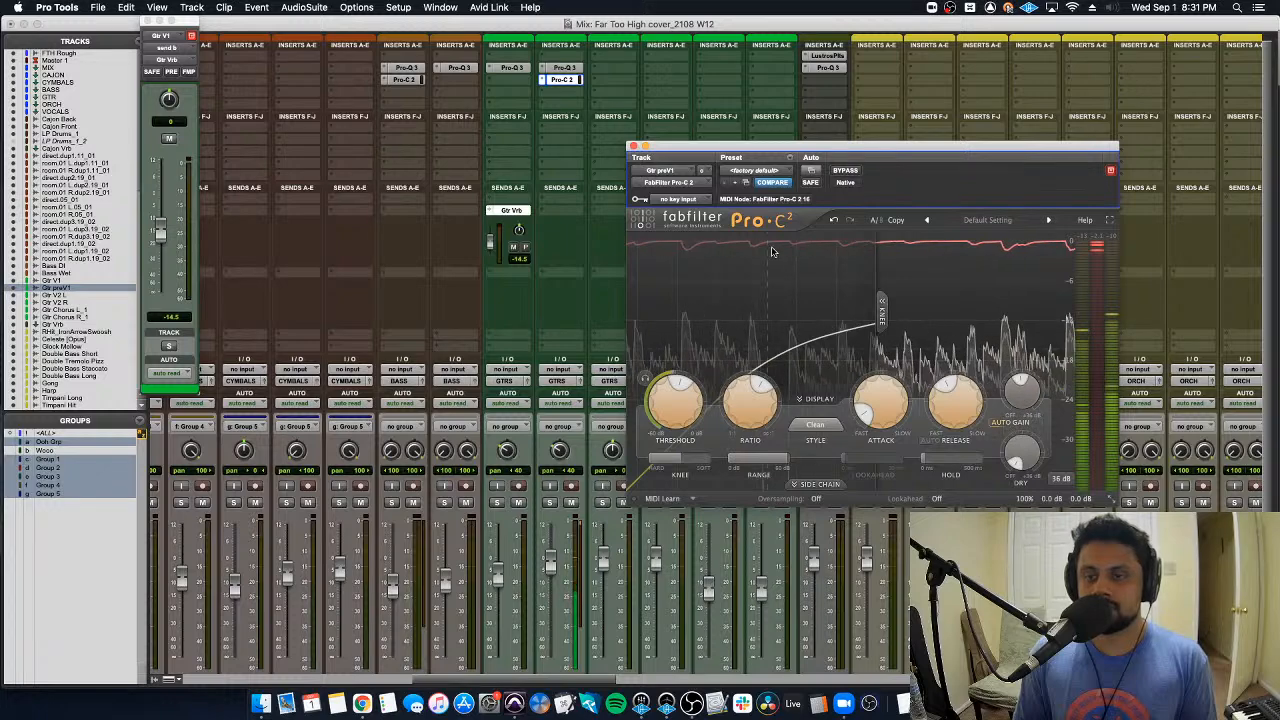
mouse_move(960, 435)
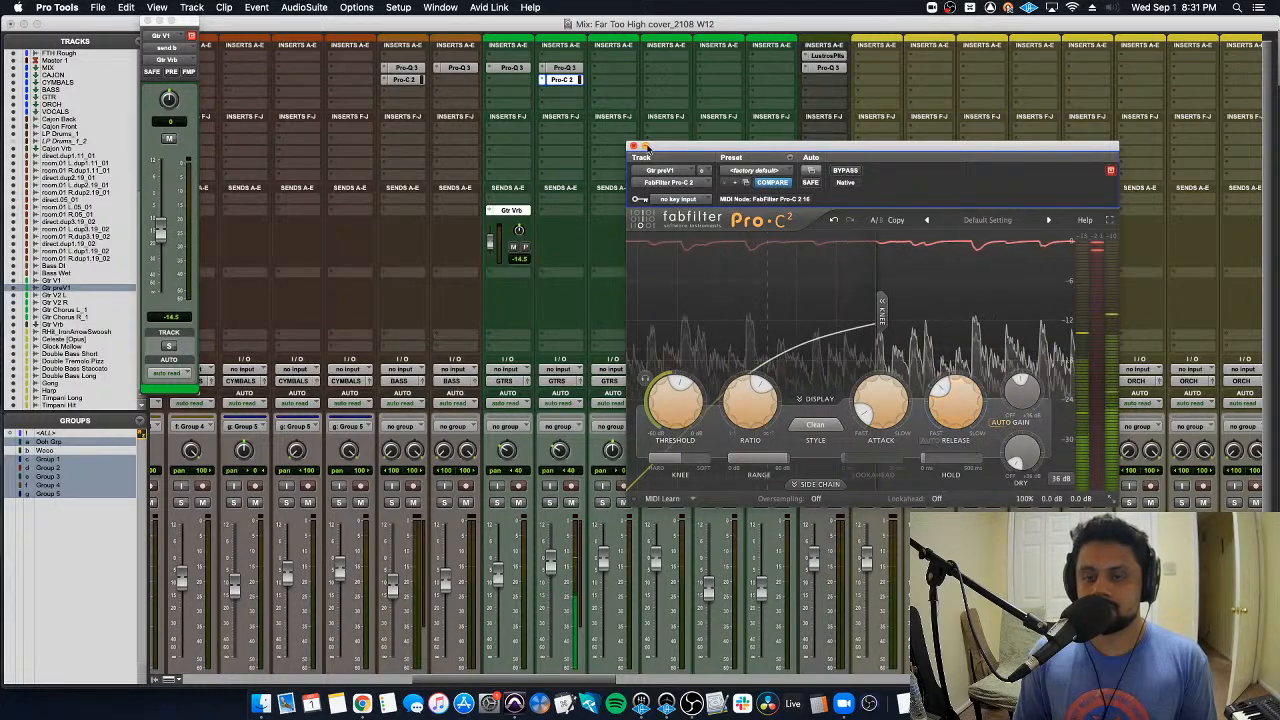
Step: Close Gtr preV1's compressor and lower the track's fader to -3.7 dB
click(632, 147)
scroll(549, 545, down, 1)
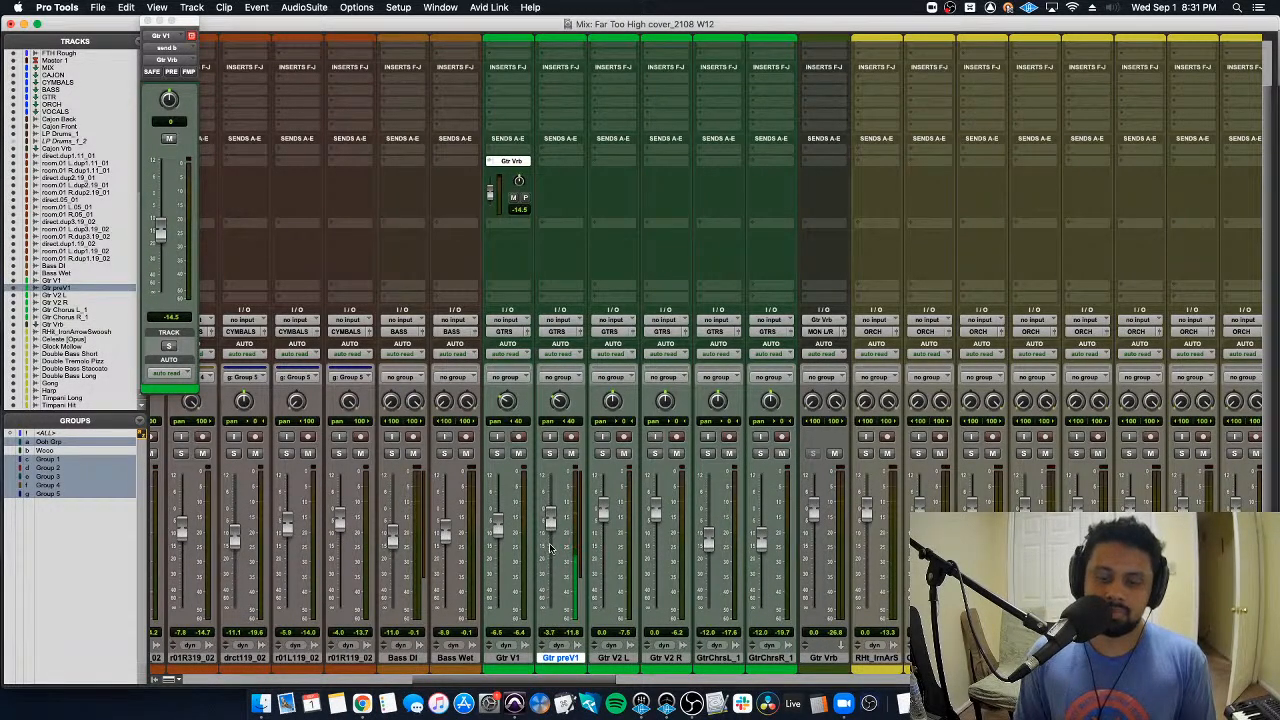
Step: Raise Gtr preV1's fader to -3.0 dB and close the floating Gtr V1 send window
drag(549, 547, 551, 540)
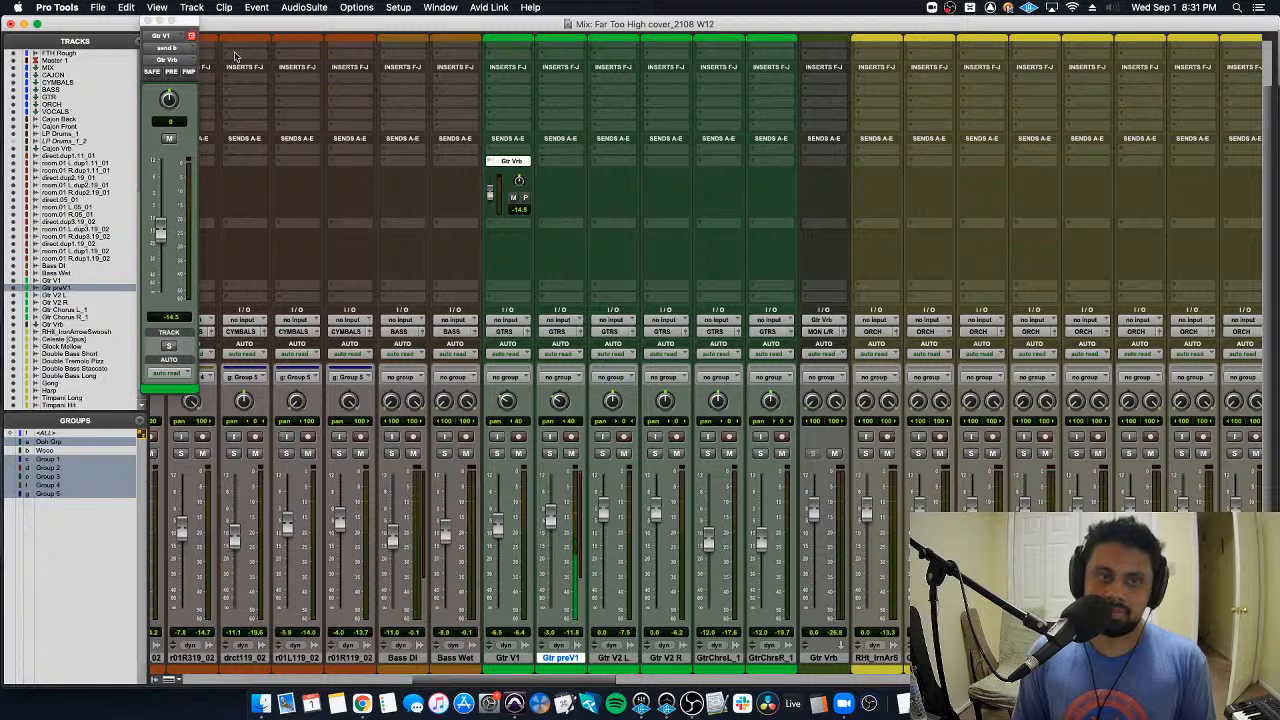
click(148, 21)
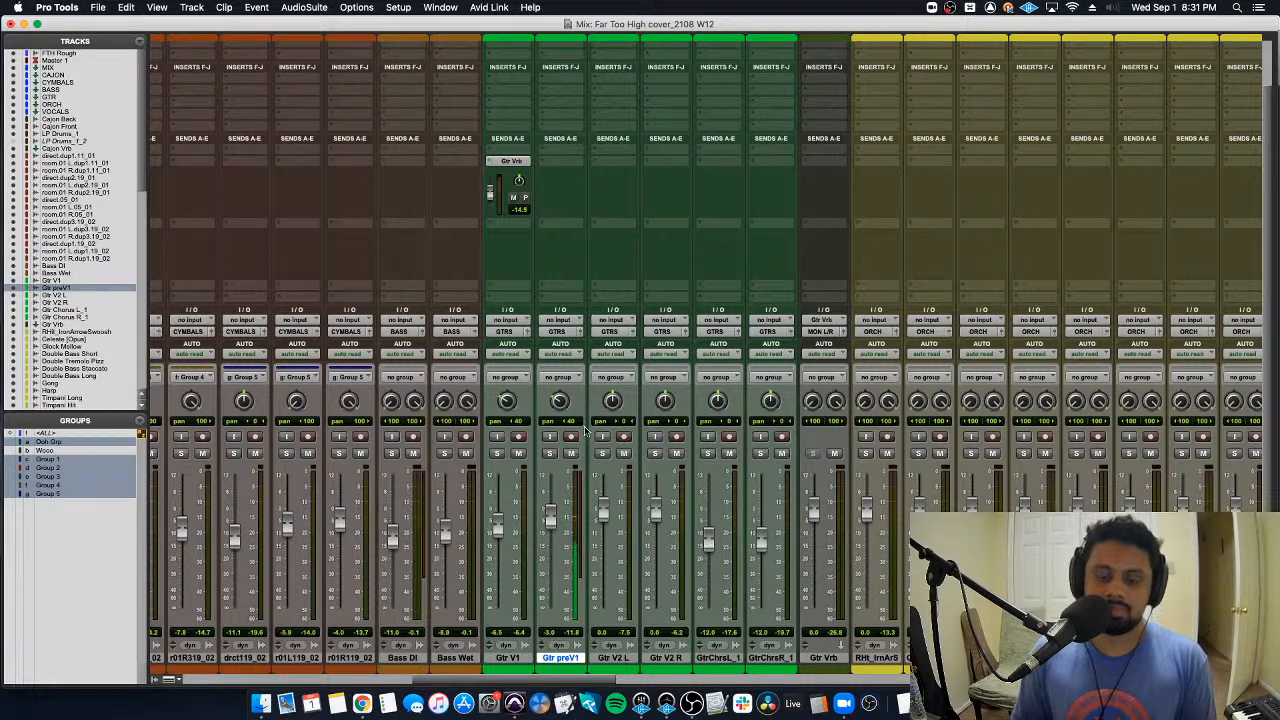
Step: Lower Gtr preV1's volume to -5.0 dB in the Edit window and audition it from bar 15
key(super+equal)
scroll(596, 422, down, 3)
key(super+bracketleft)
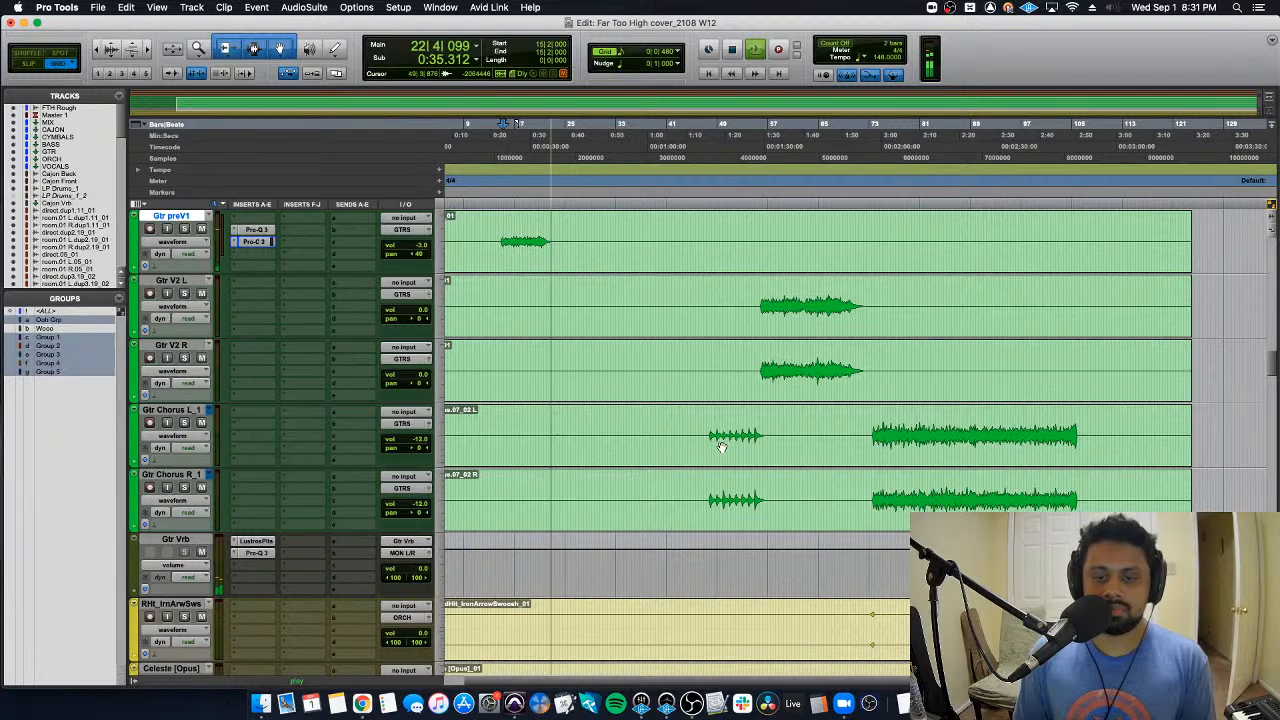
scroll(720, 443, up, 3)
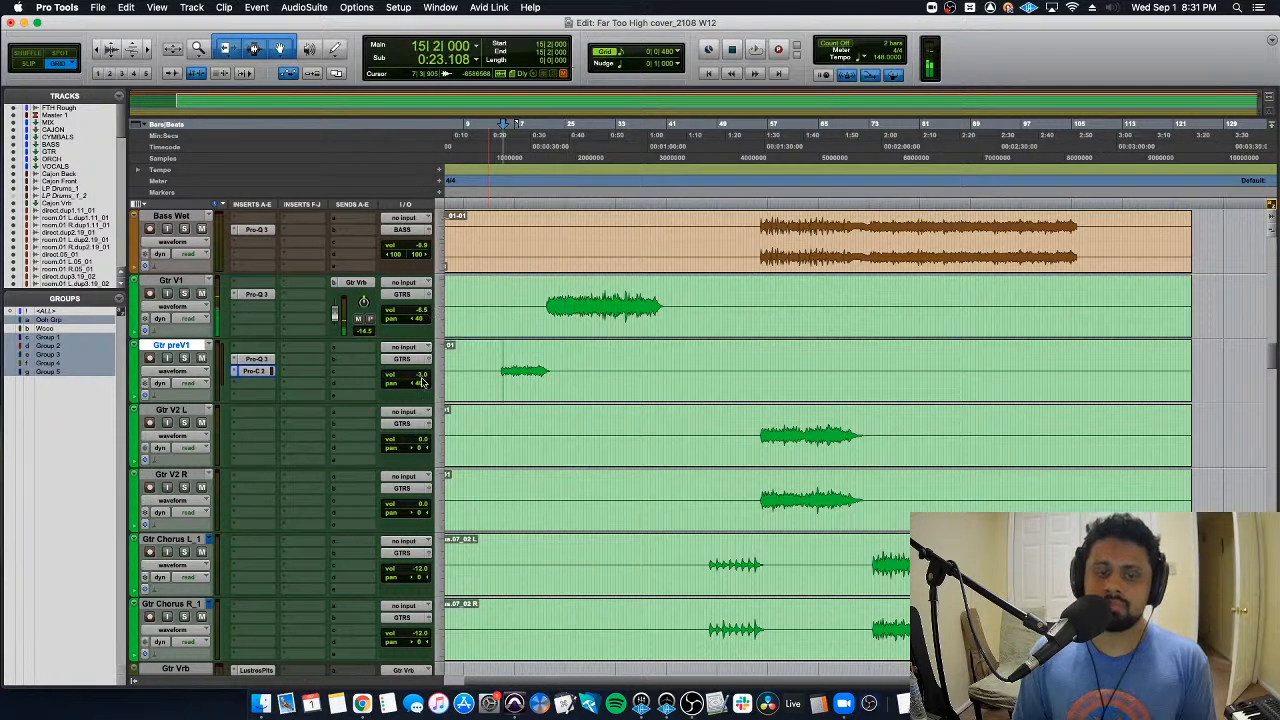
drag(419, 377, 422, 396)
key(space)
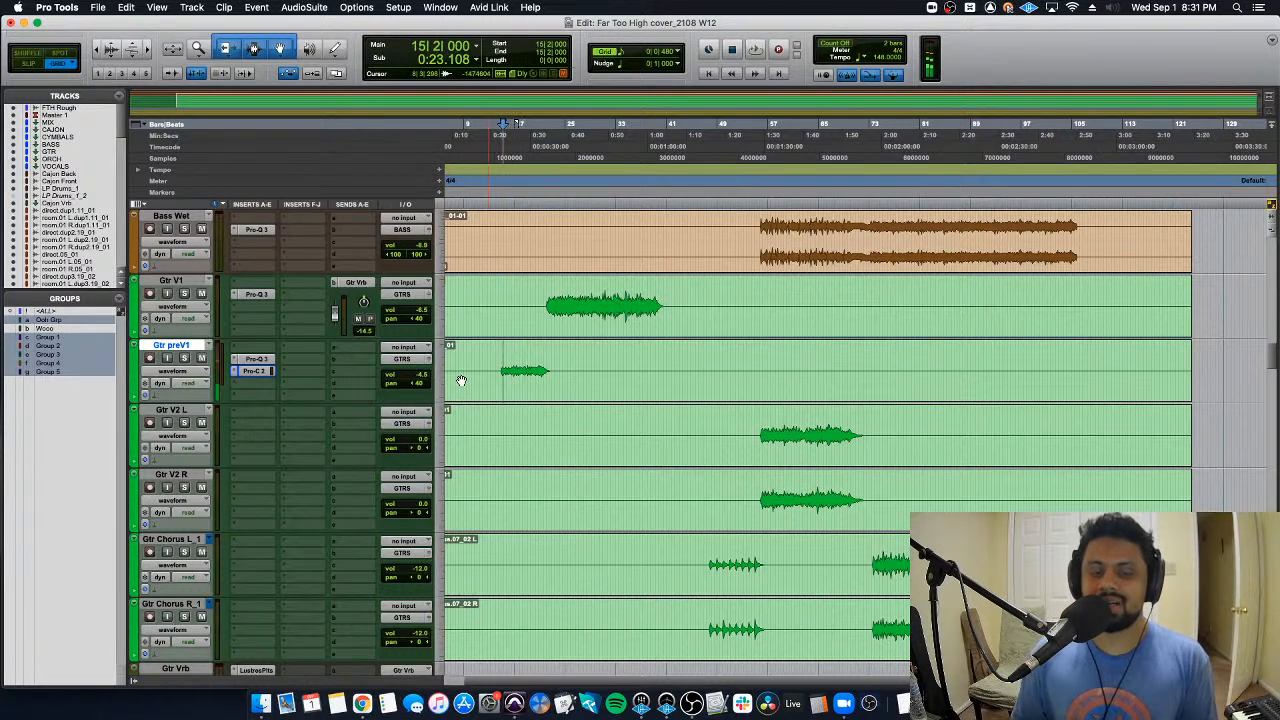
click(421, 376)
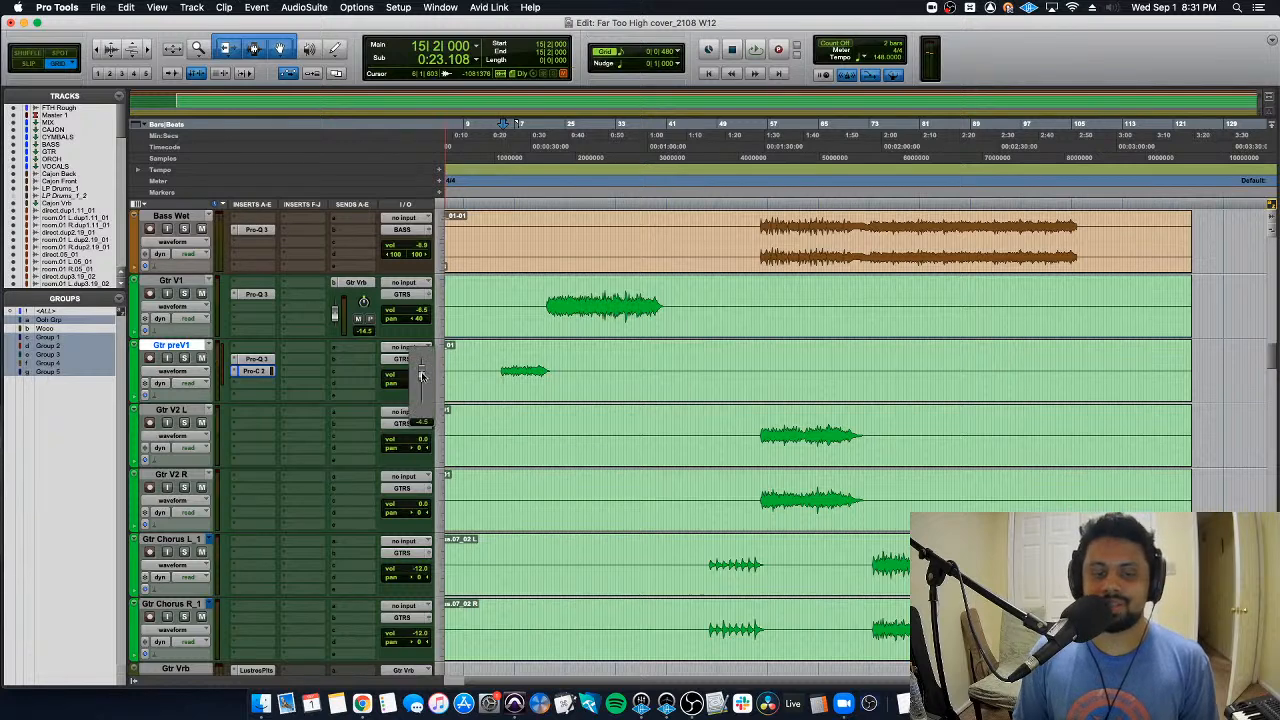
drag(423, 382, 424, 383)
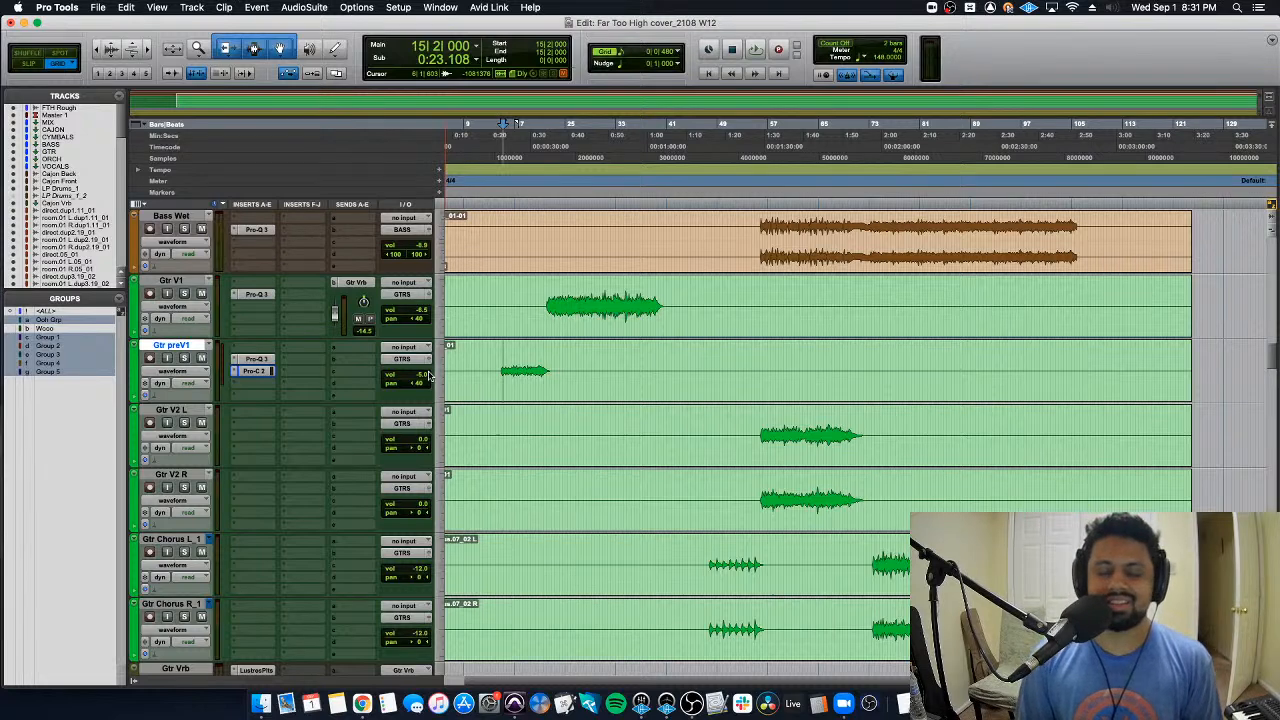
key(space)
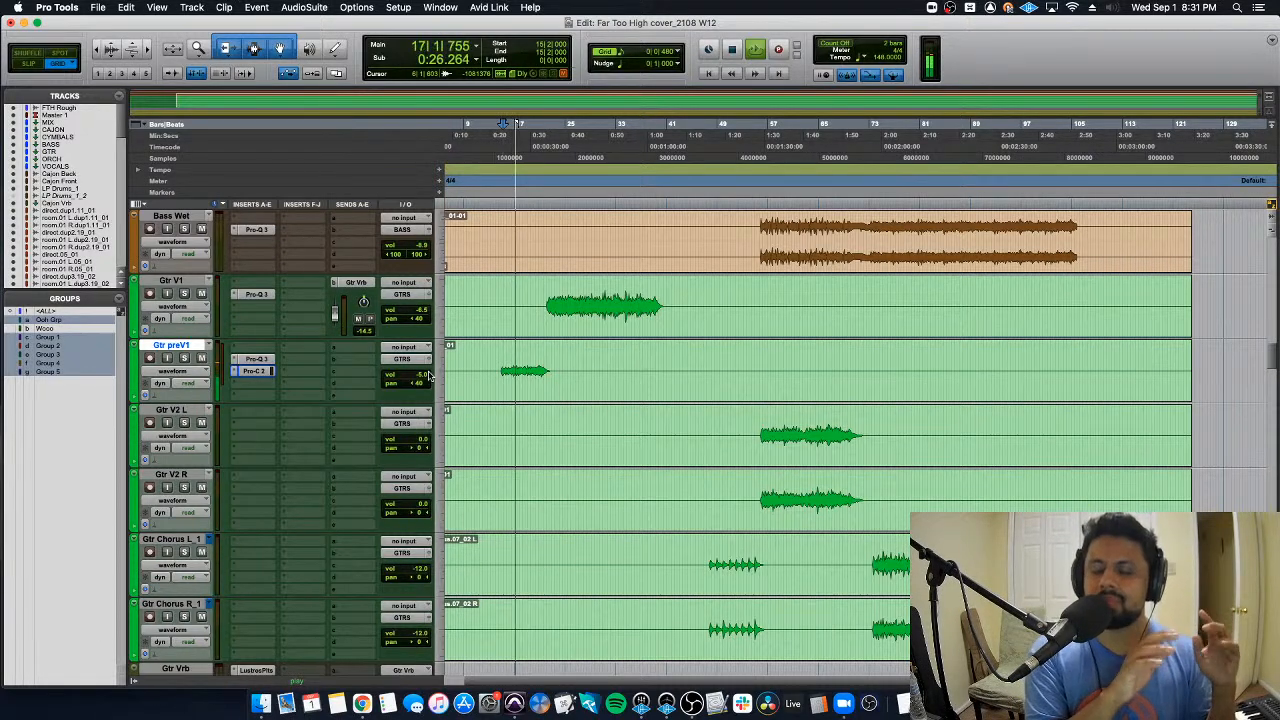
key(space)
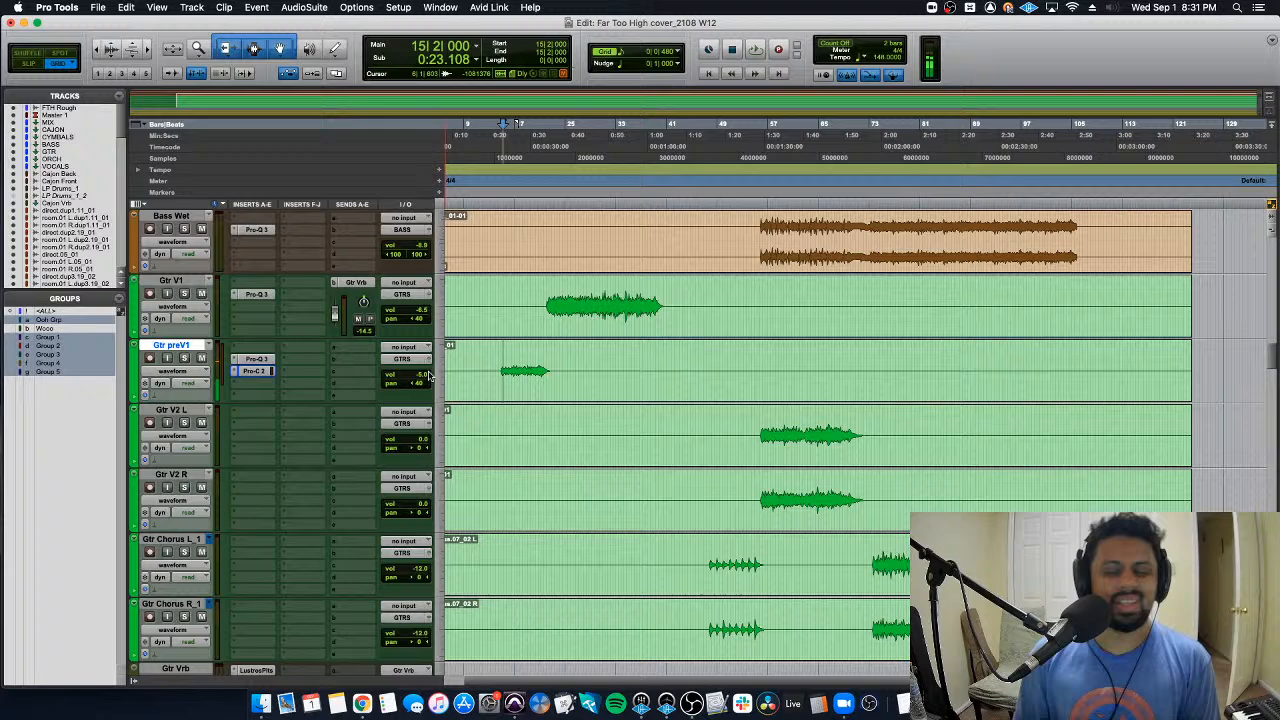
Step: Play from bar 47 and pan Gtr Chorus L_1 to 99 left and Gtr Chorus R_1 to 100 right
click(700, 417)
click(704, 416)
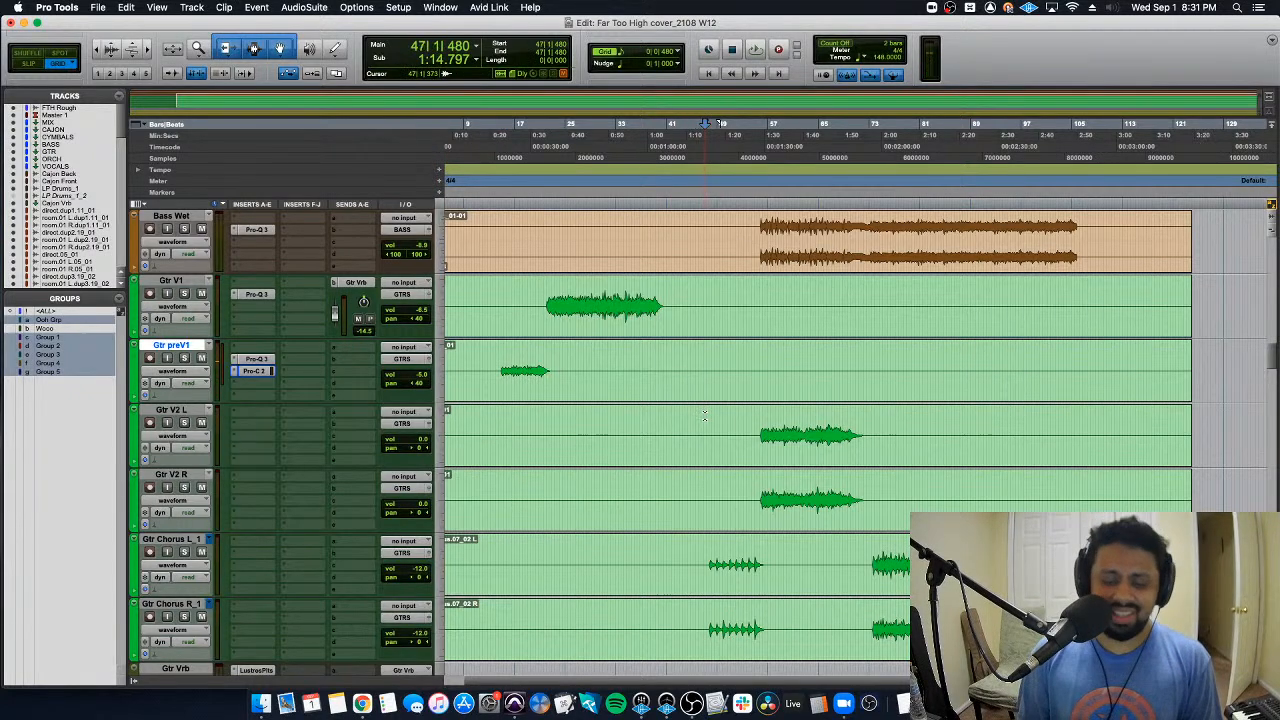
key(super+equal)
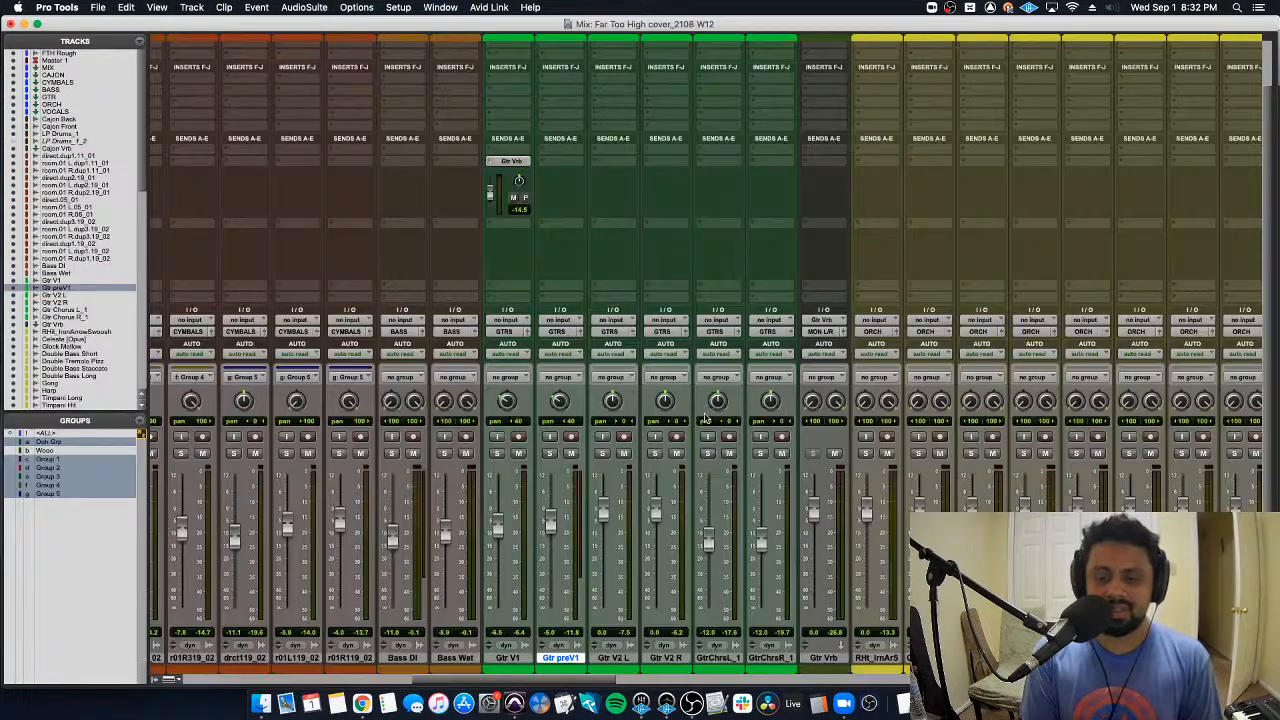
key(space)
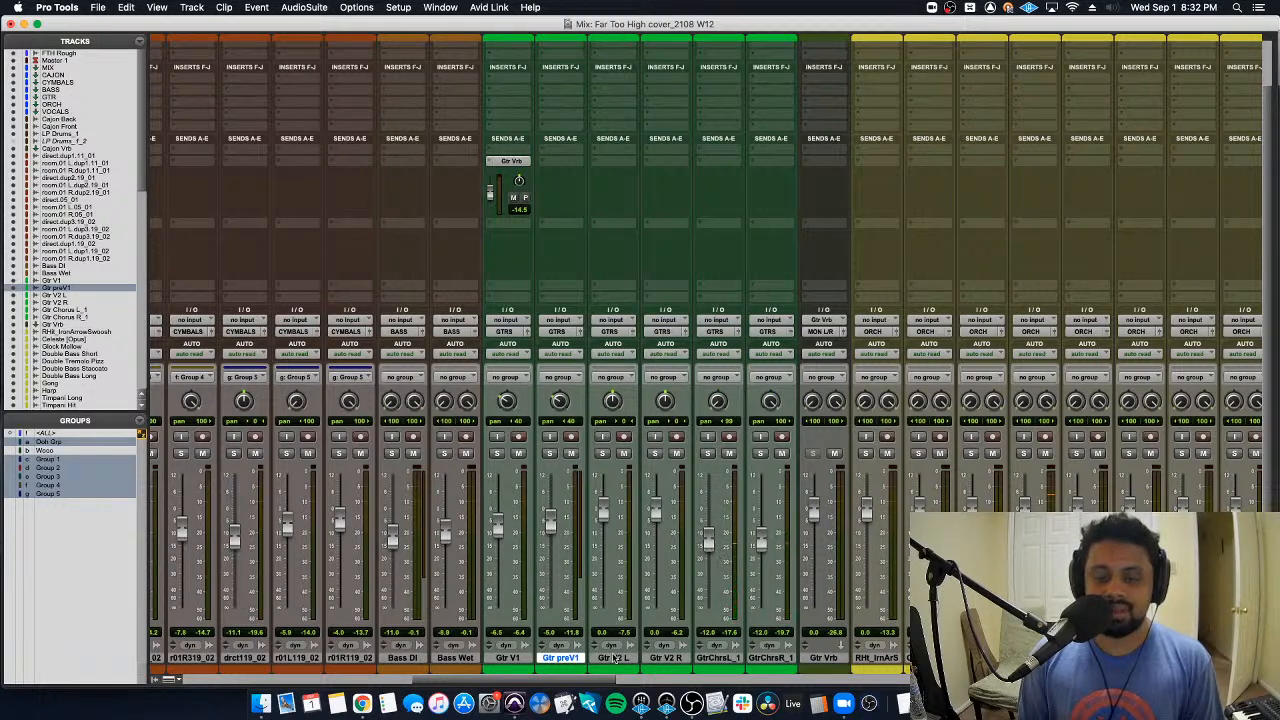
Step: Pan Gtr V2 L and Gtr V2 R hard left and right, and group the two tracks as Gtr V2
click(613, 658)
shift+click(666, 658)
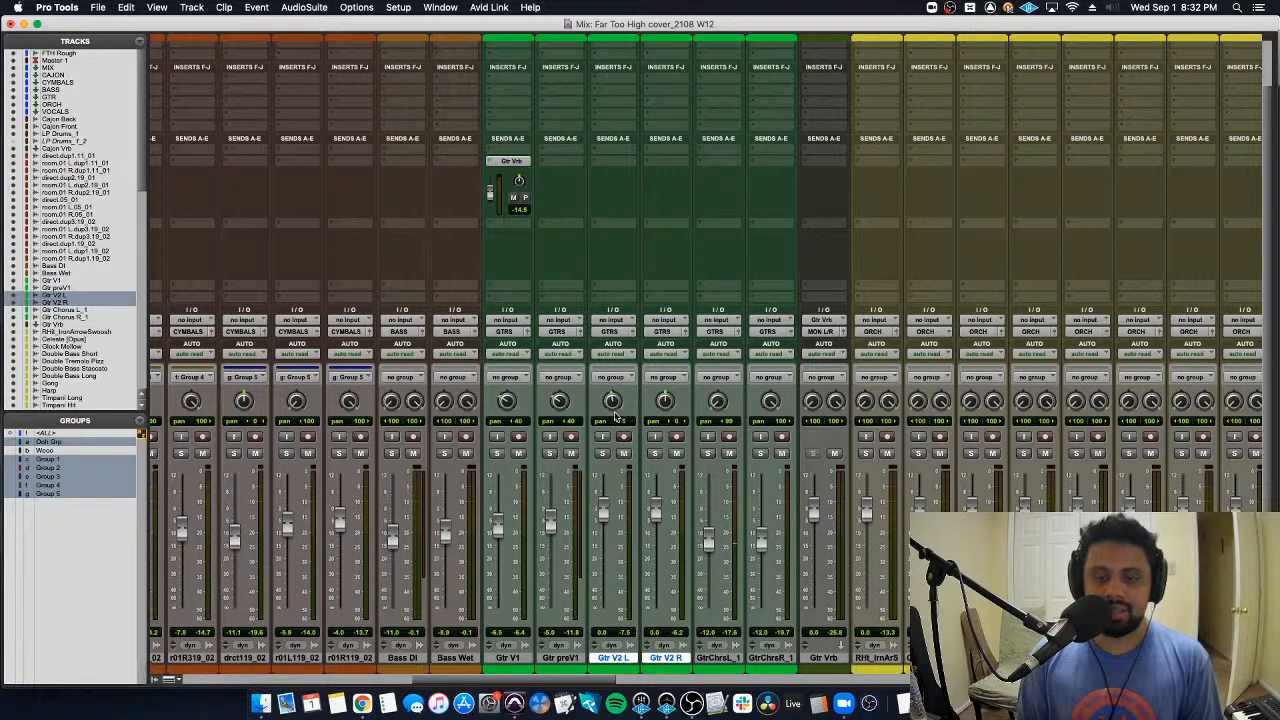
key(super+g)
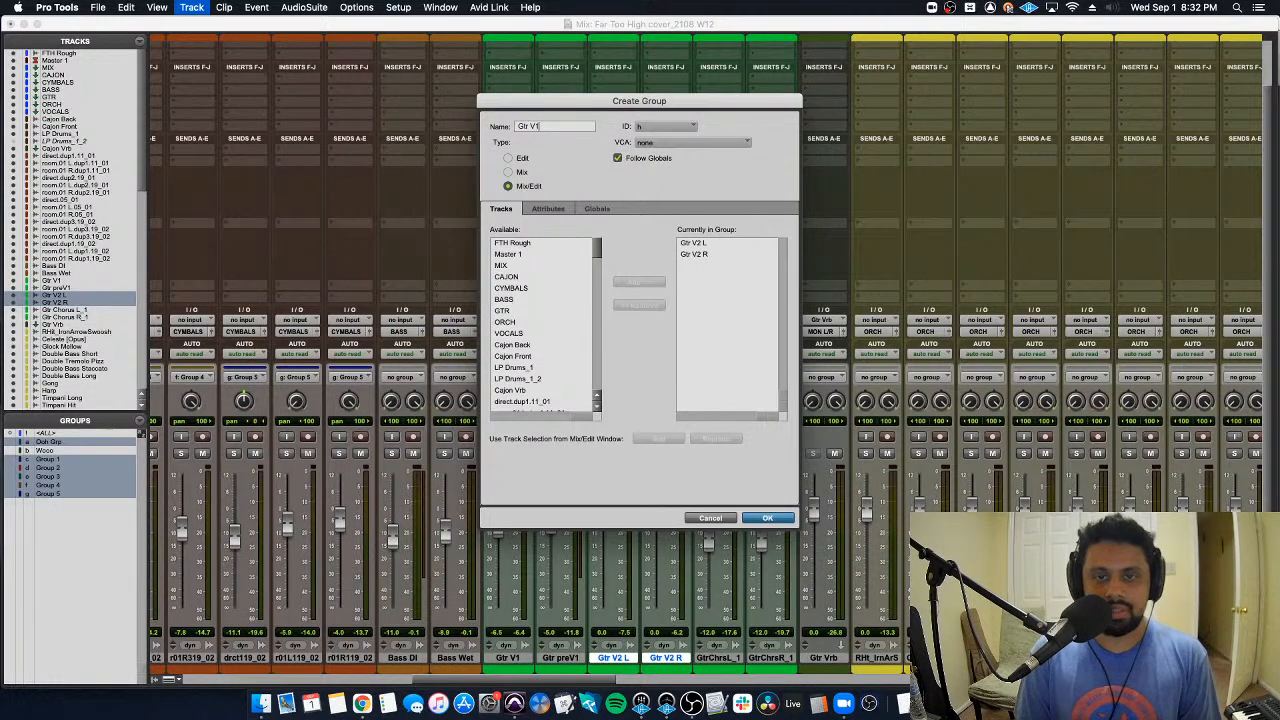
key(Return)
Step: Group Gtr Chorus L_1 and Gtr Chorus R_1 as a Mix/Edit group named Gtr Ch
click(726, 660)
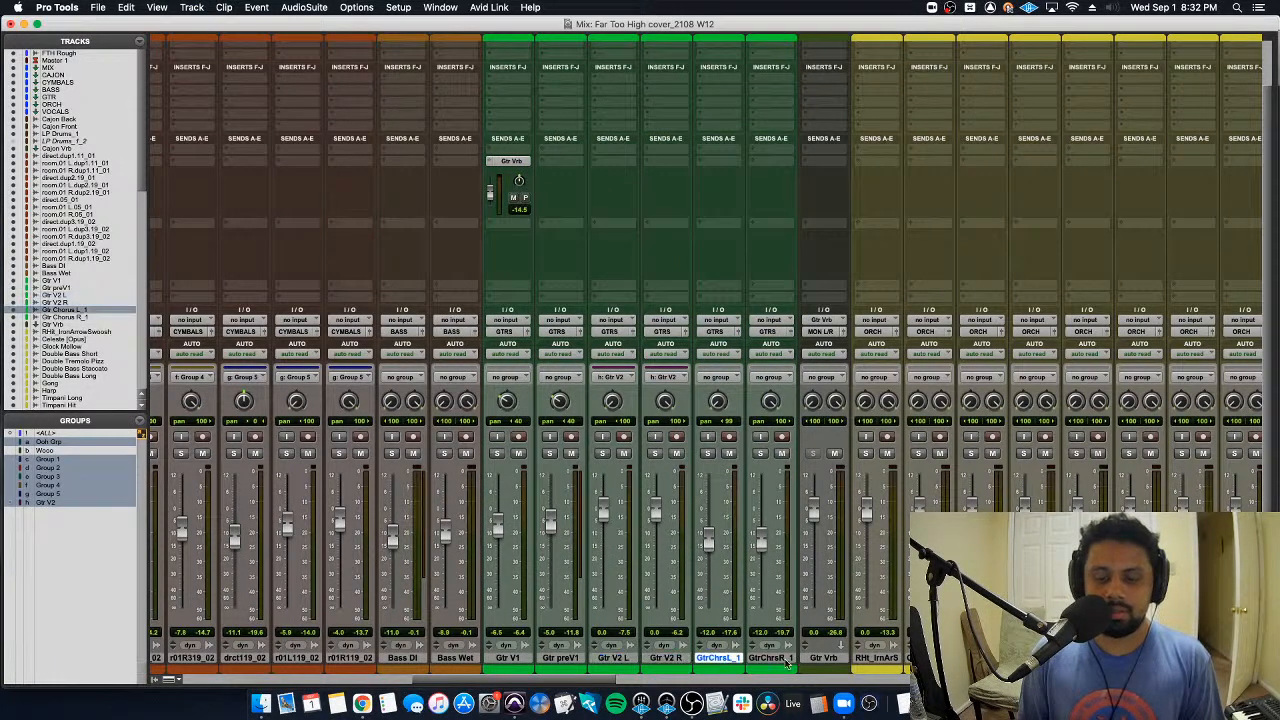
shift+click(784, 660)
key(super+g)
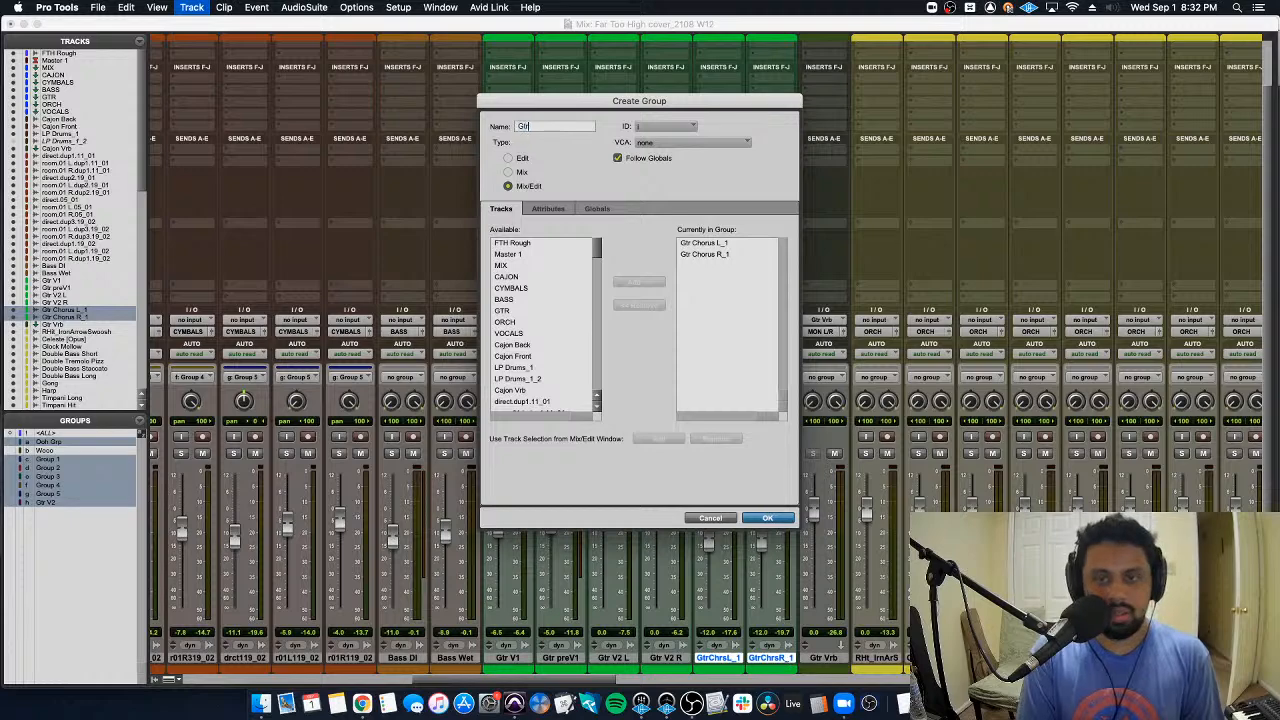
text(Gtr C)
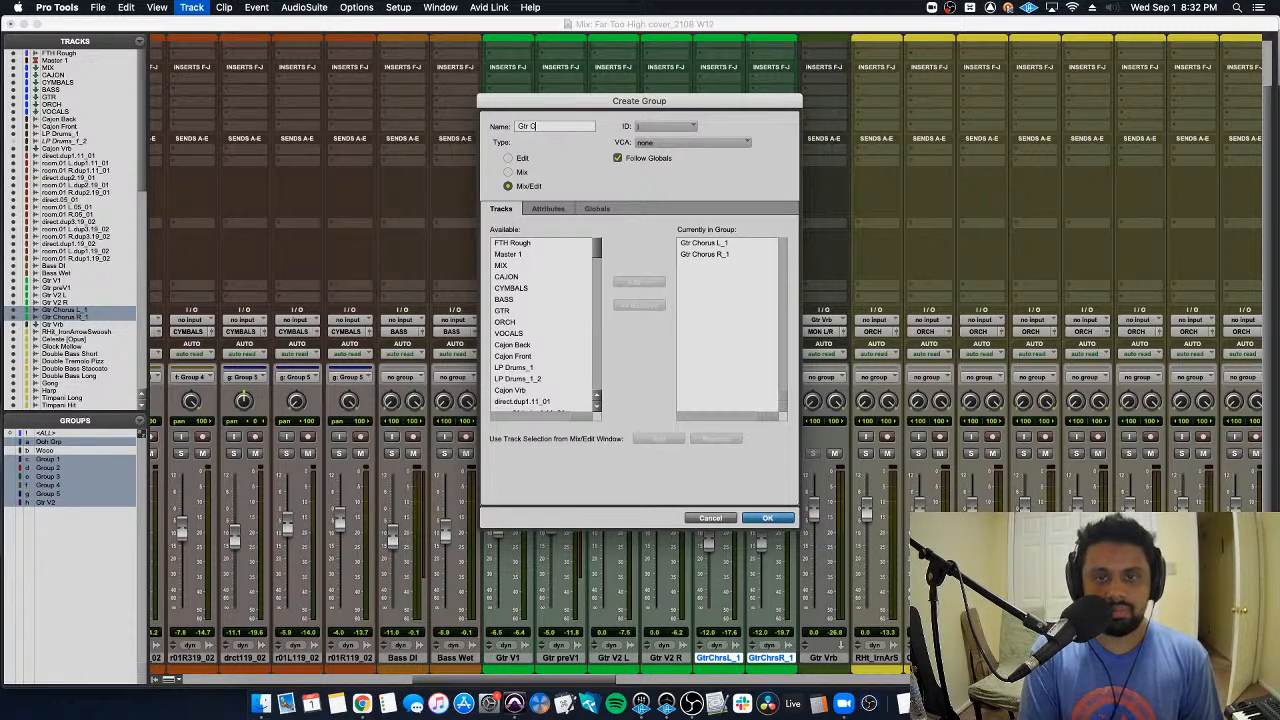
text(h)
key(Return)
Step: Raise the grouped chorus guitar faders to -1.7 dB during playback and solo both tracks
key(super+equal)
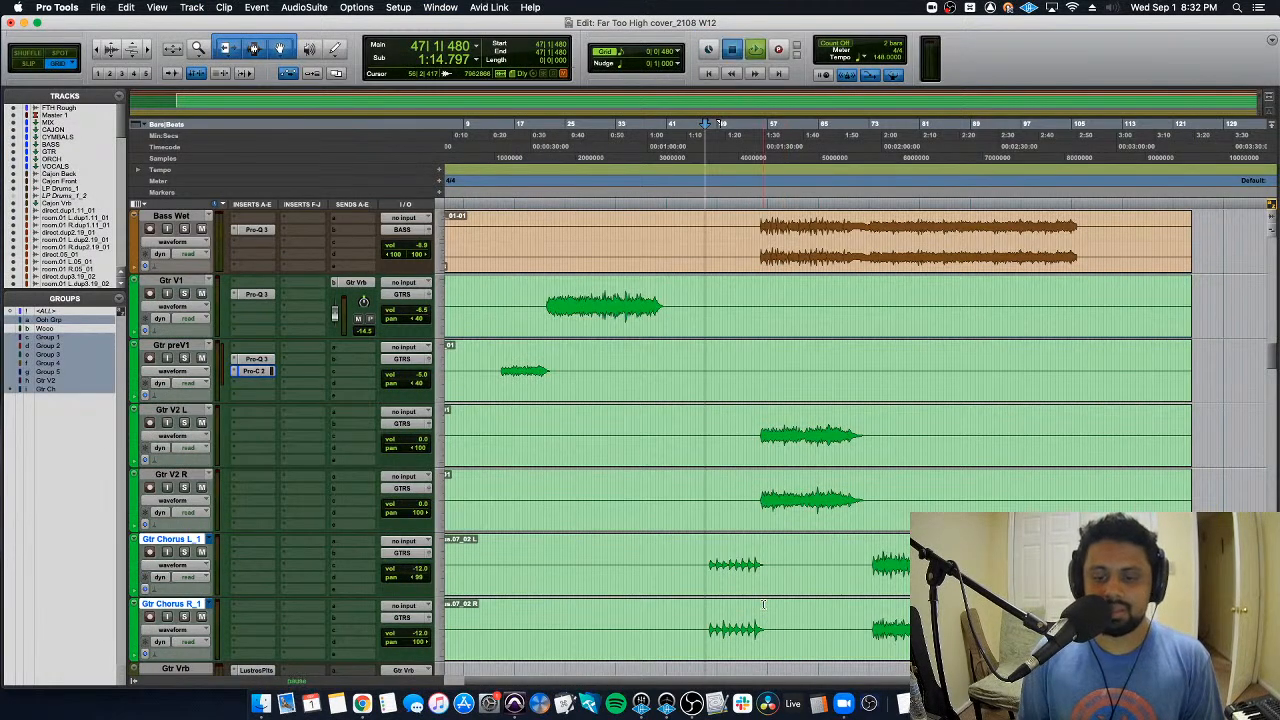
key(super+equal)
drag(708, 512, 707, 518)
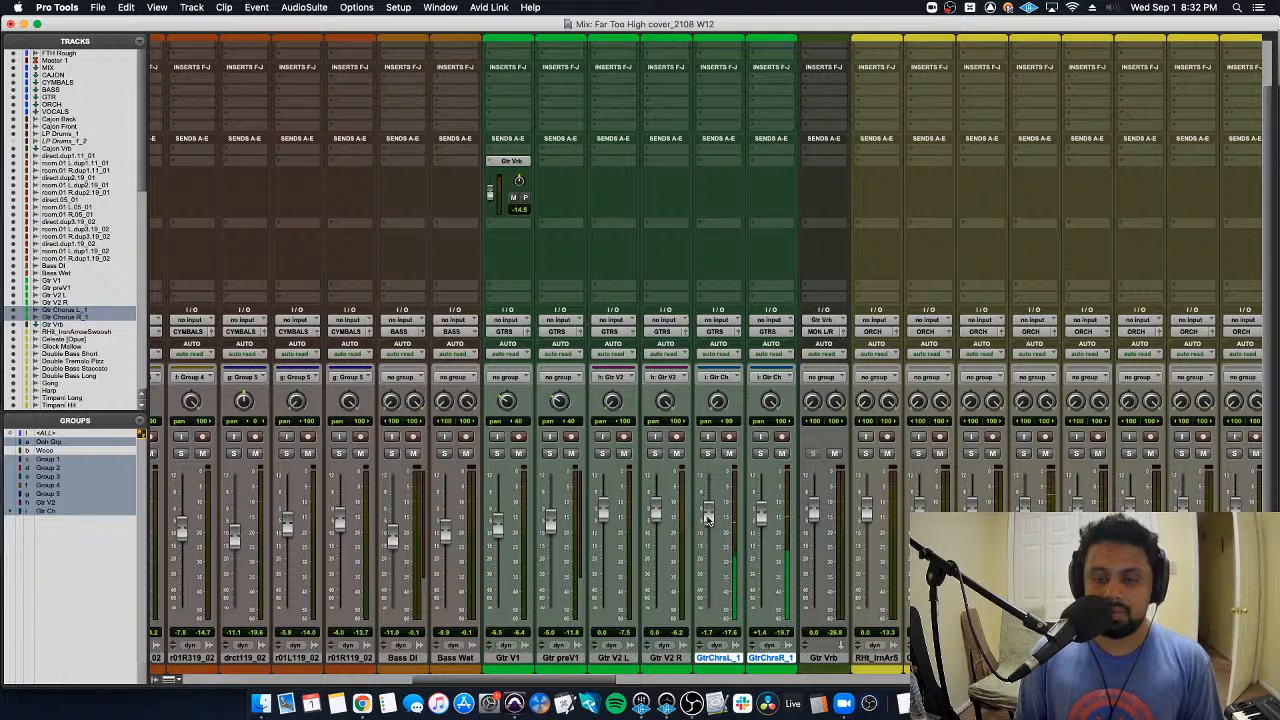
click(707, 453)
Step: Add FabFilter Pro-Q 3 to Gtr Chorus L_1 and Gtr Chorus R_1, then resume playback
scroll(750, 76, up, 3)
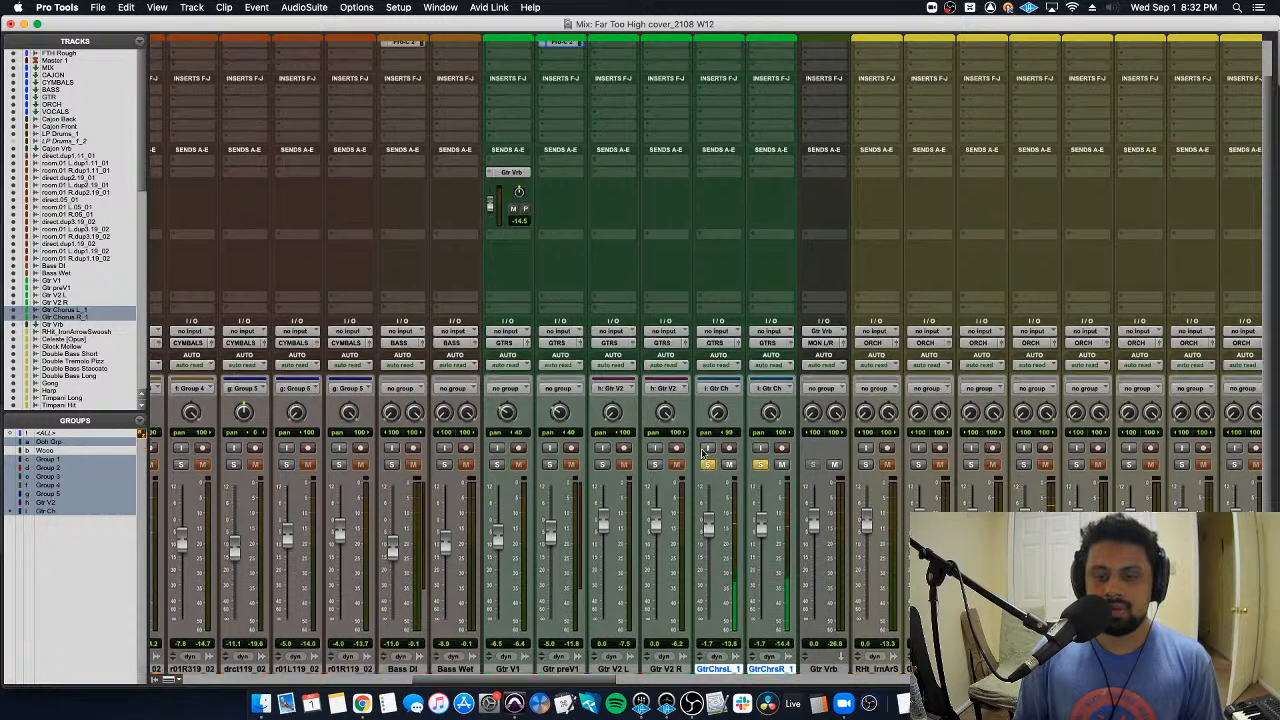
click(750, 76)
key(Escape)
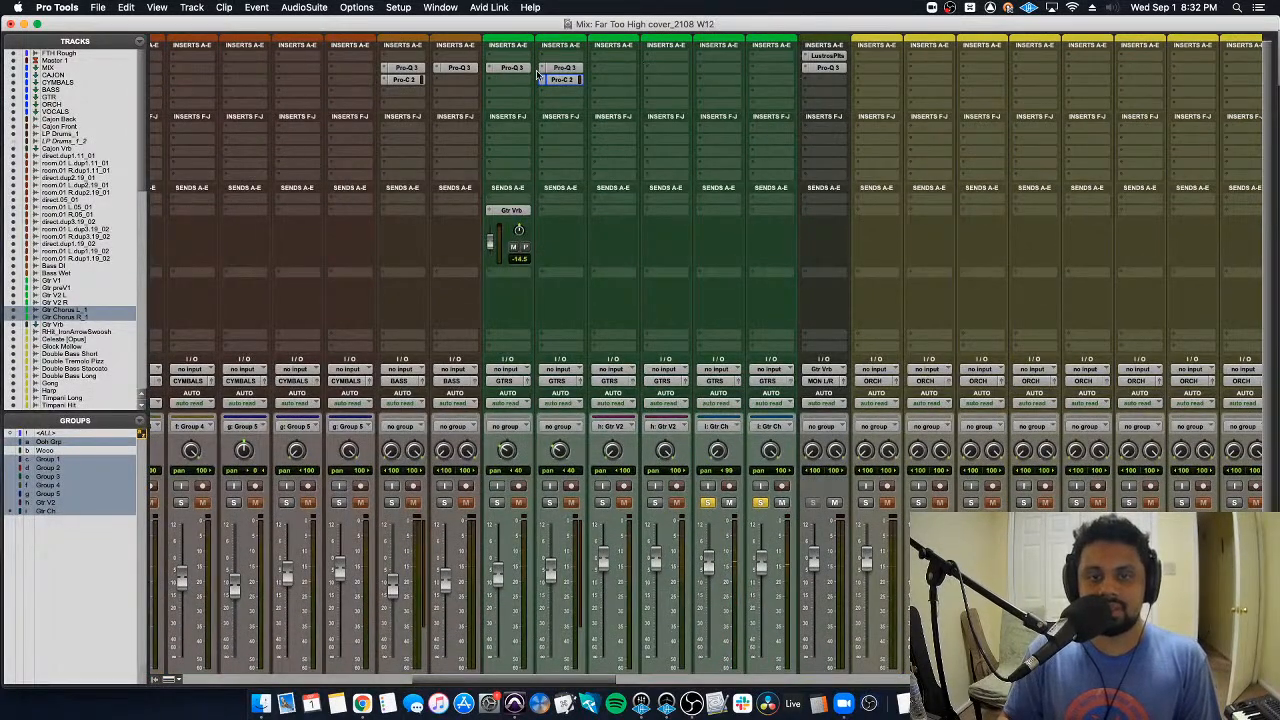
drag(631, 70, 772, 68)
click(632, 147)
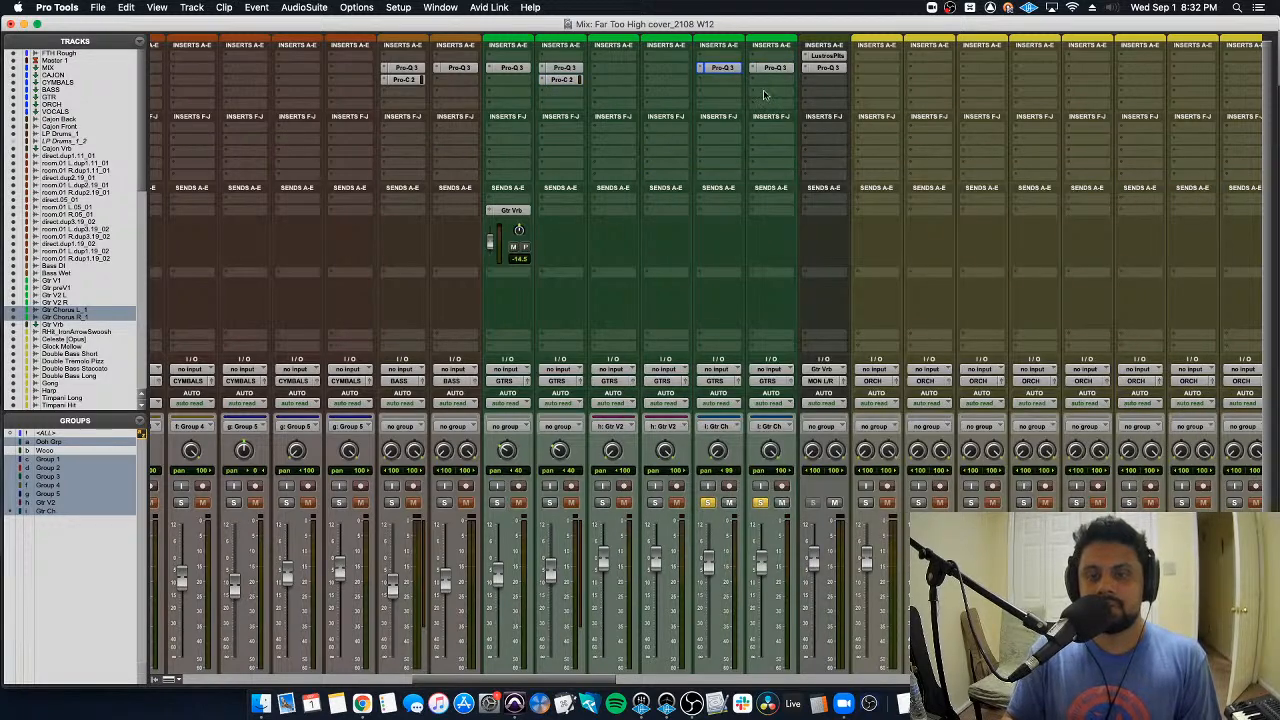
key(space)
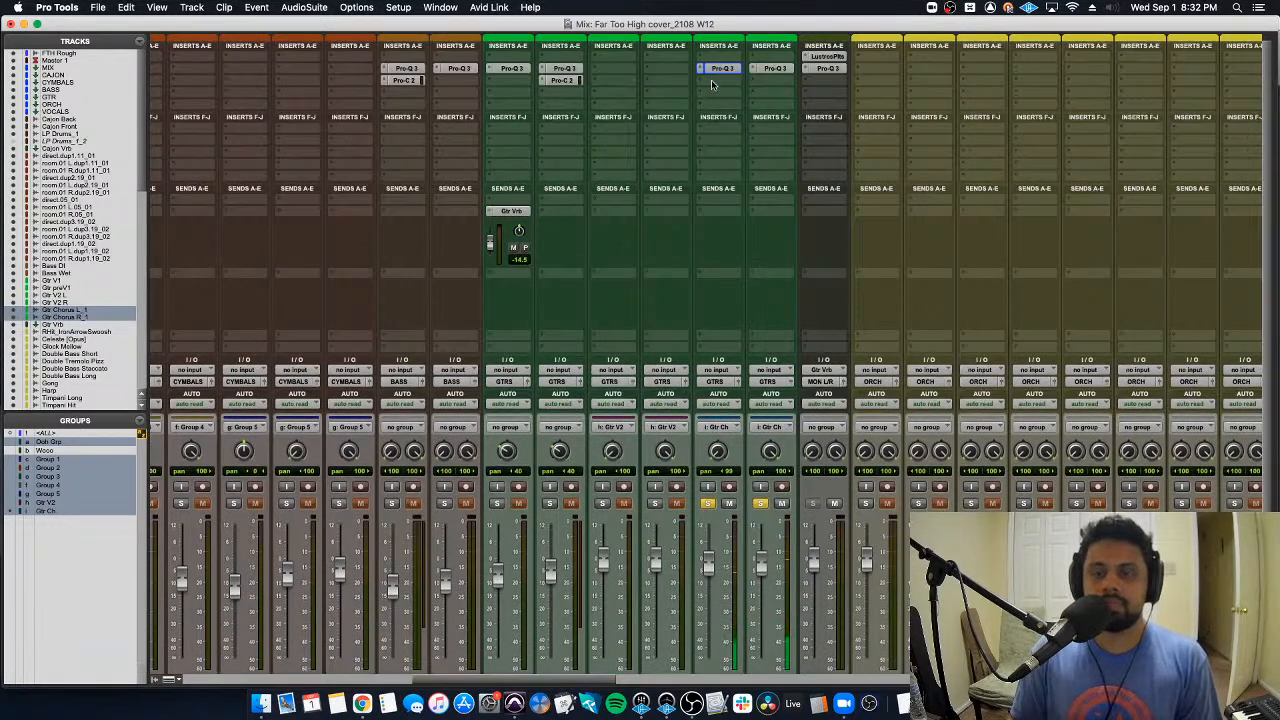
Step: Raise the low-cut frequency in Gtr Chorus L_1's Pro-Q 3 and add a slight bell cut just above 100 Hz
click(724, 68)
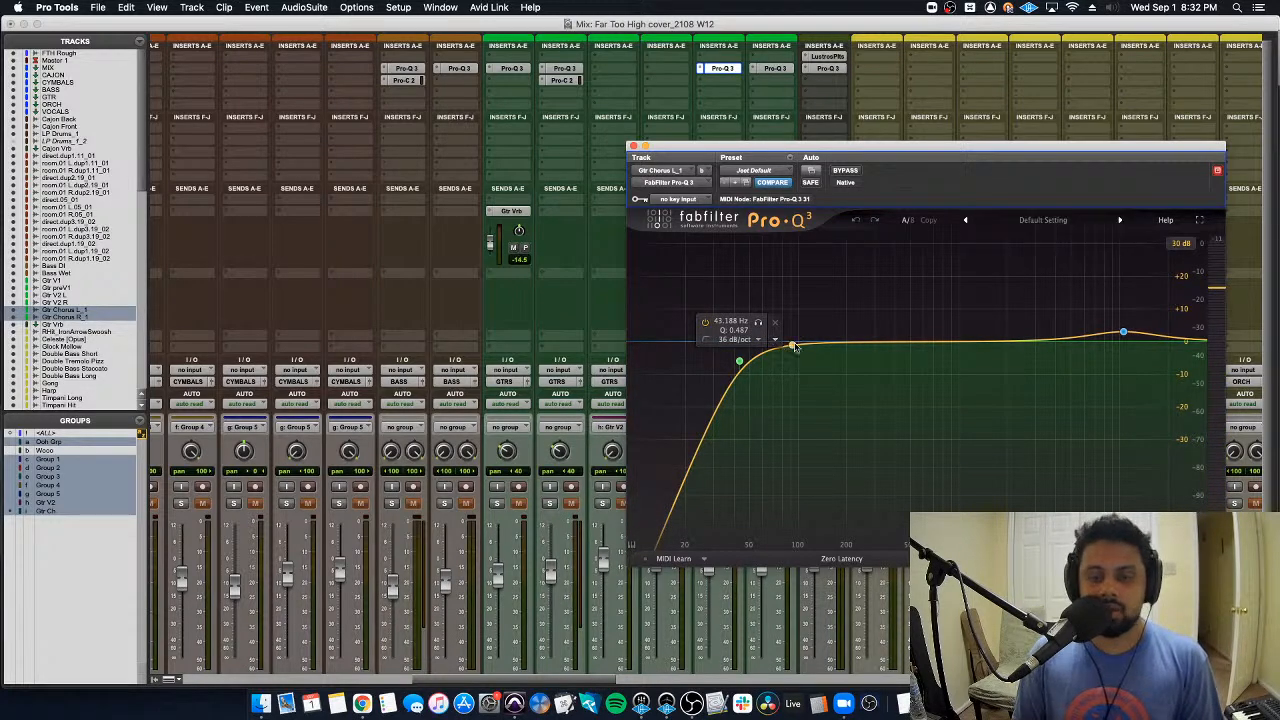
mouse_move(793, 345)
mouse_down()
mouse_move(856, 347)
mouse_move(806, 311)
mouse_move(808, 347)
mouse_up()
key(space)
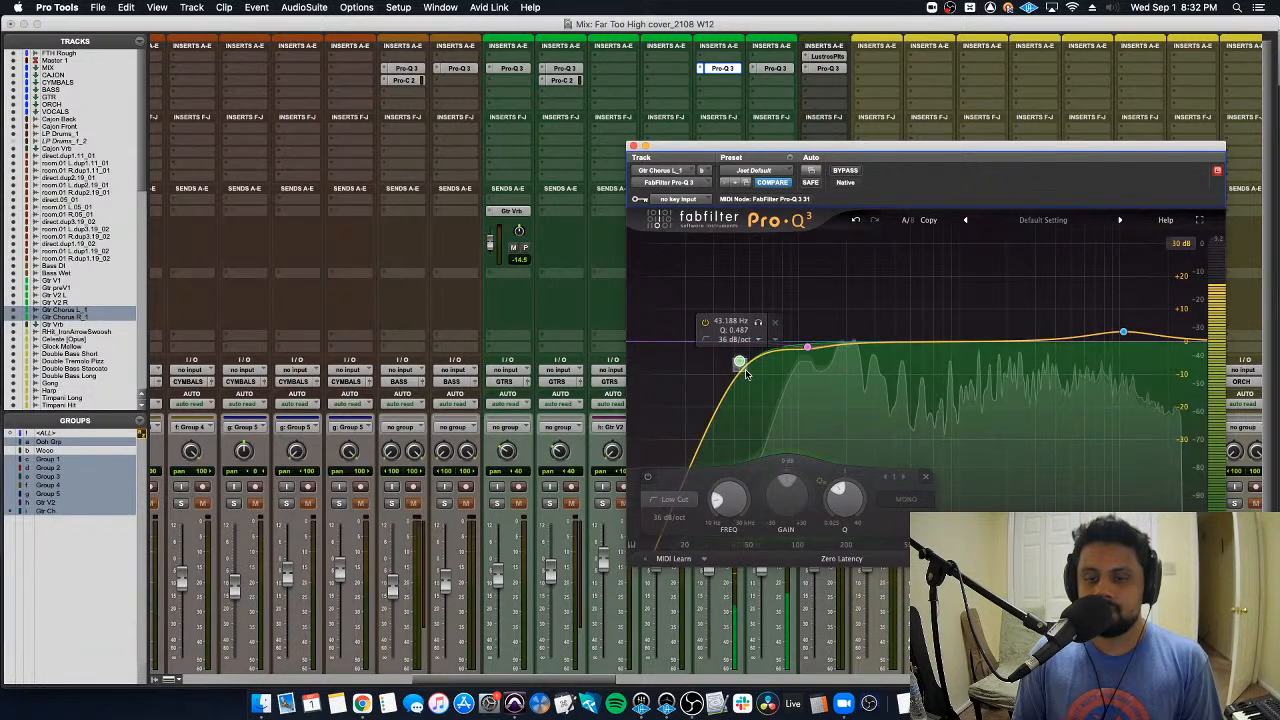
drag(740, 365, 815, 348)
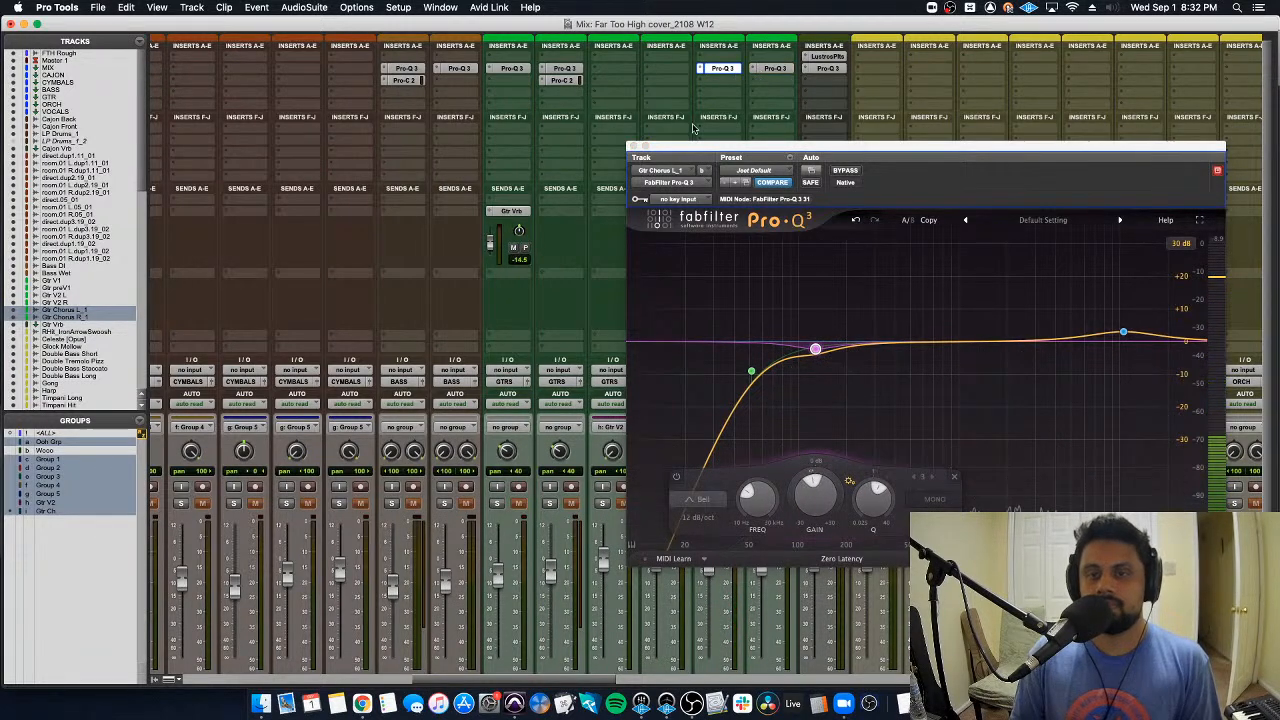
click(722, 68)
Step: Copy the Gtr Vrb send at -14.5 dB to Gtr preV1 and both chorus guitars, matching send pans to their tracks
scroll(714, 237, down, 2)
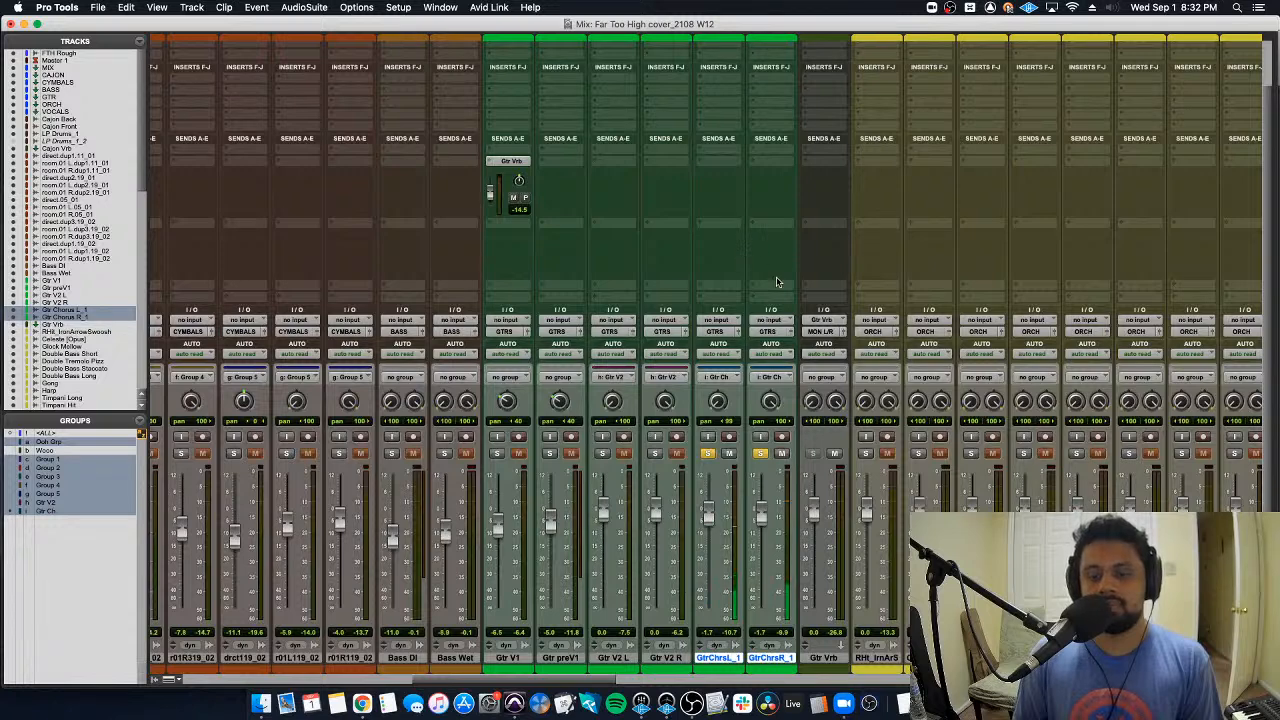
drag(511, 161, 549, 166)
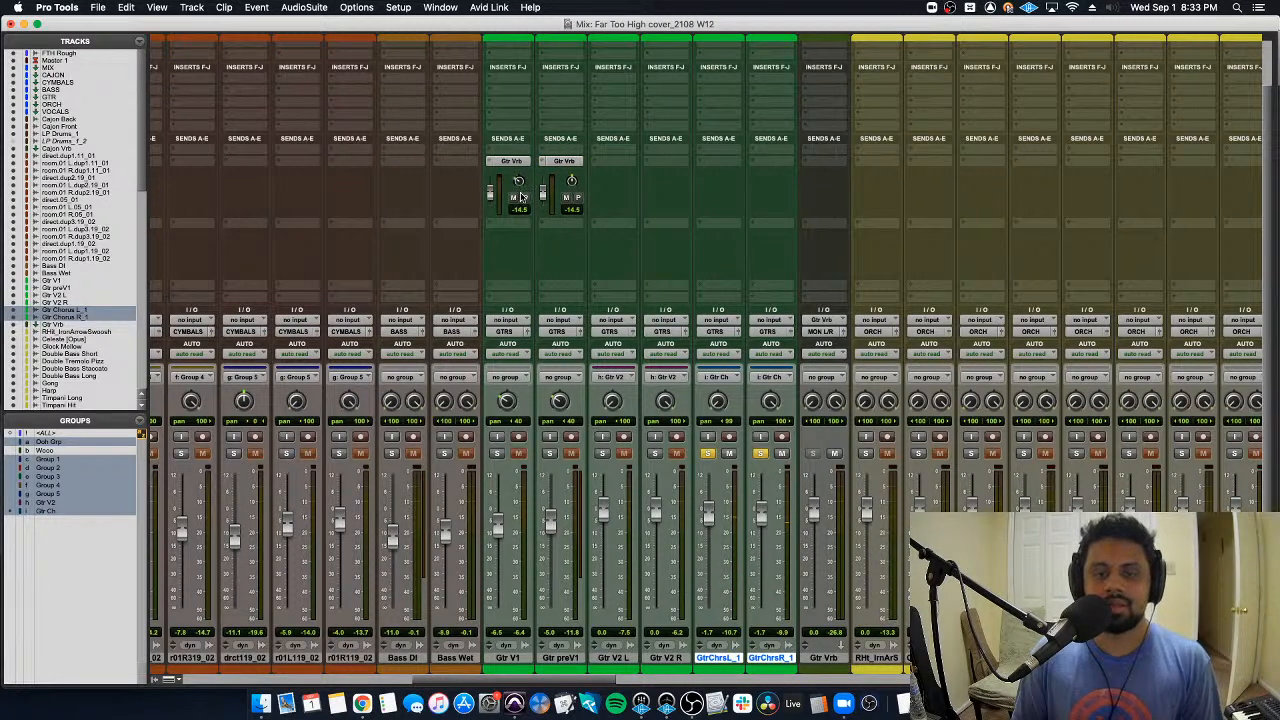
drag(575, 163, 722, 162)
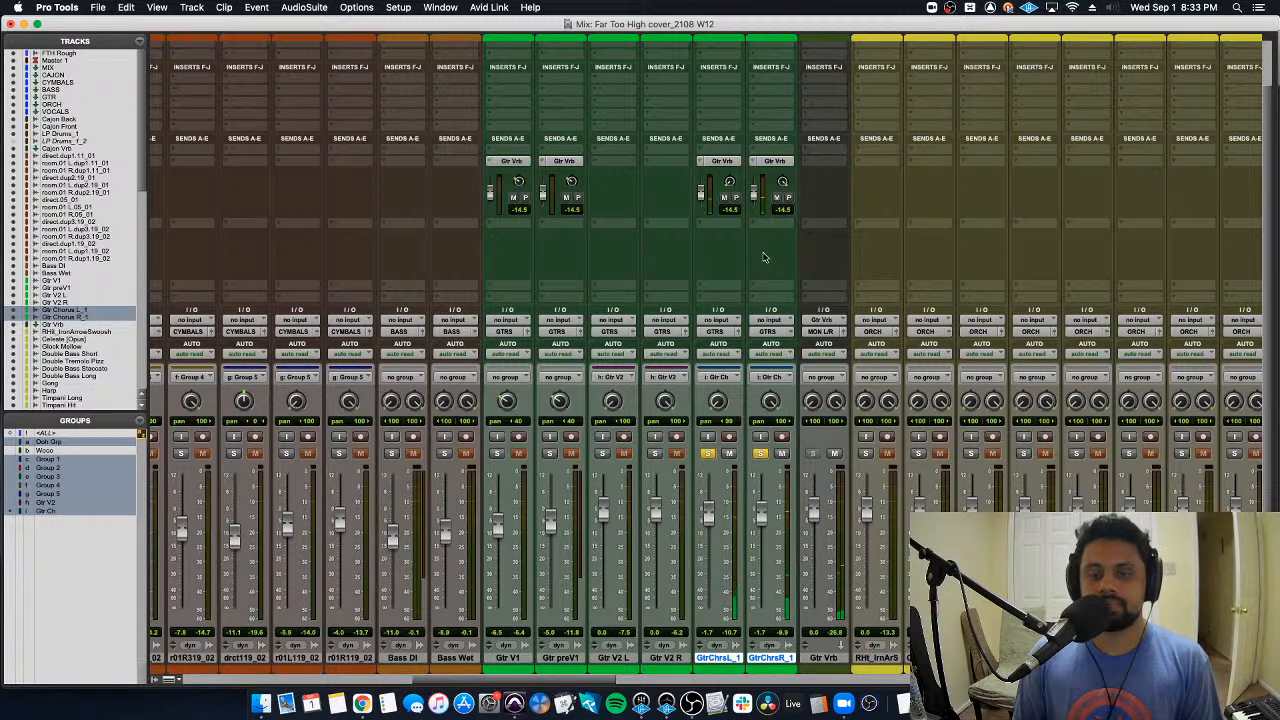
Step: Unsolo the chorus guitars and raise their grouped faders to +1.0 dB while playing from bar 73
click(706, 453)
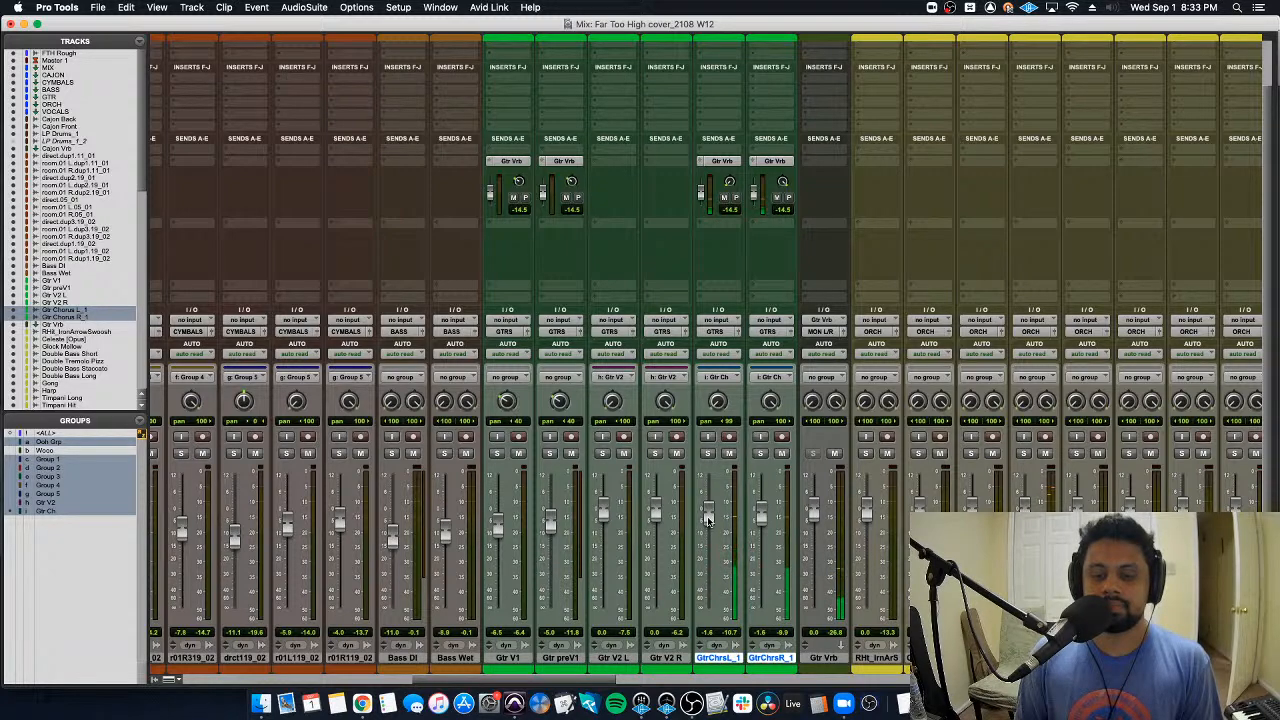
drag(707, 519, 707, 516)
key(super+equal)
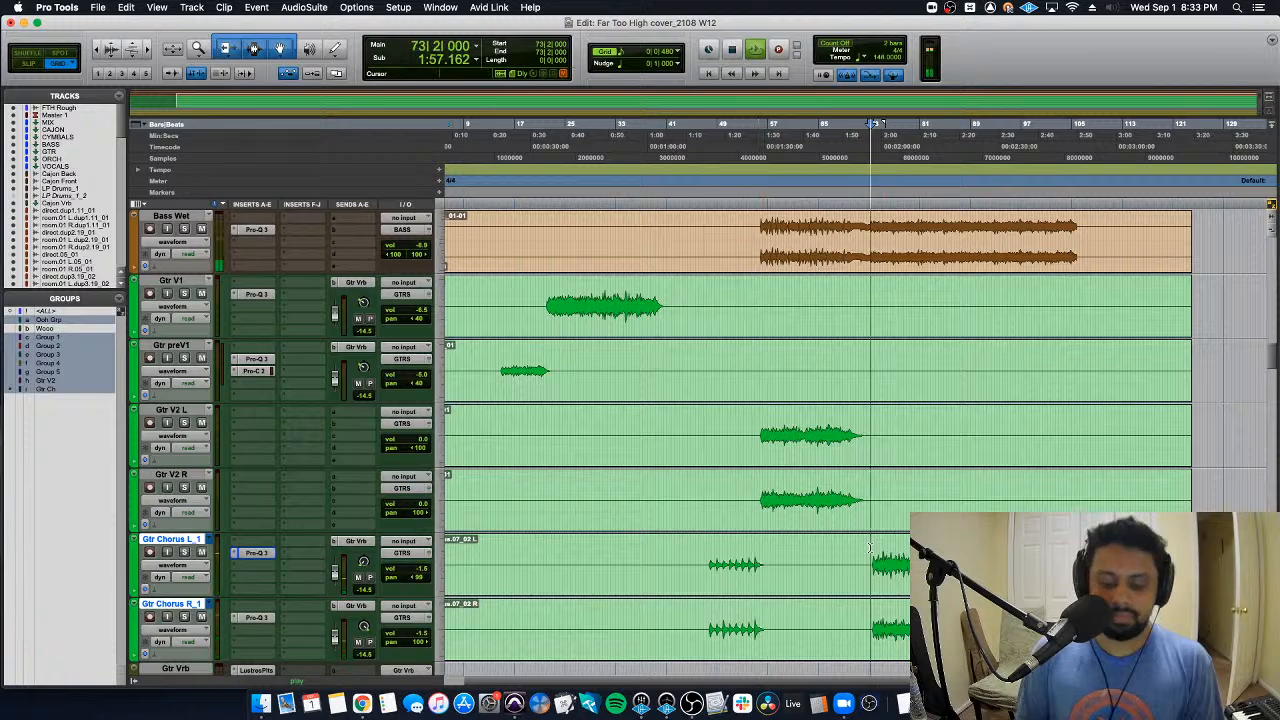
key(super+equal)
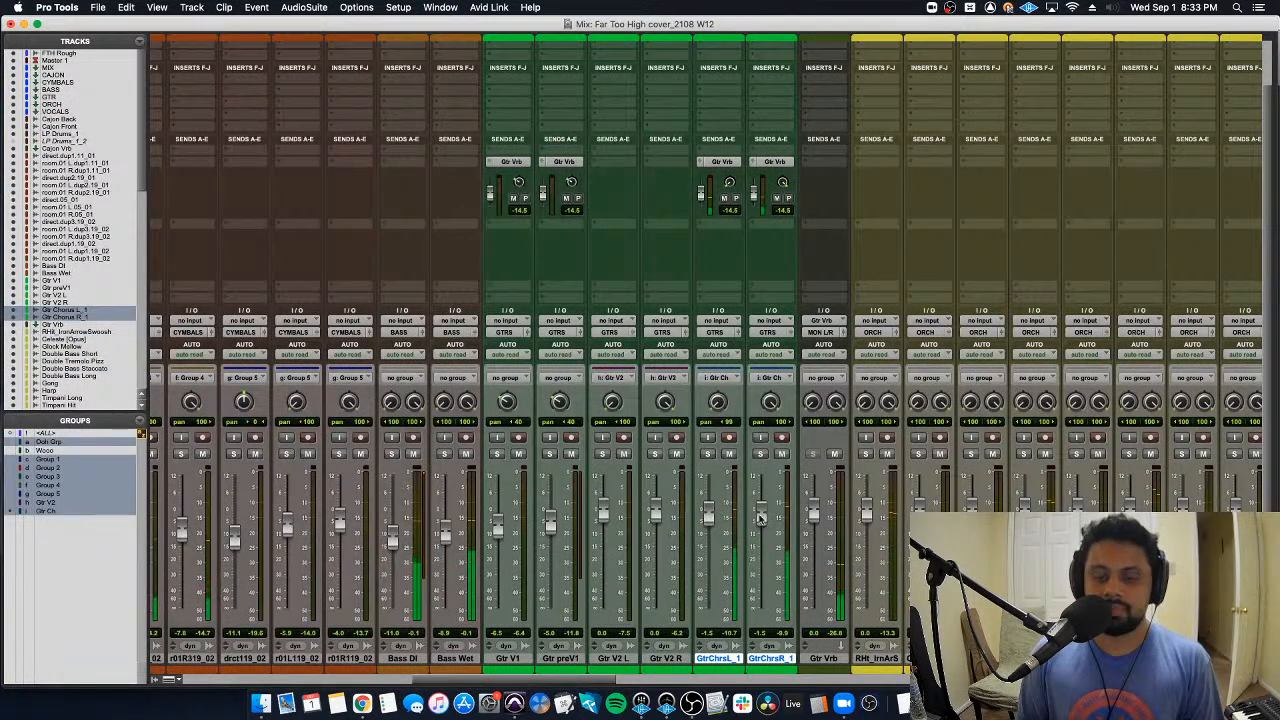
drag(760, 516, 764, 507)
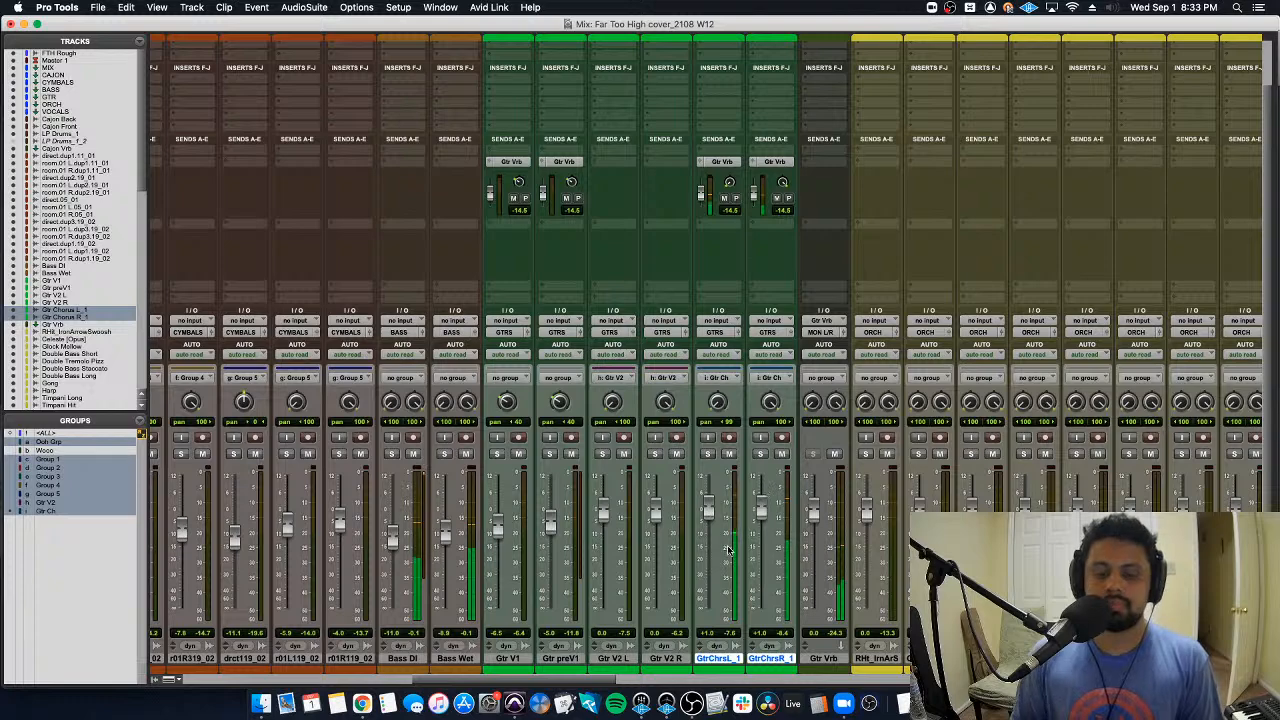
Step: Lower the CAJON bus fader slightly during playback
scroll(675, 600, left, 5)
scroll(675, 600, left, 10)
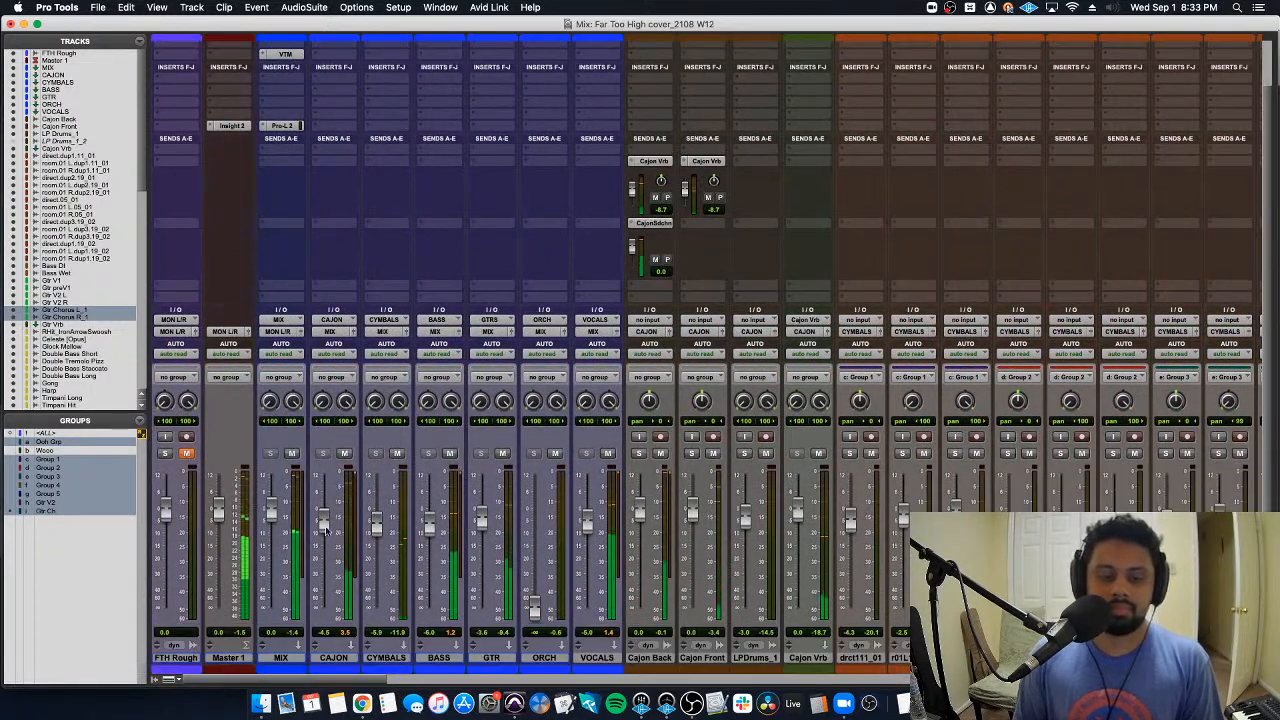
drag(325, 530, 327, 545)
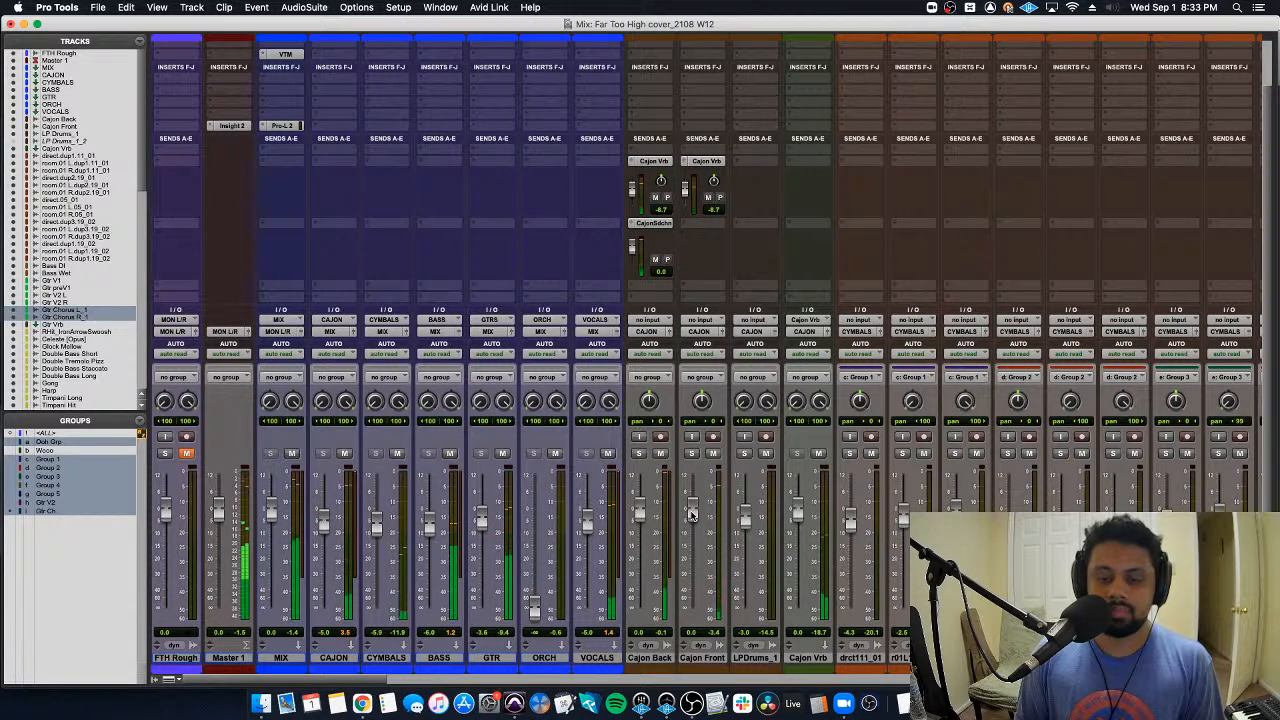
Step: Lower the Cajon Front fader to -4.5 dB and solo the grouped chorus guitars
drag(690, 514, 691, 521)
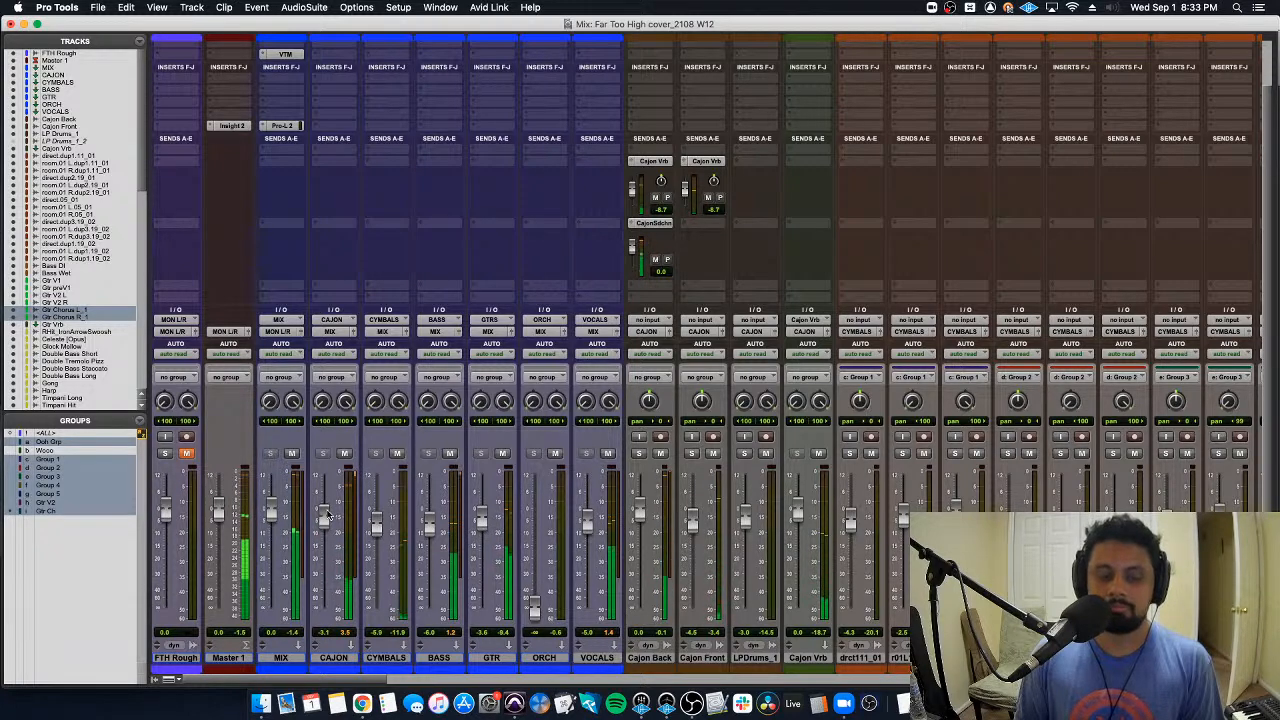
scroll(666, 615, right, 15)
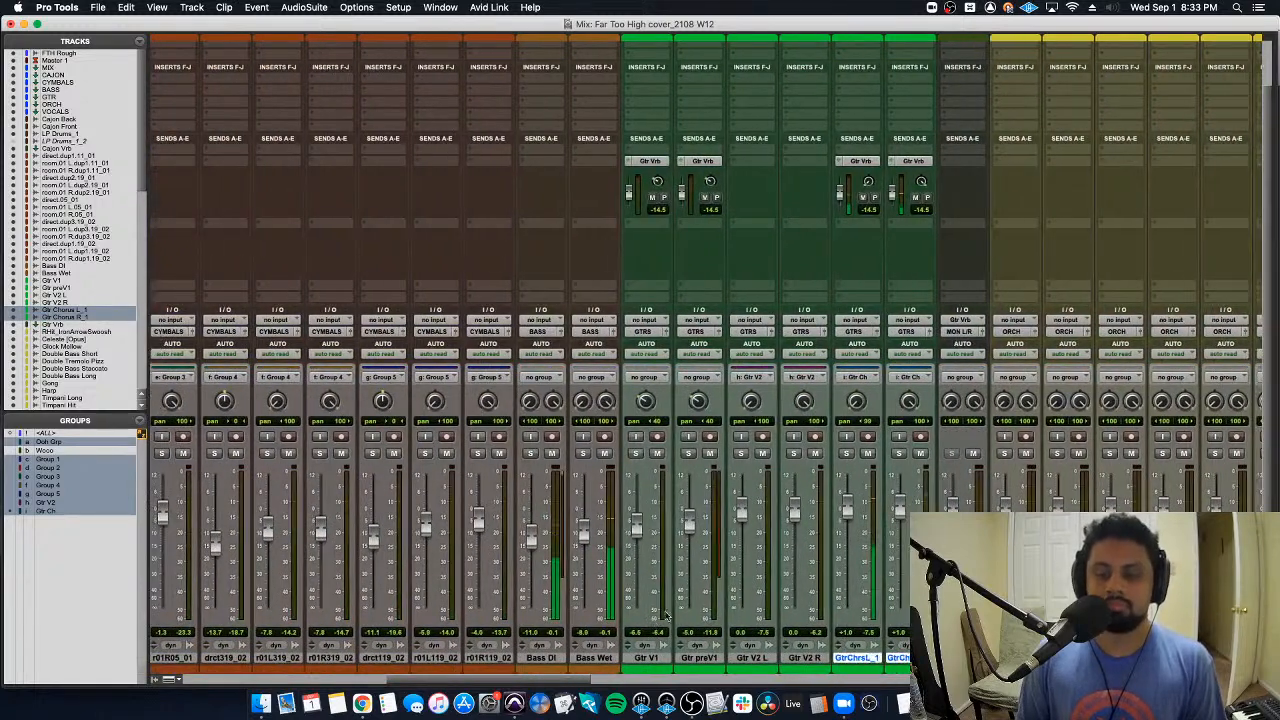
click(845, 453)
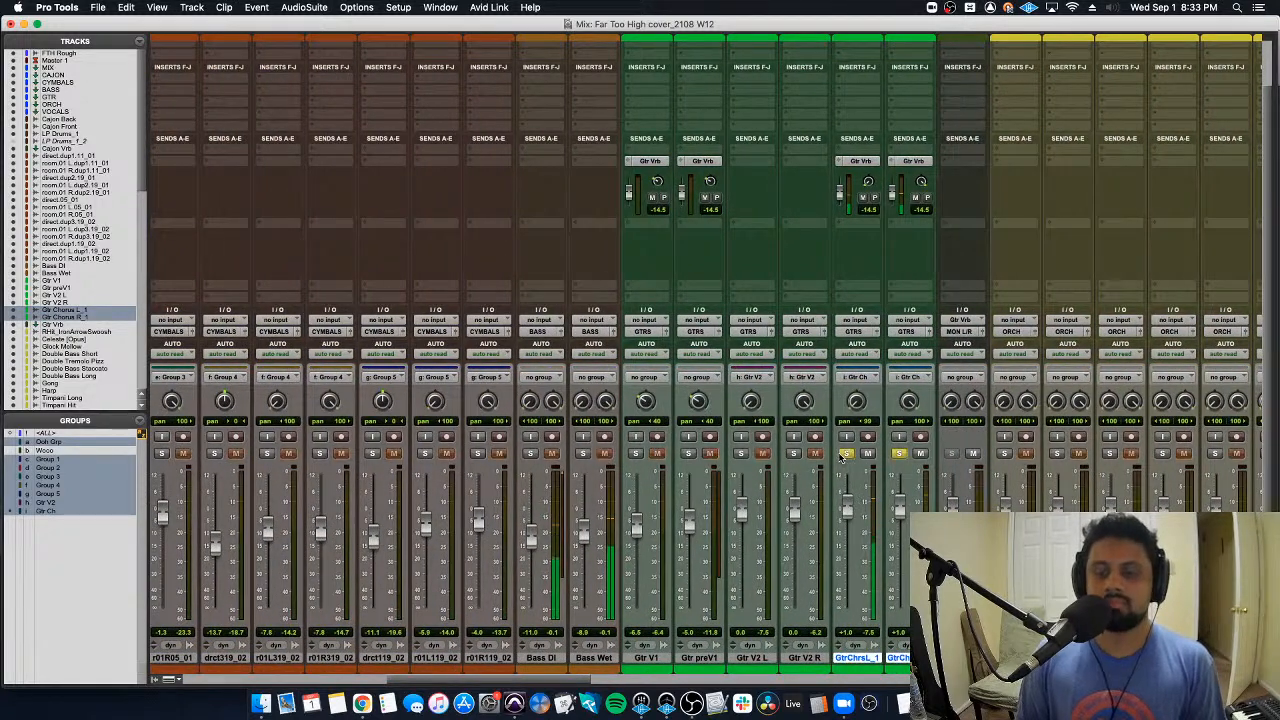
Step: Insert FabFilter Pro-Q 3 on the GTR bus and cut about 2 dB at 283 Hz with a Q of 1.5
scroll(843, 457, left, 15)
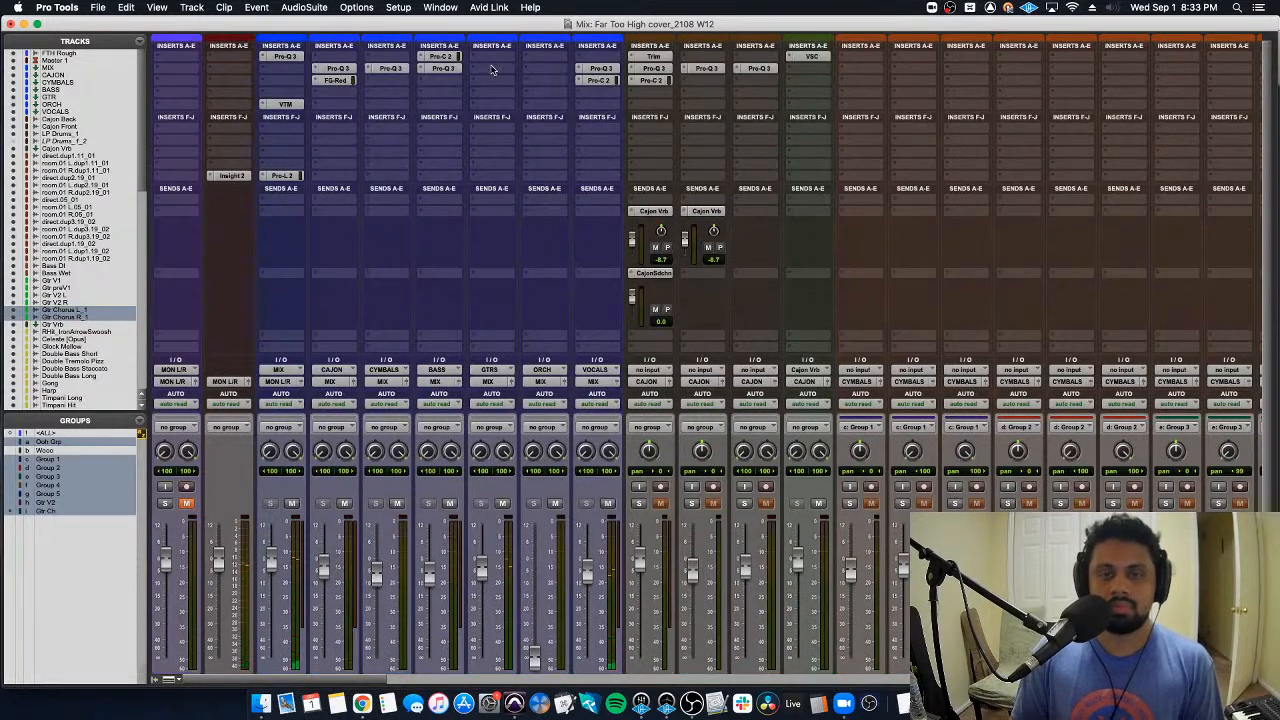
click(491, 69)
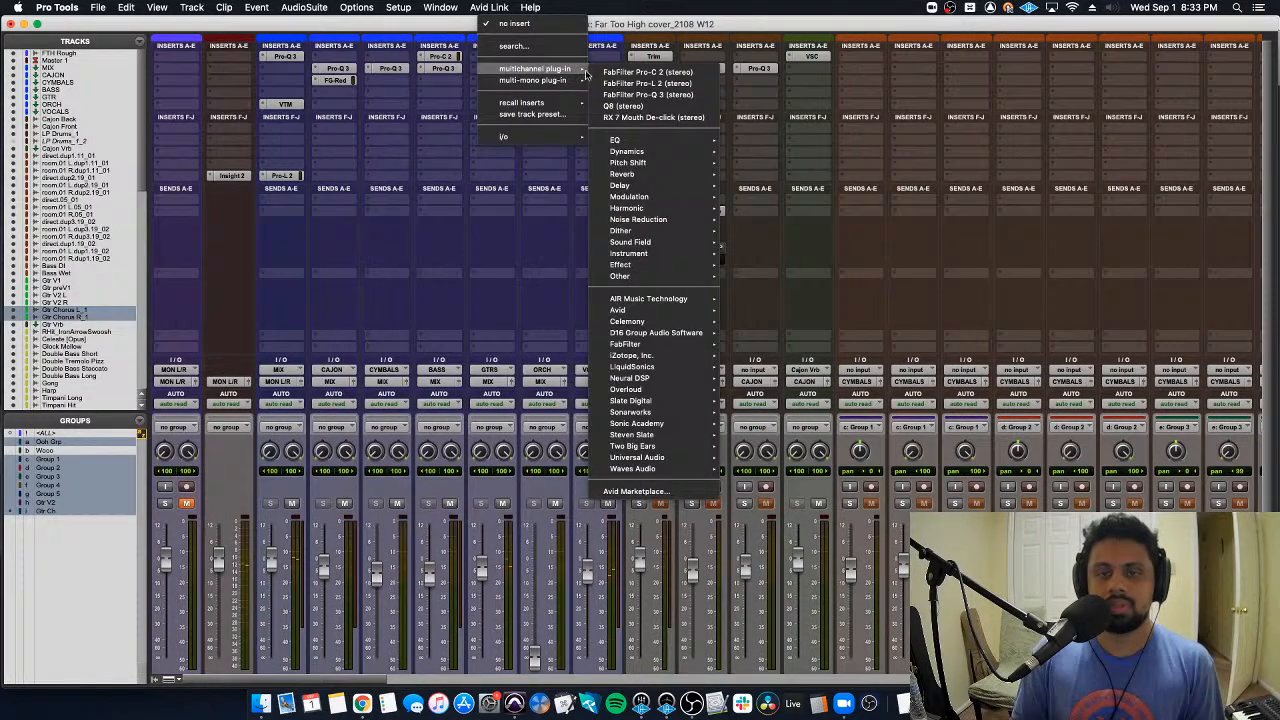
click(650, 94)
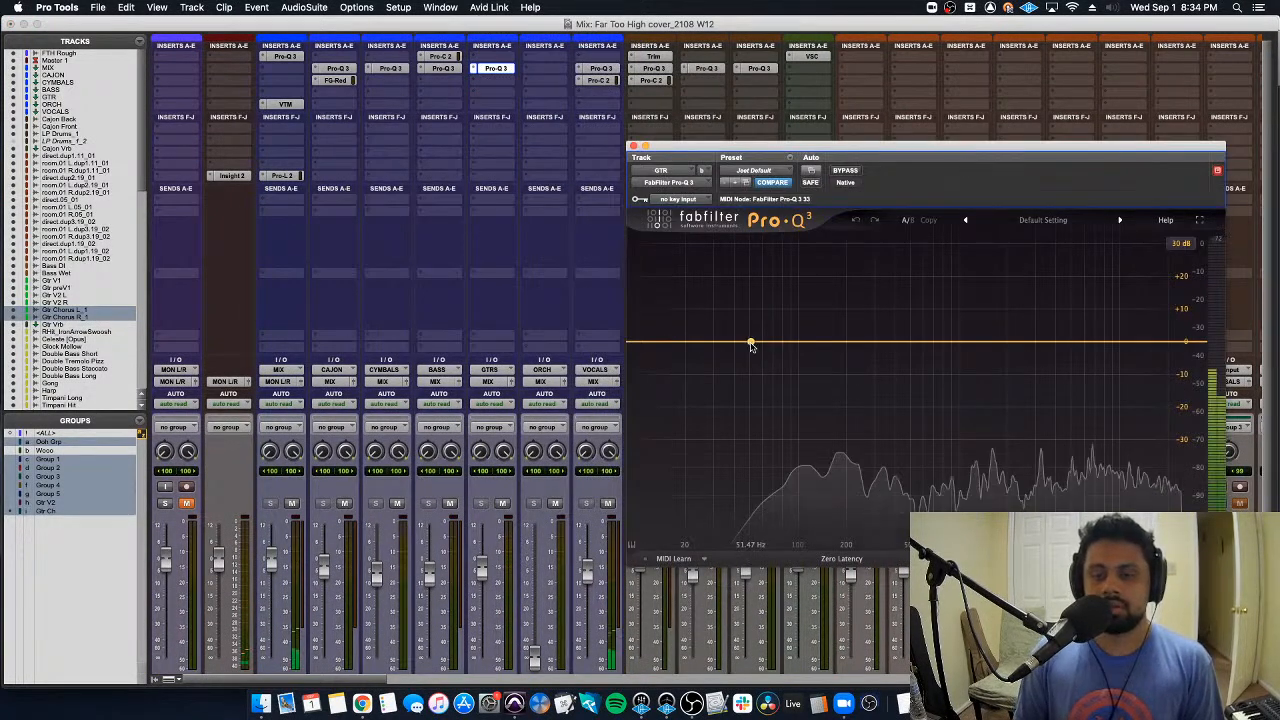
drag(751, 343, 903, 307)
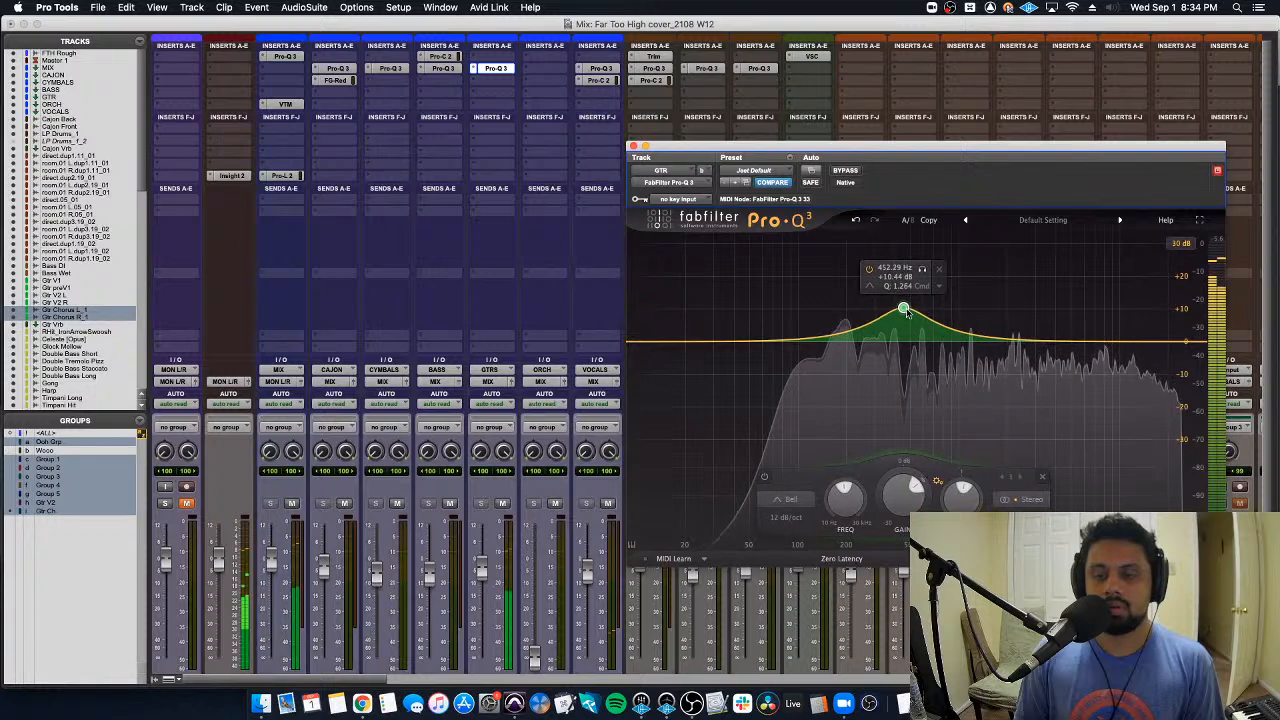
drag(960, 496, 958, 503)
drag(903, 307, 871, 349)
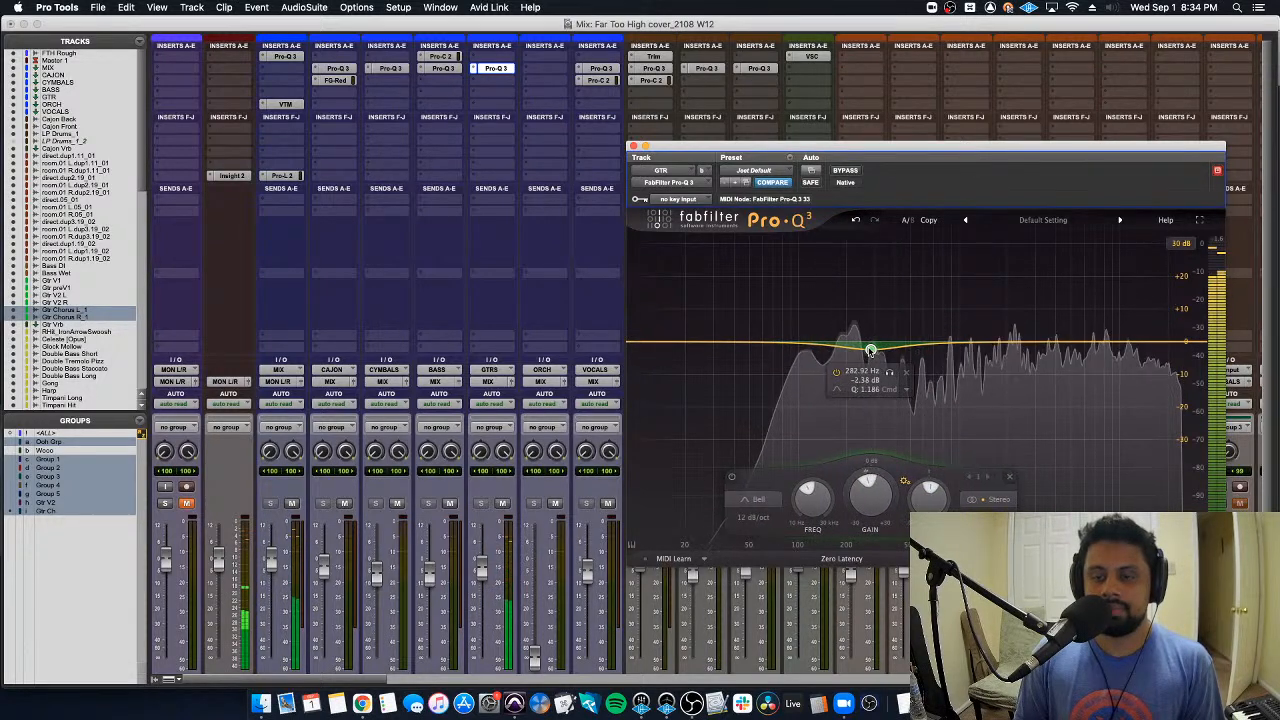
drag(929, 492, 872, 493)
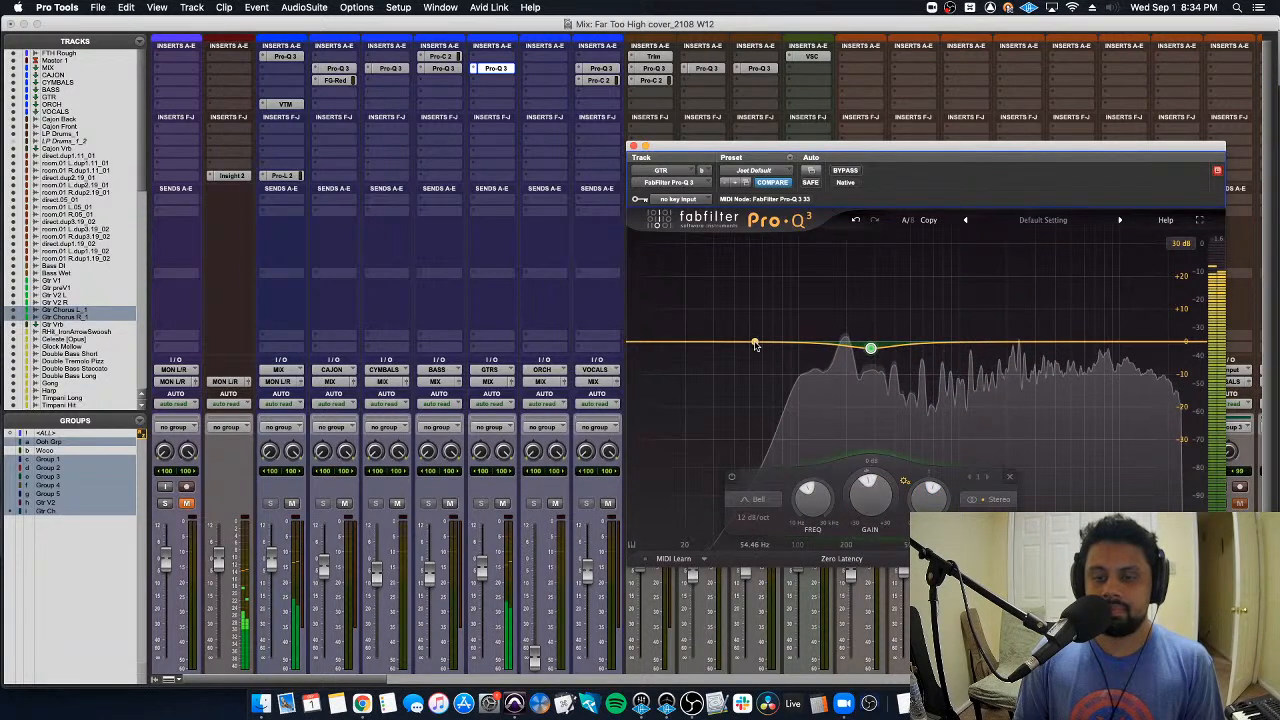
Step: Add a slight high-treble bell boost and a 36 dB/oct low cut at about 50 Hz with Q 0.33 to the GTR bus EQ
drag(757, 343, 1134, 338)
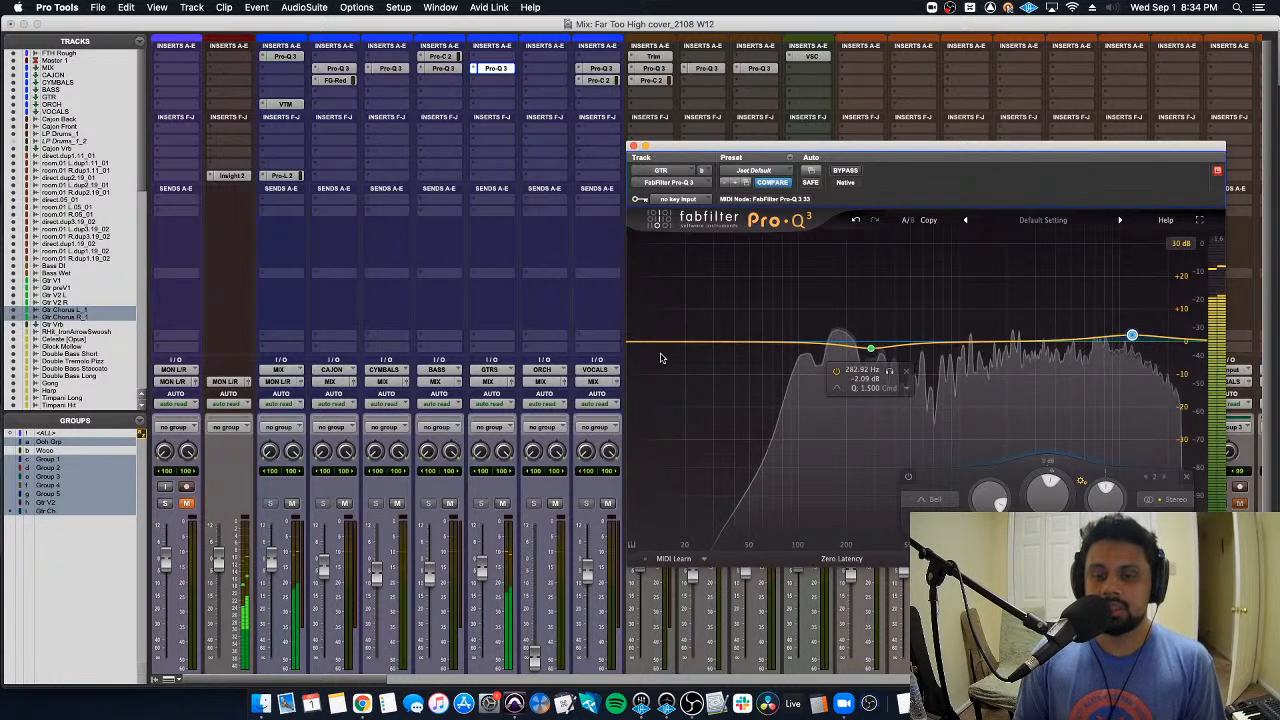
mouse_move(808, 343)
mouse_down()
mouse_move(804, 322)
mouse_move(806, 344)
mouse_up()
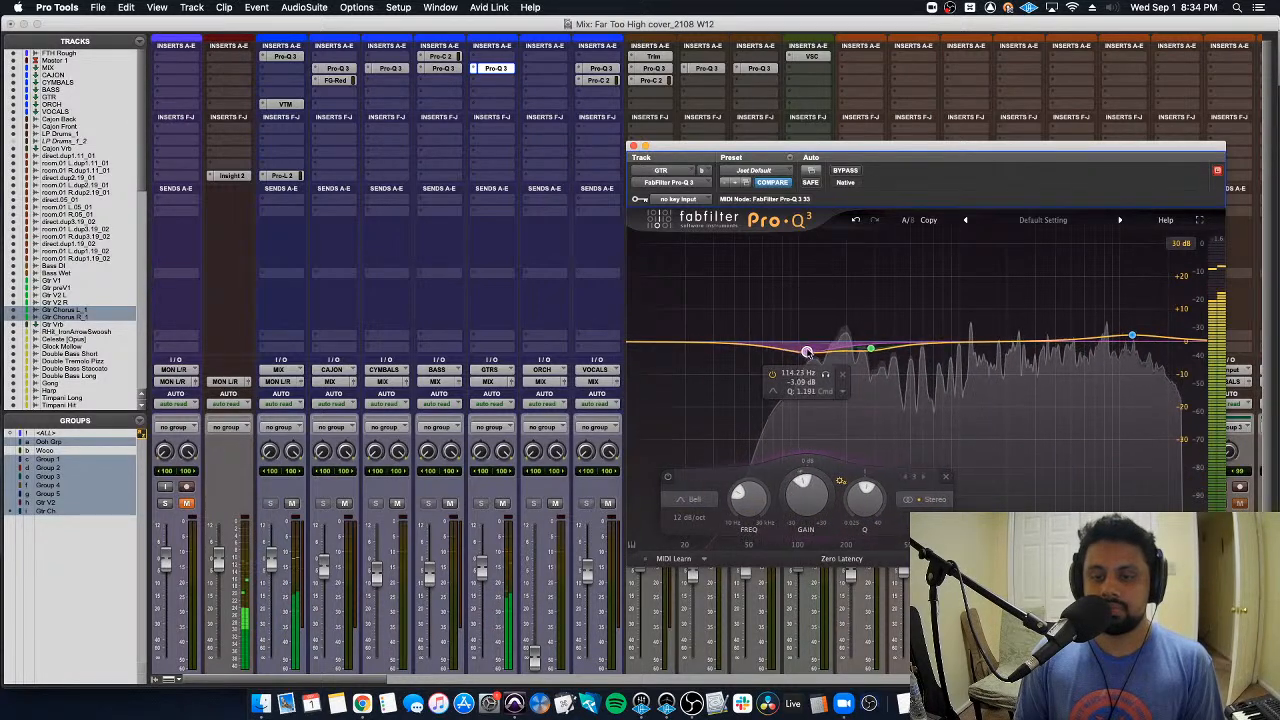
double_click(807, 344)
click(660, 342)
click(670, 320)
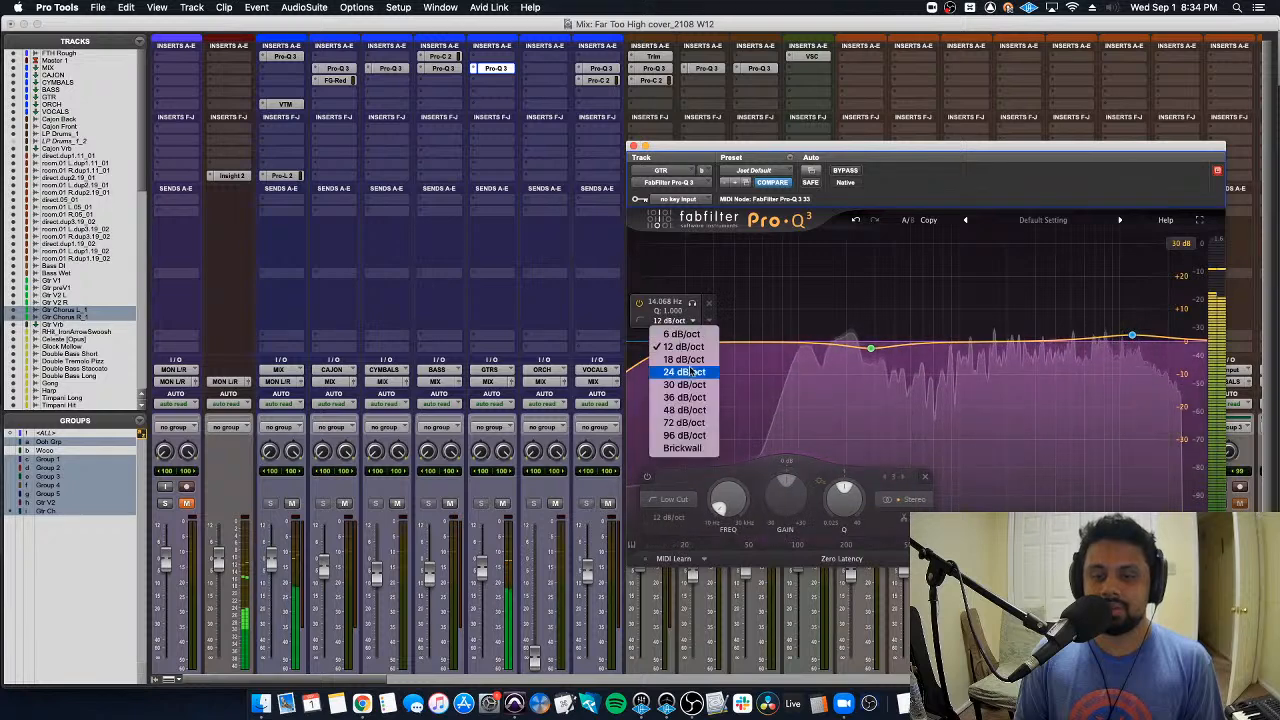
click(685, 392)
drag(660, 342, 749, 372)
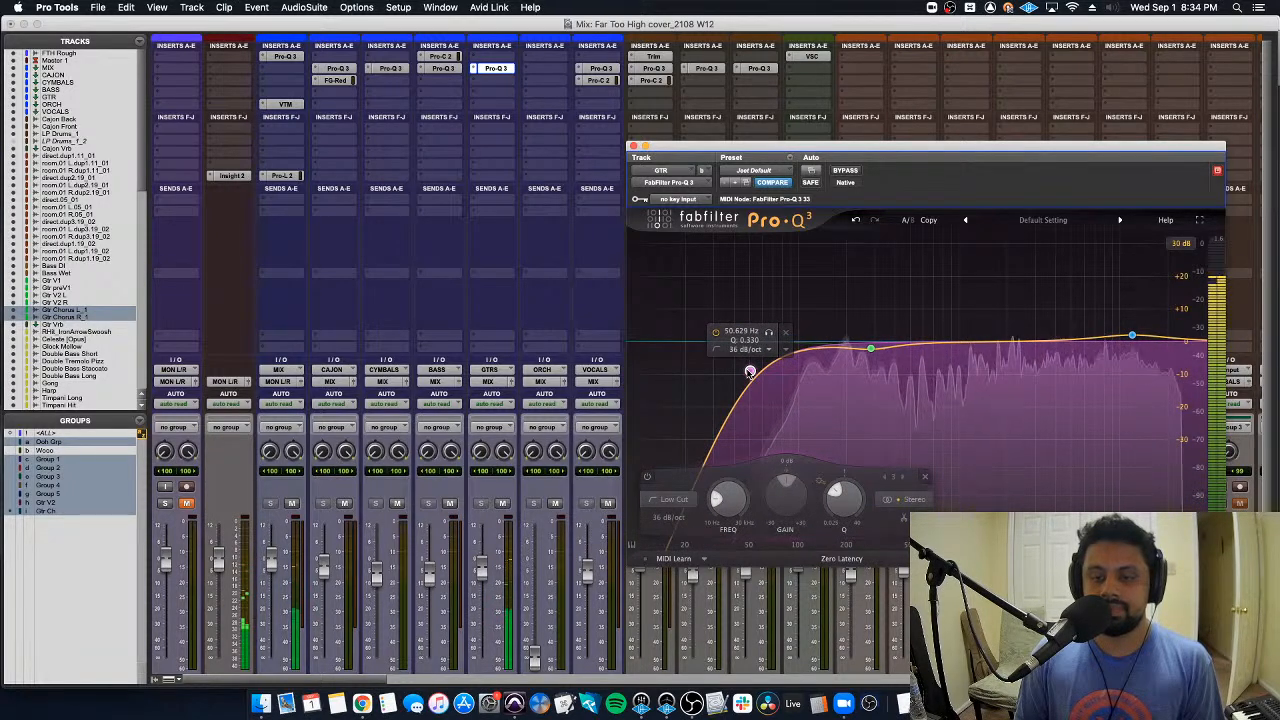
click(645, 146)
Step: Solo the grouped Gtr V2 tracks and set the playback position to bar 58, where their part plays
scroll(651, 266, down, 2)
scroll(651, 266, right, 15)
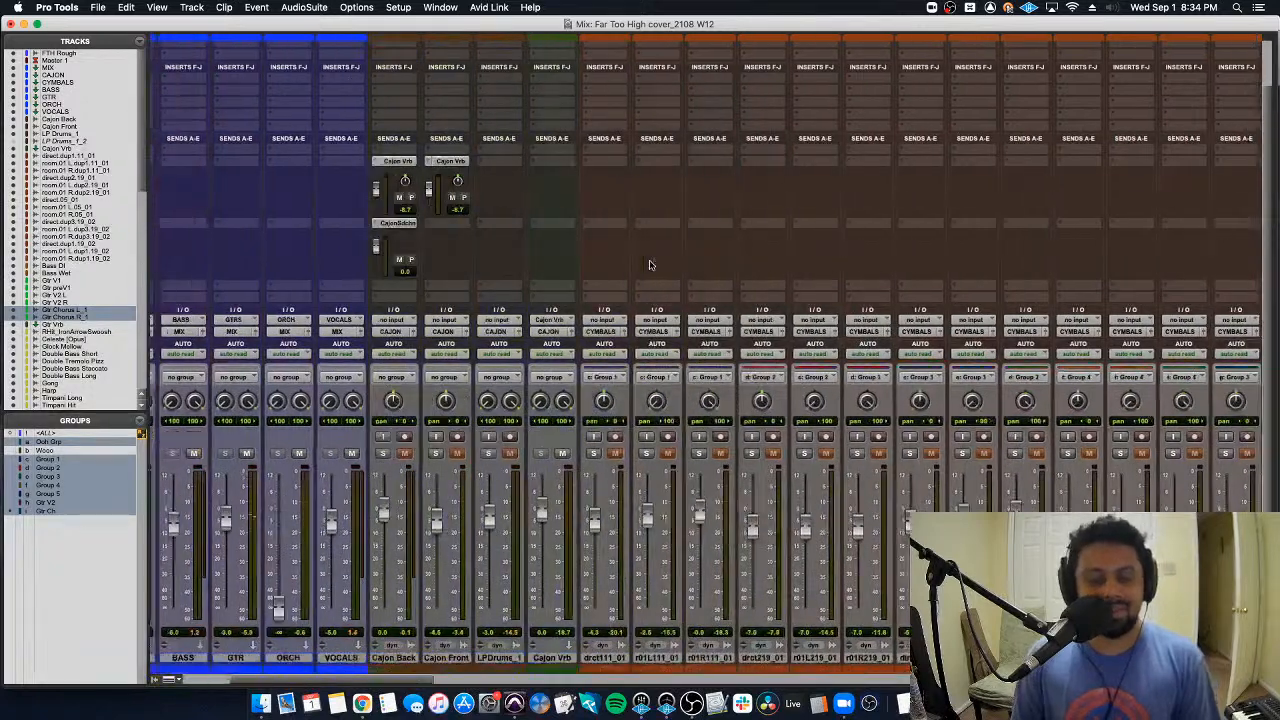
scroll(787, 387, right, 3)
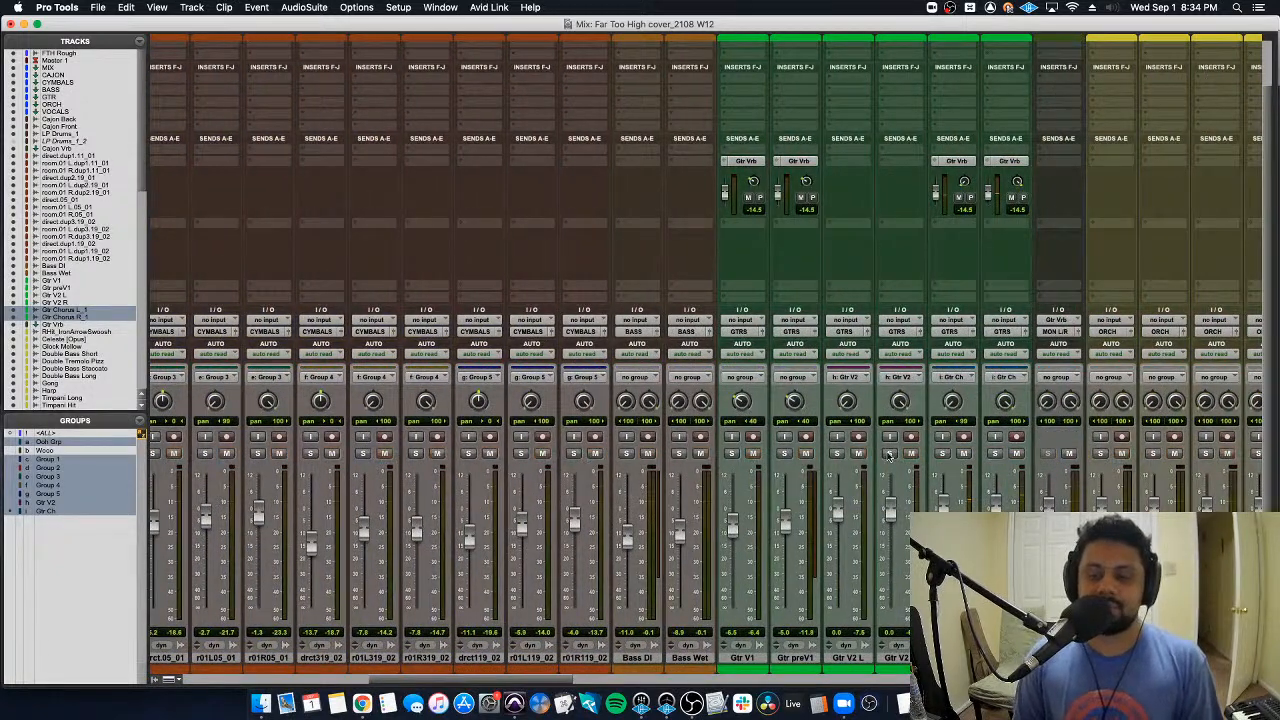
click(888, 455)
key(super+equal)
scroll(860, 440, down, 5)
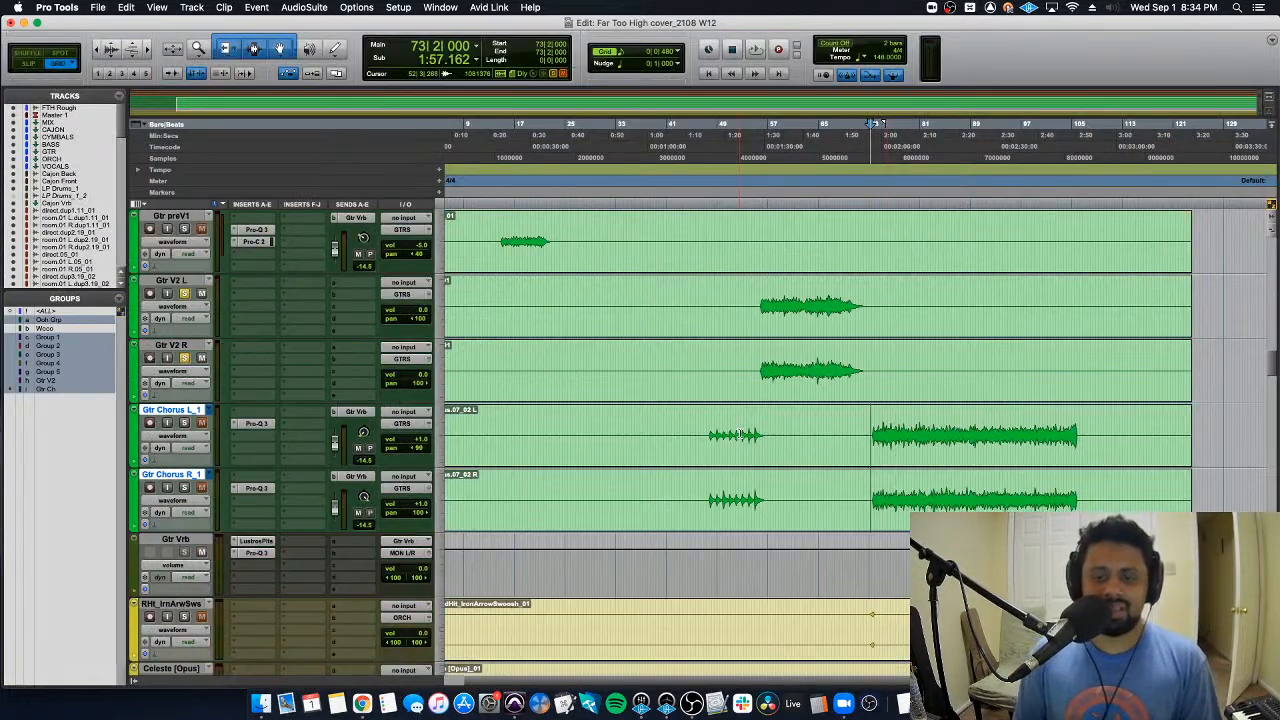
click(778, 254)
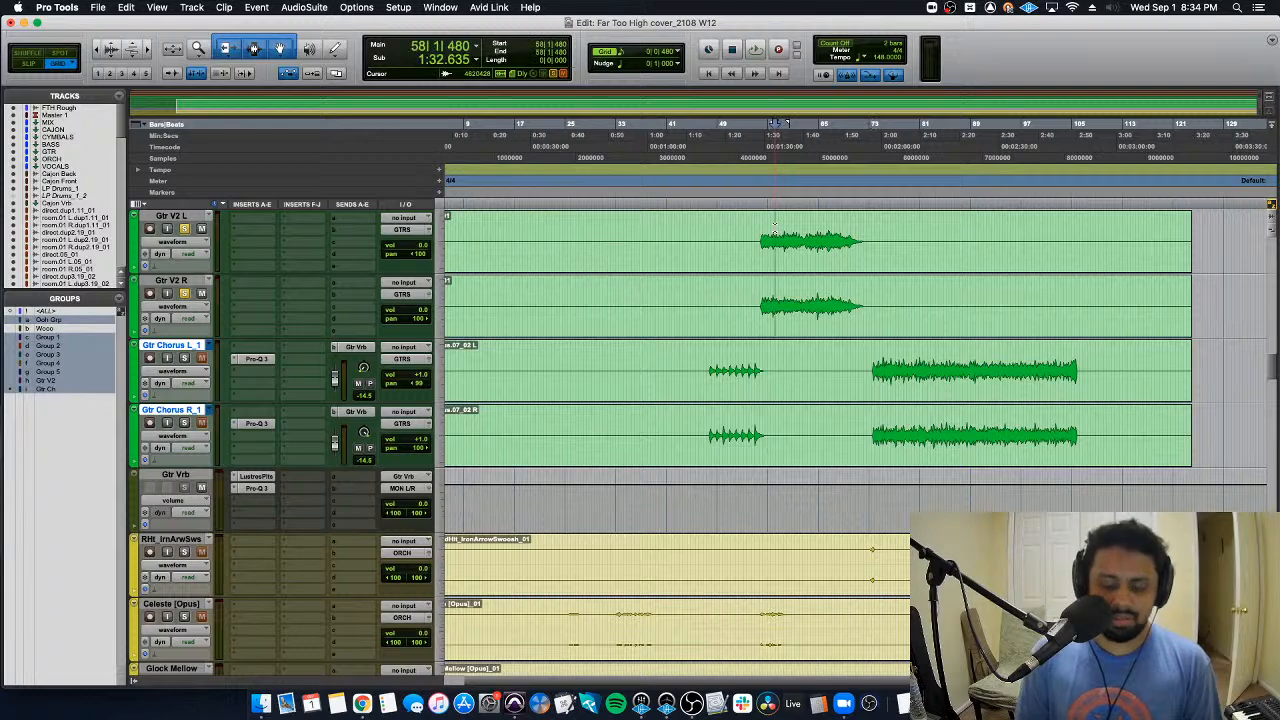
Step: Copy Gtr Chorus L_1's Pro-Q 3 and the Gtr Vrb send at -14.5 dB to Gtr V2 L and Gtr V2 R
key(super+equal)
scroll(893, 215, up, 2)
drag(957, 70, 852, 68)
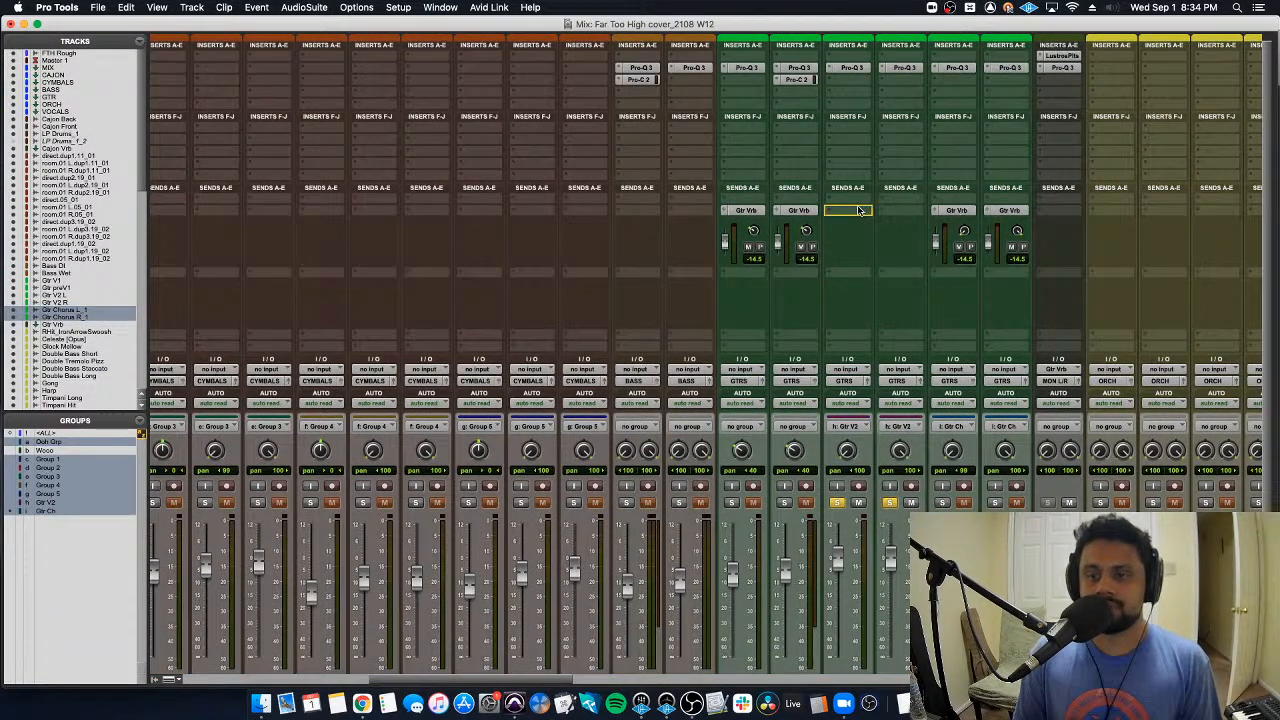
drag(858, 211, 903, 212)
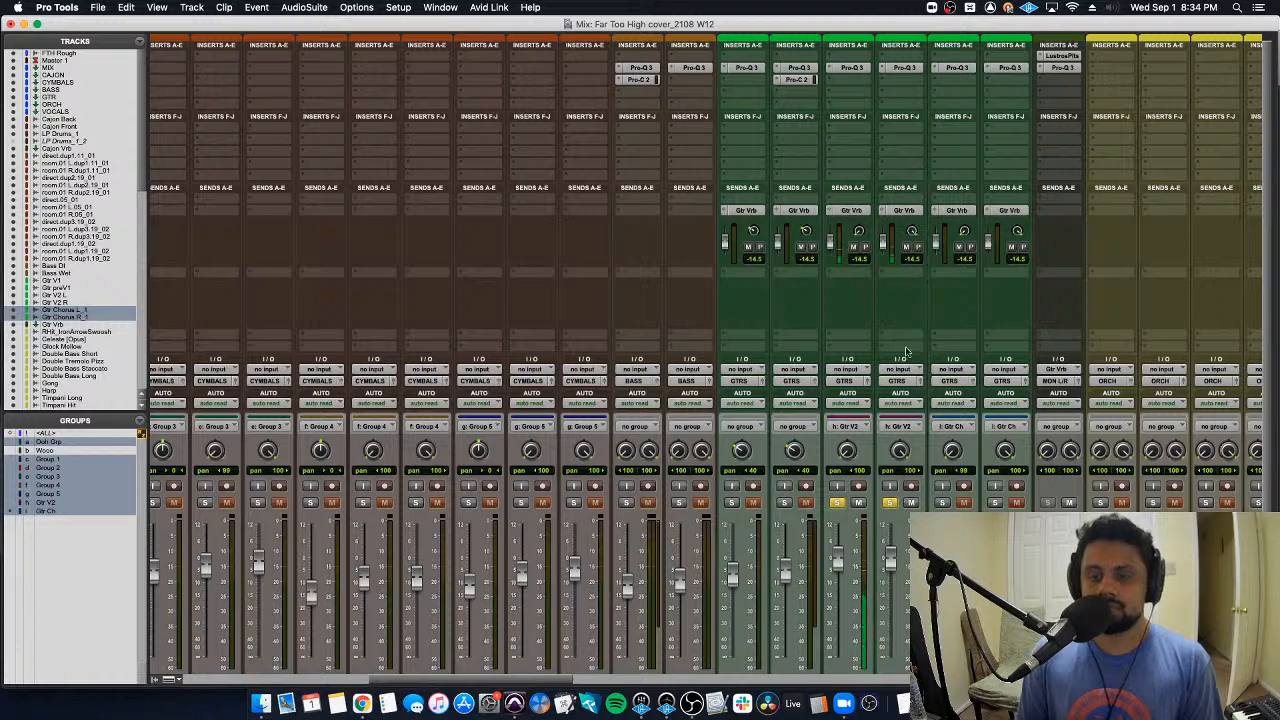
Step: Lower the grouped Gtr V2 faders to -3.0 dB and unsolo both tracks
scroll(784, 515, down, 2)
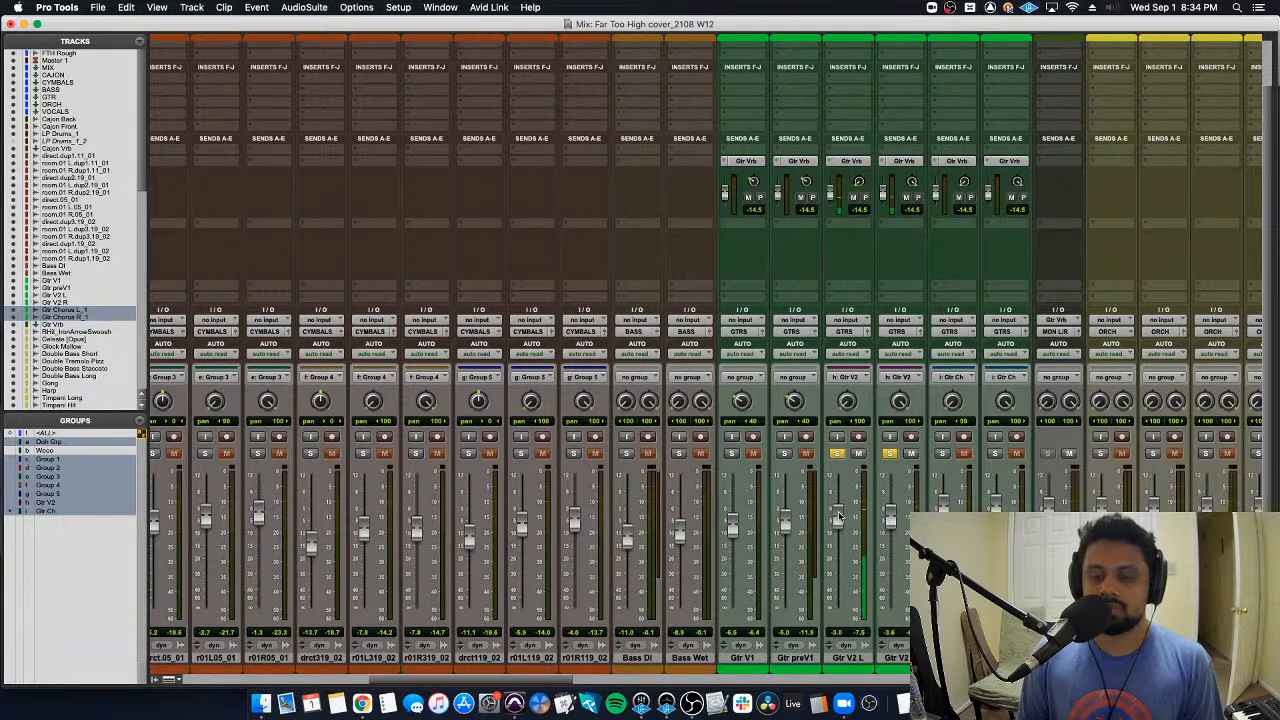
click(837, 453)
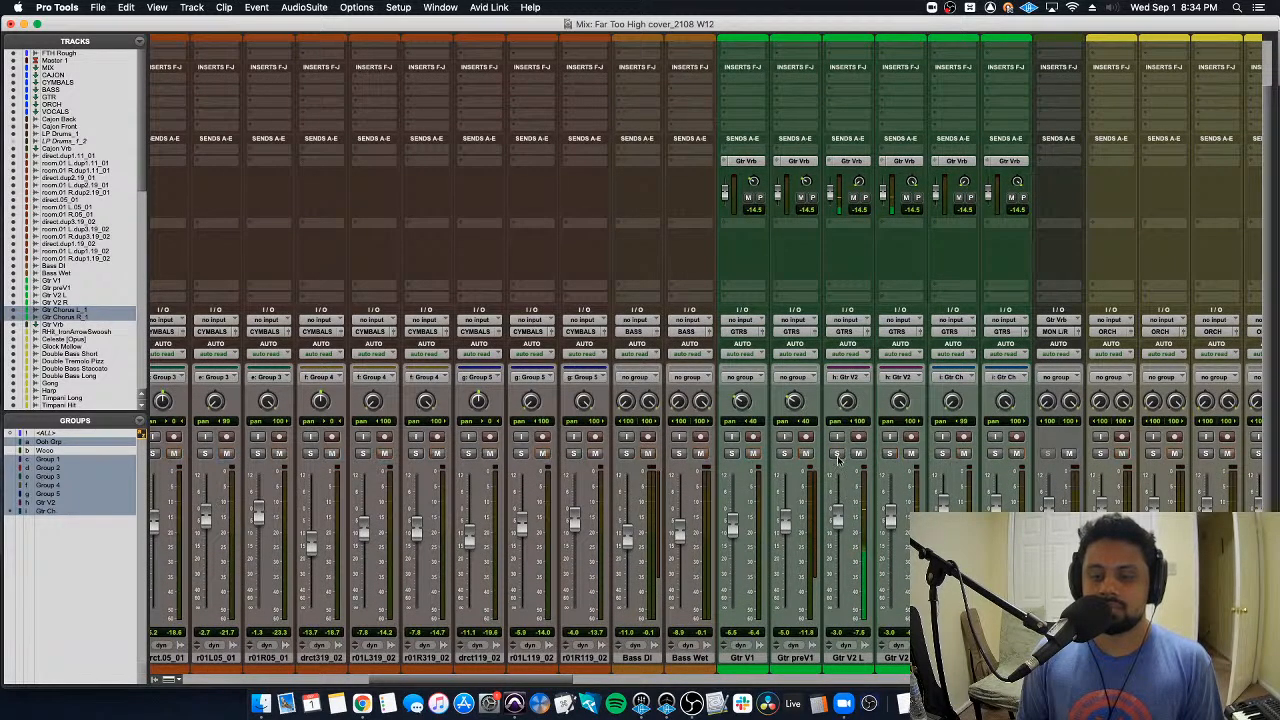
Step: Lower the CAJON bus fader to -5.0 dB while the full mix plays
scroll(780, 502, left, 10)
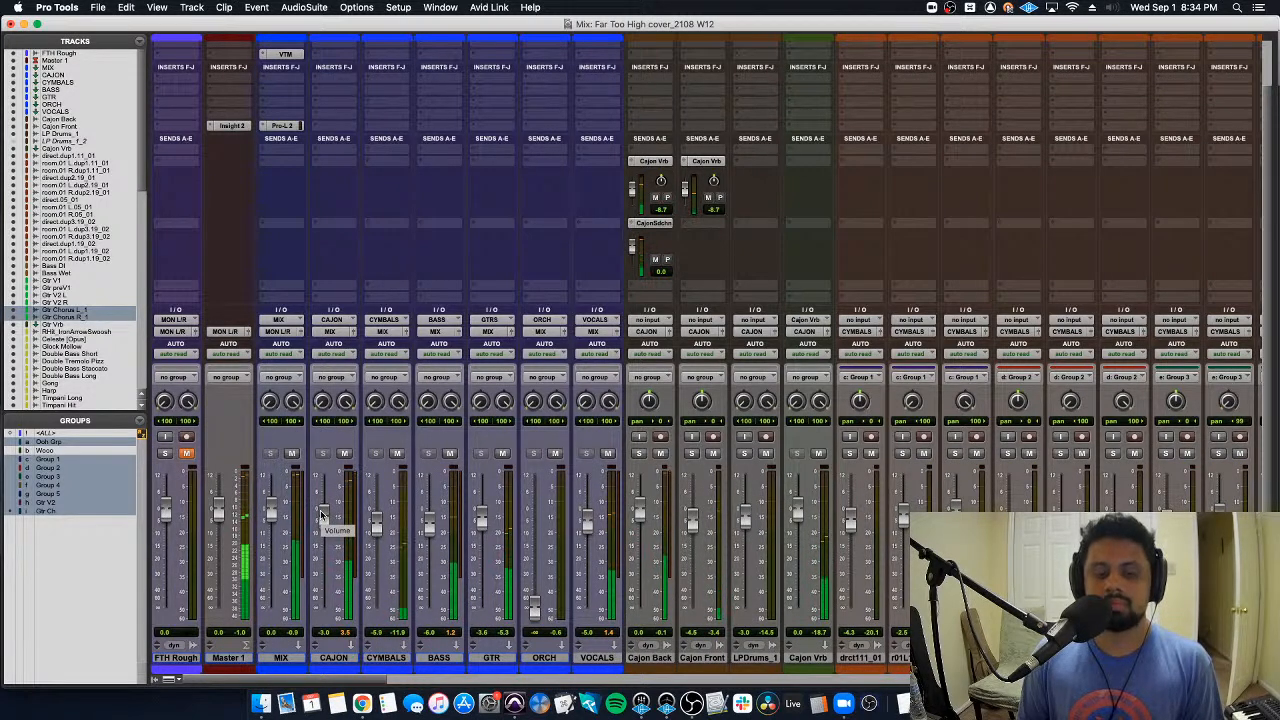
drag(321, 514, 322, 522)
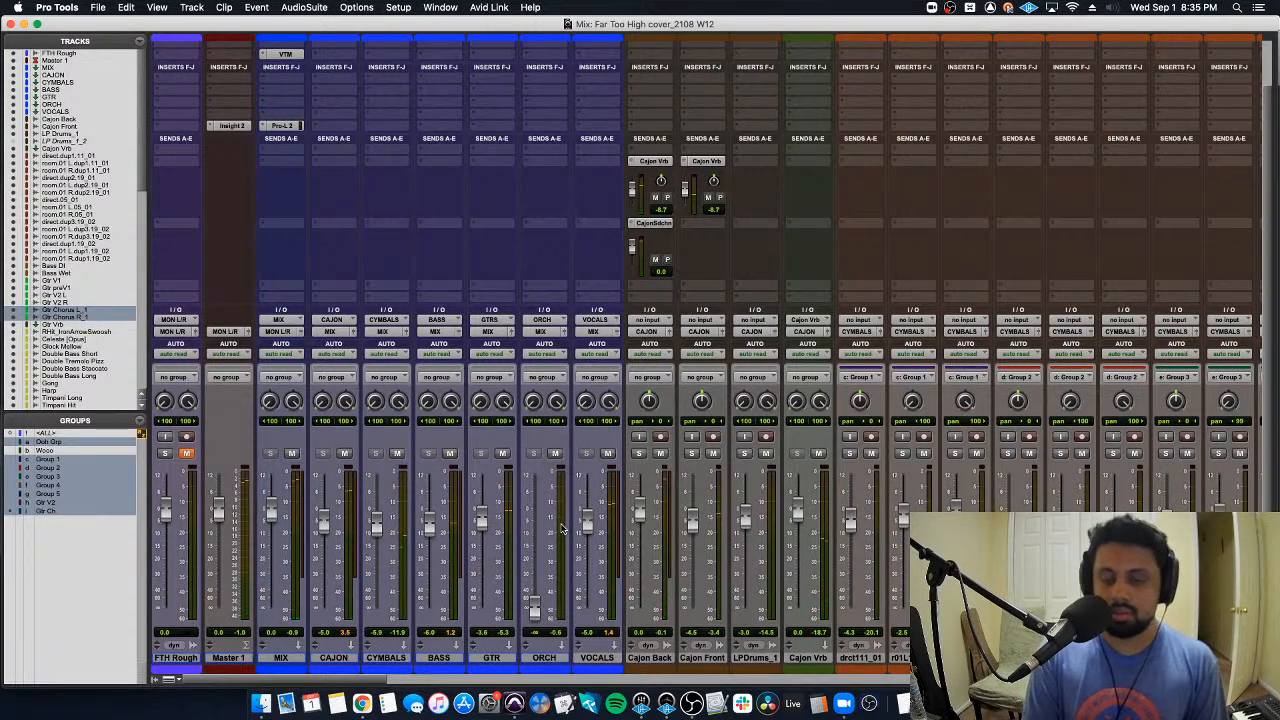
Step: Return the playback position to the song's start and raise the ORCH bus fader to about -9 dB
key(super+equal)
scroll(562, 526, down, 8)
key(Return)
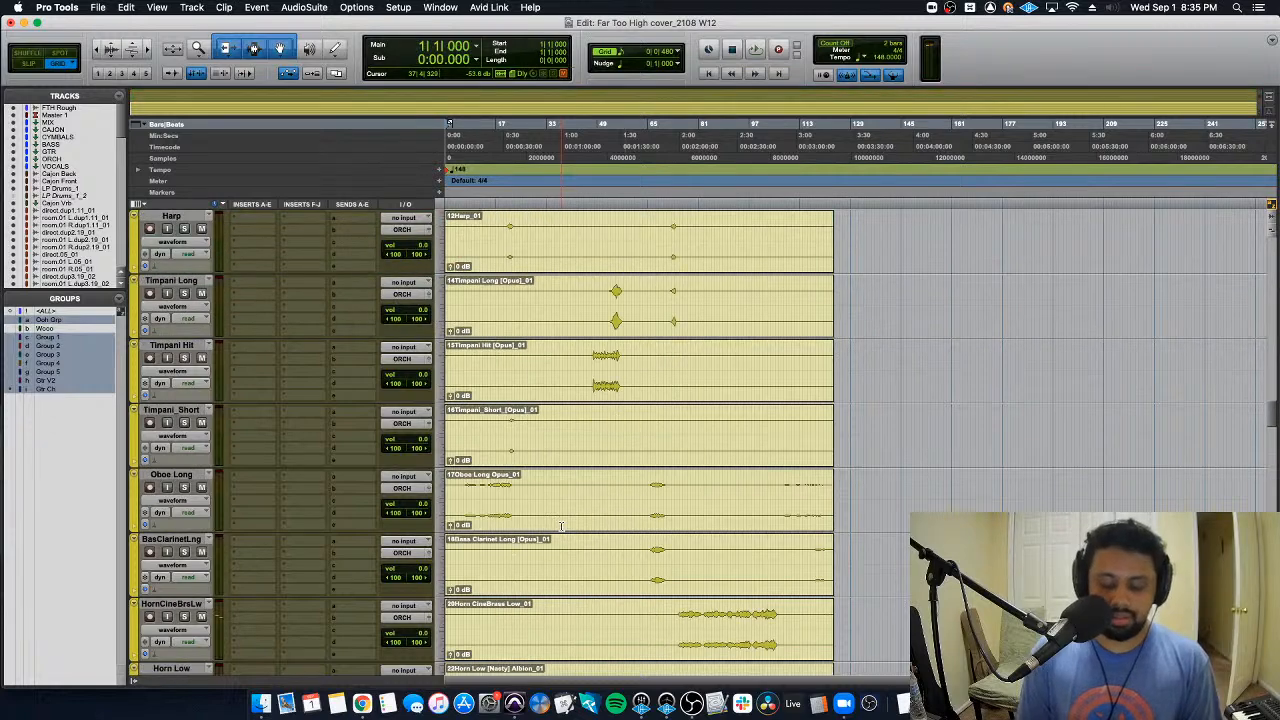
scroll(562, 530, down, 15)
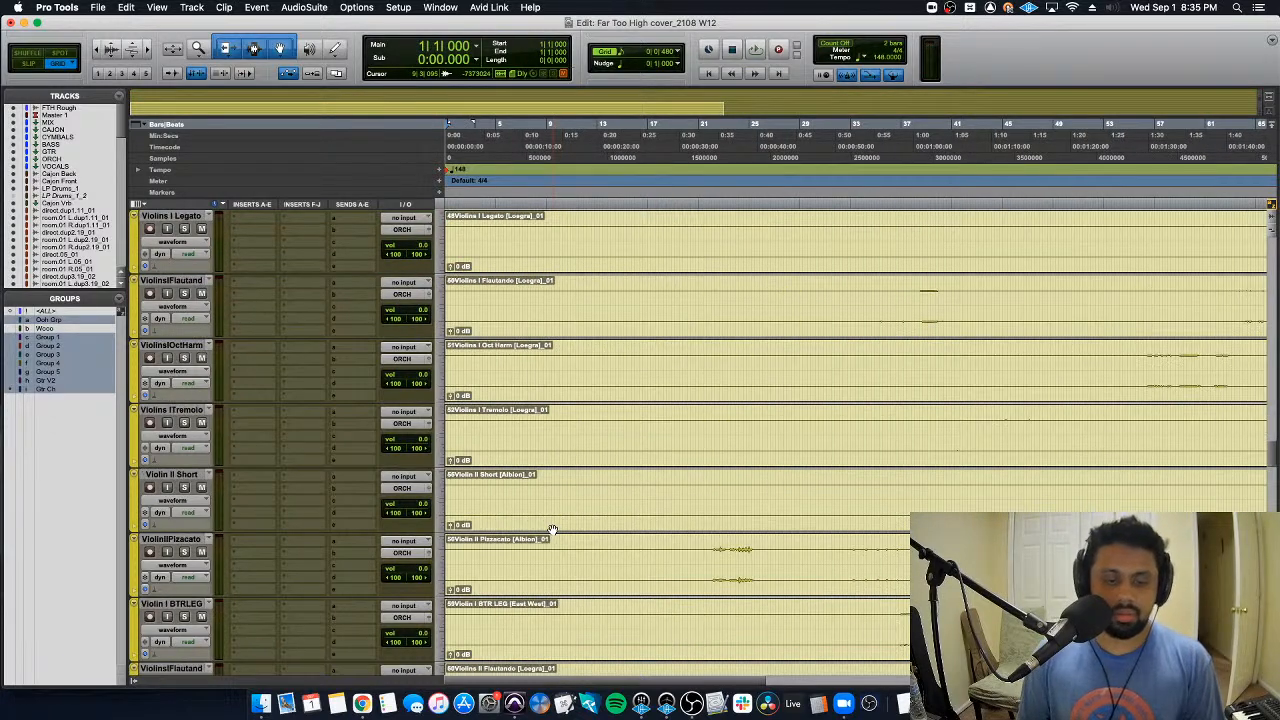
key(super+equal)
drag(533, 606, 533, 553)
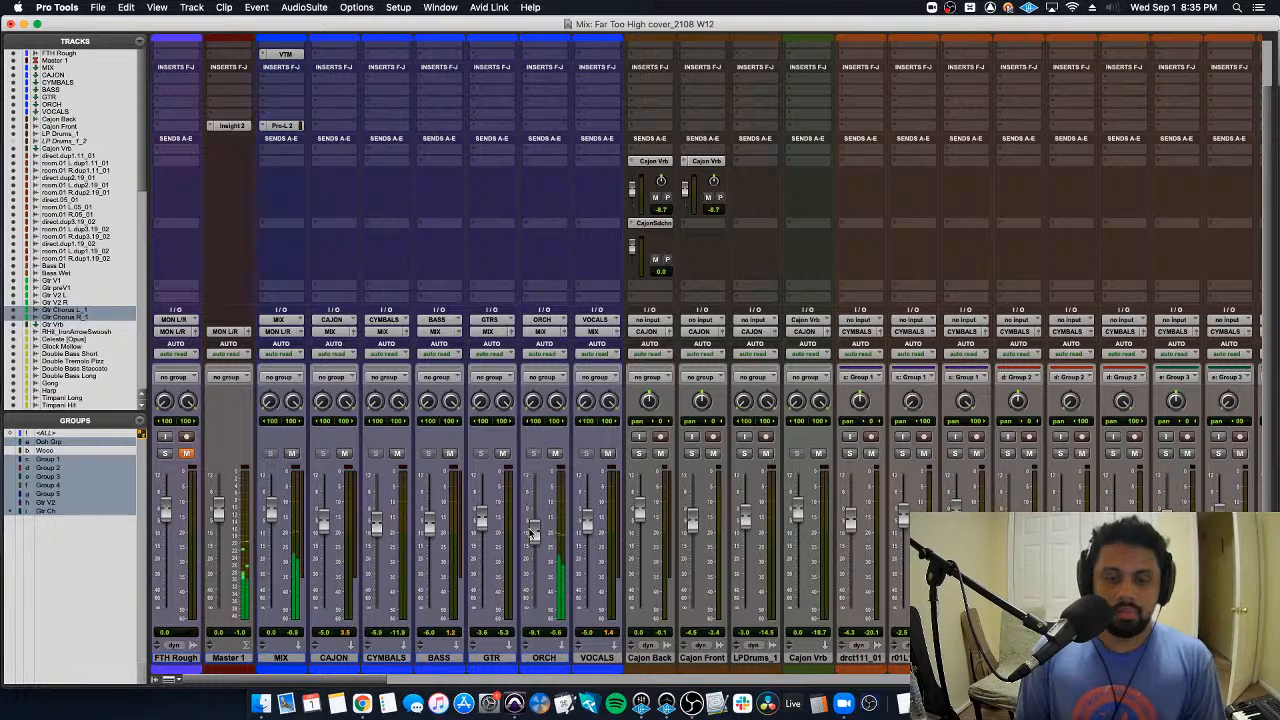
Step: Audition the Malets-Stm track in solo among the orchestral channels, and switch the solo to Piano-Stem
scroll(533, 533, right, 15)
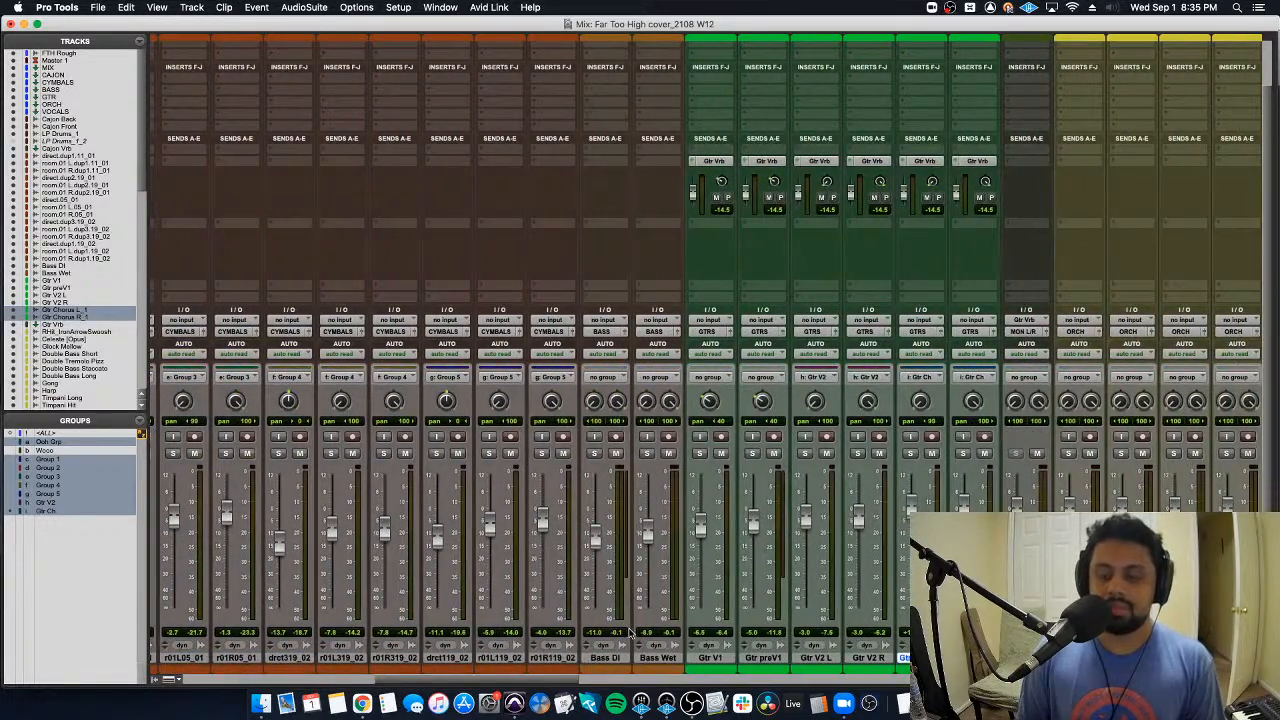
scroll(630, 632, right, 15)
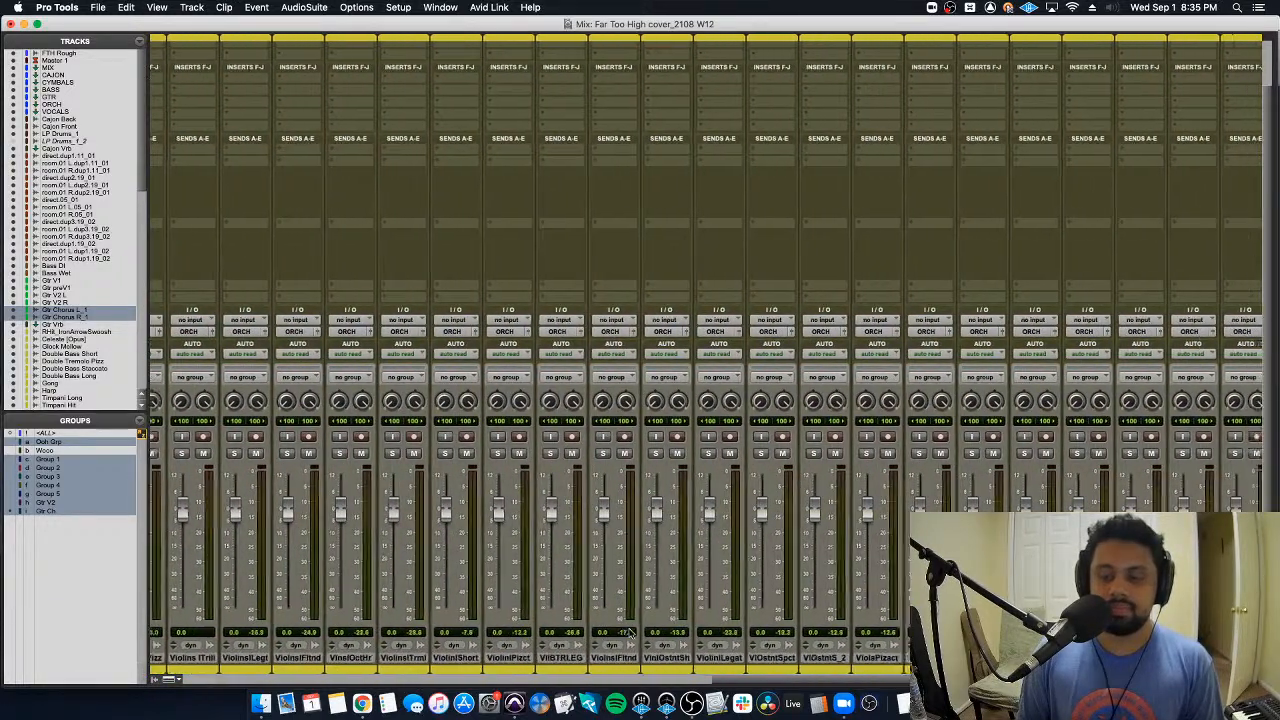
scroll(630, 632, right, 10)
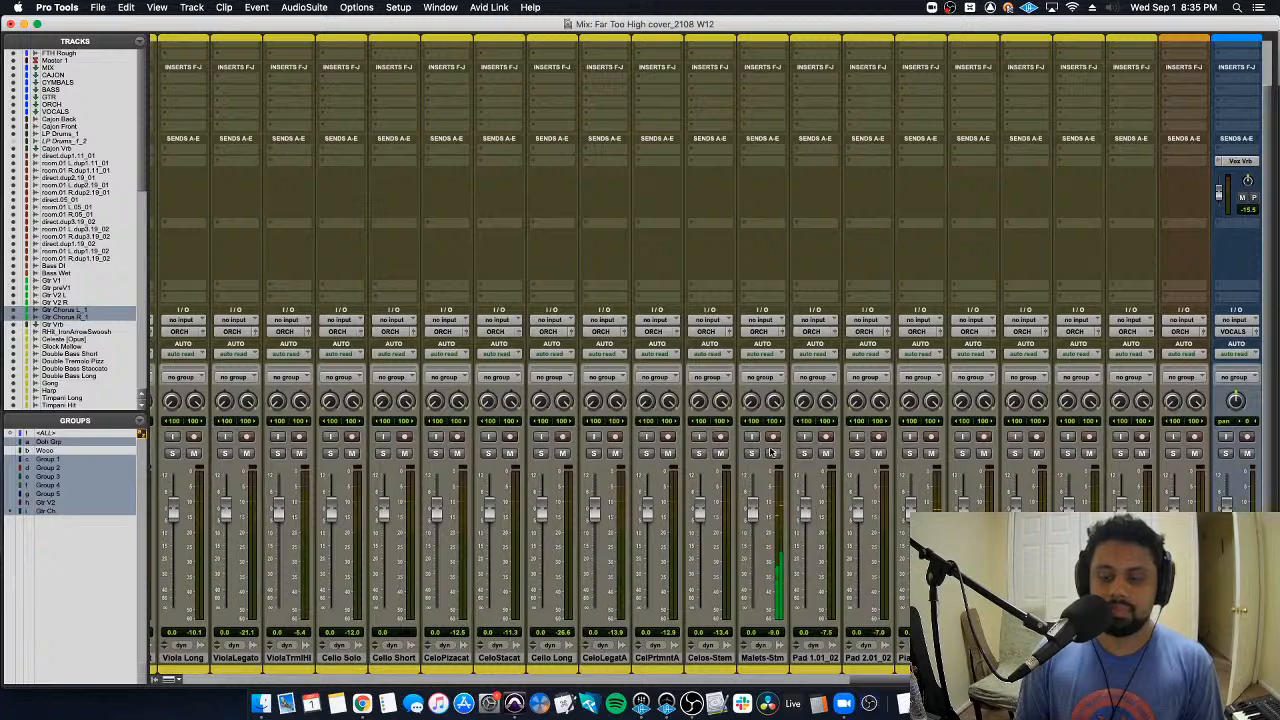
click(752, 453)
scroll(775, 470, right, 3)
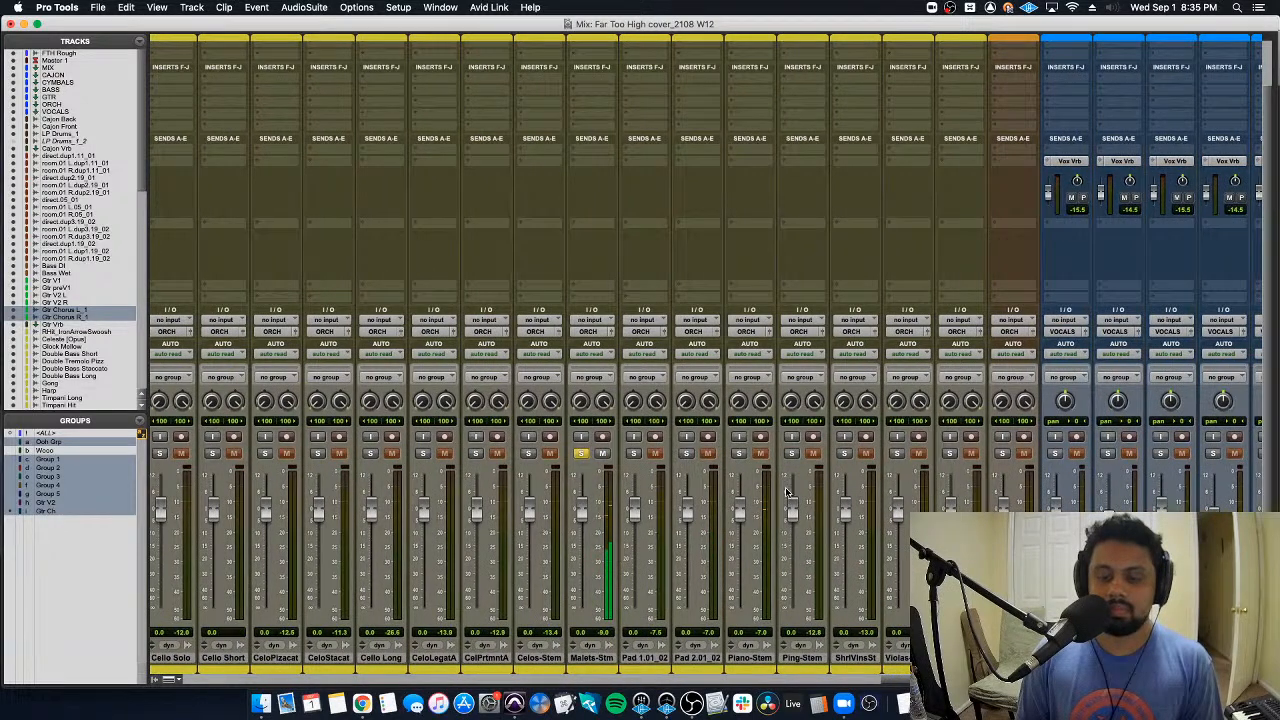
alt+click(738, 453)
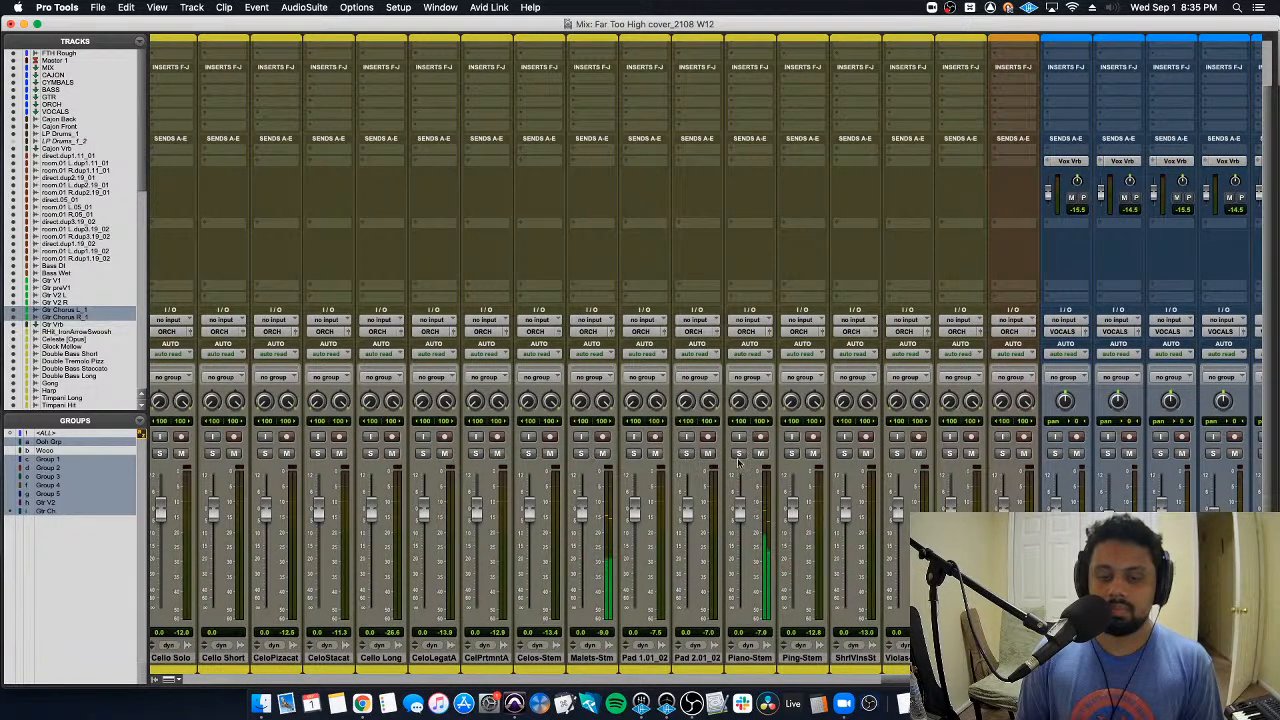
click(739, 454)
Step: Insert Pro-Q 3 on Piano-Stem and add a slight bell cut at about 688 Hz with a Q of 3 during playback
scroll(738, 460, up, 2)
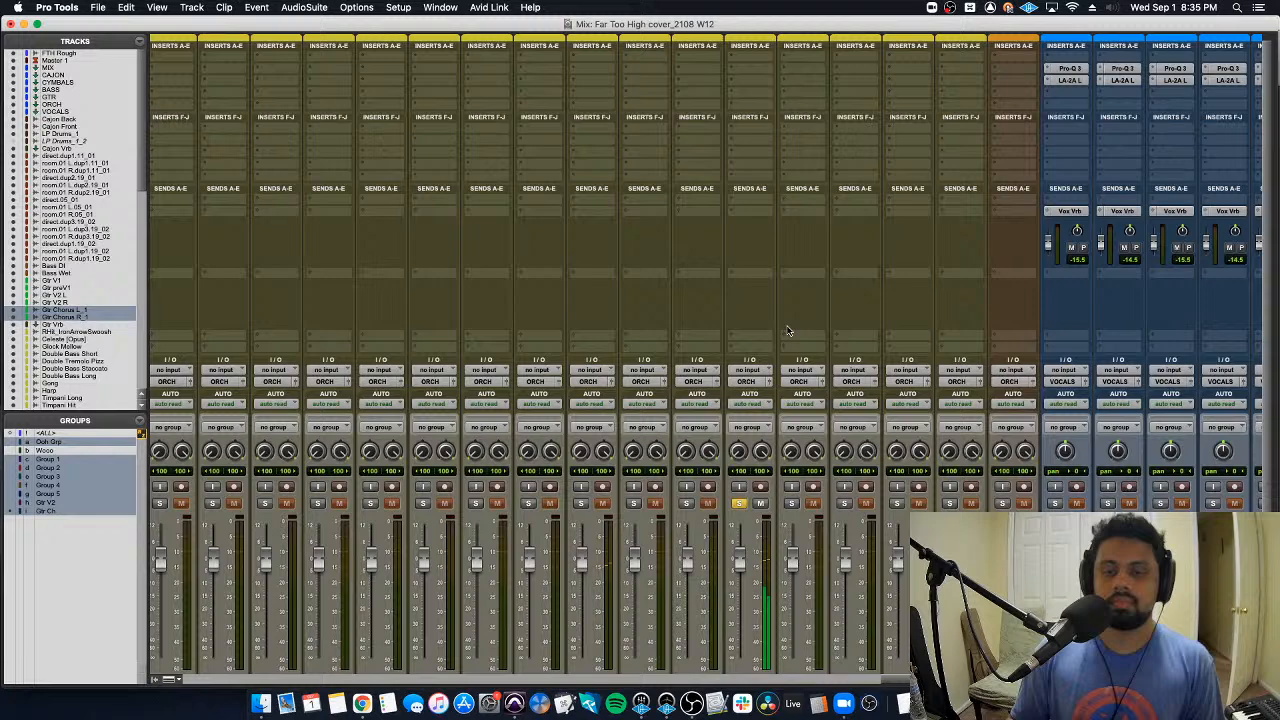
click(749, 56)
mouse_move(792, 68)
click(900, 94)
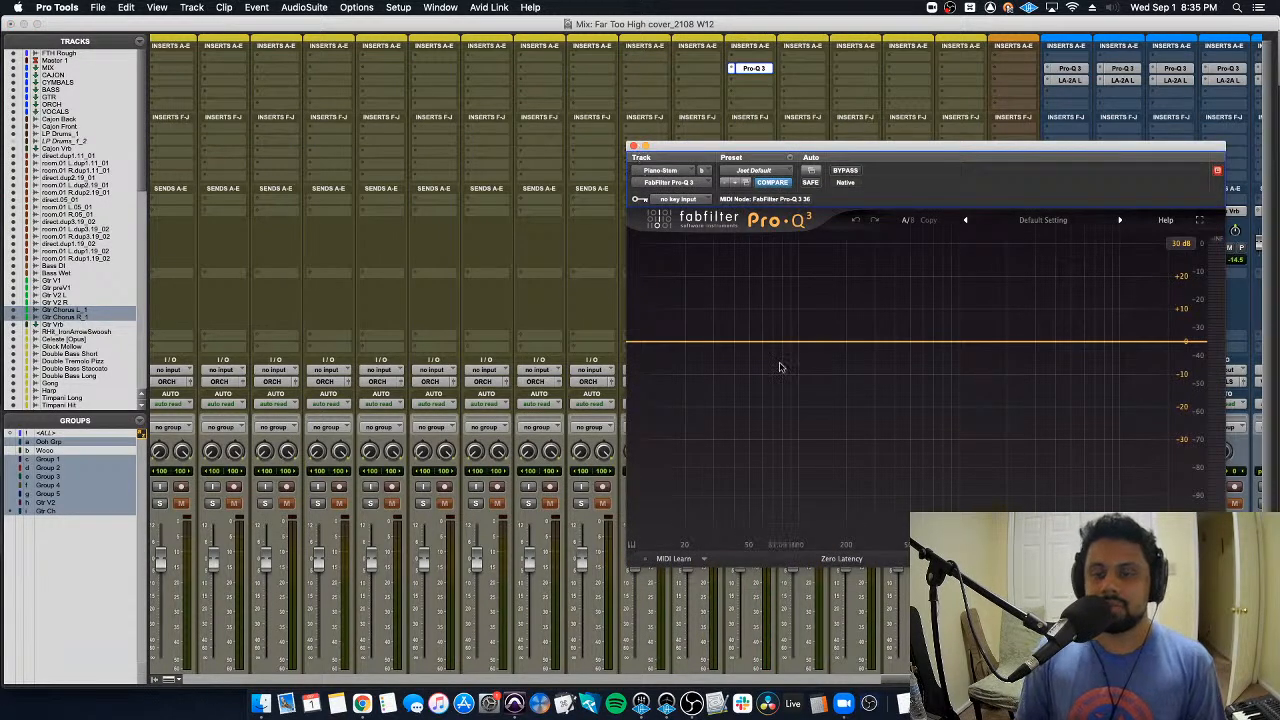
key(space)
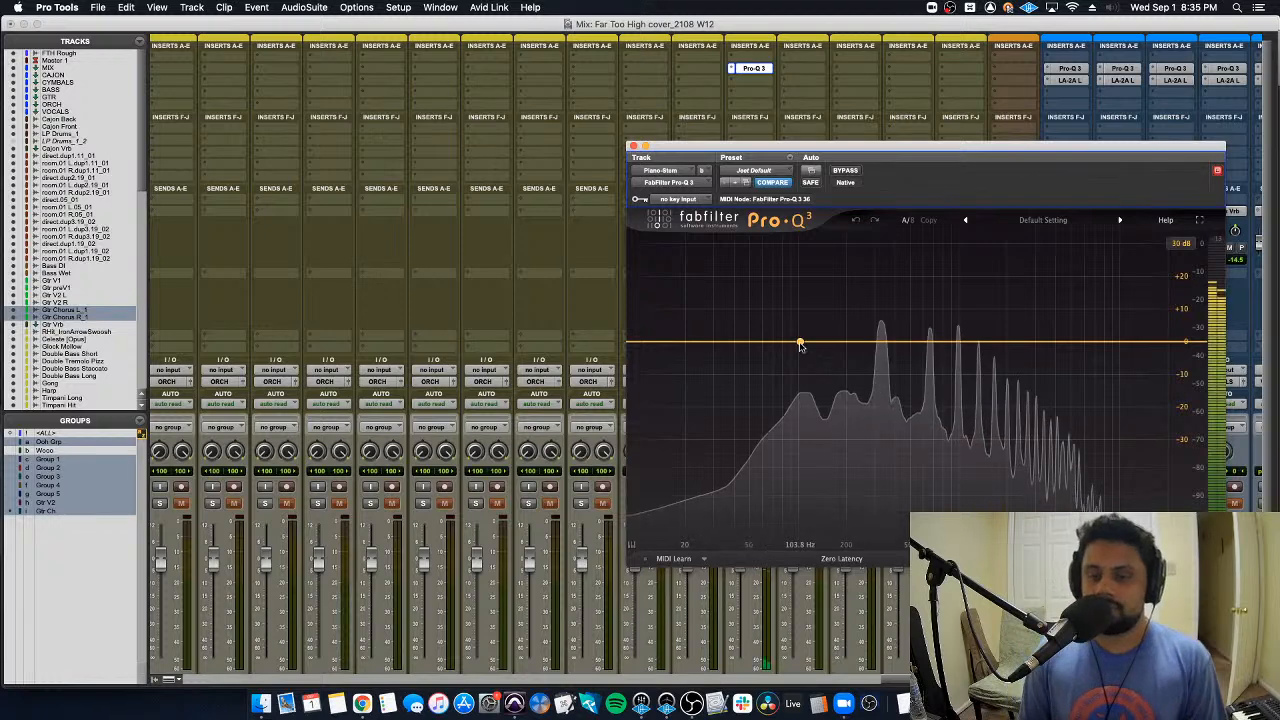
drag(800, 343, 930, 352)
scroll(891, 314, up, 4)
scroll(946, 500, down, 3)
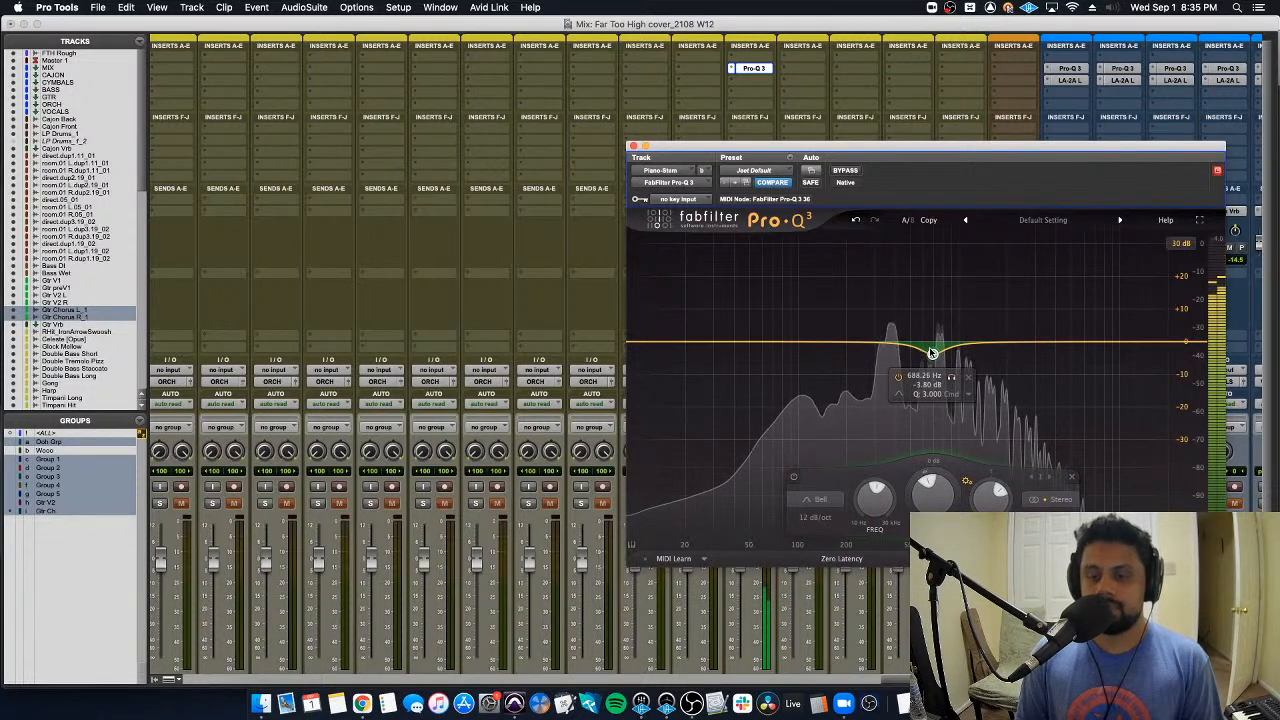
Step: Add a 36 dB/oct low cut to the Piano-Stem EQ and move it up to just below 50 Hz with a softened knee
click(669, 343)
click(688, 320)
click(680, 392)
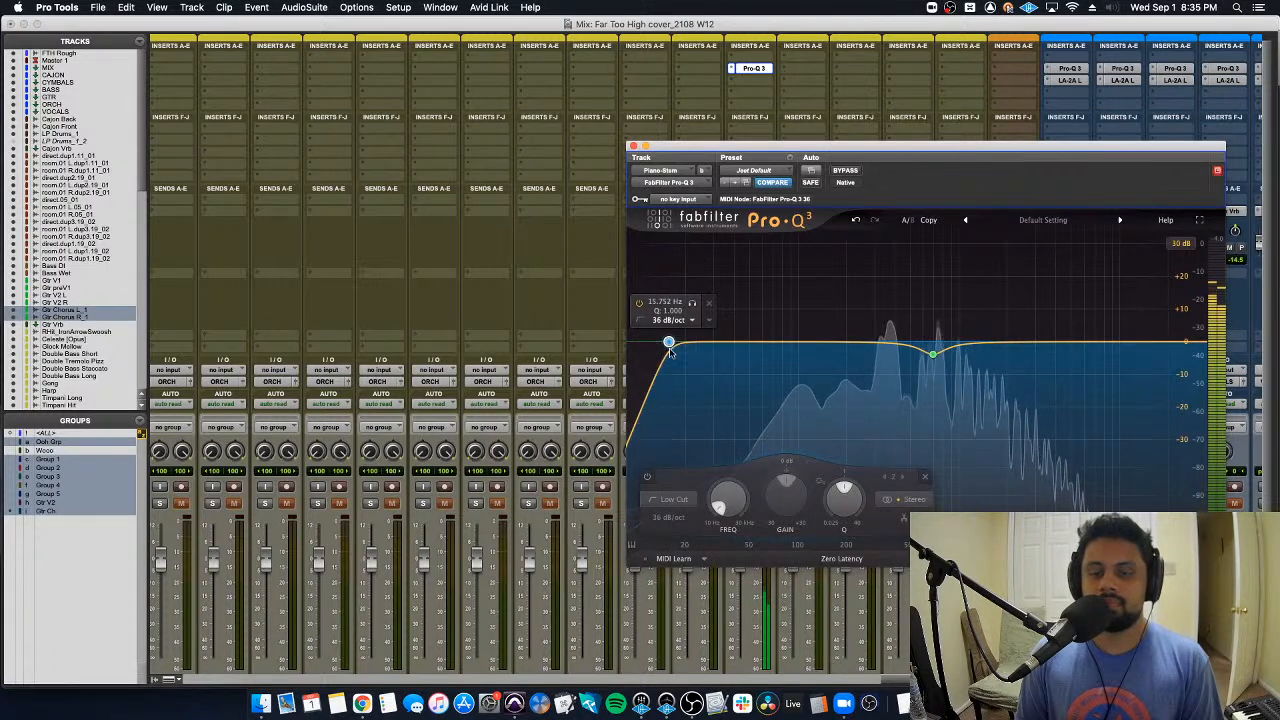
drag(669, 342, 743, 370)
Step: Add a slight bell boost of about 2.4 dB near 3788 Hz with a Q of about 1.9, and close the EQ
drag(950, 345, 1051, 334)
drag(1105, 494, 1105, 500)
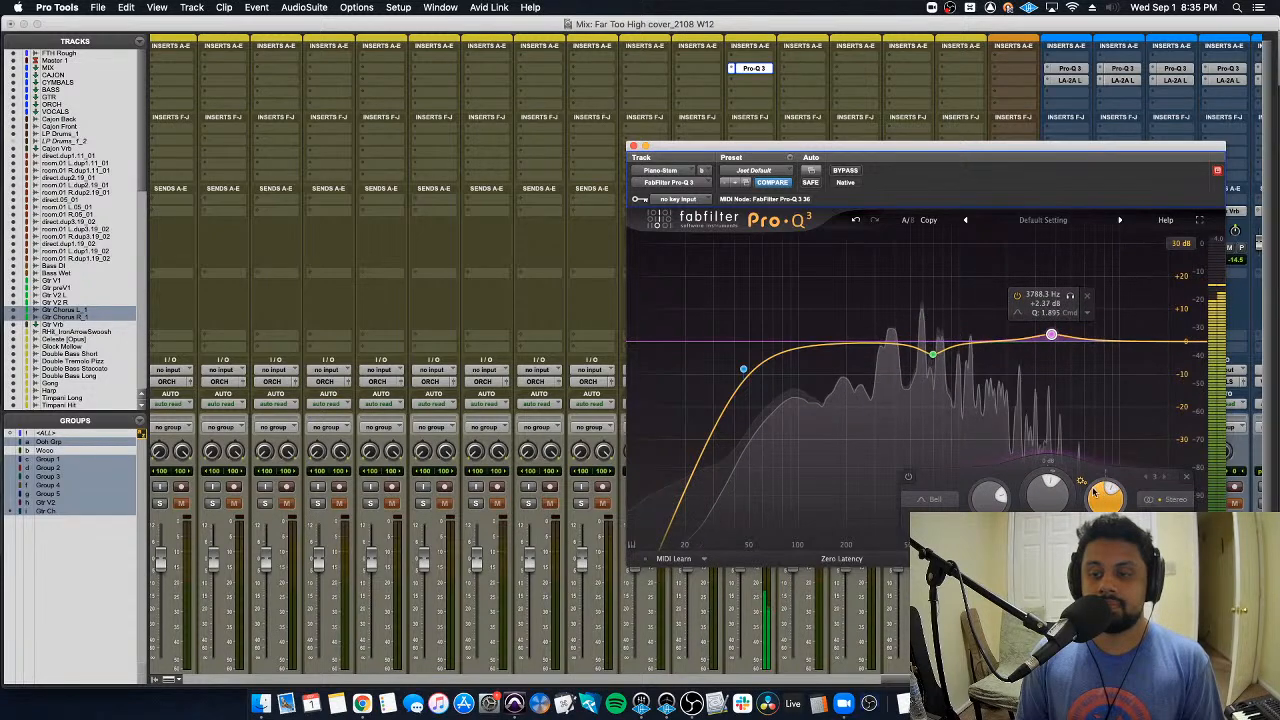
click(633, 146)
Step: Audition Malets-Stm in solo together with Piano-Stem, and leave only Malets-Stm soloed
scroll(655, 268, down, 1)
click(581, 453)
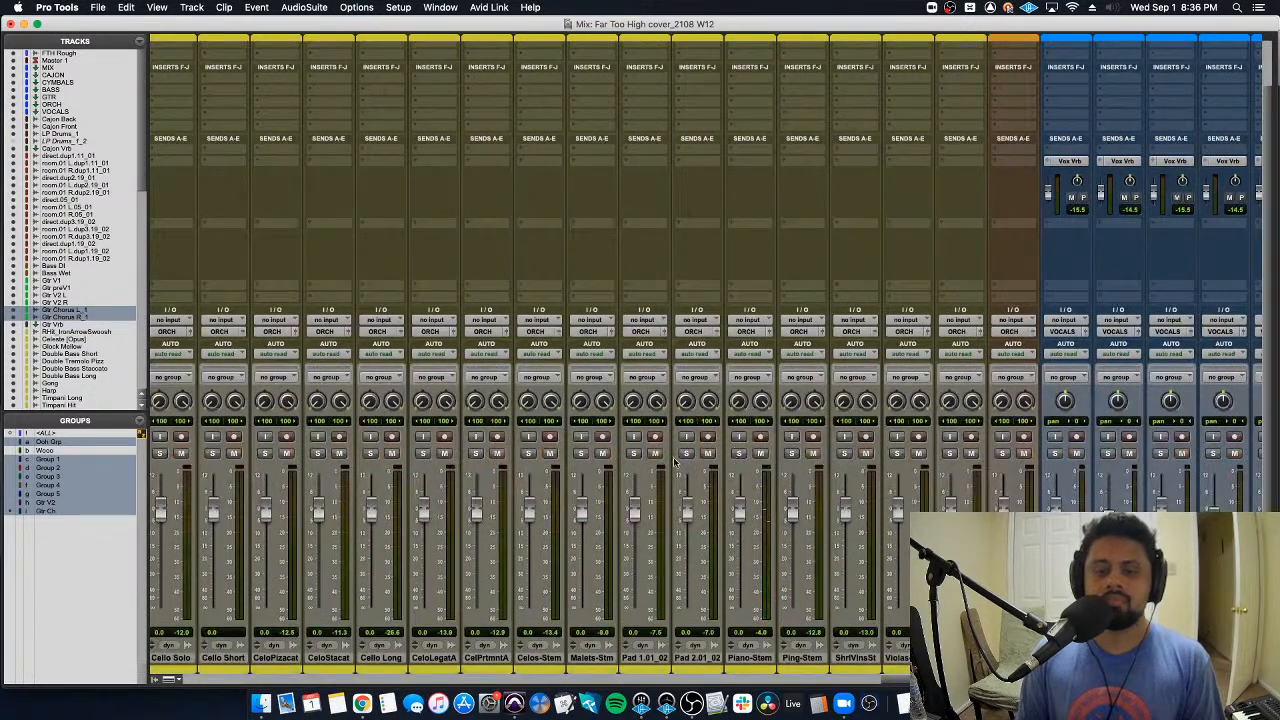
click(738, 453)
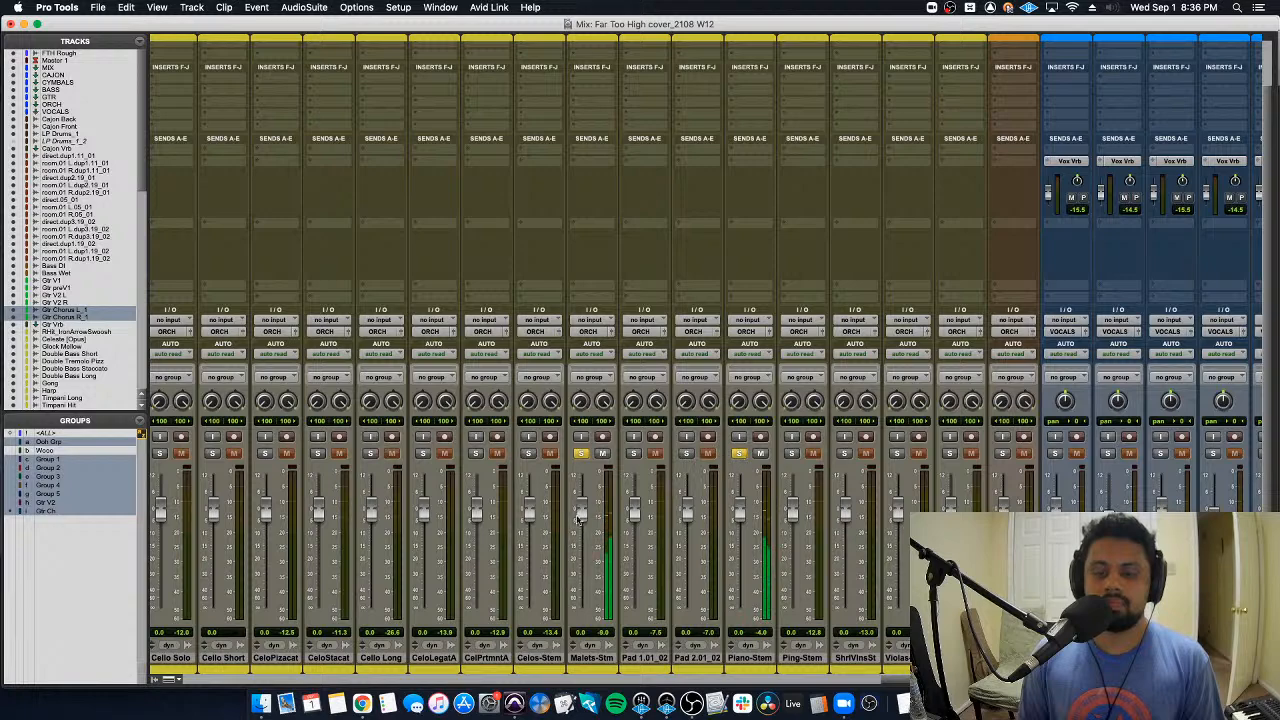
super+click(581, 453)
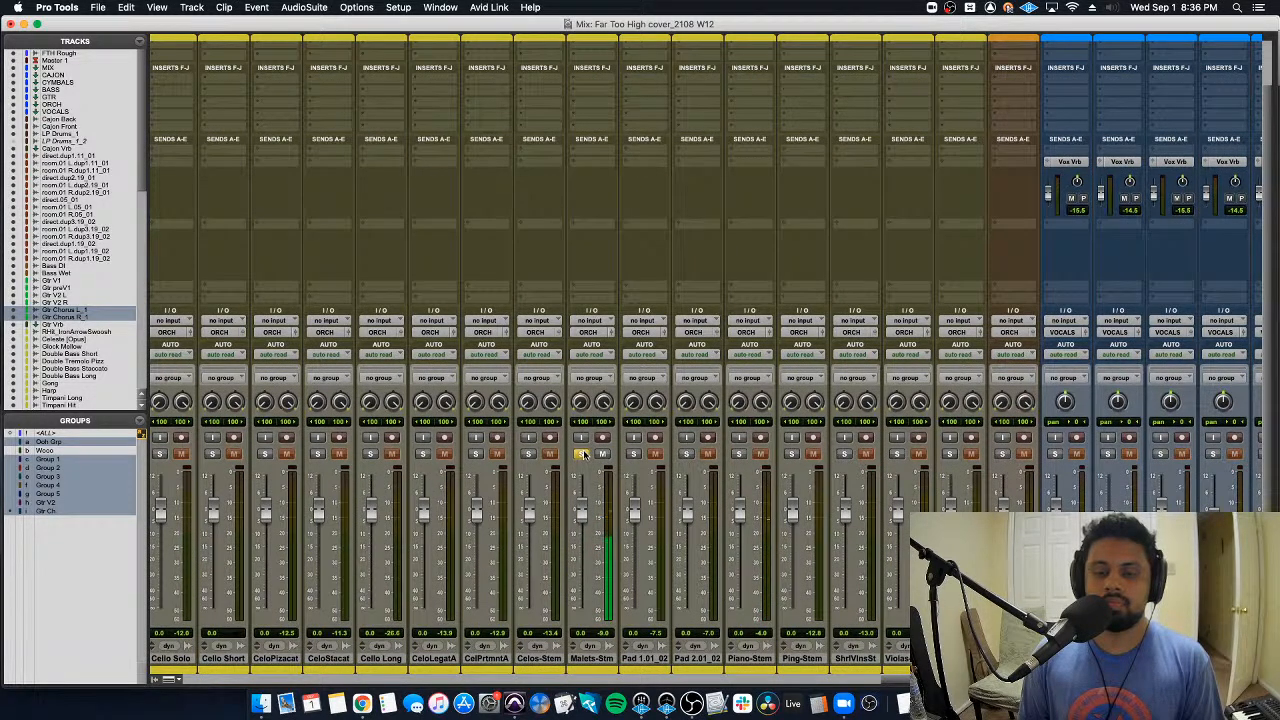
scroll(615, 127, up, 4)
scroll(593, 355, down, 4)
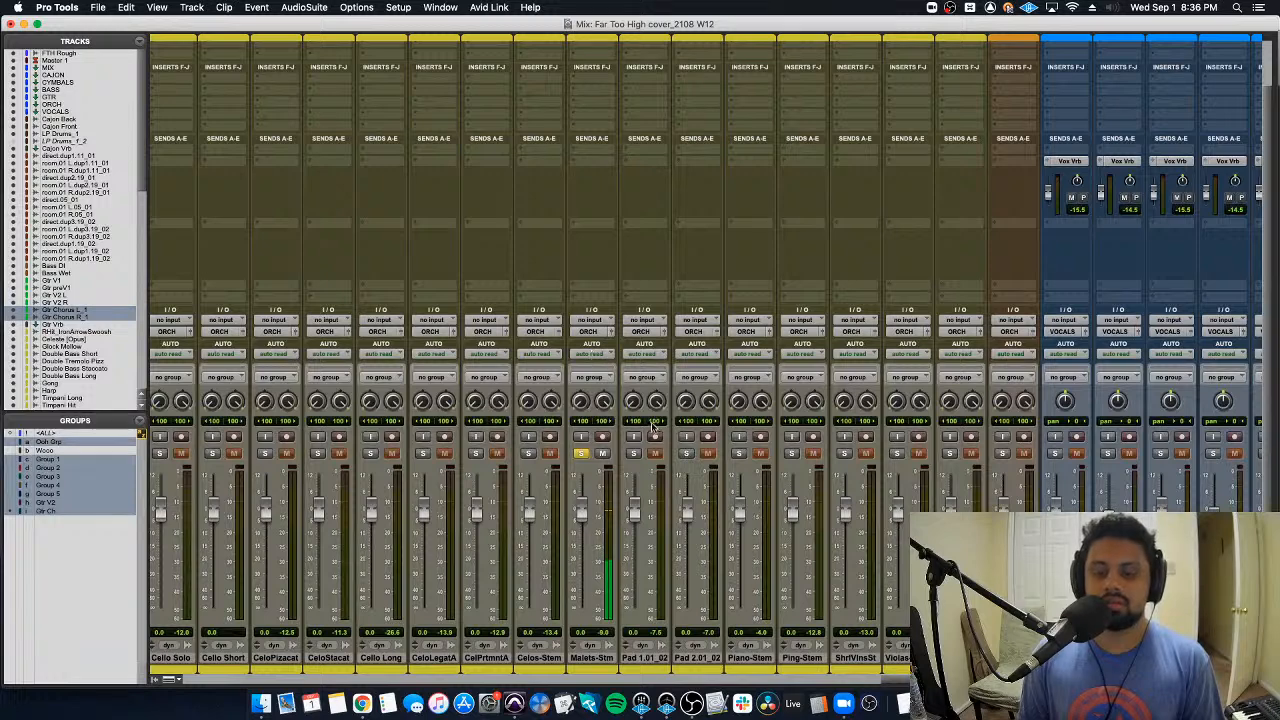
Step: Move Piano-Stem directly before Malets-Stm, balance the two in solo with Malets-Stm at -4.0 dB, and clear the solos
drag(762, 660, 610, 510)
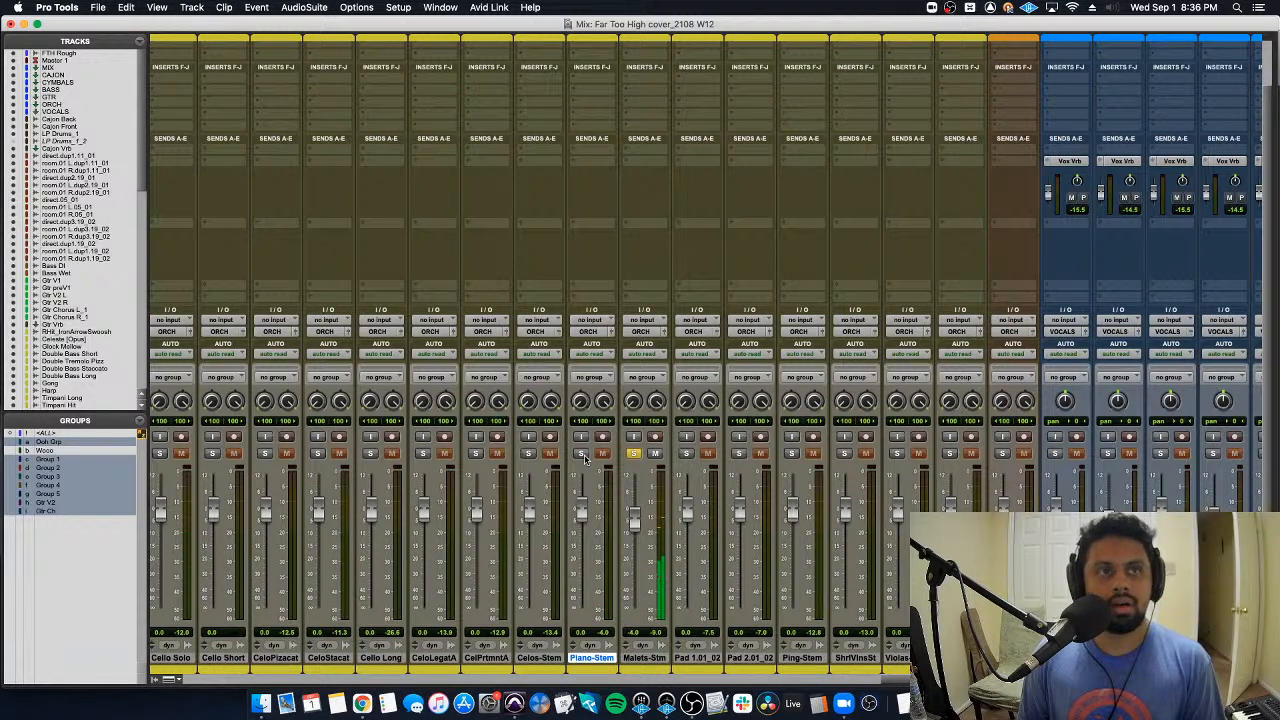
click(581, 454)
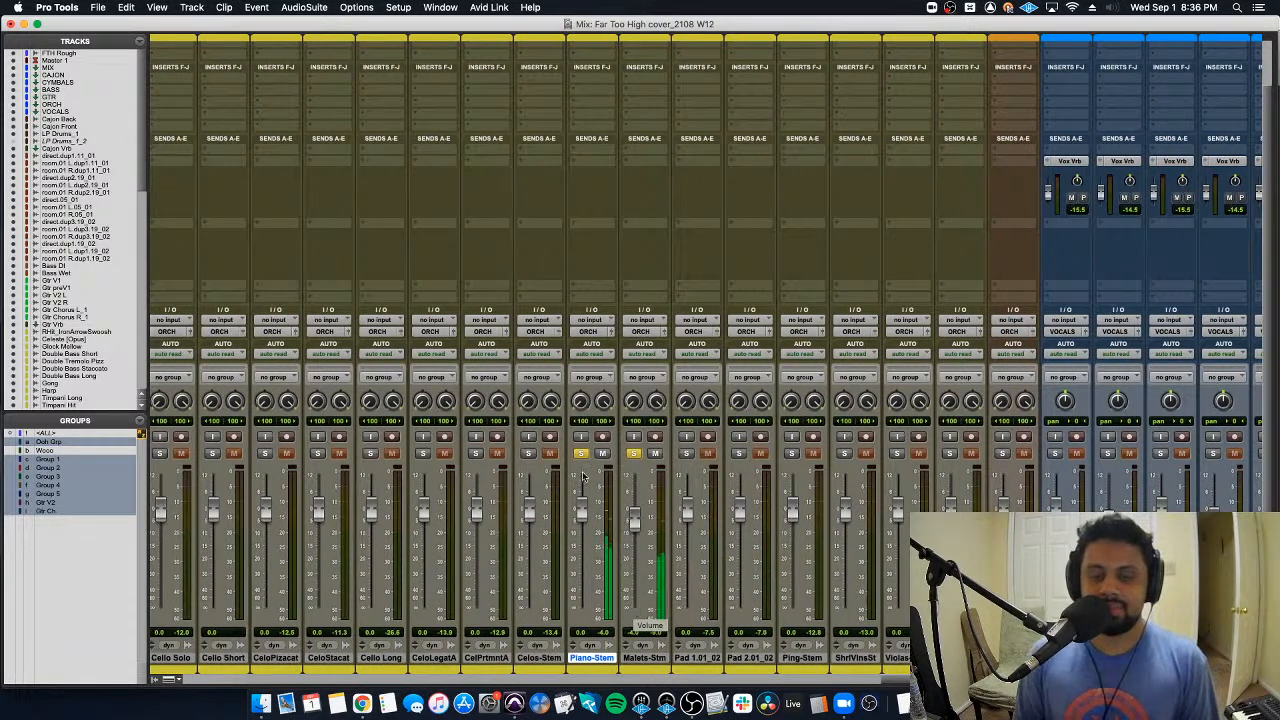
alt+click(581, 440)
key(Return)
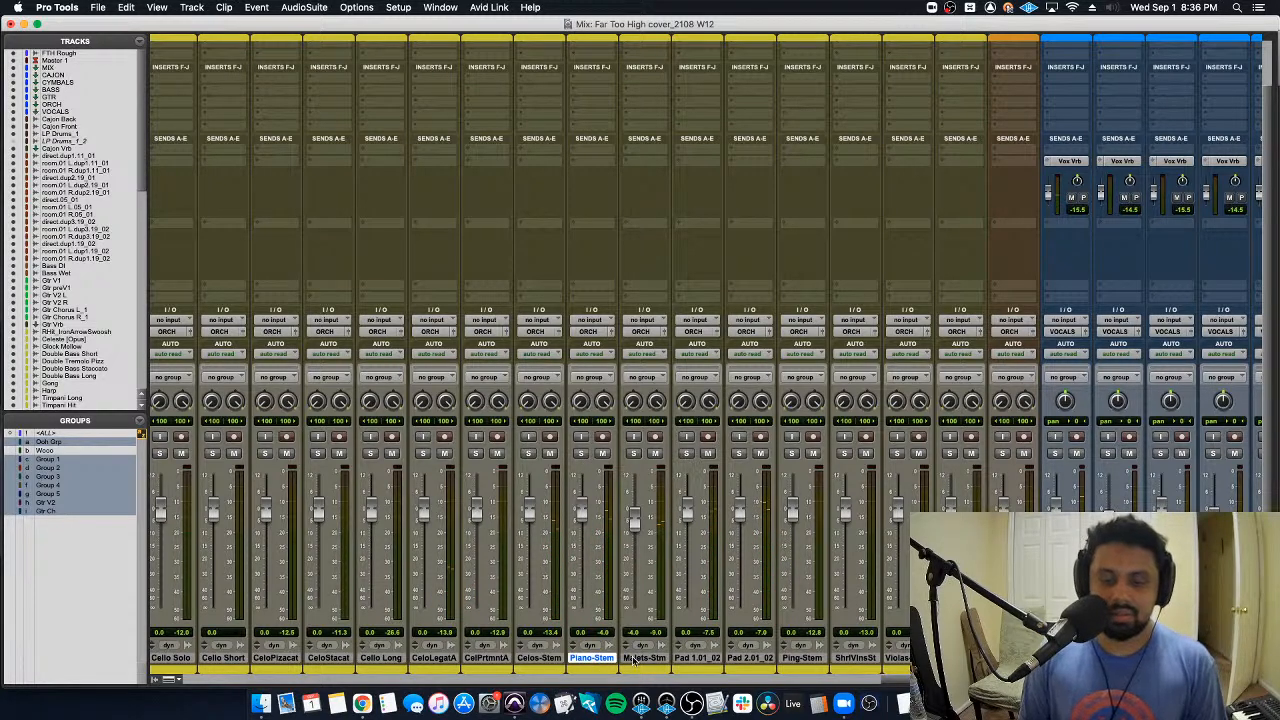
Step: Move Piano-Stem and Malets-Stm to the front of the orchestral tracks, directly after the Gtr Vrb track
mouse_move(628, 665)
mouse_down()
mouse_move(105, 657)
mouse_move(828, 657)
mouse_up()
drag(826, 656, 826, 656)
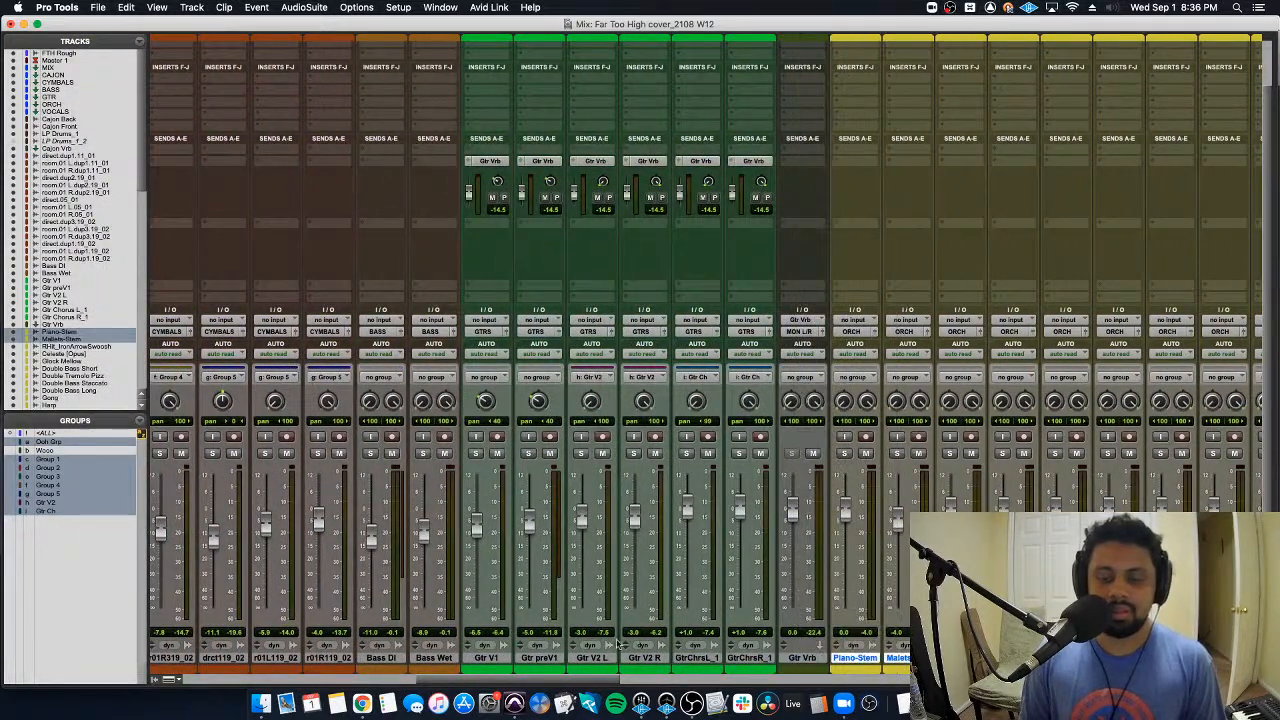
Step: Mute the CAJON, CYMBALS, BASS, GTR and VOCALS buses, keeping the ORCH bus active and selected
scroll(193, 518, left, 15)
scroll(338, 566, down, 2)
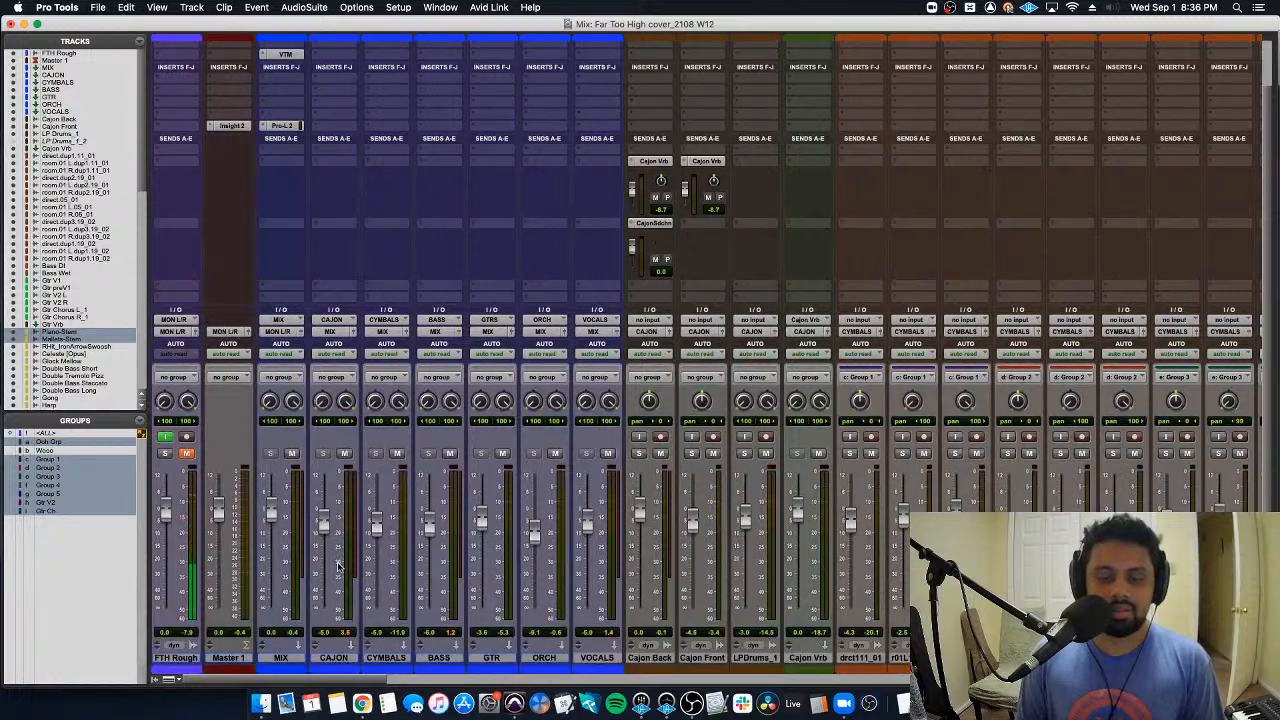
click(343, 658)
shift+click(597, 657)
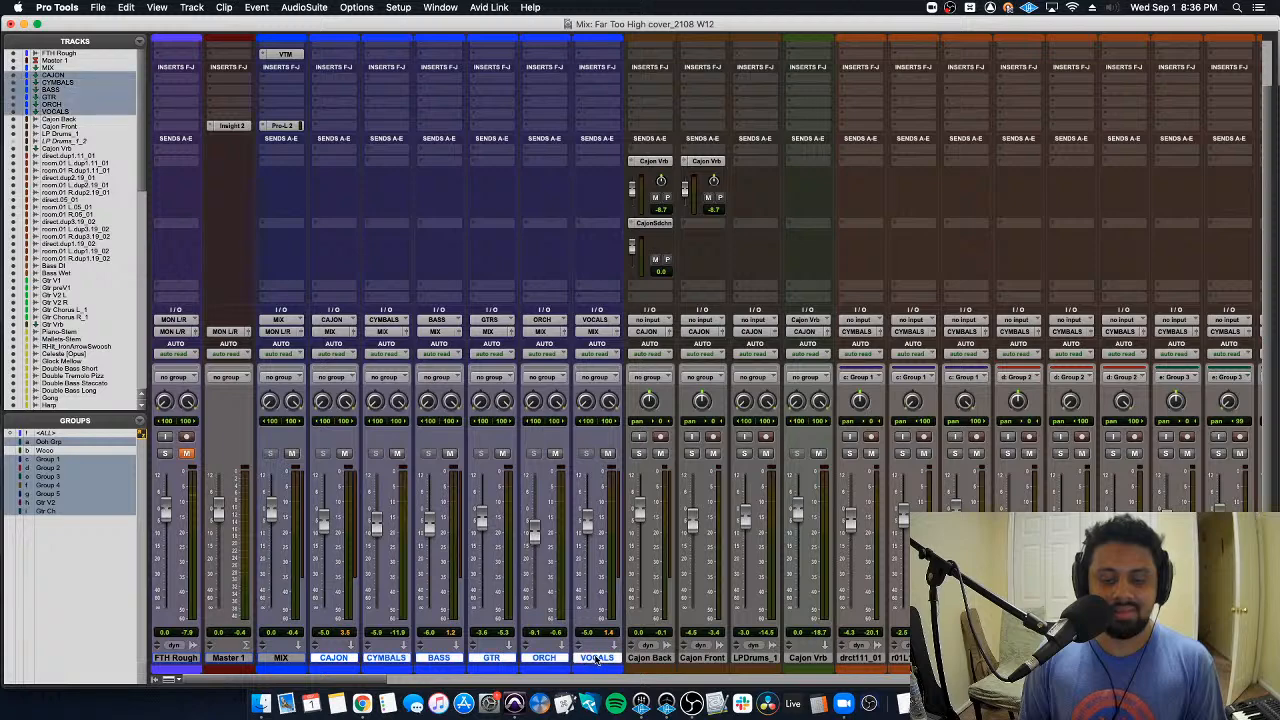
scroll(597, 455, right, 1)
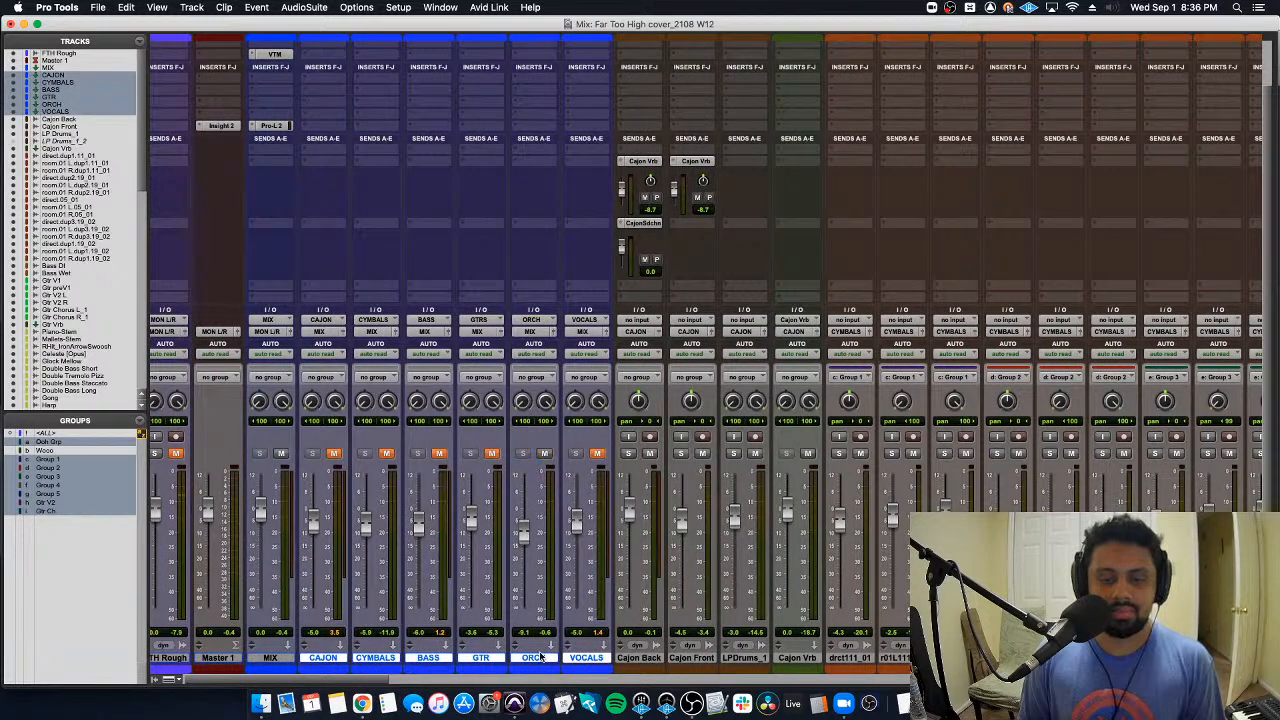
click(533, 658)
Step: Look through the orchestral tracks in the timeline during playback to find the parts playing in the intro
key(super+equal)
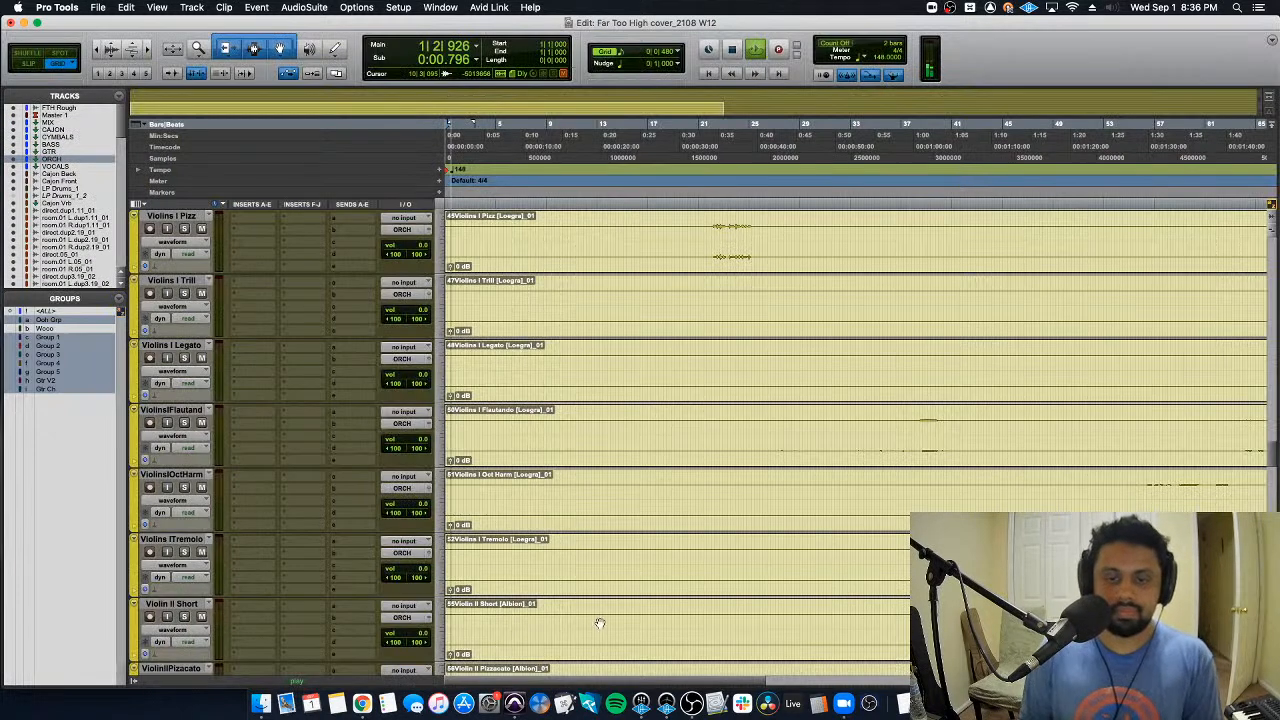
scroll(606, 476, down, 15)
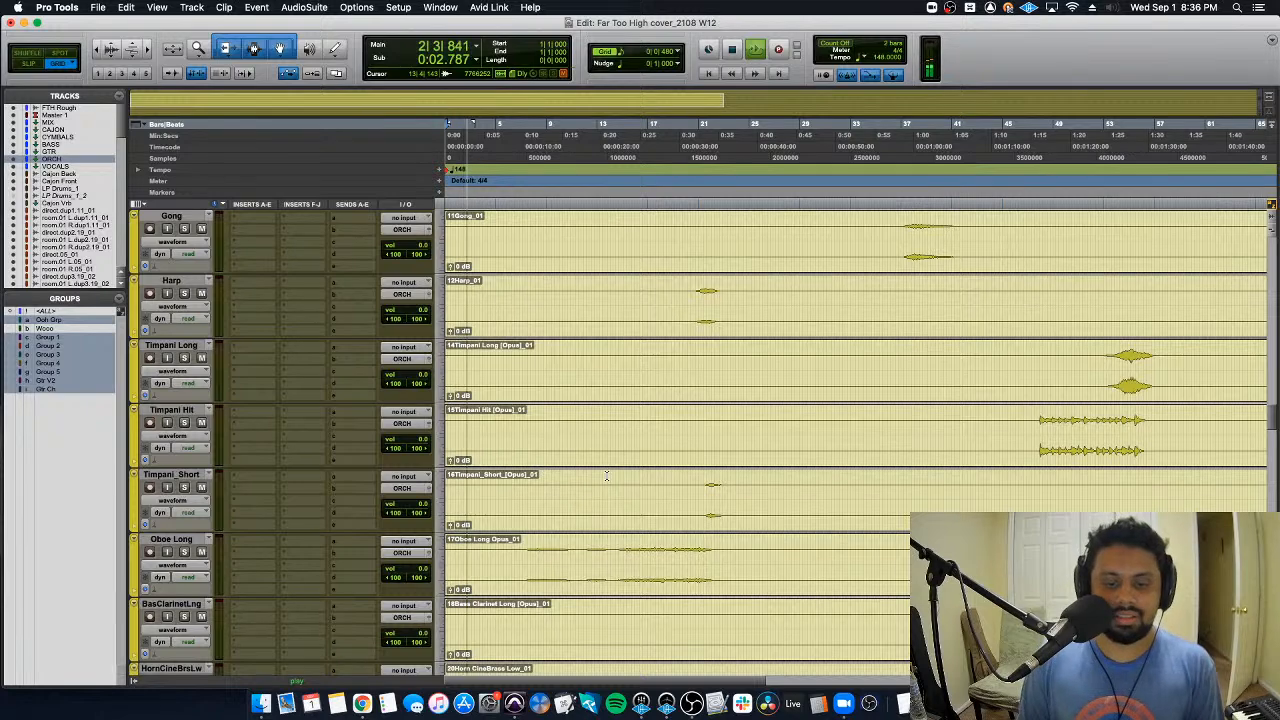
scroll(572, 484, up, 15)
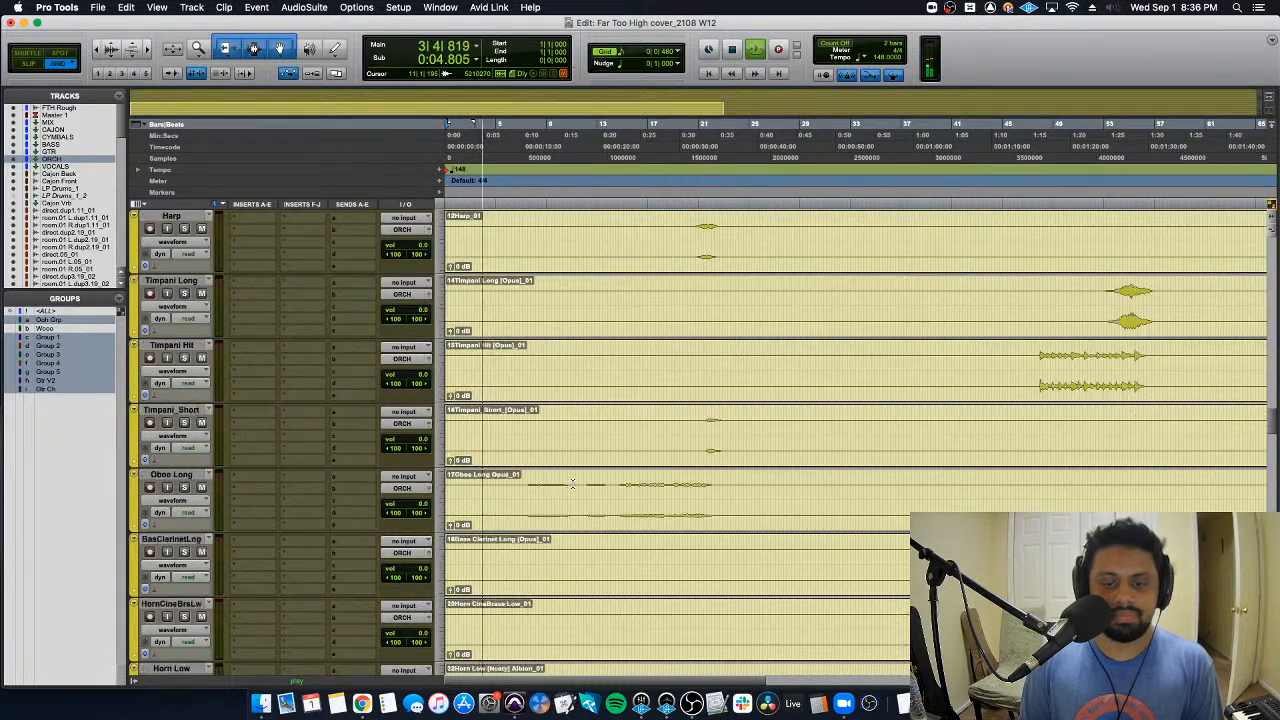
scroll(572, 484, down, 10)
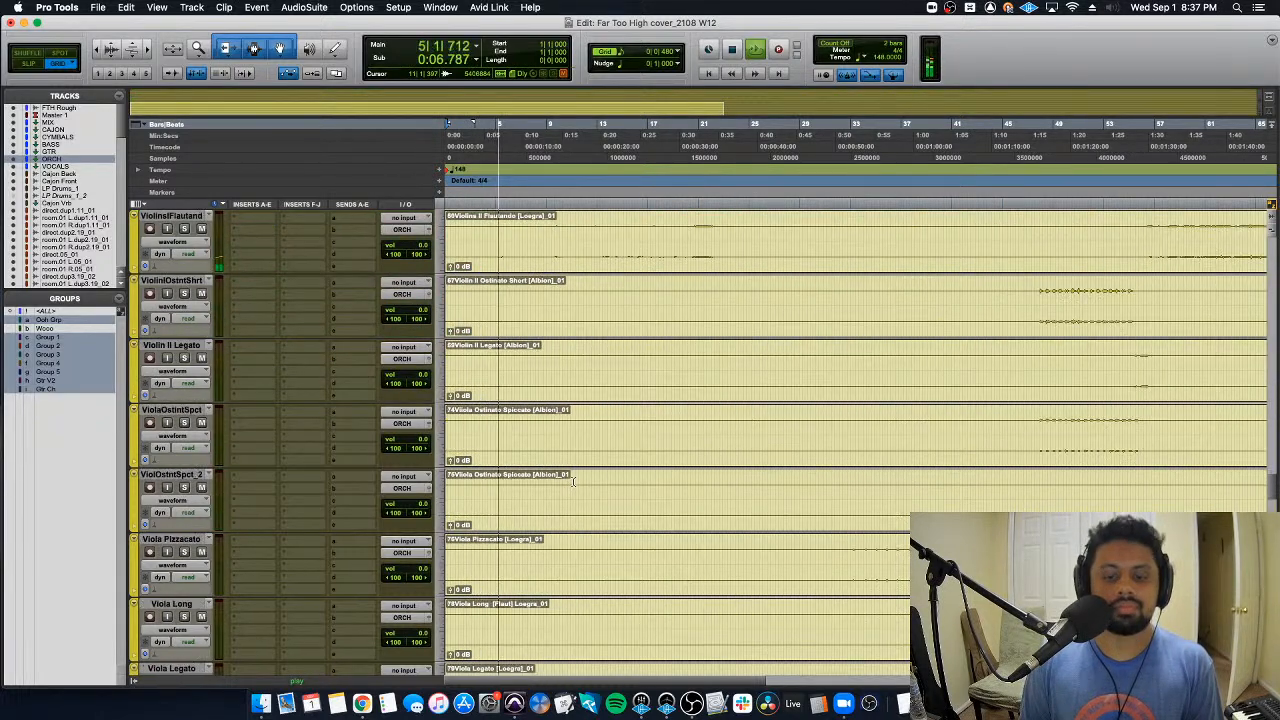
scroll(573, 481, down, 8)
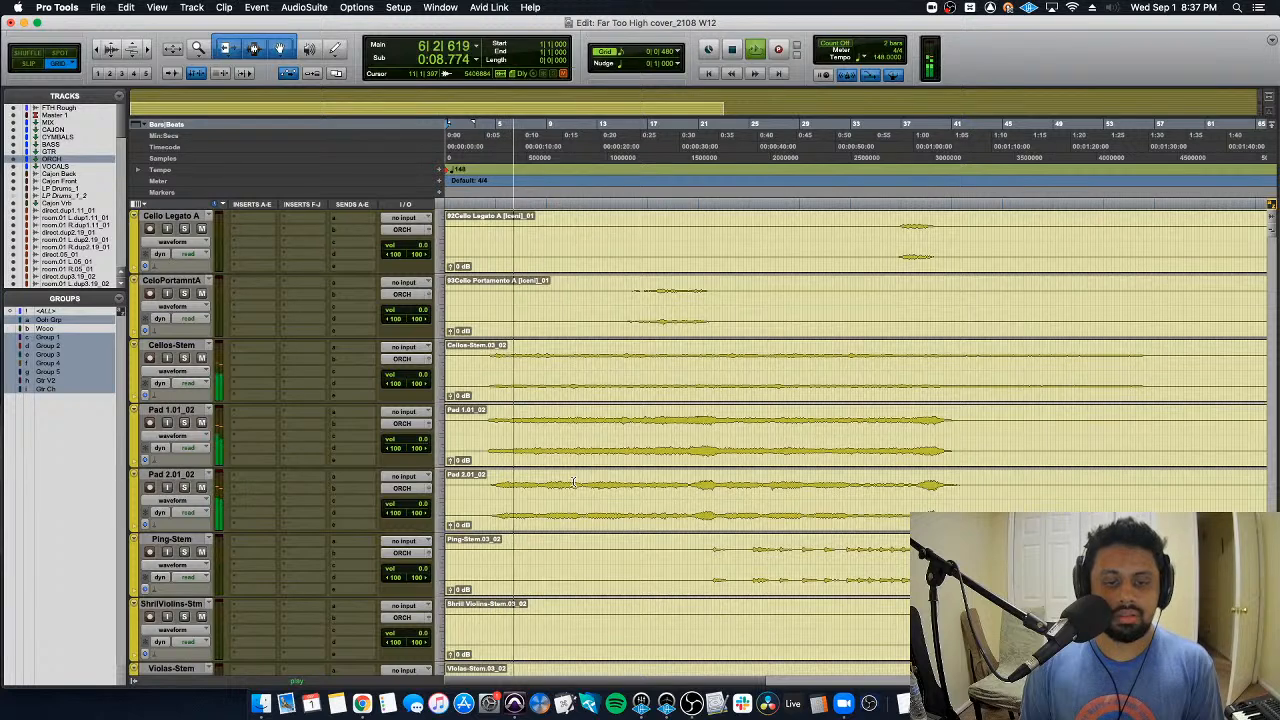
key(space)
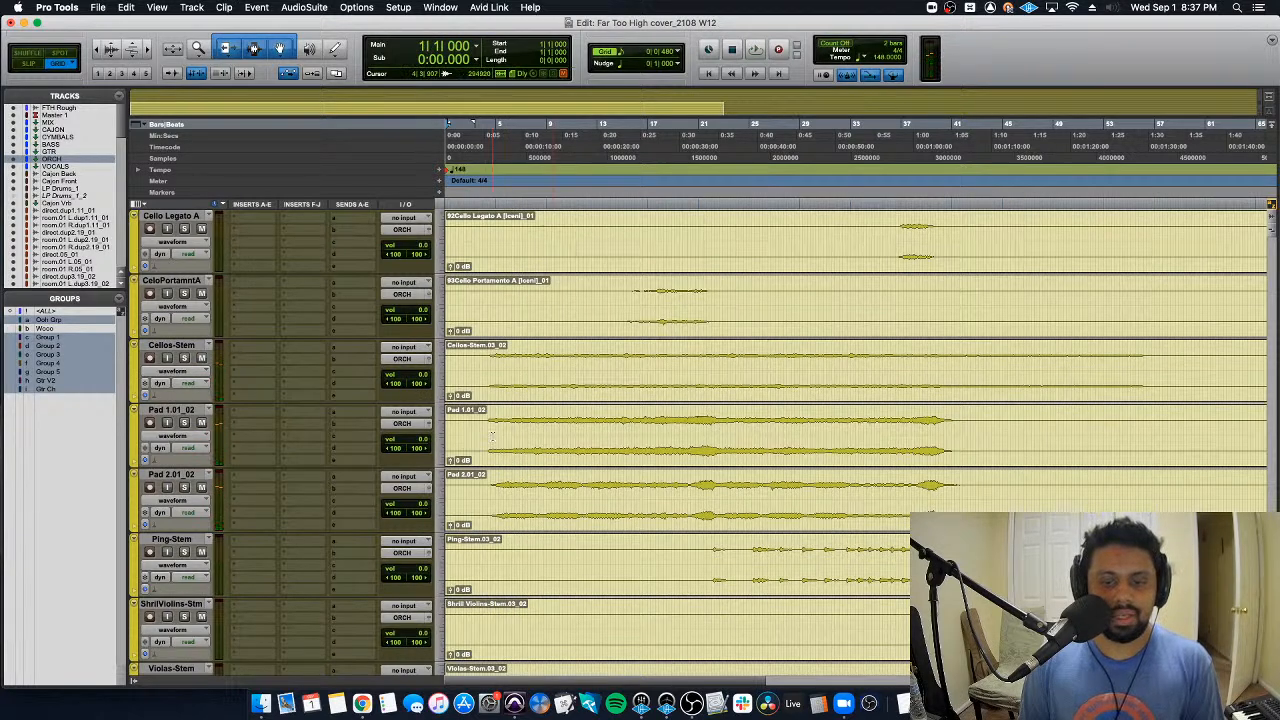
Step: Audition Pad 1.01_02 and Pad 2.01_02 separately in solo from bar 4, trying Pad 1.01_02 at -19.1 dB
key(space)
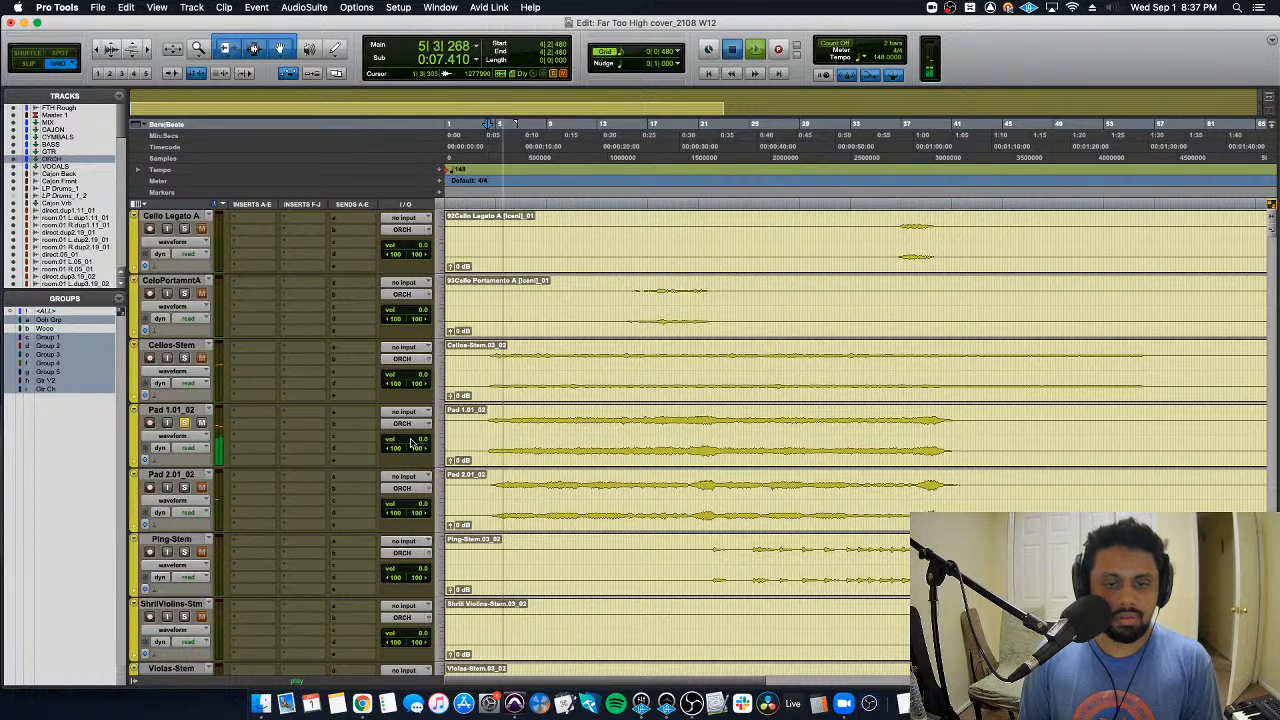
drag(410, 443, 410, 470)
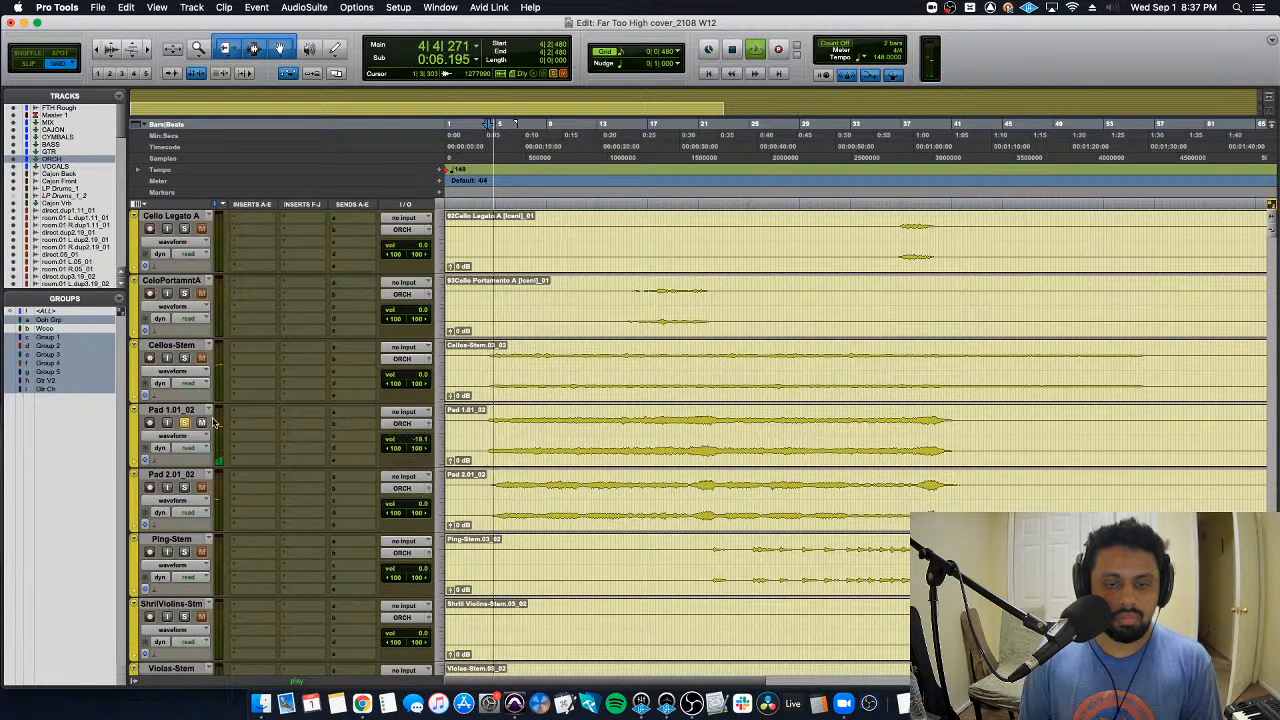
click(184, 423)
key(space)
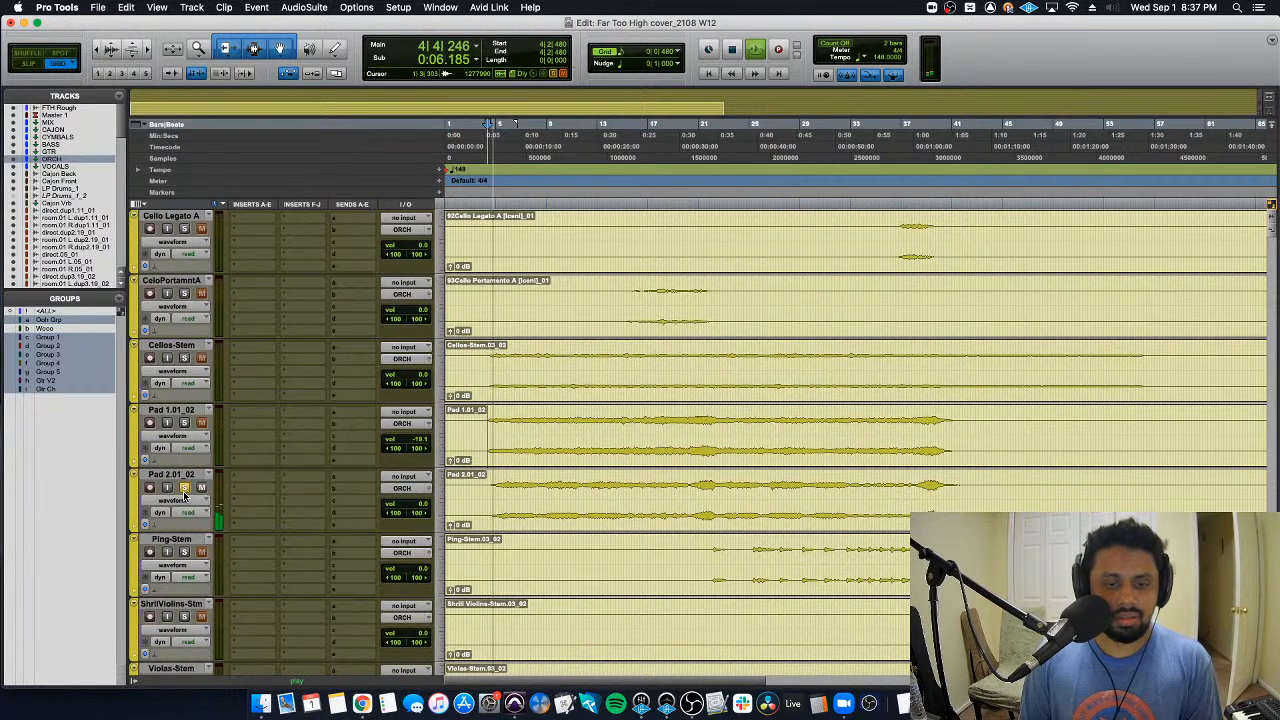
key(space)
click(184, 487)
key(space)
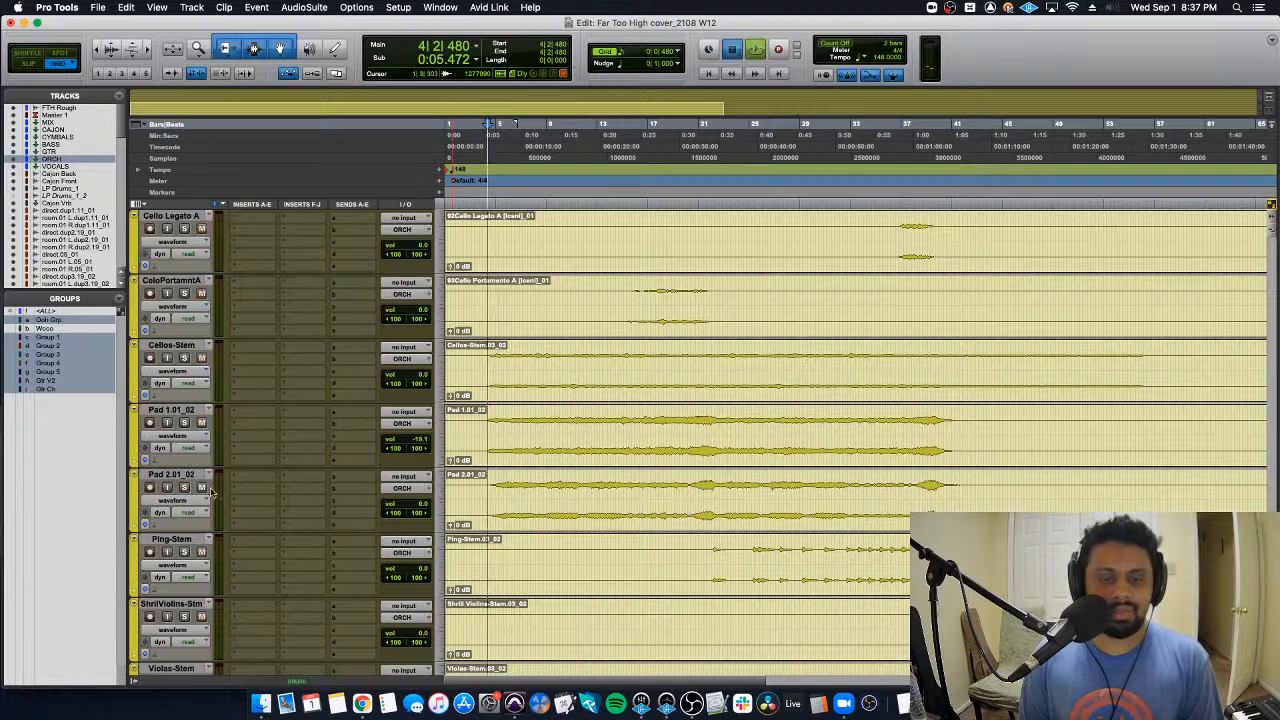
Step: Rebalance Pad 1.01_02 against the other orchestral parts during playback, bringing its volume to about -12.5 dB
drag(425, 443, 434, 509)
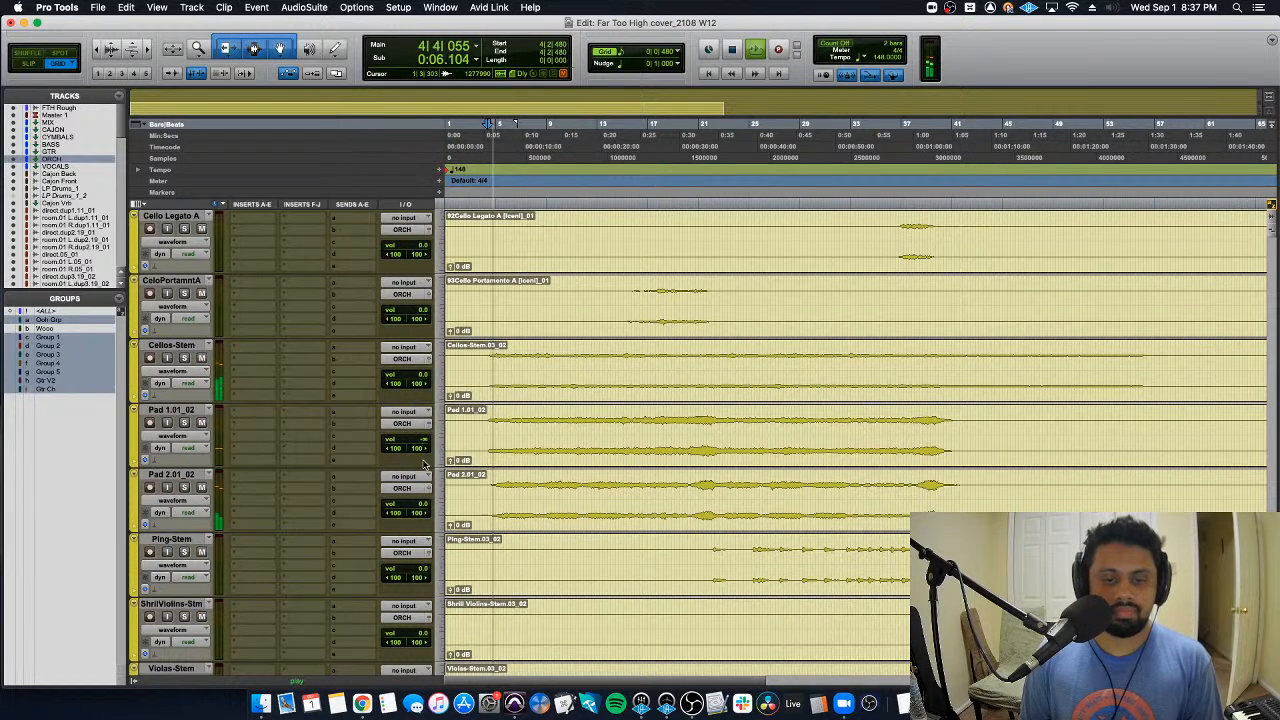
click(419, 443)
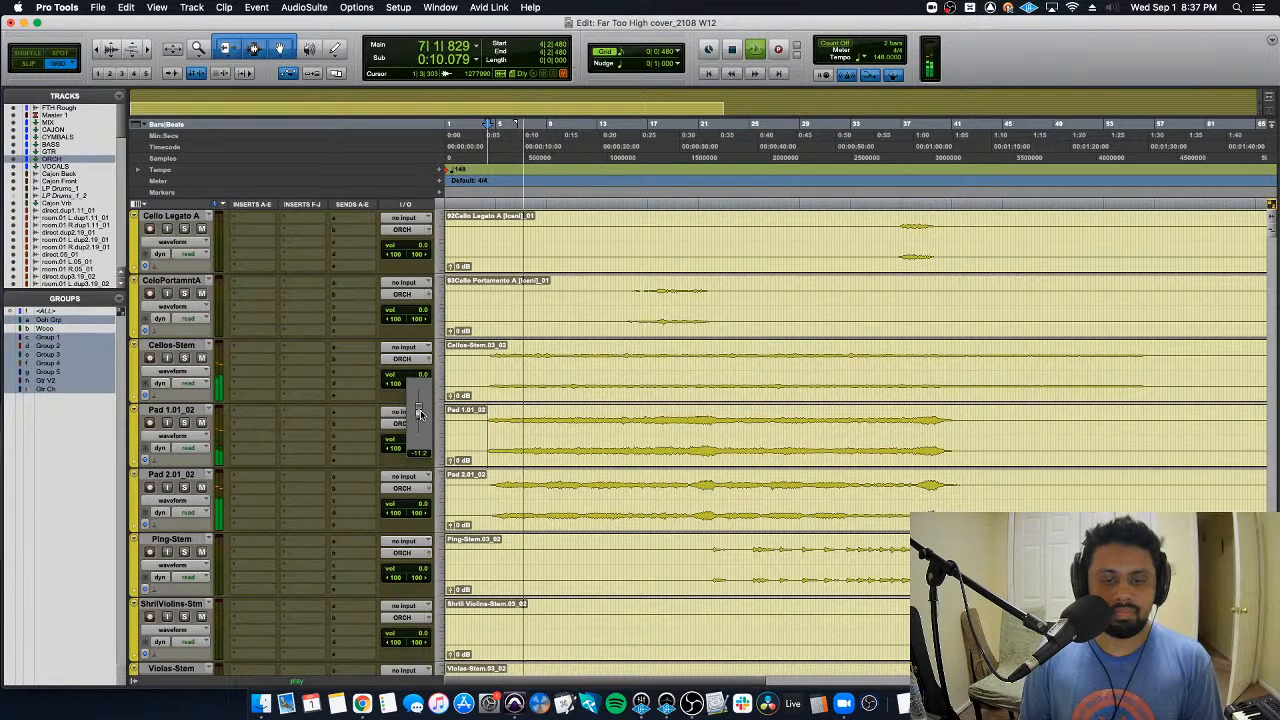
drag(419, 413, 418, 417)
key(super+equal)
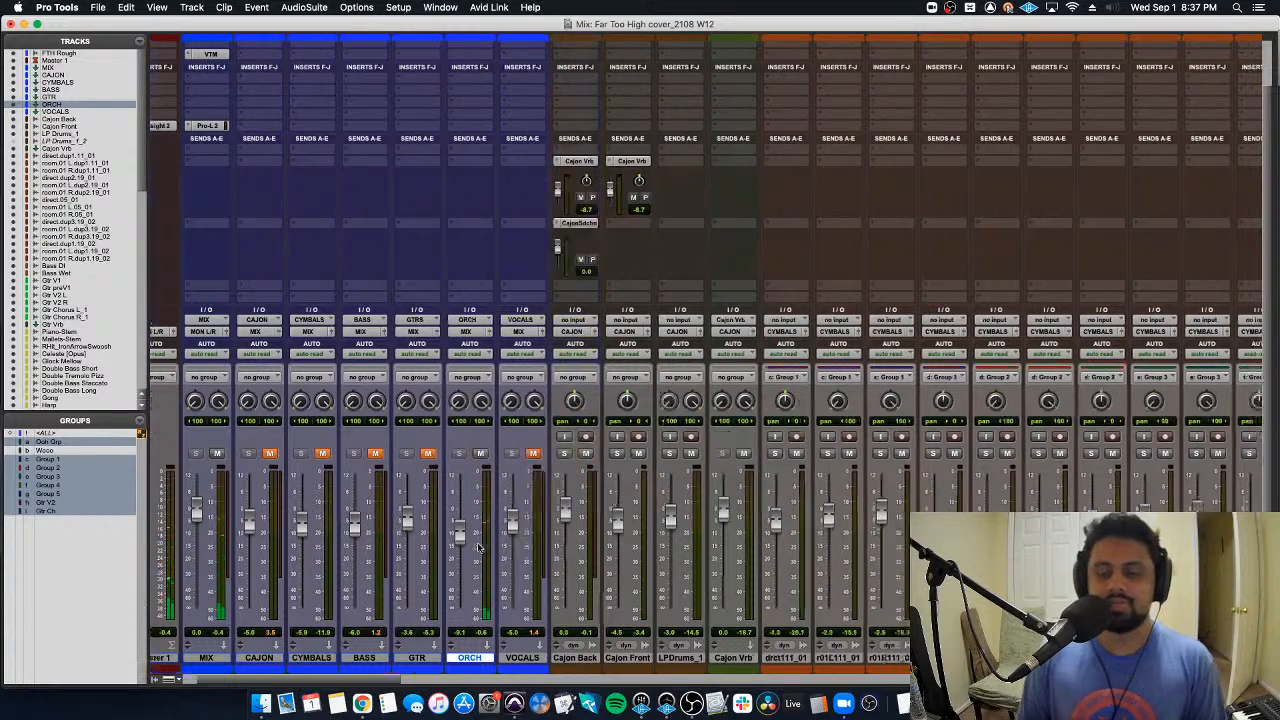
scroll(478, 547, right, 15)
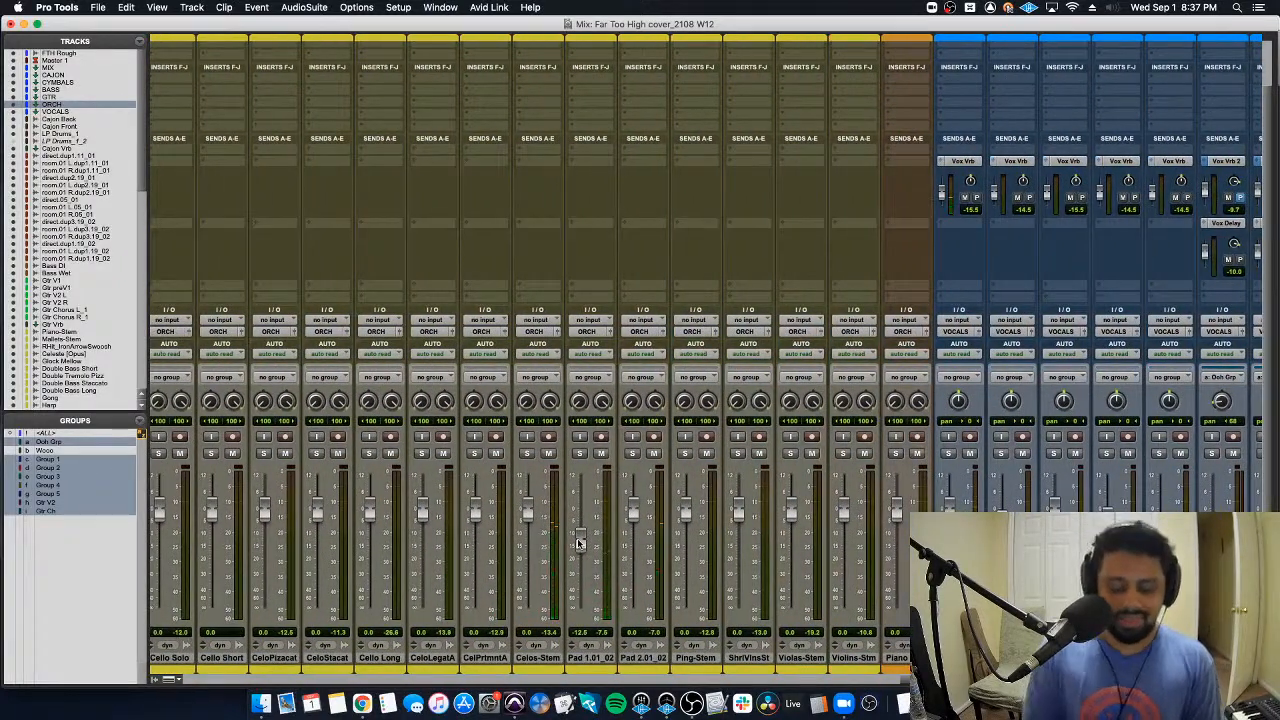
Step: Trim the silent start of the Pad 1.01_02 clip up to its first sound and add a fade-in
key(super+equal)
key(super+bracketright)
key(super+bracketright)
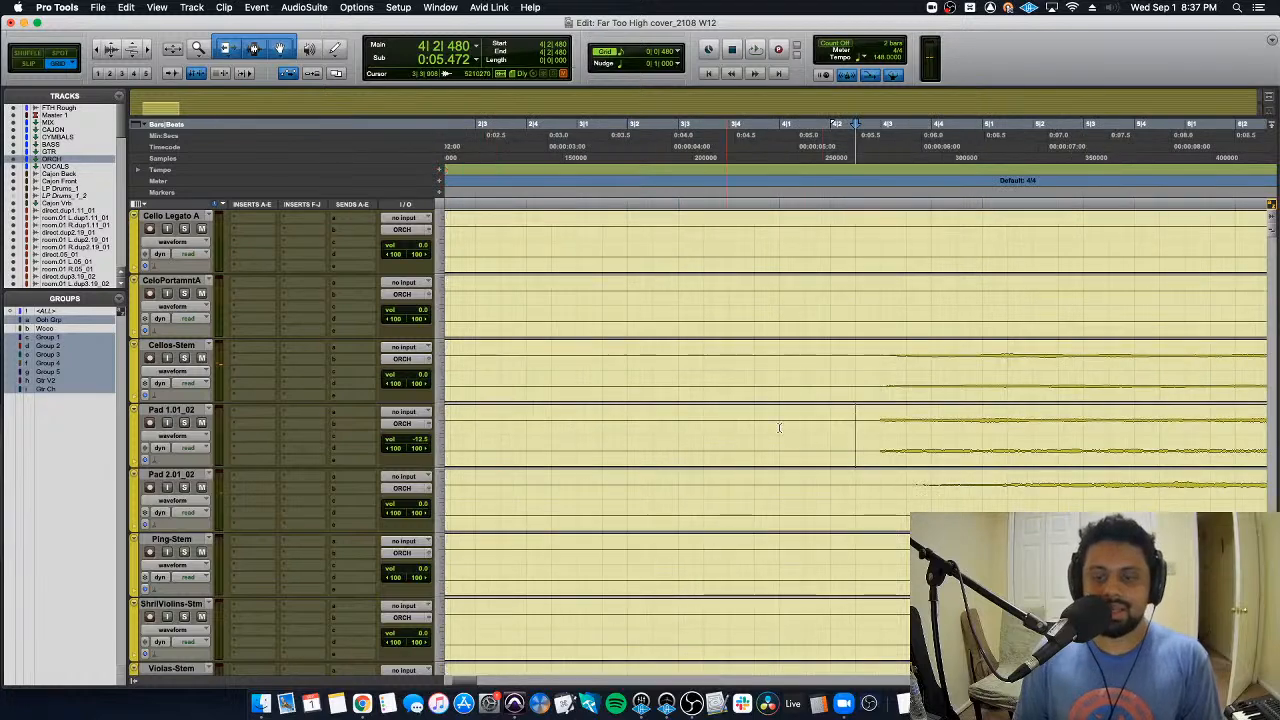
click(885, 424)
key(s)
key(super+z)
key(a)
drag(885, 411, 1034, 413)
Step: Play from just before the pad entry and lower Pad 1.01_02 to about -17.9 dB and Pad 2.01_02 to about -12.1 dB
click(833, 420)
key(super+equal)
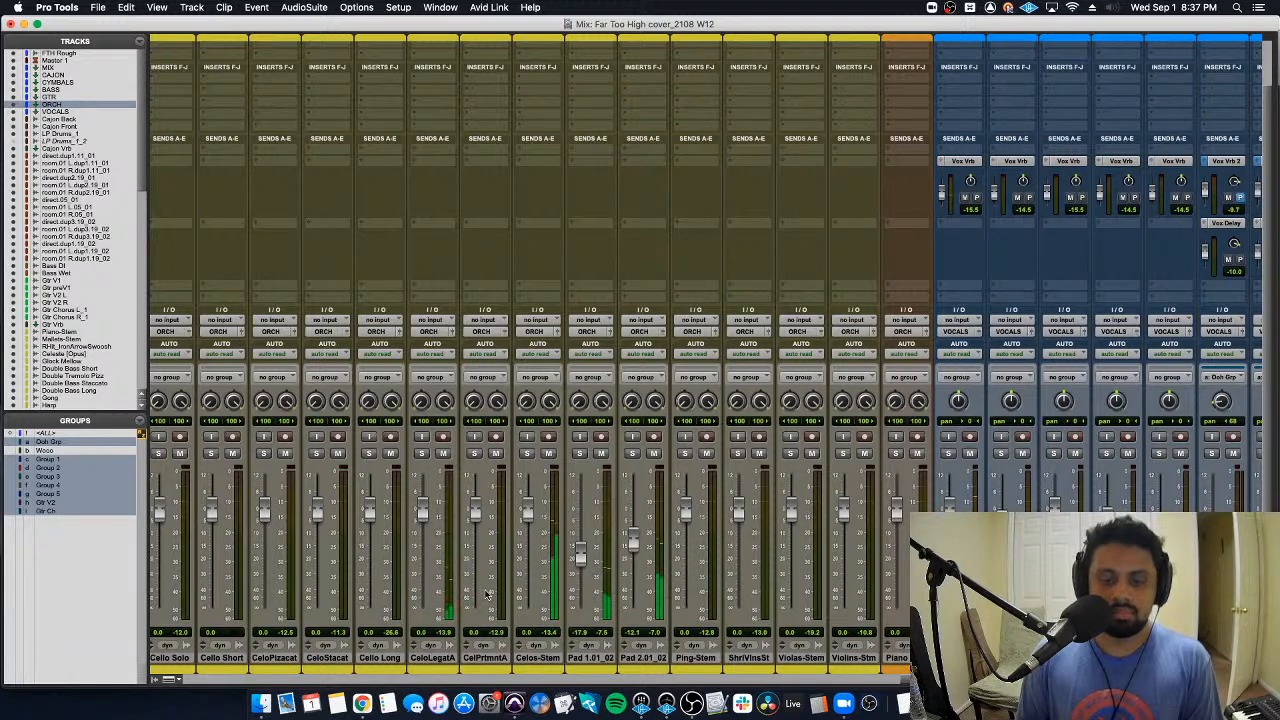
scroll(487, 595, left, 2)
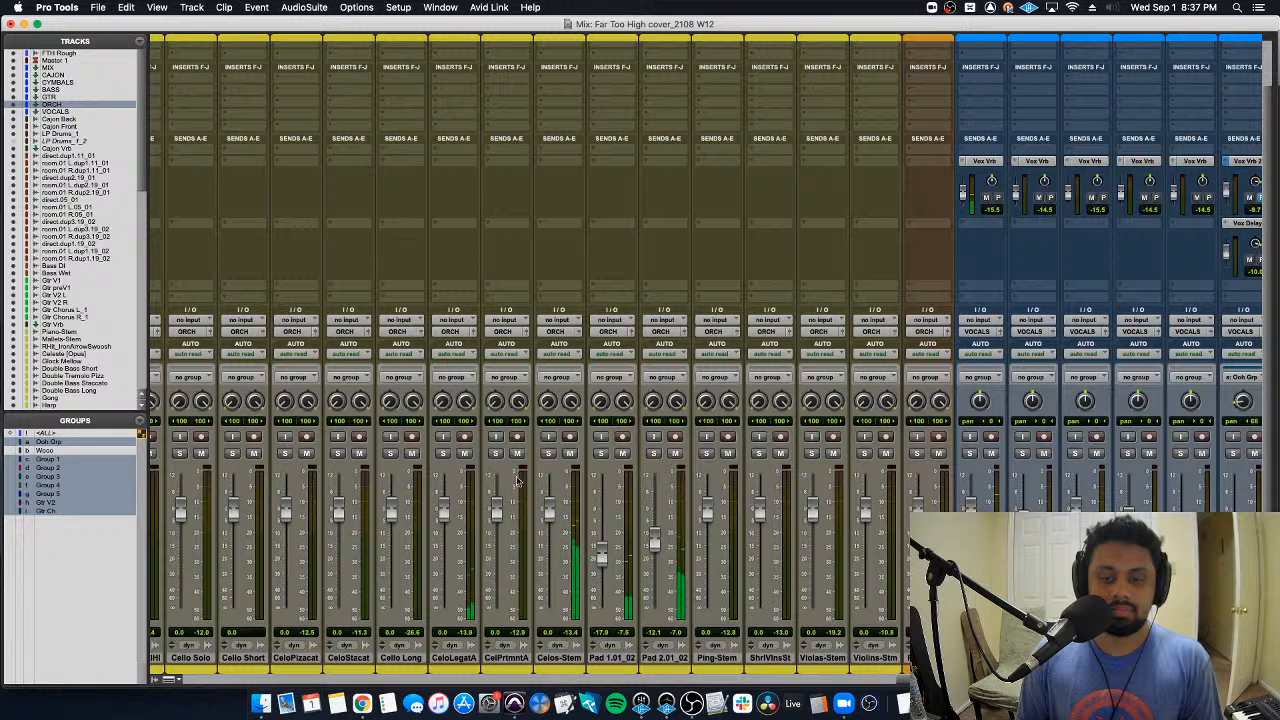
Step: Audition Cellos-Stem in solo, set its left pan to 65, and take it out of solo
click(548, 454)
click(548, 454)
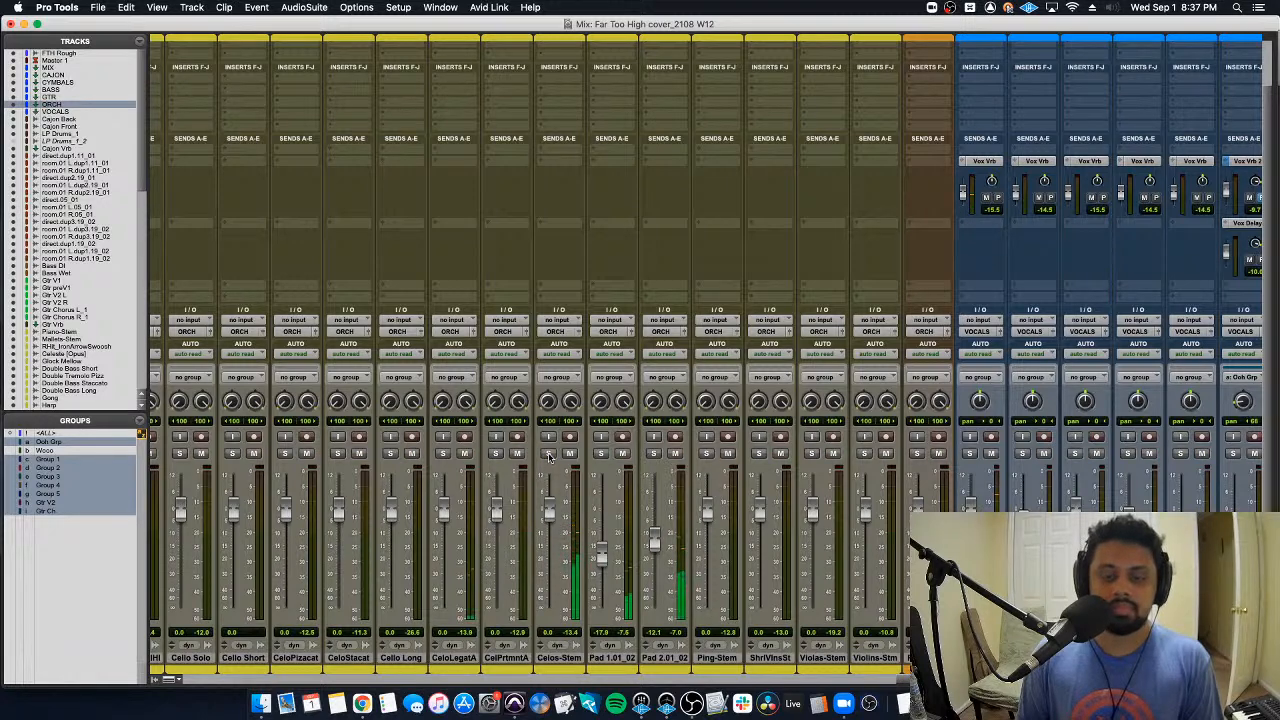
click(548, 454)
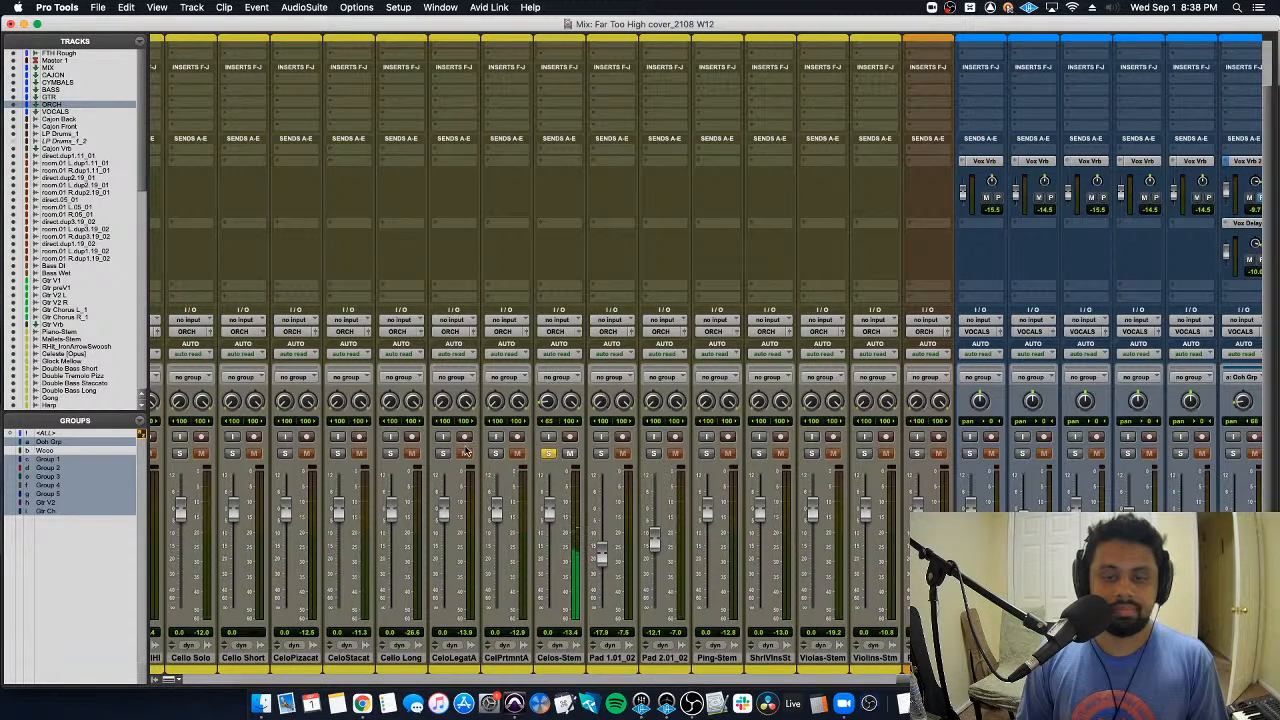
click(548, 454)
Step: Audition the Cello Legato A track in solo, try narrowing its left pan, and return to the timeline
click(443, 454)
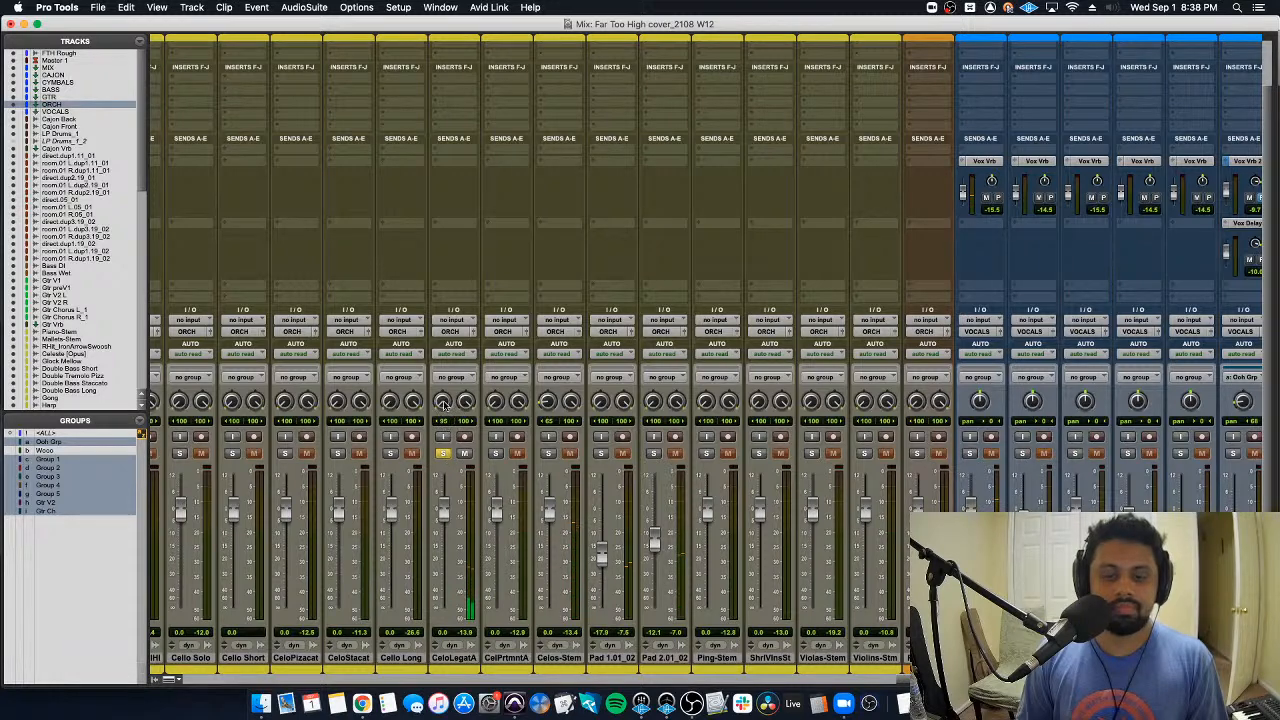
click(443, 454)
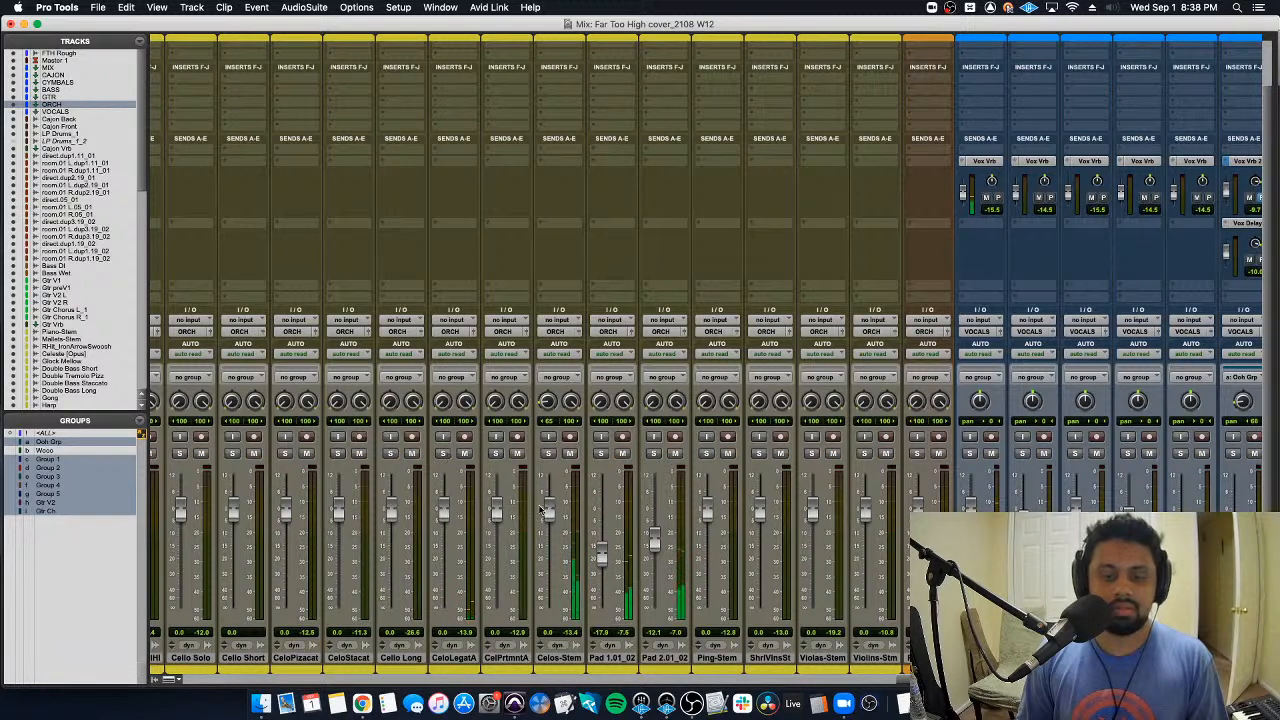
key(super+equal)
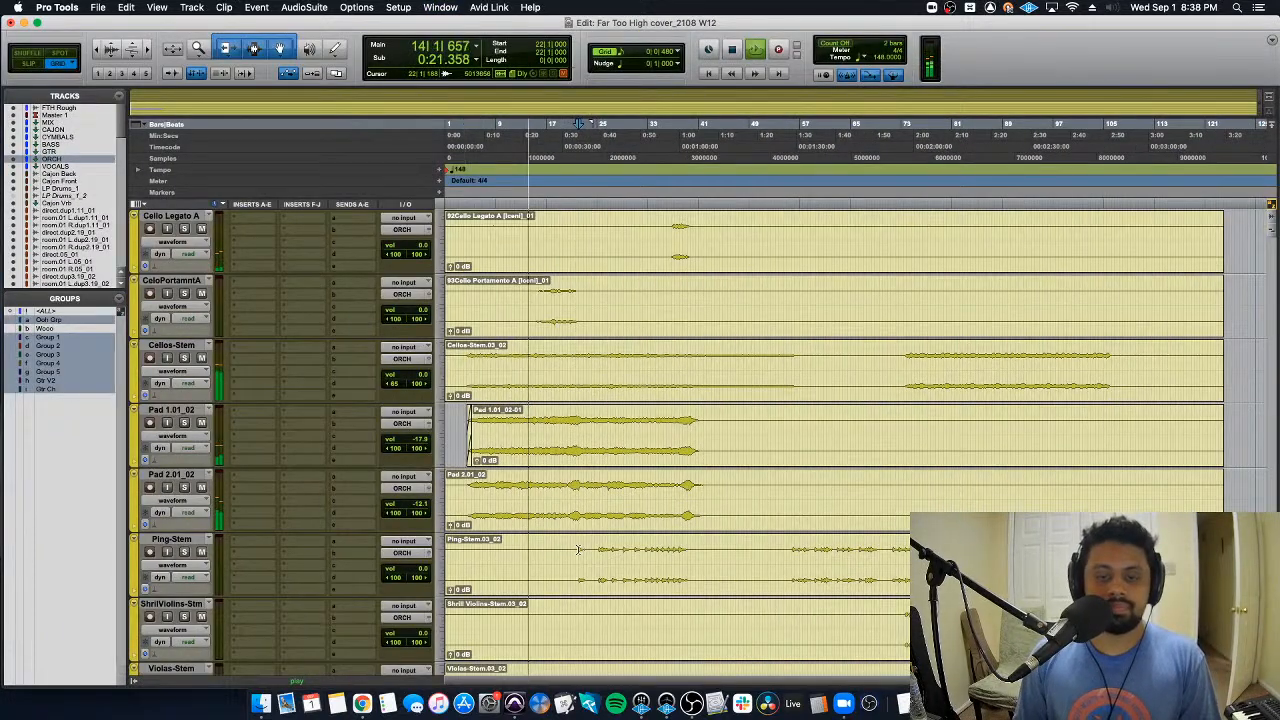
Step: Find the Oboe Long track, play its passage from bar 15, and audition it in solo with the timeline zoomed in
scroll(540, 490, down, 1)
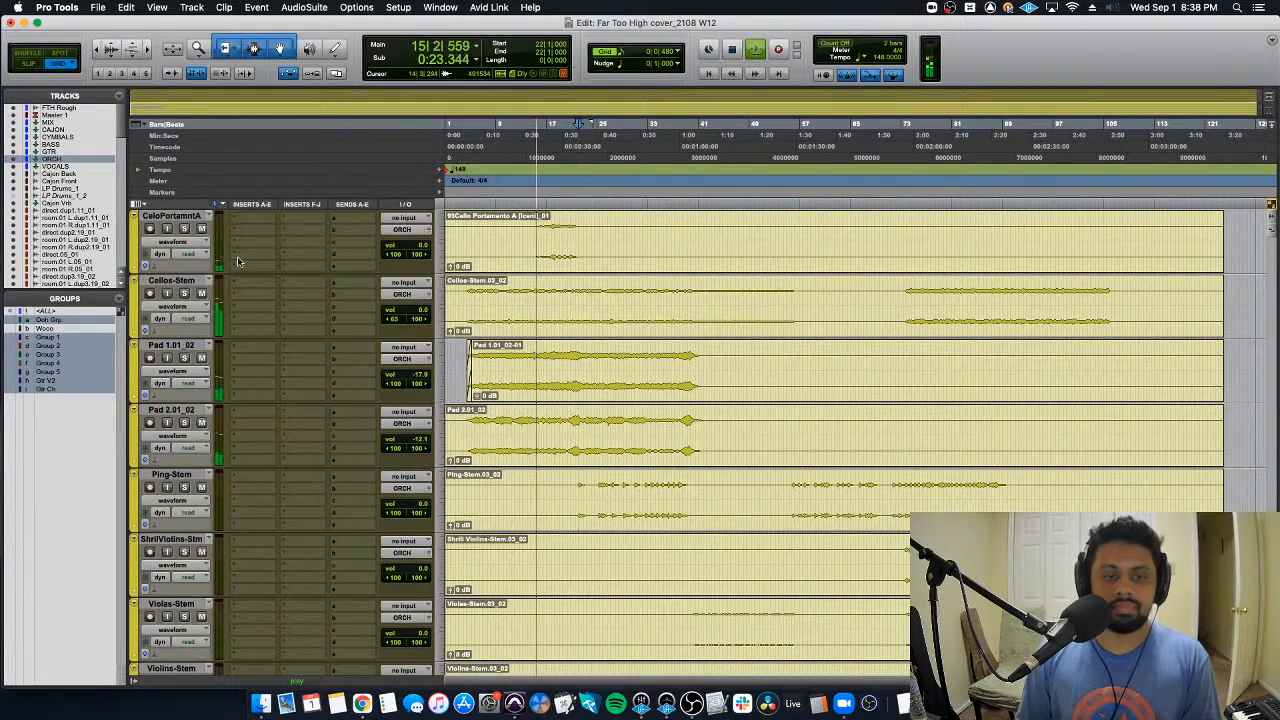
scroll(568, 422, up, 3)
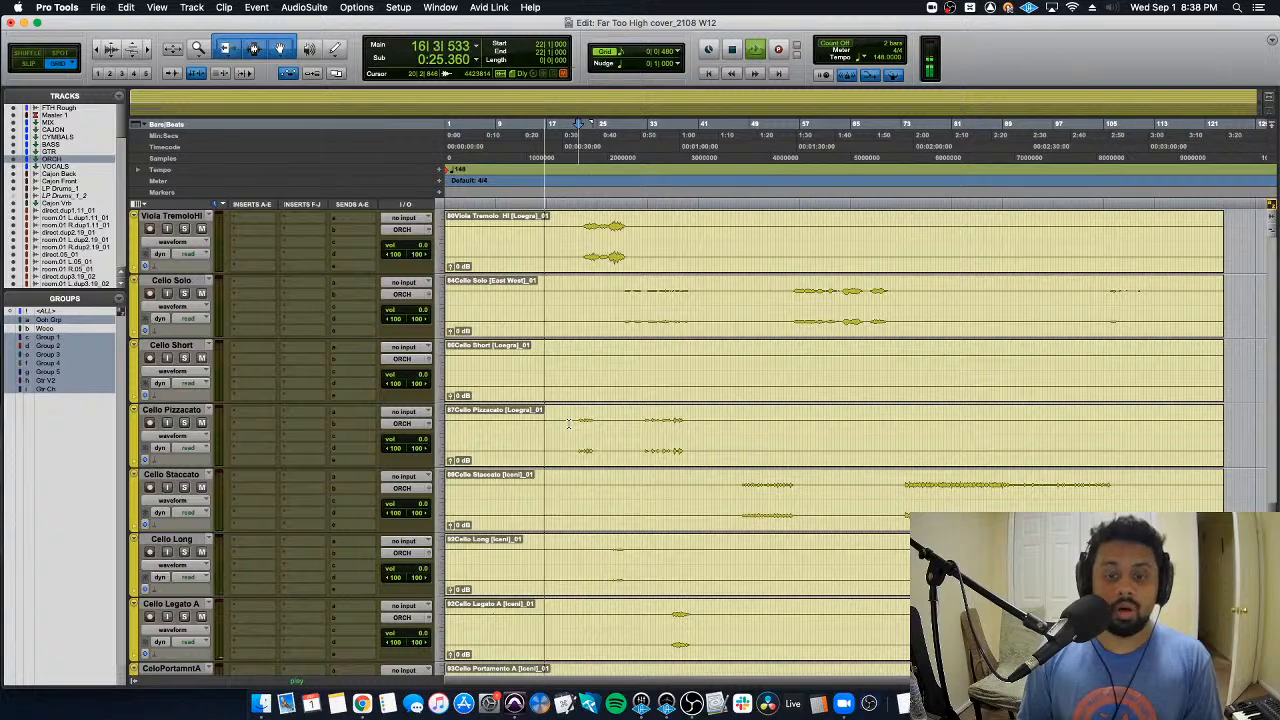
scroll(568, 422, down, 3)
scroll(568, 422, up, 15)
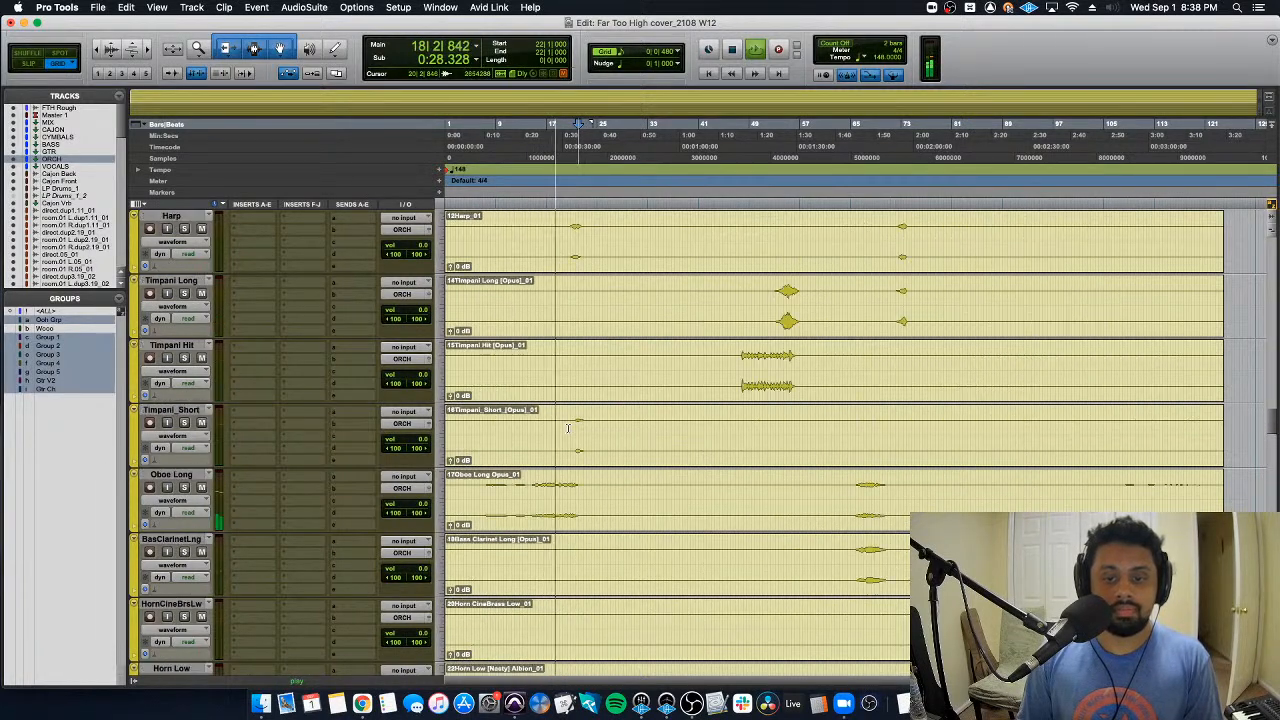
click(535, 487)
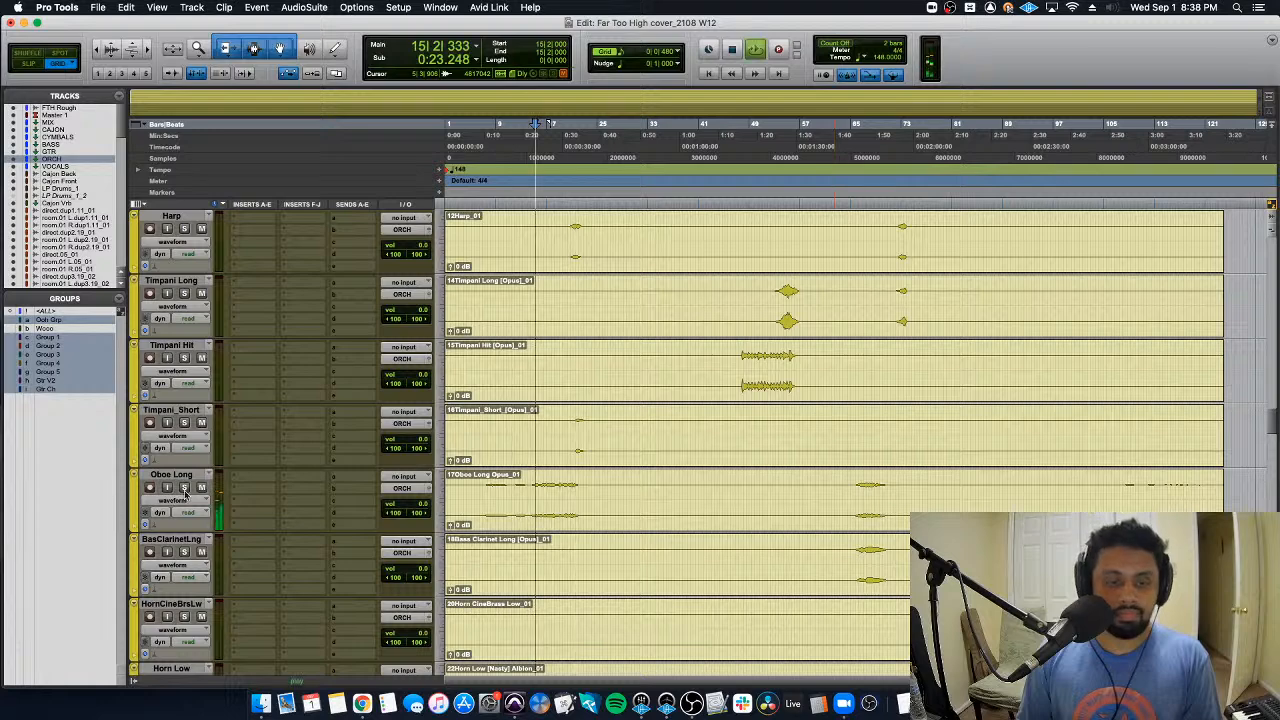
key(super+bracketright)
key(super+bracketright)
key(super+bracketright)
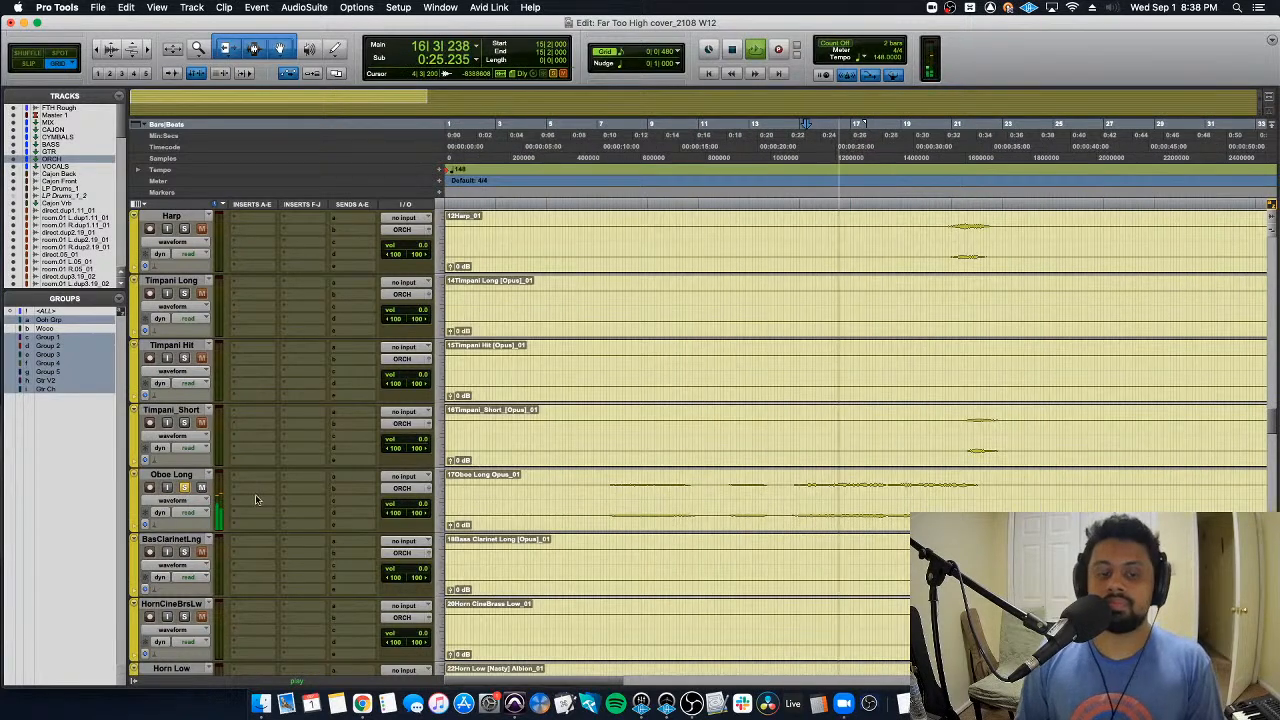
key(super+bracketleft)
scroll(183, 424, down, 1)
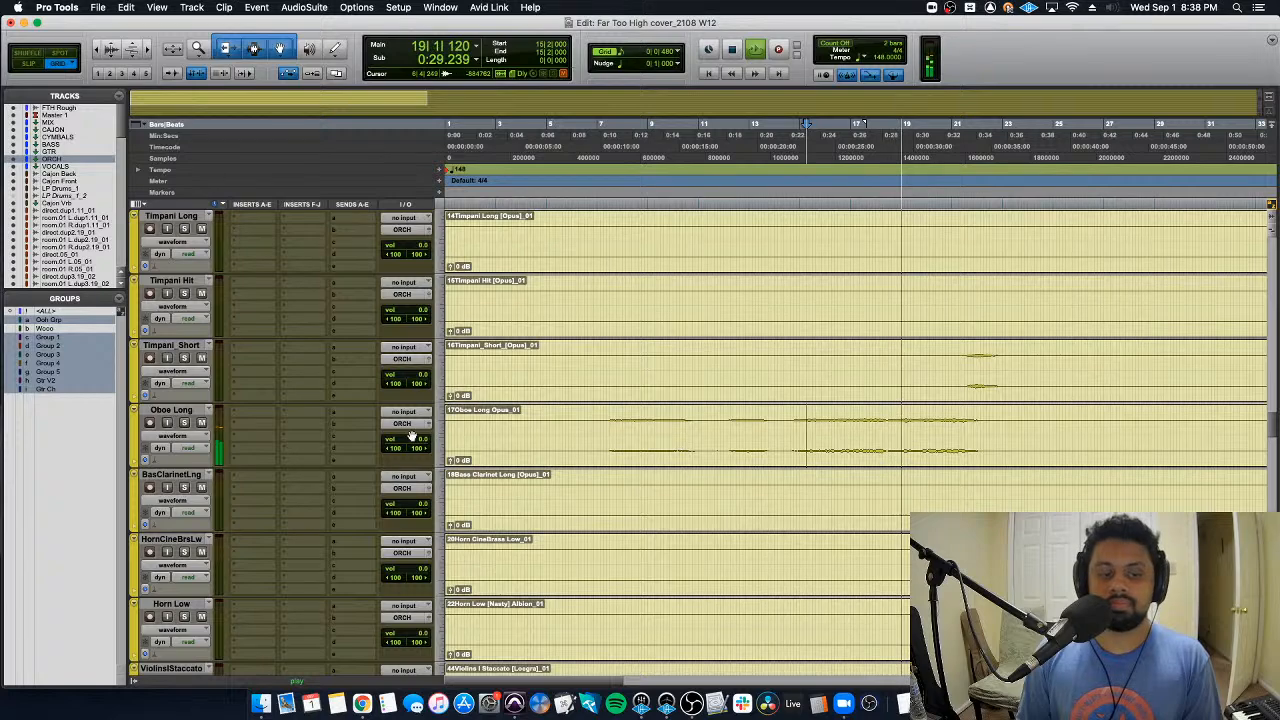
Step: Insert FabFilter Pro-Q 3 on the soloed Oboe Long track and boost about 2.1 dB near 7.9 kHz
click(183, 422)
key(space)
click(260, 424)
mouse_move(262, 424)
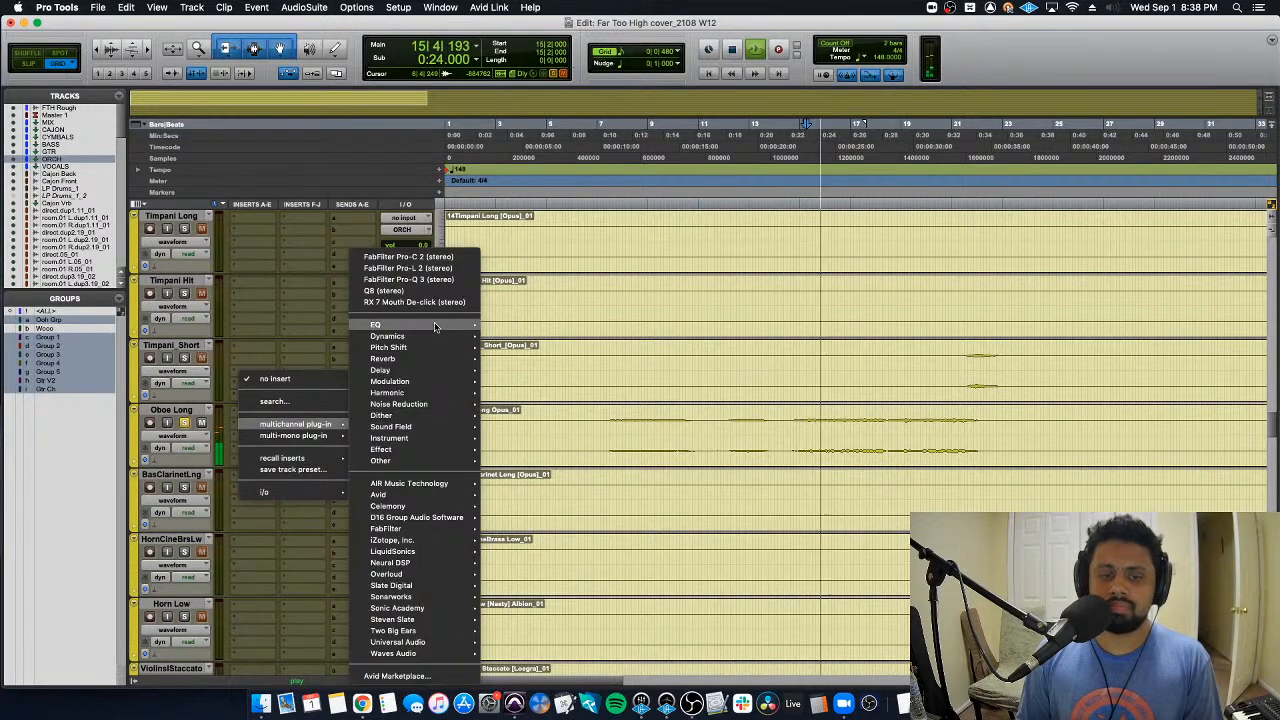
click(437, 280)
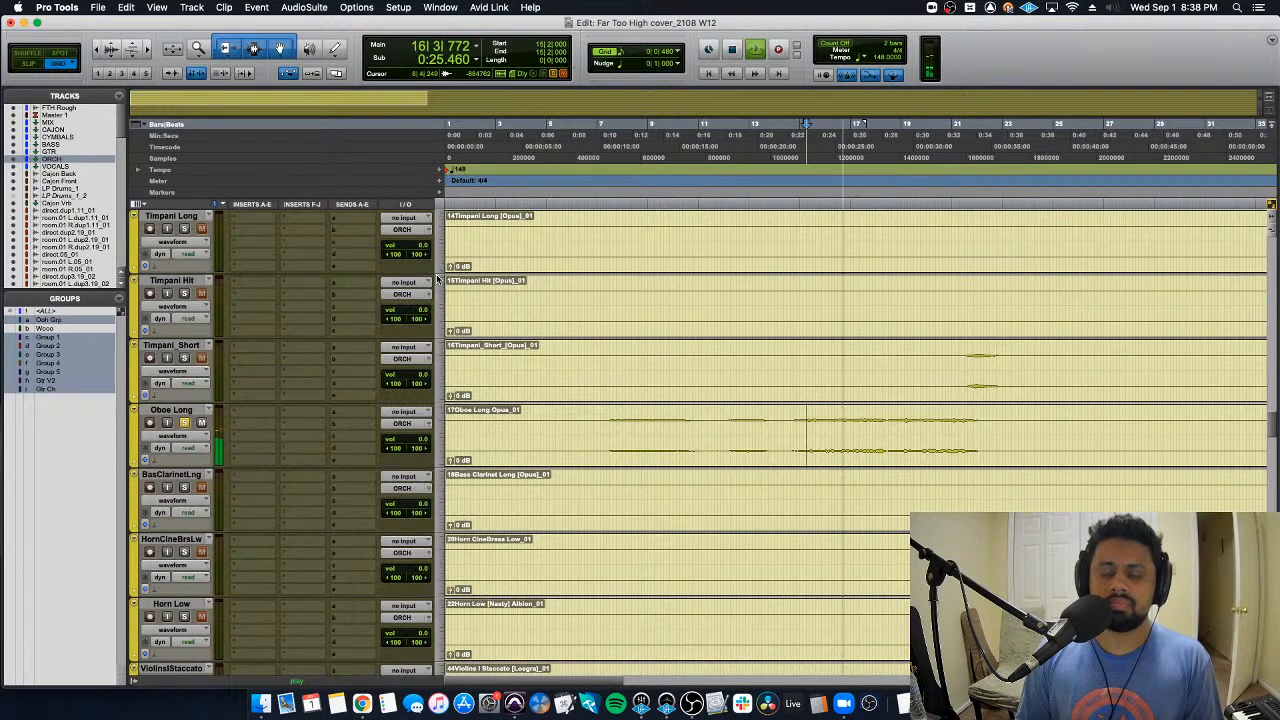
drag(1037, 343, 1103, 335)
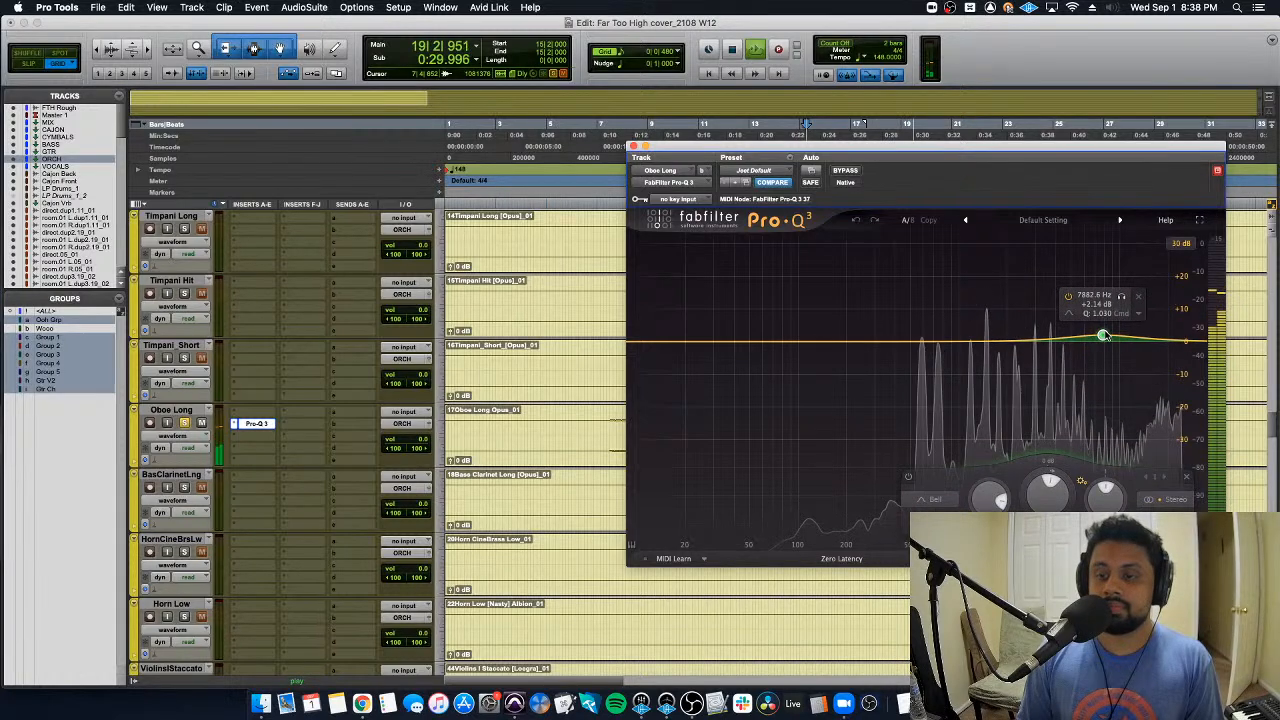
click(632, 146)
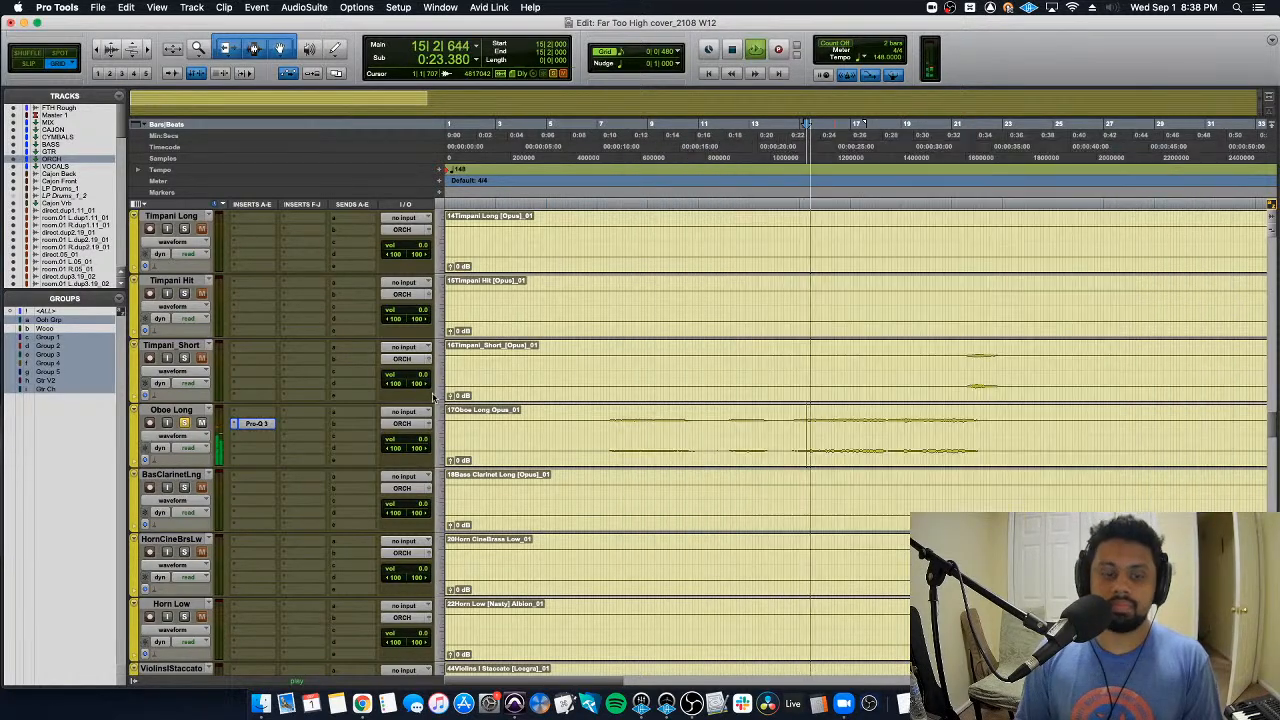
Step: Play the passage from bar 15, look through the string tracks for what is sounding, and audition CeloPortamntA in solo
scroll(285, 225, down, 3)
scroll(275, 260, down, 10)
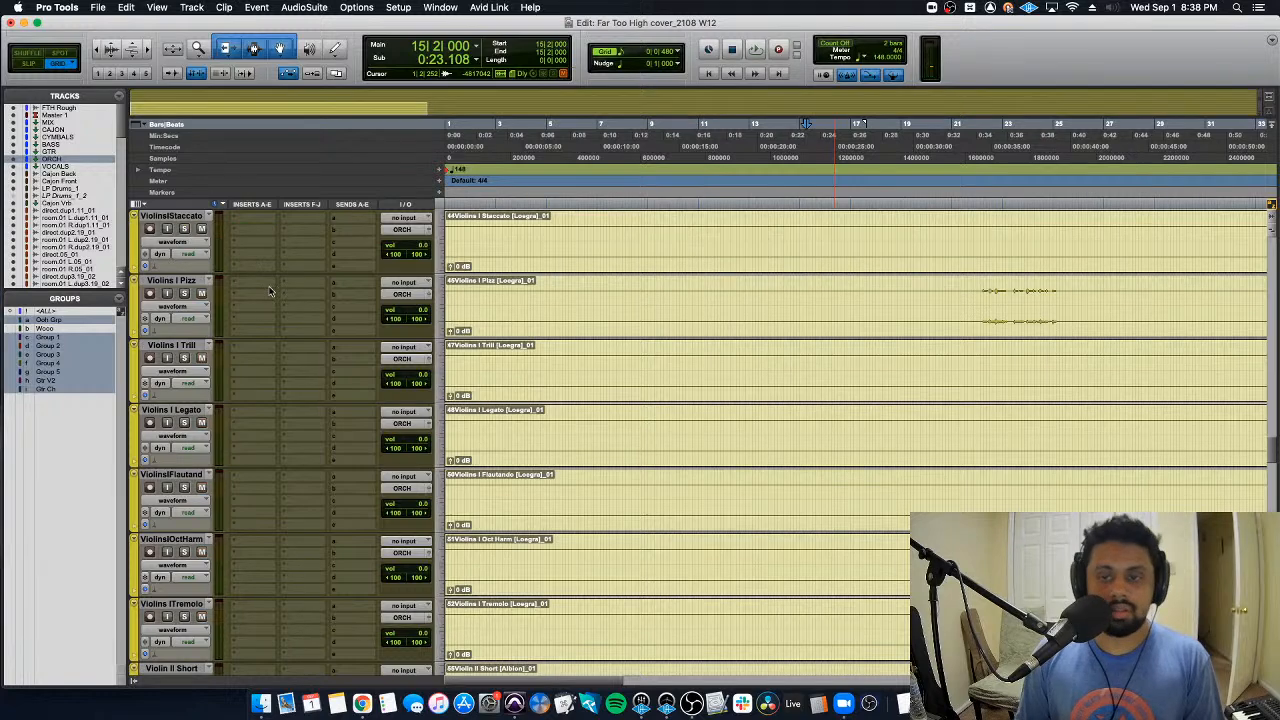
scroll(269, 291, down, 8)
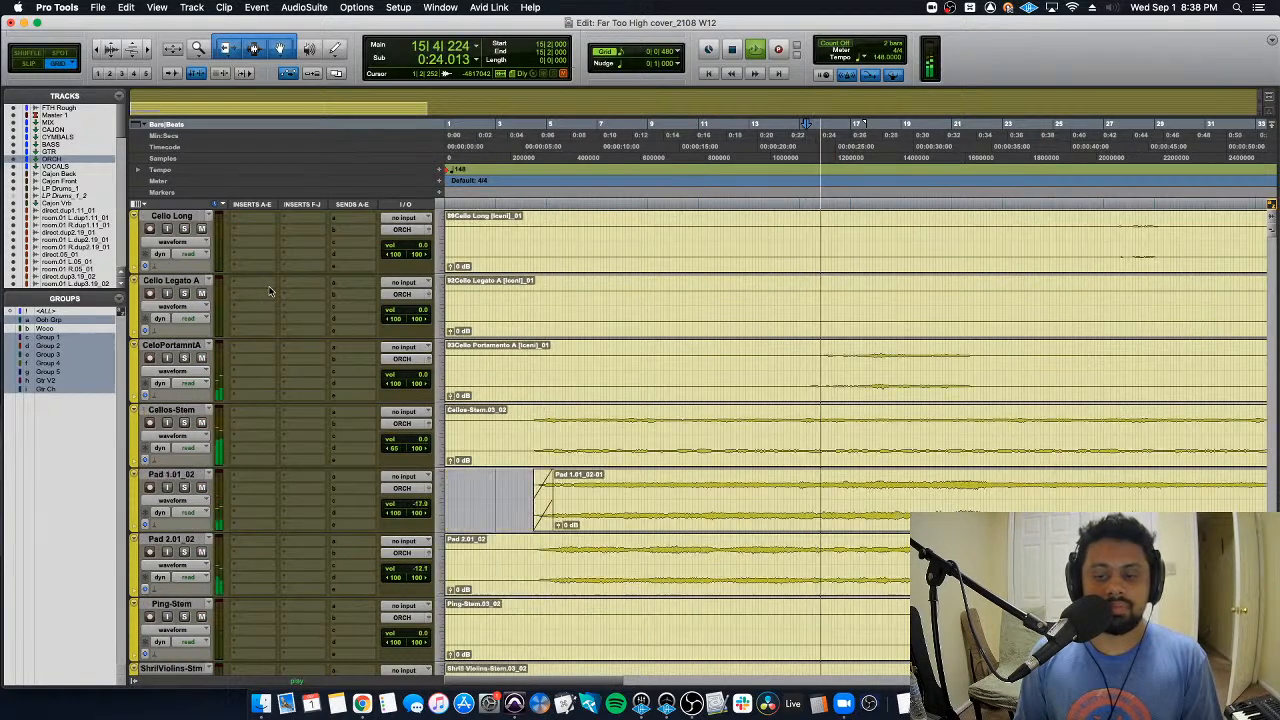
key(space)
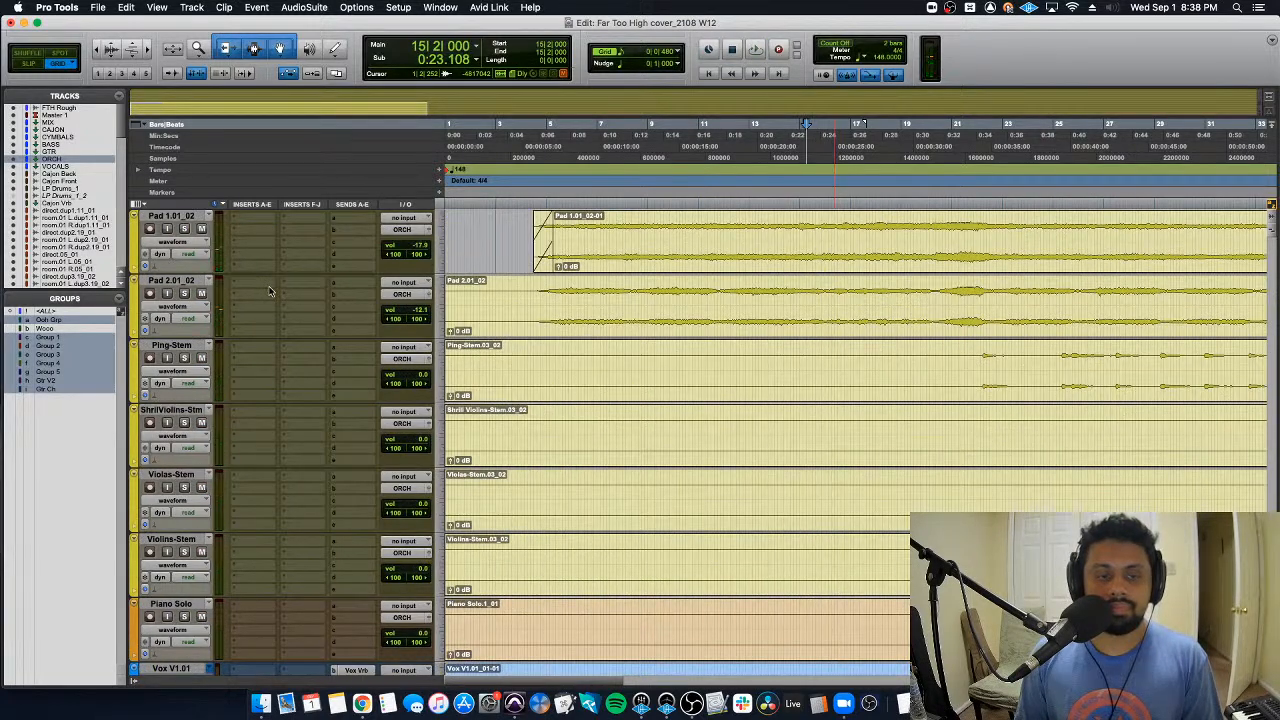
scroll(269, 291, up, 5)
key(space)
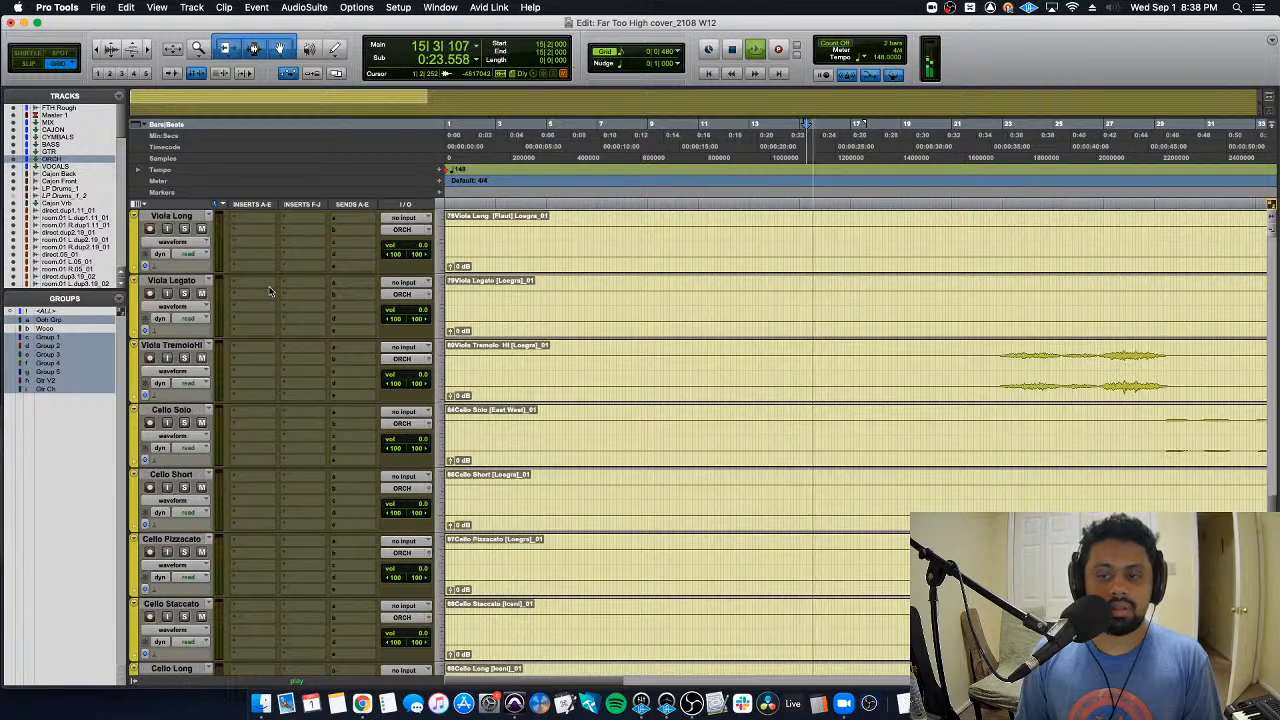
scroll(269, 291, down, 4)
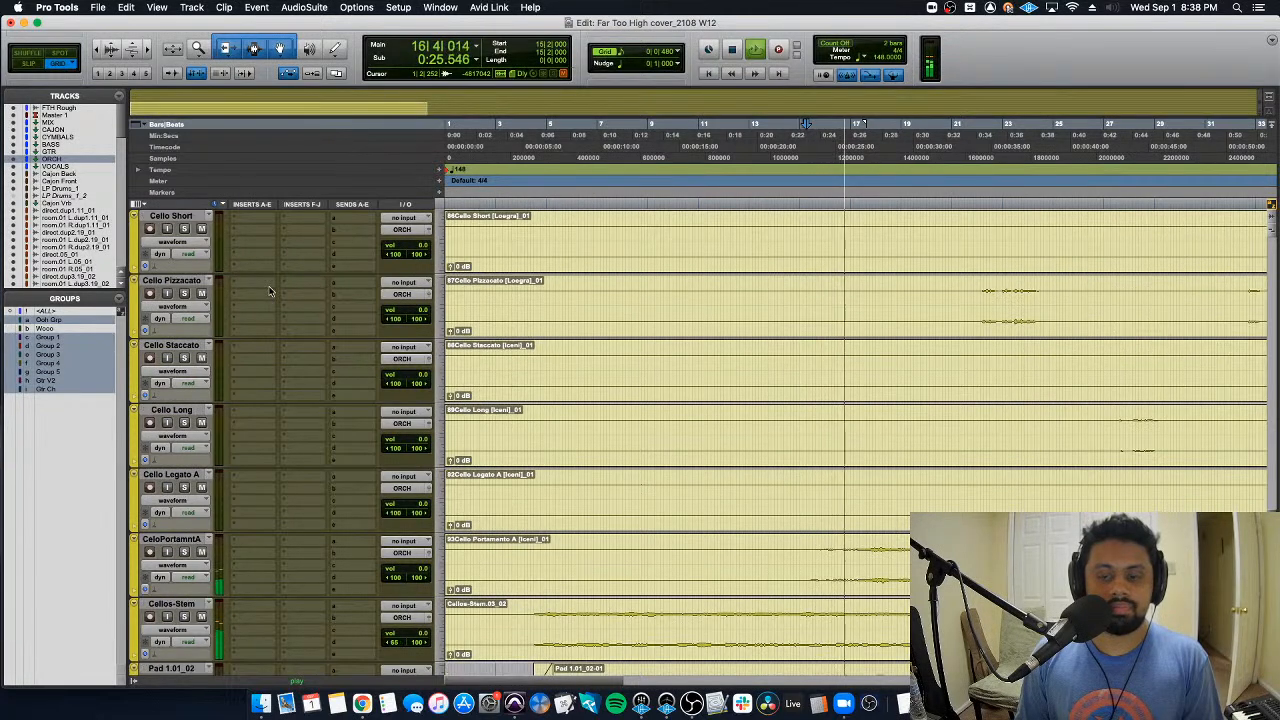
click(183, 552)
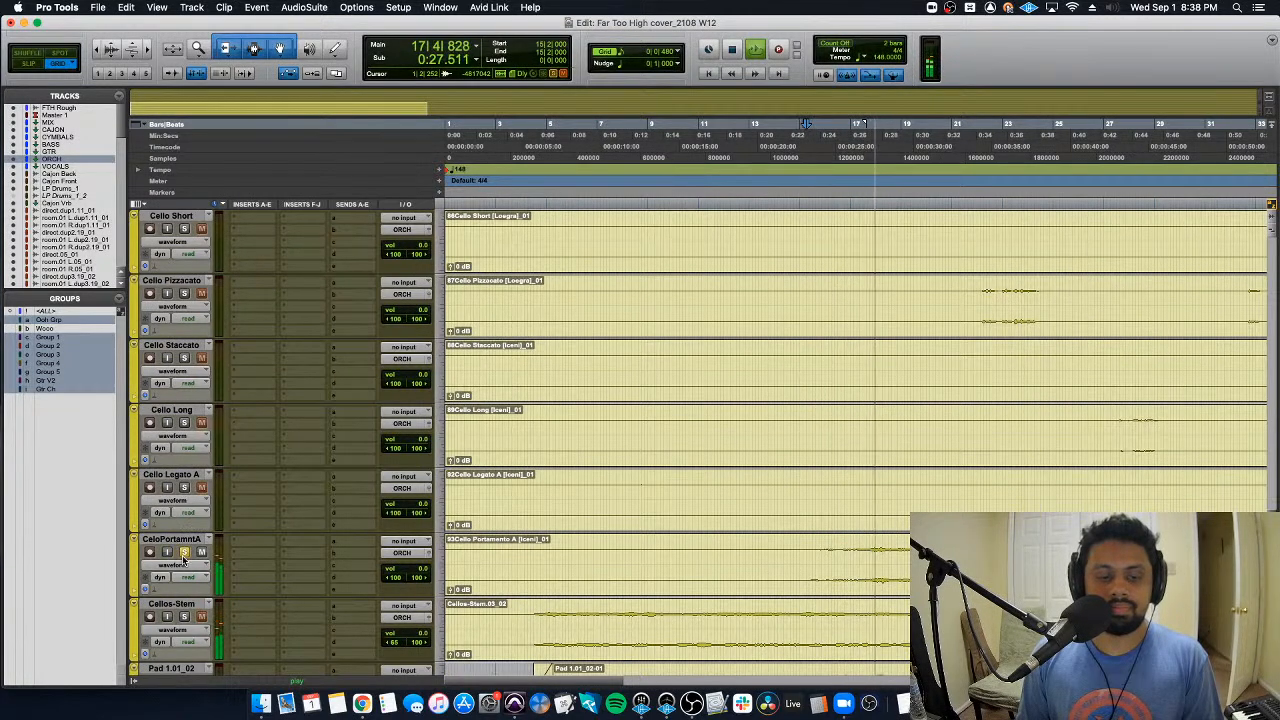
key(space)
Step: Insert FabFilter Pro-Q 3 on CeloPortamntA and cut about 1.4 dB near 170 Hz with a Q of about 1.75
click(253, 557)
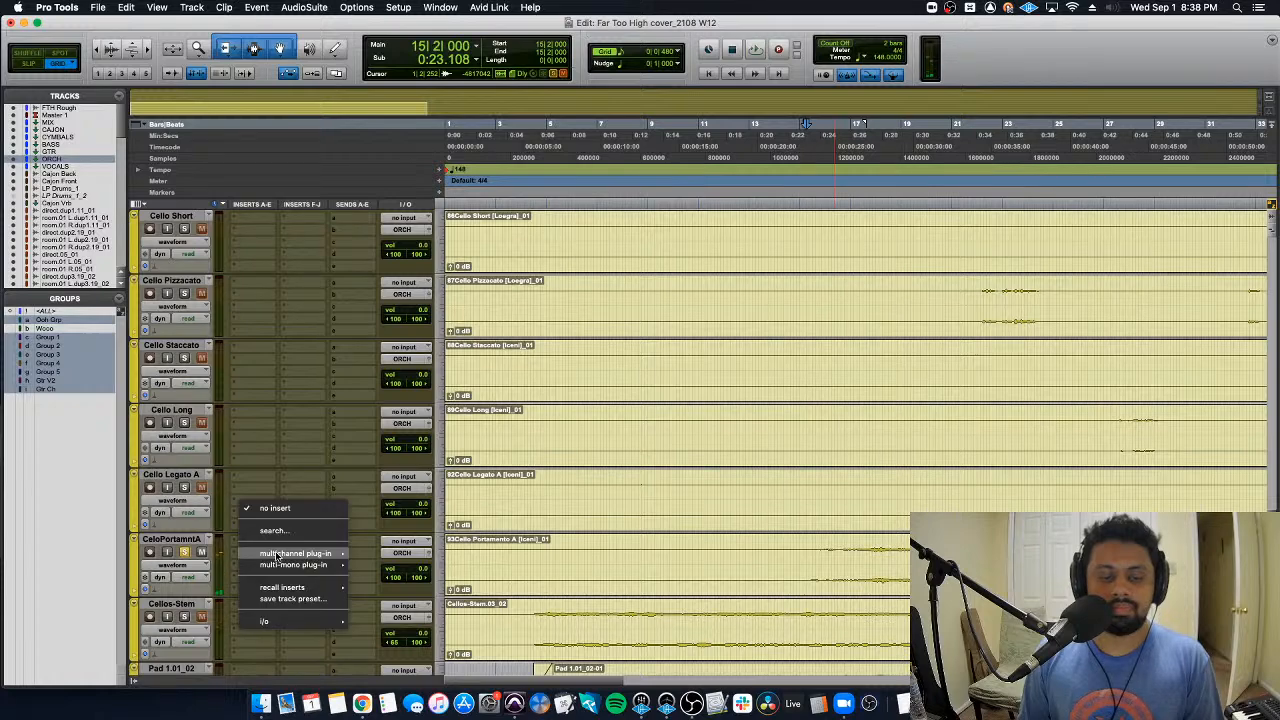
key(Escape)
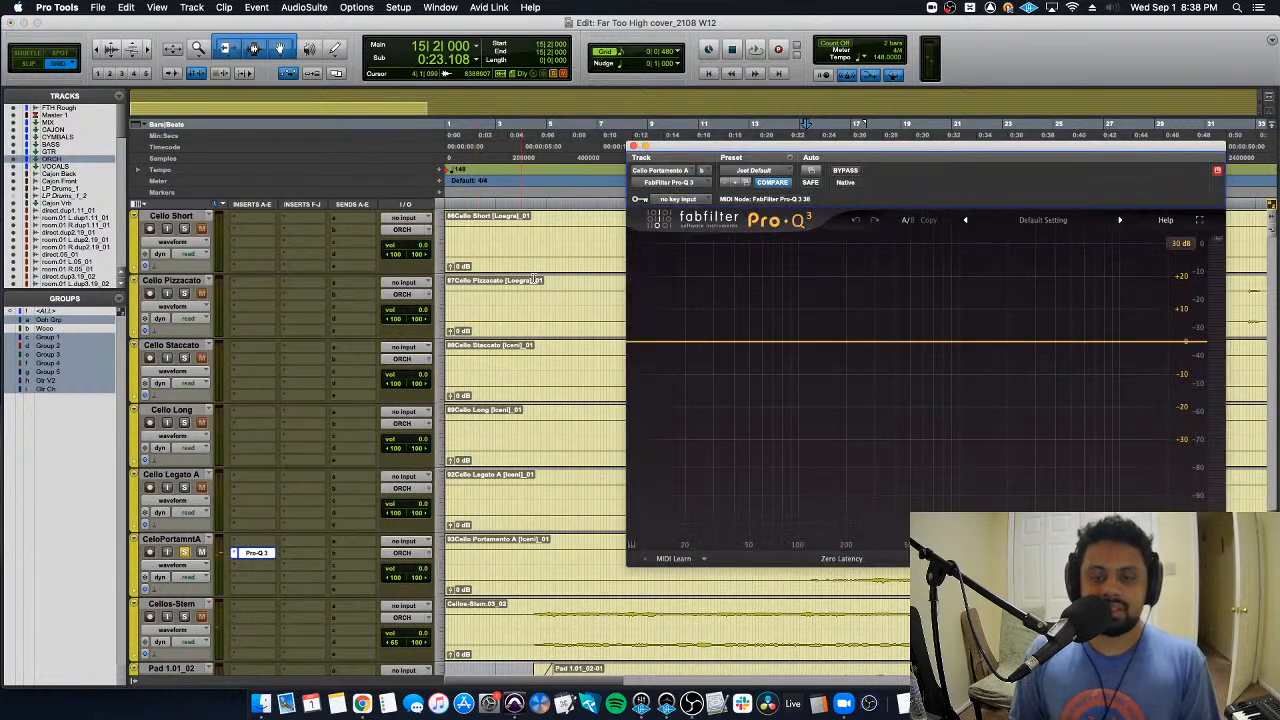
key(space)
drag(831, 340, 833, 325)
drag(870, 487, 886, 480)
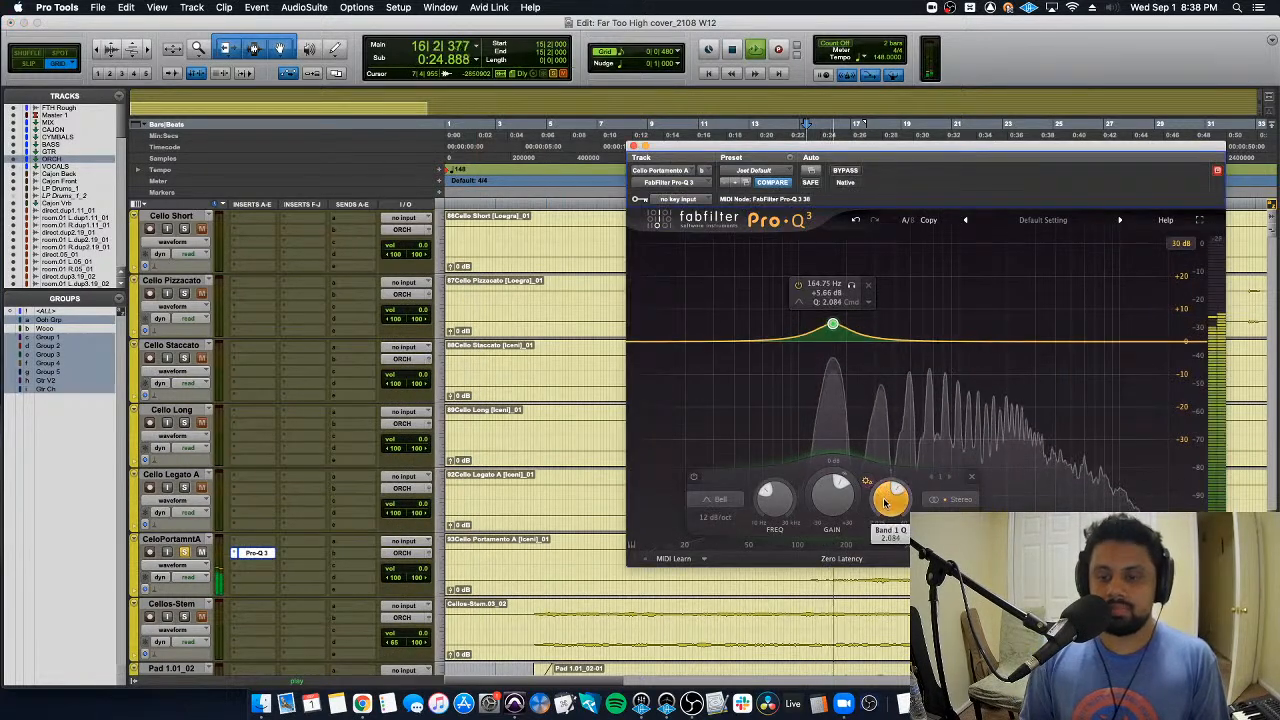
mouse_move(832, 328)
mouse_down()
mouse_move(840, 287)
mouse_move(855, 305)
mouse_move(806, 290)
mouse_move(870, 290)
mouse_move(855, 347)
mouse_move(840, 323)
mouse_move(863, 346)
mouse_move(824, 307)
mouse_move(832, 346)
mouse_up()
drag(882, 510, 882, 513)
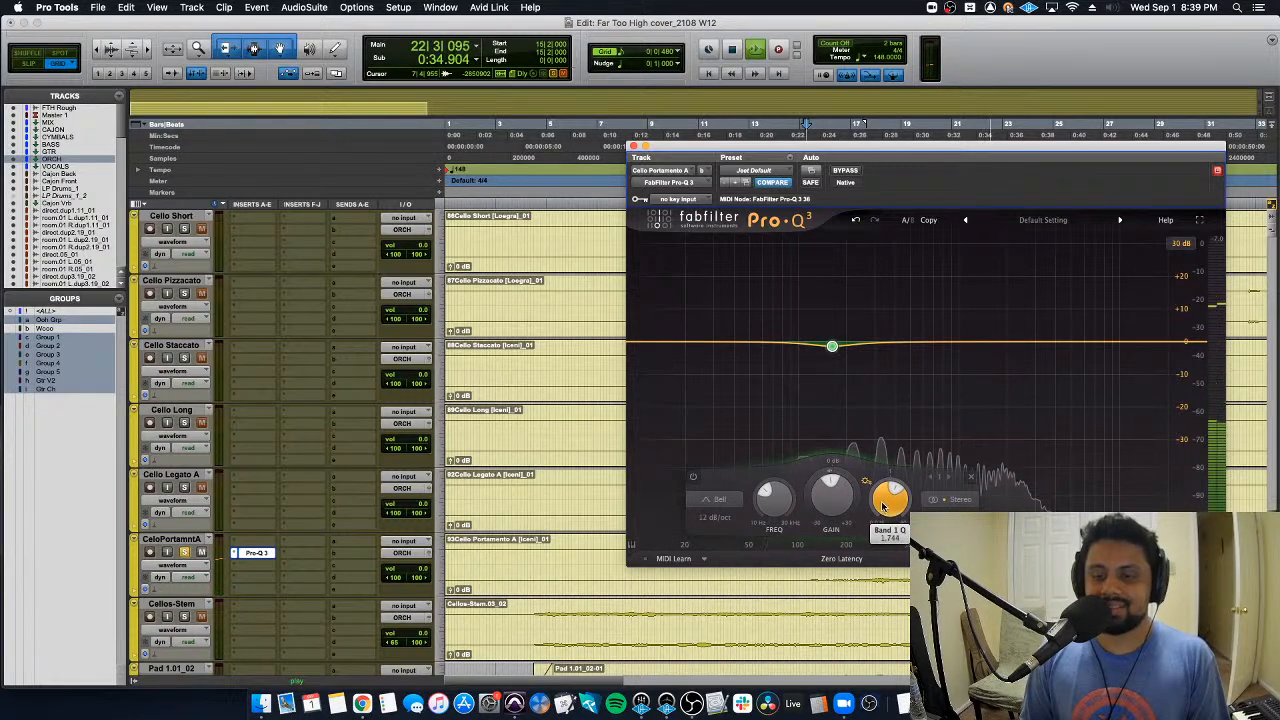
key(space)
mouse_move(831, 346)
mouse_down()
mouse_move(840, 331)
mouse_move(836, 349)
mouse_up()
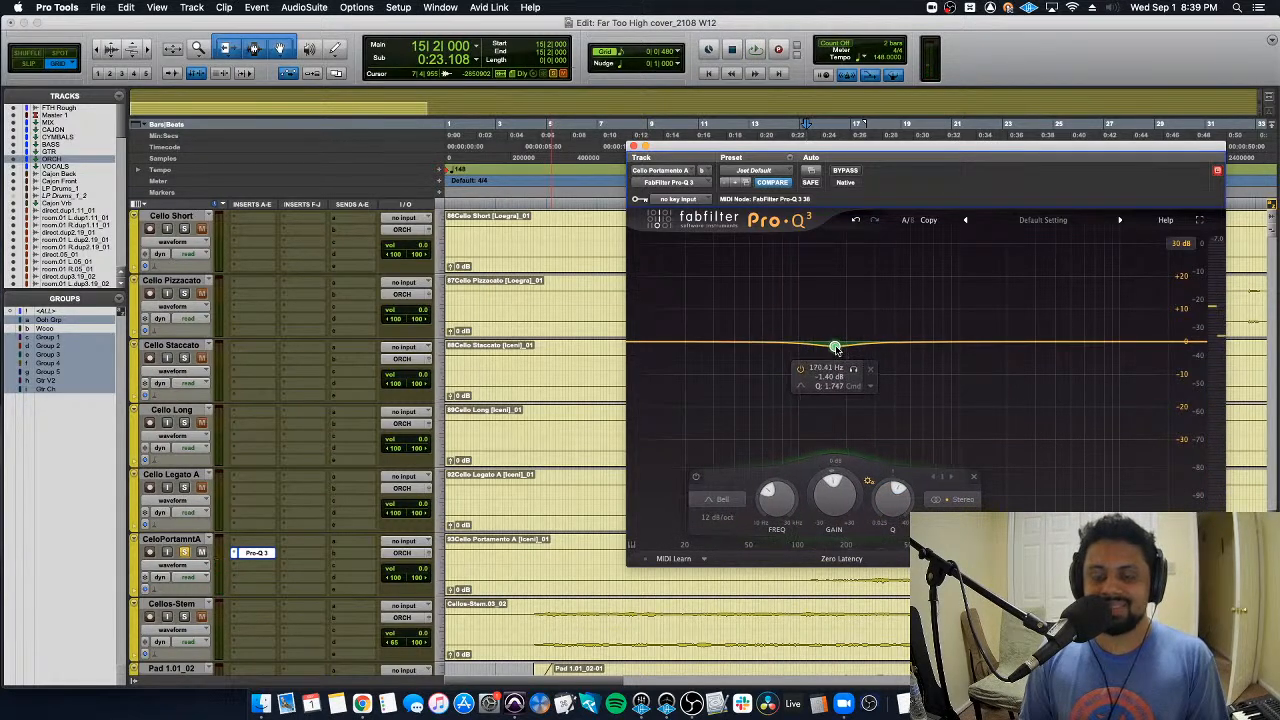
click(634, 146)
Step: In the mixer, take CeloPortamntA out of solo and briefly audition the Cello Pizzacato channel in solo
key(super+equal)
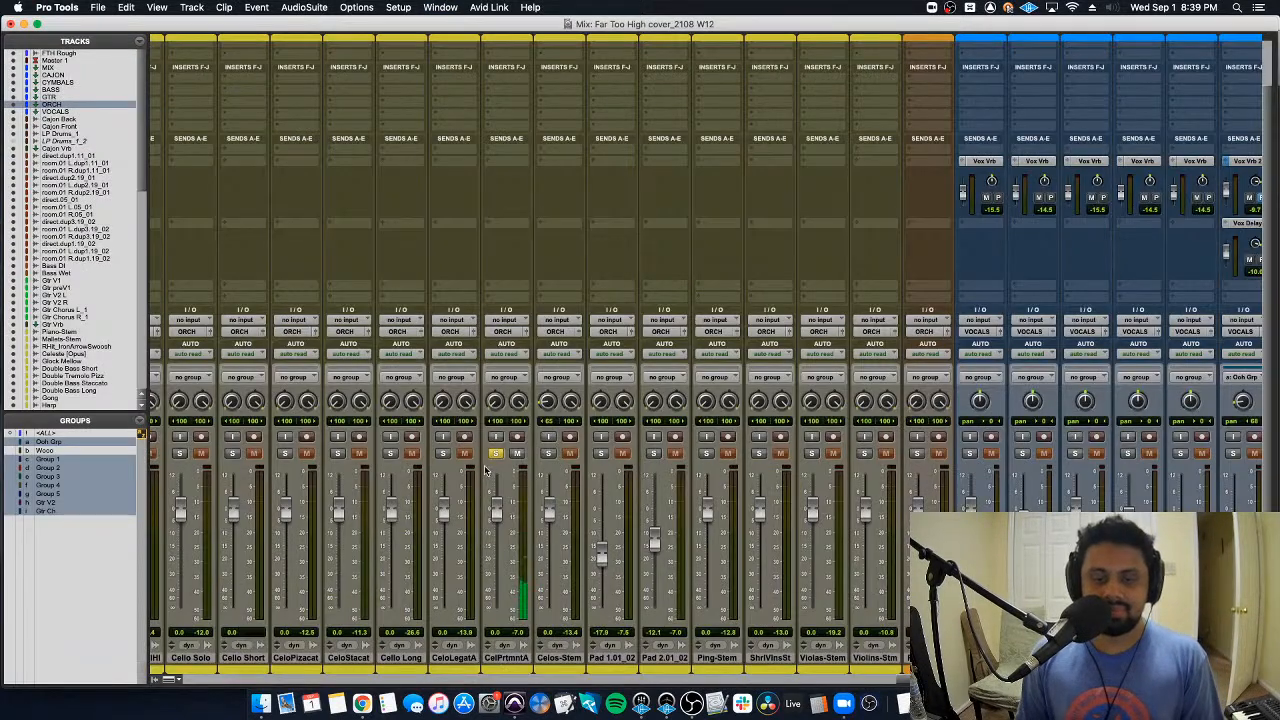
click(495, 453)
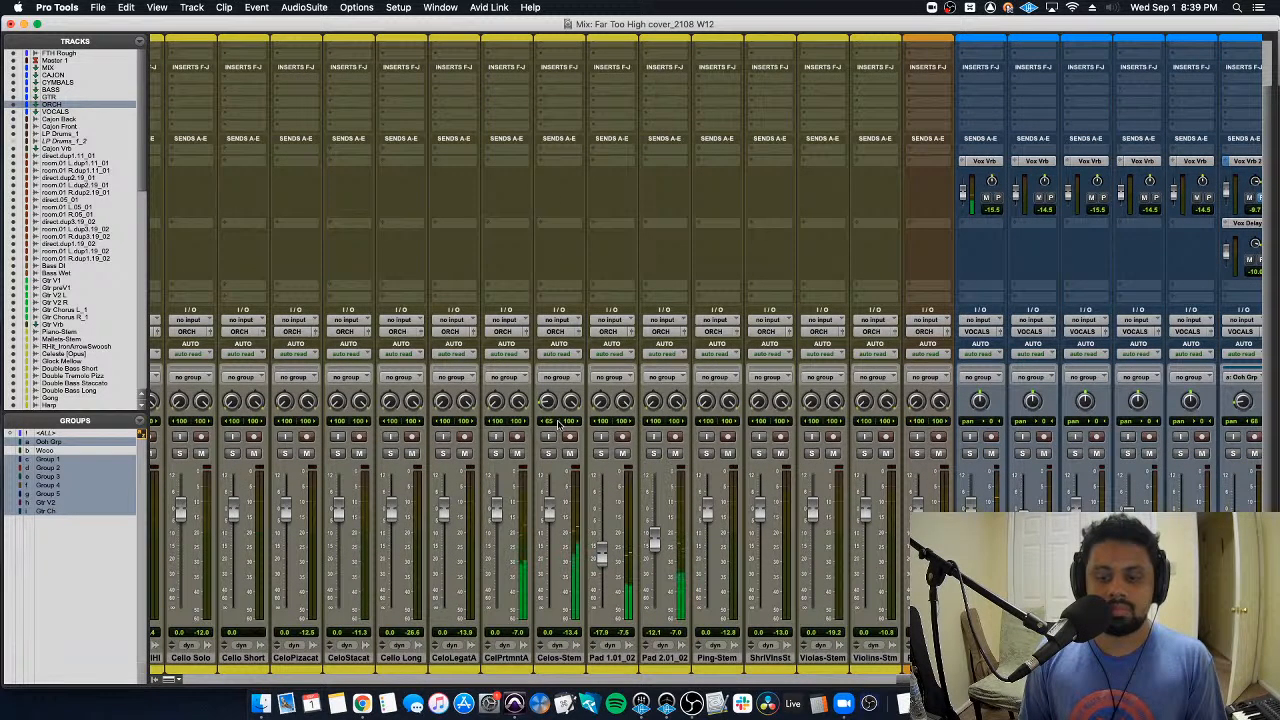
scroll(558, 425, left, 5)
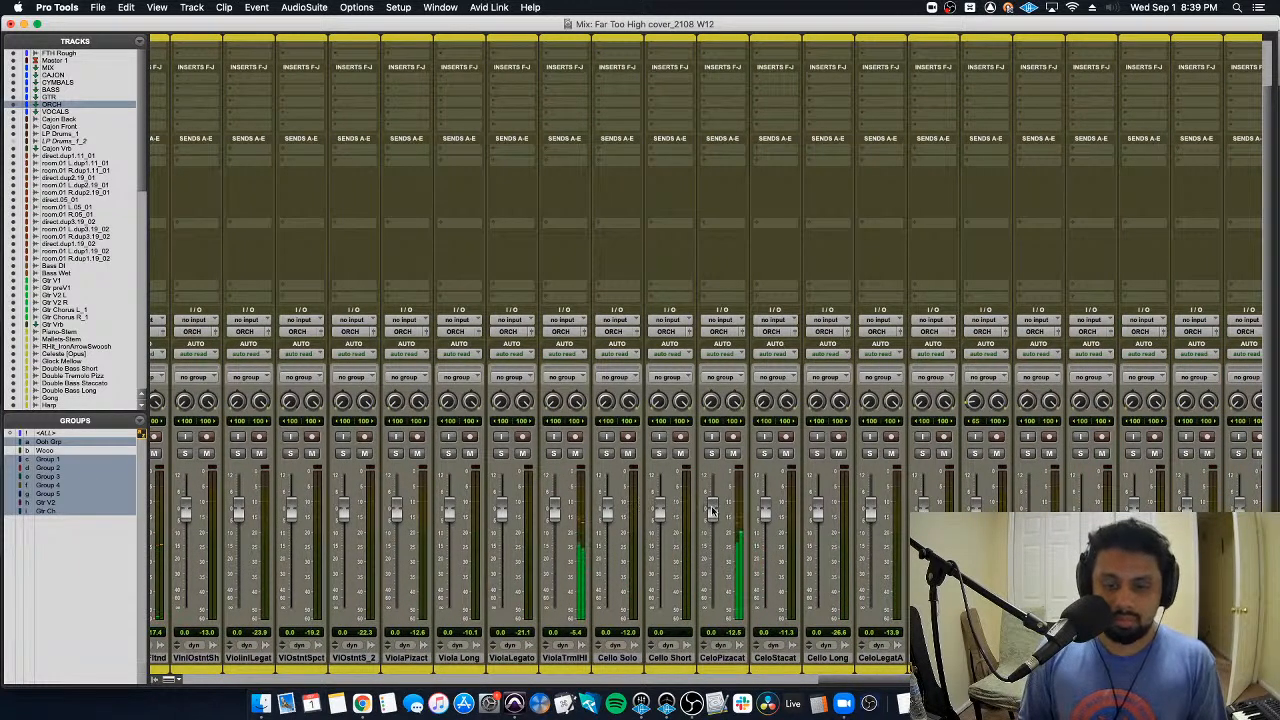
click(712, 455)
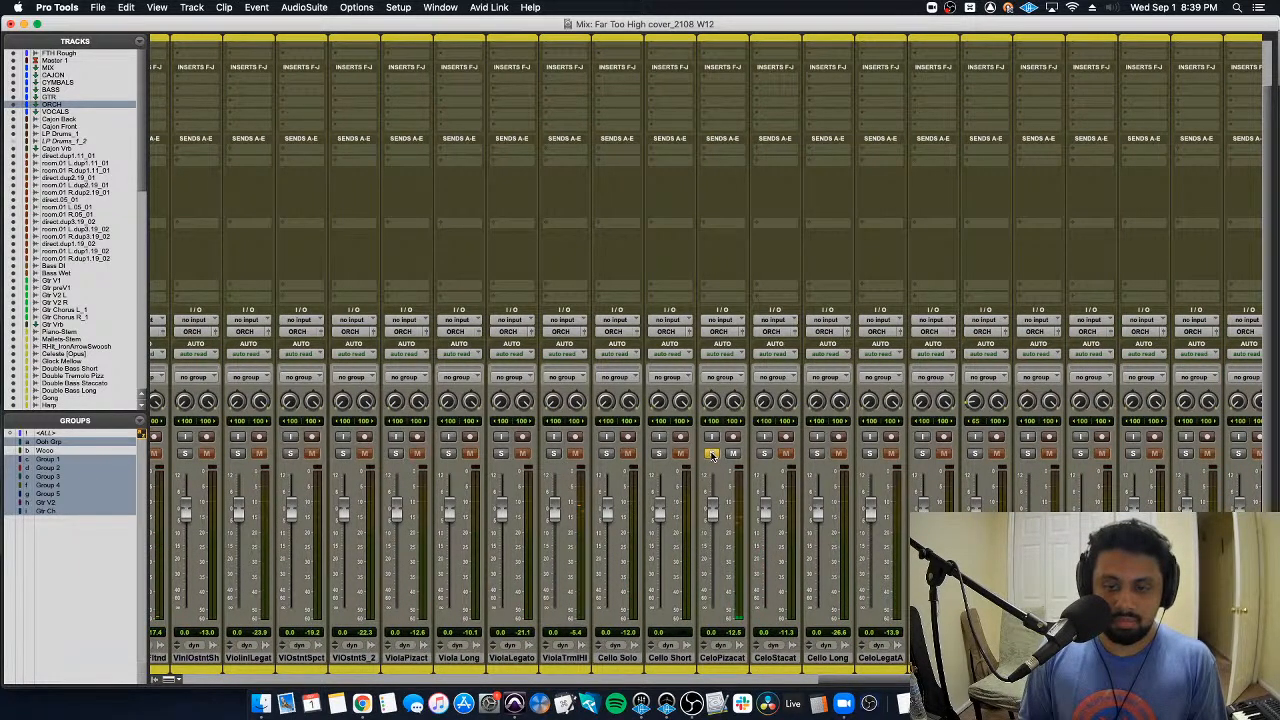
click(712, 455)
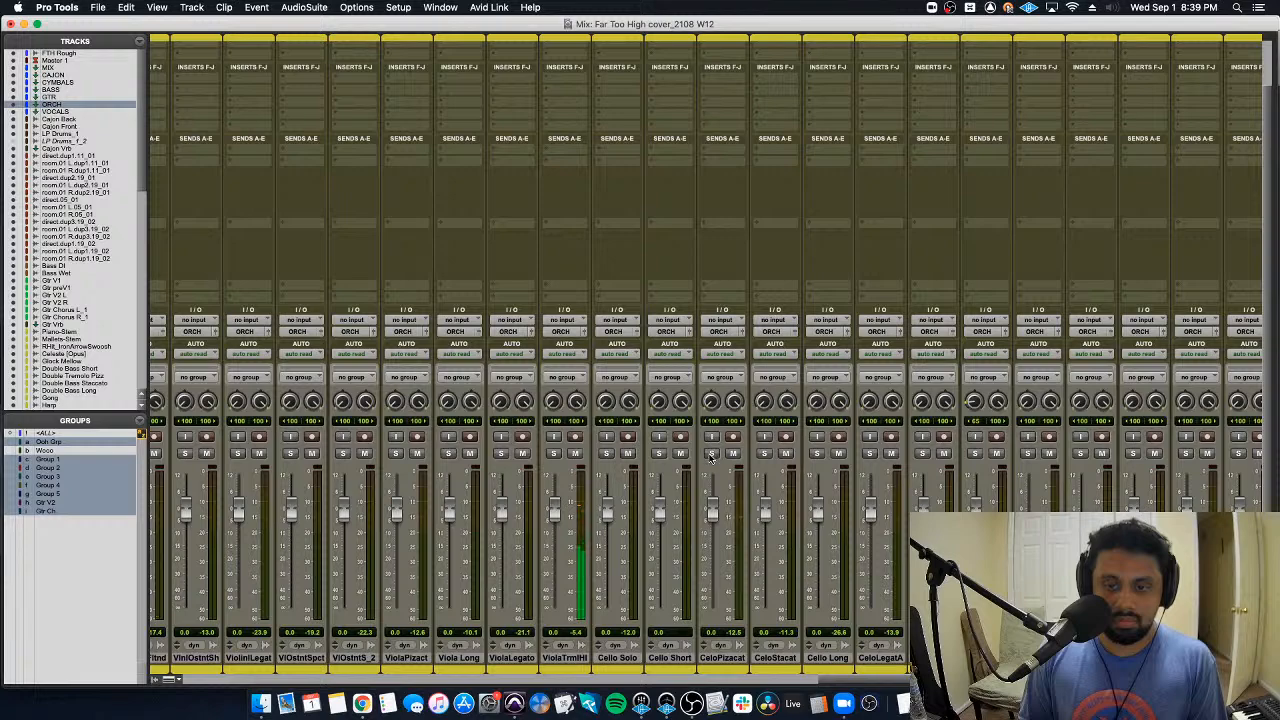
Step: Audition the flautando violin channel next to VIIBTRLEG in solo and raise its level to +2.3 dB
scroll(560, 592, left, 3)
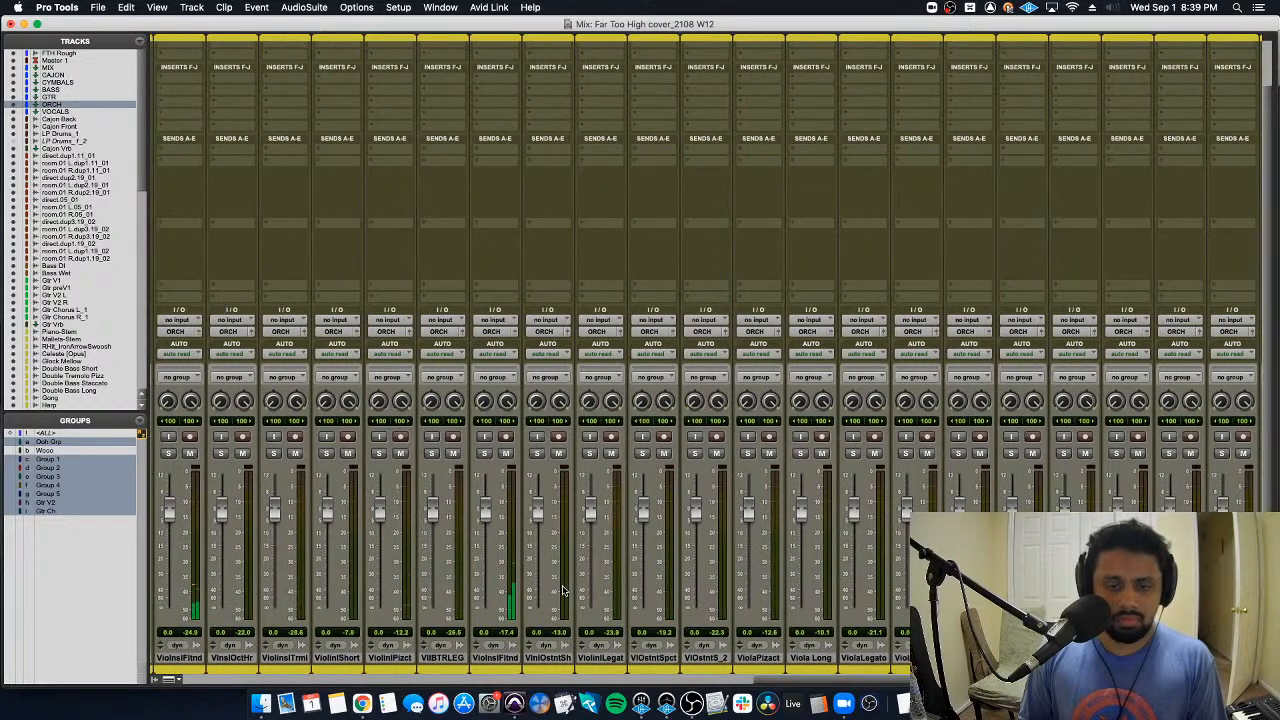
click(485, 455)
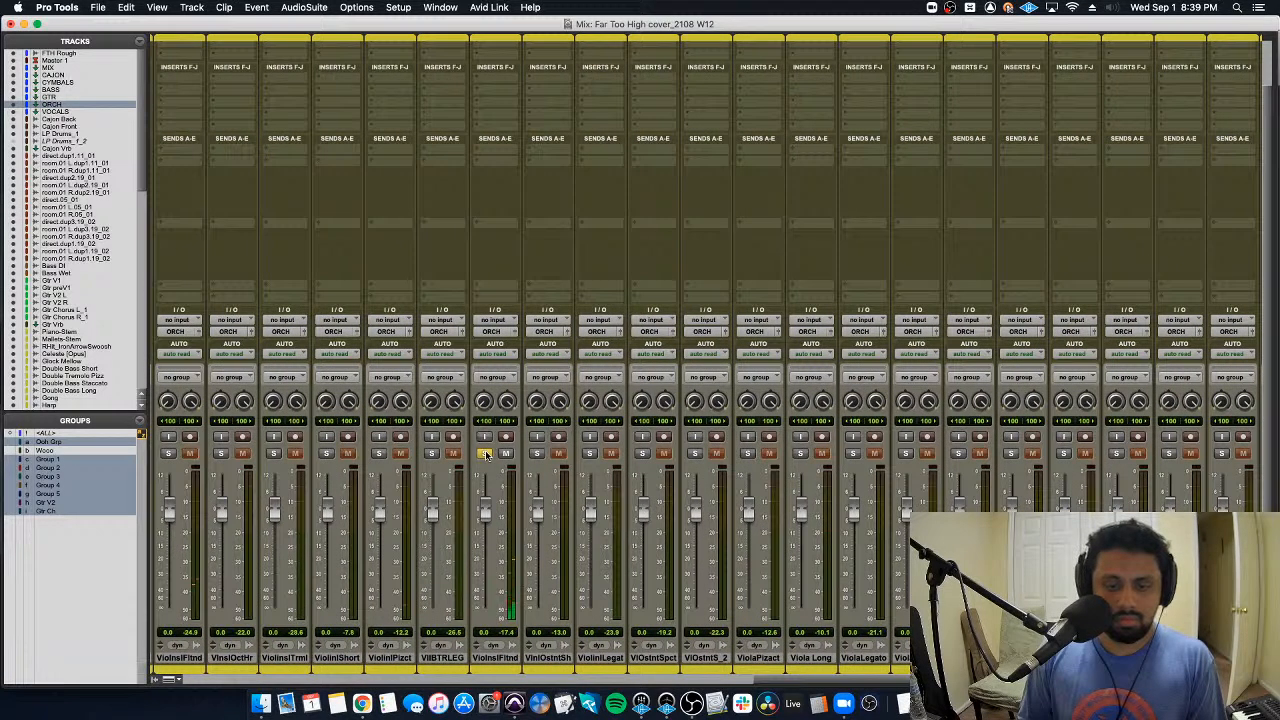
click(485, 455)
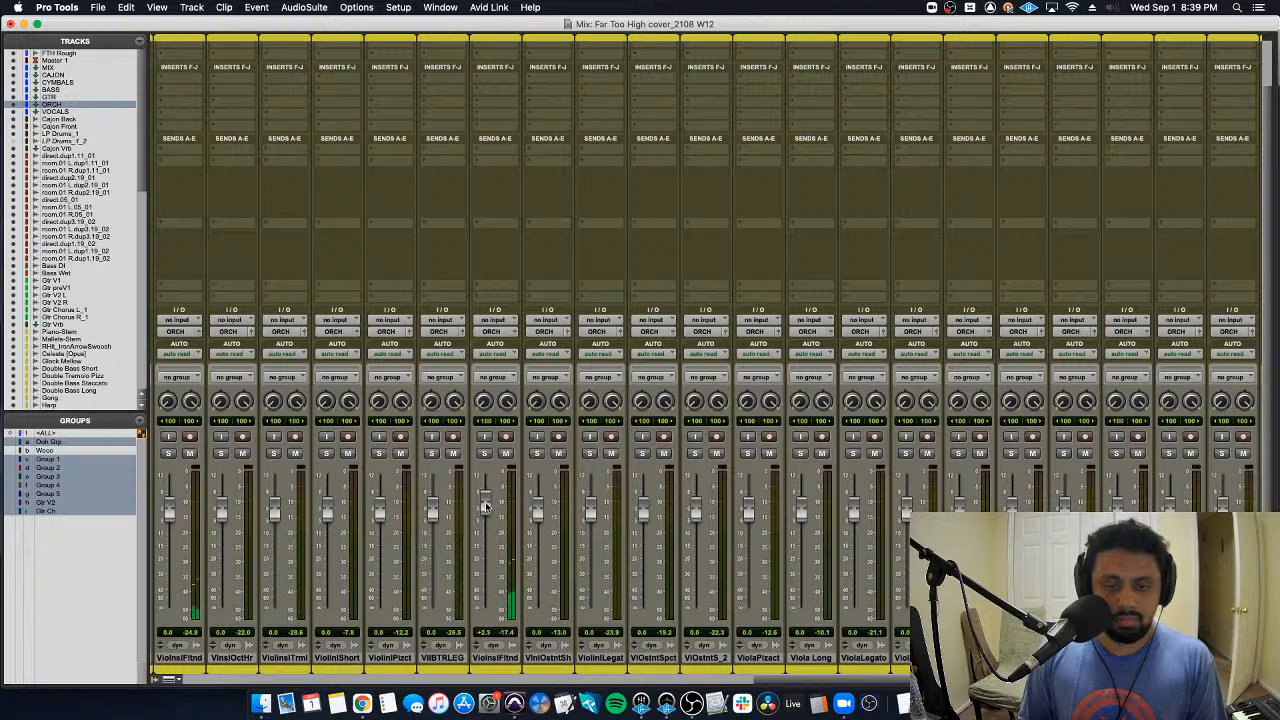
Step: Audition the Violins I Flautando channel in solo and open its track name without changing it
scroll(503, 520, left, 5)
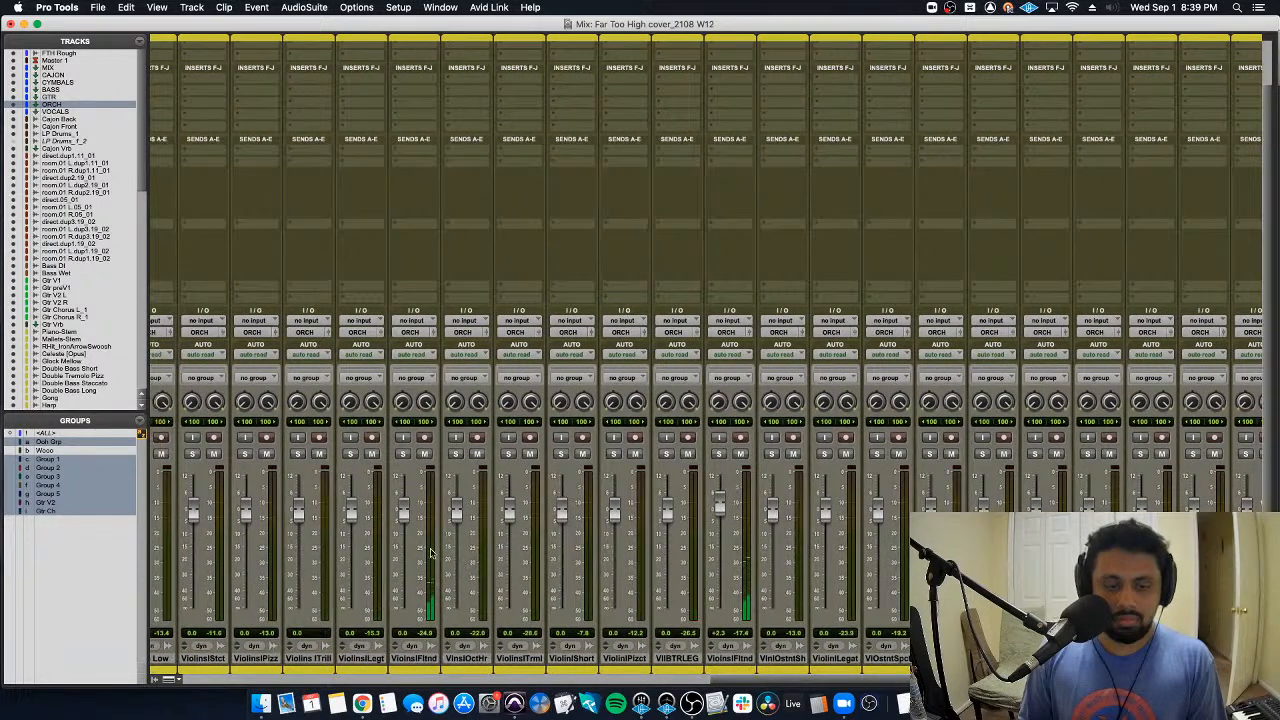
click(403, 455)
click(403, 455)
double_click(414, 659)
key(Escape)
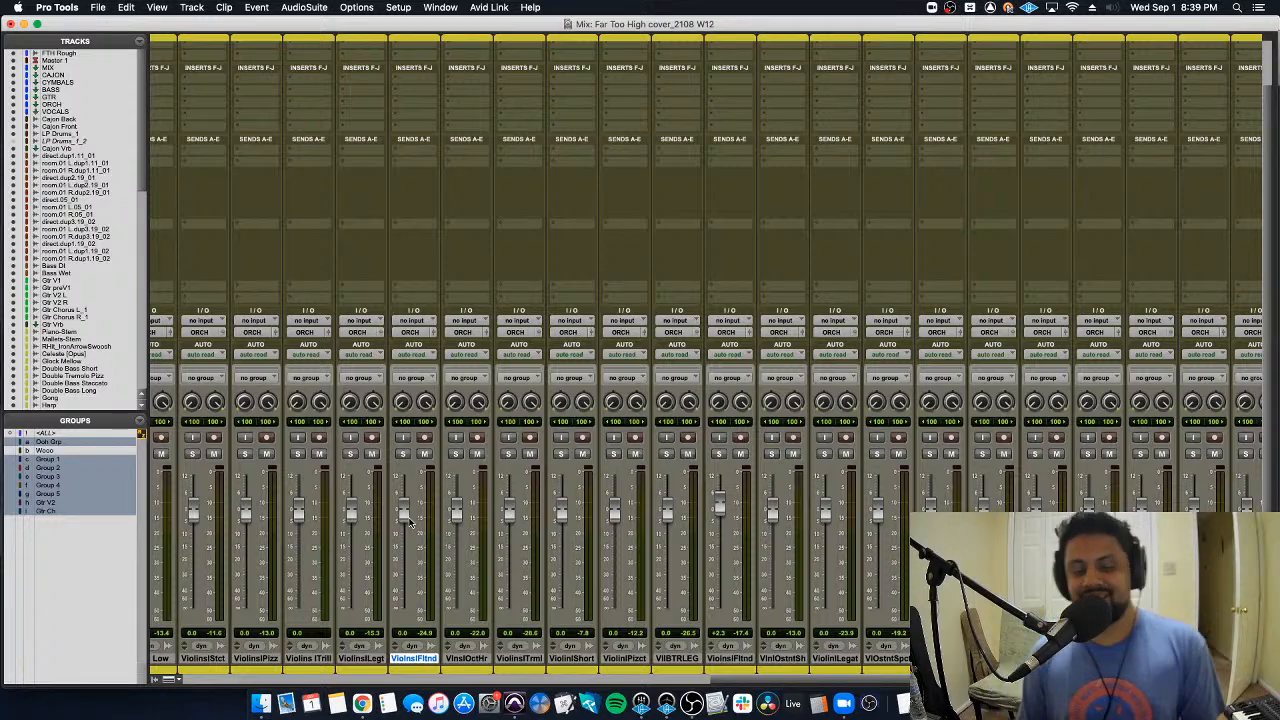
Step: Look over the violin, horn, oboe and timpani channels in the mixer and return to the timeline
scroll(409, 520, left, 2)
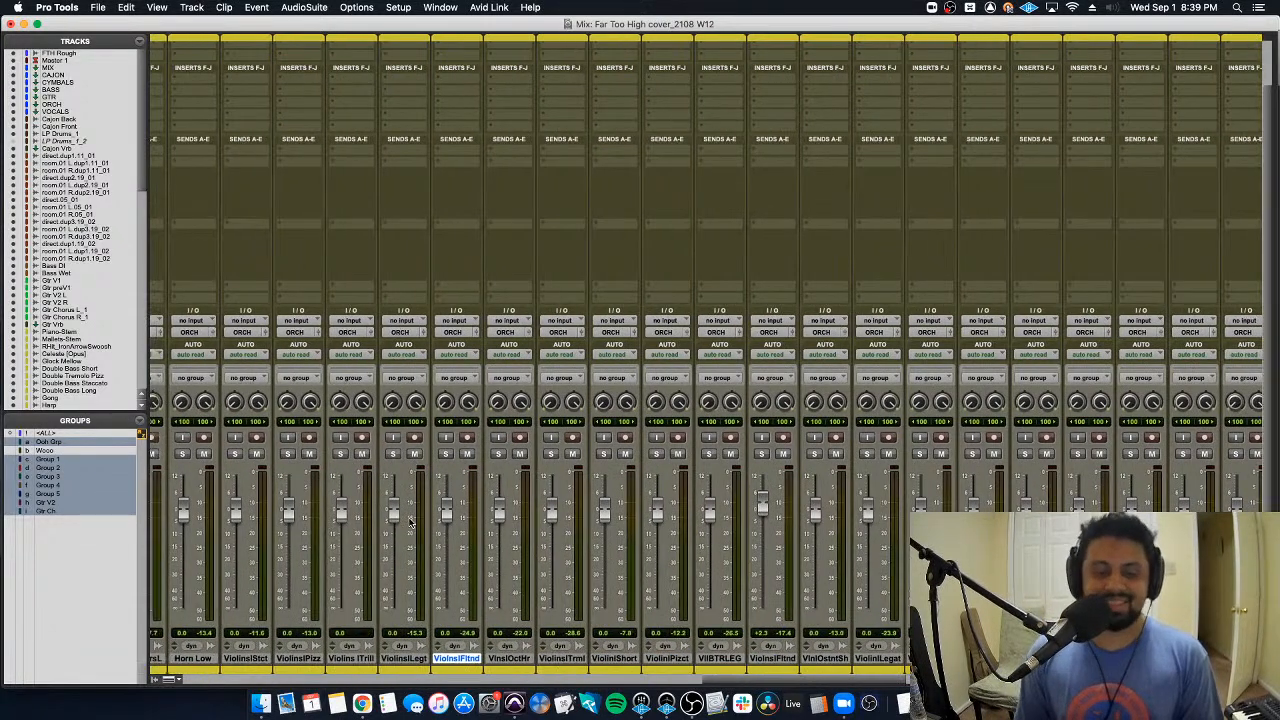
scroll(428, 513, left, 2)
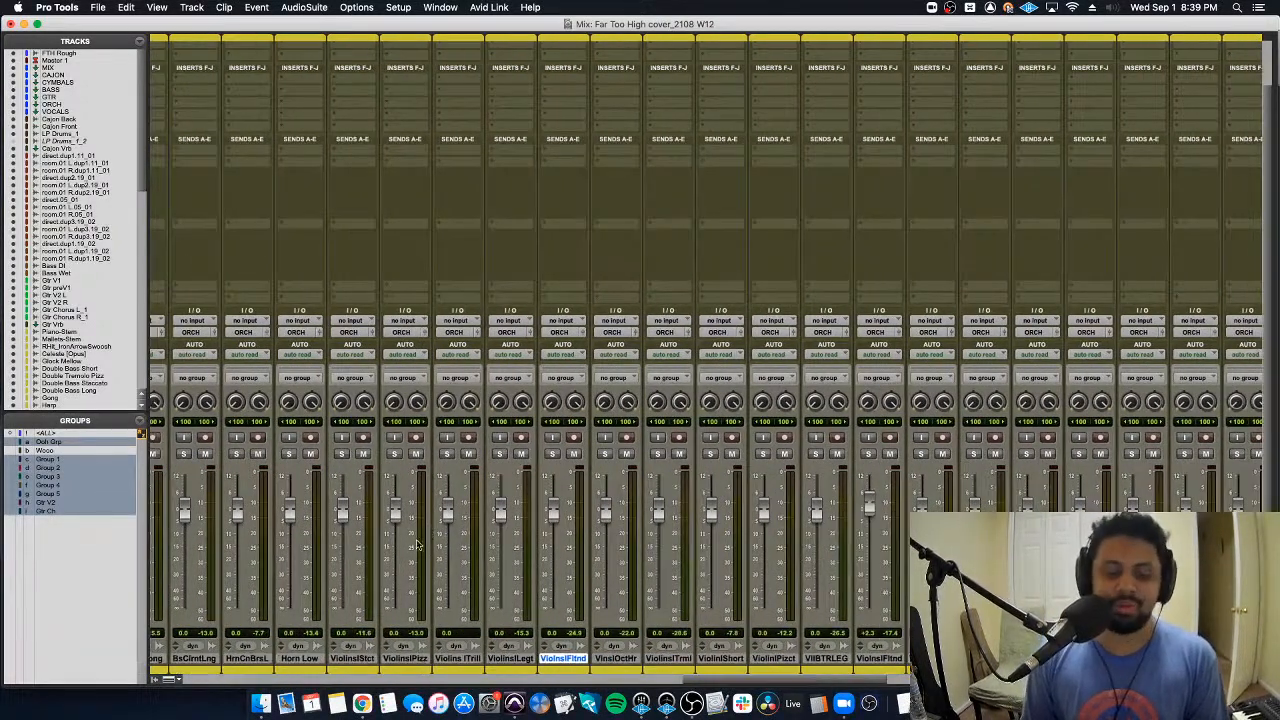
scroll(418, 545, left, 7)
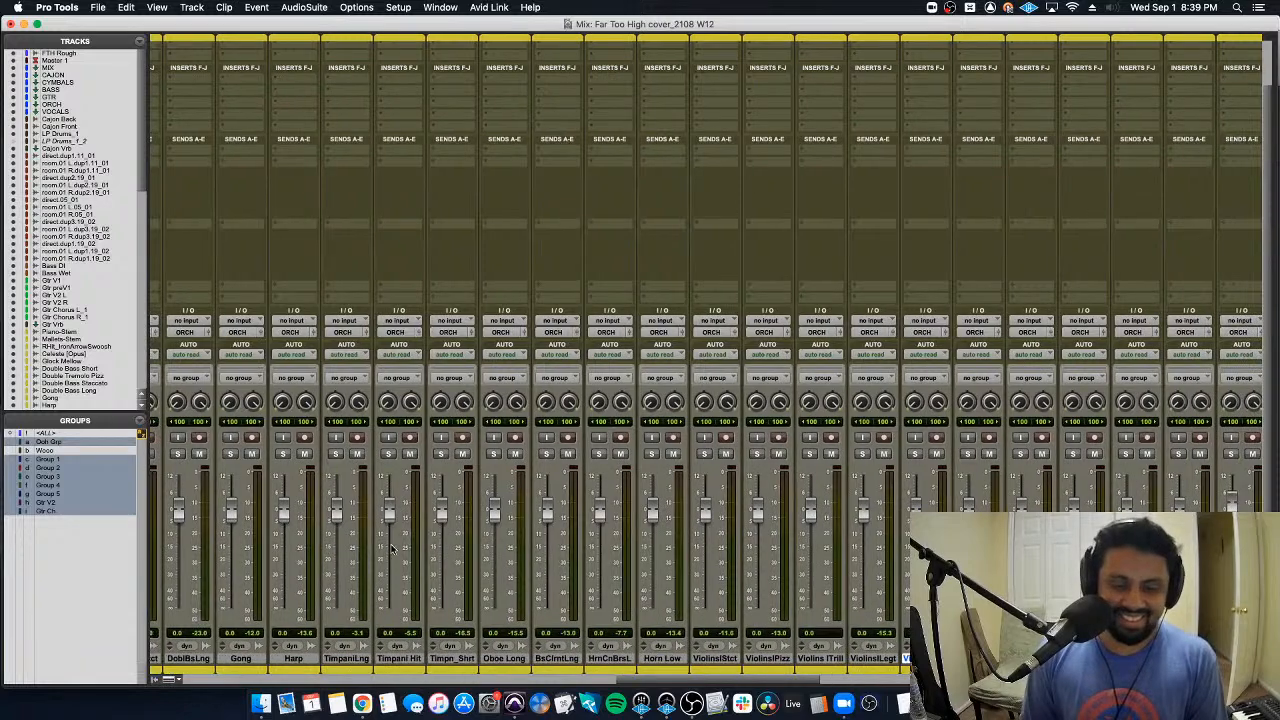
scroll(393, 548, left, 4)
key(super+equal)
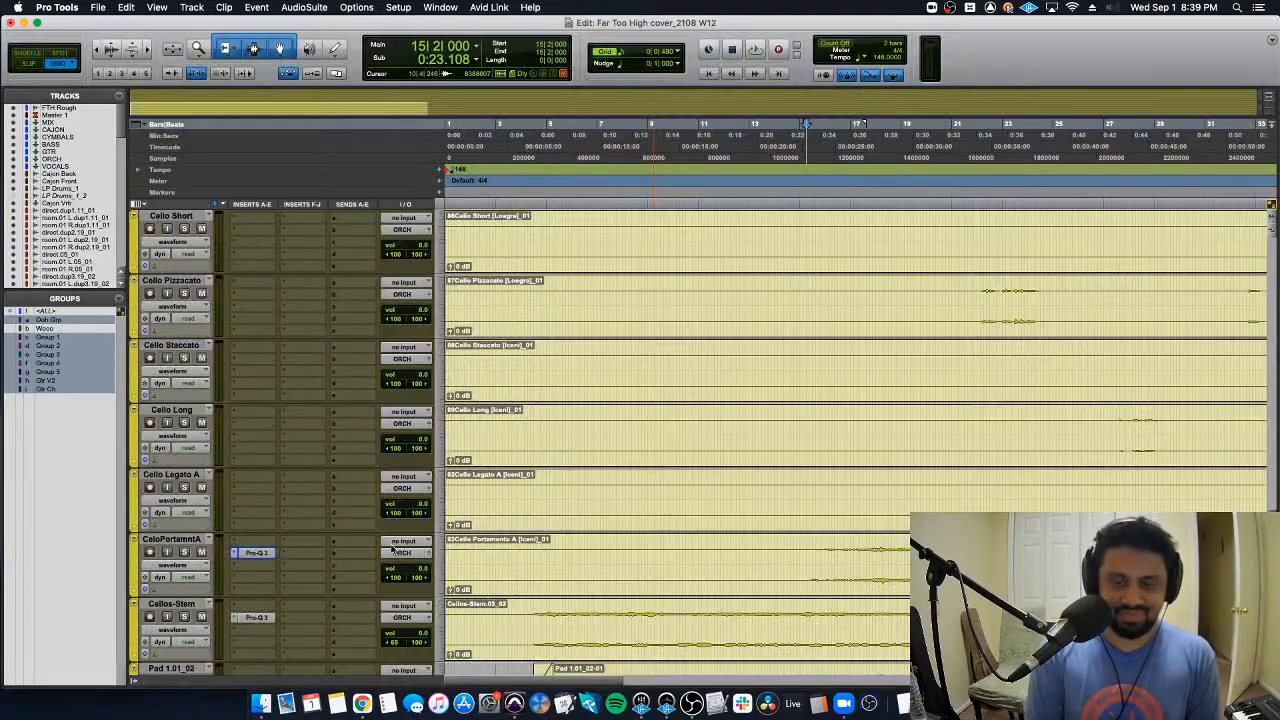
Step: Play the song from bar 22 and audition the Violin II Pizzicato track in solo
click(976, 468)
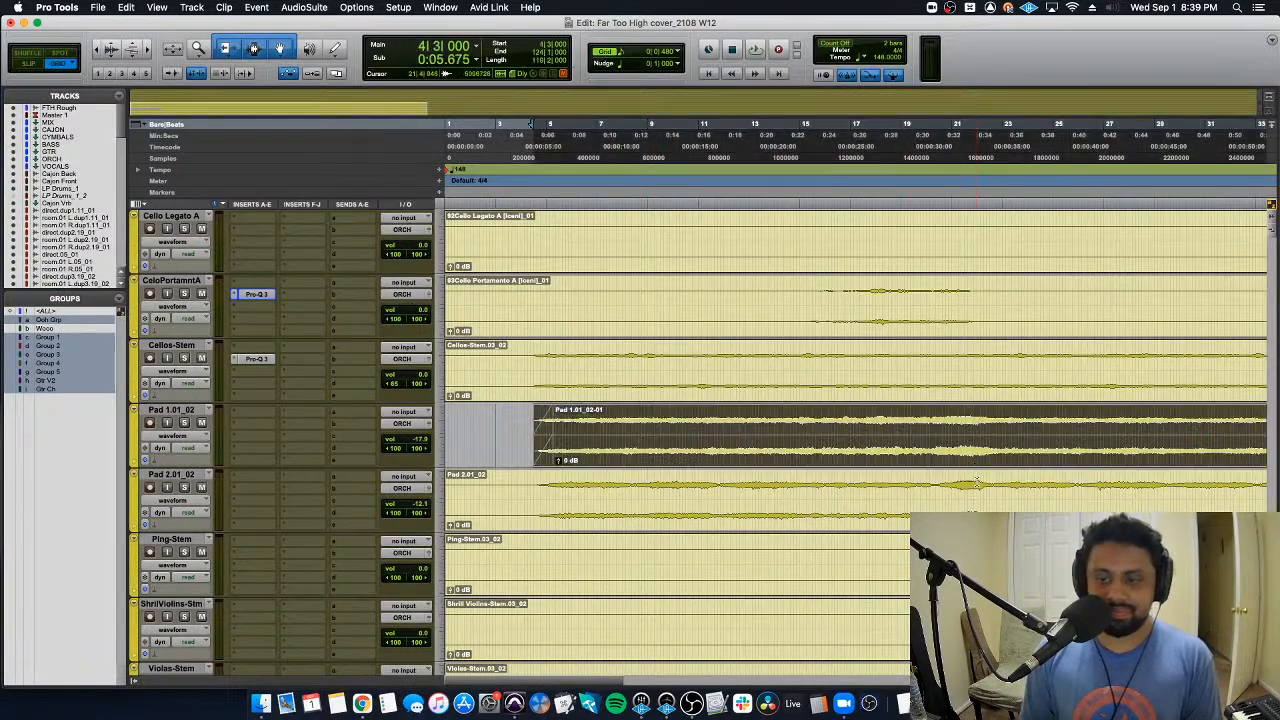
key(space)
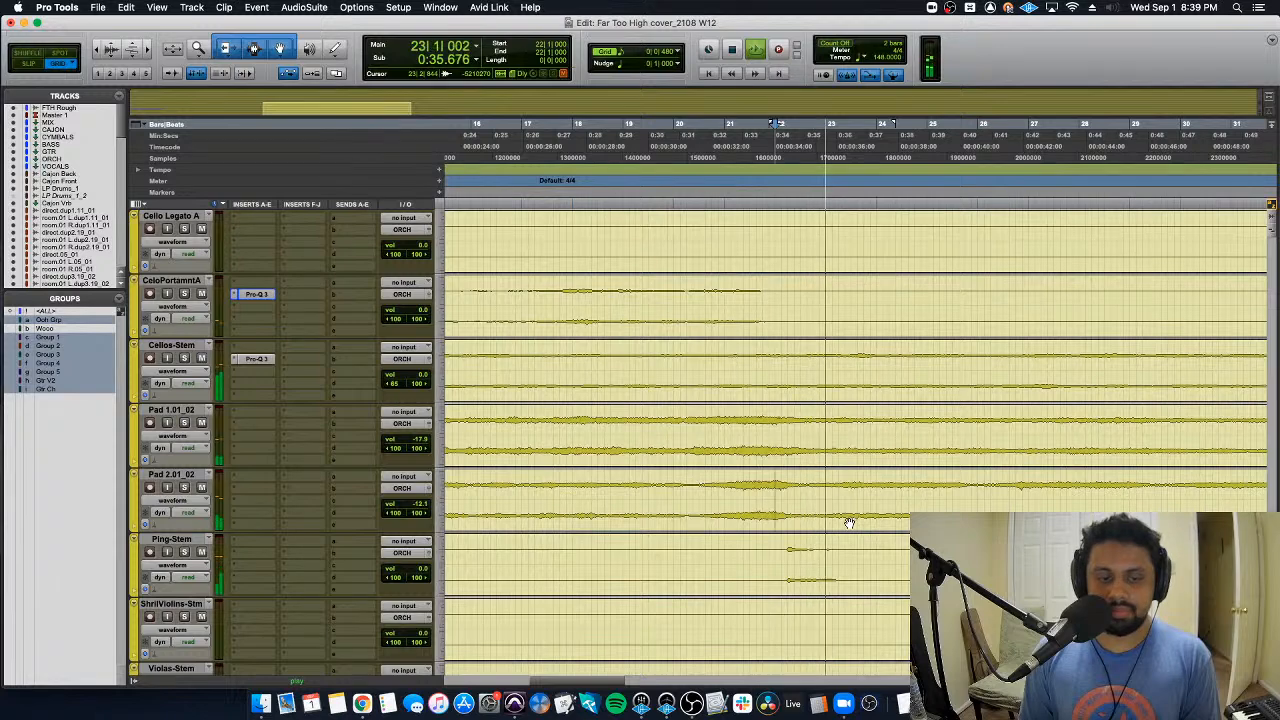
scroll(850, 521, up, 5)
key(space)
scroll(838, 556, up, 5)
key(space)
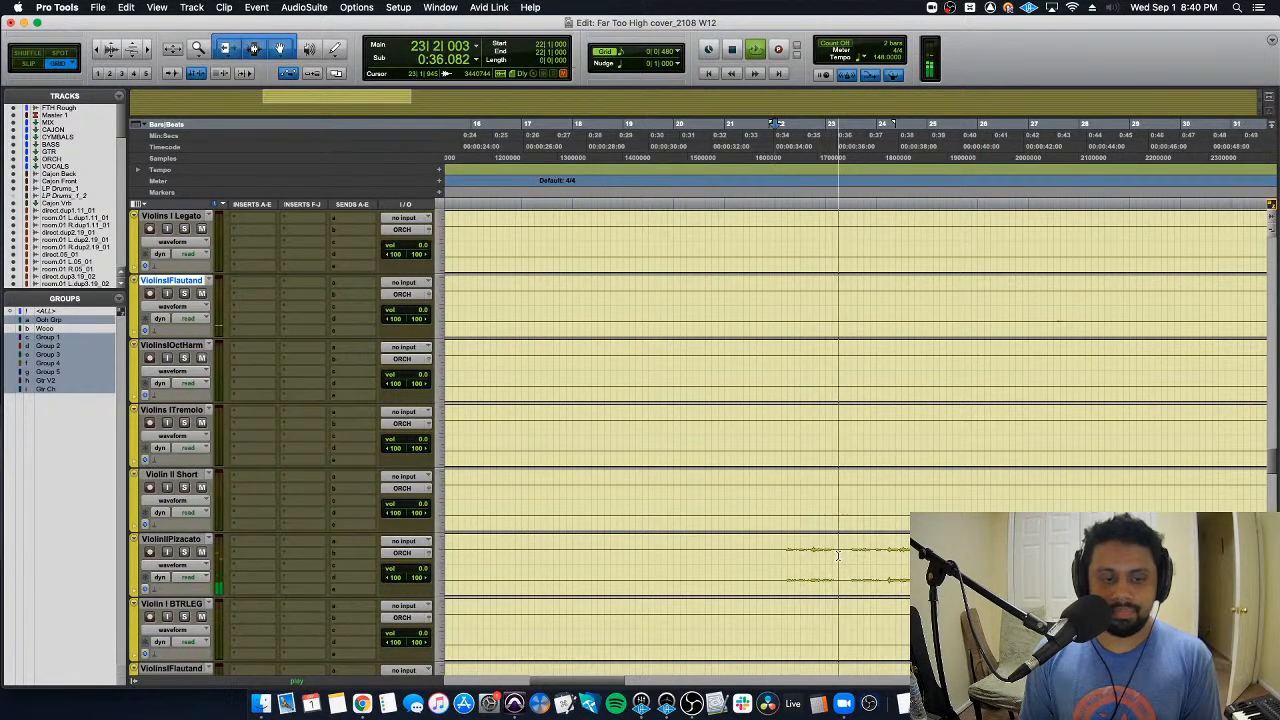
key(space)
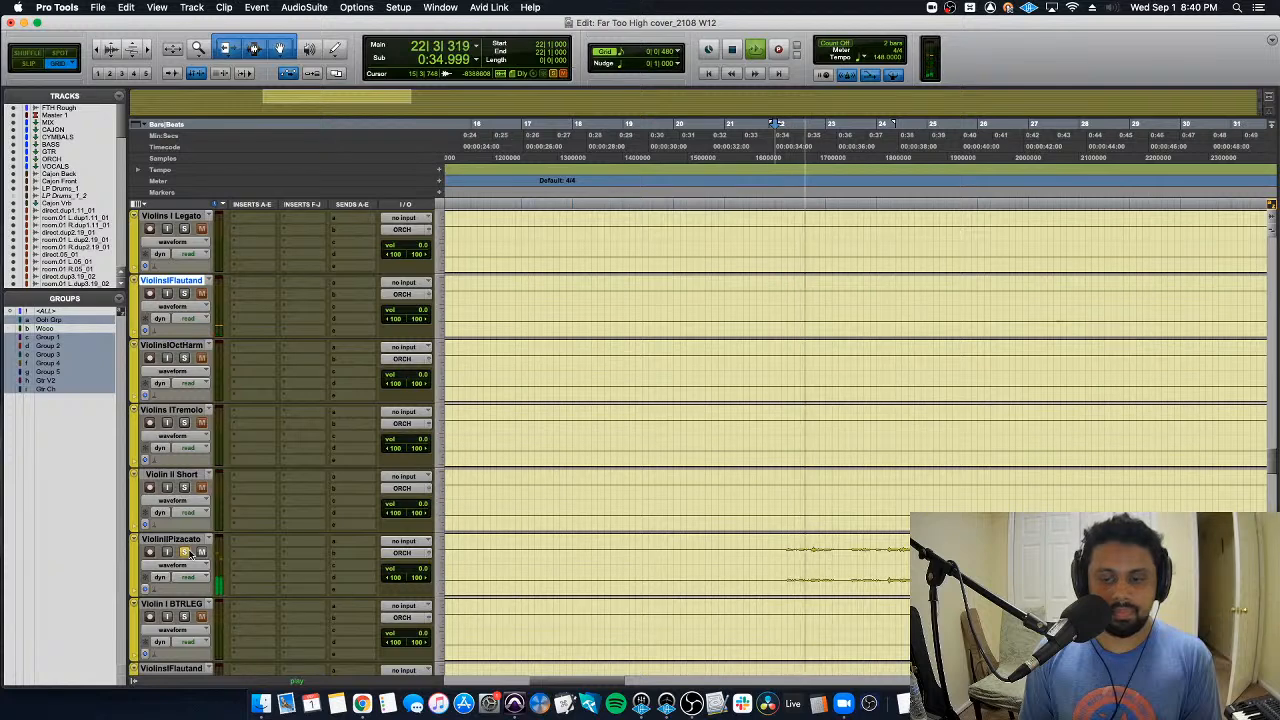
key(space)
Step: Audition the Violins I Pizz track in solo, lower its volume to -3.3 dB and replay it with the full mix
scroll(186, 553, up, 6)
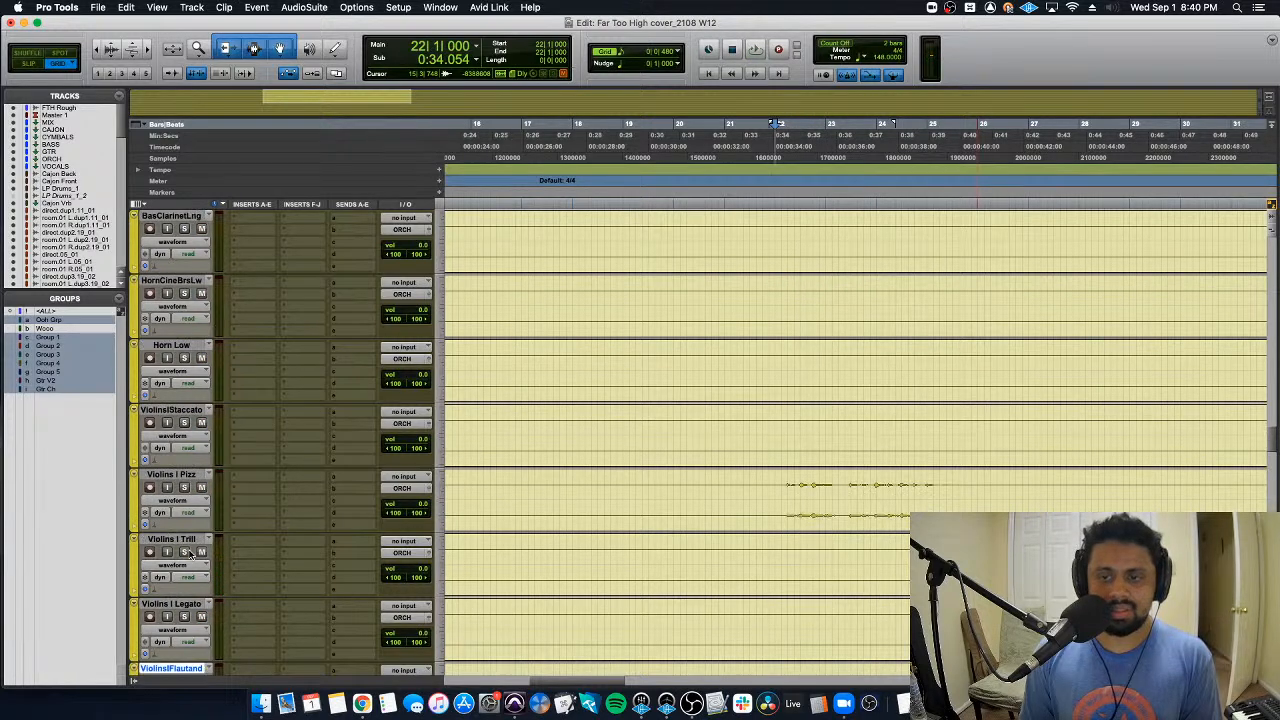
click(184, 487)
key(space)
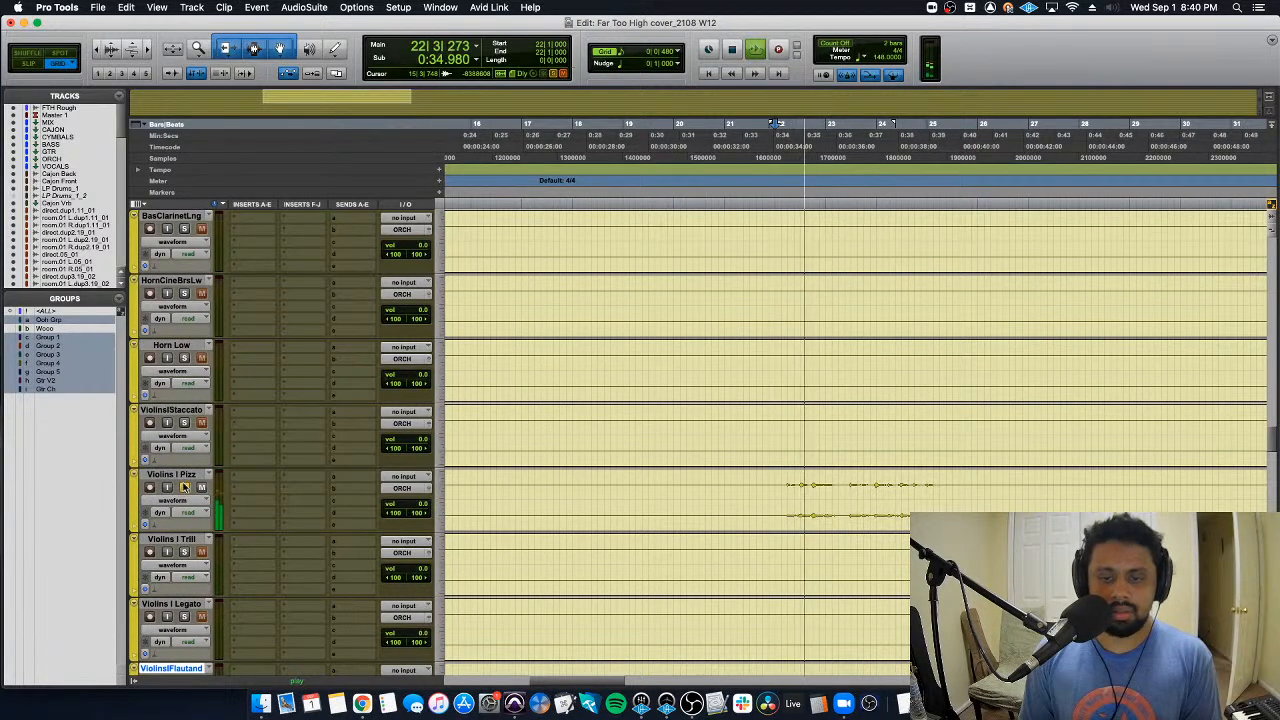
key(space)
click(406, 508)
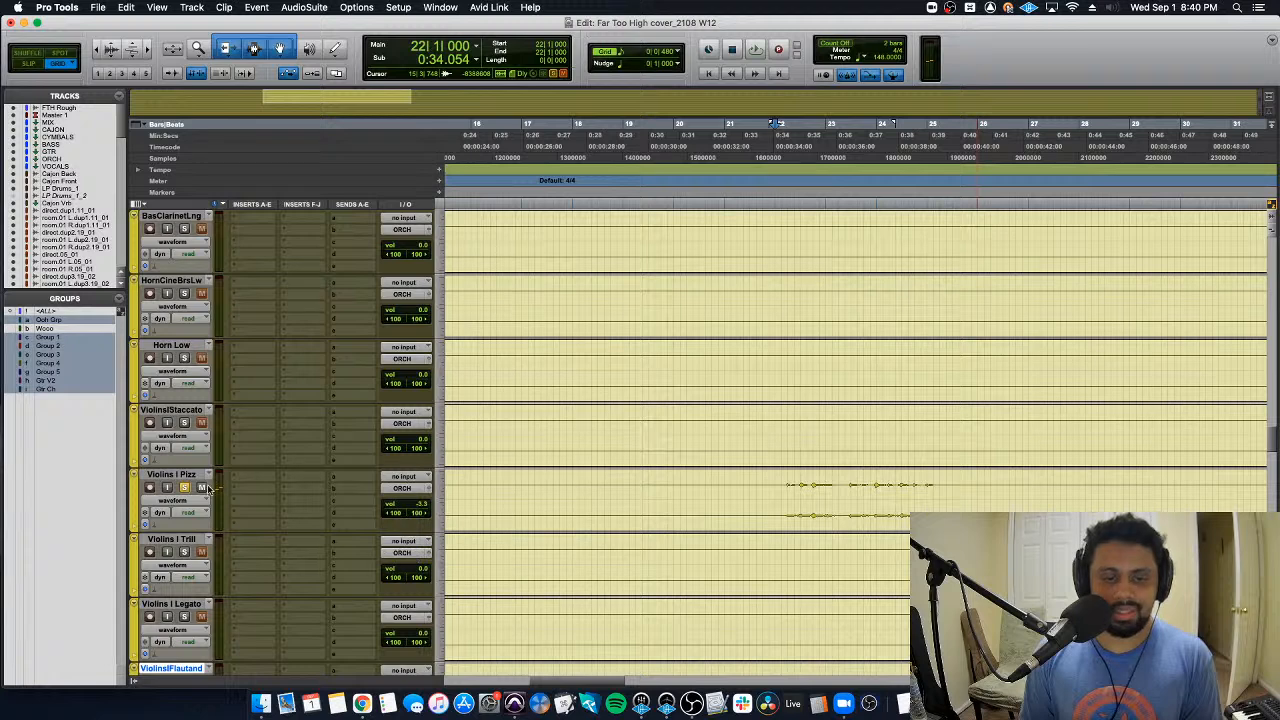
click(184, 487)
key(space)
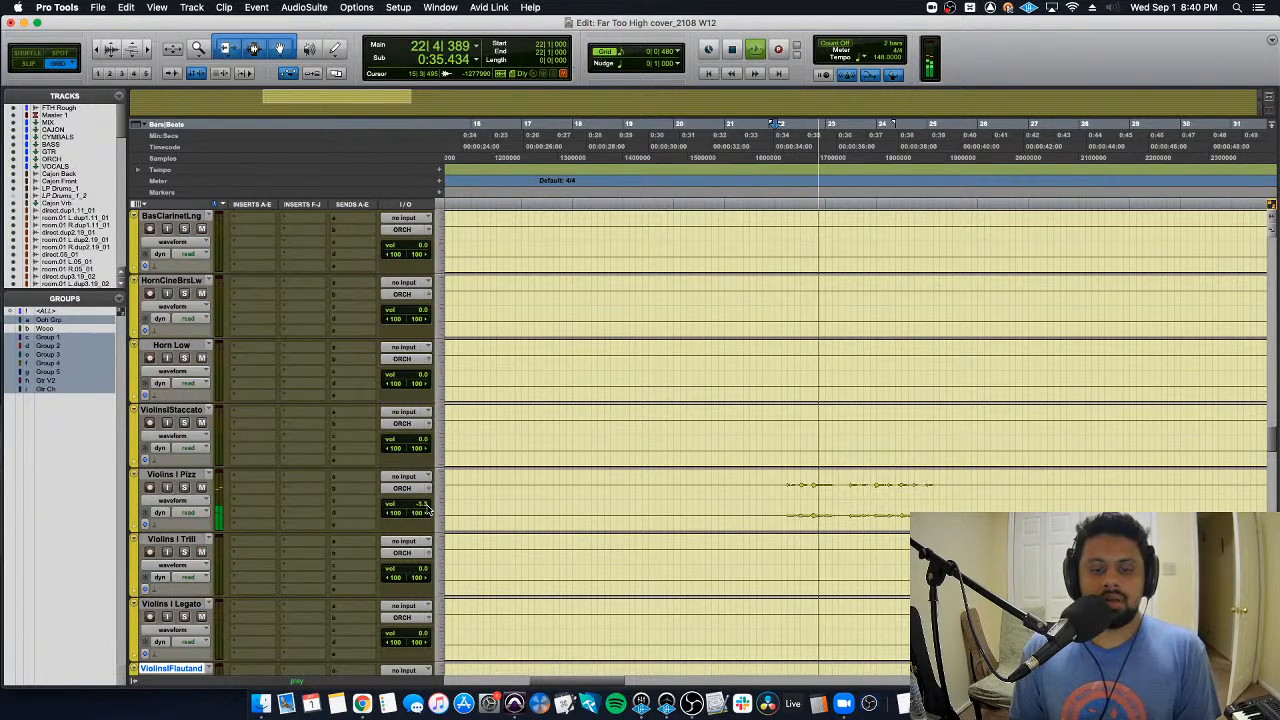
Step: Lower the Cello Solo track's volume to -1.3 dB during playback
scroll(637, 546, down, 2)
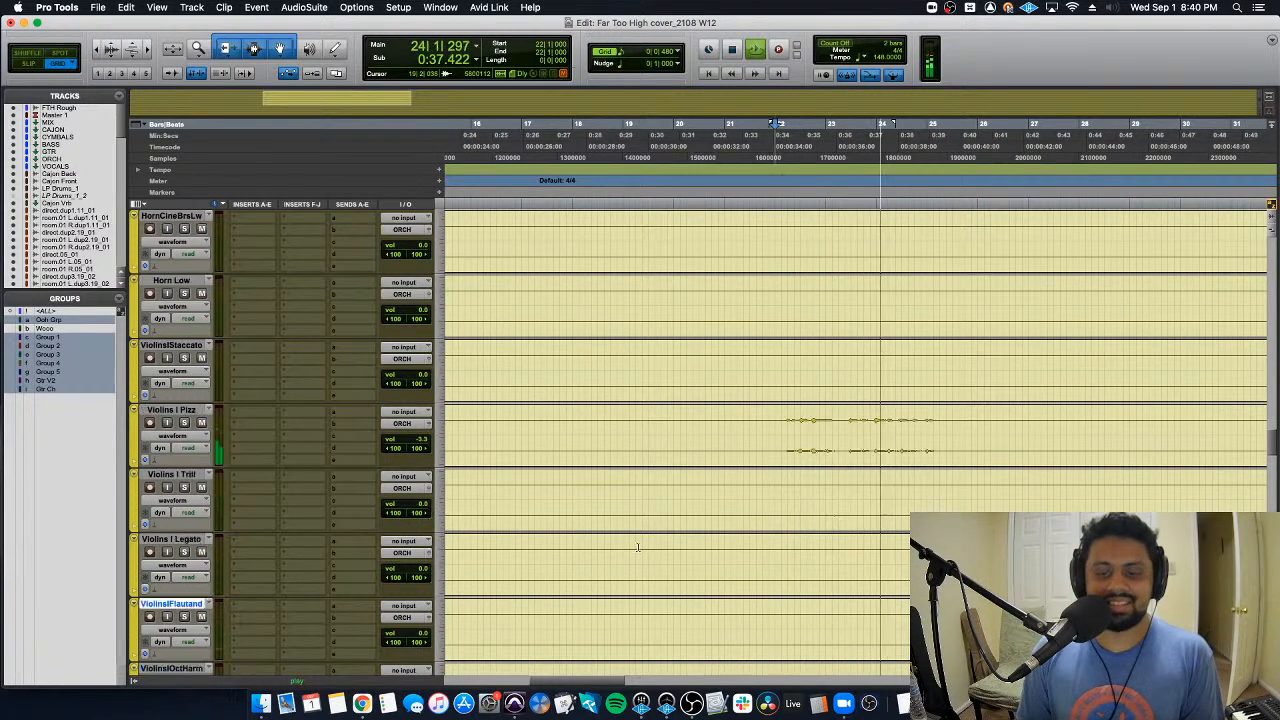
scroll(637, 546, down, 7)
scroll(637, 546, down, 9)
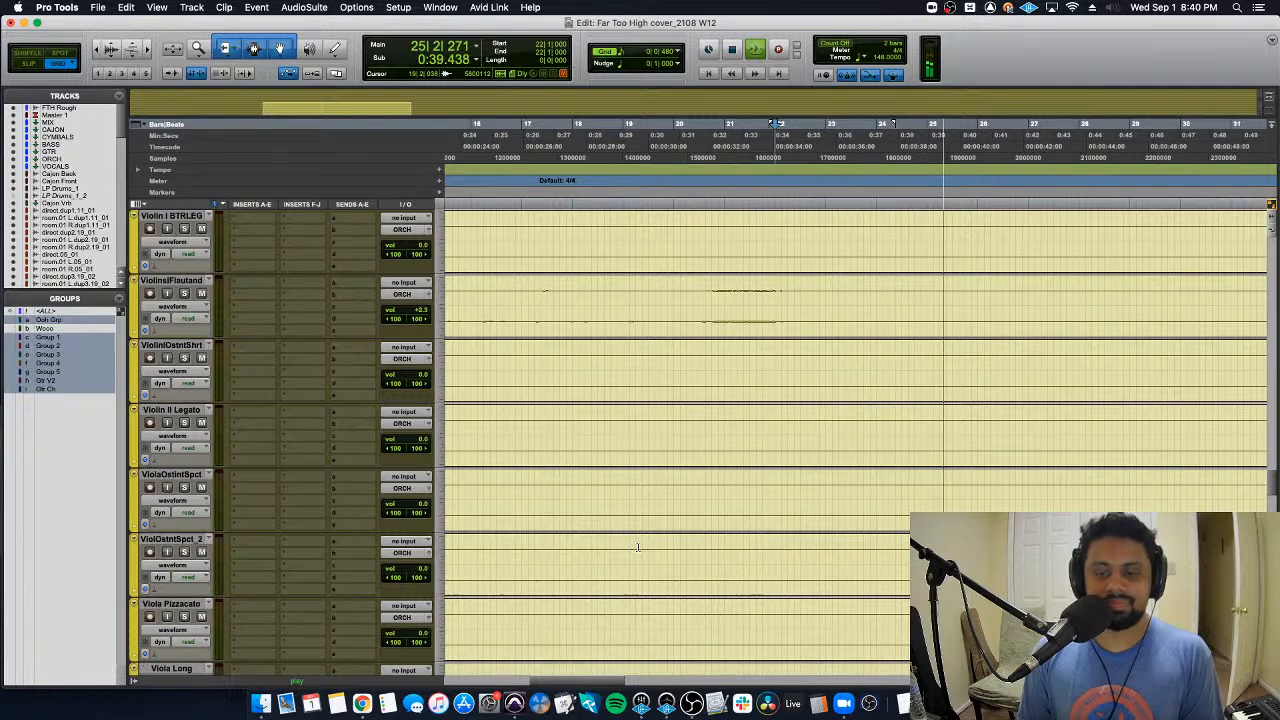
scroll(219, 487, down, 1)
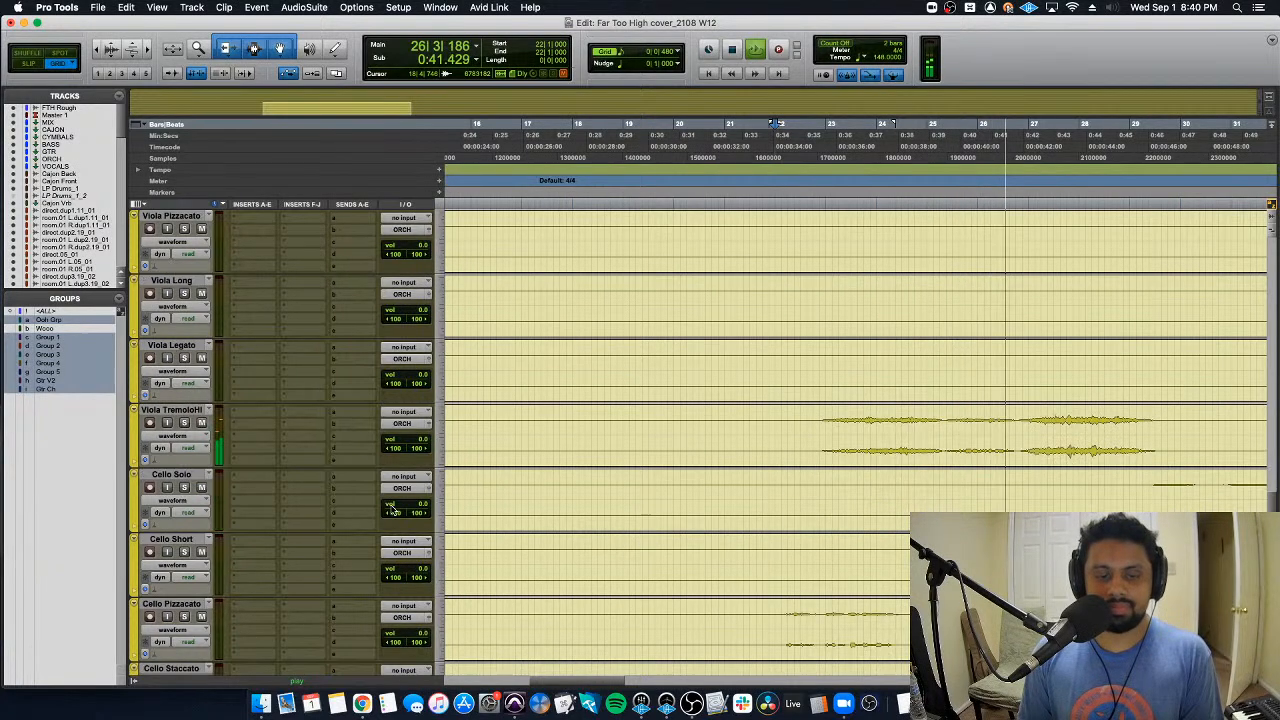
click(397, 508)
drag(397, 508, 397, 510)
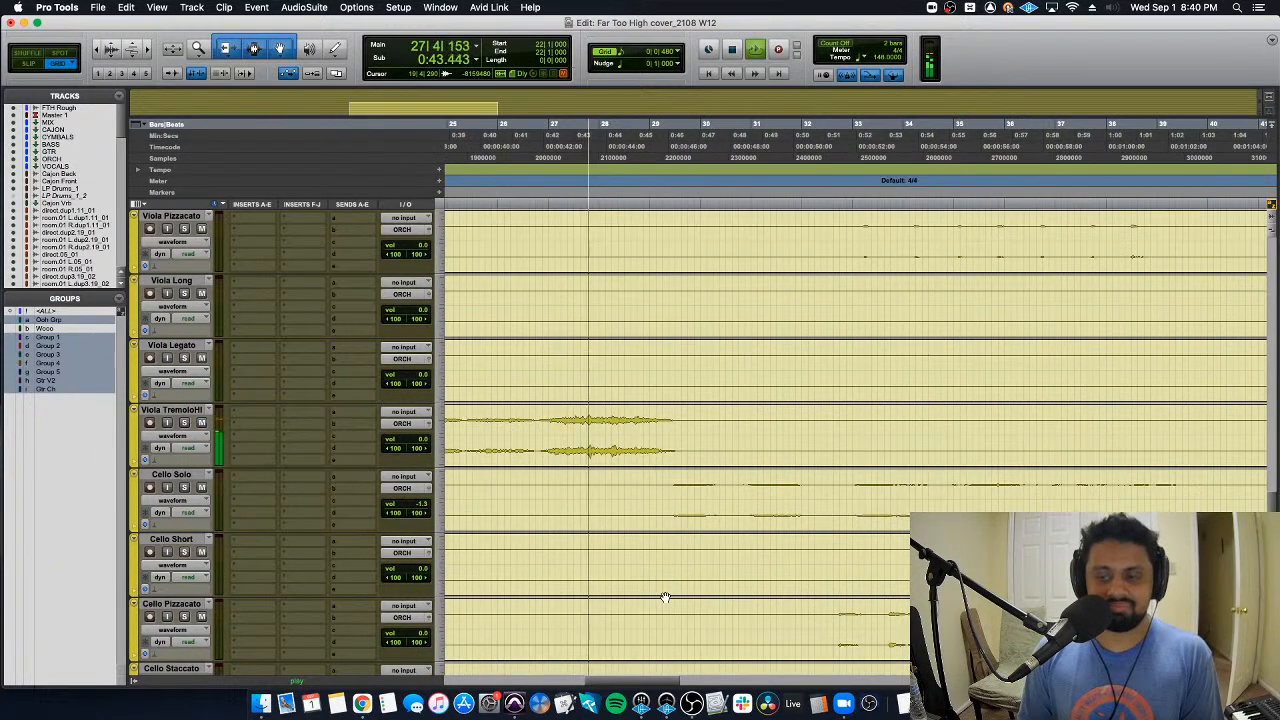
Step: Audition the Viola TremoloHi track in solo from bar 24 and lower its volume to -5.4 dB
key(super+bracketleft)
click(627, 589)
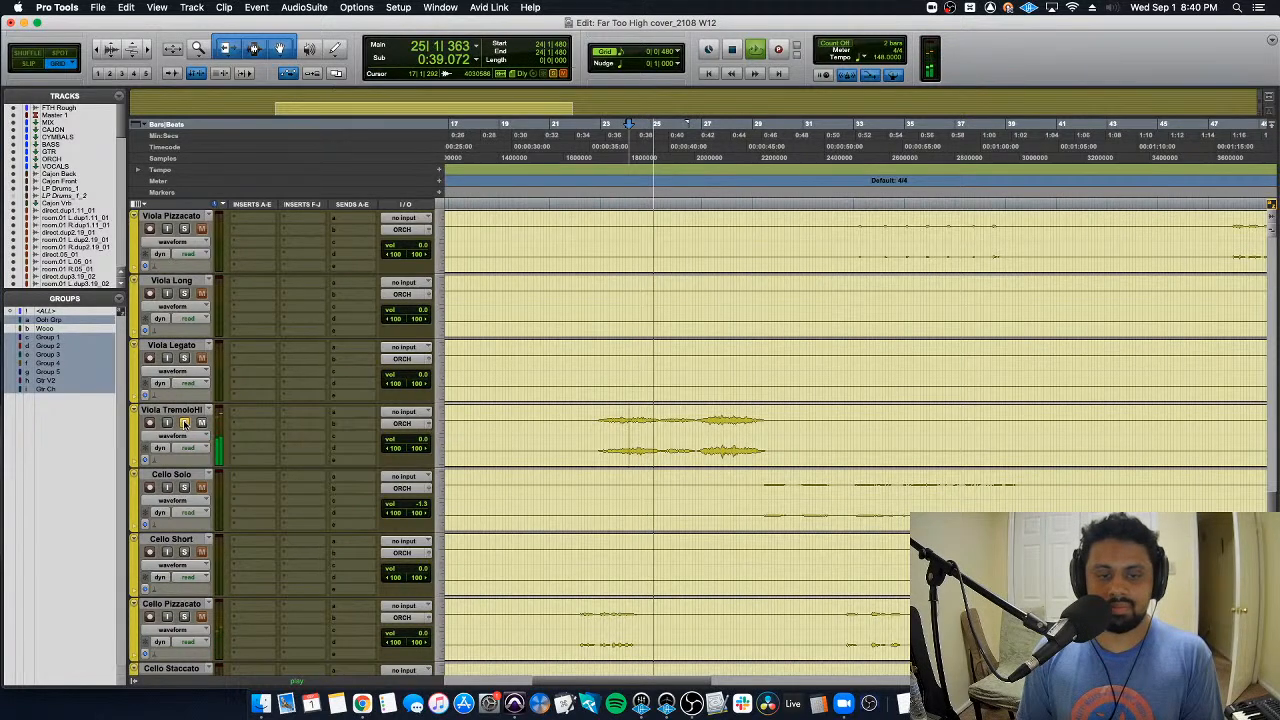
key(super+bracketleft)
key(super+bracketright)
key(super+bracketright)
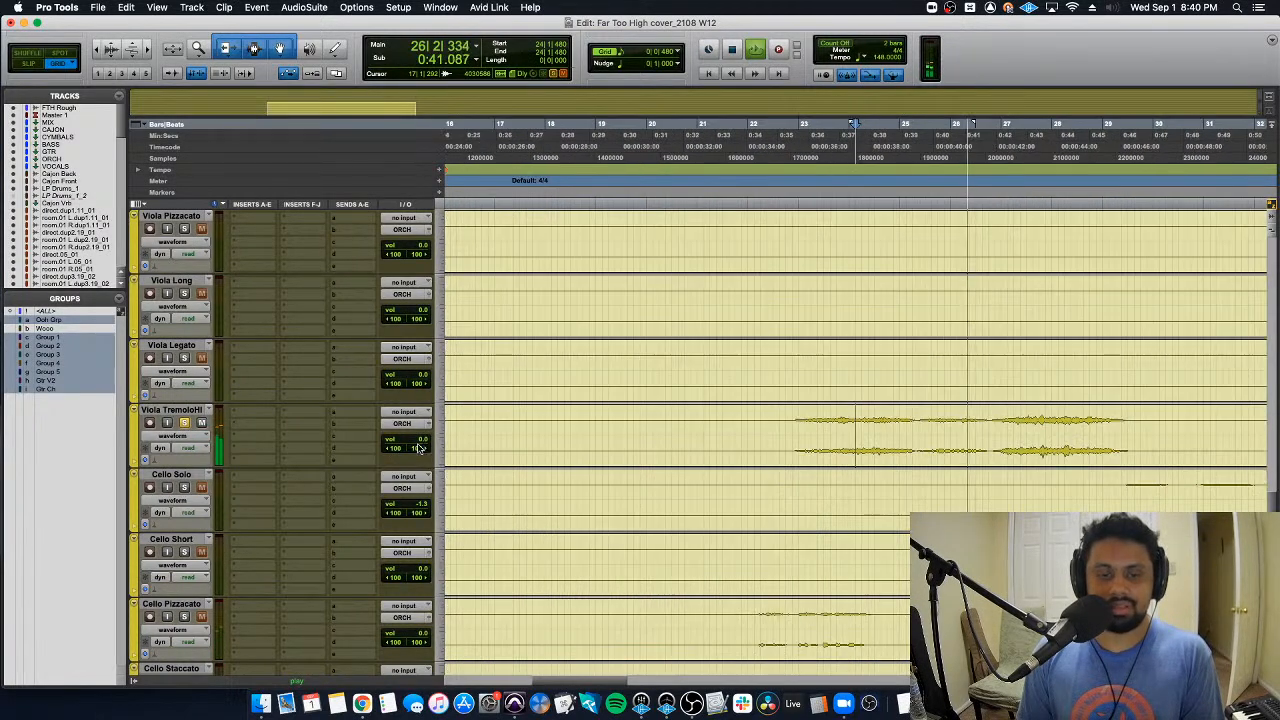
click(183, 422)
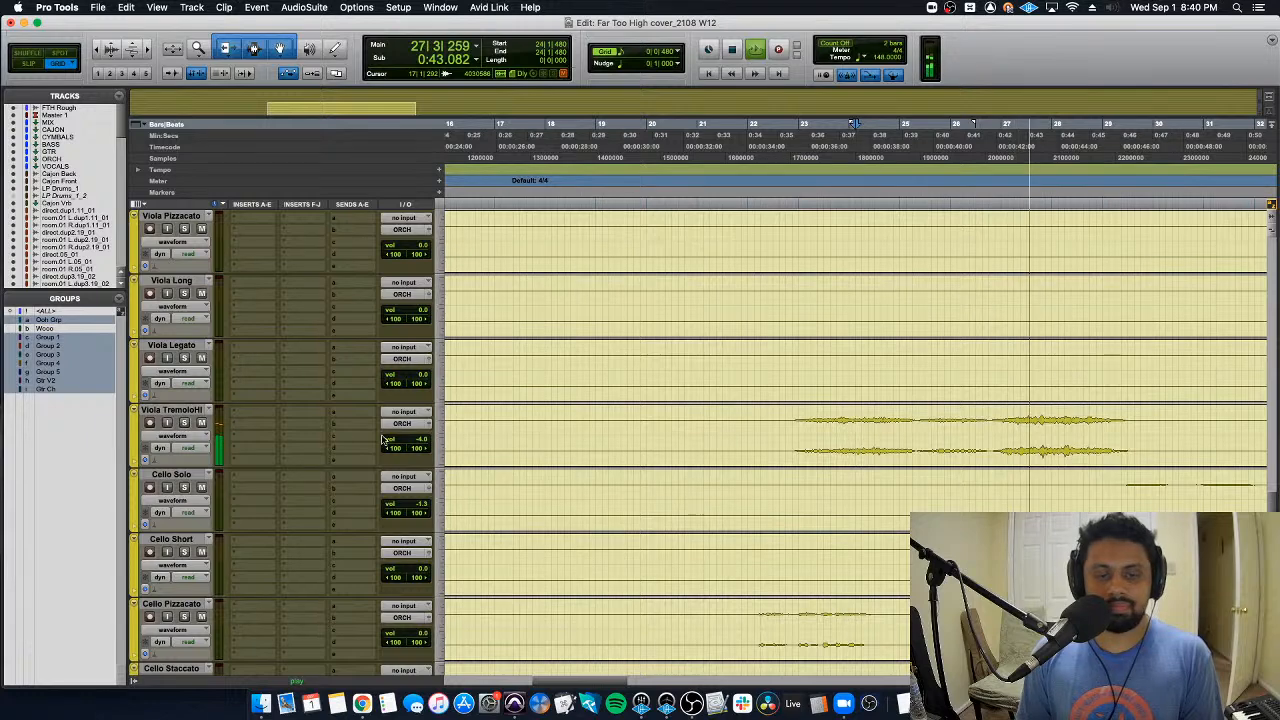
drag(406, 440, 408, 442)
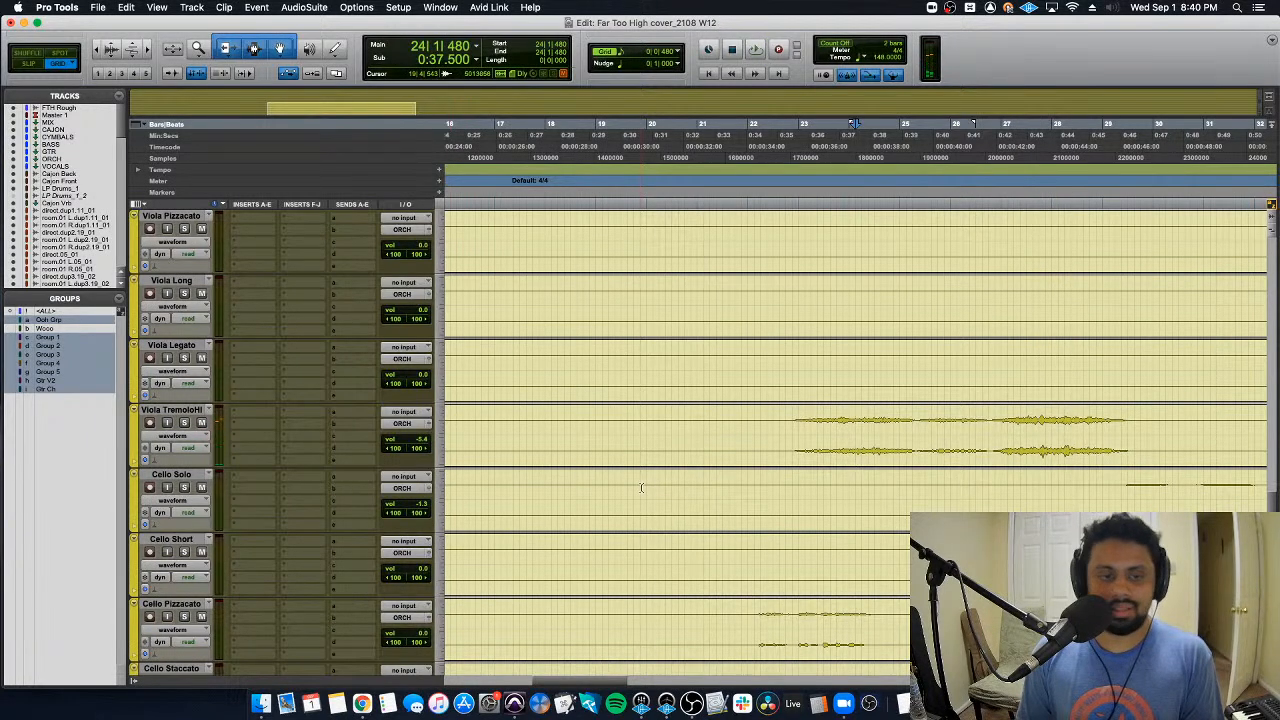
Step: Look over the pad, violin, mallet and double bass tracks in the timeline and replay the song from bar 24
scroll(679, 519, down, 8)
scroll(682, 520, down, 4)
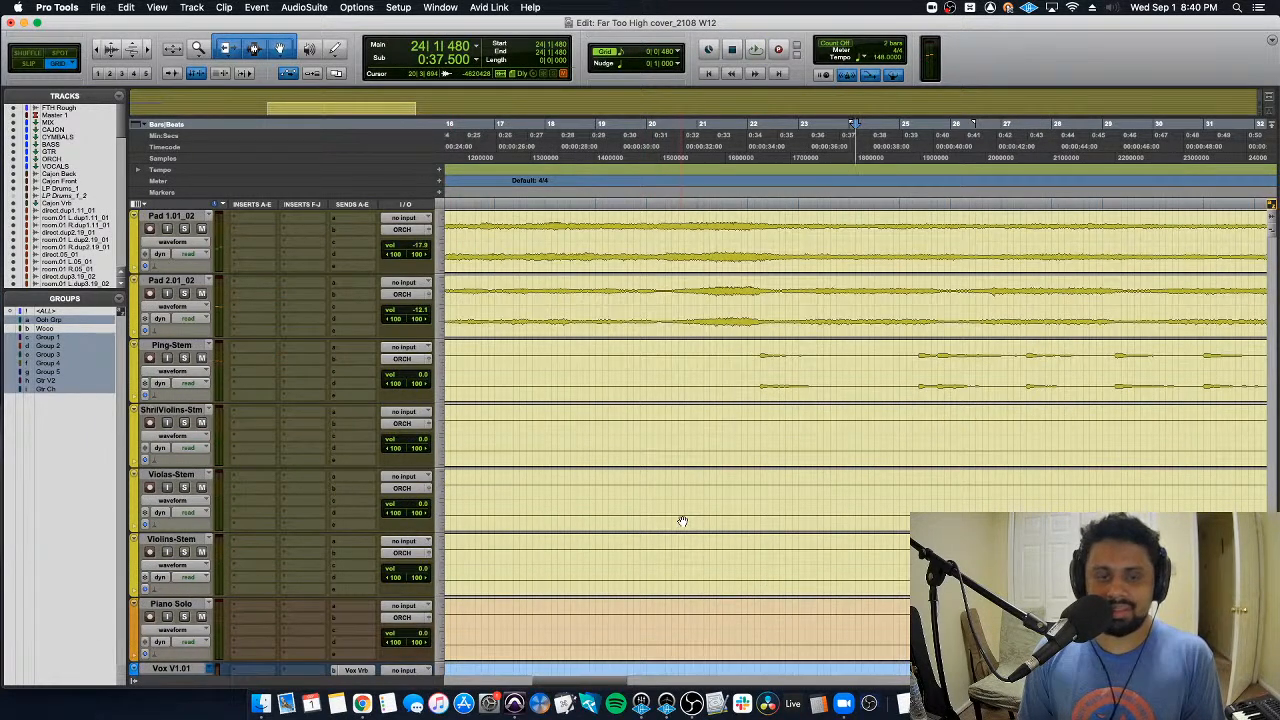
scroll(851, 577, down, 10)
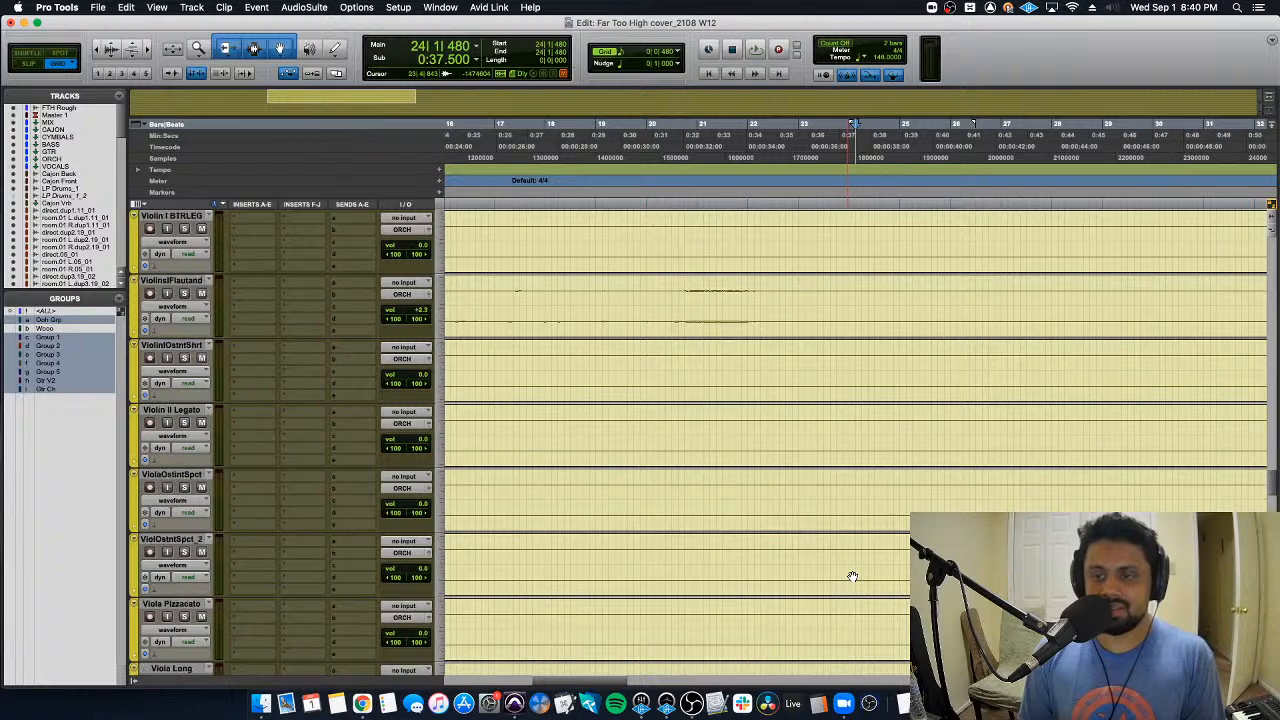
scroll(851, 577, down, 10)
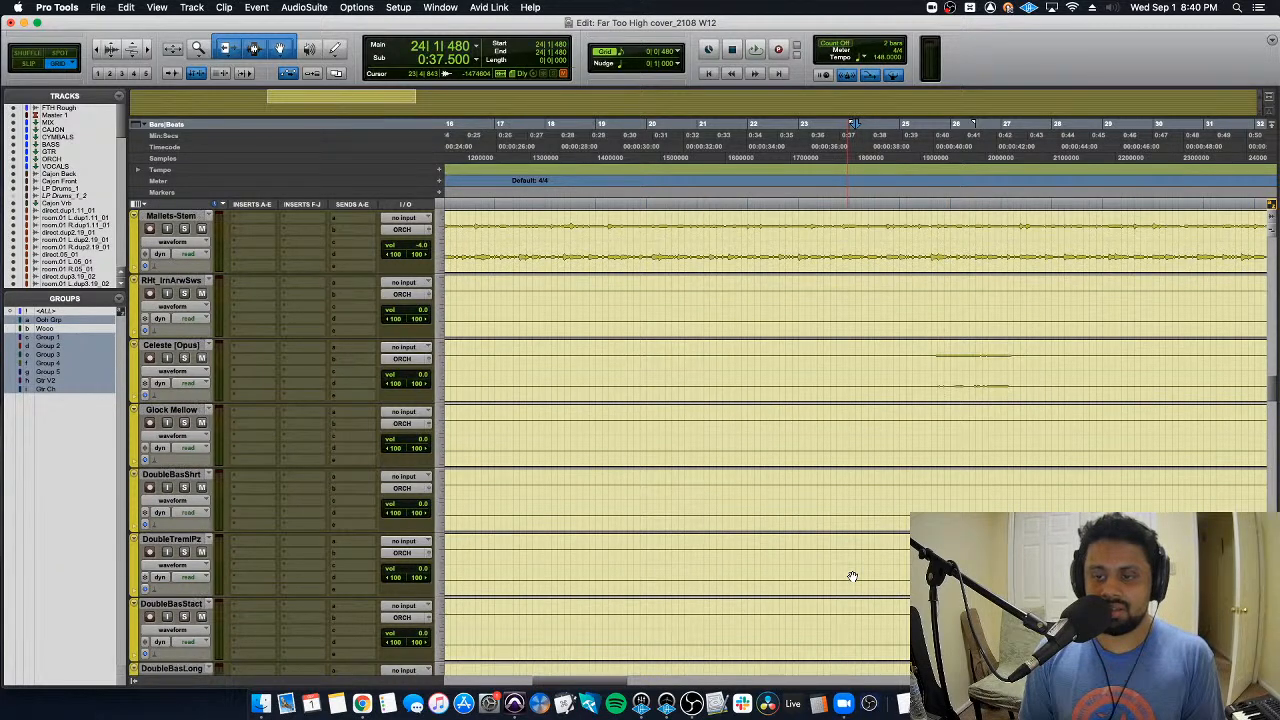
key(space)
scroll(851, 360, up, 10)
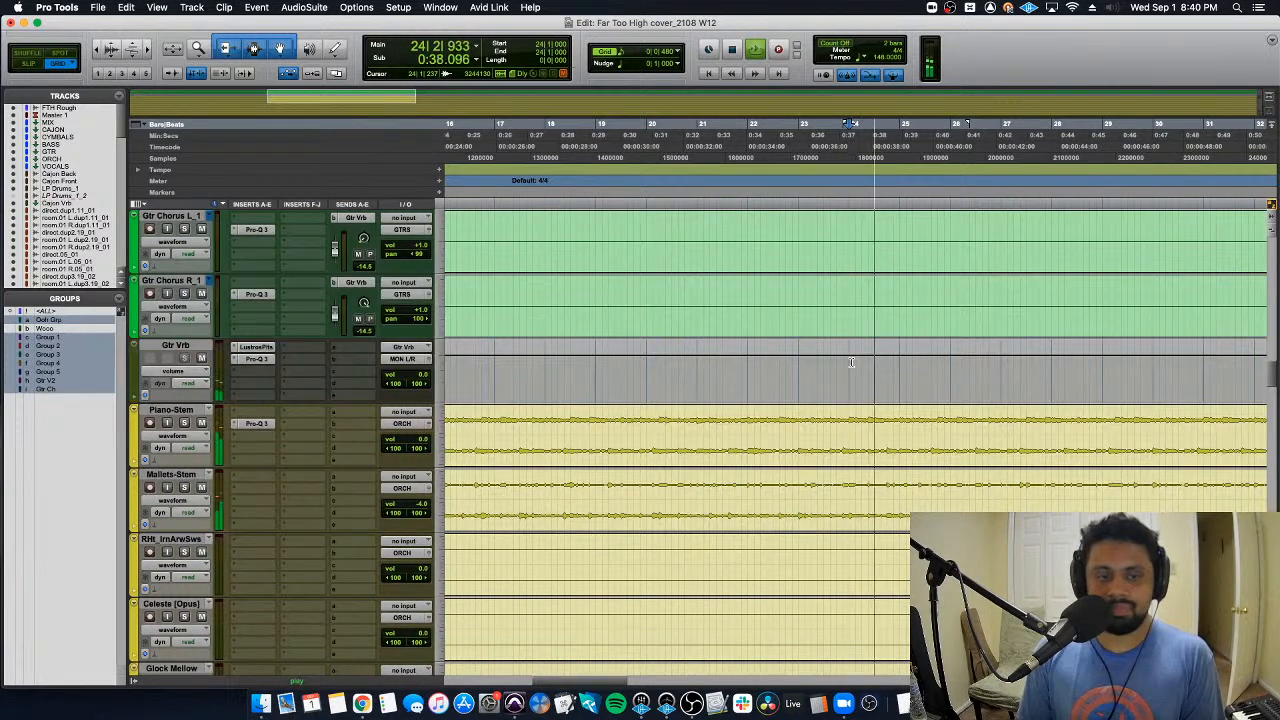
scroll(845, 400, down, 9)
Step: In the mixer, audition the two flautando violin channels in solo, one after the other
key(super+equal)
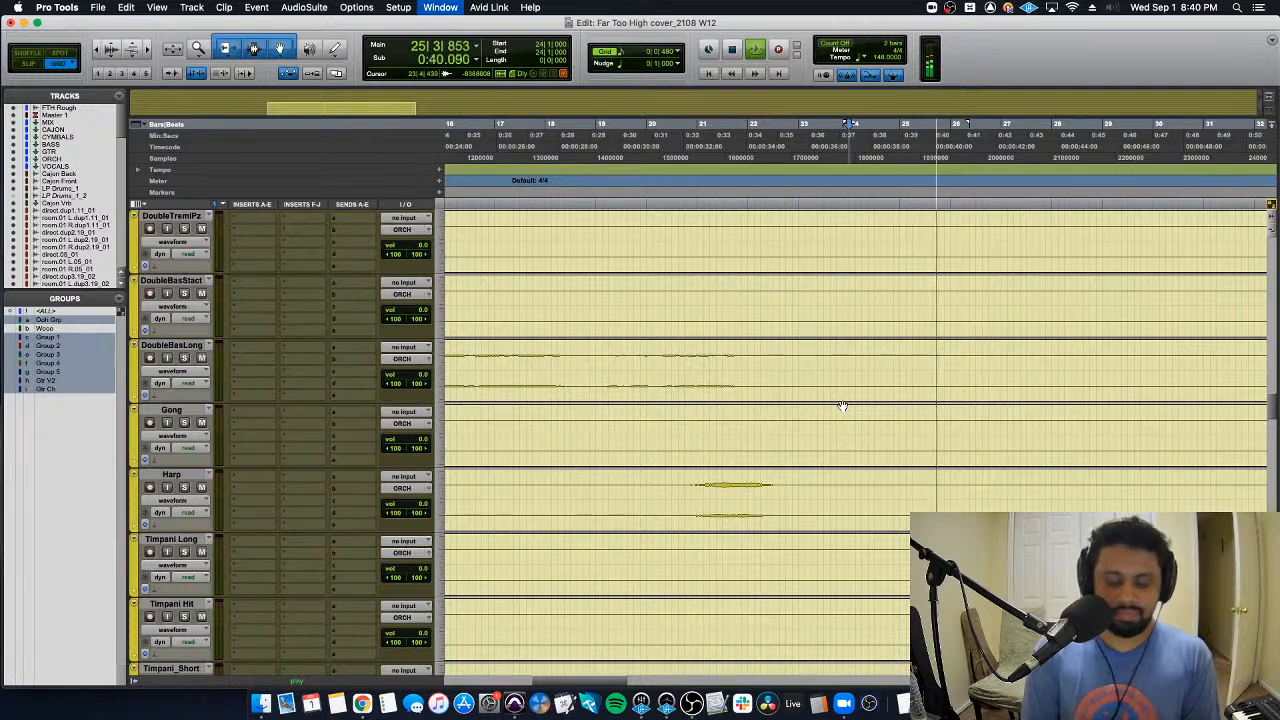
scroll(851, 485, left, 4)
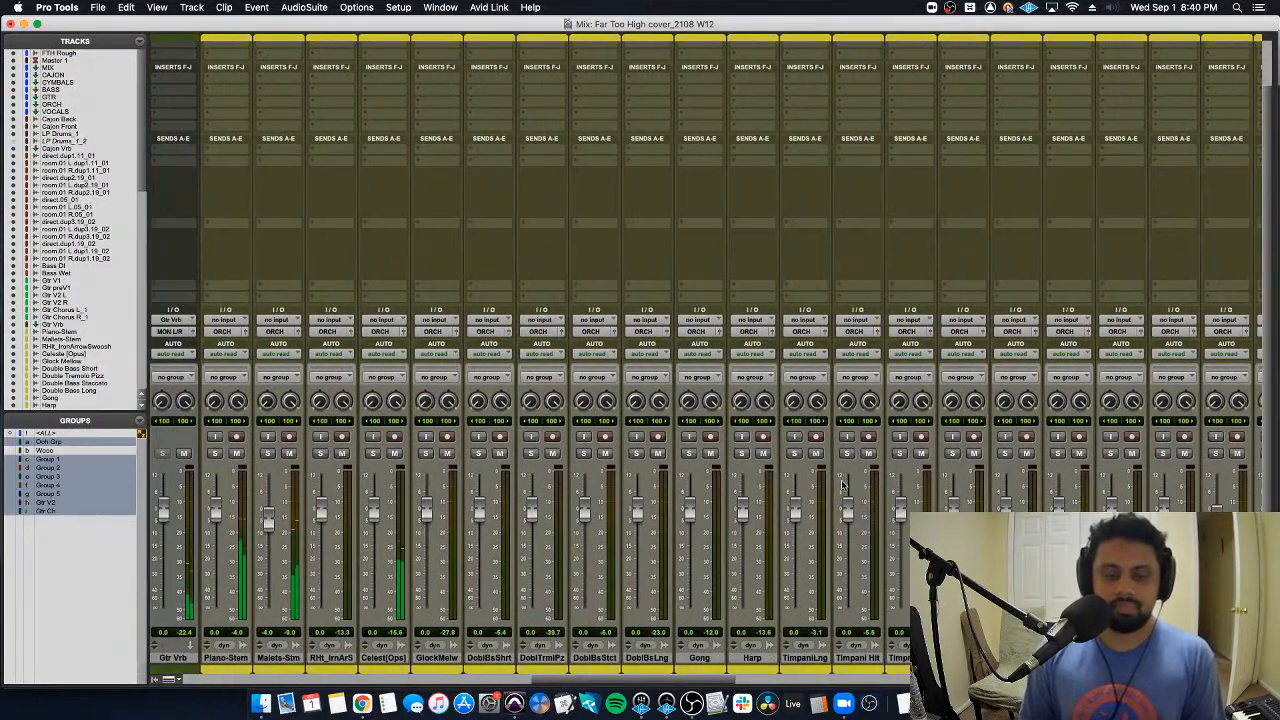
scroll(733, 572, right, 10)
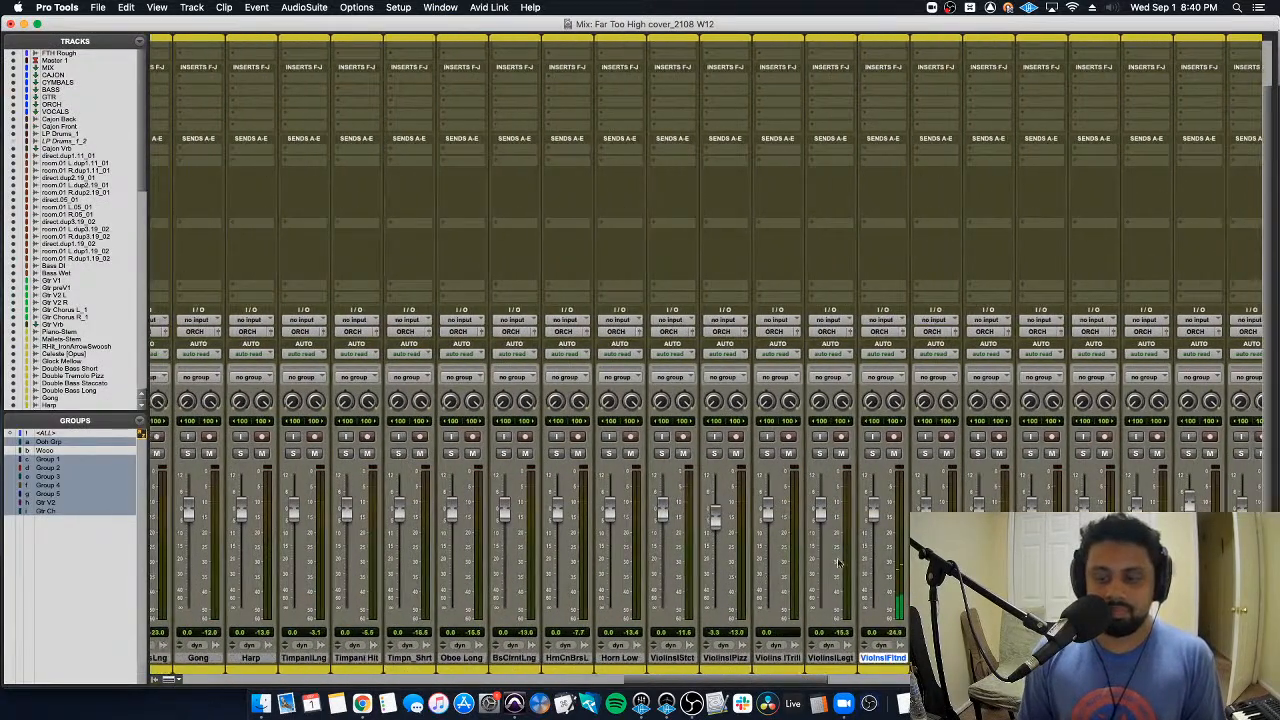
click(873, 454)
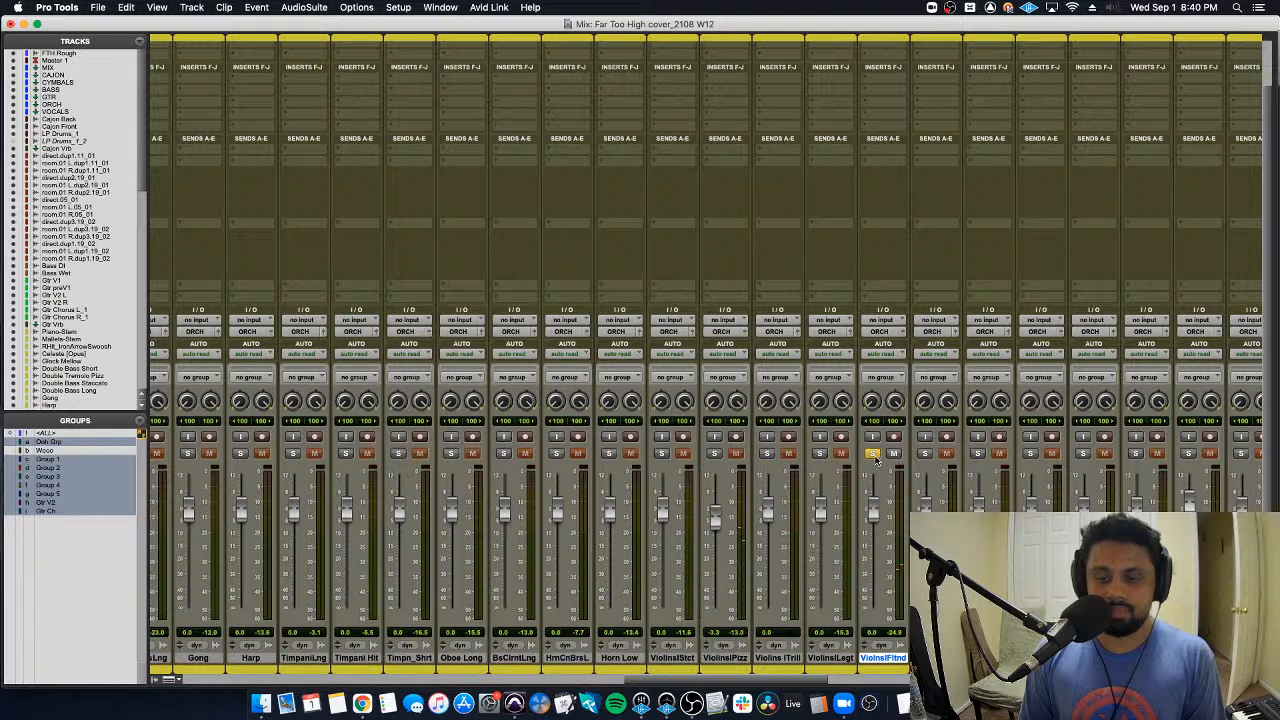
click(873, 454)
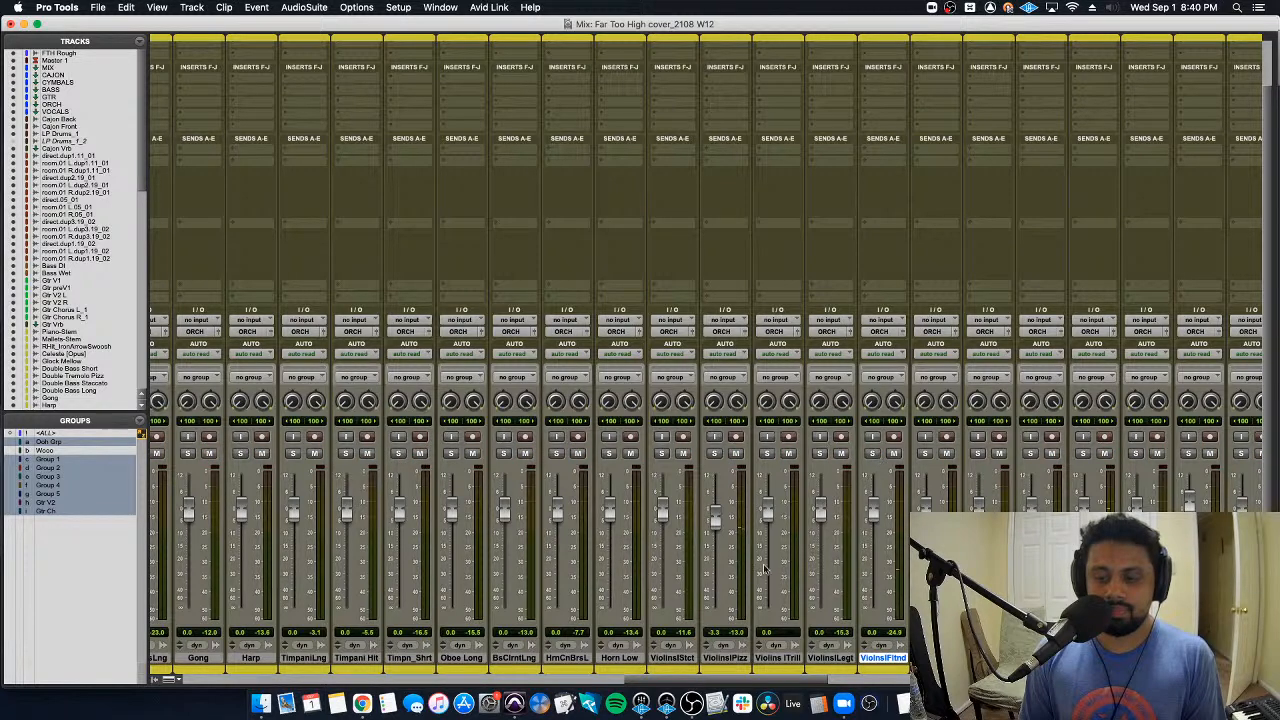
scroll(697, 592, left, 2)
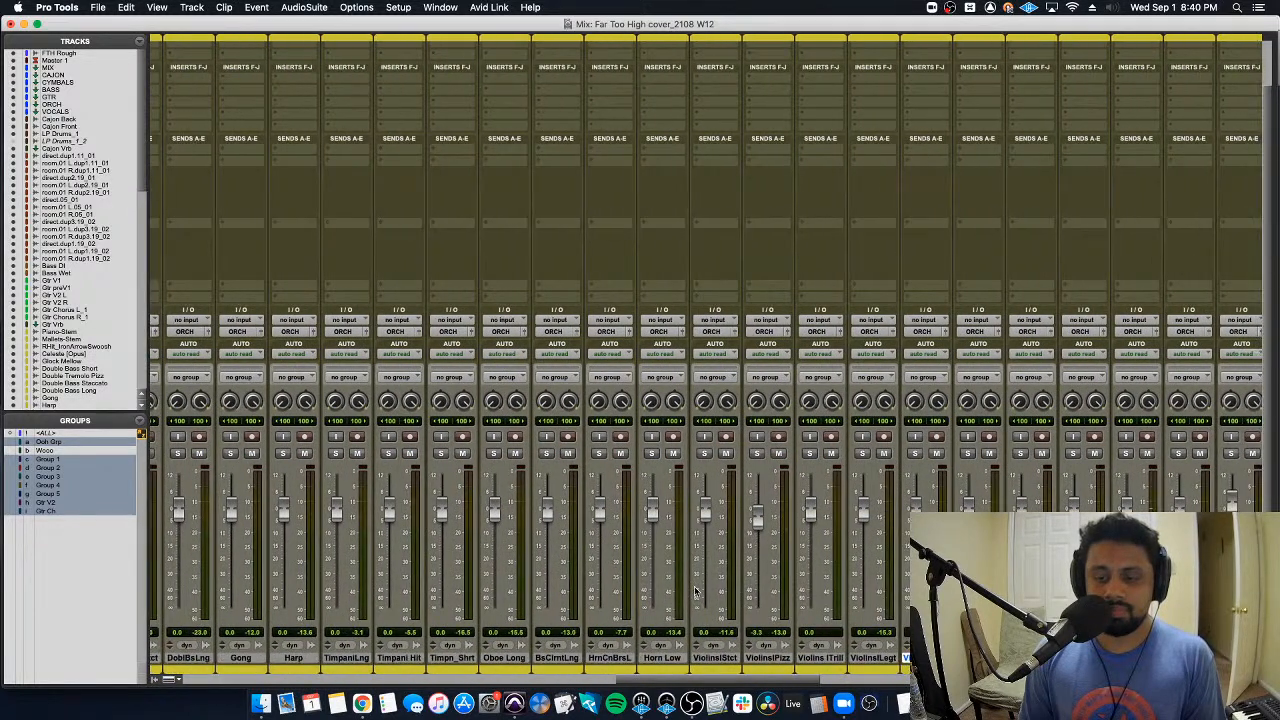
scroll(899, 580, right, 5)
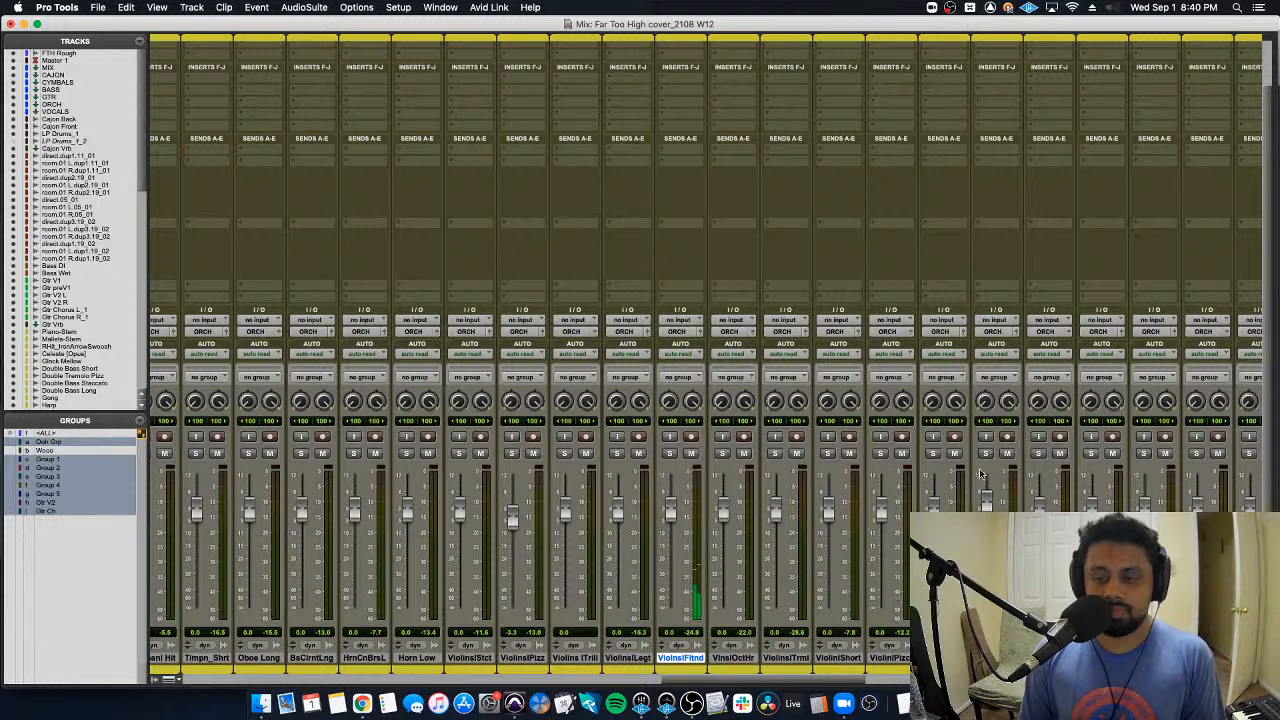
click(985, 453)
click(985, 453)
Step: Audition the Celeste [Opus] channel in solo and lower its level to -2.0 dB
scroll(870, 592, left, 10)
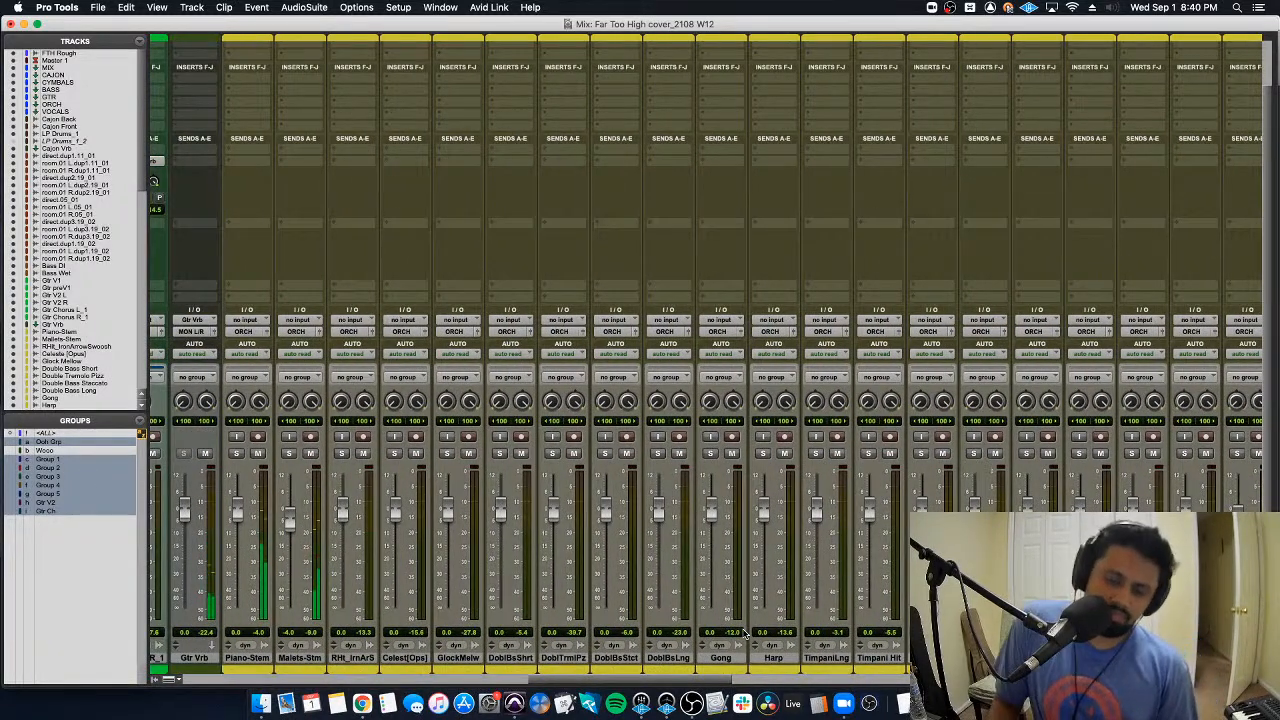
click(396, 455)
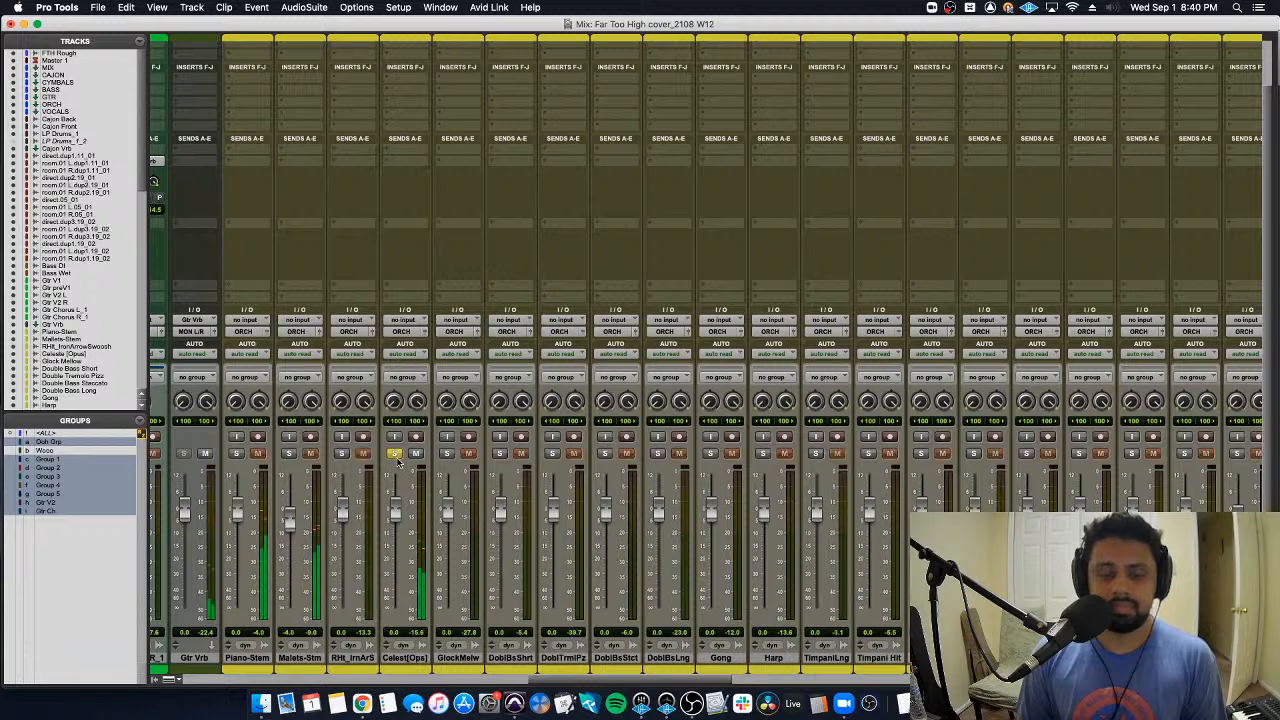
click(396, 455)
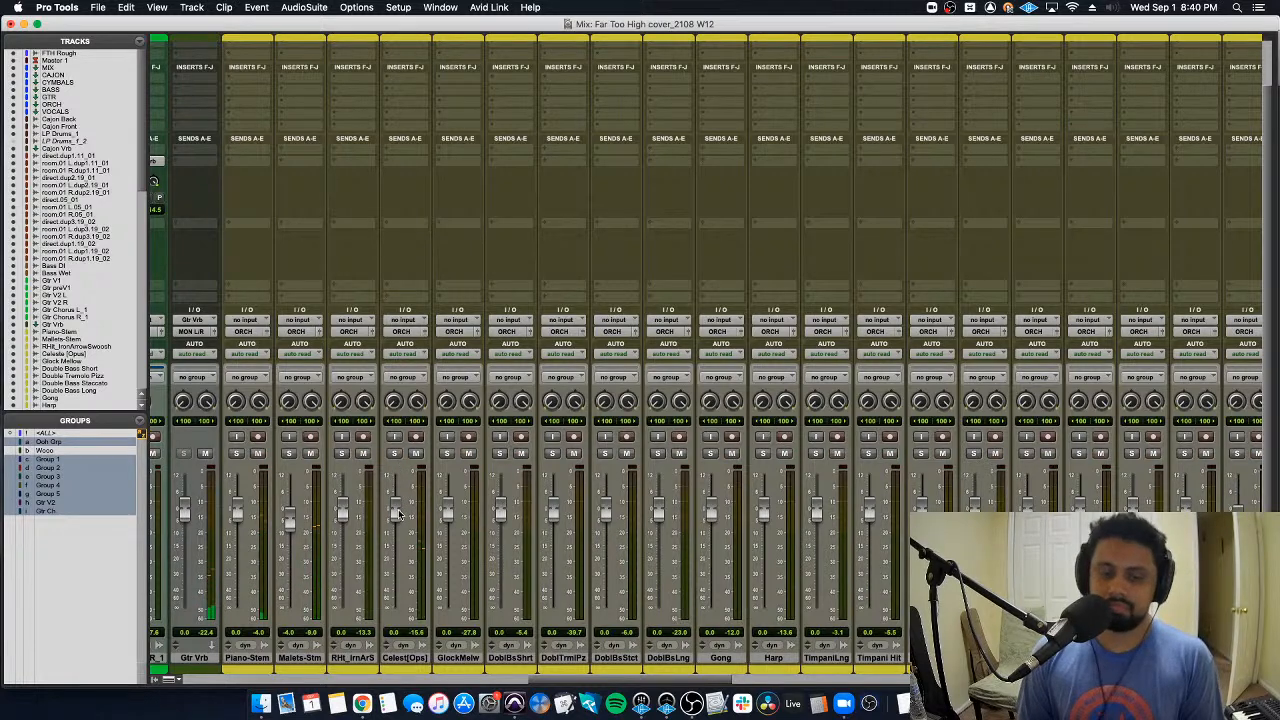
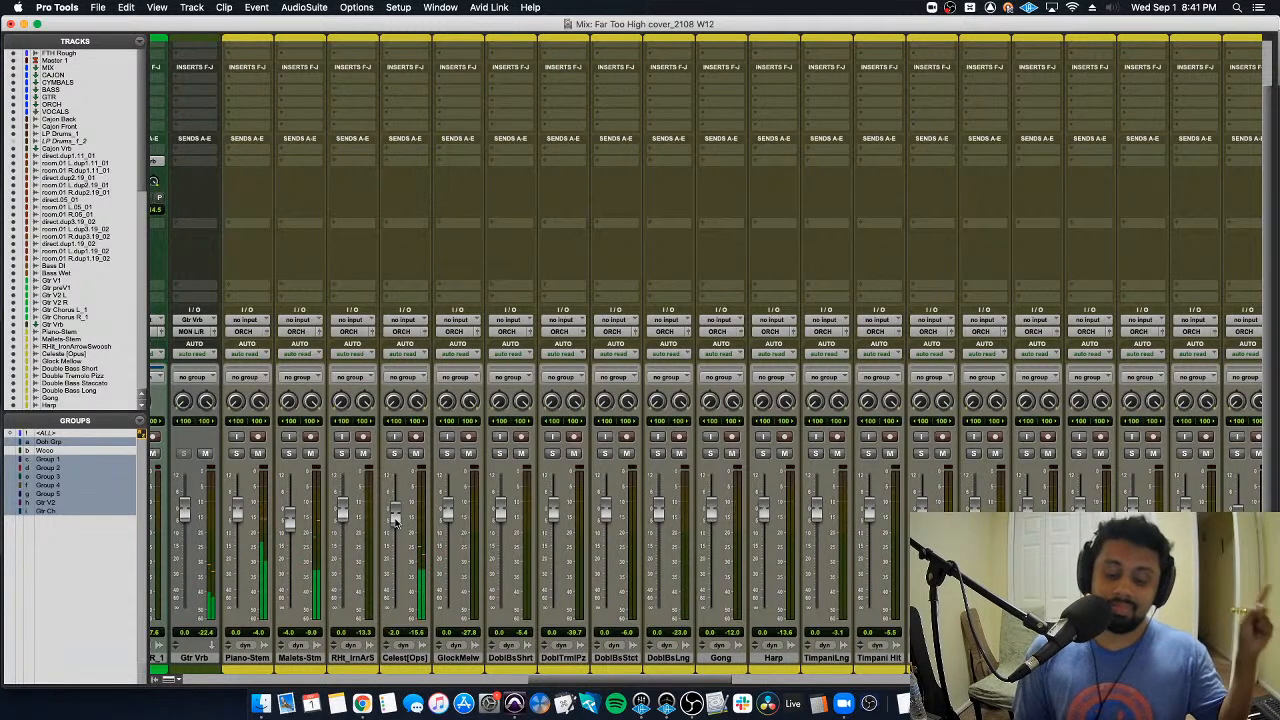
Step: Replay the Celeste [Opus] passage from bar 24 in the timeline and split its clip at bar 27
key(super+equal)
key(space)
key(space)
scroll(738, 455, up, 10)
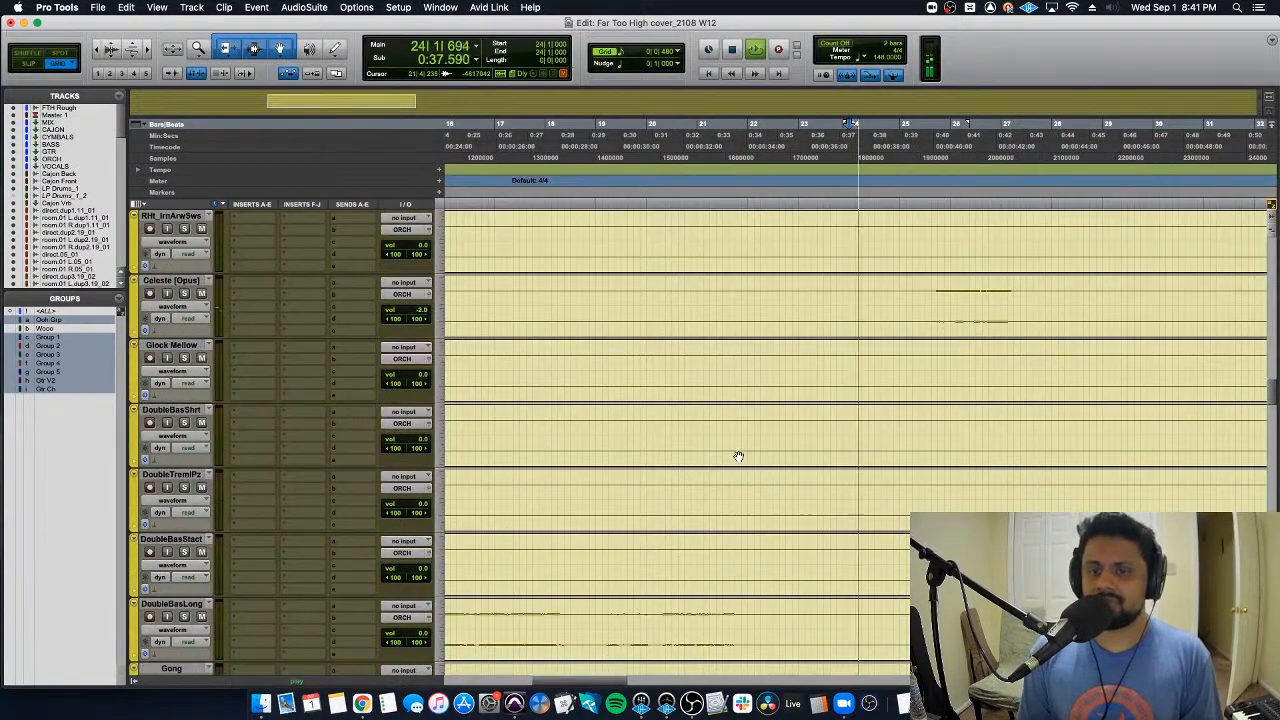
scroll(738, 458, down, 3)
key(super+alt+bracketright)
key(super+alt+bracketright)
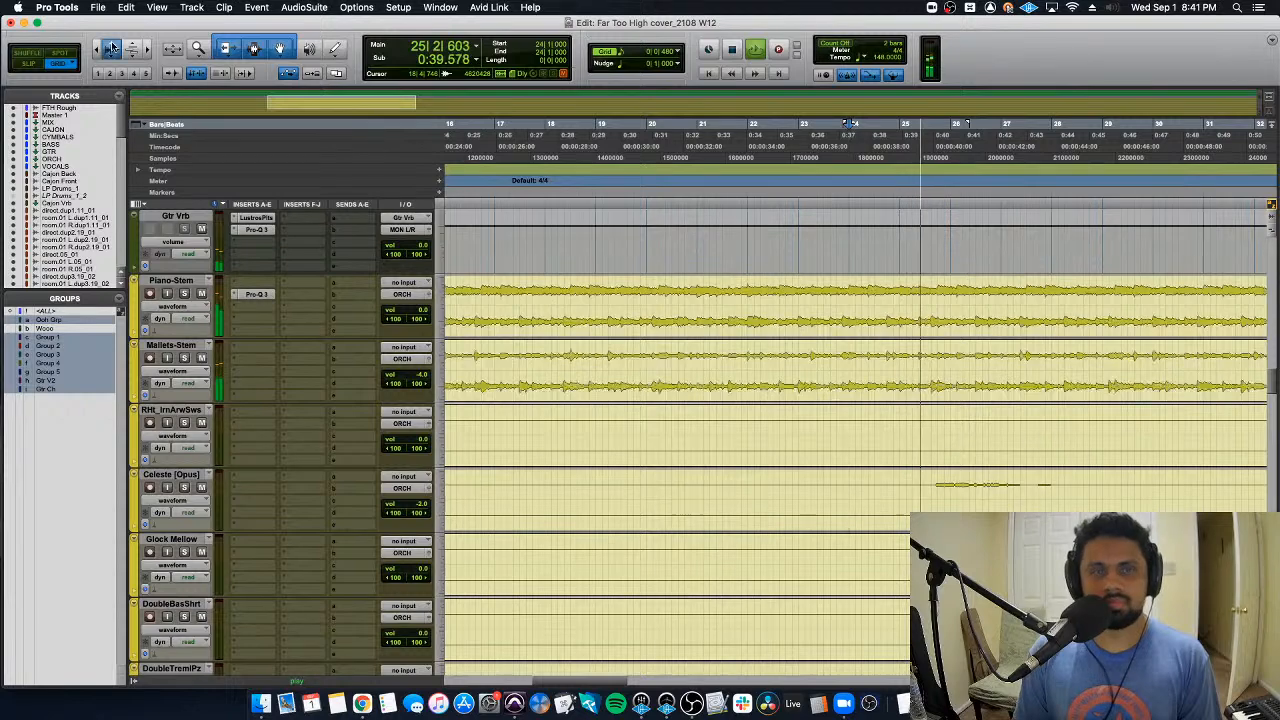
key(super+bracketright)
key(super+bracketright)
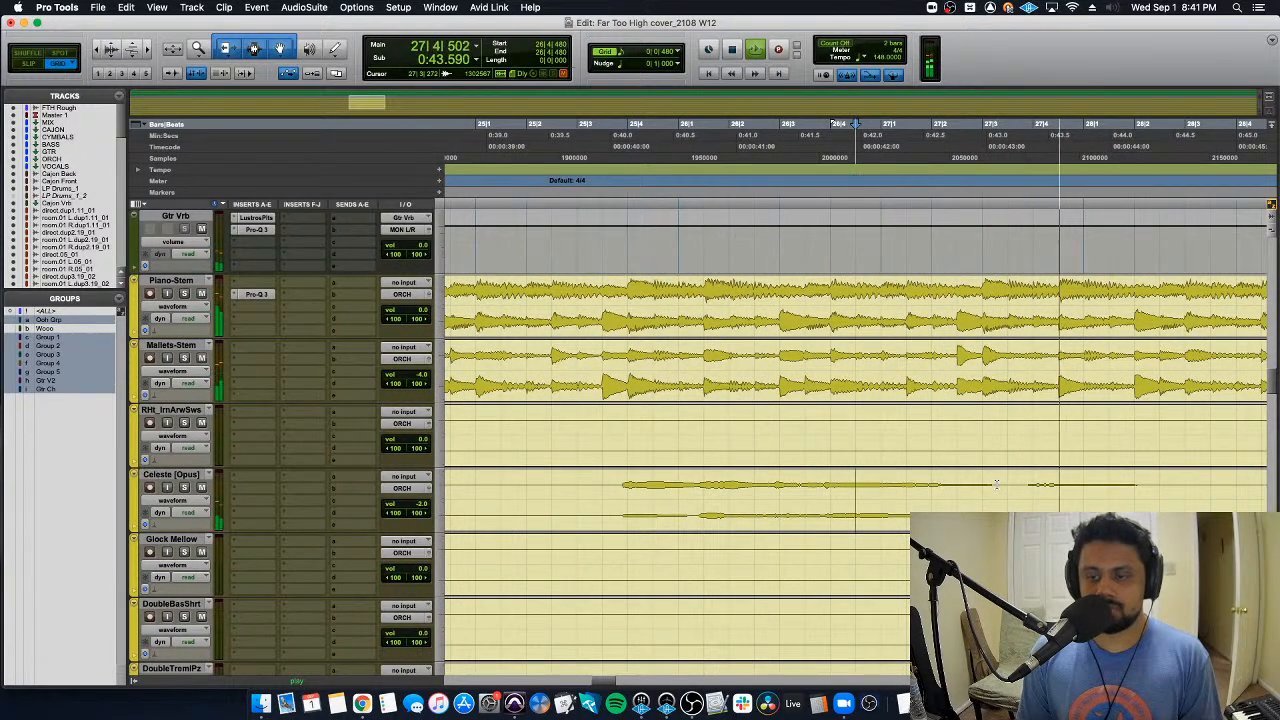
key(space)
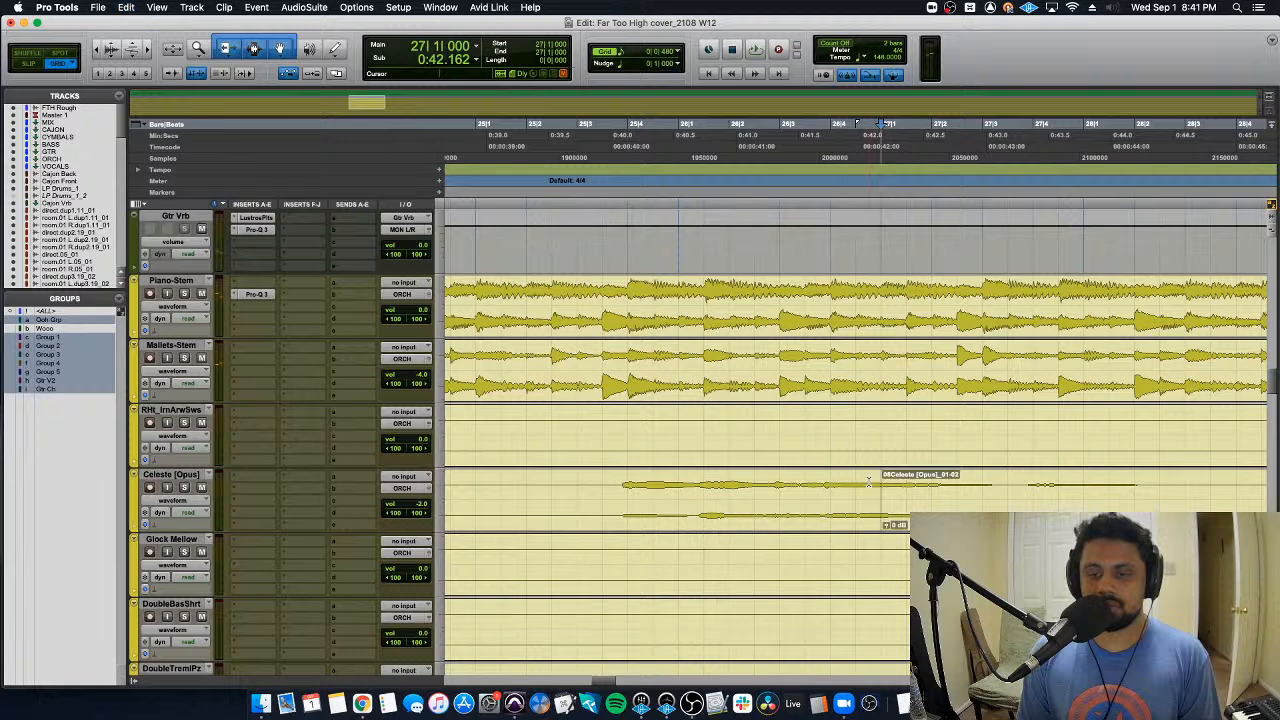
Step: Separate the Celeste [Opus] passage from 26|4|740 to 28|3|000, raise its clip gain and replay it
key(space)
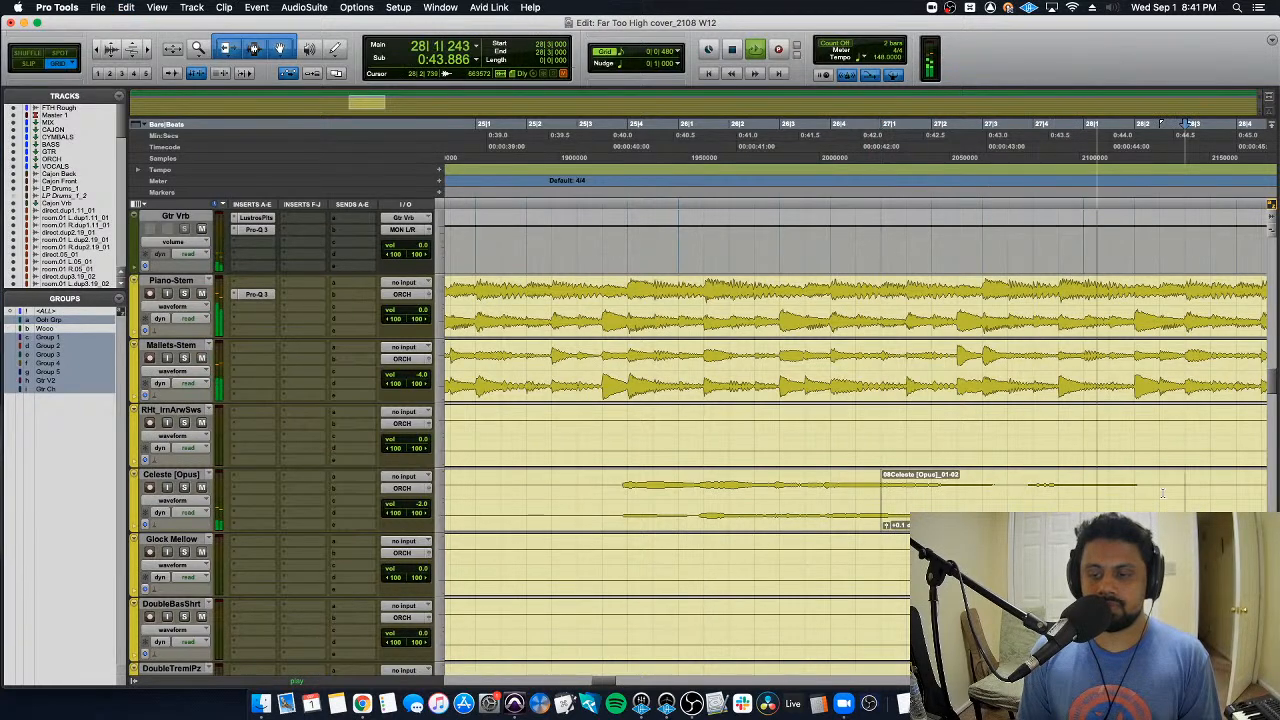
key(space)
drag(890, 534, 878, 528)
key(space)
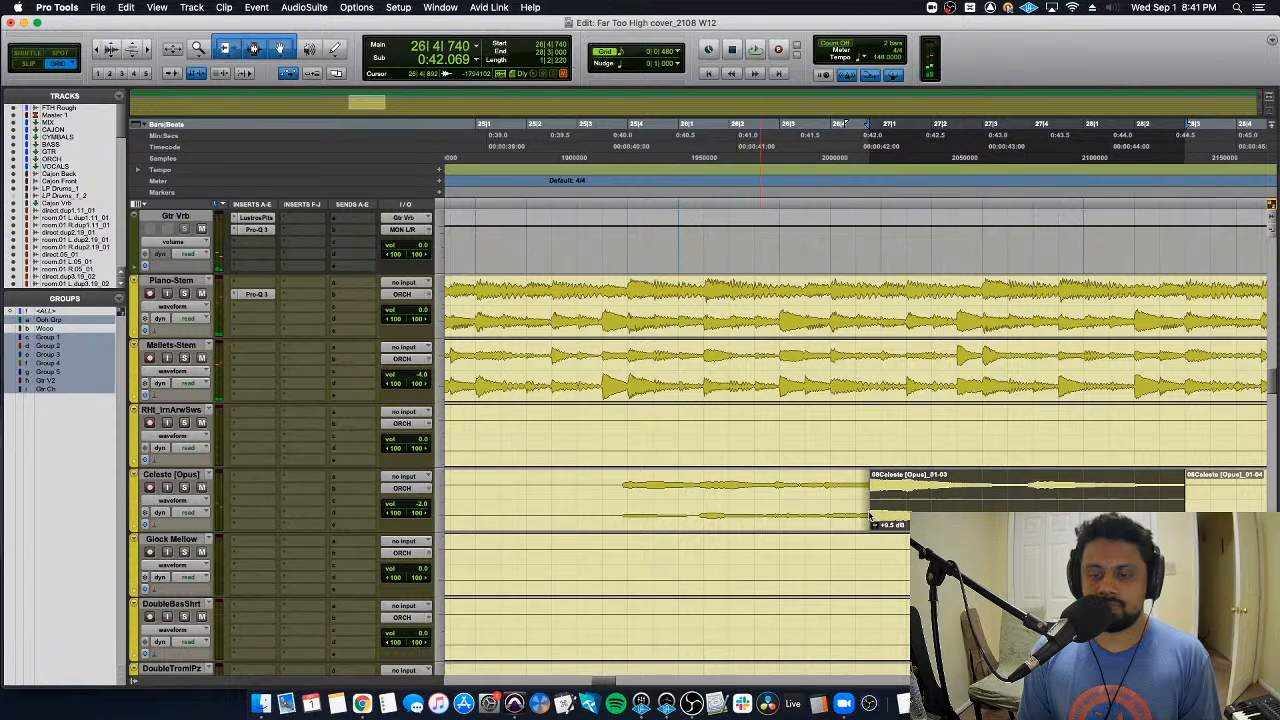
key(space)
key(space)
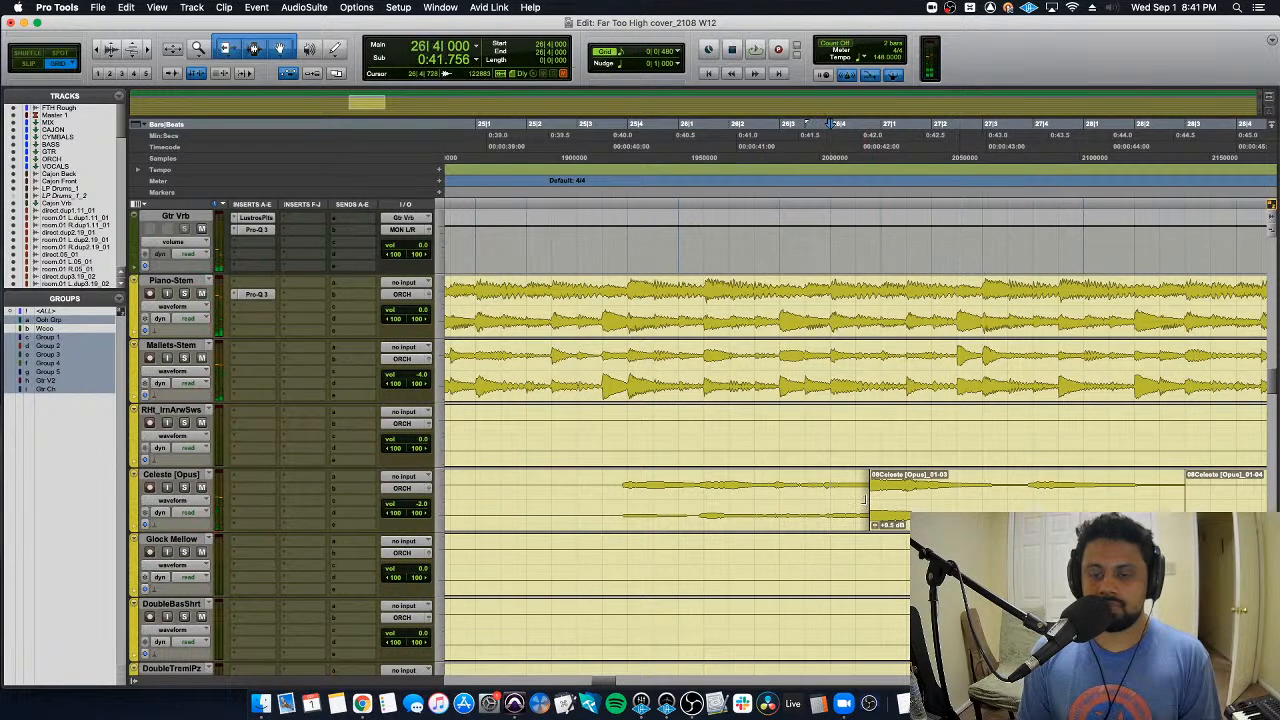
Step: Move the start of the separated Celeste clip to just after bar 27 and crossfade it with both neighbouring clips
drag(866, 500, 892, 524)
key(space)
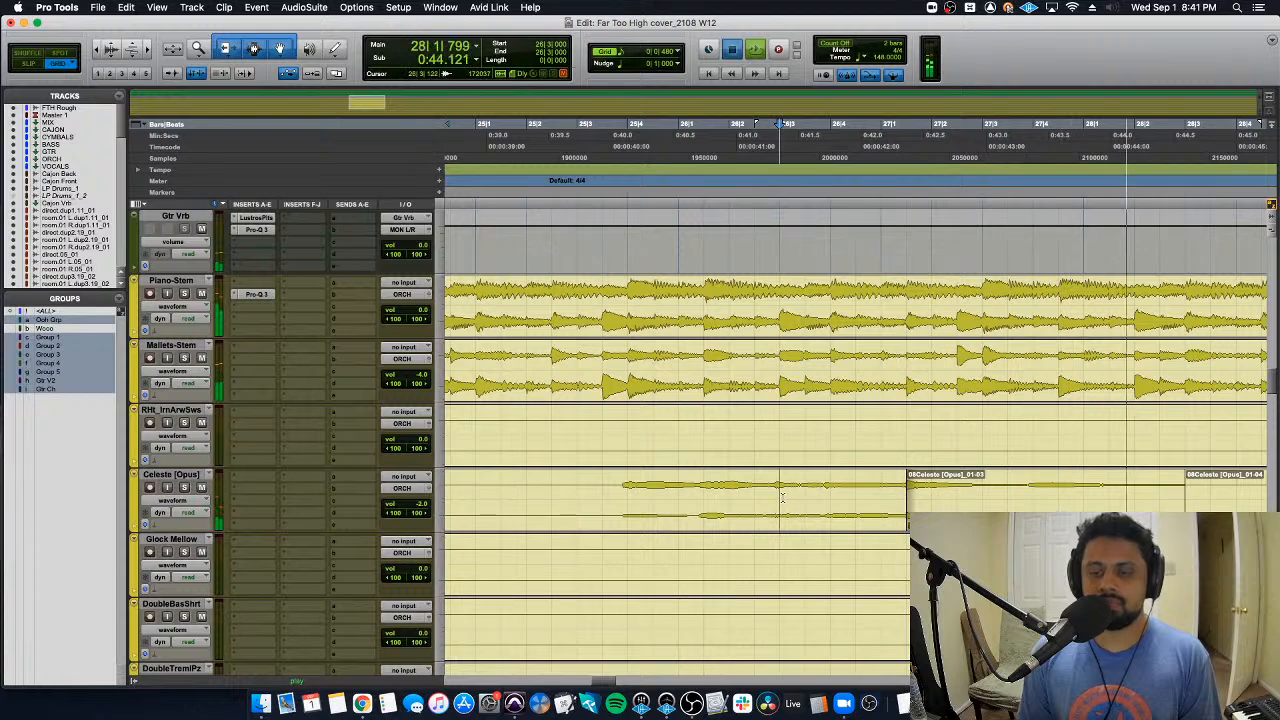
click(903, 524)
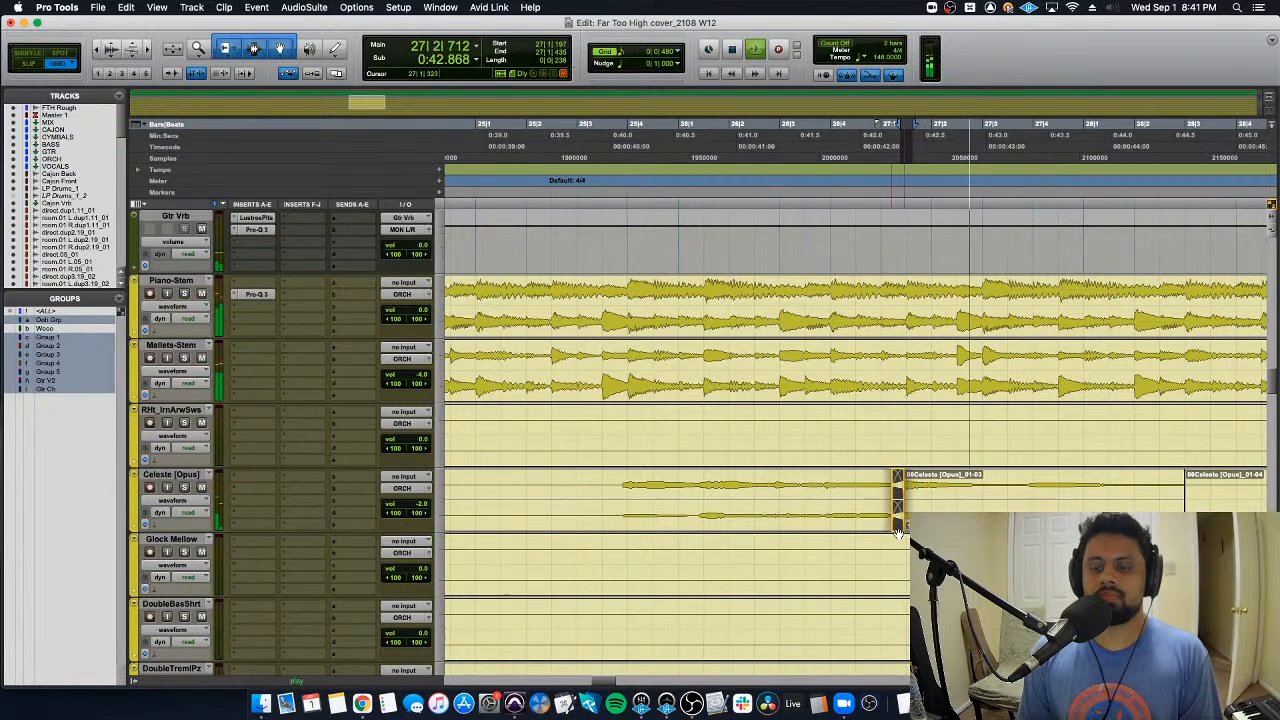
drag(905, 528, 890, 528)
click(603, 500)
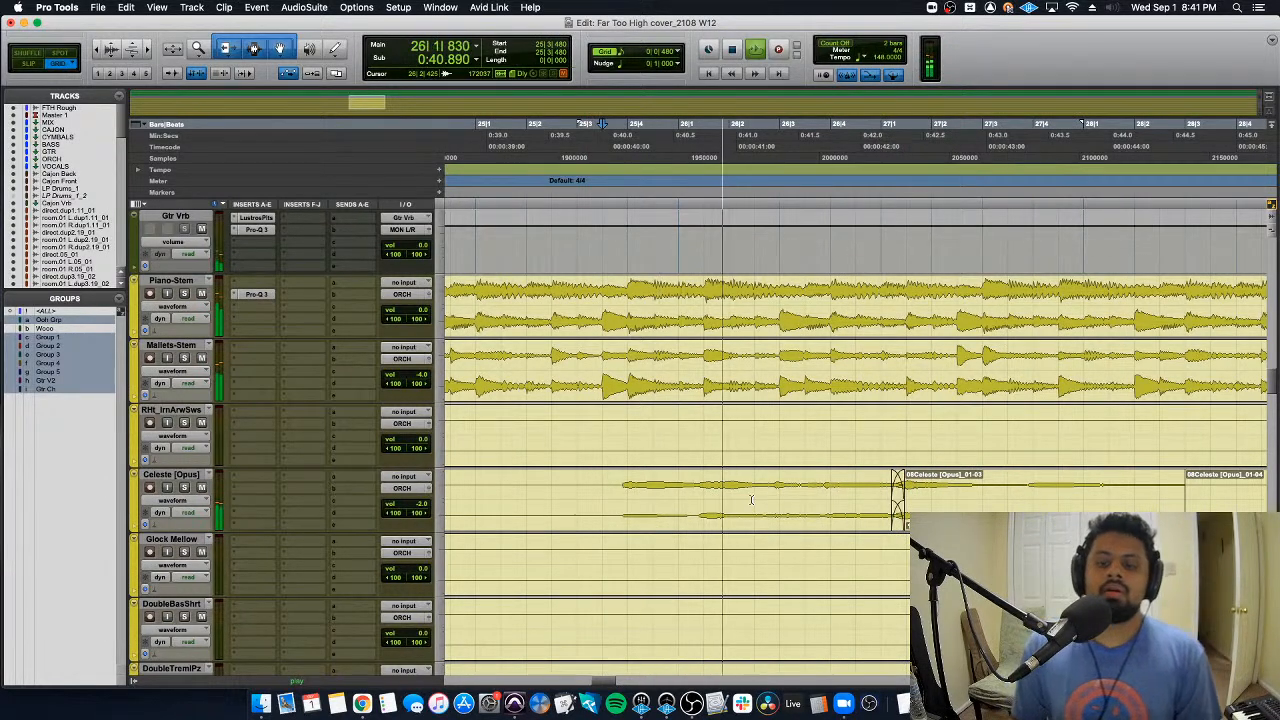
mouse_move(1200, 500)
mouse_down()
mouse_move(1170, 500)
mouse_move(1188, 496)
mouse_up()
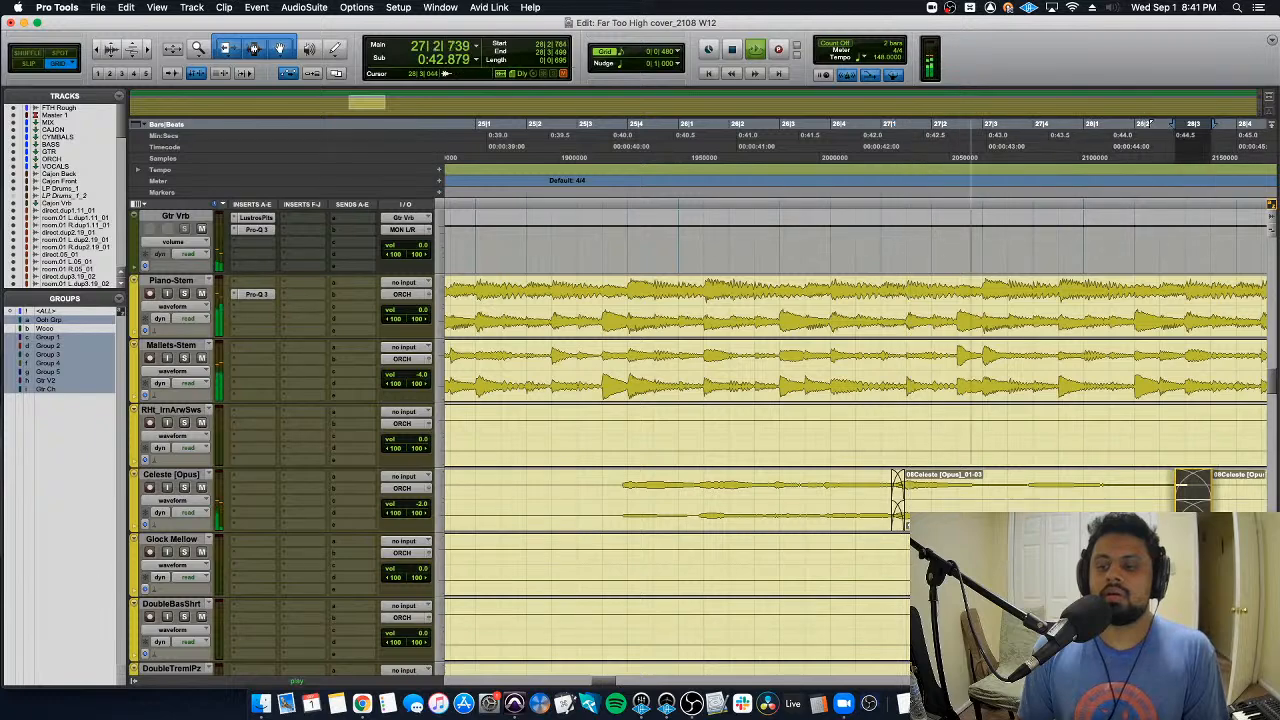
Step: Separate the Celeste phrase from 33|1|480 to 39|2|000 with a clip gain of -1.1 dB, and select the range across both its edges
key(r)
key(r)
key(r)
key(r)
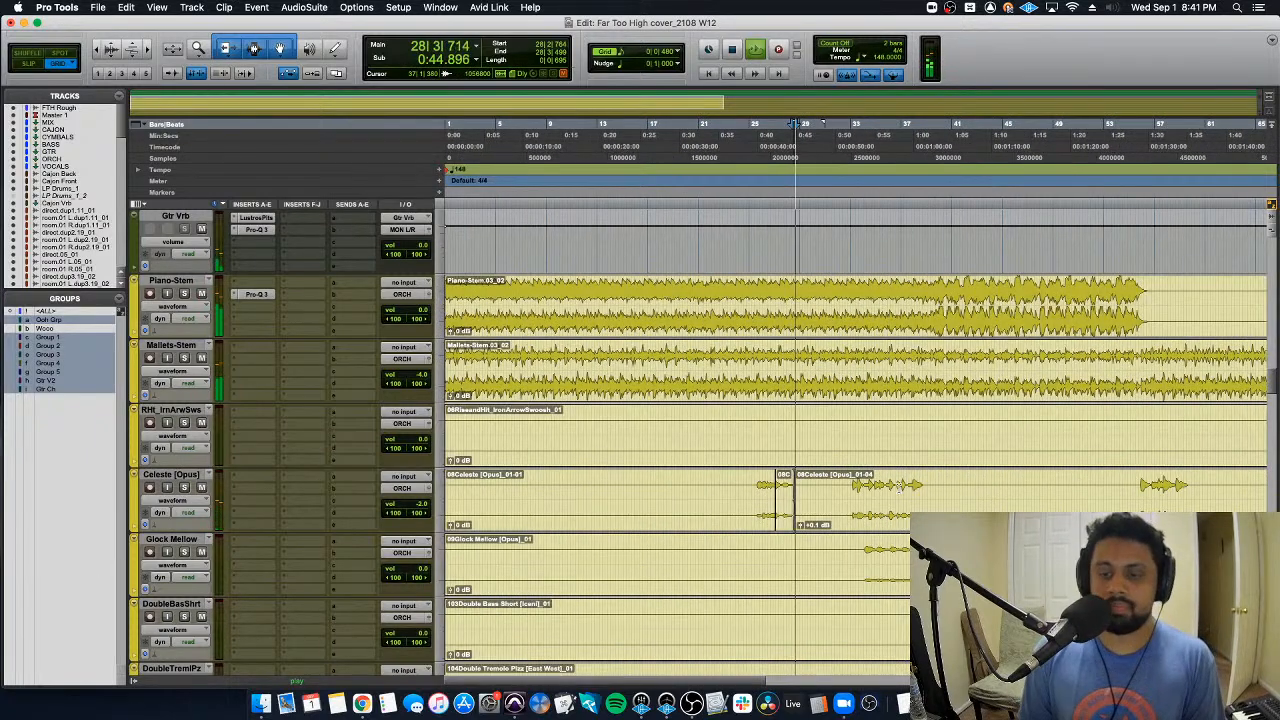
key(t)
key(t)
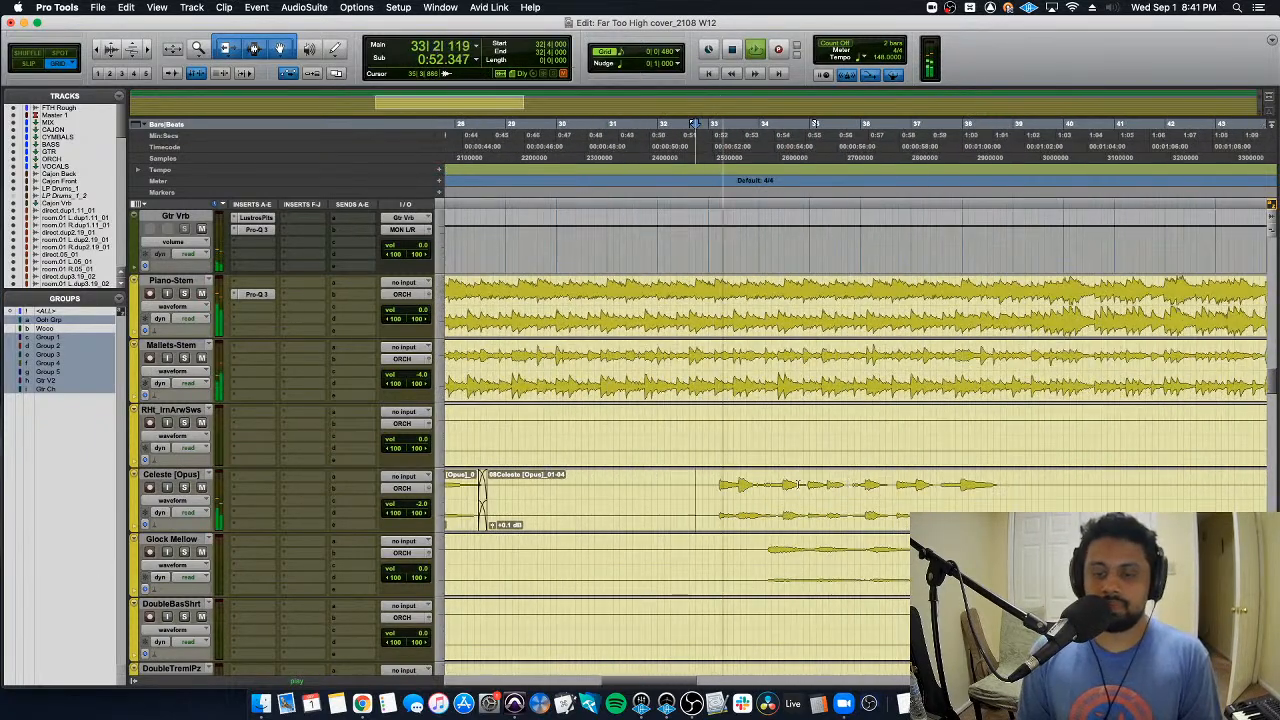
double_click(714, 487)
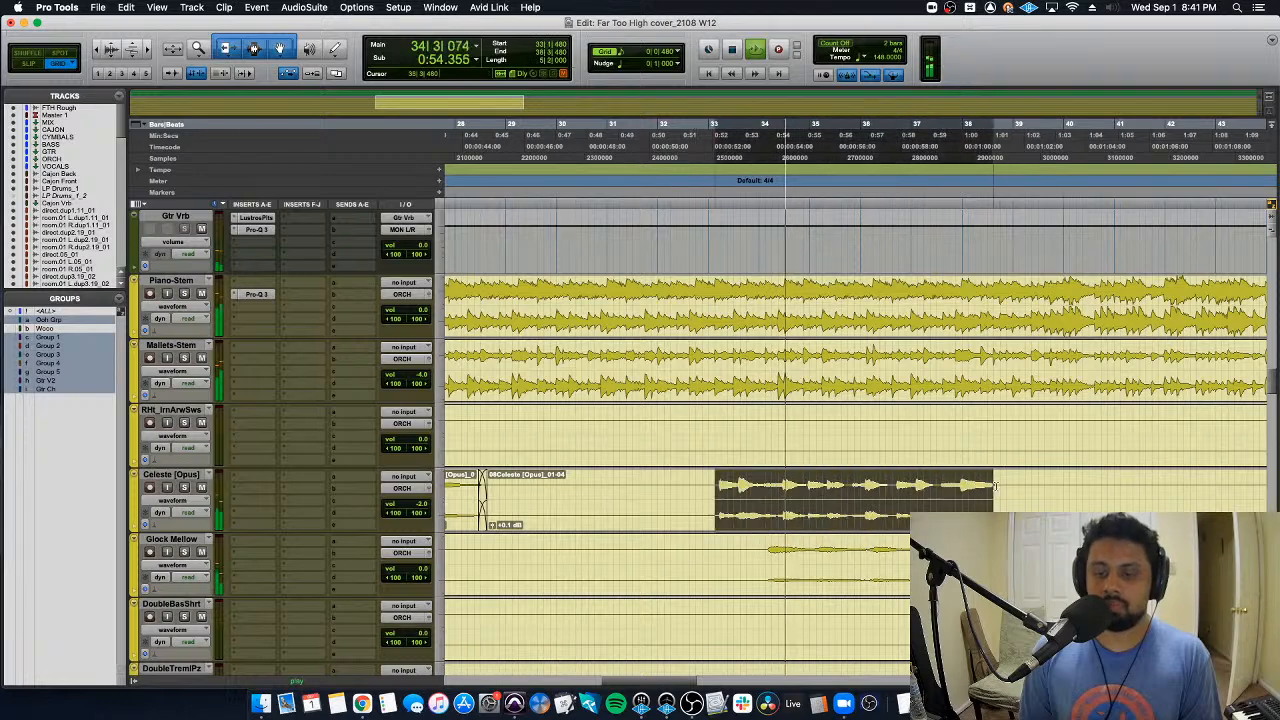
drag(721, 528, 724, 542)
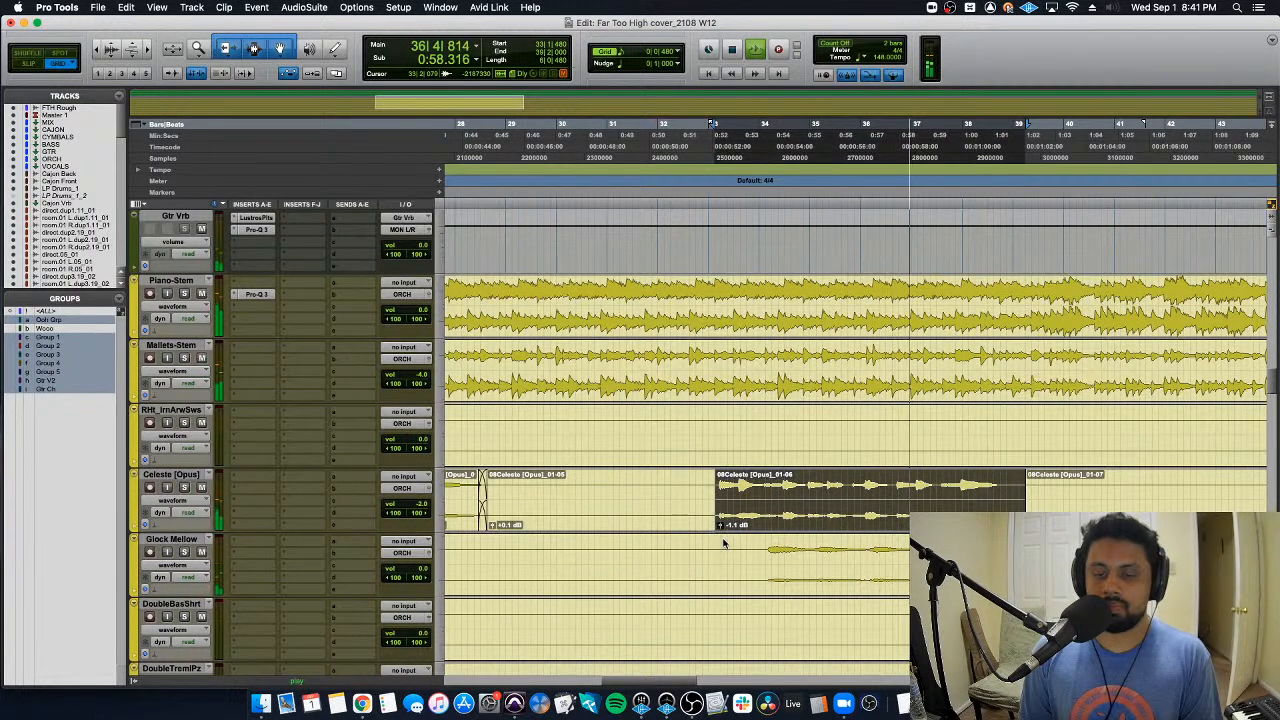
drag(678, 490, 1090, 494)
key(r)
scroll(1090, 494, right, 5)
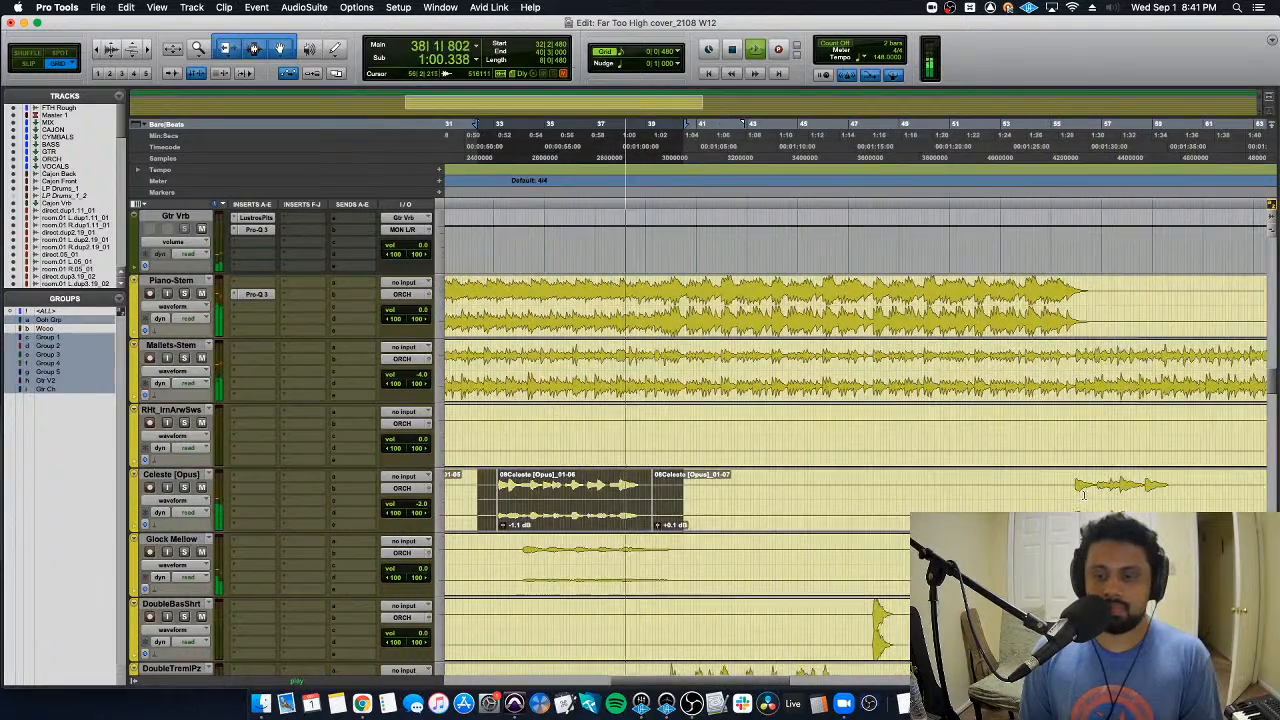
Step: Audition the Glock Mellow track in solo and in context from 33|2|480, and lower its level to -4.0 dB
click(503, 557)
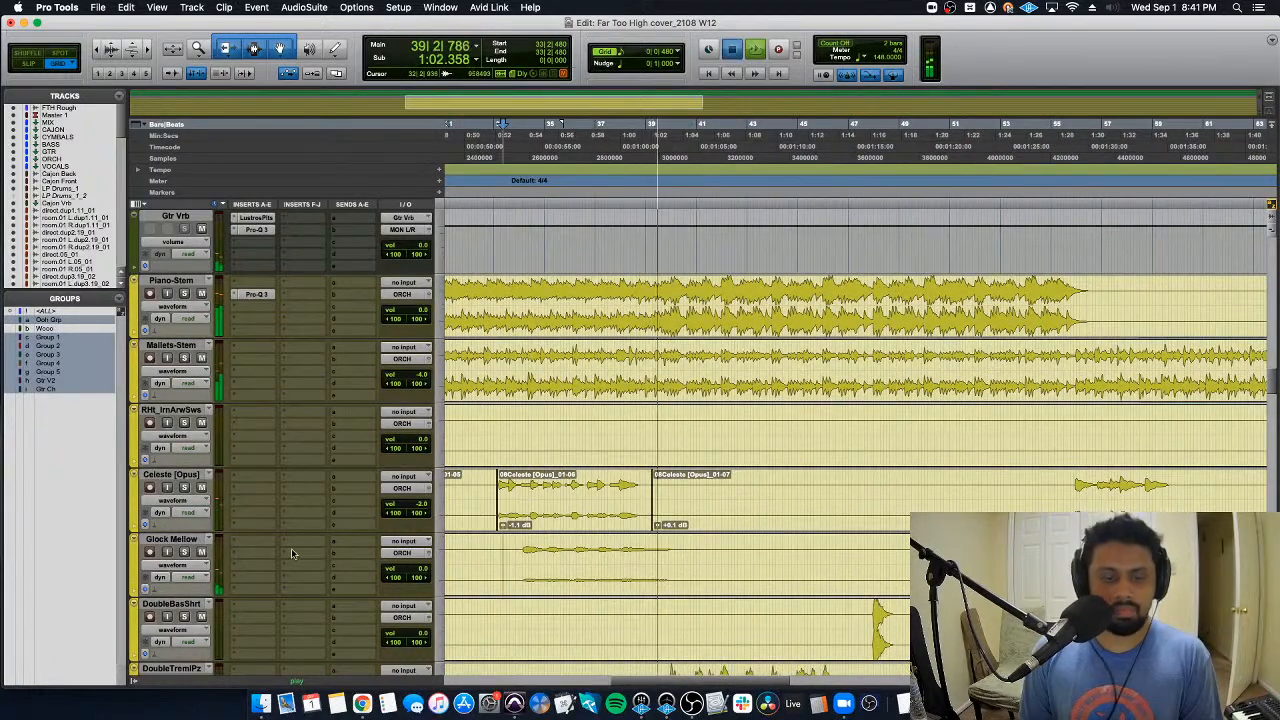
click(185, 552)
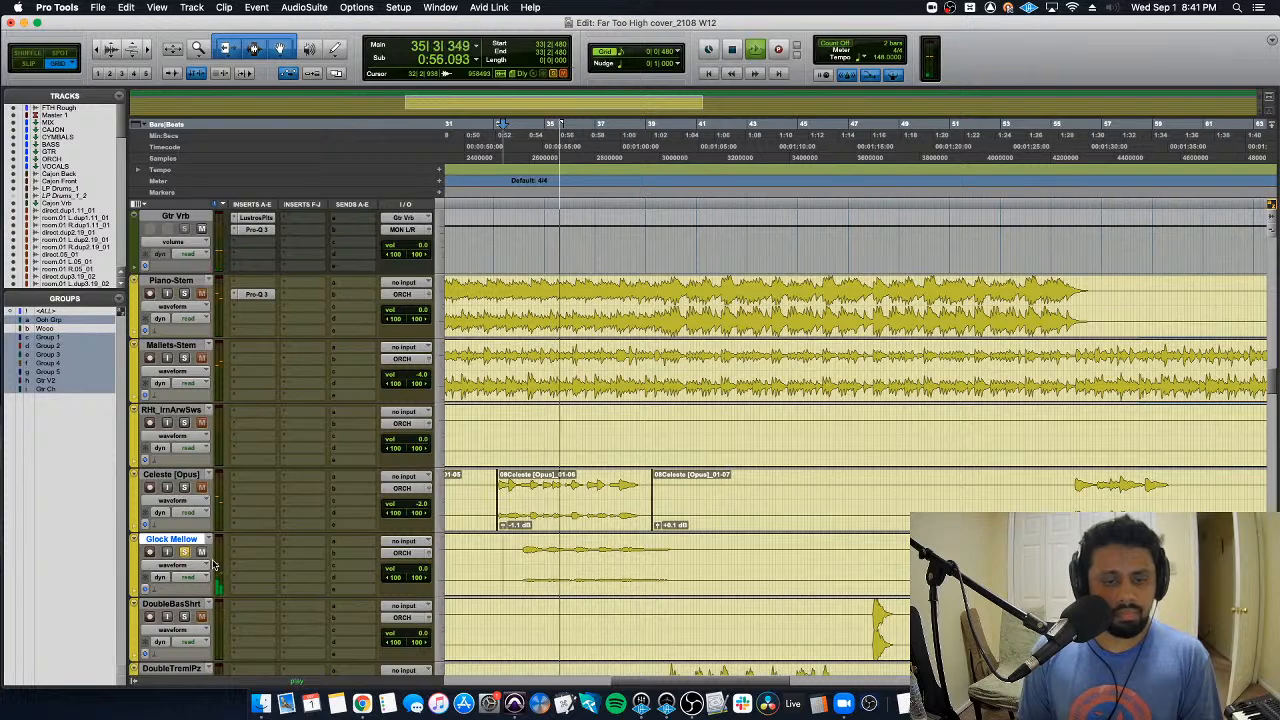
click(185, 552)
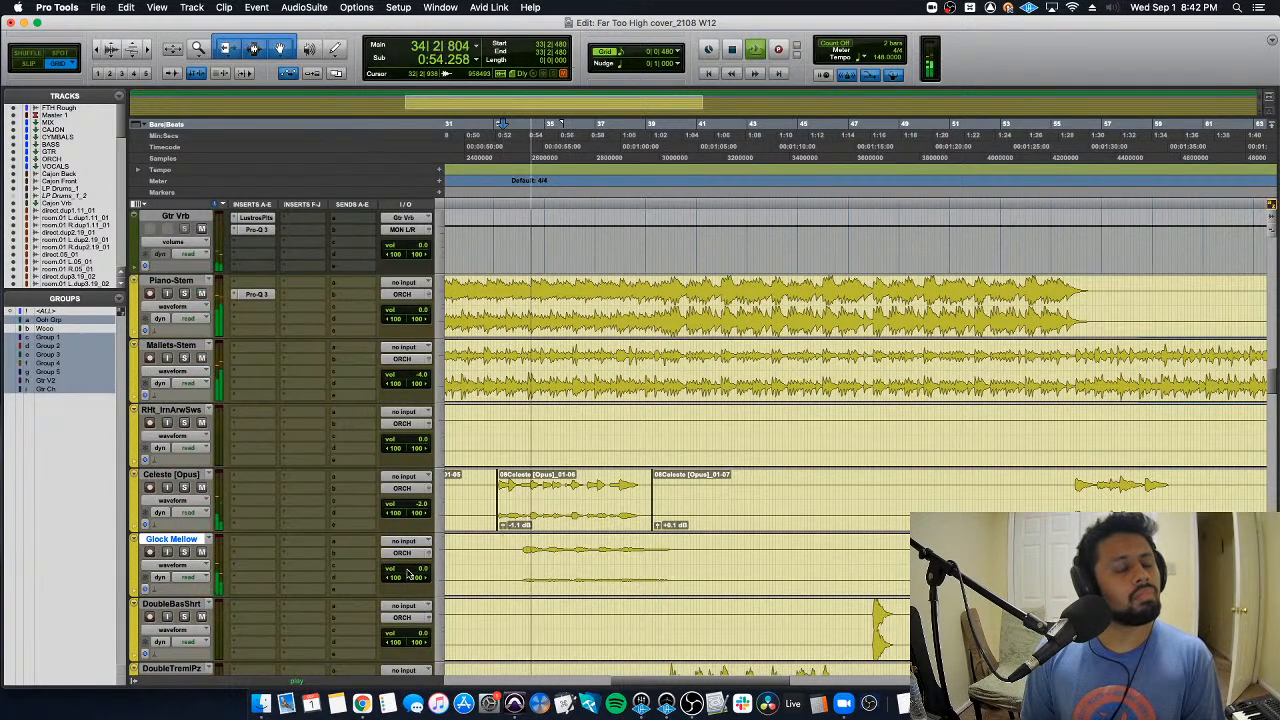
key(space)
click(408, 571)
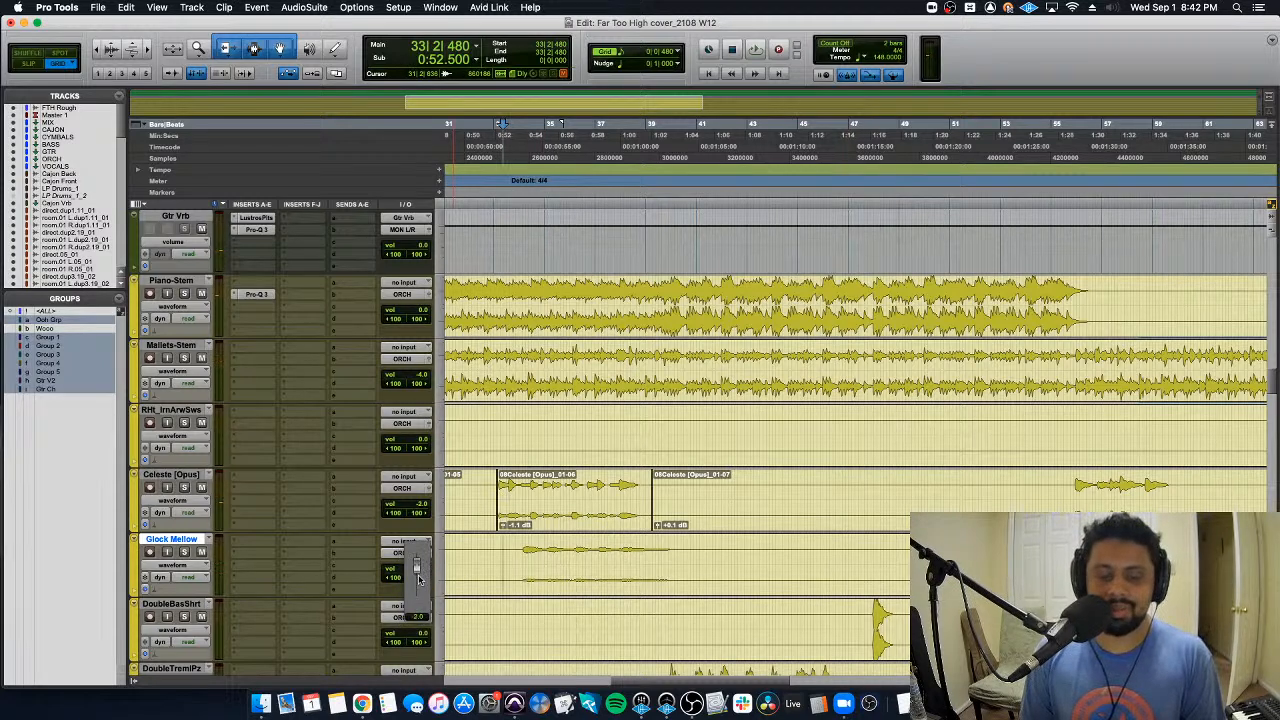
drag(420, 580, 420, 576)
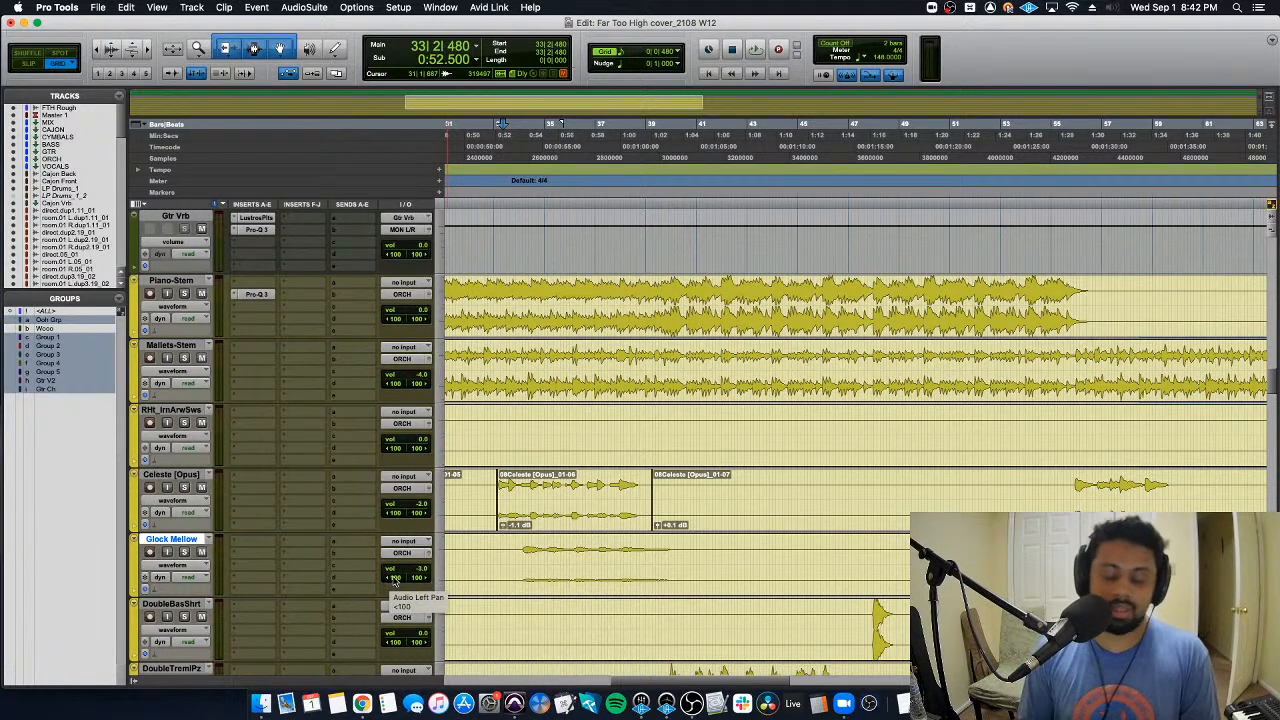
key(space)
drag(418, 577, 421, 582)
Step: Look over the double bass, timpani, horn and violin tracks during playback, checking the parts that enter around bar 48
key(r)
scroll(580, 583, down, 3)
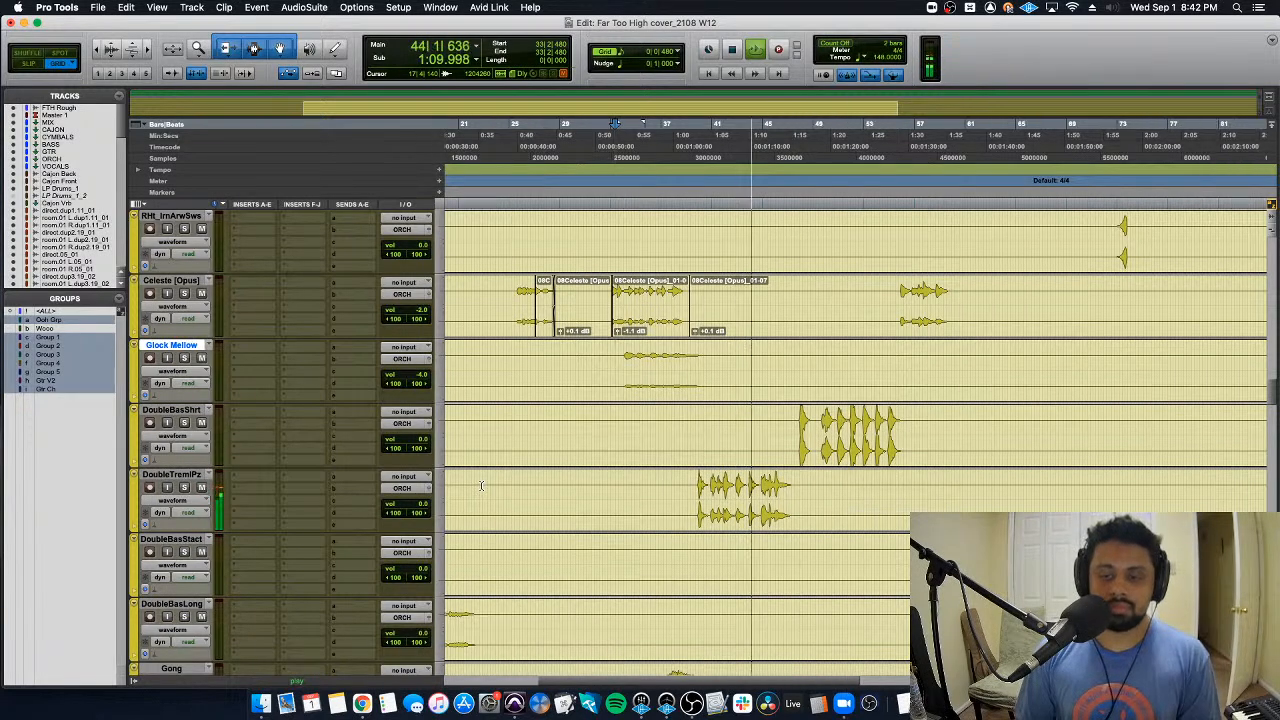
key(super+bracketleft)
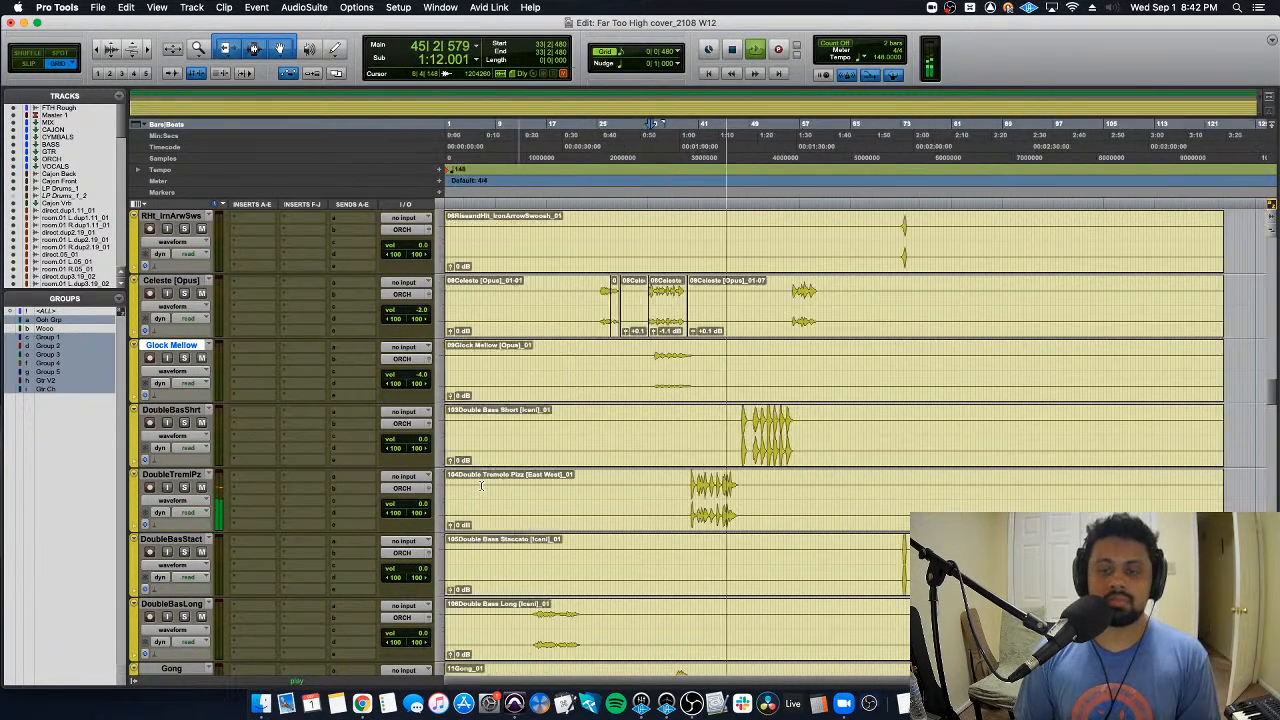
key(super+bracketleft)
scroll(481, 486, down, 6)
scroll(481, 486, down, 15)
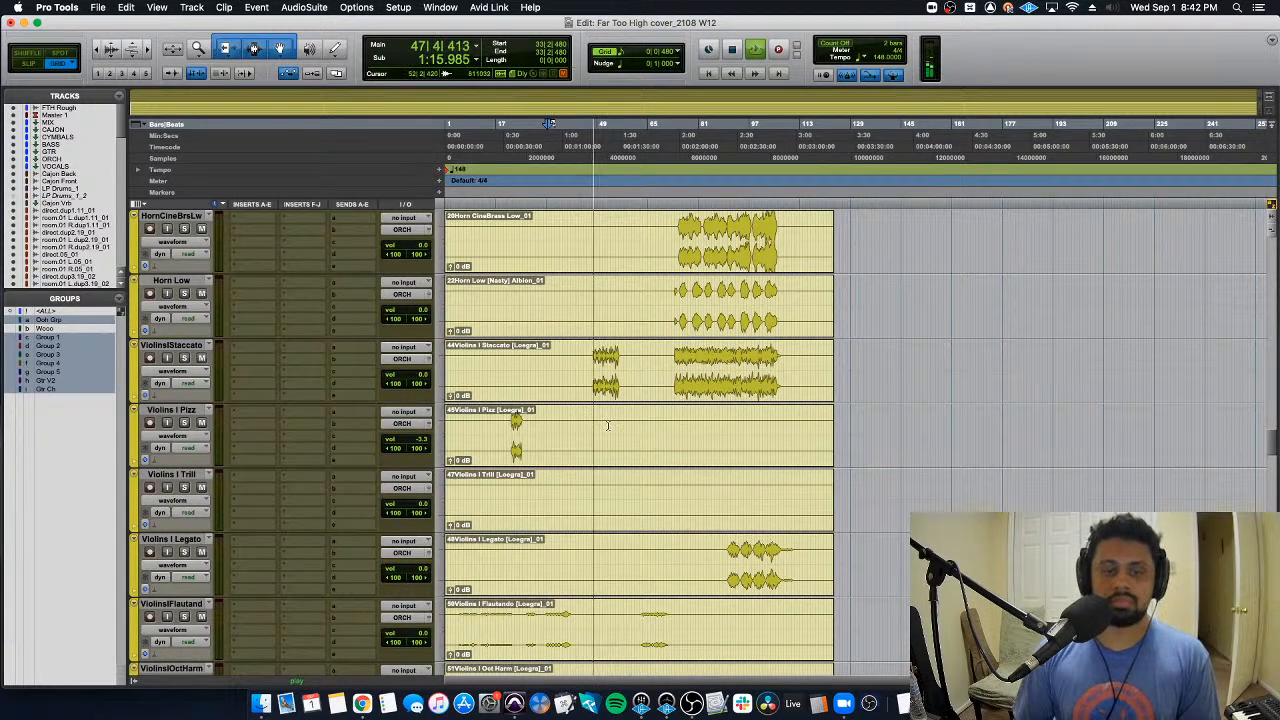
key(super+bracketright)
key(super+bracketright)
key(super+bracketright)
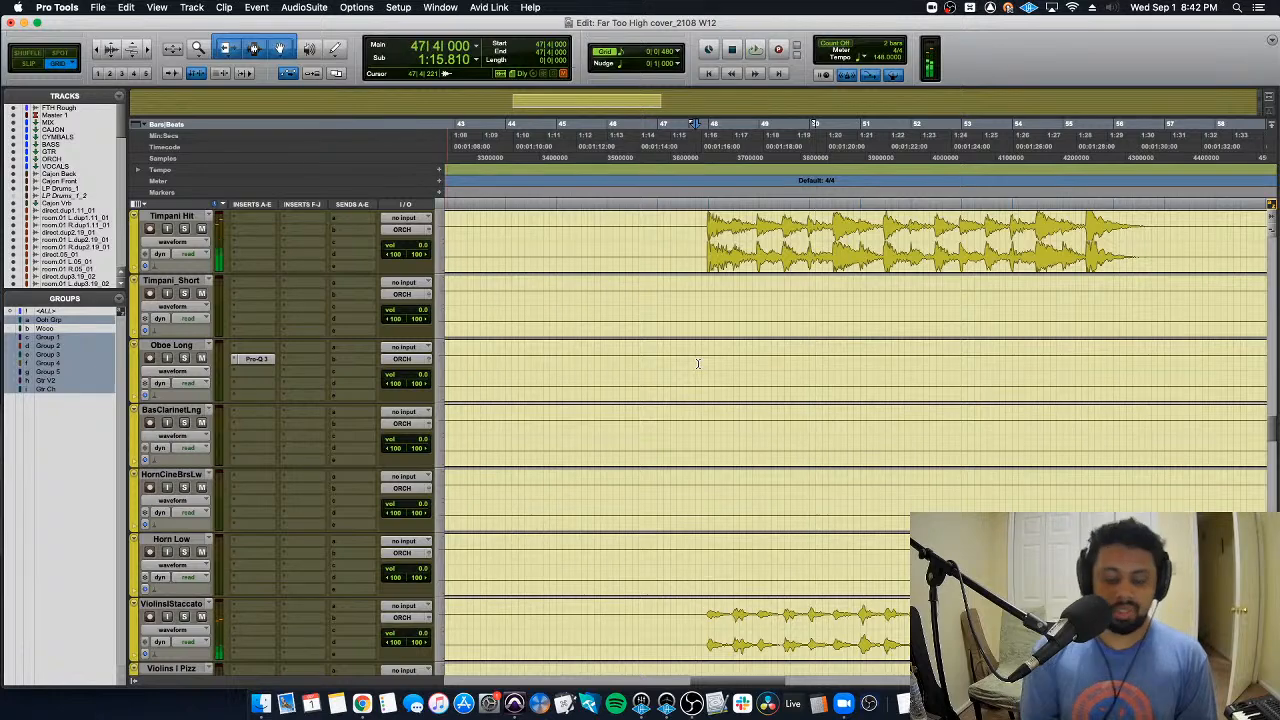
Step: Insert a FabFilter Pro-Q 3 equalizer on the ORCH channel in the mixer
key(super+equal)
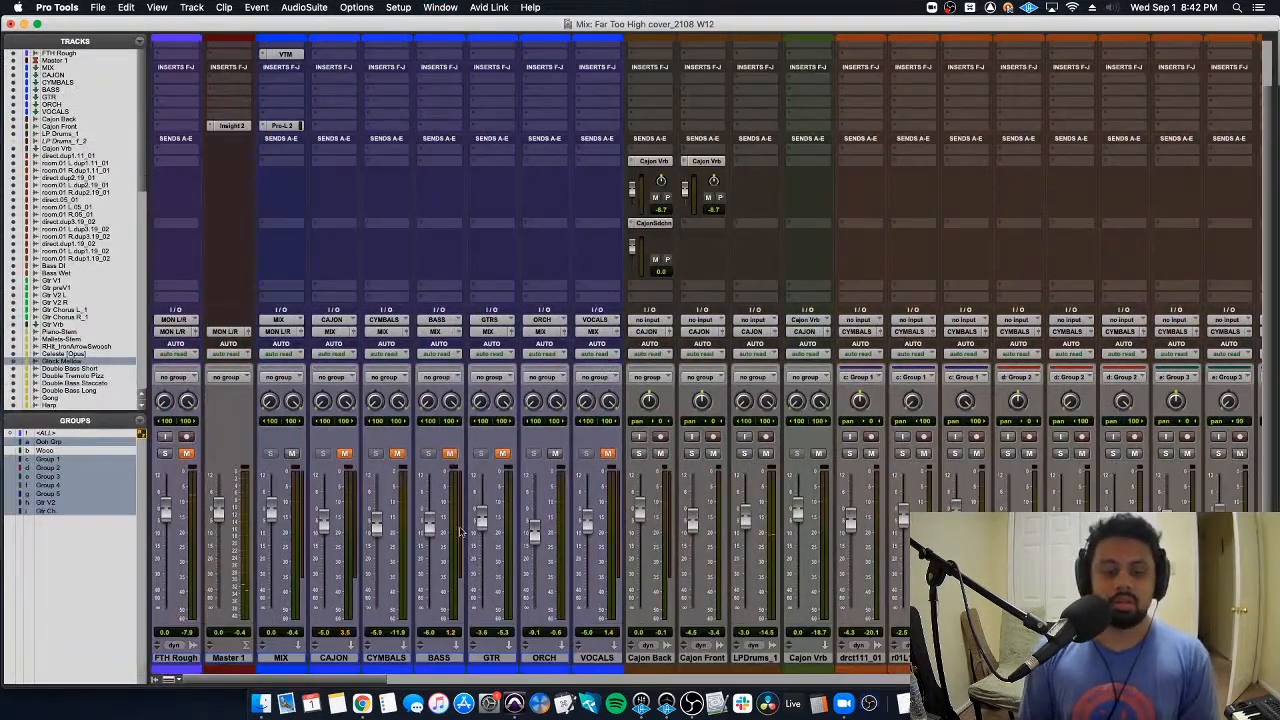
scroll(571, 122, up, 3)
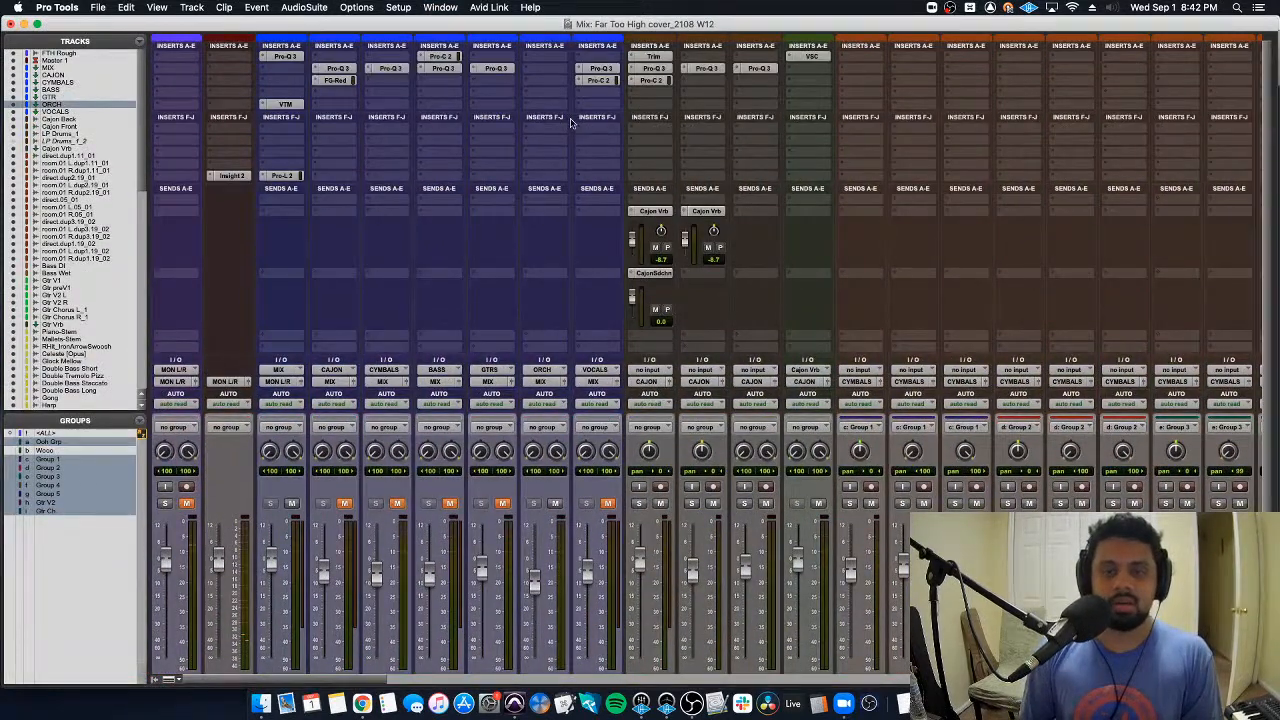
click(545, 68)
click(700, 71)
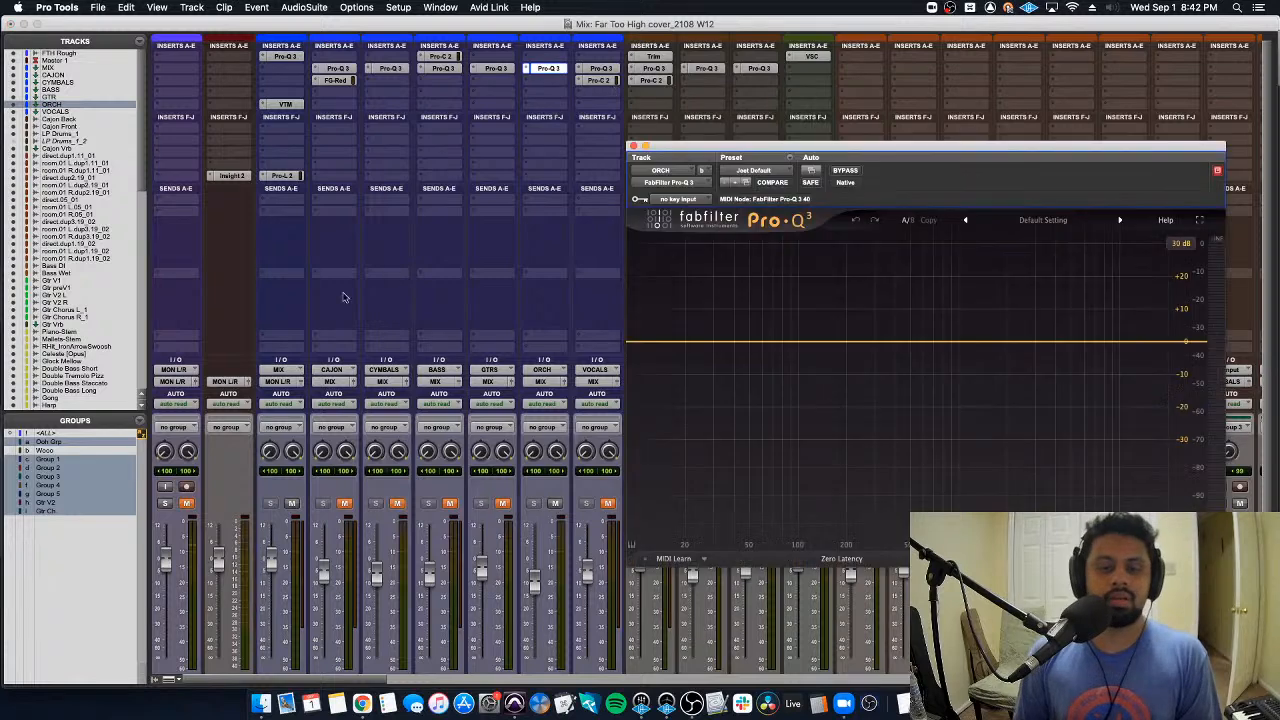
Step: During playback, shape the ORCH EQ with a gentle-kneed 48 dB/oct low cut and a bell boost of about 2.22 dB near 10993 Hz
click(654, 355)
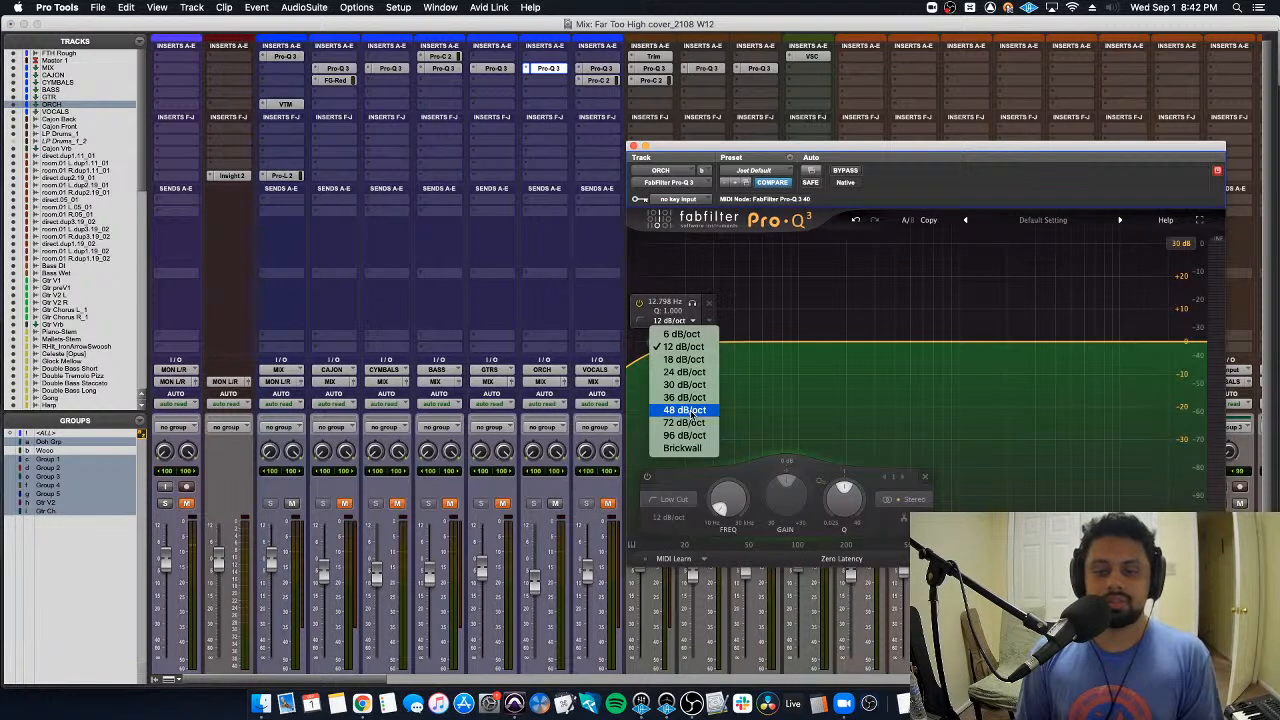
click(686, 410)
key(space)
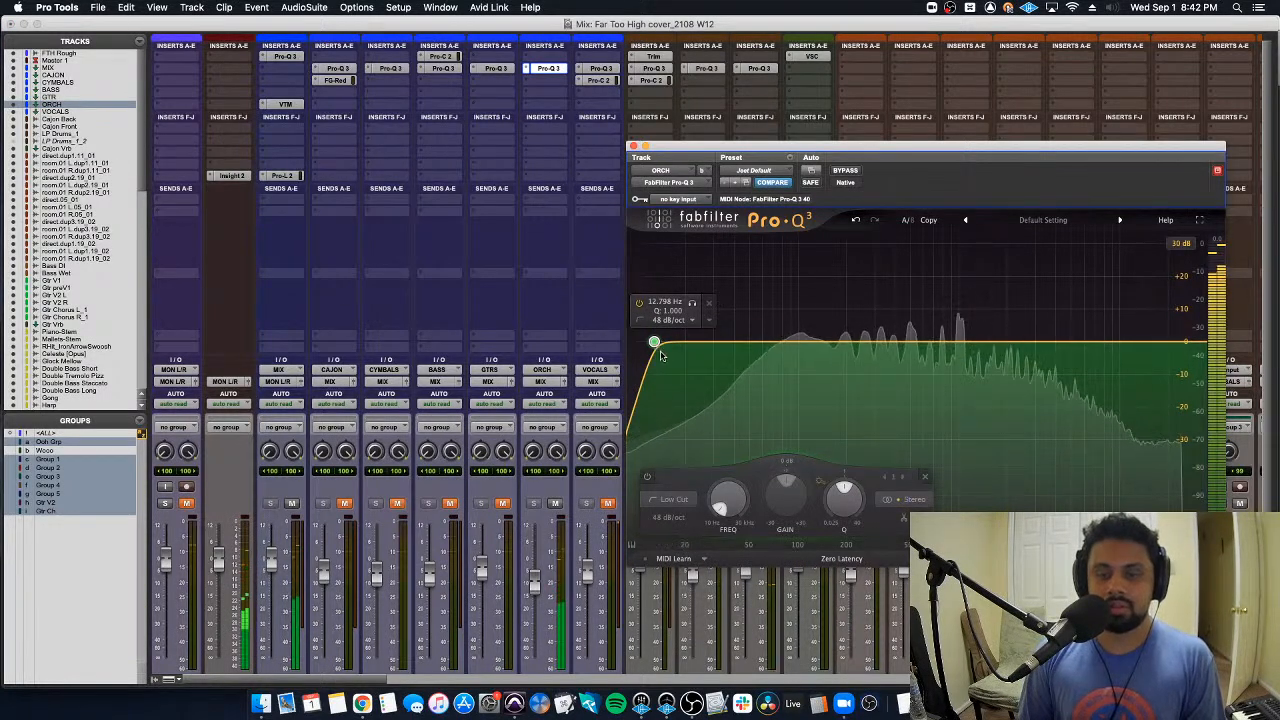
drag(660, 354, 695, 370)
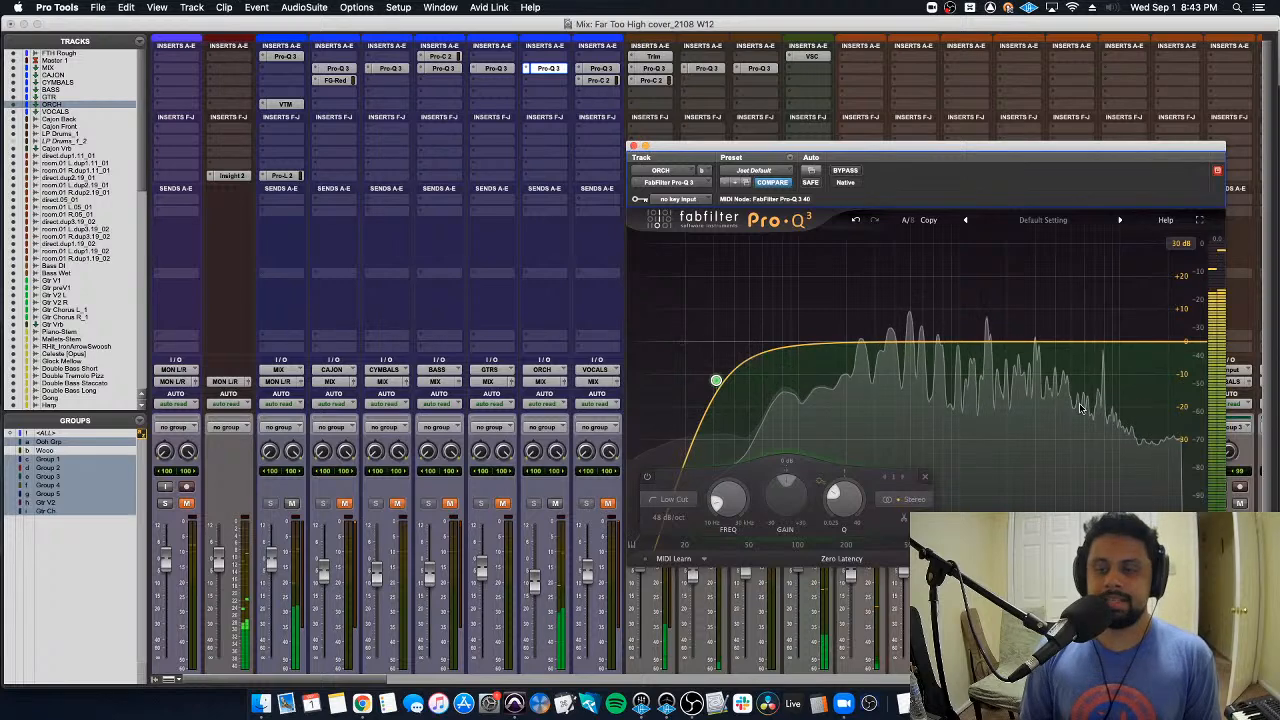
drag(1032, 350, 1127, 337)
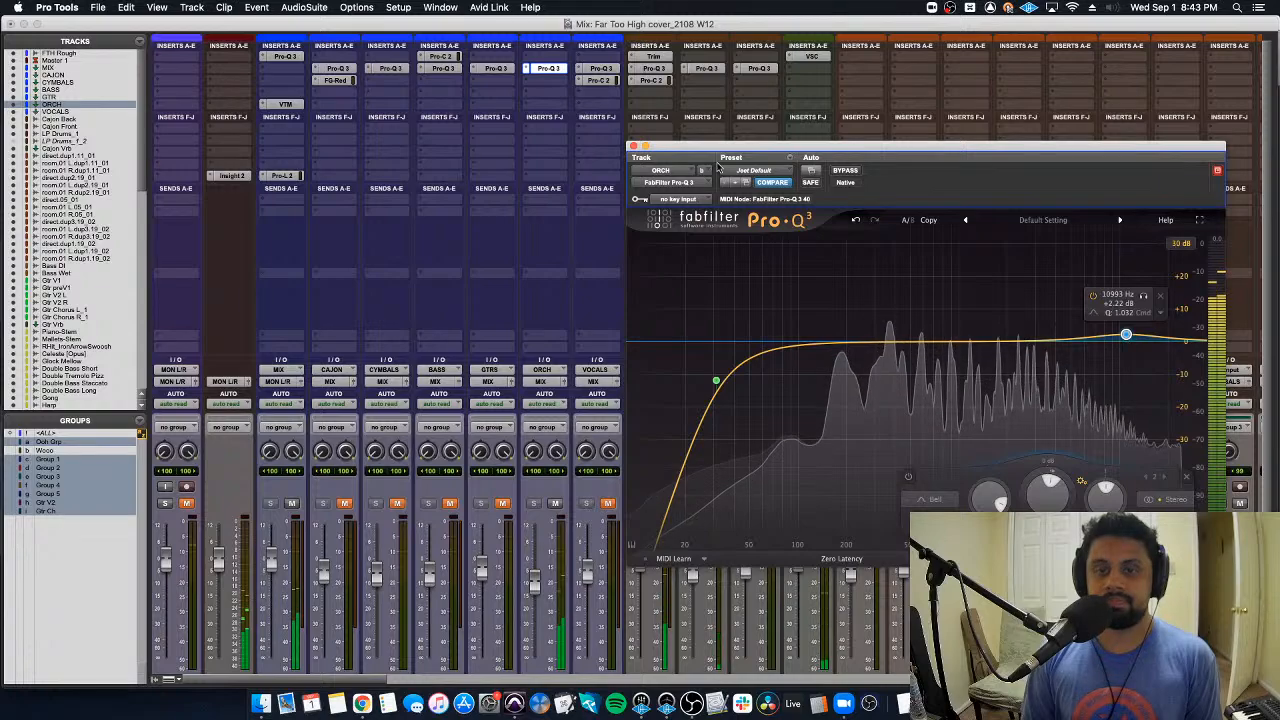
click(631, 146)
Step: Return to the timeline and look over the violin, viola and cello tracks playing around bars 63 to 69
scroll(574, 462, right, 10)
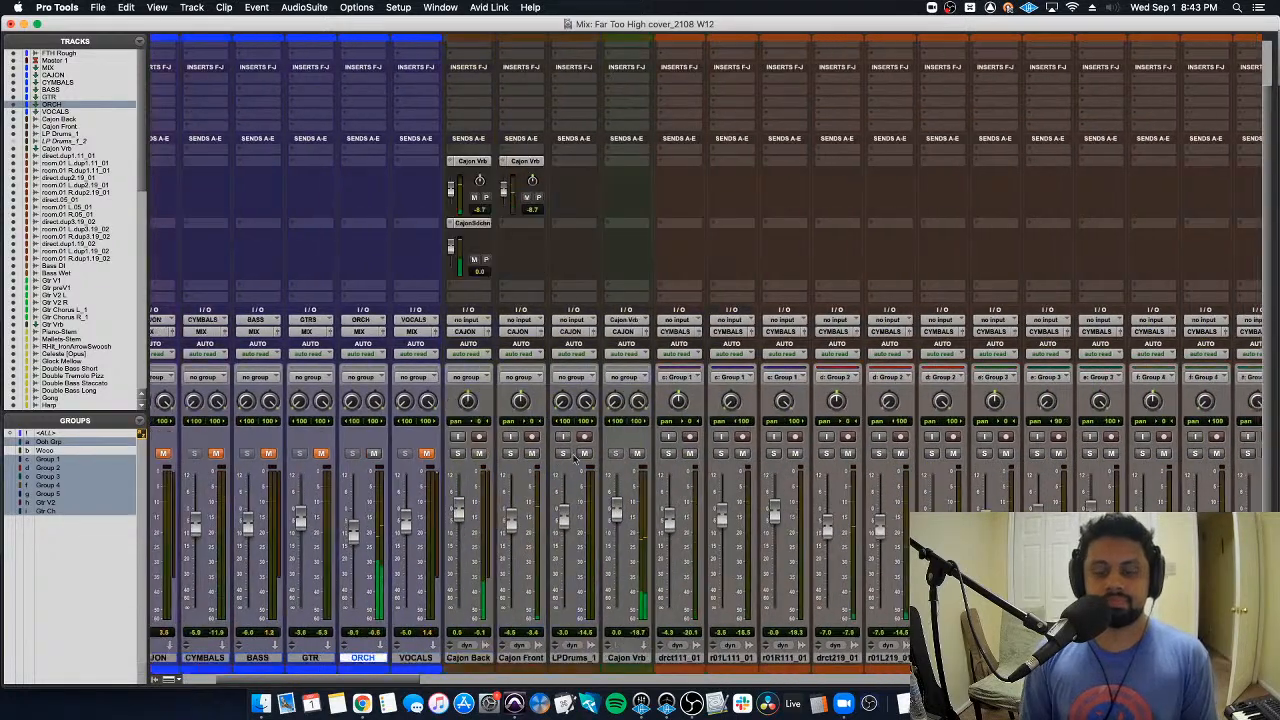
scroll(574, 462, right, 2)
key(super+equal)
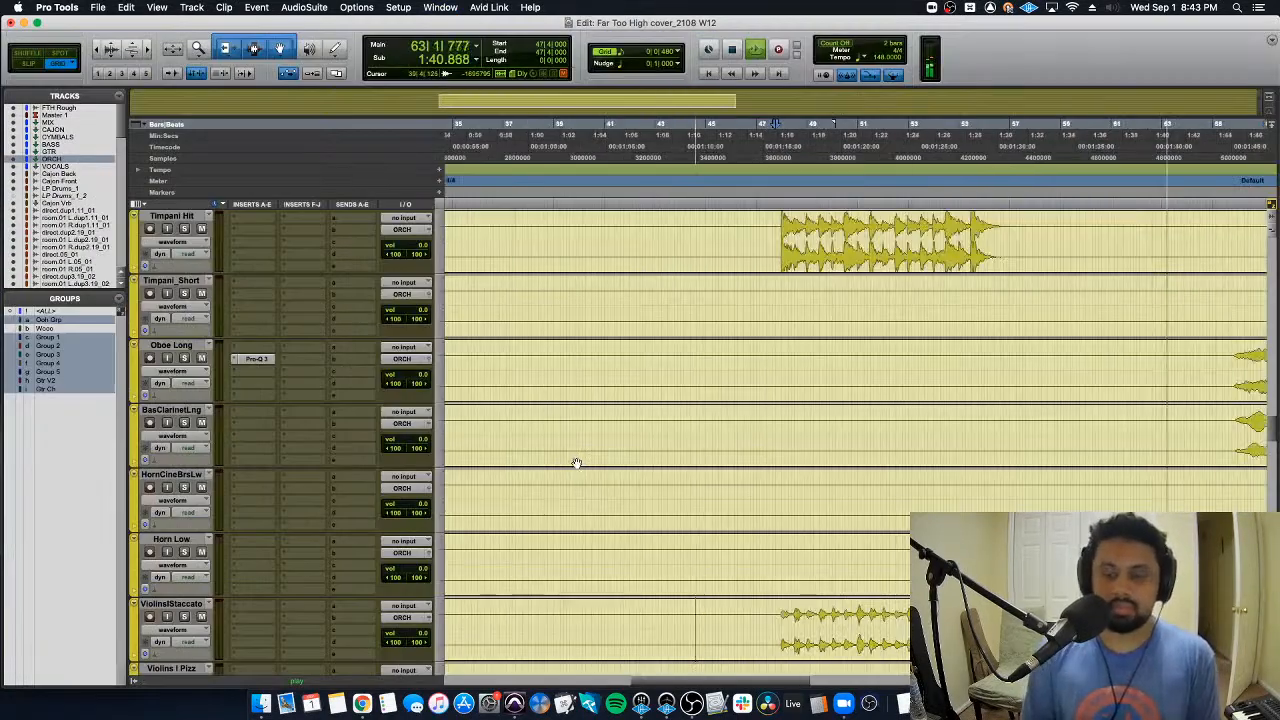
scroll(574, 463, right, 10)
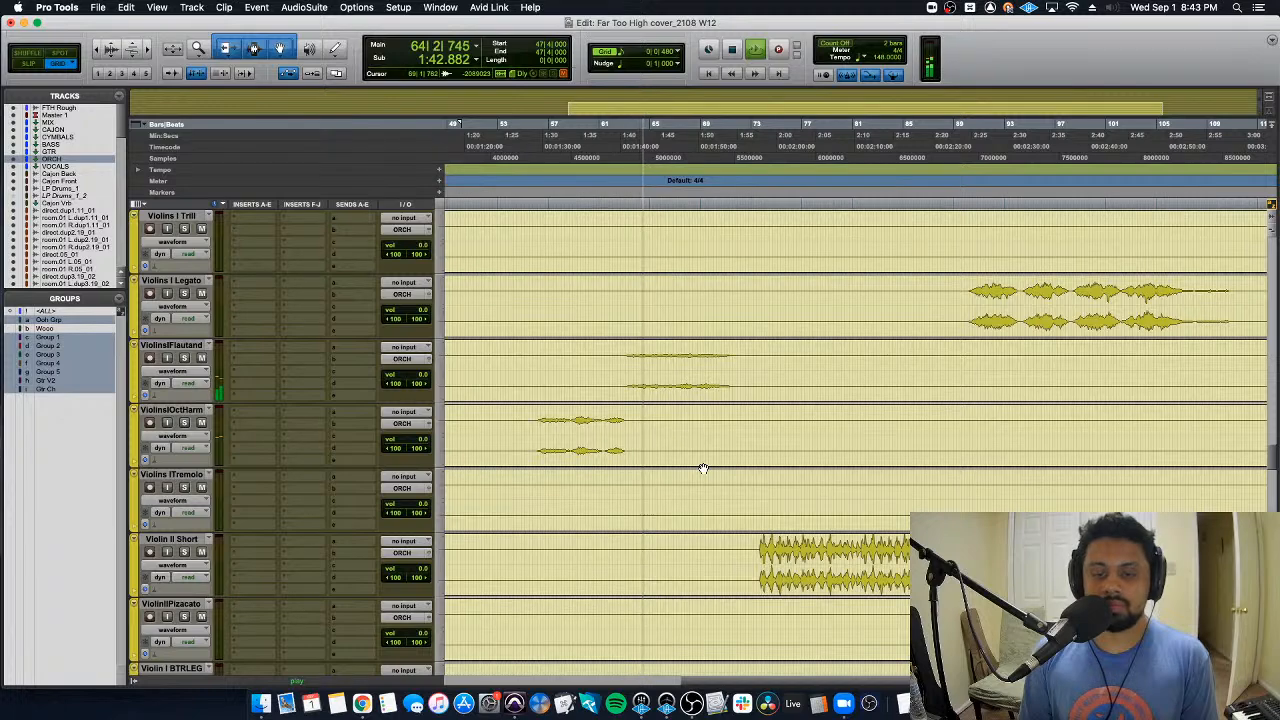
scroll(703, 468, down, 5)
key(super+bracketleft)
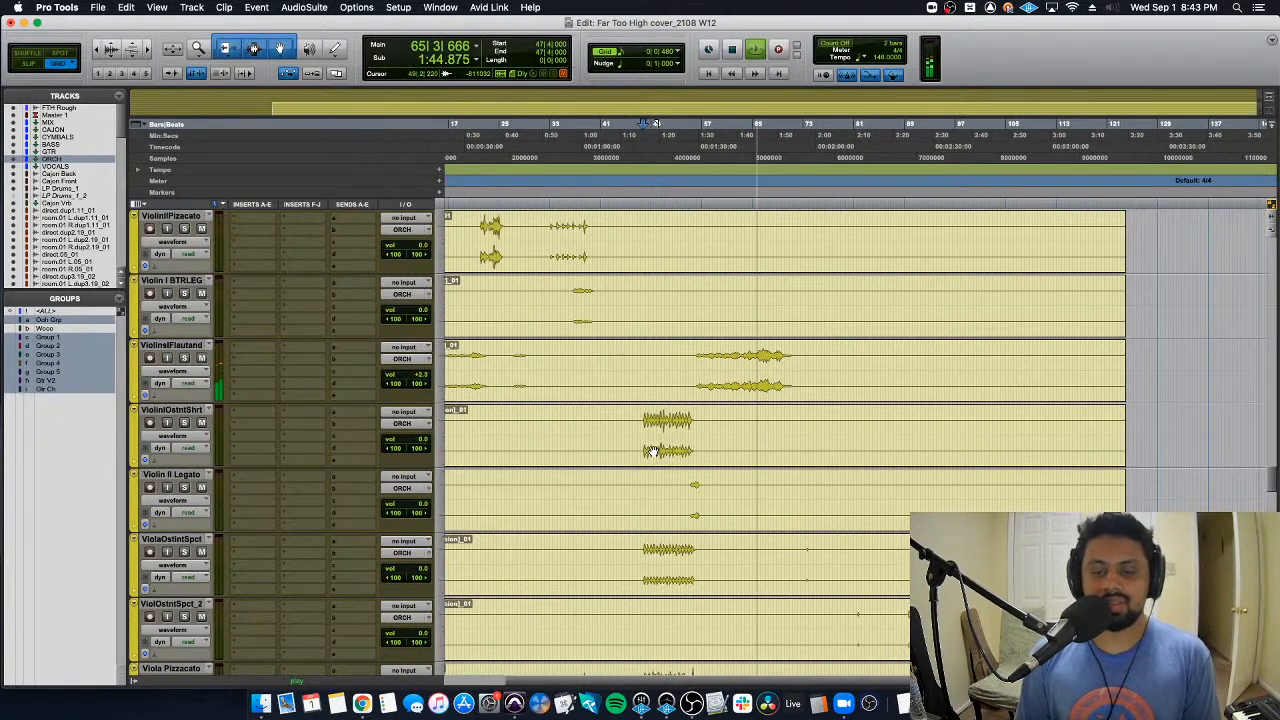
scroll(657, 452, down, 4)
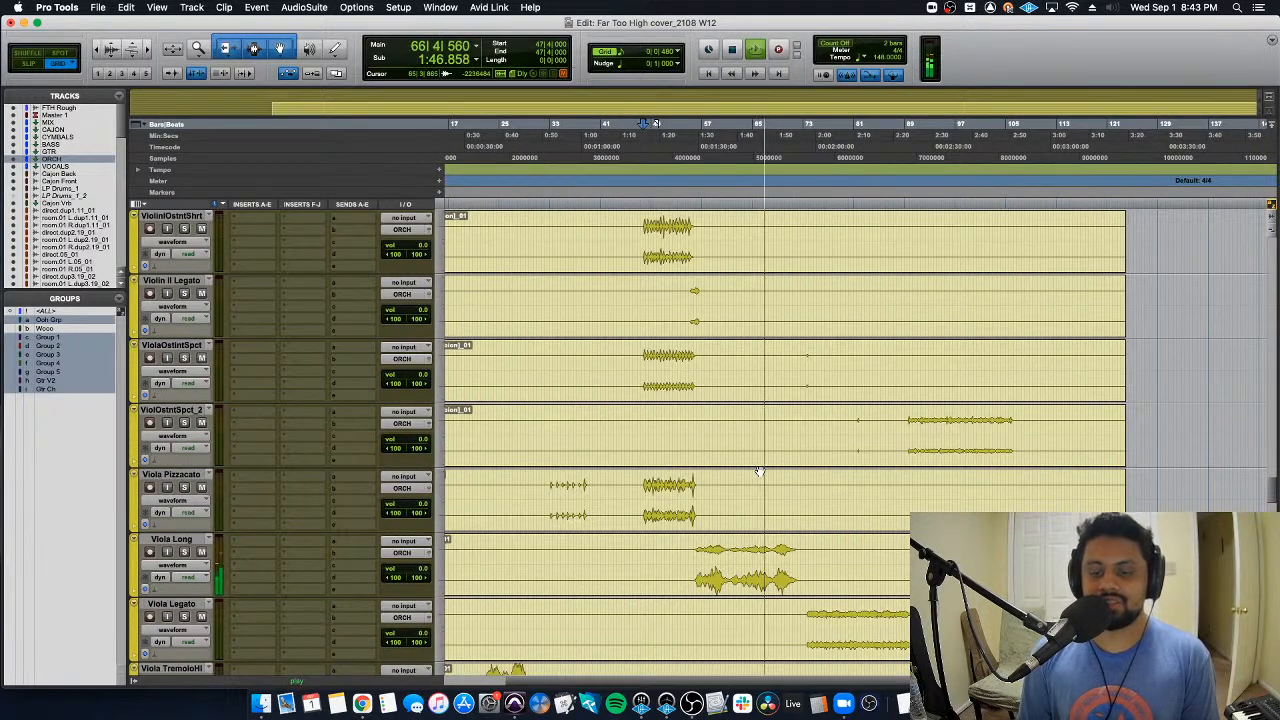
scroll(759, 471, down, 3)
key(super+bracketright)
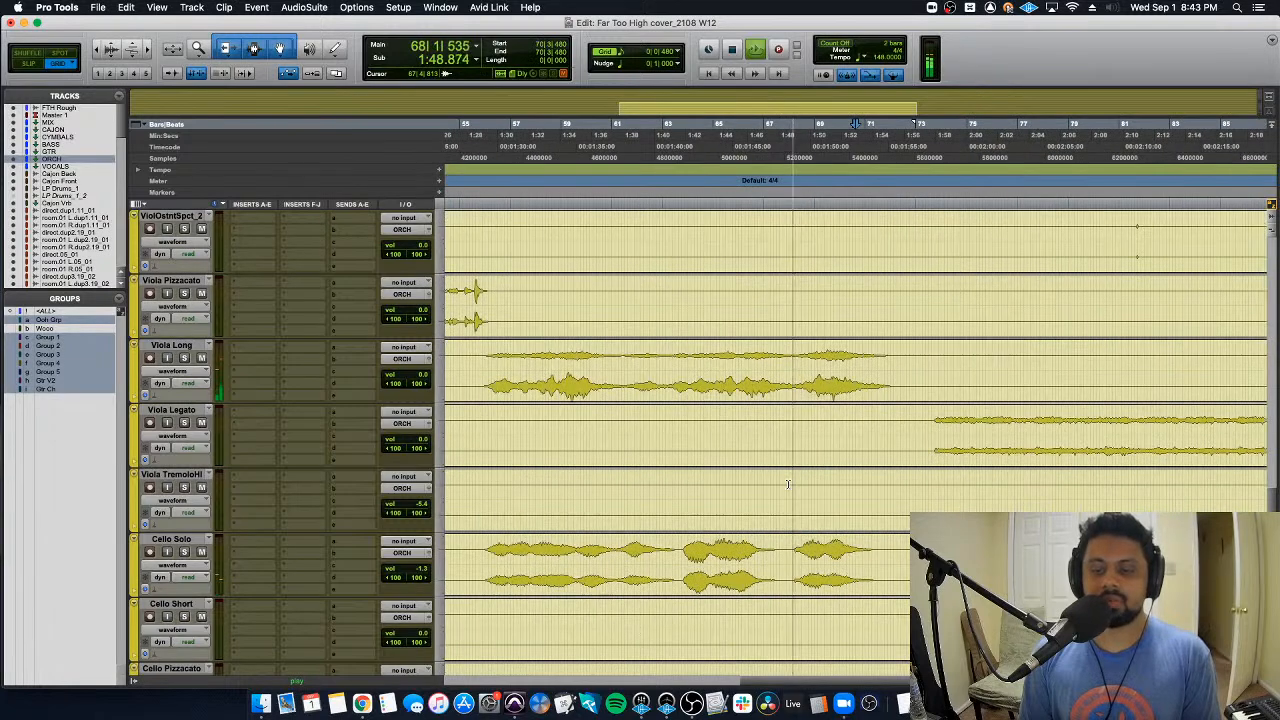
key(super+bracketleft)
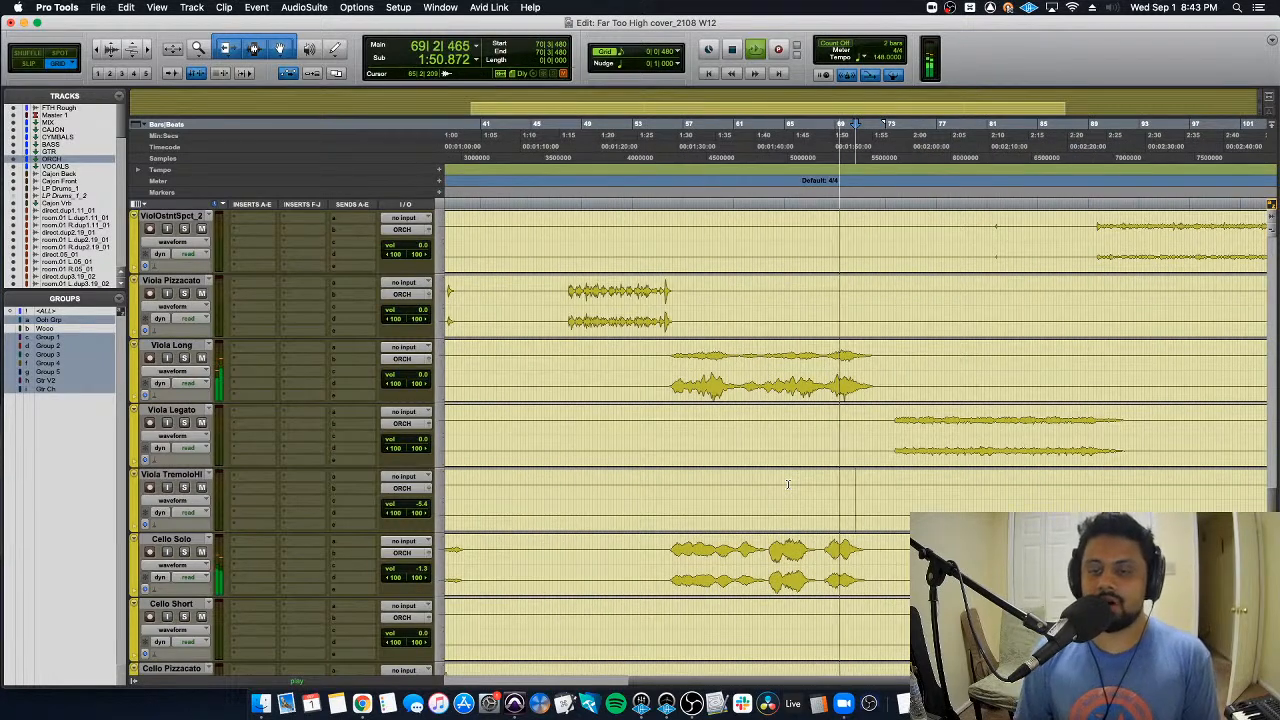
Step: Look over the violin, viola, cello, harp and timpani tracks around bars 65 to 75, replaying the transition near bar 72
scroll(788, 485, right, 1)
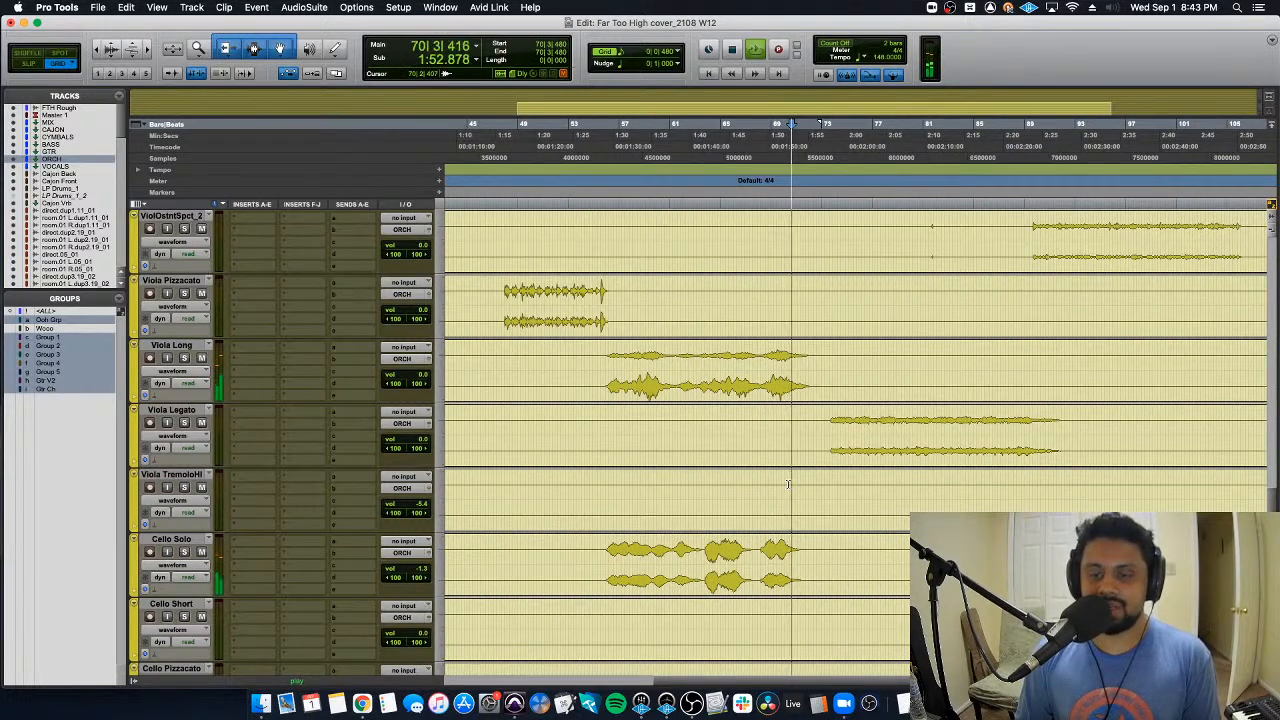
scroll(788, 485, left, 1)
scroll(788, 485, right, 1)
scroll(788, 485, up, 2)
scroll(788, 485, up, 2)
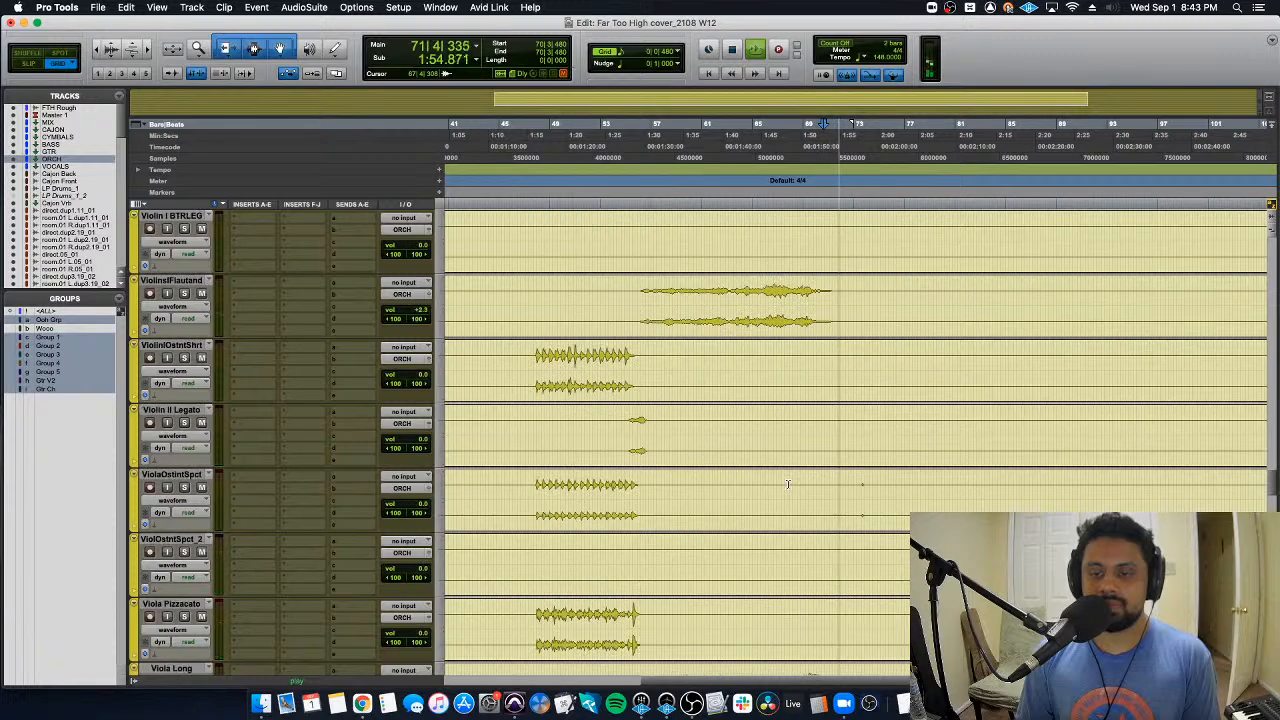
scroll(788, 485, right, 2)
scroll(788, 485, right, 1)
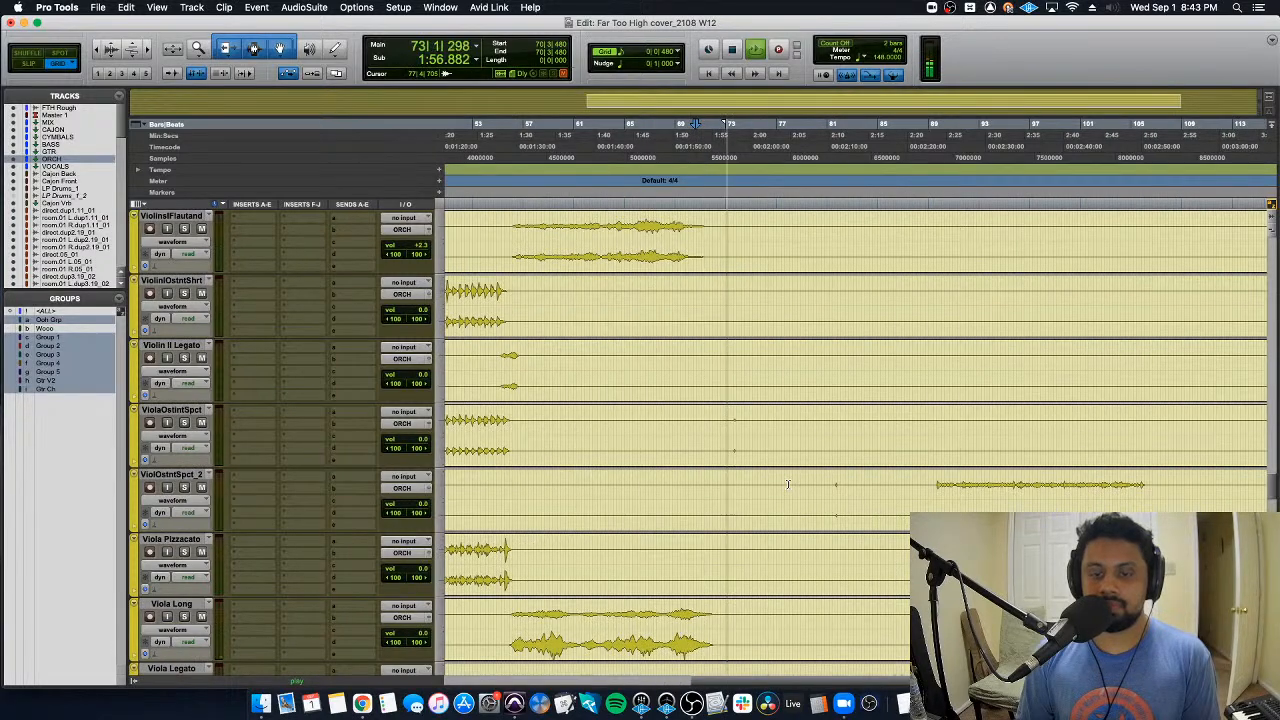
scroll(788, 485, down, 5)
scroll(788, 485, down, 3)
scroll(788, 485, up, 10)
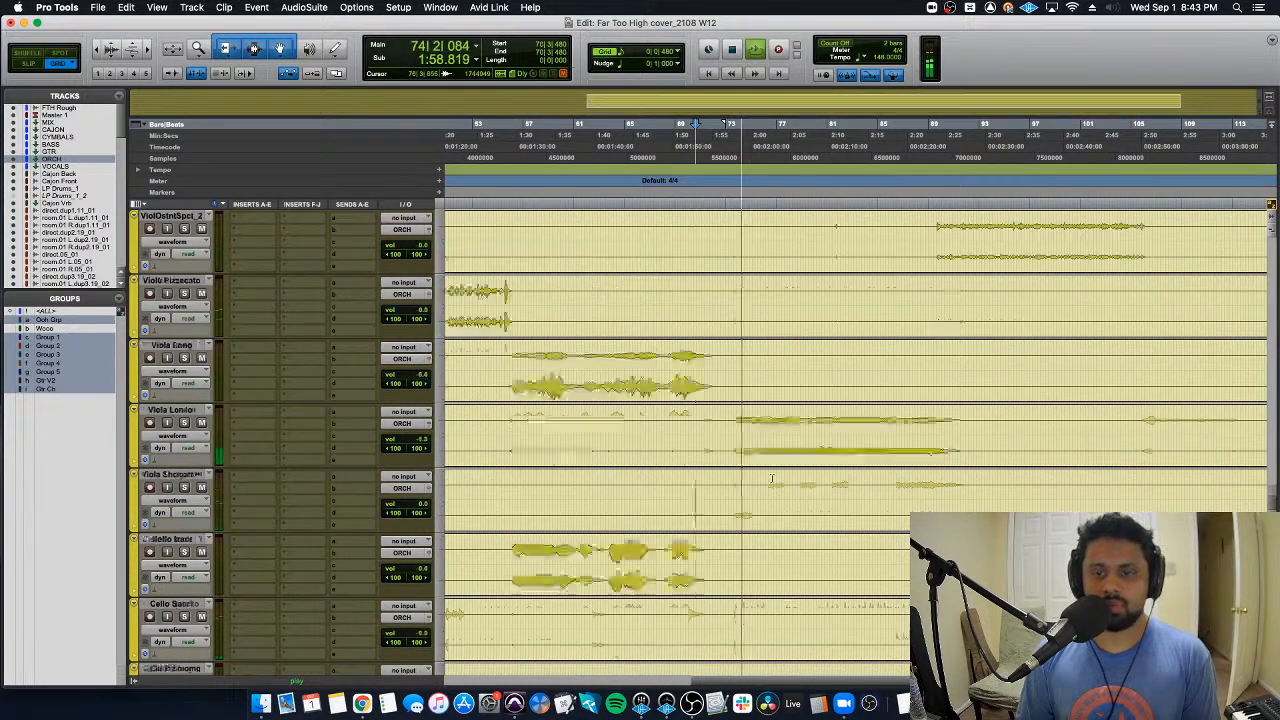
key(space)
key(space)
scroll(730, 421, up, 7)
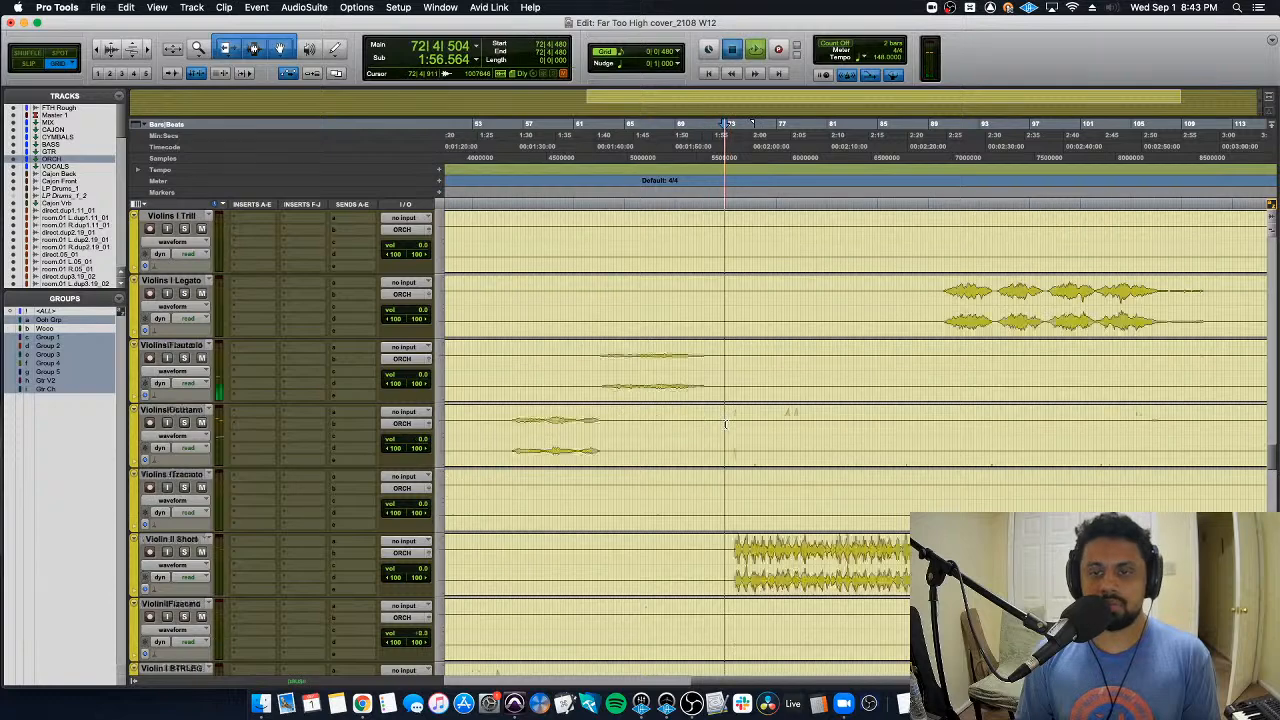
scroll(730, 421, up, 2)
scroll(726, 426, up, 3)
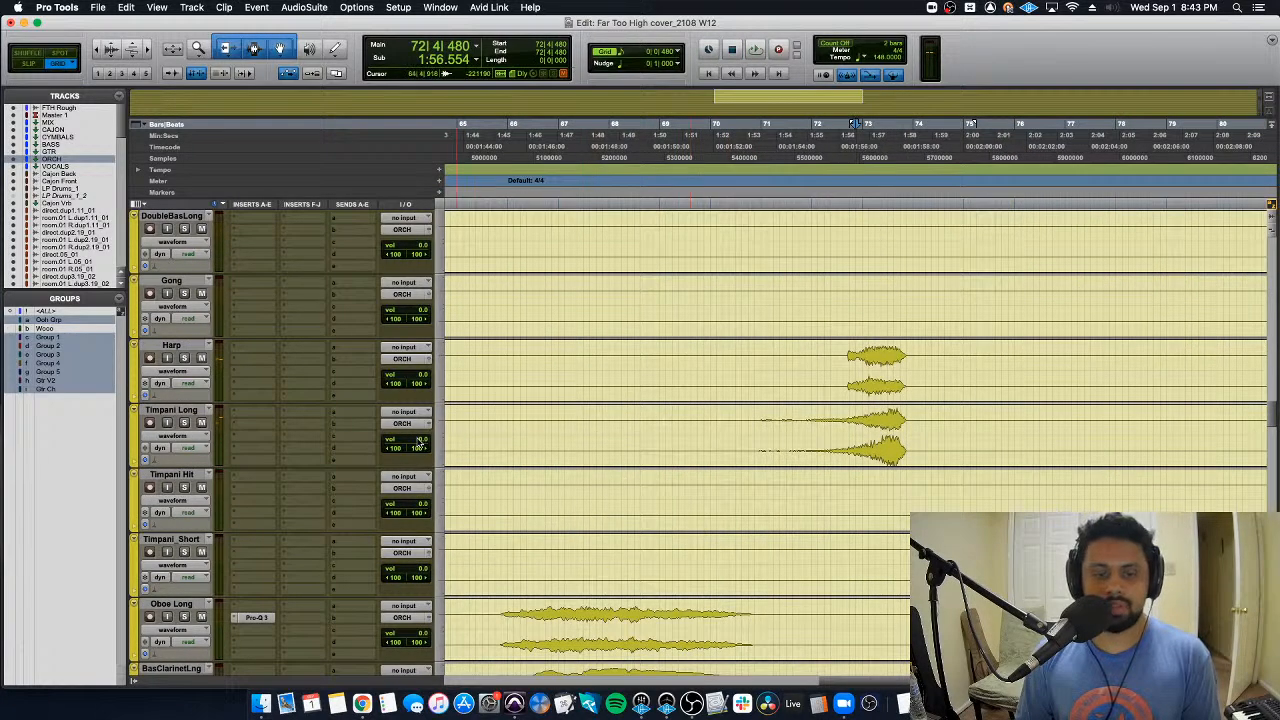
Step: Audition the timpani roll at bar 54 and lower the Timpani Long track volume to -3.6 dB
scroll(420, 443, down, 8)
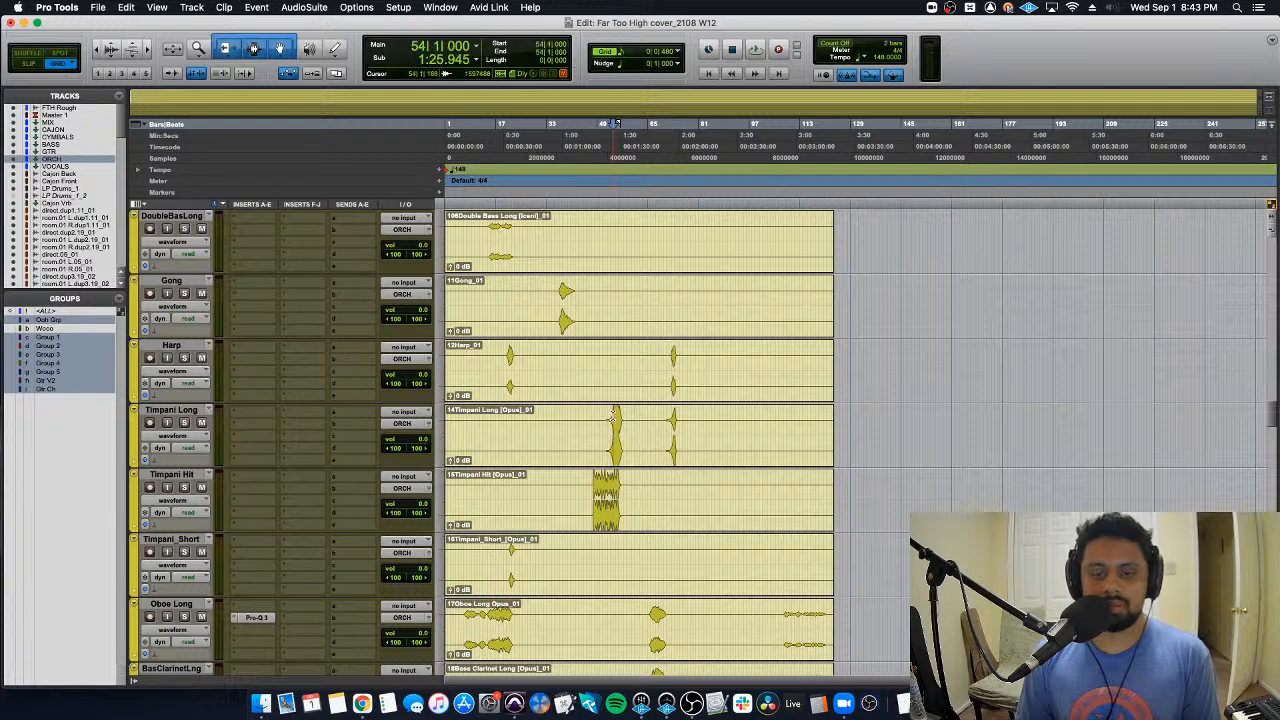
key(space)
scroll(612, 418, up, 6)
scroll(751, 430, down, 2)
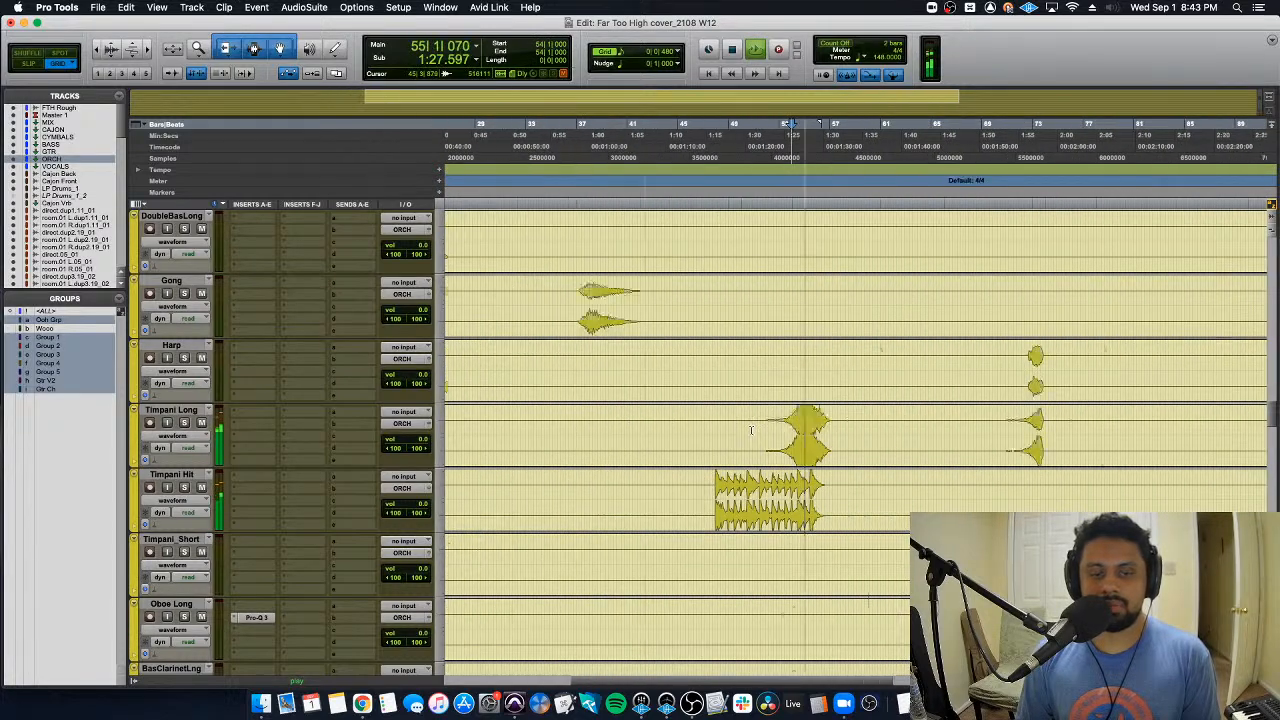
key(space)
click(420, 443)
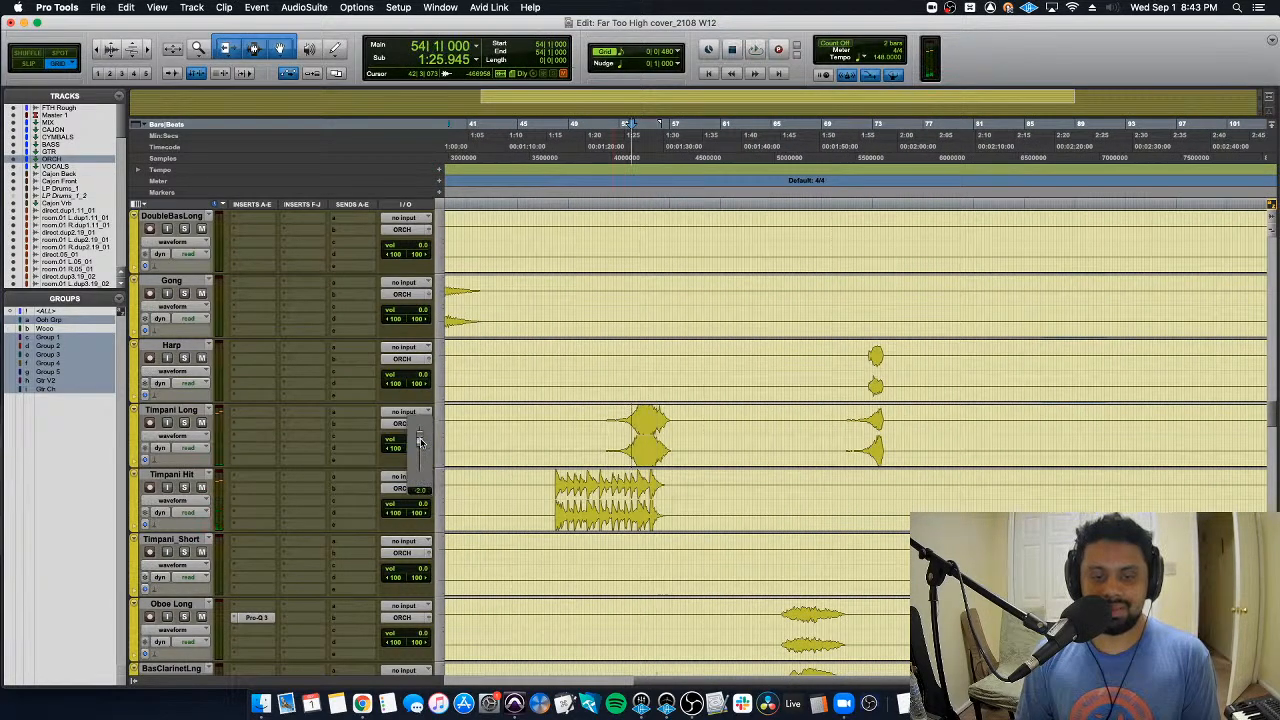
scroll(840, 418, up, 5)
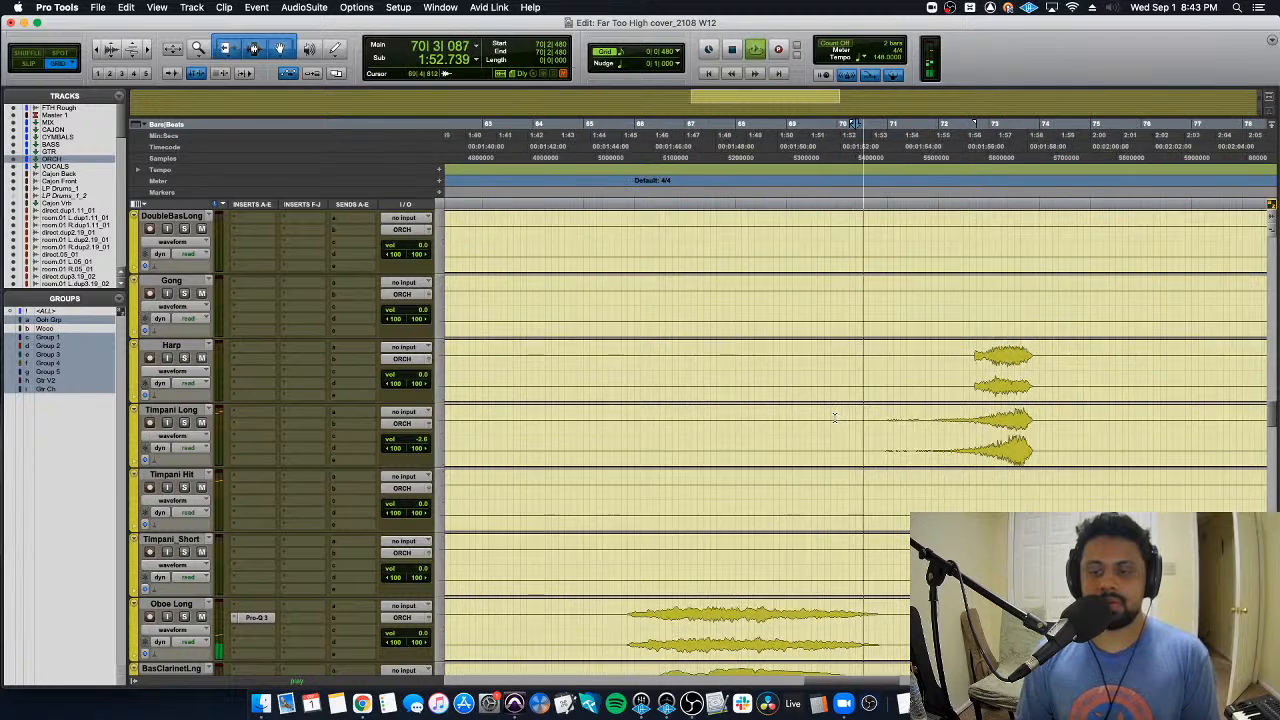
Step: Separate the second Timpani Long swell, bars 70 to 75, into its own clip and set its clip gain to -2.6 dB
key(space)
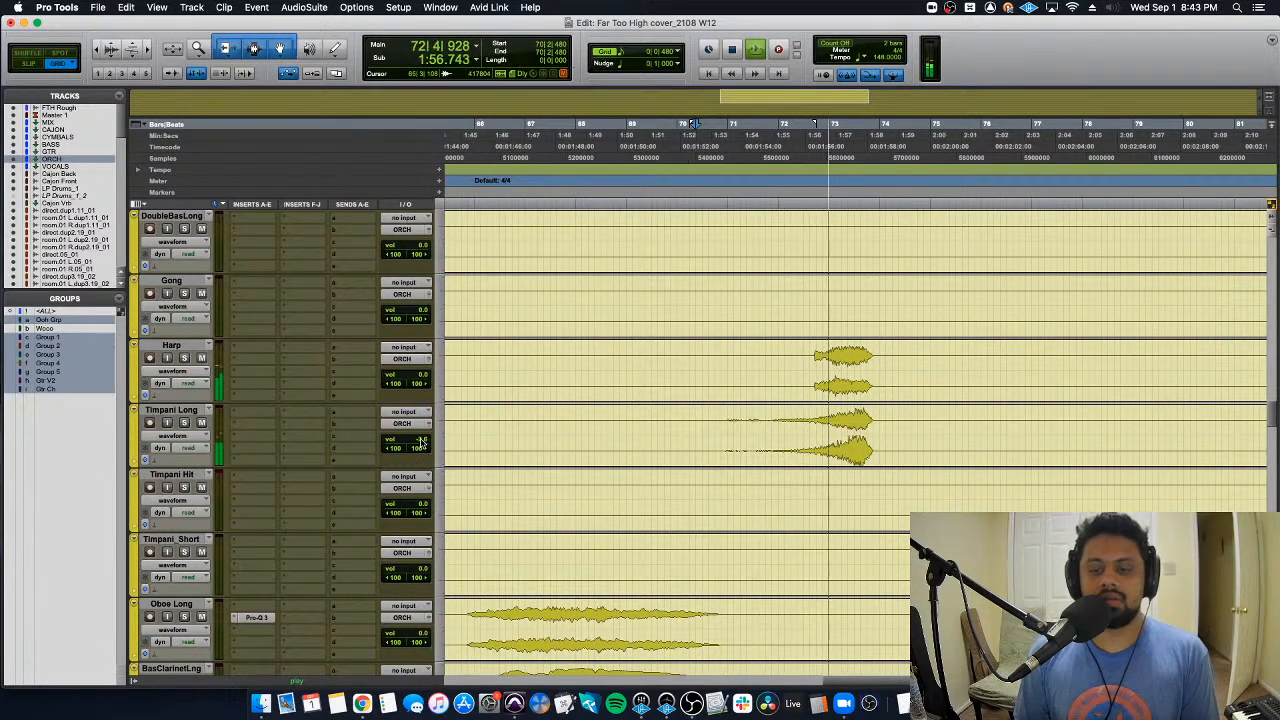
key(space)
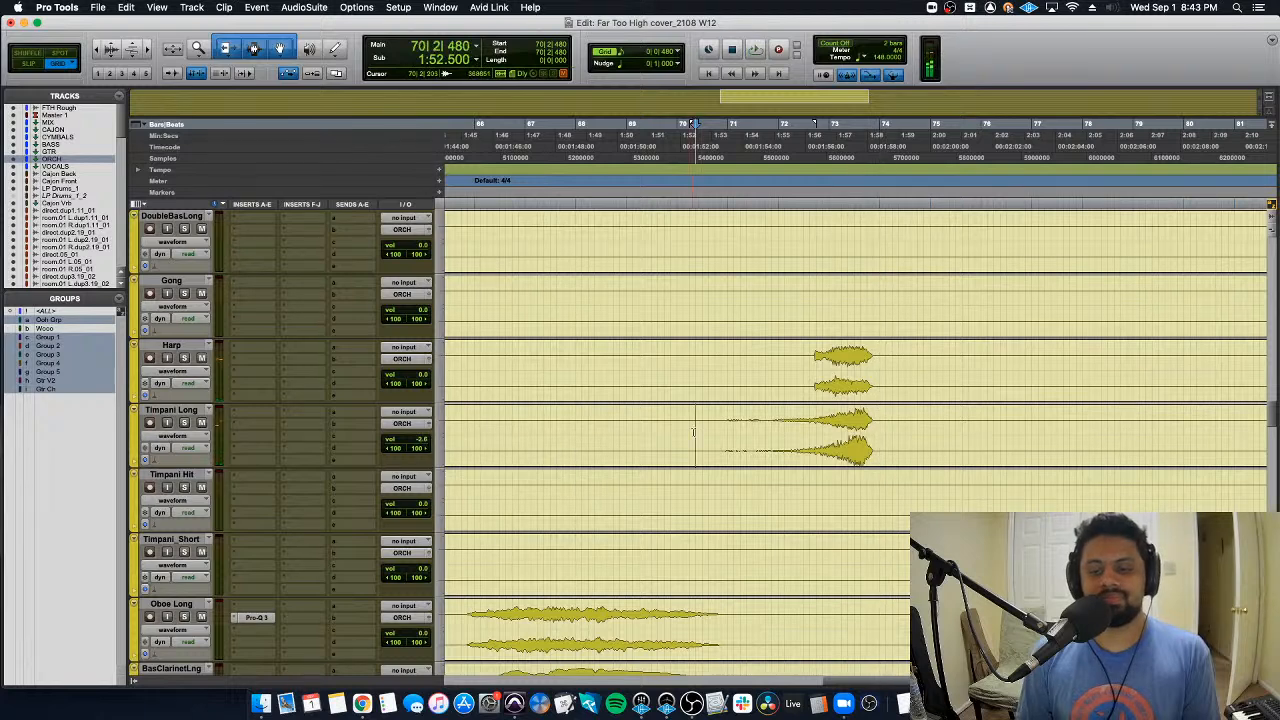
drag(708, 425, 937, 430)
key(super+e)
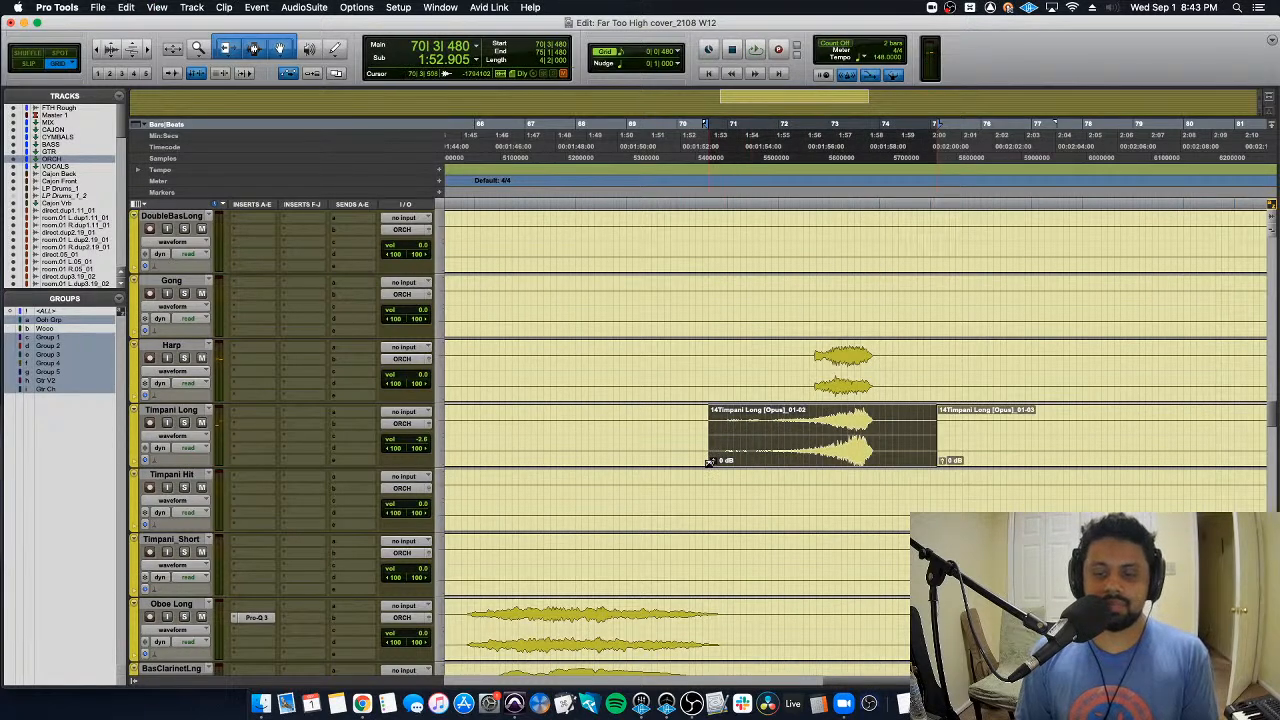
drag(712, 460, 714, 494)
Step: Add short crossfades at both edges of the separated Timpani Long clip and replay the swell near bar 72
click(651, 416)
key(space)
double_click(705, 440)
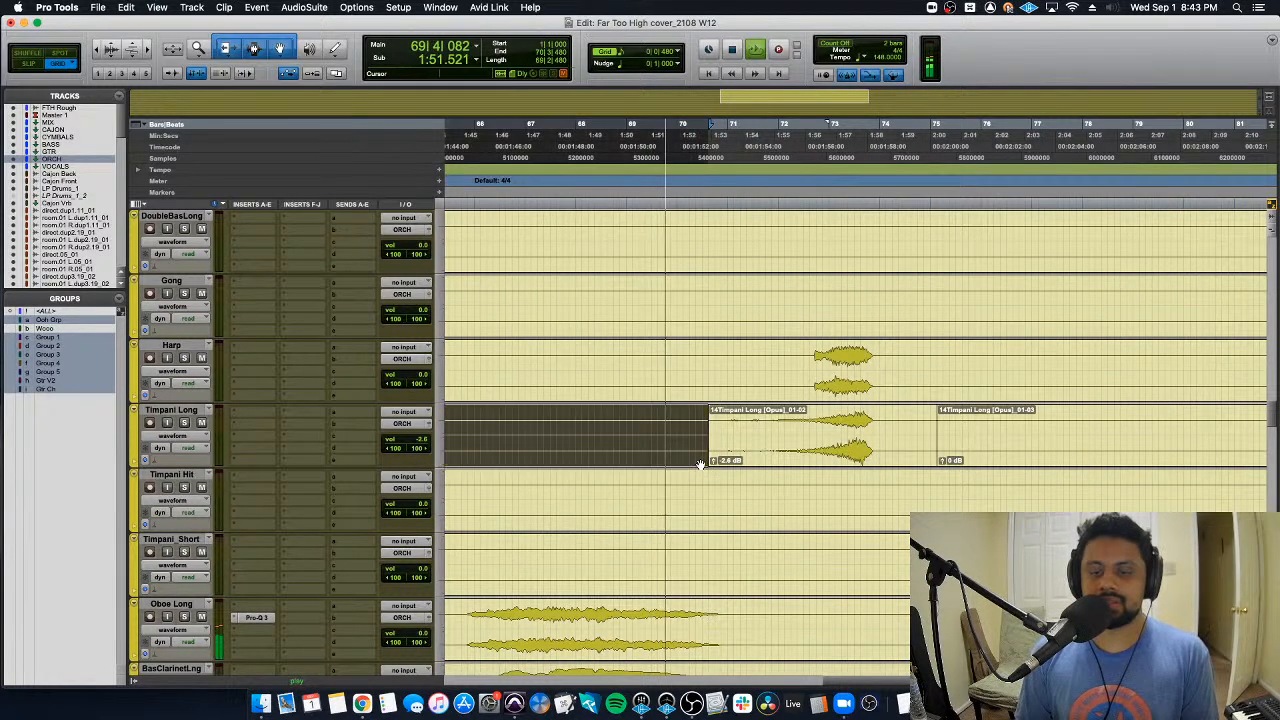
key(super+ctrl+f)
drag(930, 468, 941, 467)
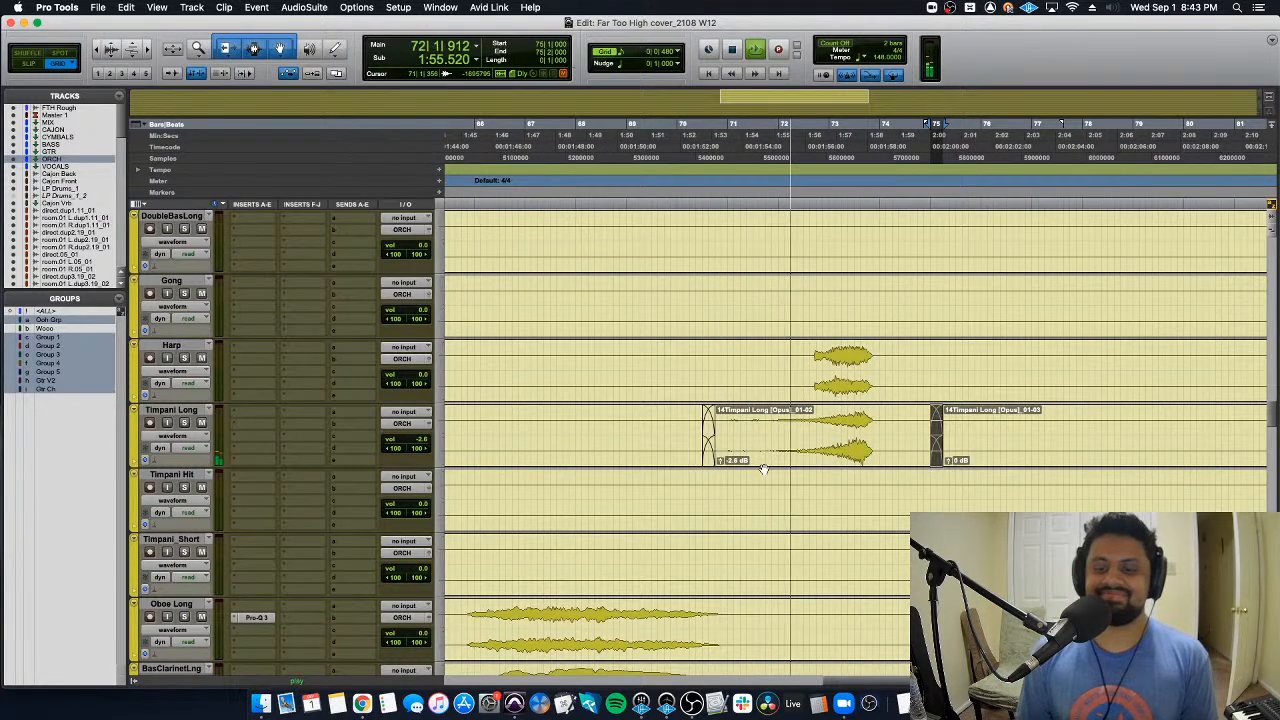
click(810, 486)
key(r)
scroll(810, 486, down, 3)
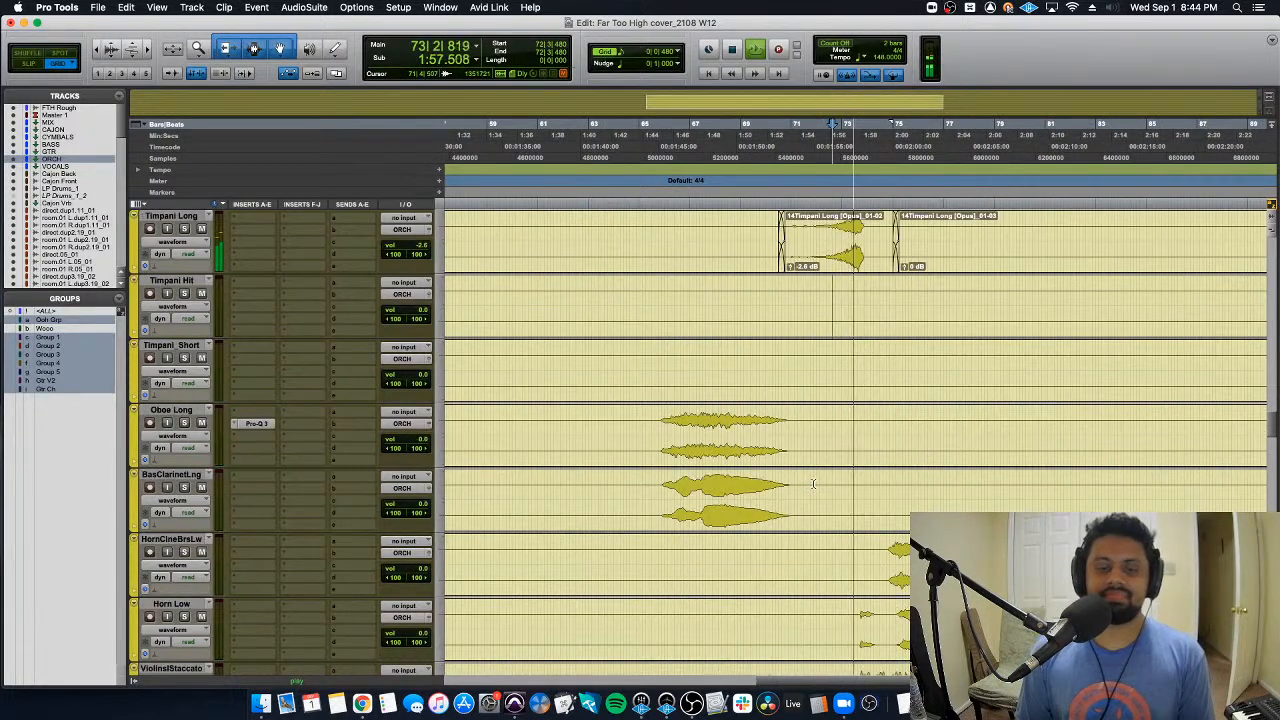
scroll(810, 486, up, 3)
key(t)
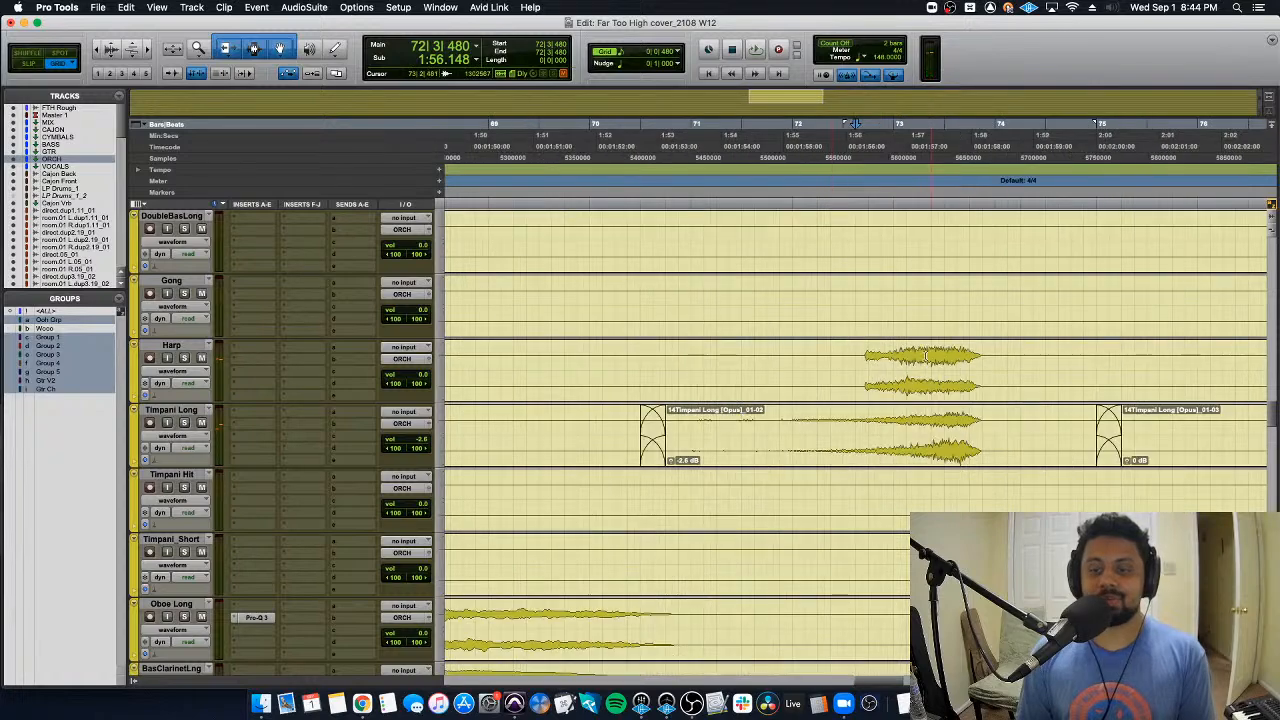
Step: Raise the Harp track volume to +1.5 dB, auditioning its passages near bars 21 and 72
key(r)
key(r)
key(r)
key(r)
key(t)
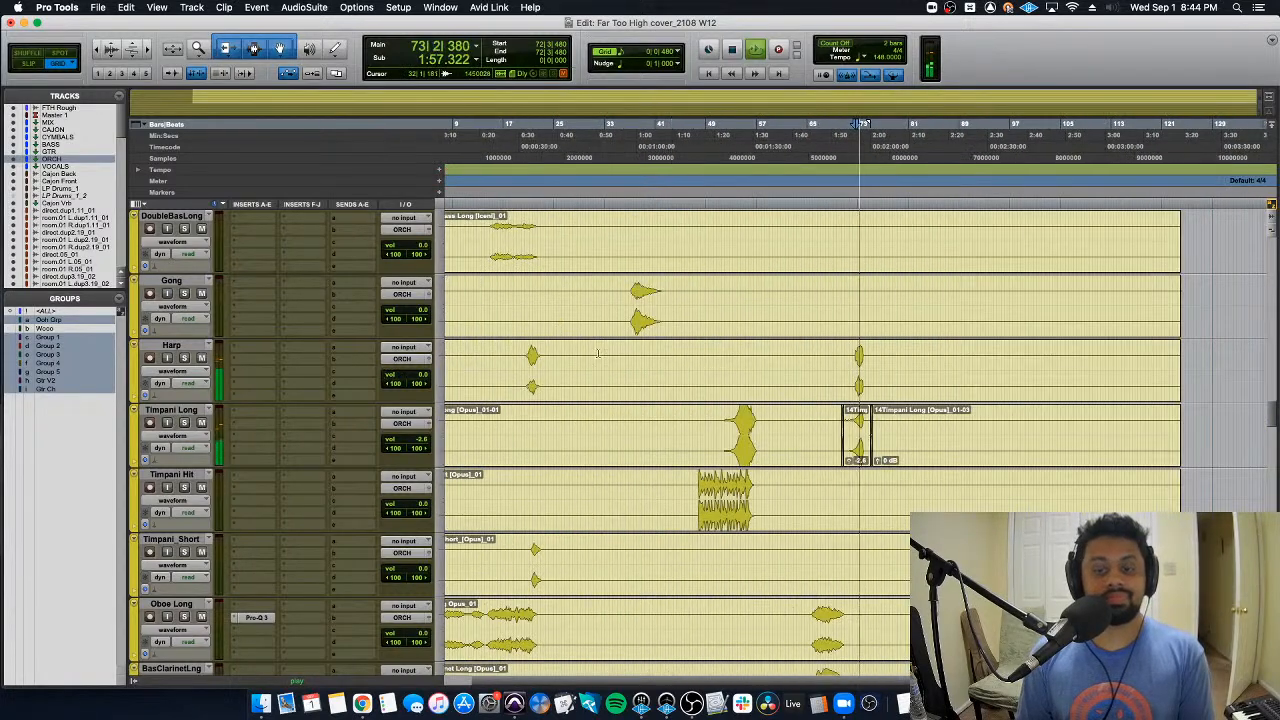
key(space)
key(space)
drag(402, 374, 404, 359)
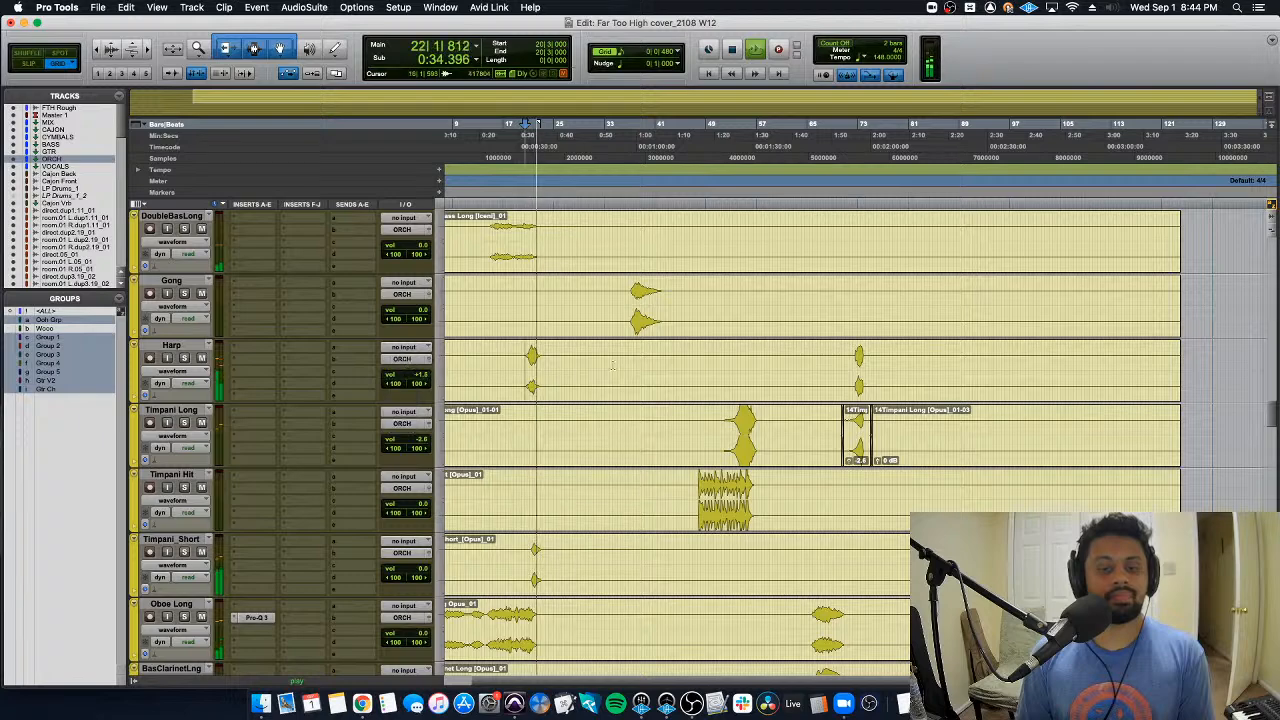
click(850, 356)
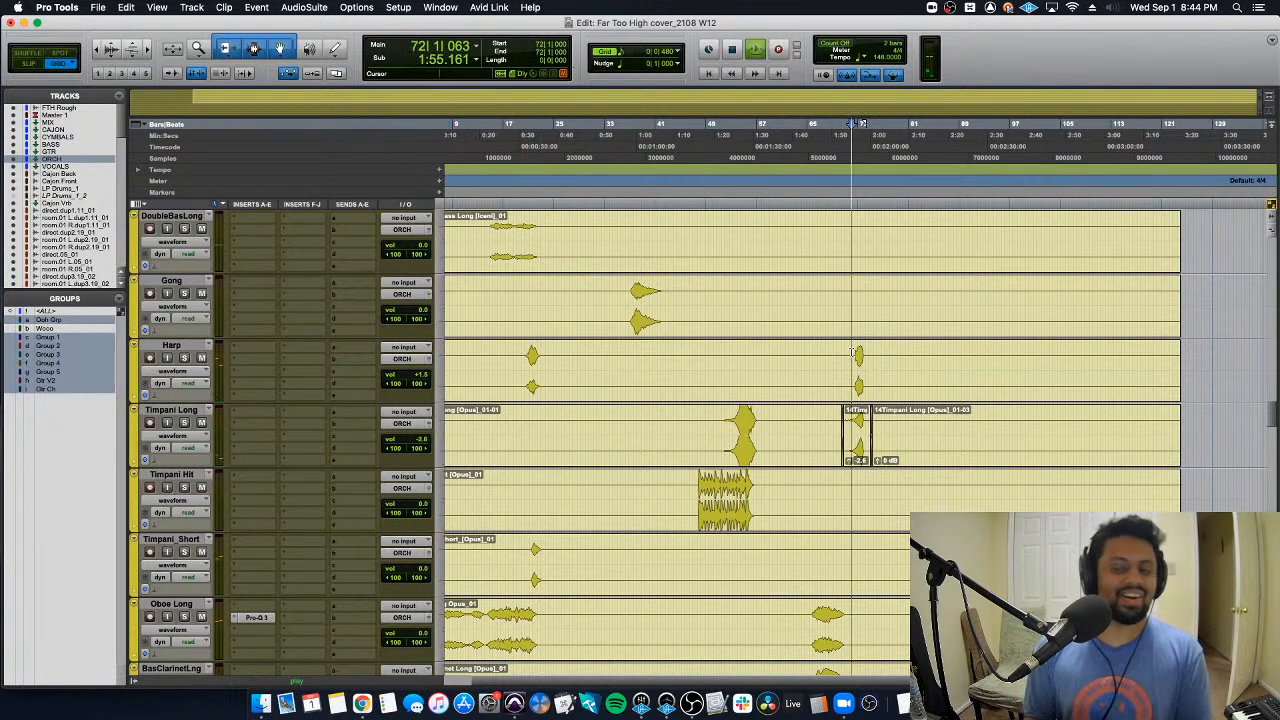
key(t)
key(r)
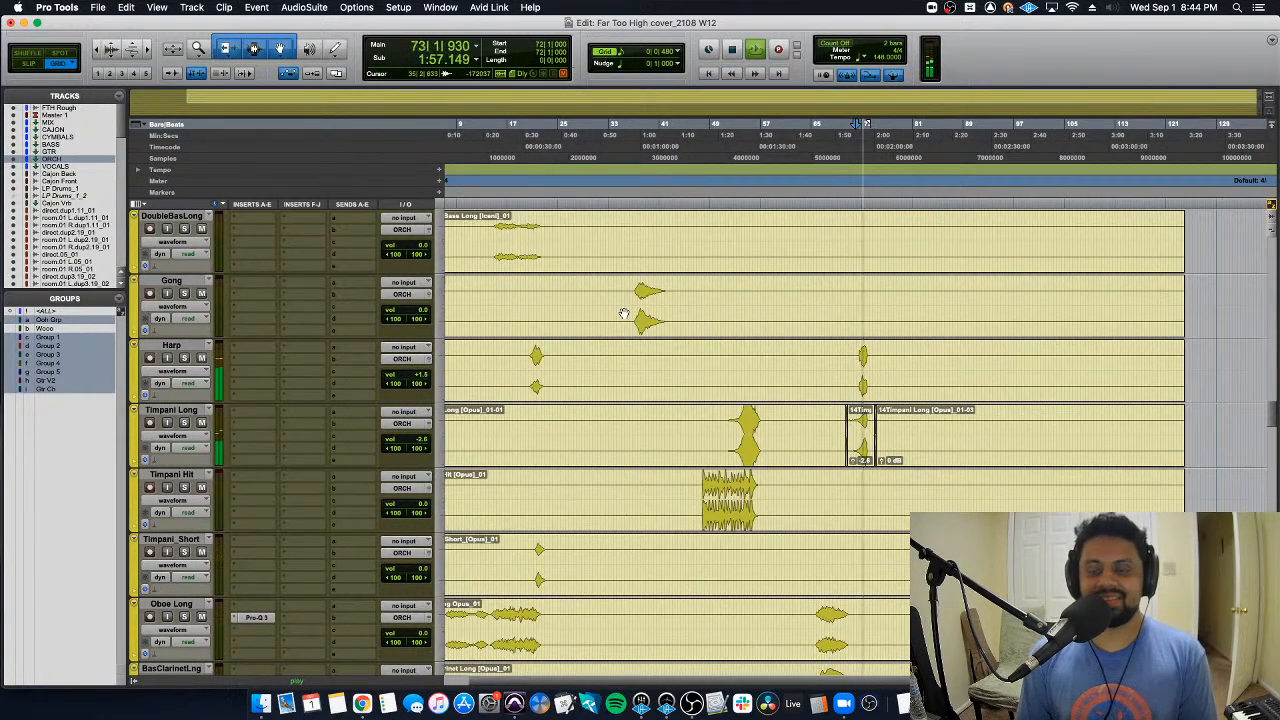
key(space)
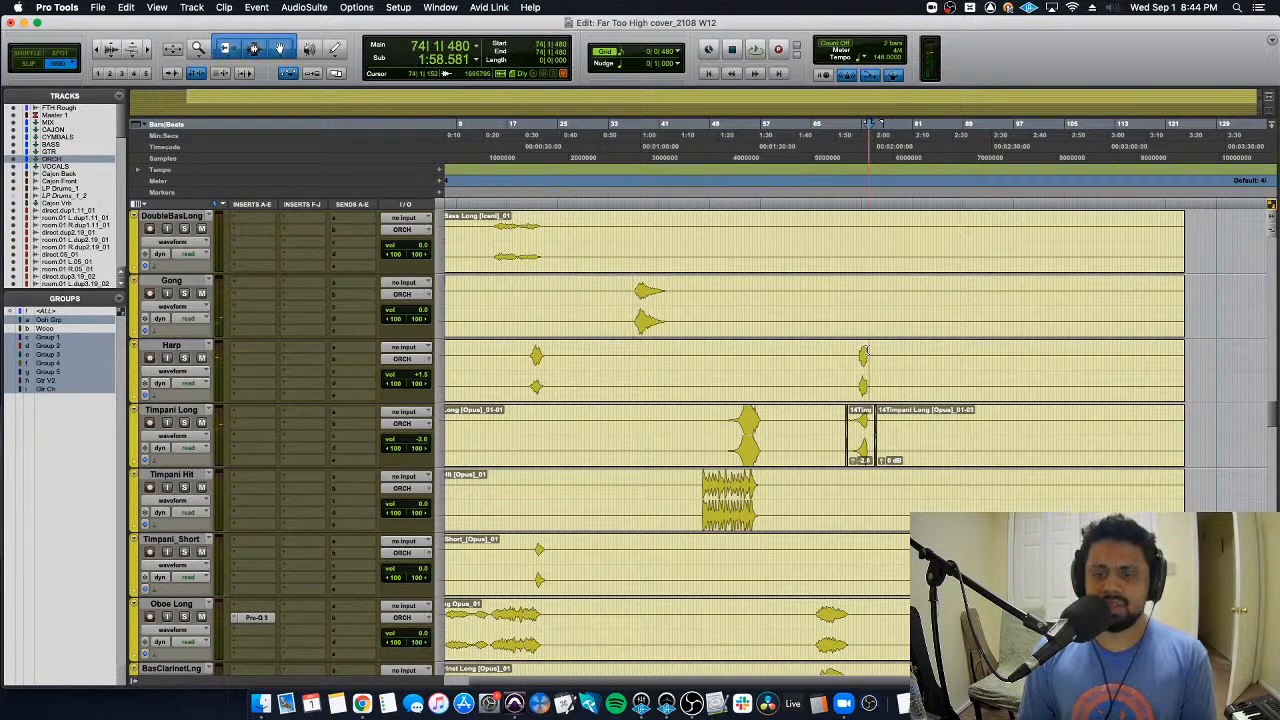
Step: Replay the passage from bar 72 repeatedly while examining the horn, violin, viola, cello and stem tracks for parts sounding before bar 74
key(t)
key(space)
scroll(870, 360, down, 10)
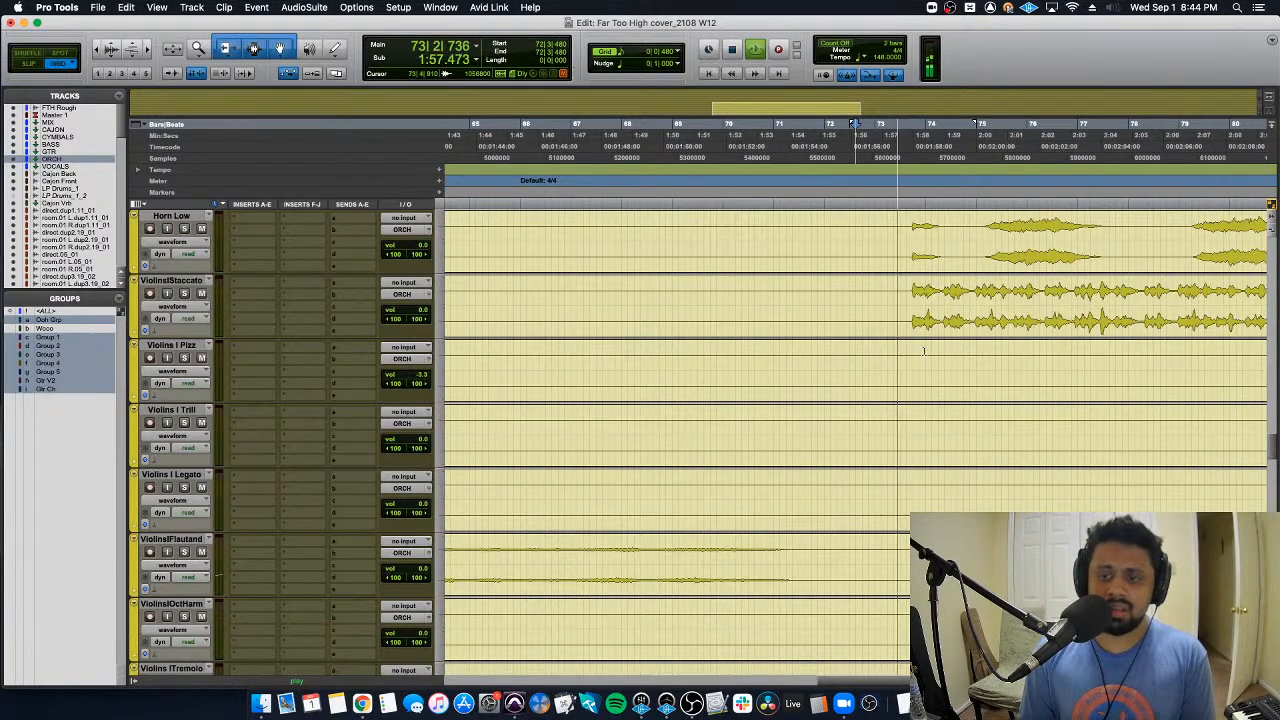
scroll(897, 377, down, 8)
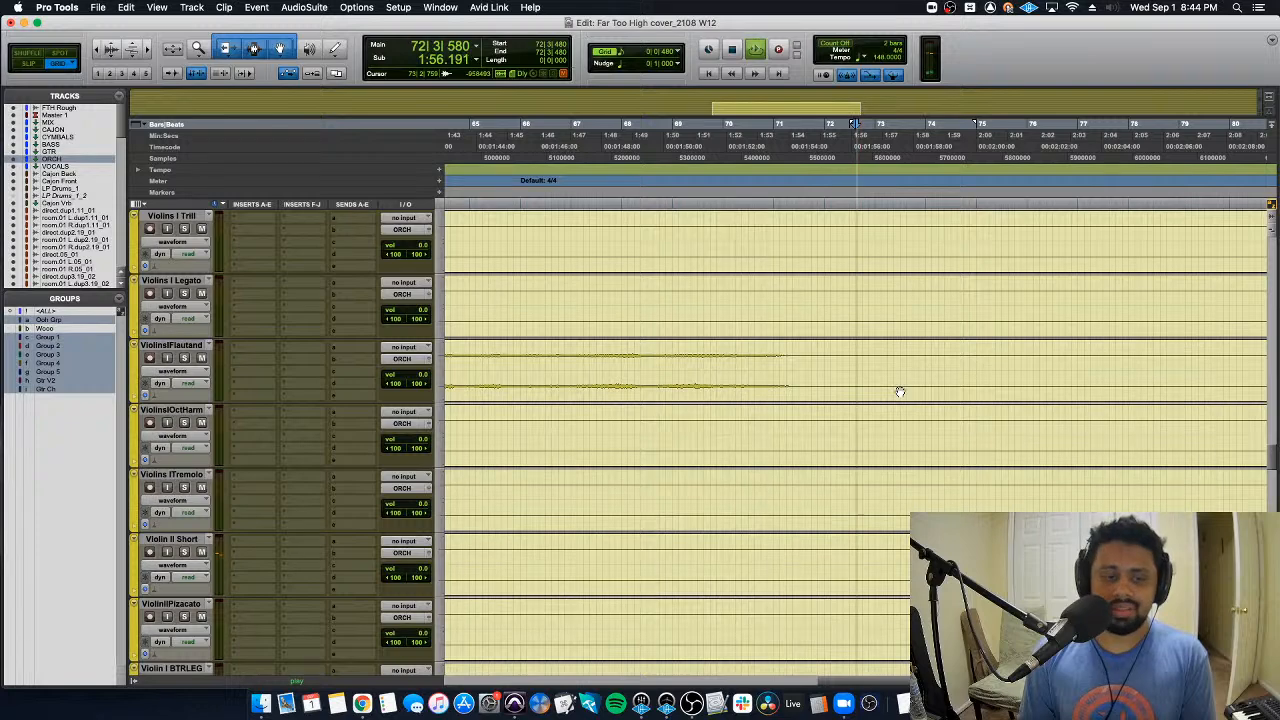
scroll(900, 391, down, 5)
key(space)
scroll(900, 391, down, 6)
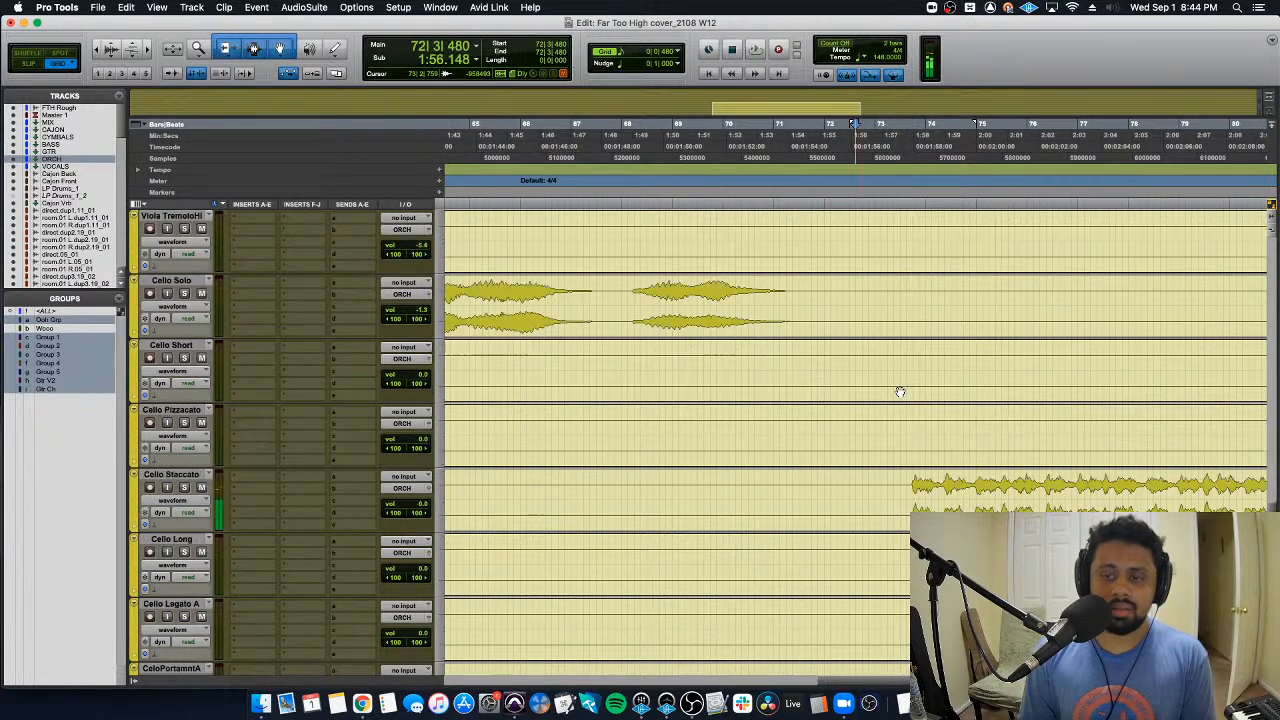
key(space)
scroll(900, 391, down, 6)
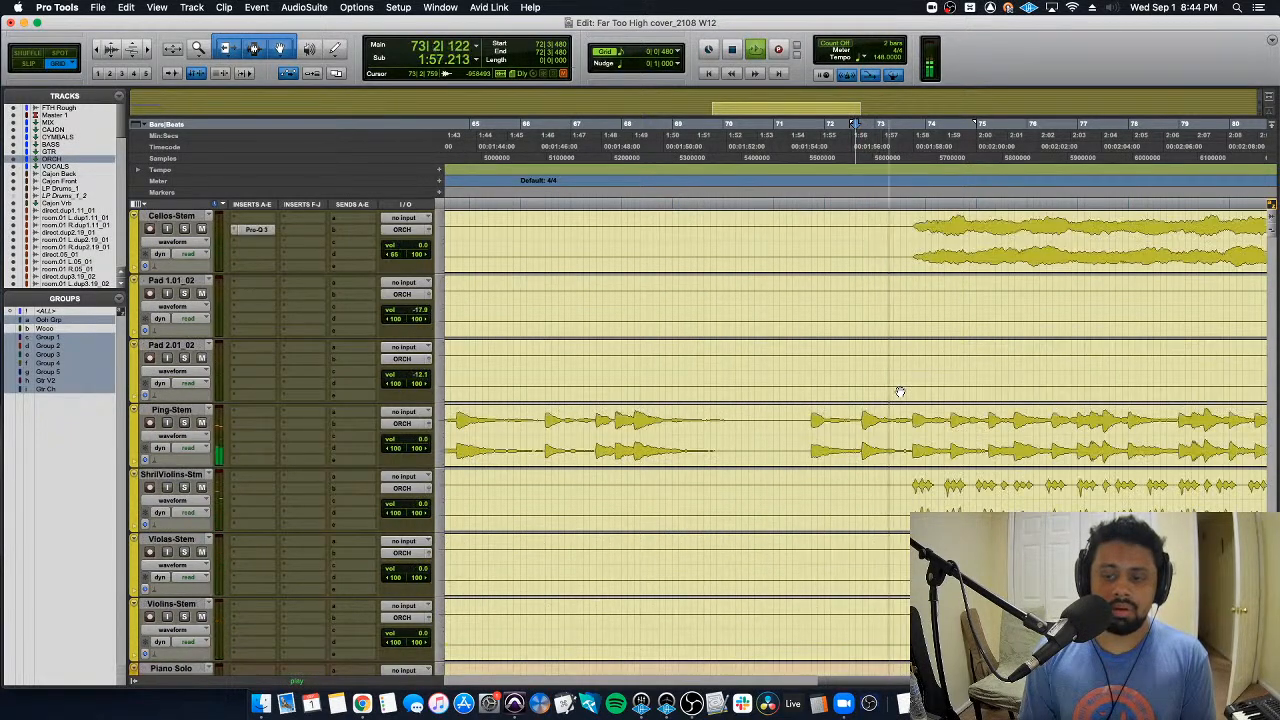
key(space)
scroll(900, 391, up, 5)
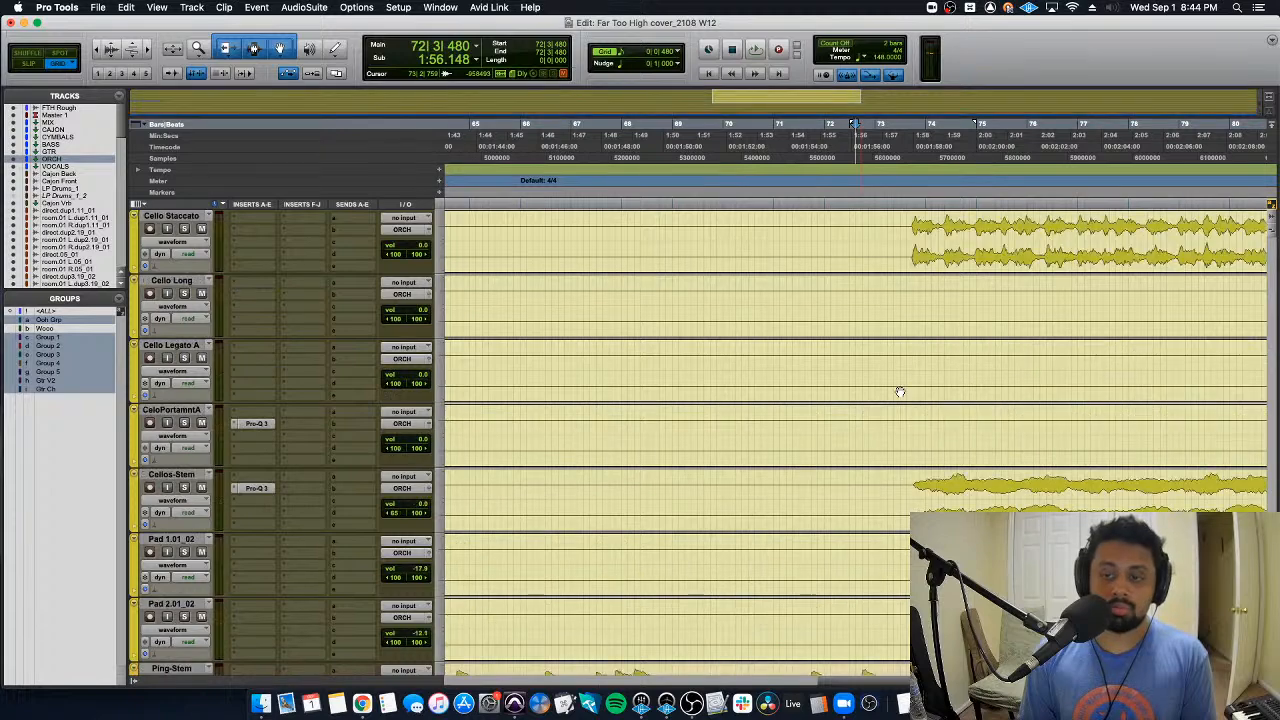
key(space)
scroll(900, 391, up, 8)
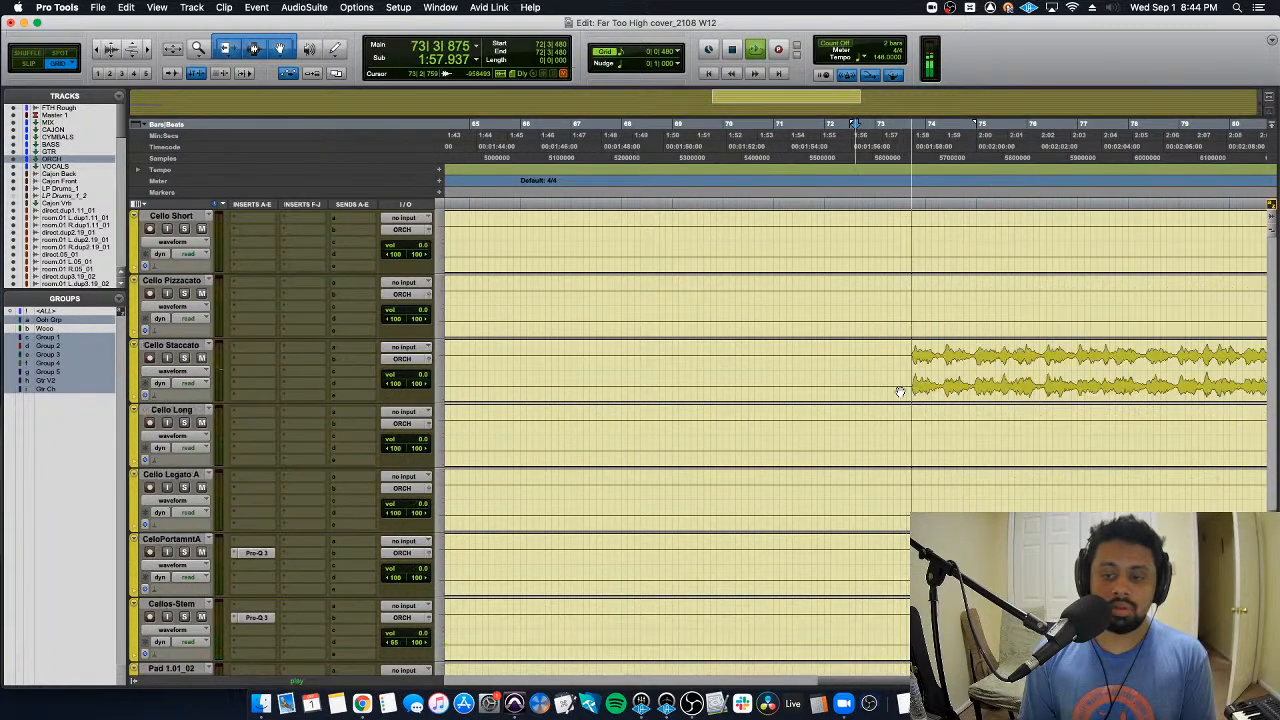
key(space)
key(space)
scroll(900, 391, up, 9)
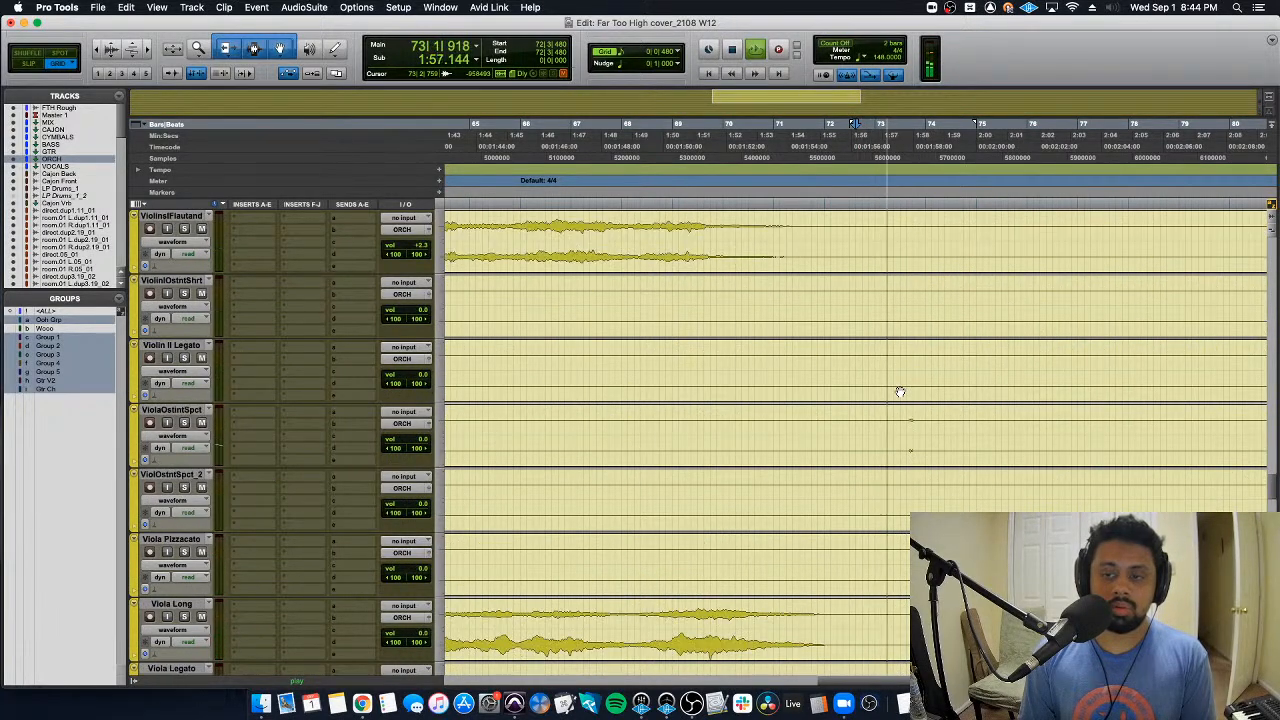
Step: Separate the double bass staccato hit in bar 73 into its own clip on the DoubleBasStact track
key(space)
key(space)
scroll(900, 391, up, 12)
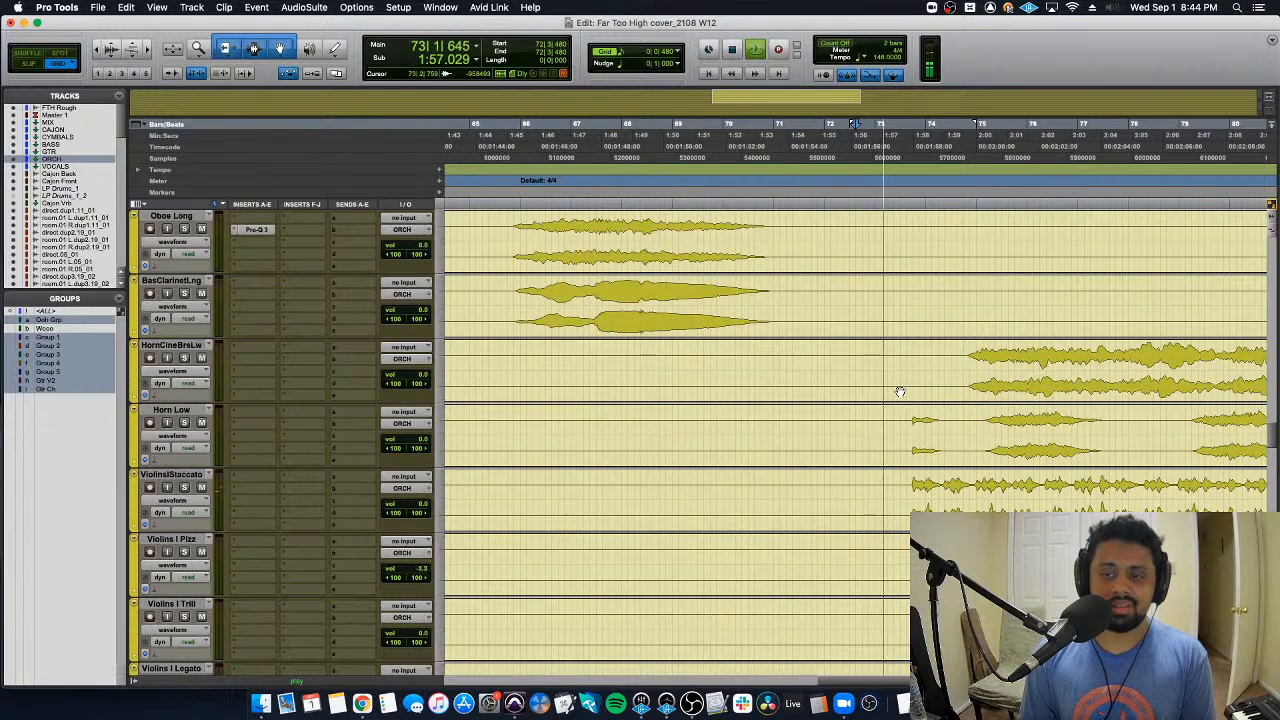
scroll(900, 391, up, 6)
key(space)
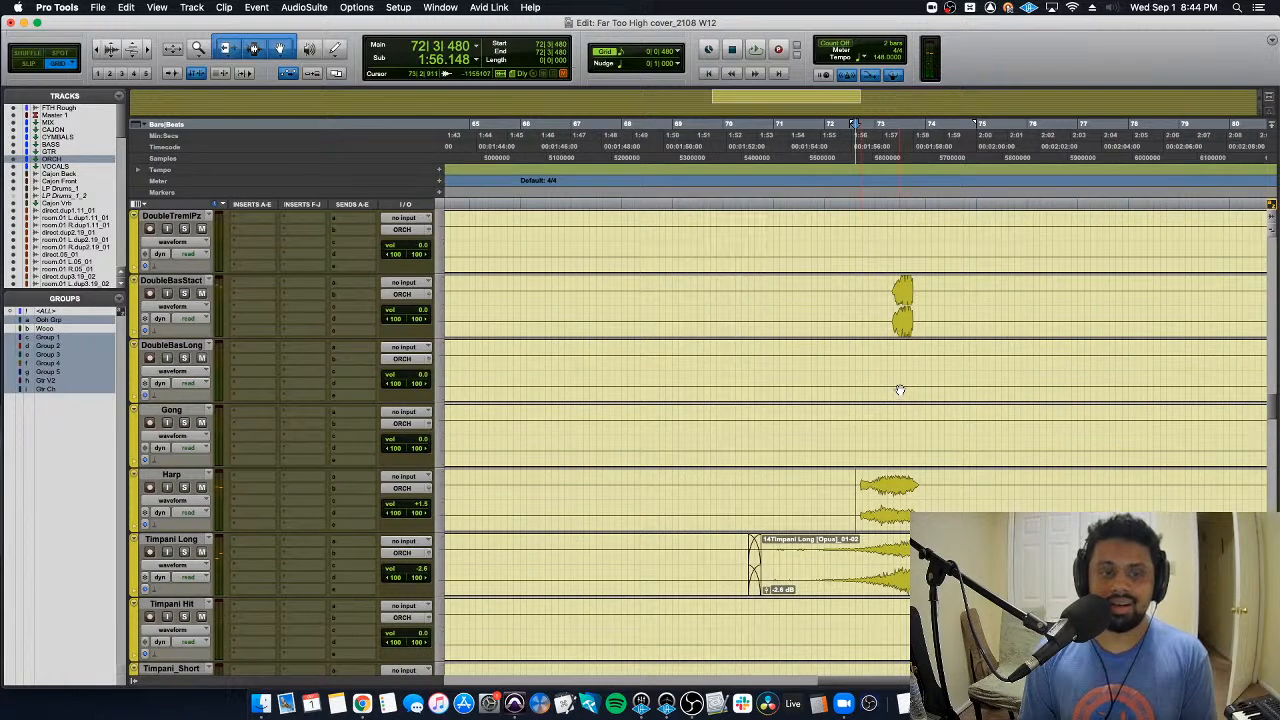
scroll(900, 390, up, 2)
double_click(922, 366)
scroll(923, 363, up, 2)
key(super+d)
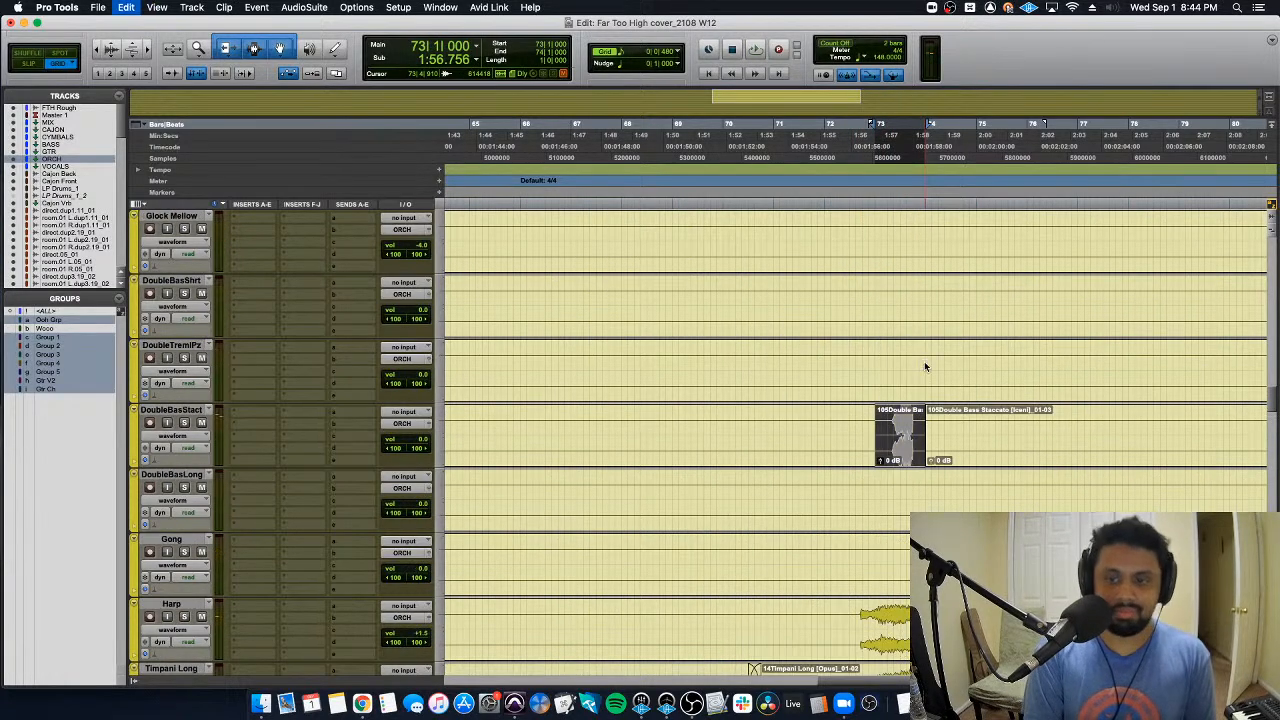
Step: Play the arrangement from bar 71 and examine the waveforms of the orchestral, piano and guitar chorus tracks
click(817, 424)
key(space)
scroll(849, 443, up, 8)
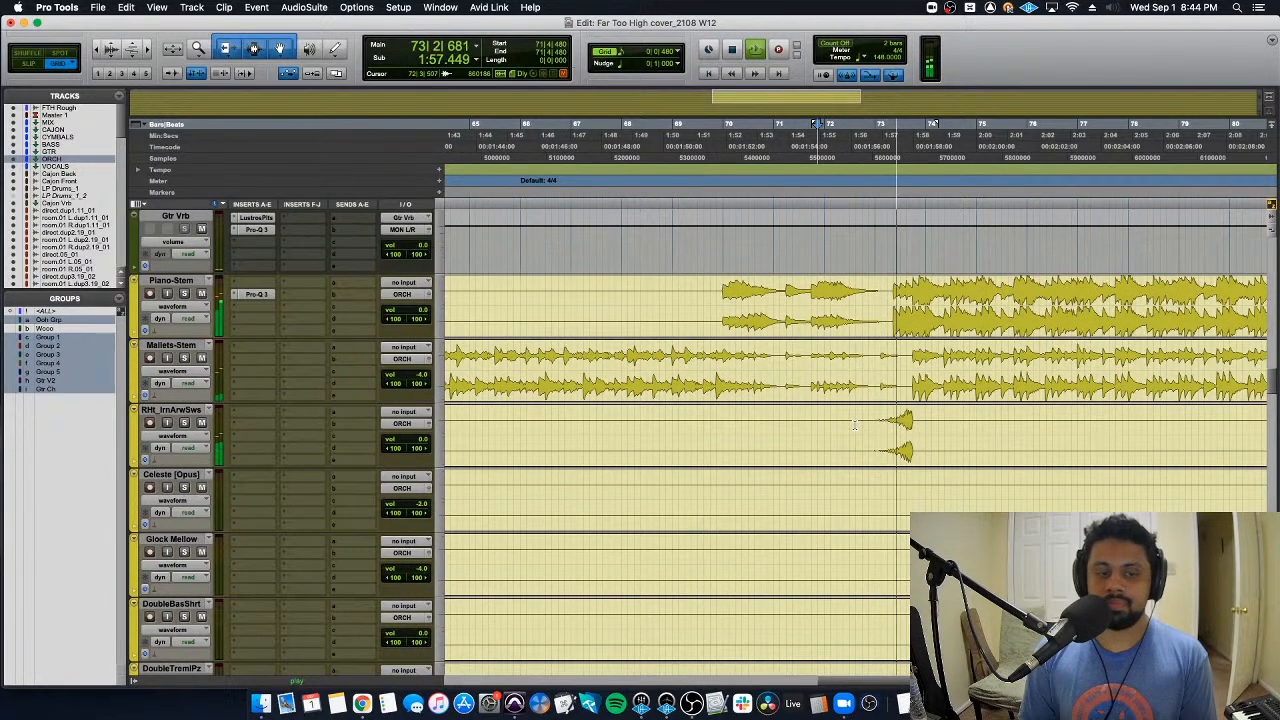
scroll(855, 425, down, 15)
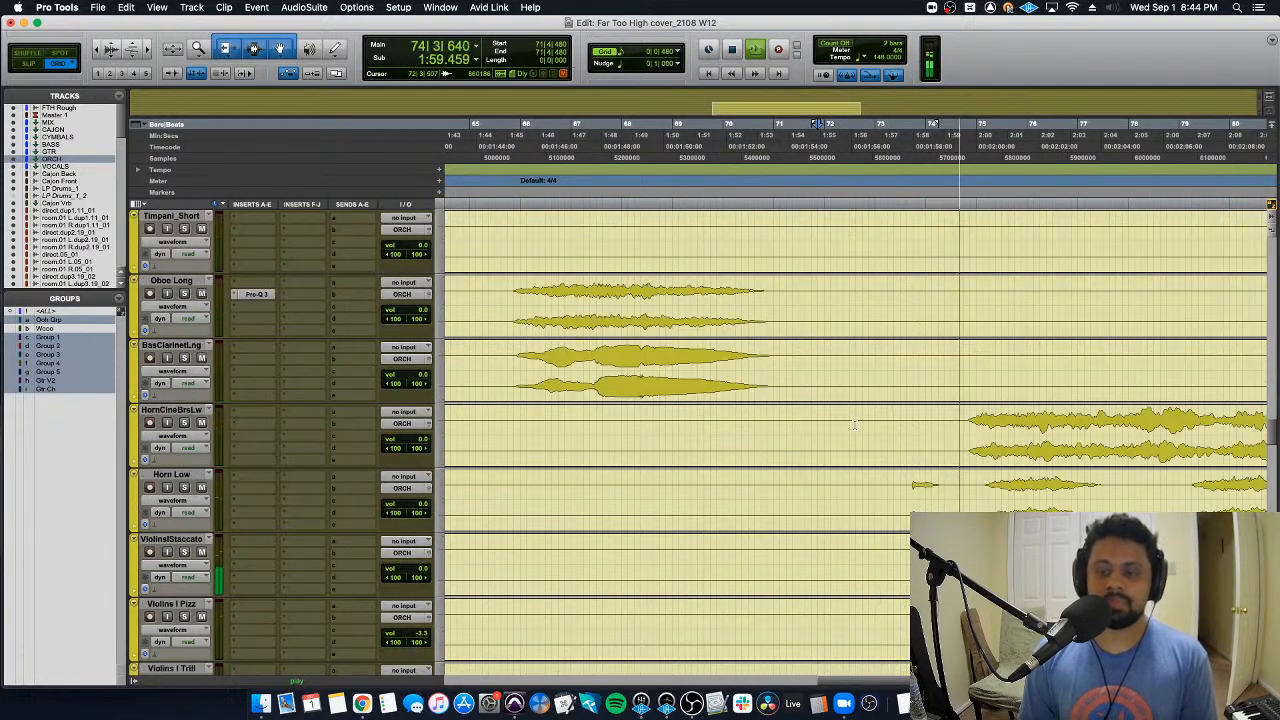
scroll(855, 425, down, 6)
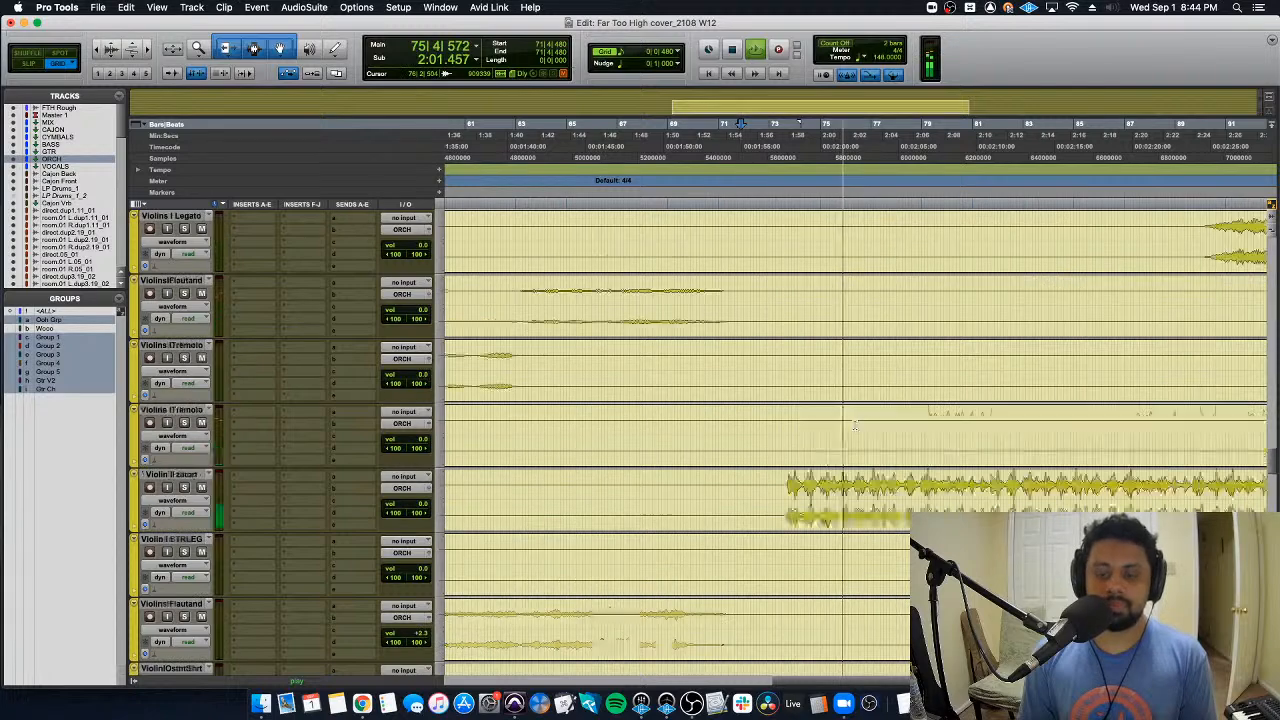
scroll(855, 425, up, 8)
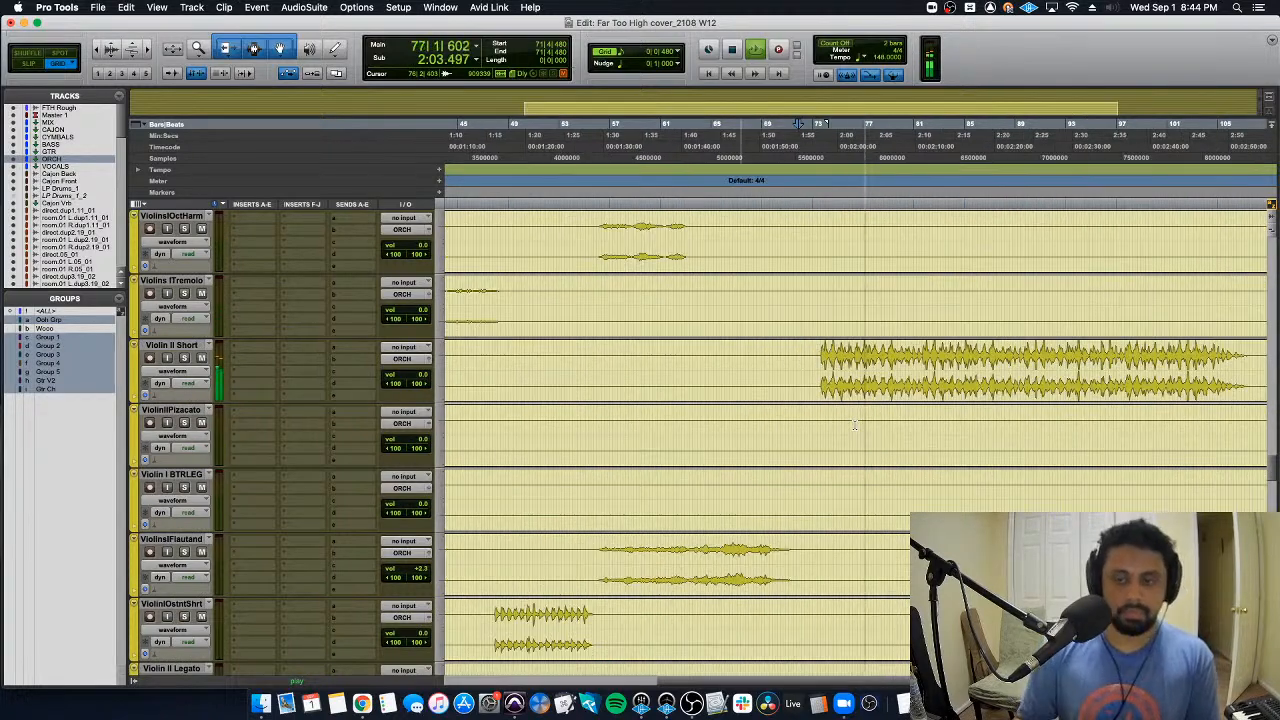
key(super+bracketleft)
key(super+bracketleft)
scroll(855, 425, down, 10)
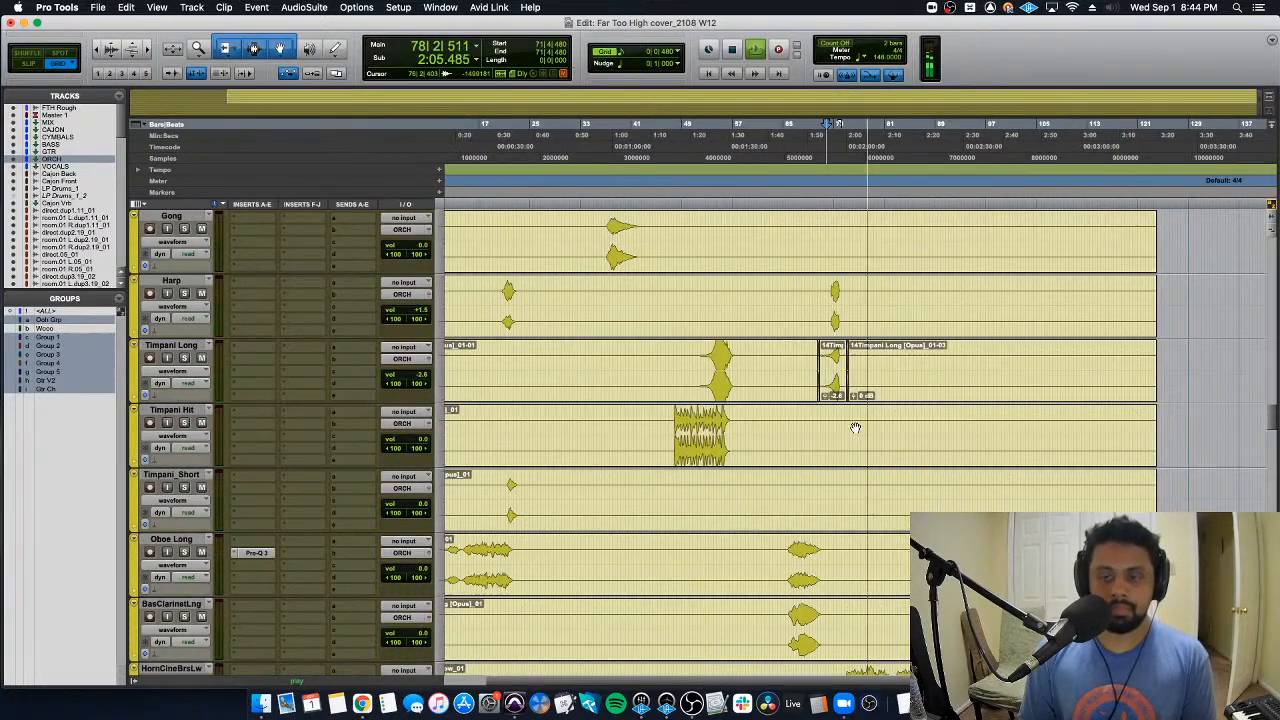
scroll(855, 428, up, 5)
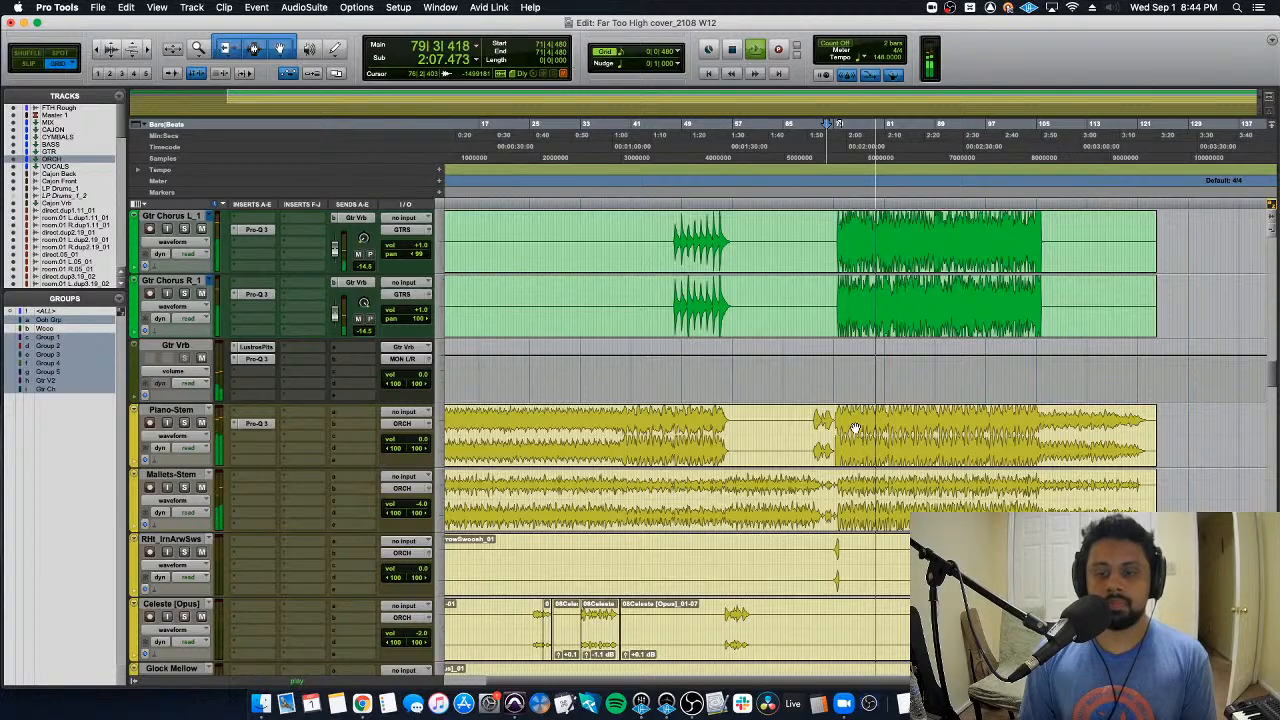
scroll(855, 428, down, 3)
Step: Raise the ORCH submix level slightly in the mixer during playback, and stop playback
key(super+equal)
scroll(636, 462, left, 10)
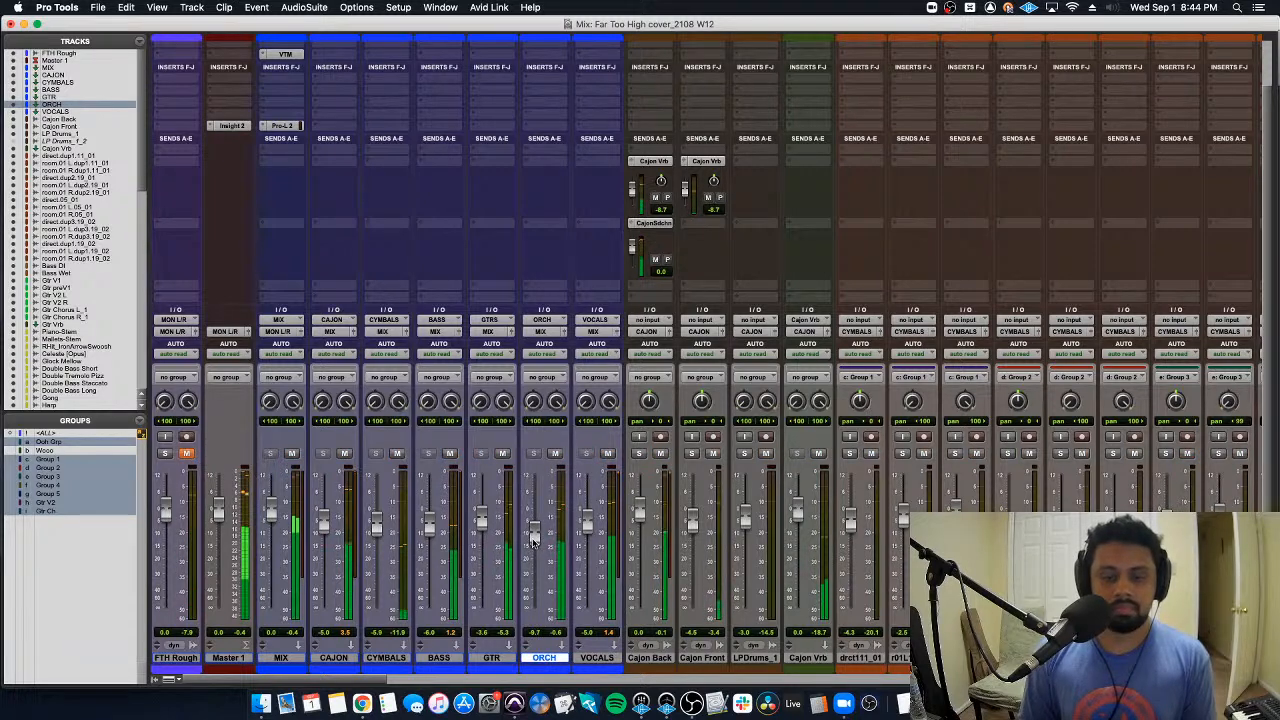
drag(533, 540, 537, 522)
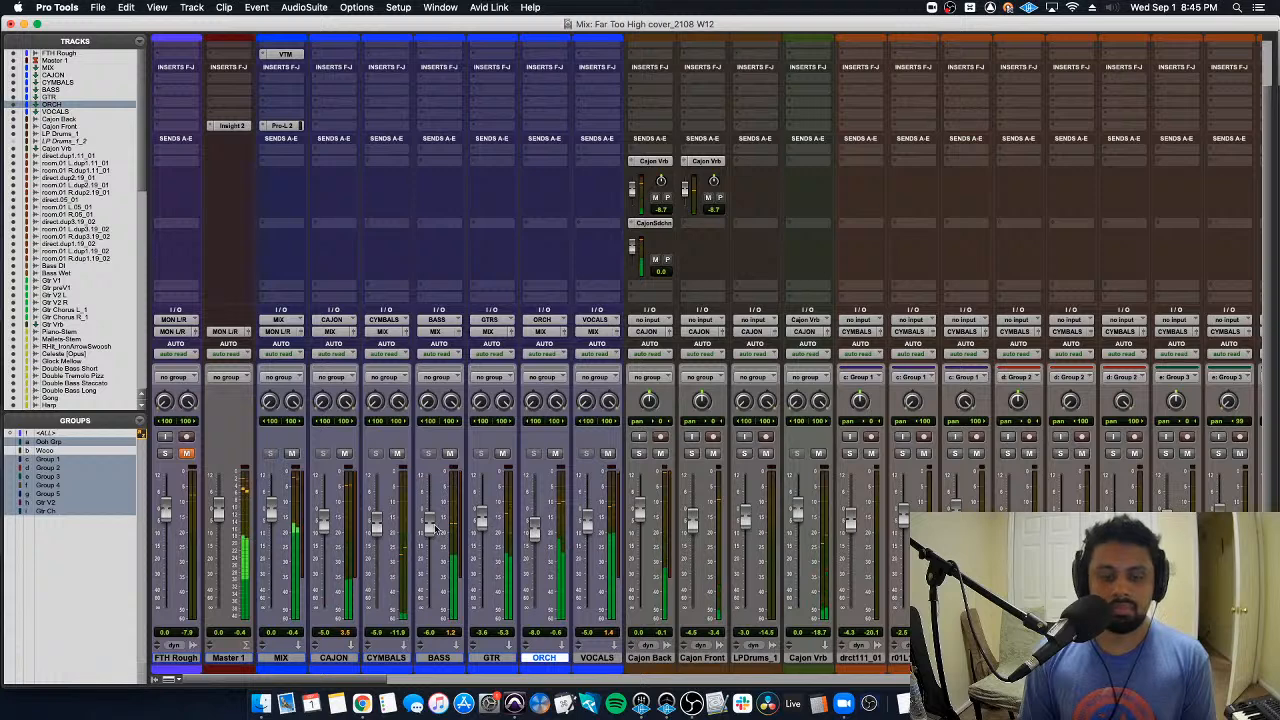
key(space)
Step: Mute the CAJON, CYMBALS, BASS, GTR and VOCALS submixes, leaving ORCH unmuted
click(288, 658)
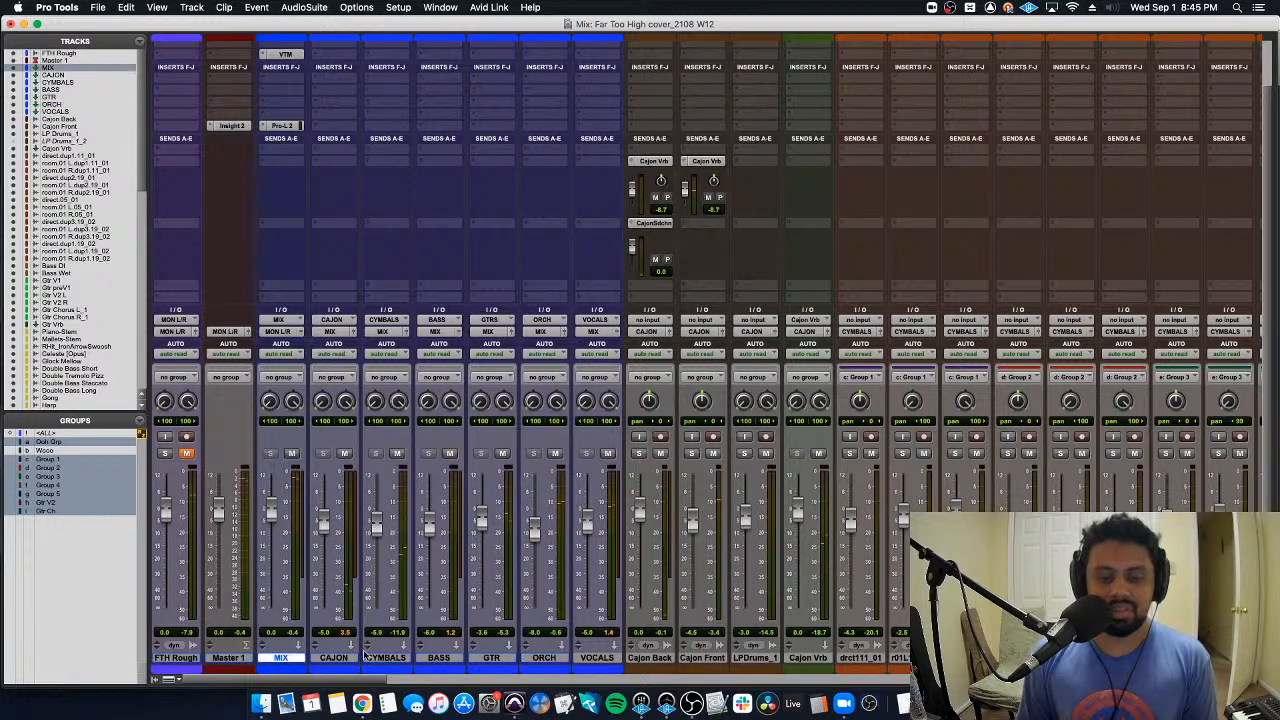
click(334, 658)
shift+click(597, 658)
alt+shift+click(556, 455)
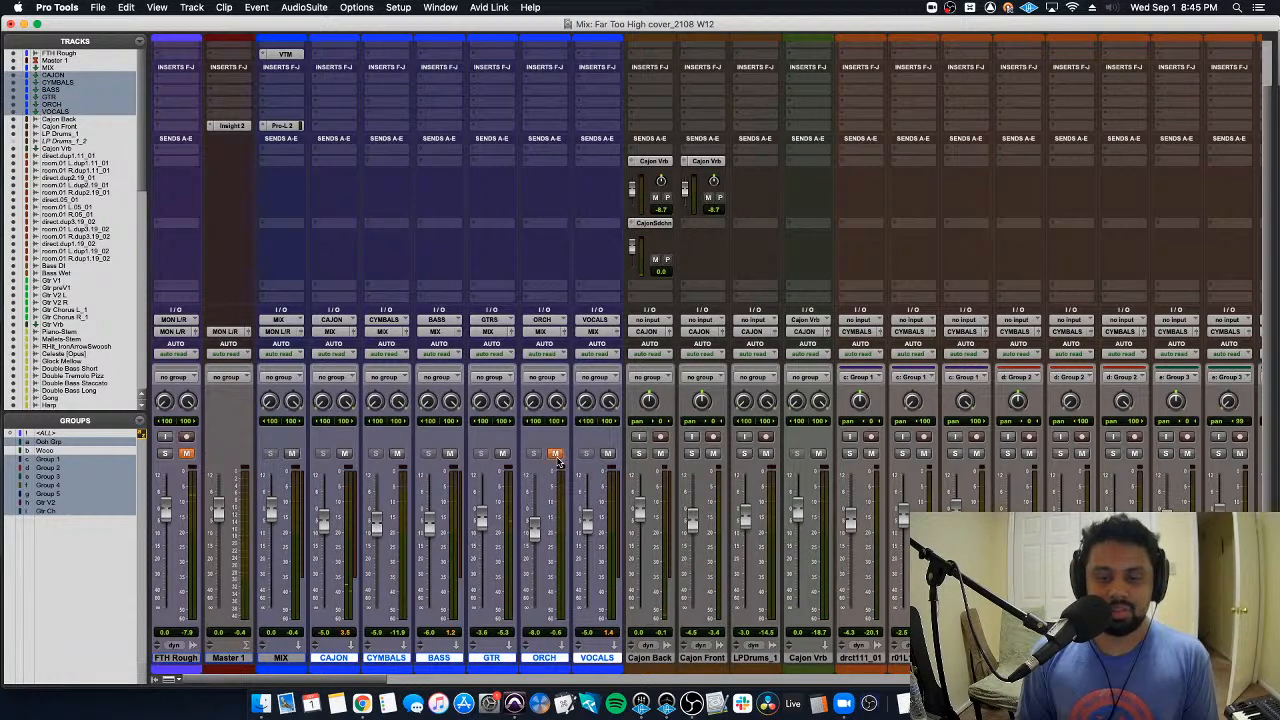
click(556, 455)
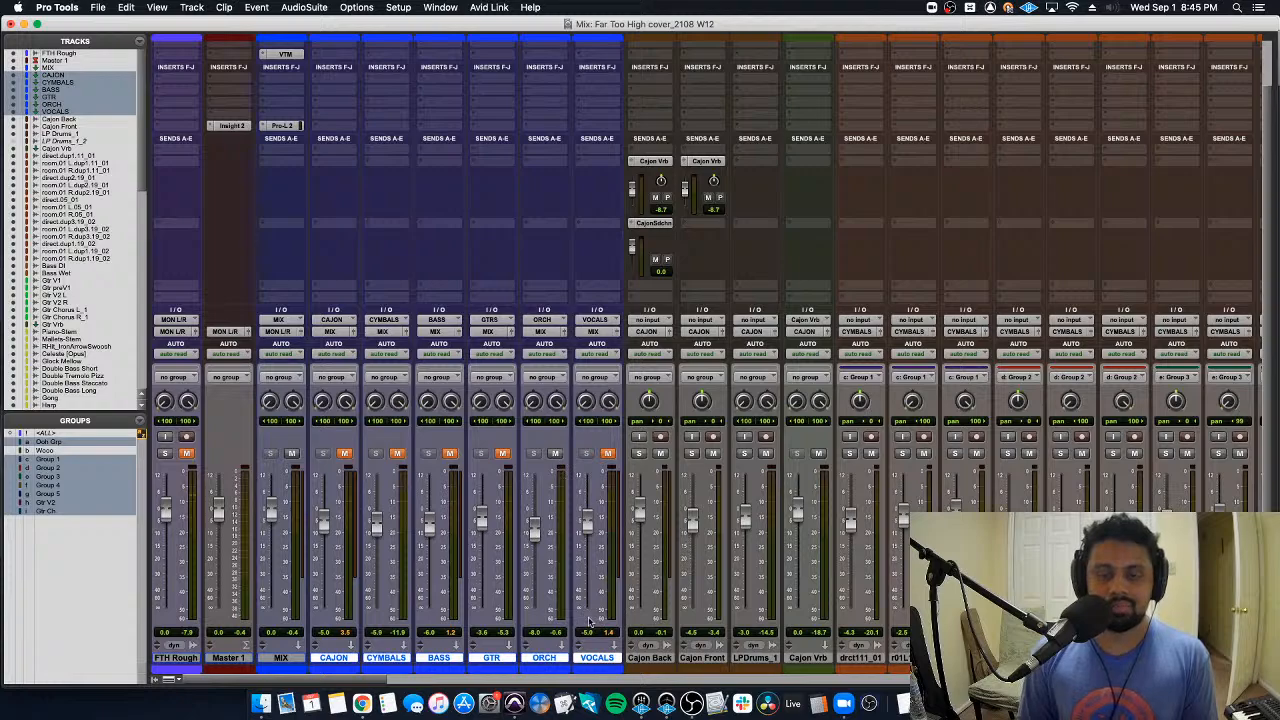
Step: Create one new stereo Aux Input track named Orch Vrb directly after the Piano Solo track
click(544, 658)
scroll(572, 657, right, 10)
scroll(572, 657, right, 15)
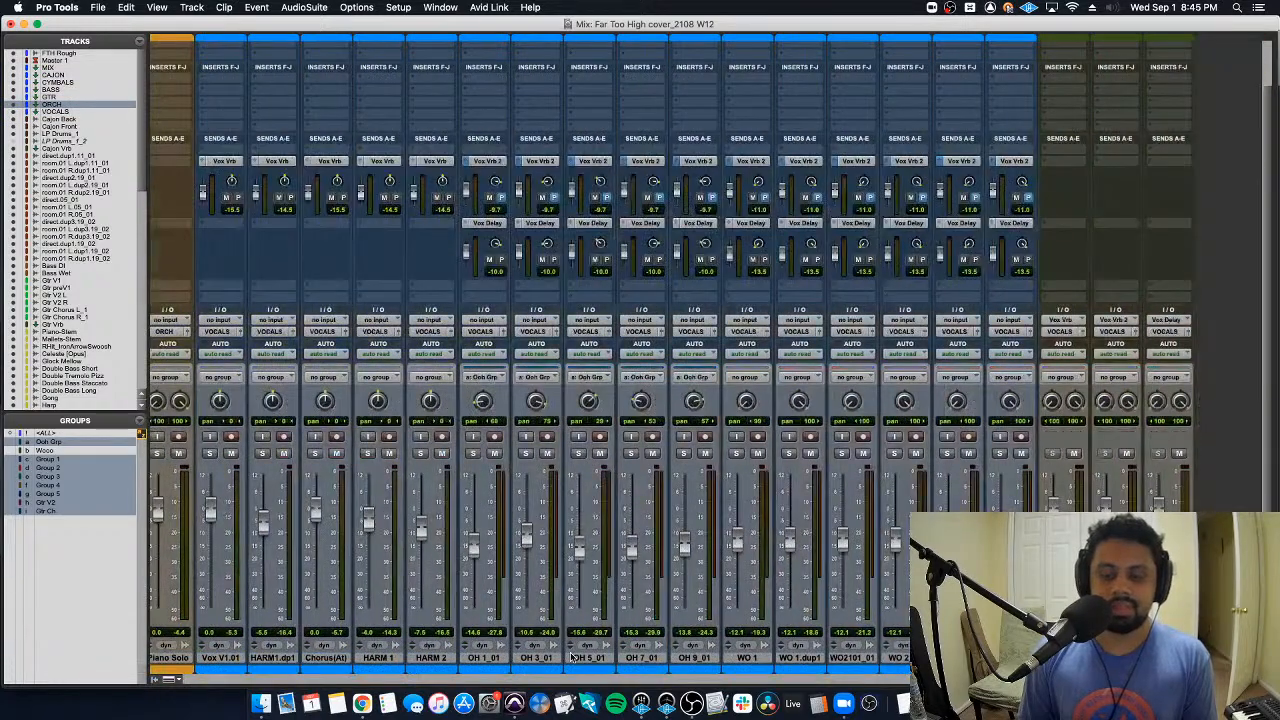
scroll(572, 657, left, 8)
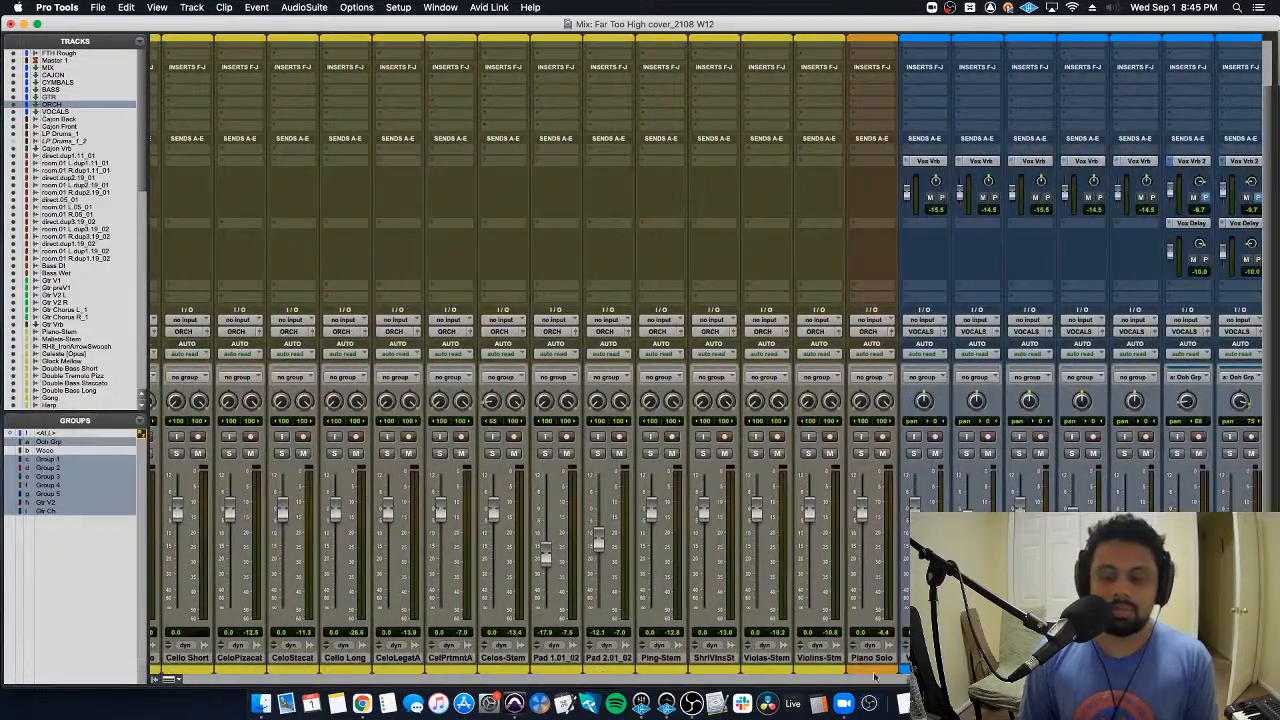
key(super+shift+n)
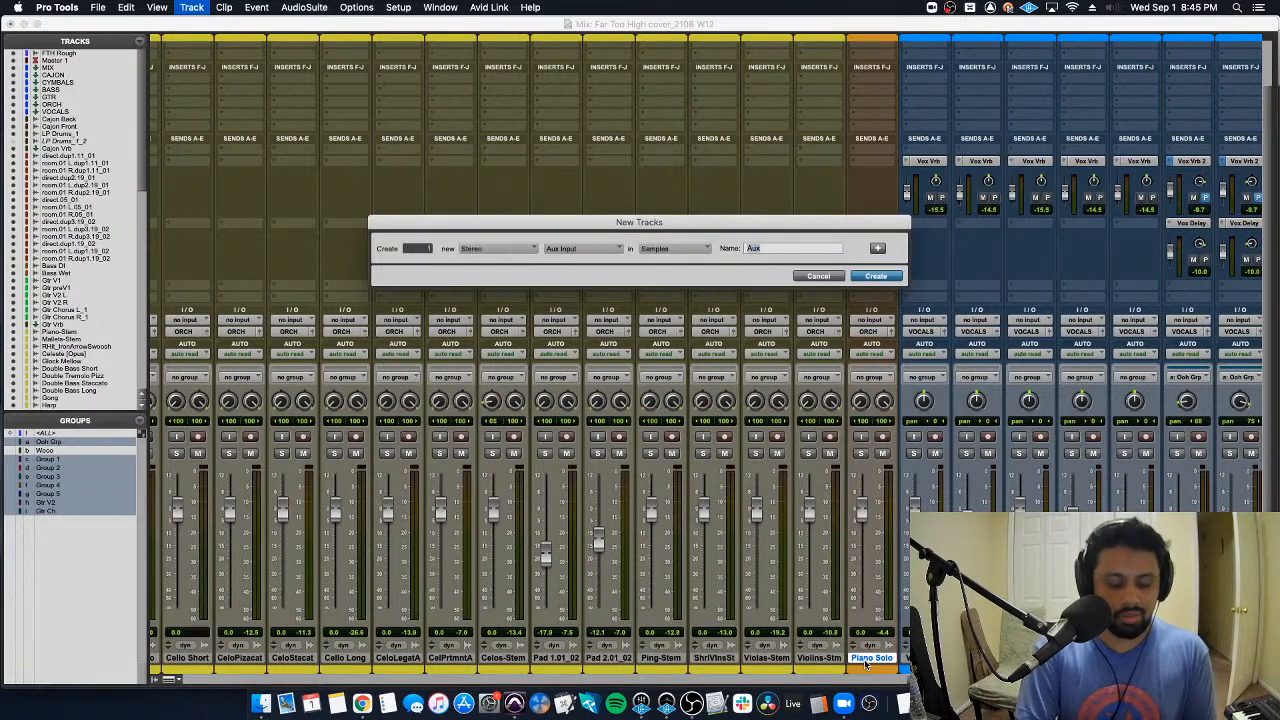
key(Return)
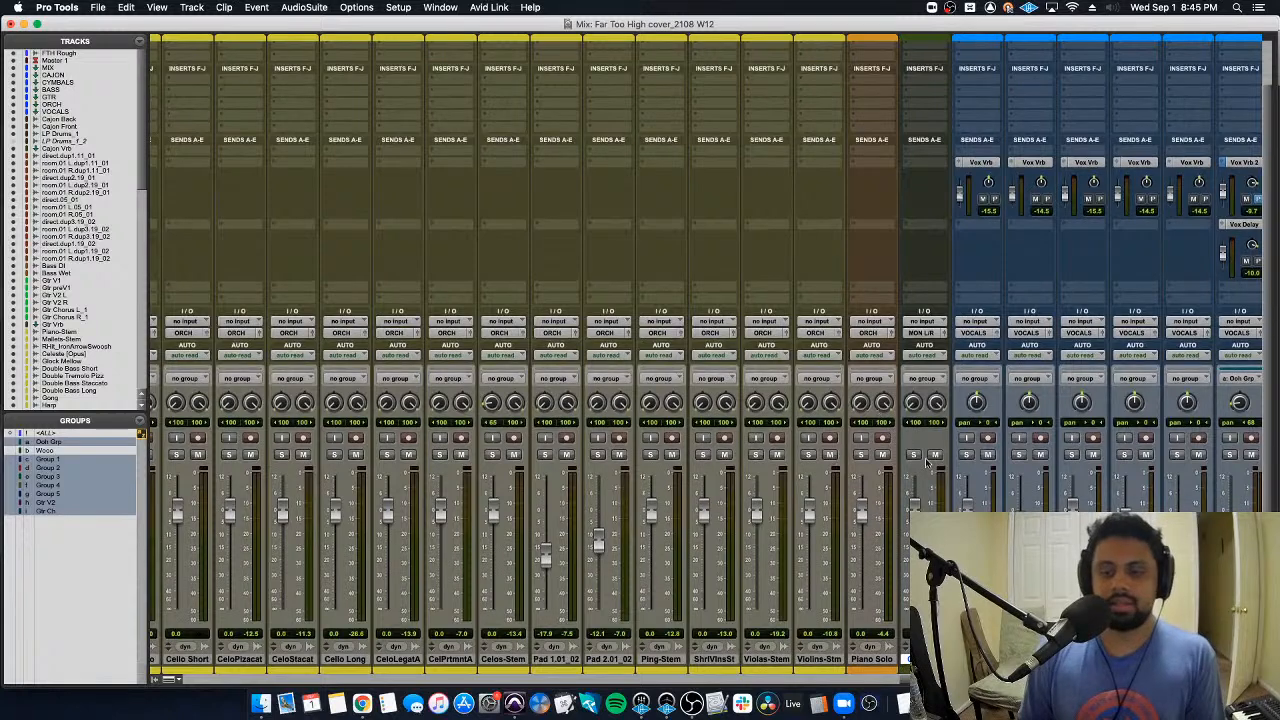
Step: Set the new aux track's input to the stereo Bus 13-14 and rename that bus Orch Vrb
click(930, 326)
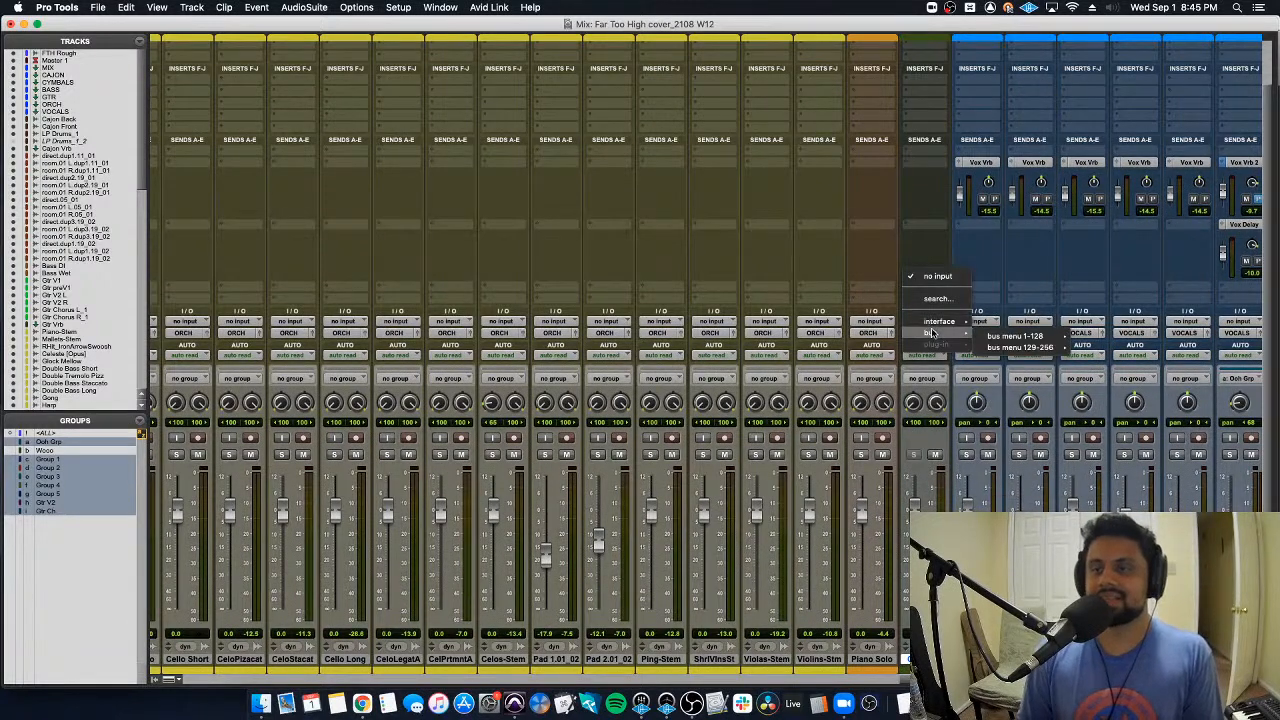
mouse_move(1015, 336)
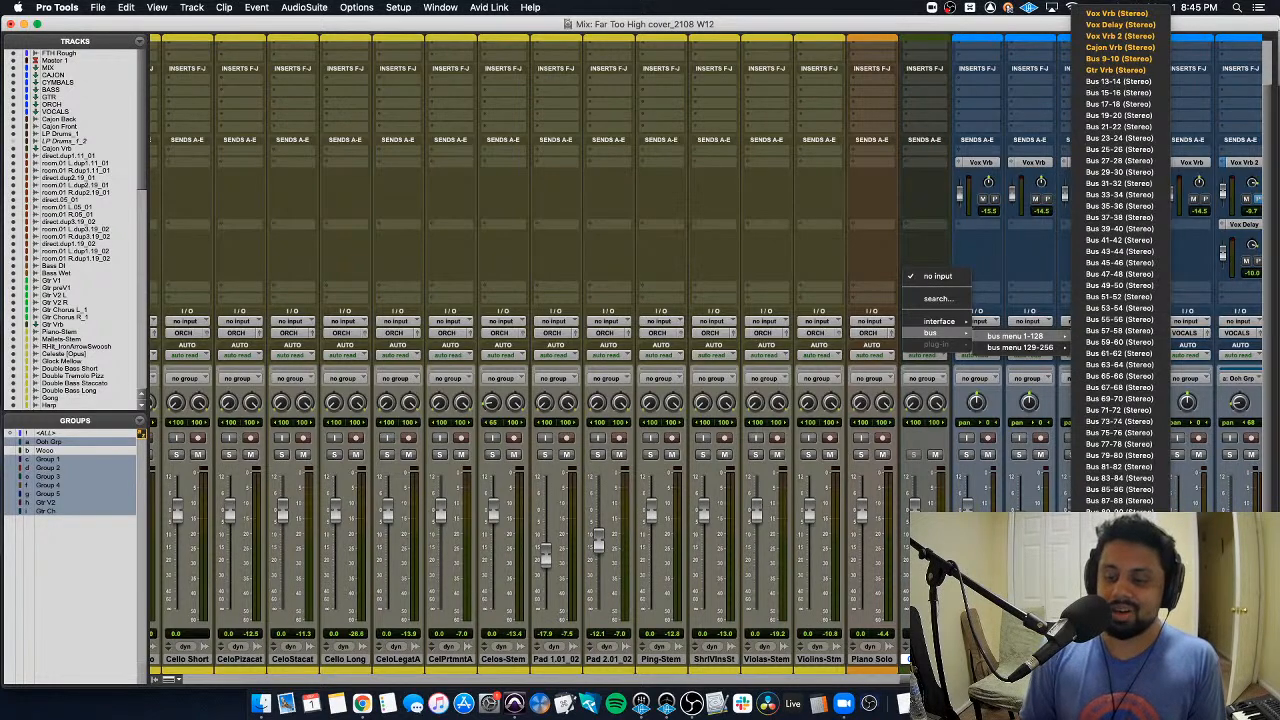
scroll(1110, 430, down, 2)
scroll(1103, 234, up, 2)
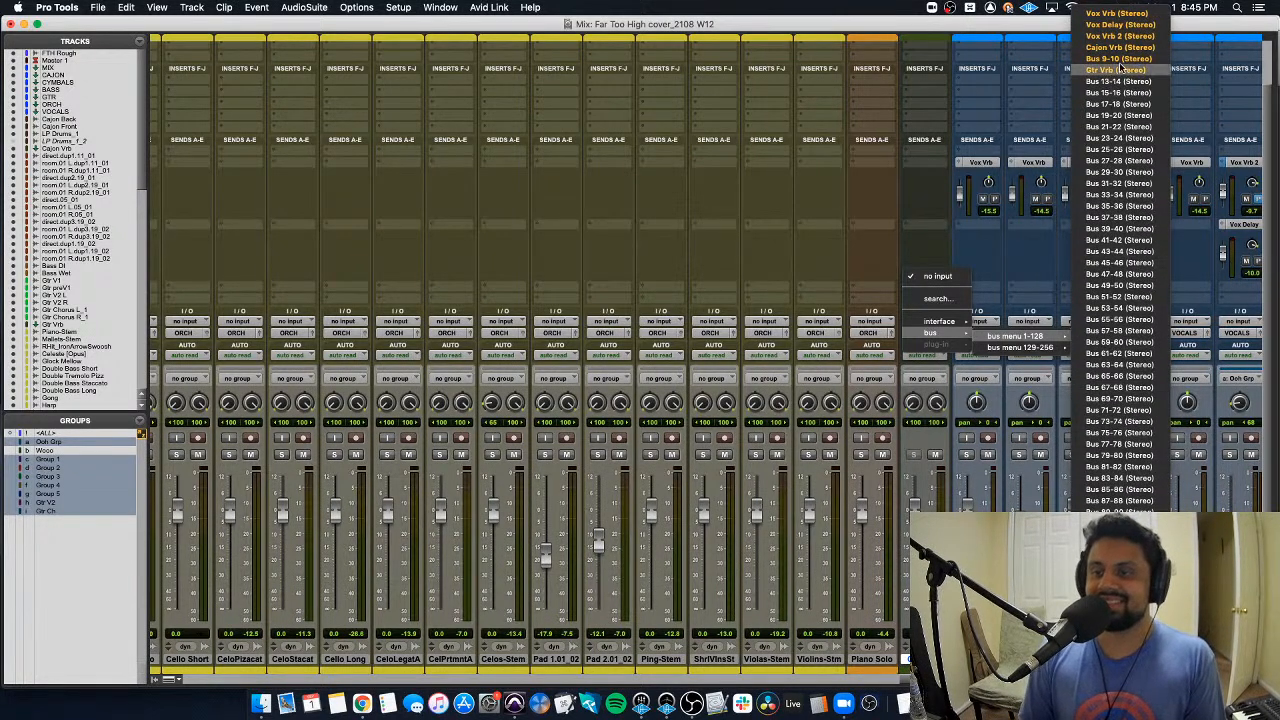
click(1110, 75)
right_click(925, 327)
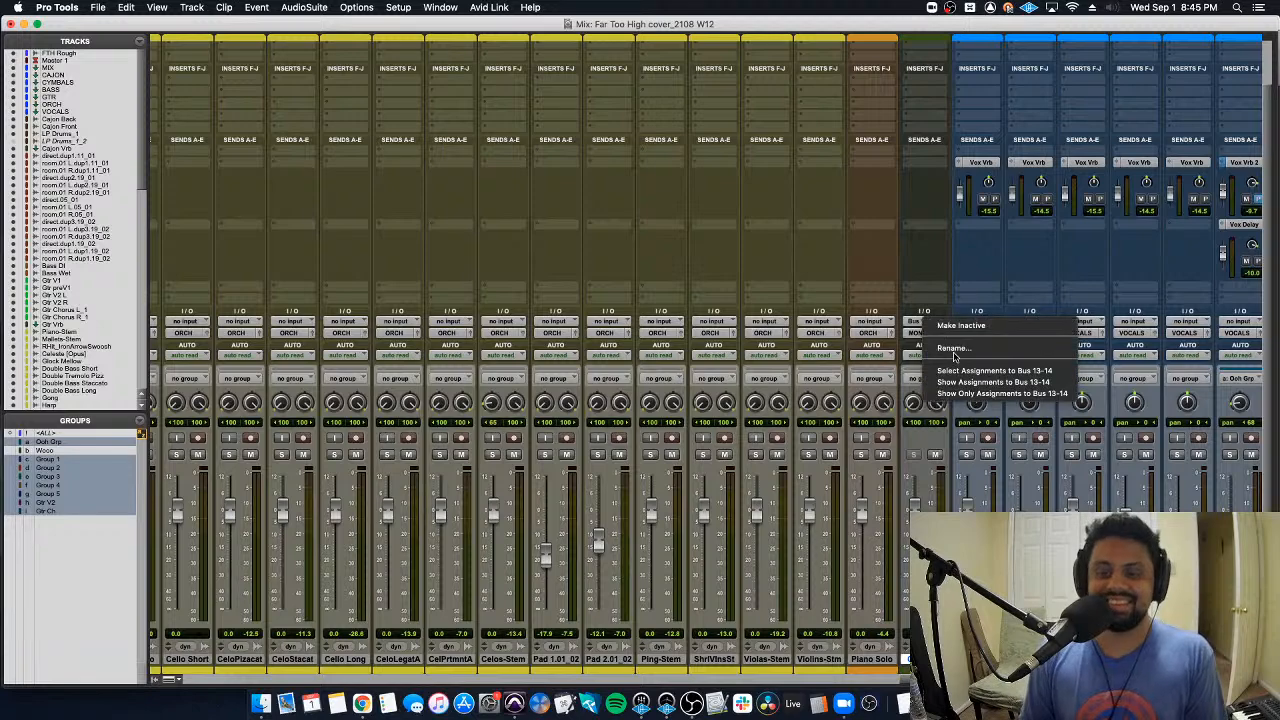
click(948, 346)
text(Orch)
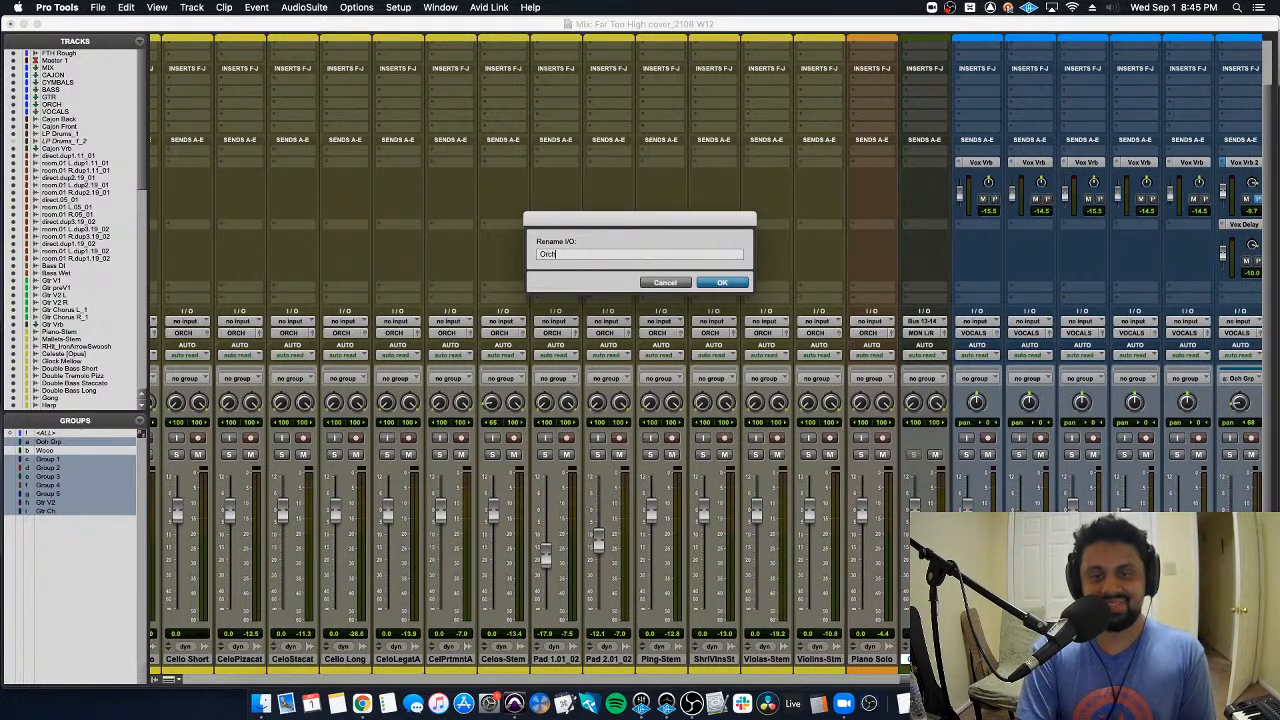
text( Vrb)
key(Return)
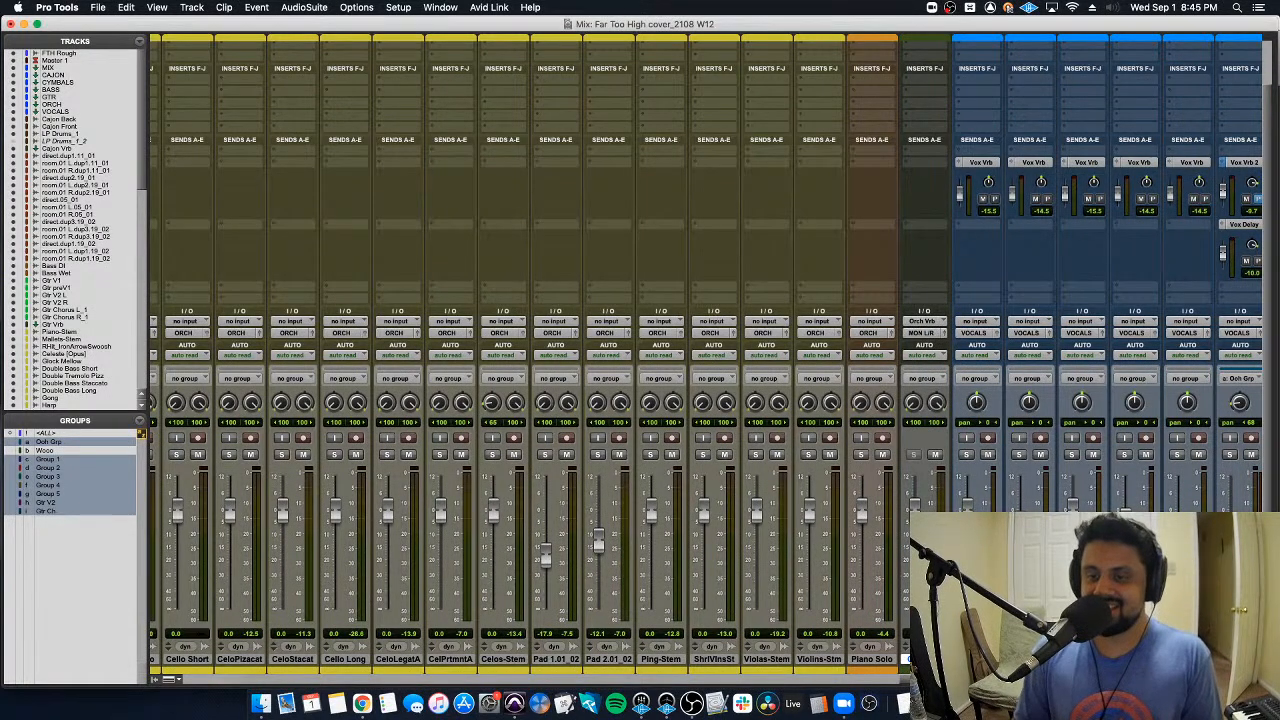
Step: Insert the stereo FabFilter Pro-R reverb on the Orch Vrb track and close its plug-in window
scroll(938, 48, up, 2)
click(928, 68)
mouse_move(967, 58)
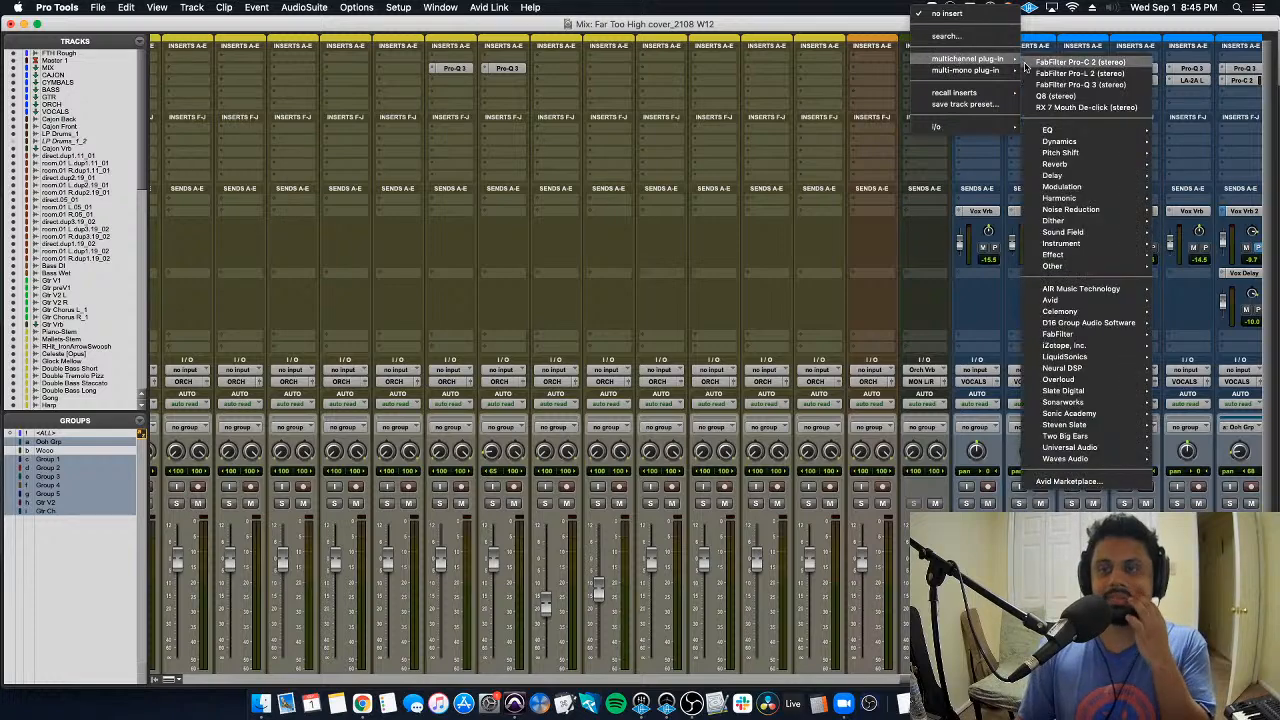
mouse_move(1097, 163)
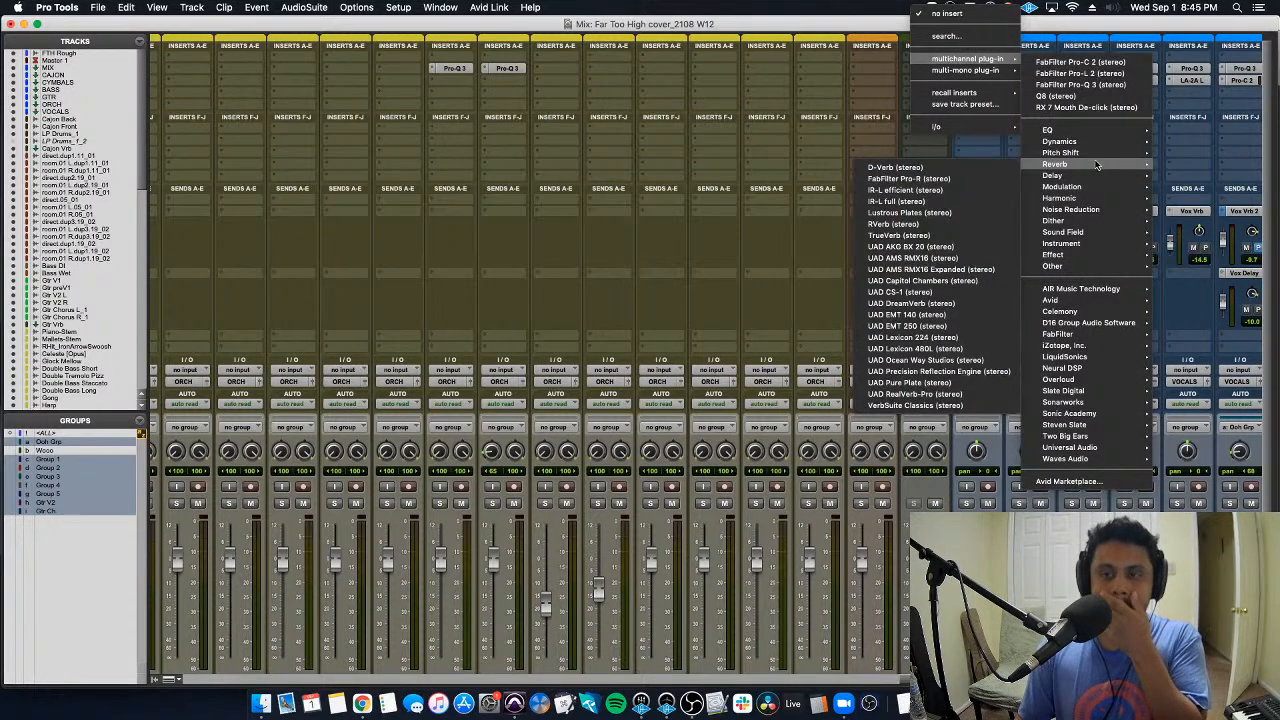
click(979, 178)
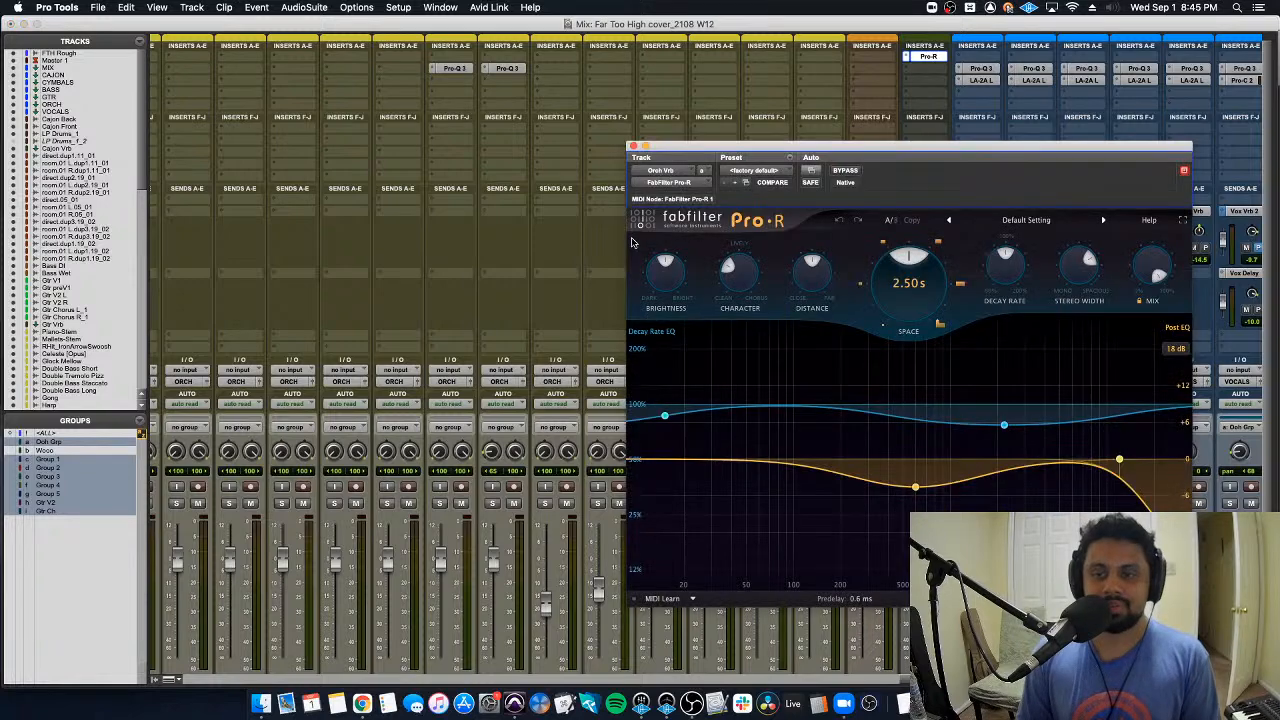
click(633, 147)
Step: Add an Orch Vrb send at 0.0 dB to every orchestral track from the RHt_IronArrowSwoosh track through Violins-Stem
scroll(880, 600, down, 2)
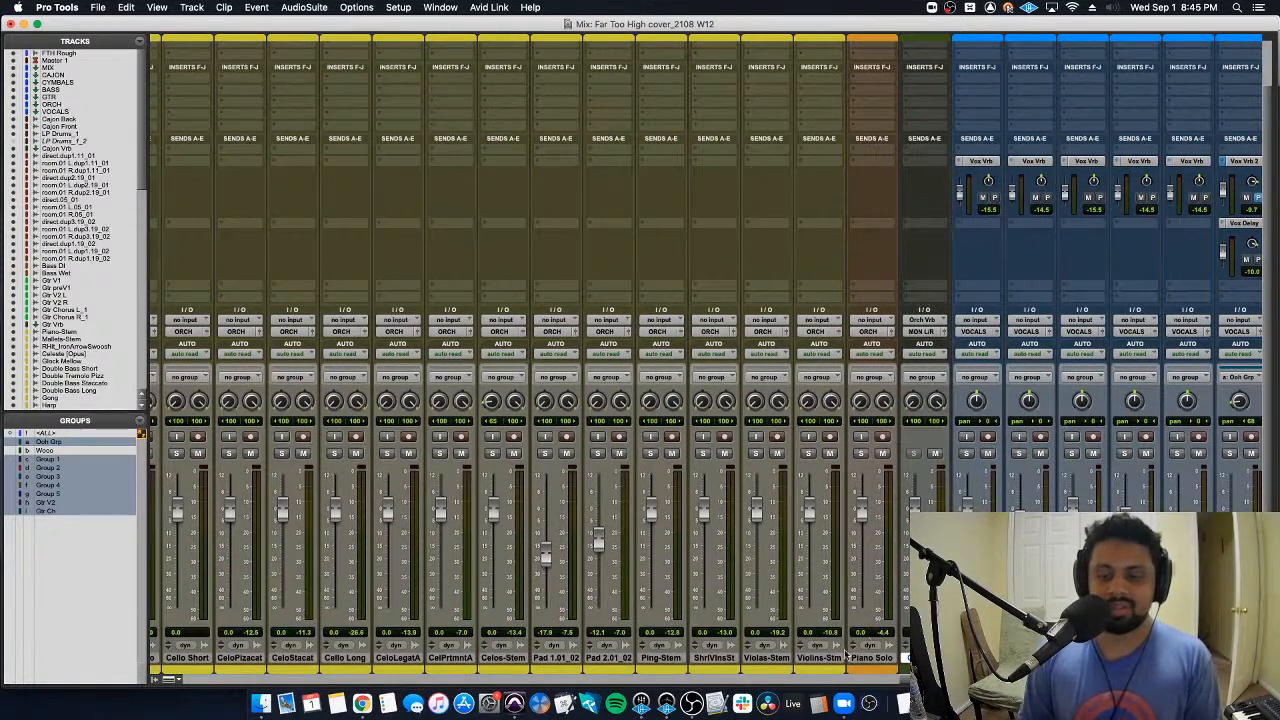
scroll(838, 660, left, 10)
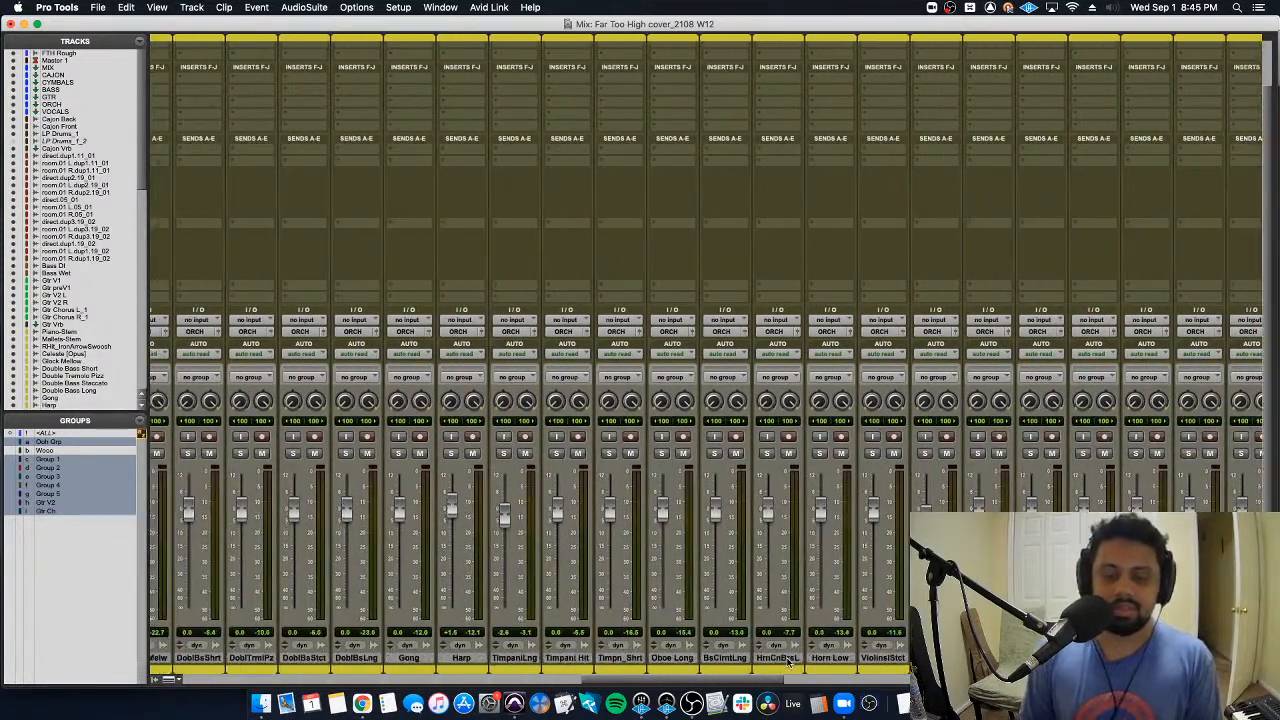
scroll(790, 665, left, 3)
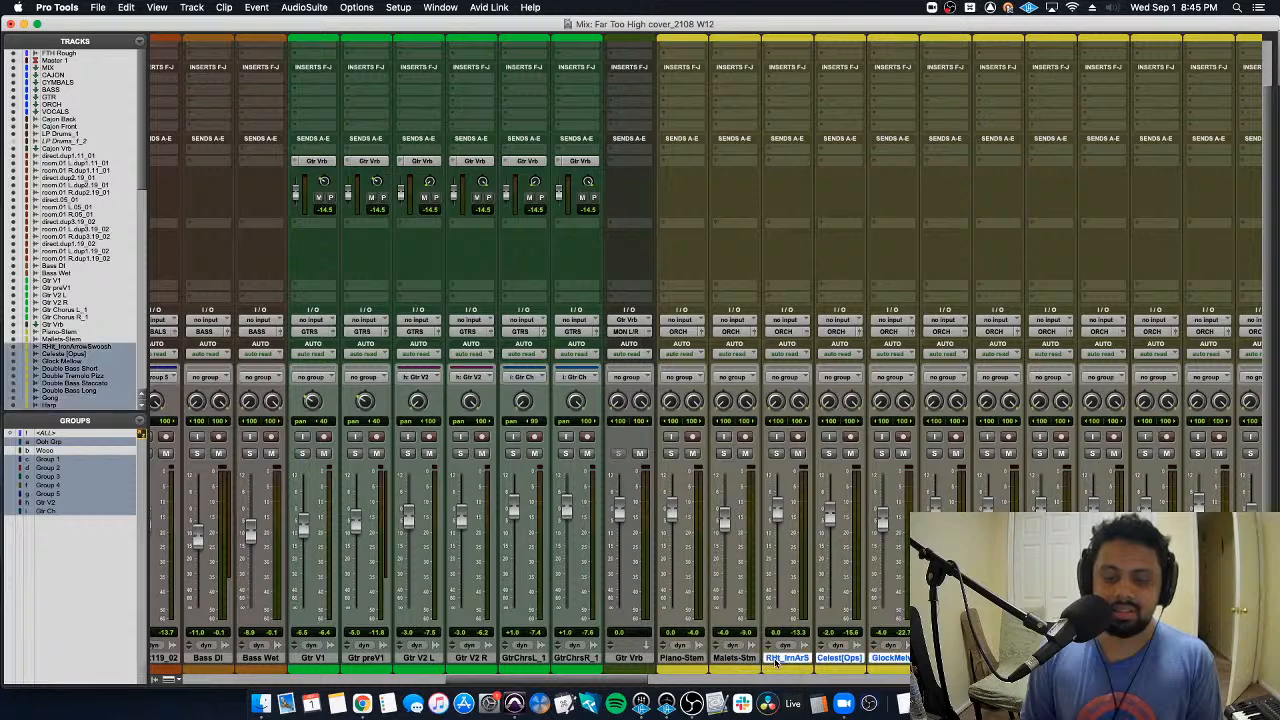
scroll(785, 657, right, 1)
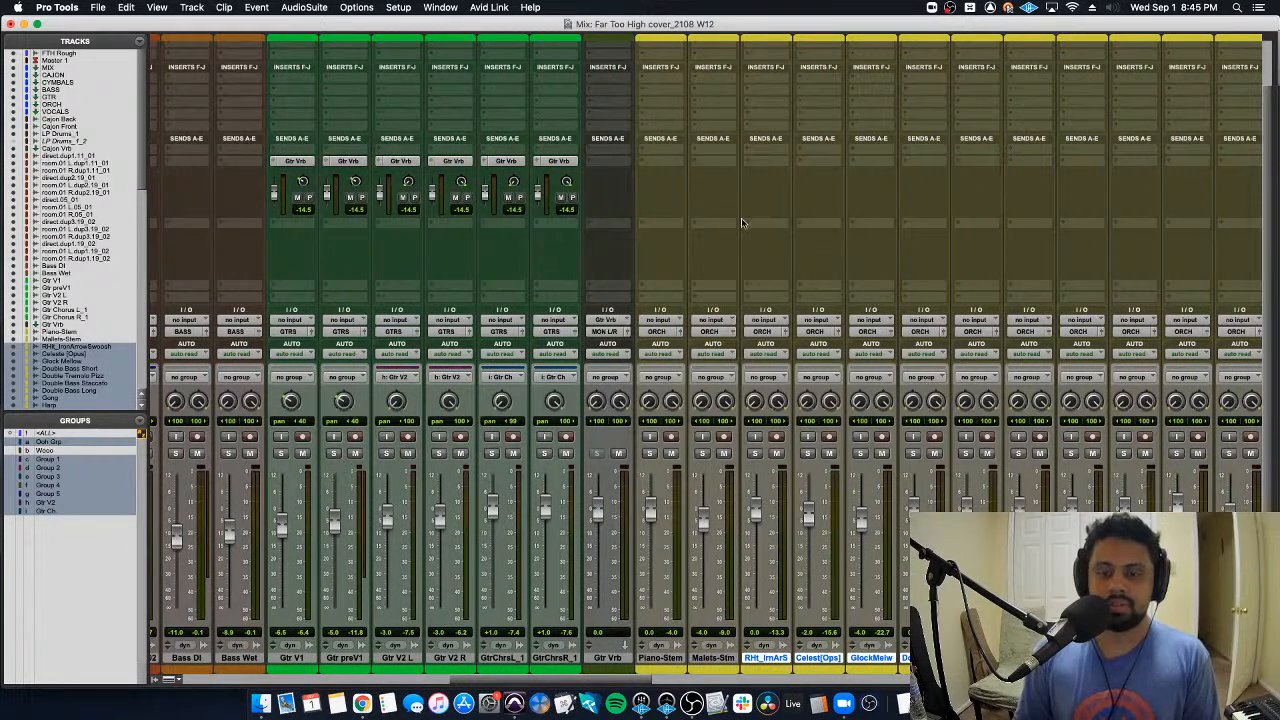
click(763, 162)
mouse_move(778, 174)
mouse_move(866, 178)
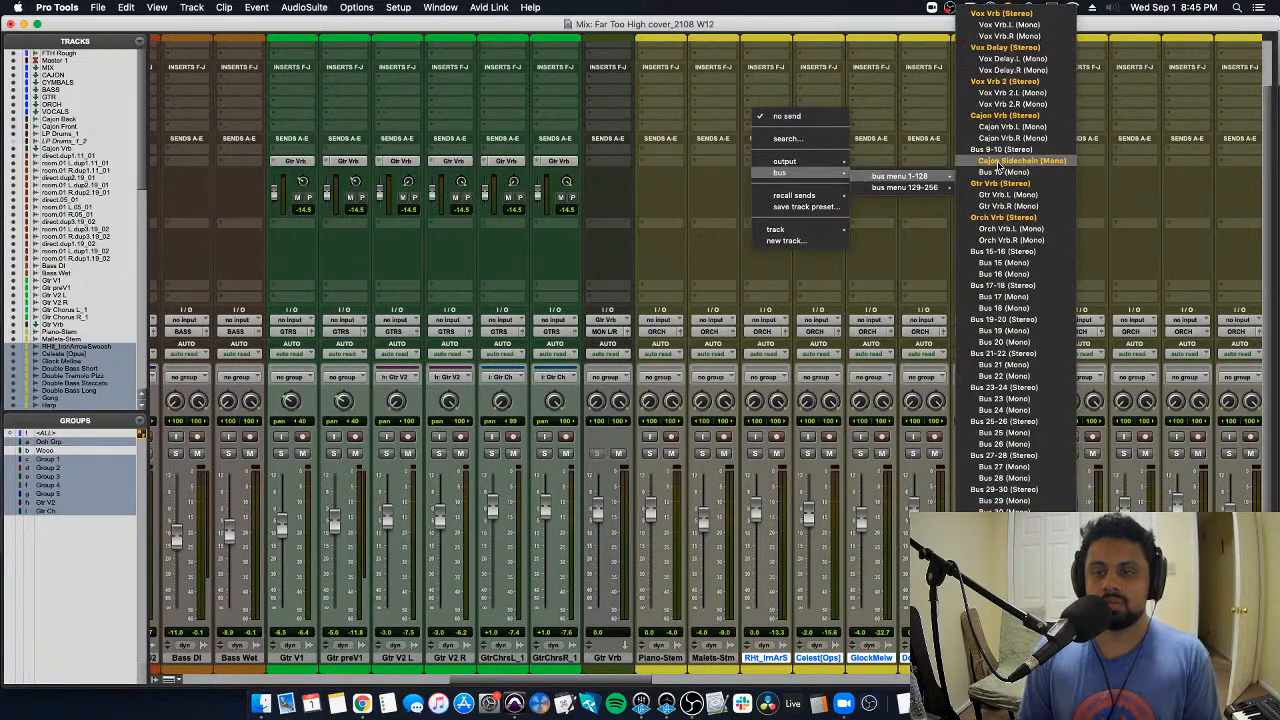
alt+shift+click(1004, 217)
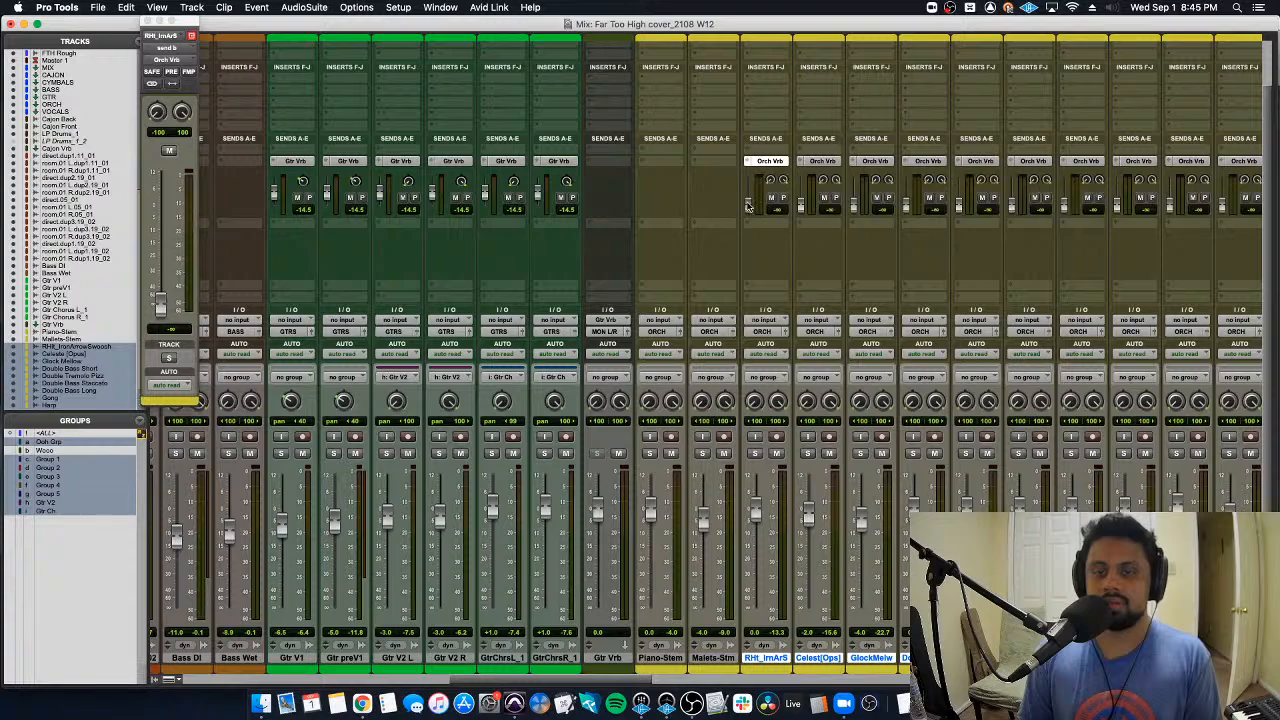
scroll(408, 135, right, 20)
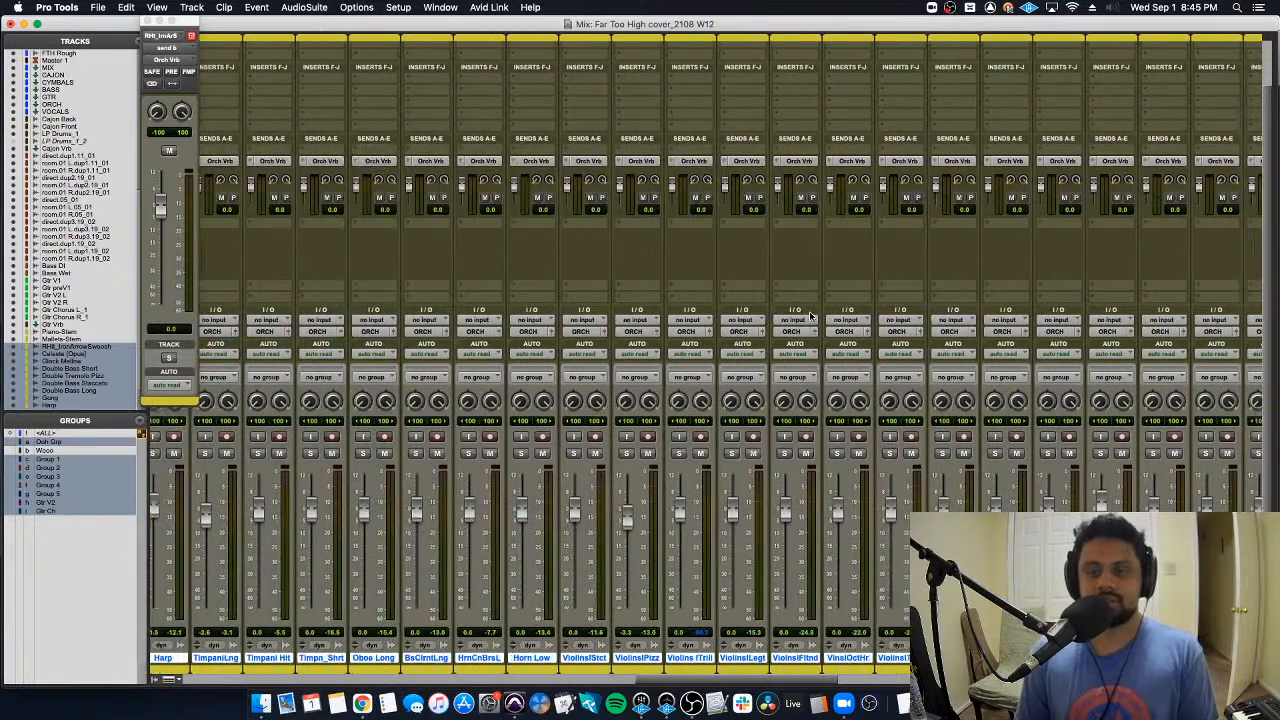
scroll(811, 318, right, 10)
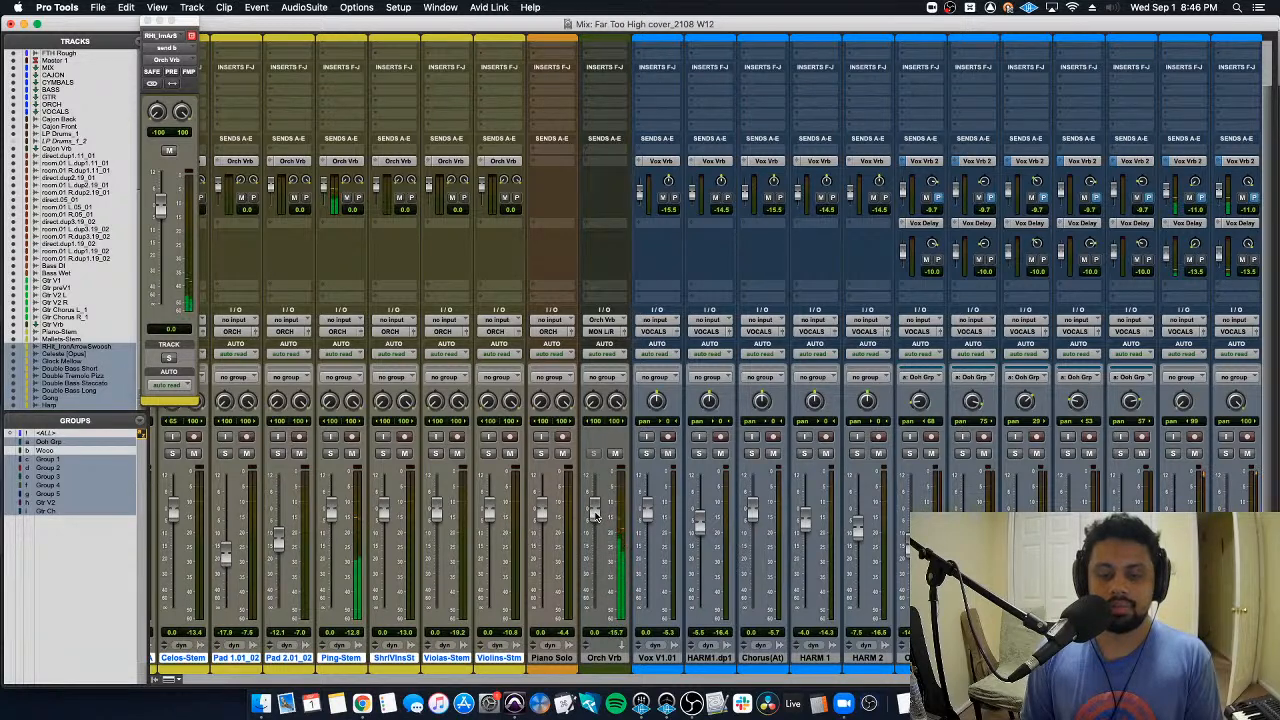
Step: Lower the Orch Vrb fader and reshape its Pro-R reverb, flattening the decay-rate curve and moving a slight post-EQ mid cut lower in frequency
drag(600, 545, 600, 530)
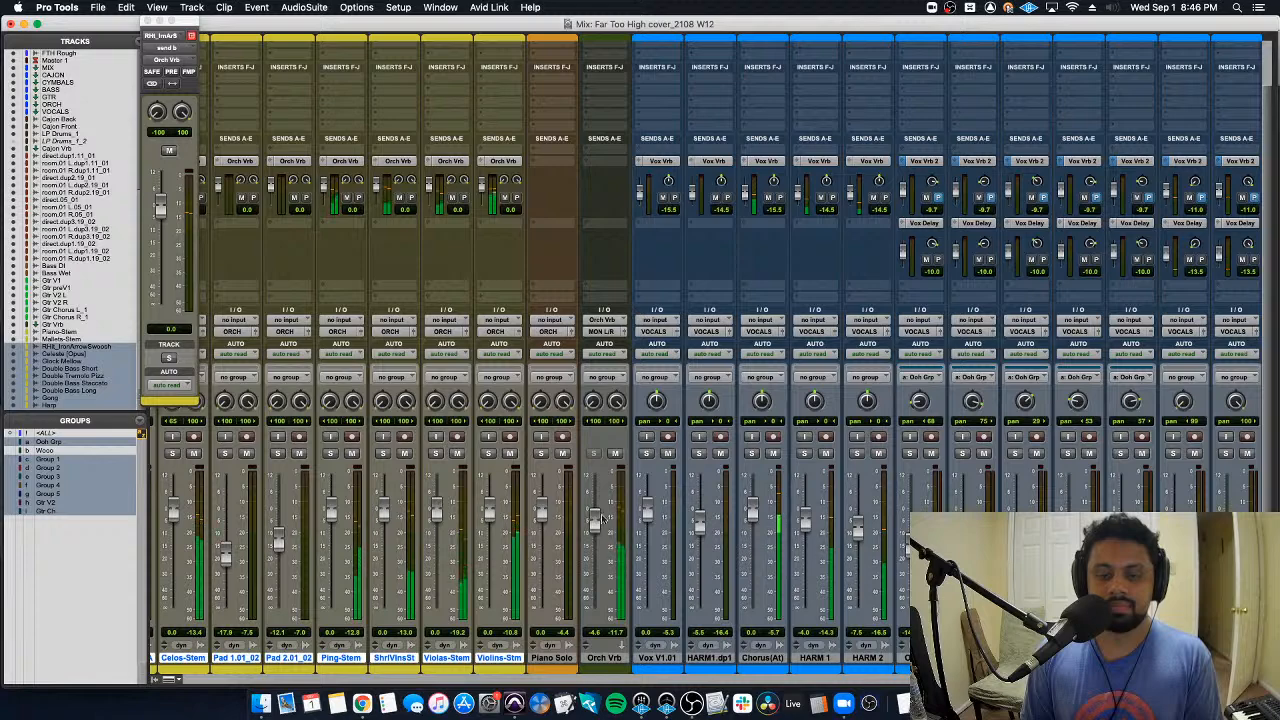
scroll(605, 135, up, 2)
click(609, 57)
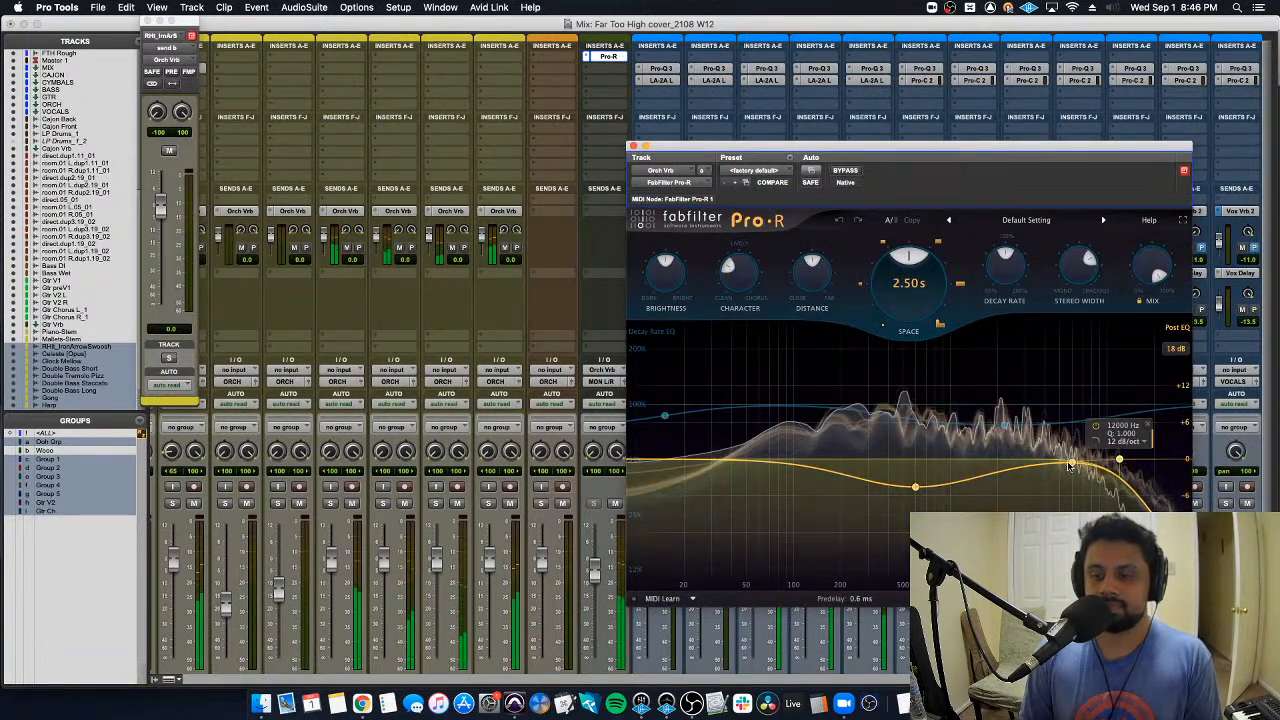
drag(915, 487, 916, 461)
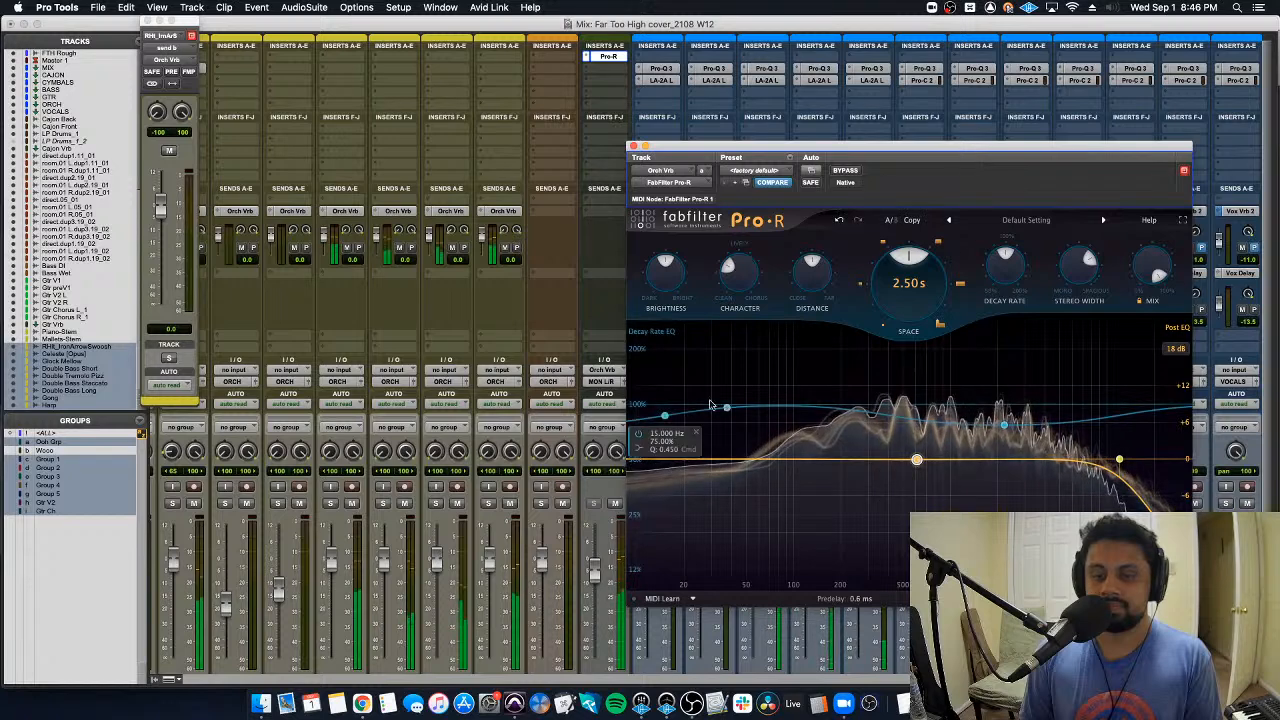
drag(1004, 425, 1039, 405)
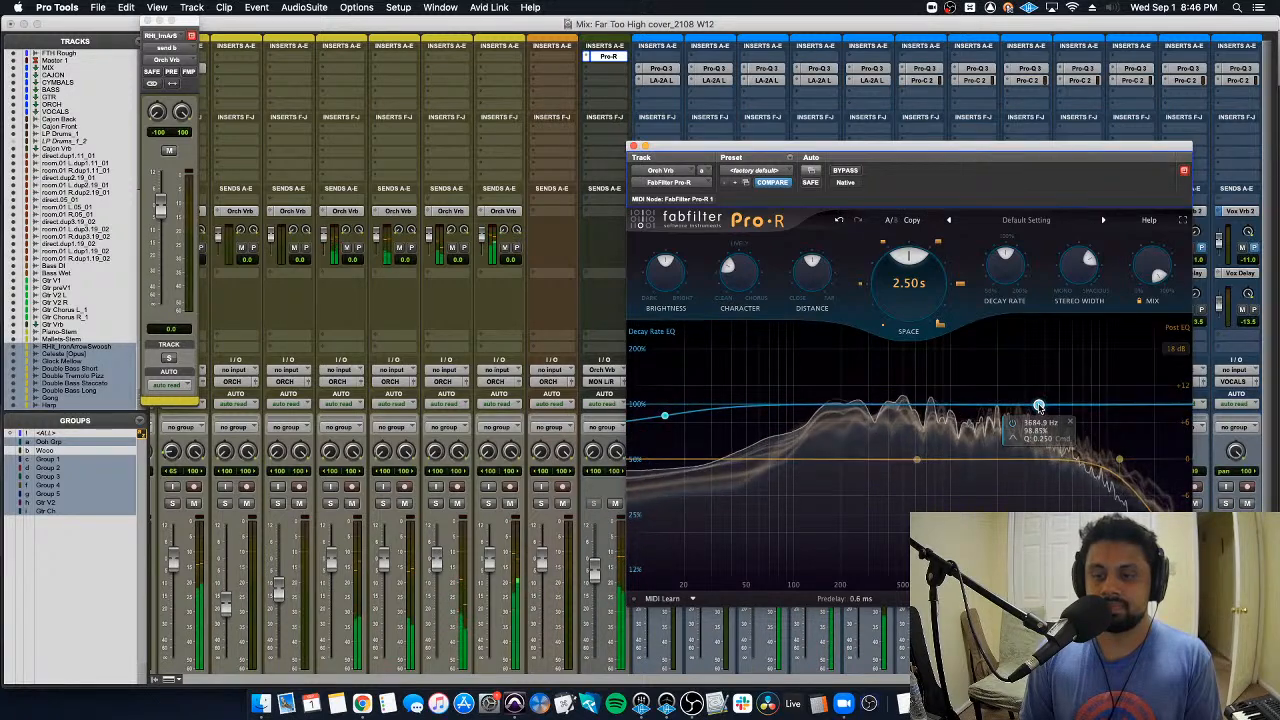
drag(922, 462, 862, 473)
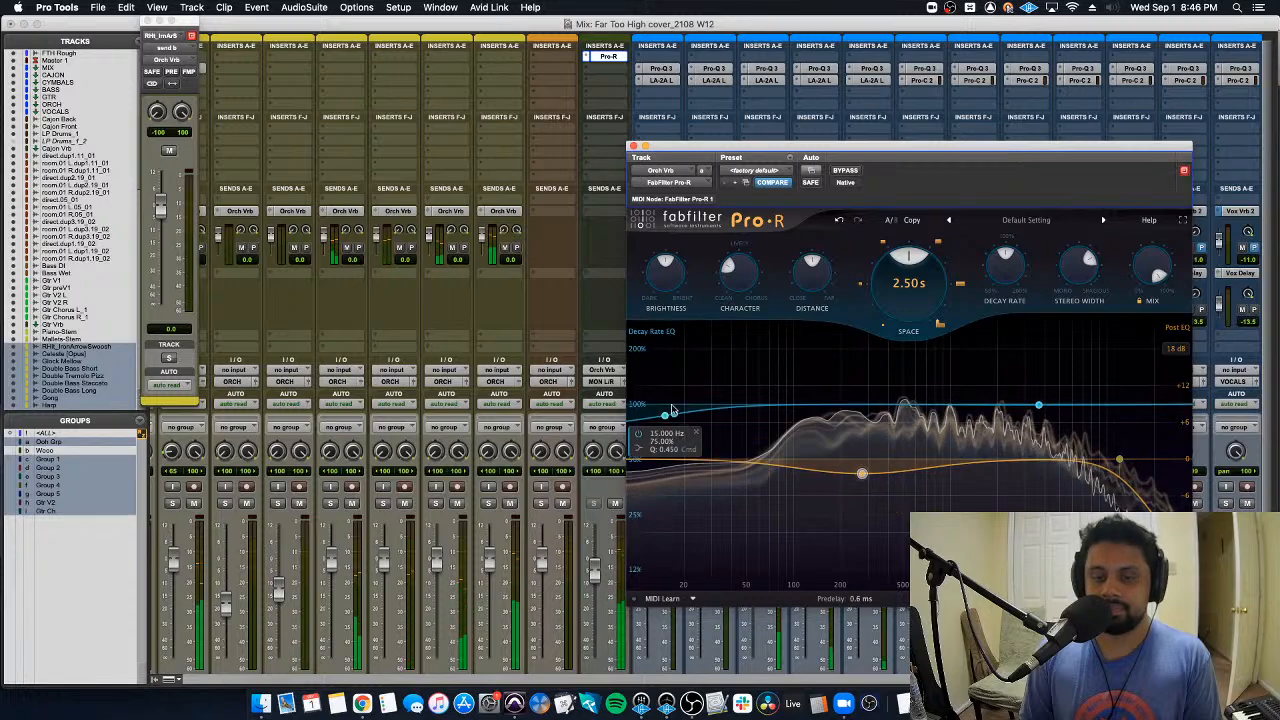
click(633, 147)
scroll(600, 520, down, 2)
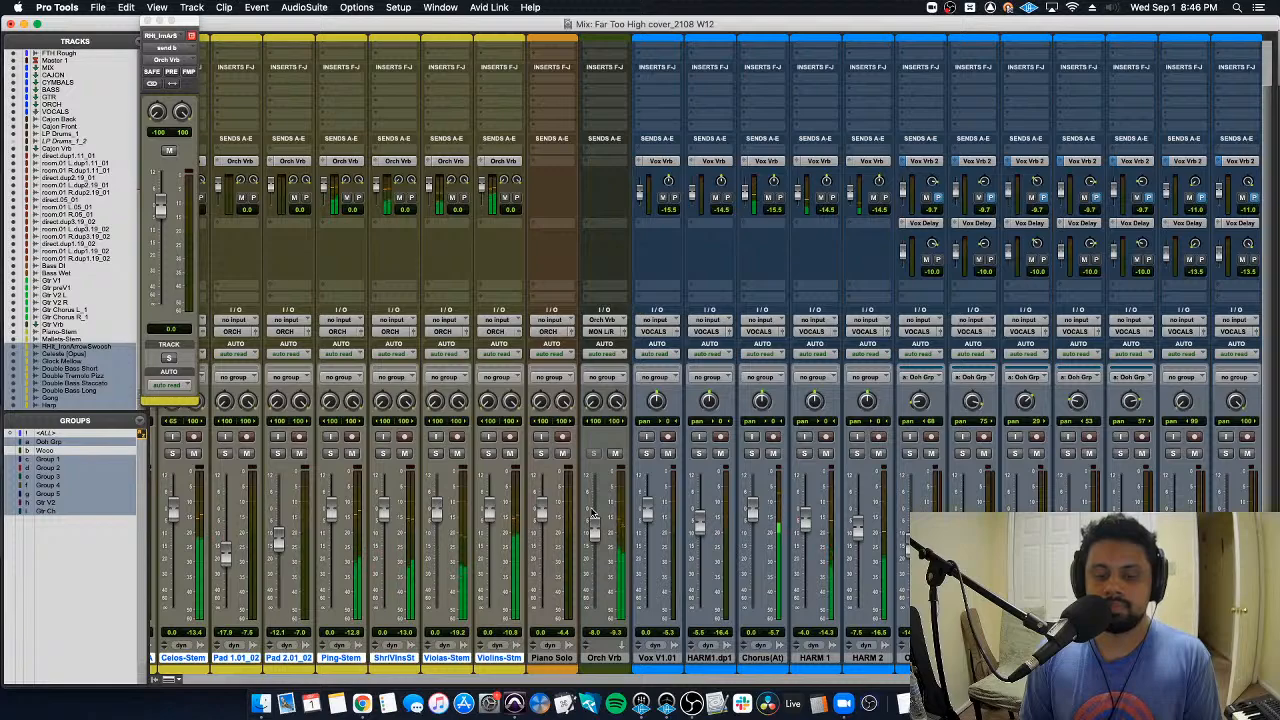
Step: Unmute the CAJON, CYMBALS, BASS, GTR and VOCALS submix tracks so they play with the orchestra
scroll(386, 278, left, 10)
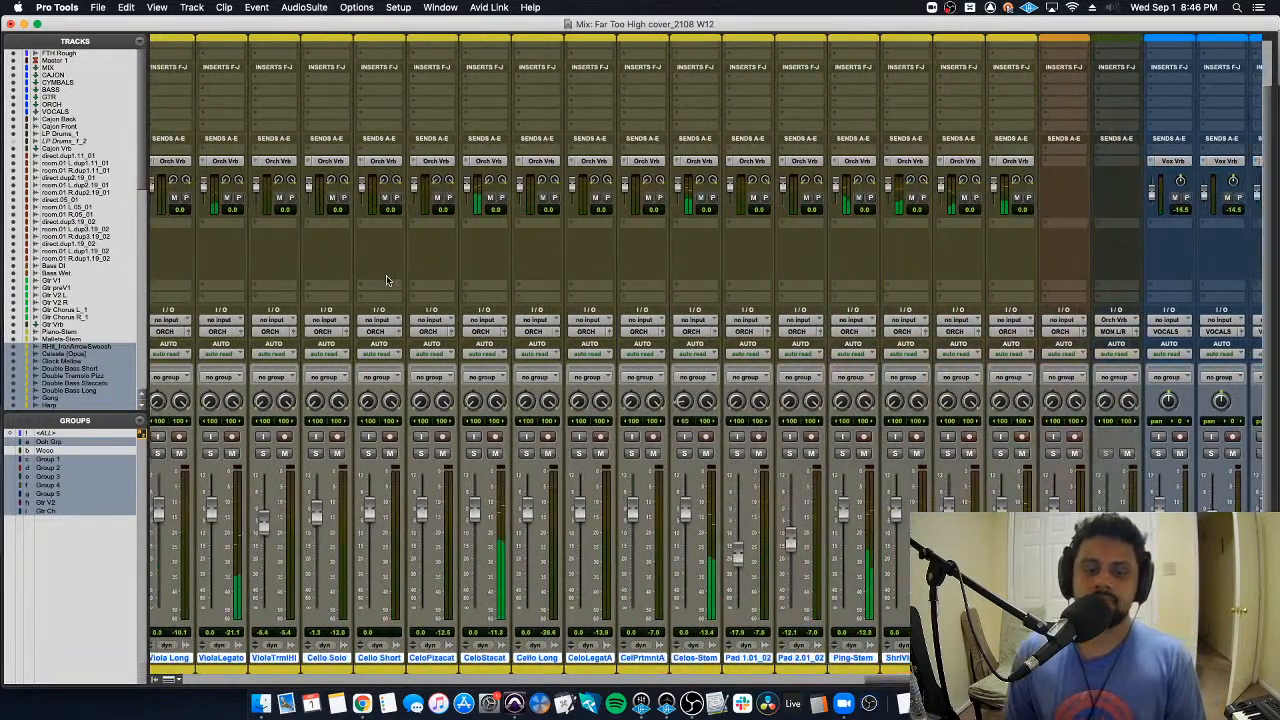
scroll(386, 275, left, 15)
scroll(164, 553, up, 2)
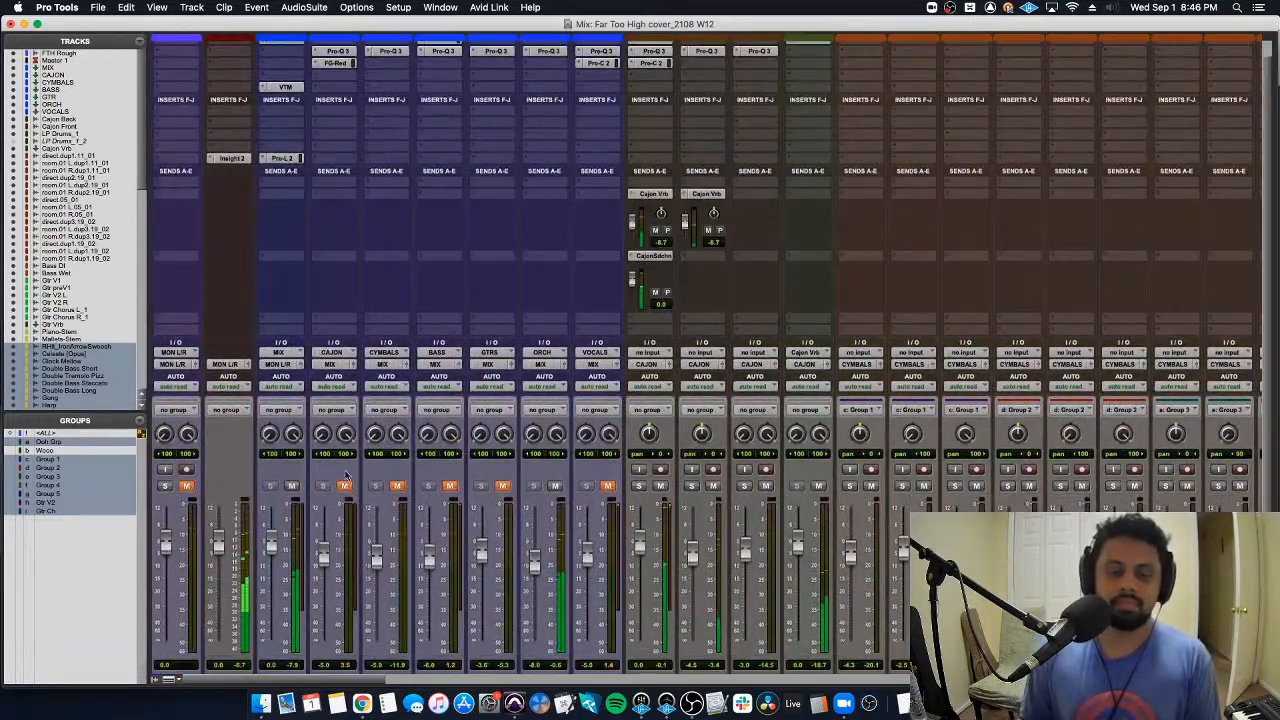
click(344, 485)
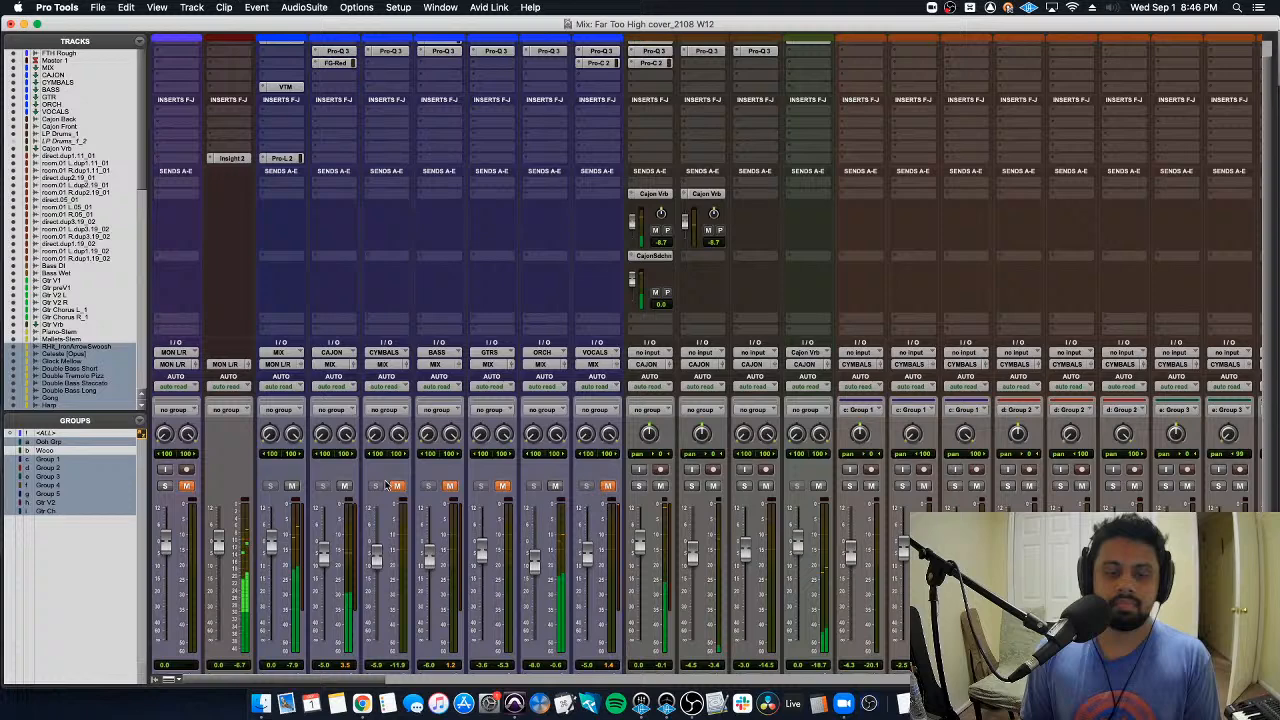
click(450, 486)
click(603, 487)
scroll(585, 470, down, 1)
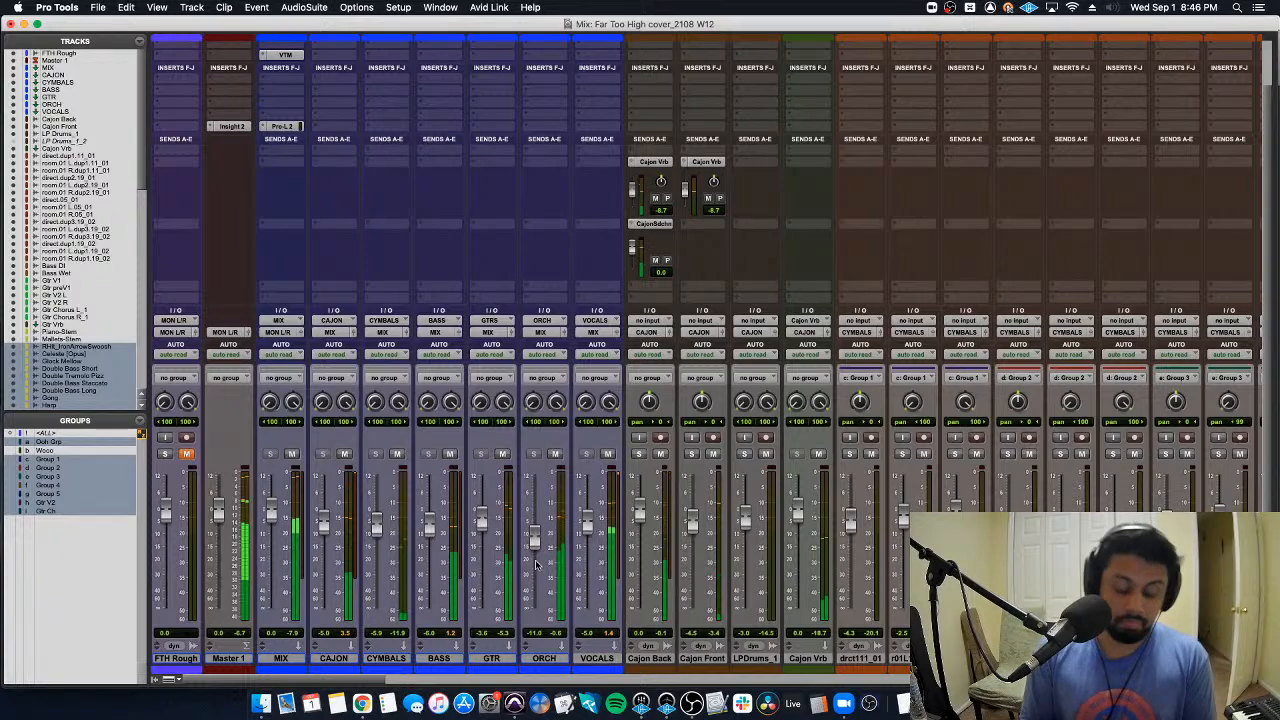
Step: Examine the levels across the guitar, orchestral and submix tracks and the loudness readings in Master 1's Insight 2 meter
scroll(536, 565, right, 15)
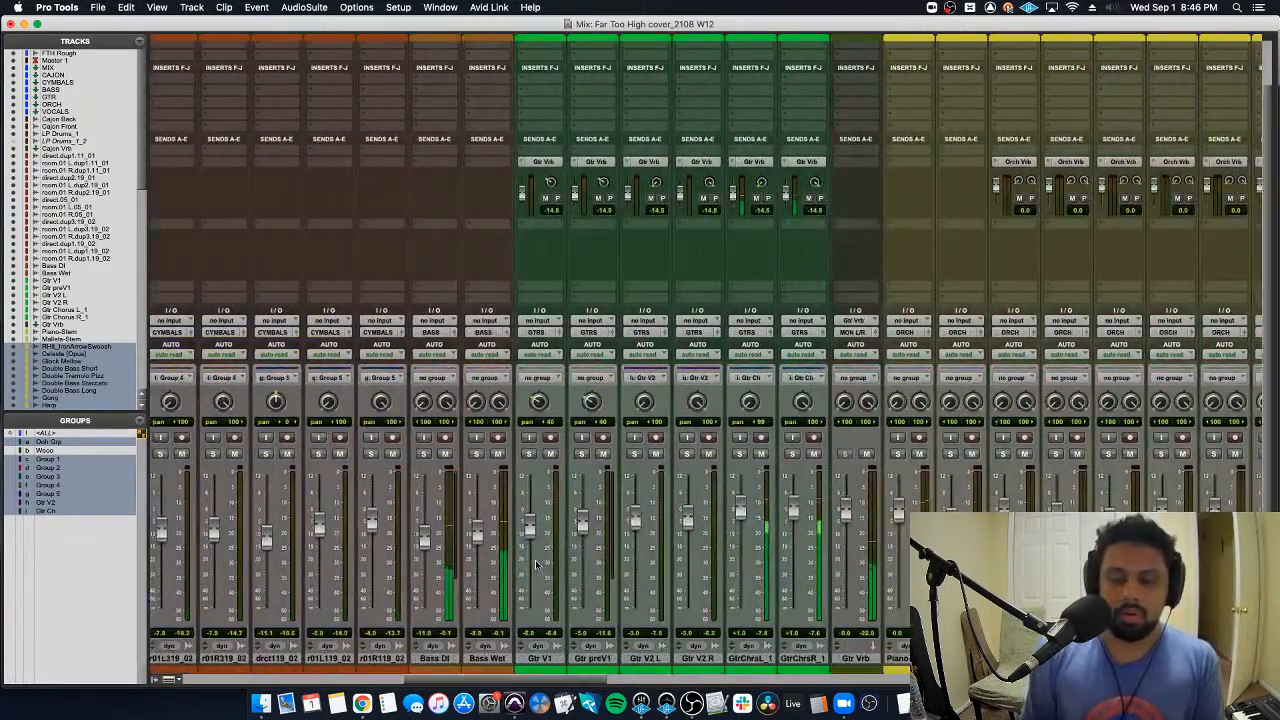
scroll(536, 565, right, 6)
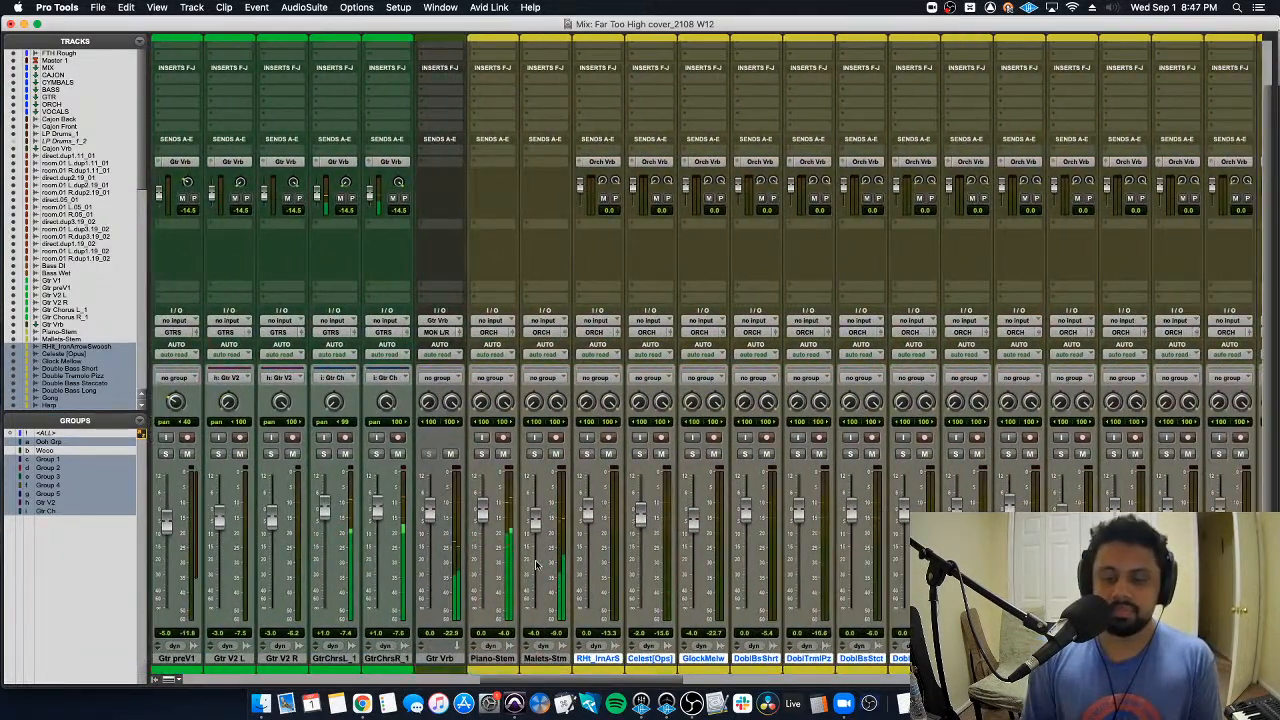
scroll(536, 565, right, 1)
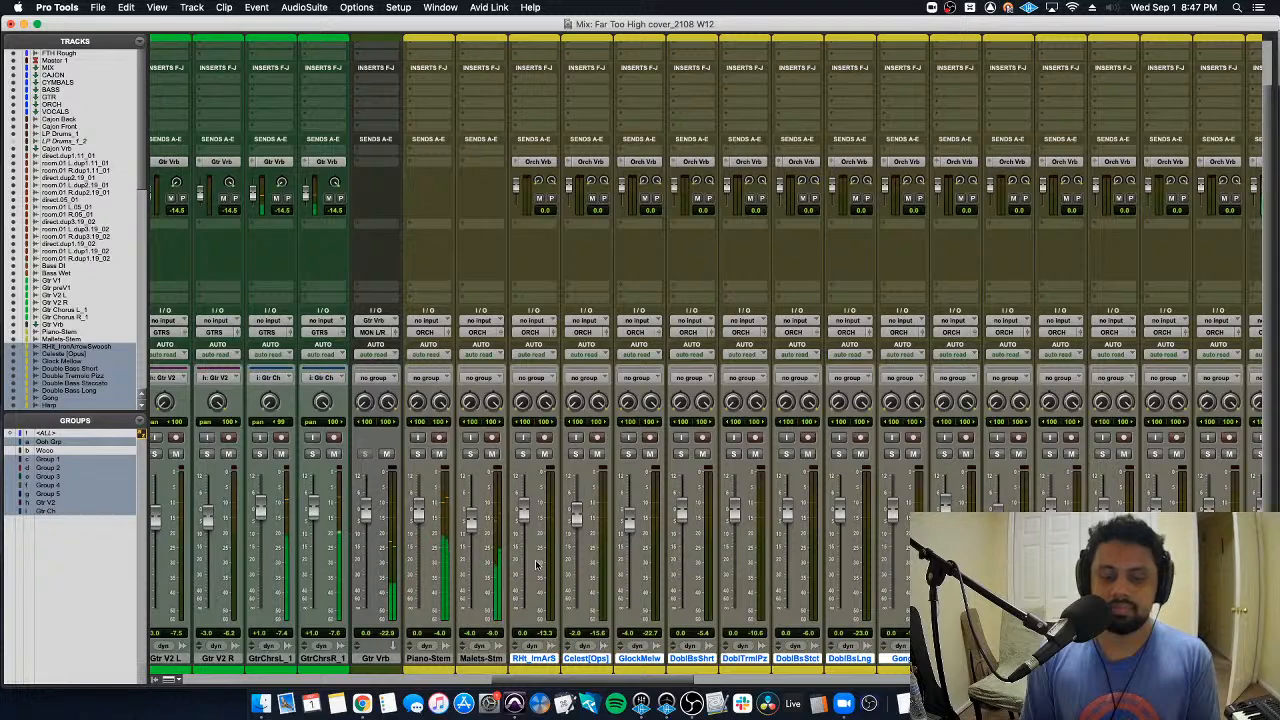
scroll(536, 565, left, 20)
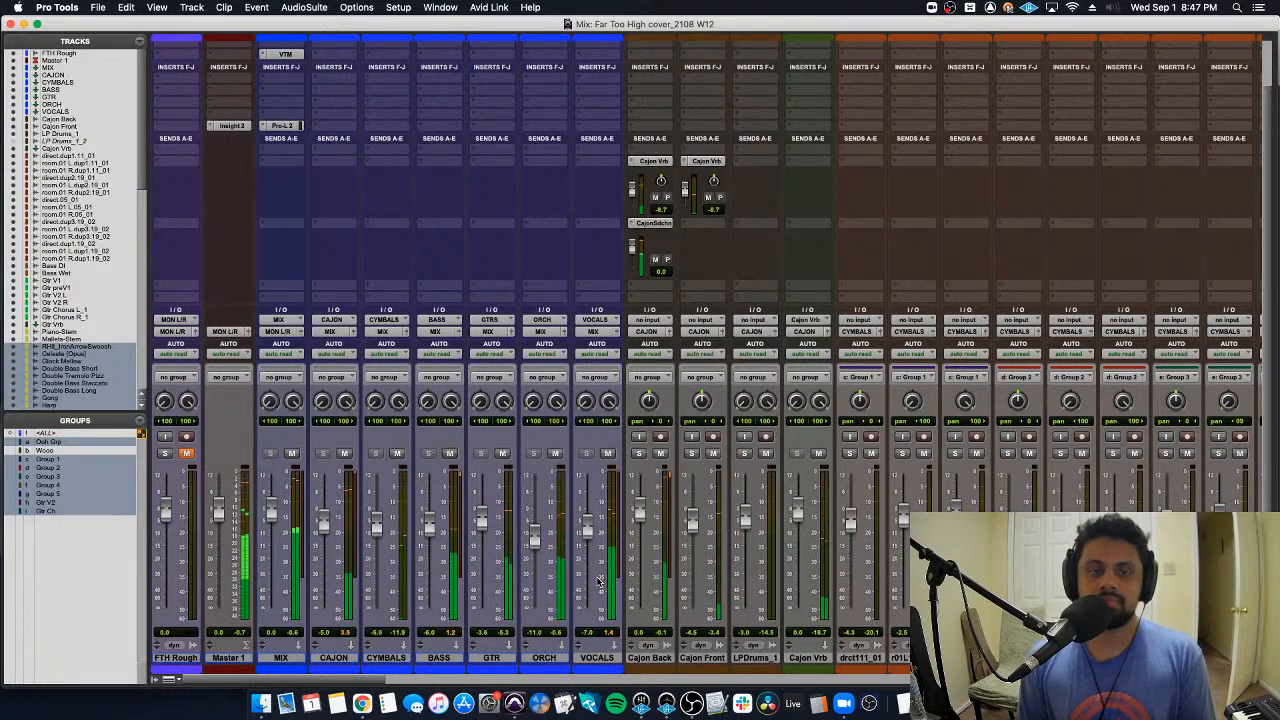
scroll(137, 343, down, 1)
click(231, 125)
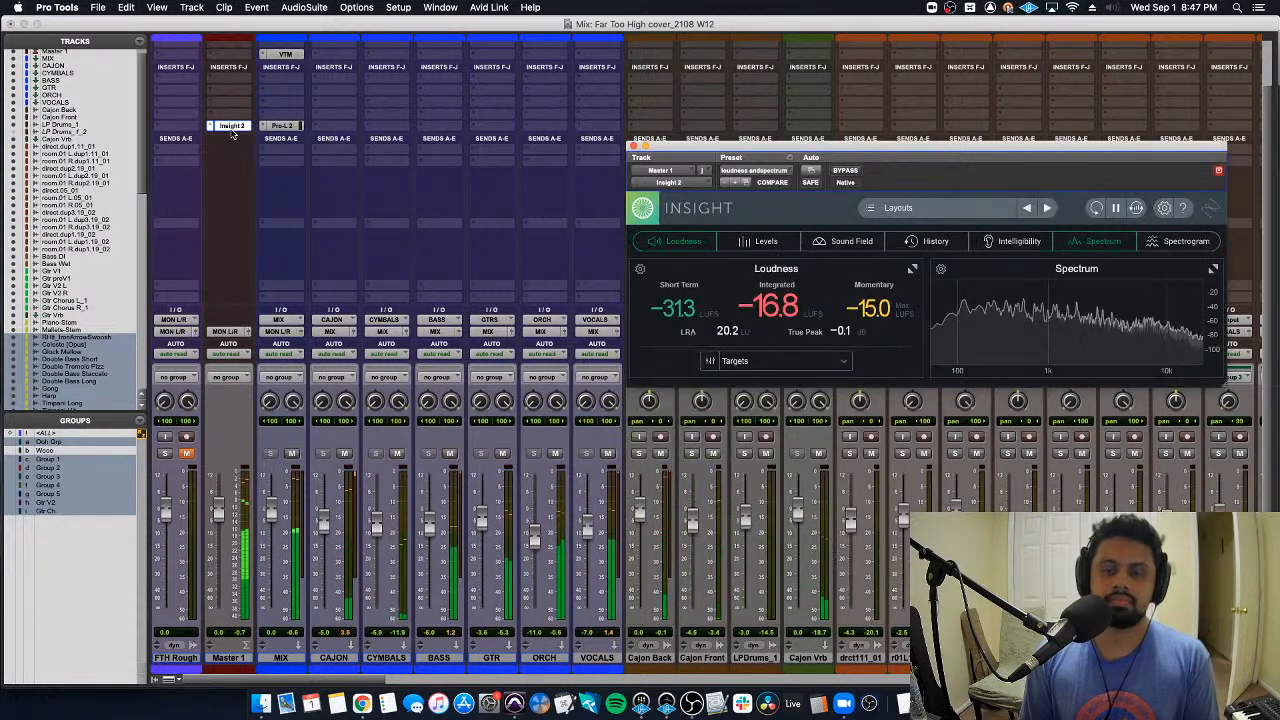
click(632, 147)
Step: Raise the BASS submix fader to -4.5 dB
scroll(517, 453, right, 2)
scroll(517, 453, left, 2)
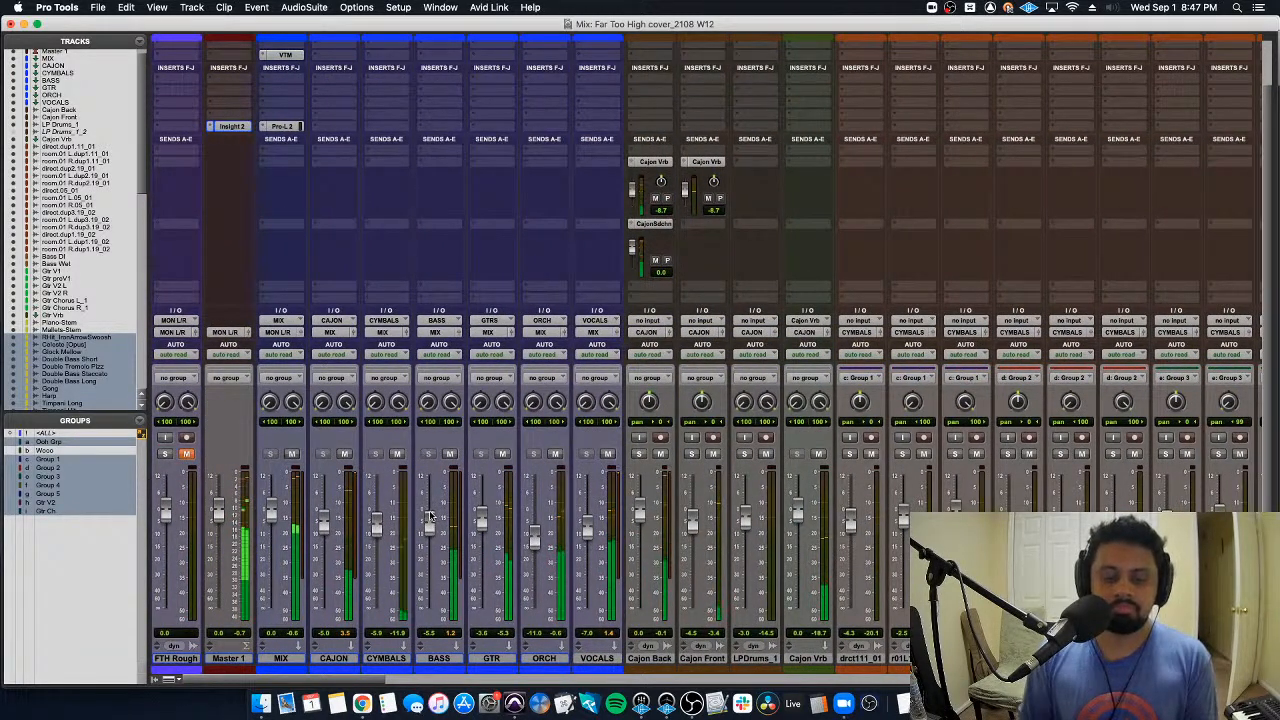
drag(430, 515, 434, 489)
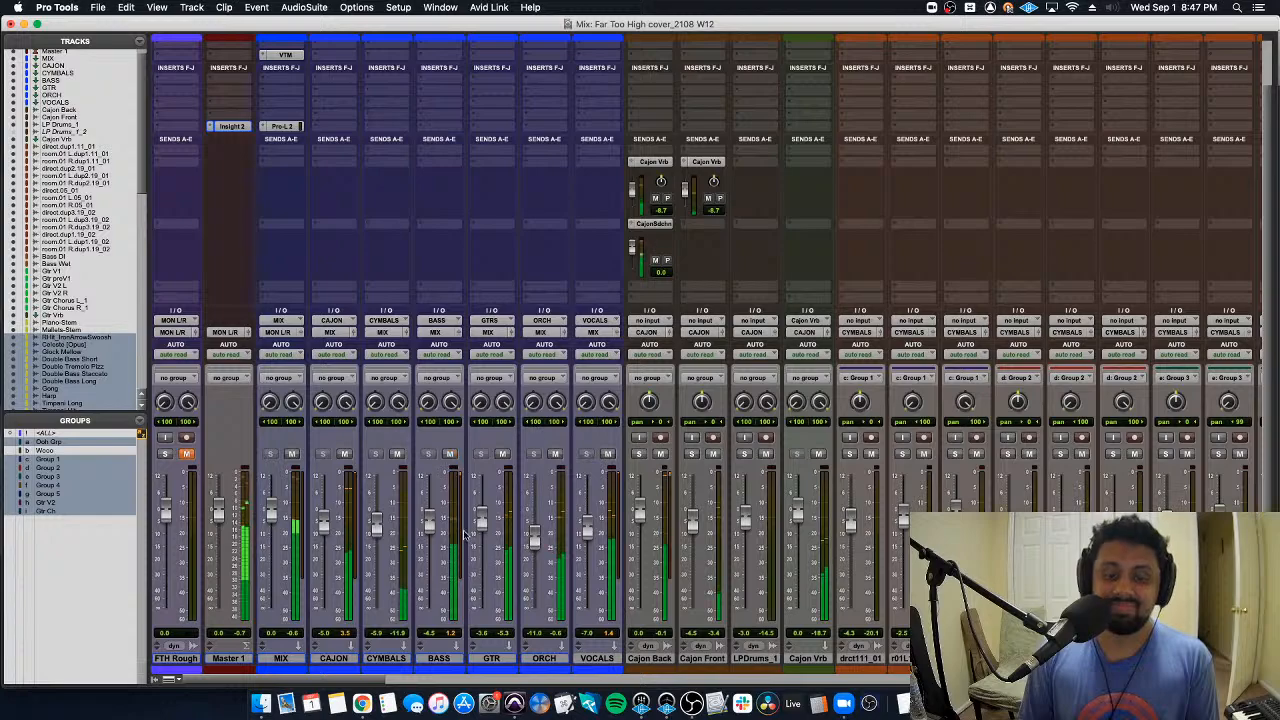
Step: Locate the Piano Solo track beyond the orchestral tracks and solo it
scroll(464, 539, right, 10)
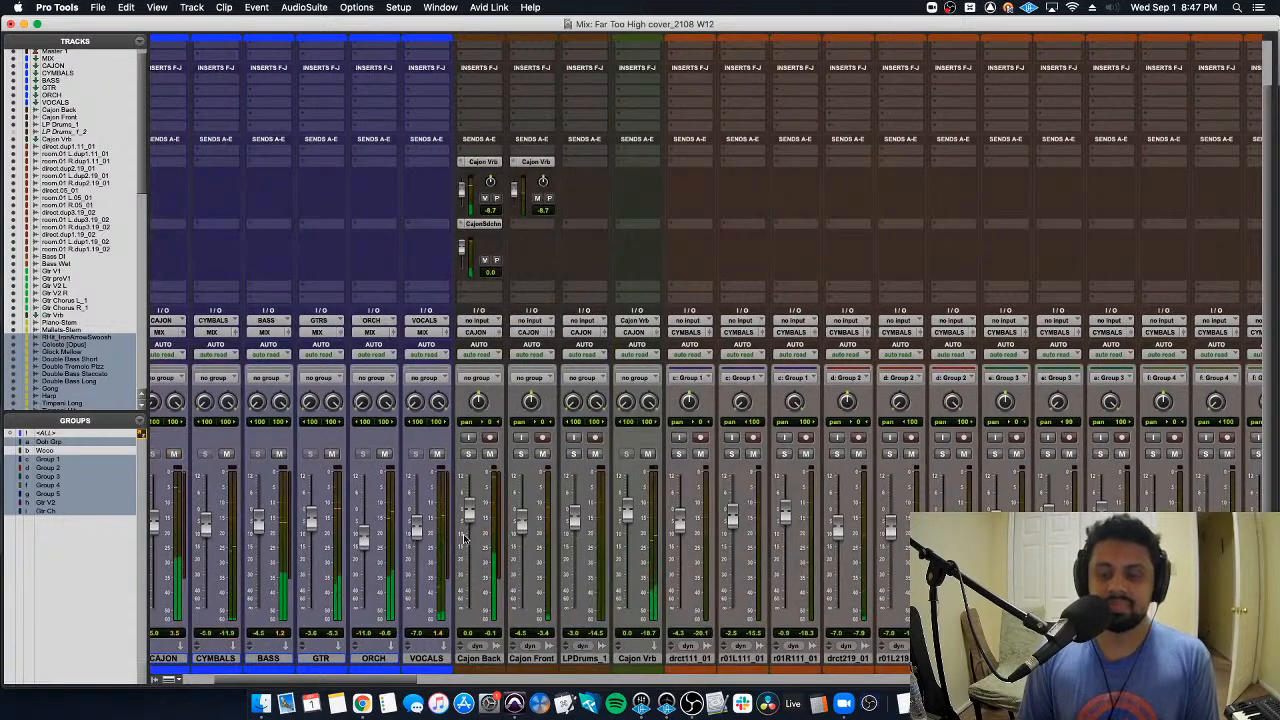
scroll(464, 539, right, 15)
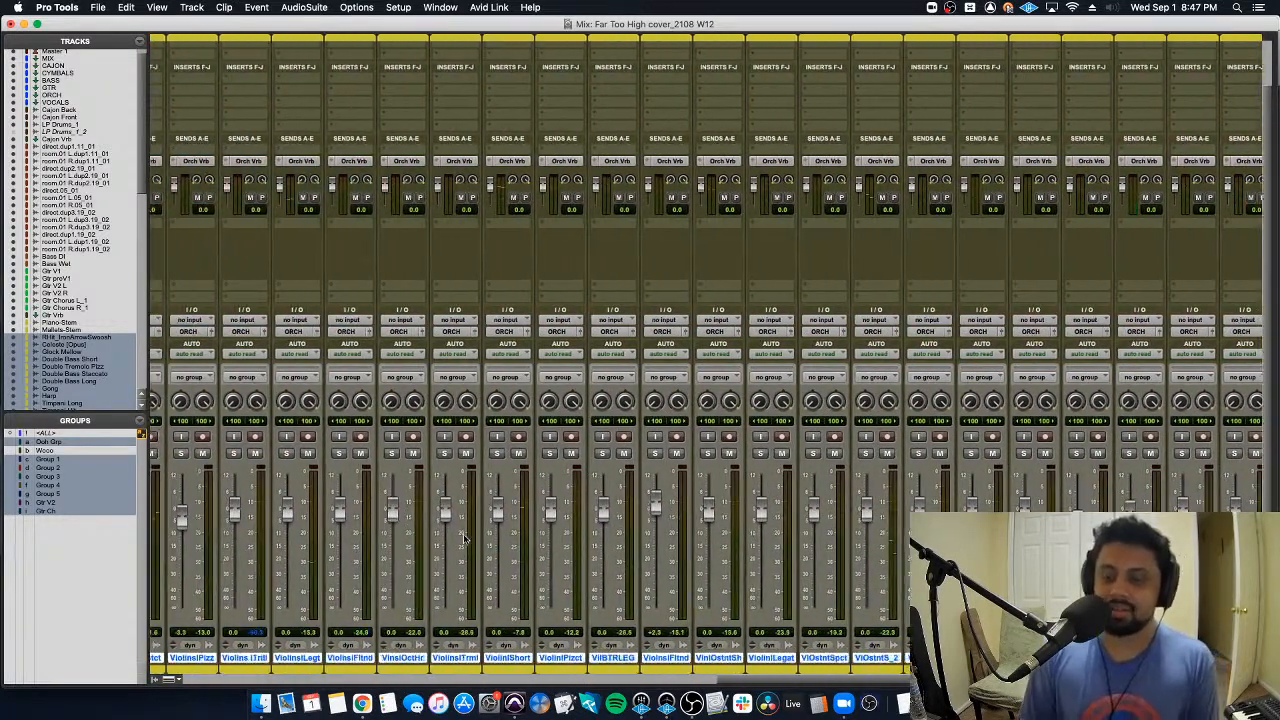
key(super+equal)
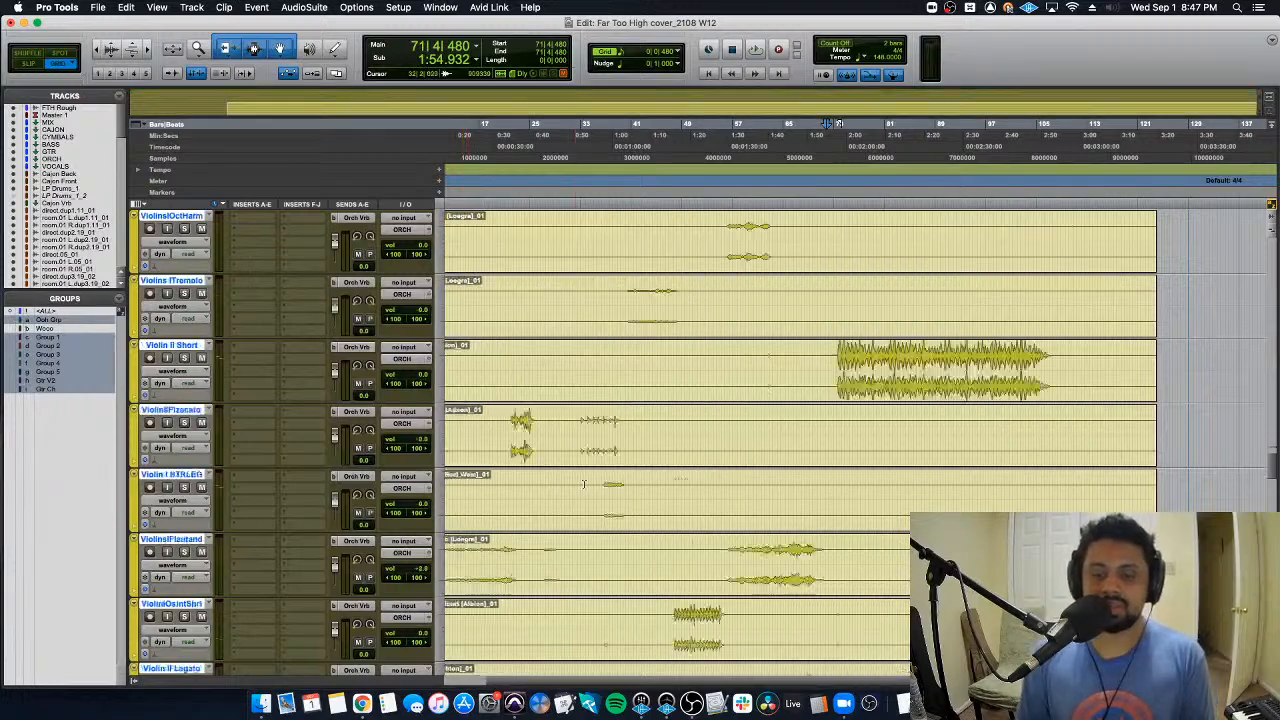
scroll(579, 499, down, 6)
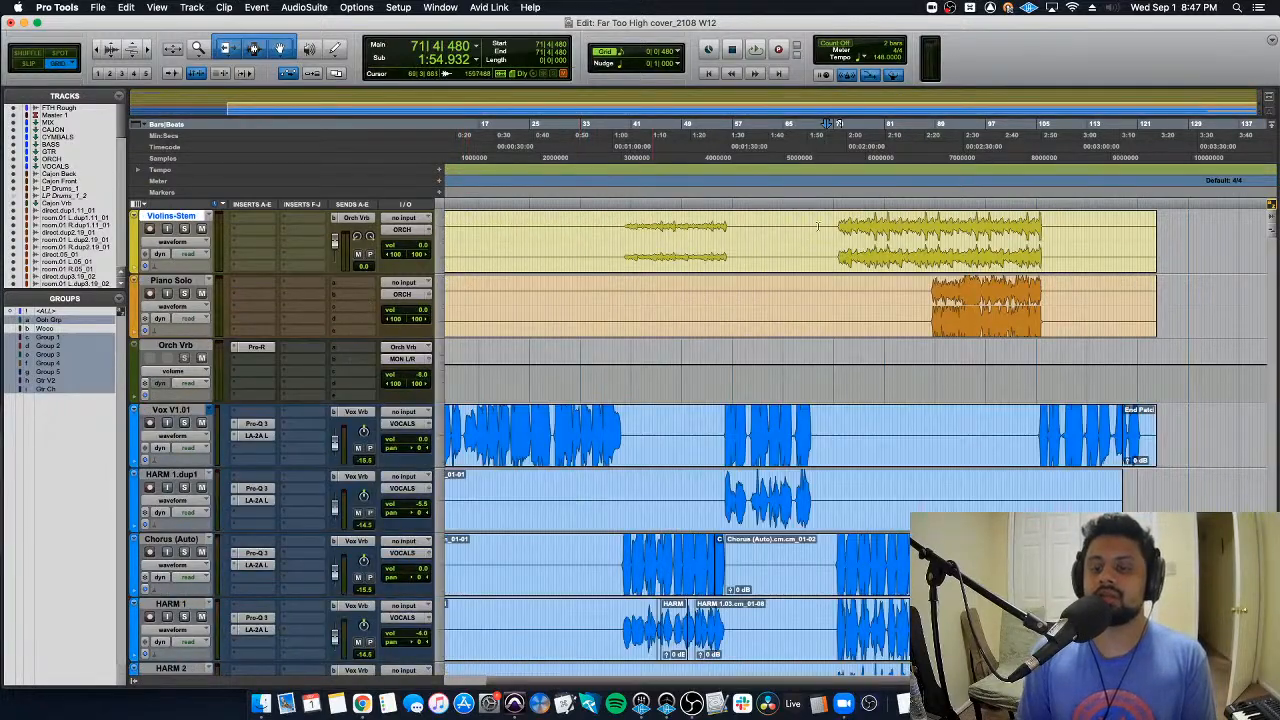
key(super+equal)
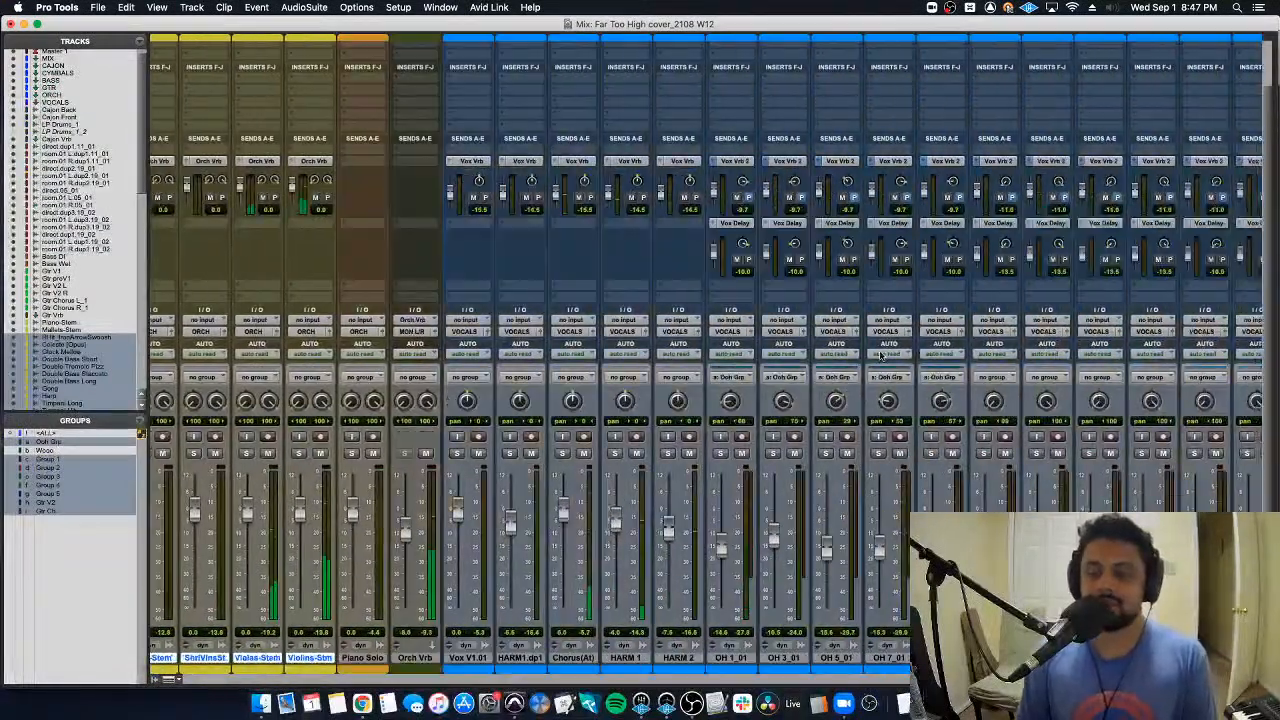
scroll(880, 355, left, 2)
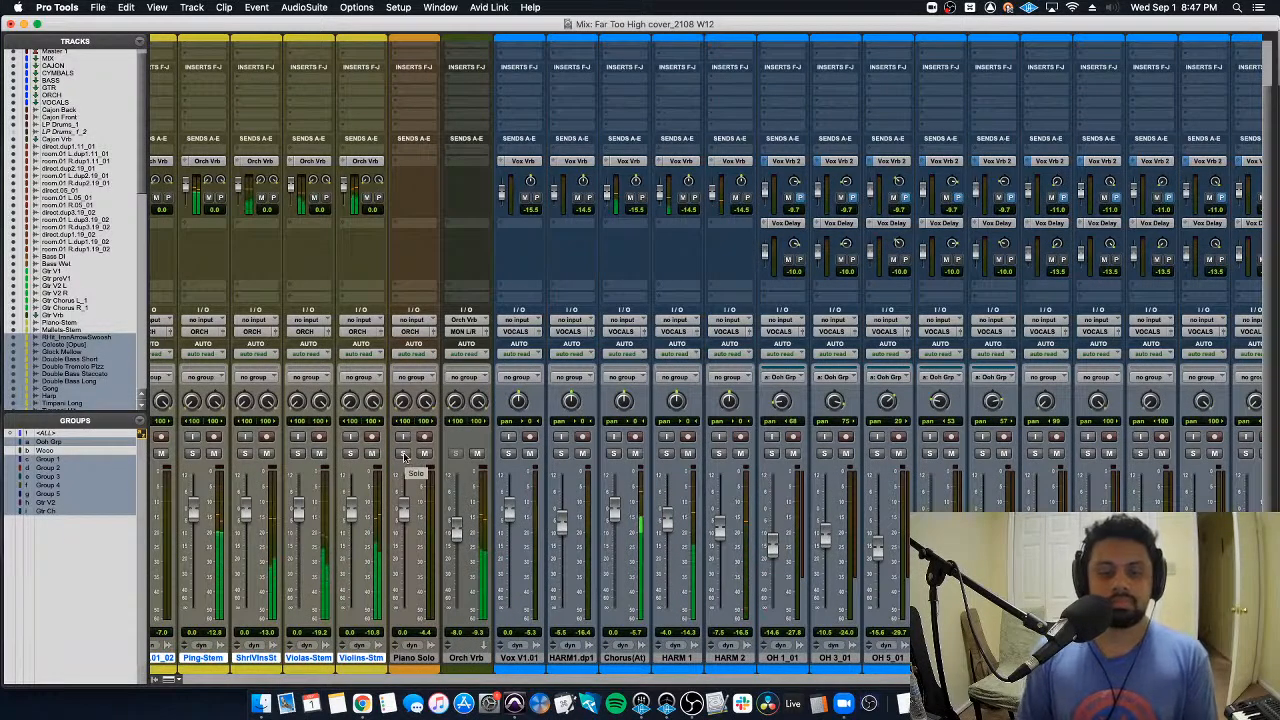
click(404, 457)
Step: Insert the stereo FabFilter Pro-Q 3 equalizer on the Piano Solo track and close its plug-in window
scroll(442, 117, up, 2)
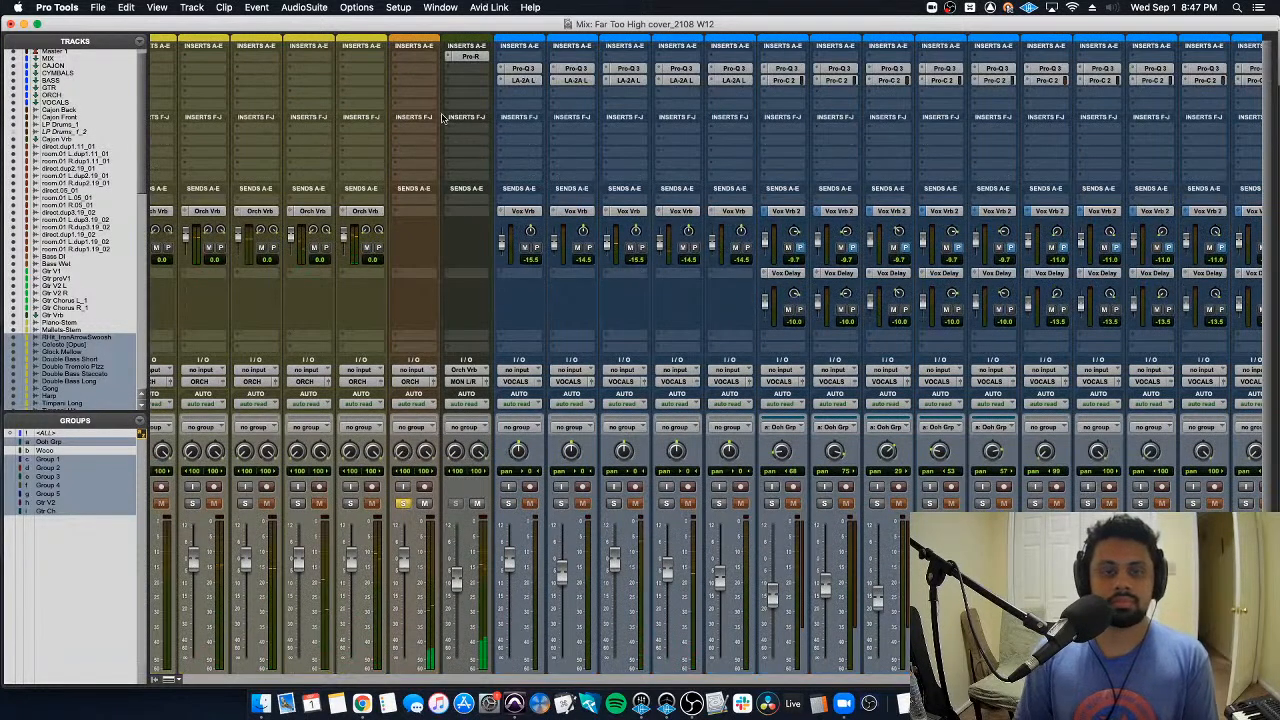
click(421, 66)
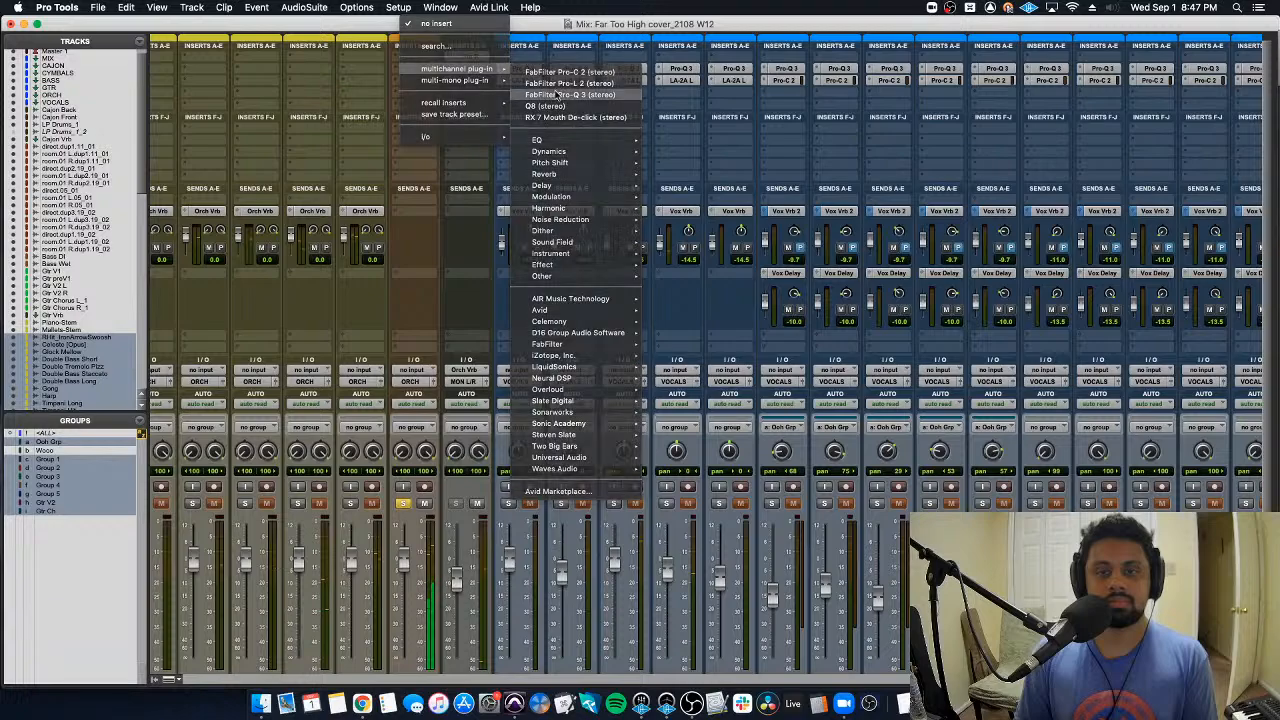
key(Escape)
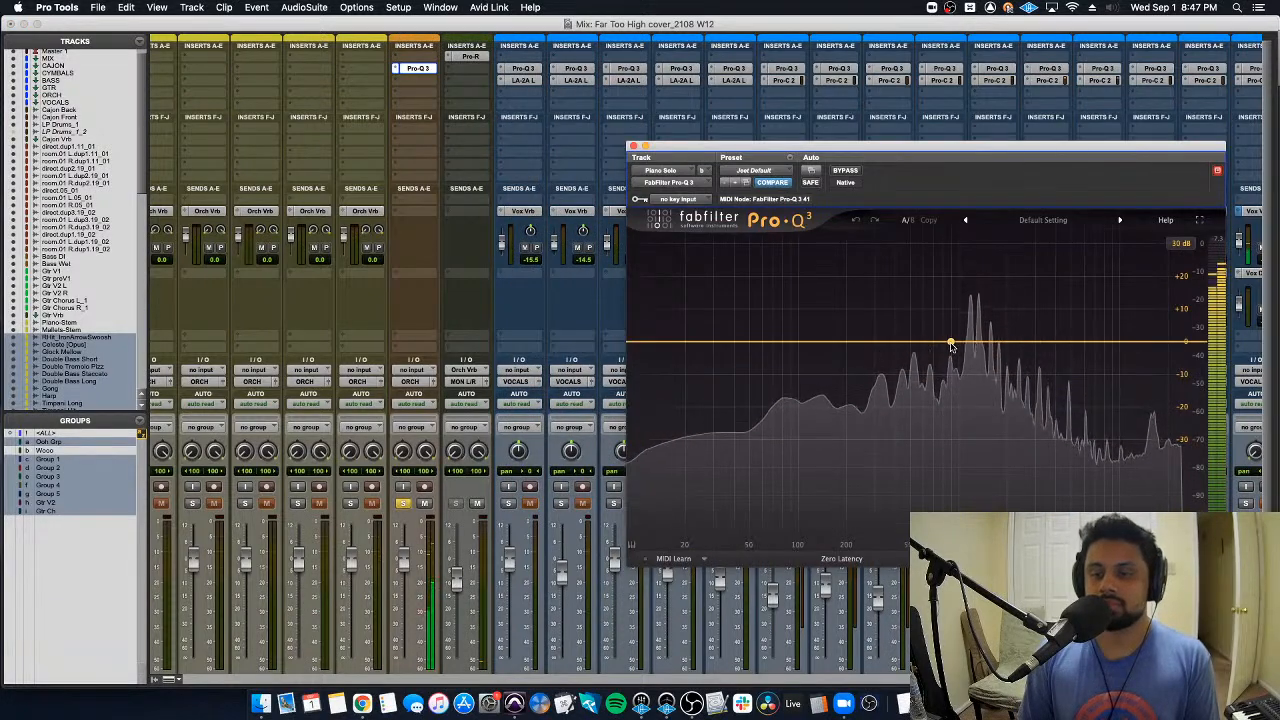
click(634, 146)
scroll(588, 425, down, 2)
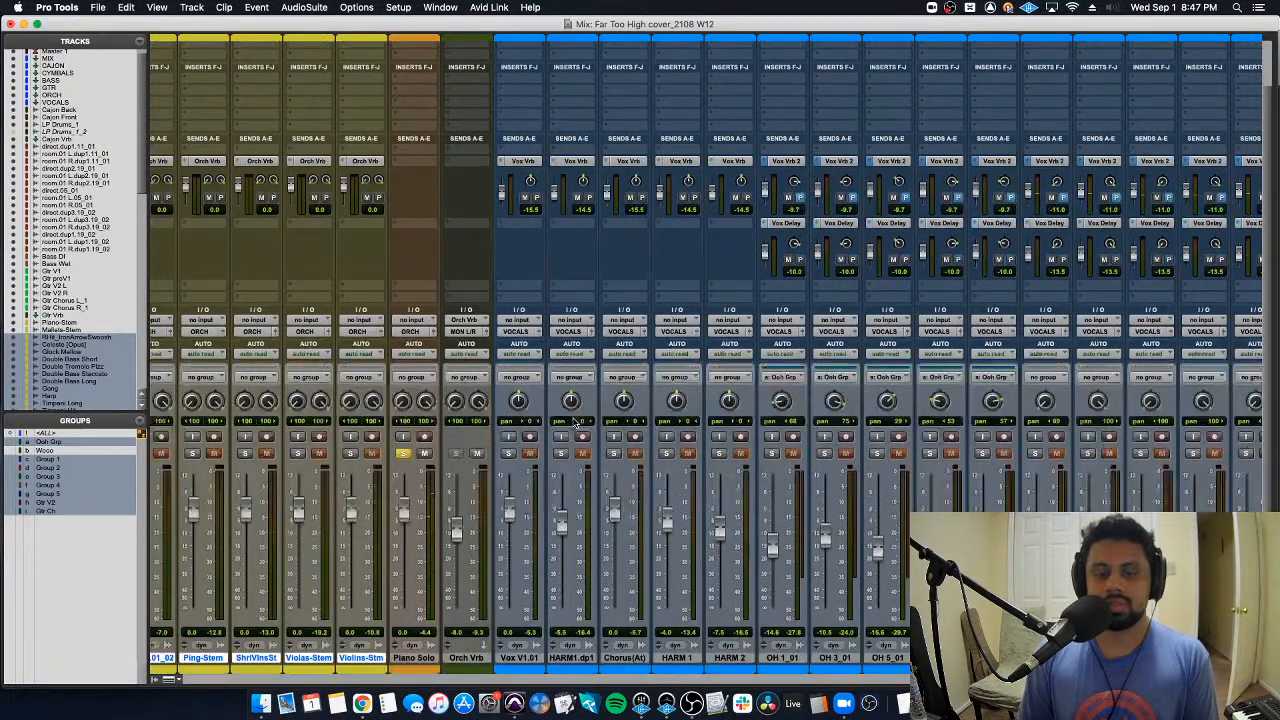
Step: Mute the VOCALS, GTR, BASS, CYMBALS, CAJON and MIX tracks
scroll(586, 432, left, 15)
scroll(586, 432, left, 10)
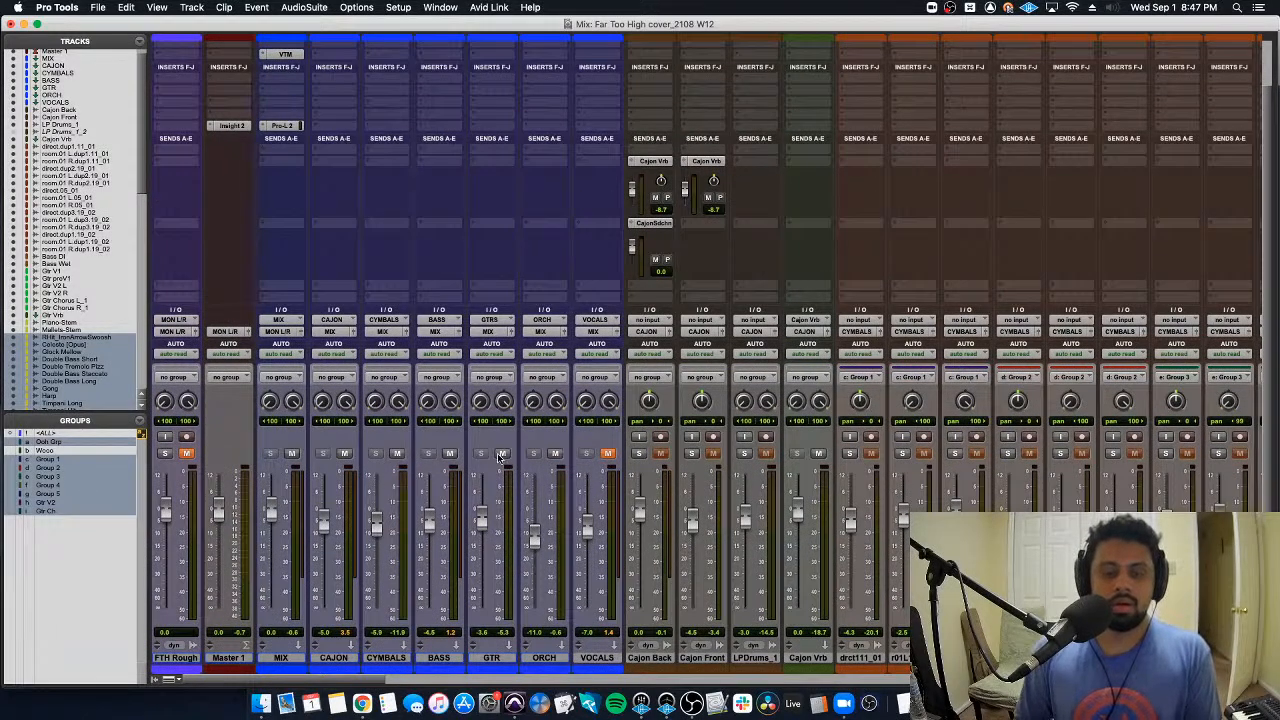
drag(500, 457, 307, 458)
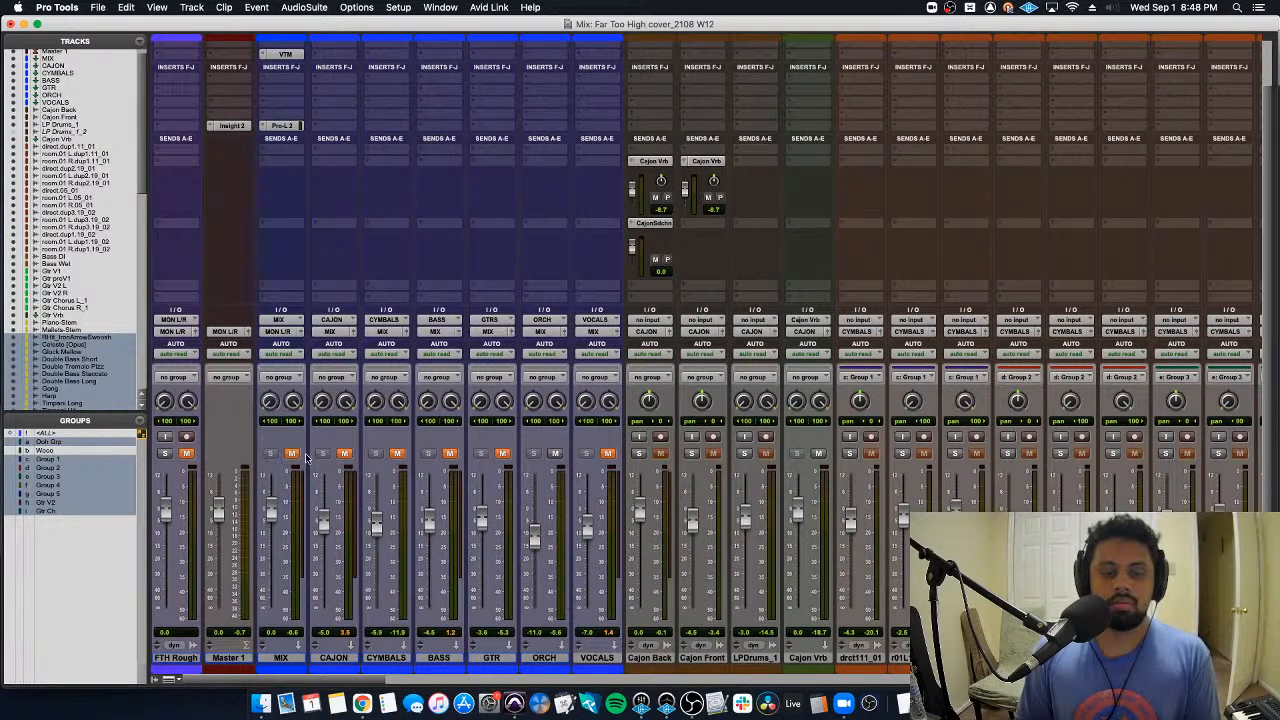
Step: Locate the Piano Solo track past the orchestral tracks and open its Pro-Q 3 equalizer
scroll(412, 459, right, 10)
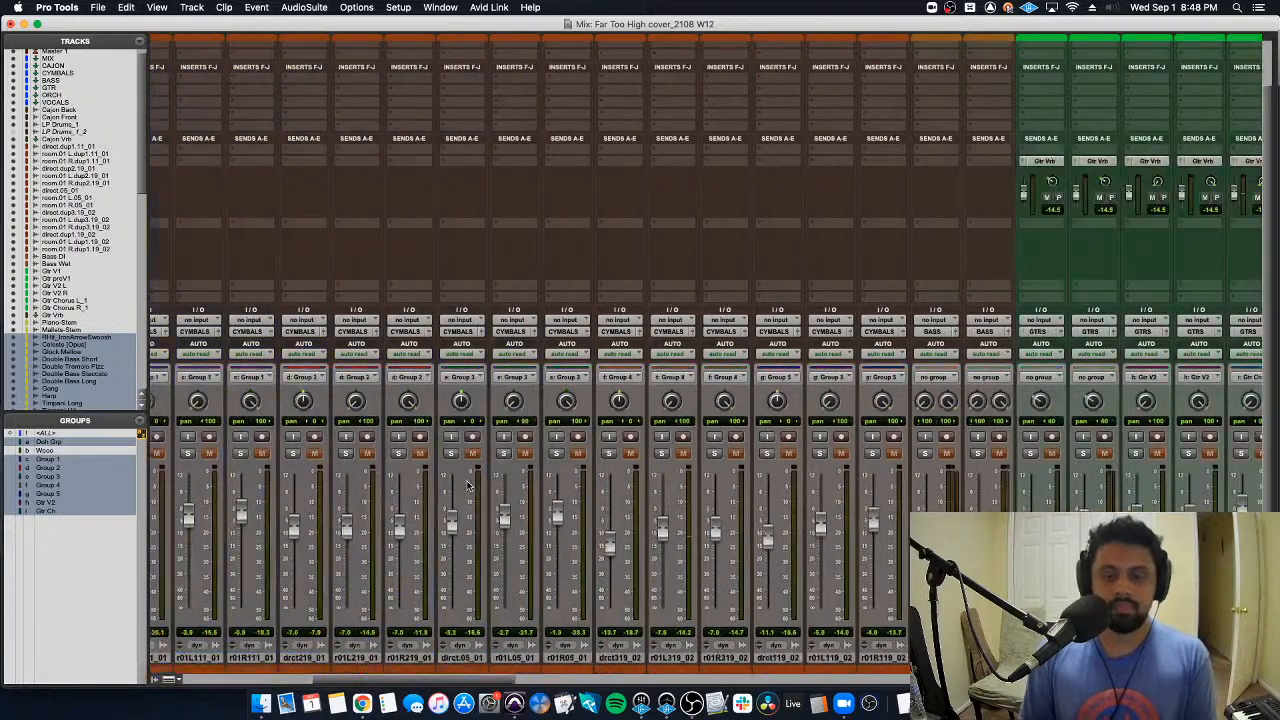
scroll(487, 487, right, 2)
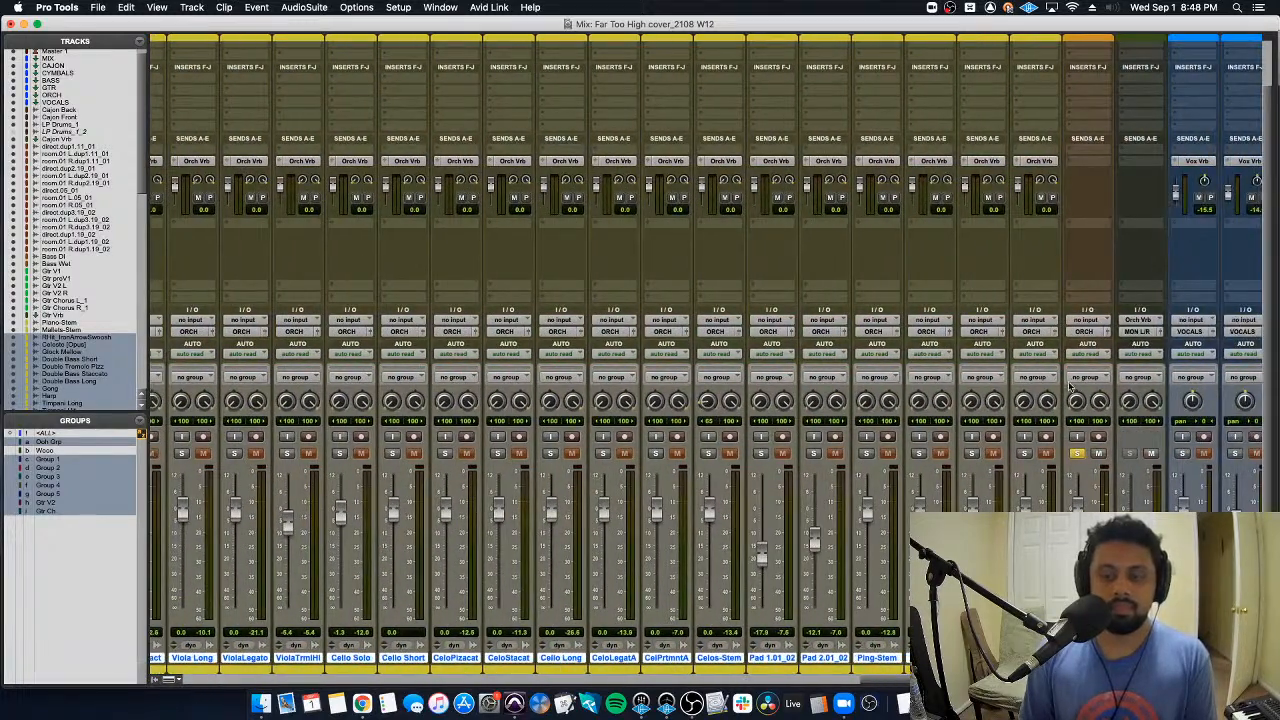
scroll(1088, 400, left, 15)
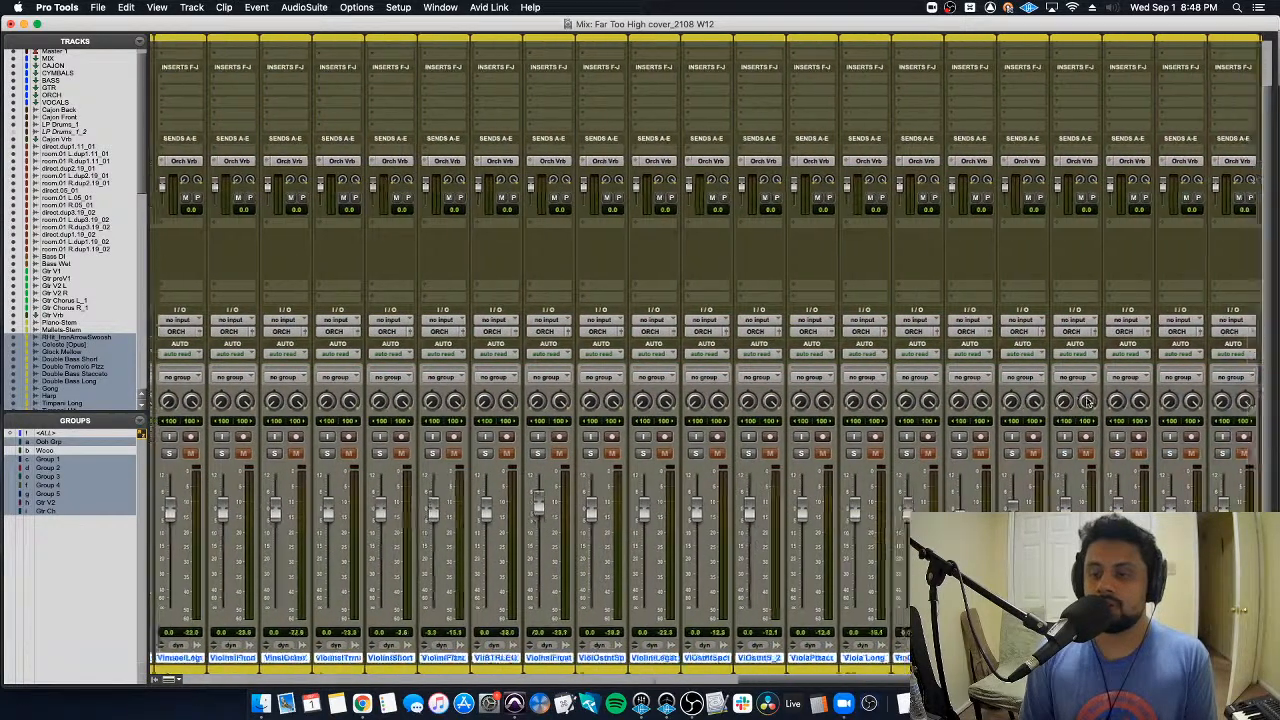
scroll(530, 455, down, 2)
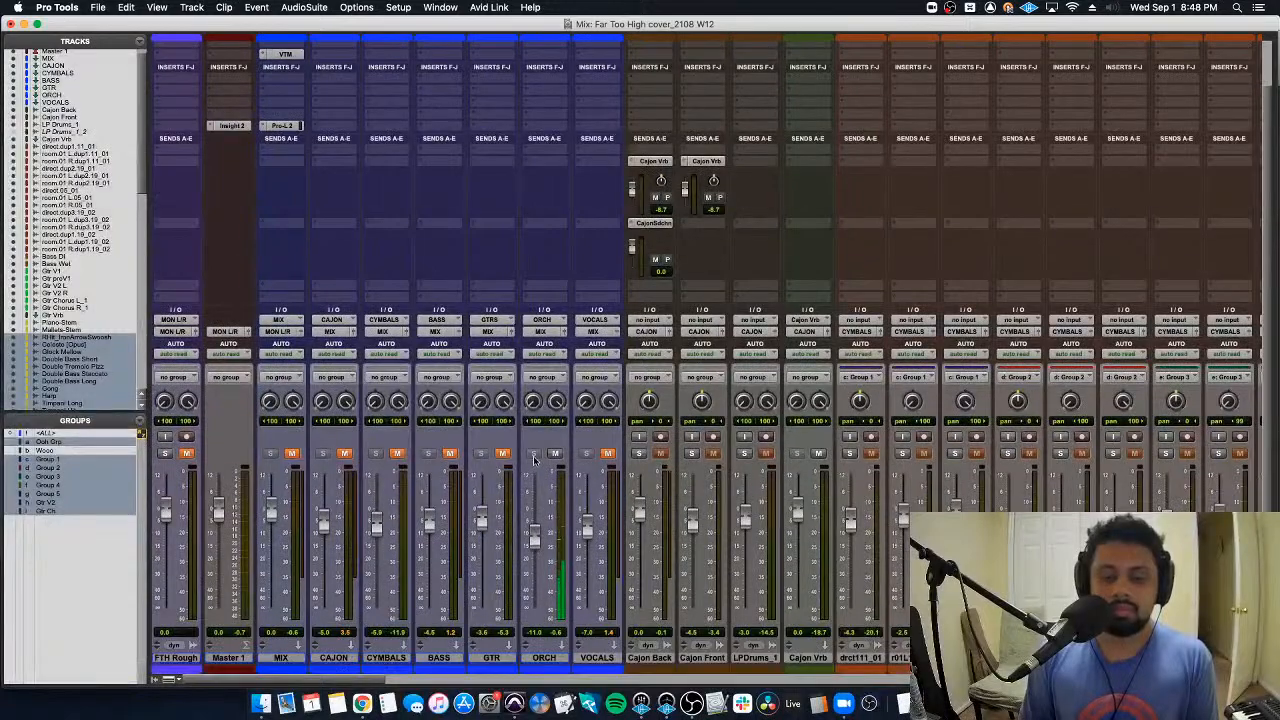
scroll(300, 457, right, 12)
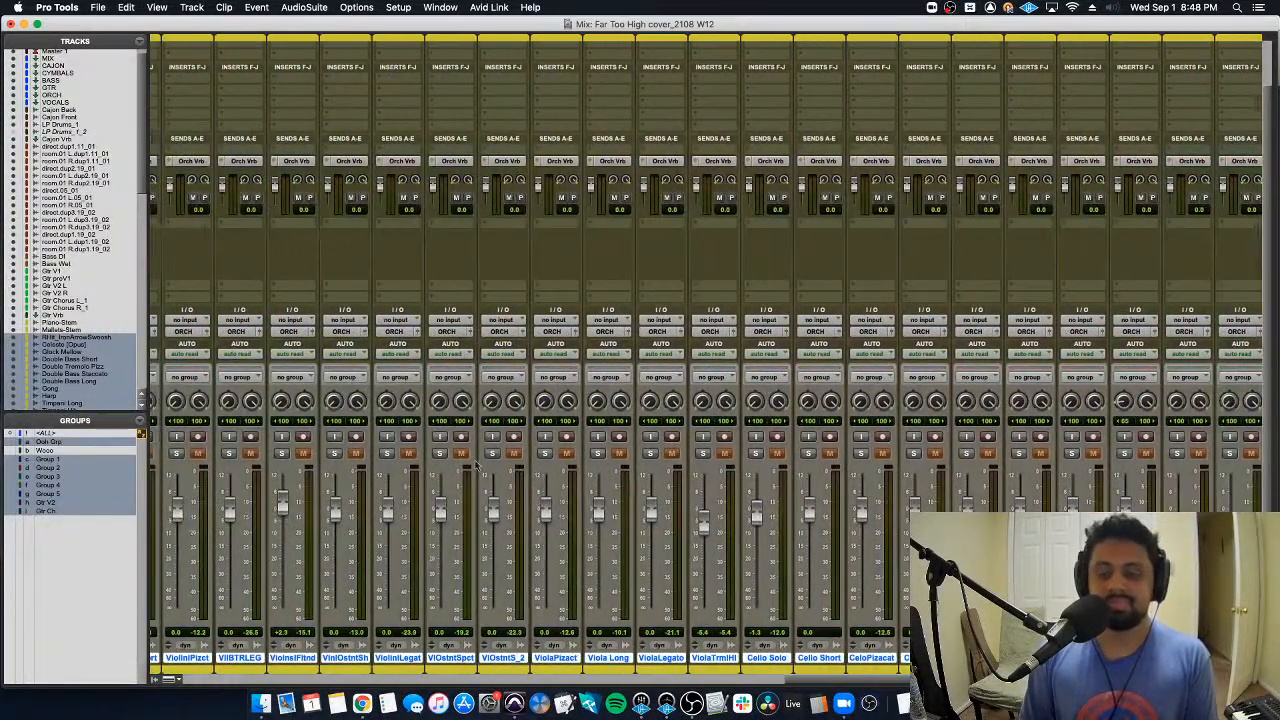
scroll(713, 470, right, 3)
scroll(617, 257, up, 2)
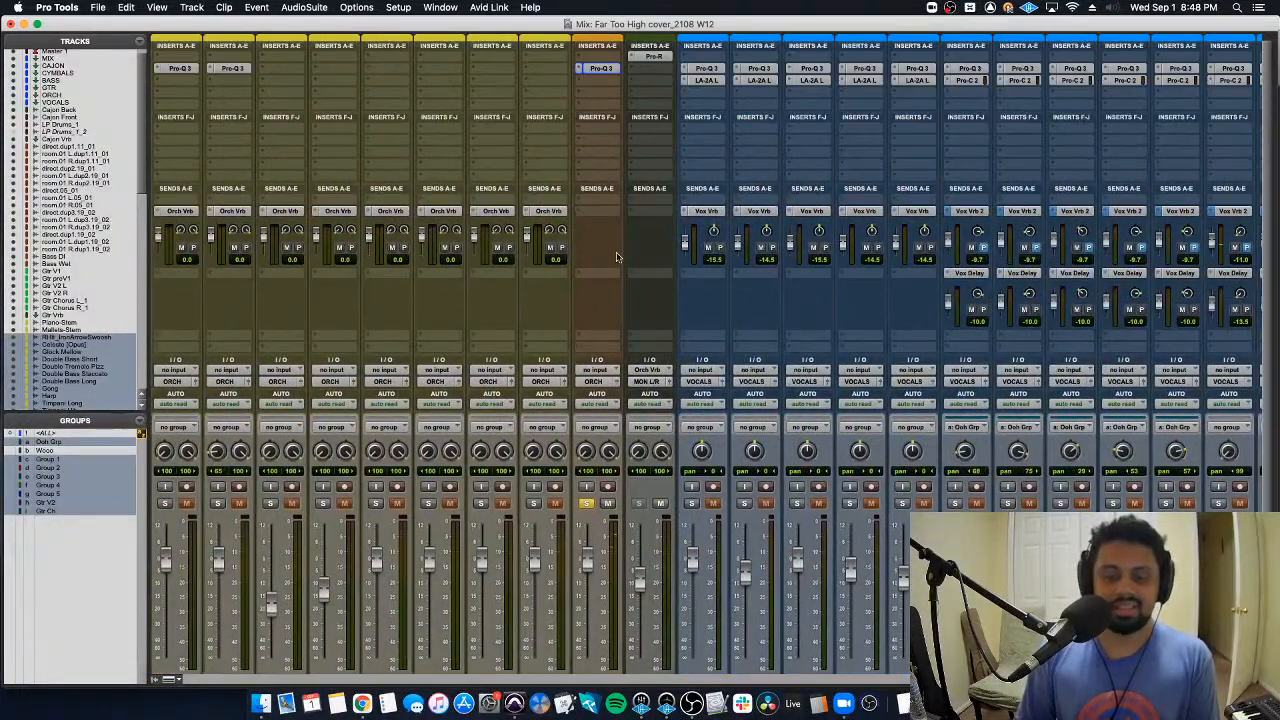
click(601, 68)
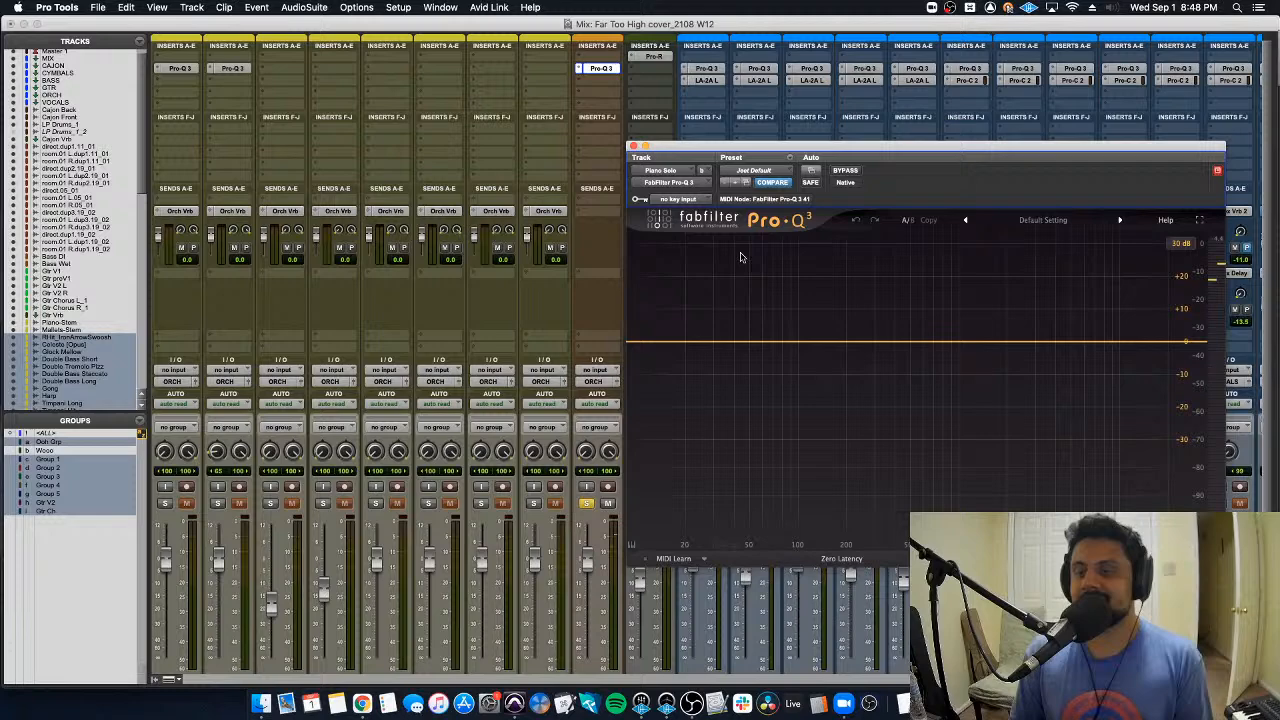
Step: Add a 48 dB/oct low cut to the piano equalizer at about 32 Hz with a Q of about 0.43
double_click(637, 342)
click(682, 320)
click(666, 357)
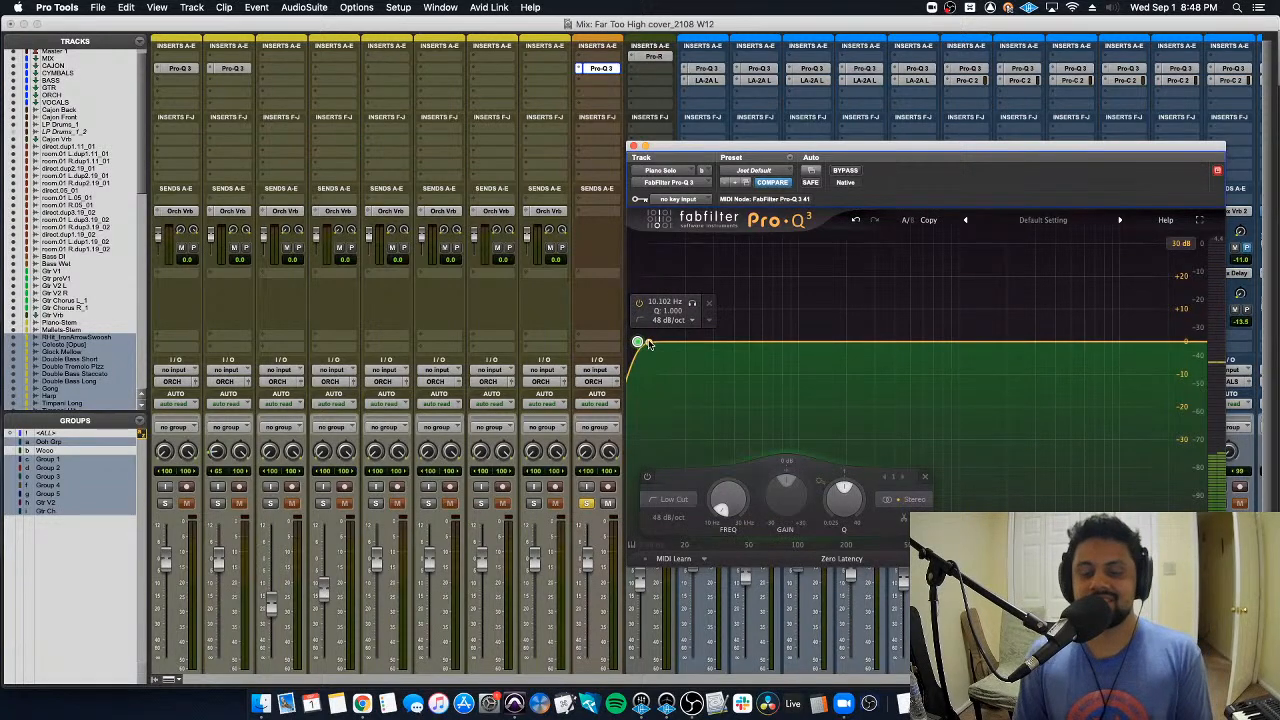
drag(638, 342, 720, 366)
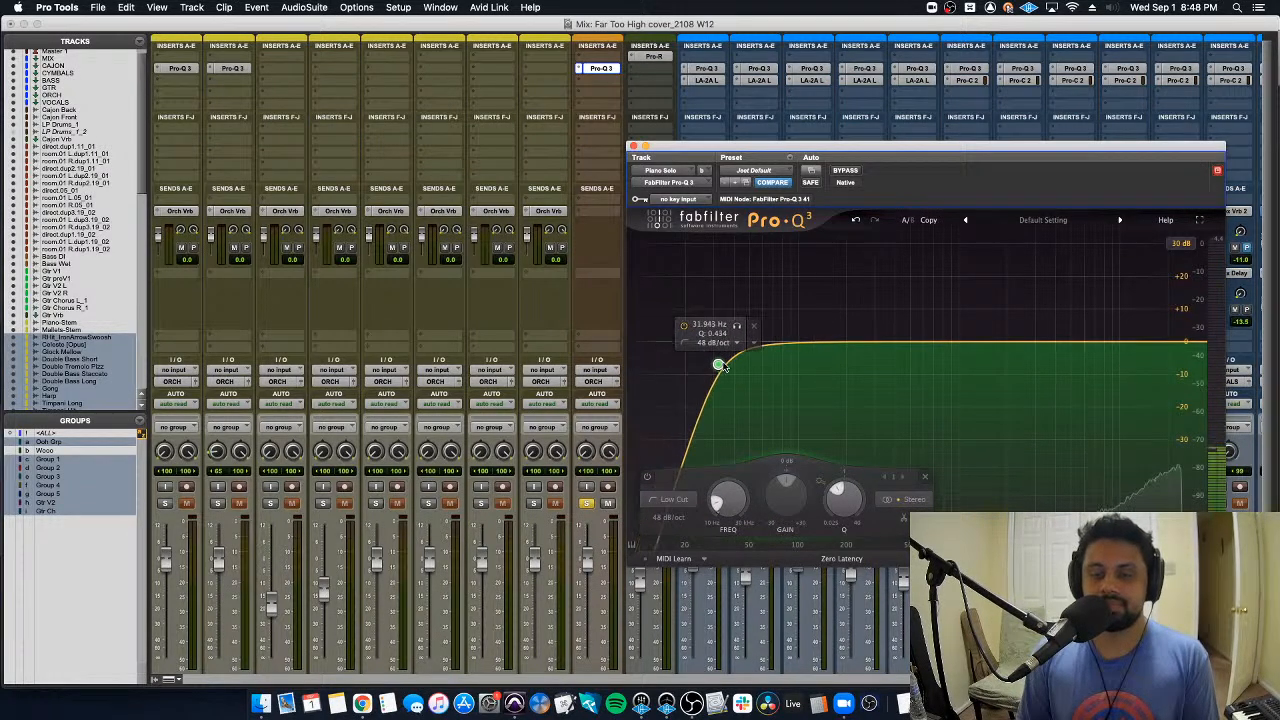
Step: In the Edit window, boost the piano about 4 dB near 7.2 kHz and add a shallow dip just above 100 Hz
key(super+equal)
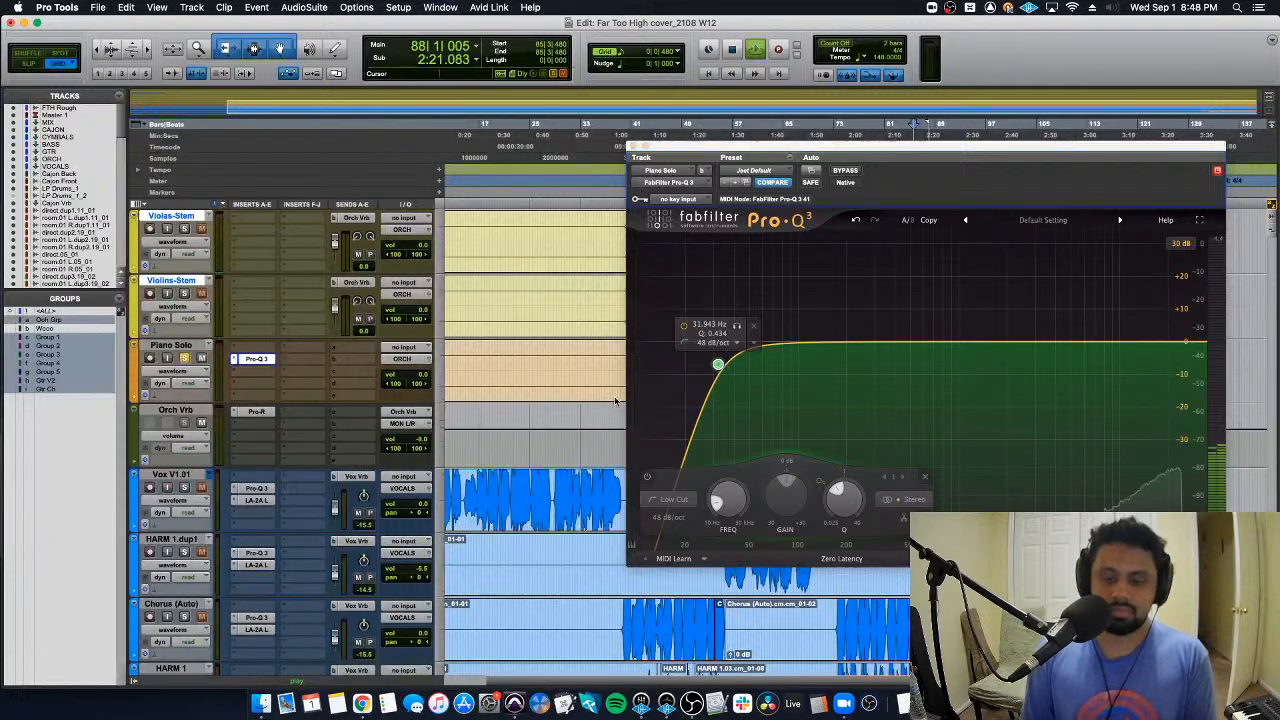
drag(722, 157, 452, 116)
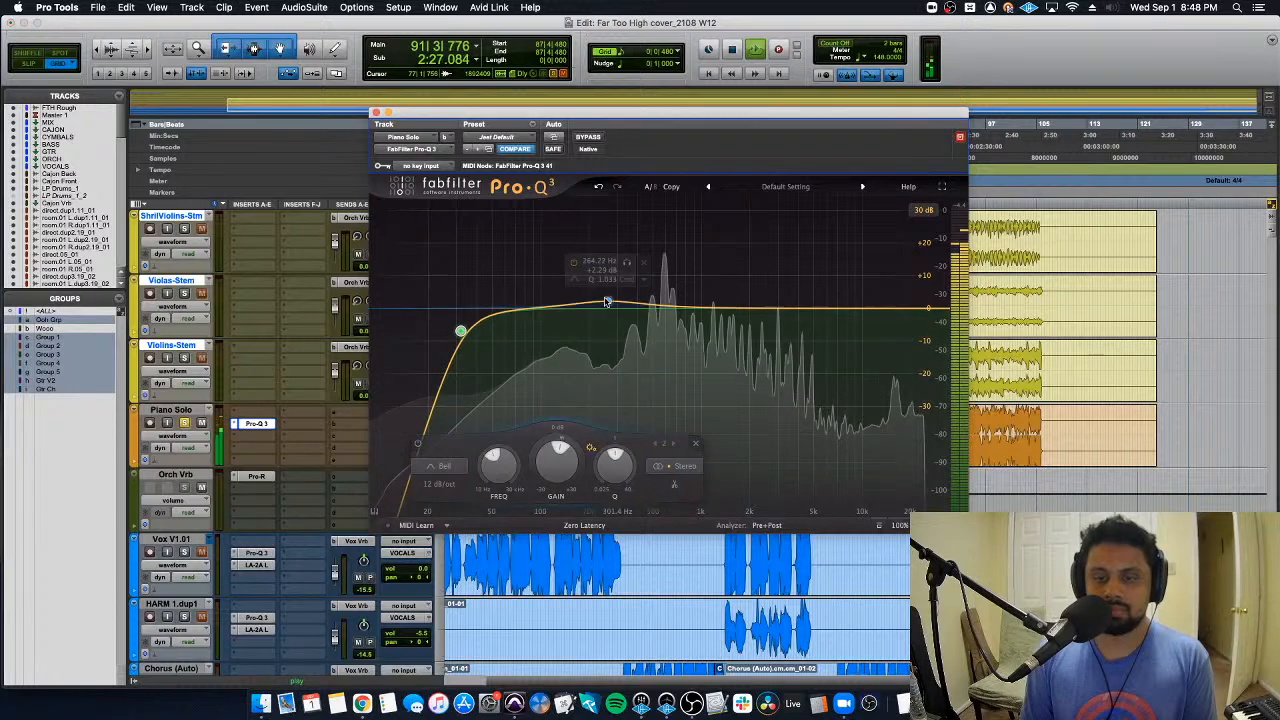
drag(620, 308, 847, 298)
drag(585, 313, 550, 320)
scroll(566, 288, up, 3)
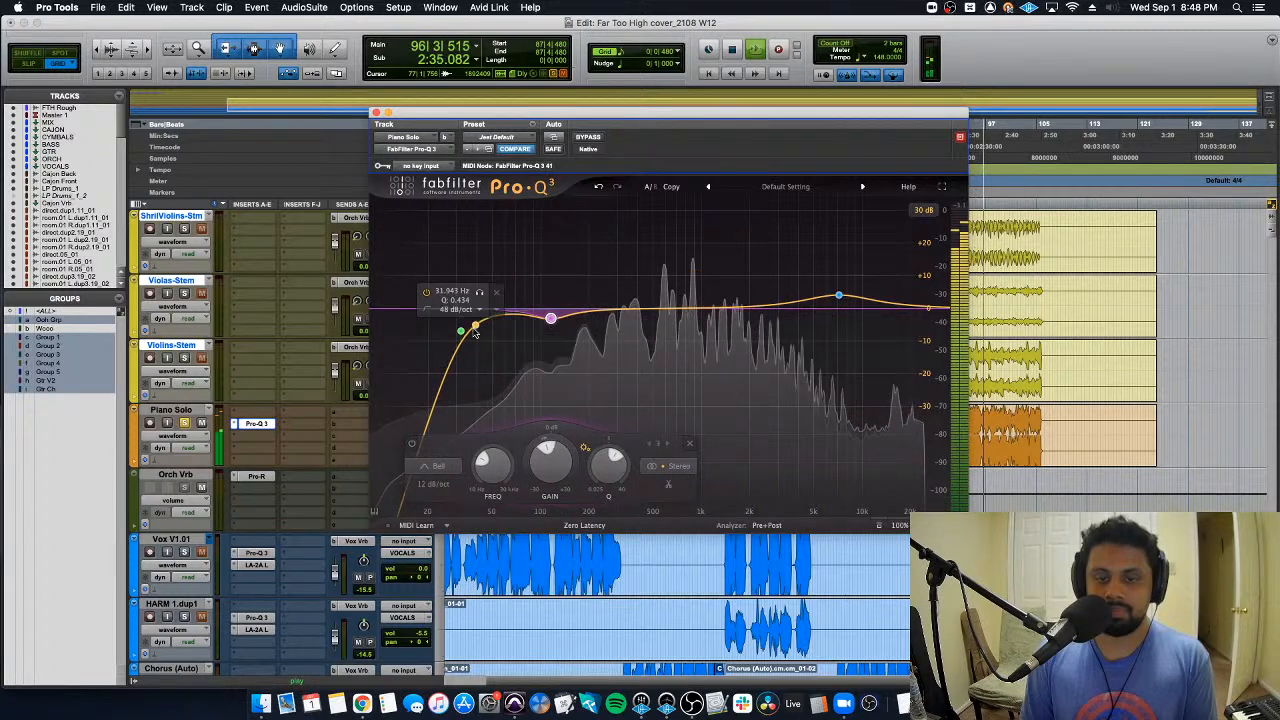
Step: Shift the piano's low cut slightly higher in frequency, then close the equalizer and stop playback
drag(460, 331, 478, 340)
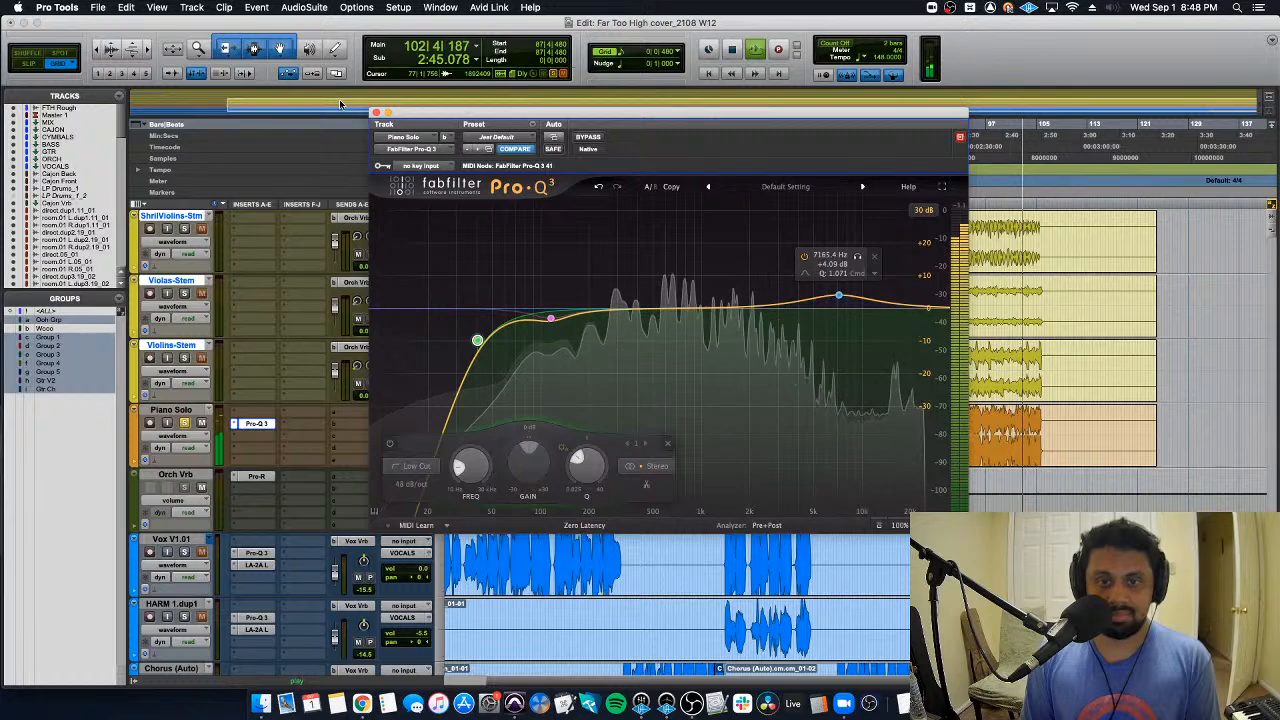
click(256, 423)
key(space)
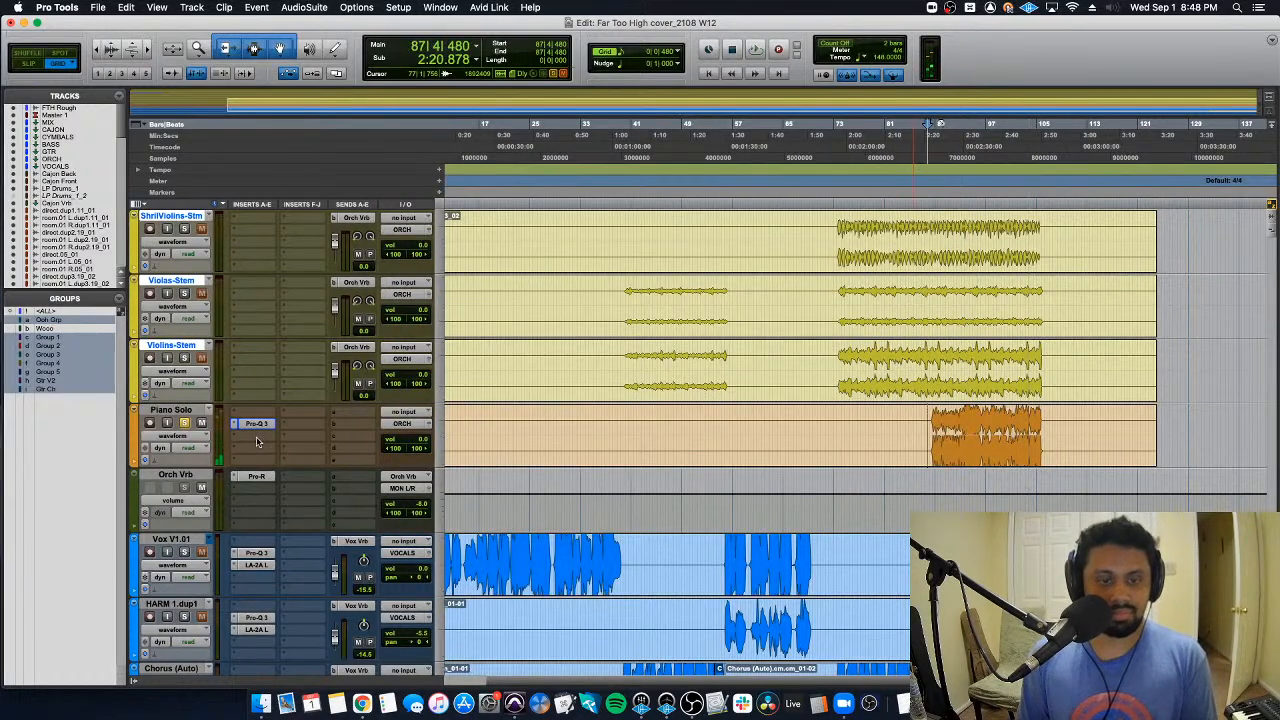
Step: Insert the stereo FabFilter Pro-C 2 compressor below the equalizer on the Piano Solo track
click(256, 437)
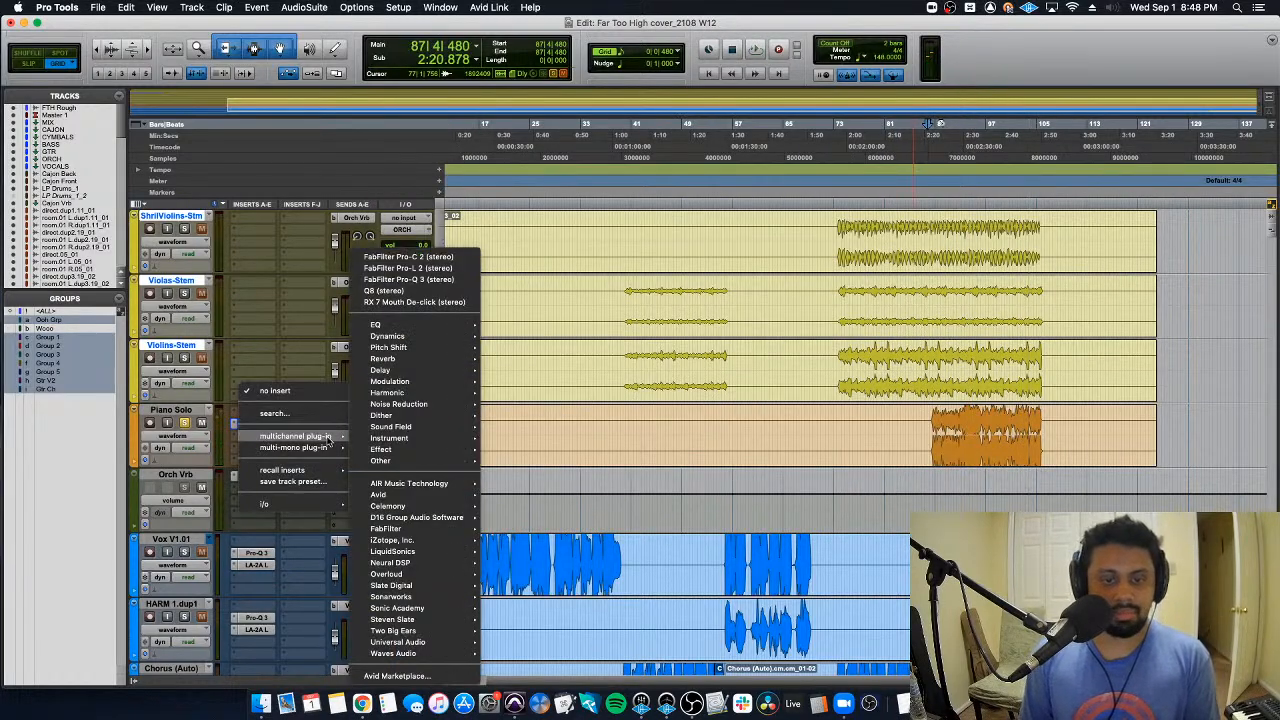
click(440, 258)
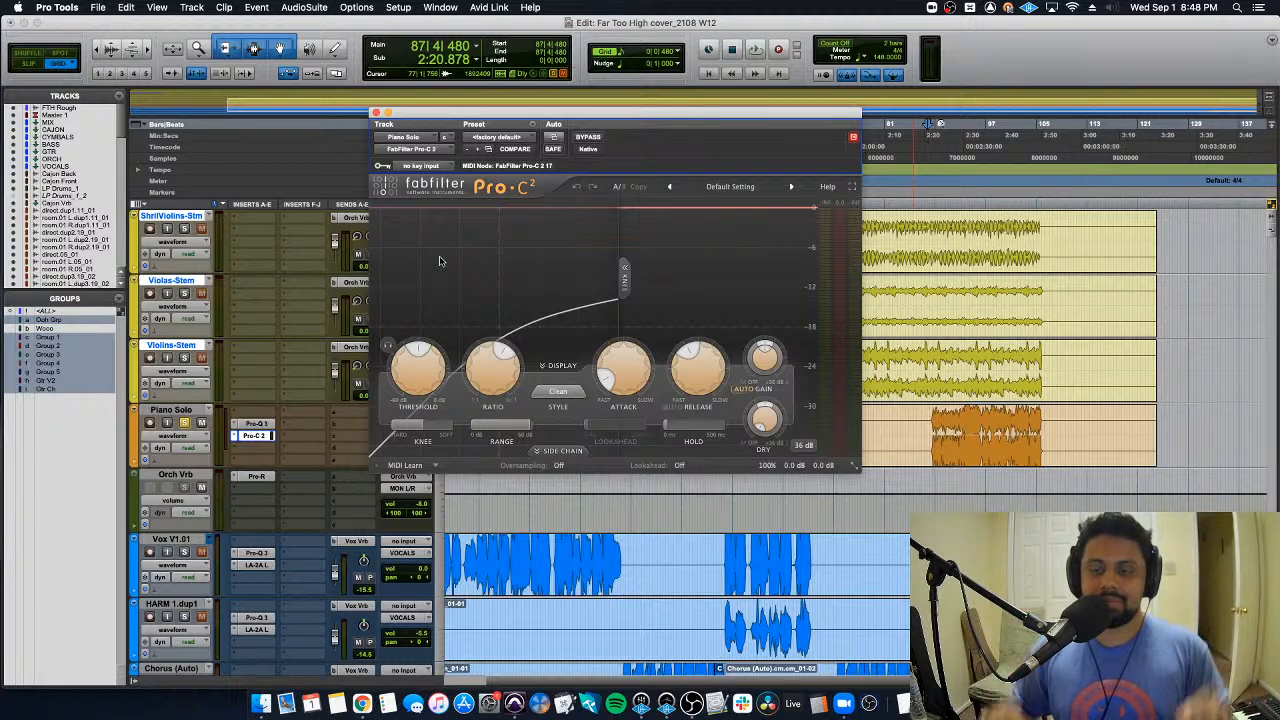
mouse_move(620, 372)
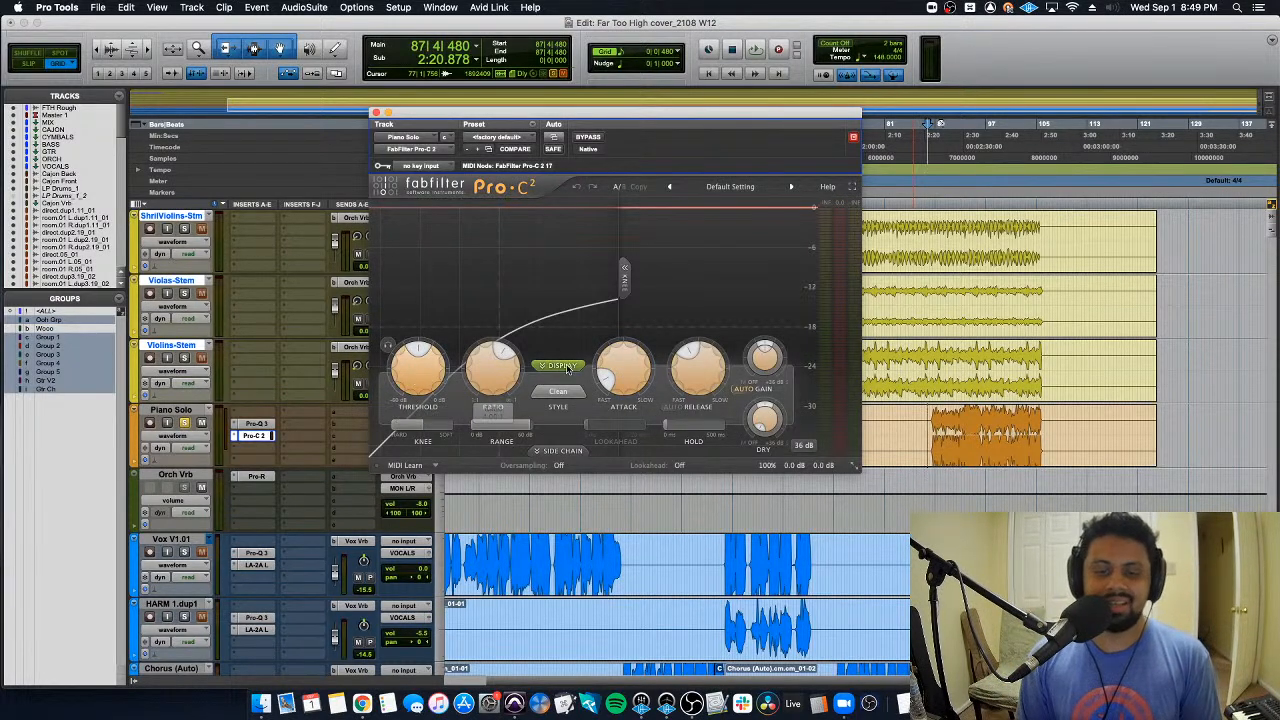
mouse_move(404, 384)
Step: Play the piano solo, raise the compressor's threshold for lighter compression and set its wet gain to about +3.15 dB
key(space)
drag(404, 384, 415, 352)
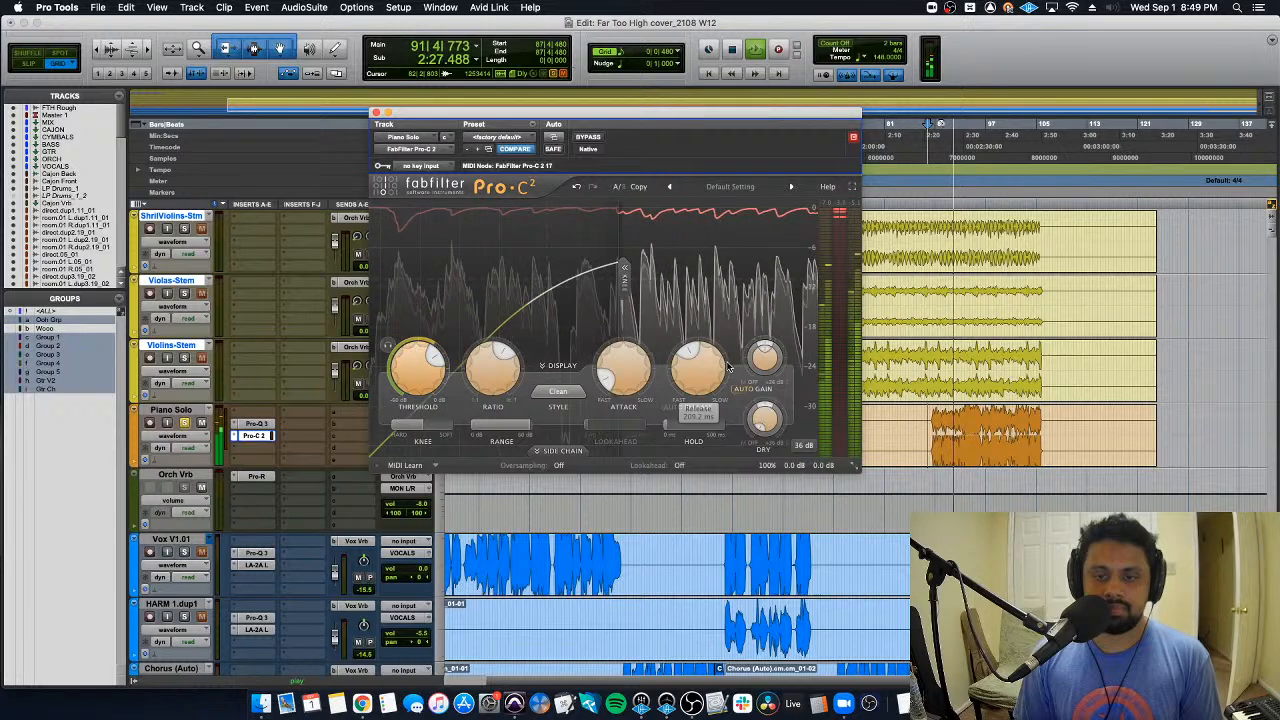
mouse_move(765, 358)
drag(765, 358, 769, 338)
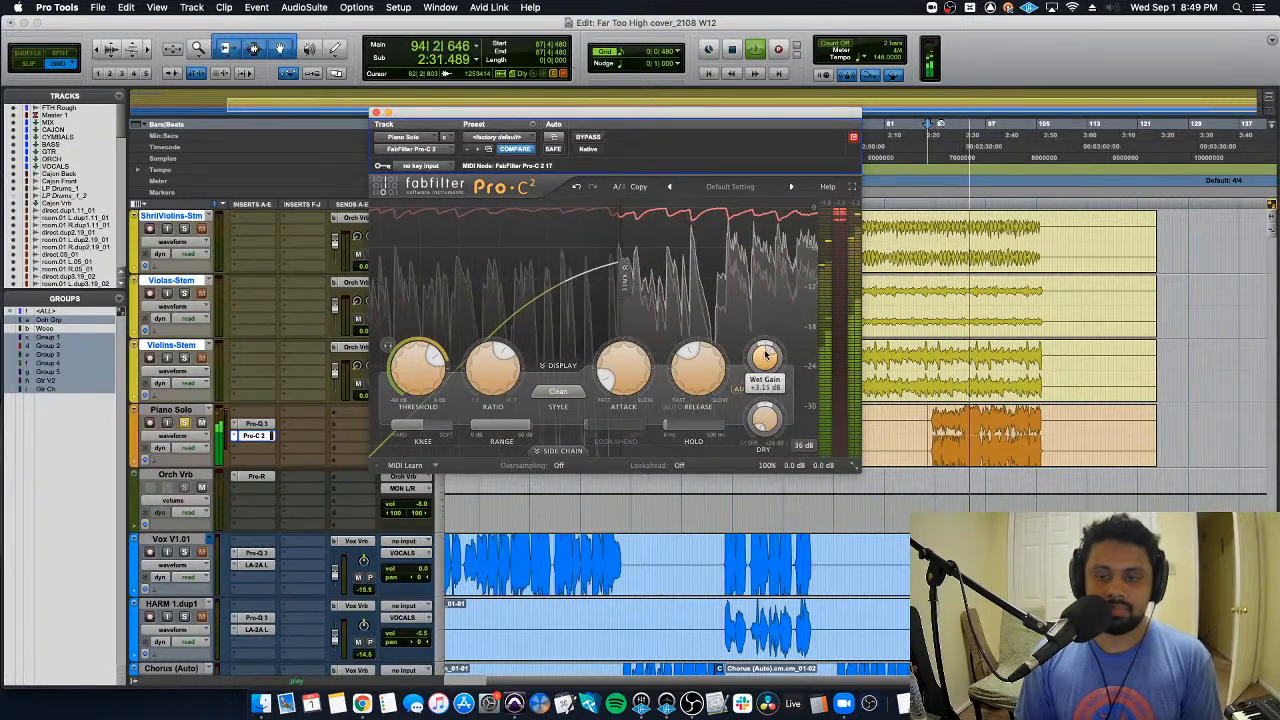
Step: Unsolo Piano Solo and fine-tune the compressor's wet gain to about +3.5 dB against the orchestra, closing the plug-in window
mouse_move(406, 368)
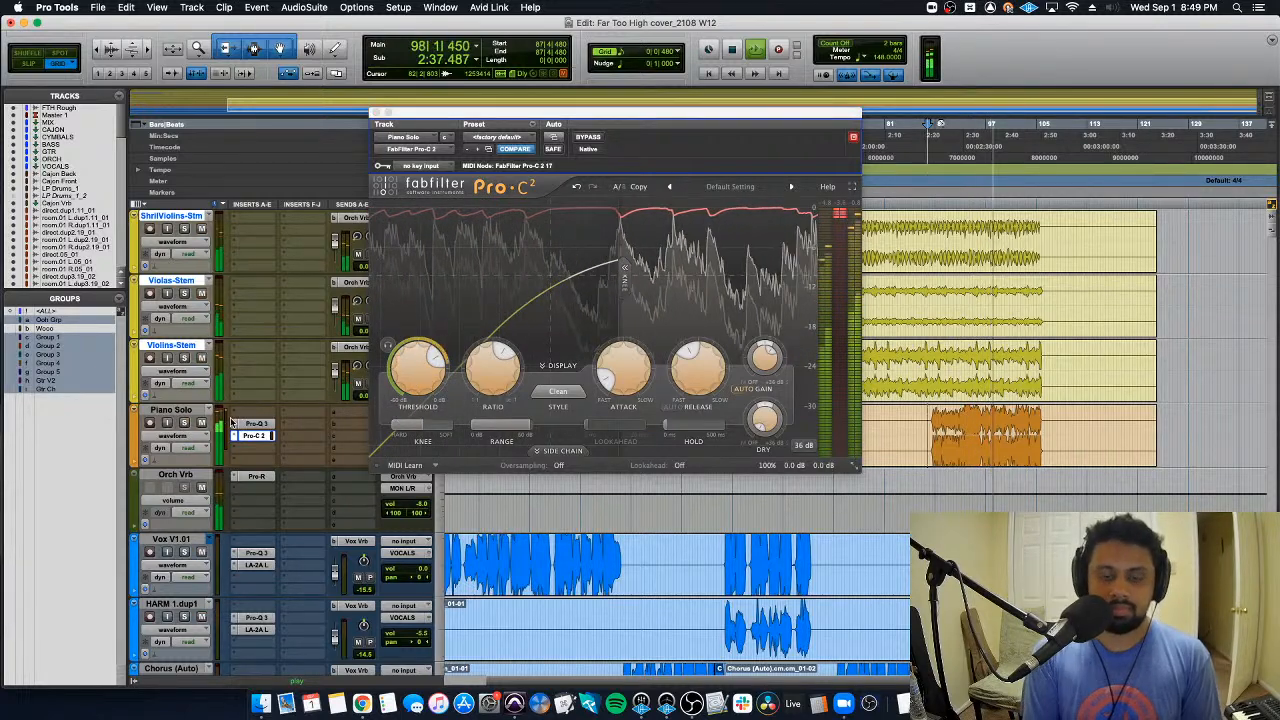
mouse_move(643, 355)
mouse_move(764, 344)
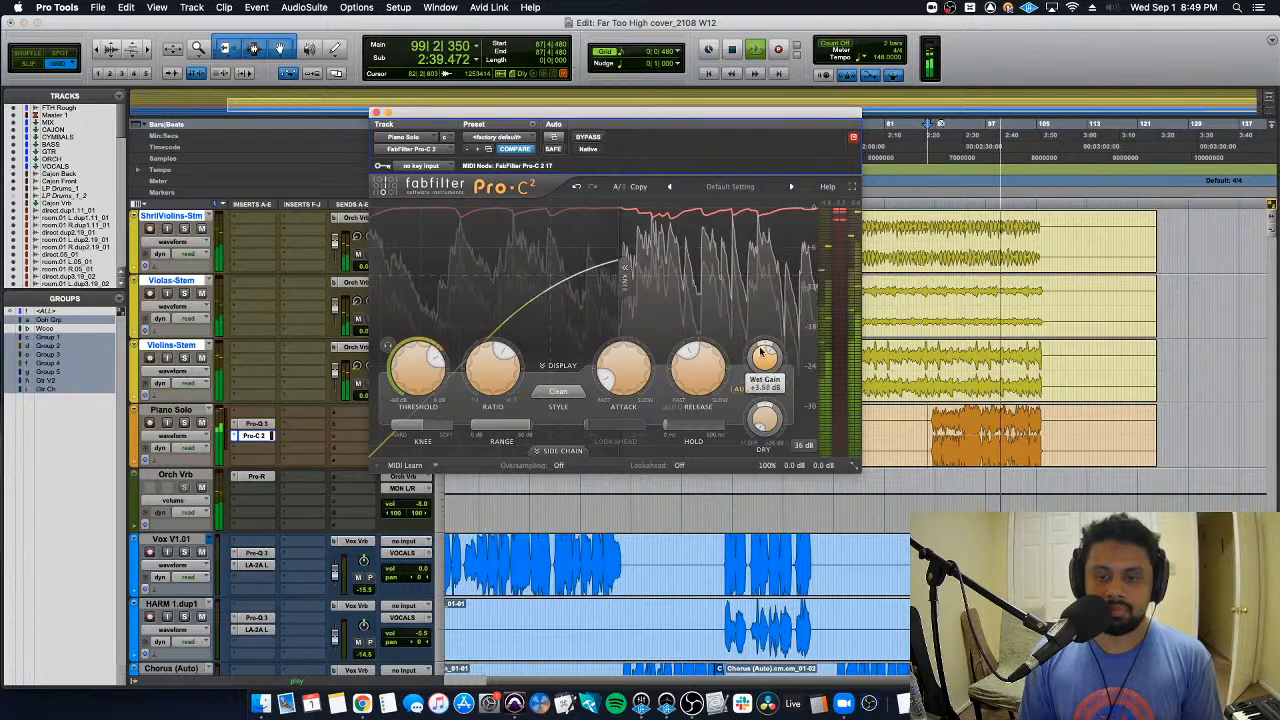
drag(764, 344, 765, 349)
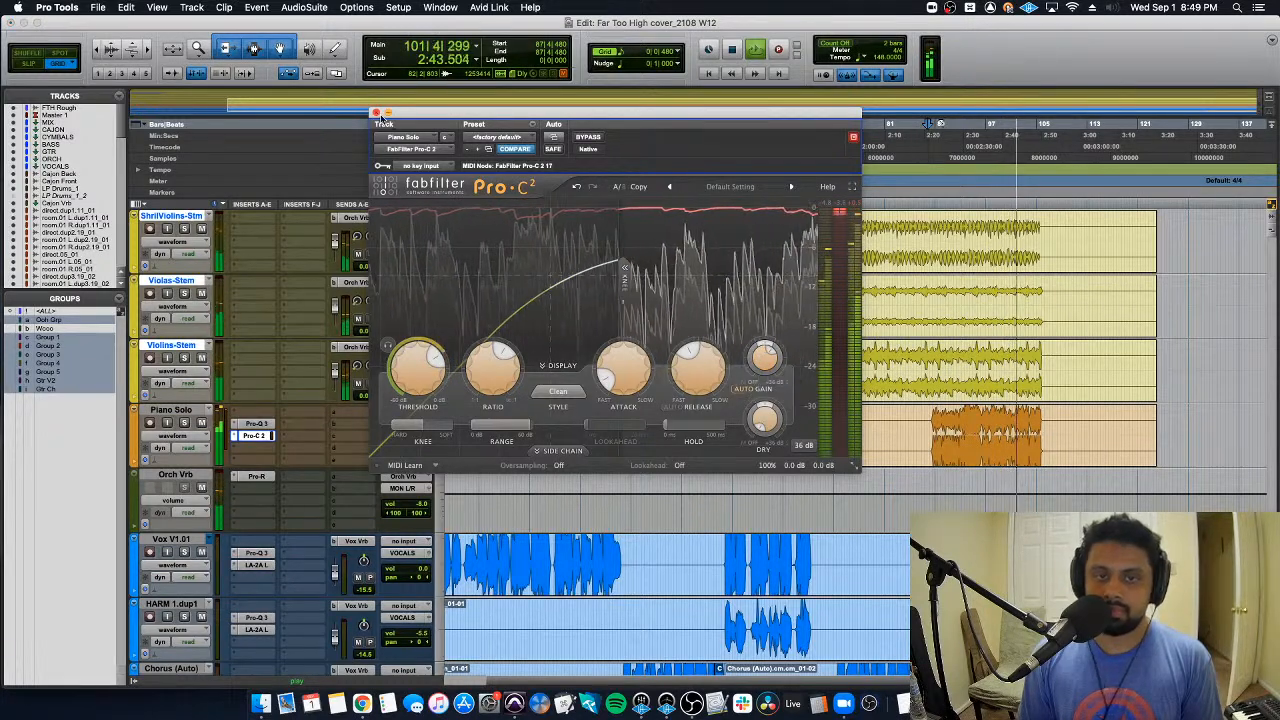
click(376, 112)
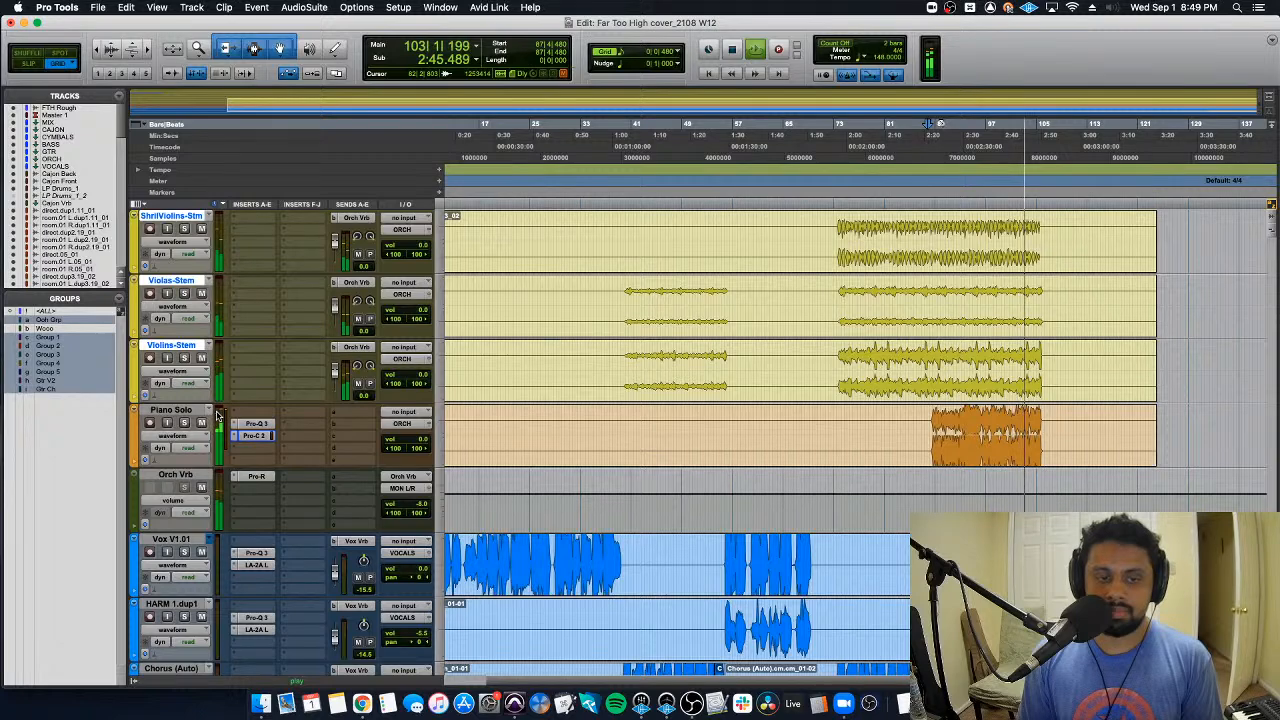
Step: Insert the stereo FabFilter Pro-L 2 limiter in the fifth insert slot of Piano Solo and close its plug-in window
click(265, 460)
mouse_move(300, 460)
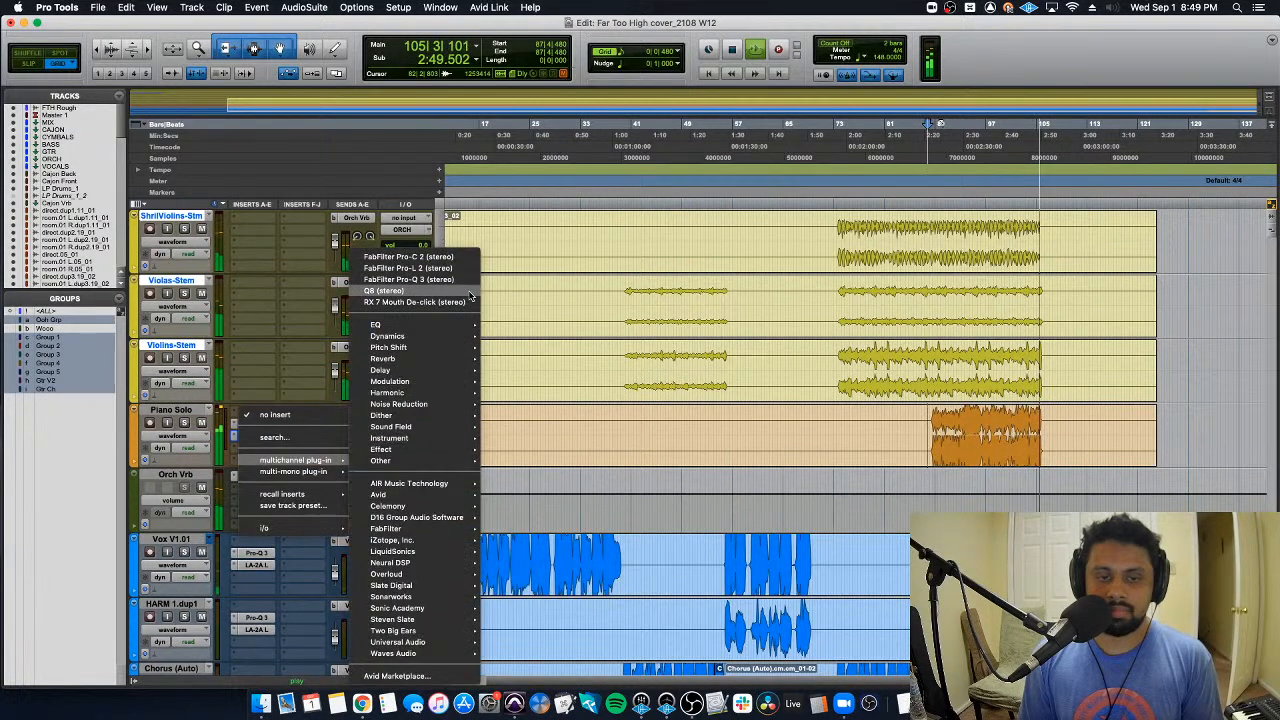
click(430, 268)
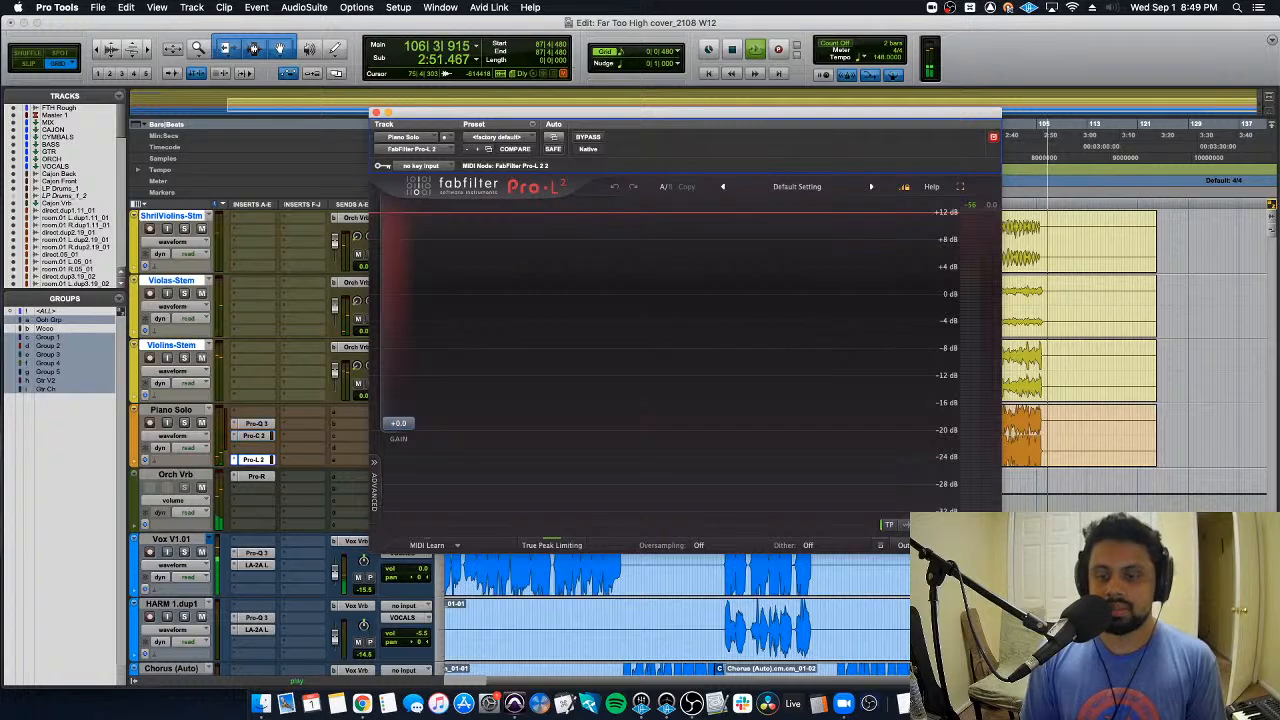
drag(922, 504, 922, 510)
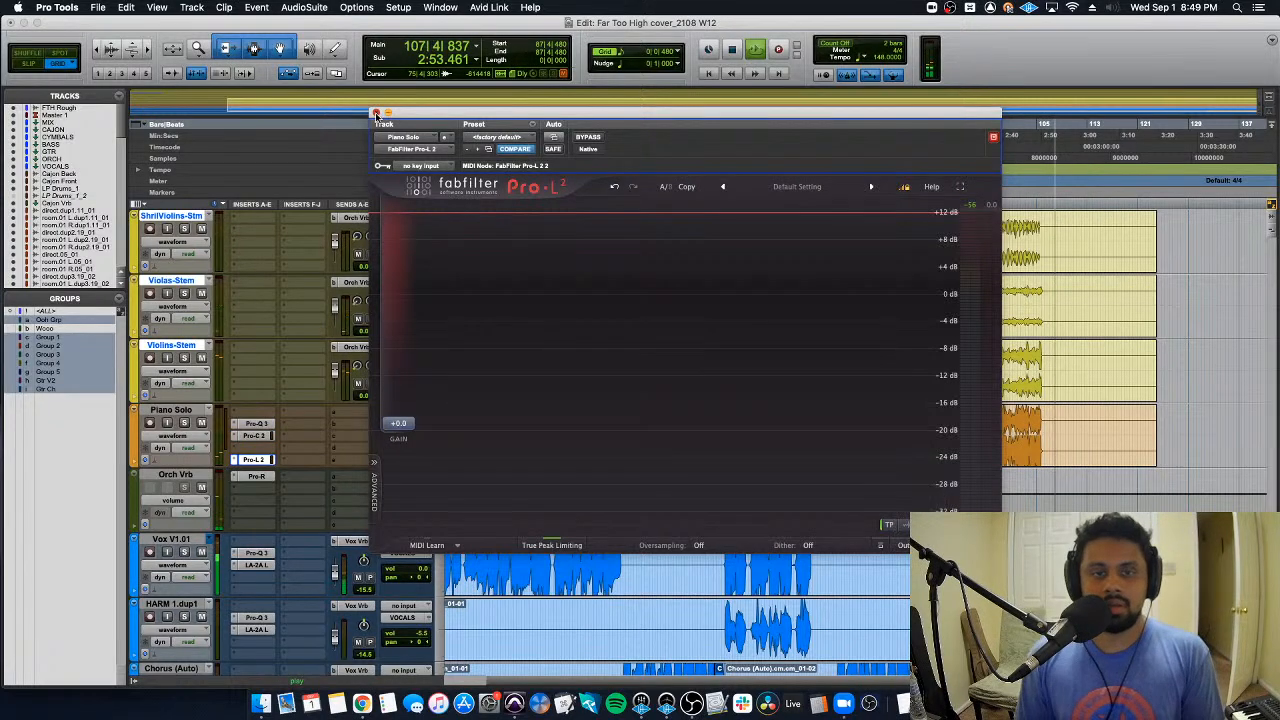
click(376, 114)
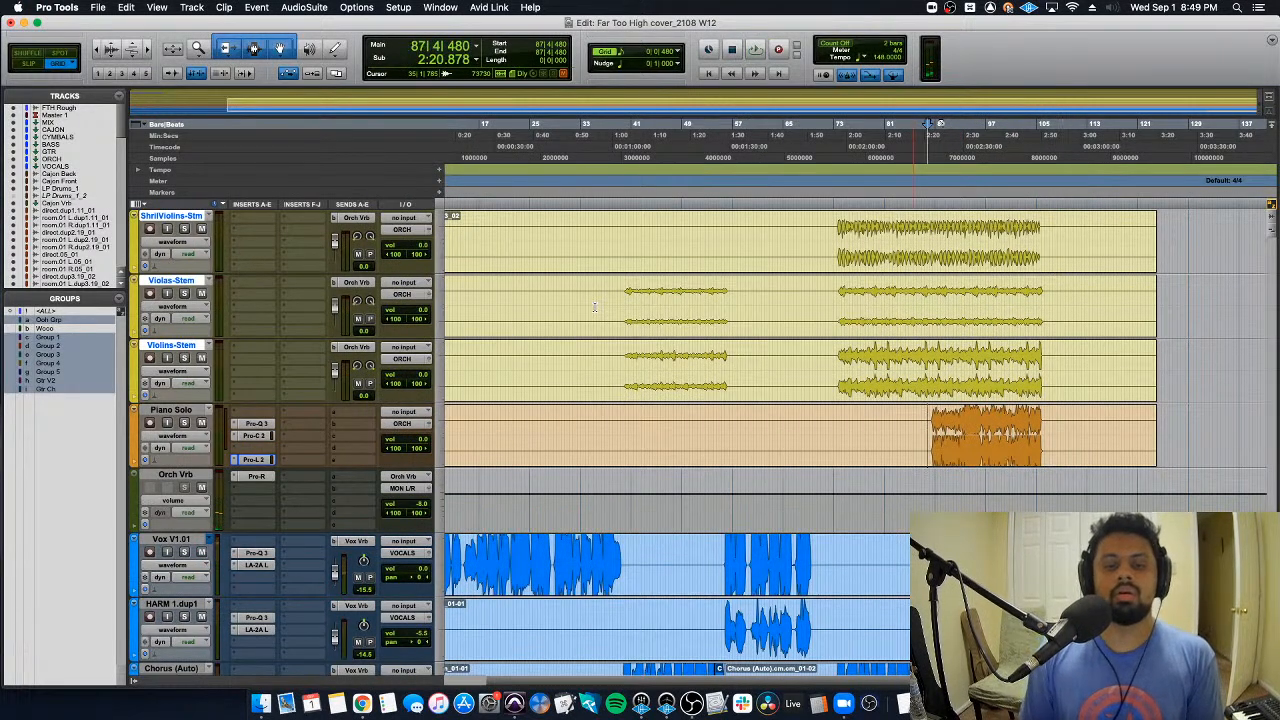
Step: In the Mix window, extend the orchestral track selection to Piano-Stem and group the tracks as "Orch Grp"
key(super+equal)
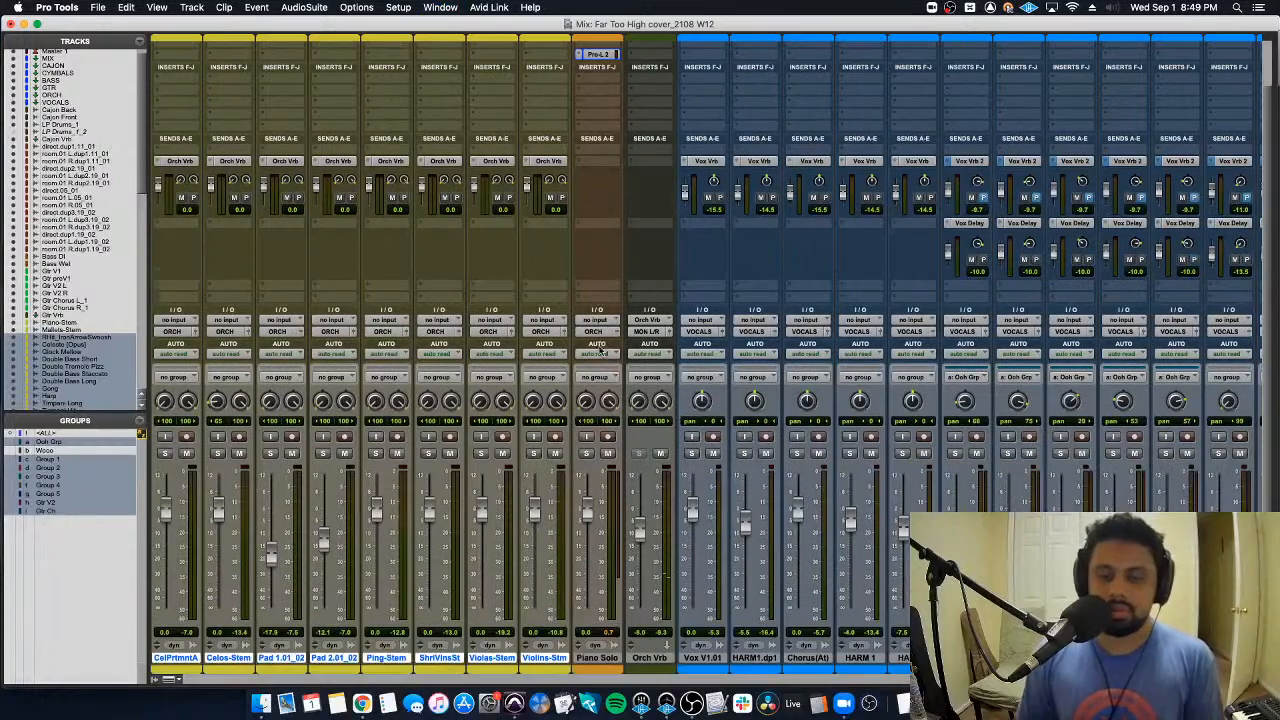
scroll(617, 432, left, 15)
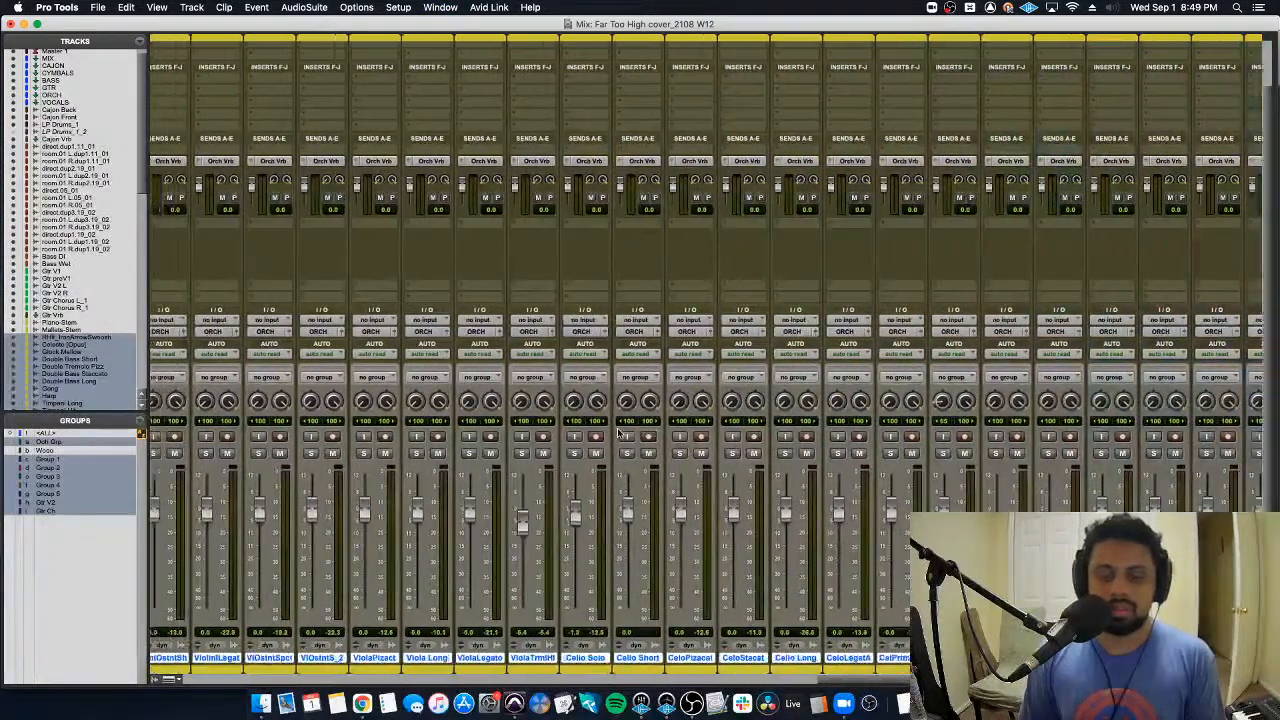
scroll(617, 432, left, 10)
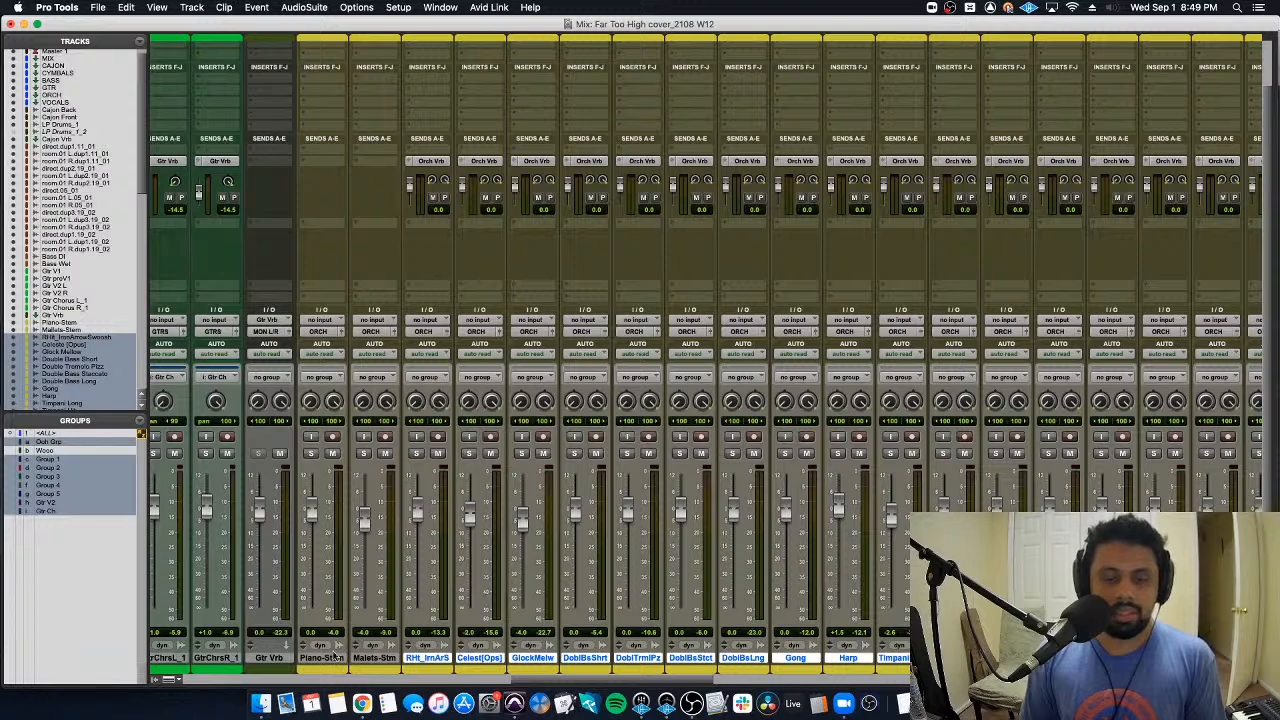
shift+click(335, 657)
key(super+g)
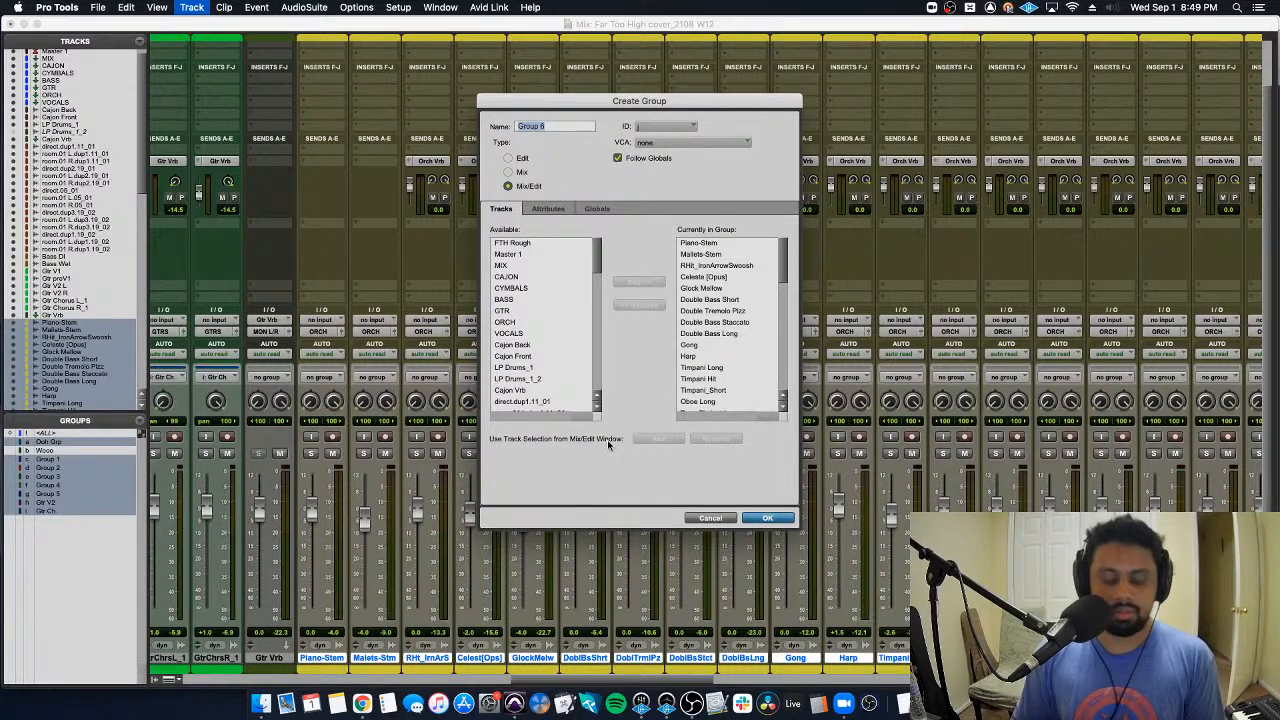
text(Orch Gro)
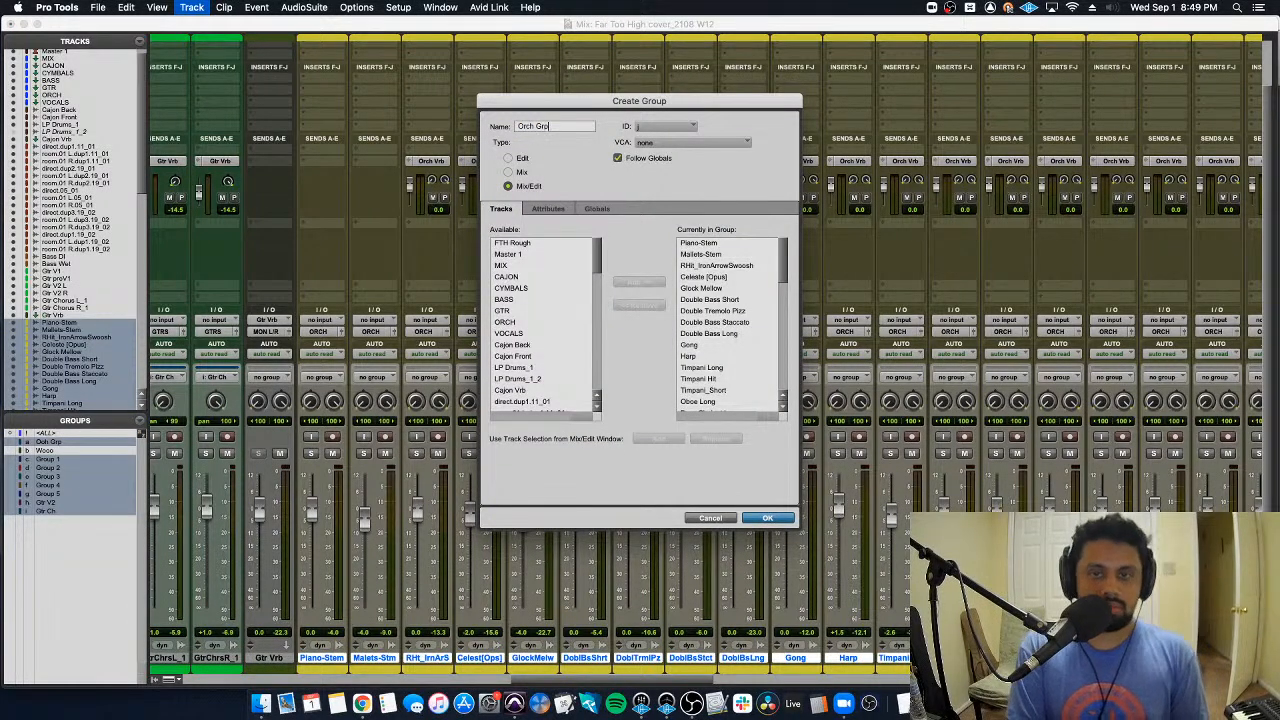
key(Return)
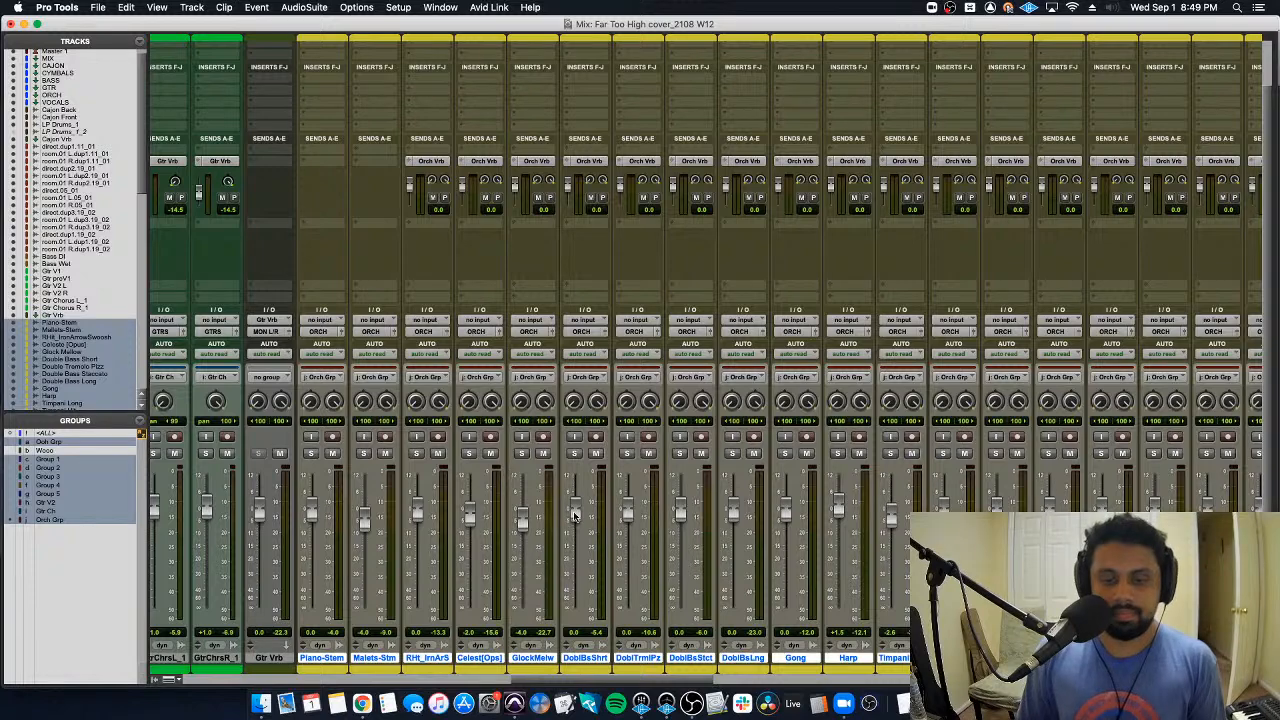
Step: Lower the faders of the Orch Grp tracks together by about 4.3 dB, keeping Piano Solo outside the change
drag(573, 513, 575, 527)
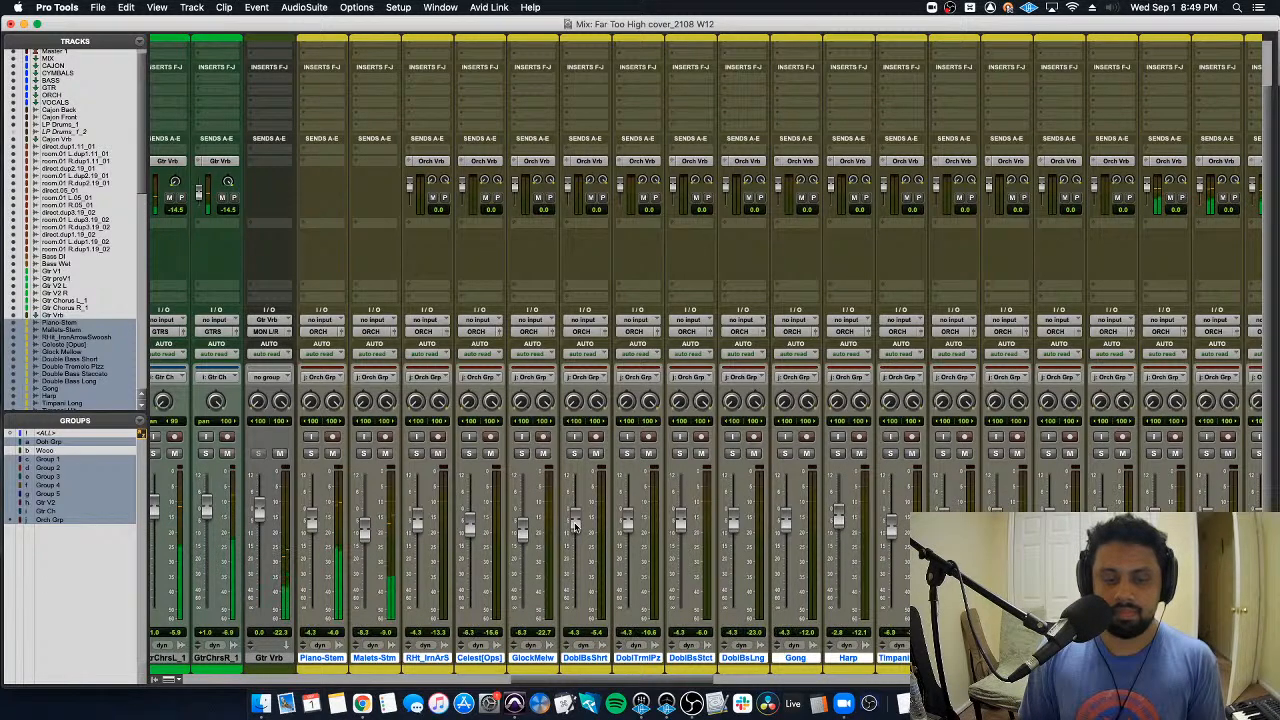
scroll(603, 591, right, 10)
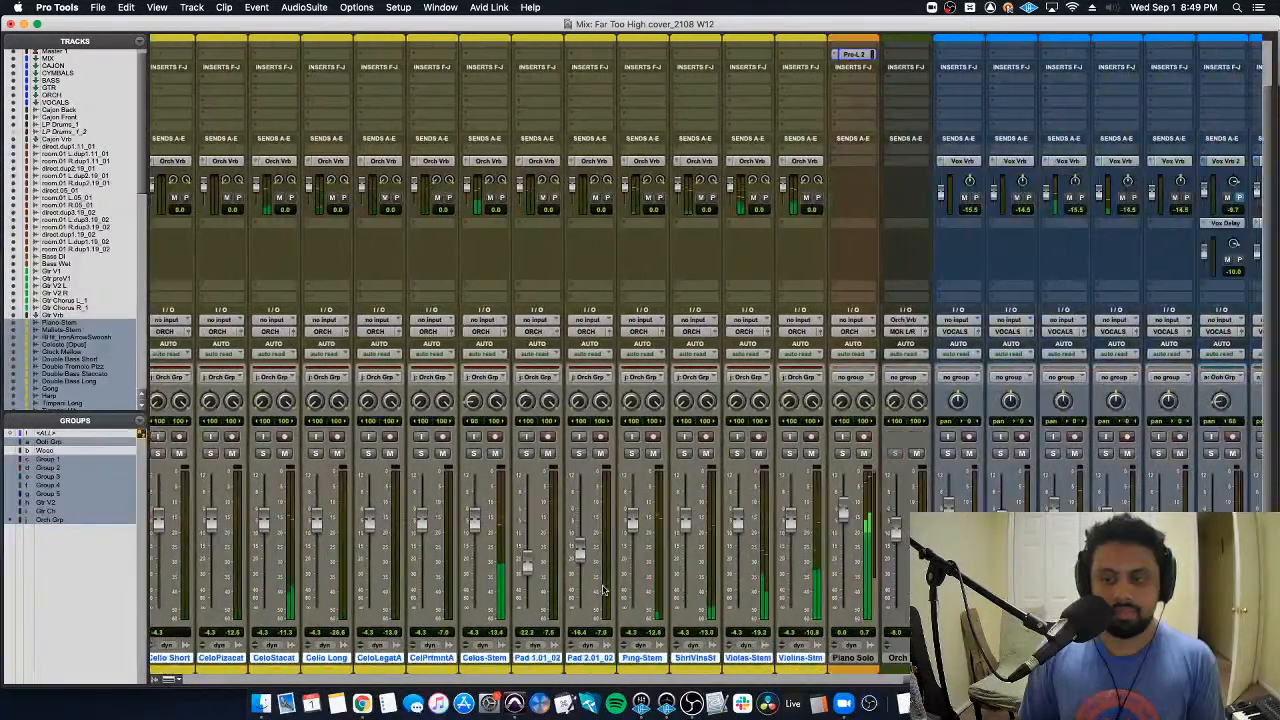
Step: Trim the Orch Grp faders together to about -4.6 dB, leaving Piano Solo outside the change
mouse_move(630, 518)
mouse_down()
mouse_move(629, 590)
mouse_move(637, 521)
mouse_up()
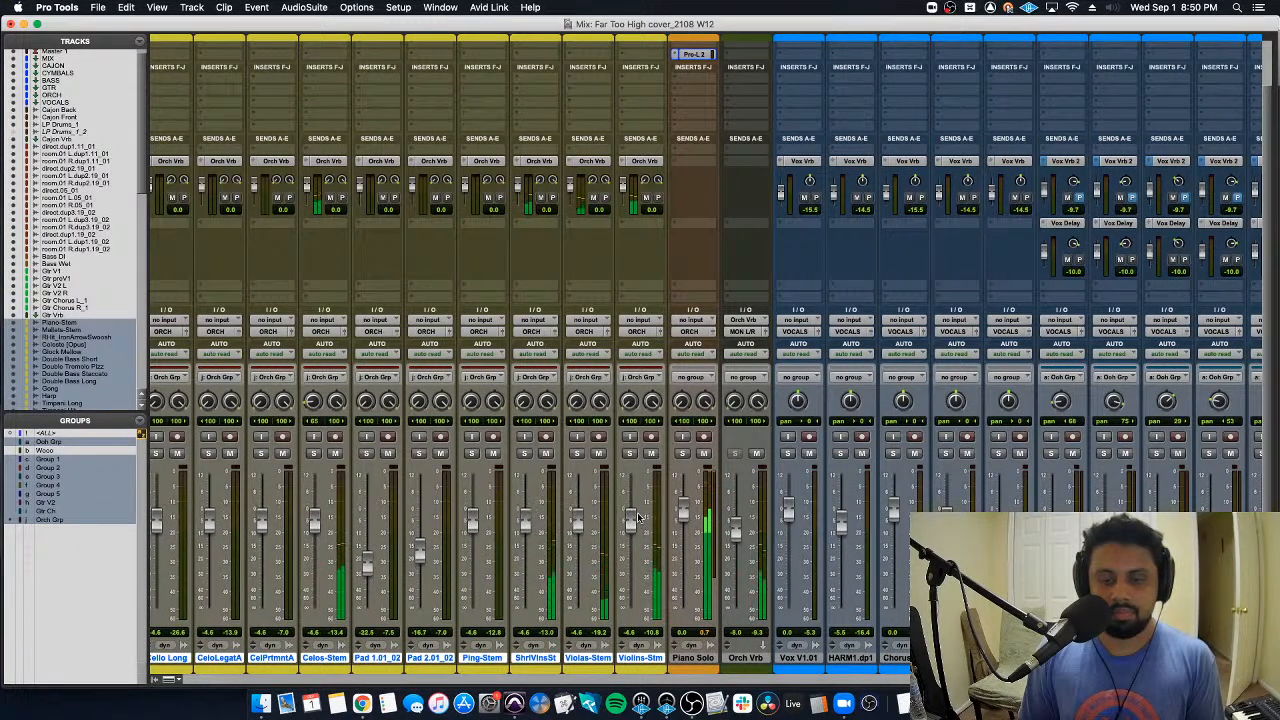
scroll(618, 588, left, 10)
scroll(620, 583, up, 1)
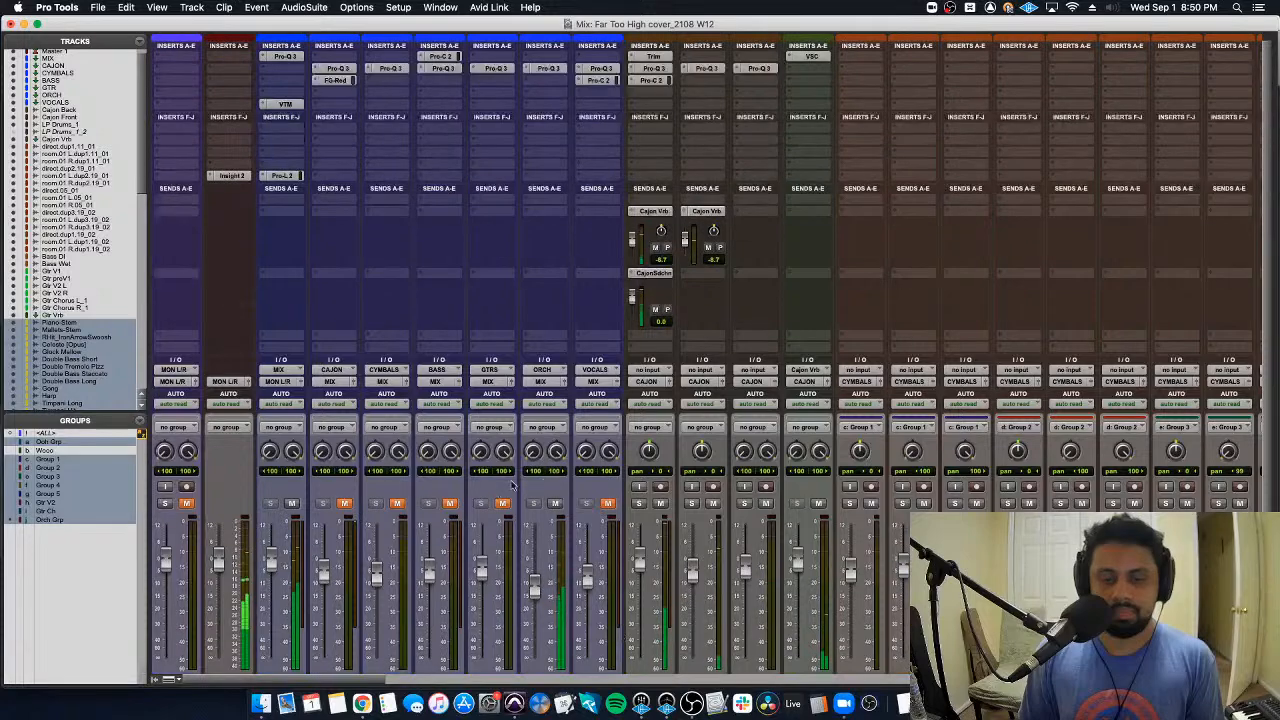
Step: Route the output of the Gtr Vrb return to the stereo GTRS bus
scroll(519, 505, right, 15)
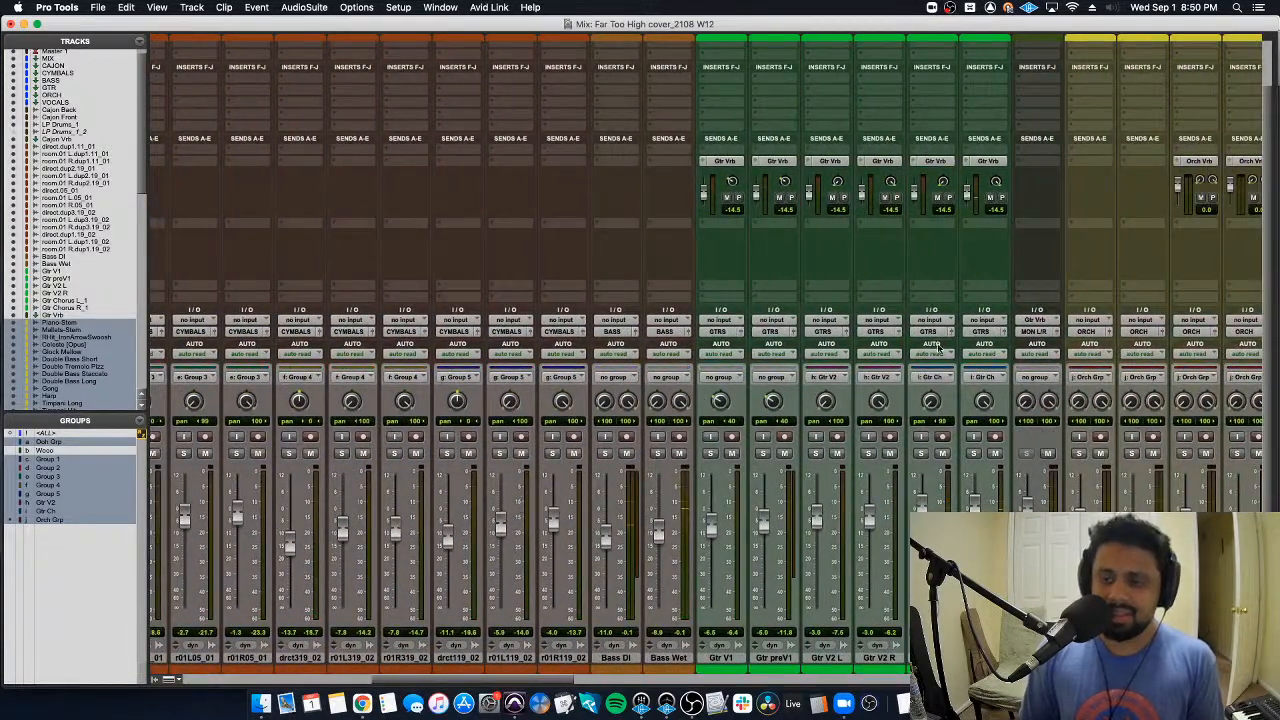
click(1037, 331)
mouse_move(1077, 345)
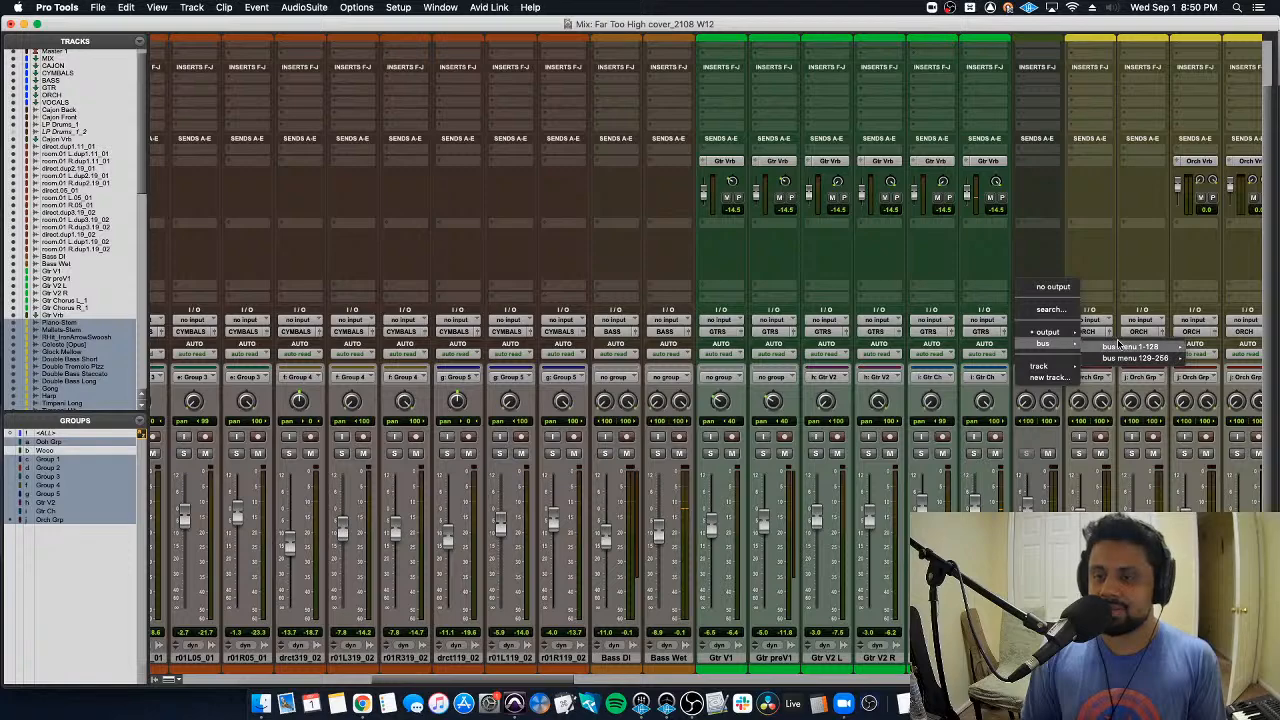
mouse_move(1120, 346)
scroll(1030, 350, down, 15)
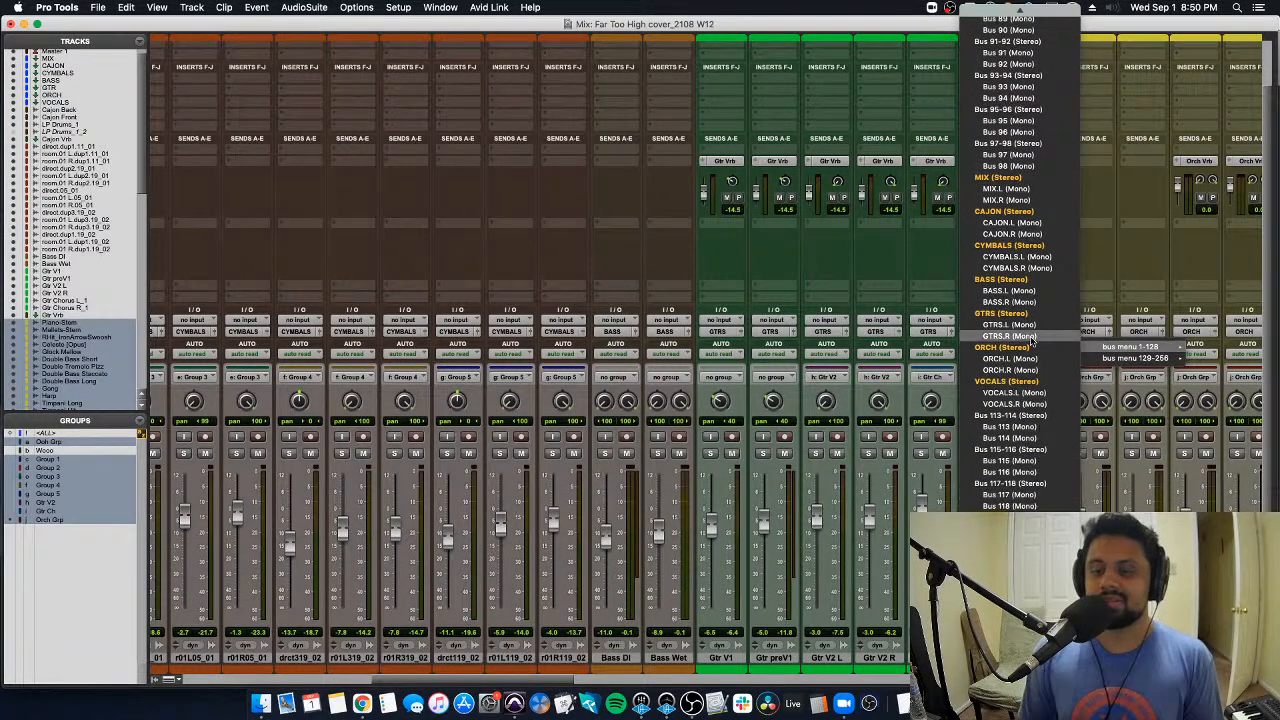
click(1001, 313)
scroll(893, 550, right, 10)
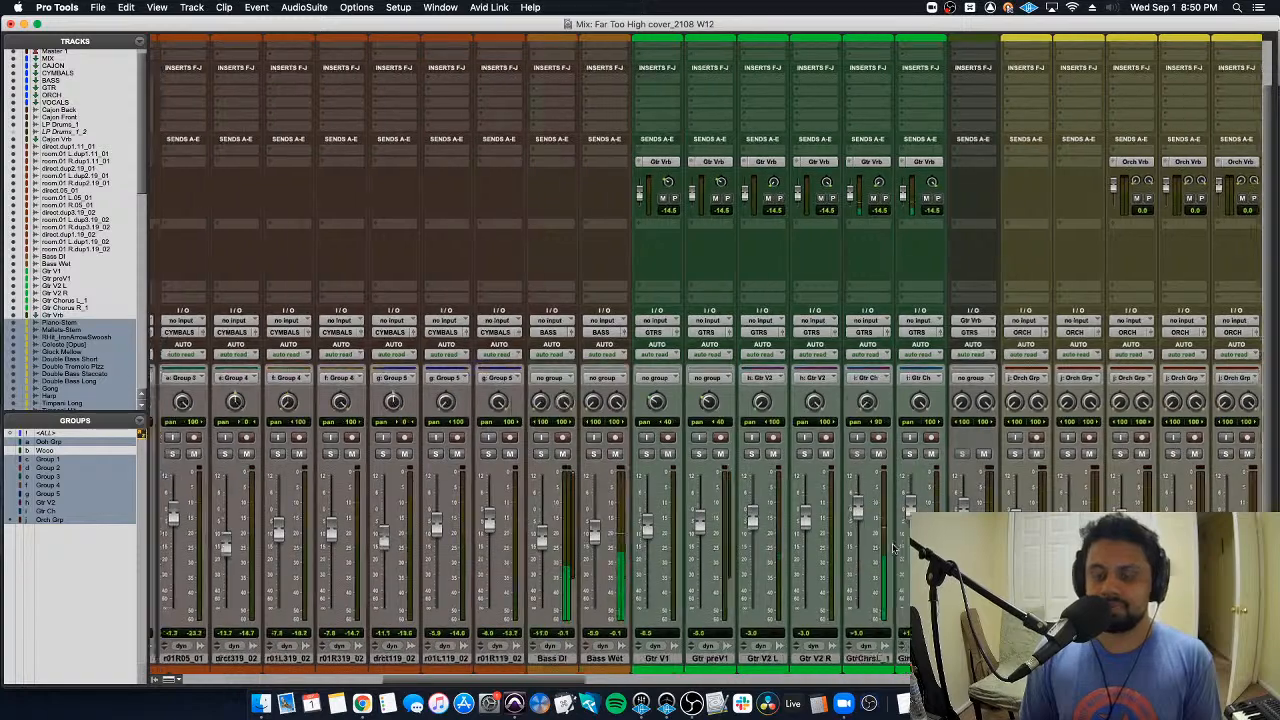
Step: Raise the gain of the Pro-L 2 limiter on Piano Solo to about +1.5 dB and close its plug-in window
scroll(893, 550, right, 15)
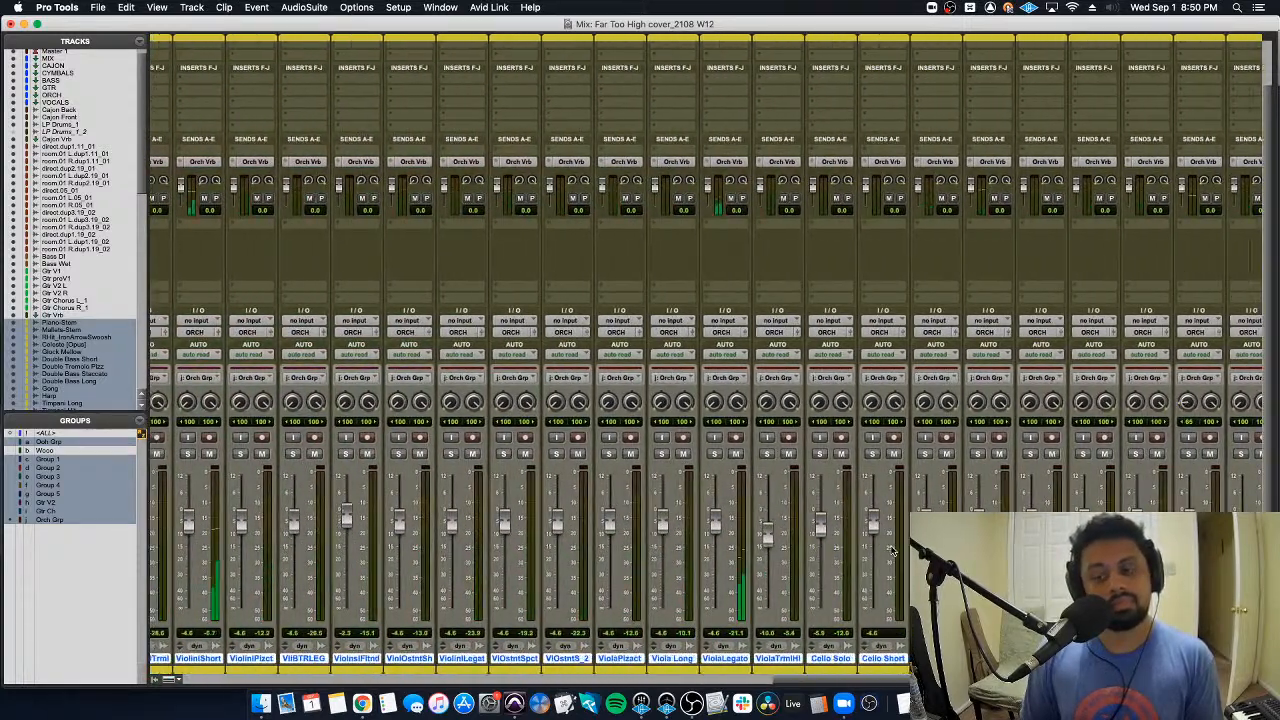
scroll(893, 550, up, 2)
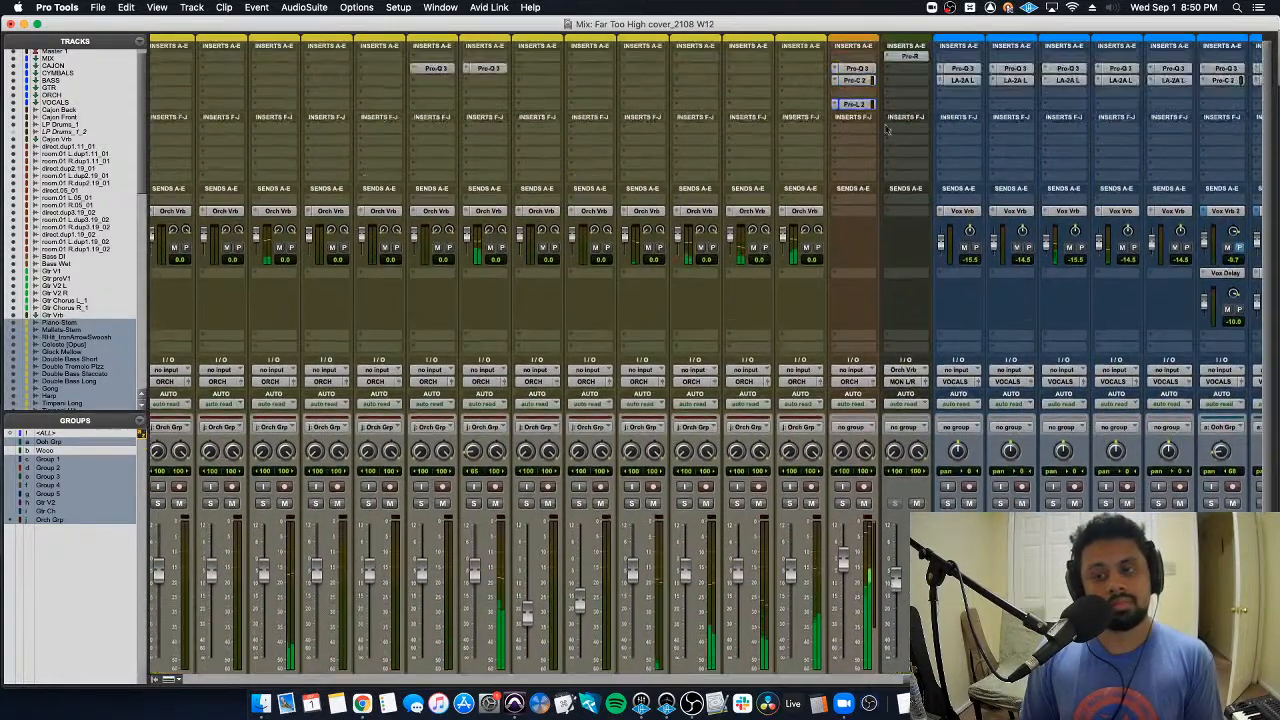
click(855, 103)
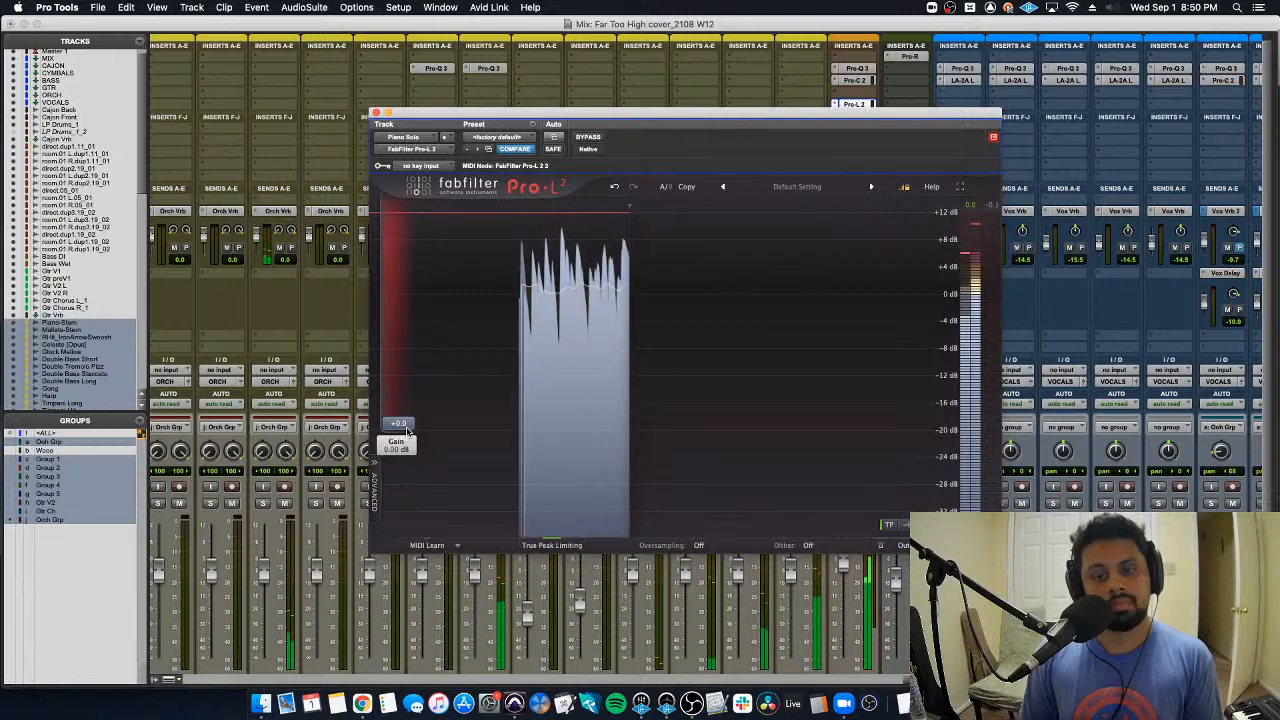
drag(407, 427, 407, 414)
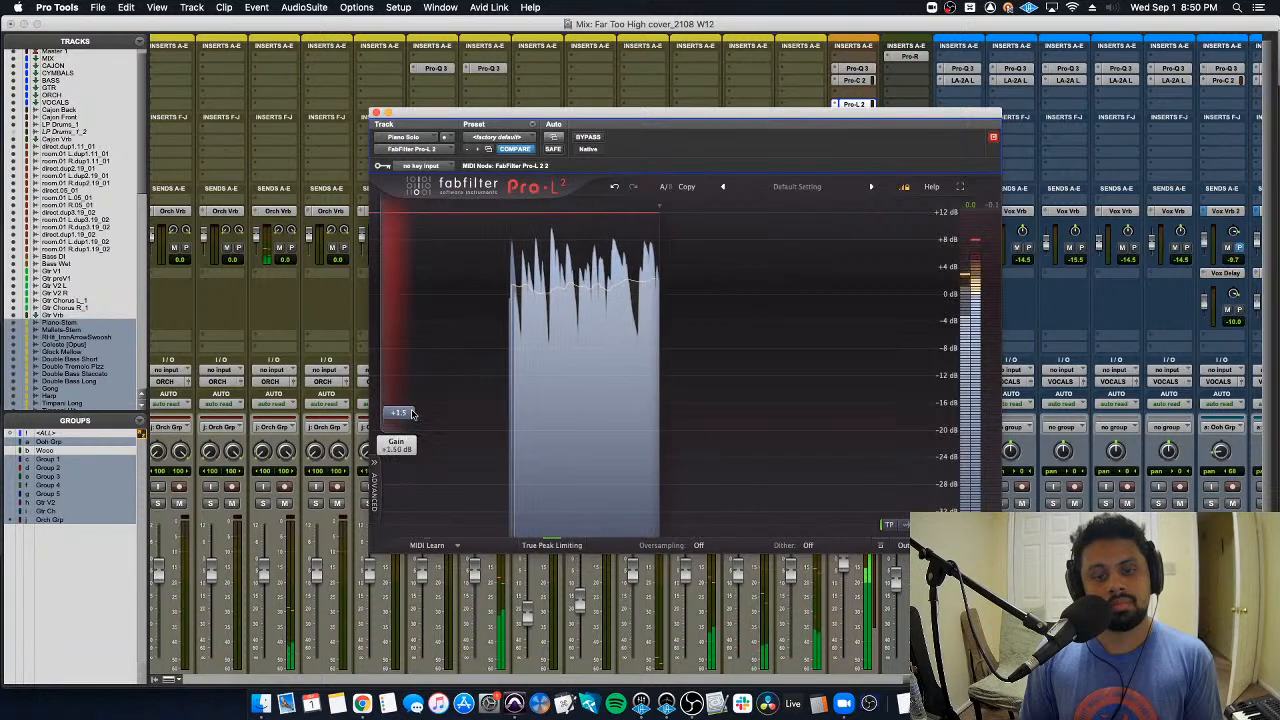
click(375, 112)
scroll(678, 428, down, 2)
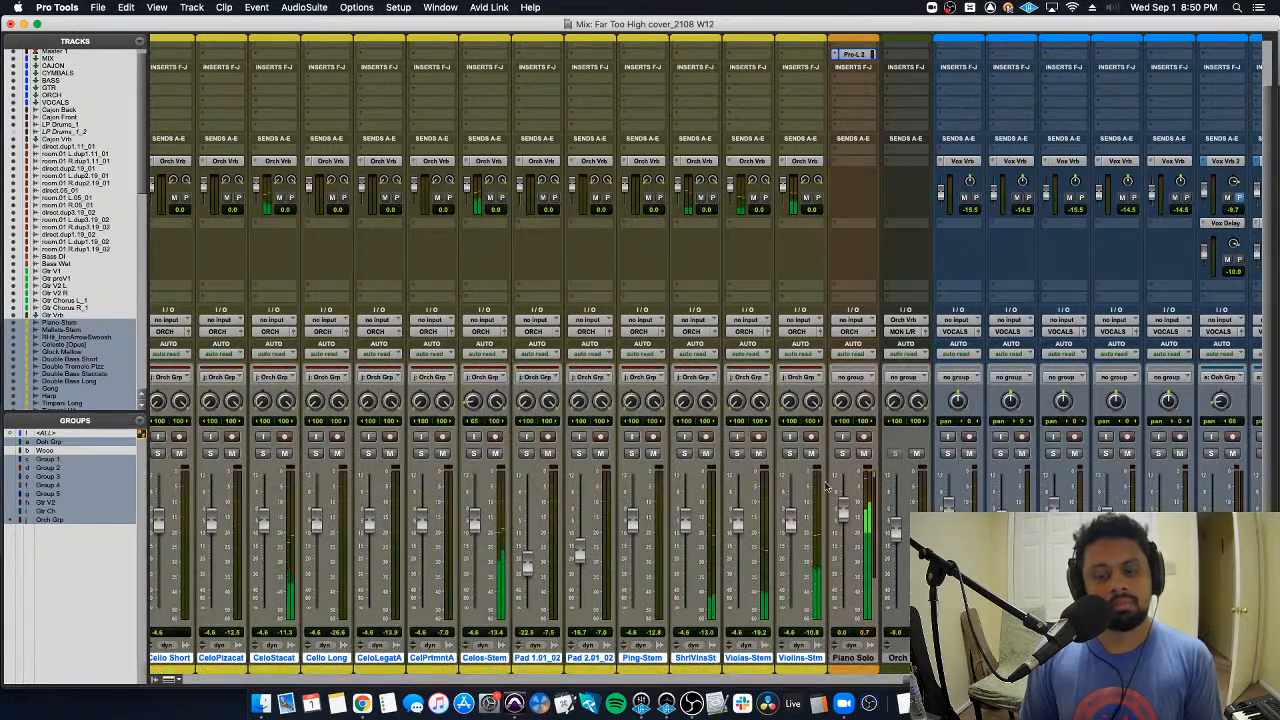
Step: Unmute the CAJON, CYMBALS, BASS, GTR and VOCALS submix tracks to hear the orchestra in the full mix
scroll(785, 497, left, 15)
scroll(740, 493, up, 2)
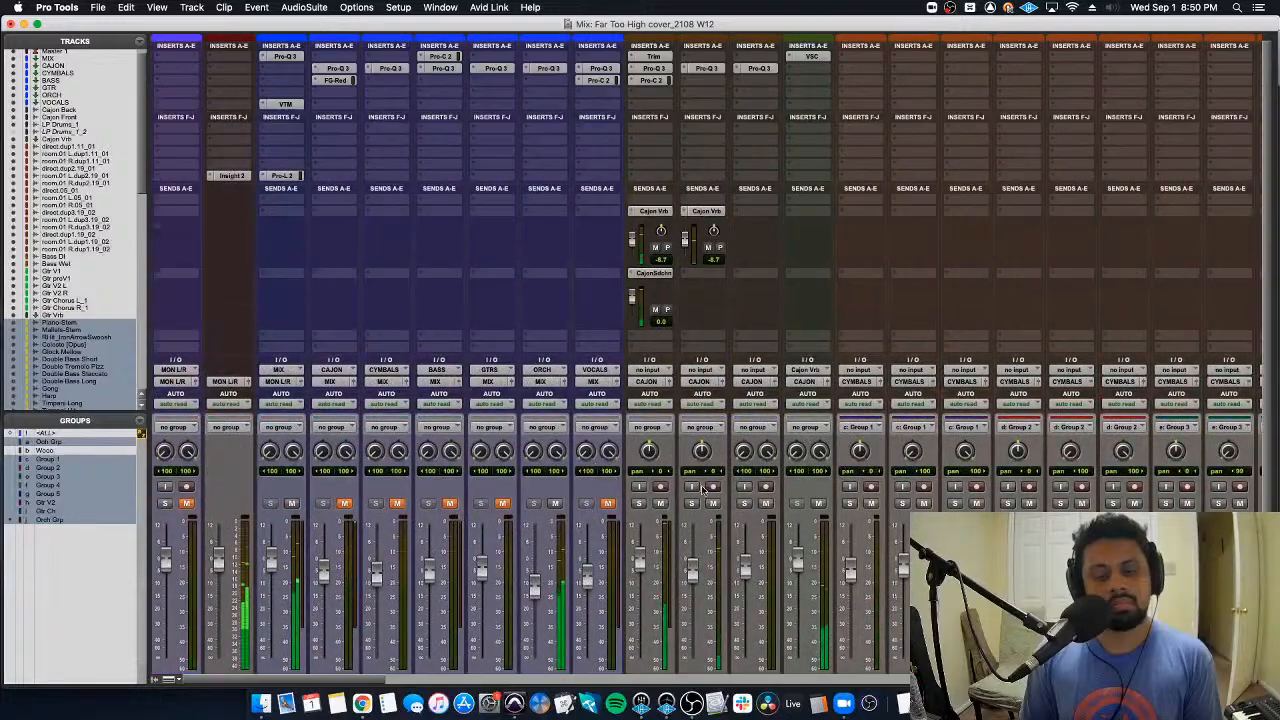
click(397, 503)
click(344, 503)
scroll(370, 500, down, 2)
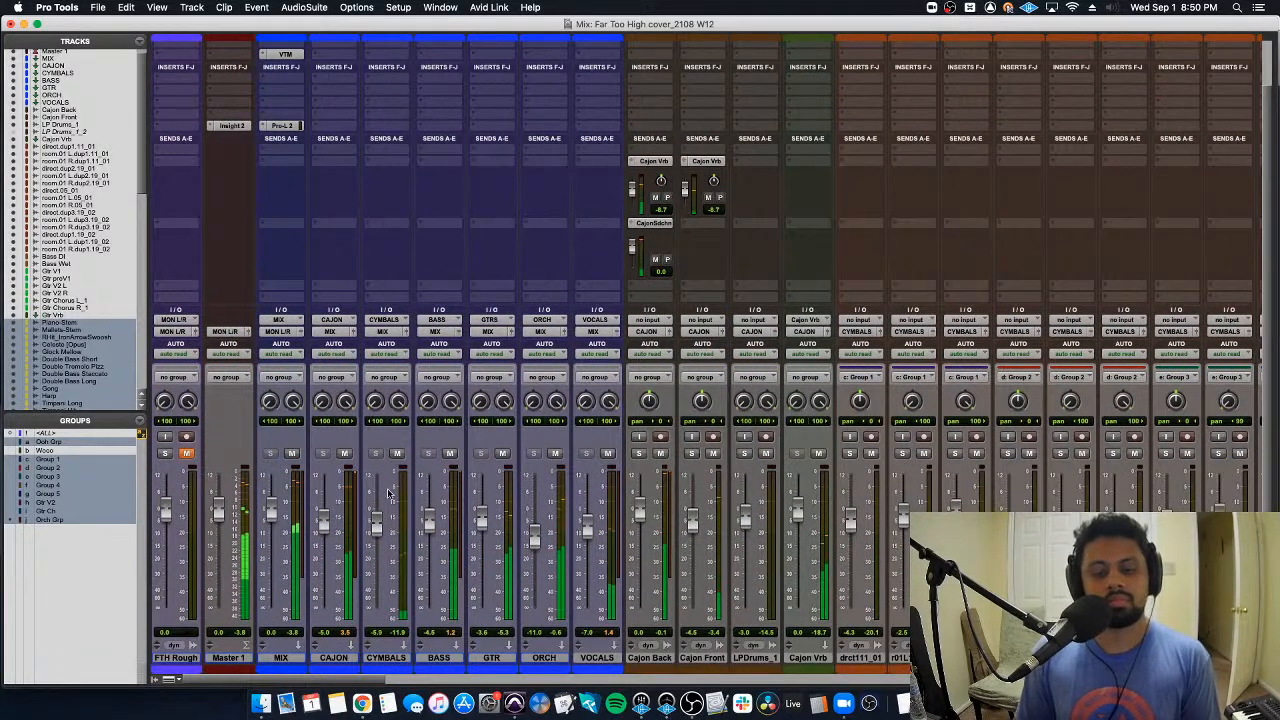
Step: Lower the Orch Grp faders together to about -7.0 dB and raise the ORCH submix fader slightly in the full mix
scroll(577, 545, right, 20)
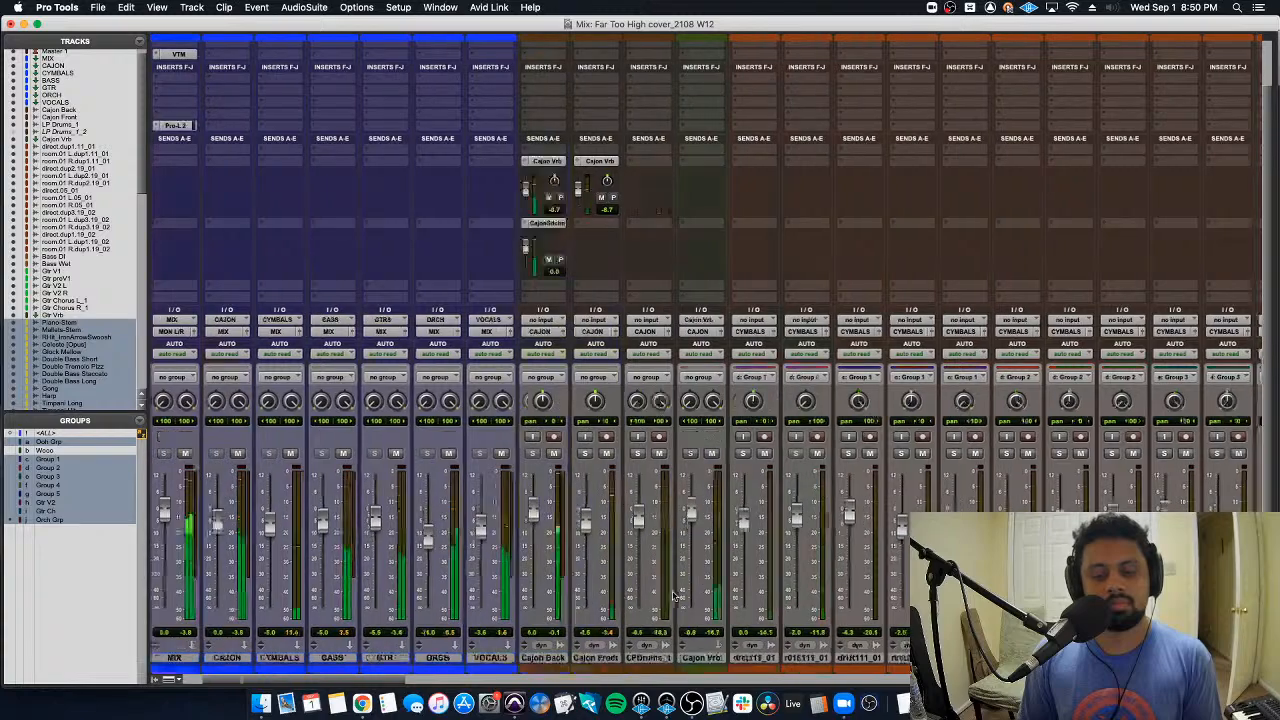
scroll(673, 597, right, 20)
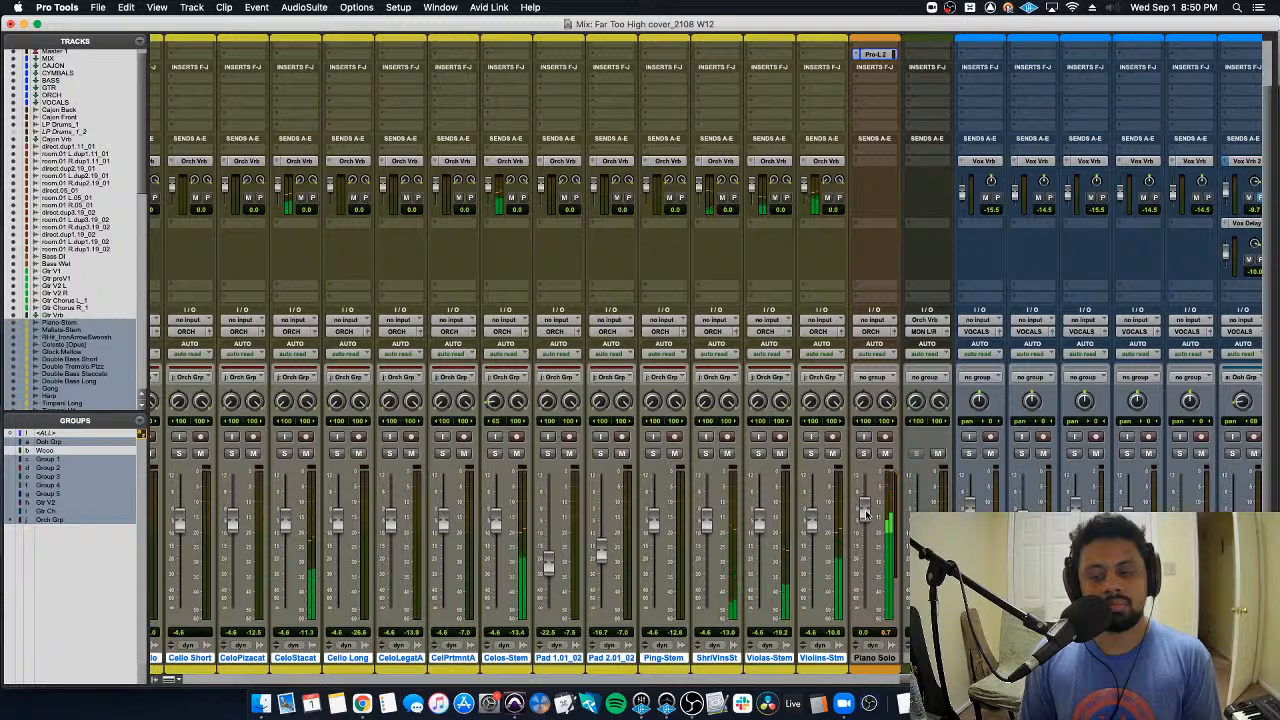
scroll(800, 545, left, 20)
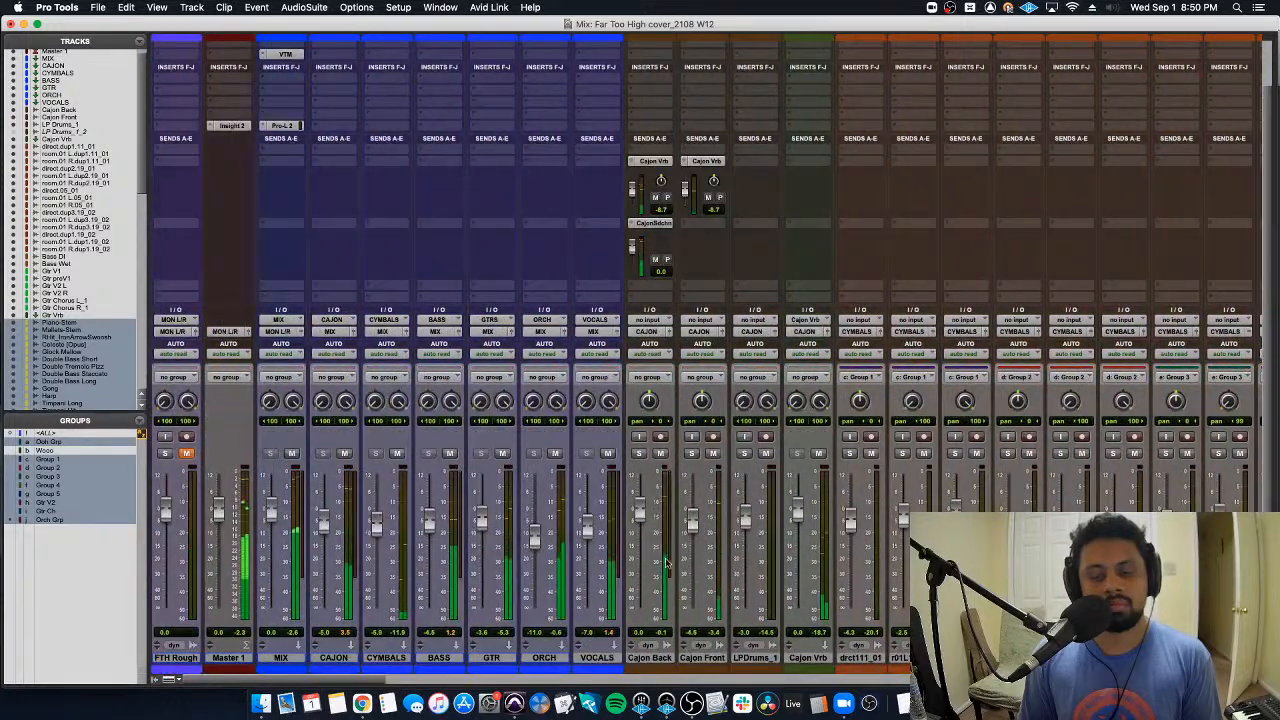
scroll(735, 572, right, 15)
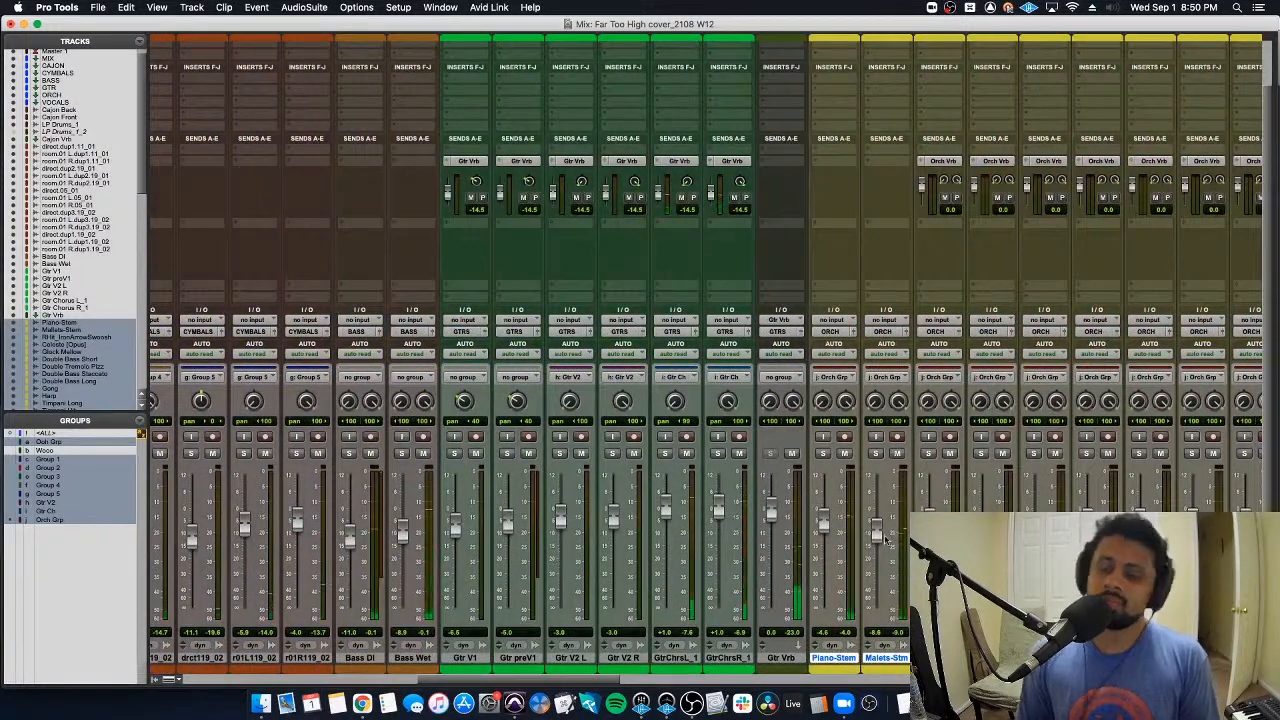
scroll(560, 555, right, 5)
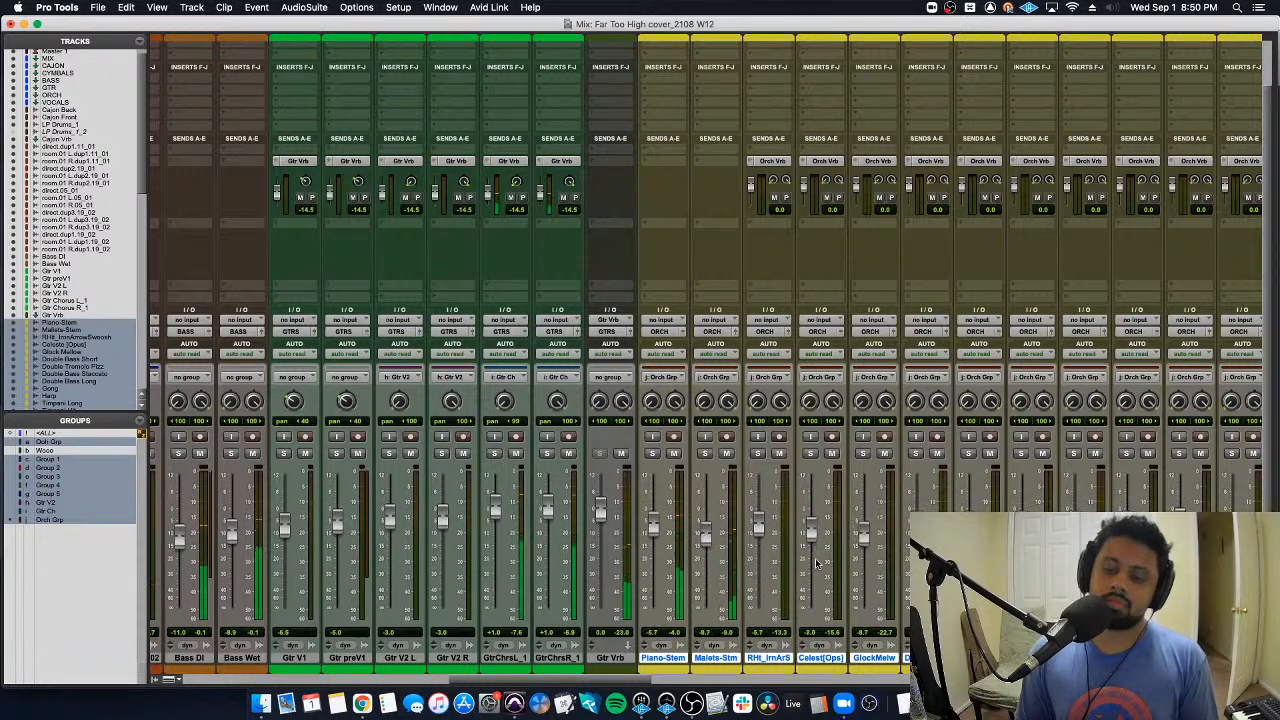
scroll(820, 585, left, 15)
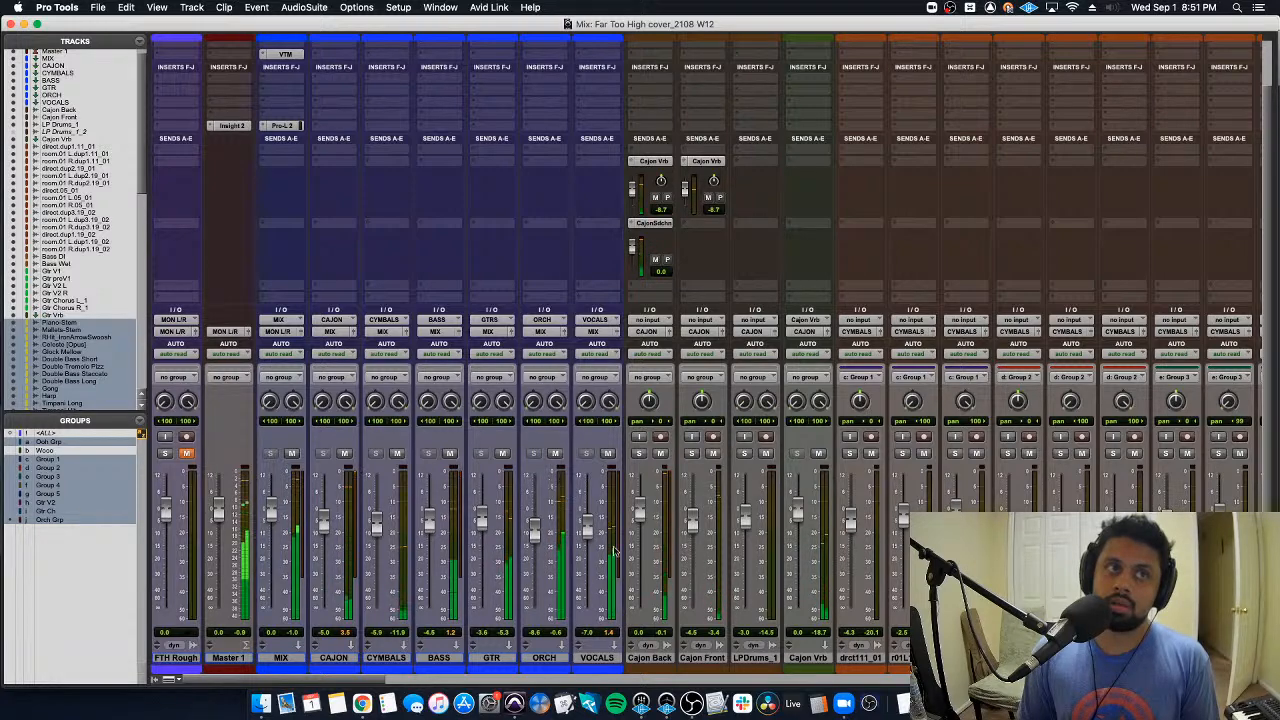
Step: Route the output of the Orch Vrb return to the stereo ORCH bus
scroll(614, 550, right, 15)
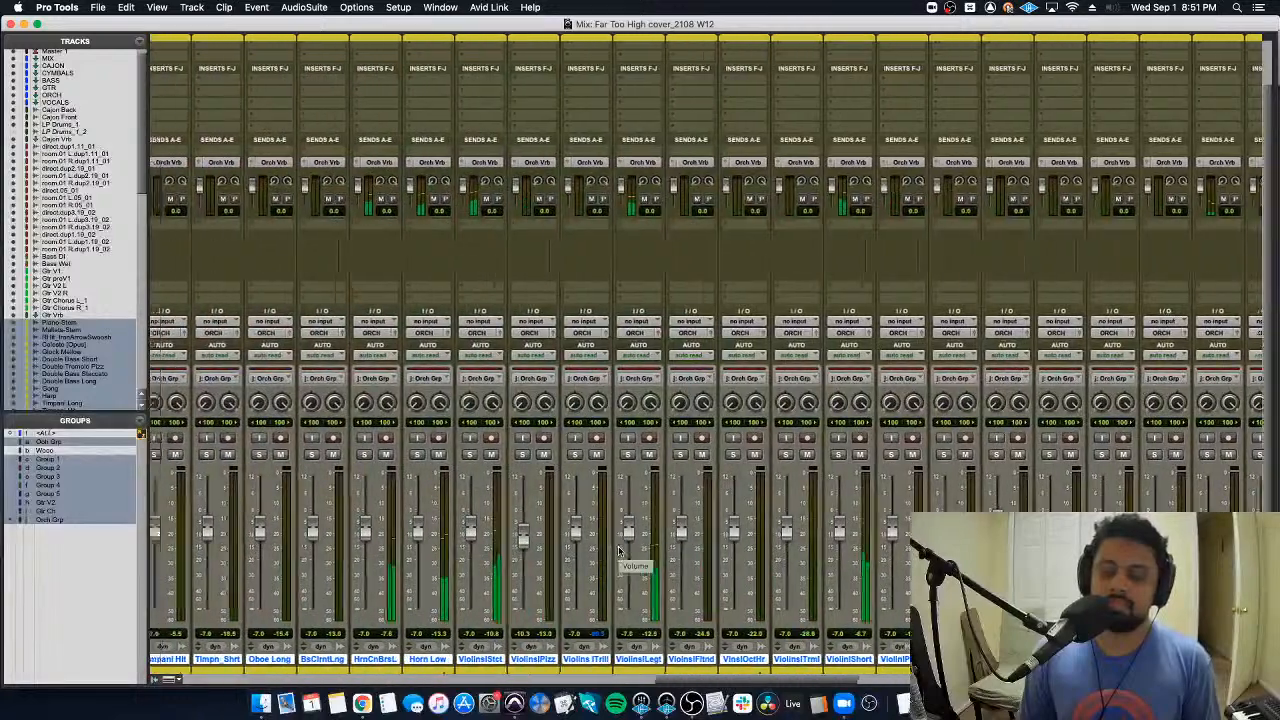
scroll(618, 550, right, 10)
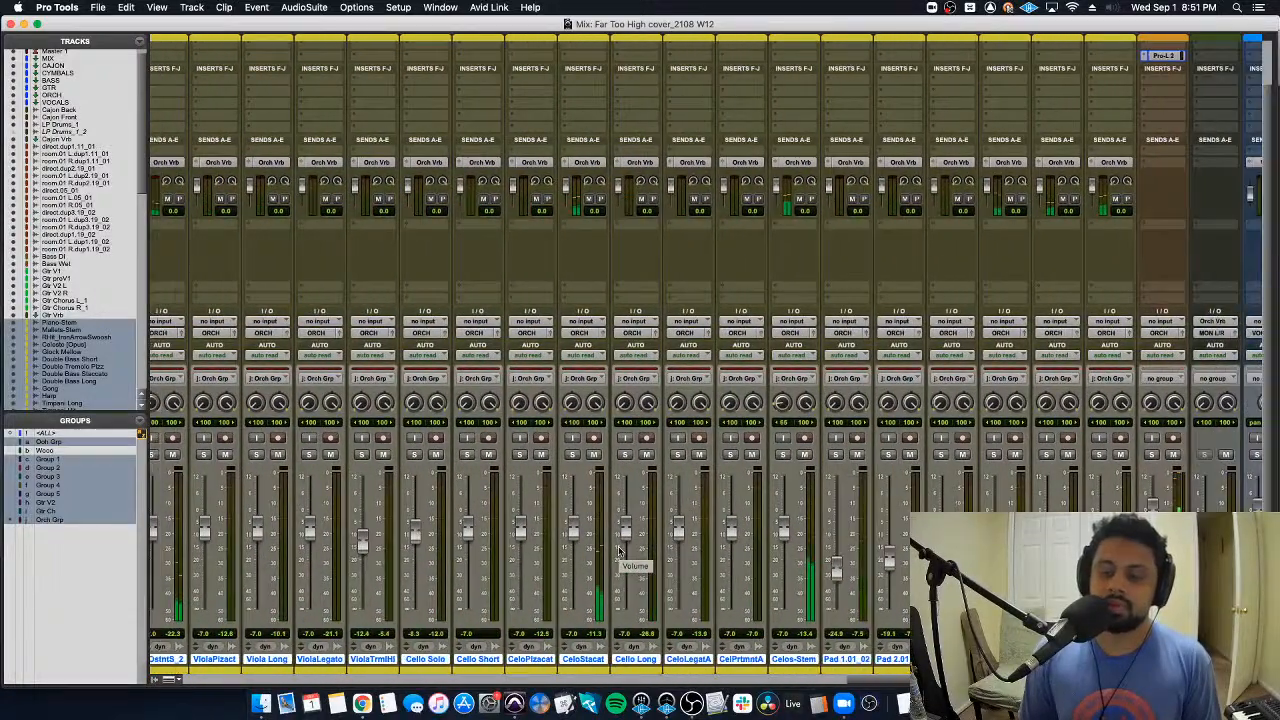
click(1212, 333)
mouse_move(1220, 345)
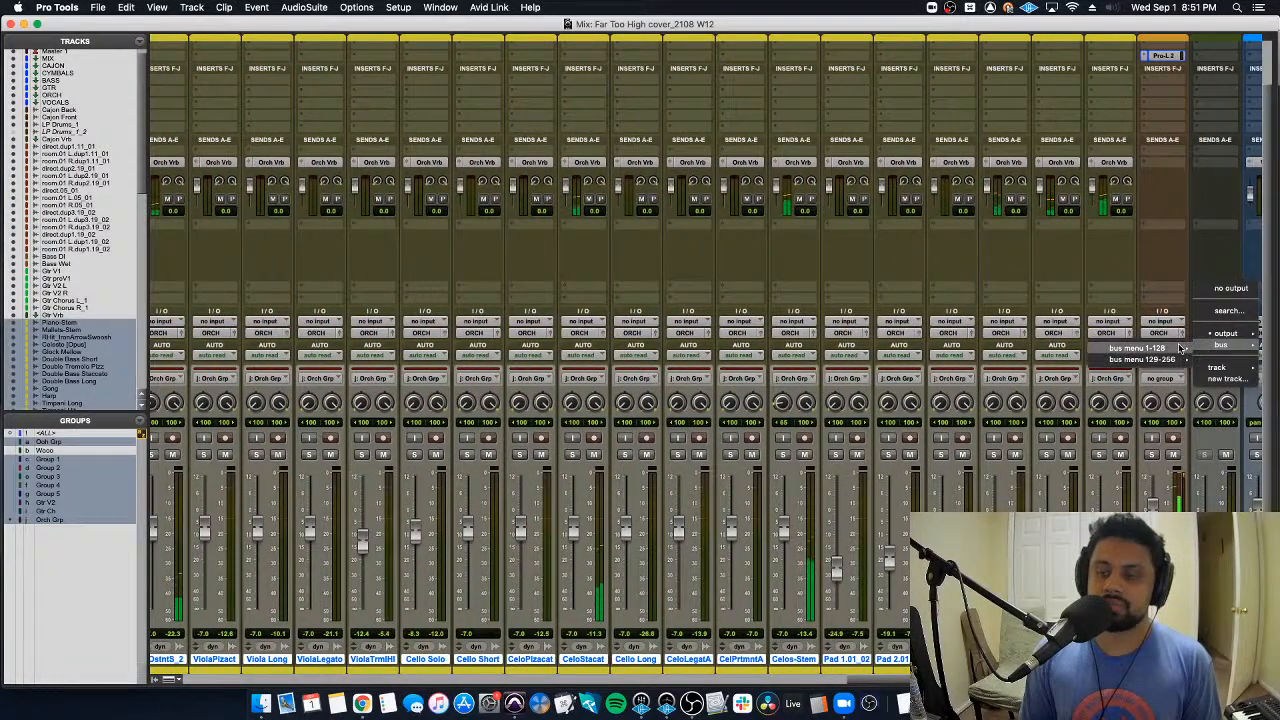
mouse_move(1180, 347)
scroll(1027, 260, down, 15)
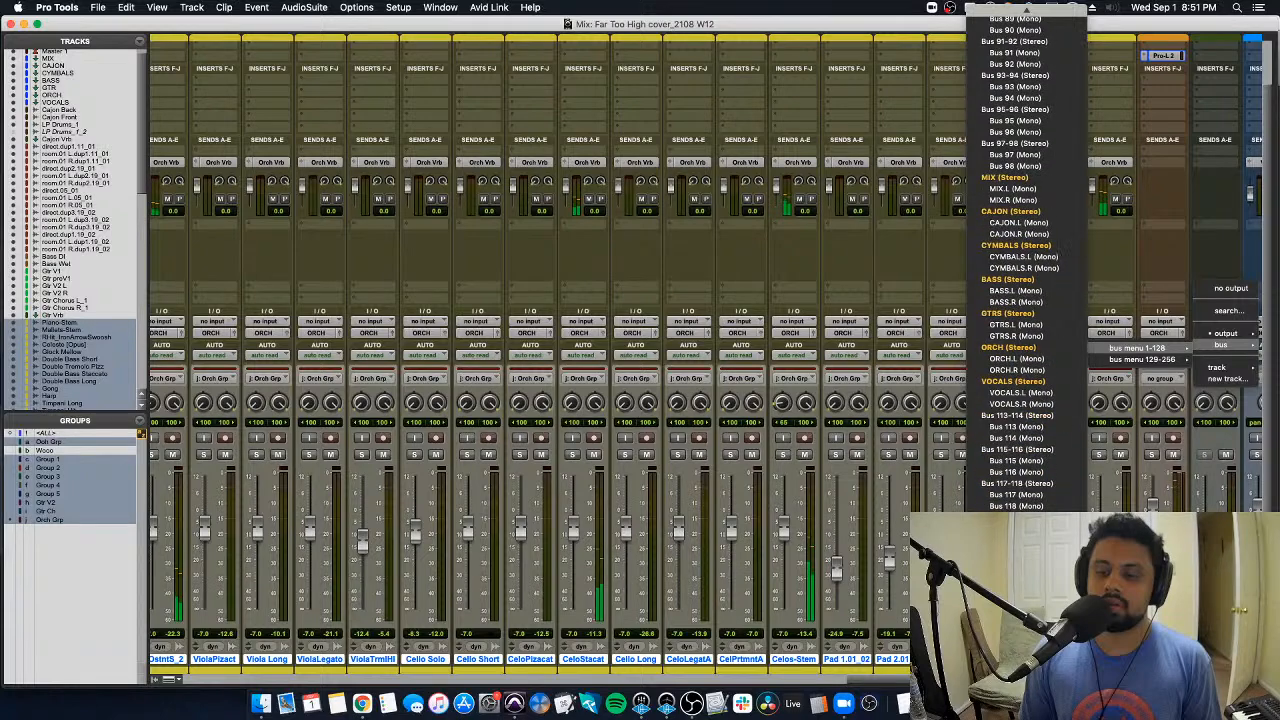
click(1046, 349)
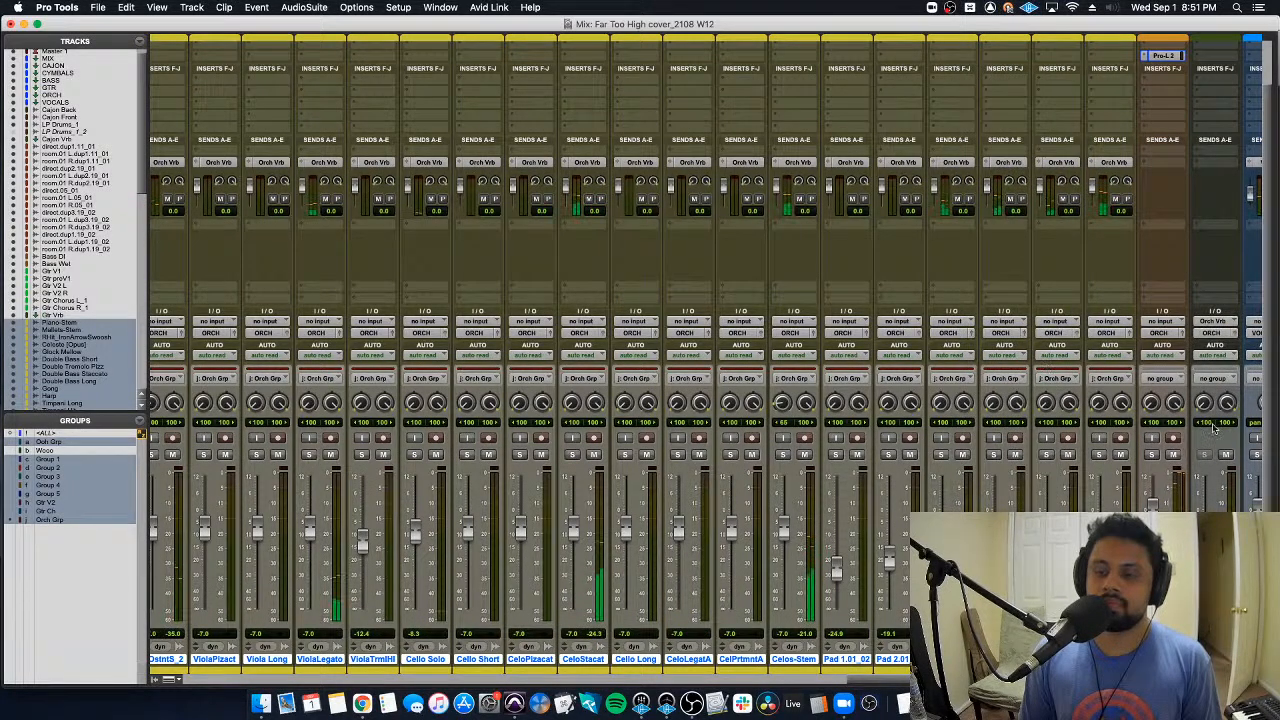
Step: Lower the ORCH submix fader slightly against the other submixes
scroll(1214, 428, left, 20)
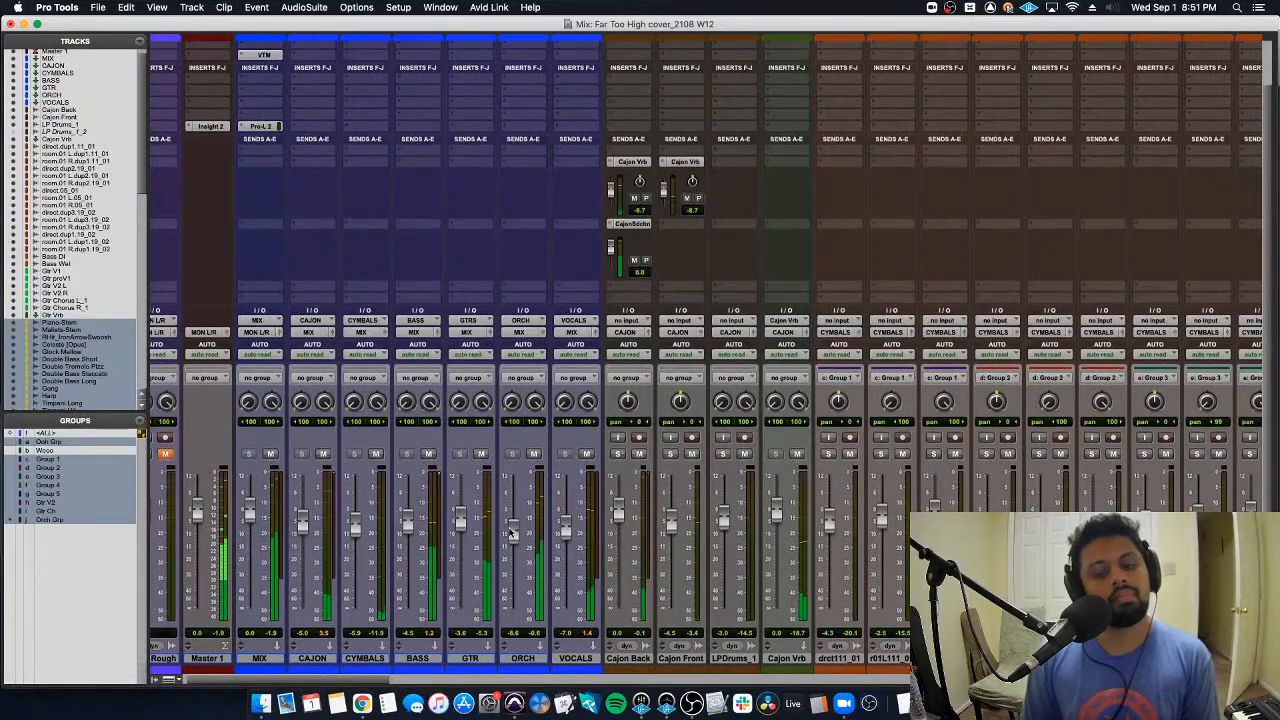
drag(510, 533, 521, 545)
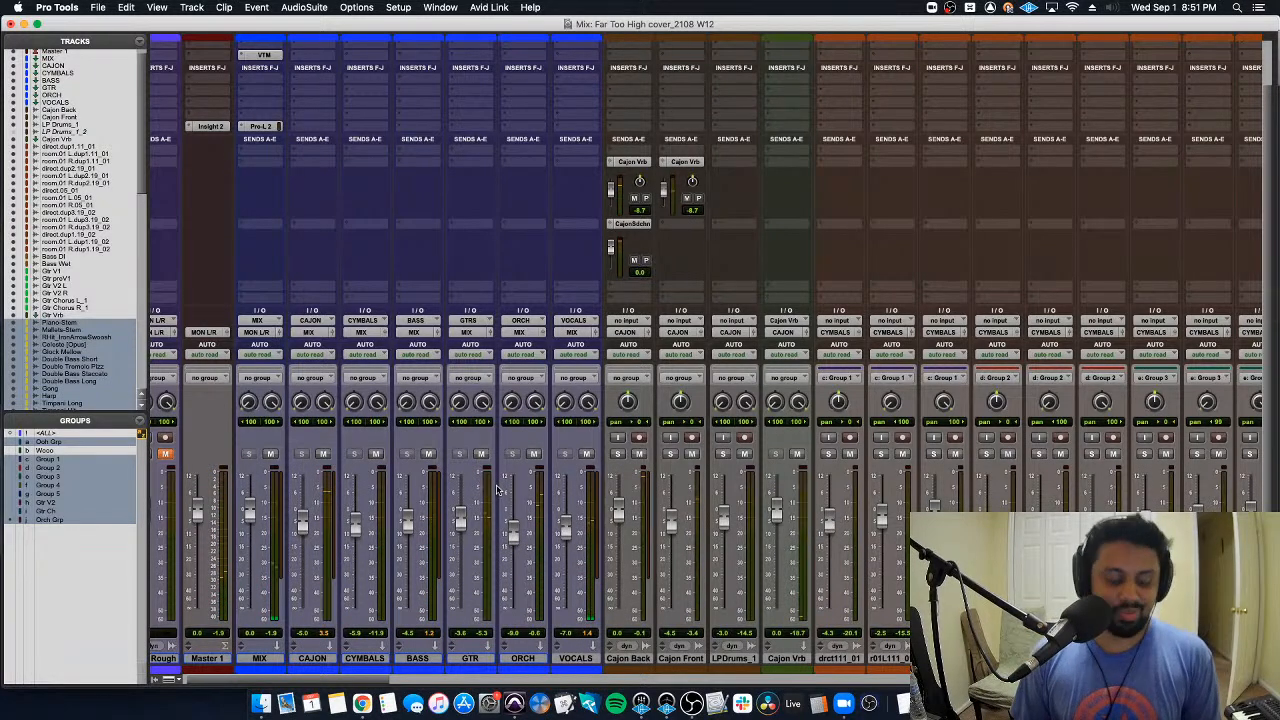
scroll(527, 483, right, 15)
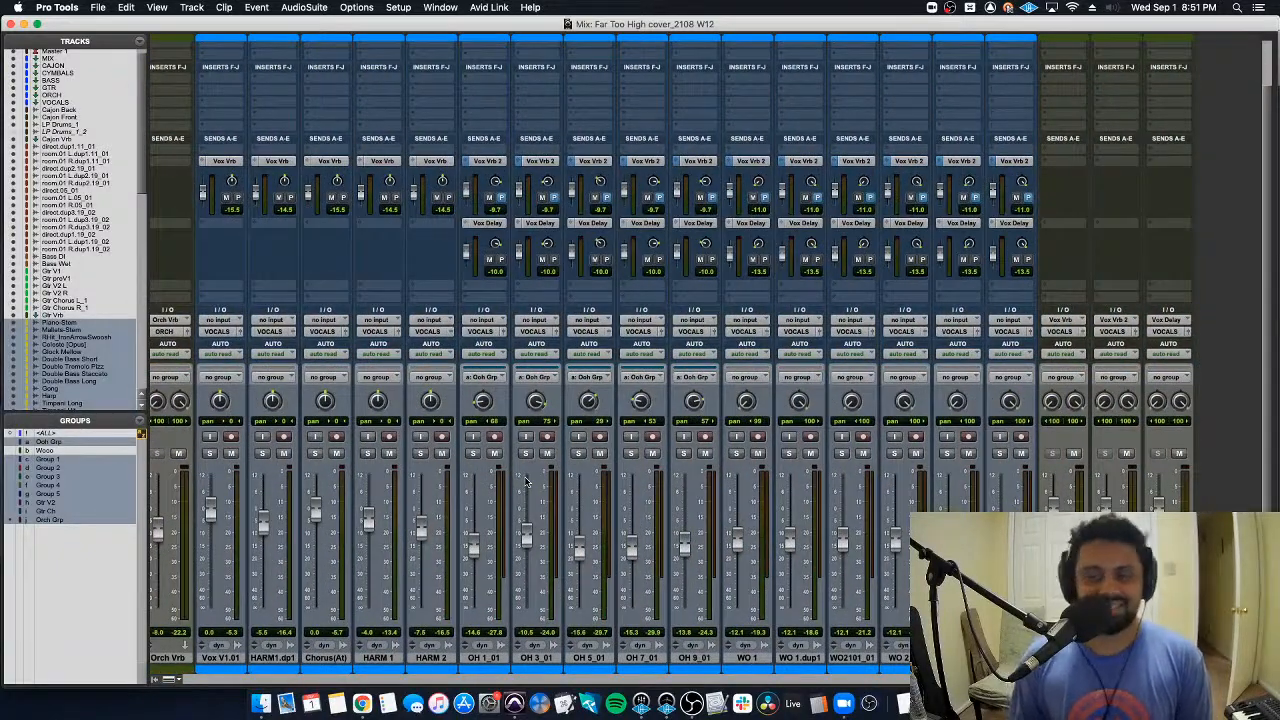
scroll(527, 483, right, 5)
key(super+Tab)
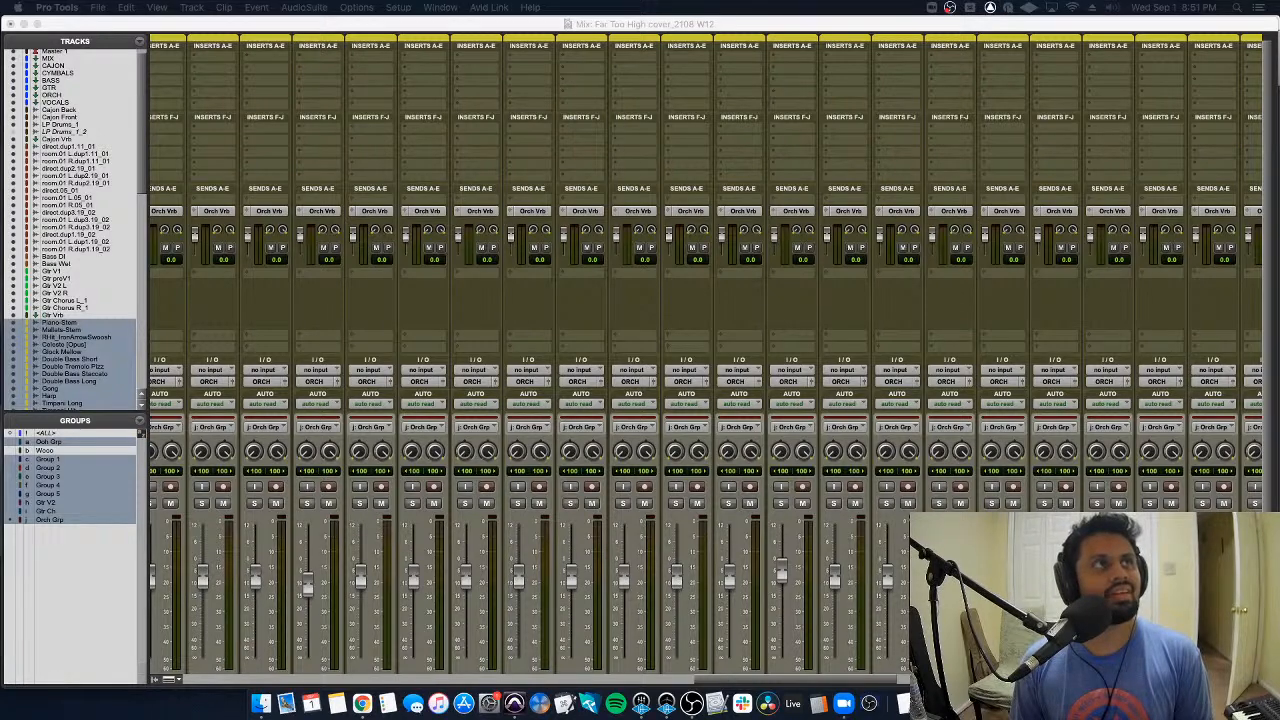
scroll(640, 335, left, 20)
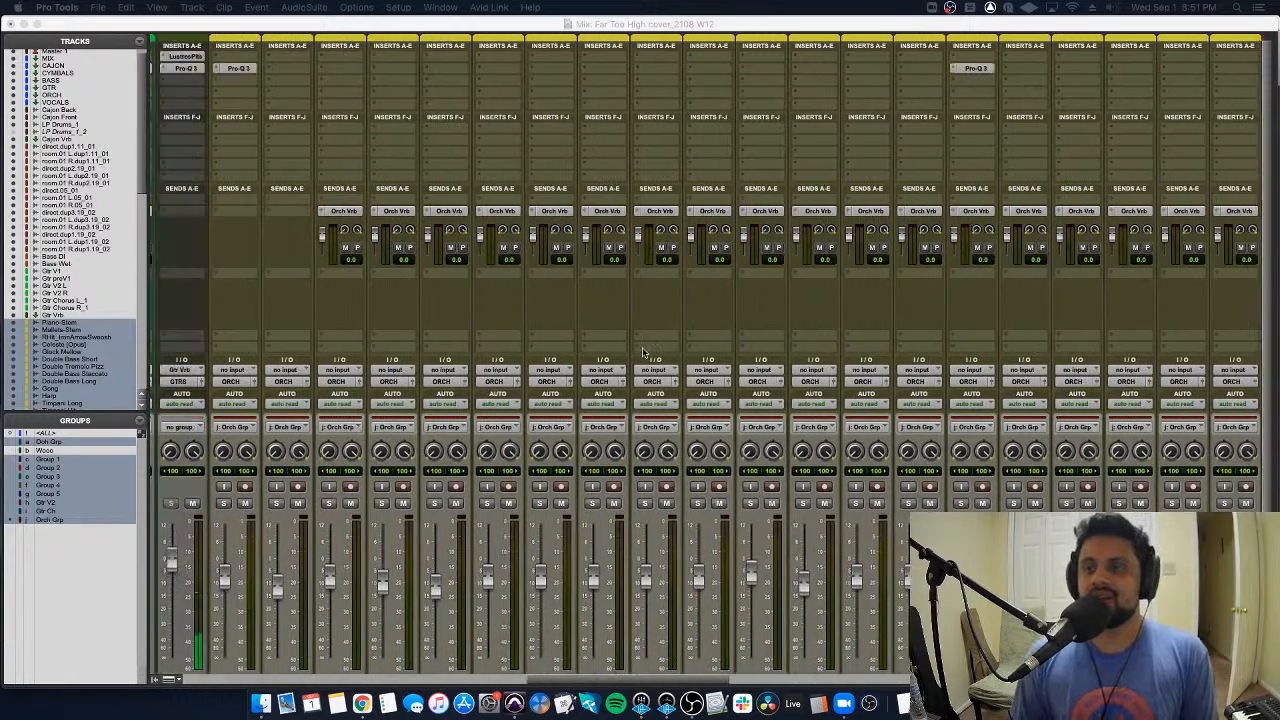
scroll(643, 355, down, 2)
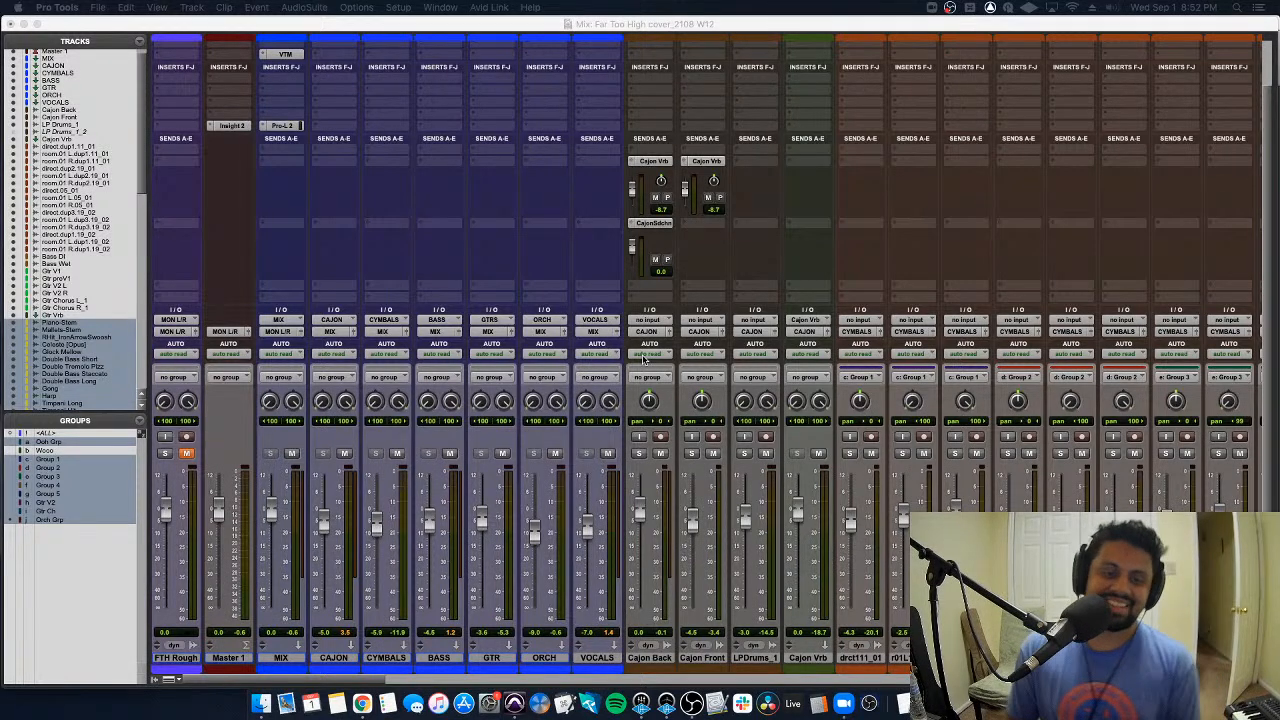
scroll(477, 378, up, 2)
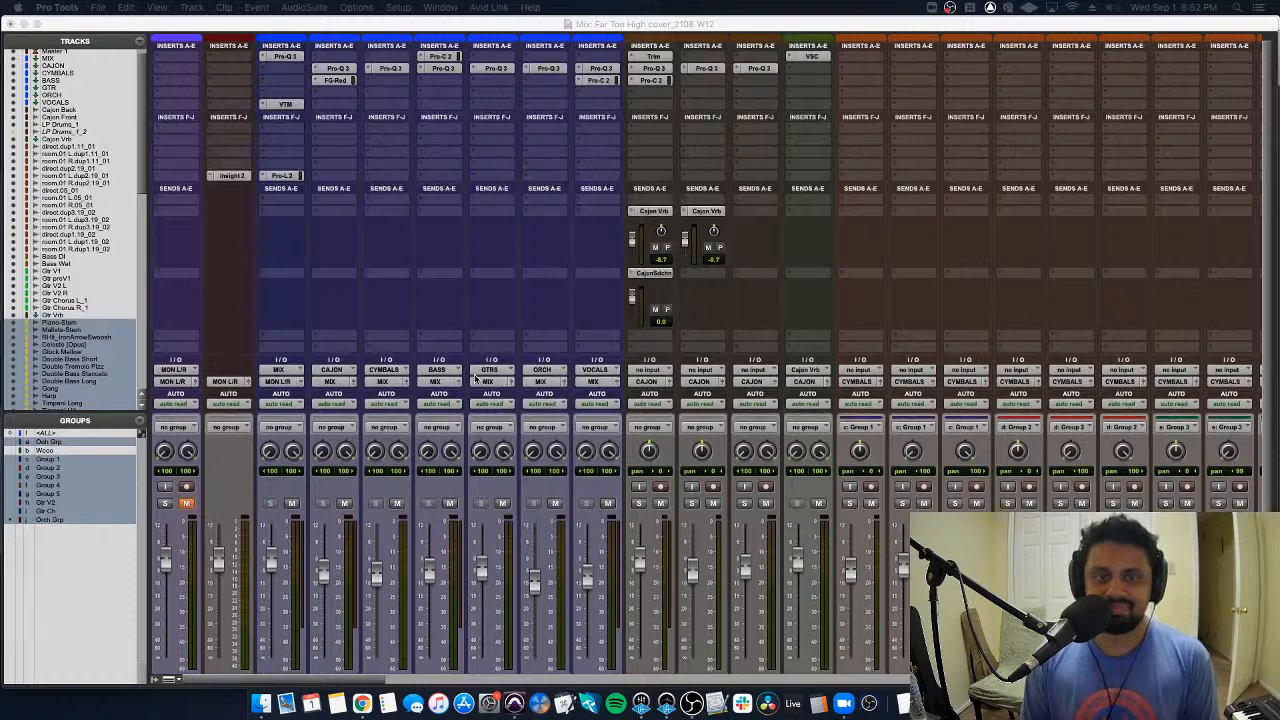
scroll(477, 378, down, 2)
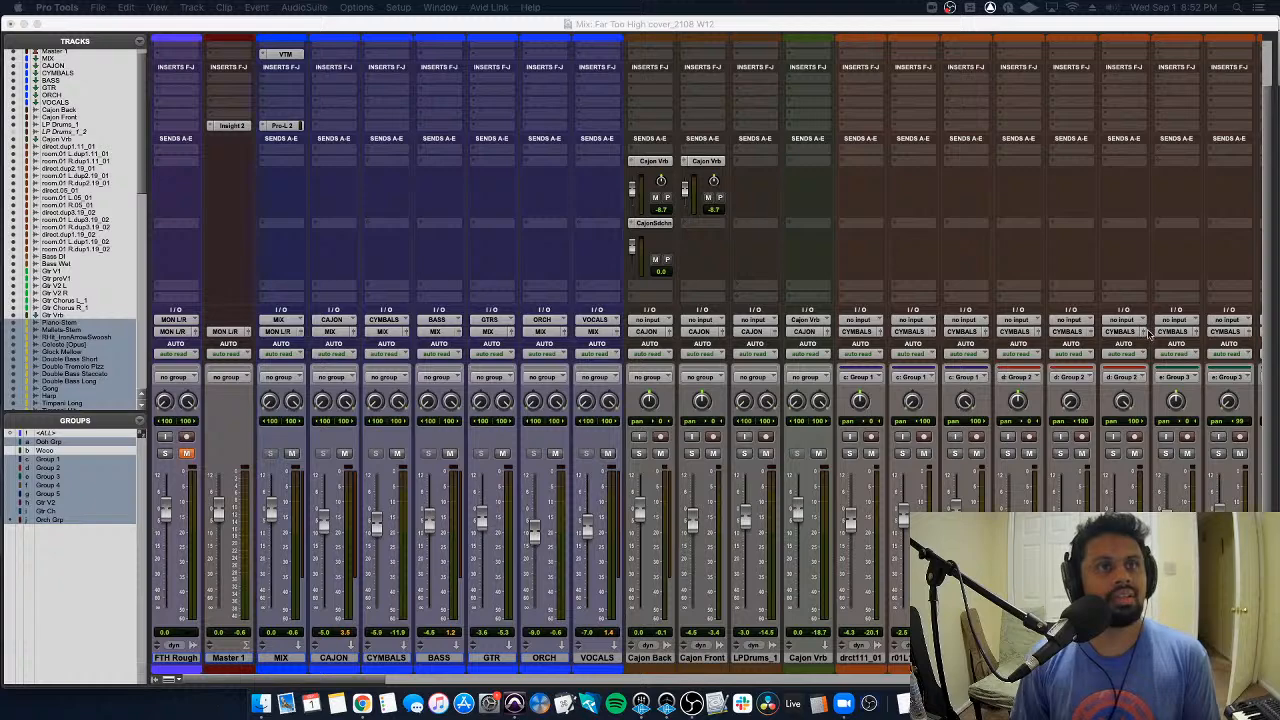
Step: Switch to the Edit window and bring the last vocal tracks and vocal effect returns into view
click(575, 205)
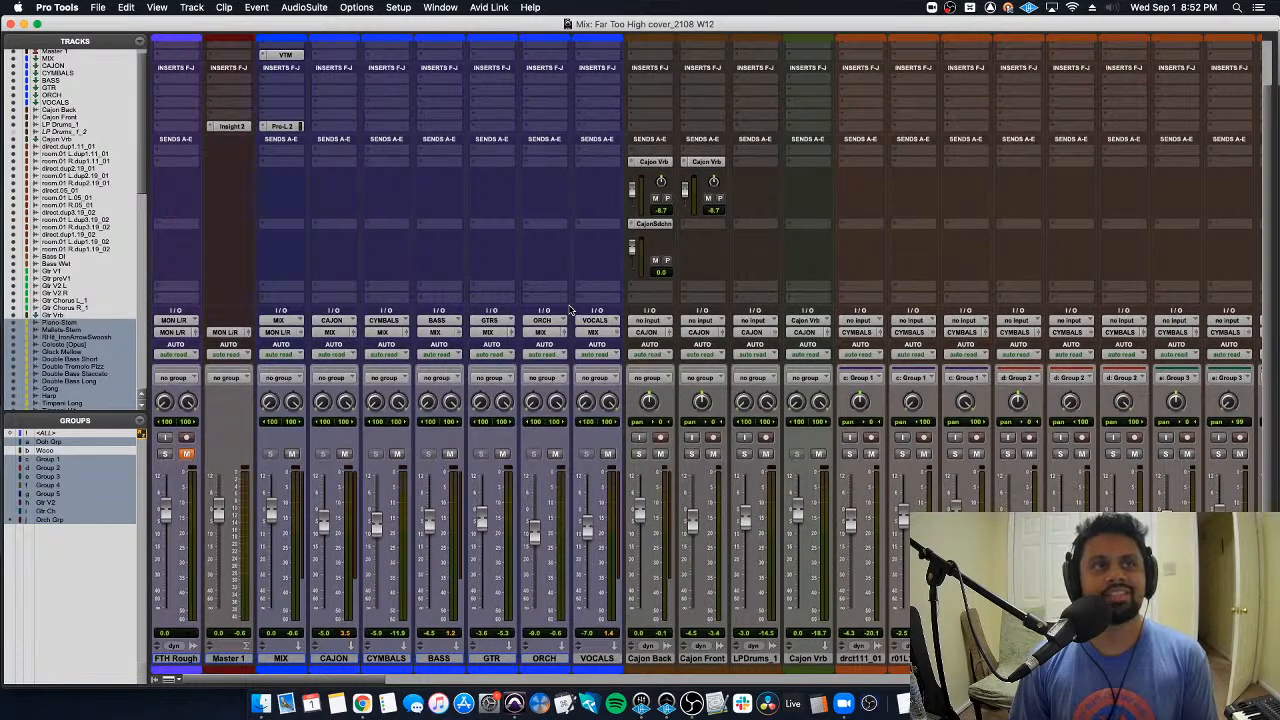
key(super+equal)
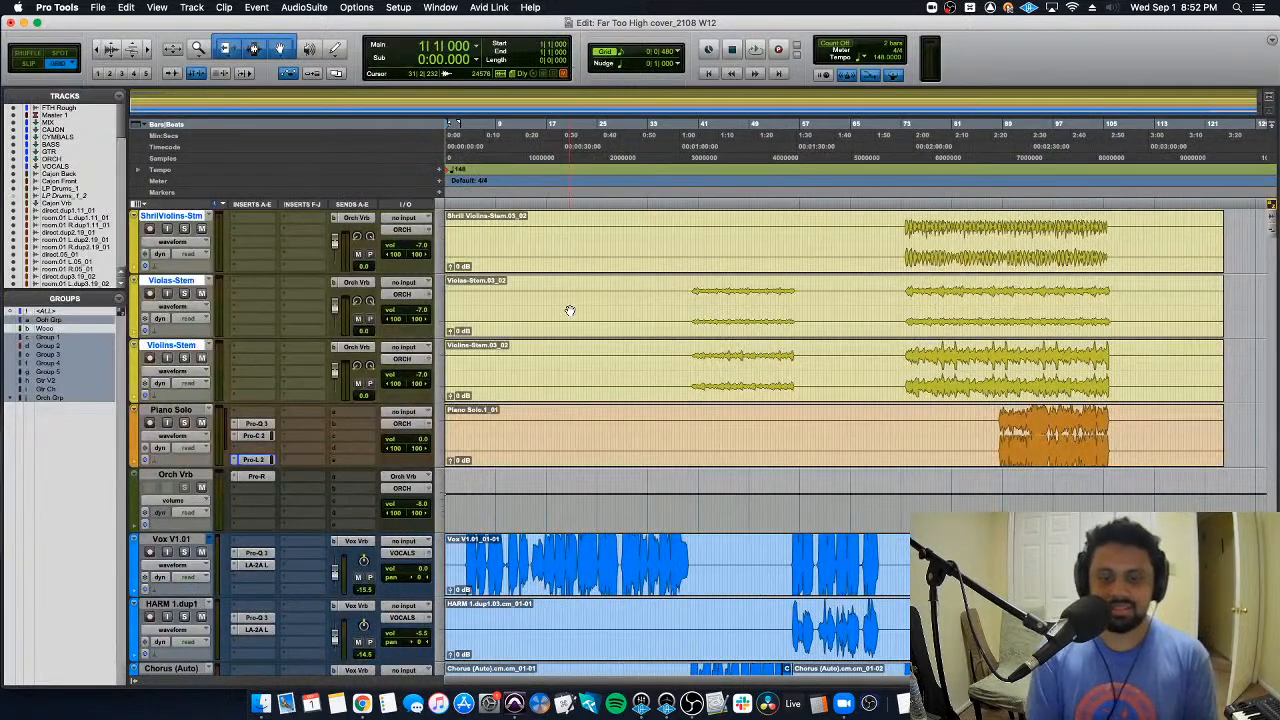
scroll(569, 310, down, 15)
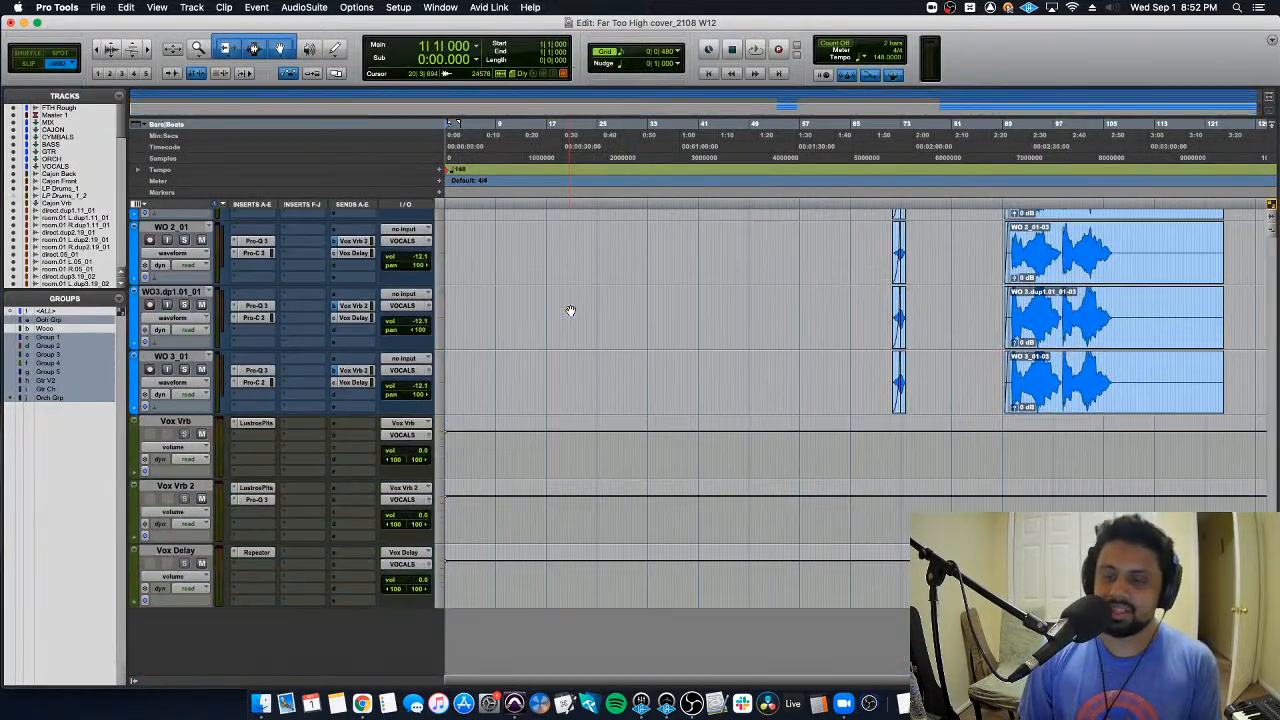
Step: Review the tracks from the vocal returns up through orchestra, bass, cymbals and cajon to the submixes and the FTH Rough track
scroll(569, 310, up, 1)
scroll(569, 310, up, 10)
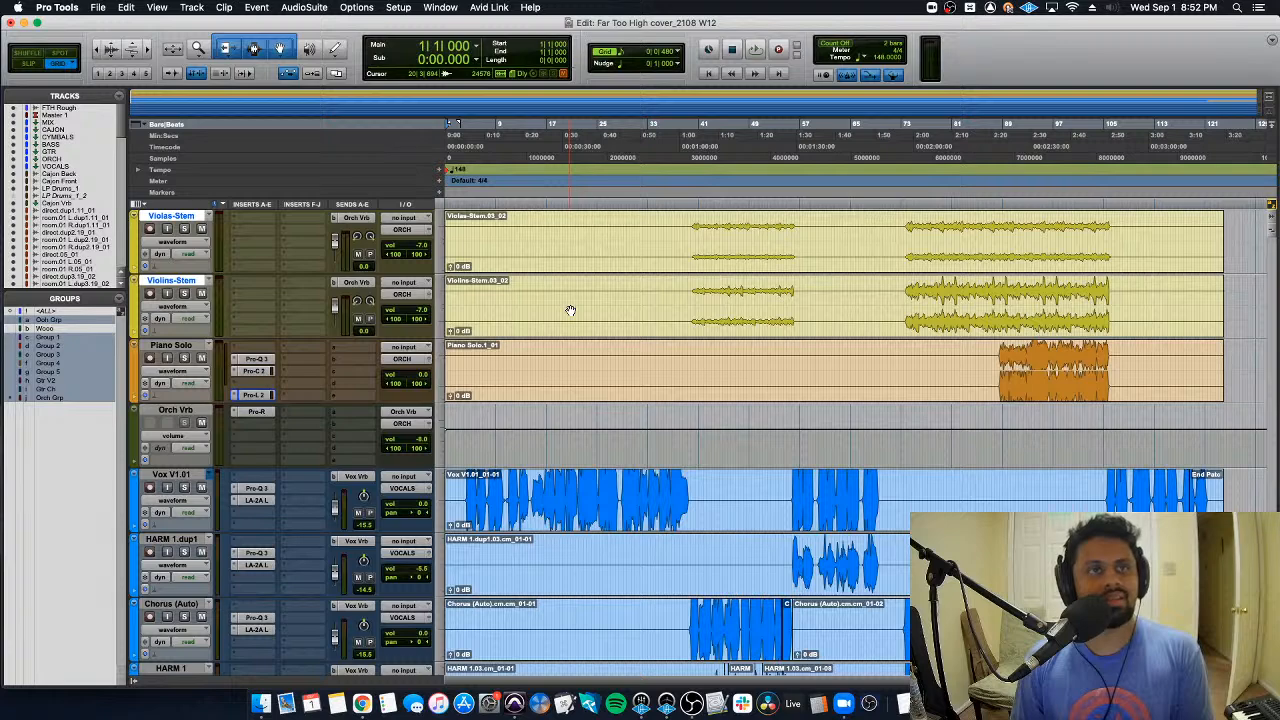
scroll(569, 310, up, 10)
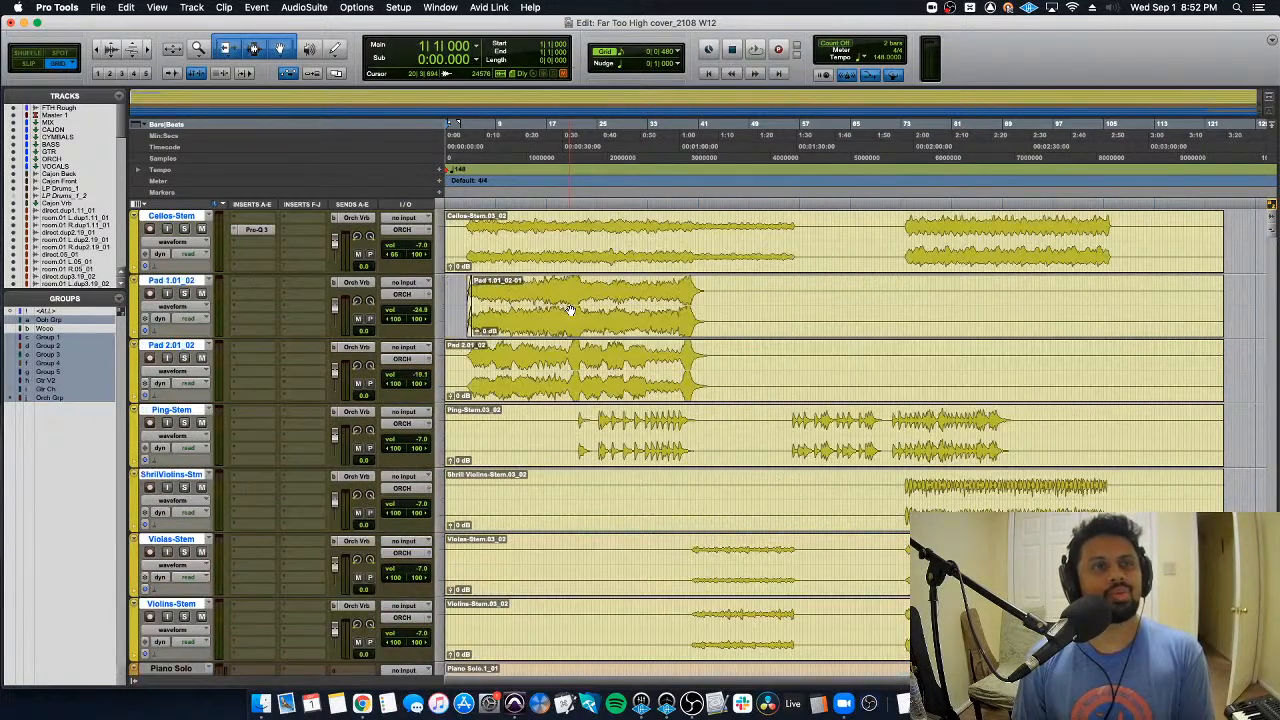
scroll(569, 310, up, 15)
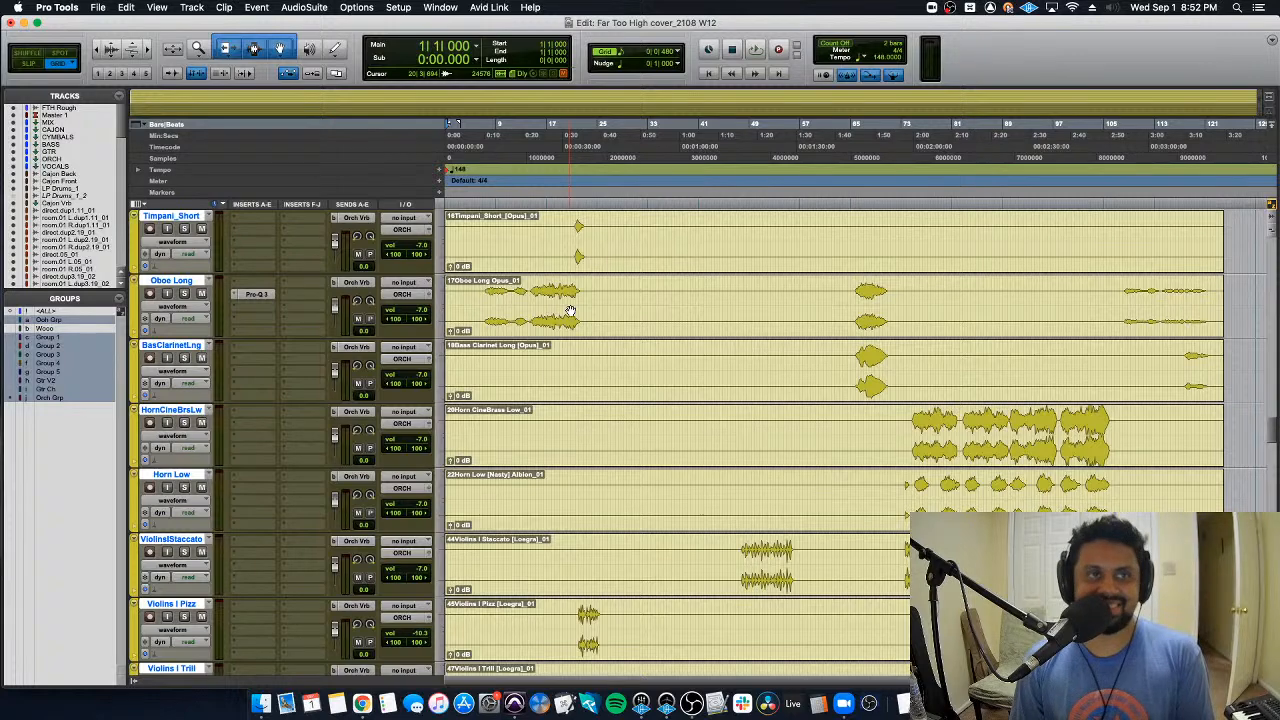
scroll(569, 310, up, 5)
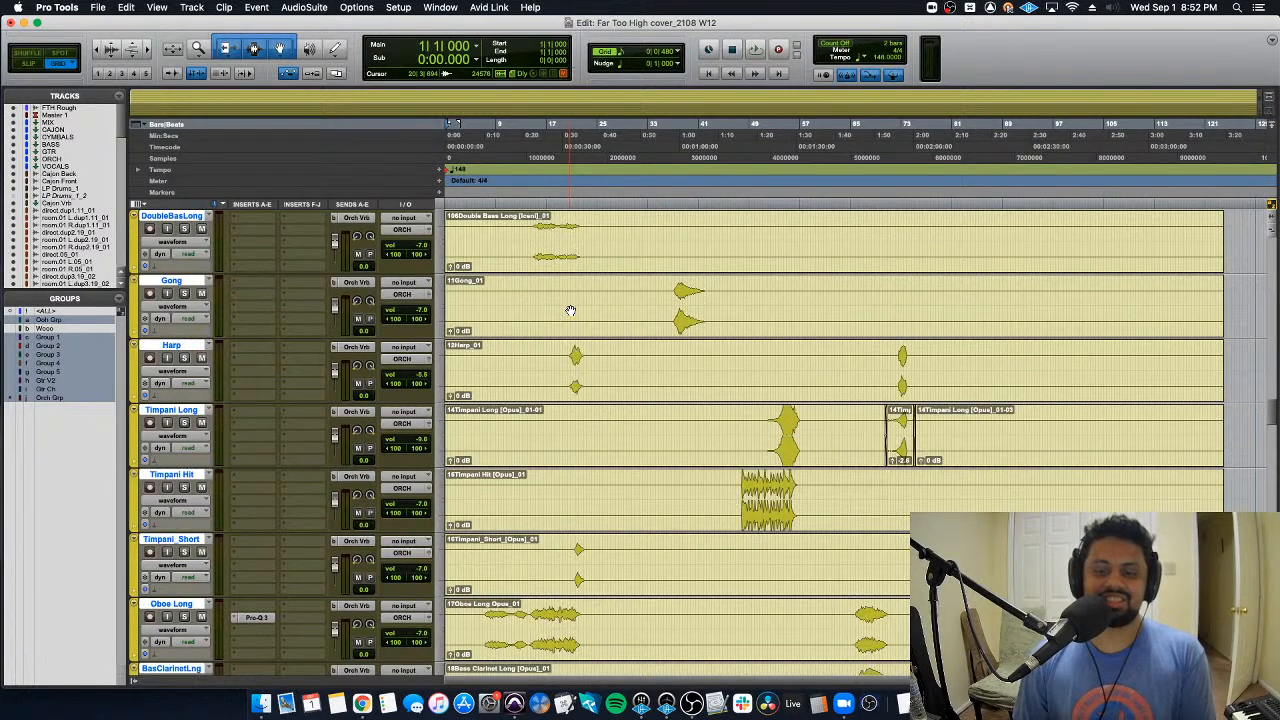
scroll(570, 311, up, 8)
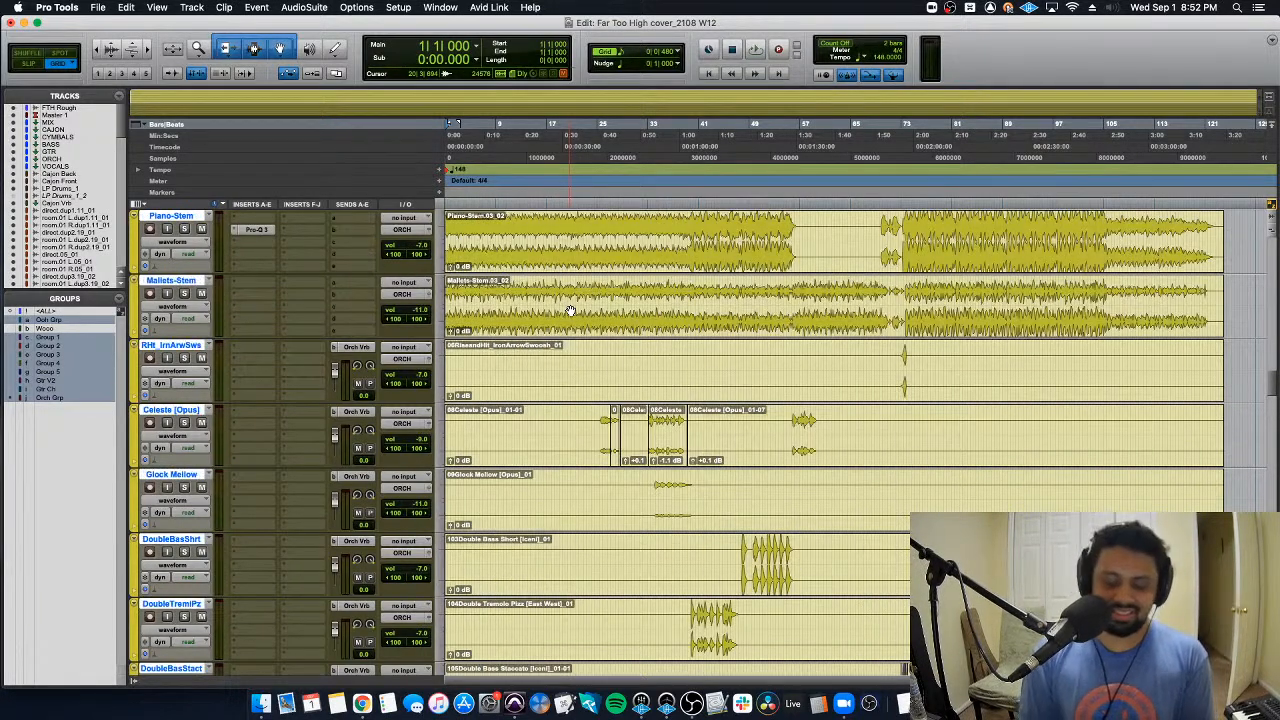
scroll(570, 311, up, 12)
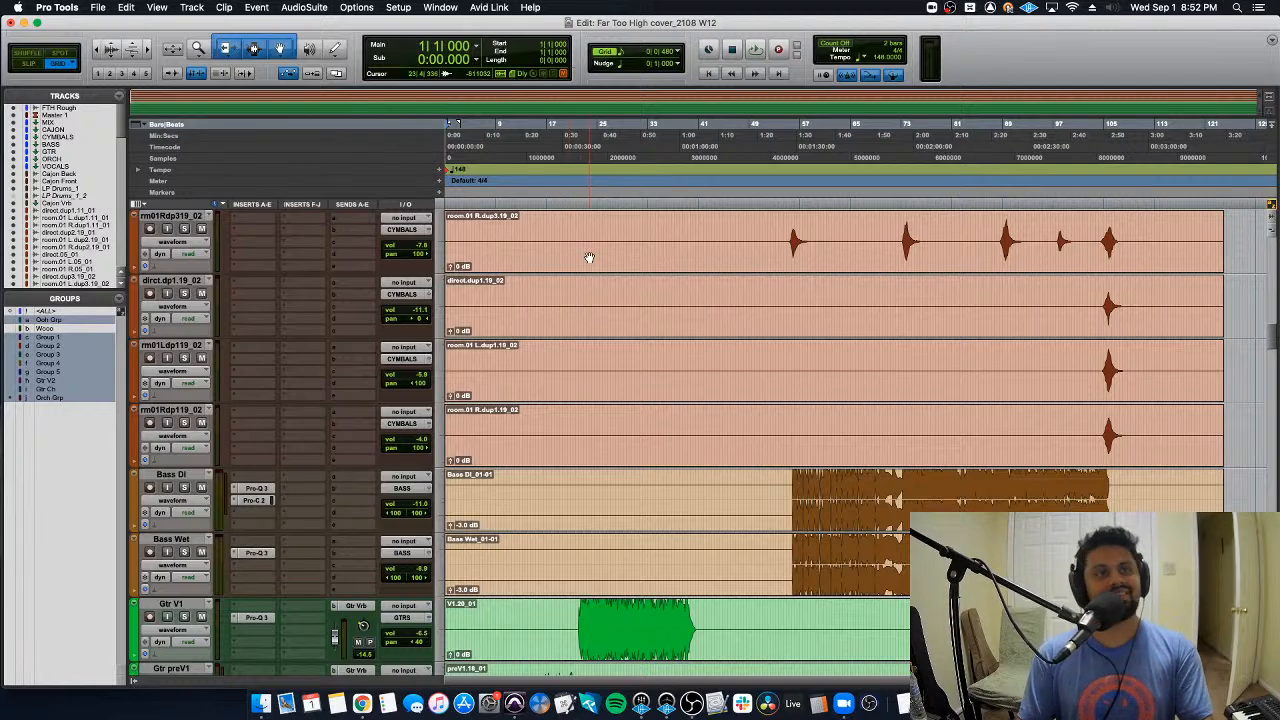
scroll(600, 262, up, 3)
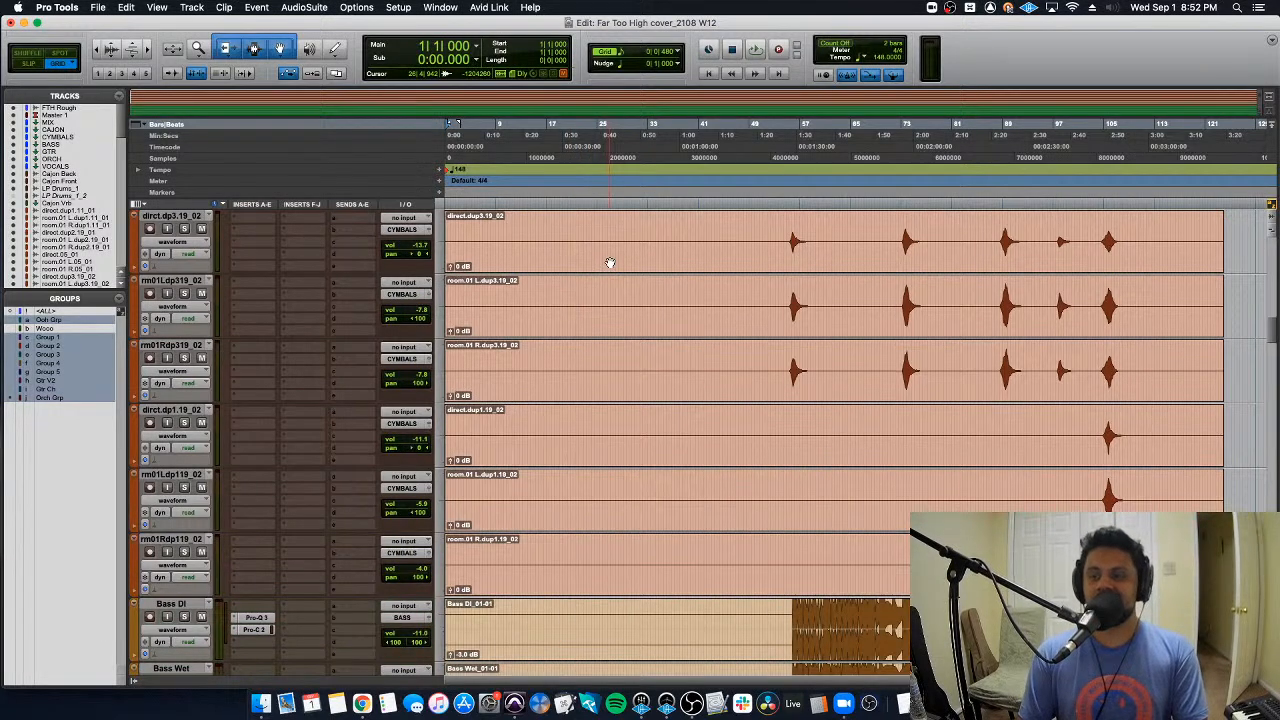
scroll(610, 262, up, 10)
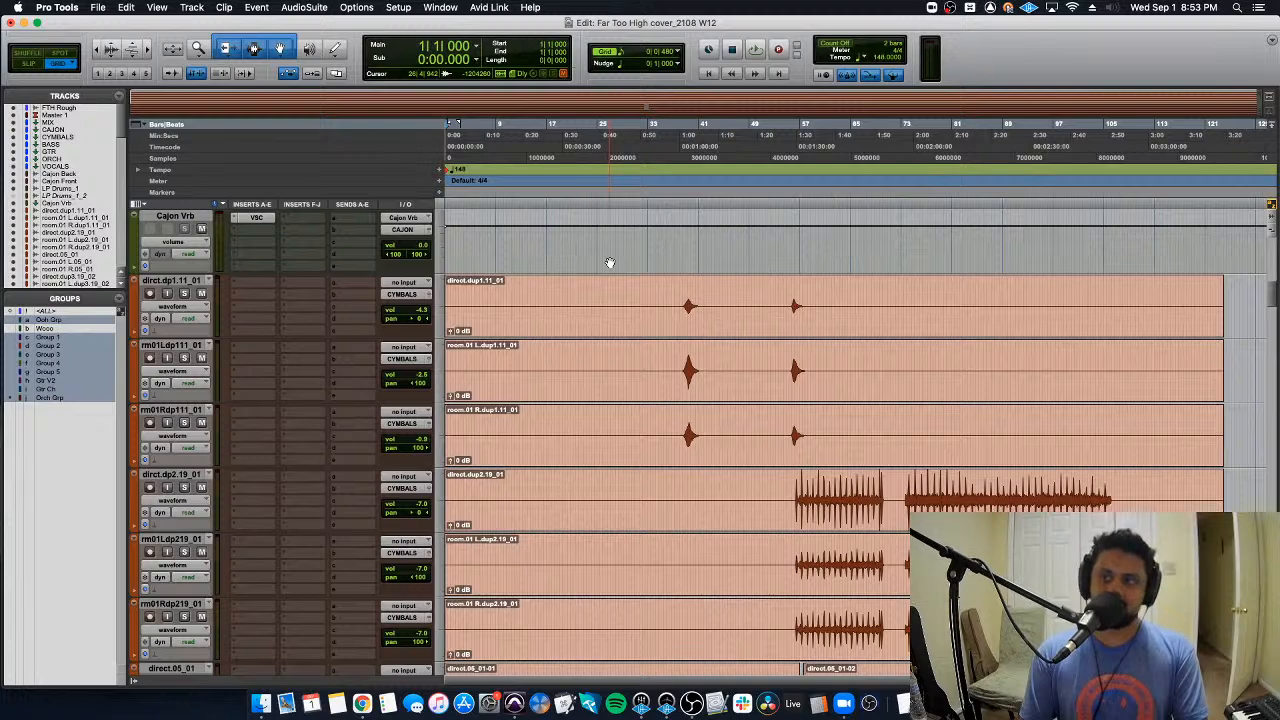
scroll(610, 262, up, 5)
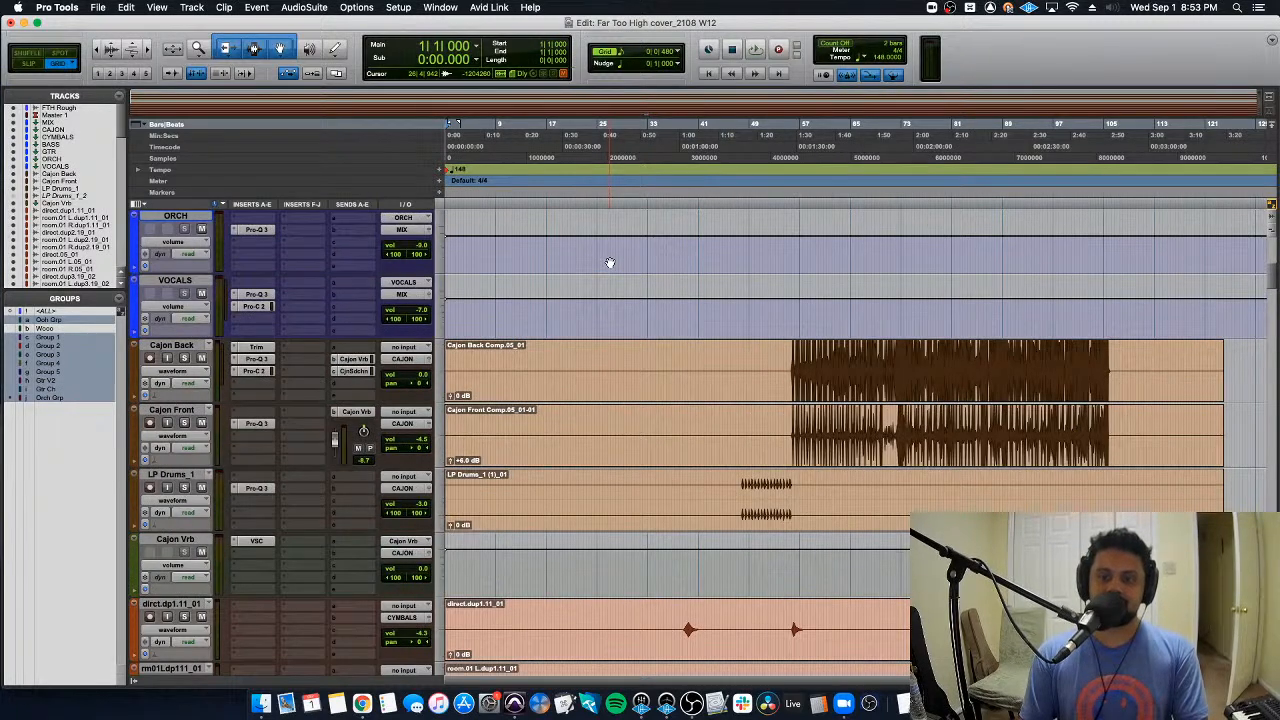
scroll(610, 262, up, 3)
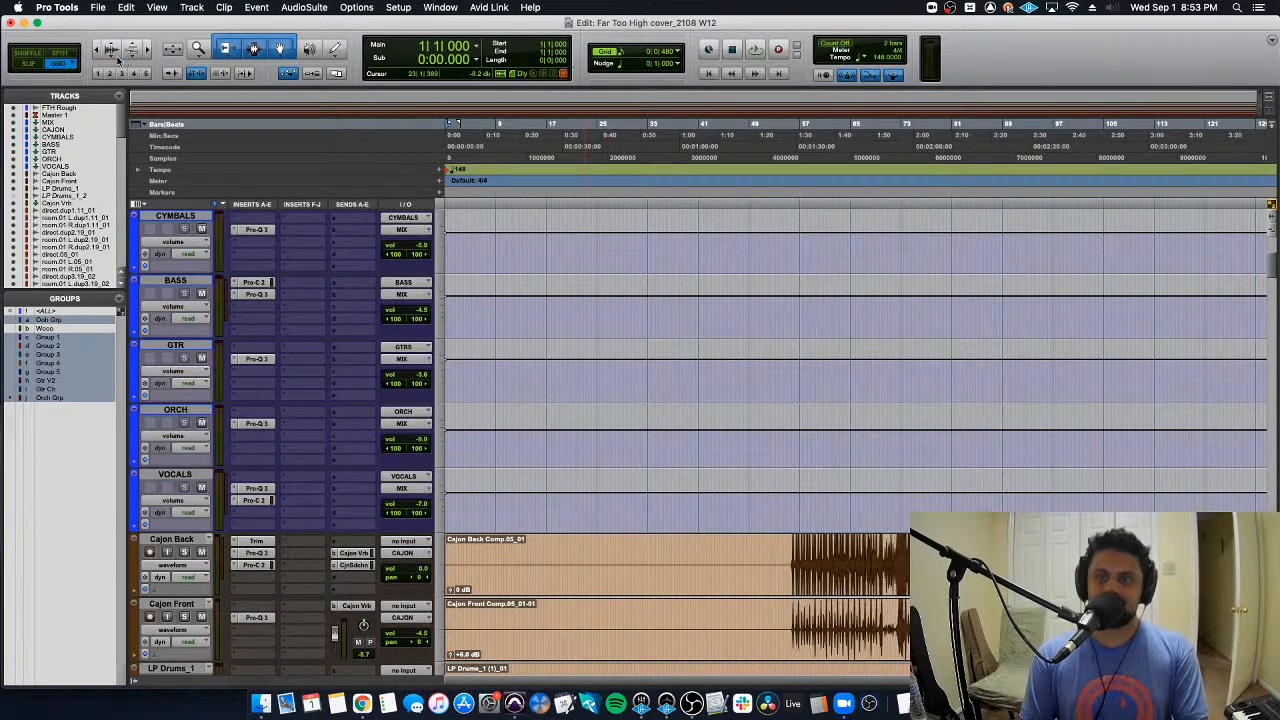
scroll(916, 399, down, 5)
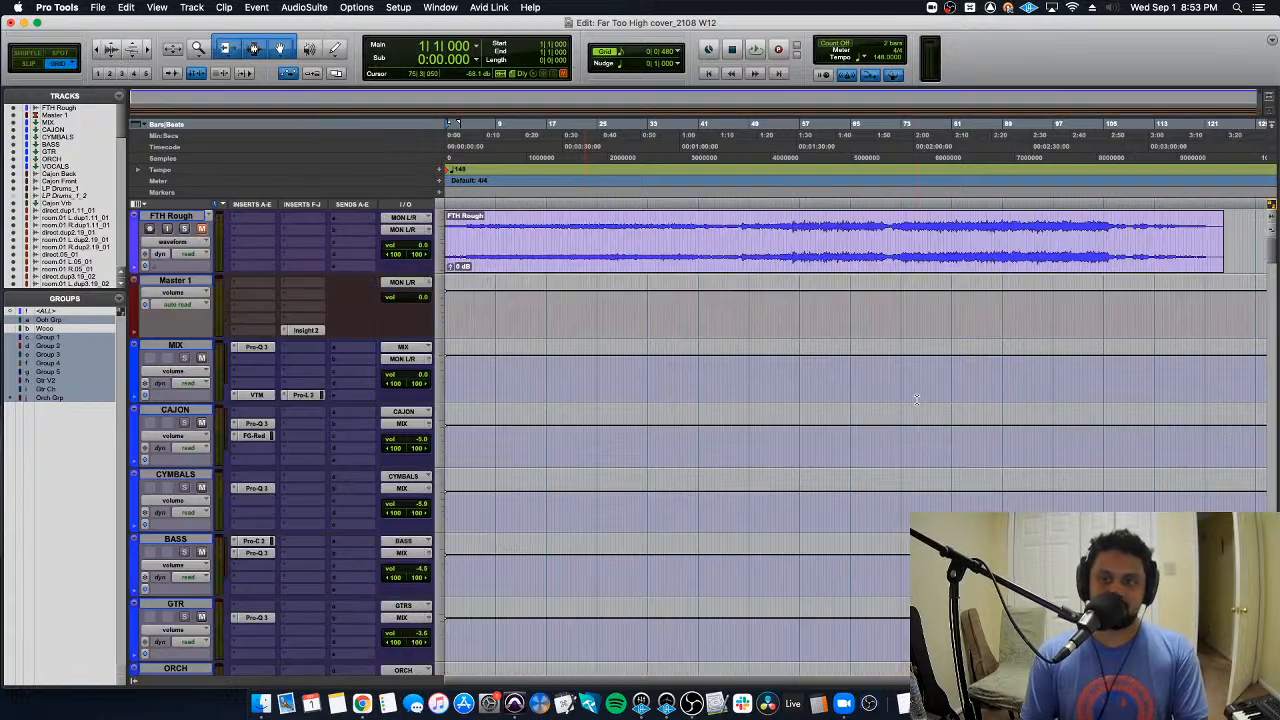
scroll(916, 399, up, 5)
scroll(916, 399, down, 3)
scroll(916, 399, up, 6)
scroll(916, 399, up, 1)
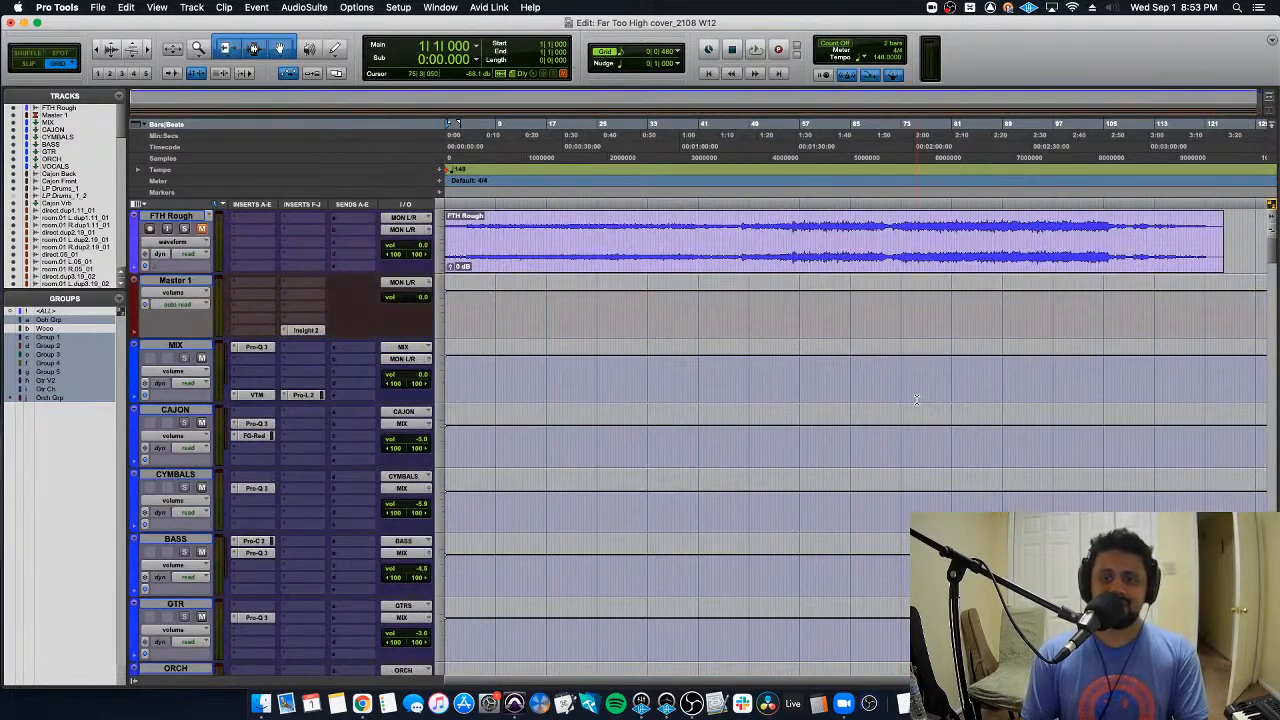
Step: Select the FTH Rough track and set the playback start at bar 33 for a comparison in the Mix window
click(838, 228)
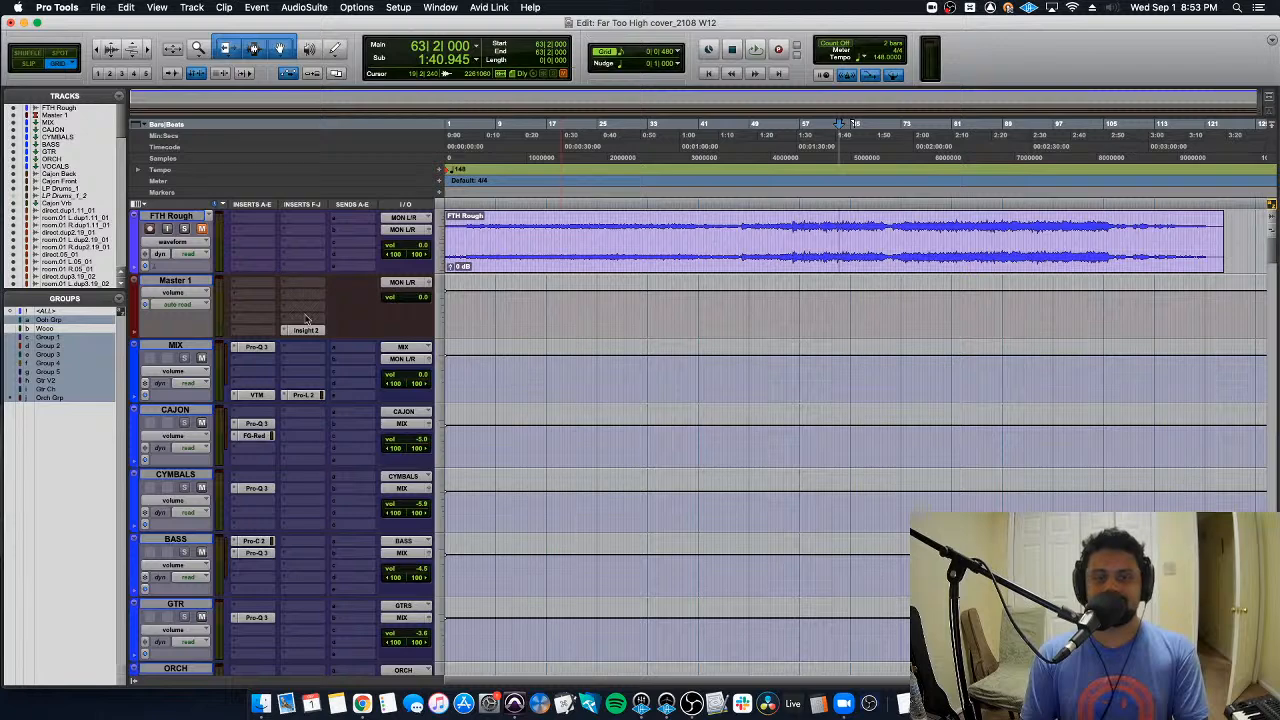
click(193, 216)
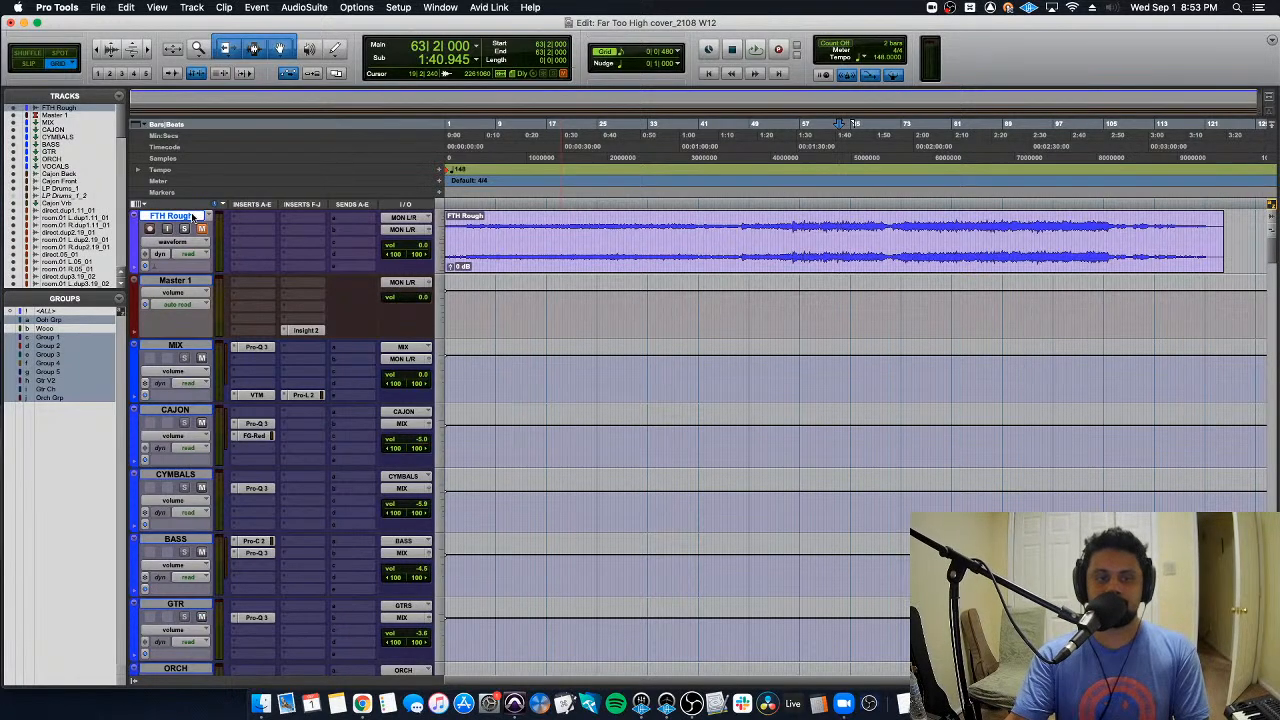
key(super+equal)
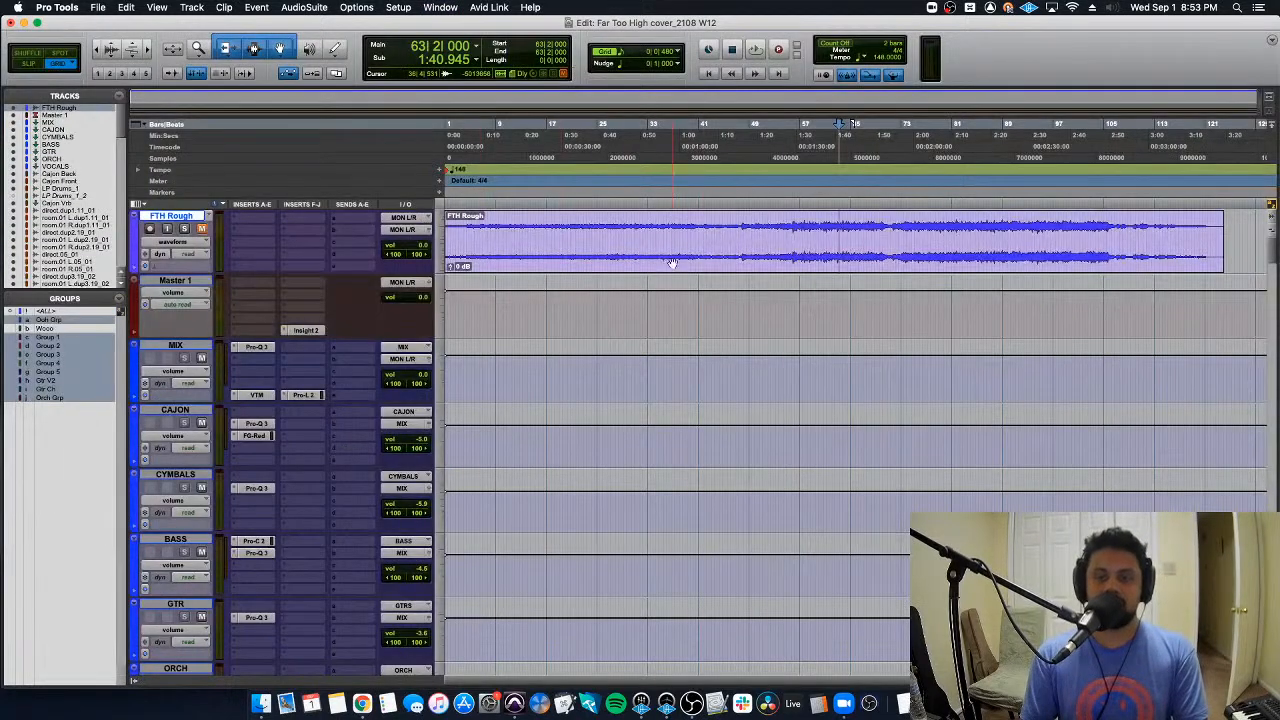
click(699, 233)
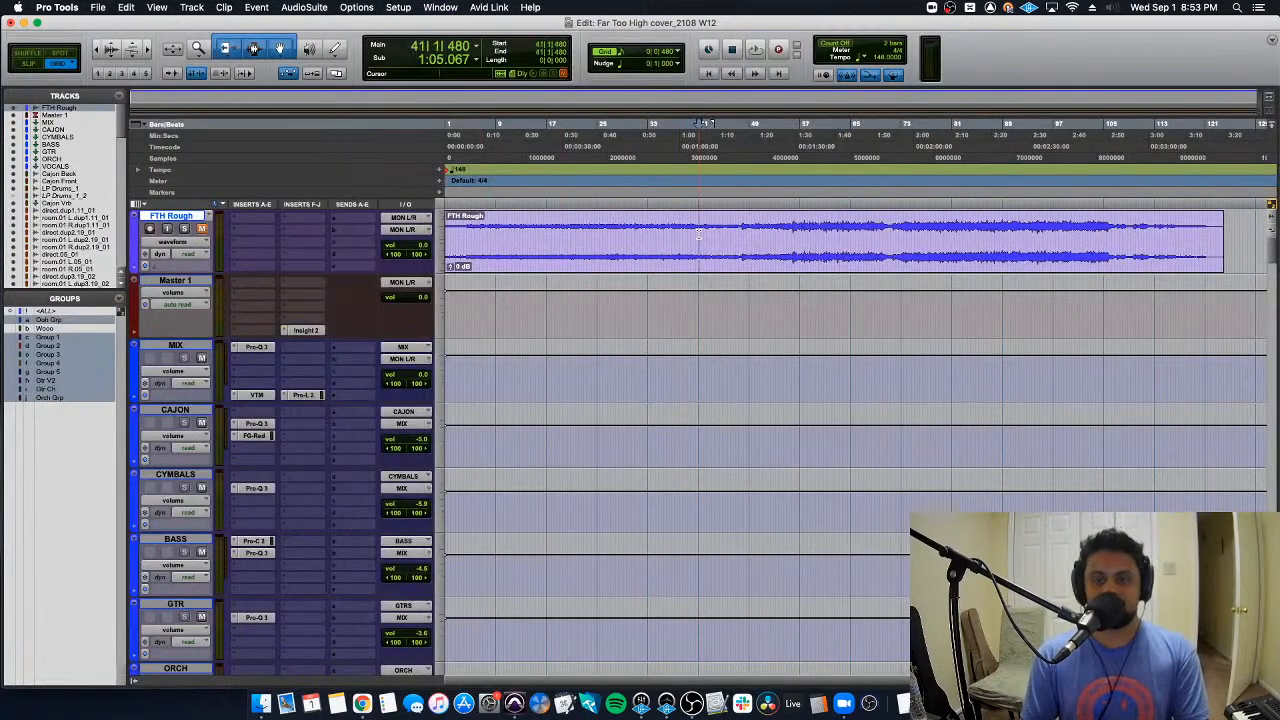
click(648, 231)
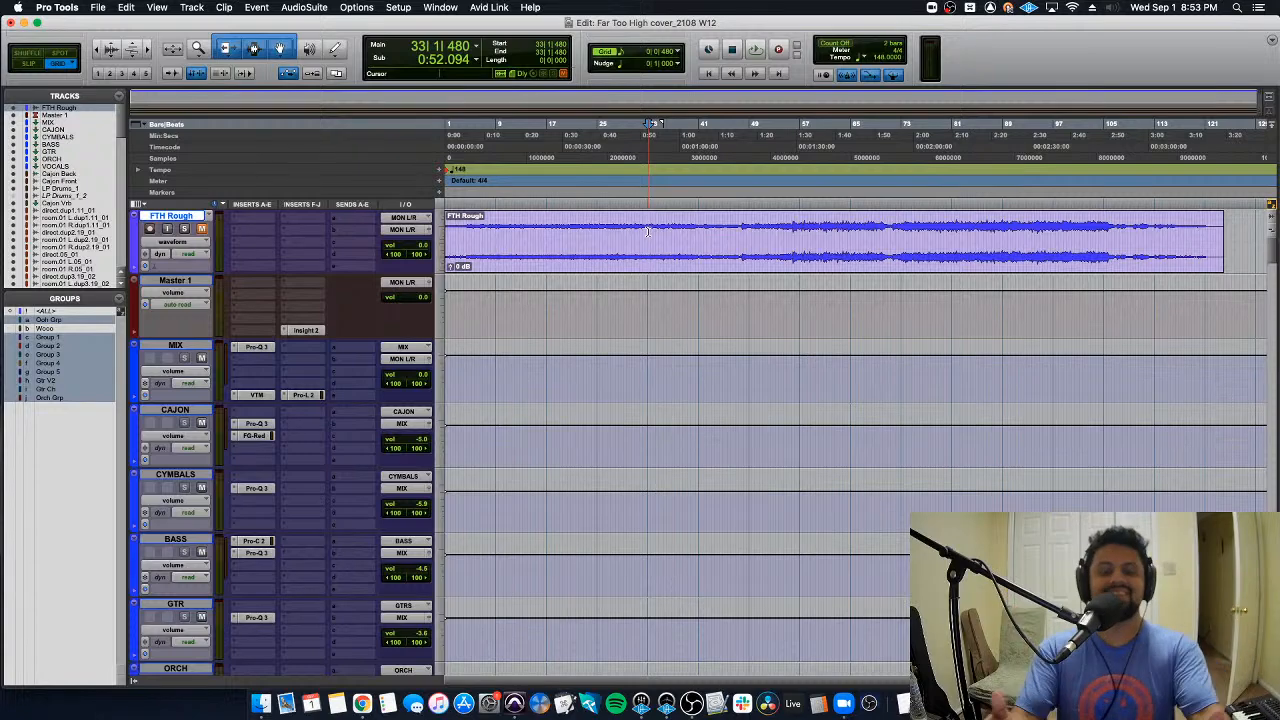
key(super+equal)
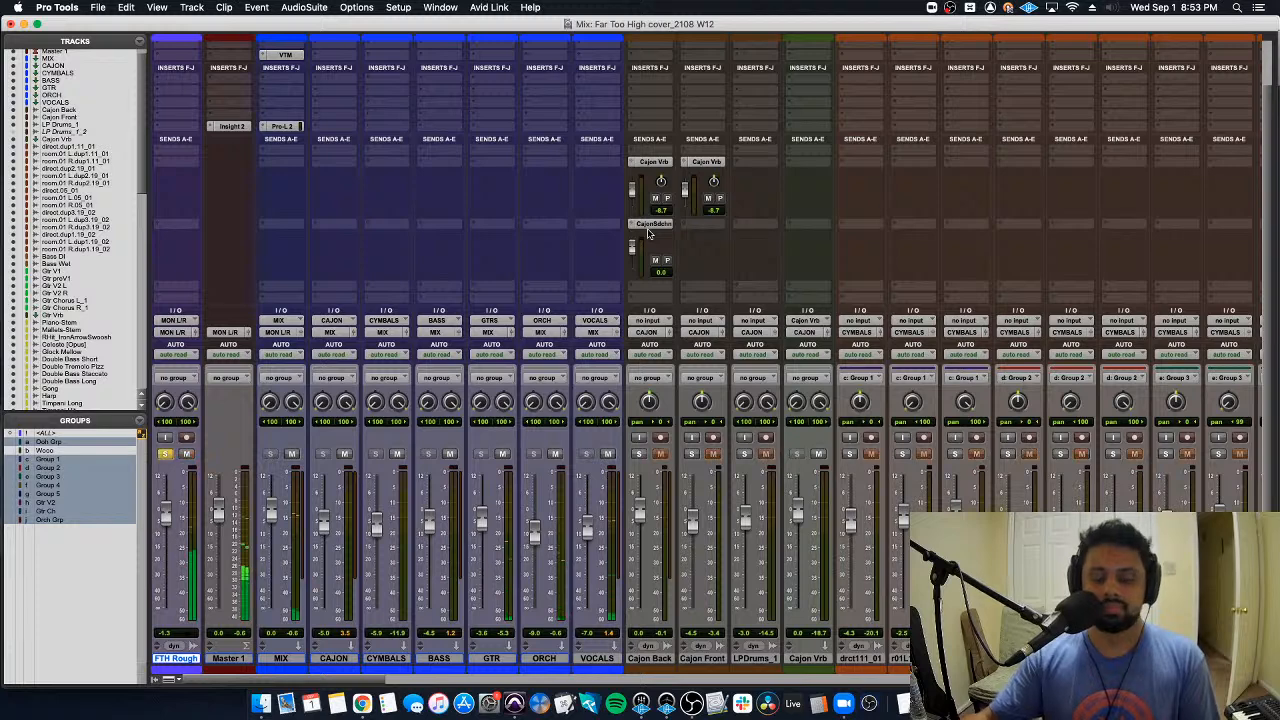
Step: Compare the FTH Rough reference with the current mix by toggling its solo and mute during playback
key(shift+m)
key(shift+s)
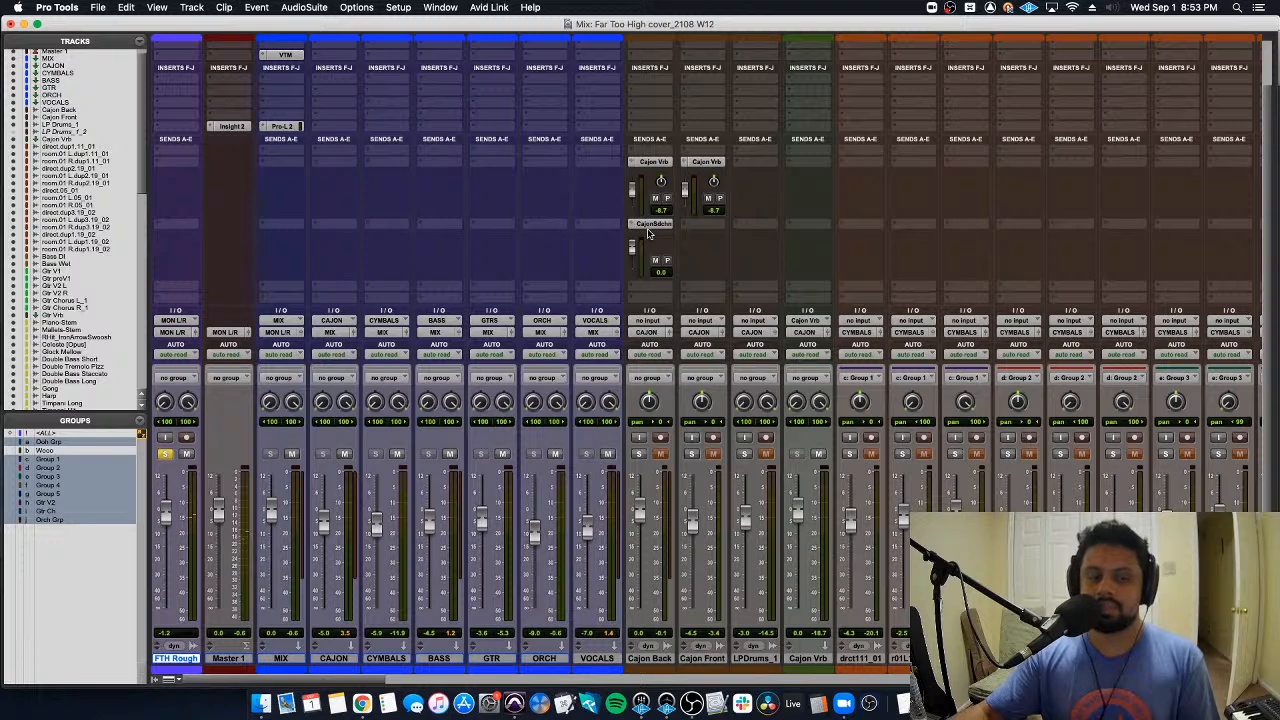
key(shift+s)
key(shift+s)
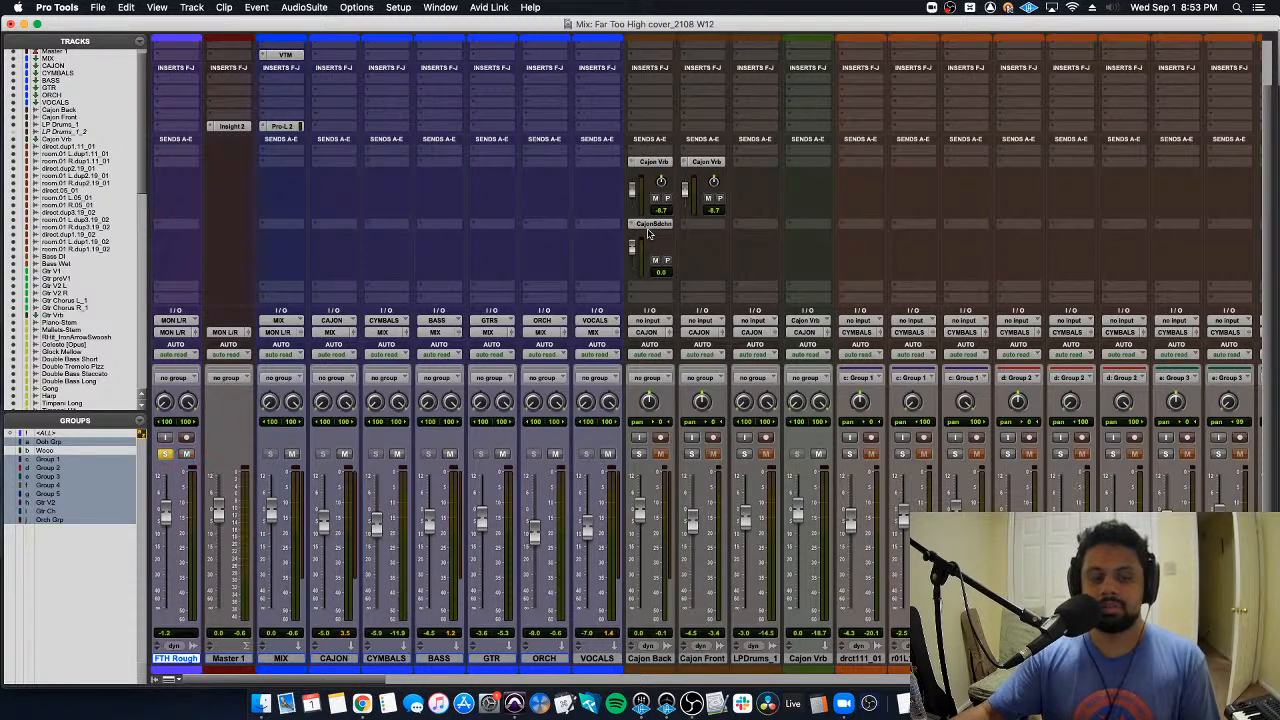
key(shift+s)
key(shift+s)
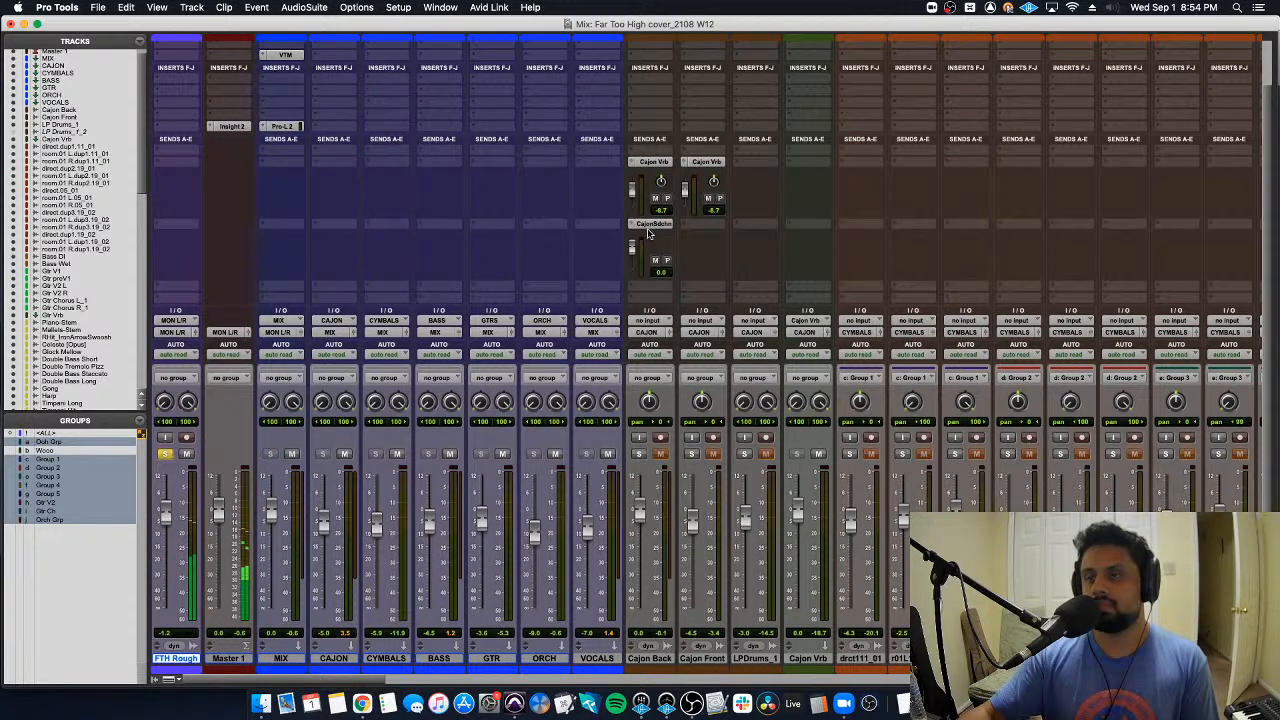
key(shift+s)
key(shift+m)
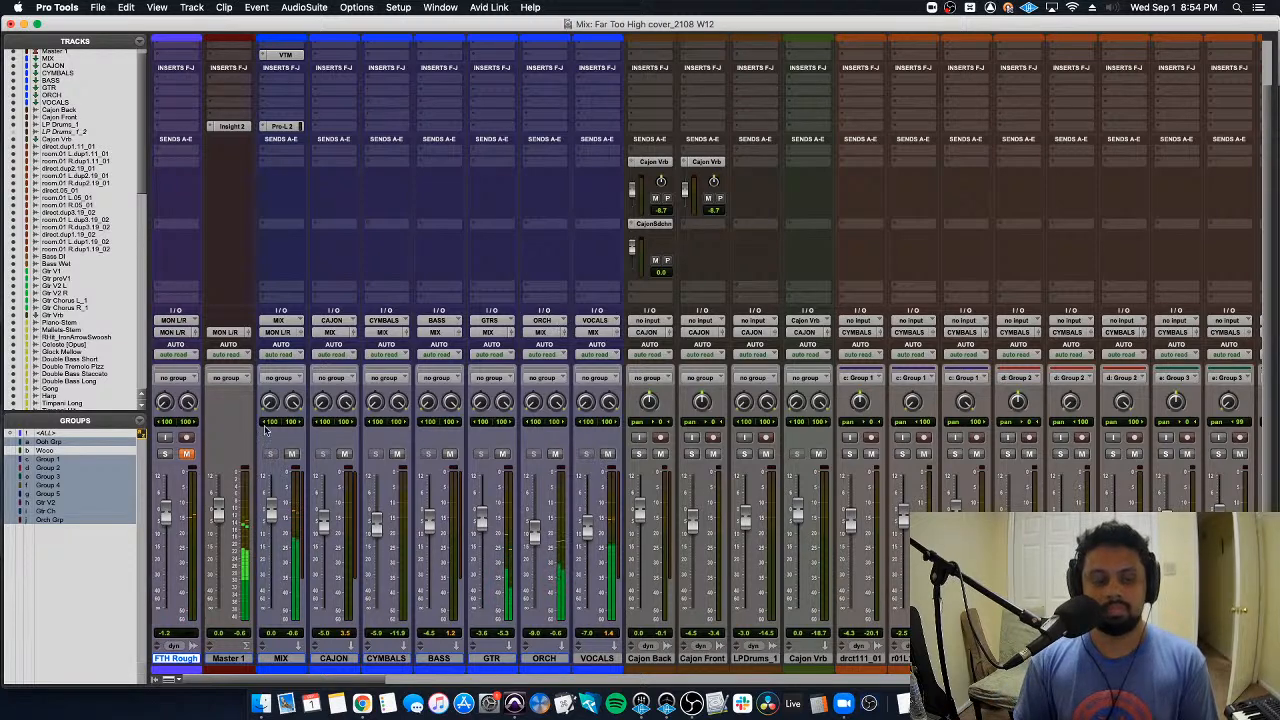
Step: Raise the FTH Rough fader to about +2.1 dB and check its soloed level against the mix
drag(167, 510, 170, 496)
key(shift+m)
key(shift+s)
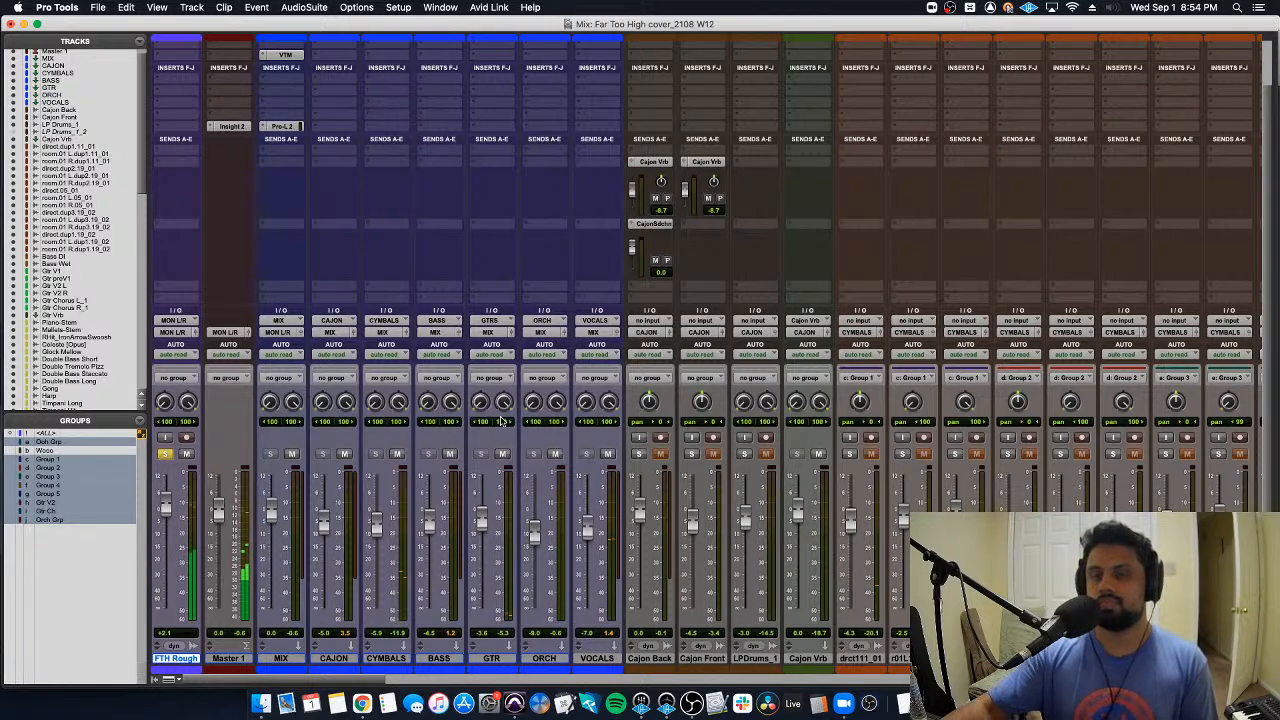
key(shift+s)
key(shift+m)
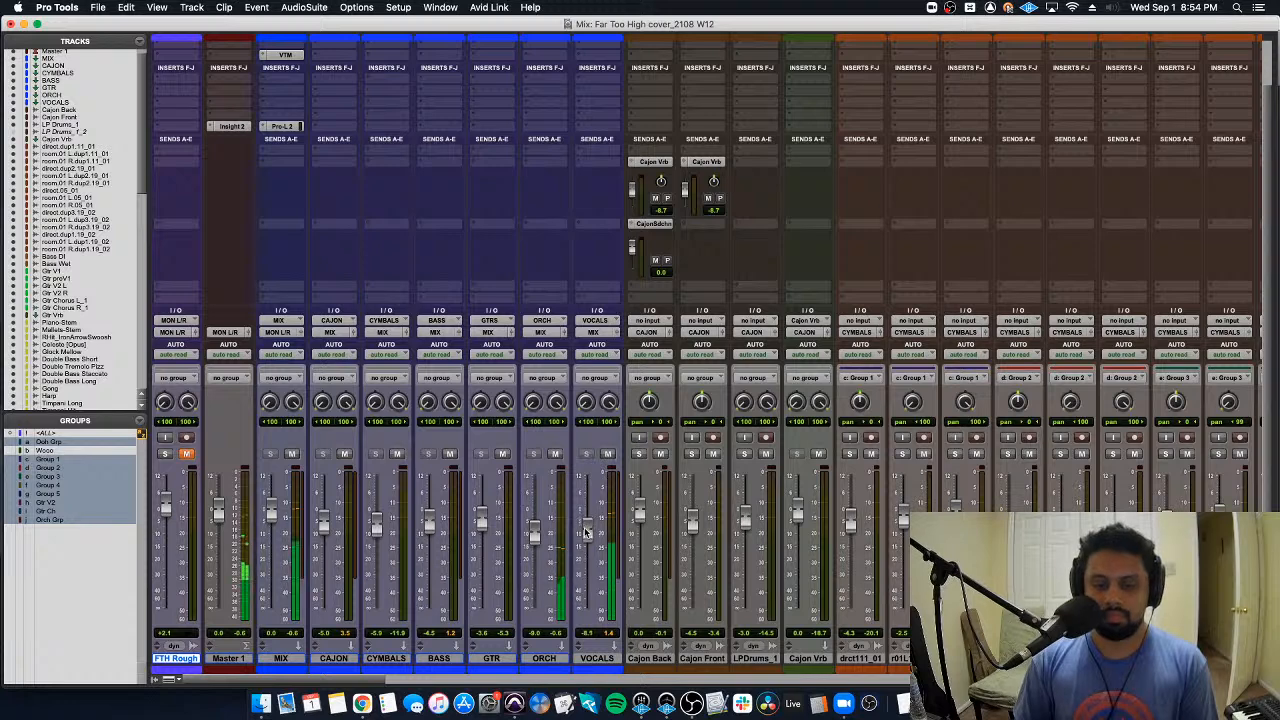
Step: Lower the VOCALS submix fader to about -10.0 dB and check the balance against the soloed FTH Rough track
drag(587, 528, 588, 542)
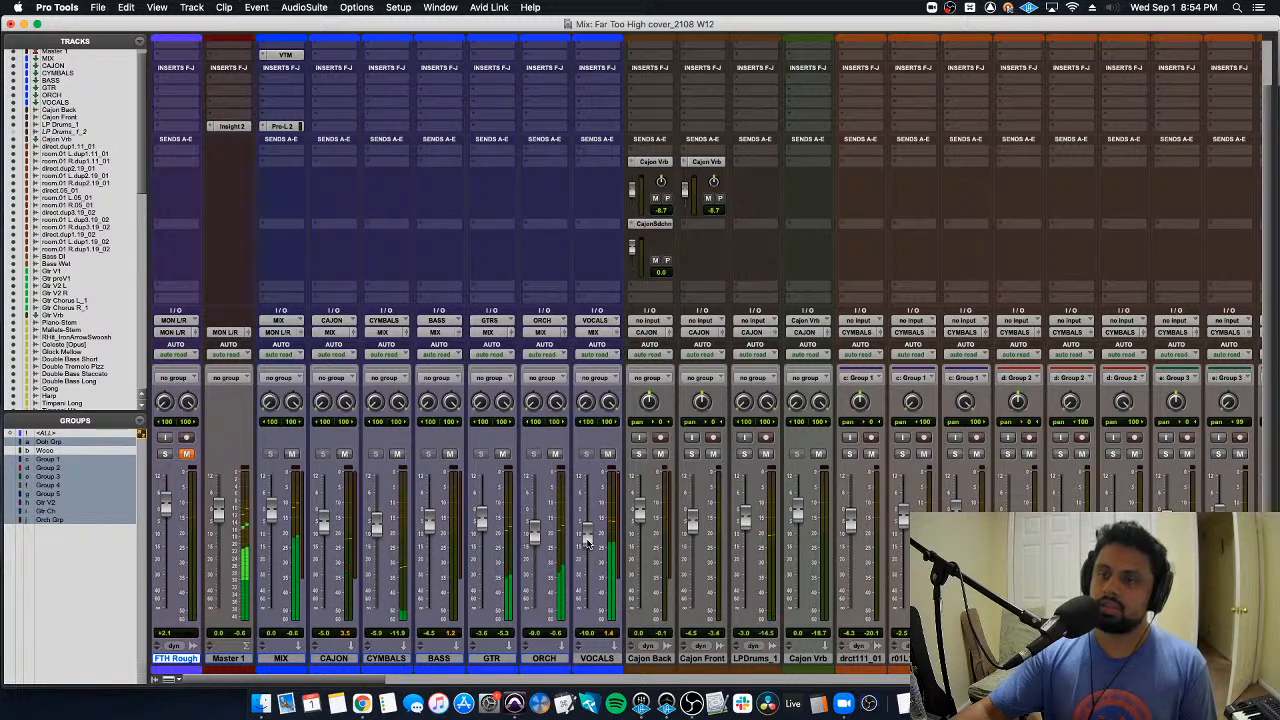
key(shift+s)
key(shift+m)
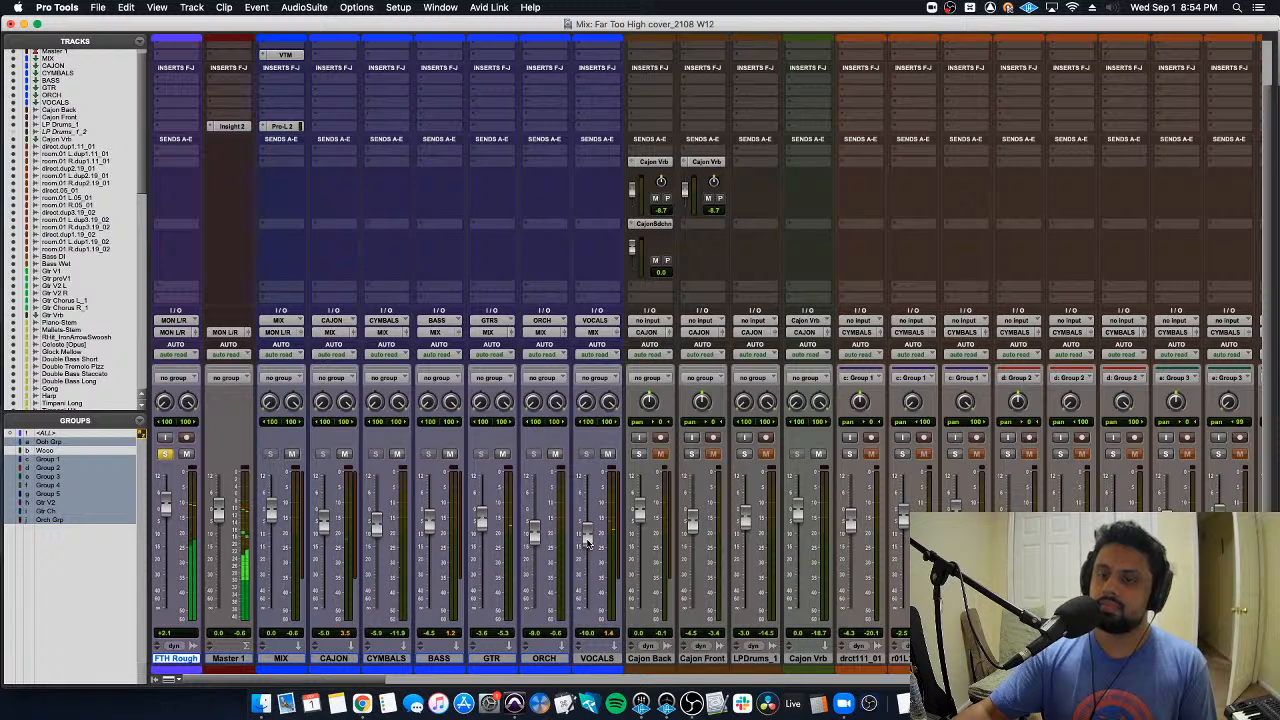
key(shift+s)
key(shift+m)
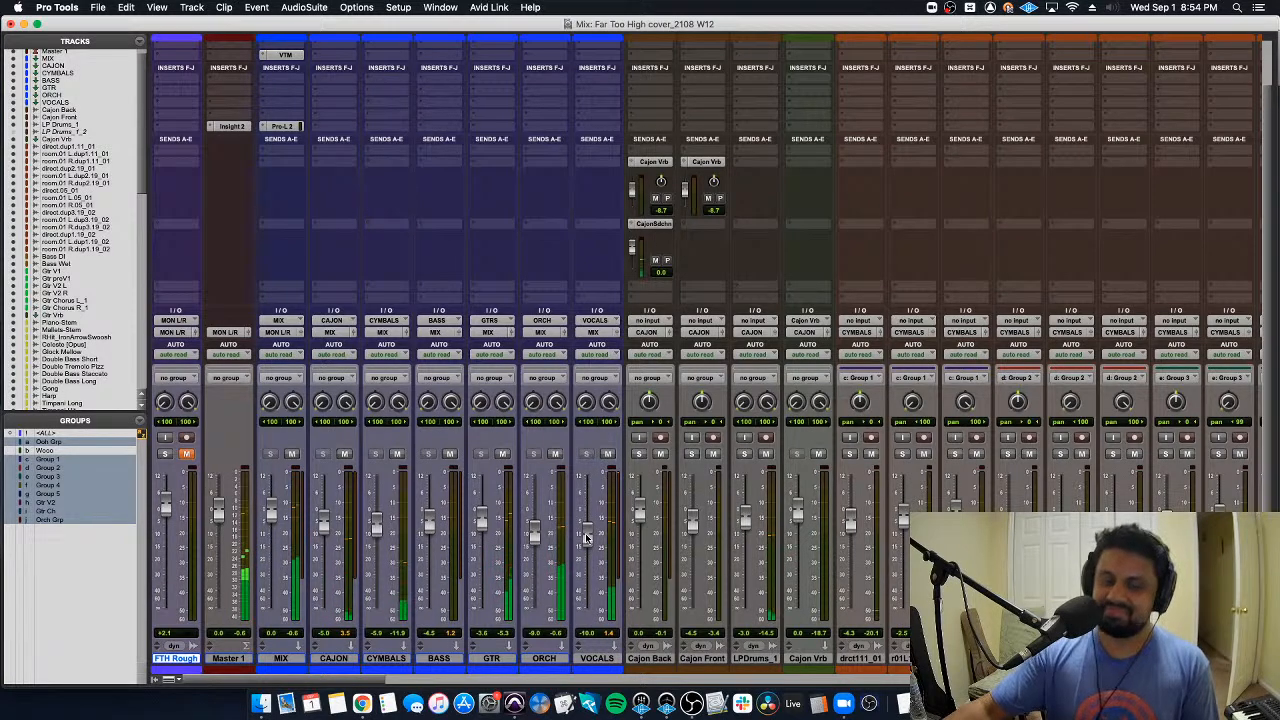
Step: Solo the unmuted FTH Rough track and reset its fader to 0.0 dB
key(shift+m)
key(shift+s)
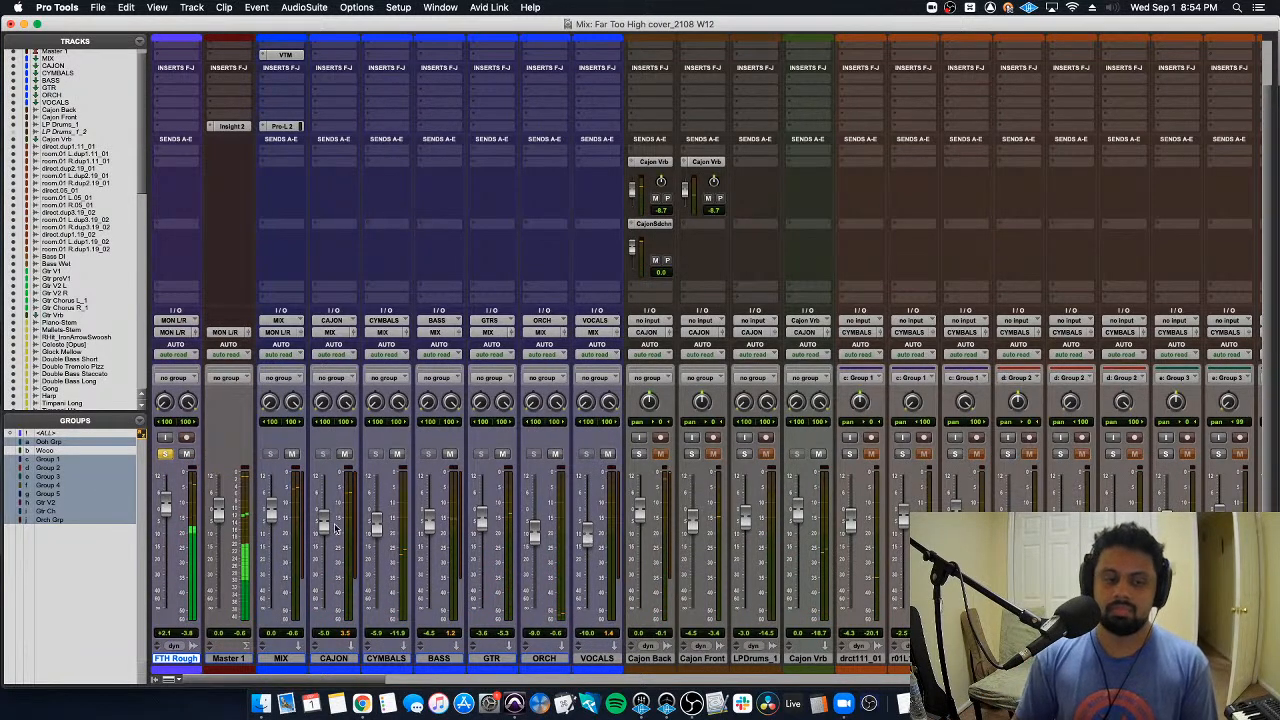
alt+click(166, 508)
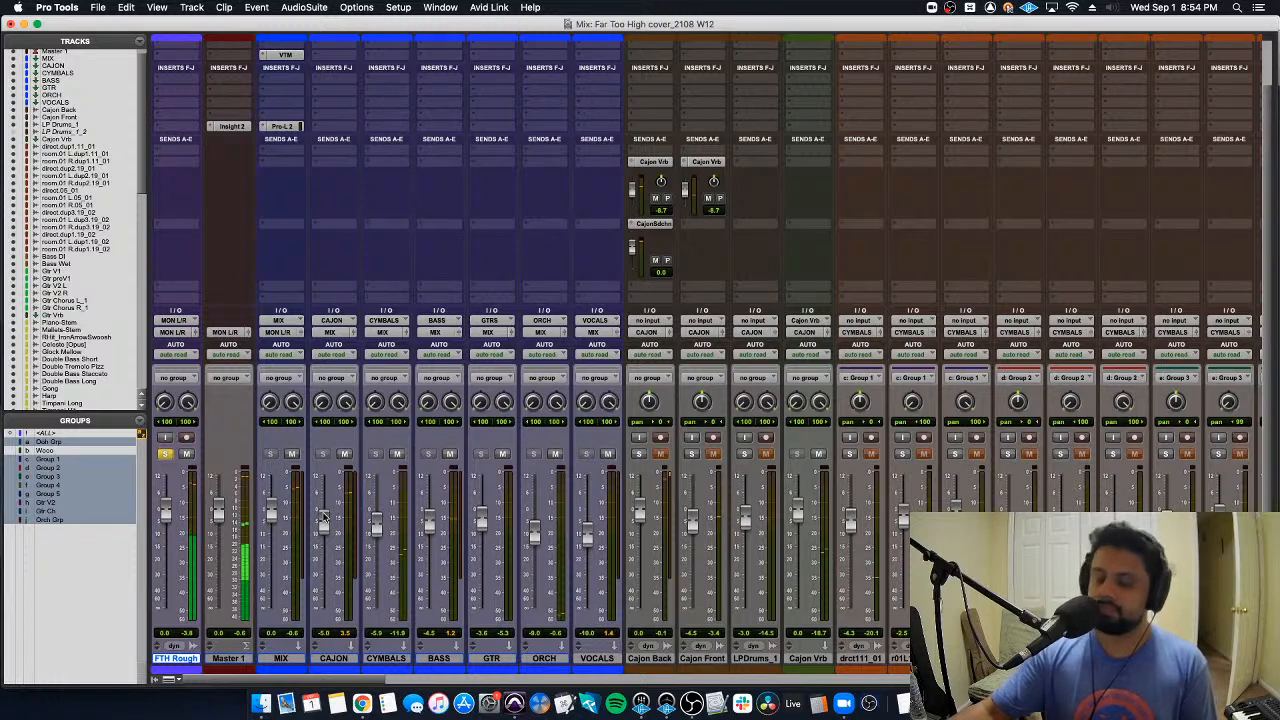
Step: Alternate playback between the full mix and the soloed FTH Rough track, leave the rough muted, and return to the Edit window
key(shift+s)
key(shift+m)
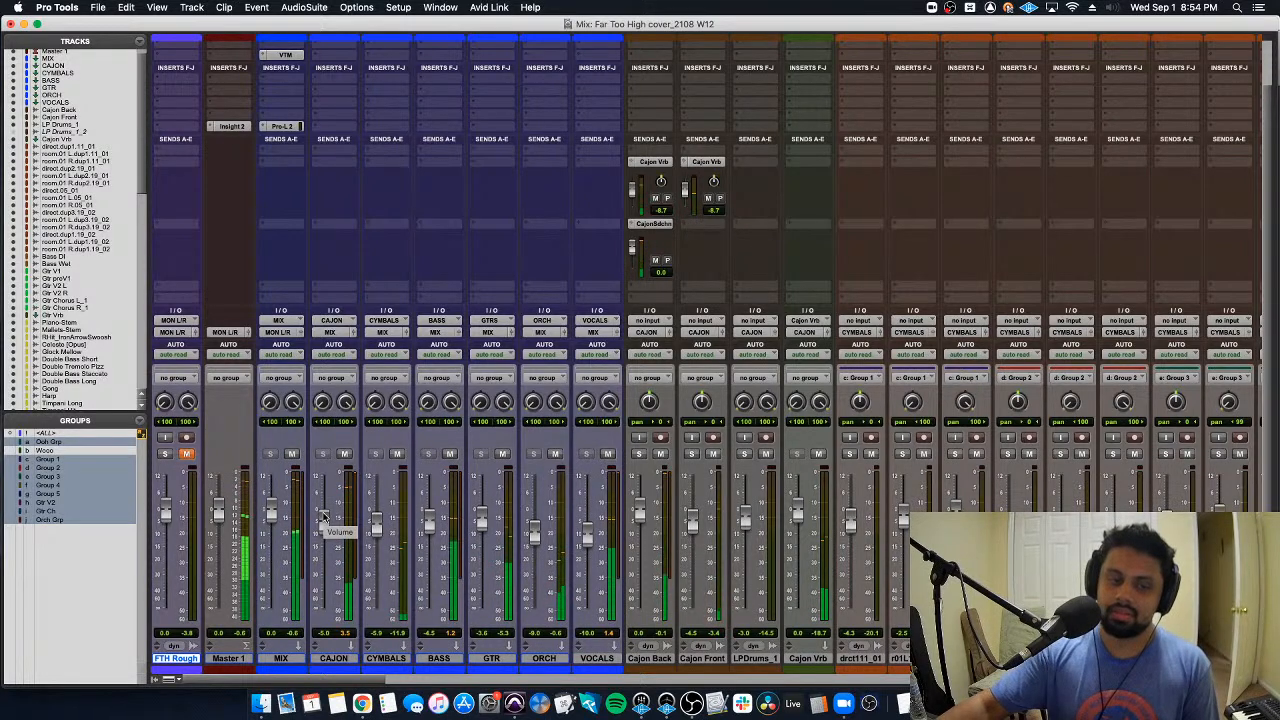
key(shift+m)
key(shift+s)
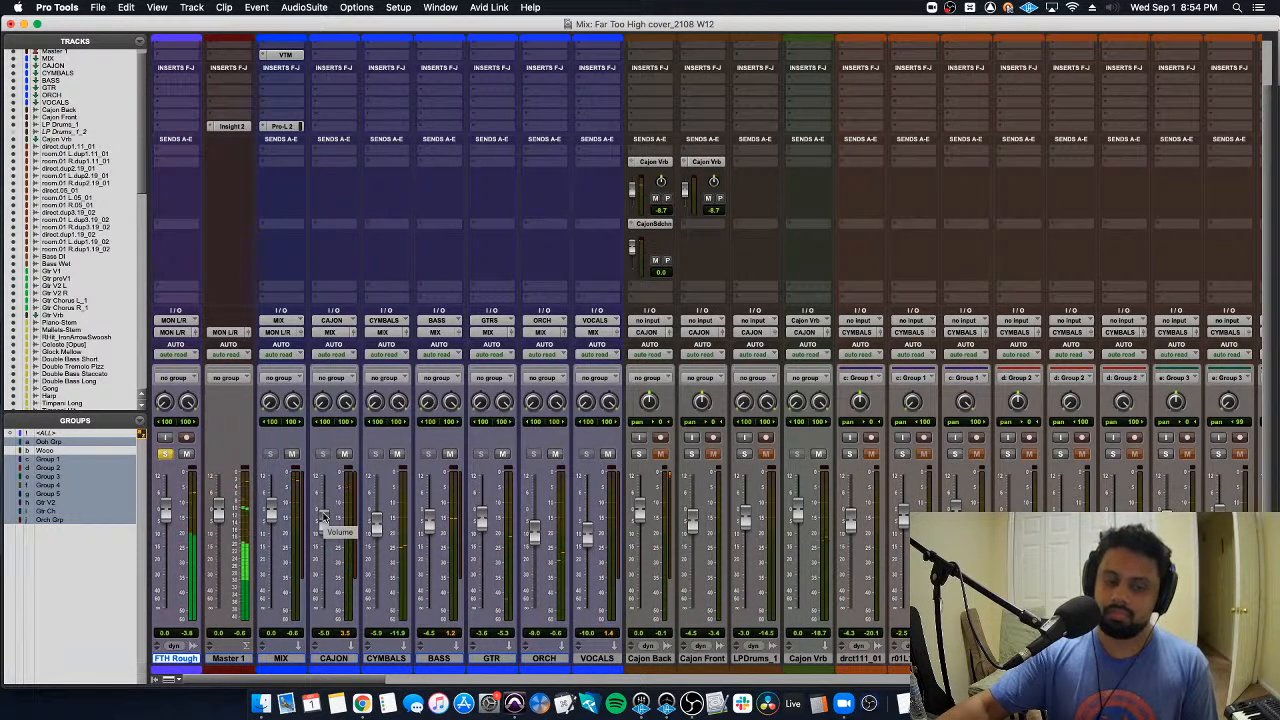
key(shift+s)
key(shift+m)
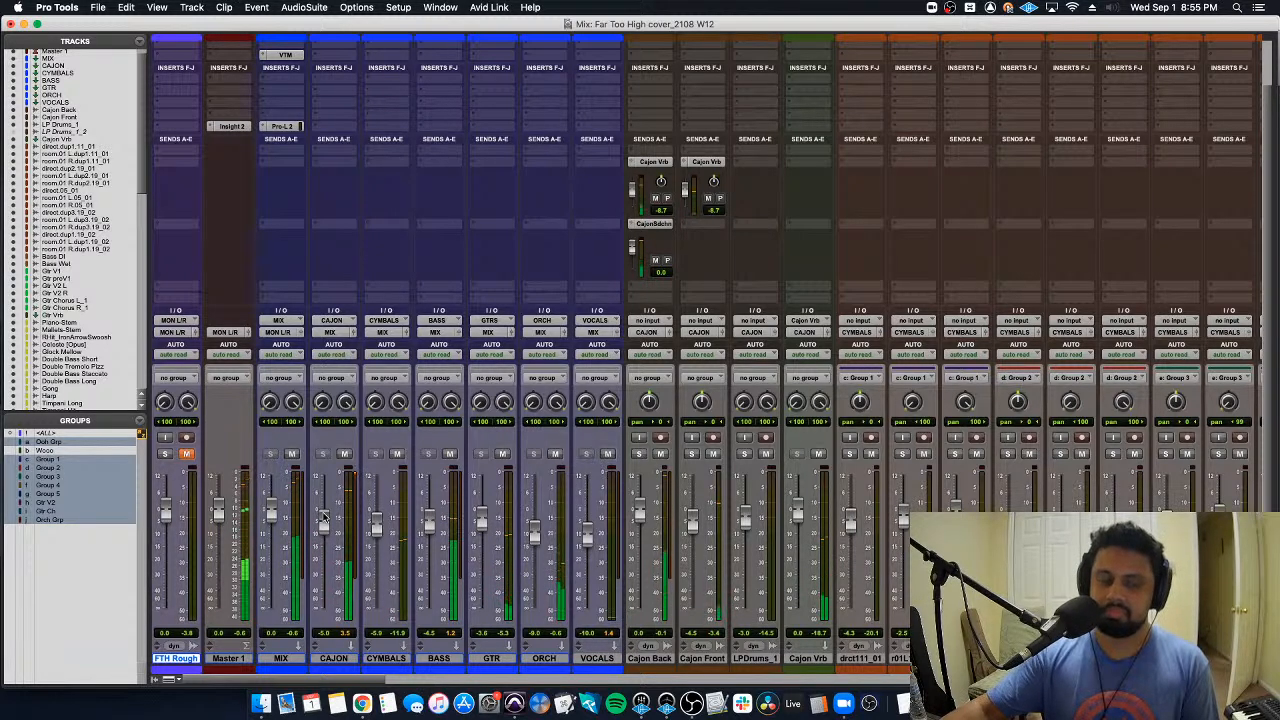
key(shift+m)
key(shift+s)
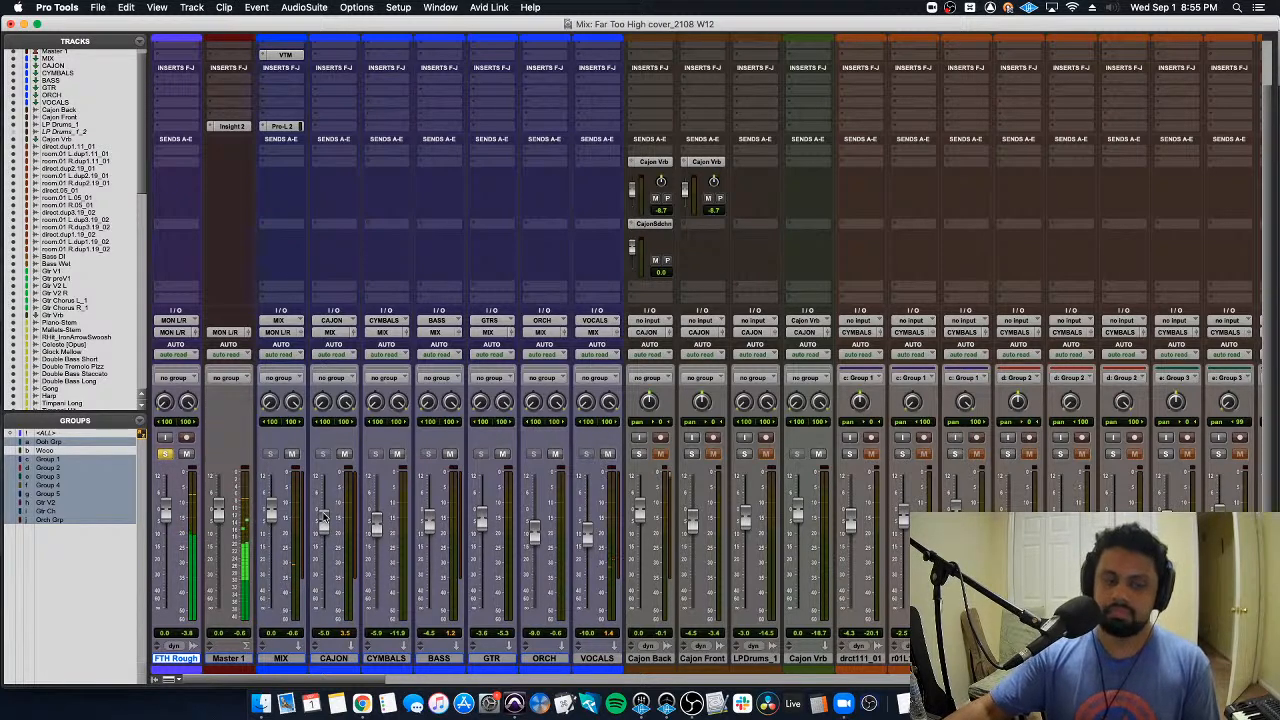
key(shift+s)
key(shift+m)
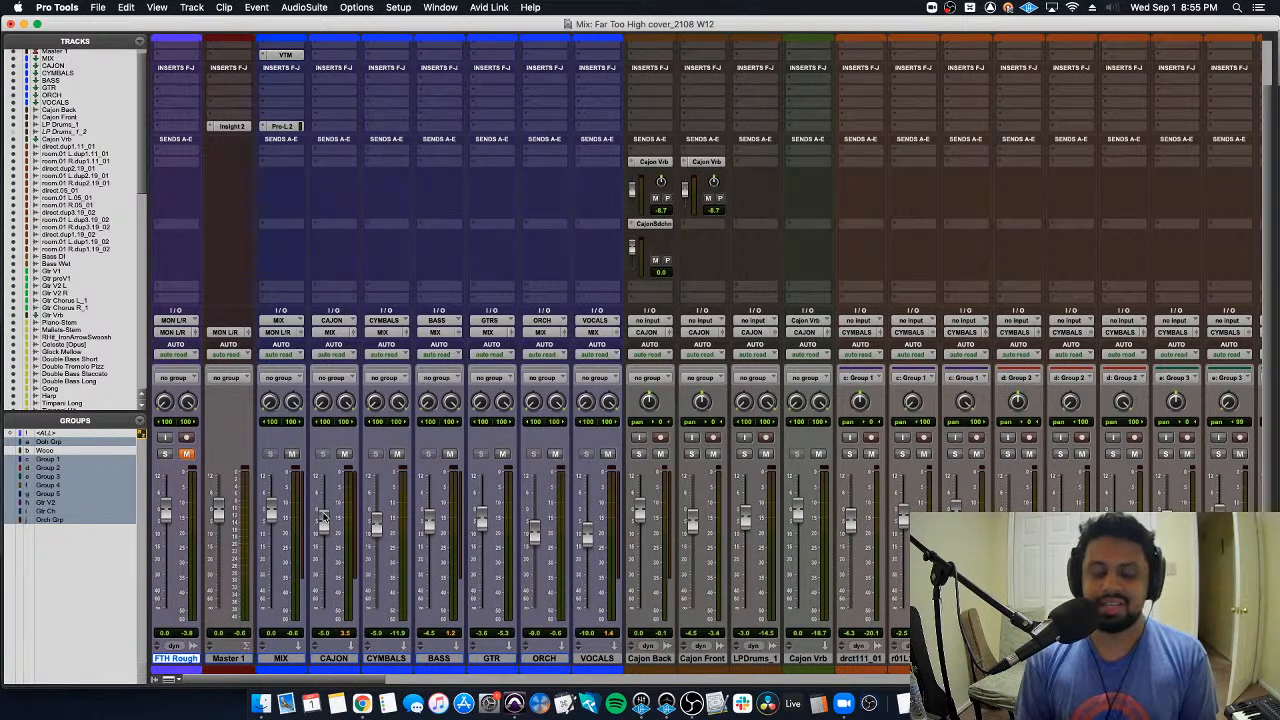
key(super+equal)
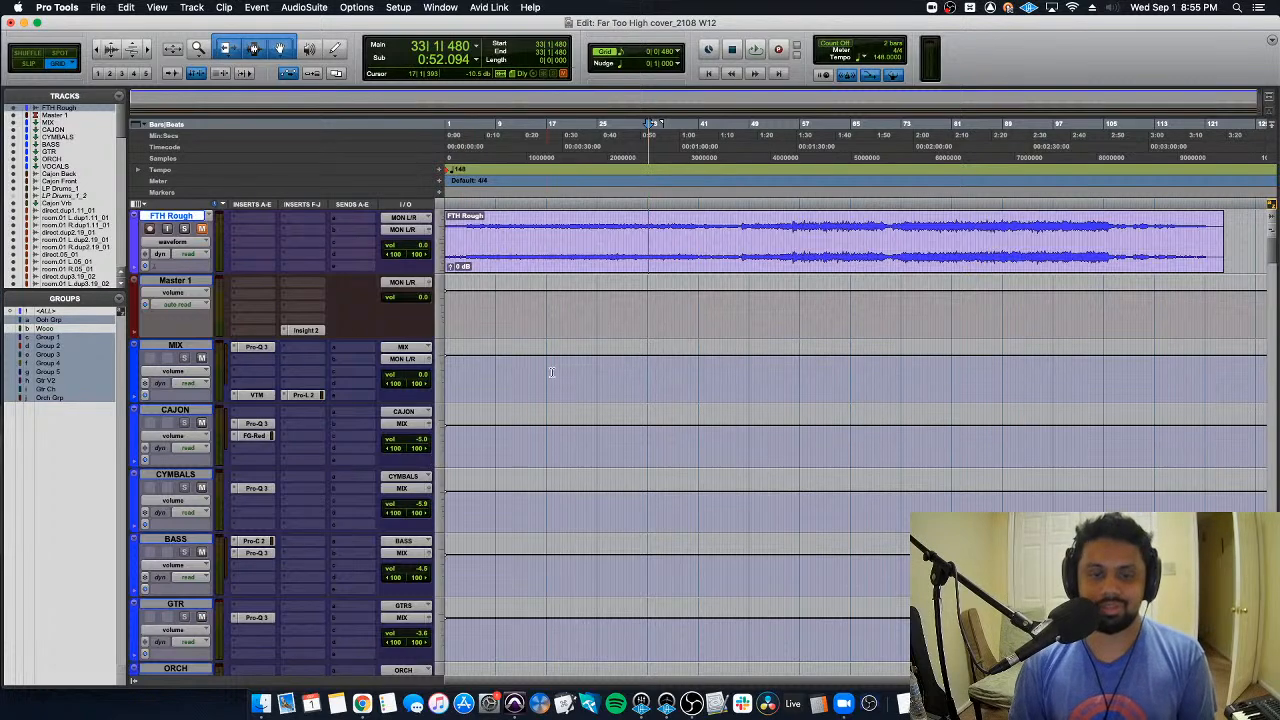
Step: Play the song from bar 72, alternating the mix with the soloed FTH Rough track, and raise the VOCALS submix fader to about -9.5 dB
scroll(432, 460, down, 5)
scroll(862, 484, down, 1)
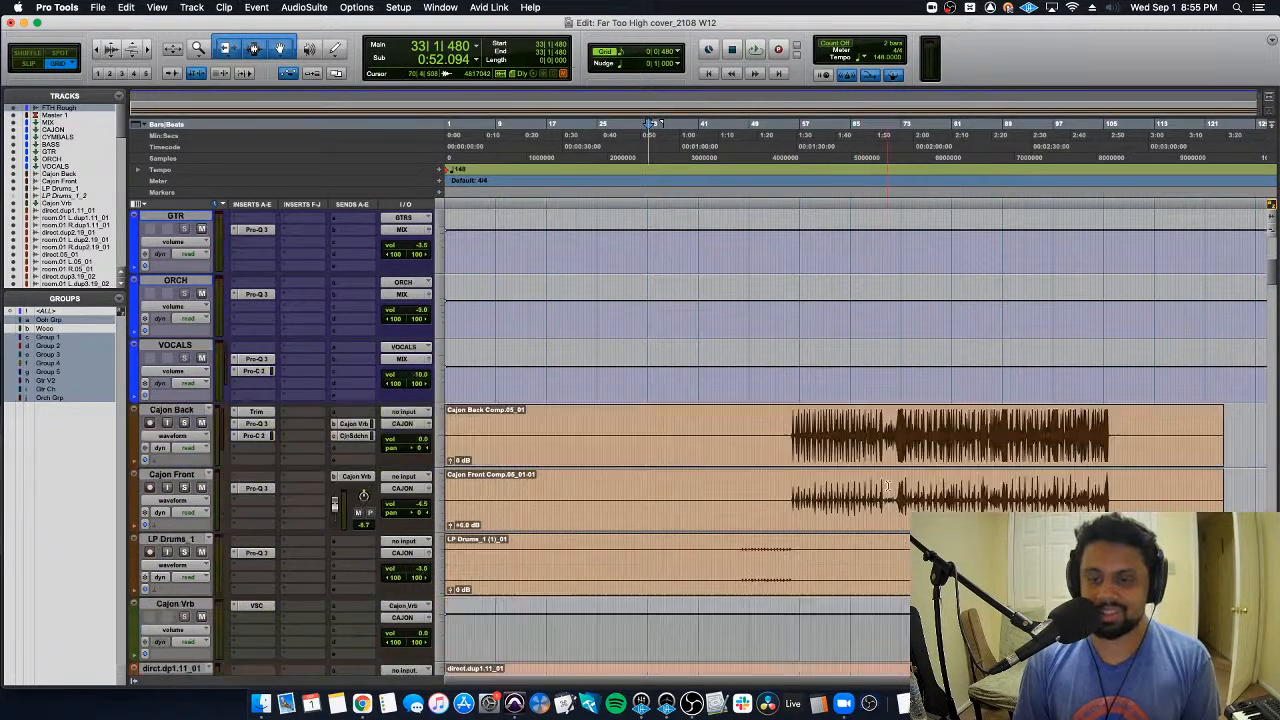
click(895, 440)
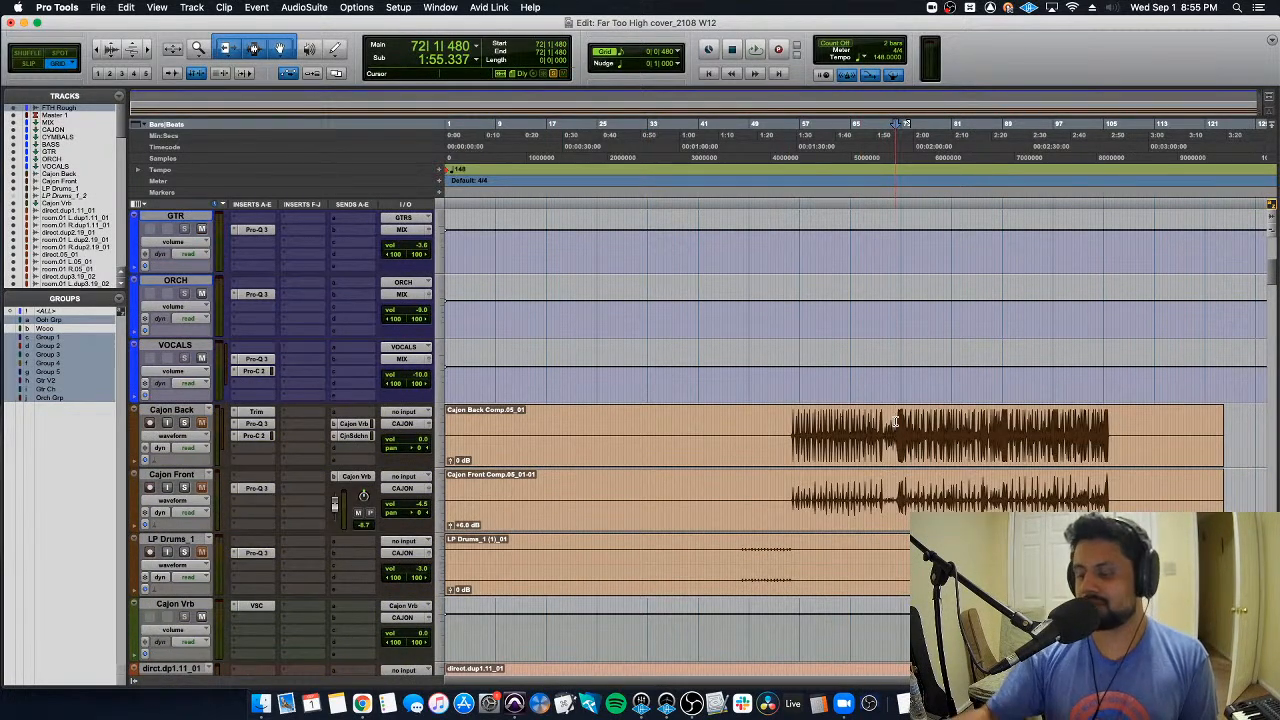
key(super+equal)
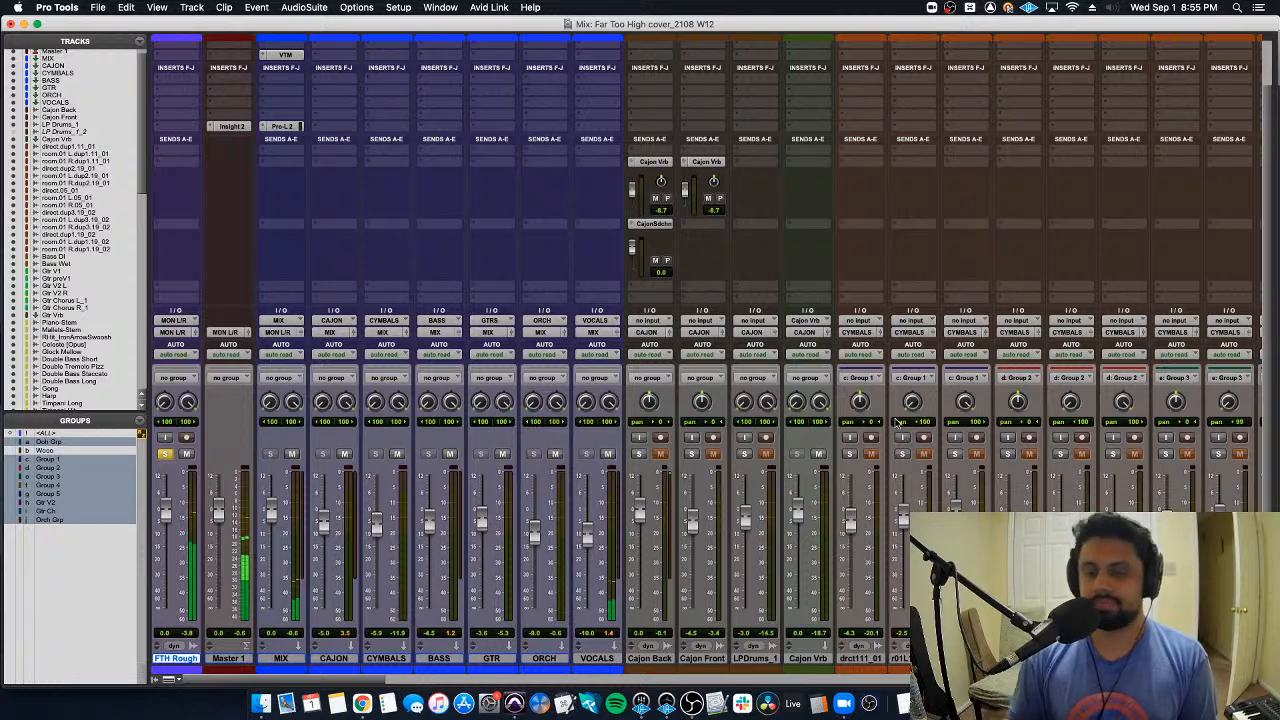
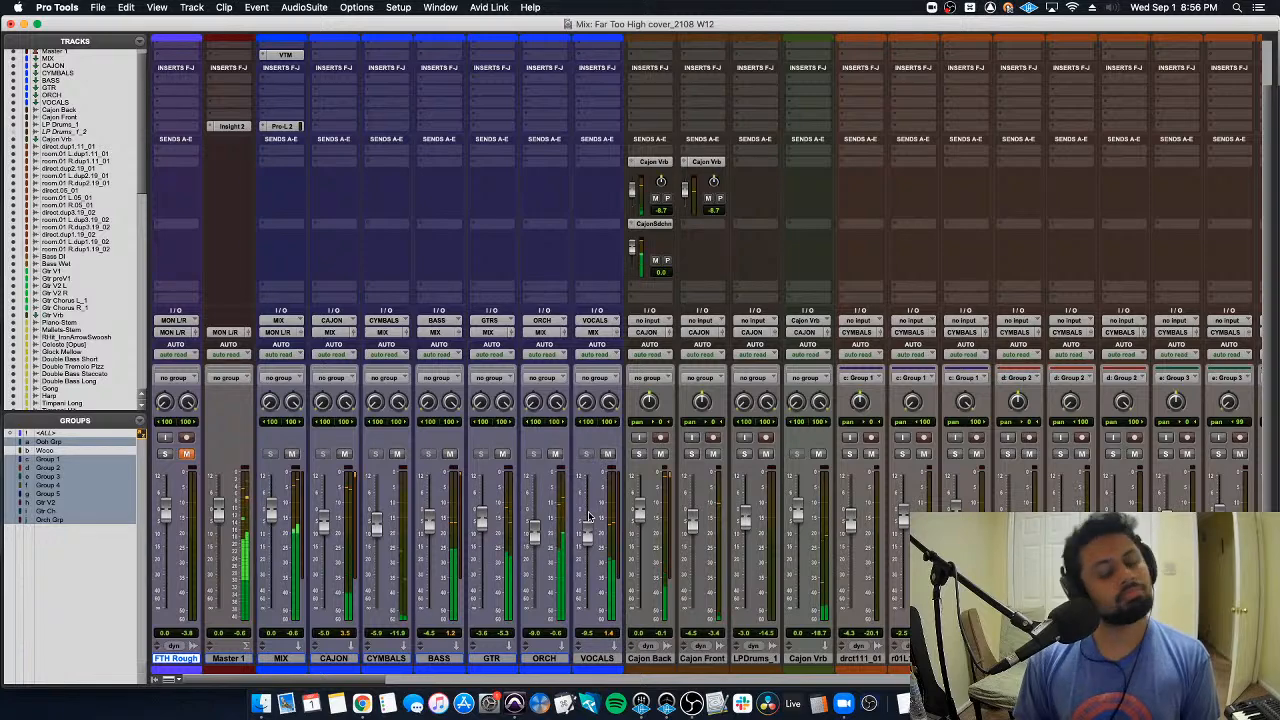
key(super+equal)
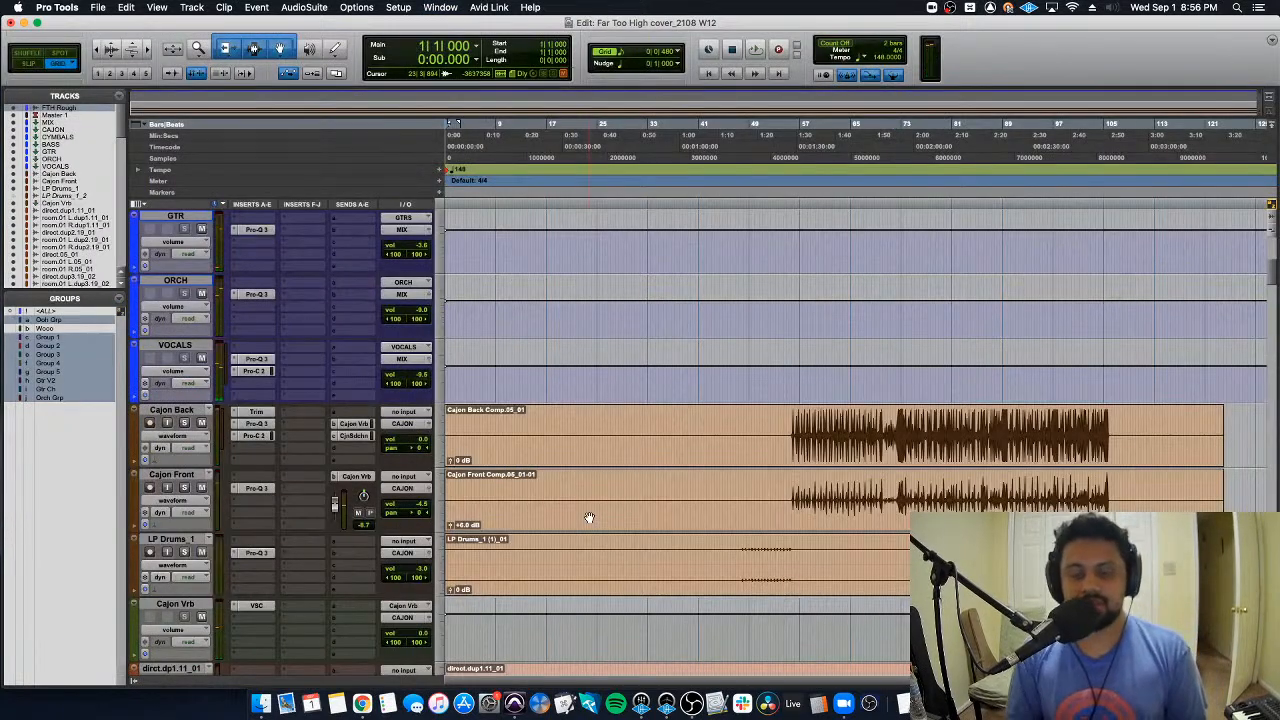
Step: Look over the channel strips in the Mix window, select the GTR submix track, and return to the Edit window
scroll(608, 443, up, 6)
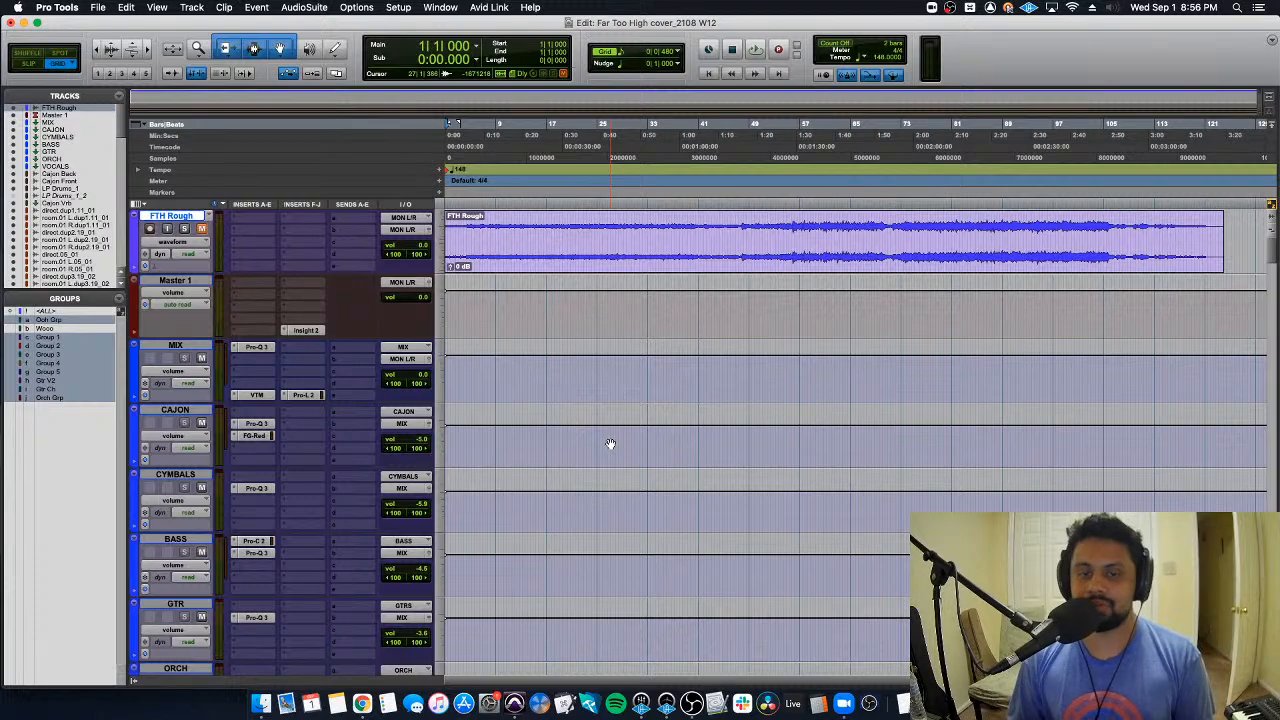
key(super+equal)
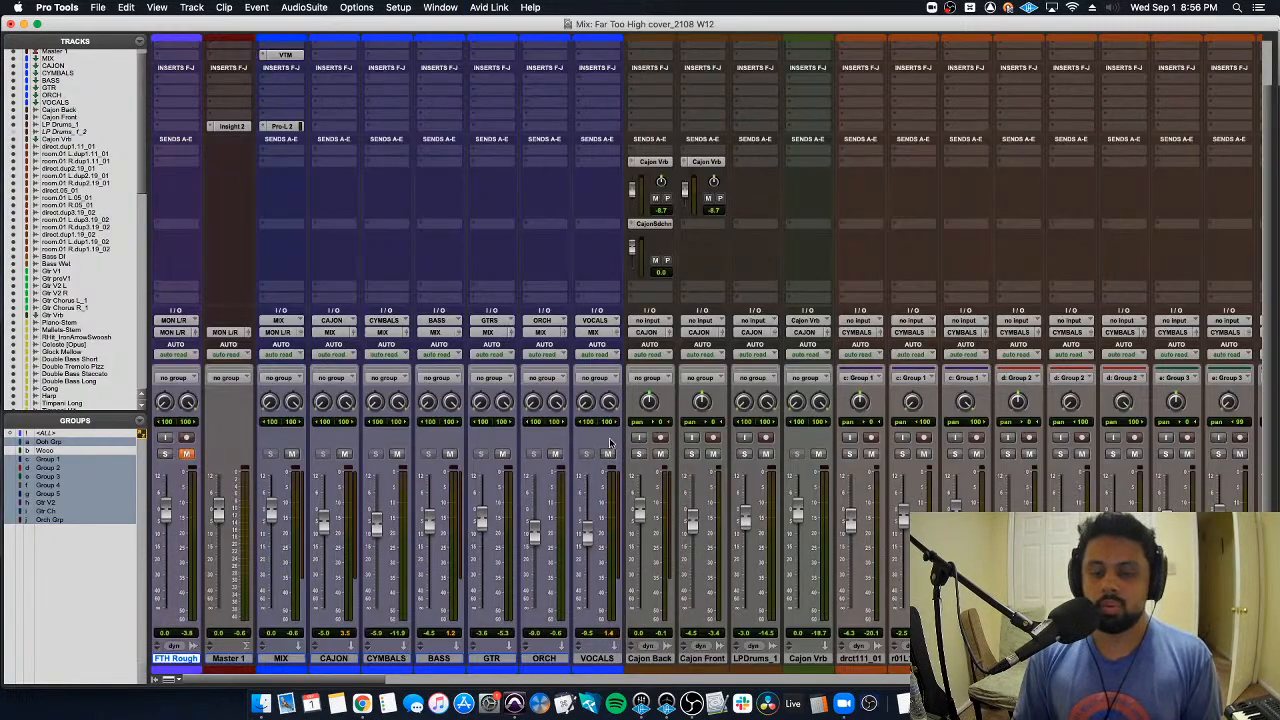
scroll(717, 637, right, 4)
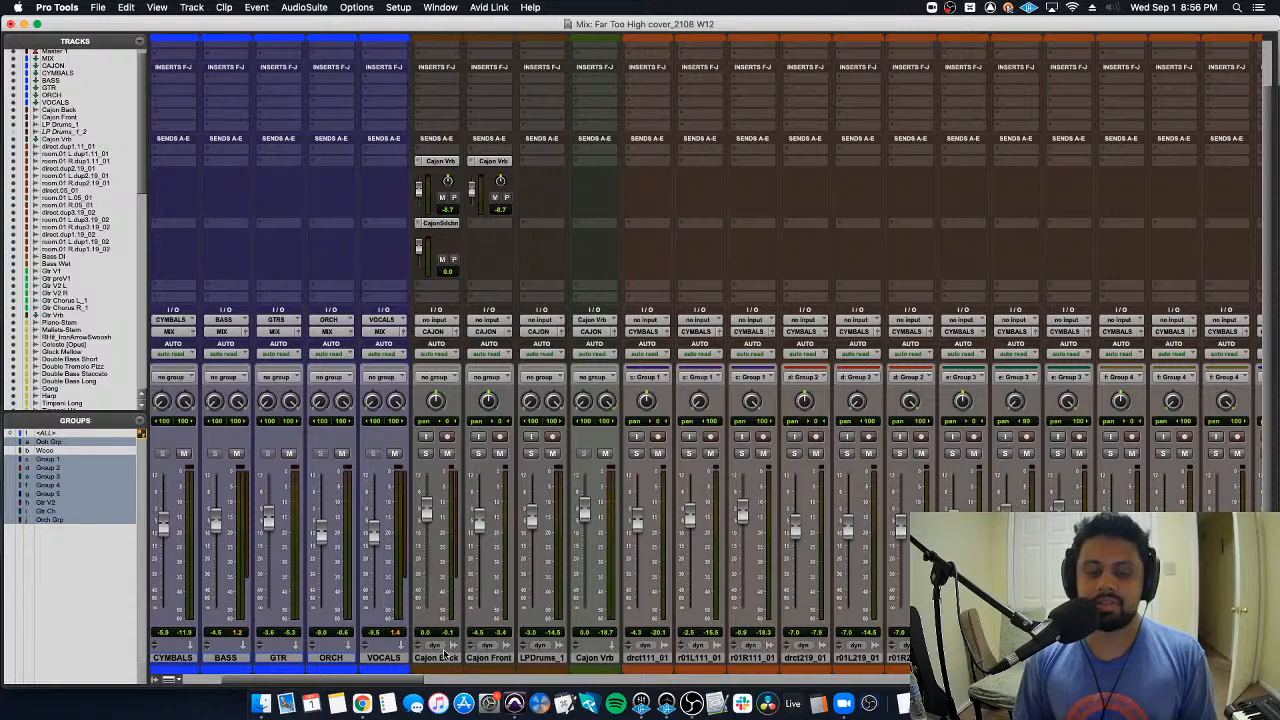
click(446, 655)
scroll(450, 653, right, 10)
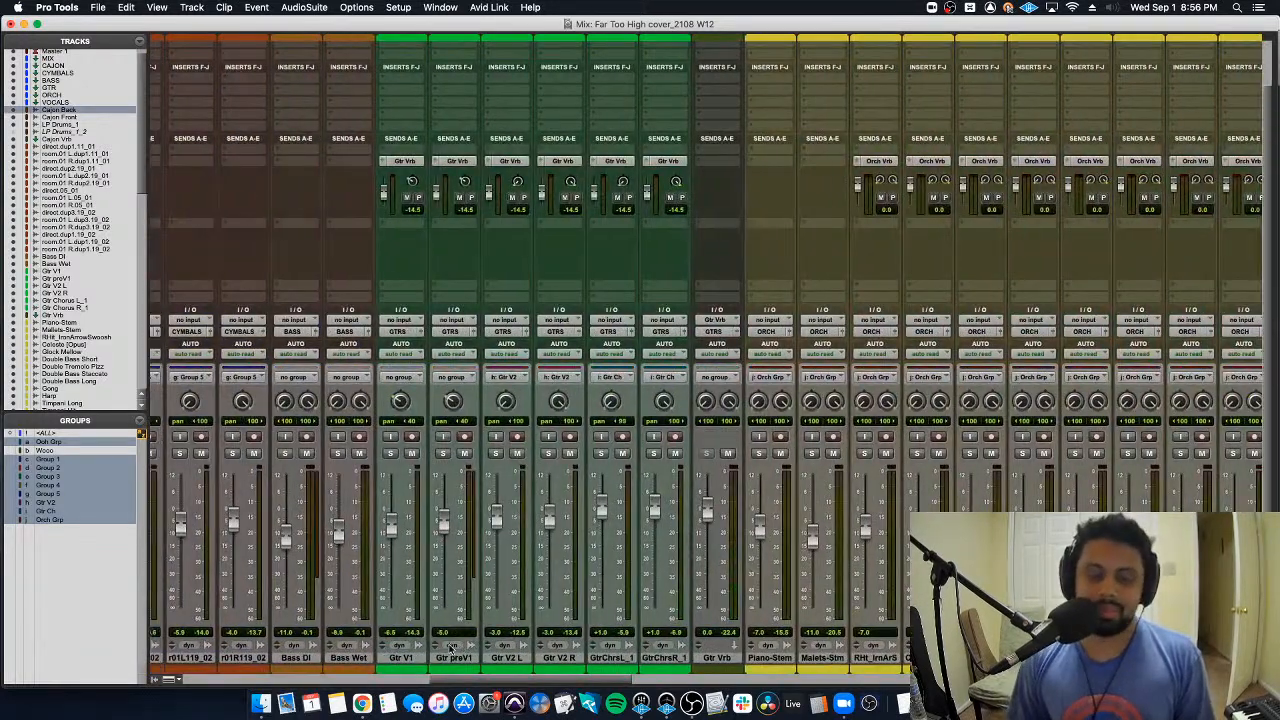
scroll(452, 650, left, 15)
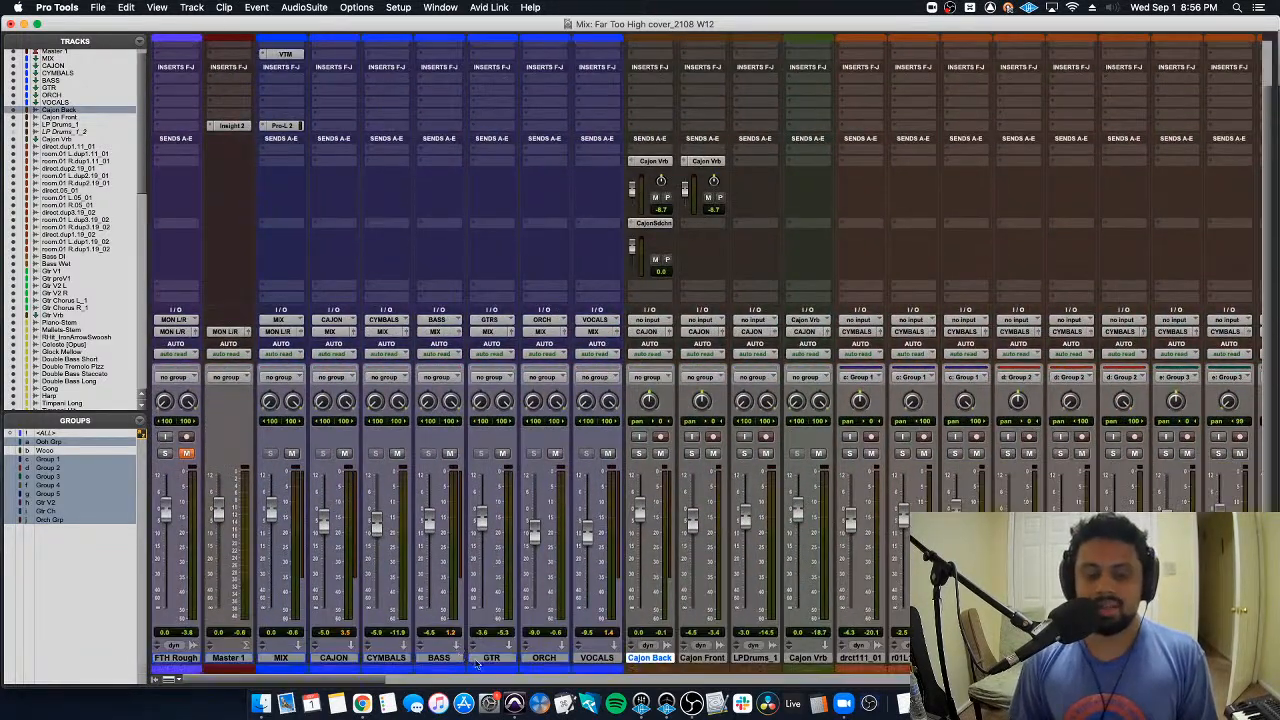
click(490, 657)
key(super+equal)
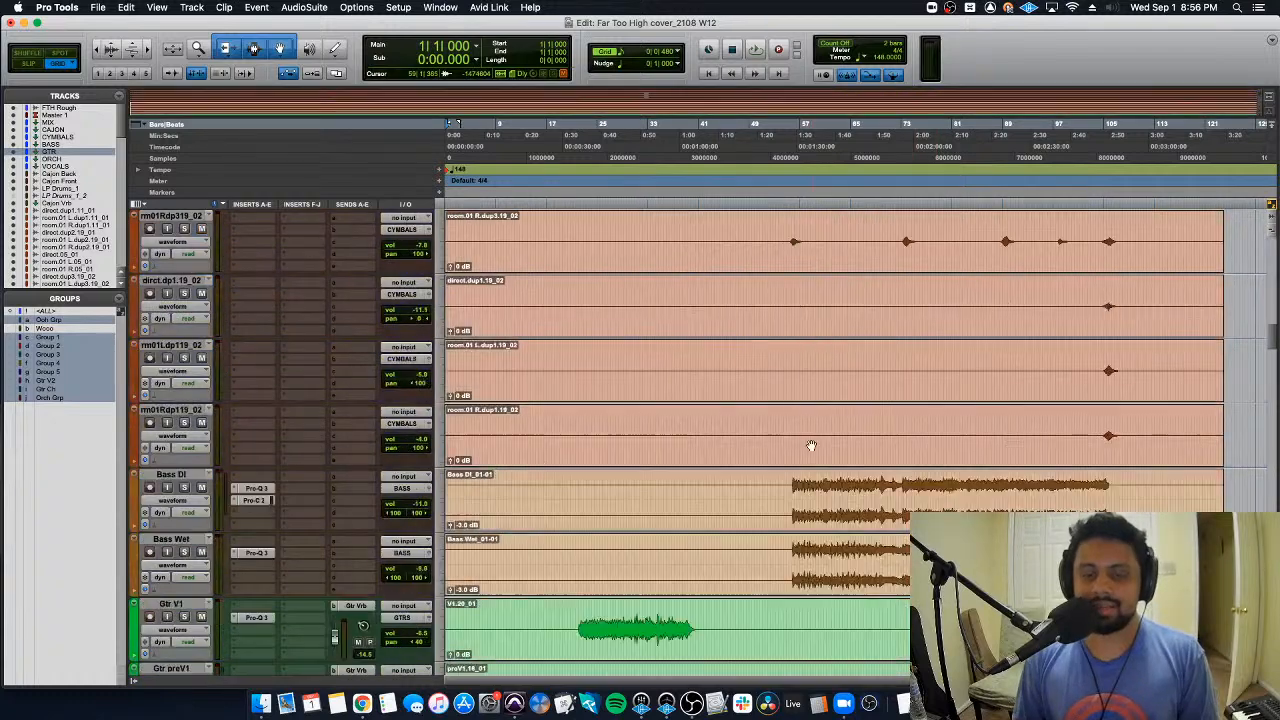
Step: Play from bar 85 and solo the left and right Gtr Chorus tracks to hear them on their own
scroll(811, 446, down, 10)
click(982, 298)
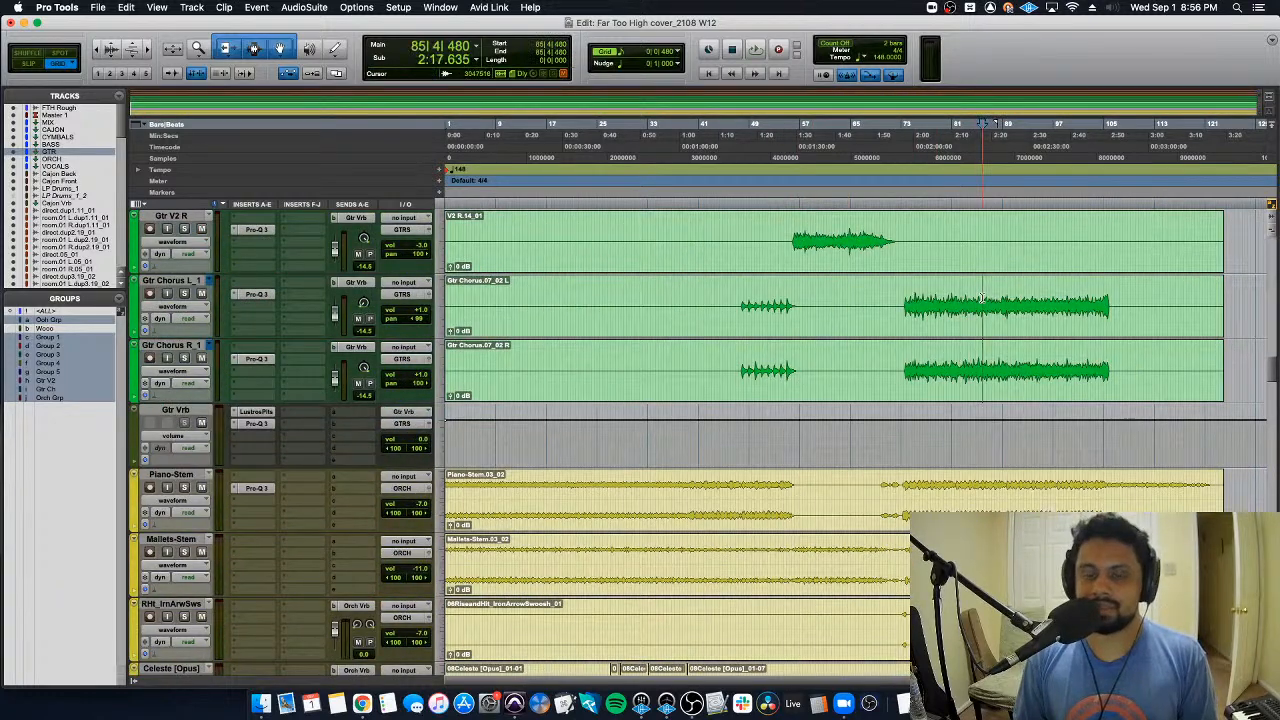
key(space)
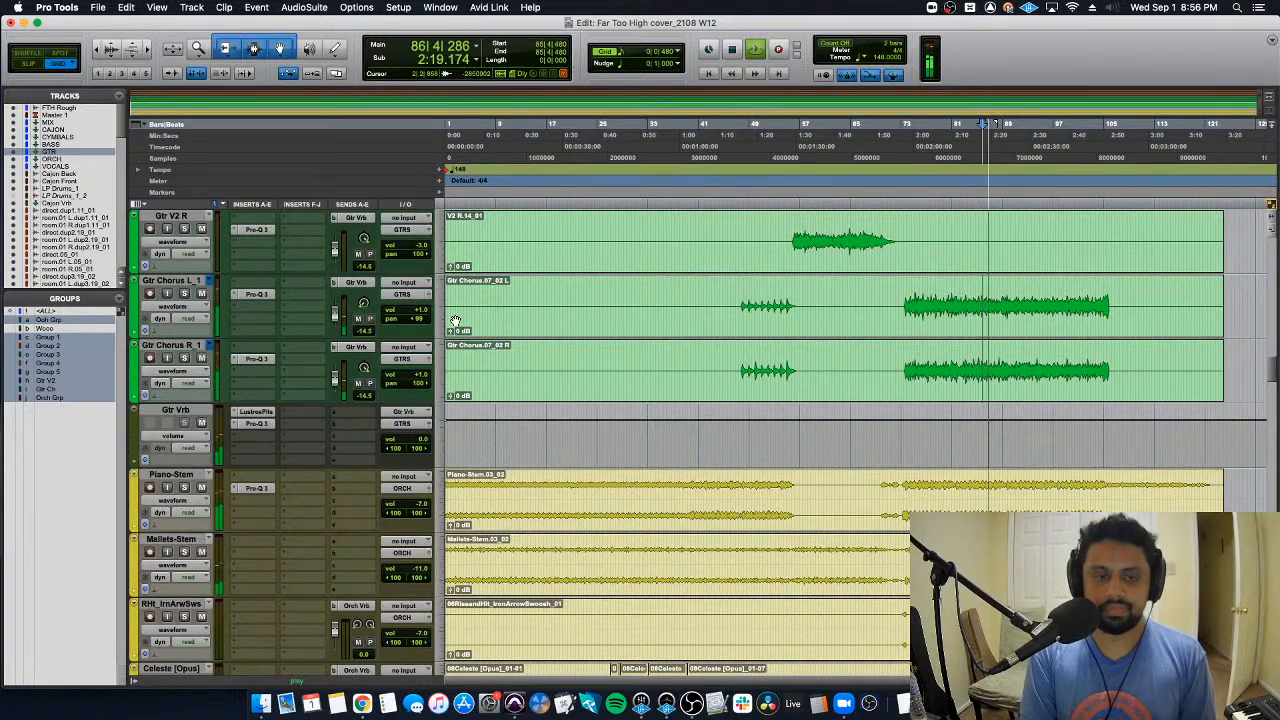
click(185, 293)
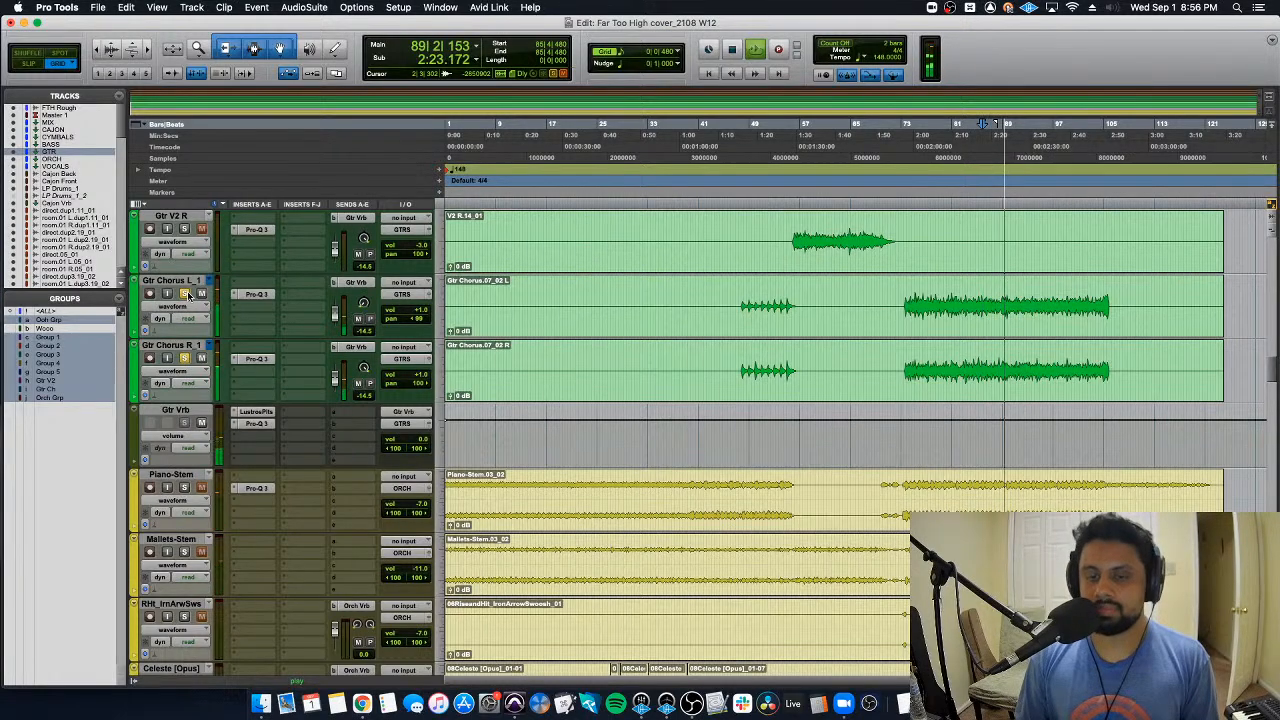
key(space)
Step: Play the soloed Chorus (Auto), HARM 1 and HARM 2 vocal tracks together from bar 80, then clear the solos
scroll(183, 363, down, 15)
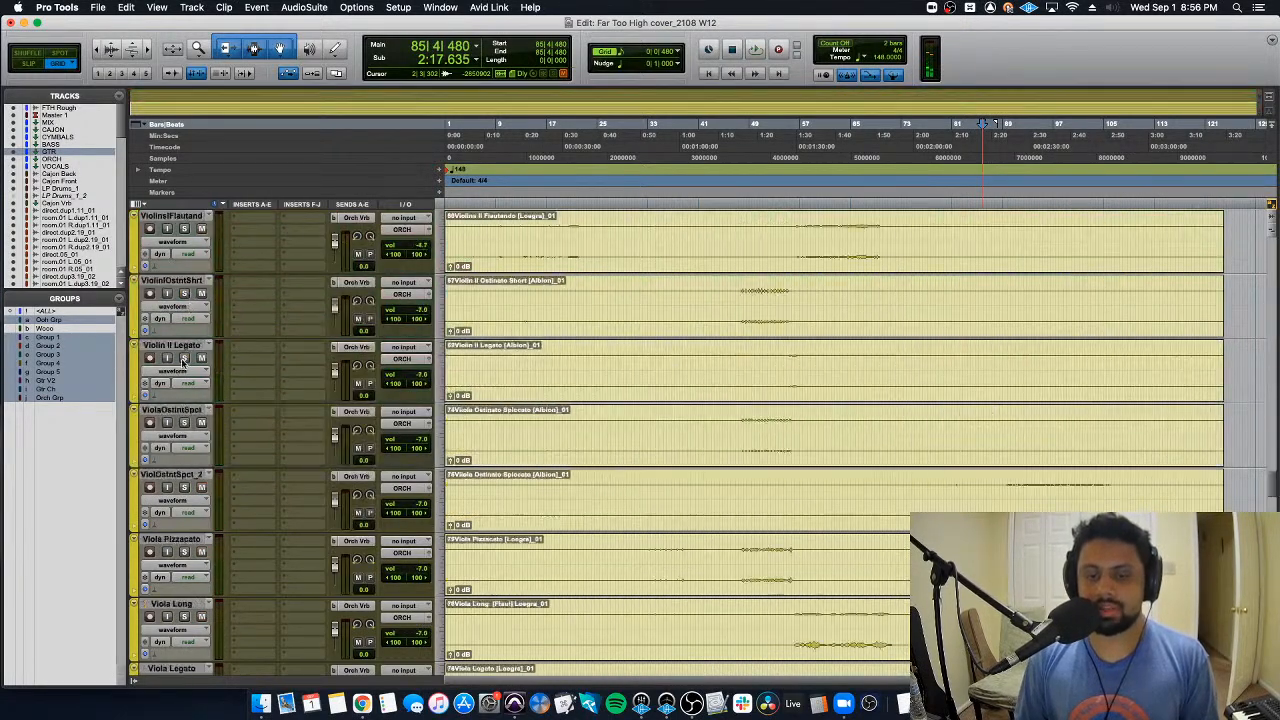
scroll(183, 363, down, 15)
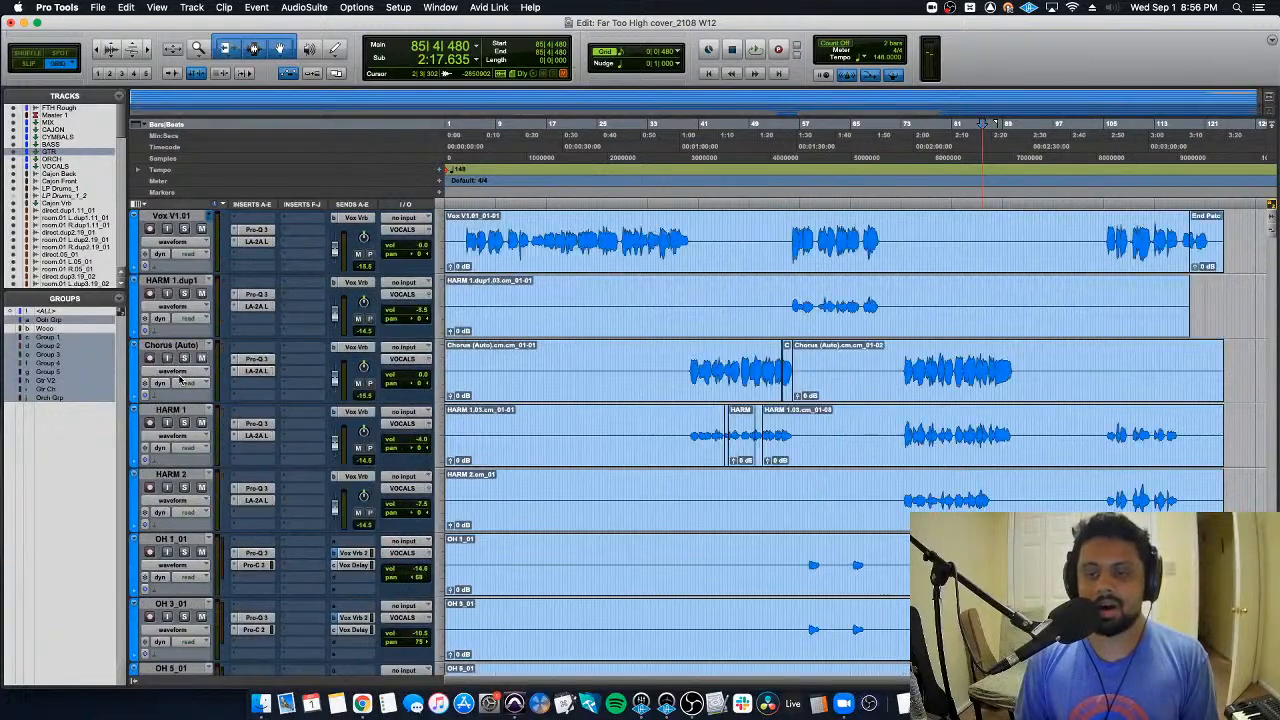
scroll(181, 381, up, 2)
click(948, 428)
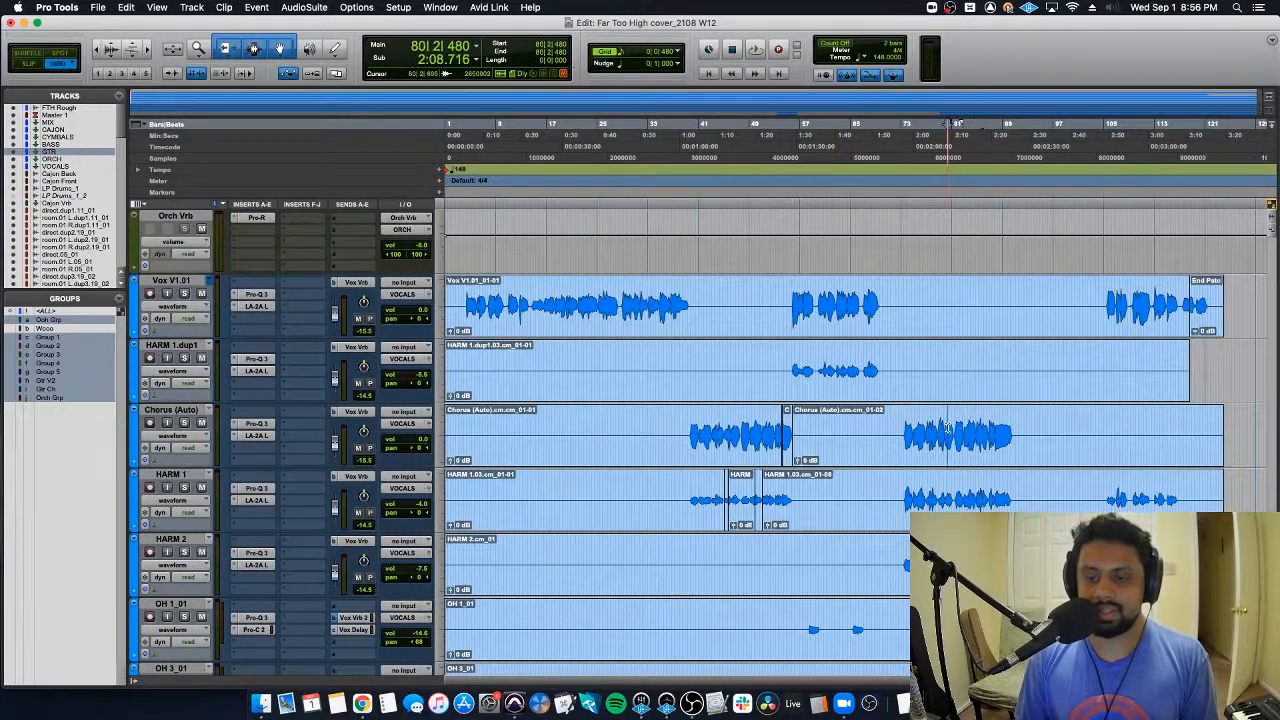
click(184, 422)
click(190, 511)
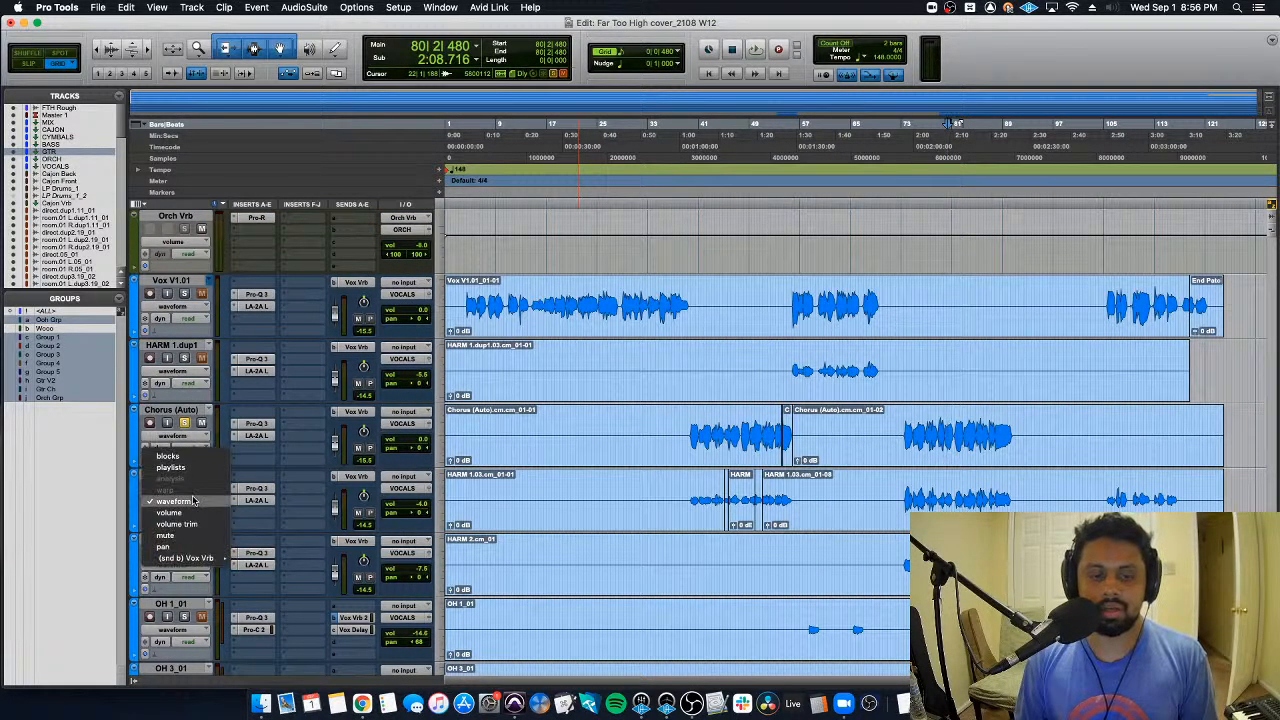
click(183, 488)
key(space)
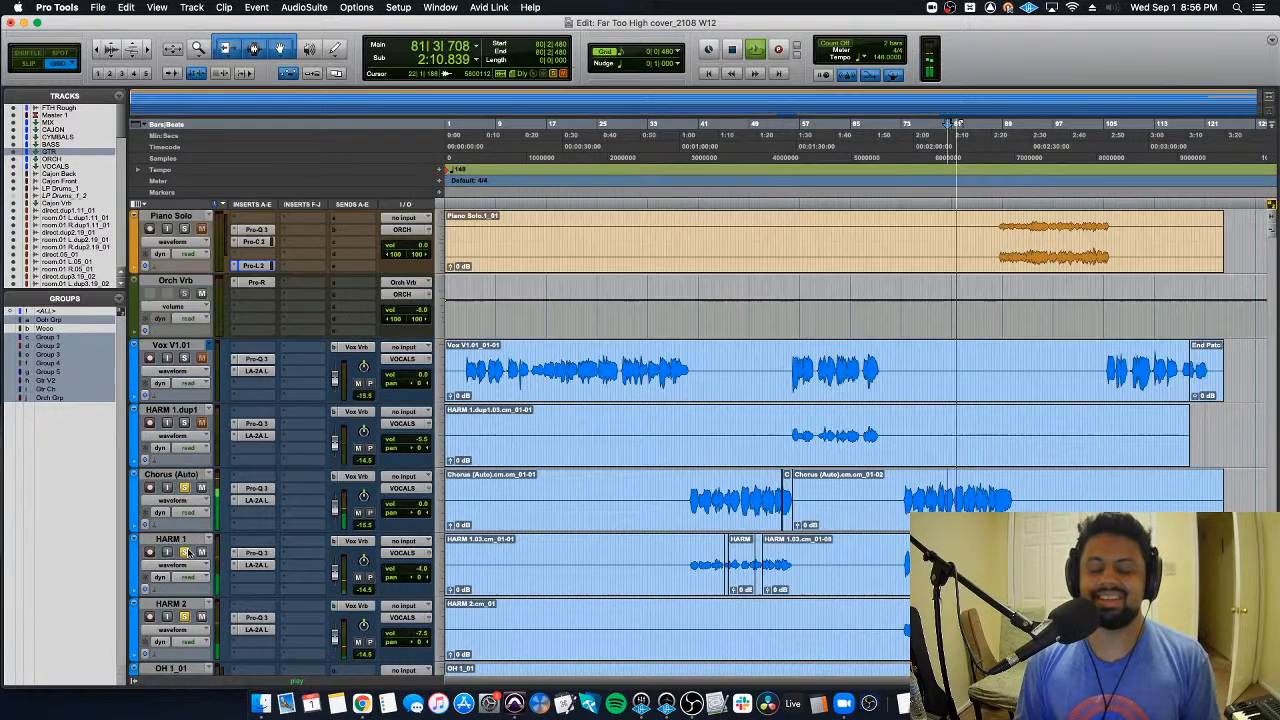
scroll(187, 553, up, 1)
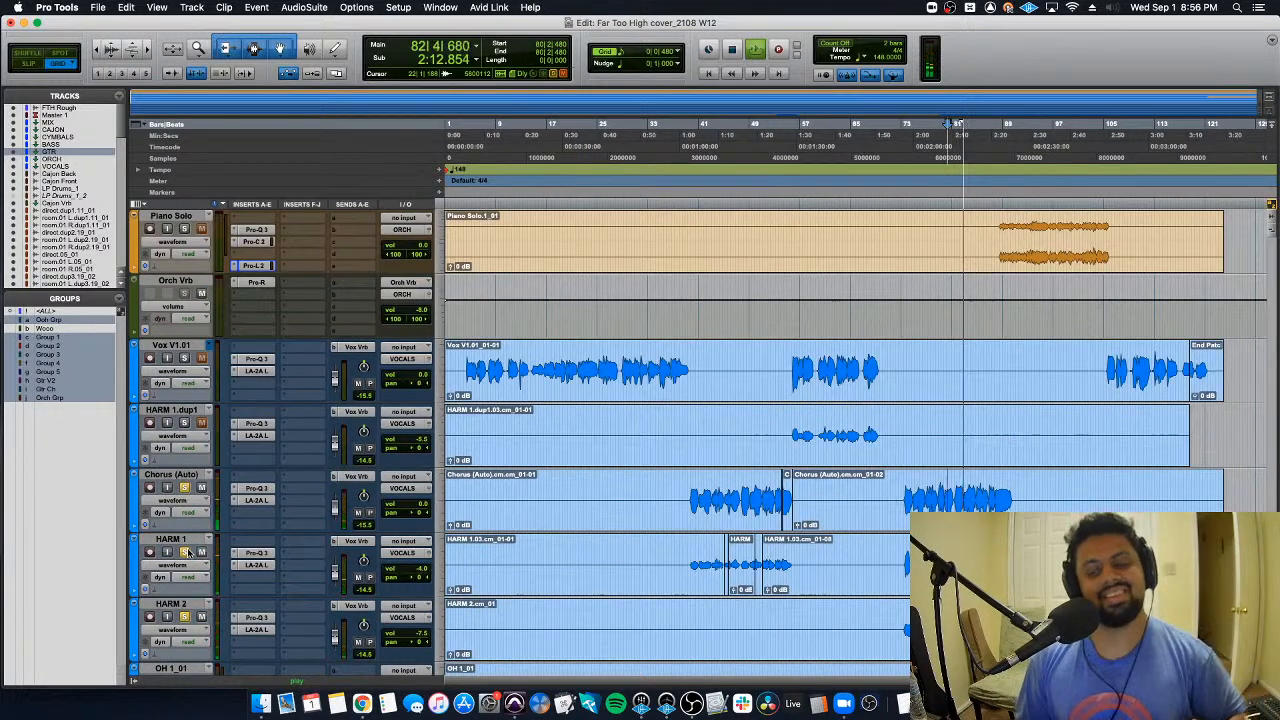
scroll(195, 500, down, 2)
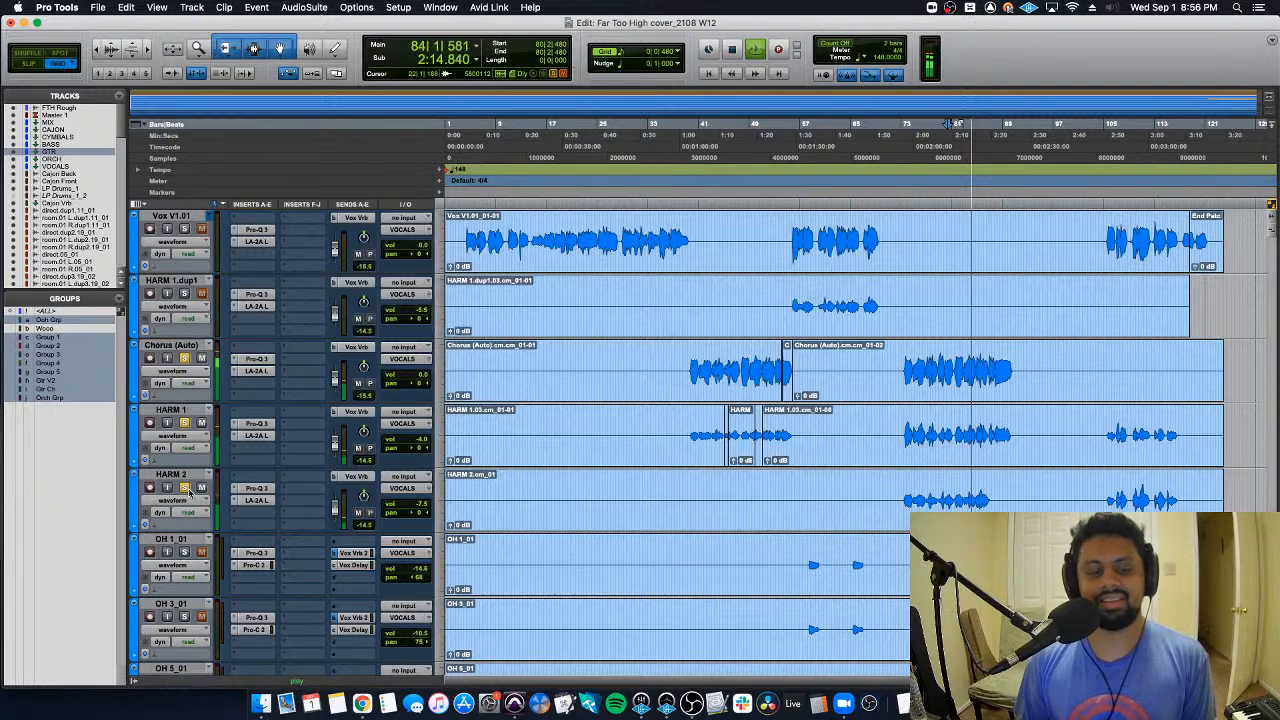
key(space)
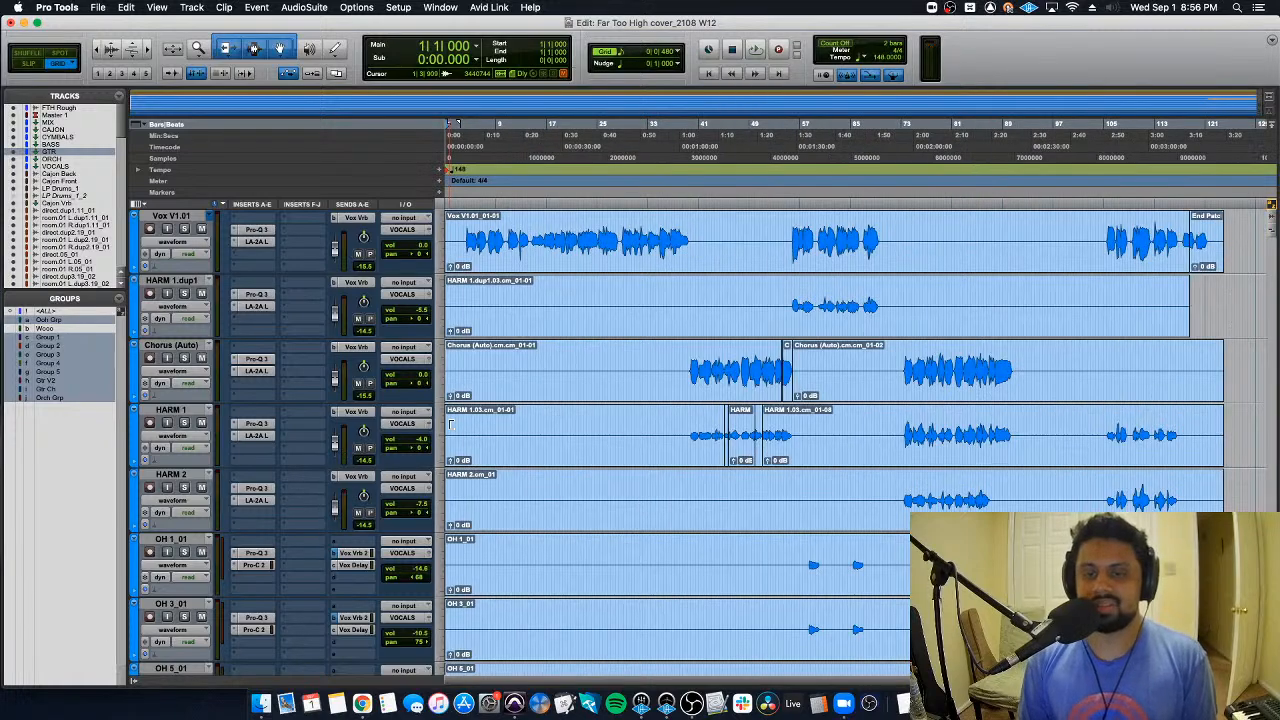
scroll(450, 424, up, 8)
scroll(450, 424, up, 10)
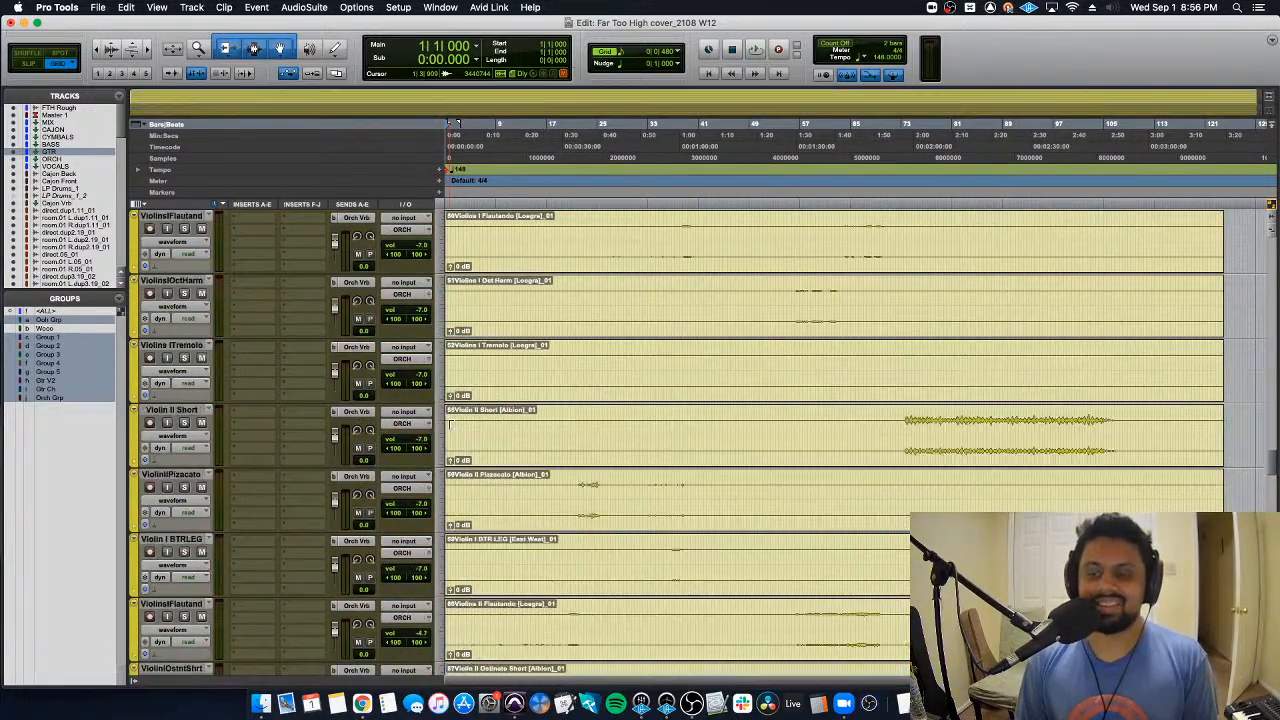
scroll(446, 412, up, 10)
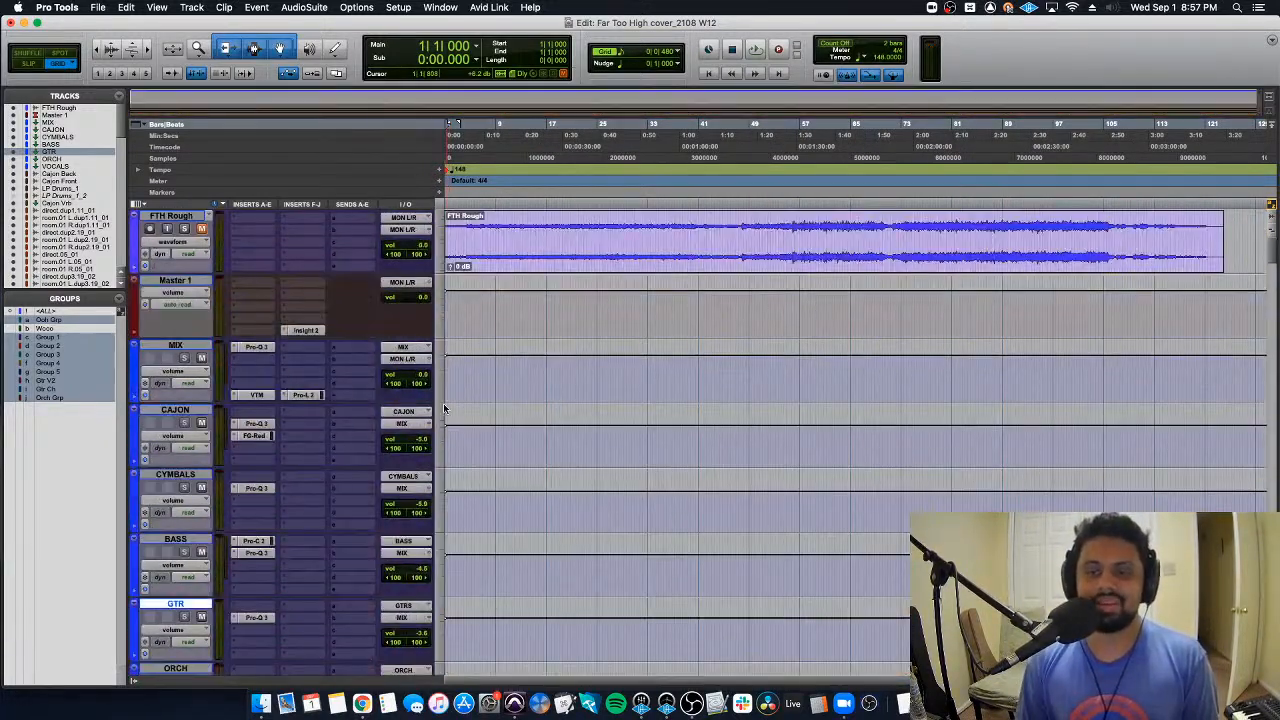
alt+scroll(444, 408, up, 3)
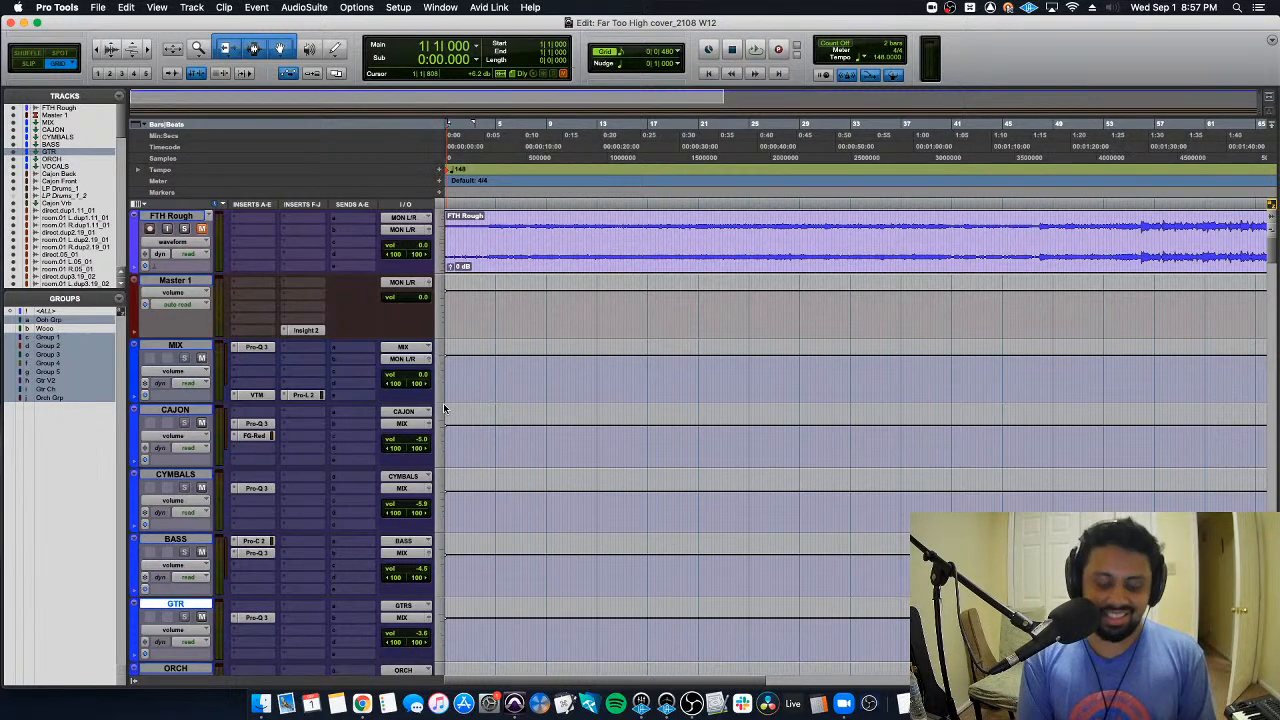
key(super+equal)
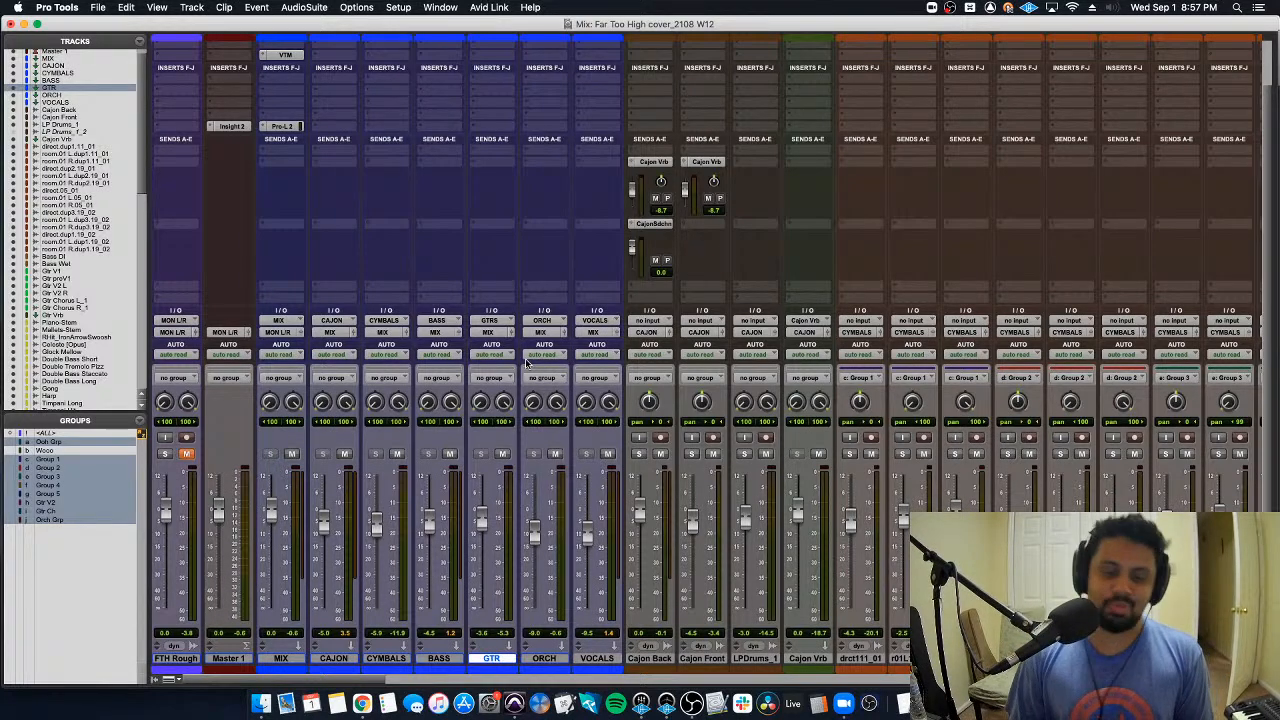
key(super+equal)
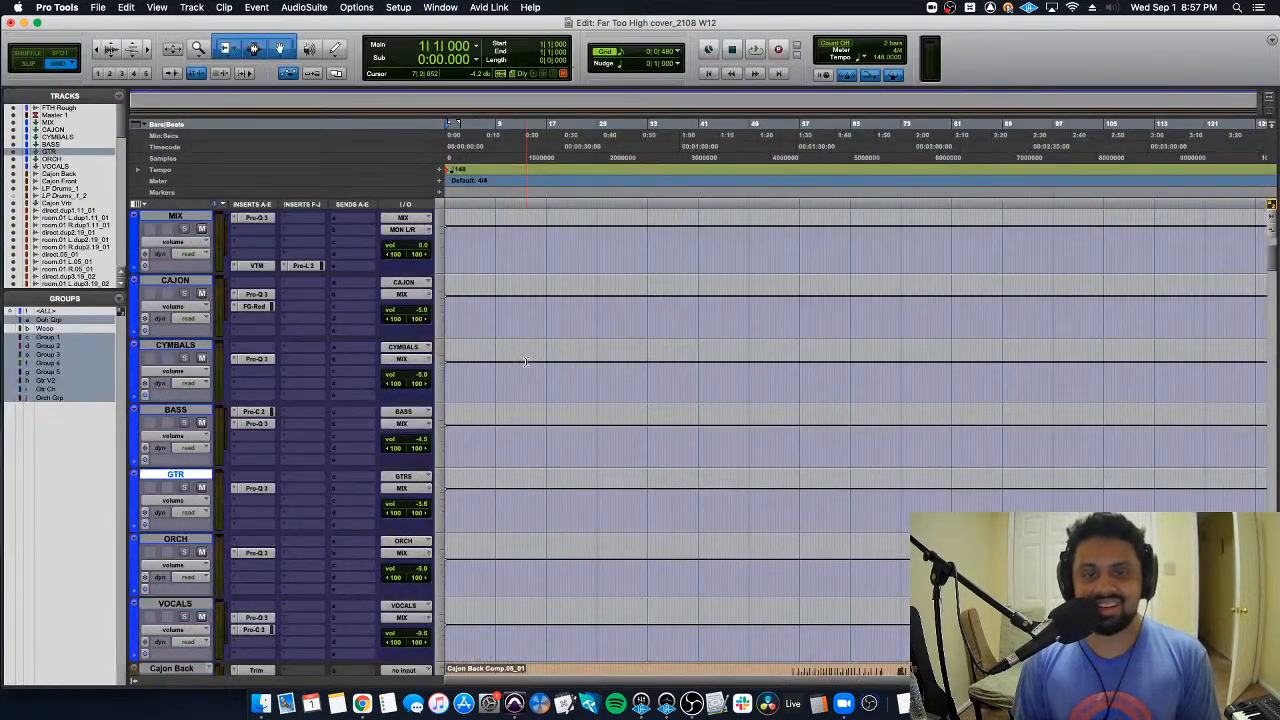
key(super+bracketright)
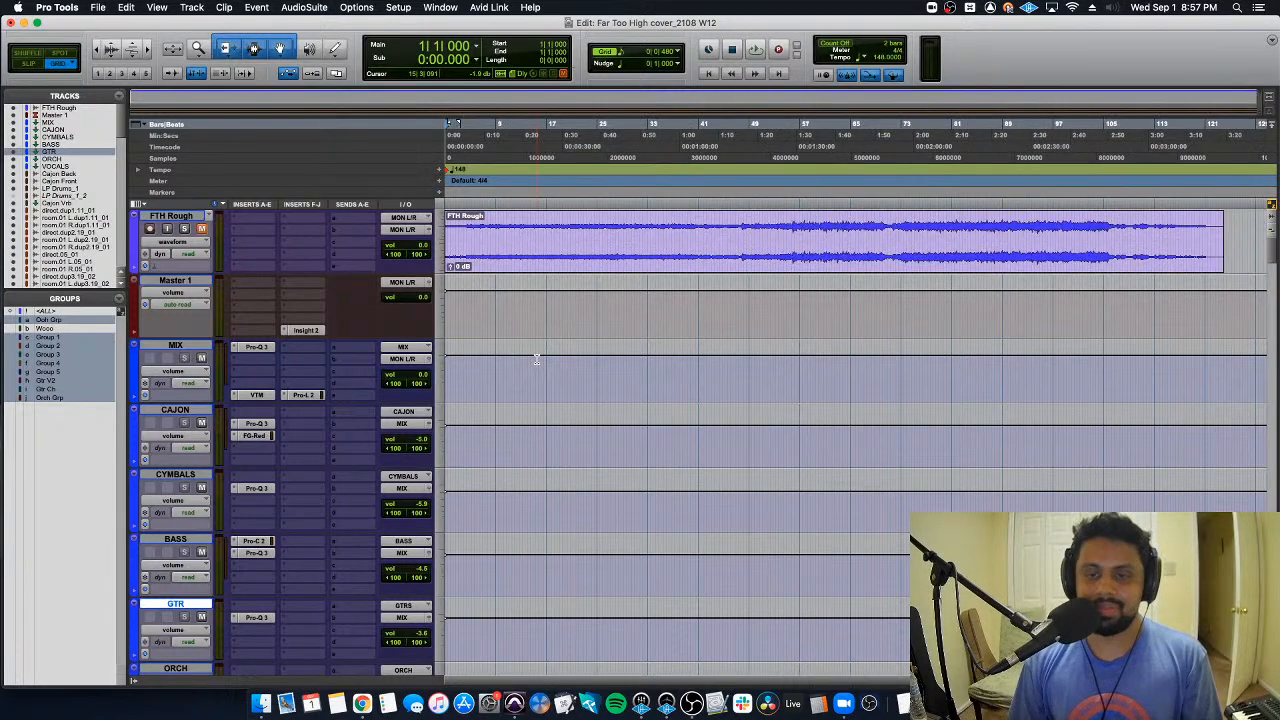
Step: Listen to the Gtr preV1 part in the mix, playing from bar 17
scroll(536, 359, down, 10)
scroll(536, 359, down, 15)
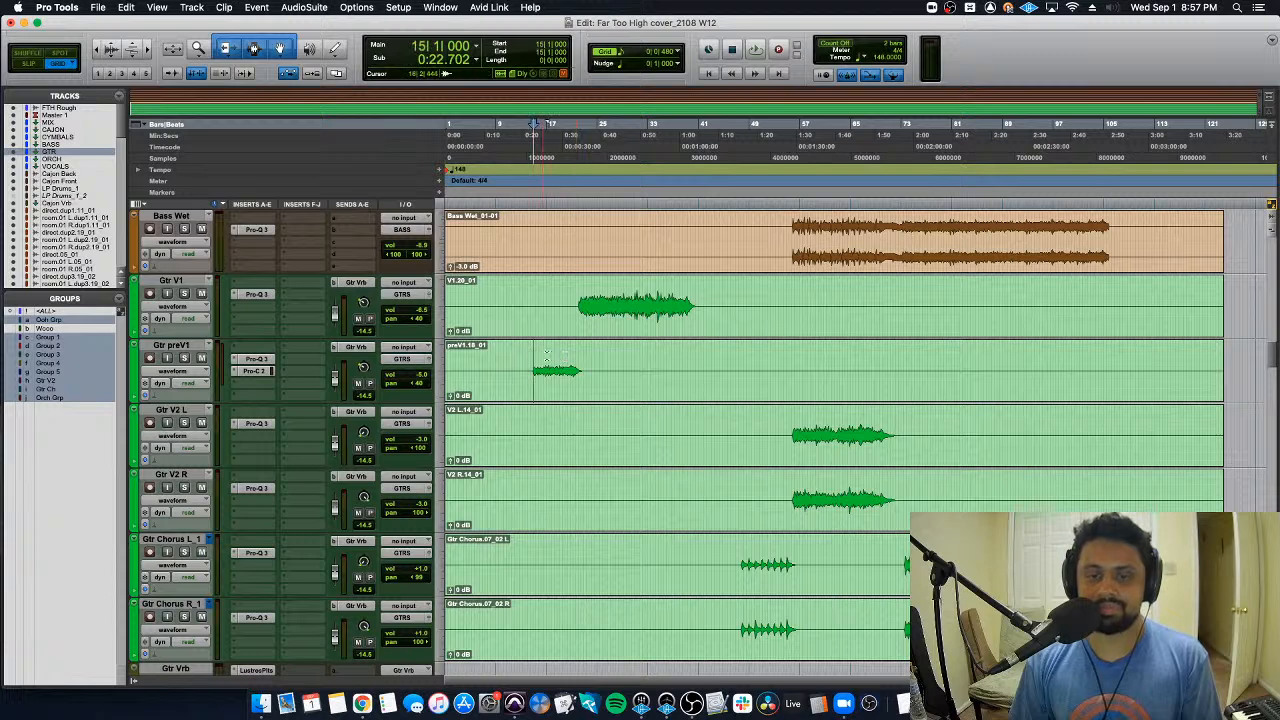
click(548, 352)
key(space)
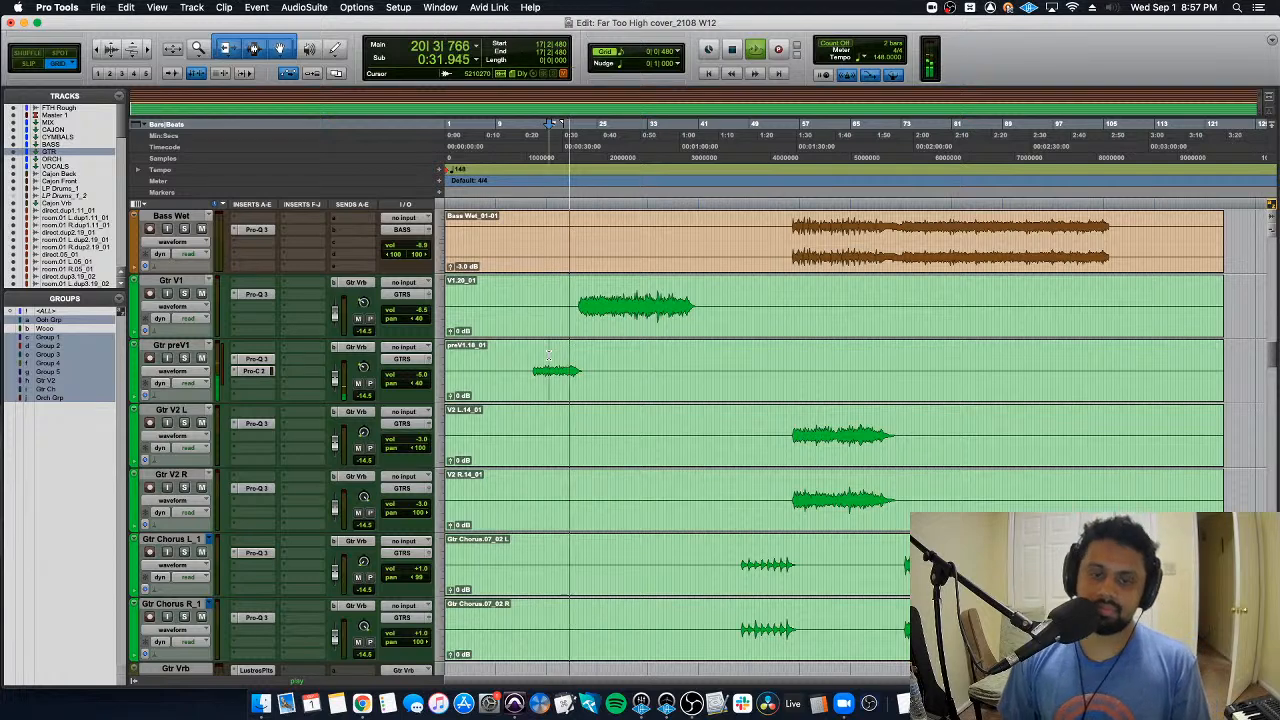
key(space)
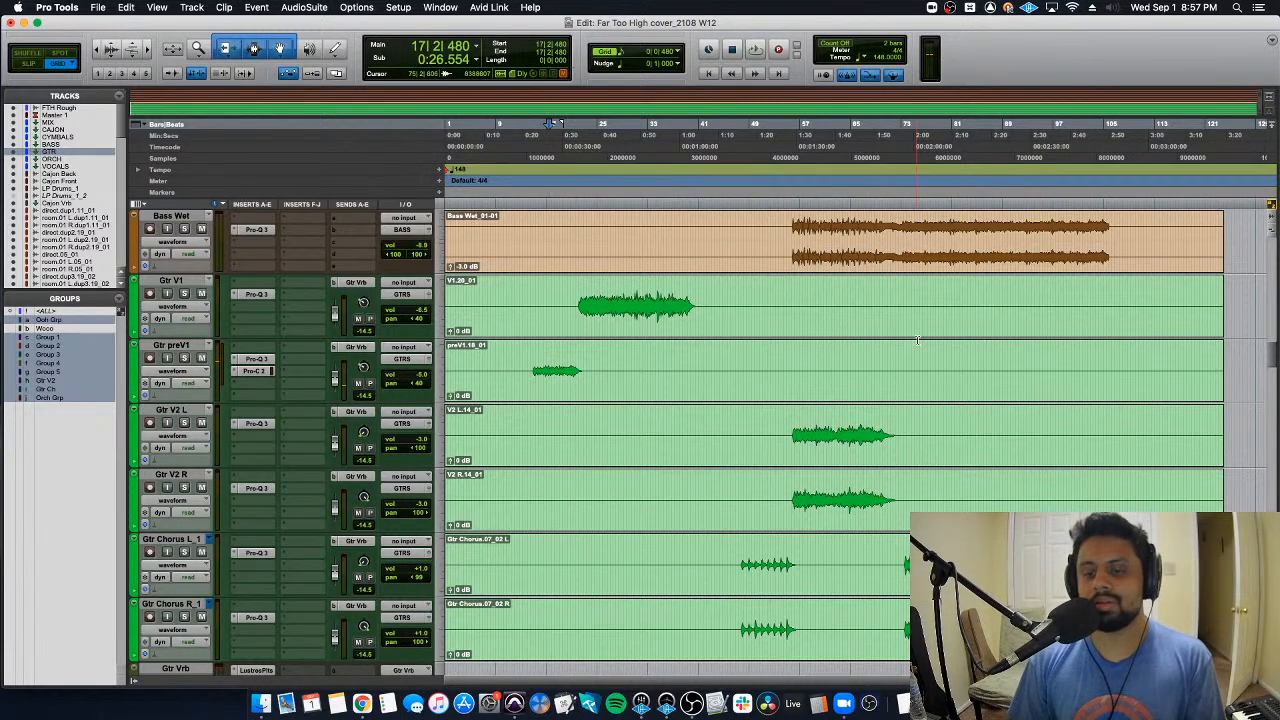
Step: Play the mix from around bar 73 to check the final chorus, then return to the submix tracks
click(853, 357)
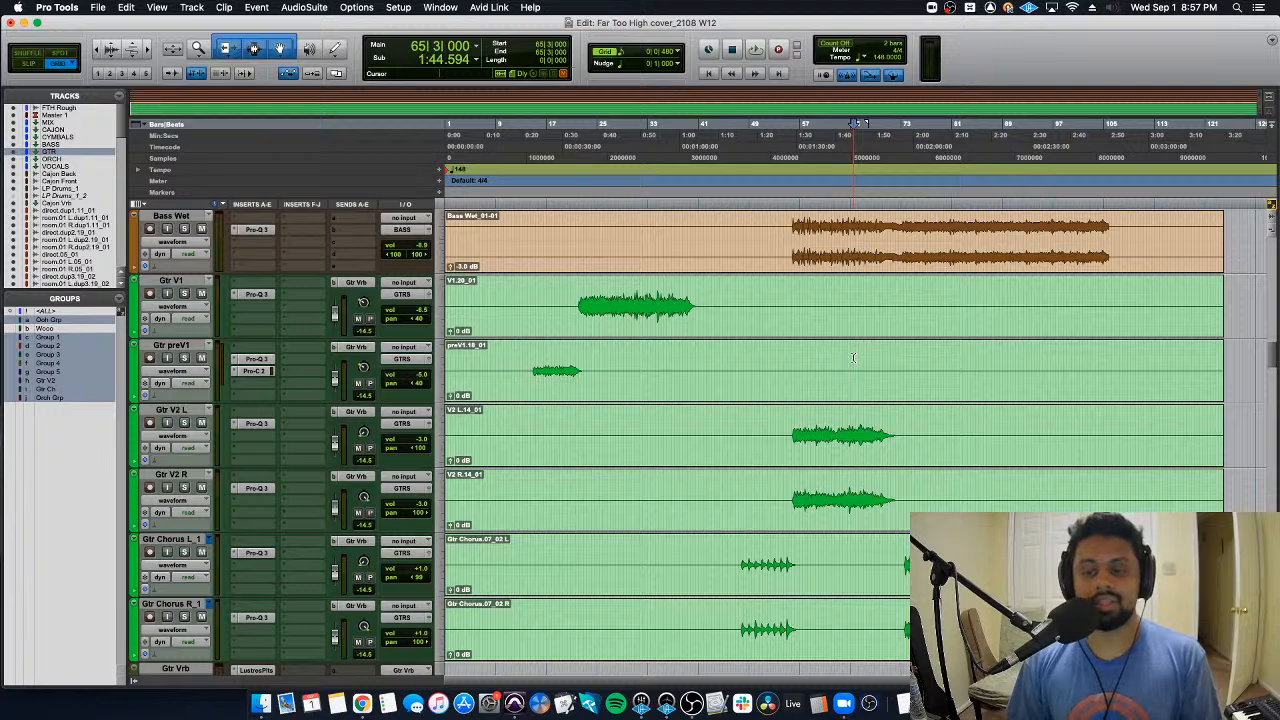
key(space)
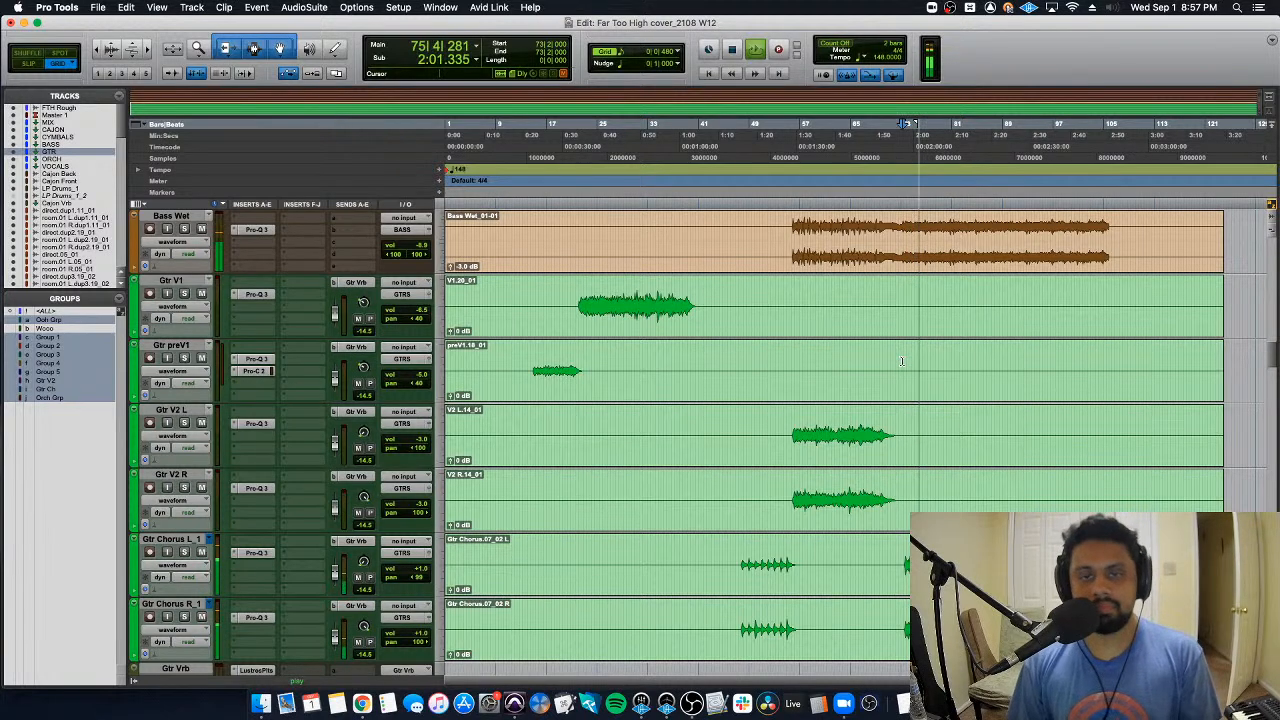
key(space)
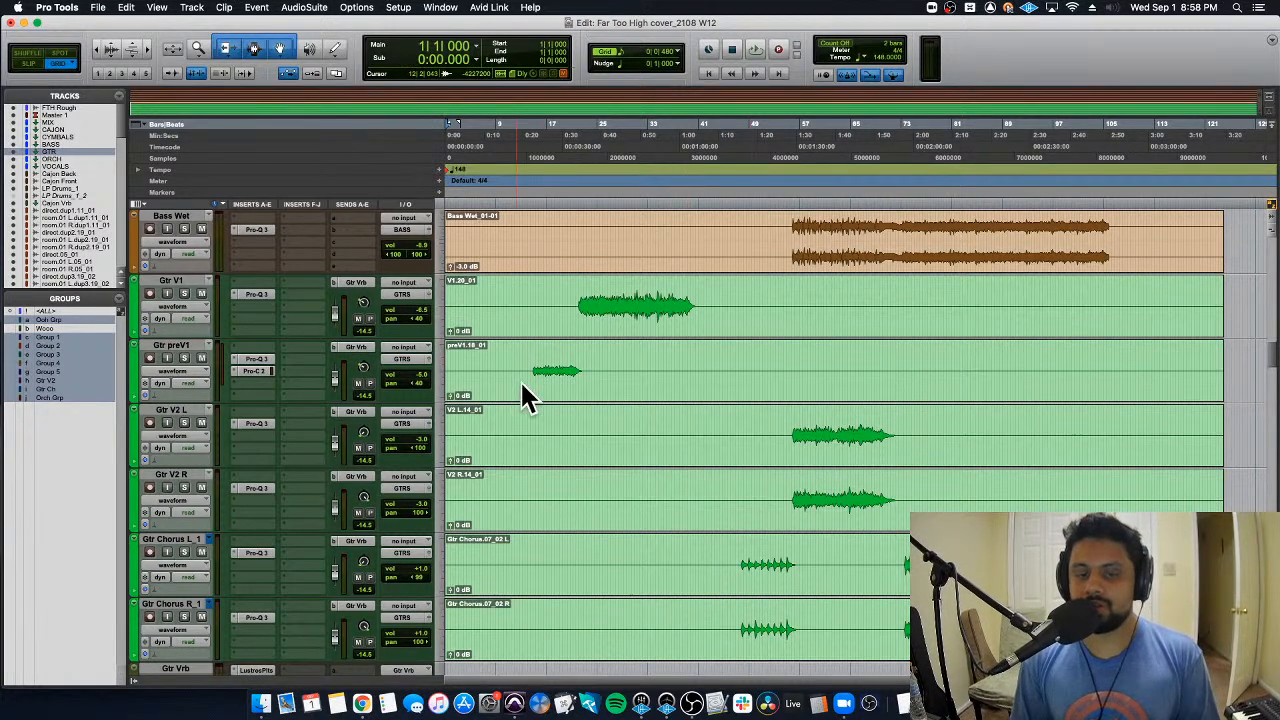
scroll(521, 388, up, 15)
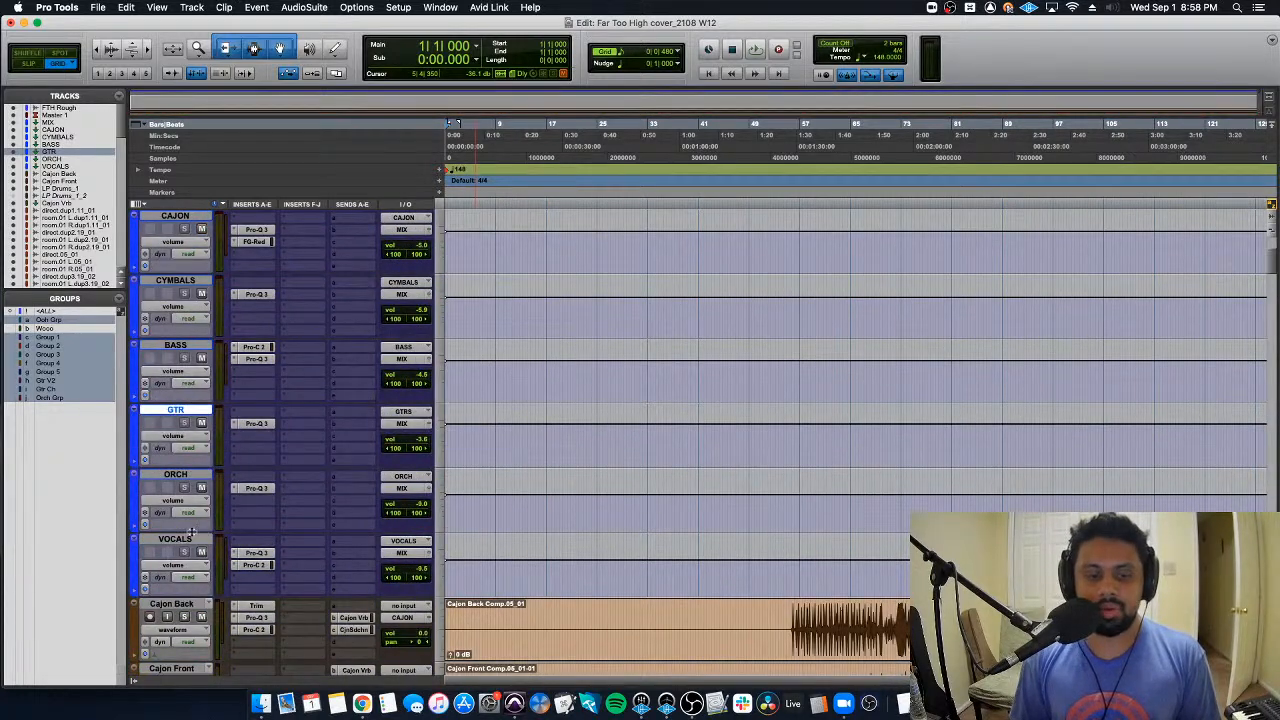
Step: Select the submix tracks from CAJON through VOCALS and set their automation mode to touch
click(193, 539)
shift+click(184, 218)
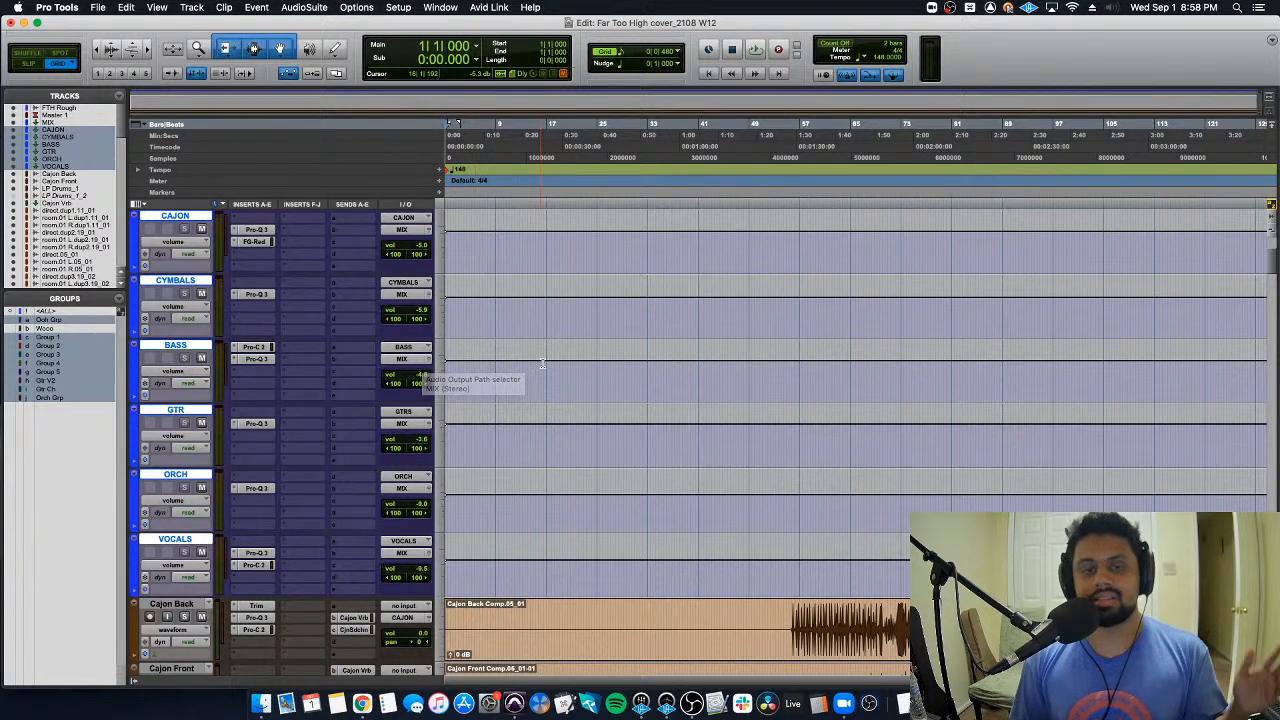
scroll(540, 366, down, 15)
scroll(542, 366, down, 15)
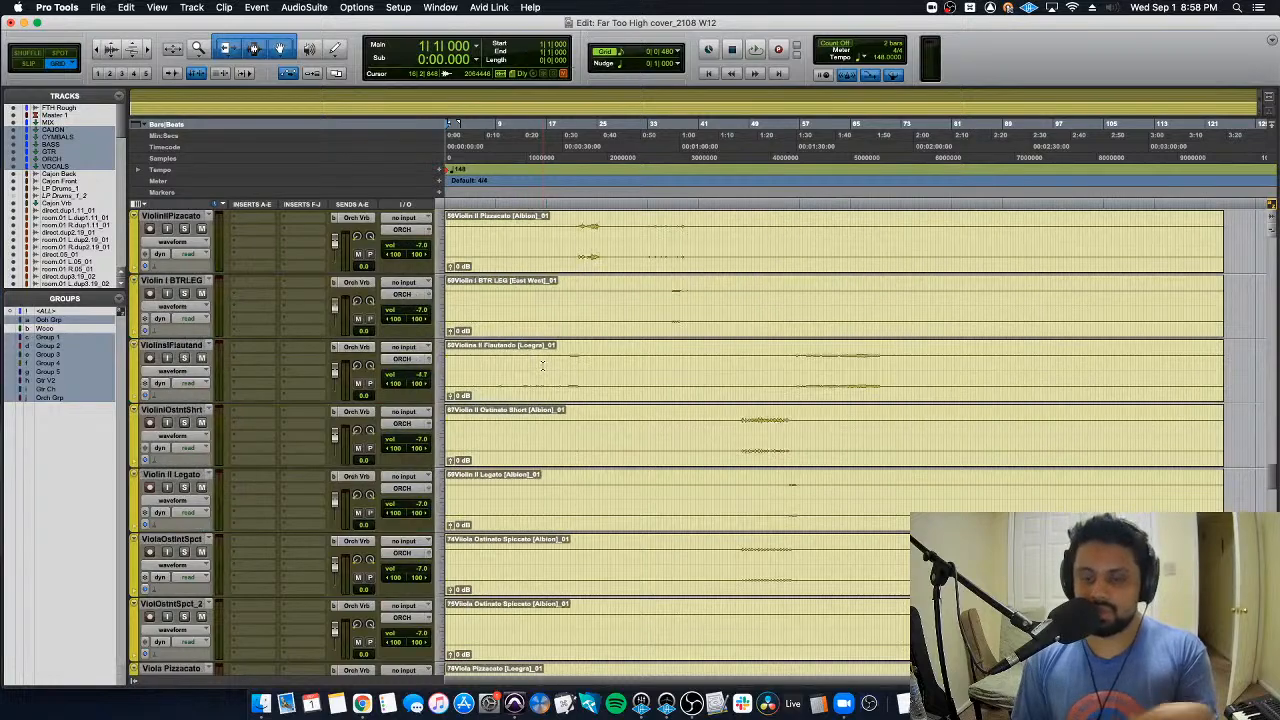
scroll(542, 366, down, 20)
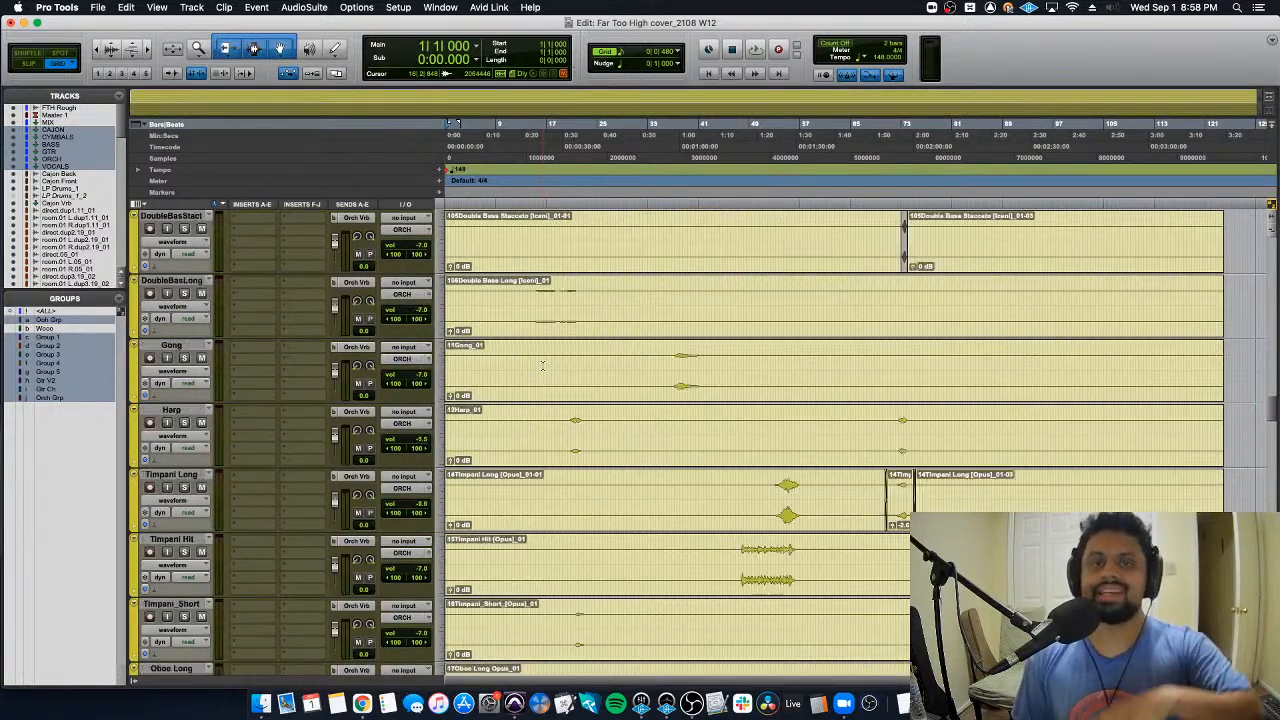
scroll(542, 366, up, 20)
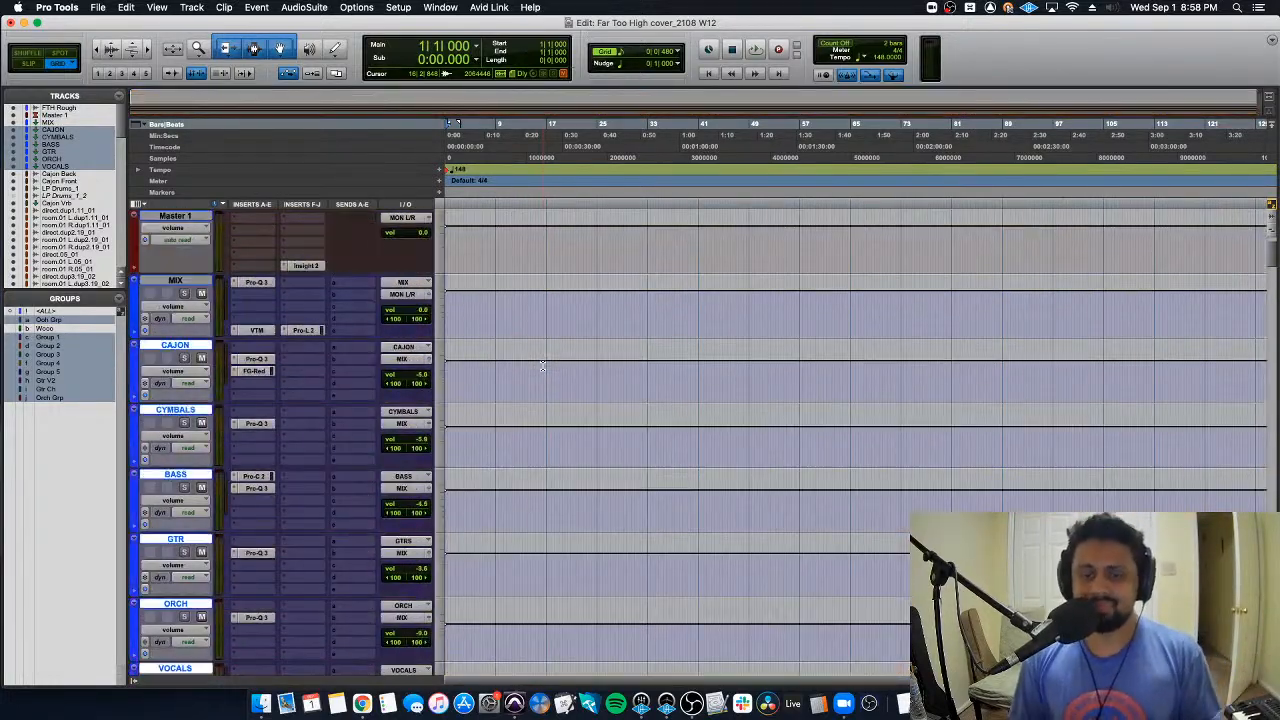
scroll(542, 366, up, 2)
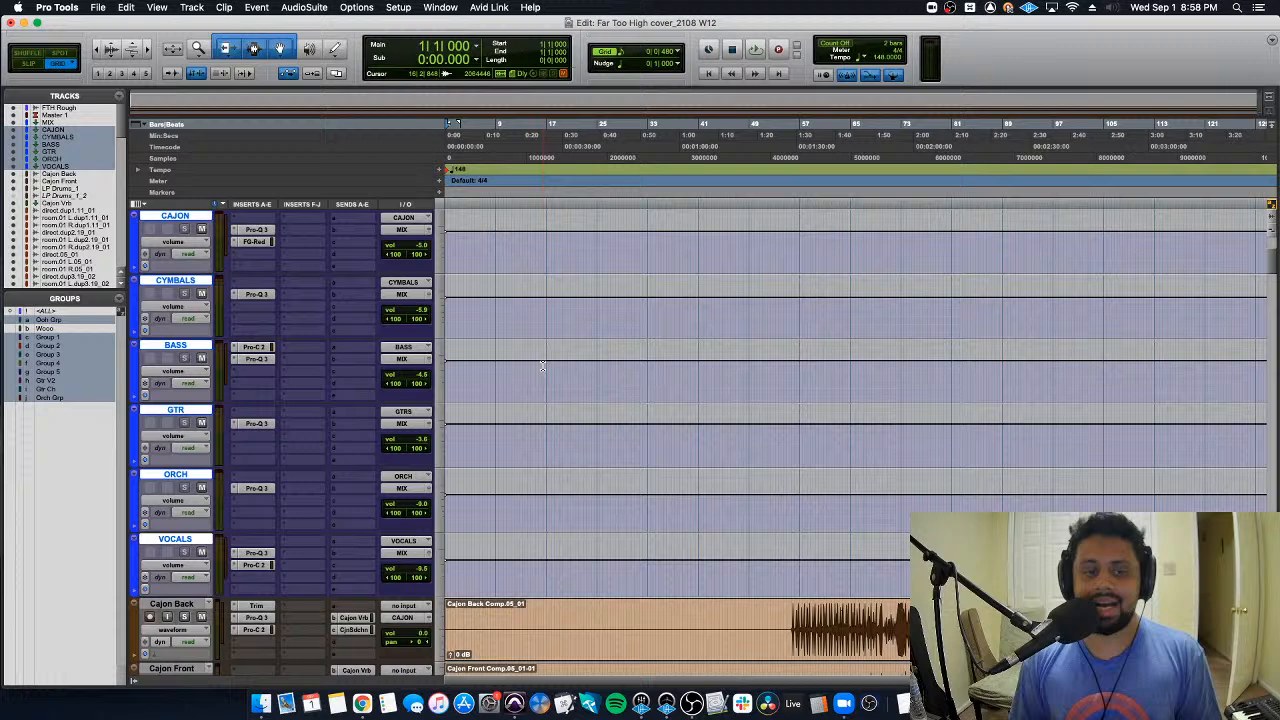
click(190, 448)
alt+shift+click(197, 460)
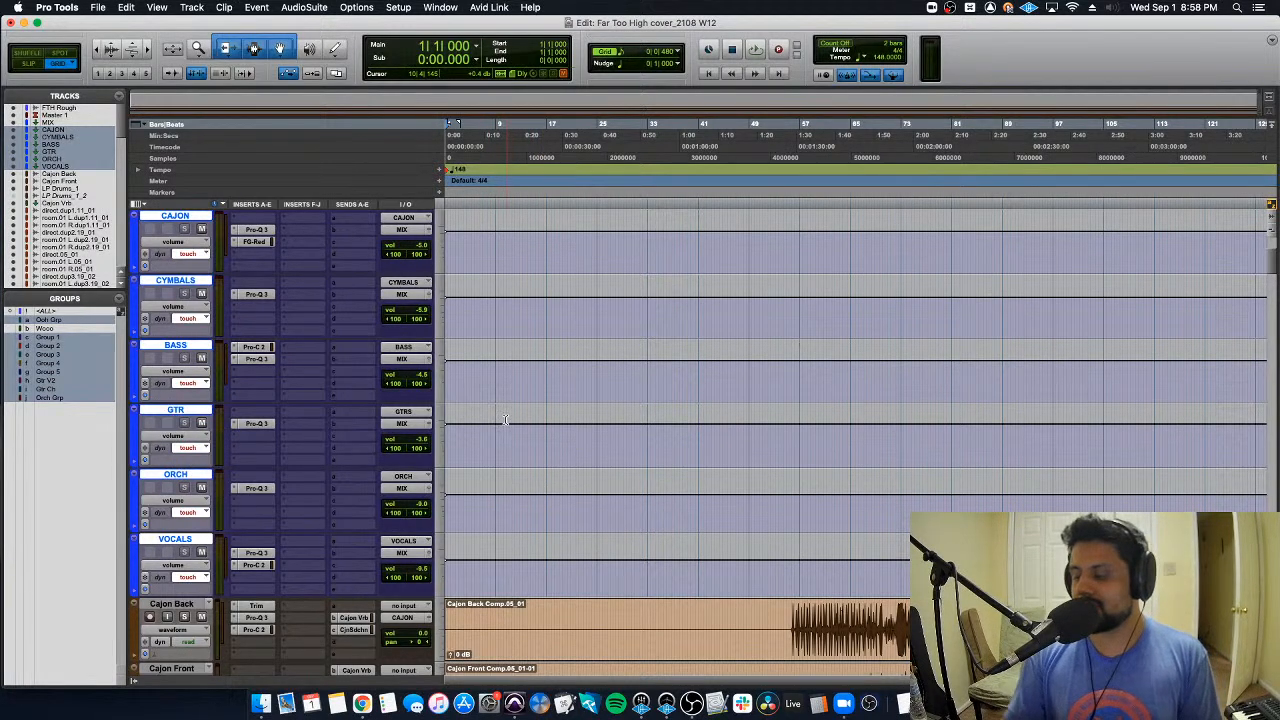
Step: Play the full mix from the beginning of the song with the submixes in view
scroll(505, 420, up, 3)
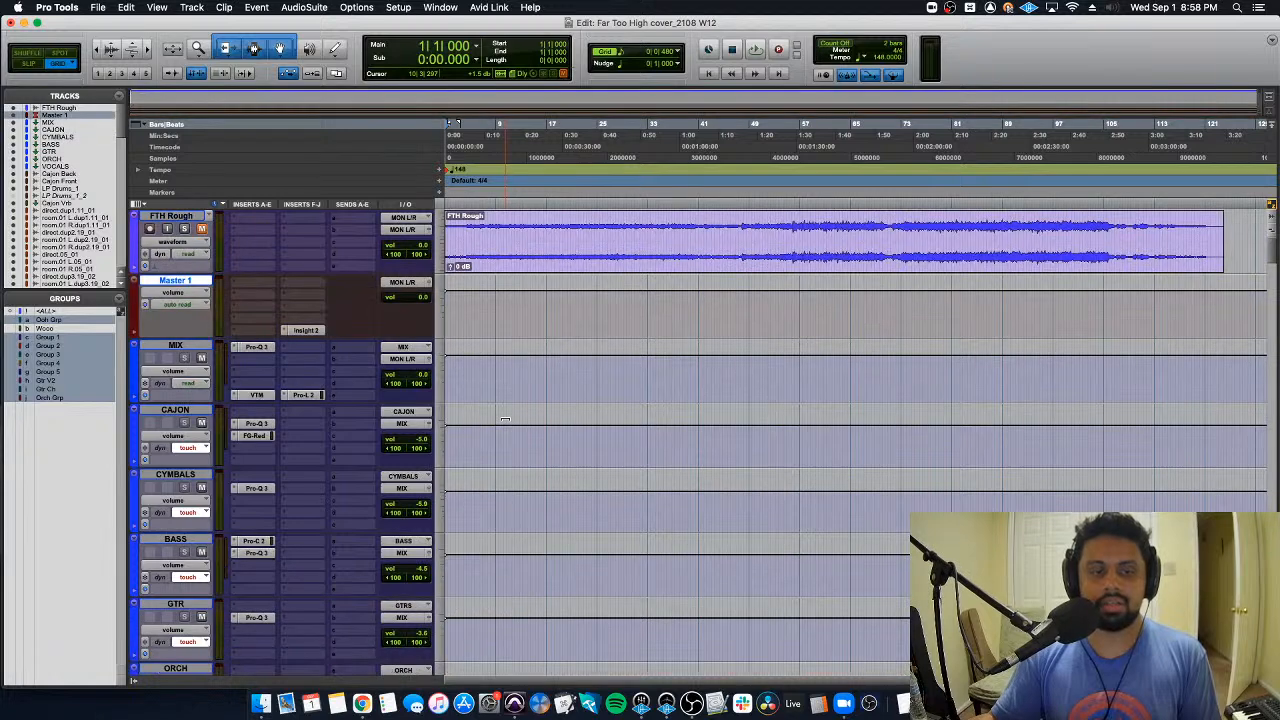
key(super+bracketright)
key(super+bracketright)
key(super+bracketright)
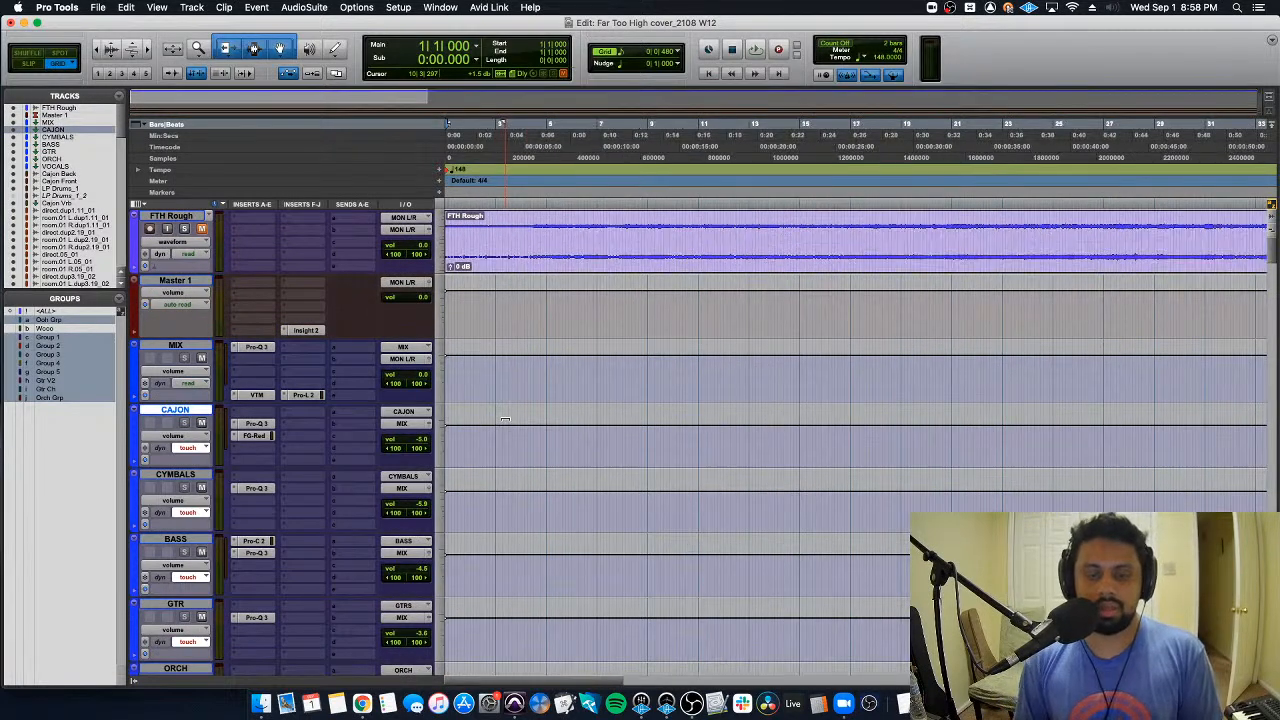
scroll(530, 418, down, 4)
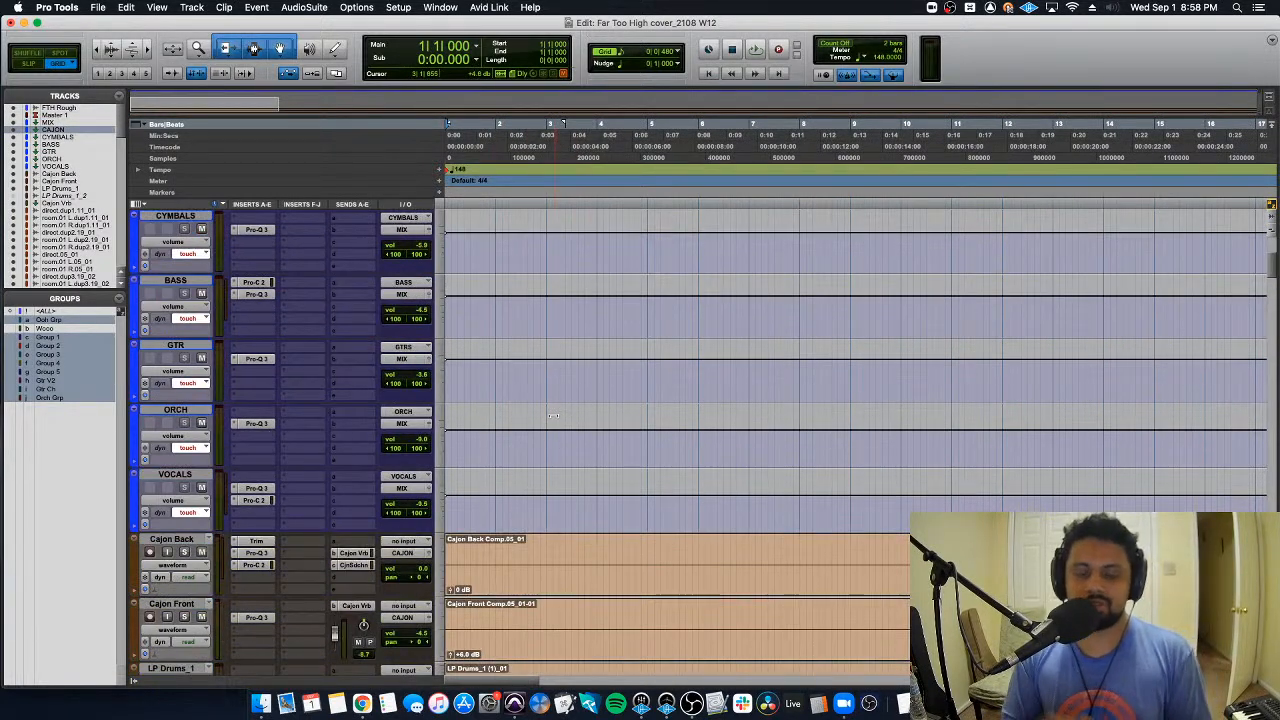
scroll(553, 415, up, 1)
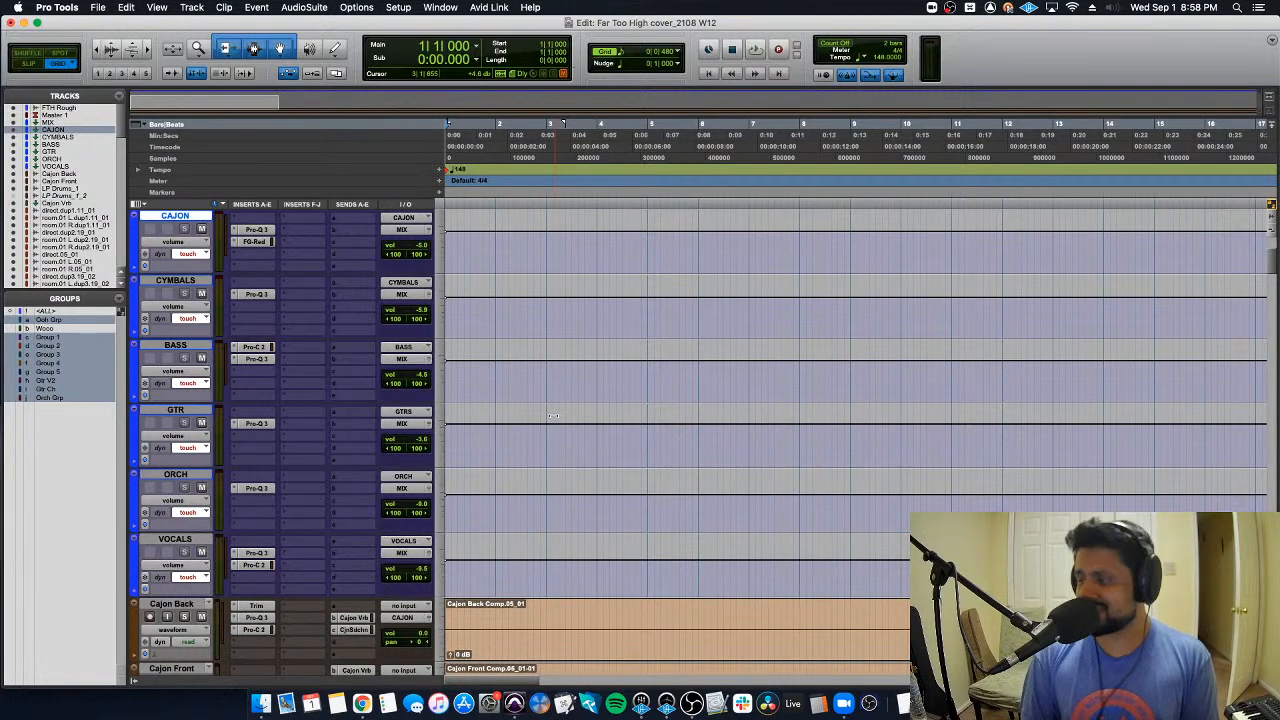
key(space)
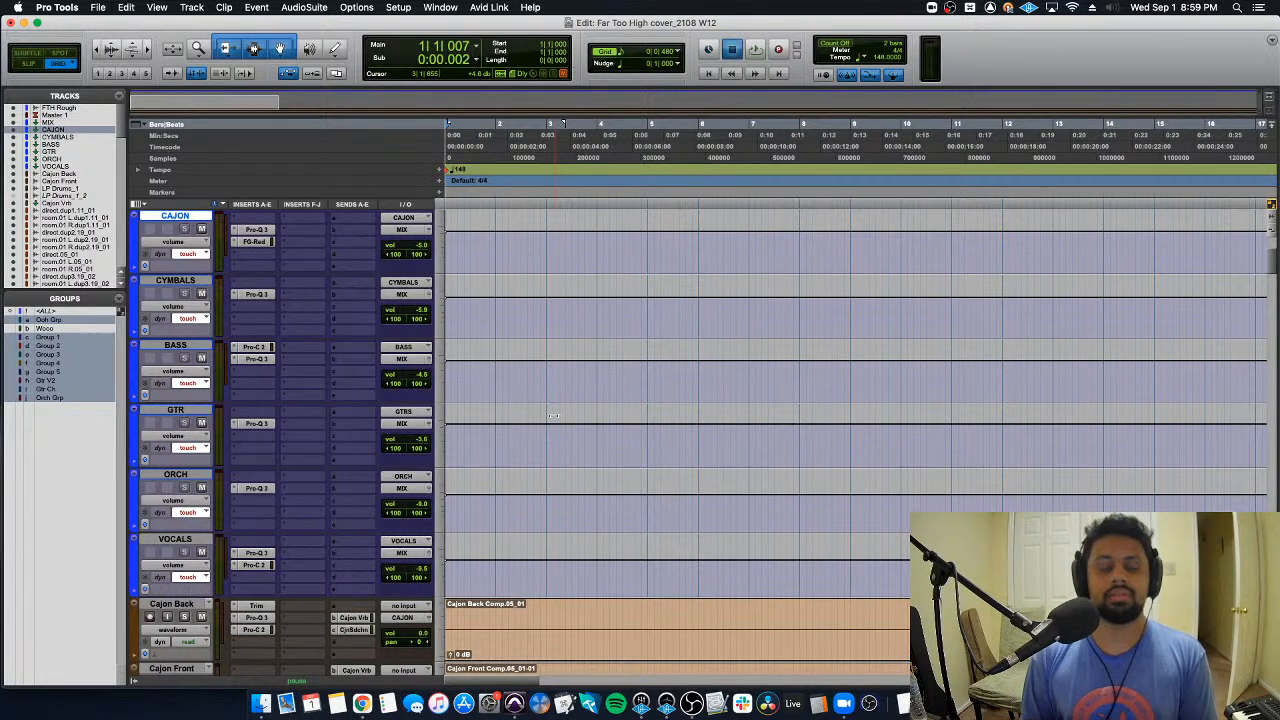
key(super+bracketleft)
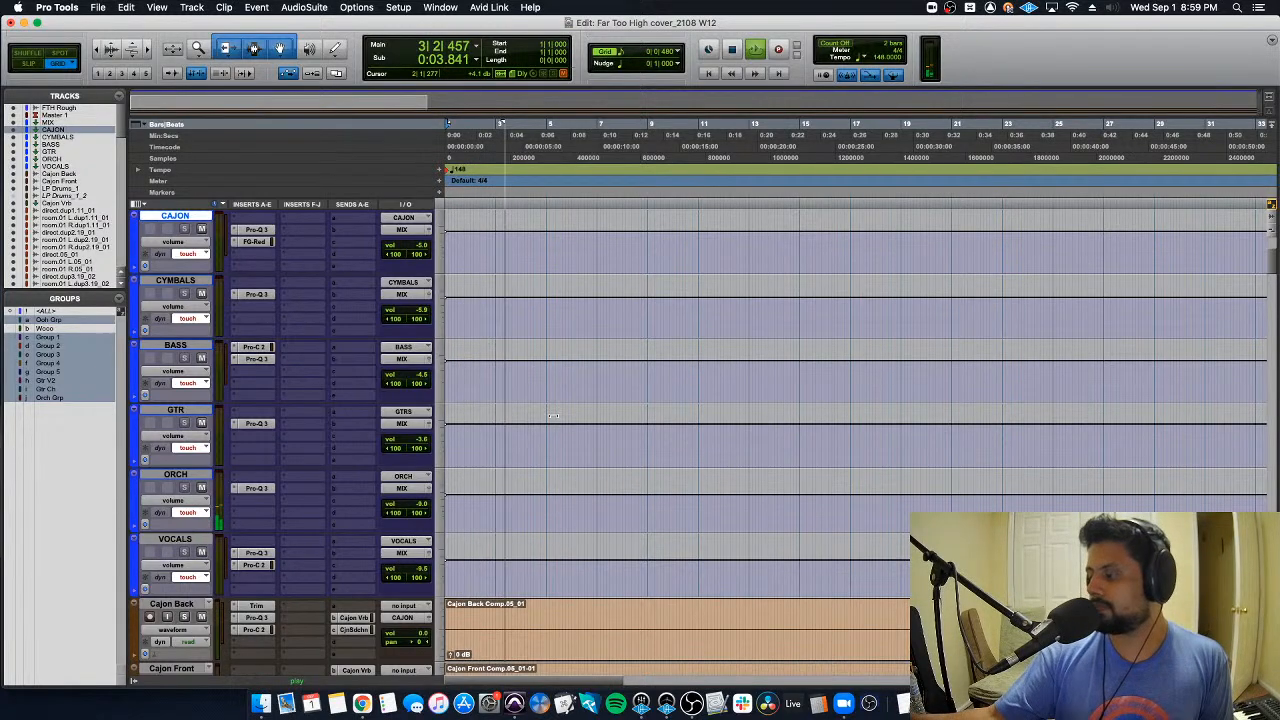
Step: Look through the instrument, orchestra and vocal tracks while the intro plays, ending at the guitar tracks
scroll(552, 418, down, 5)
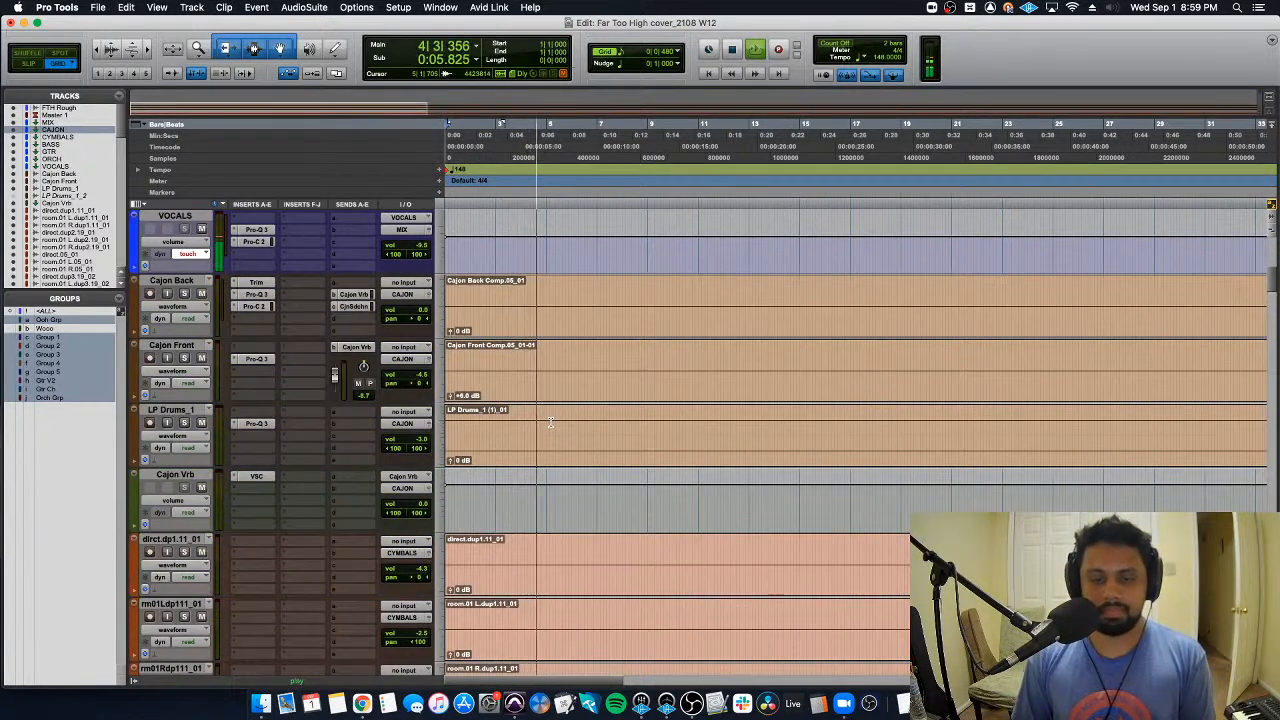
scroll(550, 422, down, 15)
scroll(550, 422, down, 10)
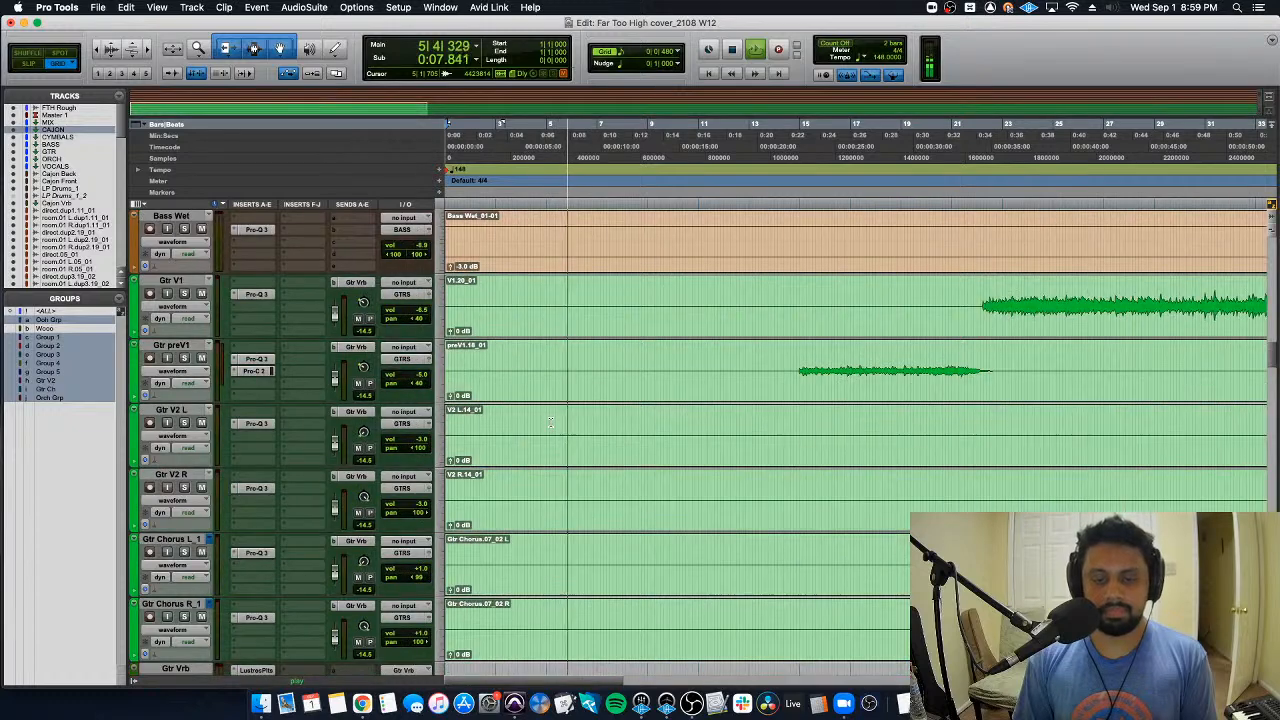
scroll(550, 422, down, 10)
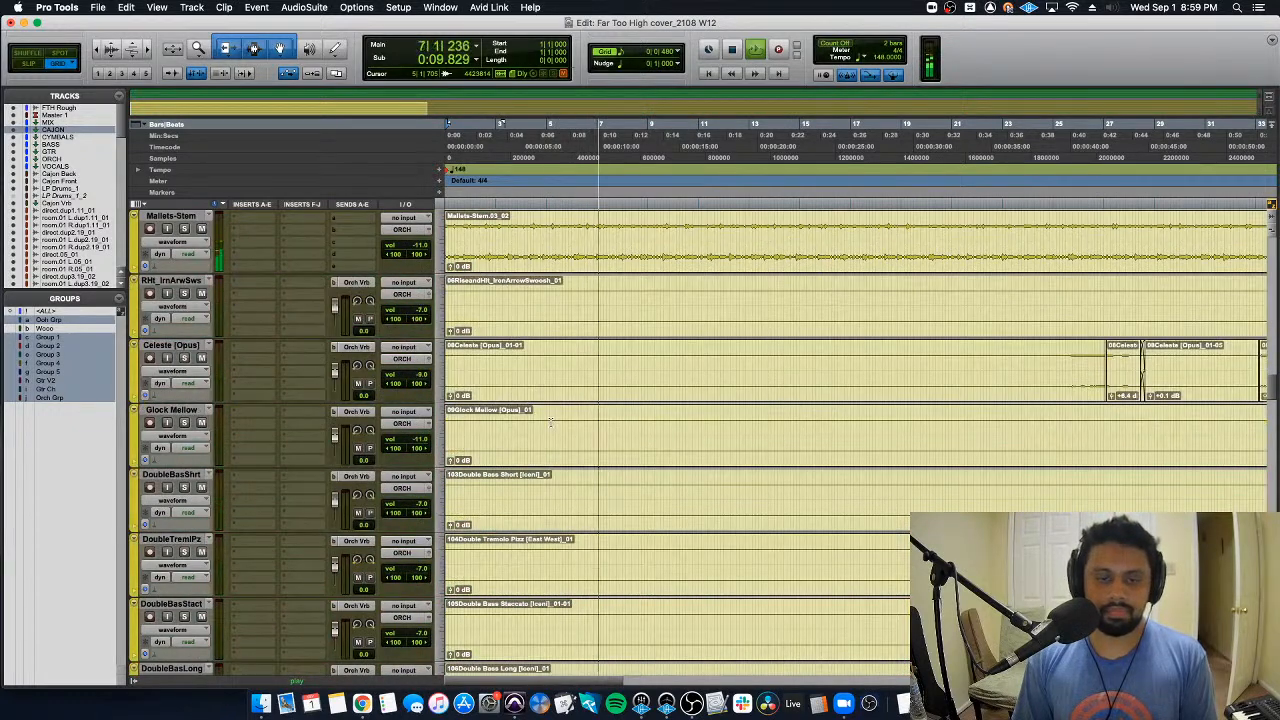
scroll(550, 422, down, 4)
scroll(550, 422, down, 15)
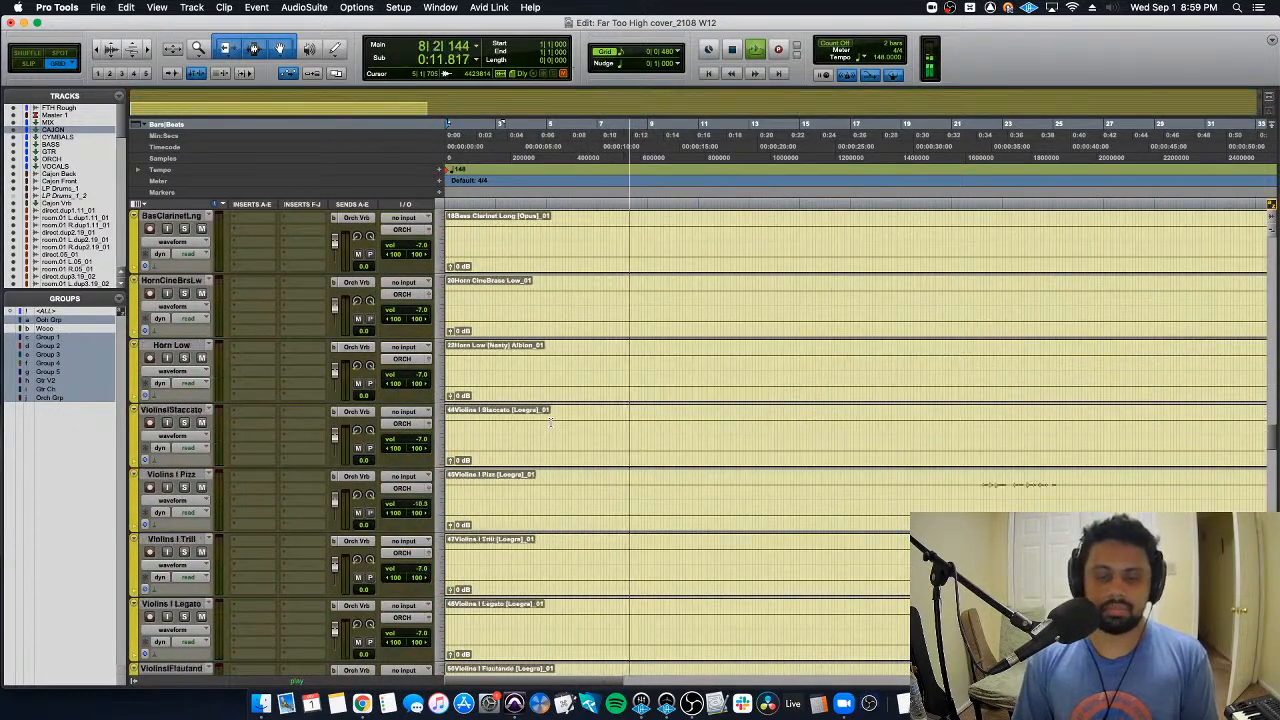
scroll(550, 422, down, 4)
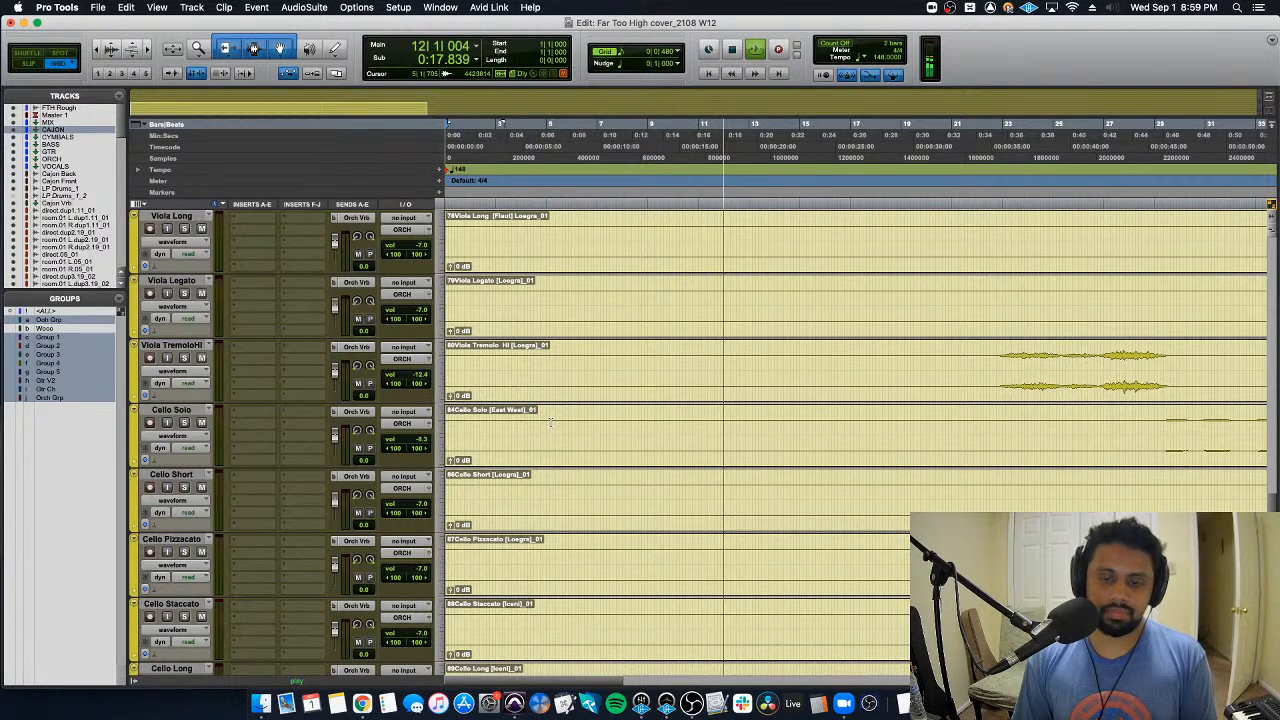
scroll(550, 422, down, 2)
scroll(550, 422, down, 1)
scroll(550, 422, up, 1)
scroll(550, 422, up, 2)
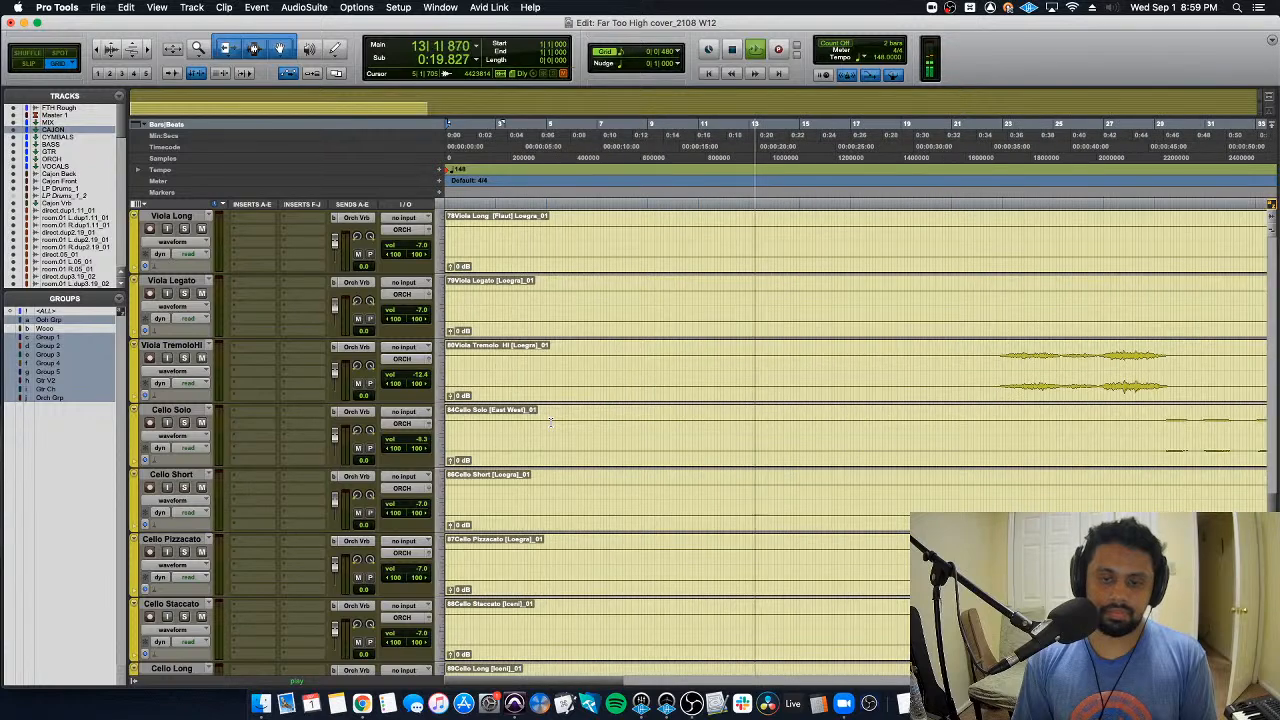
scroll(550, 422, down, 8)
scroll(550, 422, down, 7)
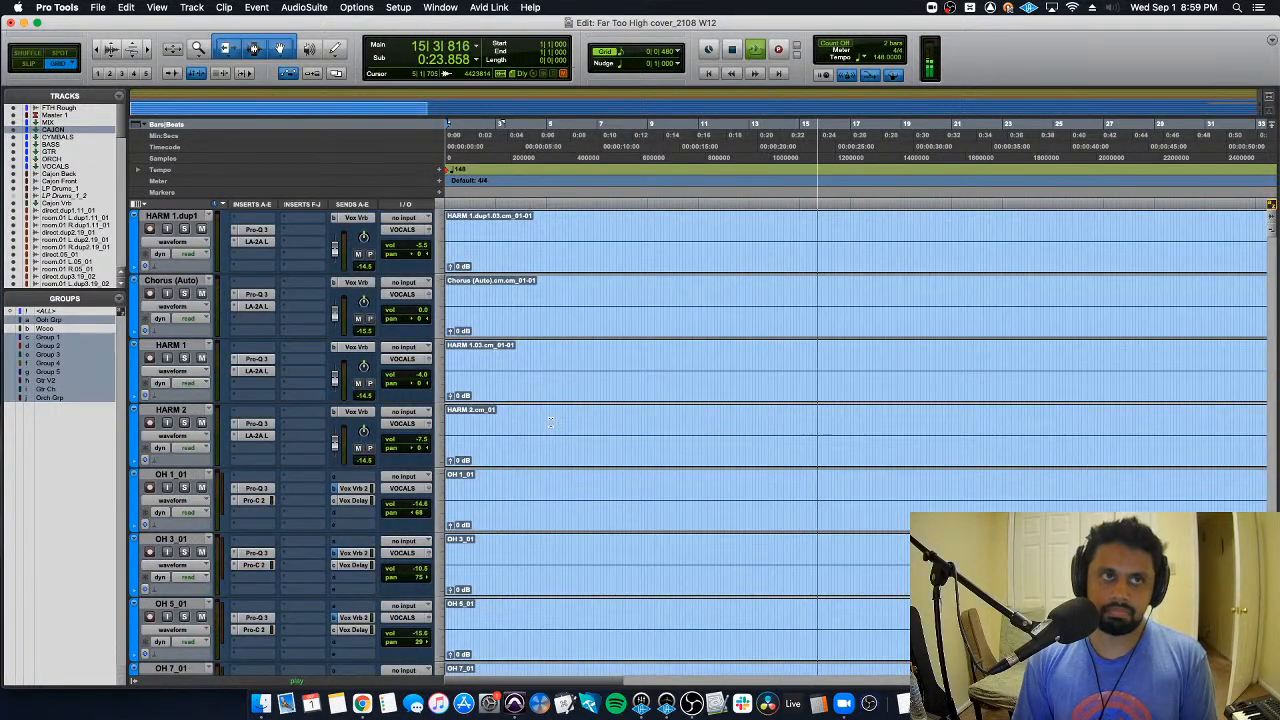
scroll(550, 422, down, 15)
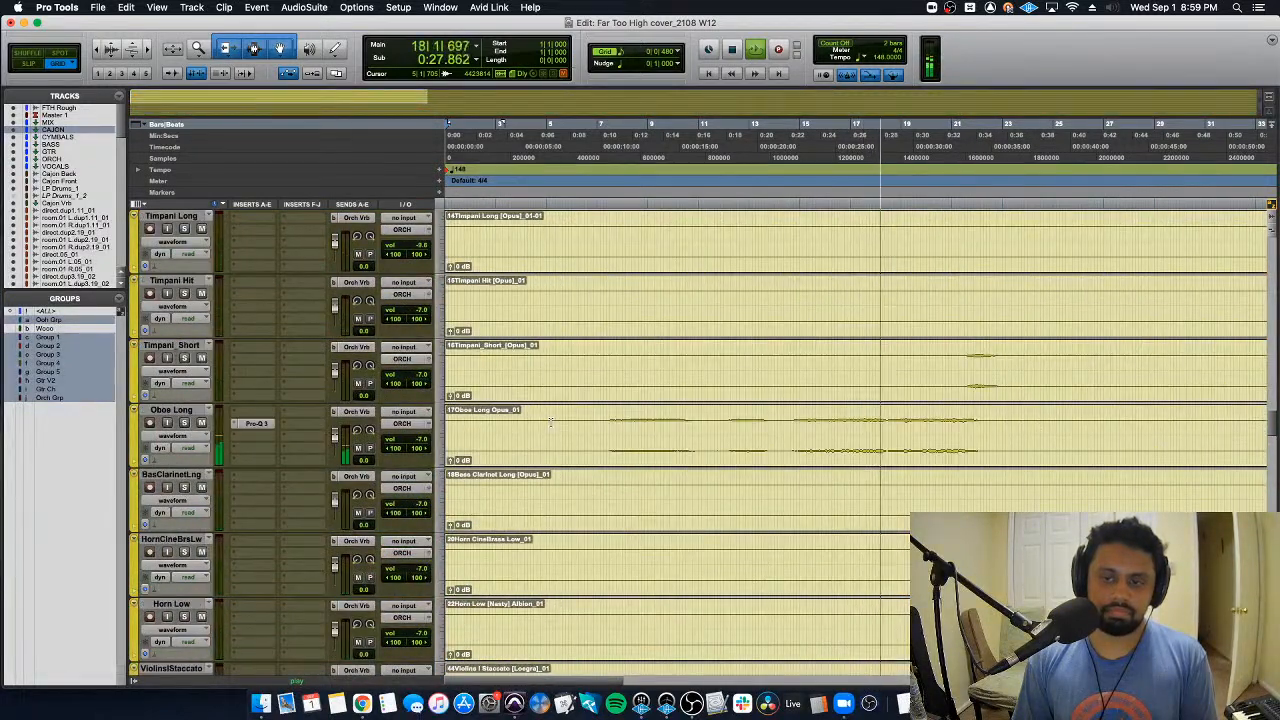
scroll(550, 422, up, 15)
scroll(550, 422, down, 4)
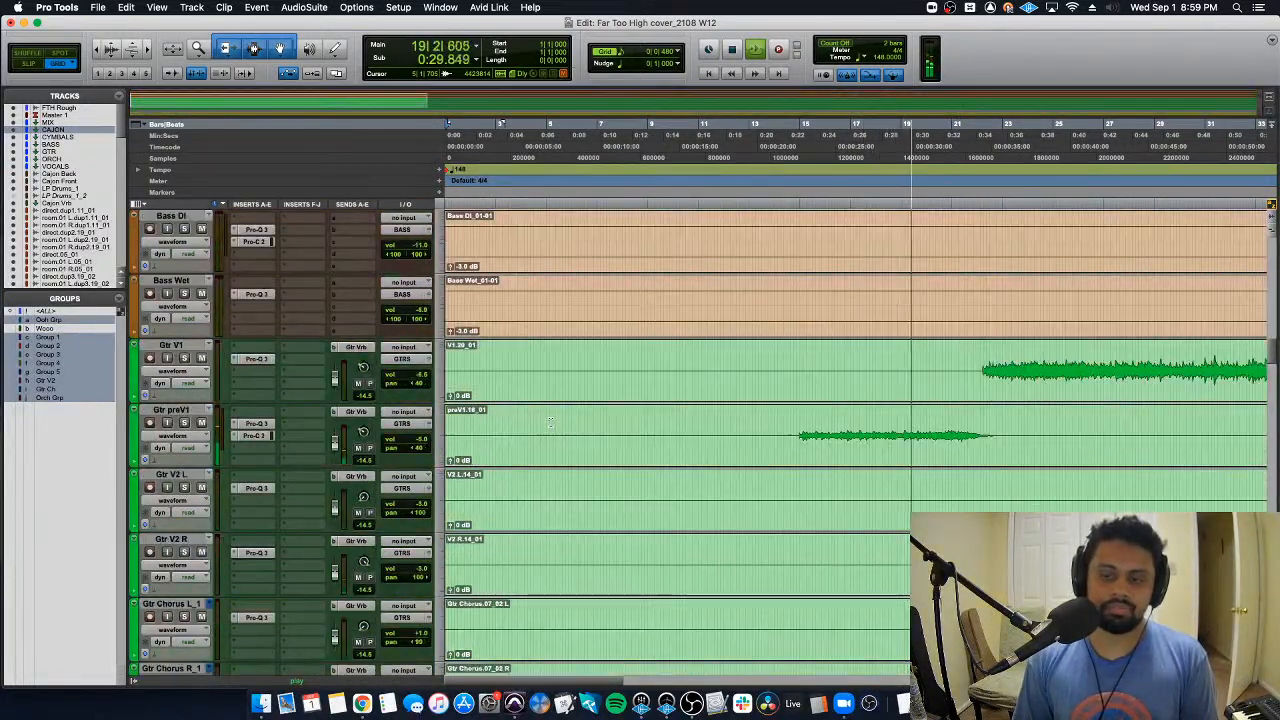
Step: Play from just before the Gtr preV1 part, set that track's volume to -6.0 dB, and stop playback
key(super+bracketleft)
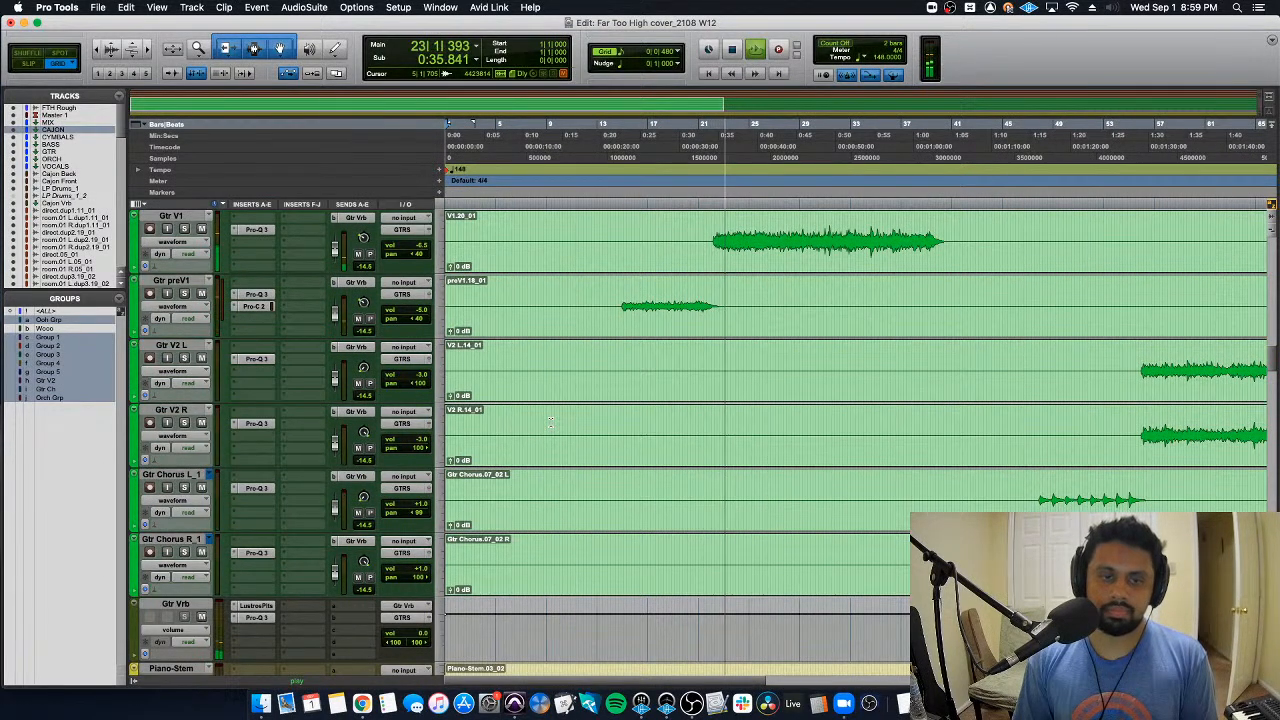
click(619, 293)
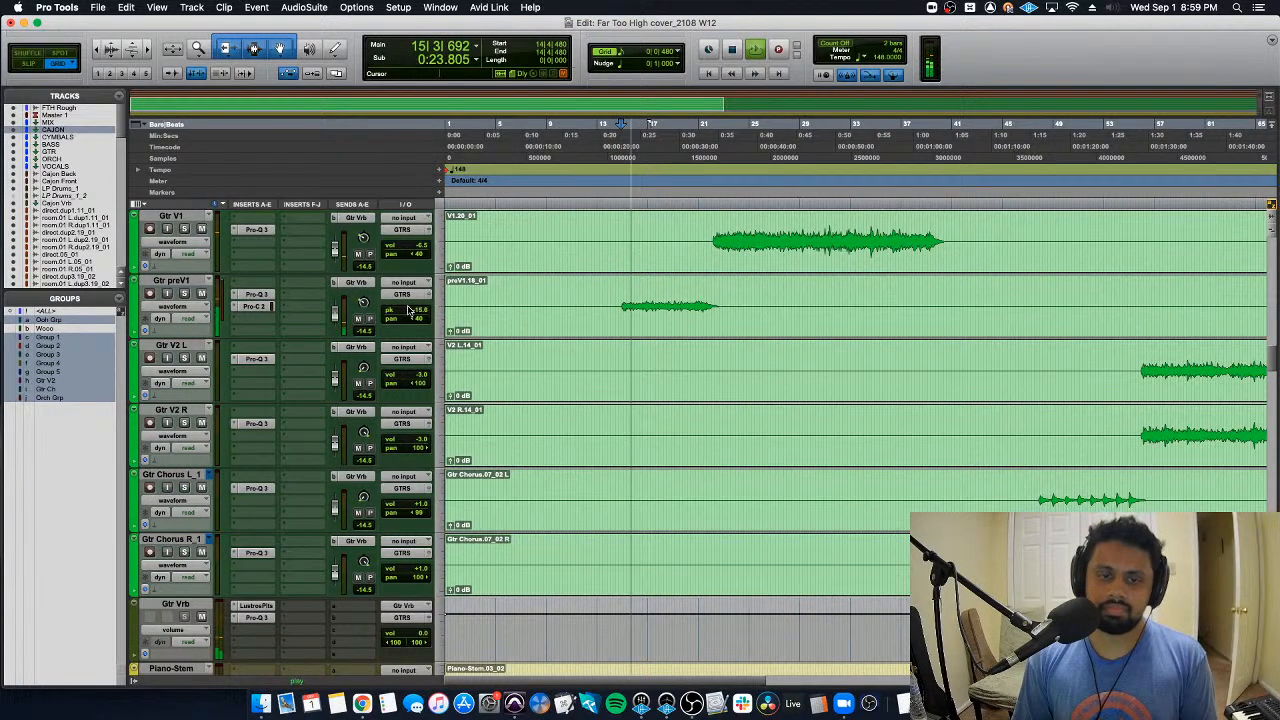
drag(409, 312, 417, 318)
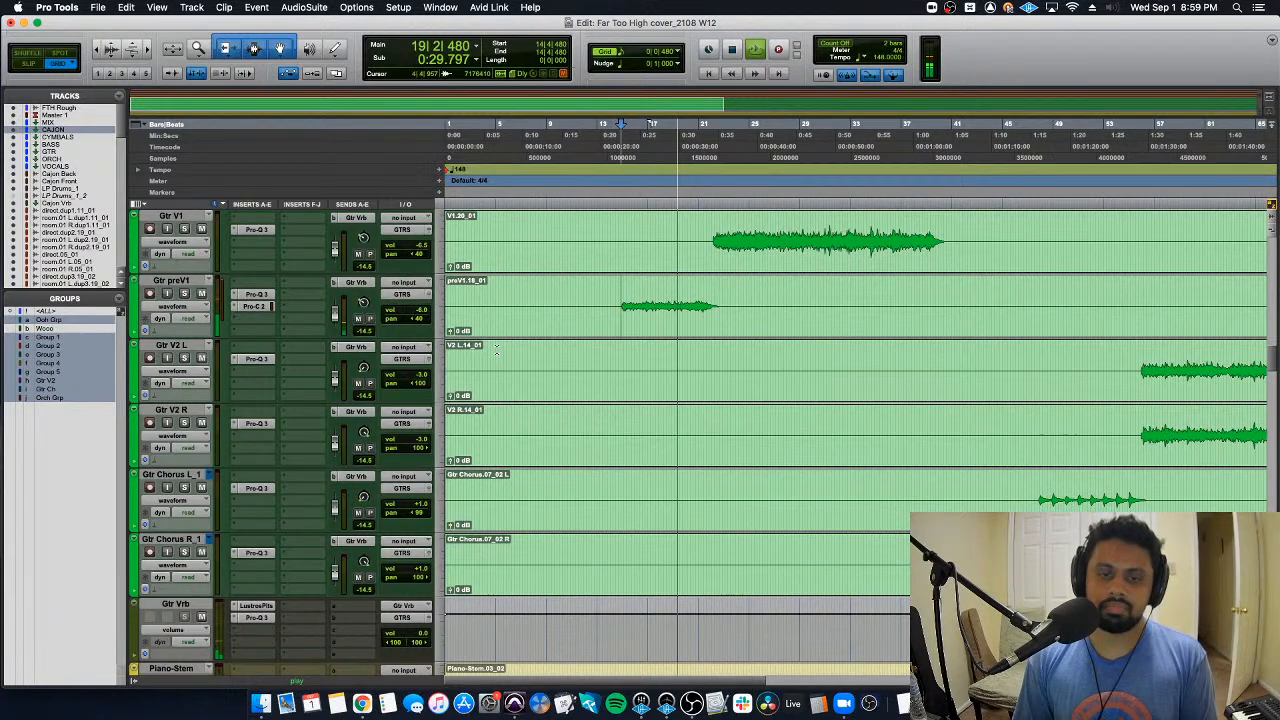
key(space)
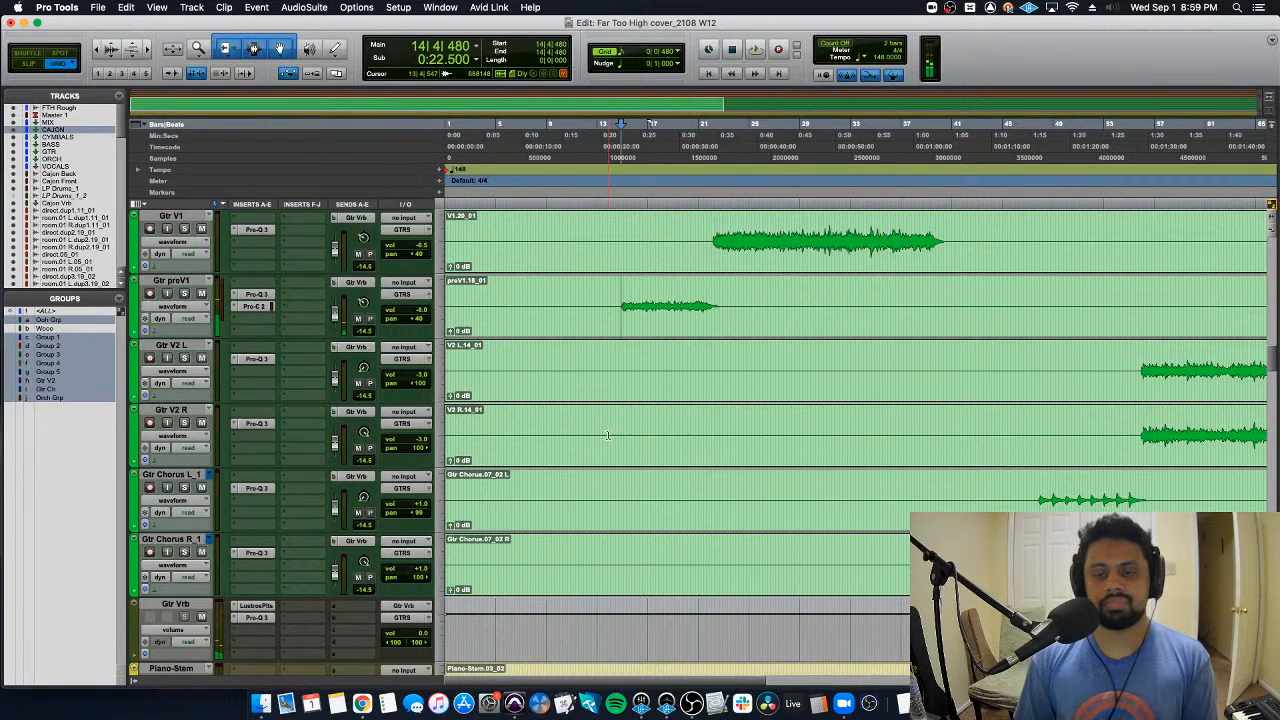
Step: Show the volume automation lane of the Vox V1.01 track and set its automation mode to touch
scroll(600, 420, up, 15)
scroll(607, 435, down, 20)
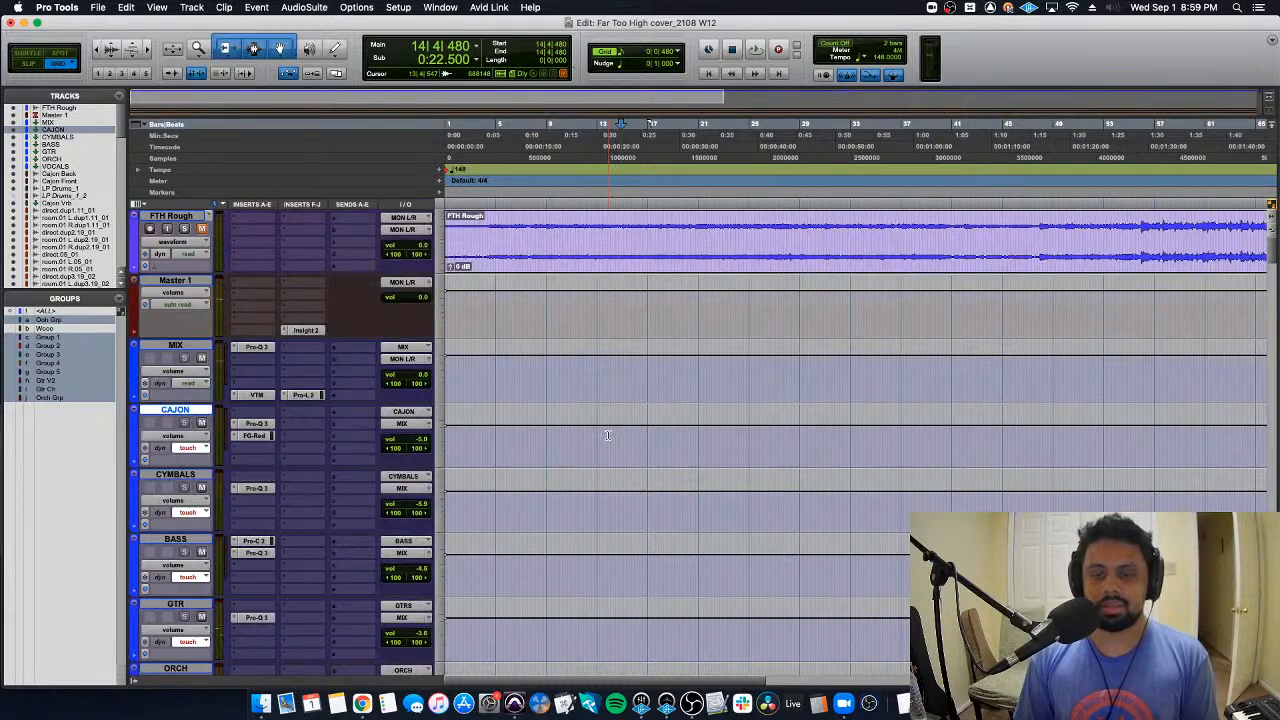
scroll(607, 435, down, 15)
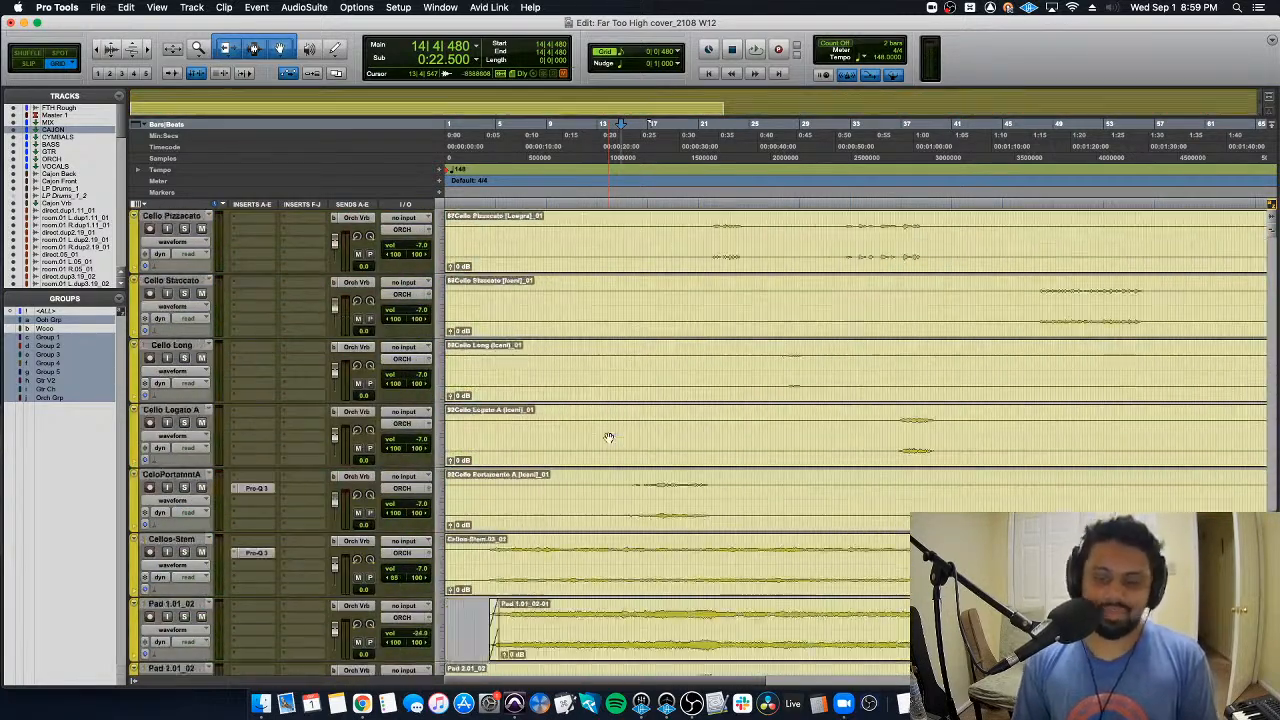
scroll(608, 438, down, 2)
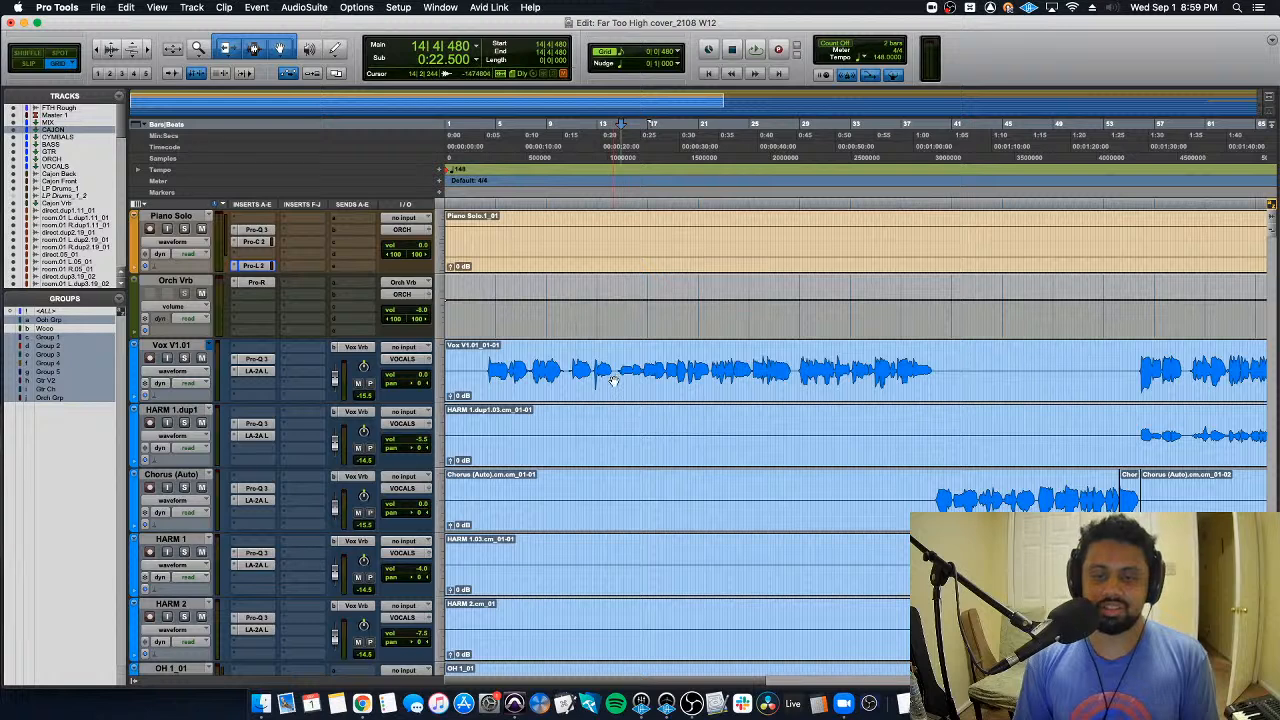
click(146, 395)
click(186, 384)
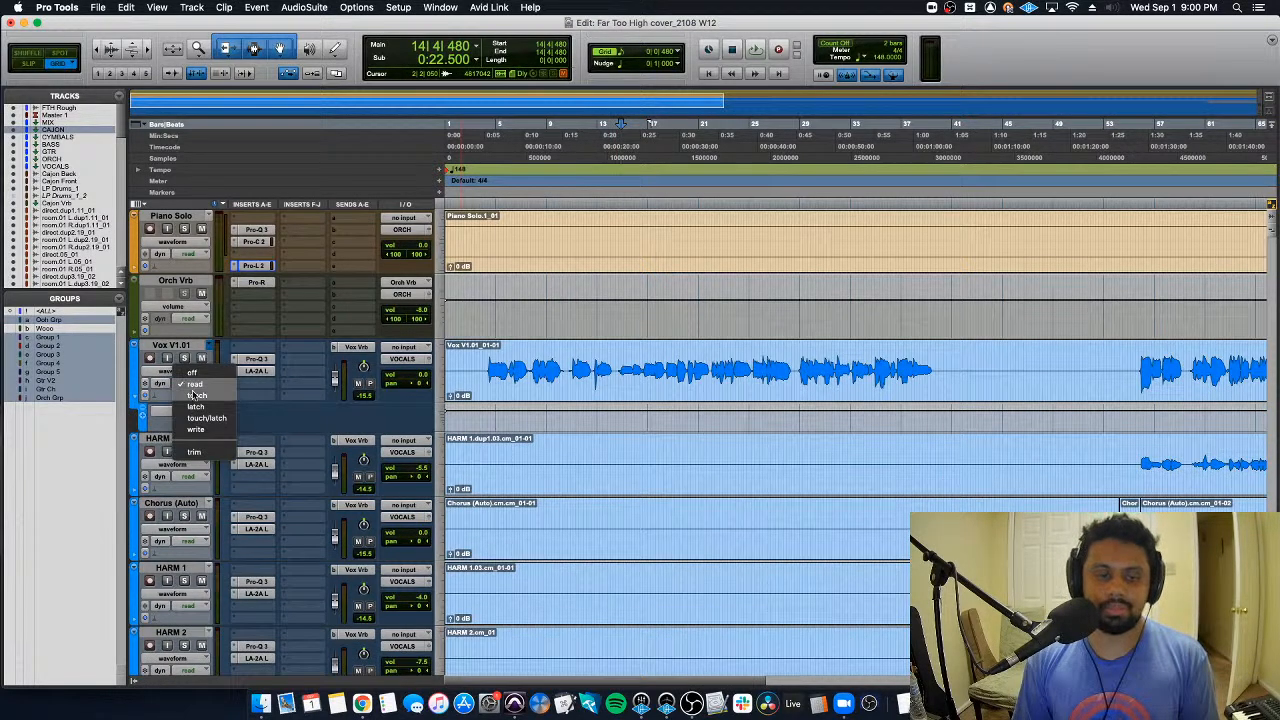
click(197, 395)
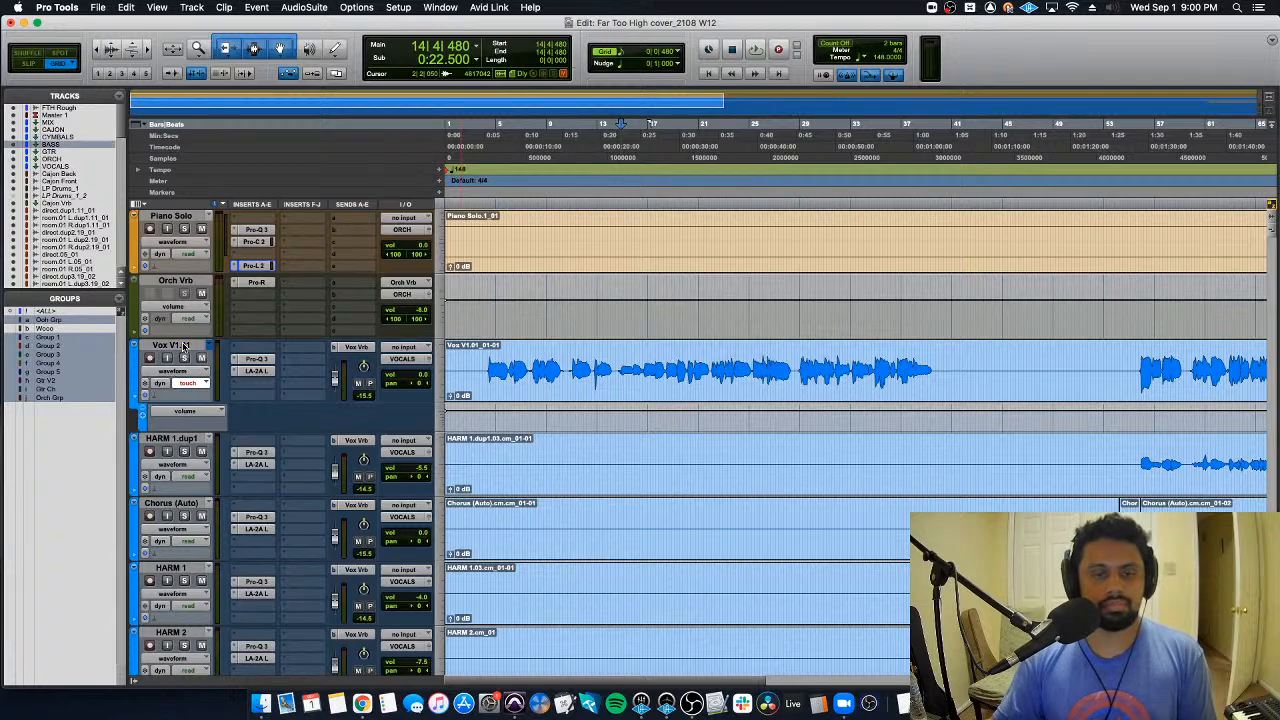
Step: Move the track selection down through the drum, bass, guitar and orchestra tracks to the Vox V1.01 track
key(semicolon)
key(semicolon)
key(semicolon)
key(semicolon)
key(semicolon)
key(semicolon)
key(semicolon)
key(semicolon)
key(semicolon)
key(semicolon)
key(semicolon)
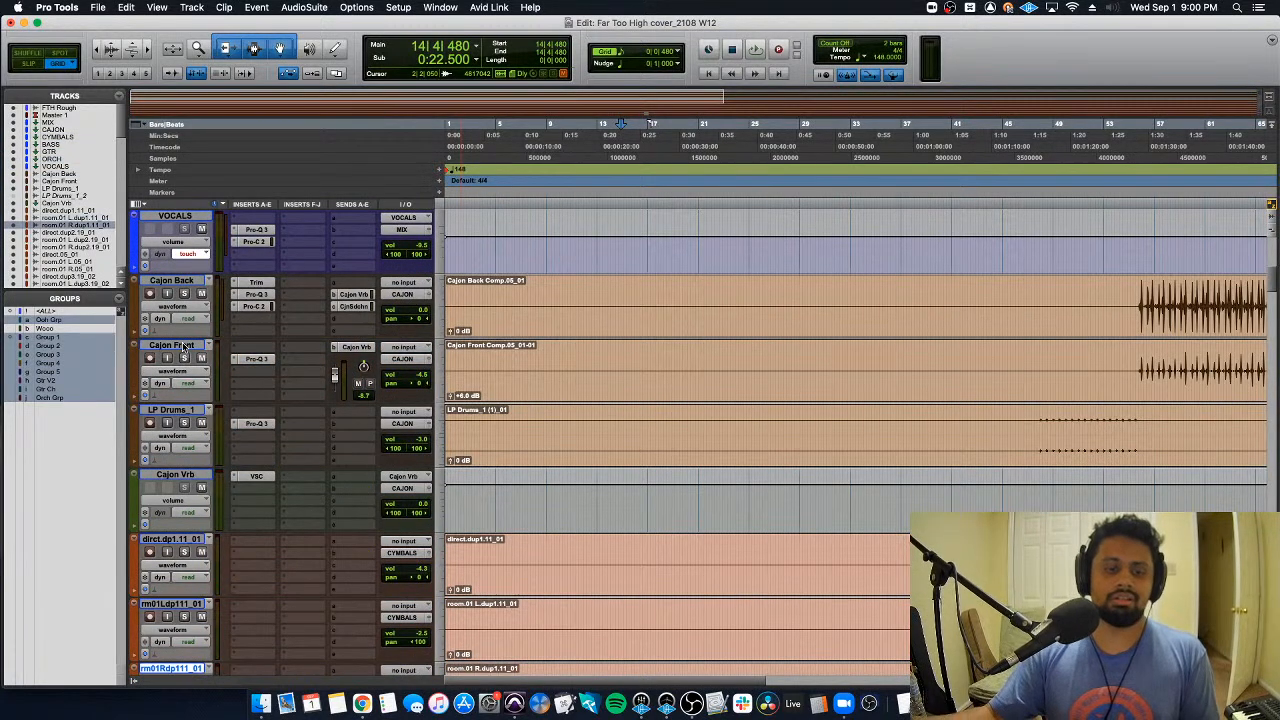
key(semicolon)
key(semicolon)
key(semicolon)
key(semicolon)
key(semicolon)
key(semicolon)
key(semicolon)
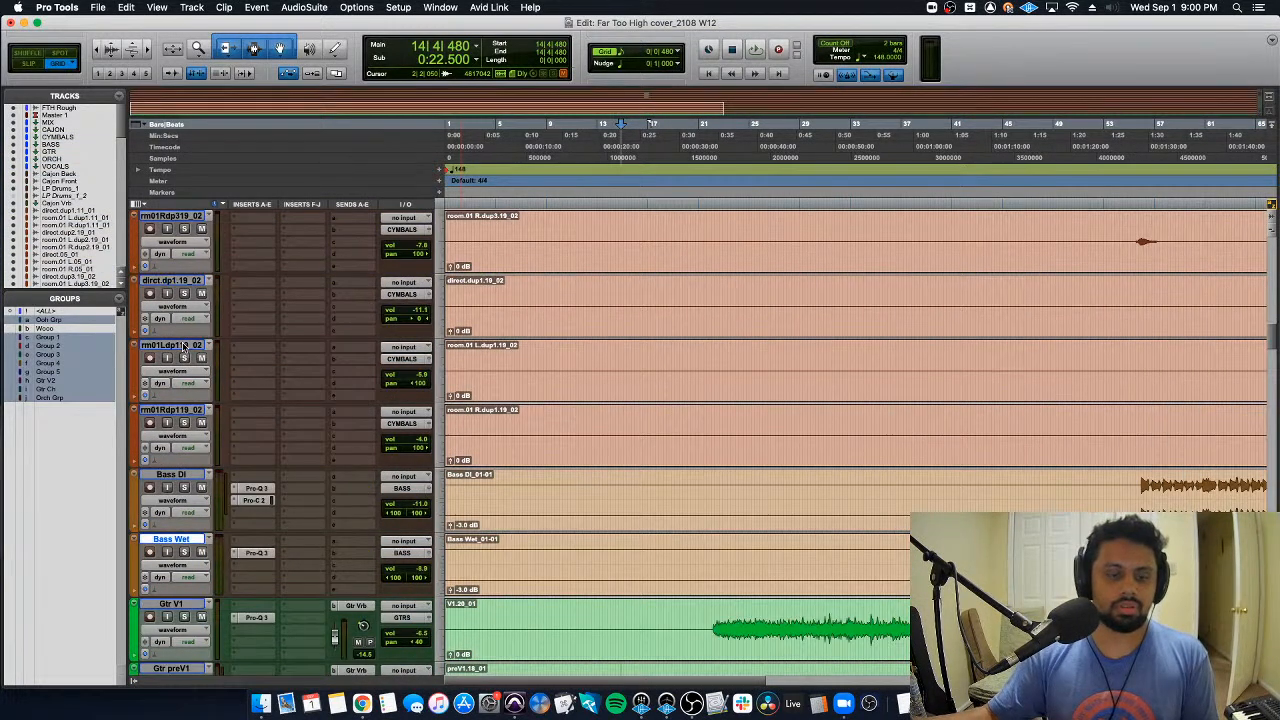
key(semicolon)
key(semicolon)
key(semicolon)
key(semicolon)
key(semicolon)
key(semicolon)
key(semicolon)
key(semicolon)
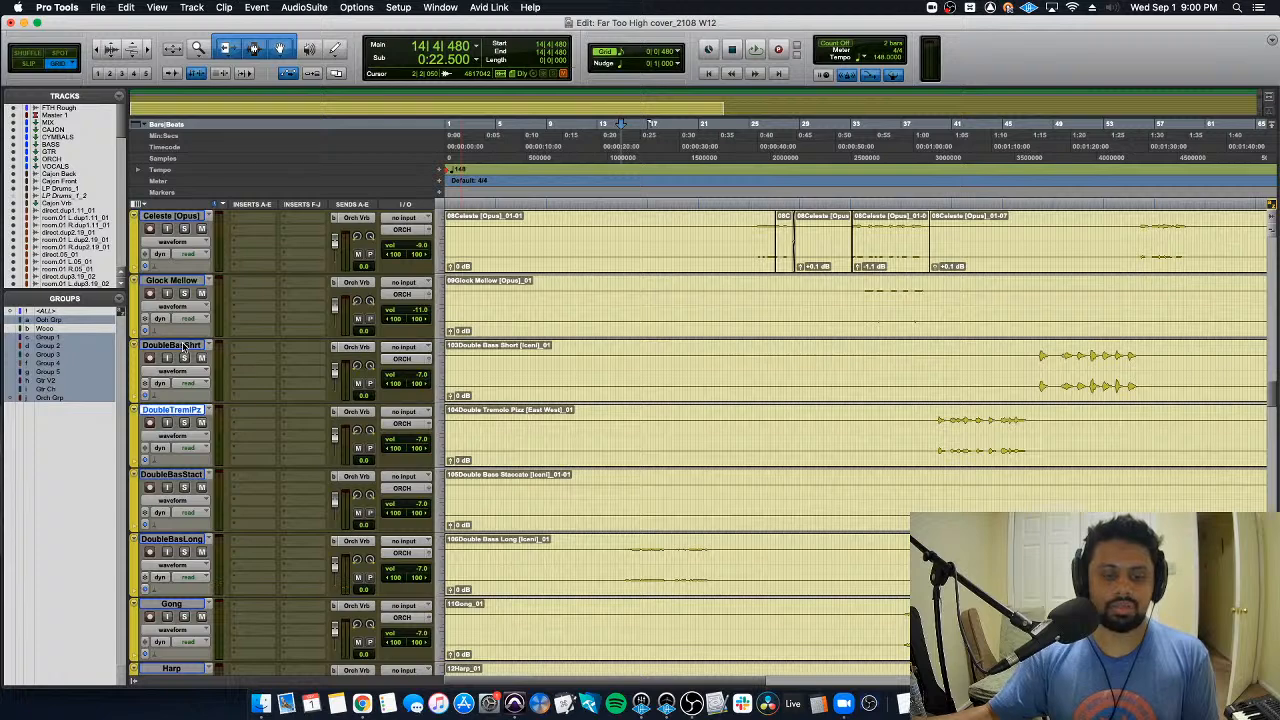
key(semicolon)
key(semicolon)
key(semicolon)
key(semicolon)
key(semicolon)
key(semicolon)
key(semicolon)
key(semicolon)
key(semicolon)
key(semicolon)
key(semicolon)
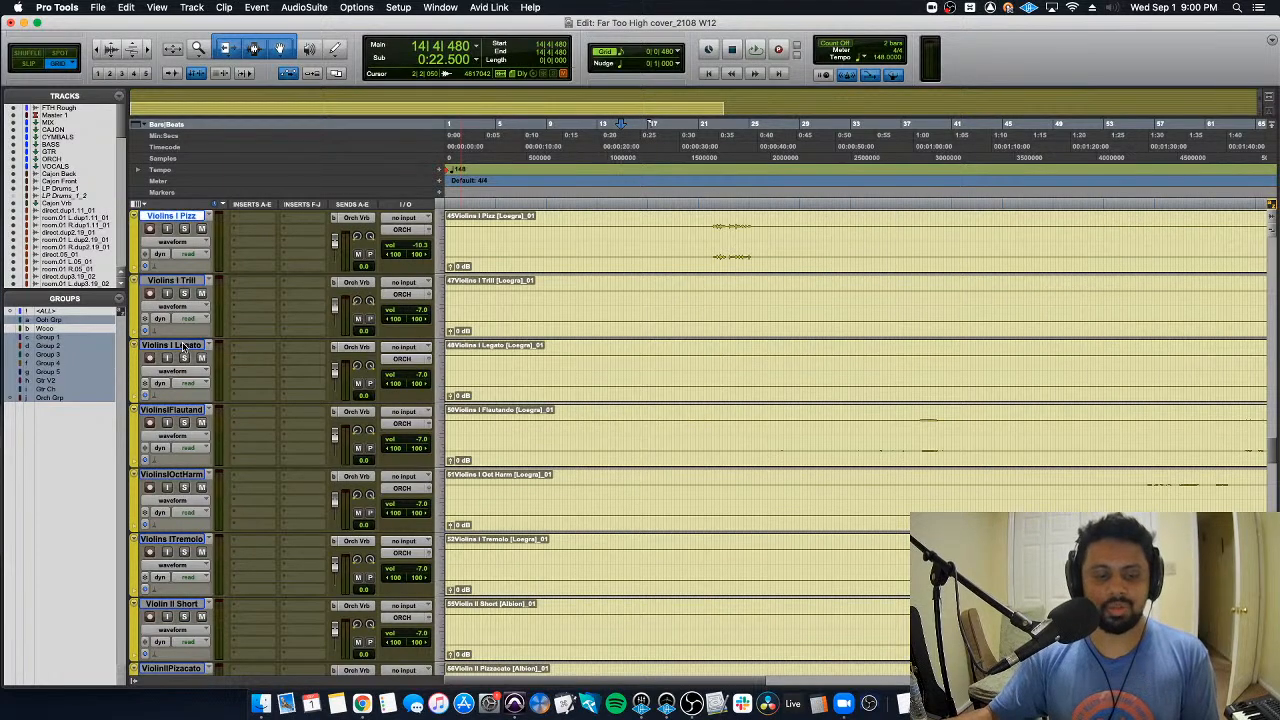
key(semicolon)
key(semicolon)
key(semicolon)
key(semicolon)
key(semicolon)
key(semicolon)
key(semicolon)
key(semicolon)
key(semicolon)
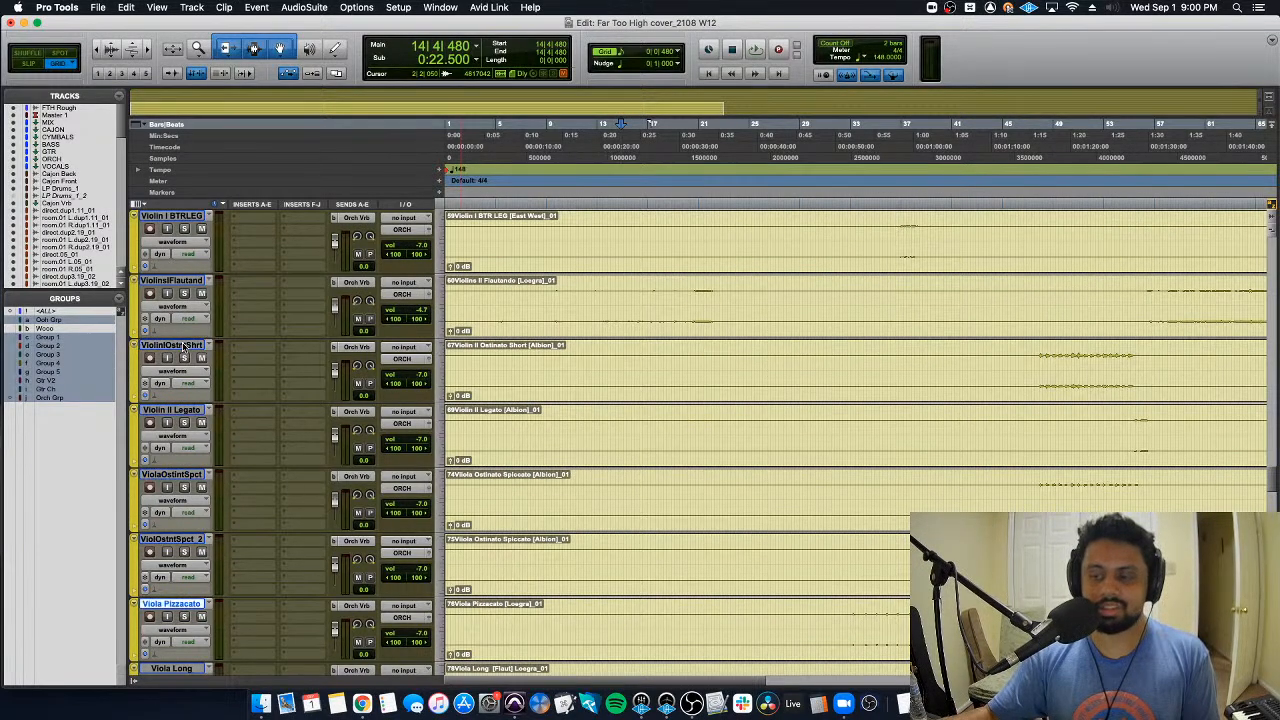
key(semicolon)
key(semicolon)
key(semicolon)
key(semicolon)
key(semicolon)
key(semicolon)
key(semicolon)
key(semicolon)
key(semicolon)
key(semicolon)
key(semicolon)
key(semicolon)
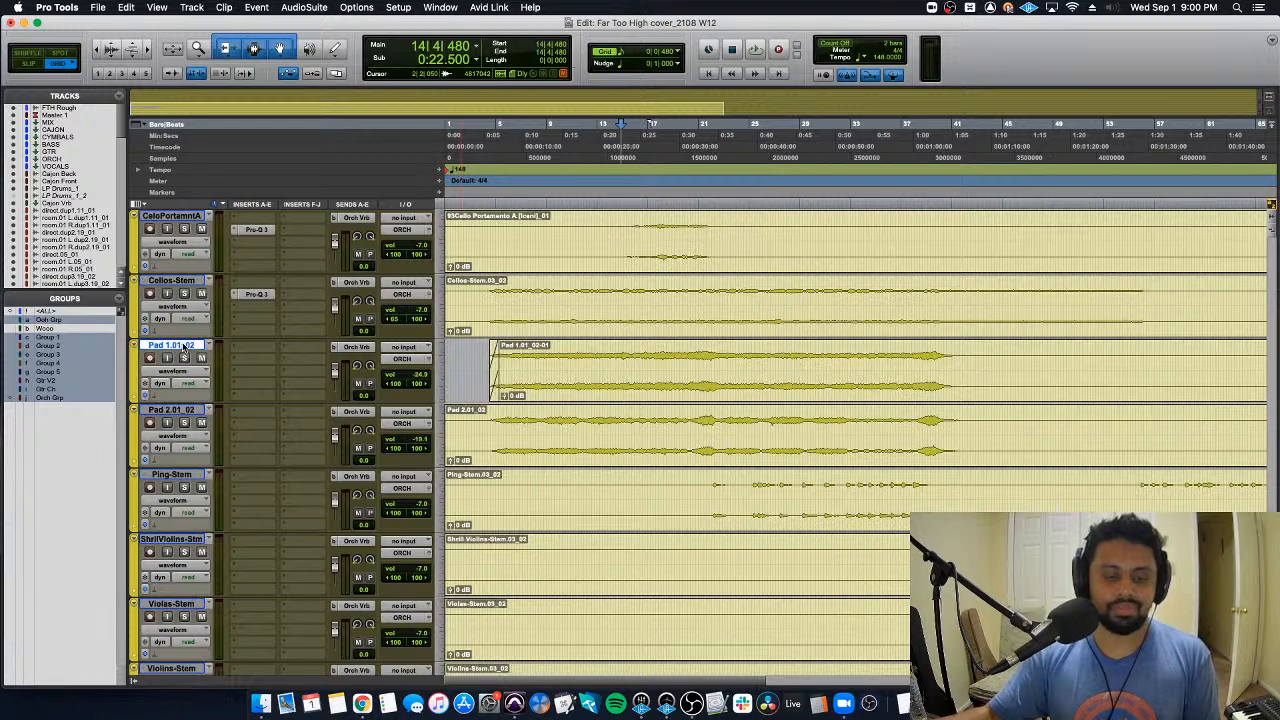
key(semicolon)
key(semicolon)
key(semicolon)
key(semicolon)
key(semicolon)
key(semicolon)
key(semicolon)
key(semicolon)
key(semicolon)
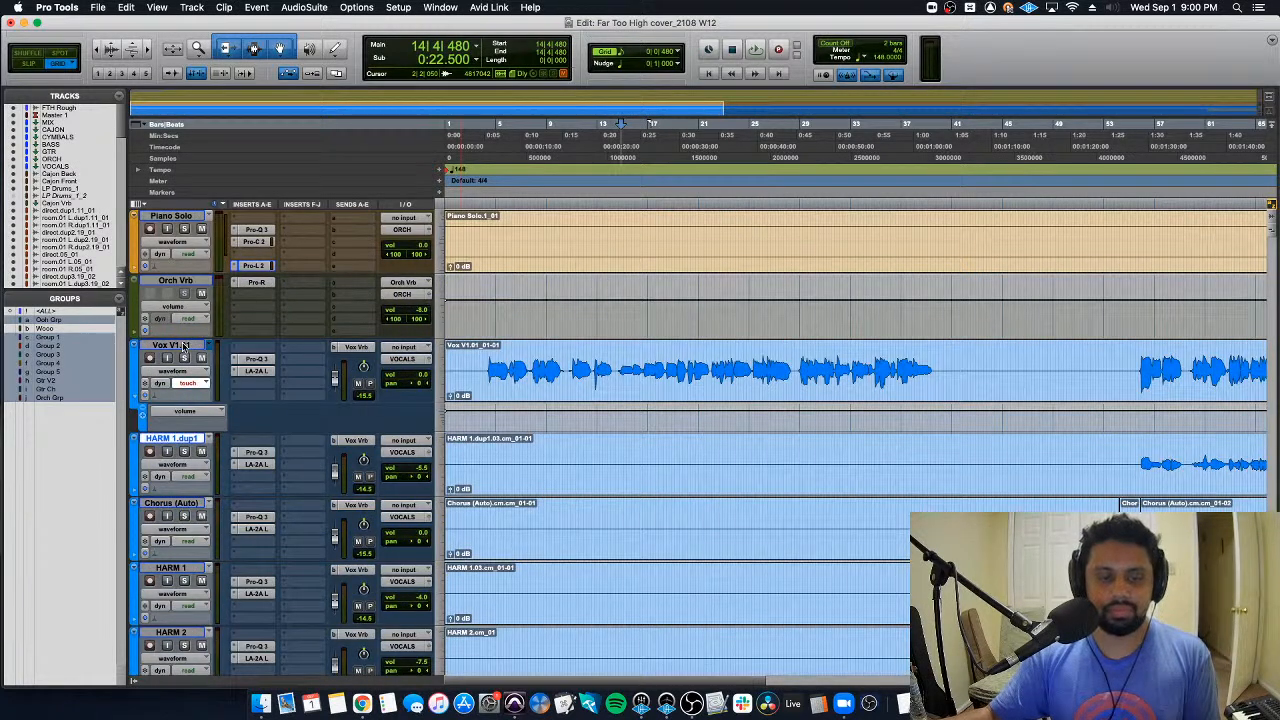
Step: Write a volume automation pass on Vox V1.01 from the song start through the first verse, and begin another pass from bar 3
key(space)
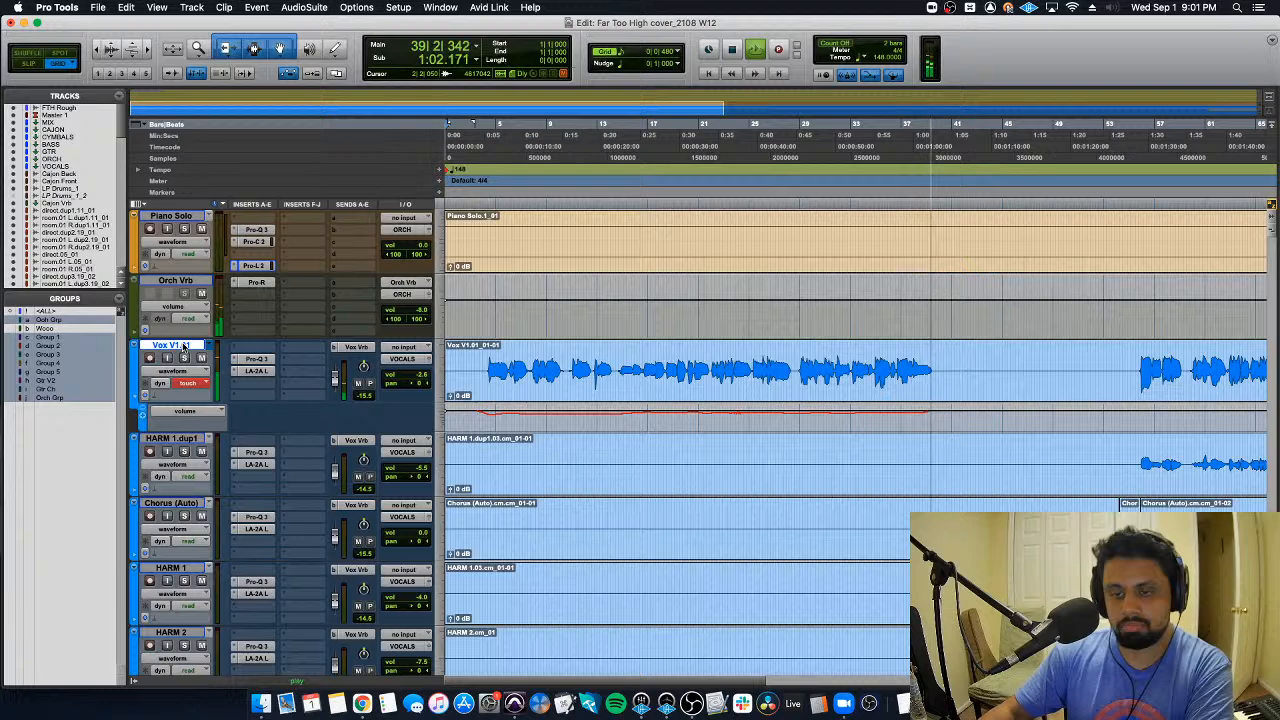
key(space)
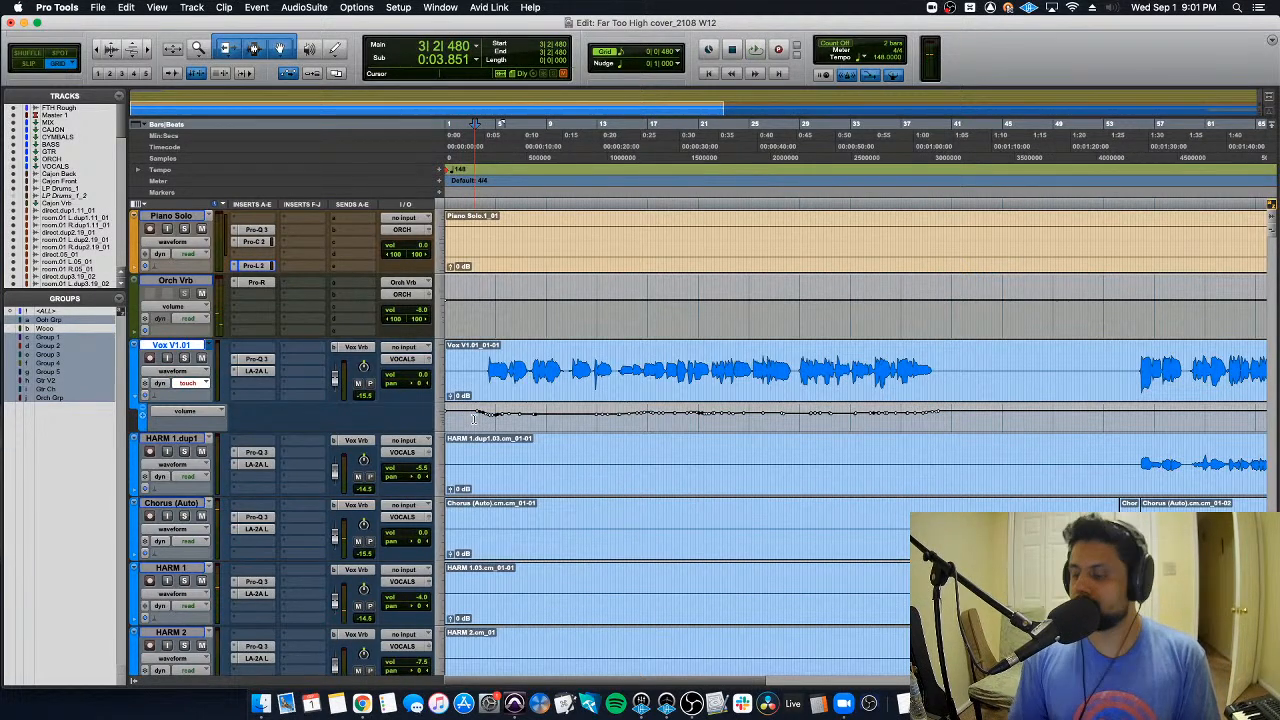
key(super+bracketright)
key(space)
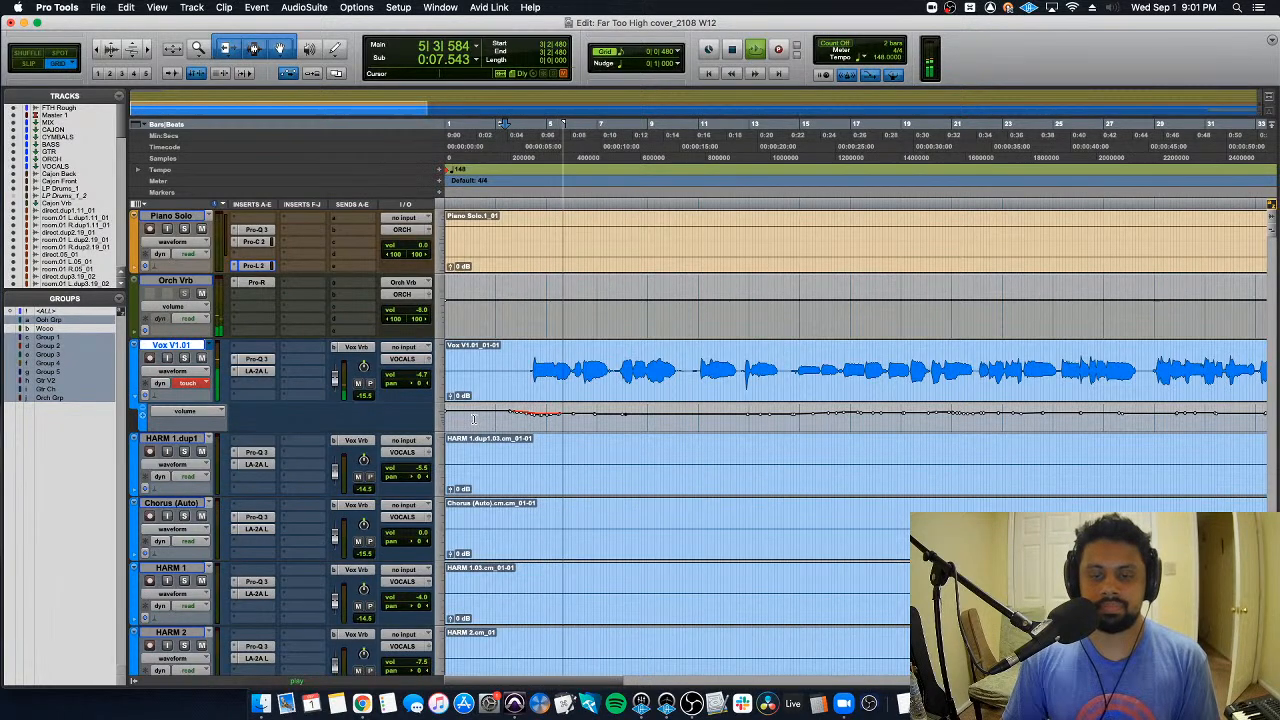
Step: Set the Gtr preV1 track's volume to -8.0 dB while the mix keeps playing
scroll(628, 423, down, 15)
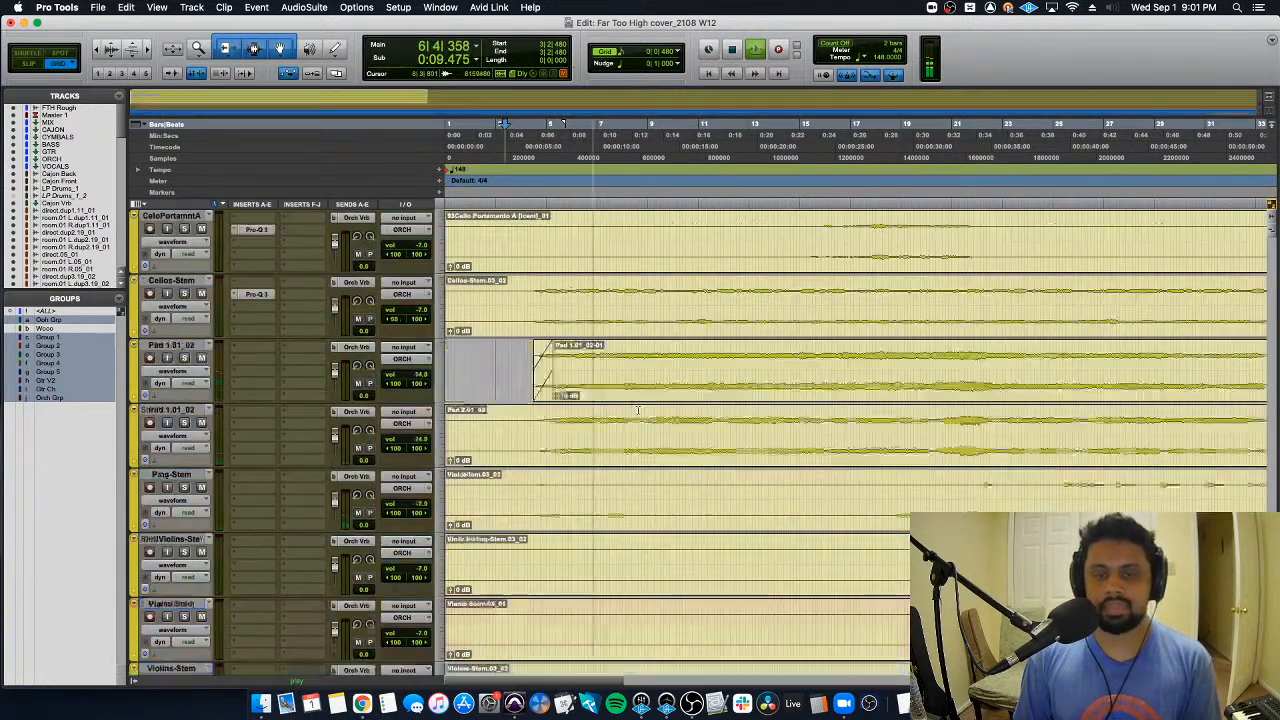
scroll(628, 430, down, 10)
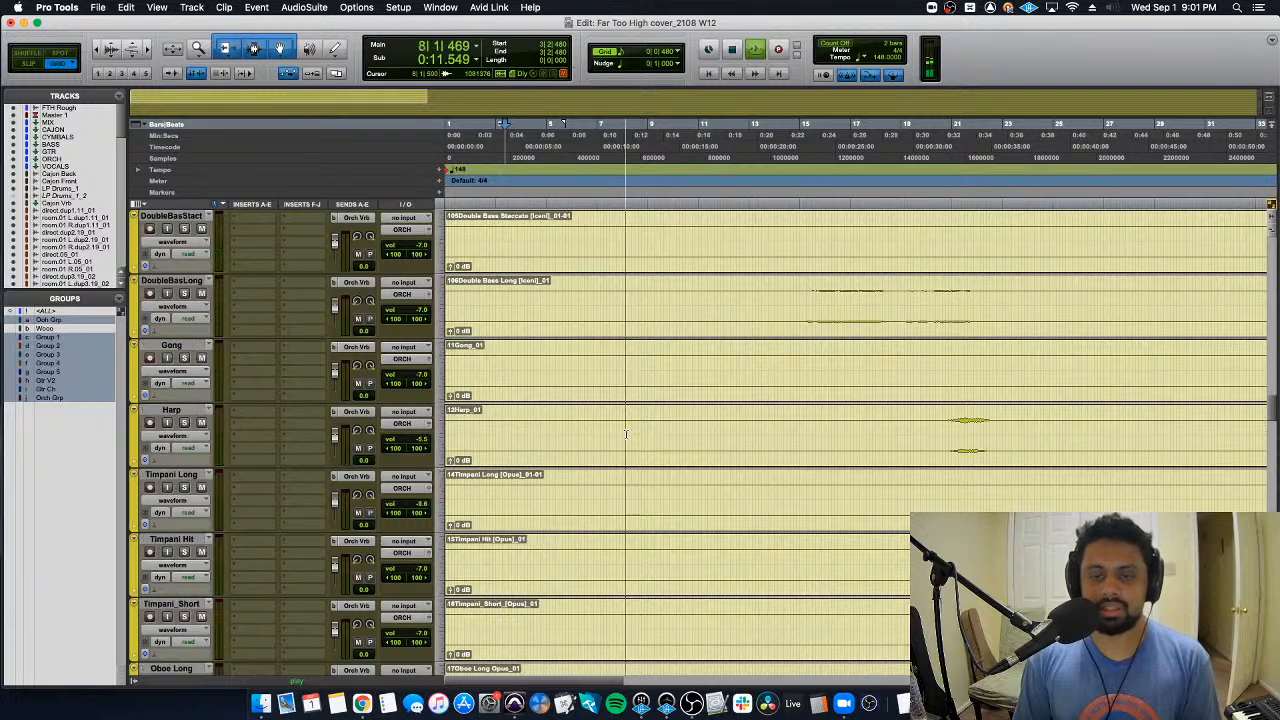
scroll(628, 436, up, 8)
scroll(628, 436, down, 4)
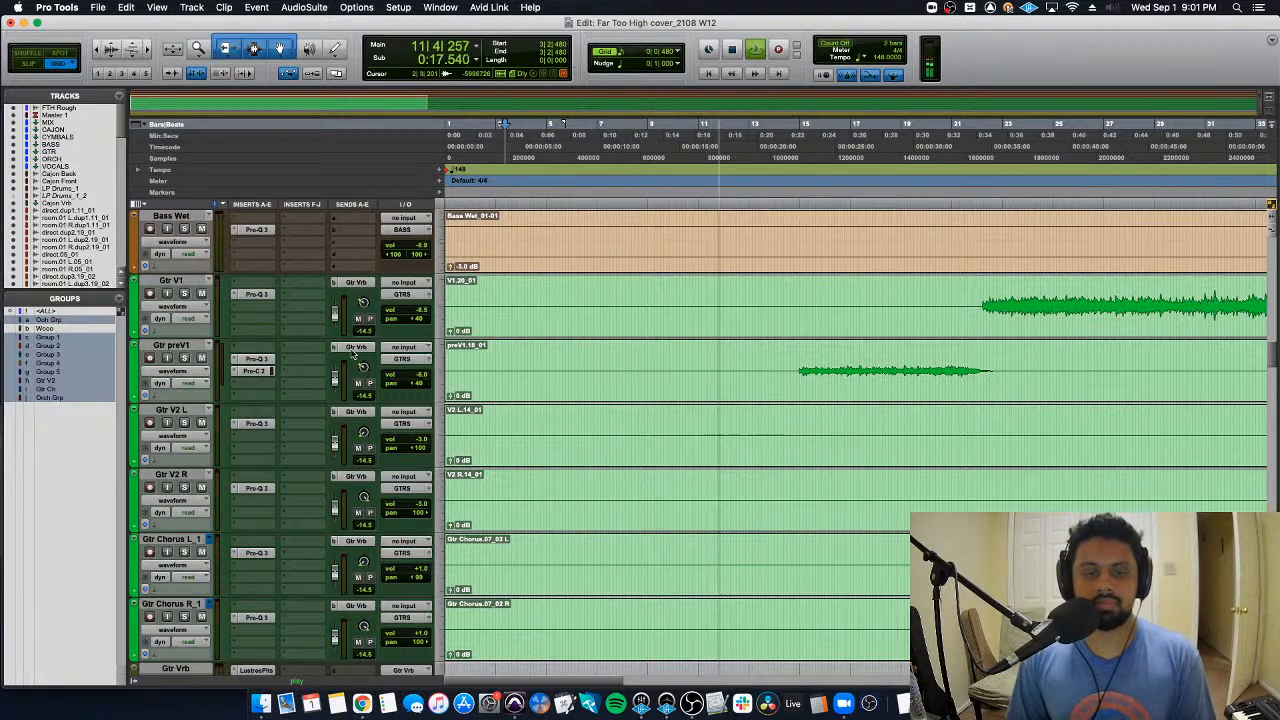
drag(420, 375, 422, 398)
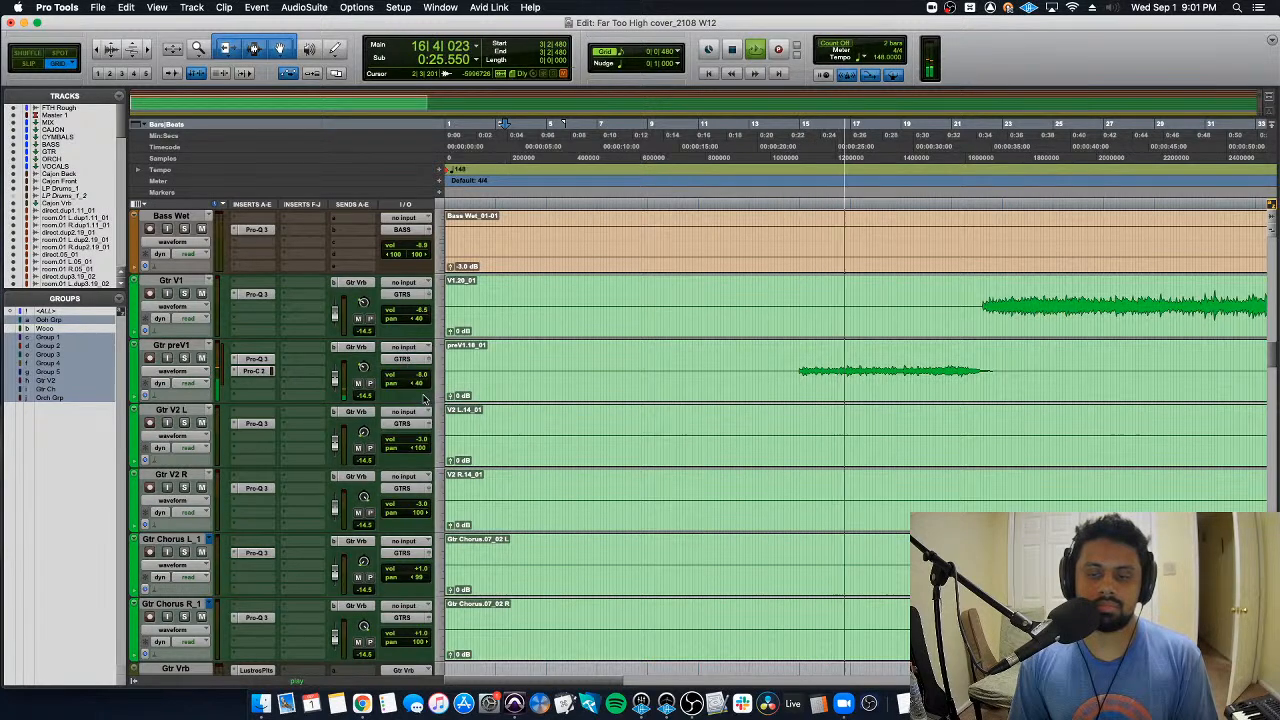
Step: Return to the Vox V1.01 track and rewrite its volume automation in repeated passes starting from bar 14
scroll(610, 460, down, 10)
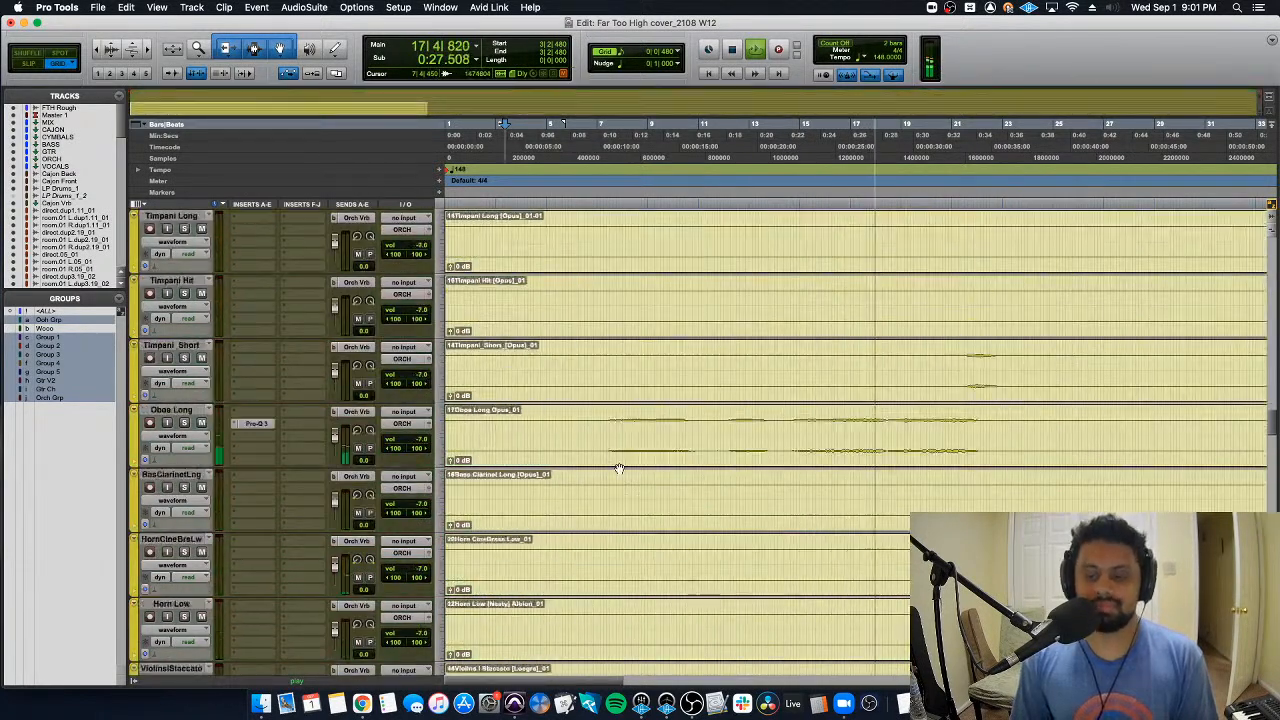
scroll(618, 465, up, 10)
key(space)
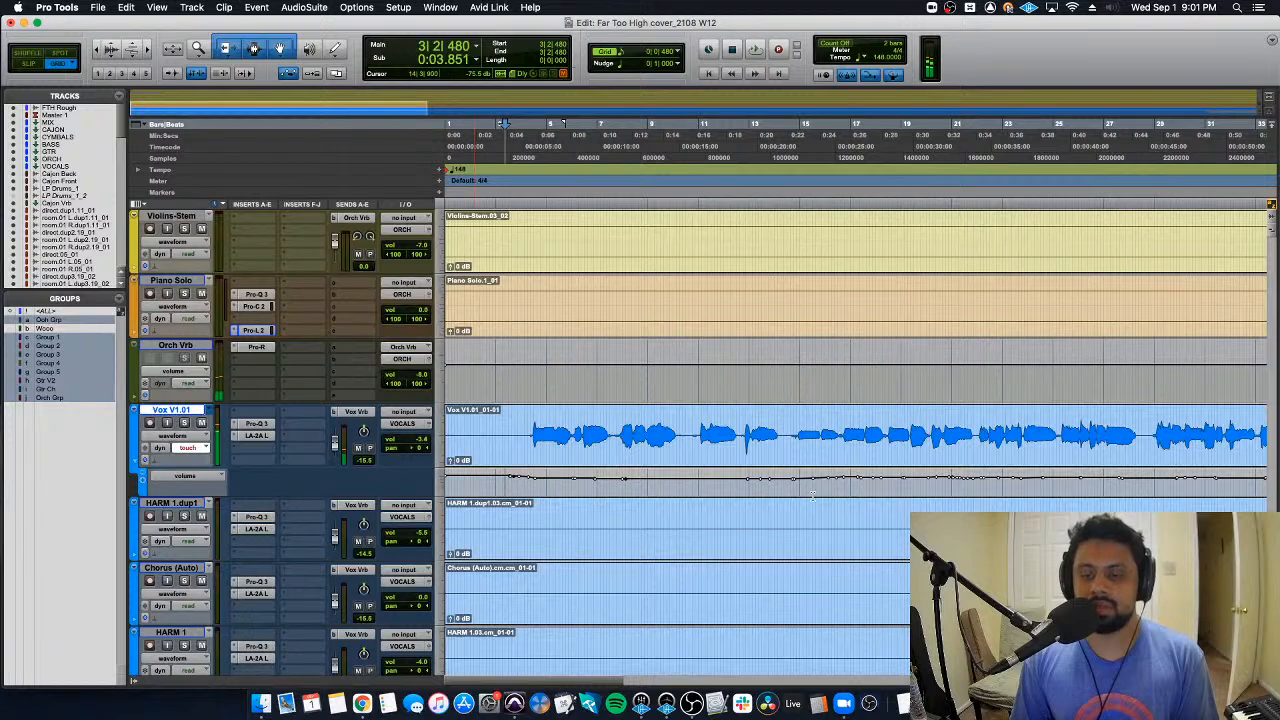
key(space)
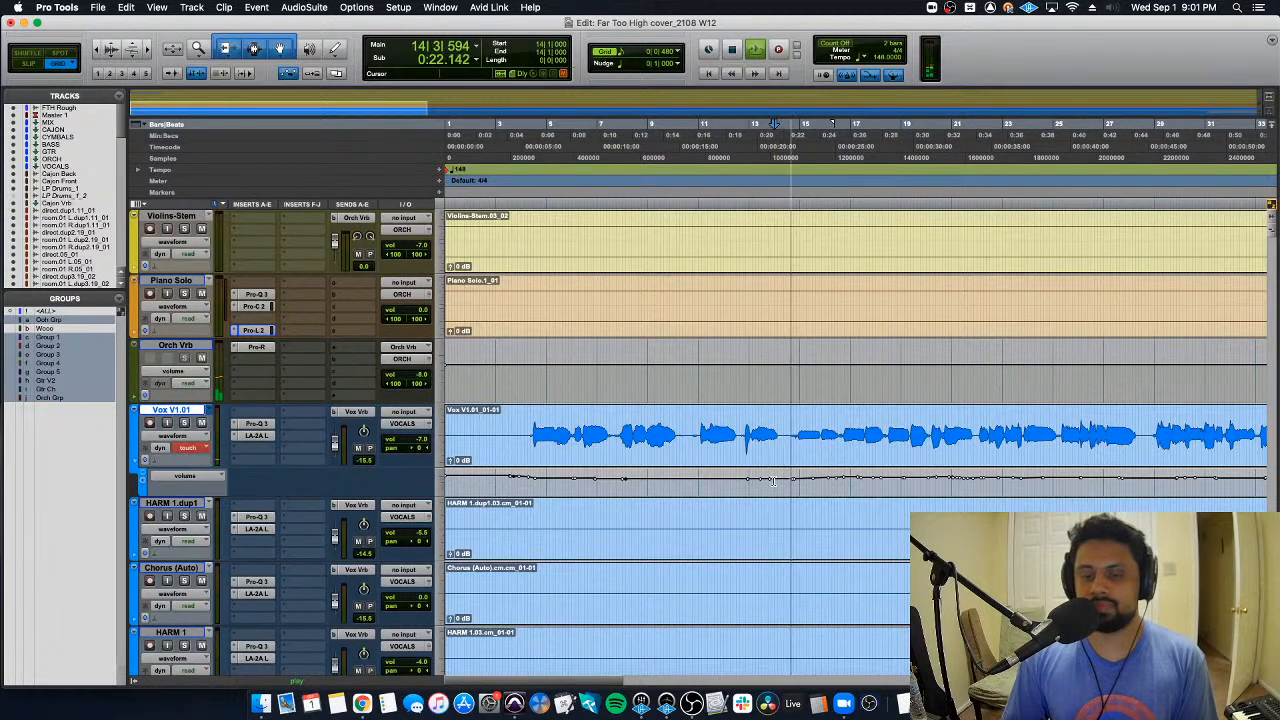
key(space)
key(space)
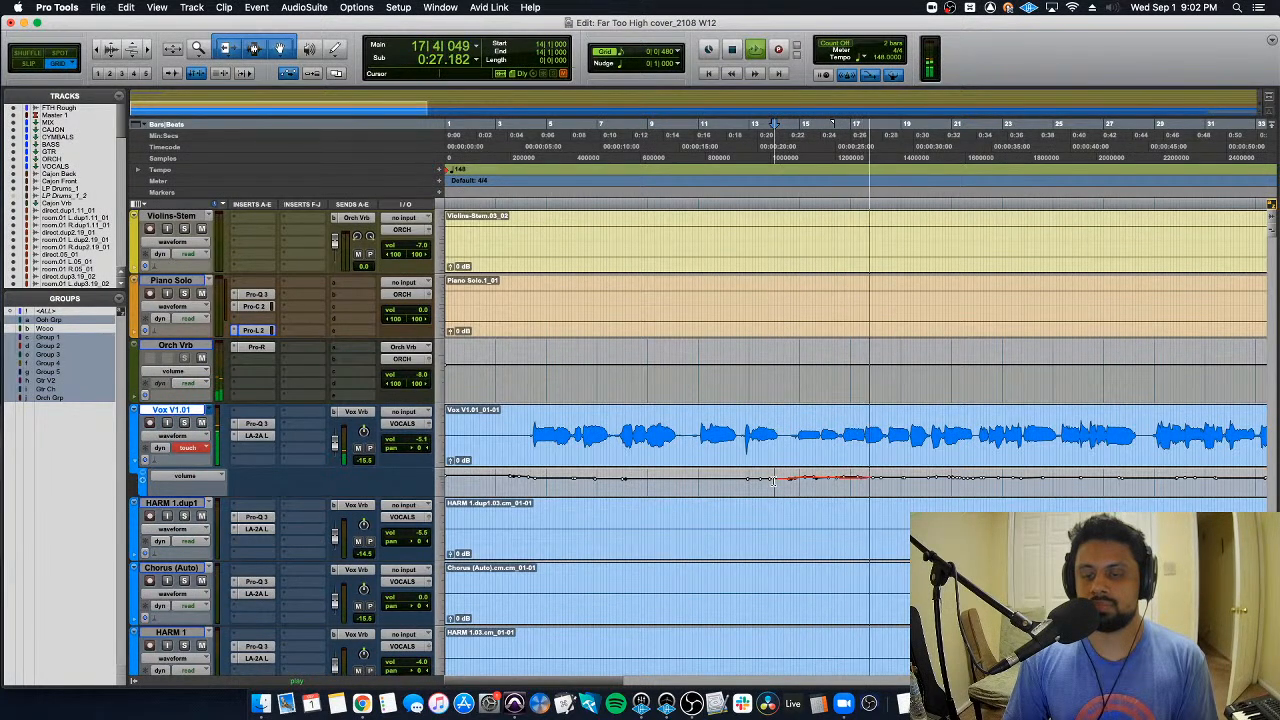
key(space)
key(space)
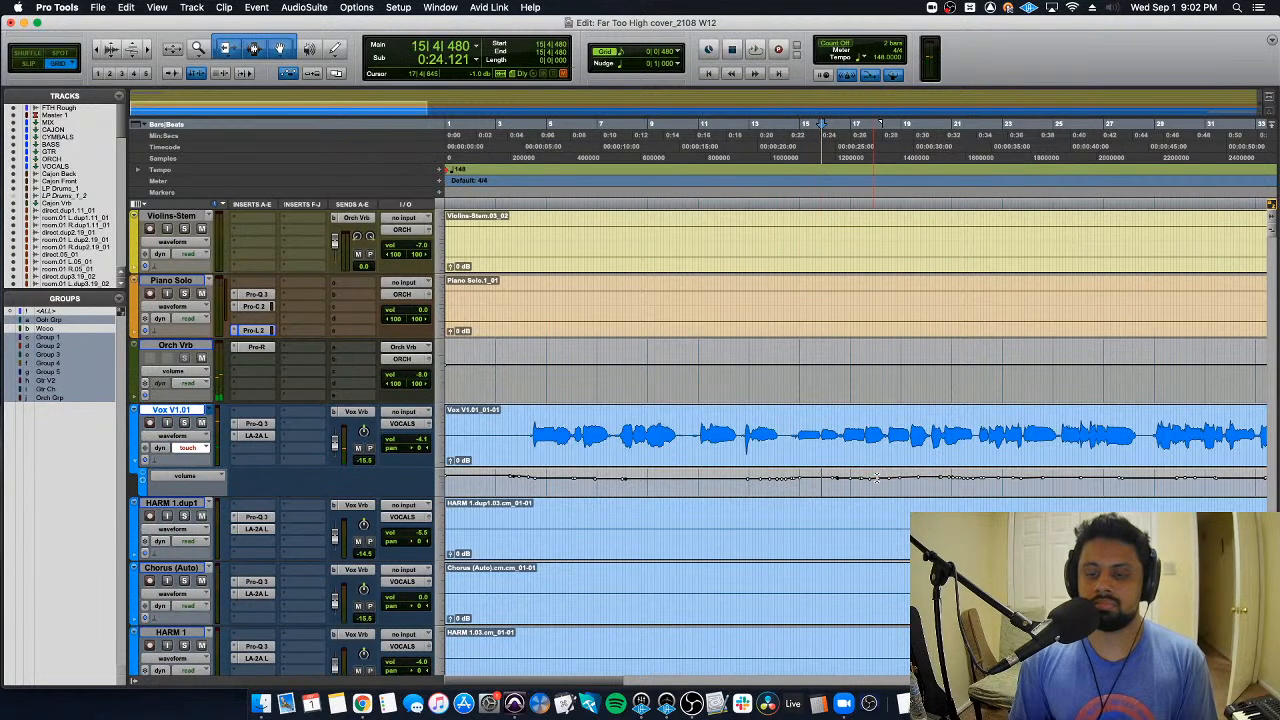
Step: Play from bar 18 and rewrite the Vox V1.01 volume automation up to about bar 20
click(887, 484)
scroll(887, 484, up, 1)
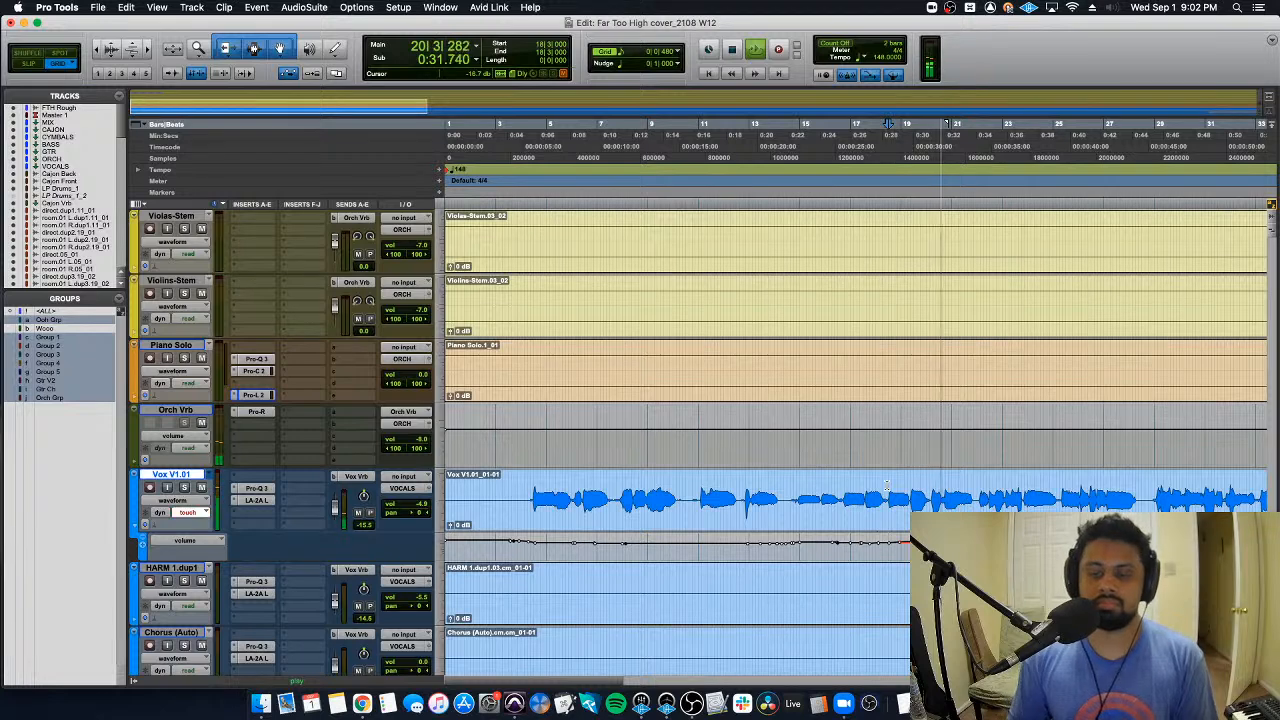
key(space)
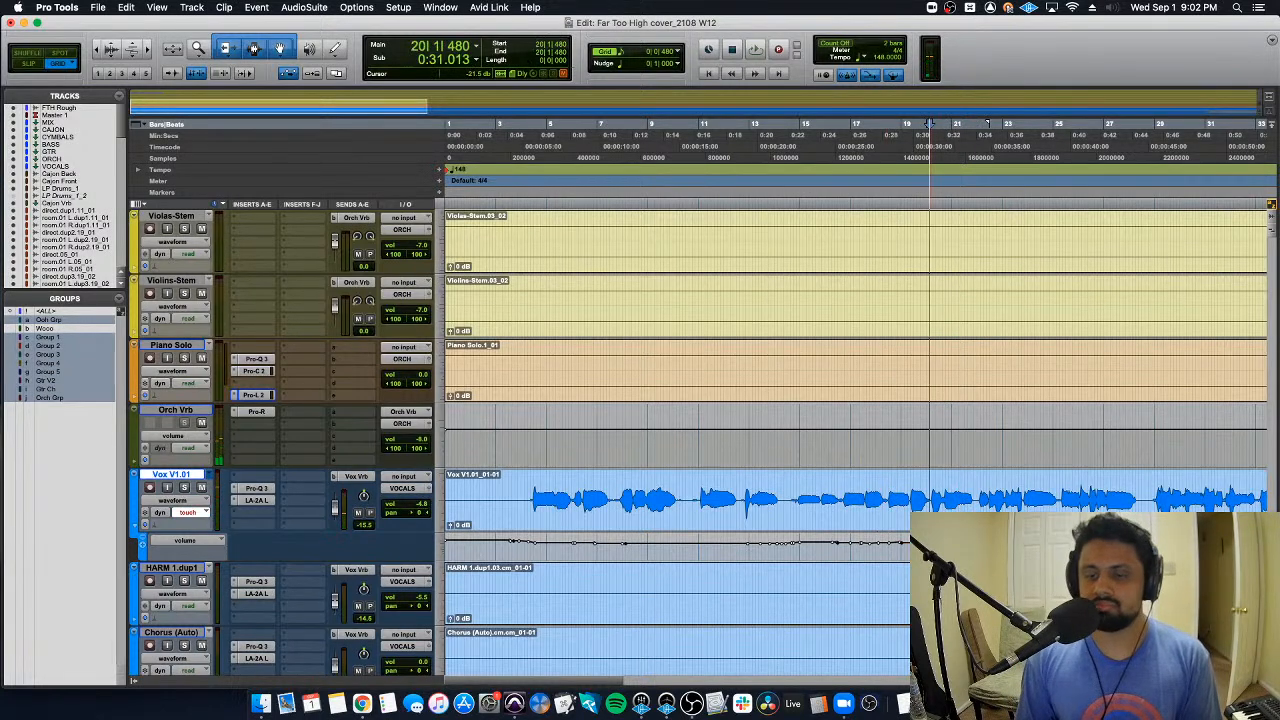
Step: Ride the Vox V1.01 volume again in several short passes starting from bar 20
key(space)
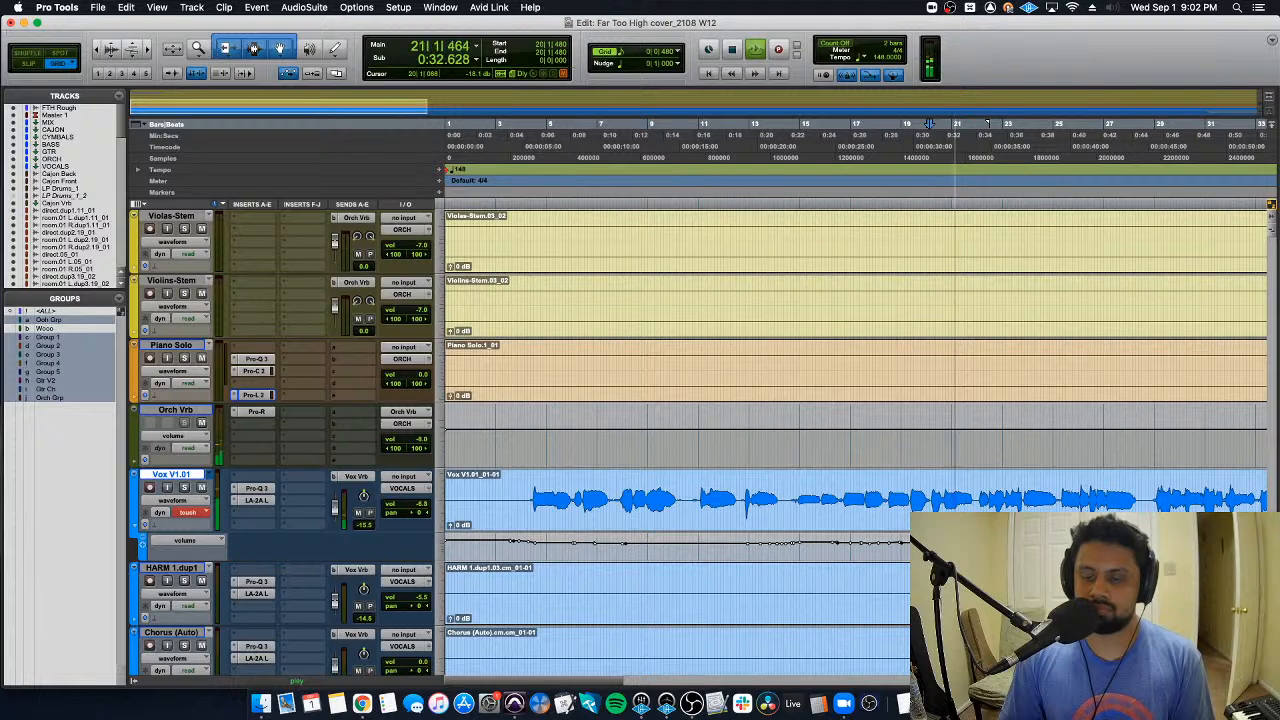
key(space)
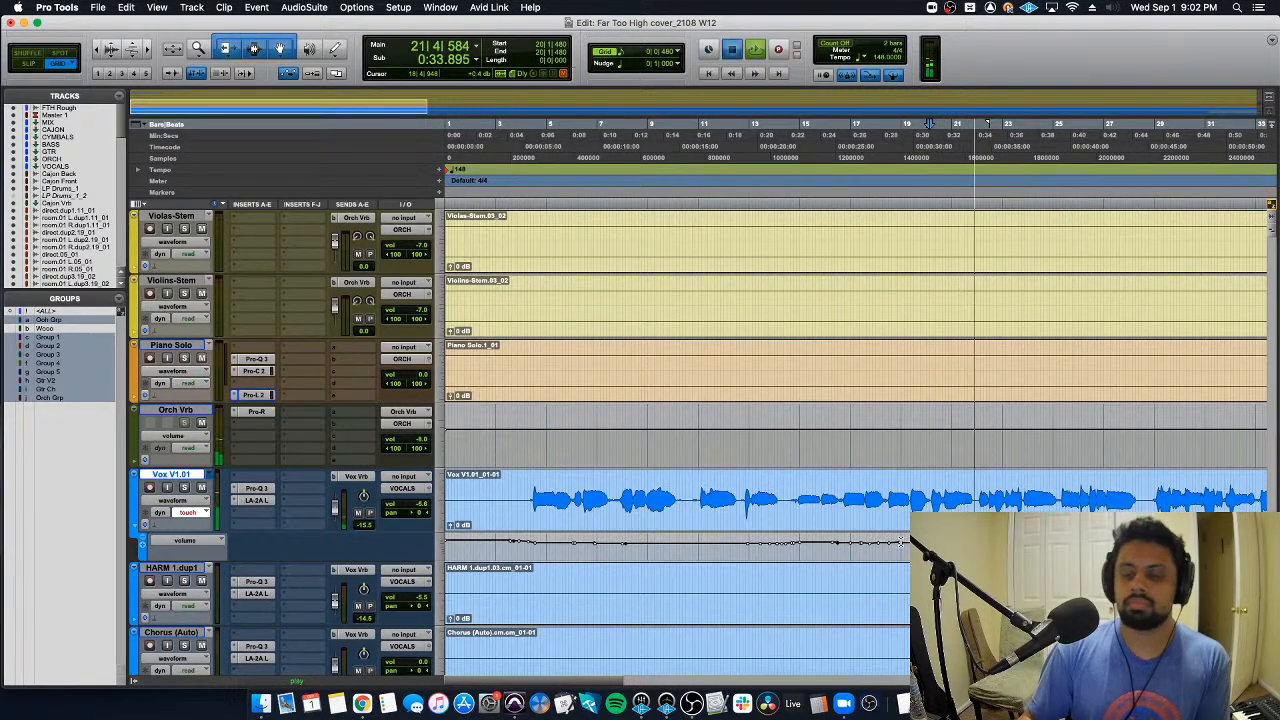
key(space)
key(space)
key(space)
key(space)
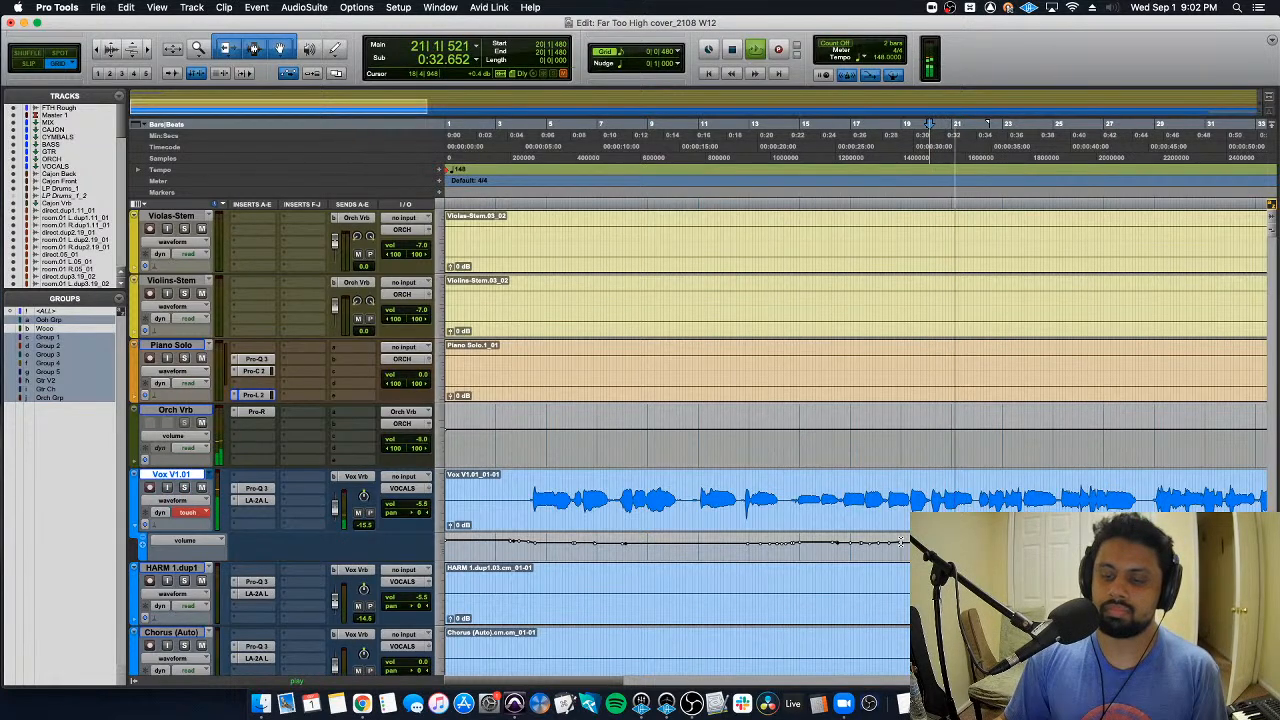
key(space)
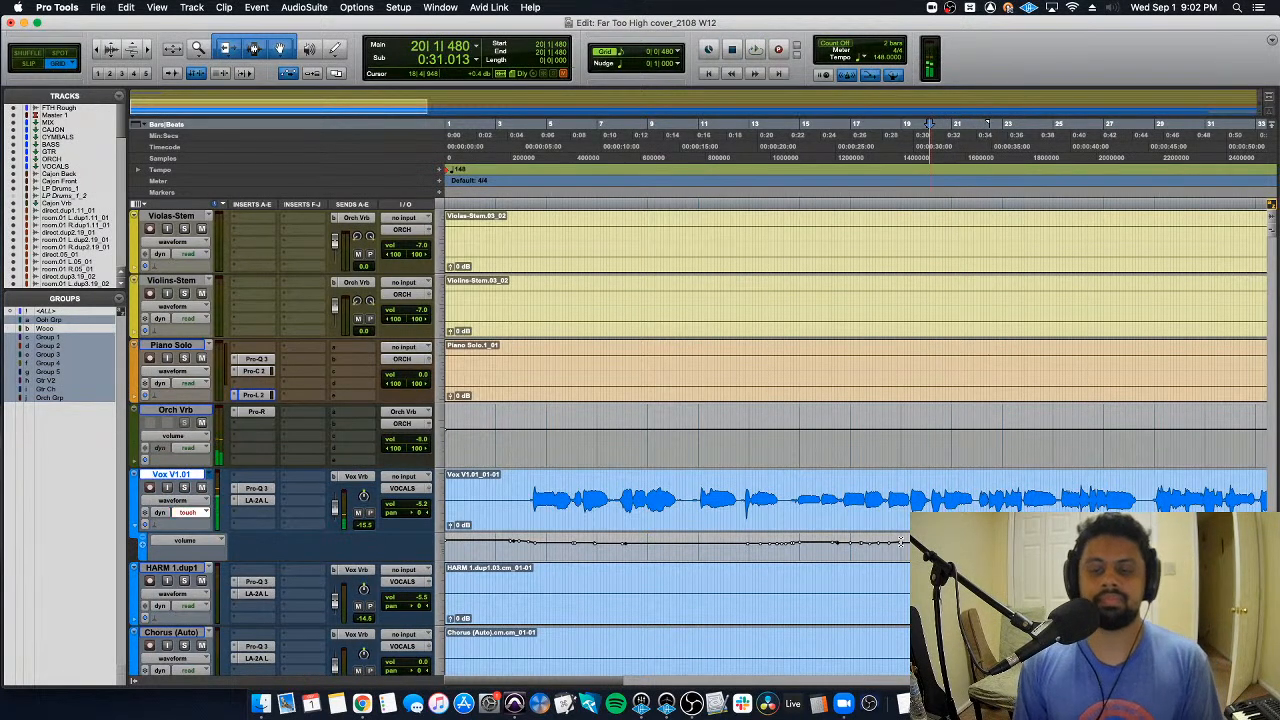
Step: Play the mix back from the song start and check the orchestra and vocal tracks against the Vox V1.01 volume automation
key(space)
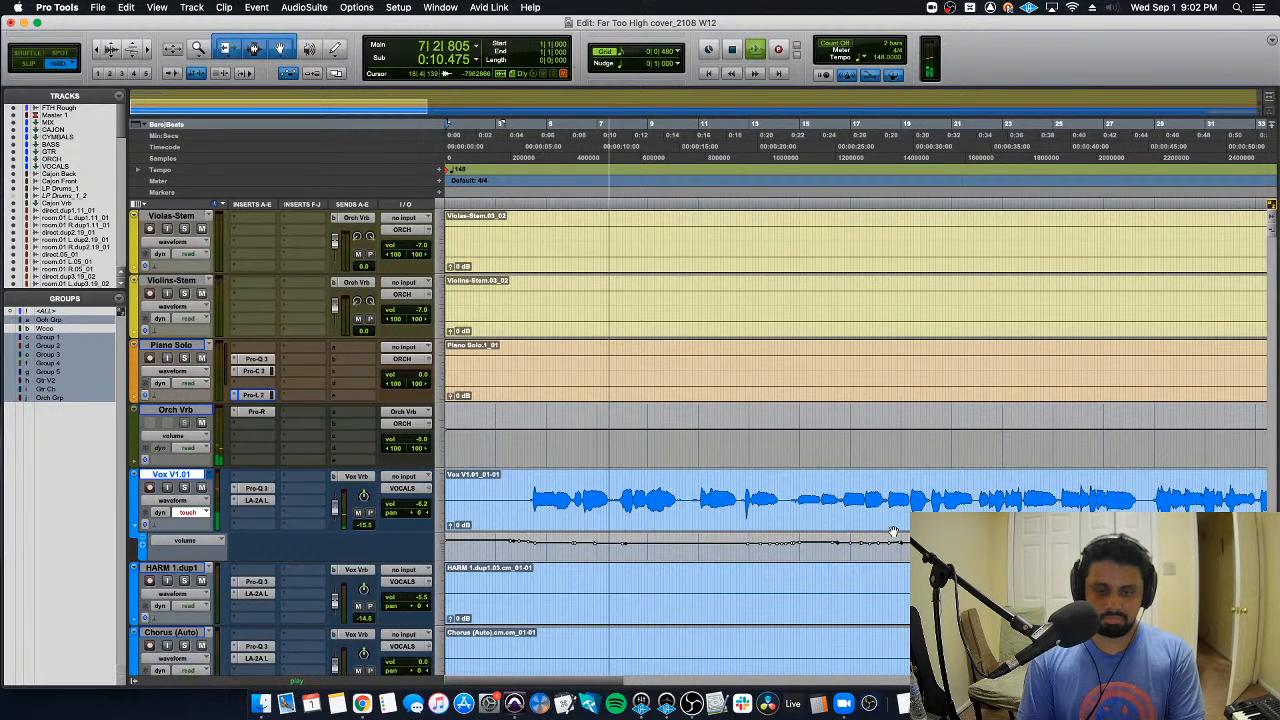
key(r)
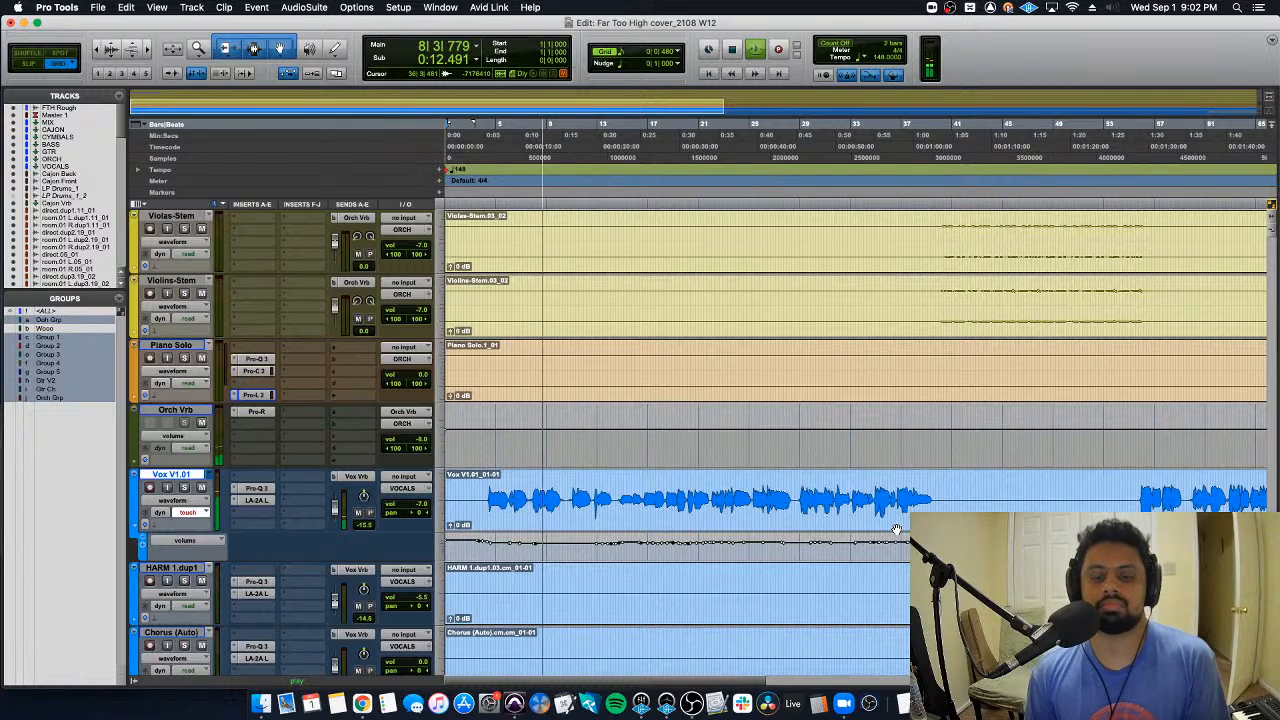
key(t)
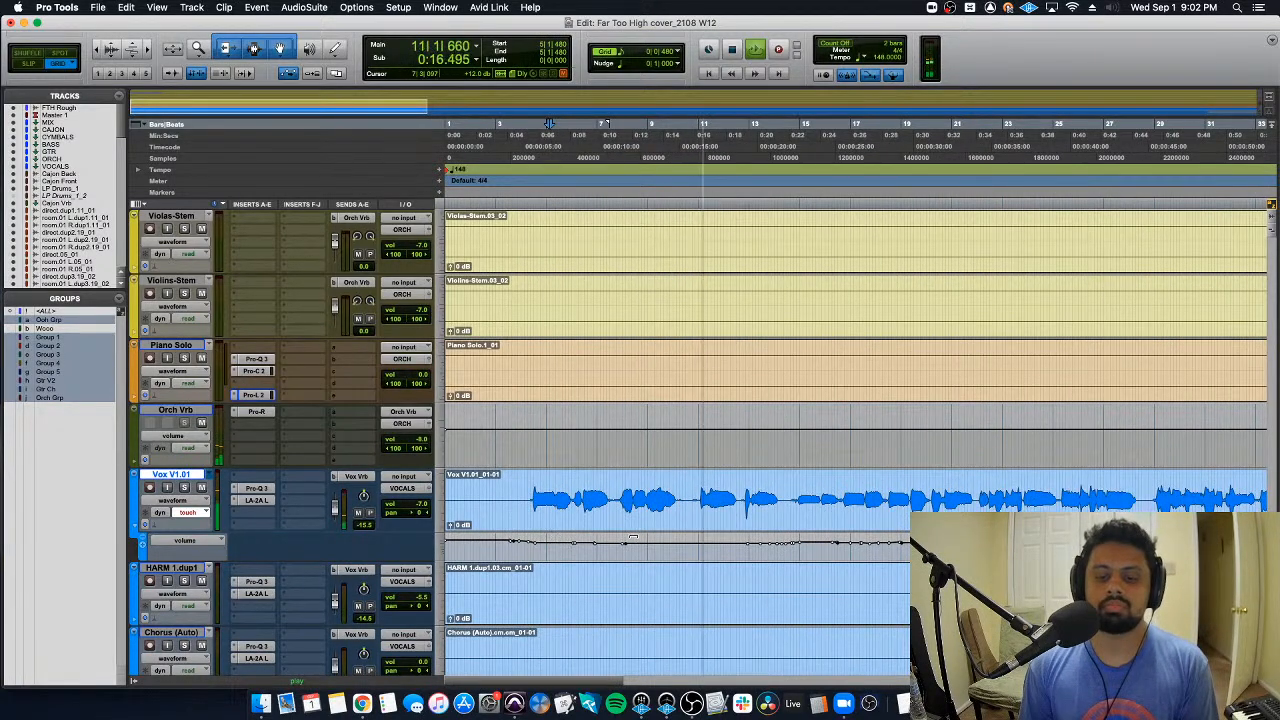
scroll(633, 537, down, 15)
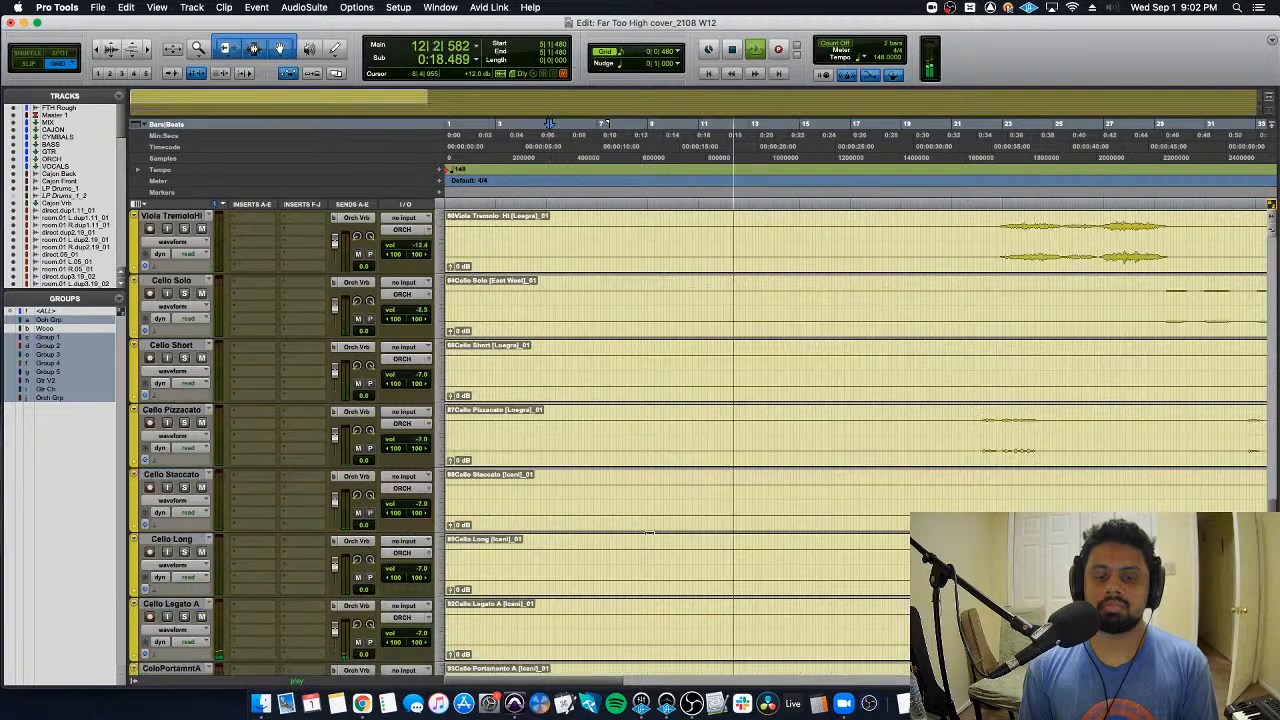
scroll(650, 536, down, 10)
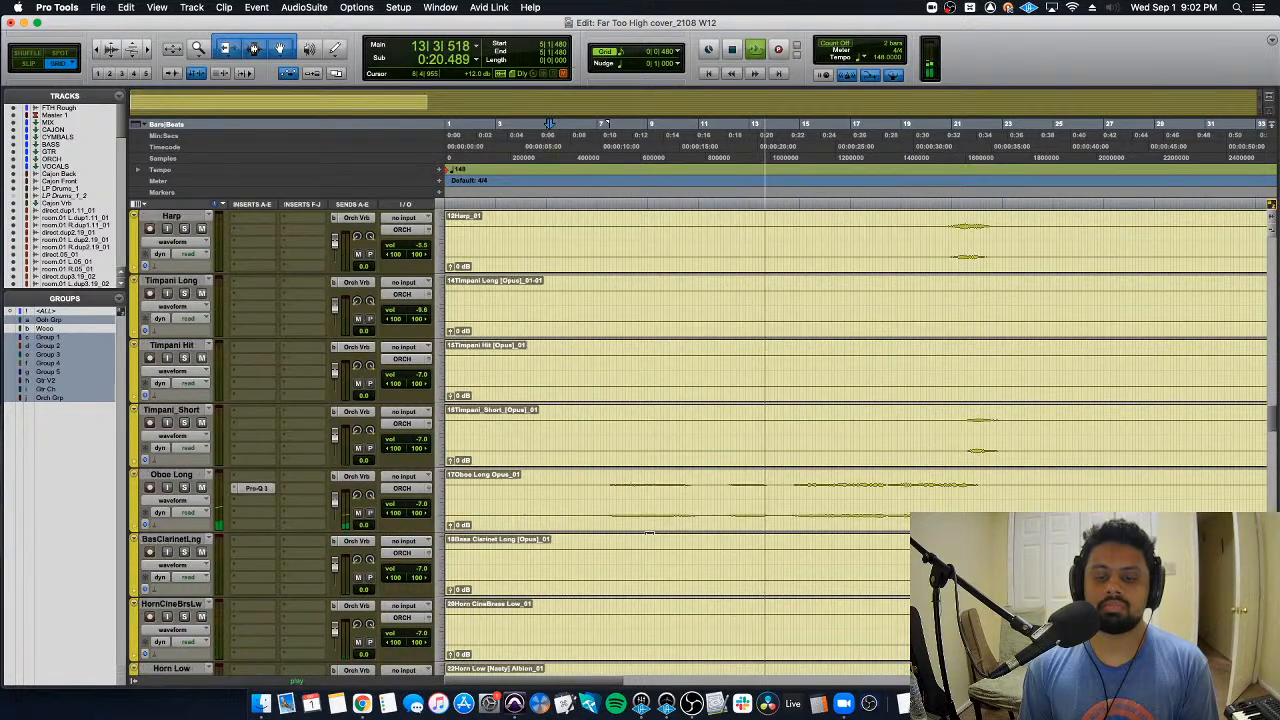
scroll(650, 535, down, 5)
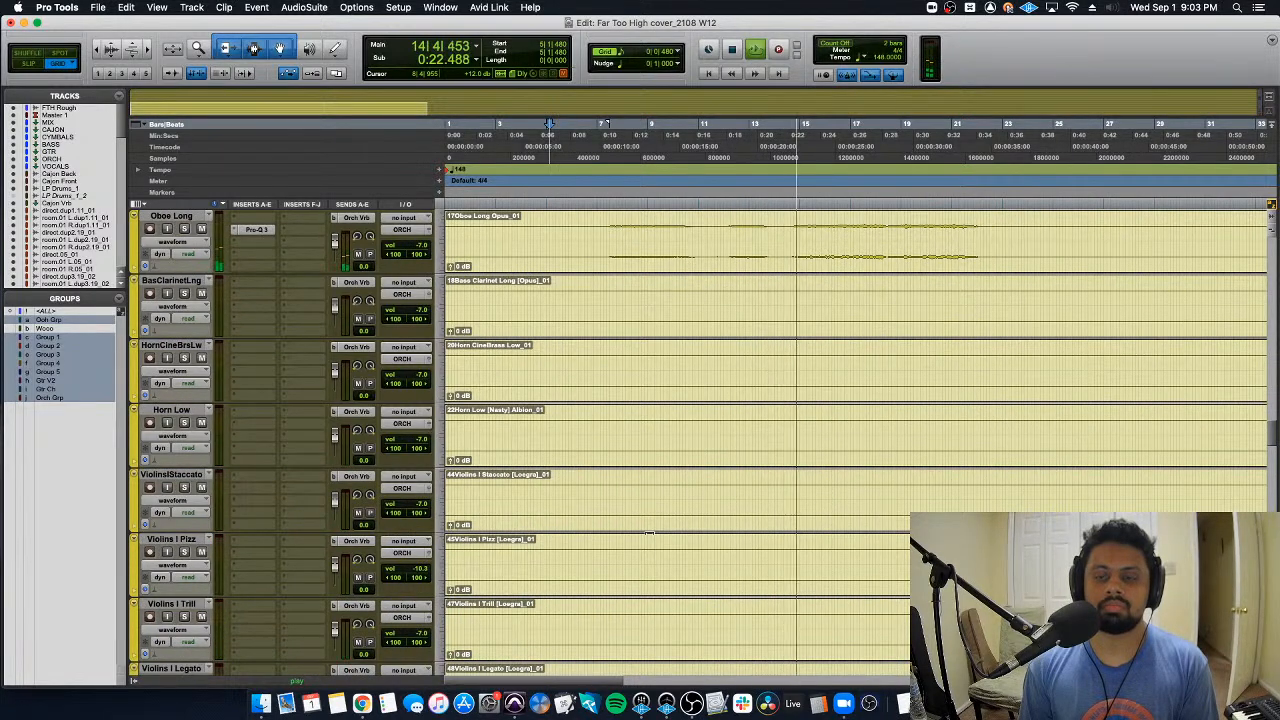
scroll(650, 535, up, 1)
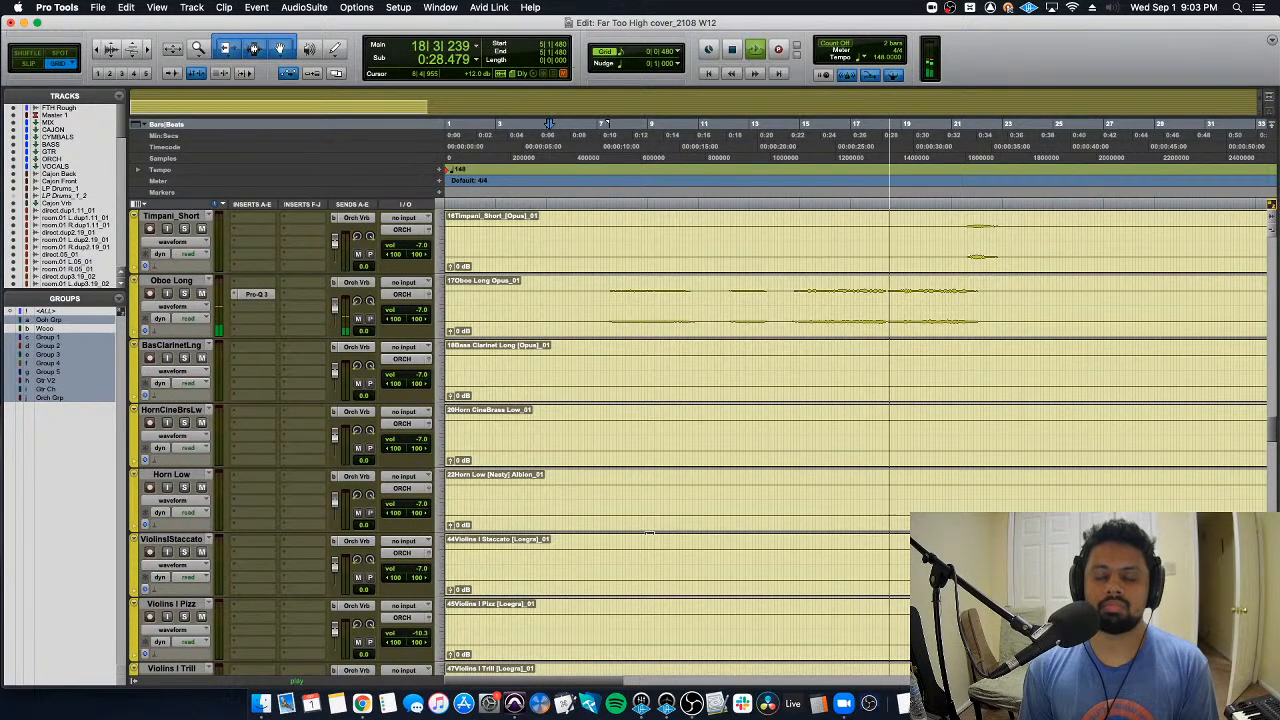
scroll(650, 535, down, 6)
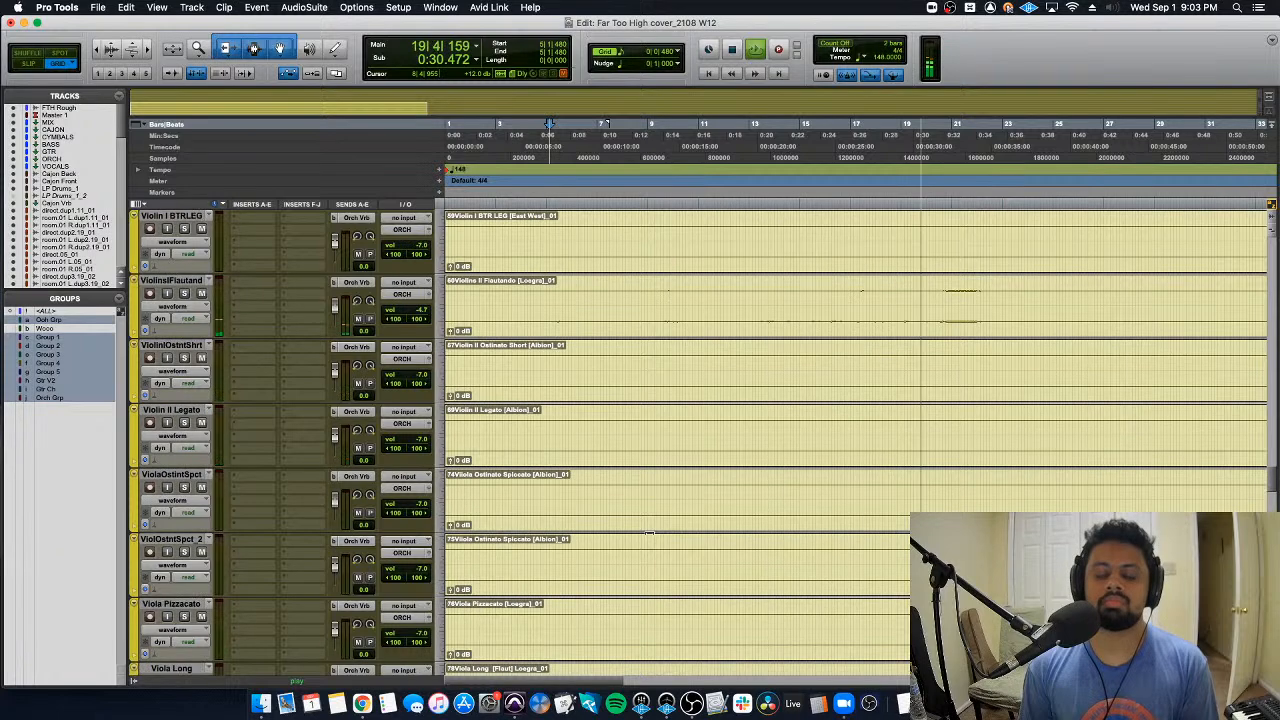
scroll(650, 535, down, 10)
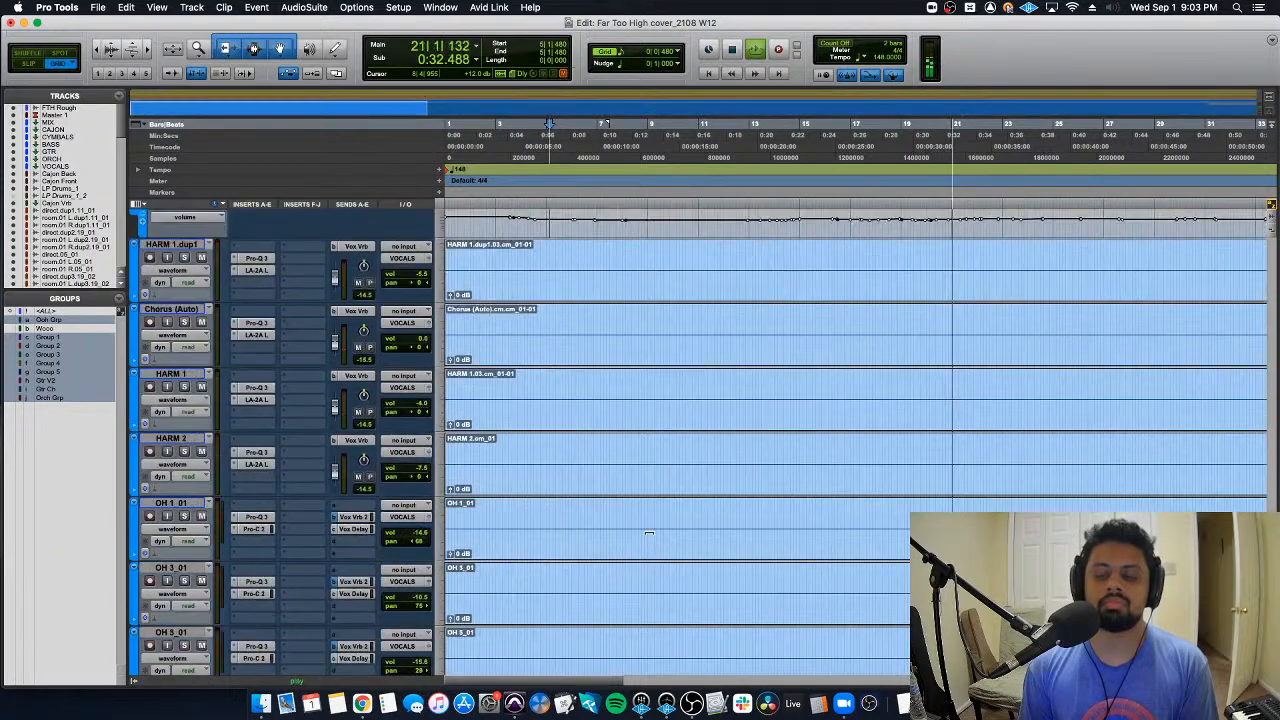
scroll(649, 533, down, 2)
key(super+bracketleft)
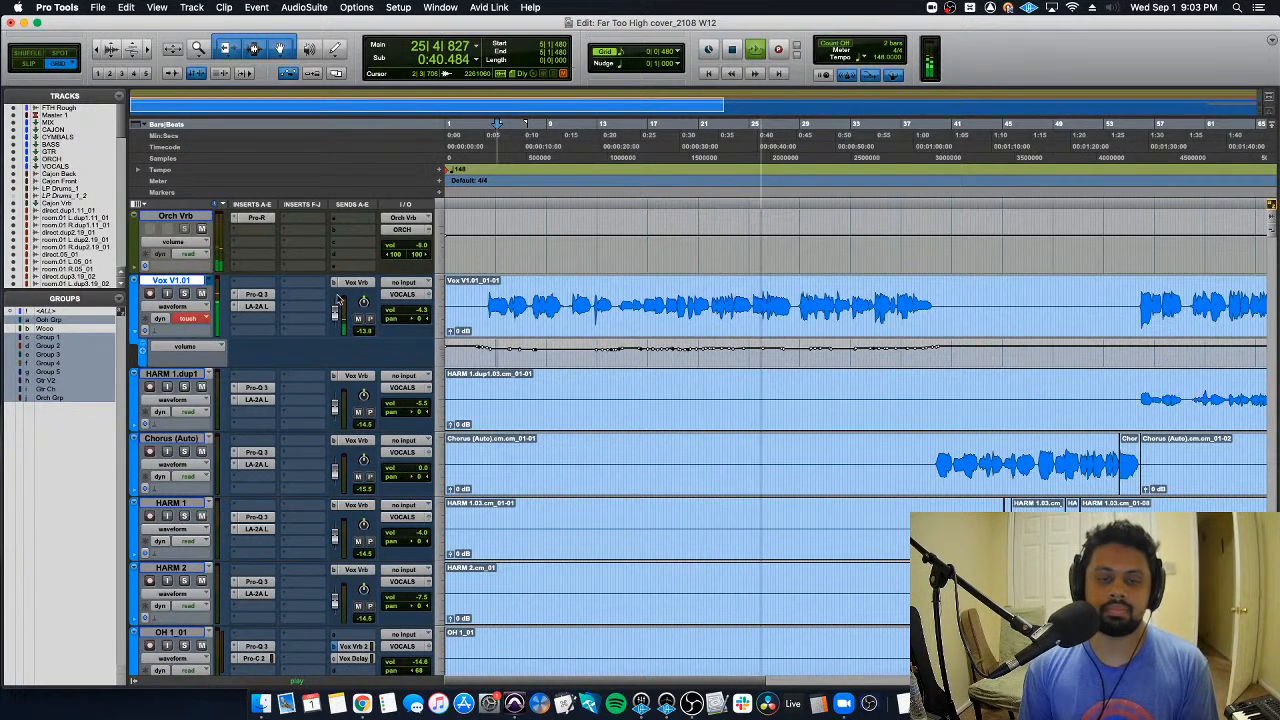
key(space)
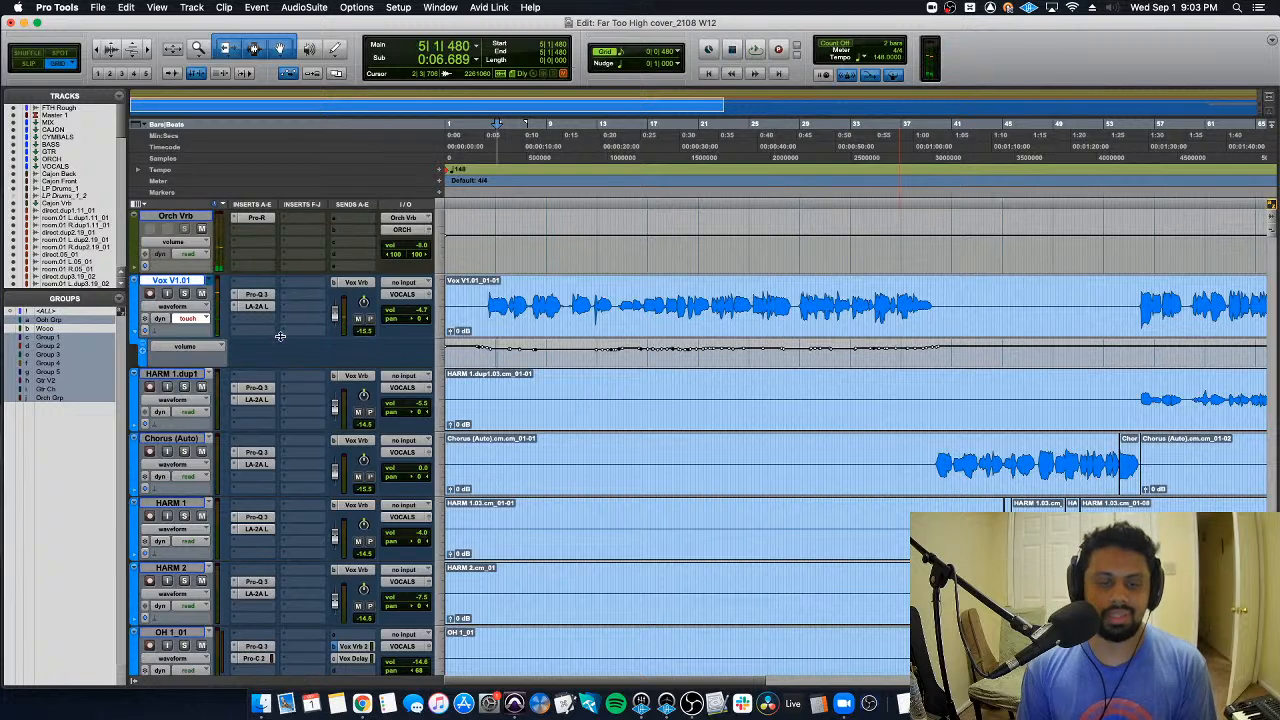
click(187, 318)
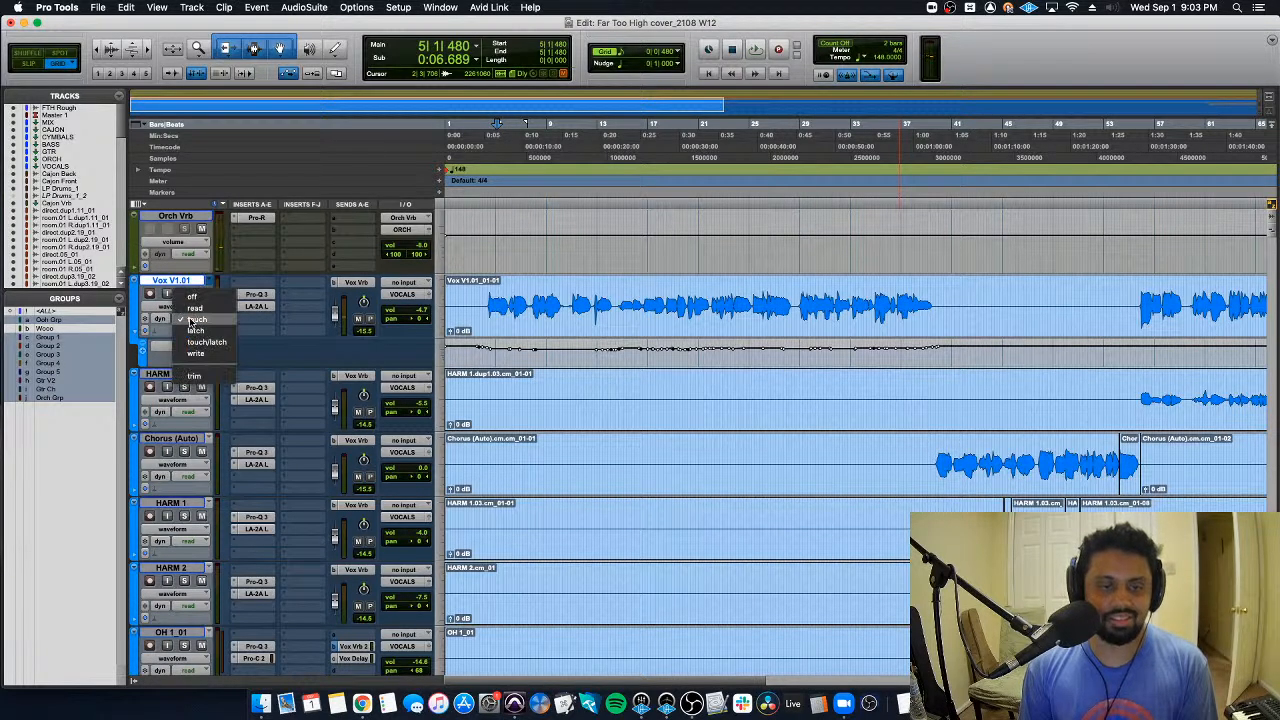
click(185, 306)
click(187, 318)
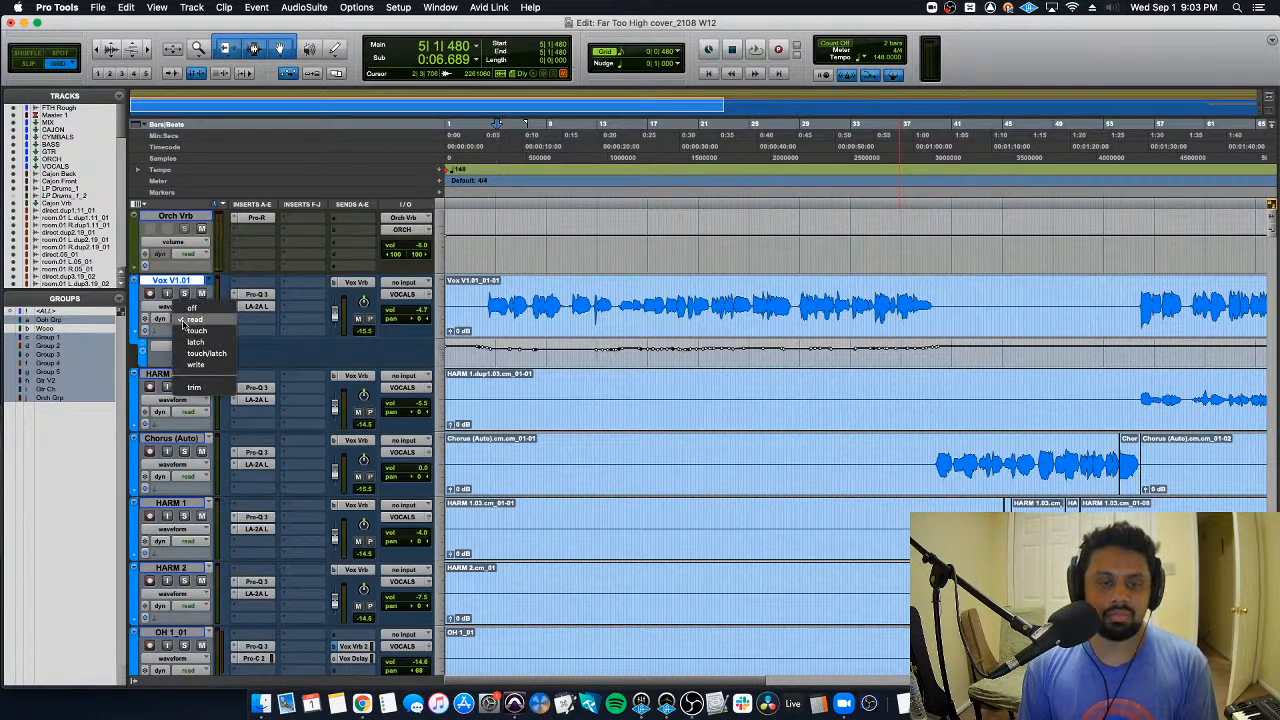
click(187, 330)
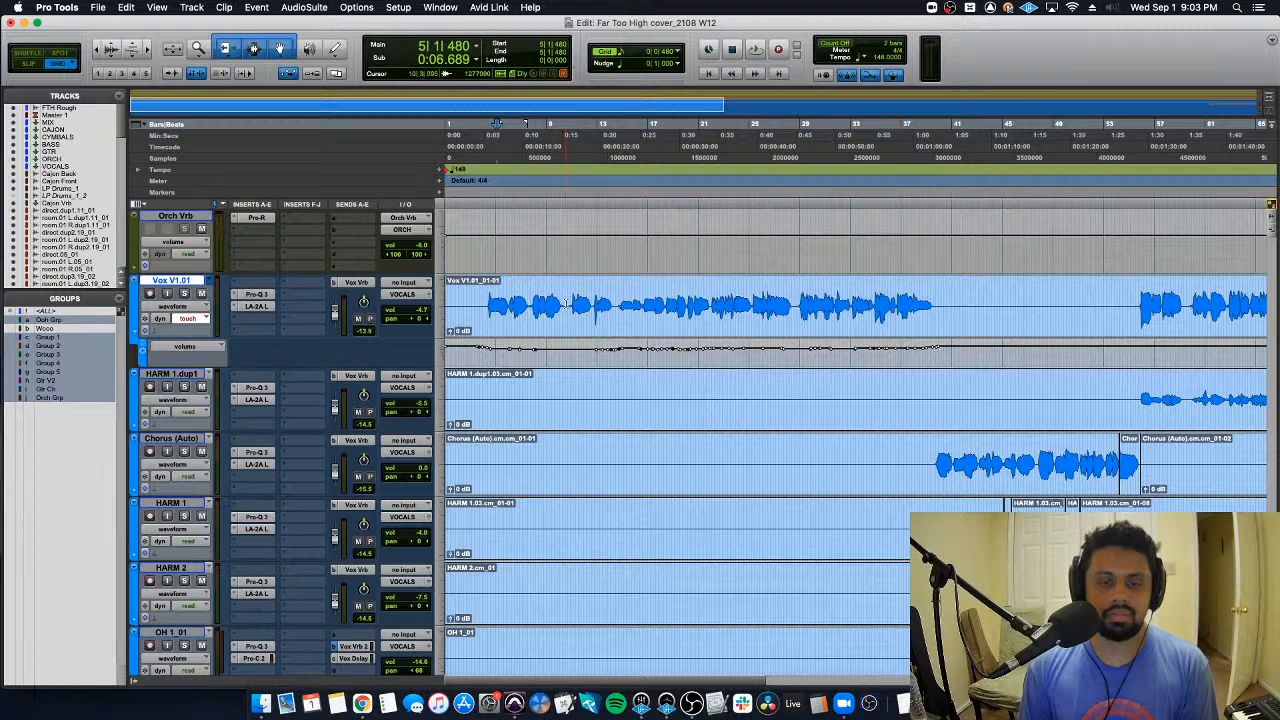
Step: Play the mix from bar 7 and audition the Vox V1.01 volume automation in read mode
key(space)
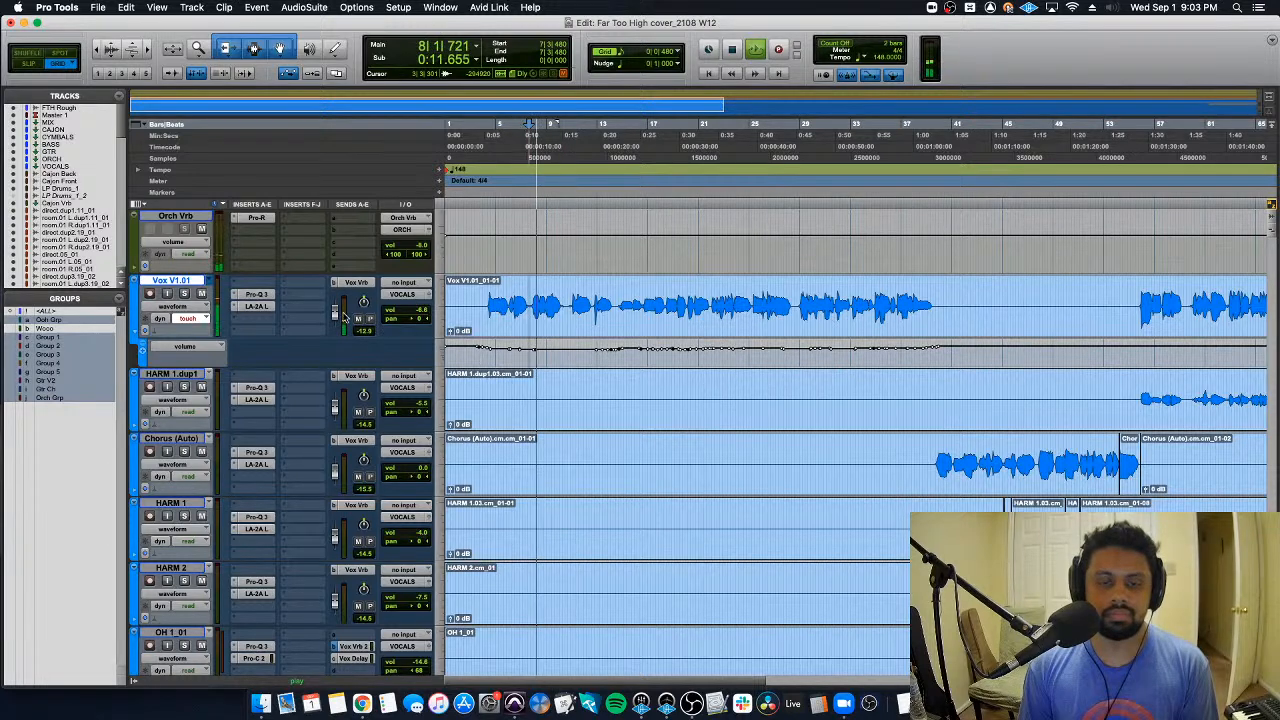
click(187, 318)
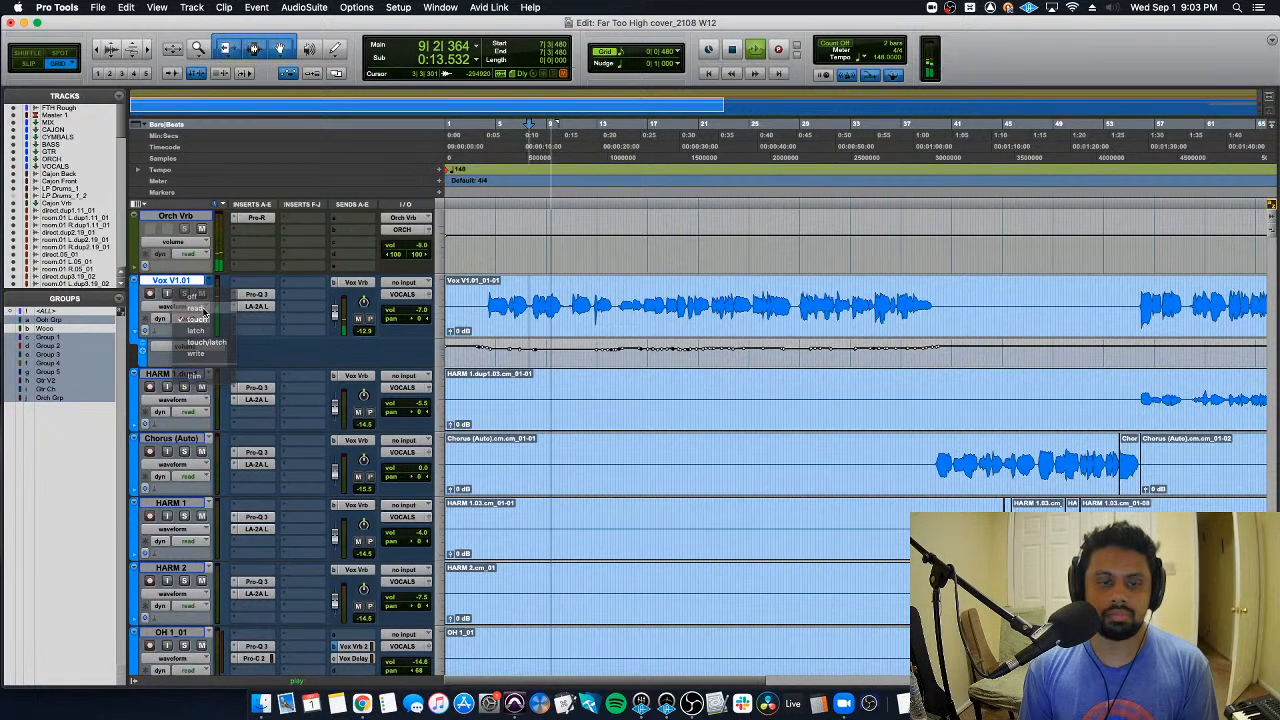
click(203, 311)
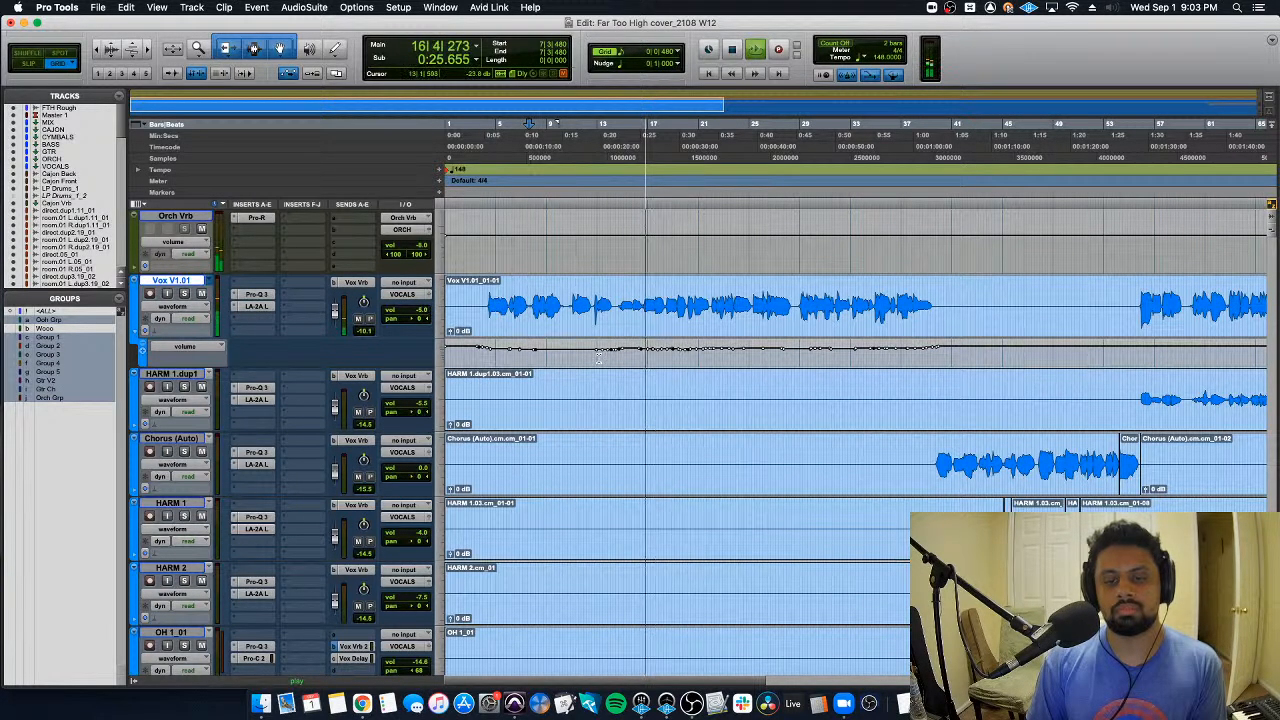
key(space)
Step: Set Vox V1.01 back to touch automation and ride its volume from bar 12, then again from bar 17
key(super+bracketright)
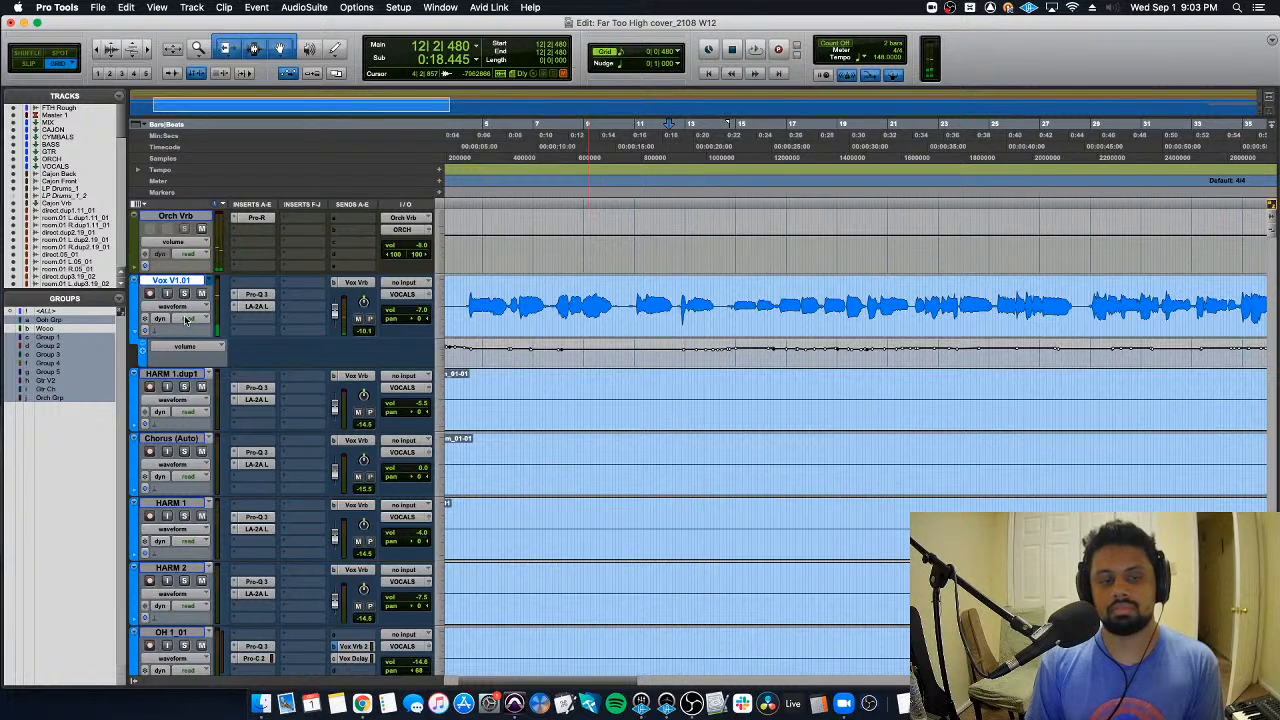
click(185, 319)
click(190, 331)
key(space)
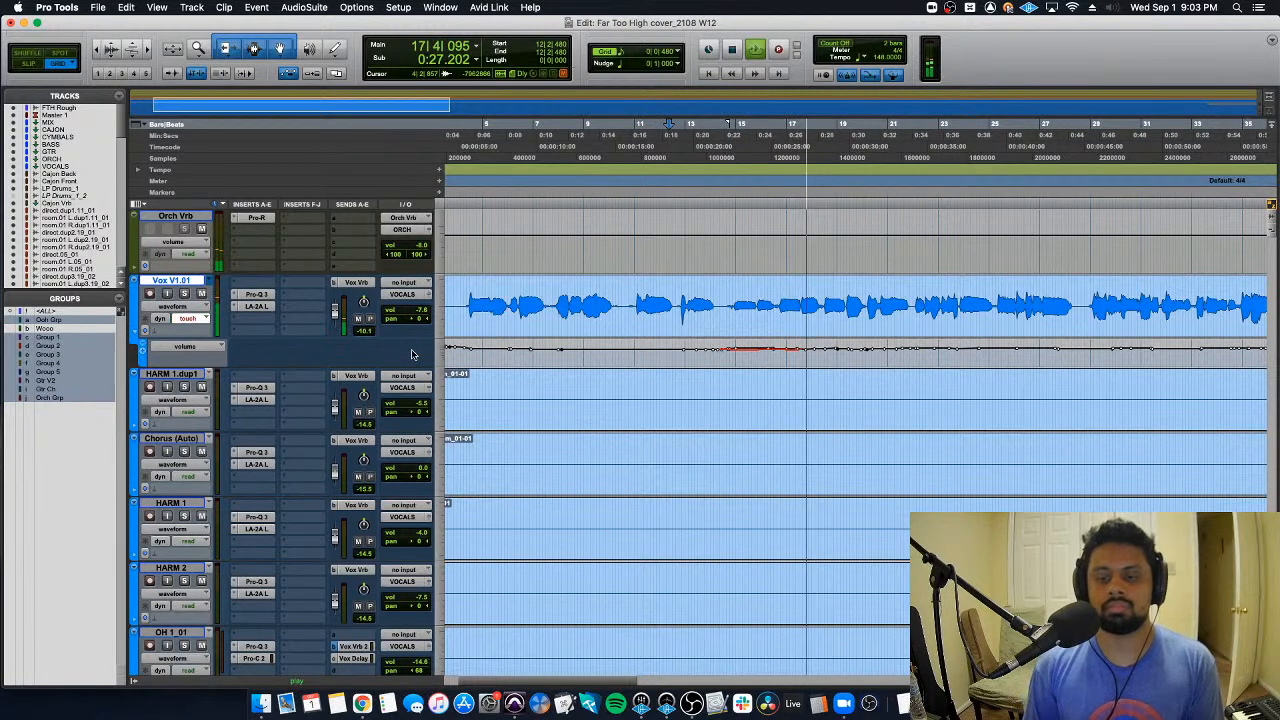
key(space)
key(space)
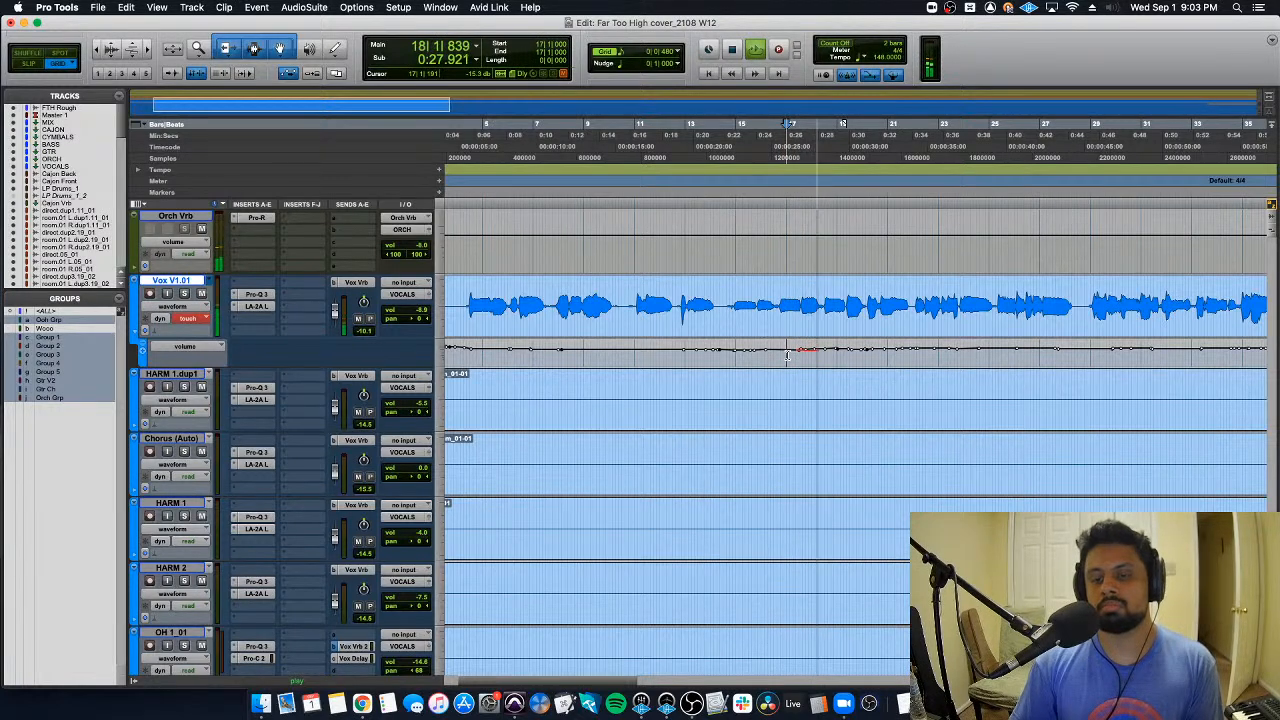
key(space)
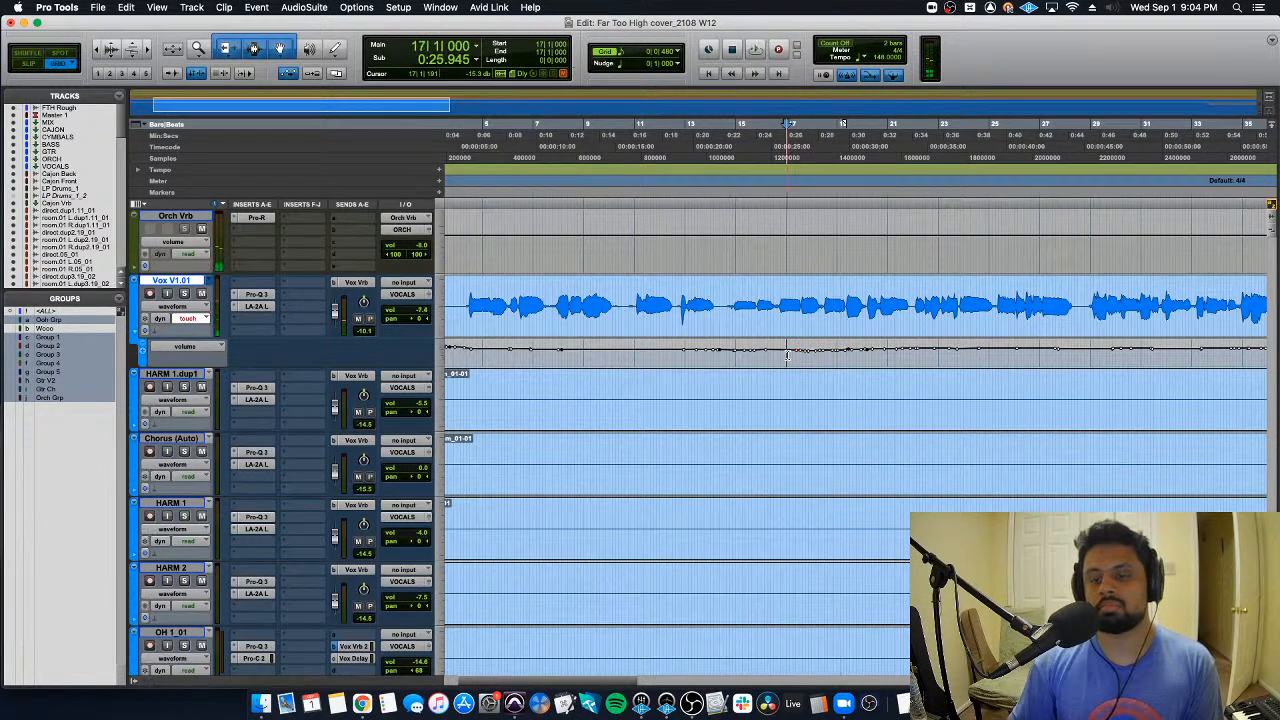
Step: Rewrite the Vox V1.01 volume automation in another touch pass starting from bar 17 beat 3
key(space)
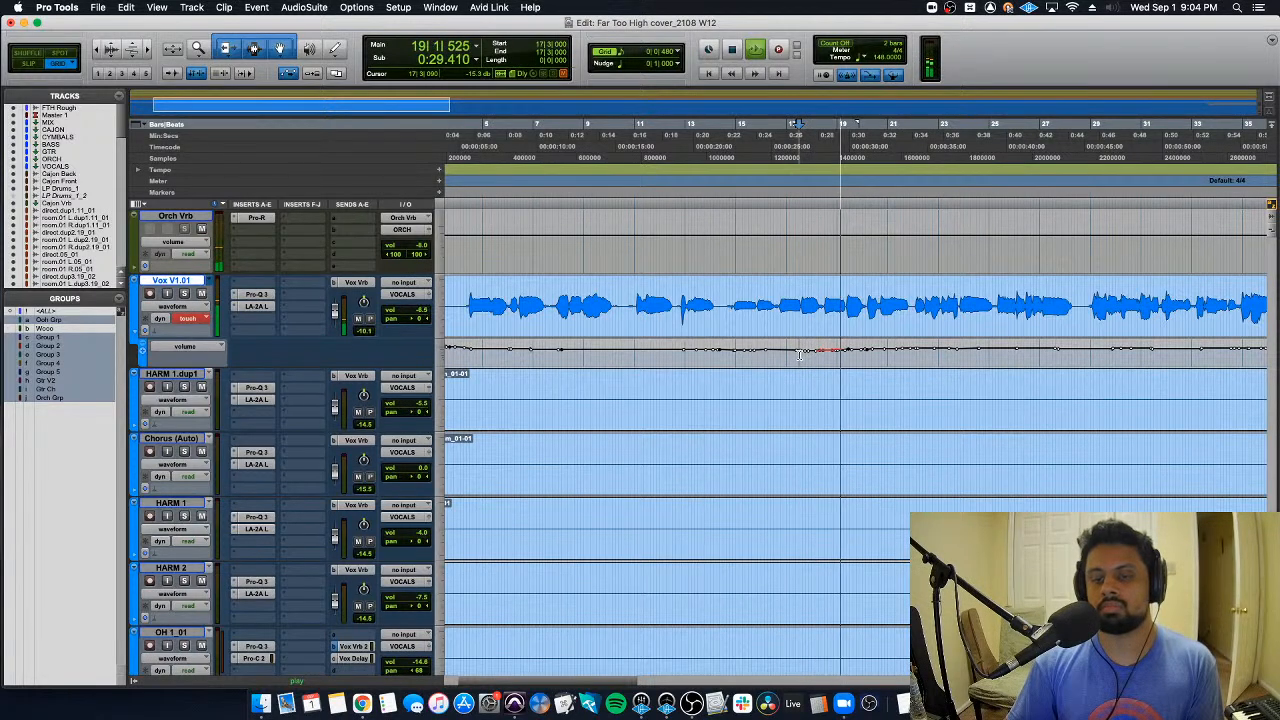
key(space)
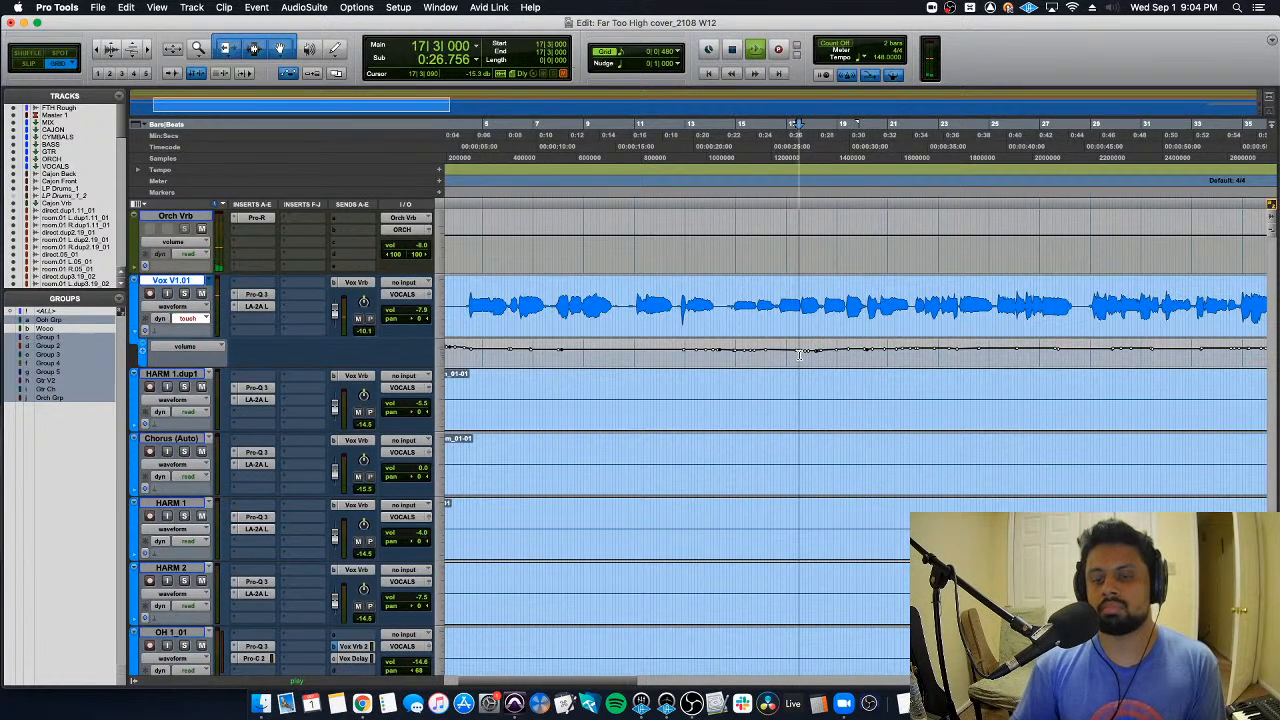
key(space)
Step: Select the Vox V1.01 volume automation between about bars 22 and 39 and trim its level during playback
key(space)
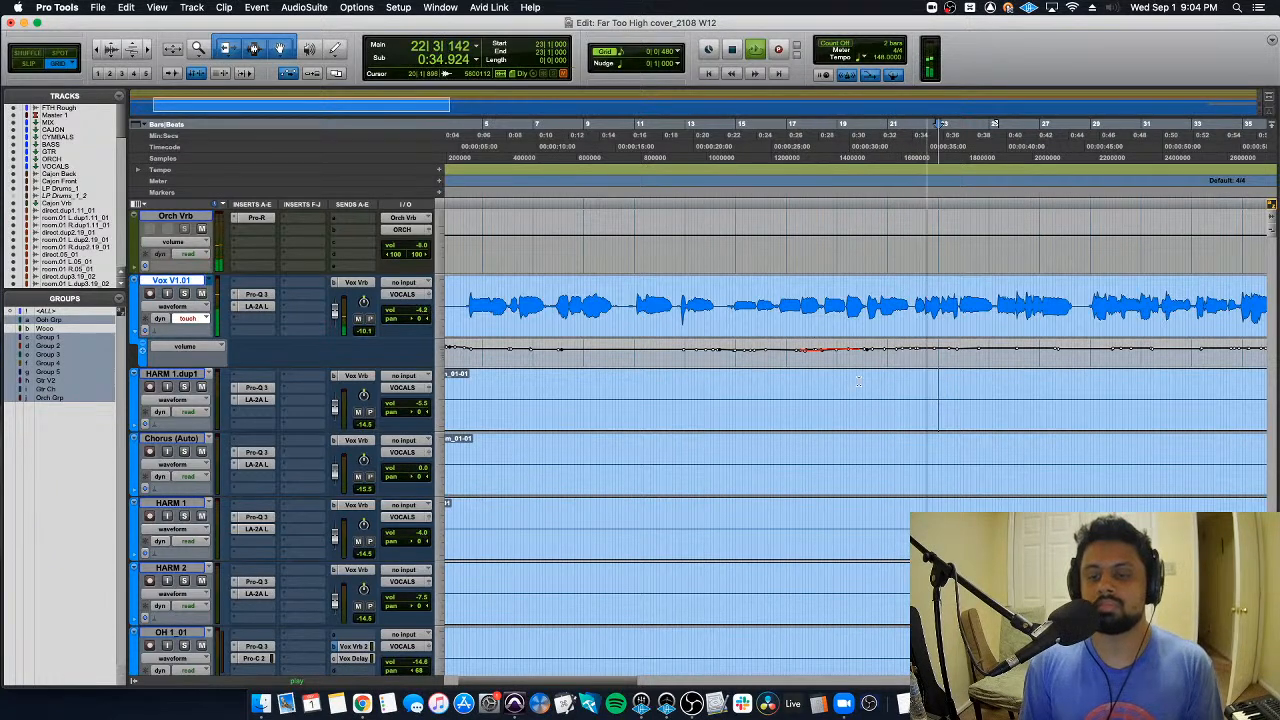
drag(752, 350, 1195, 350)
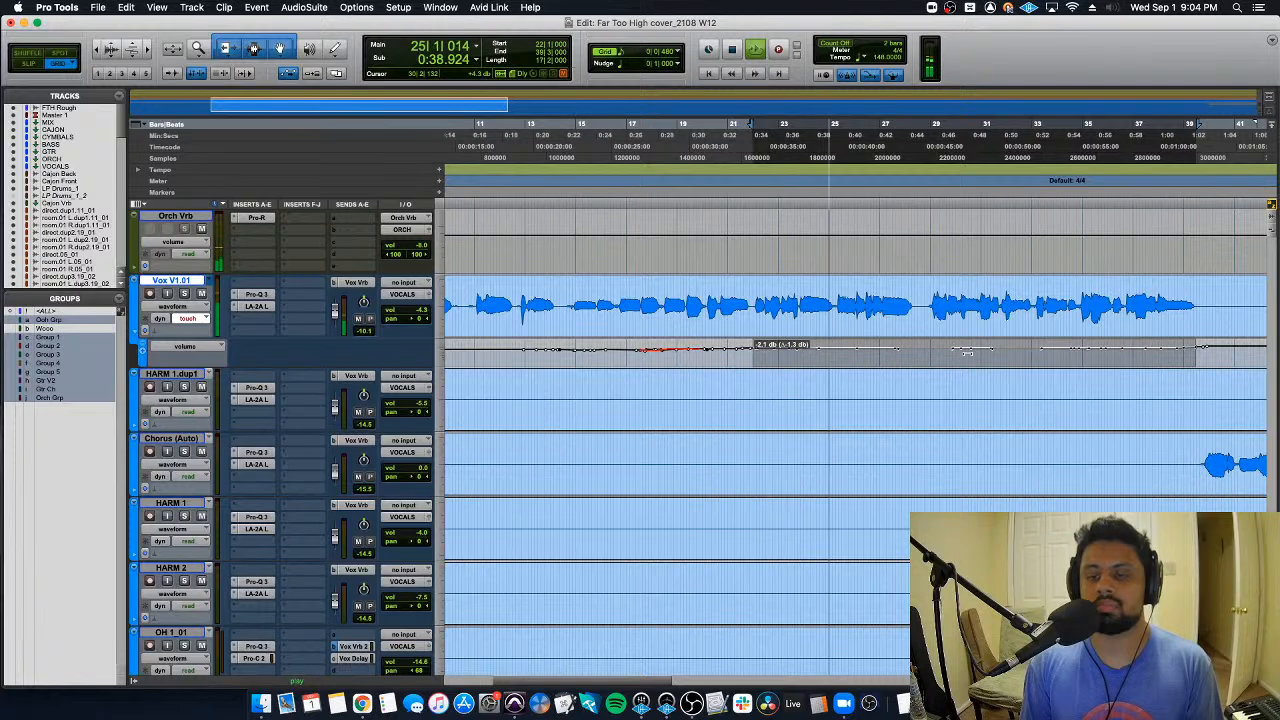
Step: Lower the Gtr V1 track's volume to -8.5 dB while the verse plays
scroll(588, 340, up, 10)
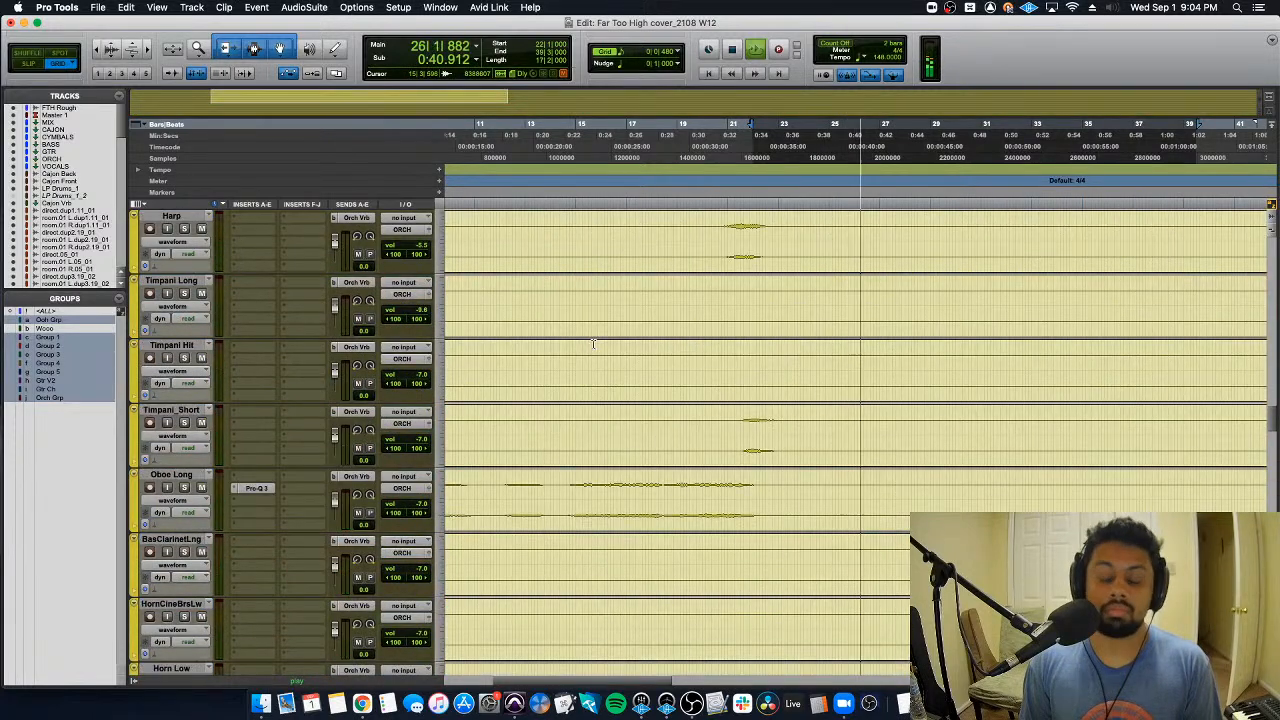
scroll(590, 342, up, 10)
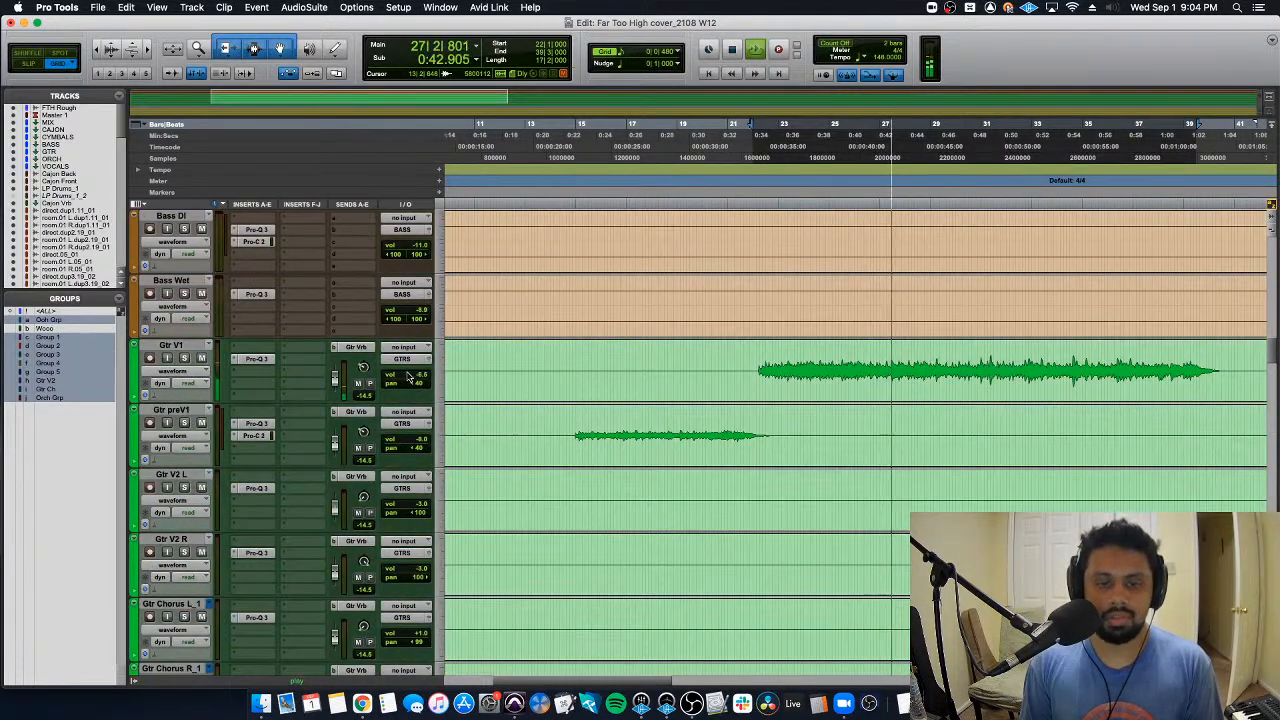
drag(414, 376, 414, 393)
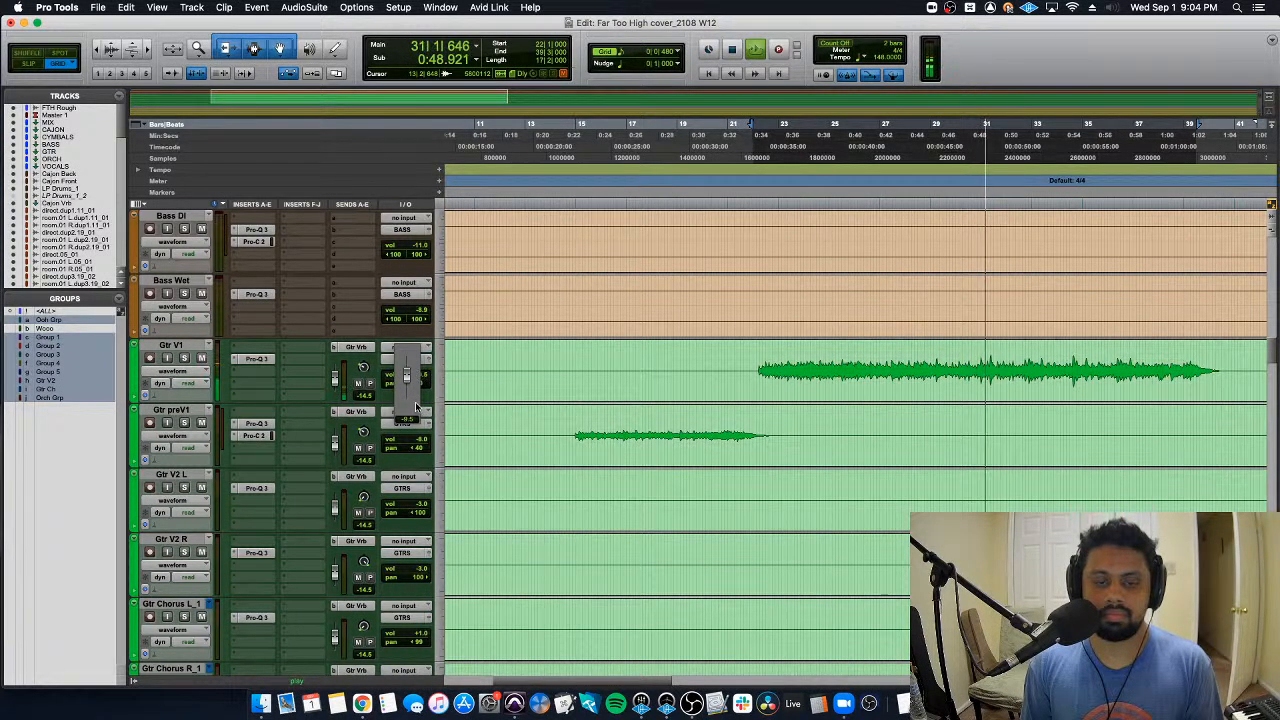
Step: Look through the guitar and orchestra tracks down to the violins while the verse keeps playing
scroll(631, 421, down, 3)
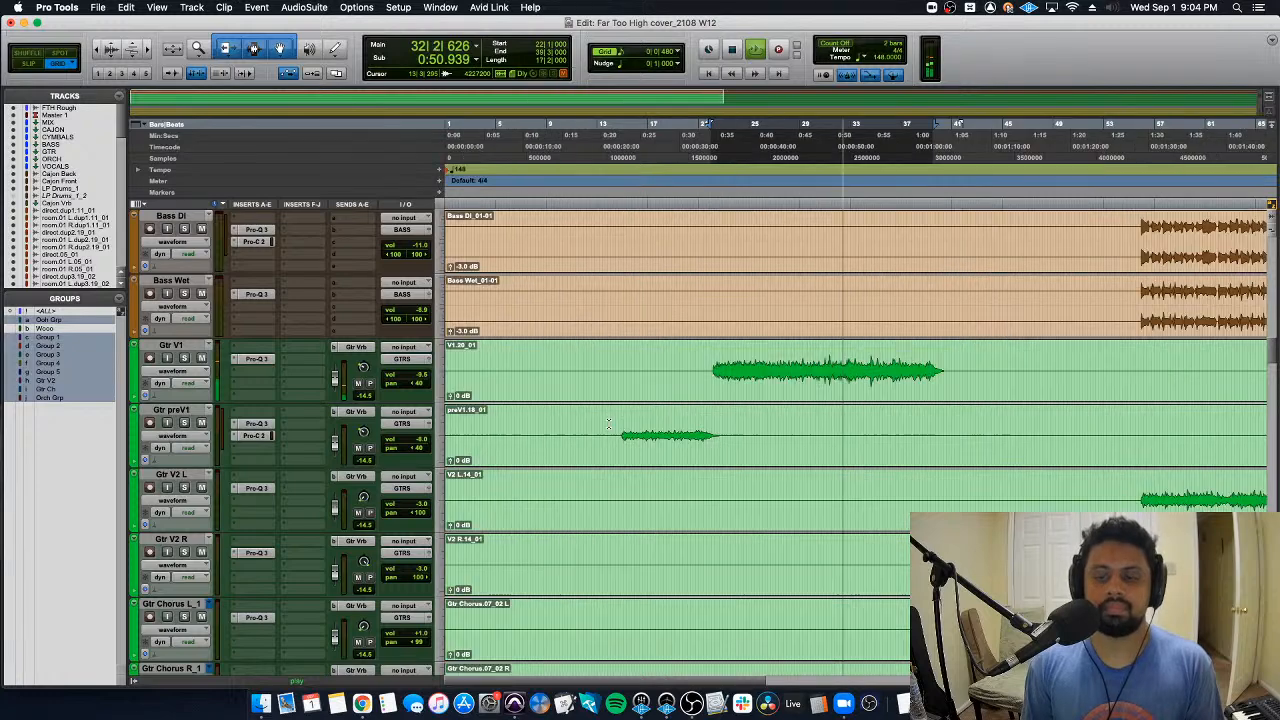
scroll(631, 421, down, 5)
scroll(631, 421, up, 3)
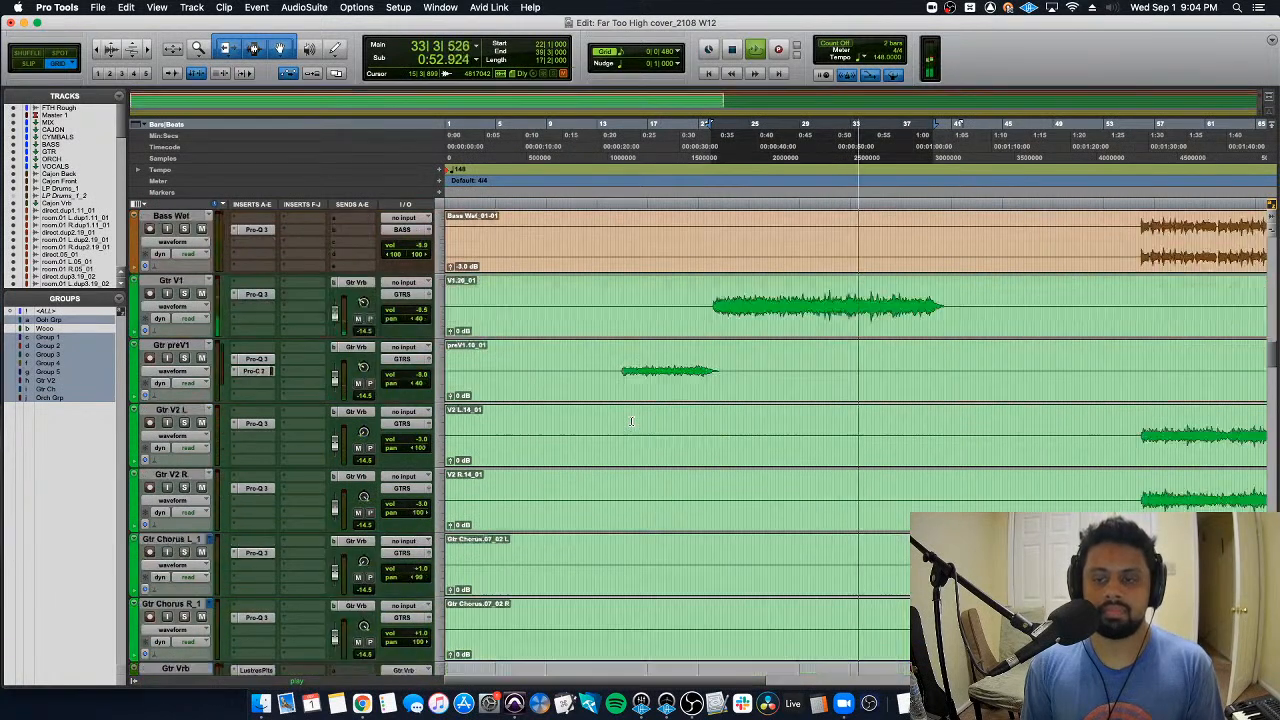
scroll(631, 421, down, 10)
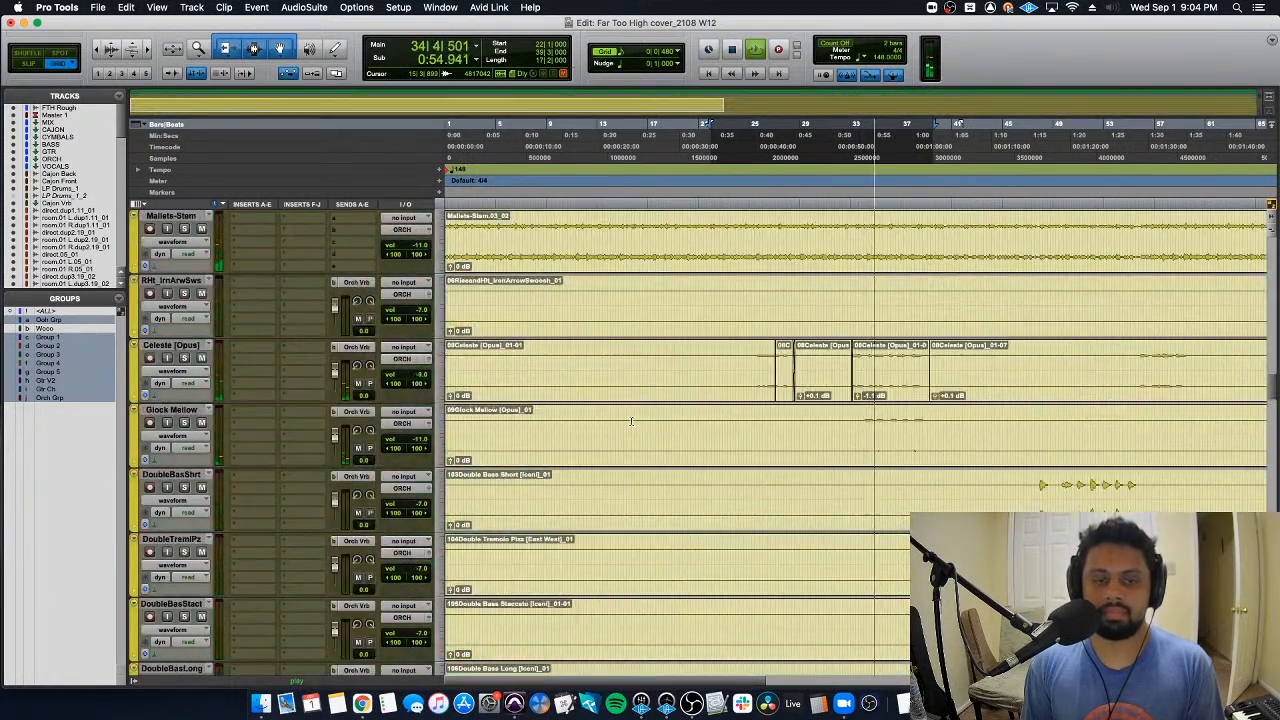
scroll(631, 421, down, 8)
scroll(631, 421, down, 10)
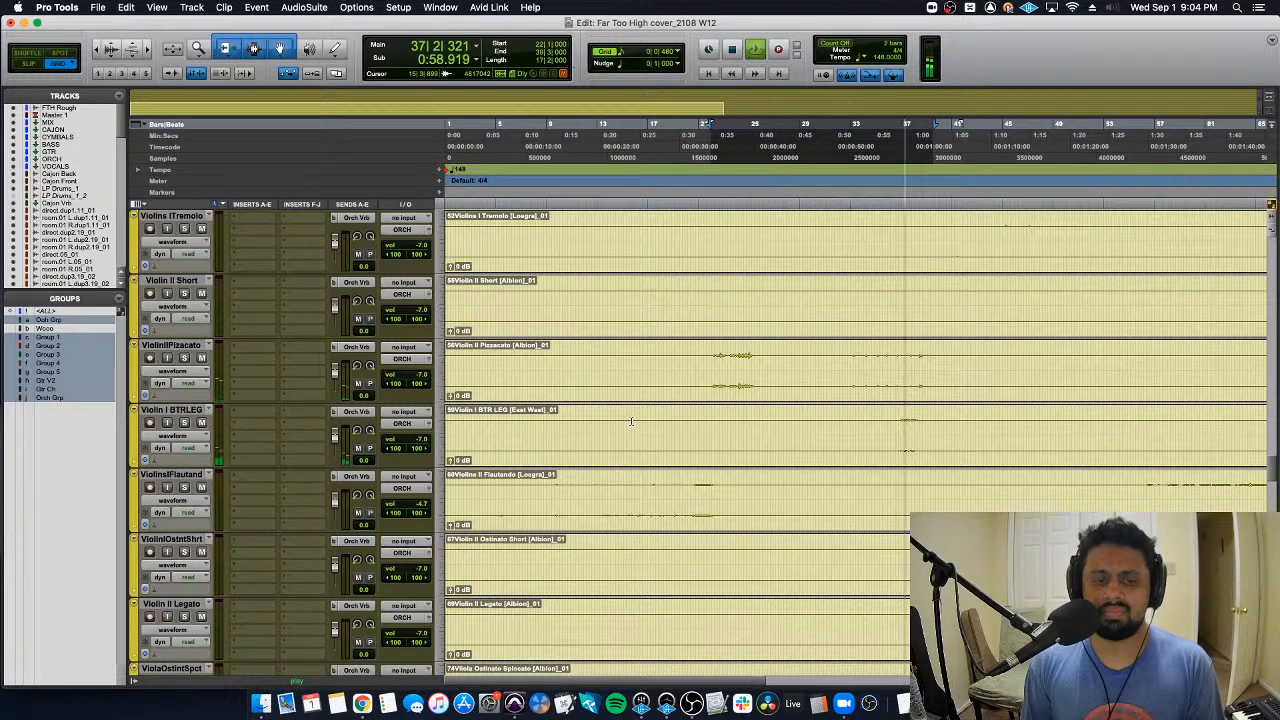
Step: Replay from bar 32 beat 4 and examine which violin, viola and cello tracks are playing there
key(space)
click(852, 390)
scroll(858, 392, up, 6)
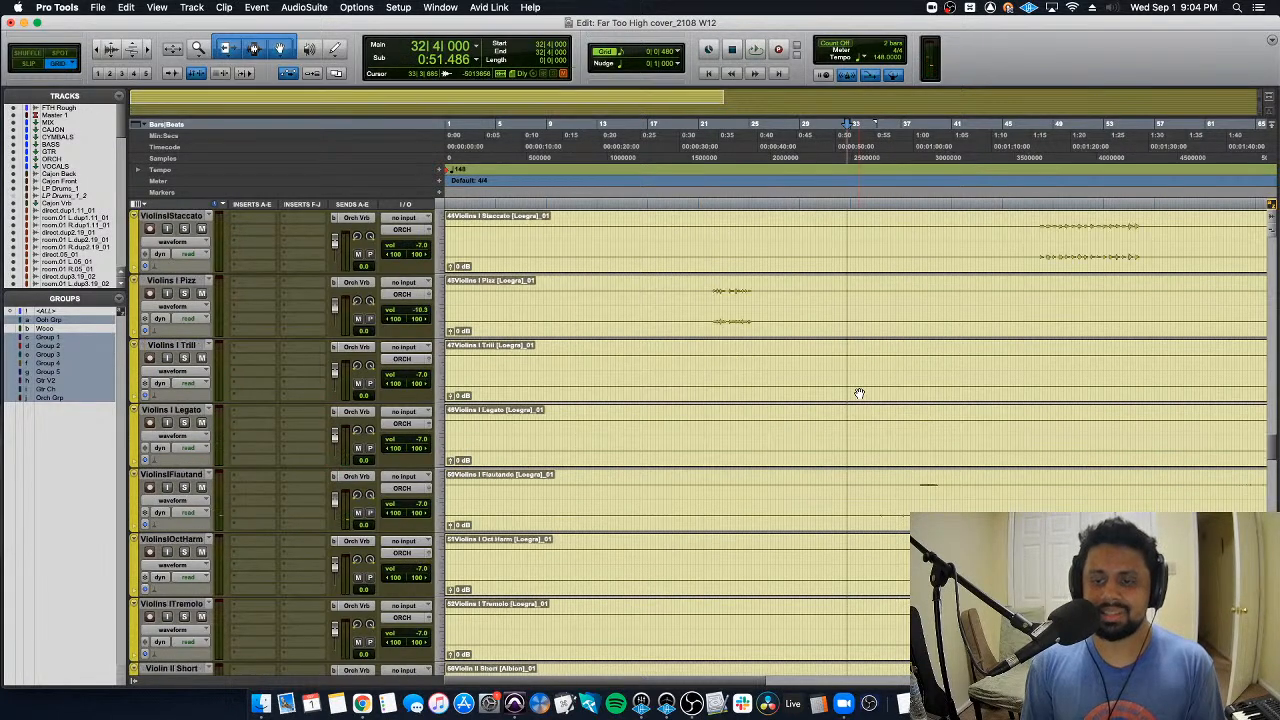
scroll(859, 394, down, 15)
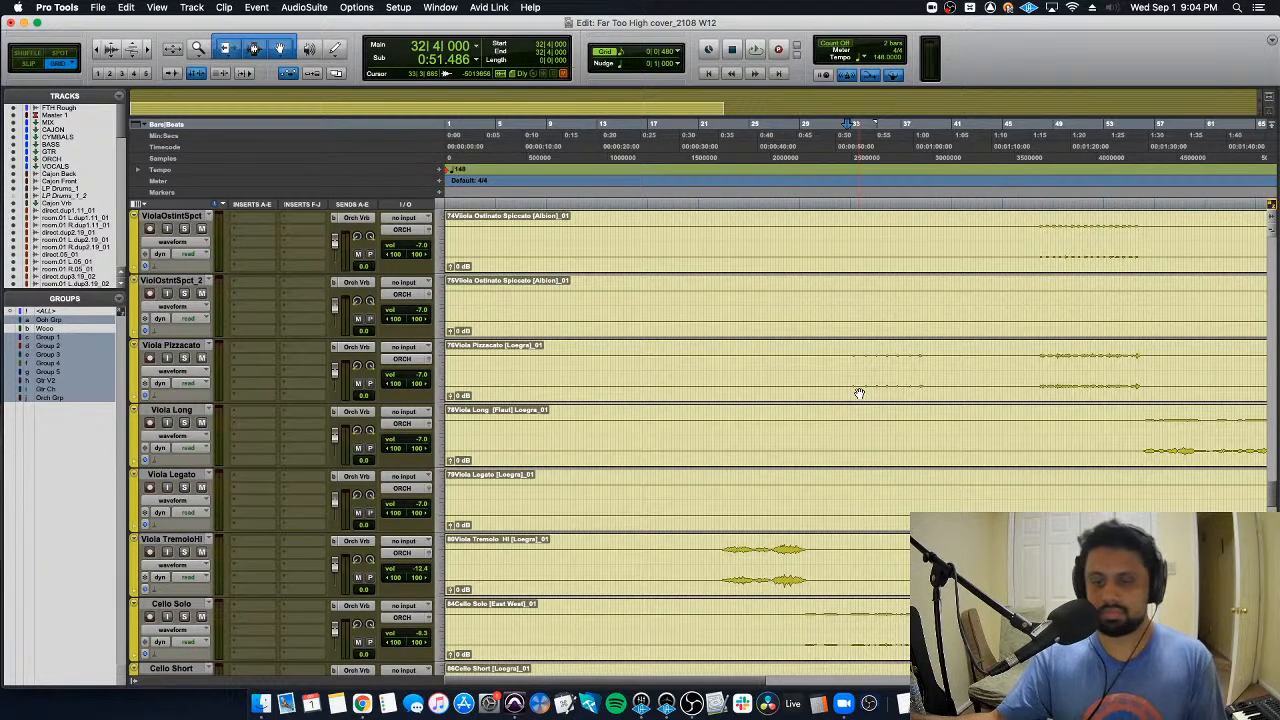
key(space)
scroll(859, 393, down, 5)
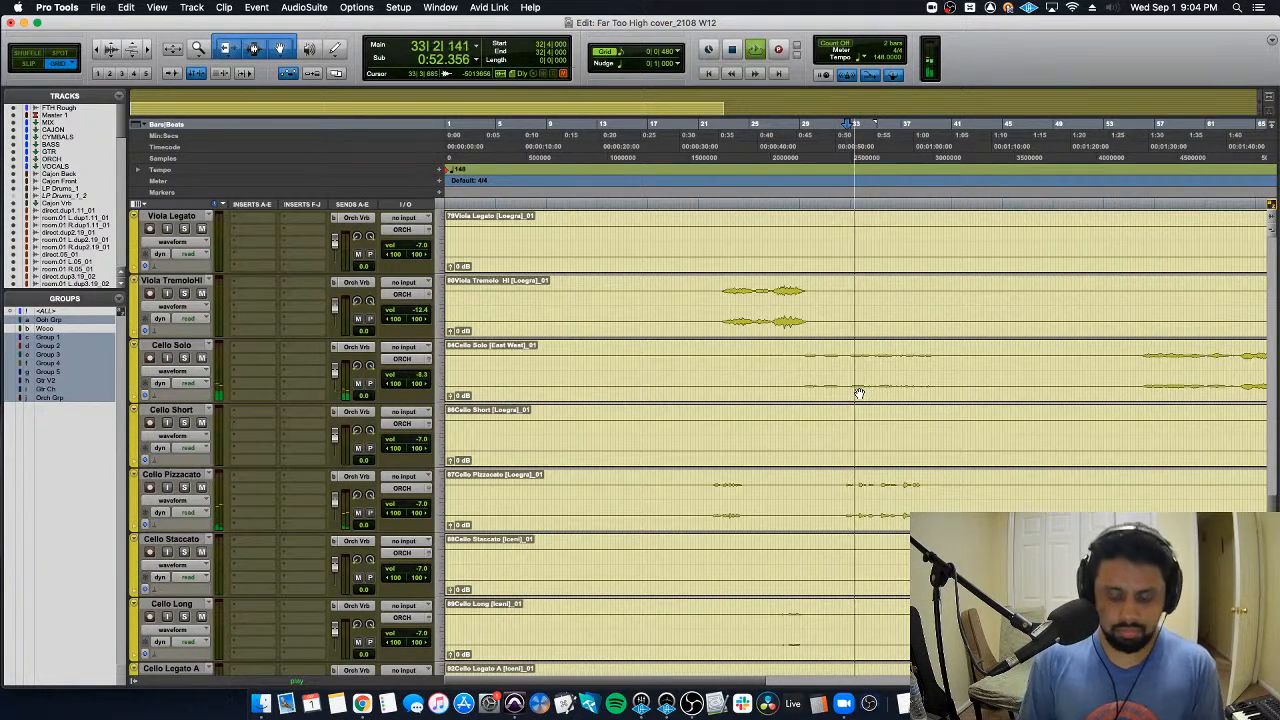
Step: Switch to the Mix window and check the Master 1 loudness and spectrum in Insight 2, closing the plug-in when done
key(super+equal)
scroll(820, 585, left, 15)
scroll(800, 587, up, 2)
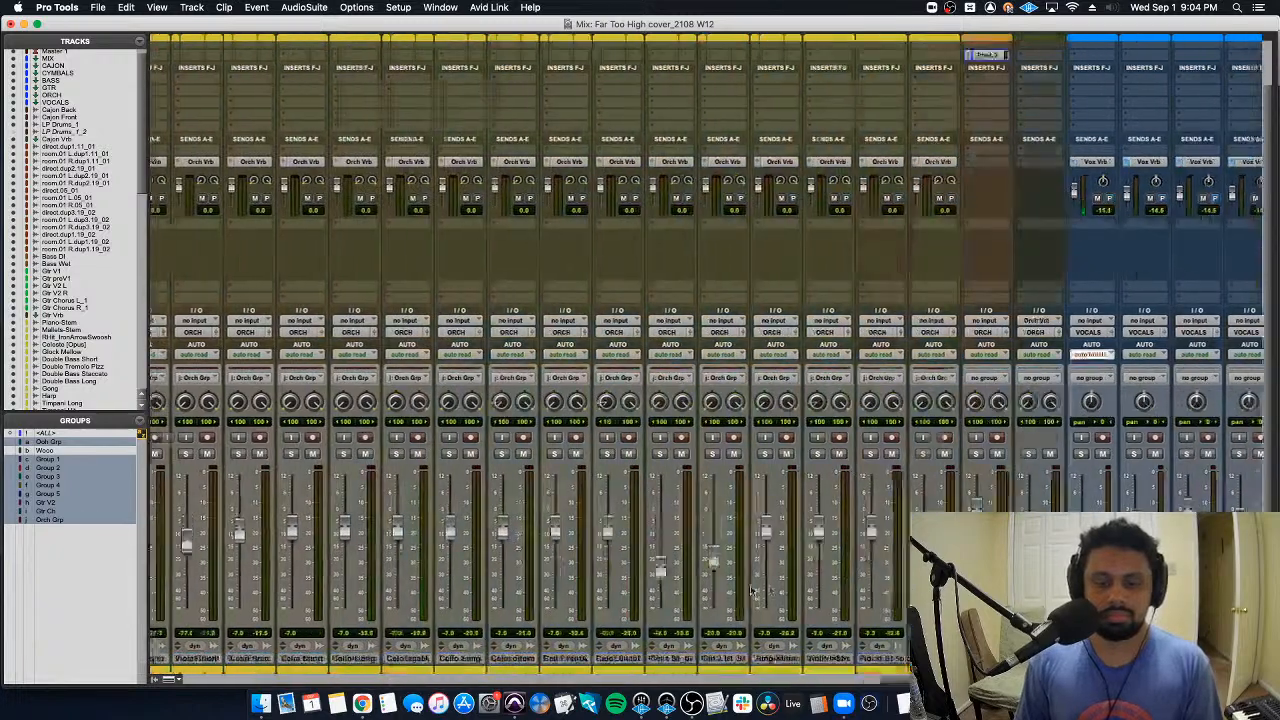
scroll(323, 484, down, 1)
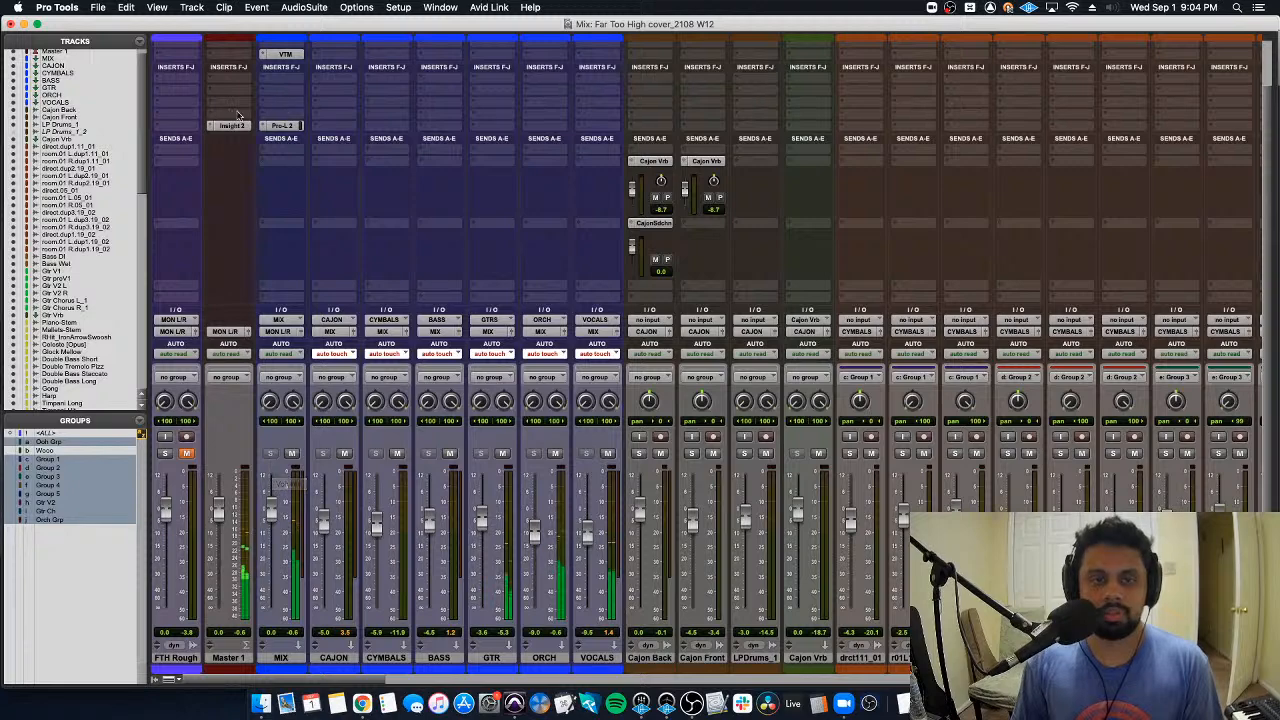
scroll(238, 115, up, 1)
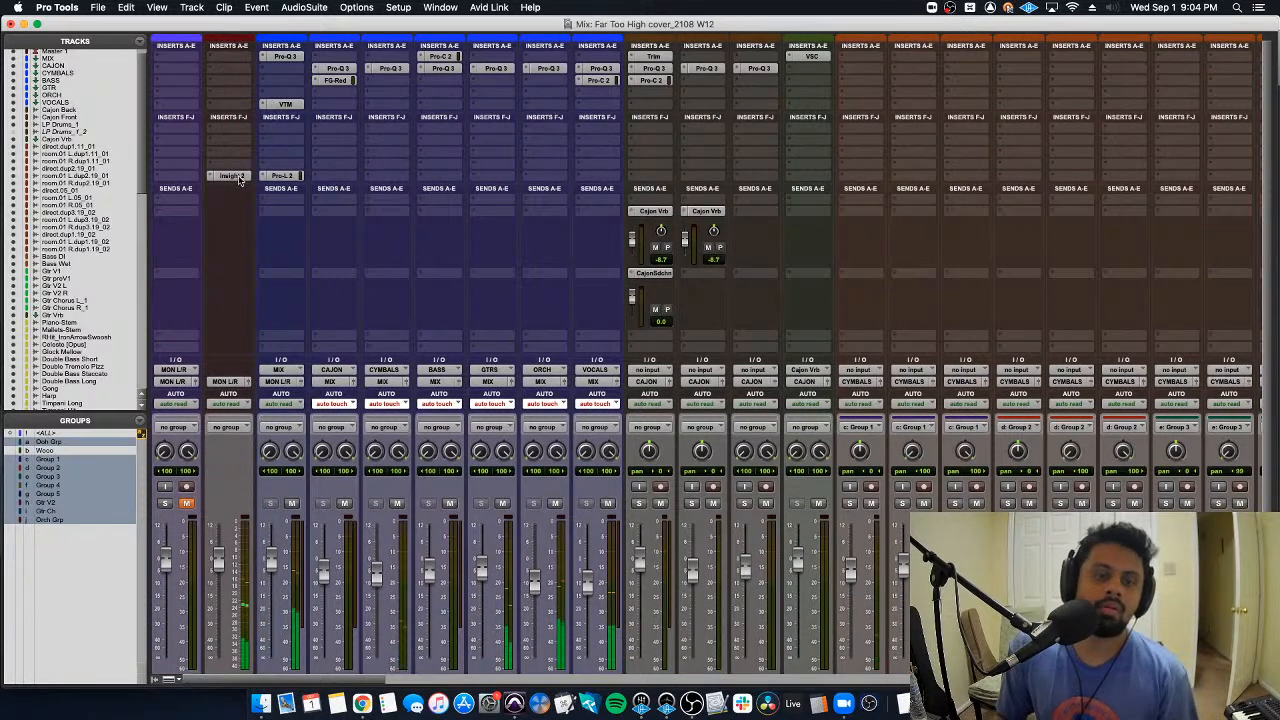
click(235, 177)
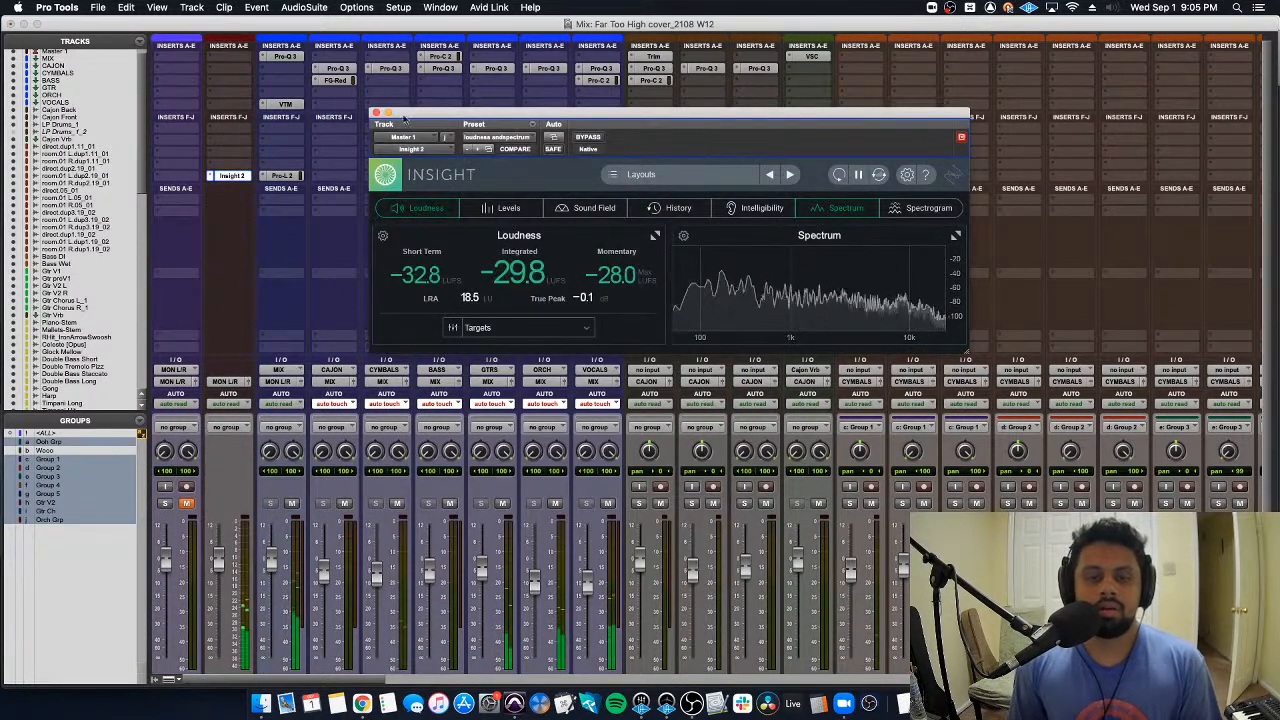
click(375, 112)
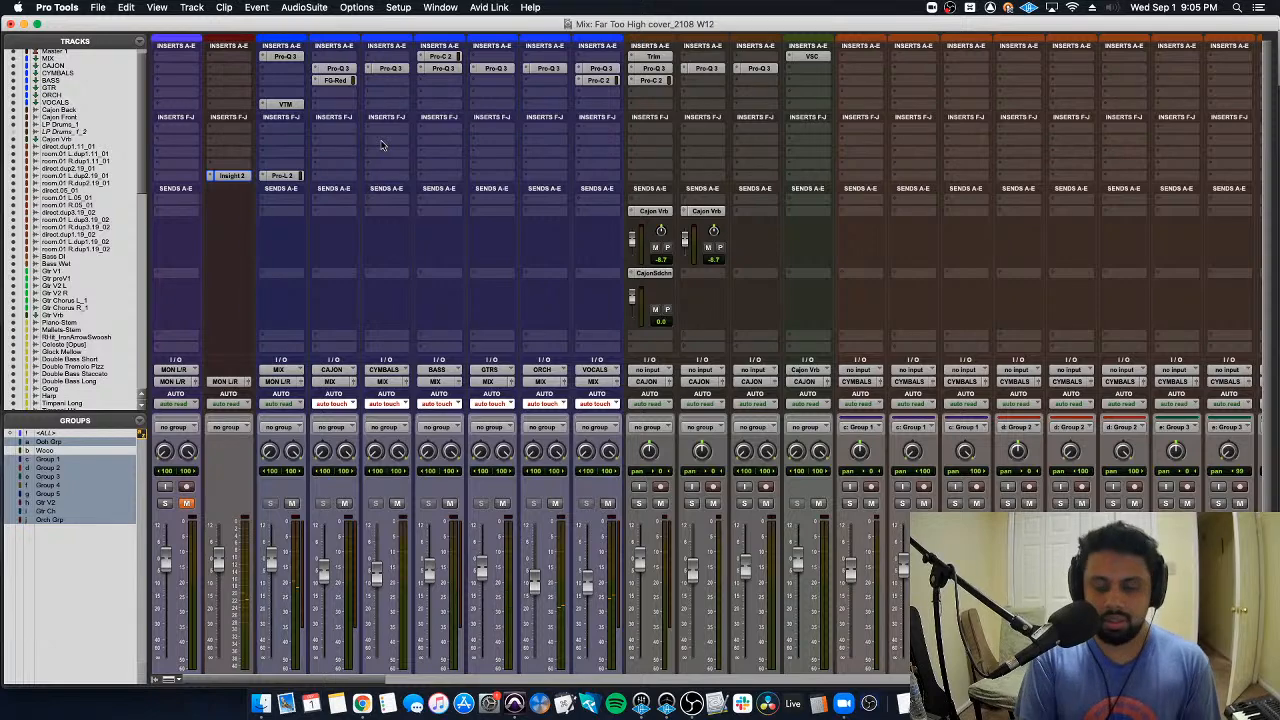
Step: Return to the Edit window, briefly play from the song start, and look over the submixes and the cello tracks
key(super+equal)
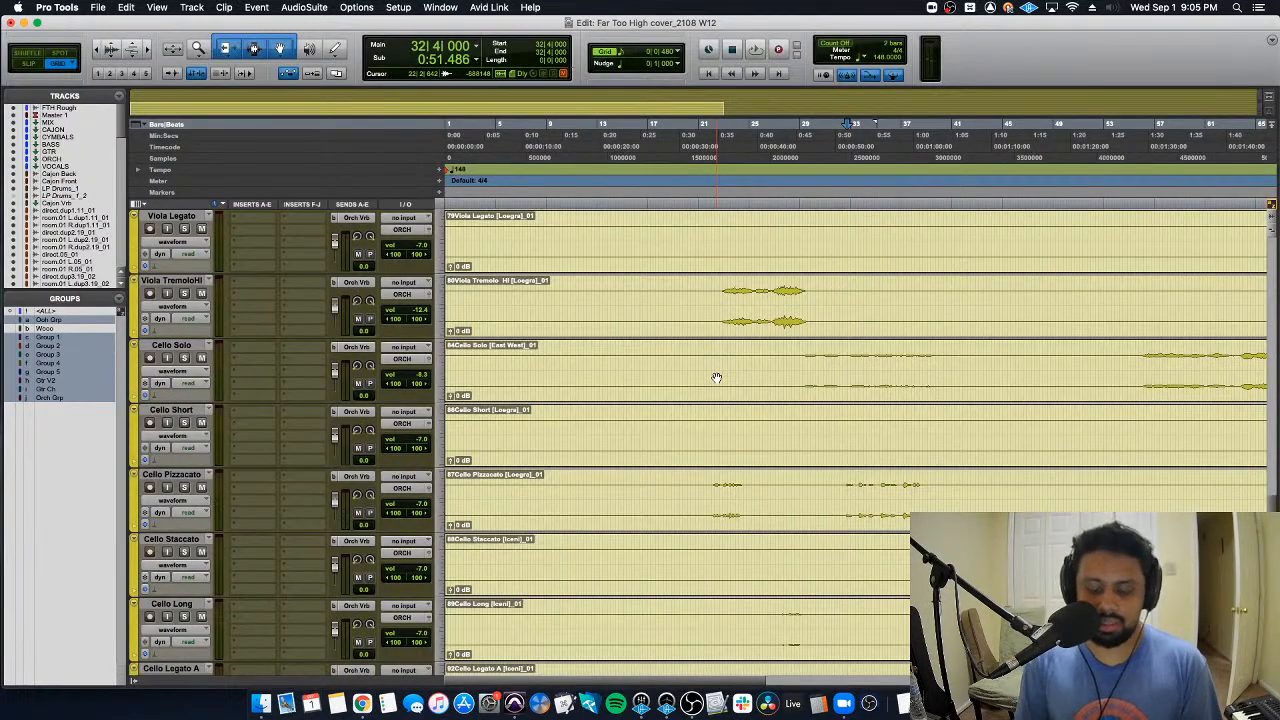
scroll(715, 378, up, 20)
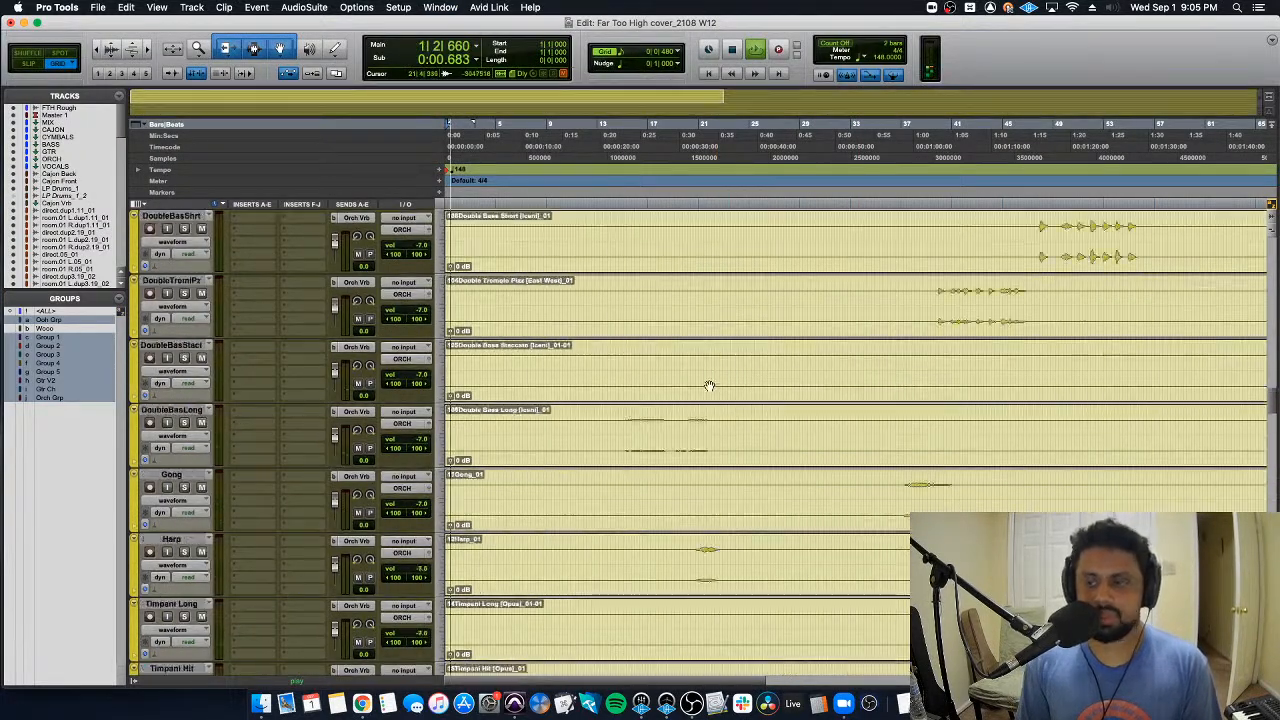
key(space)
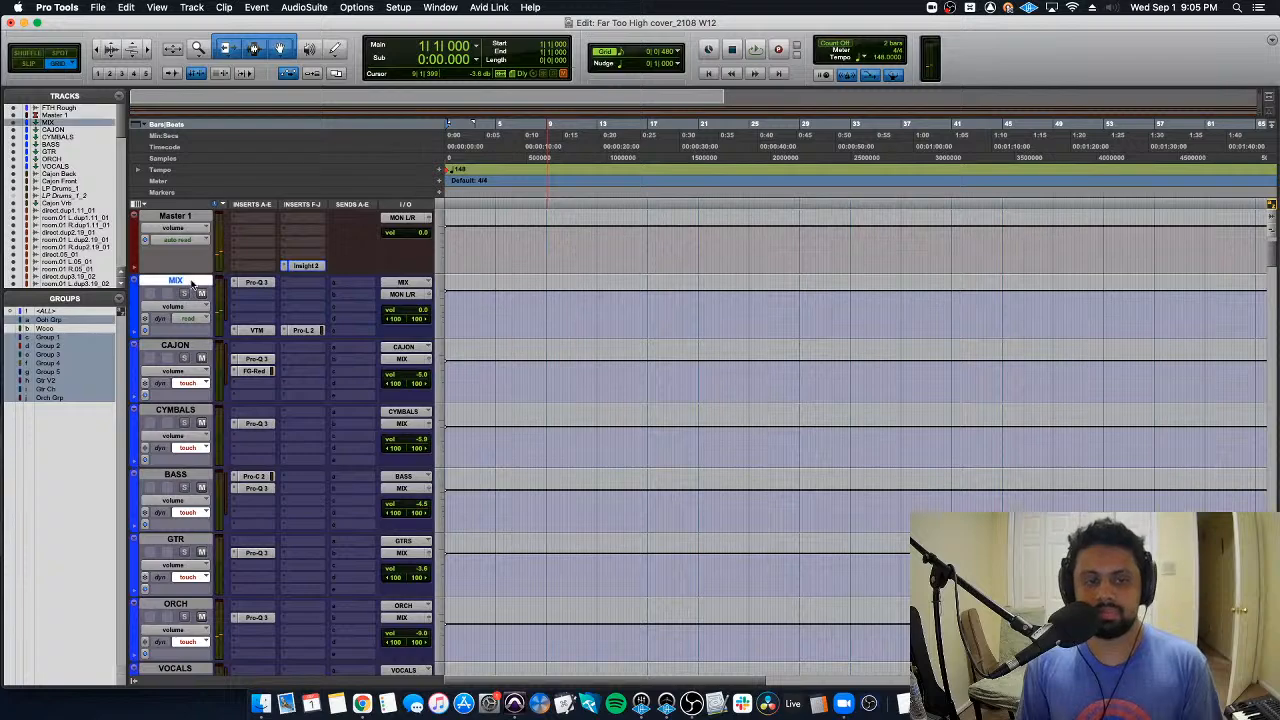
scroll(193, 284, down, 2)
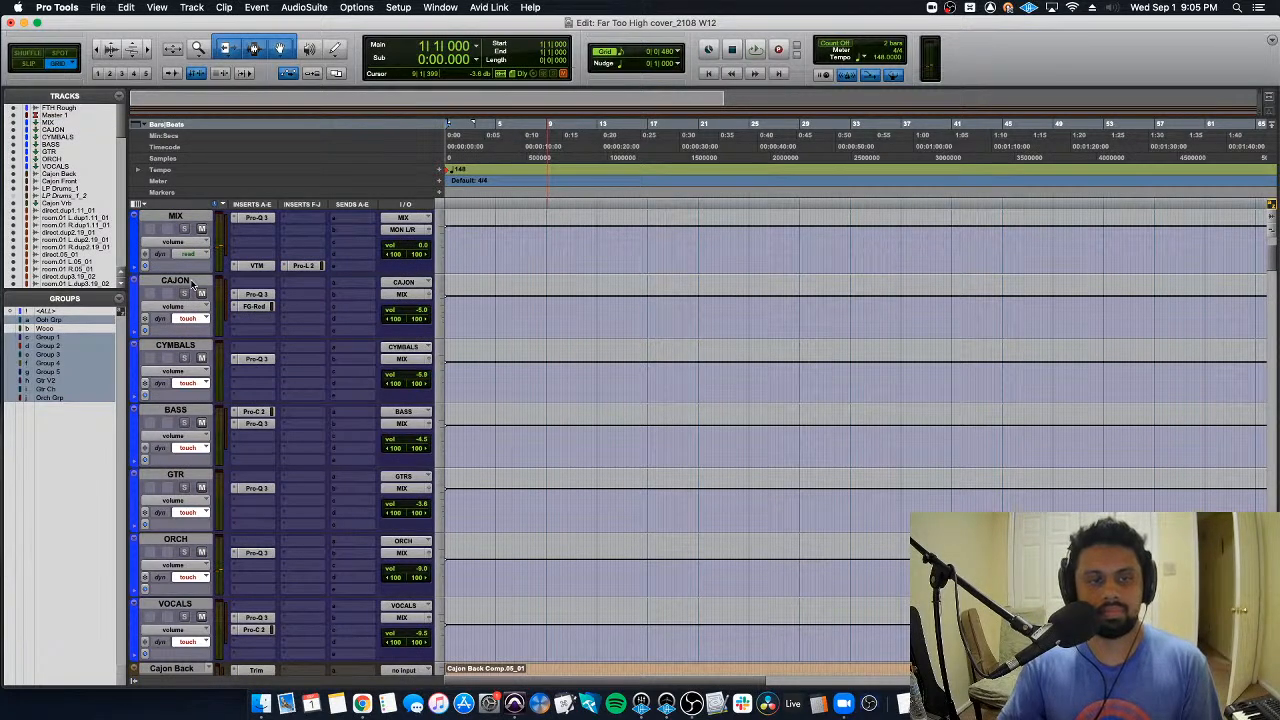
scroll(193, 284, down, 20)
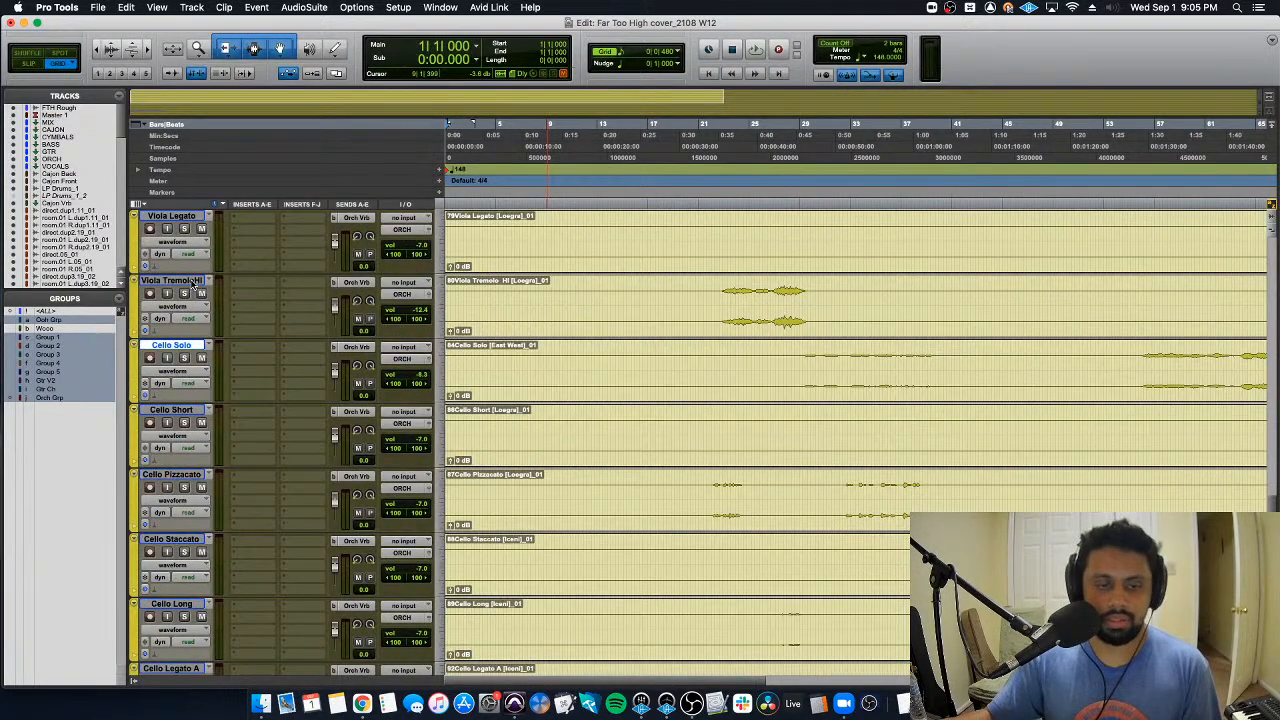
Step: Look over the strings, timpani, guitar and drum tracks, finishing at the submixes and the FTH Rough reference
scroll(193, 284, up, 15)
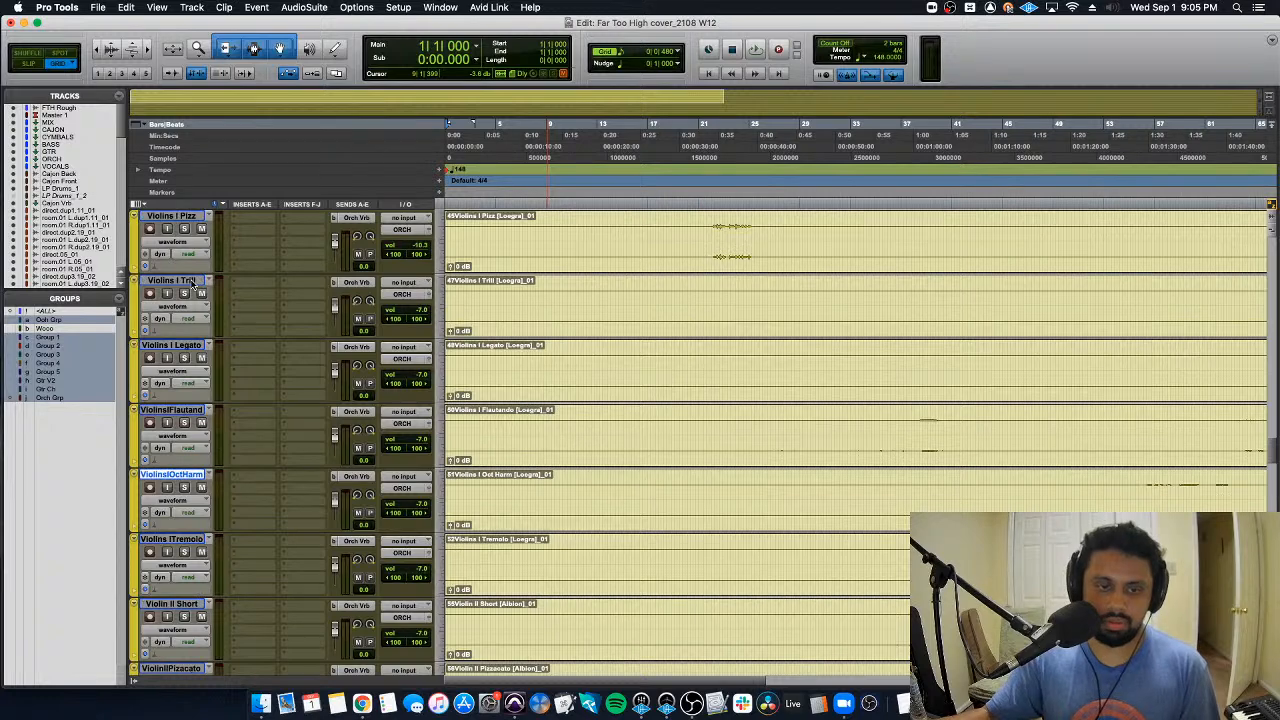
scroll(193, 284, up, 15)
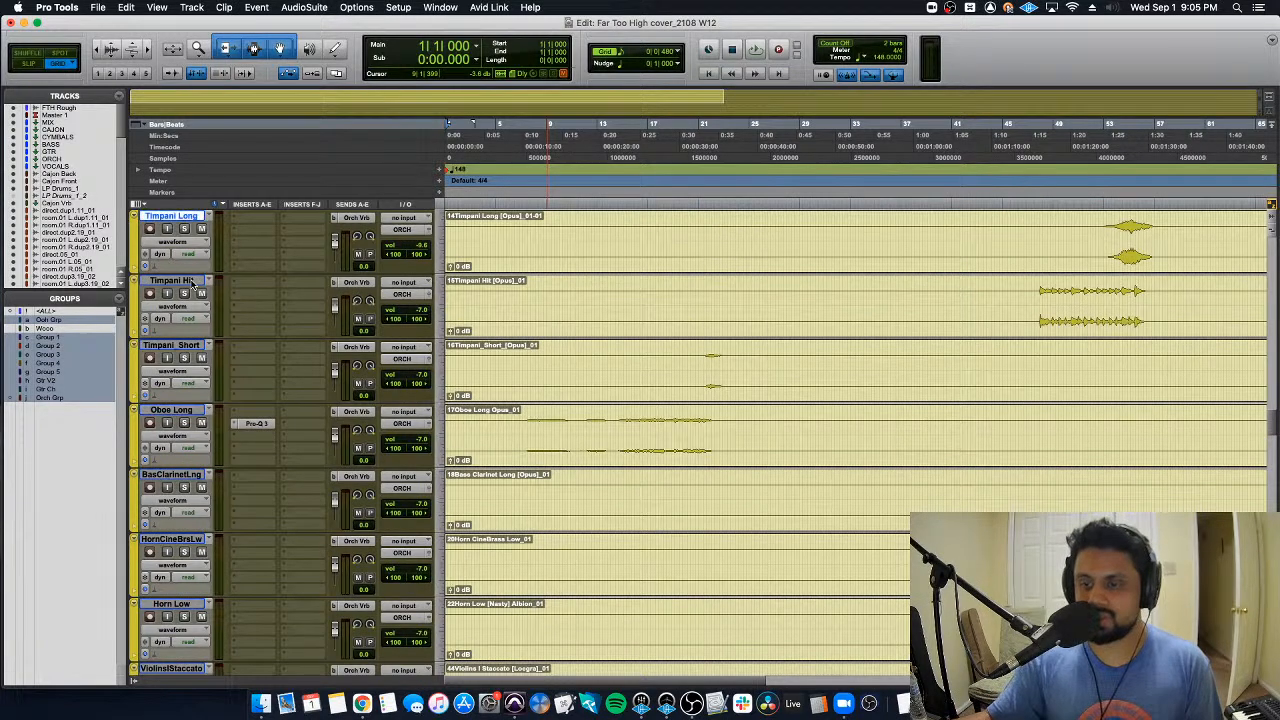
scroll(193, 284, down, 20)
scroll(193, 284, down, 10)
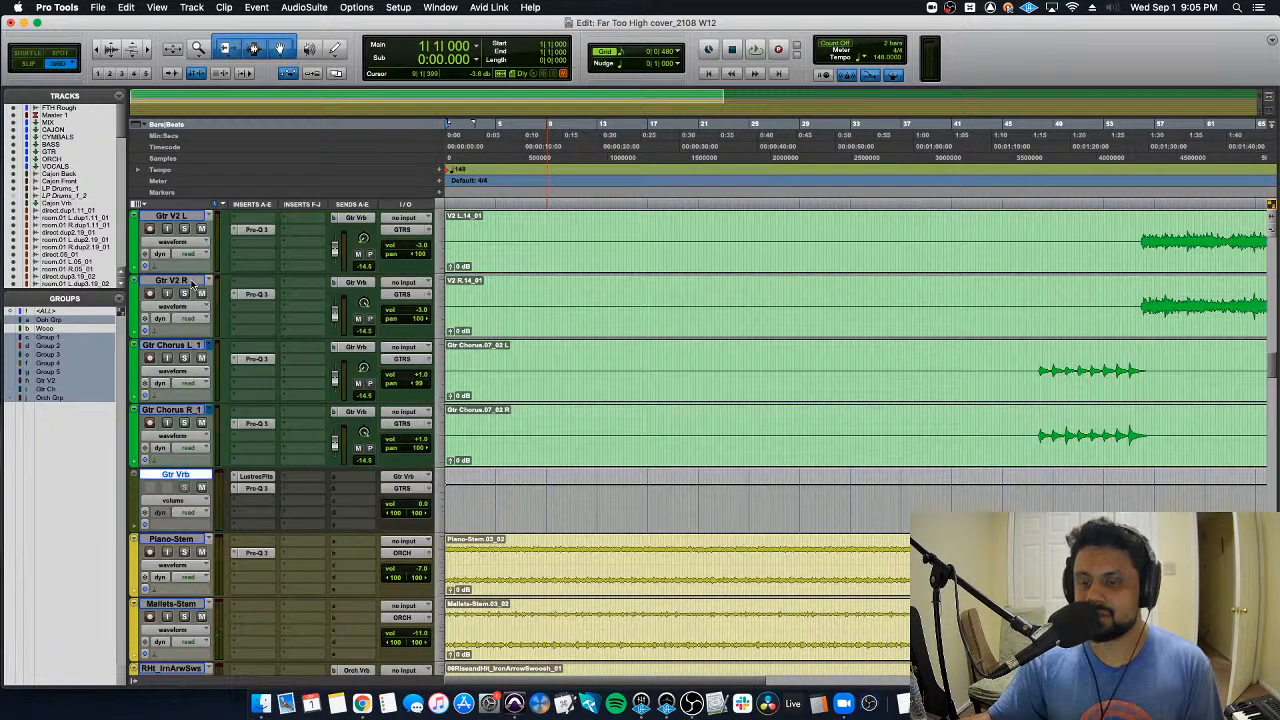
scroll(193, 284, up, 5)
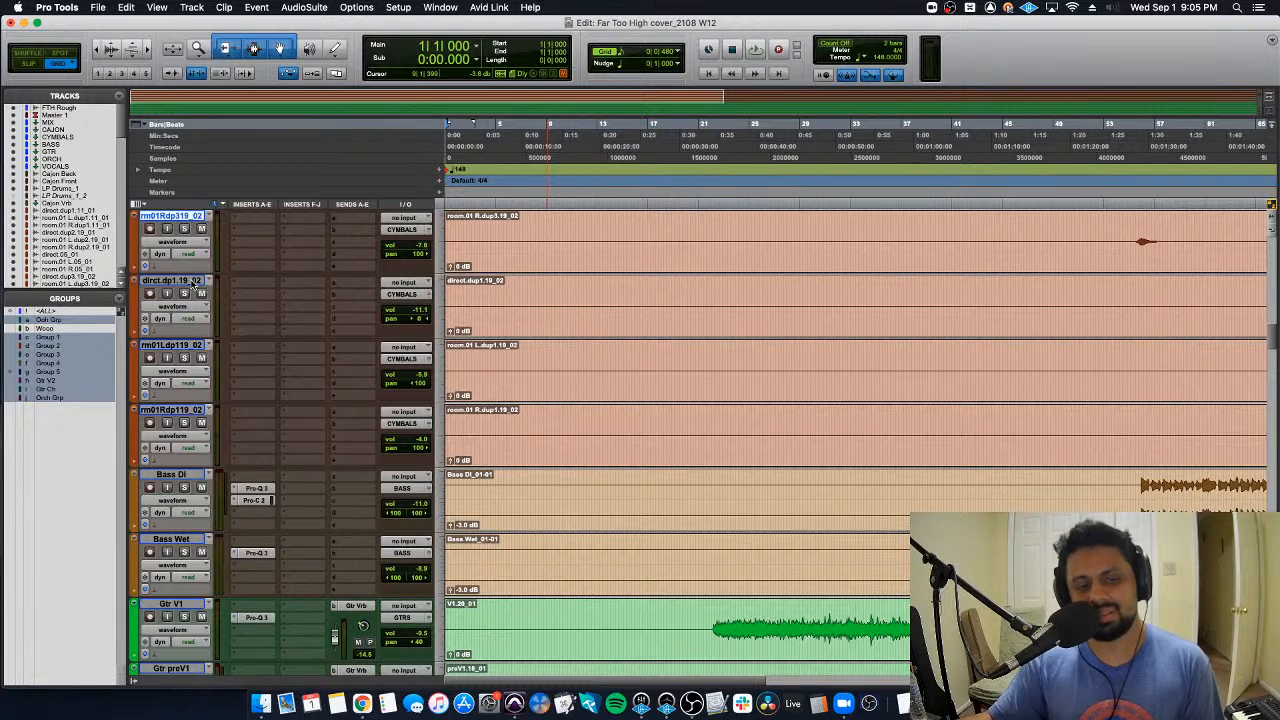
scroll(193, 284, up, 10)
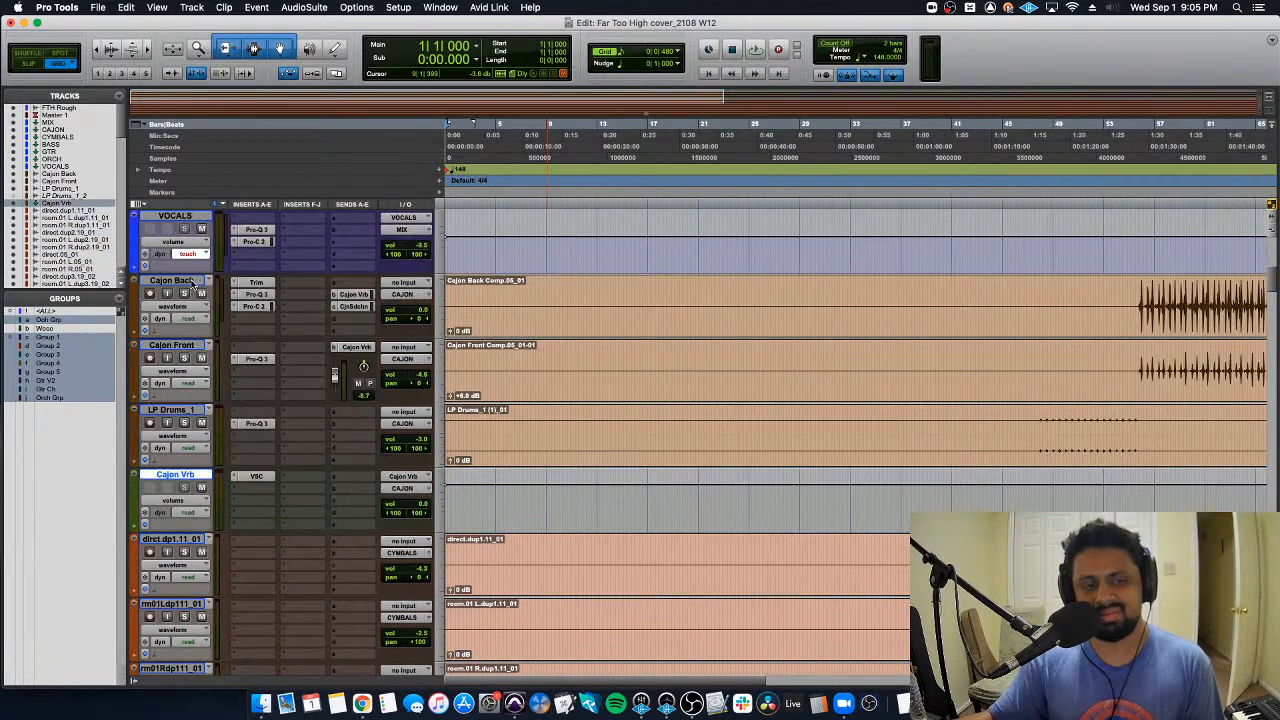
scroll(193, 284, up, 8)
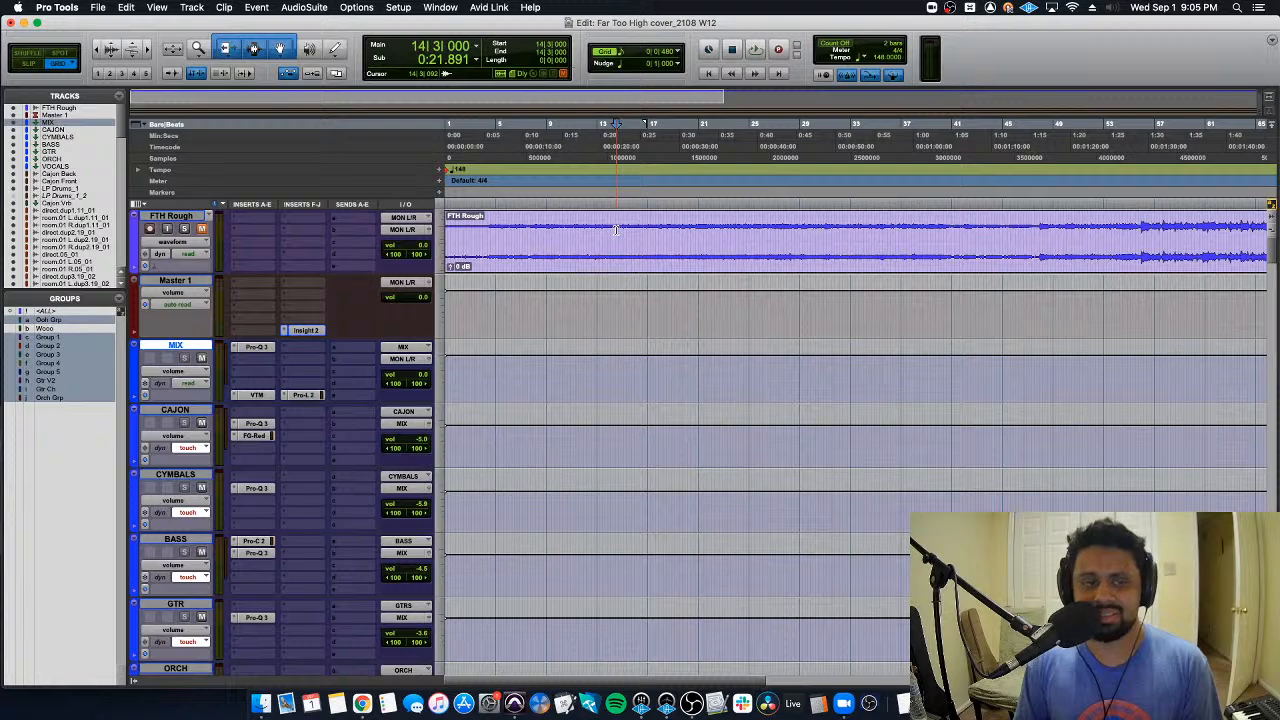
Step: Play from bar 14 beat 3, skip to bar 22, and examine the double bass, harp, timpani and woodwind tracks
key(space)
scroll(612, 245, down, 20)
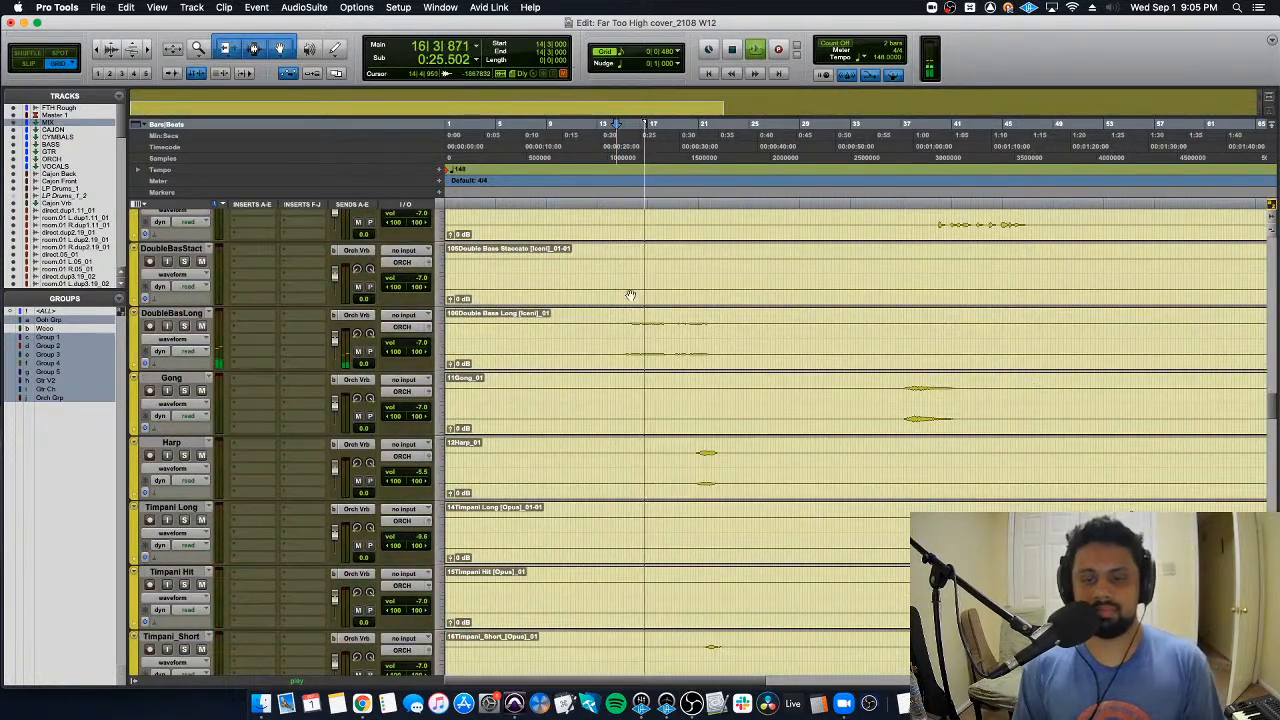
scroll(706, 300, down, 5)
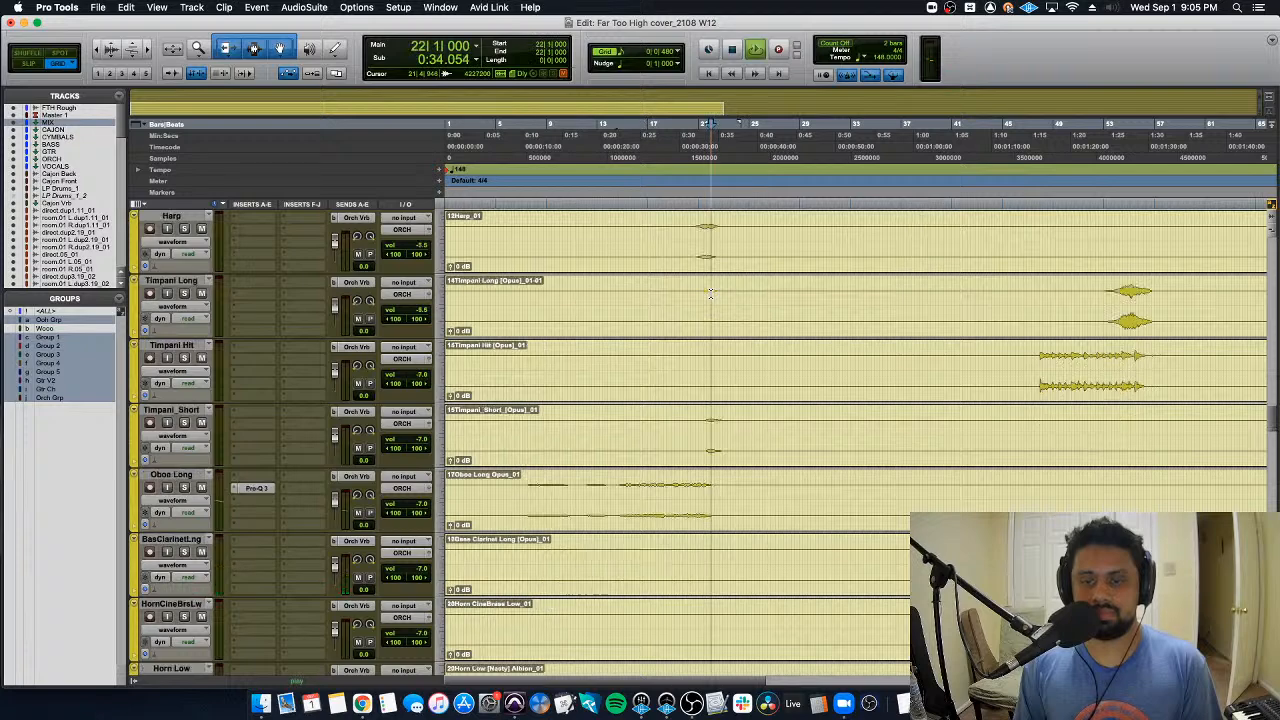
scroll(710, 293, down, 9)
scroll(710, 293, right, 2)
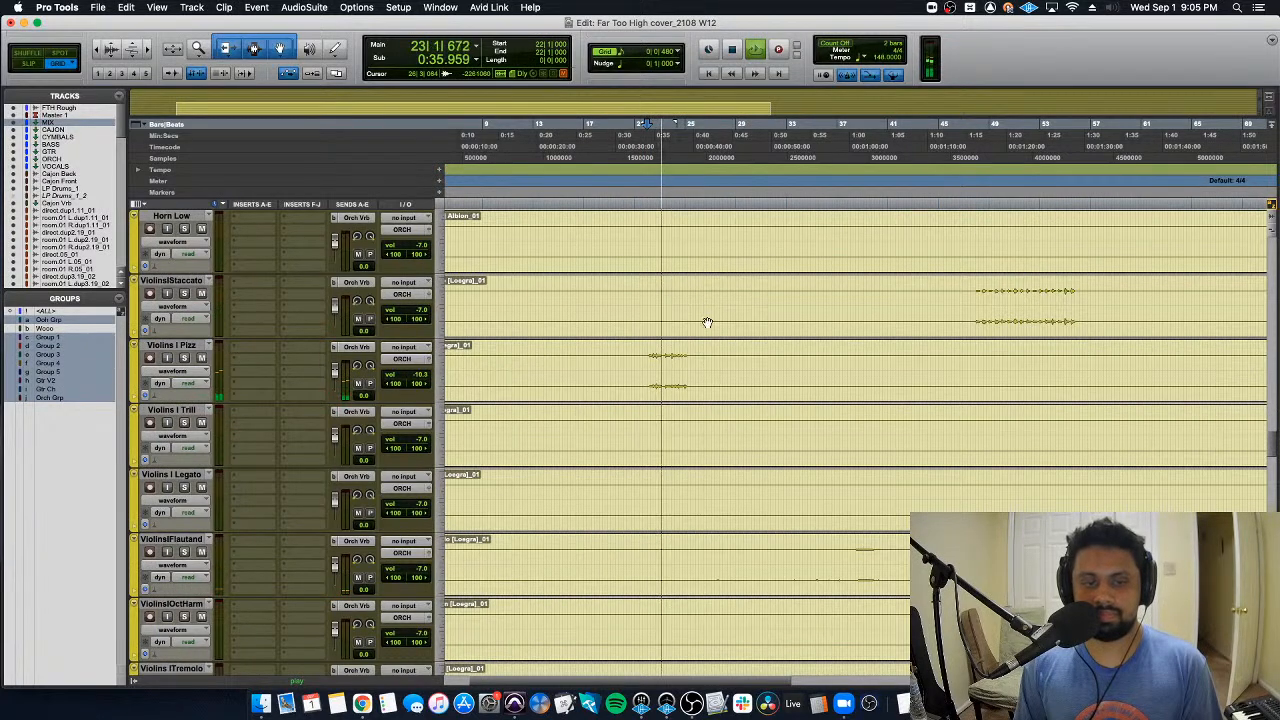
Step: Examine the celeste, violin, viola and cello tracks during playback, moving playback ahead to bar 32
scroll(710, 330, up, 10)
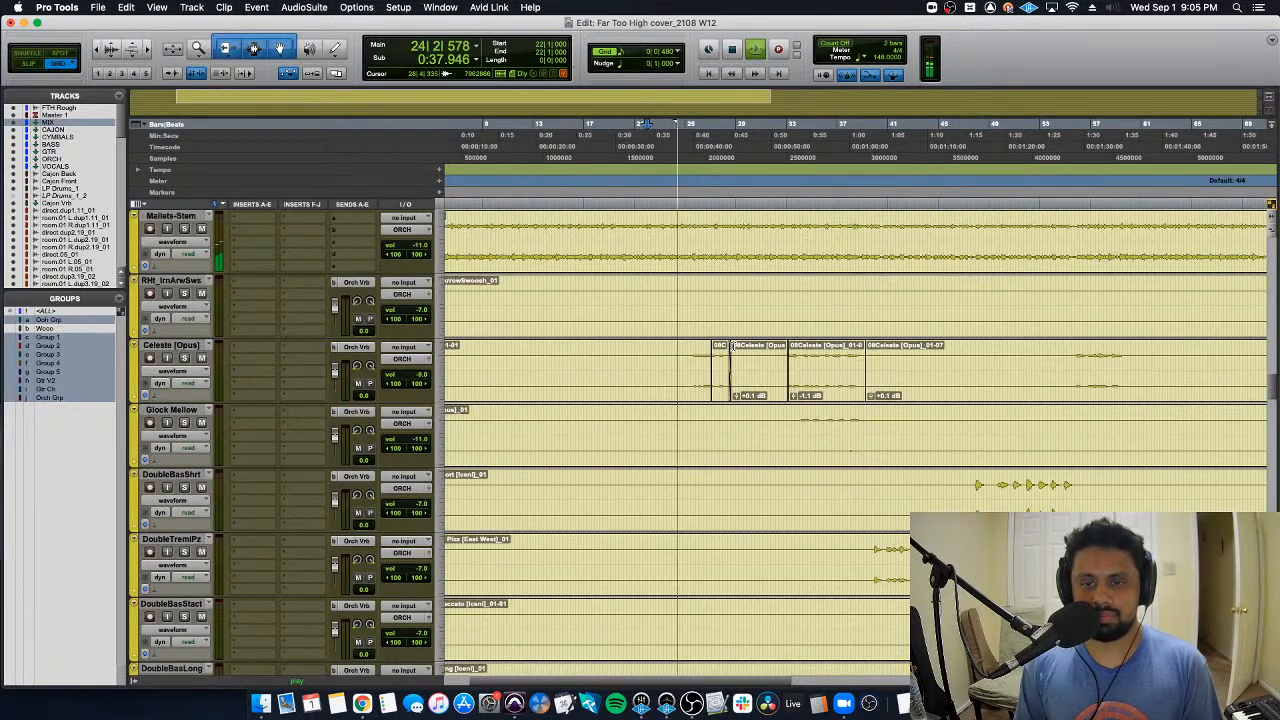
scroll(733, 346, down, 9)
scroll(733, 346, down, 9)
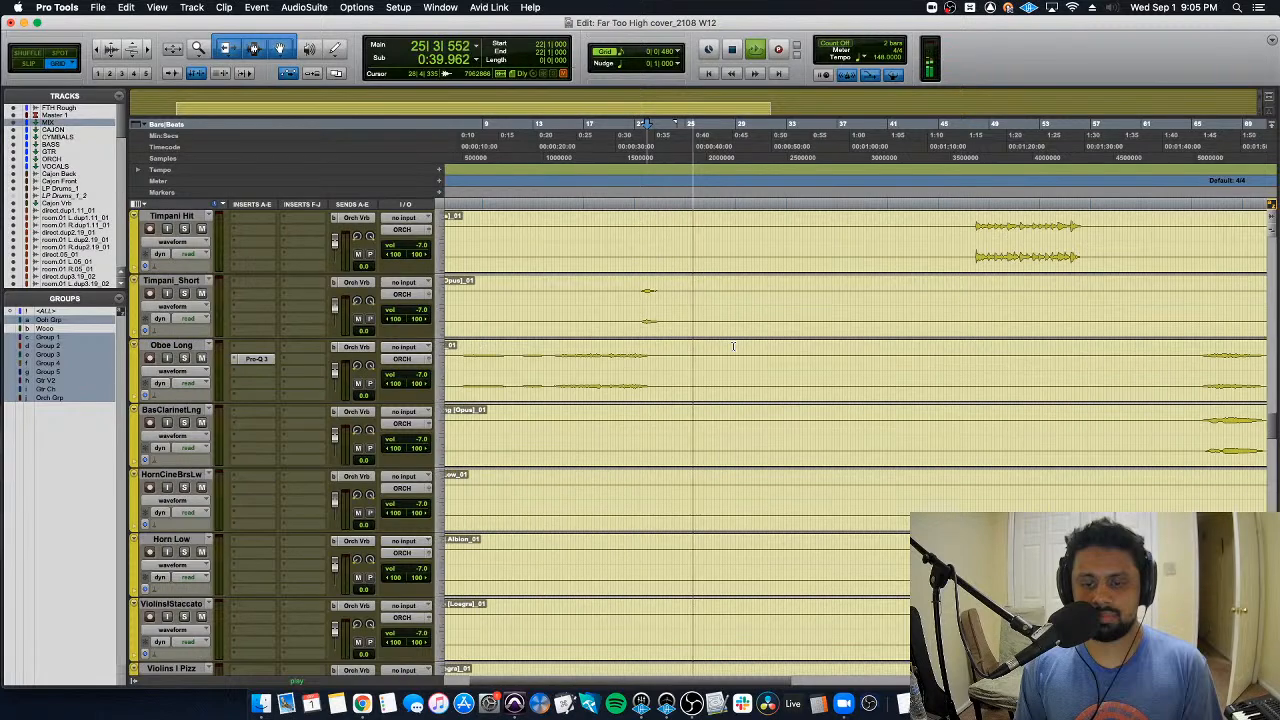
scroll(733, 346, down, 12)
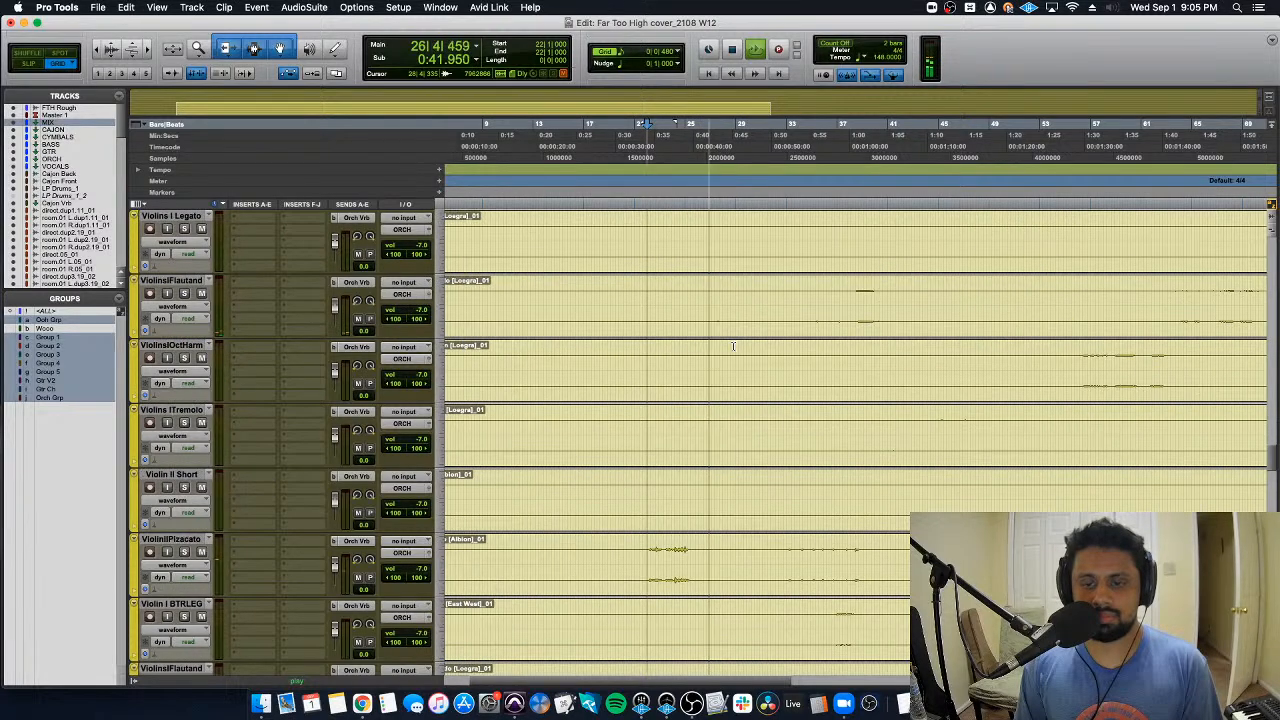
scroll(733, 346, down, 3)
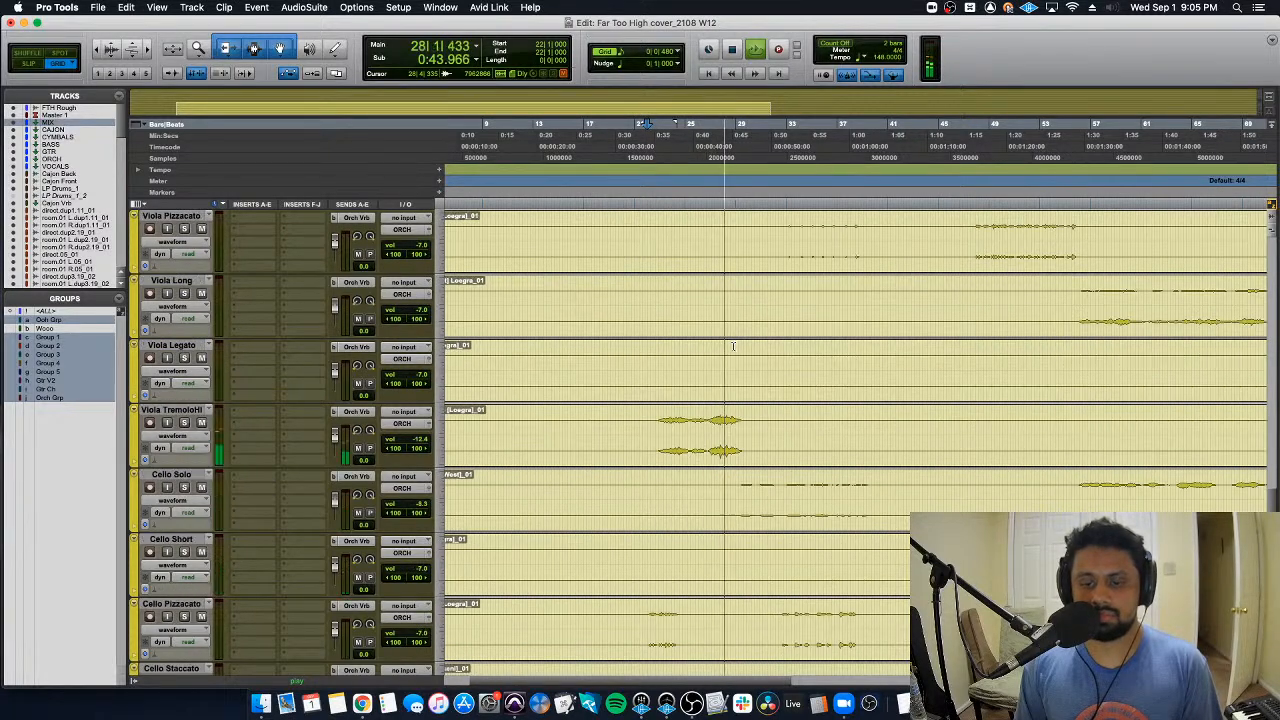
scroll(733, 346, down, 4)
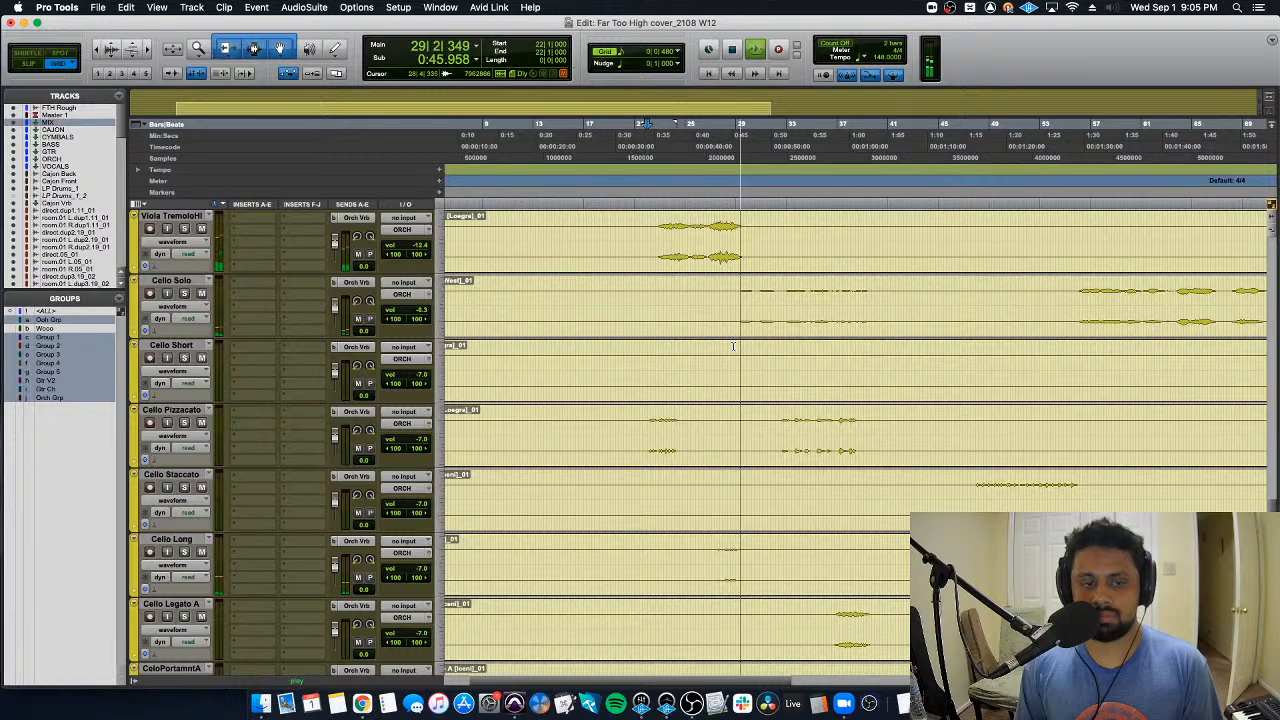
scroll(785, 422, up, 2)
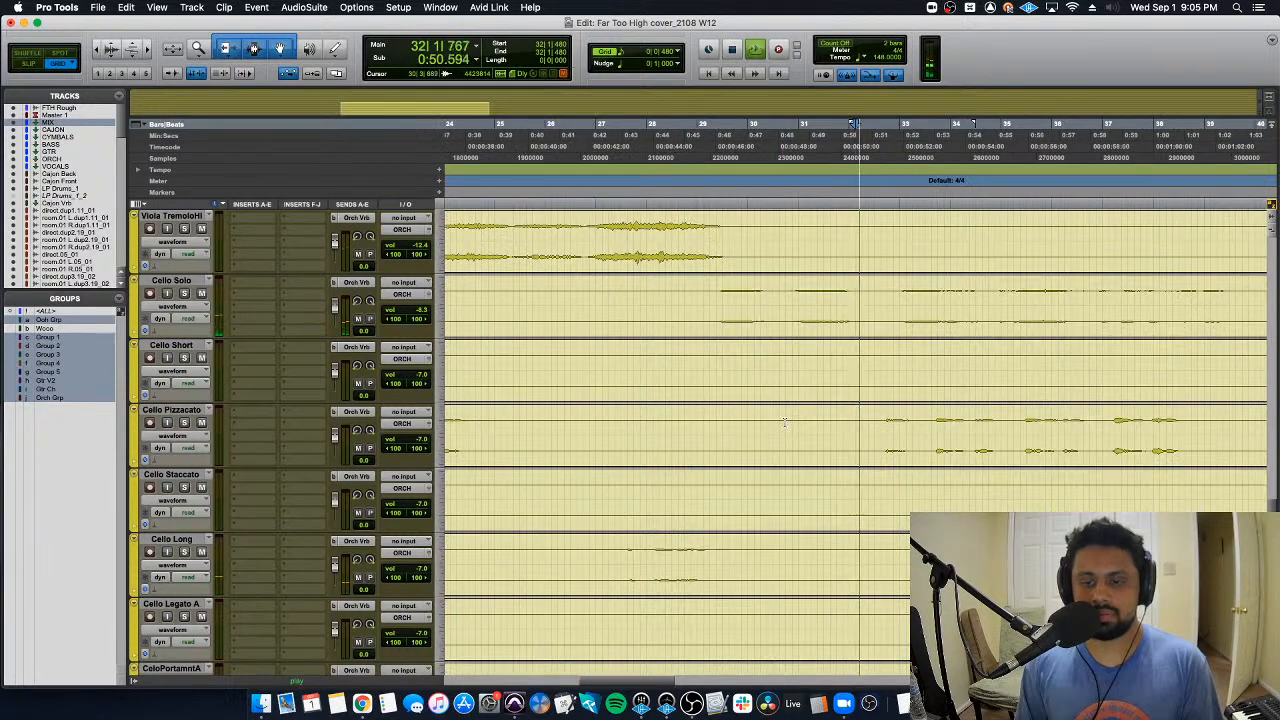
scroll(785, 422, right, 3)
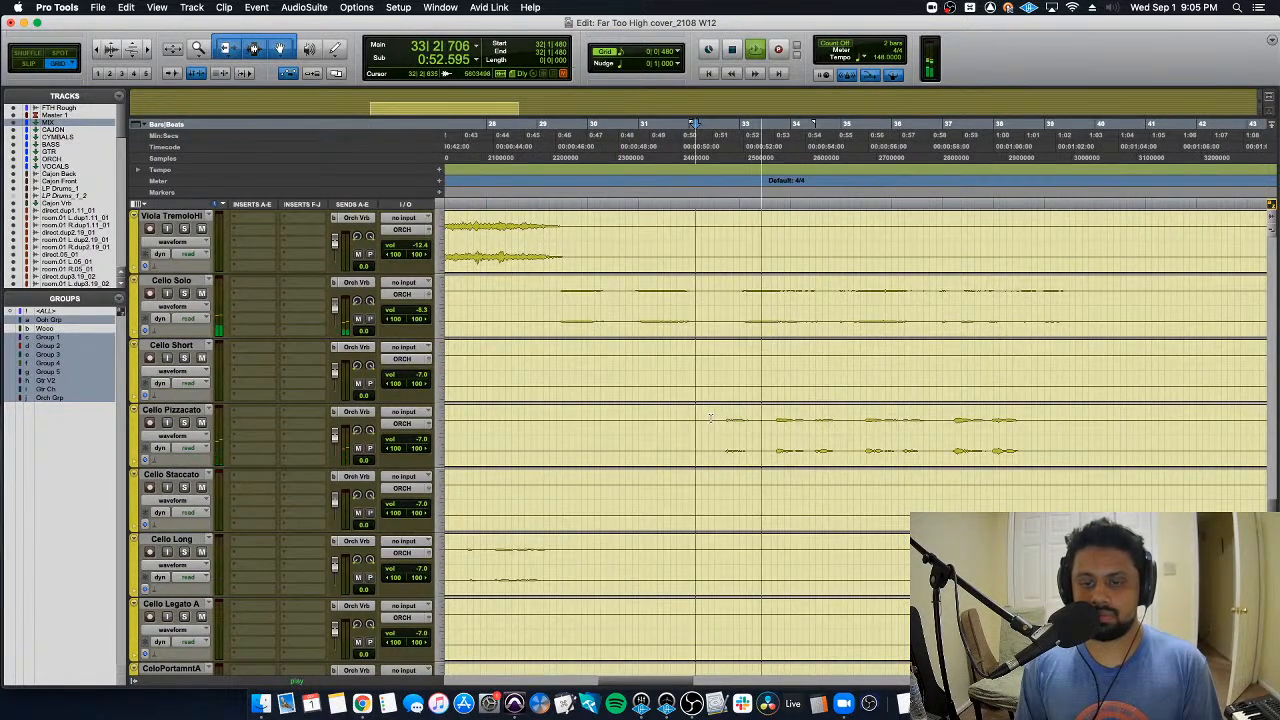
Step: Separate the Cello Pizzacato phrase from bar 32 to bar 40, set its clip gain to -2.8 dB, and crossfade its start
key(space)
drag(714, 418, 1055, 408)
scroll(1055, 408, down, 1)
click(701, 365)
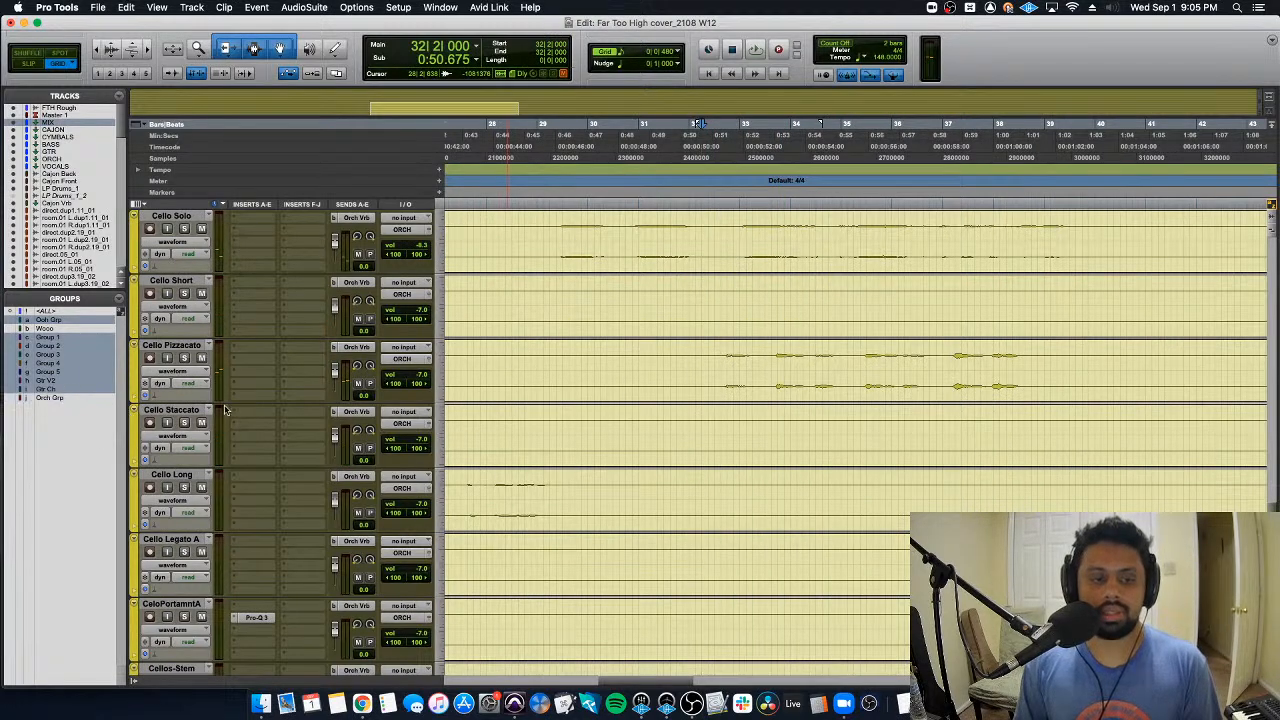
drag(713, 362, 1095, 370)
key(super+e)
mouse_move(695, 396)
mouse_down()
mouse_move(702, 434)
mouse_move(692, 398)
mouse_up()
click(690, 375)
key(space)
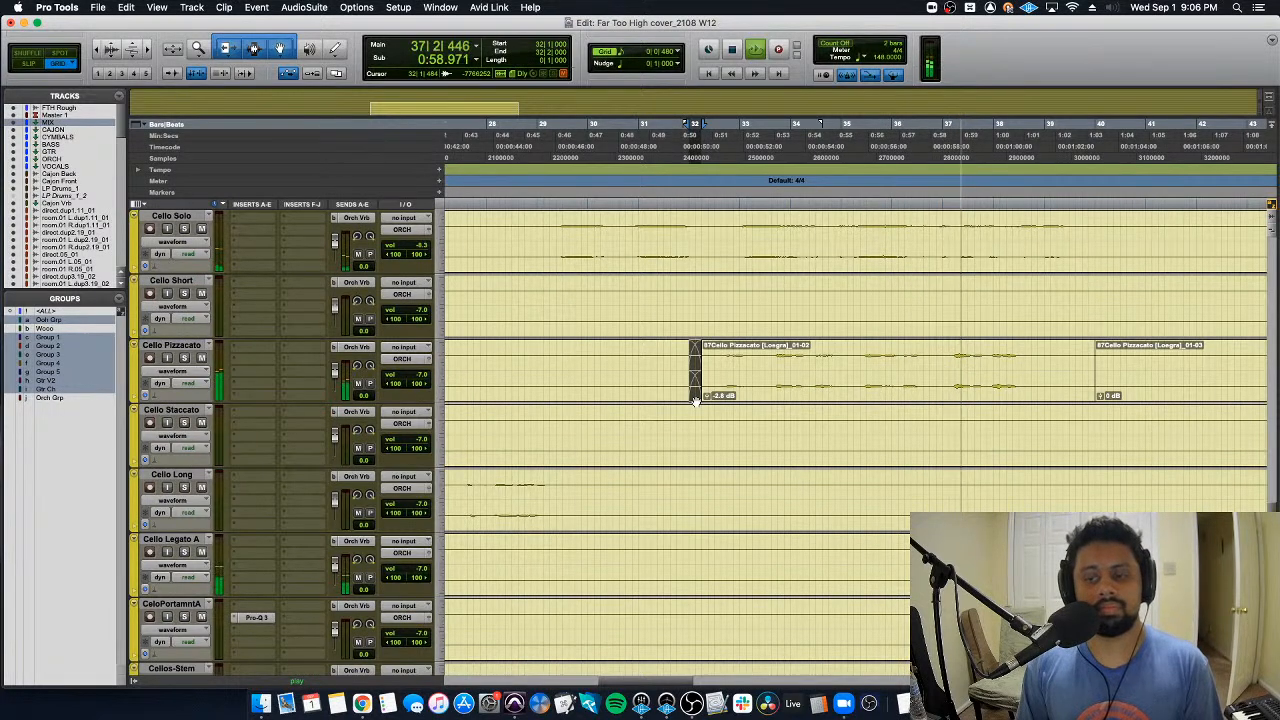
Step: Separate the Cello Pizzacato notes from bar 37 to 37|4|480, set their clip gain to -4.3 dB, and crossfade the edges
click(943, 351)
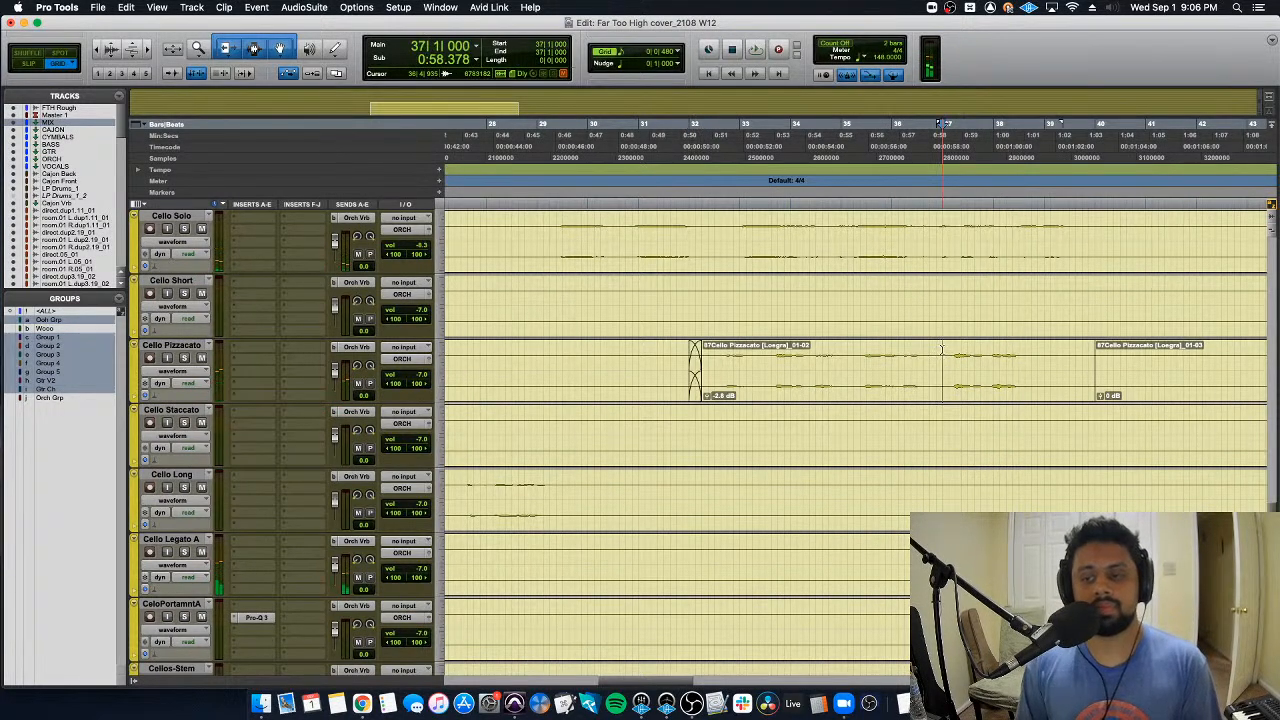
key(super+e)
click(947, 396)
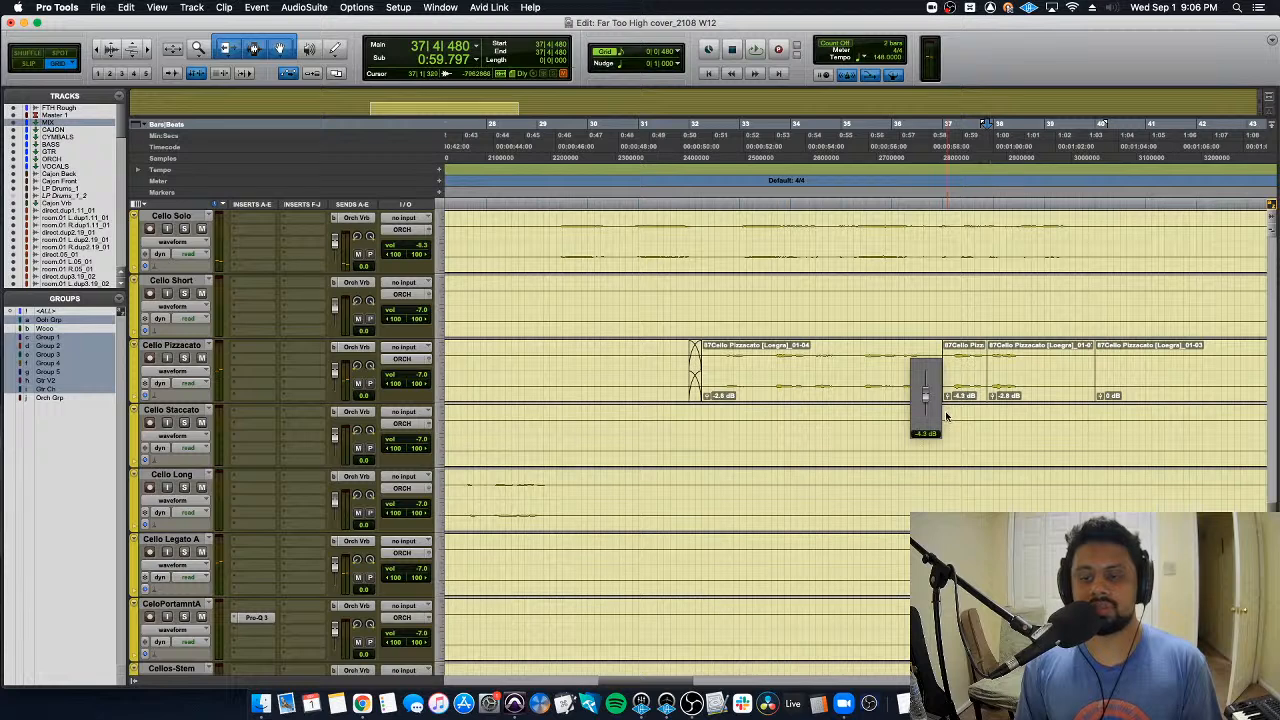
drag(918, 365, 1028, 360)
click(589, 365)
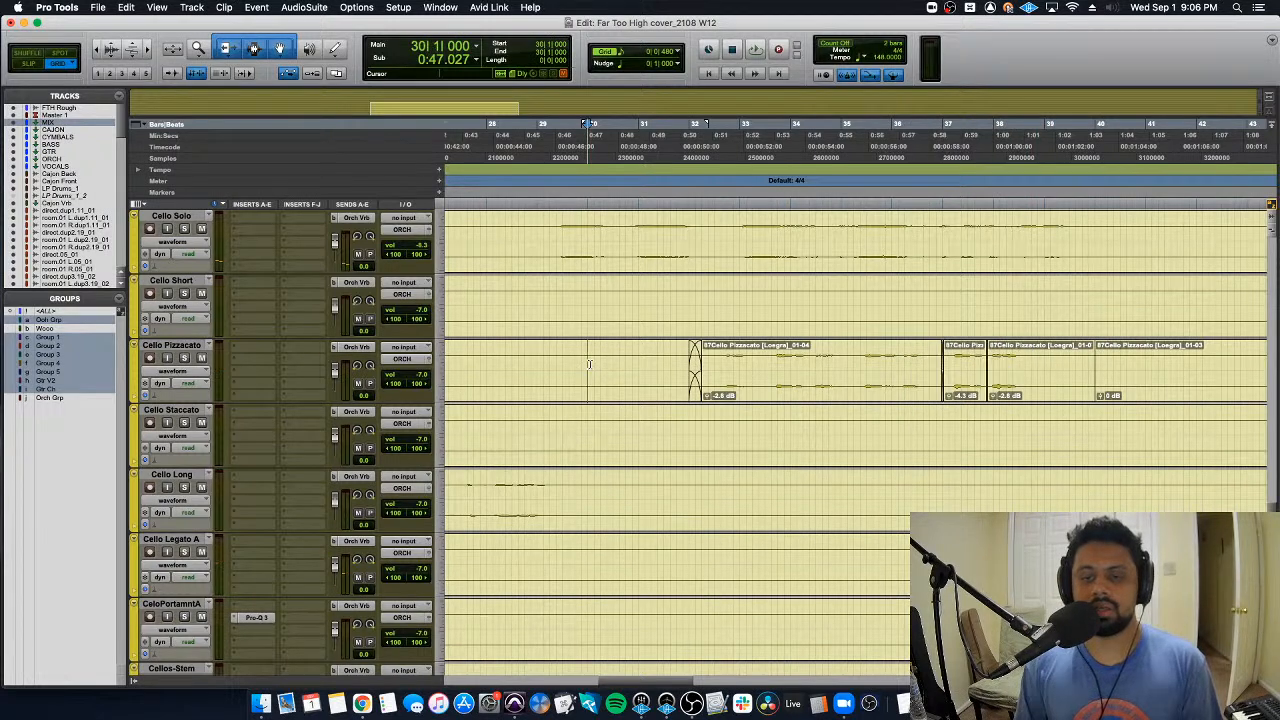
Step: Split the Cello Pizzacato phrase around bar 33 beat 3, crossfade the split, and adjust the opening section's clip gain during playback
click(768, 364)
key(super+e)
key(space)
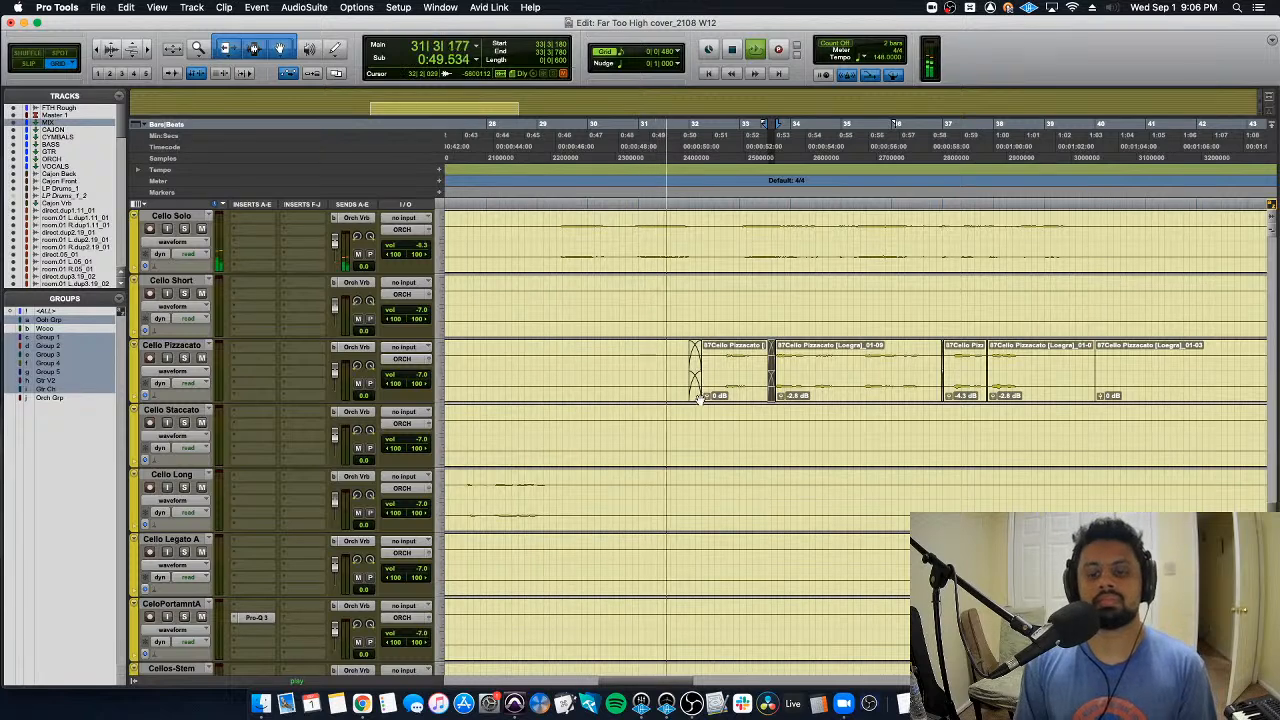
drag(700, 398, 707, 410)
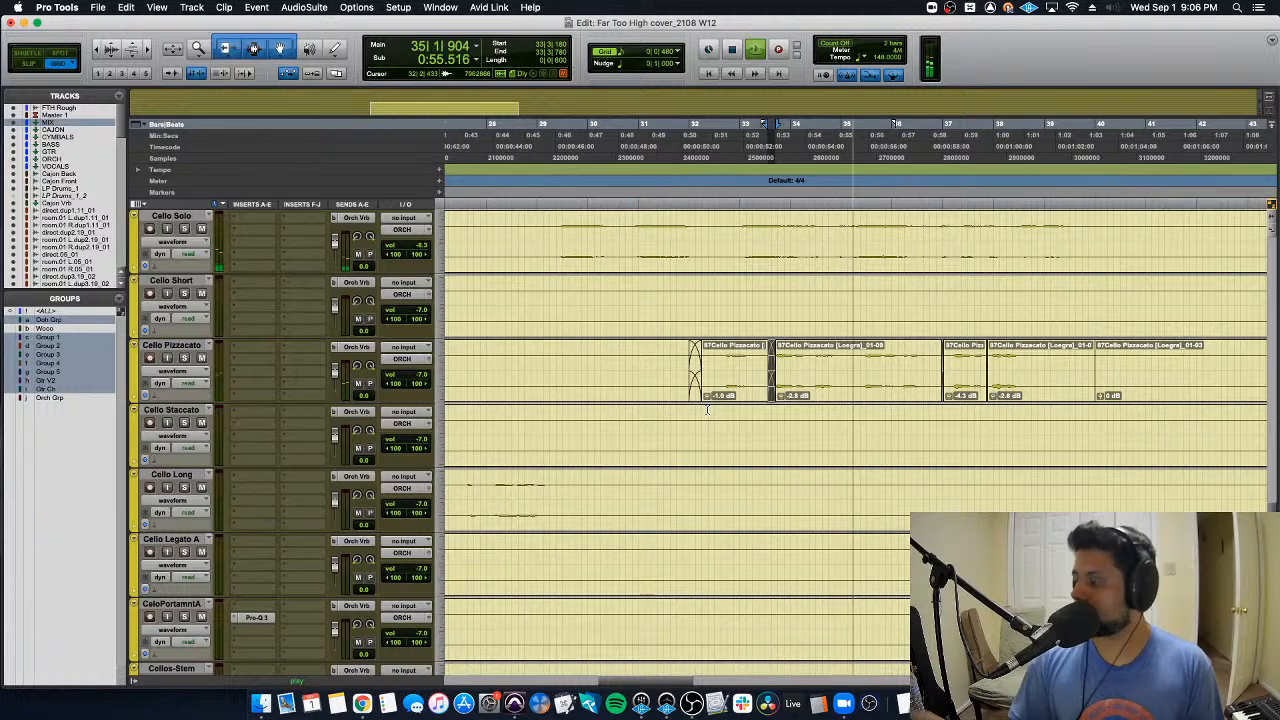
key(space)
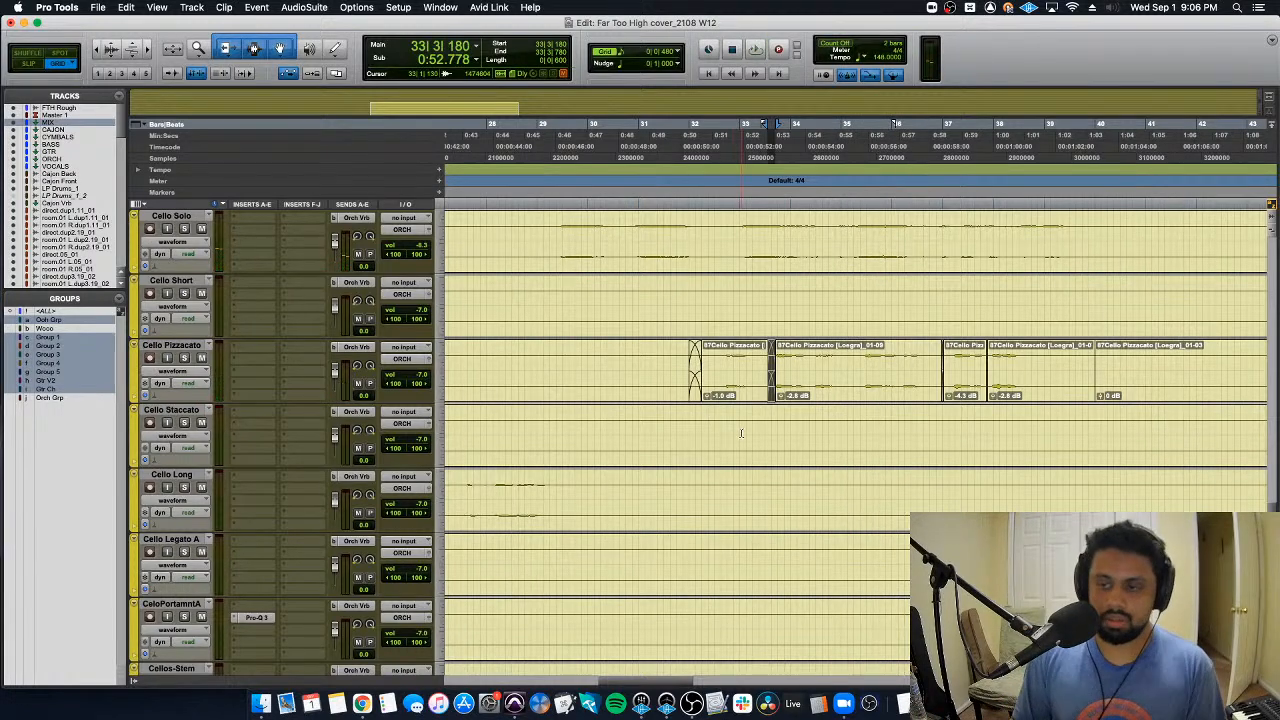
Step: Show the whole song's timeline and play from bar 74 beat 3 with the orchestra and vocal submixes in view
key(alt+a)
scroll(860, 410, up, 10)
key(alt+a)
scroll(860, 410, down, 10)
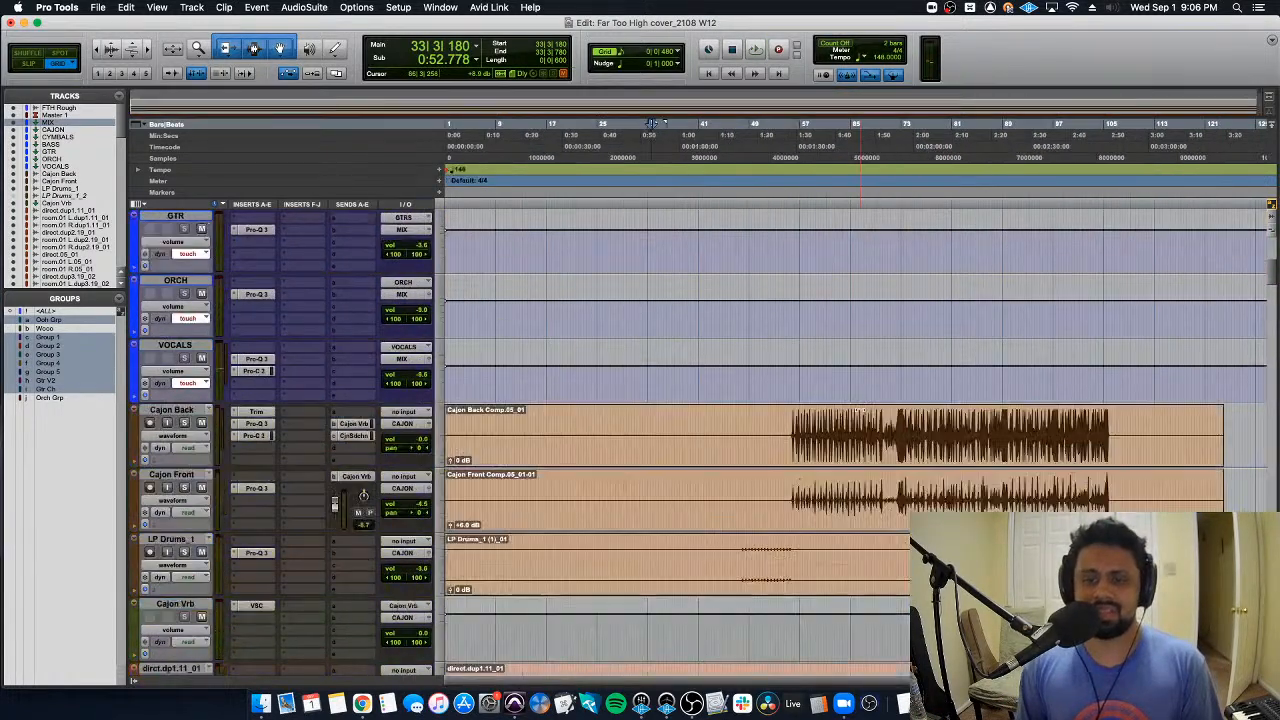
scroll(910, 288, up, 1)
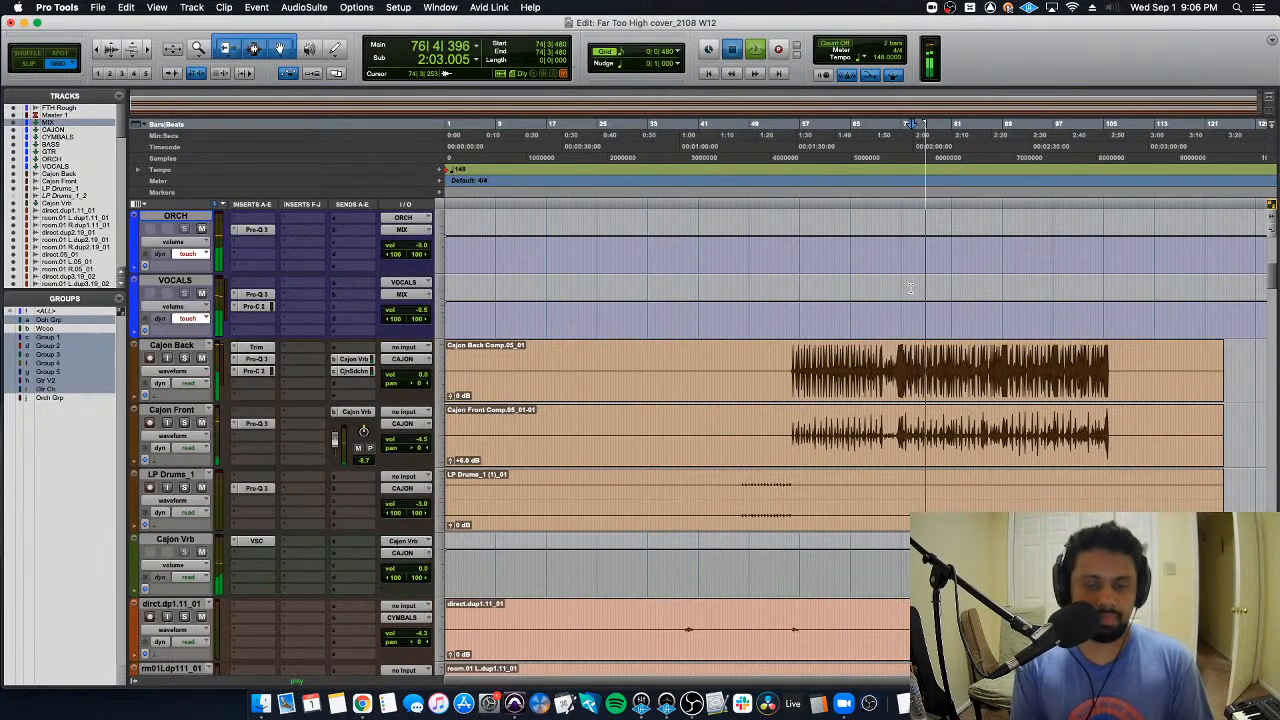
Step: Return to the song start and play the intro with the timeline magnified and all the submixes in view
key(Return)
key(super+bracketright)
key(super+bracketright)
key(super+bracketright)
scroll(795, 275, up, 5)
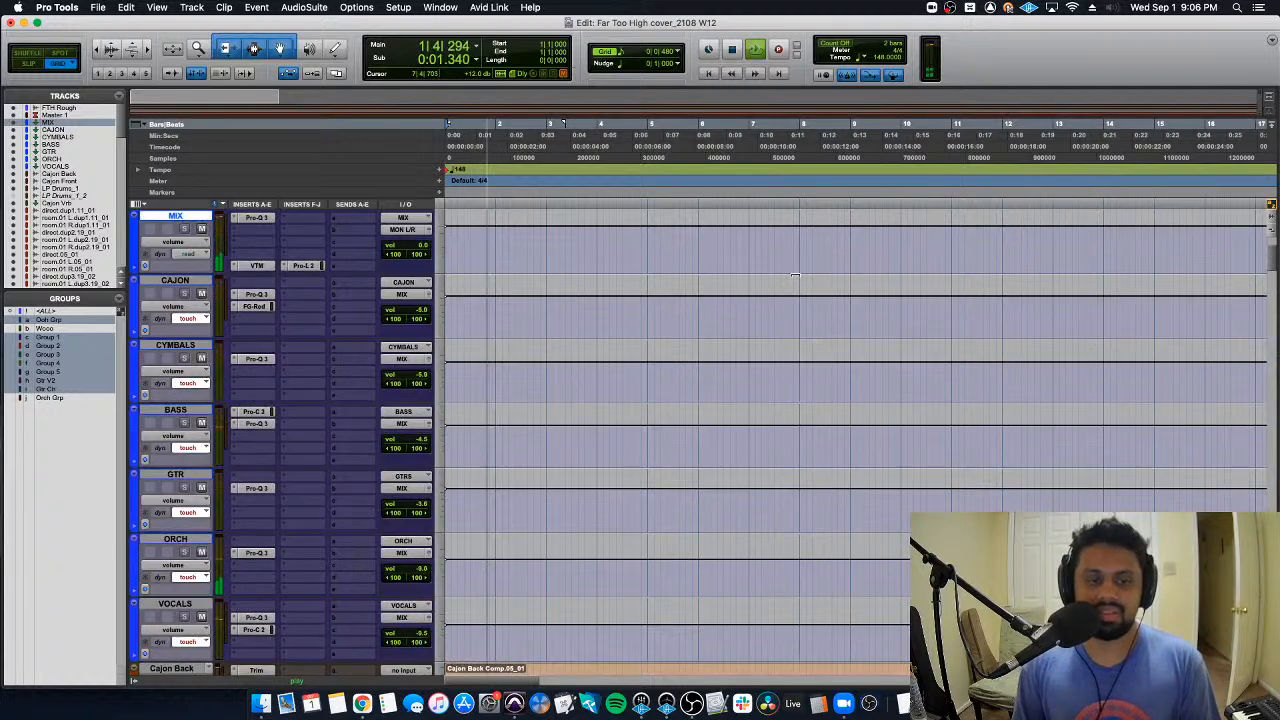
Step: Stop playback, move the track selection from MIX down to the VOCALS submix, and replay from the song start
key(space)
key(semicolon)
key(semicolon)
key(semicolon)
key(semicolon)
key(semicolon)
key(semicolon)
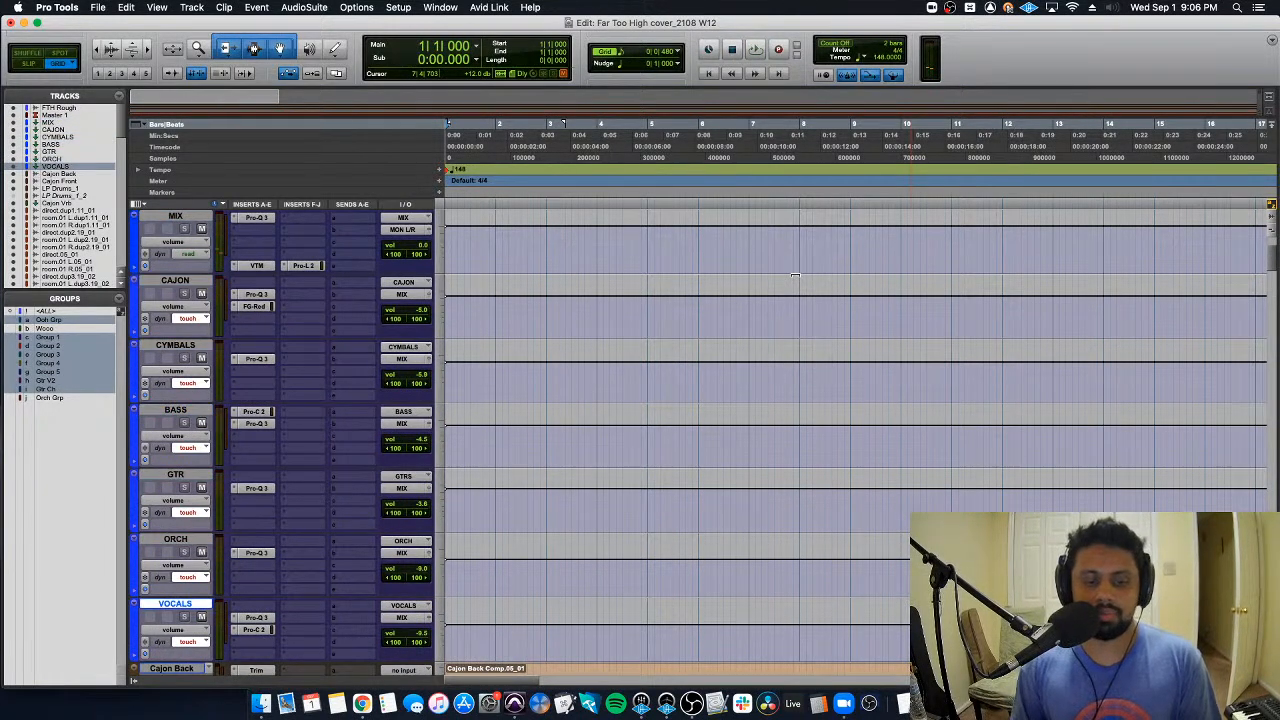
key(space)
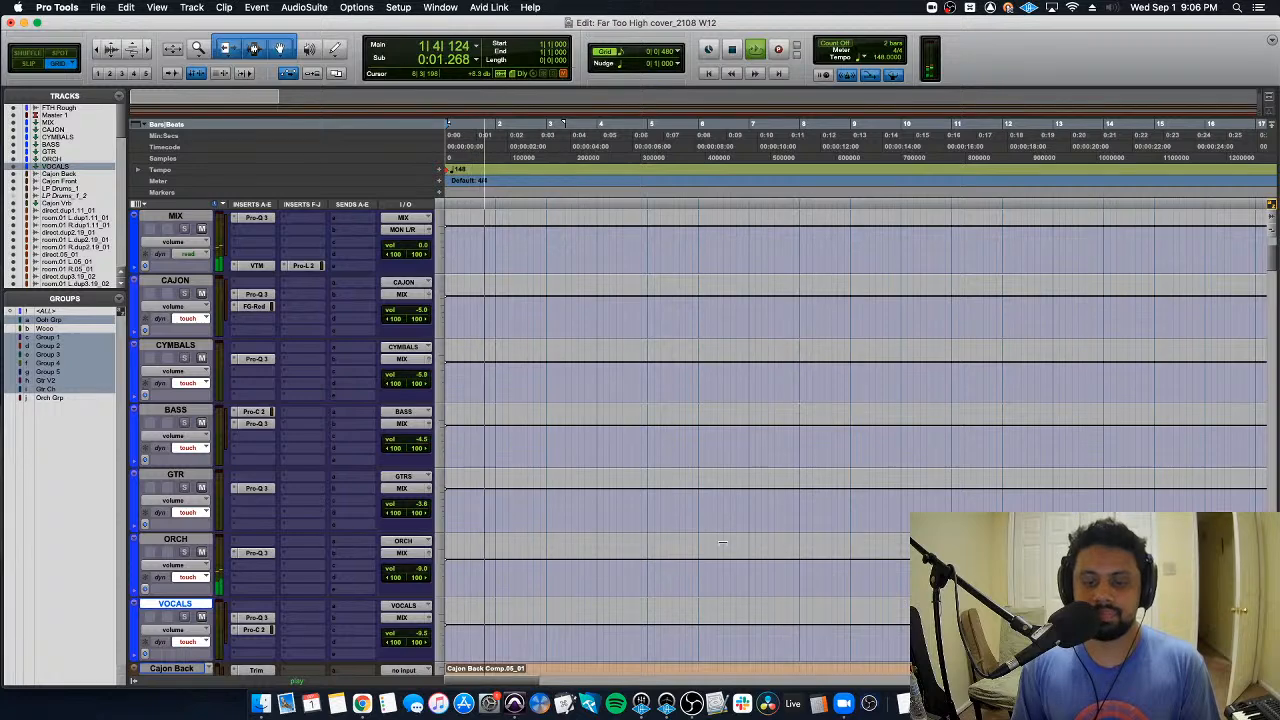
Step: Play the song from bar 10 beat 4 while reviewing the tracks from the submixes down to the Vox V1.01 lead vocal
key(space)
key(r)
scroll(796, 420, down, 5)
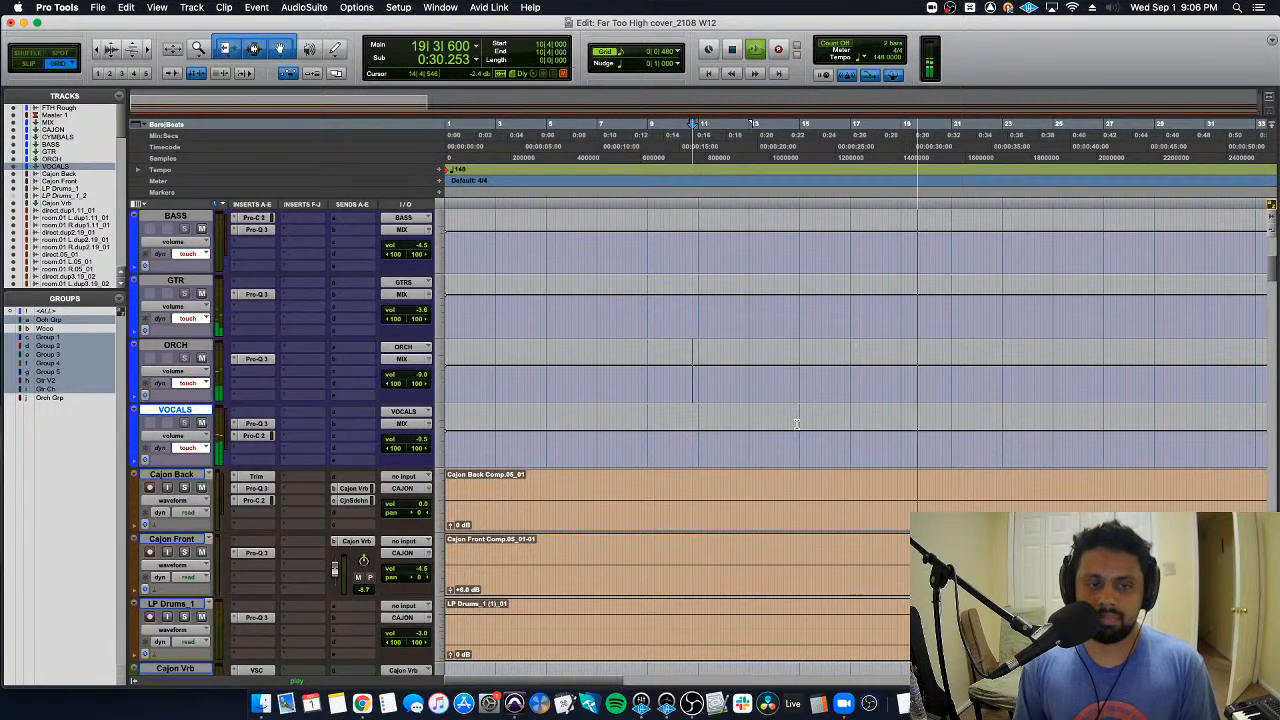
scroll(796, 424, down, 15)
scroll(796, 424, down, 10)
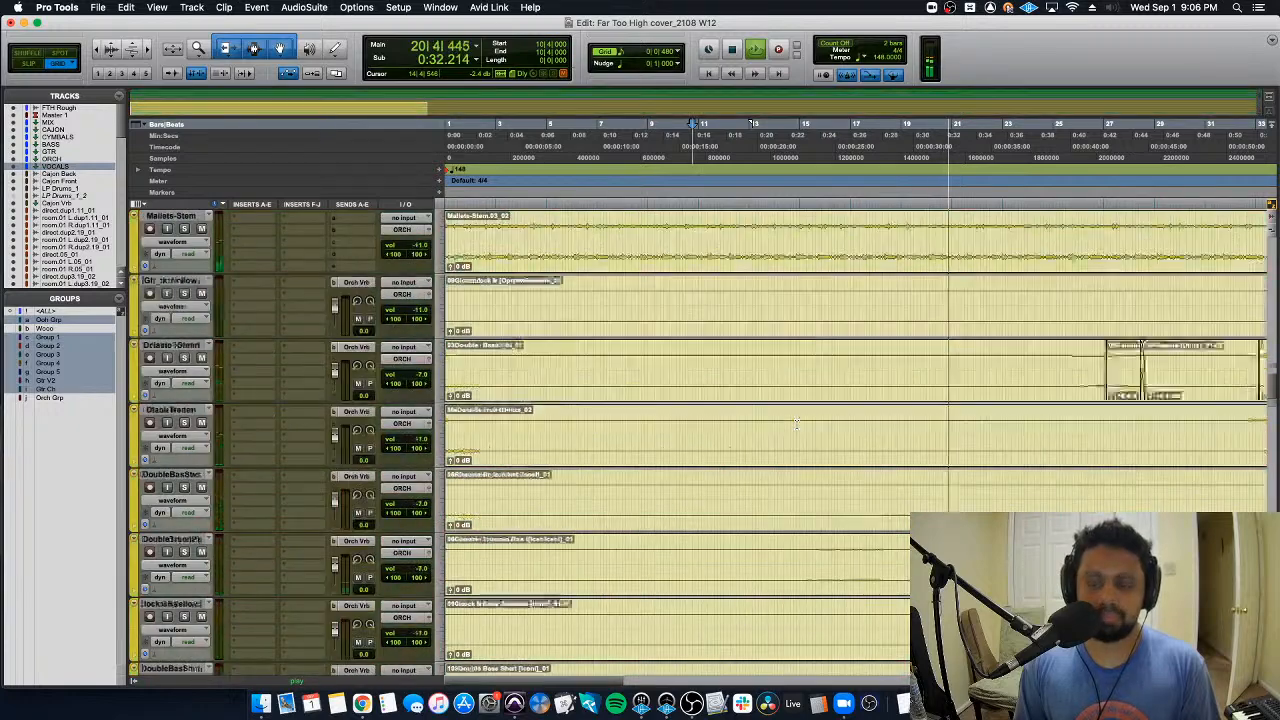
scroll(796, 424, down, 10)
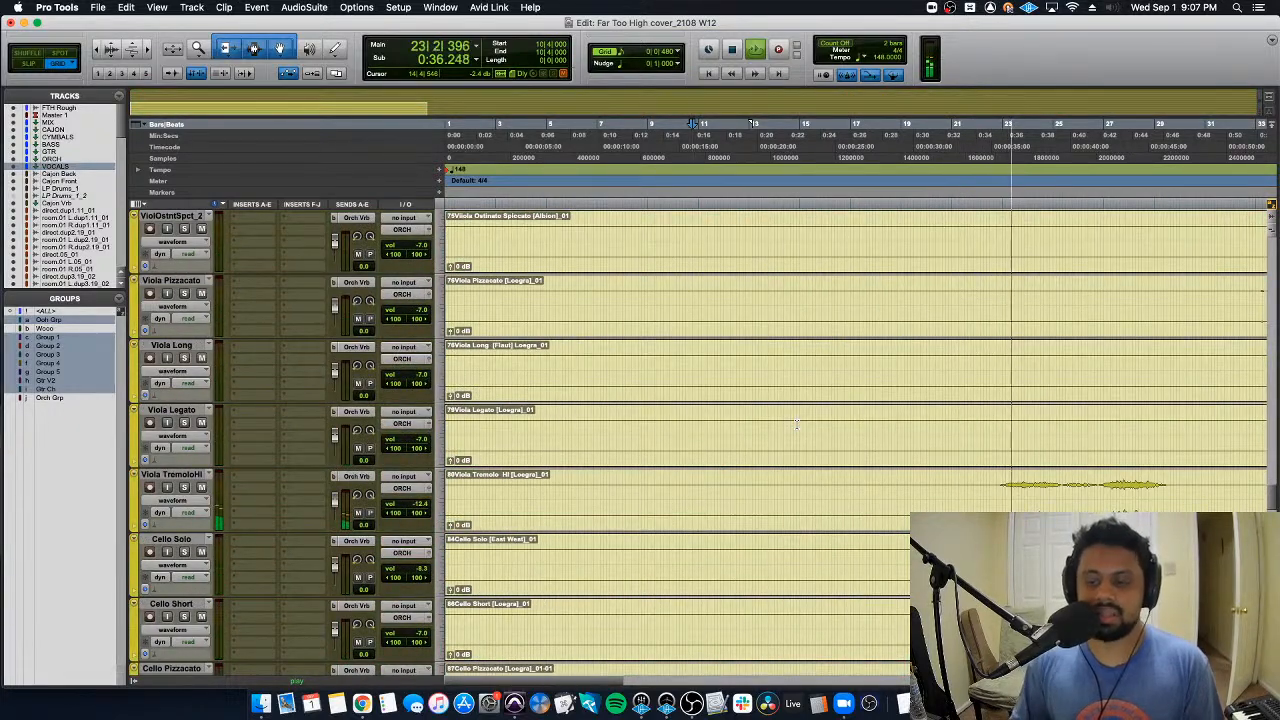
scroll(796, 424, down, 10)
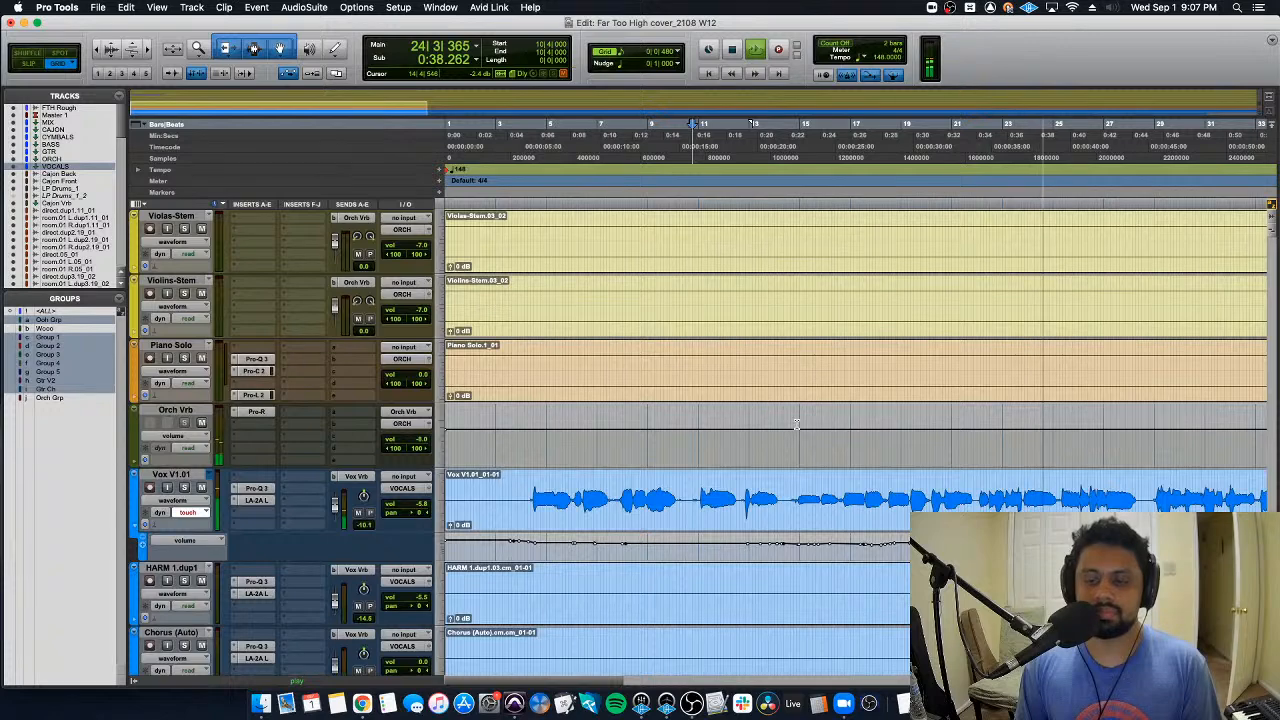
scroll(796, 424, up, 1)
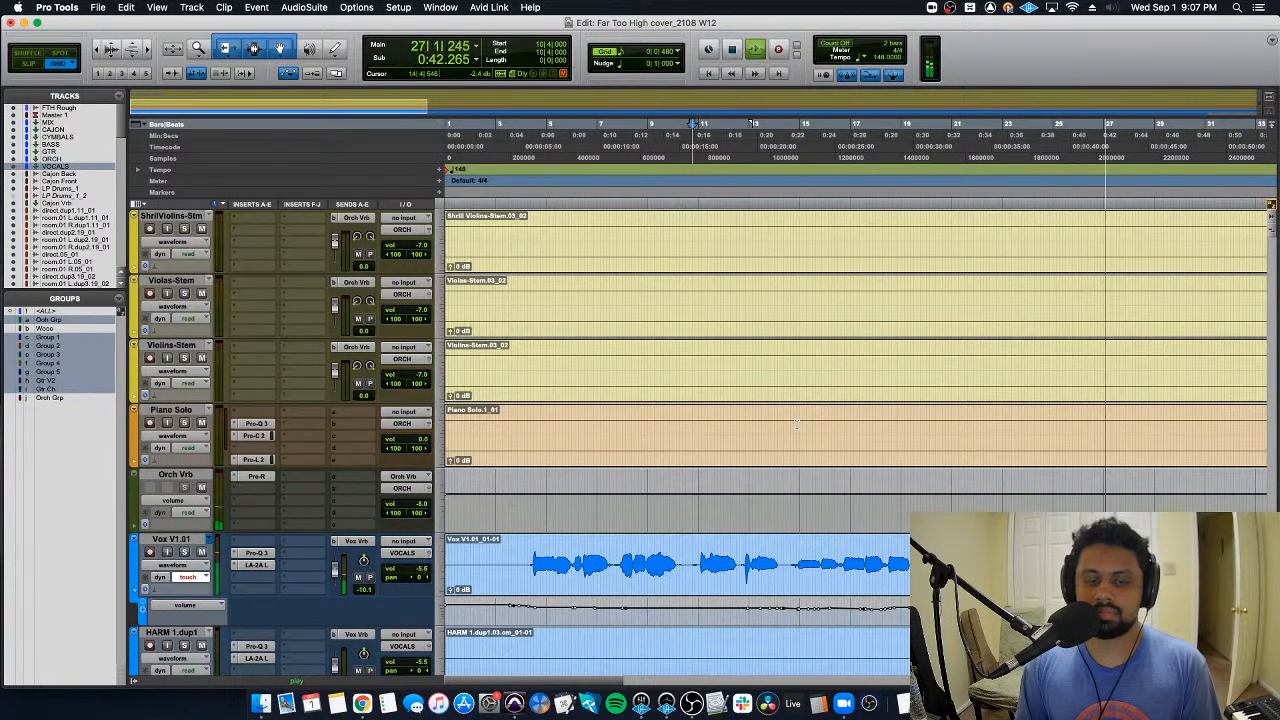
scroll(796, 424, right, 3)
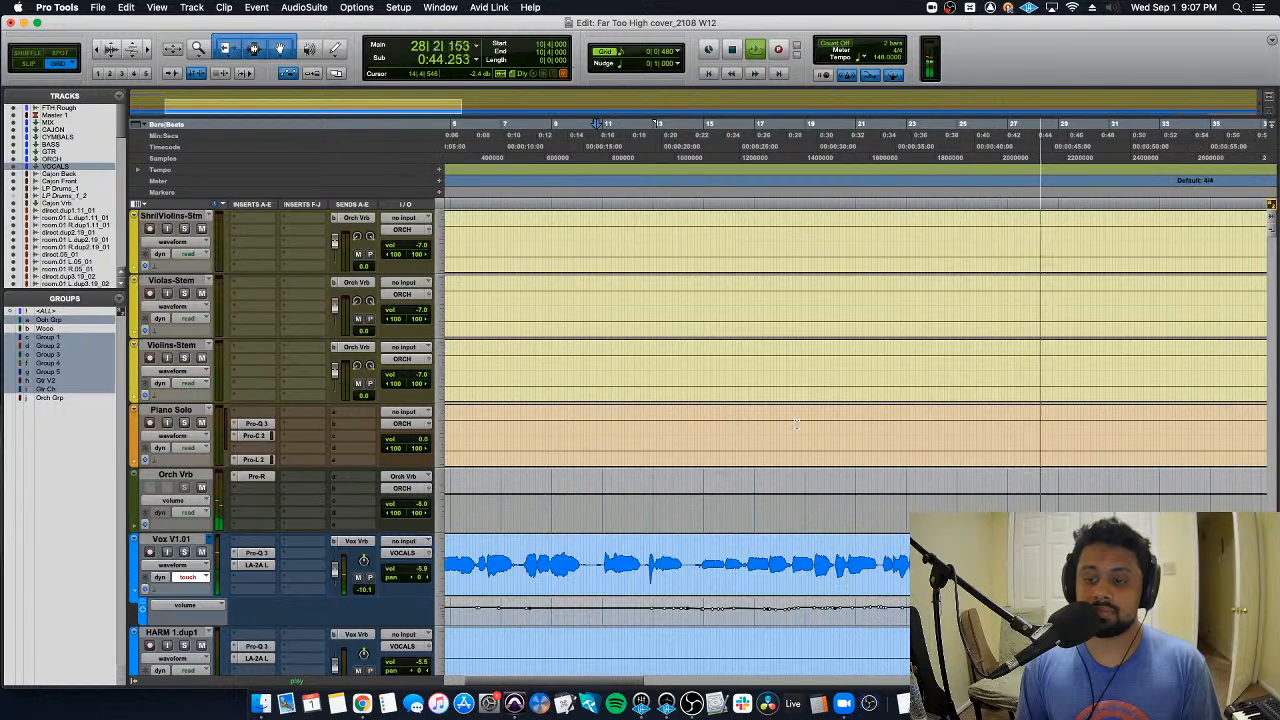
scroll(818, 413, right, 3)
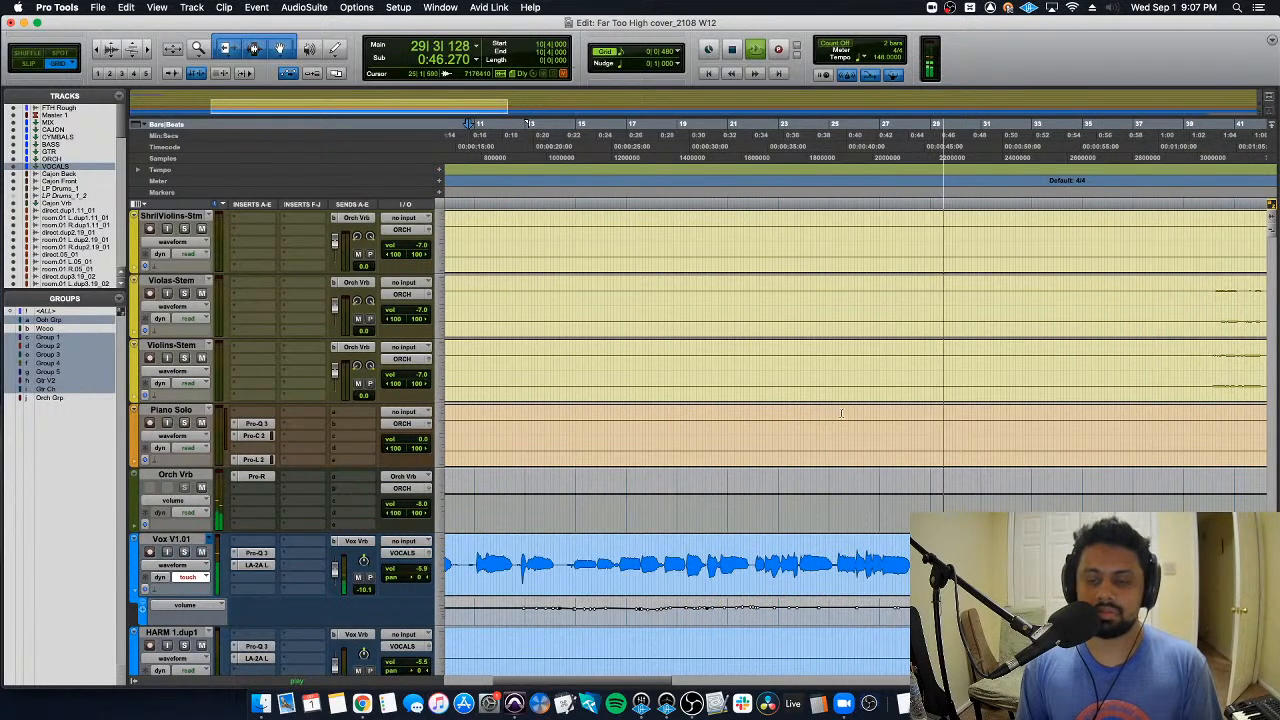
Step: Lower the Vox V1.01 volume automation between about bars 26 and 28, then replay the phrase and the bars after it
scroll(843, 623, down, 1)
key(space)
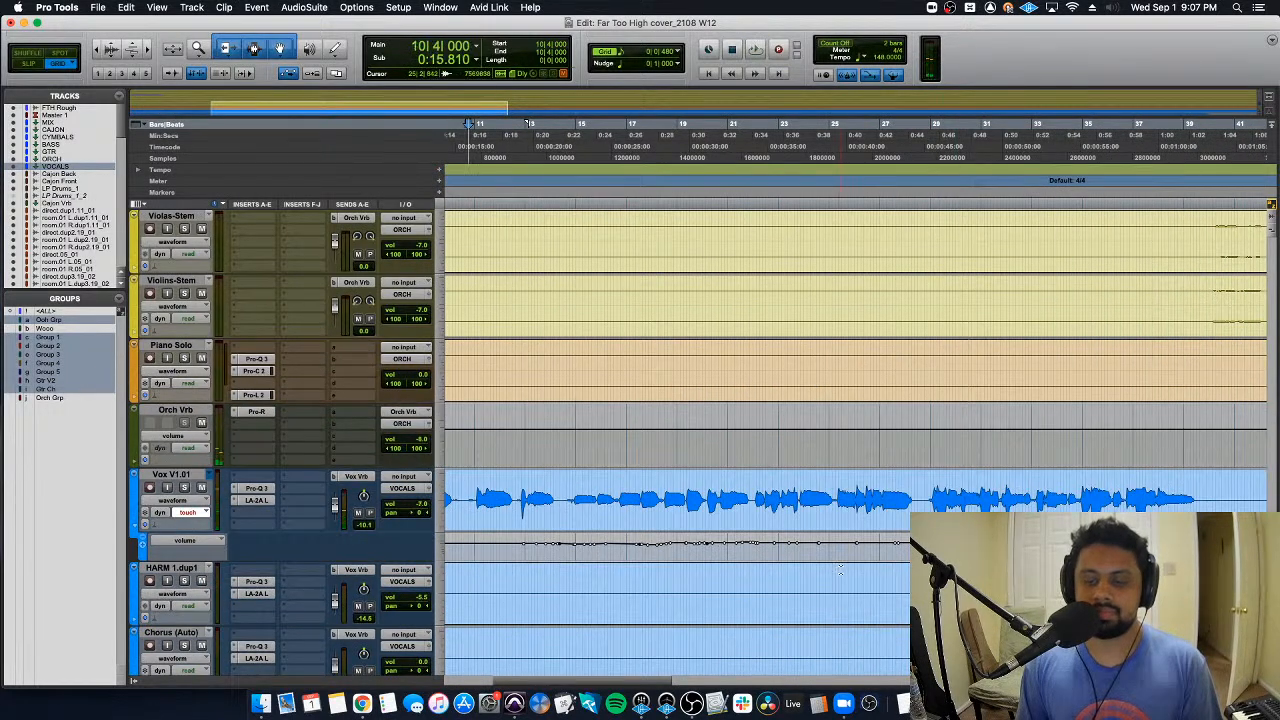
key(super+bracketright)
key(space)
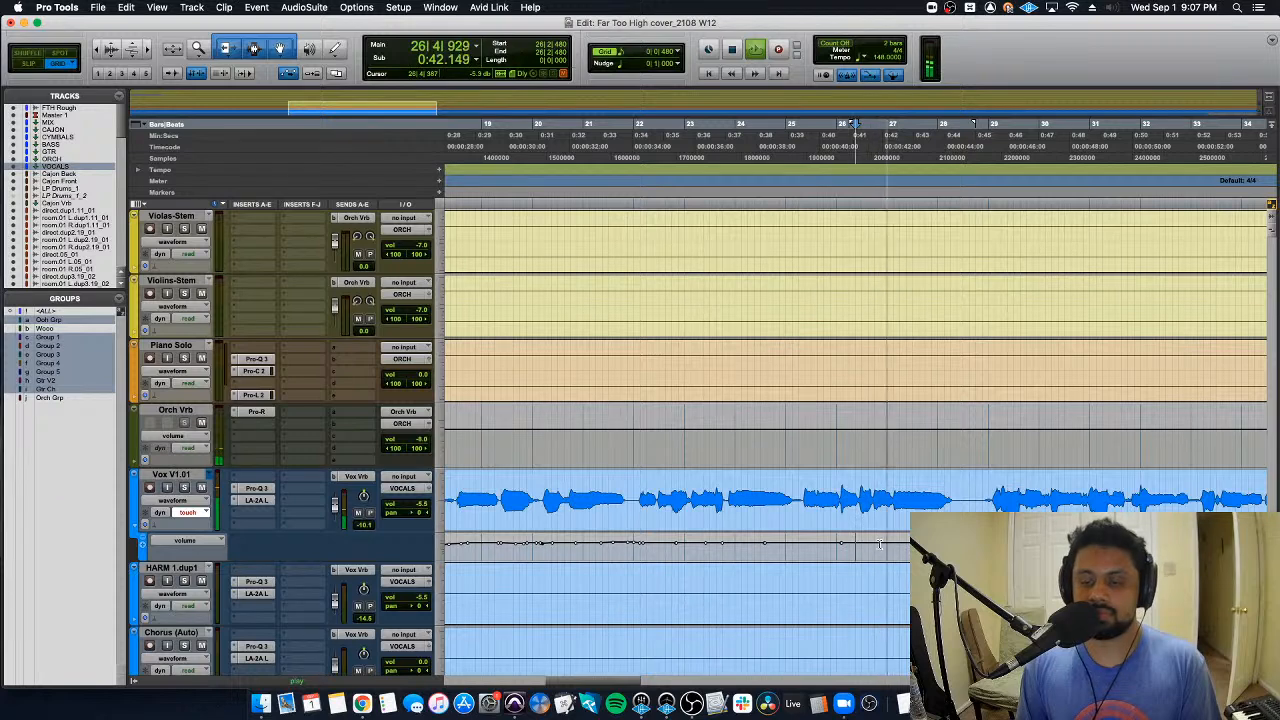
key(space)
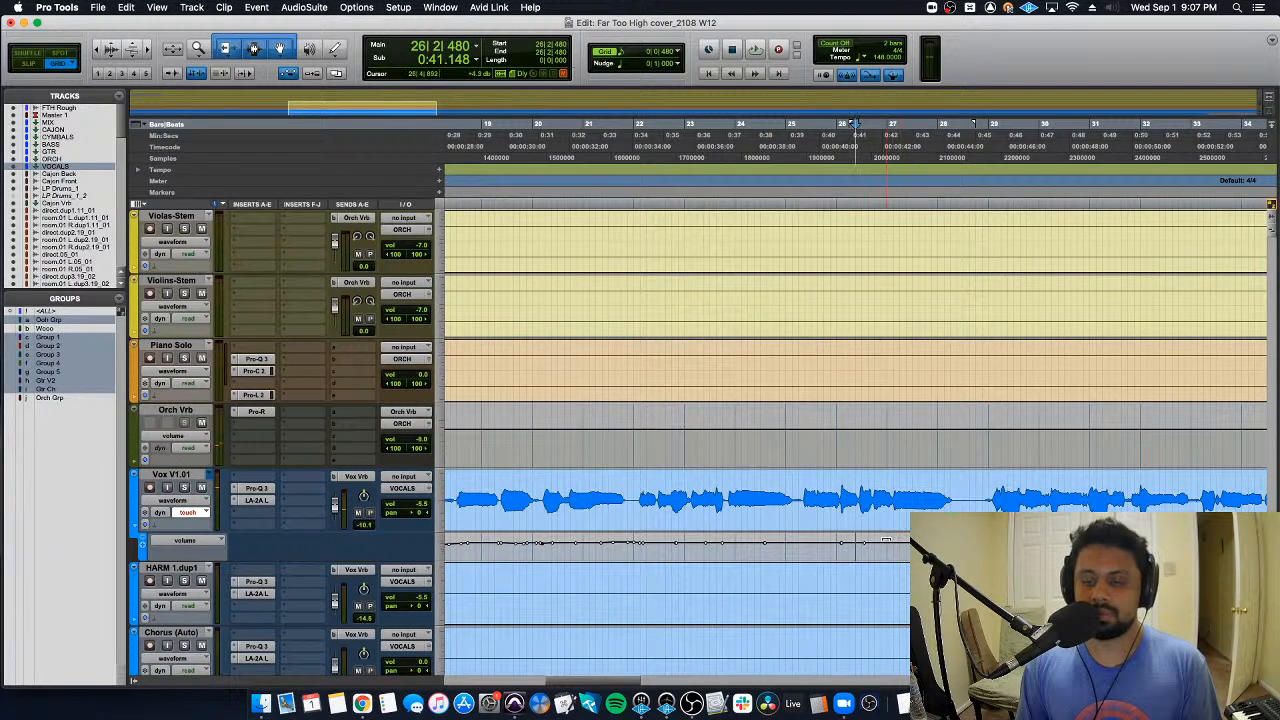
drag(876, 549, 970, 549)
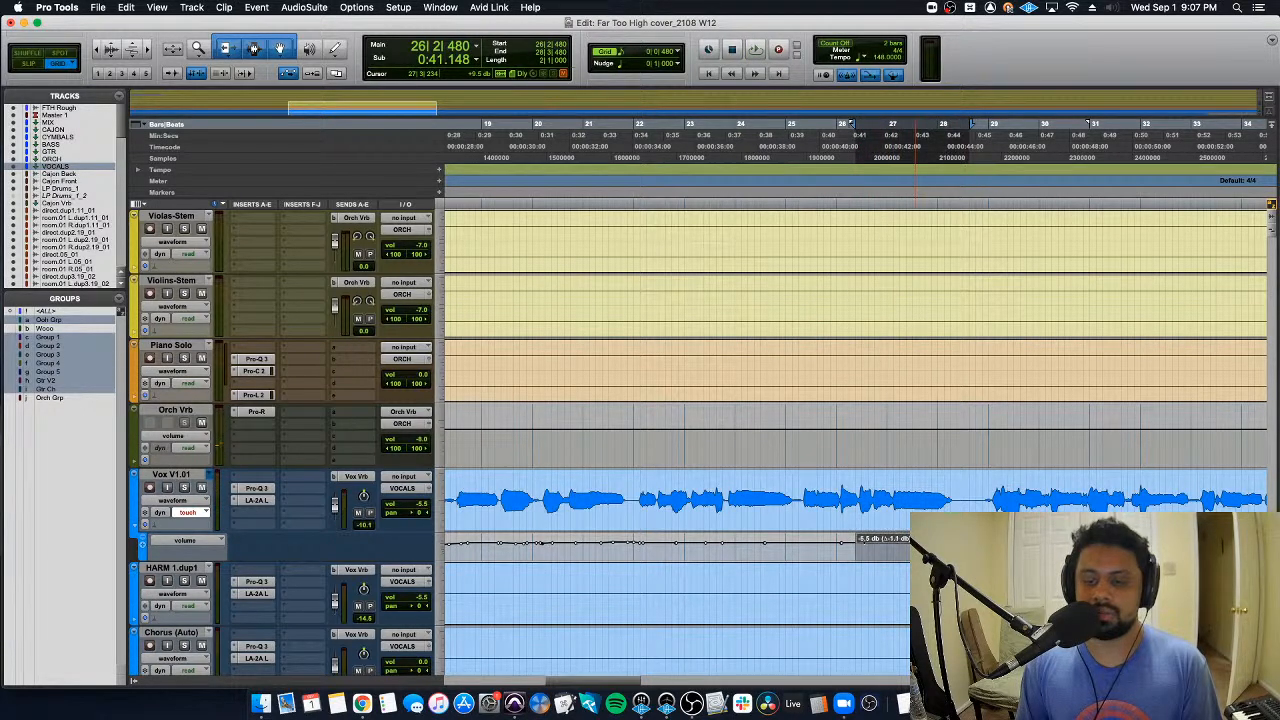
click(810, 549)
key(space)
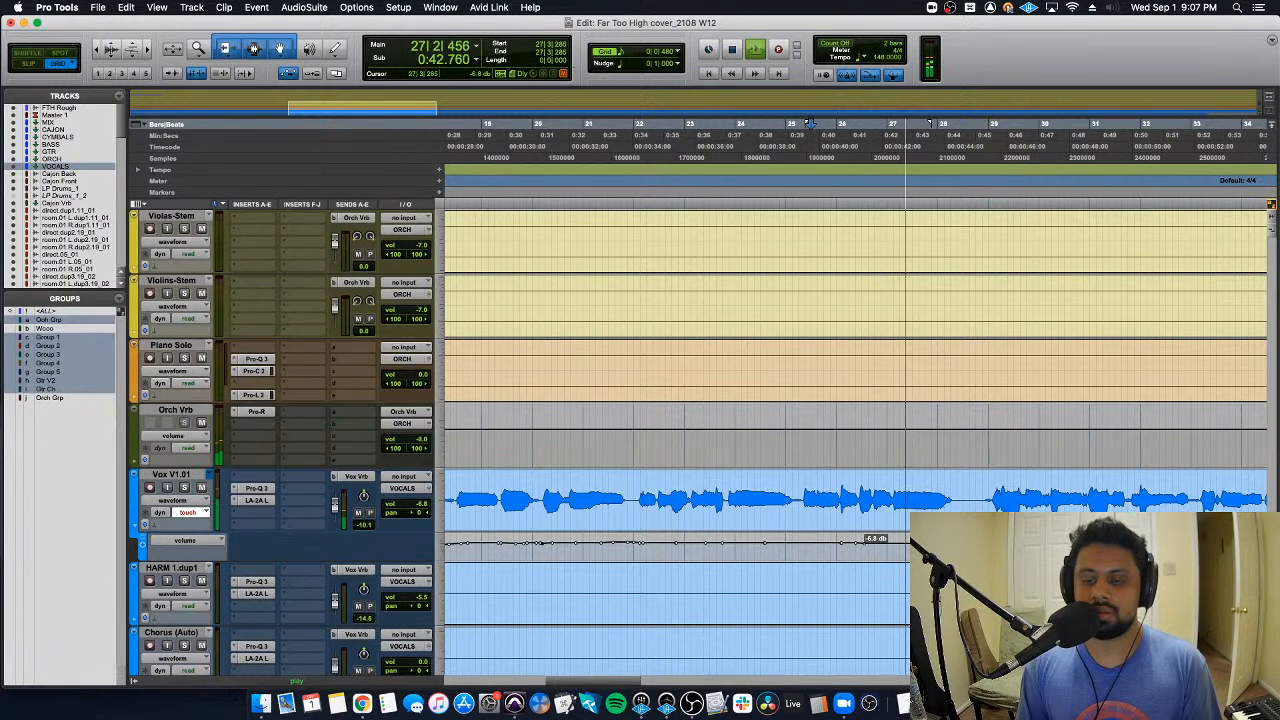
click(957, 549)
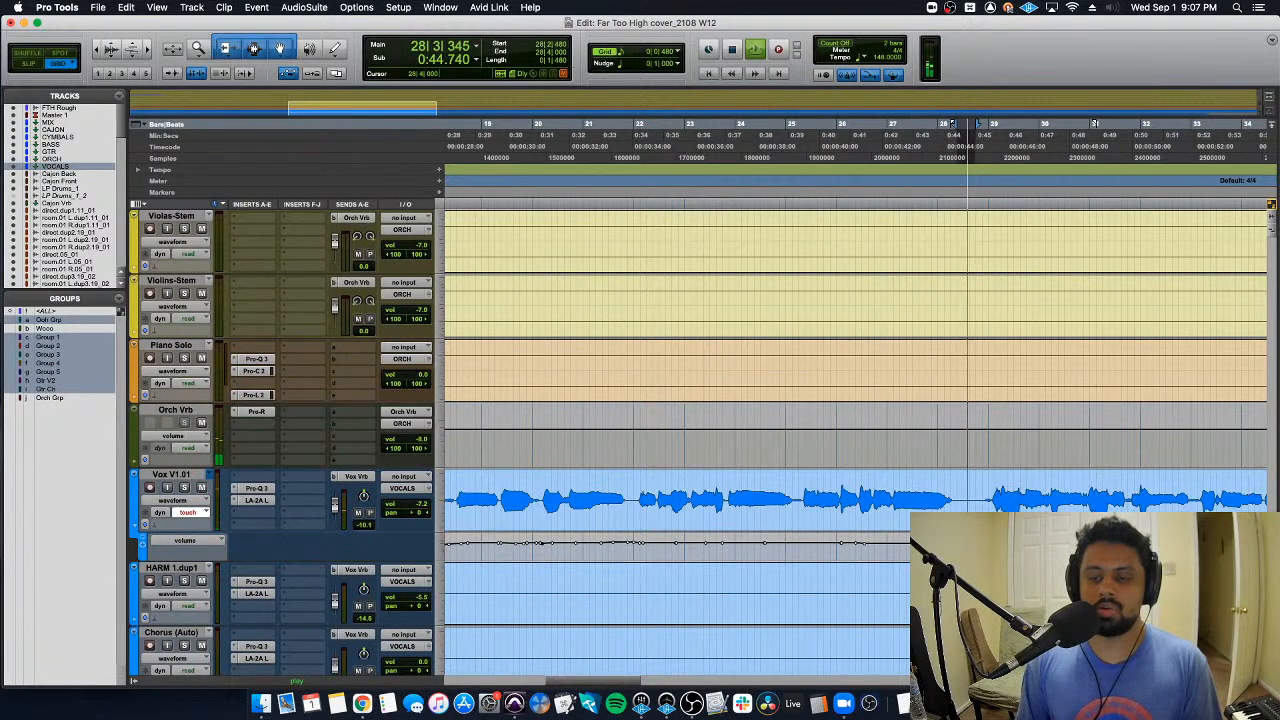
scroll(972, 545, right, 5)
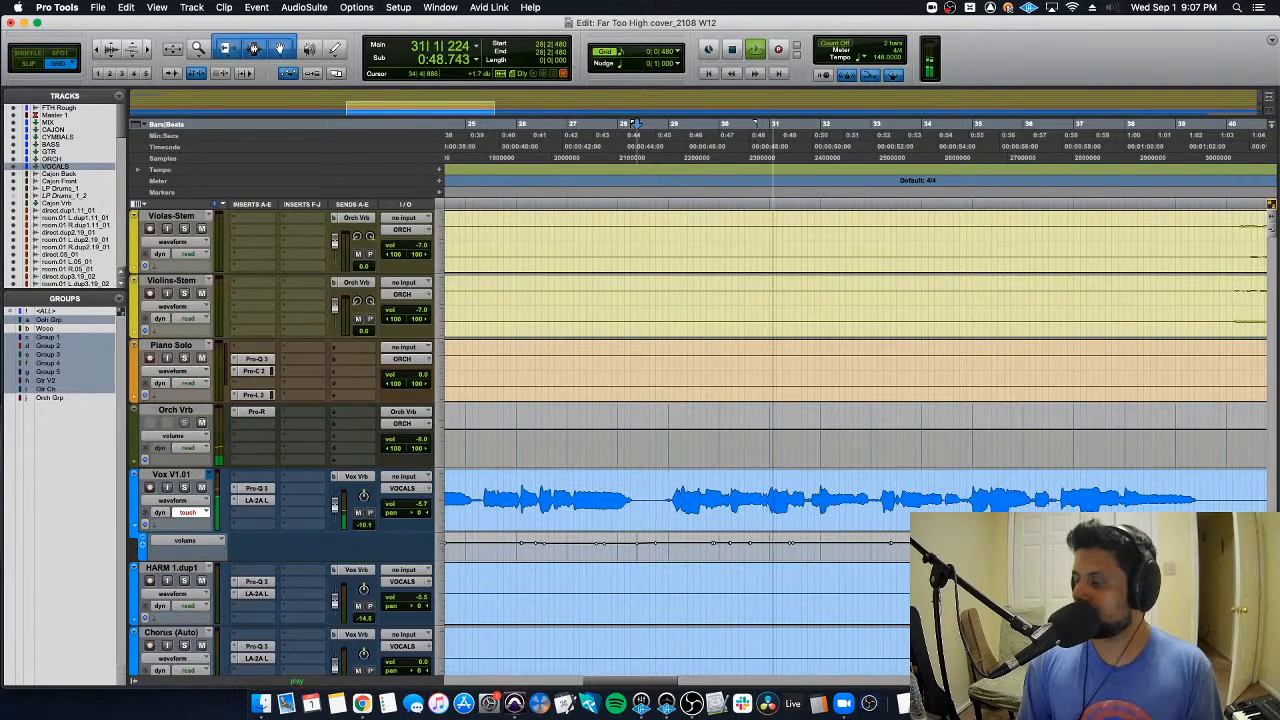
Step: Review the tracks from the vocals up to the cymbals during playback, with the whole song's timeline in view
key(r)
scroll(973, 545, up, 15)
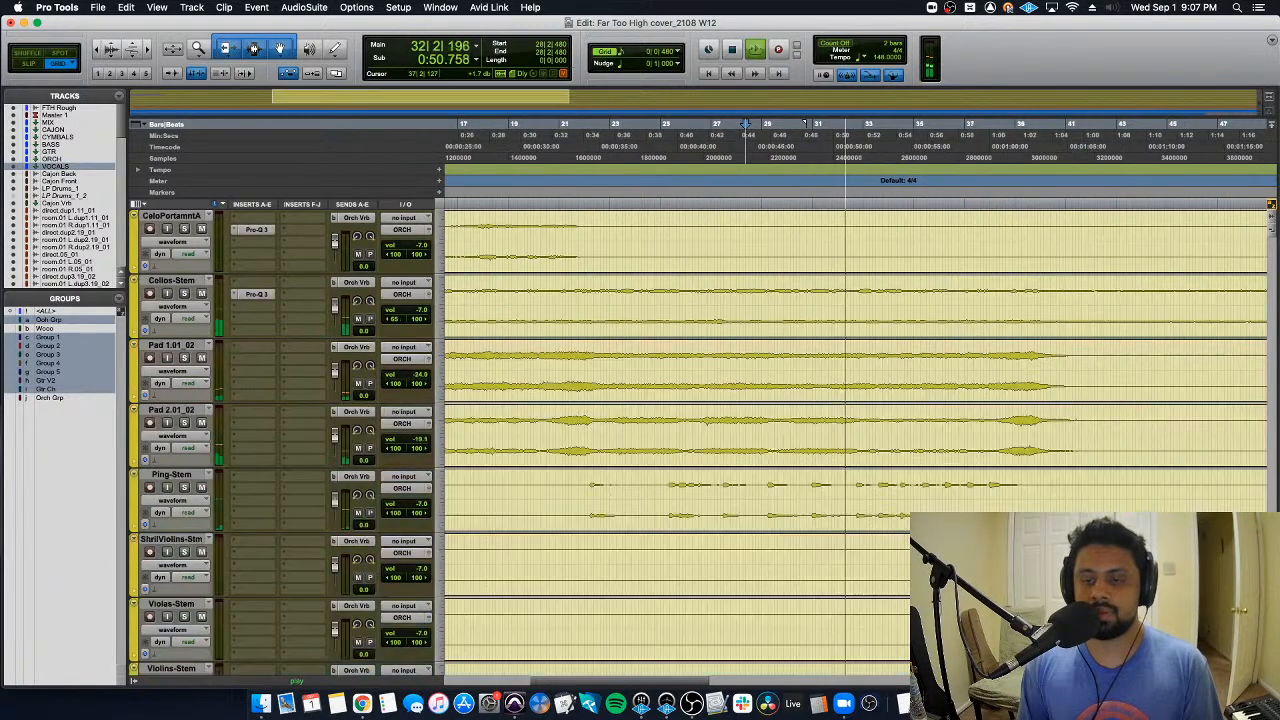
scroll(680, 440, up, 15)
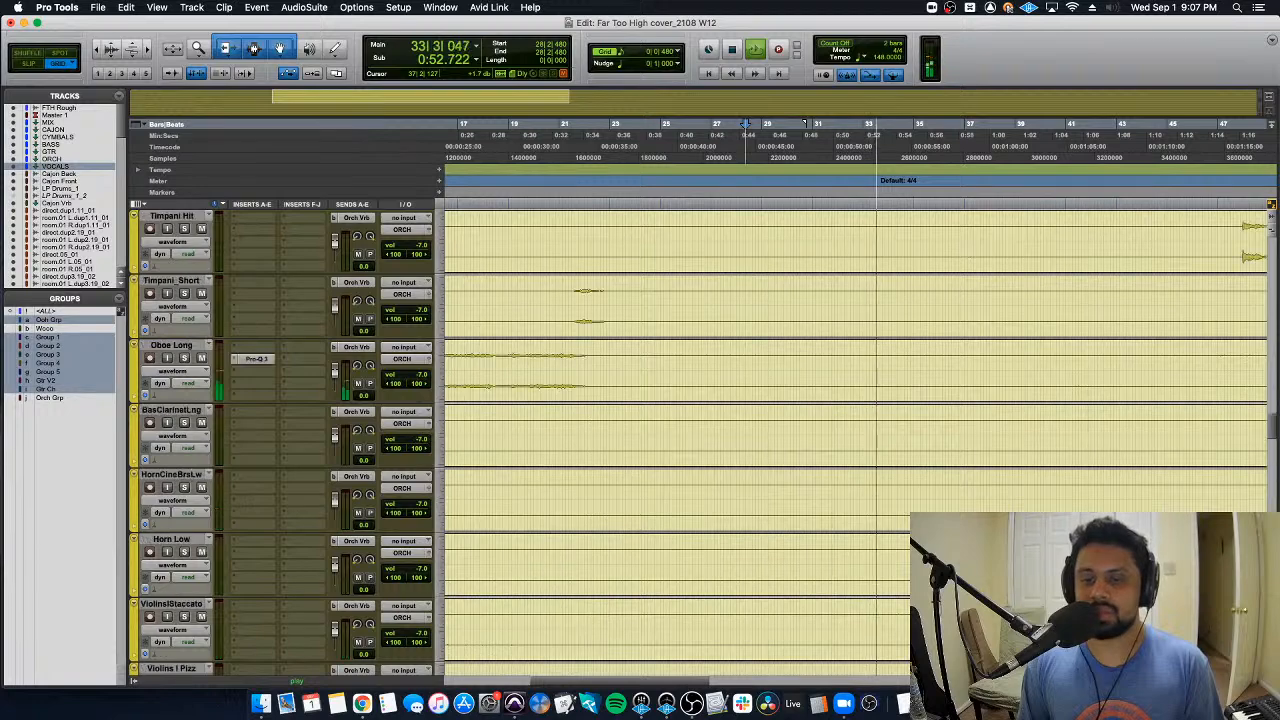
scroll(680, 440, up, 10)
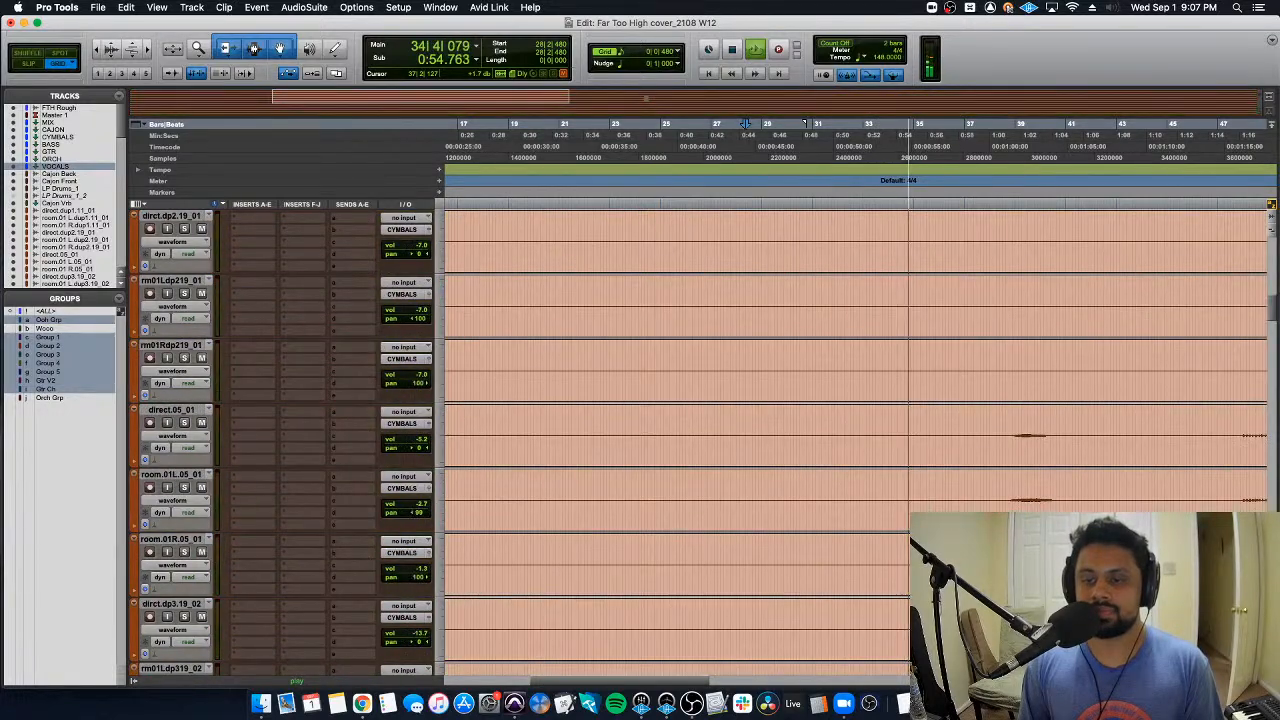
key(r)
key(r)
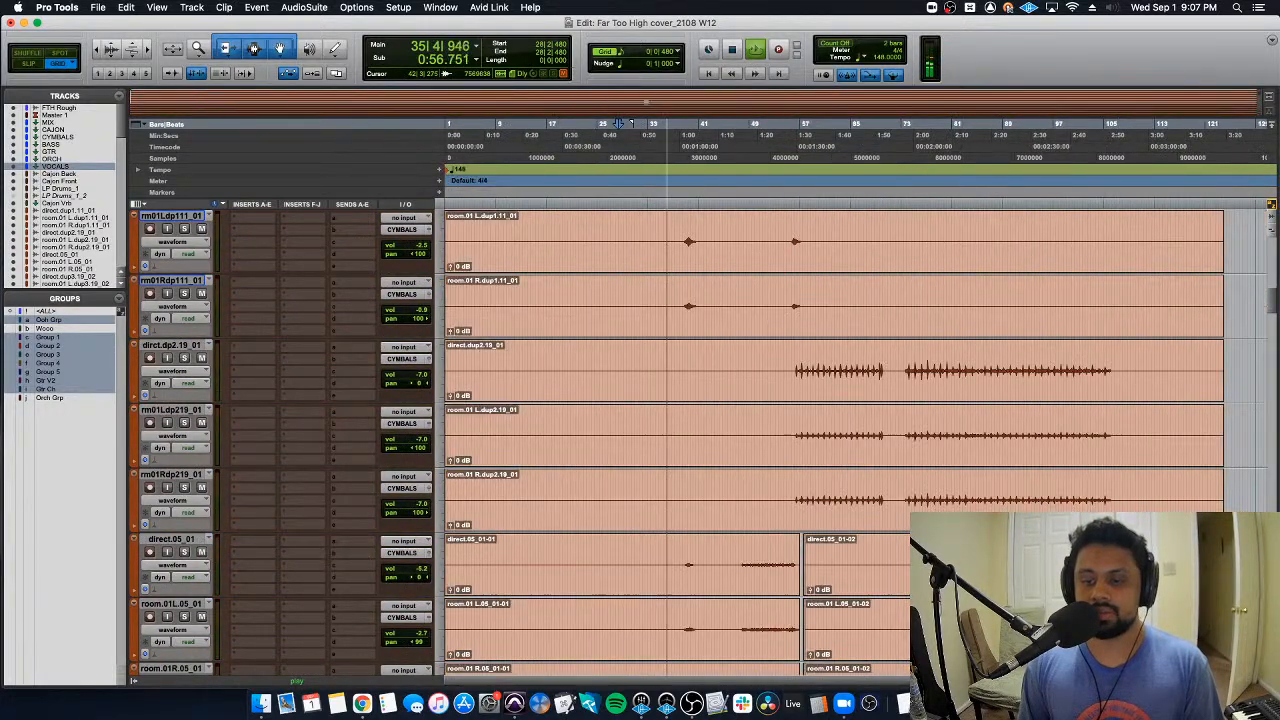
Step: Locate the cymbal swell around bar 39 on the dup1.11 direct and room tracks, with the timeline magnified to bars 31 to 46
scroll(719, 297, up, 3)
key(t)
key(t)
key(t)
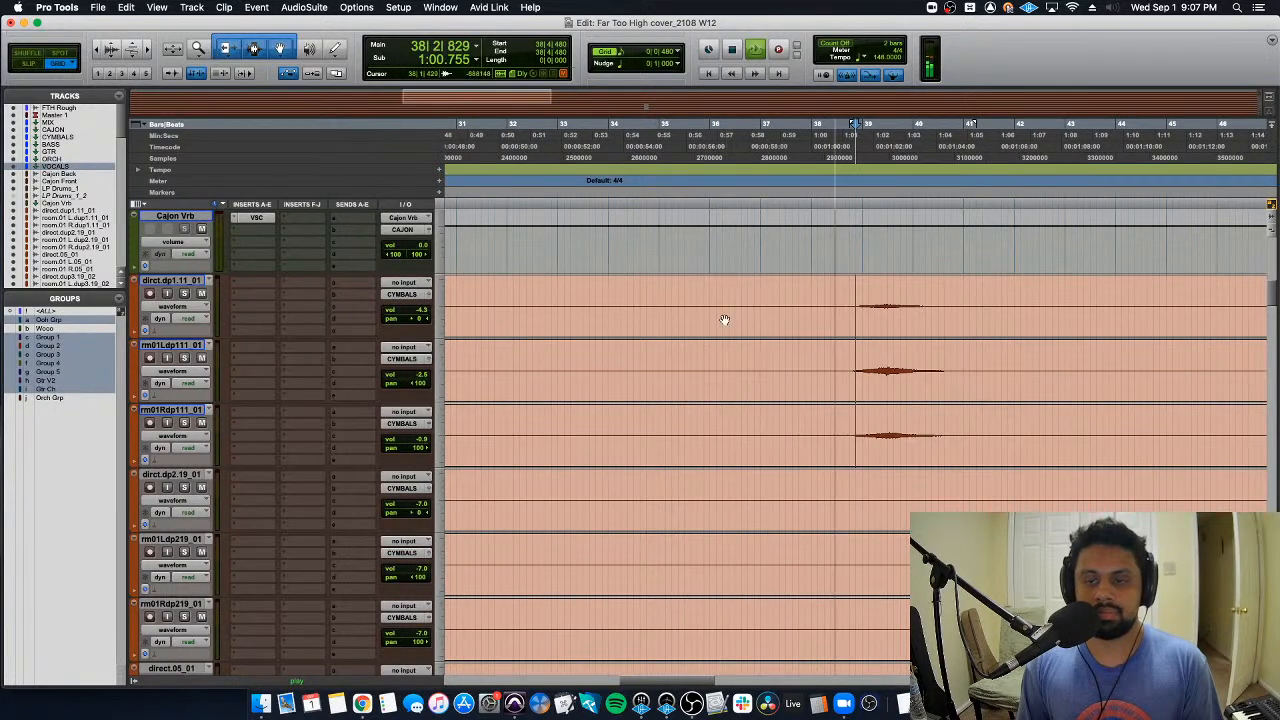
scroll(797, 390, down, 5)
key(space)
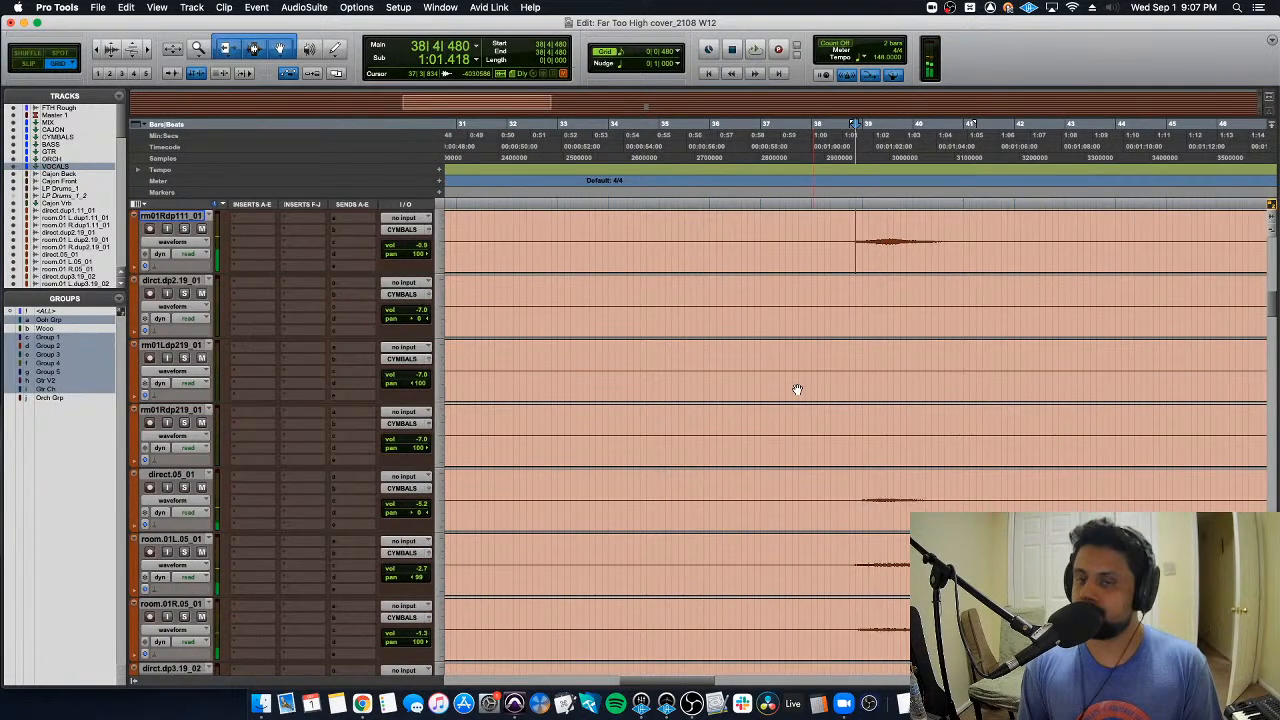
scroll(799, 389, up, 3)
scroll(795, 360, up, 2)
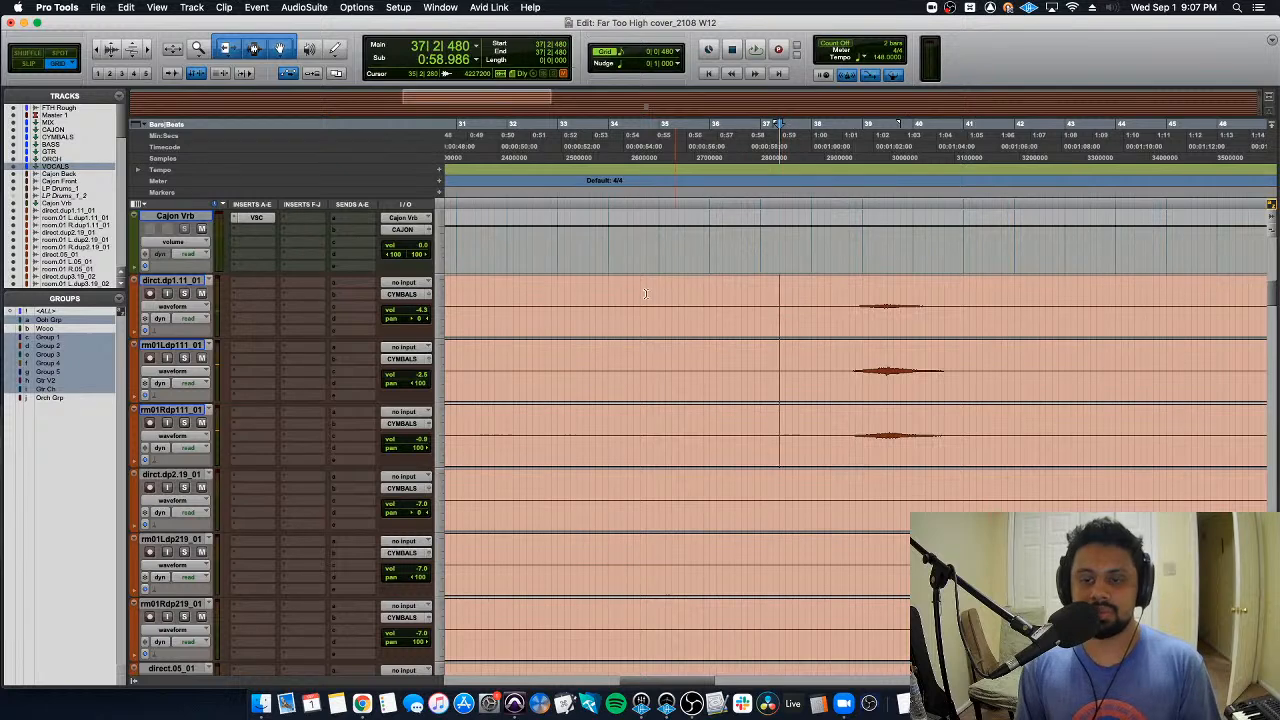
Step: Show volume automation for the three dup1.11 cymbal tracks, lower the swell between about bars 38 and 41 with ramped edges, and replay it
alt+shift+click(141, 331)
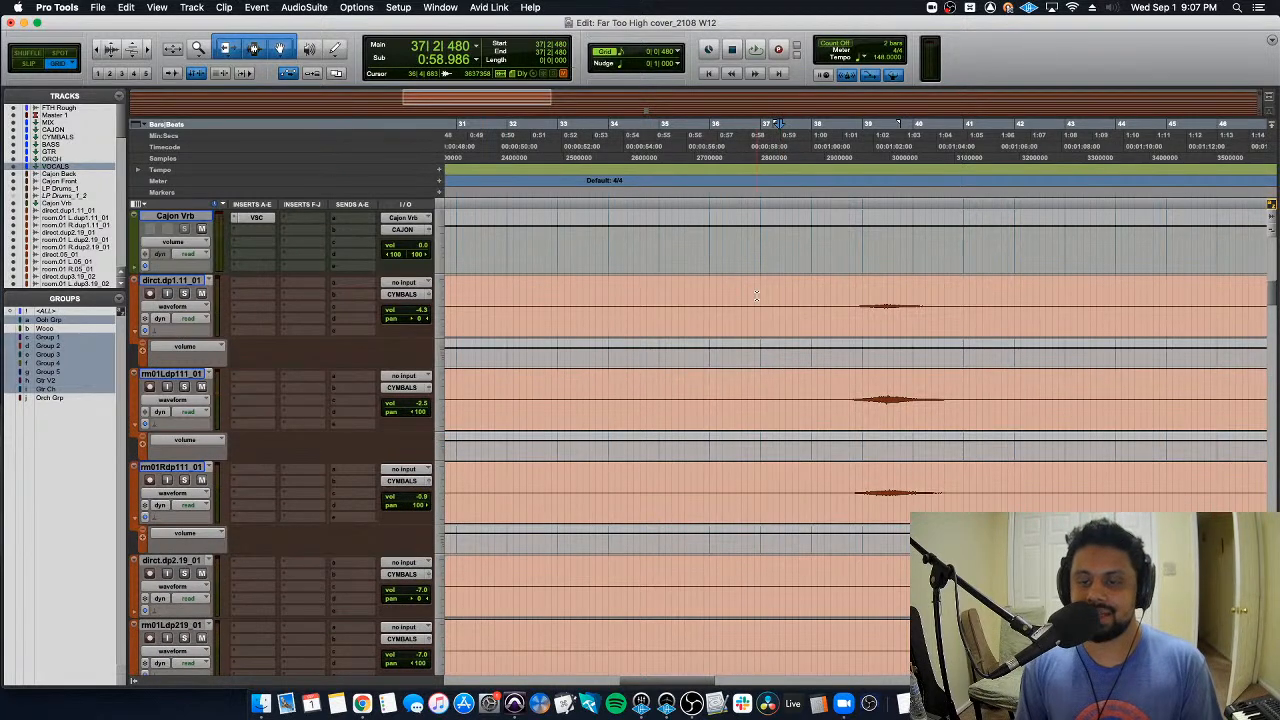
scroll(853, 309, up, 1)
drag(831, 361, 981, 367)
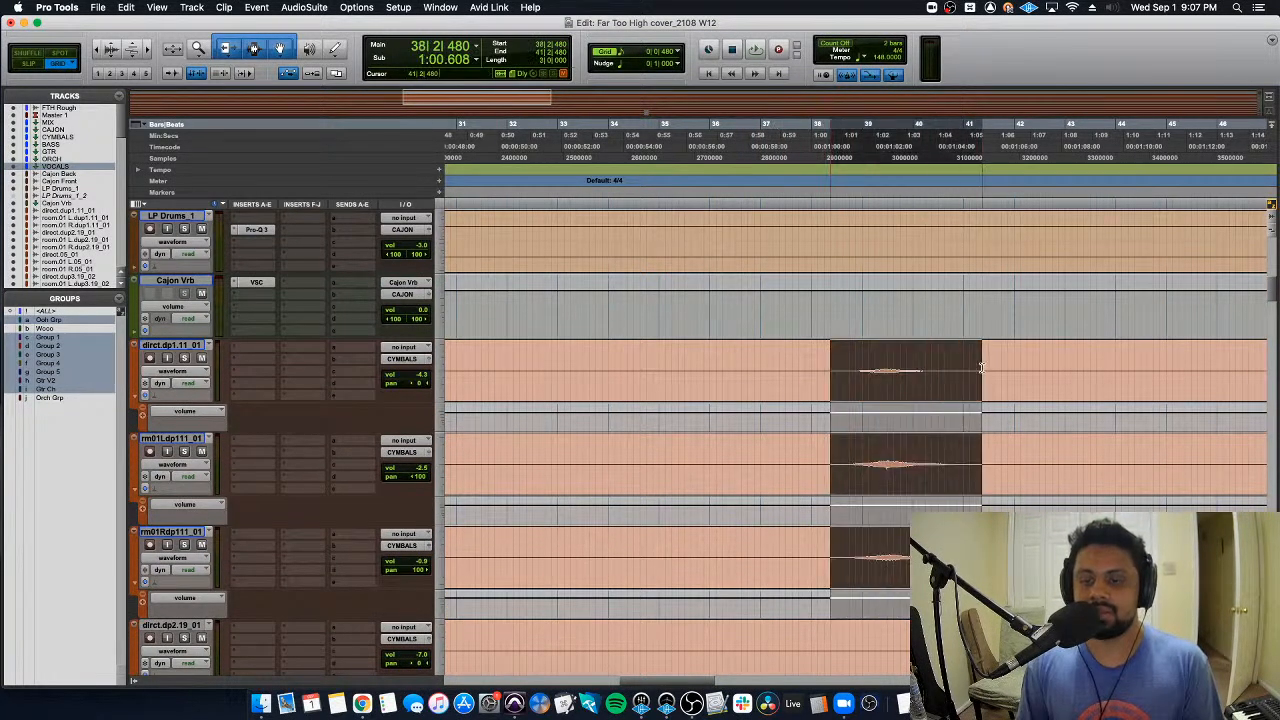
drag(907, 411, 985, 418)
click(808, 420)
key(space)
scroll(180, 500, down, 6)
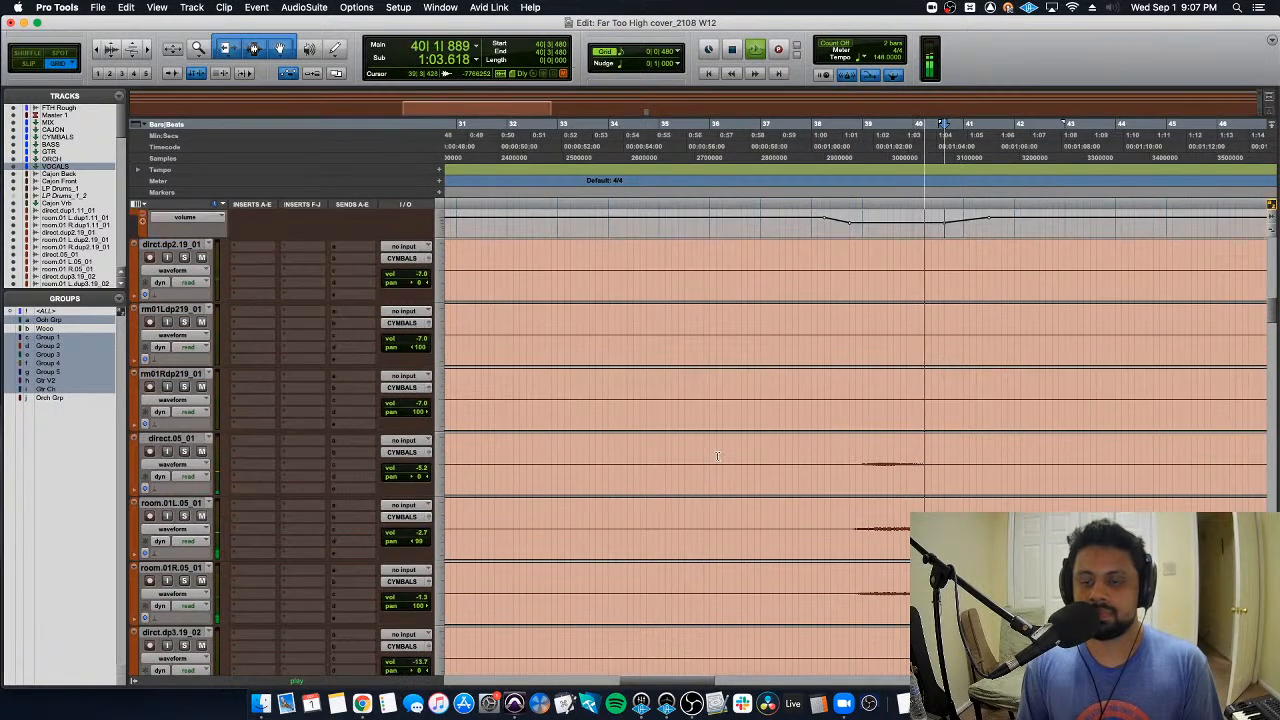
Step: Show the volume automation lanes of direct.05_01 and its two room tracks, and play the magnified swell around bar 39
click(137, 491)
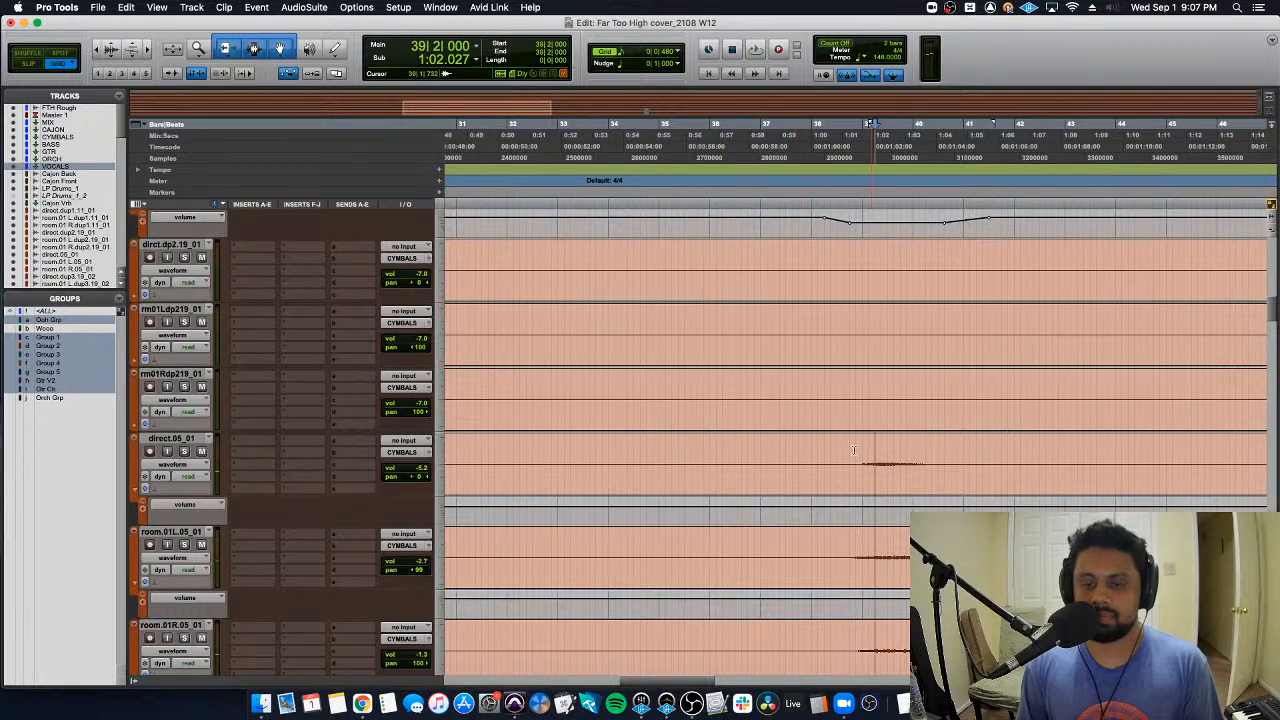
key(space)
key(super+bracketright)
scroll(845, 507, down, 1)
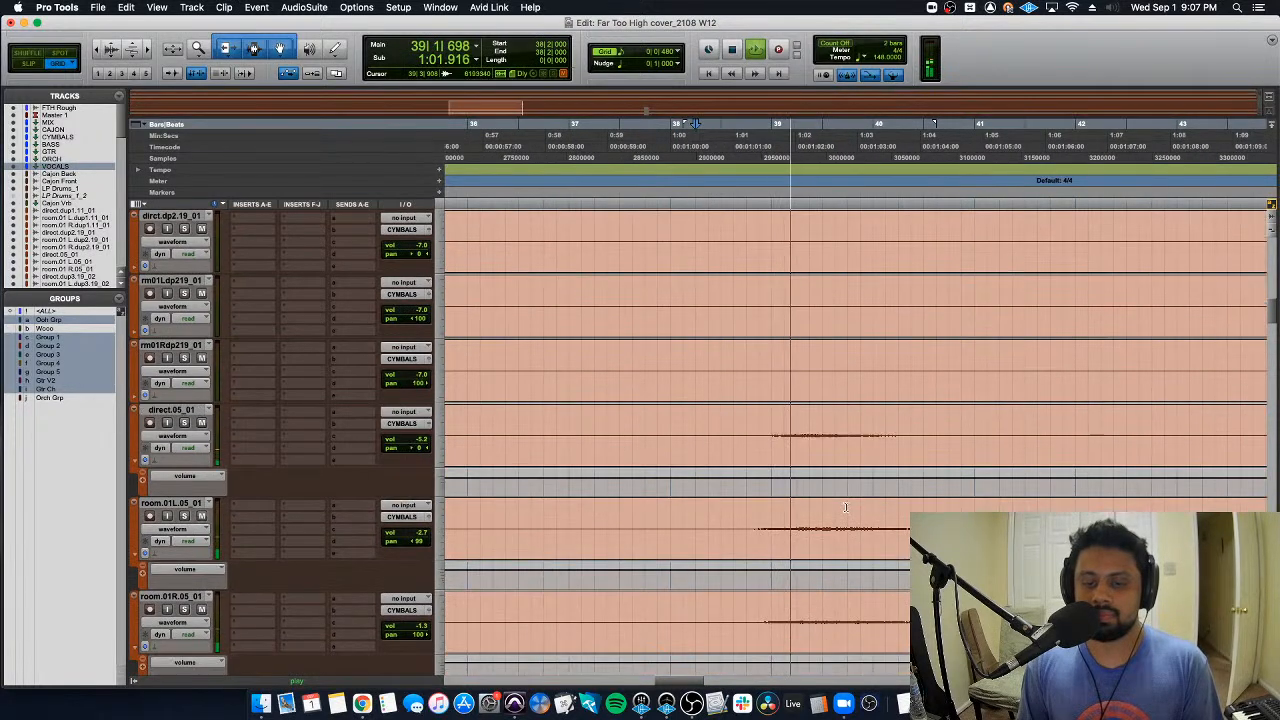
key(space)
Step: Lower the swell around bar 39 to -16.0 dB on direct.05_01, lowering its room tracks too, with a ramp into the dip
drag(721, 482, 870, 486)
key(space)
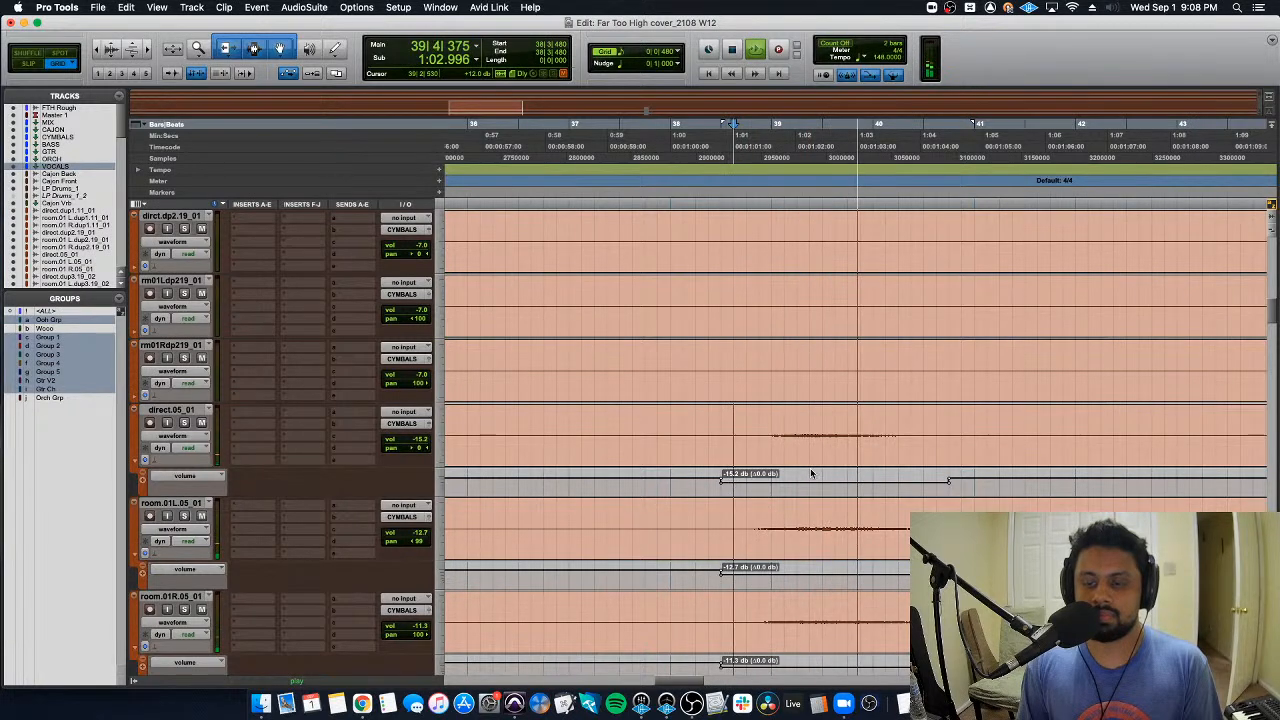
drag(810, 472, 810, 478)
key(space)
key(space)
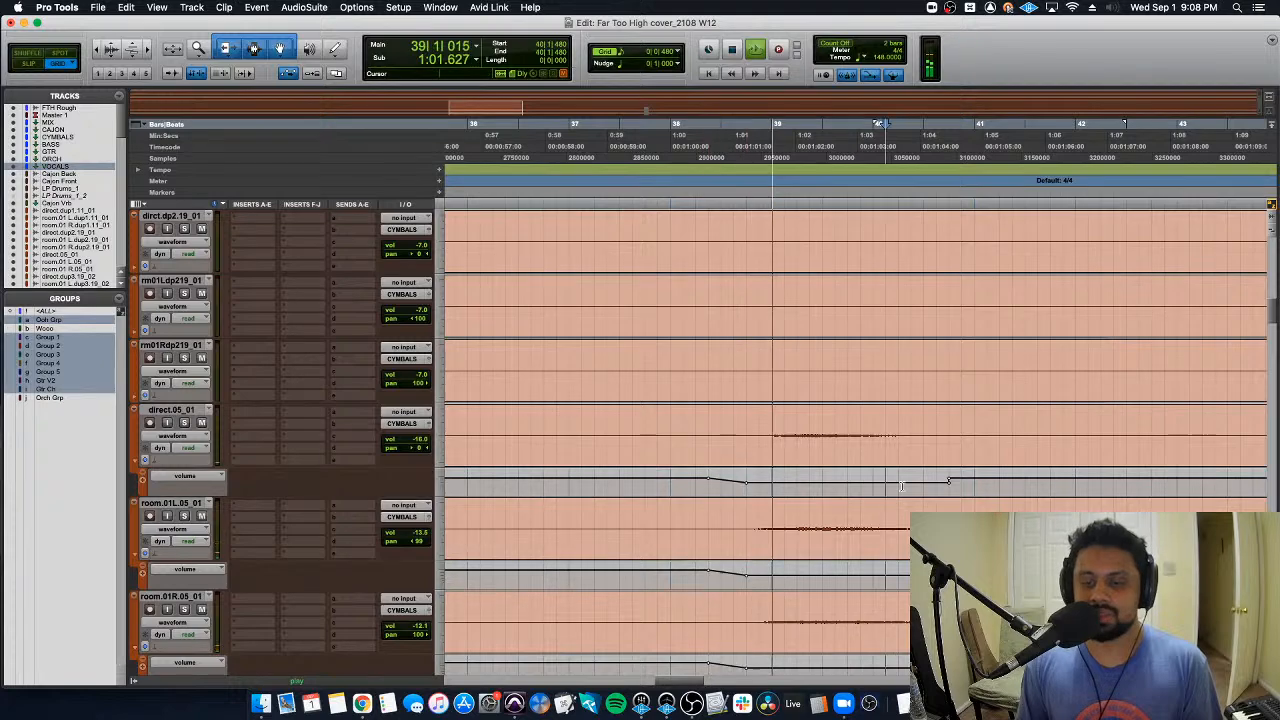
Step: Adjust the volume dip on the dup1.11 cymbal tracks around bar 39 and replay the swell from bar 38 beat 2
scroll(840, 460, up, 3)
key(space)
drag(823, 310, 790, 318)
key(space)
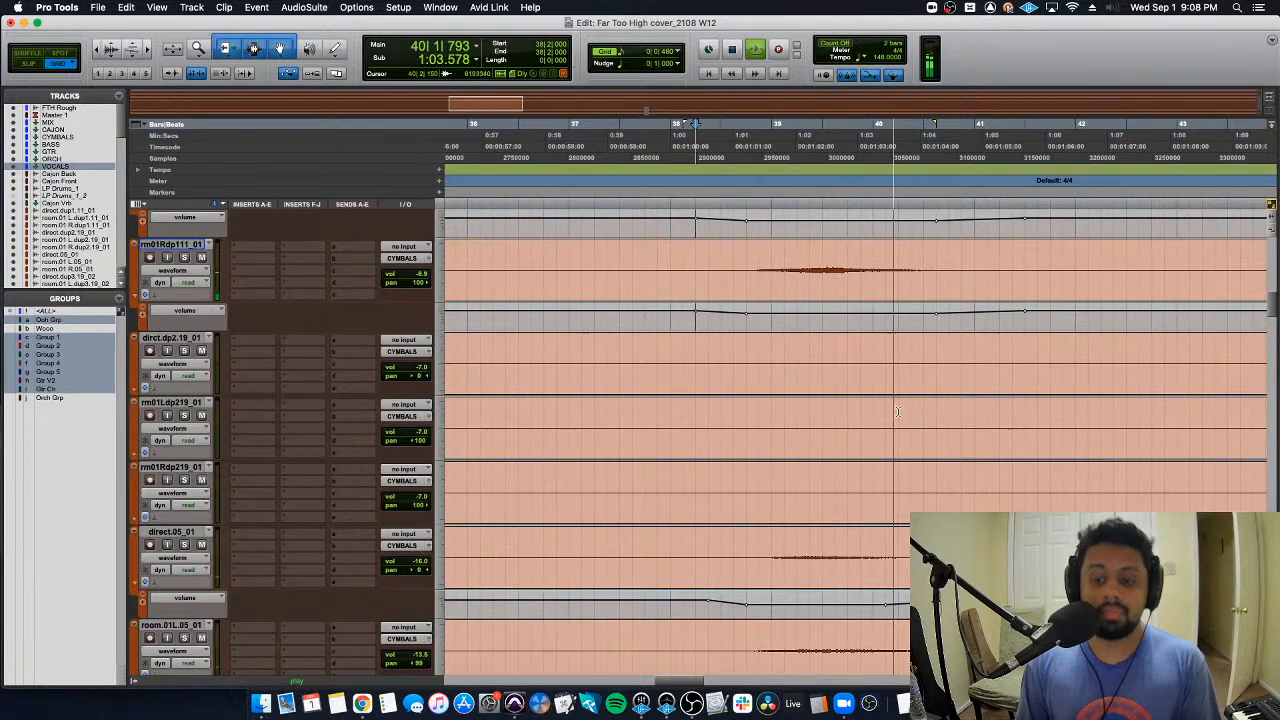
scroll(888, 416, down, 3)
key(space)
Step: Show a longer stretch of the song from its start and play the lowered swell in context from bar 35 beat 4
key(Return)
key(r)
key(r)
key(r)
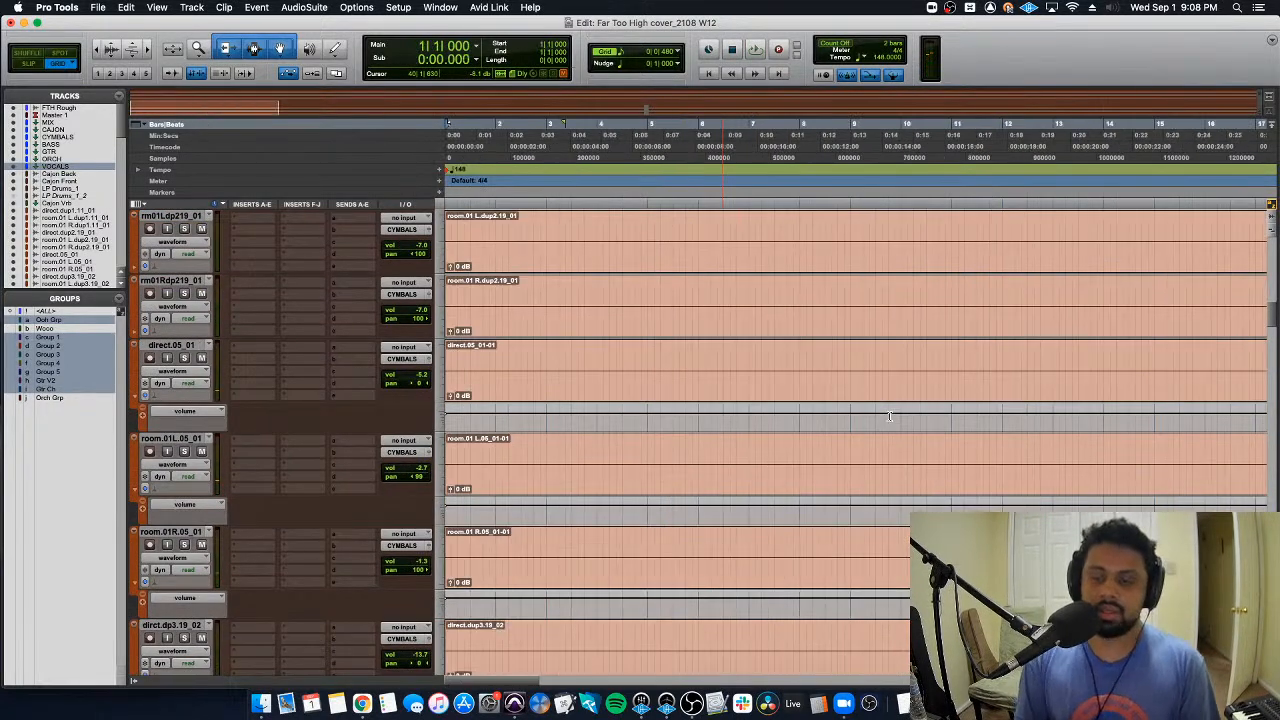
click(886, 363)
key(space)
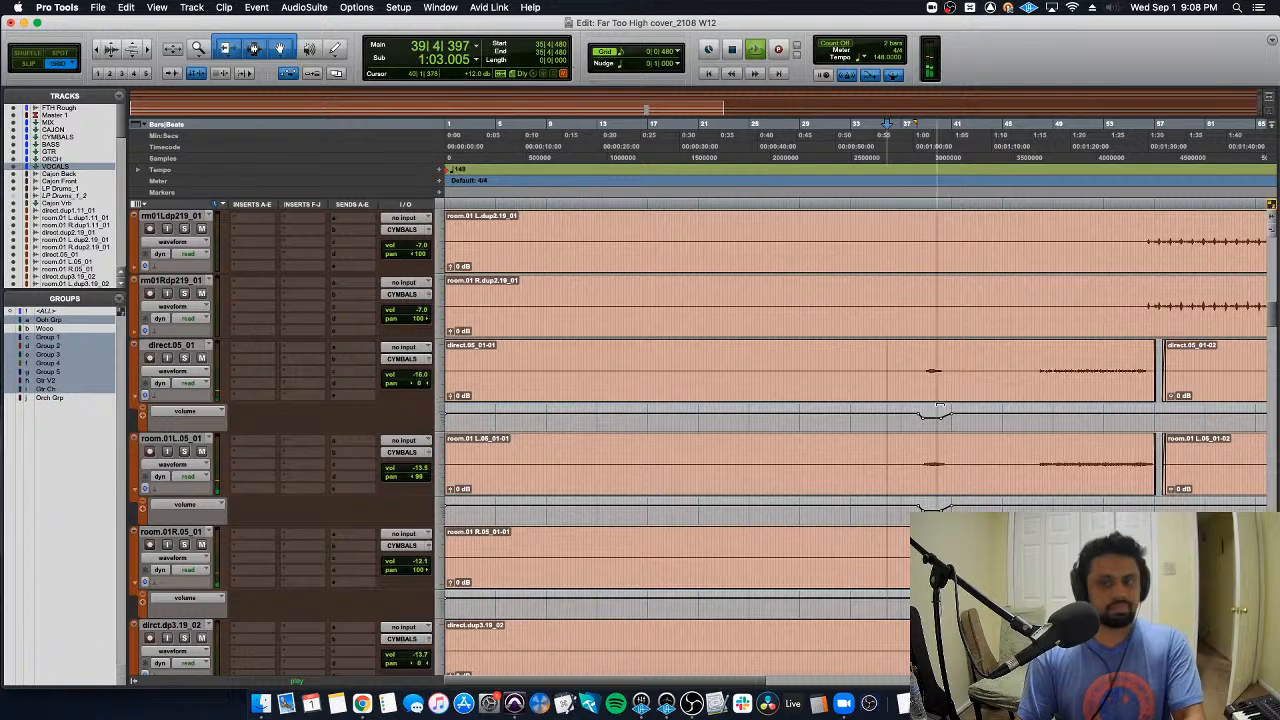
key(super+bracketright)
key(space)
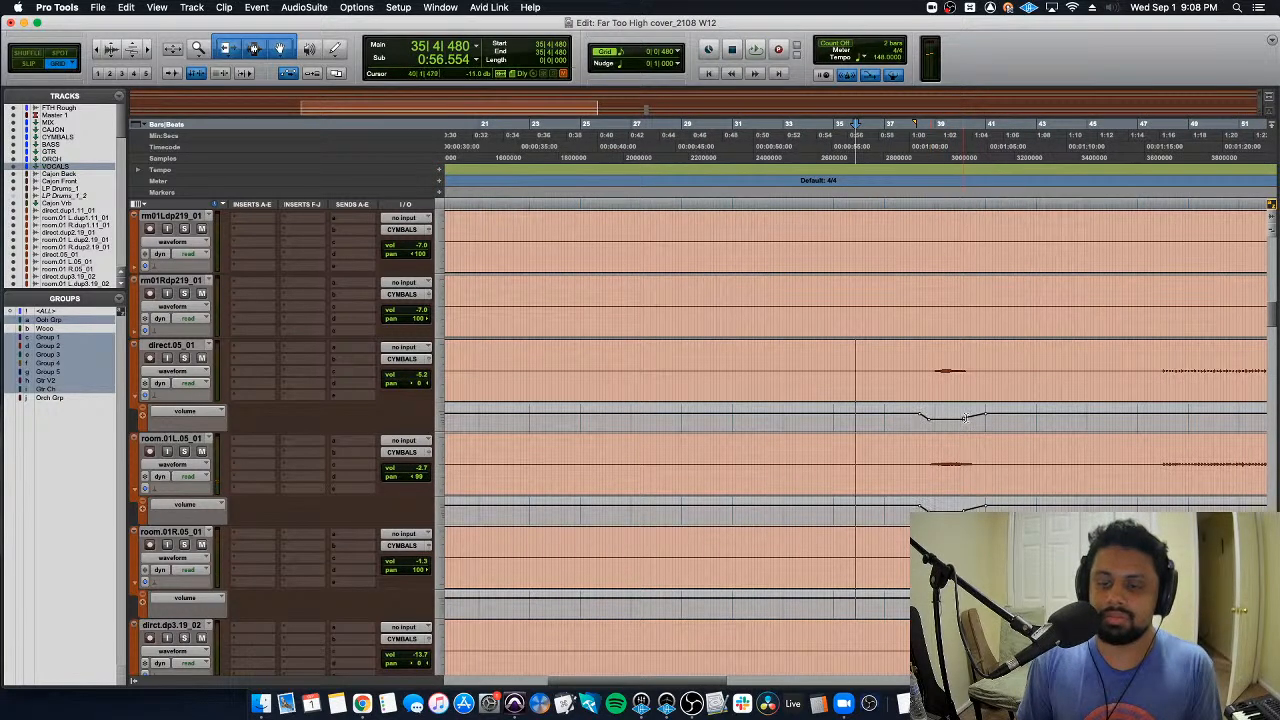
Step: Lower the cymbal swell's volume dips further on the dup1.11 and .05_01 tracks, and replay from bar 38
scroll(977, 428, up, 5)
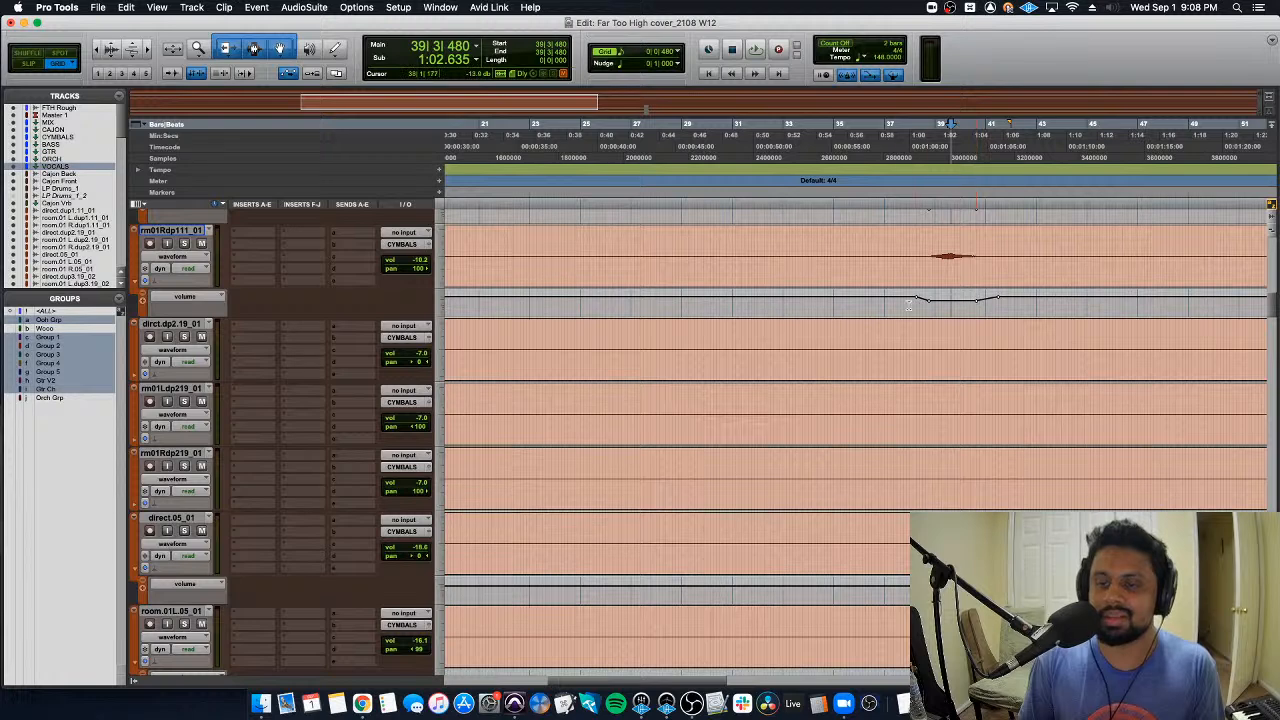
key(space)
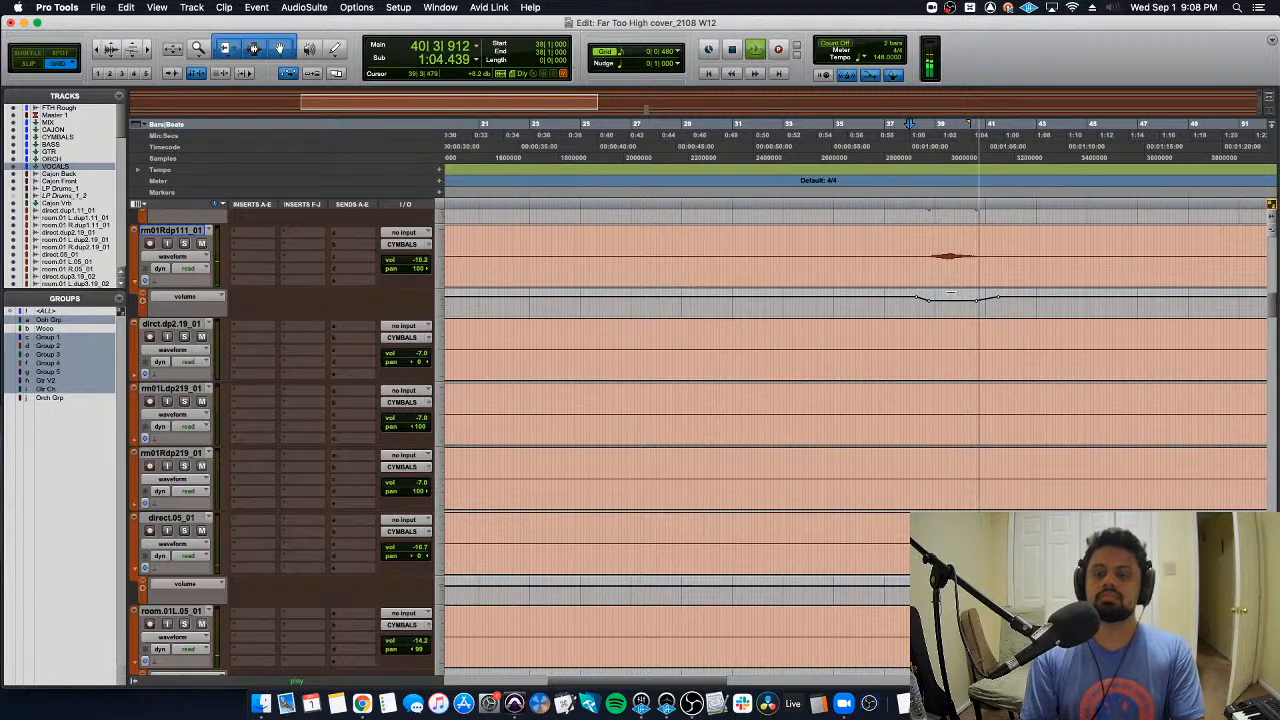
key(space)
key(space)
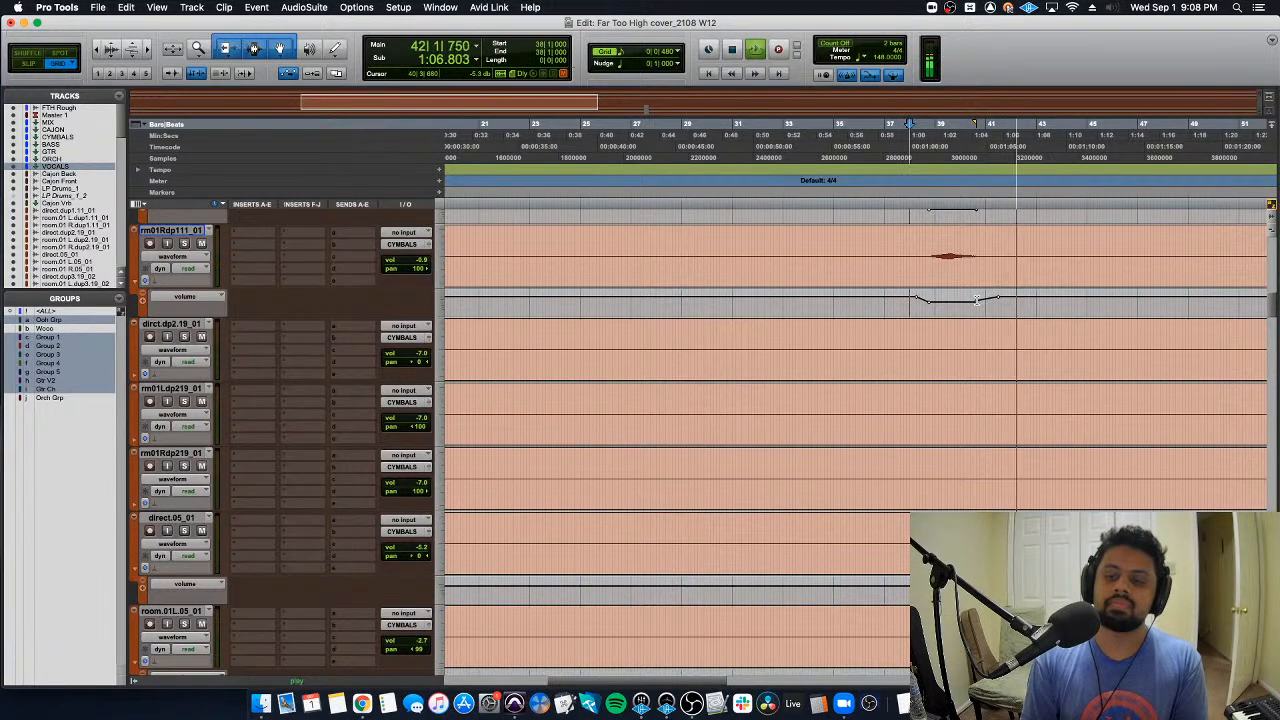
Step: Stop playback, return to the song's start and show the submix tracks across the whole song
key(space)
scroll(924, 352, up, 10)
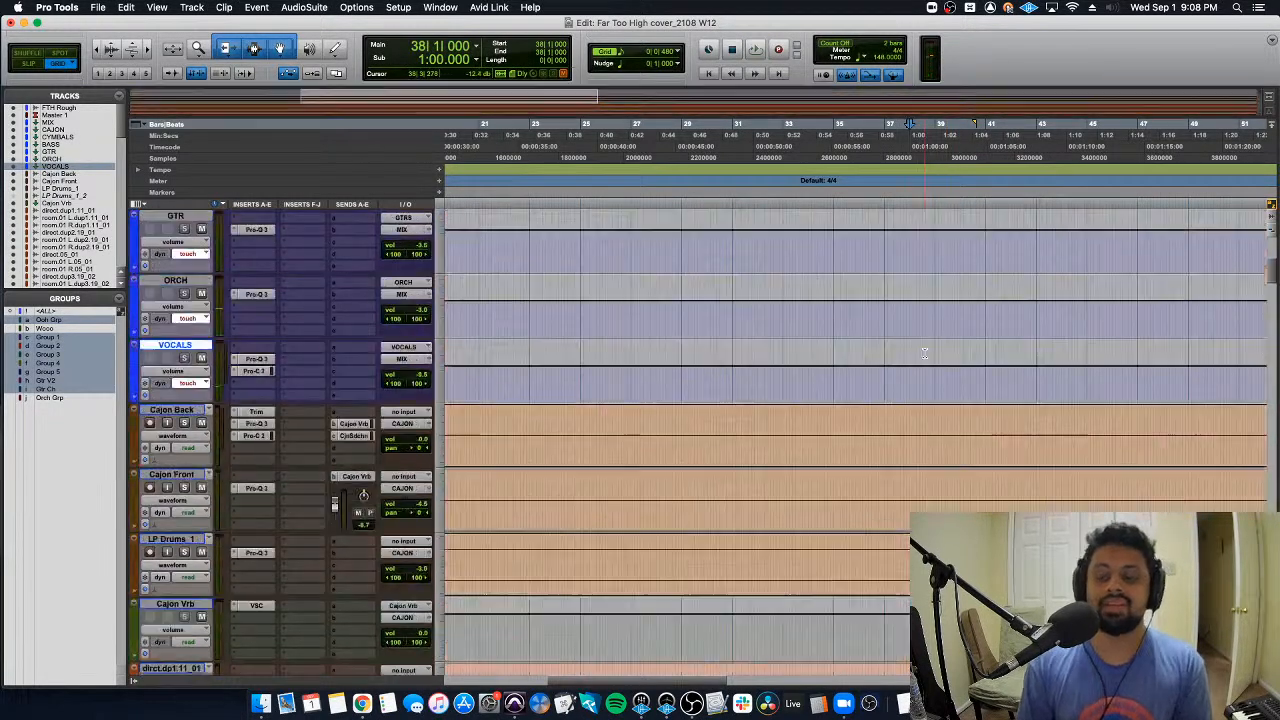
key(Return)
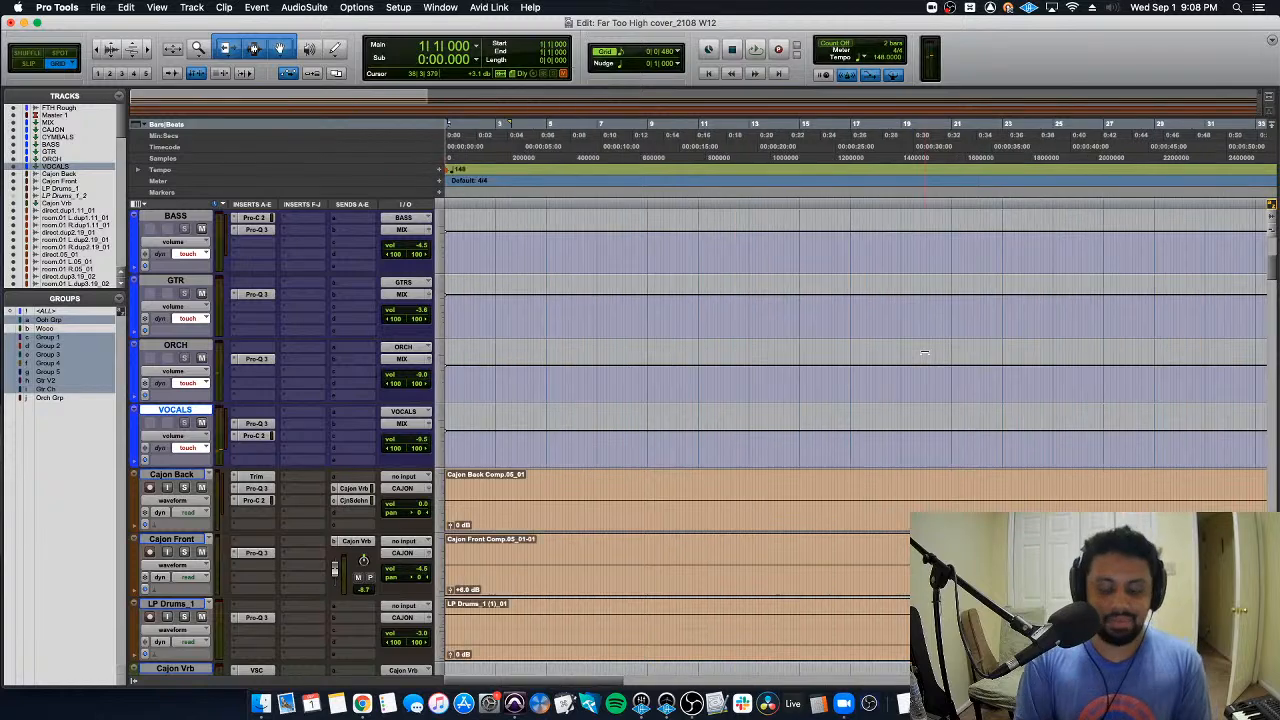
scroll(924, 352, up, 5)
scroll(830, 400, down, 3)
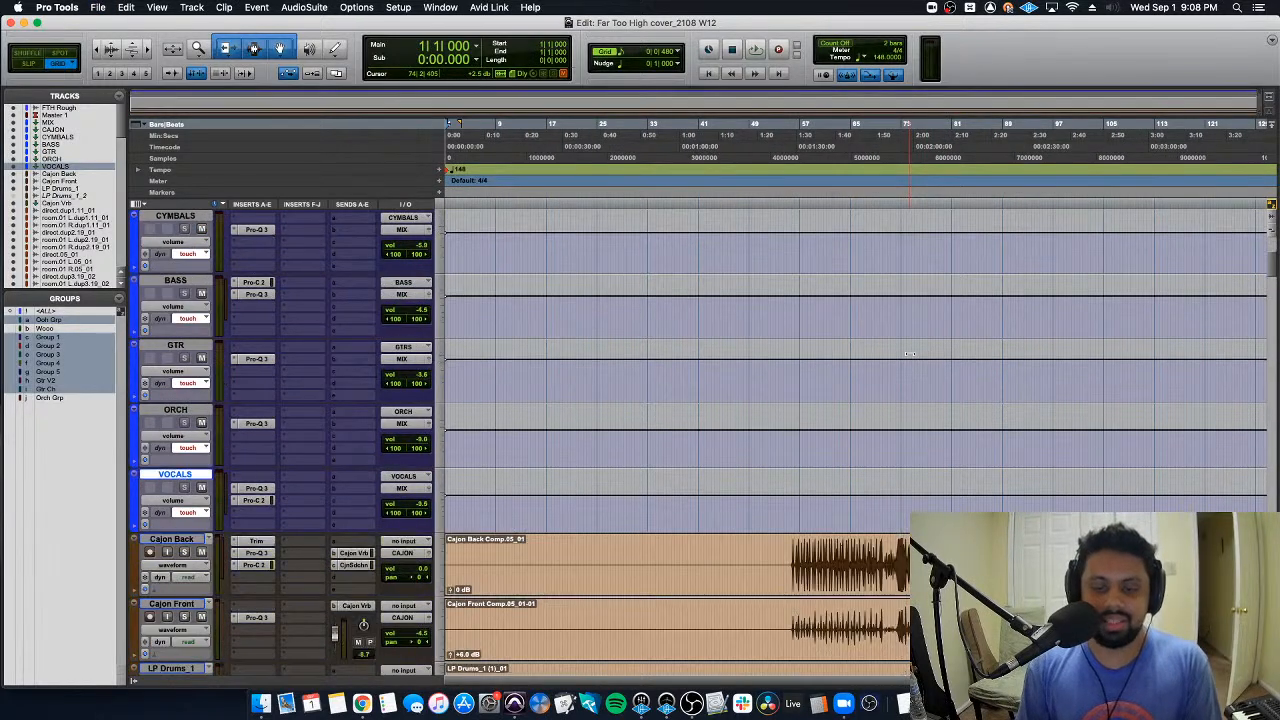
scroll(751, 458, up, 1)
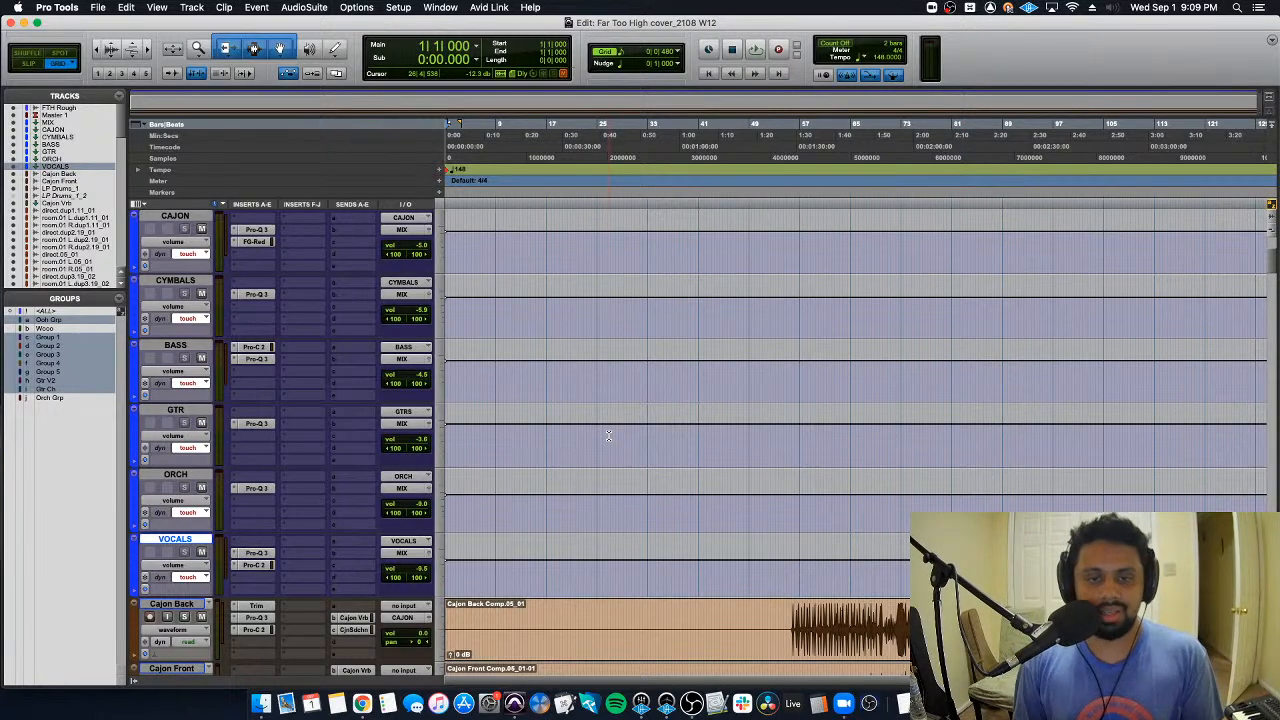
scroll(608, 435, up, 2)
scroll(510, 325, down, 3)
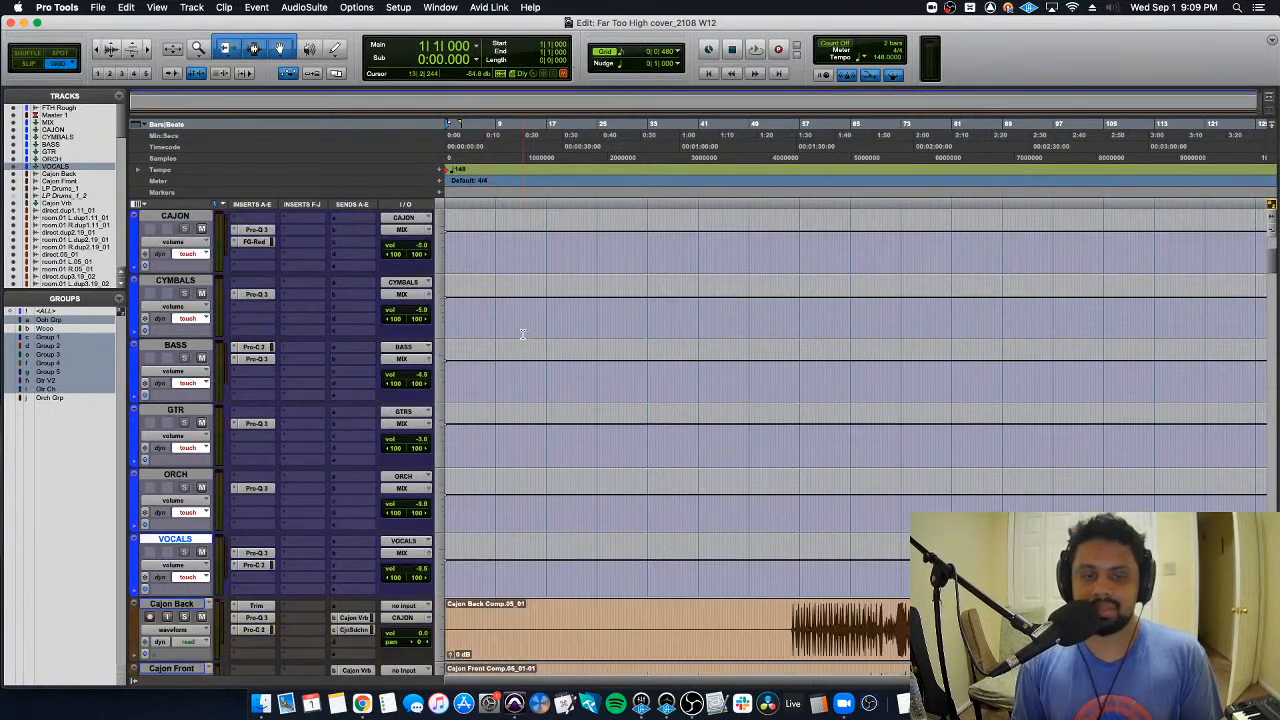
scroll(520, 332, up, 1)
scroll(526, 333, up, 1)
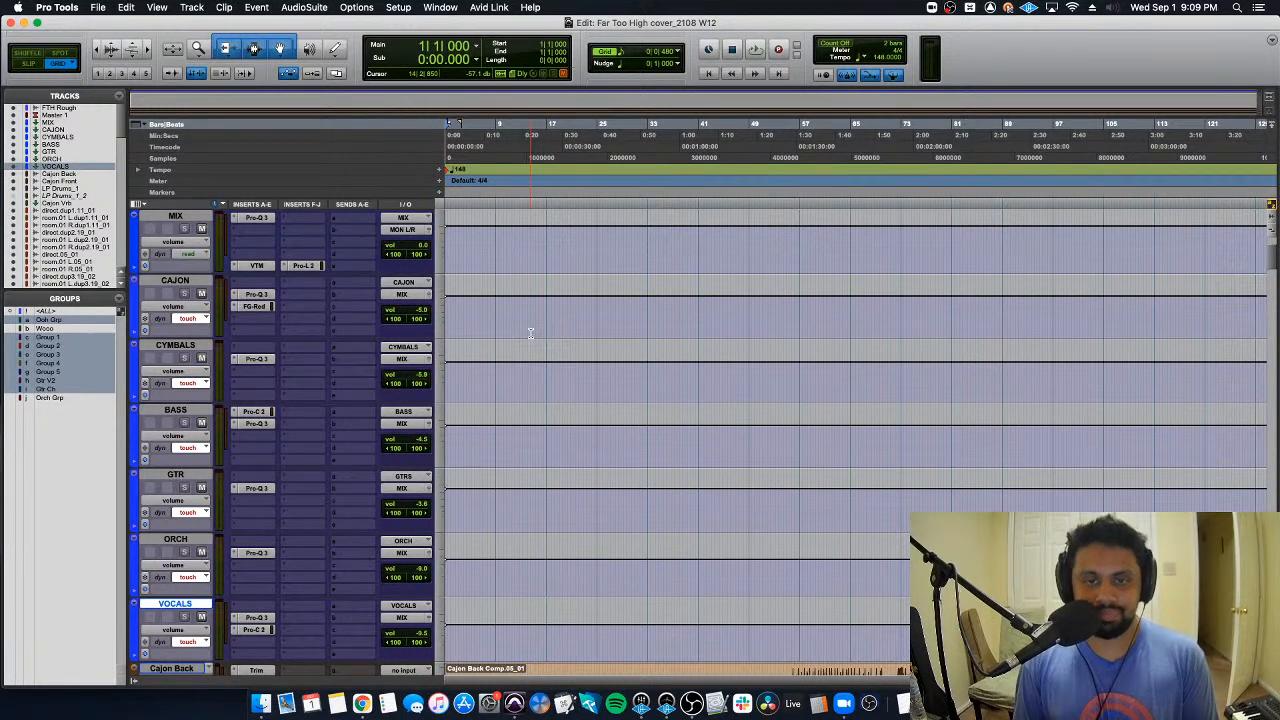
scroll(400, 465, down, 1)
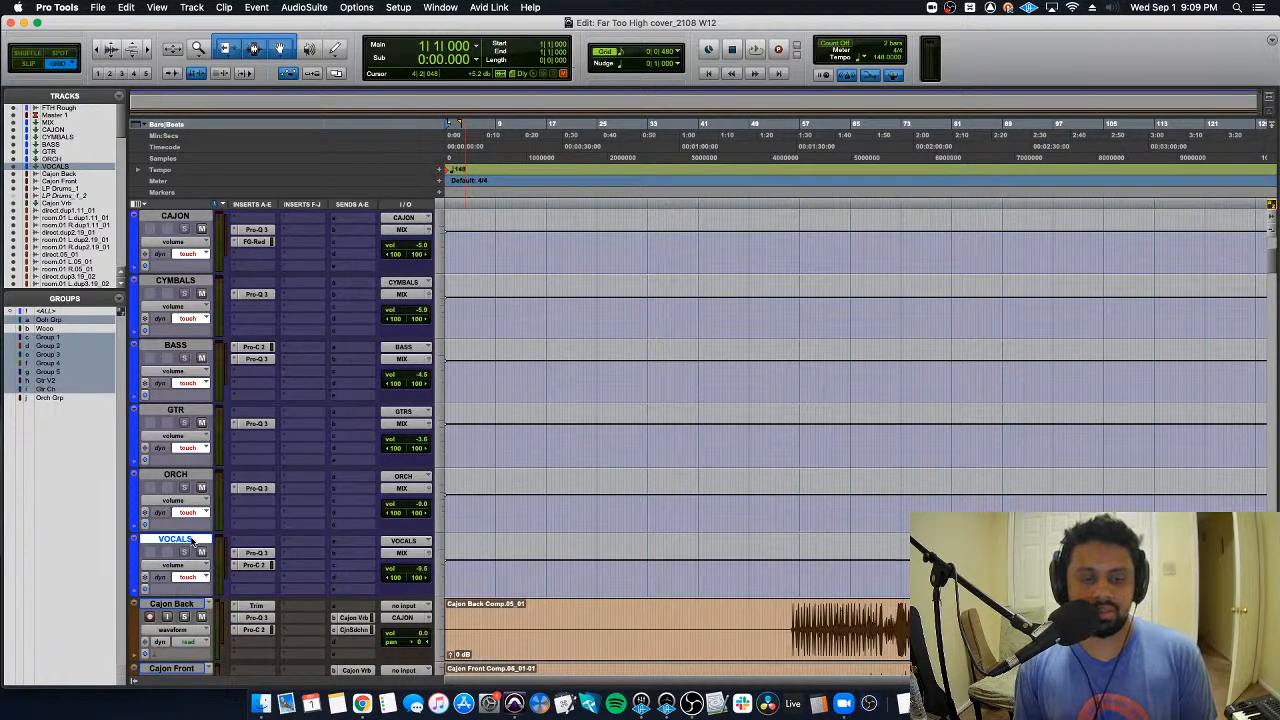
Step: Add the ORCH, GTR and CYMBALS submix tracks to the VOCALS track selection
shift+click(185, 477)
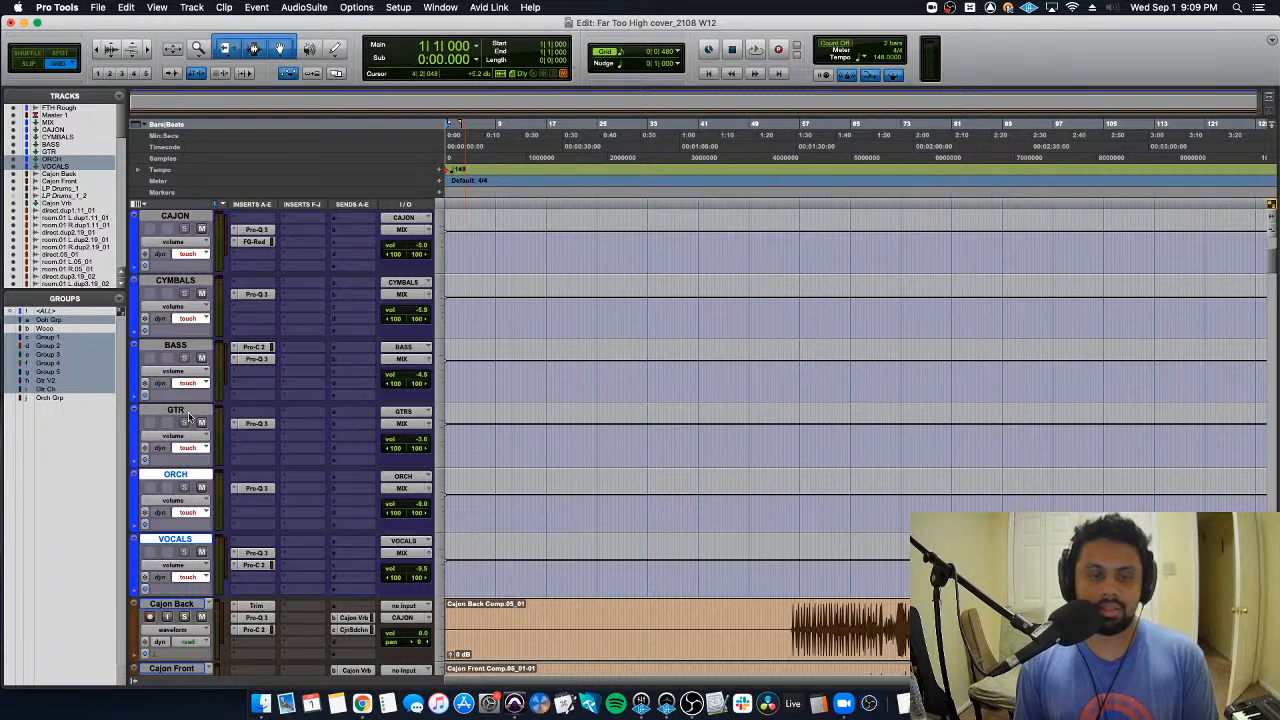
shift+click(180, 411)
super+click(178, 281)
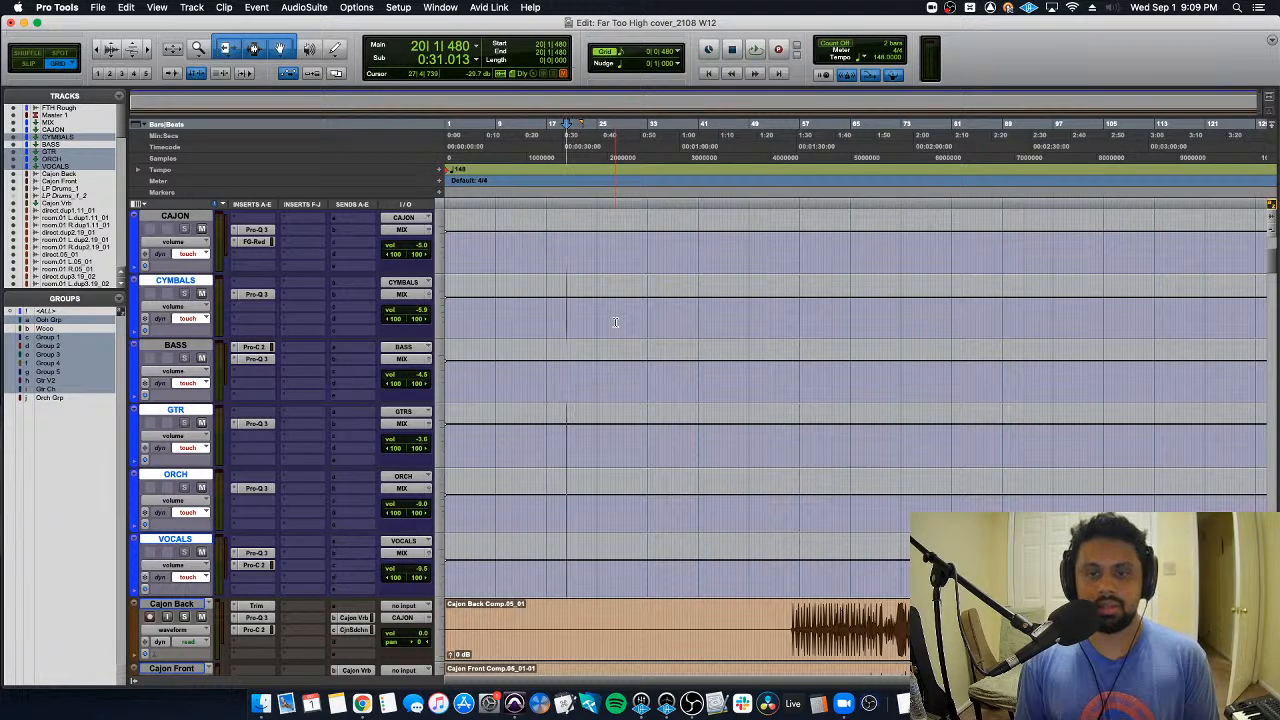
Step: Play the mix from bar 20 with the FTH Rough, Master 1 and submix tracks shown at a closer timeline scale
scroll(609, 244, up, 5)
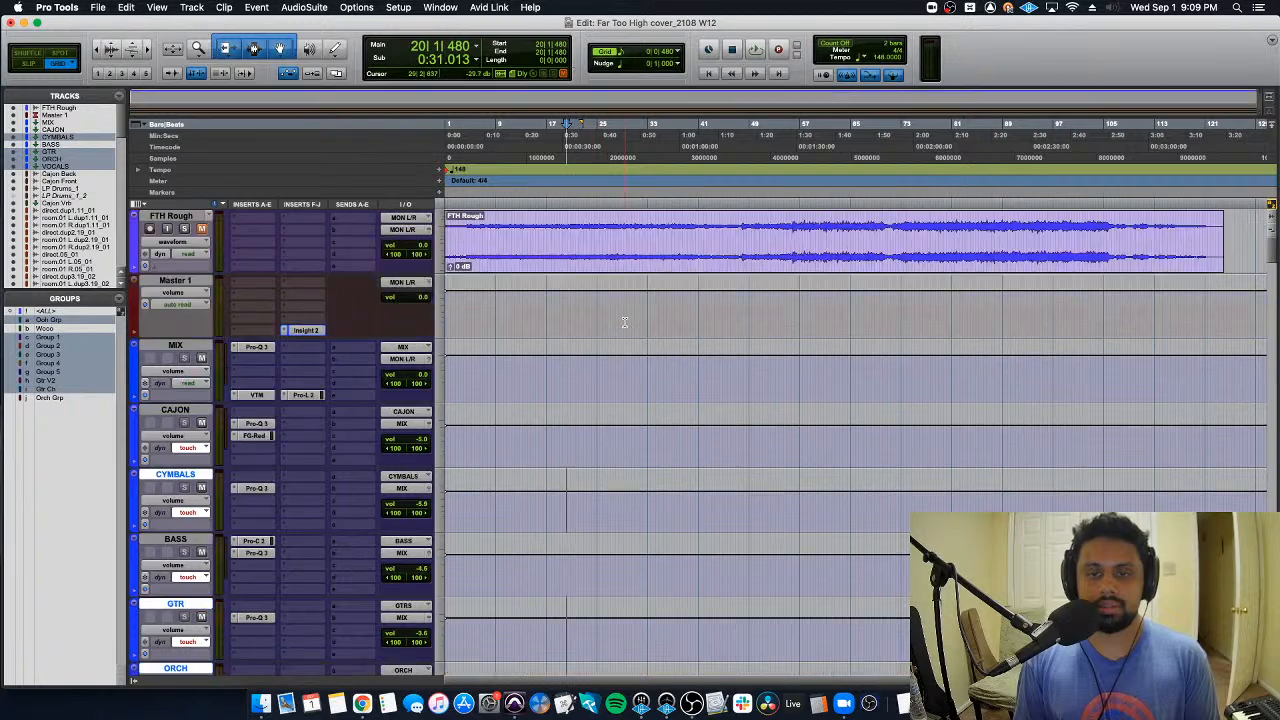
key(space)
key(super+bracketright)
key(super+bracketright)
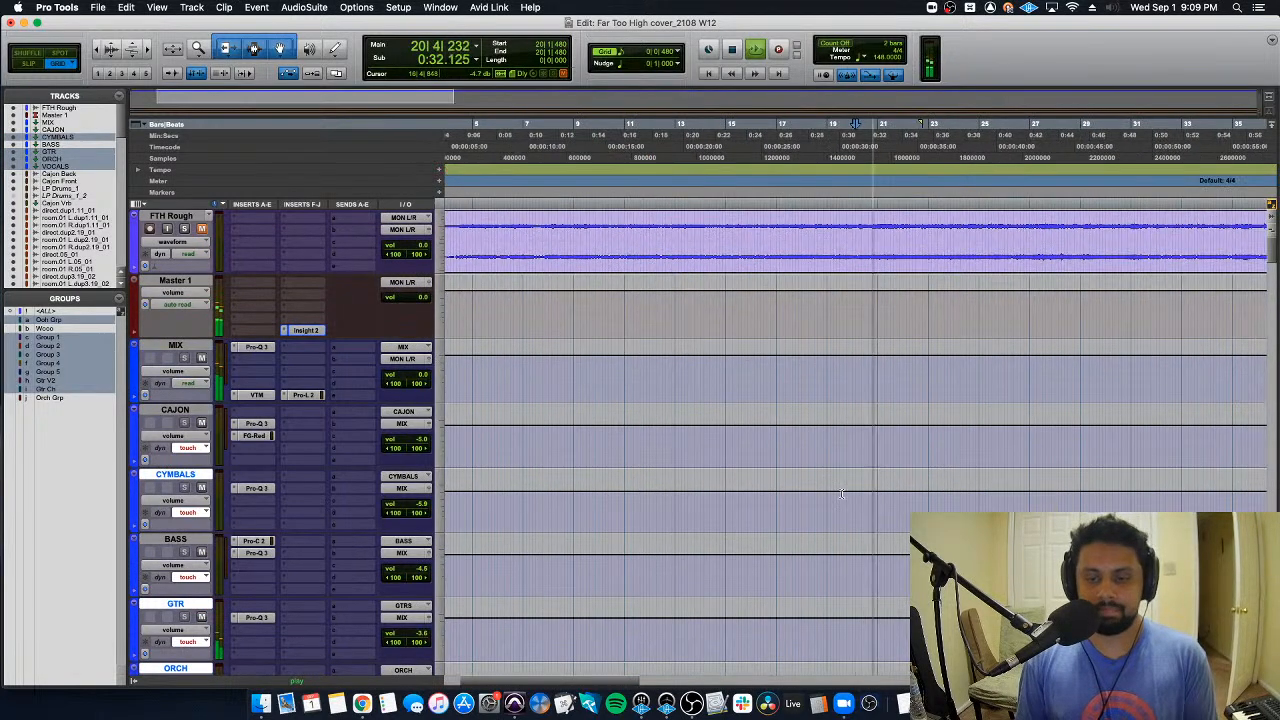
Step: Play the song at several points from about bar 33 onward to locate the start of the first chorus
scroll(848, 505, down, 2)
key(super+bracketleft)
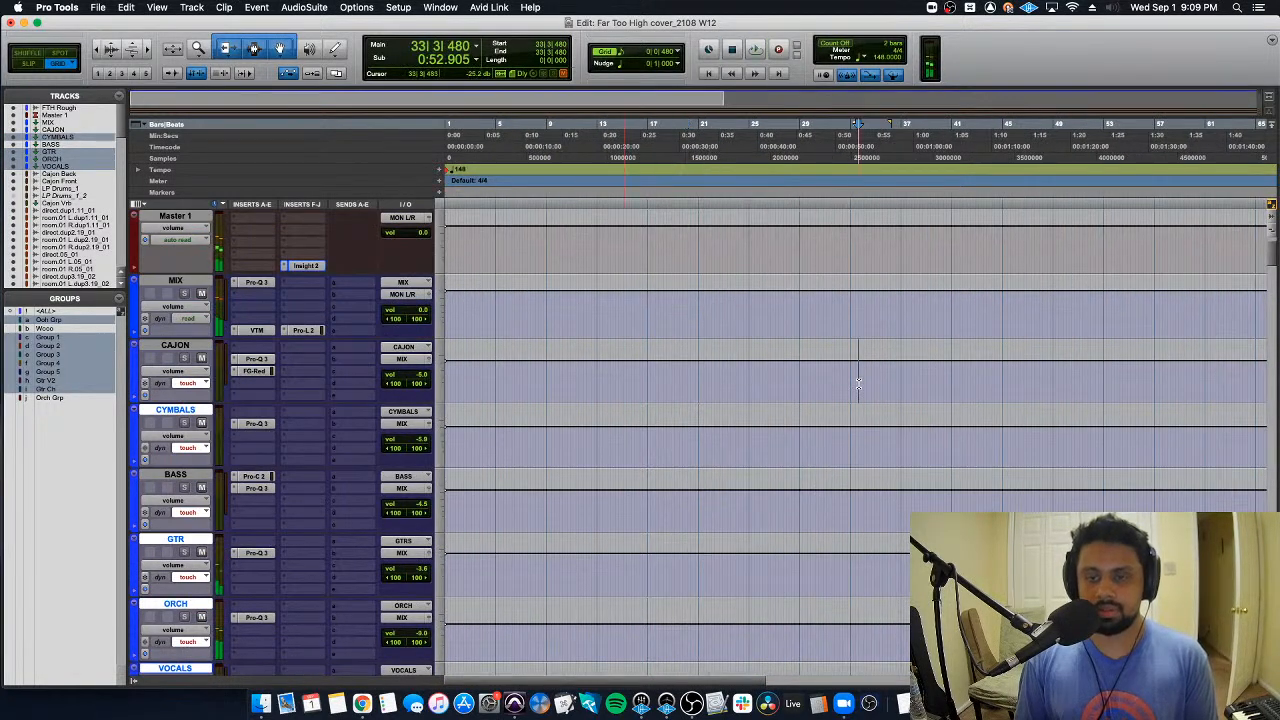
click(858, 383)
scroll(858, 383, right, 4)
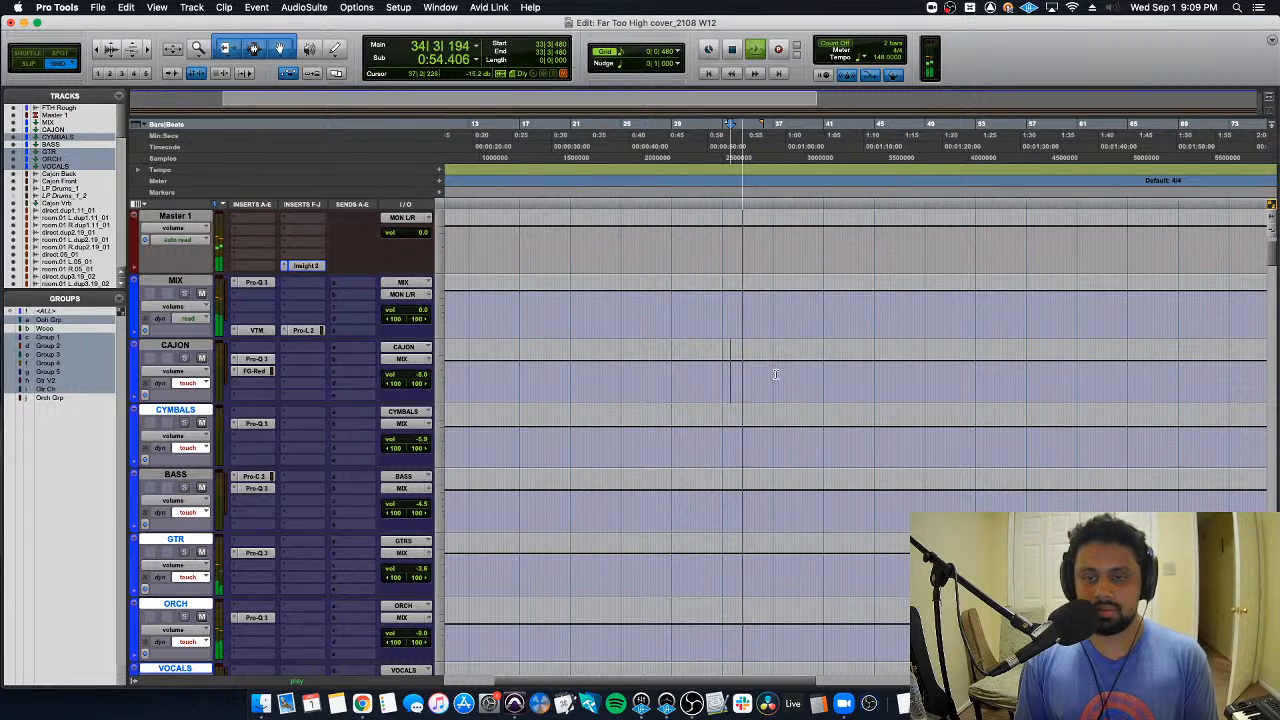
click(775, 375)
click(865, 377)
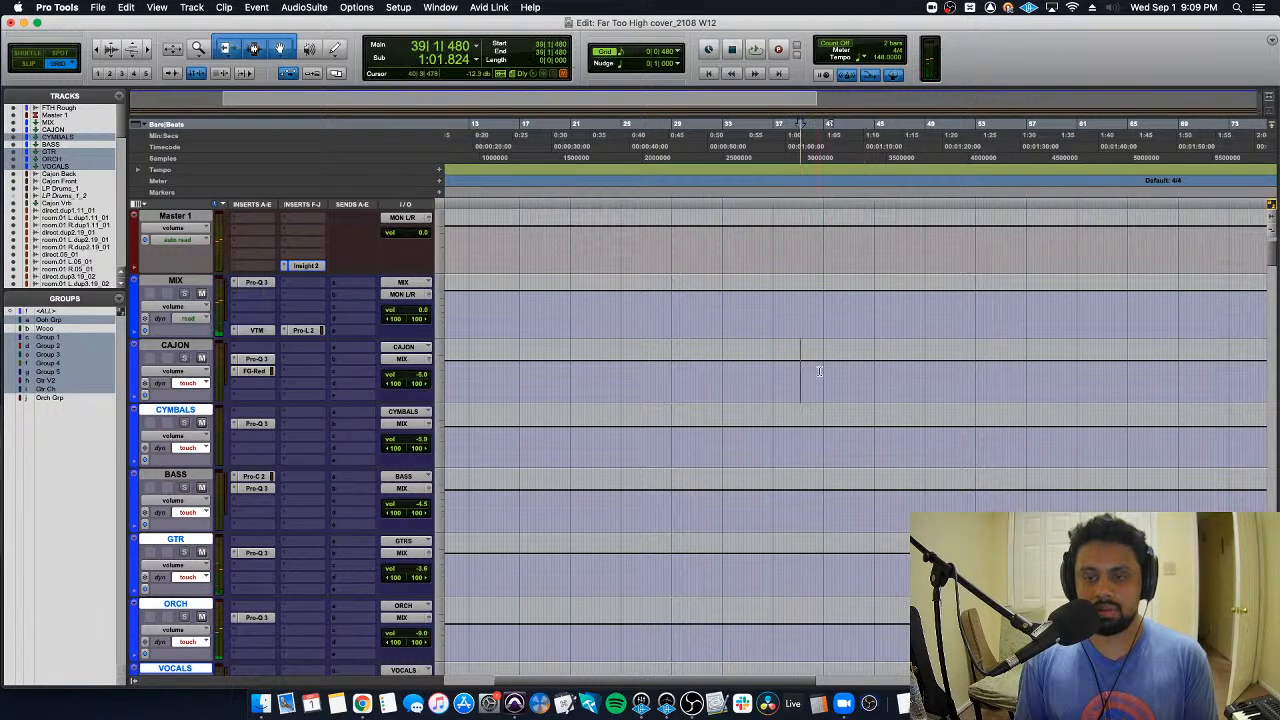
Step: Add a marker named Ch 1 at the start of bar 40
key(super+bracketright)
key(super+bracketright)
key(super+bracketright)
click(784, 381)
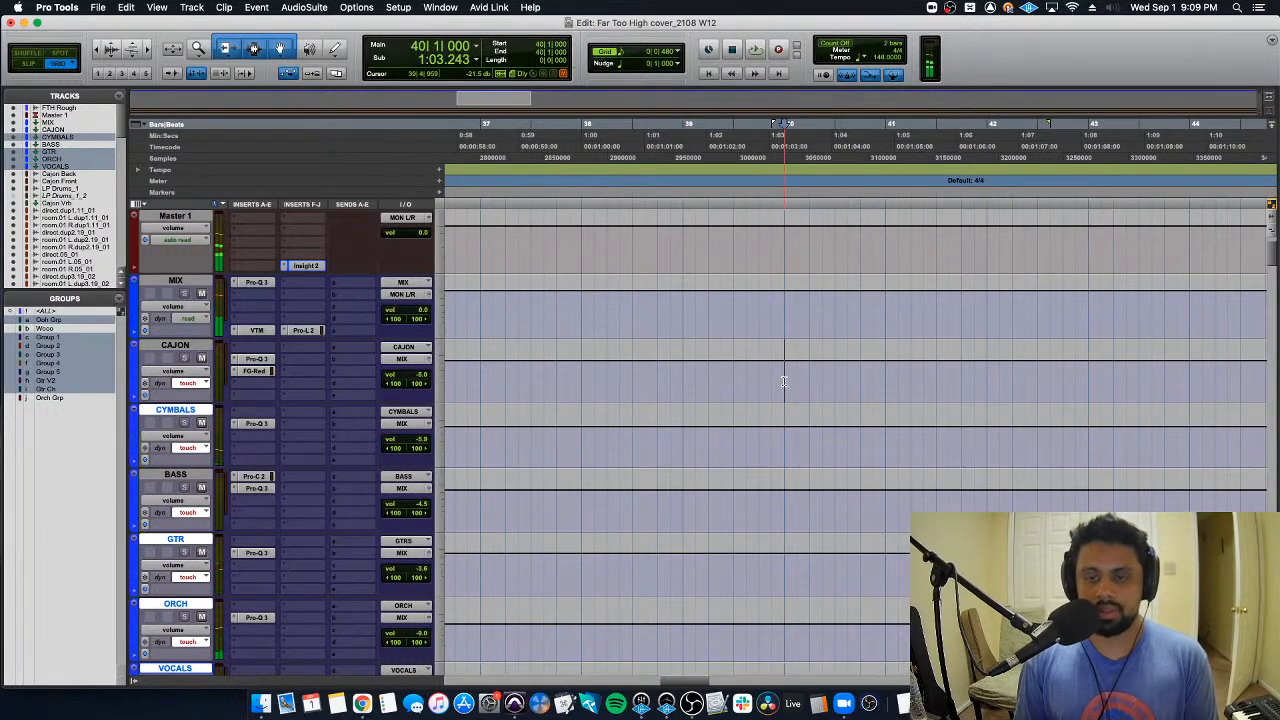
scroll(784, 381, up, 1)
key(KP_Enter)
text(Ch 1)
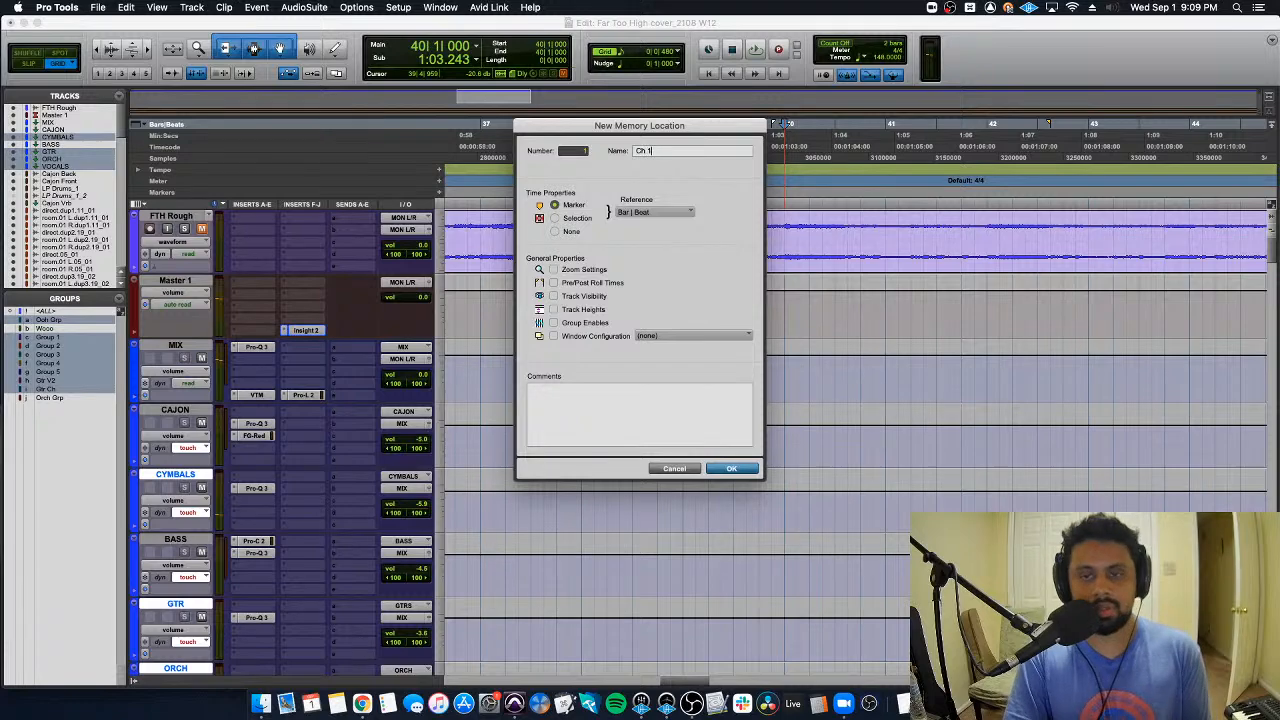
key(Return)
Step: Select everything from the session start to the Ch 1 marker on the CYMBALS, GTR, ORCH and VOCALS tracks
key(super+bracketleft)
key(super+bracketleft)
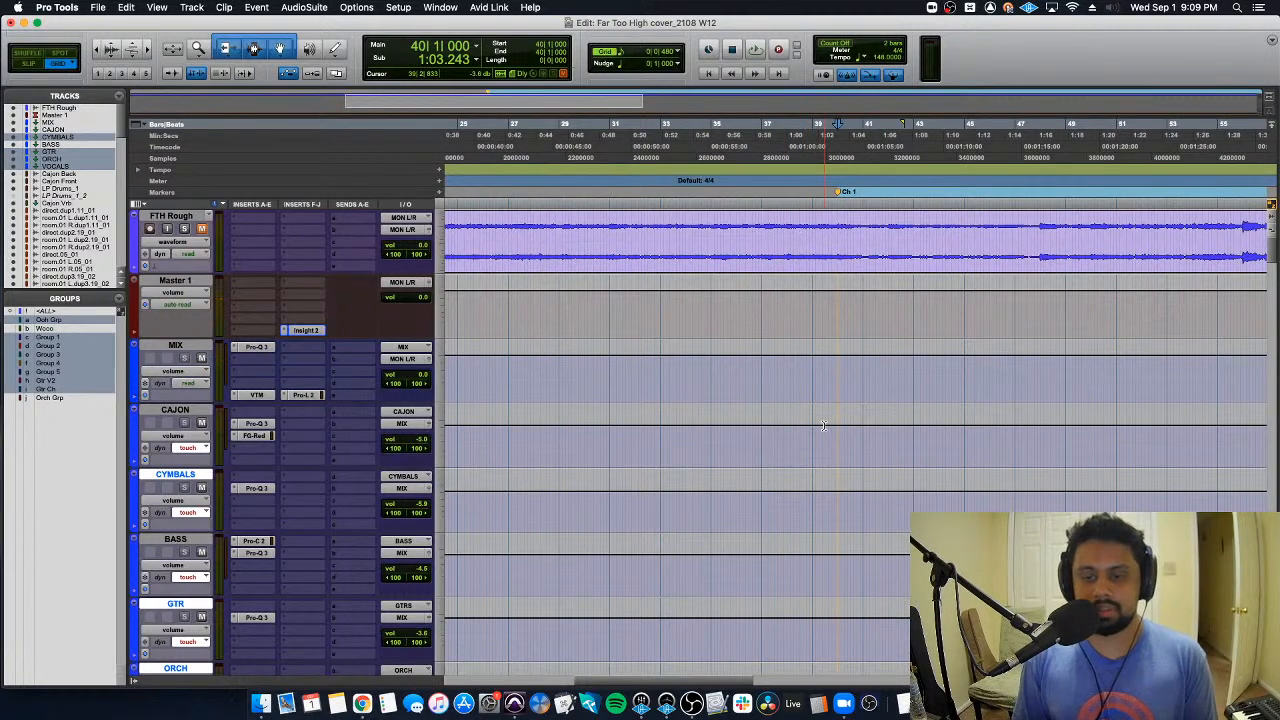
scroll(823, 425, down, 2)
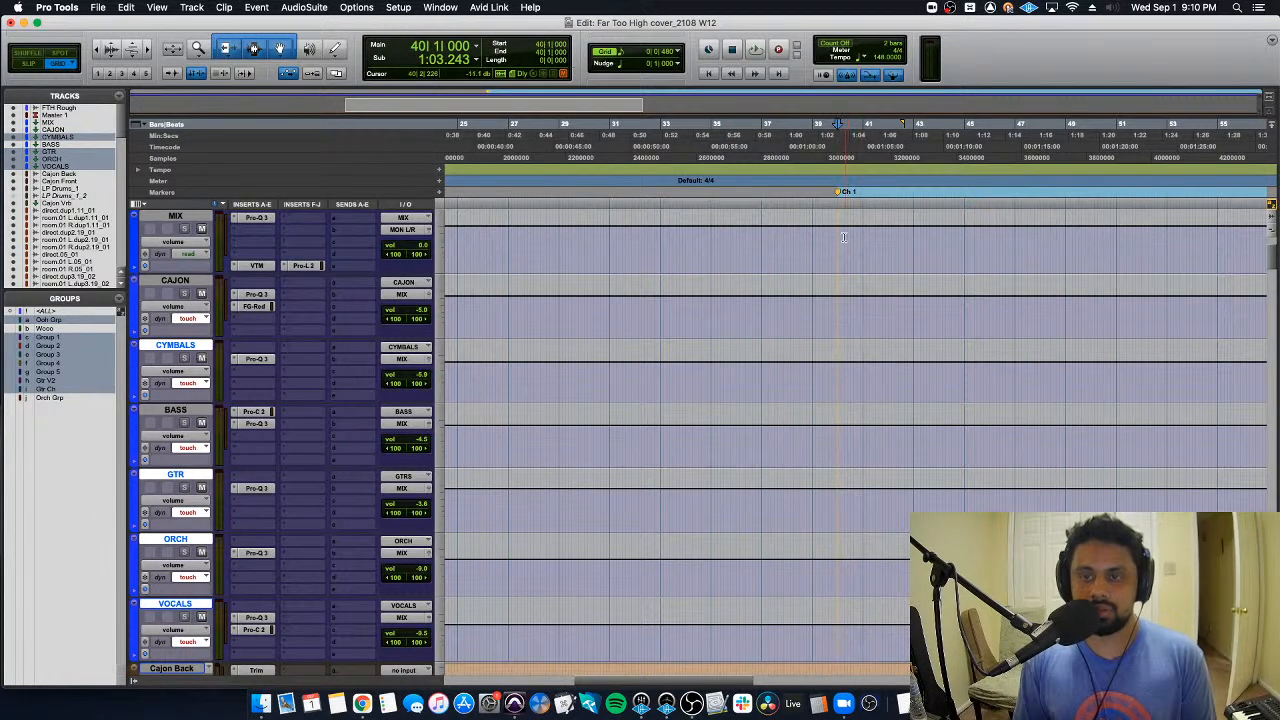
key(shift+Return)
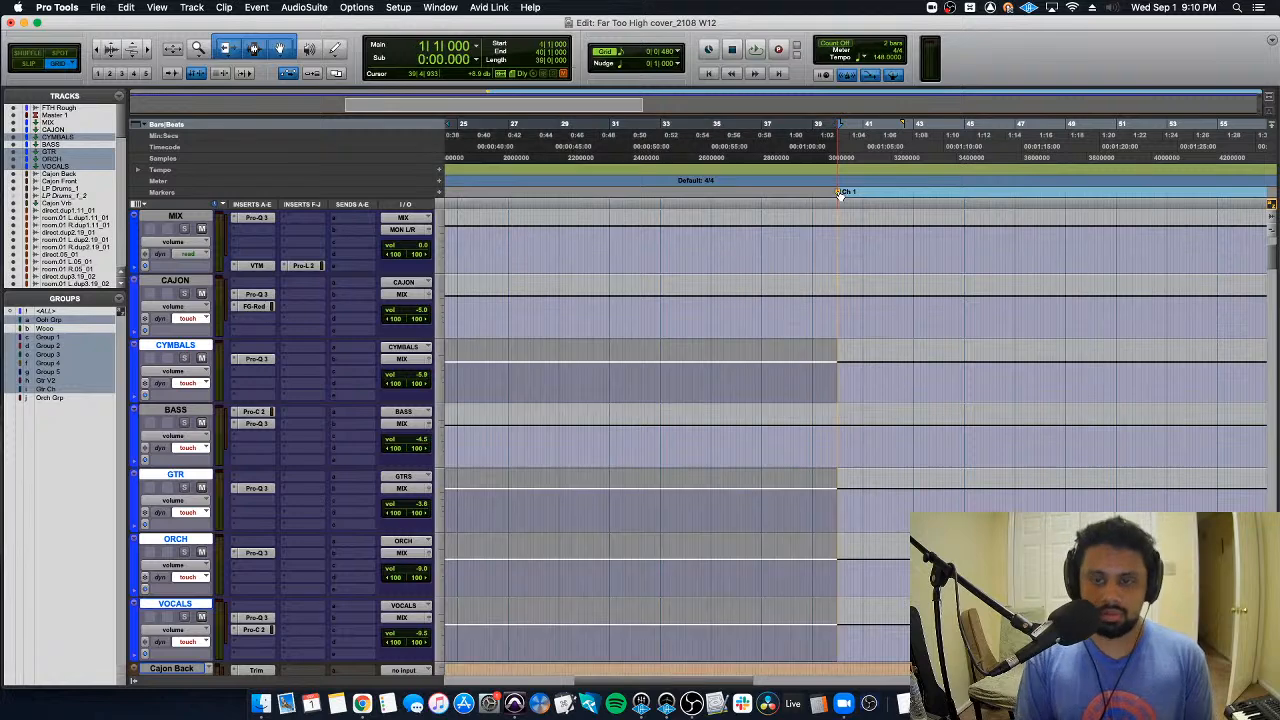
key(super+bracketleft)
key(super+bracketleft)
key(super+bracketleft)
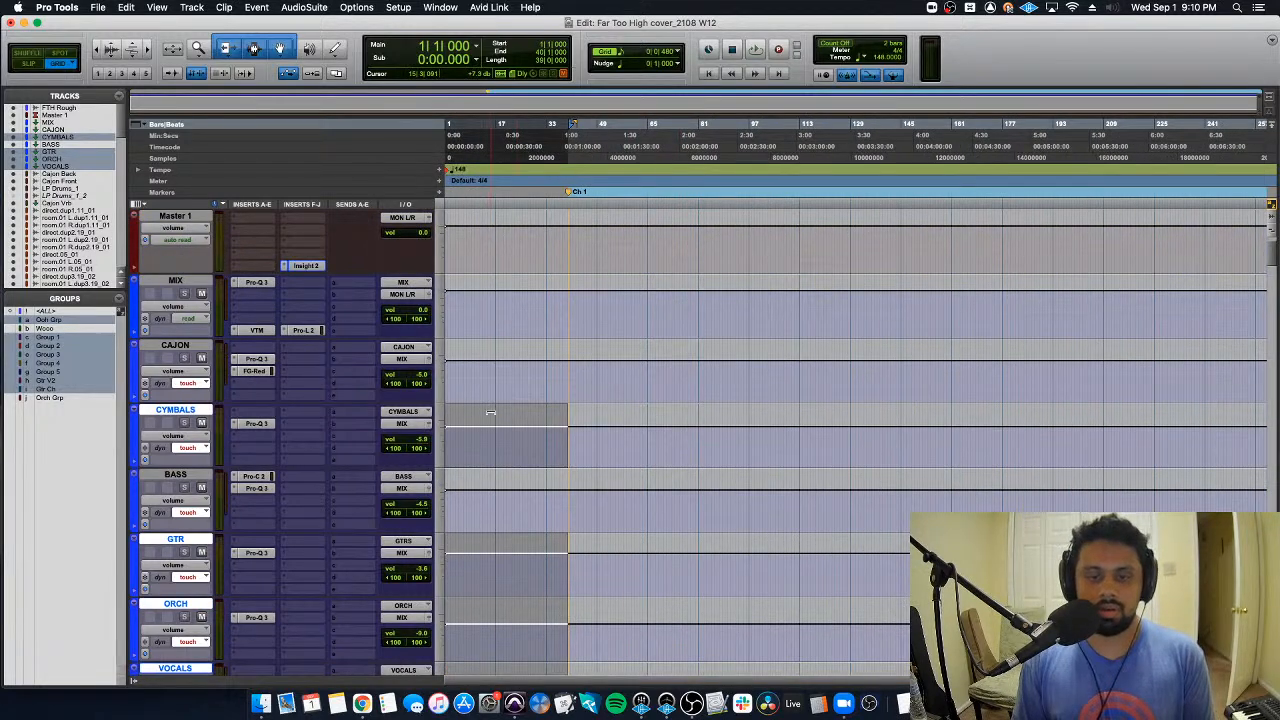
Step: Raise the selected volume automation before Ch 1 by 2.5 dB on the CYMBALS, GTR, ORCH and VOCALS tracks
drag(490, 410, 491, 409)
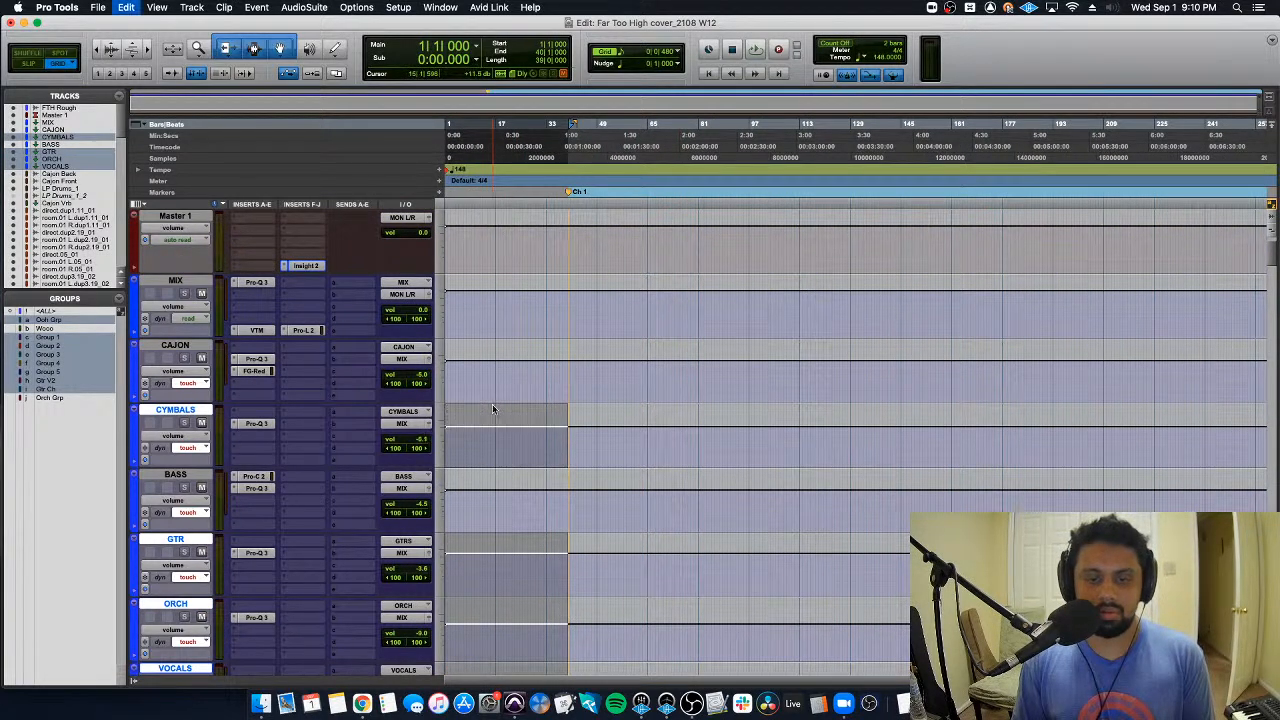
key(super+bracketright)
scroll(492, 404, down, 3)
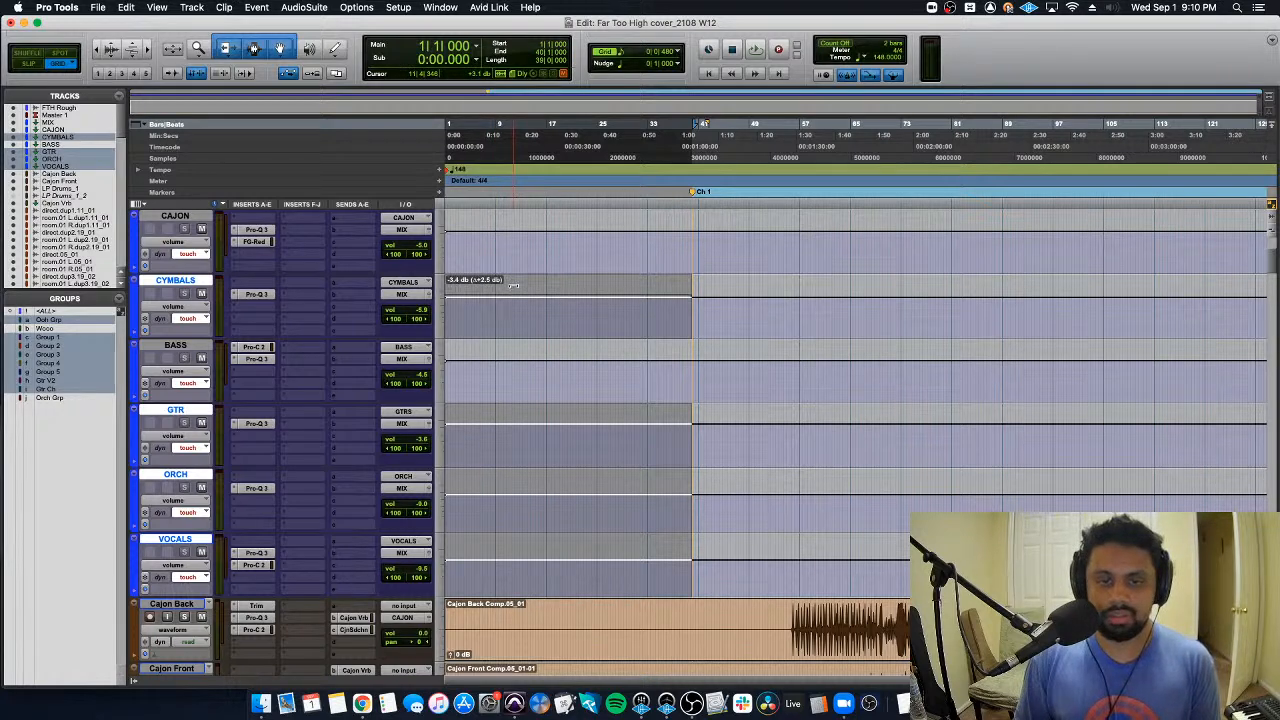
drag(513, 286, 513, 287)
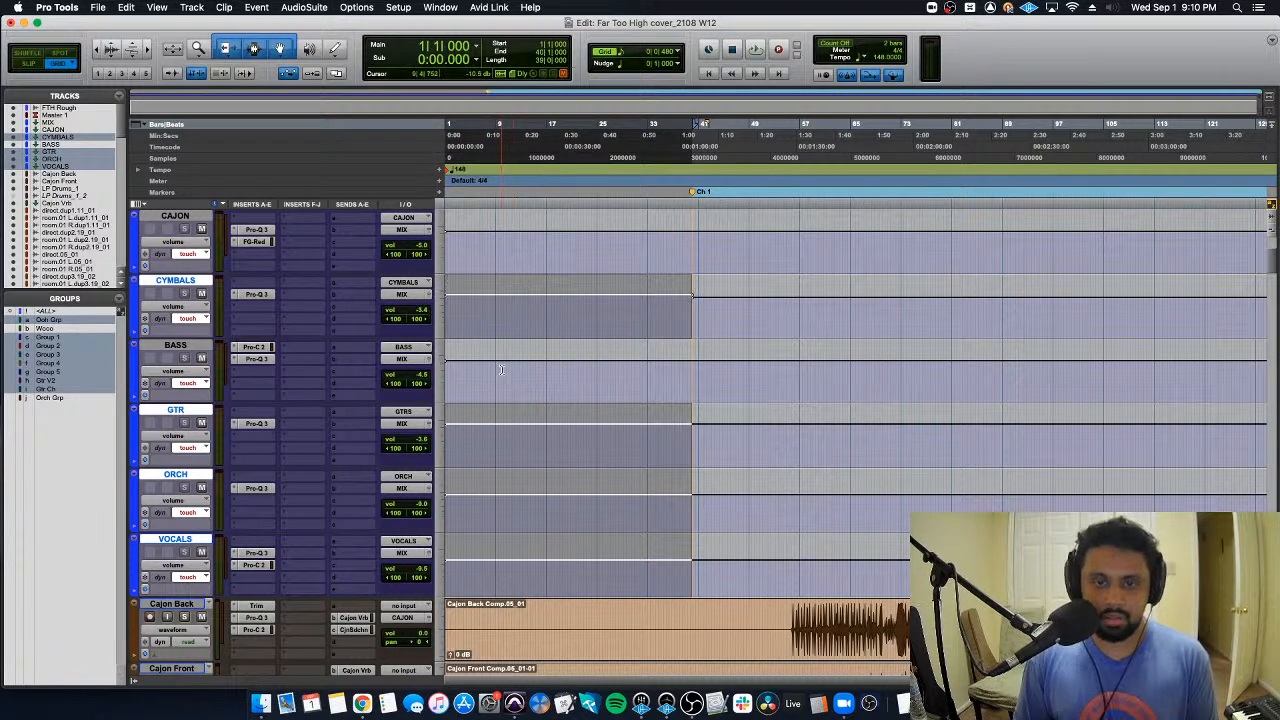
drag(514, 407, 514, 404)
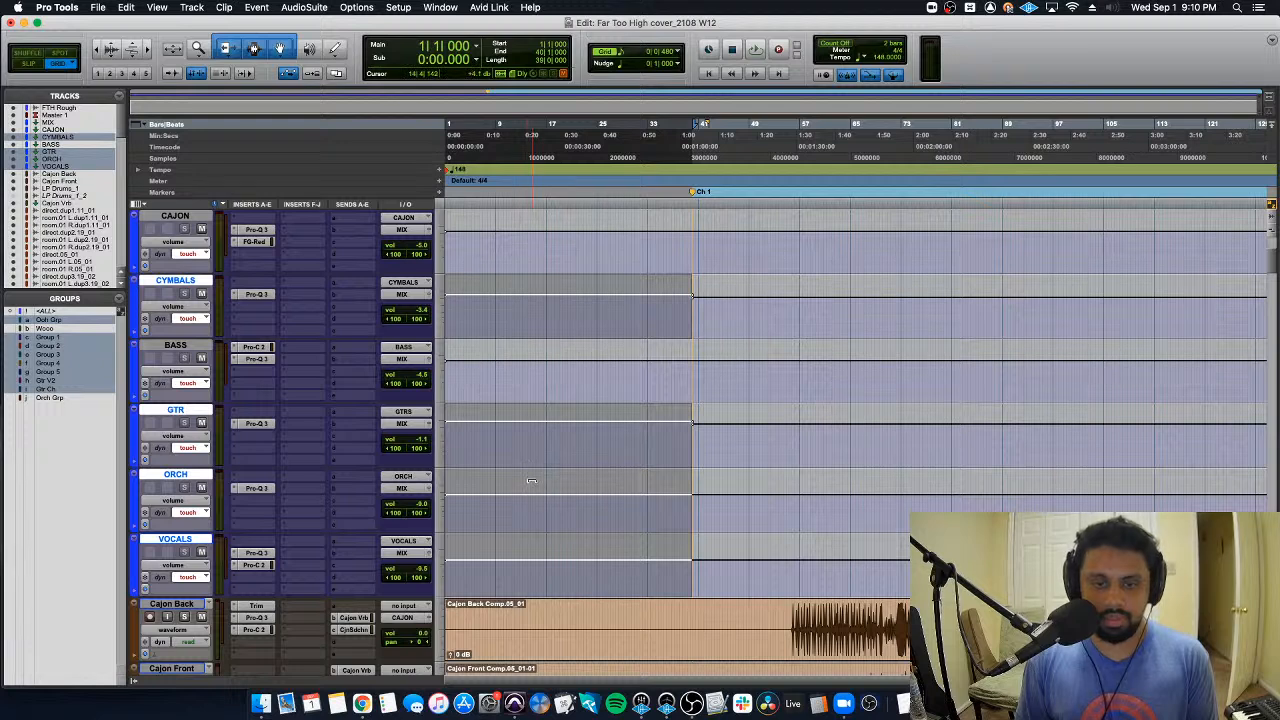
drag(531, 477, 530, 482)
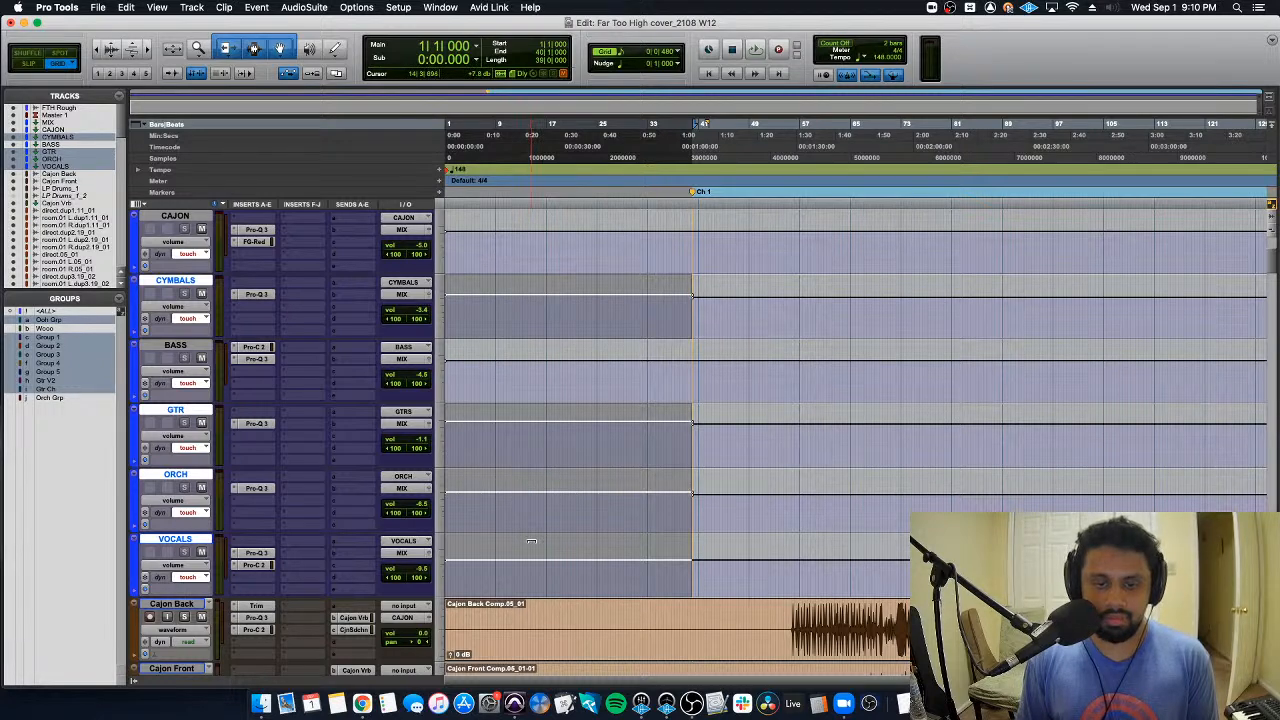
drag(531, 538, 531, 538)
Step: Play the song from its start, bar 21, bar 83 and bar 9 to compare the intro level with the louder section
key(Return)
key(space)
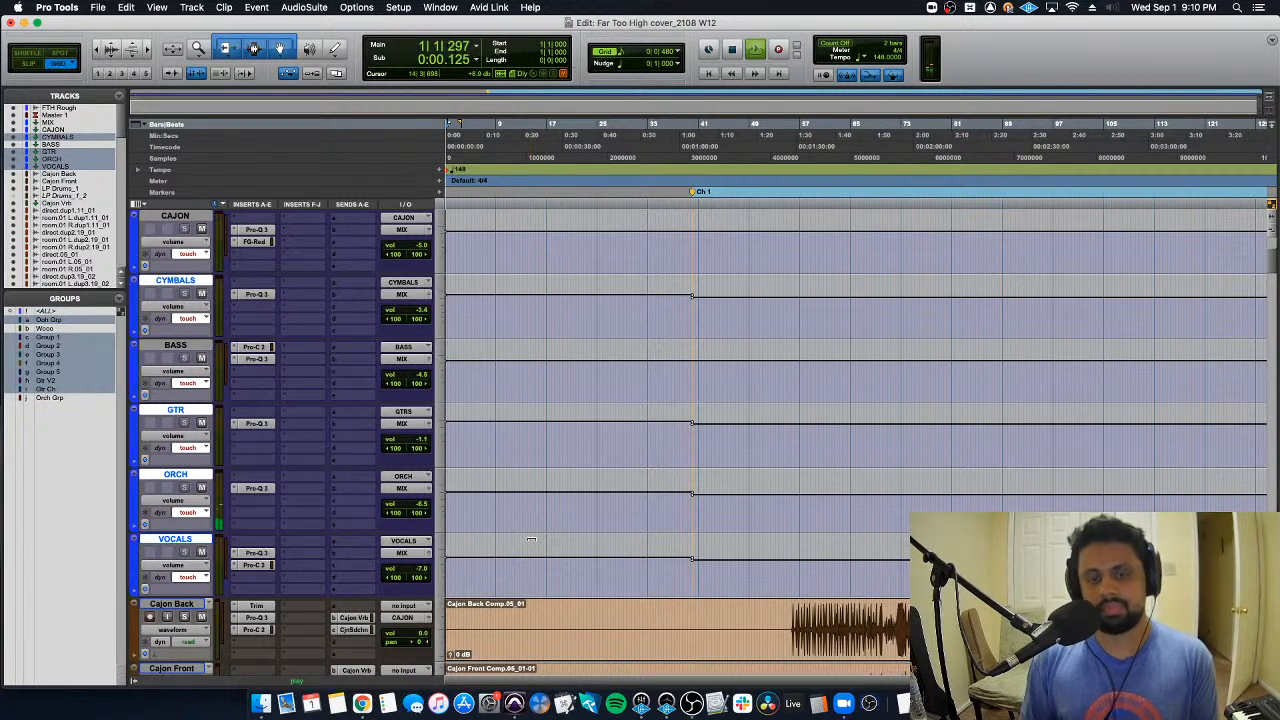
click(573, 205)
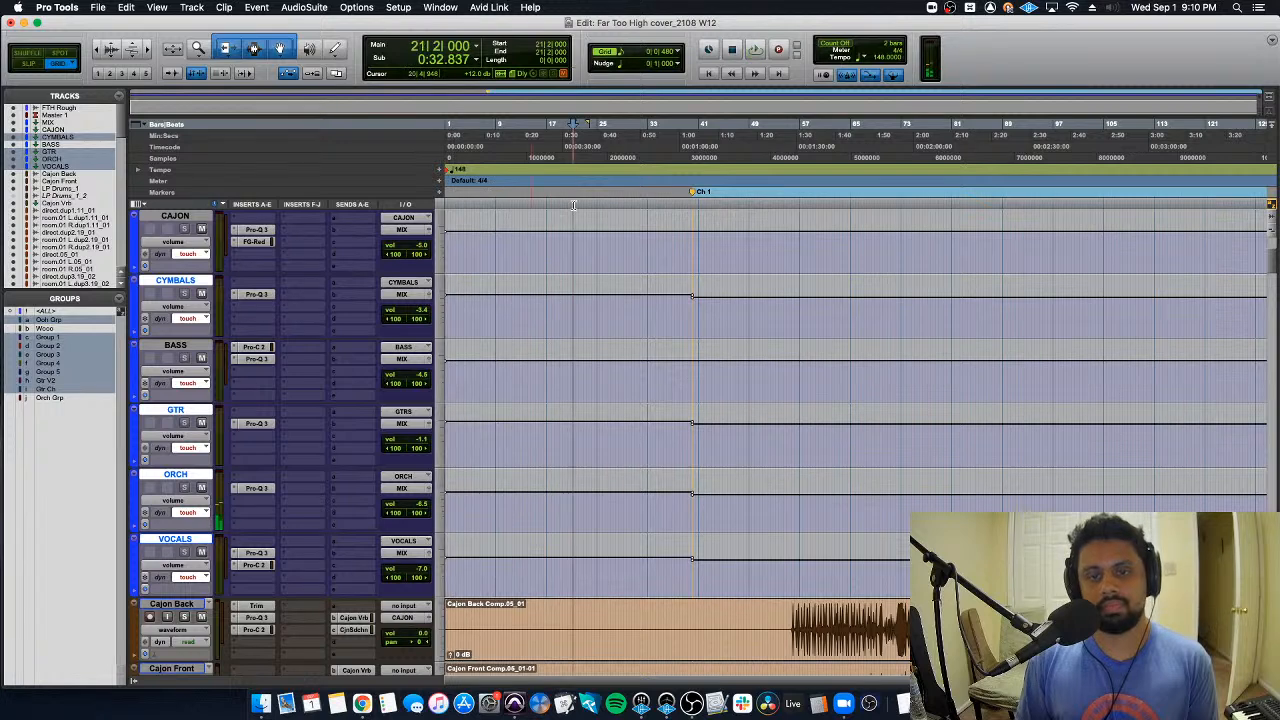
click(969, 201)
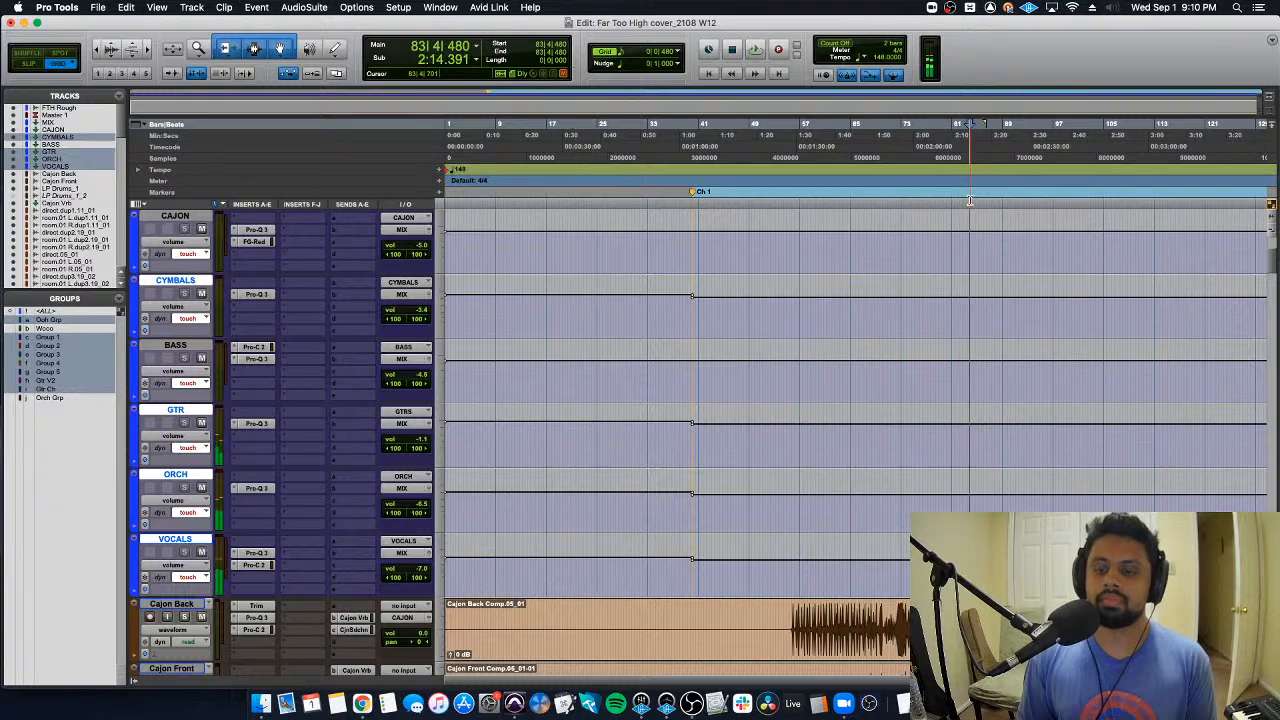
key(space)
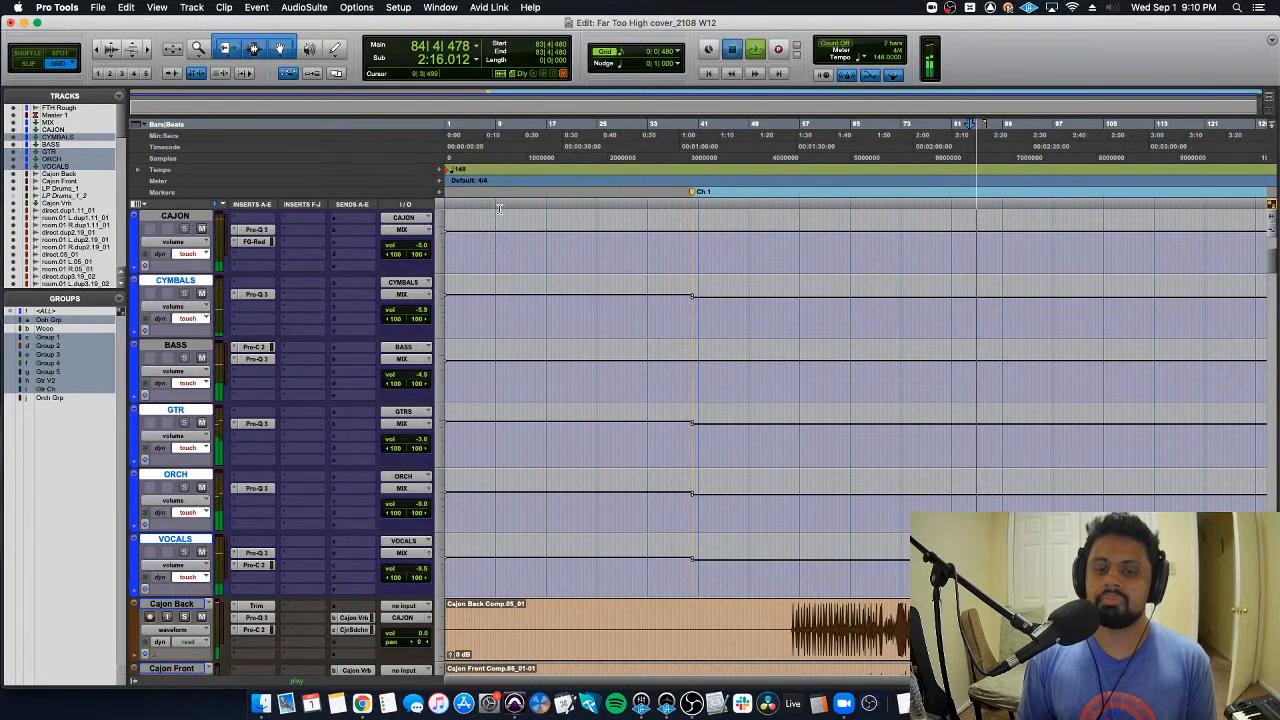
click(500, 264)
Step: Raise the volume automation before Ch 1 to +2.9 dB on GTR, -2.5 dB on ORCH and -2.0 dB on VOCALS
scroll(550, 280, up, 3)
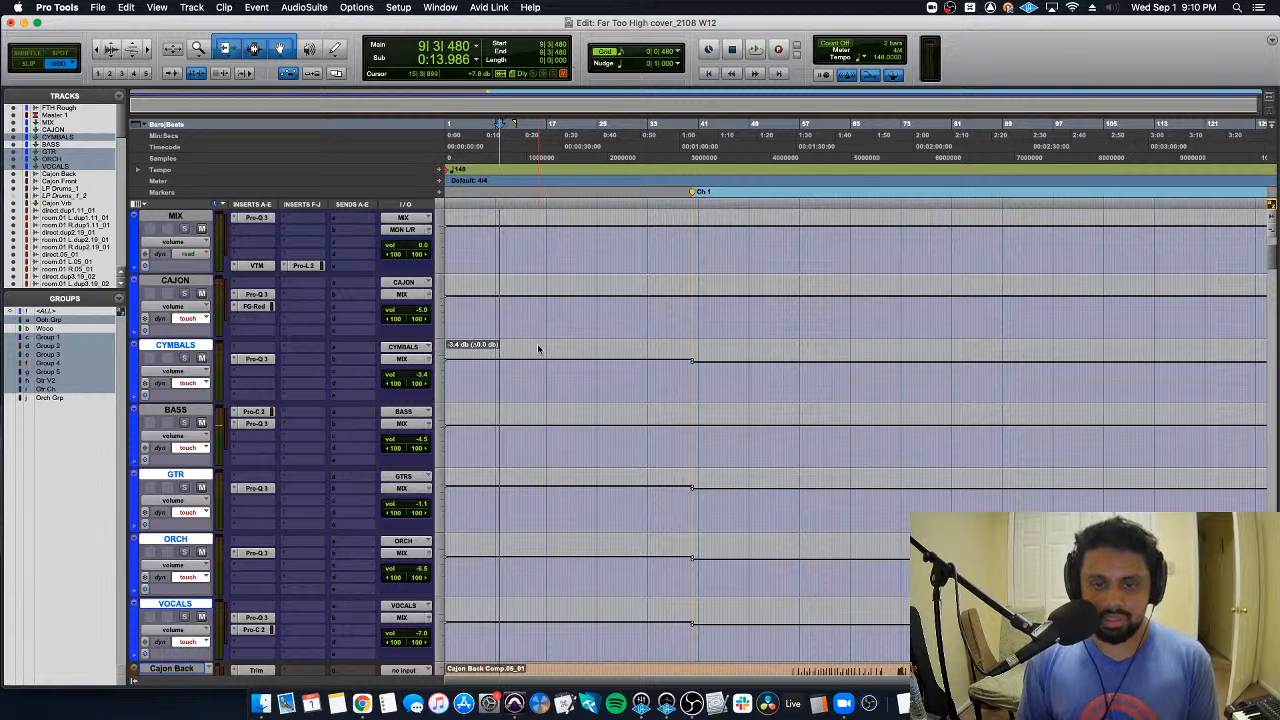
drag(537, 346, 538, 344)
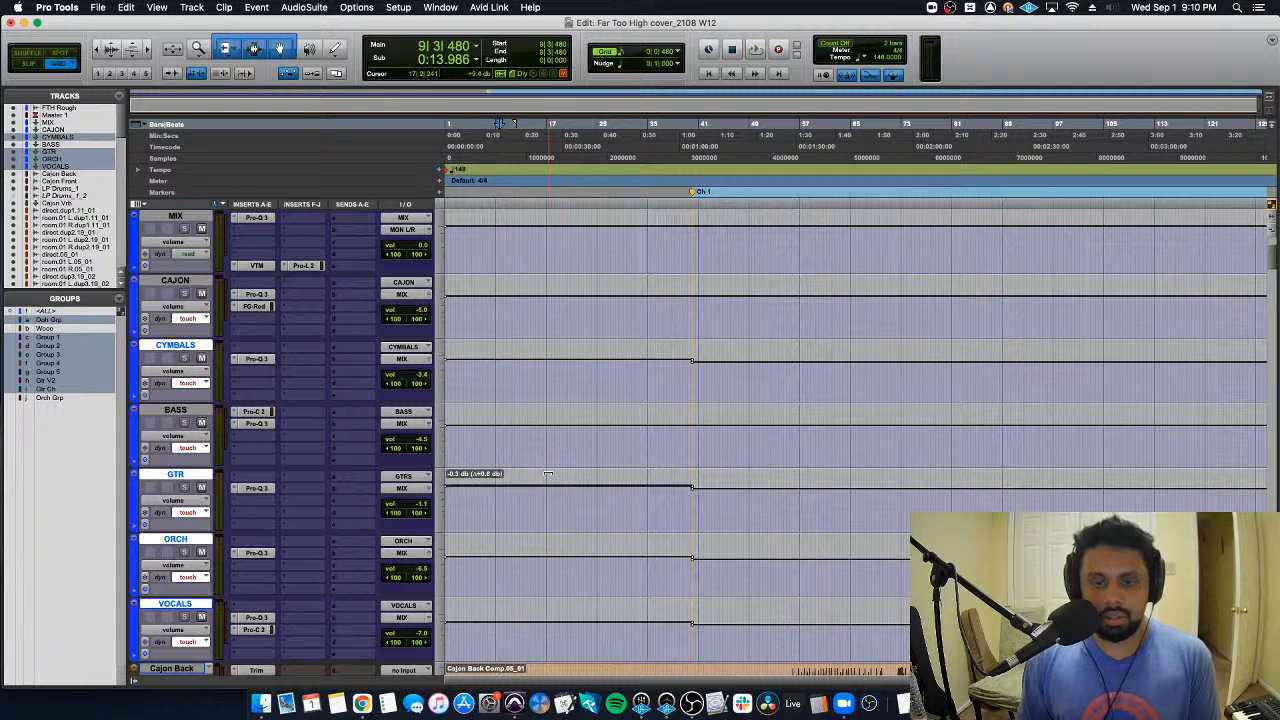
drag(548, 474, 550, 467)
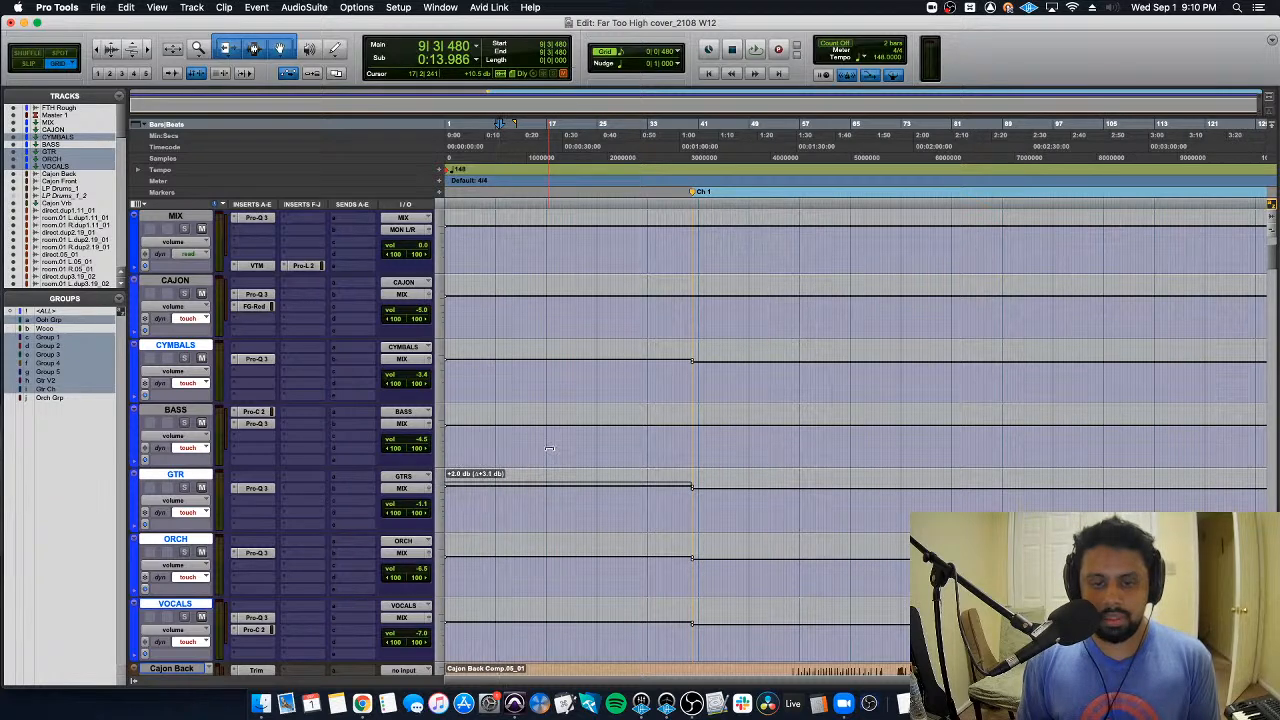
drag(551, 435, 551, 436)
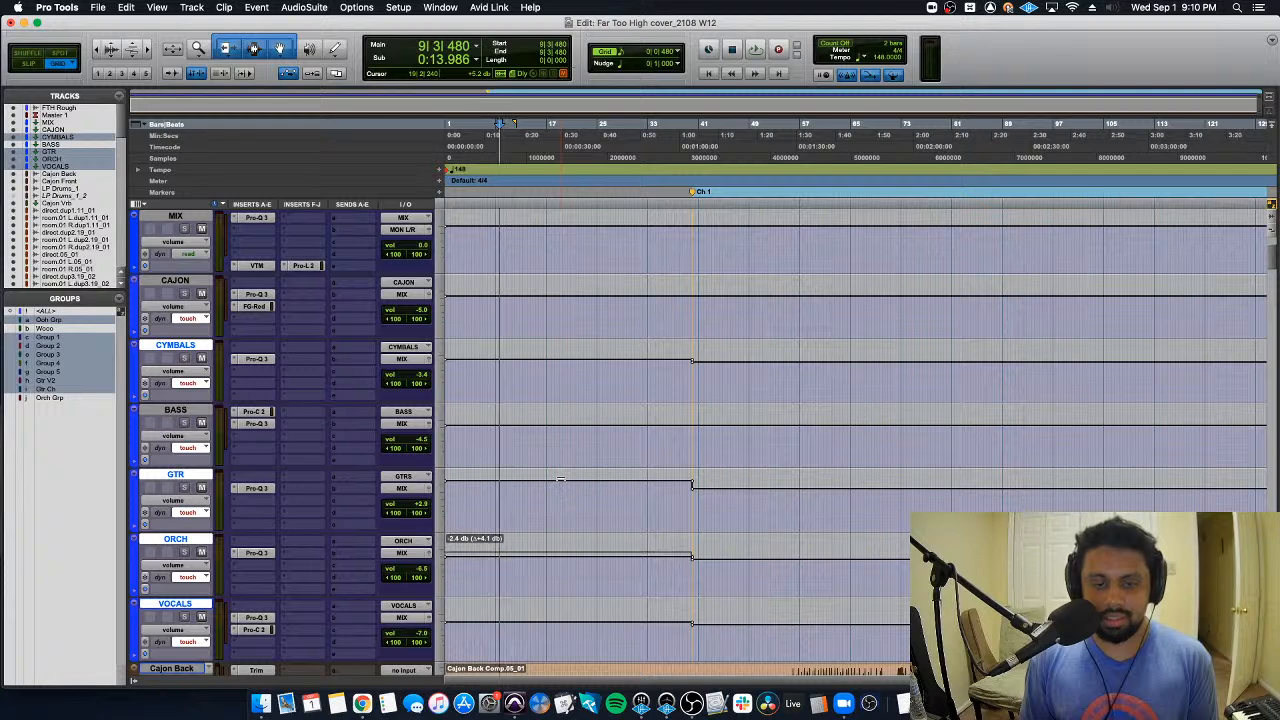
drag(561, 480, 549, 519)
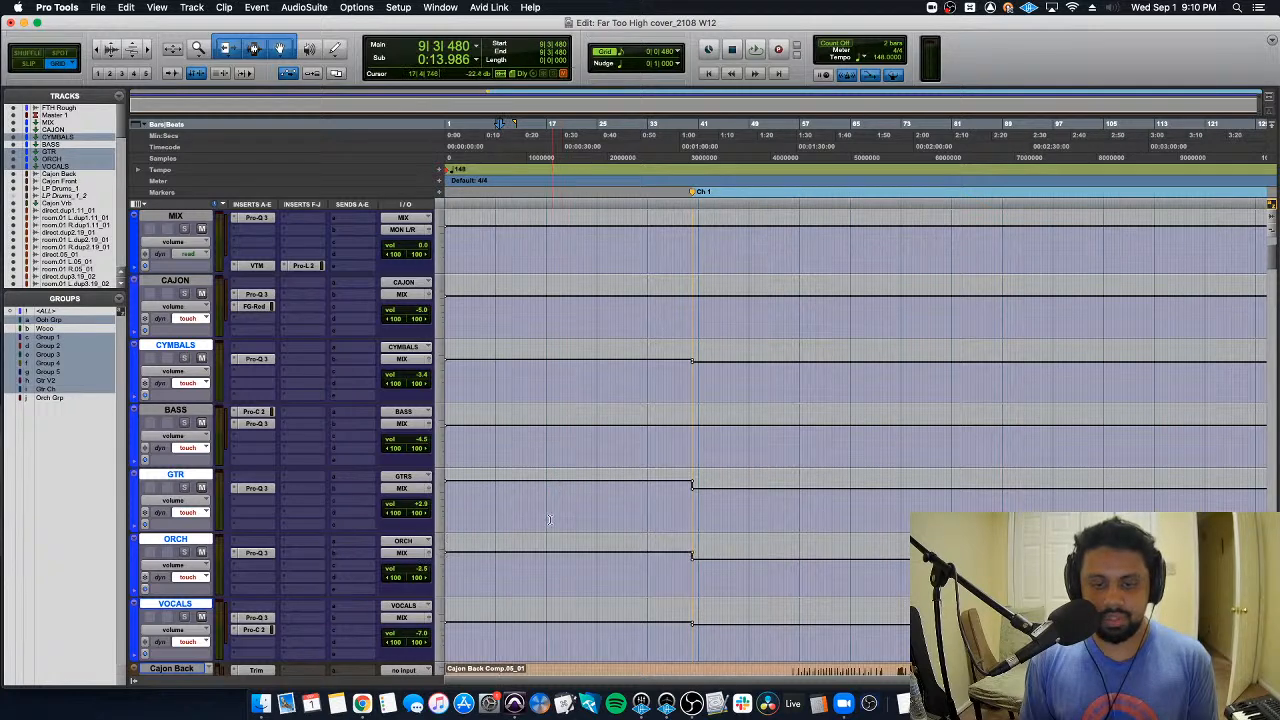
click(614, 628)
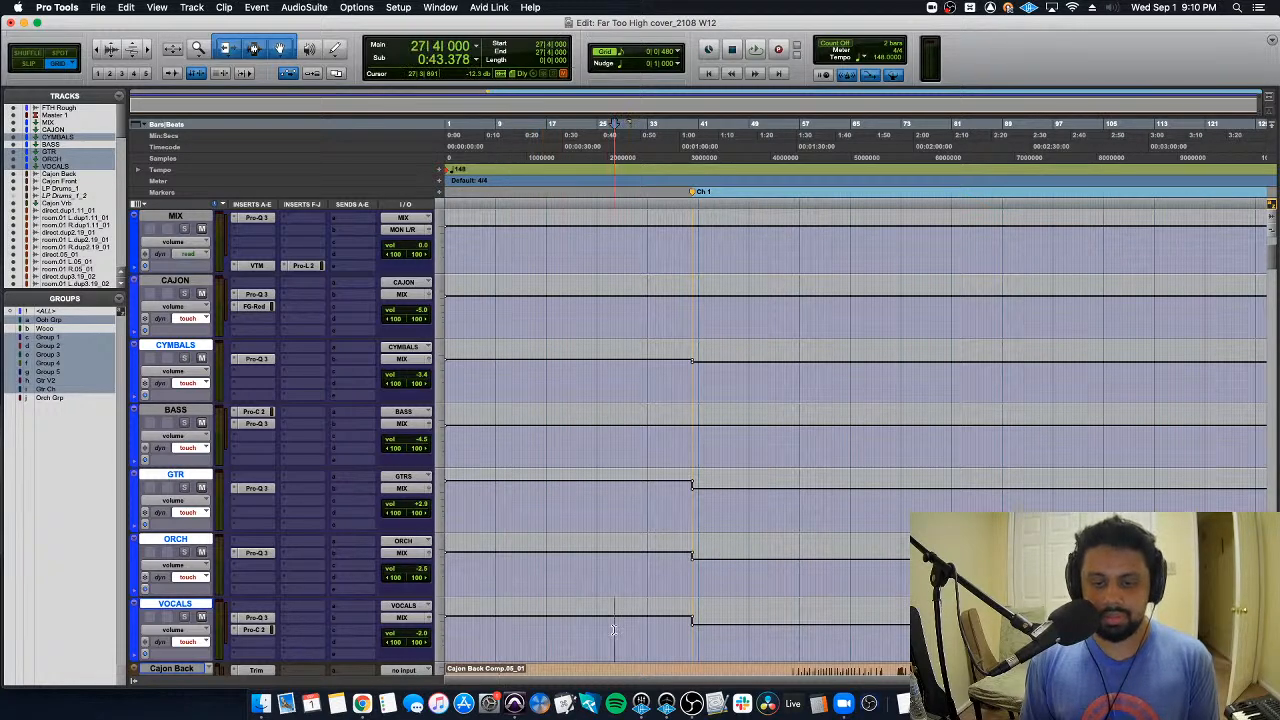
Step: Play from bars 27, 80 and 31 to compare the raised section before the chorus with the louder section
key(space)
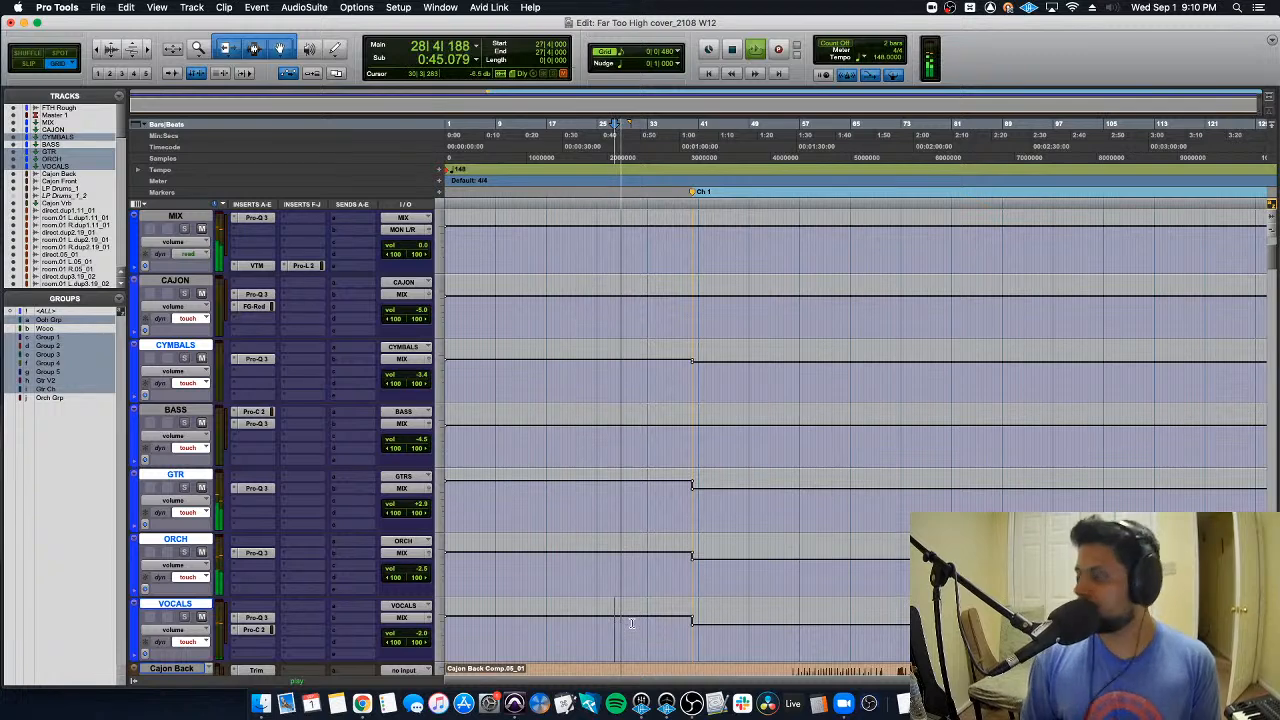
click(951, 438)
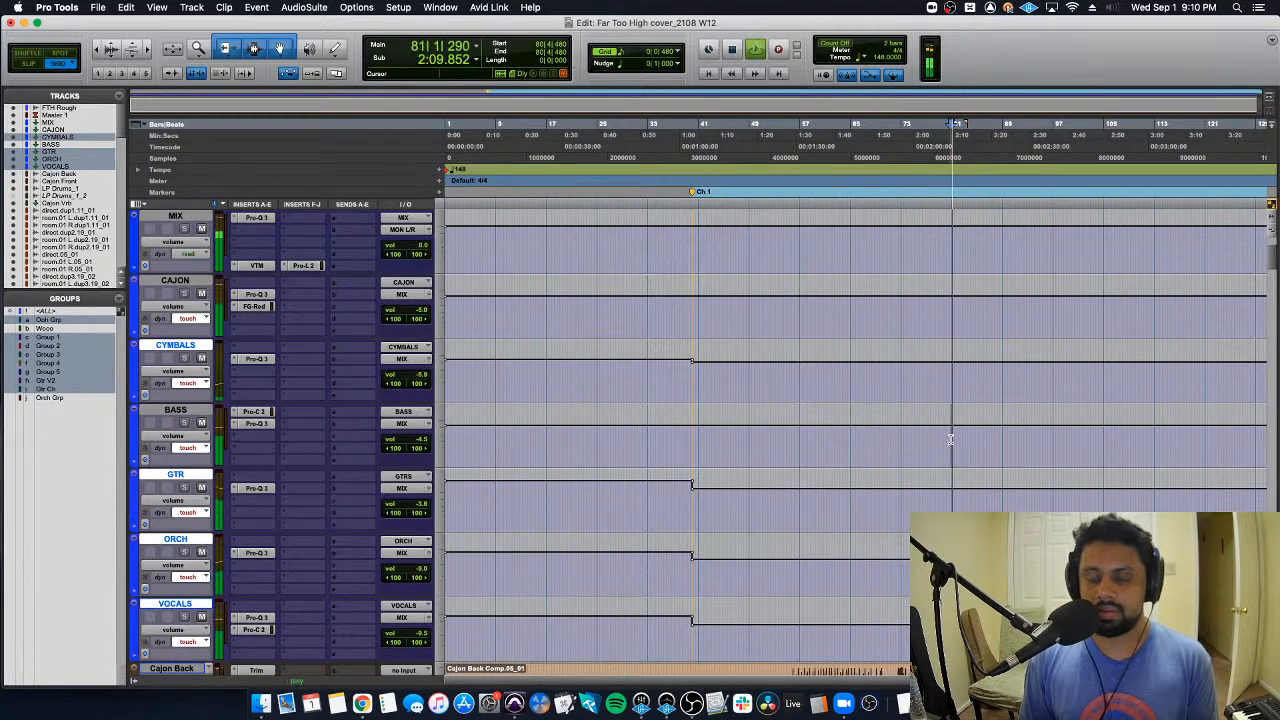
click(638, 437)
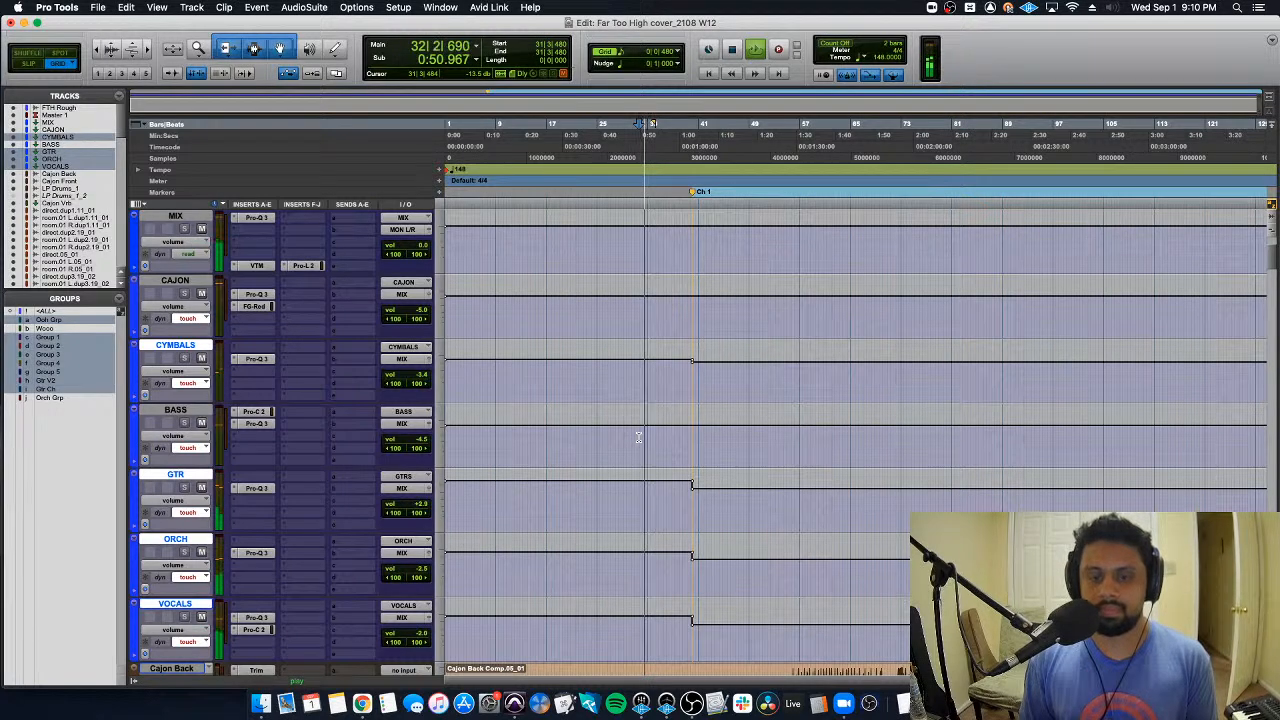
Step: Lower the VOCALS volume automation before Ch 1 to -3.0 dB and stop playback near the marker
scroll(625, 500, down, 6)
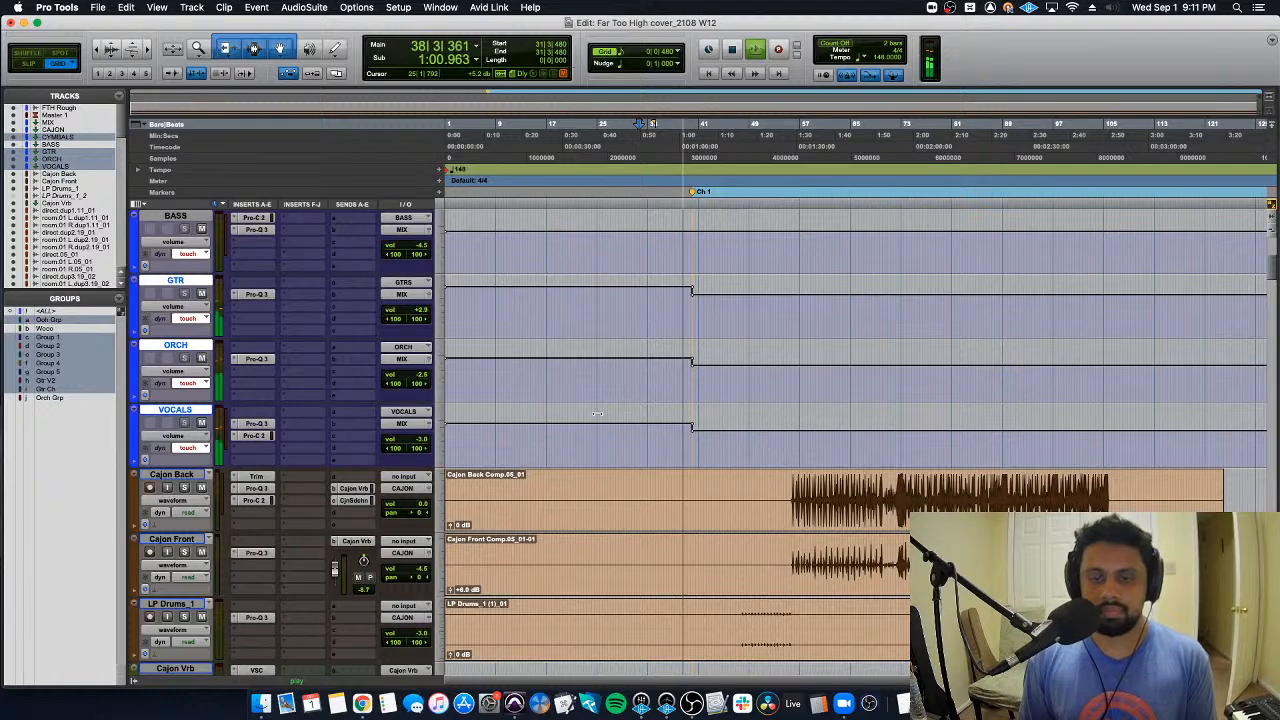
scroll(686, 435, up, 3)
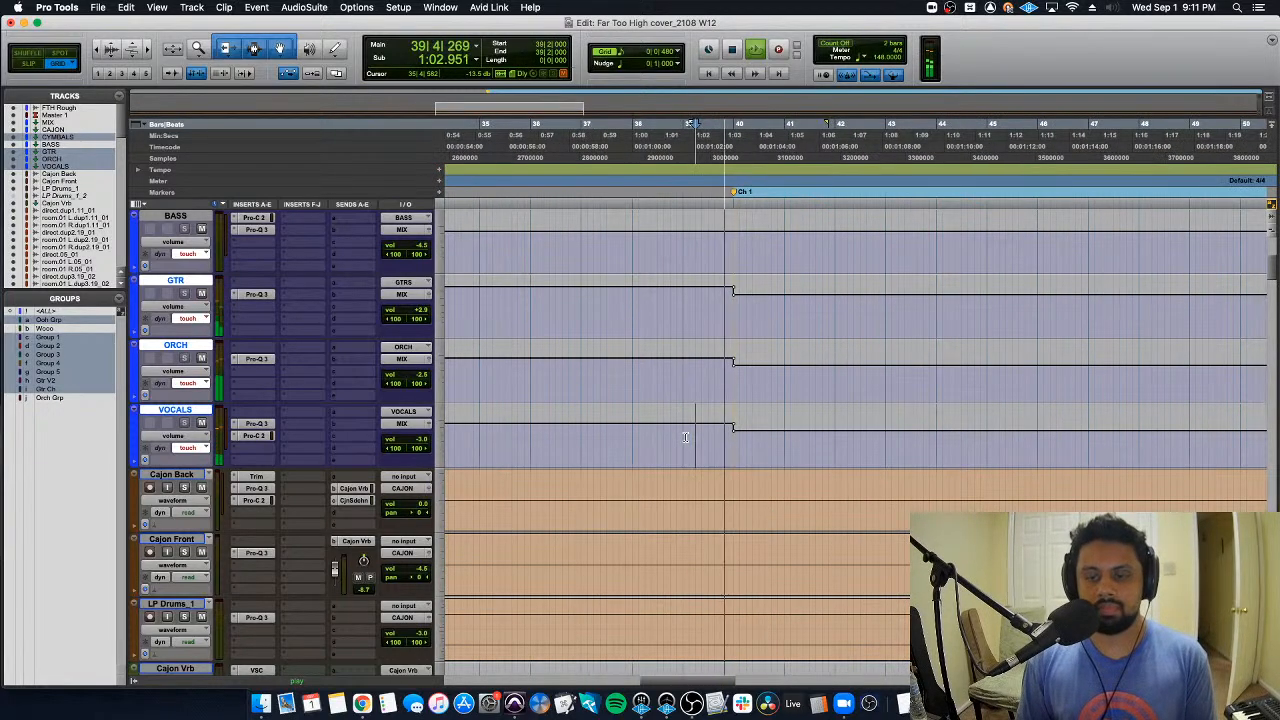
key(space)
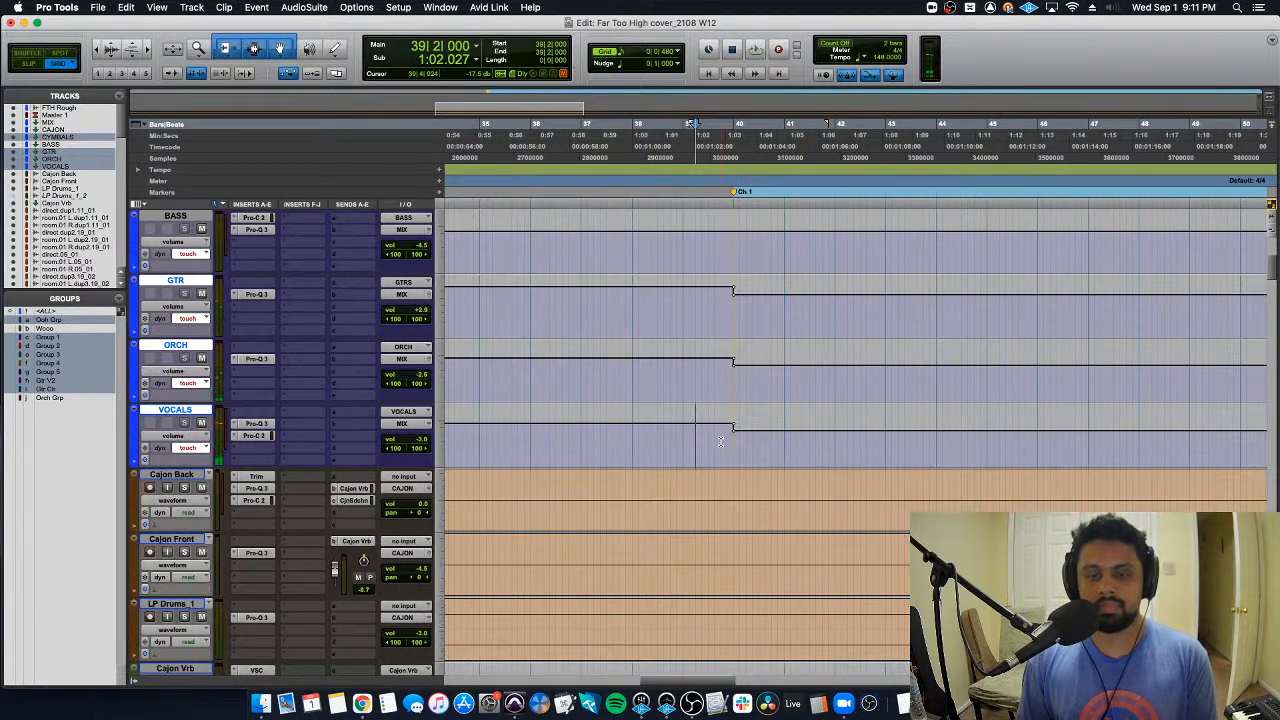
Step: Delete the VOCALS volume automation between bars 39 and 40 to create a one-bar ramp down into Ch 1
click(720, 440)
scroll(720, 440, down, 2)
click(773, 448)
scroll(773, 448, up, 2)
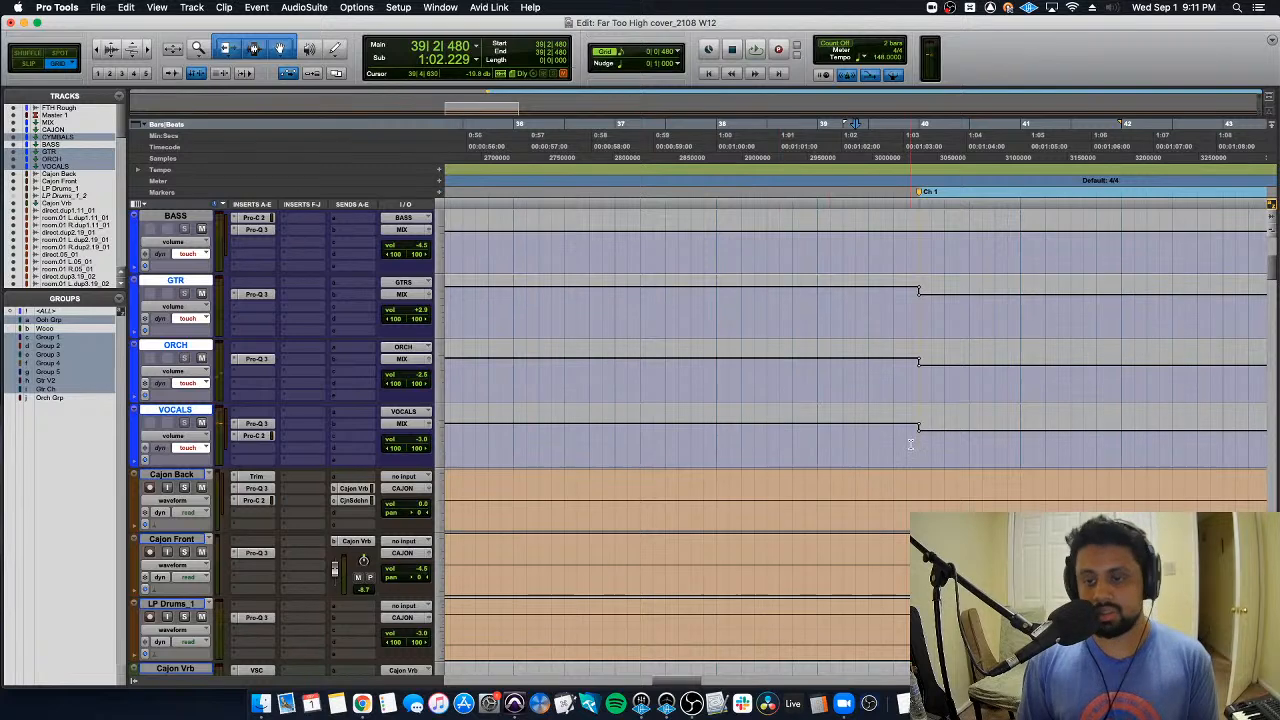
drag(916, 444, 831, 447)
key(BackSpace)
Step: Play the VOCALS volume ramp into Ch 1 from bar 38, and replay the song from the beginning
click(745, 442)
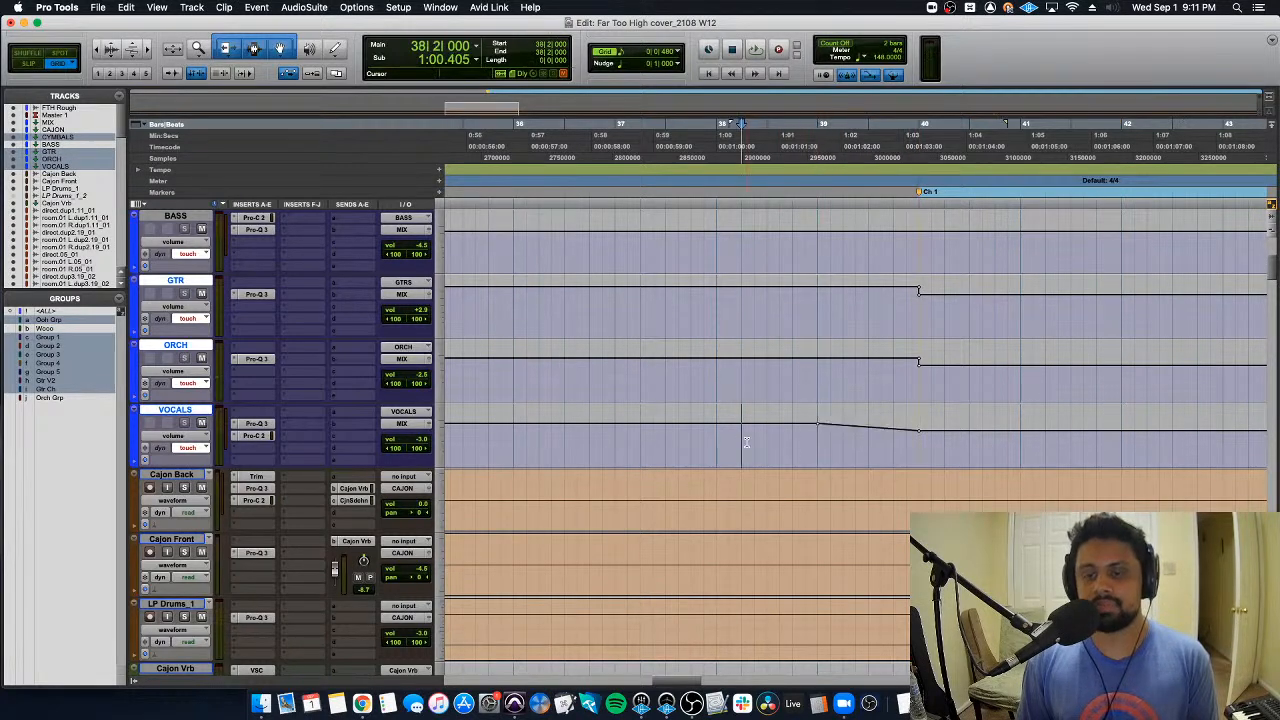
key(space)
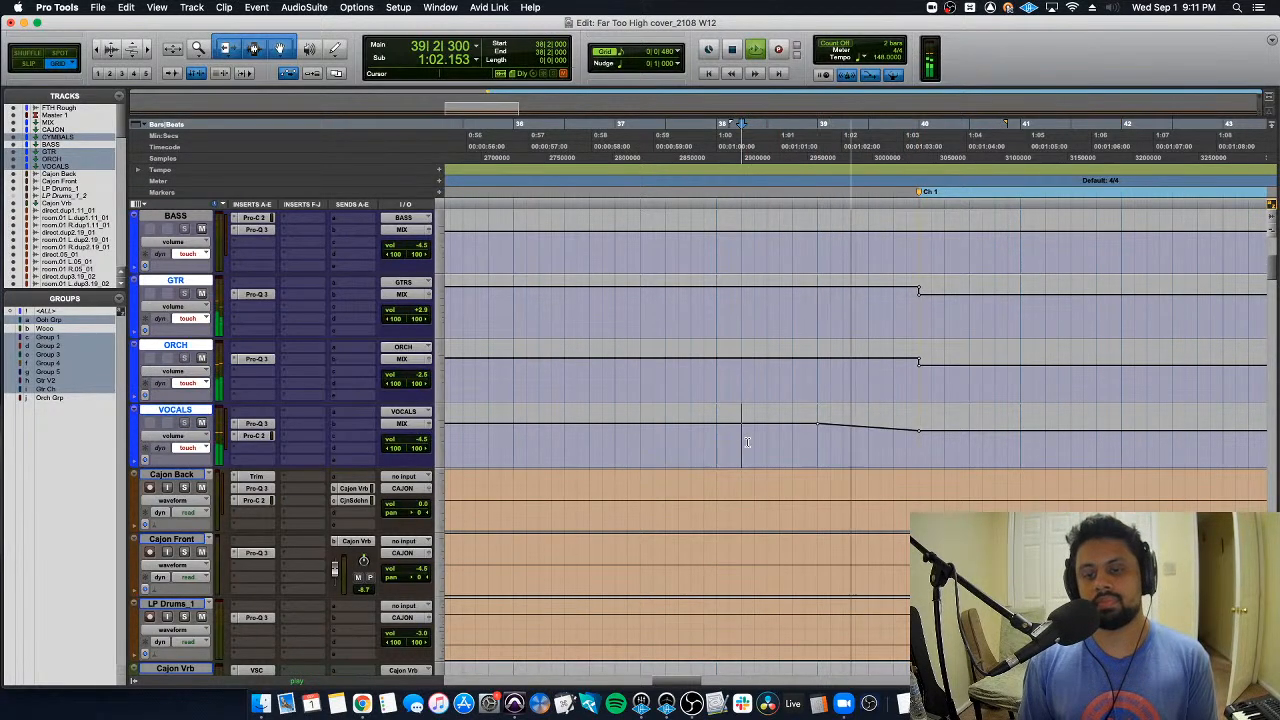
scroll(746, 442, down, 2)
scroll(746, 442, down, 1)
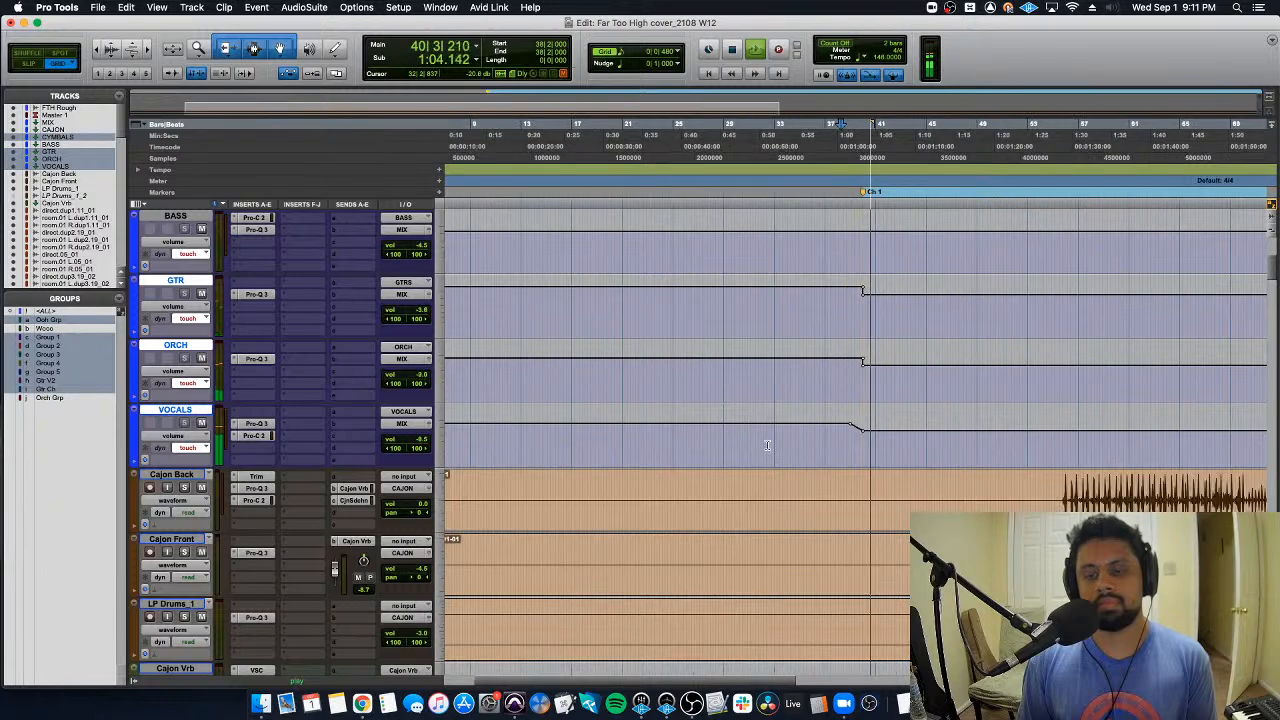
scroll(750, 443, down, 1)
key(Return)
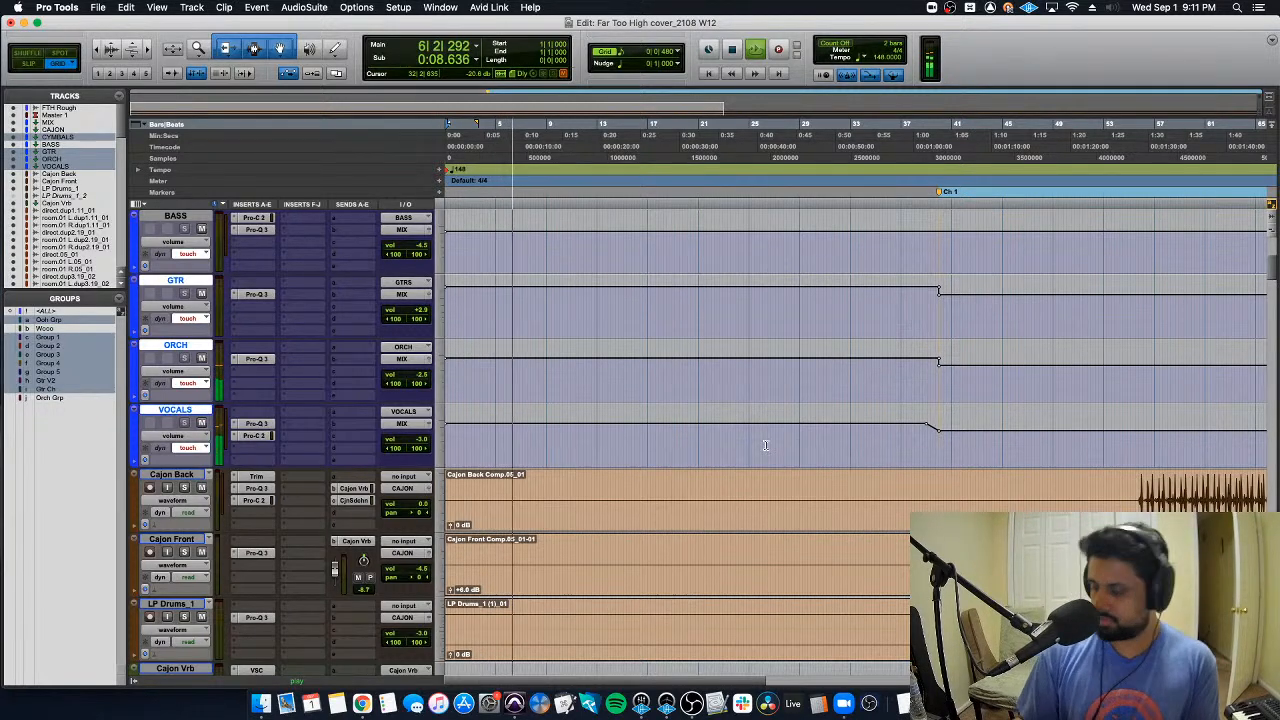
key(Home)
key(alt+shift+r)
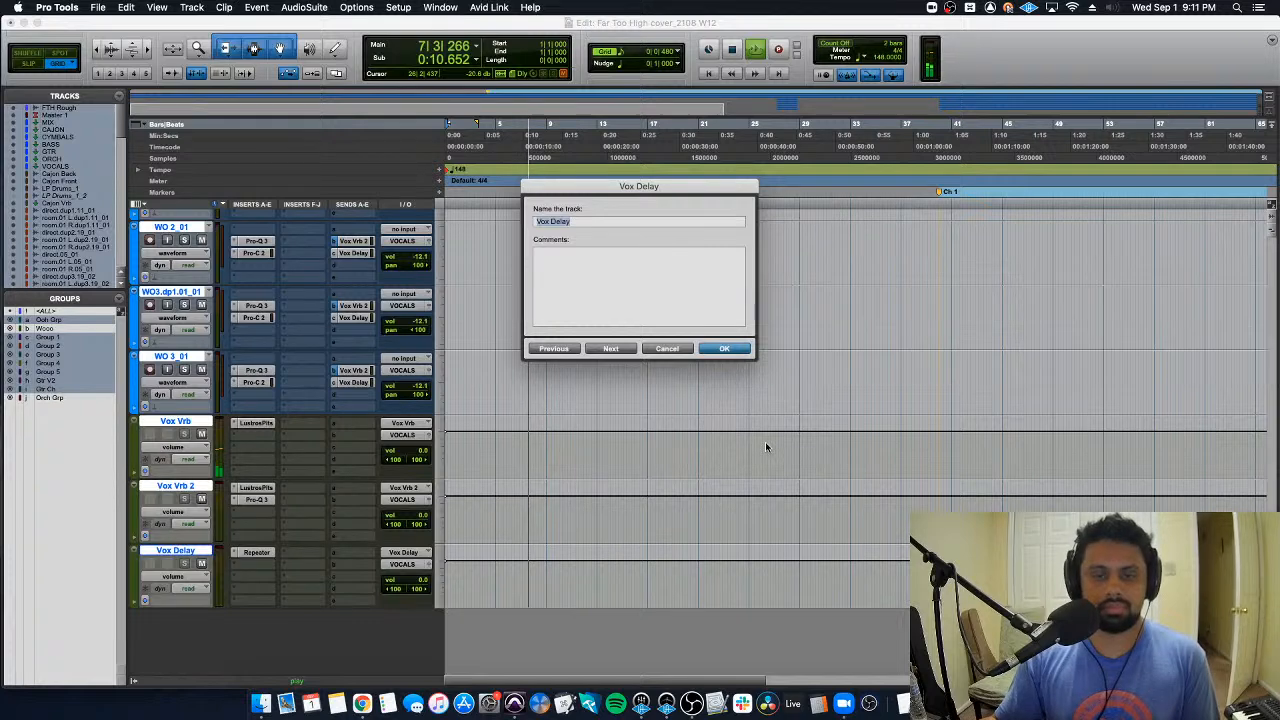
click(667, 348)
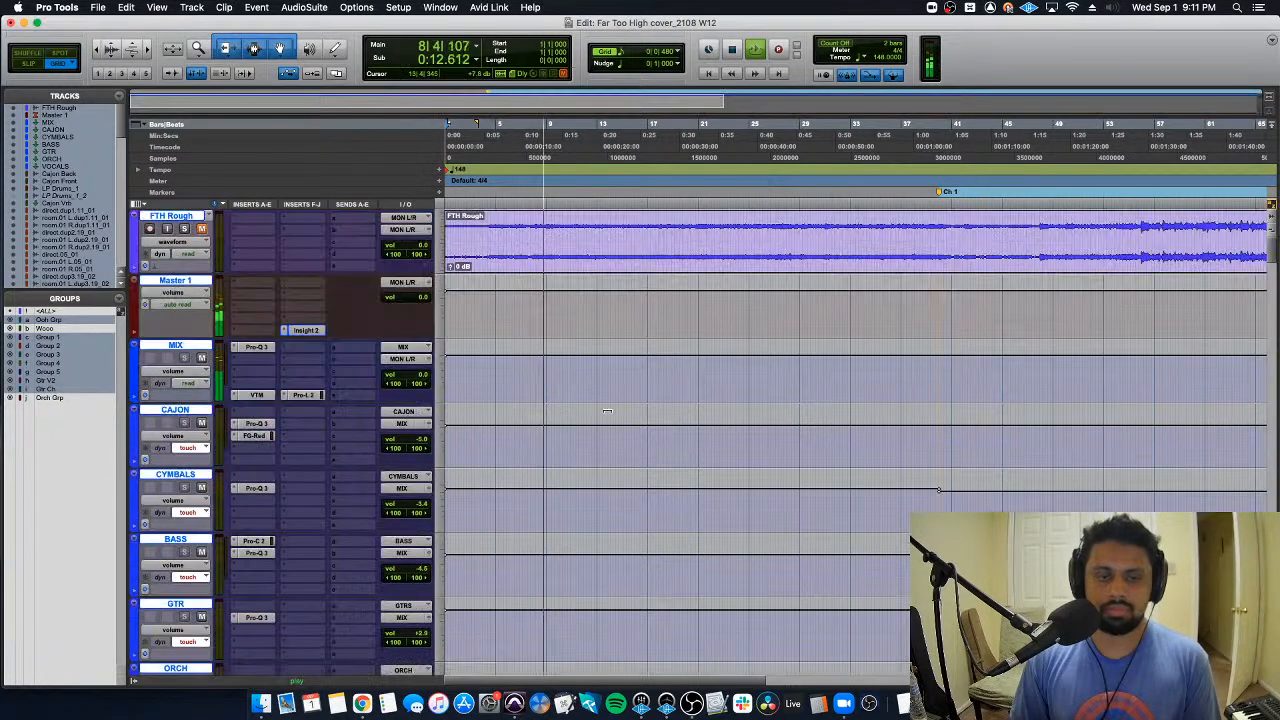
Step: Select only the Master 1 track, and move the single-track selection down to VOCALS so the submix tracks are in view
click(180, 281)
click(180, 281)
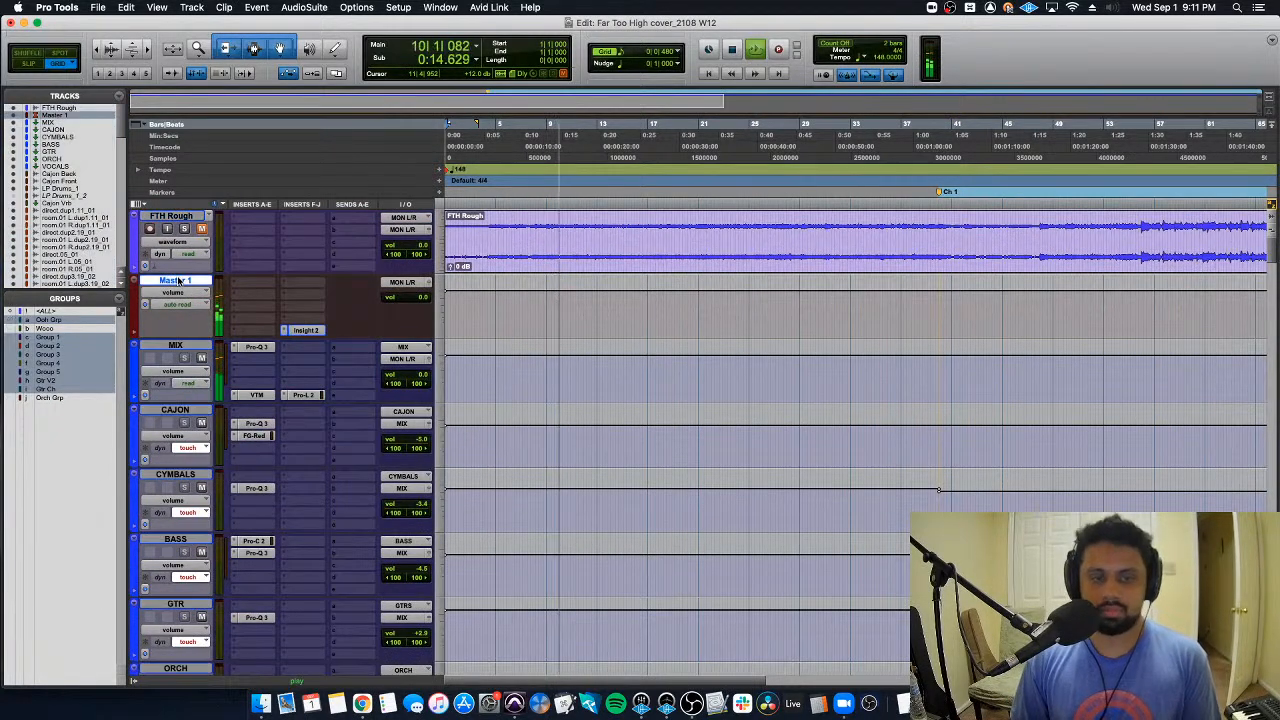
key(semicolon)
key(semicolon)
key(semicolon)
key(semicolon)
key(semicolon)
key(semicolon)
key(semicolon)
key(semicolon)
key(semicolon)
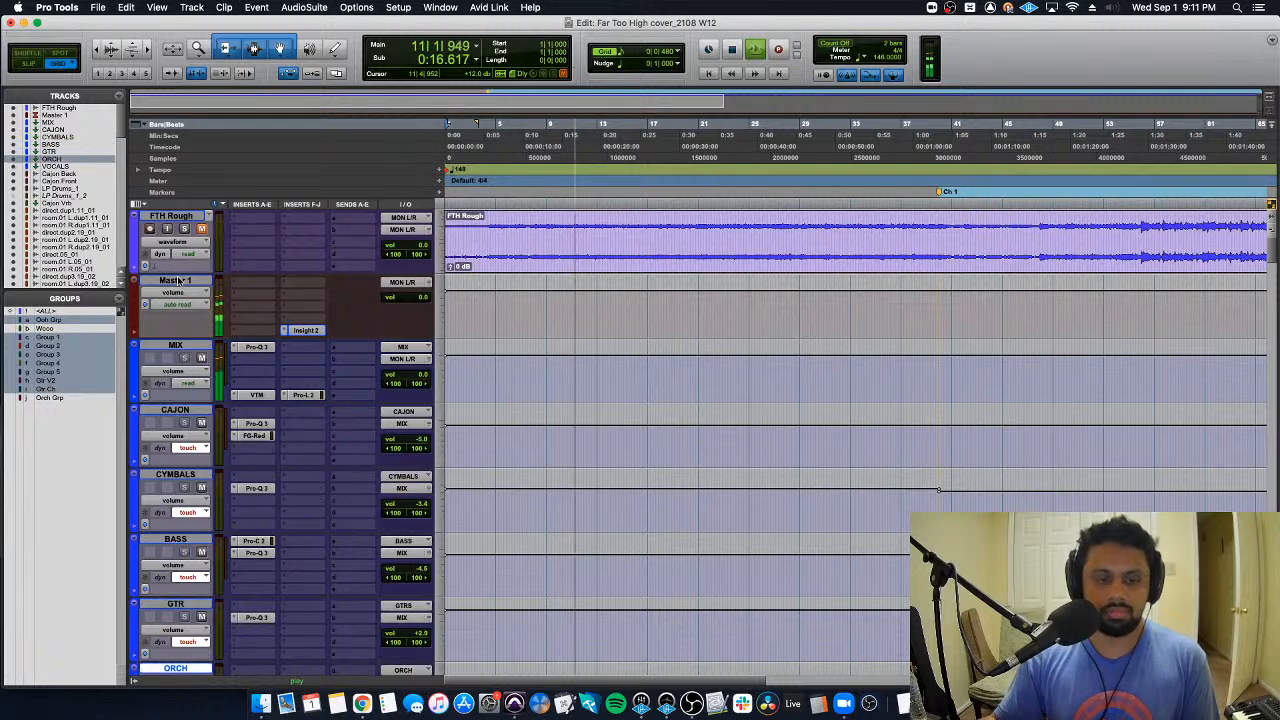
key(p)
key(p)
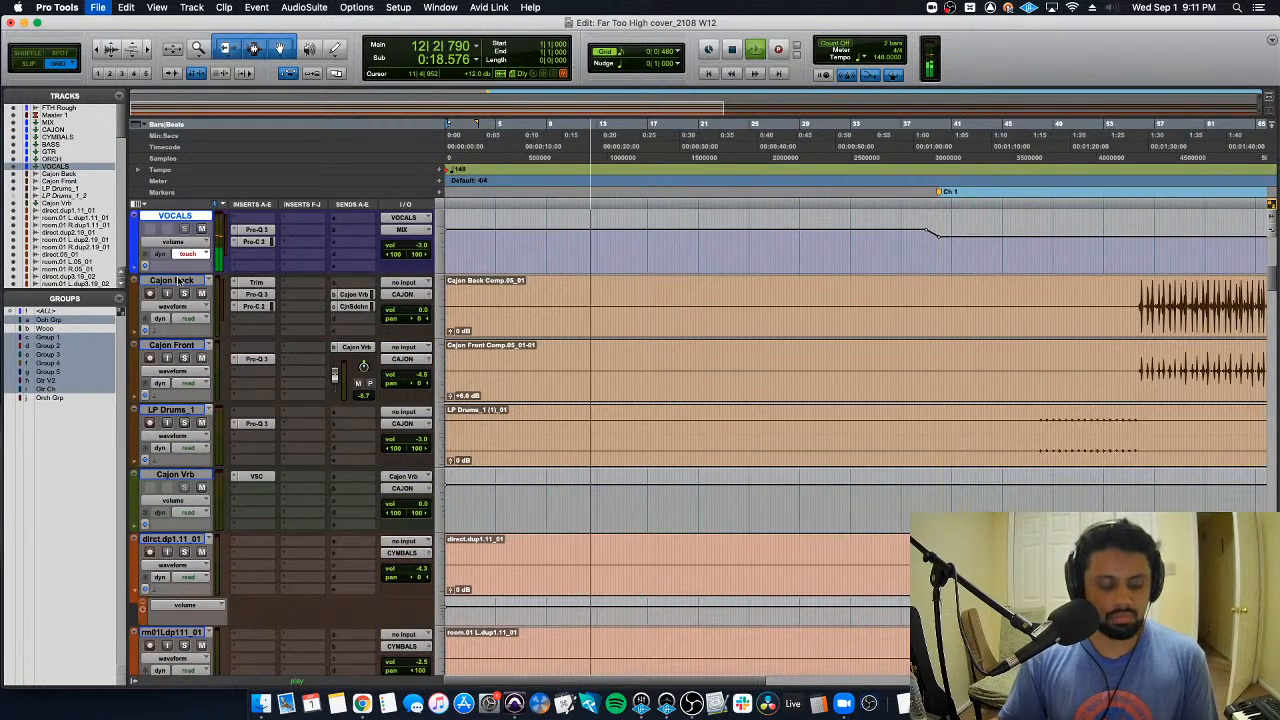
key(t)
key(t)
scroll(497, 311, up, 3)
key(r)
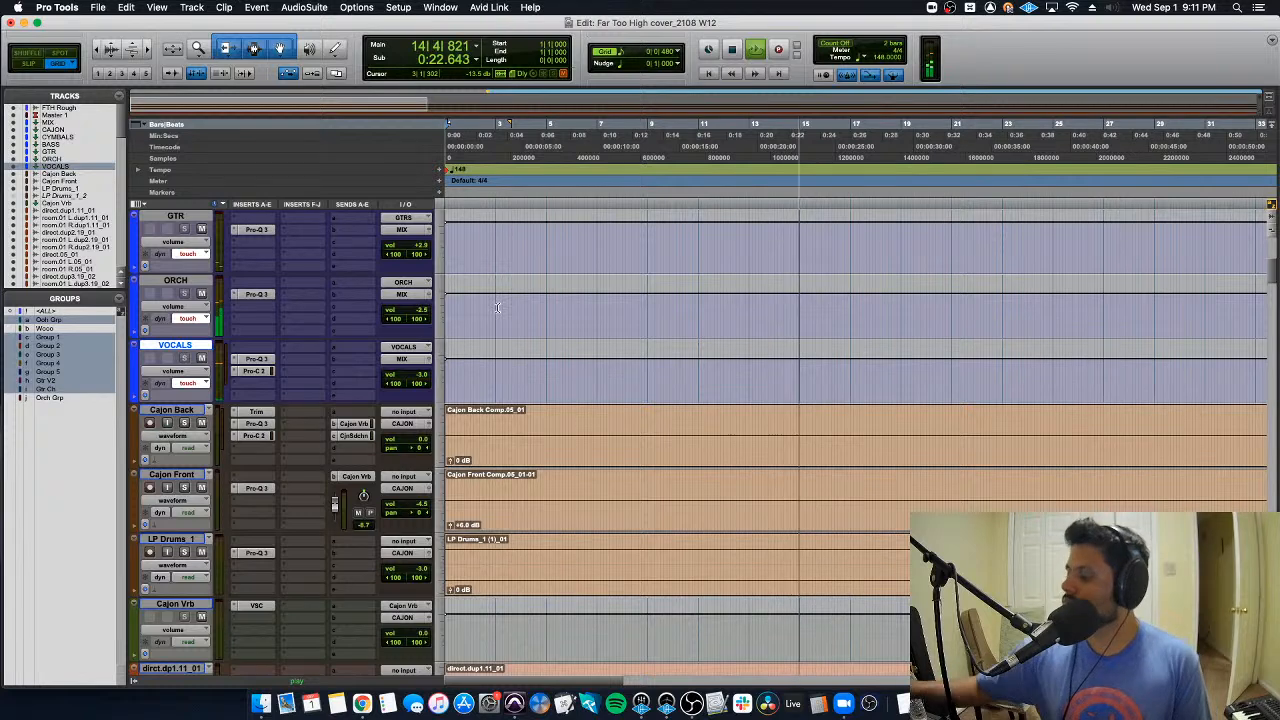
Step: Switch to Console, mute the ANALOG 3 channel, and return to Pro Tools
key(super+Tab)
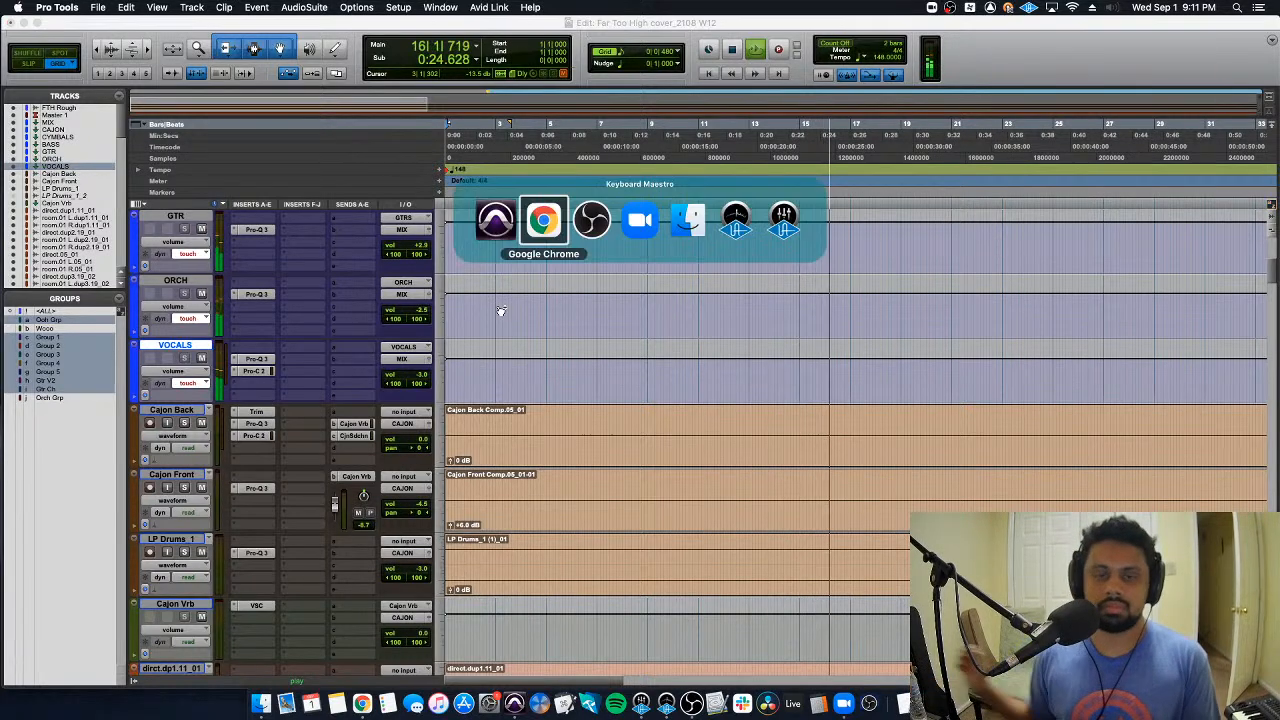
key(super+Tab)
key(super+Tab)
key(super+Tab)
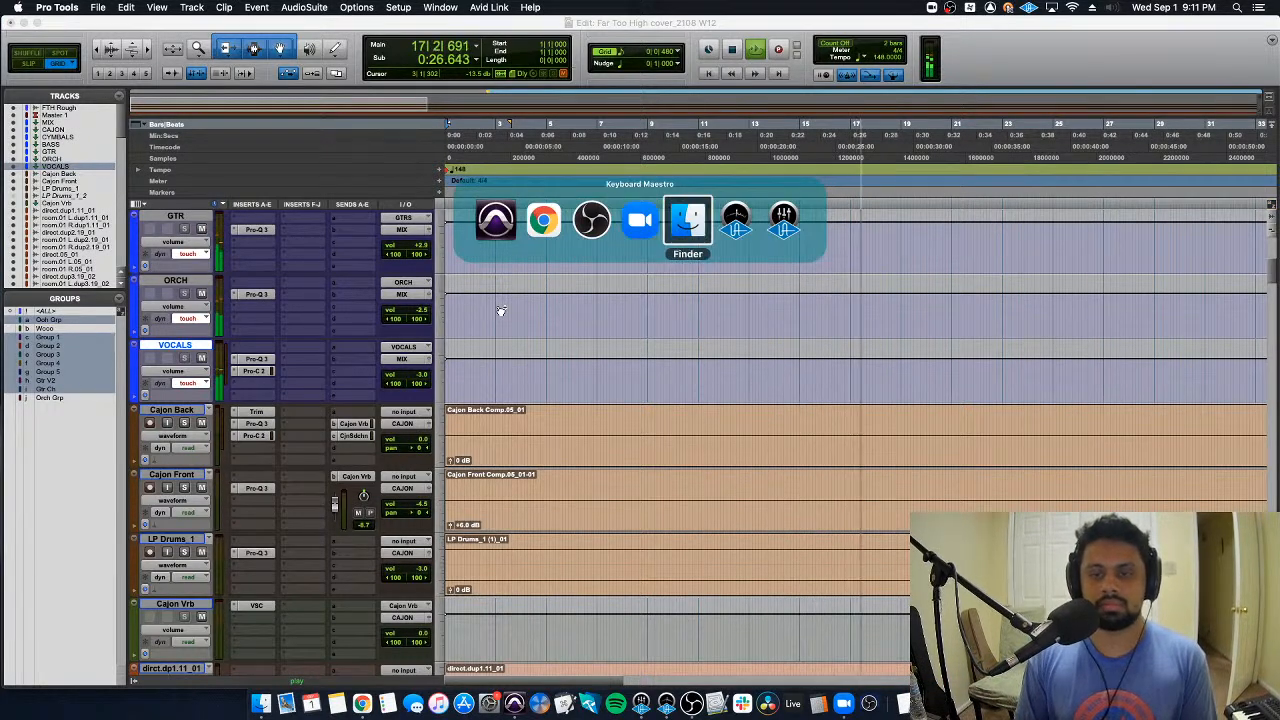
key(super+Tab)
key(super+Tab)
key(super+Tab)
key(super+Tab)
key(super+Tab)
key(super+Tab)
key(super+Tab)
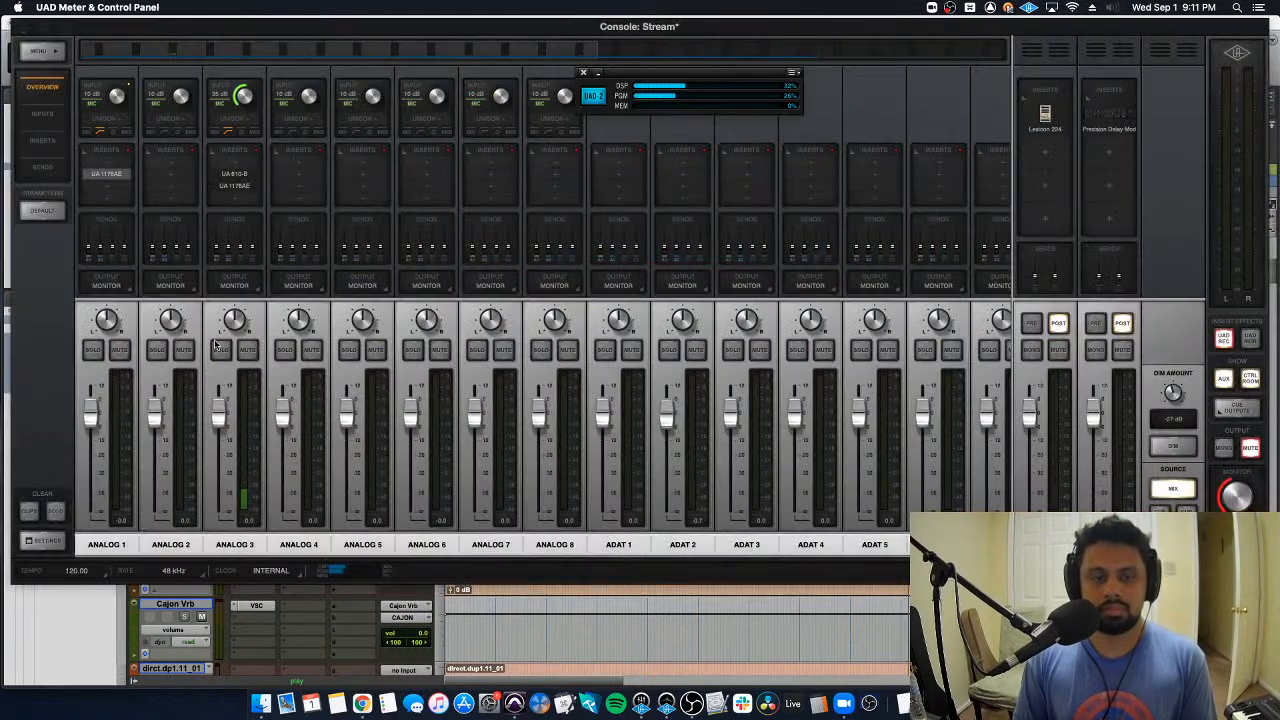
click(248, 349)
key(super+Tab)
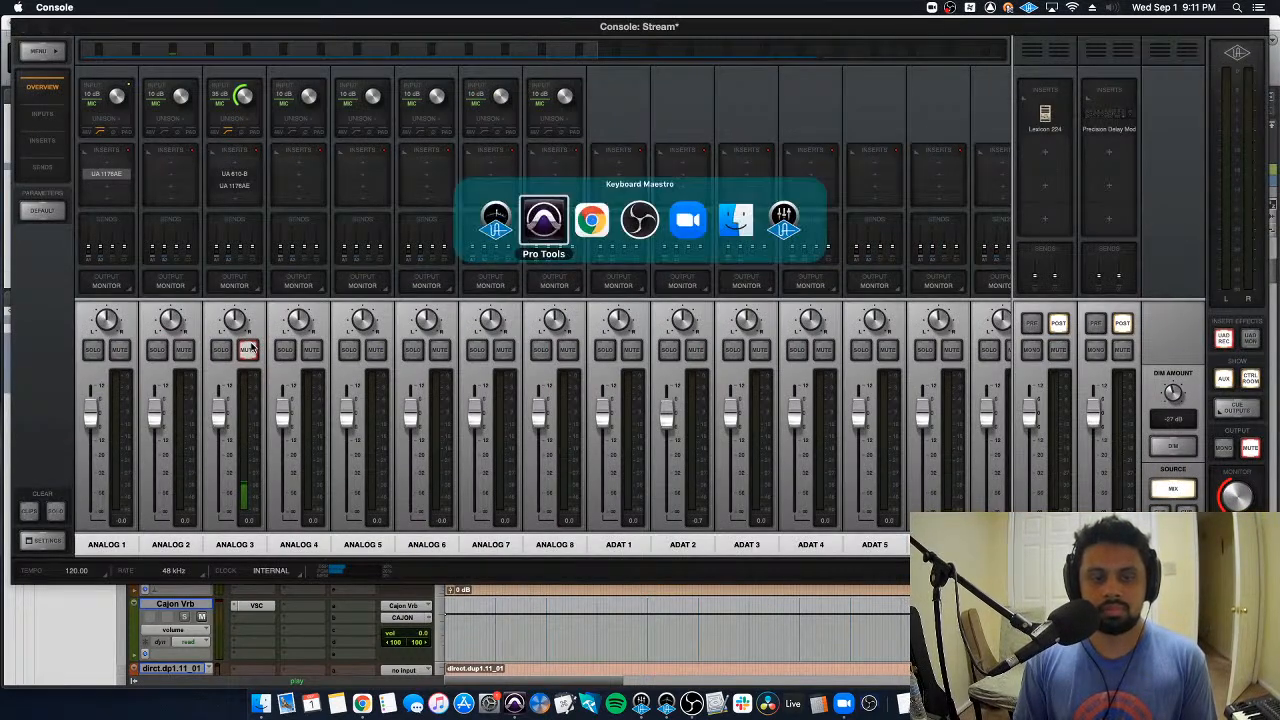
key(super+Tab)
click(508, 218)
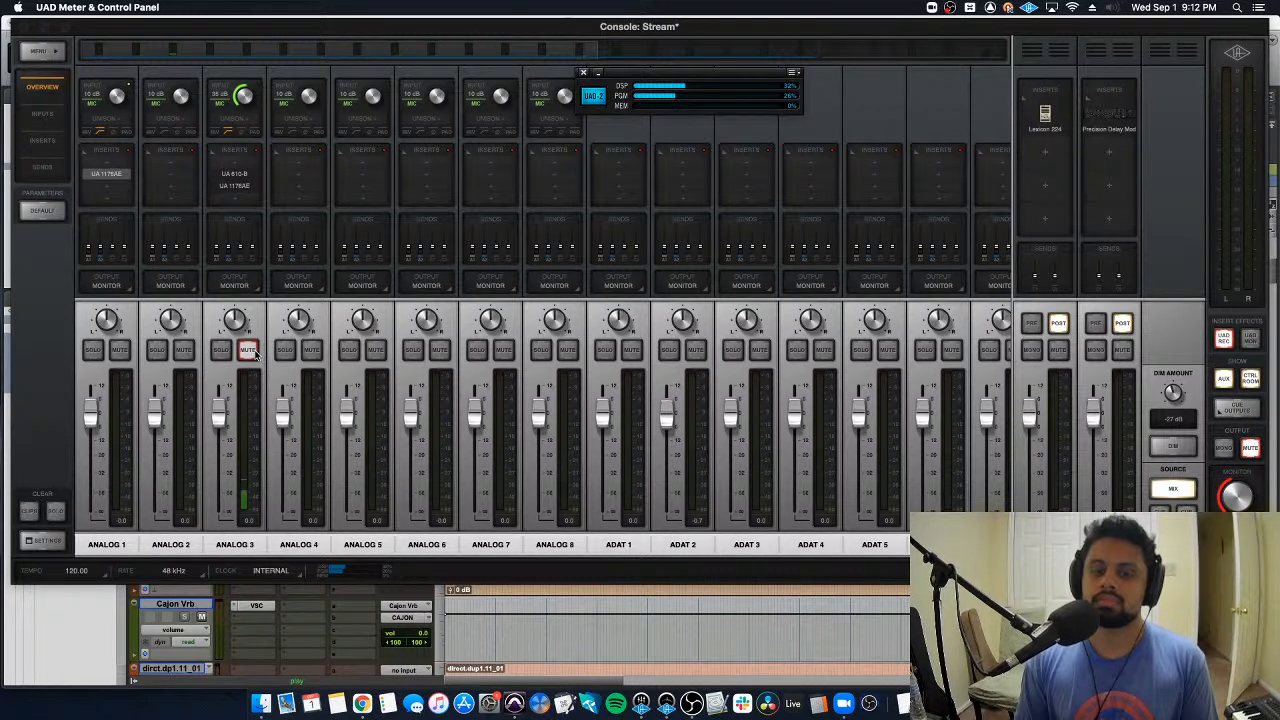
click(558, 628)
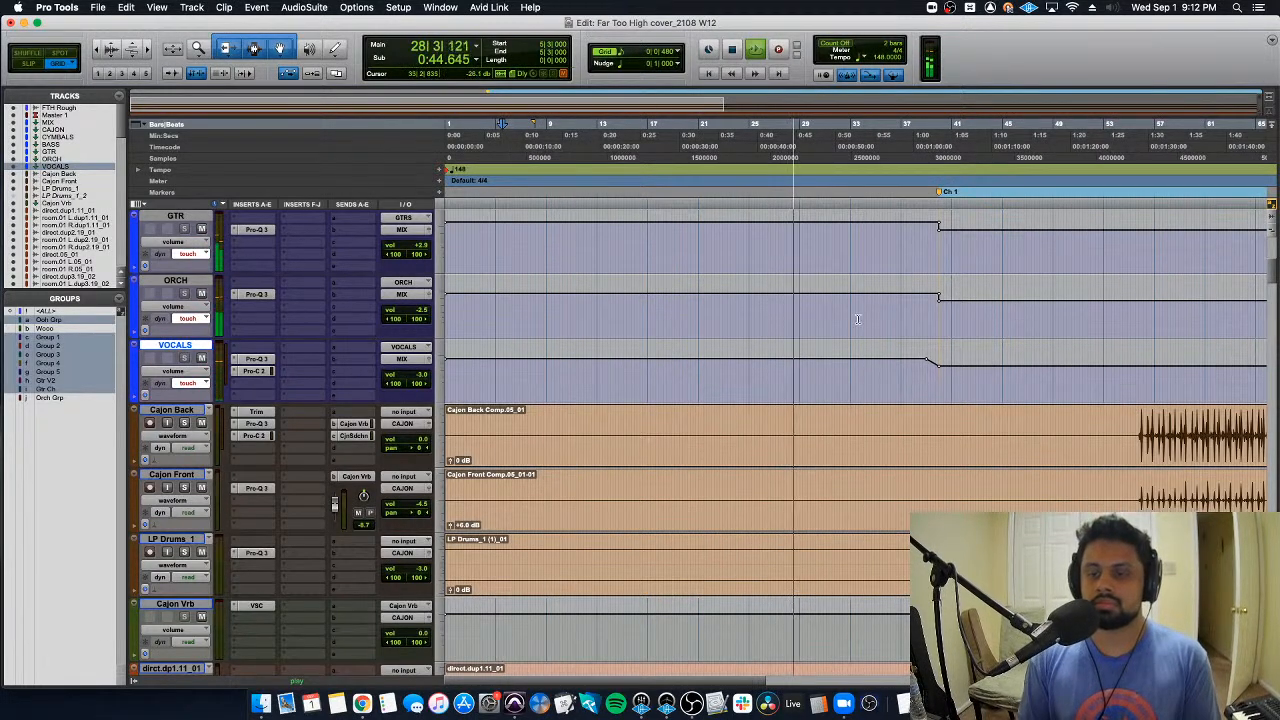
Step: Delete the ORCH, CYMBALS and GTR volume automation from Ch 1 to about bar 42 to create gradual downward ramps
scroll(918, 316, up, 3)
drag(894, 314, 1108, 333)
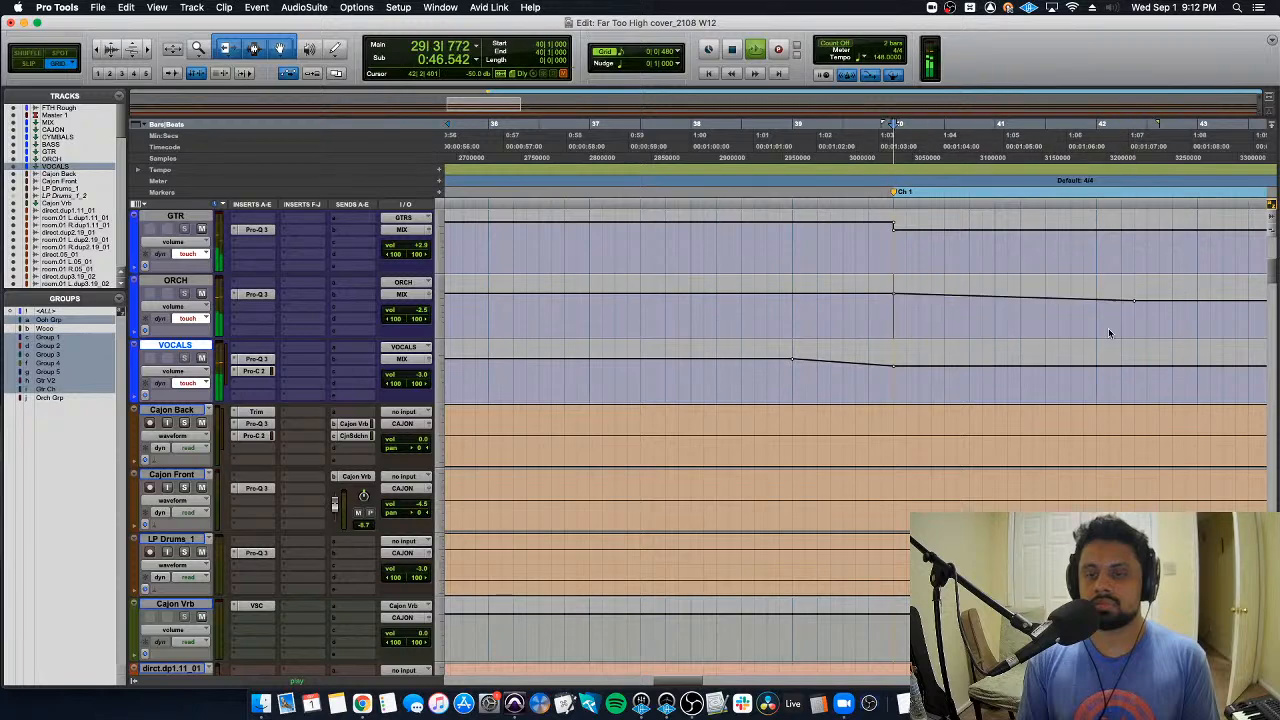
scroll(986, 340, up, 3)
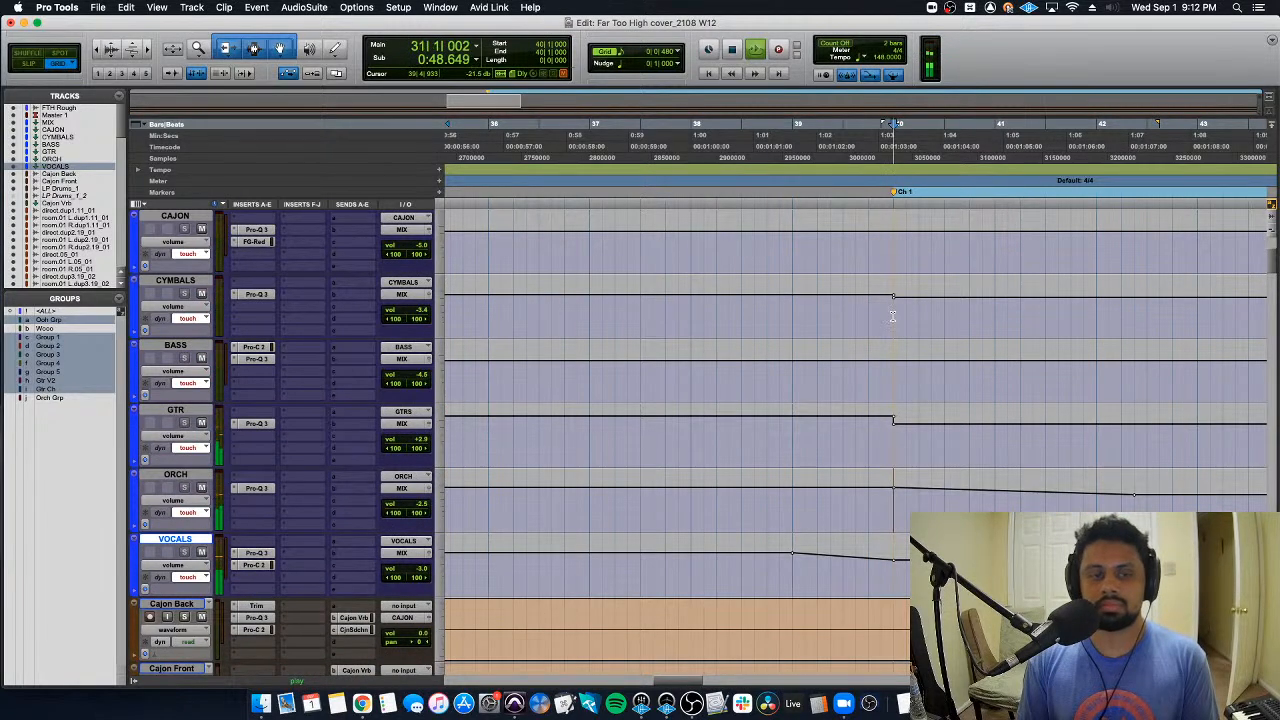
drag(893, 316, 1097, 340)
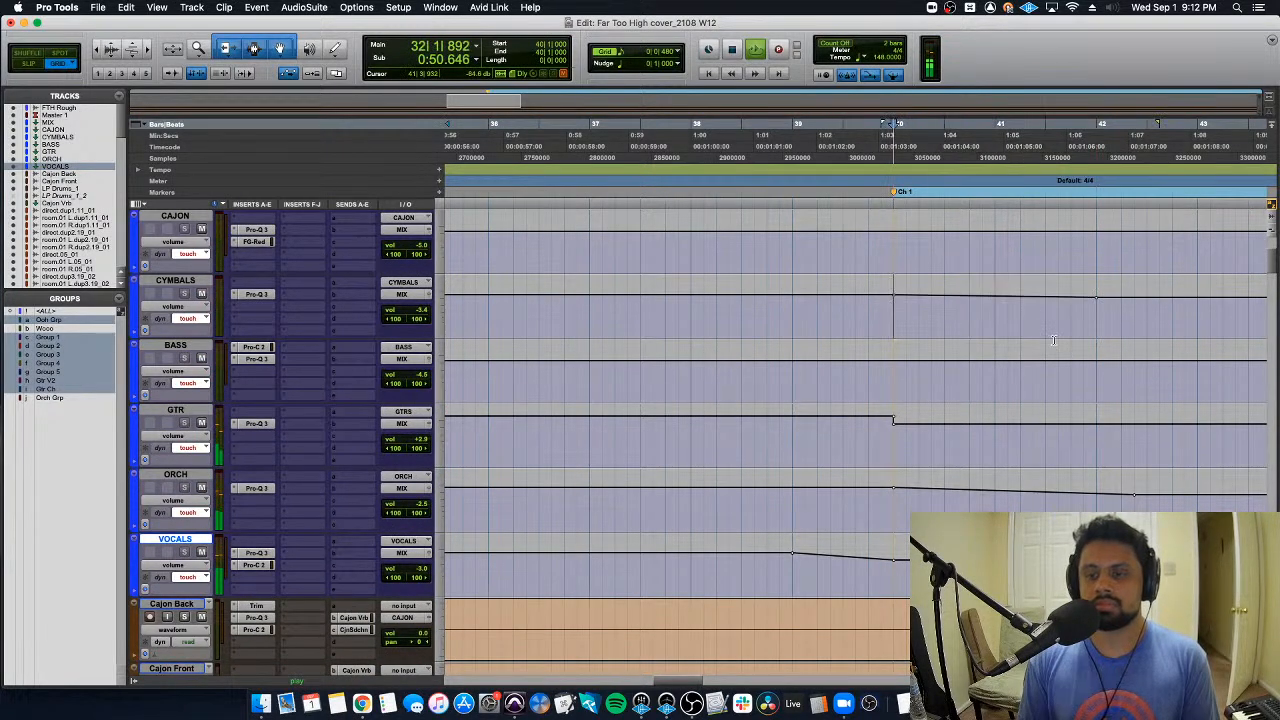
drag(868, 437, 1109, 440)
Step: Listen to the volume ramps across Ch 1, stop playback, and inspect the automation around bar 40 closely
key(super+bracketleft)
key(super+bracketleft)
key(super+bracketleft)
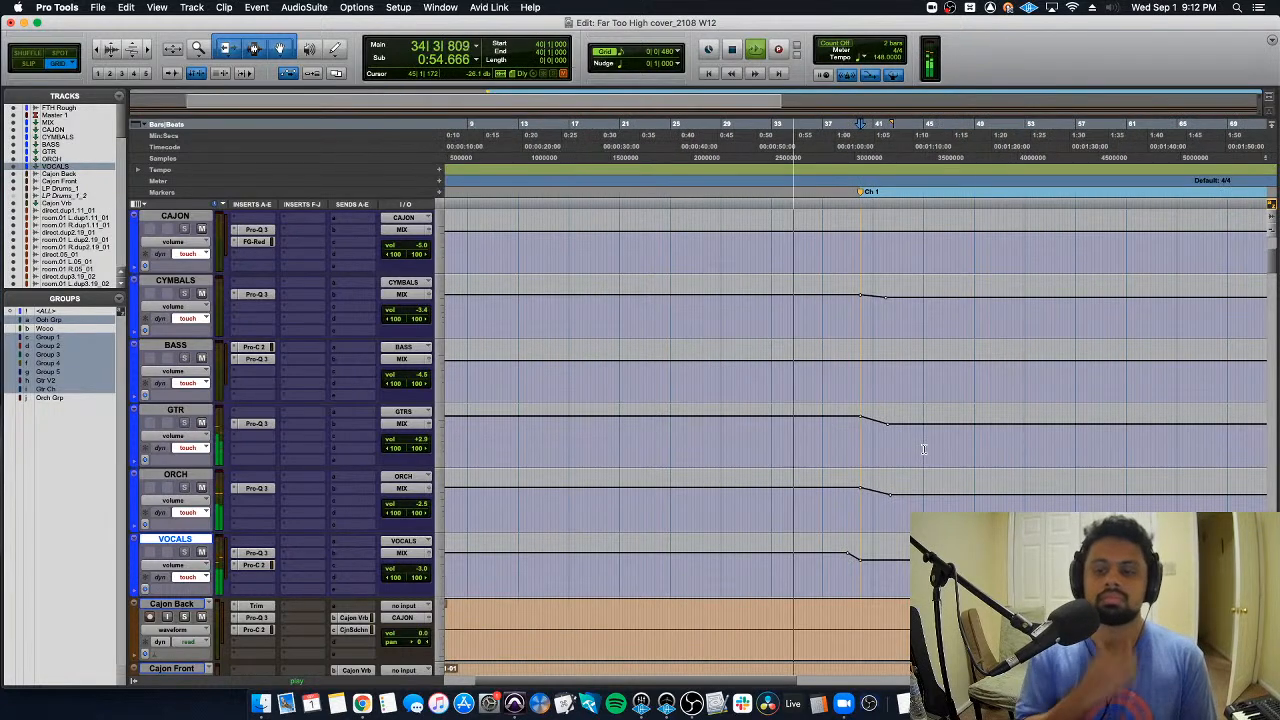
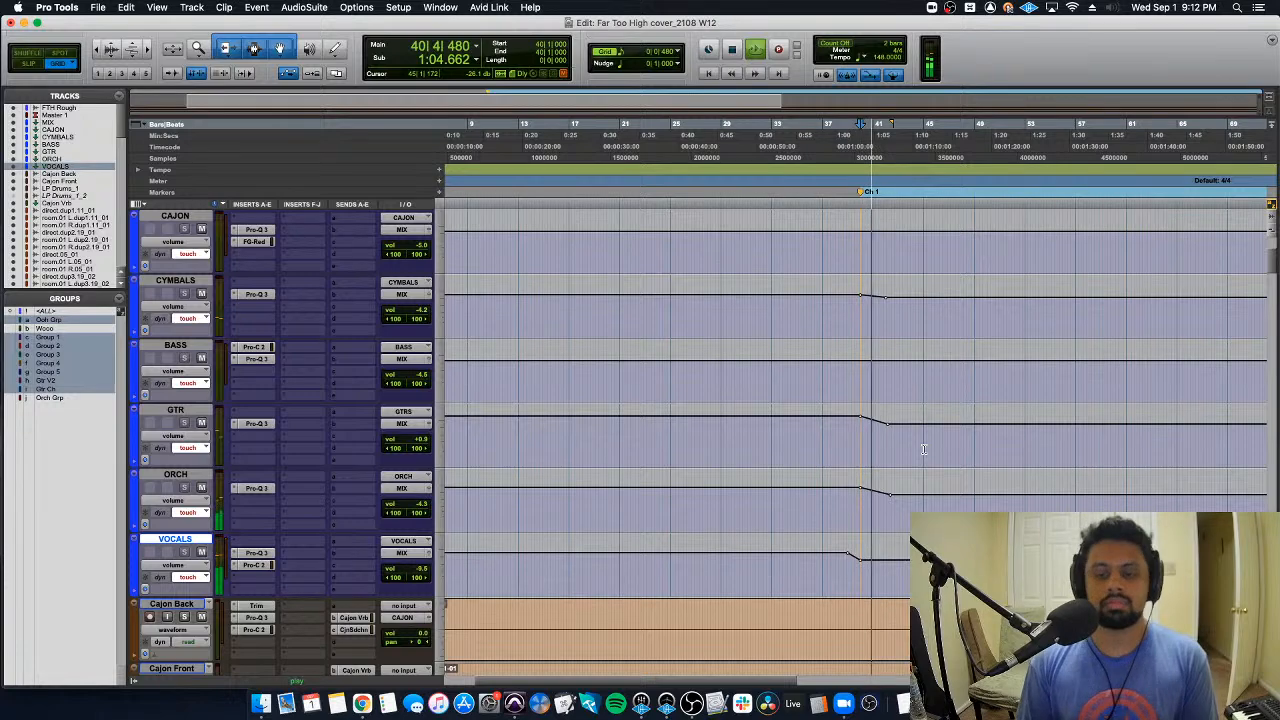
key(r)
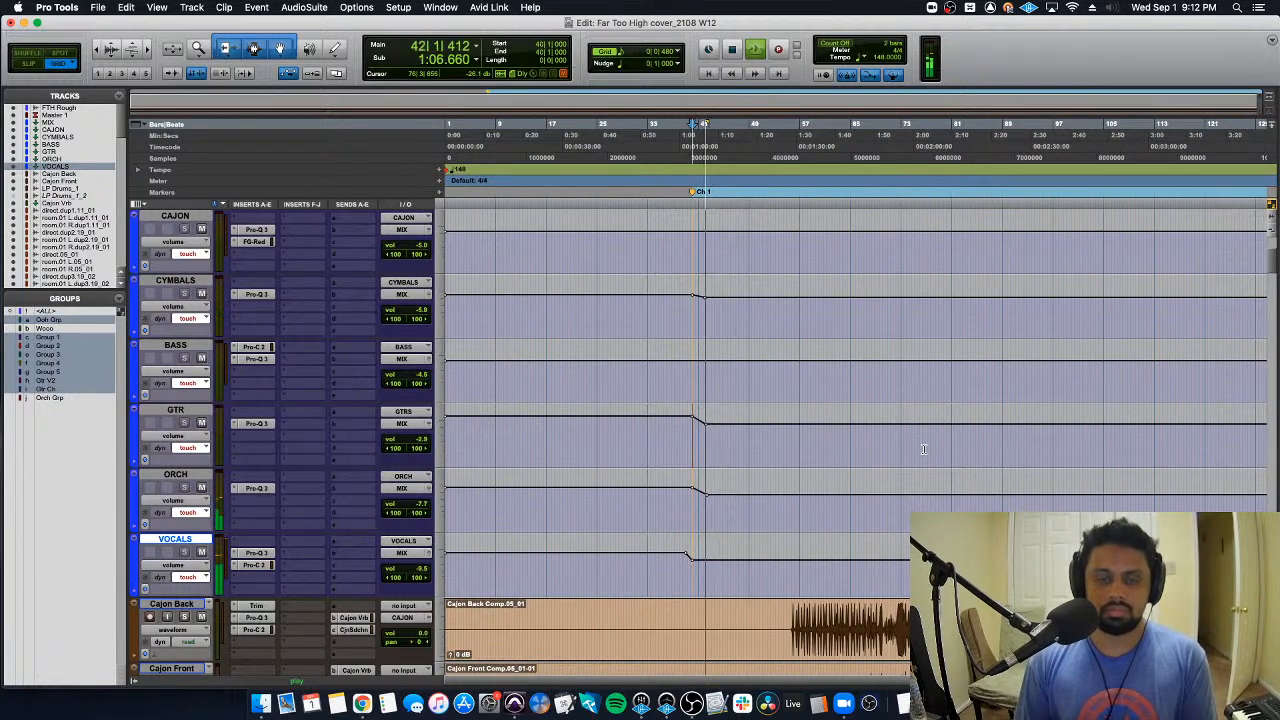
key(t)
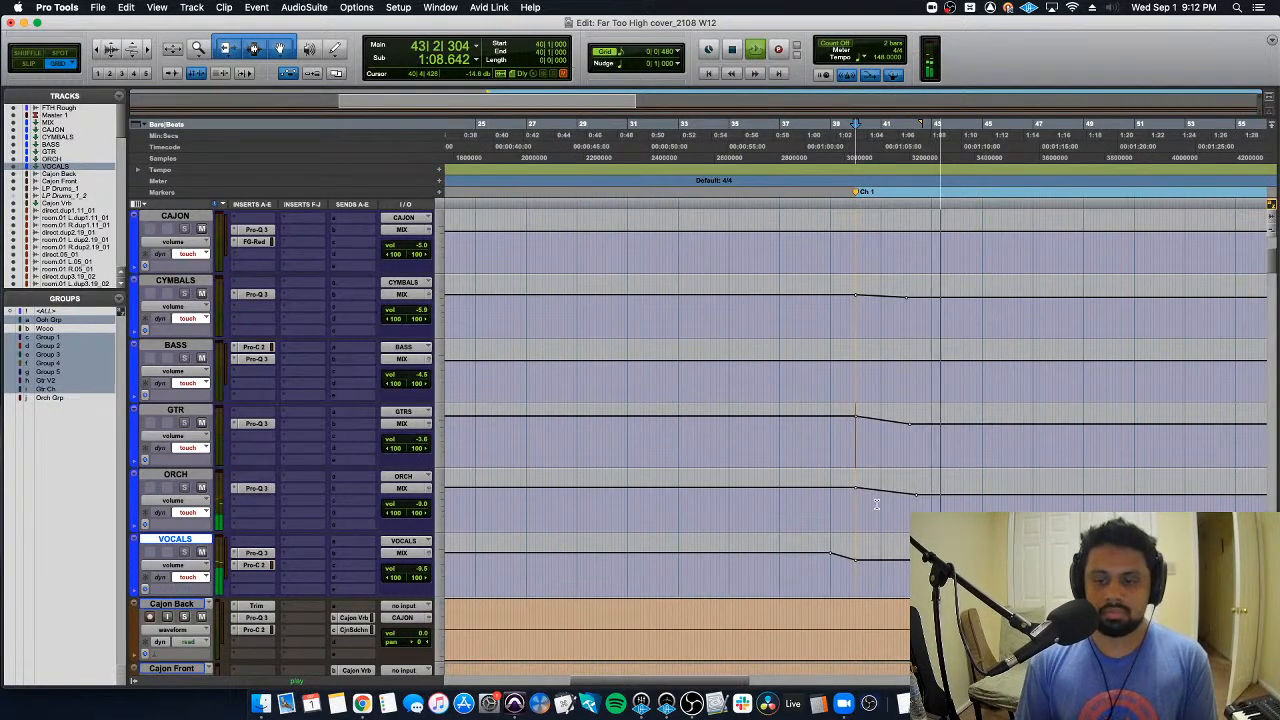
key(space)
key(t)
key(t)
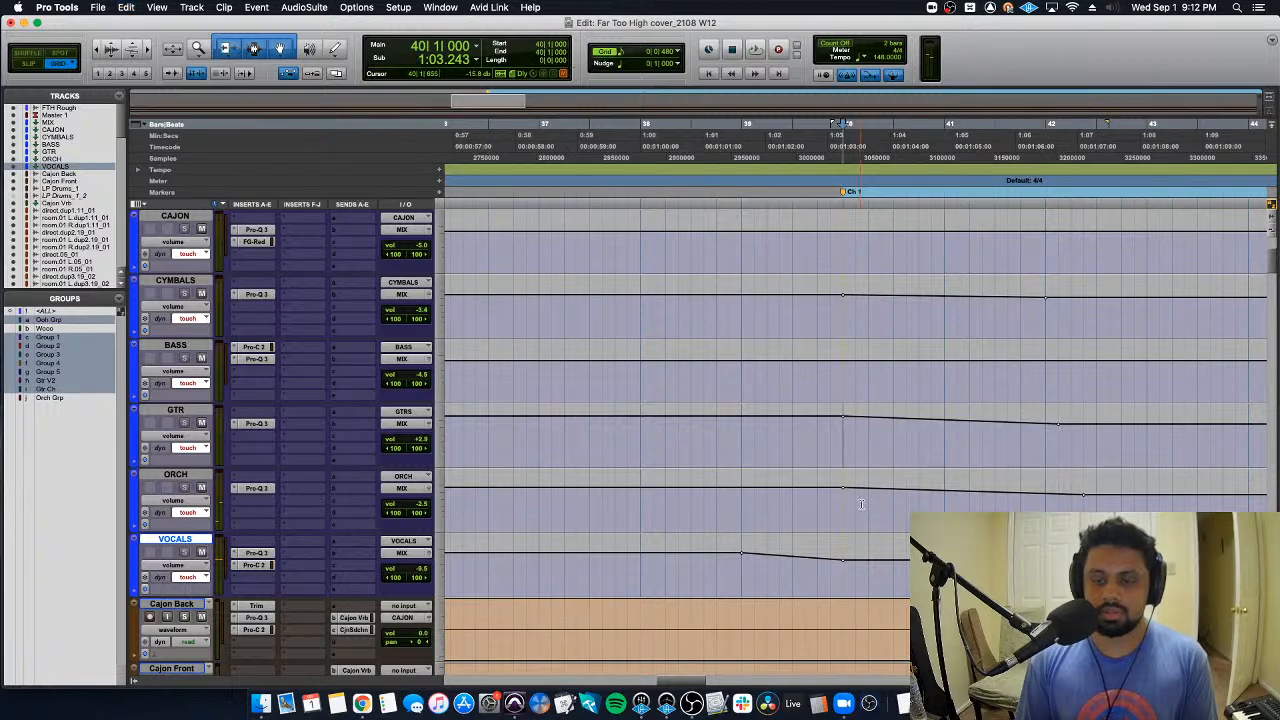
Step: Switch to Console, unmute the ANALOG 3 channel and lower its fader slightly
key(super+Tab)
key(Tab)
key(Tab)
key(Tab)
key(Tab)
key(Tab)
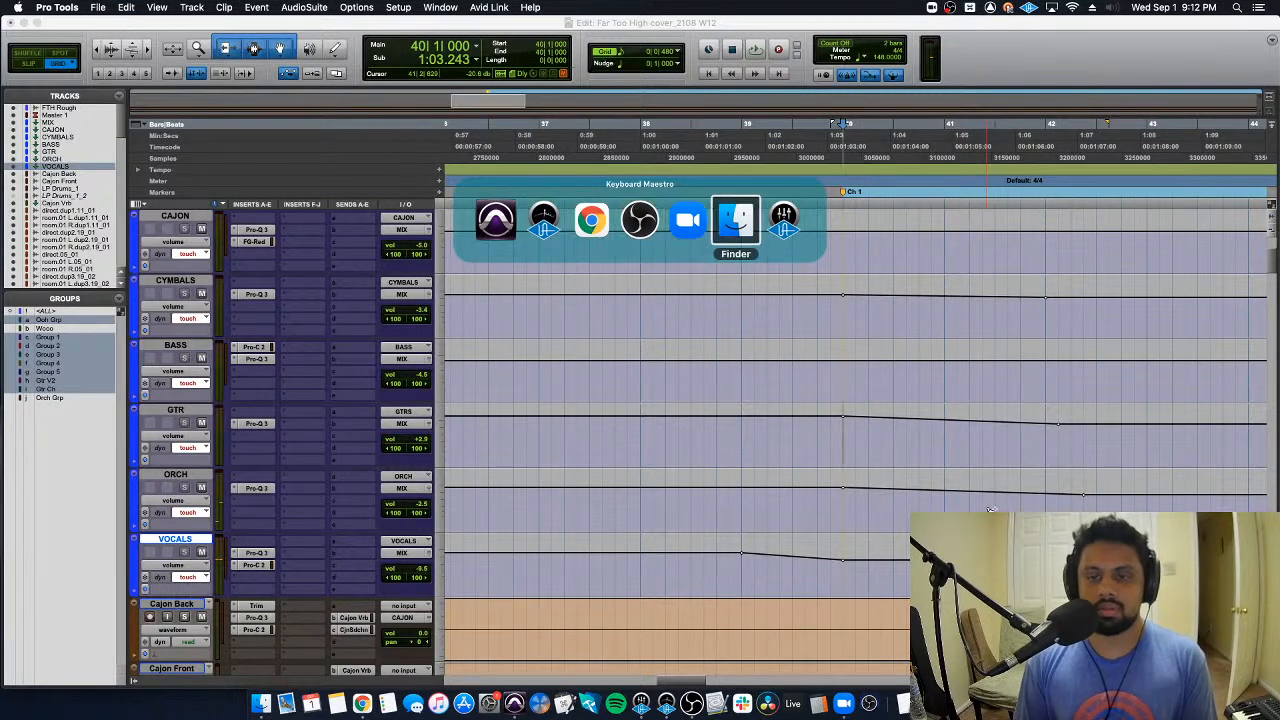
key(super+Tab)
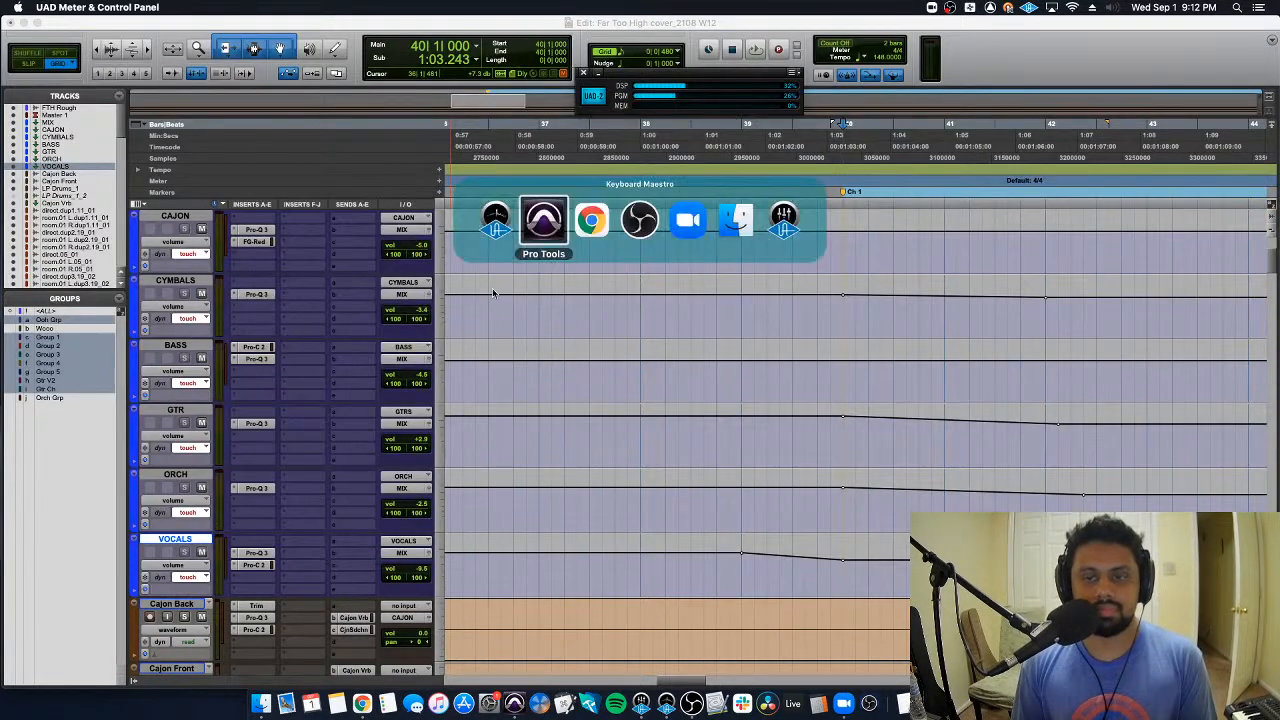
key(Tab)
key(Tab)
key(Tab)
key(Tab)
key(Tab)
key(super+Tab)
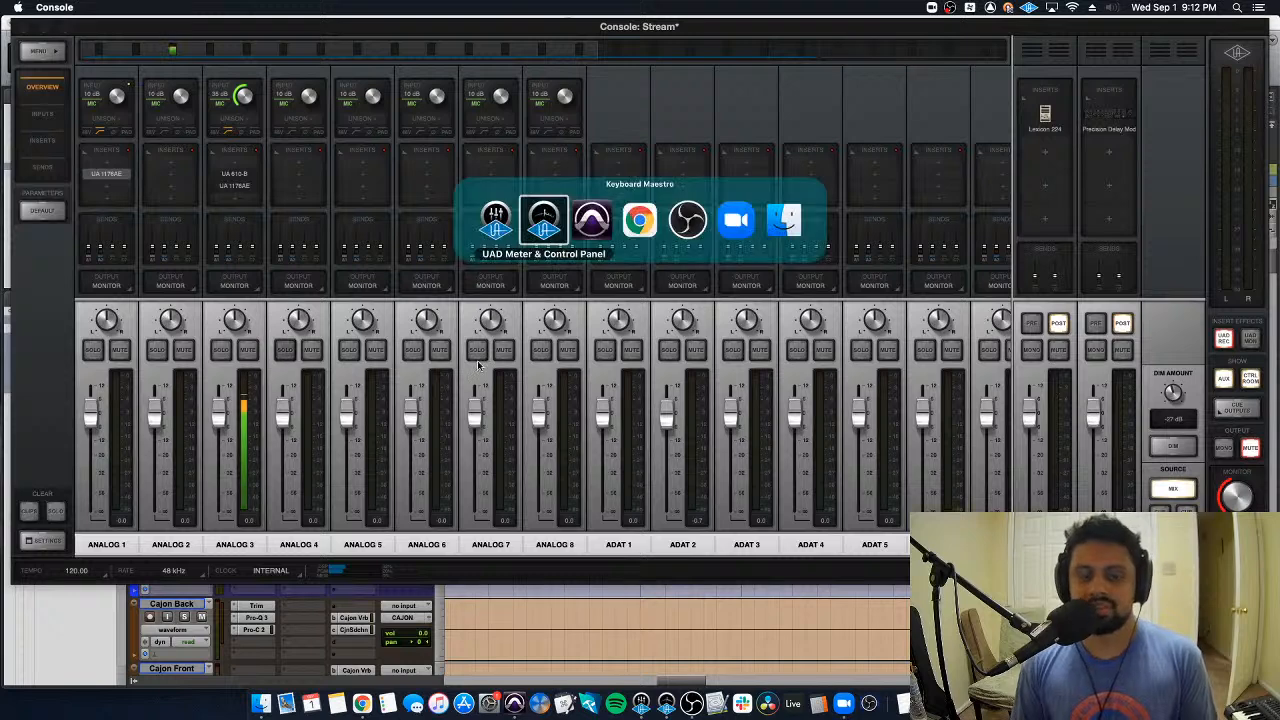
key(Tab)
key(Tab)
key(Tab)
key(Tab)
key(Tab)
key(Tab)
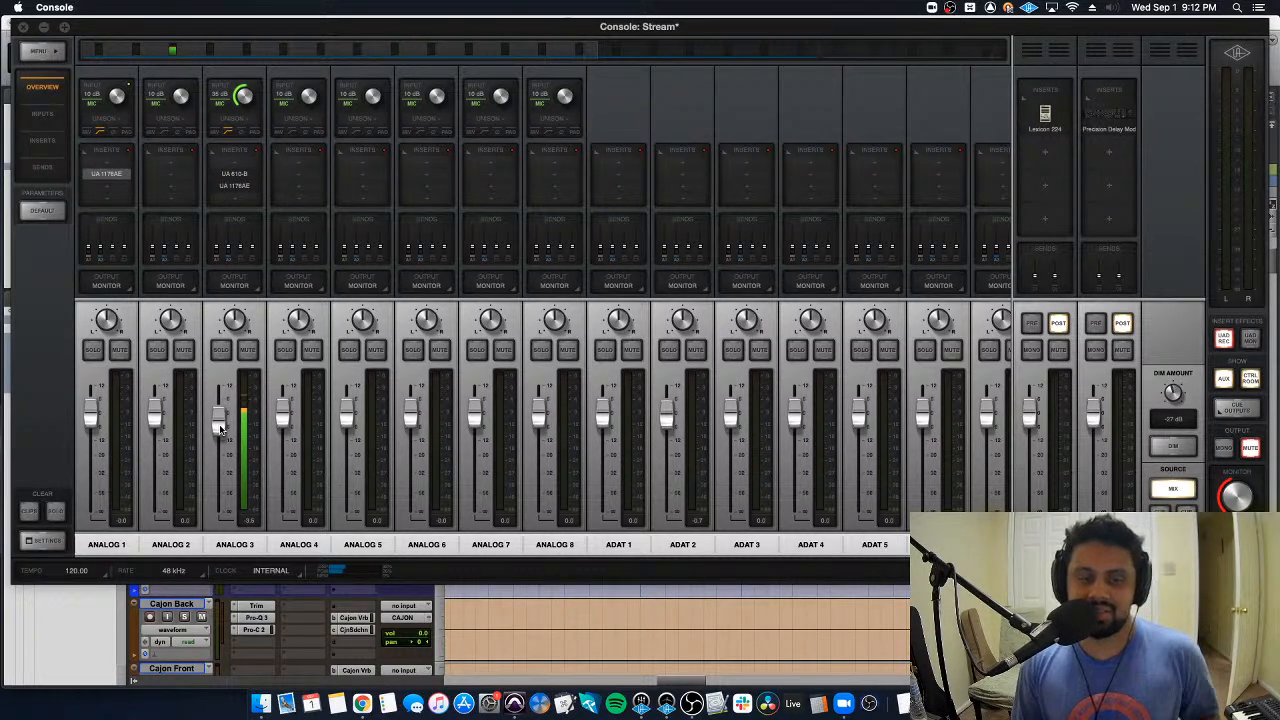
Step: Return to Pro Tools and replace the long ORCH volume ramp with a short one from mid-bar 39 into Ch 1
key(super+Tab)
key(super+Tab)
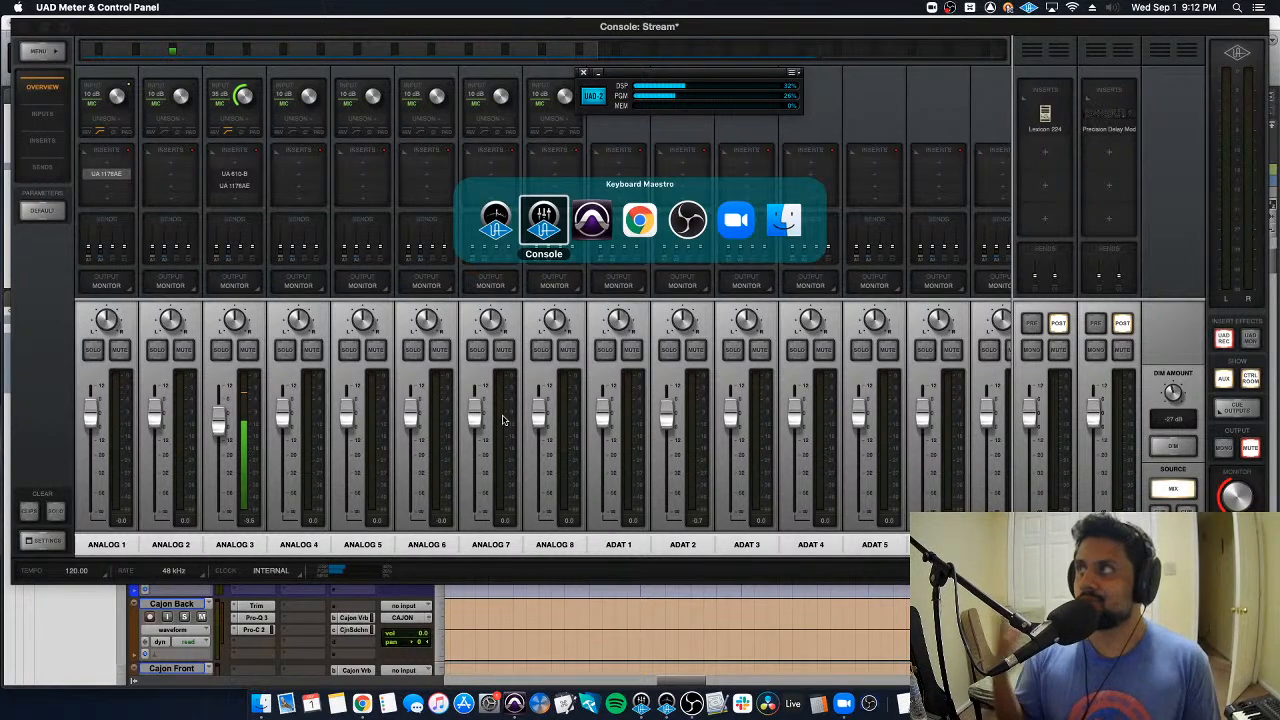
key(super+Tab)
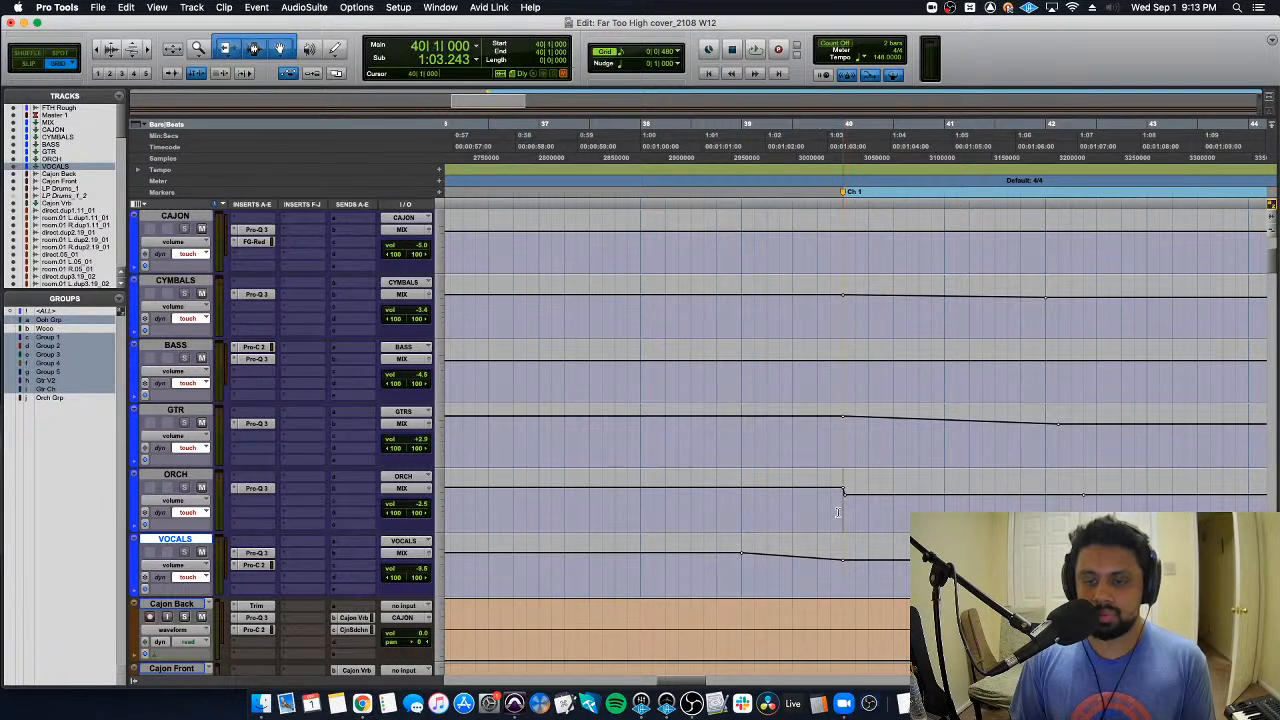
click(805, 512)
click(755, 510)
Step: Play the transition into Ch 1 from just after bar 39, stop, and place the playback position near bar 36
key(space)
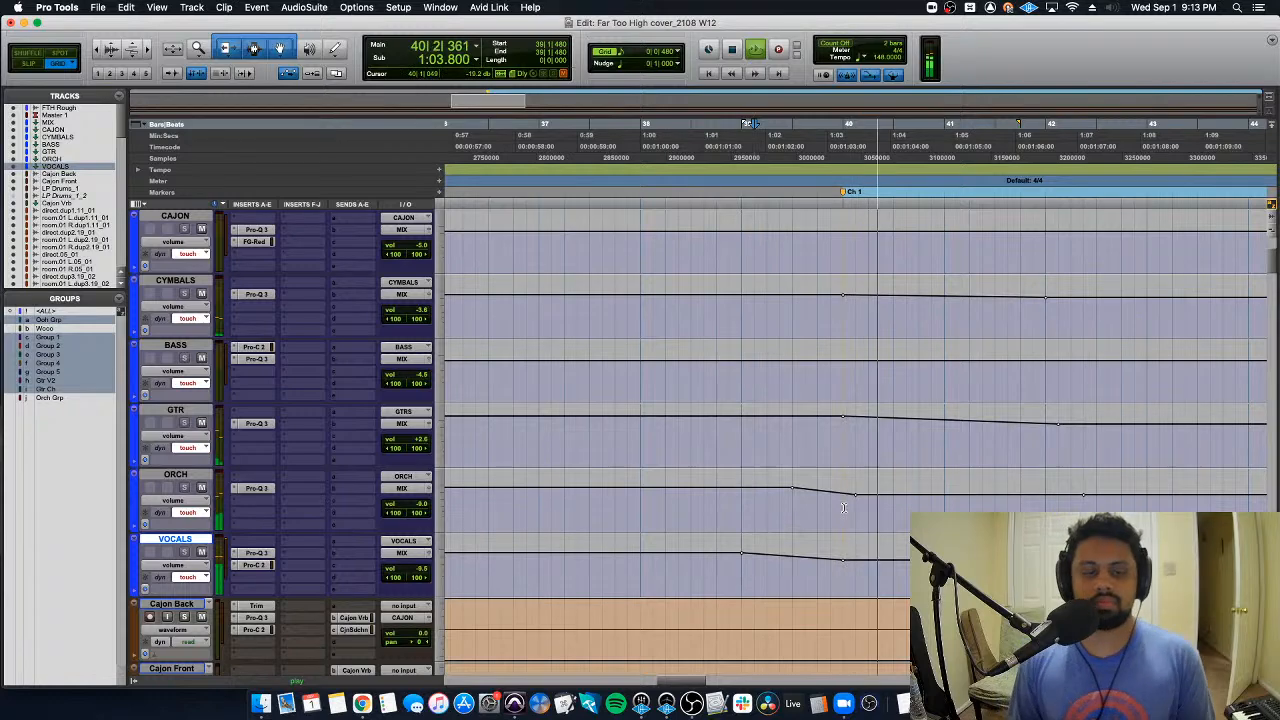
key(super+bracketleft)
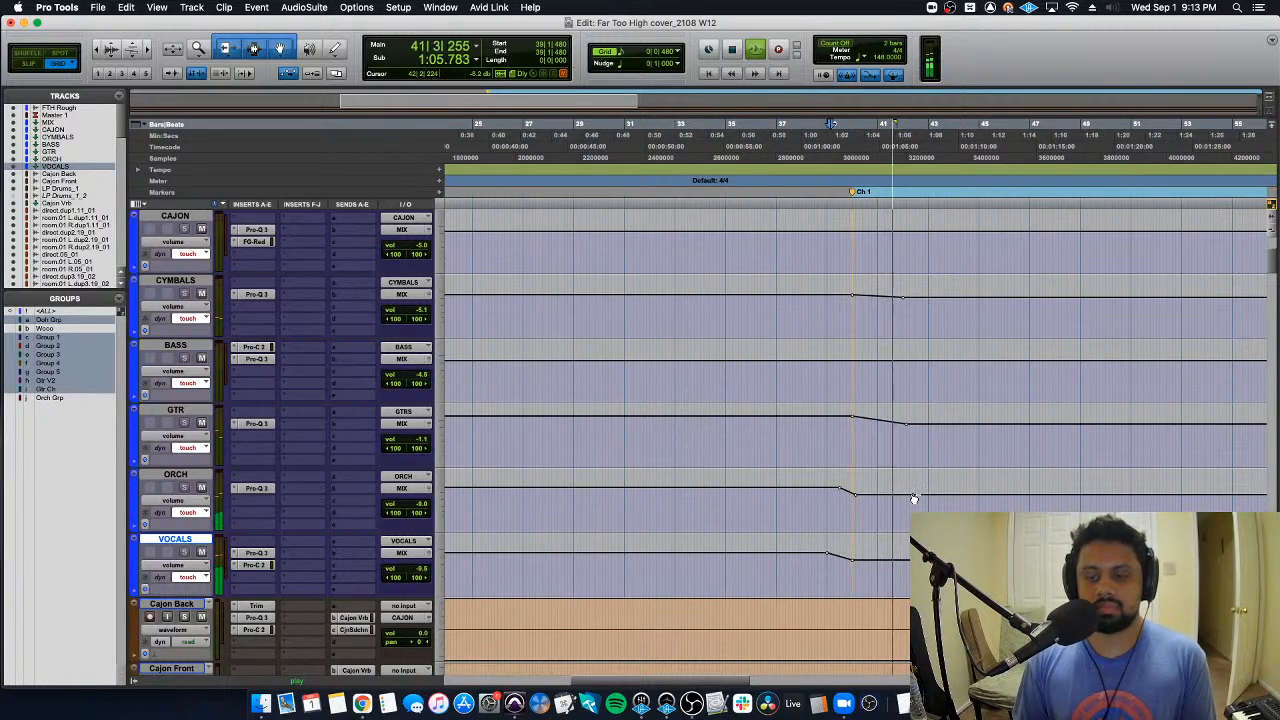
key(super+bracketleft)
key(super+bracketleft)
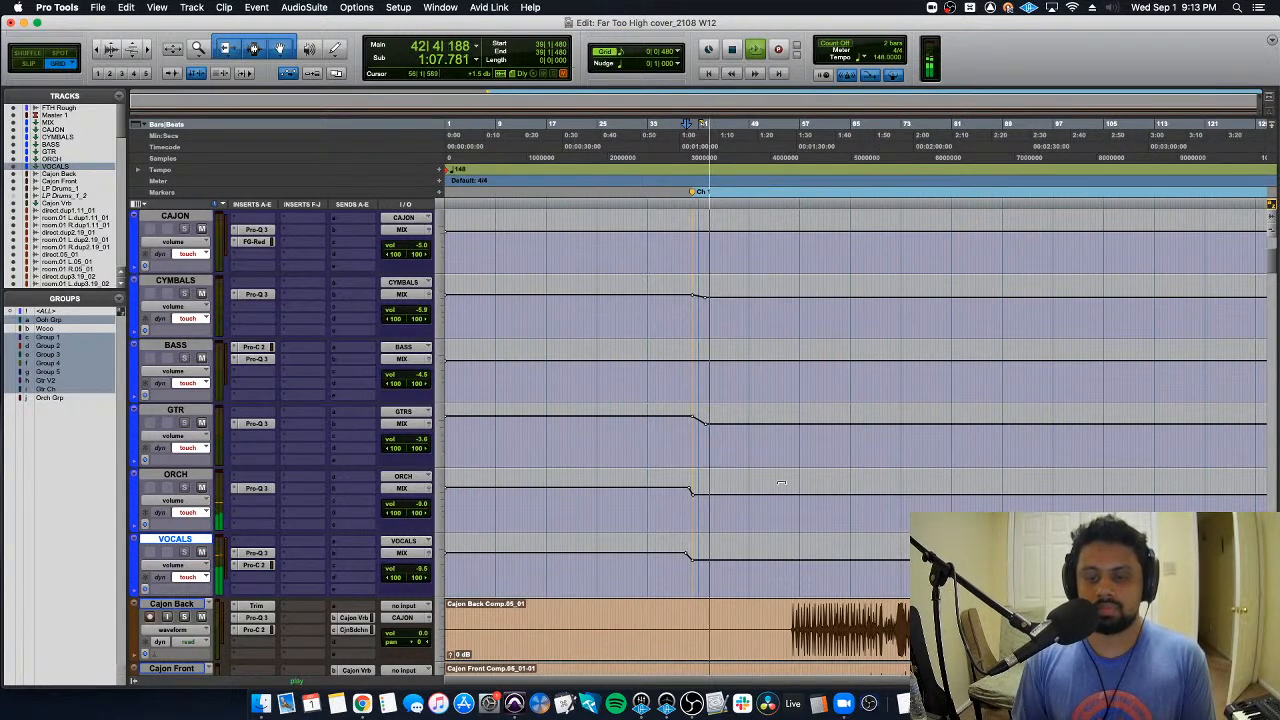
key(space)
click(675, 503)
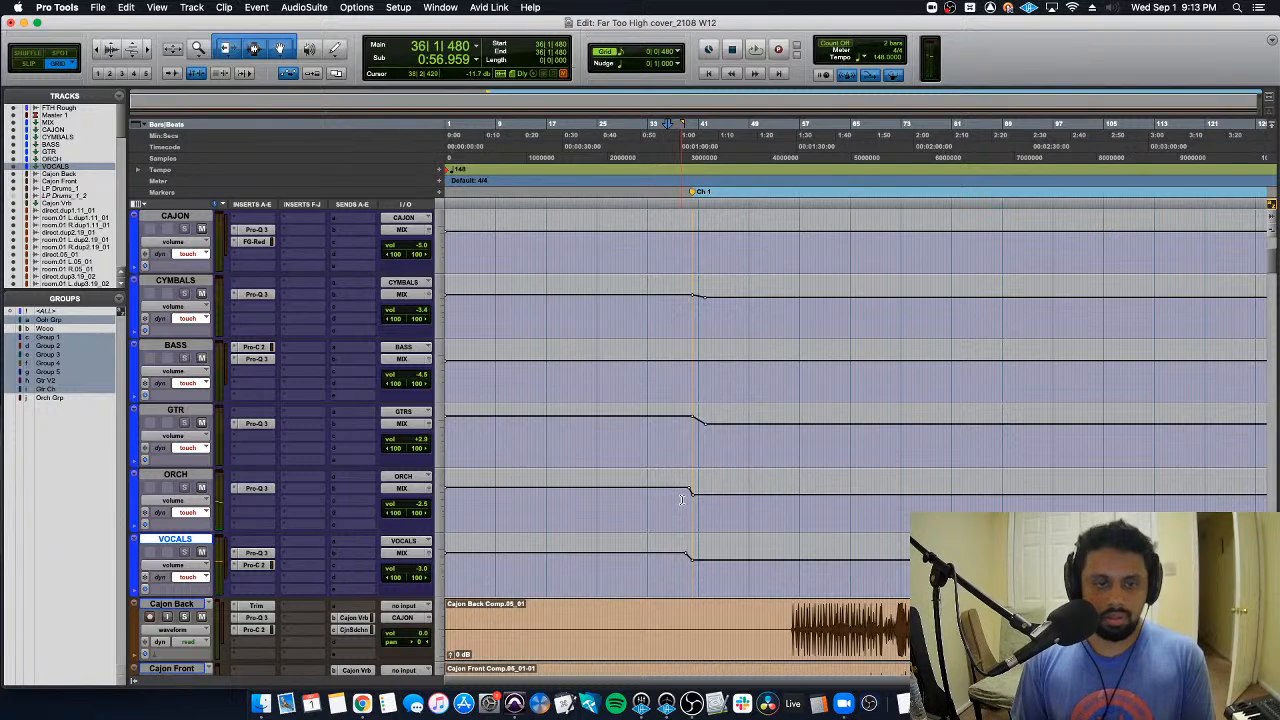
Step: Add a marker named V1 at bar 1 and start playback from the beginning of the song
key(Return)
key(super+bracketright)
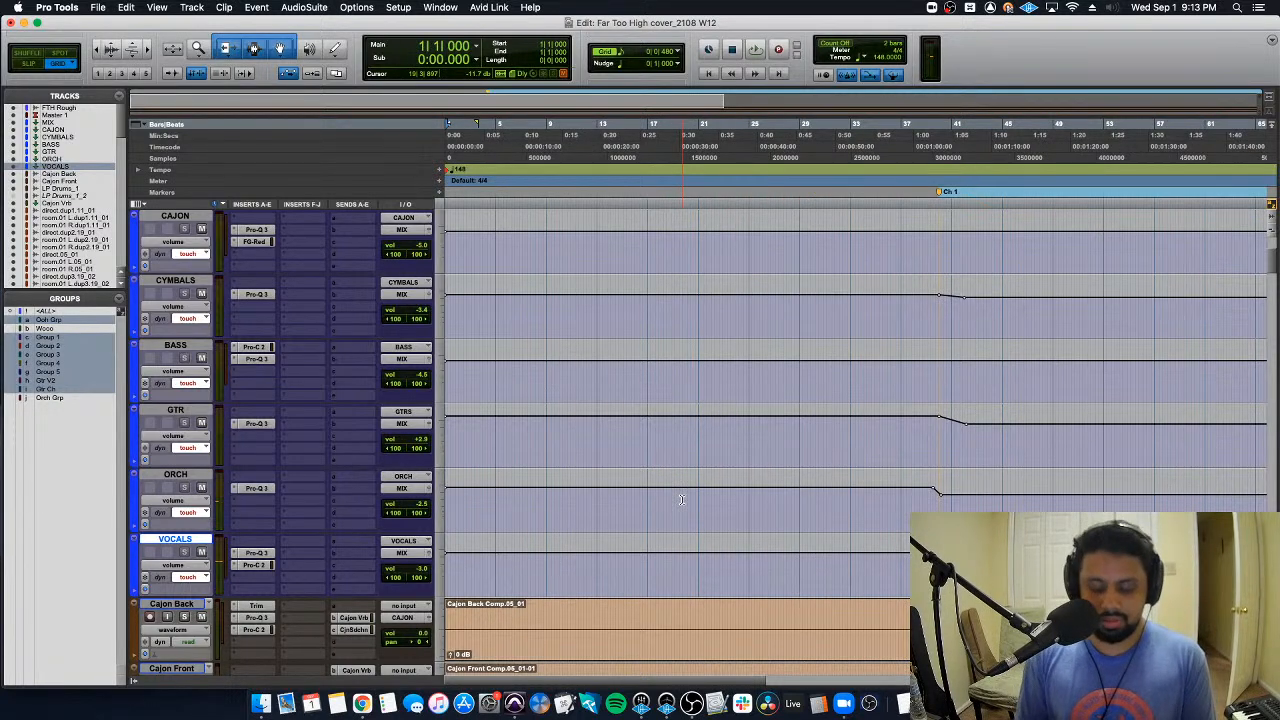
key(KP_Enter)
key(Return)
key(space)
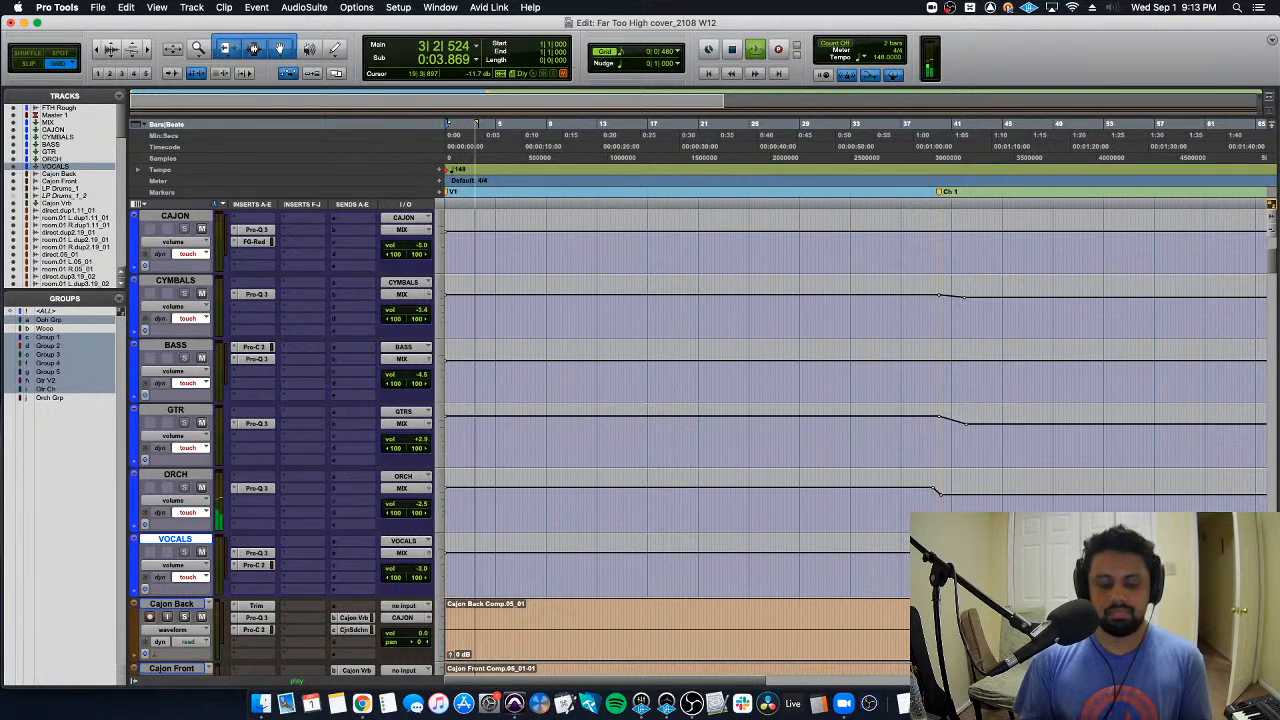
Step: Toggle the ANALOG 3 mute in Console, return to Pro Tools, and stop playback
key(super+Tab)
key(super+Tab)
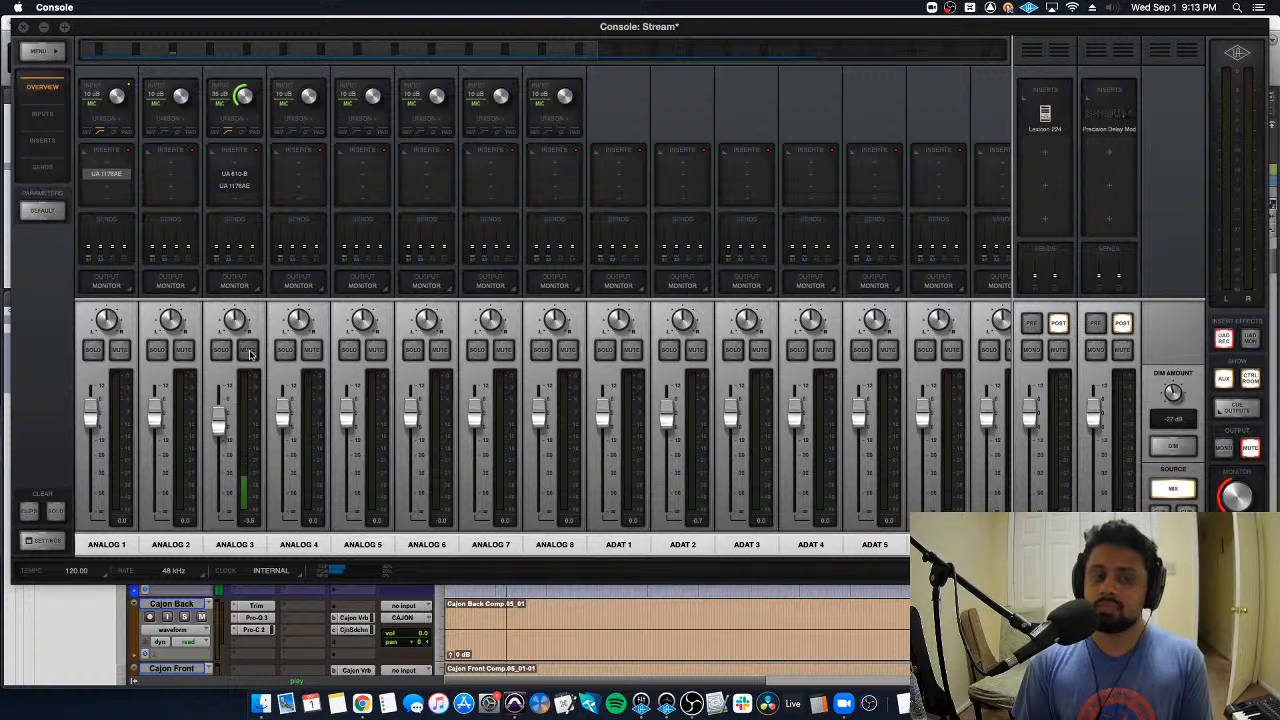
click(248, 352)
click(248, 352)
key(super+Tab)
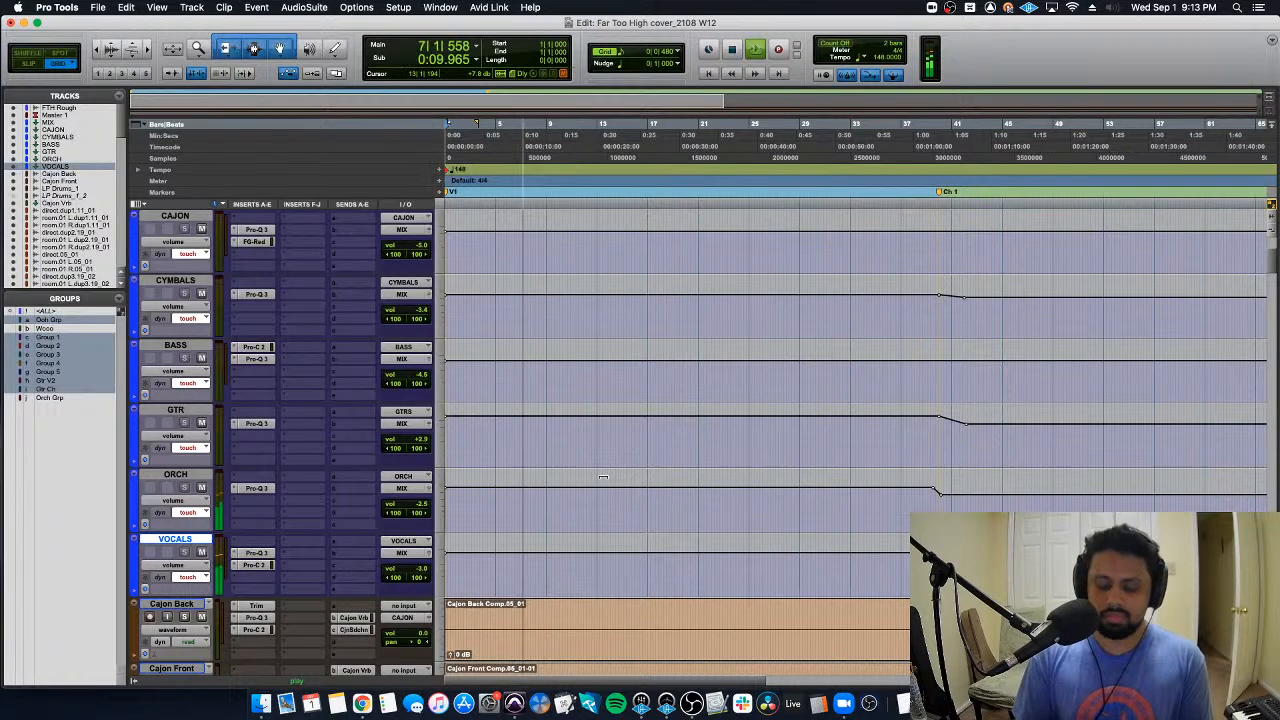
key(space)
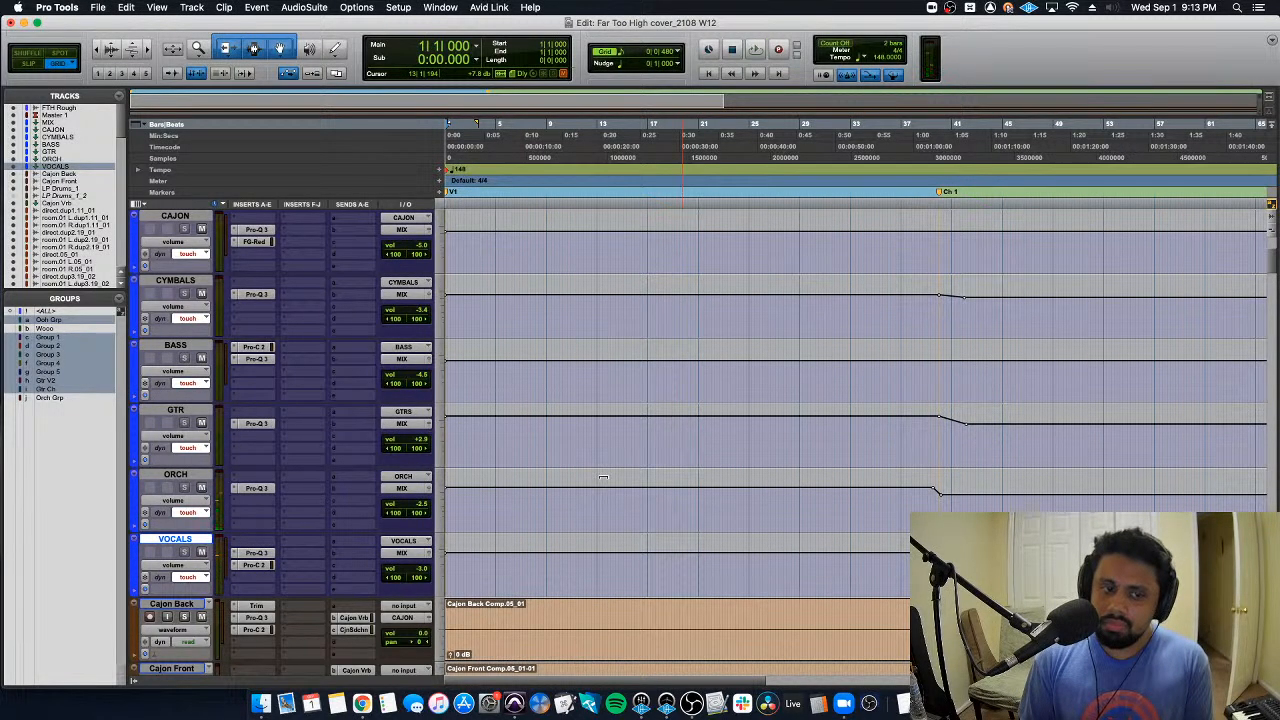
Step: Play the song's opening from bar 1 twice, toggling the mute on the ORCH submix to check its contribution
key(space)
click(200, 488)
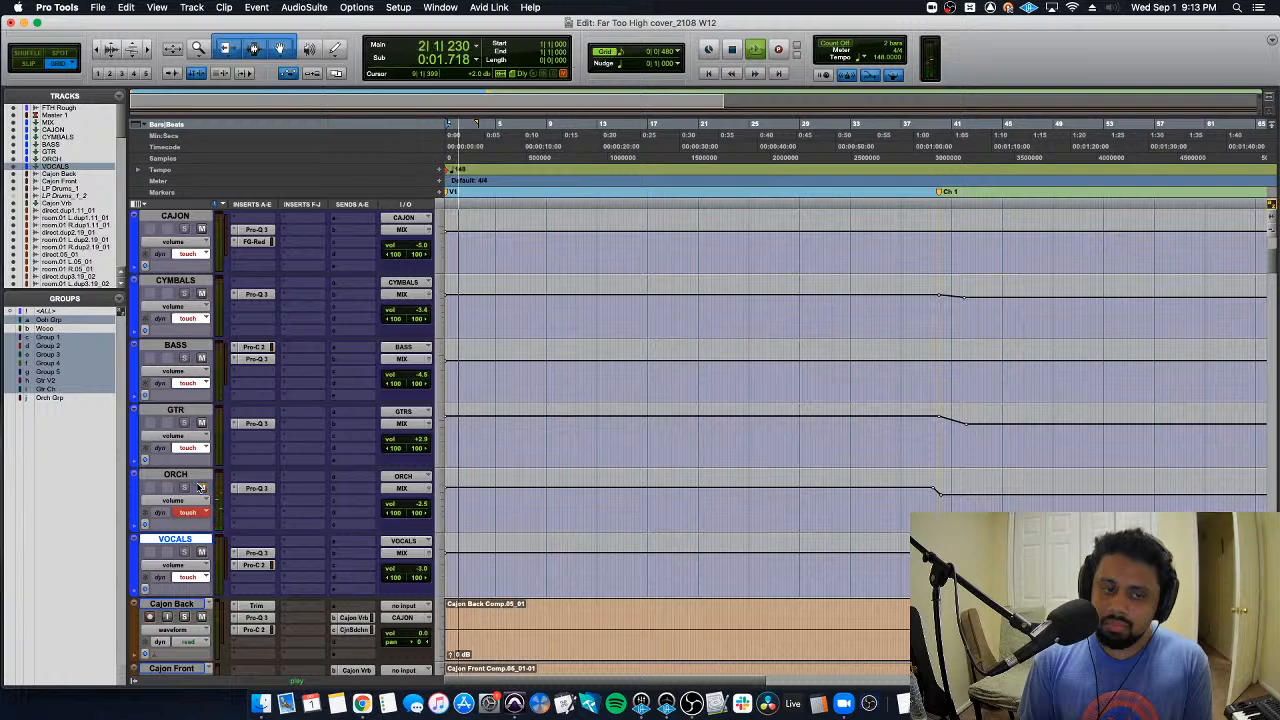
key(space)
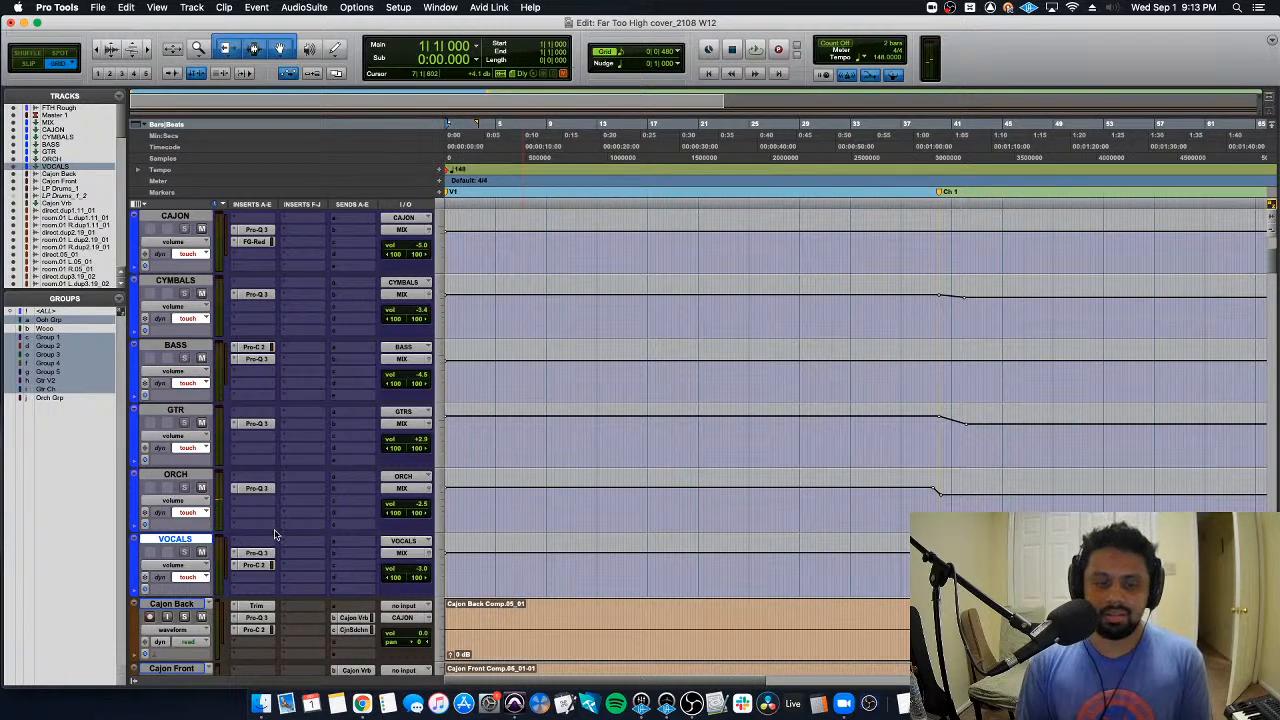
key(space)
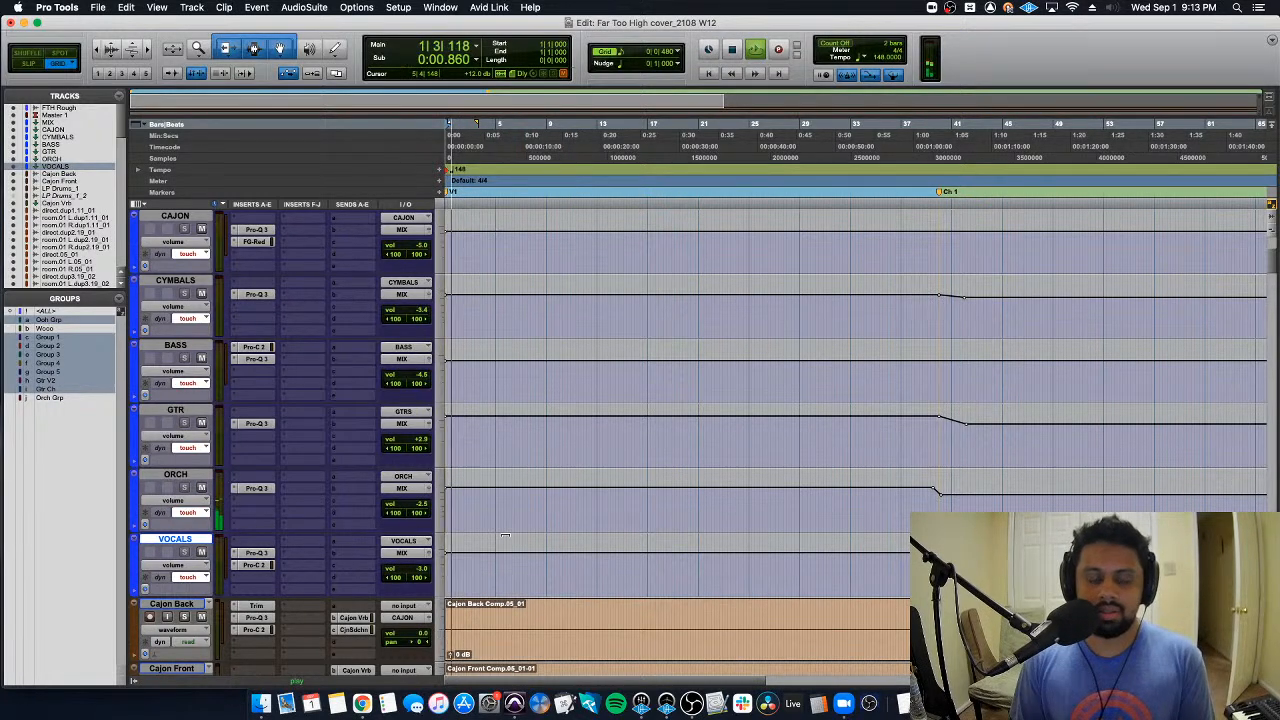
key(space)
Step: Look through the orchestral tracks feeding ORCH, briefly replaying the song's opening to check their meters
scroll(500, 540, down, 10)
scroll(502, 541, down, 15)
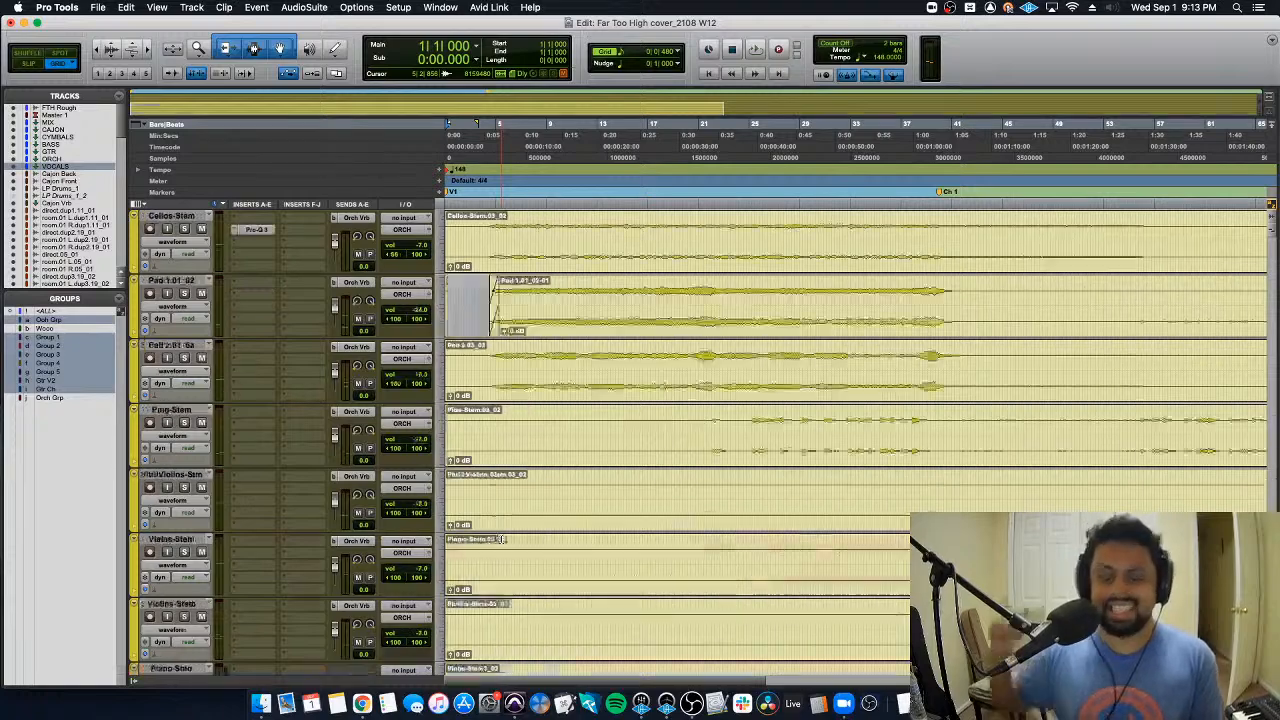
scroll(502, 540, up, 15)
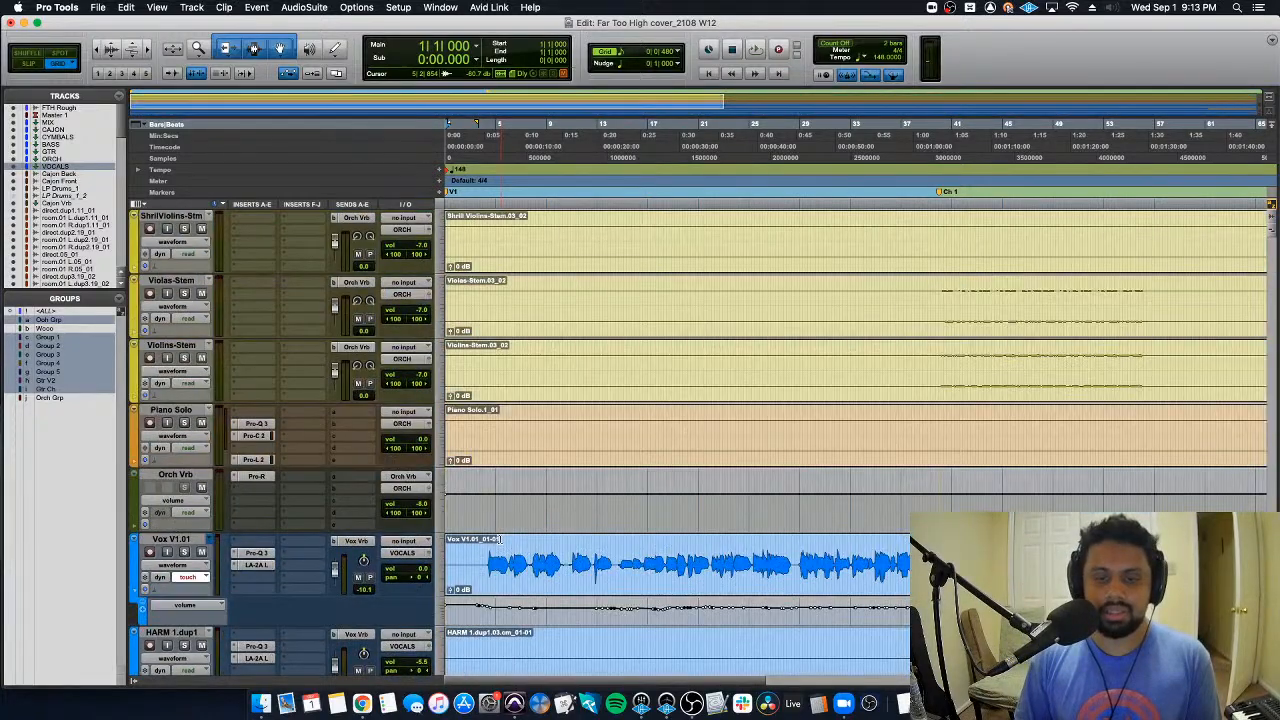
key(space)
scroll(498, 539, up, 10)
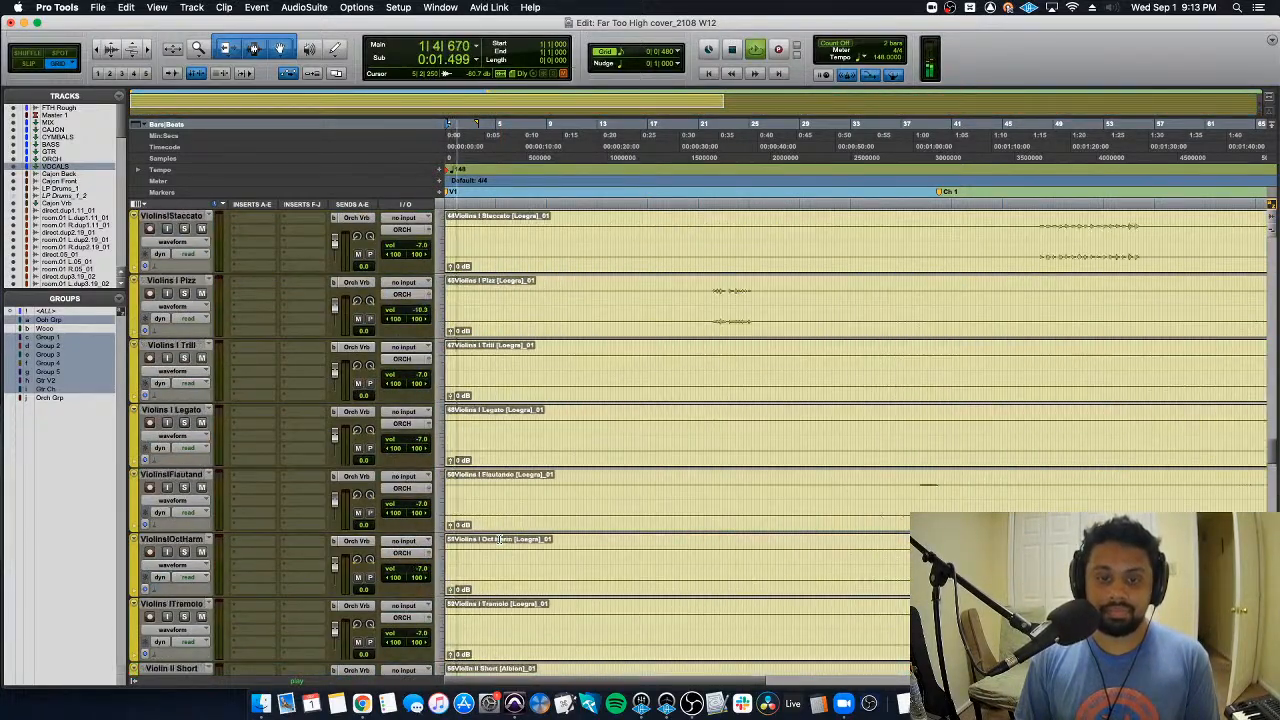
key(space)
scroll(498, 539, up, 10)
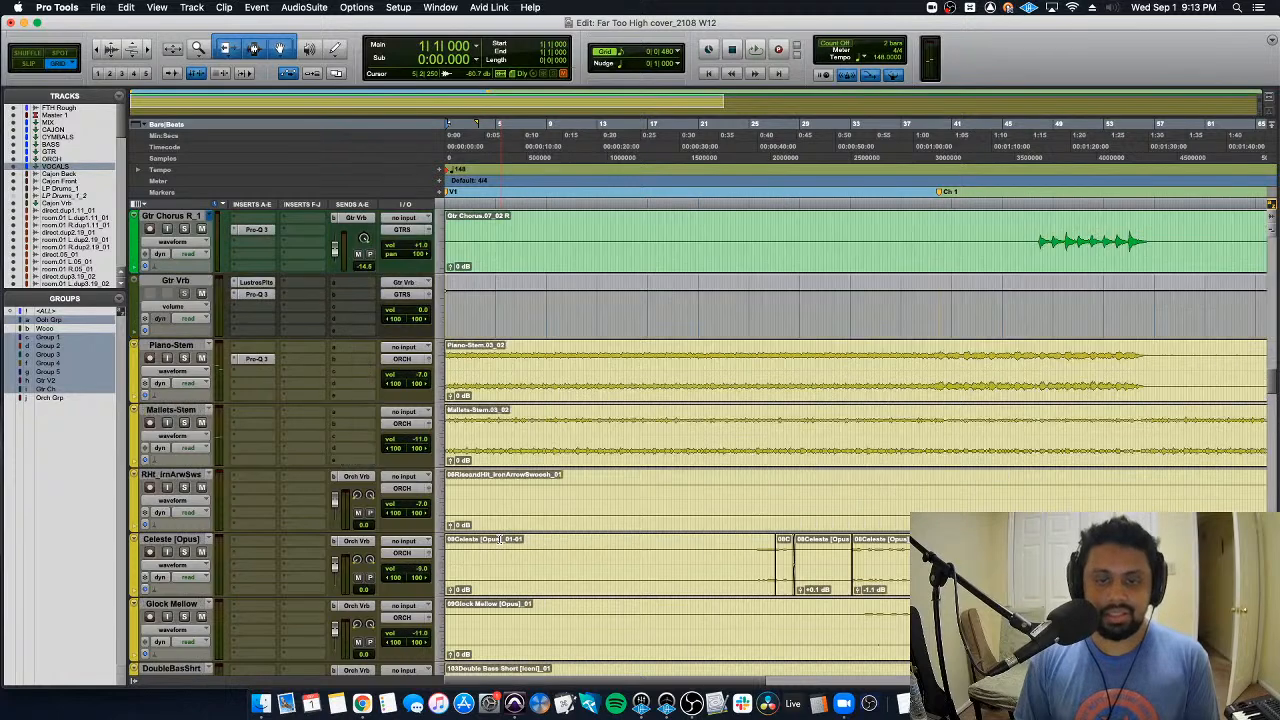
Step: Solo the Piano-Stem and Mallets-Stem tracks in turn, restarting playback from bar 1 to compare them
scroll(500, 540, up, 2)
click(183, 423)
key(space)
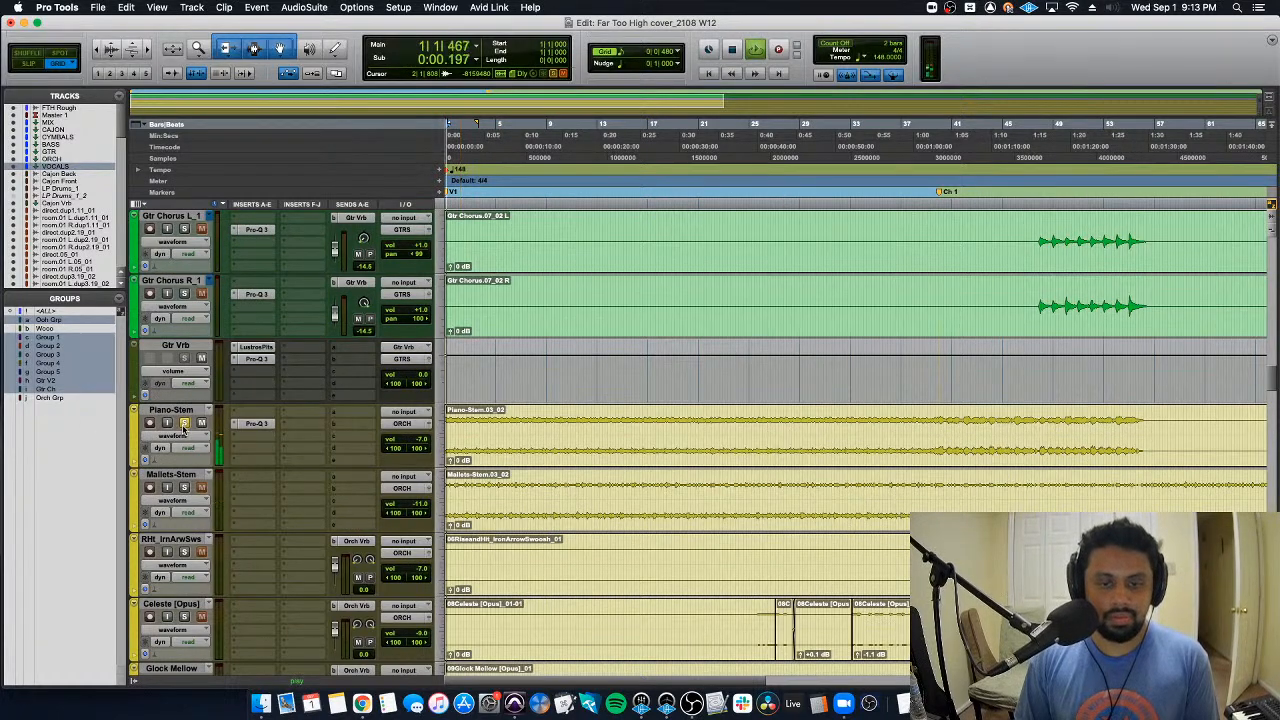
click(184, 487)
click(184, 423)
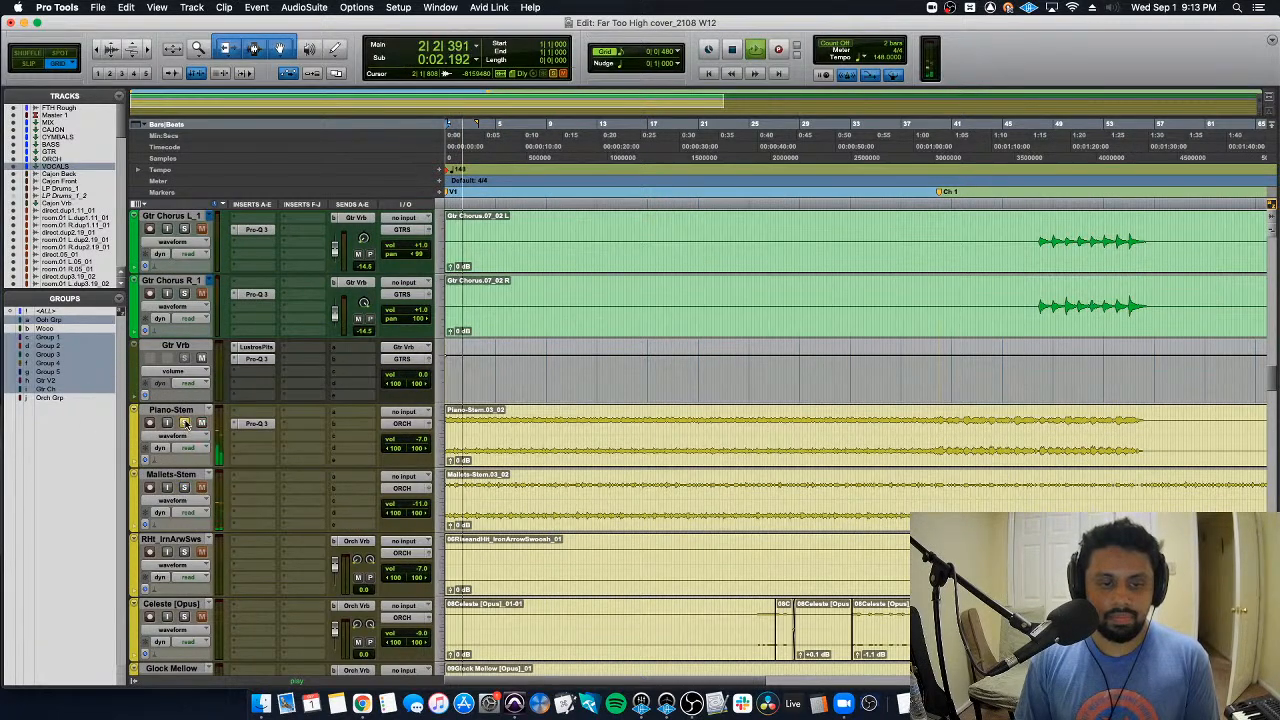
key(space)
scroll(184, 400, down, 3)
key(space)
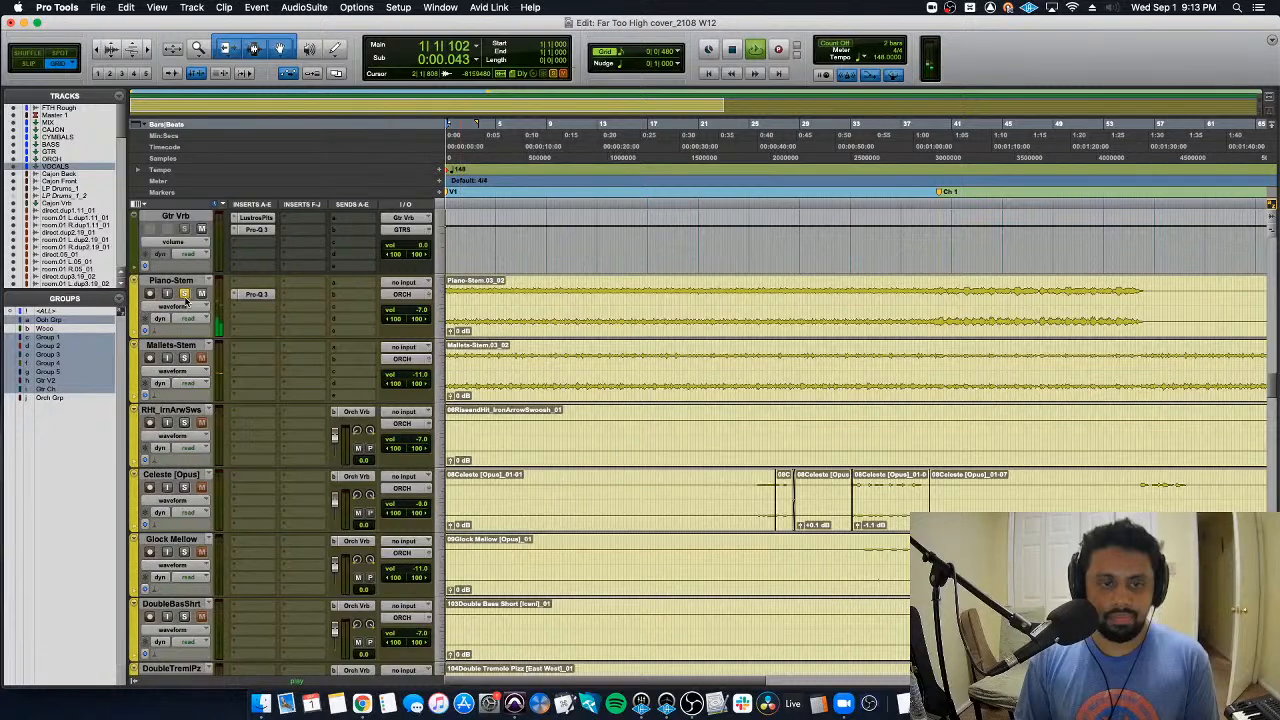
Step: Examine the violin, cello and pad tracks during playback to see which ones carry signal in the opening
scroll(190, 340, down, 15)
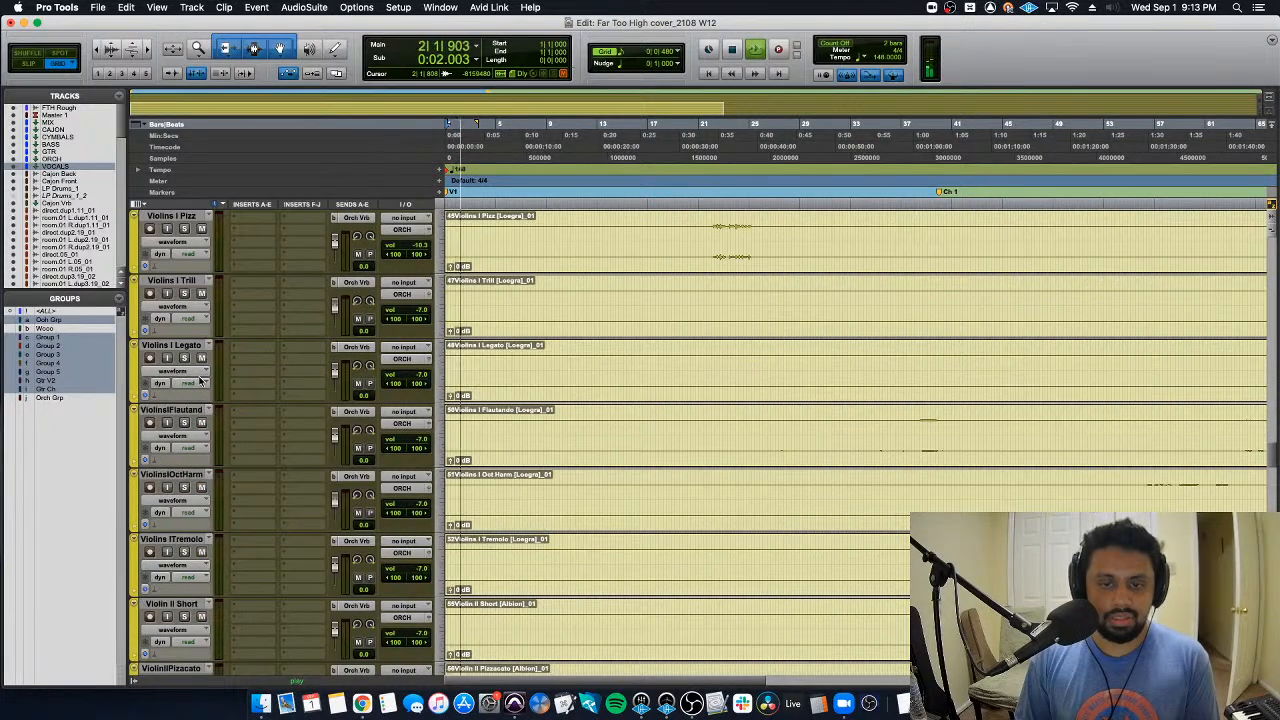
scroll(200, 380, up, 10)
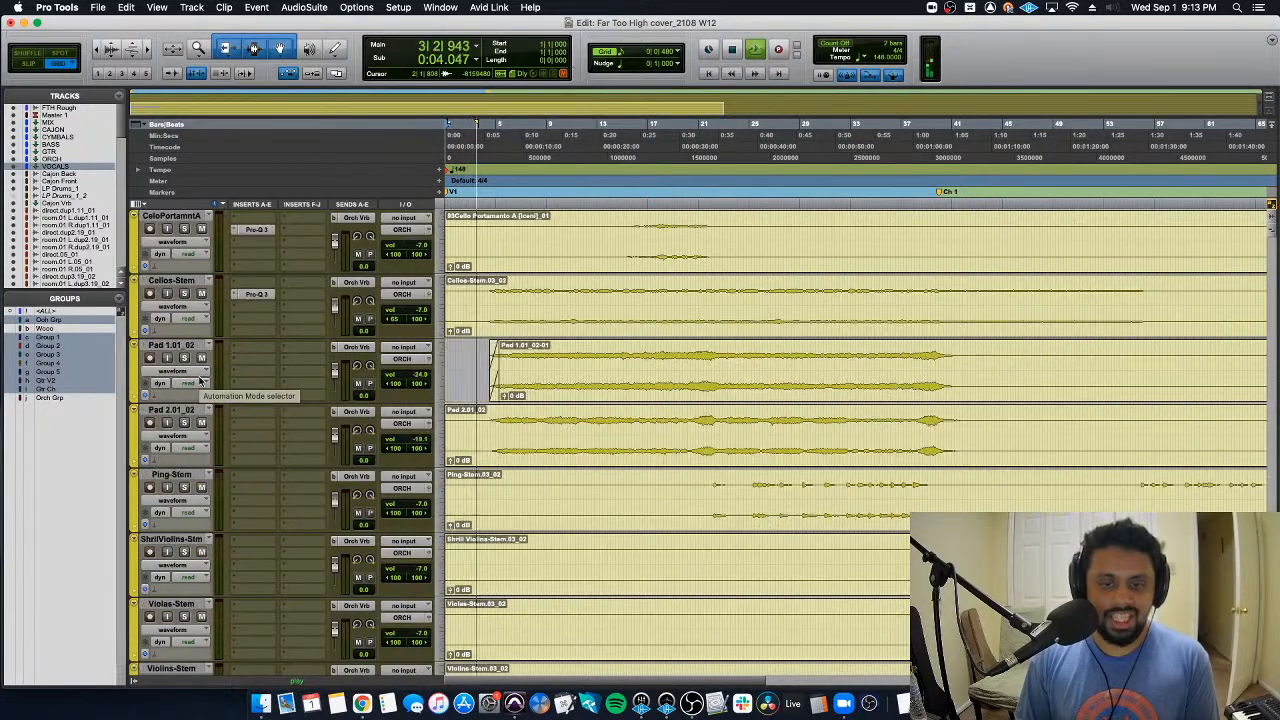
scroll(200, 383, down, 3)
scroll(200, 383, up, 12)
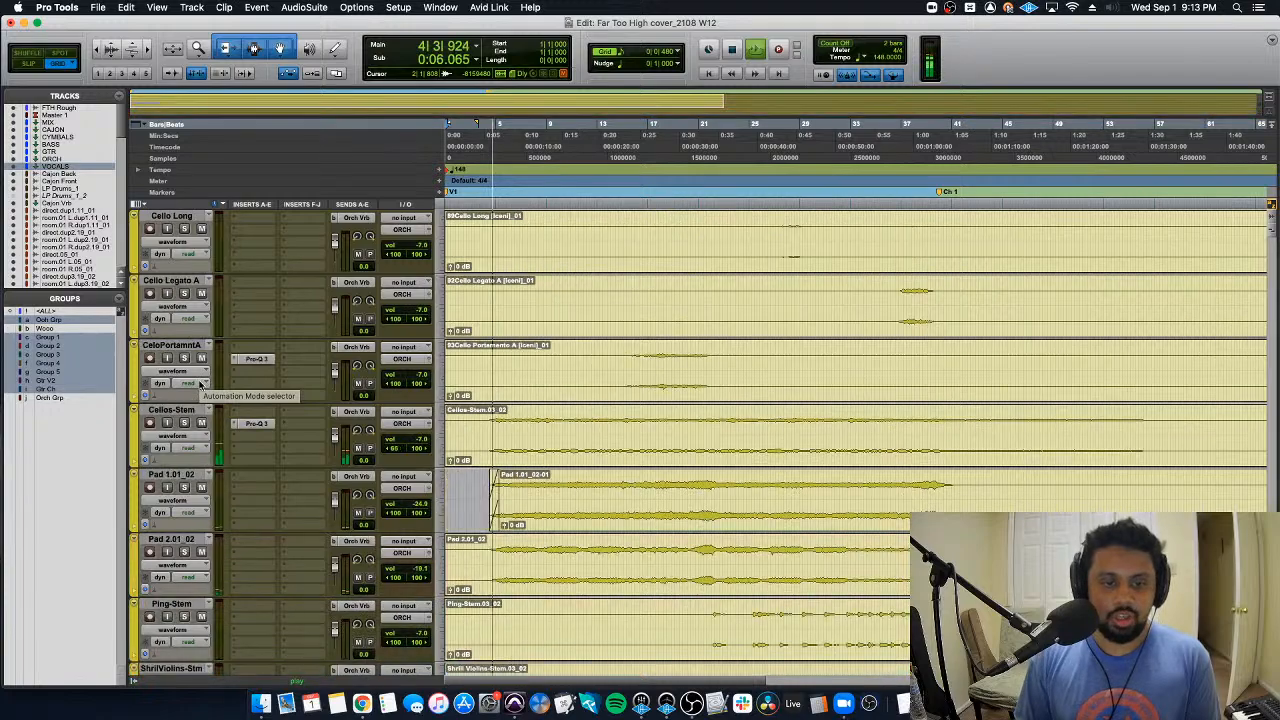
scroll(200, 390, down, 3)
scroll(200, 390, up, 8)
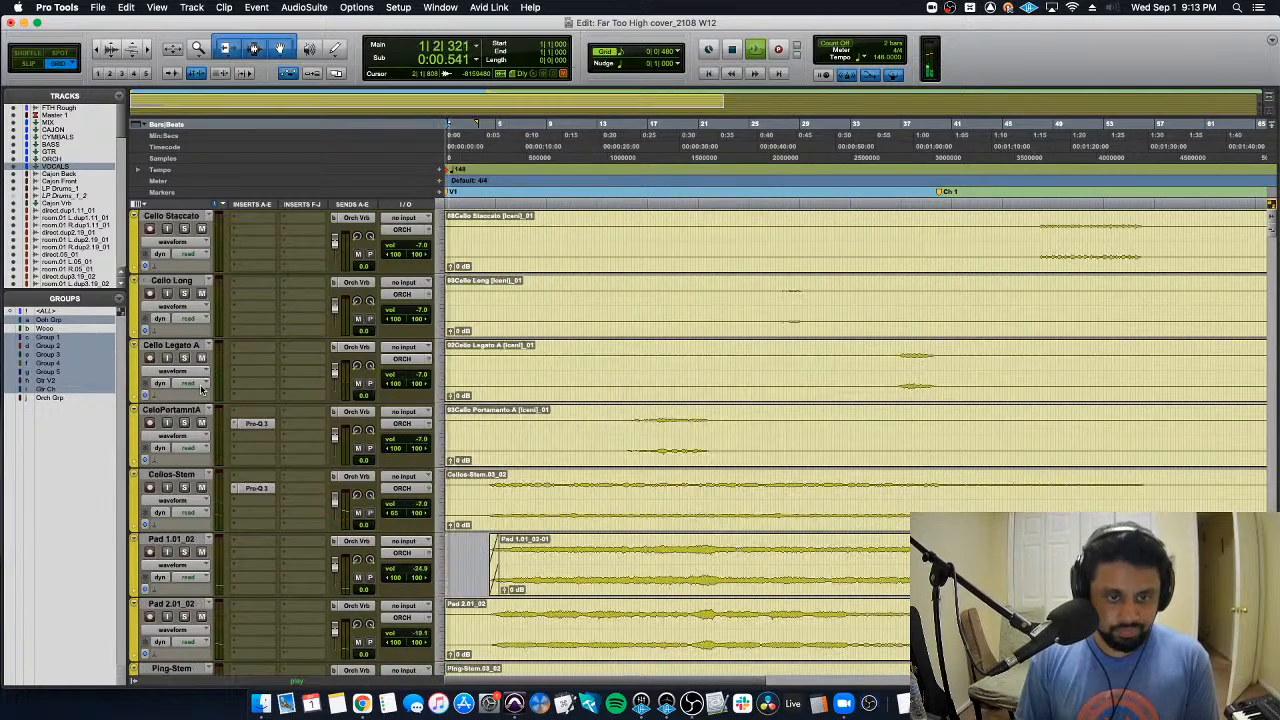
scroll(200, 390, up, 3)
scroll(200, 390, down, 3)
Step: Open the Mix window, enable Orch Grp to solo and unsolo all orchestral tracks together, and disable the group
key(super+equal)
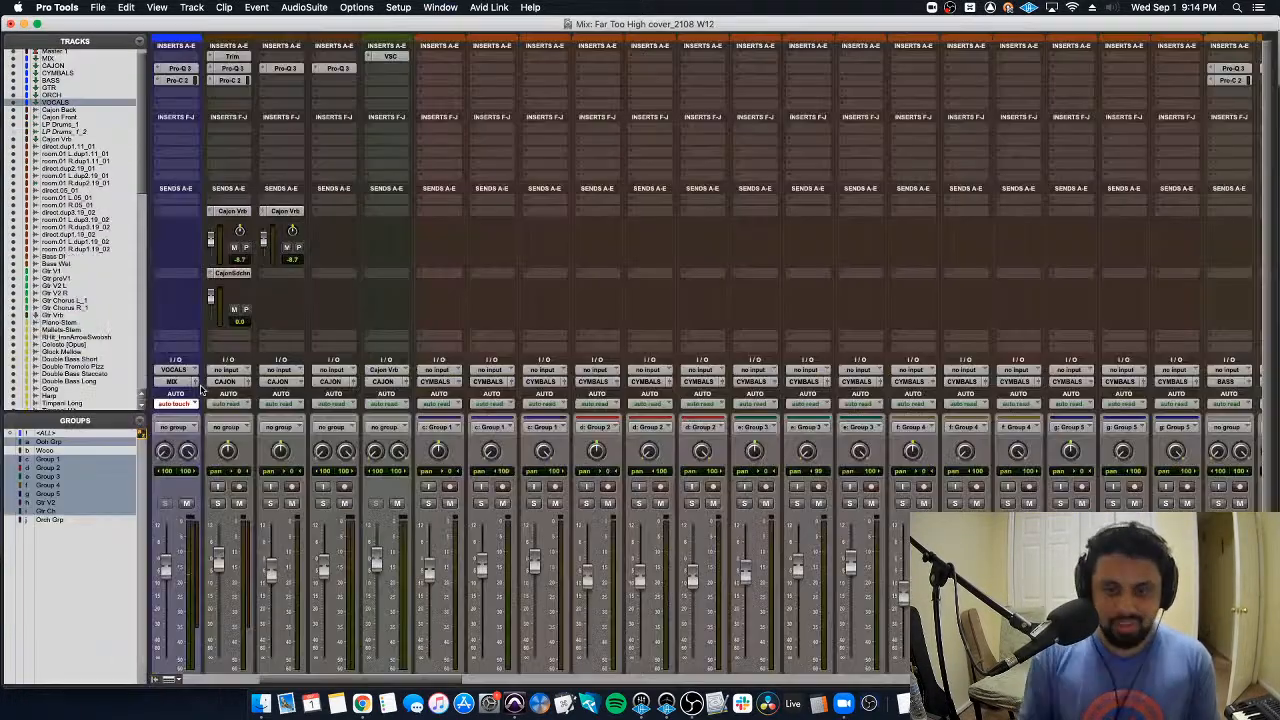
scroll(396, 460, right, 10)
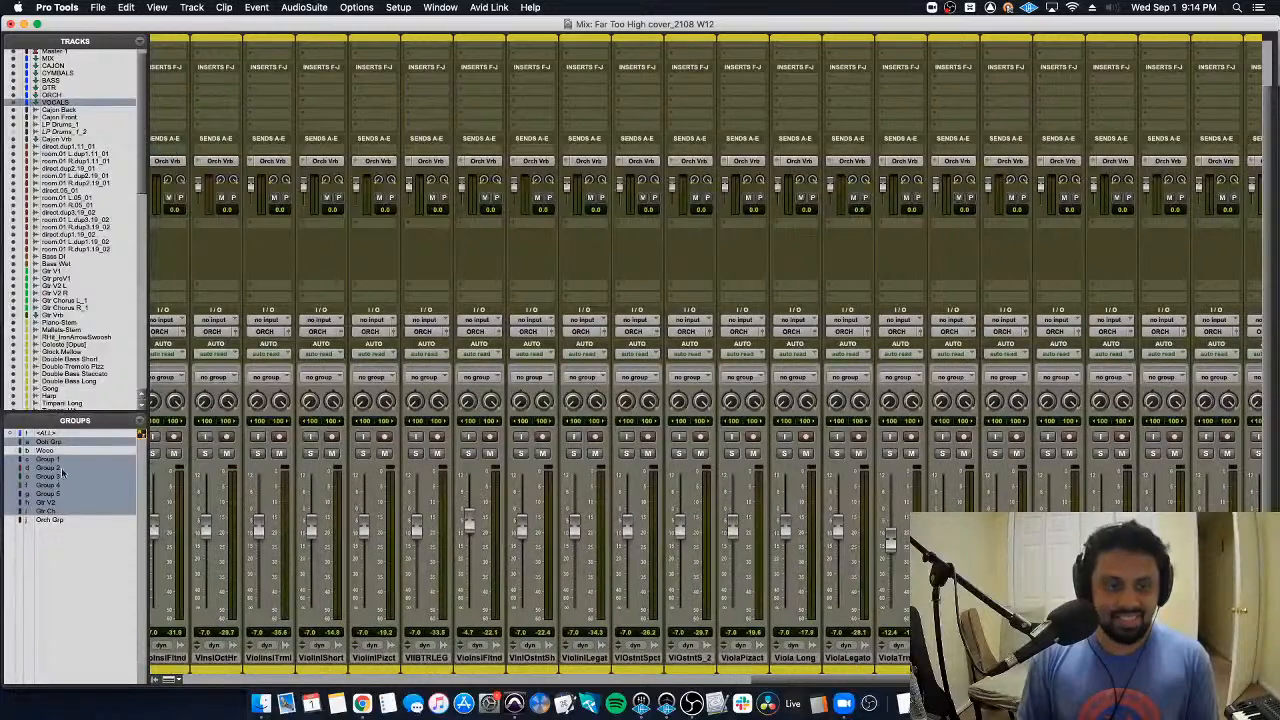
click(68, 520)
click(258, 453)
scroll(277, 486, left, 5)
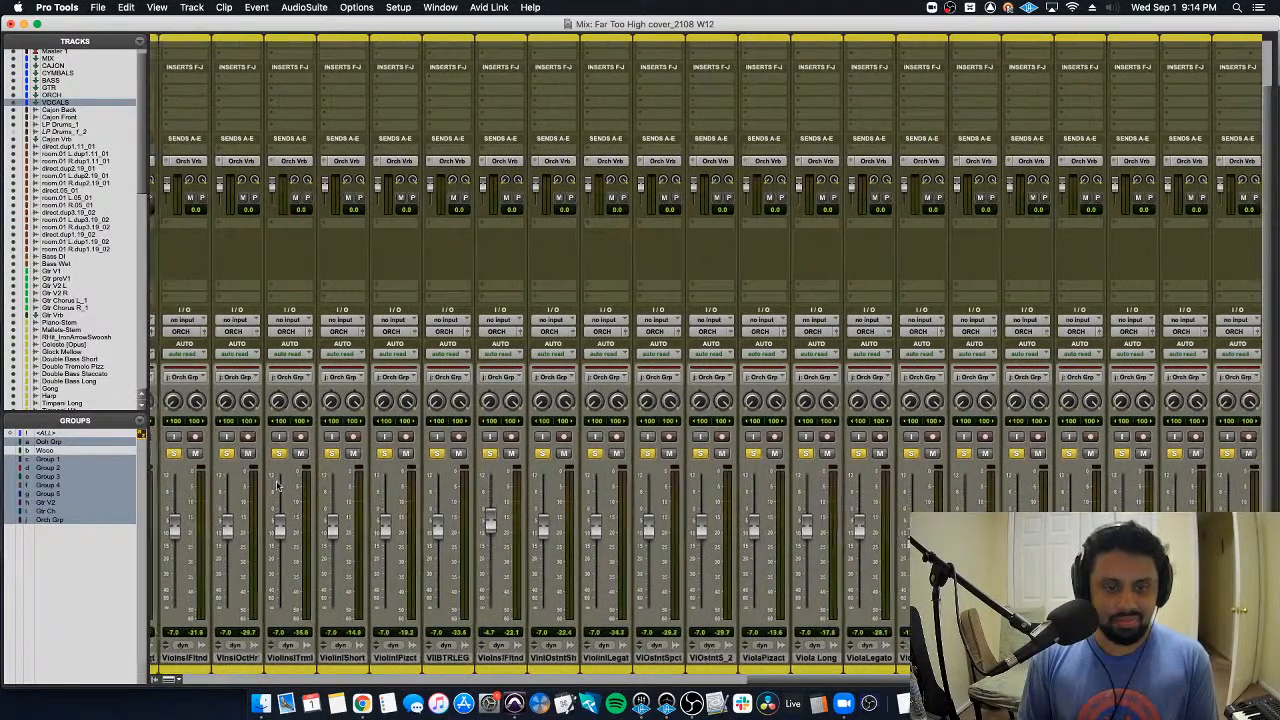
scroll(277, 486, left, 10)
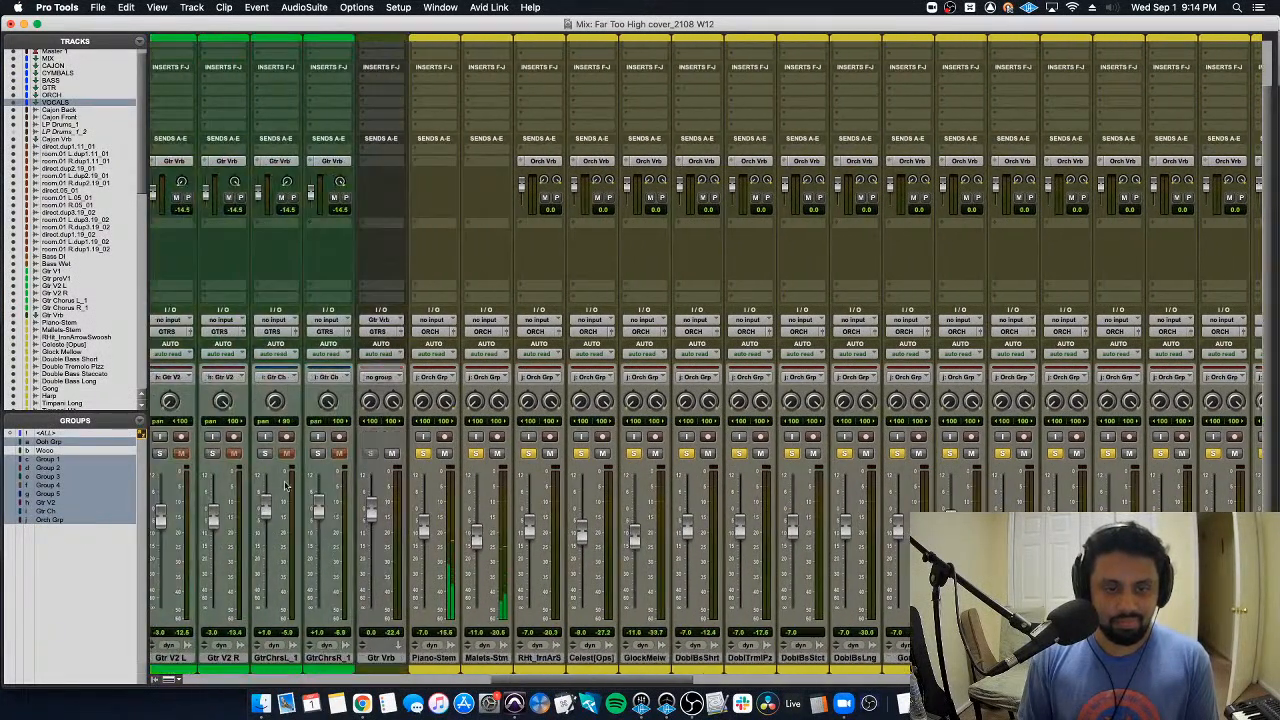
click(424, 453)
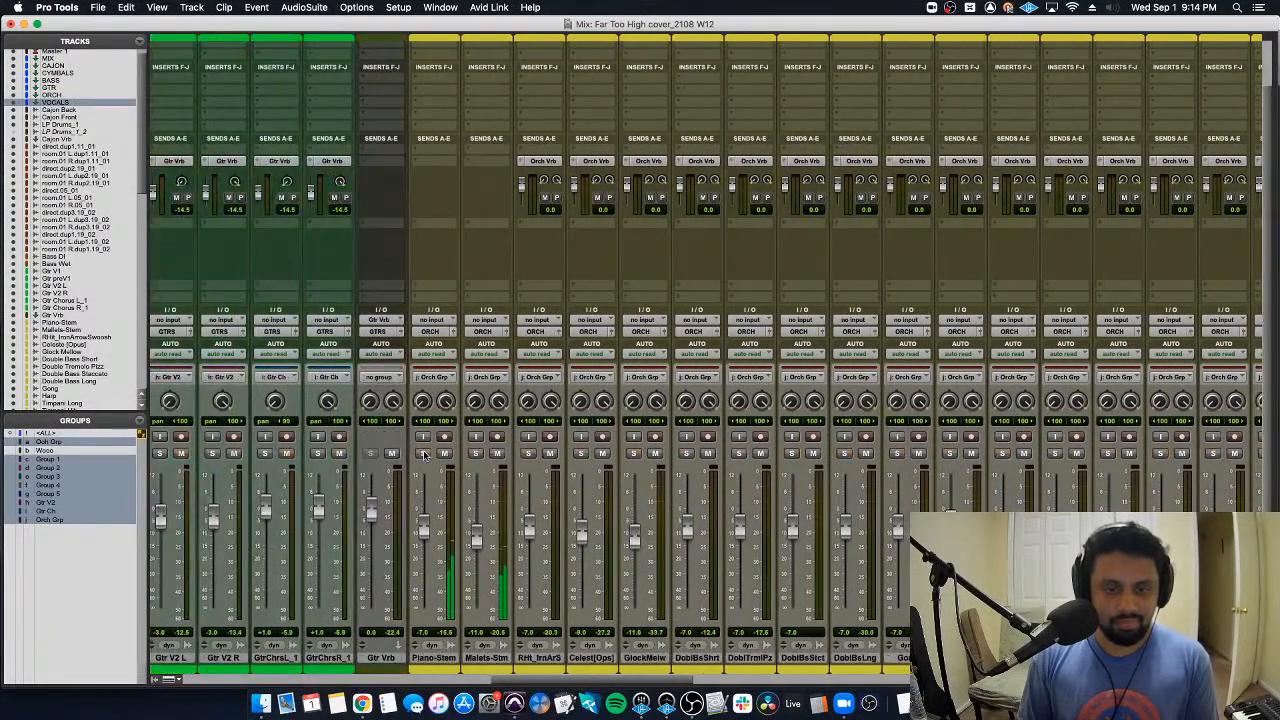
click(68, 520)
Step: Toggle the VOCALS and ORCH submix mutes during playback and undo the last change
scroll(480, 560, left, 15)
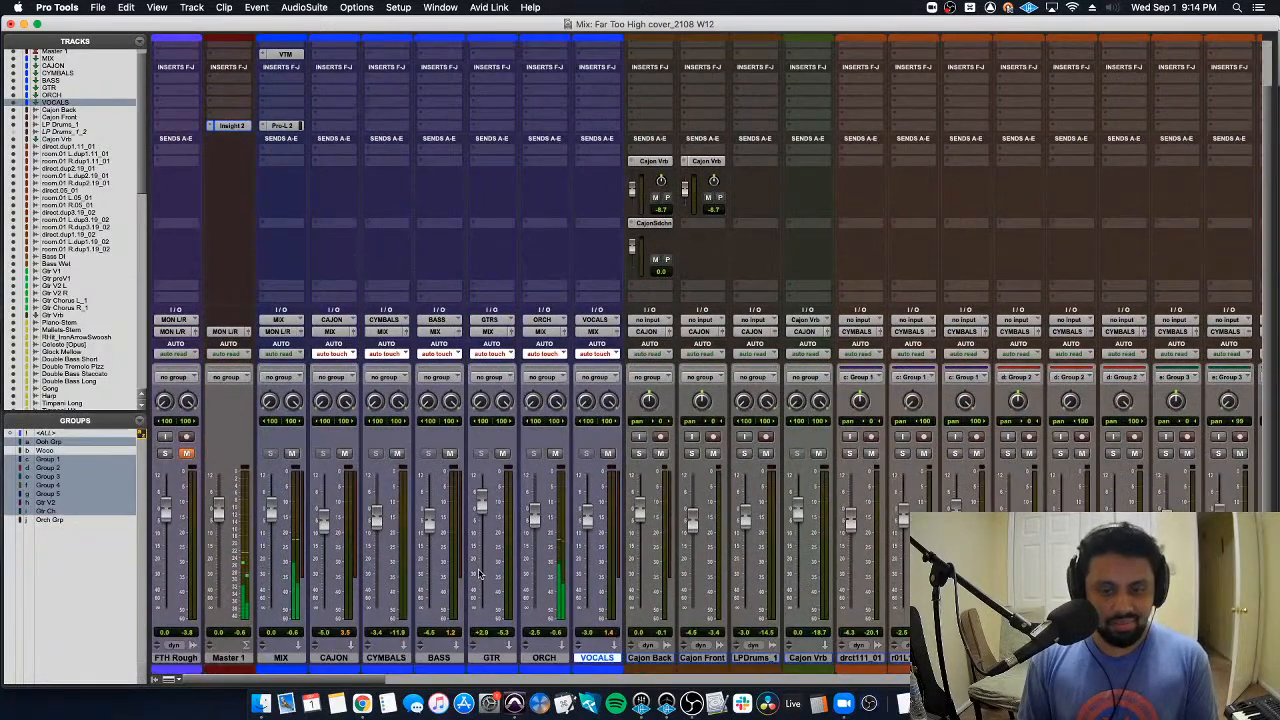
click(608, 455)
click(608, 455)
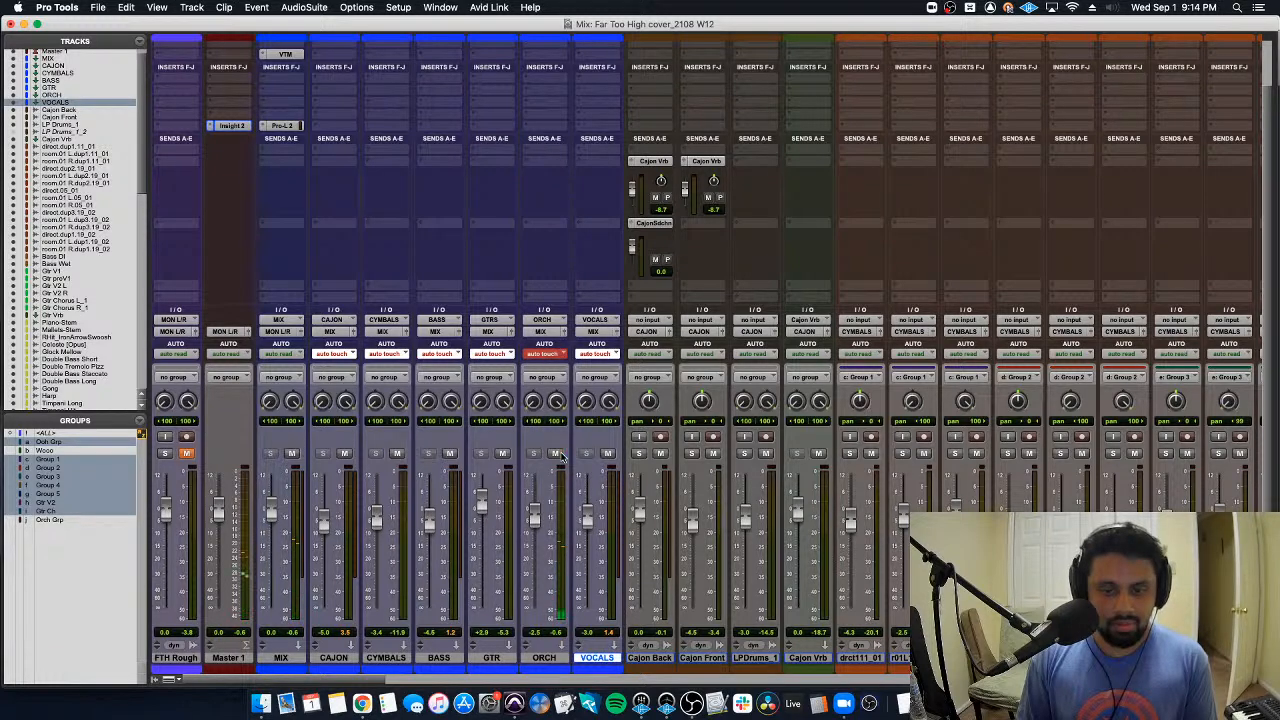
key(super+z)
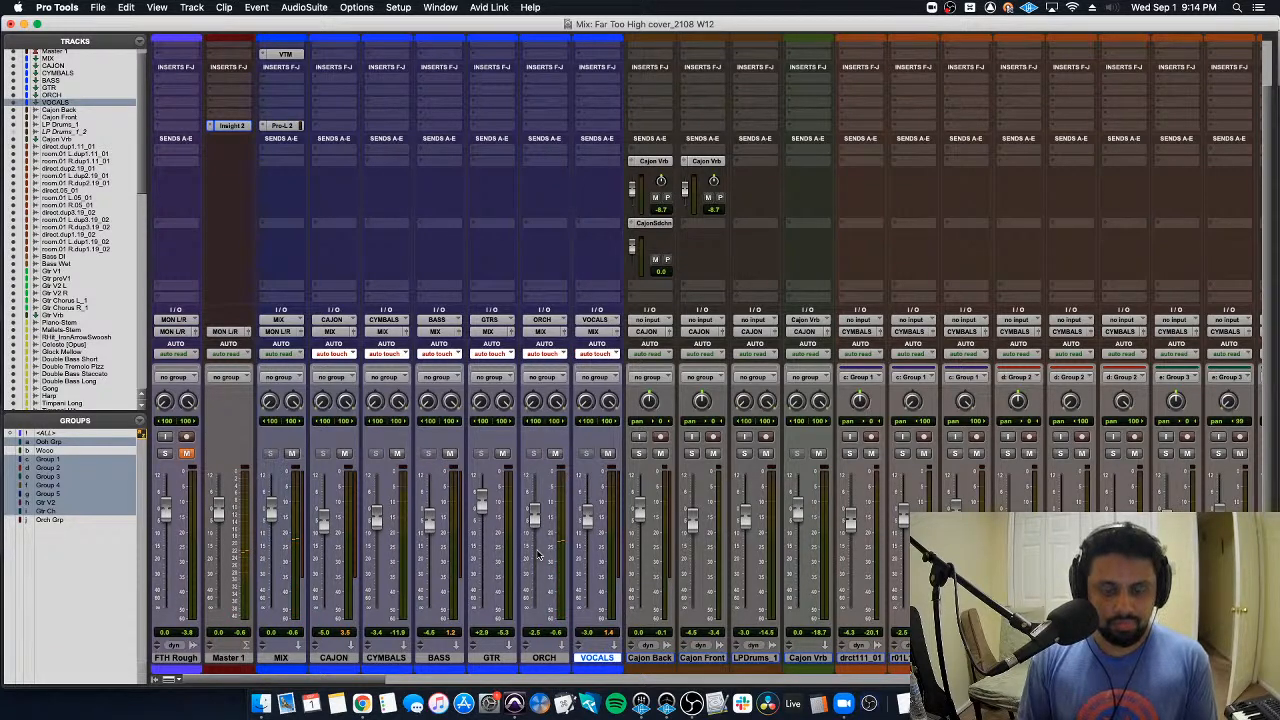
Step: Solo the orchestral tracks one at a time from Piano-Stem through Timpani Hit to audition each, and clear the last solo
scroll(537, 555, right, 10)
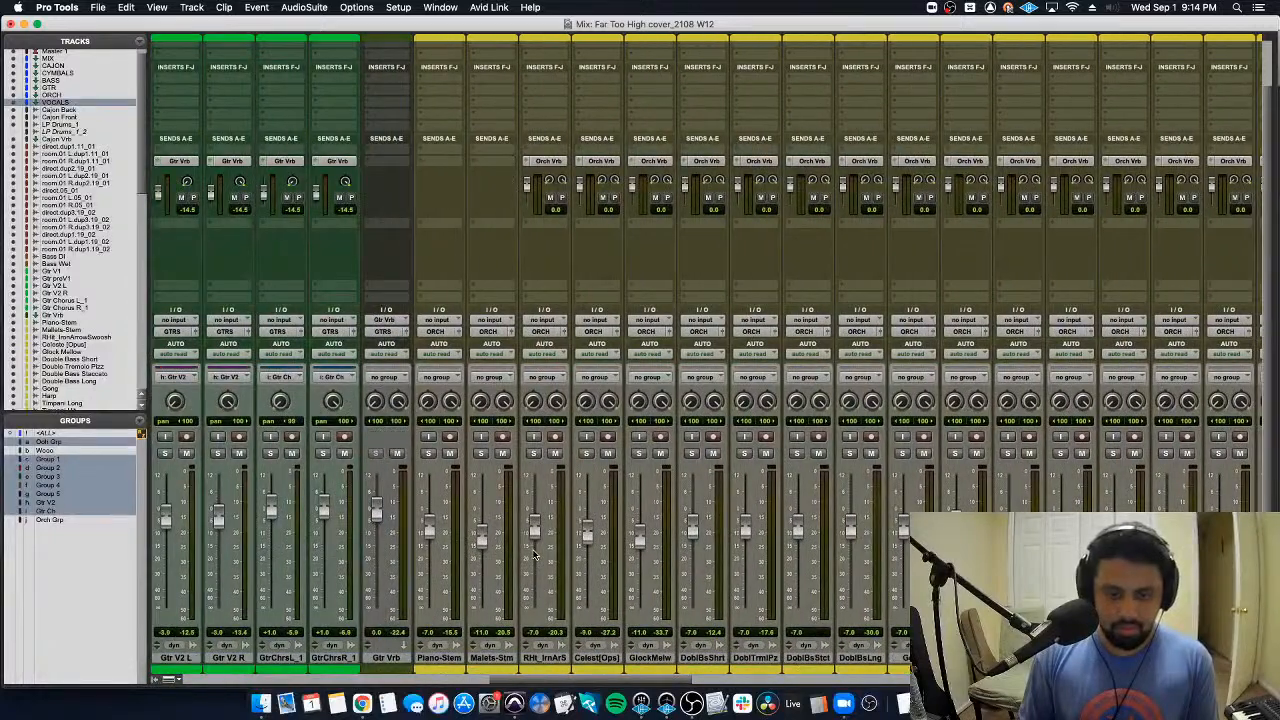
click(447, 658)
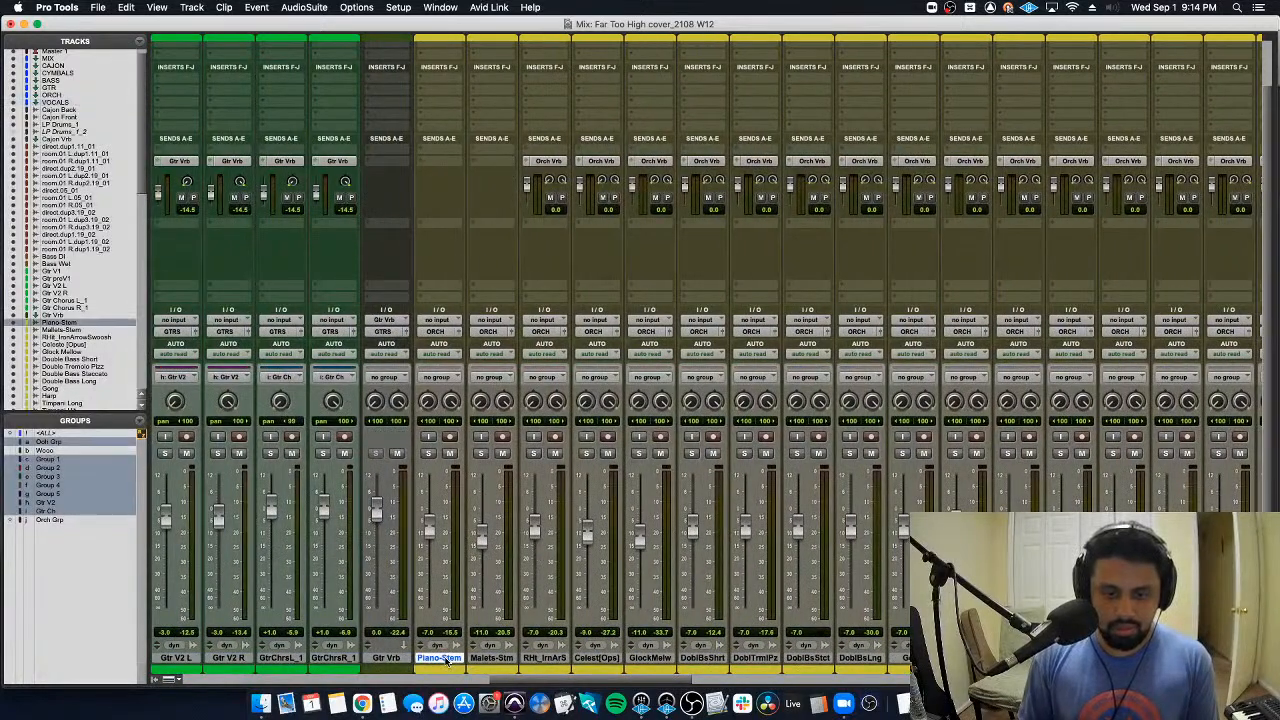
click(429, 456)
click(481, 454)
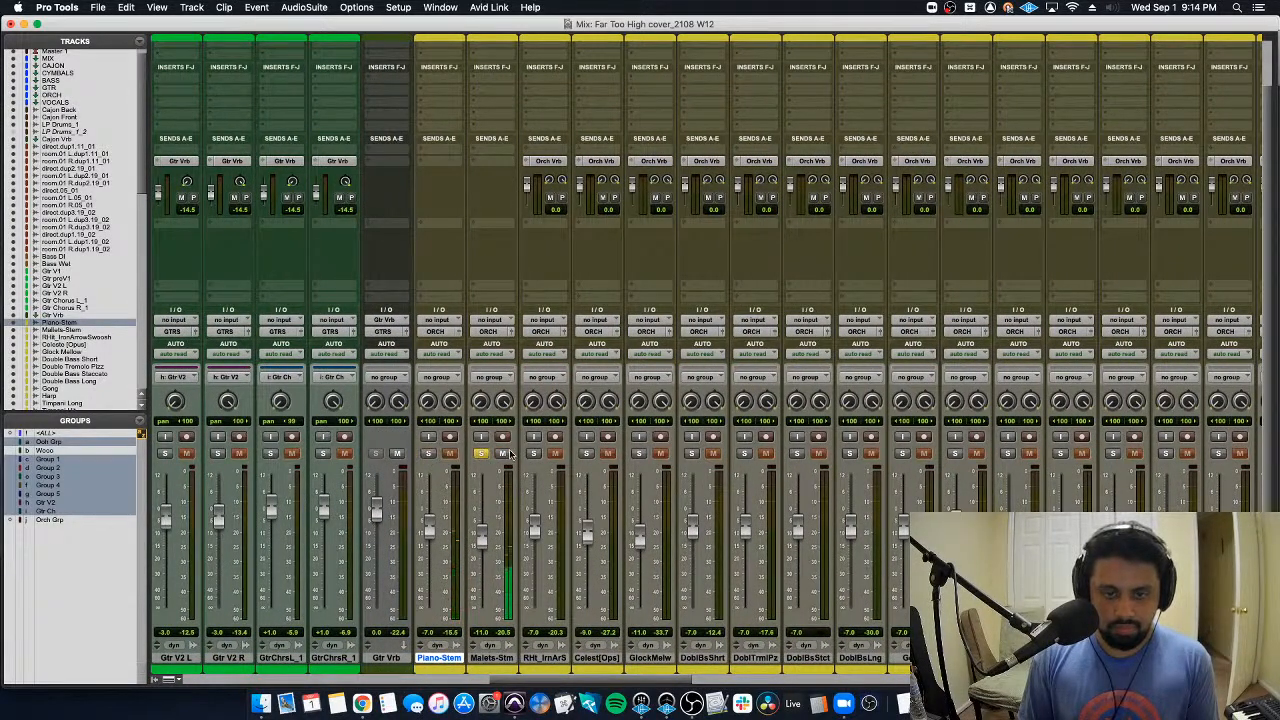
click(533, 454)
click(586, 454)
click(638, 454)
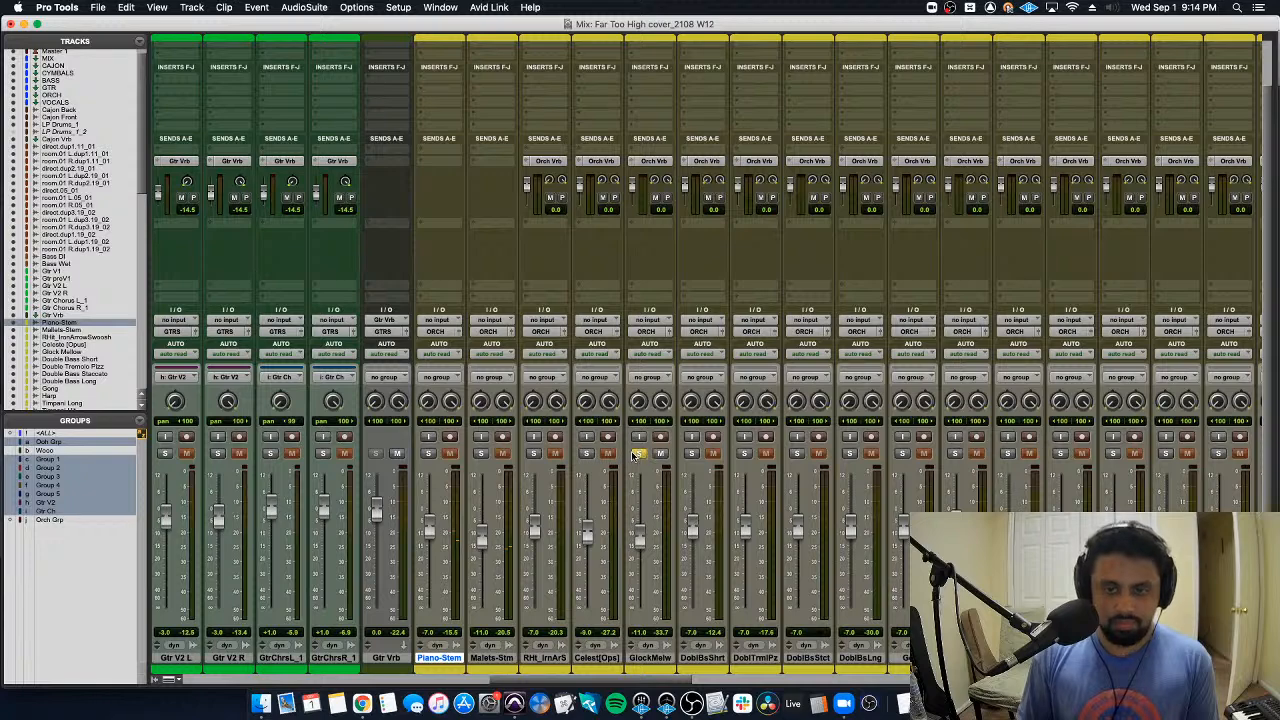
click(691, 454)
click(744, 454)
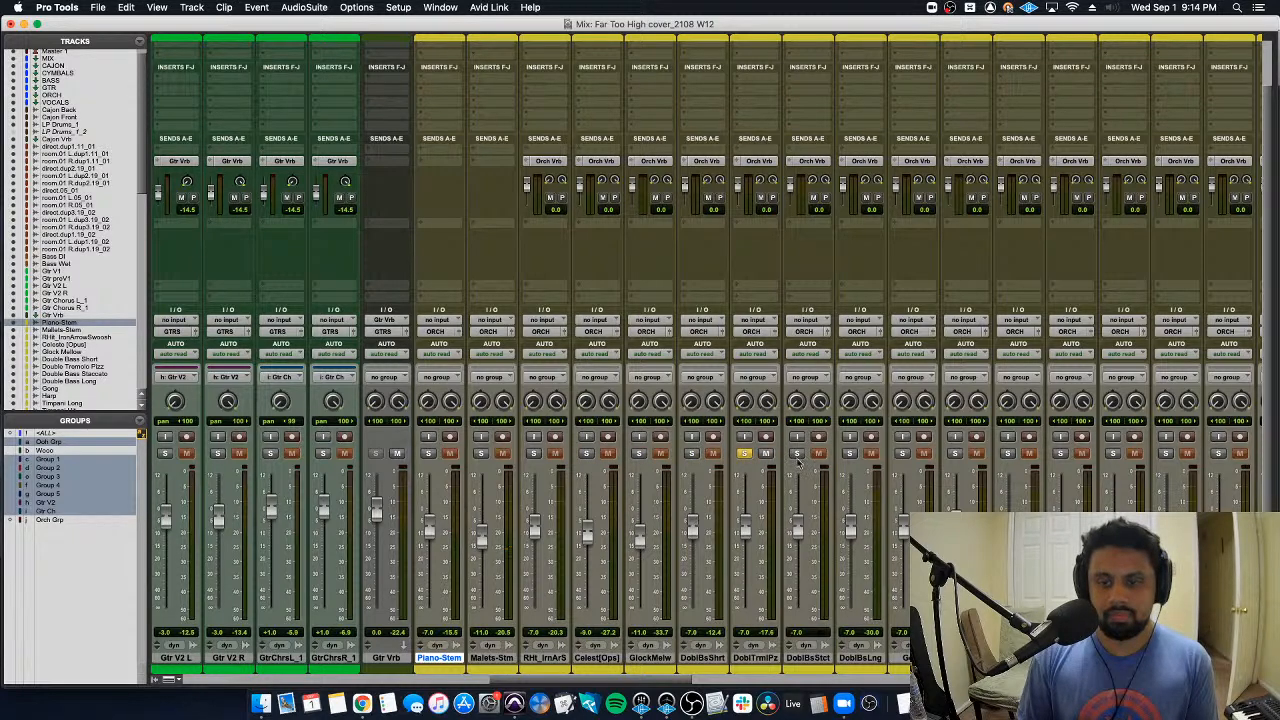
click(797, 454)
scroll(798, 460, right, 5)
click(582, 454)
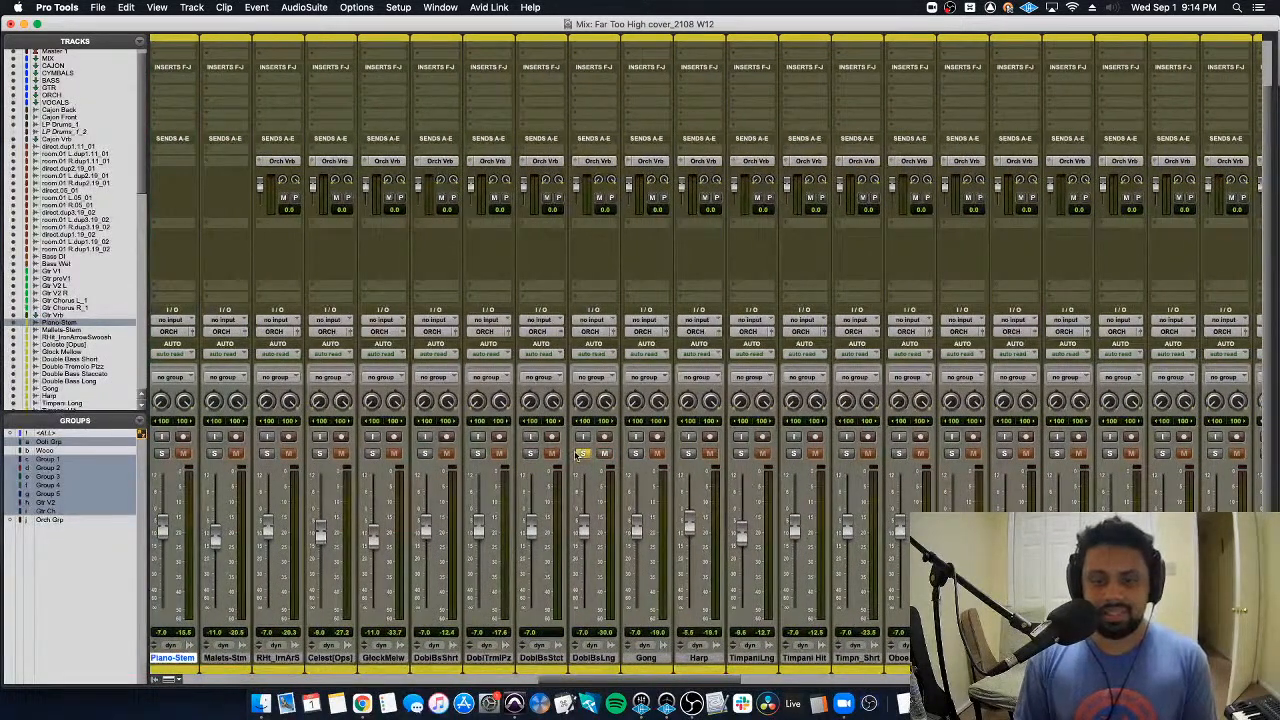
click(635, 454)
click(688, 454)
click(740, 454)
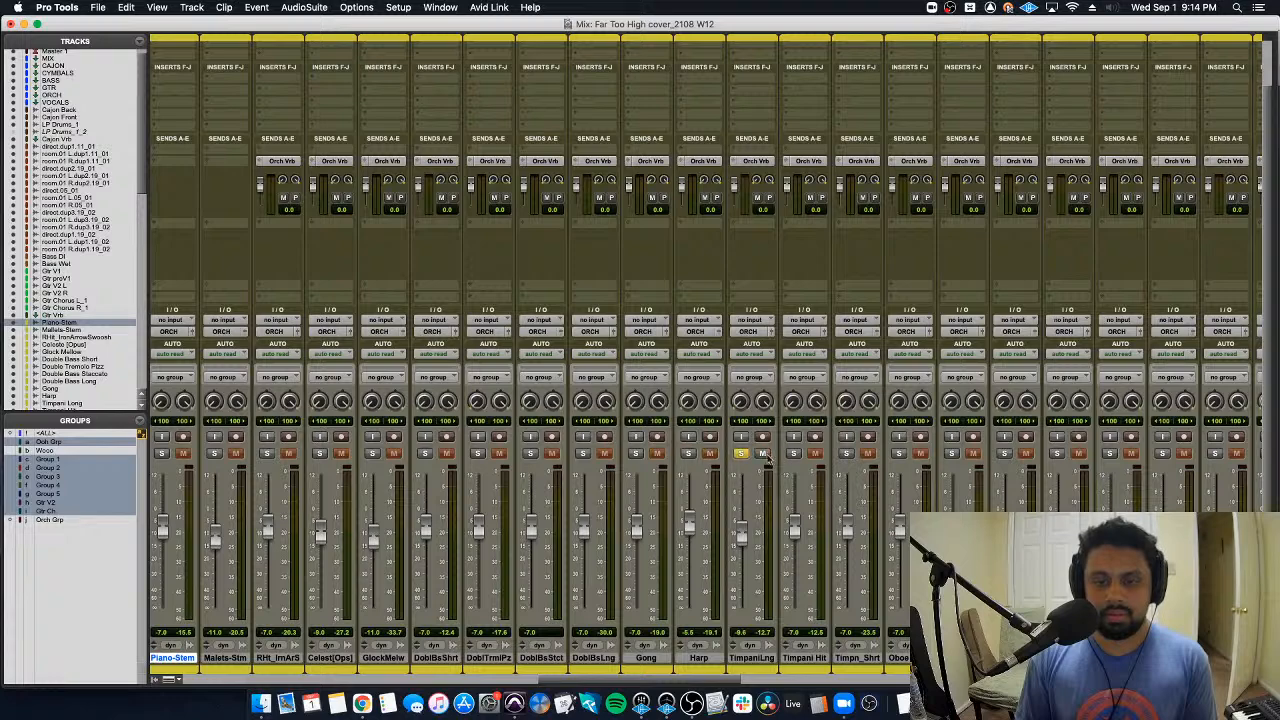
click(793, 454)
click(793, 454)
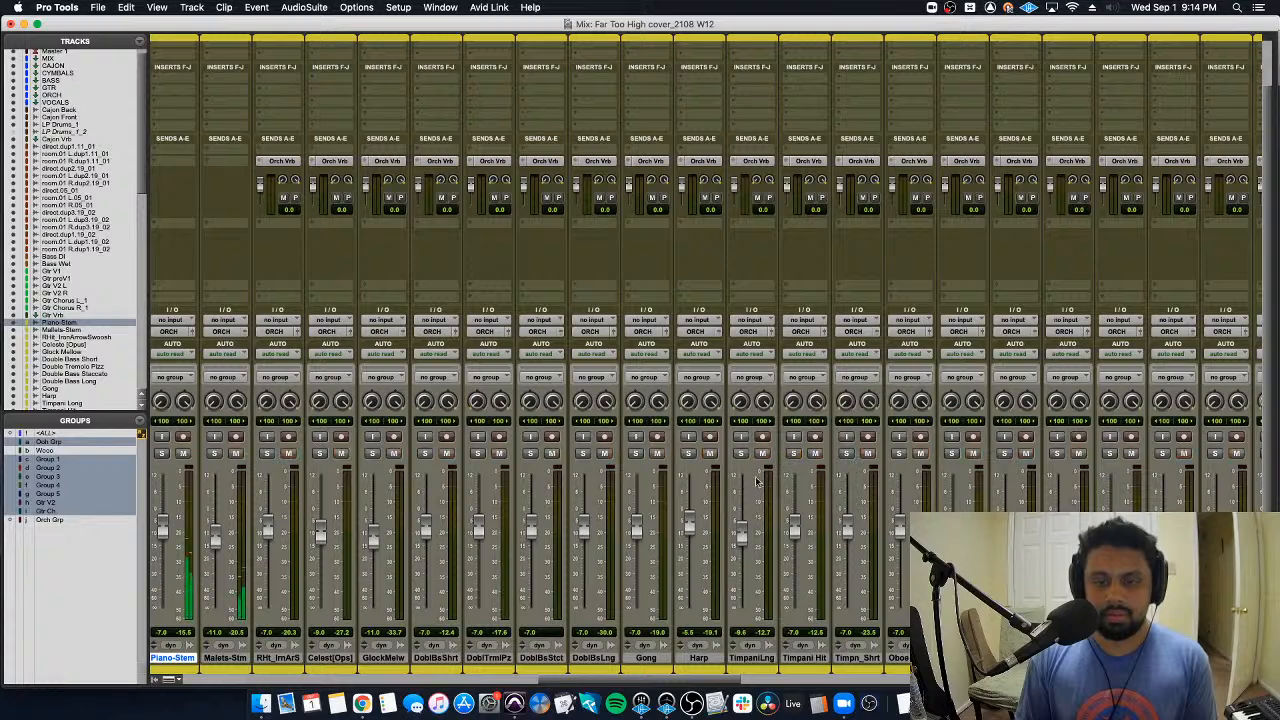
Step: Mute the individual orchestral tracks from Piano-Stem through the strings, pads and Ping-Stem during playback, and clear those mutes
click(236, 454)
click(183, 454)
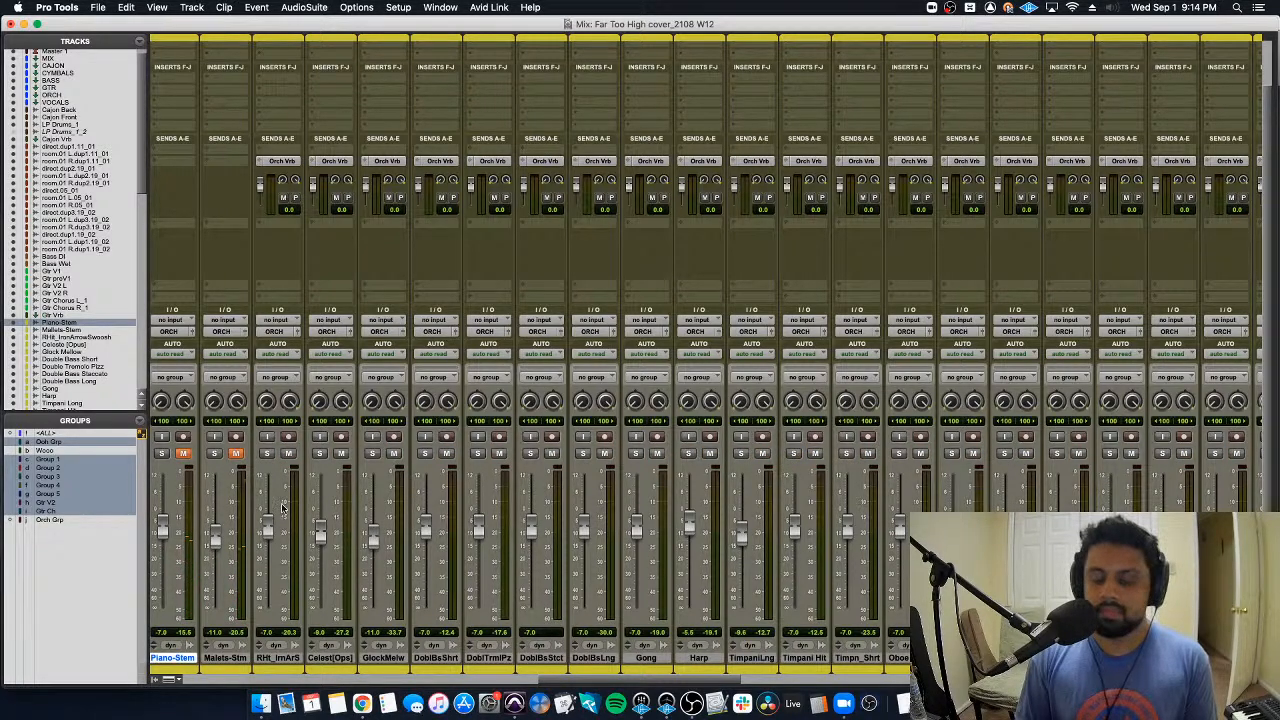
scroll(260, 495, right, 10)
scroll(283, 508, right, 15)
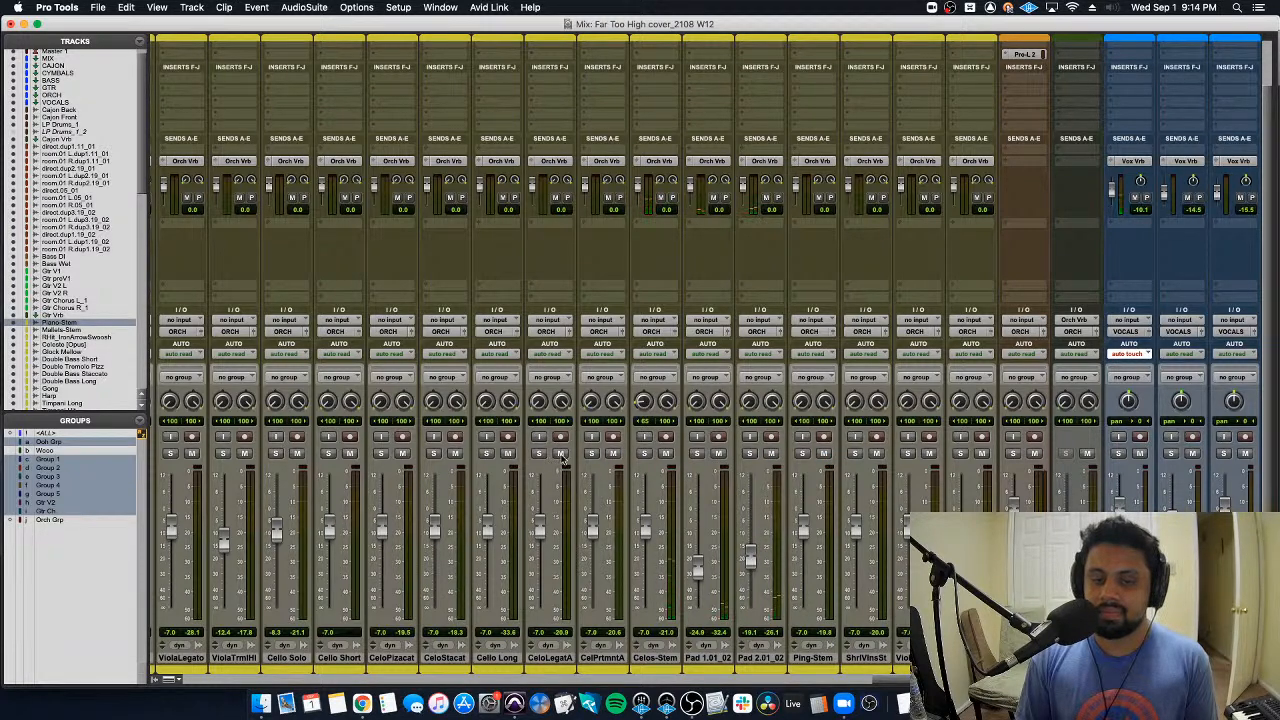
scroll(592, 488, left, 2)
scroll(592, 488, left, 3)
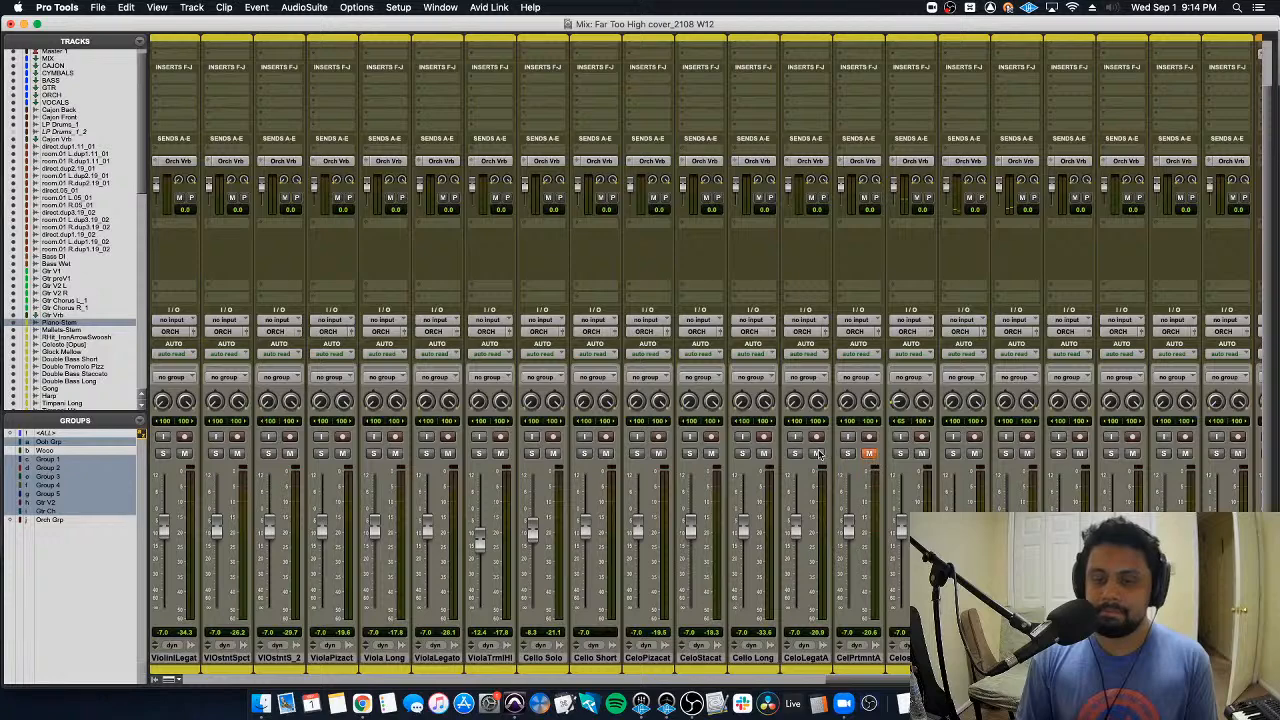
drag(656, 456, 390, 456)
scroll(436, 465, left, 4)
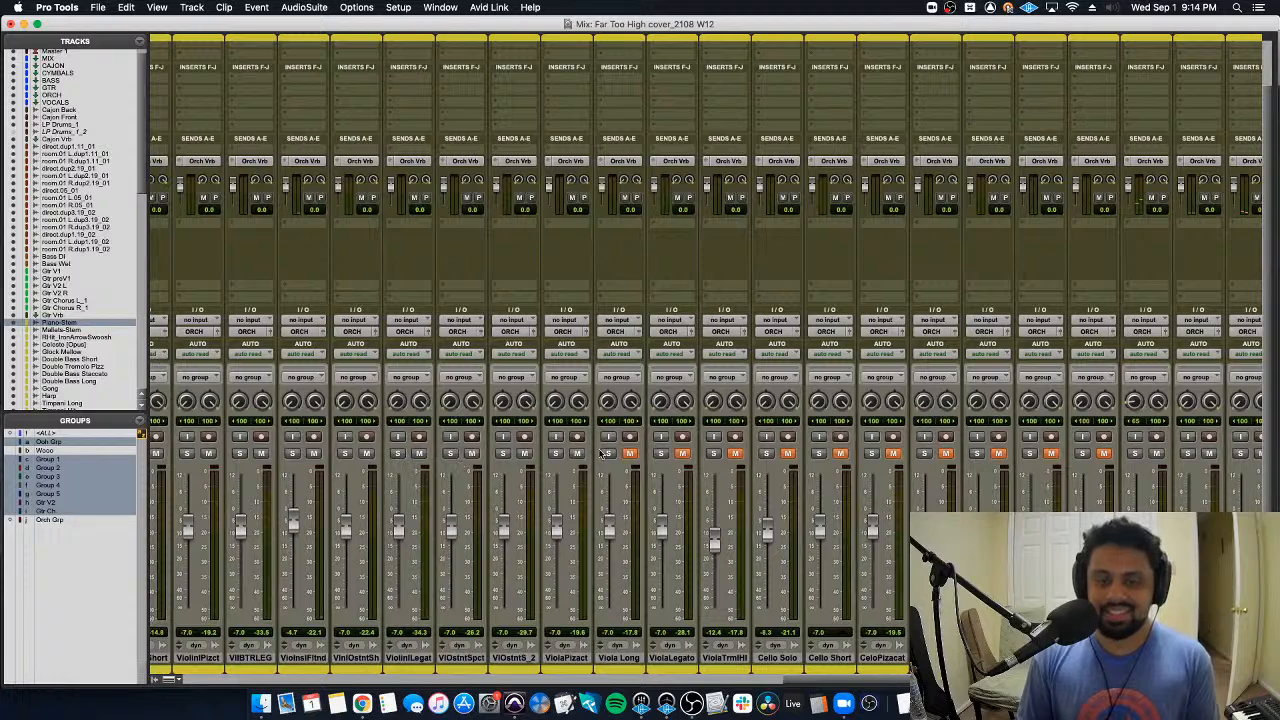
drag(574, 456, 366, 456)
scroll(366, 456, left, 10)
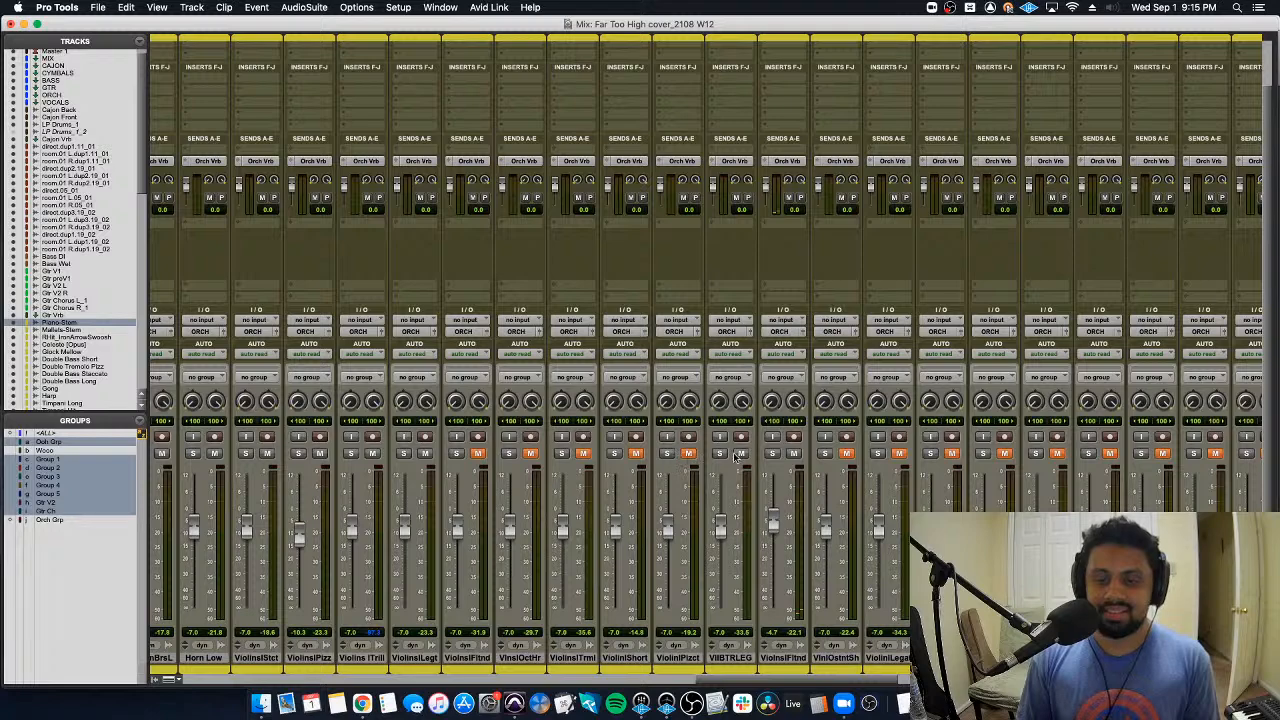
scroll(590, 490, left, 10)
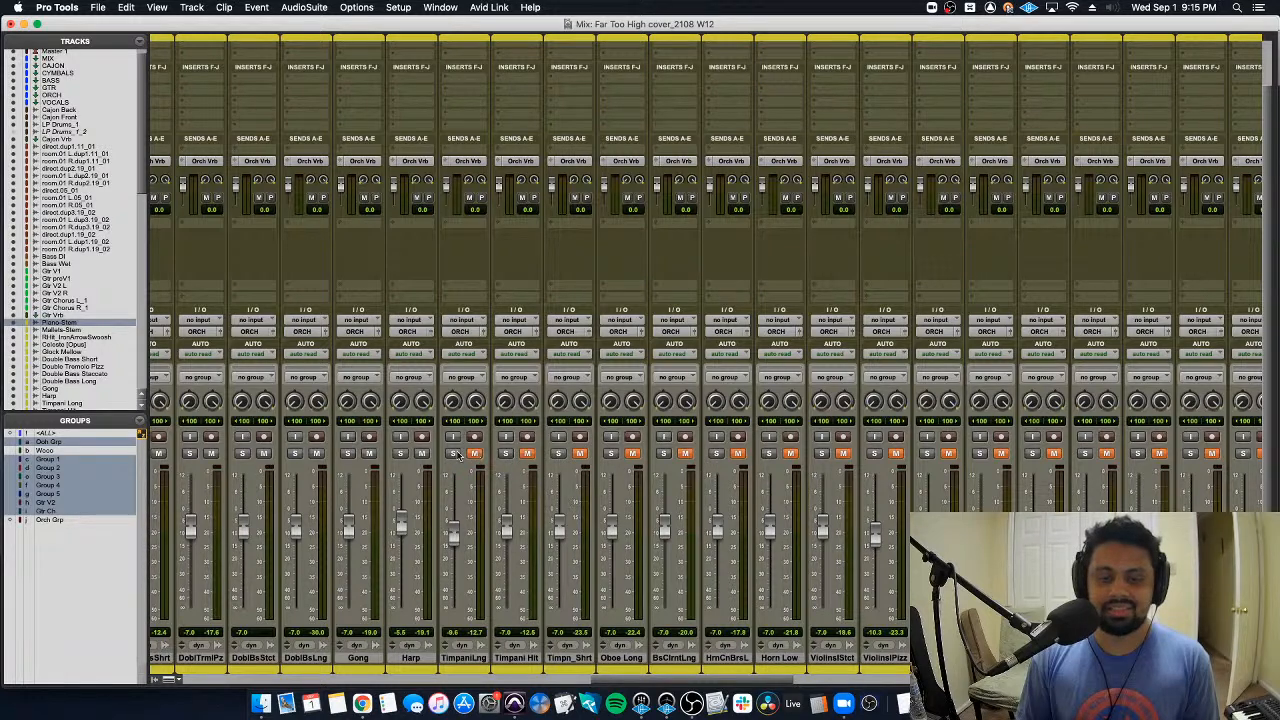
scroll(370, 456, left, 10)
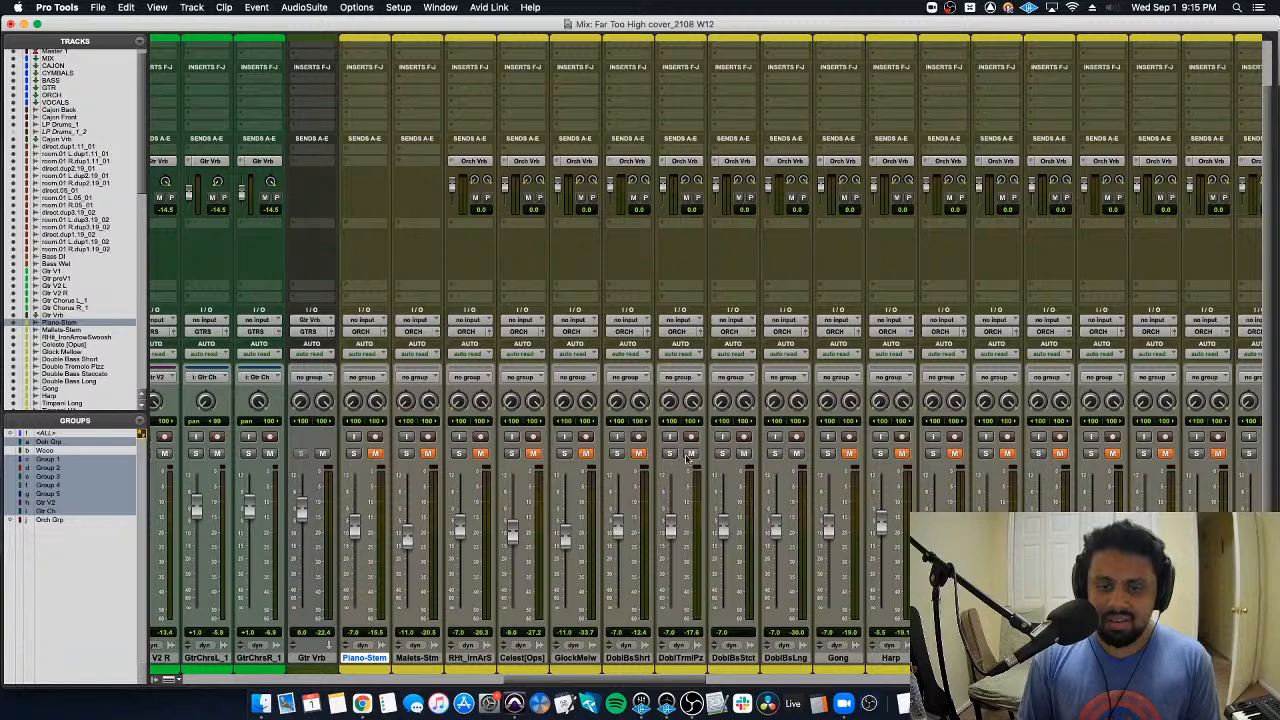
scroll(866, 460, right, 15)
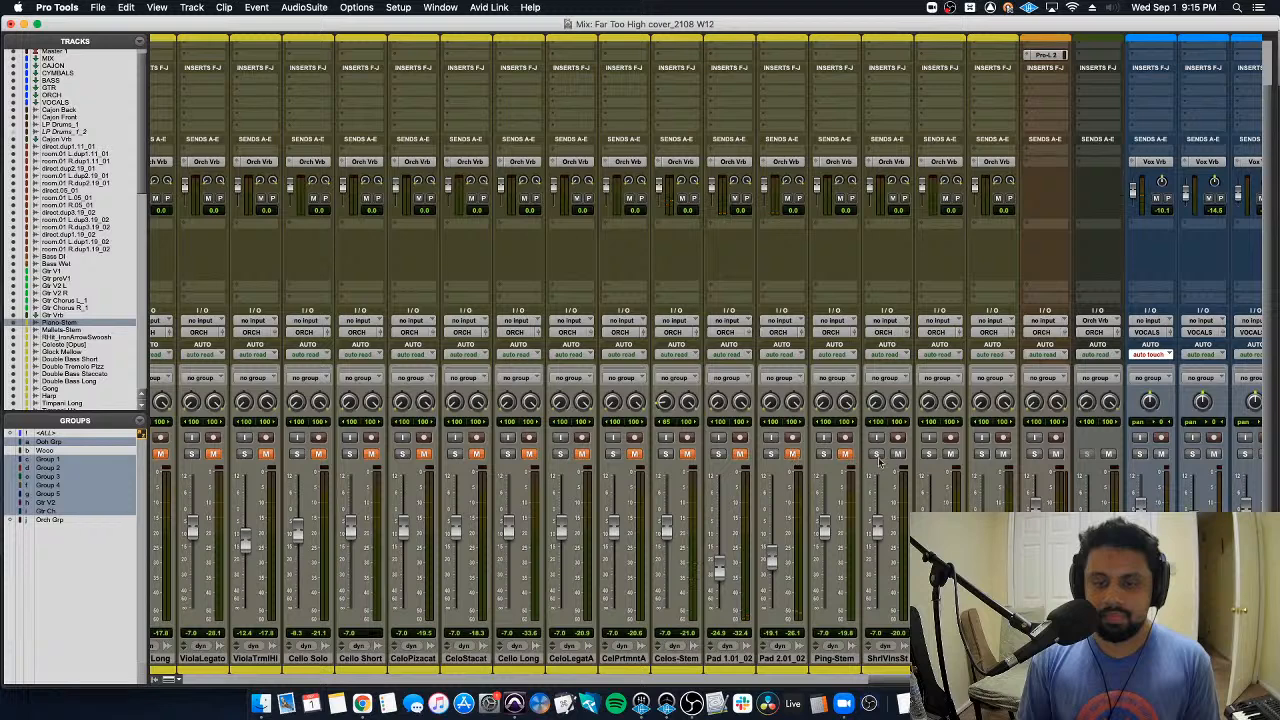
click(1001, 455)
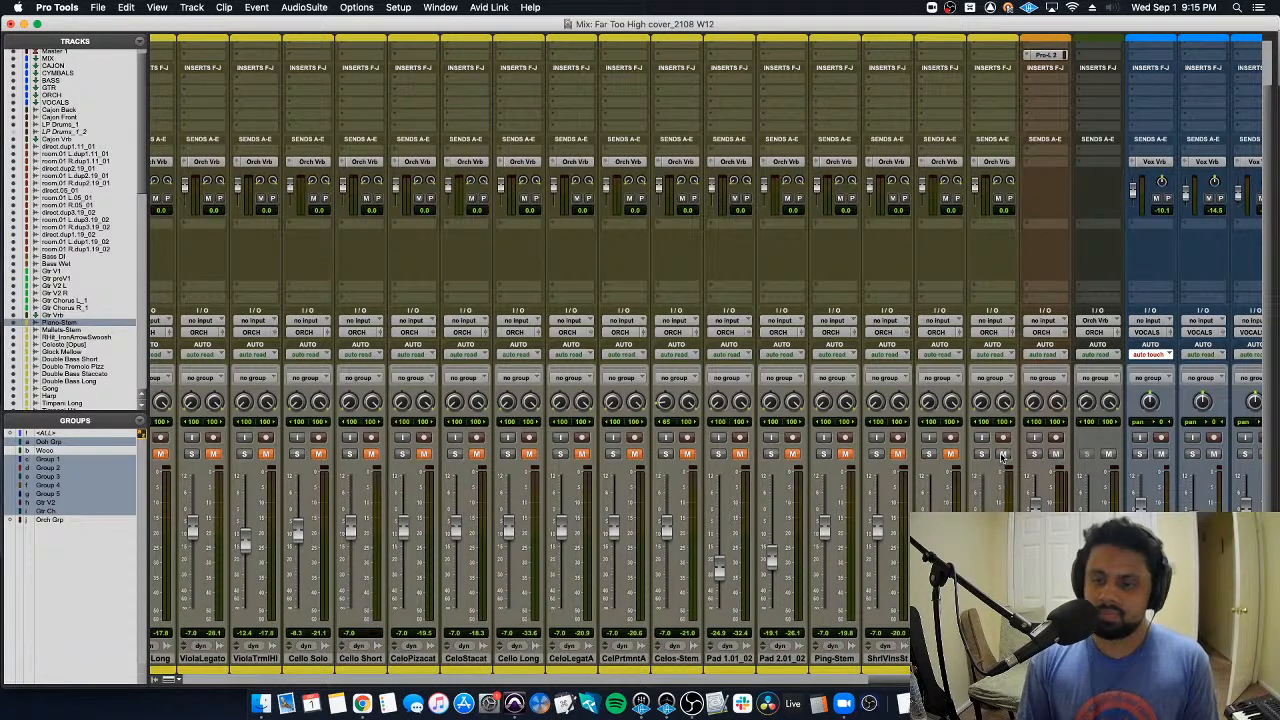
Step: Toggle the mutes of the VOCALS submix and the Orch Vrb return during playback to check their contribution
scroll(960, 470, left, 10)
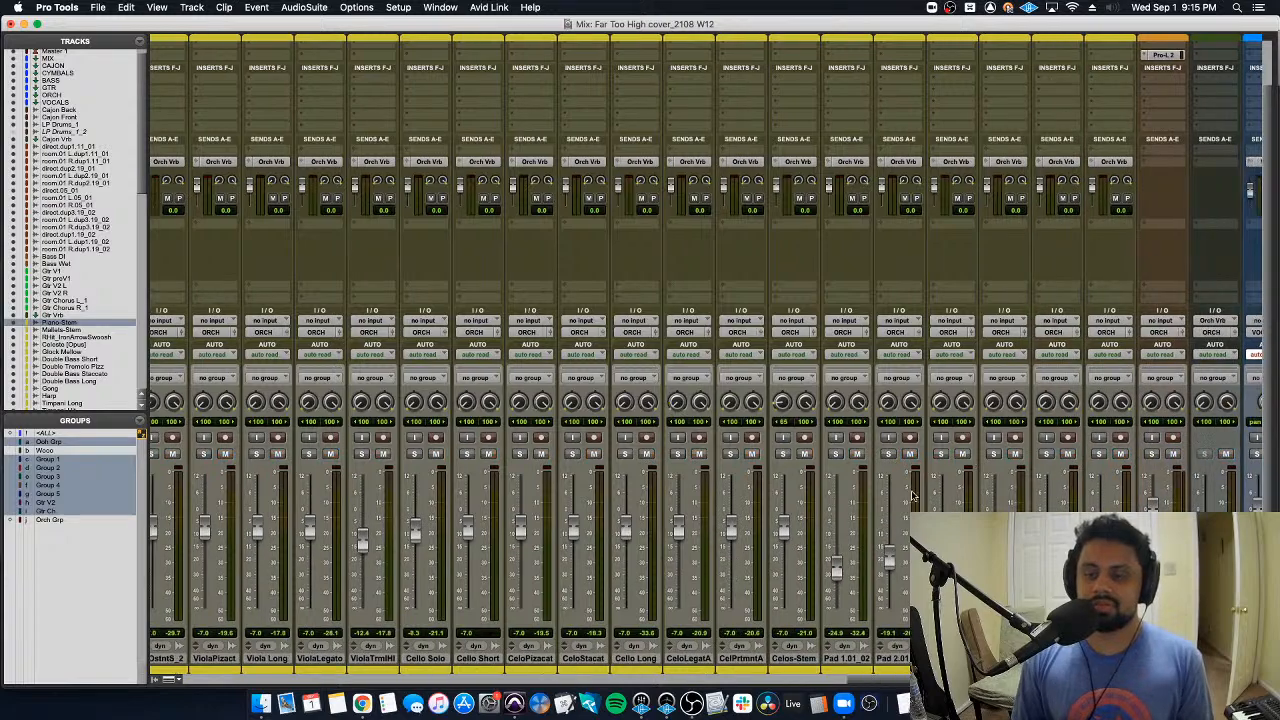
scroll(882, 505, left, 10)
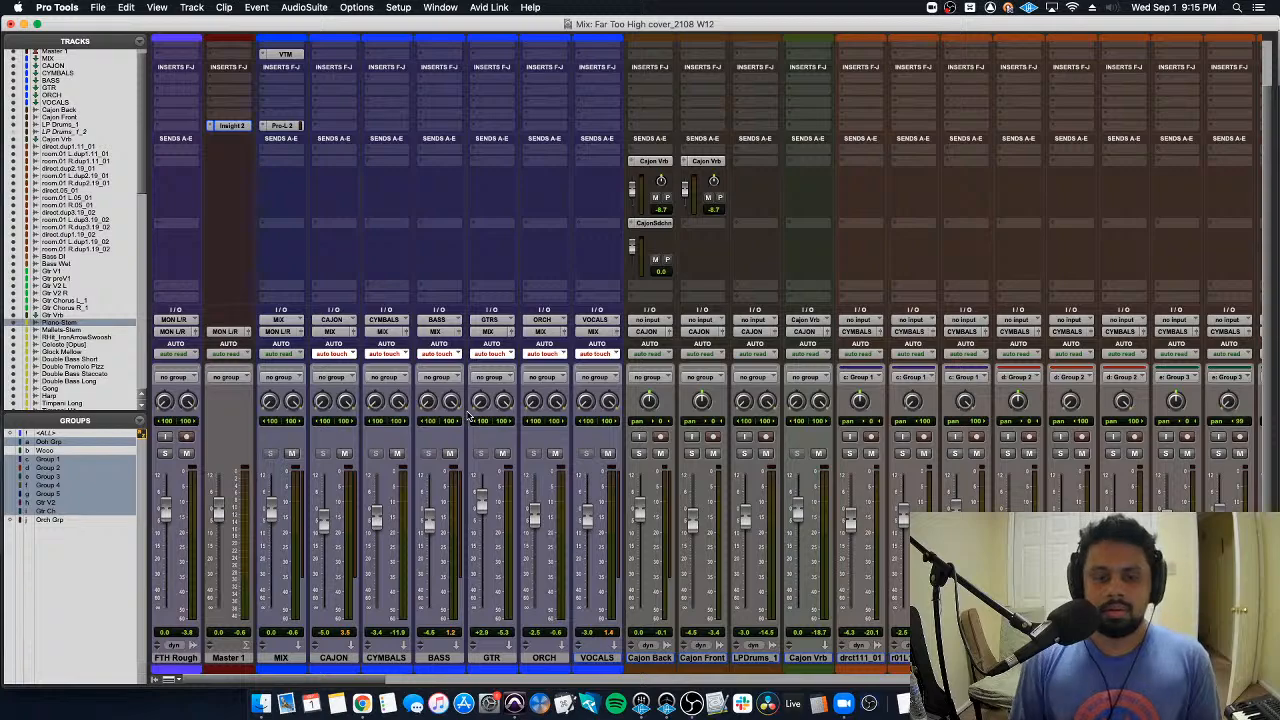
click(607, 454)
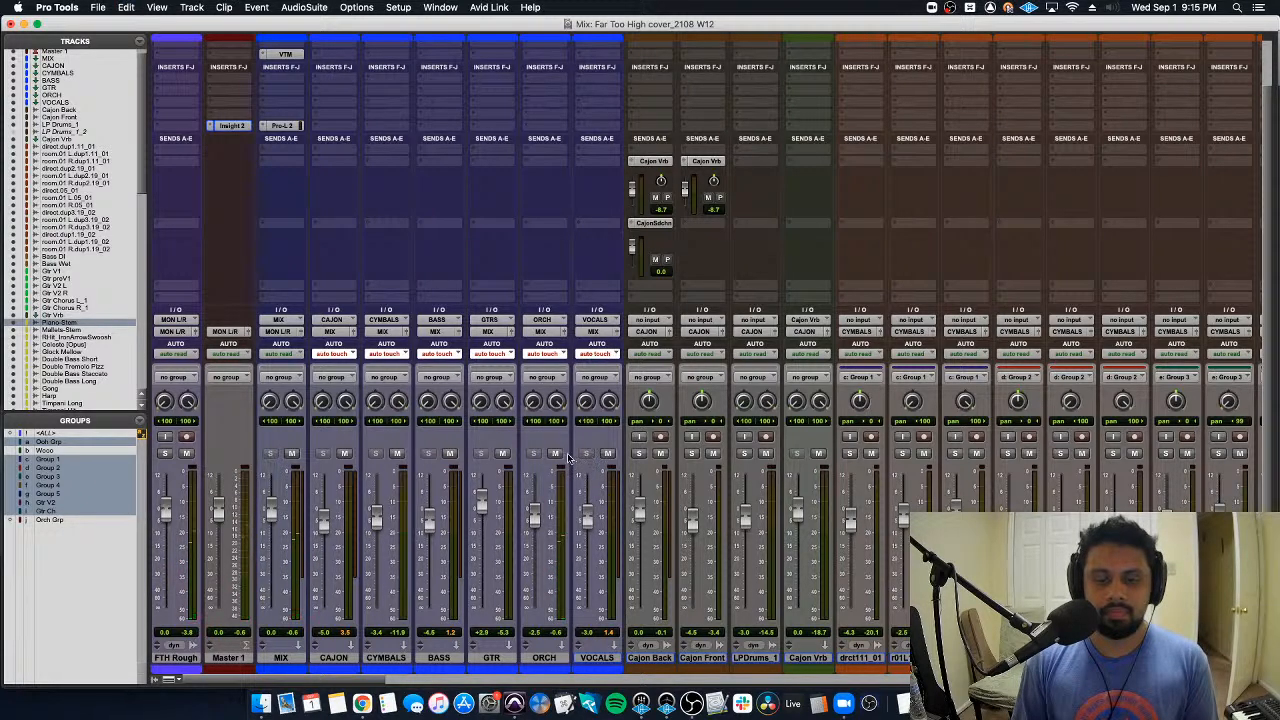
scroll(566, 458, right, 10)
scroll(566, 458, right, 10)
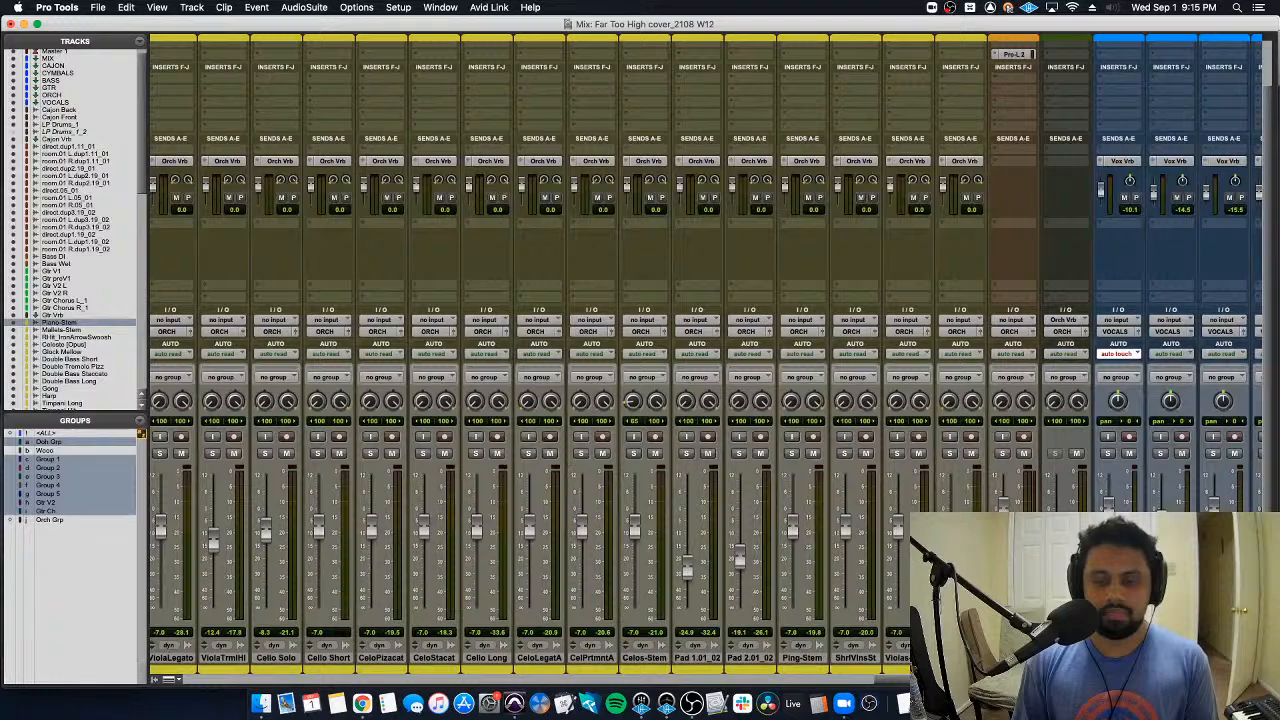
scroll(1040, 505, up, 3)
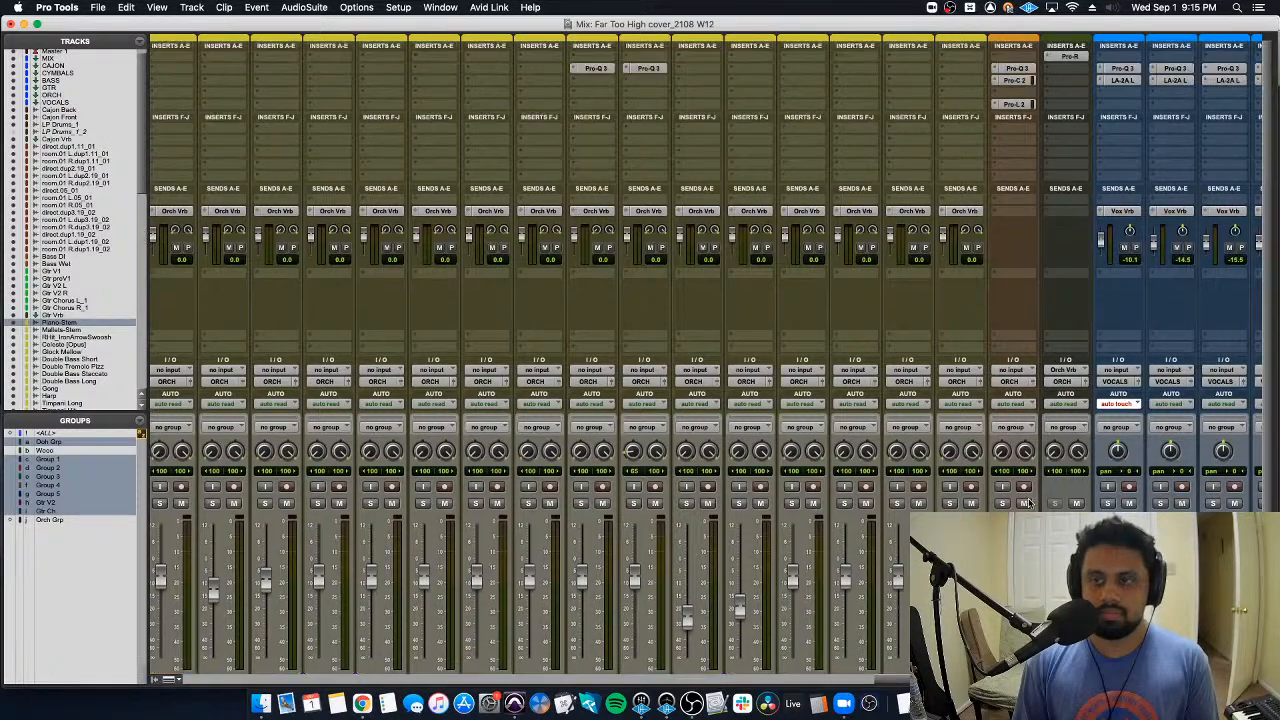
scroll(1040, 504, down, 2)
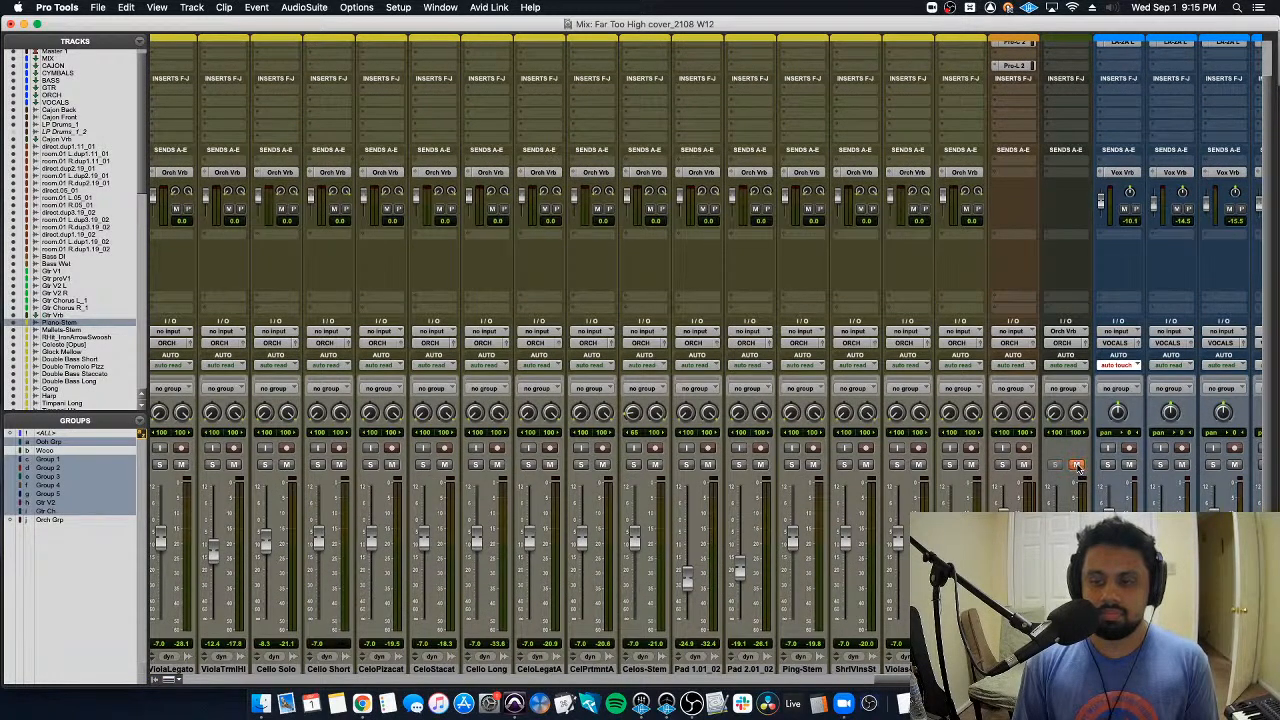
scroll(1078, 470, down, 1)
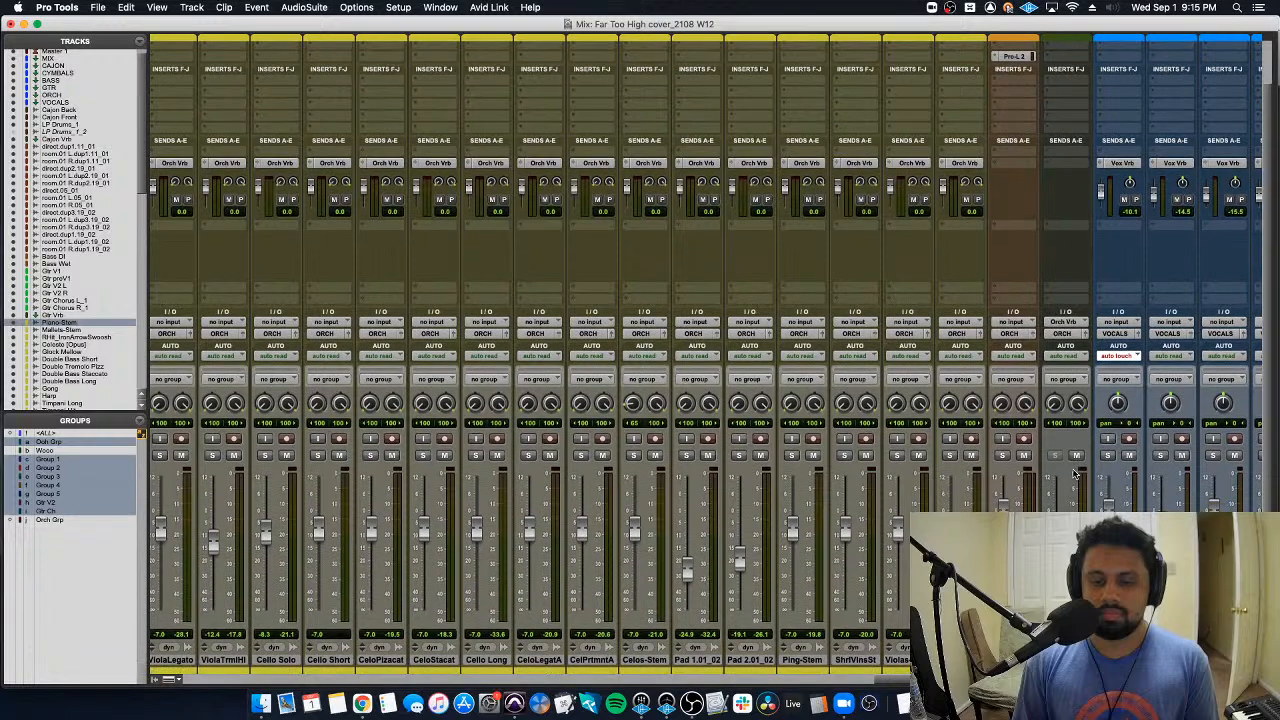
Step: Enable Orch Grp and toggle the mutes of all orchestral tracks together, leaving them muted
click(78, 521)
click(235, 456)
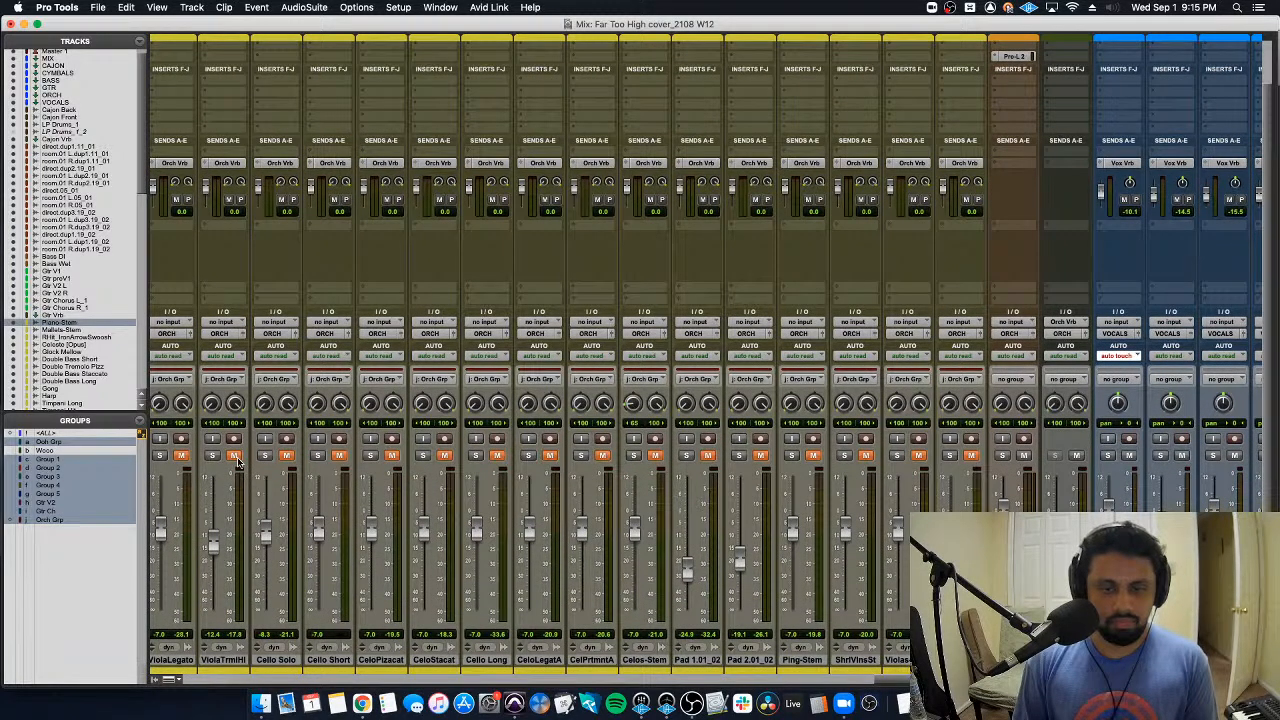
click(235, 456)
scroll(237, 460, left, 10)
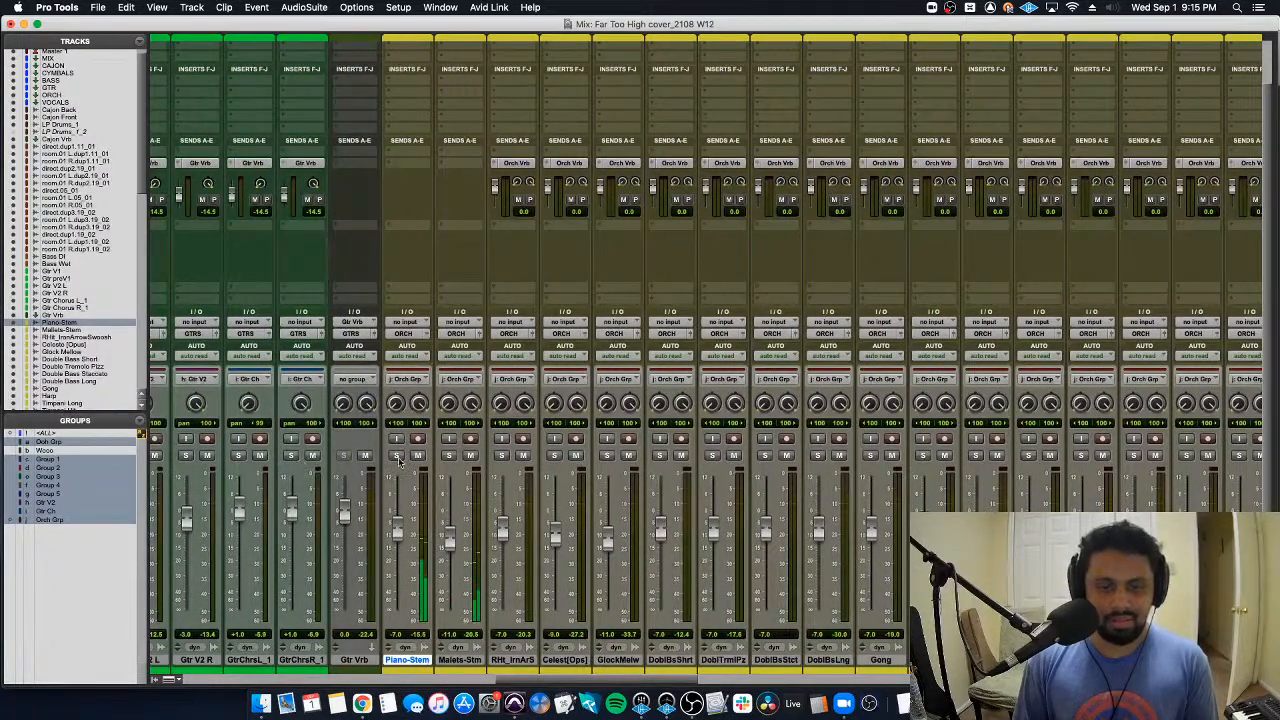
click(417, 456)
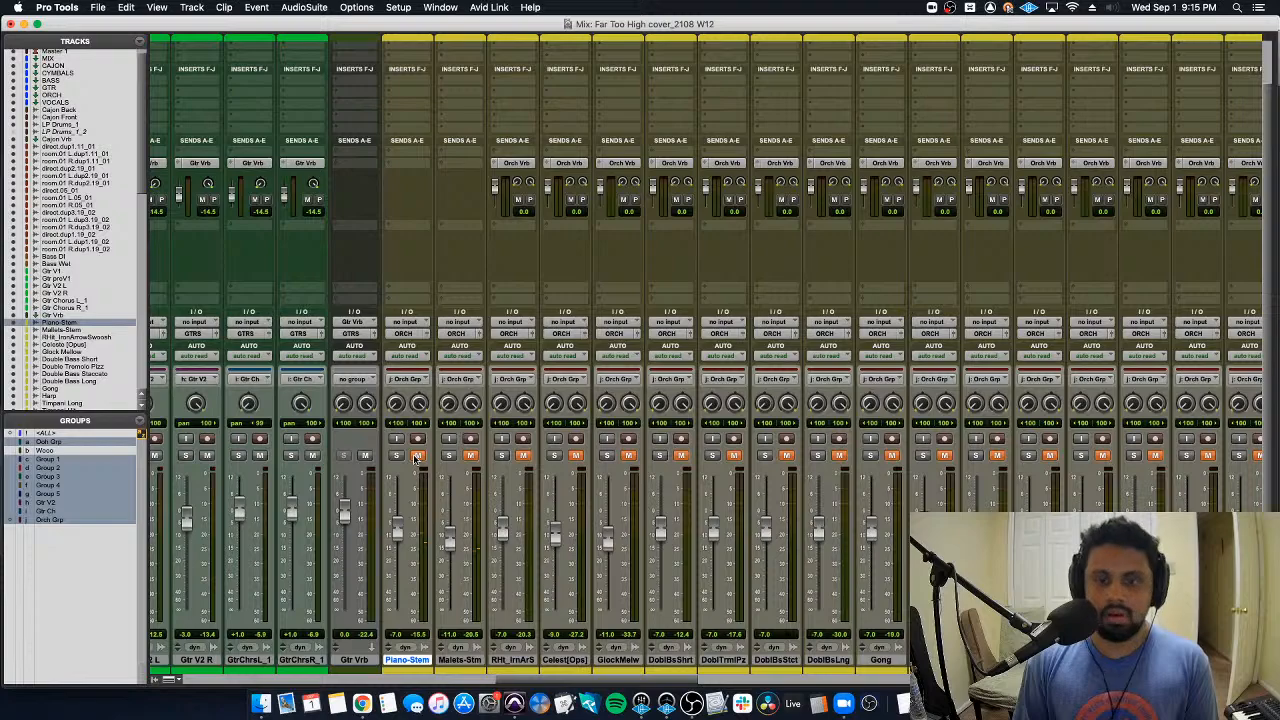
Step: Mute the FTH Rough reference track and unmute all orchestral tracks together
scroll(417, 456, left, 15)
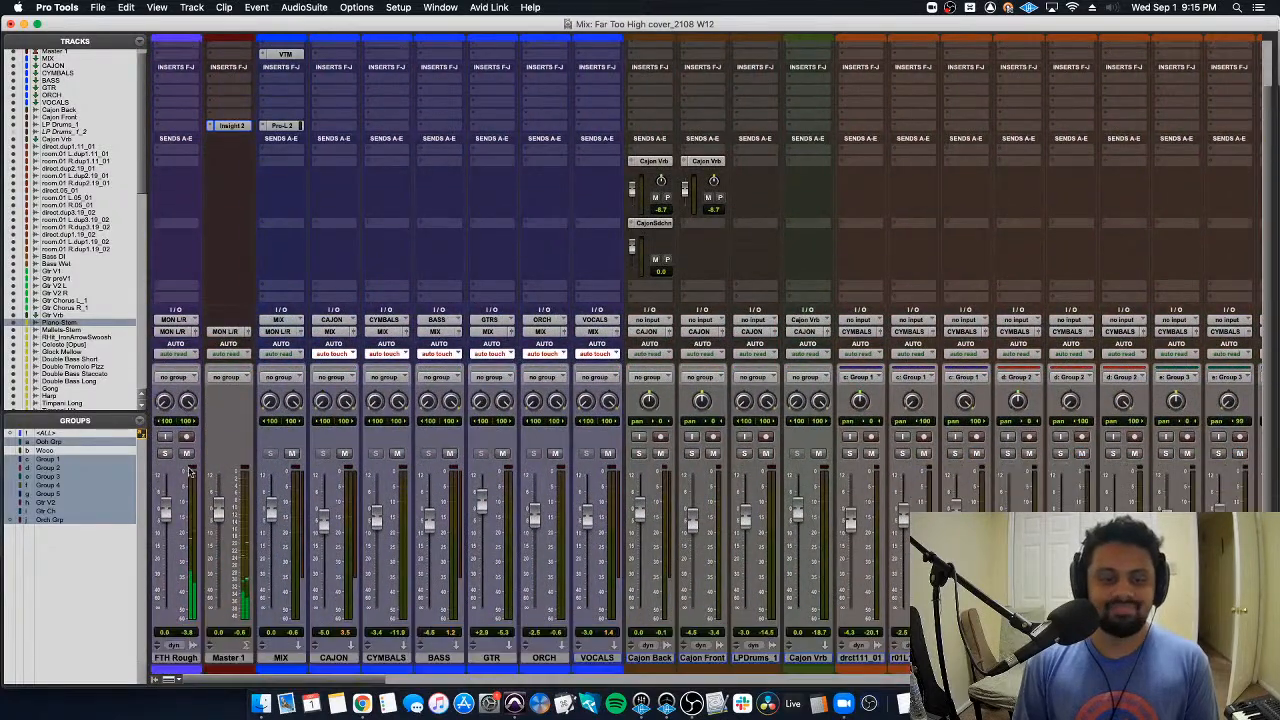
click(186, 454)
scroll(226, 507, right, 15)
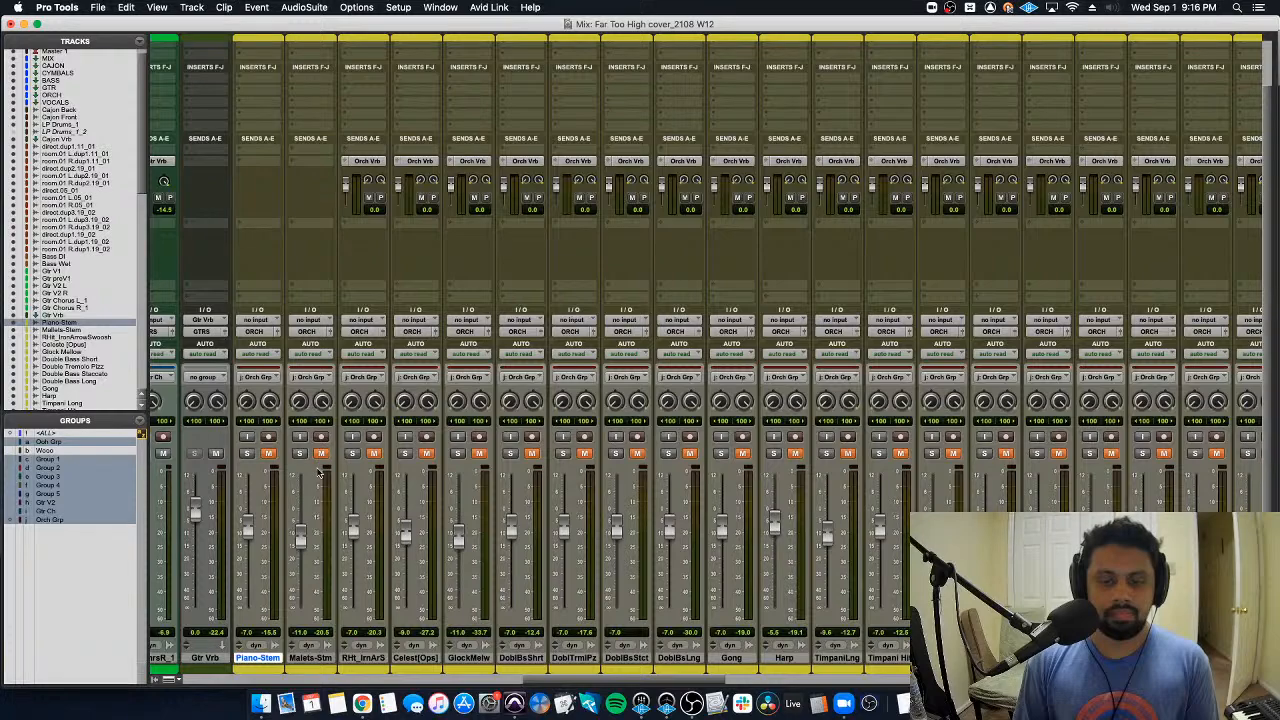
scroll(319, 476, right, 20)
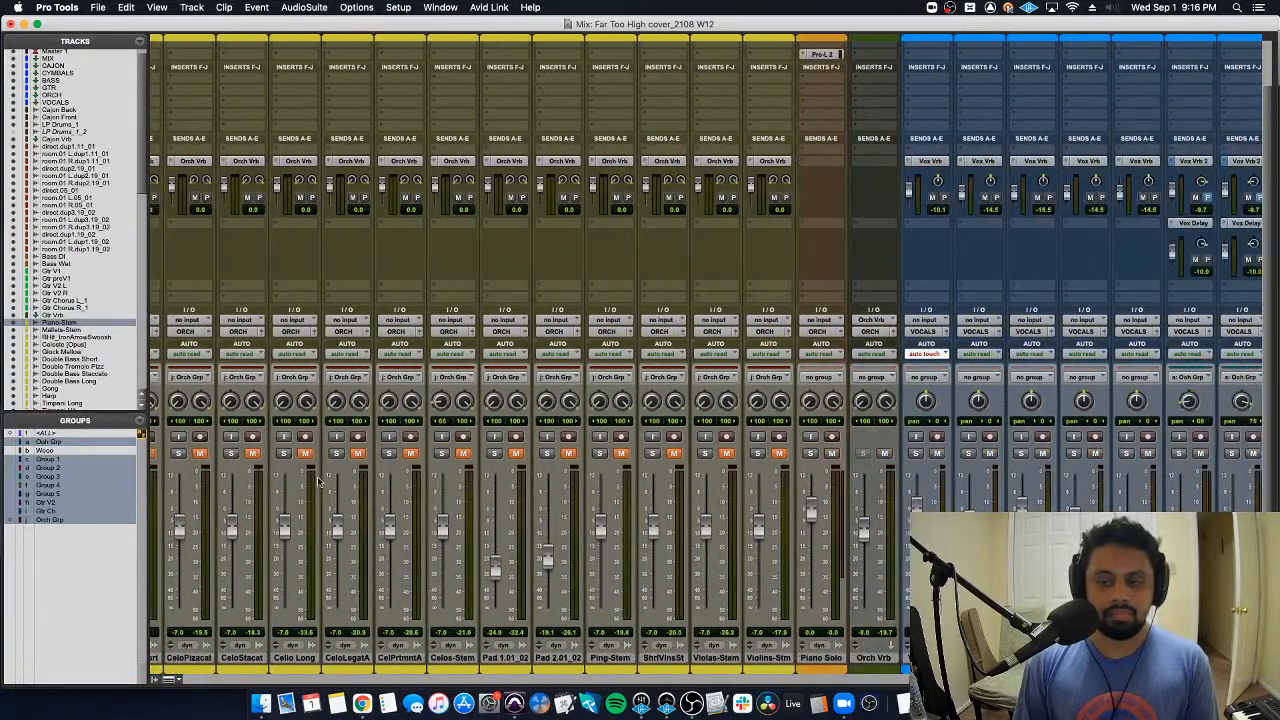
click(766, 455)
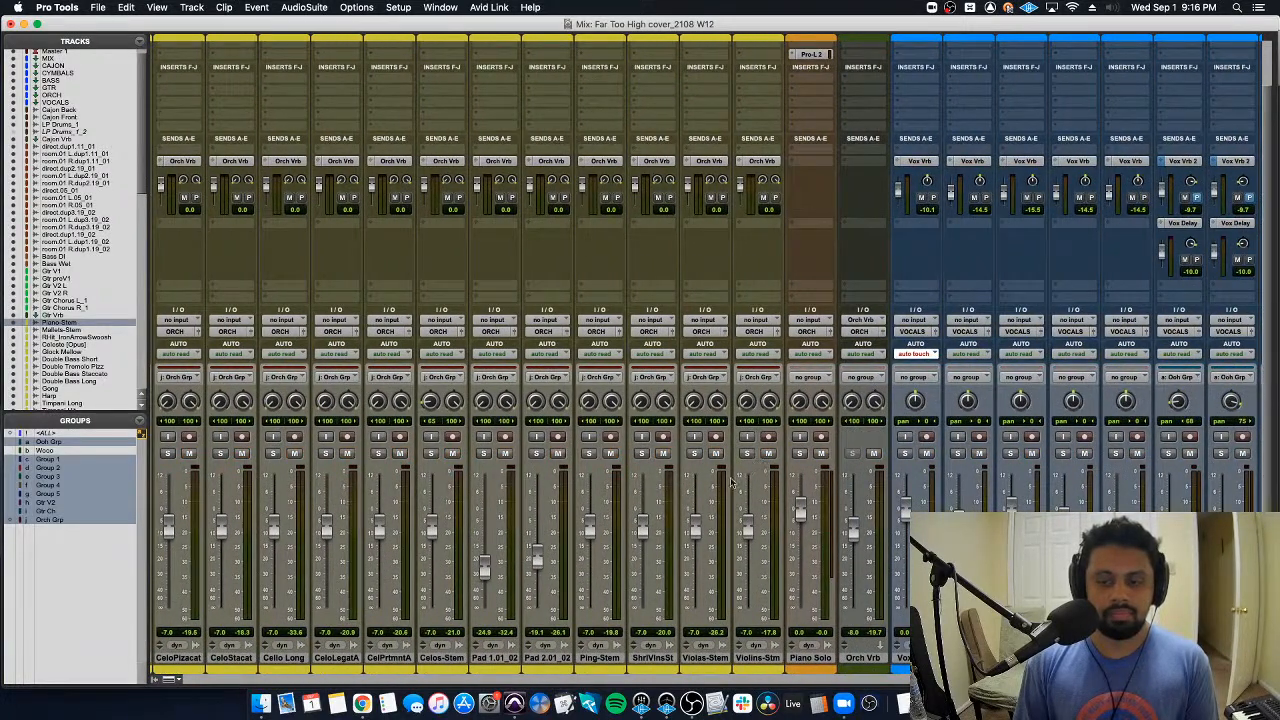
Step: Set the automation mode of the Vox V1.01 track to read
scroll(693, 490, right, 10)
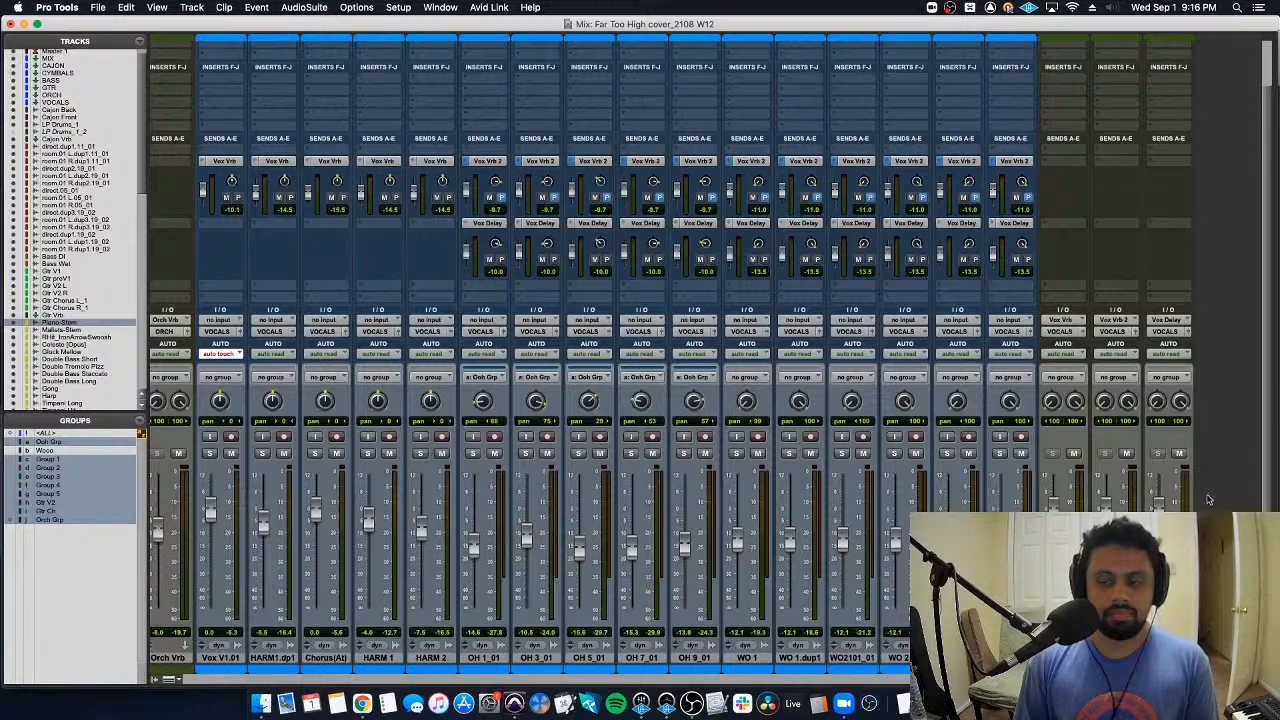
click(230, 453)
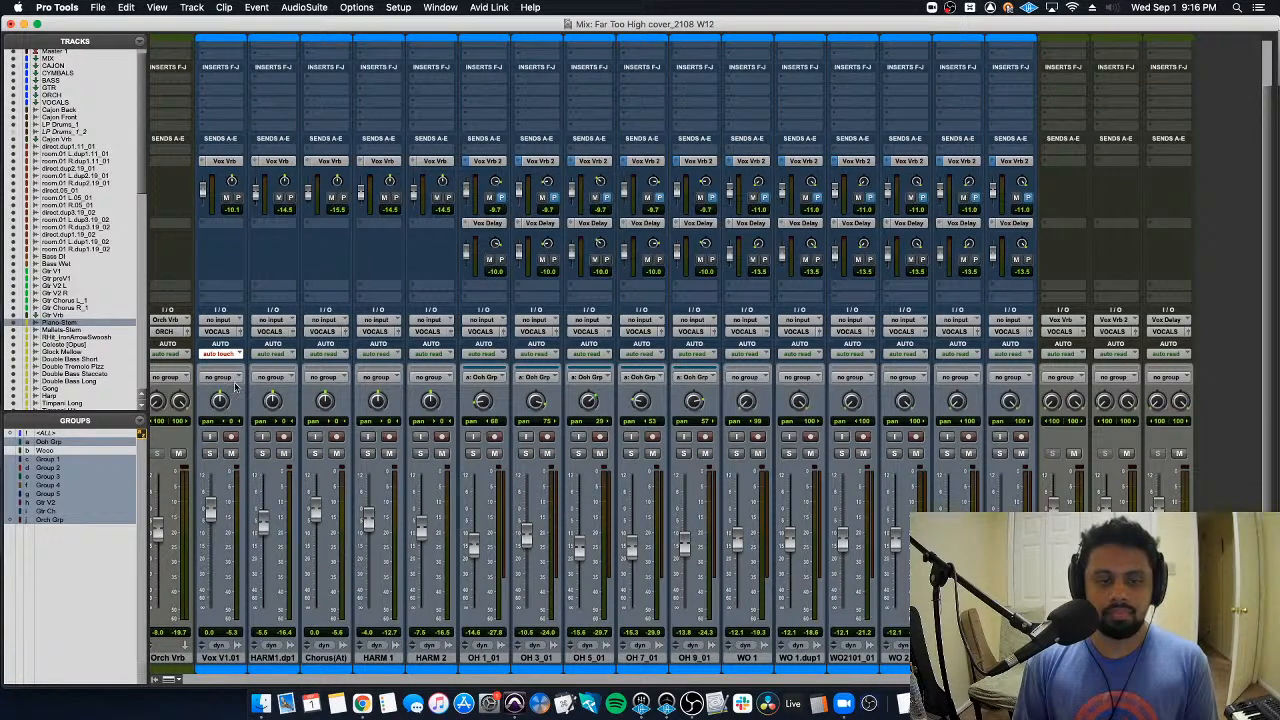
click(240, 358)
click(222, 345)
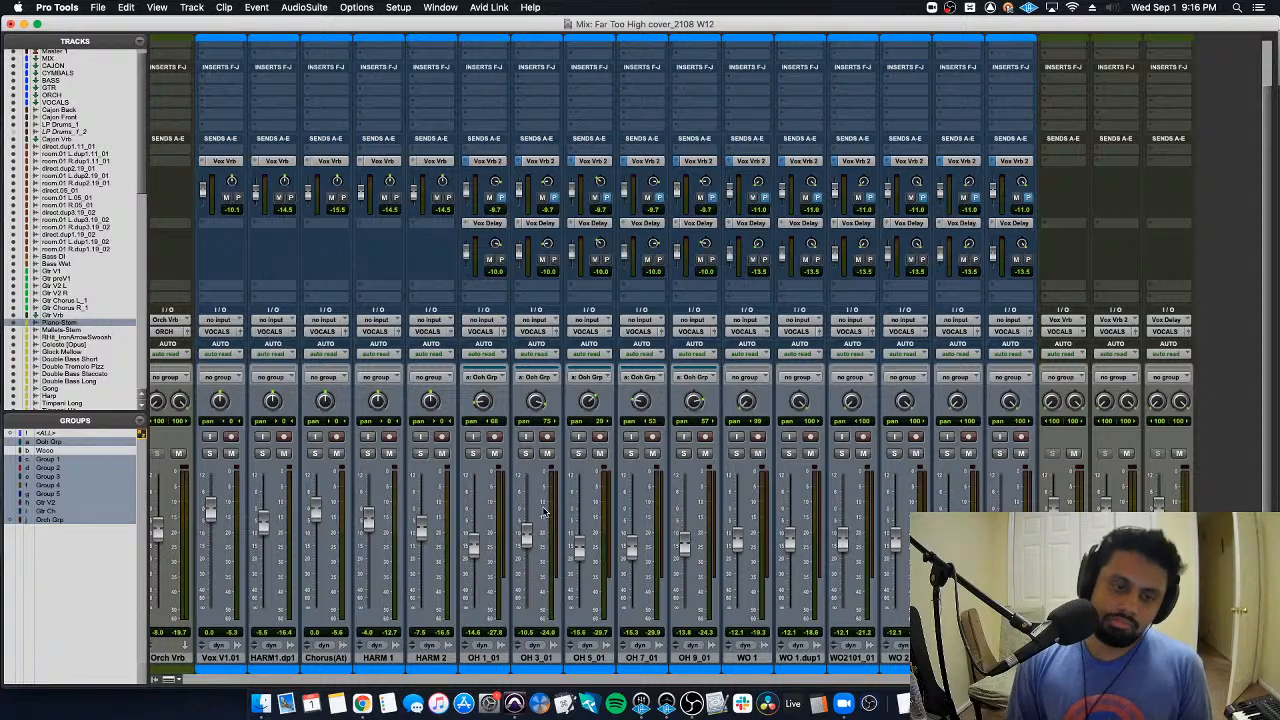
Step: Select the submix tracks from CAJON through VOCALS and set their automation mode to read together
scroll(657, 590, left, 12)
scroll(657, 590, left, 15)
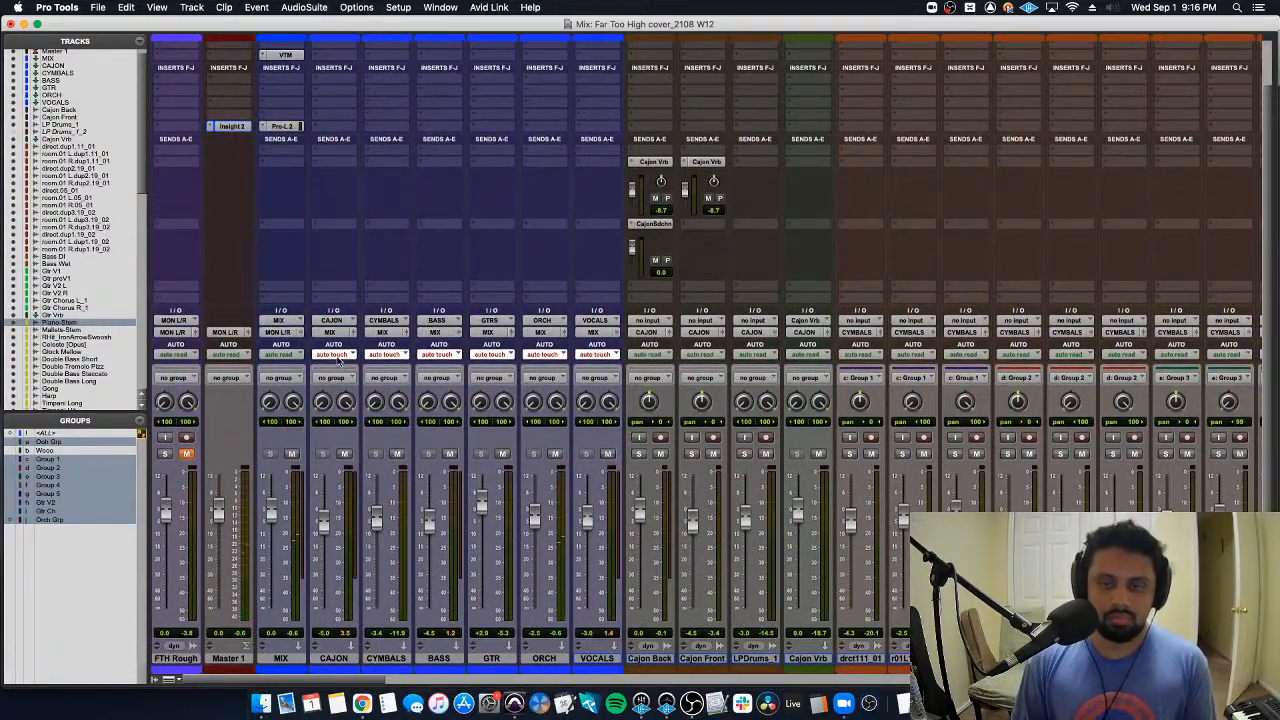
click(350, 658)
shift+click(597, 658)
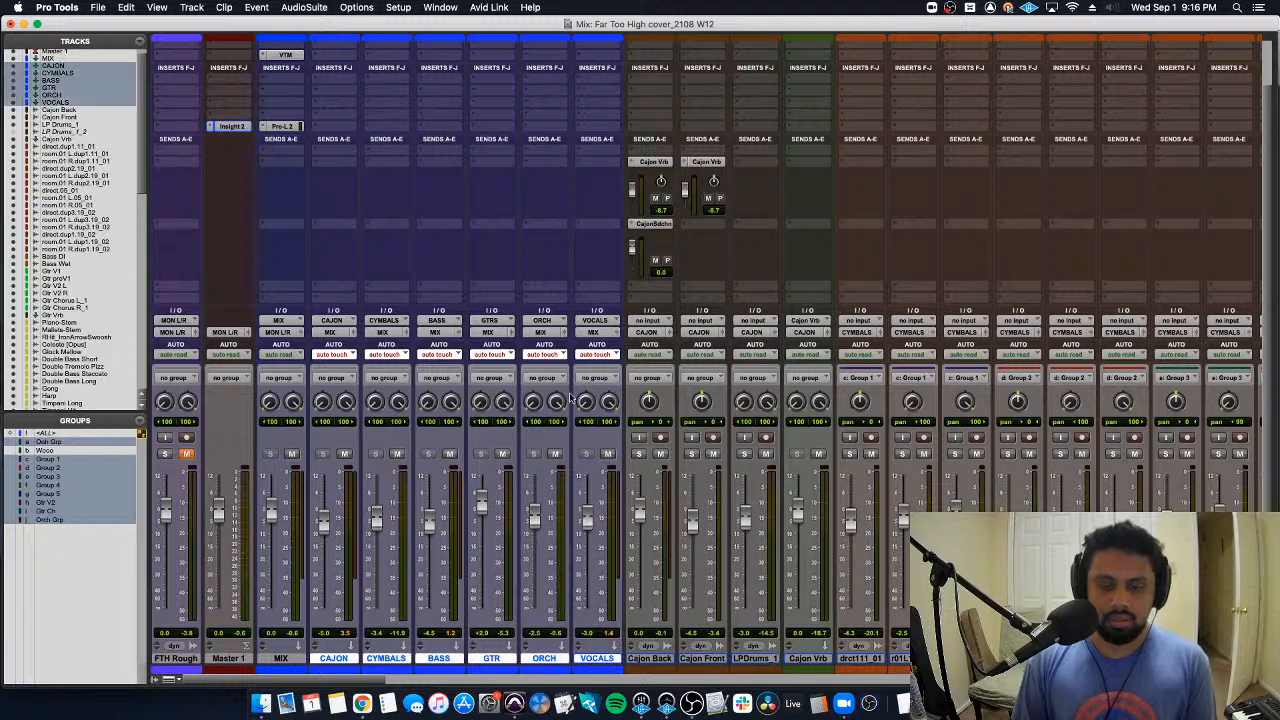
click(541, 354)
alt+shift+click(545, 343)
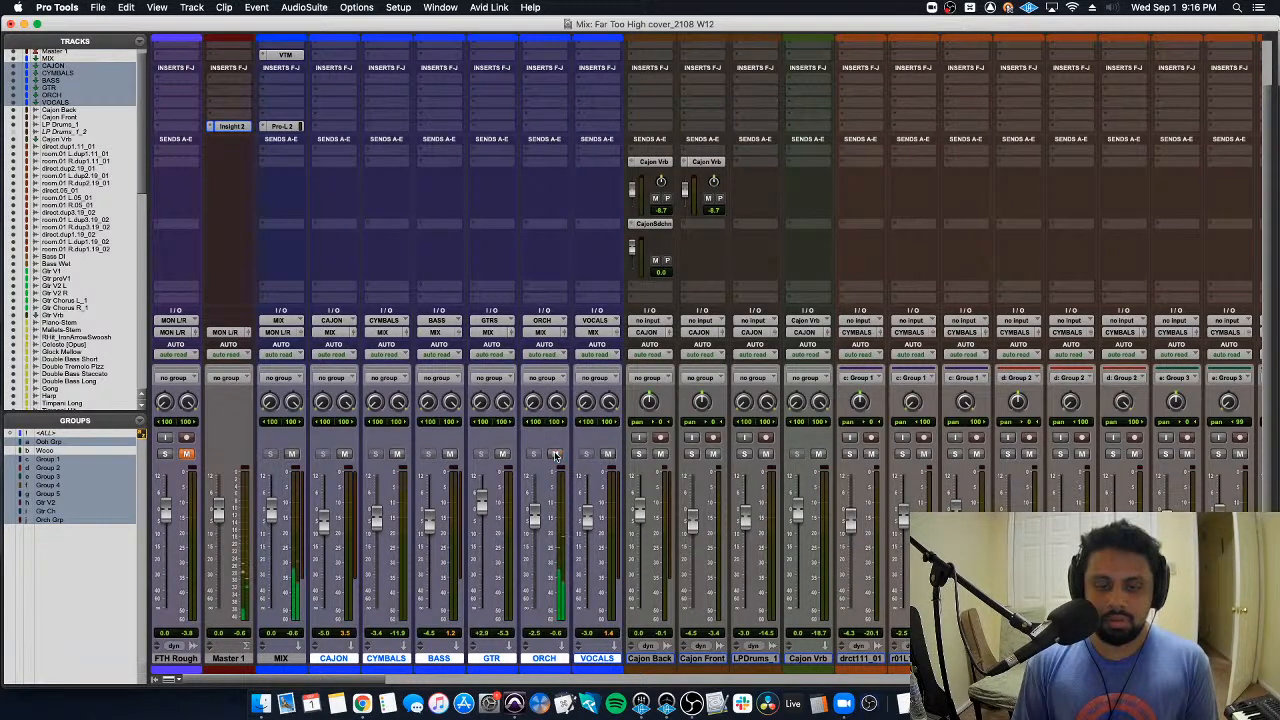
Step: Check the Pro-Q 3 equalizer on the ORCH submix during playback and close it
scroll(563, 530, right, 1)
scroll(563, 530, up, 2)
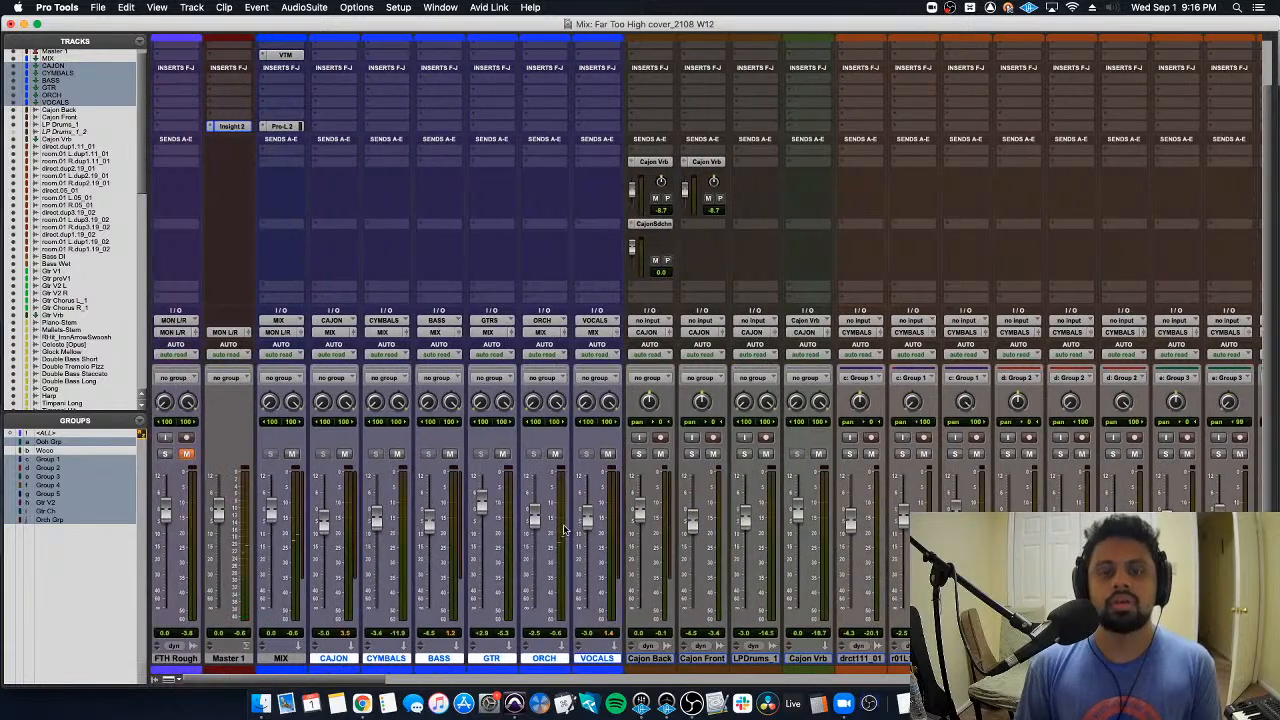
click(548, 68)
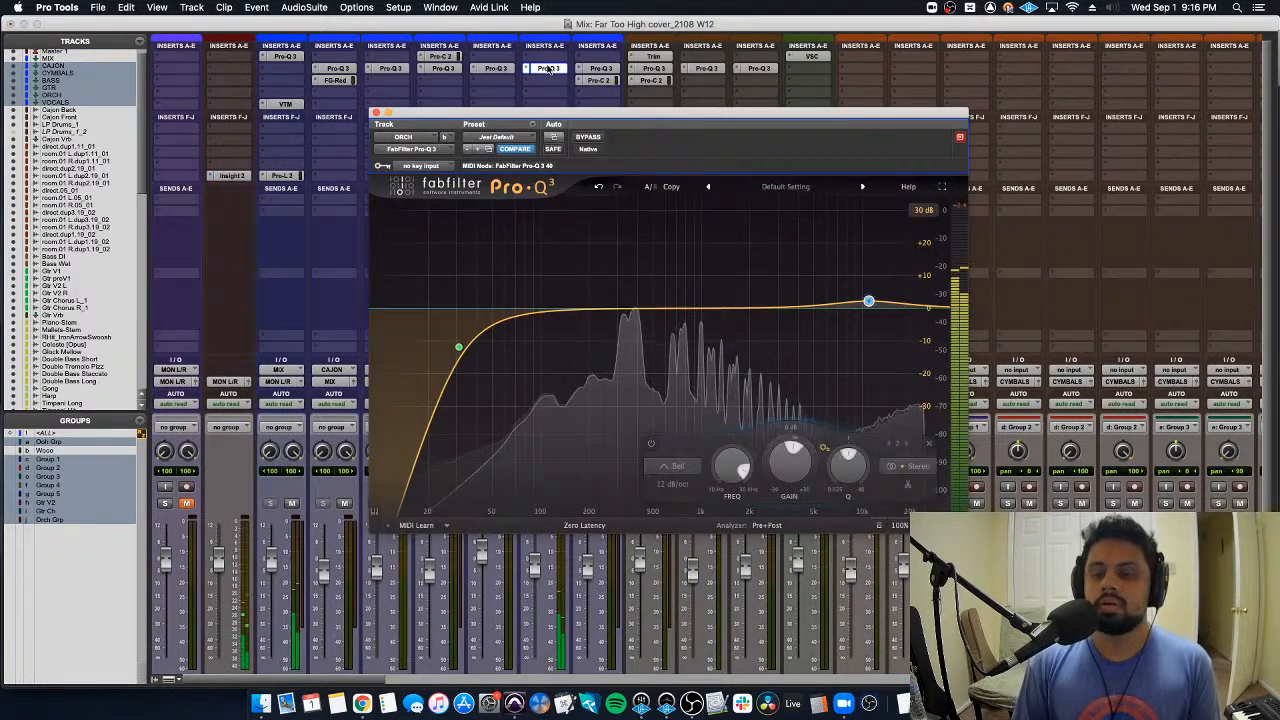
click(375, 112)
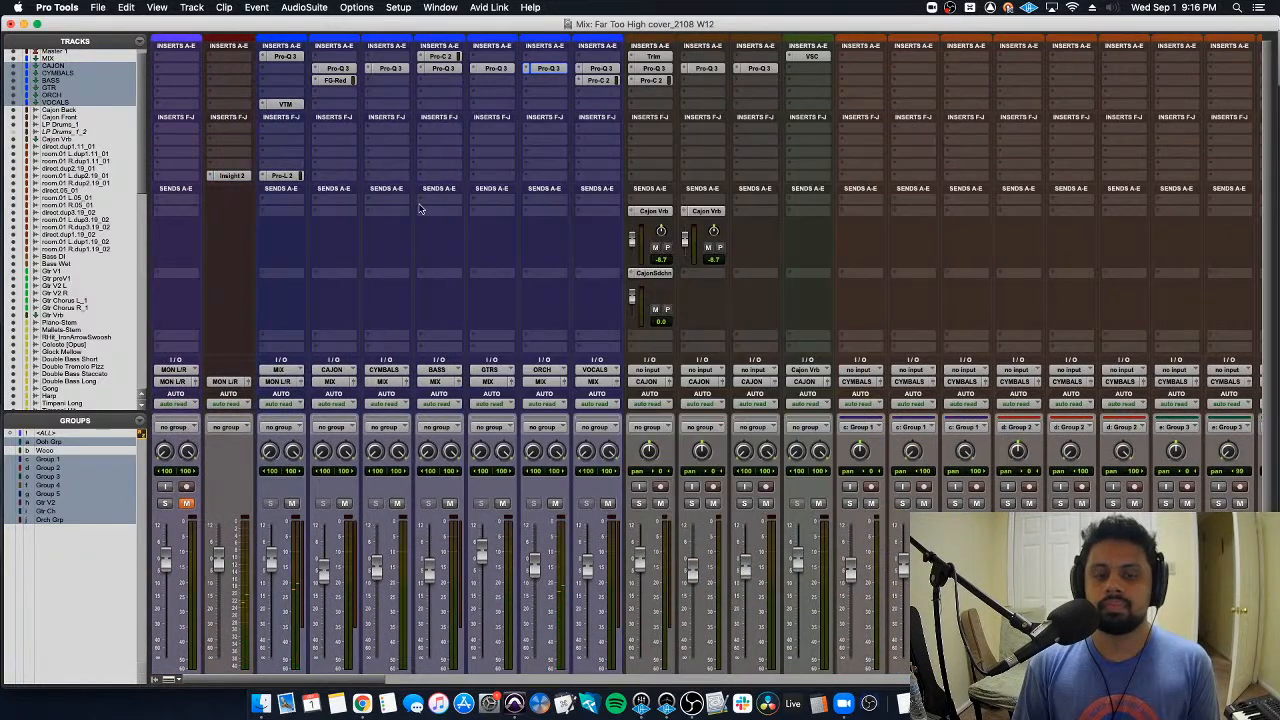
Step: Disable Orch Grp and solo the Malets-Stm and Piano-Stem tracks in turn
scroll(471, 394, down, 2)
scroll(471, 394, right, 10)
scroll(478, 425, left, 6)
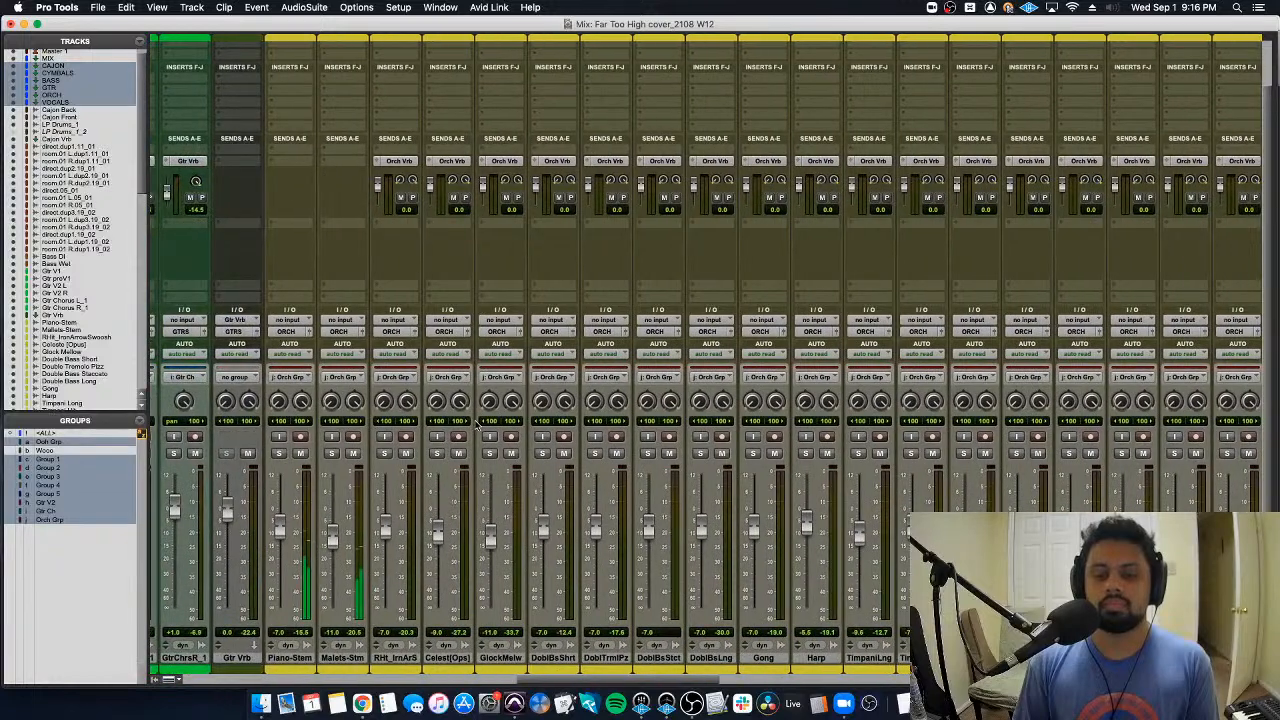
key(j)
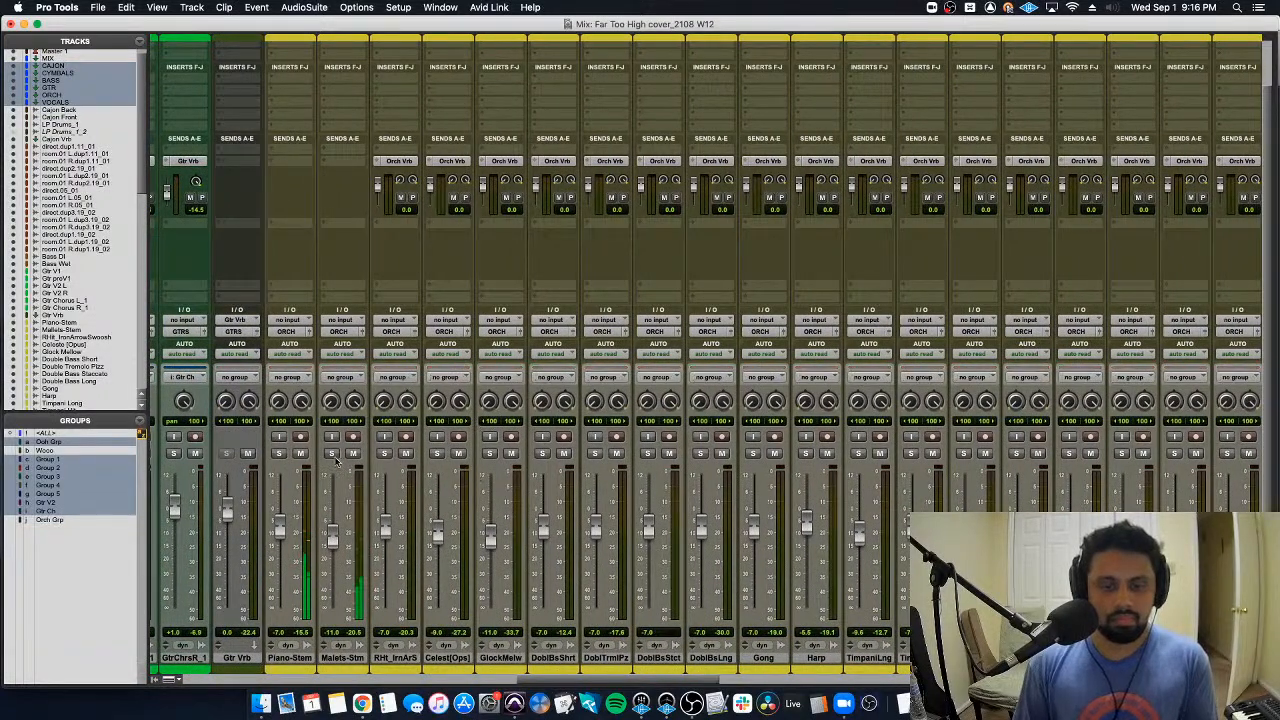
click(331, 453)
click(280, 454)
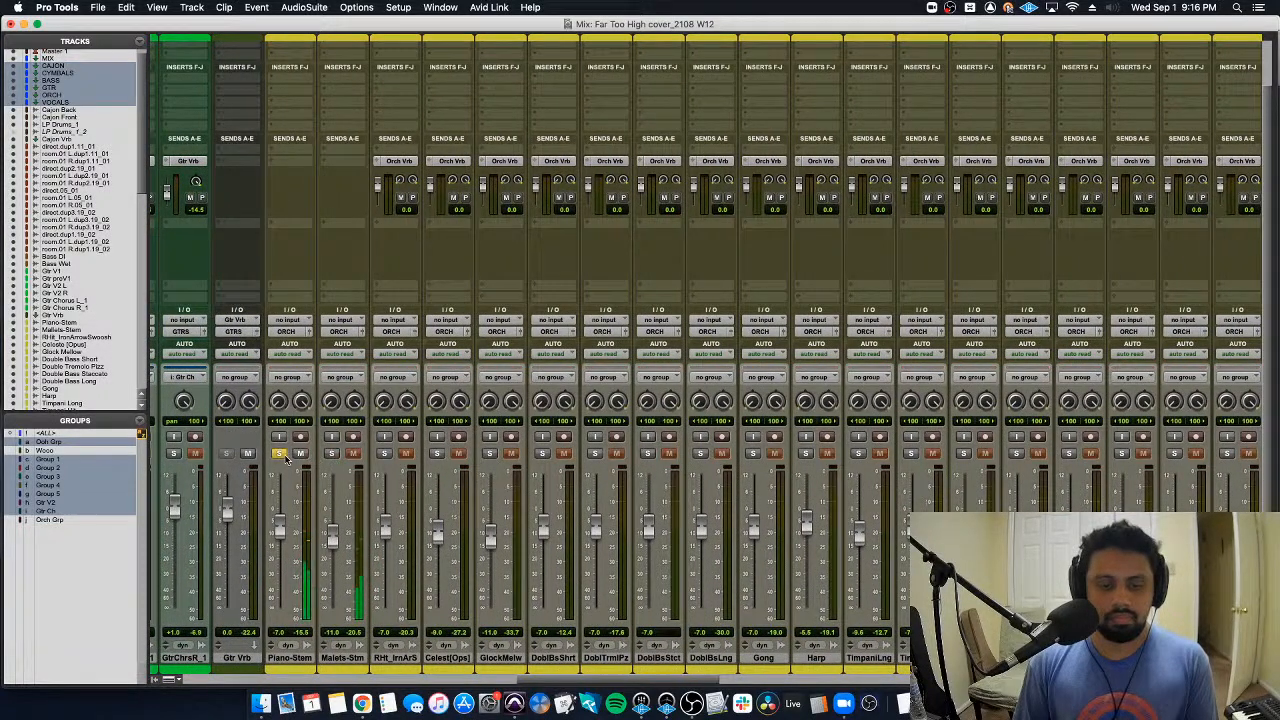
Step: Clear the Piano-Stem solo, then temporarily mute CAJON, CYMBALS and BASS, the orchestra tracks and Piano Solo to find what sounds in the opening
click(281, 454)
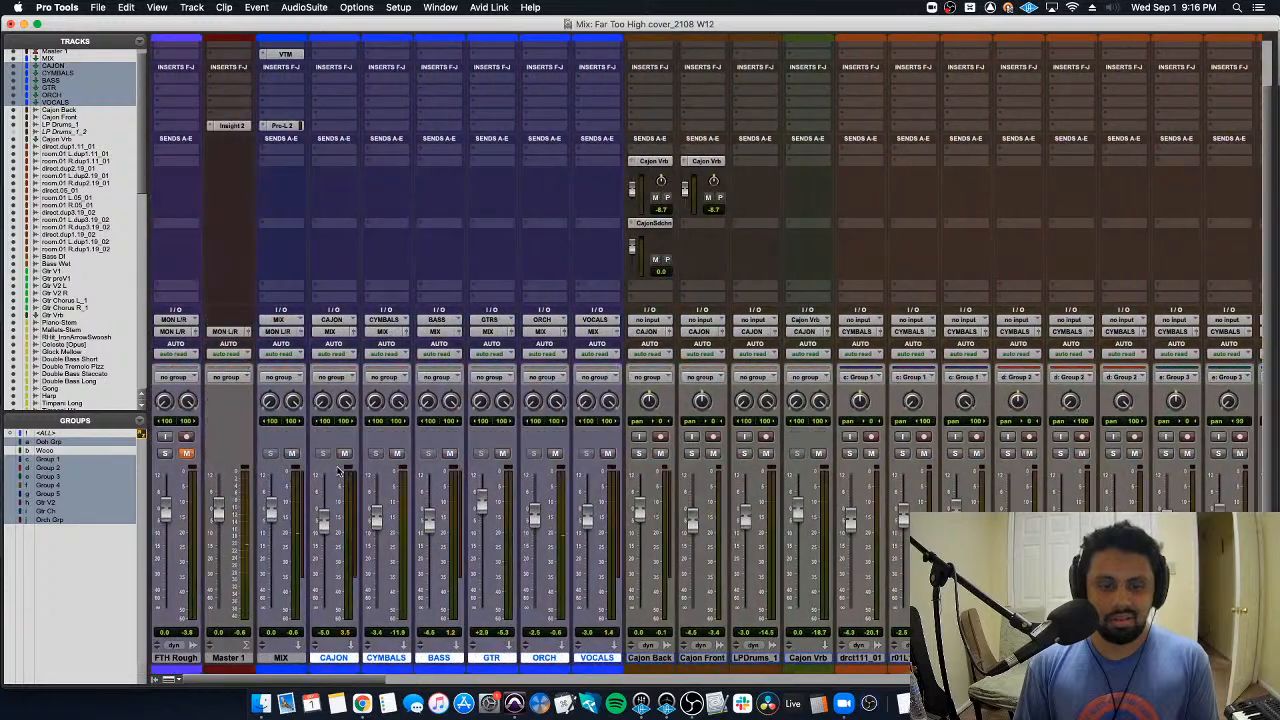
scroll(117, 286, down, 10)
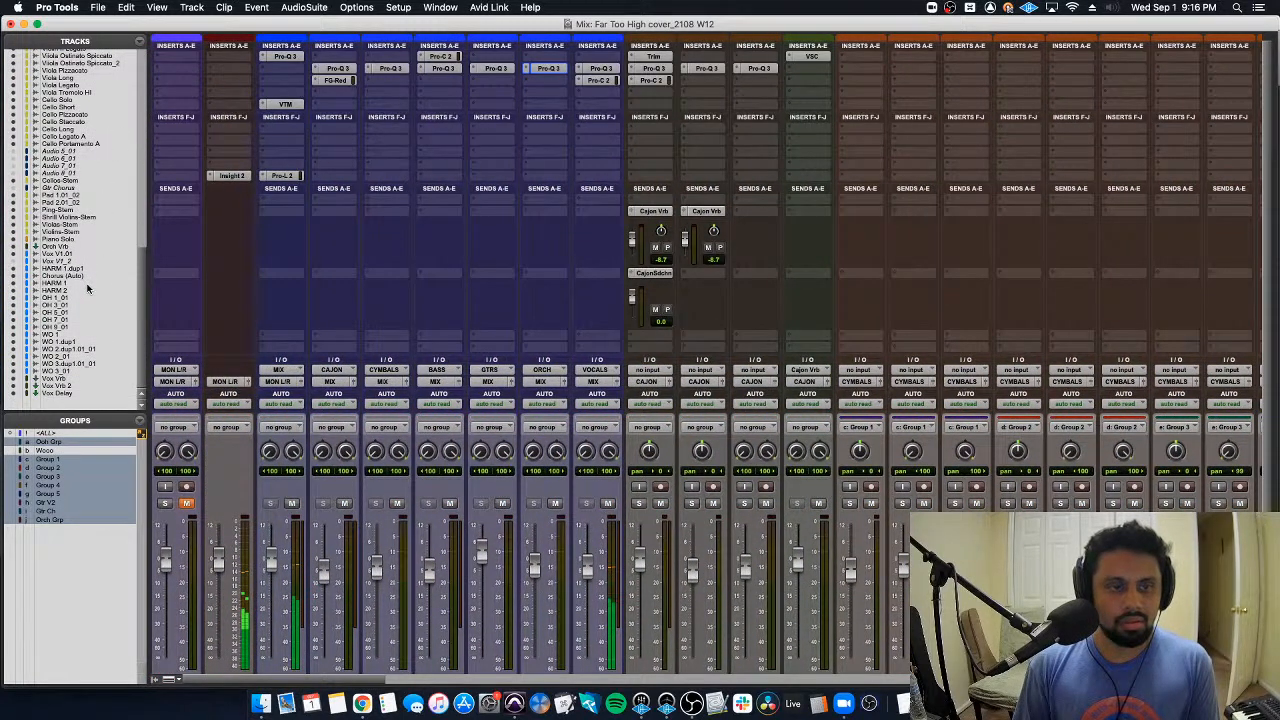
scroll(320, 449, down, 2)
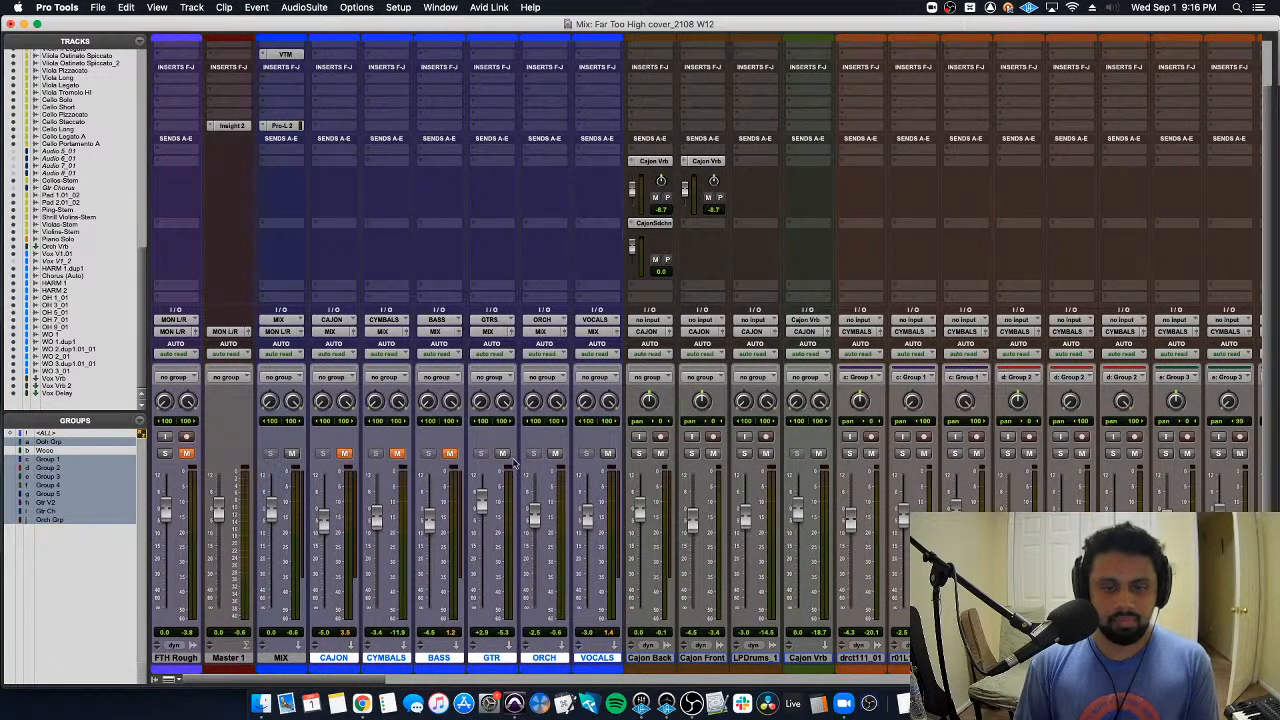
scroll(577, 532, right, 1)
scroll(577, 532, right, 20)
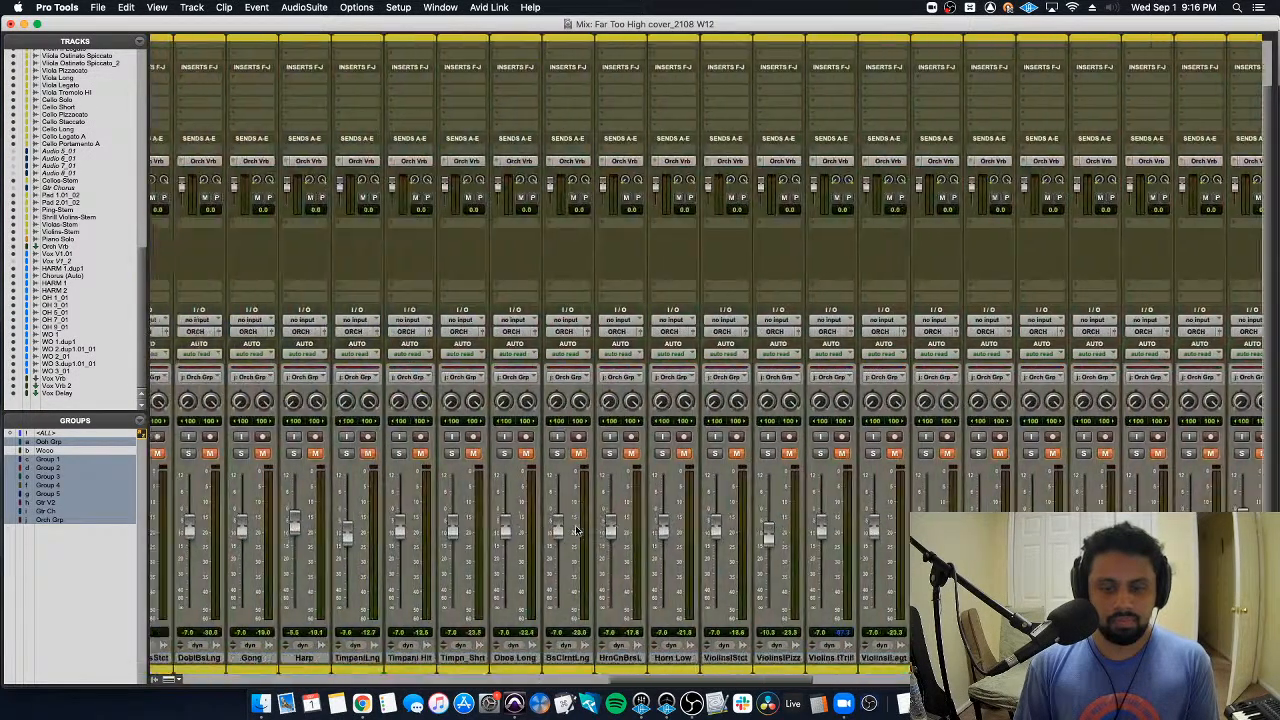
scroll(577, 530, left, 5)
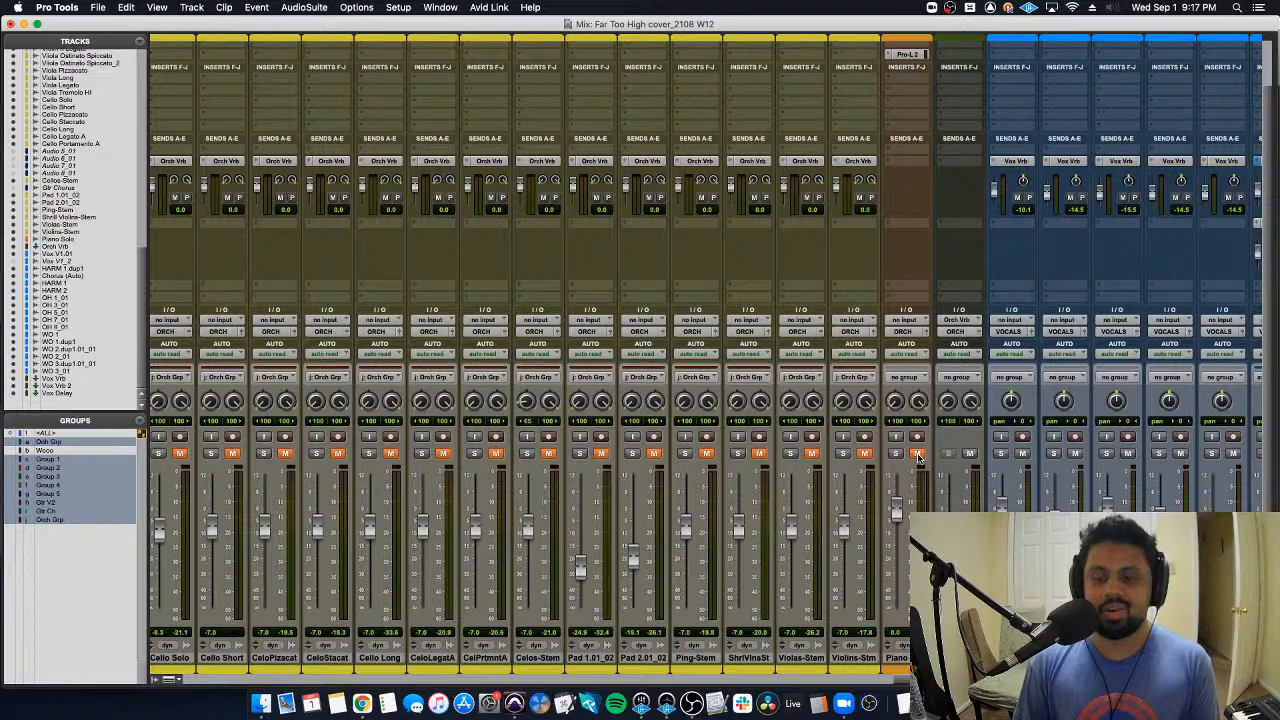
scroll(533, 509, left, 15)
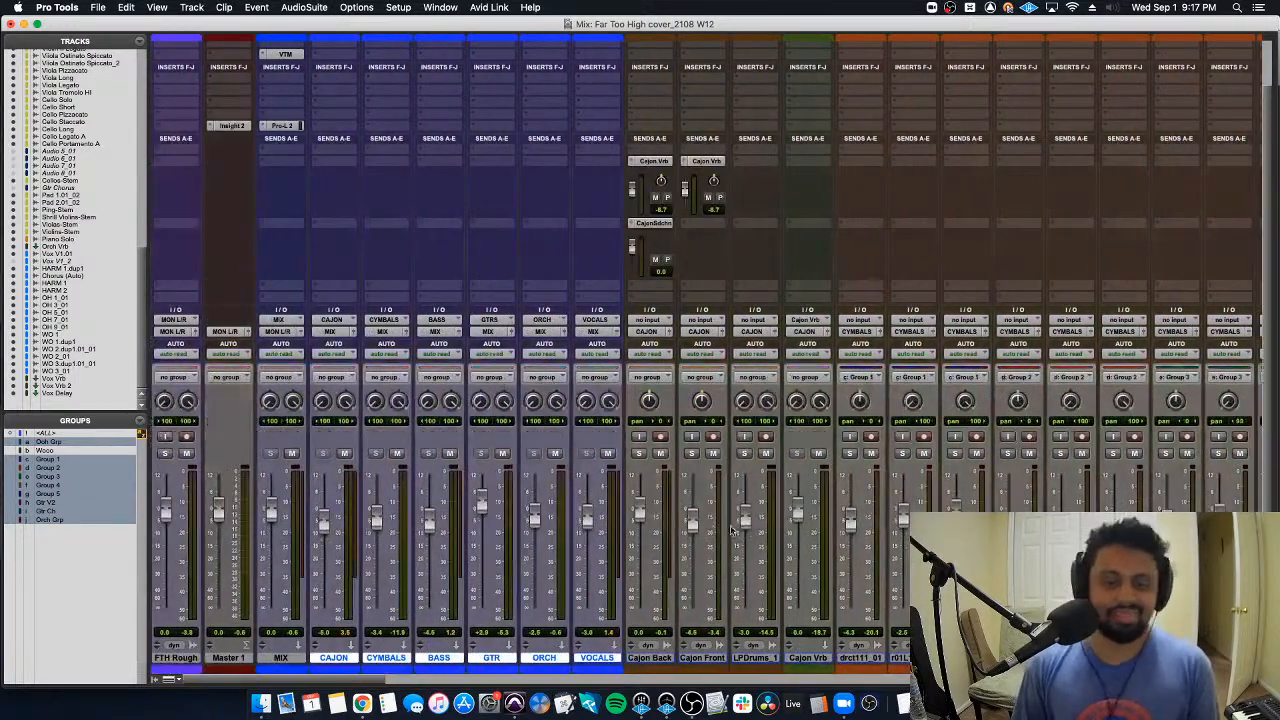
scroll(183, 503, down, 3)
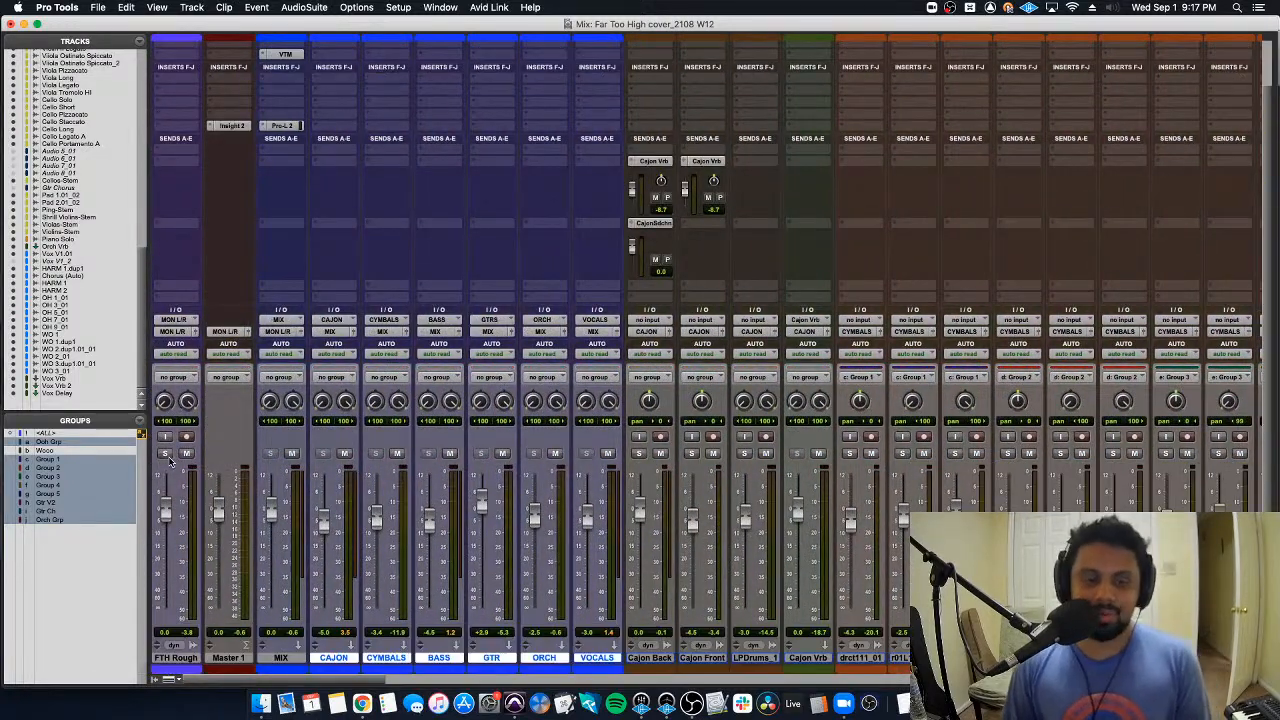
Step: Trim the start of the Piano Solo clip to 88|2|480, just before the piano begins playing
key(super+equal)
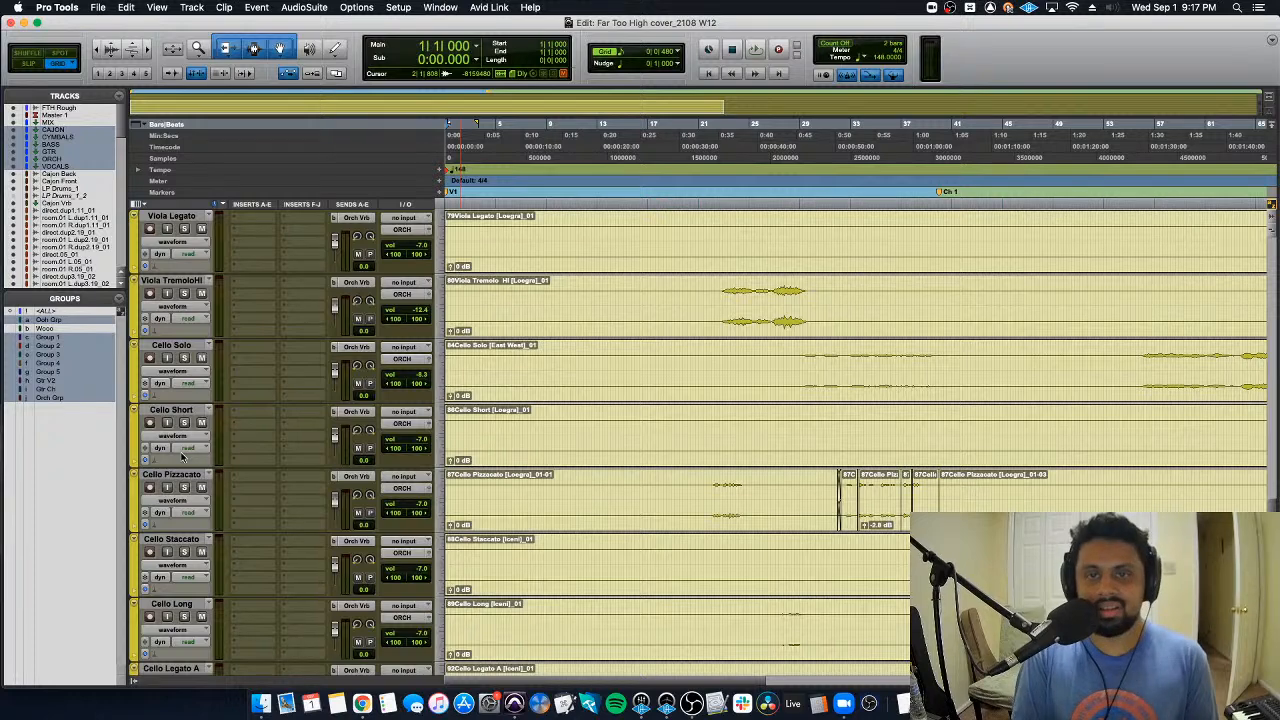
scroll(471, 491, down, 10)
scroll(516, 527, up, 5)
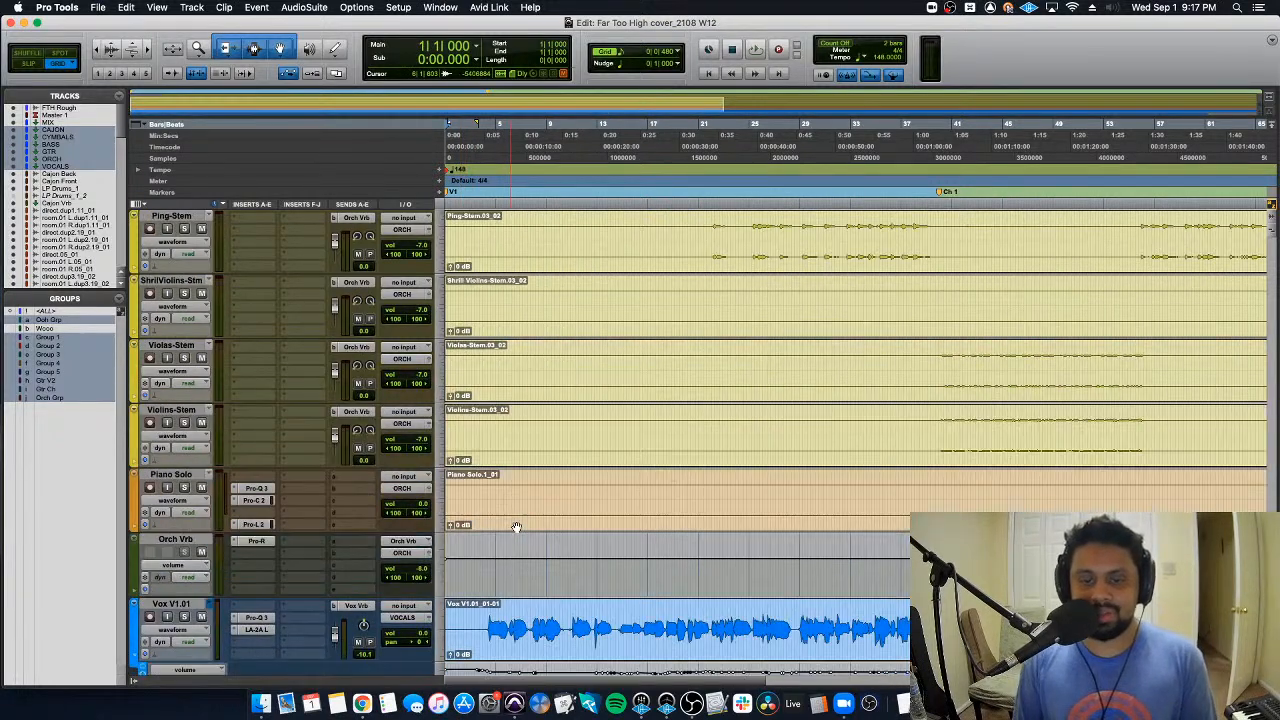
scroll(534, 528, down, 3)
scroll(524, 458, right, 10)
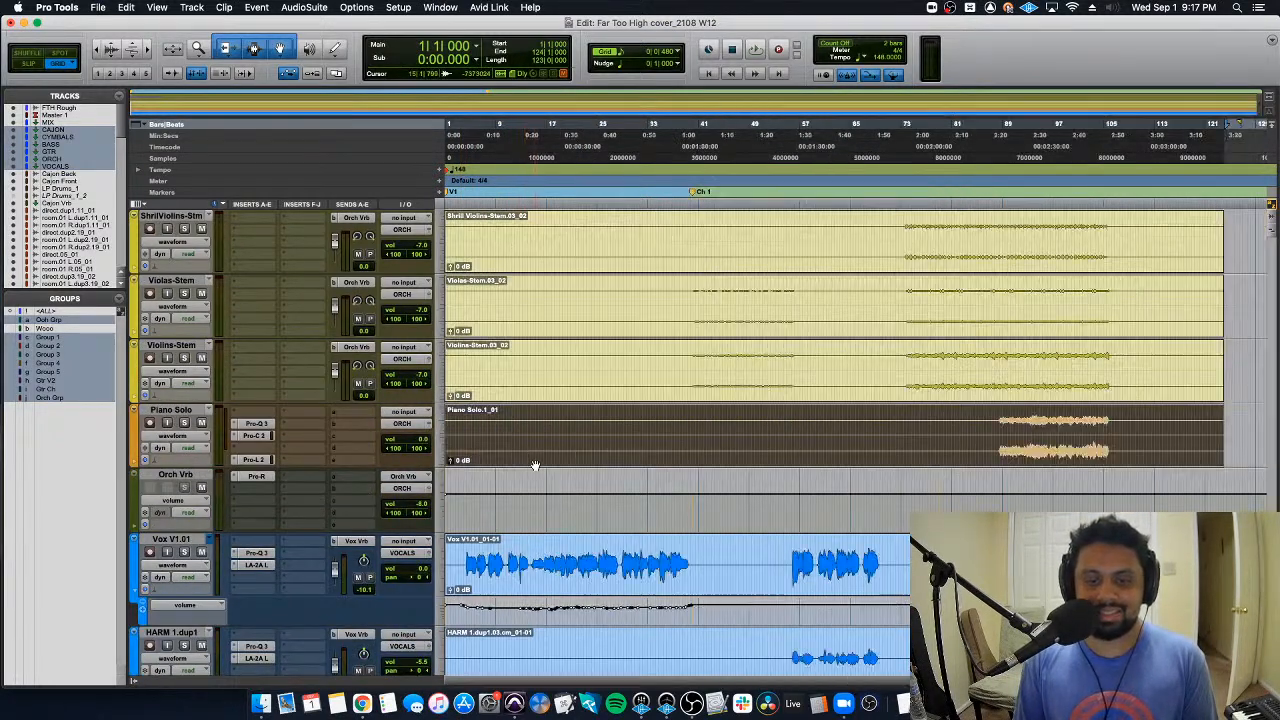
scroll(686, 446, up, 5)
click(808, 418)
scroll(905, 419, up, 2)
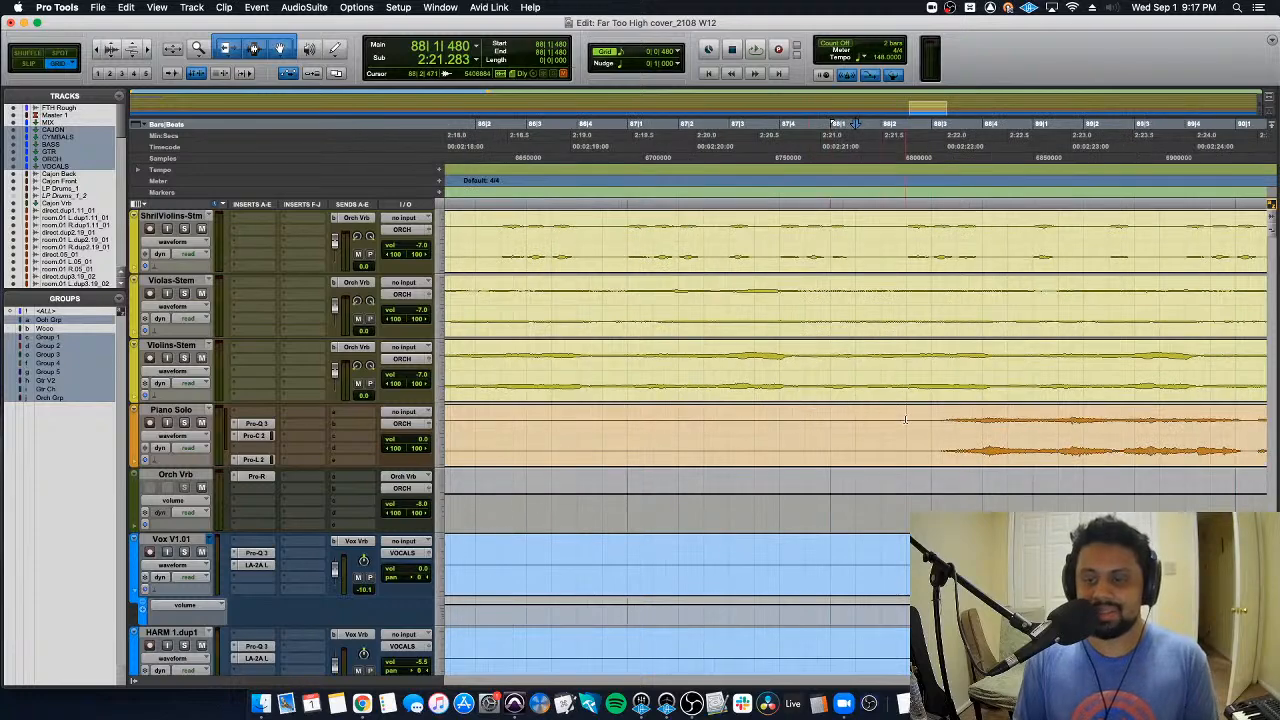
key(a)
scroll(1043, 423, down, 6)
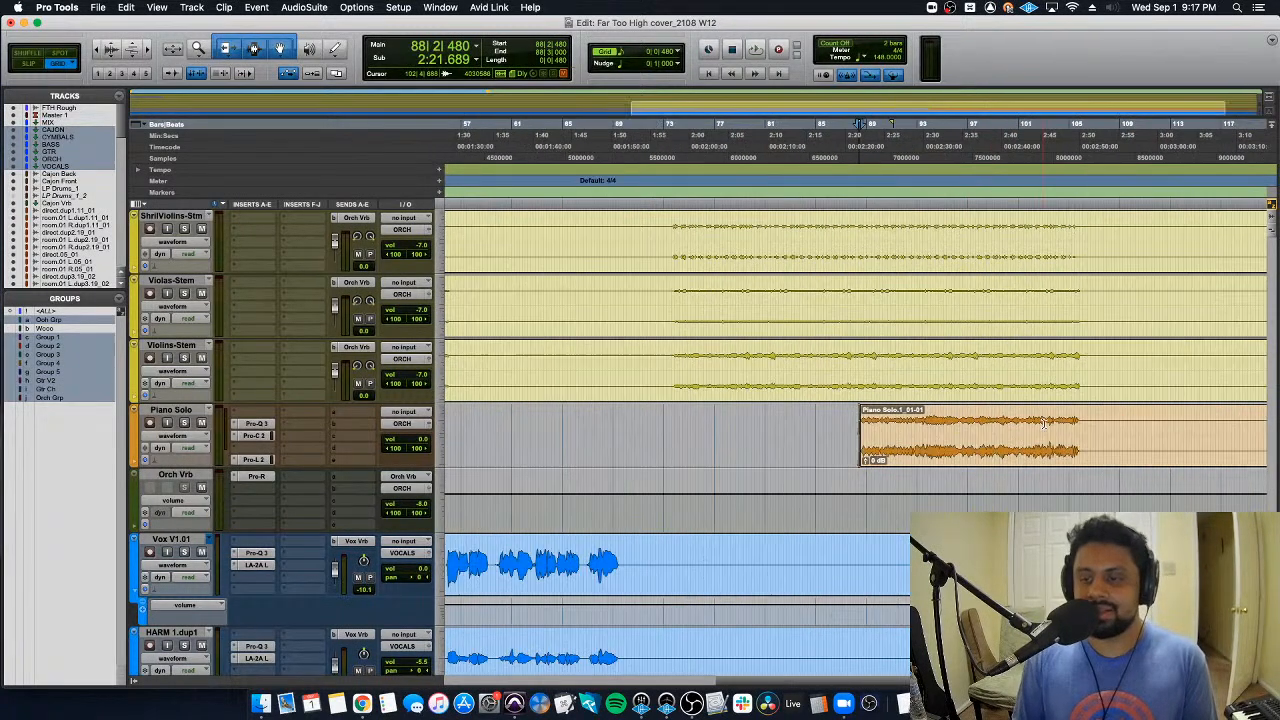
Step: Trim the end of the Piano Solo clip to 106|2|000 and give it a short fade-out
scroll(1090, 418, up, 4)
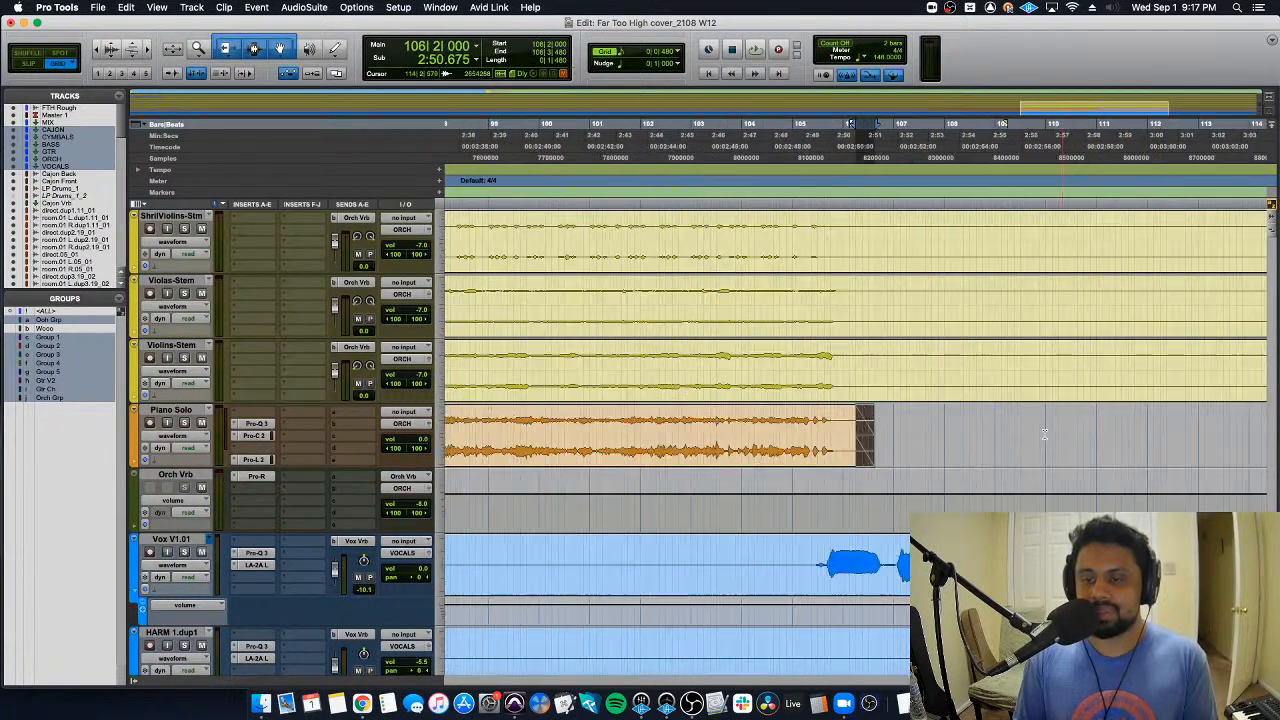
drag(893, 410, 818, 458)
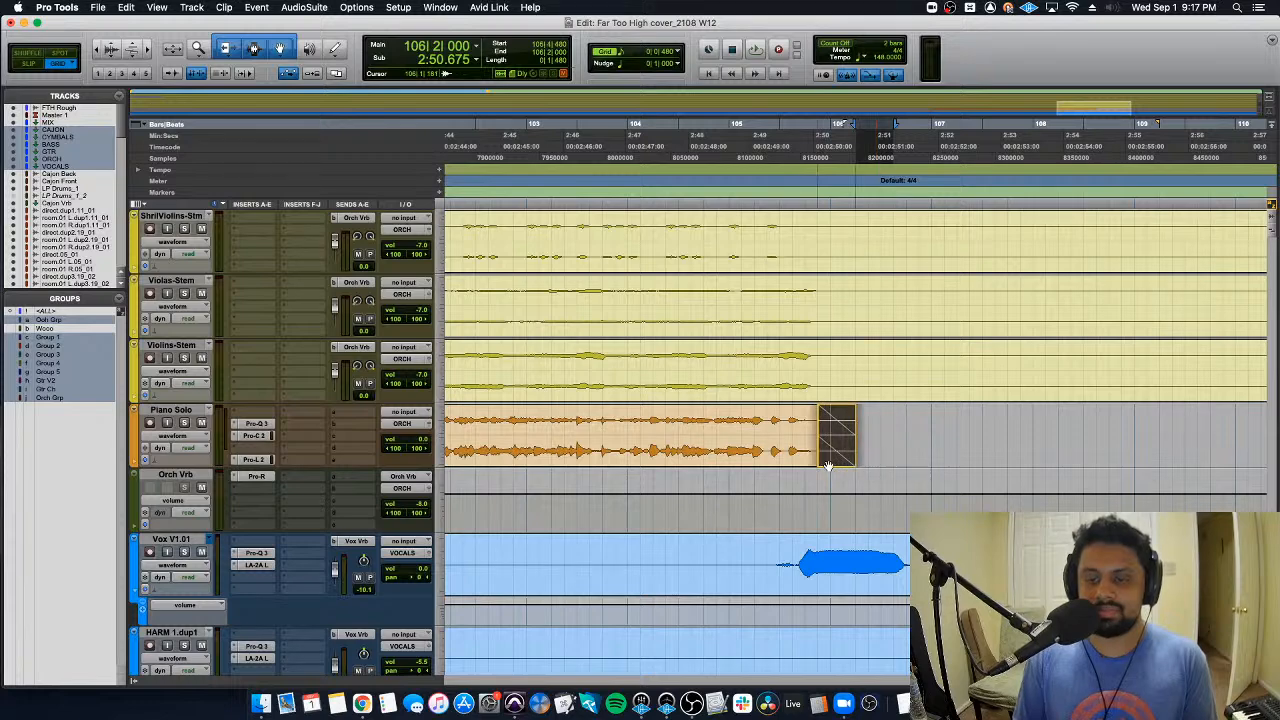
scroll(818, 460, up, 3)
Step: Play the song from the start and look over the clips on the pad, viola and cello tracks
key(Return)
scroll(818, 463, down, 6)
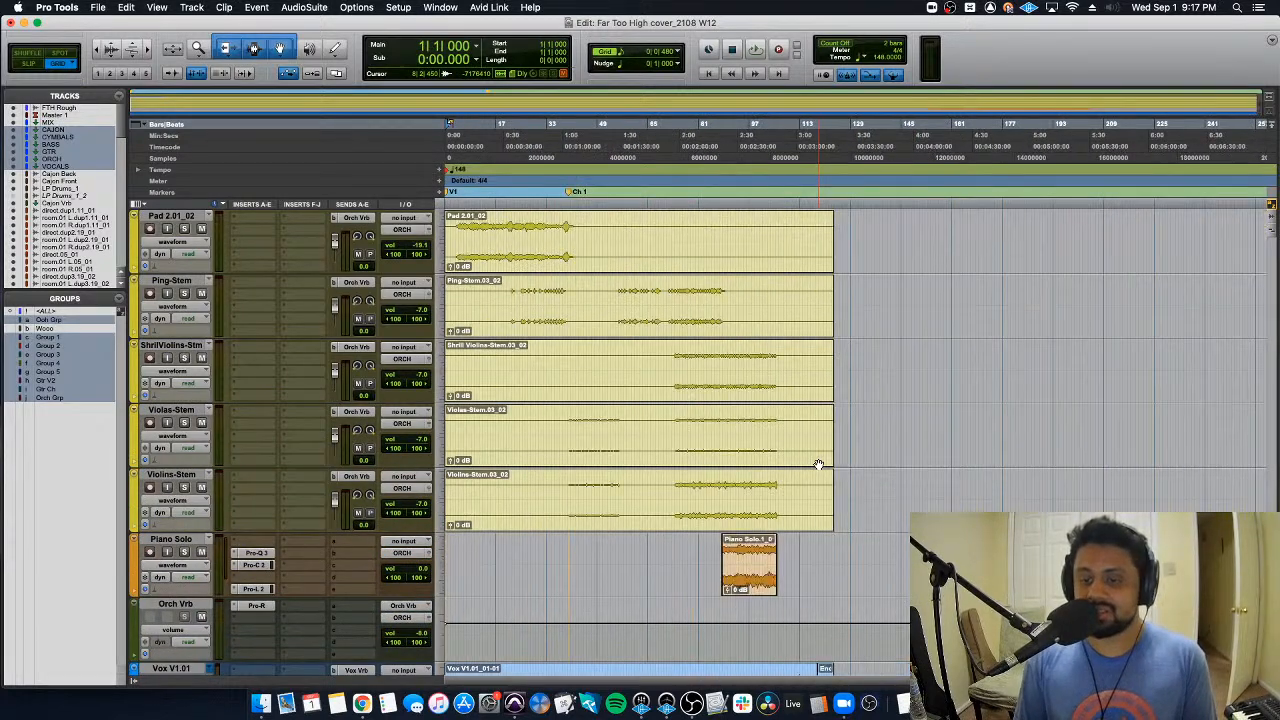
scroll(818, 464, up, 3)
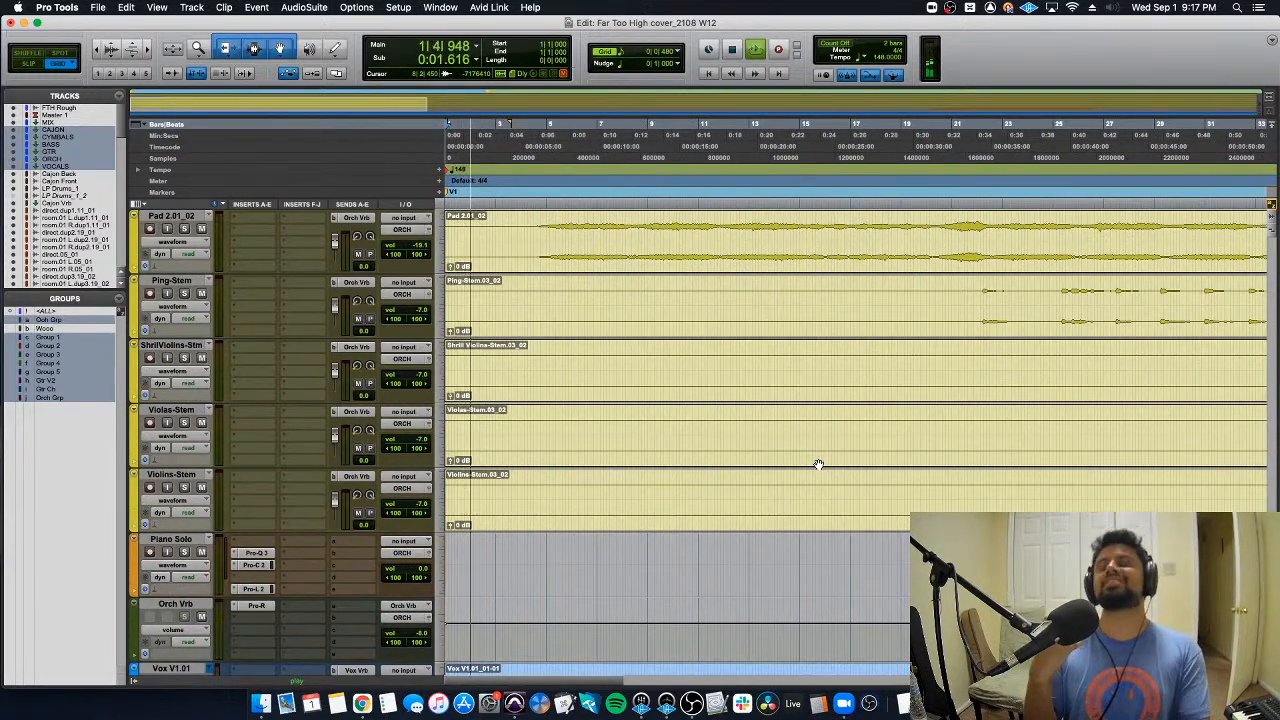
scroll(818, 464, down, 2)
scroll(815, 464, up, 5)
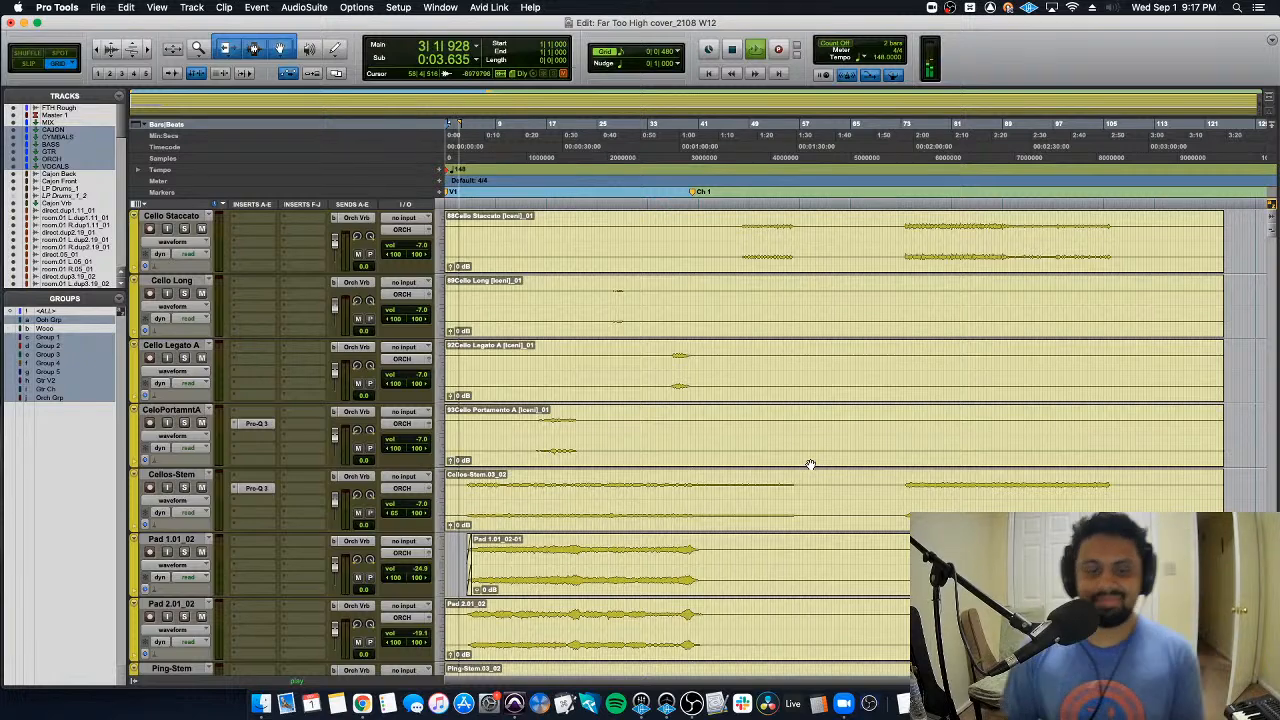
scroll(810, 465, up, 4)
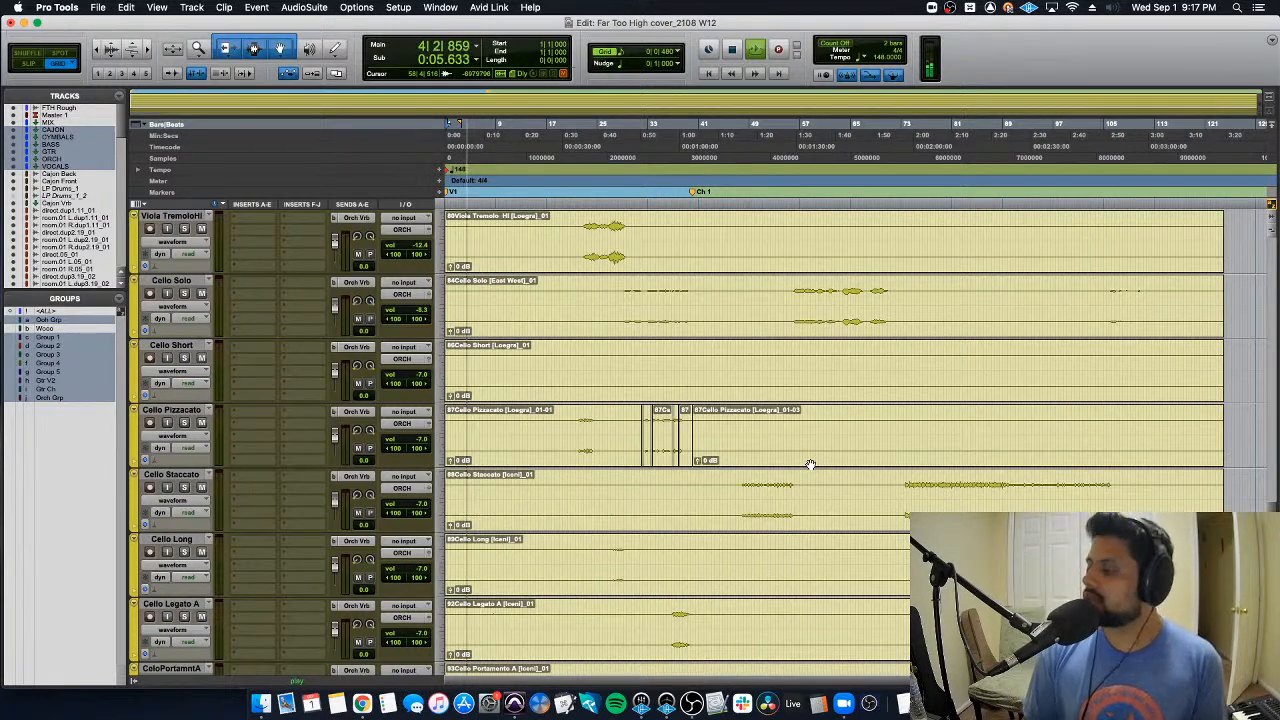
key(super+Tab)
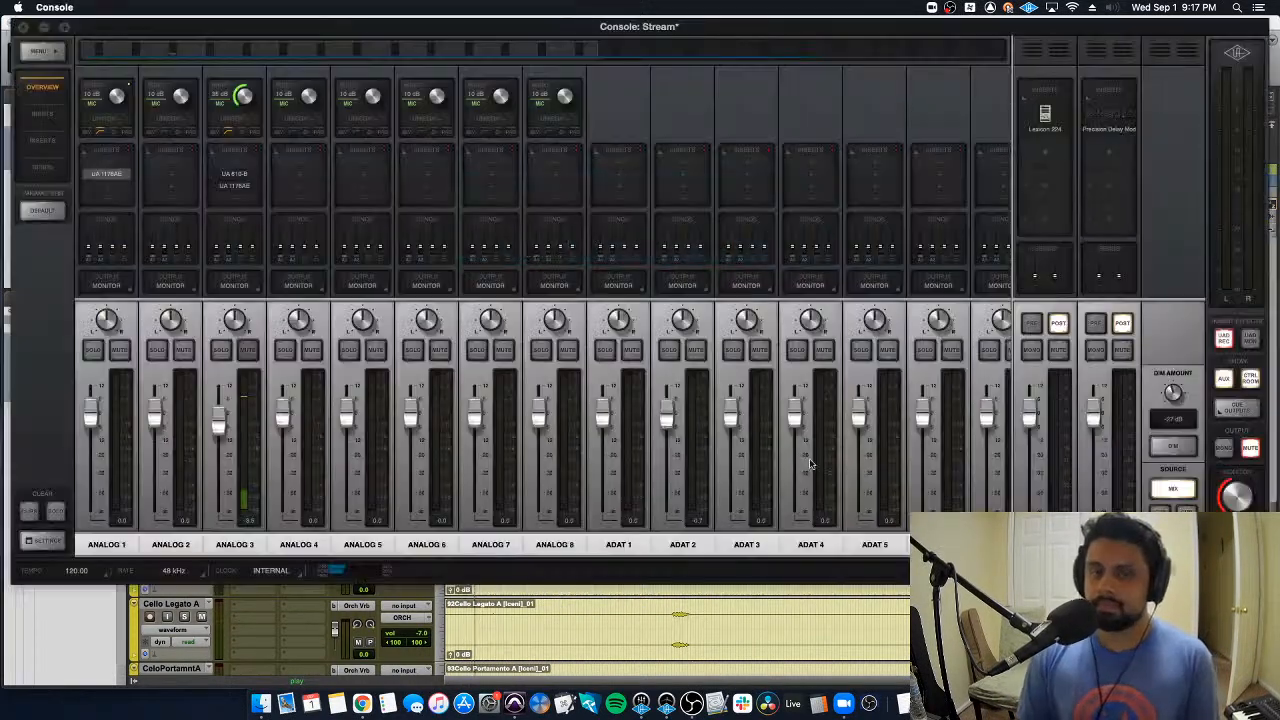
Step: Set the automation mode of the submix tracks from CAJON through VOCALS to touch together
scroll(790, 480, down, 8)
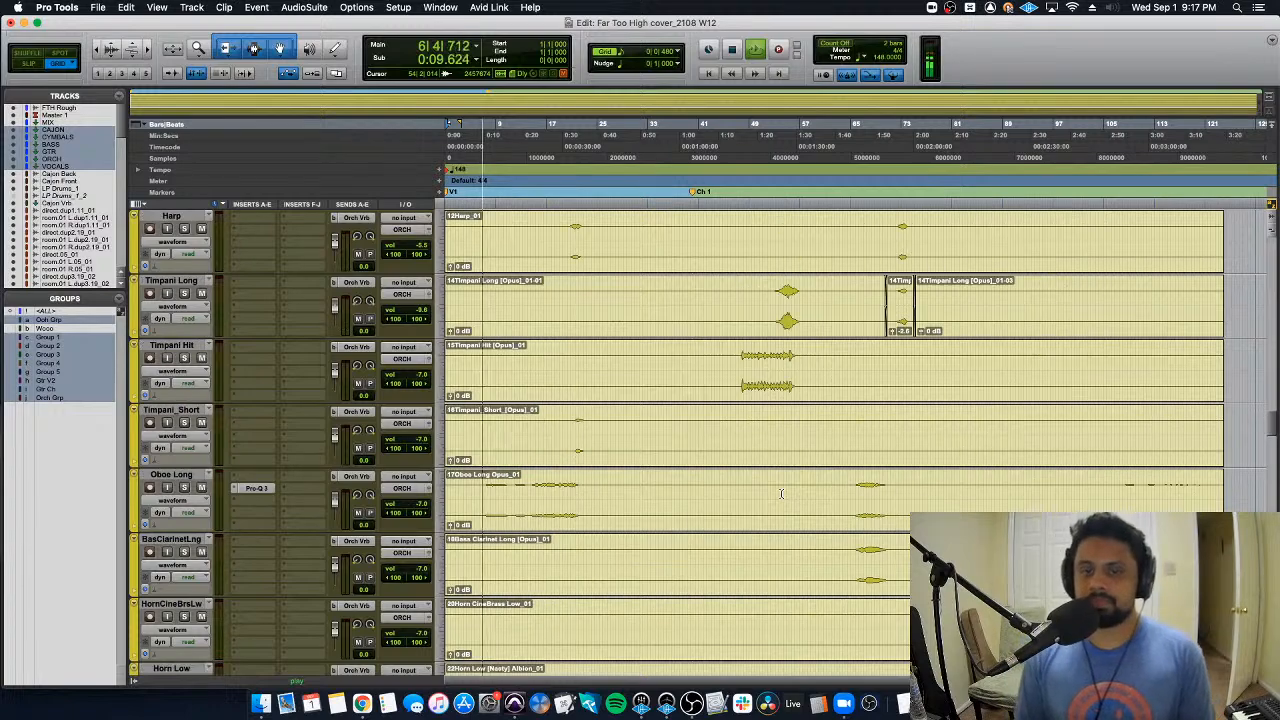
scroll(781, 493, down, 20)
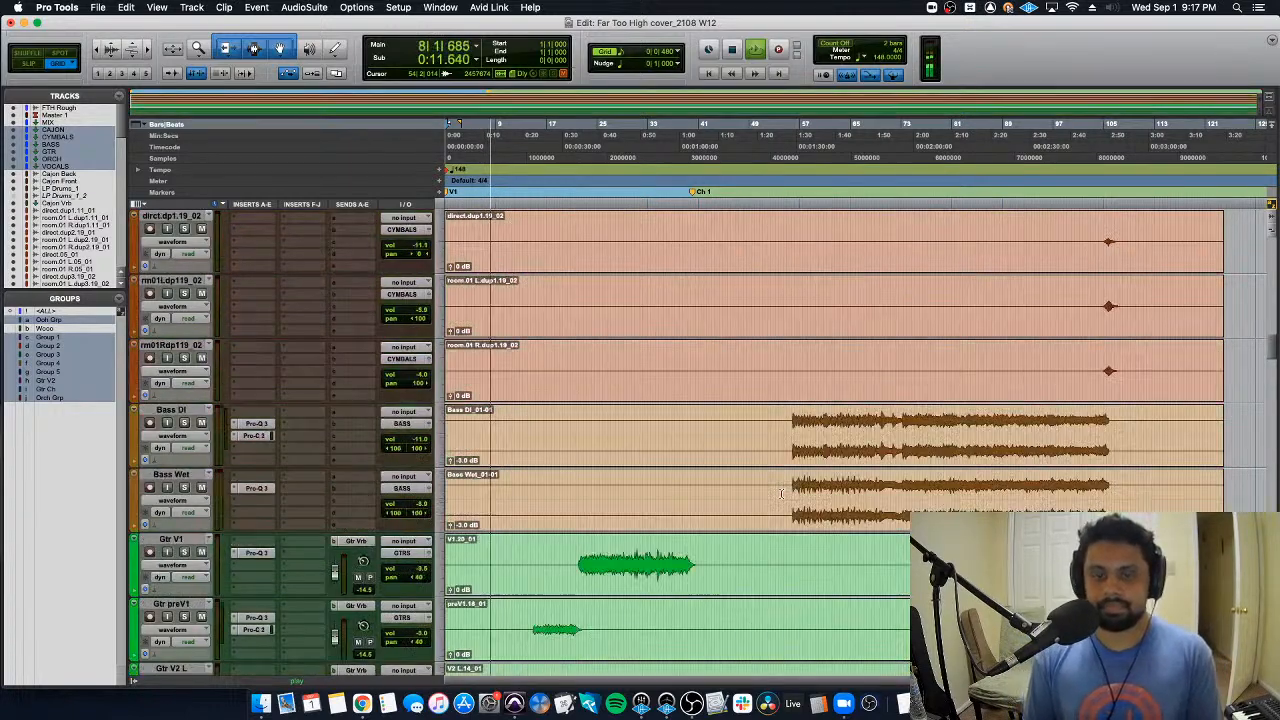
scroll(781, 493, up, 5)
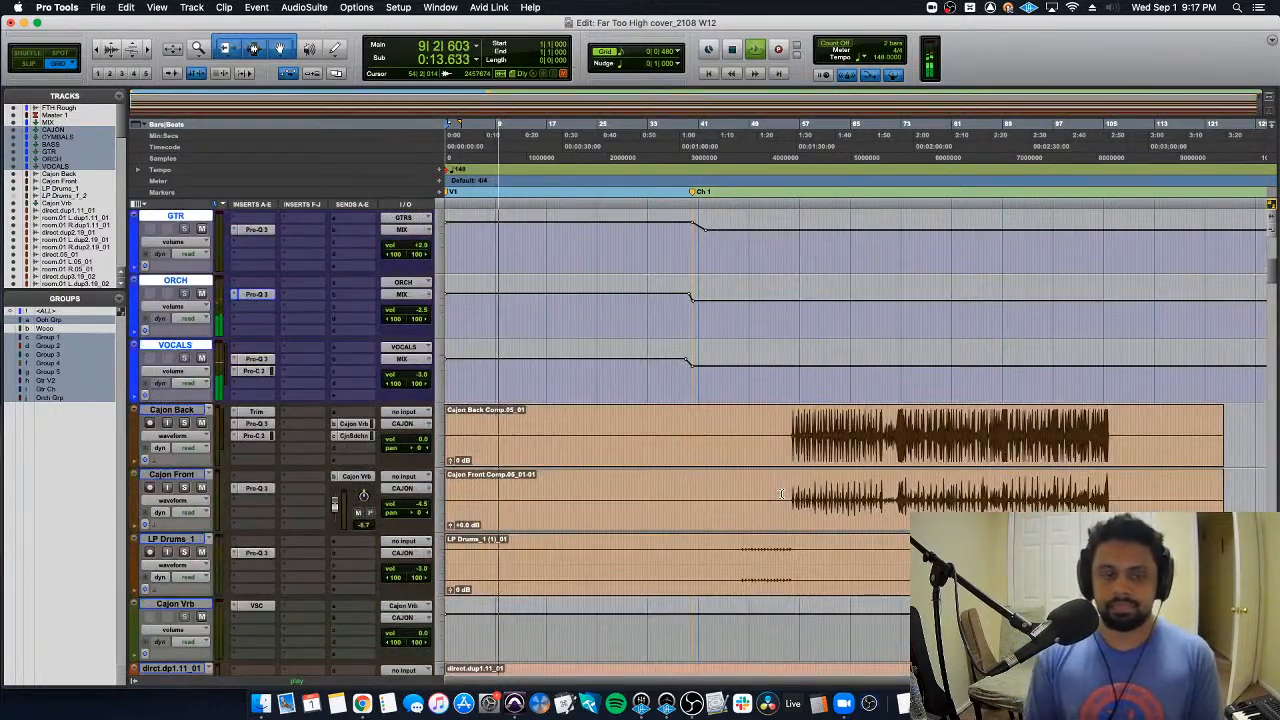
scroll(781, 493, up, 6)
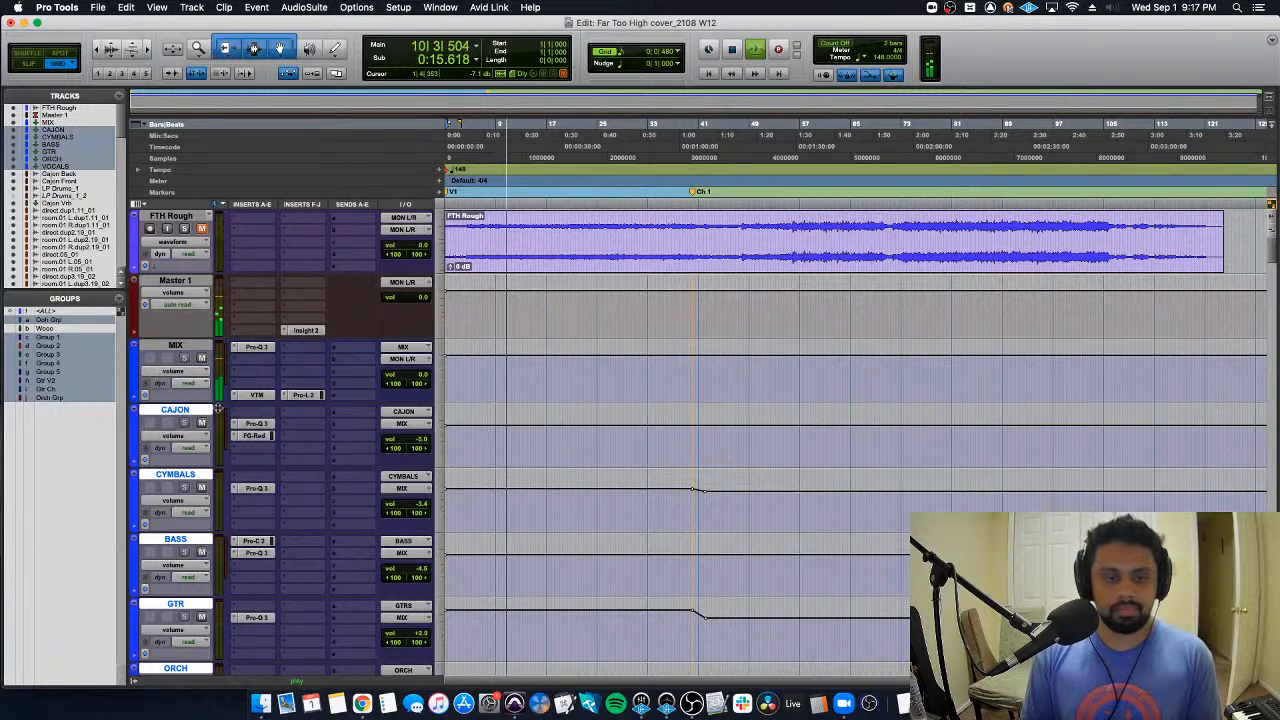
click(195, 448)
alt+shift+click(196, 460)
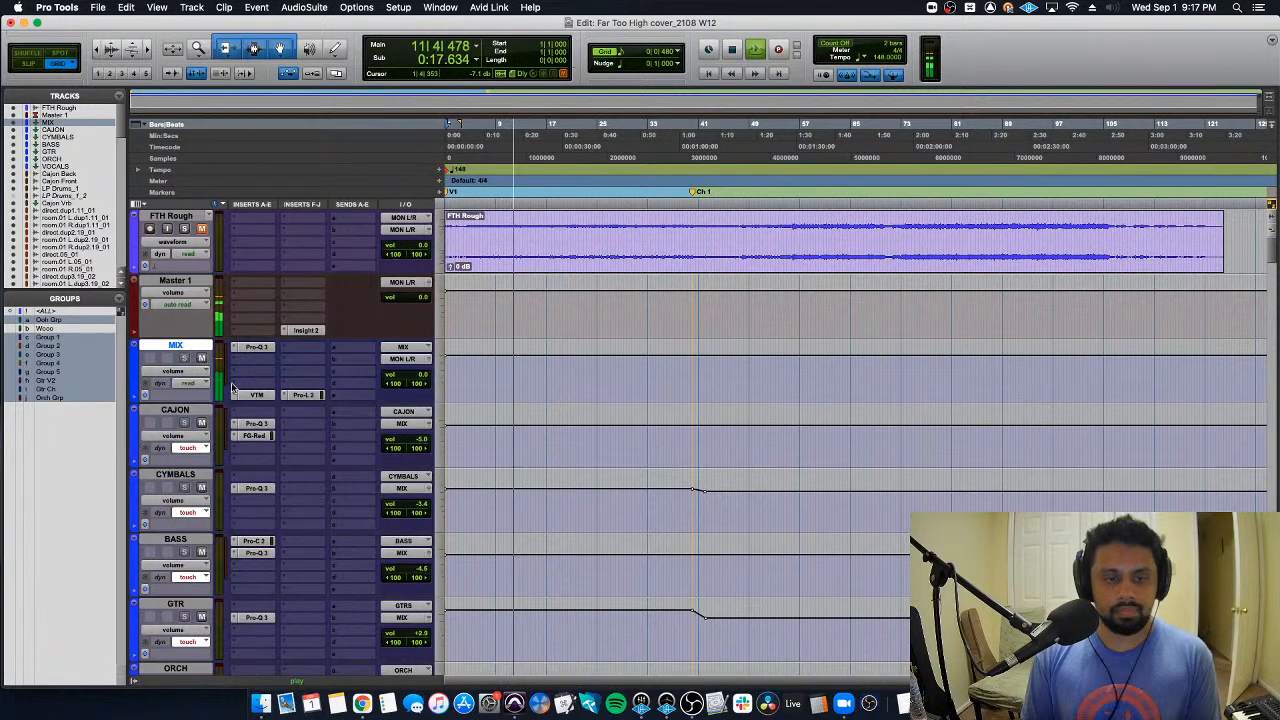
Step: Write VOCALS submix volume automation during playback from about bar 13 to bar 18, replaying the passage between passes
scroll(383, 430, down, 4)
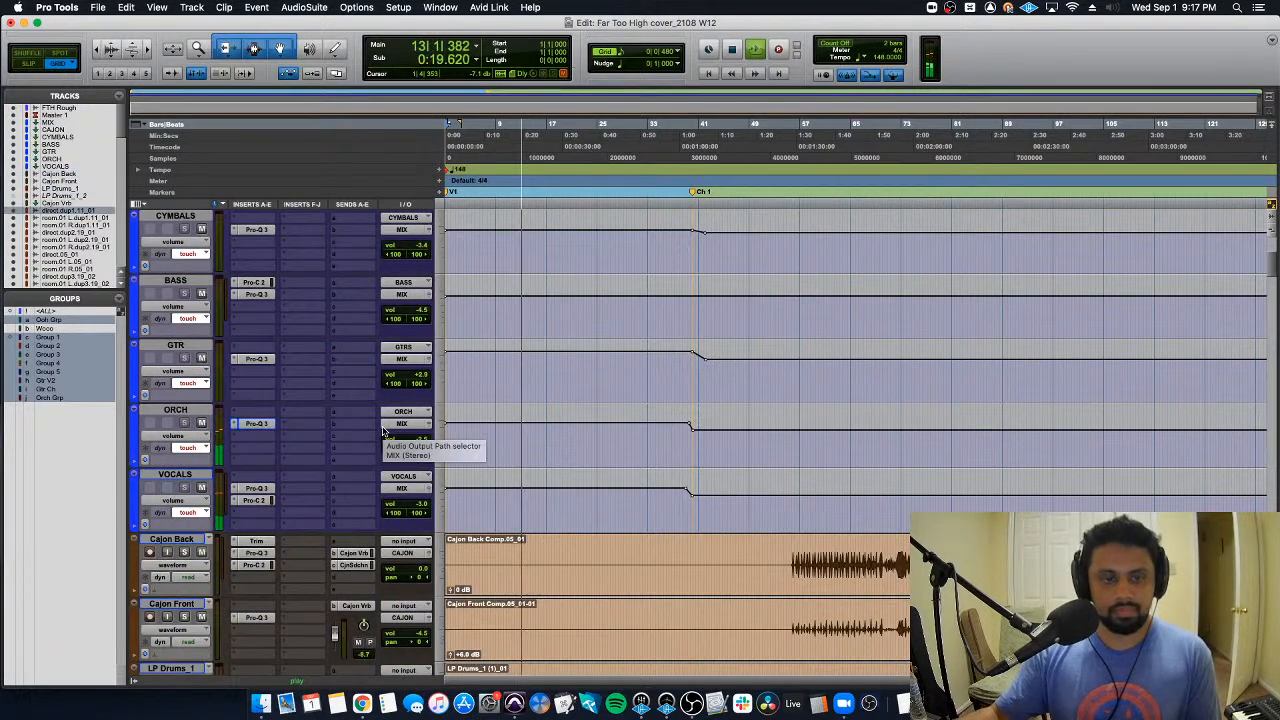
key(super+bracketright)
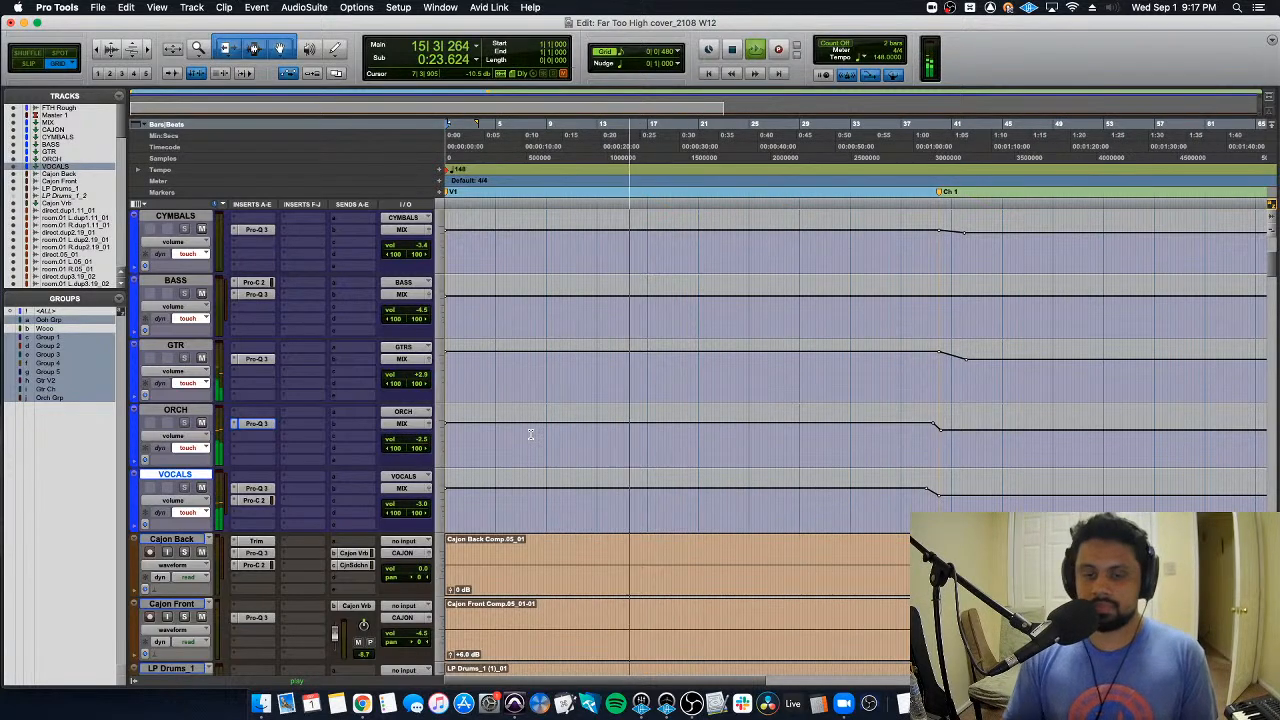
key(super+bracketright)
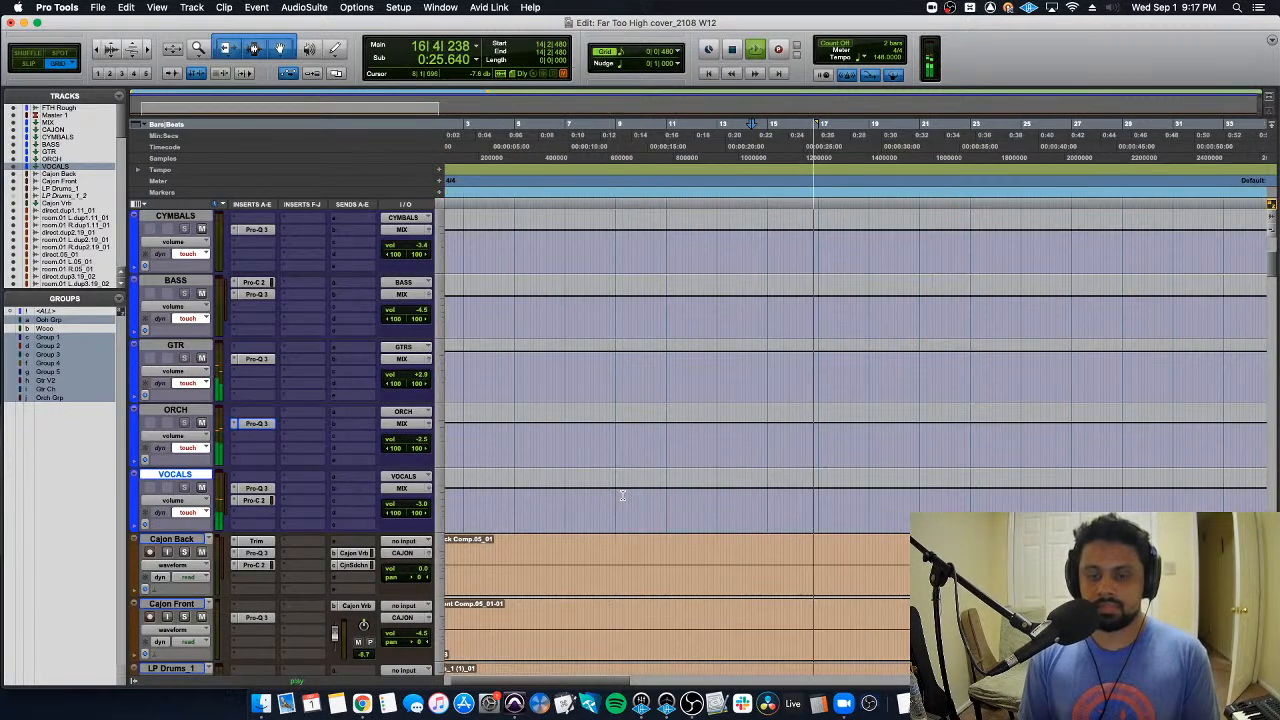
click(673, 500)
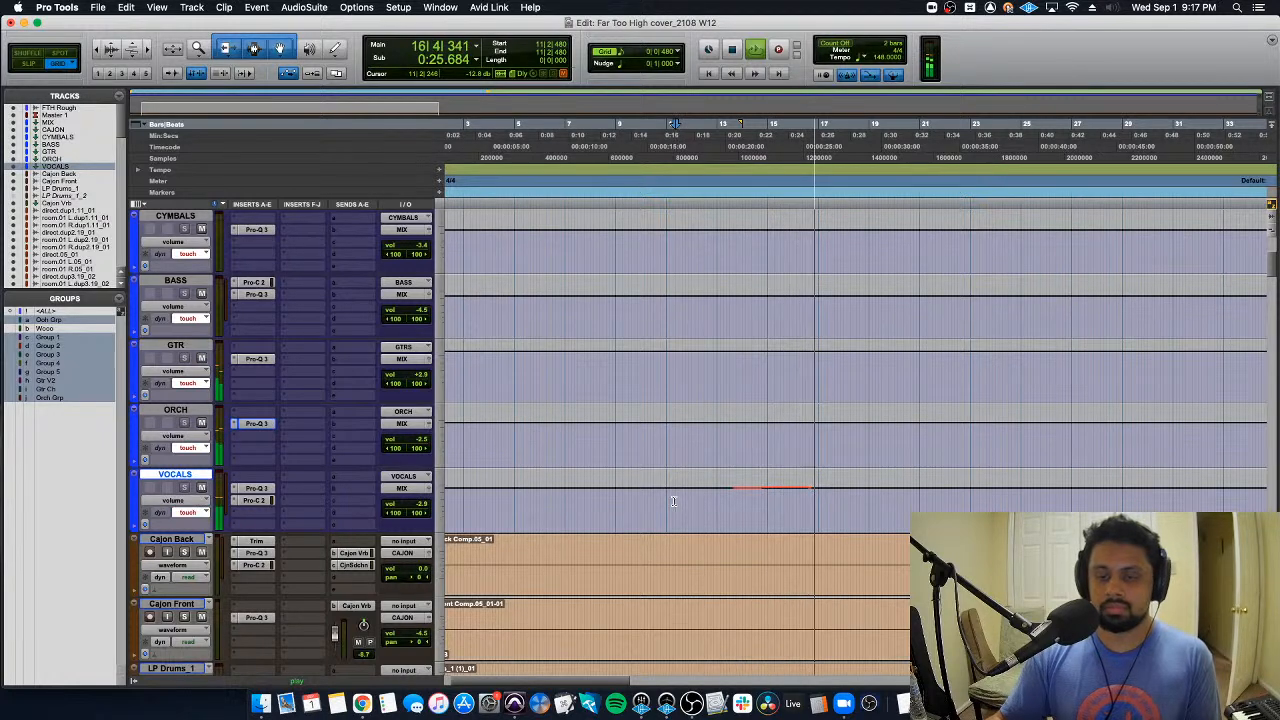
click(793, 500)
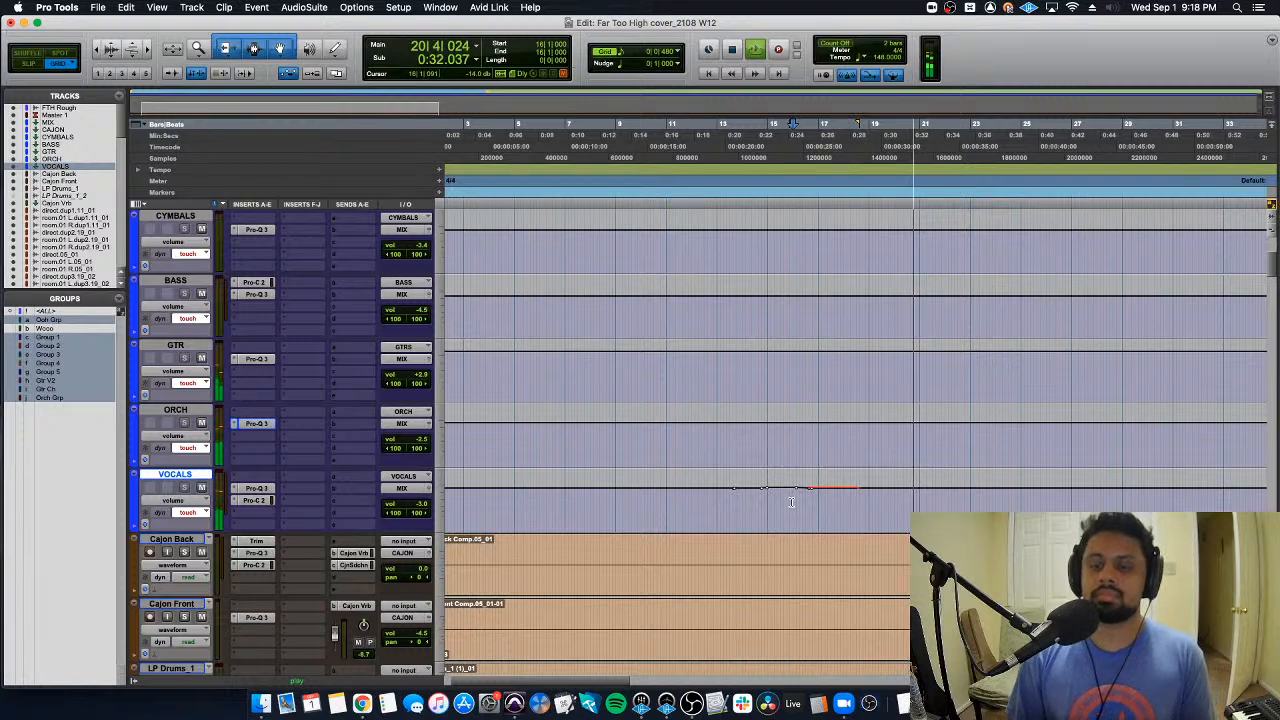
scroll(785, 502, right, 2)
click(614, 500)
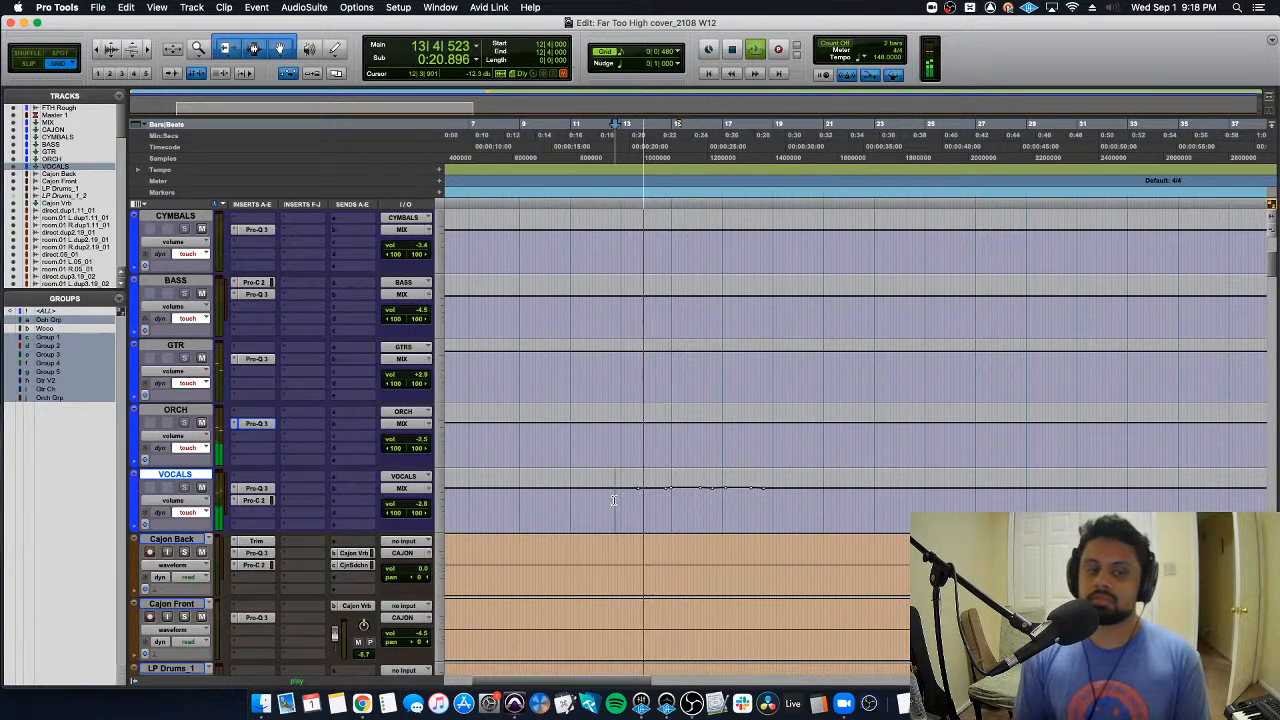
Step: Select the ORCH submix and write a volume rise during playback from about bar 20 to bar 23
key(p)
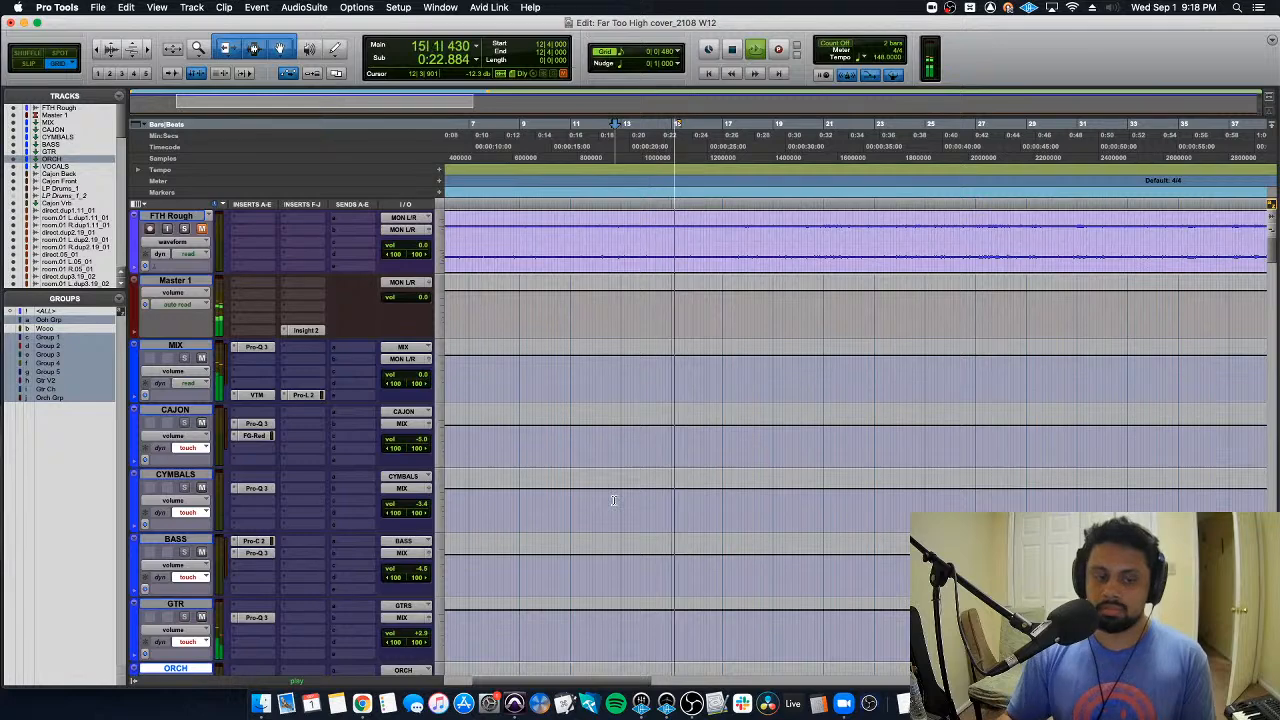
scroll(614, 500, down, 4)
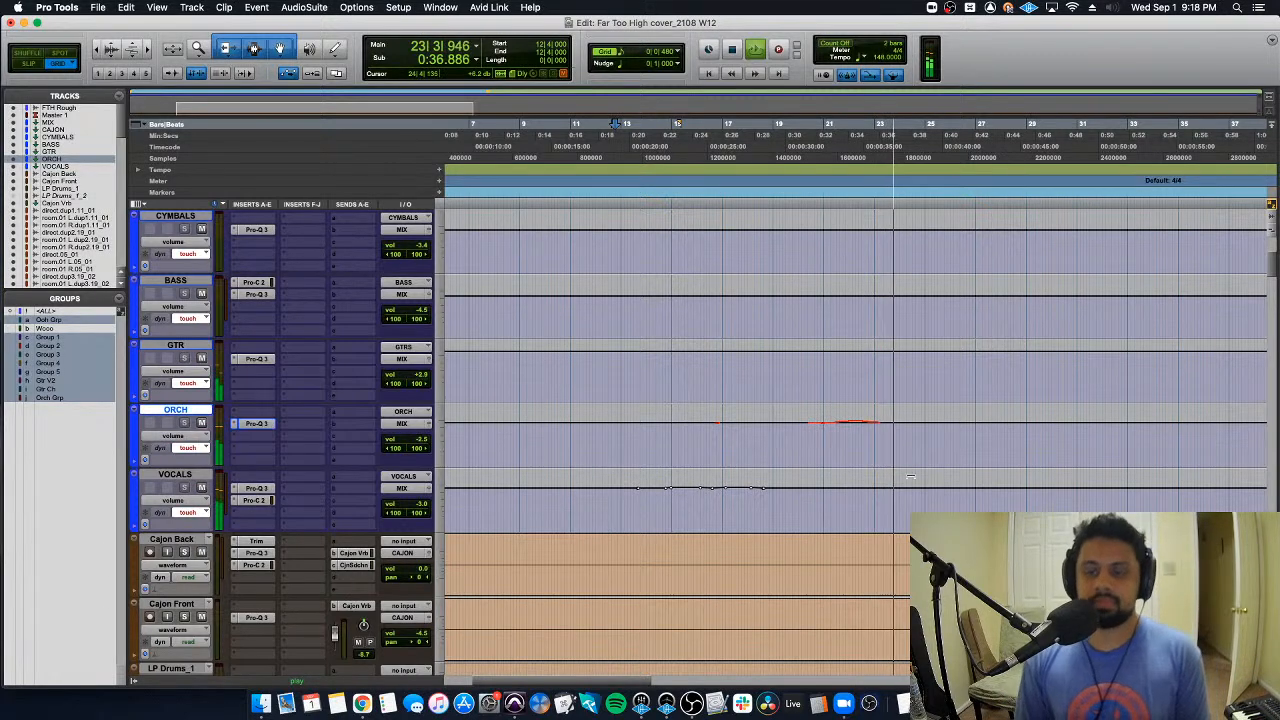
key(space)
key(space)
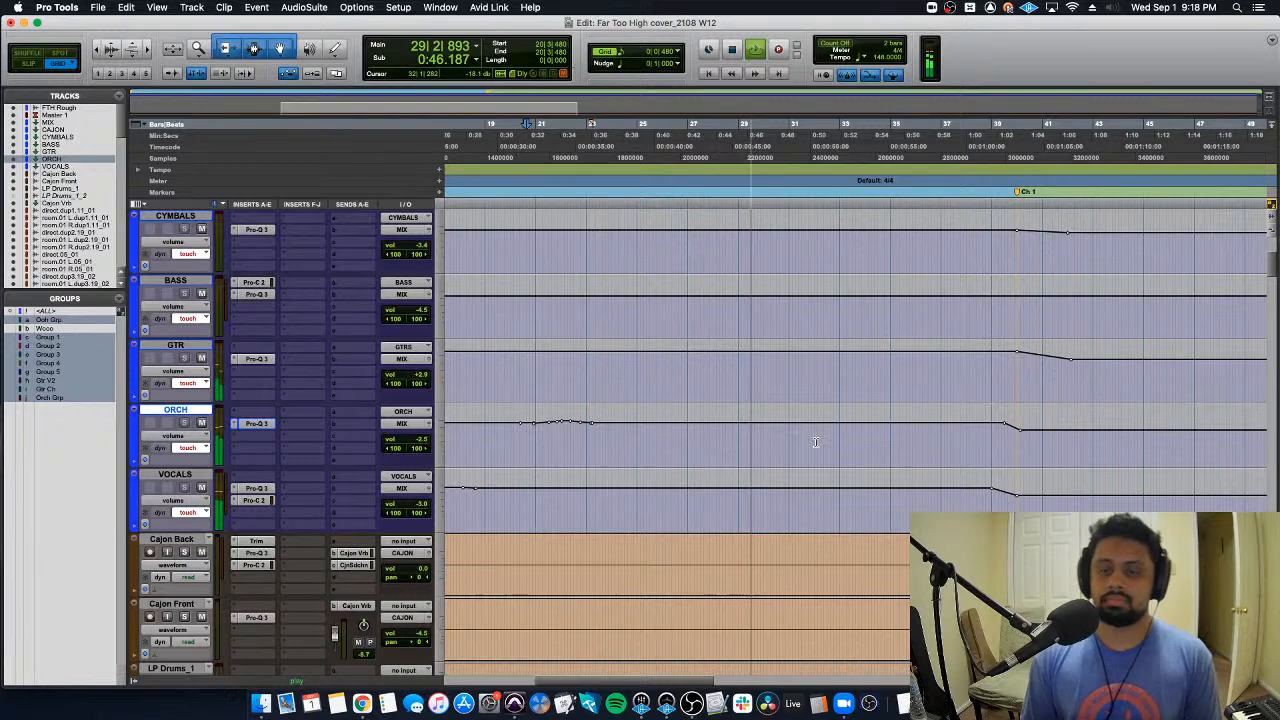
Step: Solo the Ping-Stem track, listen to it from bar 28 and clear the solo again
click(713, 438)
key(space)
scroll(720, 446, down, 15)
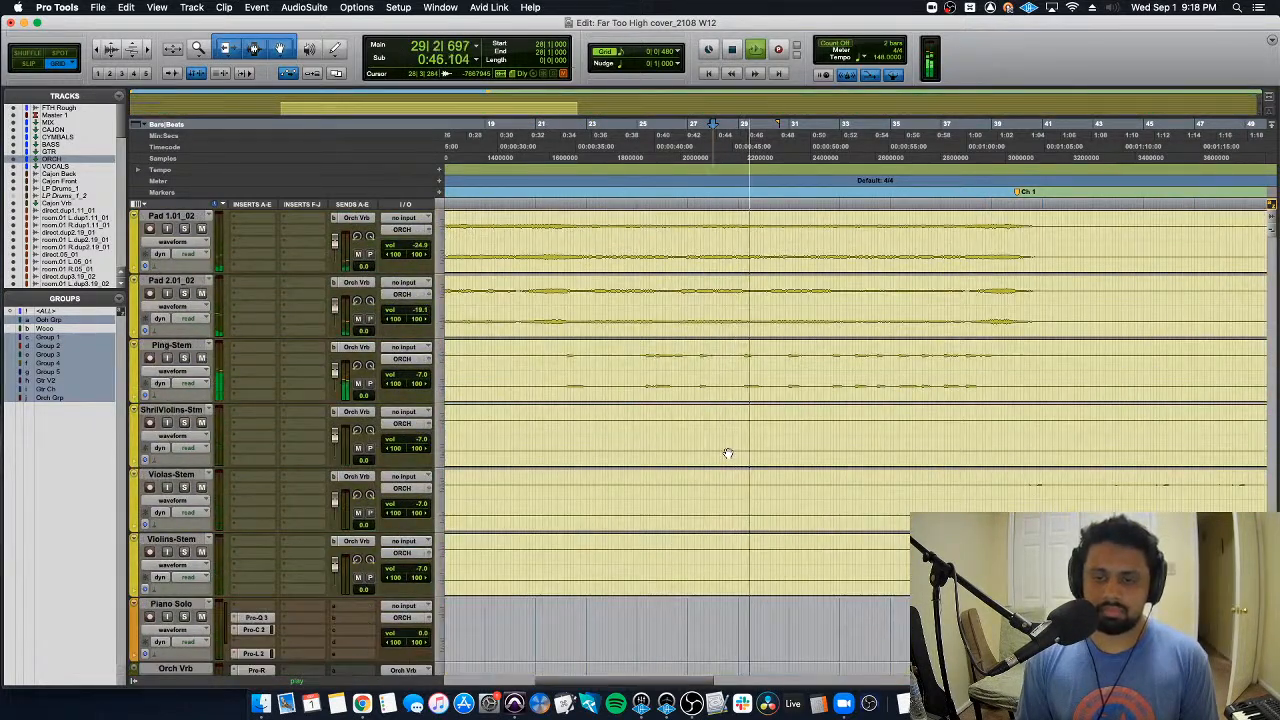
key(space)
key(space)
click(184, 358)
alt+click(184, 358)
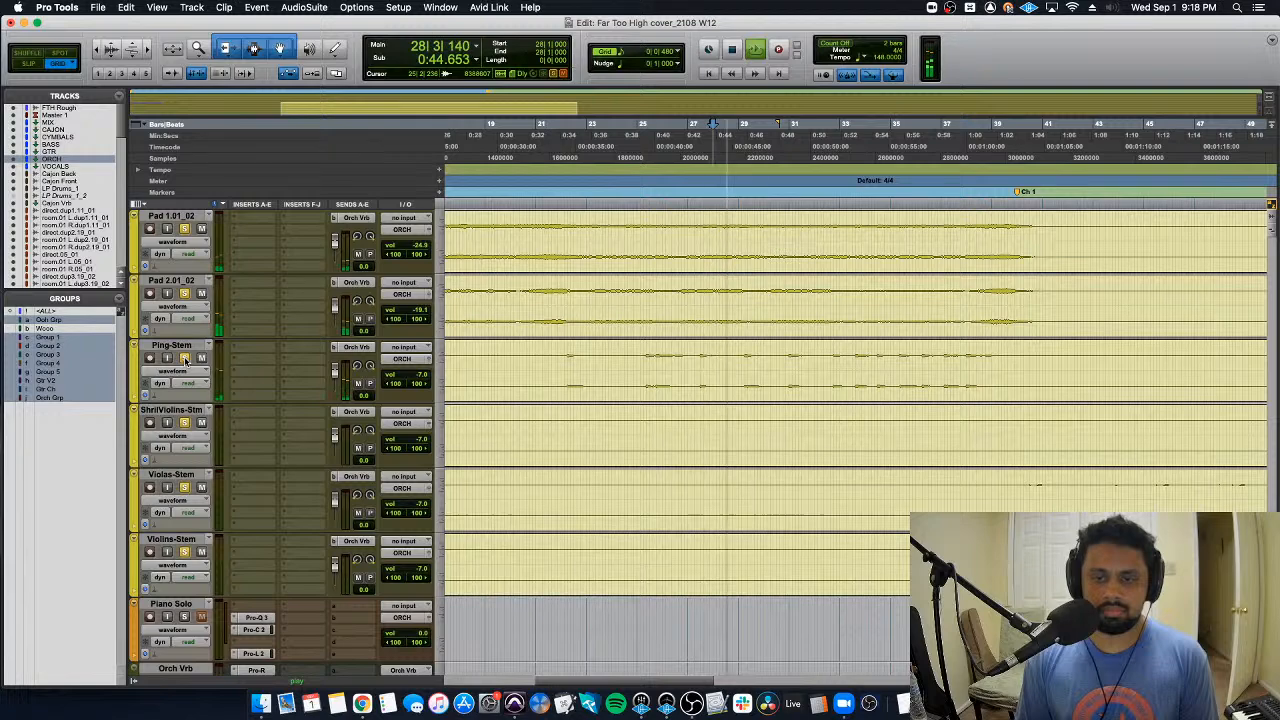
key(space)
key(space)
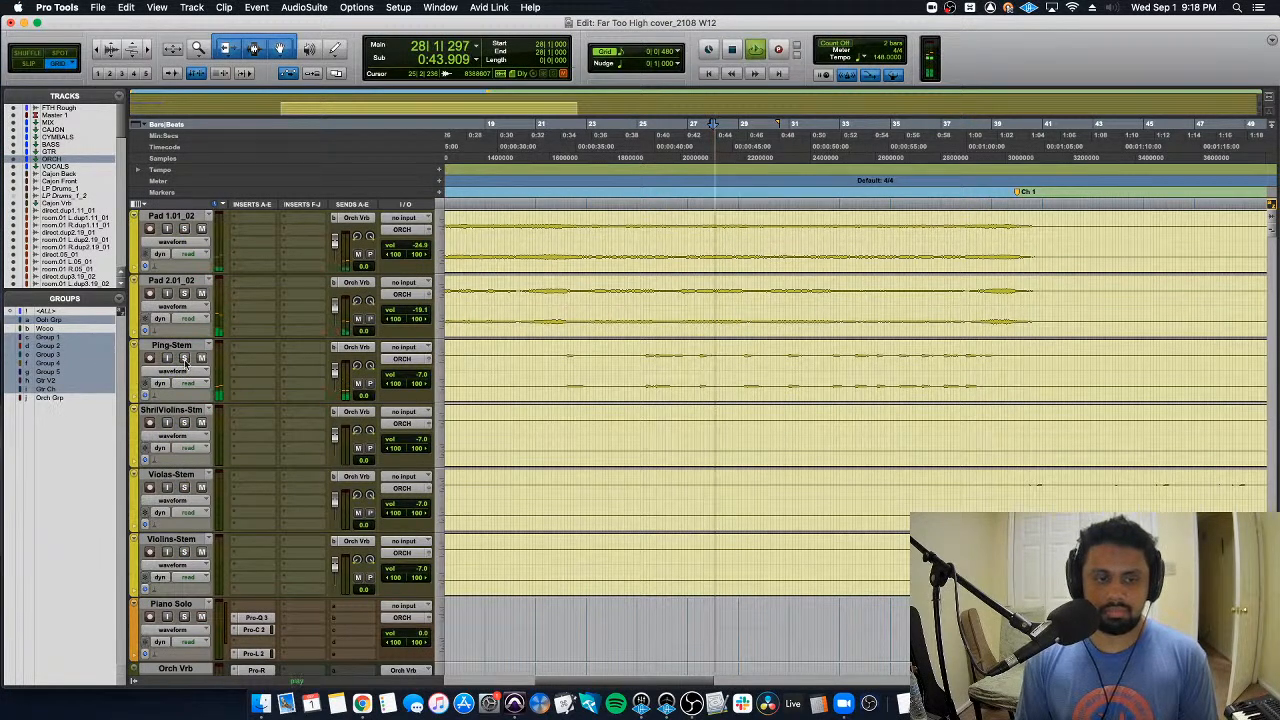
click(184, 358)
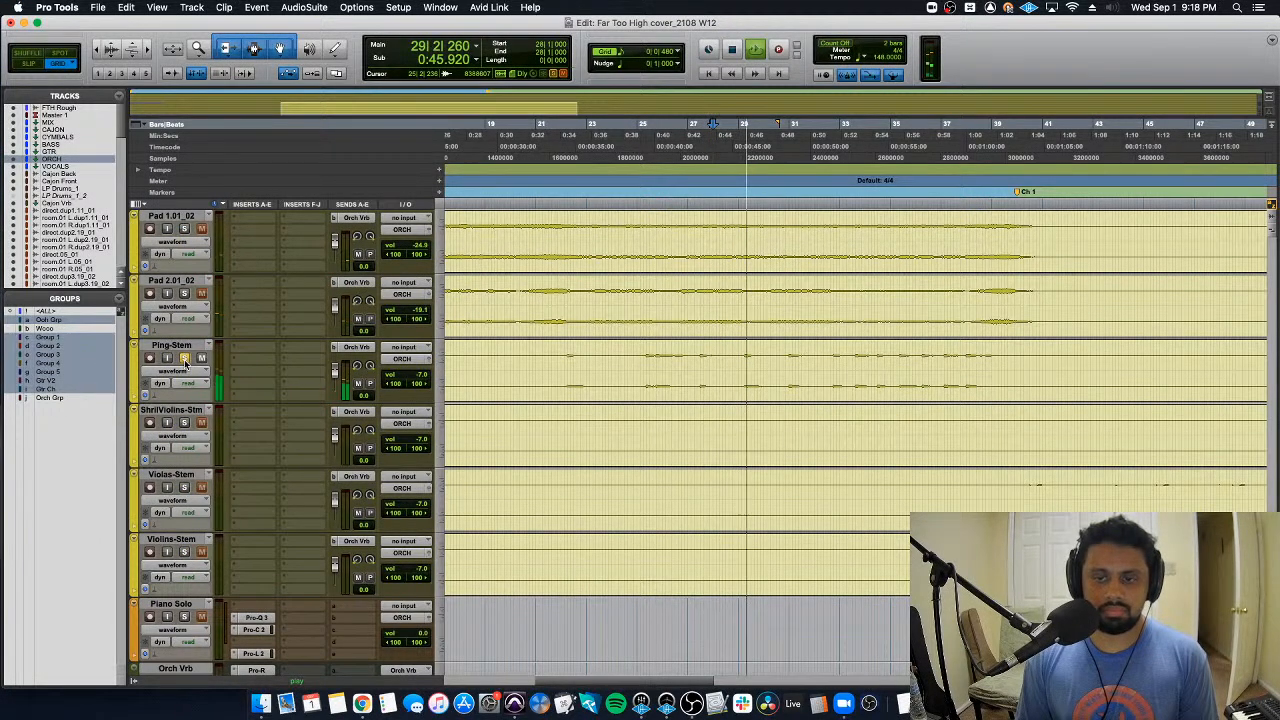
click(184, 358)
key(space)
Step: Lower the Ping-Stem volume automation to -11.0 dB from about bar 21 to bar 41 and play the passage
key(alt+a)
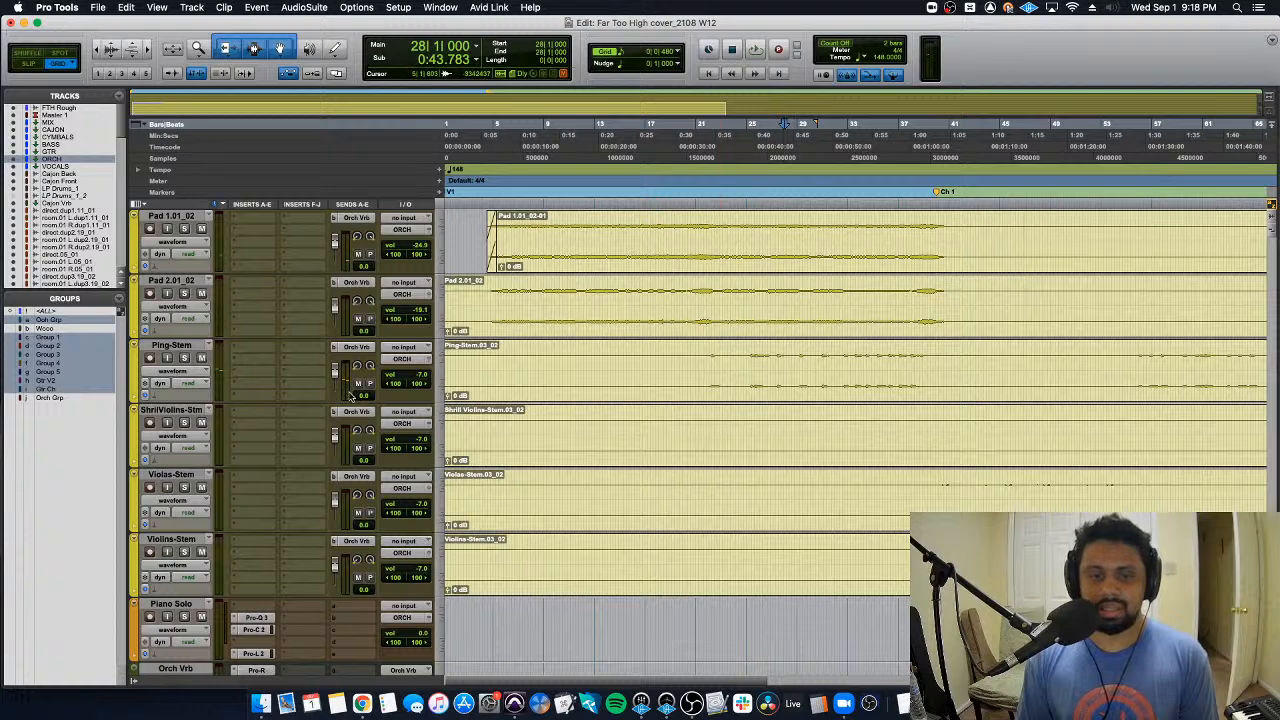
drag(697, 358, 946, 360)
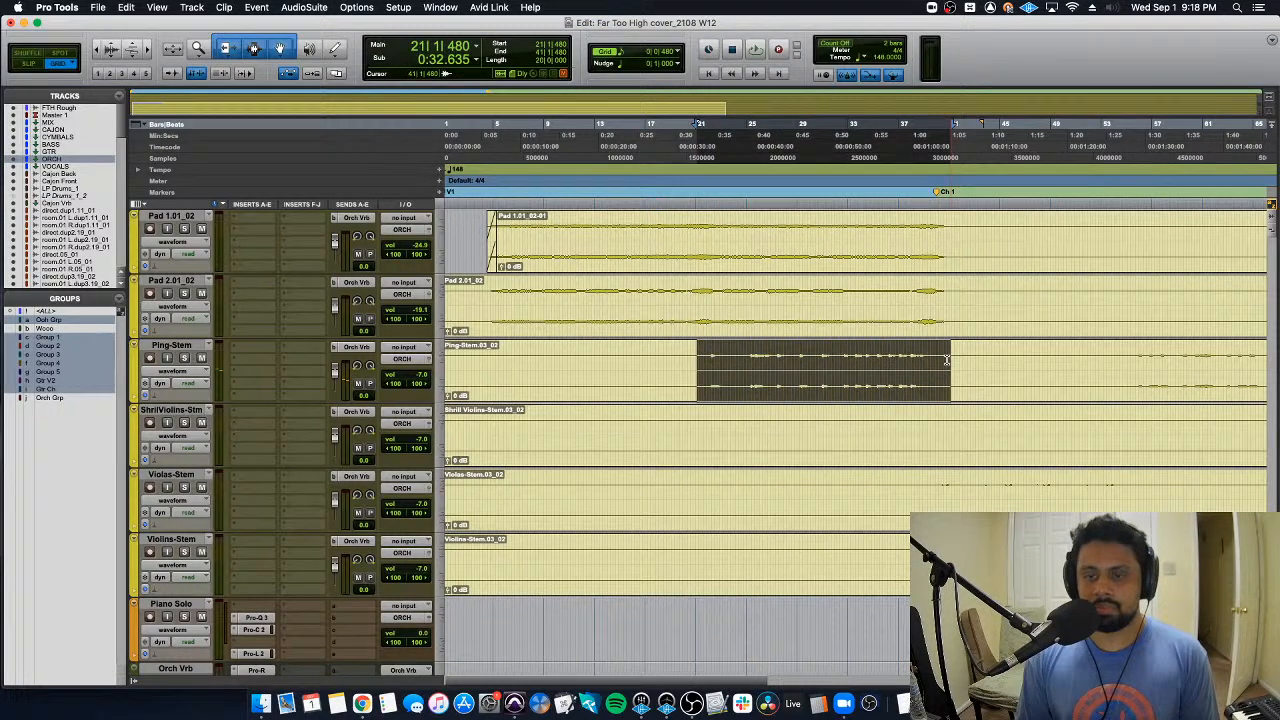
click(145, 395)
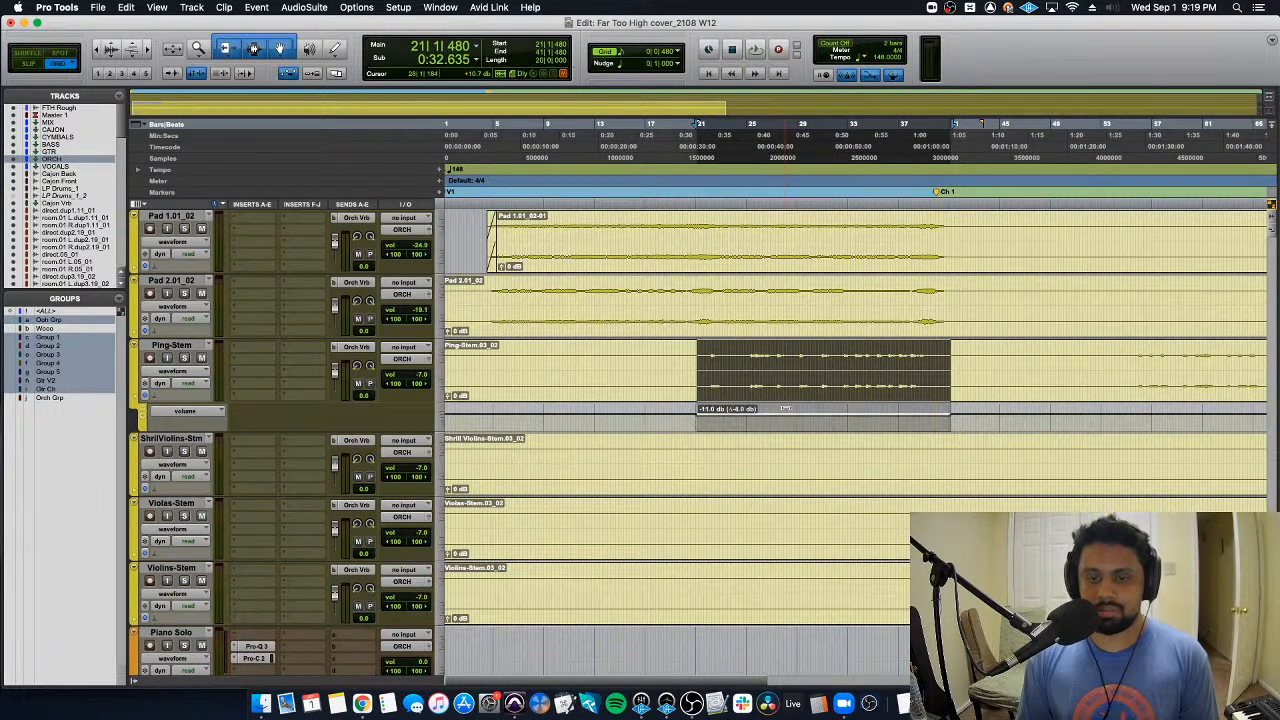
drag(786, 408, 786, 410)
click(757, 358)
key(space)
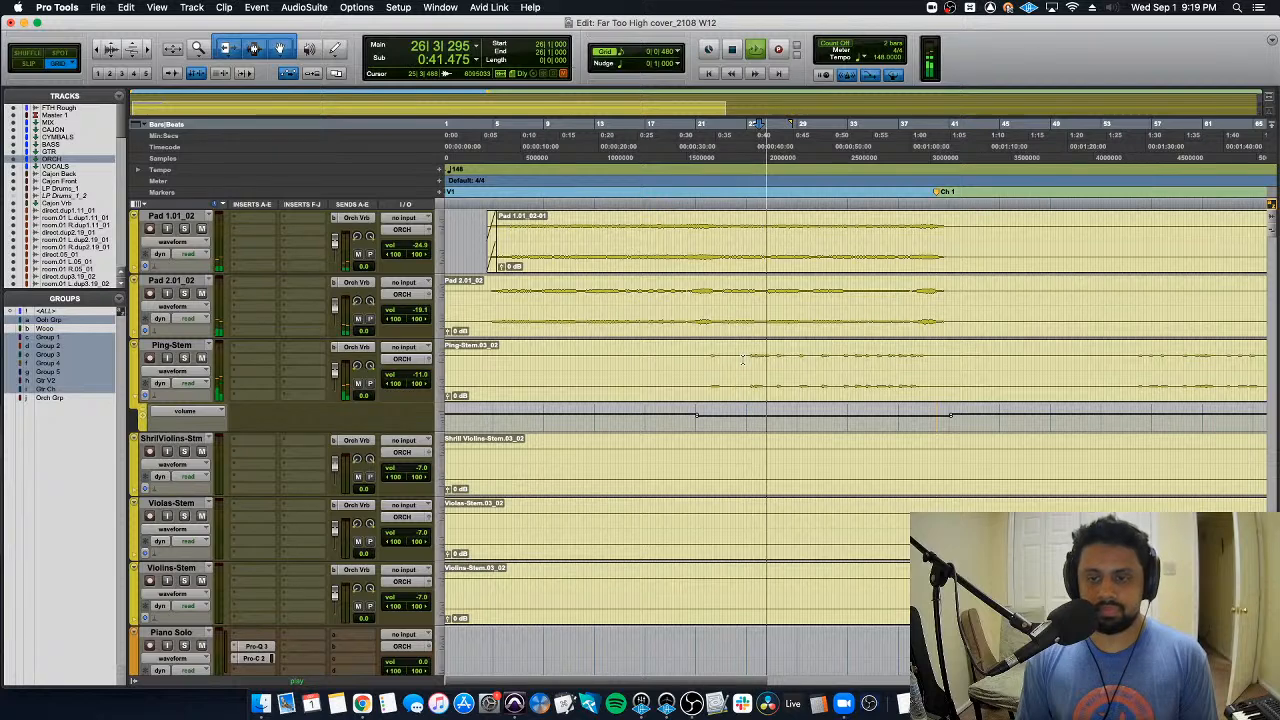
Step: Shape the start of the Ping-Stem volume dip at bar 21 into a short ramp and set the track's left pan to 32
key(super+bracketright)
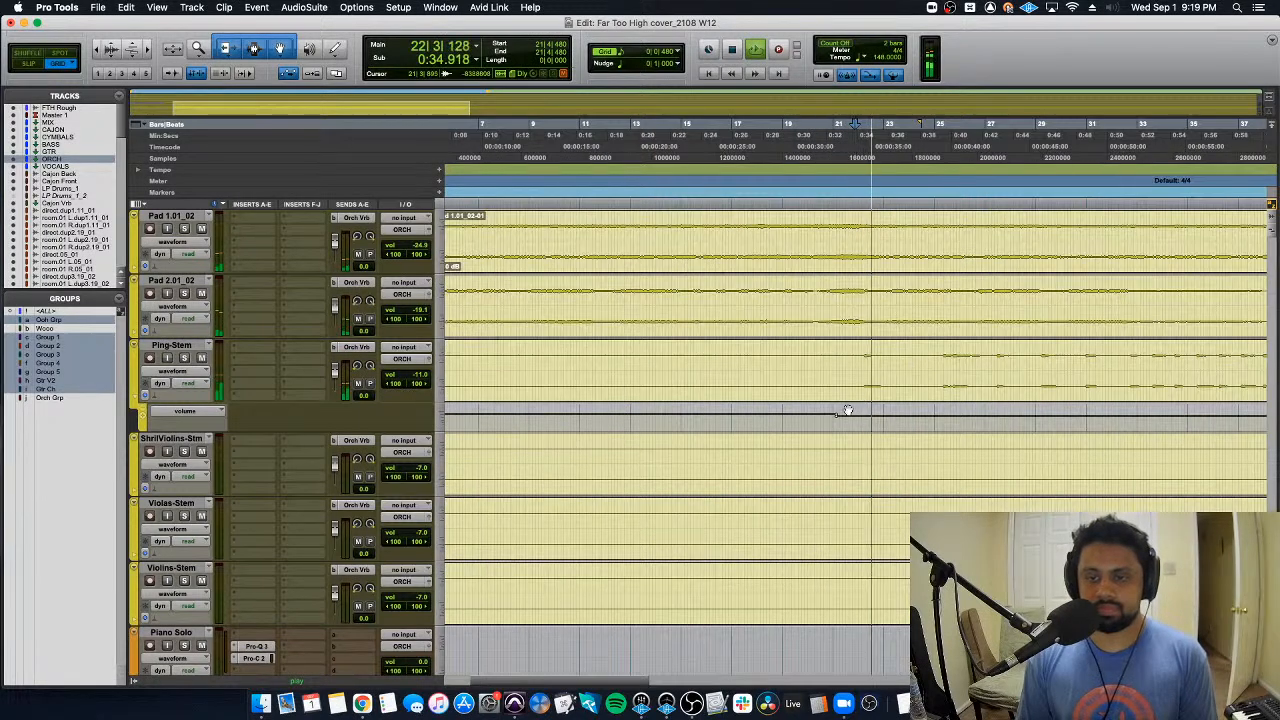
scroll(891, 428, right, 5)
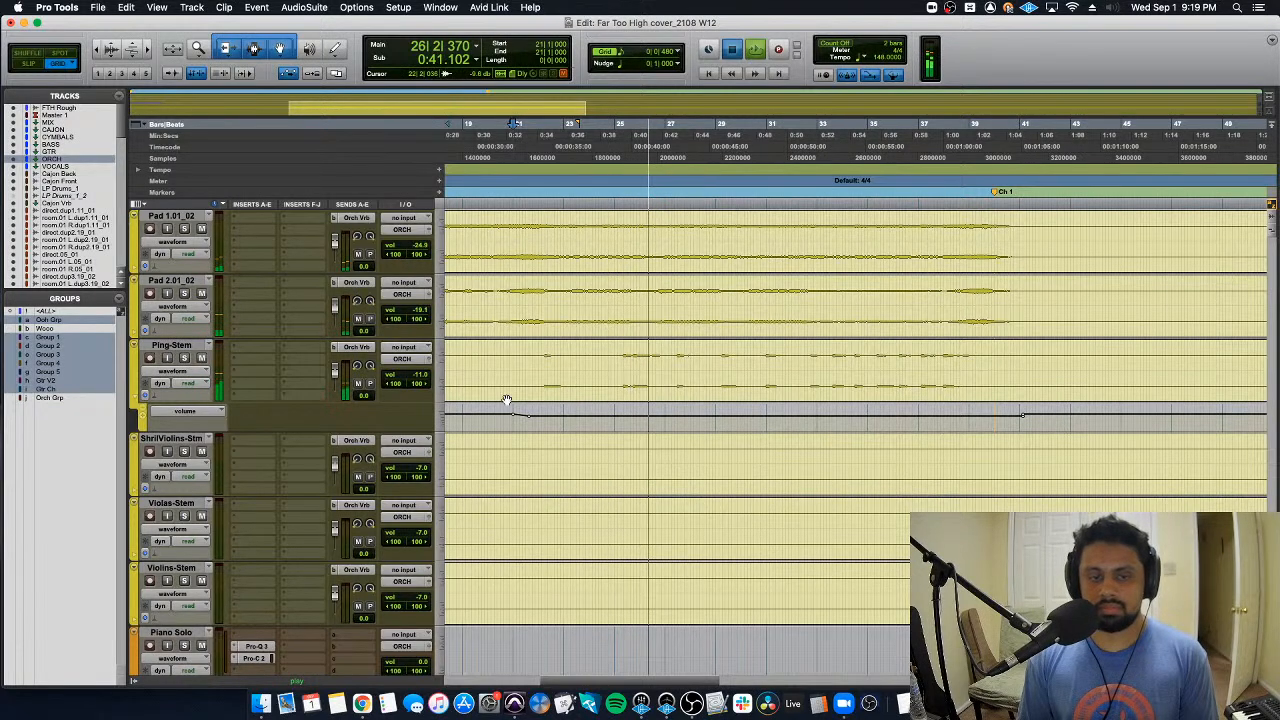
key(space)
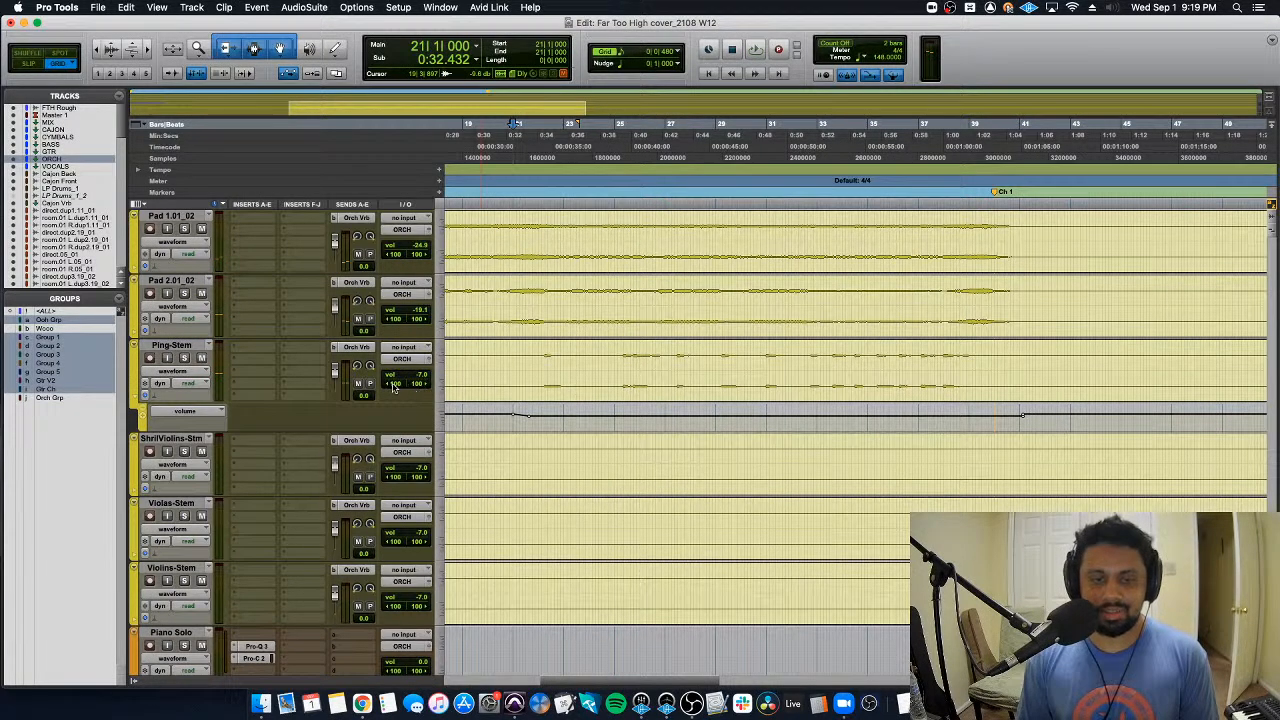
key(space)
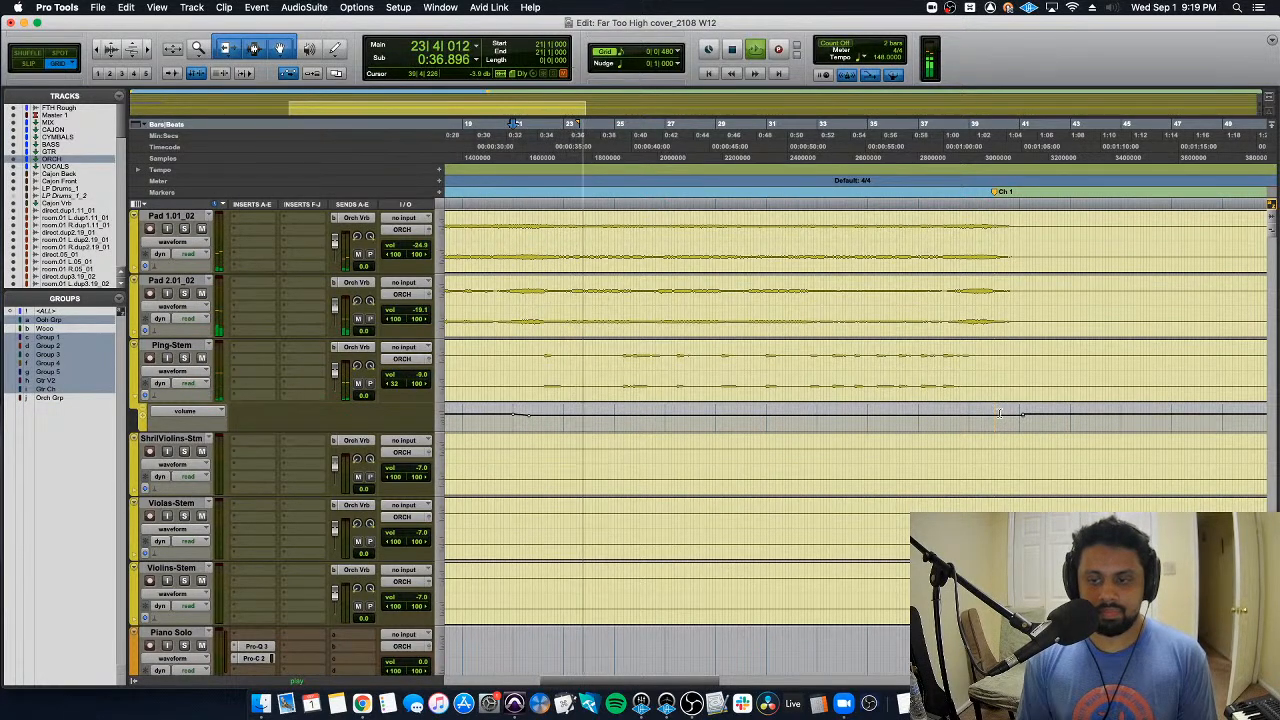
Step: Start the ramp at the end of the Ping-Stem dip near bar 39, lower the dip to -13.0 dB and replay from bar 24
drag(1028, 415, 988, 416)
key(Delete)
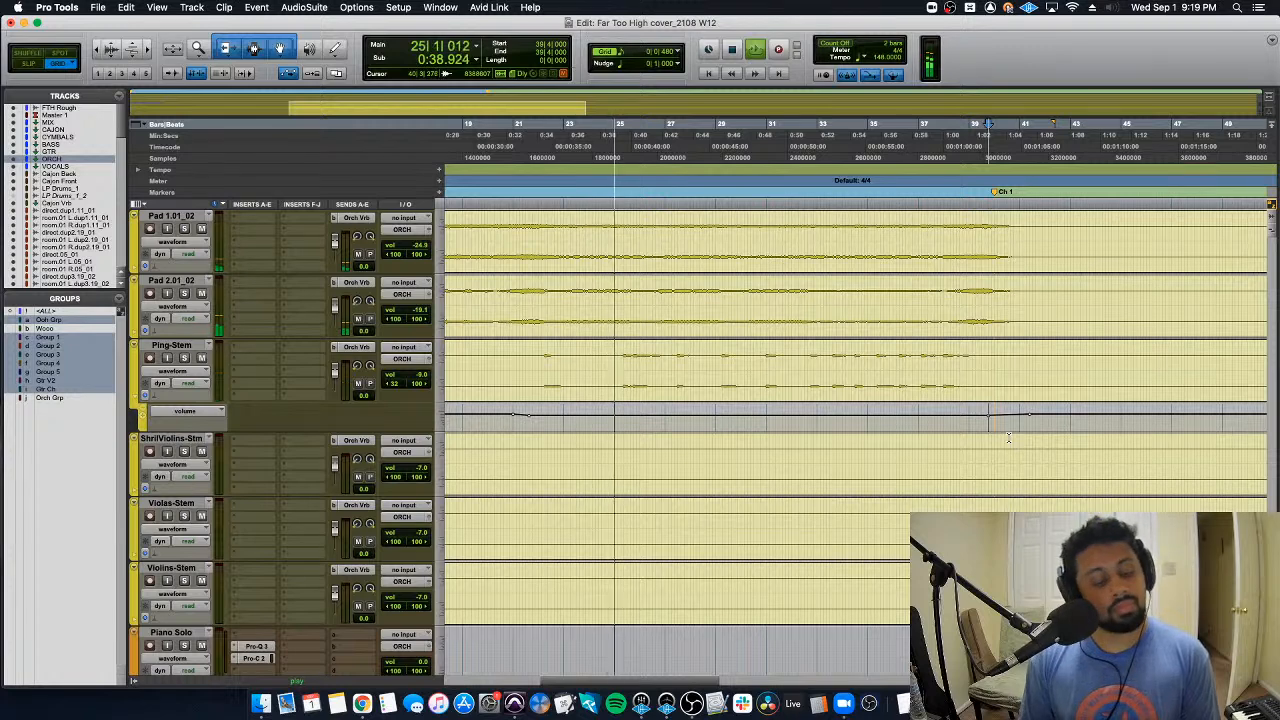
key(space)
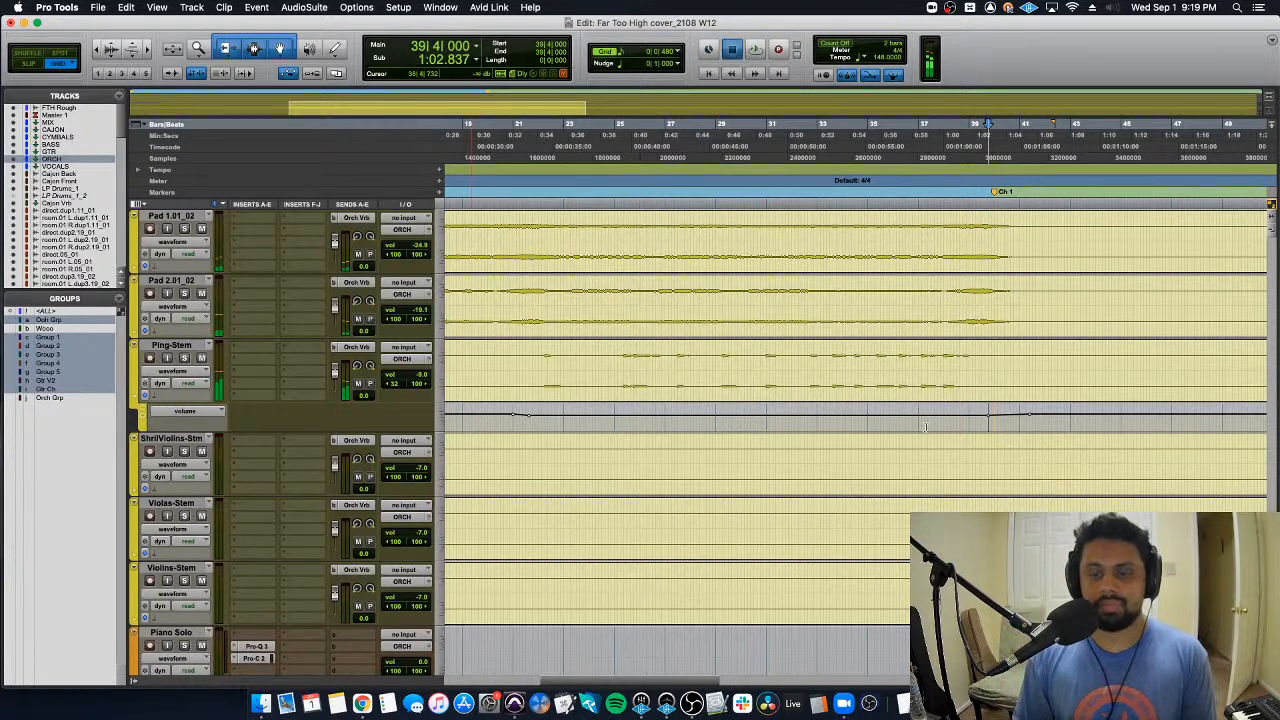
drag(738, 411, 700, 416)
click(612, 408)
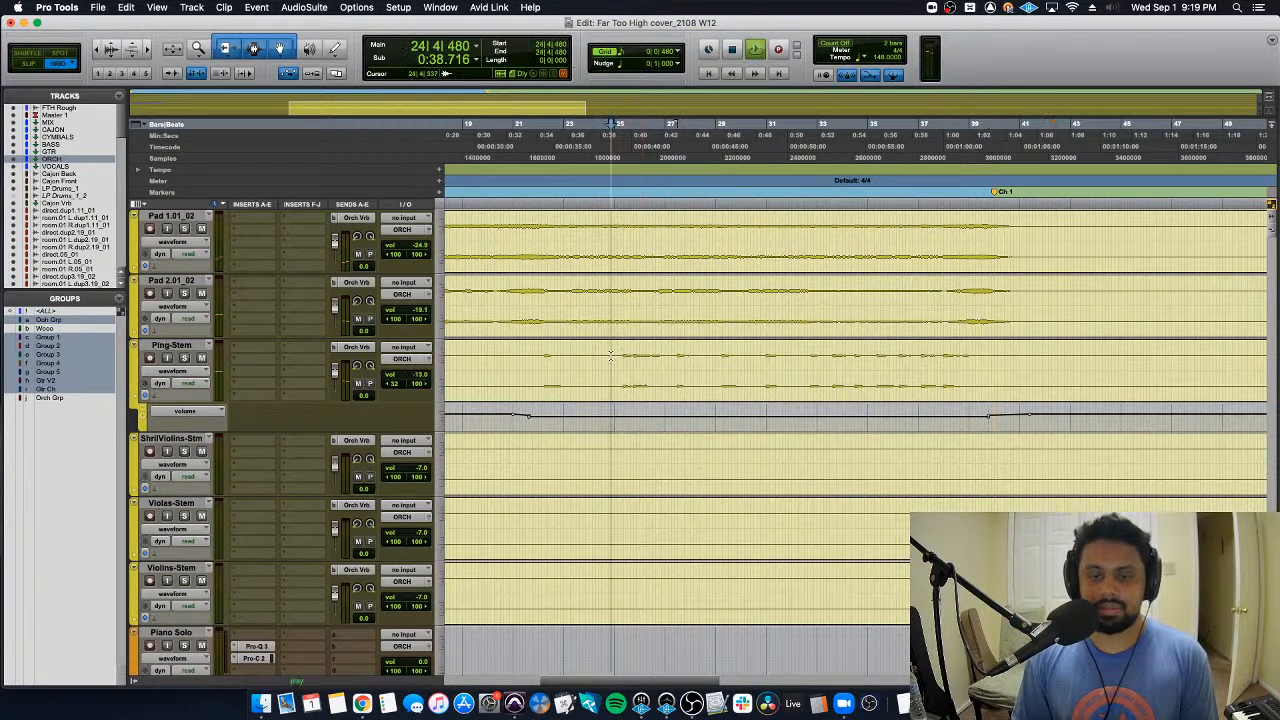
key(space)
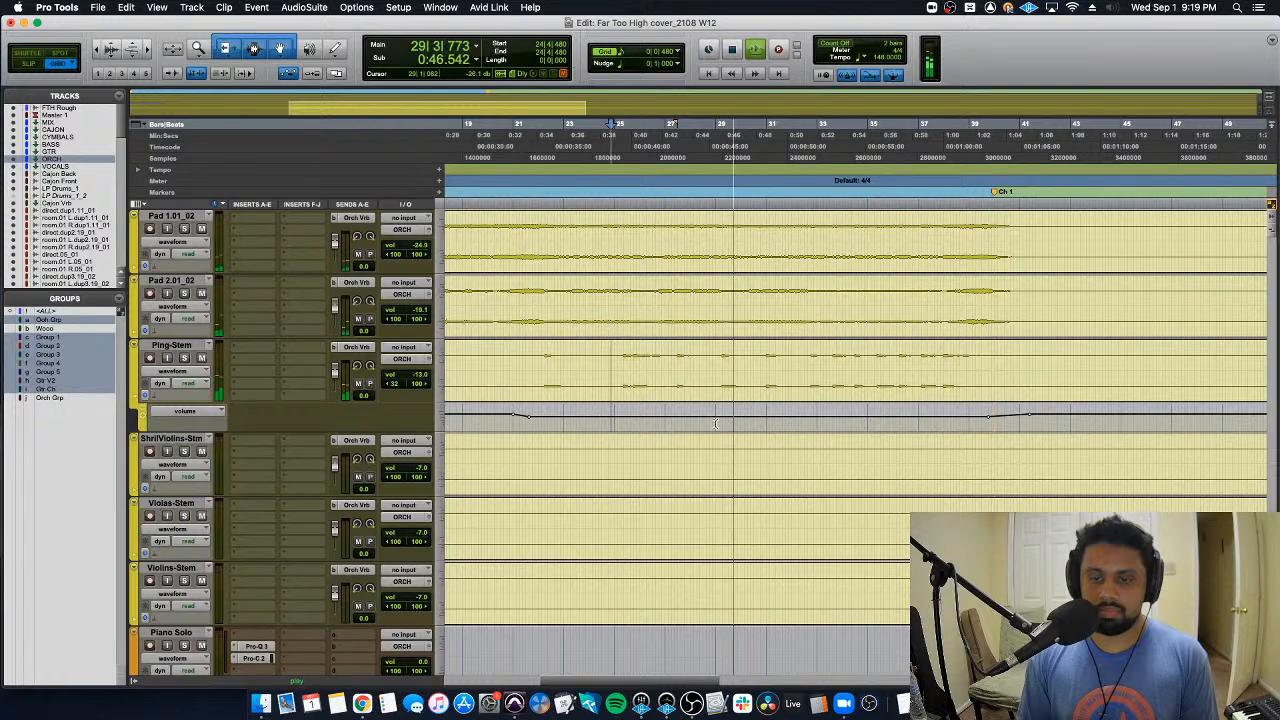
Step: Lower the last part of the Ping-Stem dip to -17.0 dB, ramping down from about bar 31 to bar 33
drag(720, 425, 790, 425)
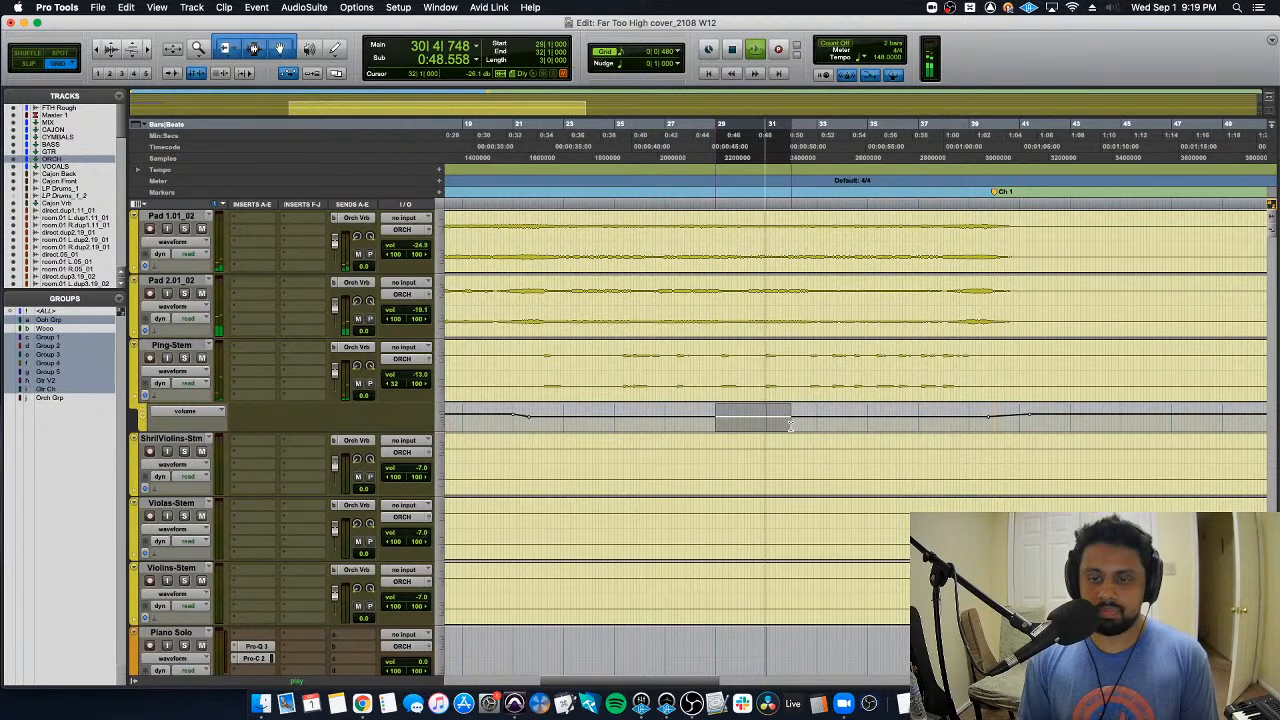
click(780, 425)
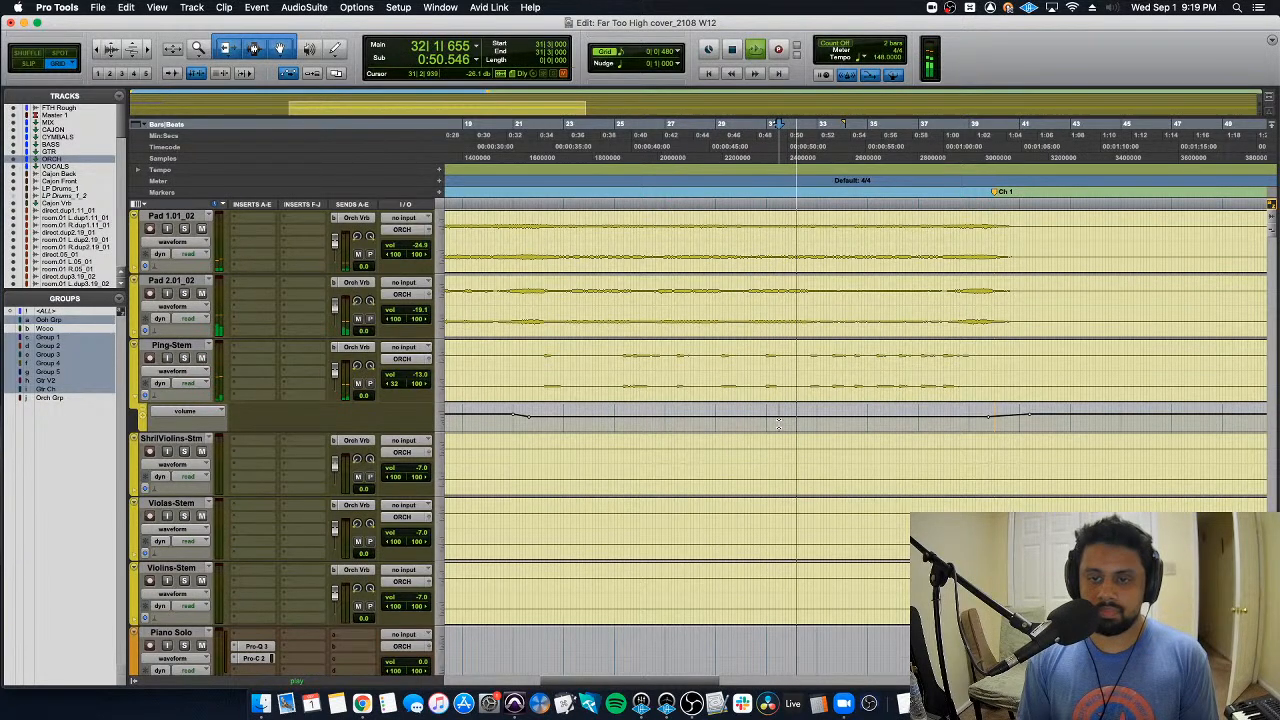
click(807, 415)
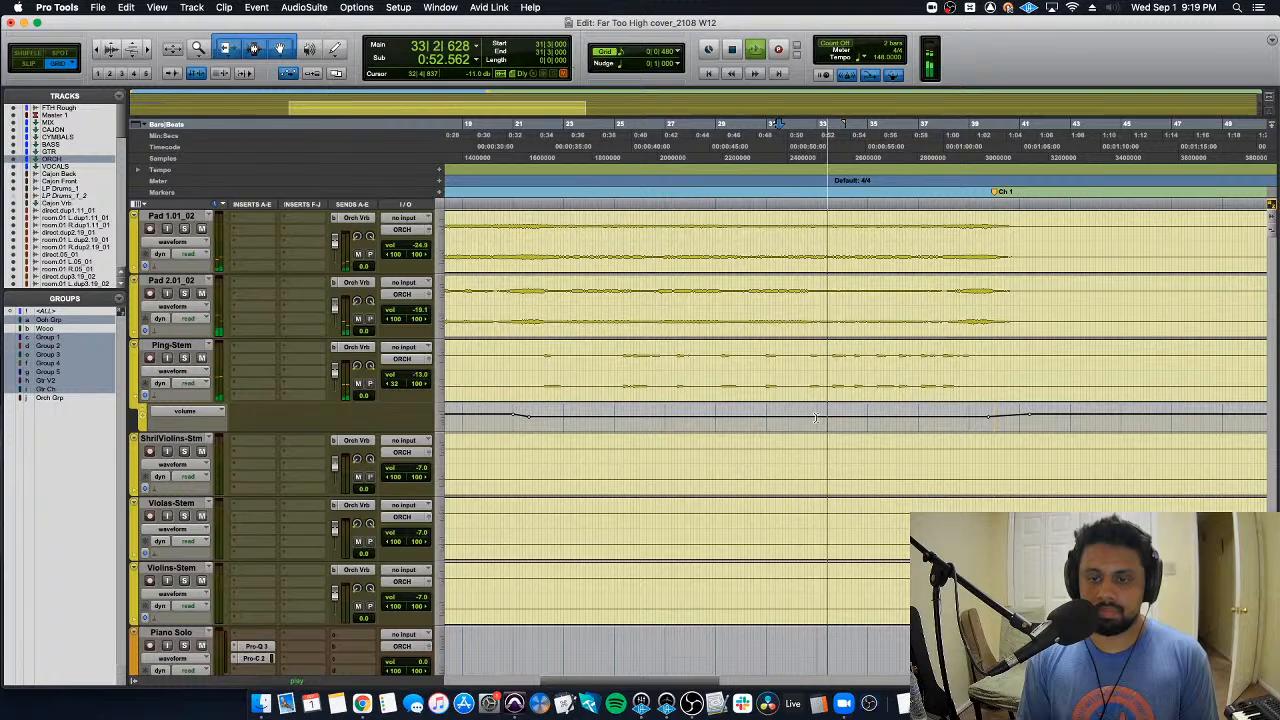
drag(852, 412, 852, 417)
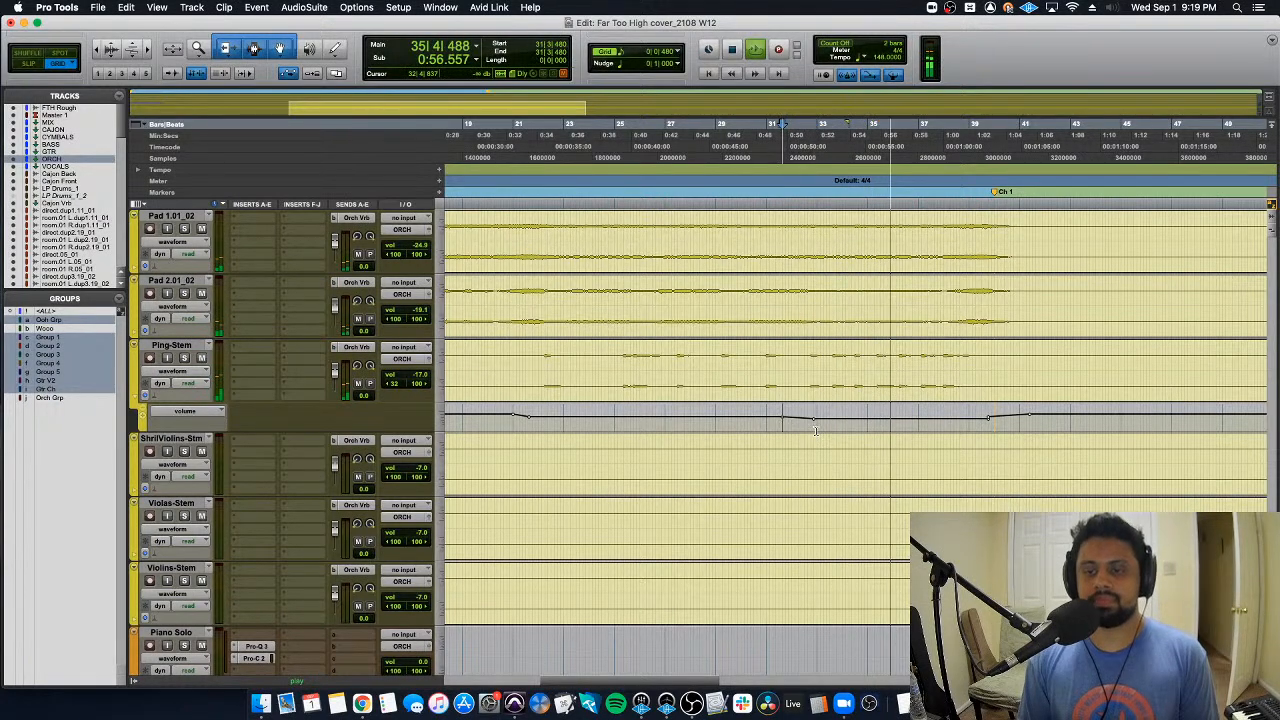
Step: Look over the cello, violin and celeste tracks during playback into Chorus 1 and return to the submixes
scroll(815, 431, up, 6)
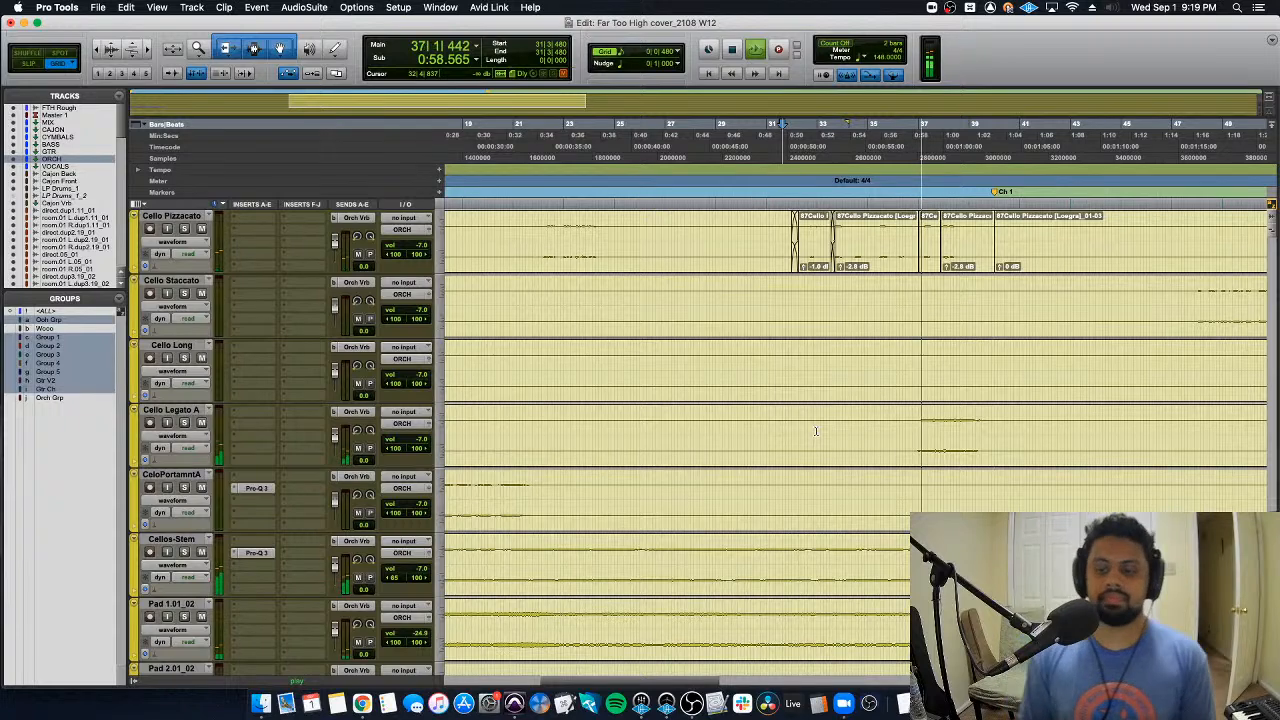
scroll(815, 431, down, 2)
scroll(815, 431, down, 8)
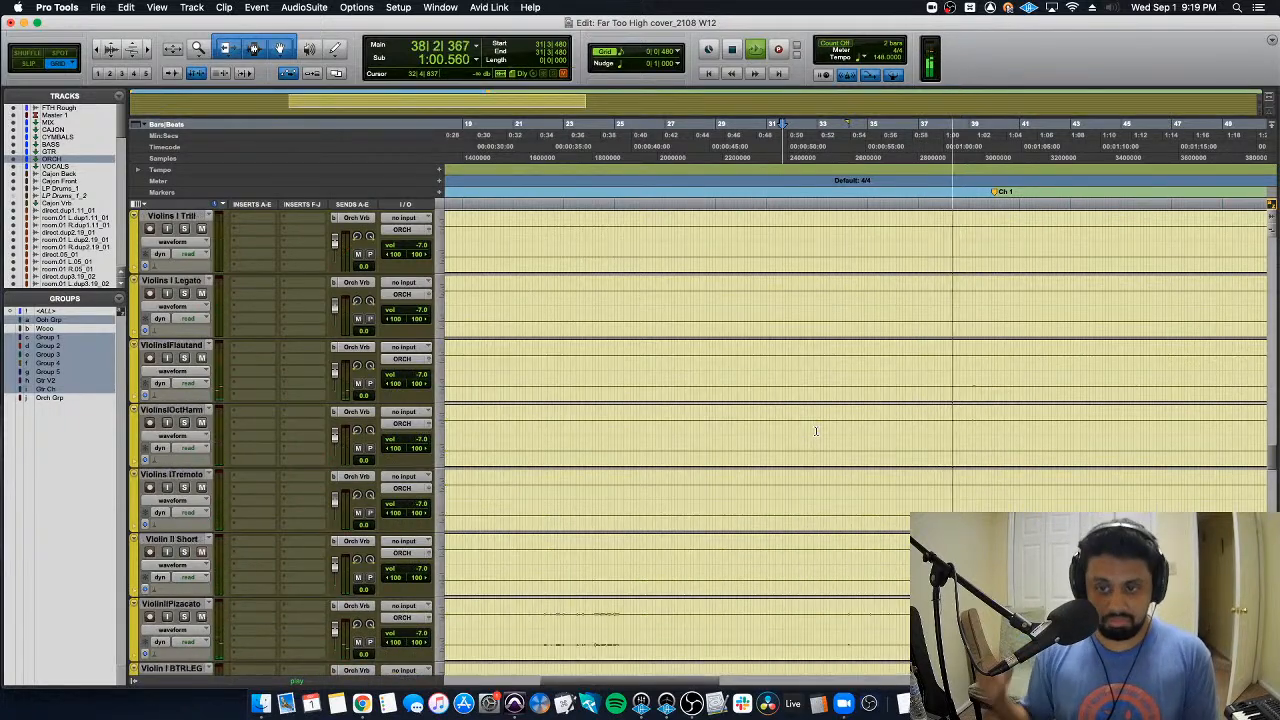
scroll(815, 431, down, 10)
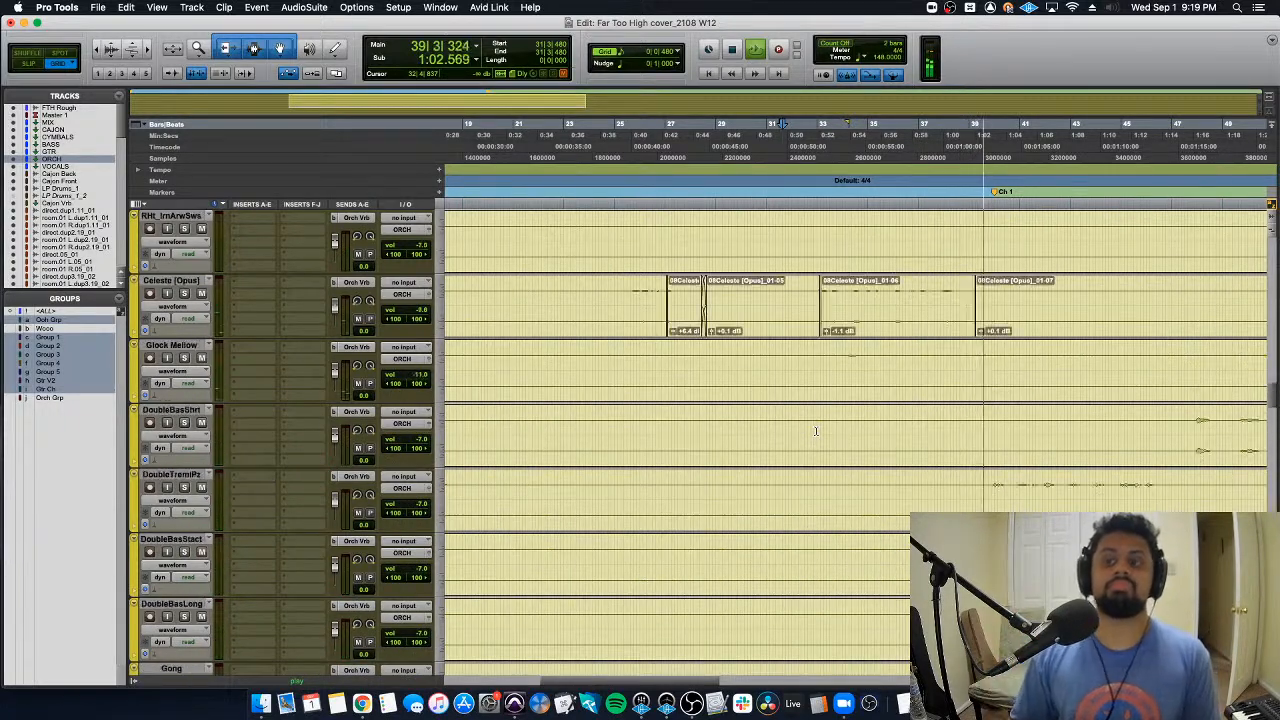
key(space)
scroll(815, 431, up, 2)
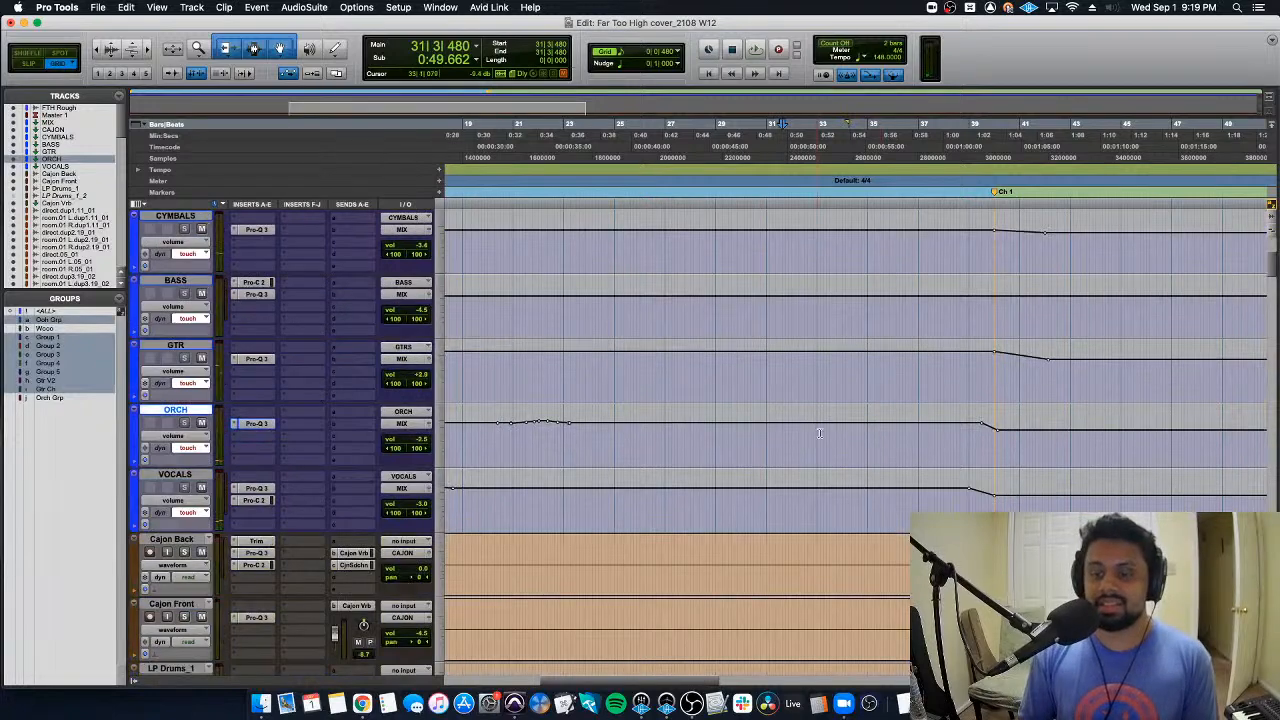
Step: Write an ORCH submix volume rise and fall into Chorus 1 from about bar 37 to bar 41, replaying between passes
key(space)
key(t)
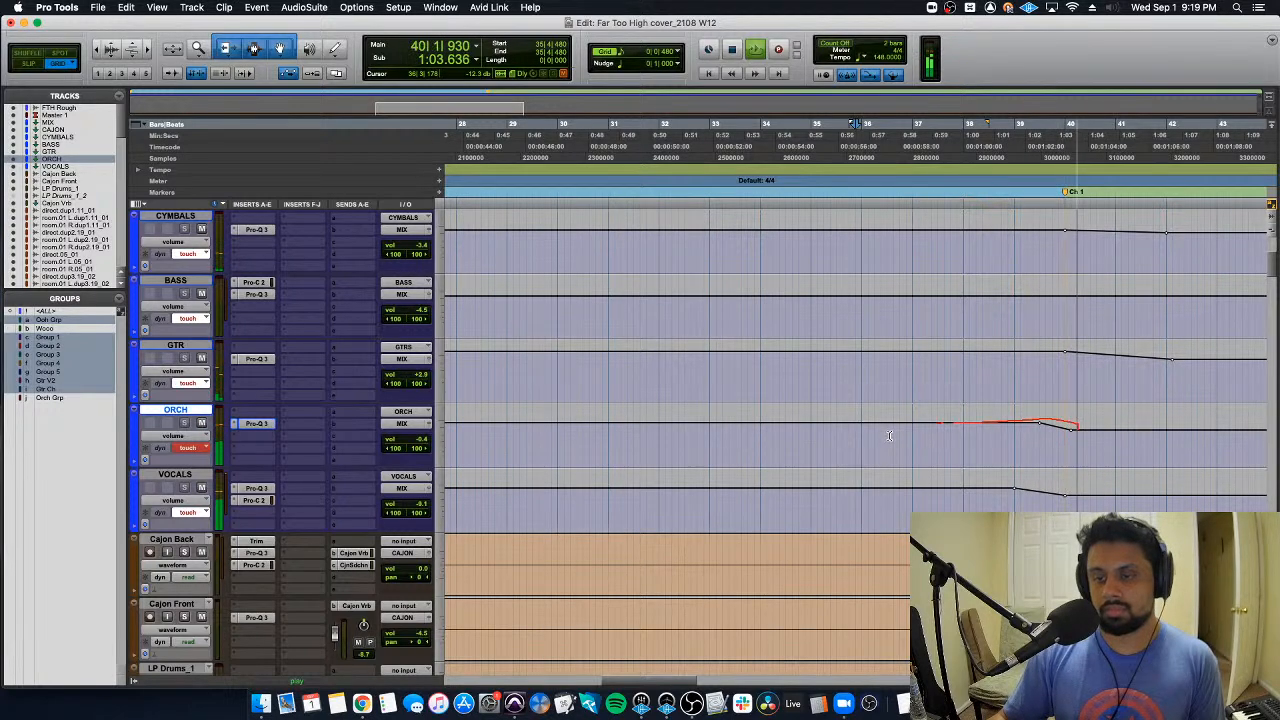
key(space)
key(space)
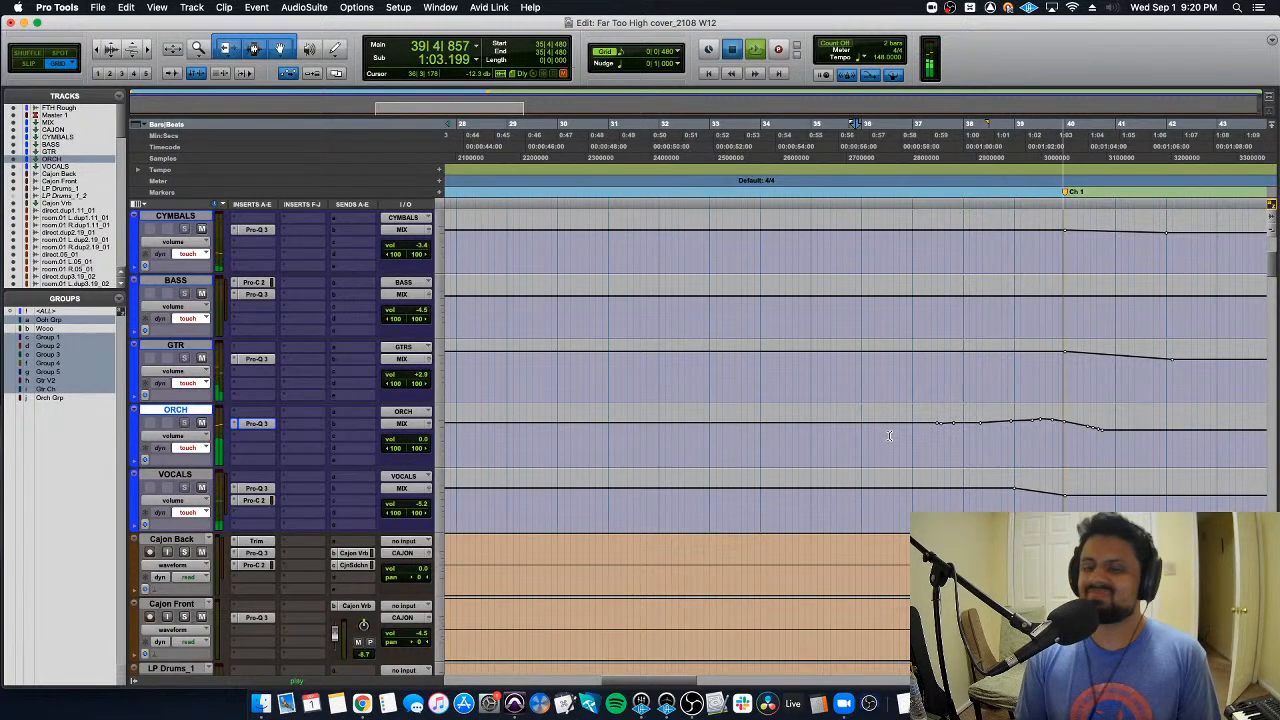
key(space)
key(space)
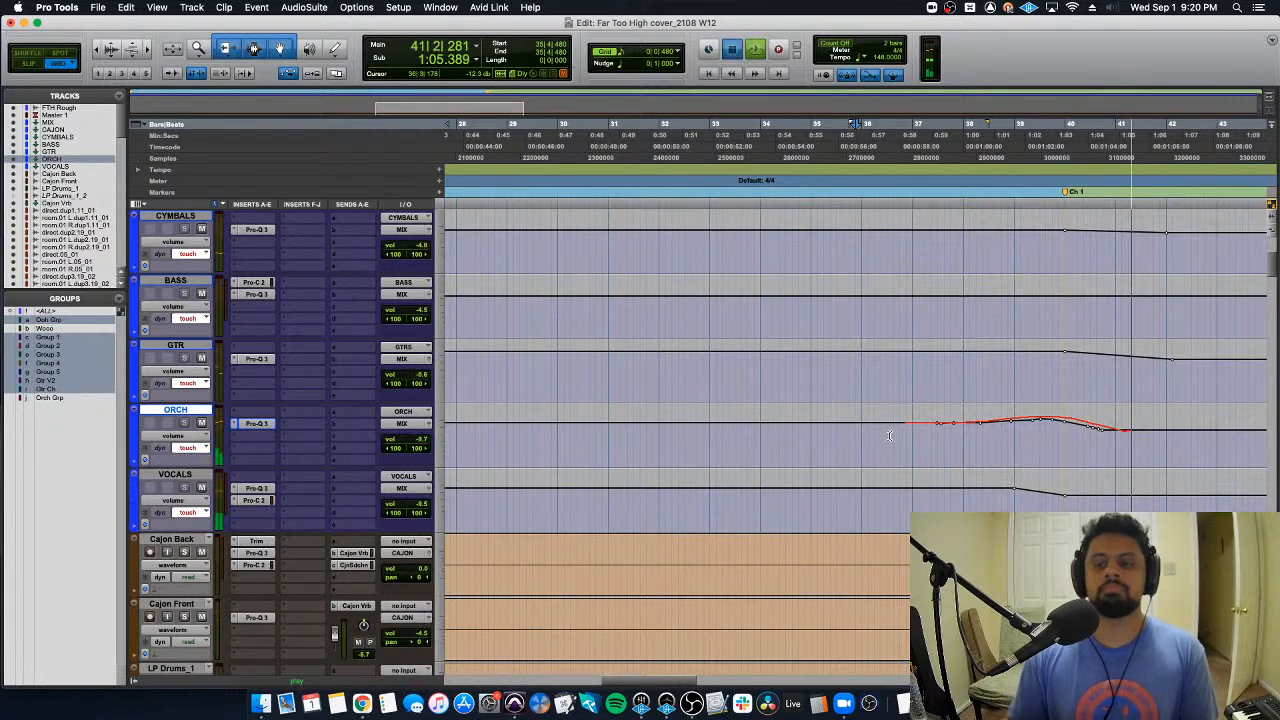
key(space)
key(space)
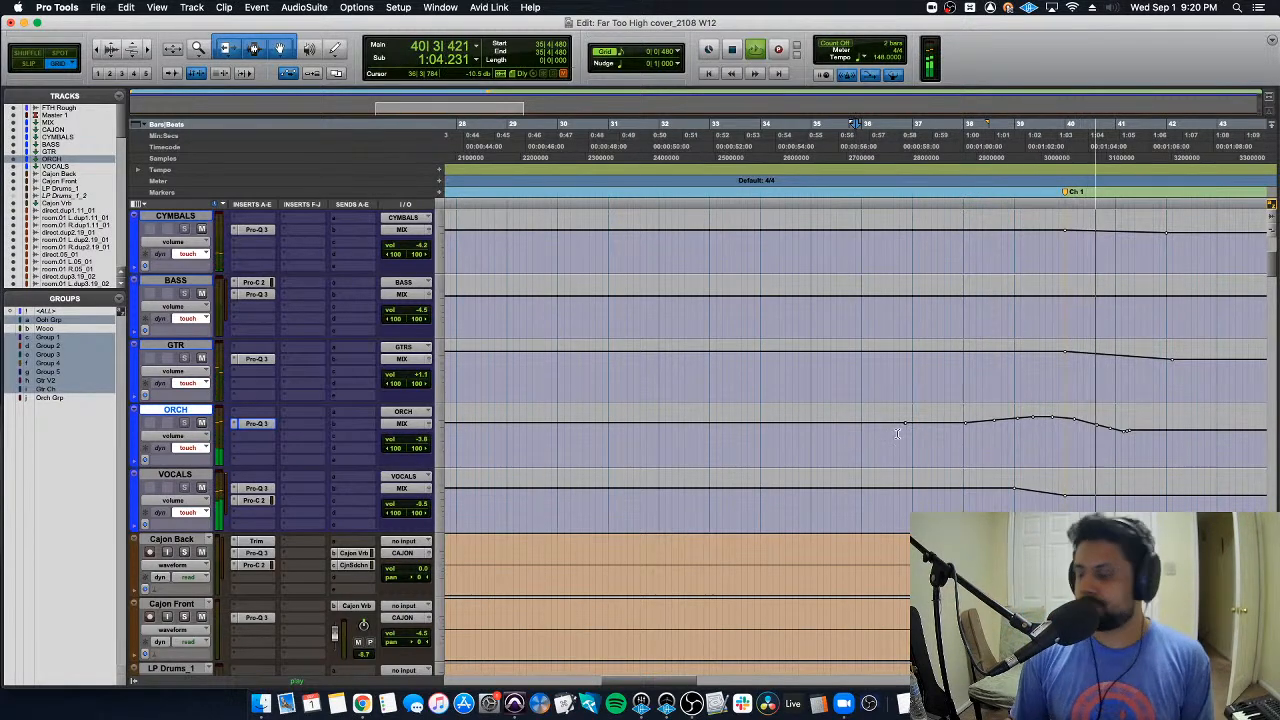
Step: Select the CYMBALS submix and write a volume swell during playback into Chorus 1 from about bar 37 to bar 41
key(space)
key(p)
key(p)
key(p)
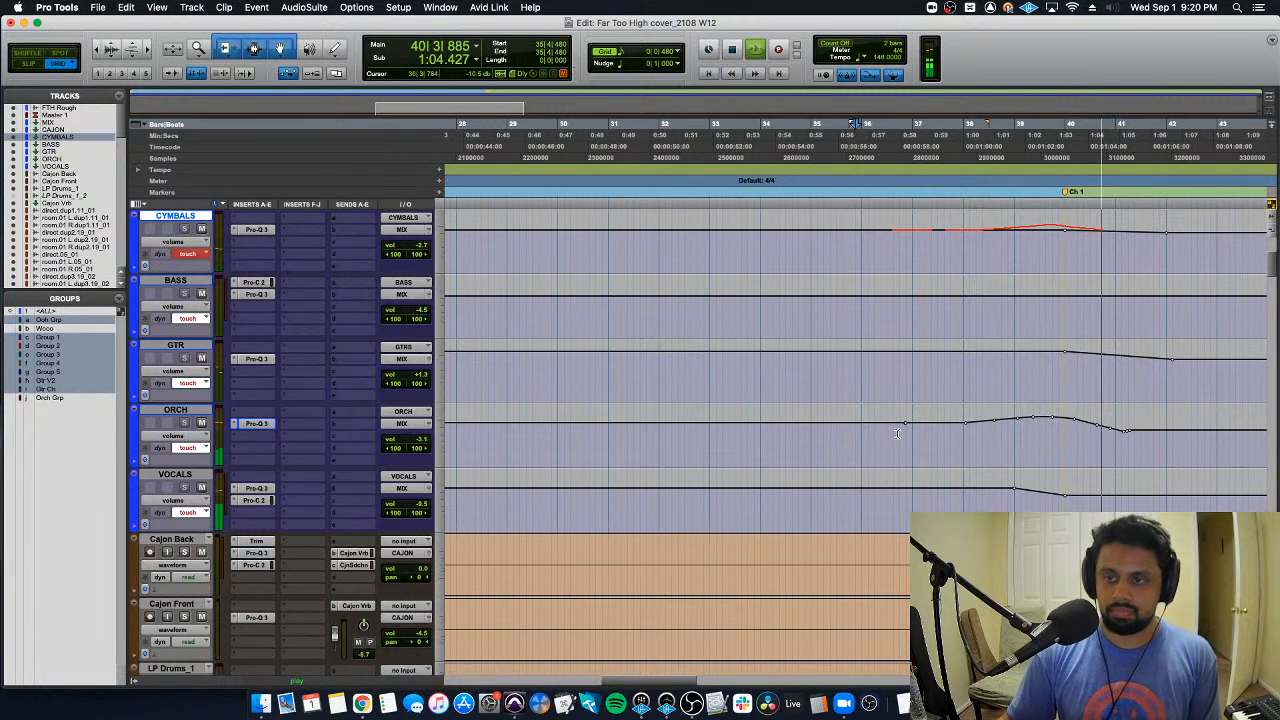
key(space)
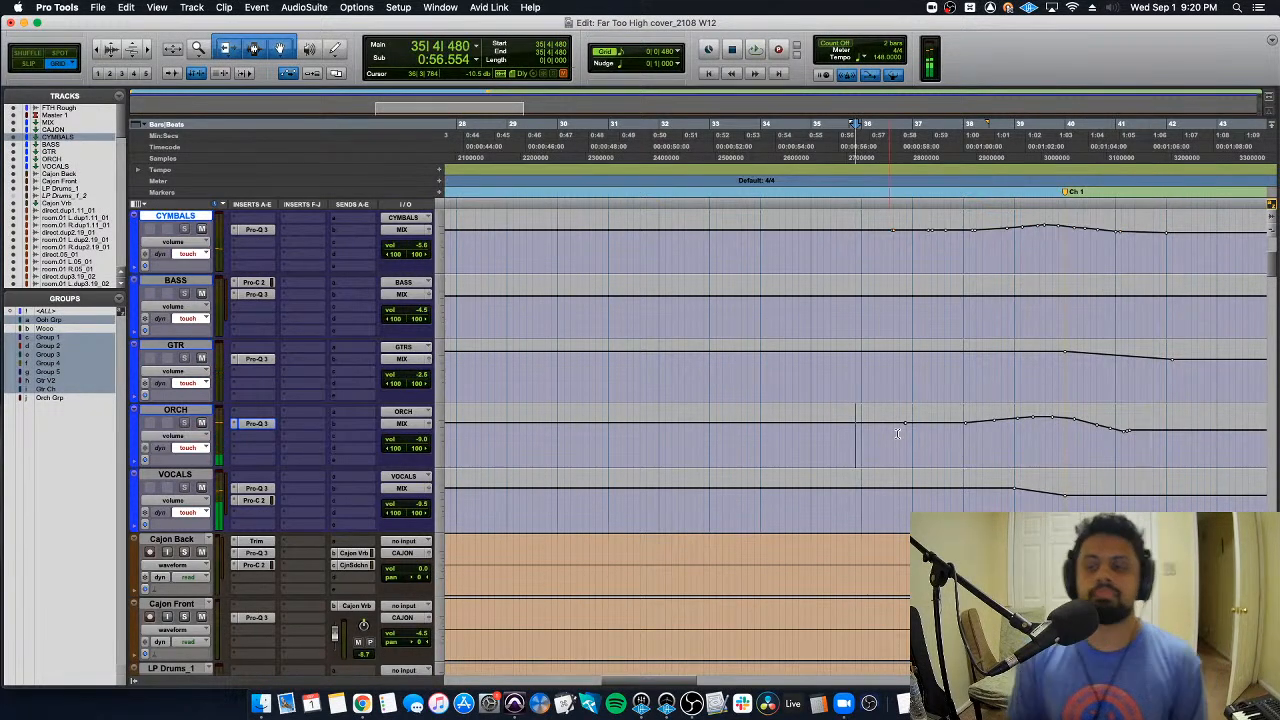
Step: Look over the submix volume automation from the start of the verse through Chorus 1 and beyond
key(r)
key(r)
scroll(895, 432, up, 3)
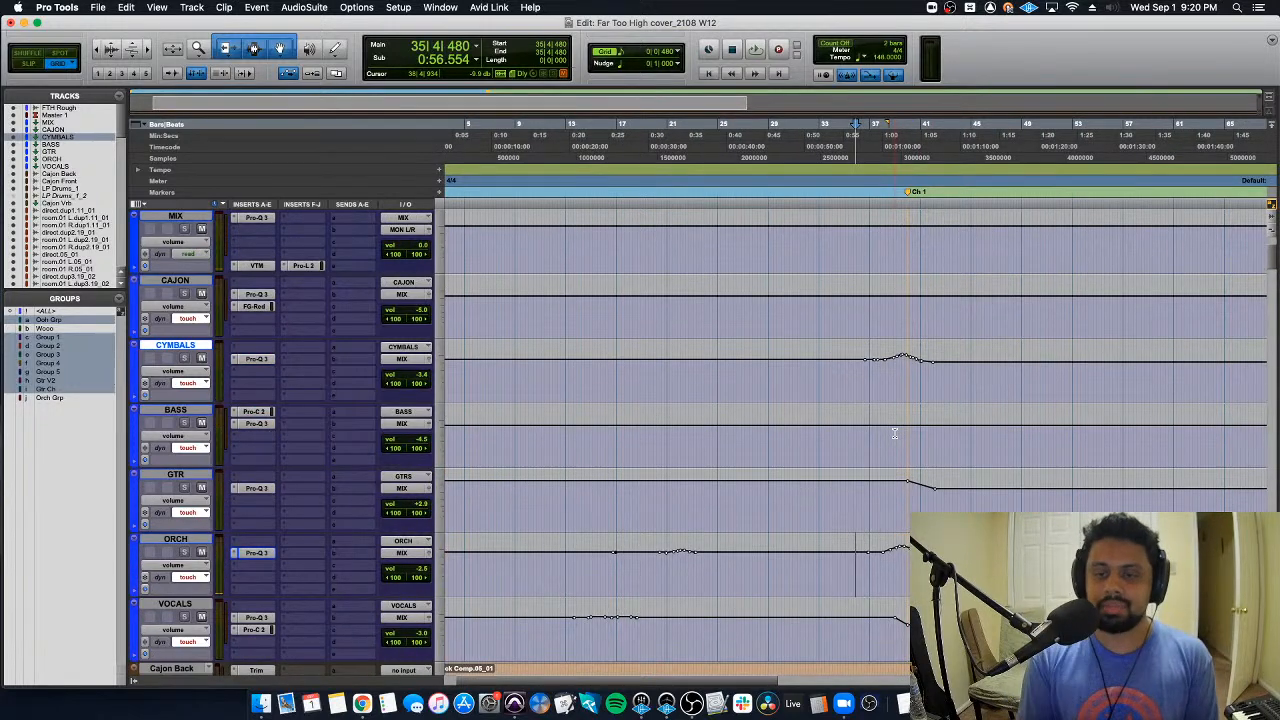
scroll(889, 432, left, 2)
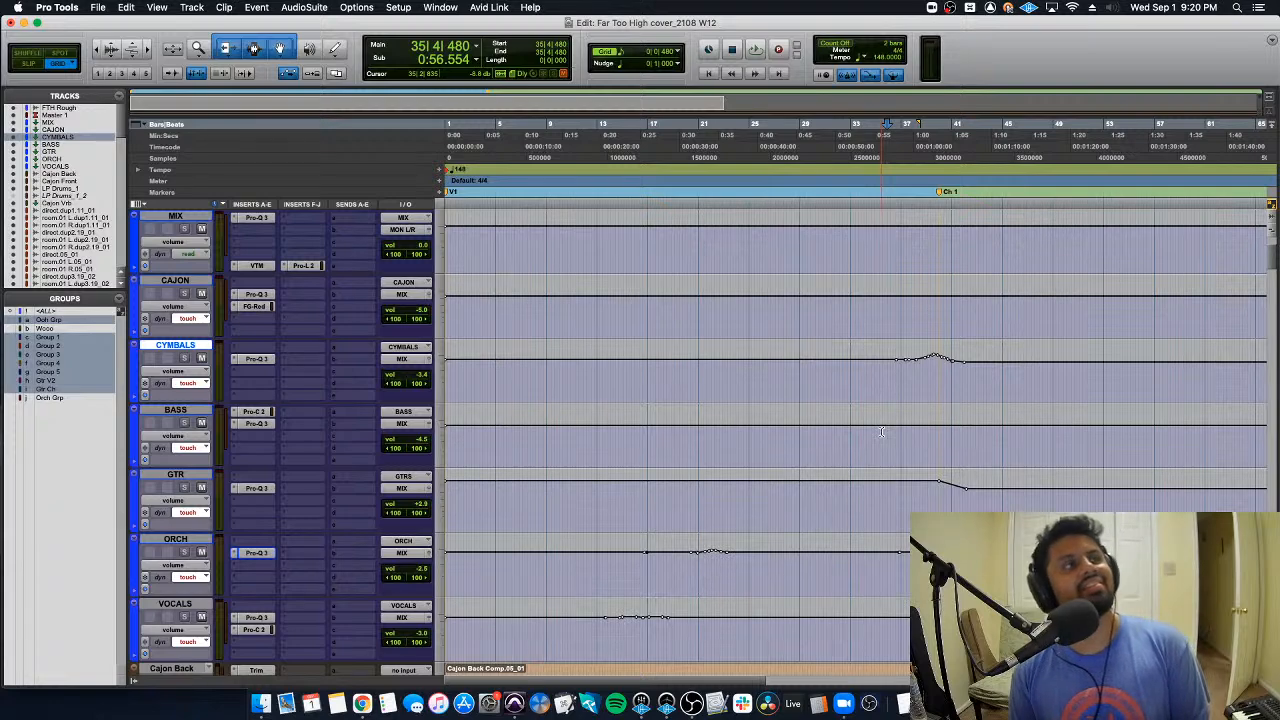
scroll(882, 432, up, 1)
scroll(882, 432, down, 2)
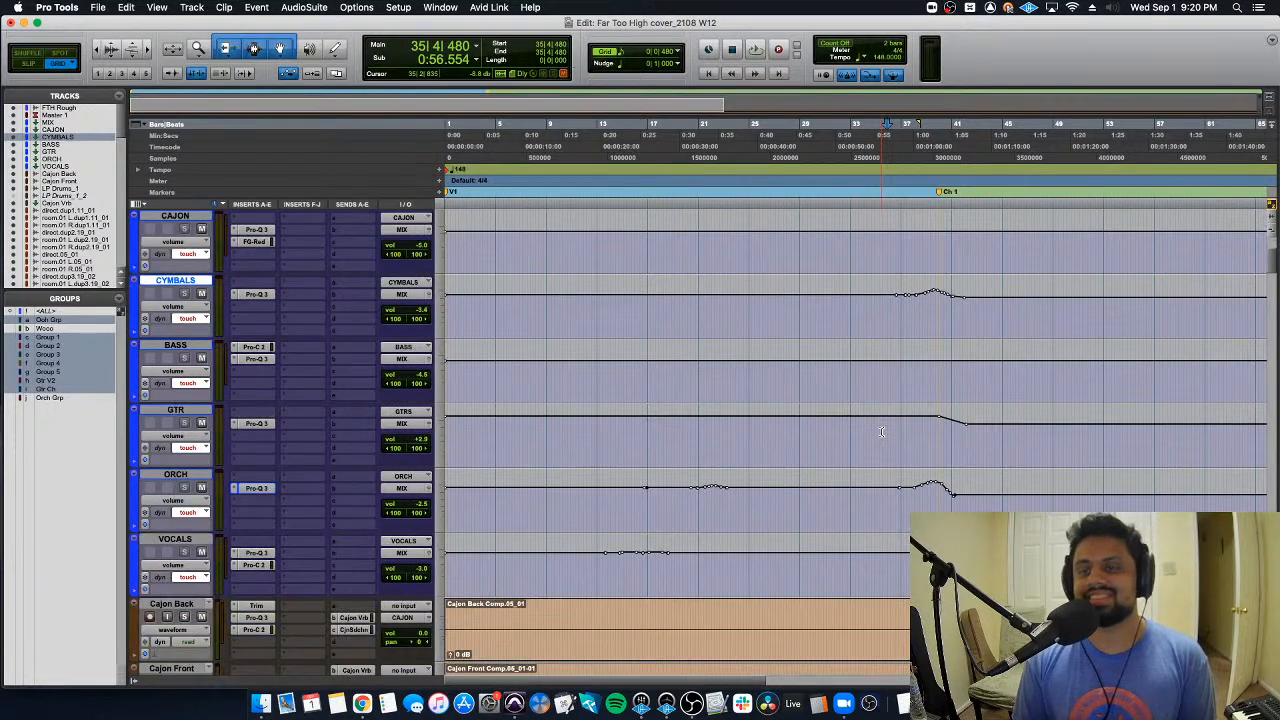
scroll(882, 432, right, 3)
scroll(882, 432, left, 3)
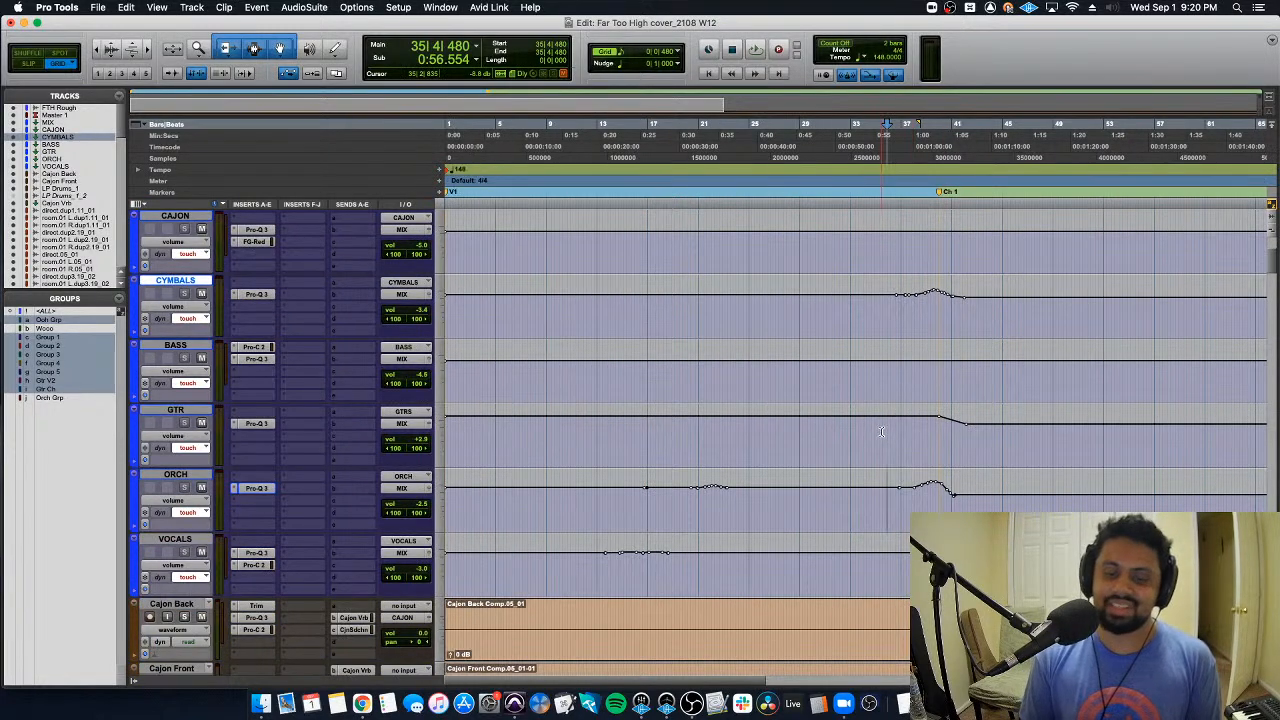
scroll(882, 432, right, 11)
scroll(882, 432, down, 2)
scroll(882, 432, right, 3)
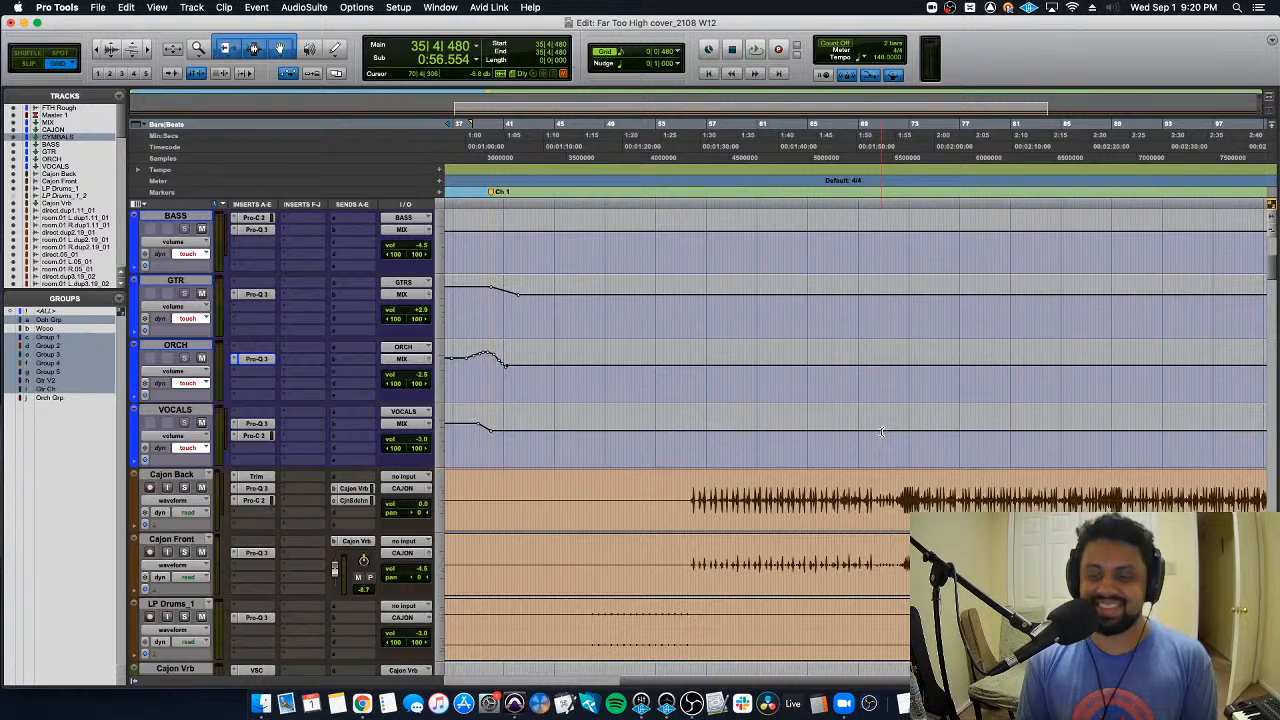
Step: Play the lead-in from bar 37 into Chorus 1 and review the submix volume automation
scroll(882, 432, left, 2)
scroll(877, 430, up, 2)
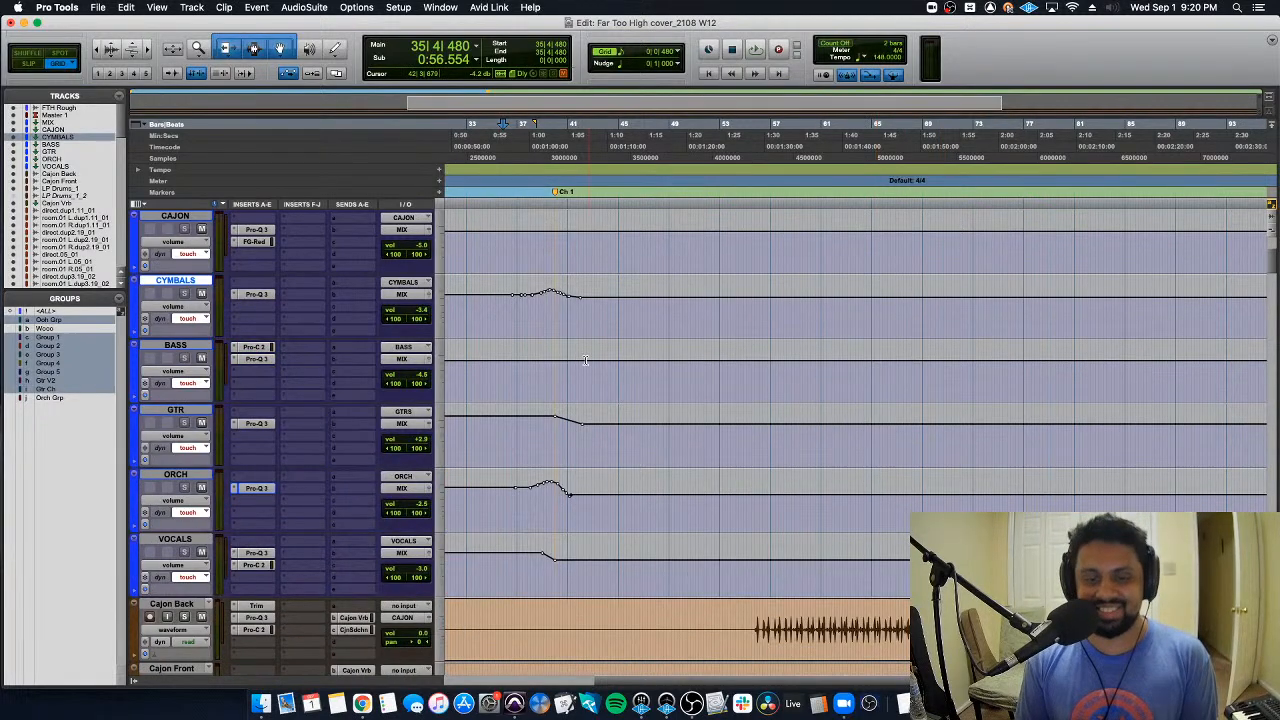
key(space)
scroll(678, 337, up, 2)
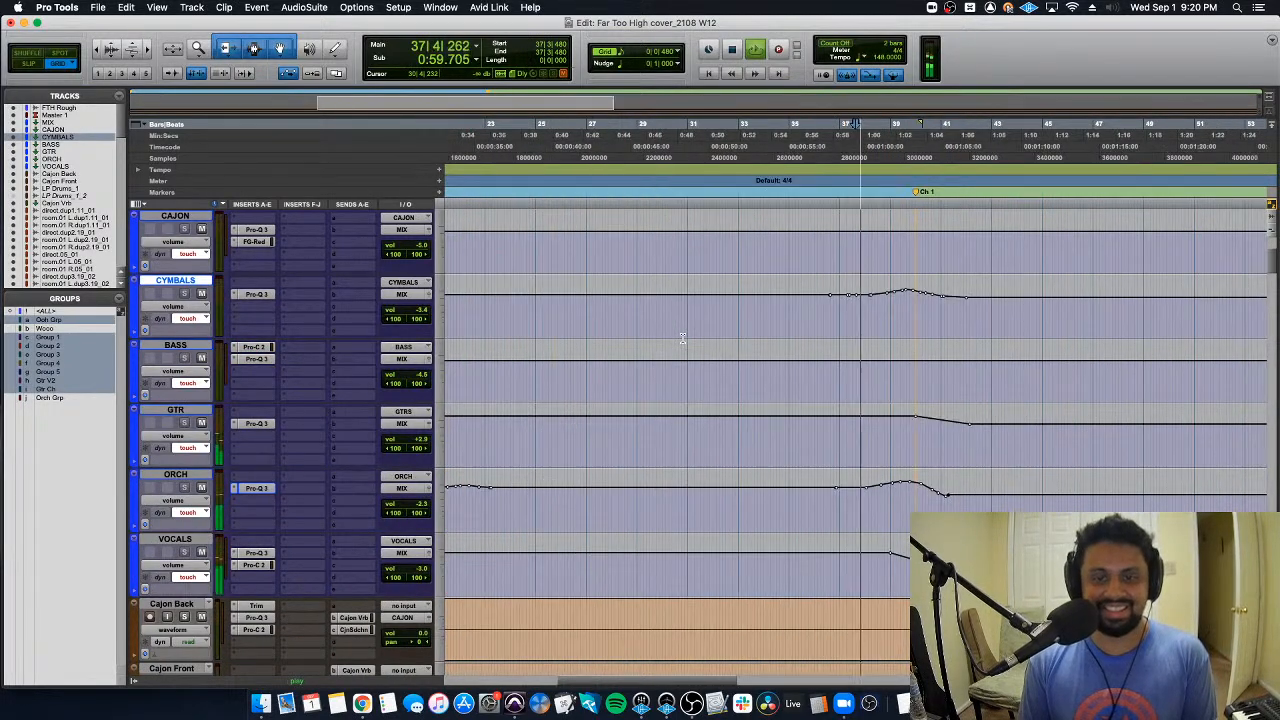
scroll(690, 337, right, 6)
scroll(693, 337, right, 2)
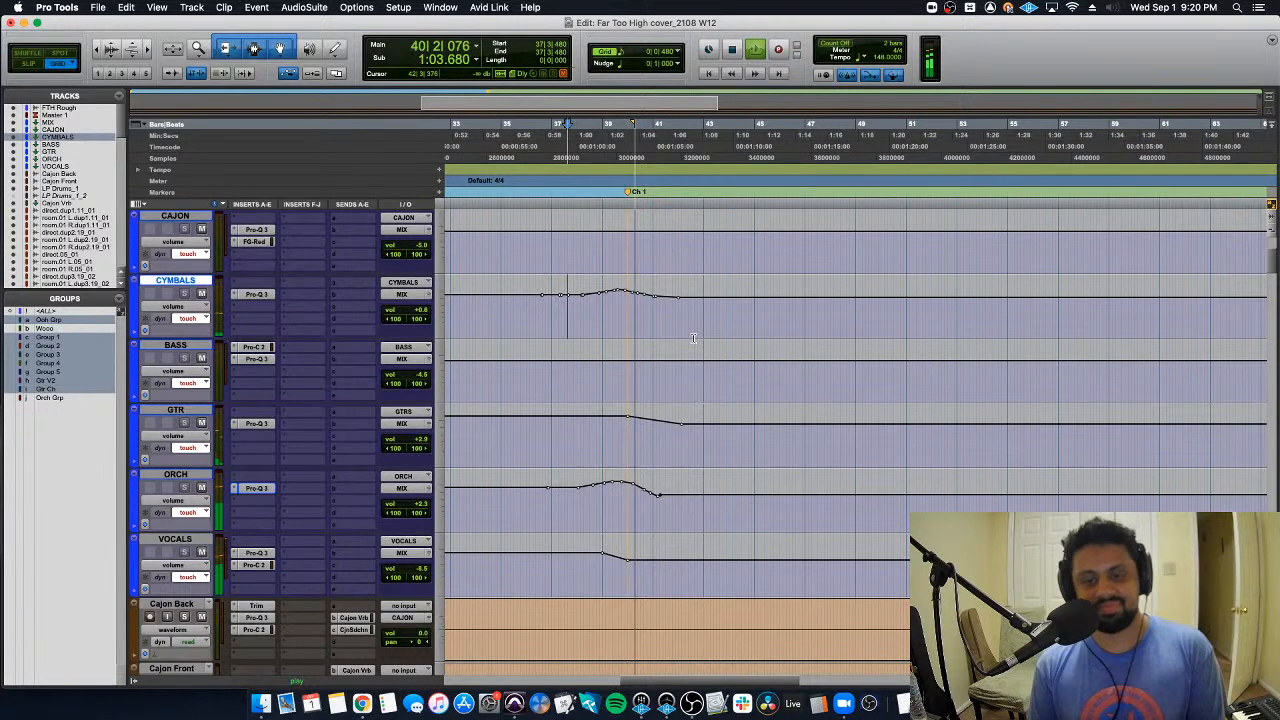
scroll(690, 340, right, 2)
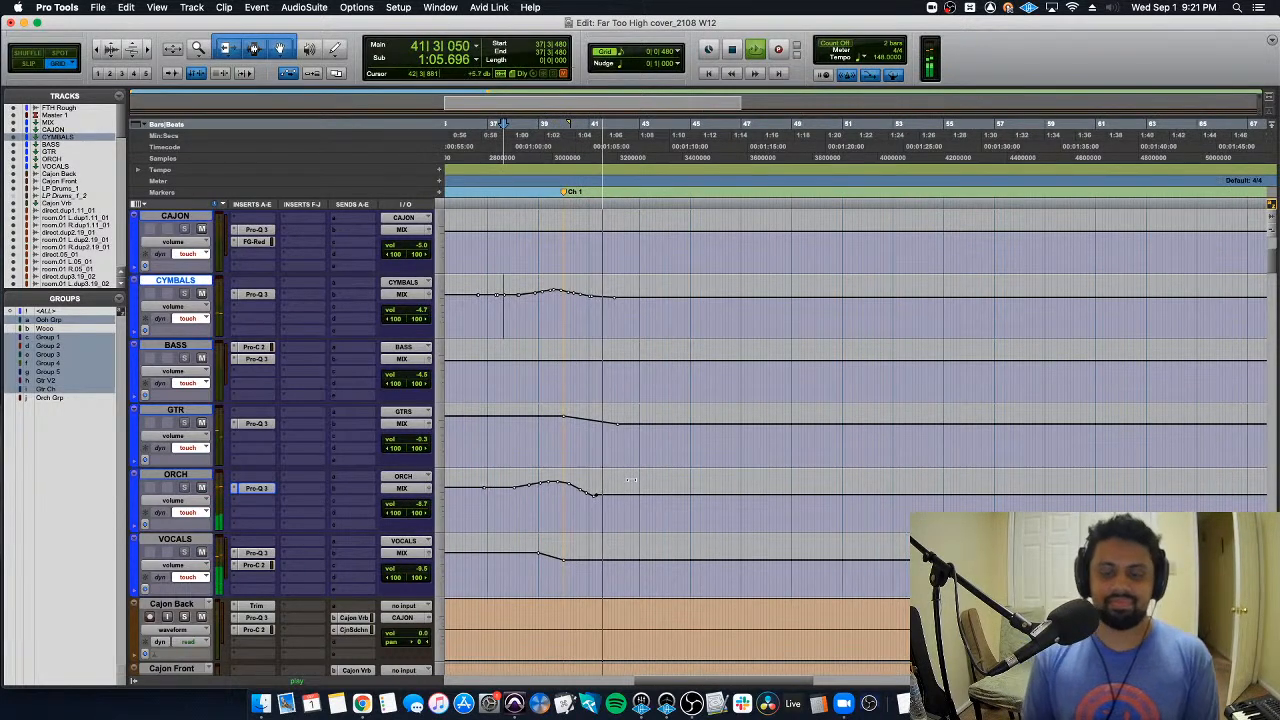
Step: Audition the submix balance inside Chorus 1 from bar 43, and replay the transition from bars 38 and 34
click(643, 518)
key(t)
scroll(650, 518, right, 5)
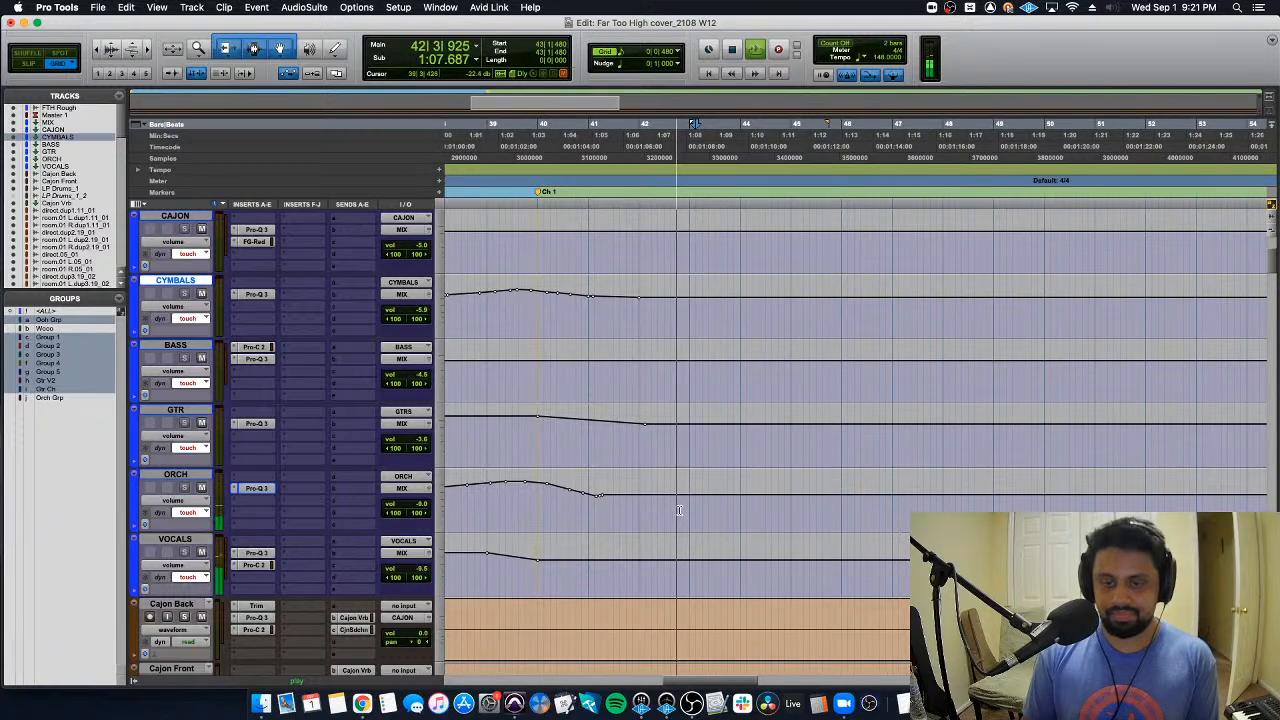
key(space)
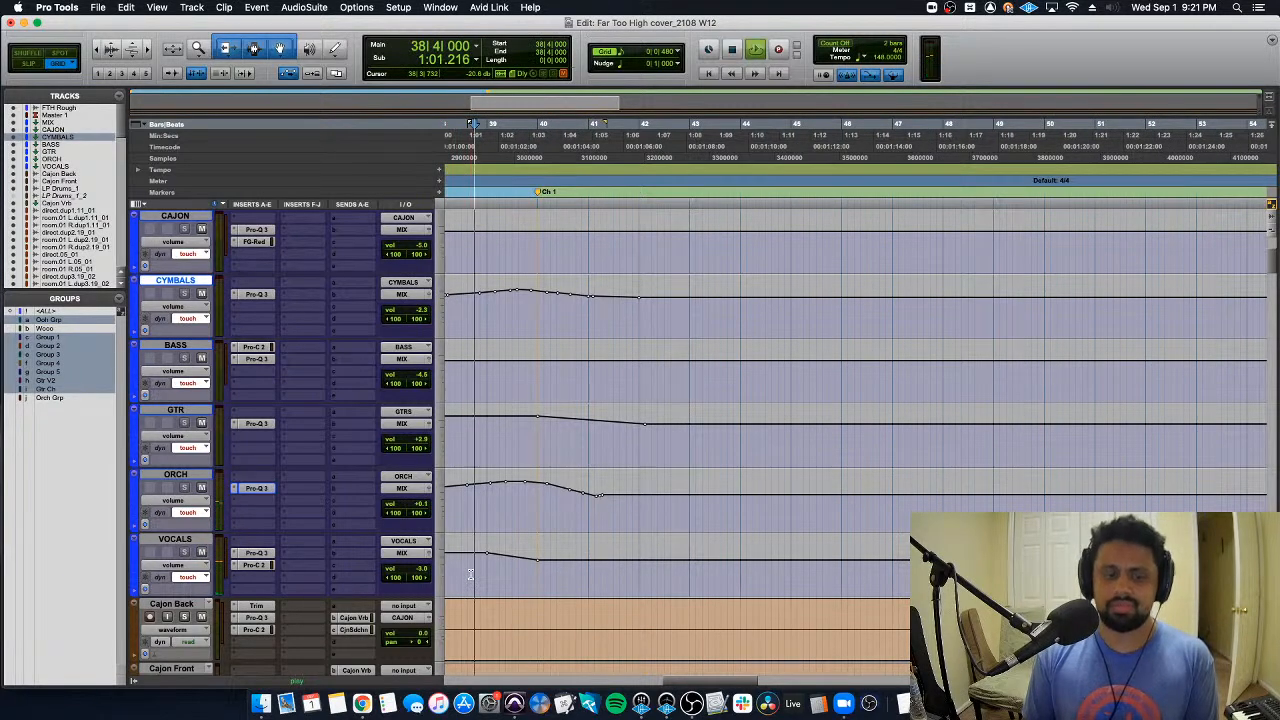
key(r)
key(space)
click(566, 574)
key(space)
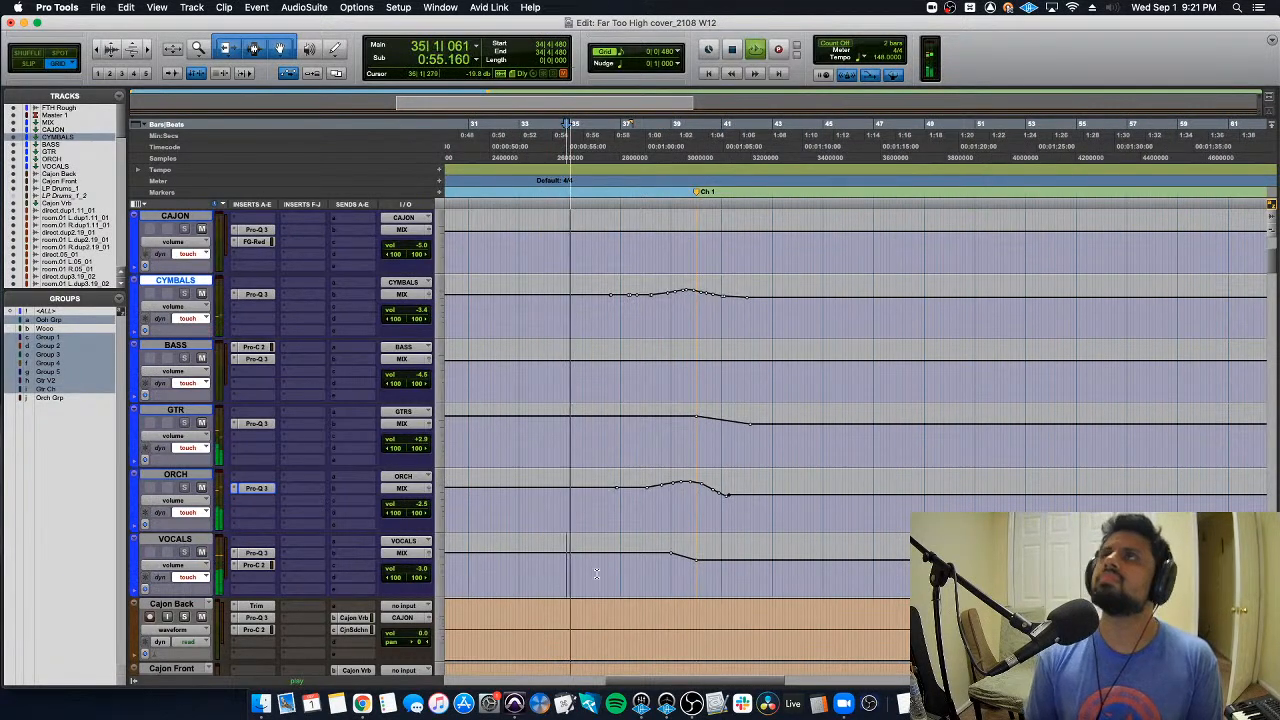
scroll(617, 574, up, 2)
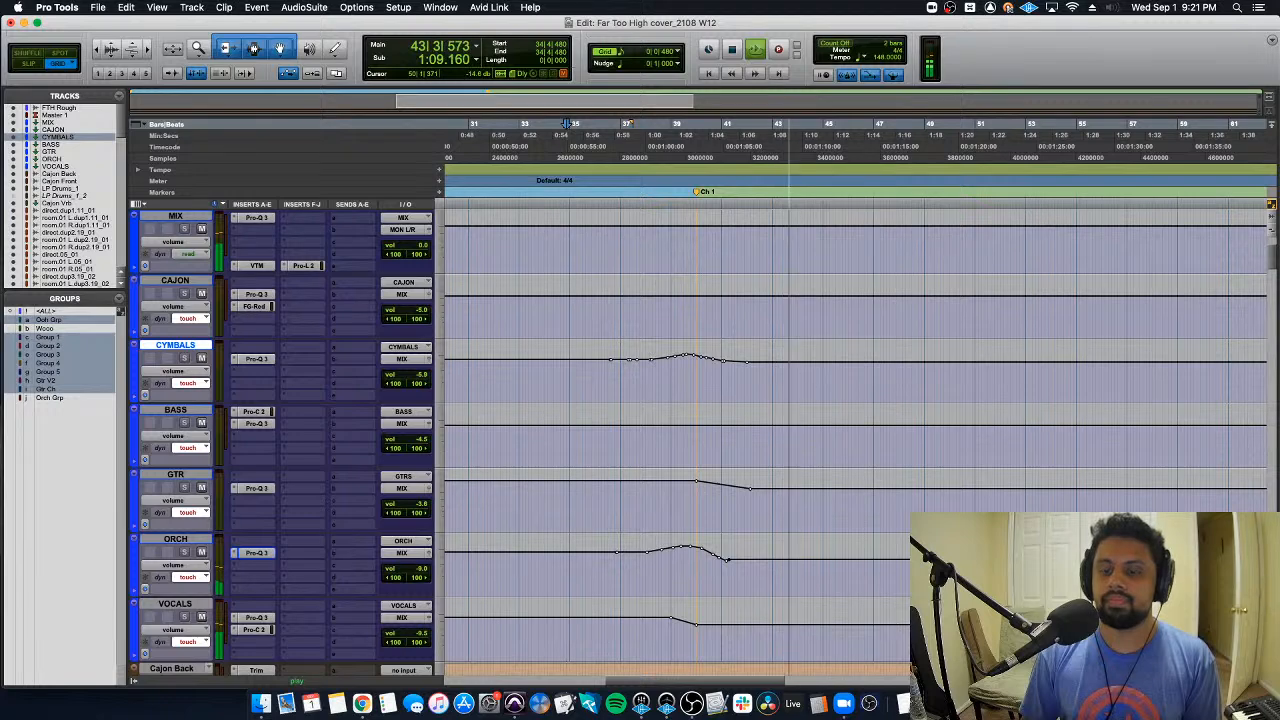
Step: Locate the end of Chorus 1 by playback and add a marker named V2 at bar 56
click(952, 124)
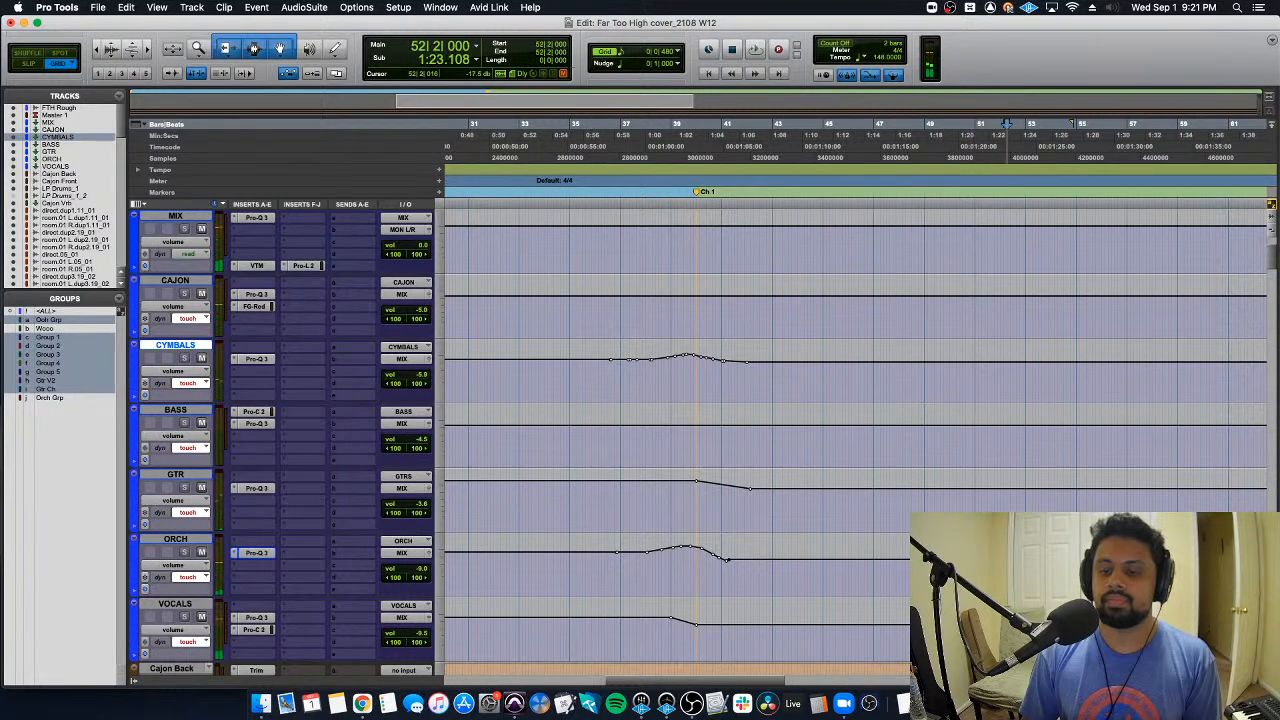
click(1095, 124)
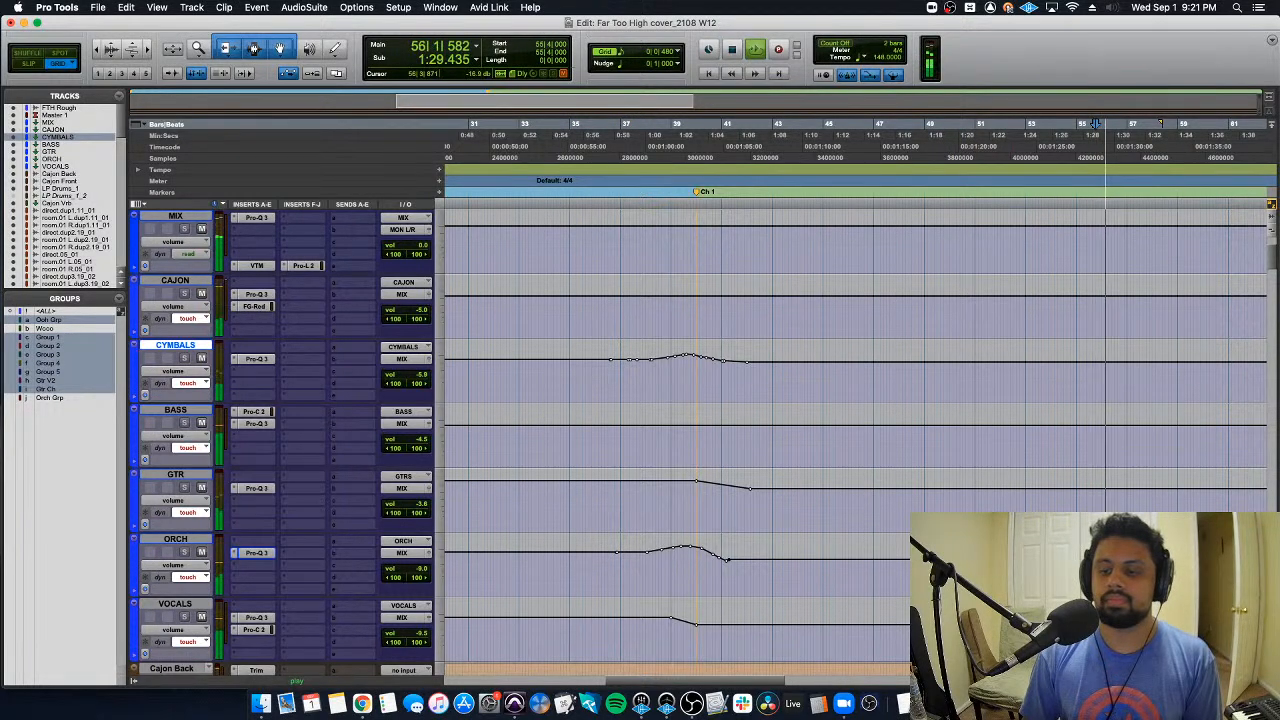
key(space)
key(super+bracketright)
key(super+bracketright)
key(super+bracketright)
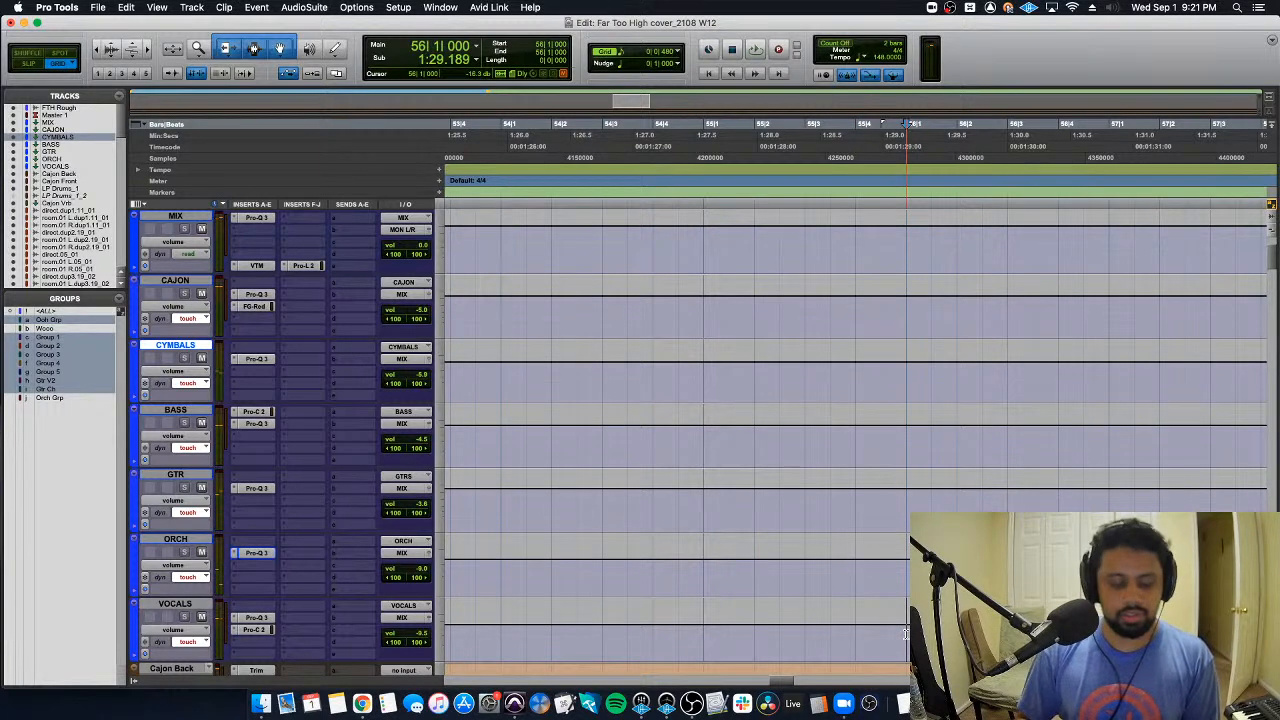
key(KP_Enter)
text(V2)
key(Return)
key(super+bracketleft)
key(super+bracketleft)
key(super+bracketleft)
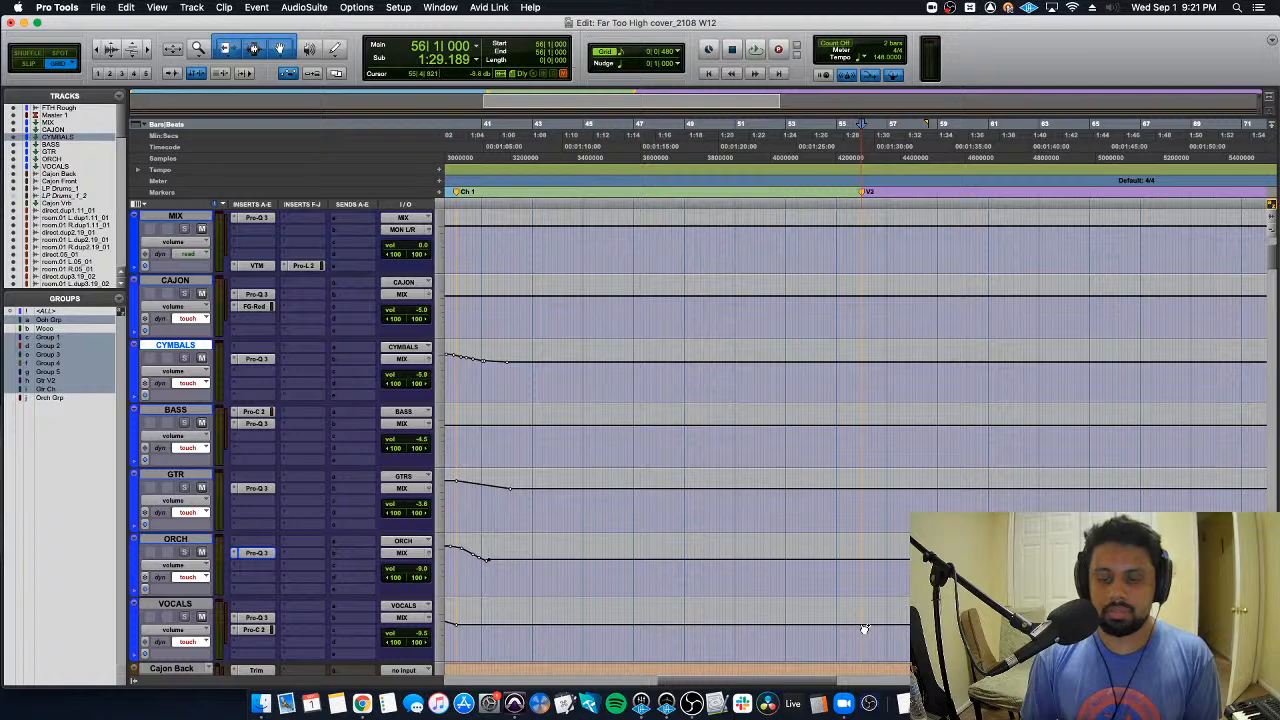
Step: Lower the VOCALS submix volume between the Ch 1 and V2 markers to about -10.5 dB, comparing with the end of the verse
key(super+bracketleft)
key(super+bracketleft)
key(space)
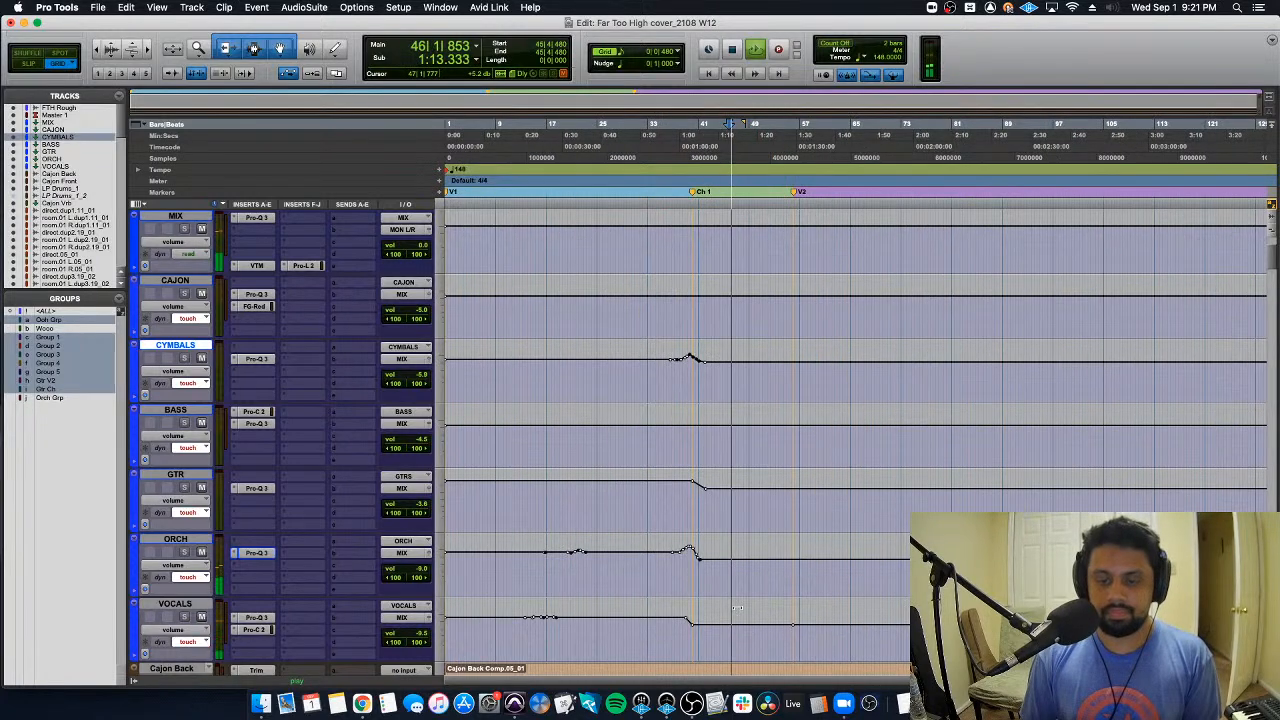
click(648, 628)
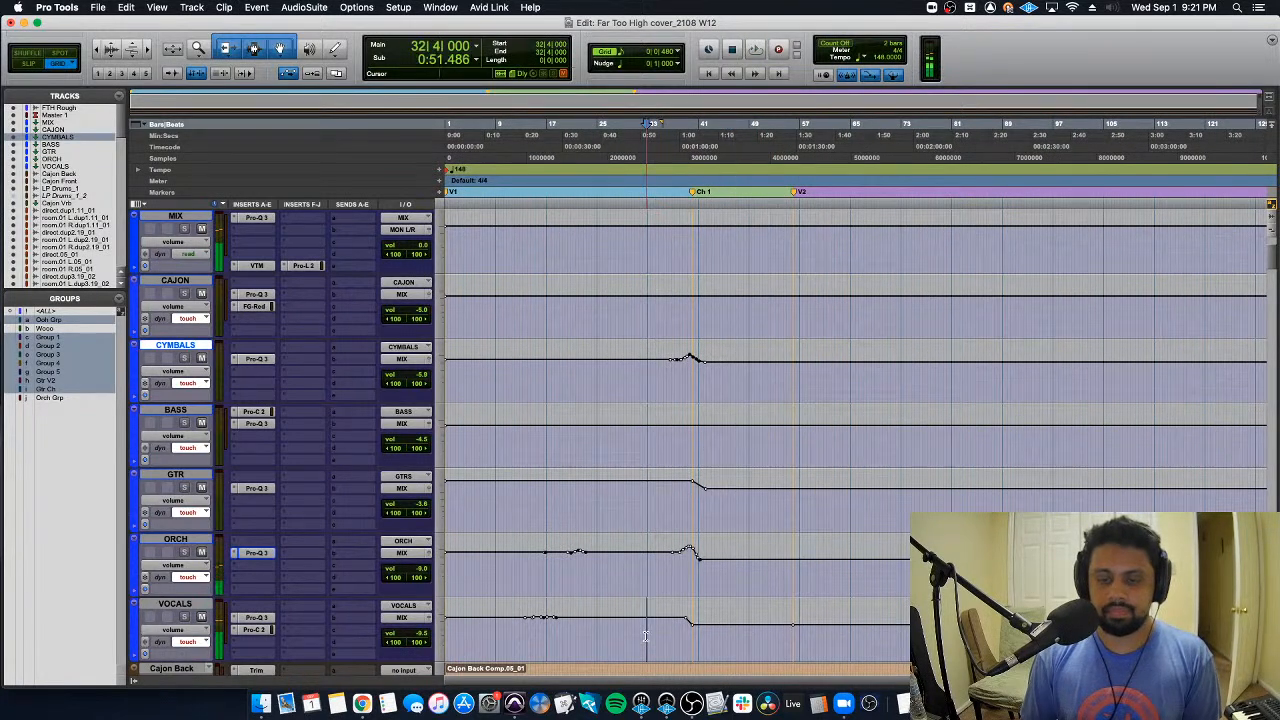
click(734, 610)
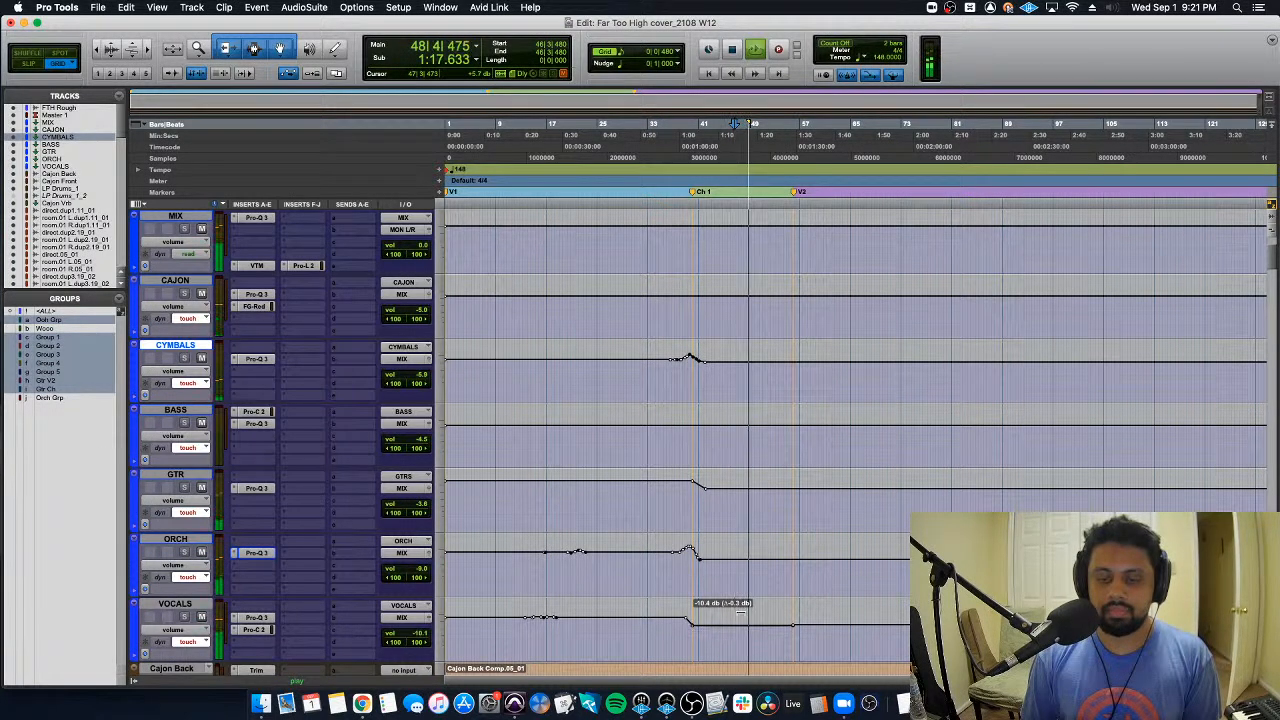
click(649, 620)
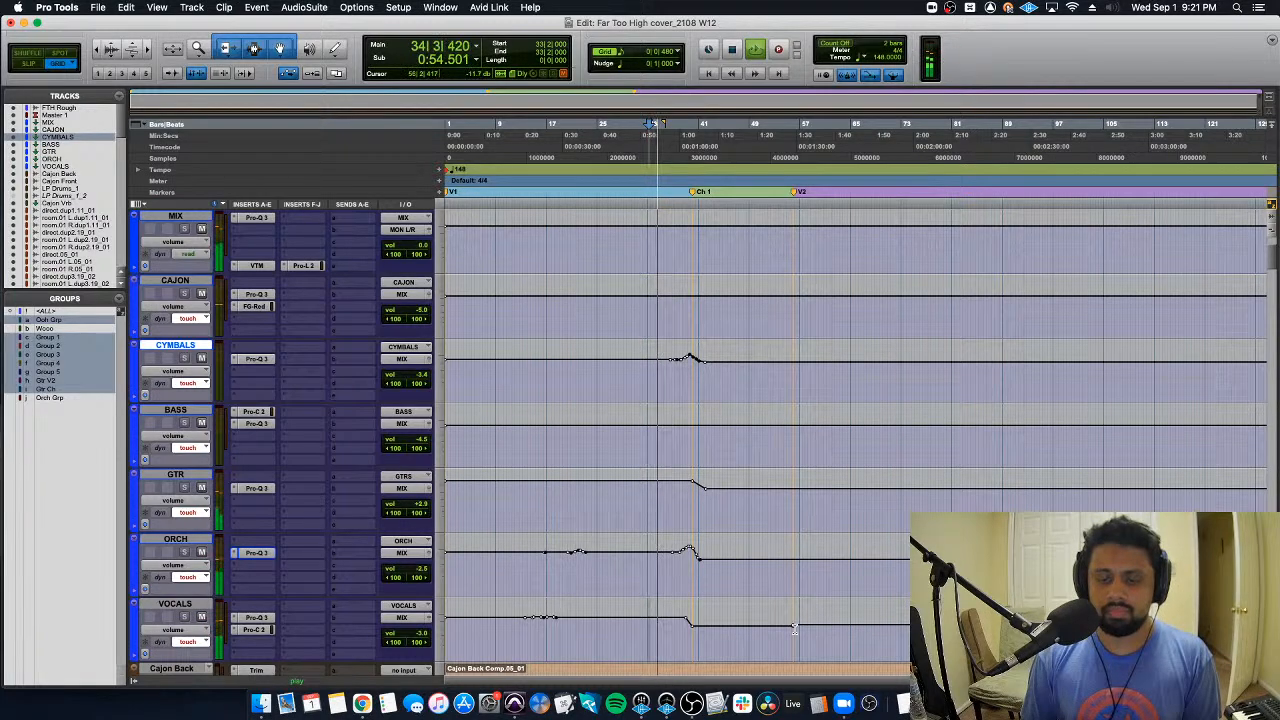
Step: Check the vocal tracks' faders and sends in the mixer, and replay the start of Chorus 1 from bar 39
key(super+equal)
scroll(805, 630, right, 10)
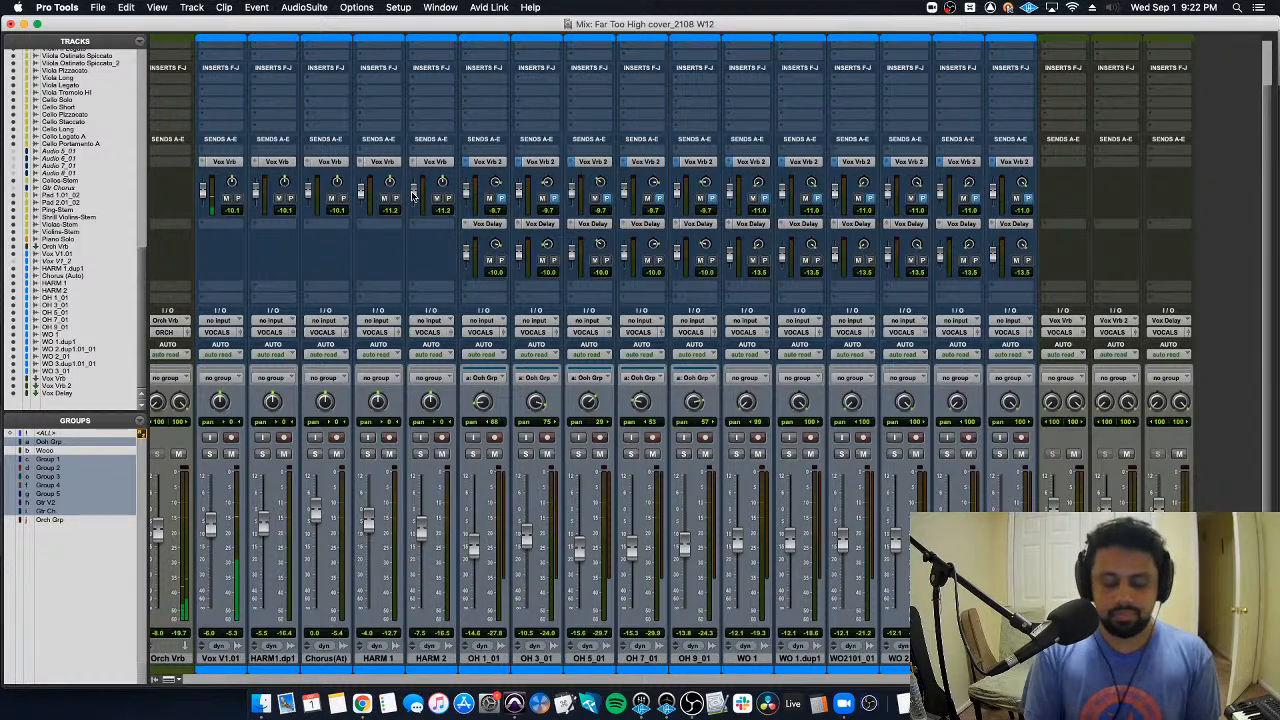
key(super+equal)
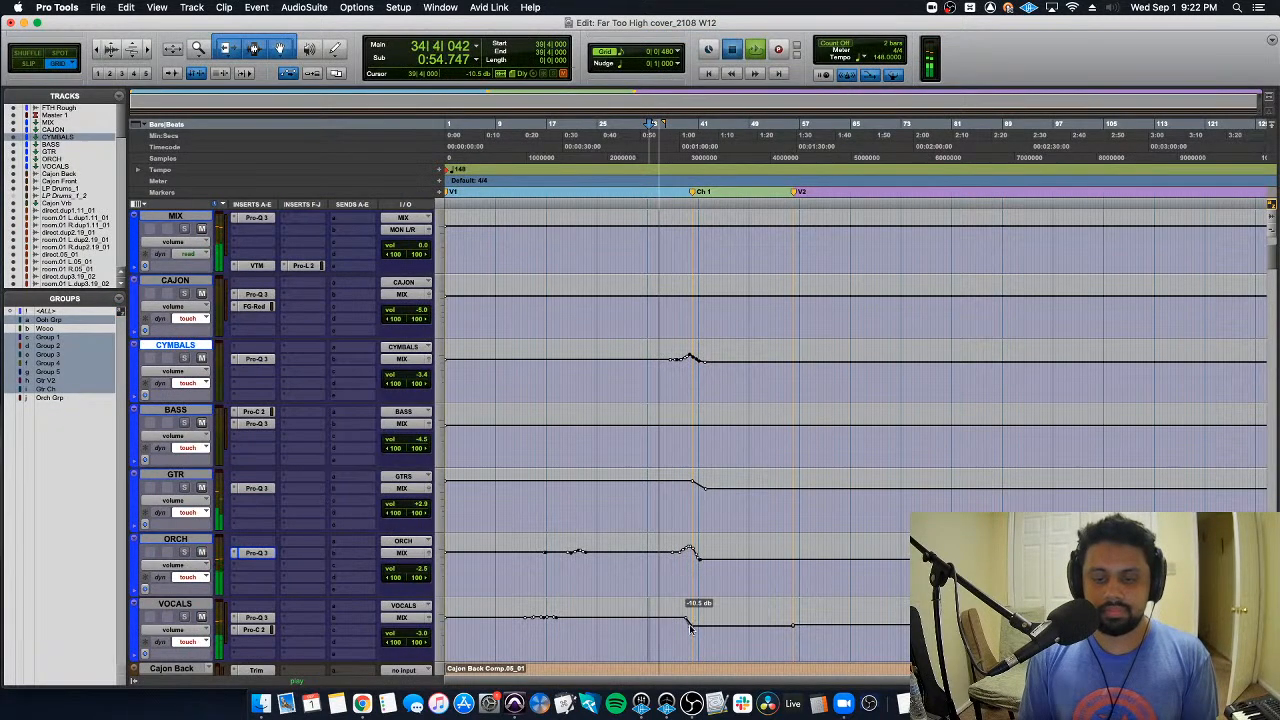
key(space)
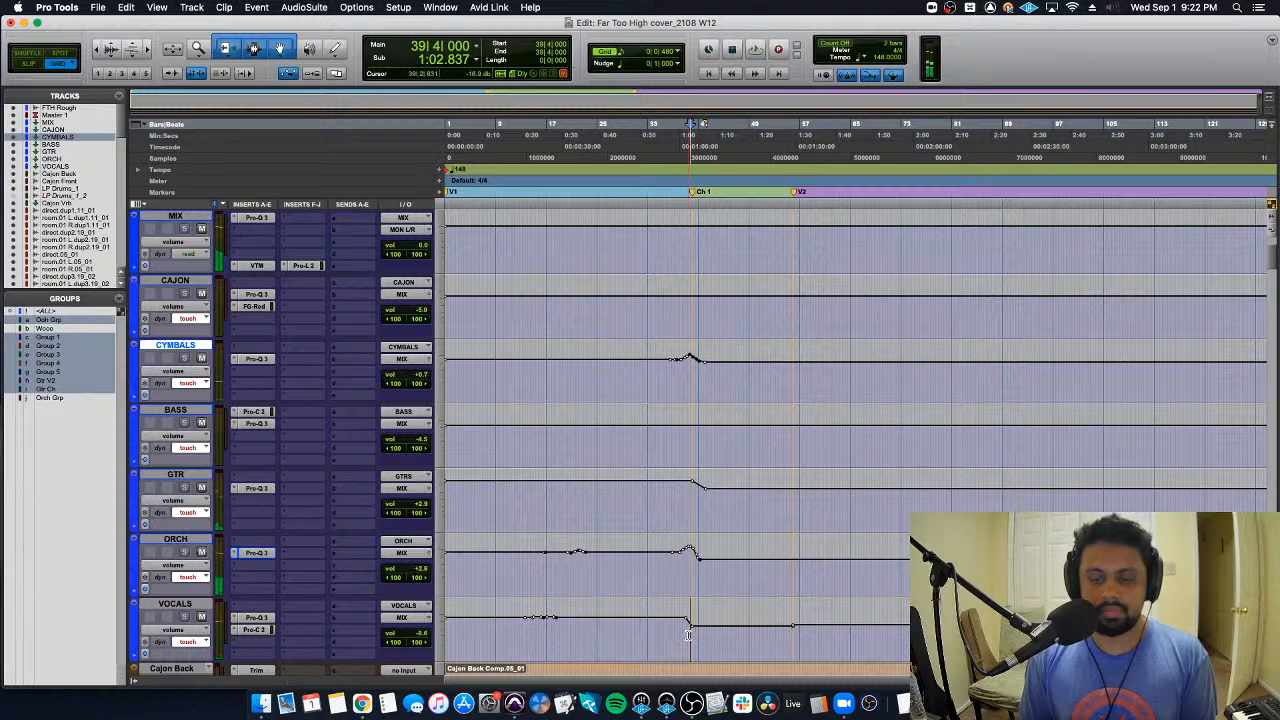
key(space)
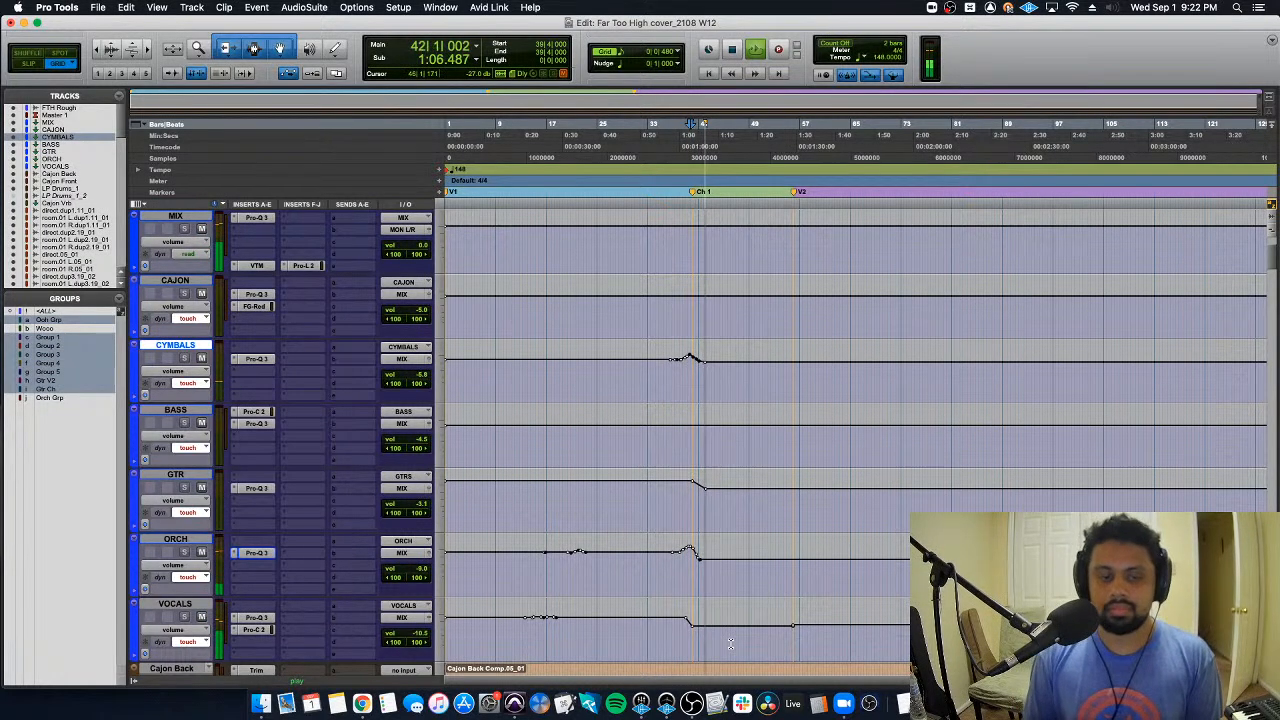
Step: Raise the ORCH submix volume between the Ch 1 and V2 markers to -7.4 dB and replay from bar 41
key(super+])
key(super+])
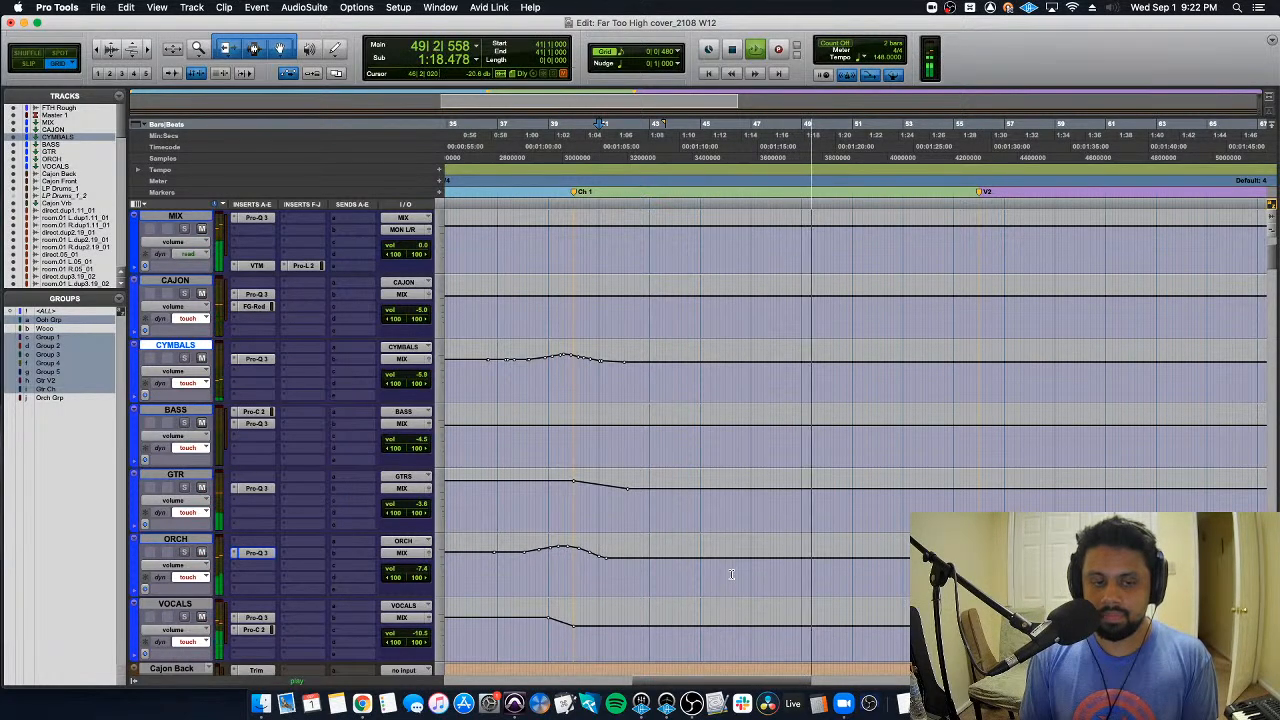
key(space)
key(space)
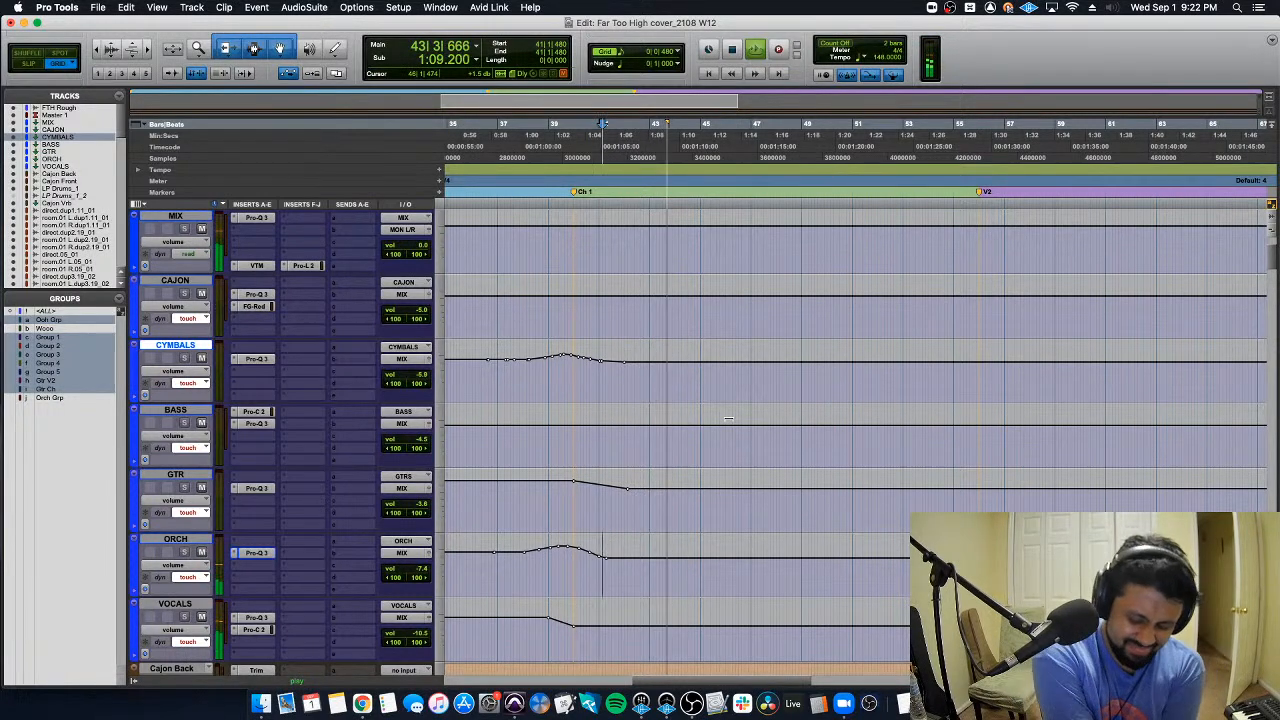
Step: Look over the backing vocal, vocal effect and orchestra stem tracks, playing into Chorus 1 from bar 39
scroll(730, 420, up, 3)
key(space)
scroll(730, 420, down, 15)
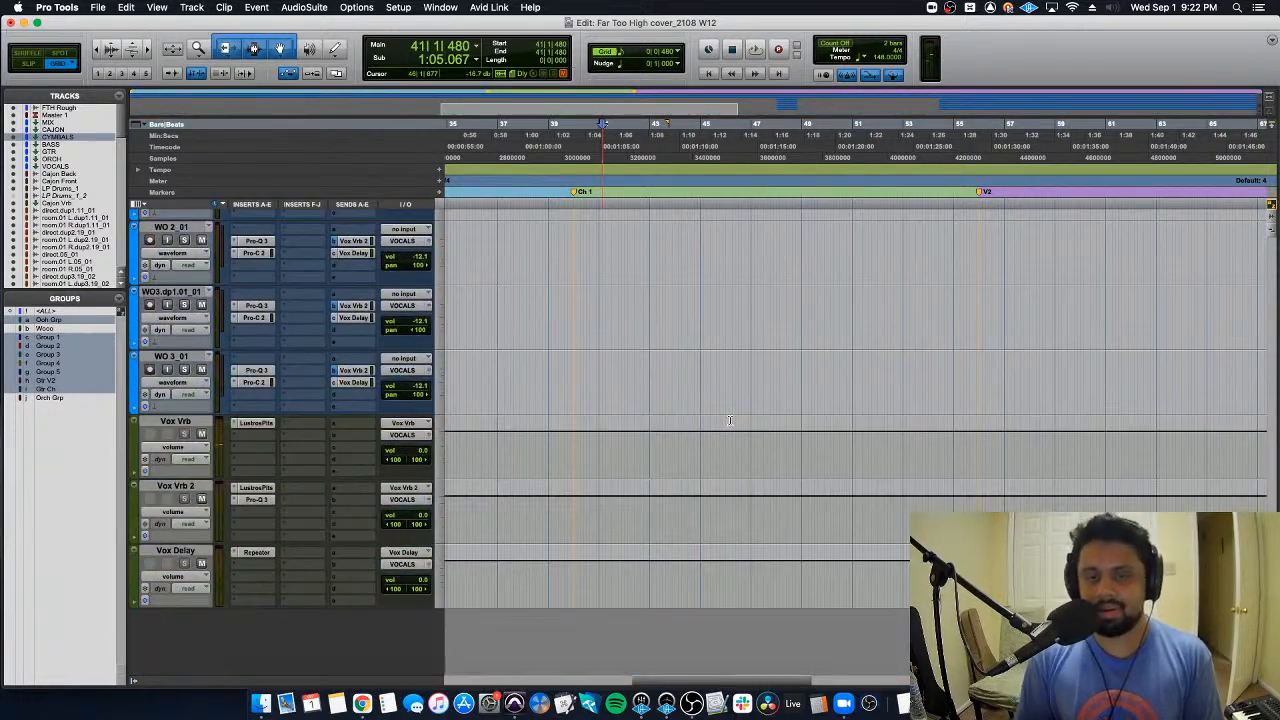
scroll(730, 420, up, 5)
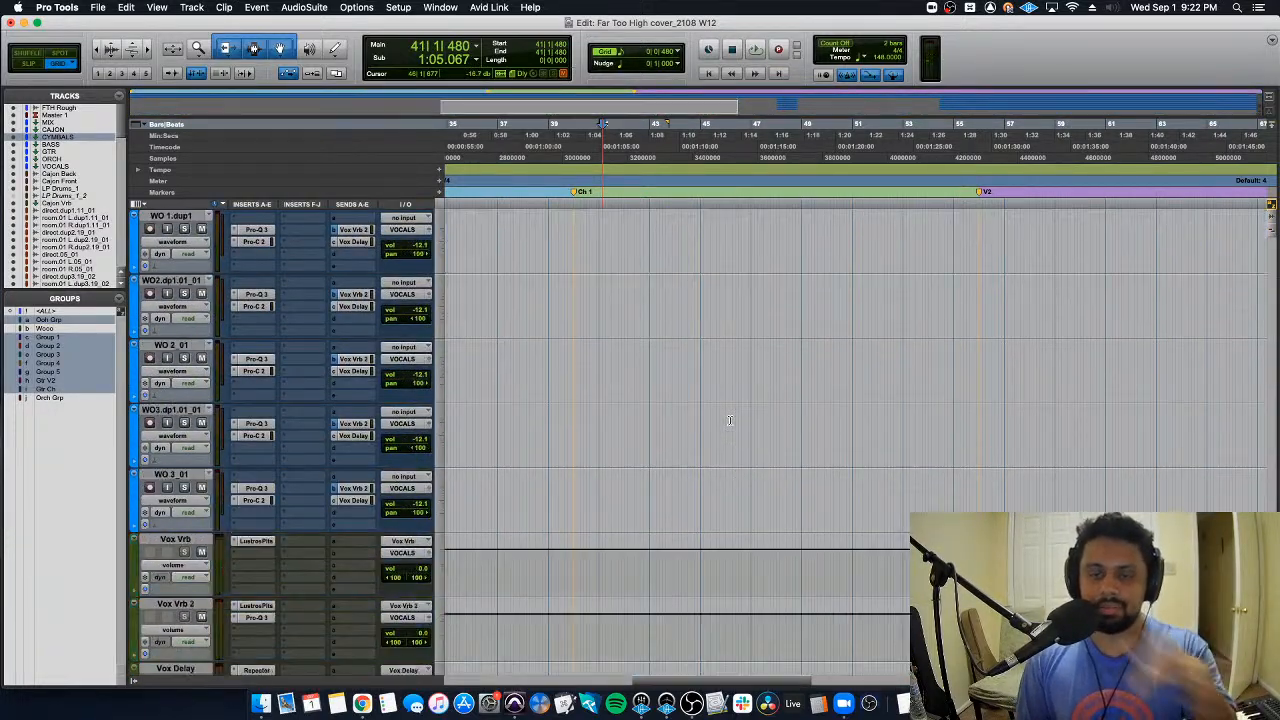
scroll(730, 420, up, 8)
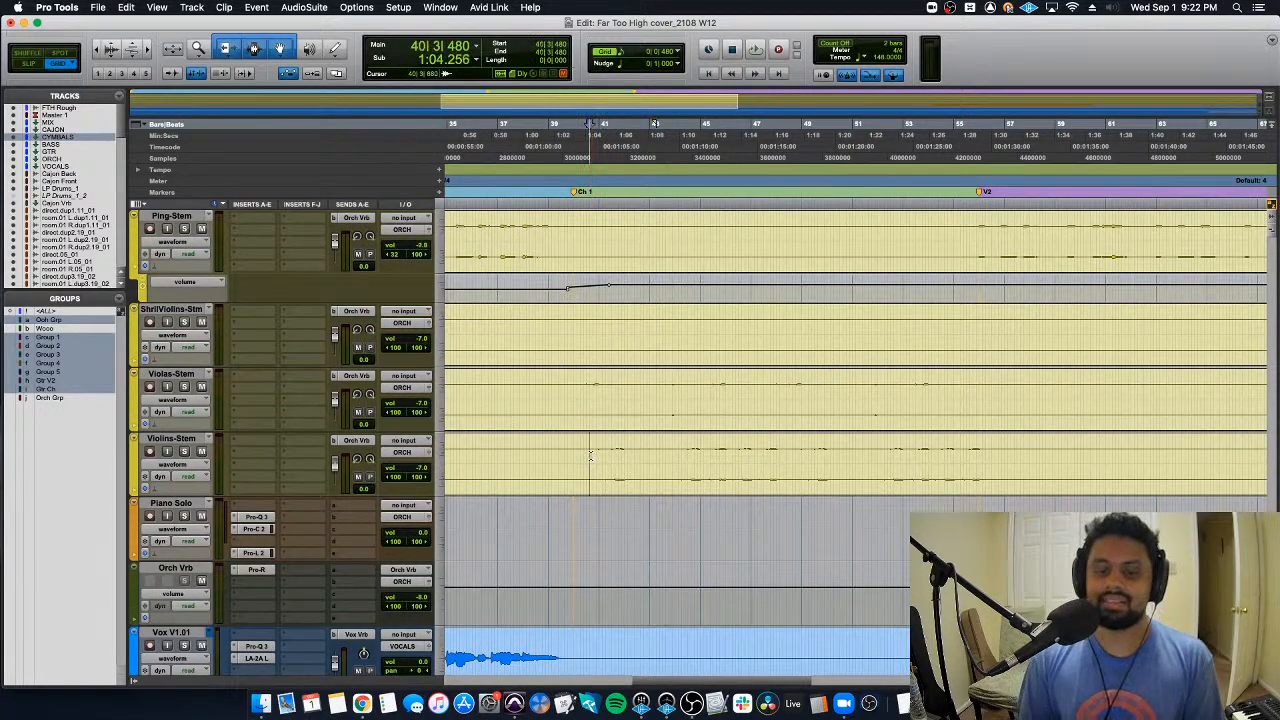
key(super+bracketright)
click(774, 459)
key(space)
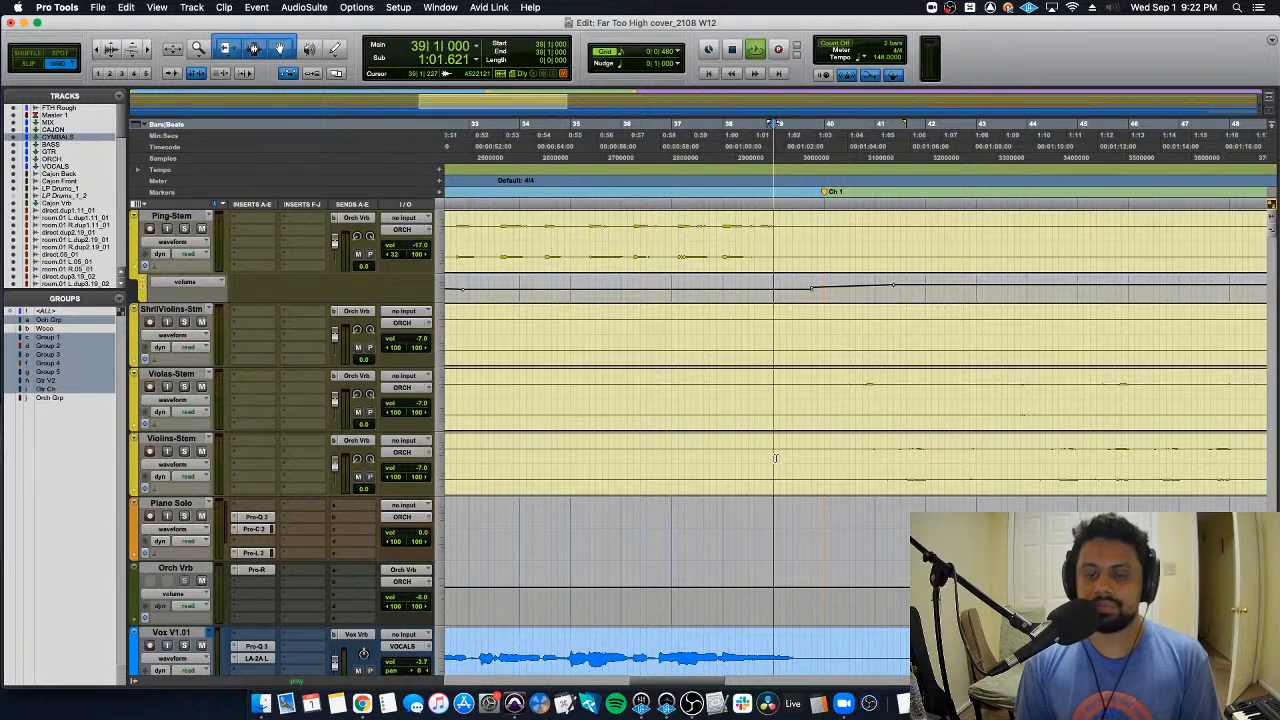
key(super+bracketleft)
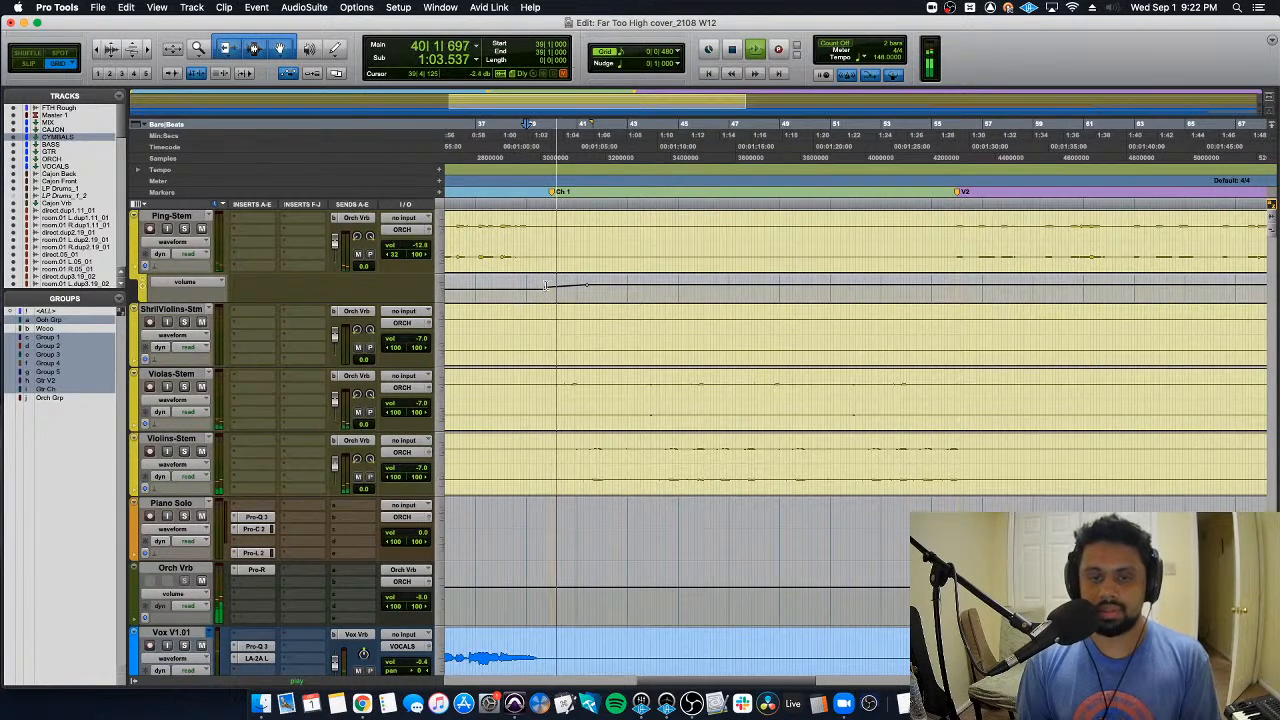
scroll(604, 341, up, 1)
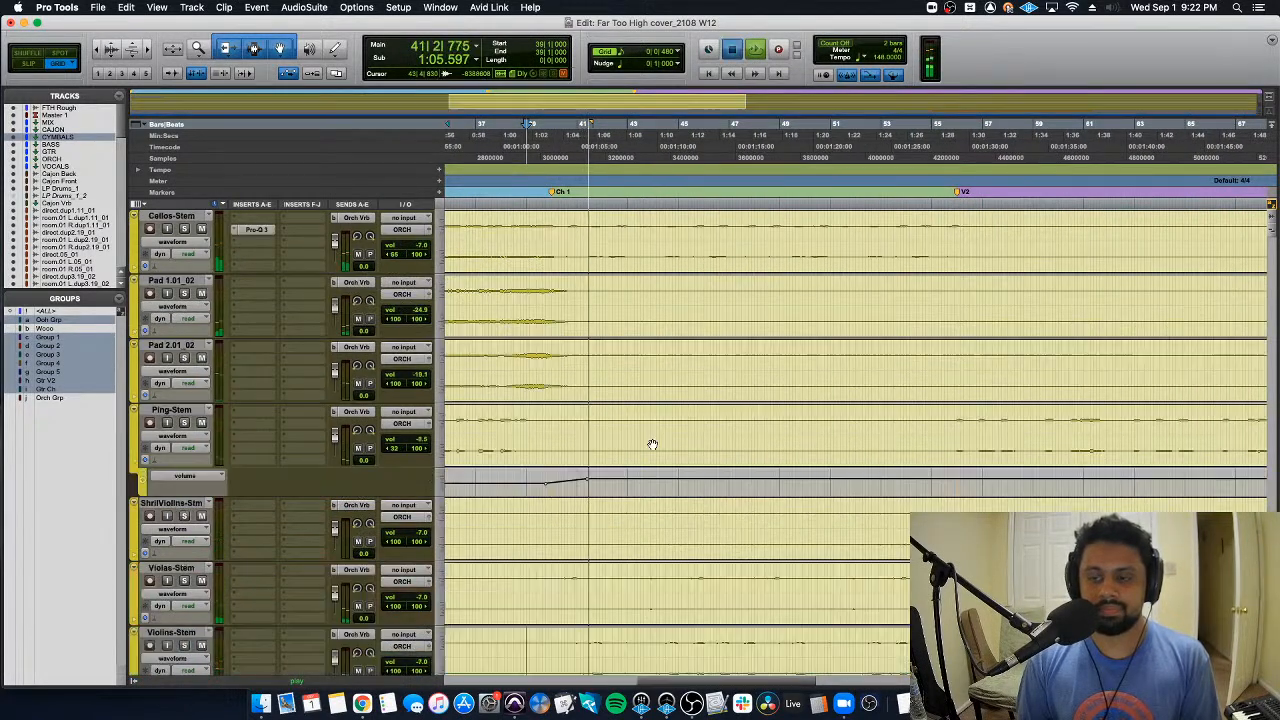
Step: Raise the VOCALS submix volume between the Ch 1 and V2 markers to -8.7 dB, replaying from bar 39
key(space)
scroll(663, 466, down, 15)
key(space)
scroll(663, 466, up, 15)
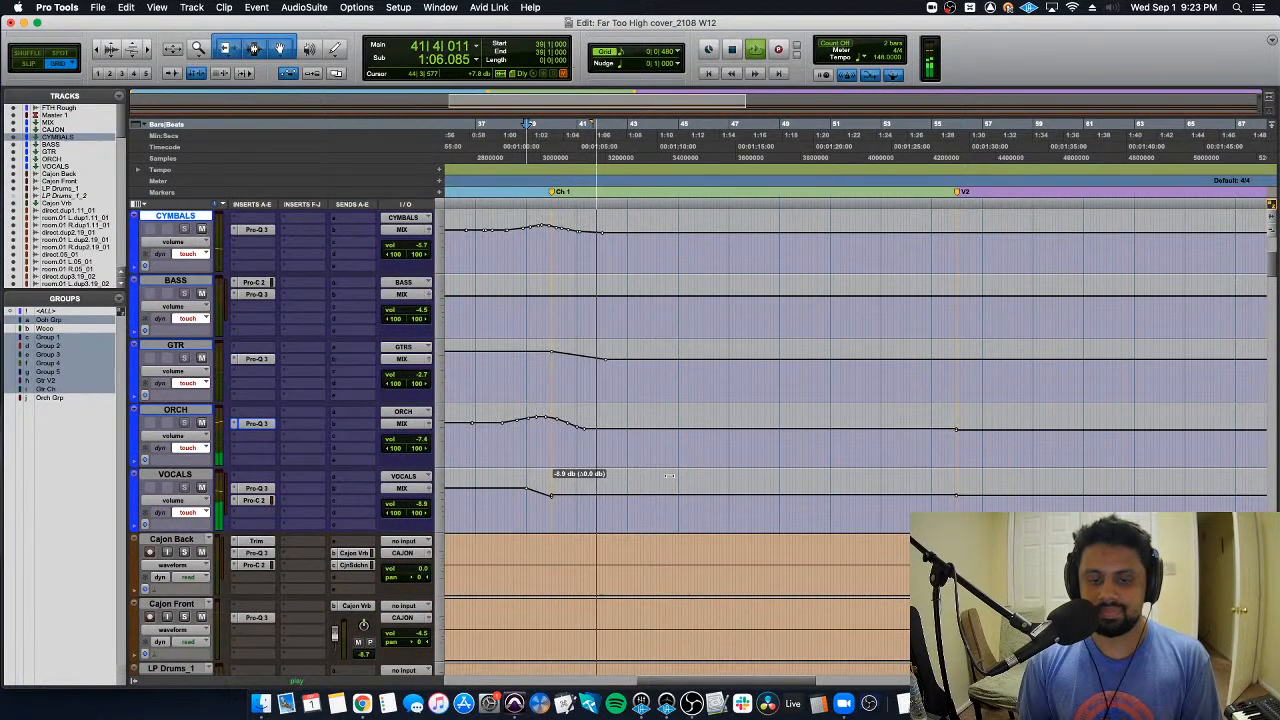
key(space)
key(space)
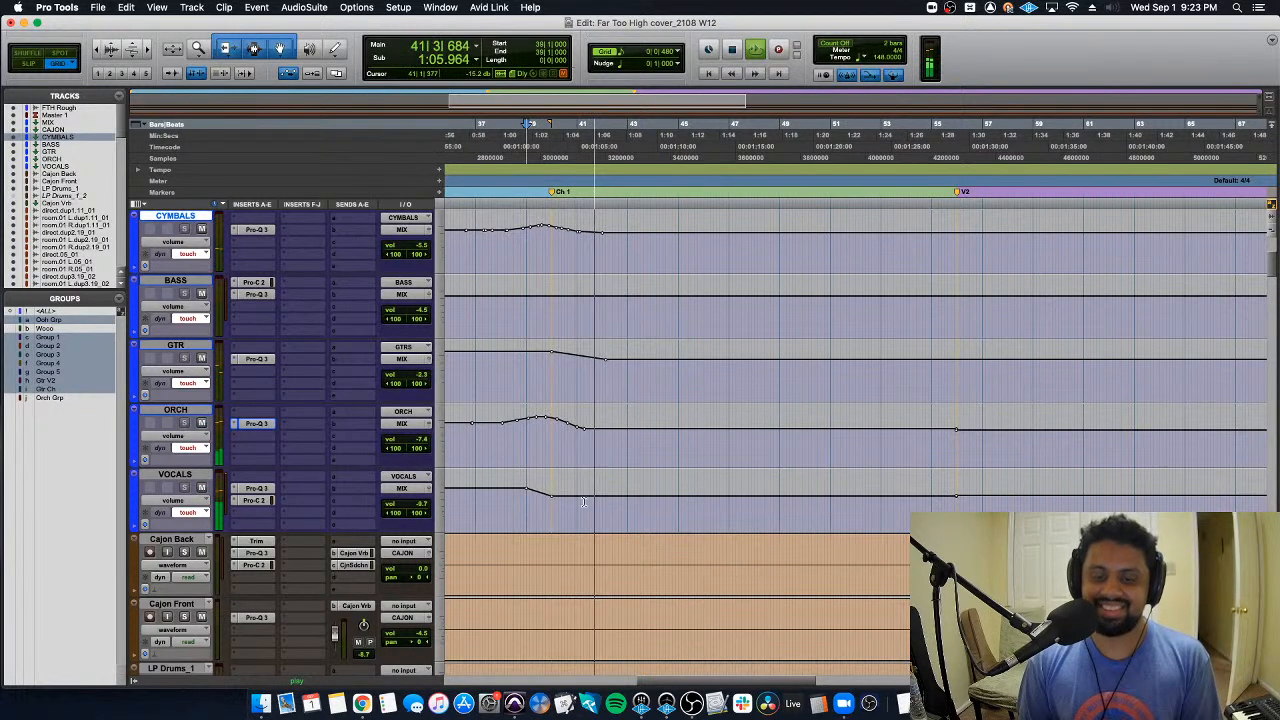
key(space)
key(super+Tab)
key(super+Tab)
key(super+Tab)
key(super+Tab)
key(super+Tab)
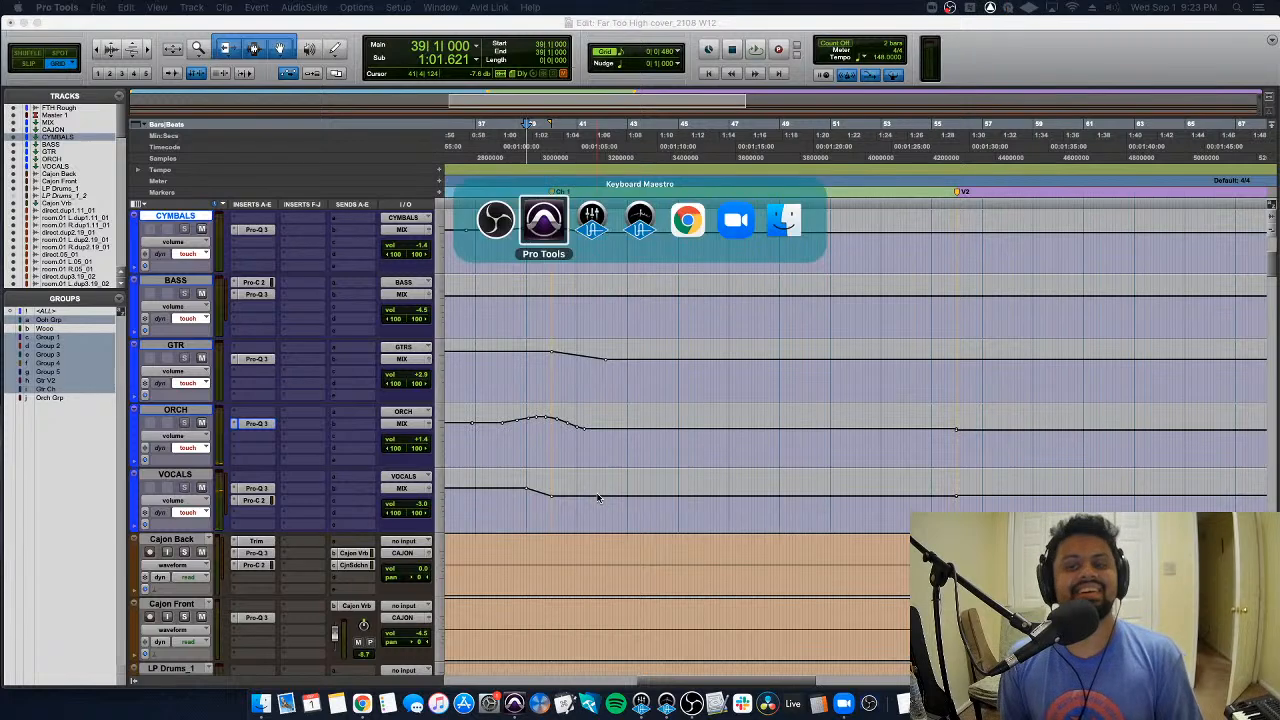
key(super+Tab)
key(super+Tab)
key(super+Tab)
key(super+Tab)
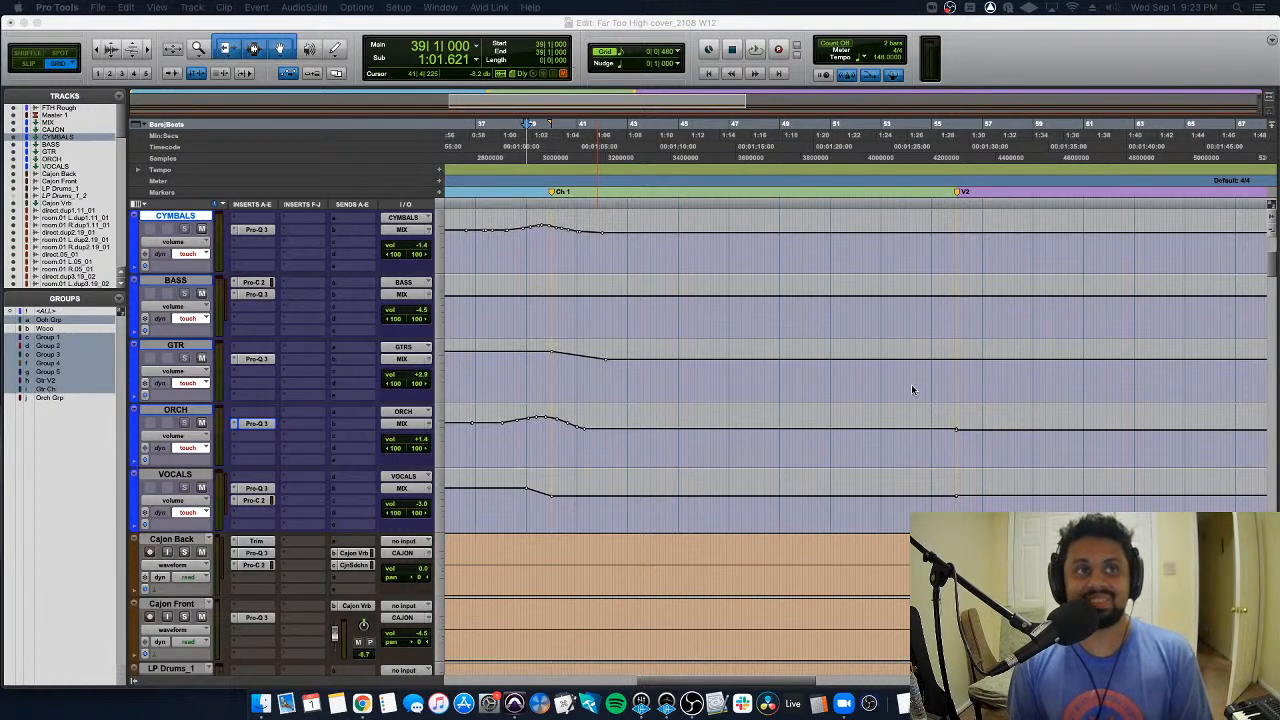
Step: Look over the orchestra, piano and vocal tracks between the Ch 1 and V2 markers for parts playing in the chorus
click(698, 435)
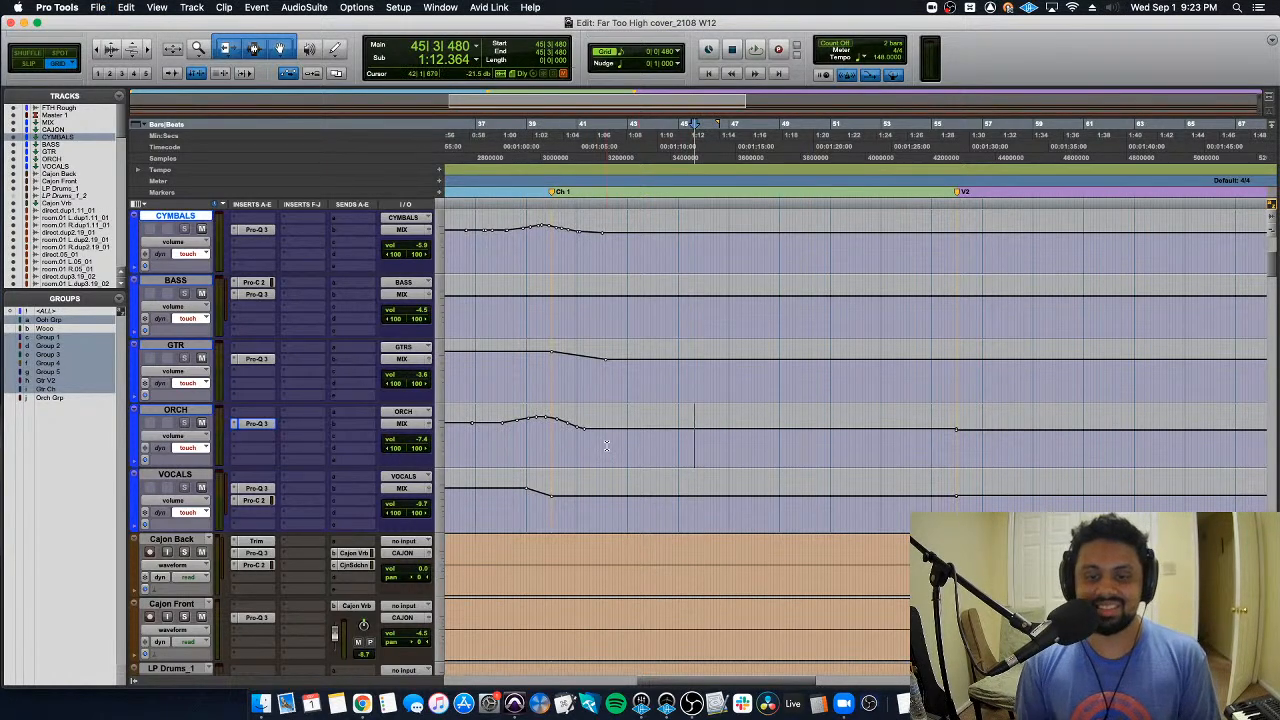
scroll(606, 446, down, 20)
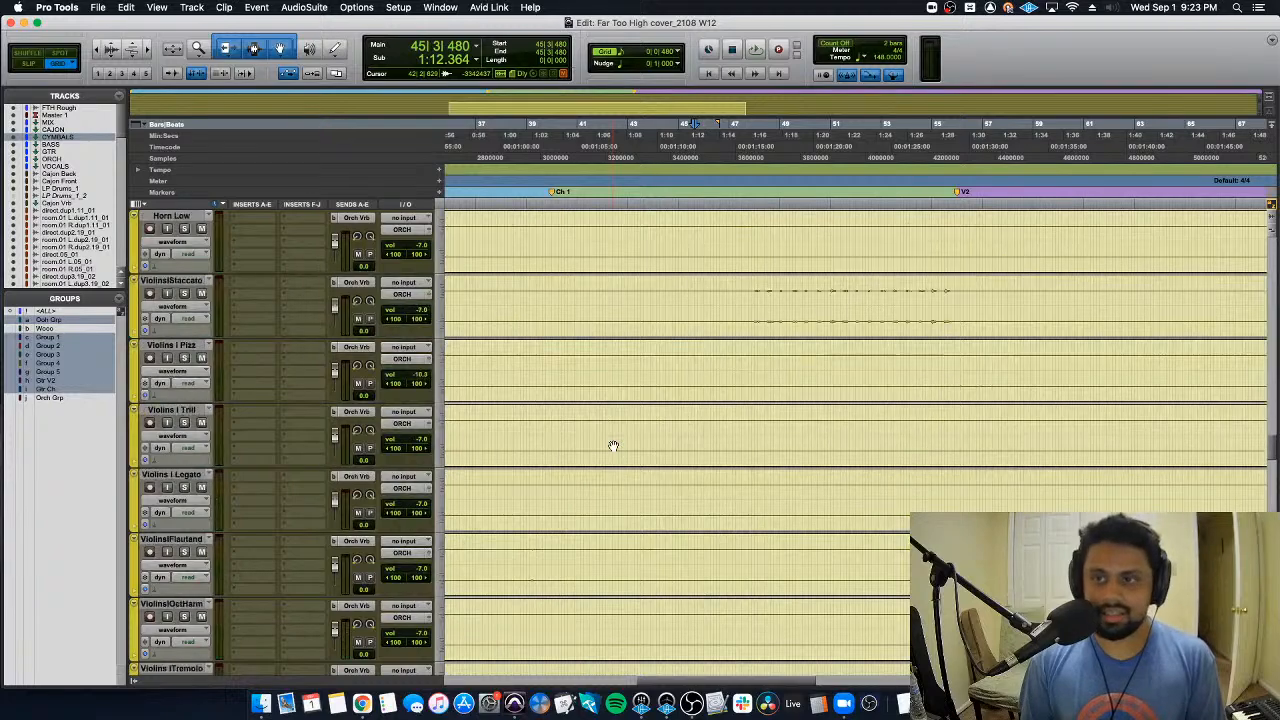
scroll(613, 446, down, 15)
scroll(613, 446, up, 10)
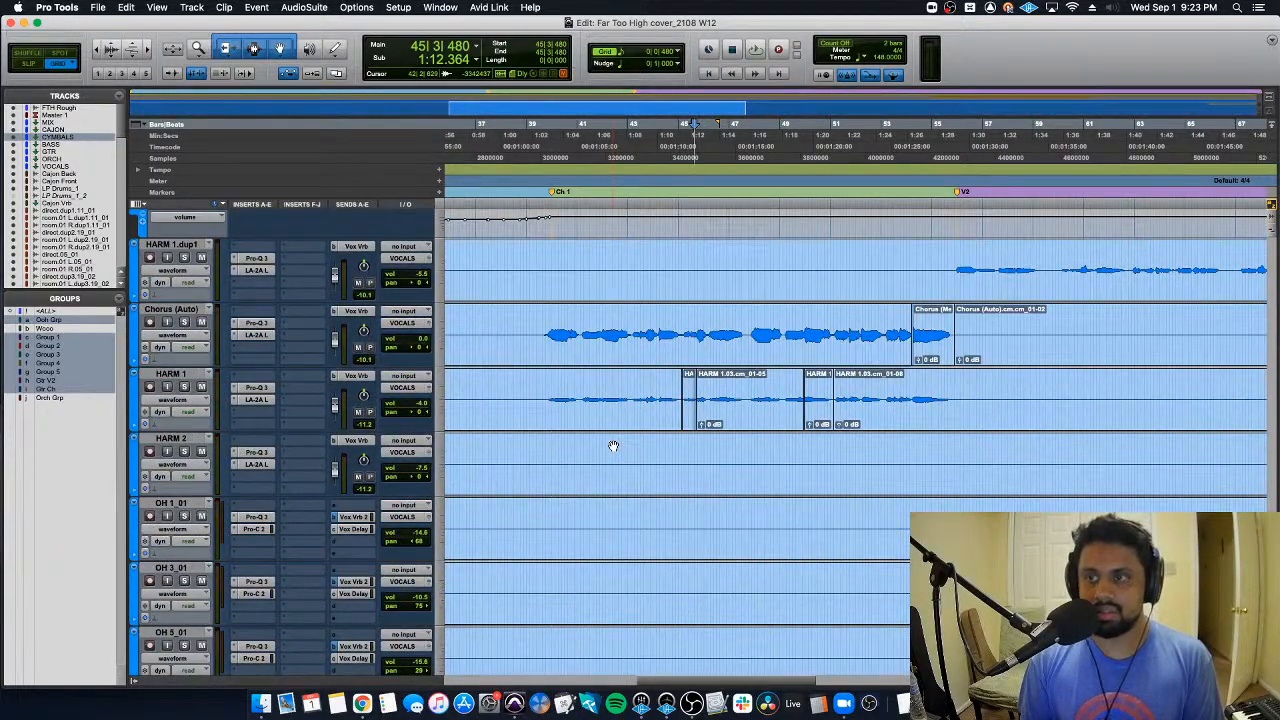
scroll(613, 446, up, 5)
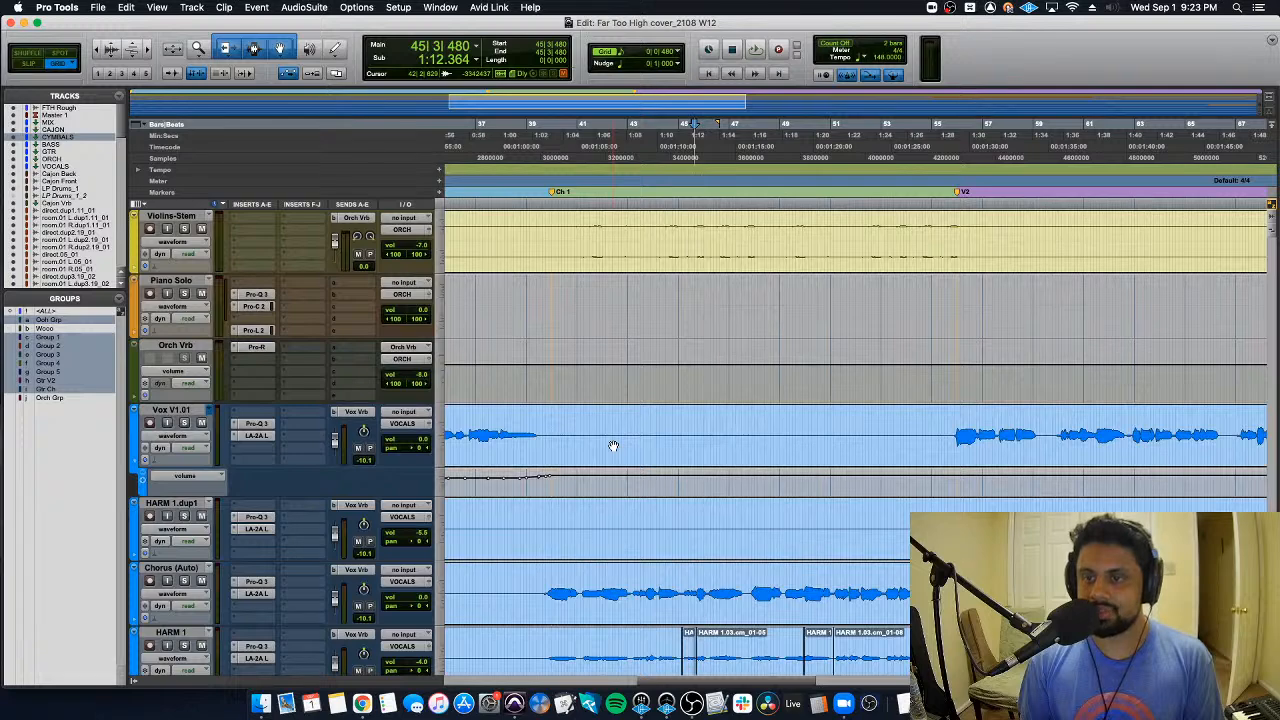
scroll(613, 446, down, 1)
scroll(613, 446, up, 3)
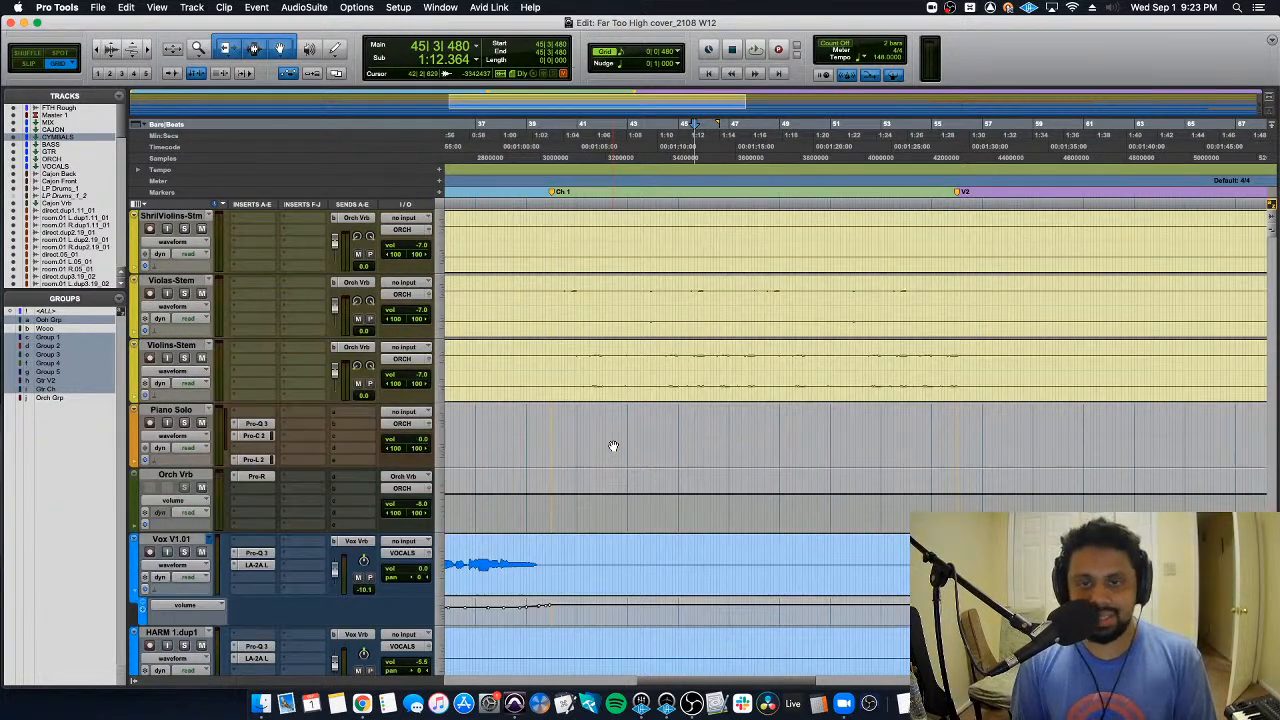
scroll(613, 446, up, 1)
scroll(613, 446, up, 3)
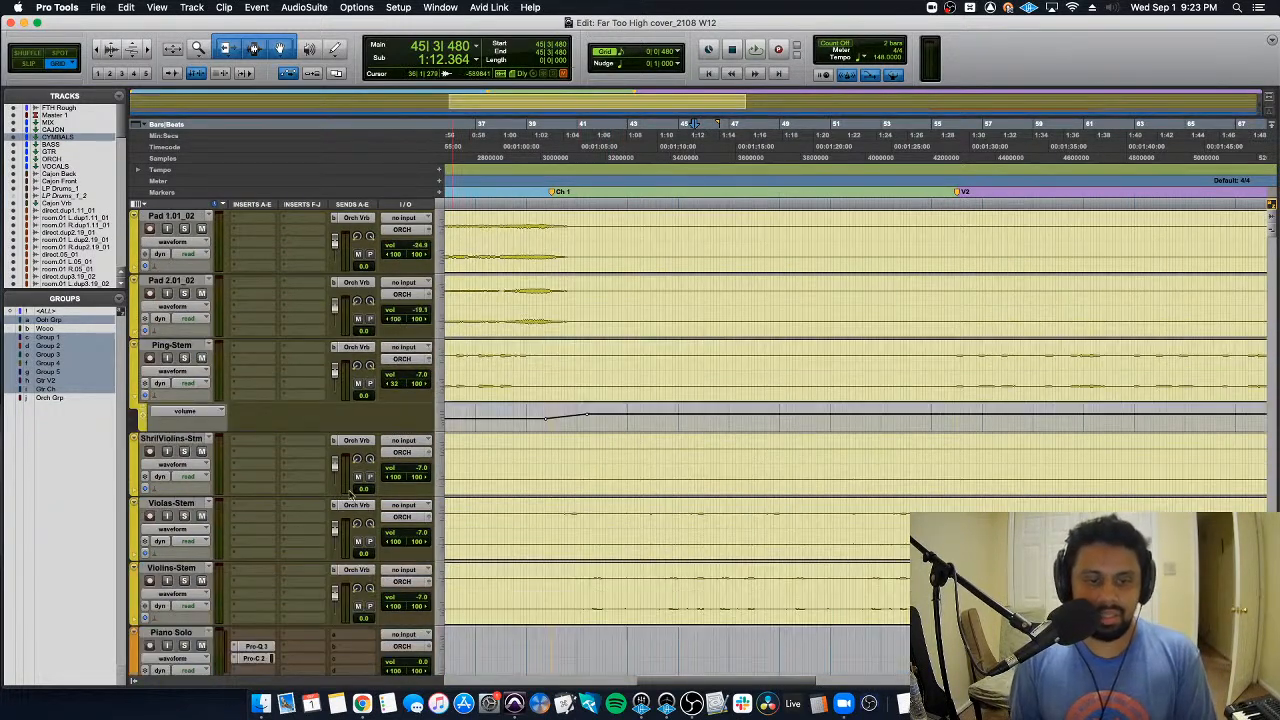
scroll(509, 497, up, 2)
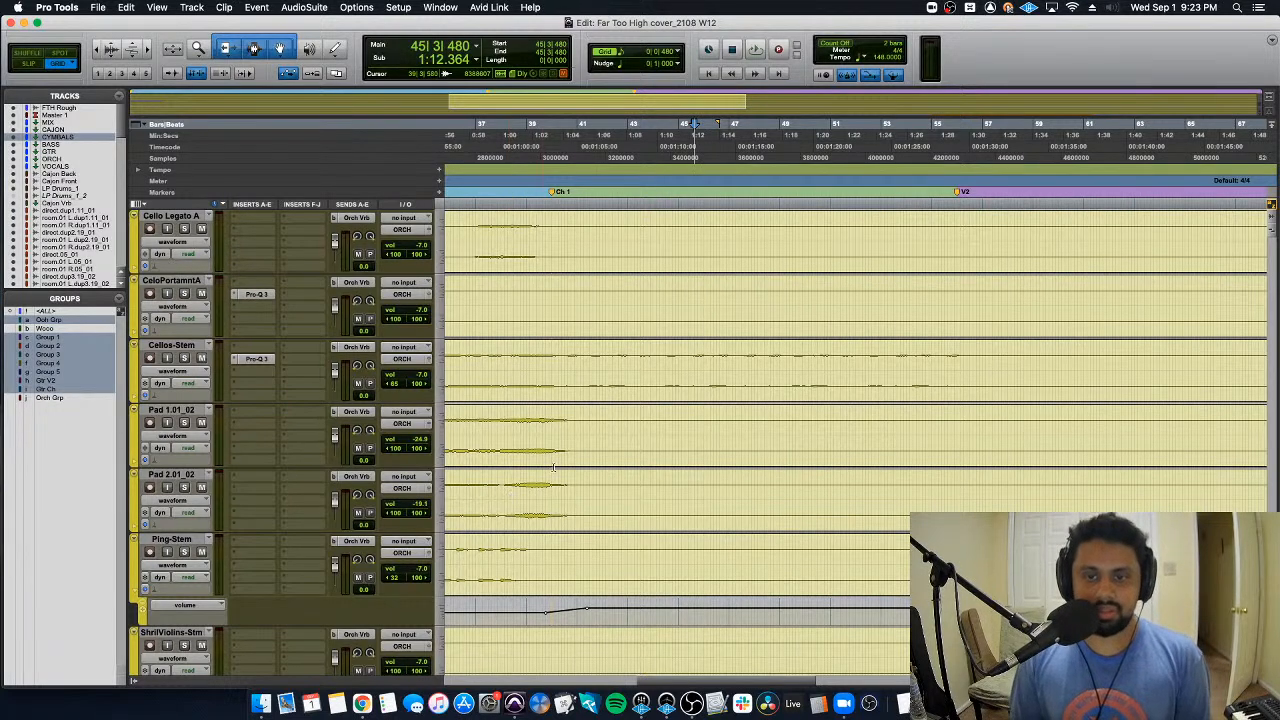
Step: Play Chorus 1 from bar 40 while checking the string, guitar, piano and mallet tracks for signal
key(space)
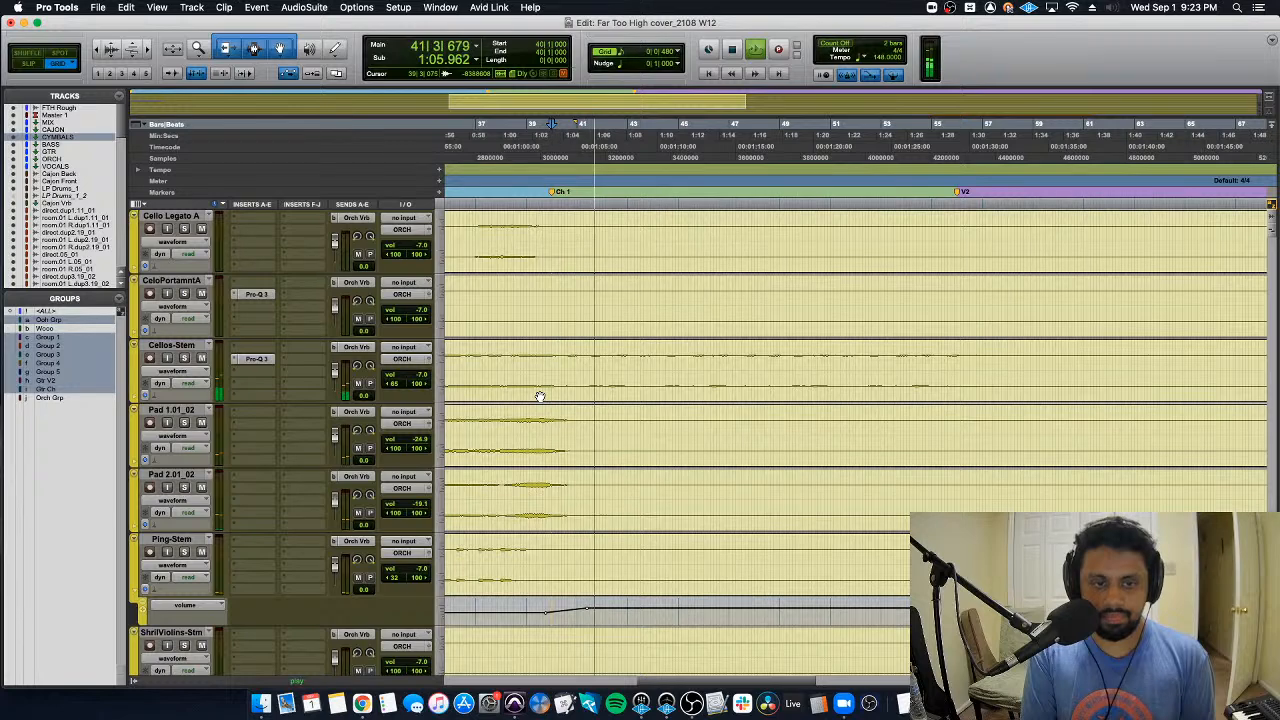
scroll(539, 397, up, 1)
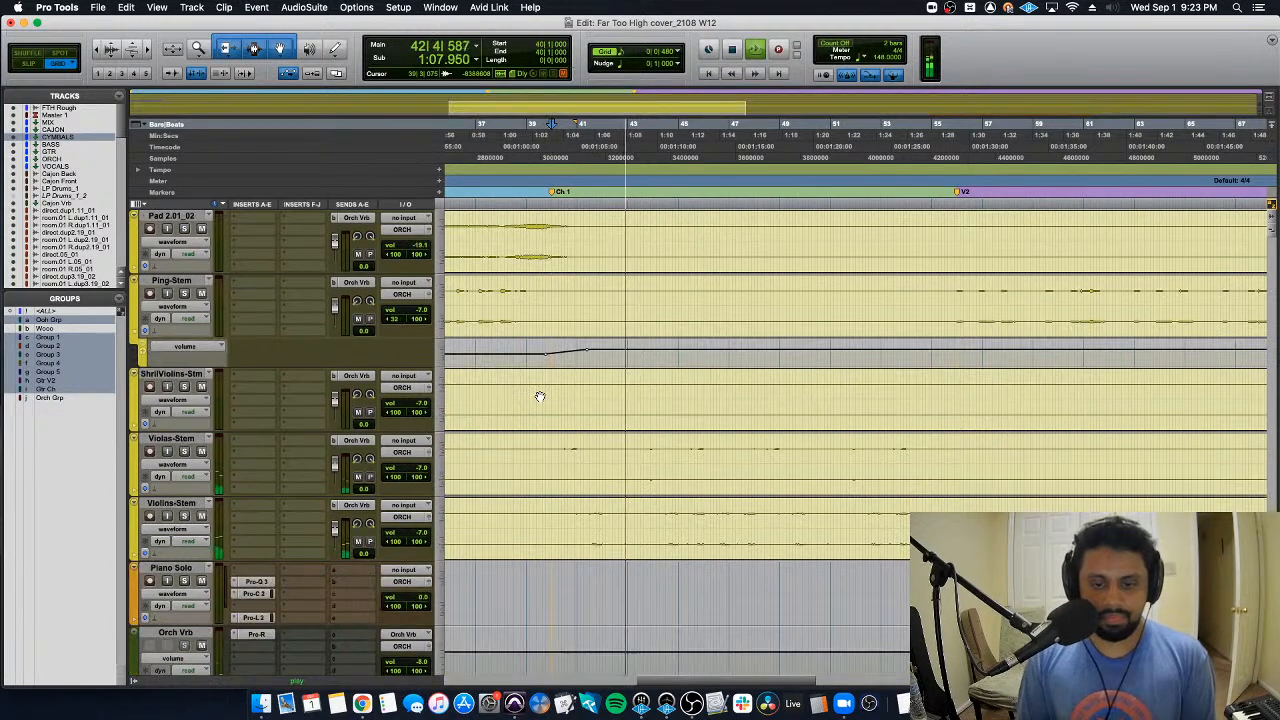
scroll(539, 397, up, 1)
scroll(540, 400, up, 12)
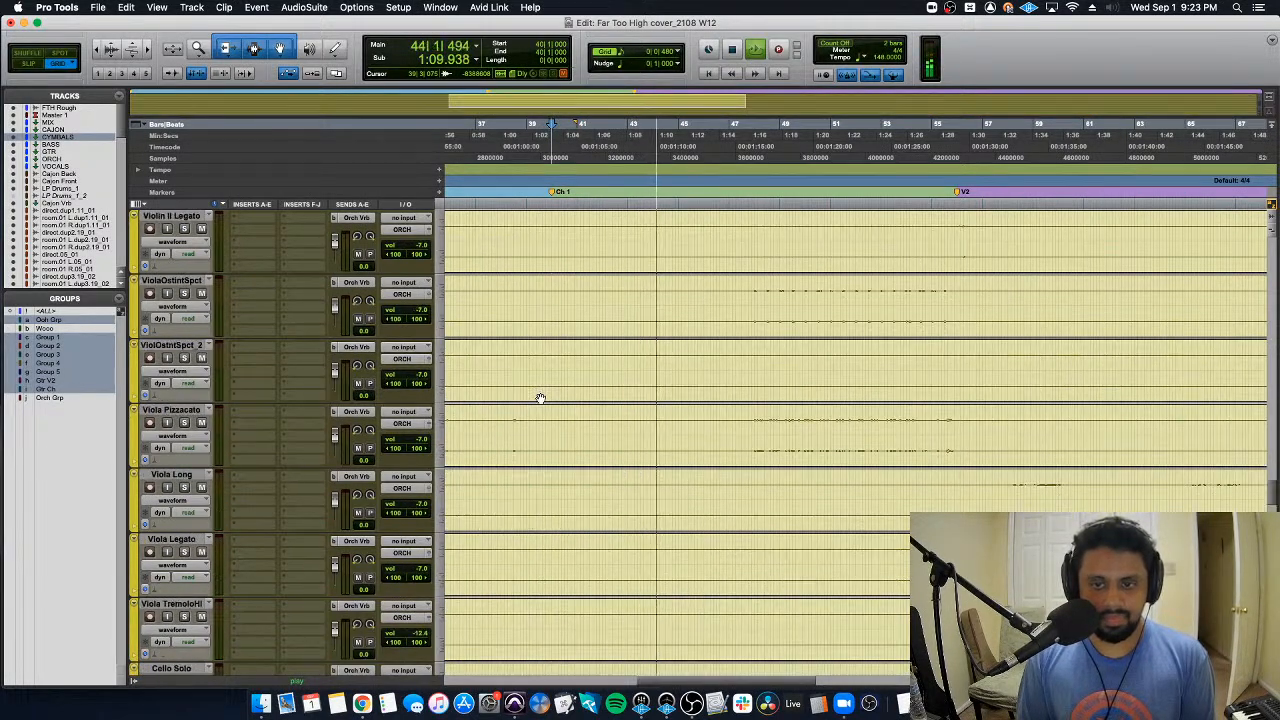
scroll(543, 407, up, 10)
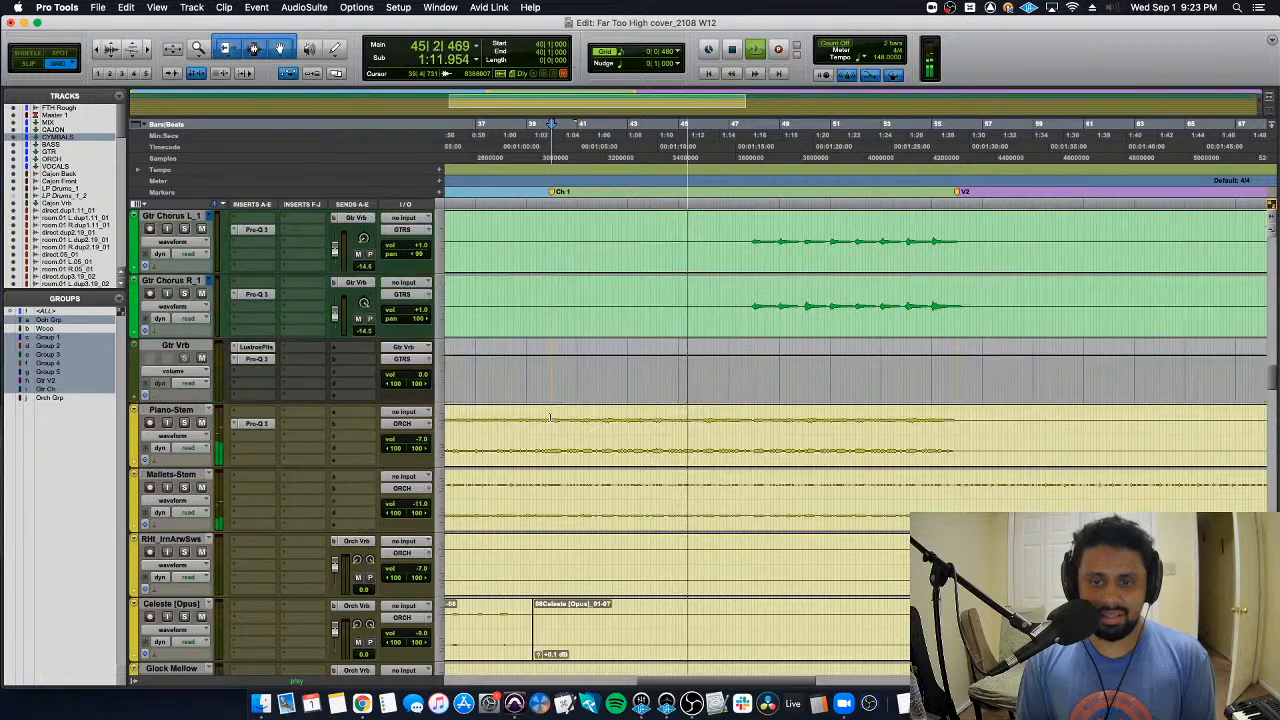
scroll(415, 453, down, 4)
key(space)
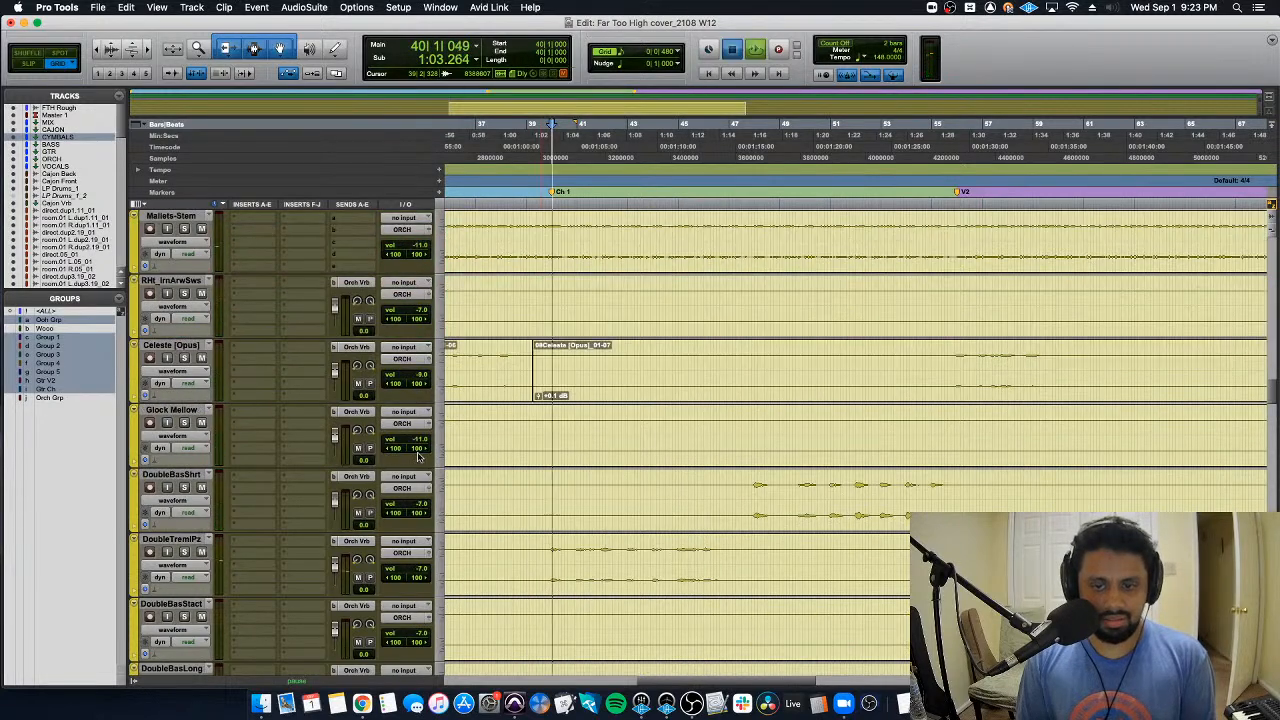
Step: Solo DoubleTremlPz and Cellos-Stem in turn to hear their parts in Chorus 1
scroll(422, 455, down, 3)
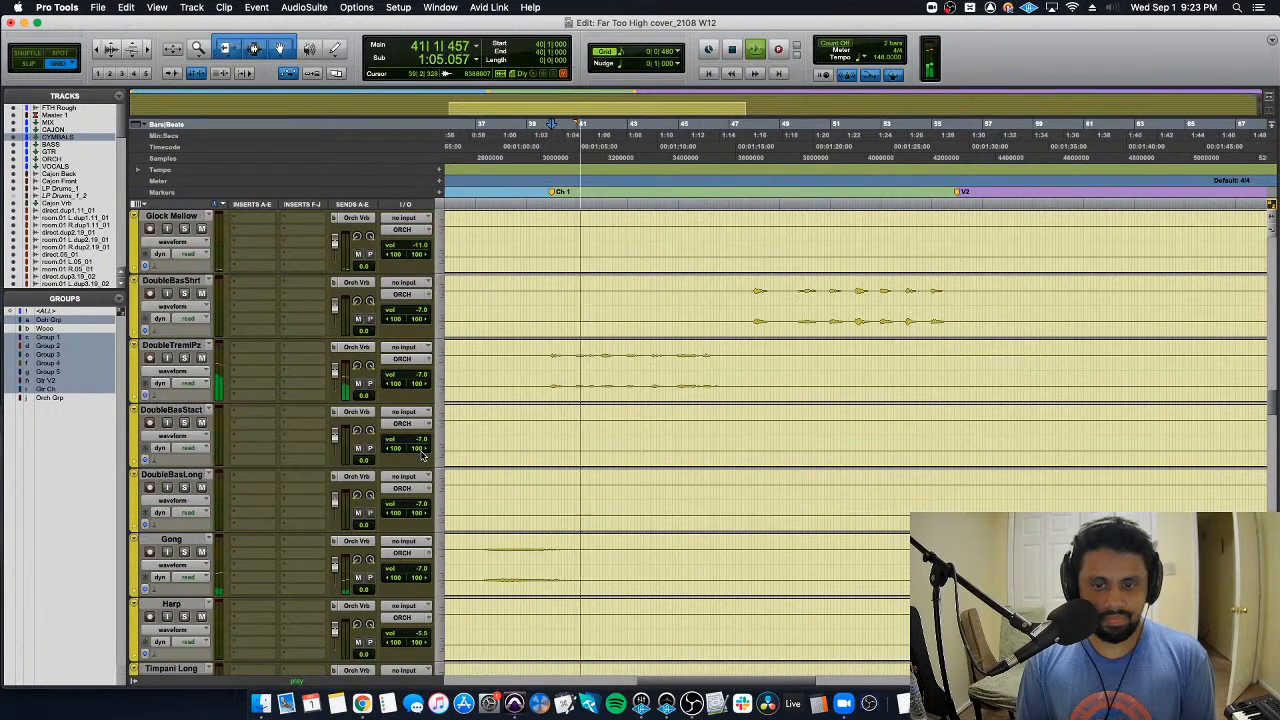
scroll(220, 383, up, 1)
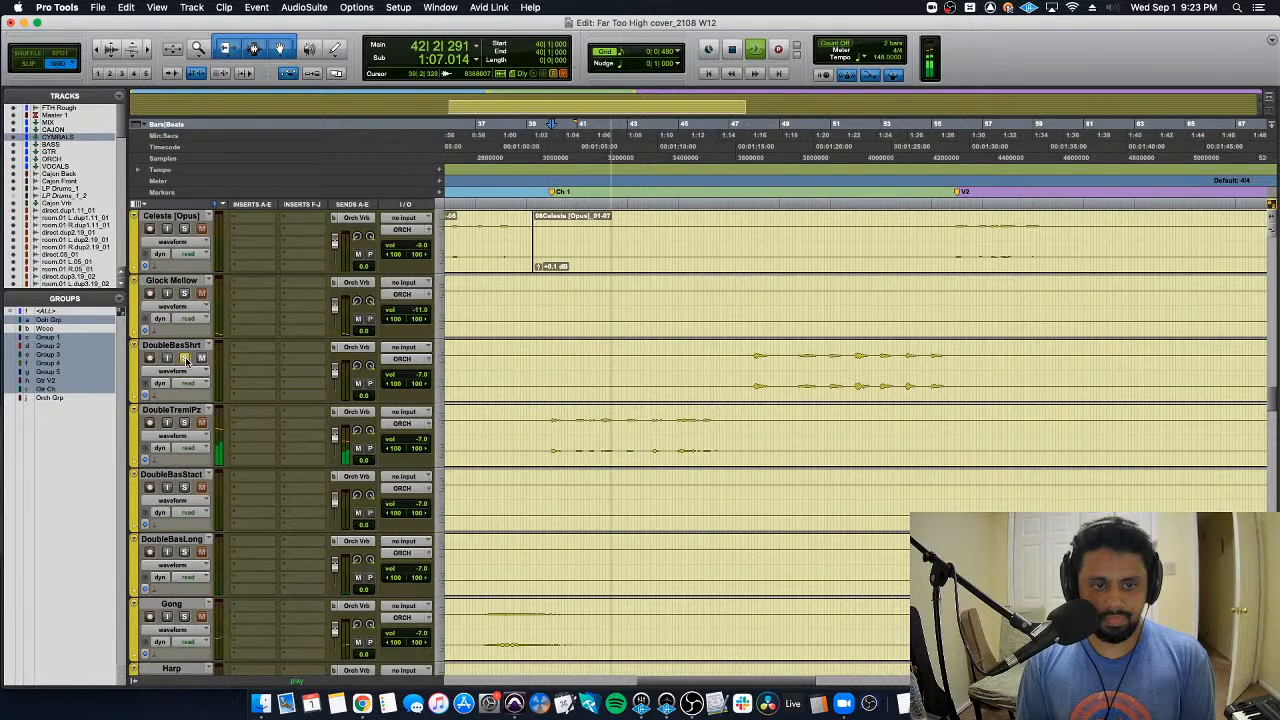
click(184, 423)
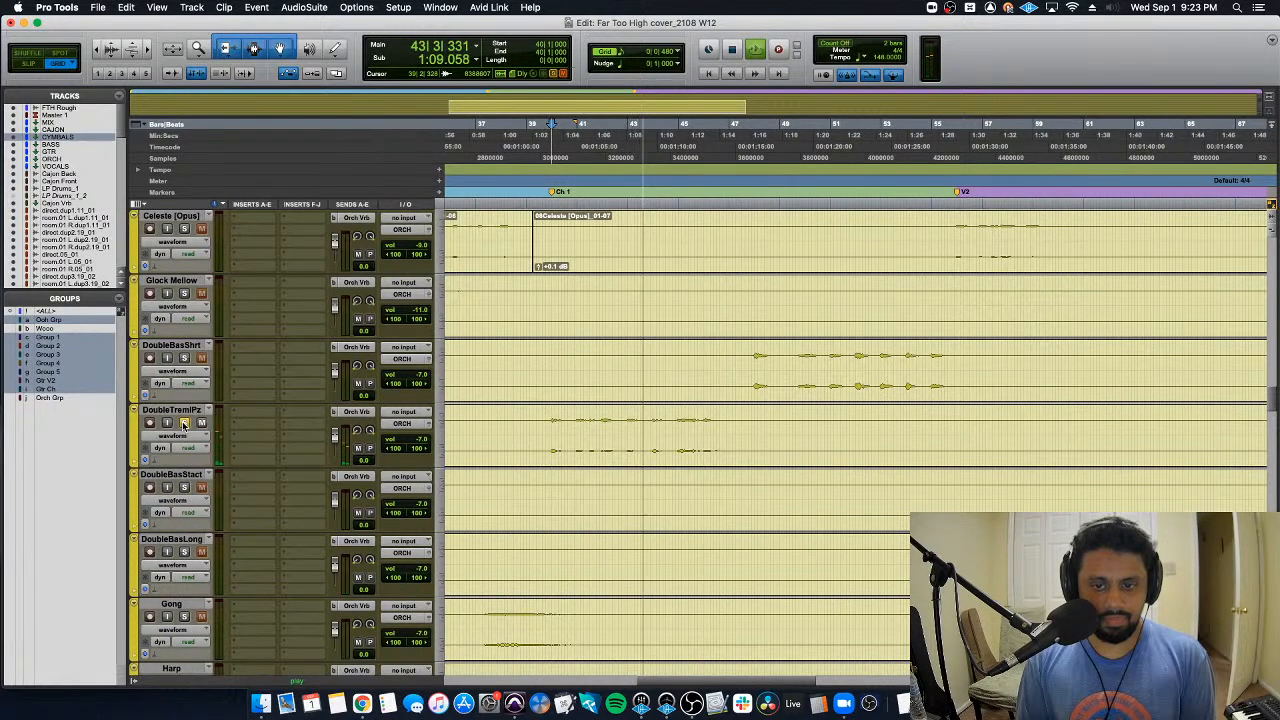
scroll(185, 424, down, 10)
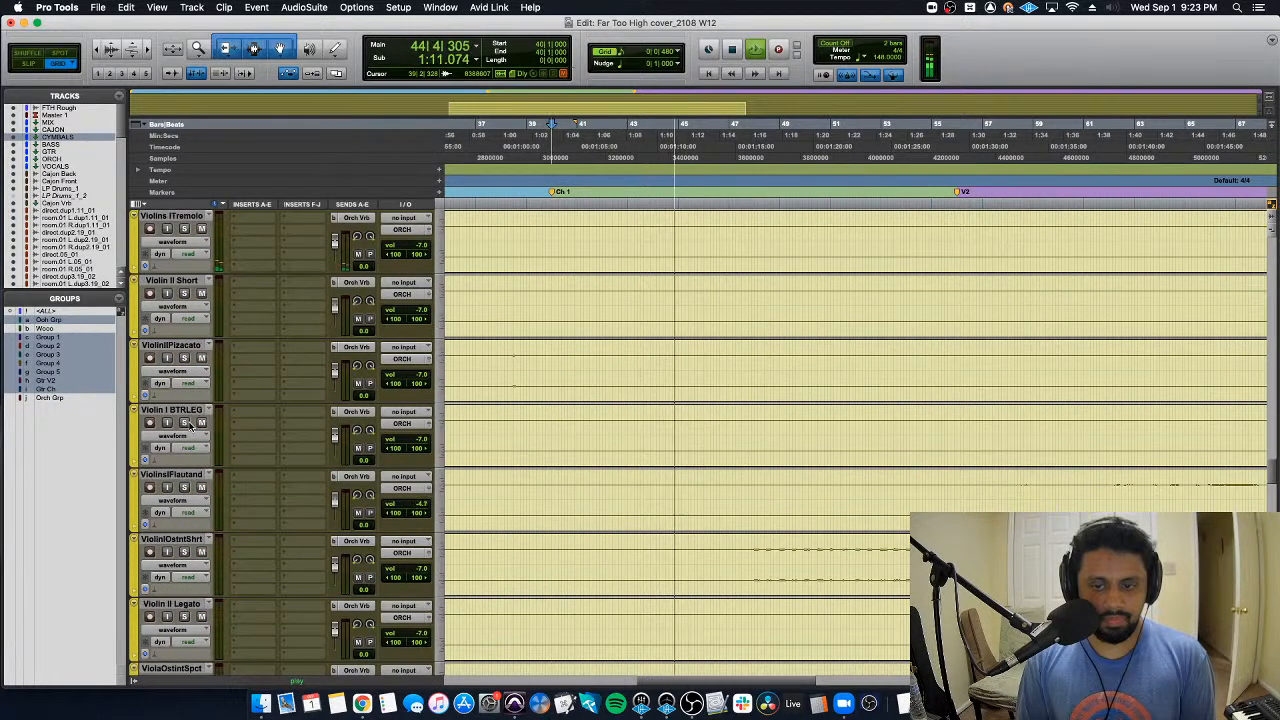
scroll(185, 424, down, 8)
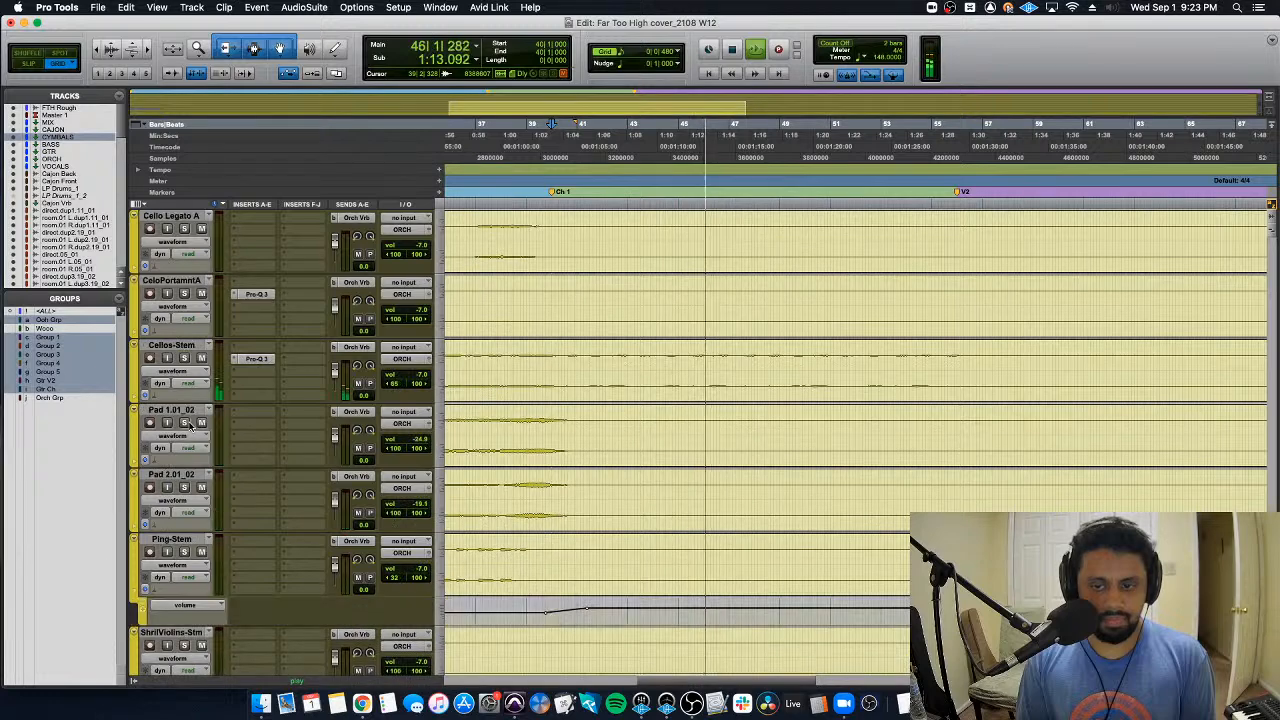
click(184, 357)
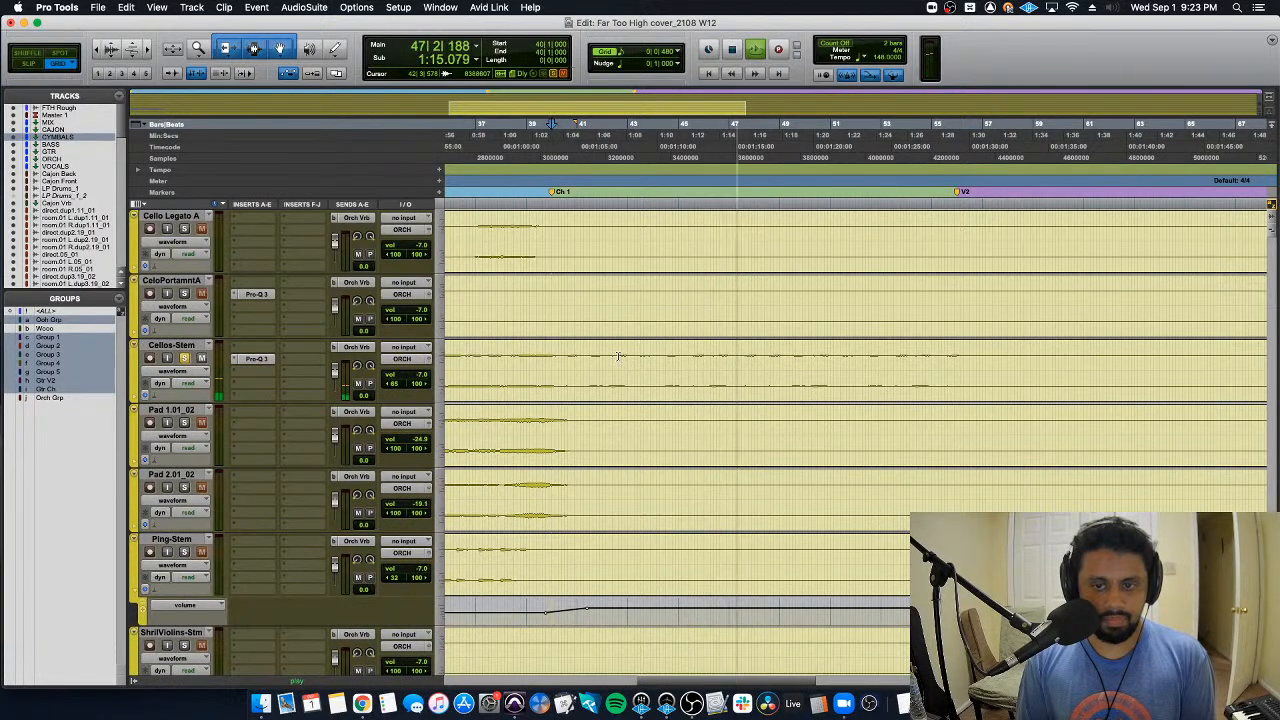
Step: Show the Cellos-Stem volume lane and raise its volume to +3.0 dB from the Ch 1 marker to the V2 marker
key(space)
click(142, 397)
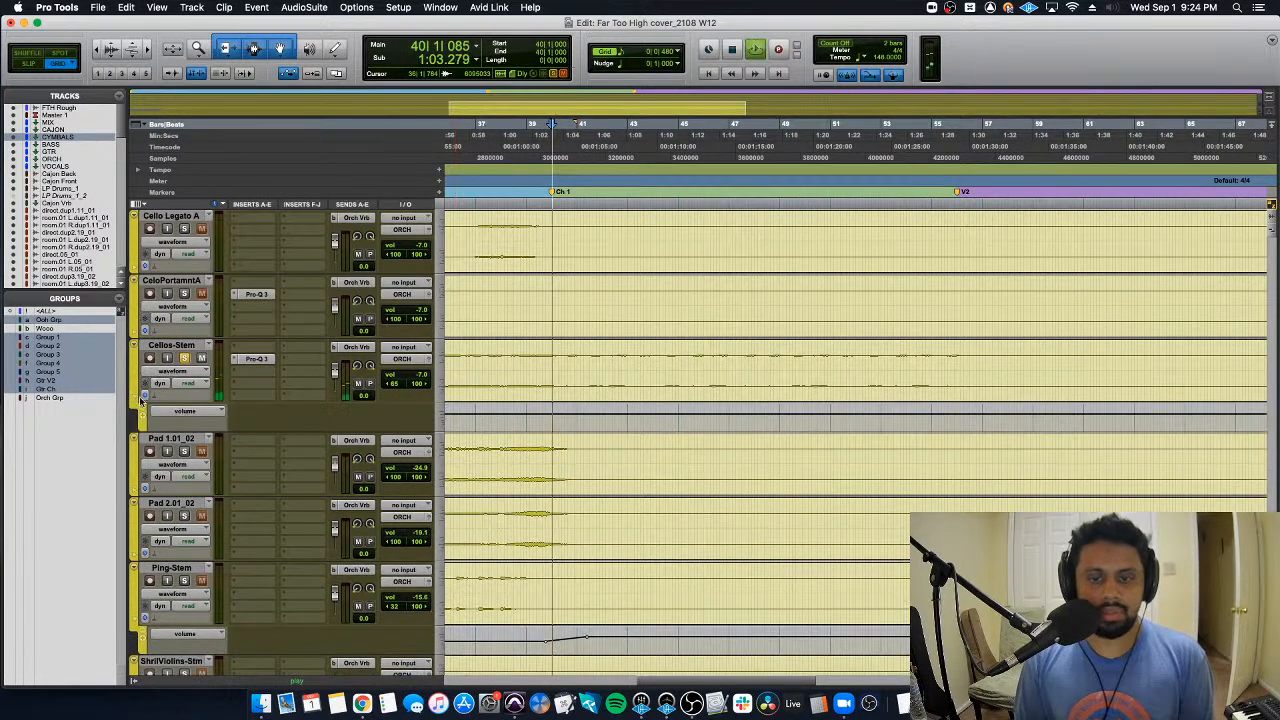
key(space)
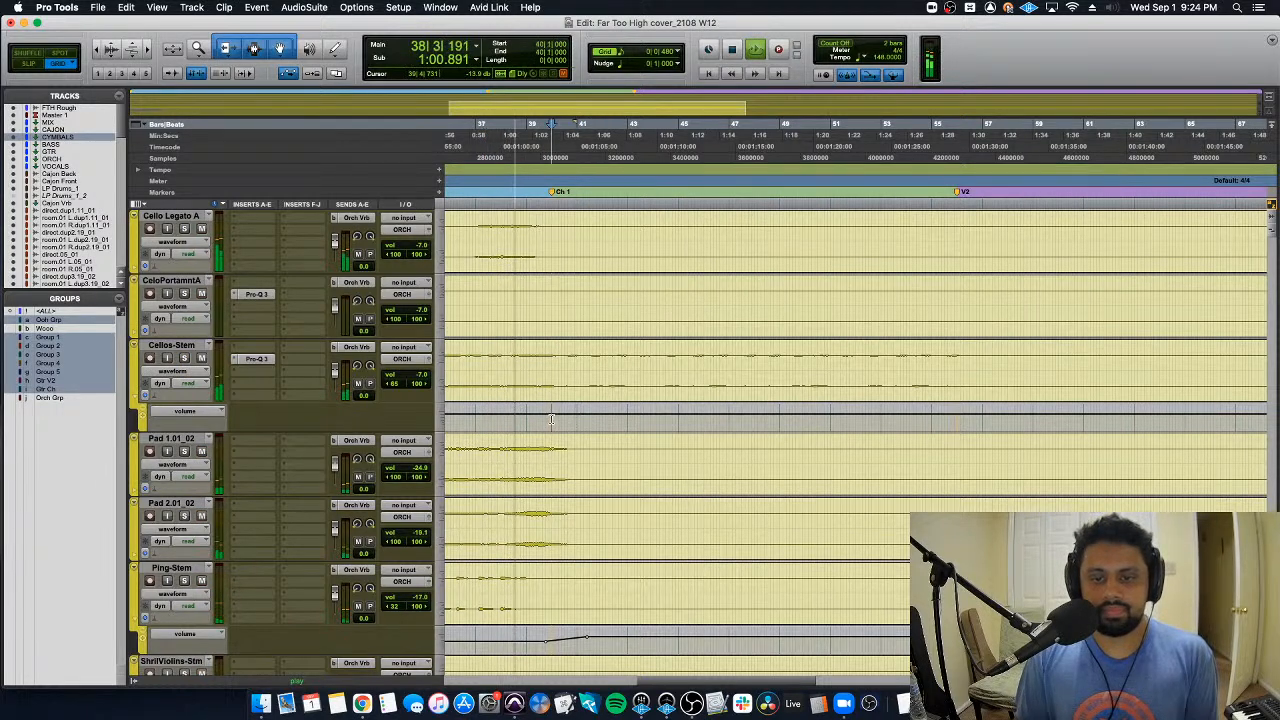
drag(551, 419, 880, 410)
click(762, 410)
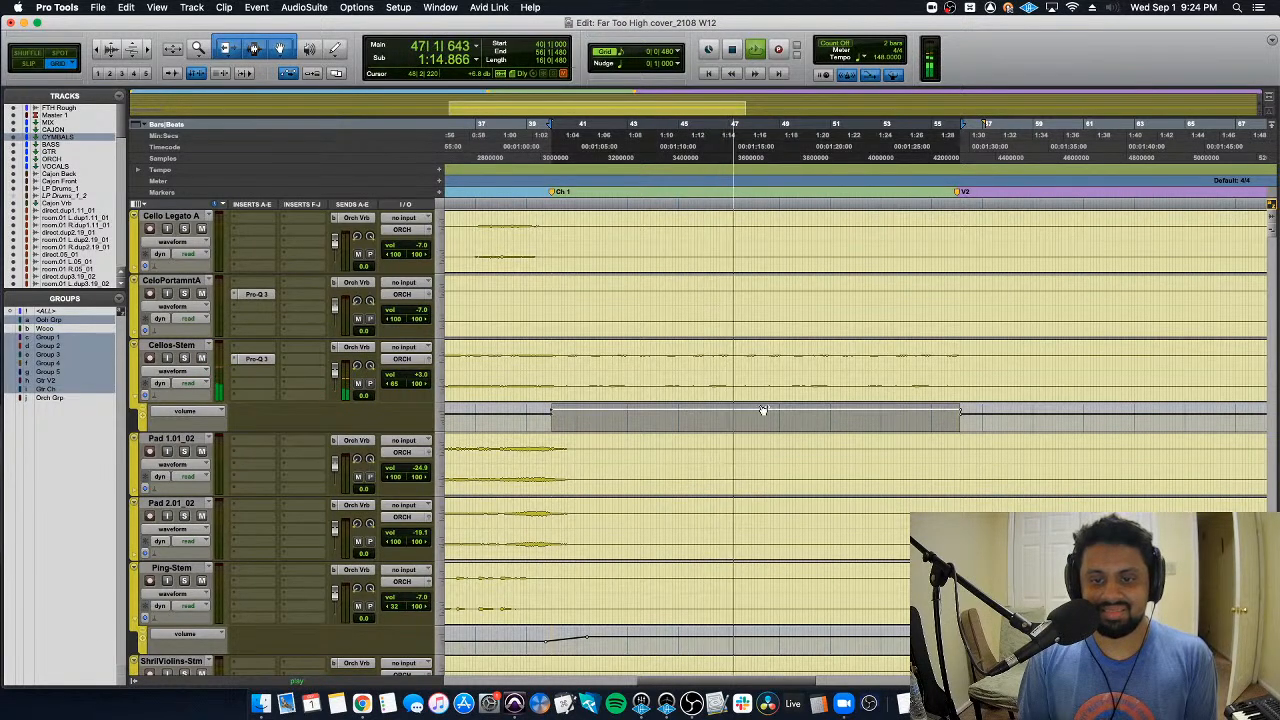
Step: Ramp the Cellos-Stem volume up gradually from bar 39 and back down gradually around the V2 marker
drag(607, 413, 611, 409)
key(space)
click(548, 414)
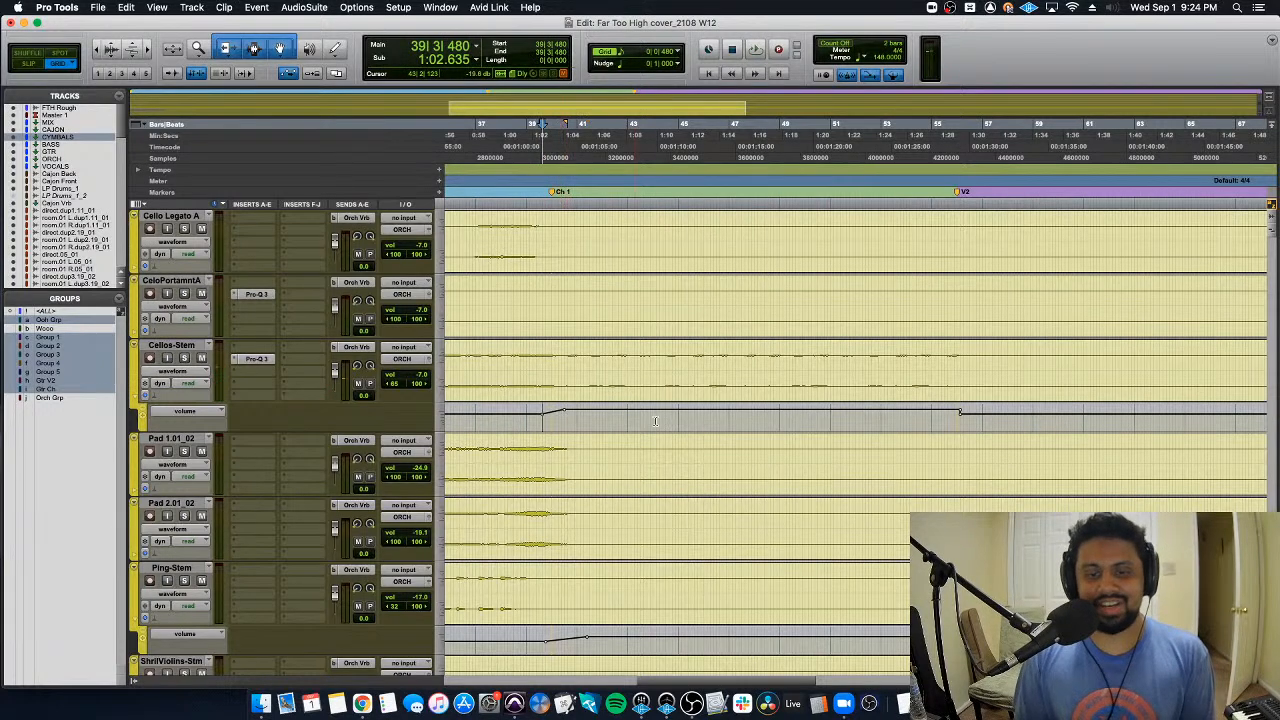
drag(937, 415, 980, 415)
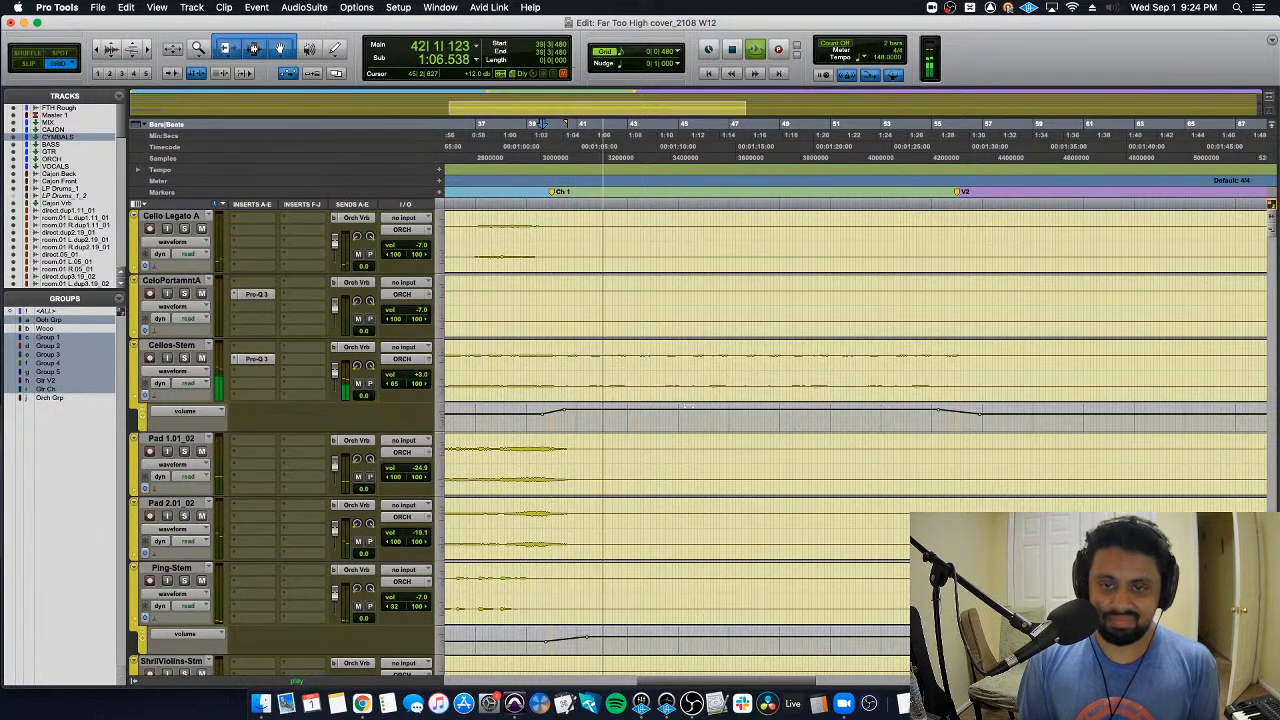
Step: Listen through Chorus 1 with a wider timeline view, checking the cello, violin and viola tracks
scroll(689, 410, down, 2)
key(r)
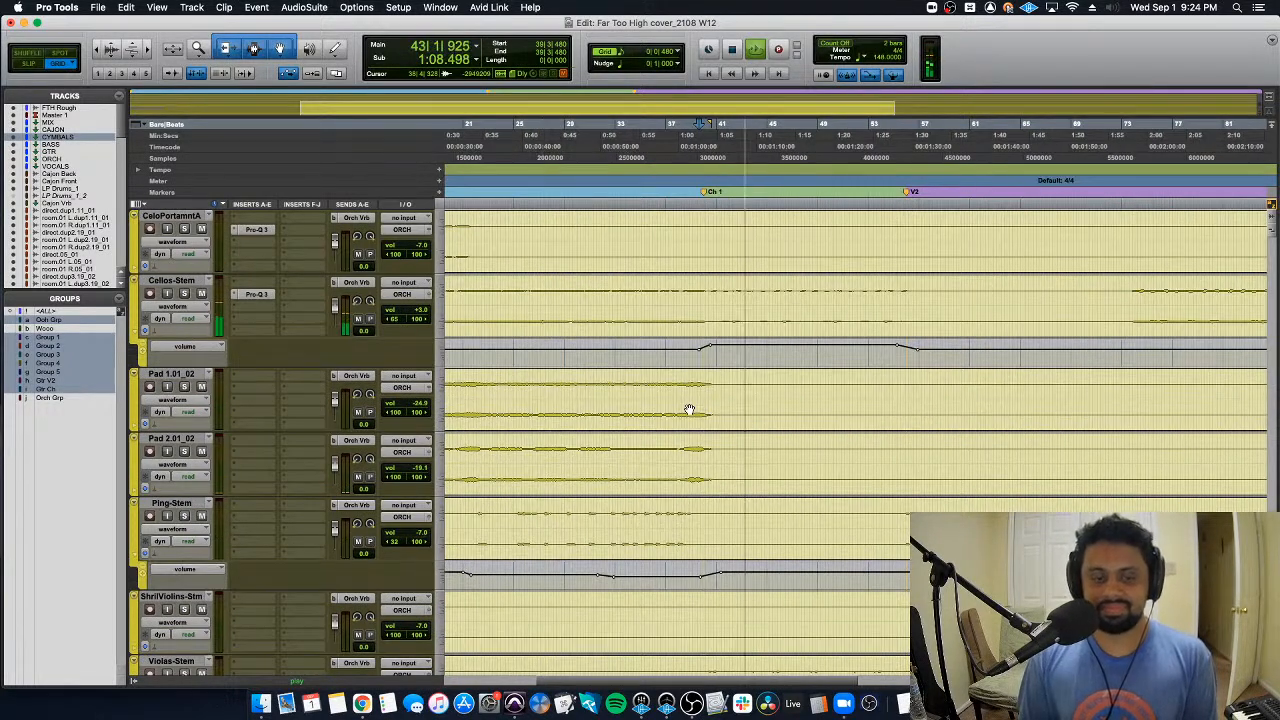
scroll(689, 410, up, 5)
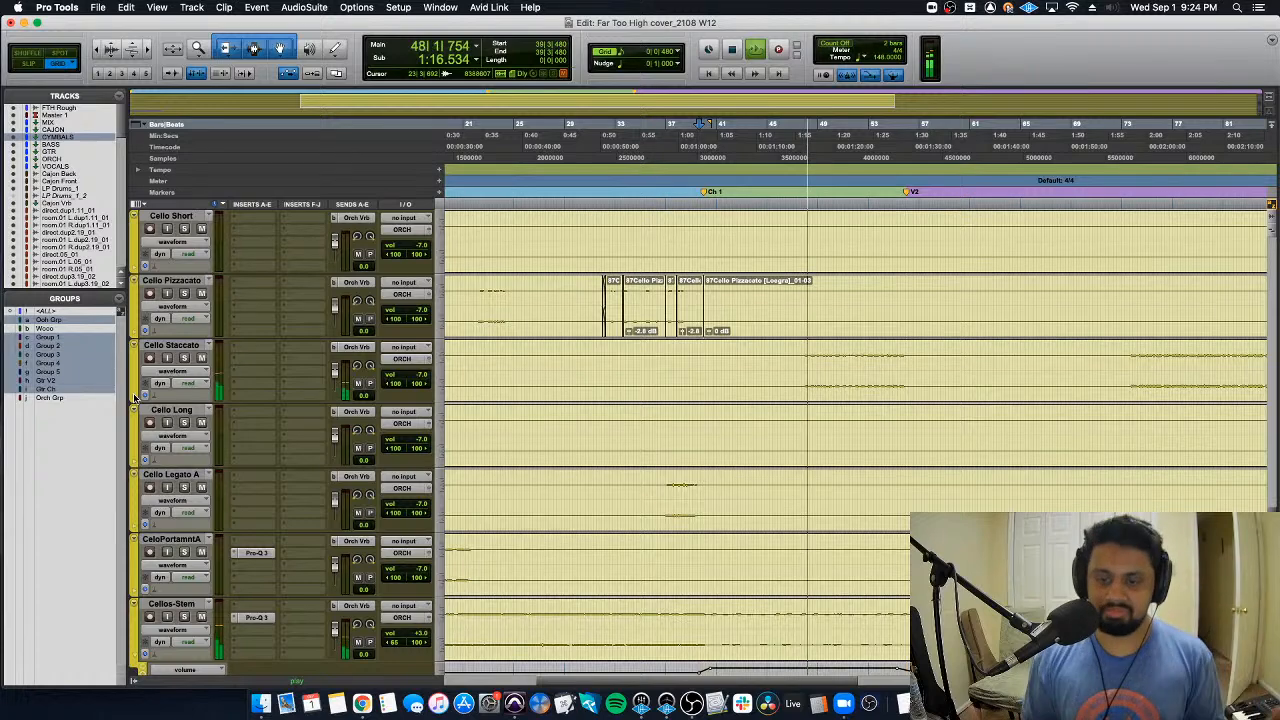
scroll(789, 451, down, 2)
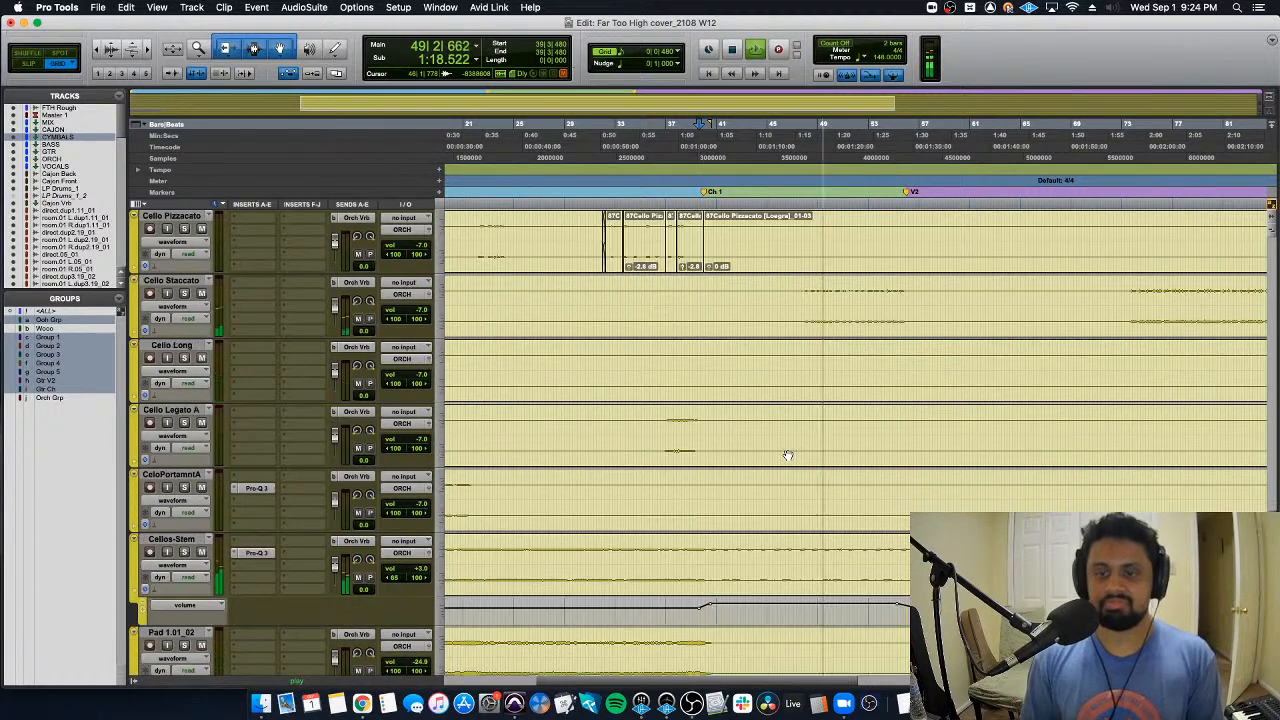
scroll(789, 451, right, 2)
scroll(775, 365, down, 10)
key(space)
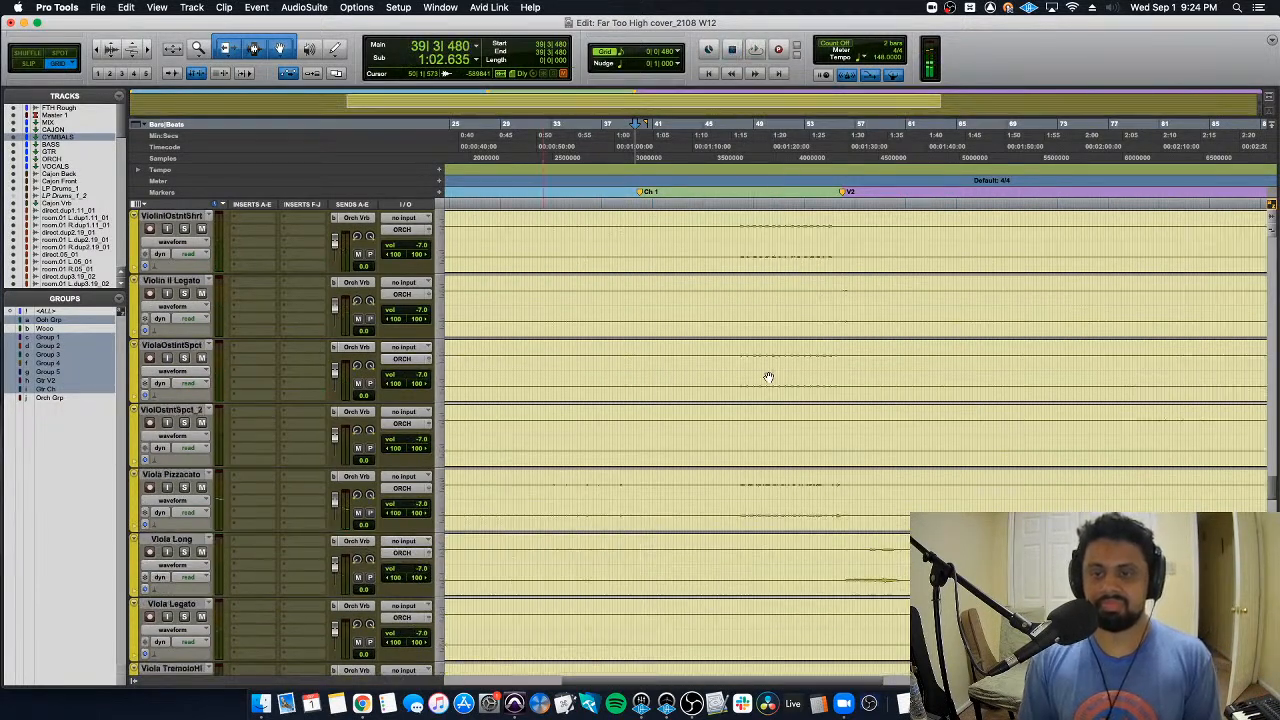
Step: Replay the lead-in to Chorus 1 from bars 39 and 34, checking the submix volume automation
scroll(768, 377, up, 10)
key(space)
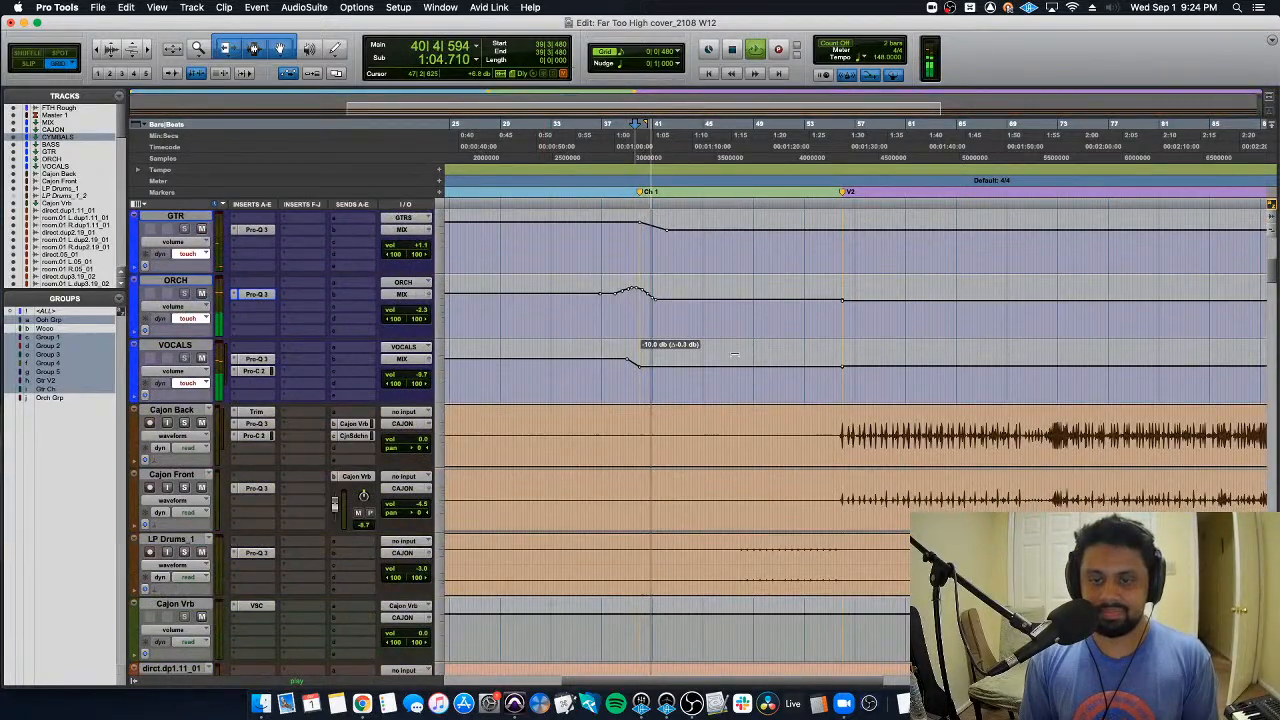
key(space)
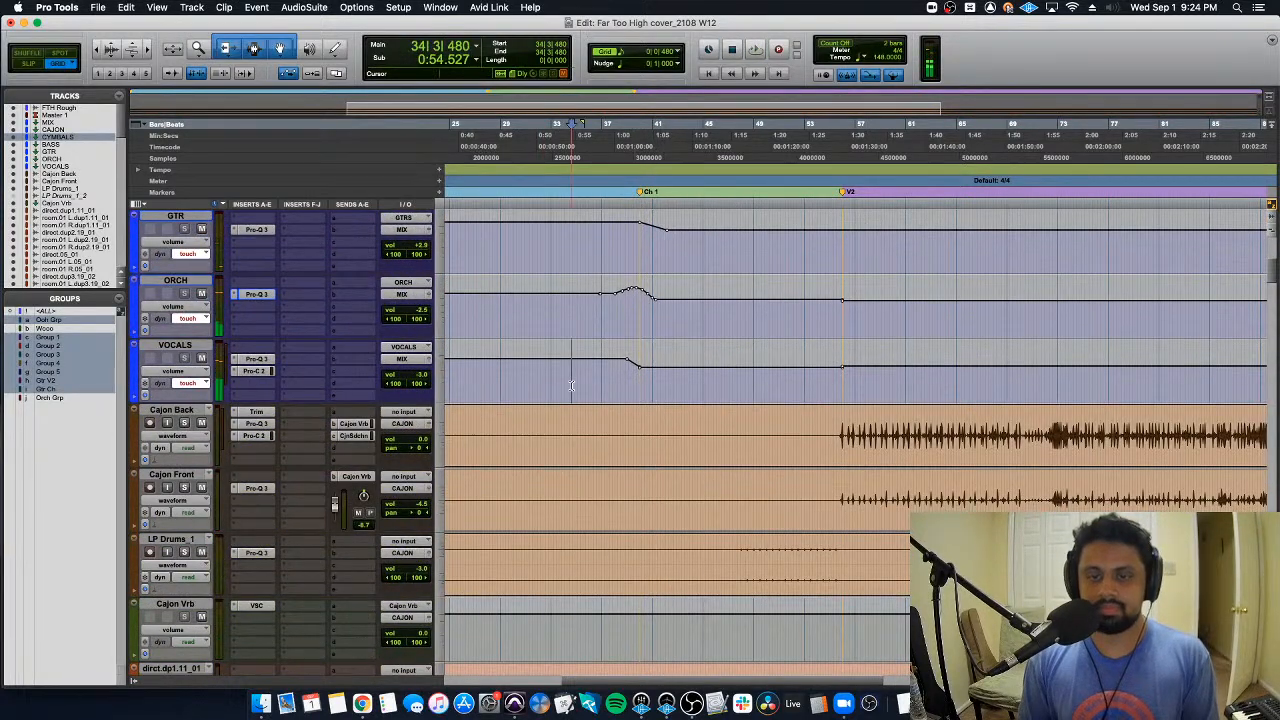
key(space)
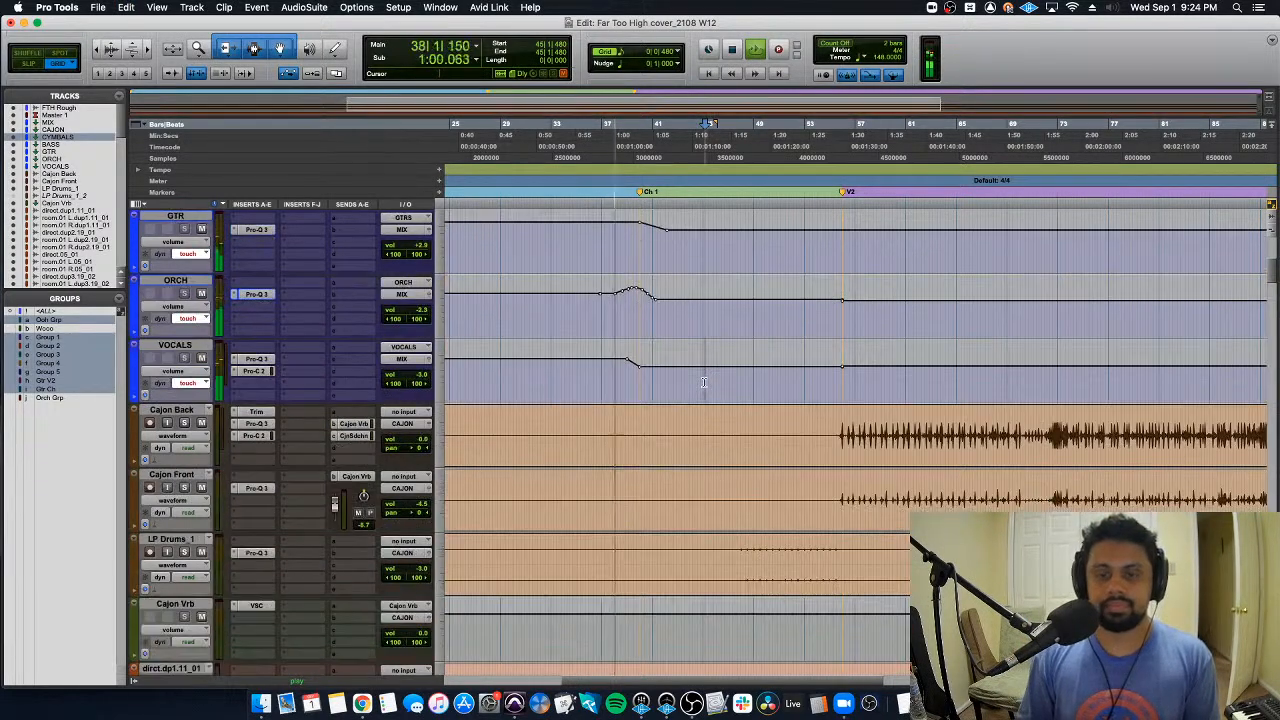
scroll(705, 370, up, 3)
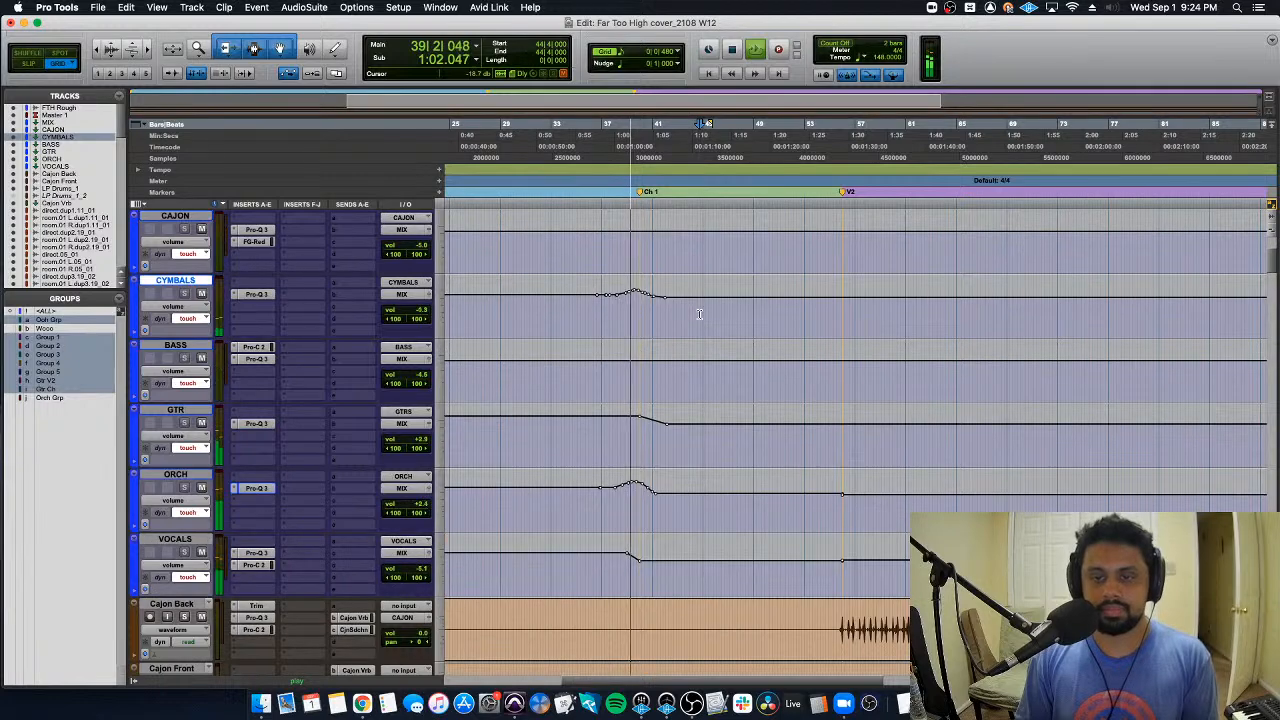
Step: Try a steeper volume drop on the GTR submix just after the Ch 1 marker, replay from bar 39, and undo it
drag(646, 421, 643, 428)
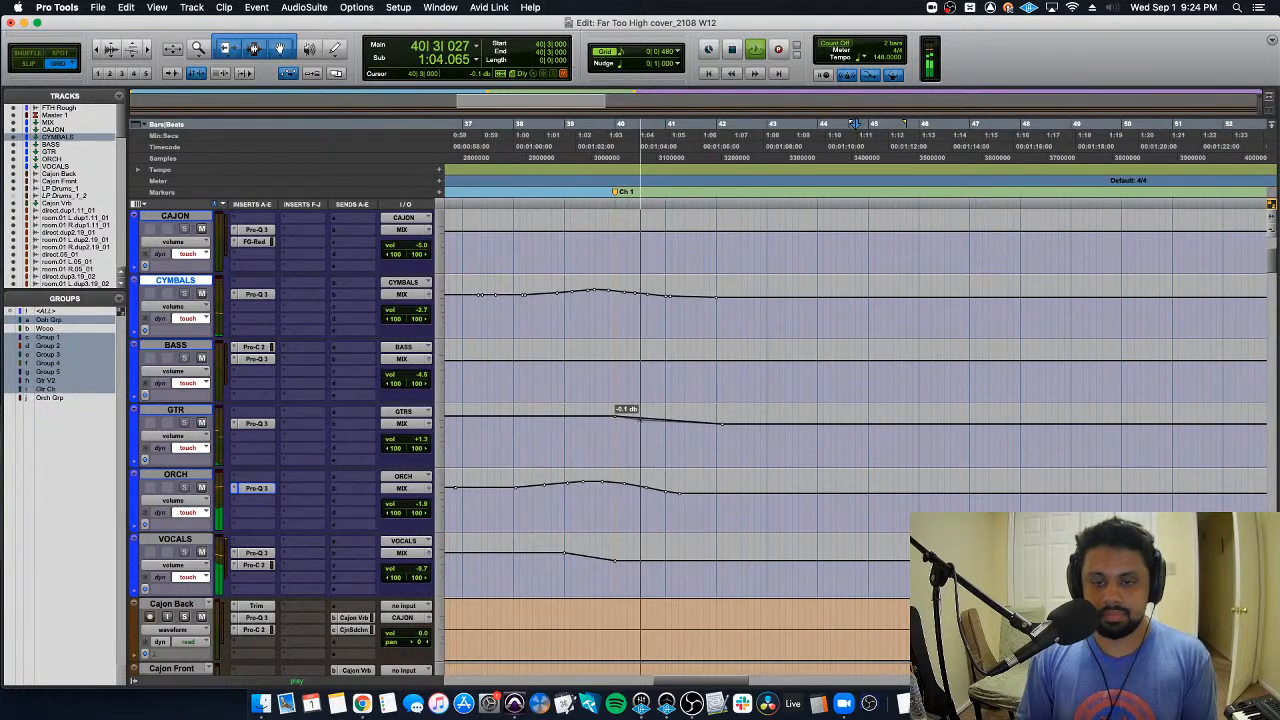
key(space)
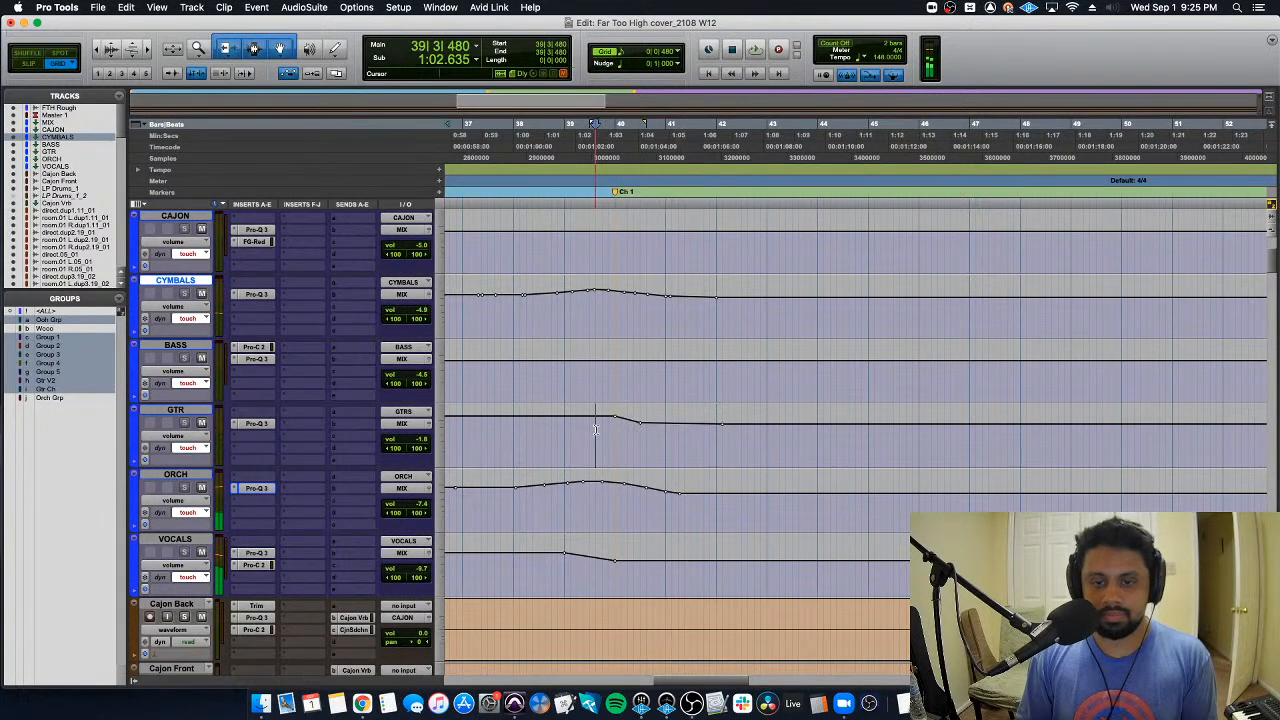
key(space)
key(super+z)
key(super+z)
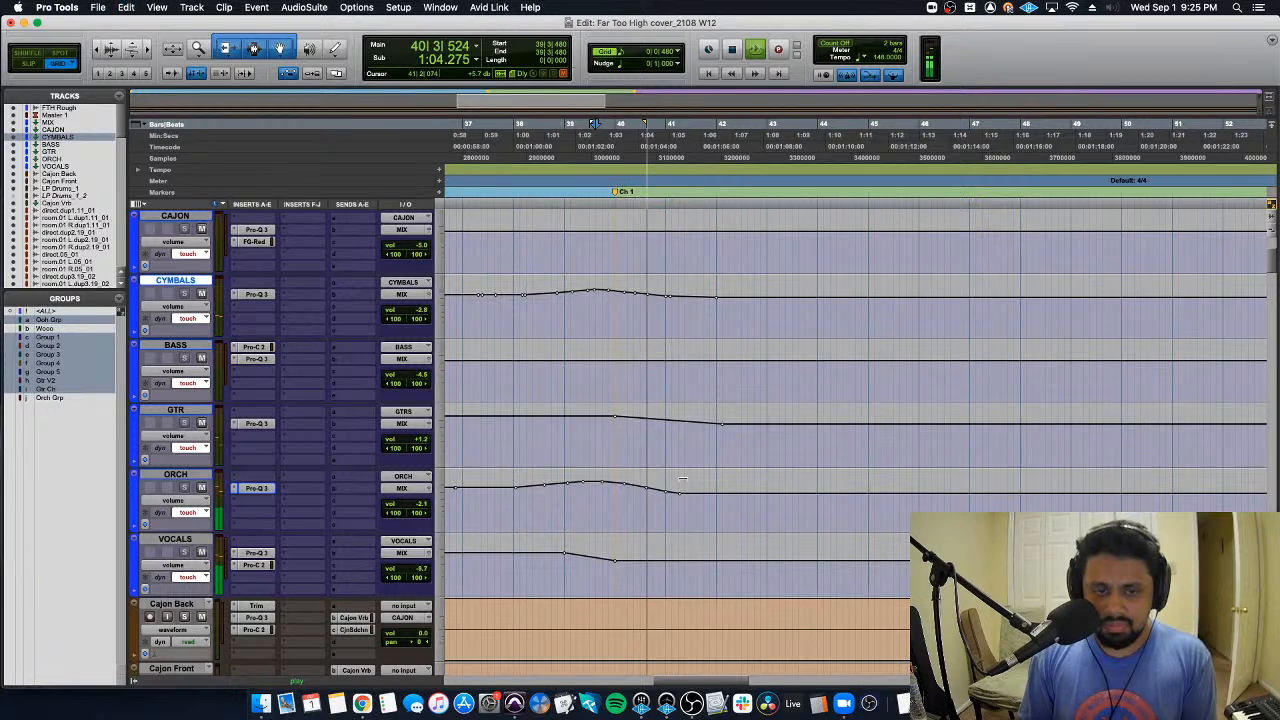
Step: Raise the ORCH submix volume between the Ch 1 and V2 markers to -5.8 dB and replay from bar 40
key(r)
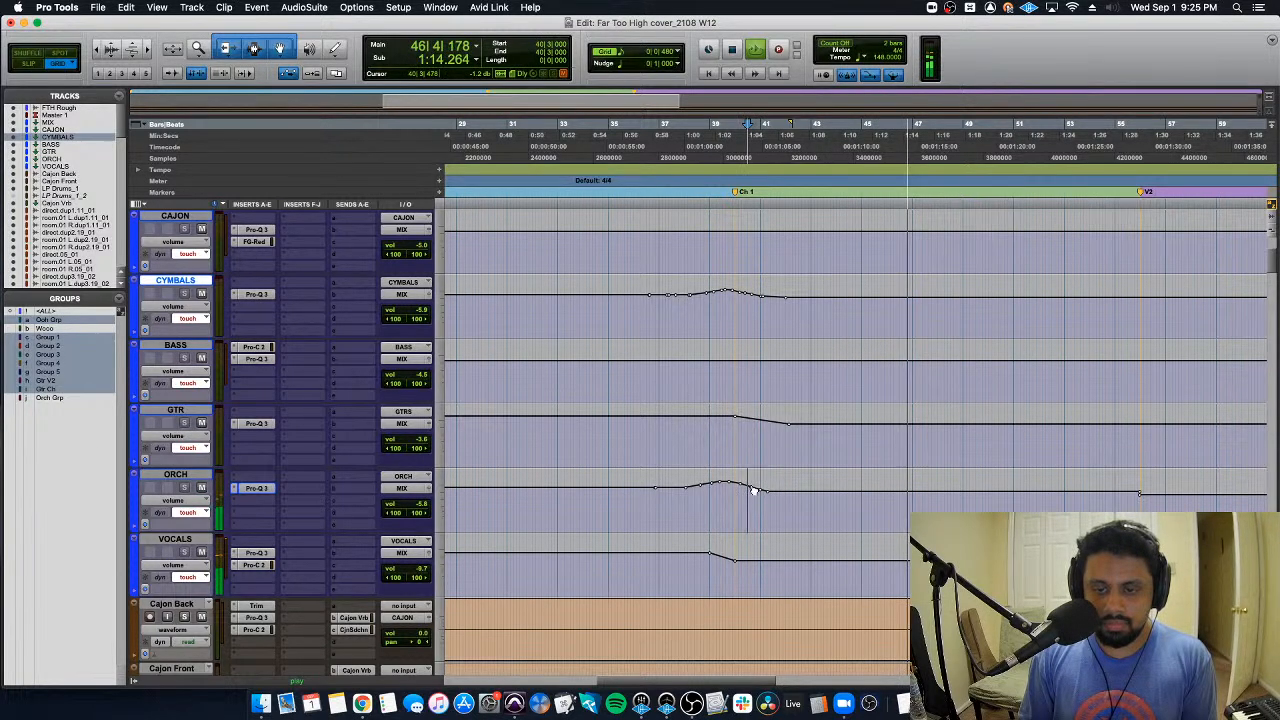
Step: Replay from bar 39 and raise the Cellos-Stem volume automation across Chorus 1 to +0.7 dB
key(space)
scroll(717, 497, down, 20)
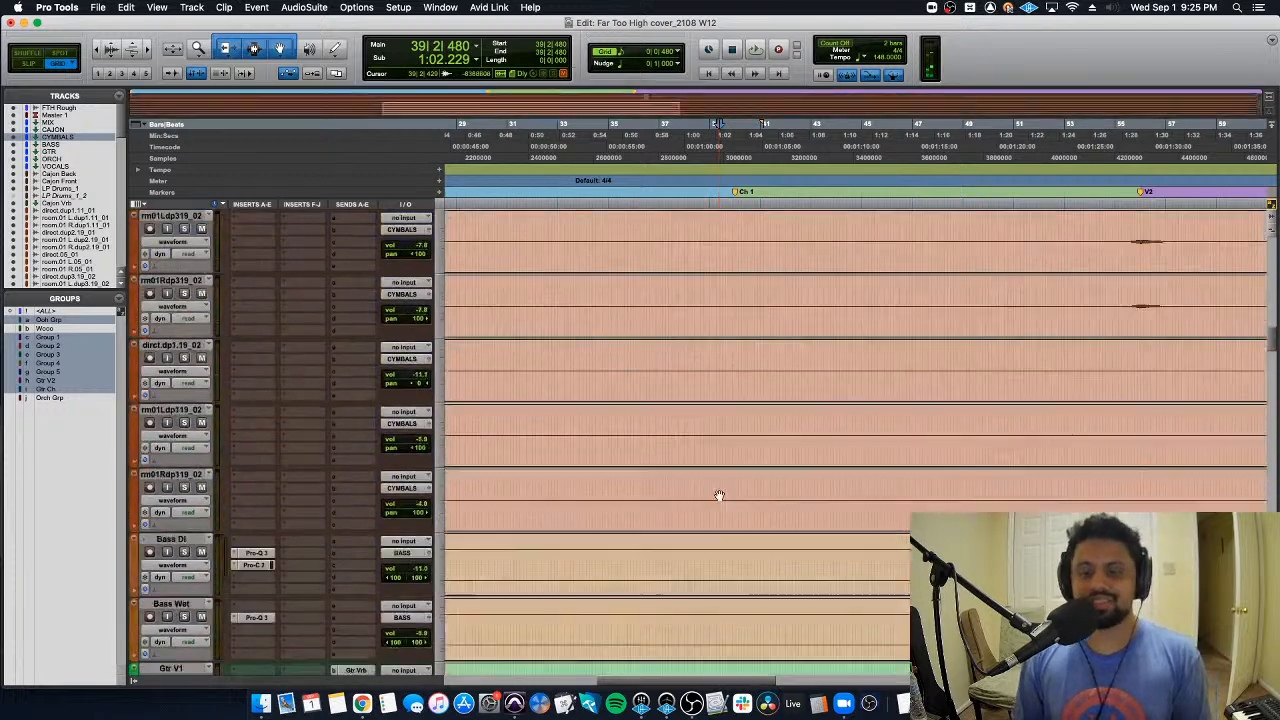
scroll(712, 492, up, 10)
key(space)
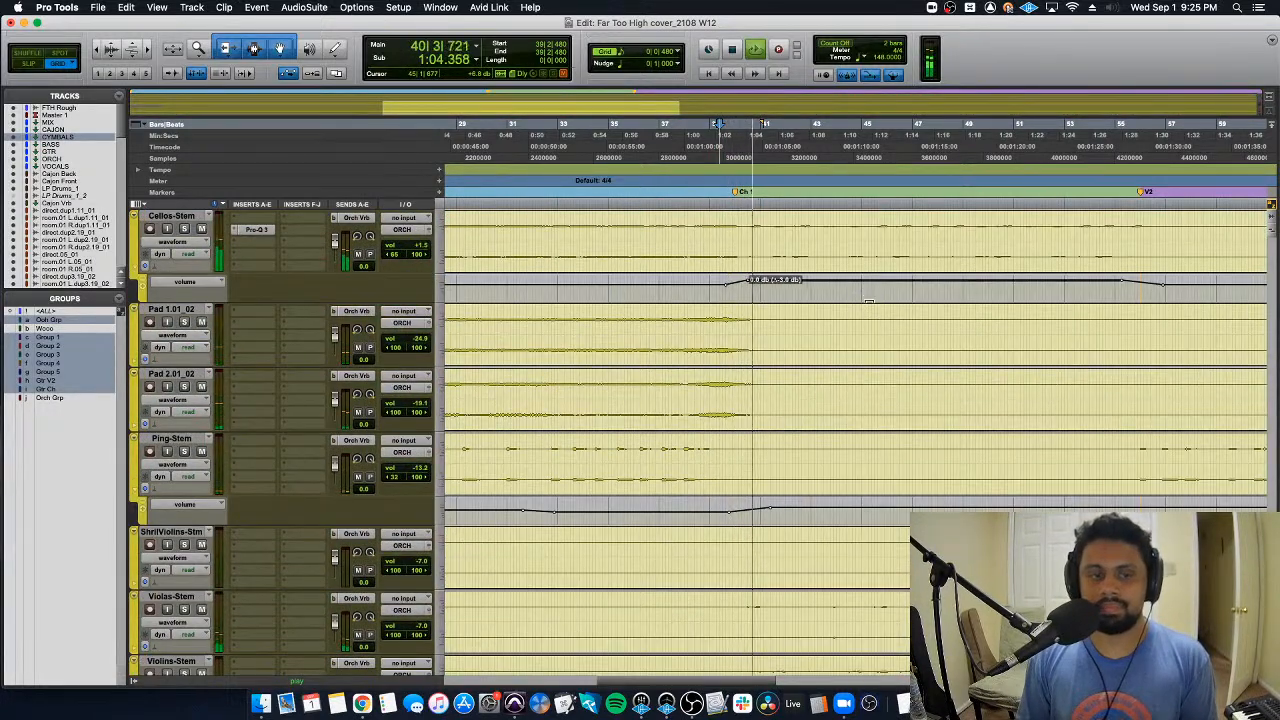
drag(787, 275, 753, 280)
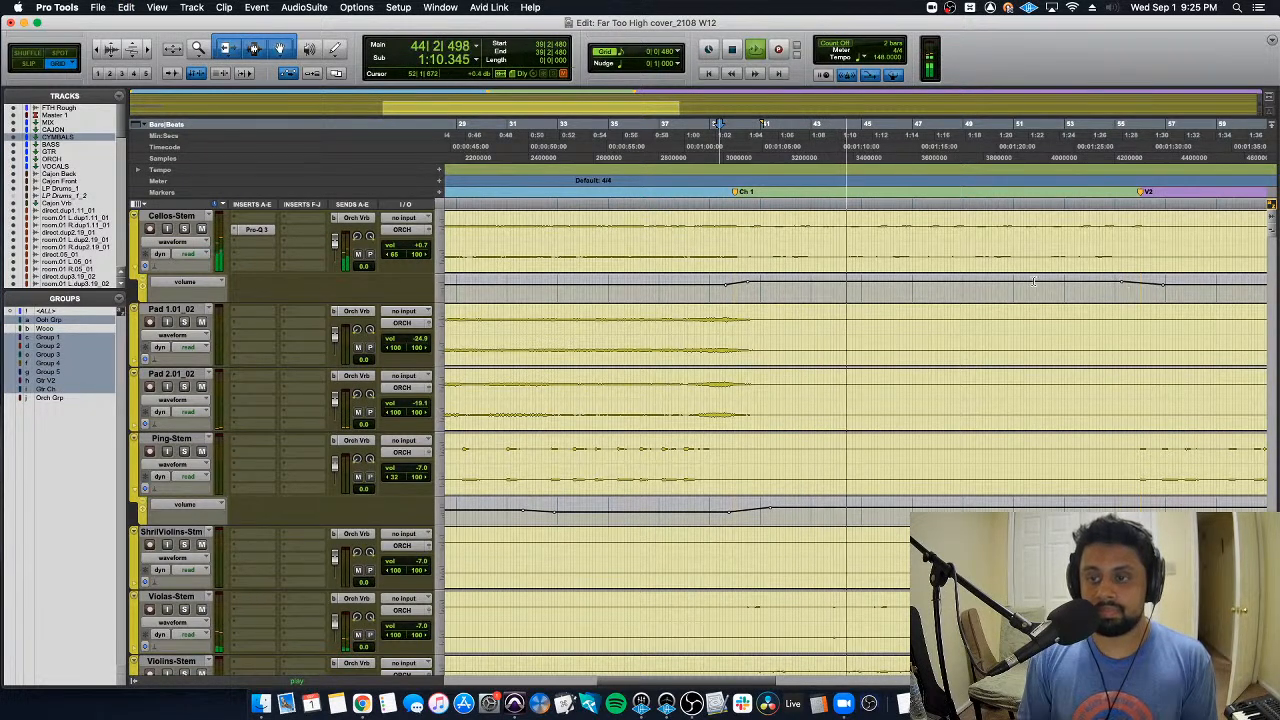
scroll(148, 508, down, 5)
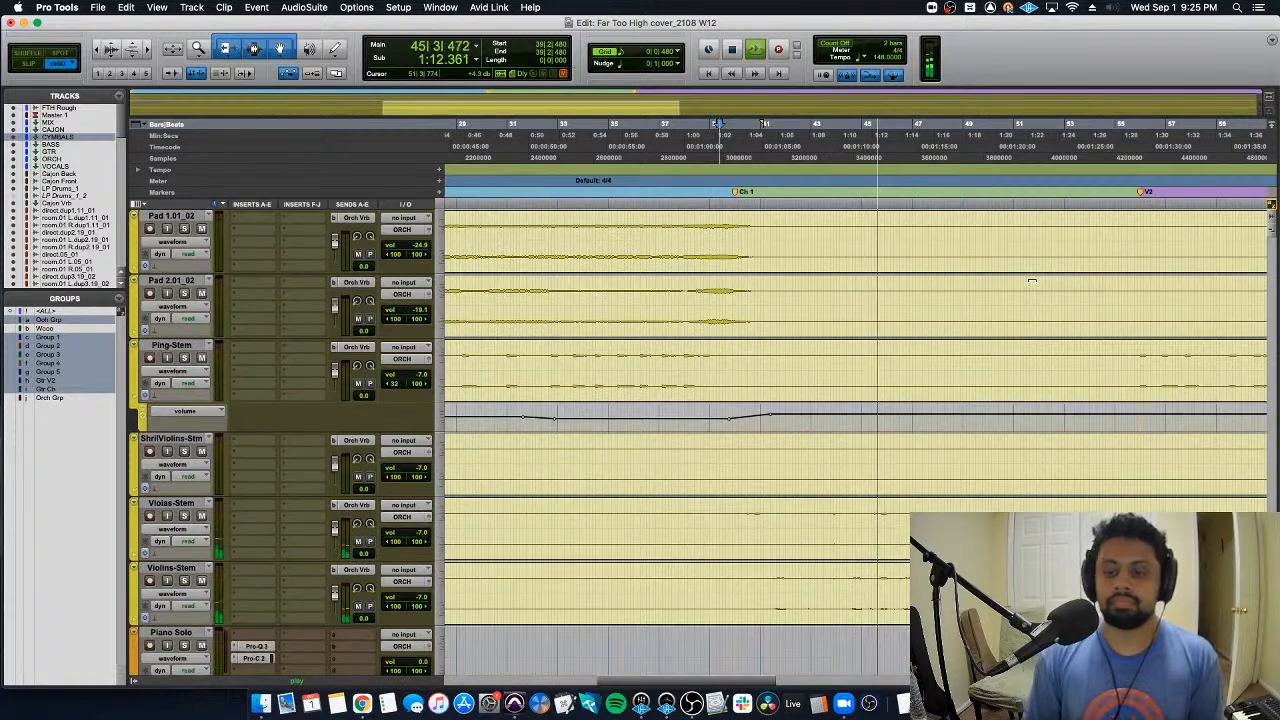
Step: Solo the Violins-Stem and Violas-Stem tracks and show their volume automation lanes while replaying from bar 39
key(space)
click(182, 517)
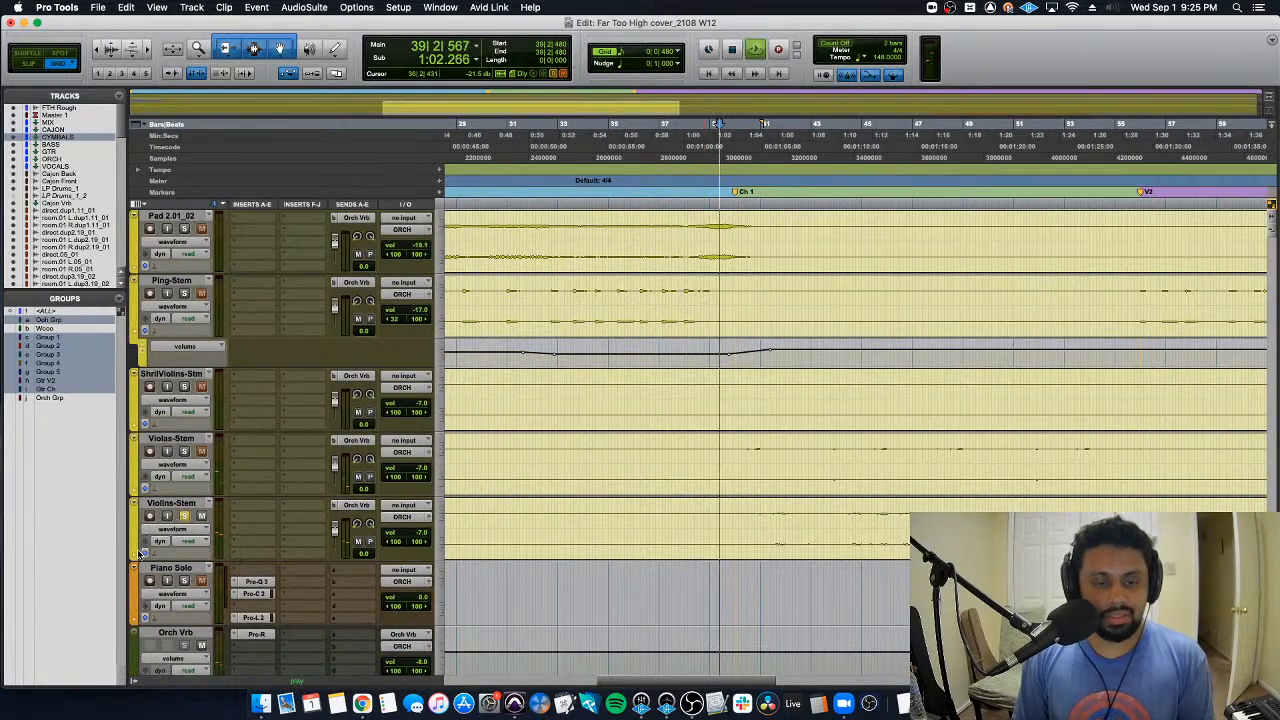
click(141, 553)
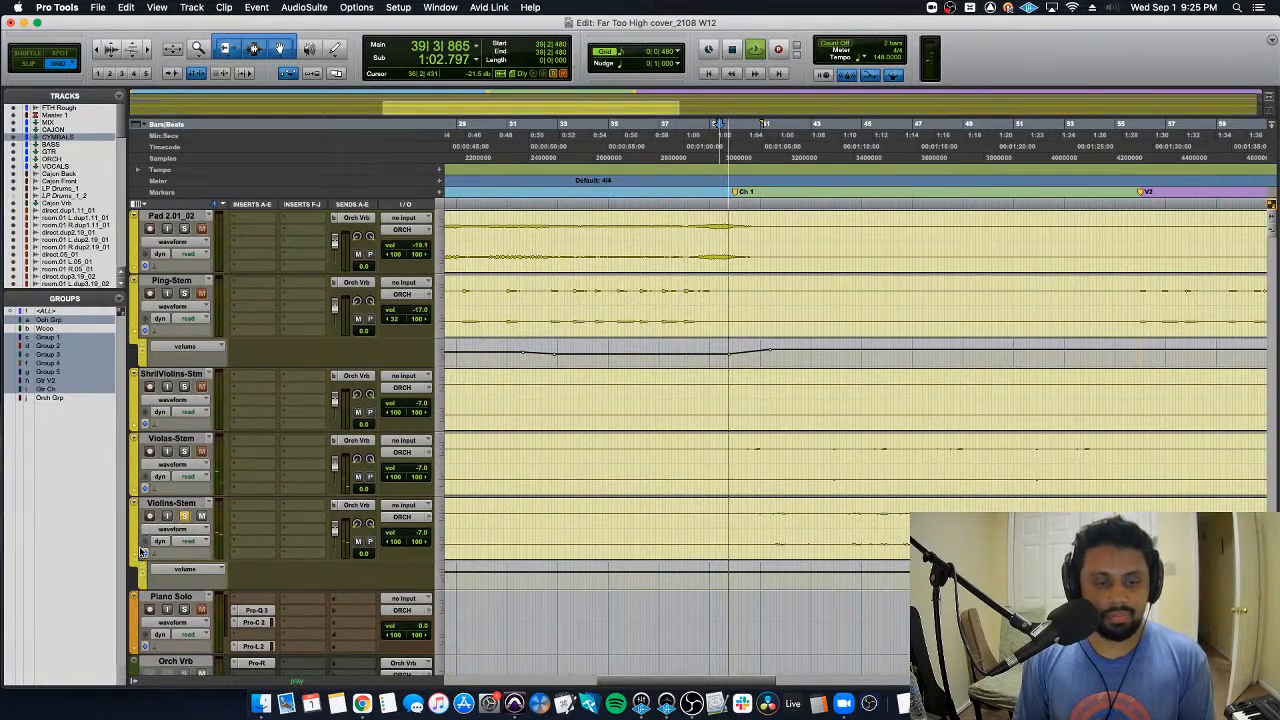
click(143, 489)
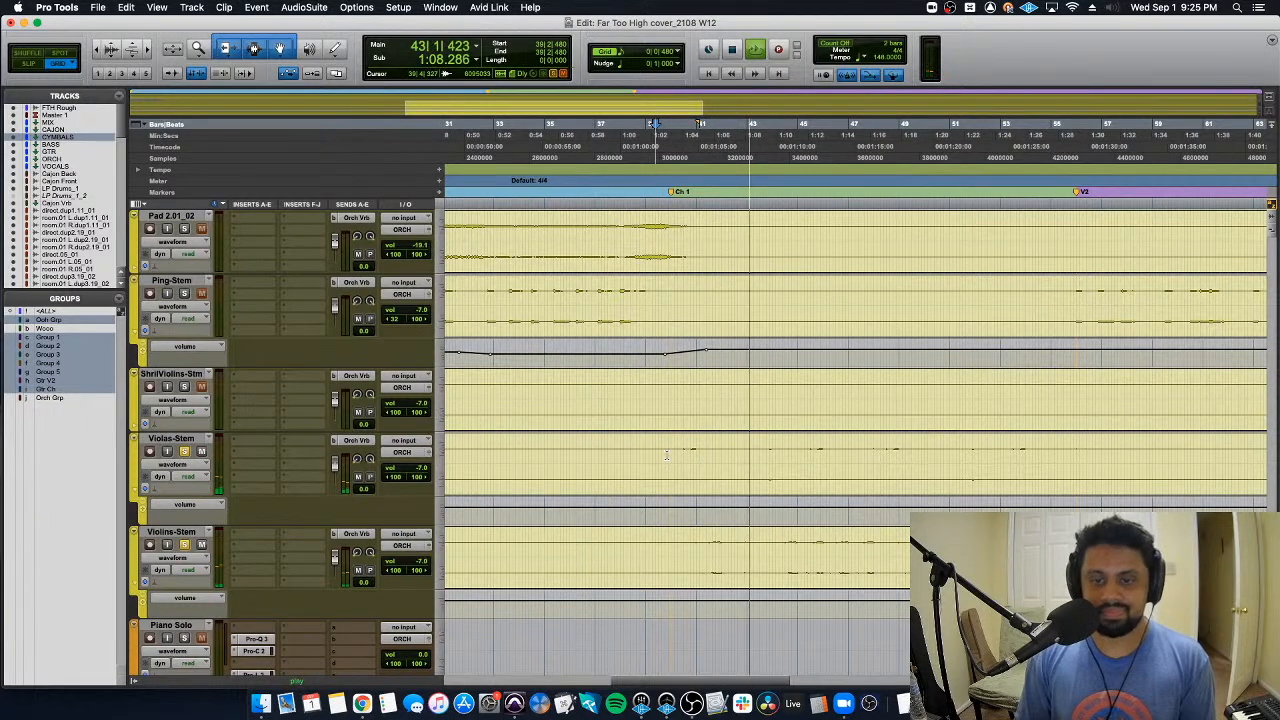
Step: Raise the volume automation across Chorus 1 to -3.7 dB on Violas-Stem and -3.4 dB on Violins-Stem
drag(666, 455, 1098, 458)
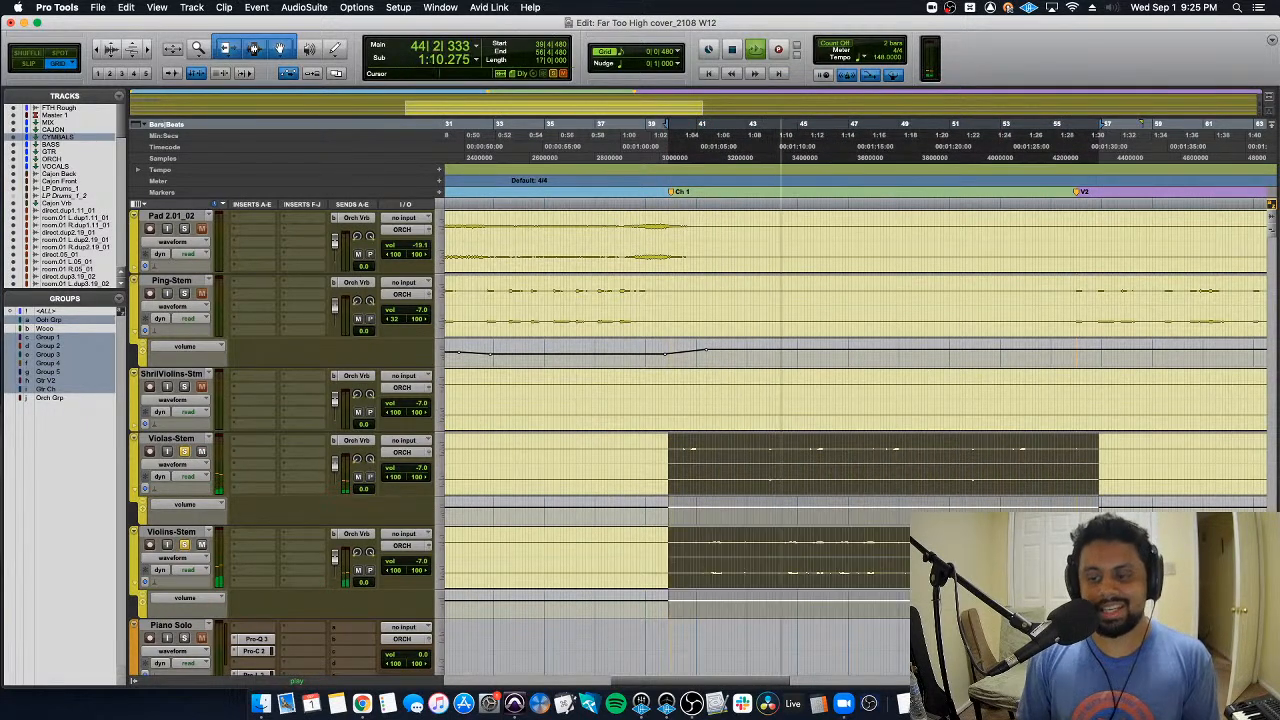
drag(829, 502, 812, 579)
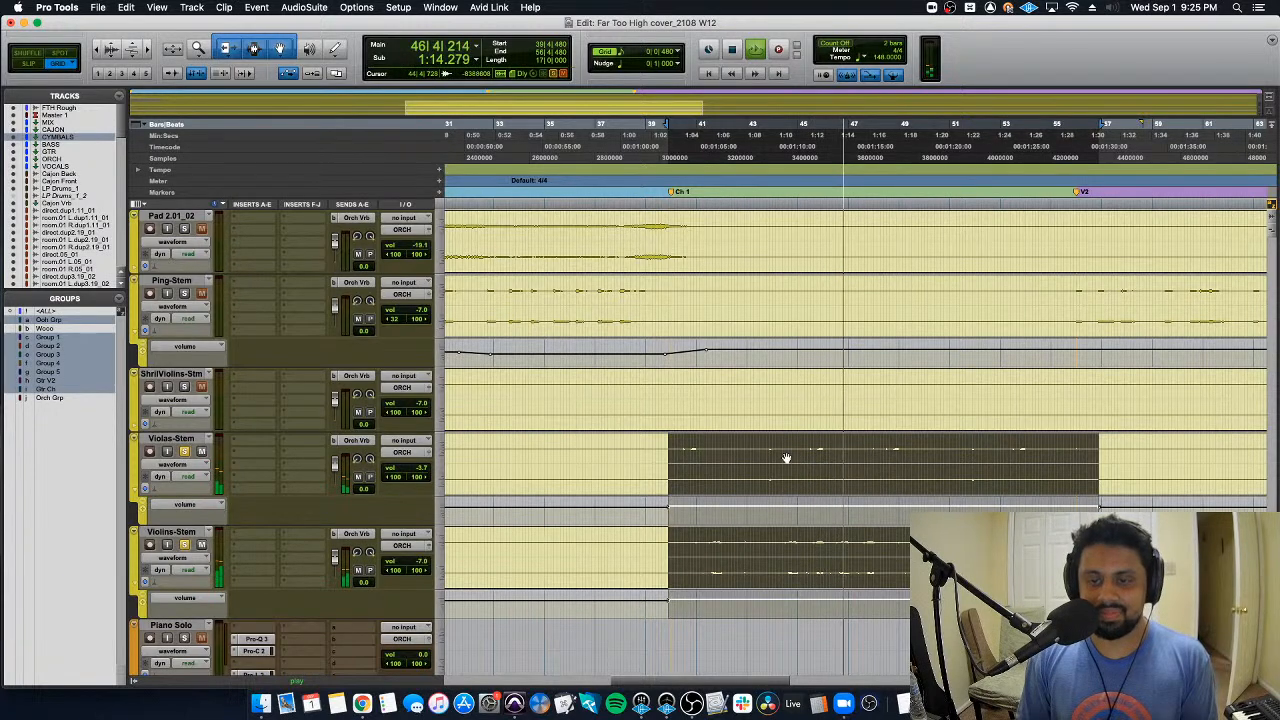
key(space)
Step: Move the Cellos-Stem track directly above Violas-Stem and solo it with the other two string stems
scroll(229, 362, up, 5)
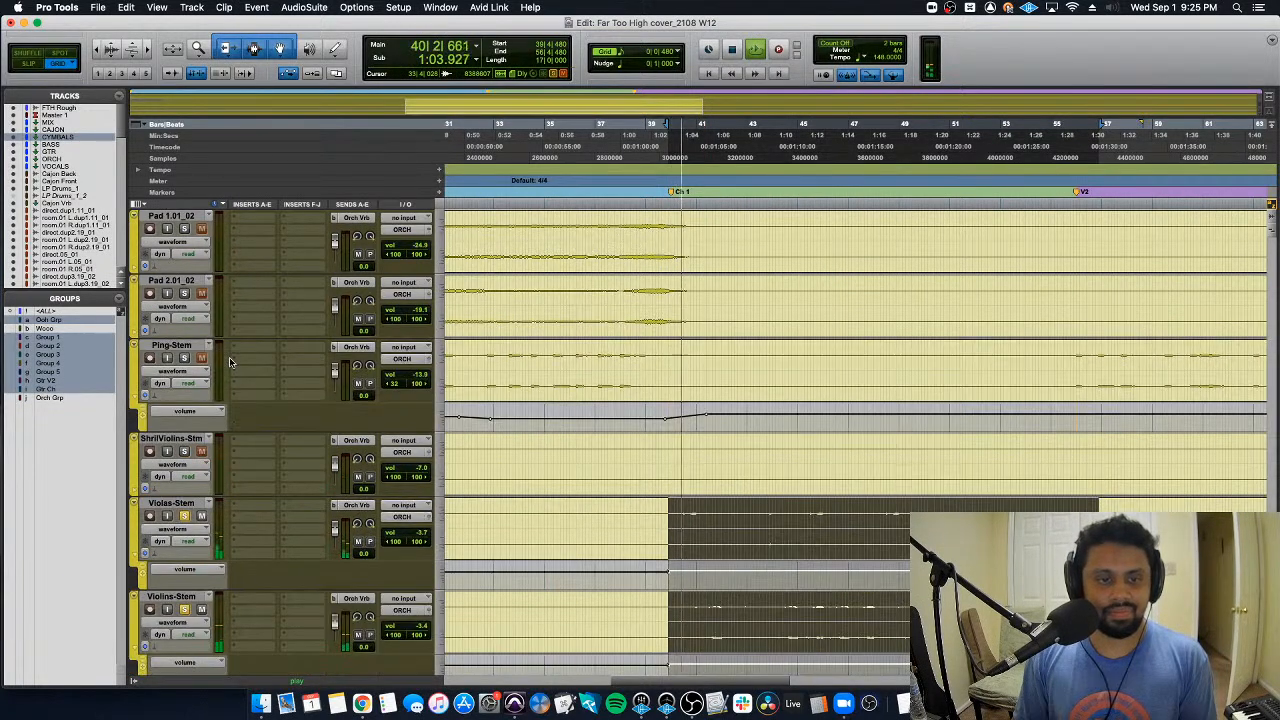
drag(178, 320, 223, 543)
scroll(849, 367, down, 4)
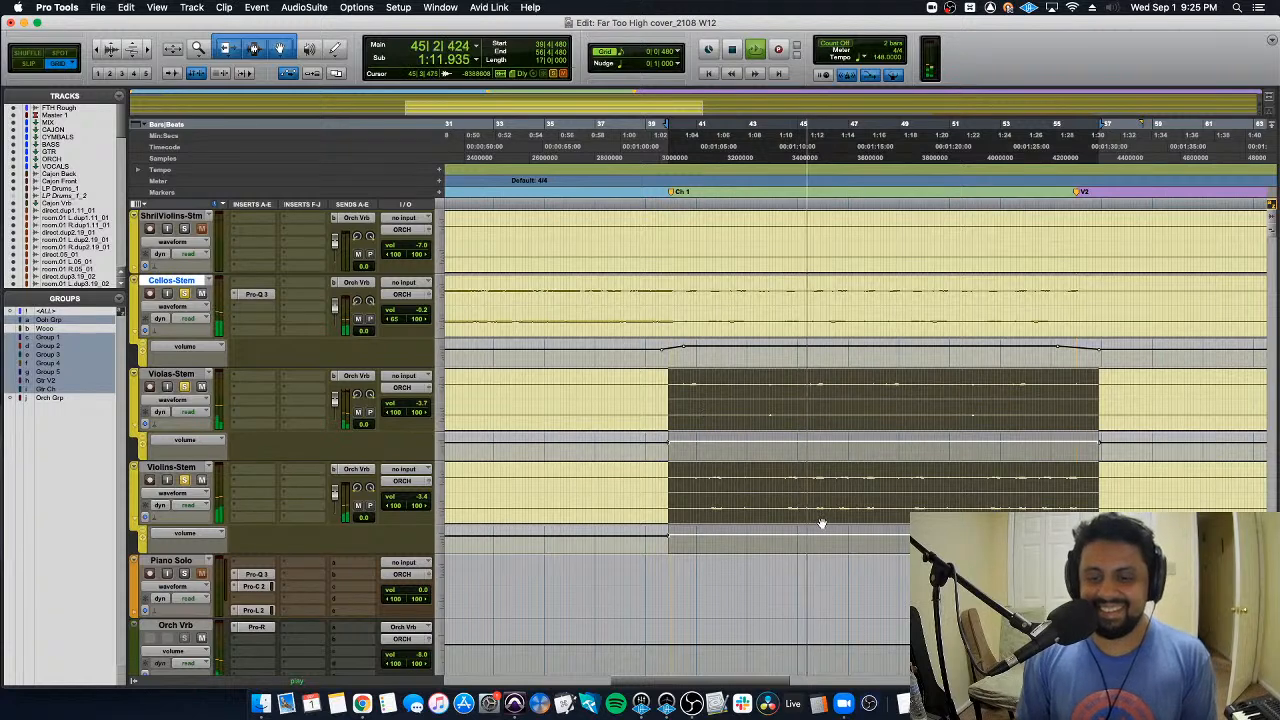
Step: Set the Chorus 1 volume to -3.0 dB on Violas-Stem and -2.3 dB on Violins-Stem, ramping the levels in and out
key(space)
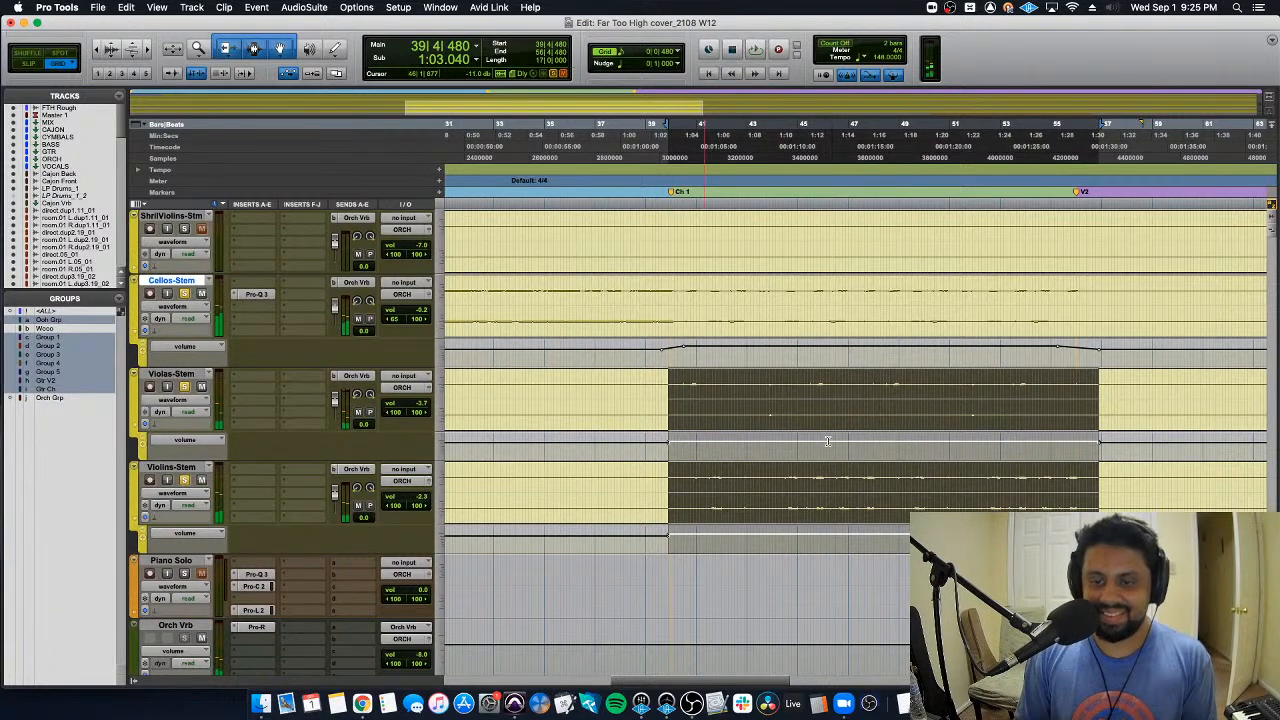
key(space)
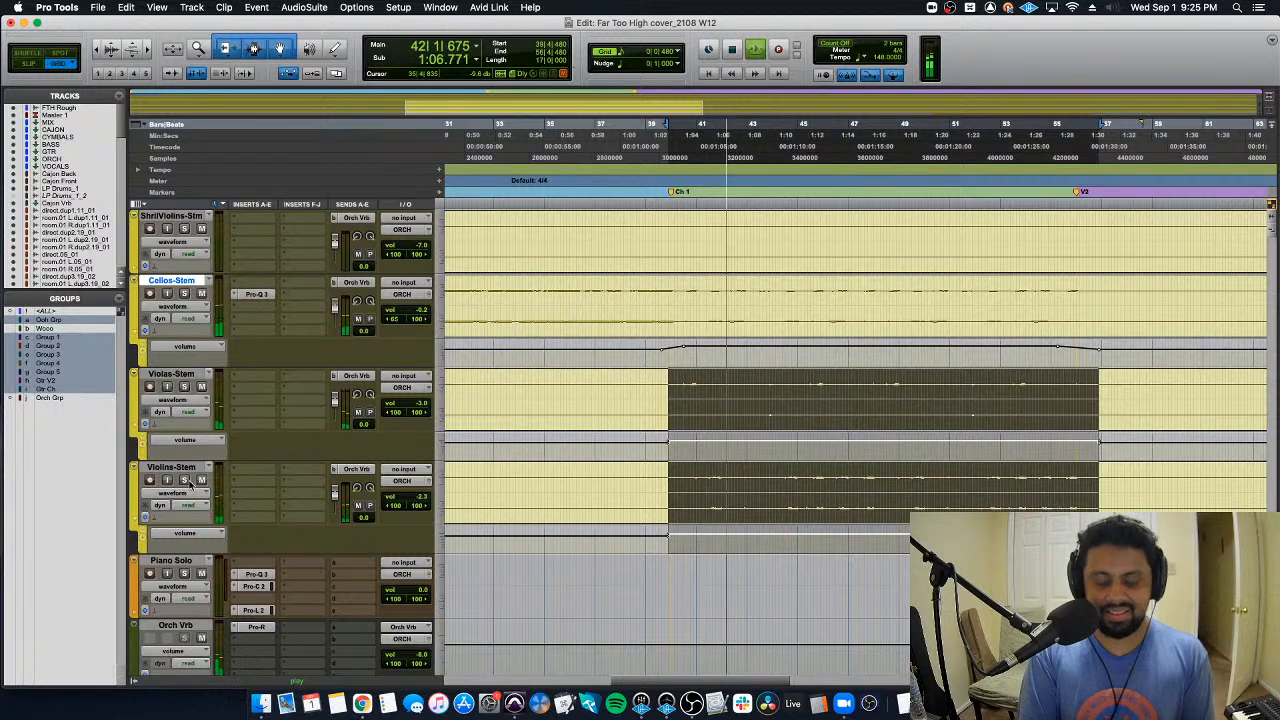
click(683, 443)
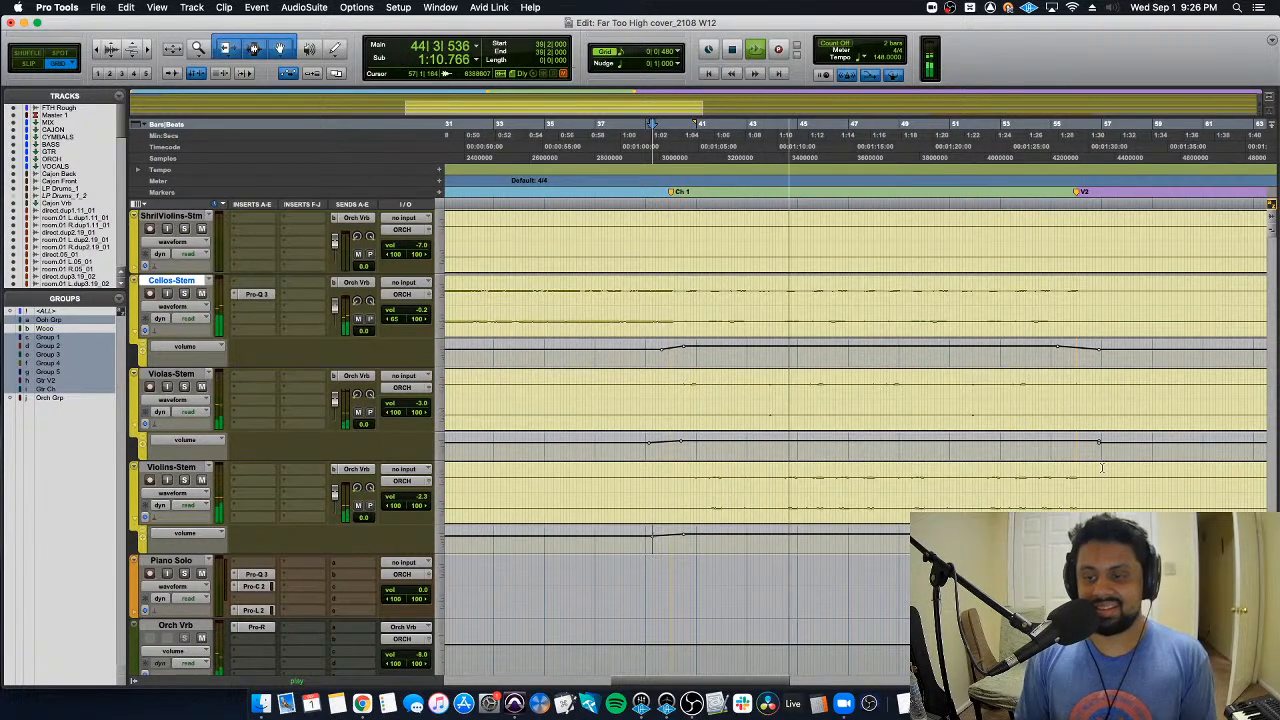
click(1074, 442)
click(1101, 537)
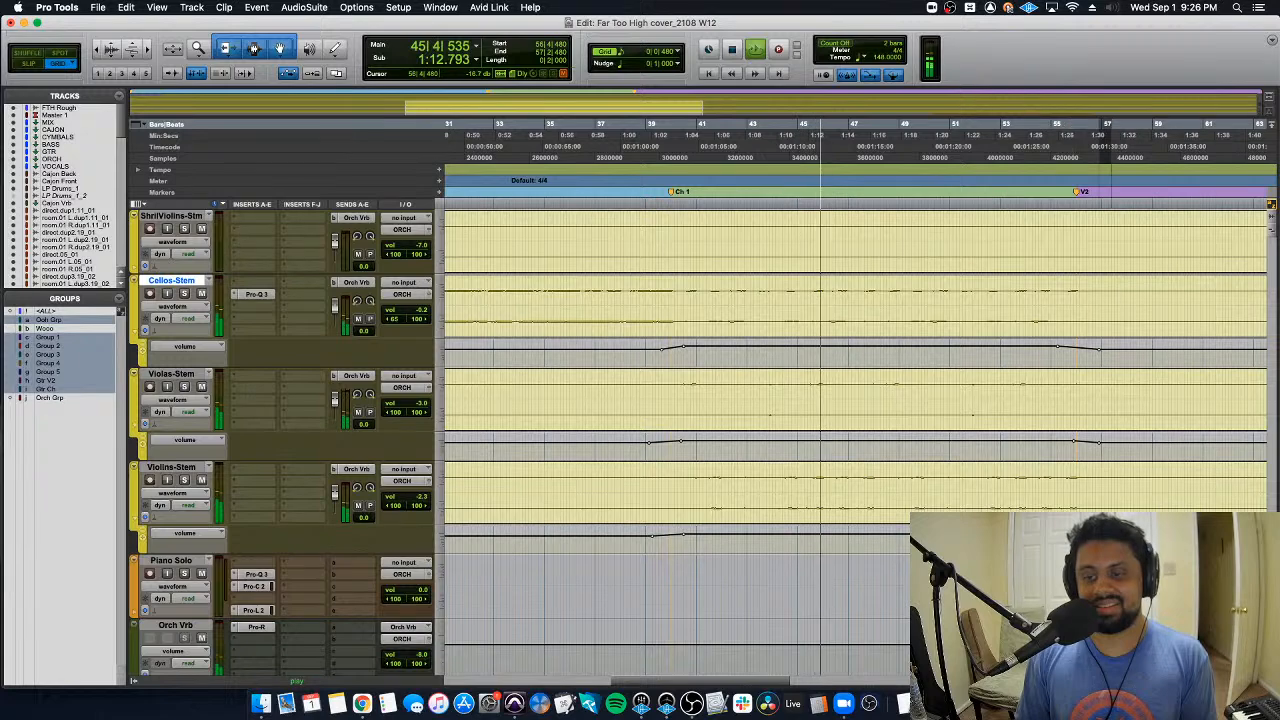
click(1086, 537)
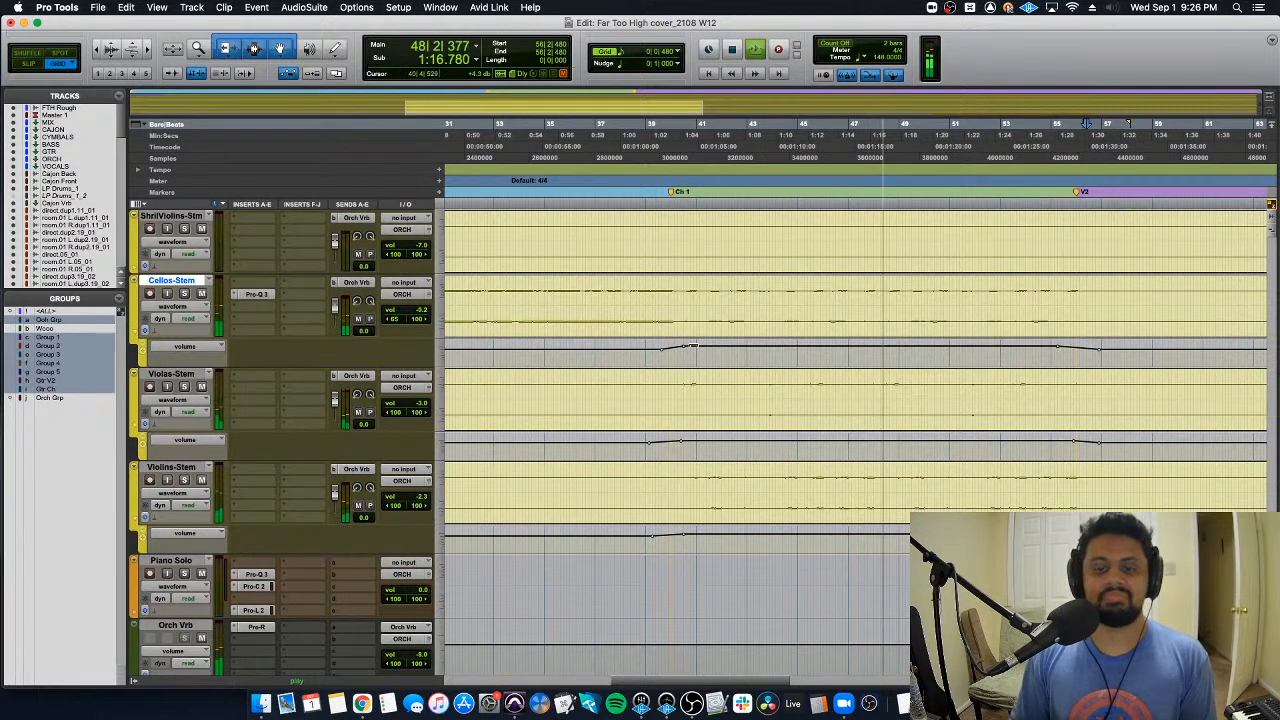
Step: Listen through the second half of Chorus 1, checking the individual cello and viola tracks around bar 47
scroll(848, 370, up, 2)
scroll(848, 370, up, 3)
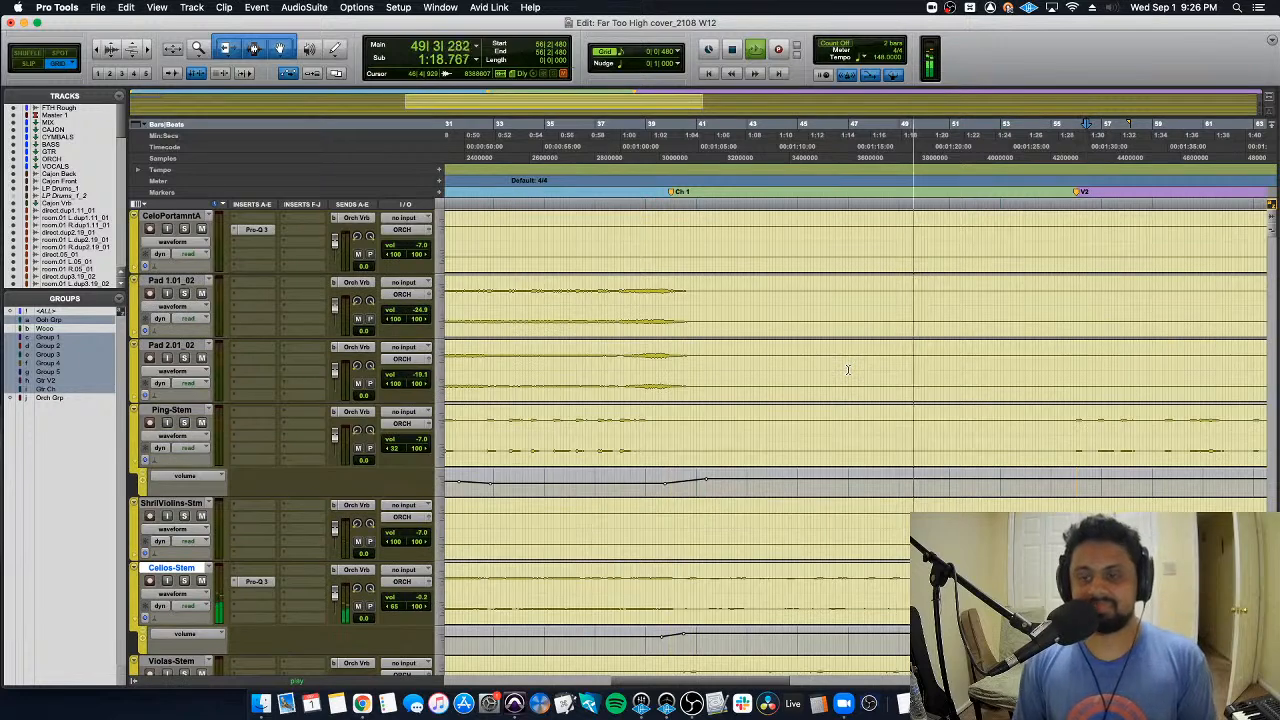
scroll(847, 370, down, 4)
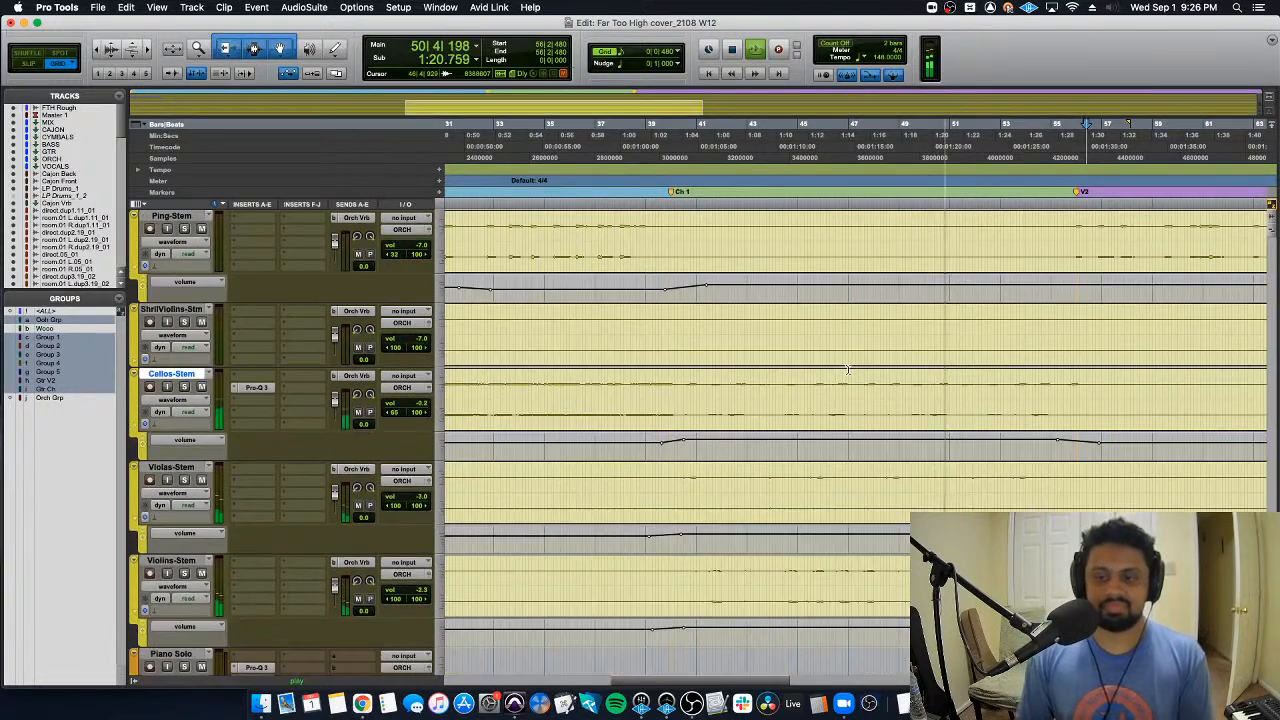
scroll(847, 370, down, 10)
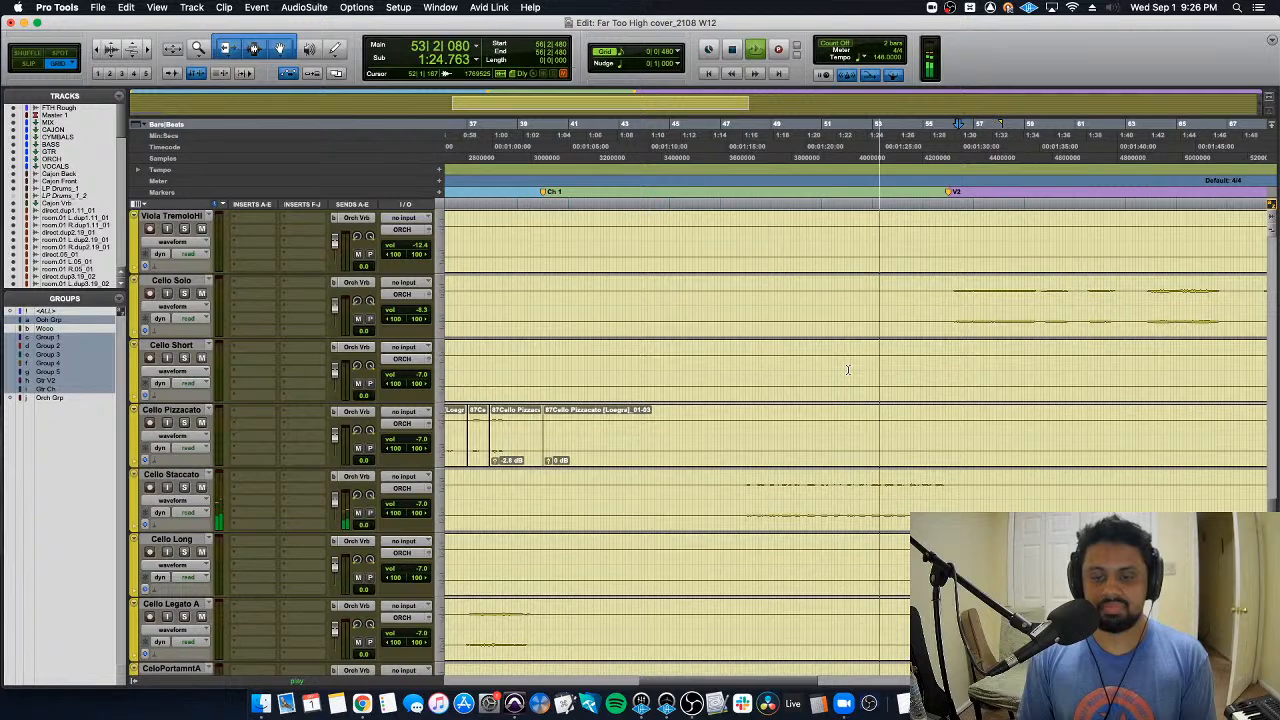
scroll(847, 441, down, 4)
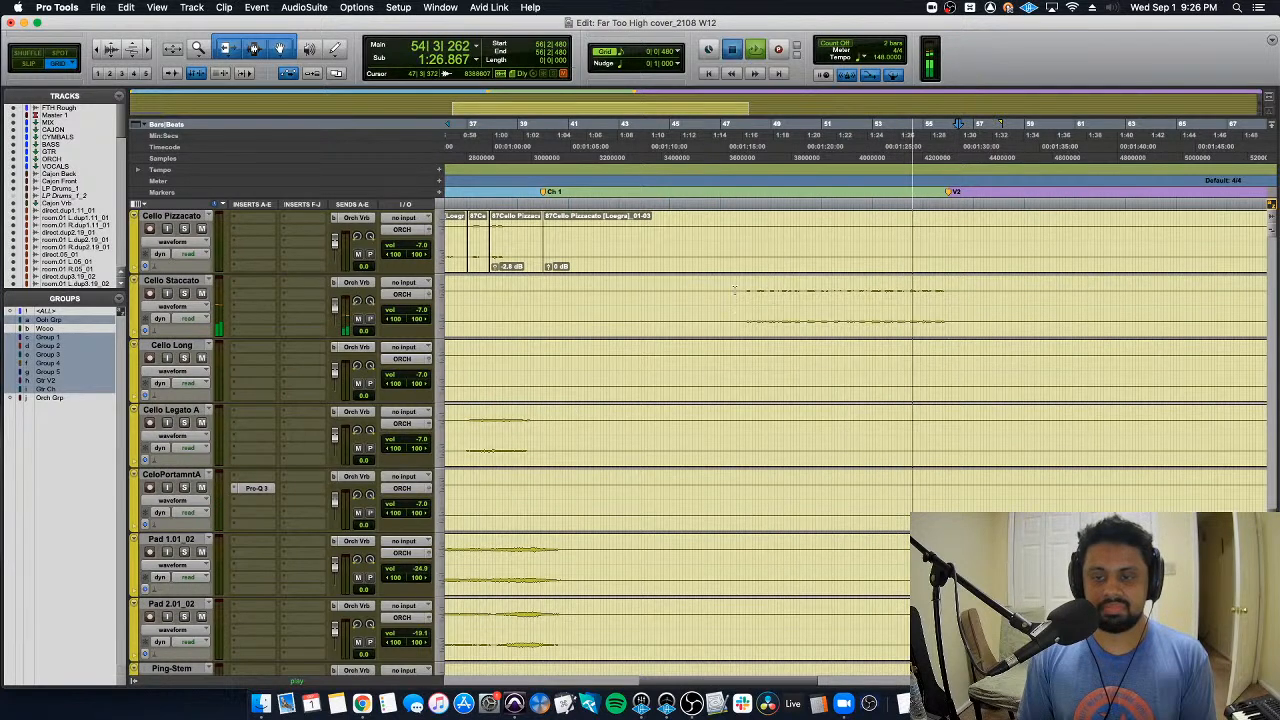
click(735, 430)
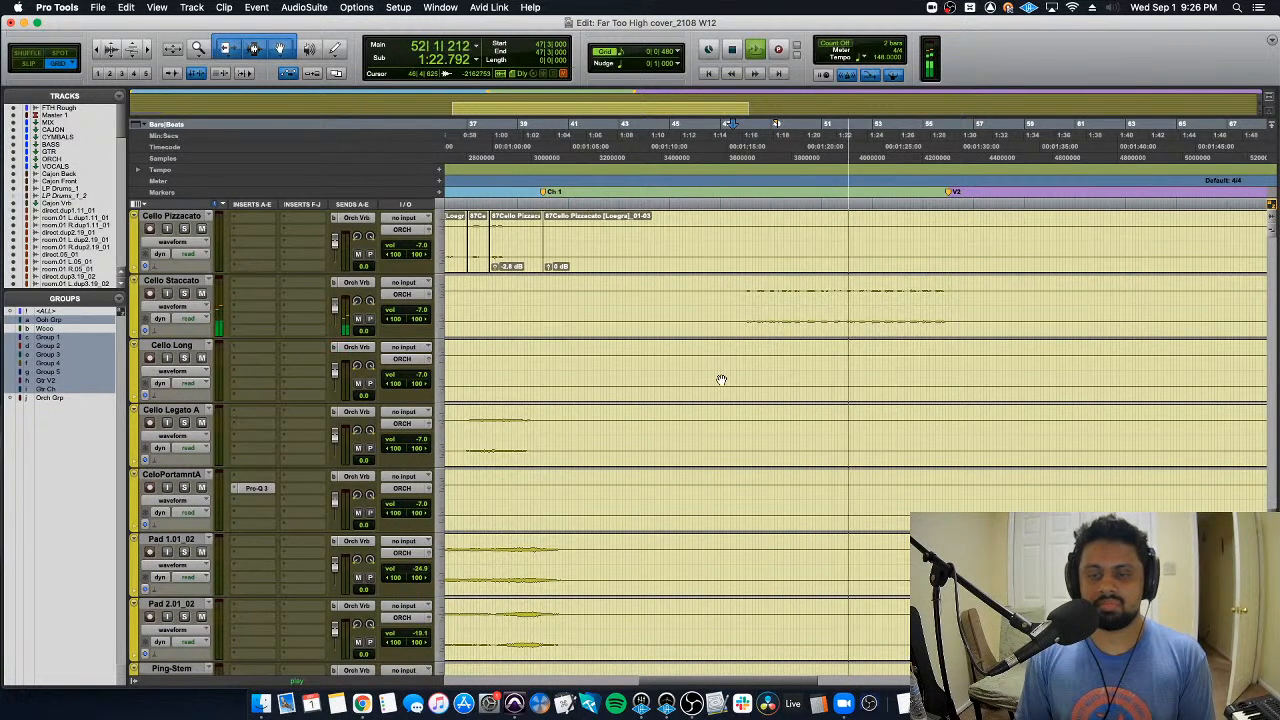
scroll(682, 393, up, 3)
scroll(682, 393, up, 1)
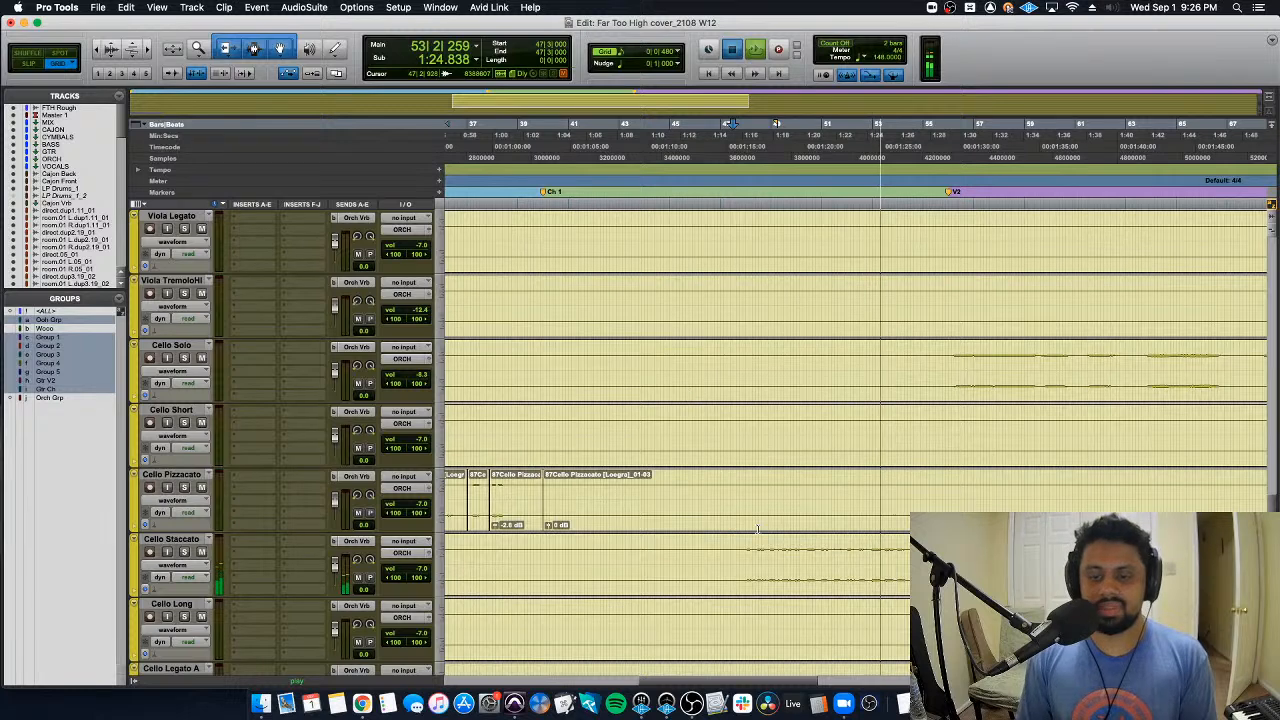
Step: Separate the Cello Staccato passage from bar 47 to bar 56 into its own clip and replay from bar 47
key(space)
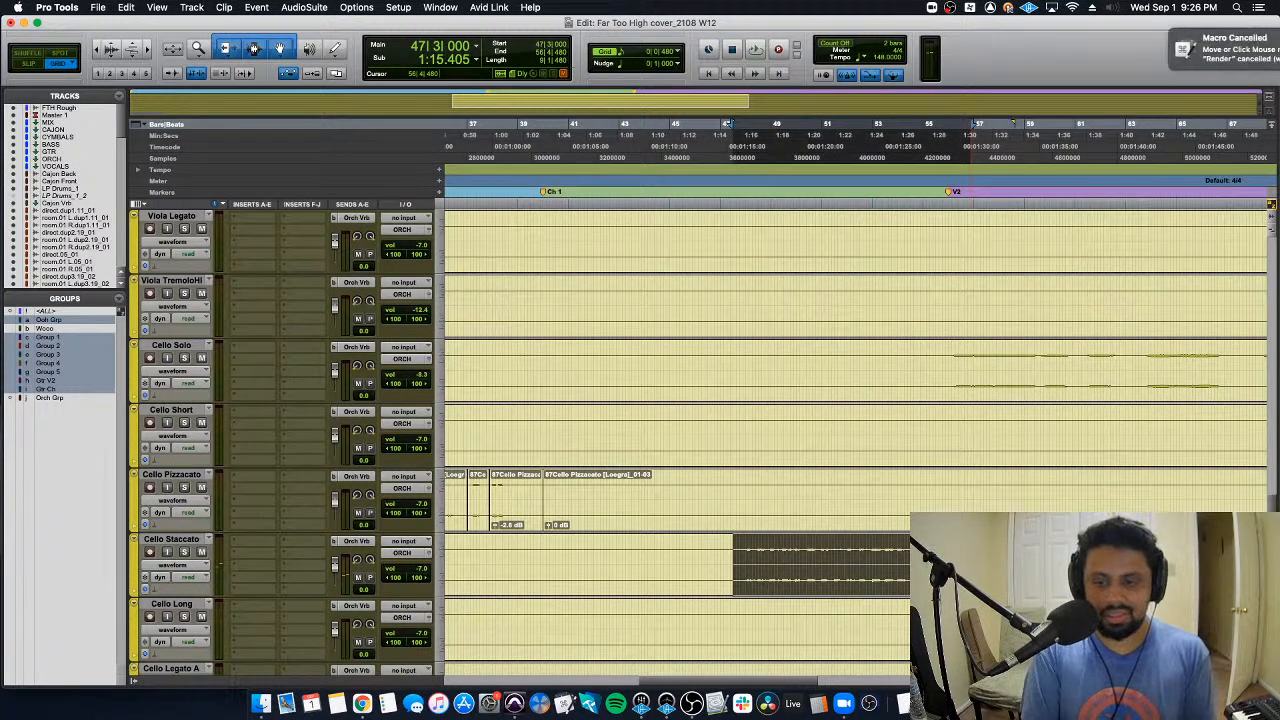
key(b)
click(750, 545)
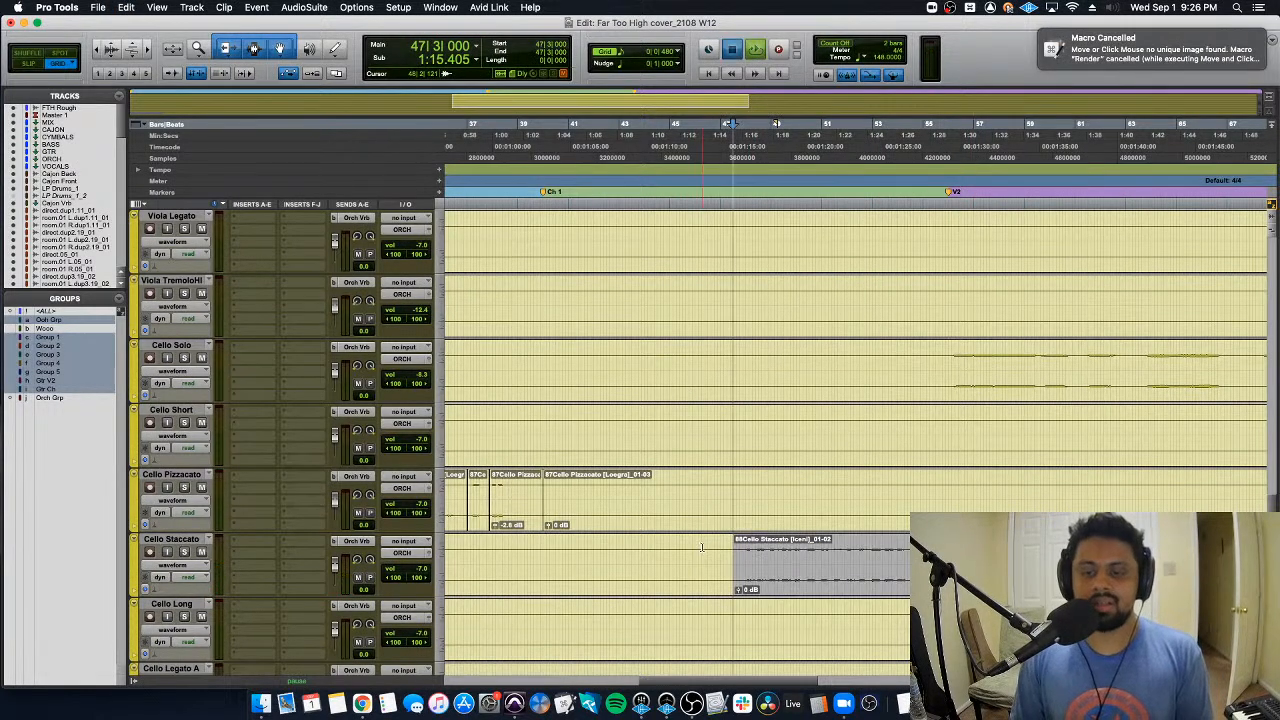
key(space)
Step: Raise the Viola Pizzacato volume automation to -3.0 dB from bar 47 to bar 56 and smooth the level changes at its ends
scroll(723, 525, up, 3)
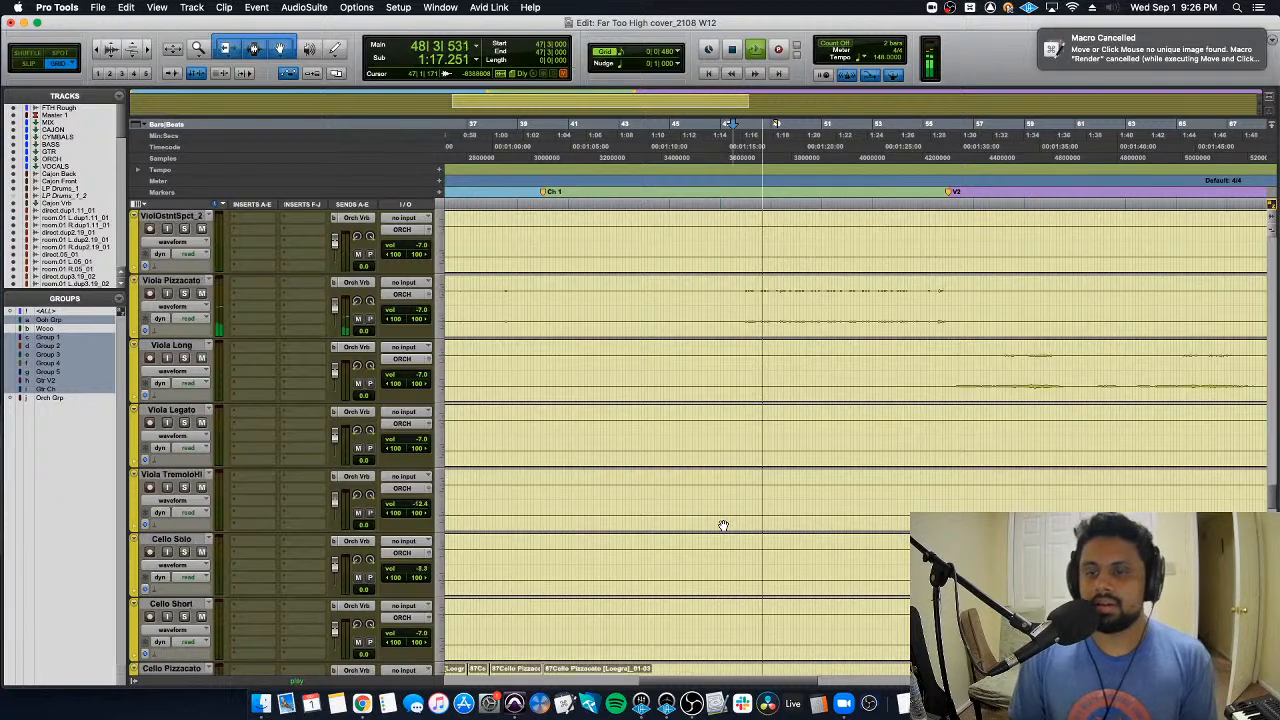
click(184, 293)
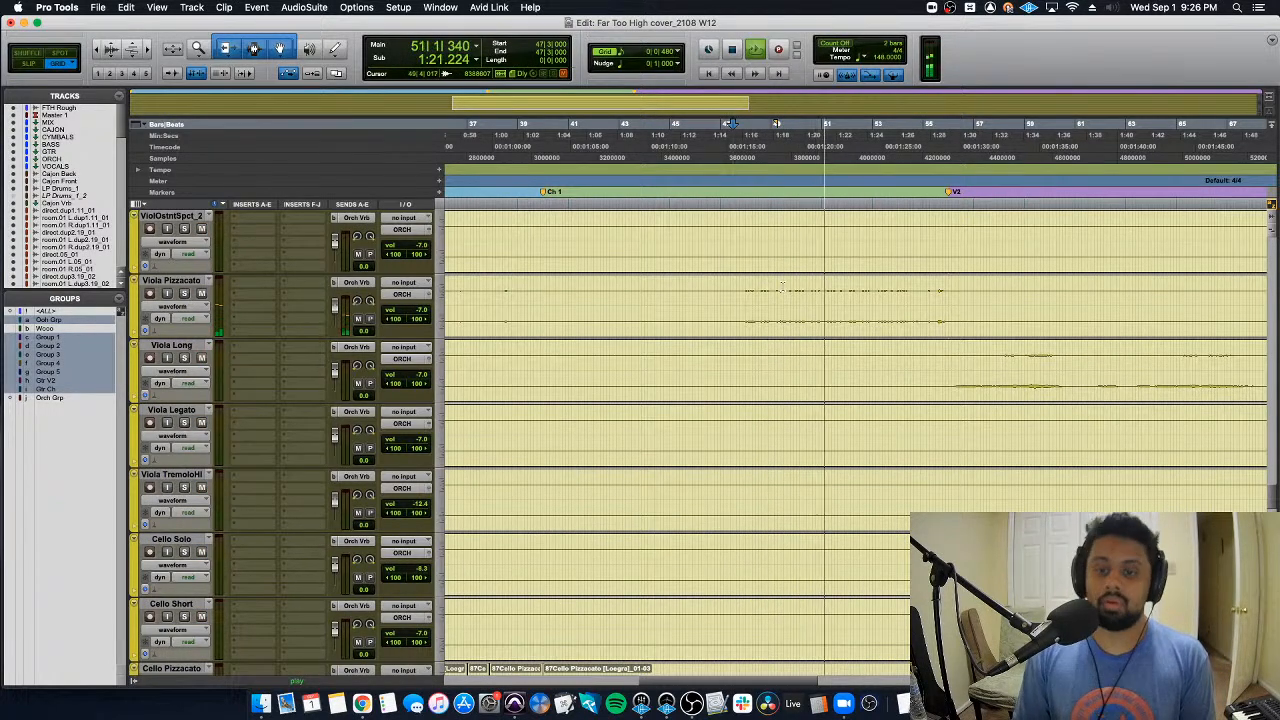
key(space)
drag(724, 300, 950, 300)
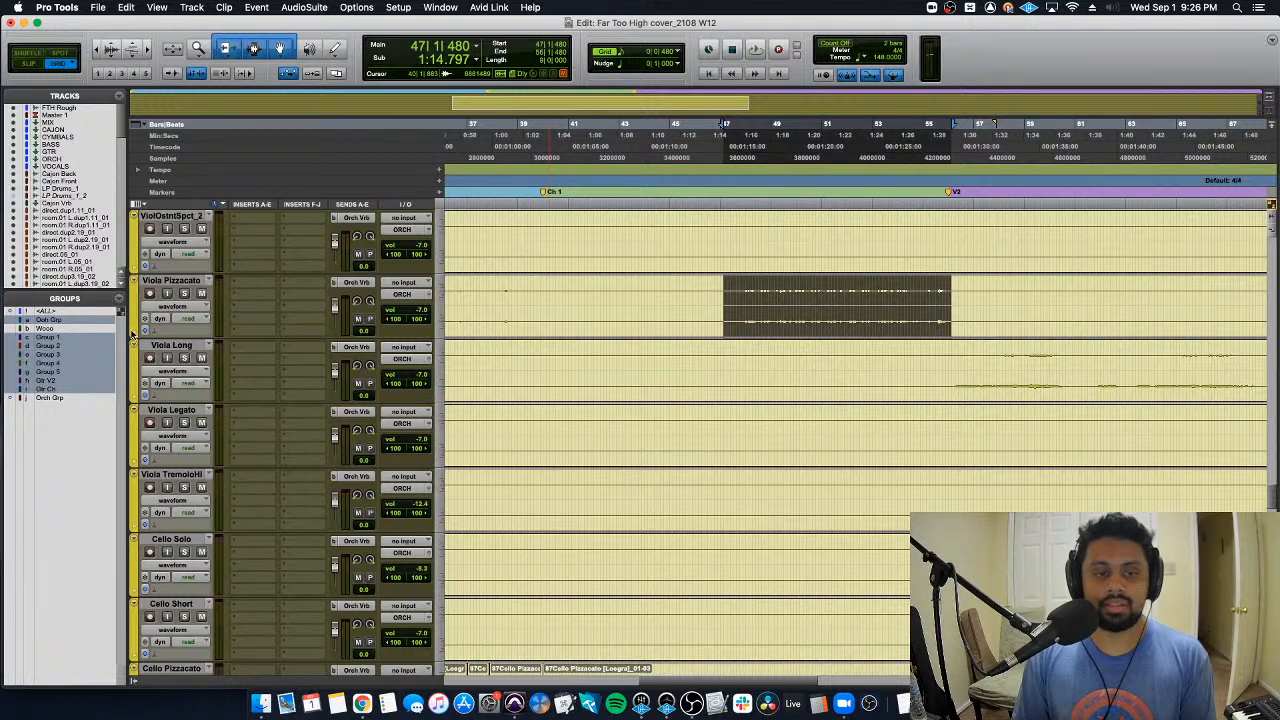
click(143, 332)
drag(800, 349, 801, 344)
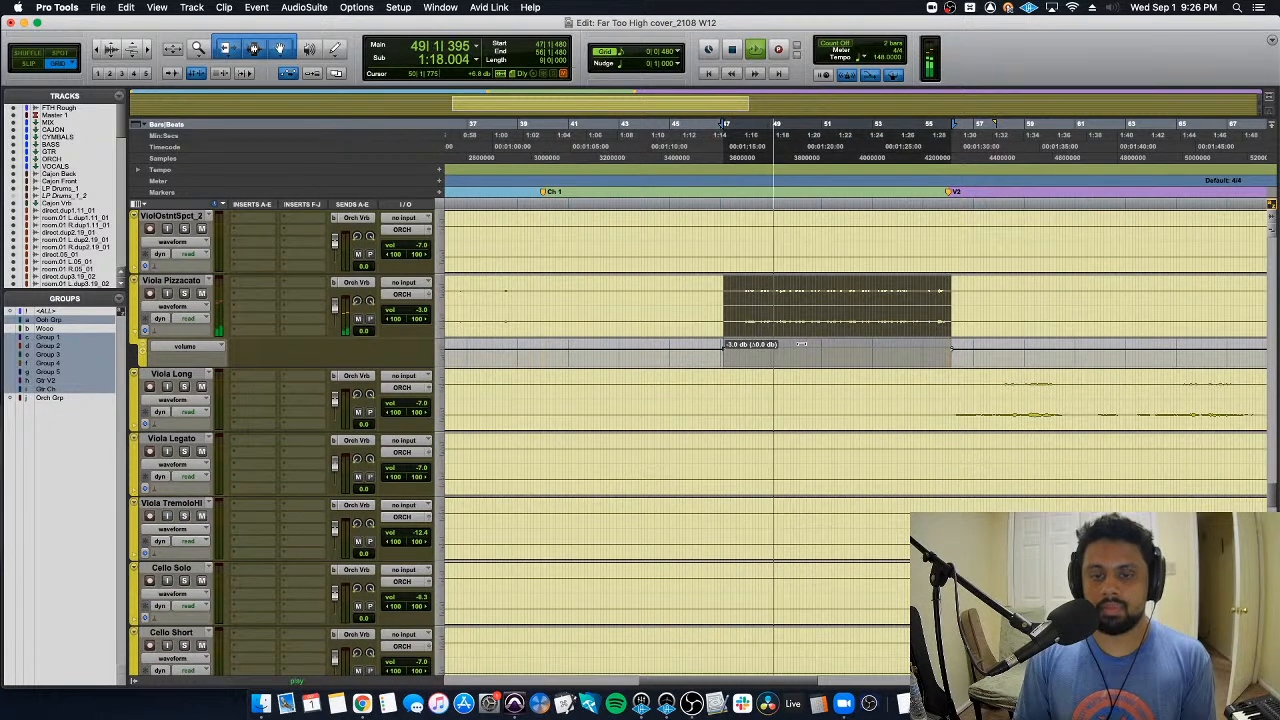
drag(732, 353, 700, 353)
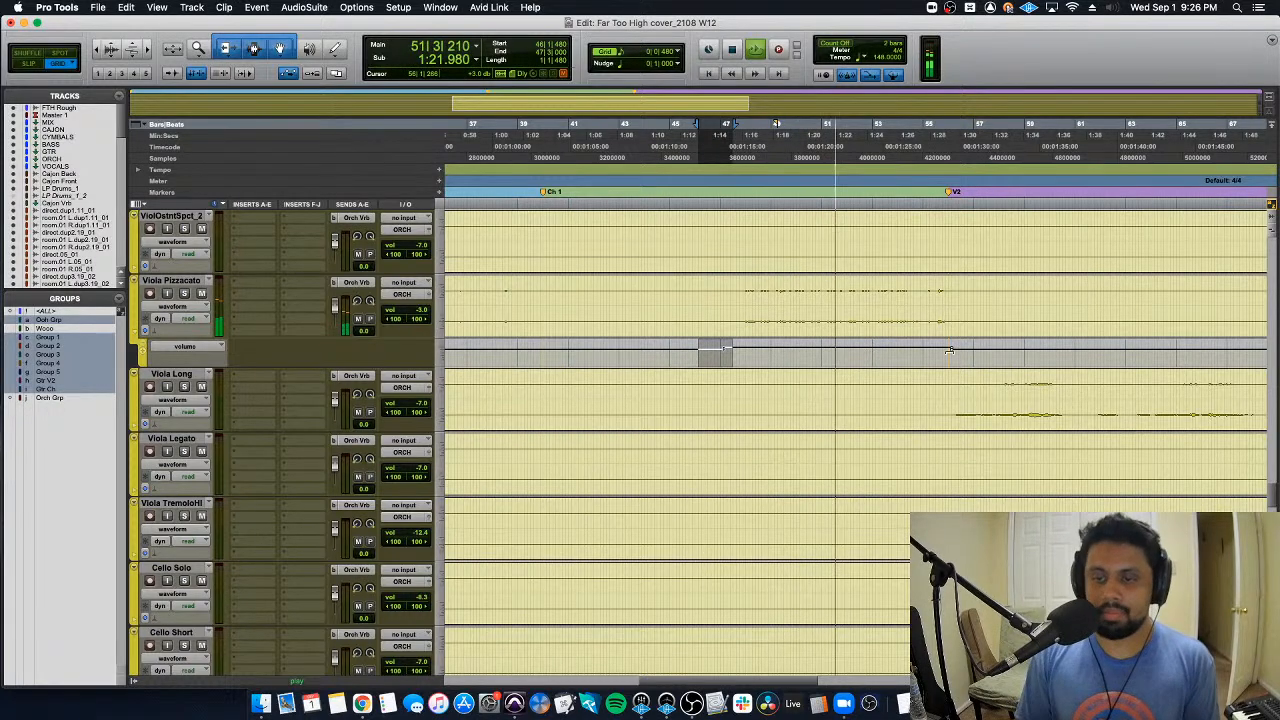
click(949, 350)
Step: Show the volume automation lane of the ViolinIOstntShrt track and solo it while replaying from bar 48
scroll(945, 353, up, 5)
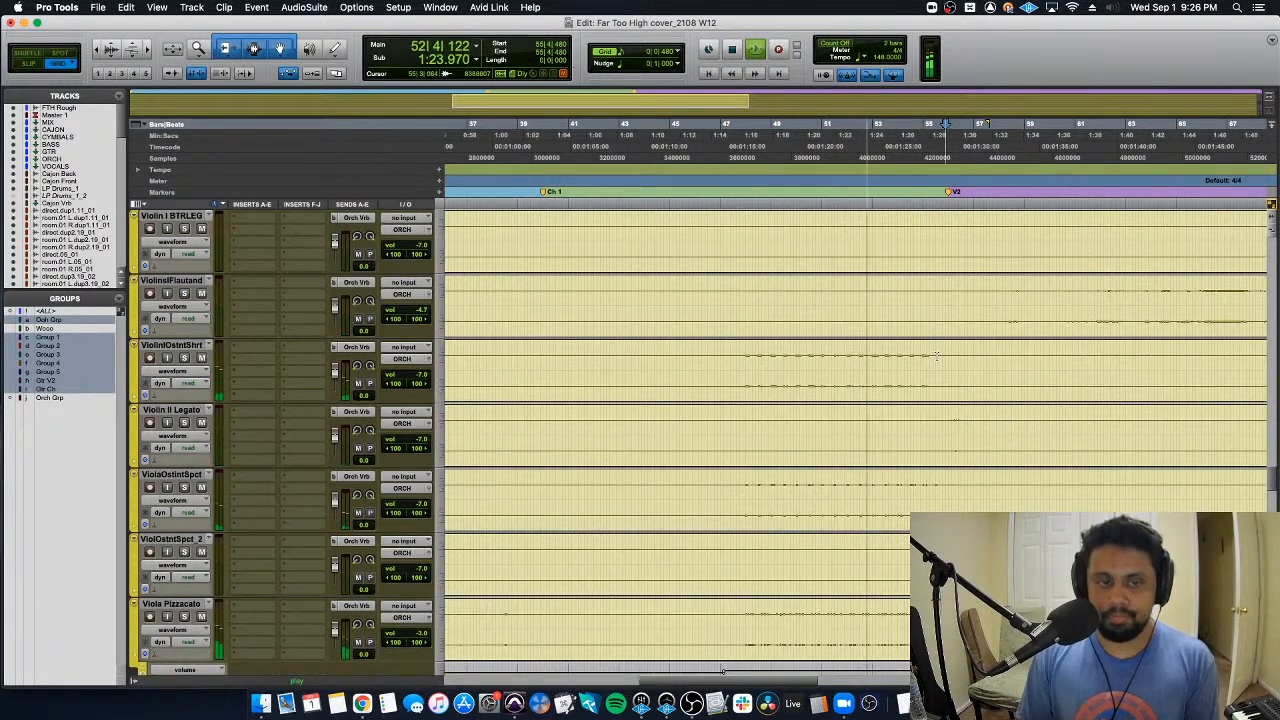
key(space)
click(135, 399)
click(746, 355)
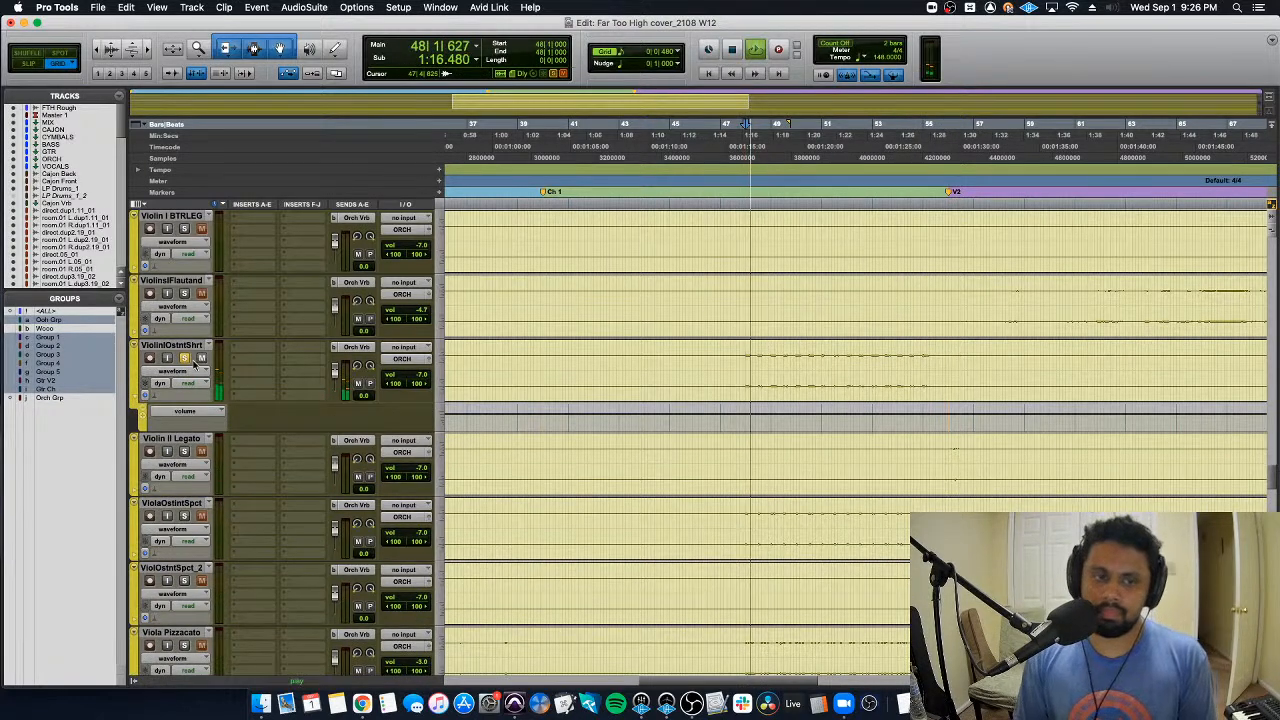
Step: Raise the ViolinIOstntShrt volume automation to -3.0 dB from bar 47 to bar 55, with short ramps at both ends
drag(730, 360, 941, 360)
scroll(845, 417, up, 2)
scroll(862, 410, down, 4)
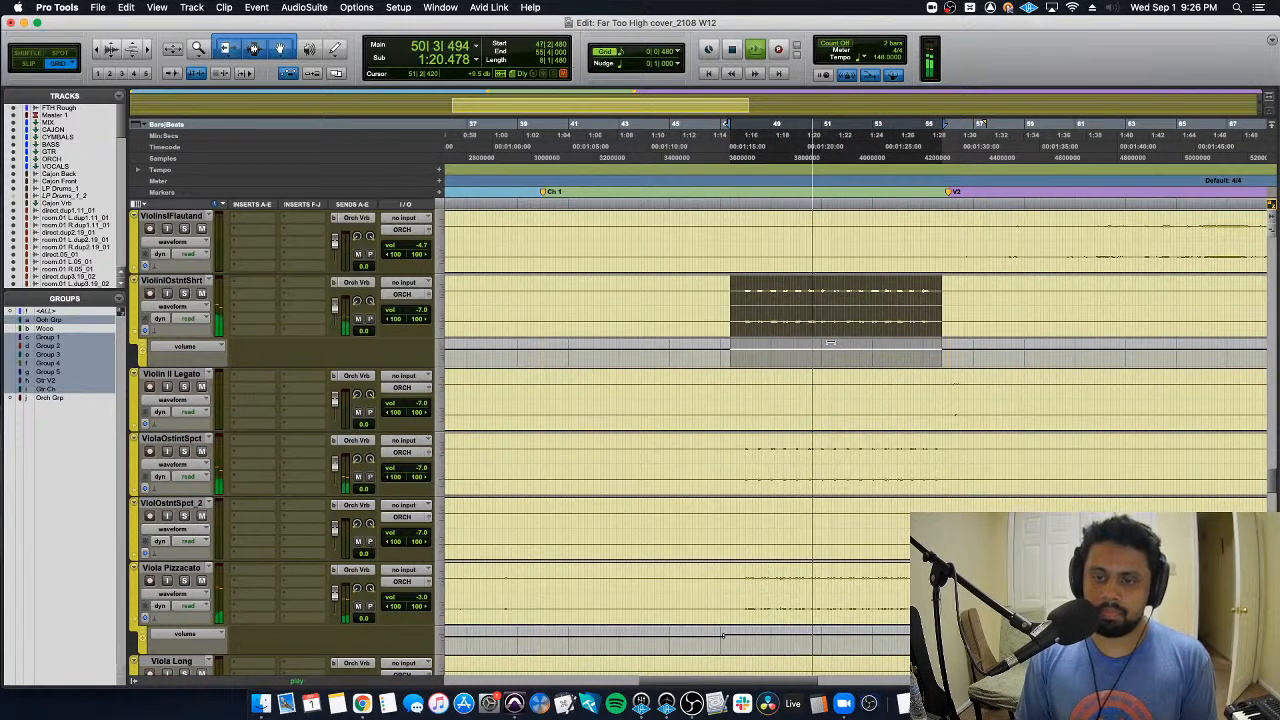
drag(829, 355, 829, 346)
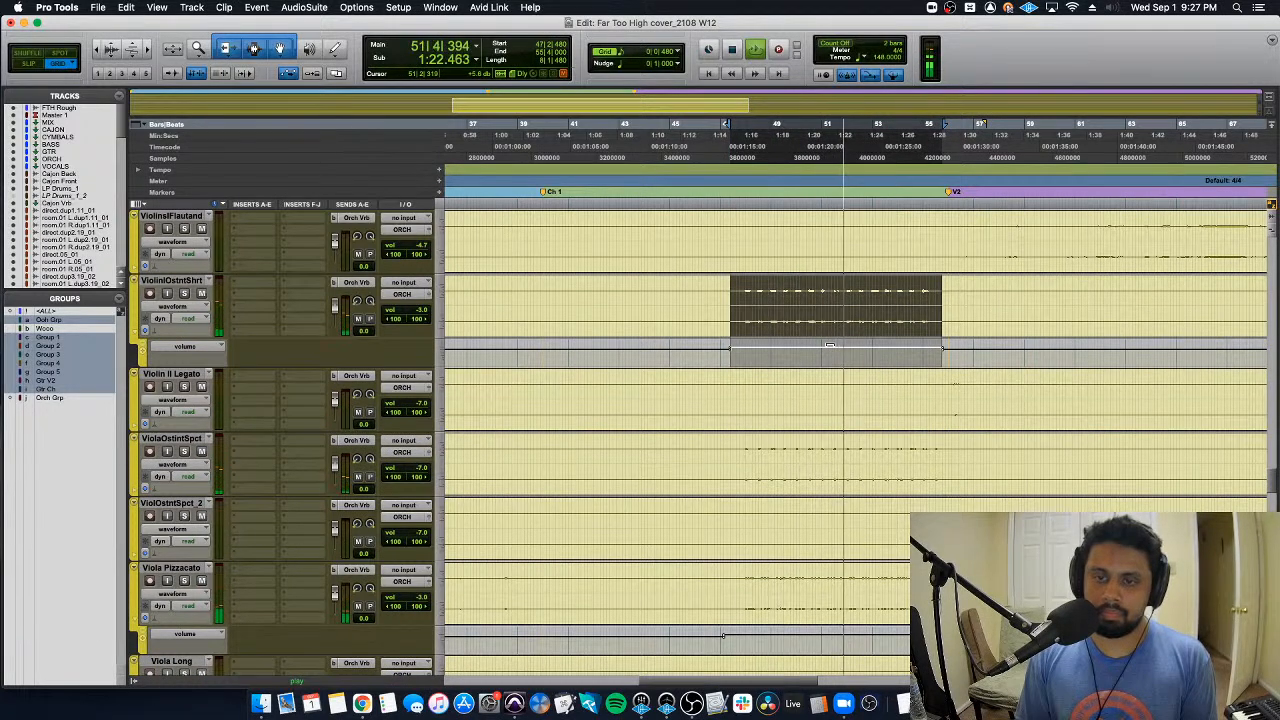
click(735, 355)
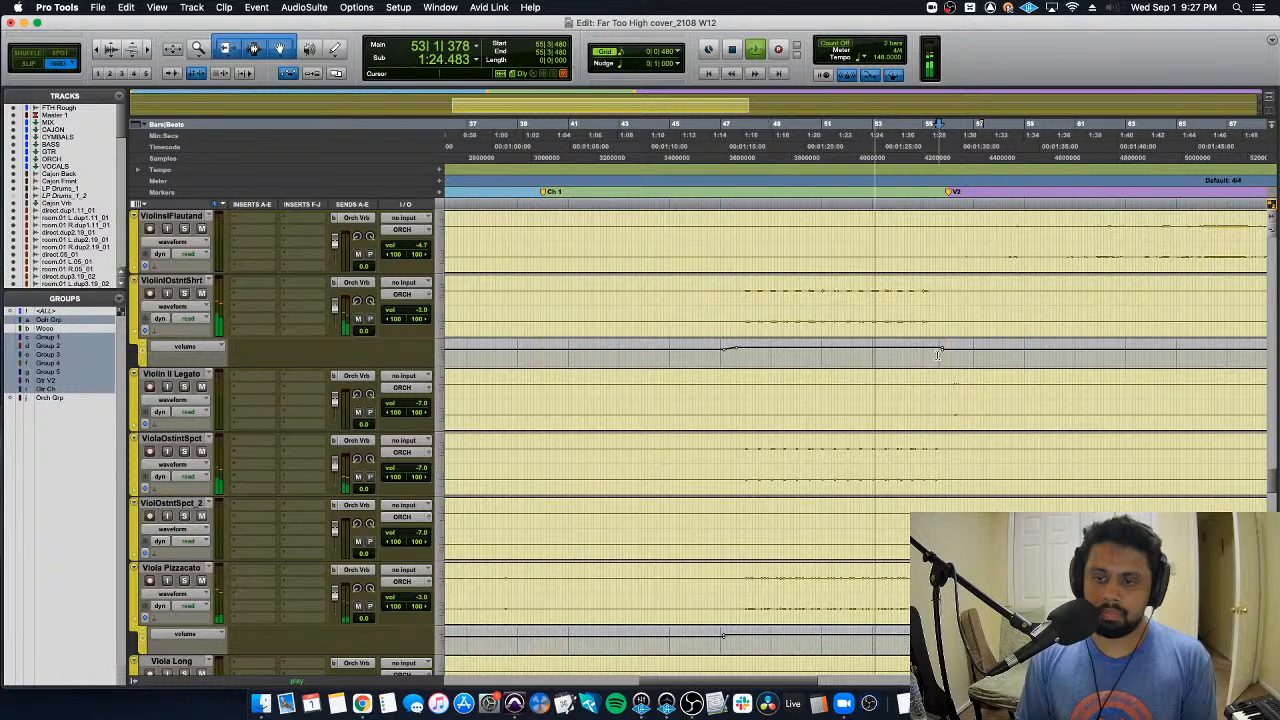
scroll(921, 374, down, 2)
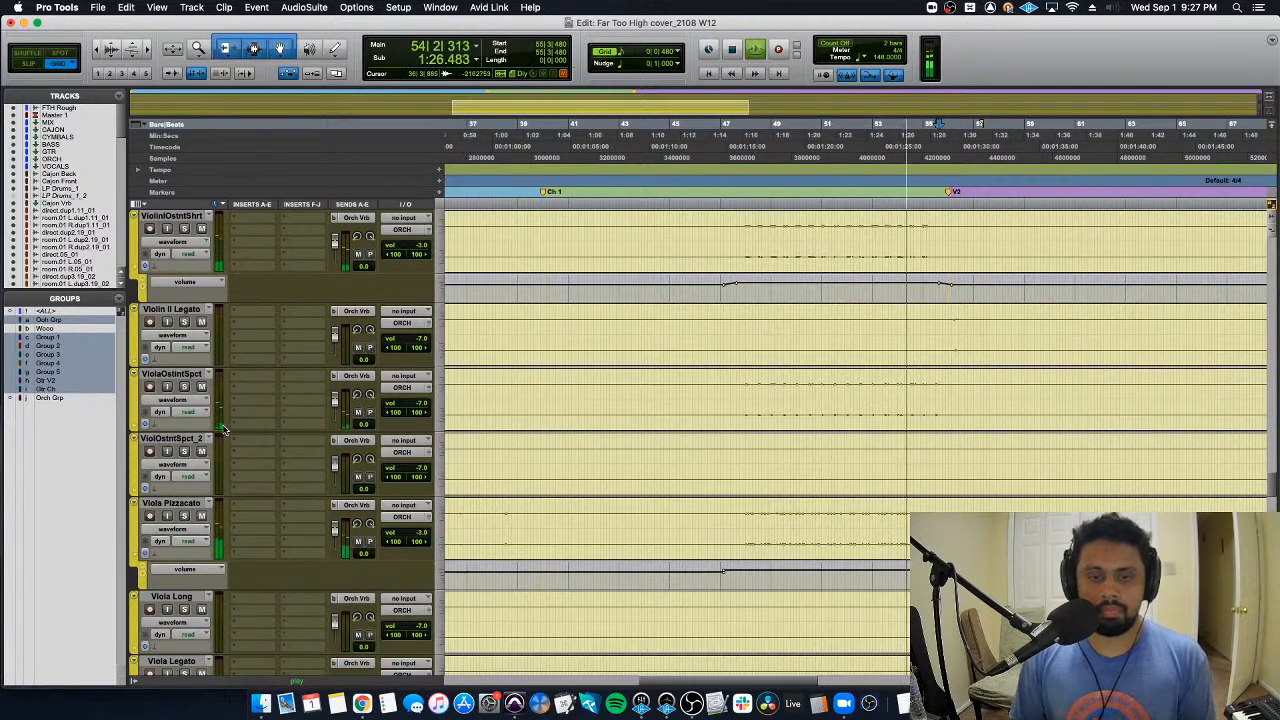
Step: Show and solo the ViolaOstintSpct volume automation, raise it to -5.0 dB from bar 47 to bar 56 and ramp both ends
click(143, 425)
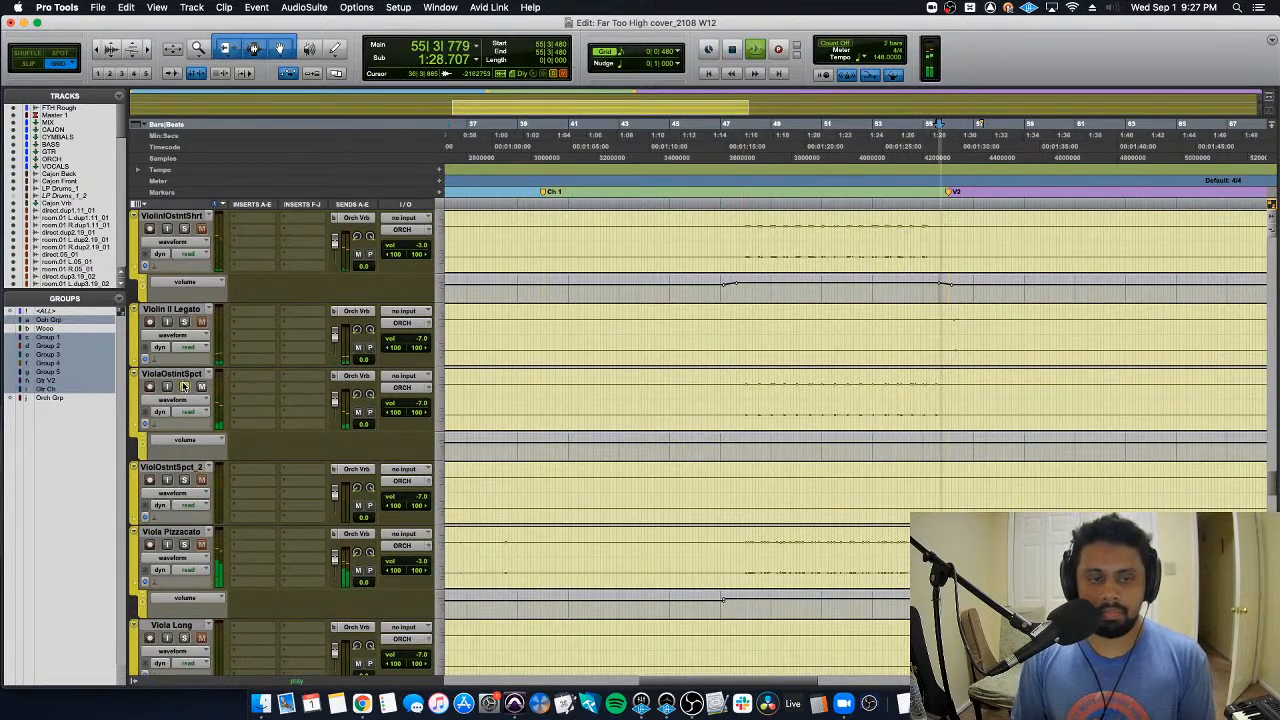
click(733, 405)
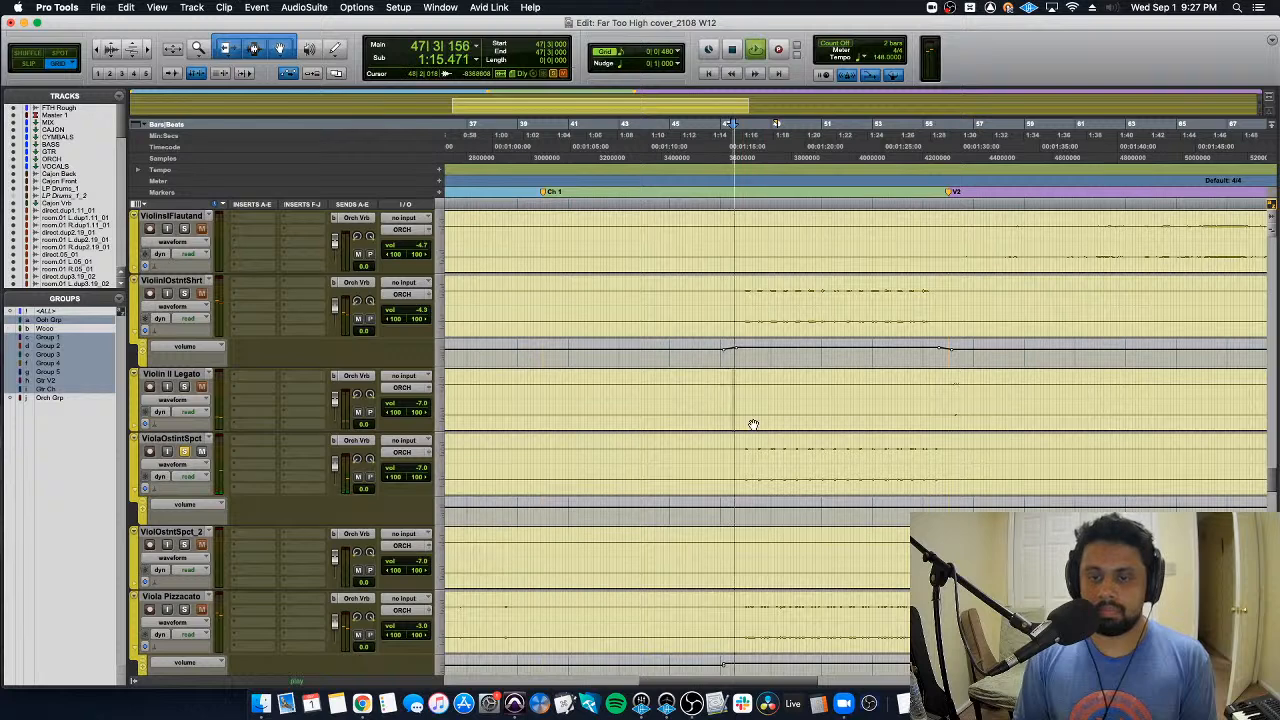
drag(741, 420, 948, 420)
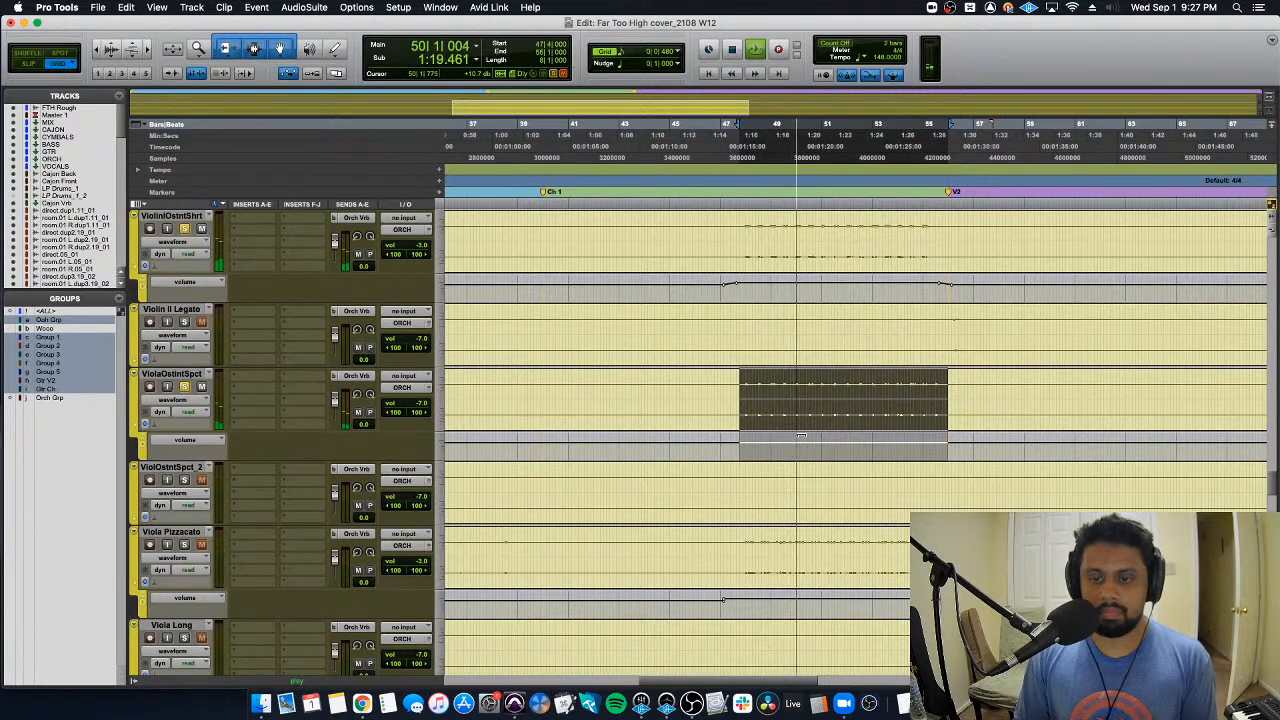
click(741, 446)
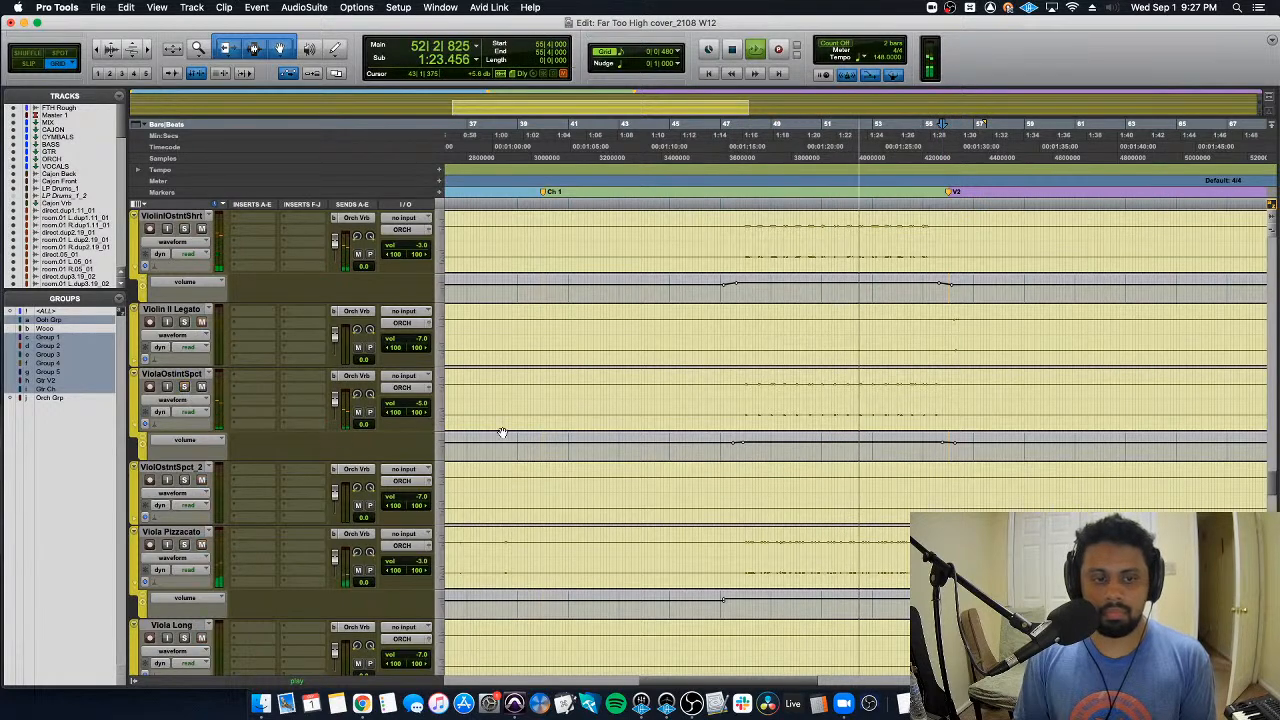
Step: Lower the volume automation of the direct.05_01 cymbal track and its two room tracks from bar 47 to bar 57
scroll(550, 450, up, 3)
scroll(600, 470, up, 10)
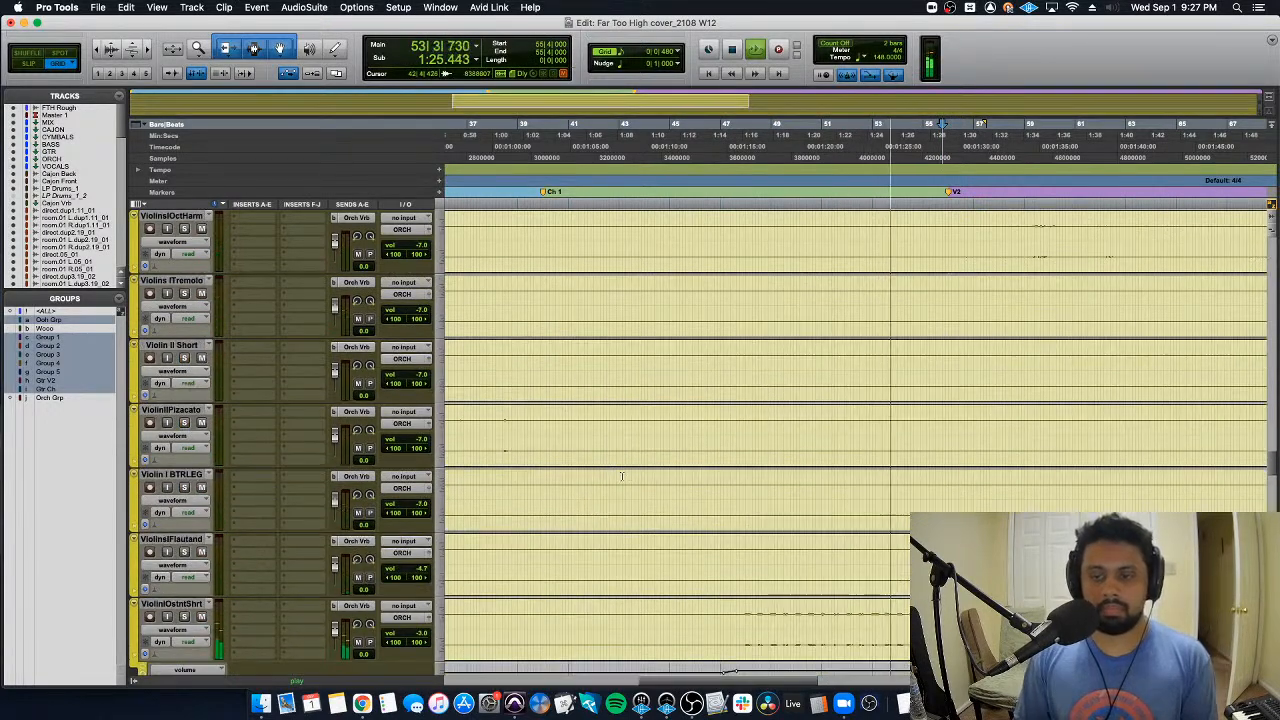
scroll(640, 477, up, 10)
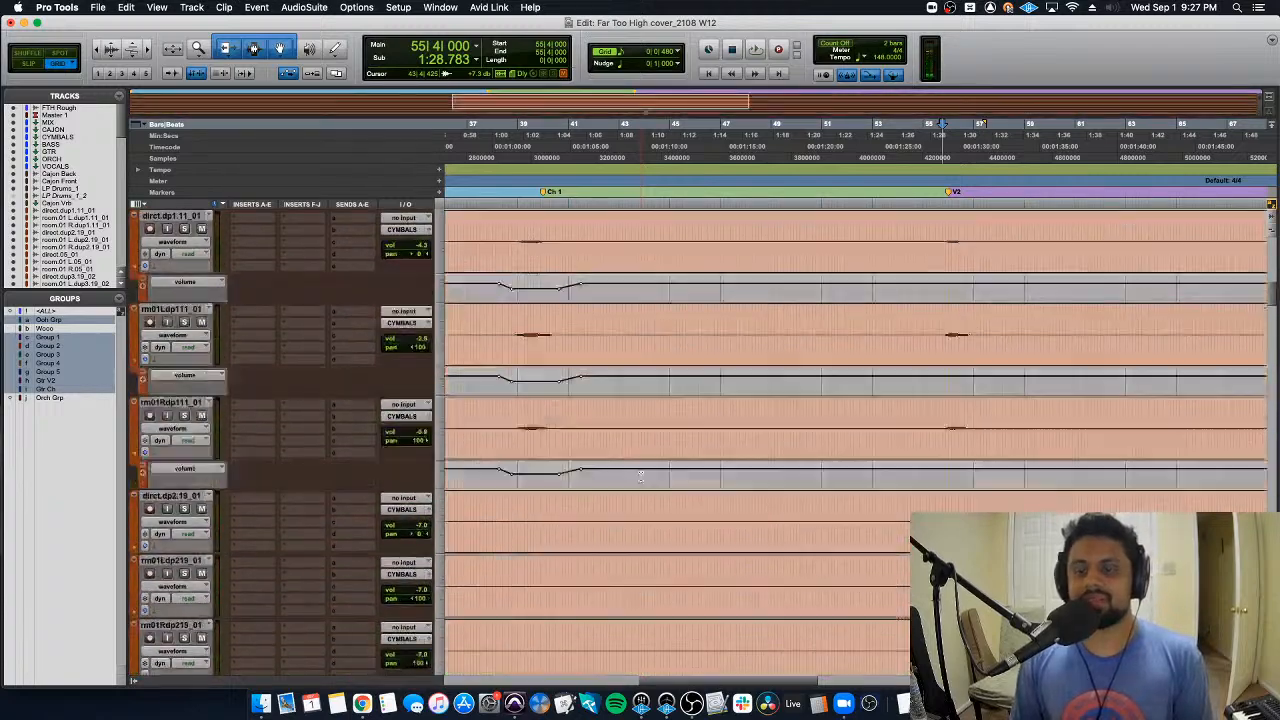
scroll(640, 477, down, 5)
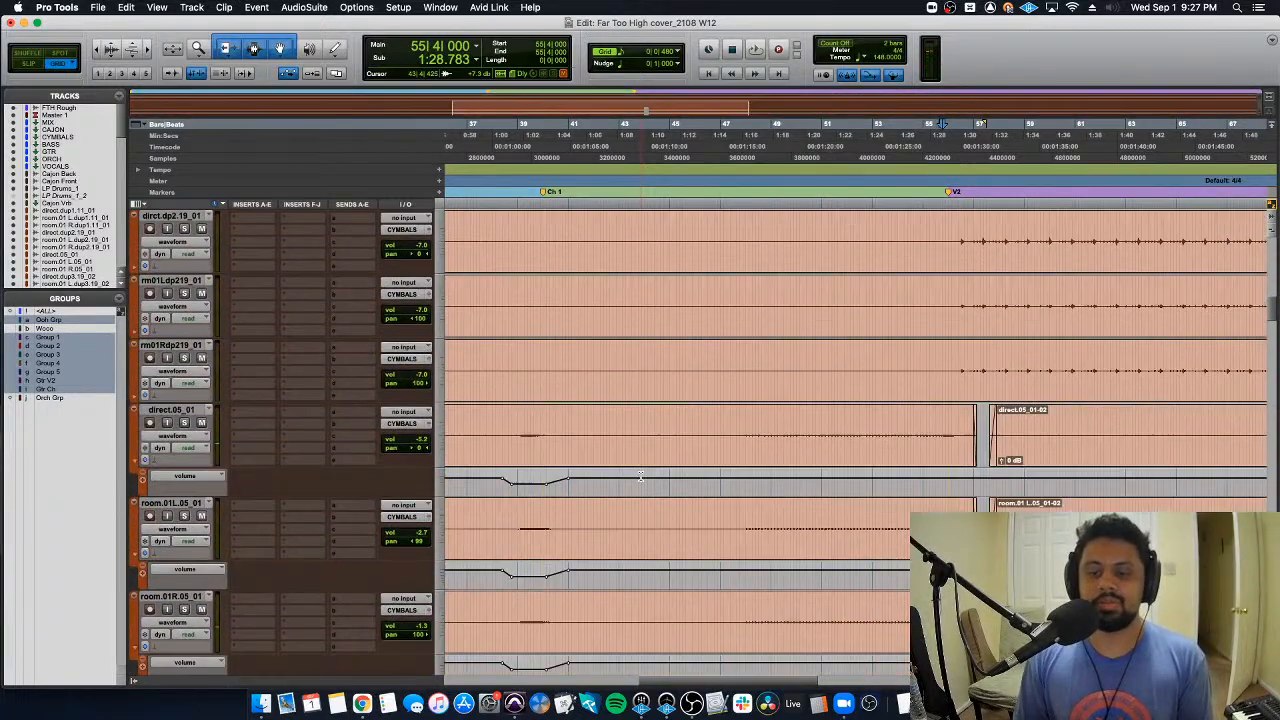
drag(738, 287, 975, 297)
drag(853, 277, 854, 281)
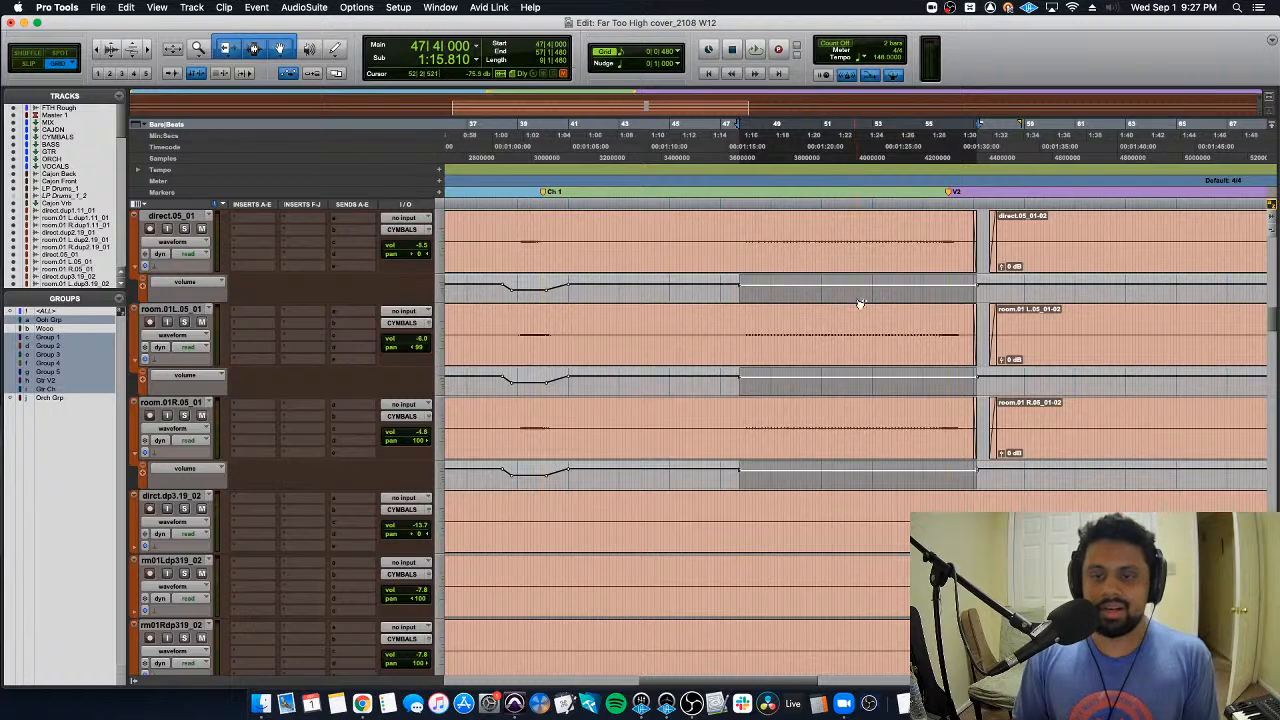
Step: Shape short ramps at both ends of the lowered volume range on direct.05_01 and its room tracks while replaying from bar 47
click(733, 288)
key(space)
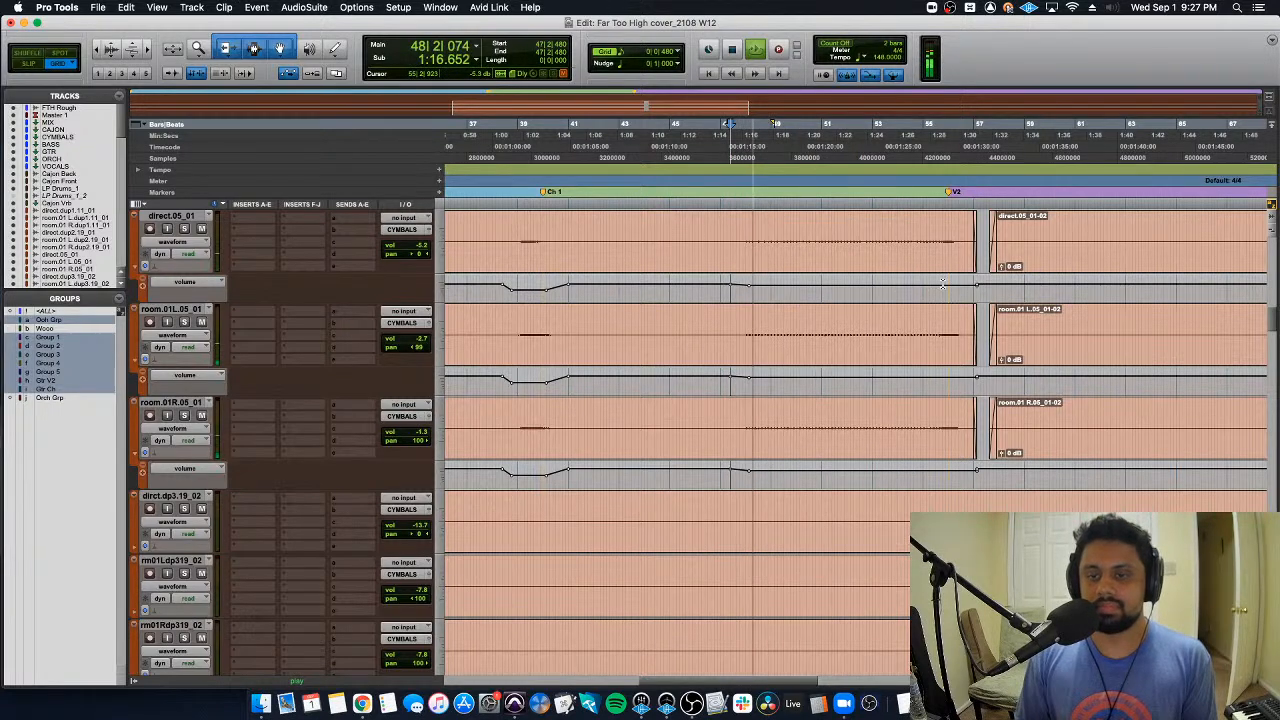
click(958, 287)
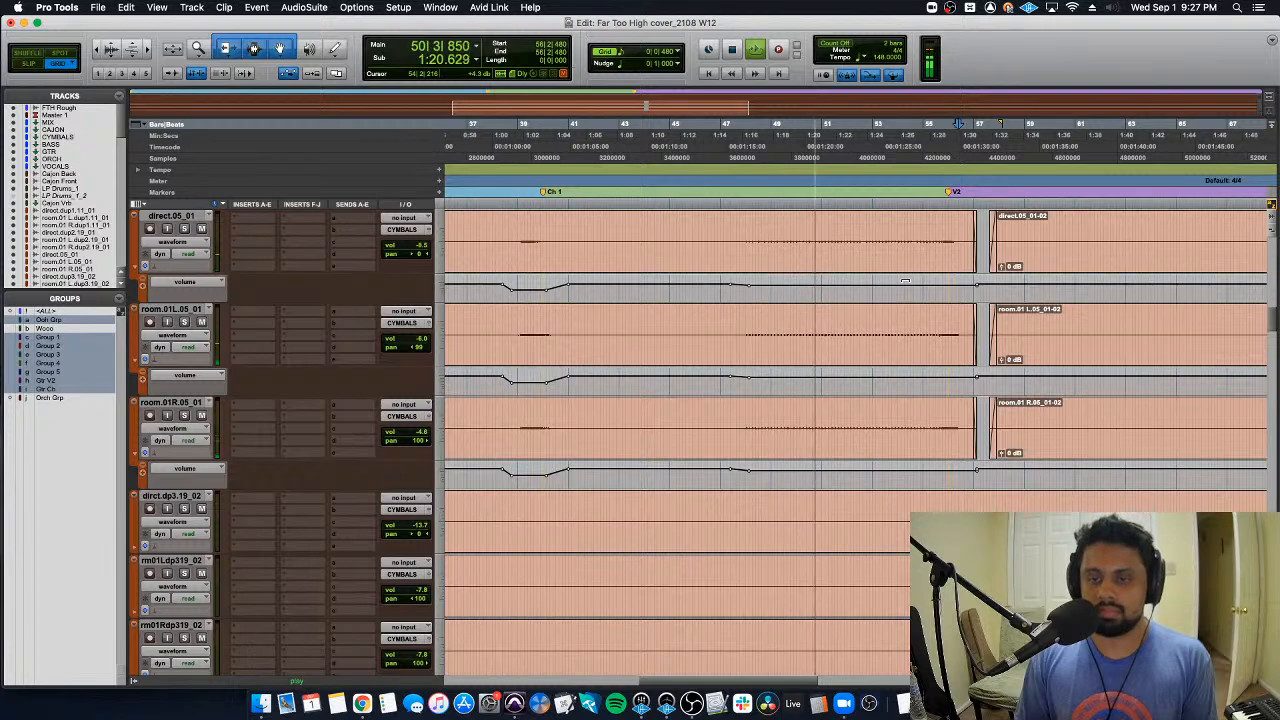
drag(961, 292, 980, 292)
key(Delete)
drag(868, 281, 868, 289)
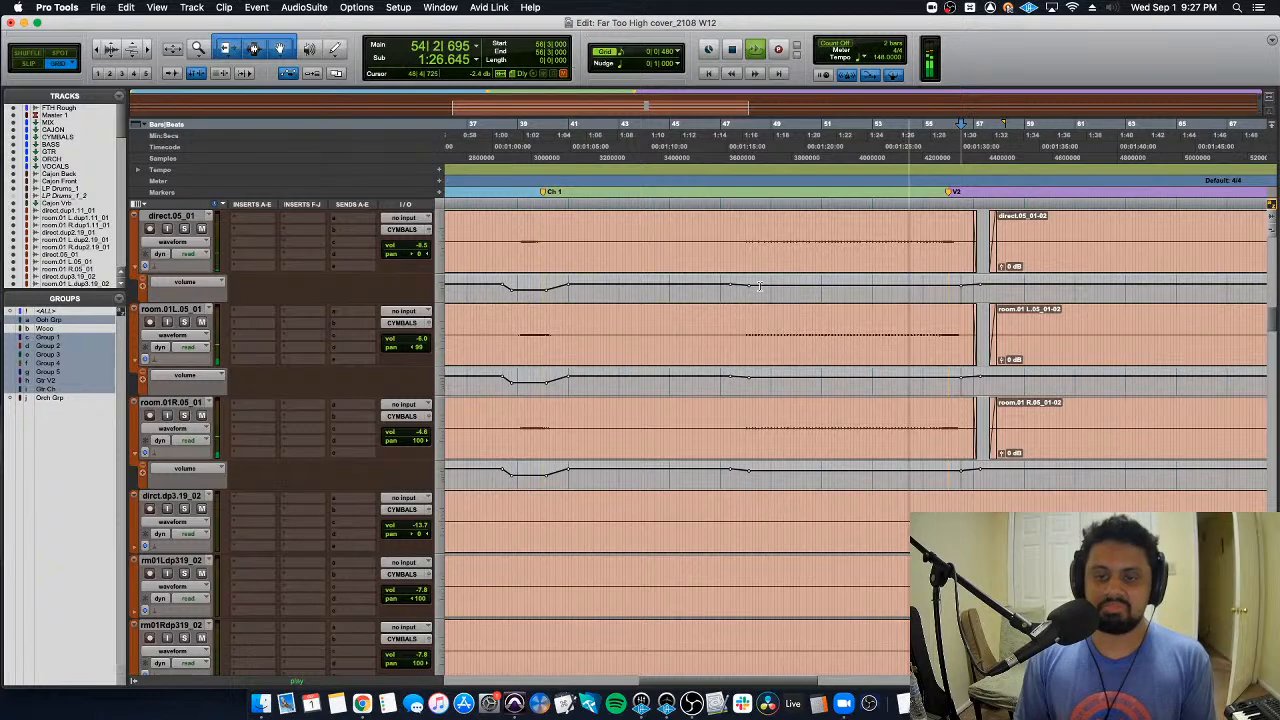
Step: Show the volume automation lanes of direct.dp3.19_02 and its room tracks and replay the bars leading into the V2 marker
scroll(938, 340, down, 6)
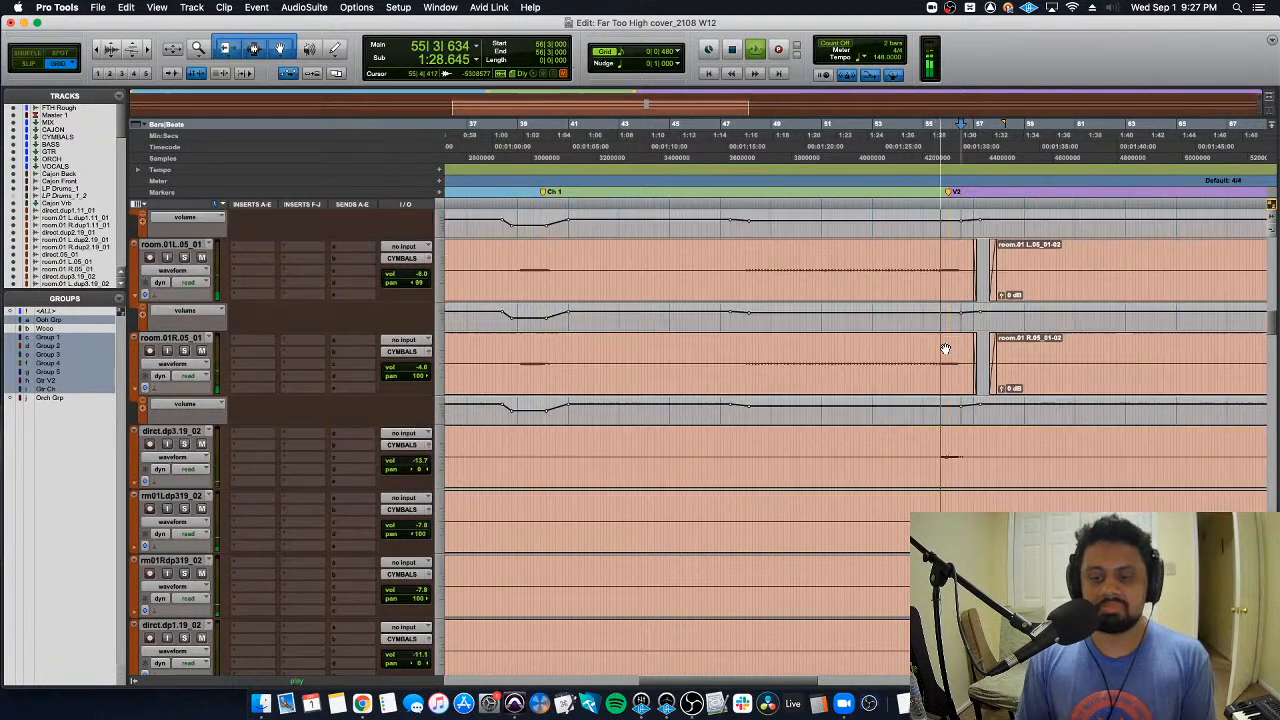
key(space)
alt+click(143, 358)
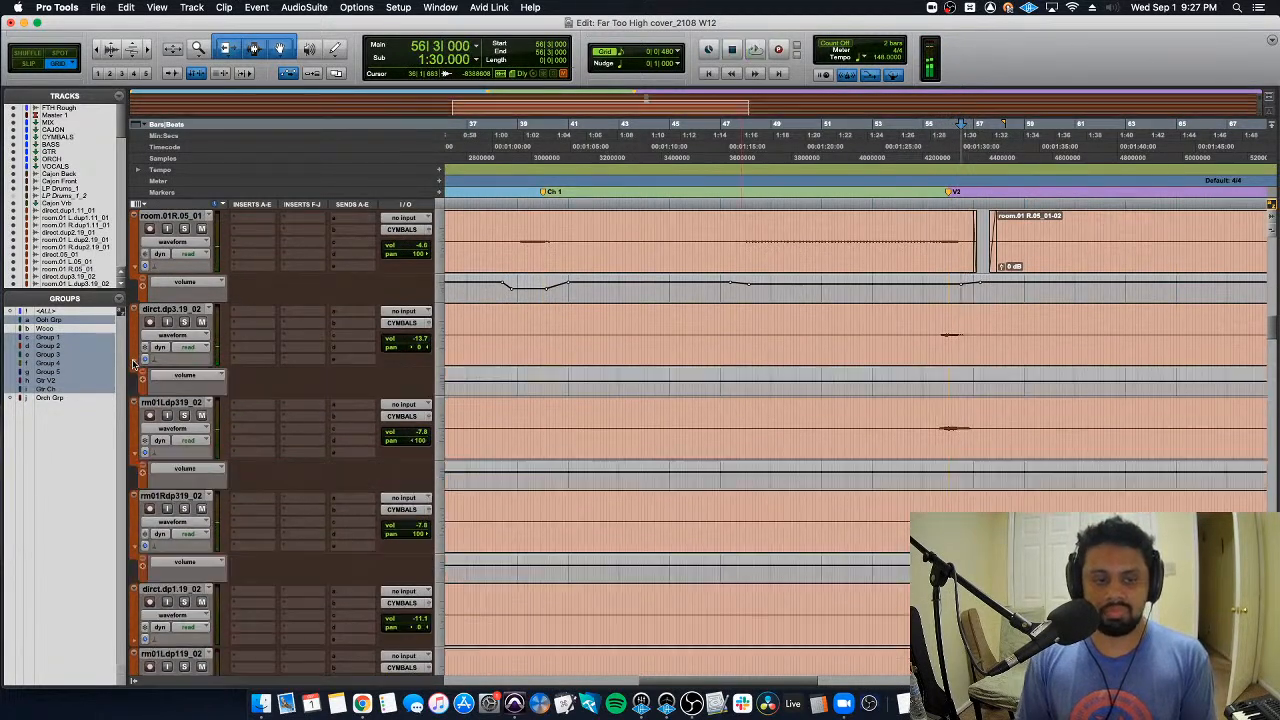
key(t)
key(t)
key(space)
scroll(960, 350, down, 2)
scroll(935, 365, right, 2)
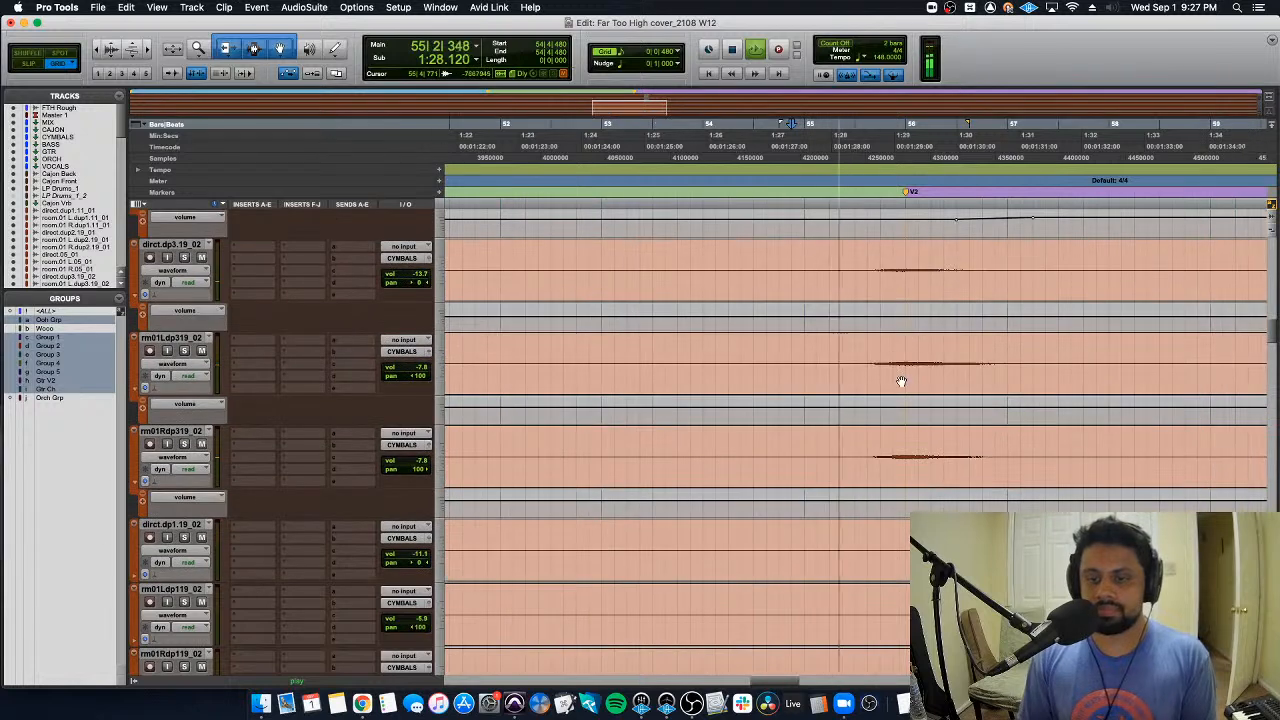
Step: Raise the dp3.19_02 cymbal hit at V2 to -11.1 dB direct and -5.3 dB rooms, ramping in from bar 55 and out by bar 58
drag(853, 319, 1086, 318)
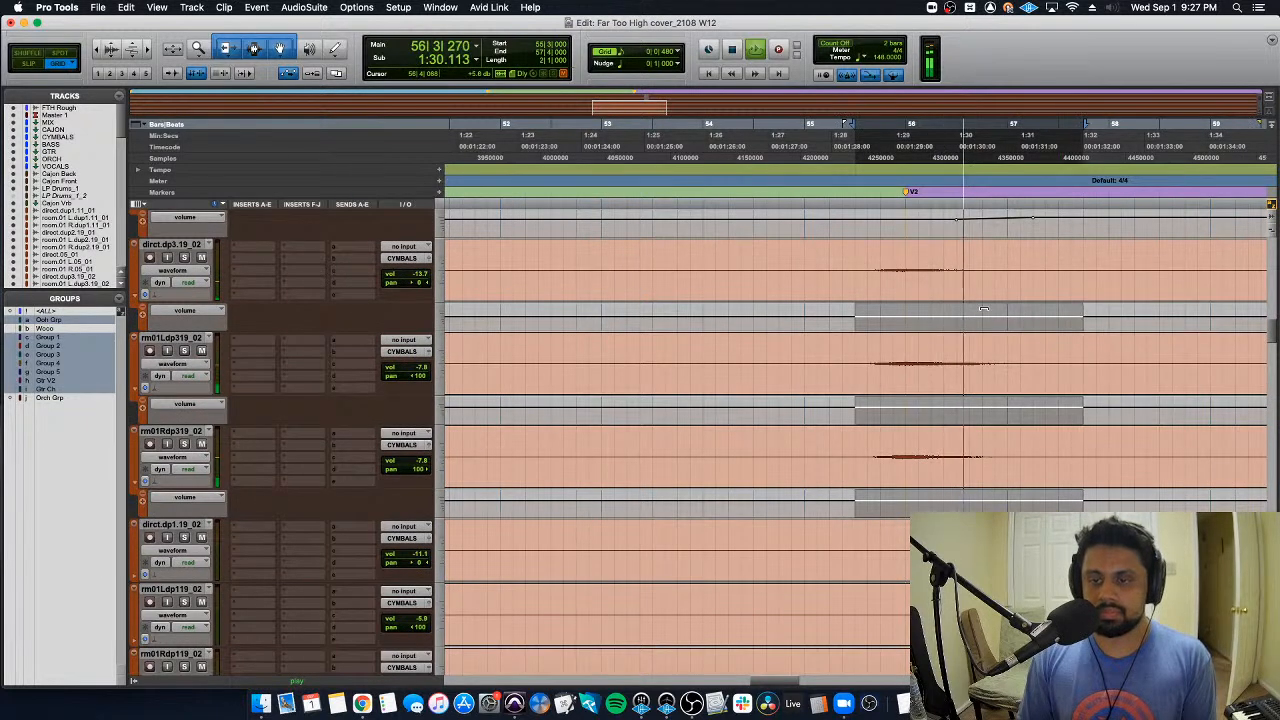
click(791, 318)
drag(816, 320, 1117, 328)
key(BackSpace)
key(BackSpace)
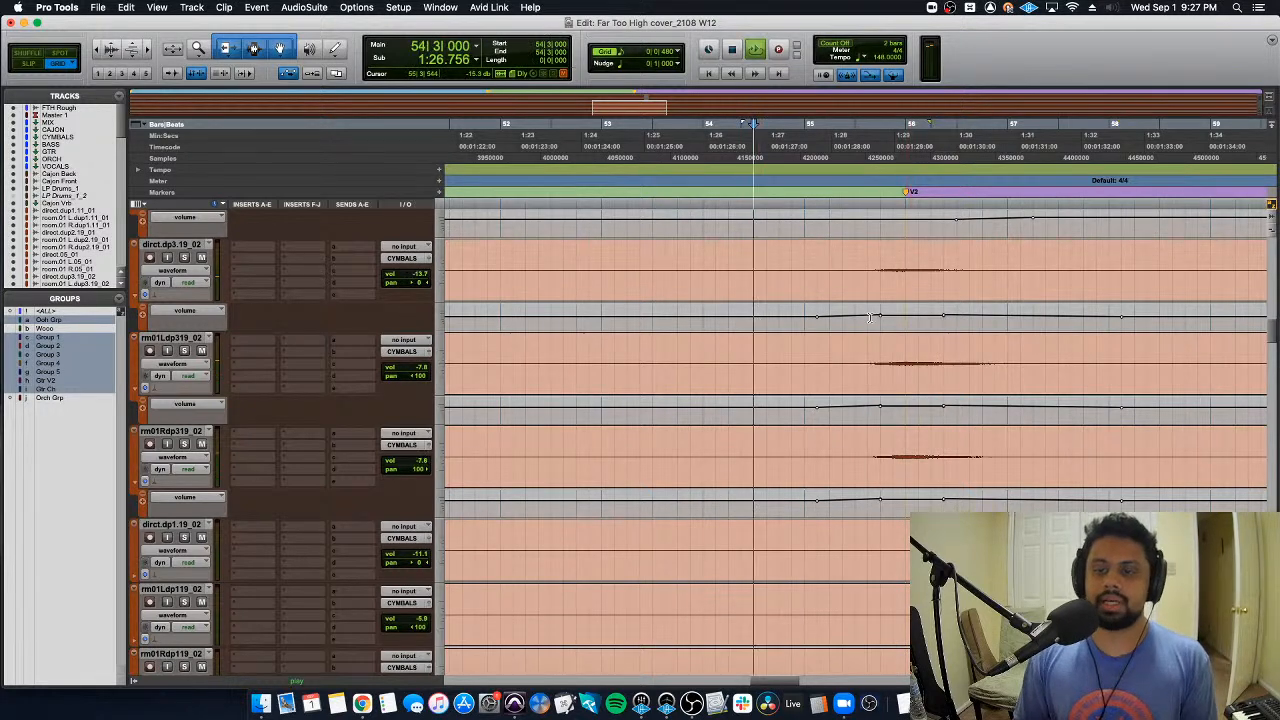
drag(950, 323, 1148, 330)
key(BackSpace)
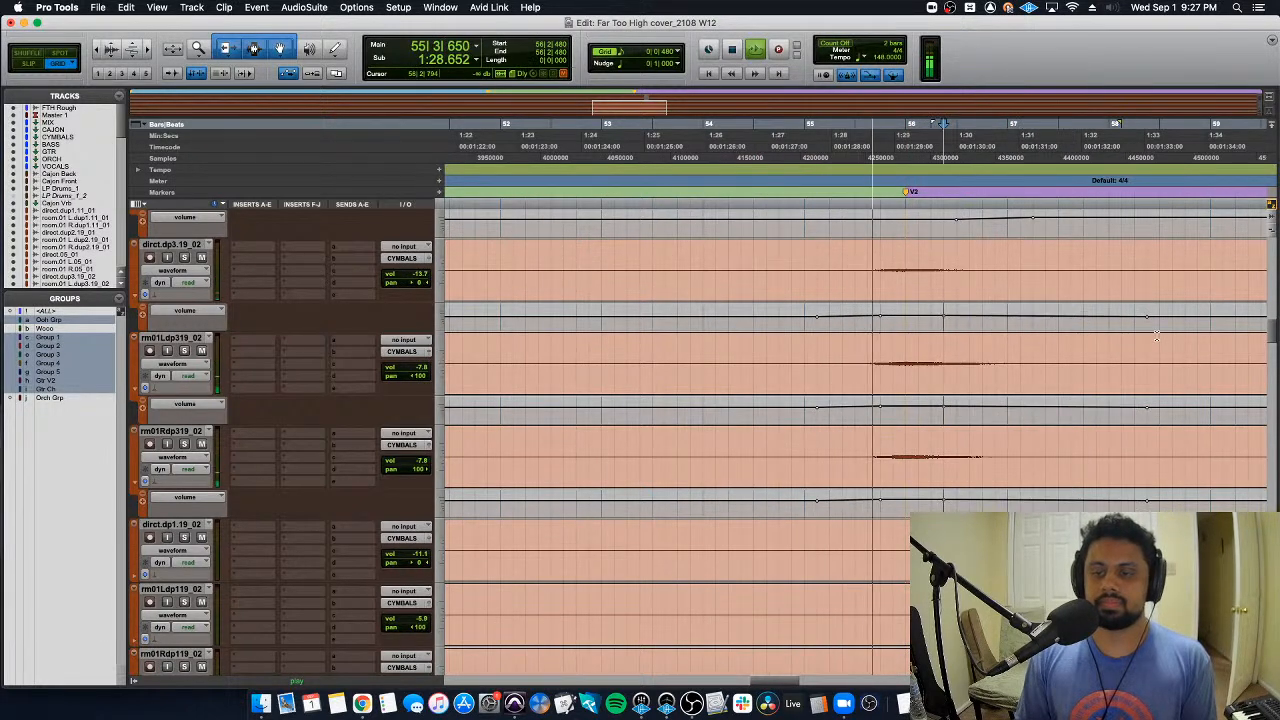
Step: Replay the whole mix from bar 39, just before the Ch 1 marker, with the submix tracks in view
key(super+bracketleft)
key(super+bracketleft)
key(super+bracketleft)
scroll(856, 286, up, 3)
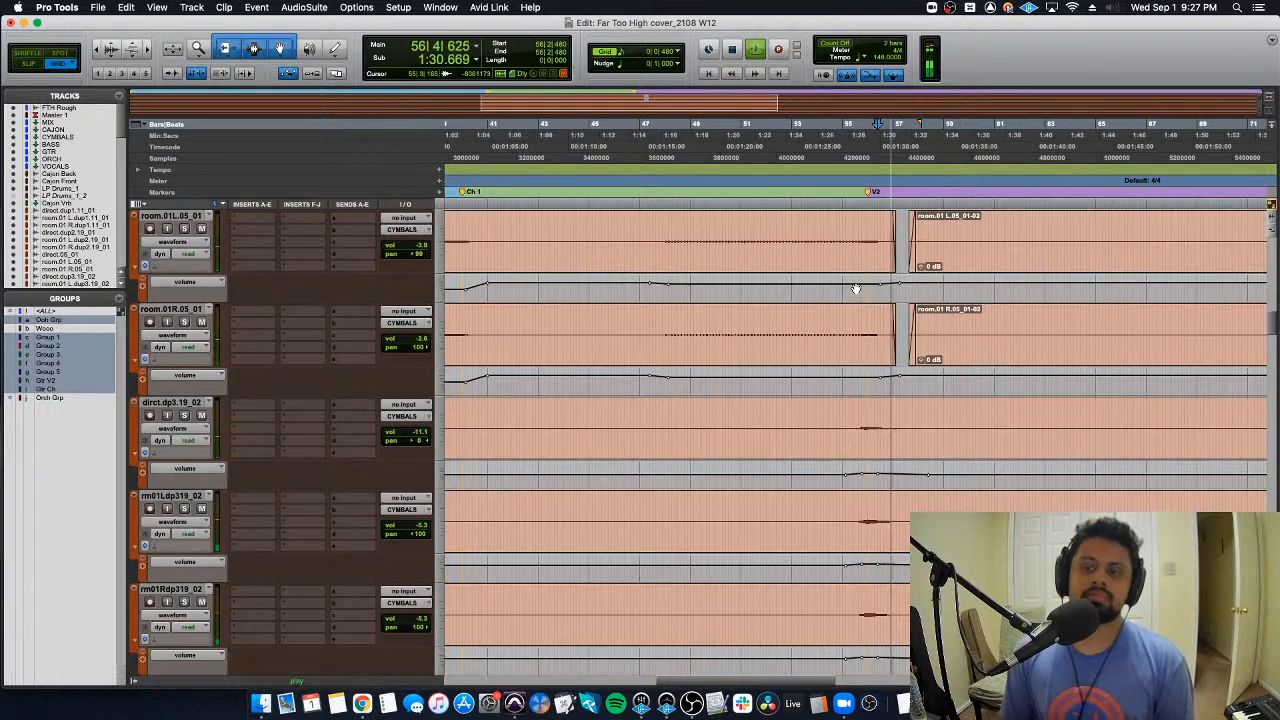
scroll(856, 286, up, 15)
key(space)
key(Return)
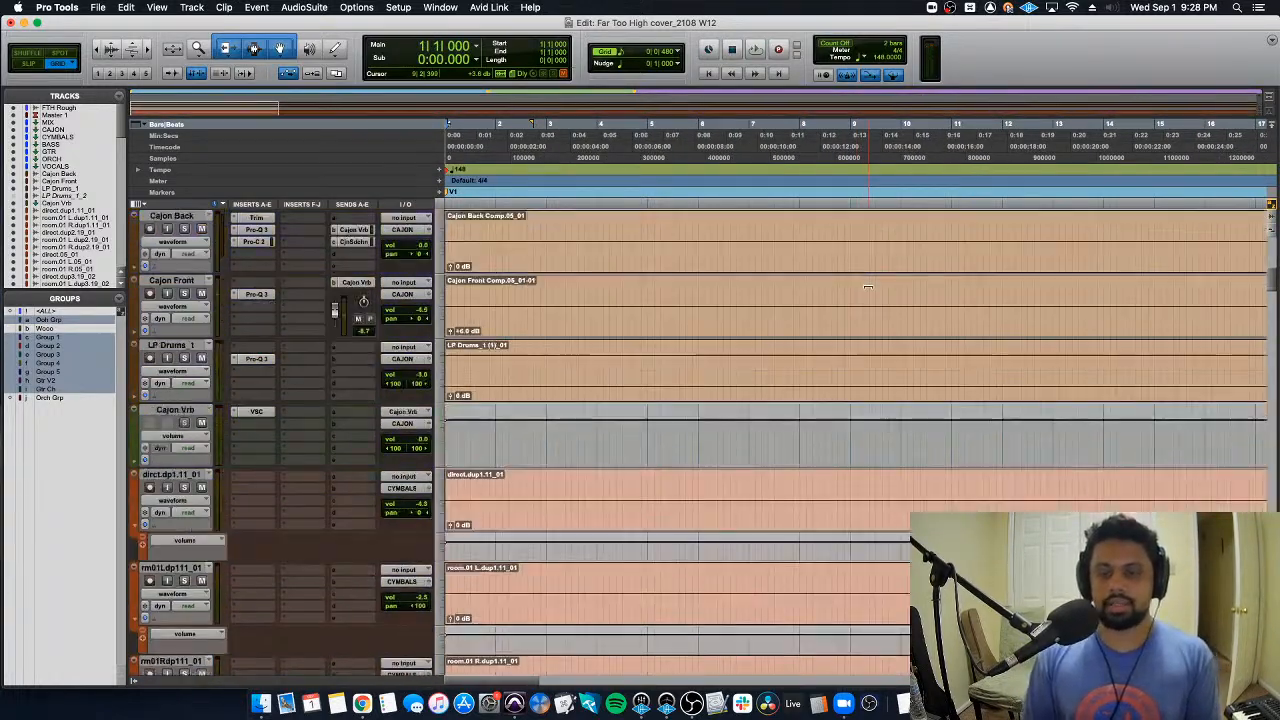
key(super+bracketleft)
key(super+bracketleft)
click(928, 196)
key(space)
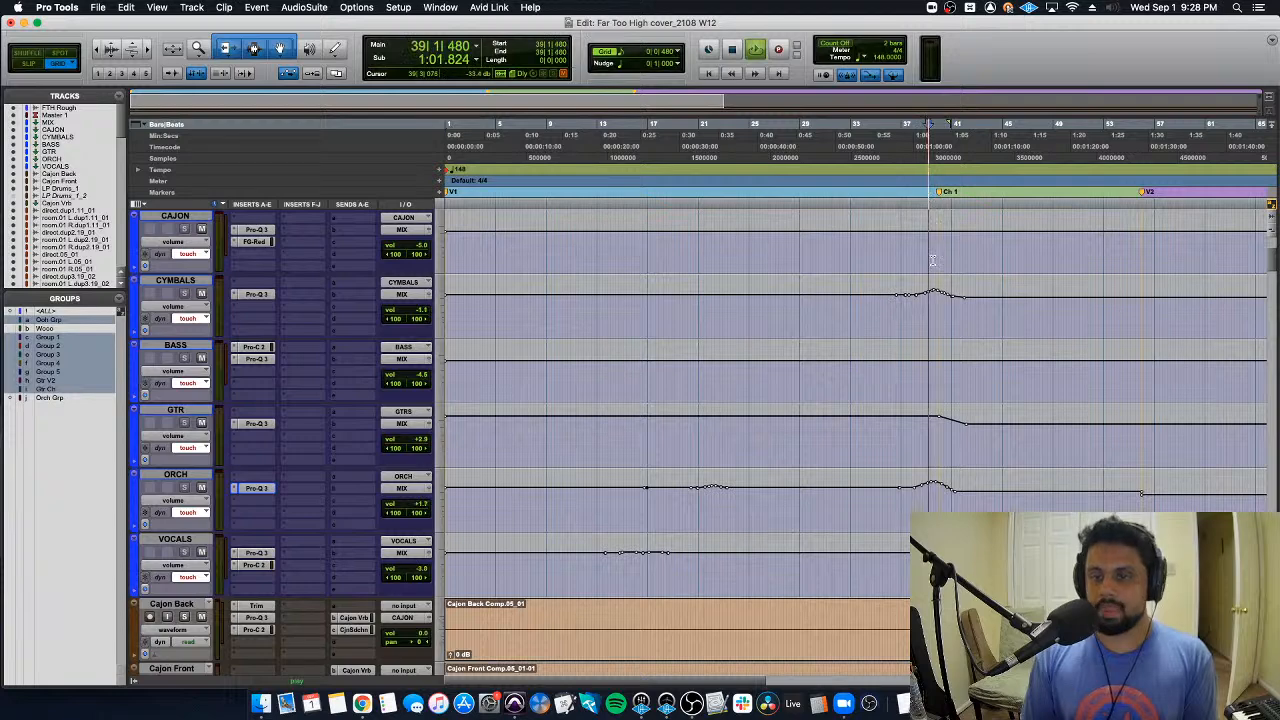
Step: Set the LP Drums_1 volume to 0.0 dB, checking it in solo, and replay the mix from bar 47
scroll(766, 278, down, 2)
scroll(766, 278, down, 4)
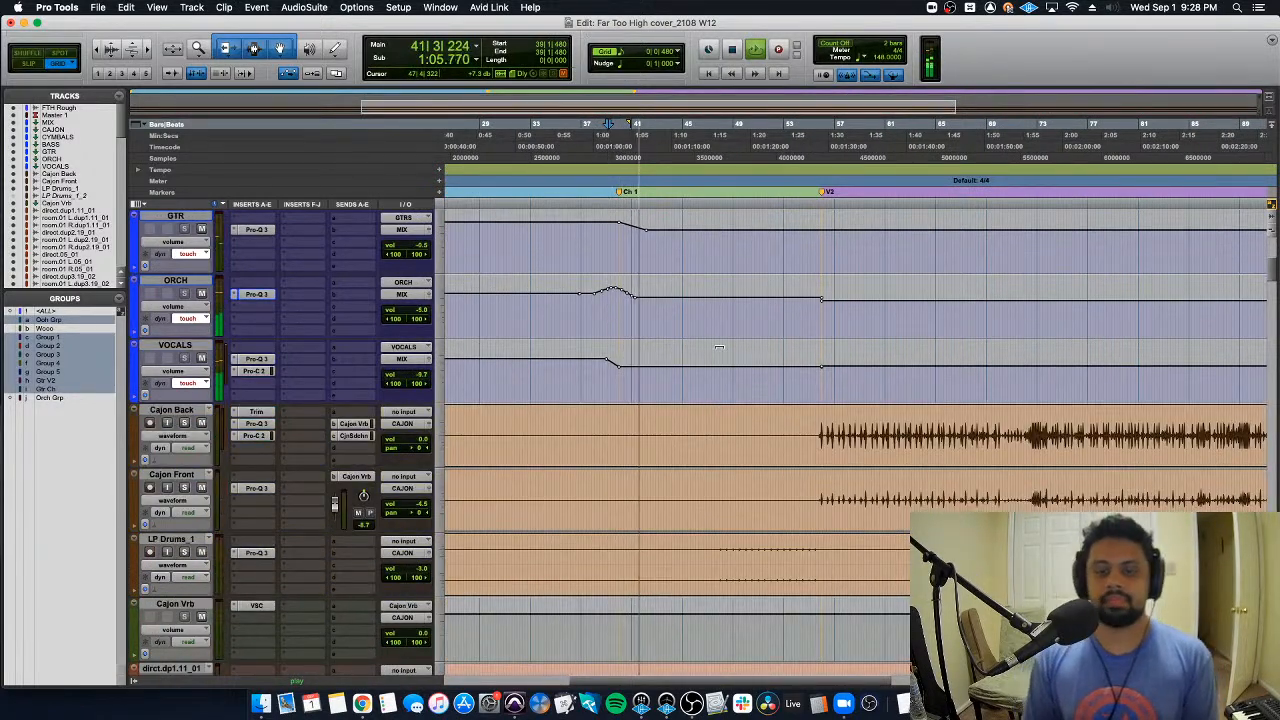
key(super+bracketright)
scroll(717, 330, up, 5)
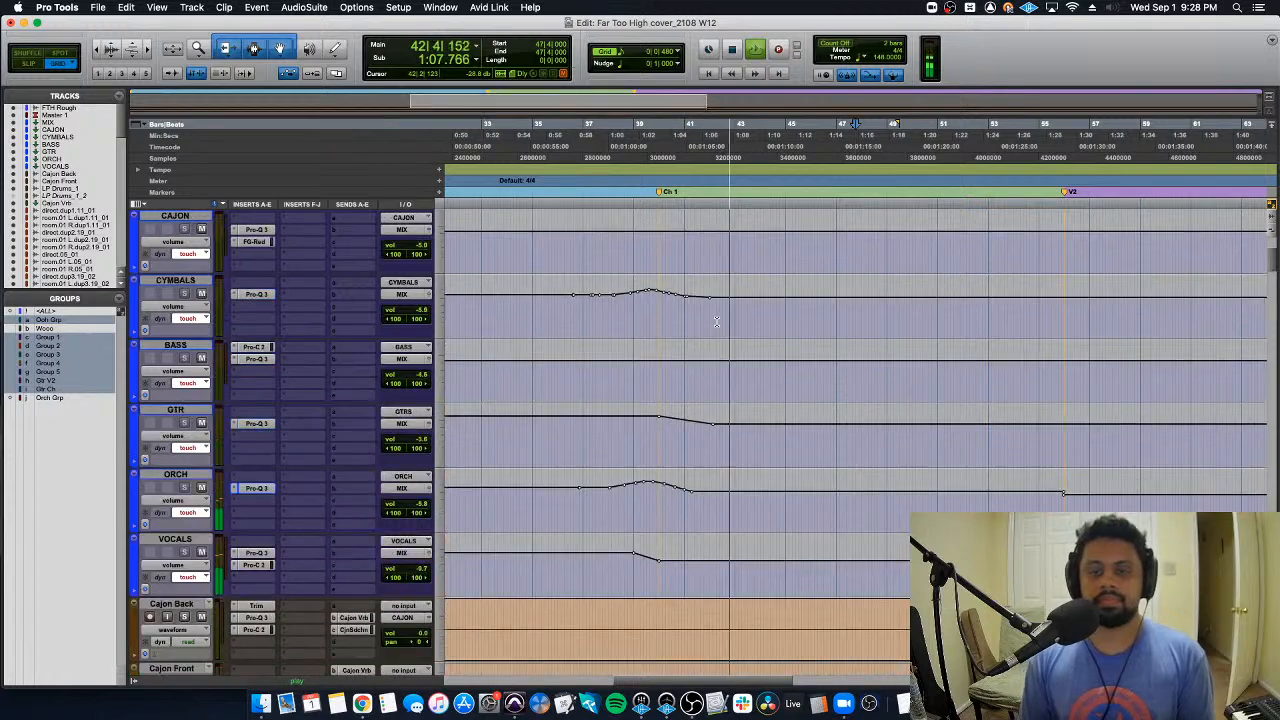
scroll(716, 321, down, 6)
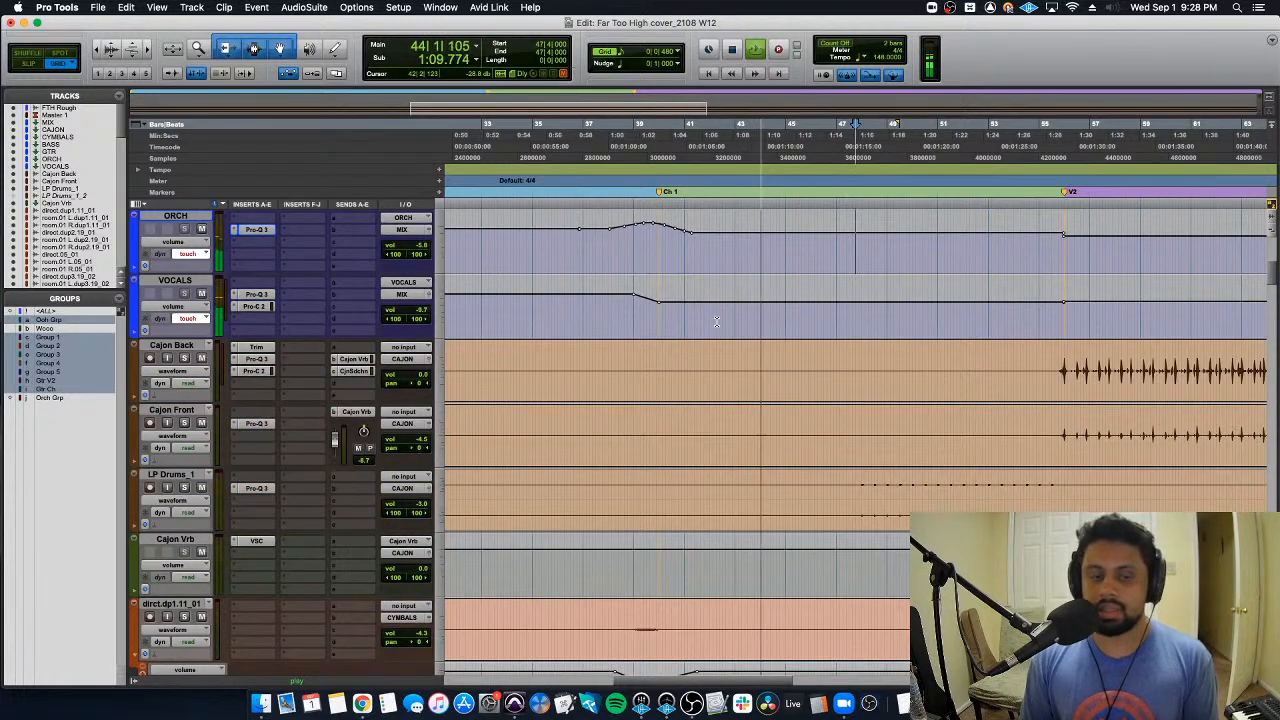
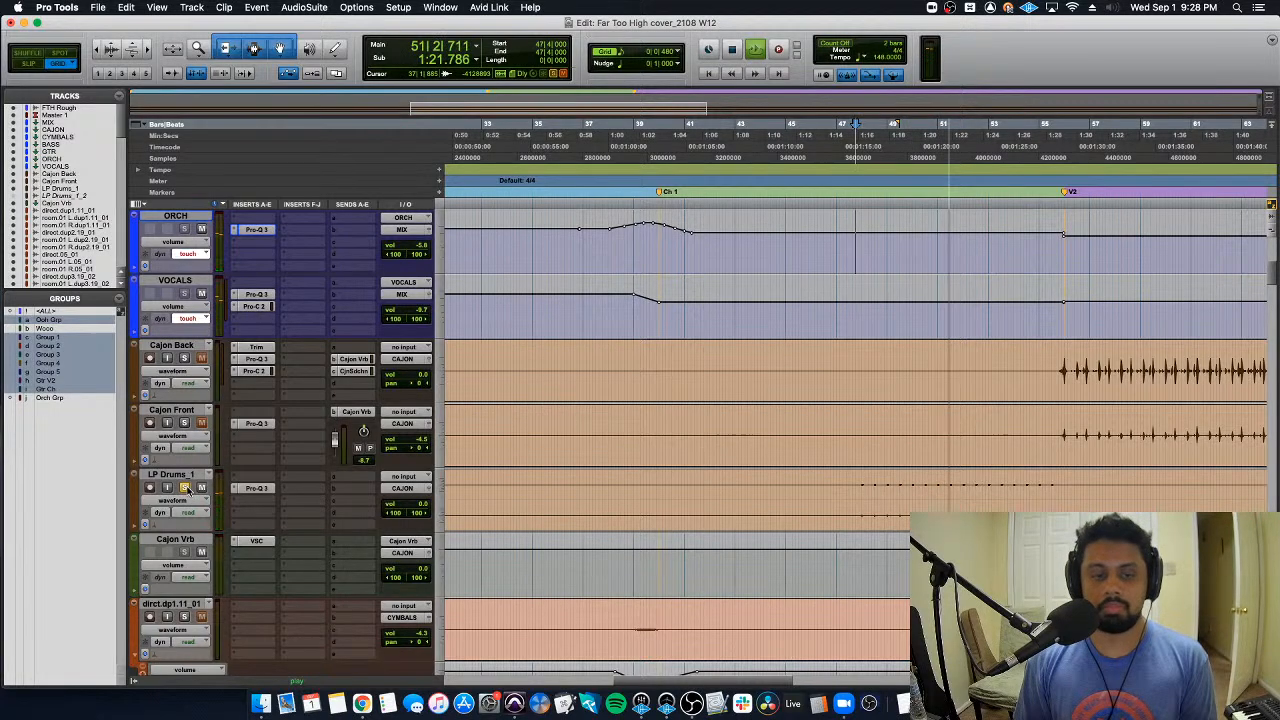
key(space)
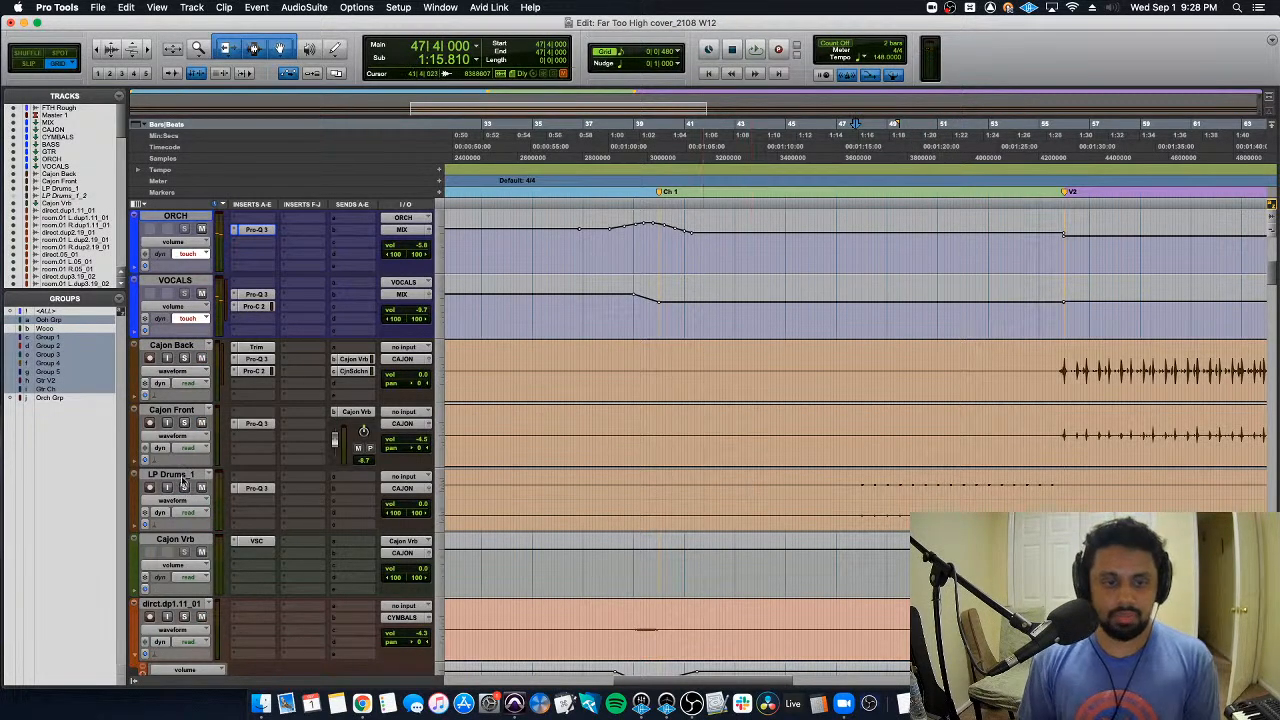
scroll(186, 511, up, 5)
key(space)
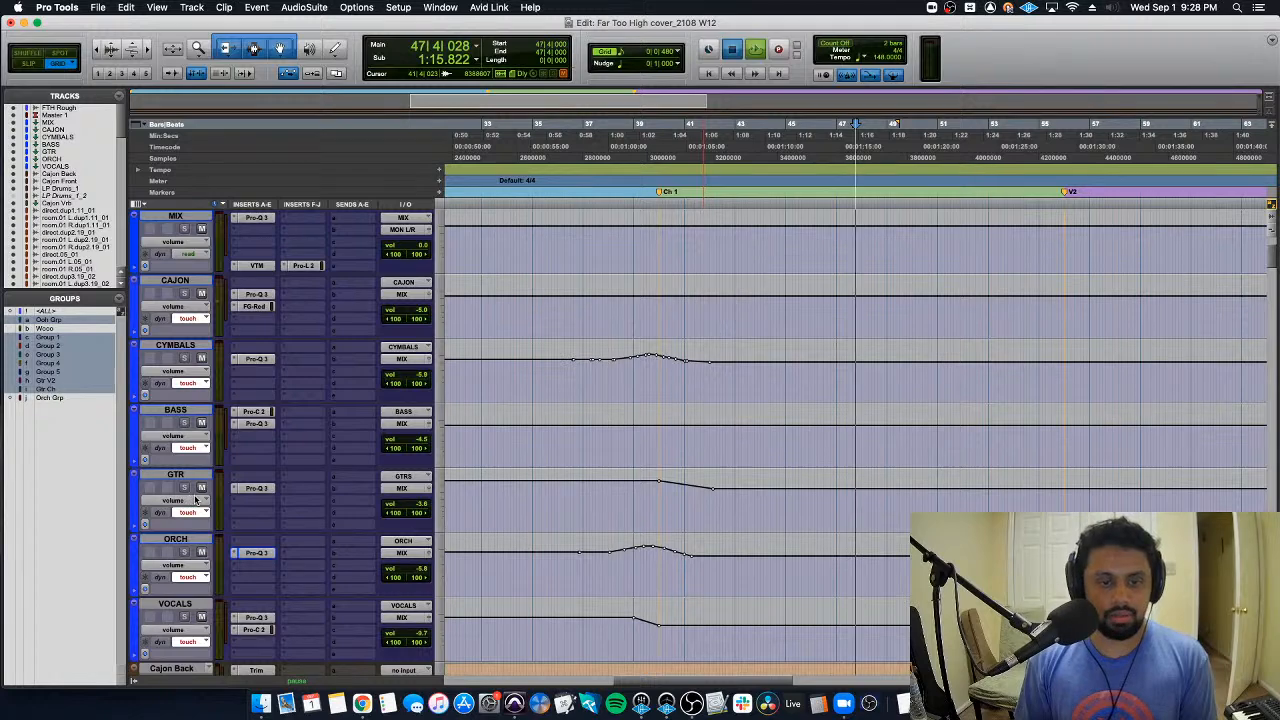
Step: In the ORCH submix's Pro-Q 3, add a -2.74 dB bell cut at about 88 Hz with Q 1.629 and move the low cut slightly higher
click(252, 553)
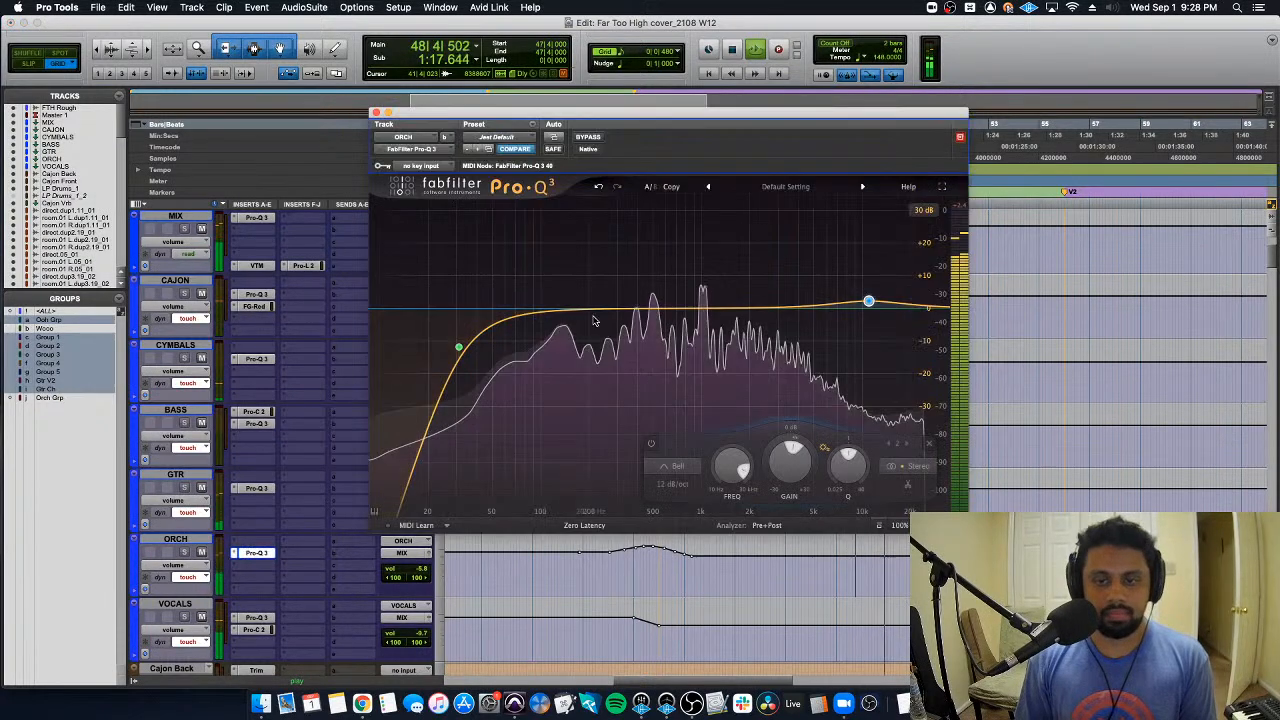
mouse_move(531, 305)
mouse_down()
mouse_move(531, 263)
mouse_move(531, 320)
mouse_up()
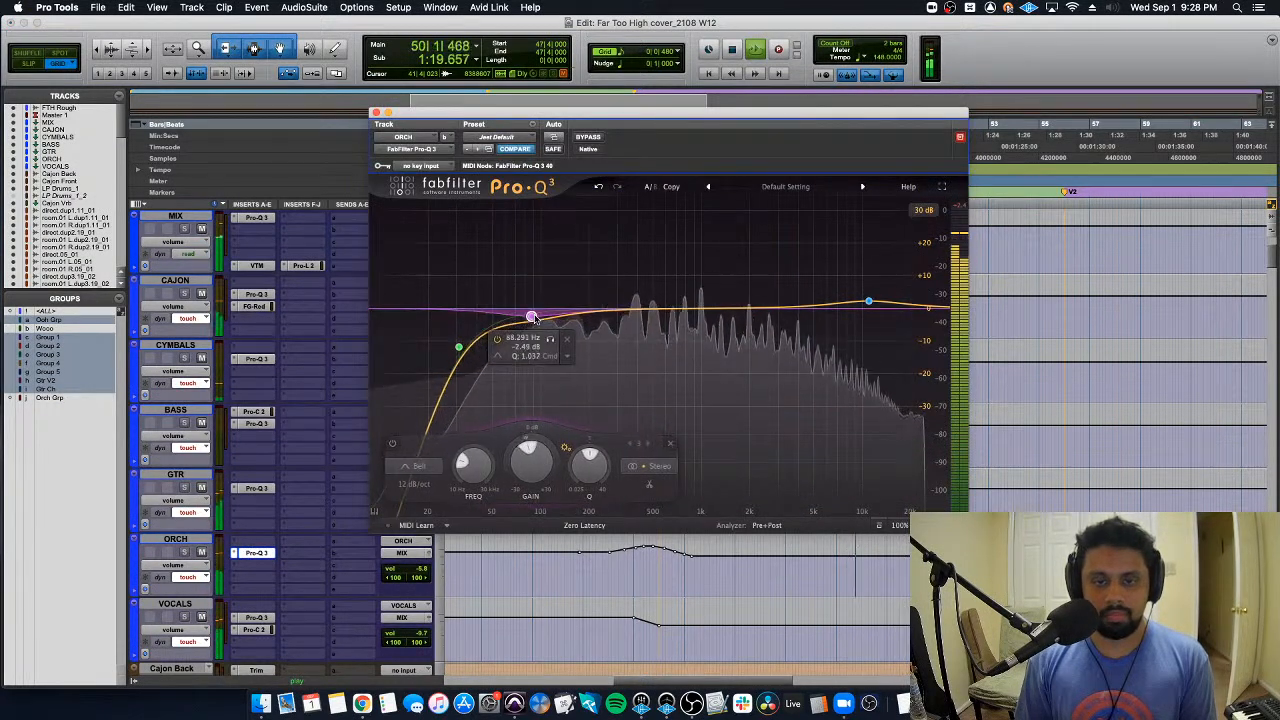
scroll(531, 318, up, 3)
drag(456, 344, 467, 349)
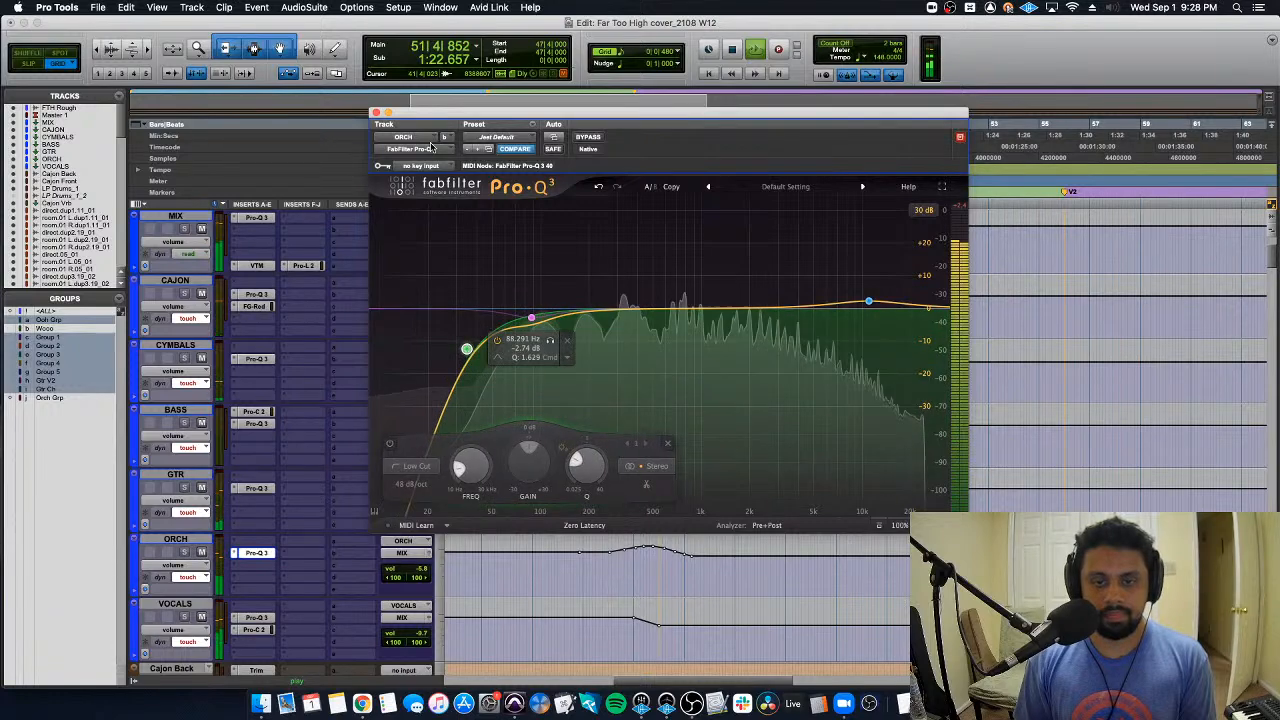
click(376, 112)
Step: Set the LP Drums_1 volume to +5.5 dB while replaying from bar 47 and solo the track
scroll(653, 360, down, 10)
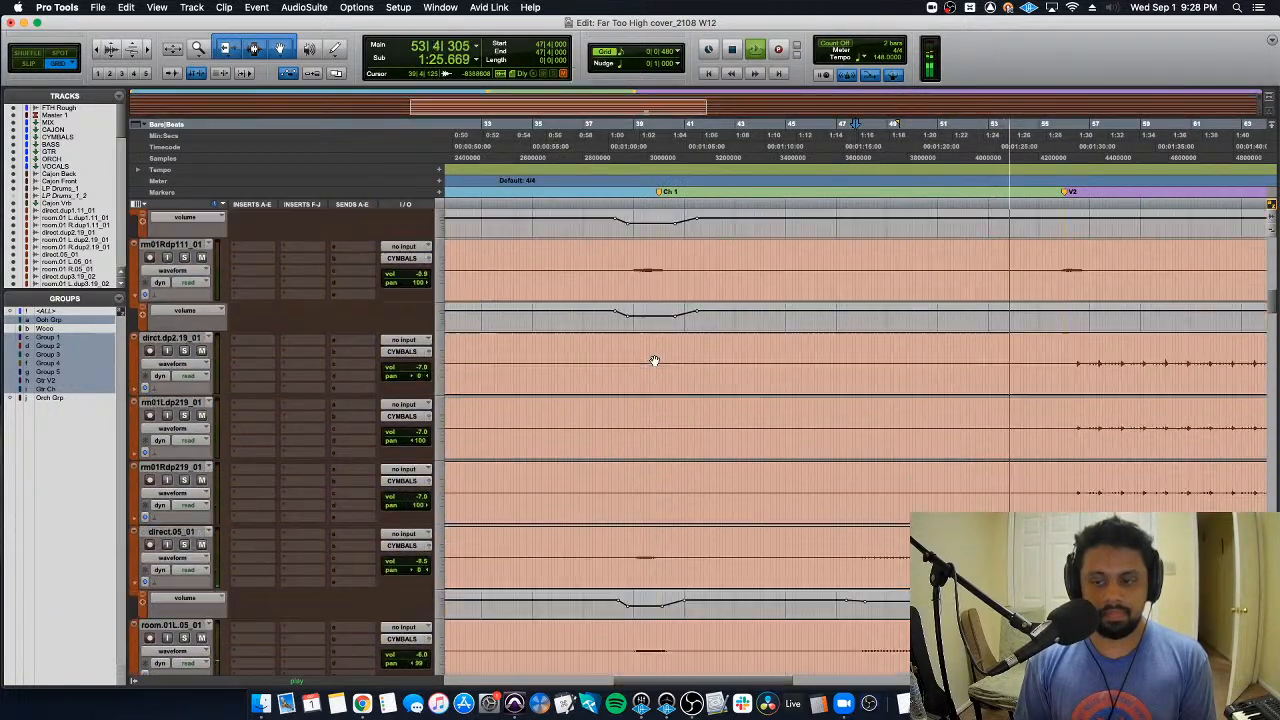
scroll(700, 365, up, 8)
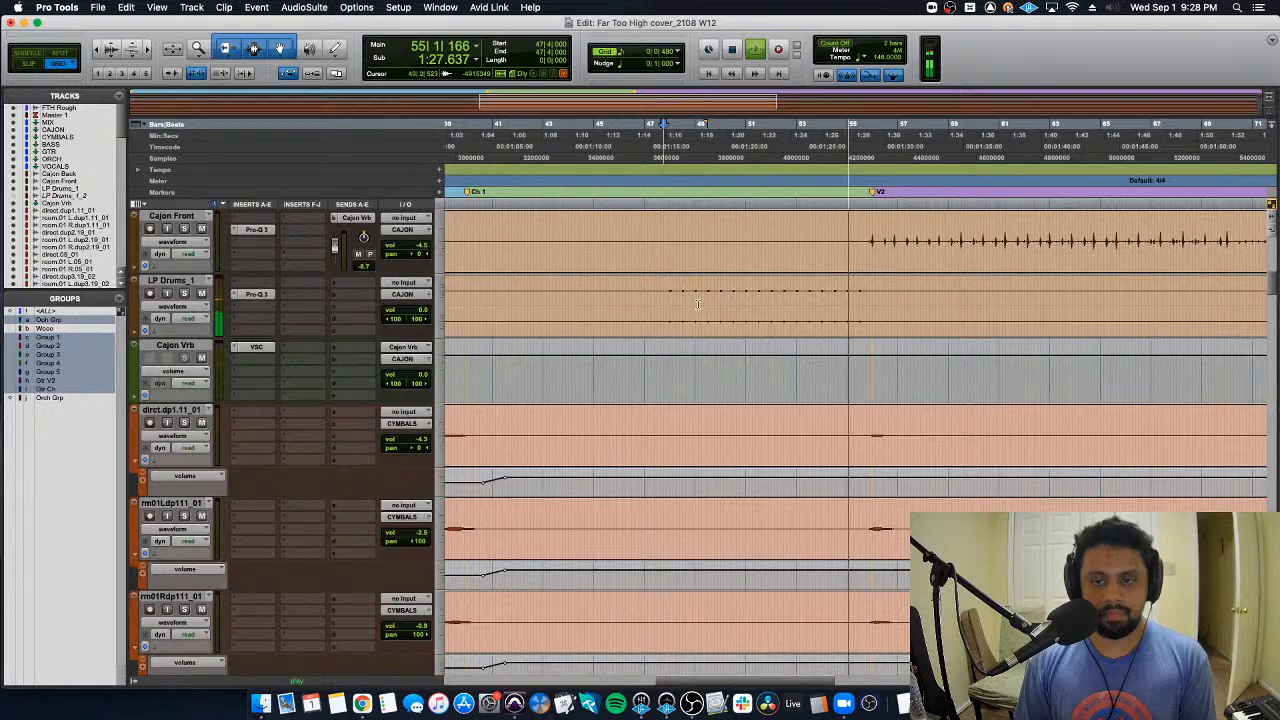
key(space)
scroll(435, 320, up, 2)
key(space)
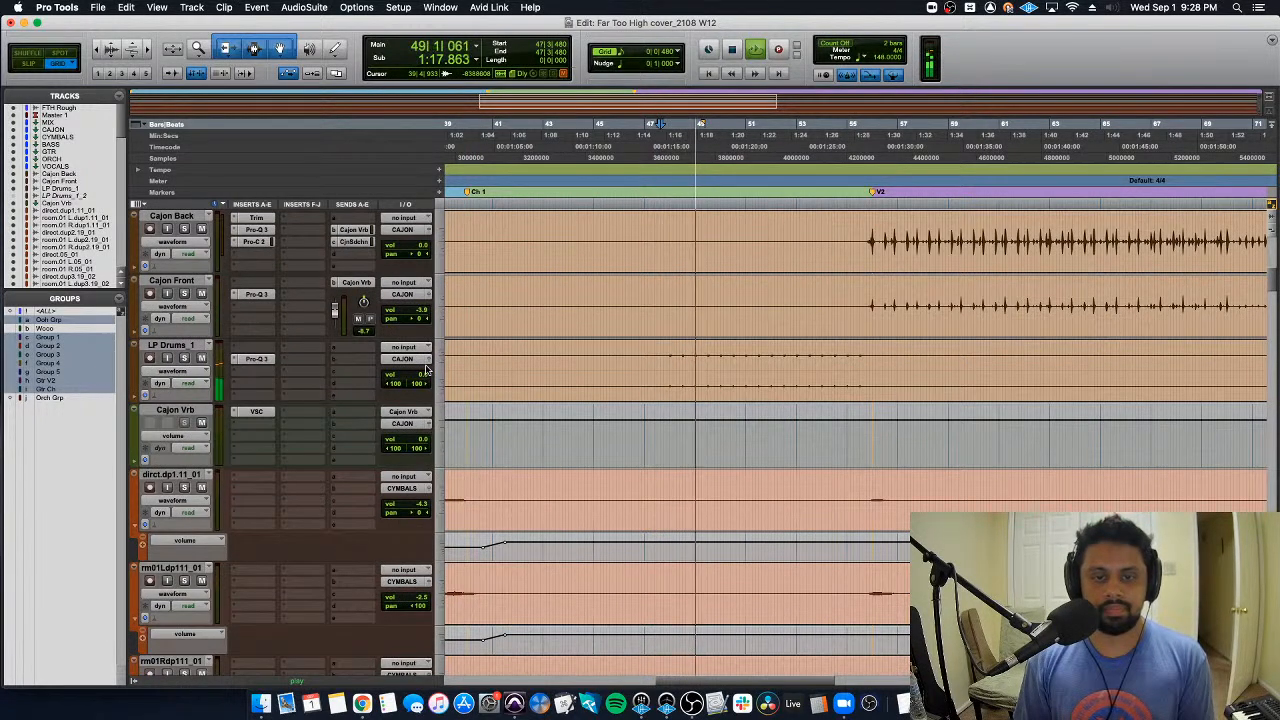
click(424, 373)
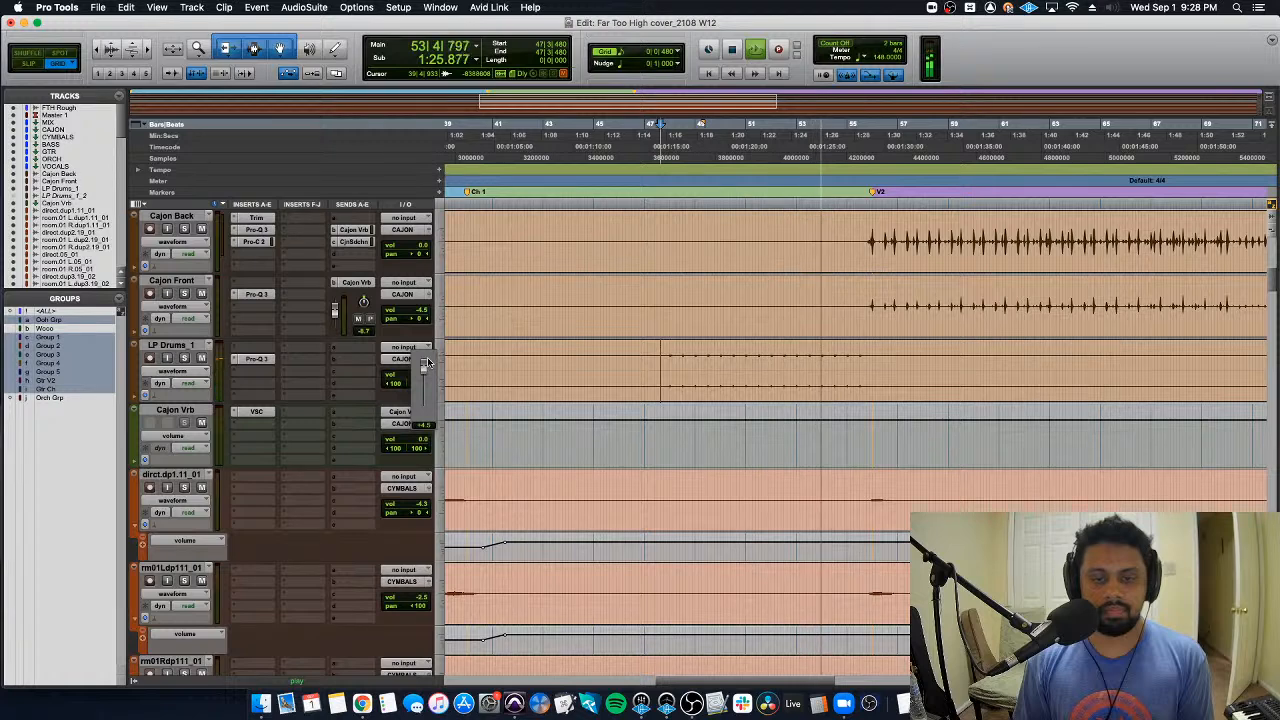
drag(427, 362, 422, 376)
key(space)
key(space)
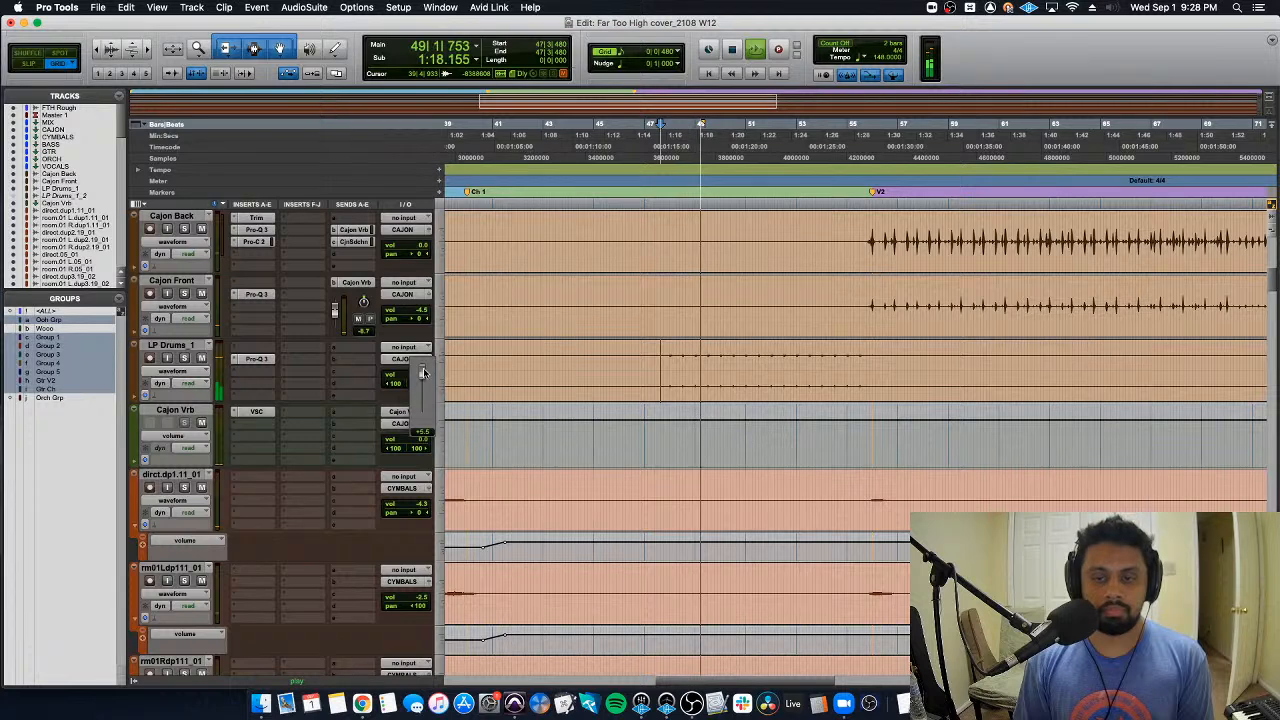
drag(423, 372, 423, 372)
click(184, 358)
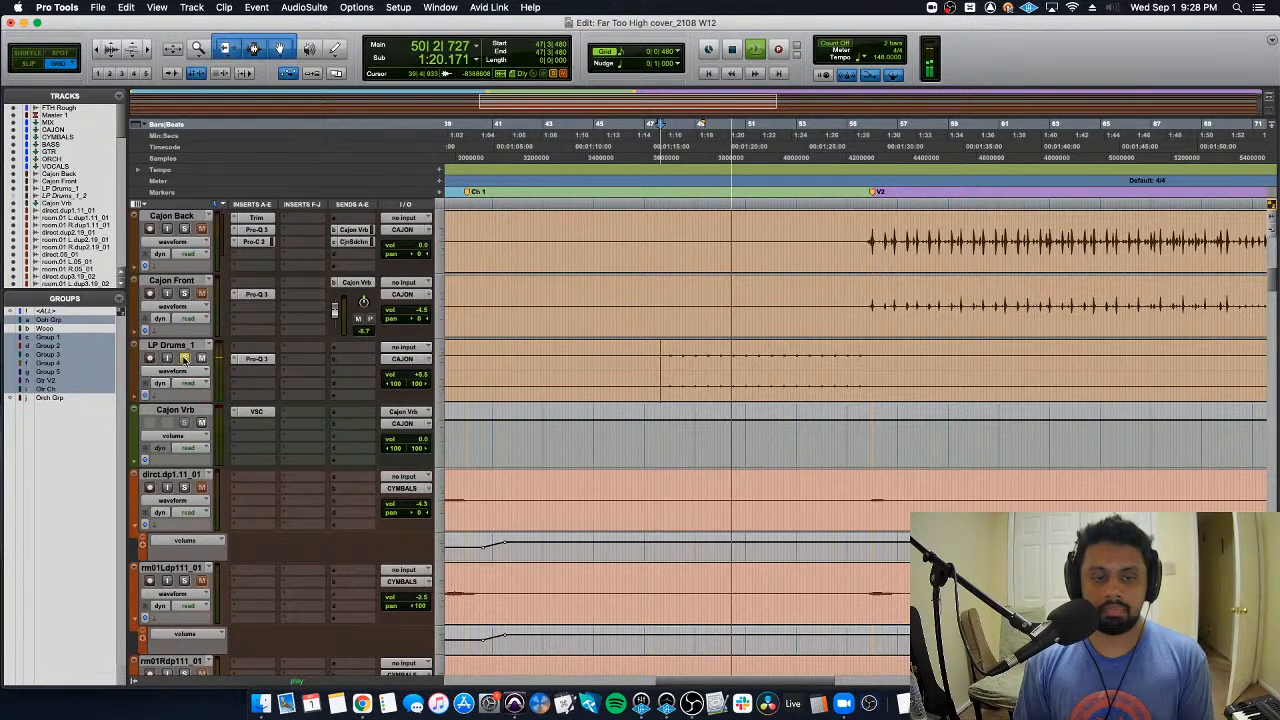
Step: In the LP Drums_1 Pro-Q 3, raise the high cut to about 10 kHz and shape a bell boost of about 5 dB near 640 Hz
click(256, 358)
drag(814, 320, 862, 329)
key(space)
drag(551, 318, 671, 300)
drag(710, 466, 710, 455)
mouse_move(664, 280)
mouse_down()
mouse_move(709, 271)
mouse_move(633, 274)
mouse_move(652, 298)
mouse_move(671, 290)
mouse_up()
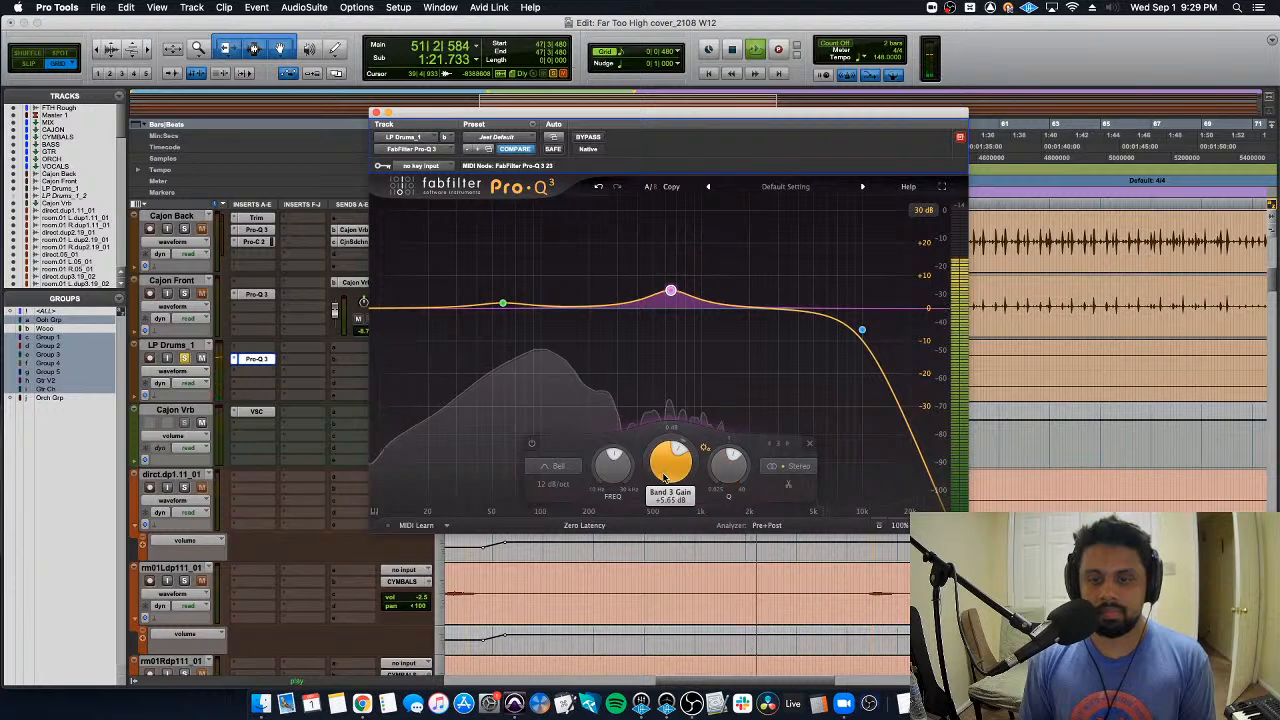
drag(670, 458, 731, 470)
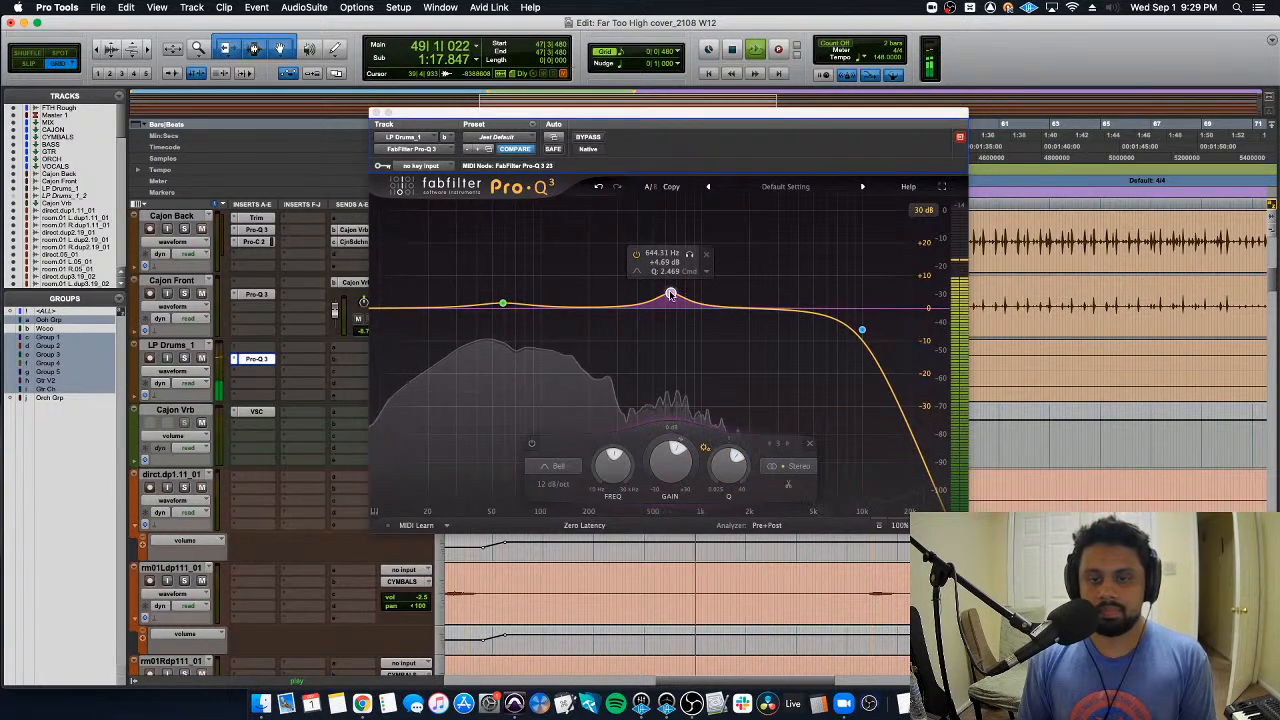
drag(670, 296, 666, 290)
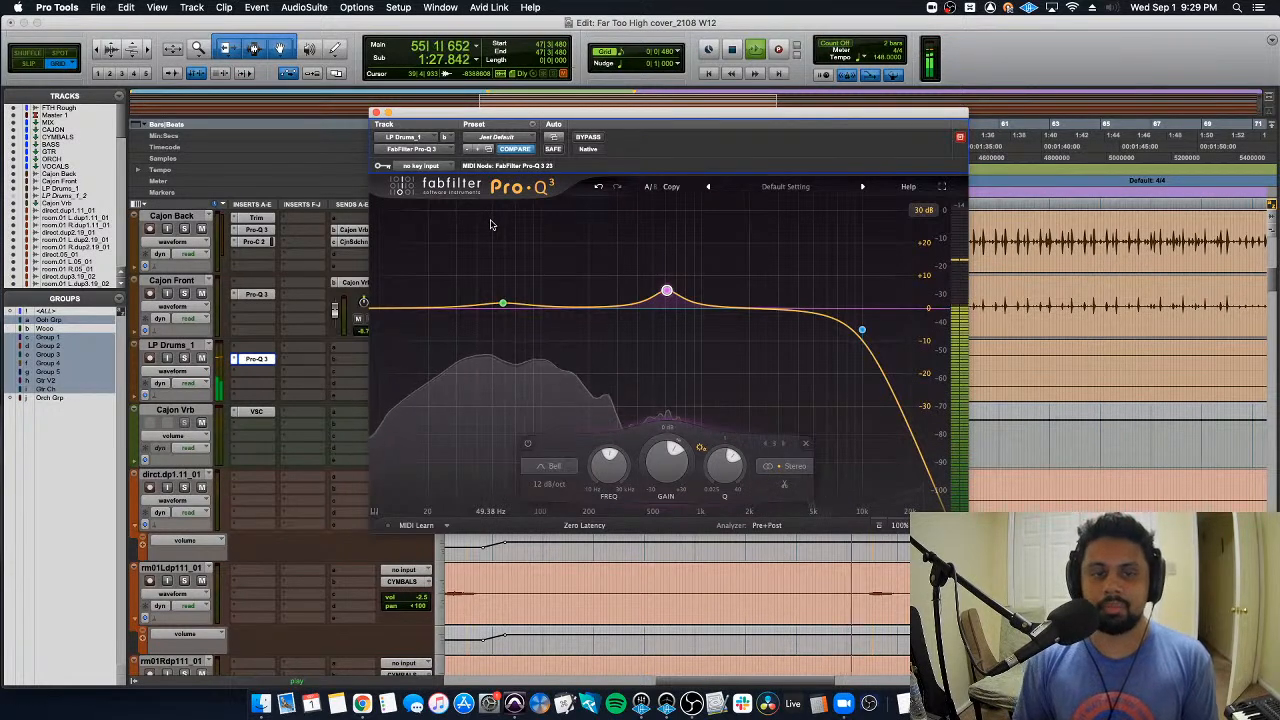
click(376, 114)
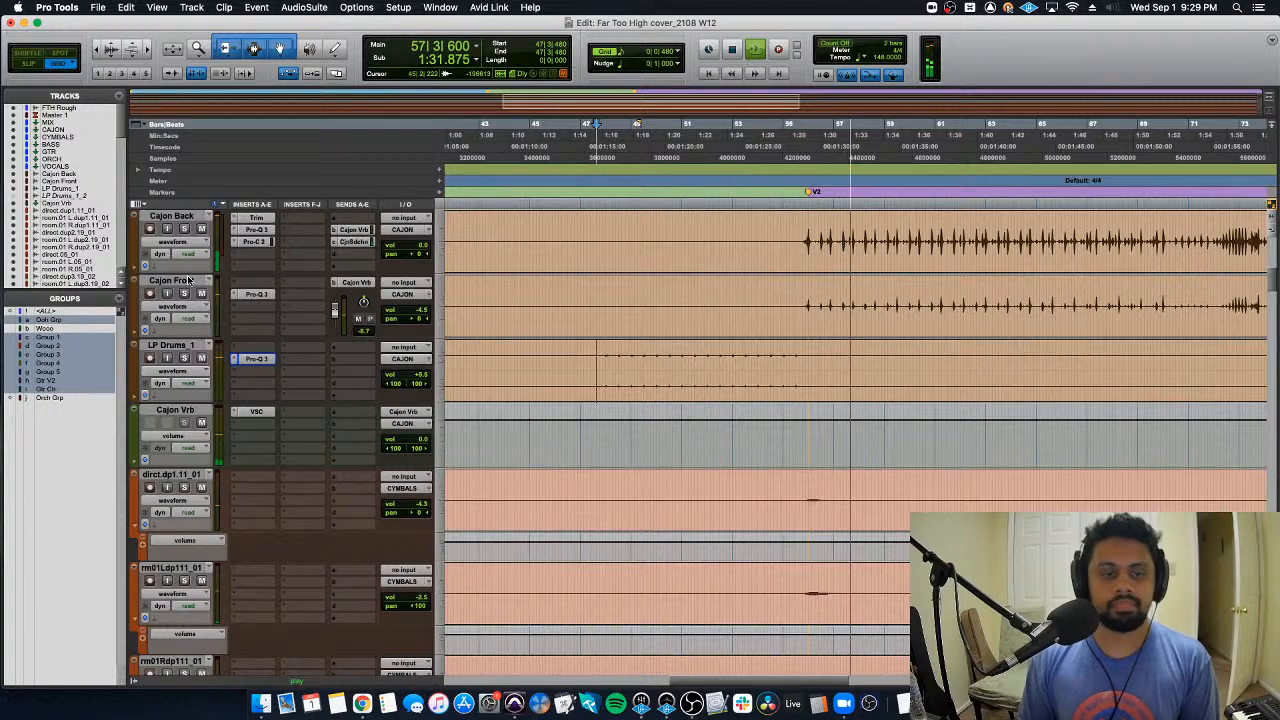
Step: Group the Cajon Back and Cajon Front tracks as Cajon and set their volumes to -3.0 dB and -7.5 dB
key(super+equal)
scroll(463, 340, left, 15)
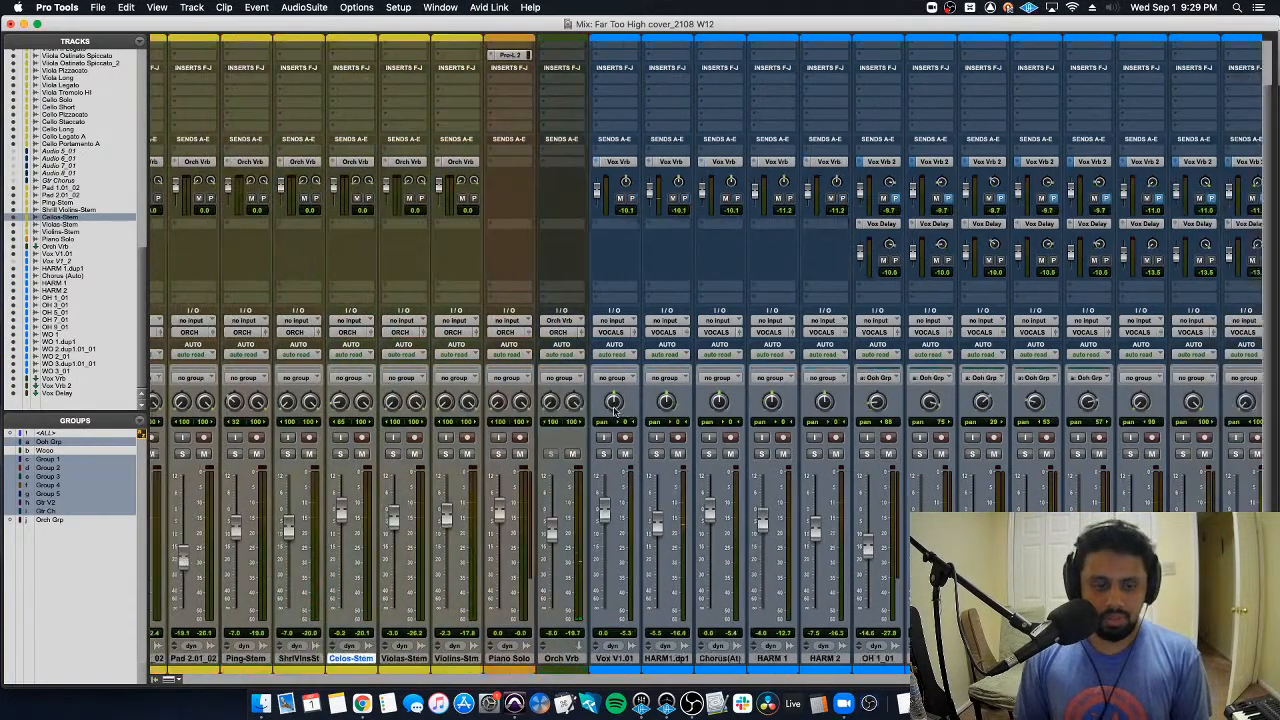
scroll(535, 482, down, 2)
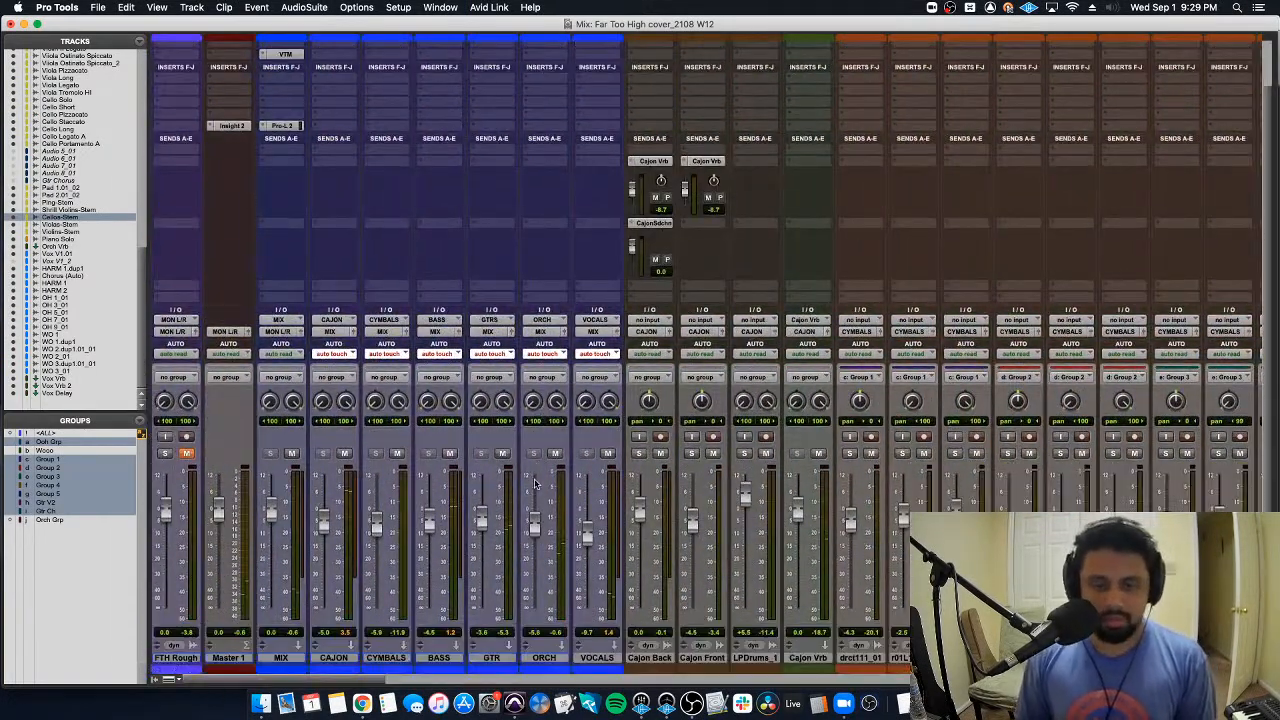
key(super+g)
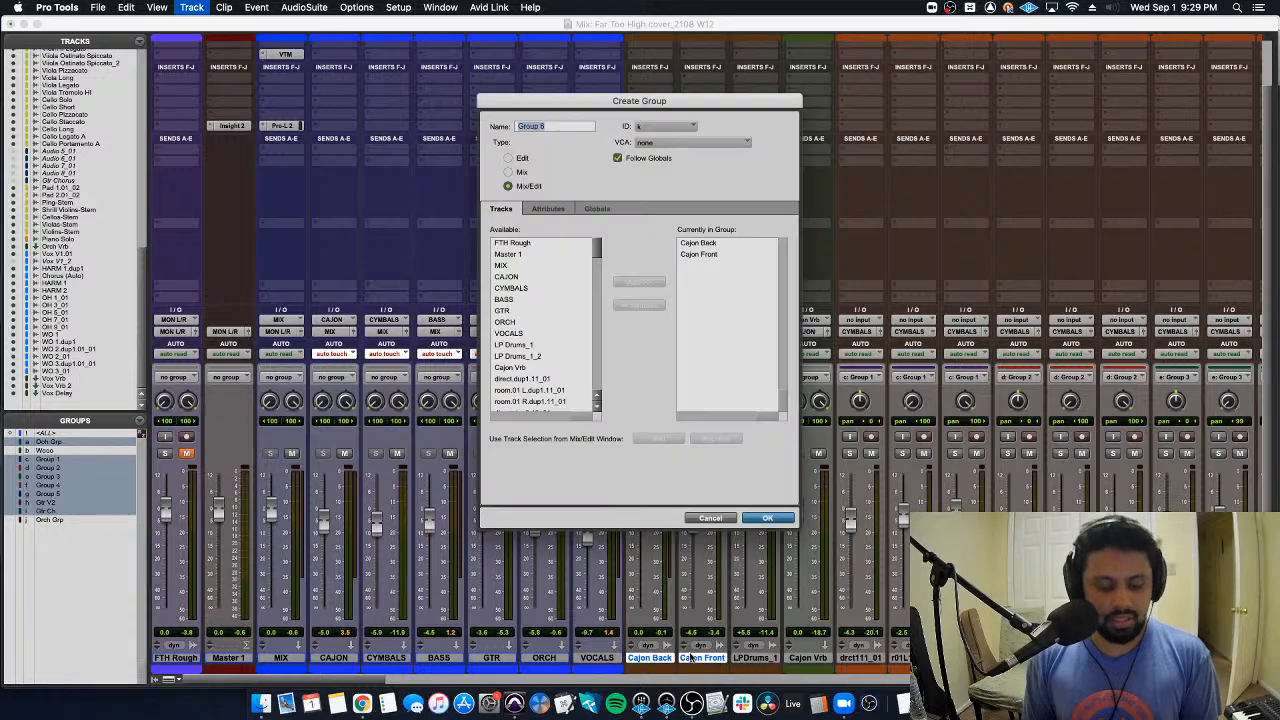
key(Return)
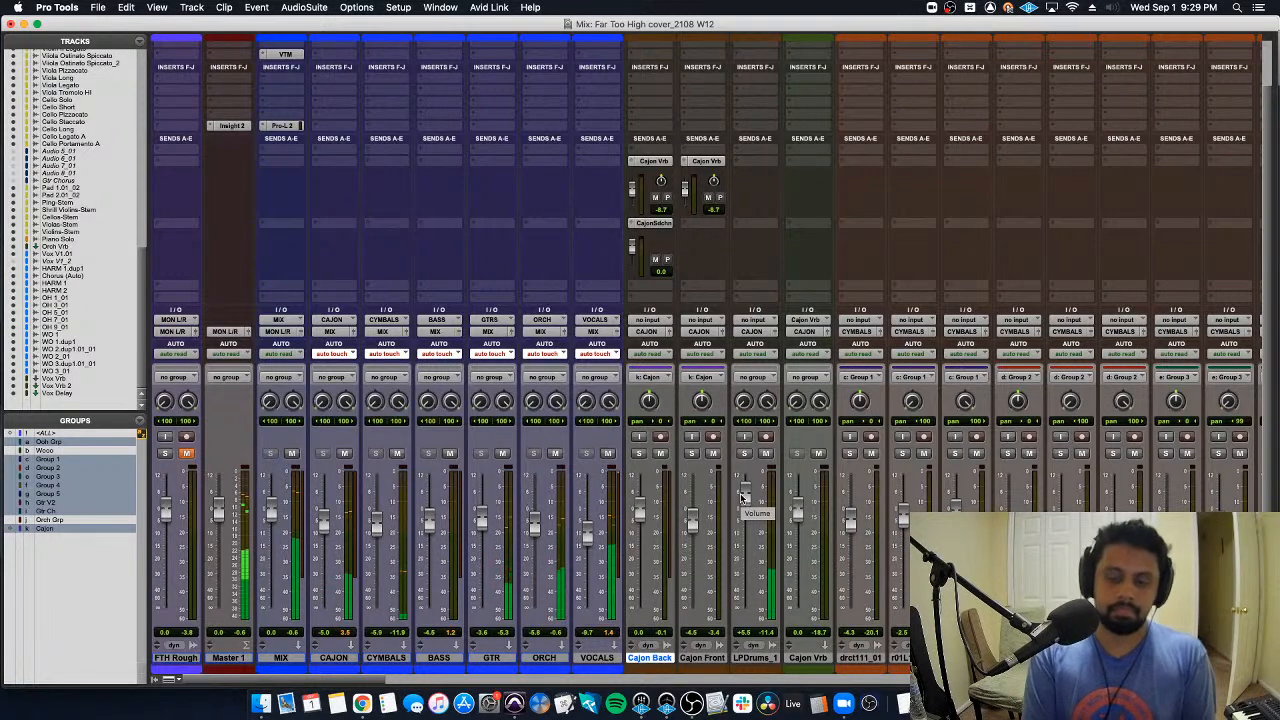
key(super+equal)
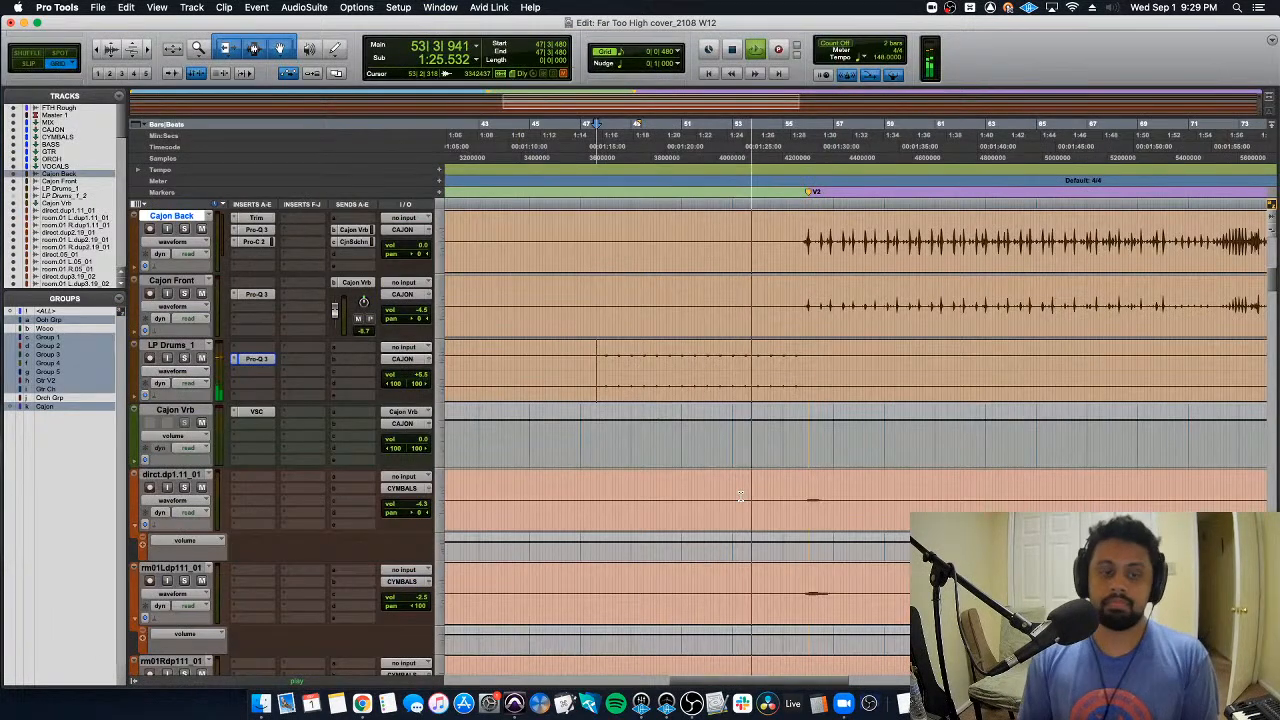
key(super+equal)
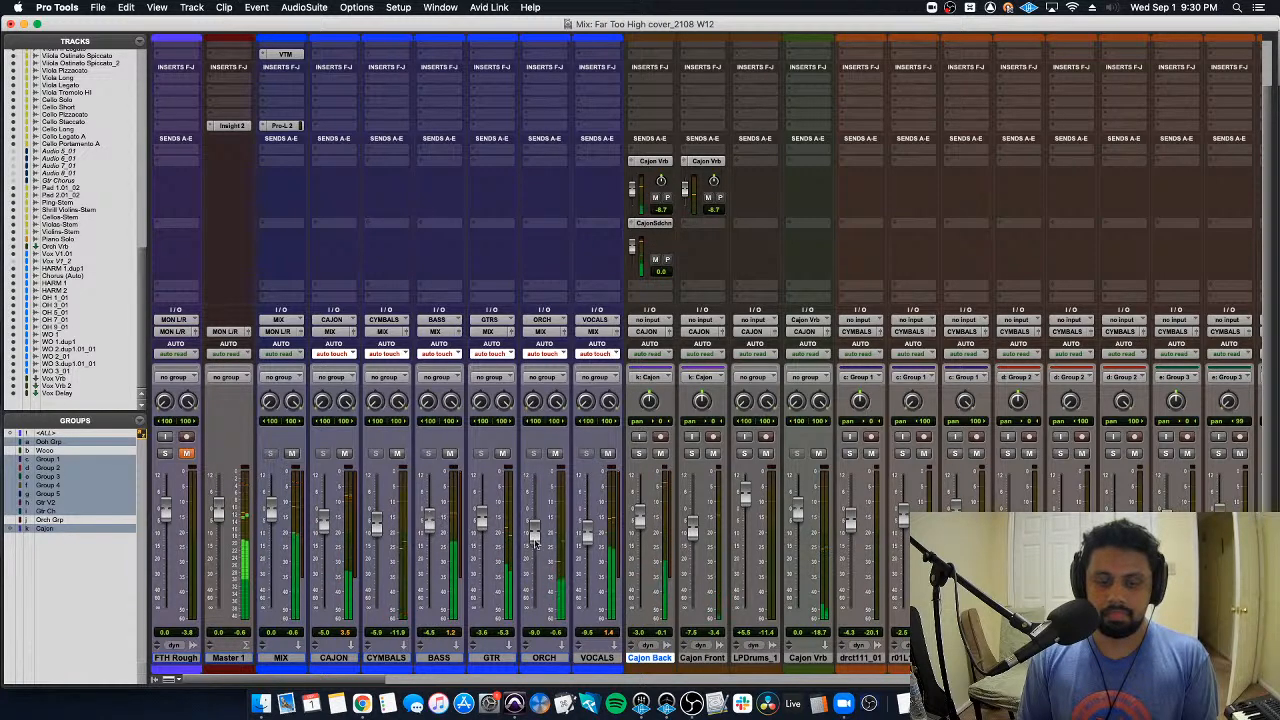
Step: Create a group named Bass Grp from the Bass DI and Bass Wet tracks
scroll(787, 571, right, 5)
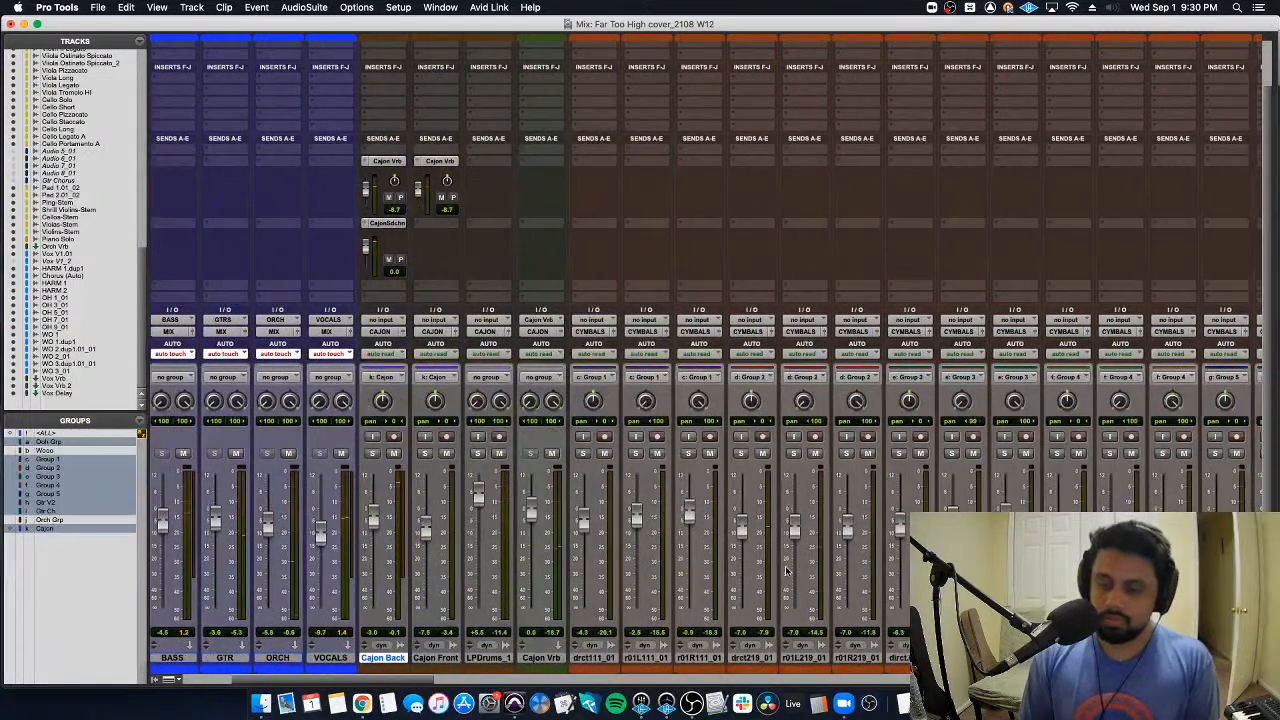
scroll(787, 571, right, 8)
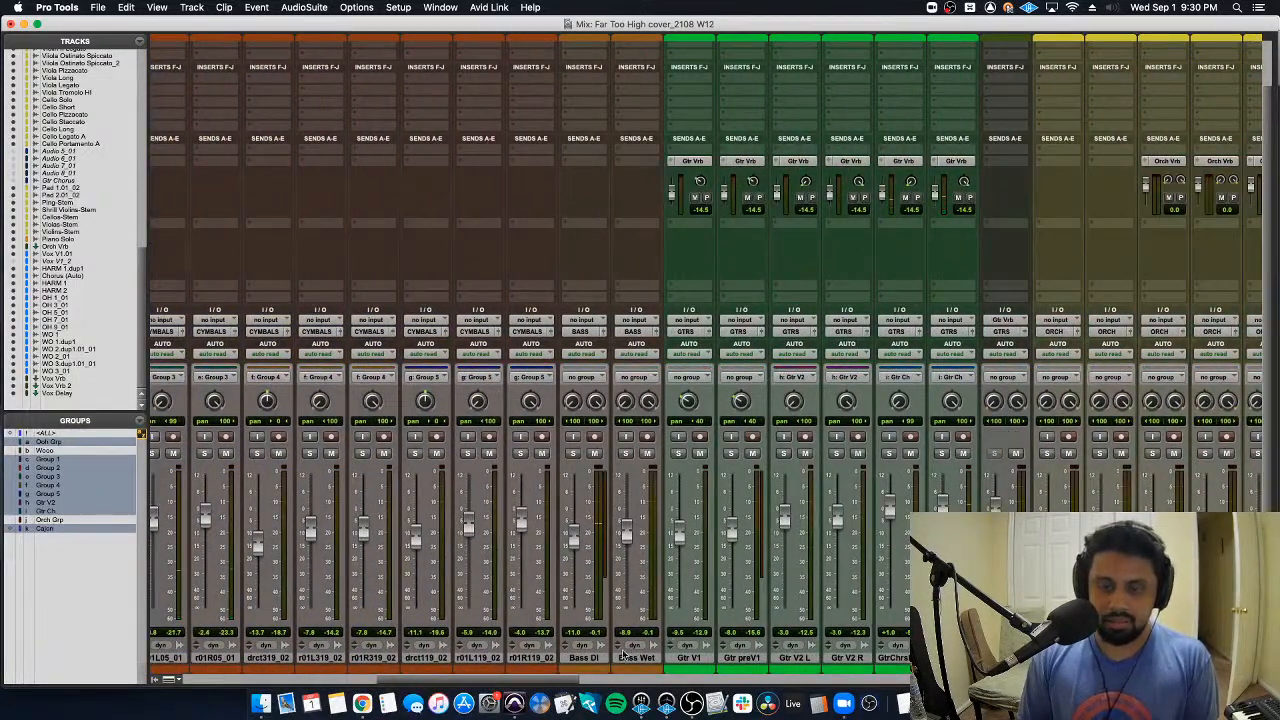
key(super+g)
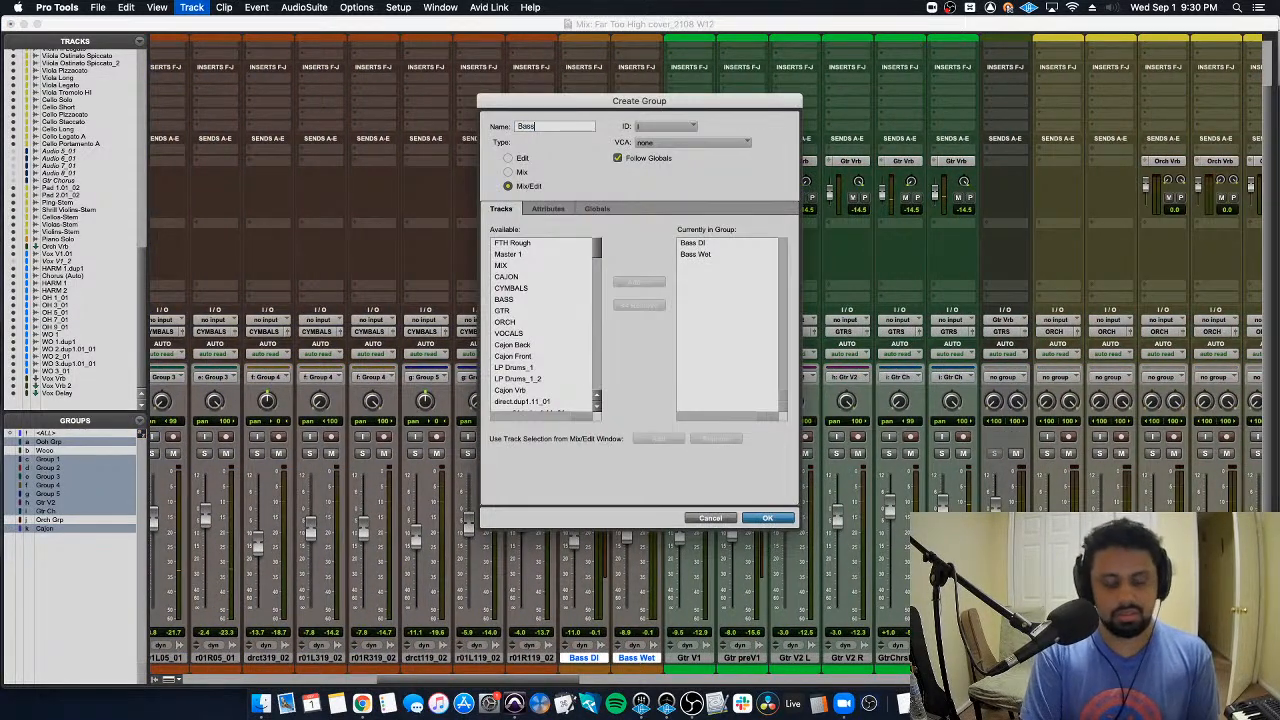
key(Return)
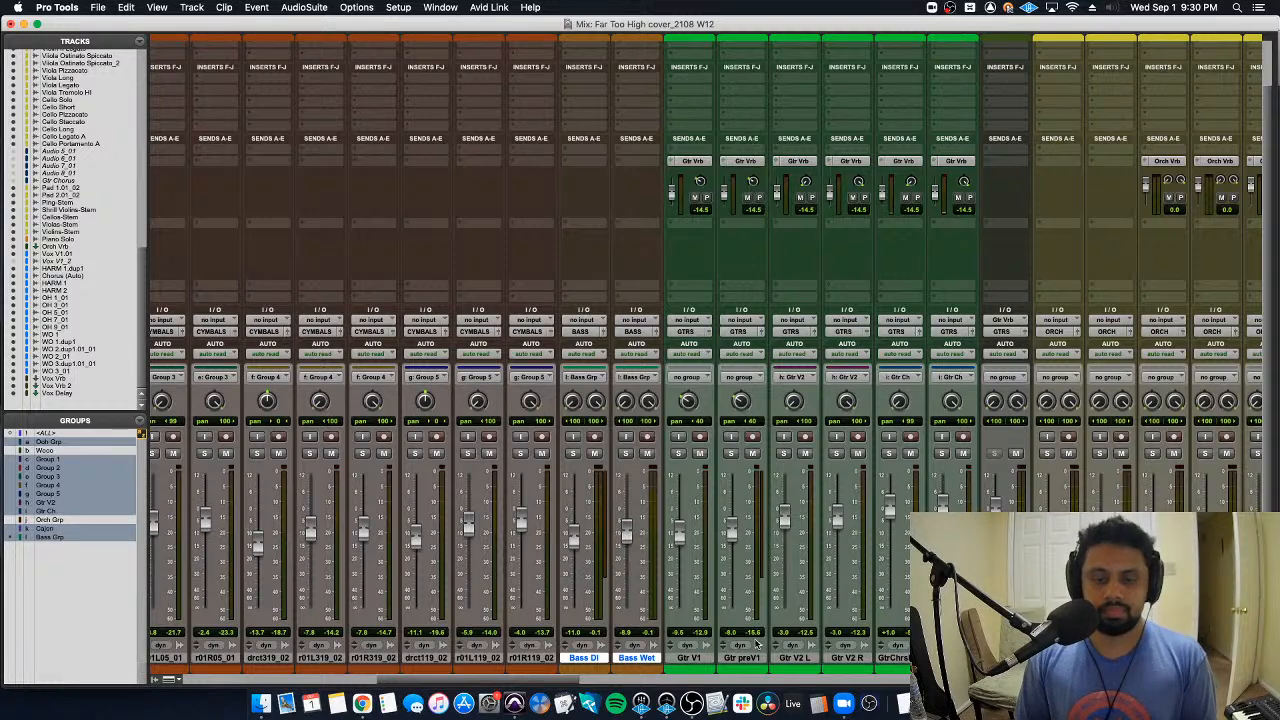
Step: Raise the grouped bass tracks, bringing Bass DI to -10.1 dB, while playing from just before the V2 marker
key(super+equal)
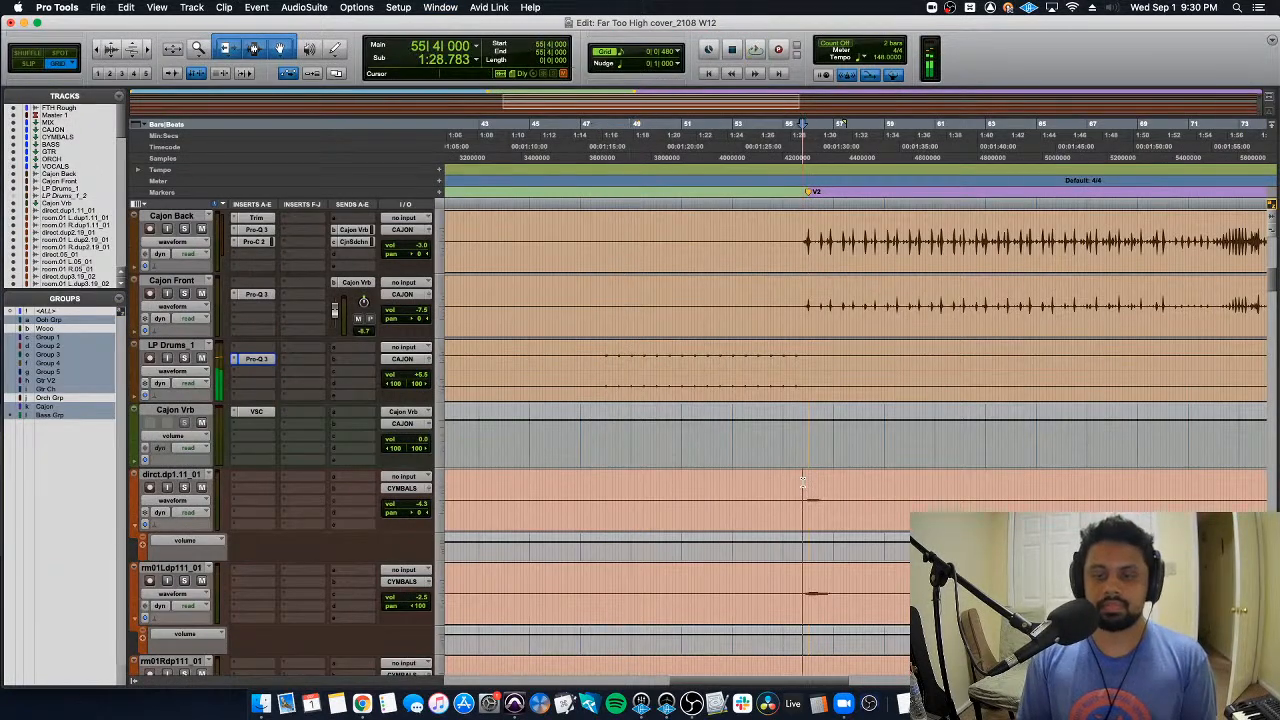
key(super+equal)
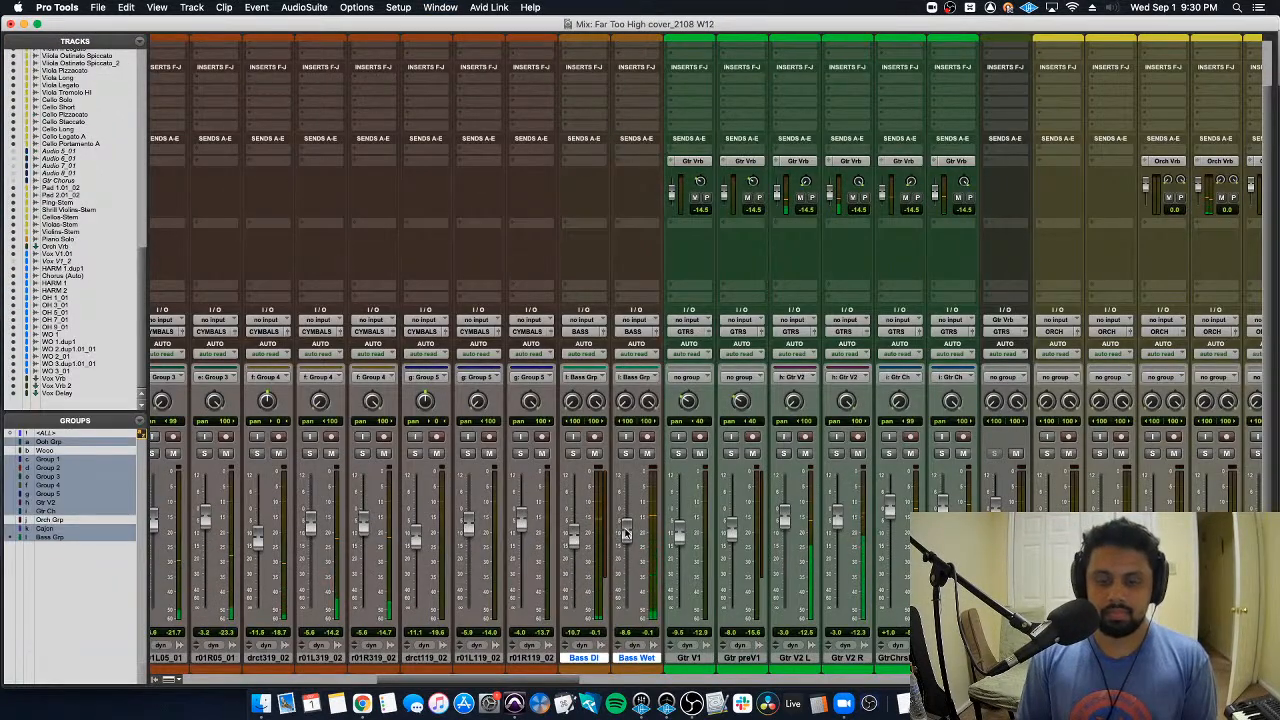
scroll(626, 530, left, 5)
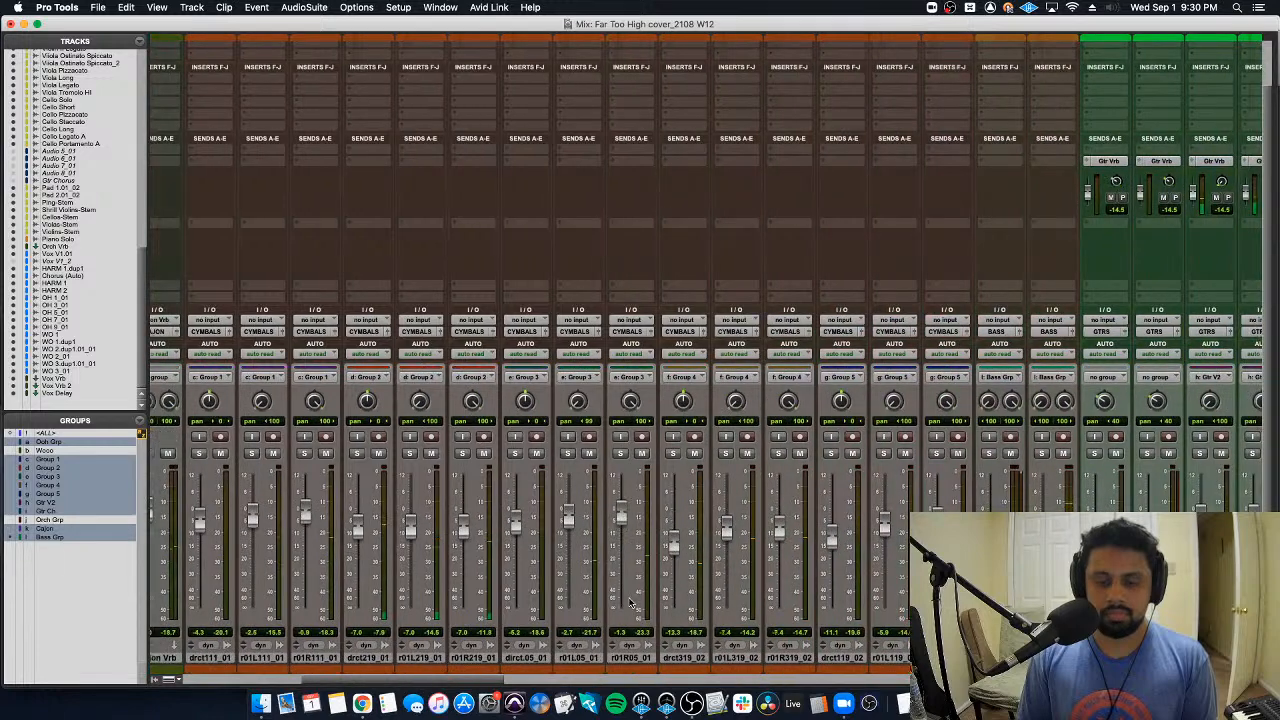
scroll(628, 560, right, 4)
scroll(630, 600, left, 3)
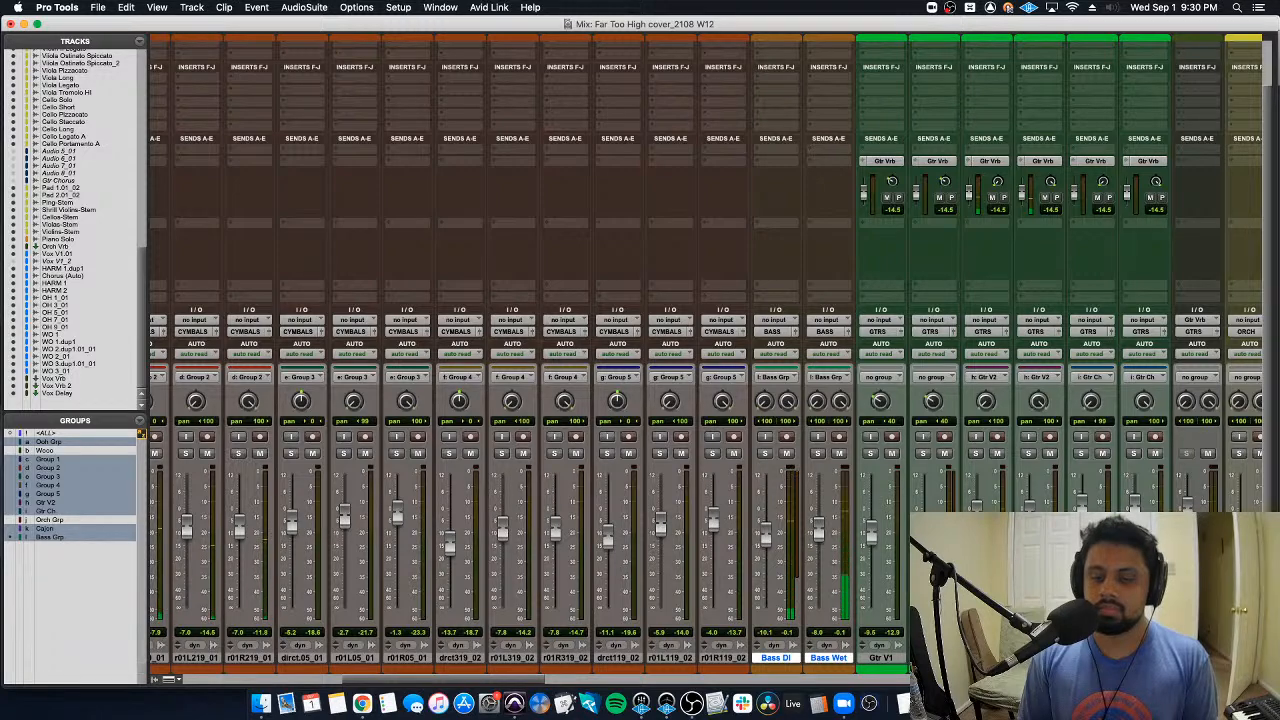
Step: Raise the ORCH submix volume automation after the V2 marker to -5.8 dB and replay from bar 55
scroll(706, 360, left, 10)
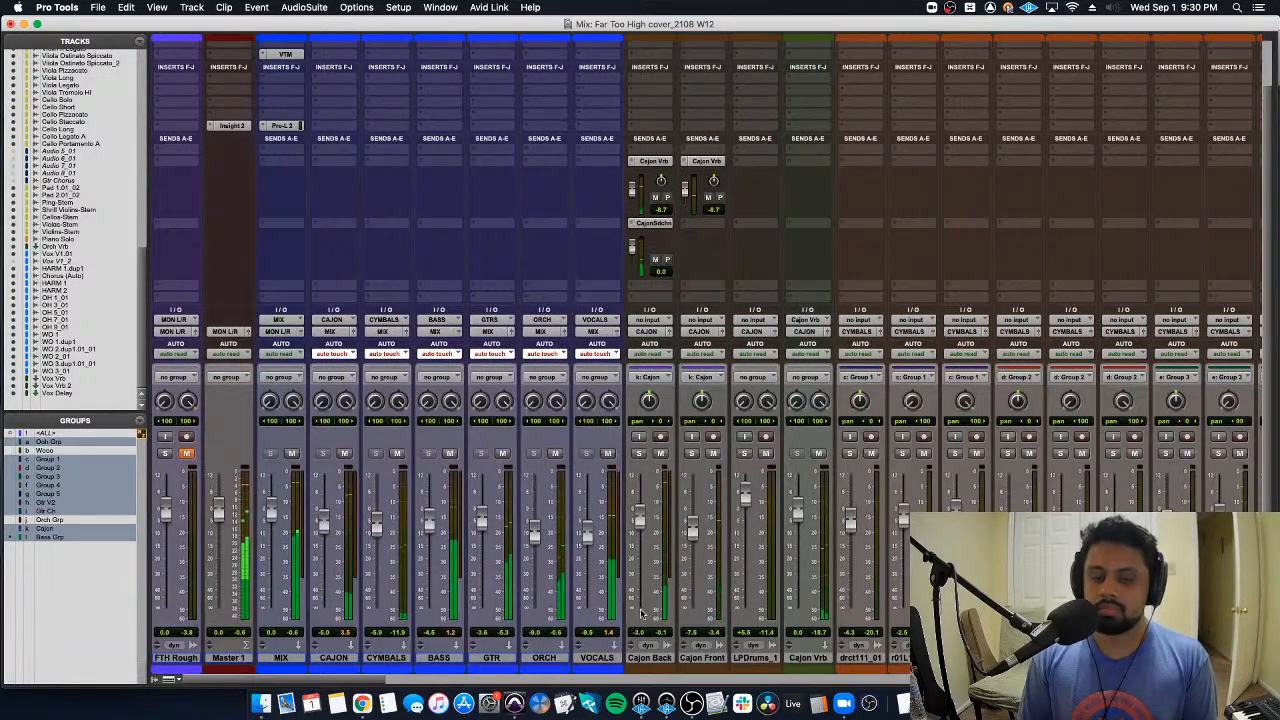
key(super+equal)
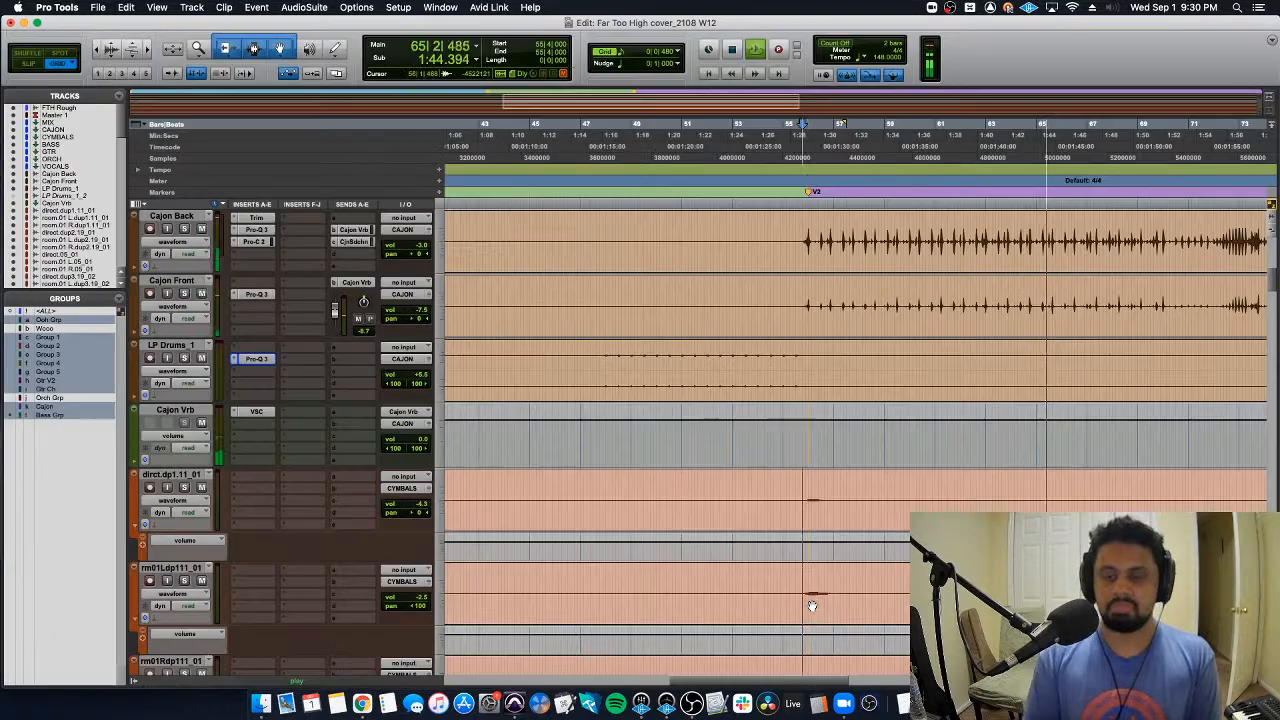
scroll(811, 605, up, 5)
key(r)
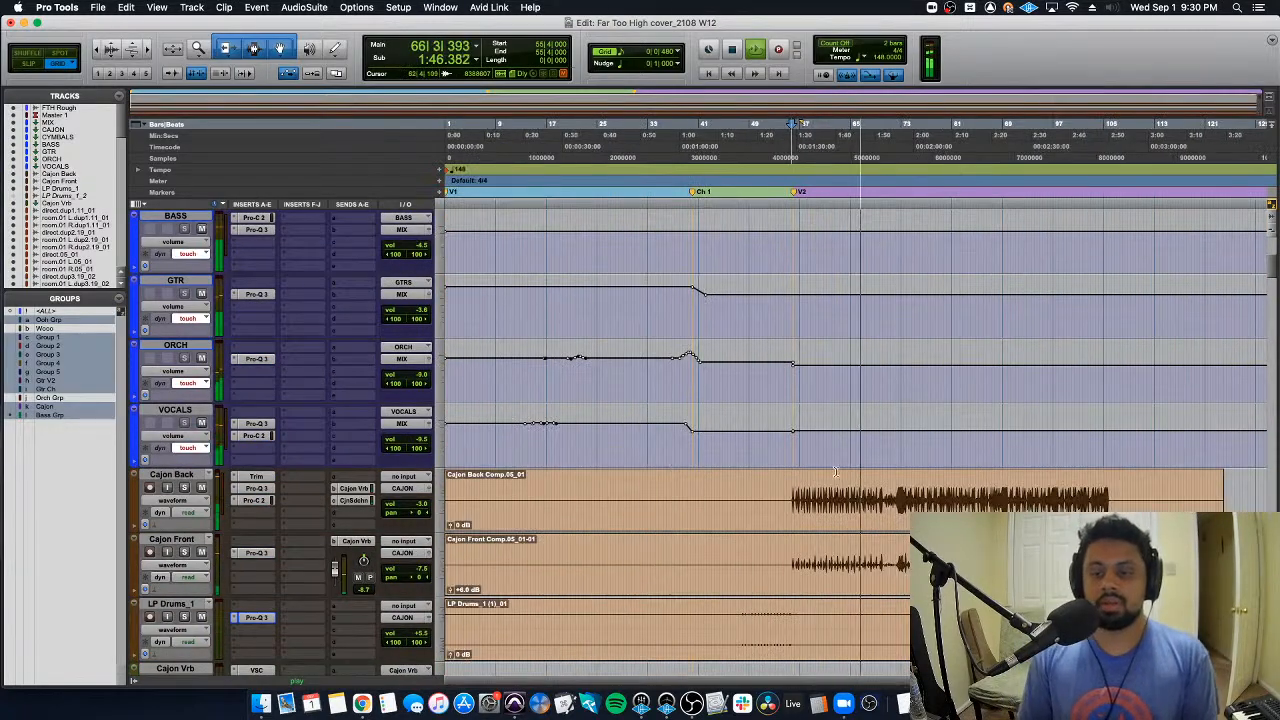
click(791, 447)
key(space)
key(t)
key(space)
key(r)
key(r)
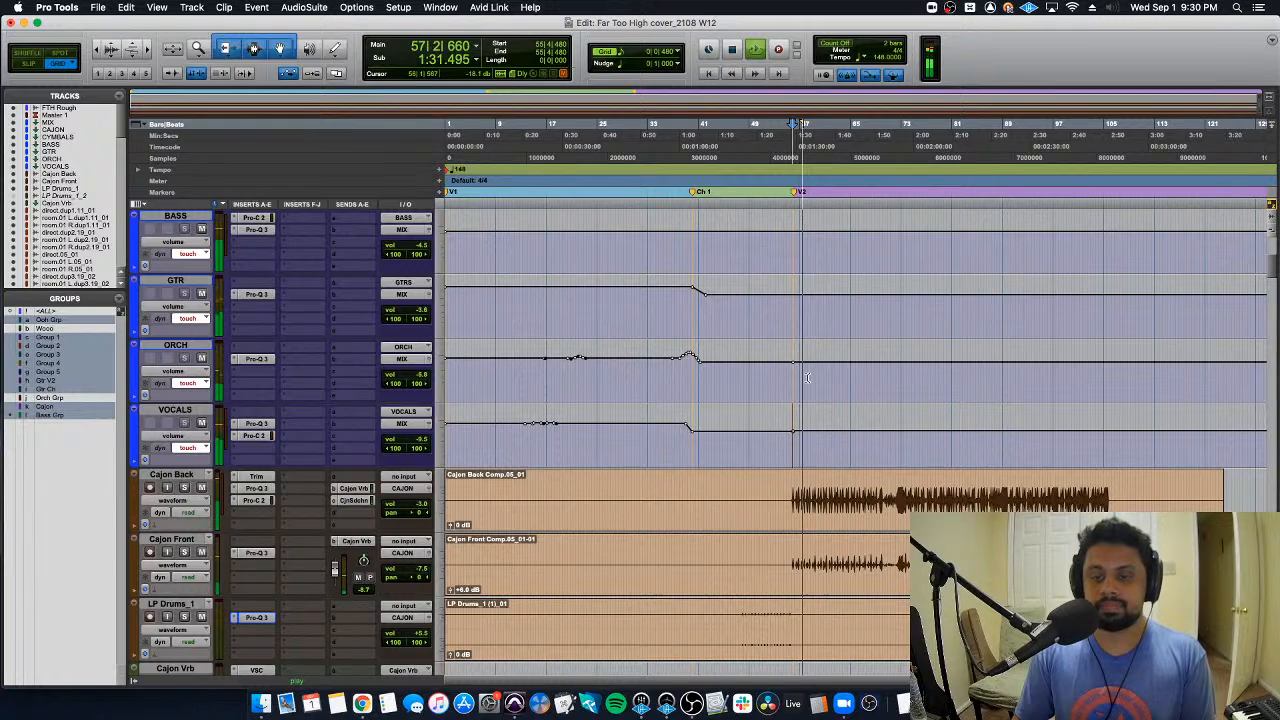
Step: Listen to the start of verse 2 from bar 56 with the submix volume automation in view
key(t)
key(r)
scroll(794, 374, right, 5)
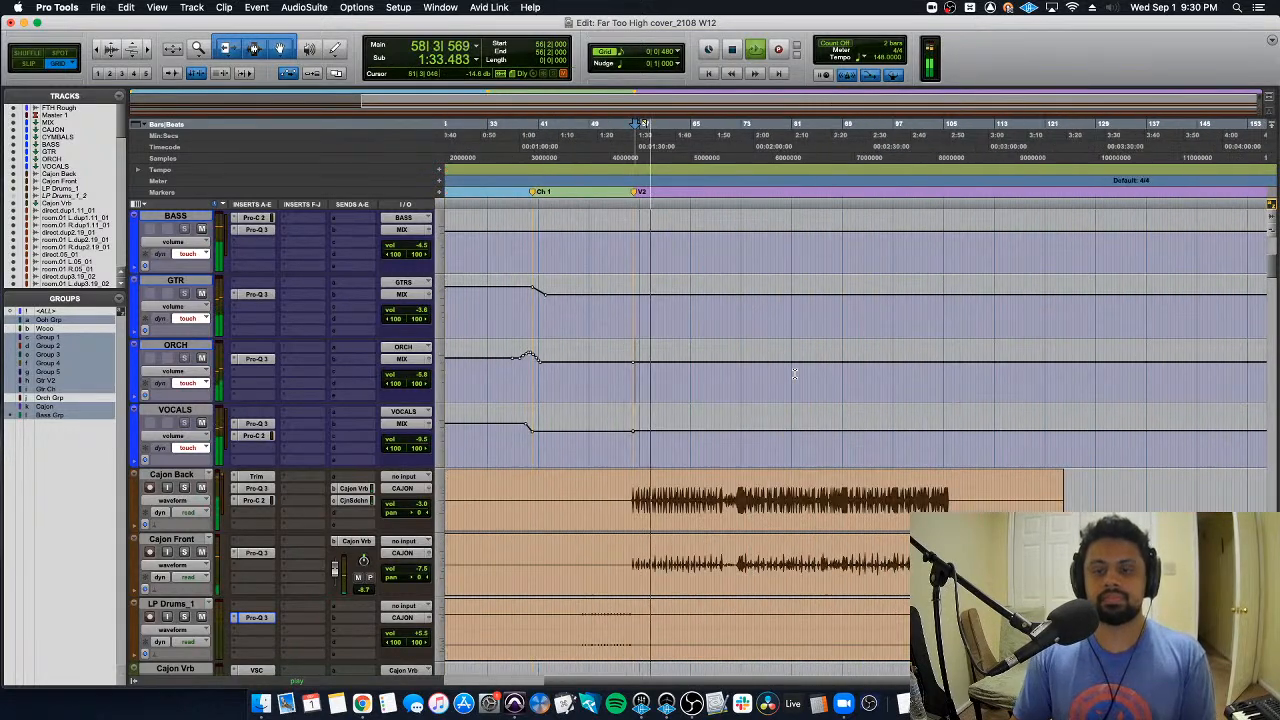
scroll(794, 374, up, 2)
scroll(794, 374, down, 4)
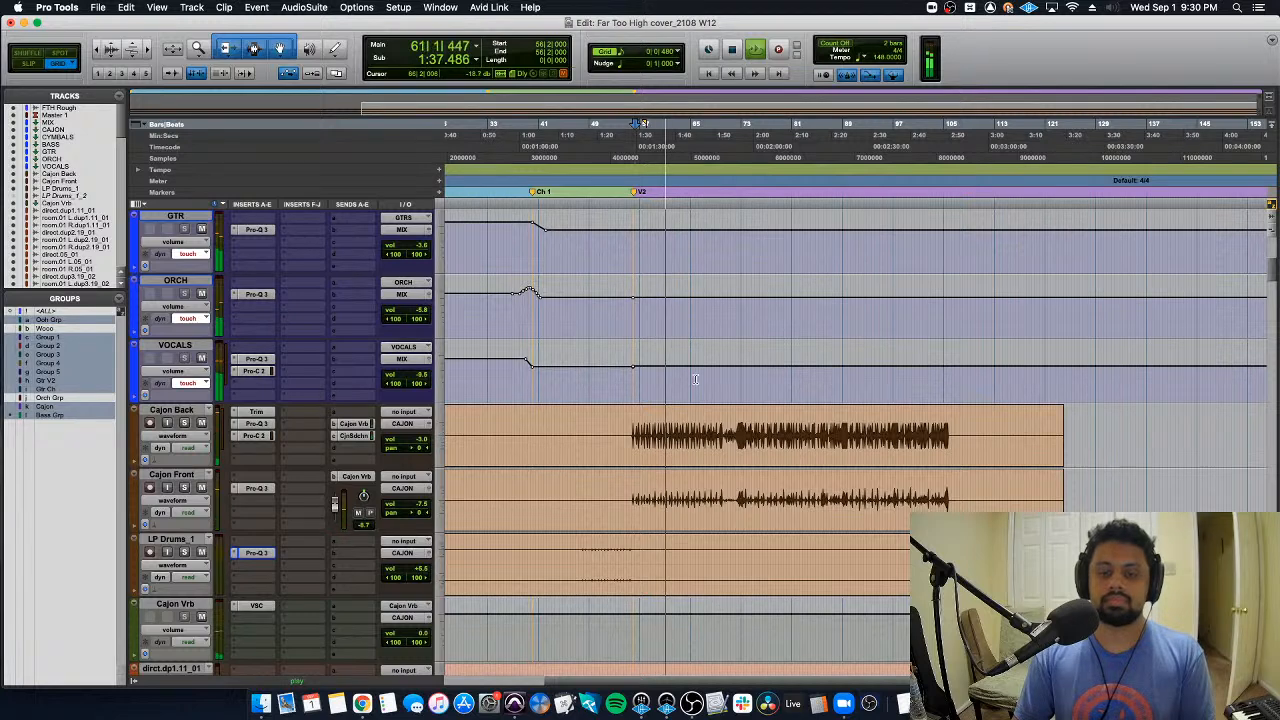
key(t)
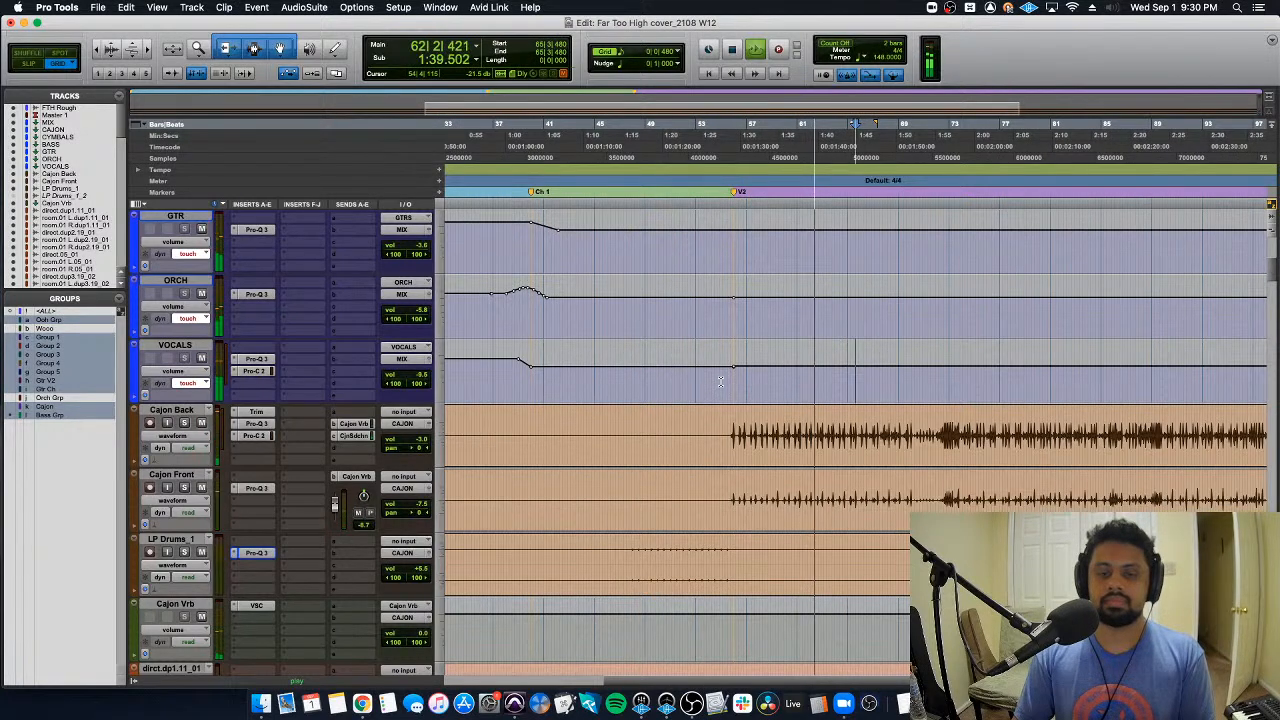
Step: Select the VOCALS submix and write a small volume ride just before the V2 marker while playing from bar 51
key(space)
click(720, 382)
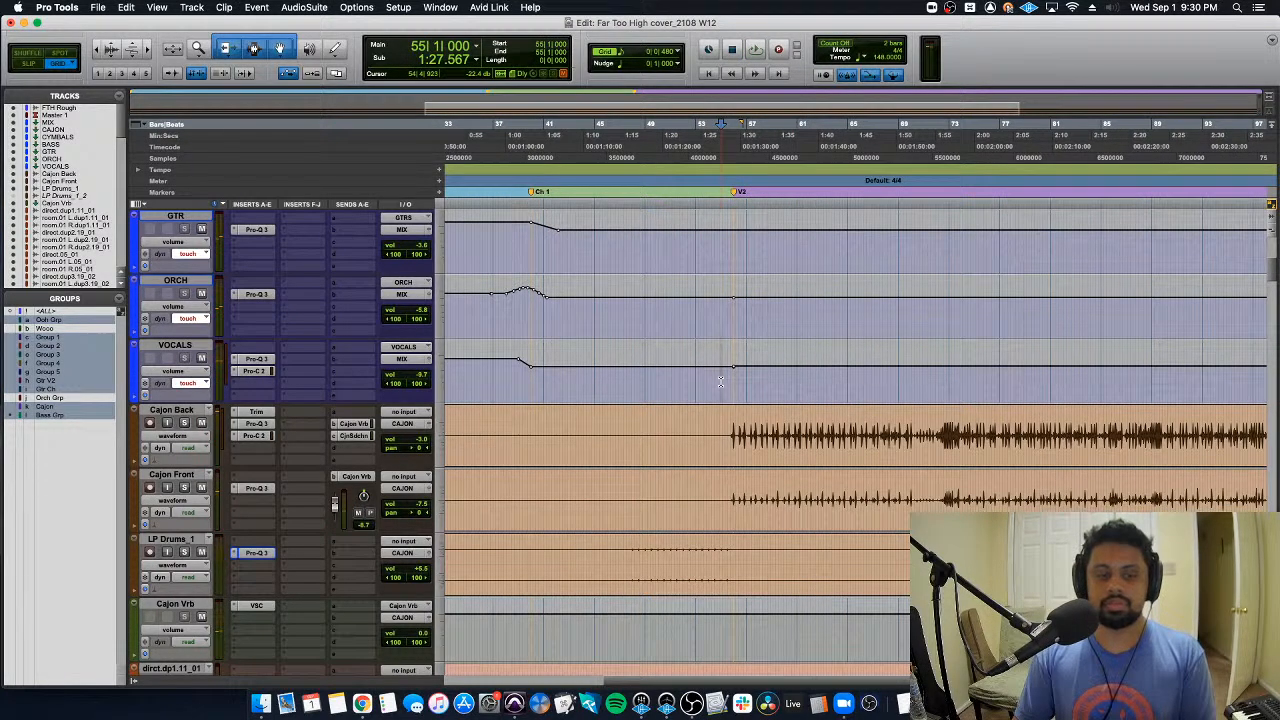
key(semicolon)
key(semicolon)
key(semicolon)
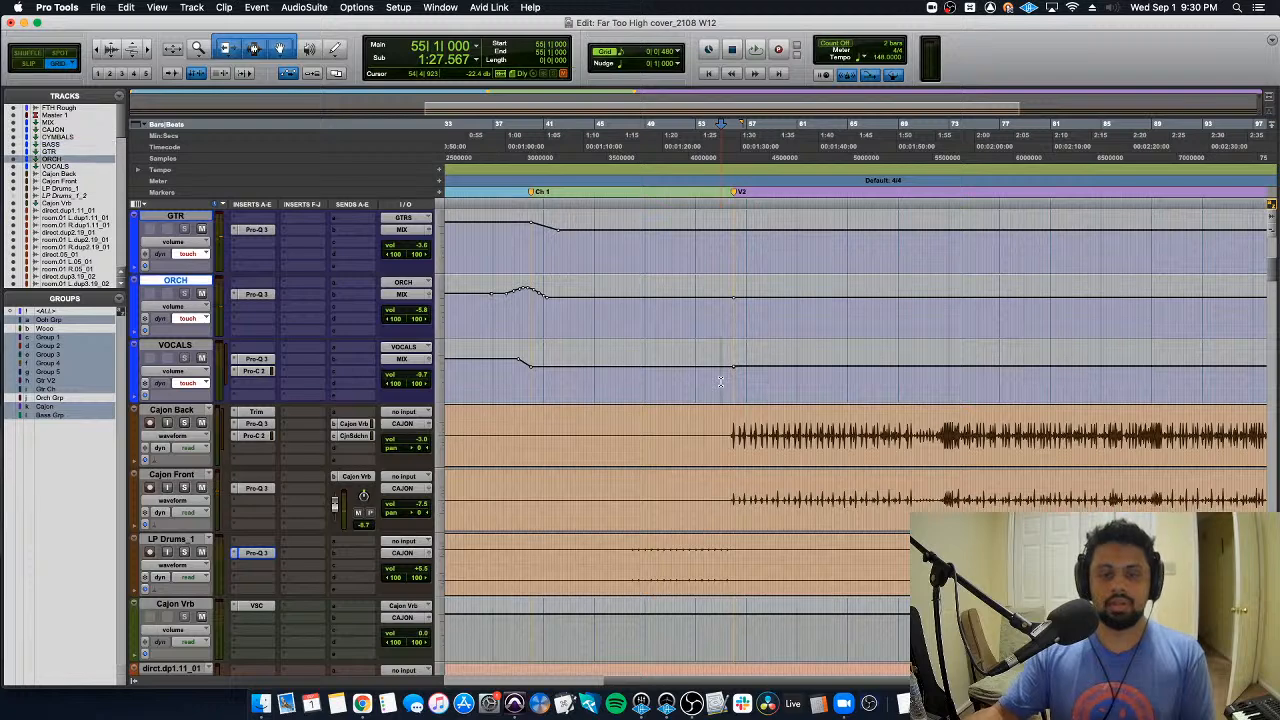
key(space)
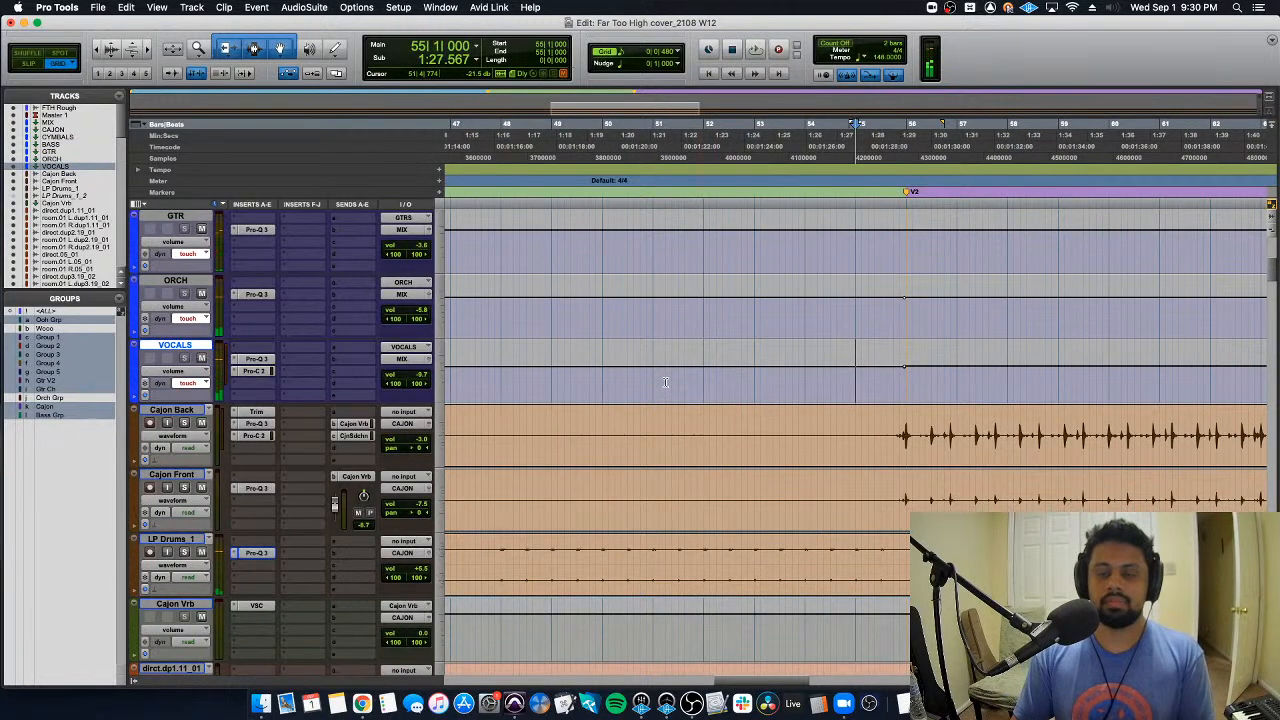
click(663, 382)
key(r)
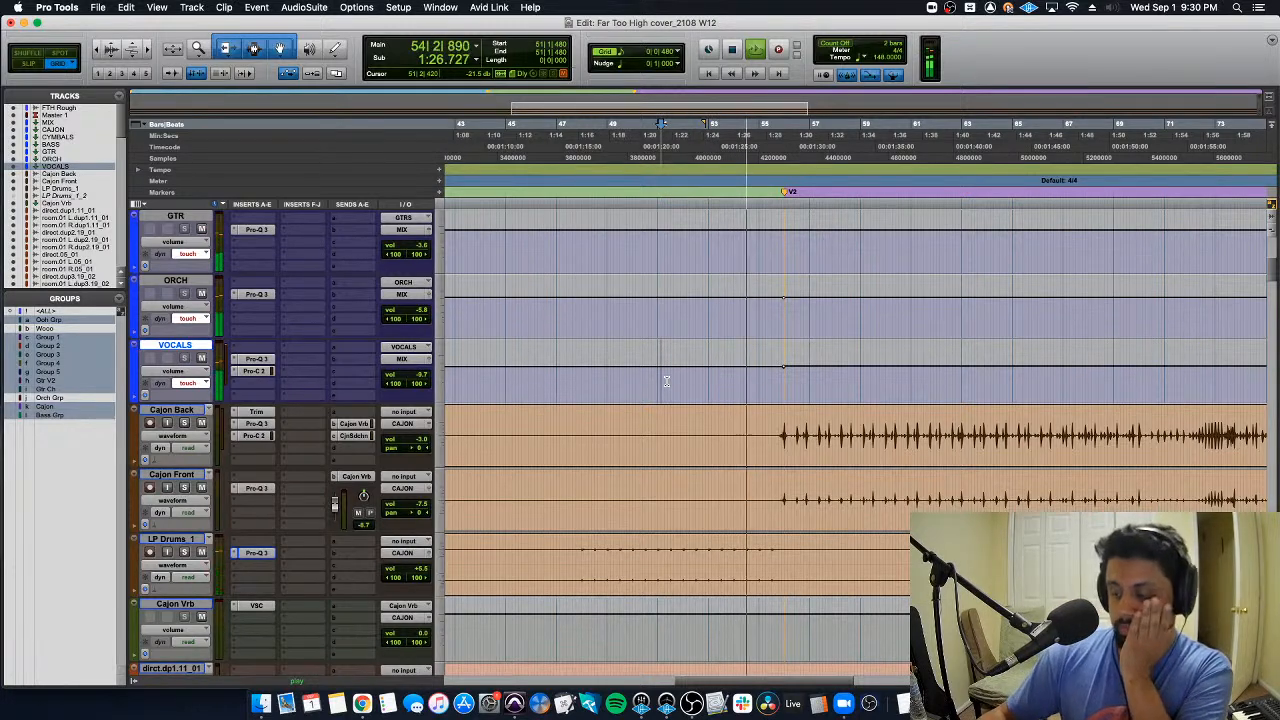
key(space)
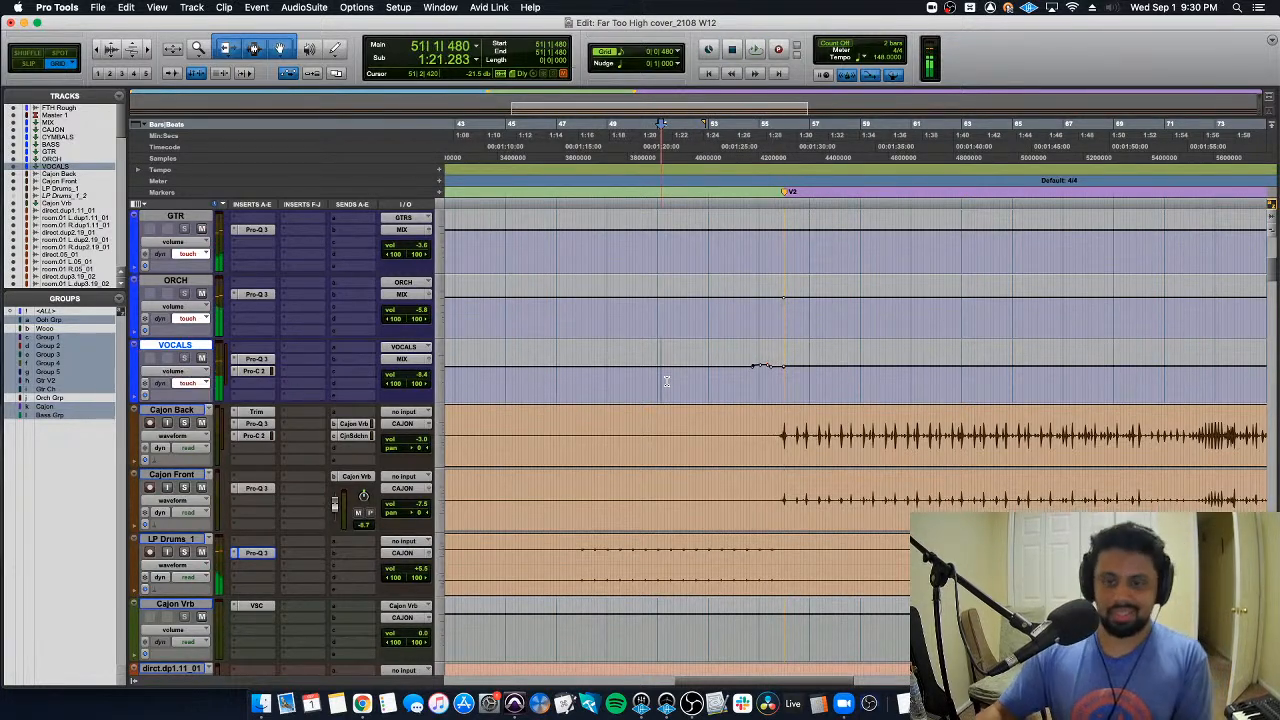
Step: Rewrite the VOCALS volume ride from about bar 54 past the V2 marker, playing from bar 53
key(space)
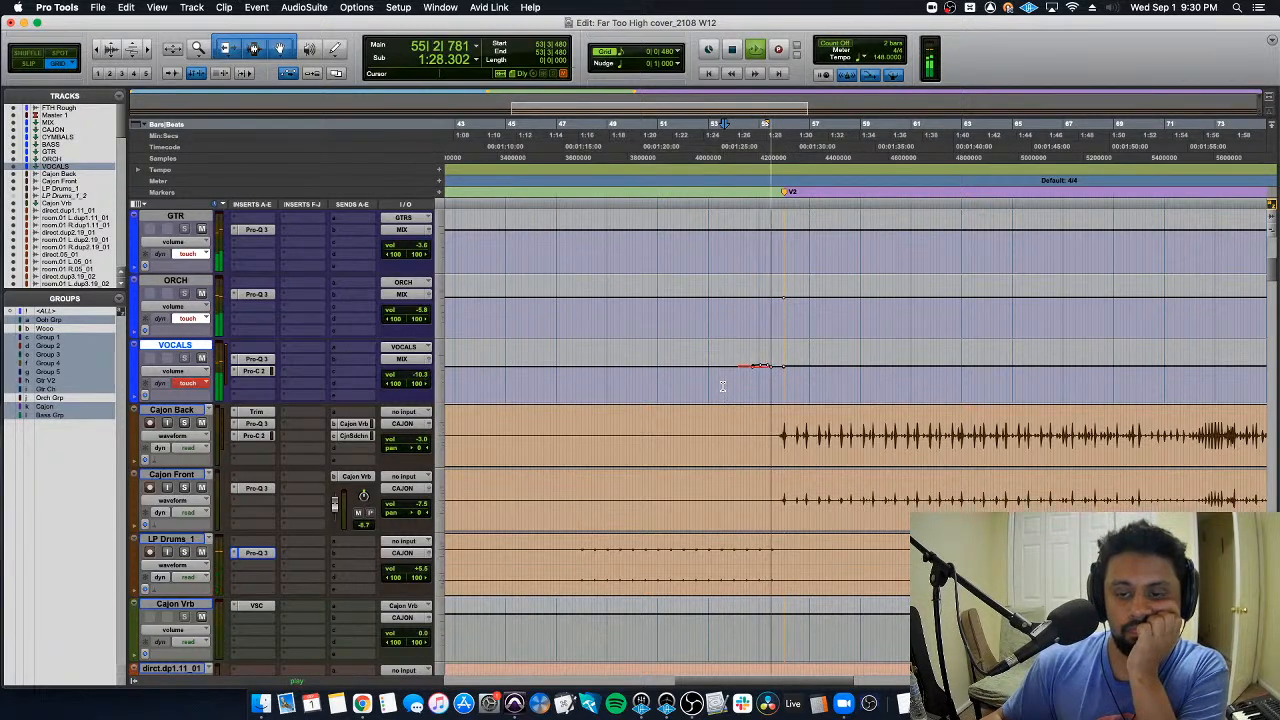
key(space)
key(space)
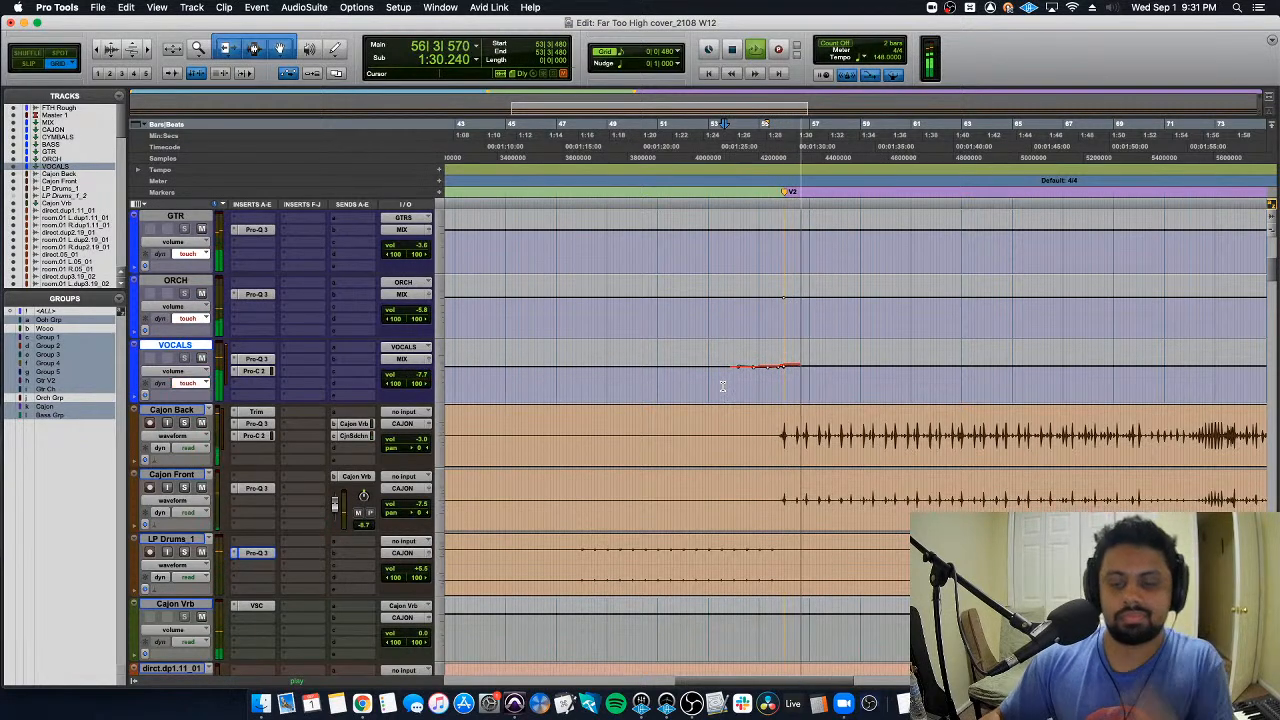
Step: Write VOCALS volume automation across verse 2 up to about bar 69, playing from bar 54
key(space)
key(space)
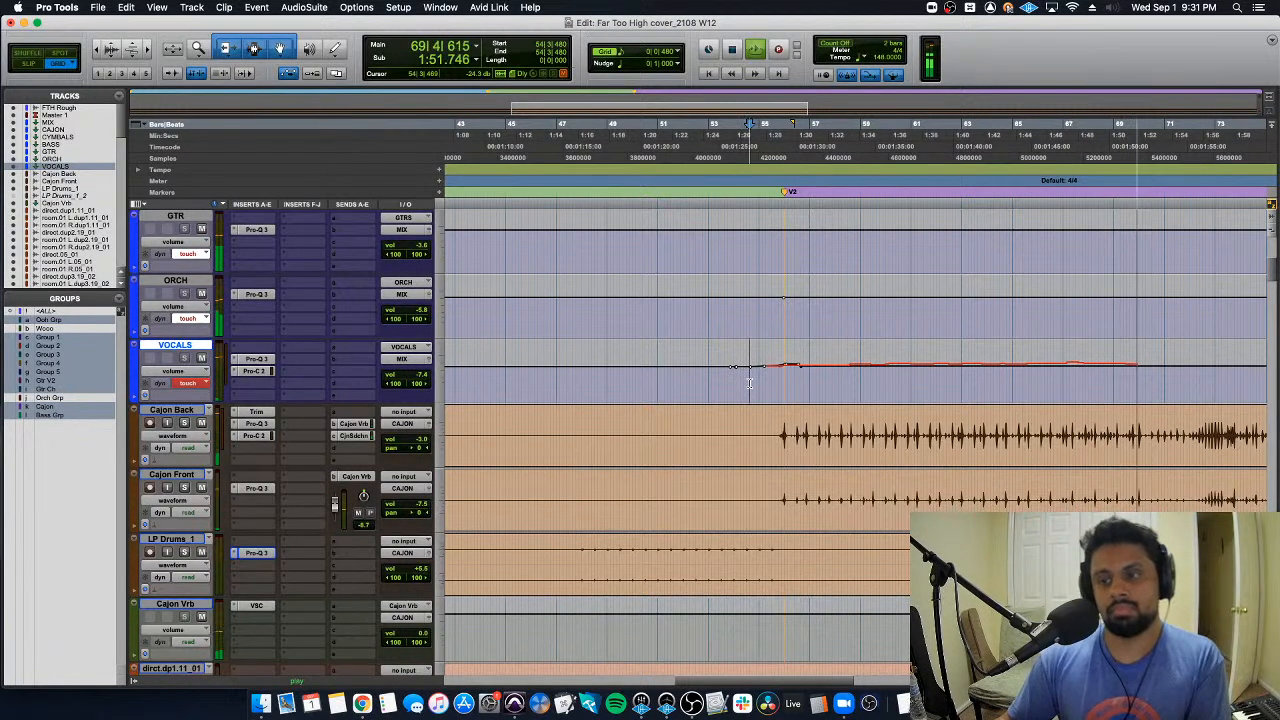
key(space)
Step: Set the Vox Vrb 2 send of OH 1_01 to -6.8 dB and play the ooh vocals from bar 58
key(space)
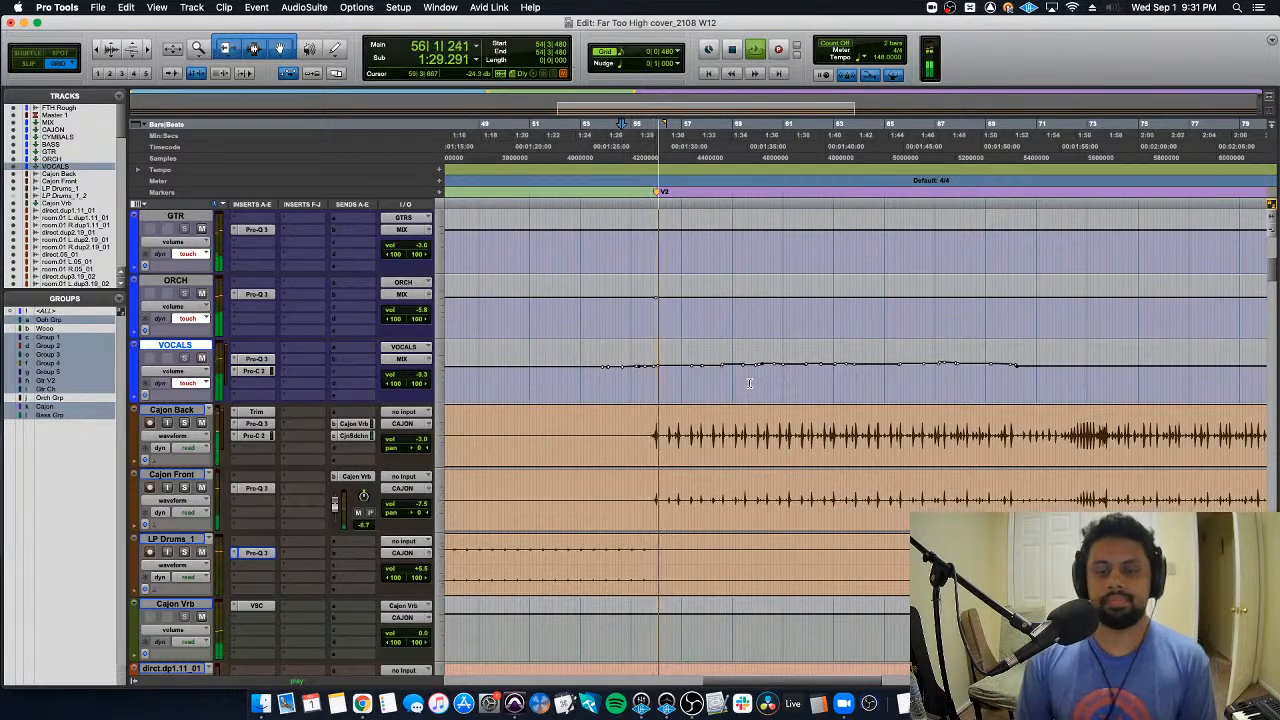
scroll(730, 480, down, 15)
scroll(731, 482, down, 10)
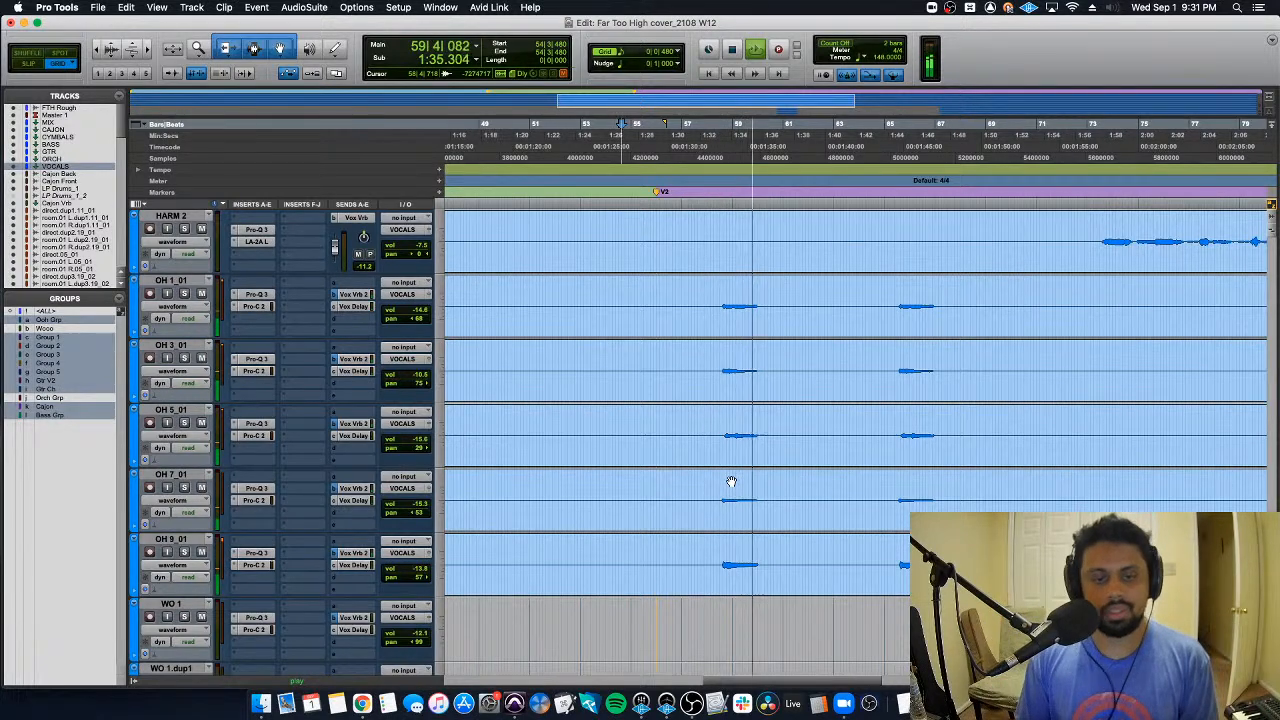
key(space)
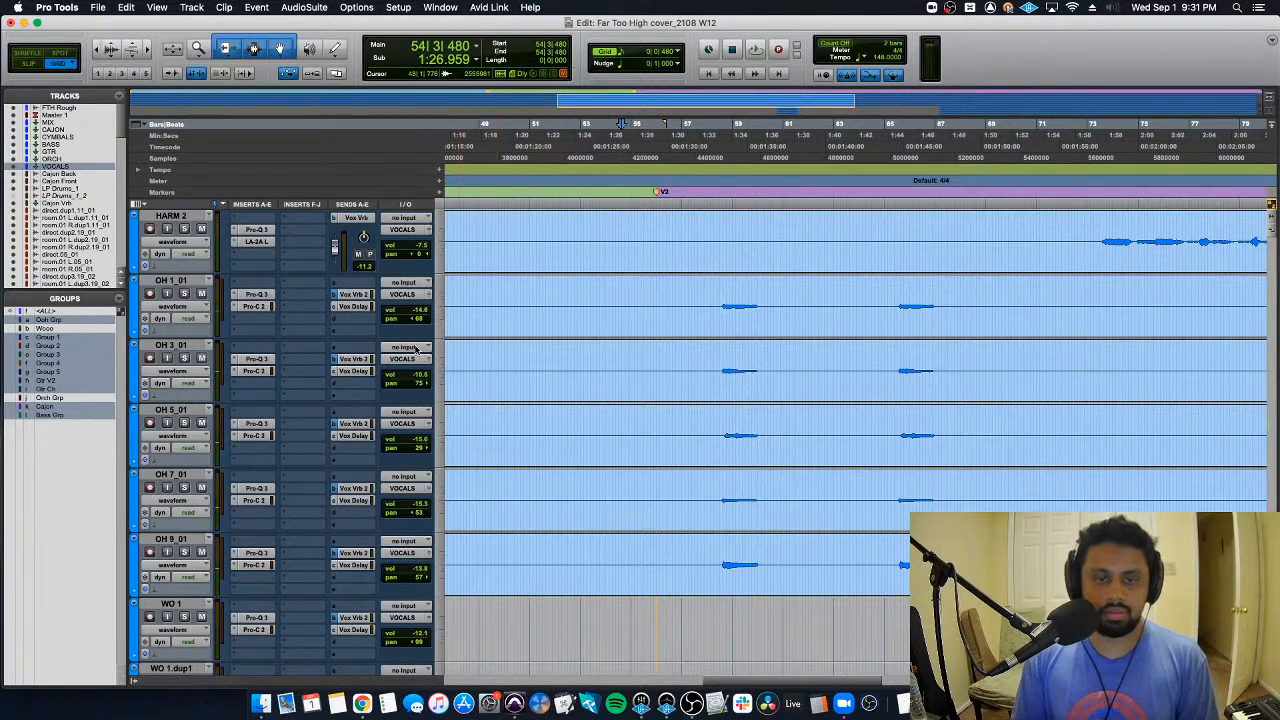
click(362, 296)
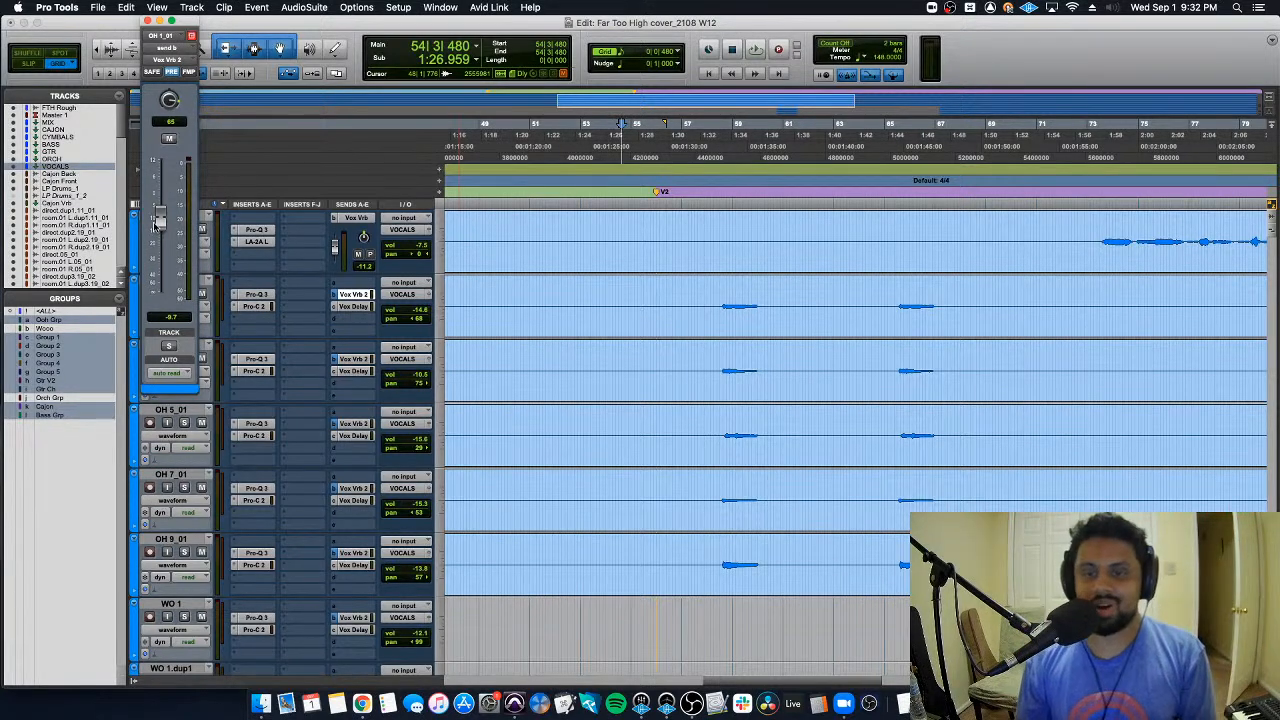
key(space)
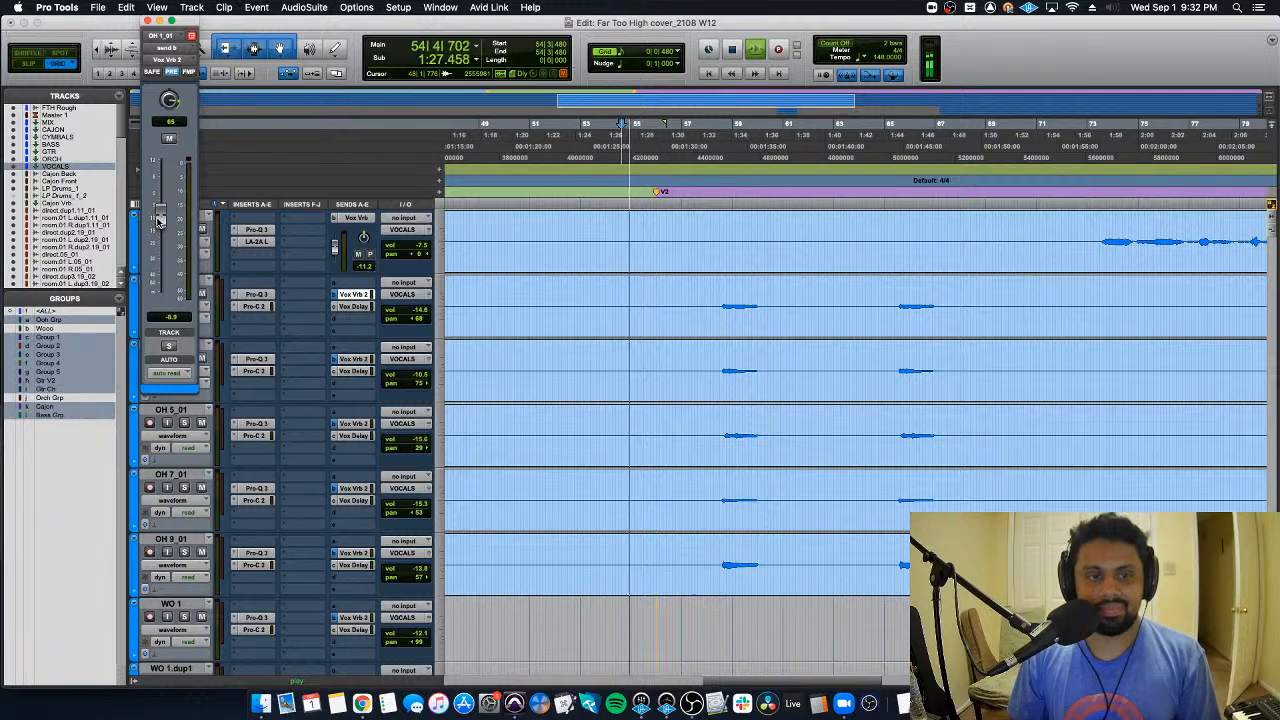
key(space)
click(700, 300)
key(space)
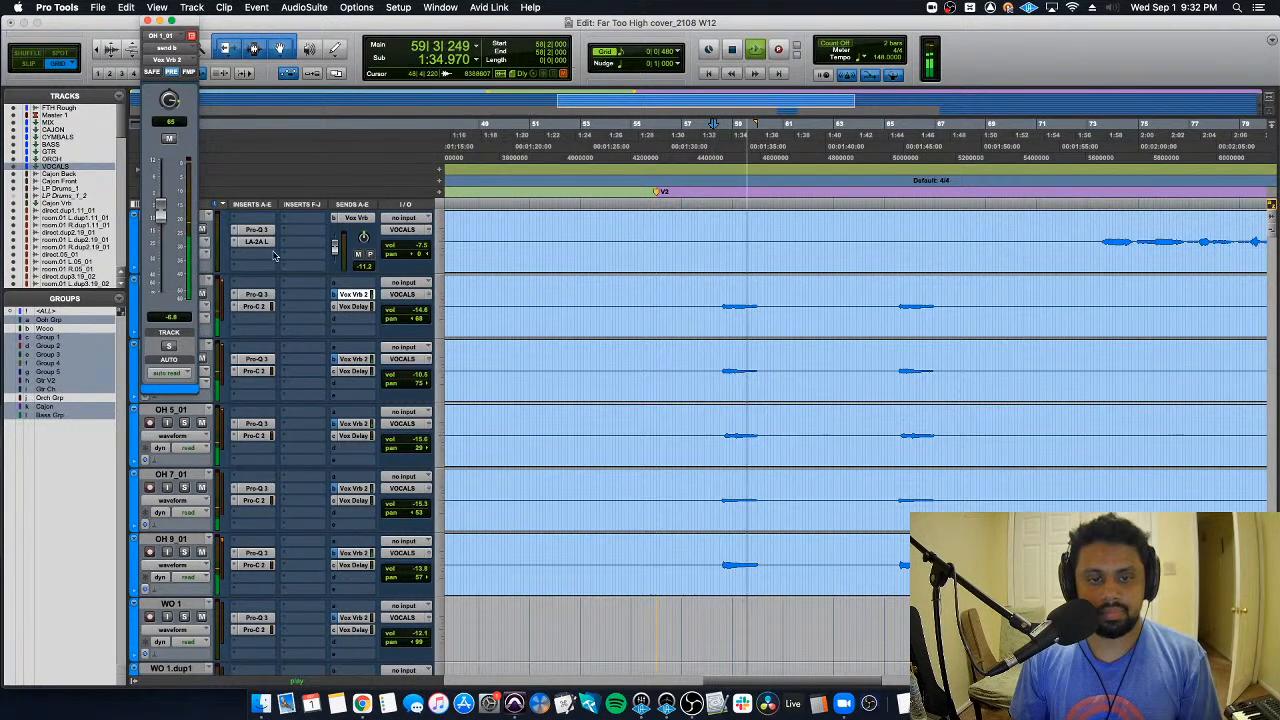
Step: Raise the OH 1_01 volume to about -11.1 dB, together with the grouped OH tracks, while replaying from bar 58
key(space)
key(space)
click(425, 297)
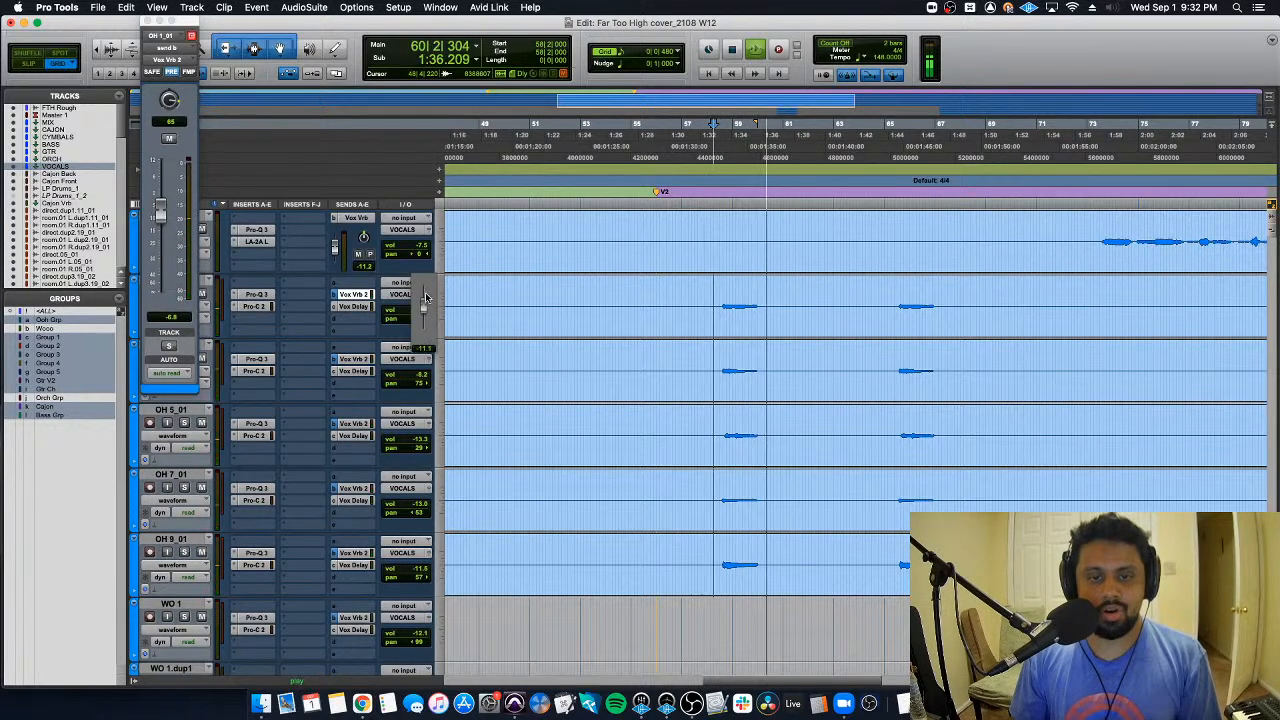
Step: Raise the volume of the grouped OH vocal tracks during playback, bringing OH 1_01 to -9.0 dB
key(space)
key(space)
click(420, 315)
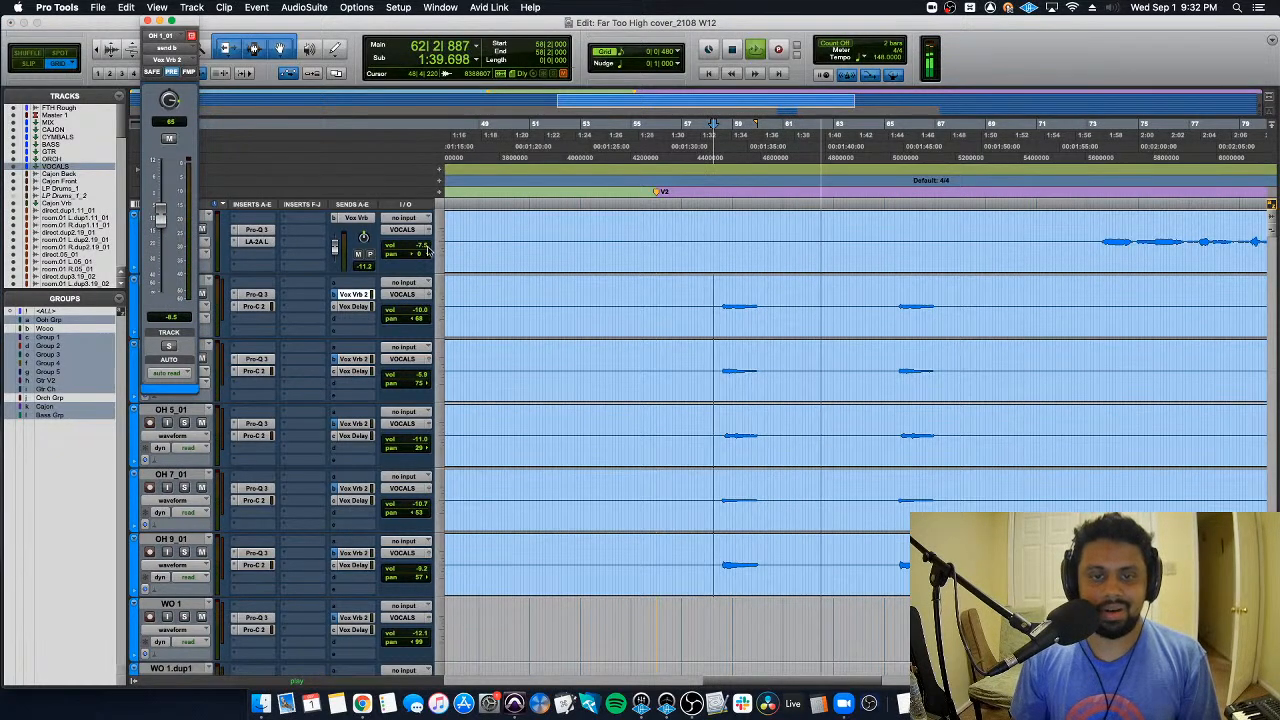
click(421, 311)
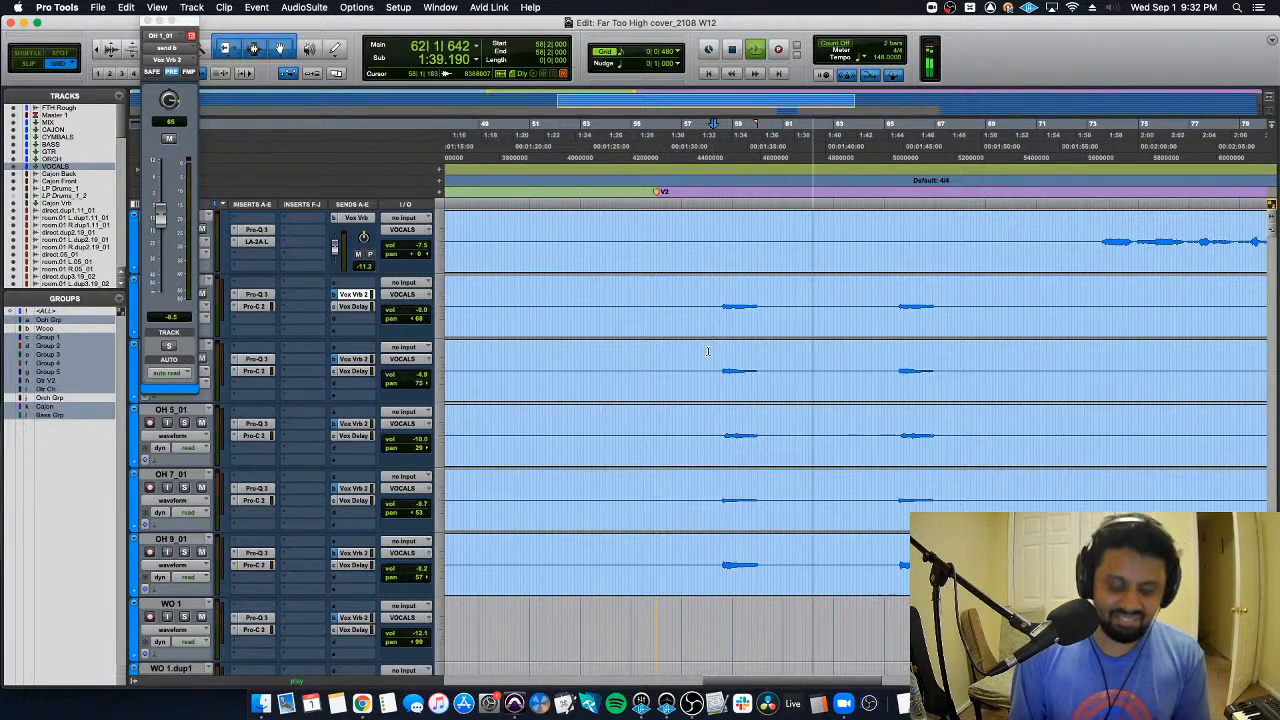
Step: Check the channel strips in the Mix window, close the floating Vox Vrb 2 send window, and return to the Edit window
key(super+equal)
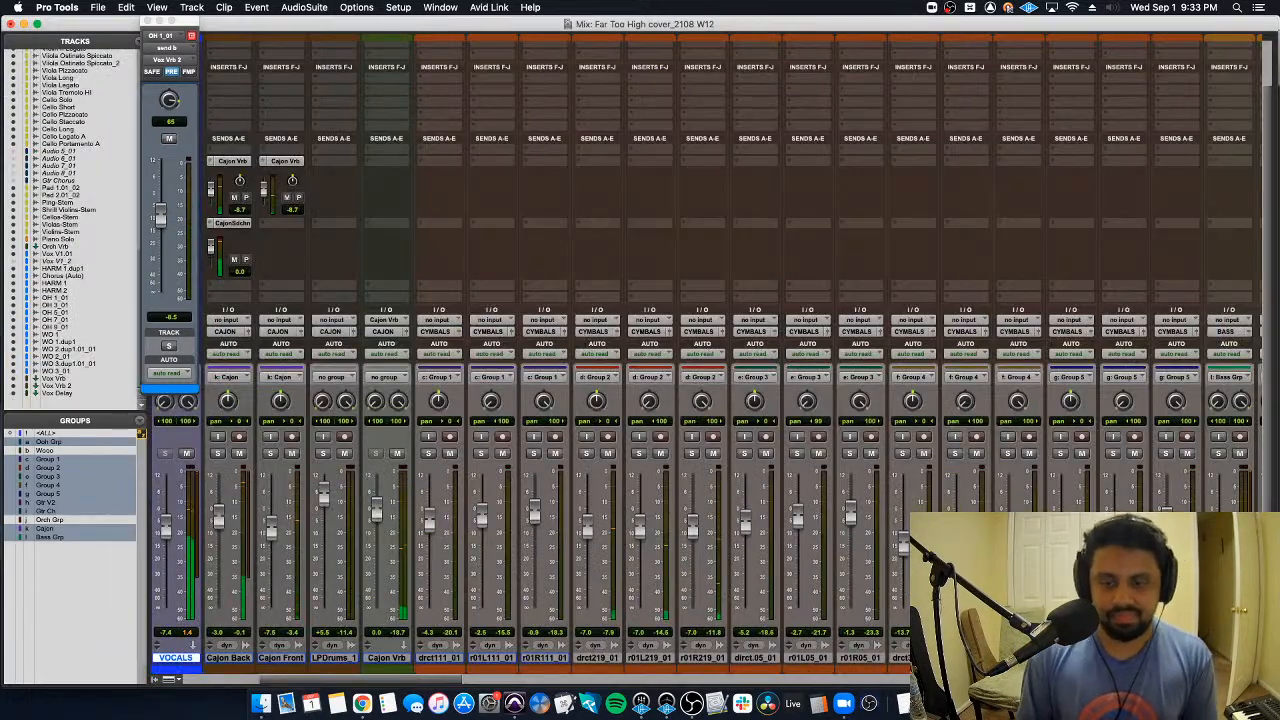
scroll(706, 360, right, 3)
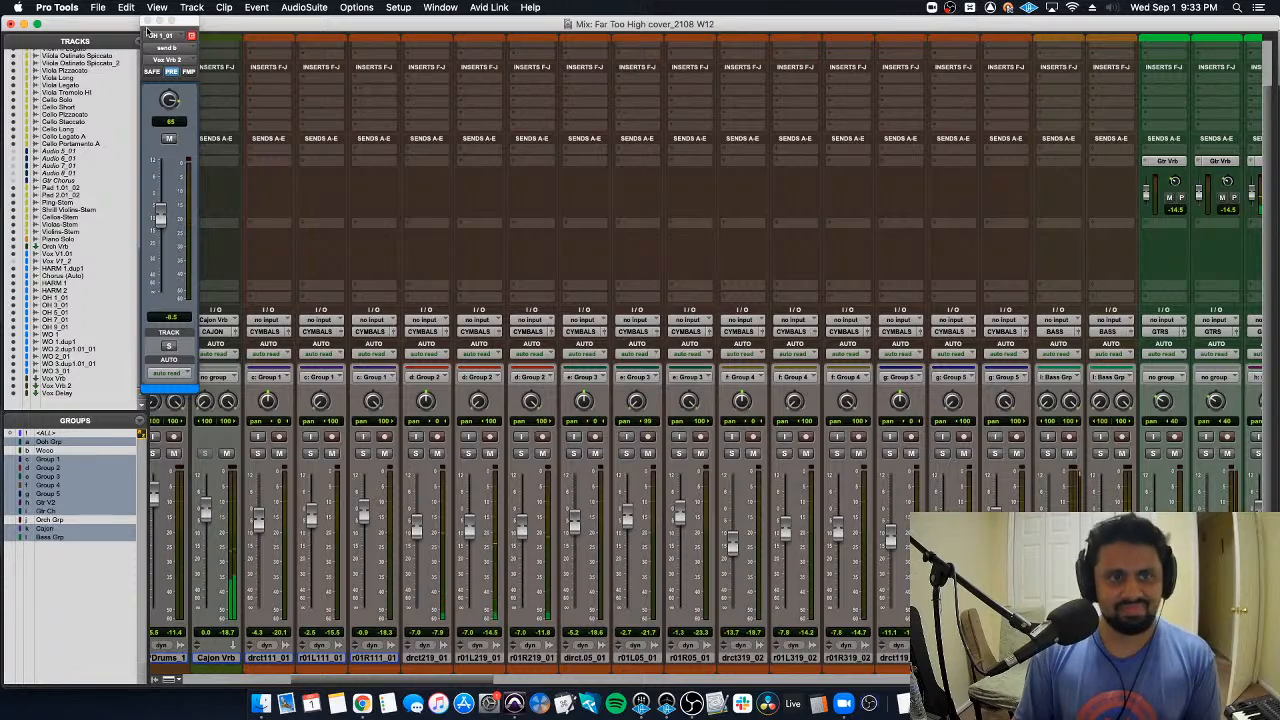
click(148, 21)
key(super+equal)
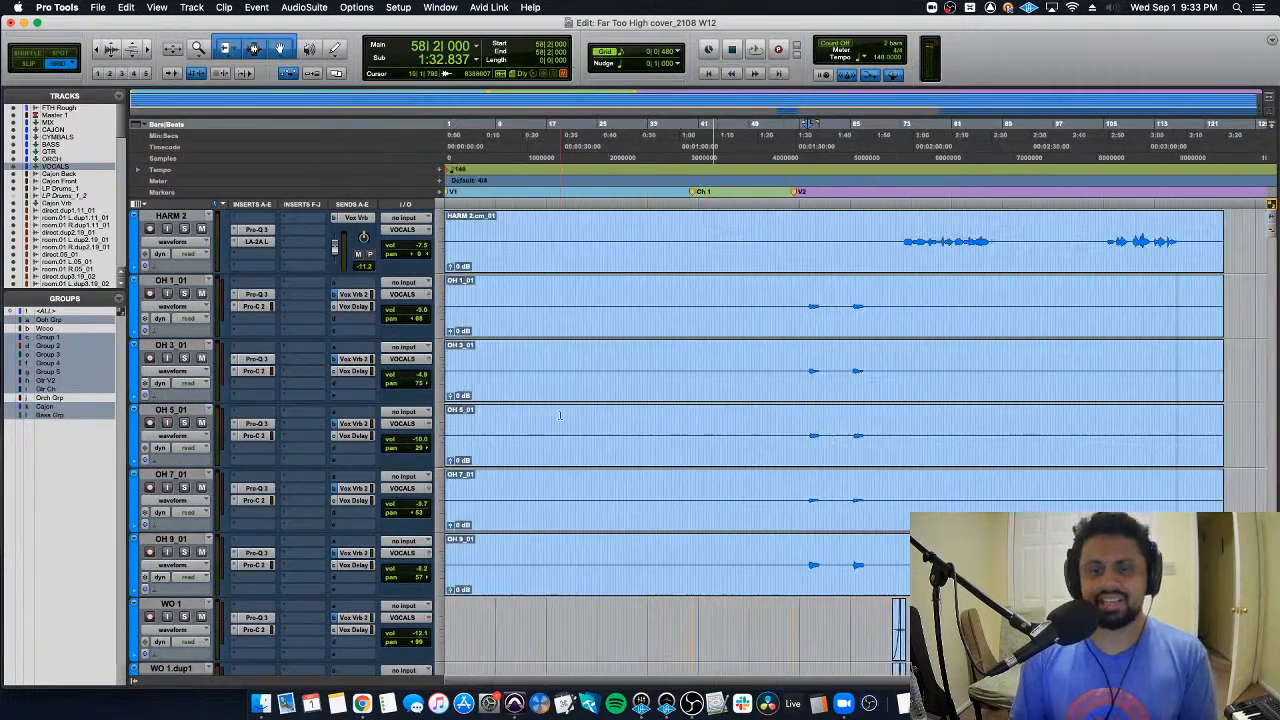
Step: Show the volume automation lanes beneath the dup2.19 direct and room cymbal tracks
scroll(660, 450, up, 15)
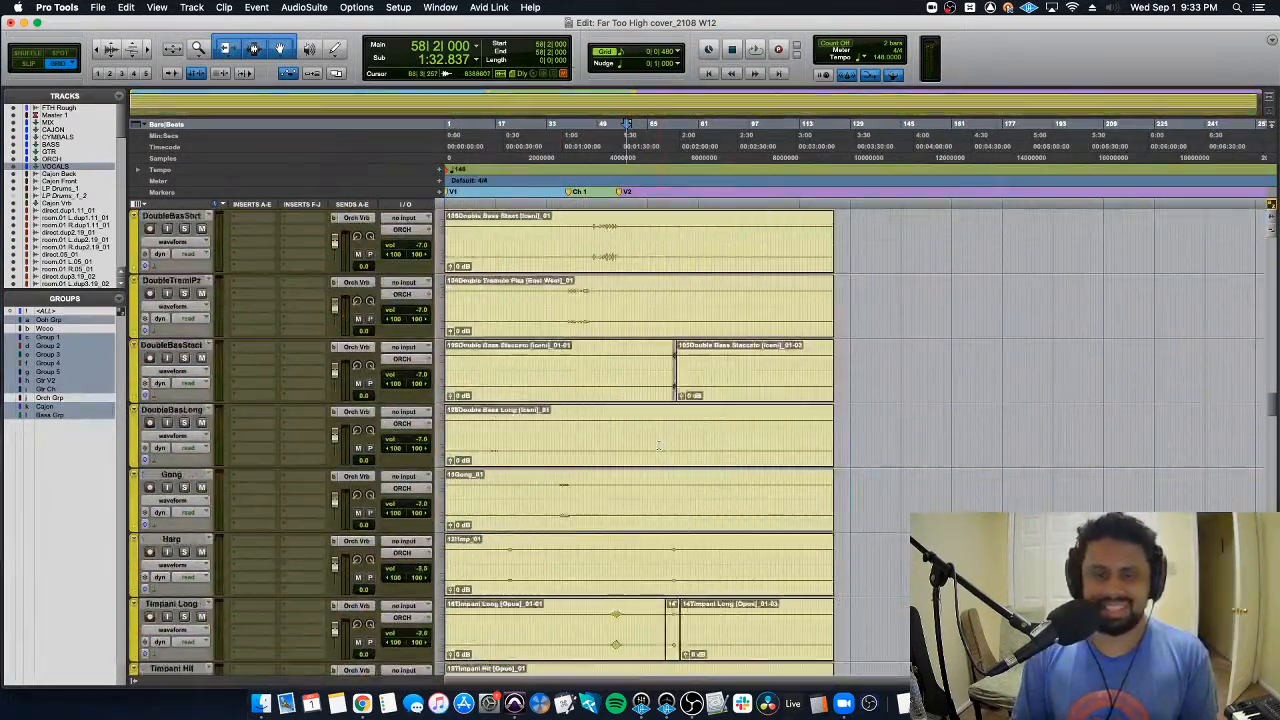
scroll(659, 445, down, 6)
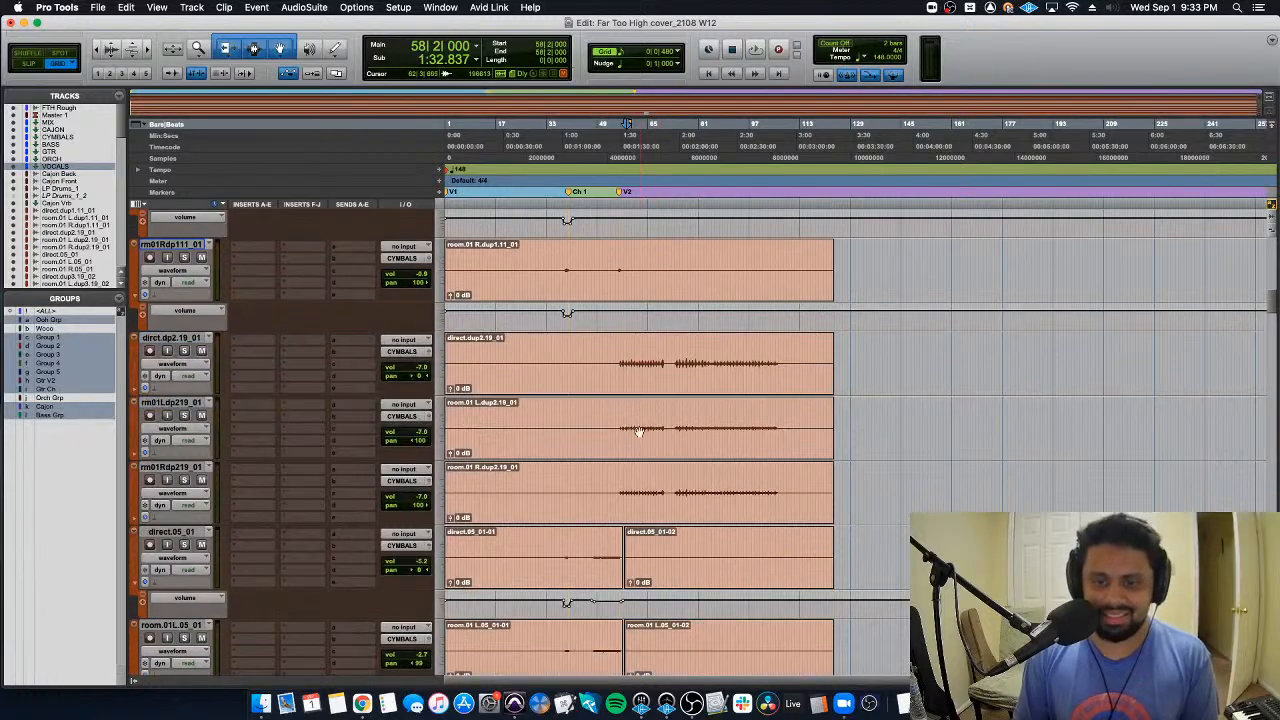
key(super+bracketright)
key(super+bracketright)
key(super+bracketright)
key(space)
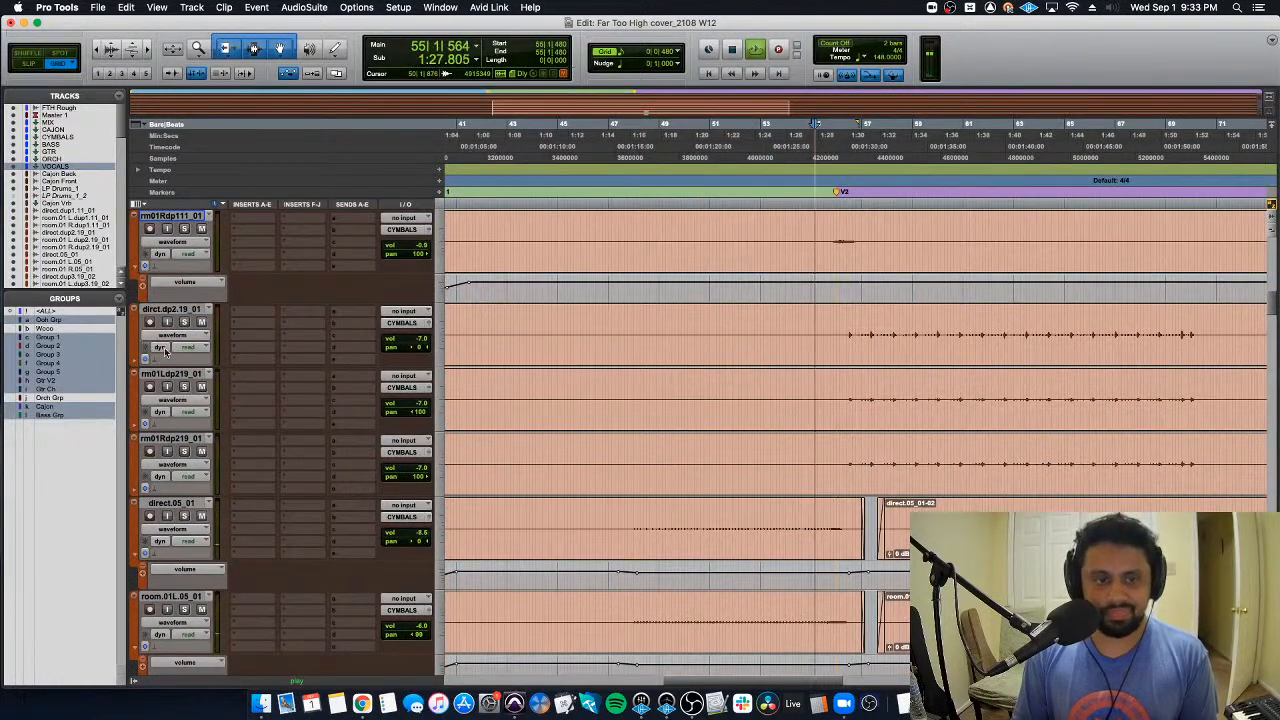
click(144, 358)
key(super+bracketleft)
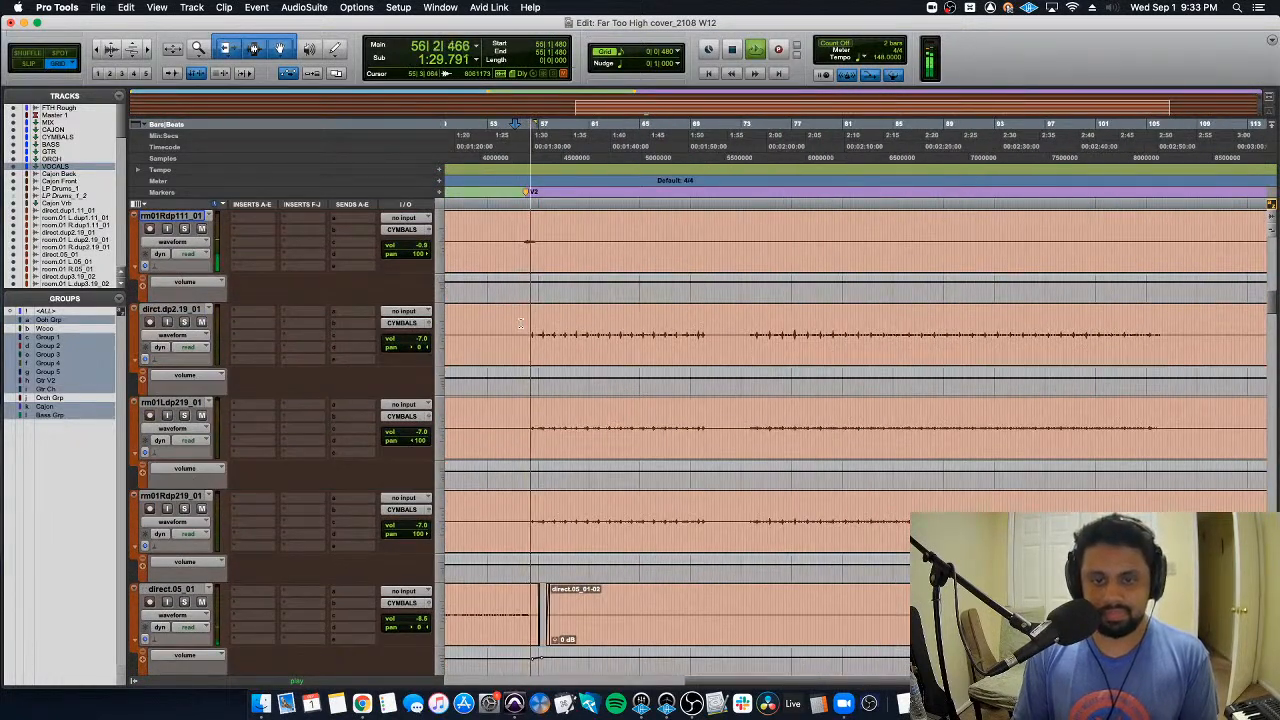
Step: Raise the dup2.19 cymbal tracks' volume automation from about bar 55 to 72 to about -2.6 dB, with gradual ramps at both ends
drag(521, 334, 731, 334)
drag(640, 369, 640, 366)
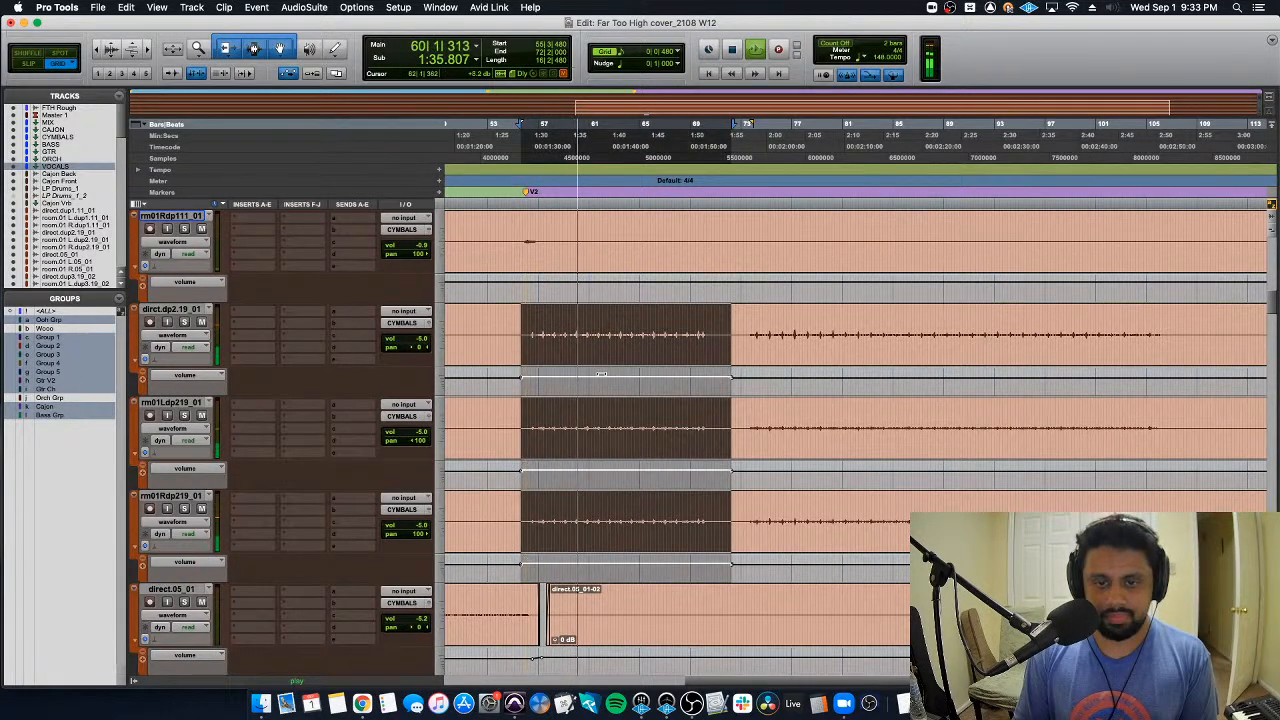
drag(600, 373, 517, 384)
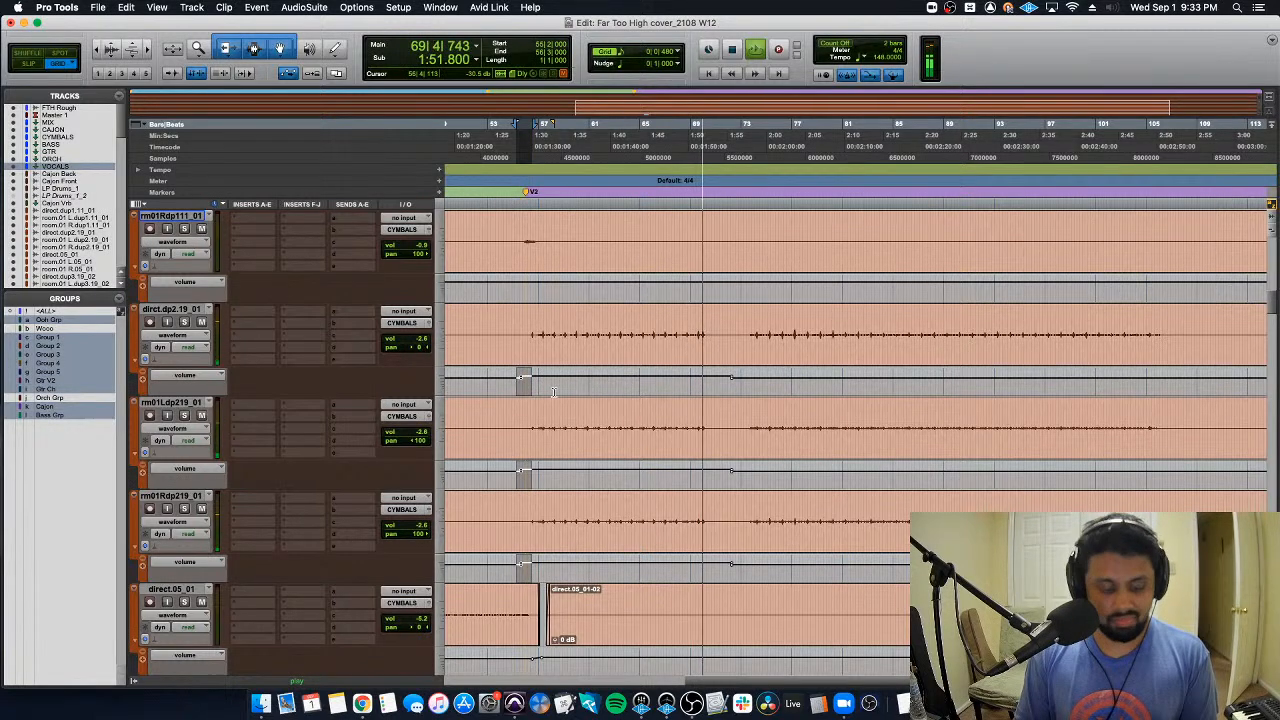
drag(710, 384, 731, 393)
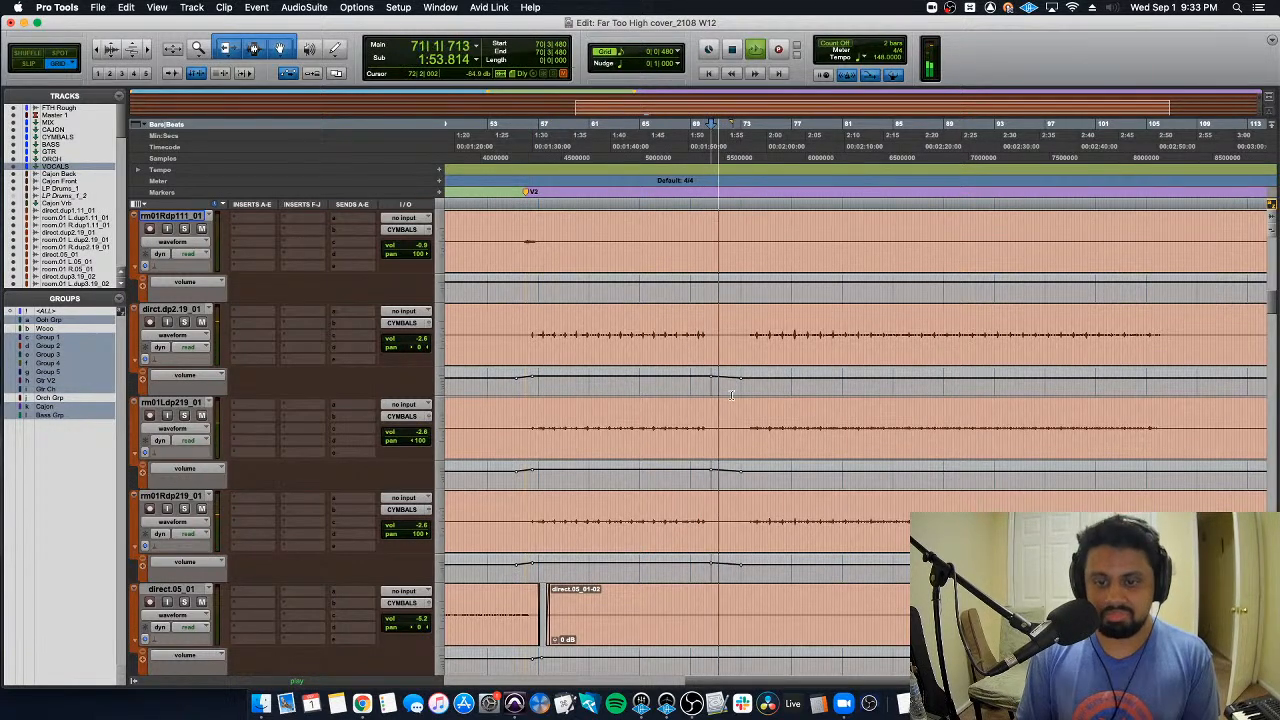
Step: Audition the mix from 68|4|480 while reviewing the submix tracks and their volume automation
scroll(731, 396, up, 1)
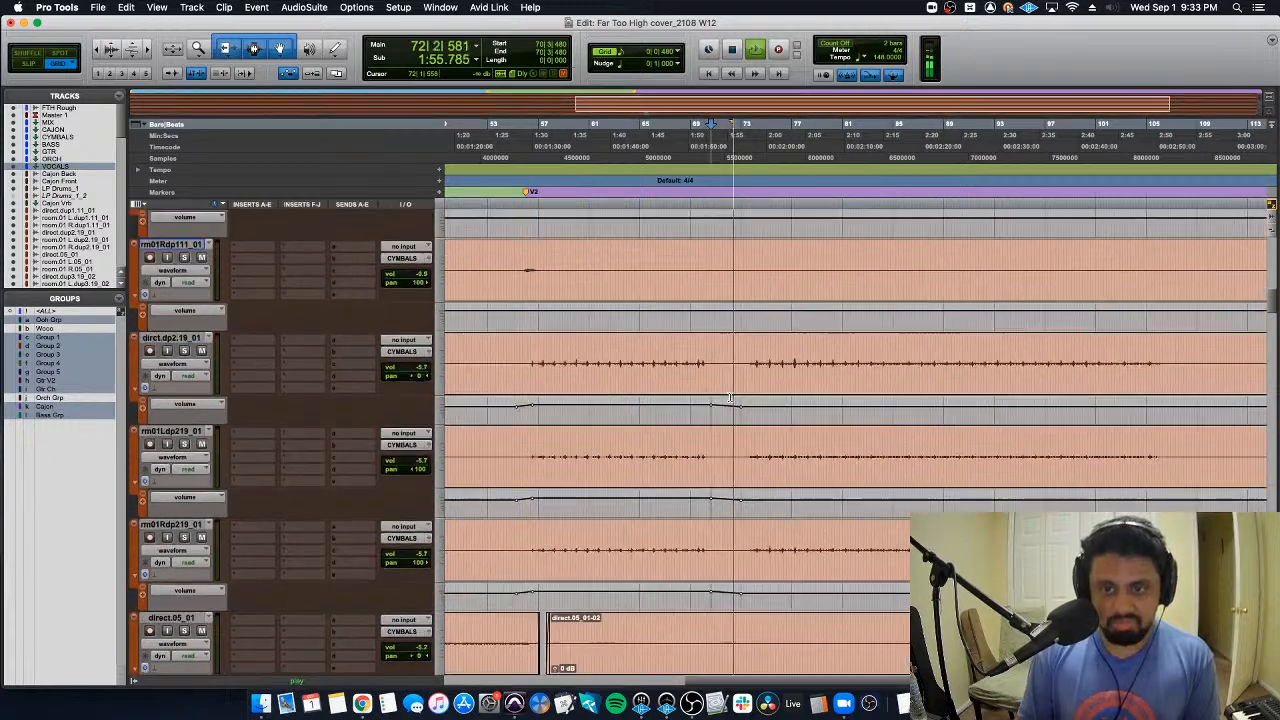
scroll(731, 397, up, 10)
key(space)
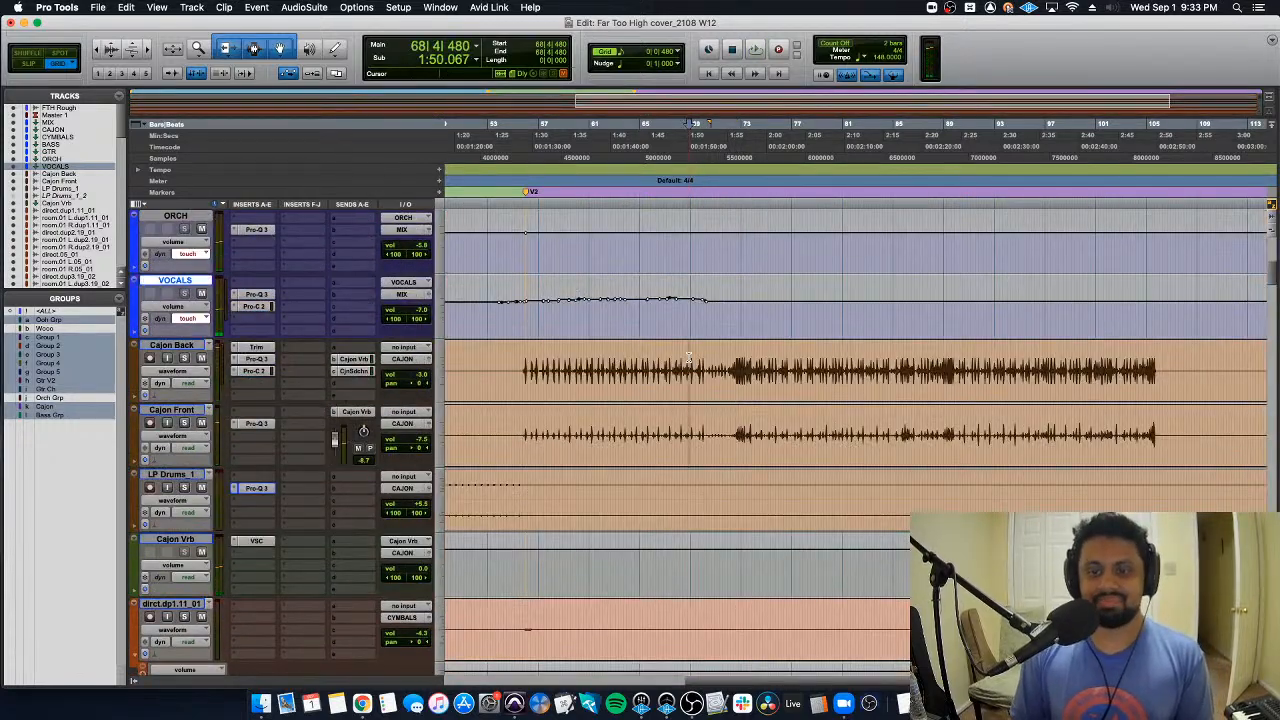
key(space)
scroll(709, 397, down, 5)
scroll(711, 397, up, 12)
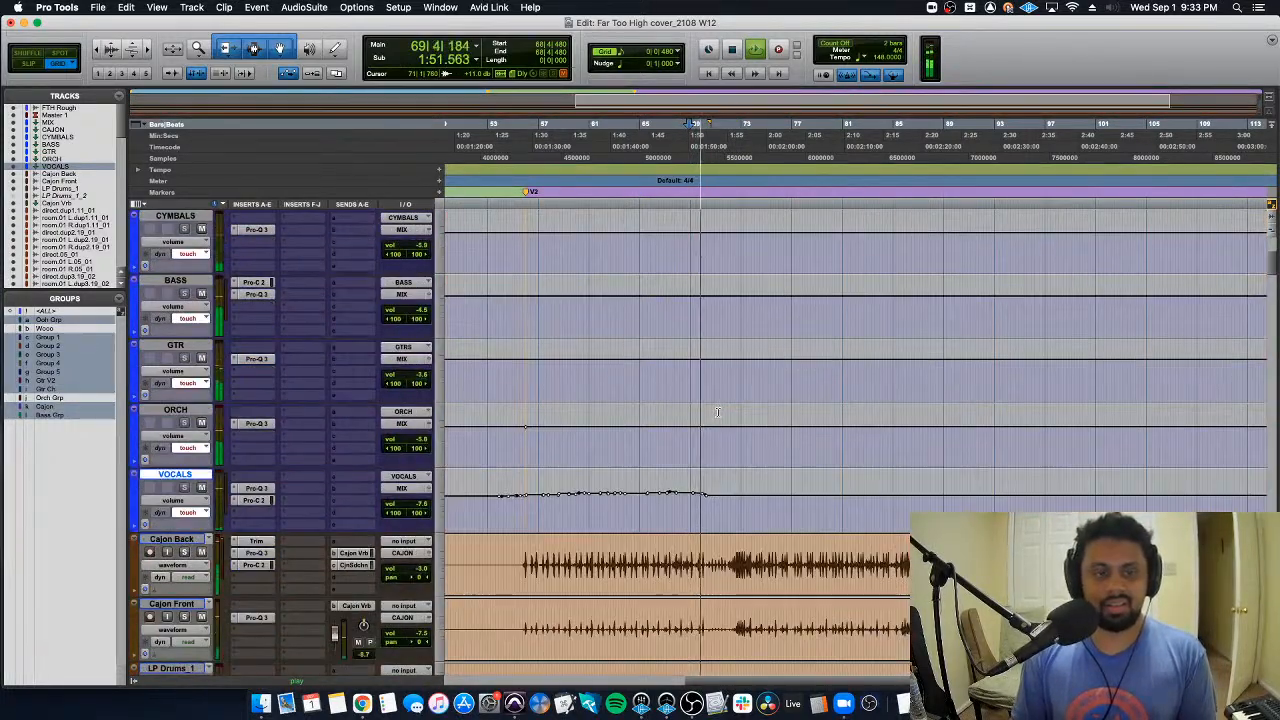
scroll(717, 412, up, 2)
scroll(717, 412, up, 2)
key(space)
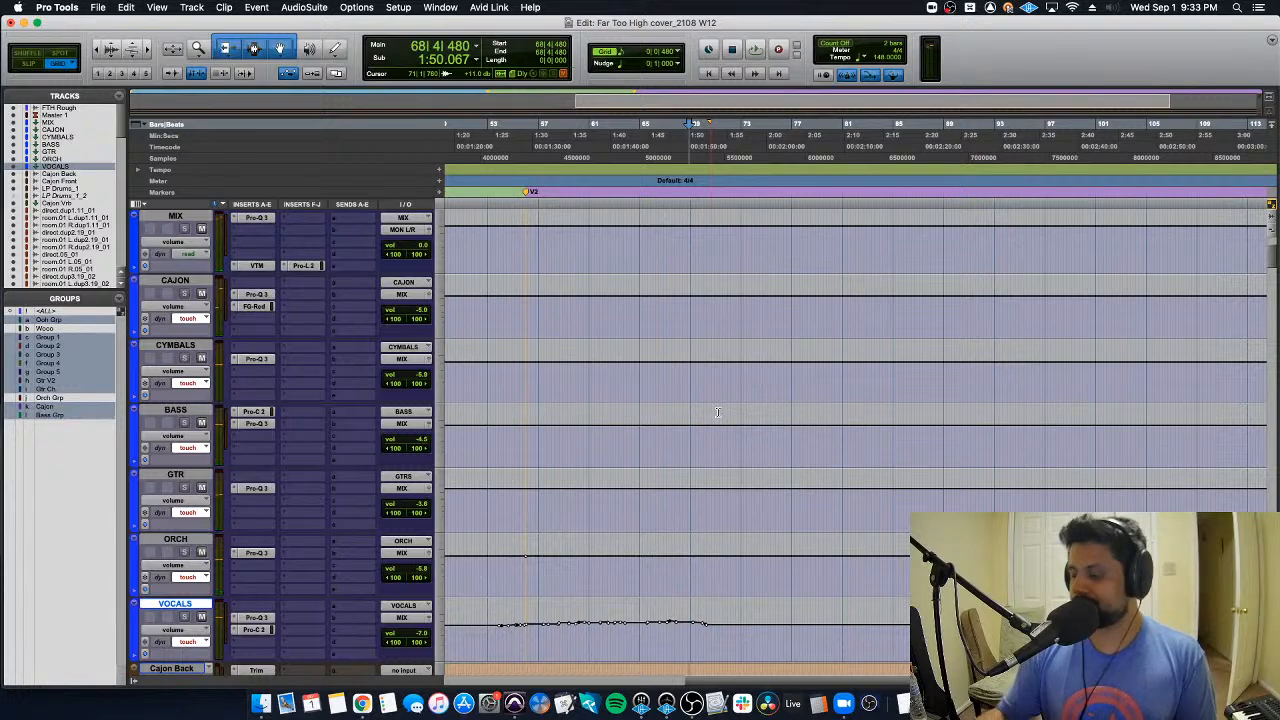
Step: Write a volume dip on the BASS submix in touch mode while playing from 68|4|480
key(space)
scroll(717, 412, up, 2)
key(semicolon)
key(semicolon)
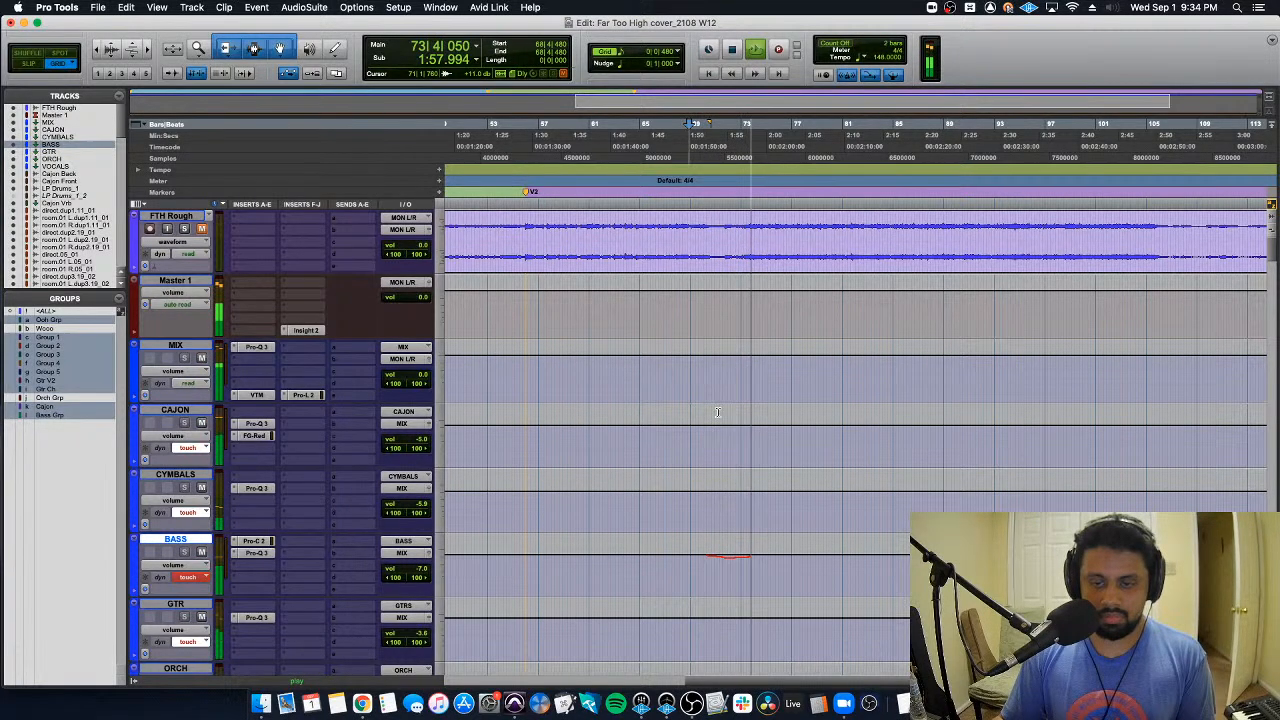
scroll(770, 460, down, 2)
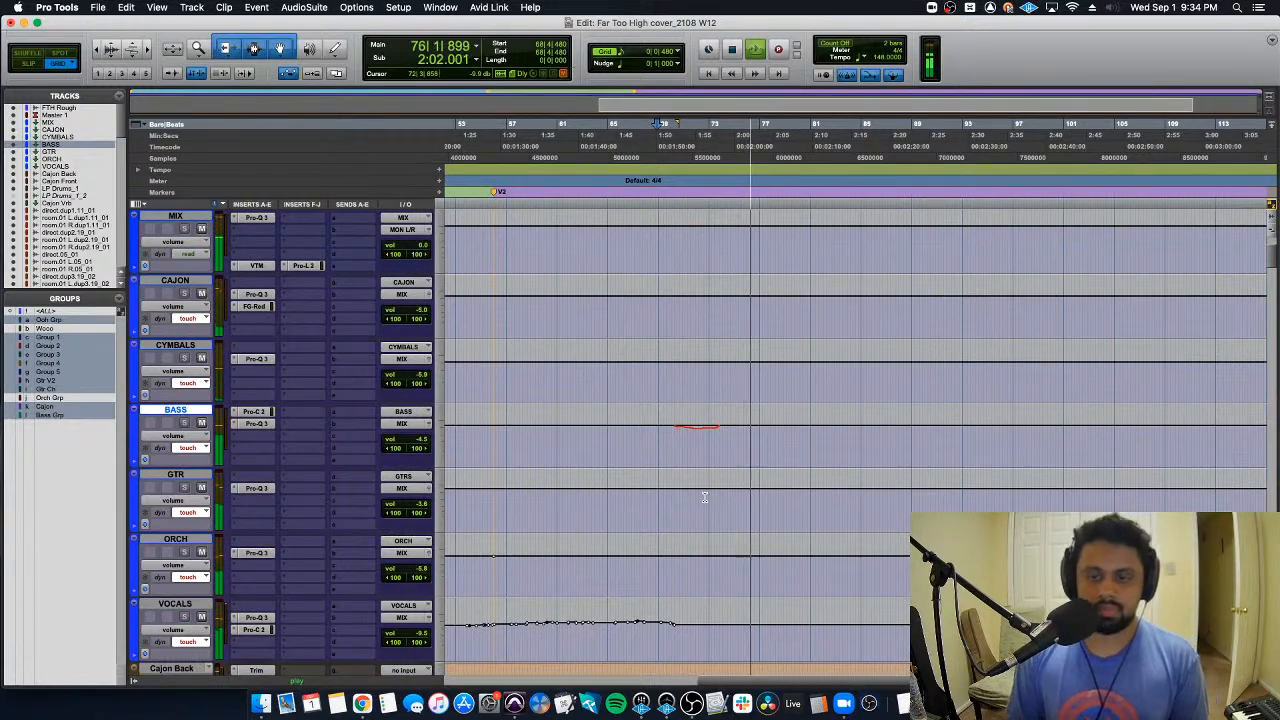
key(space)
Step: Locate the start of the second chorus at 73|4|000 and add a marker named Ch 2 there
click(704, 496)
key(super+bracketright)
key(super+bracketright)
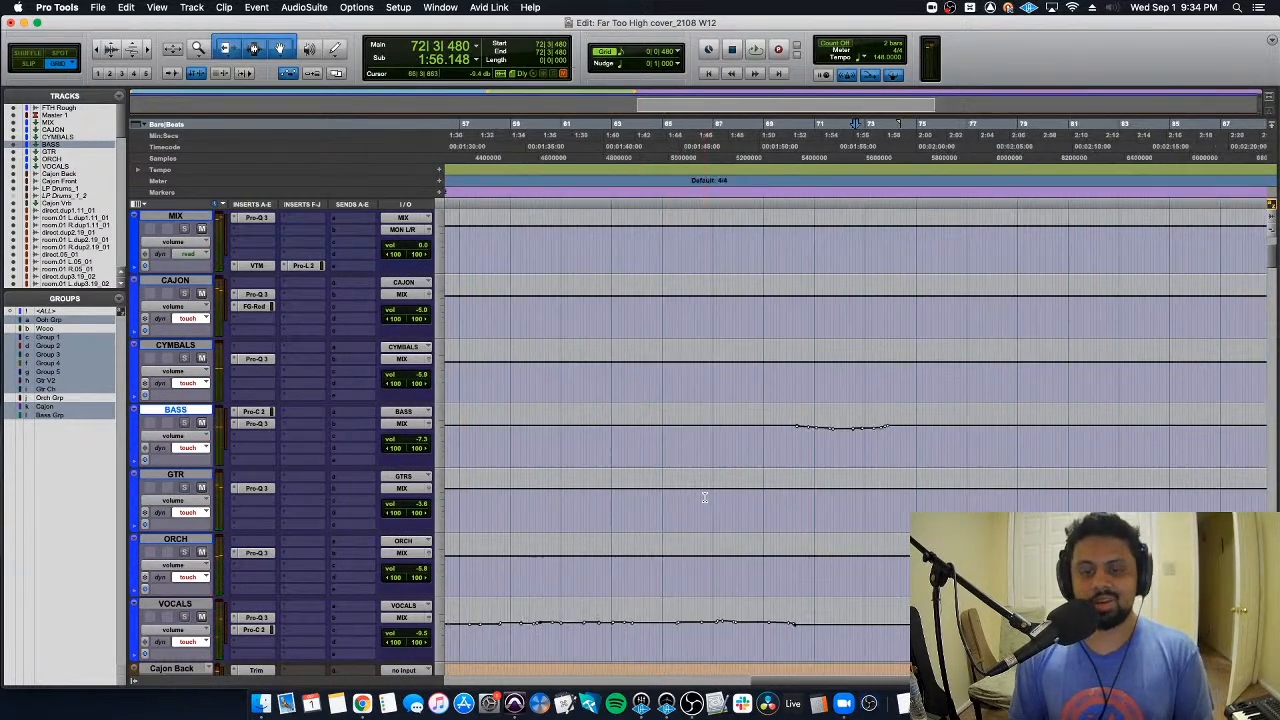
scroll(690, 515, right, 3)
scroll(720, 520, up, 2)
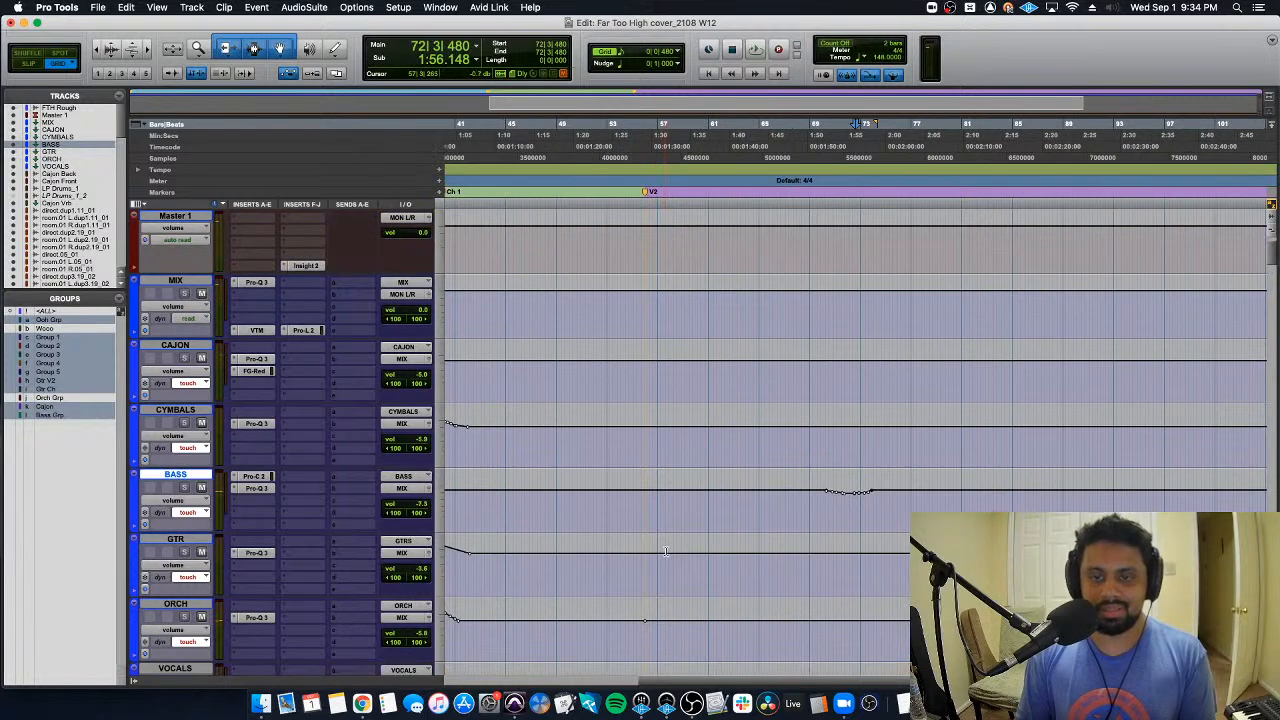
key(space)
key(super+bracketright)
key(super+bracketright)
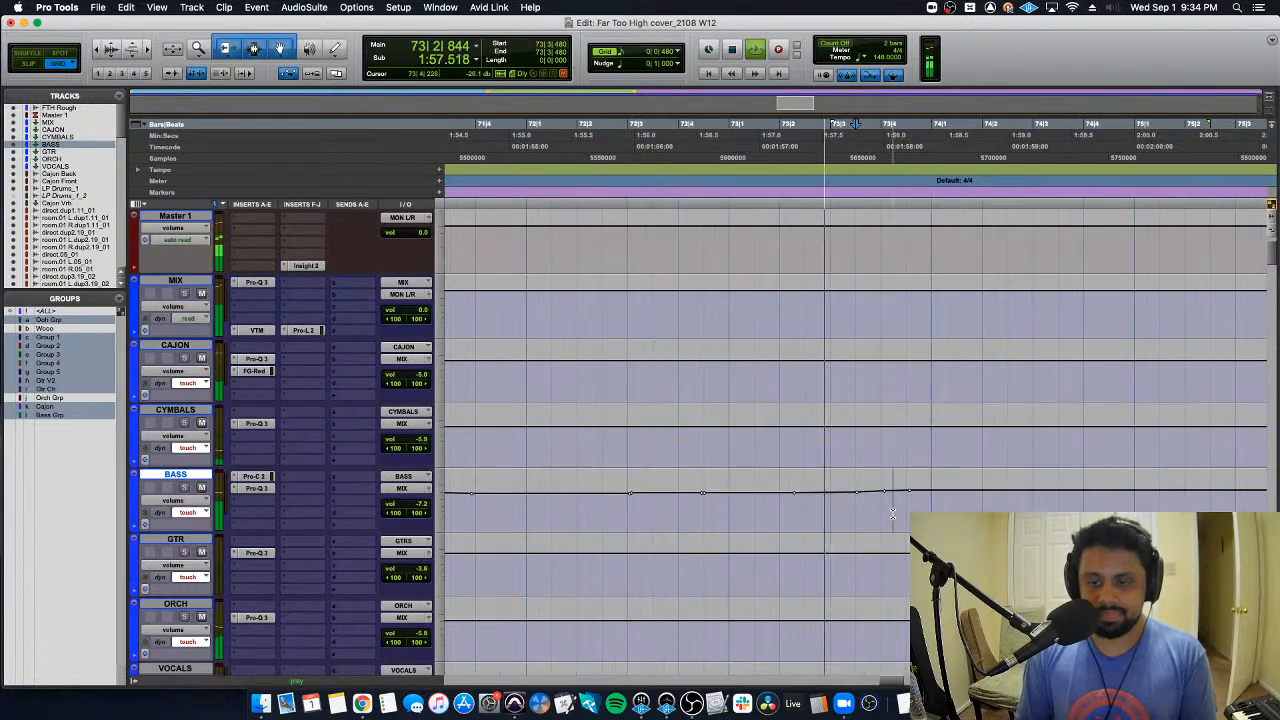
click(853, 500)
key(space)
scroll(881, 504, up, 1)
key(KP_Enter)
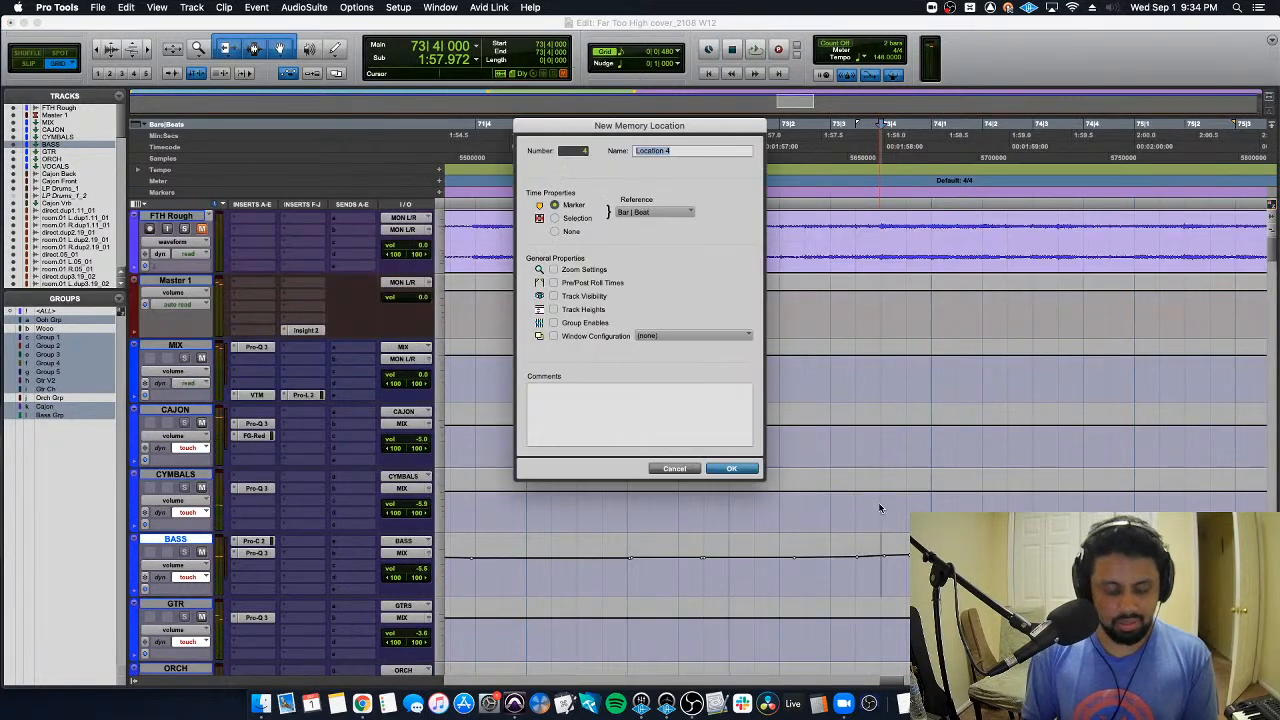
key(Return)
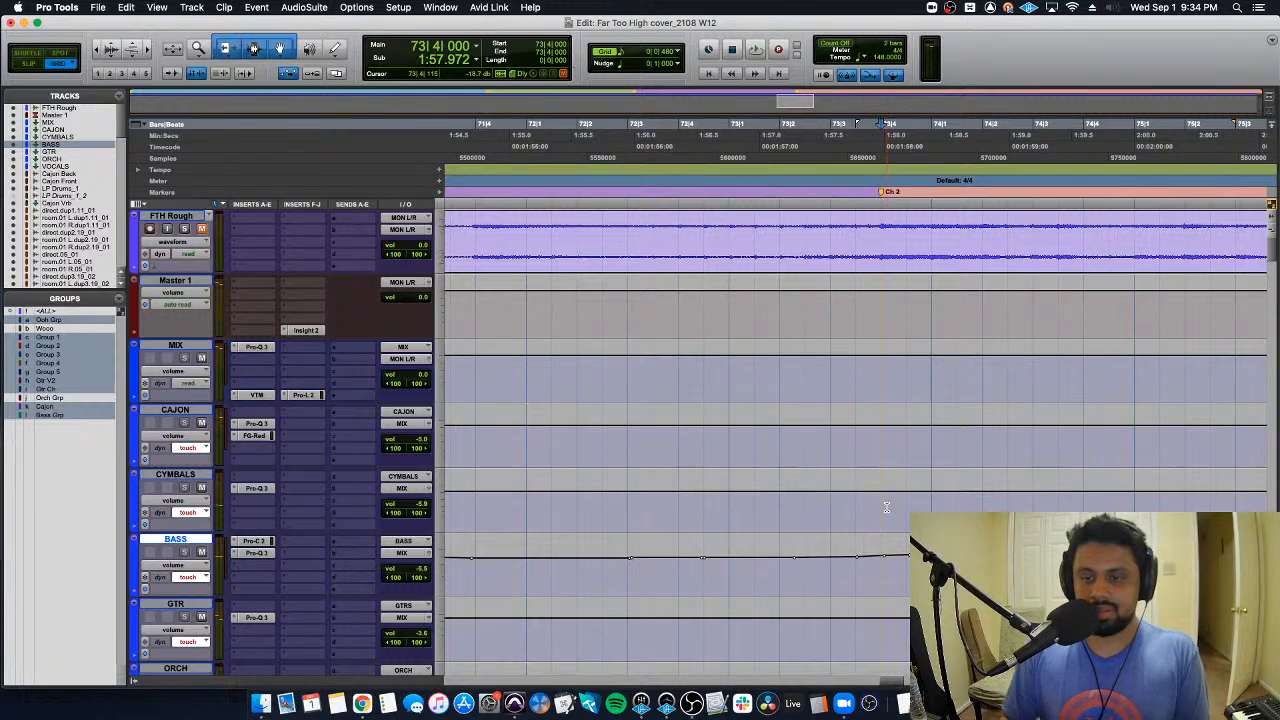
Step: Group the CAJON through VOCALS submixes as ALL SUBS, and the CAJON through ORCH submixes as ALL INST
click(192, 411)
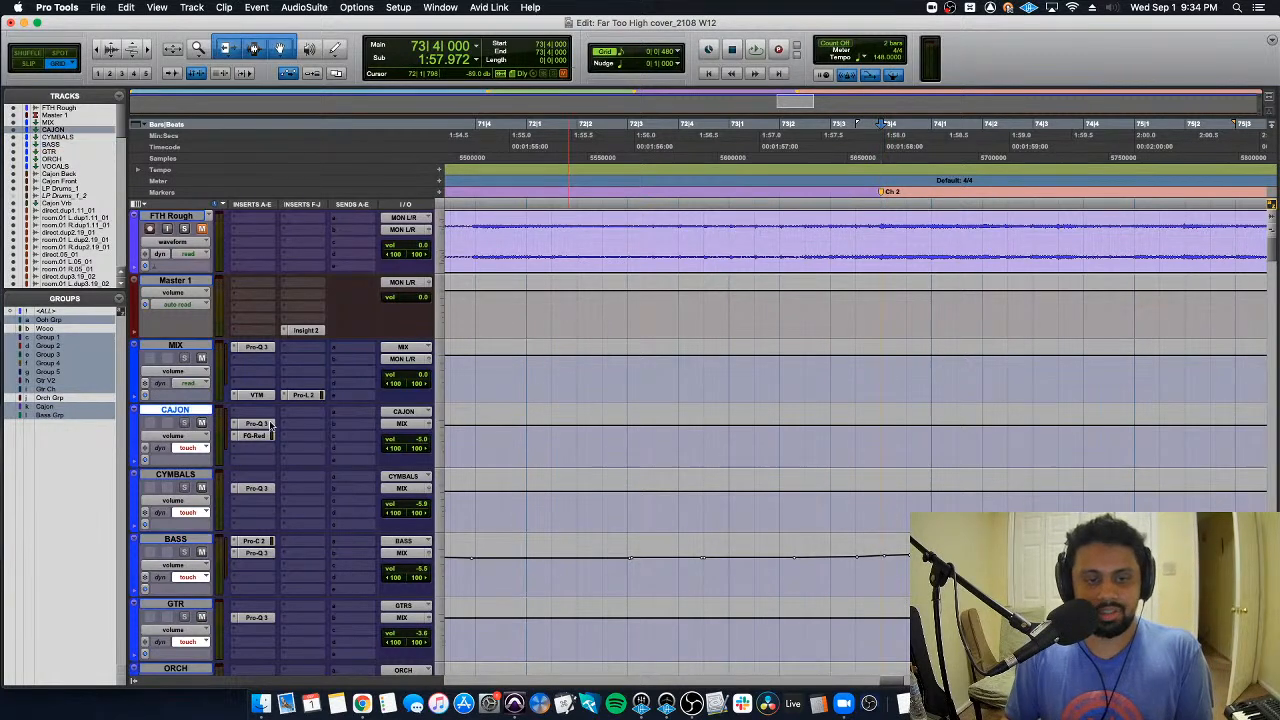
scroll(432, 484, down, 3)
shift+click(199, 540)
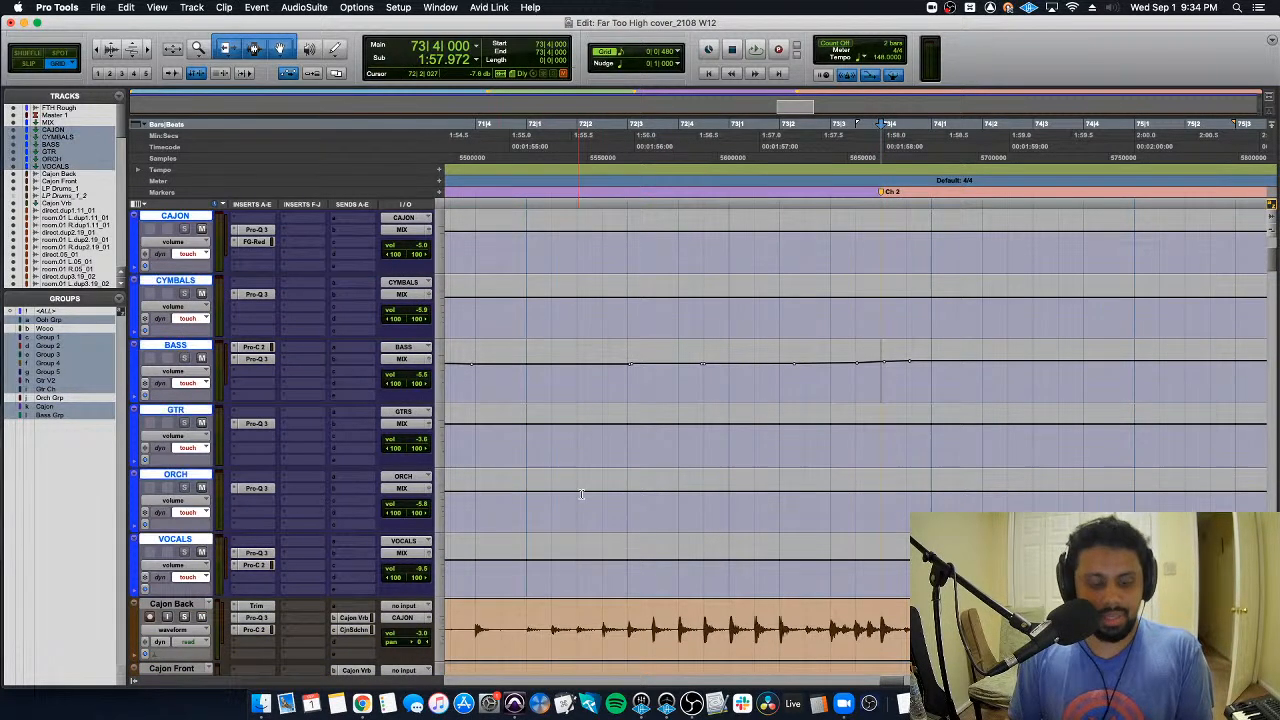
key(super+g)
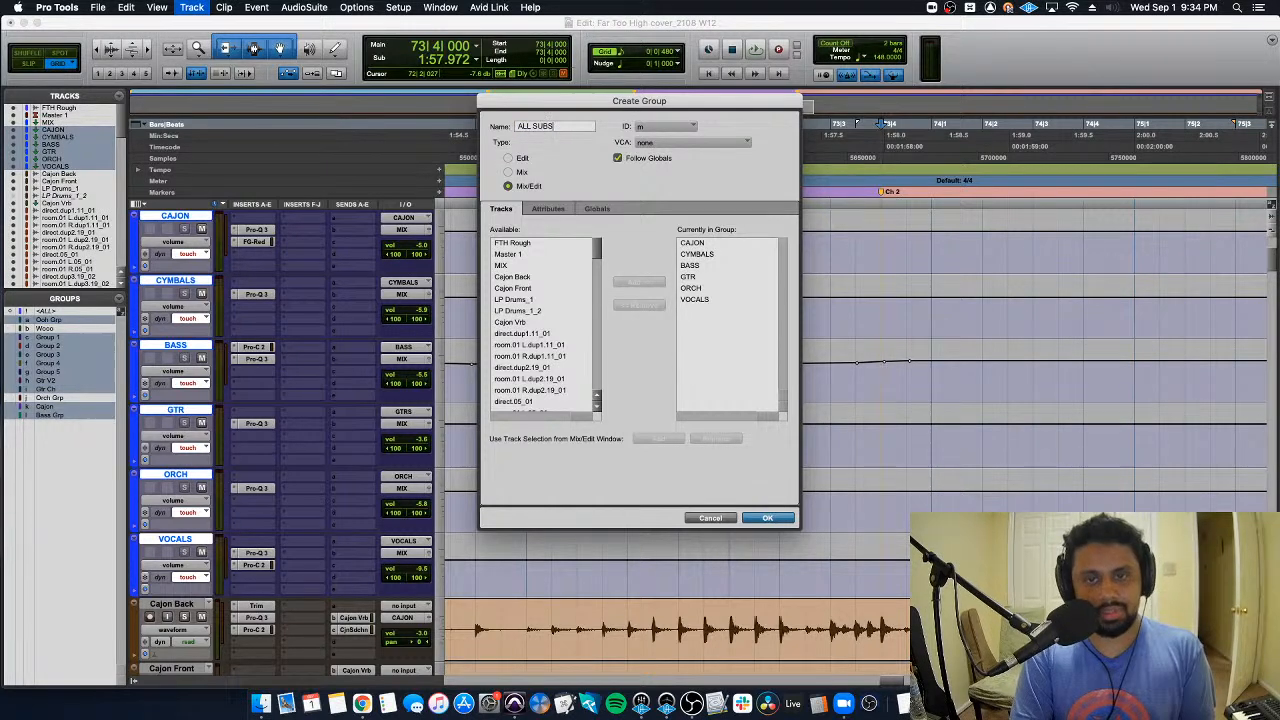
key(Return)
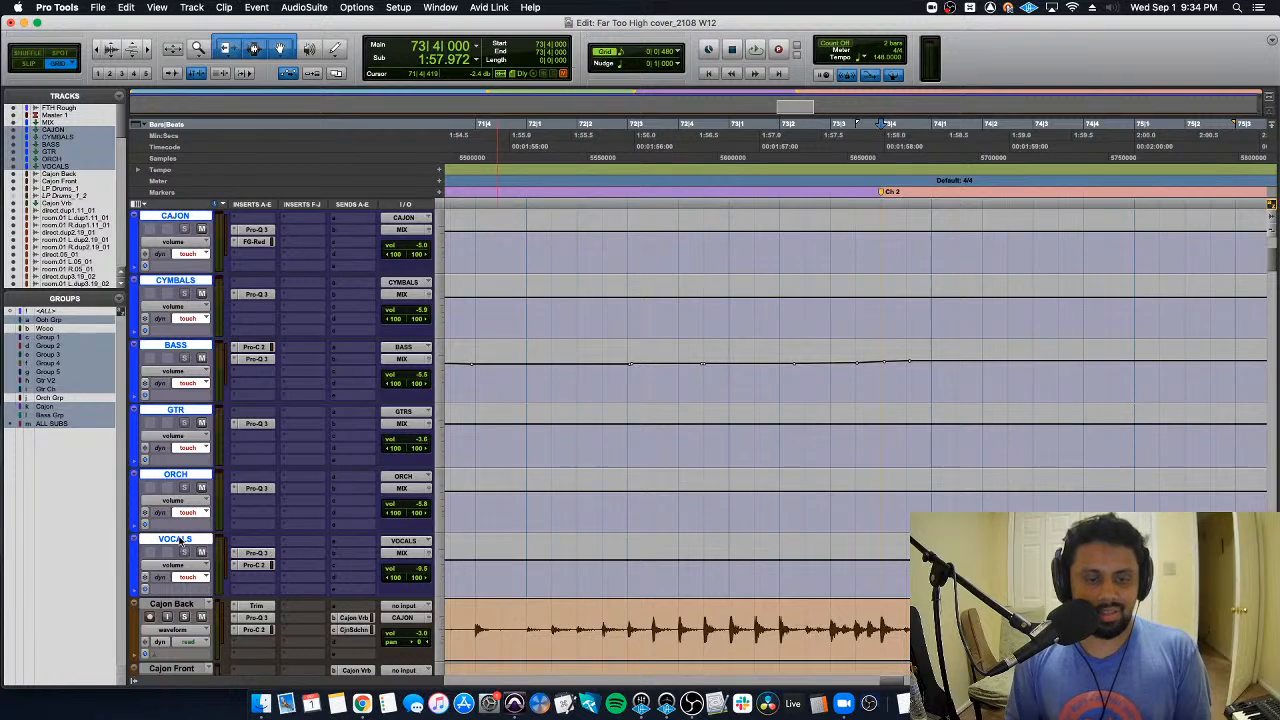
key(super+g)
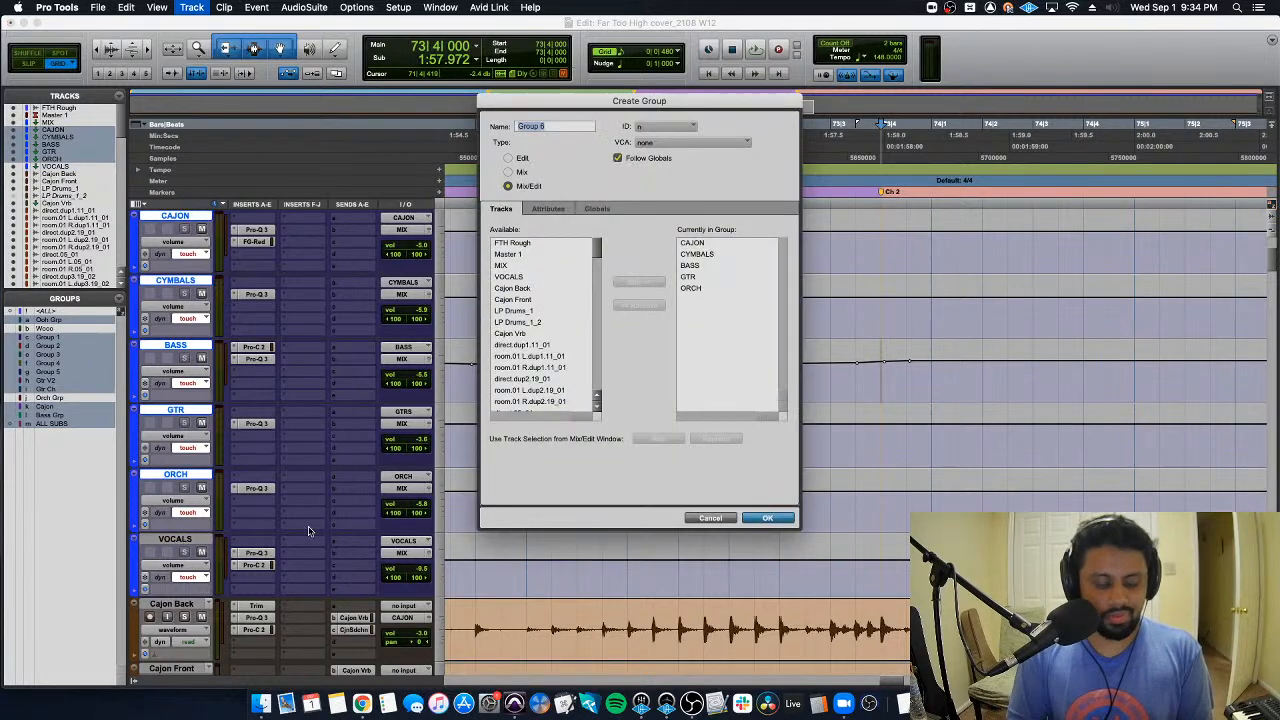
key(Return)
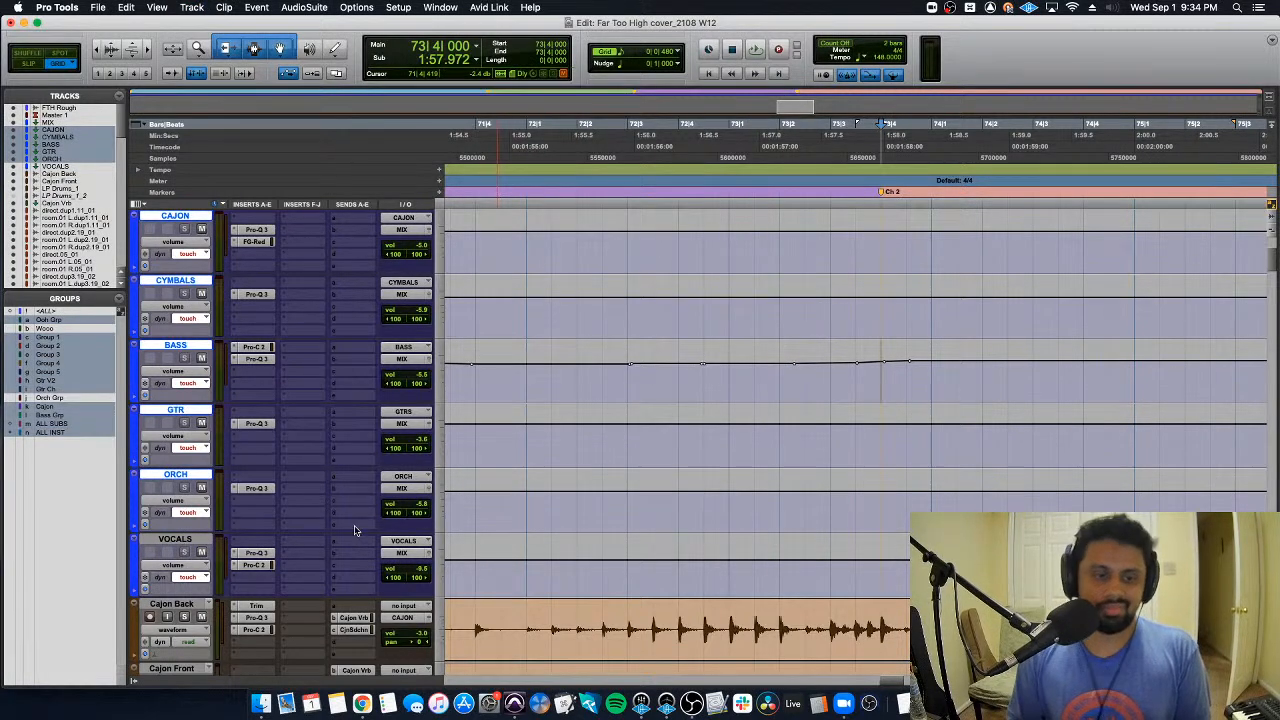
key(super+bracketleft)
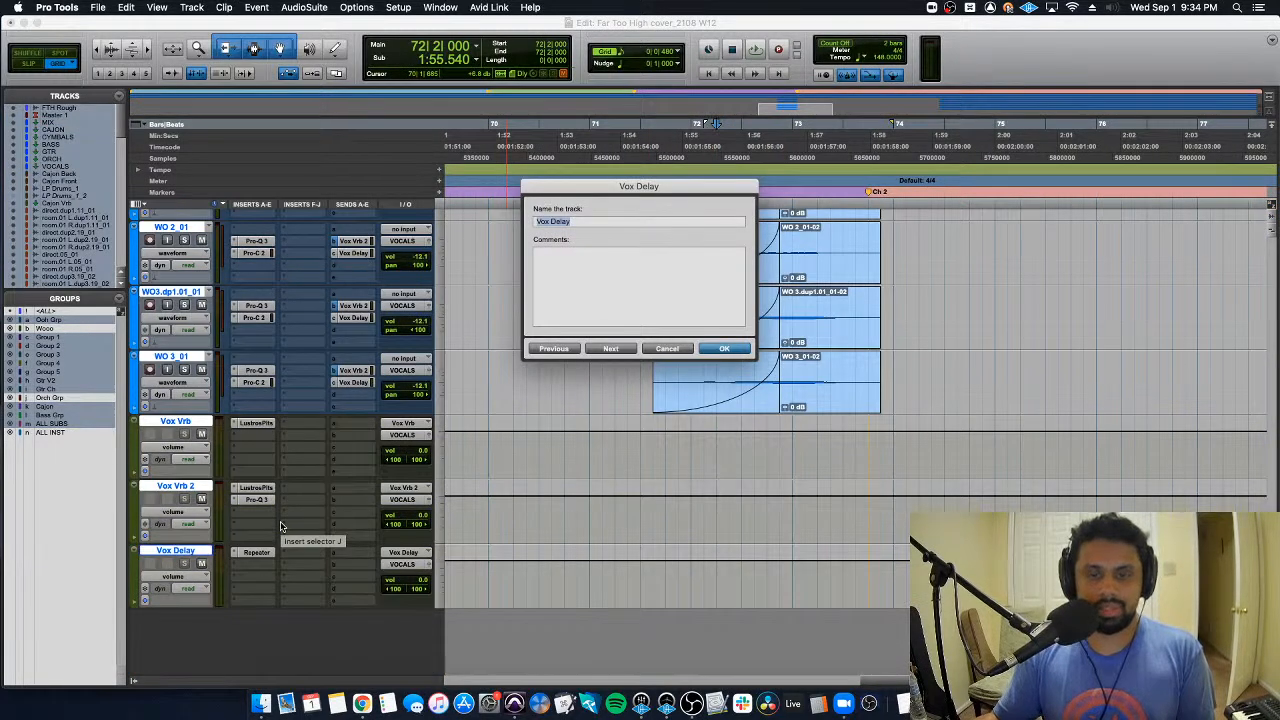
click(667, 348)
scroll(613, 393, up, 15)
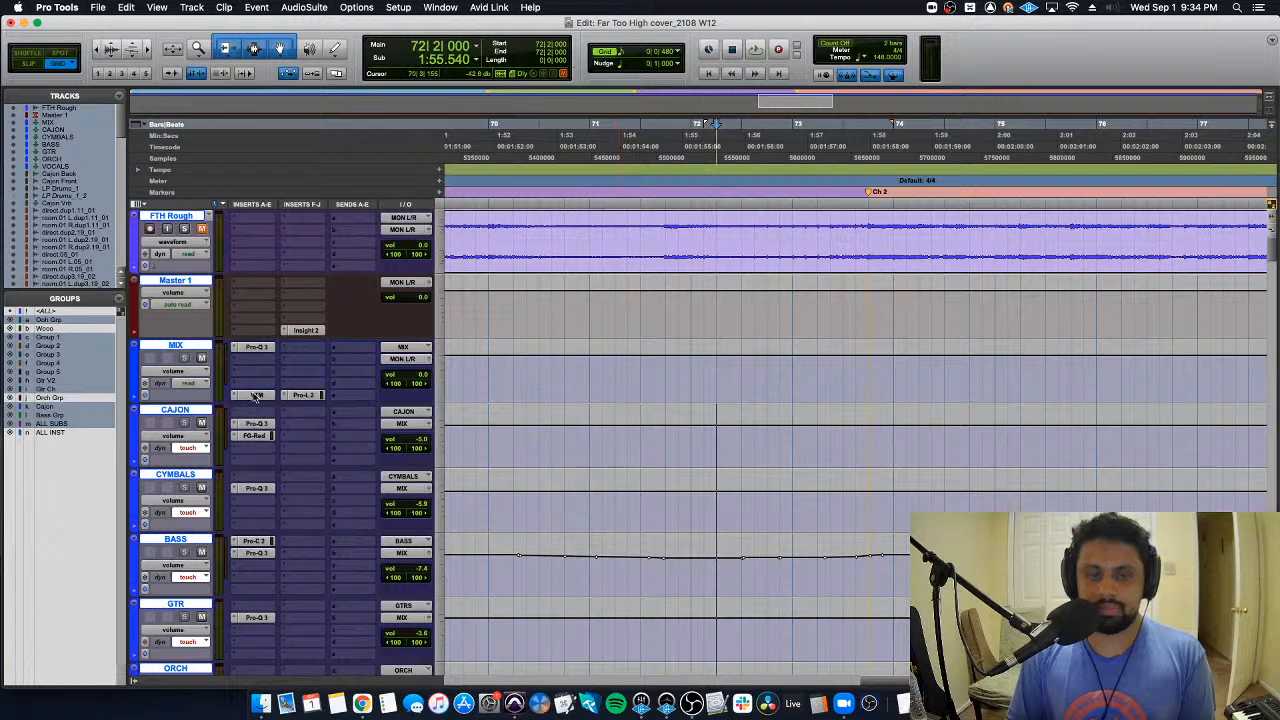
Step: Move the track selection down to the ORCH submix, briefly playing the build from 72|2|000
click(185, 284)
key(semicolon)
key(semicolon)
key(semicolon)
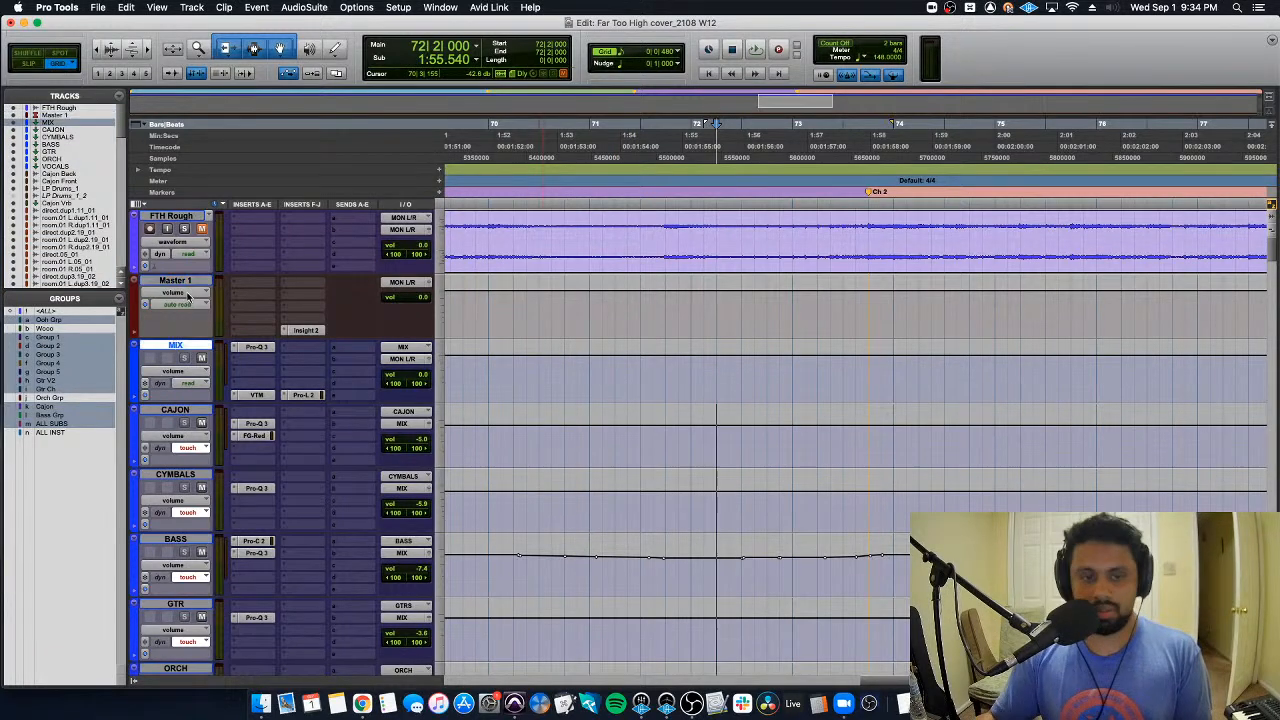
key(space)
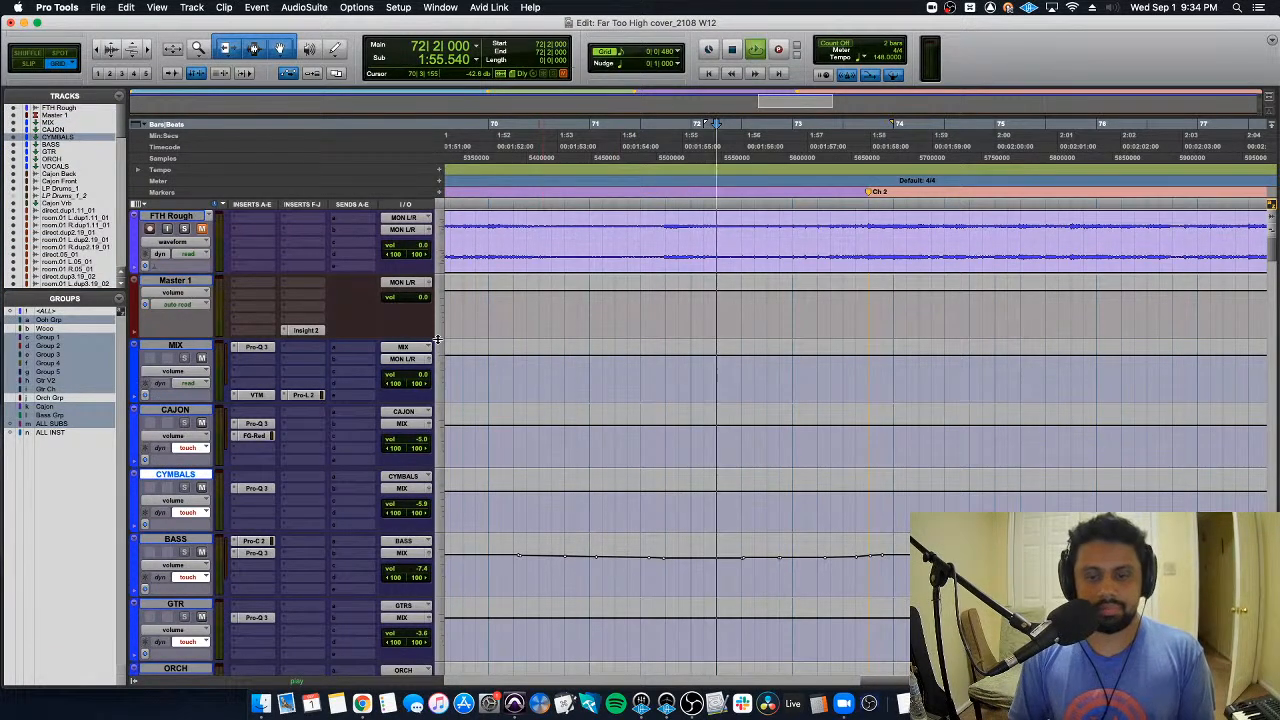
key(space)
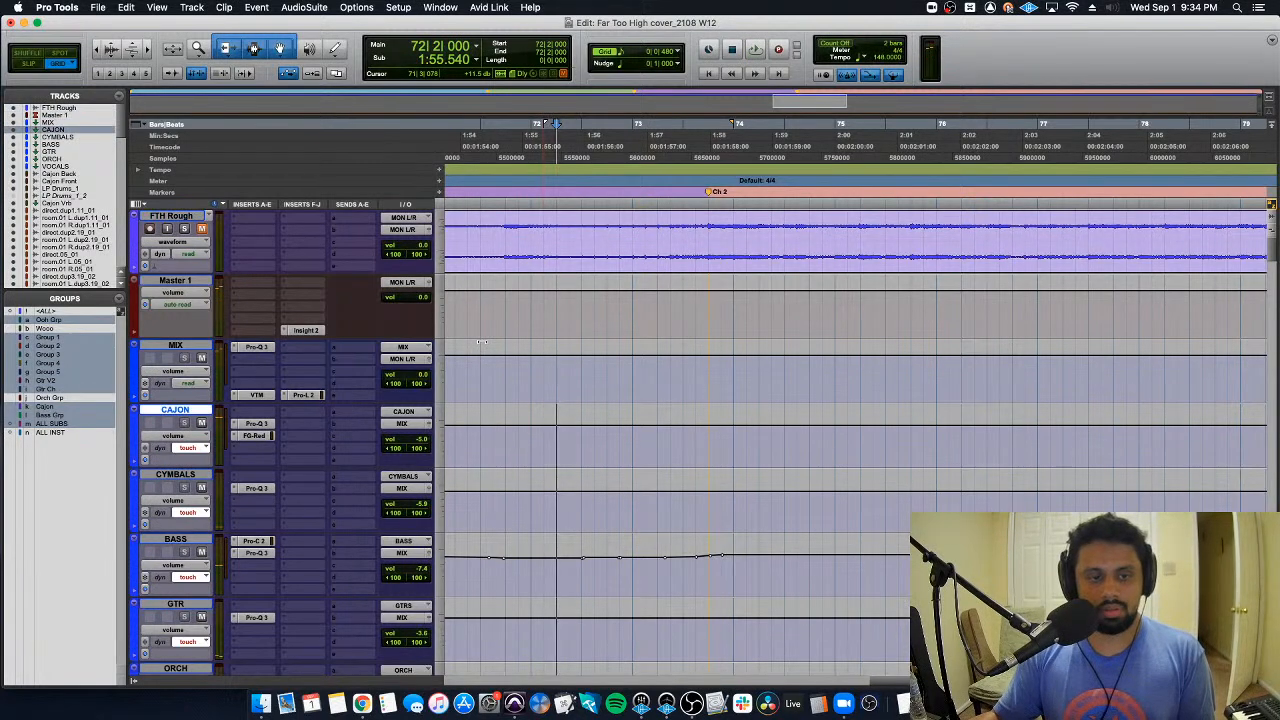
key(semicolon)
key(semicolon)
key(semicolon)
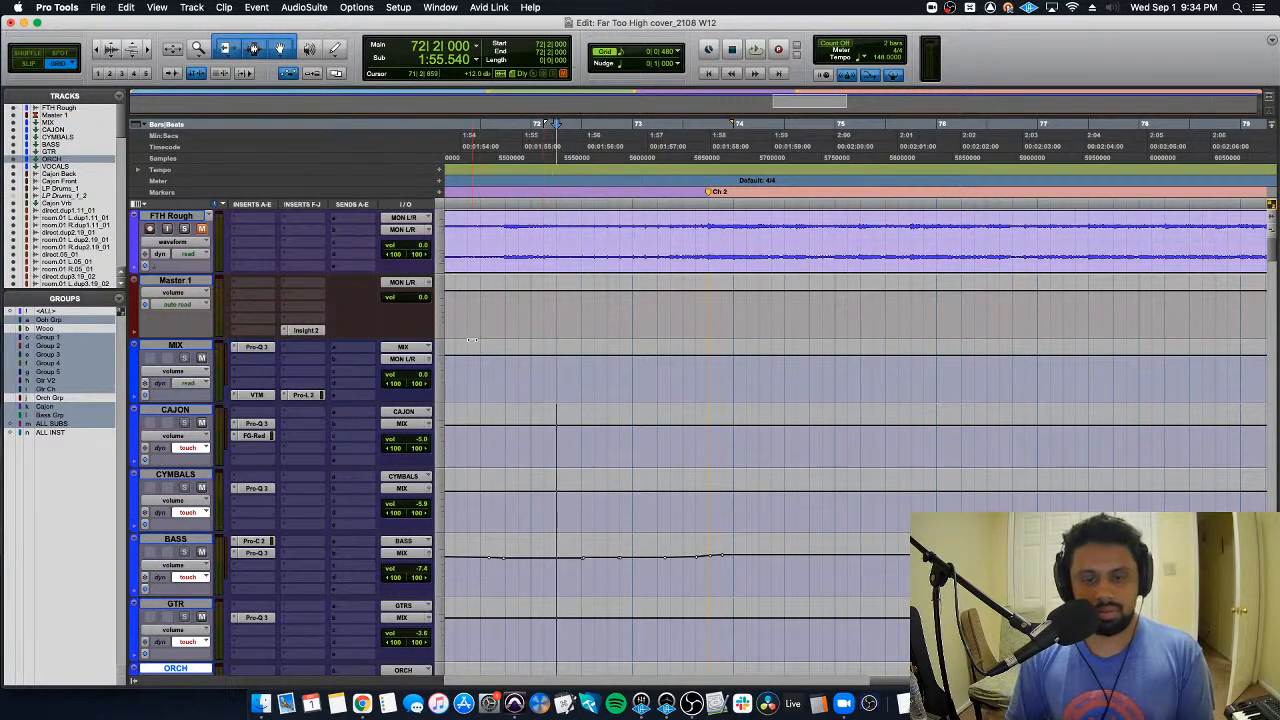
Step: Try writing a touch-mode volume rise across all grouped submixes into Ch 2 while playing from 72|2|000
scroll(472, 340, down, 5)
key(space)
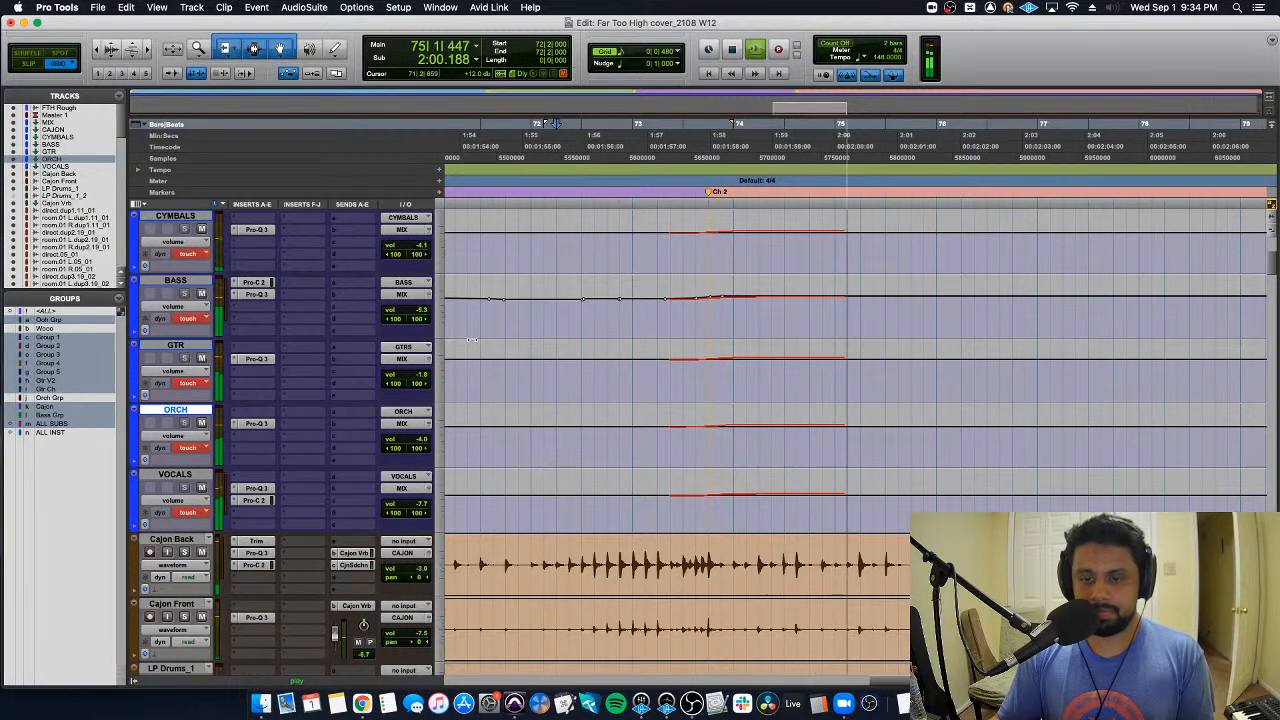
key(space)
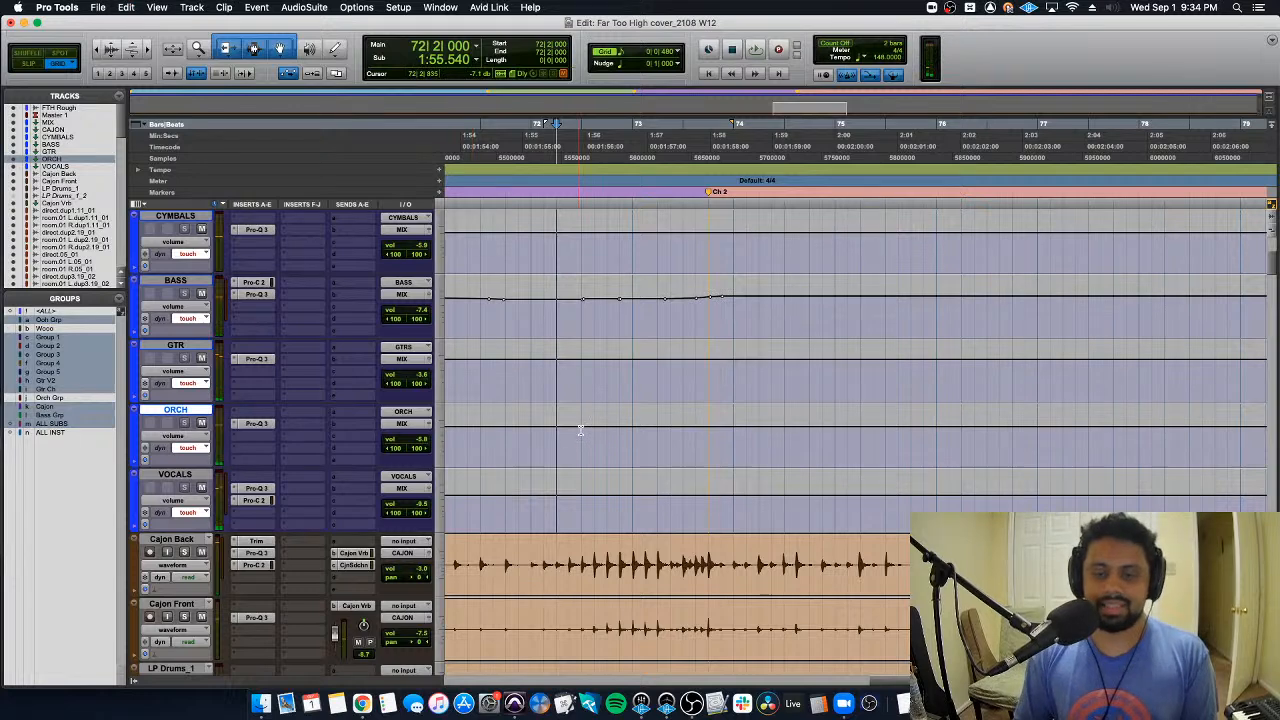
Step: Write a volume rise of about 2 dB across all submixes into Ch 2 from 71|3|480, holding the raised level onward
key(r)
key(space)
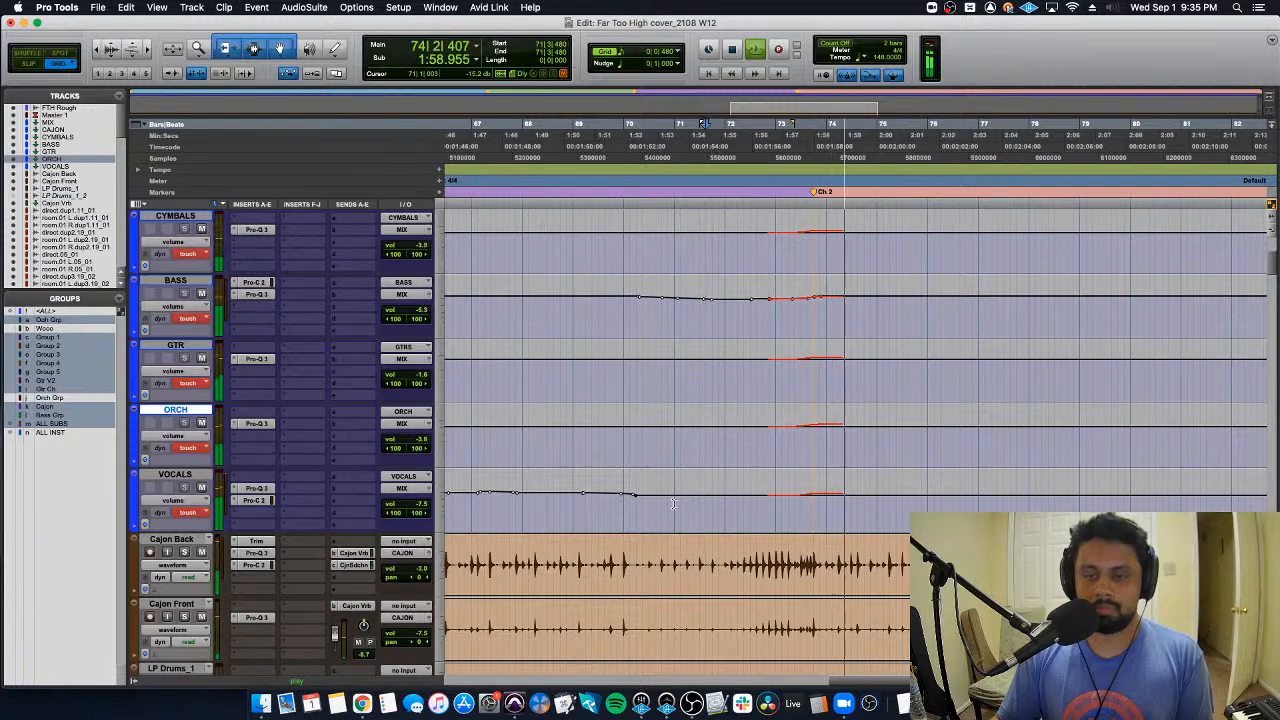
key(space)
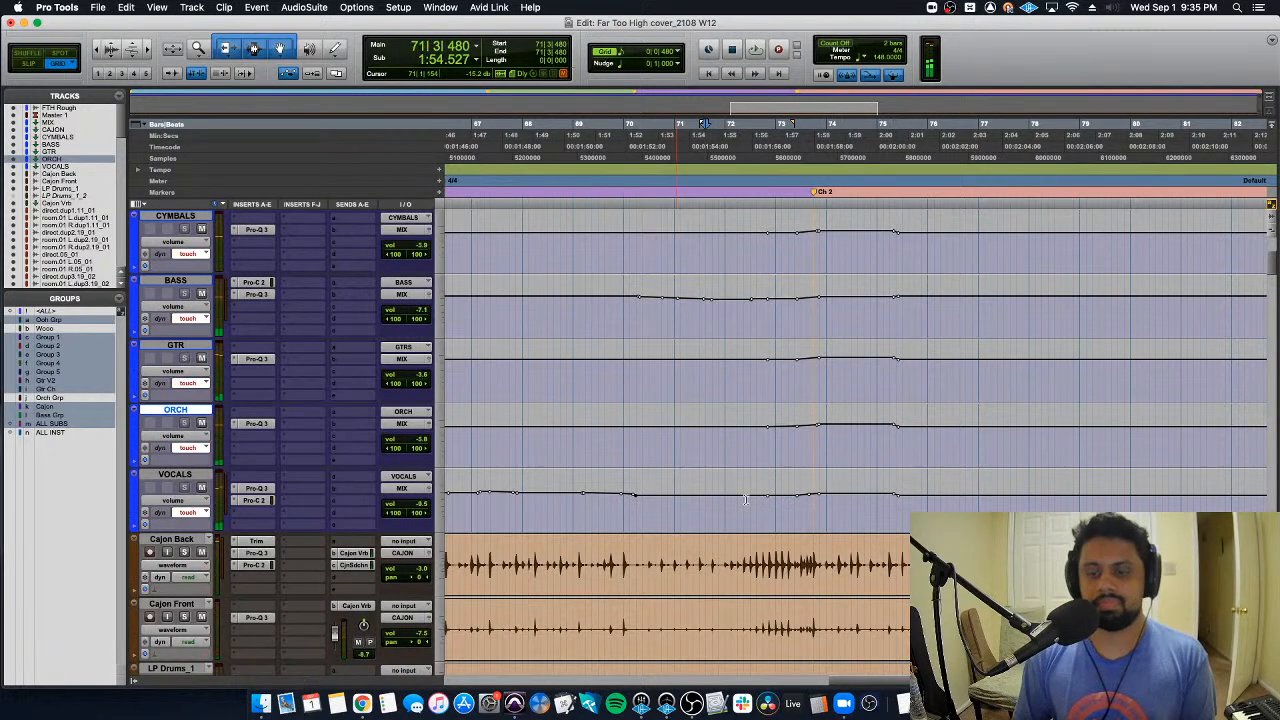
key(space)
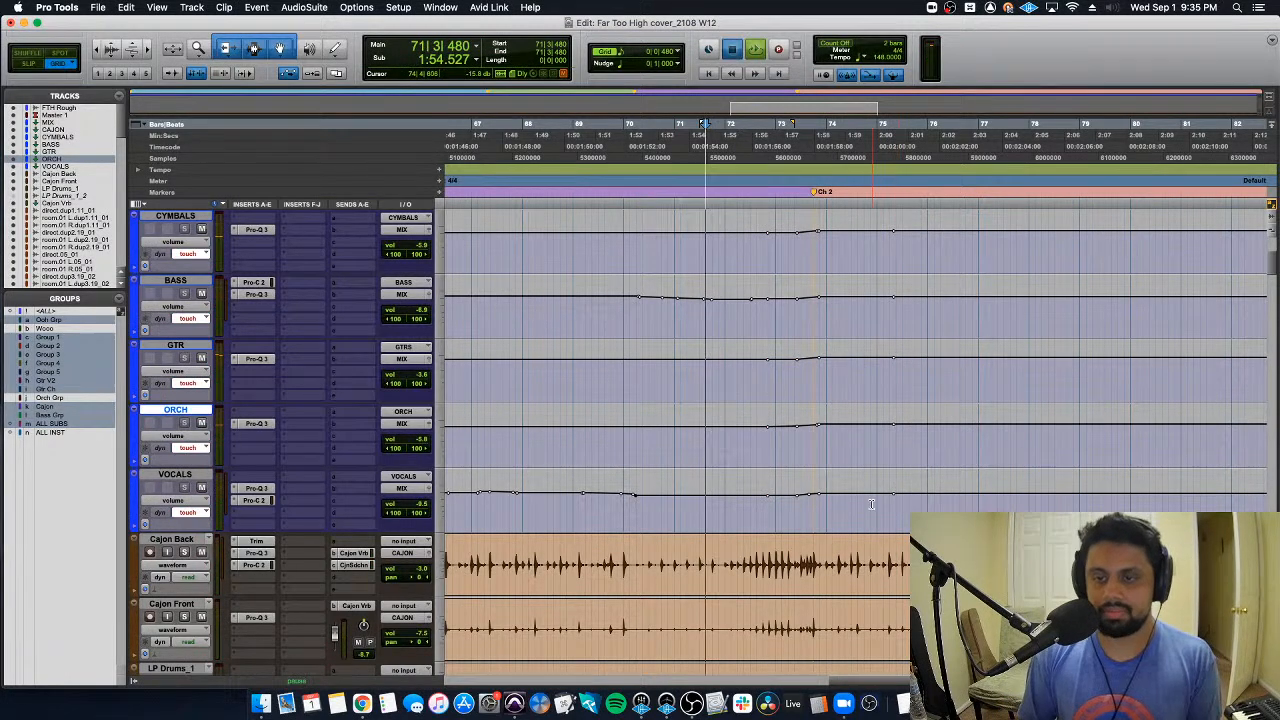
Step: Audition the transition into the second chorus from 71|3|480 and 75|2|480 while reviewing the submix volume automation
scroll(880, 502, down, 3)
scroll(867, 503, up, 3)
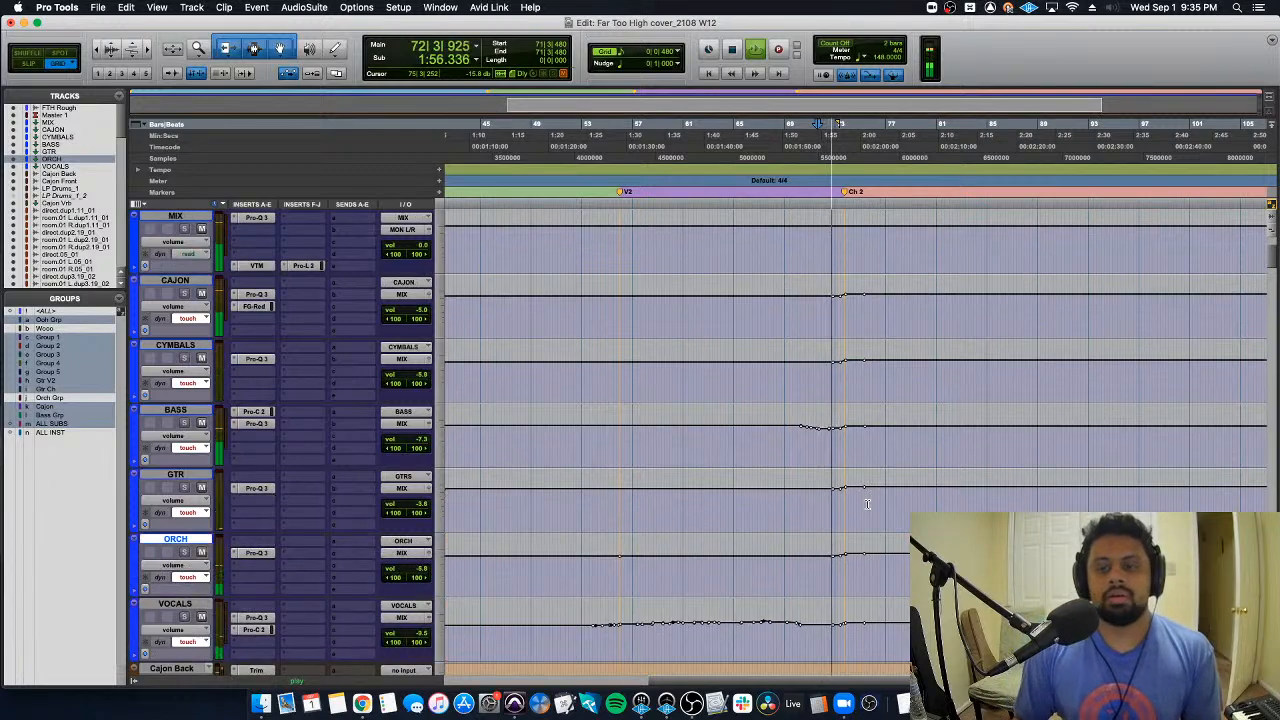
scroll(867, 503, right, 2)
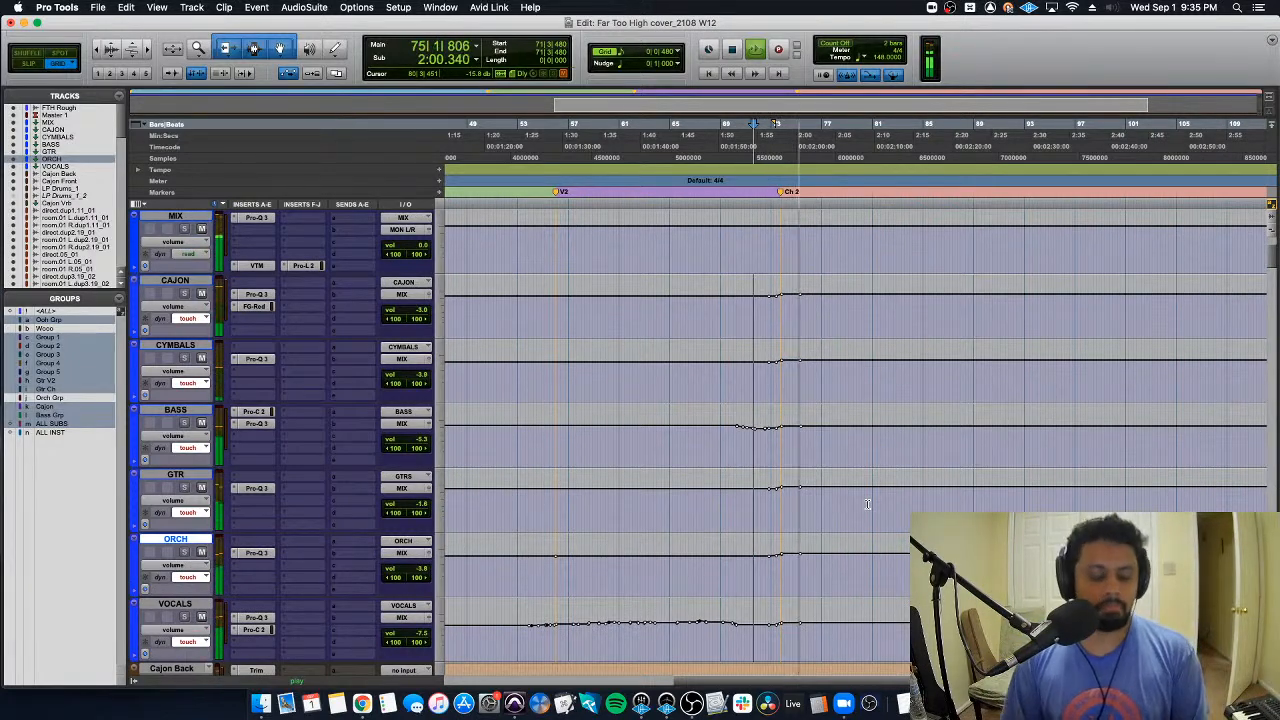
scroll(770, 458, up, 1)
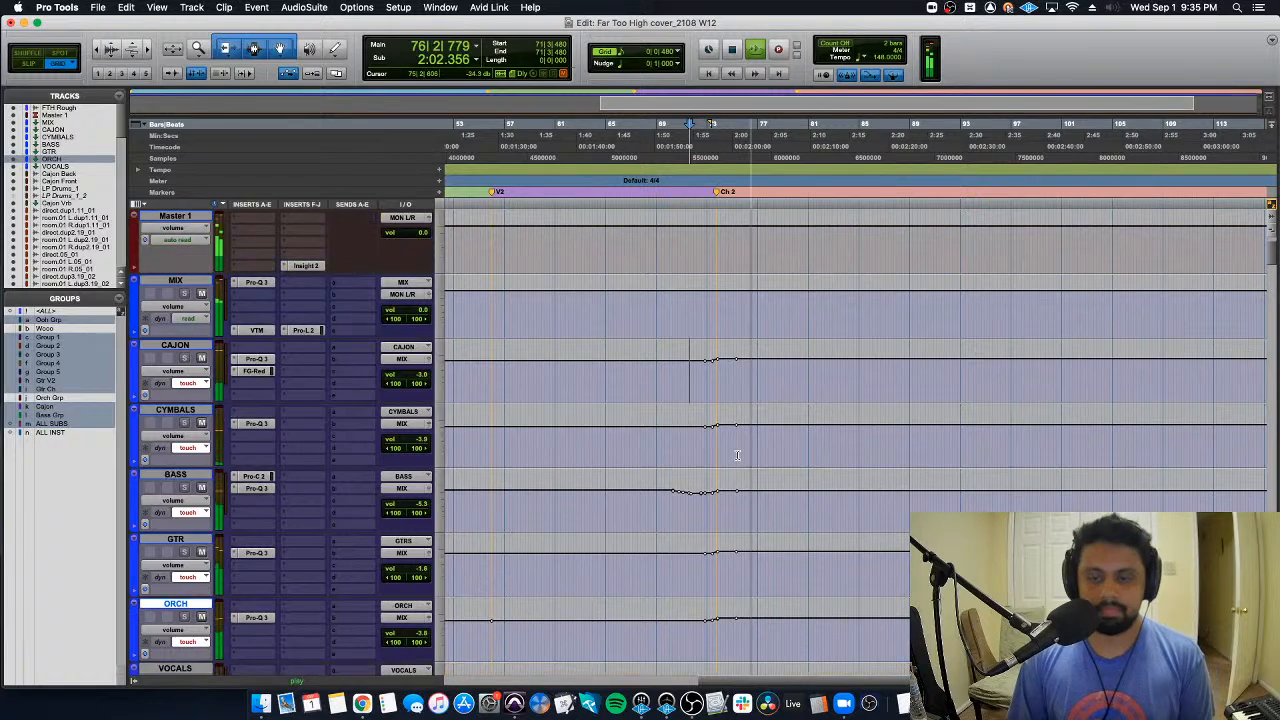
scroll(737, 455, up, 3)
scroll(700, 520, down, 2)
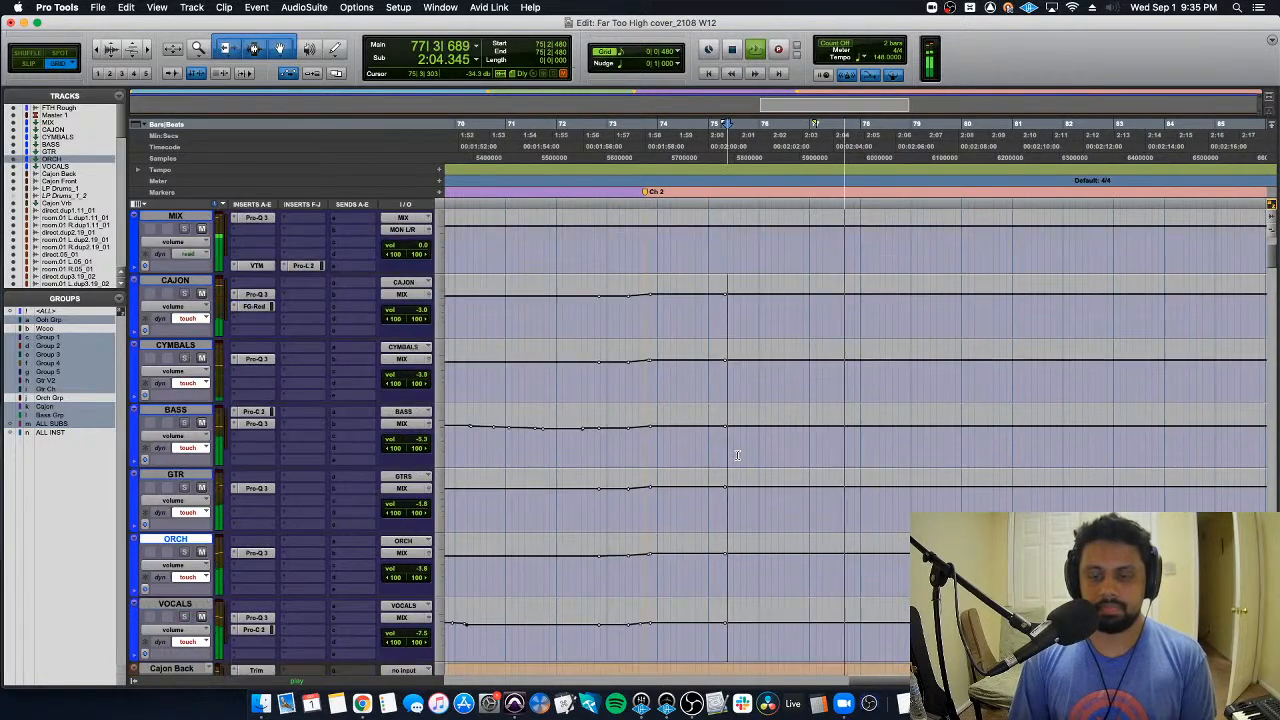
Step: Turn off the ALL SUBS group and raise the VOCALS volume automation from the start of Ch 2 onward
click(646, 575)
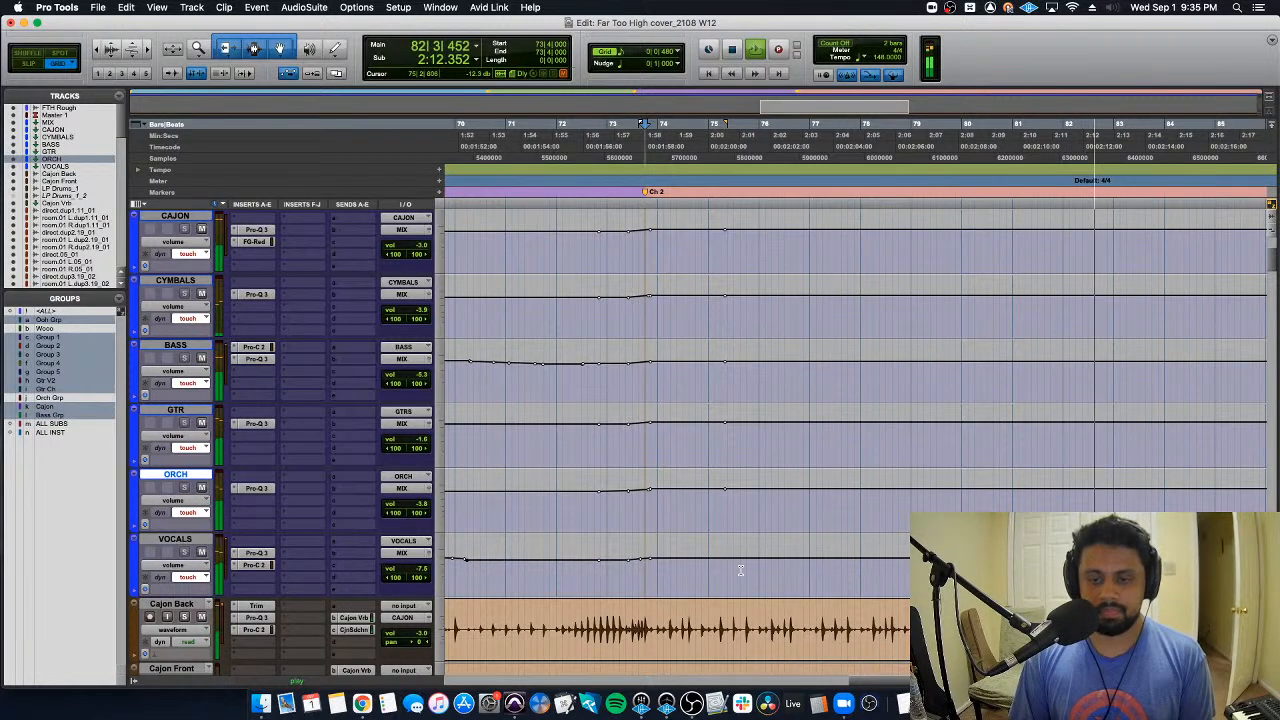
key(space)
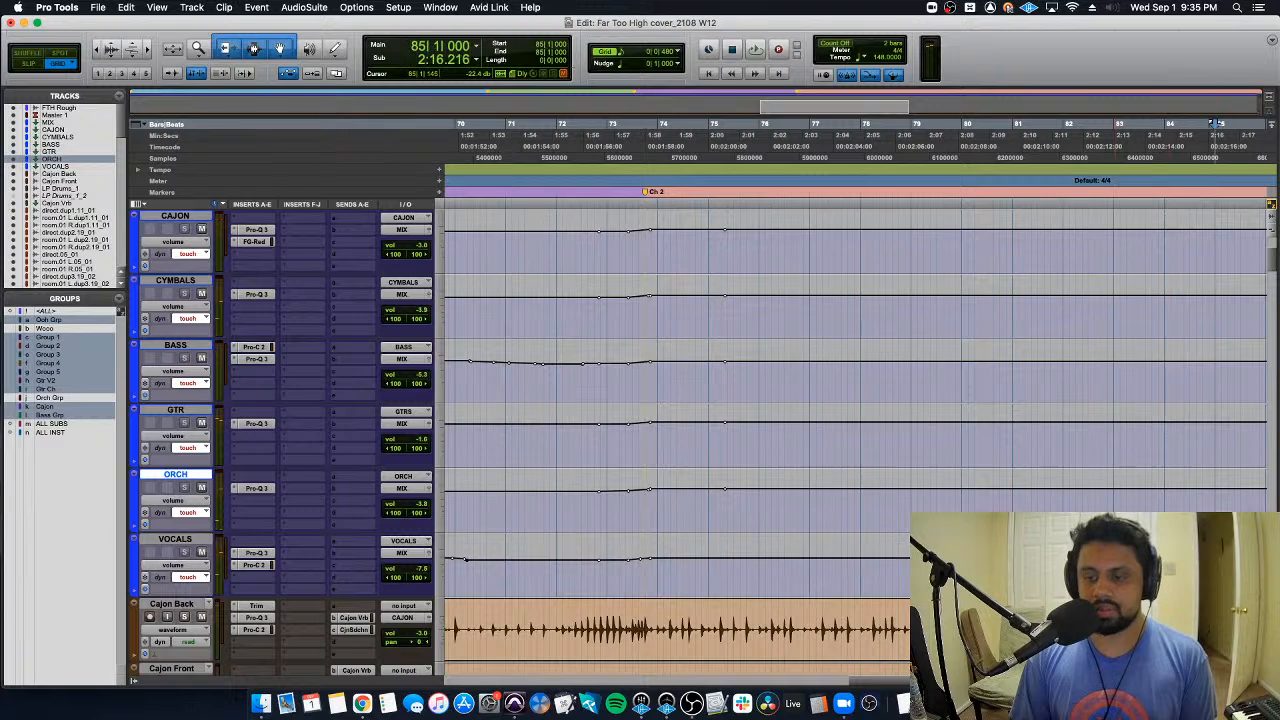
key(space)
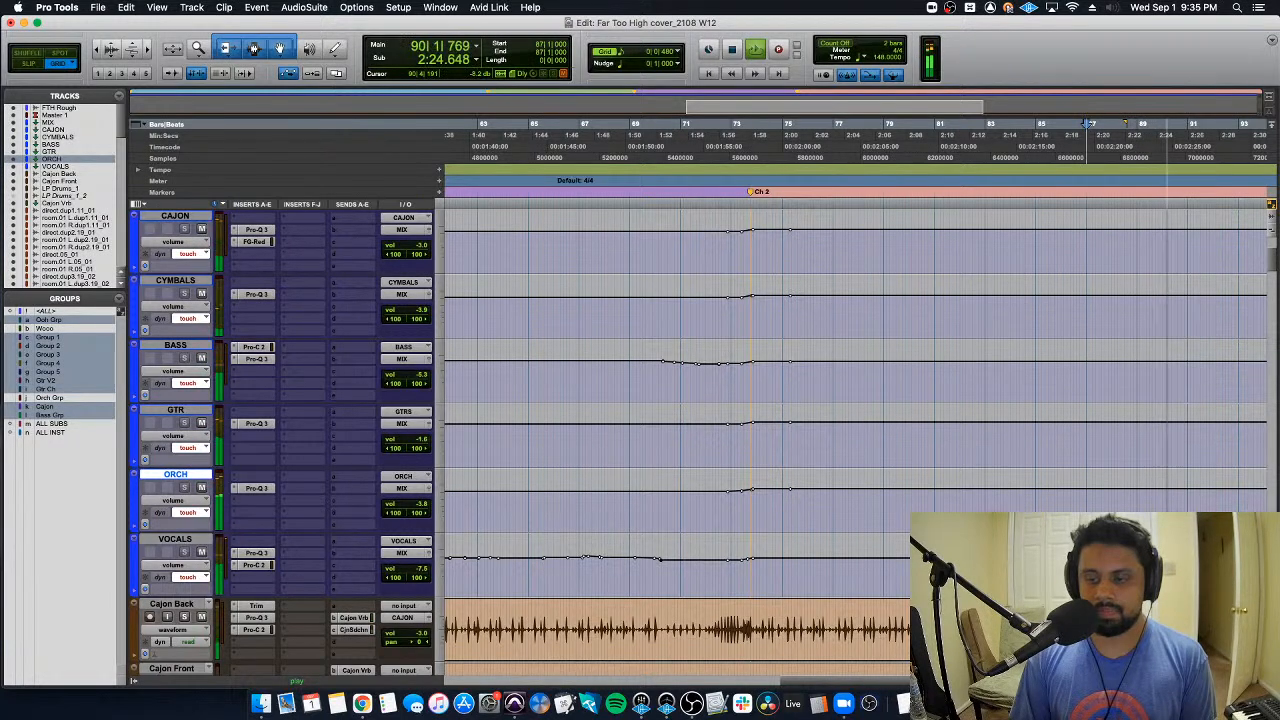
key(space)
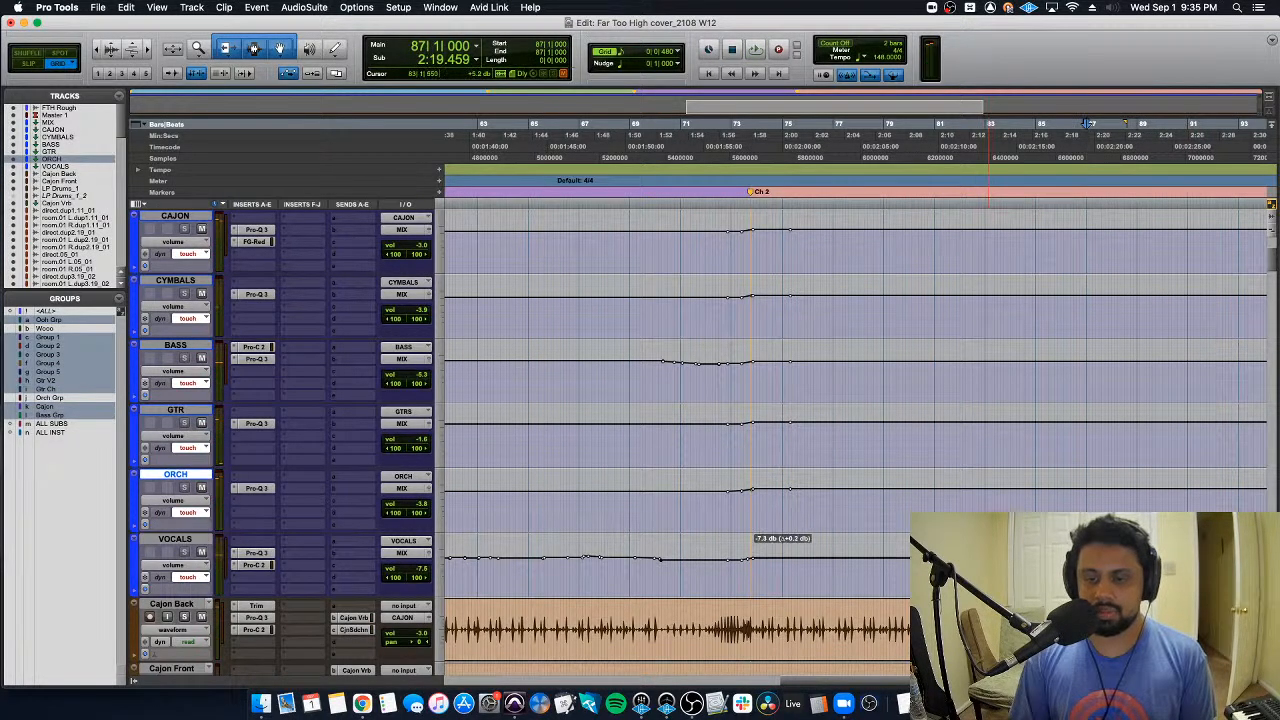
click(735, 566)
Step: Audition the second chorus from 74|1|000 to check the raised VOCALS level against the other submixes
key(space)
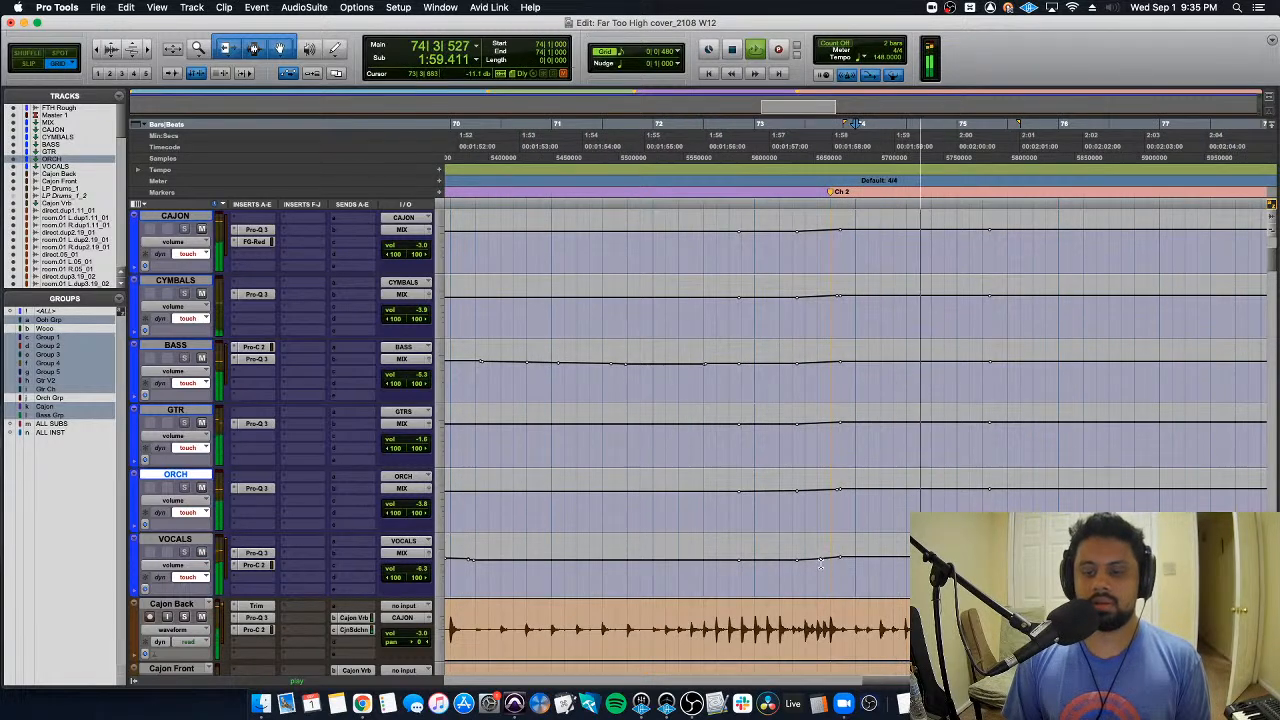
key(r)
key(r)
key(r)
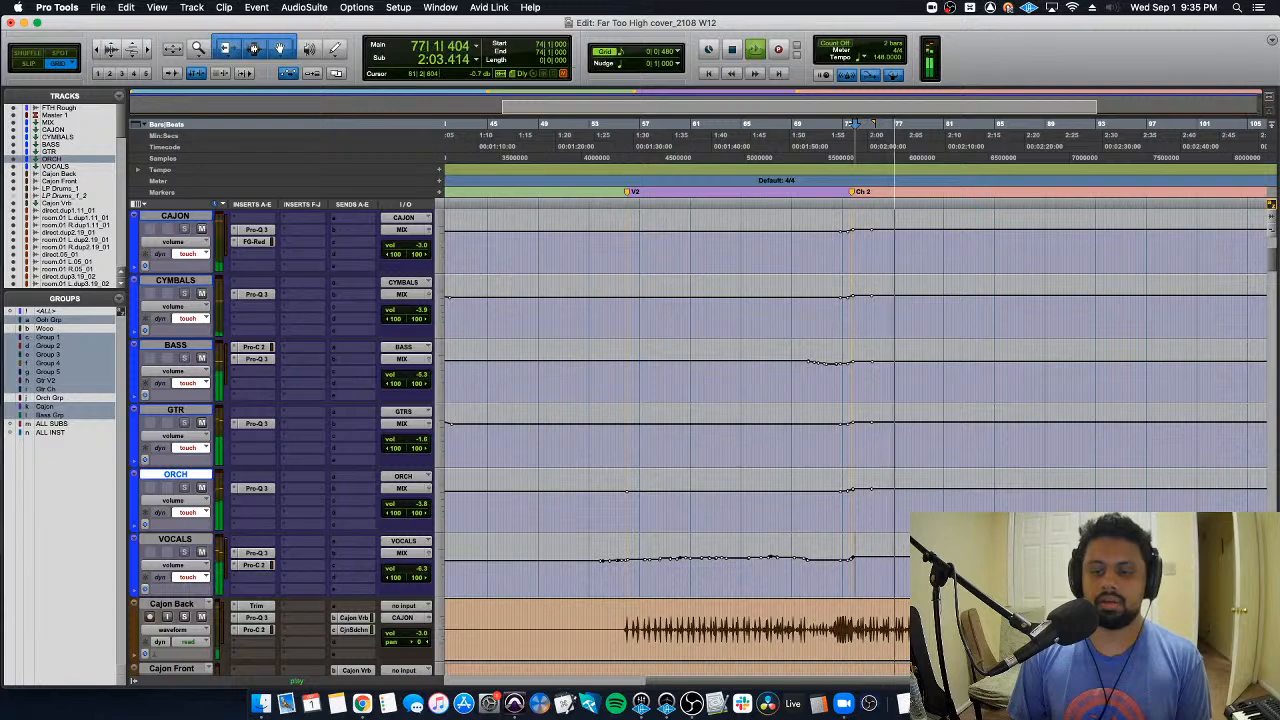
key(t)
key(t)
key(space)
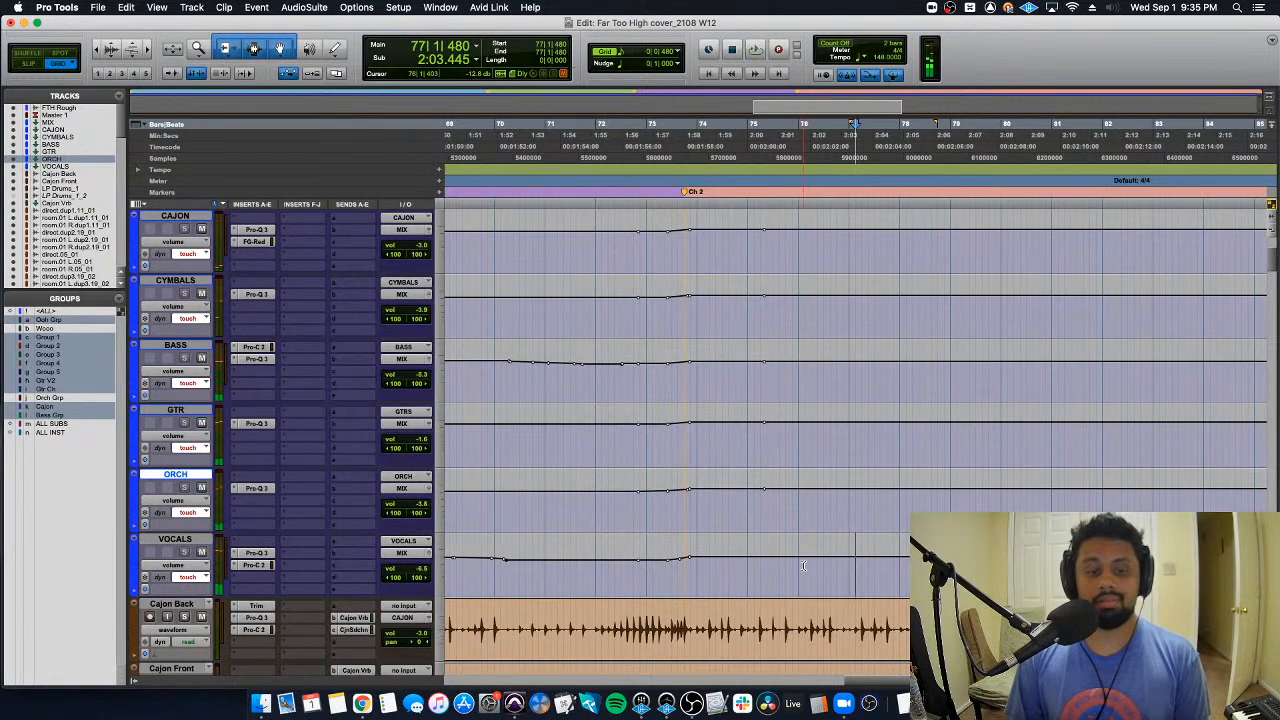
Step: Select the VOCALS submix and write touch-mode volume moves around bar 77 while playing from 75|3|000
key(semicolon)
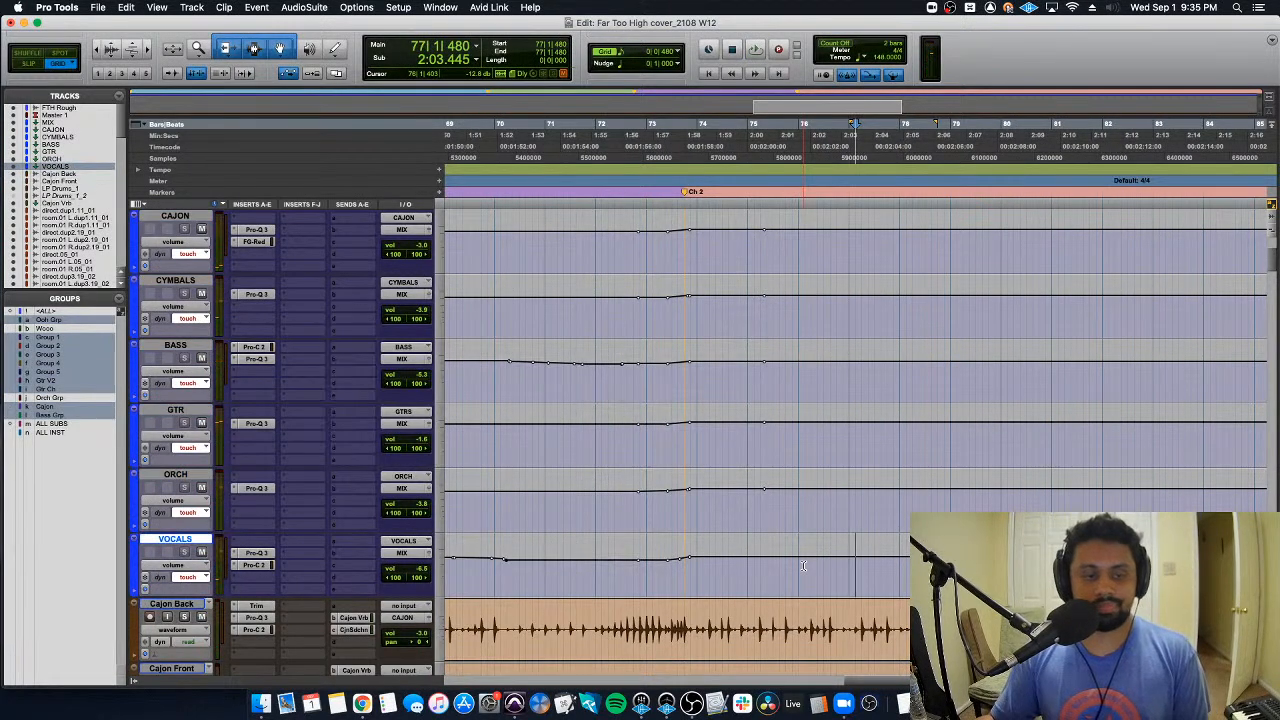
key(space)
key(space)
click(775, 567)
key(space)
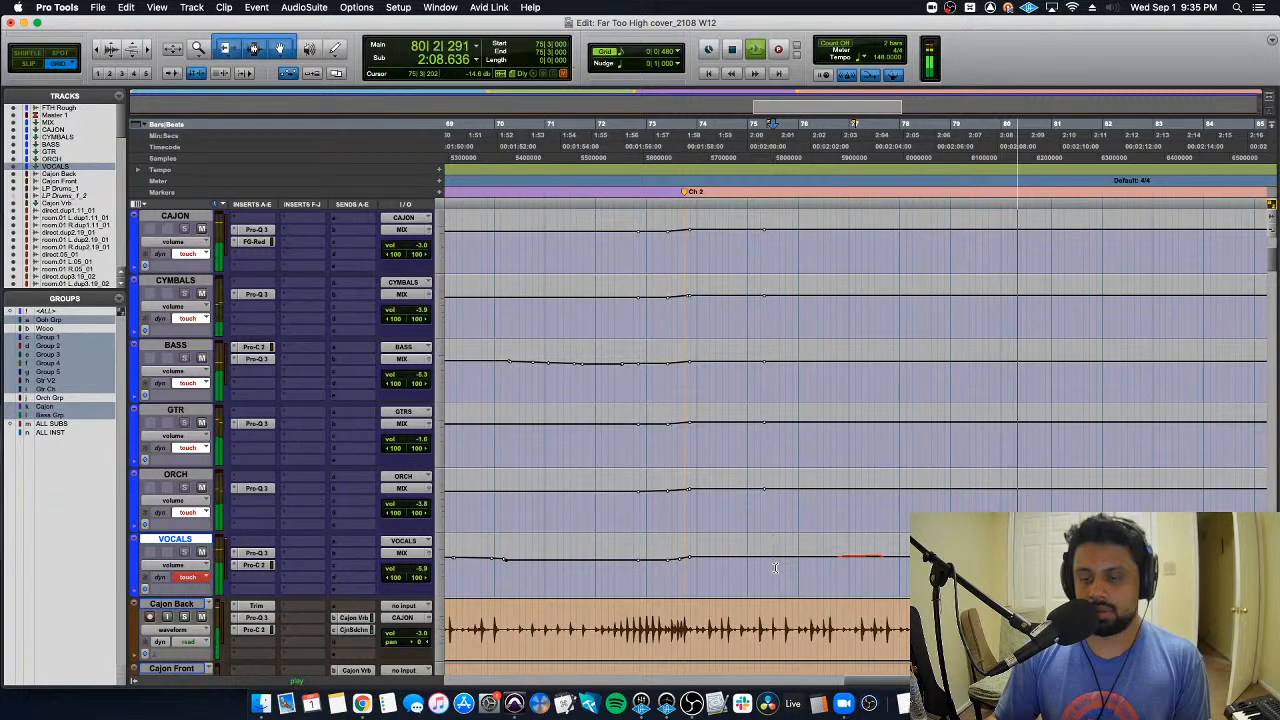
key(space)
key(space)
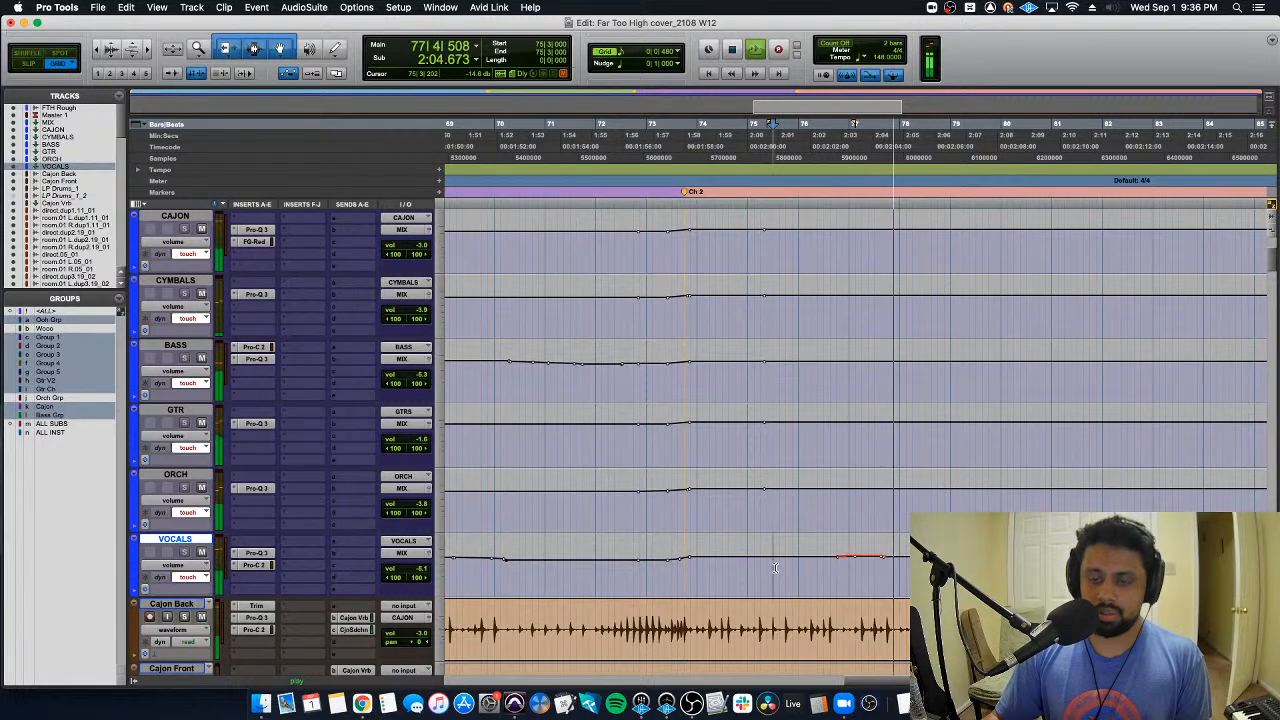
Step: Refine the VOCALS volume ride between bars 75 and 78 with repeated touch-mode passes from 75|3|000
key(space)
key(space)
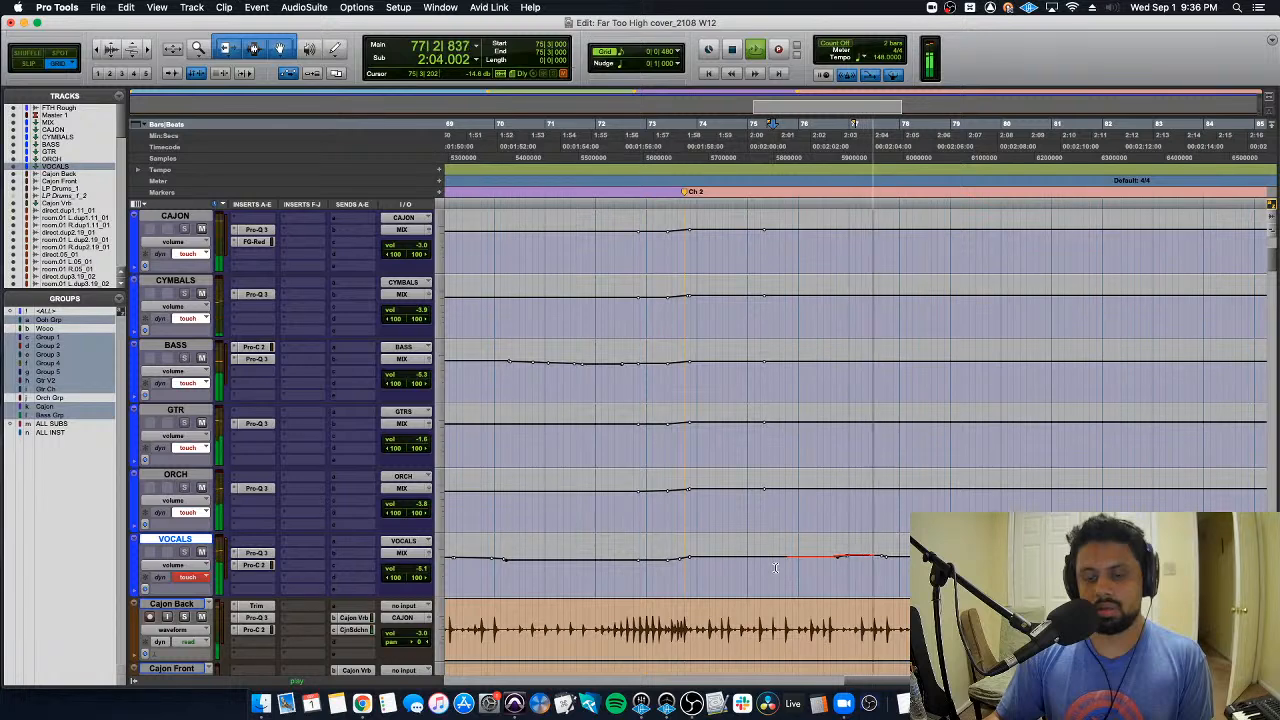
key(space)
key(space)
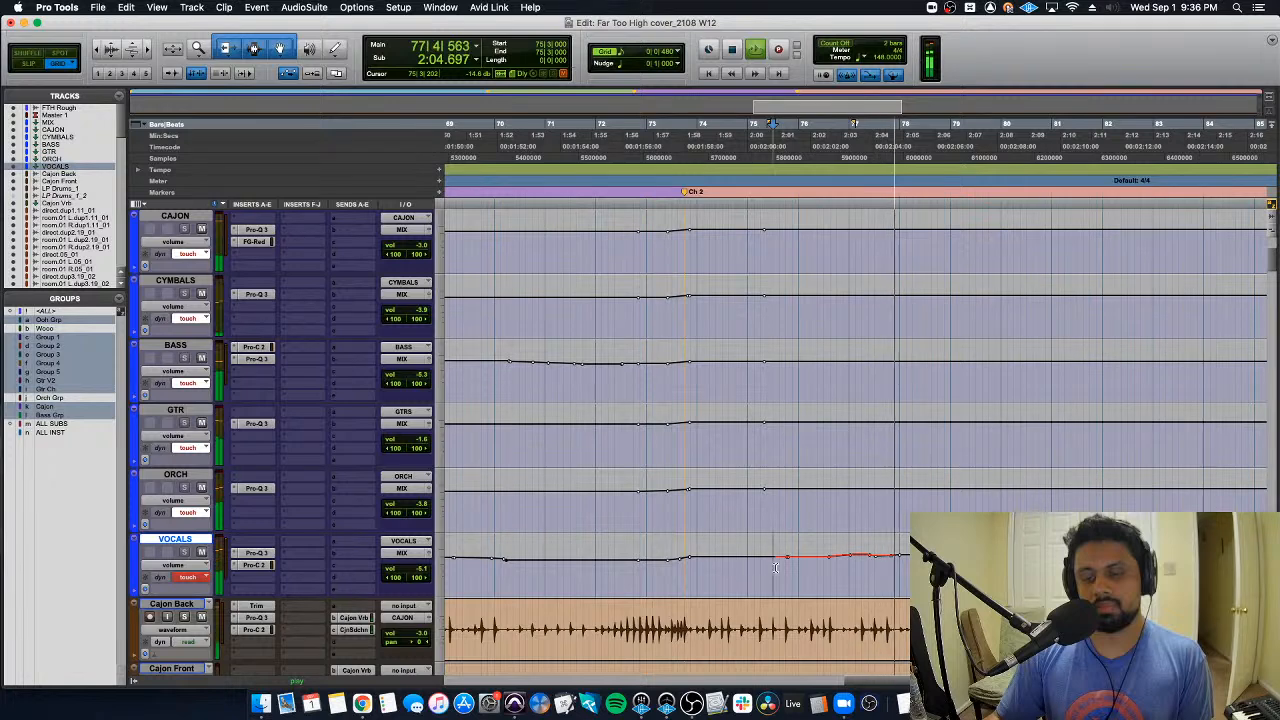
key(space)
Step: Continue writing VOCALS volume moves in touch mode from bar 78 to about bar 88
key(space)
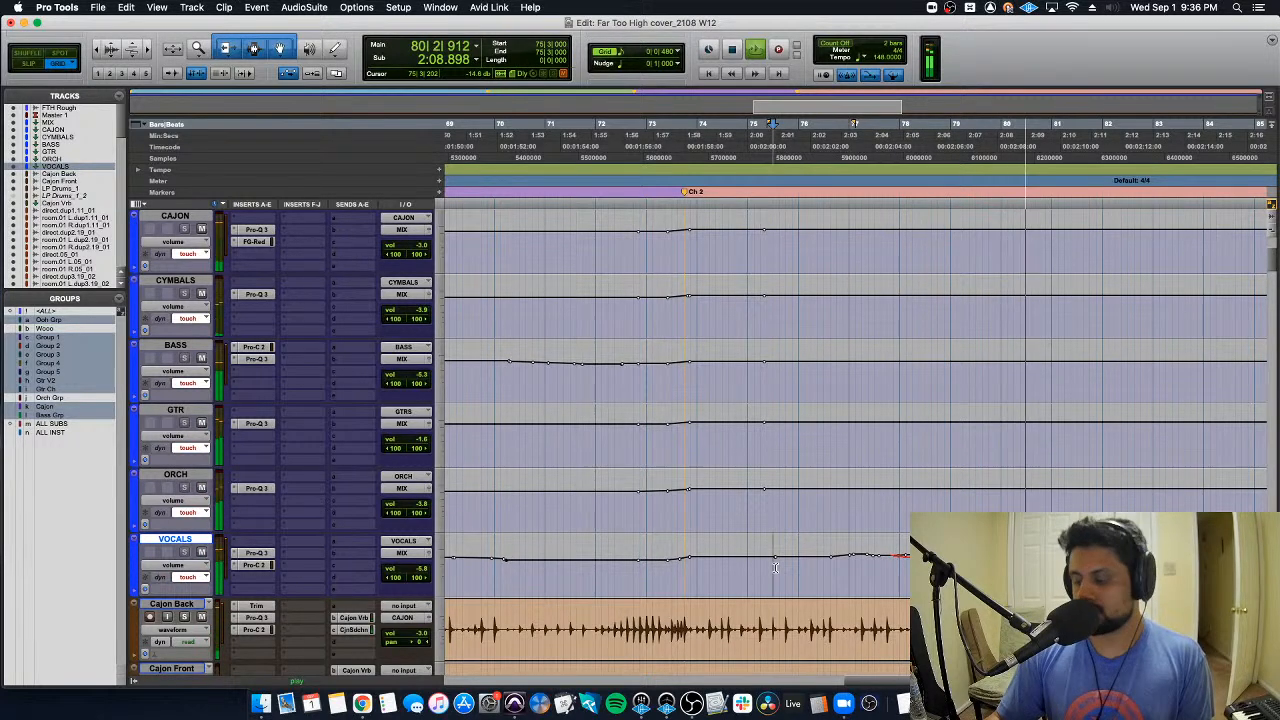
key(r)
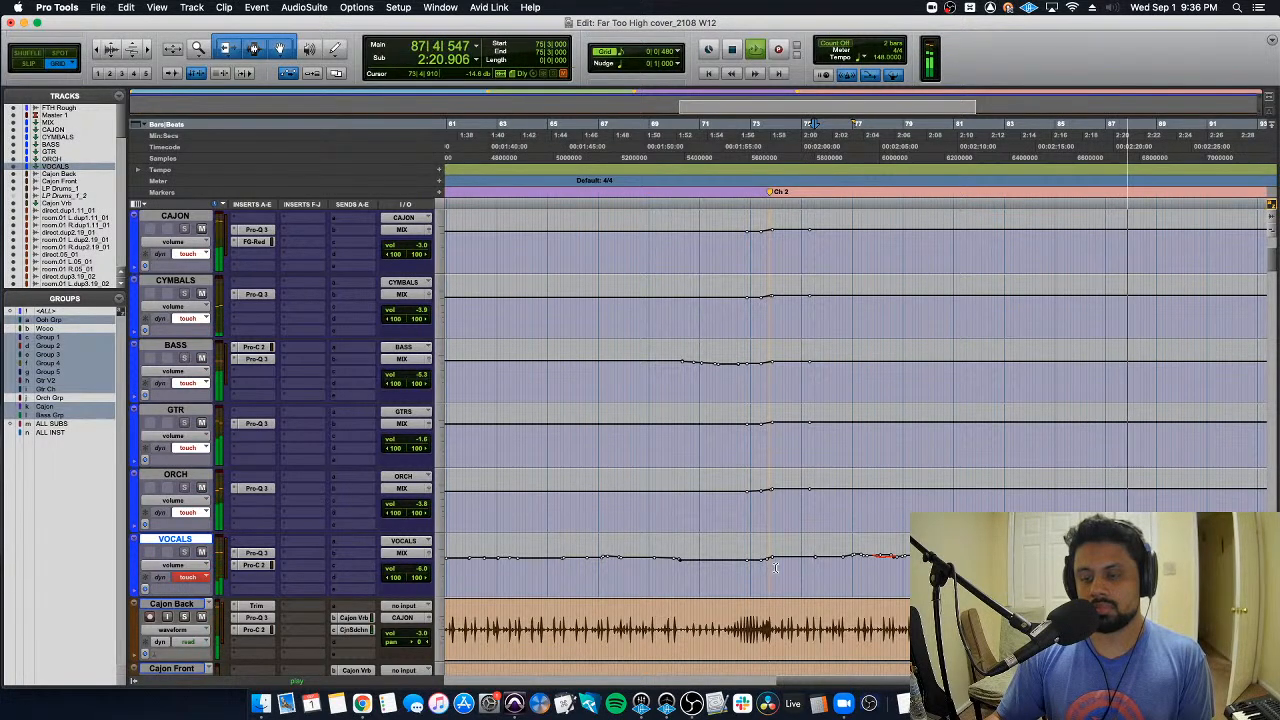
key(space)
Step: Rewrite the VOCALS volume around bars 87 to 90 with a slight rise and fall, playing from 86|4|480
scroll(775, 568, down, 2)
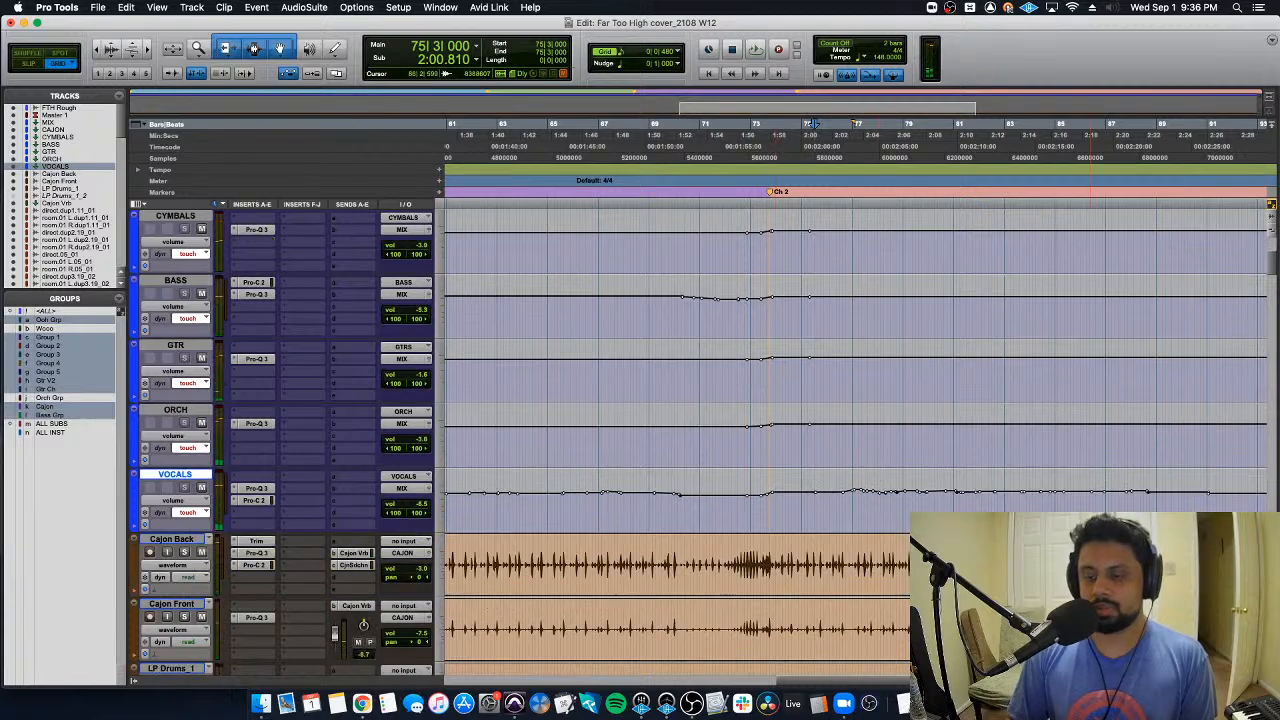
key(space)
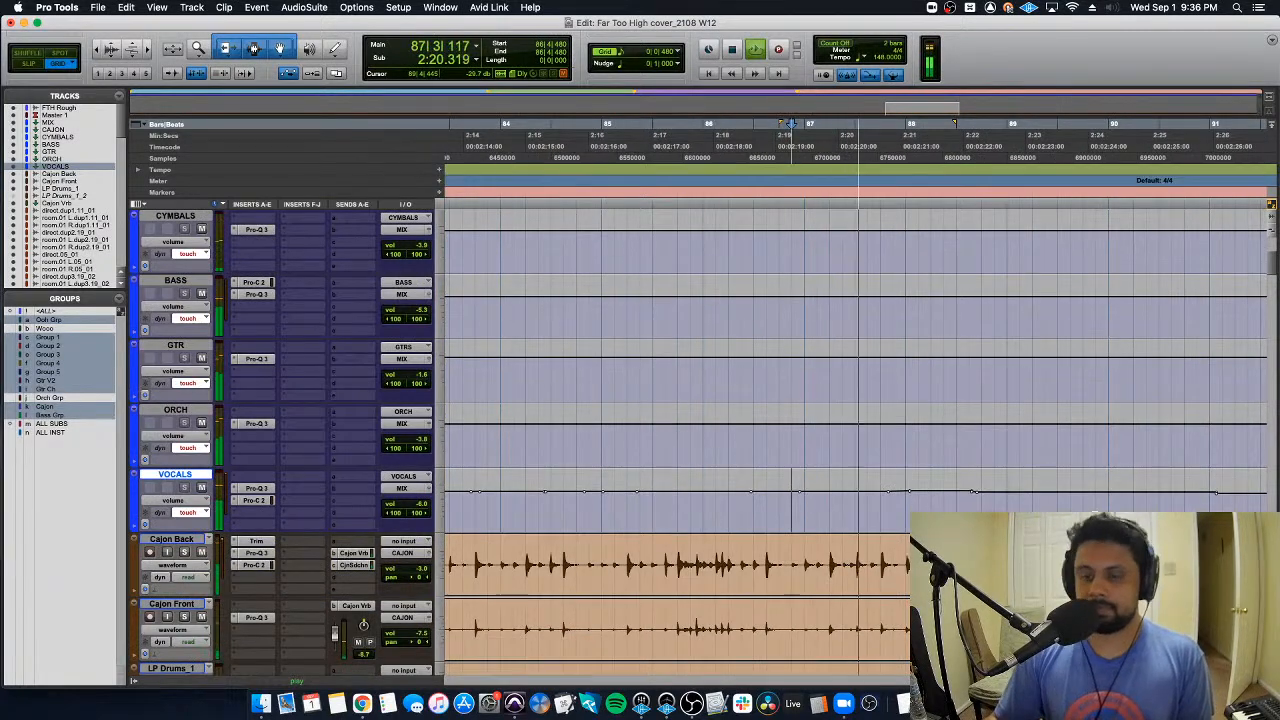
key(super+bracketleft)
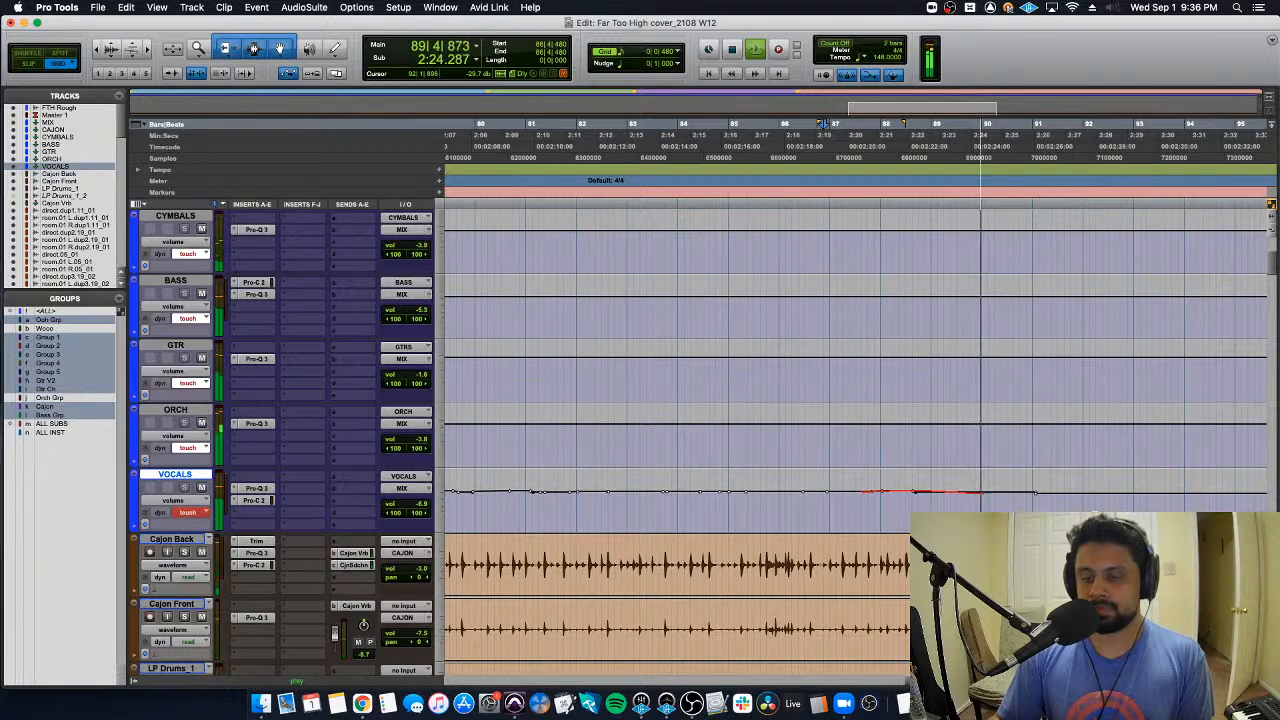
key(space)
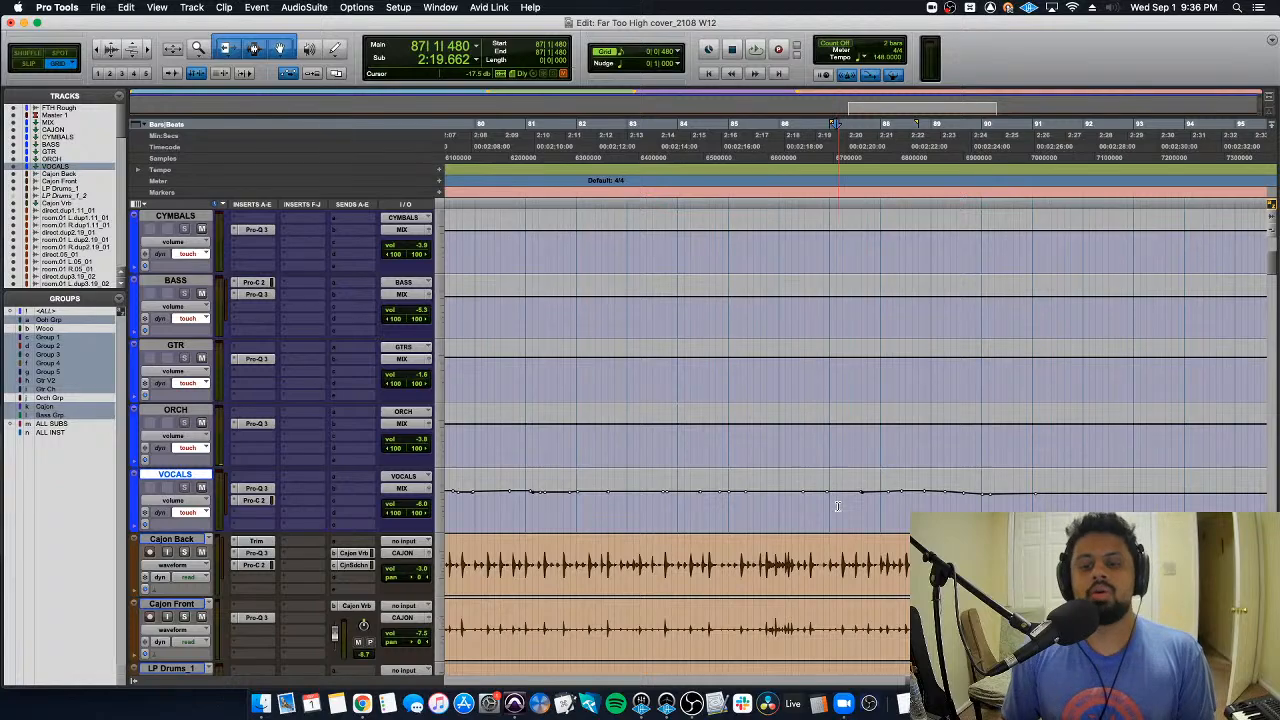
Step: Set the Piano Solo track's volume to -4.0 dB while playing from 87|2|480
scroll(838, 506, down, 15)
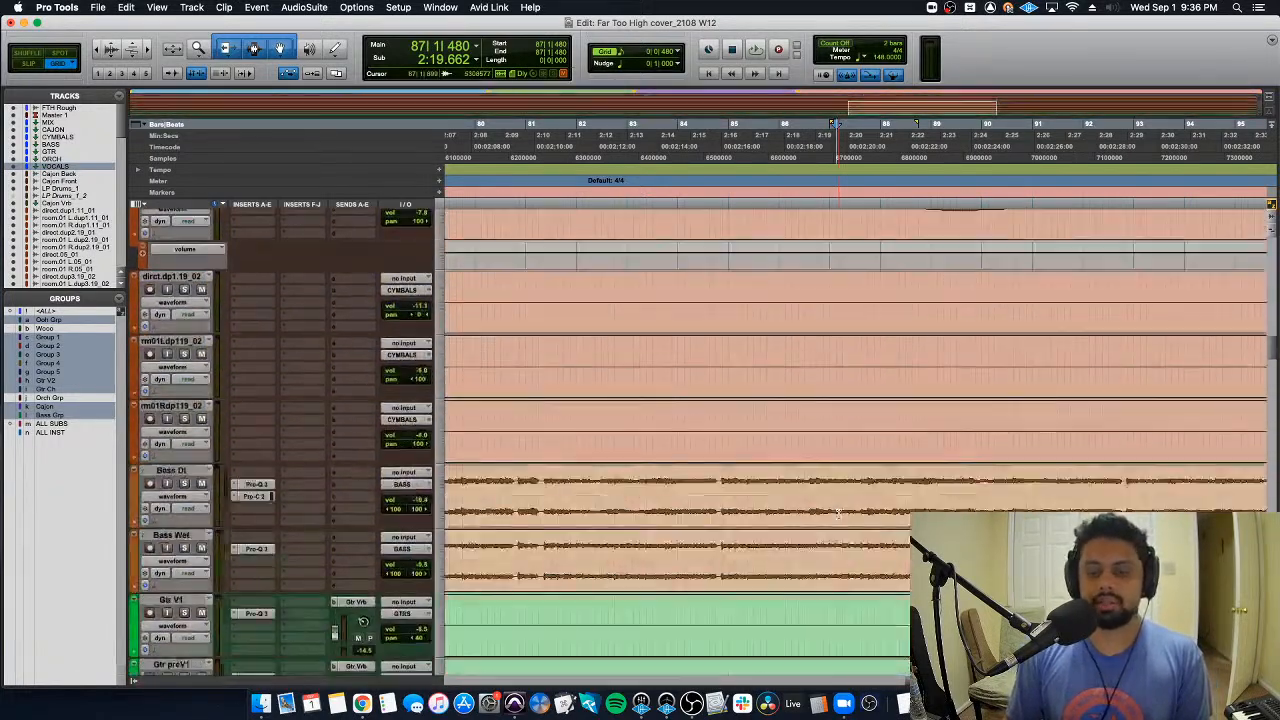
scroll(838, 513, down, 15)
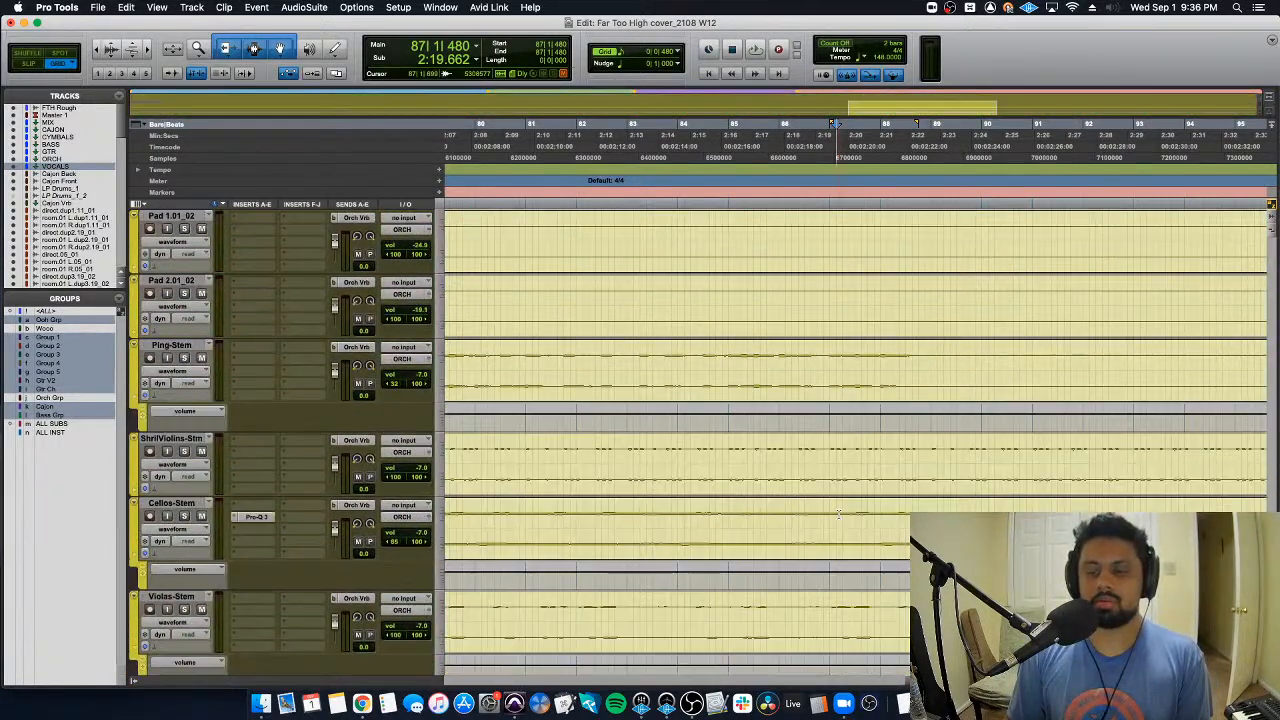
scroll(838, 513, down, 6)
key(space)
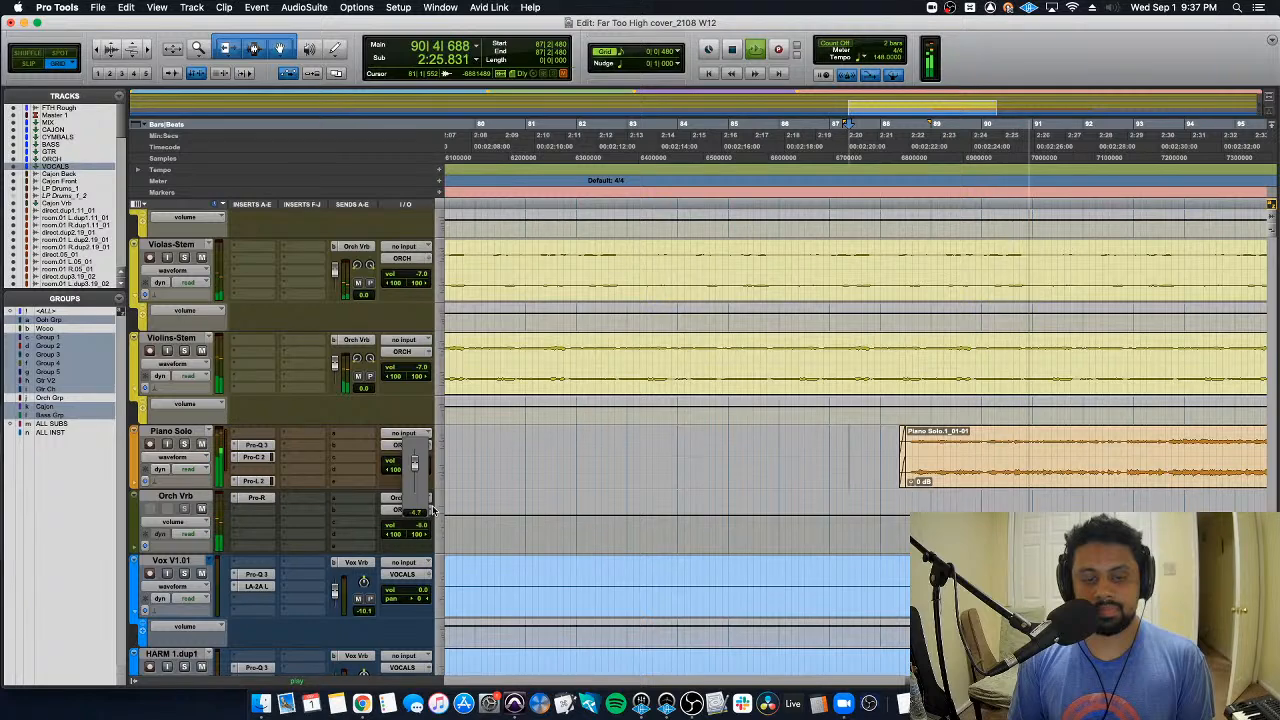
drag(434, 505, 434, 505)
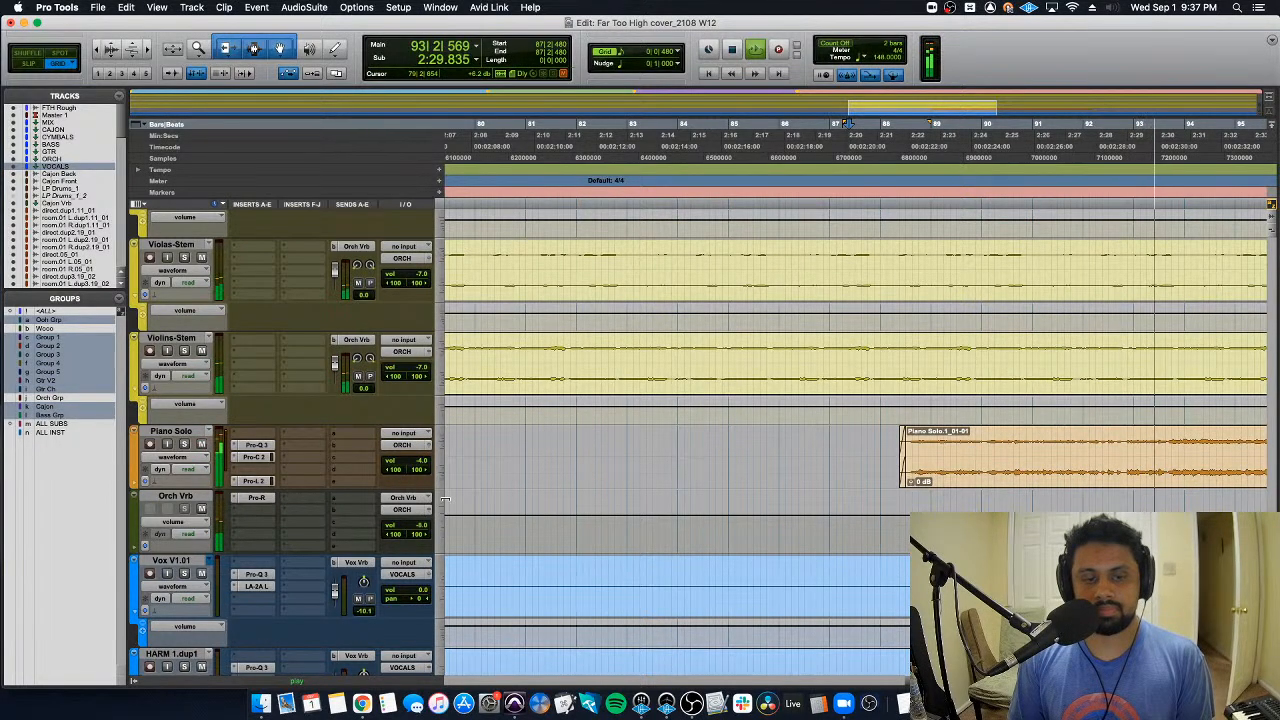
Step: Set the Piano Solo track's automation to latch mode and display its volume automation lane
scroll(138, 473, down, 1)
key(space)
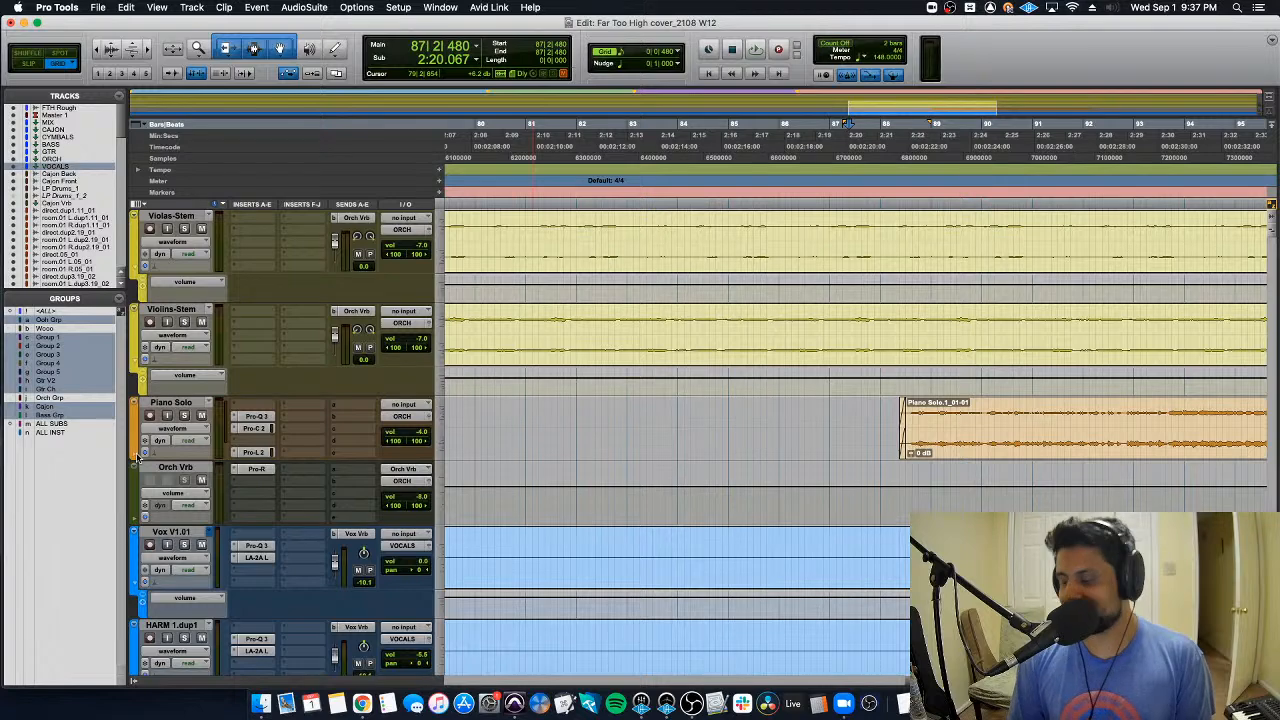
scroll(138, 457, down, 10)
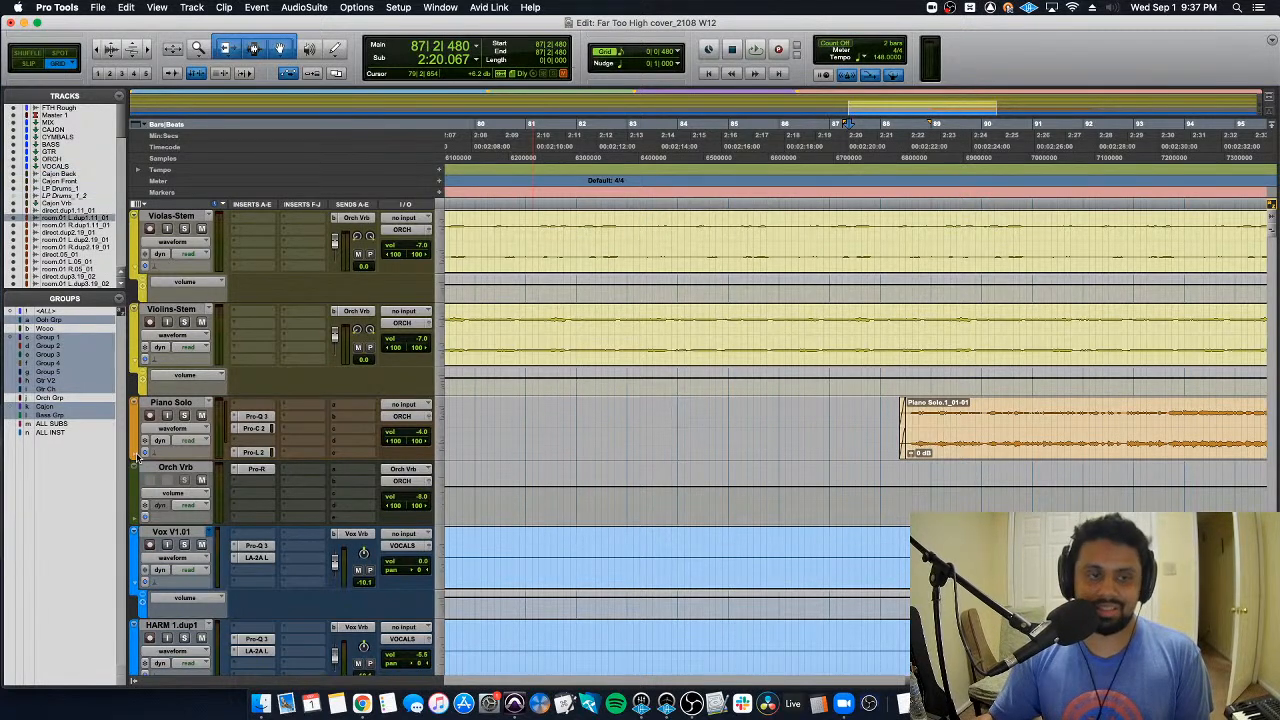
scroll(138, 457, down, 4)
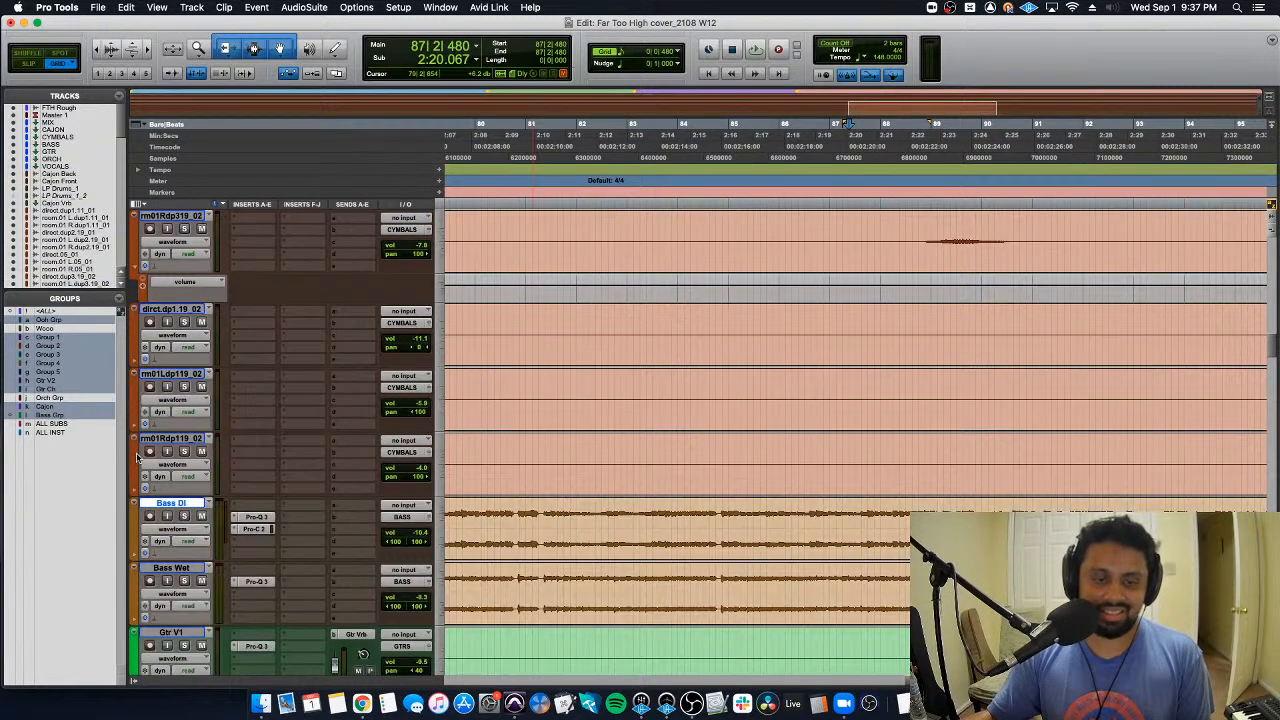
scroll(138, 457, down, 15)
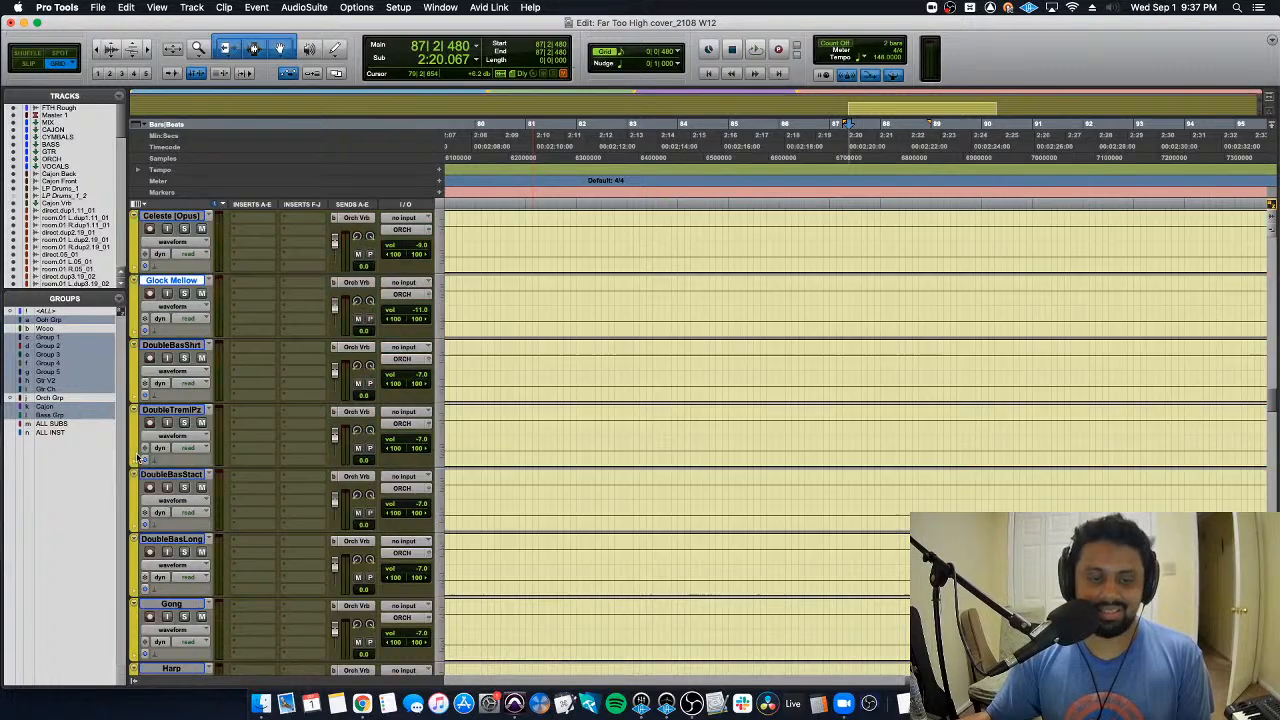
scroll(138, 457, down, 5)
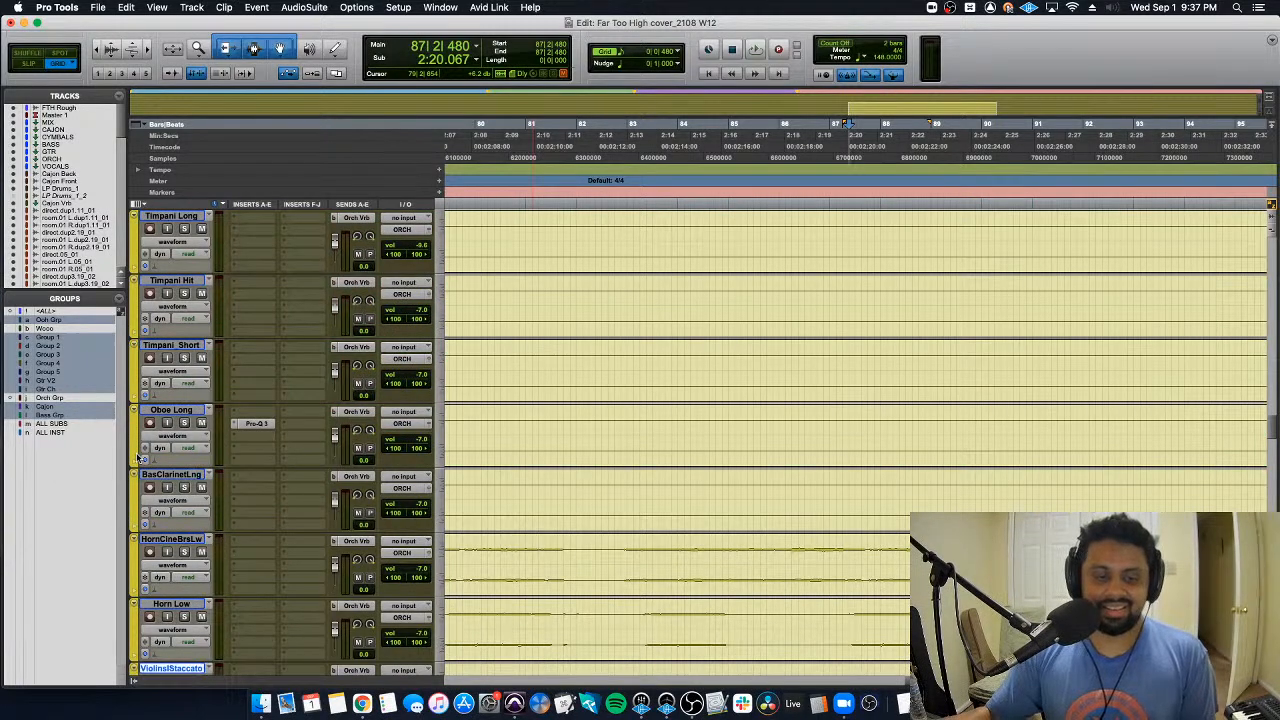
scroll(138, 457, down, 5)
scroll(138, 457, down, 5)
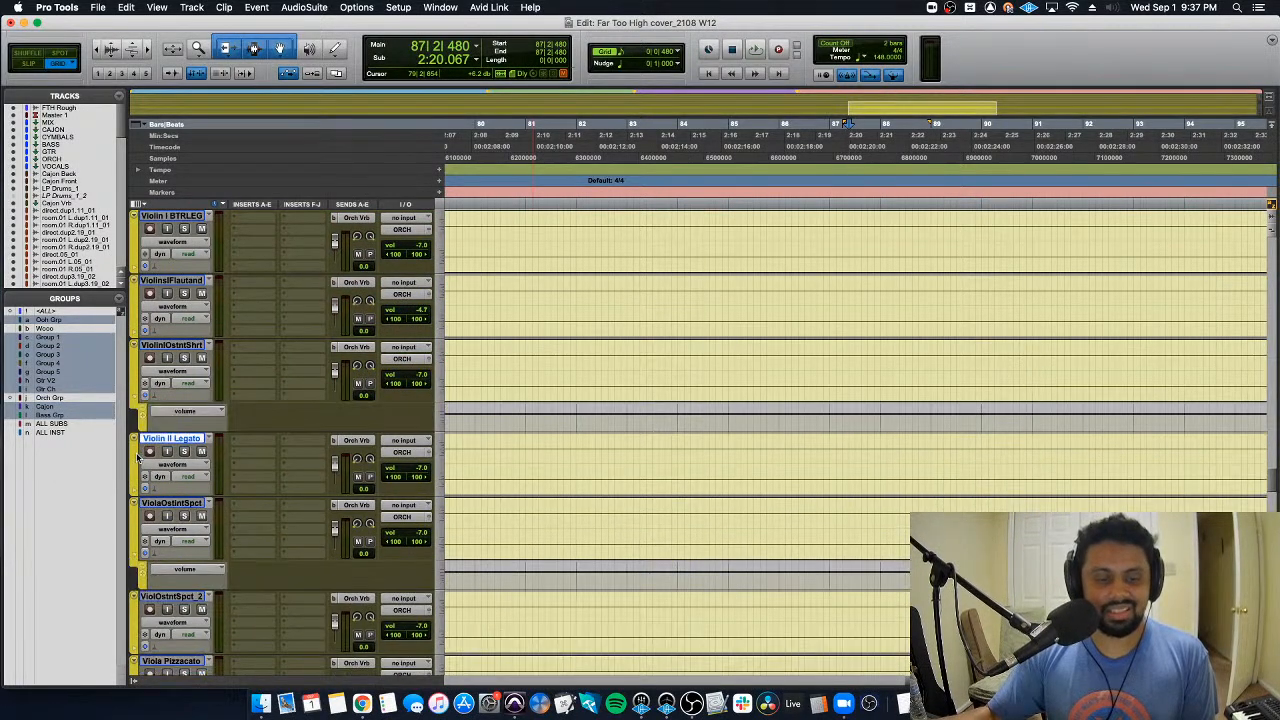
scroll(138, 457, down, 5)
scroll(138, 457, down, 5)
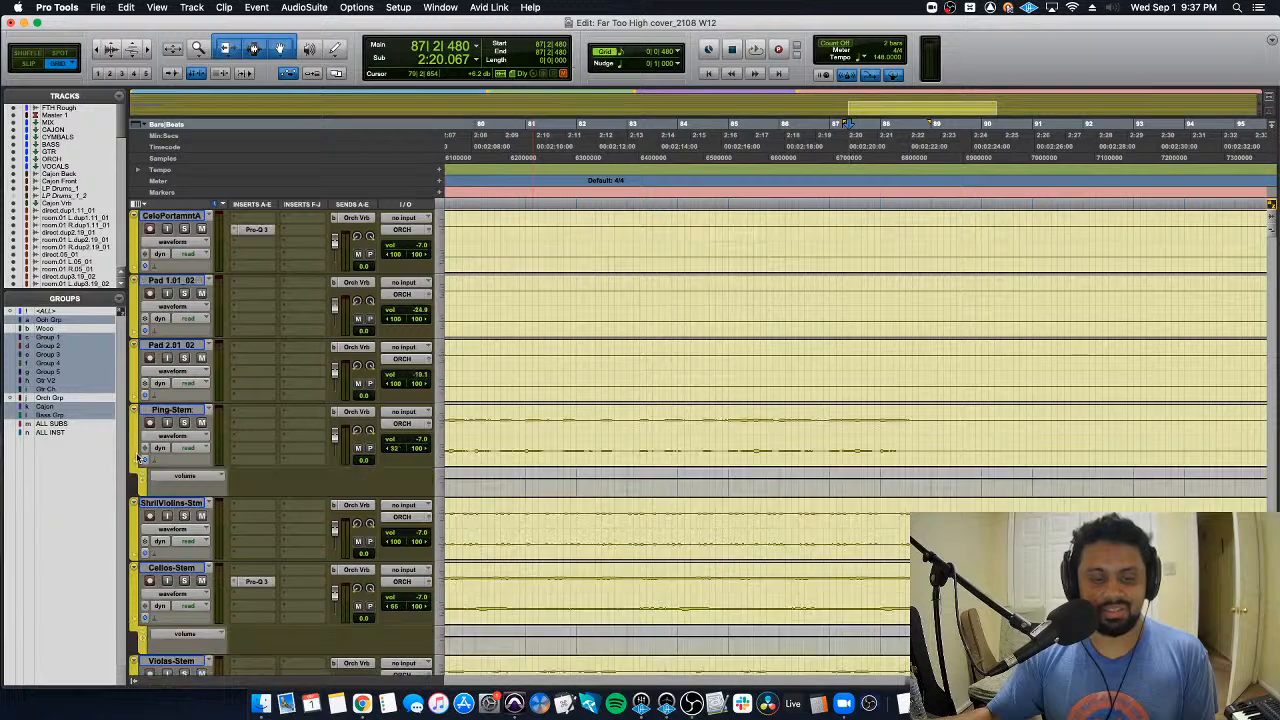
scroll(138, 457, down, 5)
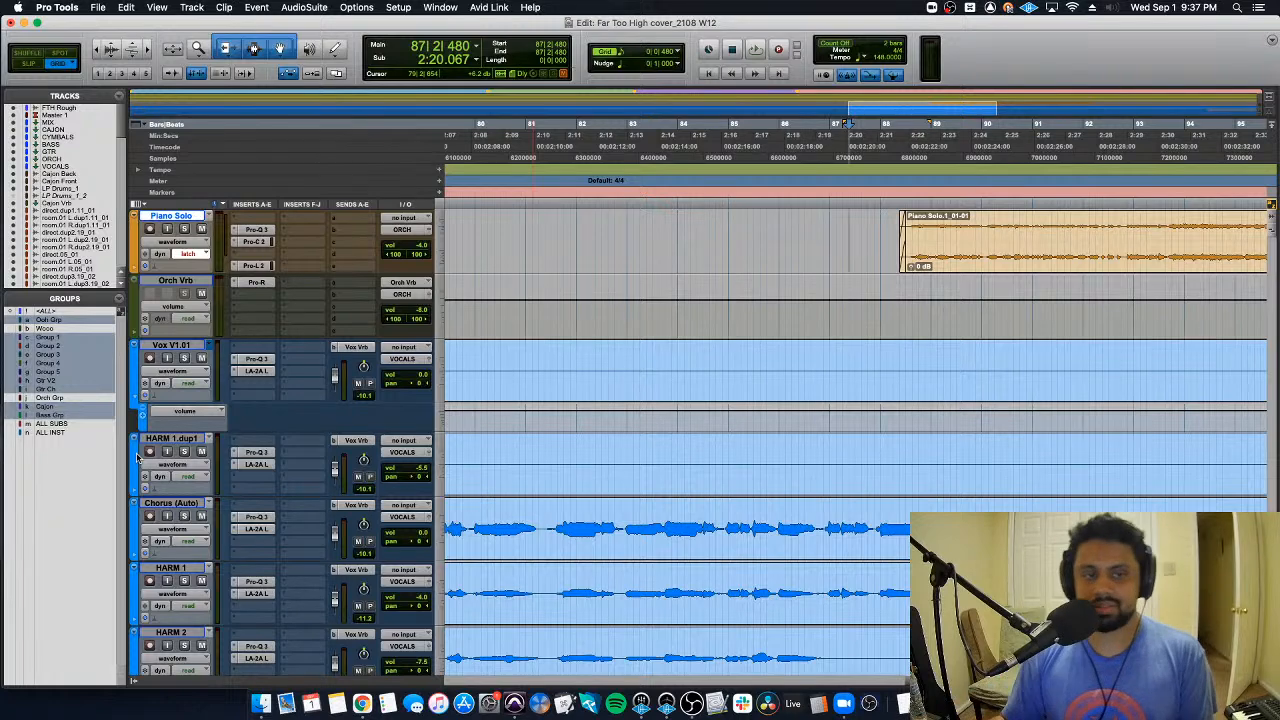
click(135, 269)
scroll(449, 356, right, 5)
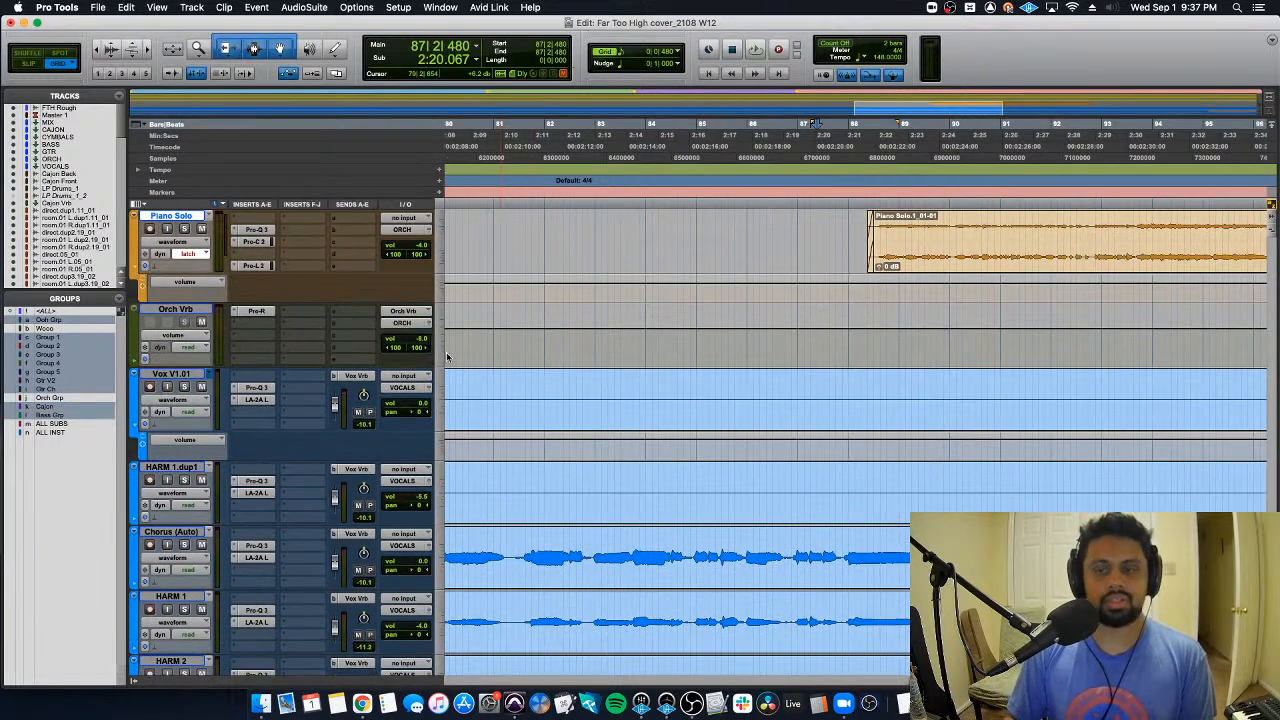
Step: Write the Piano Solo volume ride in latch mode with repeated passes from 87|1|480 to about bar 95
key(space)
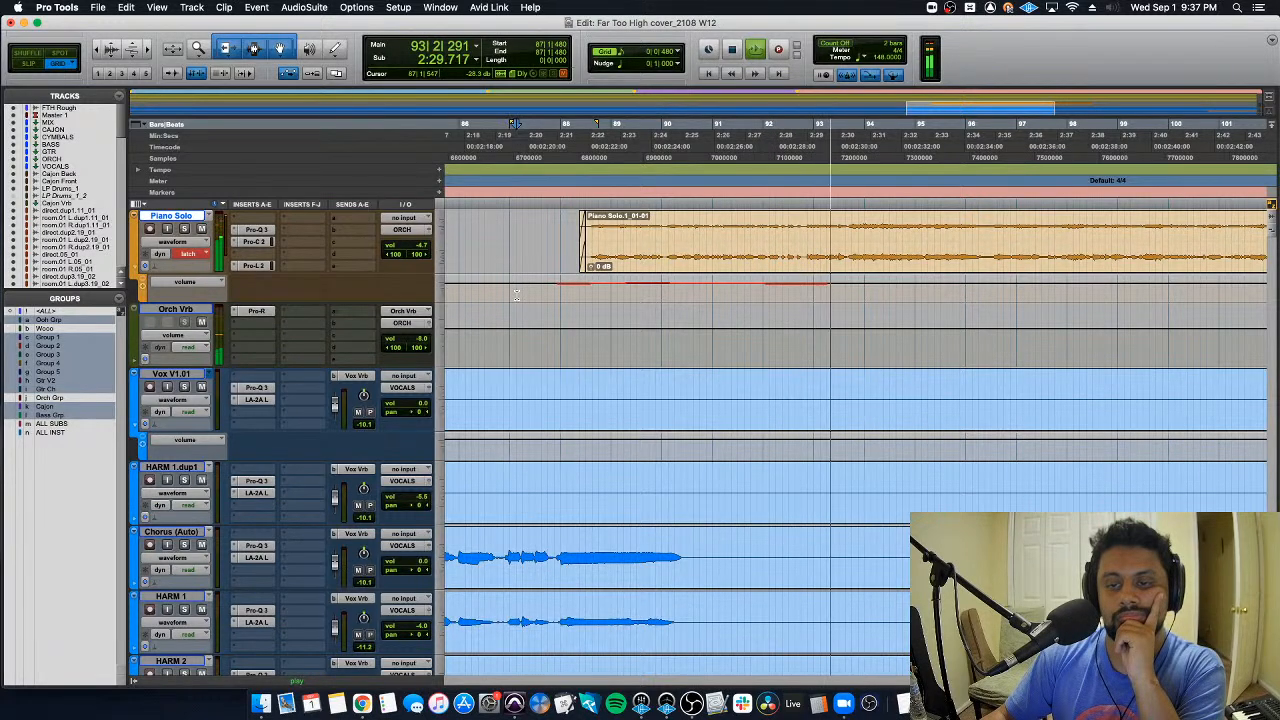
key(space)
key(space)
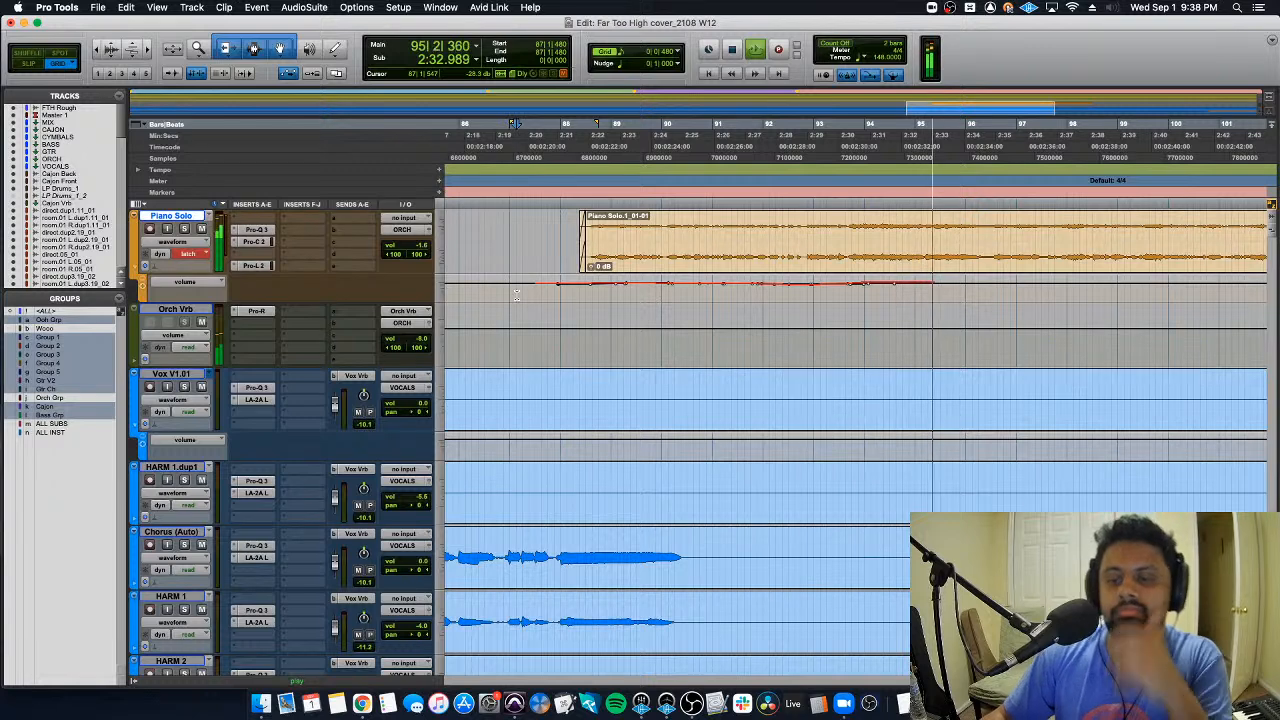
key(space)
Step: Continue the Piano Solo volume ride in latch mode with passes from 92|3|480 and bar 96 to the end of the clip
key(space)
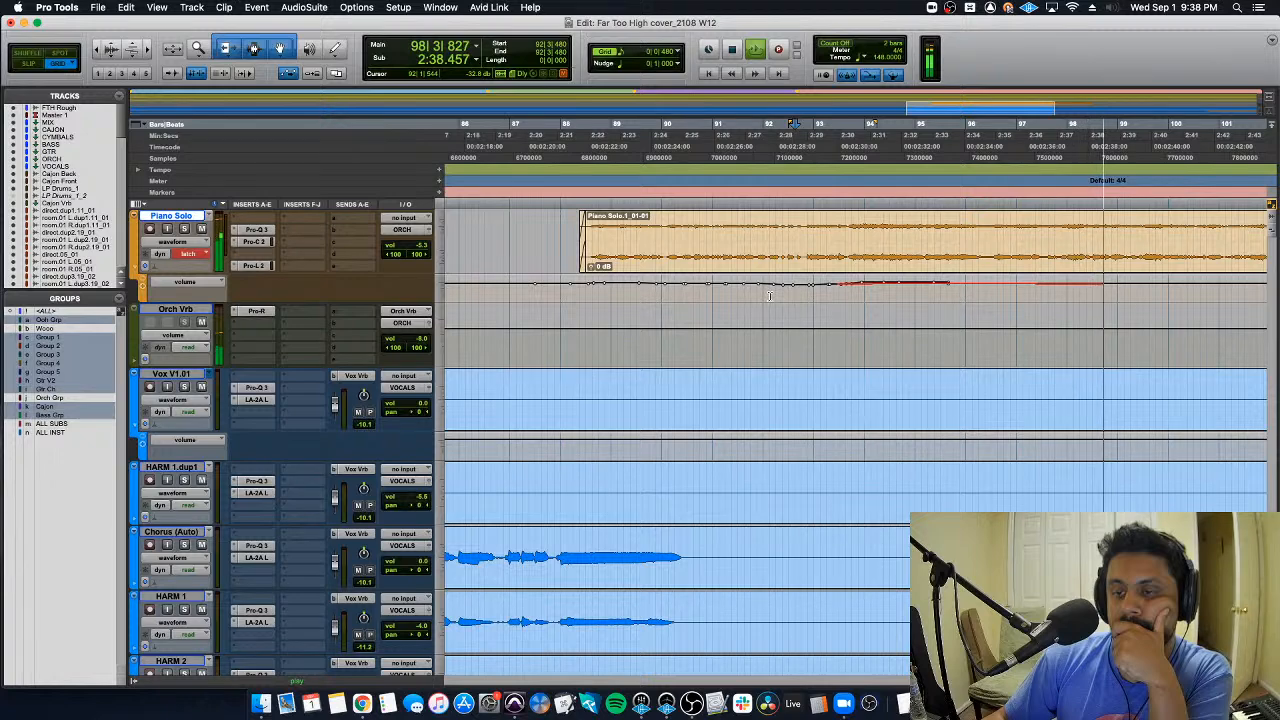
key(space)
key(space)
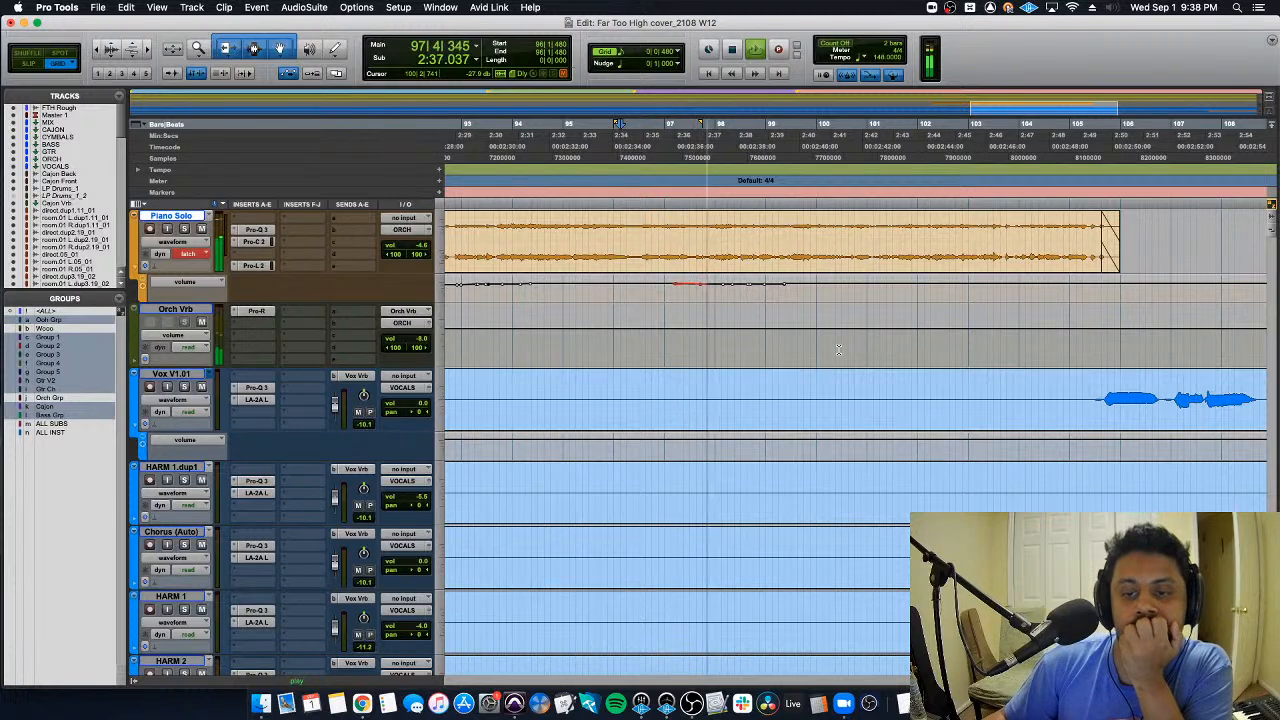
key(space)
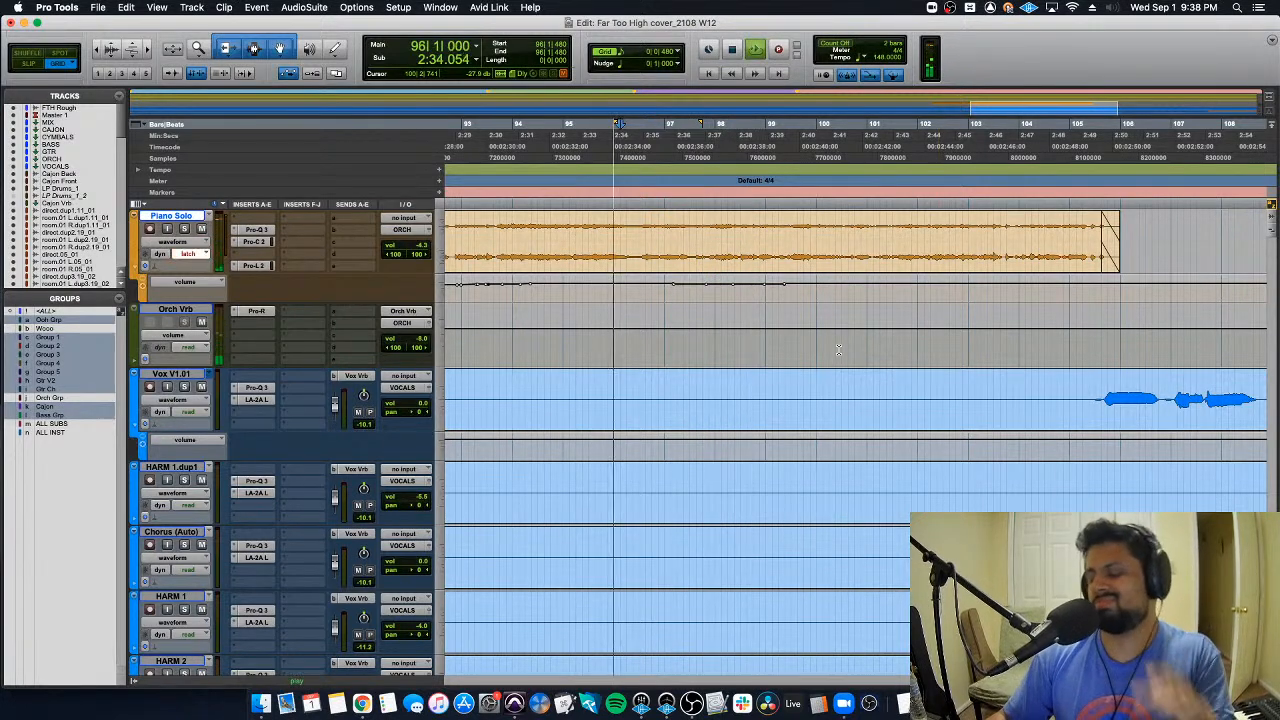
key(space)
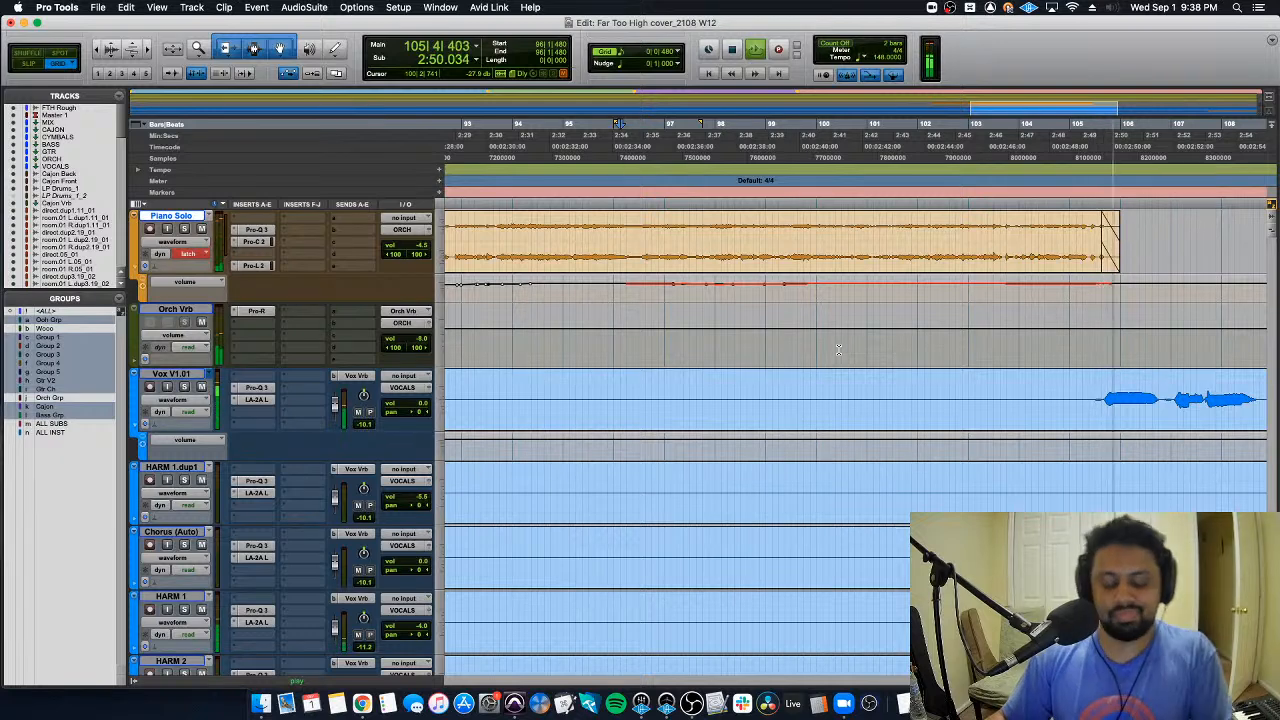
key(space)
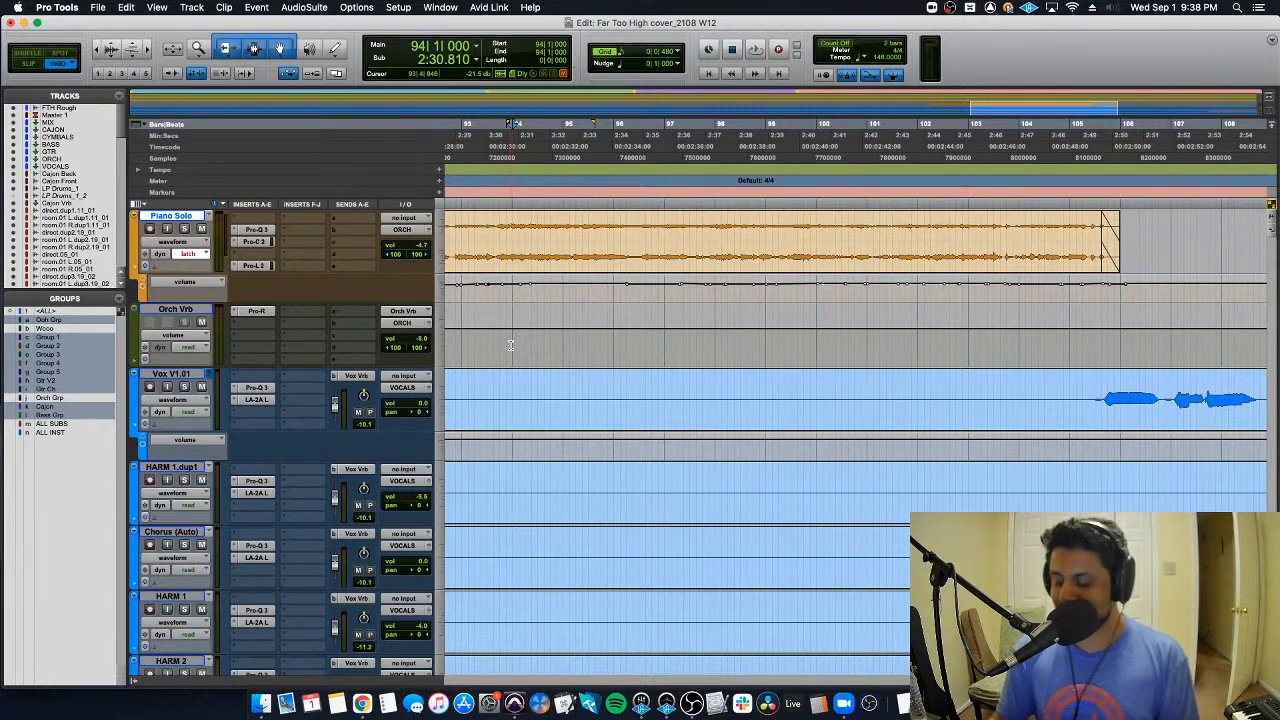
Step: Rewrite the Piano Solo volume between bars 96 and 106 with latch-mode passes from 94|1|000 and 103|1|480
key(space)
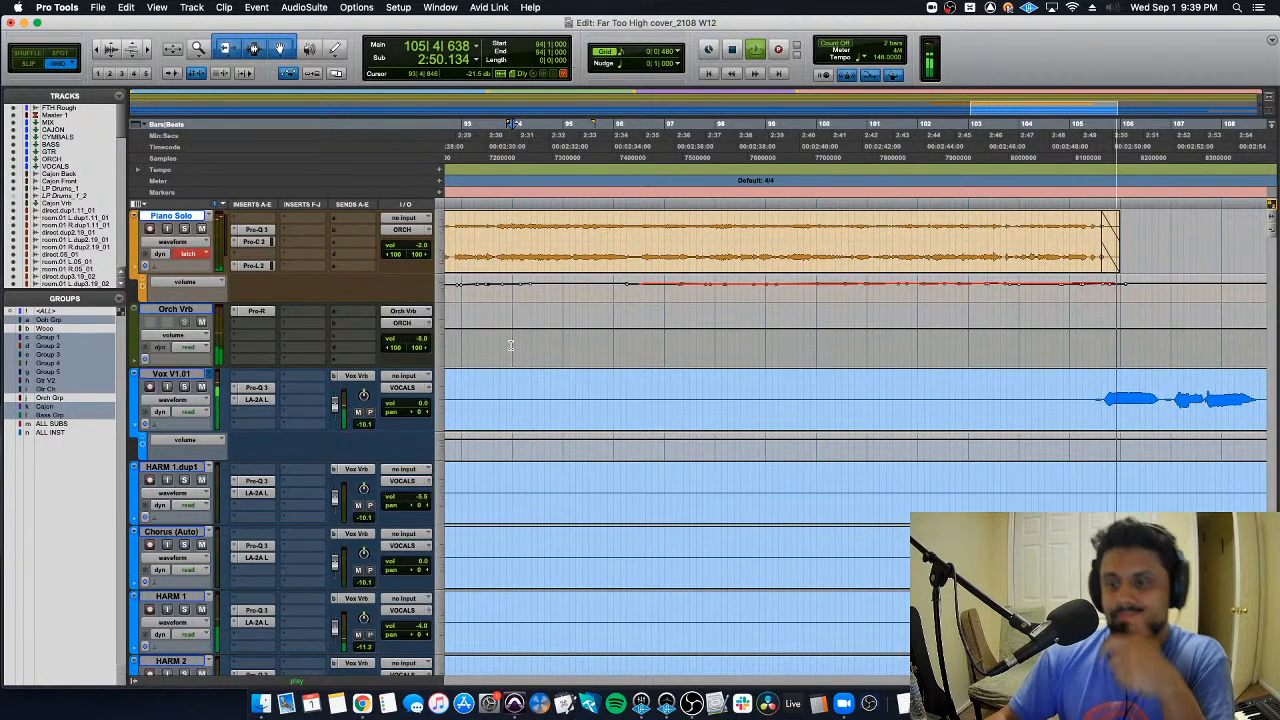
key(space)
key(space)
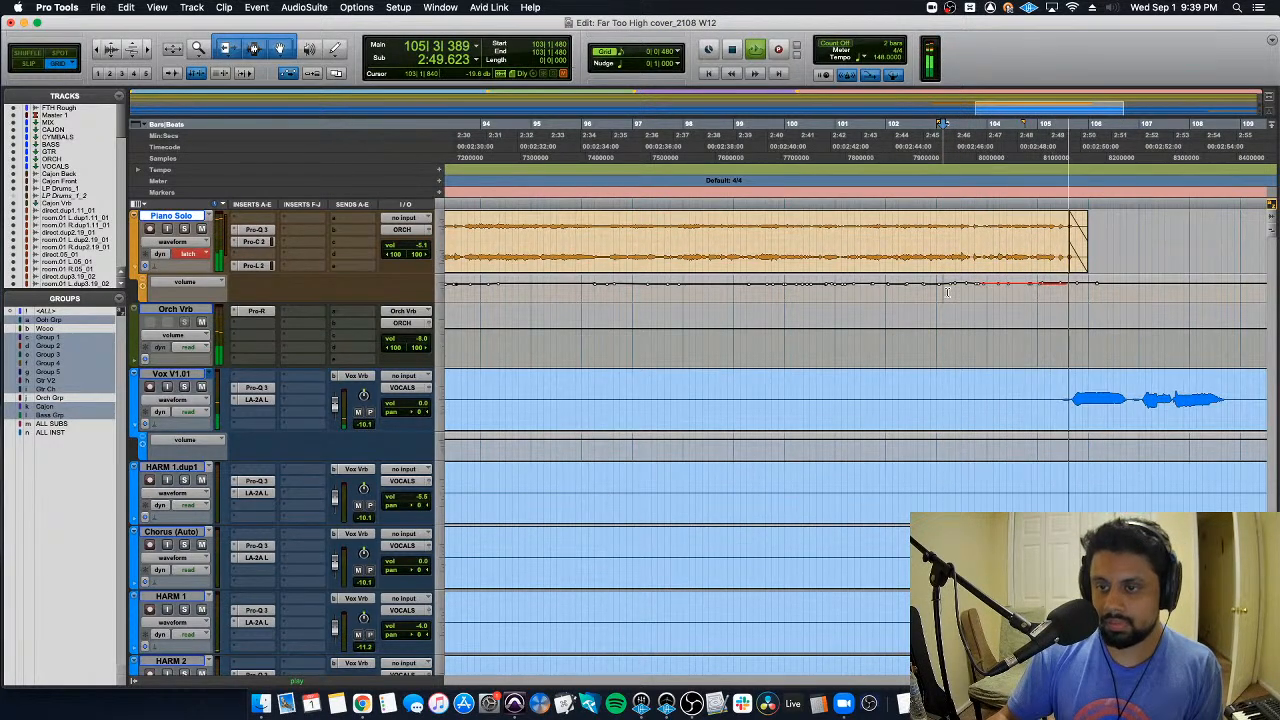
key(space)
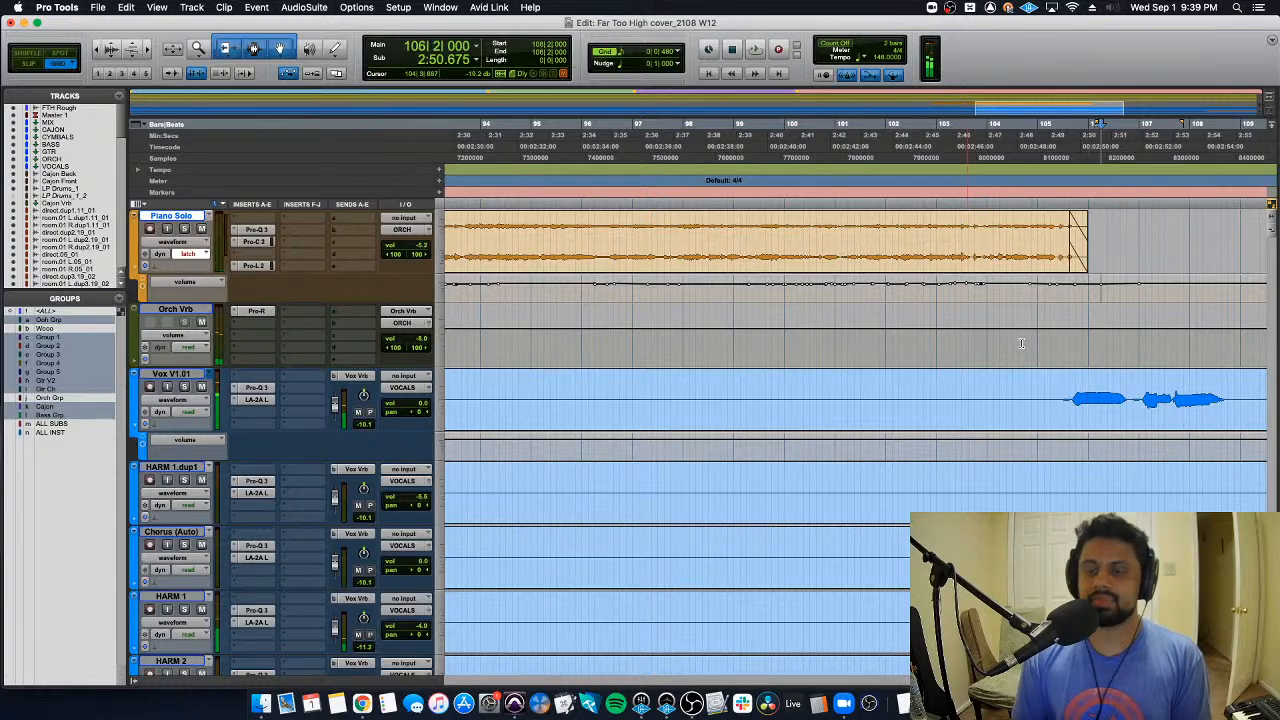
Step: Return to the submix tracks at the start of the session and select the GTR track
scroll(1021, 343, up, 3)
scroll(1021, 343, up, 15)
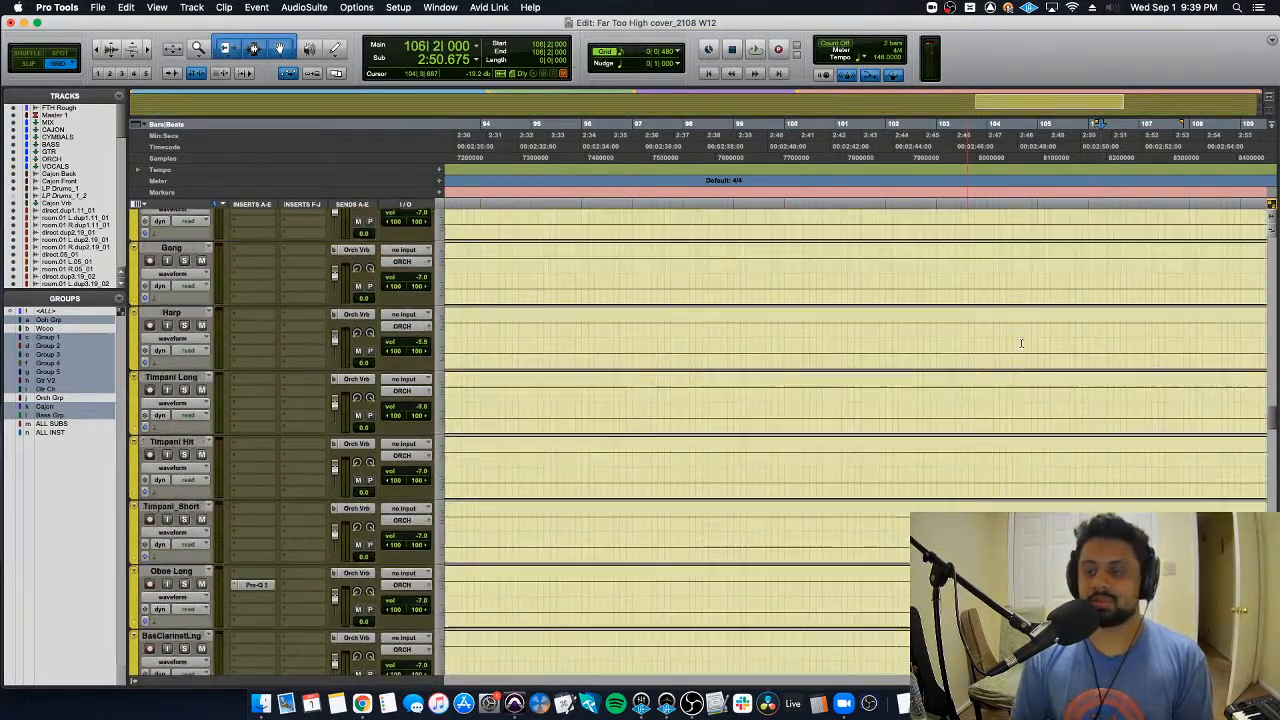
scroll(1021, 343, up, 10)
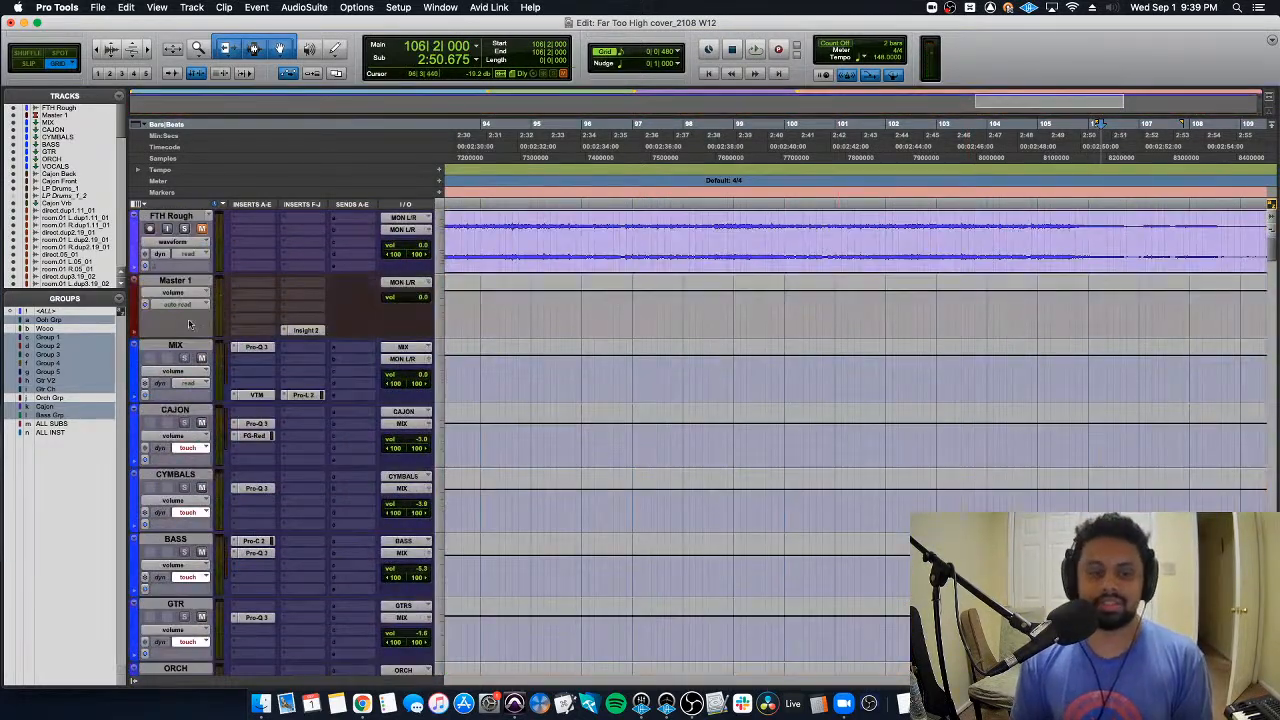
right_click(176, 281)
click(176, 281)
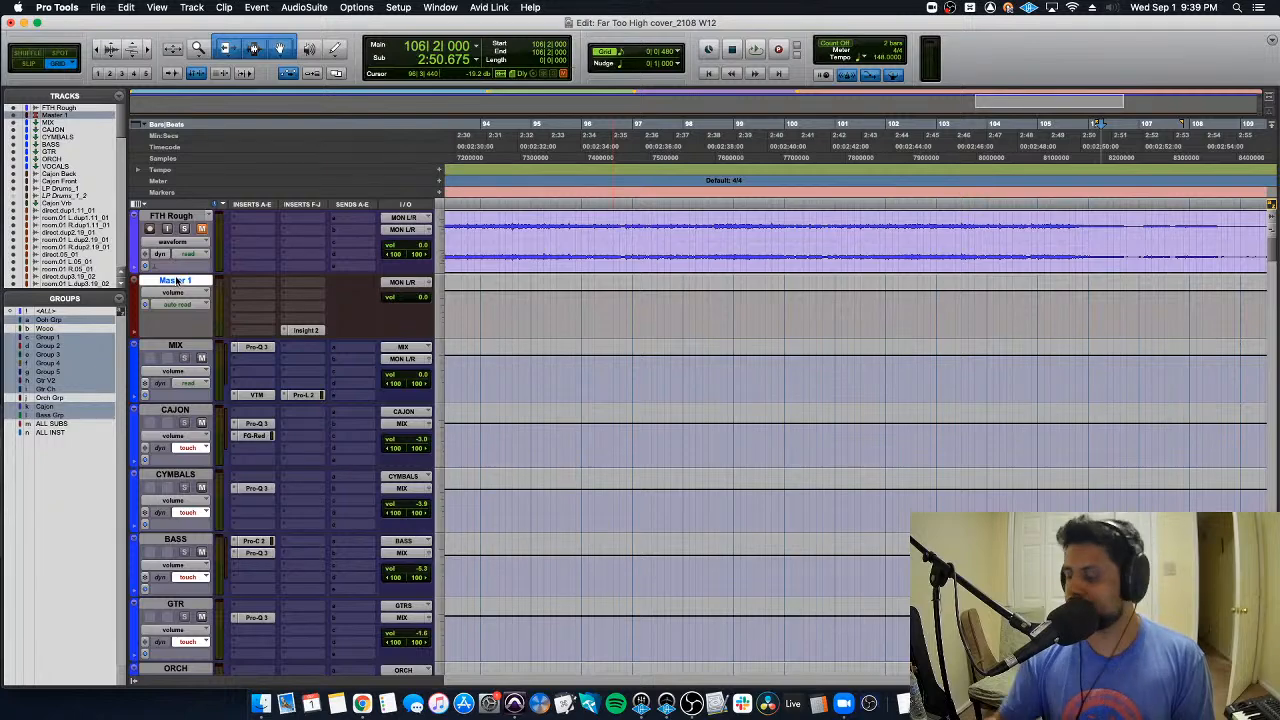
scroll(176, 281, down, 10)
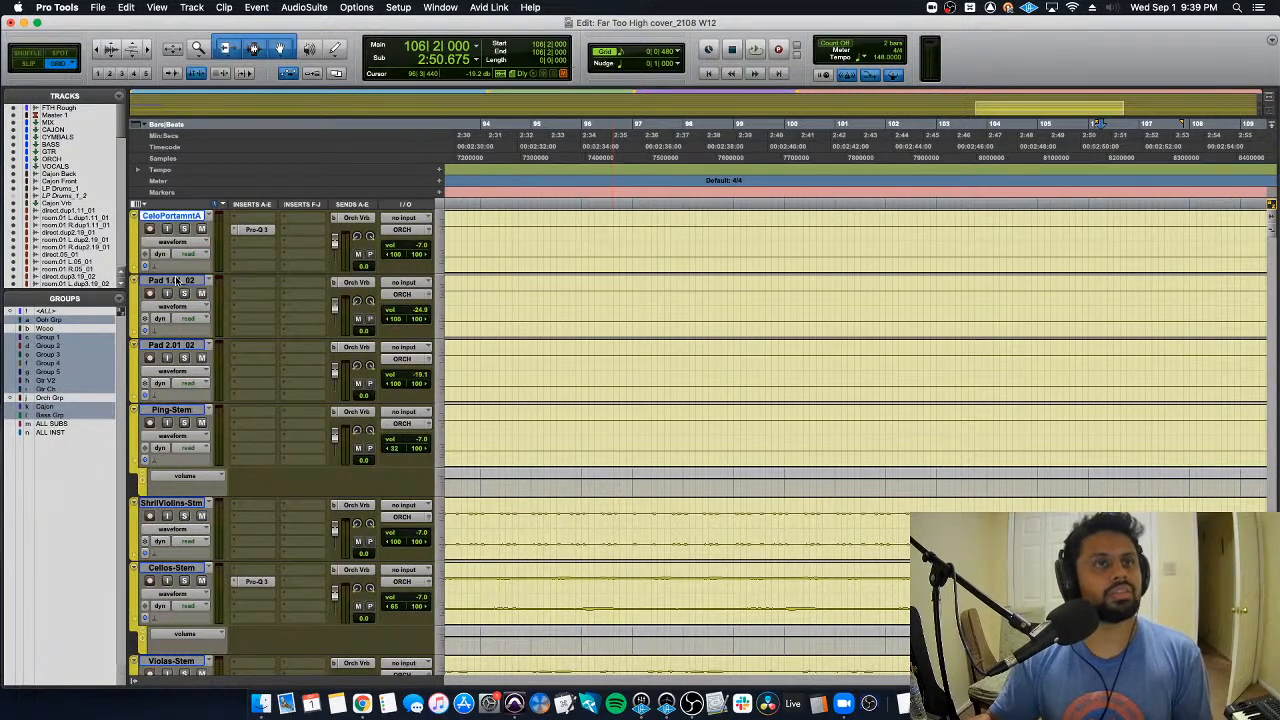
scroll(176, 281, down, 5)
scroll(176, 281, up, 3)
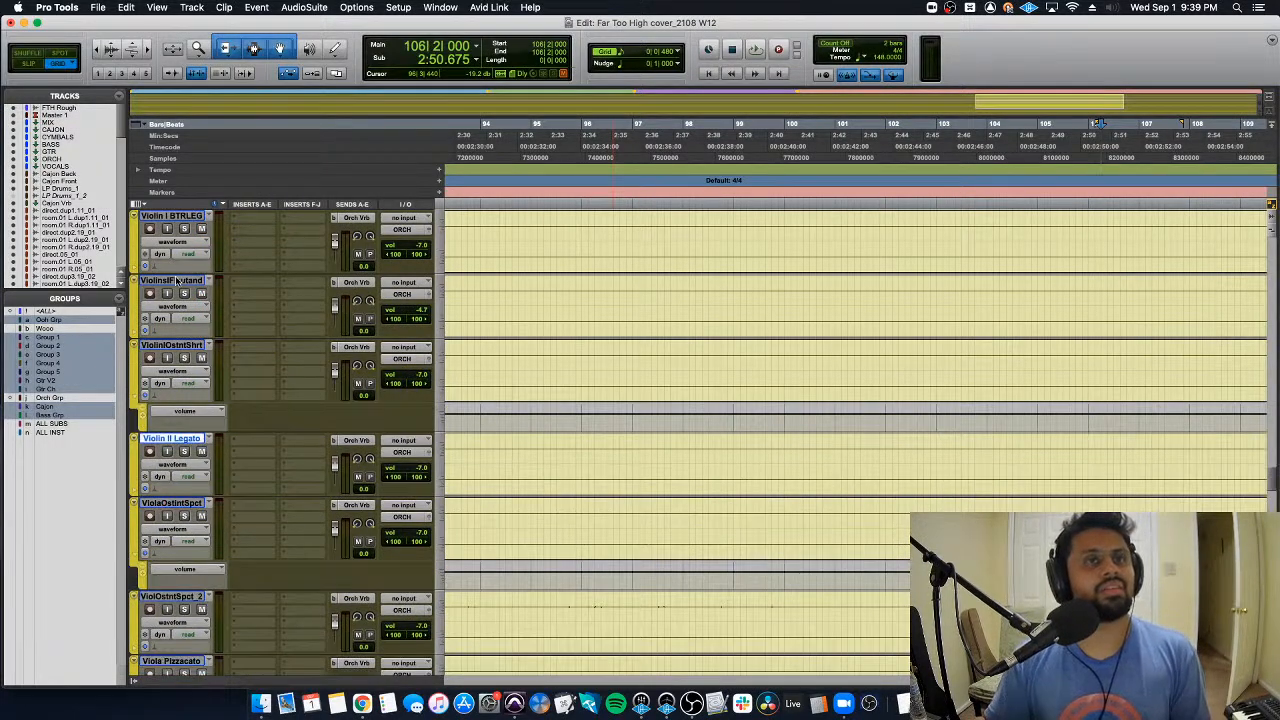
scroll(176, 281, up, 3)
scroll(176, 281, up, 3)
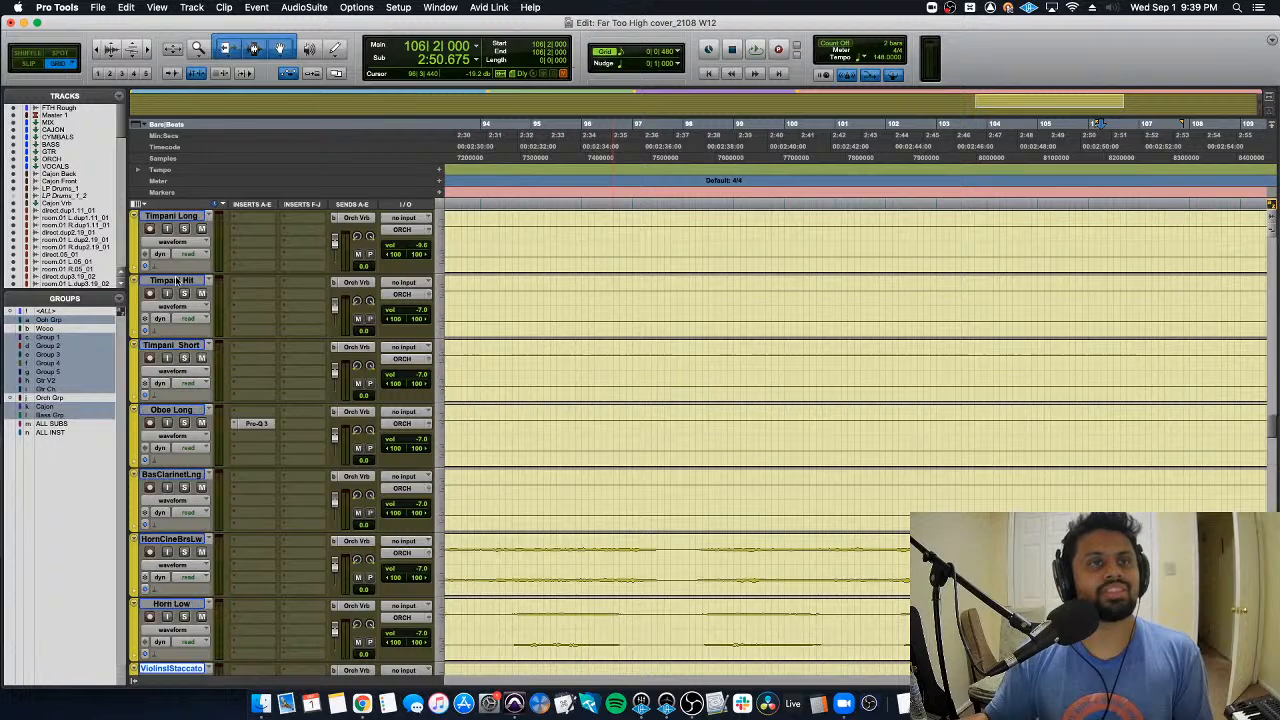
scroll(176, 281, up, 3)
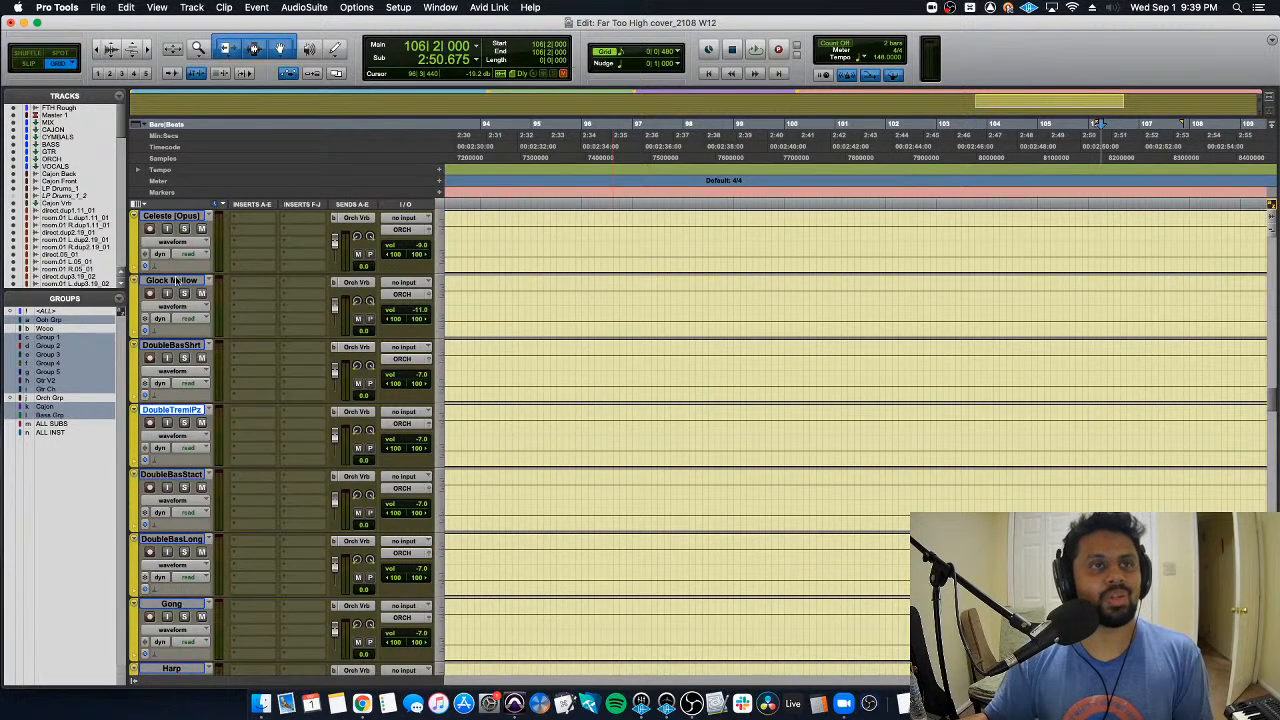
scroll(176, 281, up, 3)
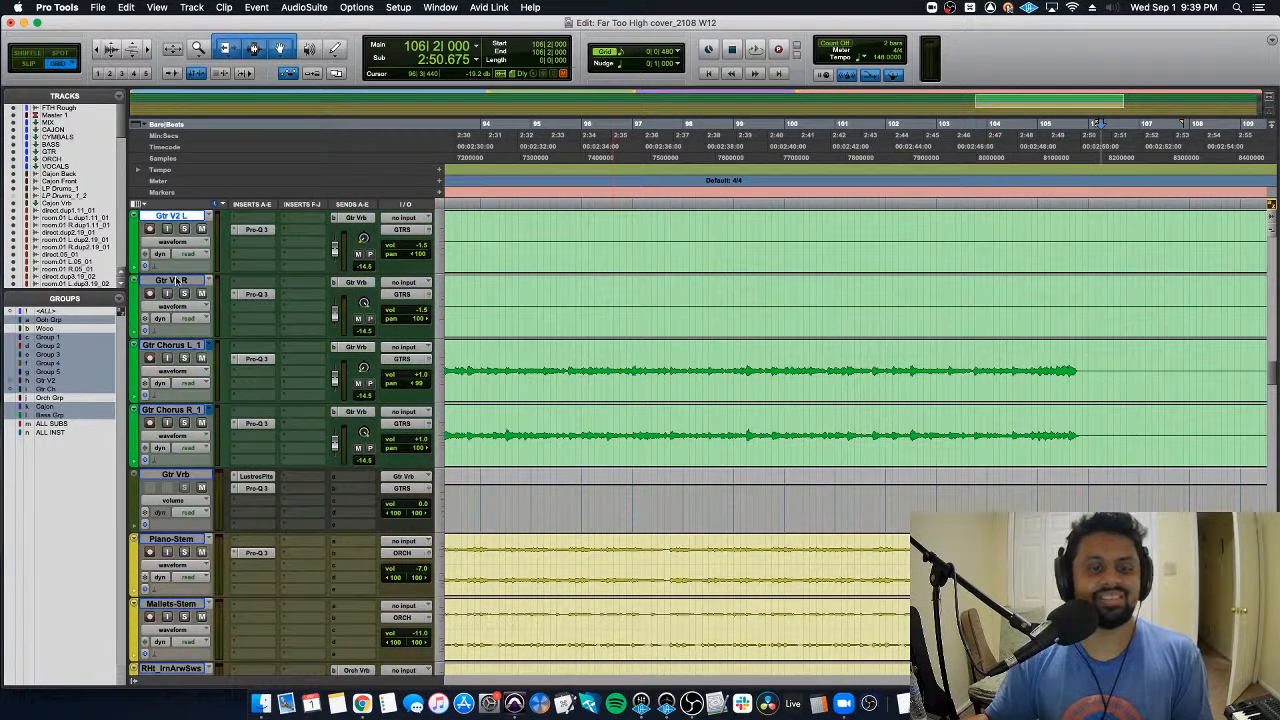
scroll(176, 281, up, 3)
scroll(176, 281, up, 3)
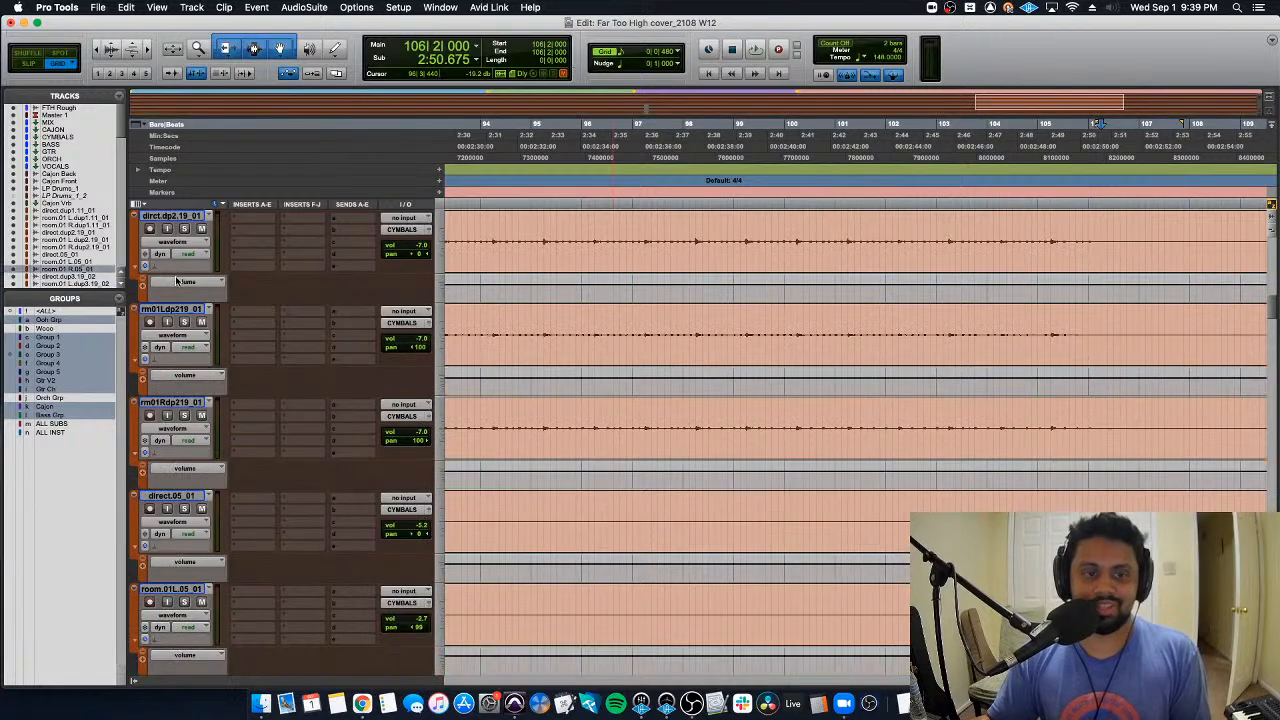
scroll(176, 281, up, 3)
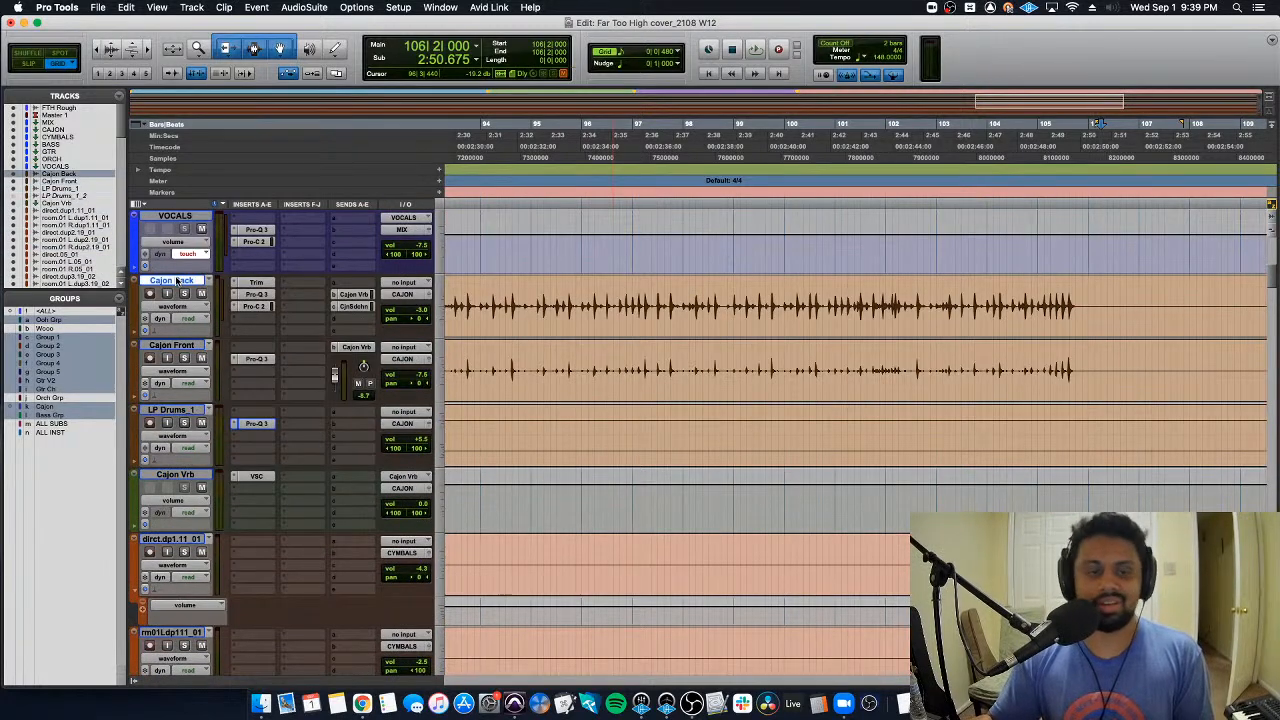
scroll(176, 281, up, 3)
scroll(176, 281, down, 3)
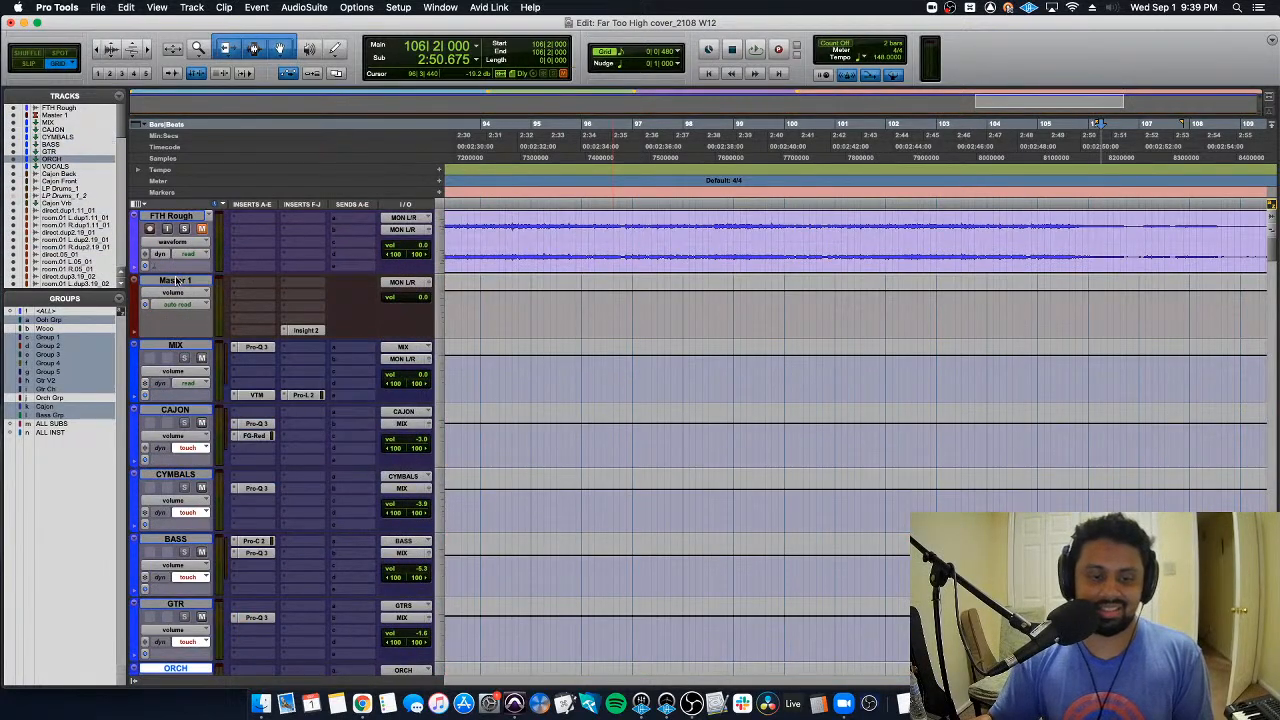
scroll(176, 281, up, 3)
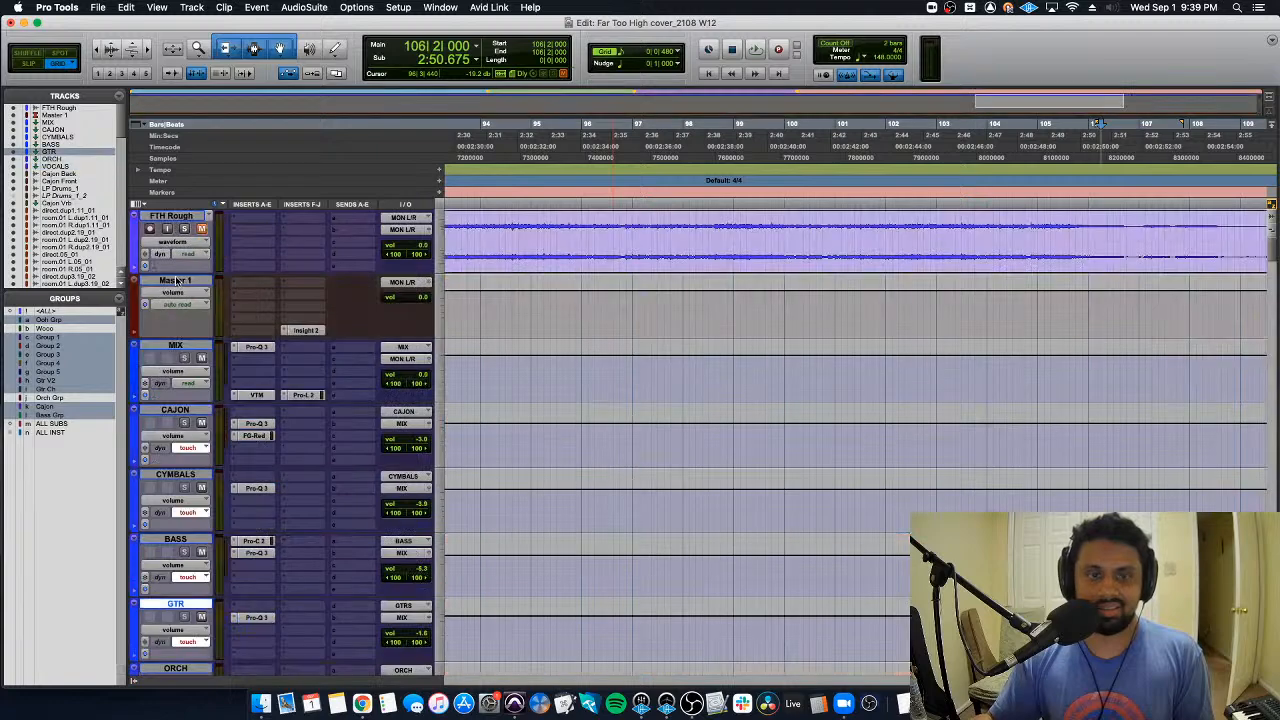
key(semicolon)
Step: Write a GTR volume dip and rise across bars 104 and 105 in touch mode, playing from 102|1|480
key(space)
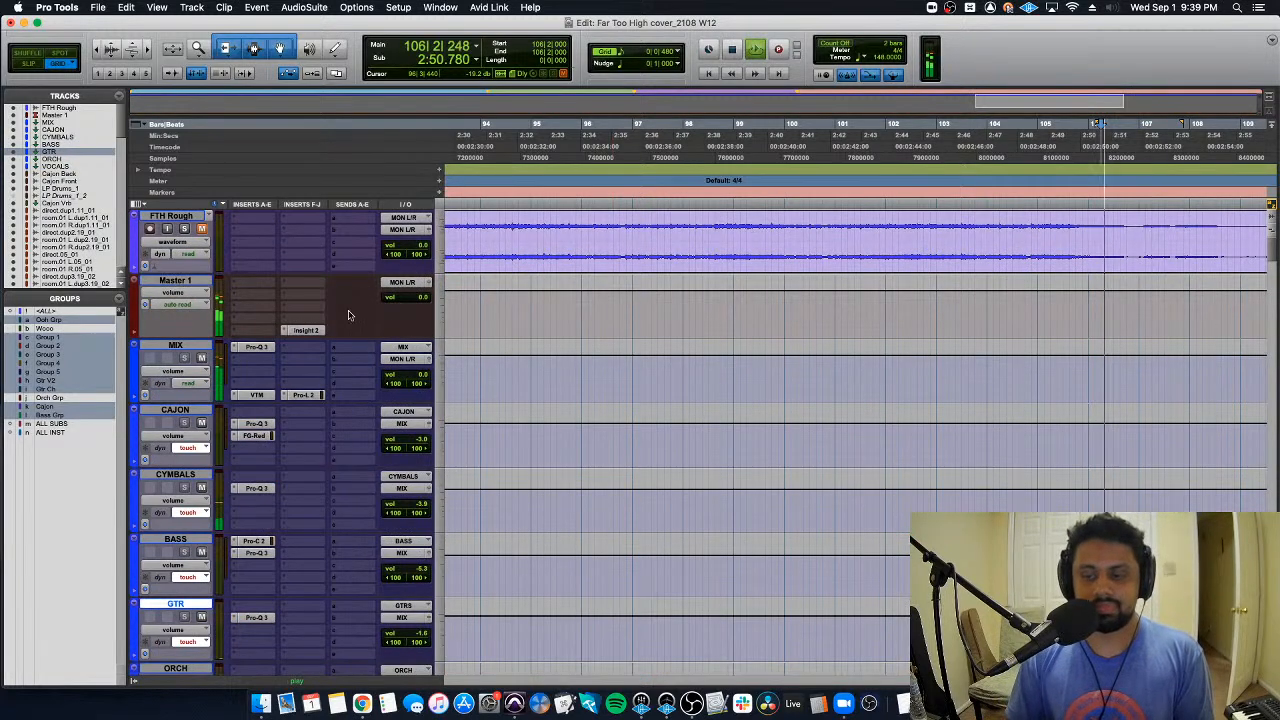
click(891, 626)
key(space)
scroll(891, 626, down, 2)
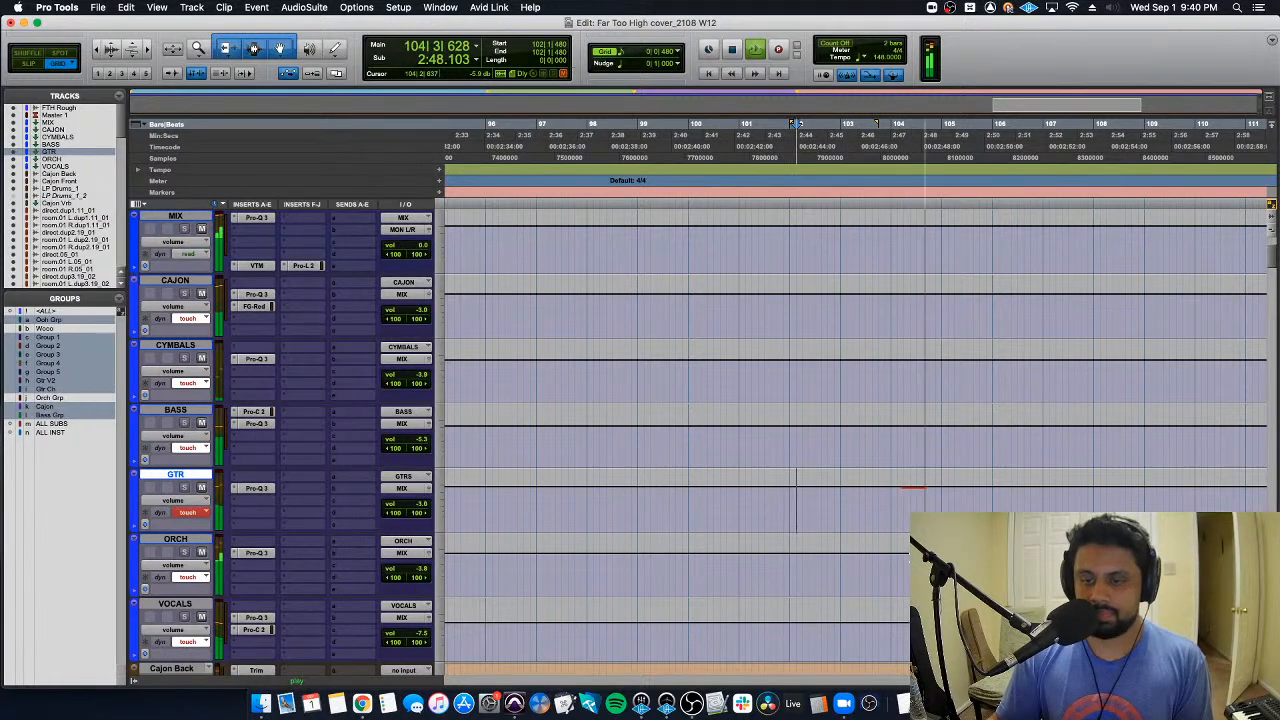
key(space)
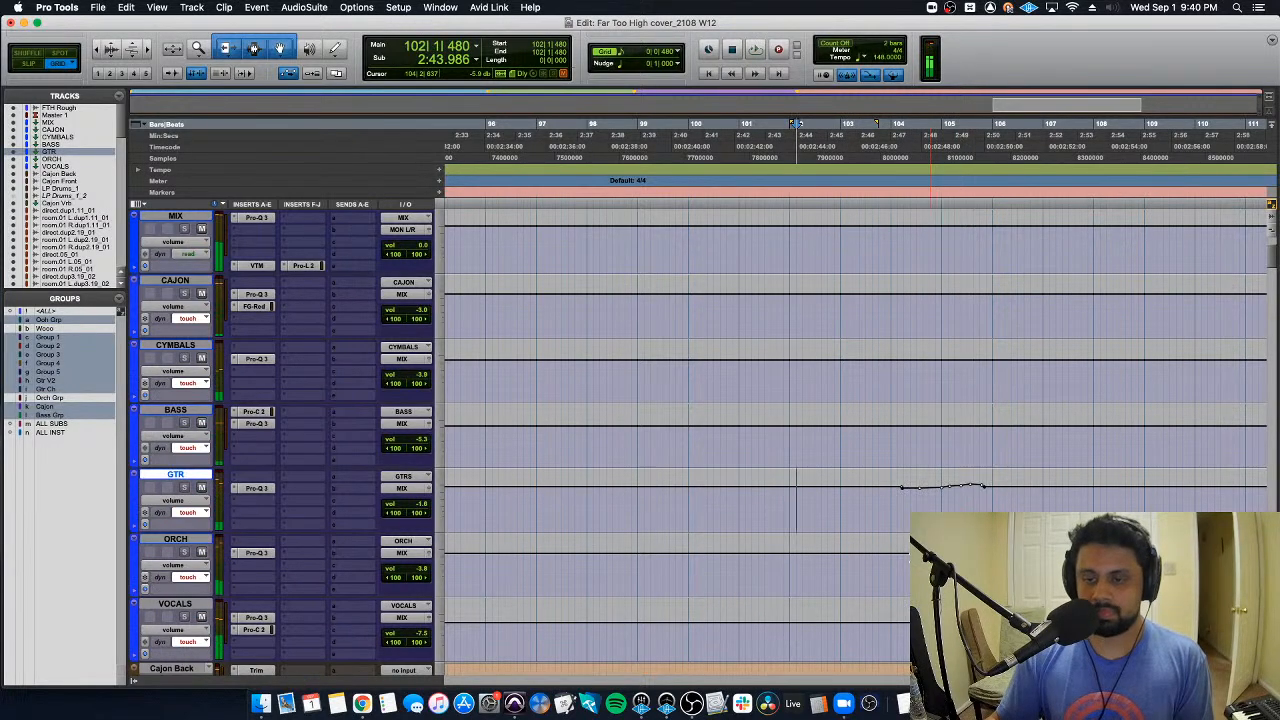
Step: Rewrite the GTR volume swell across bars 104 and 105 in touch mode, playing from 103|3|480
click(874, 493)
scroll(874, 493, up, 2)
key(space)
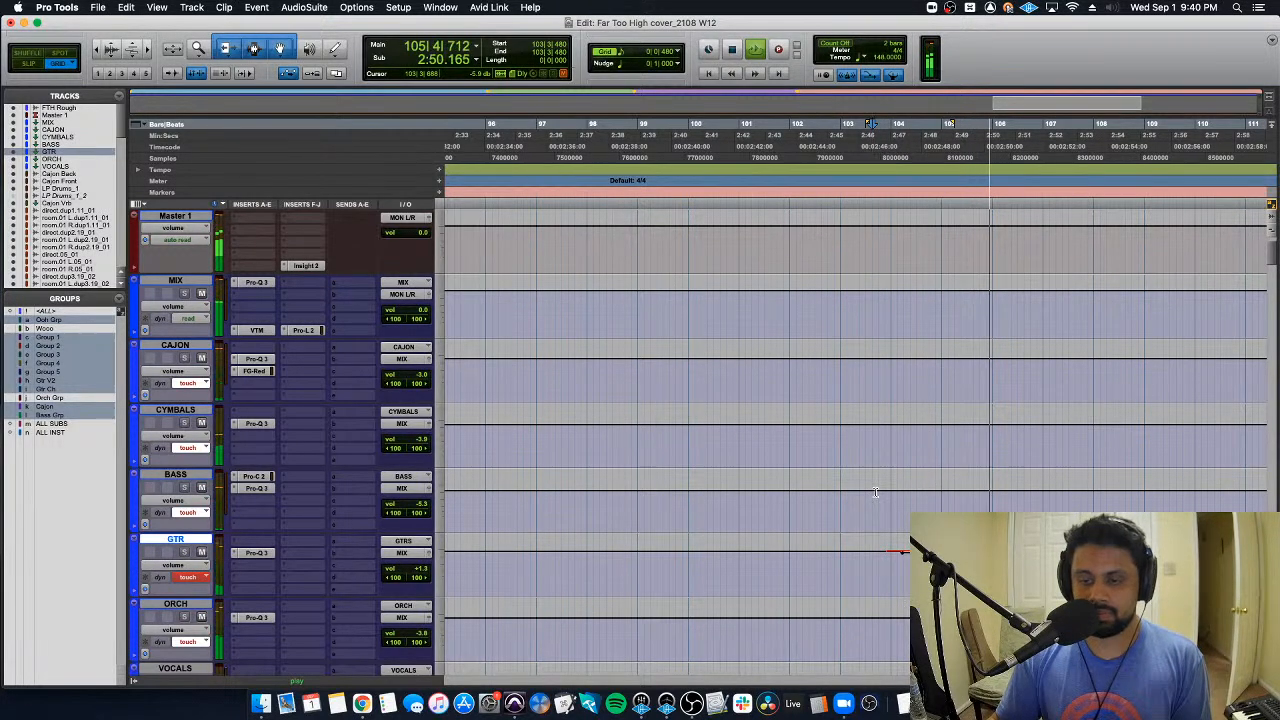
key(space)
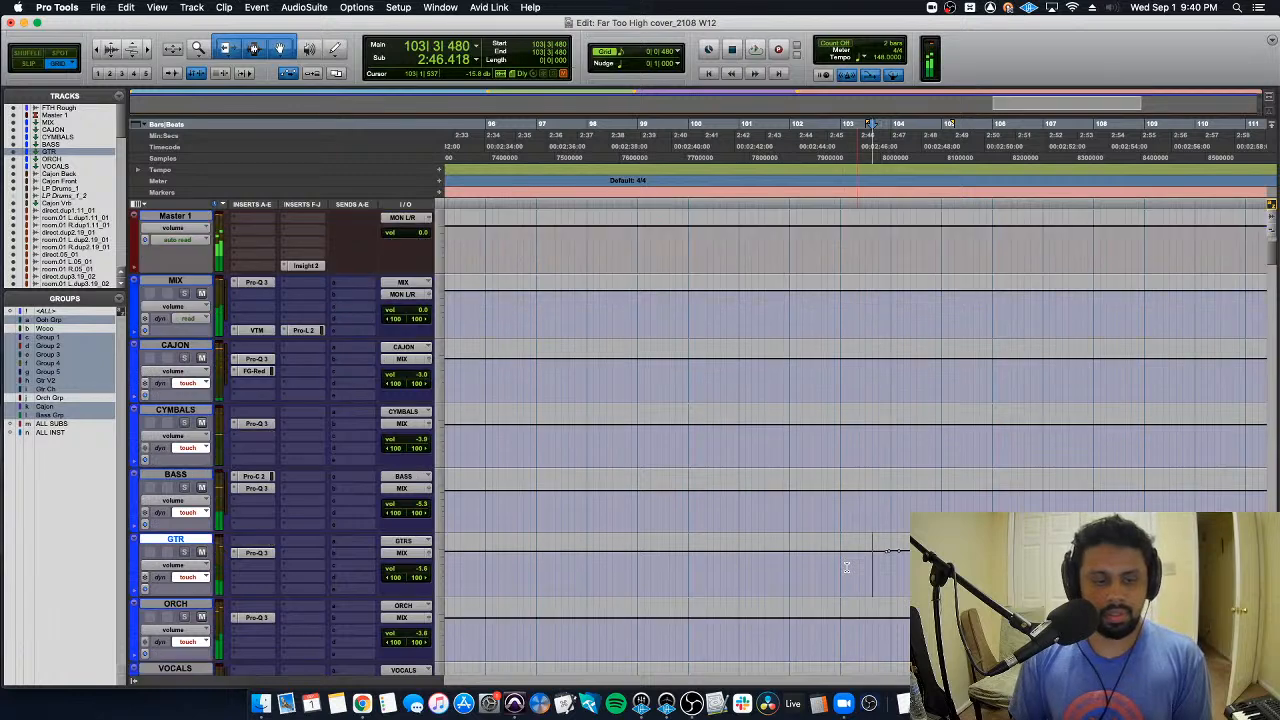
Step: Write a BASS volume swell across bars 104 and 105 with touch-mode passes from 103|3|480 and play it back
key(p)
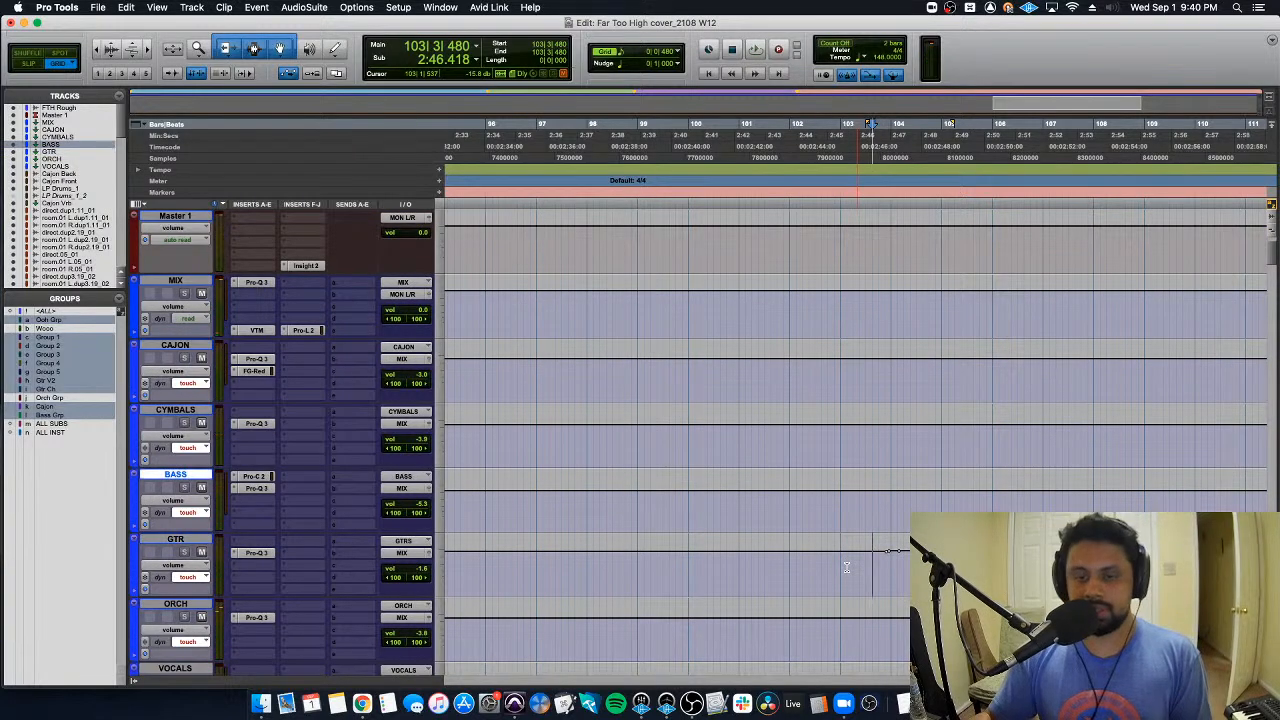
key(space)
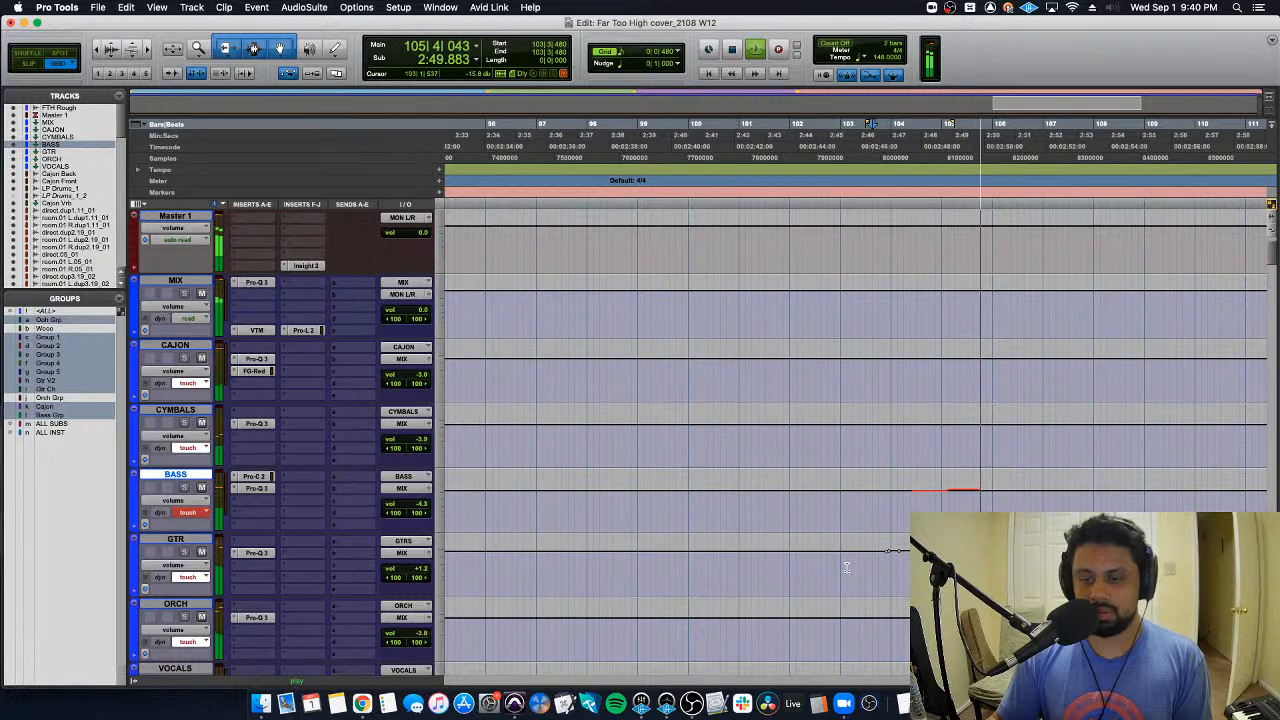
key(space)
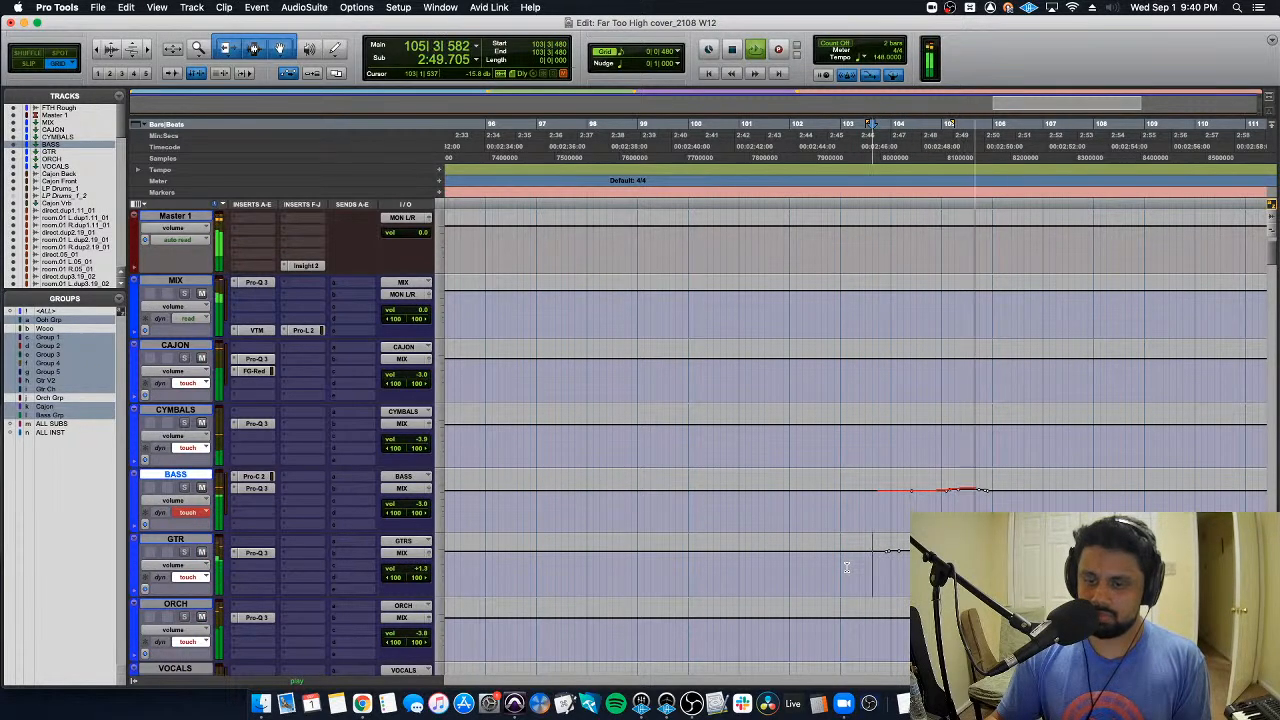
key(space)
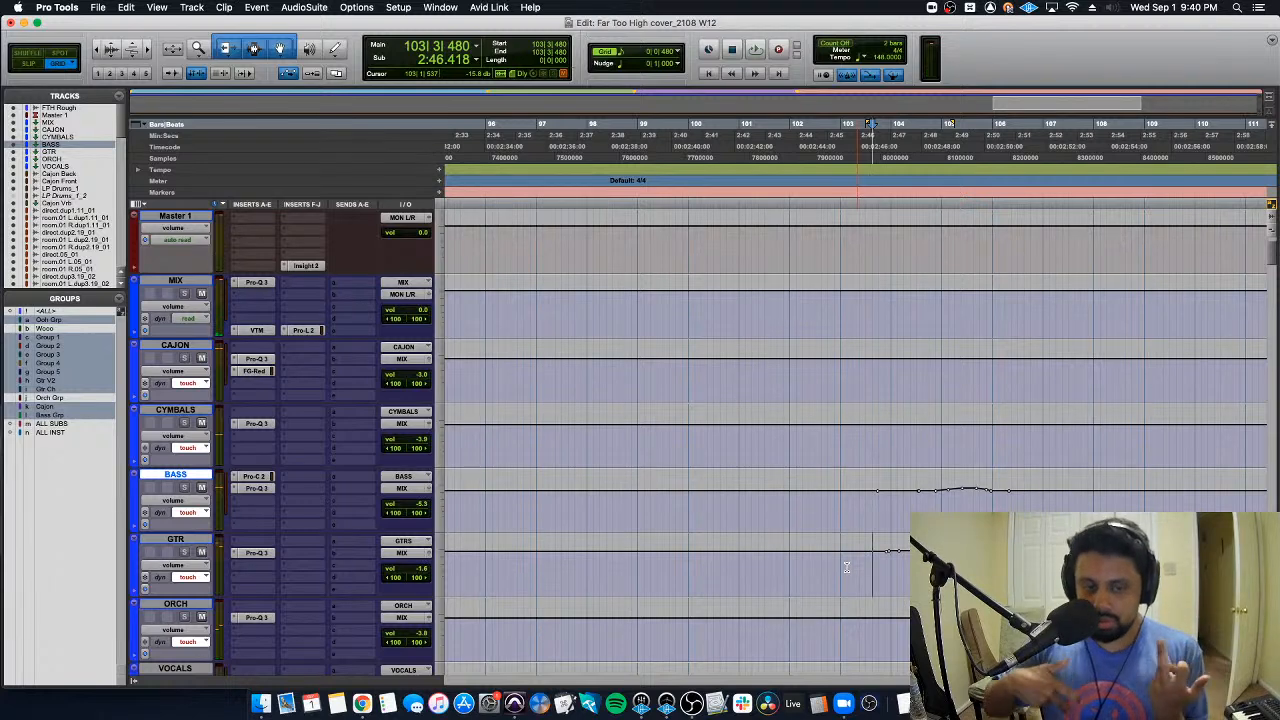
key(space)
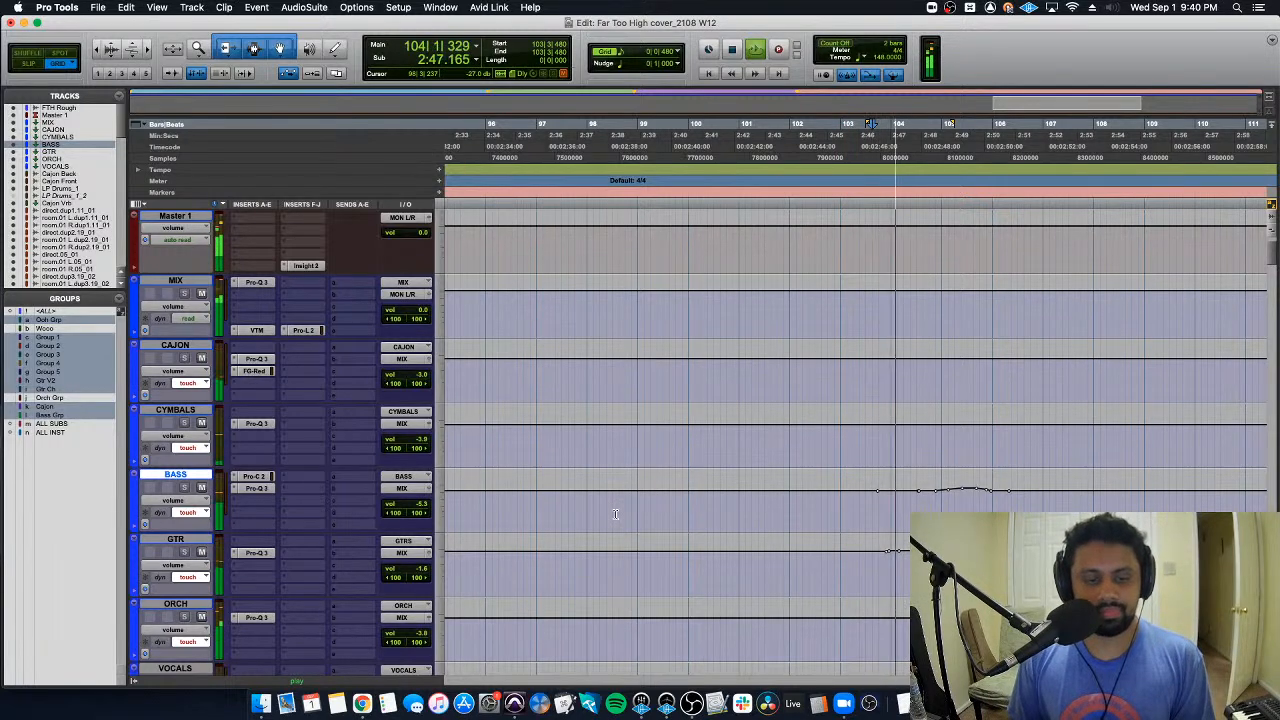
key(space)
Step: Write a matching ORCH volume swell through bars 104 to 106 in touch mode from 103|3|480 and play it back
key(semicolon)
key(semicolon)
key(space)
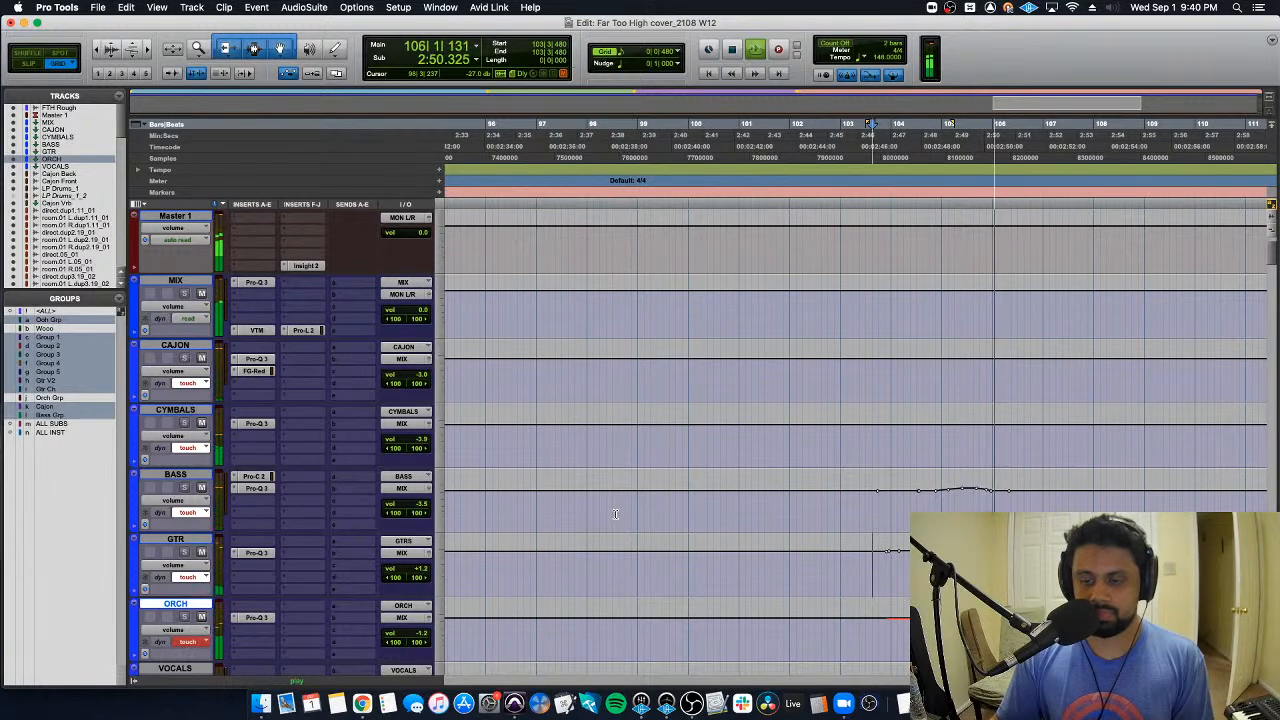
key(space)
key(space)
scroll(615, 514, down, 5)
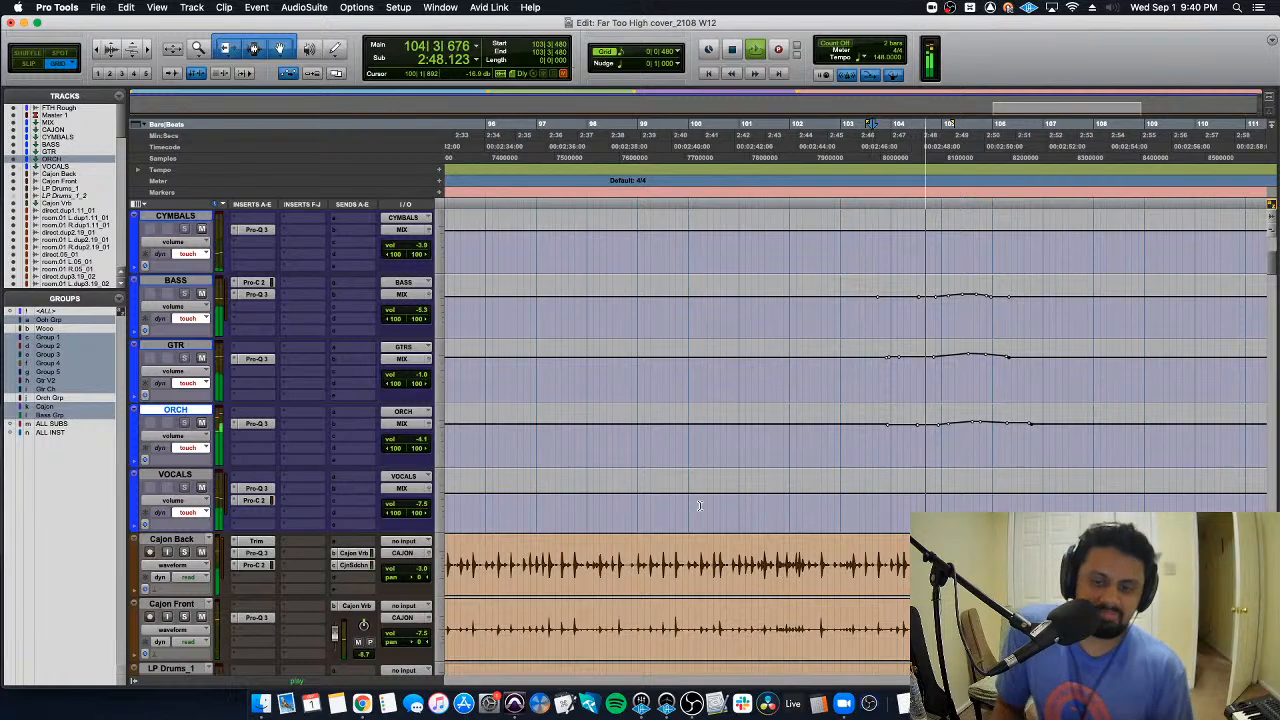
Step: Examine the submix volume curves around bars 104 to 108 while the passage plays
key(r)
key(r)
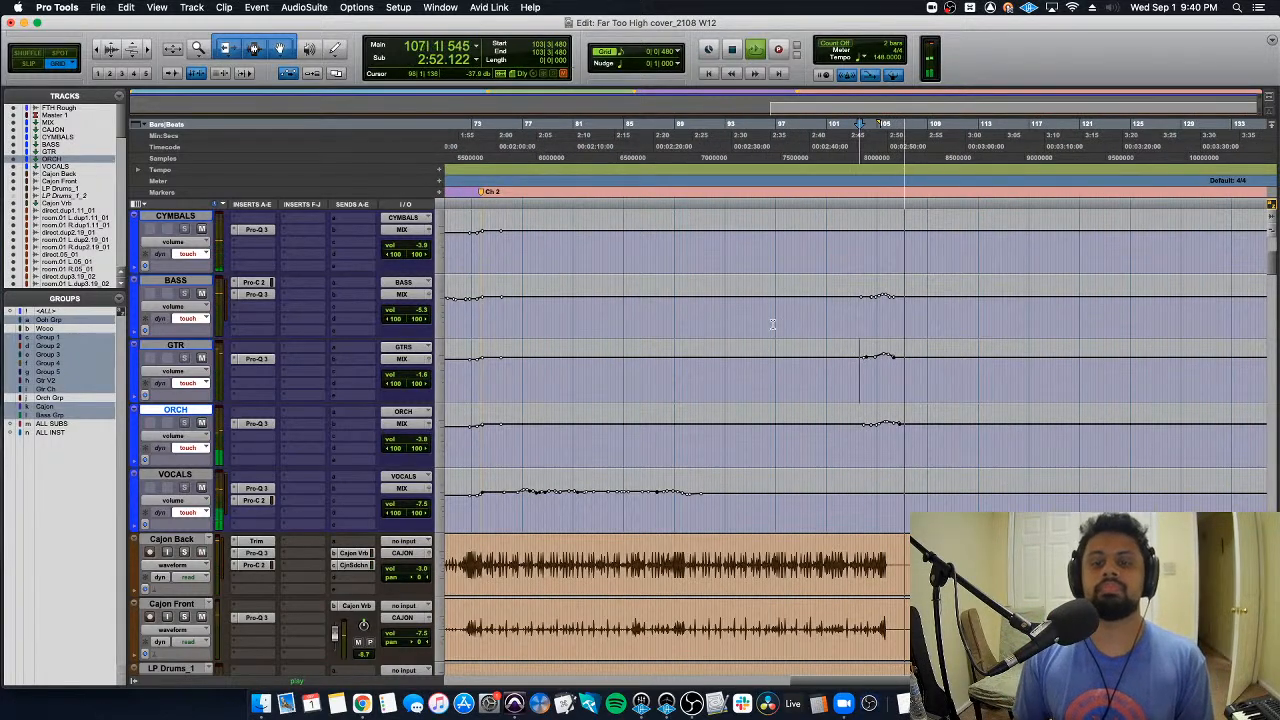
click(914, 508)
key(t)
key(t)
key(t)
scroll(912, 508, up, 1)
key(space)
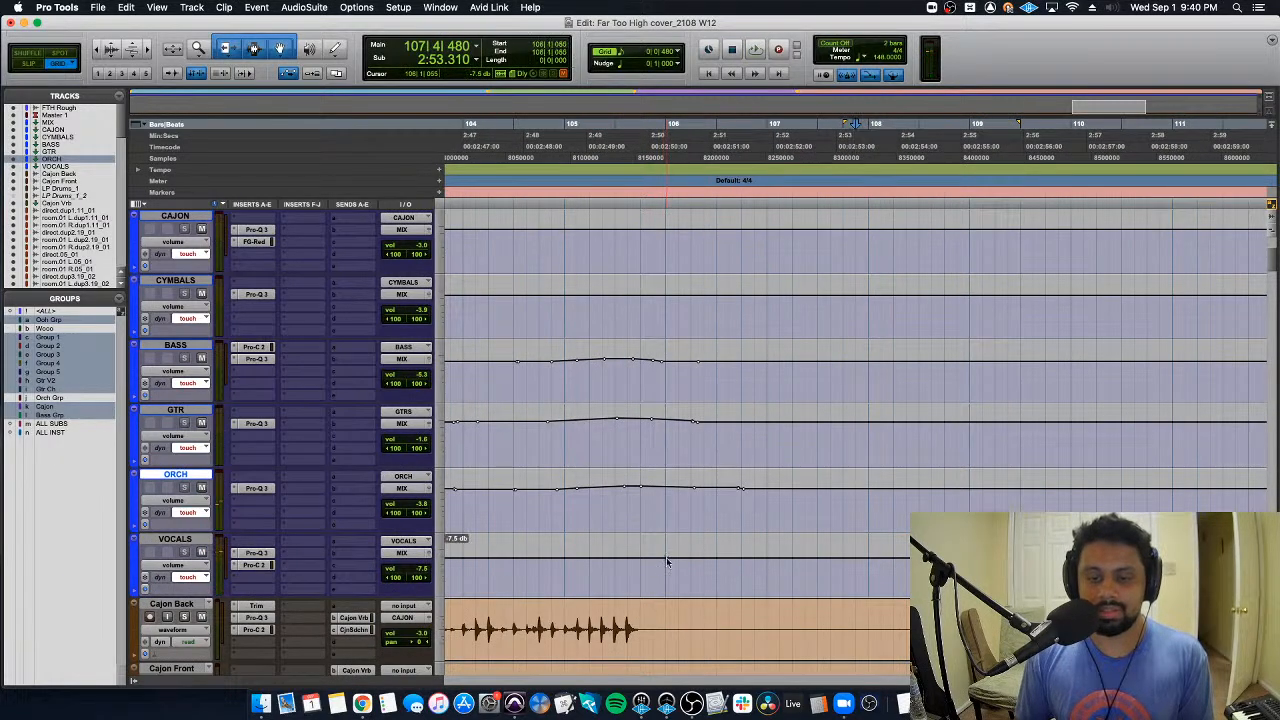
Step: Dip the VOCALS volume with breakpoints near the start of bar 105 and 105|2|480, checking it by playback from 104|3|480
key(r)
key(space)
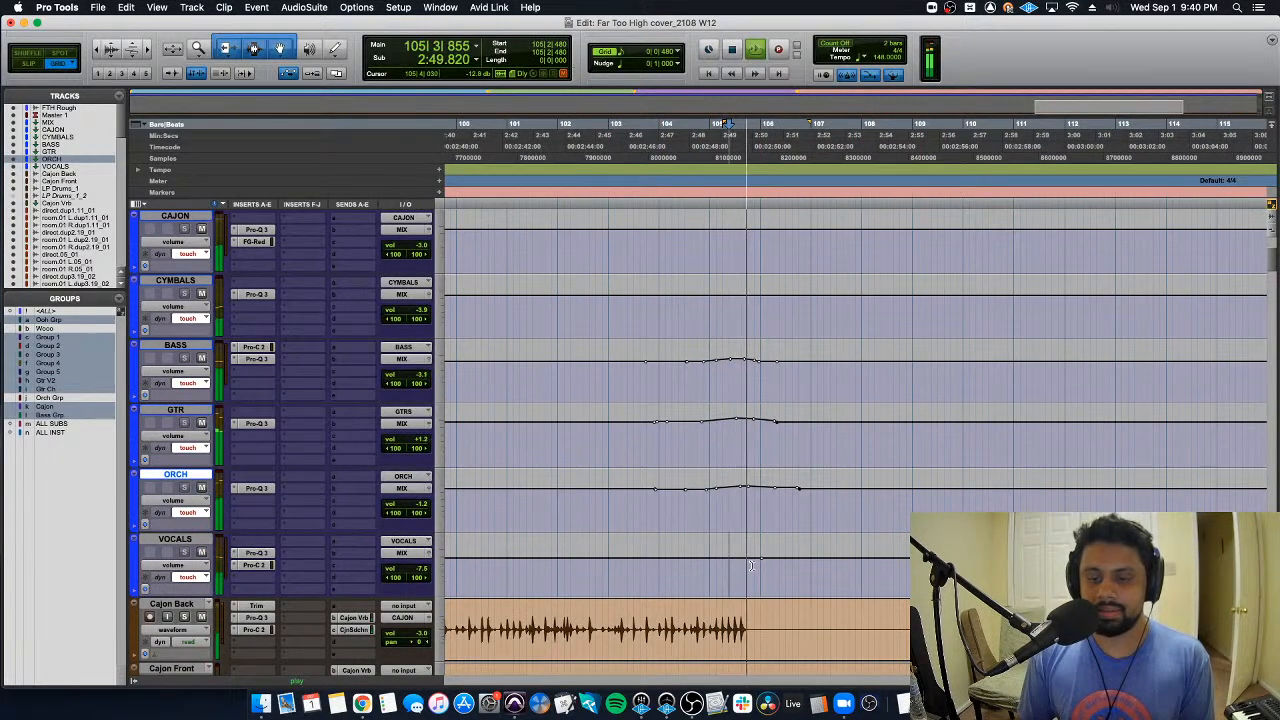
key(space)
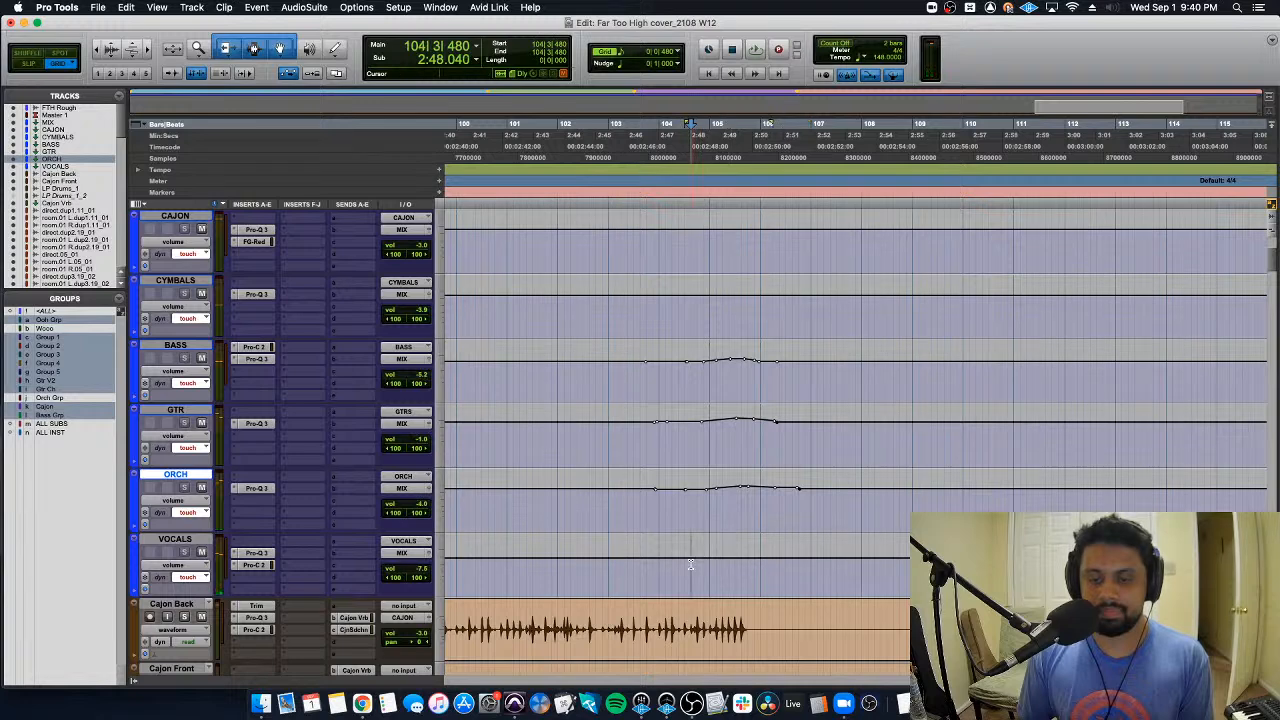
key(space)
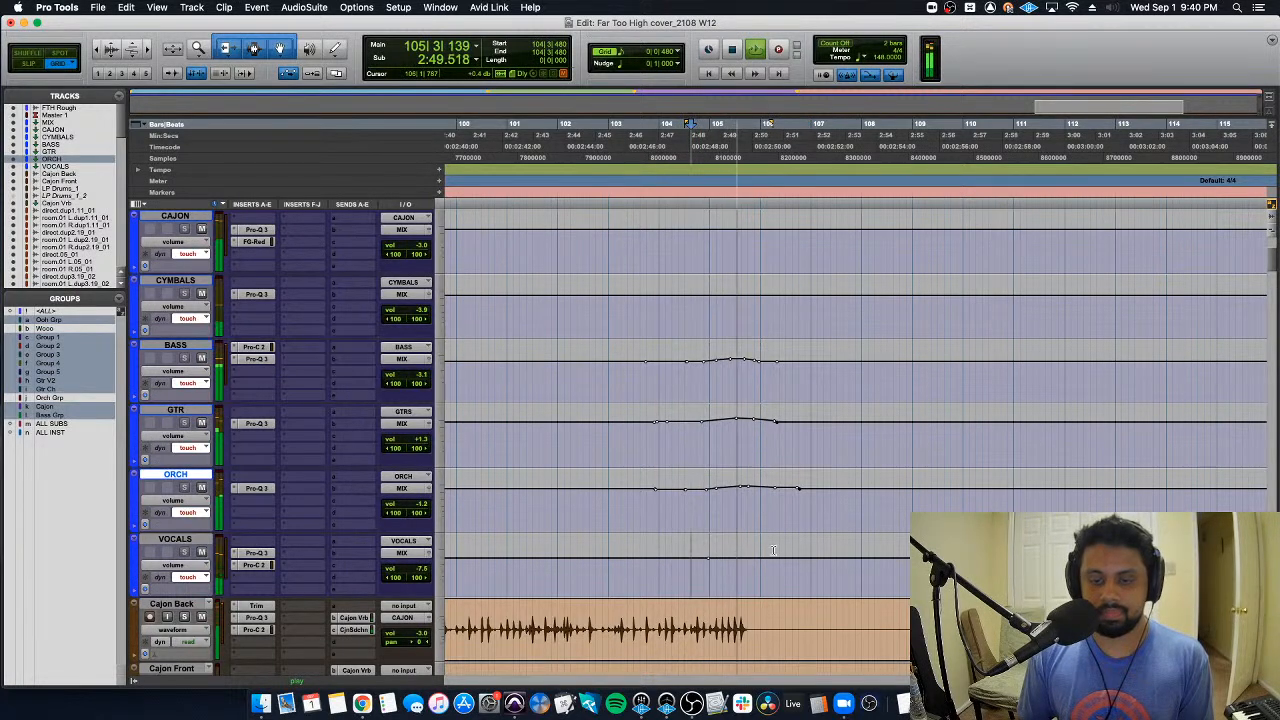
key(space)
click(728, 560)
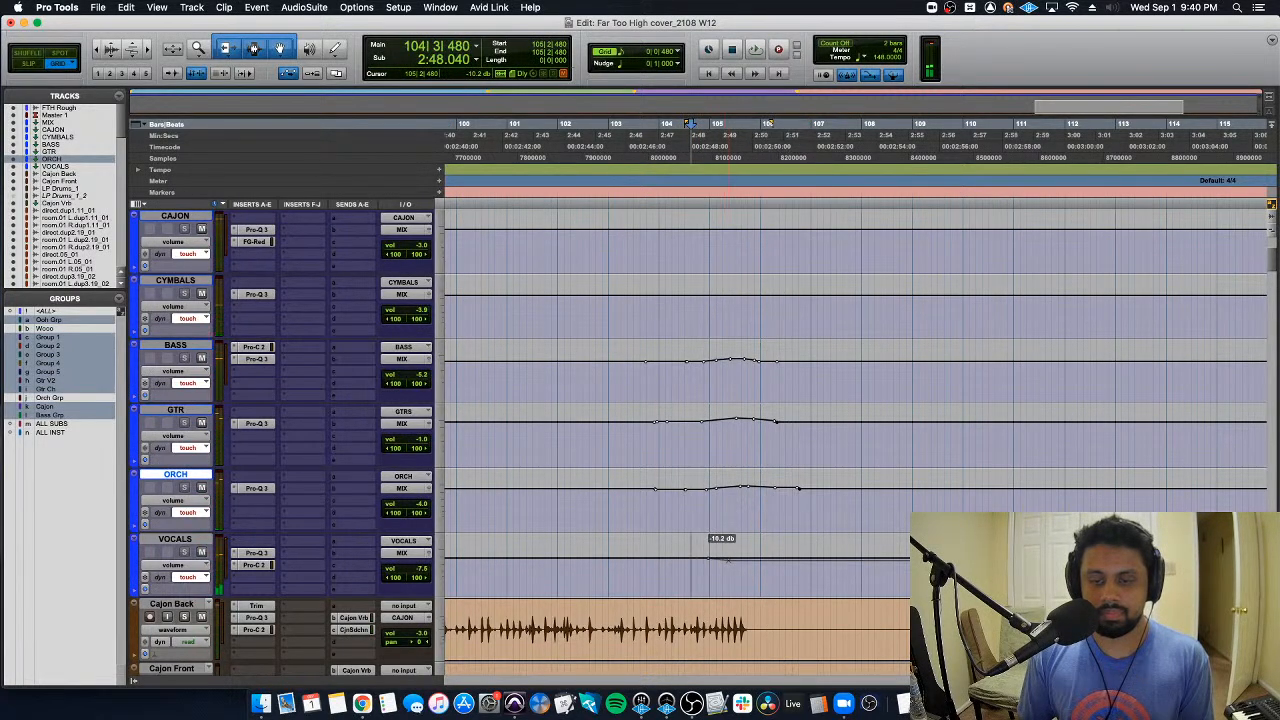
key(space)
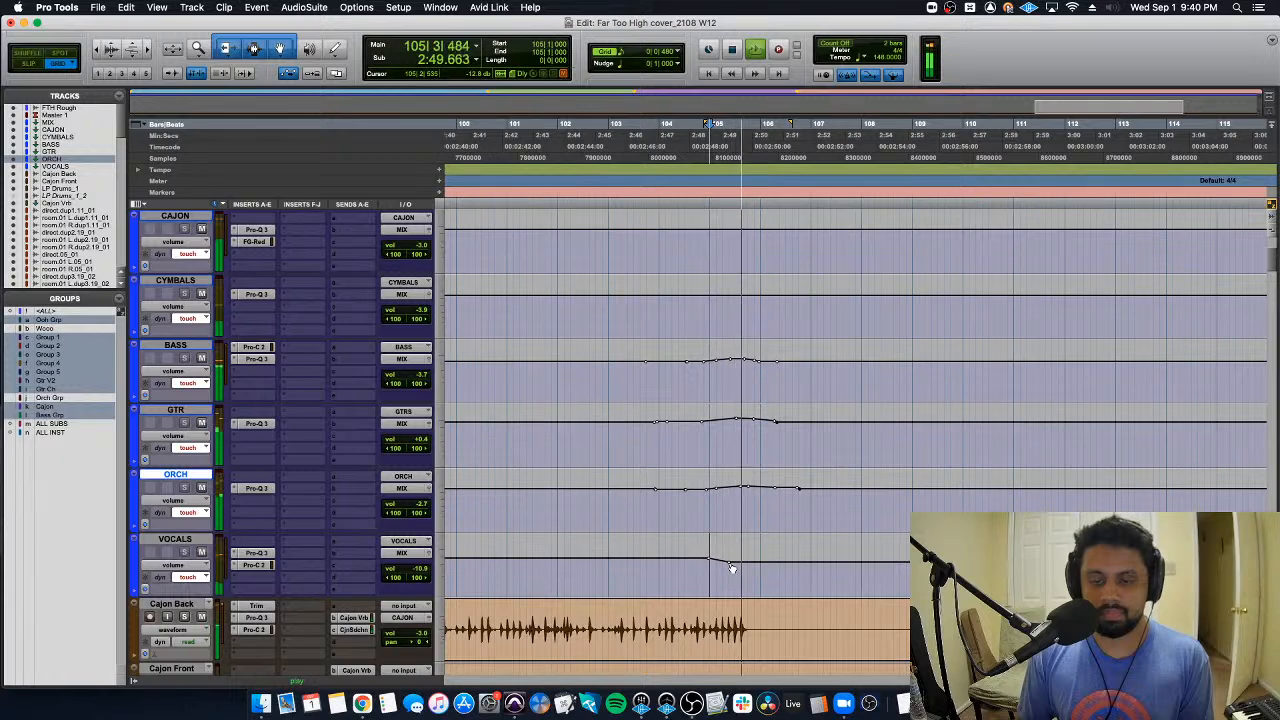
drag(731, 567, 731, 559)
key(space)
Step: Extend the tails of the GTR and ORCH volume swells into the second half of bar 106 by adjusting their final breakpoints
click(653, 574)
key(space)
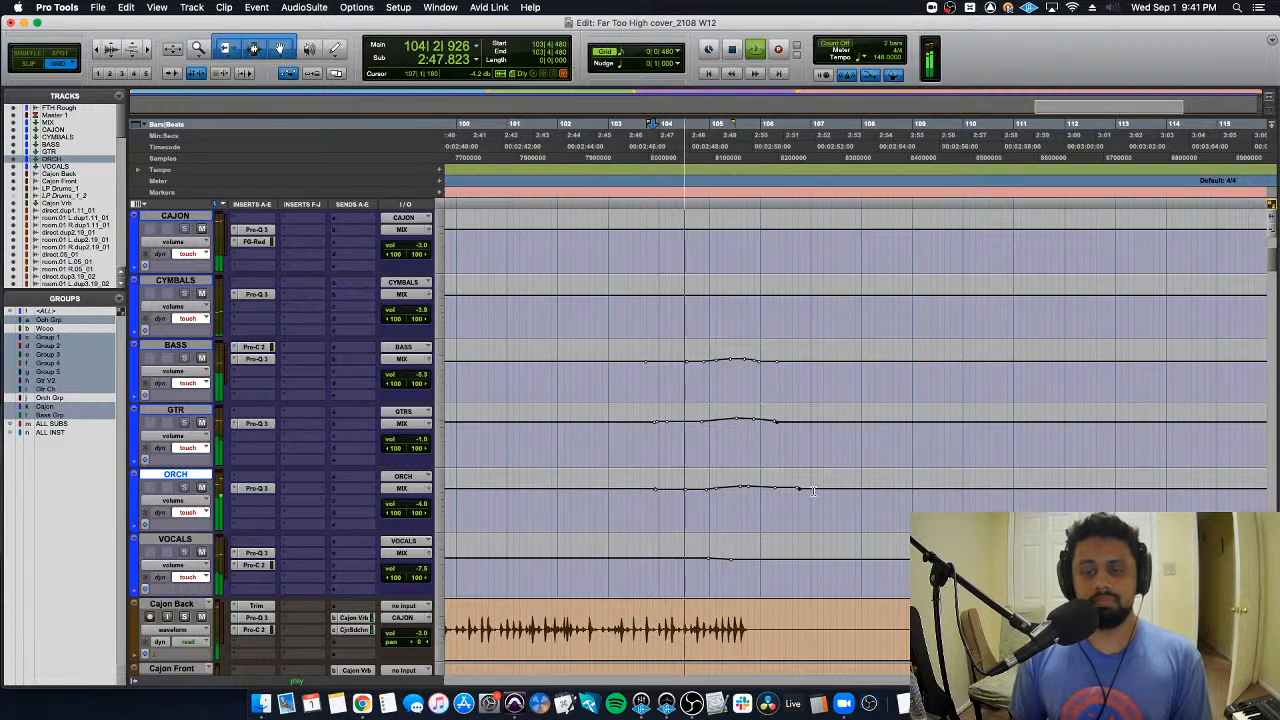
click(792, 421)
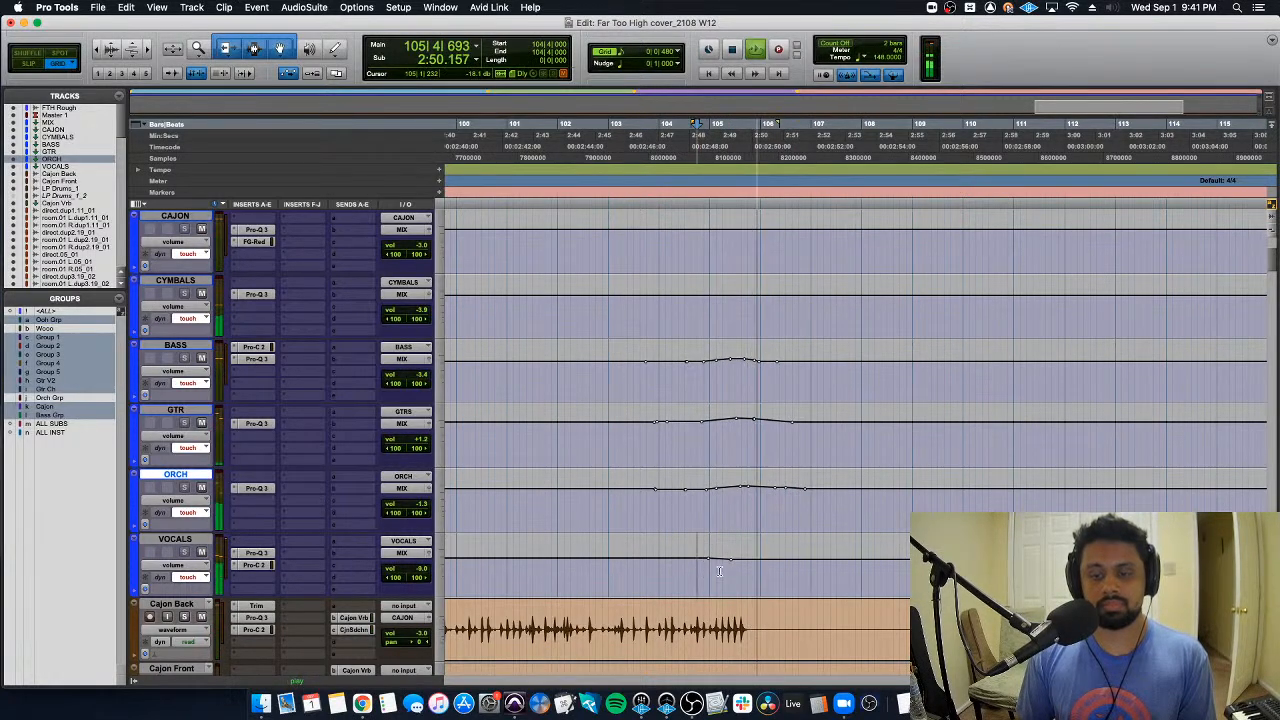
key(space)
Step: Select the VOCALS submix and write a volume ride through bars 104 to 106 in touch mode, playing from 104|2|000
click(677, 568)
click(633, 567)
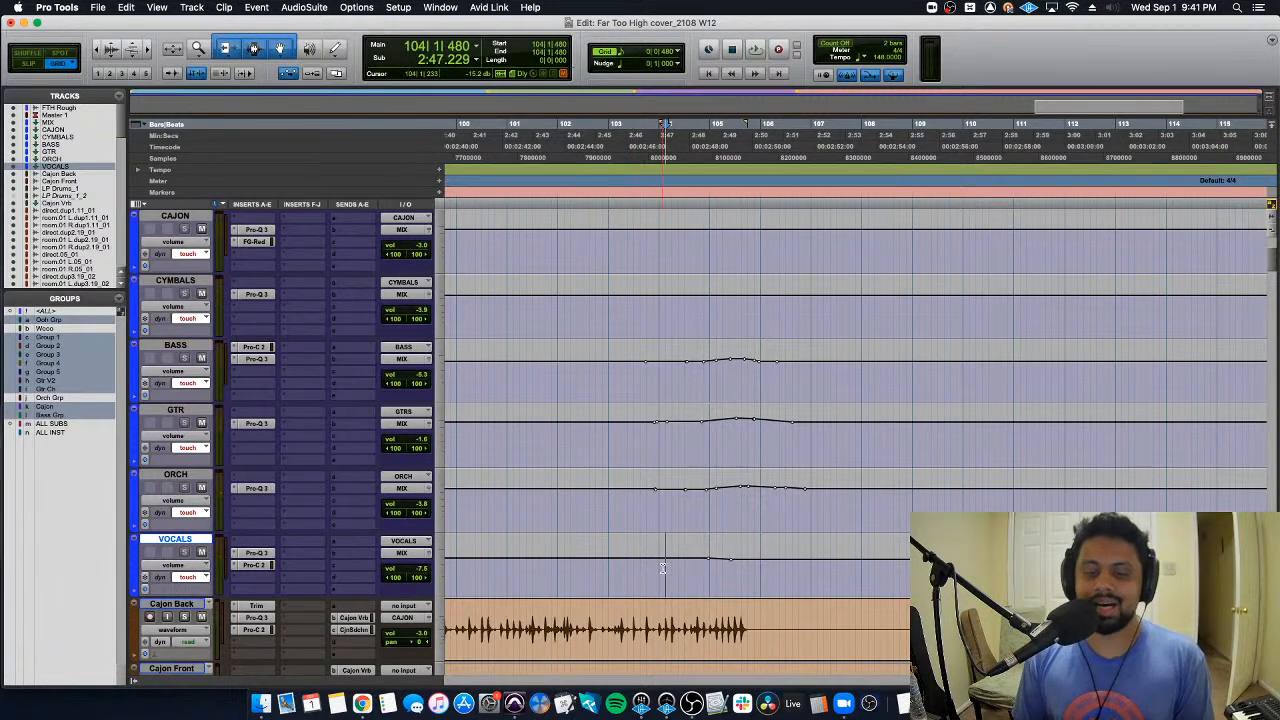
scroll(665, 568, right, 3)
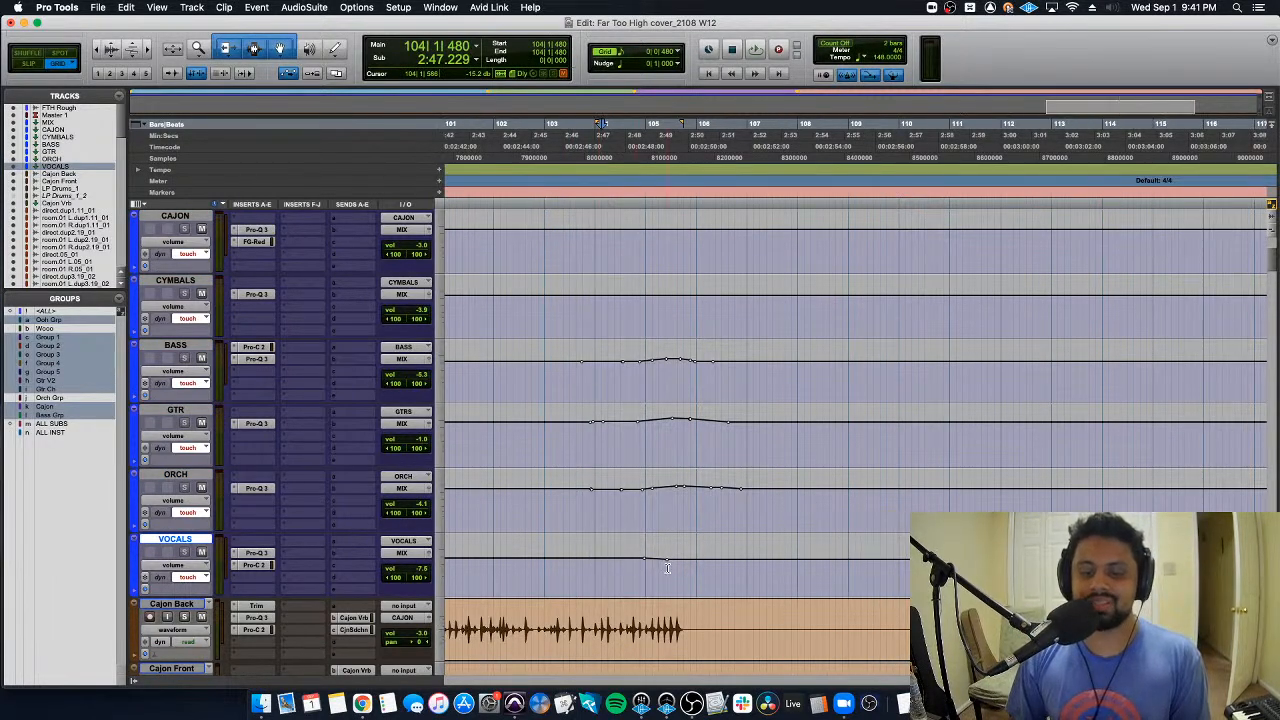
scroll(667, 568, down, 2)
scroll(667, 568, right, 3)
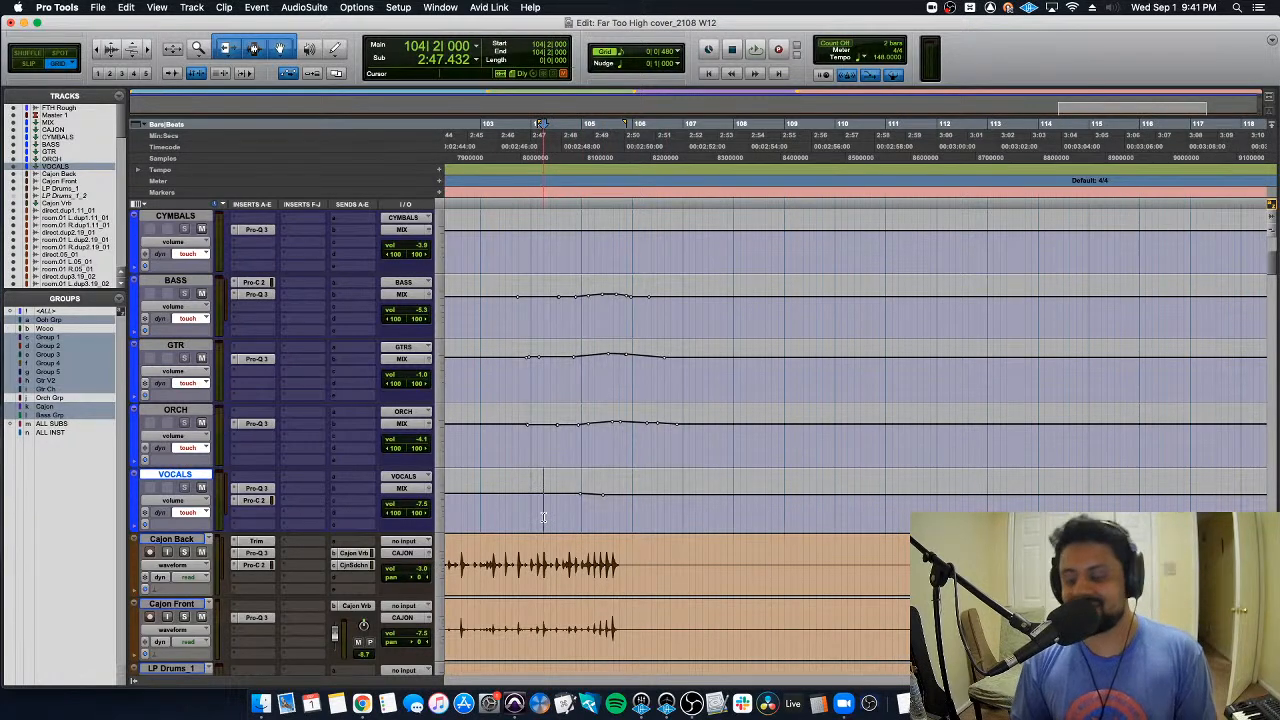
key(space)
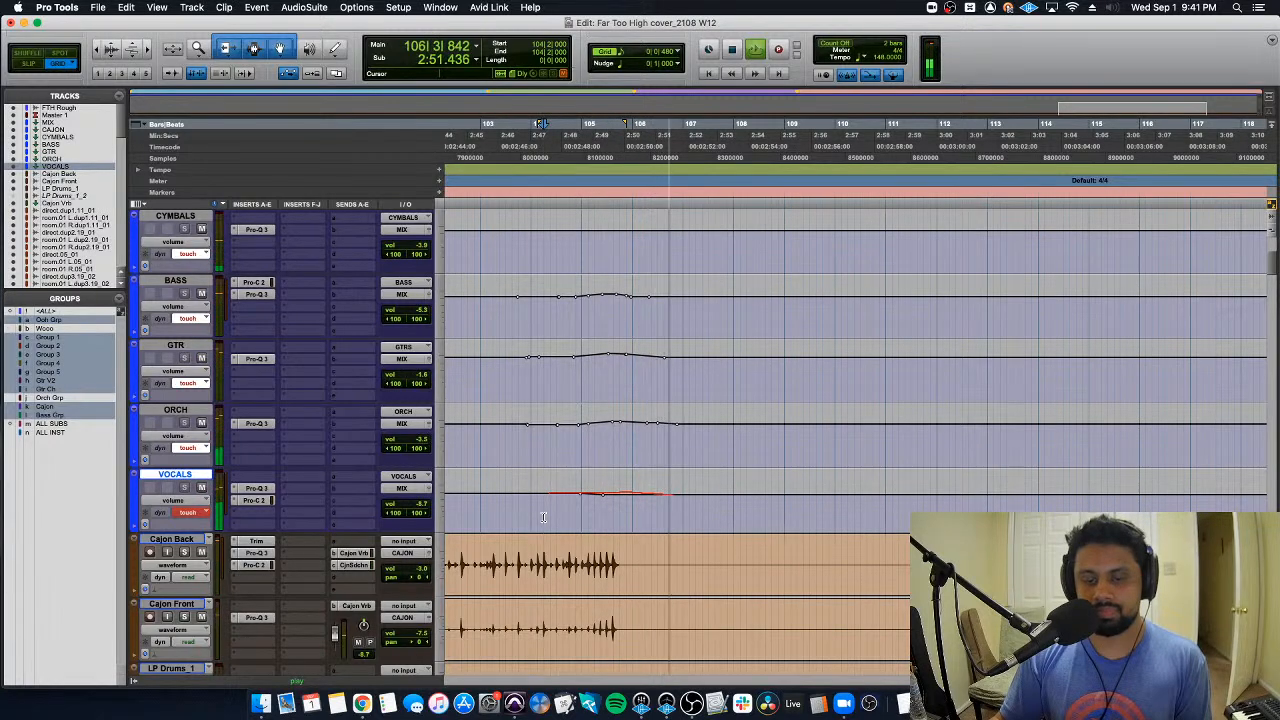
key(space)
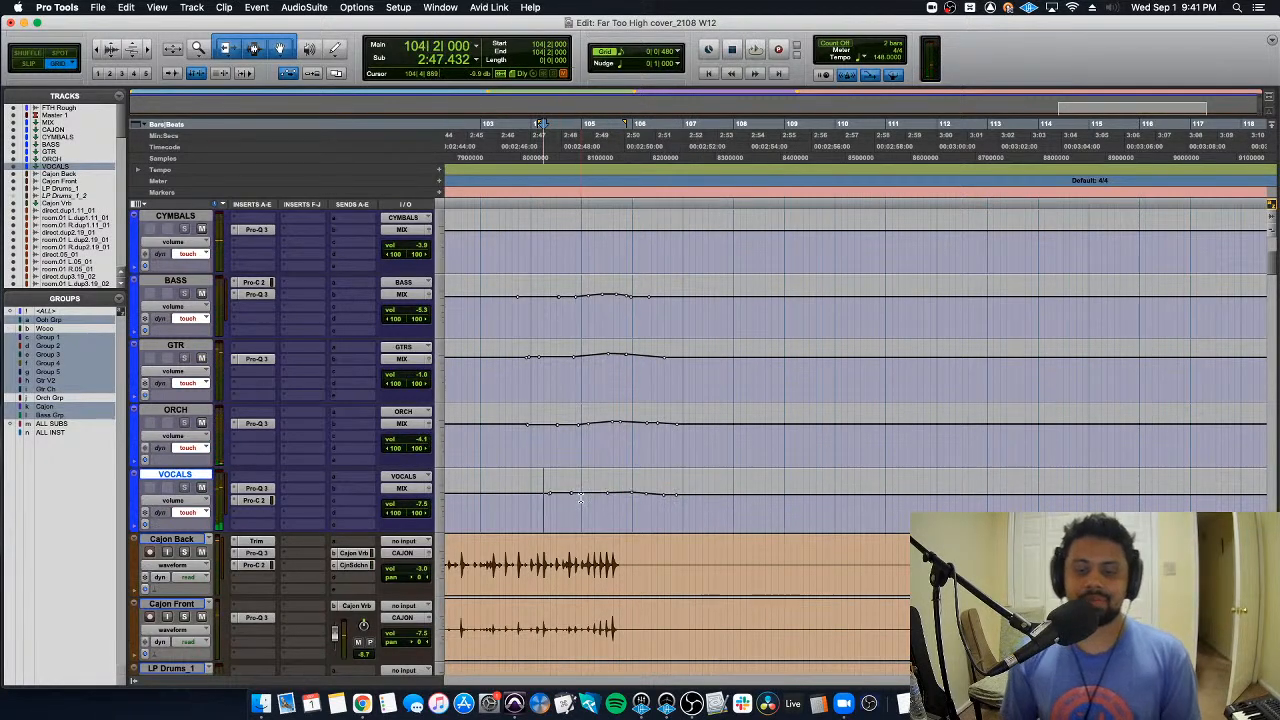
Step: Refine the VOCALS volume swell between bars 104 and 107 with repeated touch-mode passes from 104|2|000
key(space)
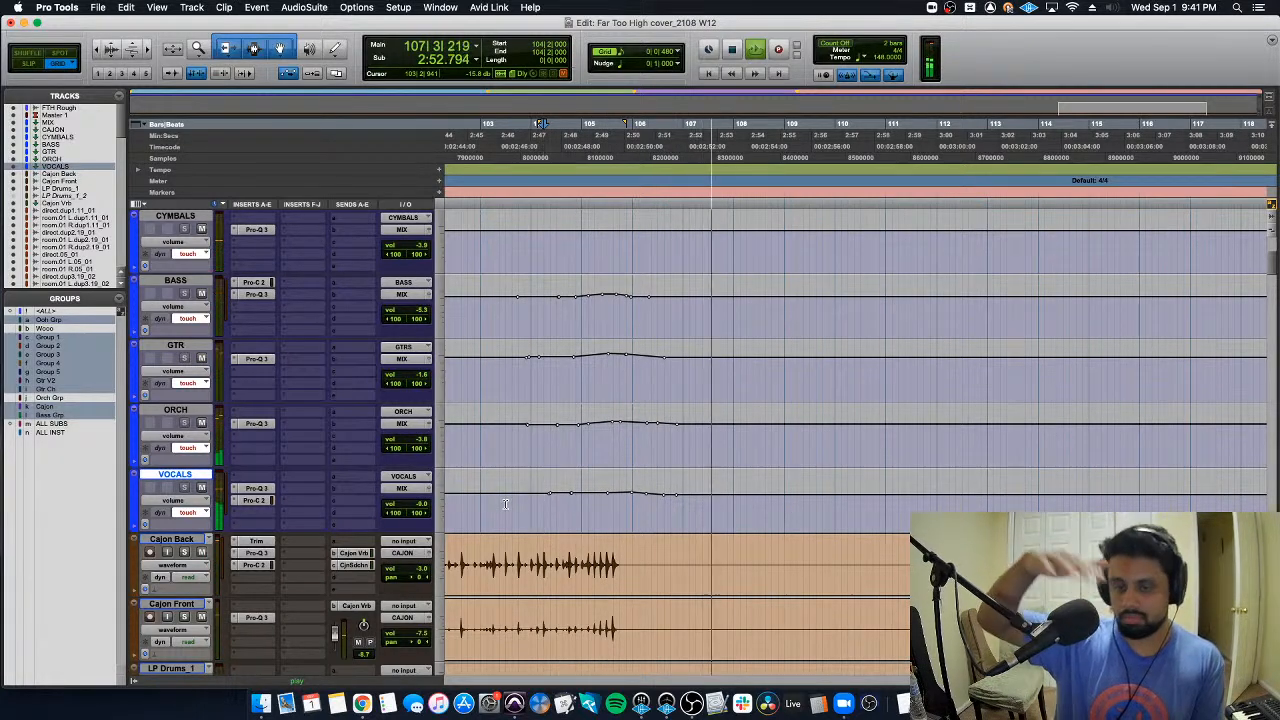
key(space)
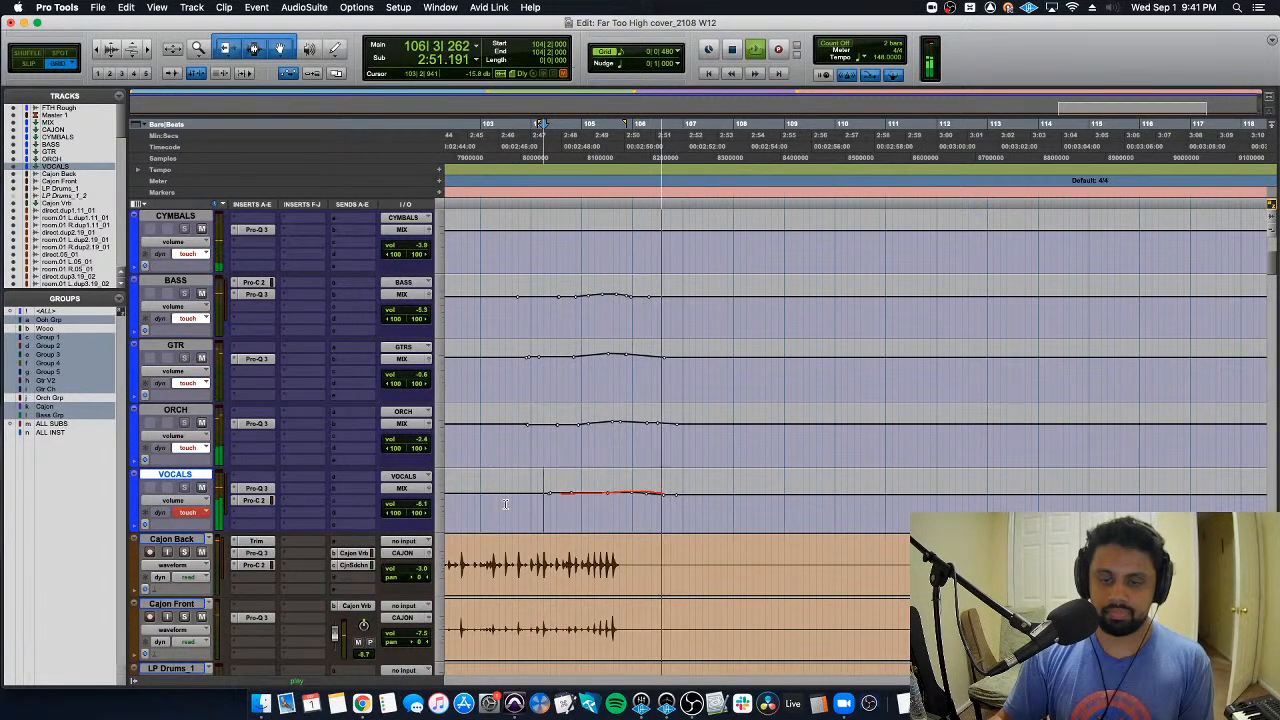
key(space)
key(space)
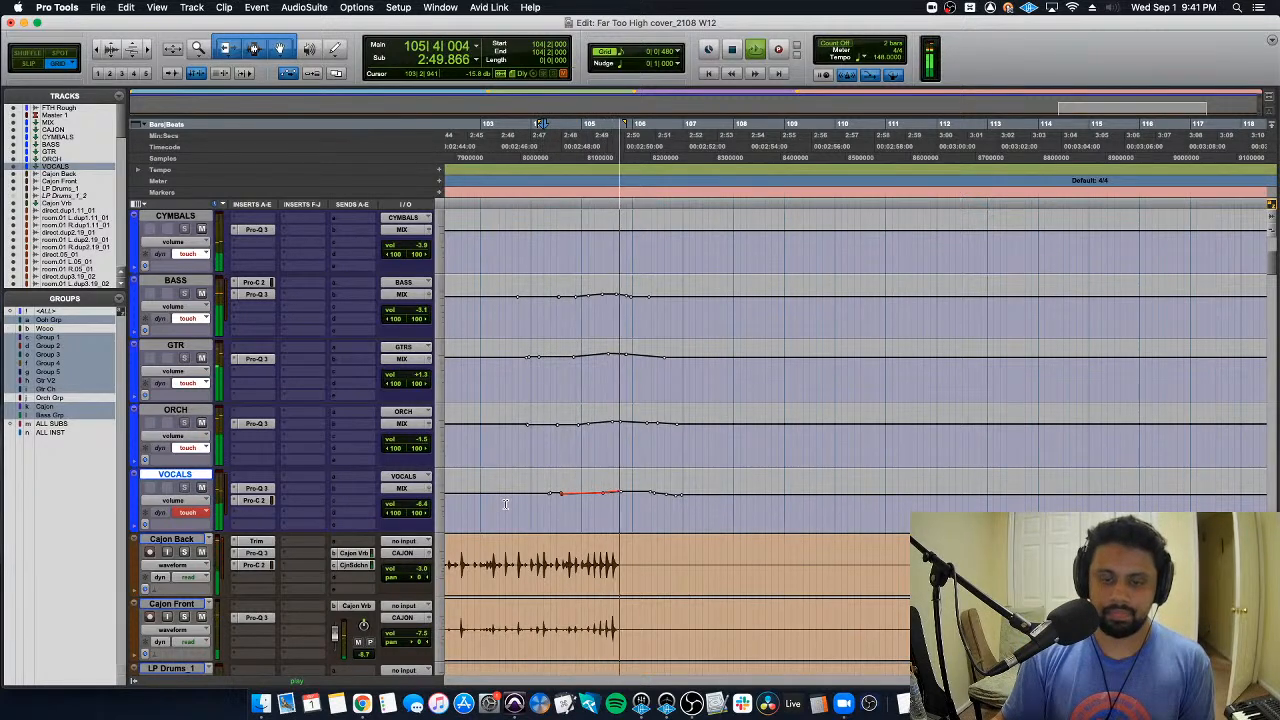
key(space)
key(space)
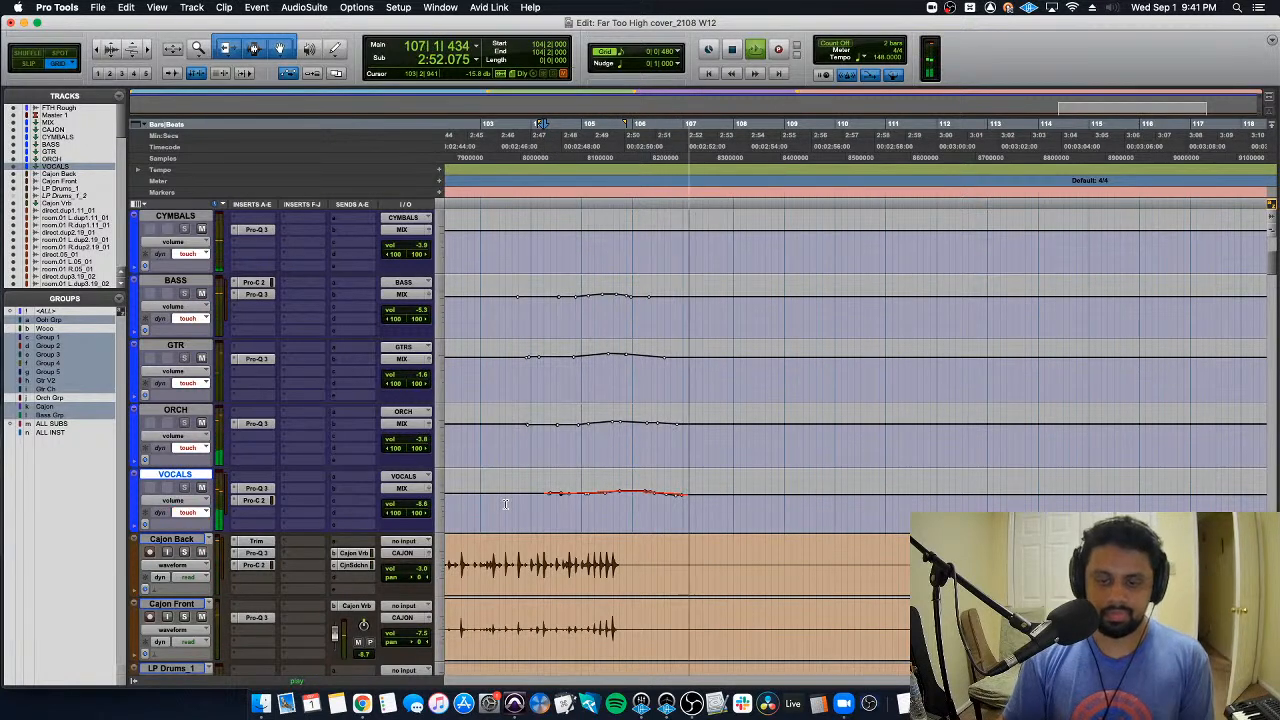
key(space)
key(space)
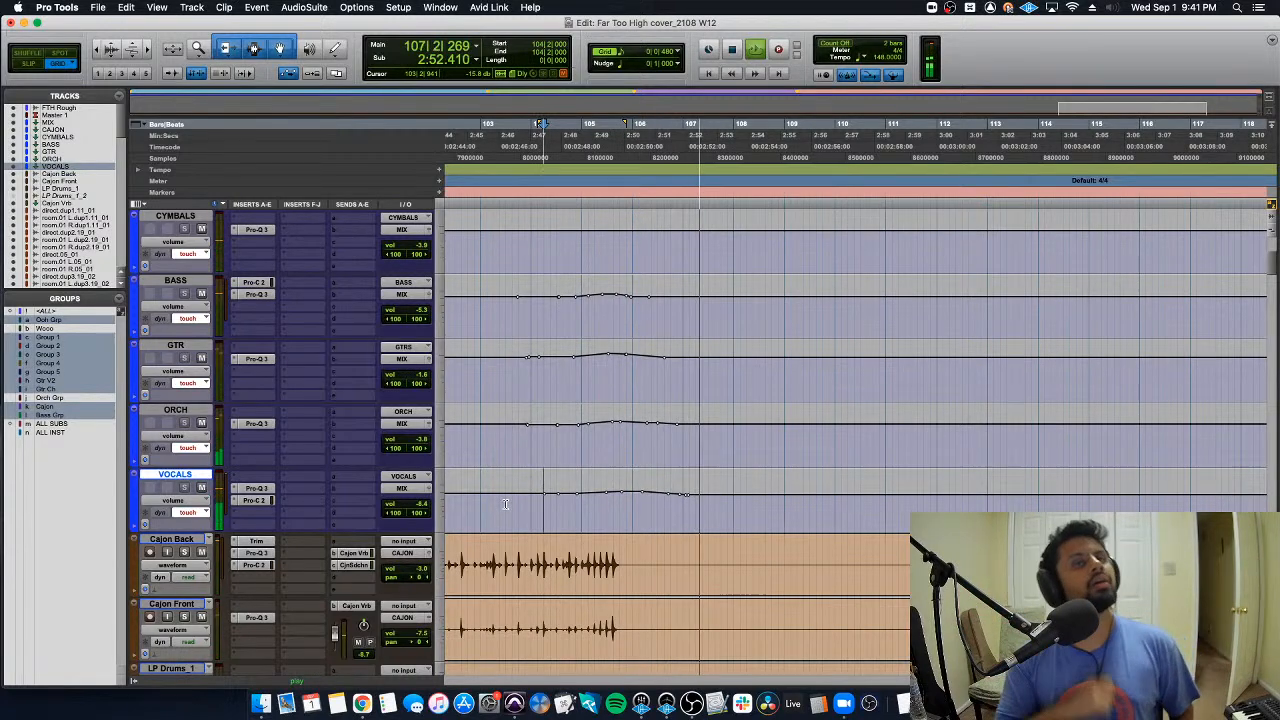
Step: Review the VOCALS volume ride across the second chorus, playing from 87|2|000
key(r)
scroll(711, 490, up, 2)
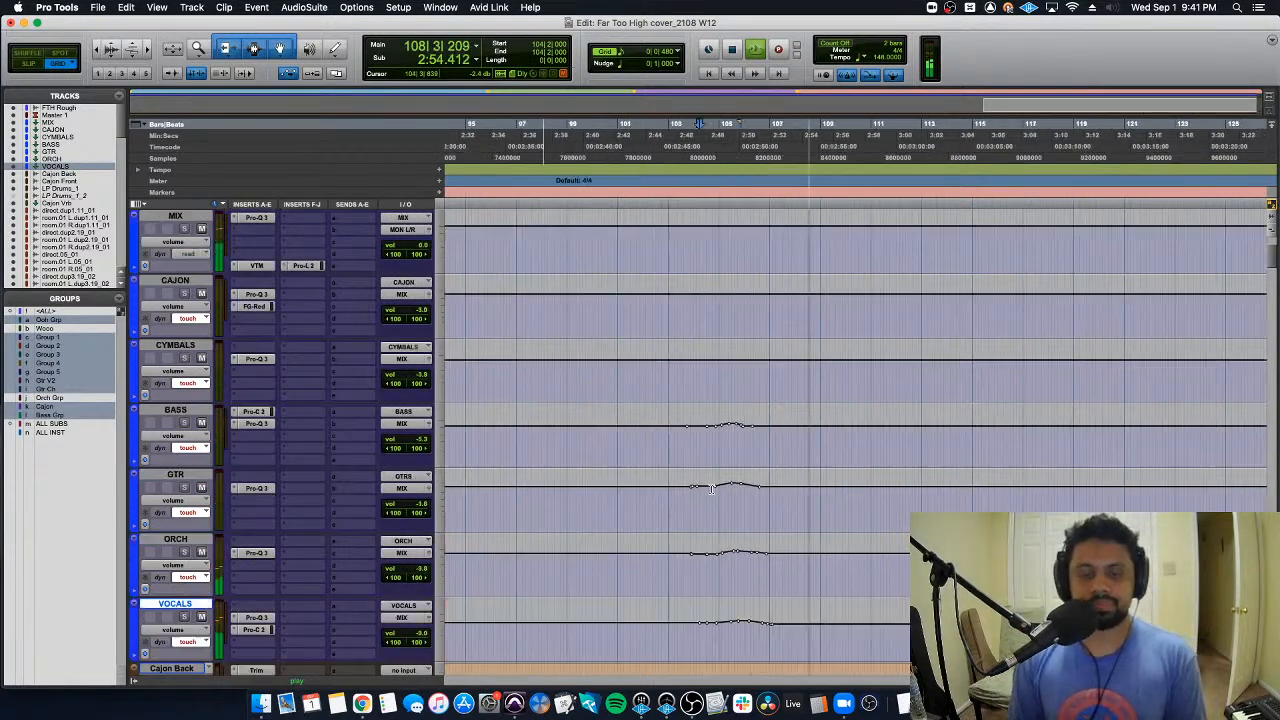
key(r)
key(space)
scroll(608, 463, down, 2)
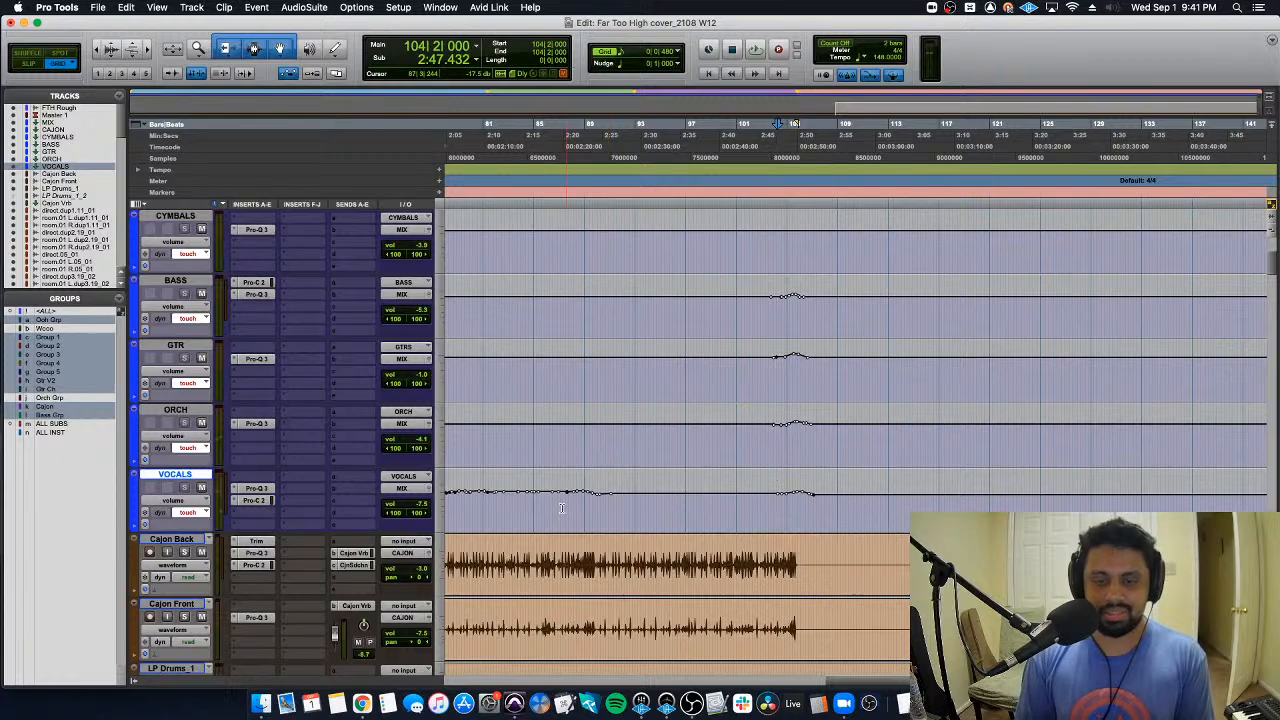
key(space)
key(t)
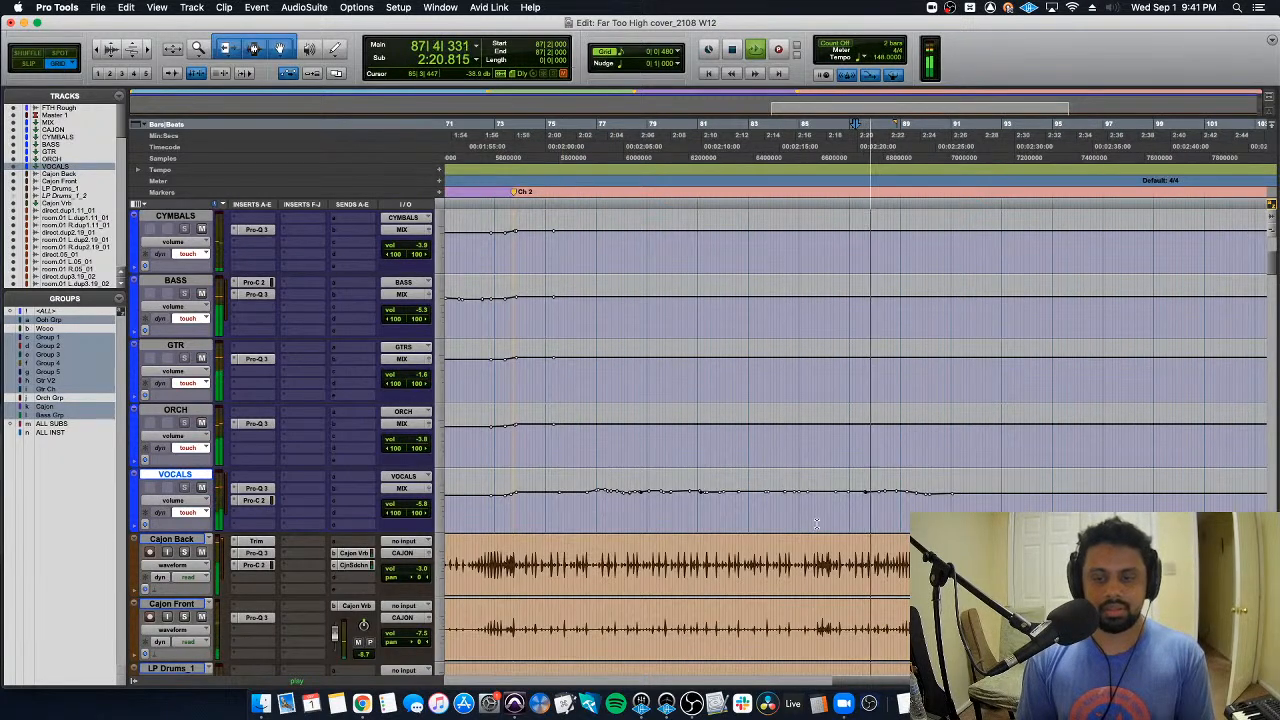
scroll(818, 521, down, 2)
key(r)
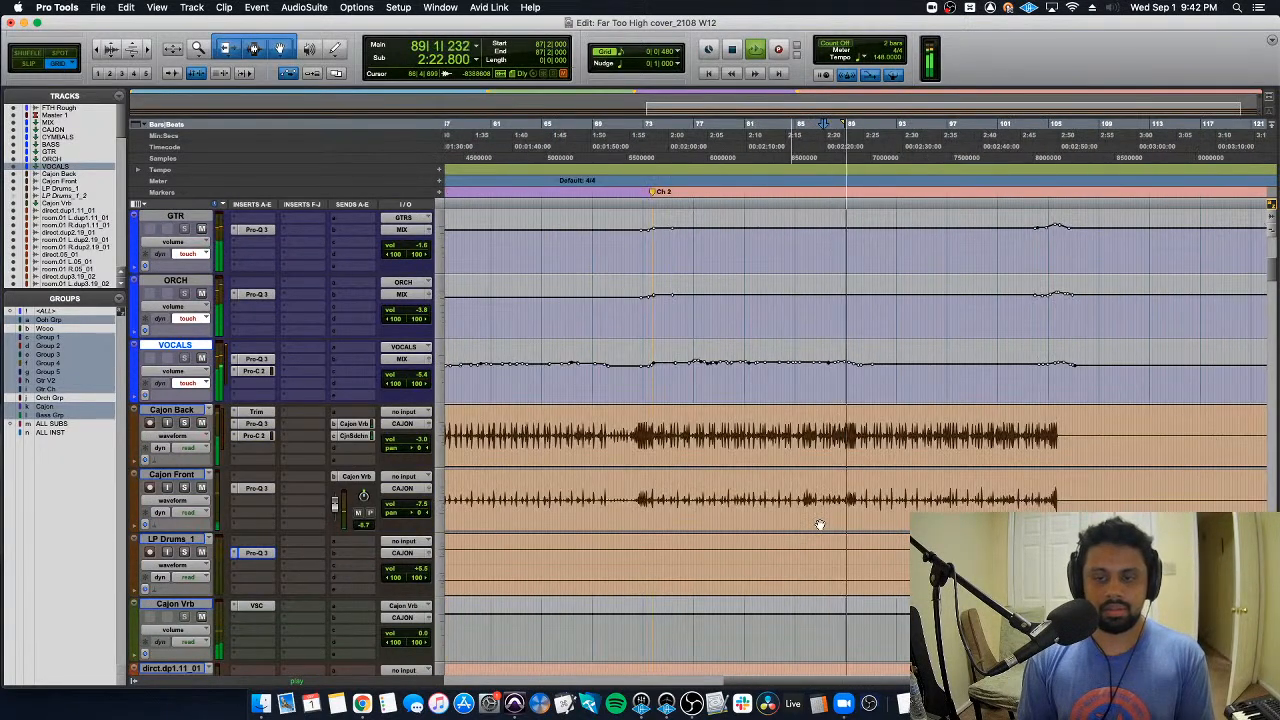
Step: Play the second chorus from 74|3|480 and rewrite the VOCALS volume through bars 85 to 88 in touch mode
click(668, 410)
key(t)
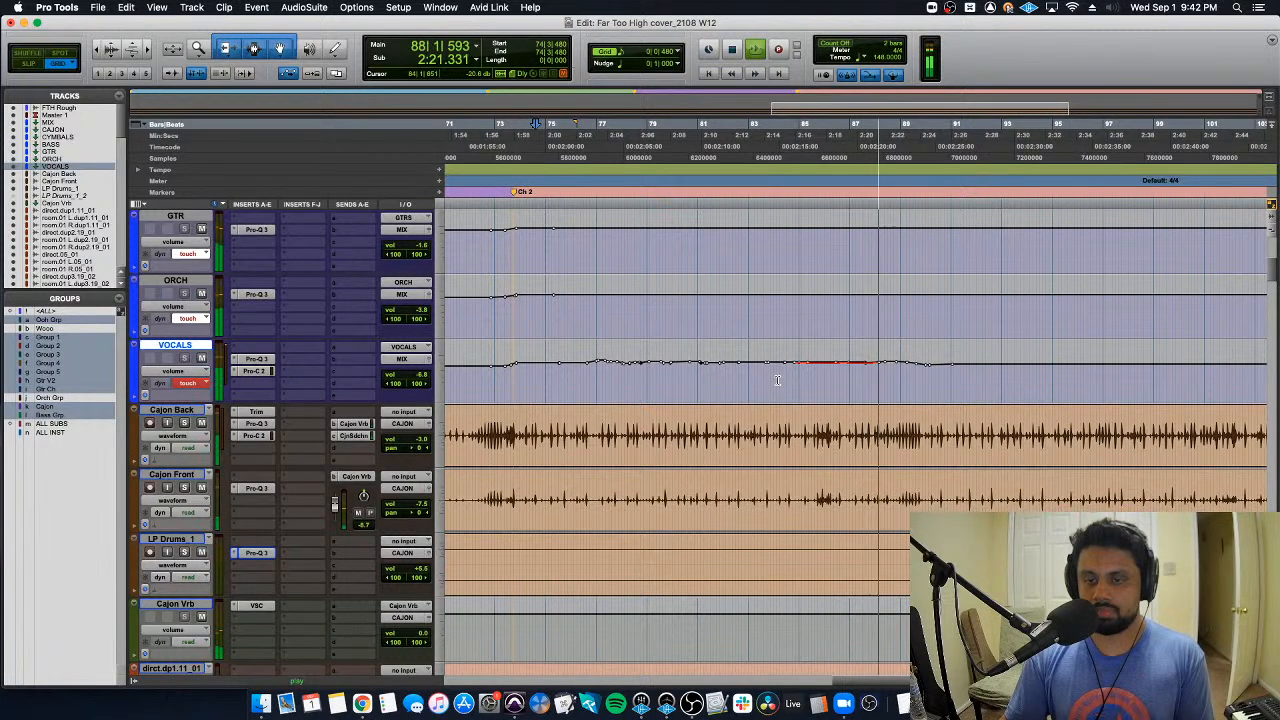
key(space)
Step: Rewrite the VOCALS volume with repeated touch-mode passes from 87|1|000, fading it down gradually until just before bar 91
click(849, 380)
key(space)
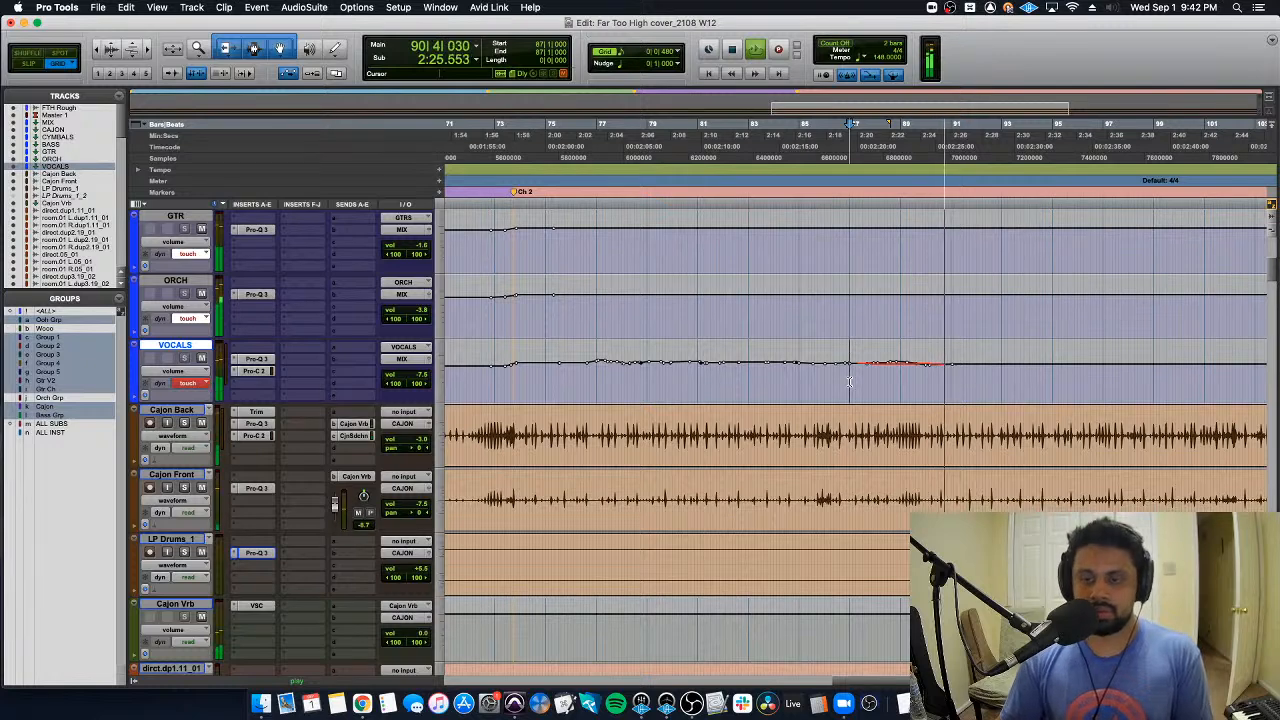
key(space)
key(space)
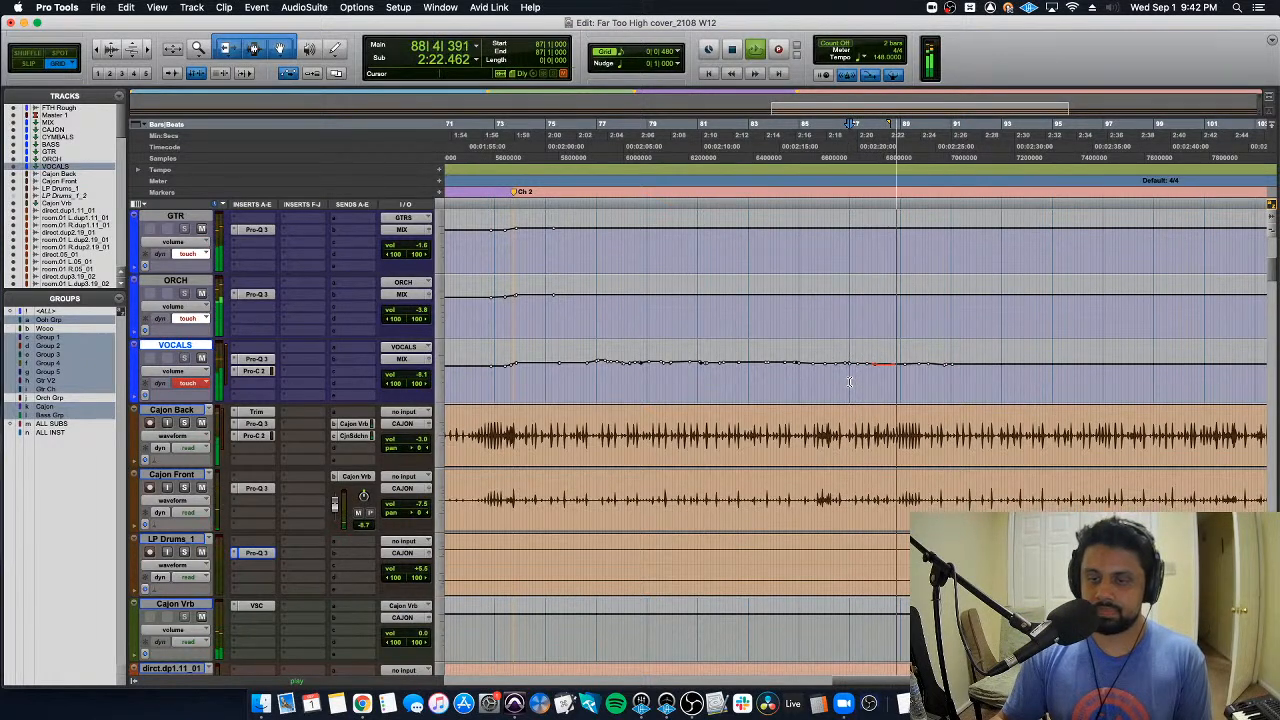
key(space)
key(space)
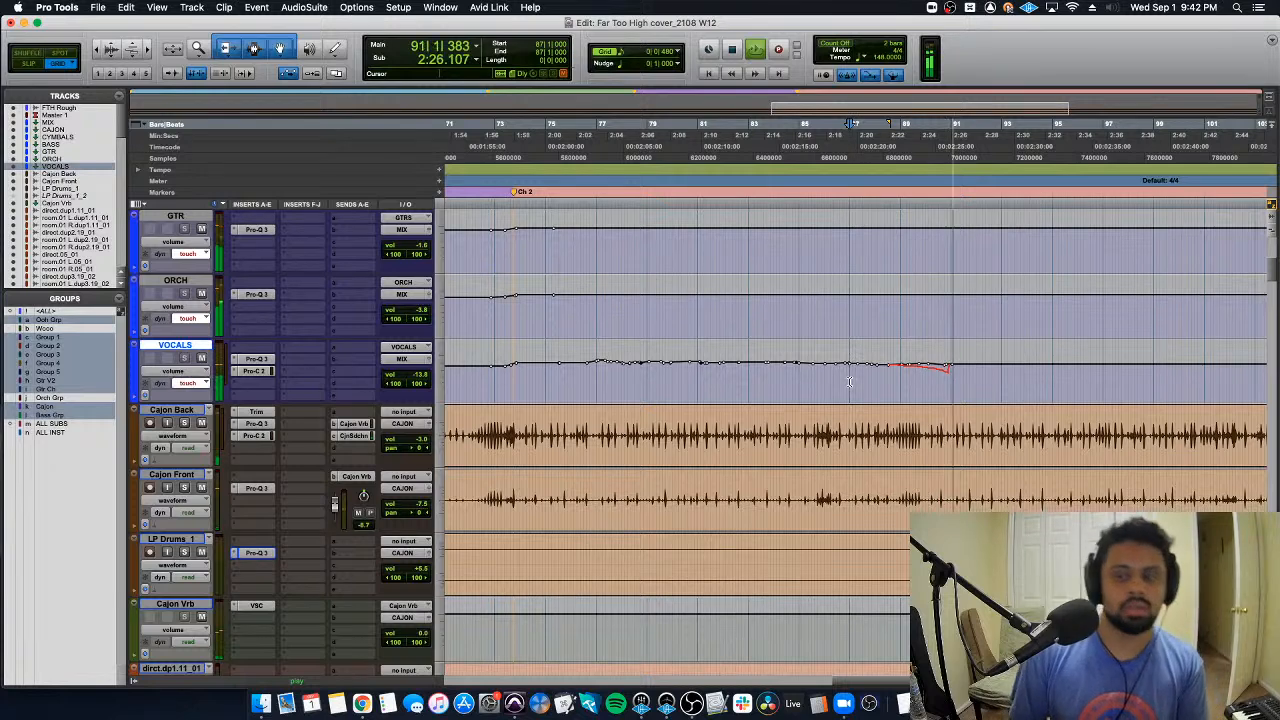
key(space)
key(space)
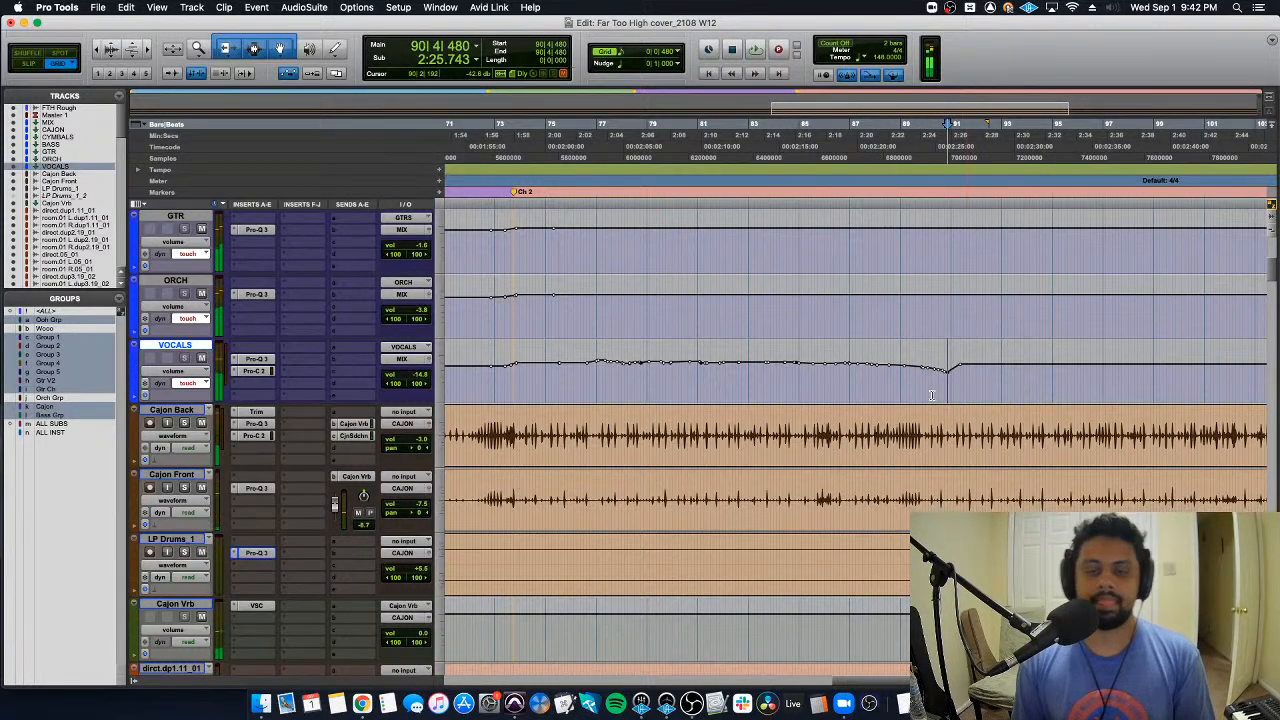
Step: Play the section after the VOCALS volume dip from 91|2|000 and from 91|1|000 to judge the transition at bar 91
scroll(931, 395, right, 2)
scroll(929, 408, up, 3)
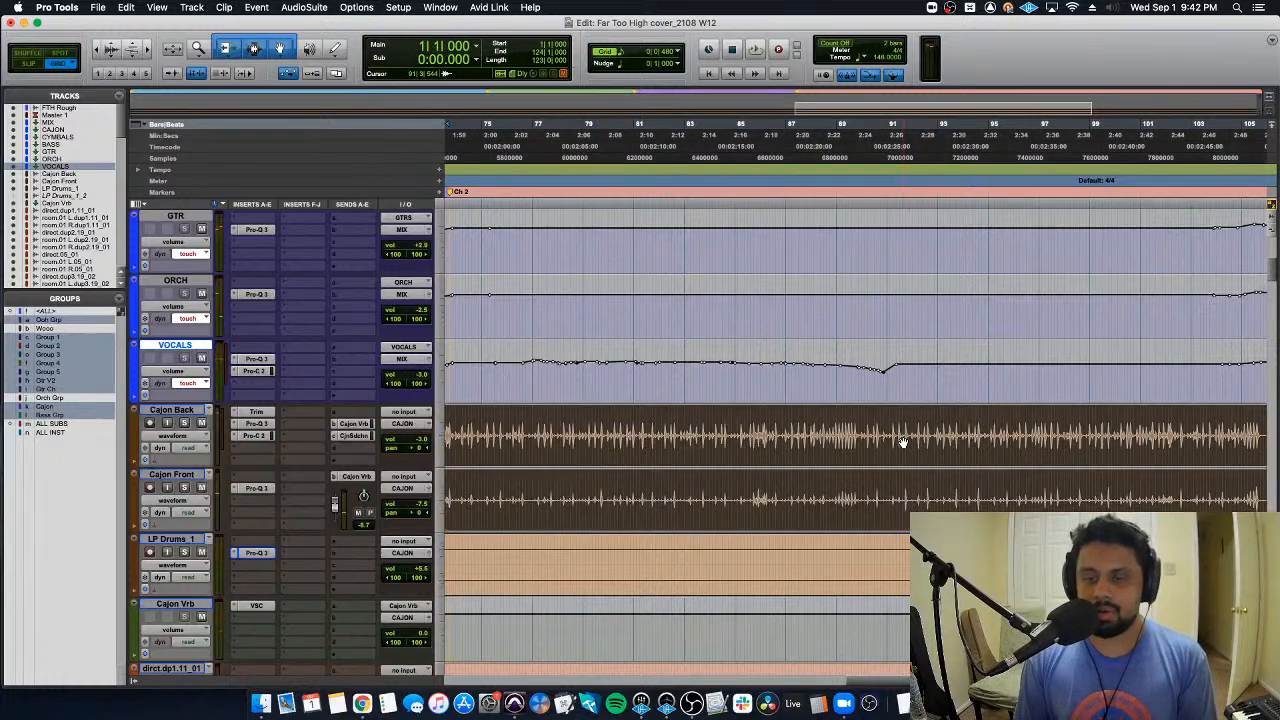
scroll(915, 425, down, 2)
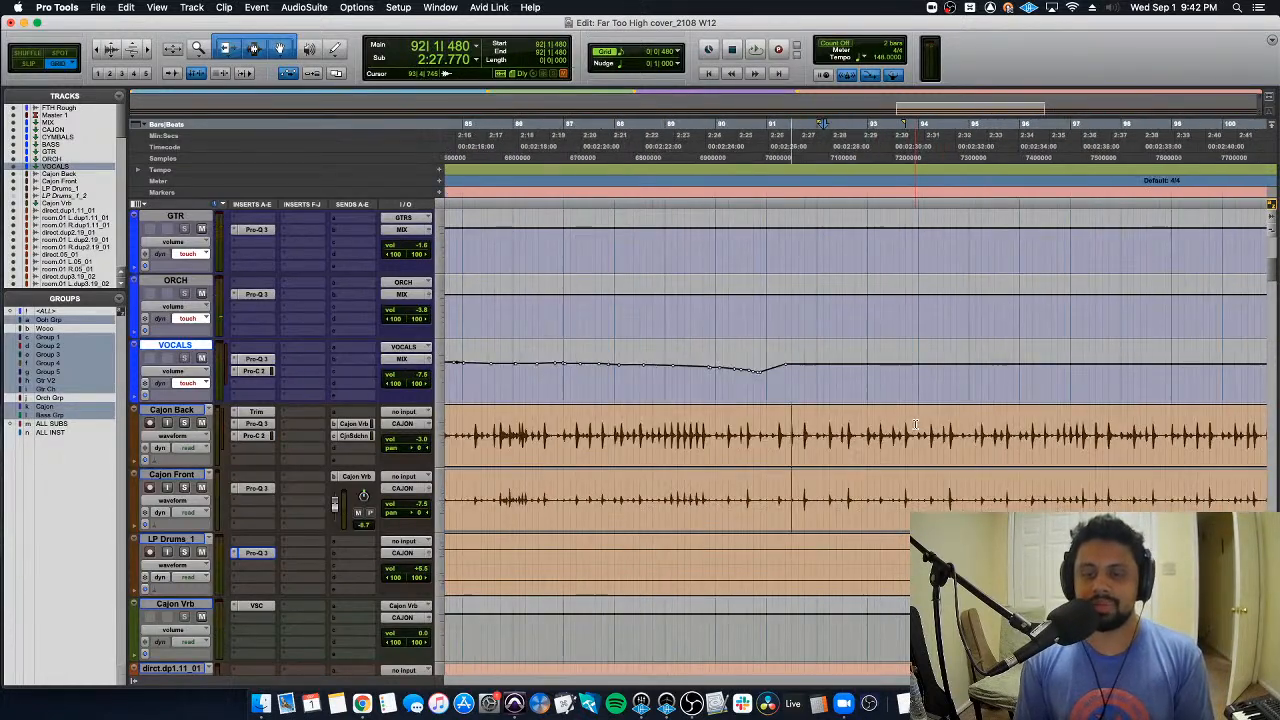
key(space)
scroll(670, 431, down, 1)
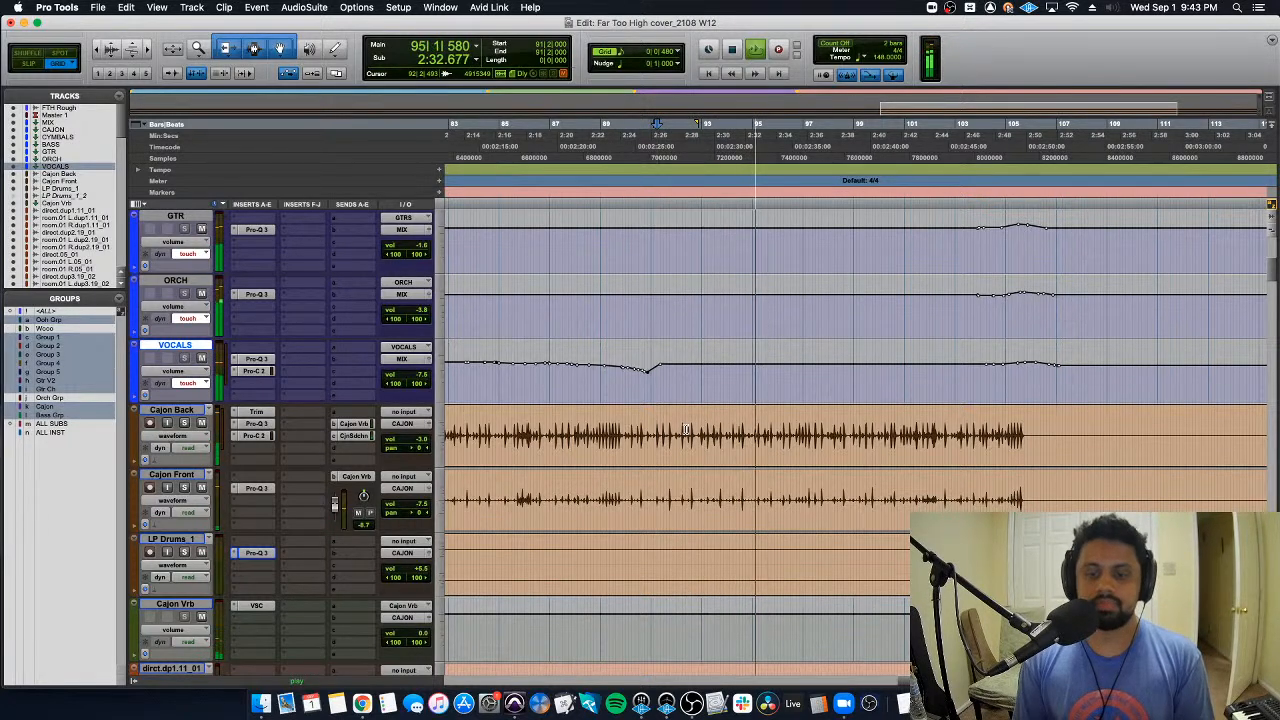
key(space)
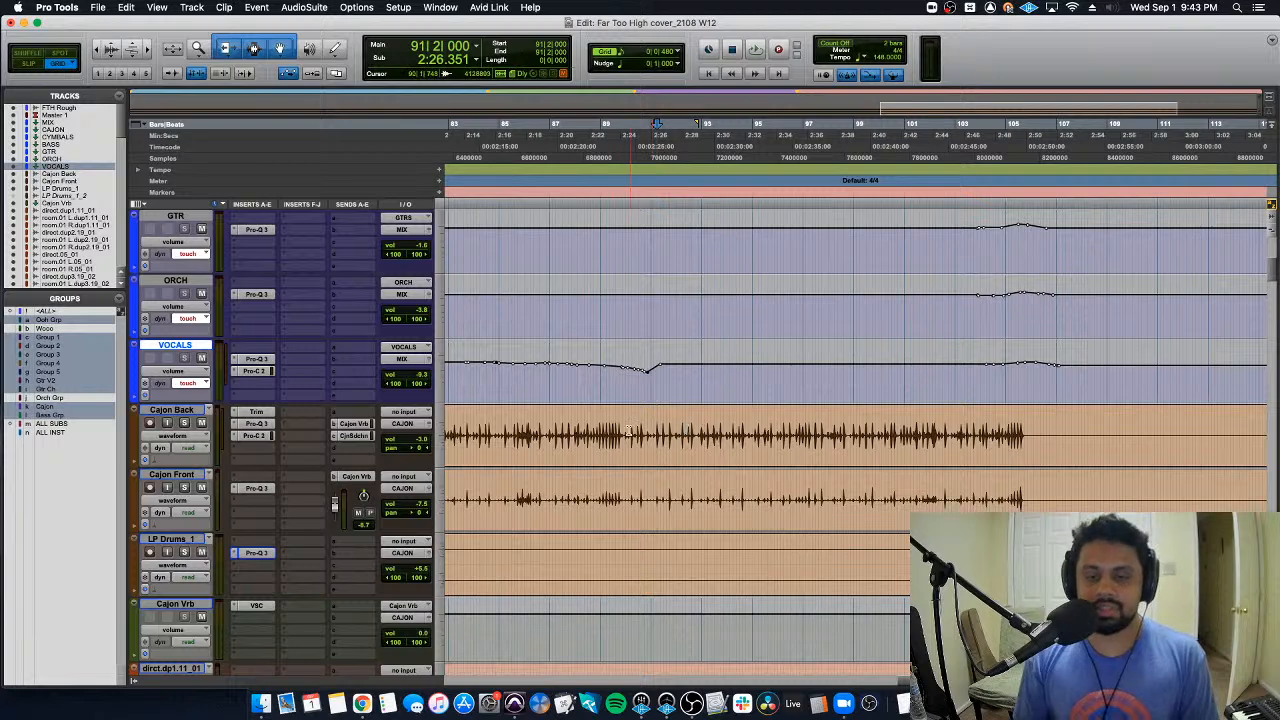
key(space)
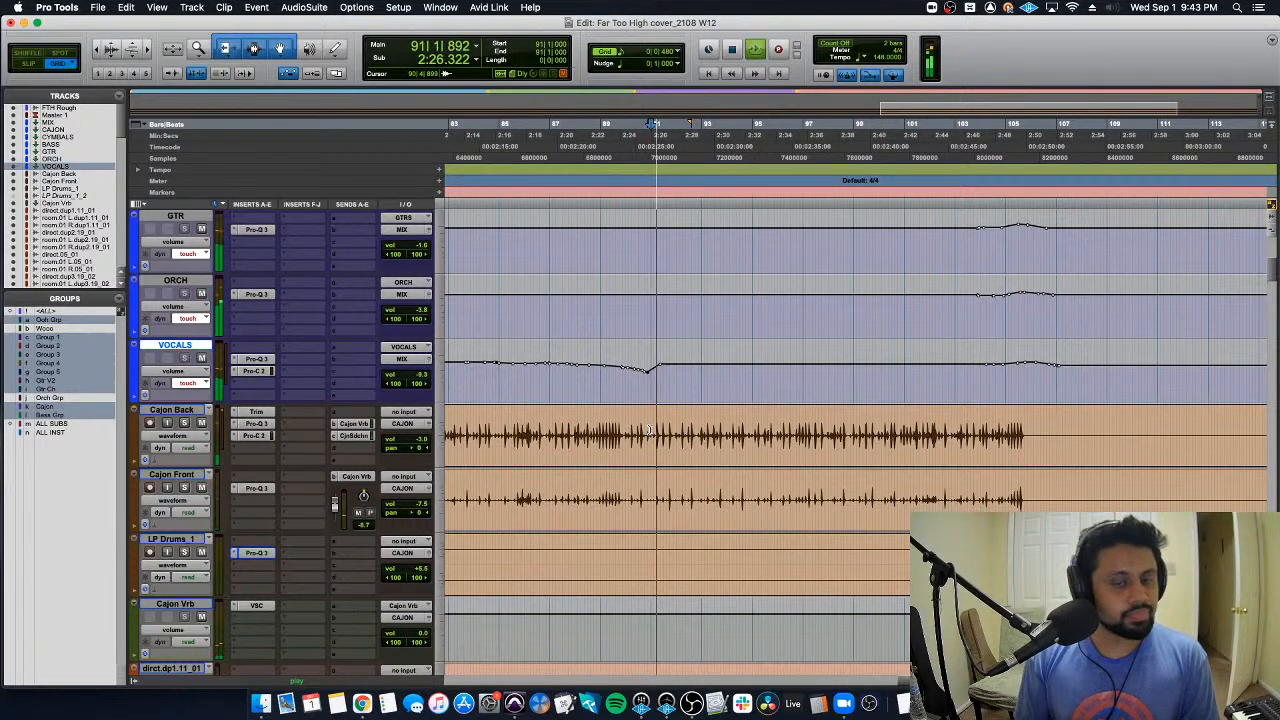
scroll(648, 432, down, 1)
scroll(648, 432, down, 1)
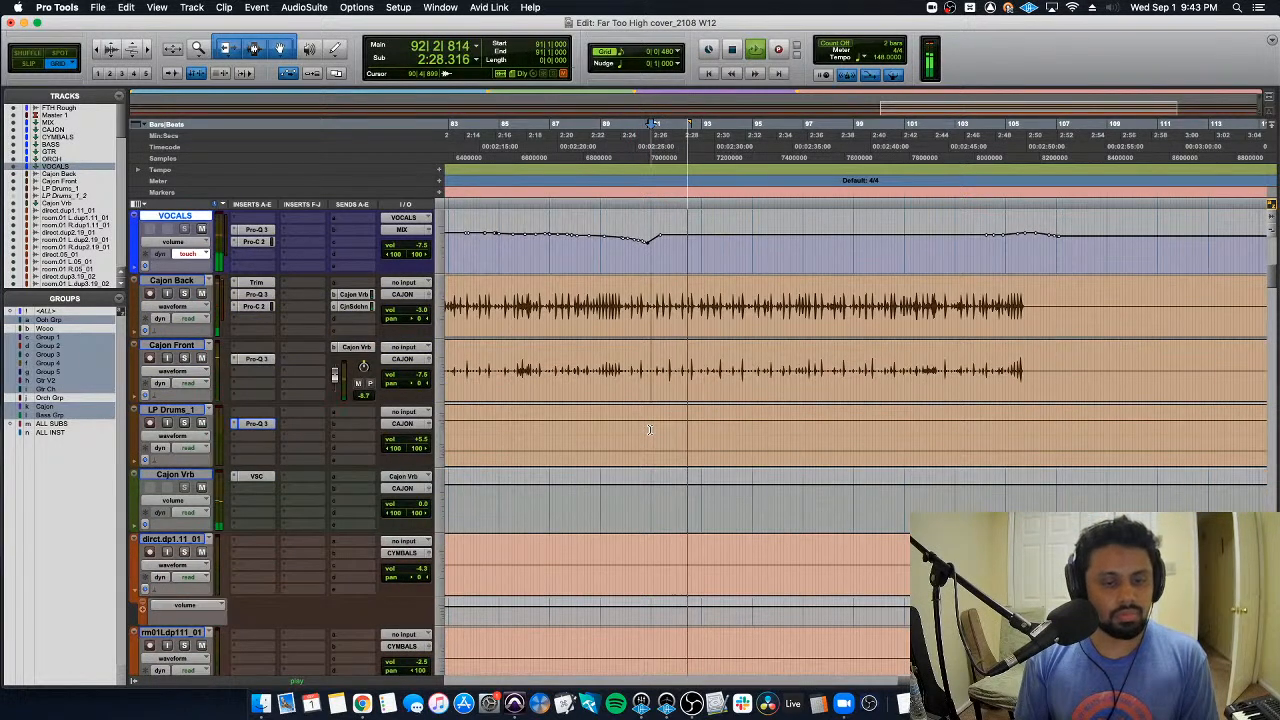
key(space)
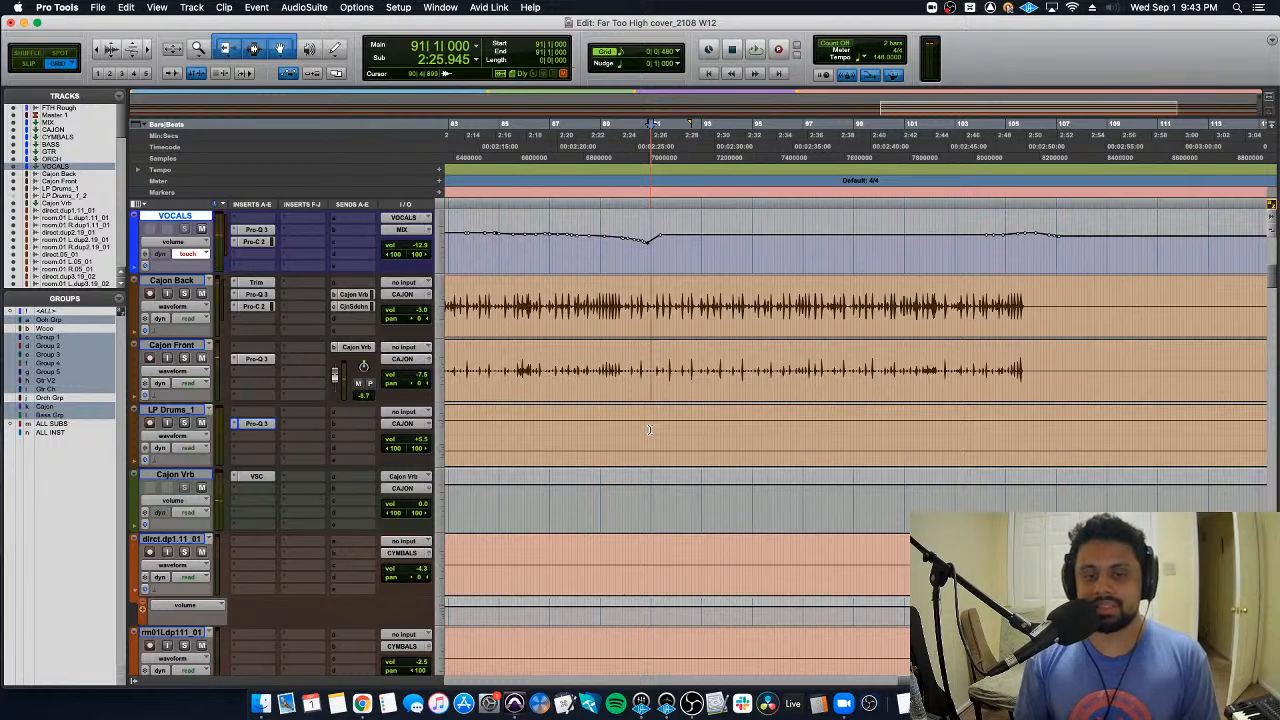
key(space)
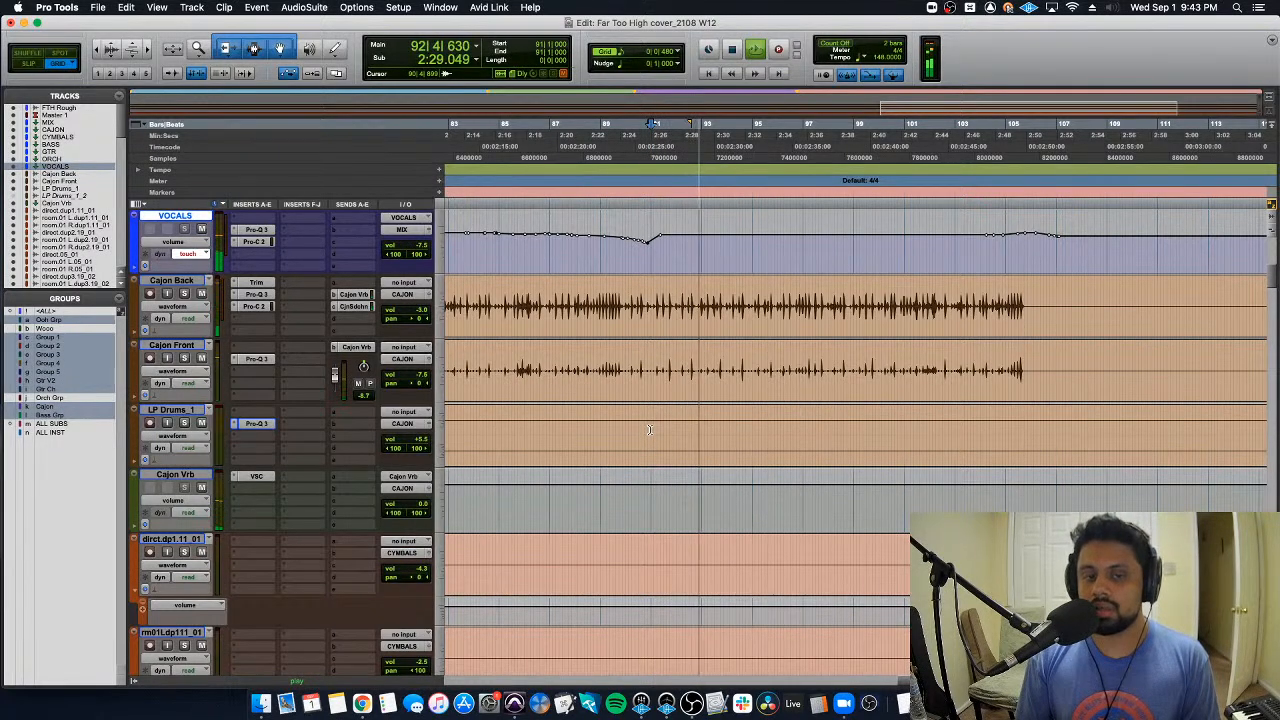
key(space)
Step: Insert a stereo FabFilter Pro-Q 3 on the ORCH submix ahead of its existing EQ and play from 91|1|000
scroll(648, 430, down, 1)
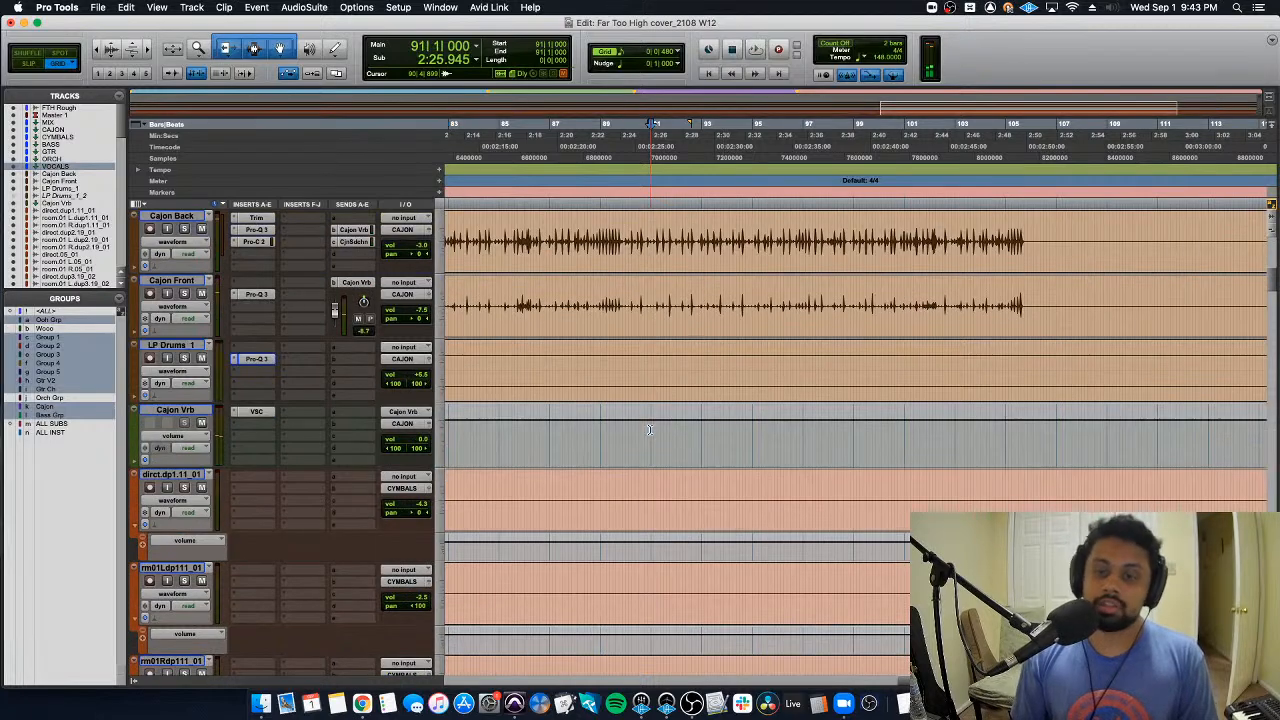
scroll(648, 430, up, 5)
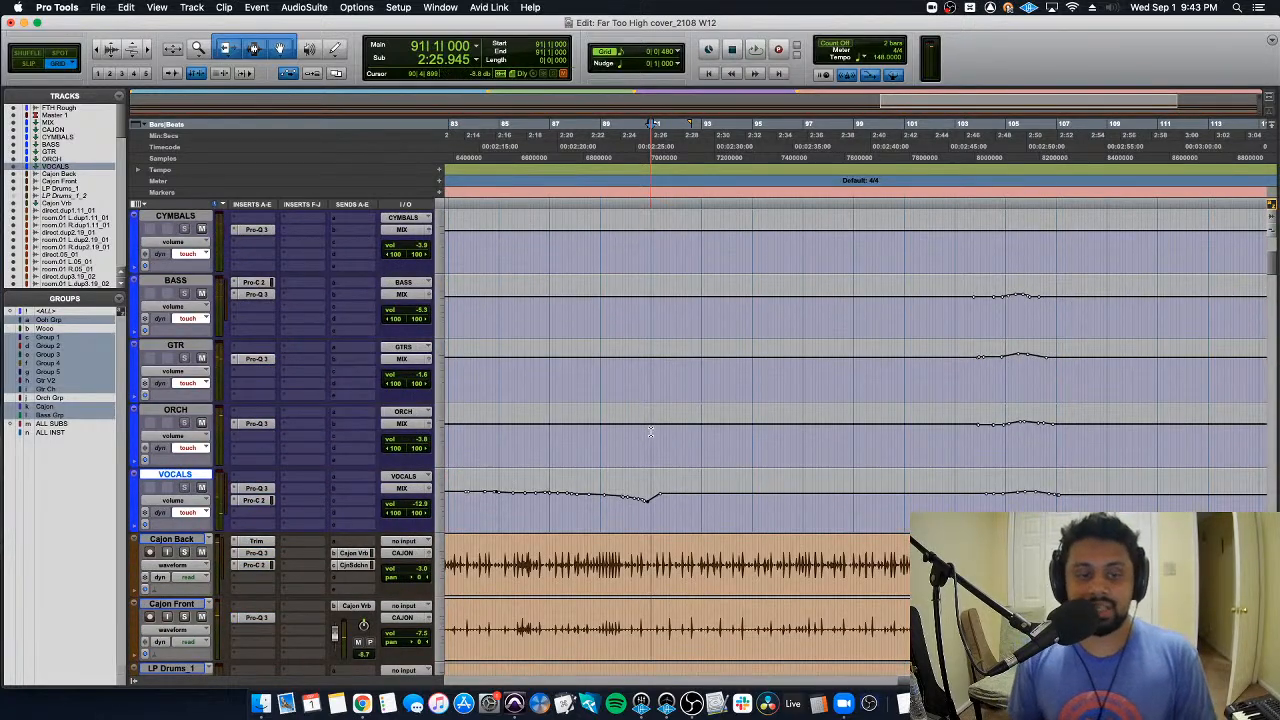
click(259, 414)
mouse_move(265, 412)
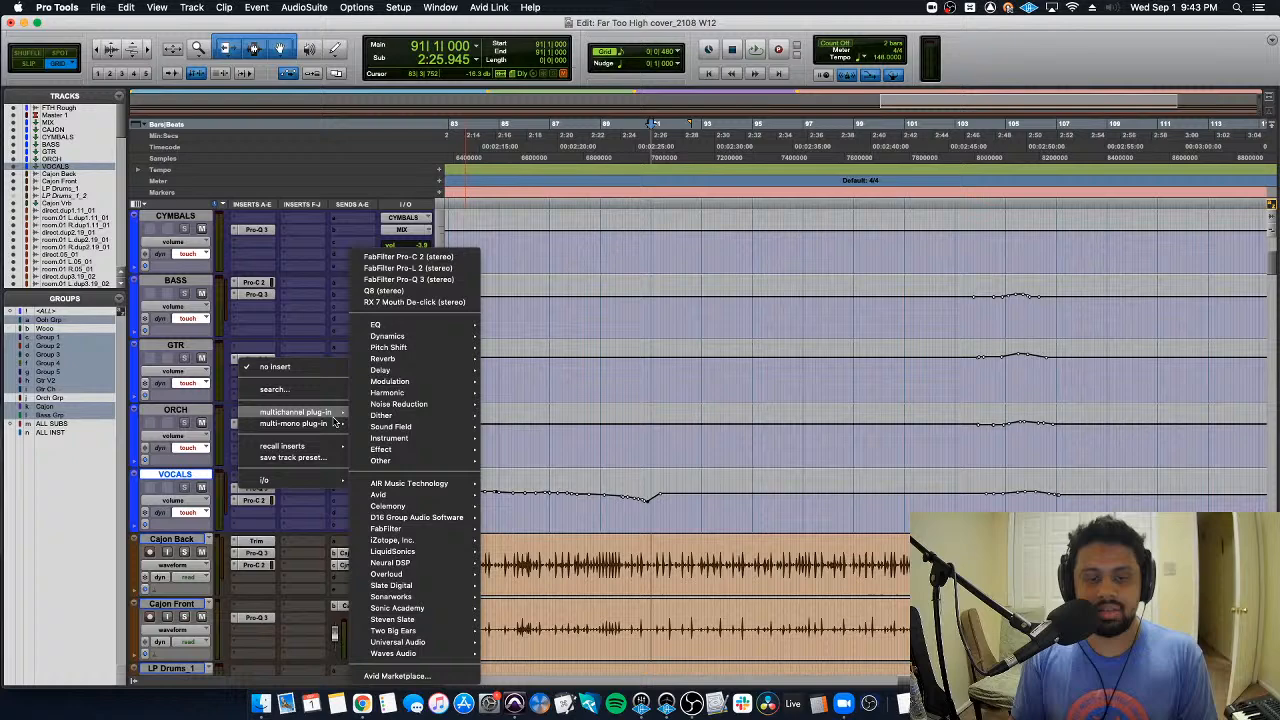
click(440, 281)
key(space)
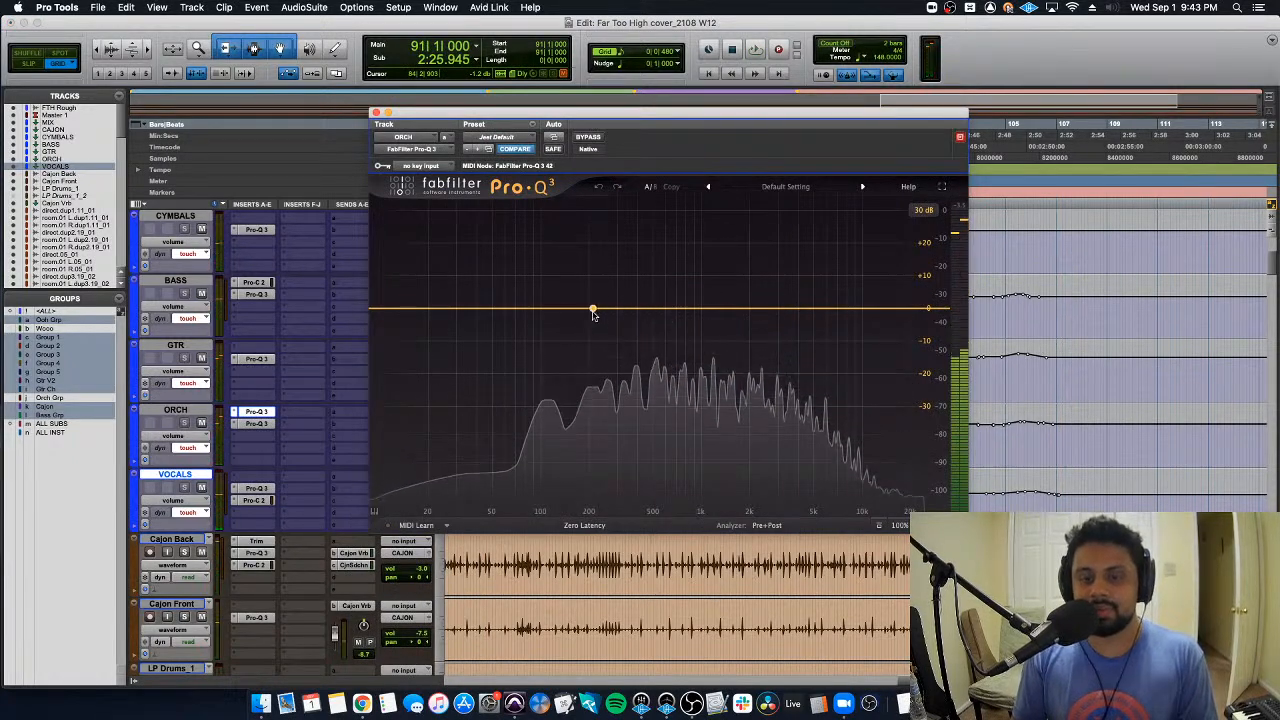
Step: Try a bell band in the new ORCH Pro-Q 3 at 288.90 Hz with +9.65 dB gain and Q 1.341, and close the EQ
drag(587, 311, 634, 323)
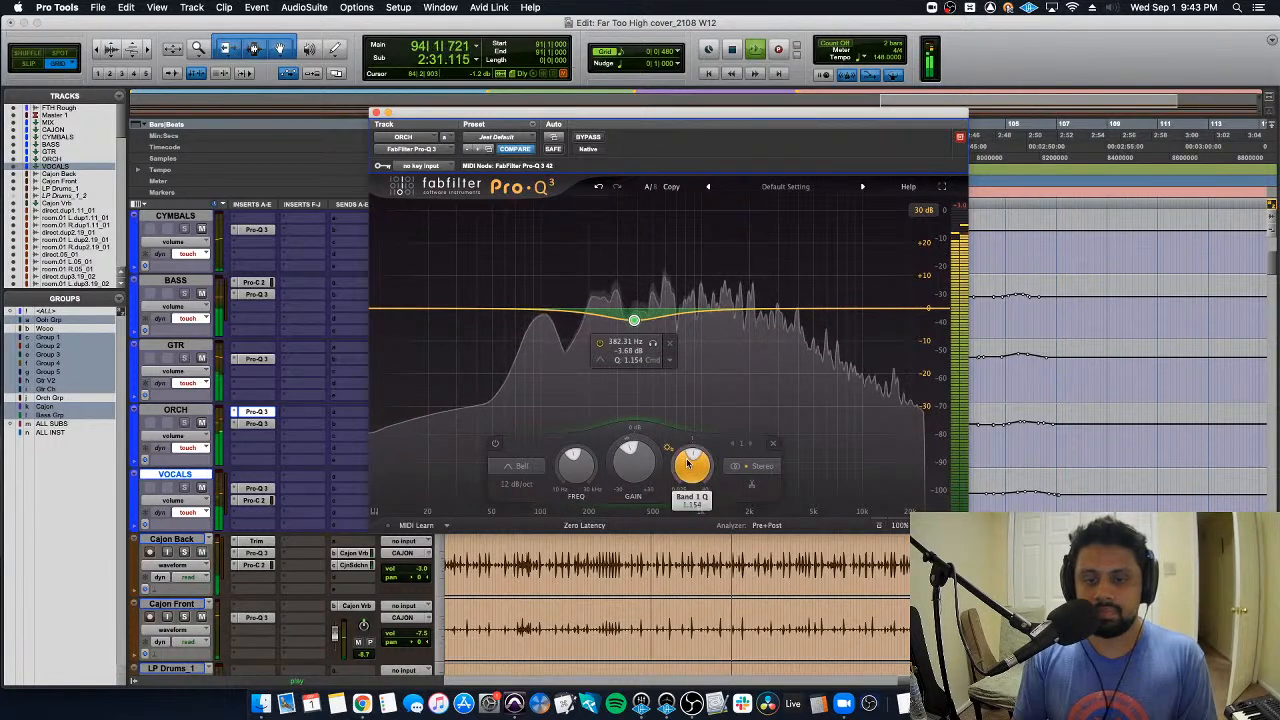
drag(691, 464, 658, 452)
drag(634, 320, 614, 279)
key(space)
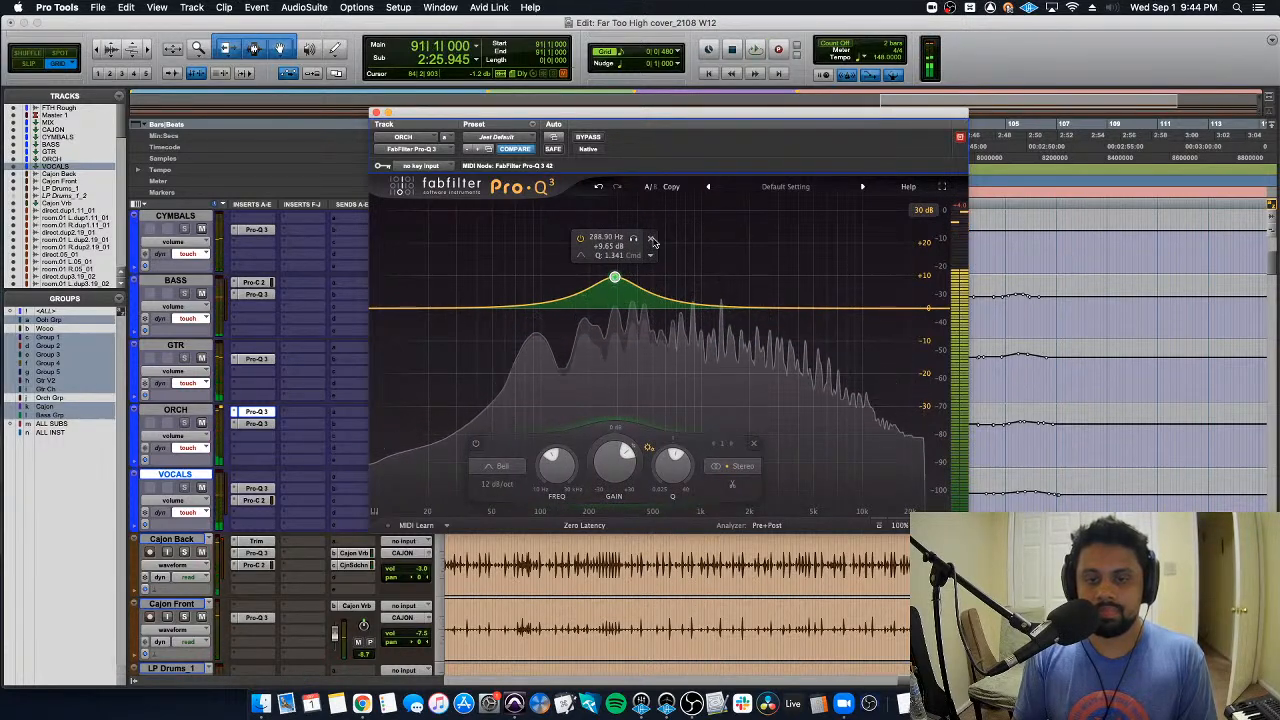
double_click(614, 281)
key(super+w)
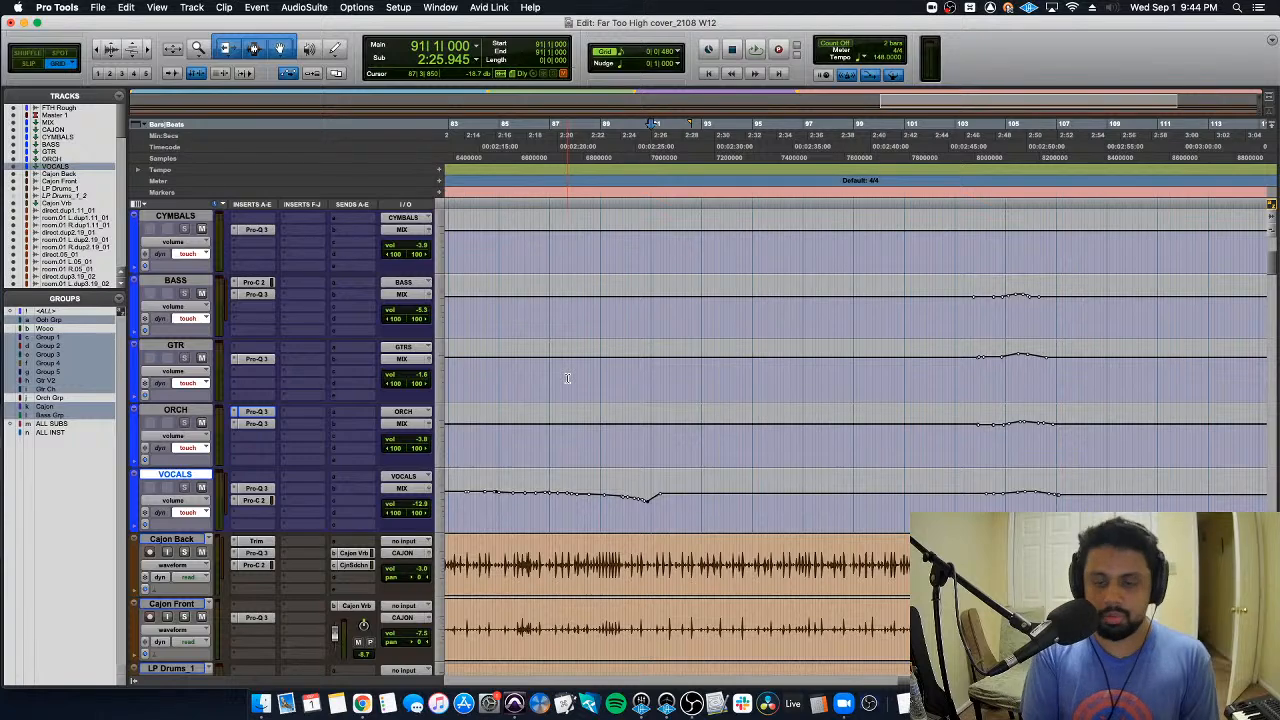
Step: Select the ORCH submix in the Mix window and inspect the curve of its second Pro-Q 3
key(super+equal)
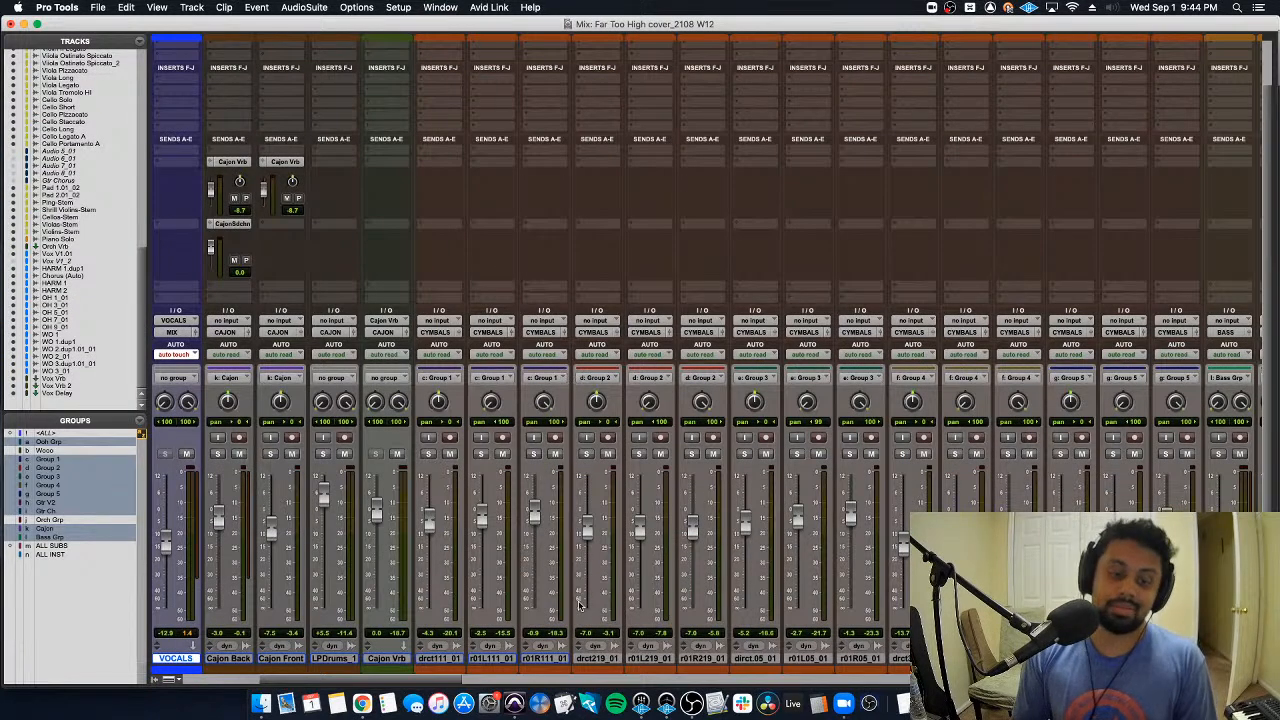
scroll(475, 568, left, 6)
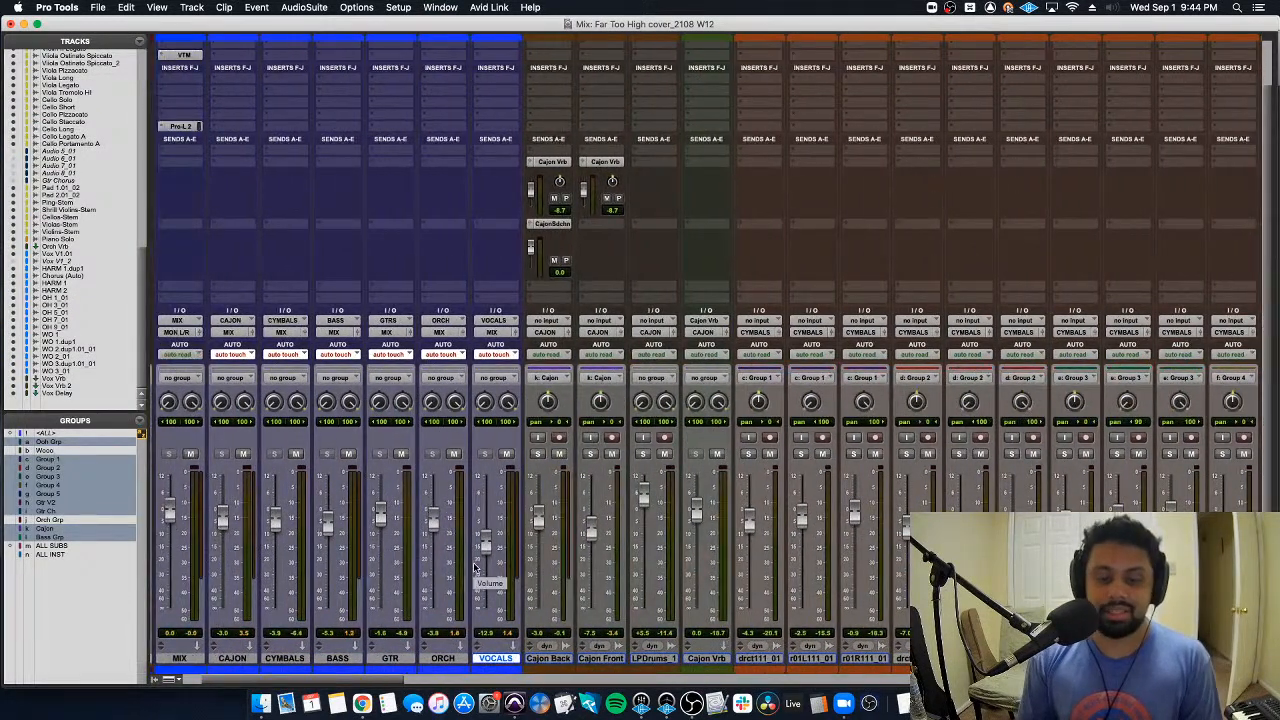
click(443, 659)
scroll(470, 665, left, 1)
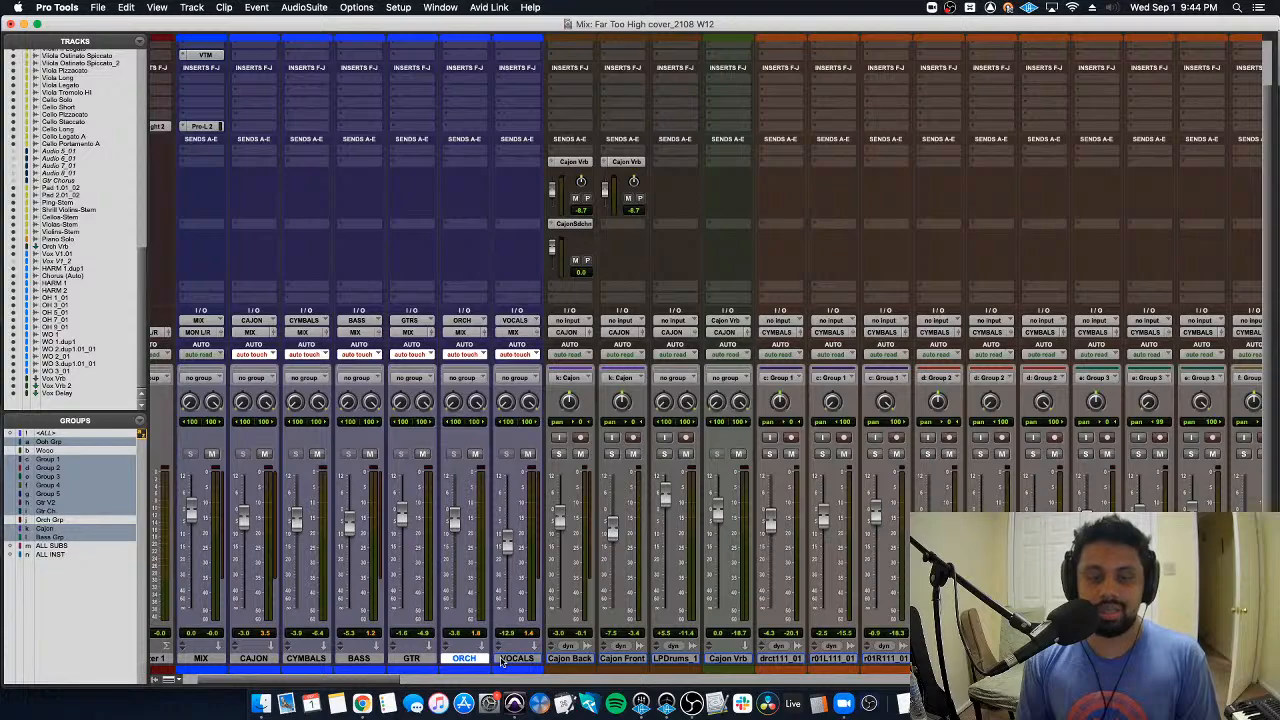
scroll(505, 662, right, 15)
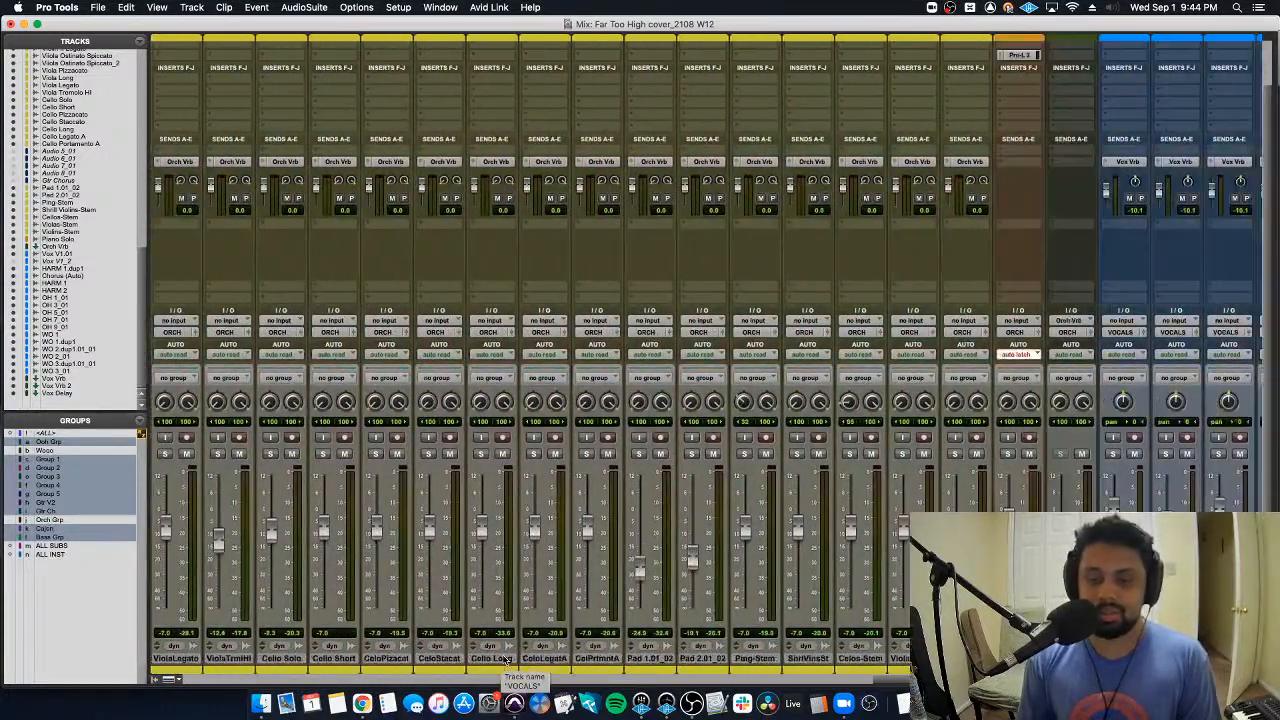
scroll(507, 660, left, 15)
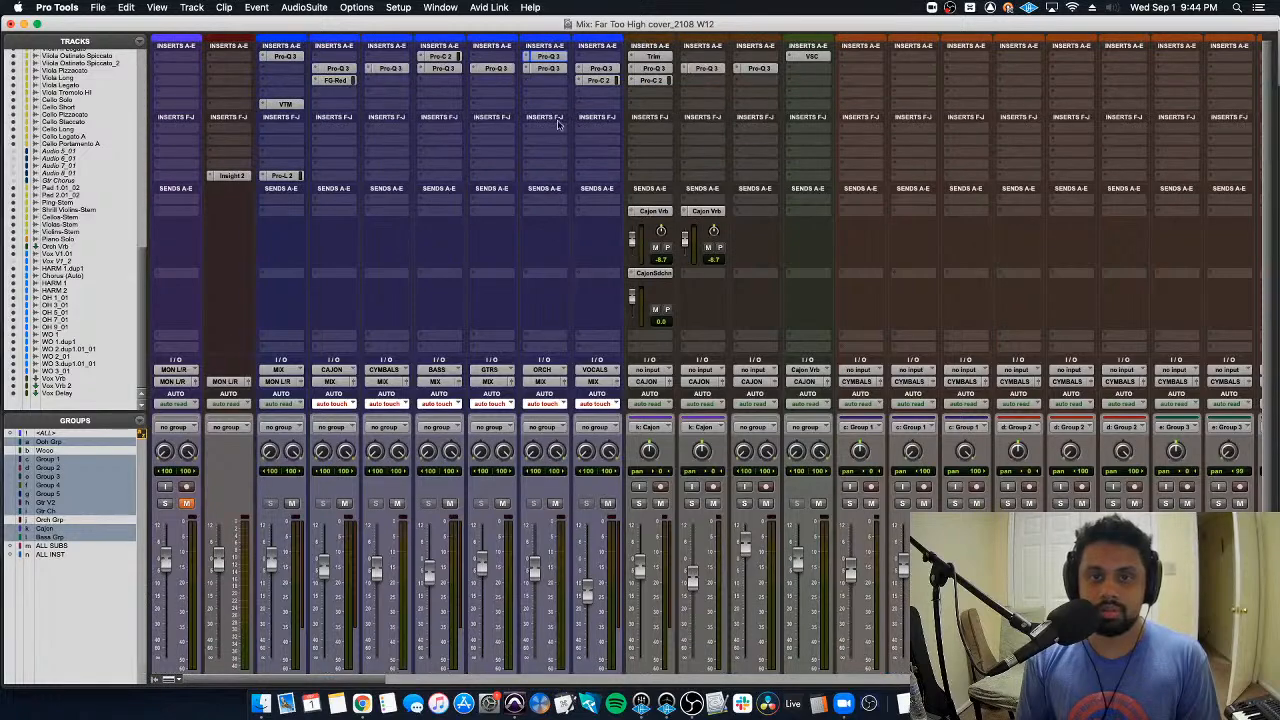
click(549, 68)
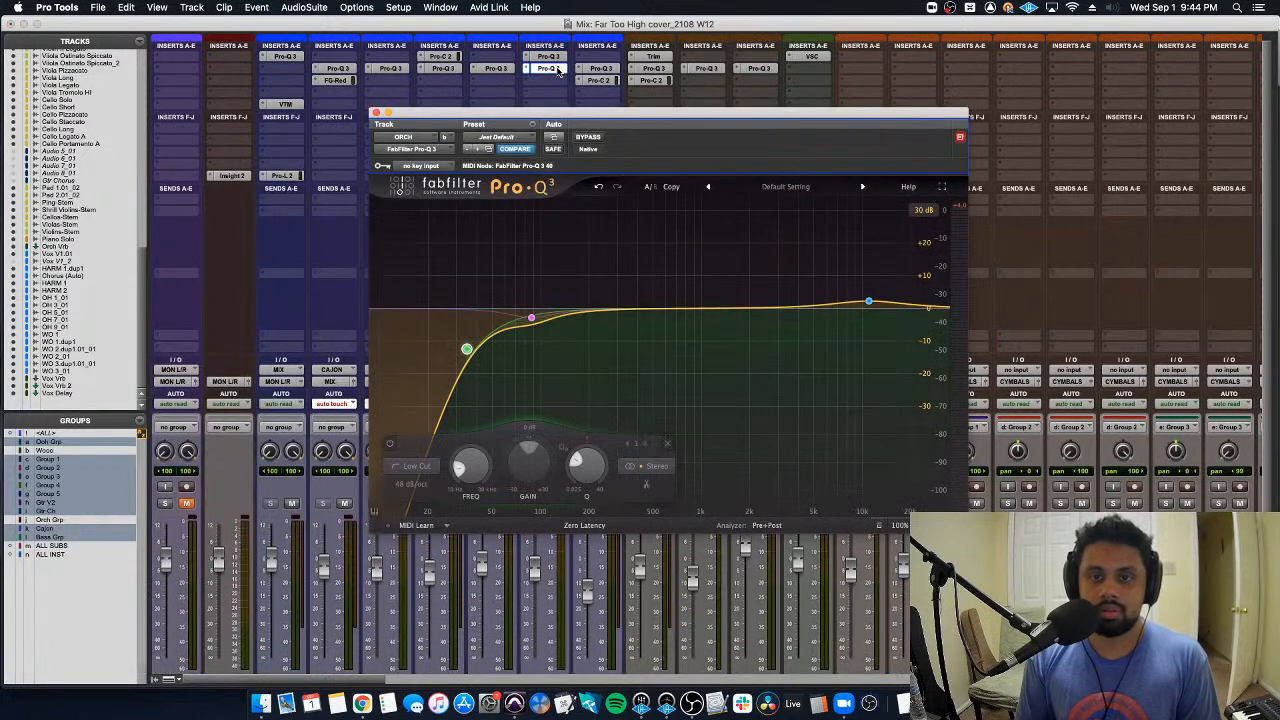
click(376, 113)
scroll(563, 600, down, 2)
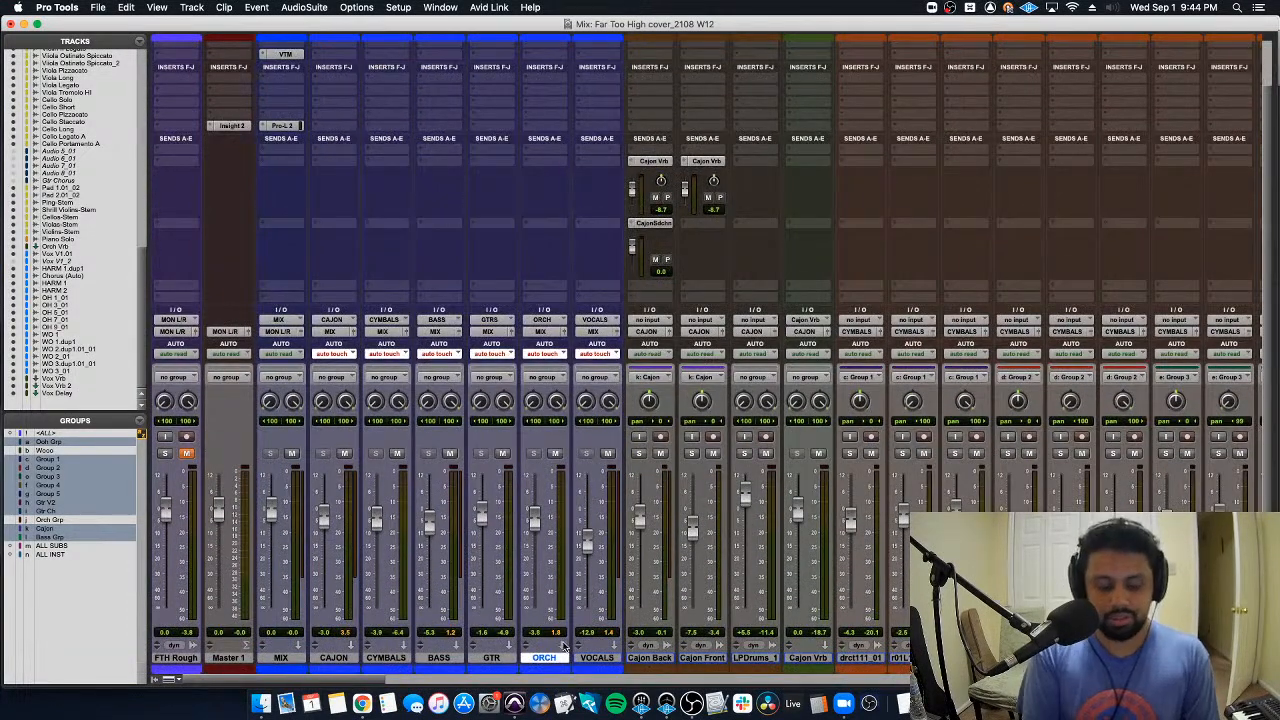
Step: Create a new stereo aux track beside ORCH and name it PIANO SOLO
key(super+shift+n)
key(Return)
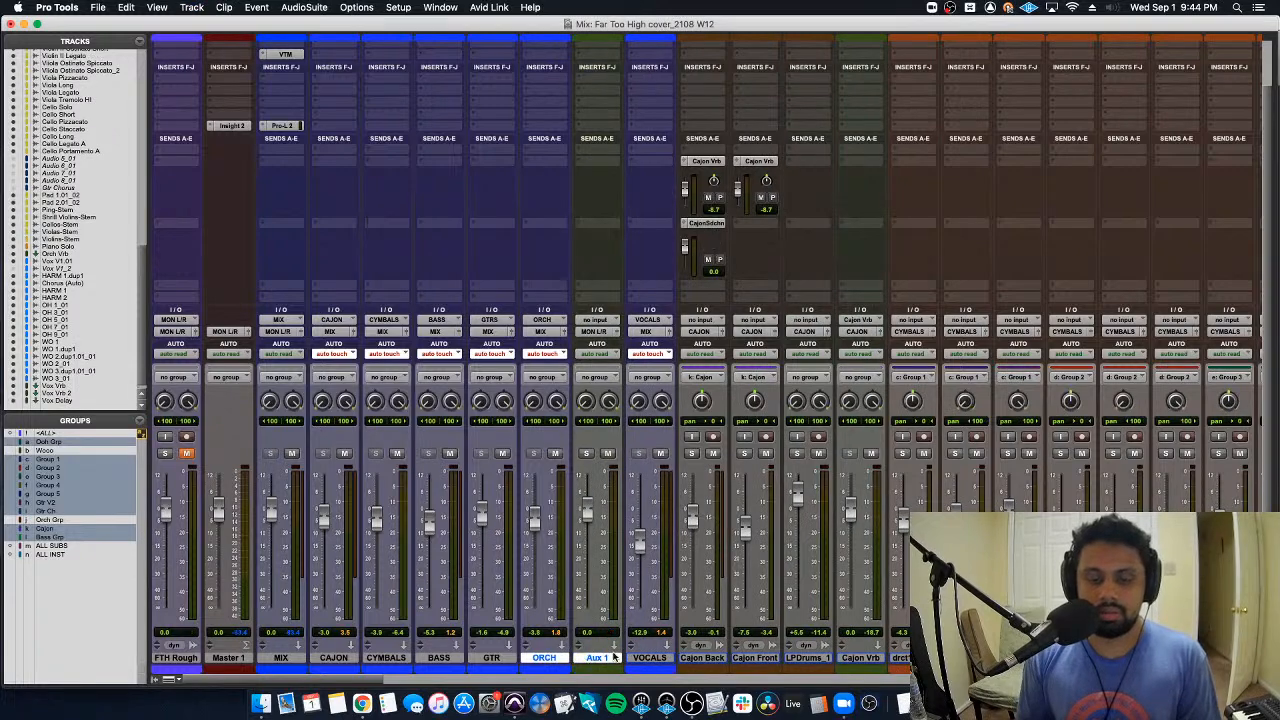
double_click(592, 657)
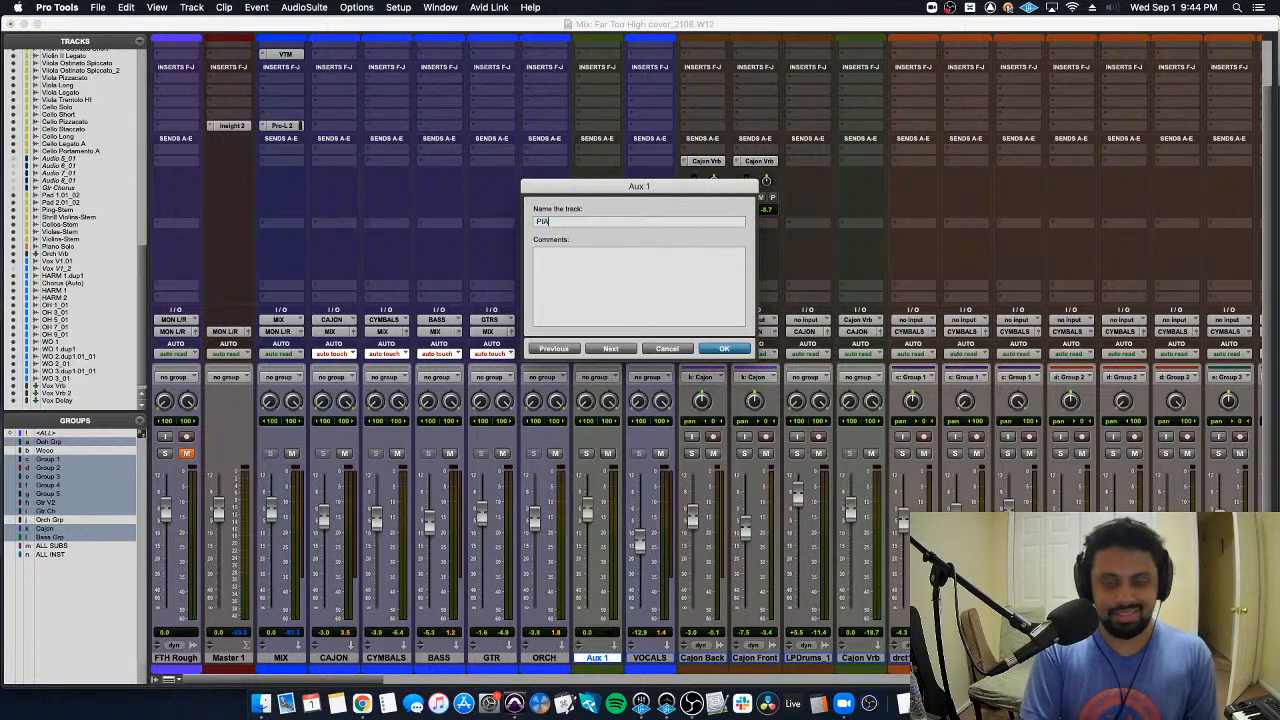
text(PIANO)
text( VERB)
key(Return)
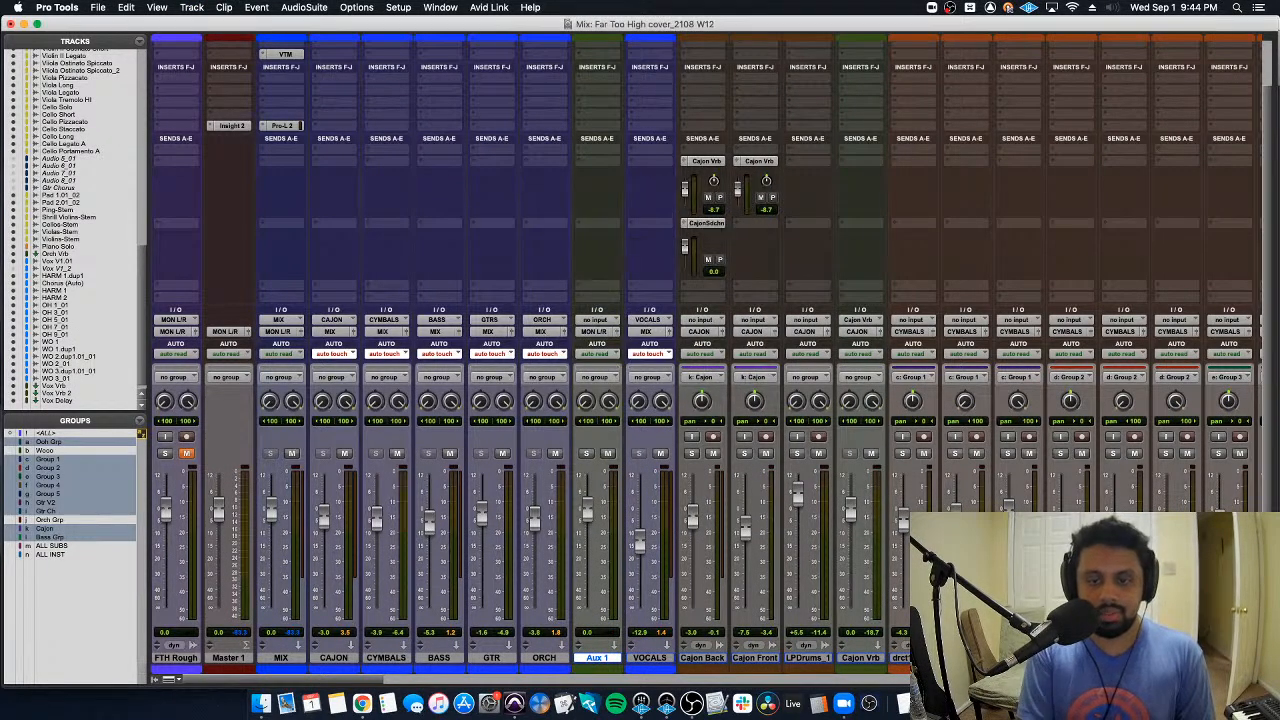
Step: Color the PIANO SOLO aux track blue to match the other submixes
double_click(603, 670)
click(243, 374)
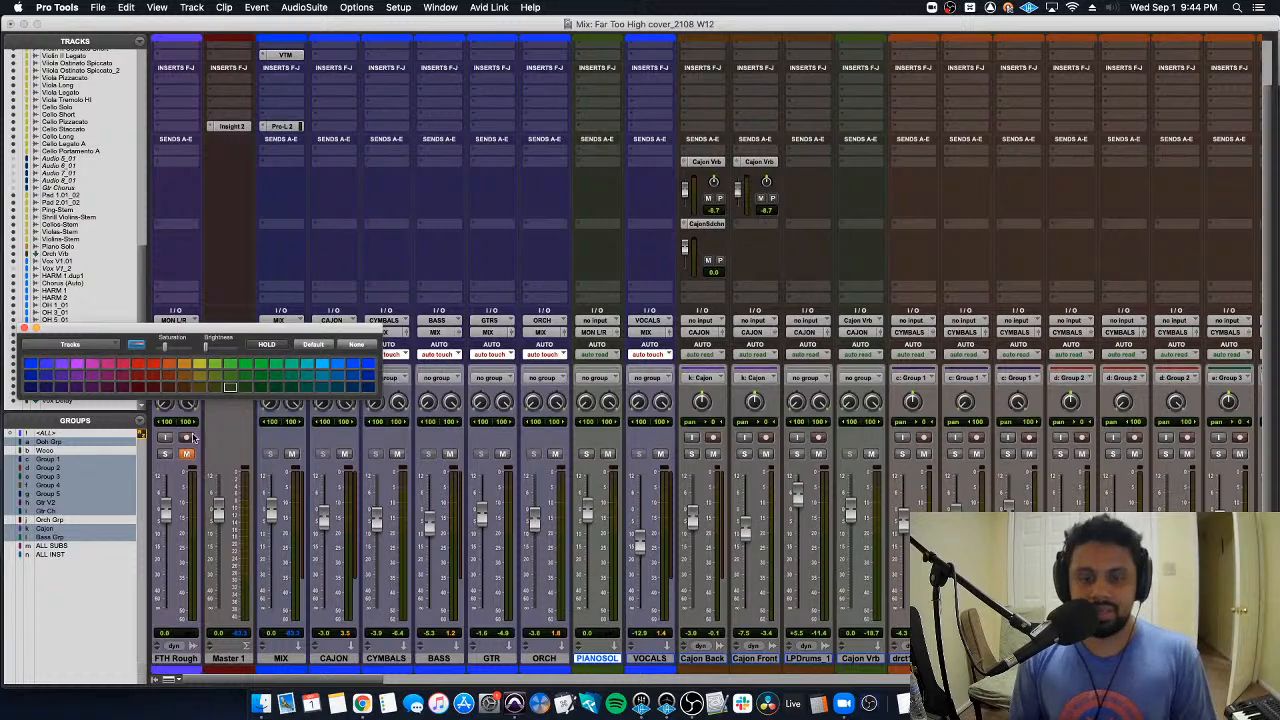
click(27, 330)
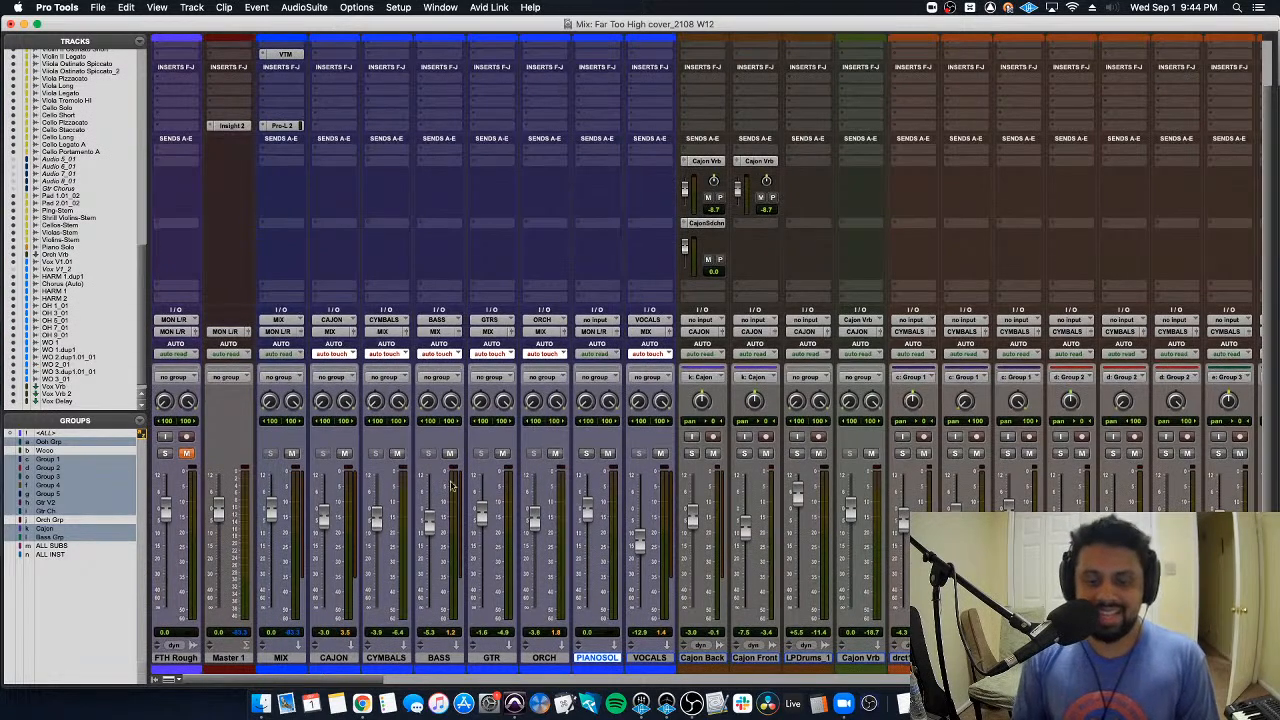
Step: Route the PIANO SOLO aux output to the MIX (Stereo) bus and lower its volume to -3.4 dB
click(595, 331)
mouse_move(603, 343)
mouse_move(690, 346)
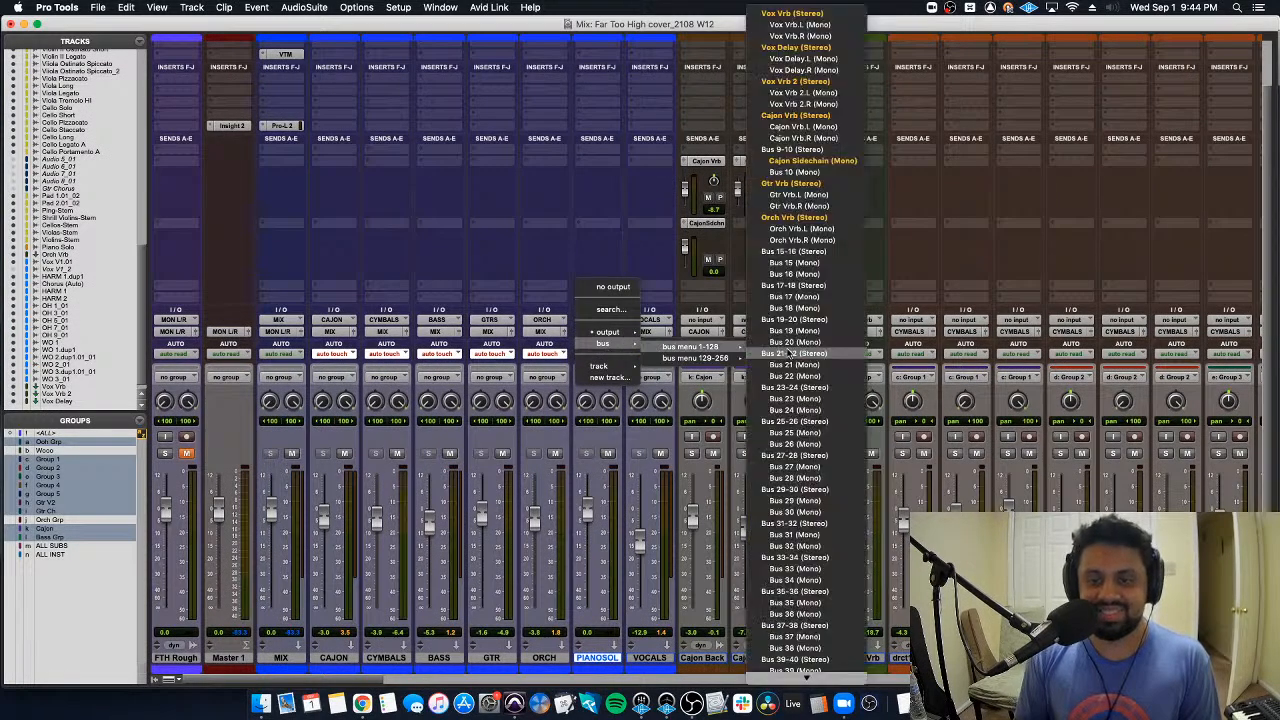
scroll(831, 549, down, 5)
scroll(831, 549, down, 8)
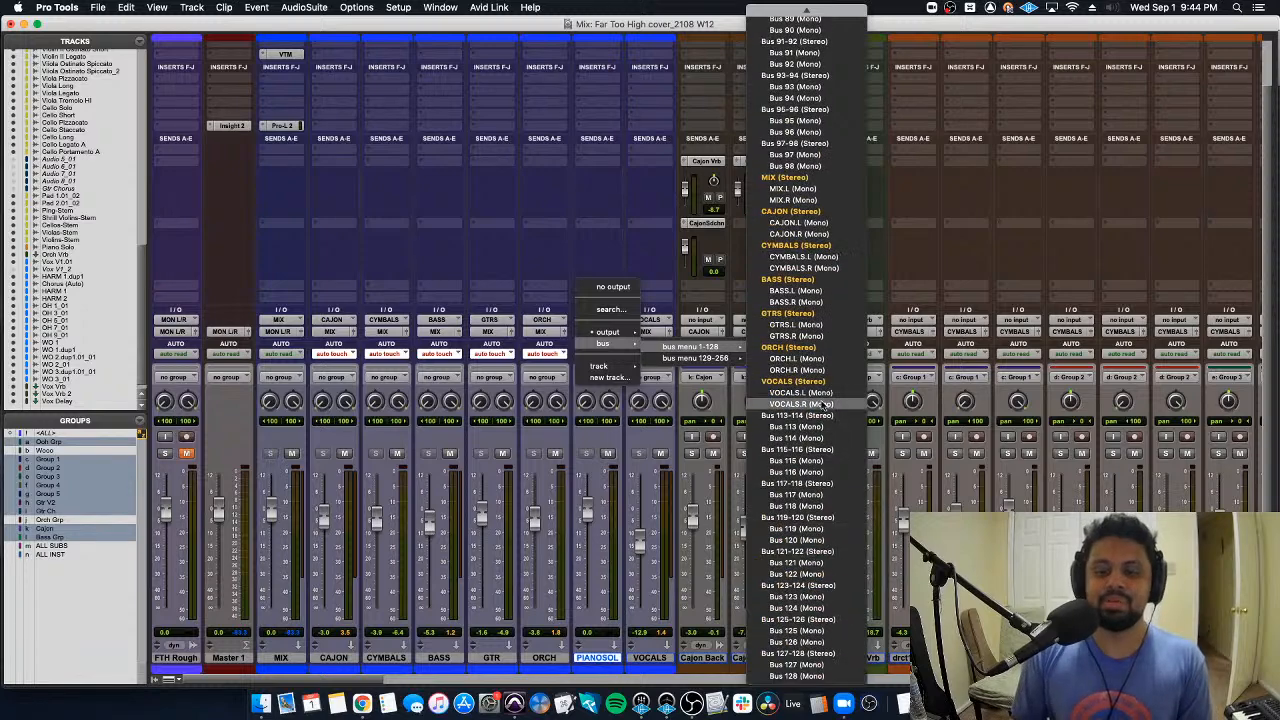
click(825, 176)
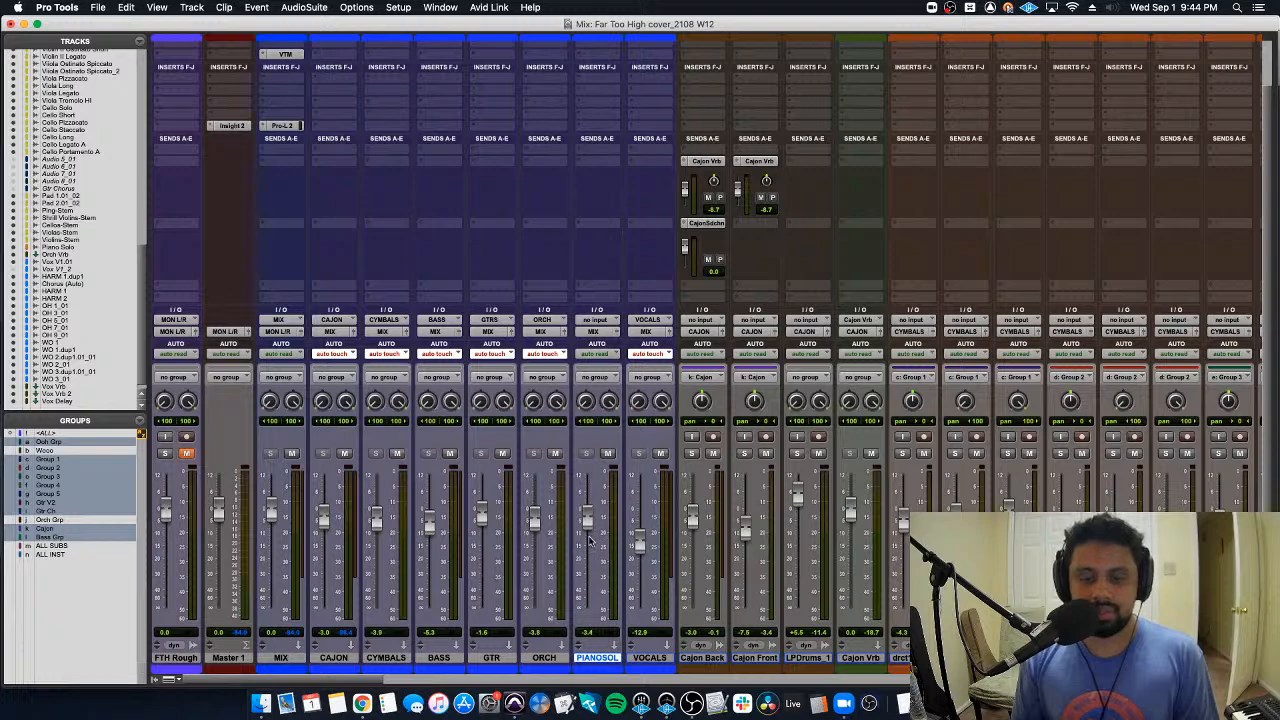
scroll(594, 495, up, 2)
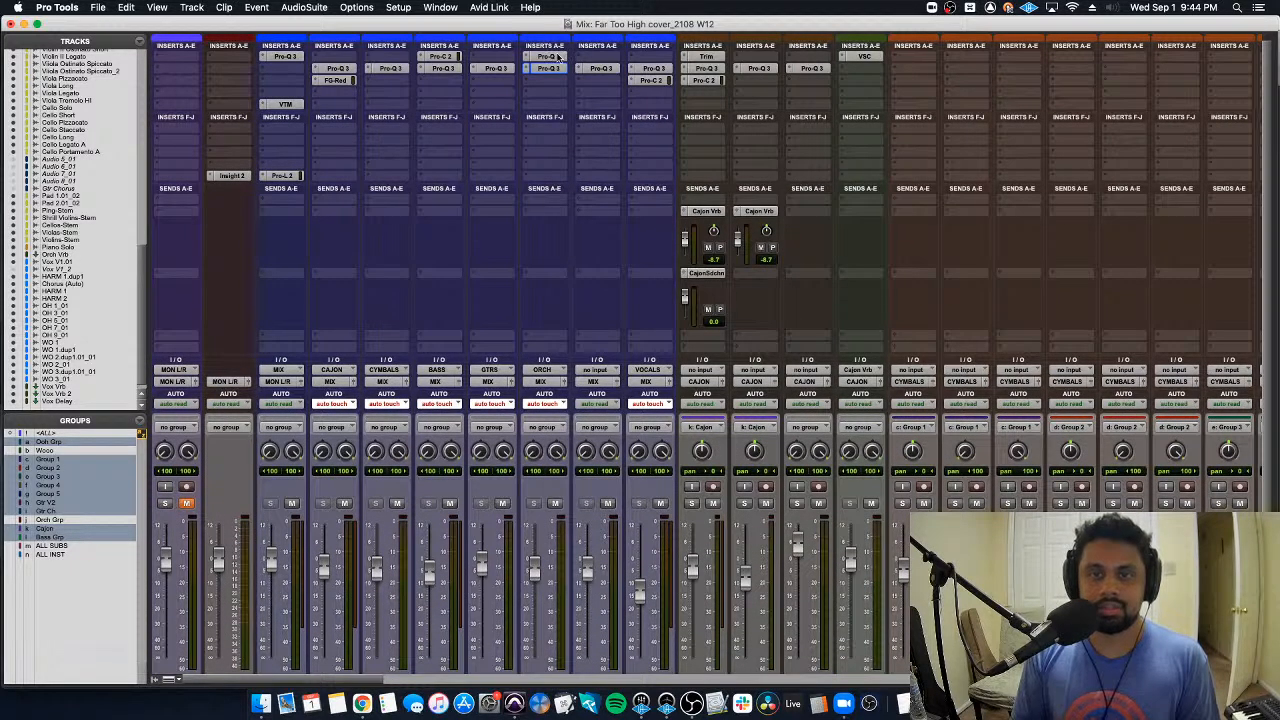
Step: Set the input of the PIANO SOLO aux track to the stereo bus pair 113-114
scroll(580, 222, down, 2)
scroll(588, 403, right, 10)
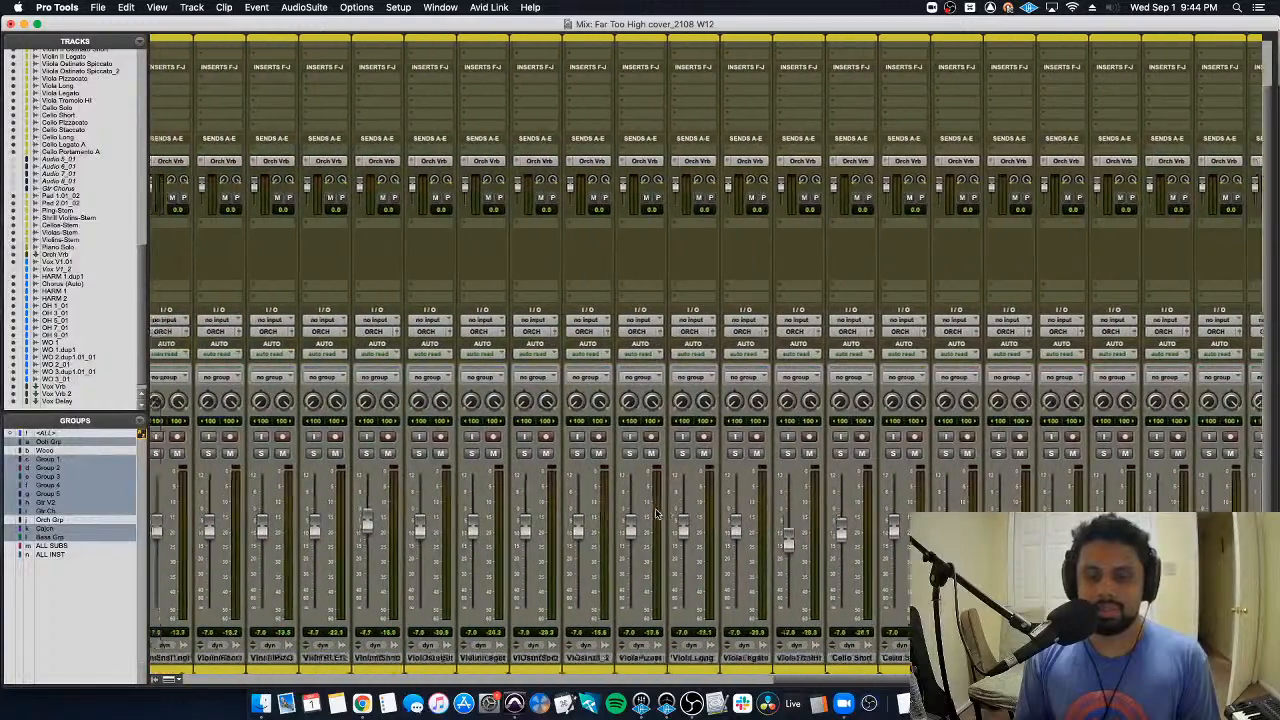
scroll(657, 515, left, 15)
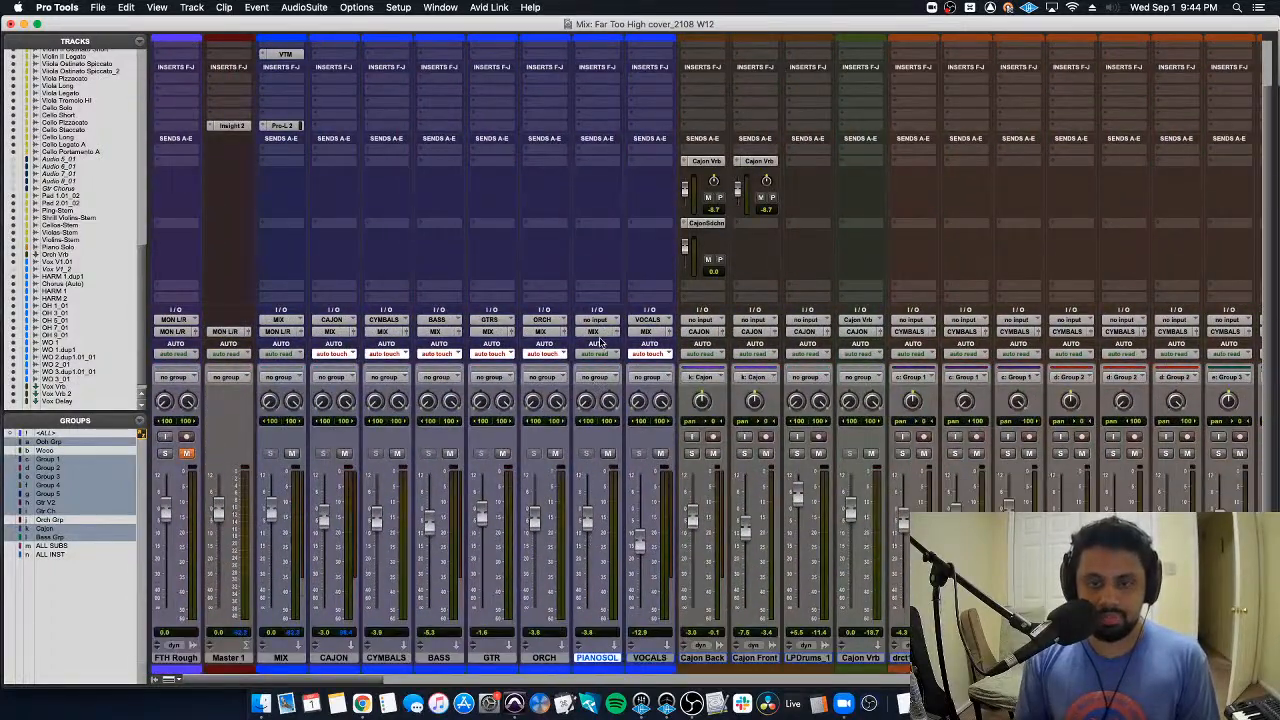
click(593, 320)
mouse_move(604, 331)
mouse_move(690, 334)
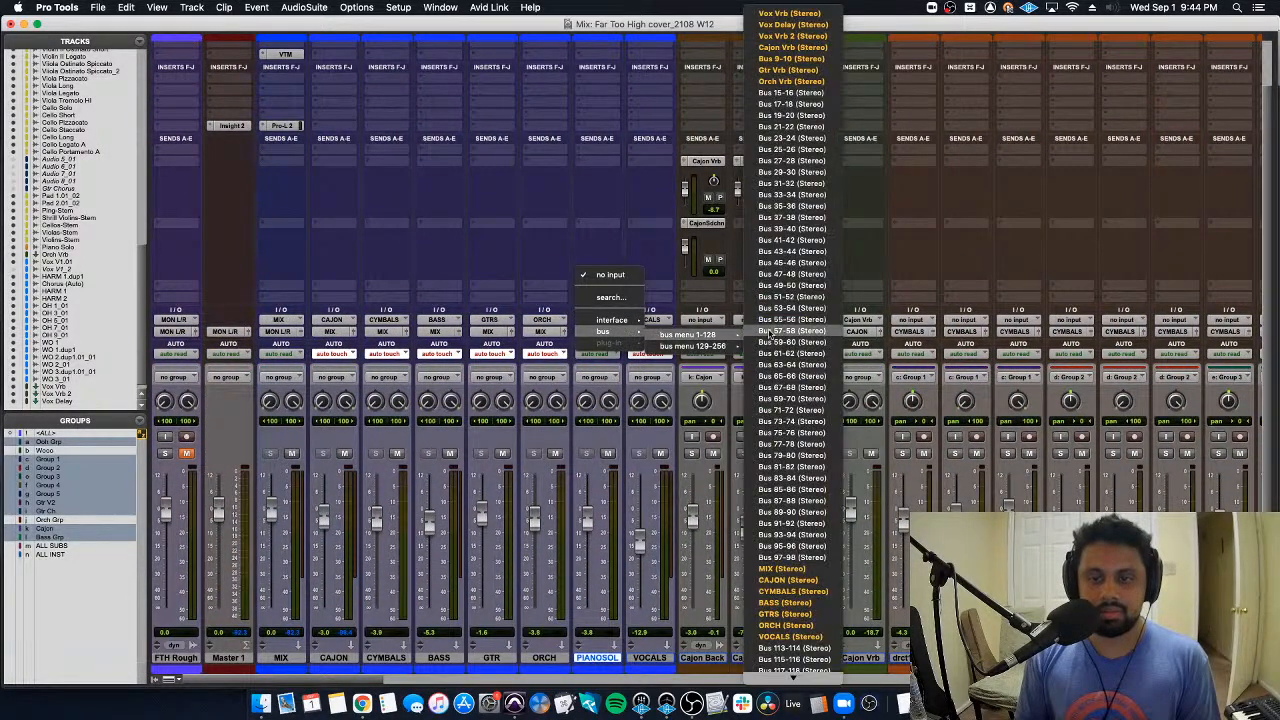
scroll(800, 560, down, 3)
click(657, 392)
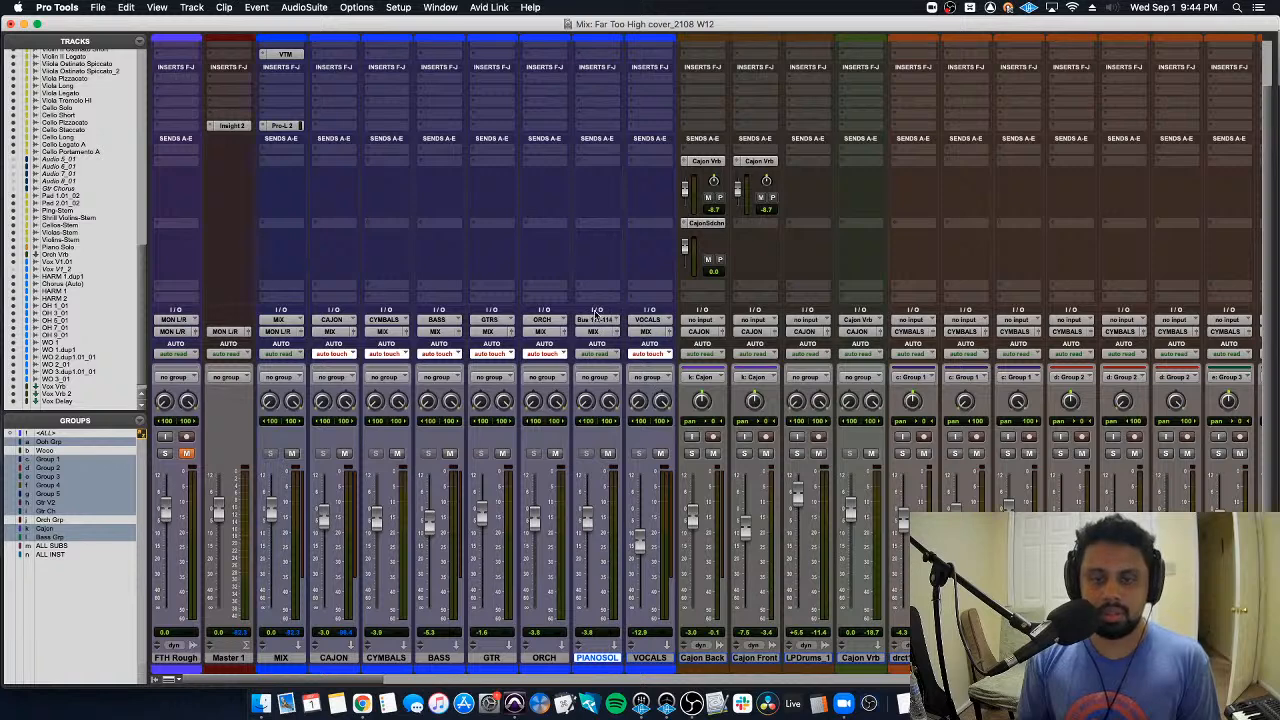
Step: Rename the PIANO SOLO aux track's input bus 113-114 as PIANO SOLO
click(594, 316)
right_click(594, 320)
key(Escape)
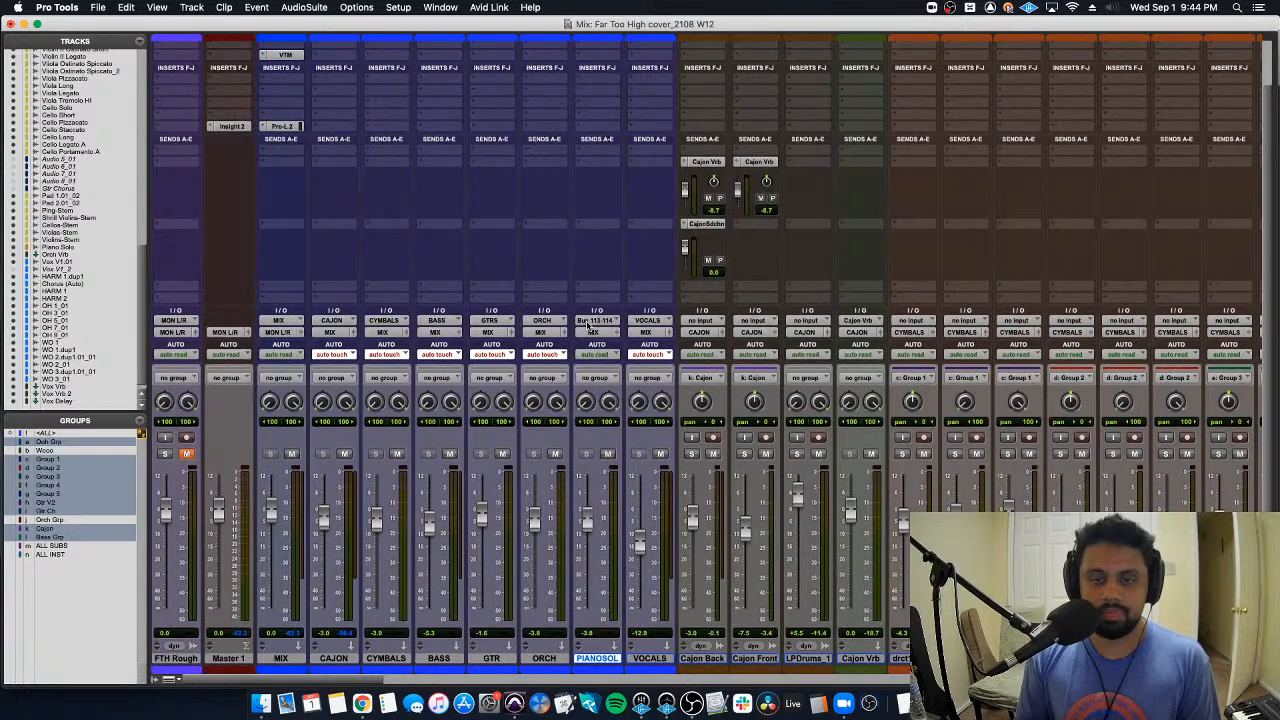
right_click(590, 327)
click(622, 346)
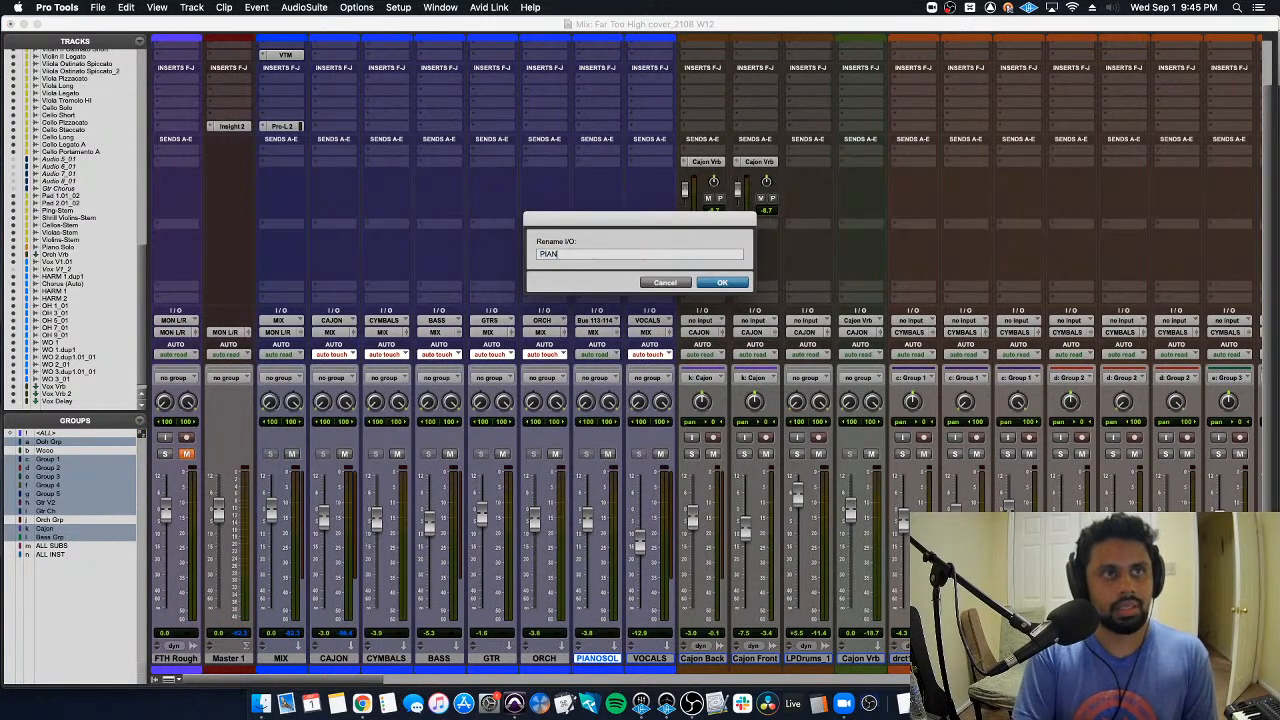
key(Return)
Step: Route the output of the Piano Solo instrument track to the PIANO SOLO (Stereo) bus
scroll(673, 403, right, 15)
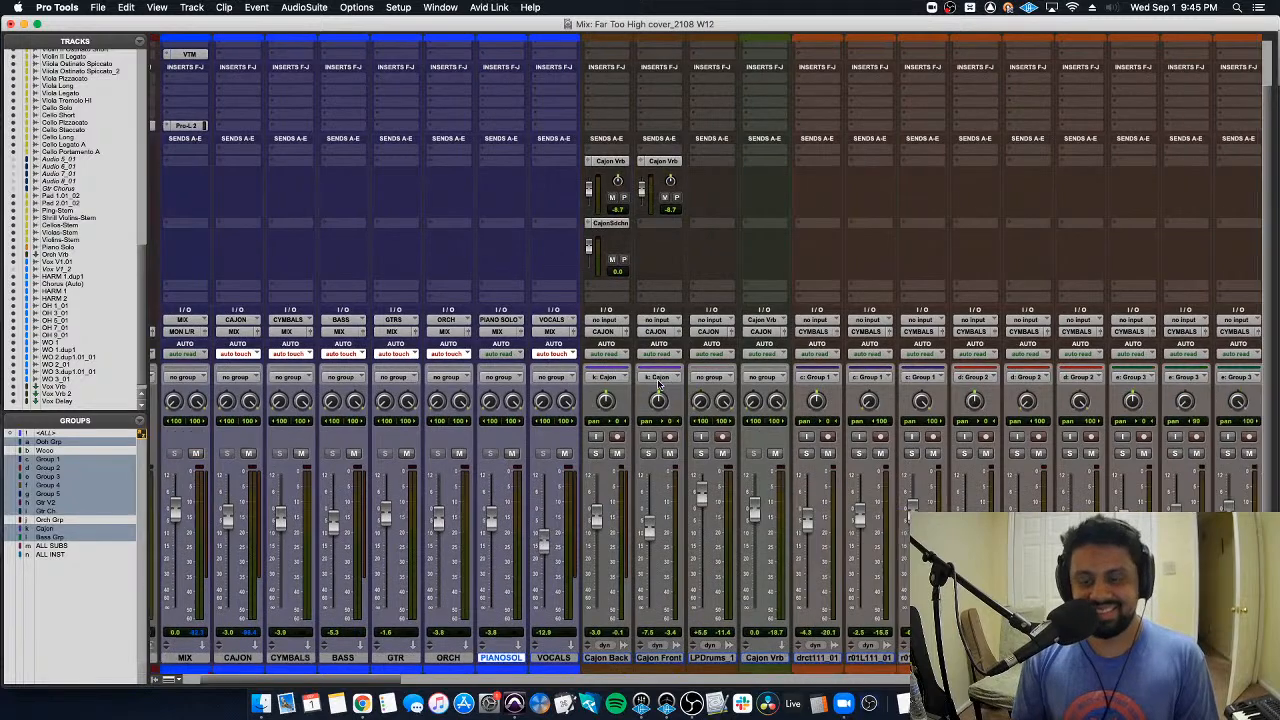
scroll(673, 403, left, 6)
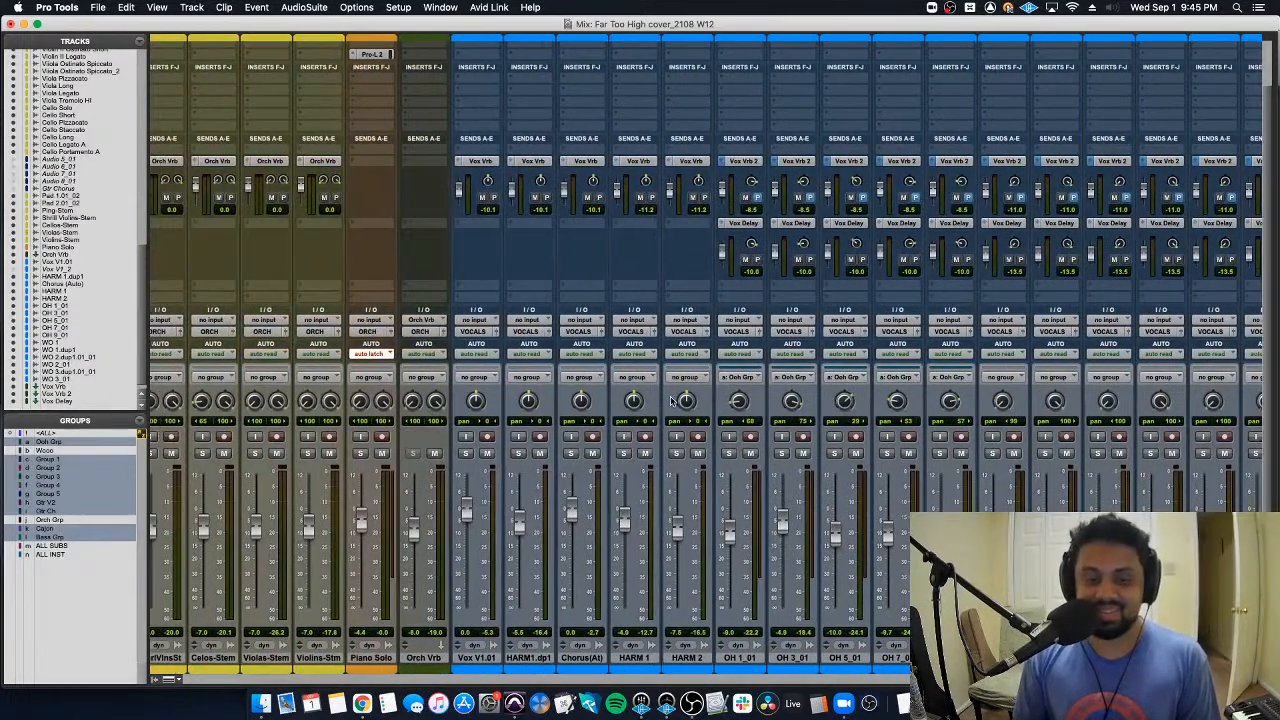
click(362, 331)
mouse_move(375, 343)
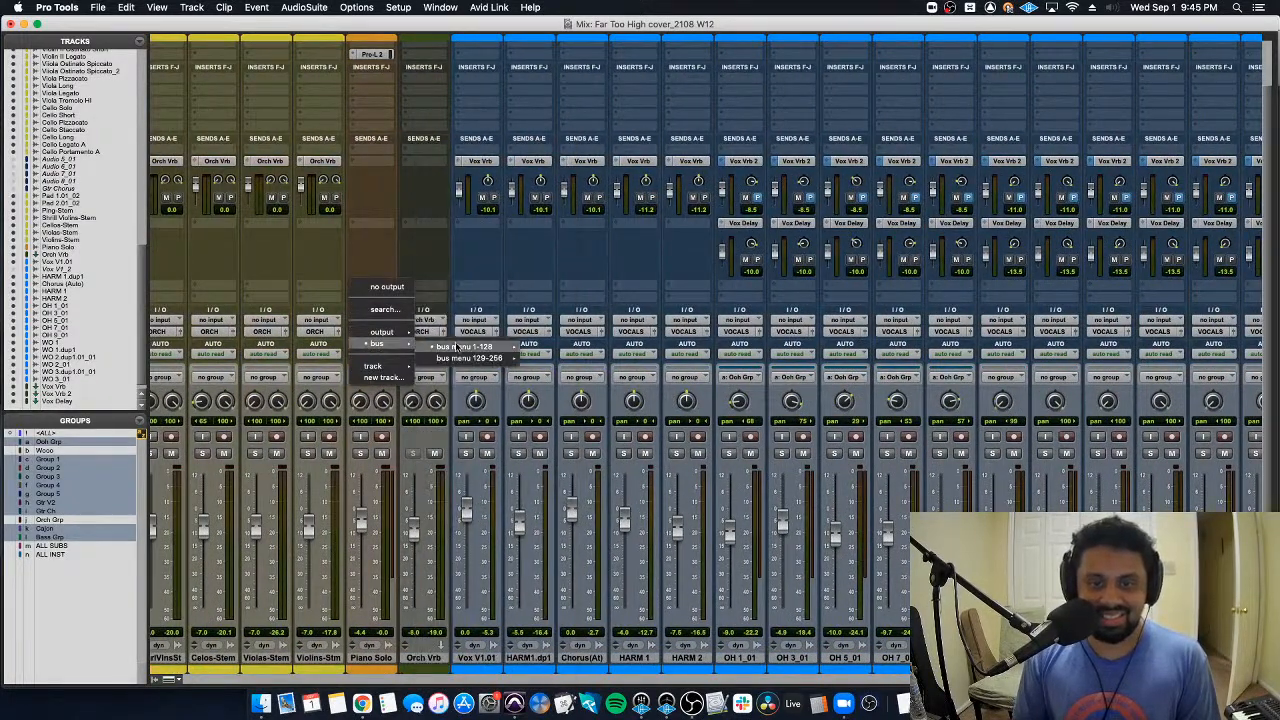
mouse_move(463, 346)
scroll(568, 410, down, 5)
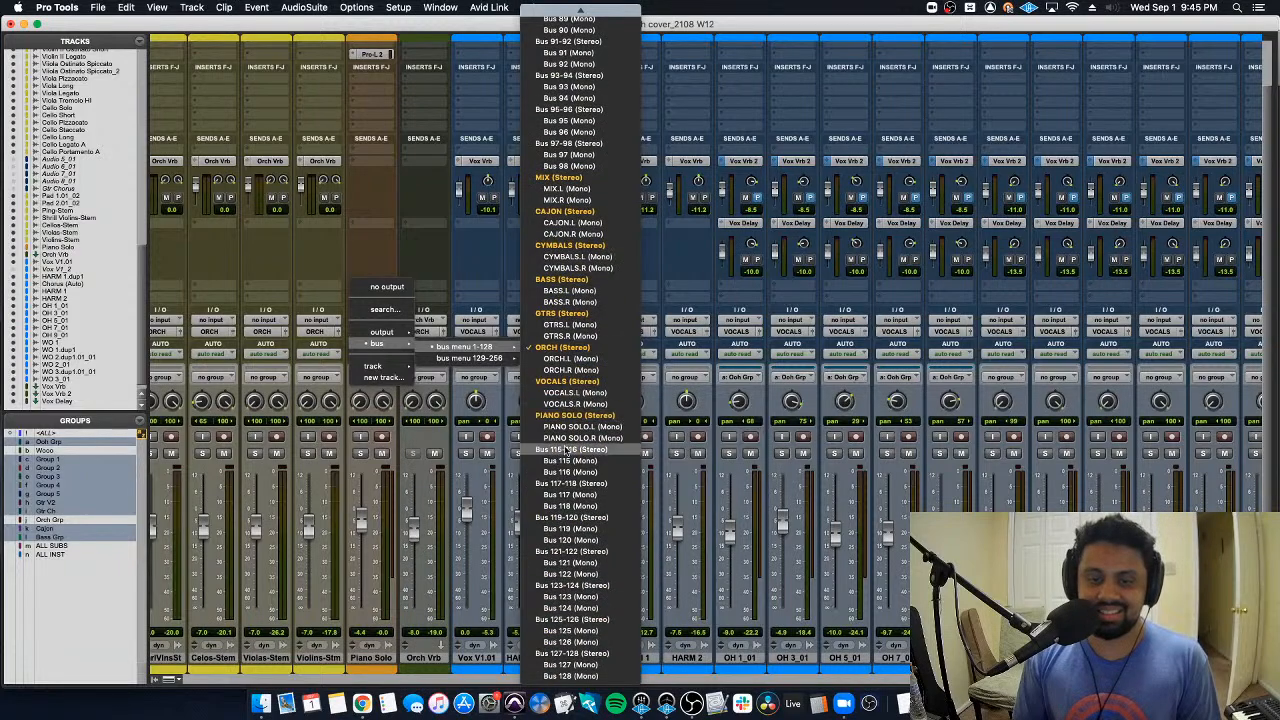
click(568, 419)
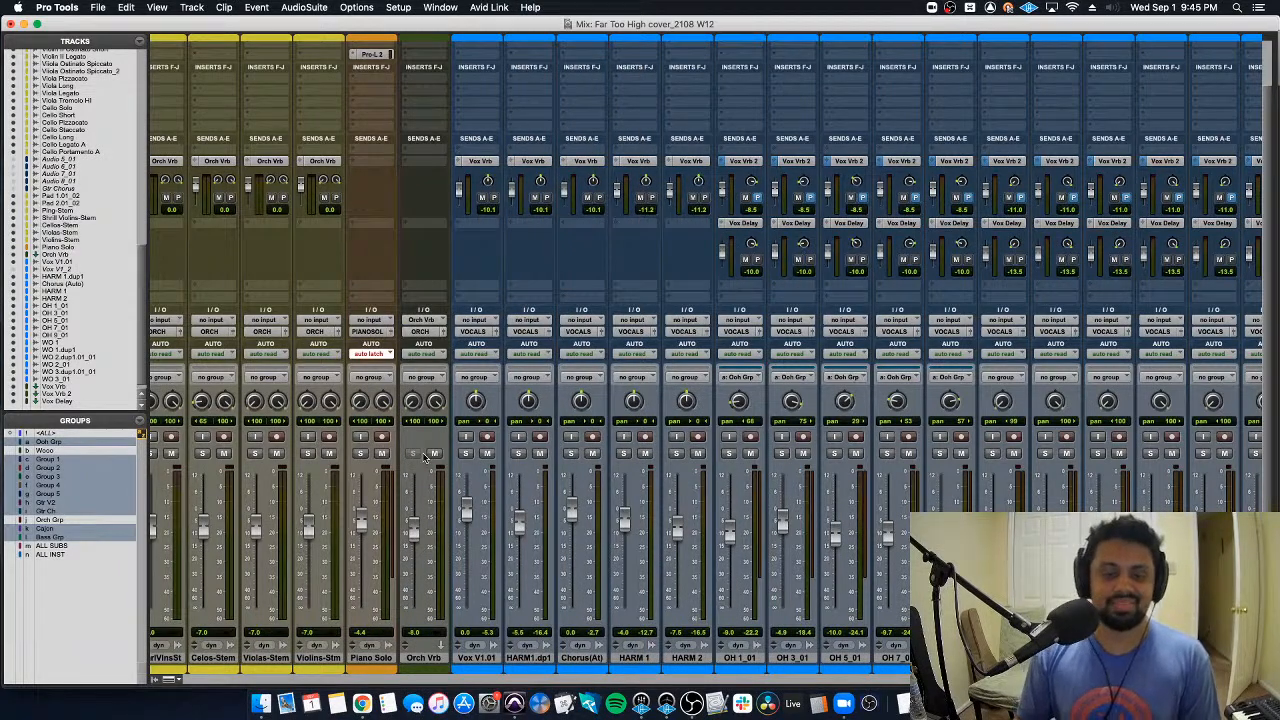
Step: Set the PIANO SOLO submix's automation mode to touch in the Edit window
scroll(424, 457, up, 2)
scroll(424, 457, left, 15)
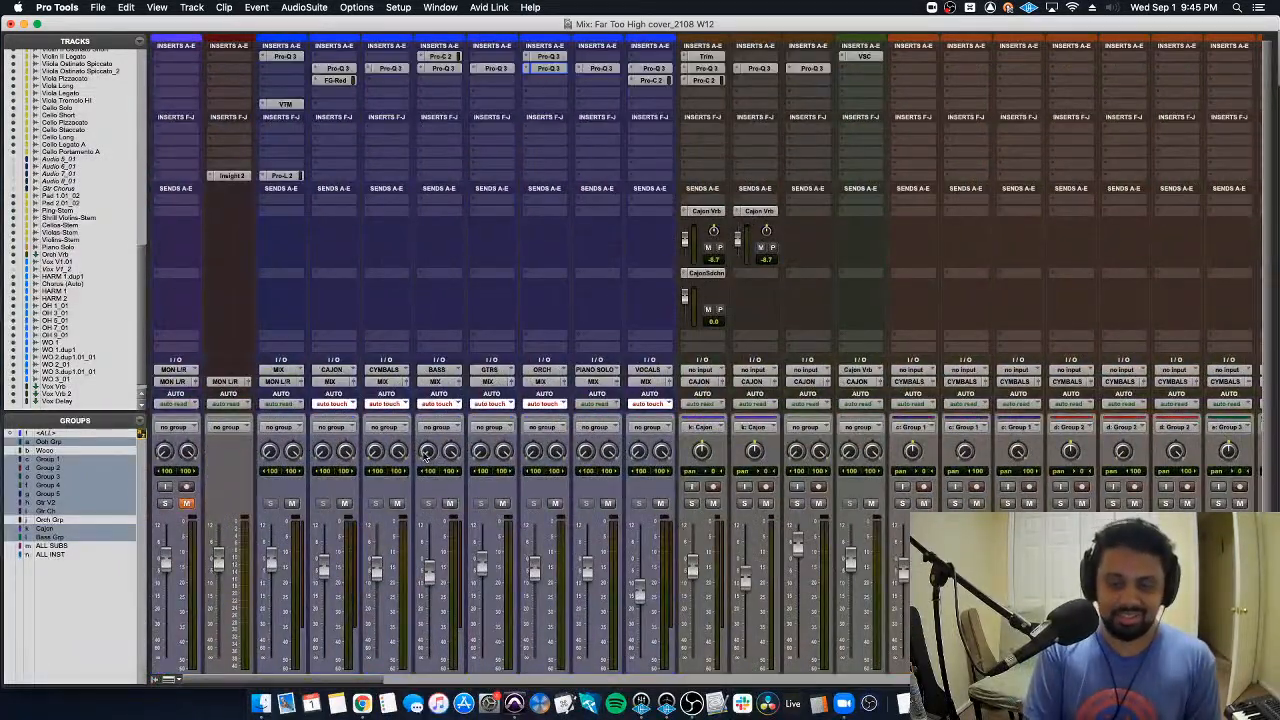
key(super+equal)
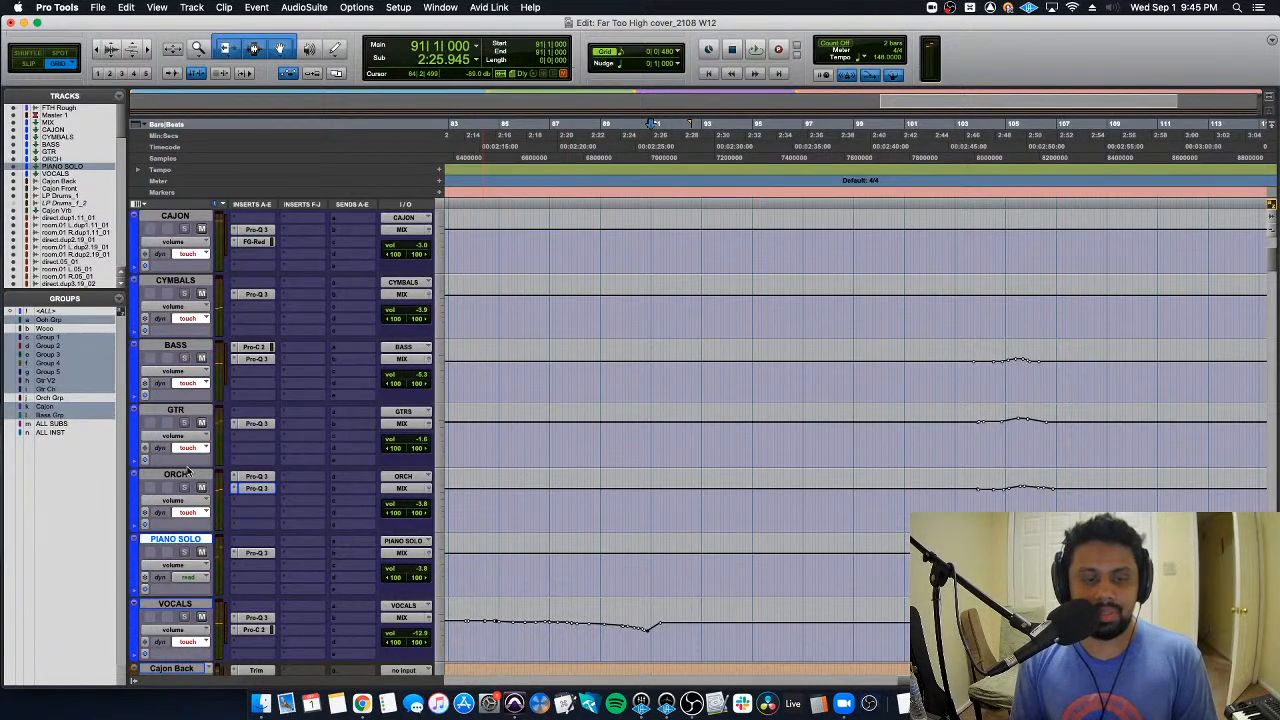
click(200, 576)
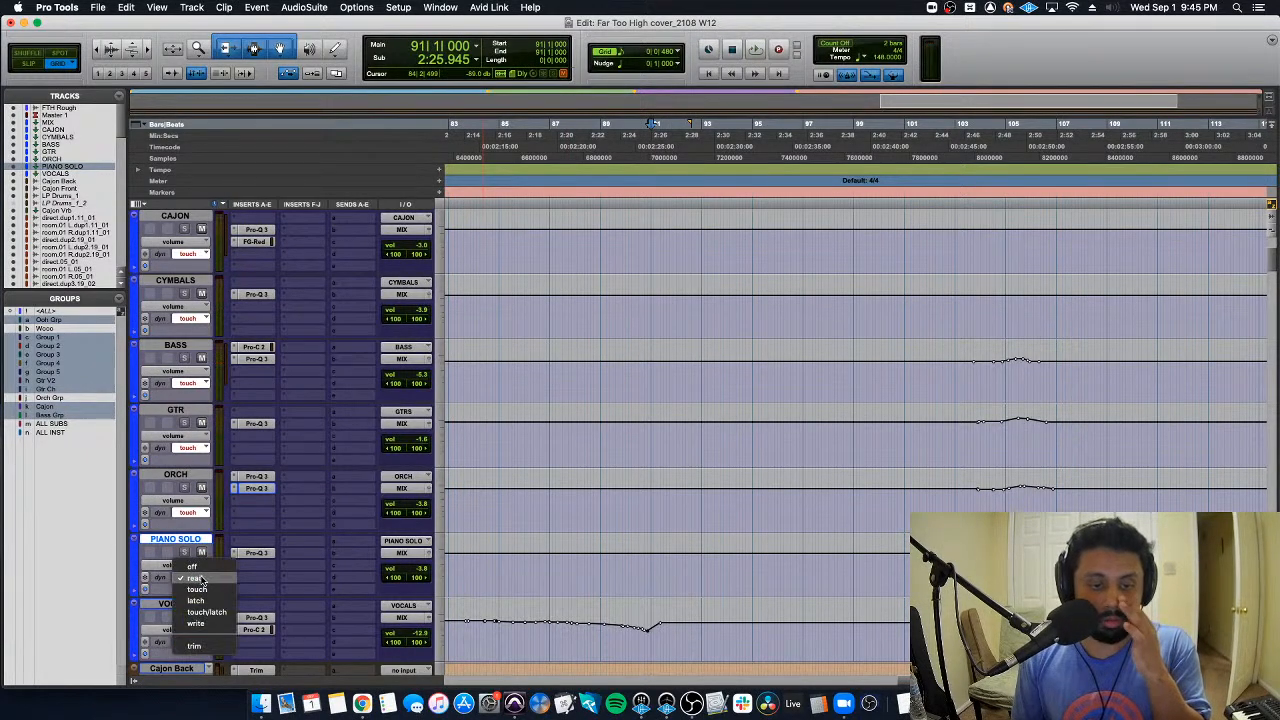
click(208, 588)
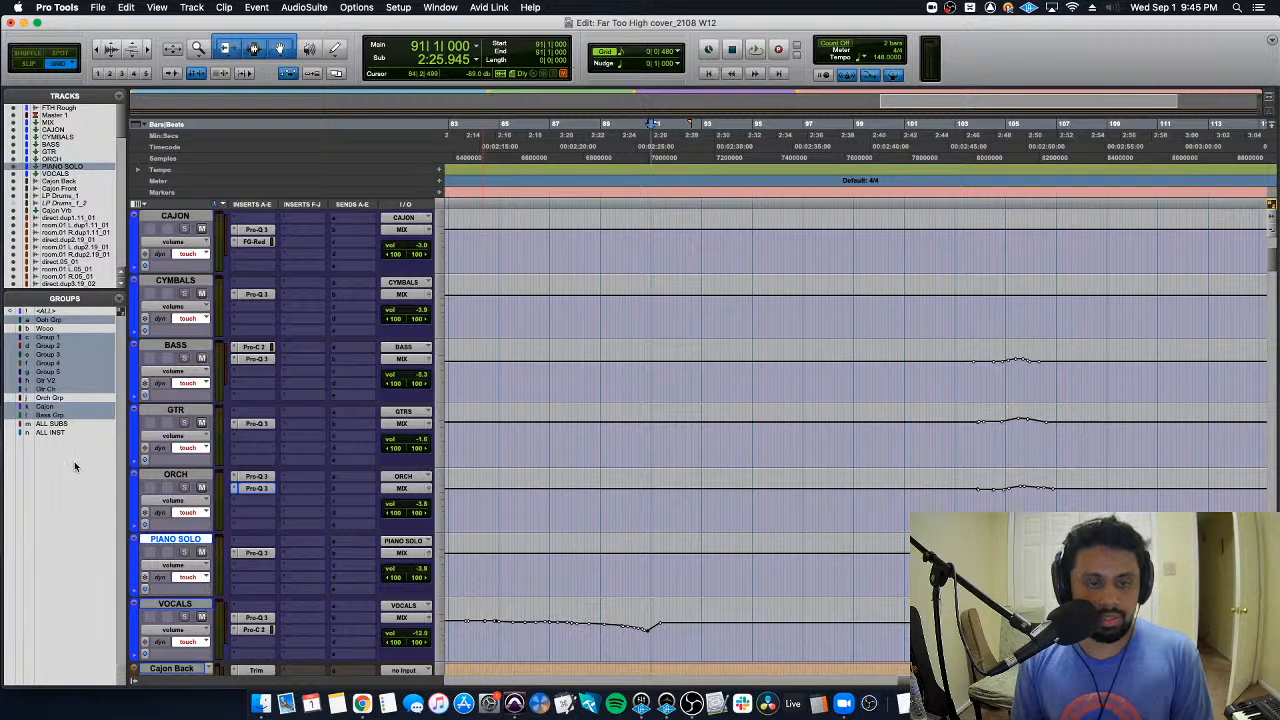
Step: Modify the ALL SUBS group to include the PIANO SOLO track
right_click(62, 425)
click(75, 455)
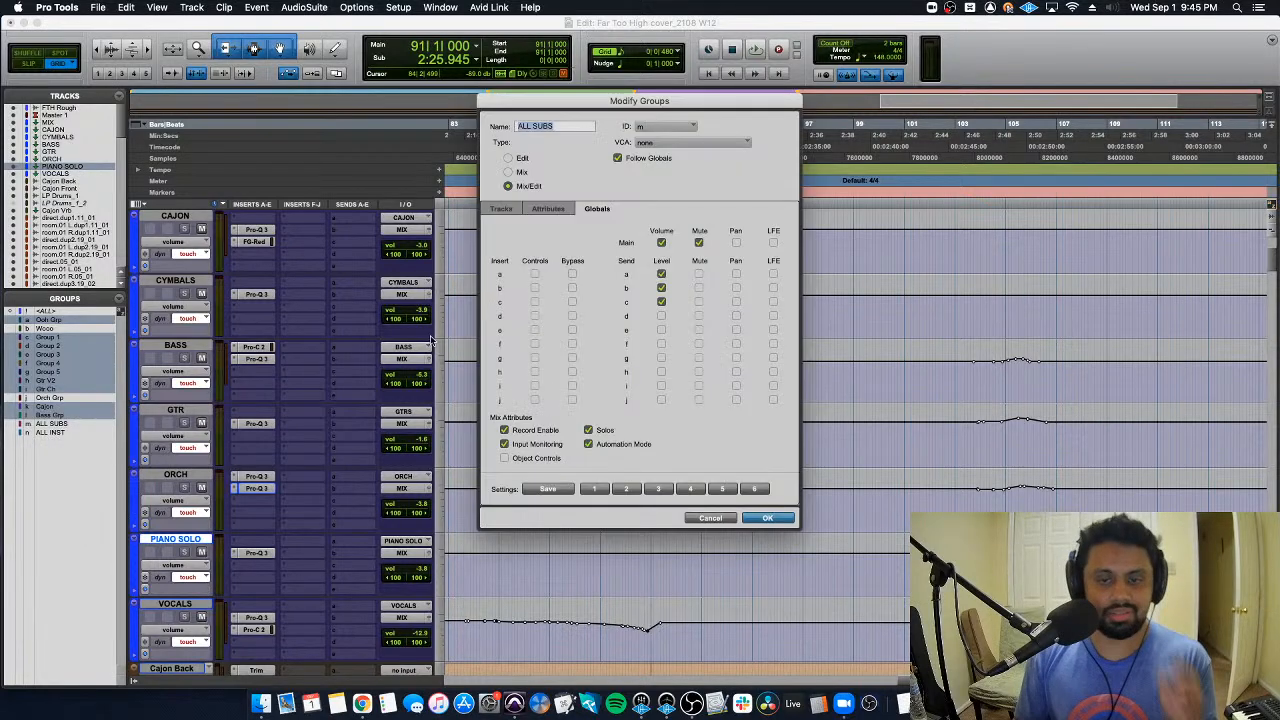
click(502, 208)
scroll(540, 330, down, 5)
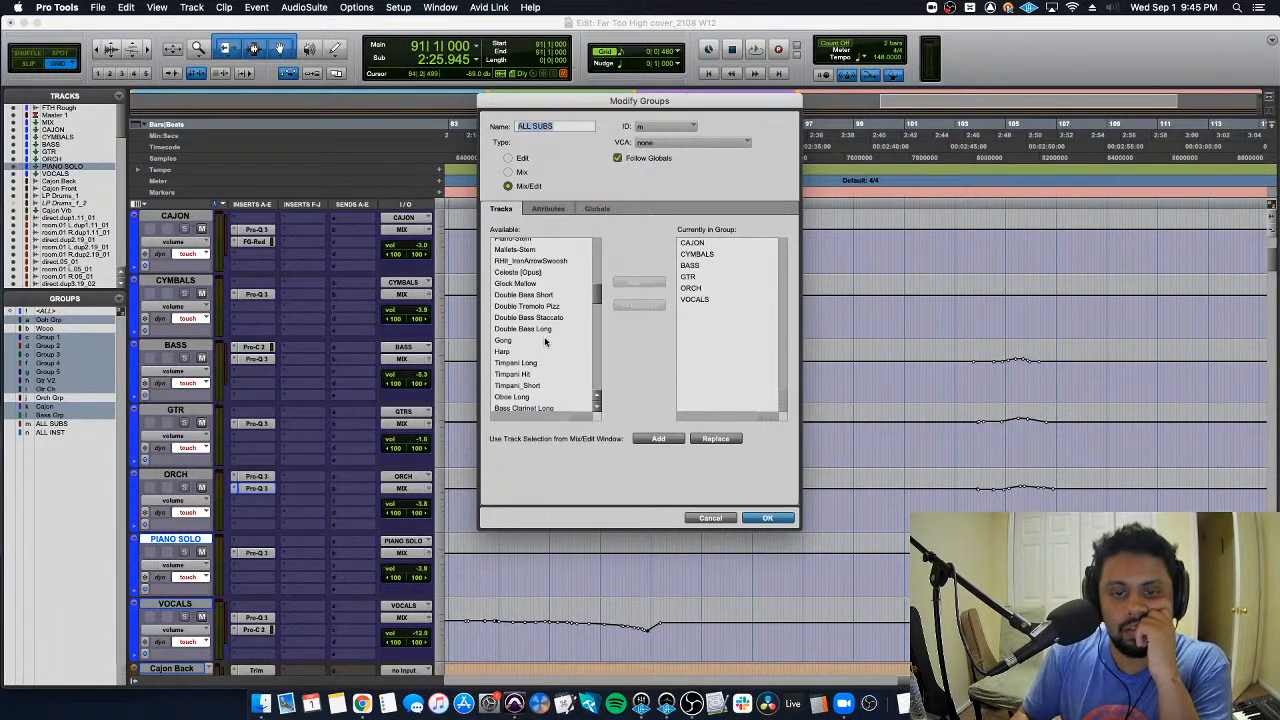
scroll(545, 340, up, 5)
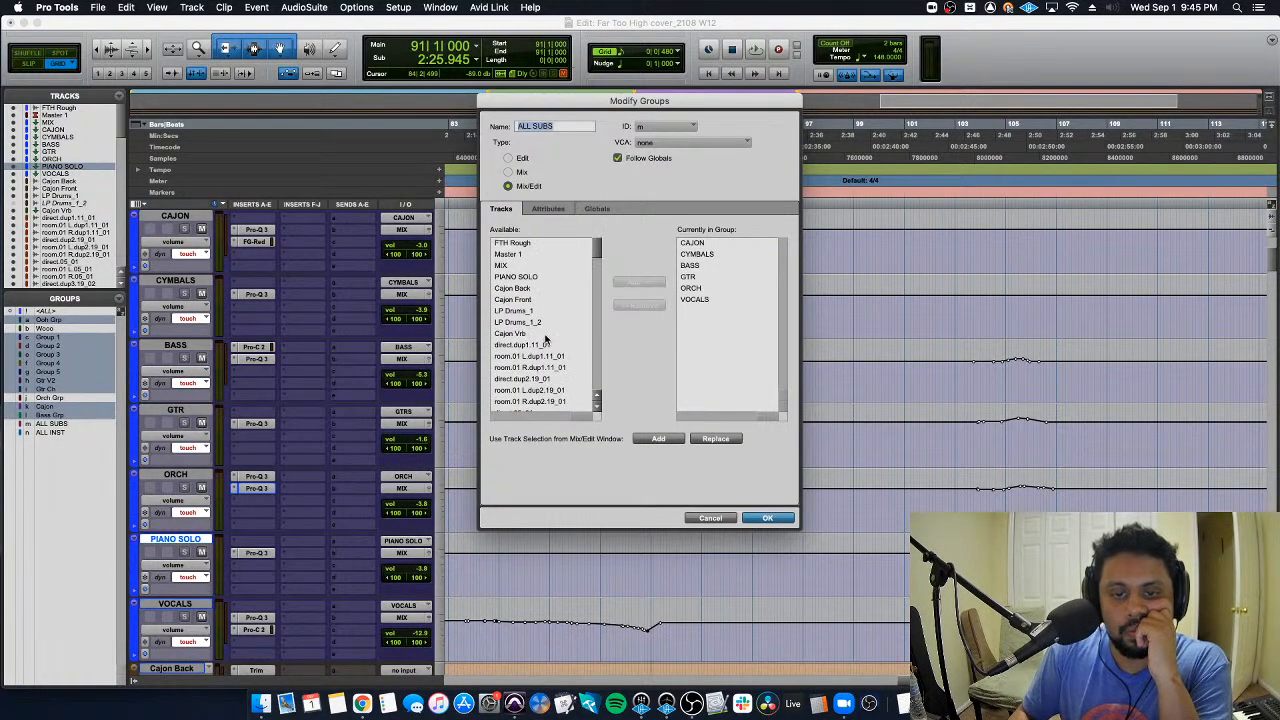
click(530, 277)
click(650, 283)
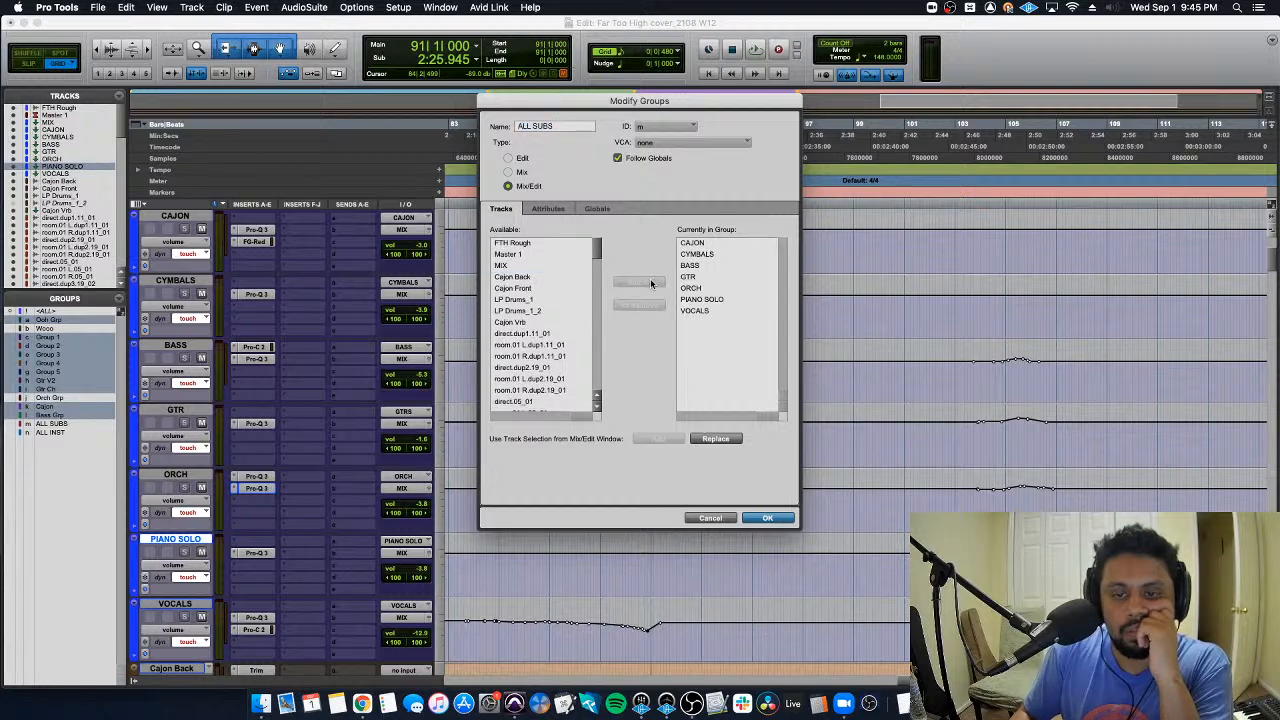
click(766, 518)
Step: Modify the ALL INST group to include the PIANO SOLO track
right_click(59, 432)
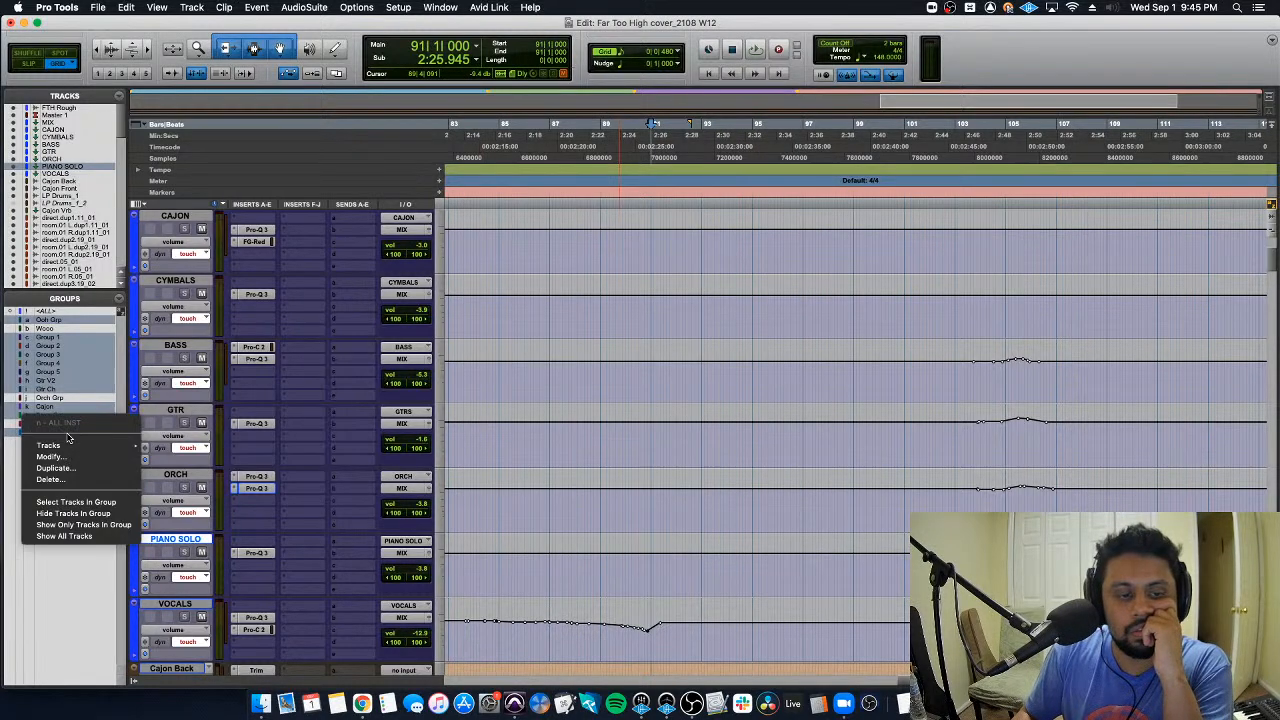
click(76, 450)
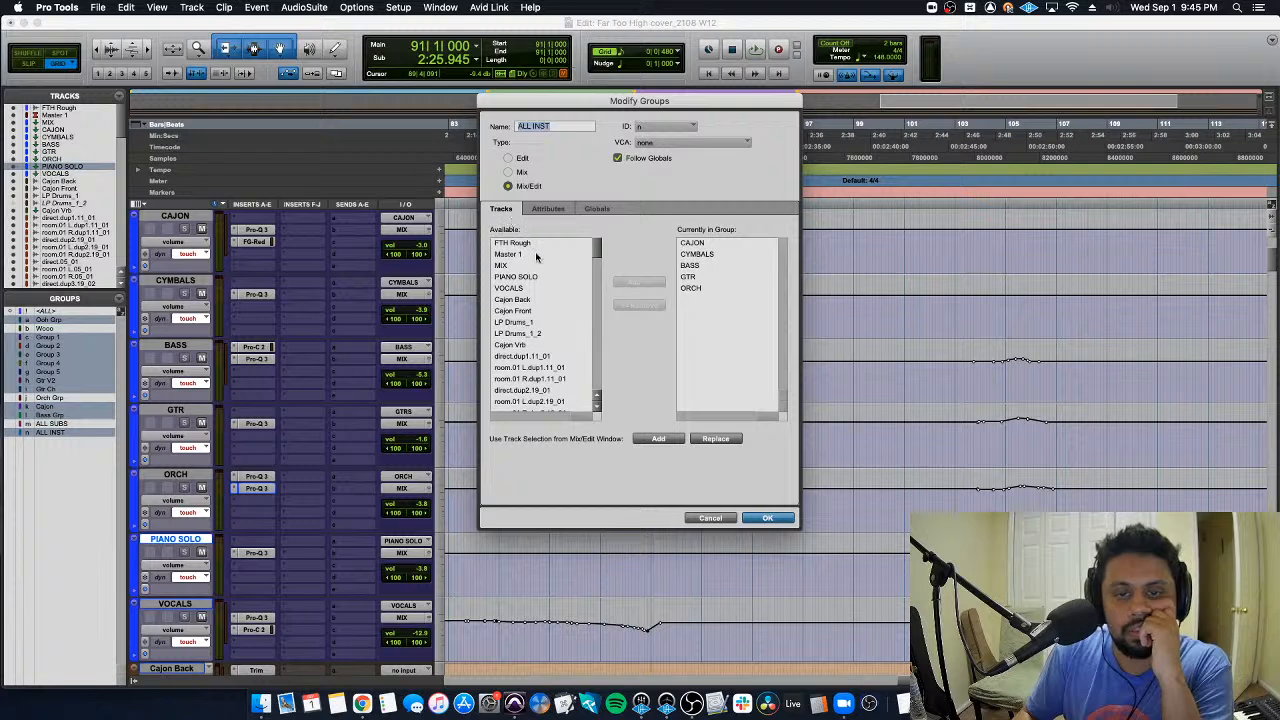
click(537, 276)
click(639, 283)
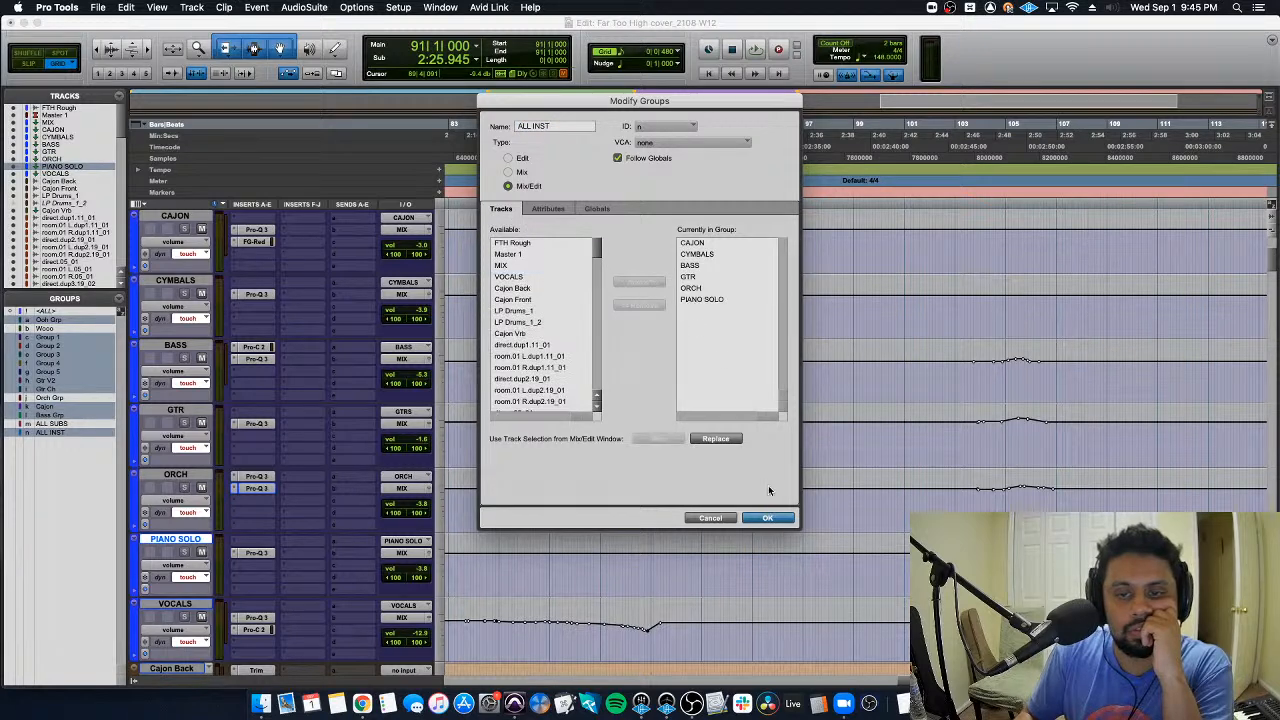
click(767, 518)
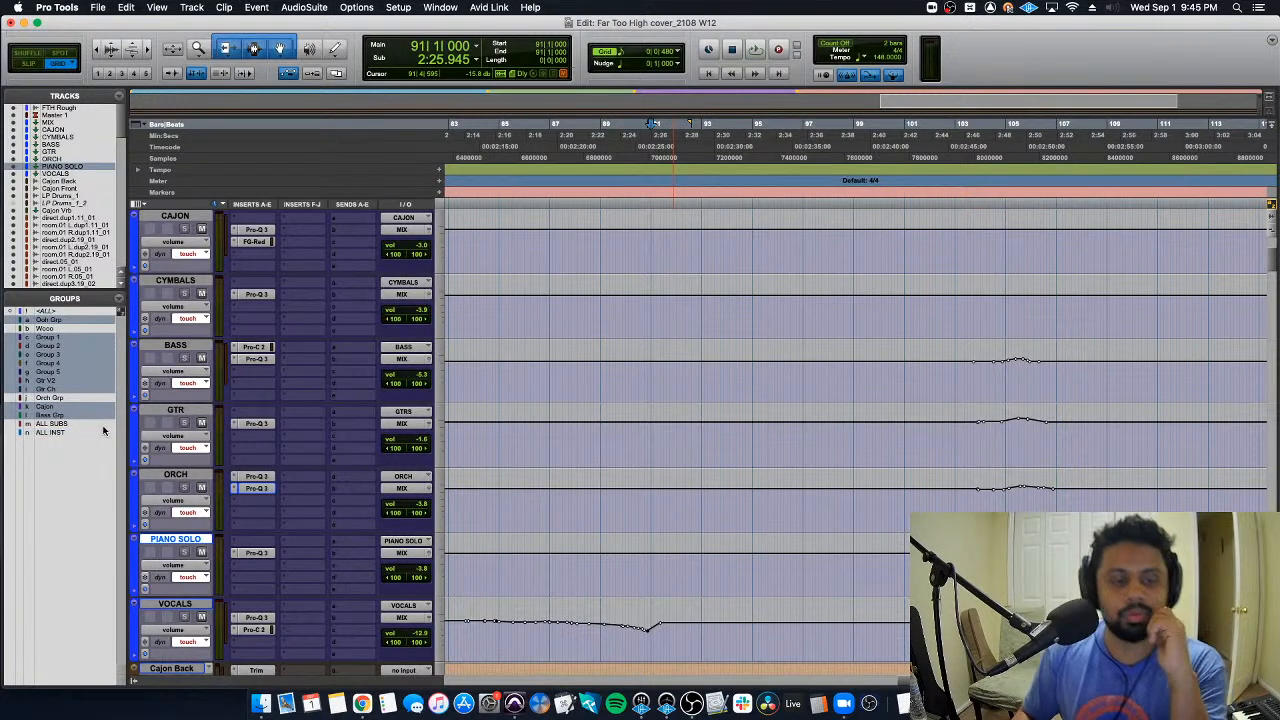
Step: Add a bell band at about 425 Hz in ORCH's first Pro-Q 3, try small cuts and bring its gain back near 0 dB
scroll(125, 428, down, 1)
click(255, 412)
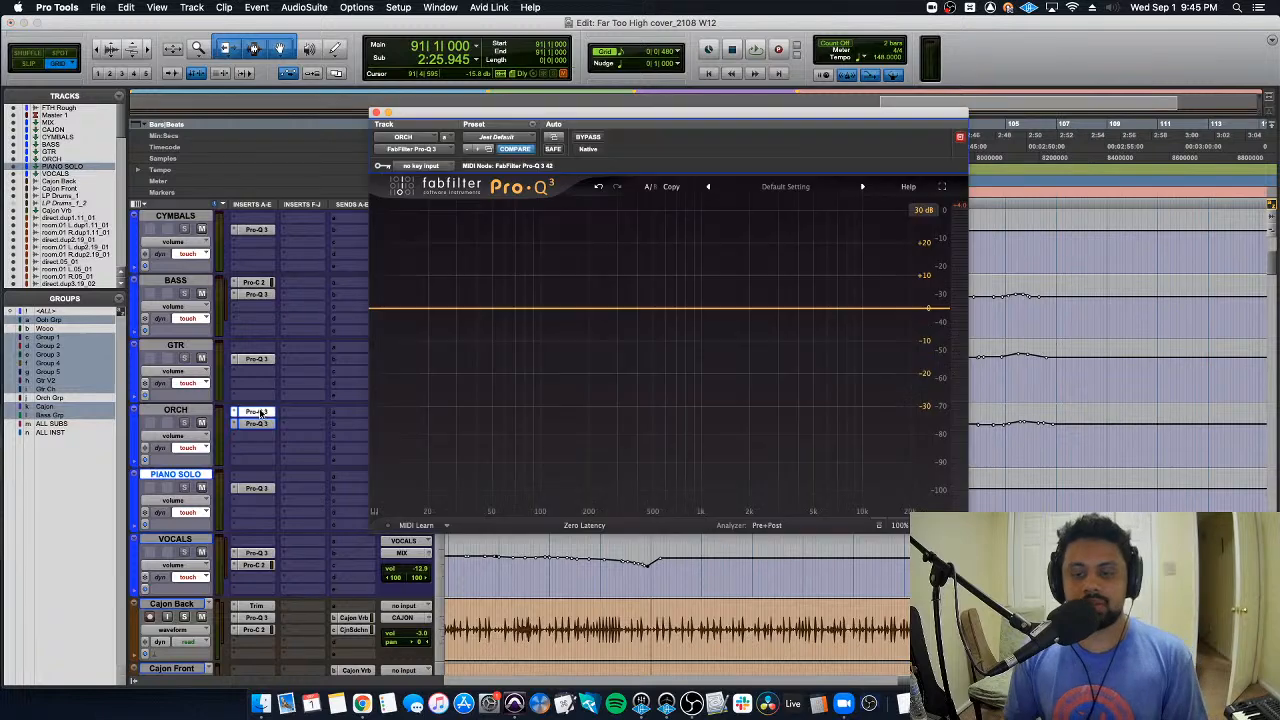
key(space)
mouse_move(650, 307)
mouse_down()
mouse_move(655, 225)
mouse_move(642, 323)
mouse_up()
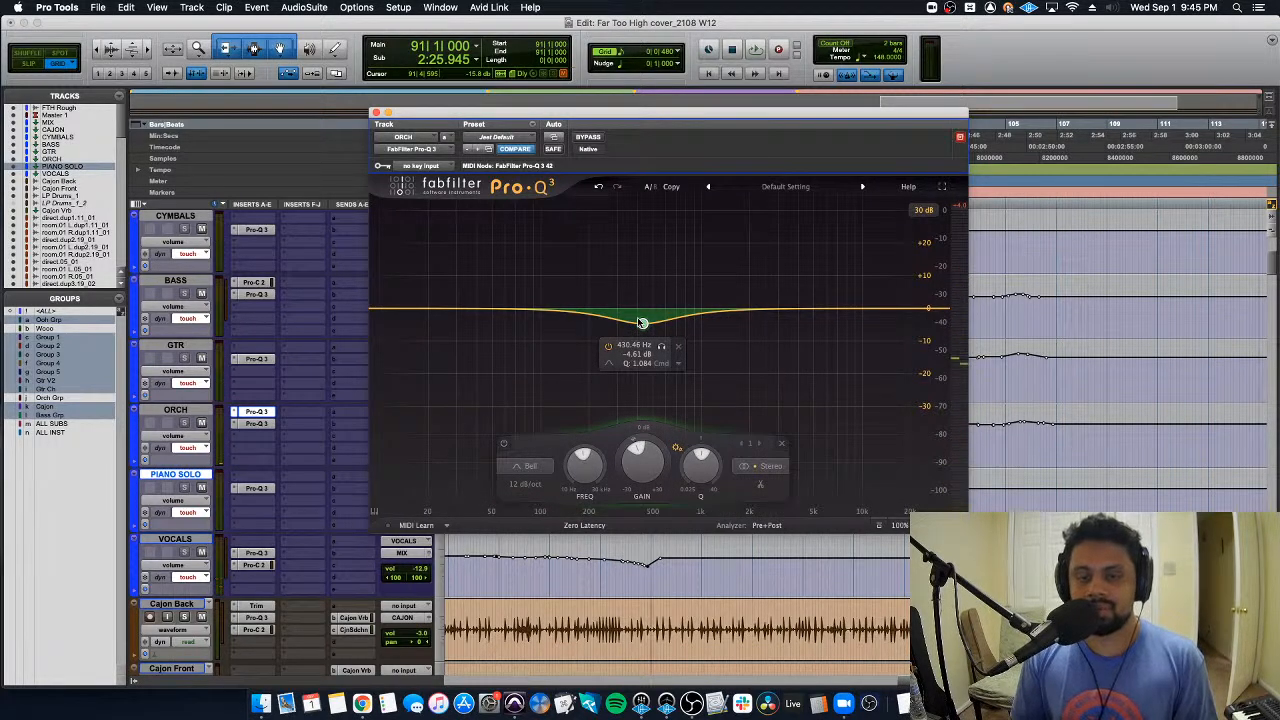
drag(642, 323, 644, 318)
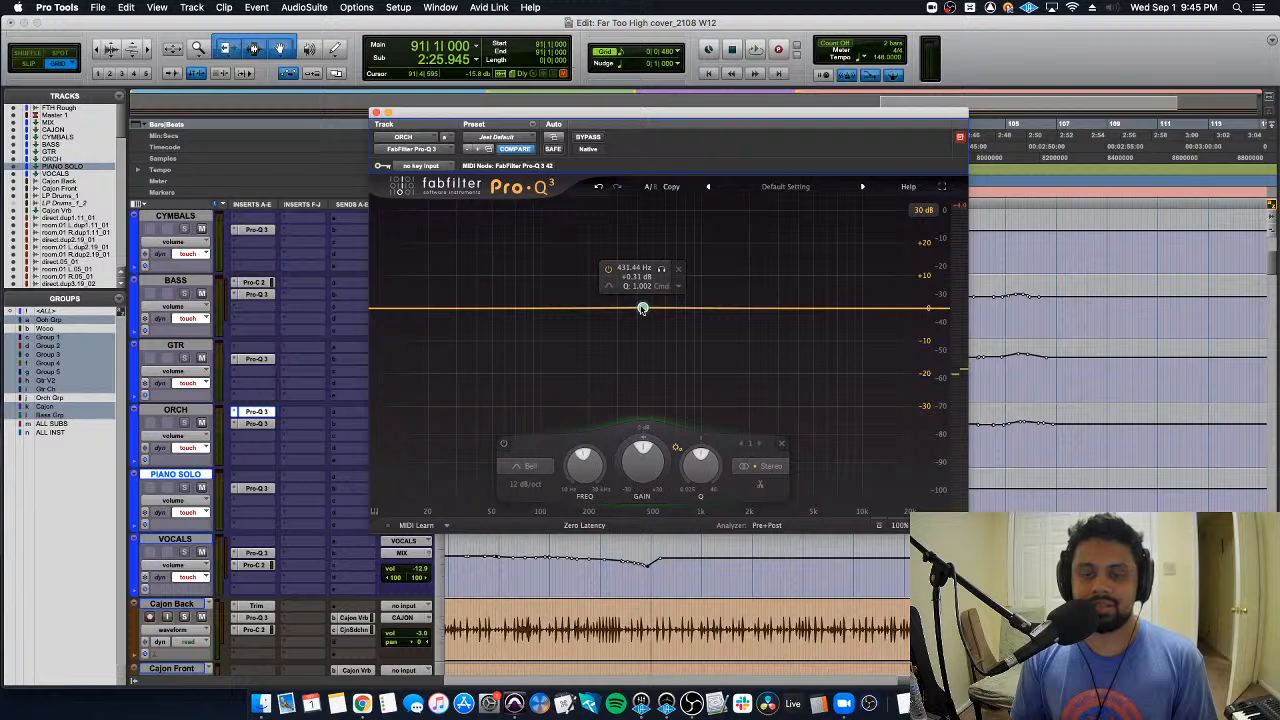
drag(643, 327, 641, 311)
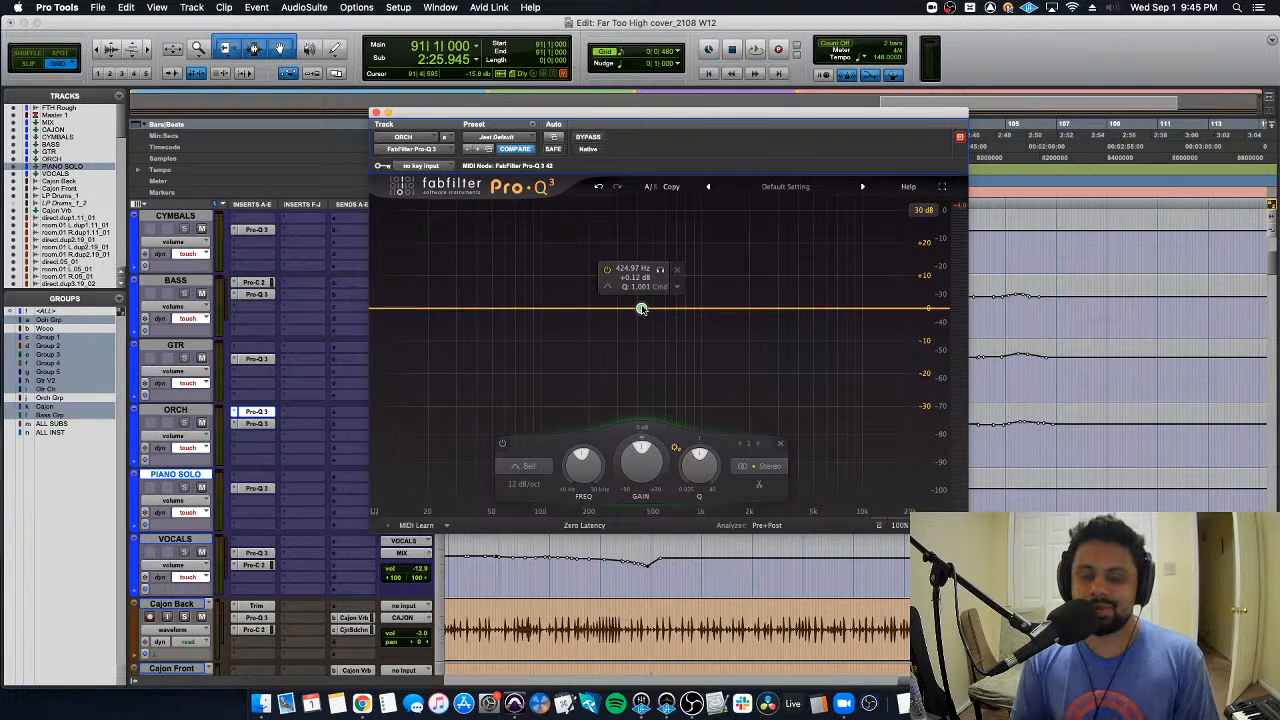
Step: Move the band to about 369 Hz, try a cut of about 4.7 dB, reset its gain to 0 dB and close the EQ
key(space)
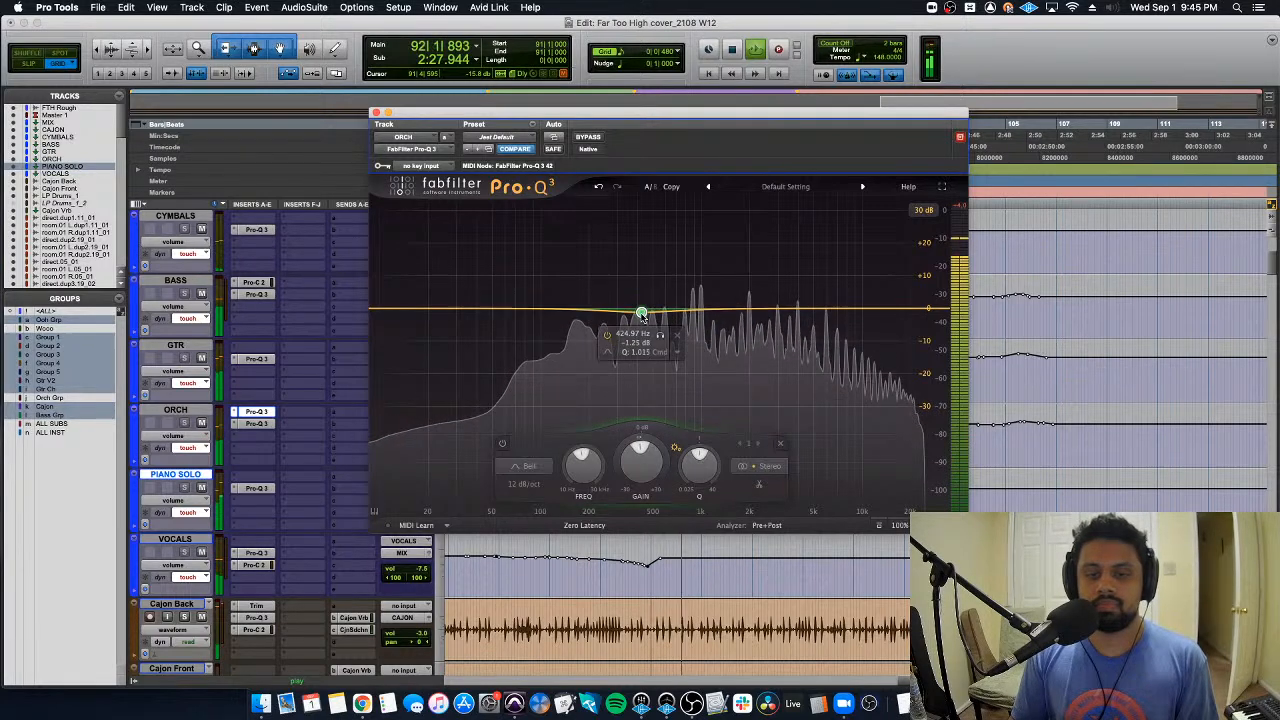
mouse_move(641, 313)
mouse_down()
mouse_move(641, 330)
mouse_move(657, 289)
mouse_move(657, 323)
mouse_move(660, 307)
mouse_move(627, 287)
mouse_move(632, 325)
mouse_up()
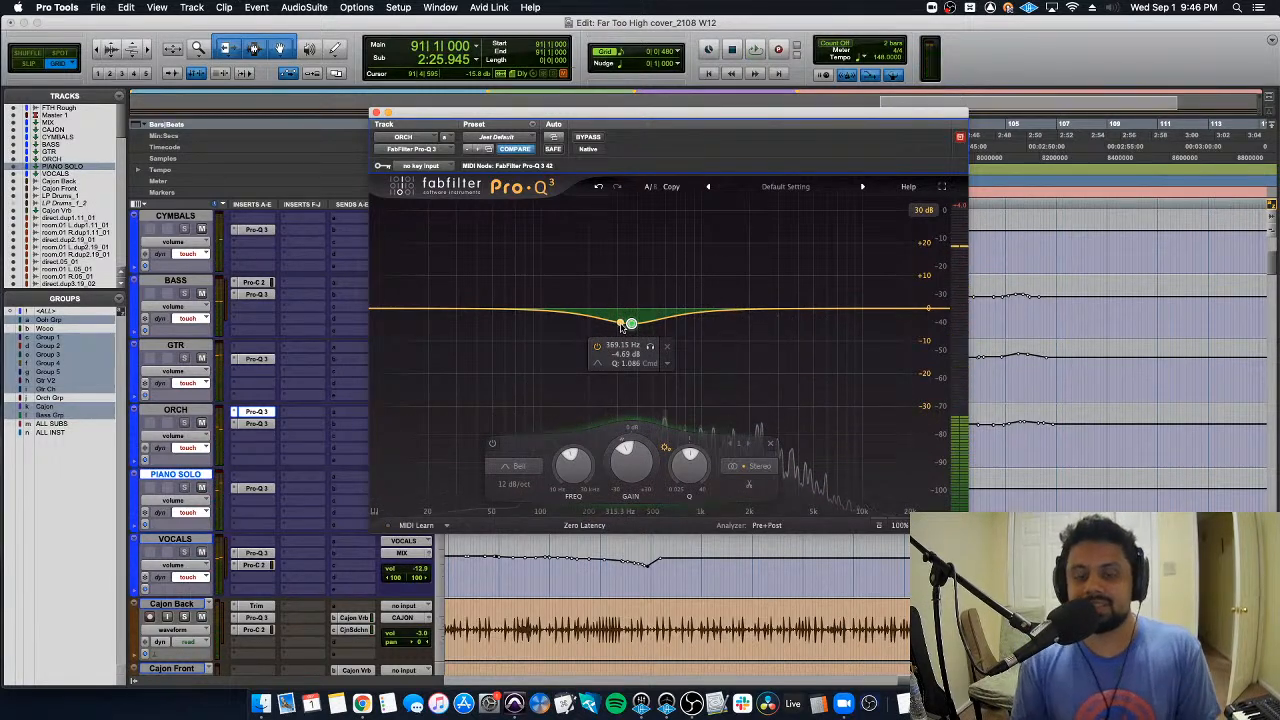
double_click(627, 452)
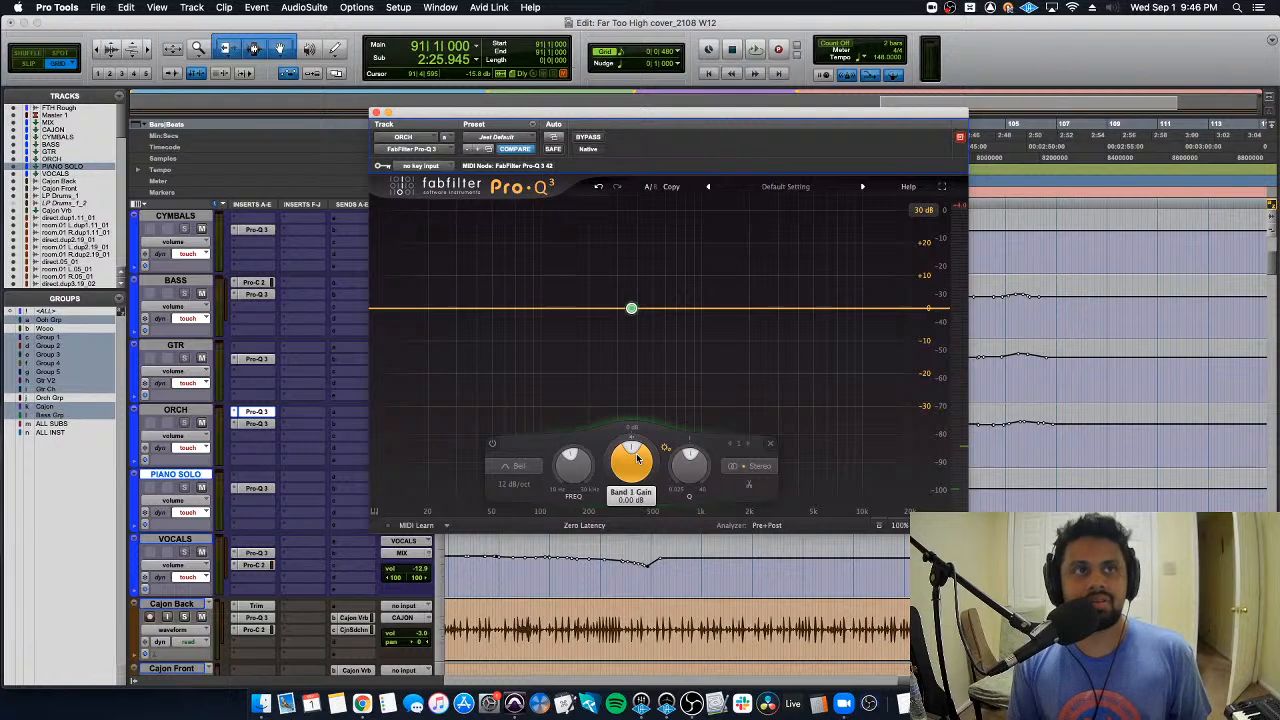
mouse_move(637, 457)
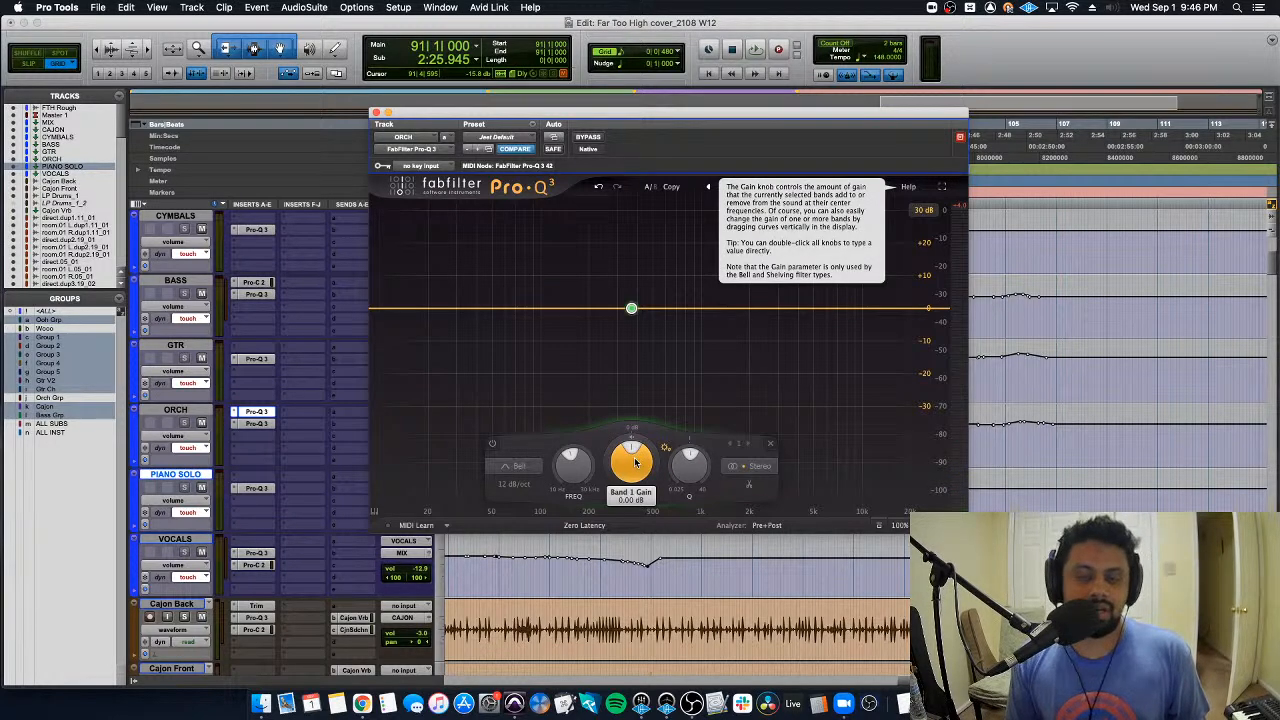
click(376, 113)
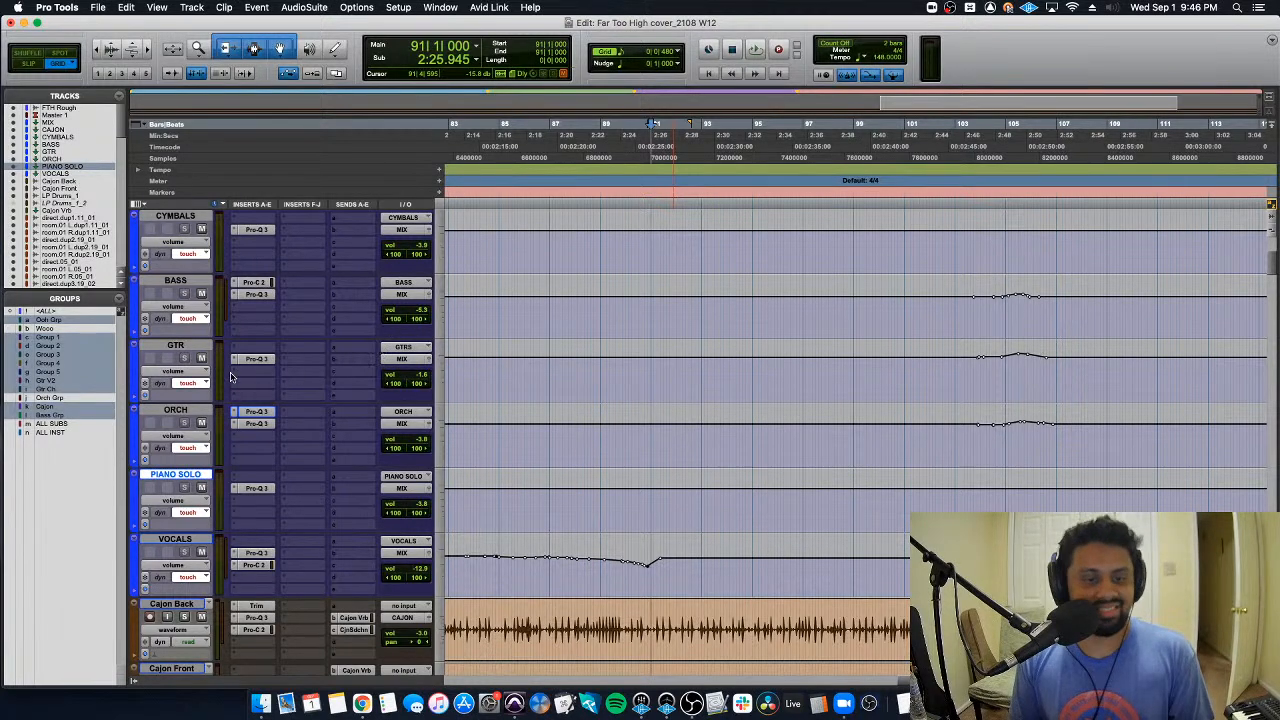
Step: Try displaying the ORCH submix's automation lane beneath its track while playing from bar 91
click(129, 528)
click(136, 531)
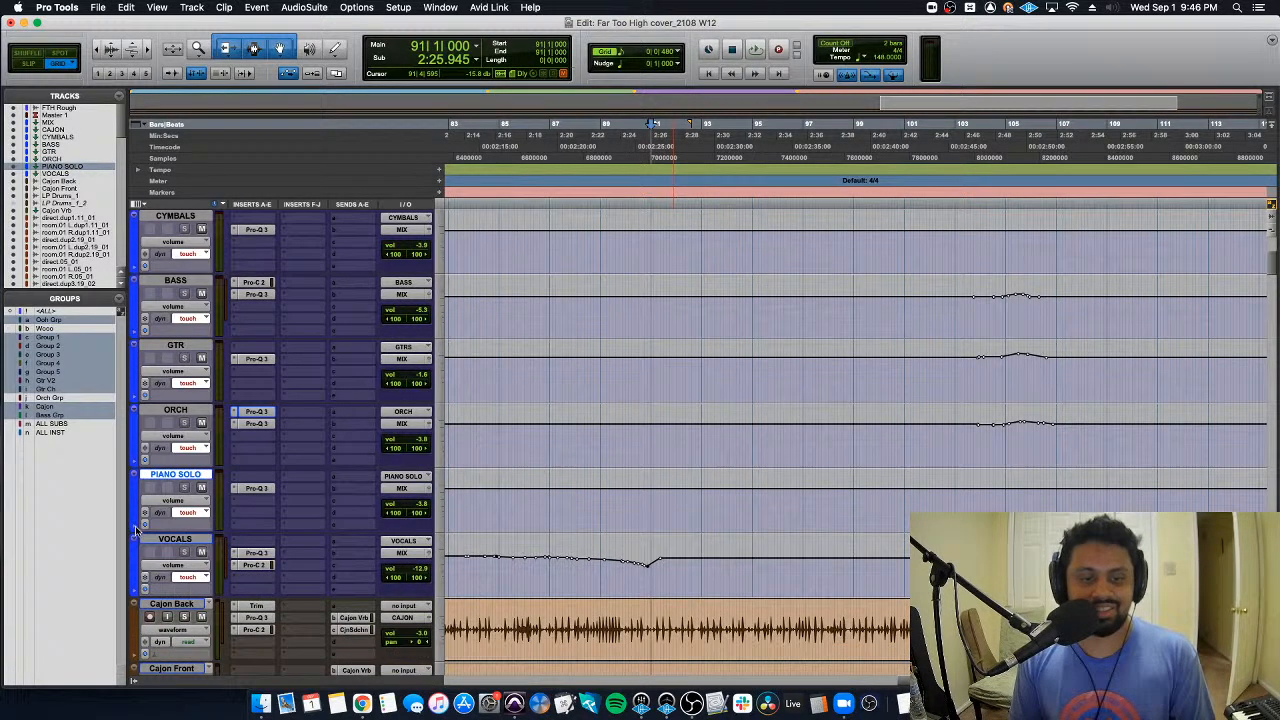
click(138, 461)
key(space)
key(super+bracketright)
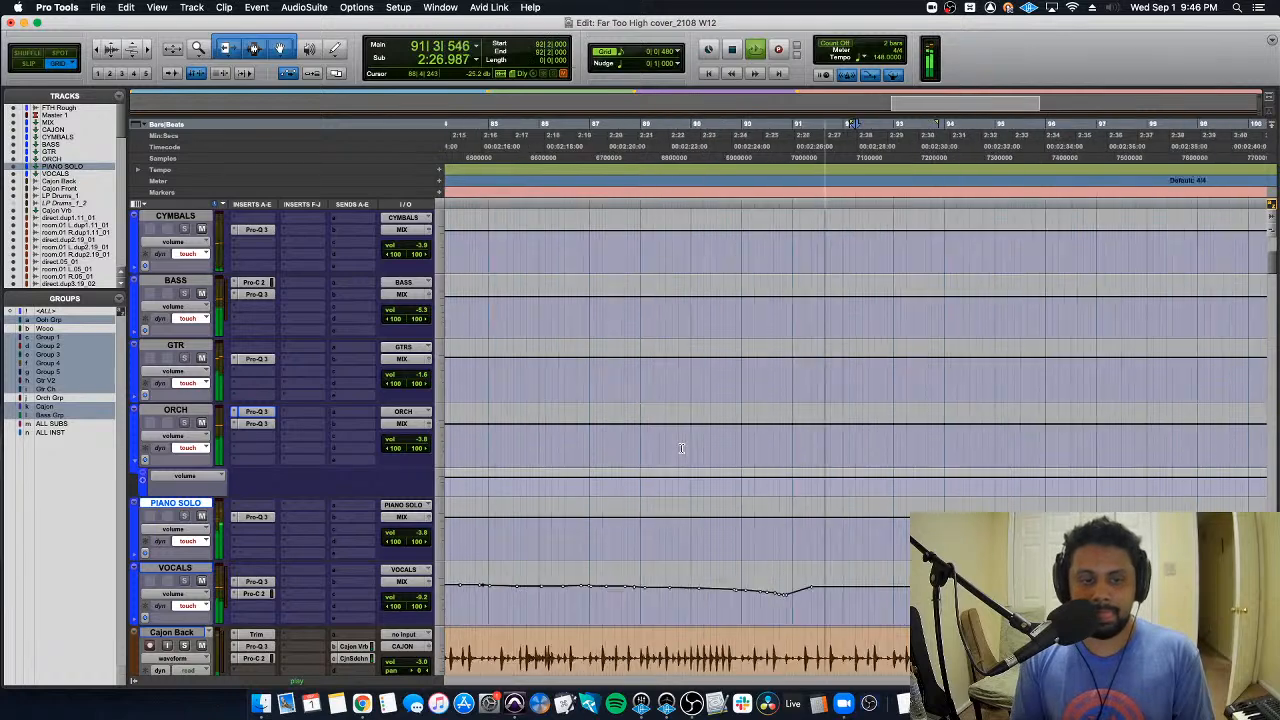
click(134, 461)
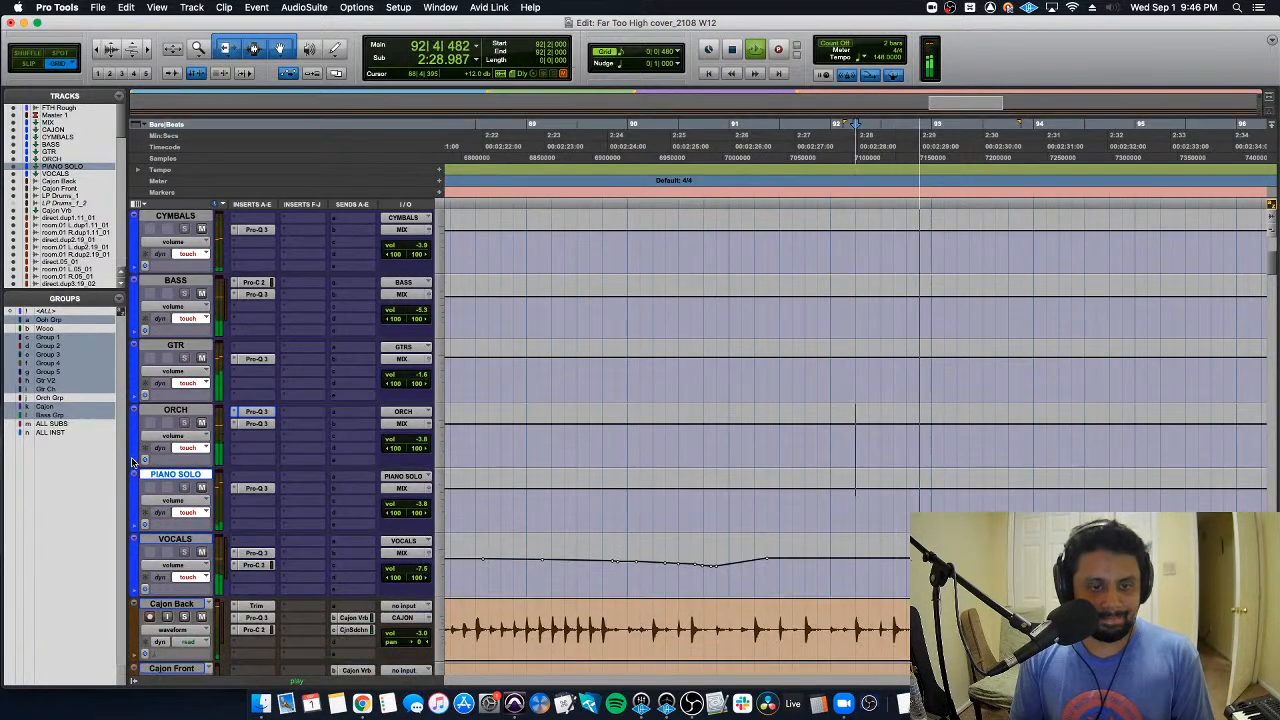
Step: Show the Band 1 Gain automation of ORCH's first Pro-Q 3 in a lane beneath the ORCH track
key(space)
click(134, 461)
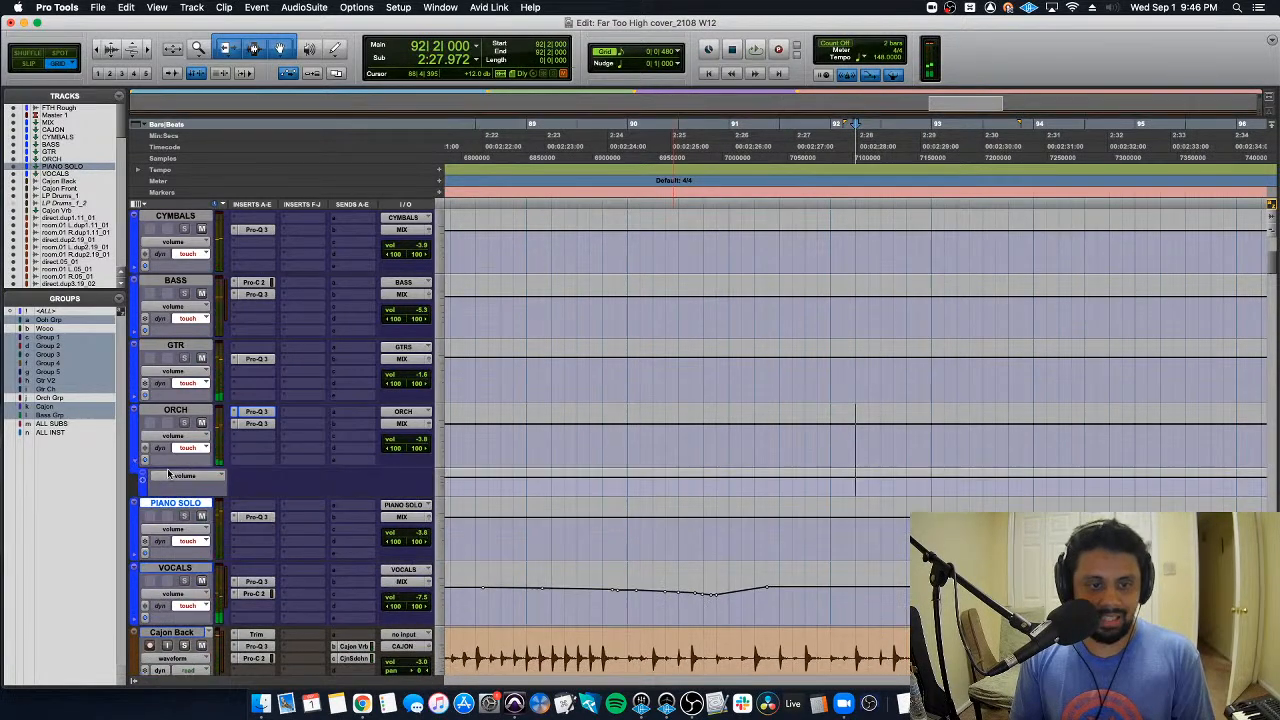
click(168, 474)
click(318, 526)
Step: Locate the start of the piano solo by playback and add a marker named Solo at bar 89, beat 4
key(super+bracketleft)
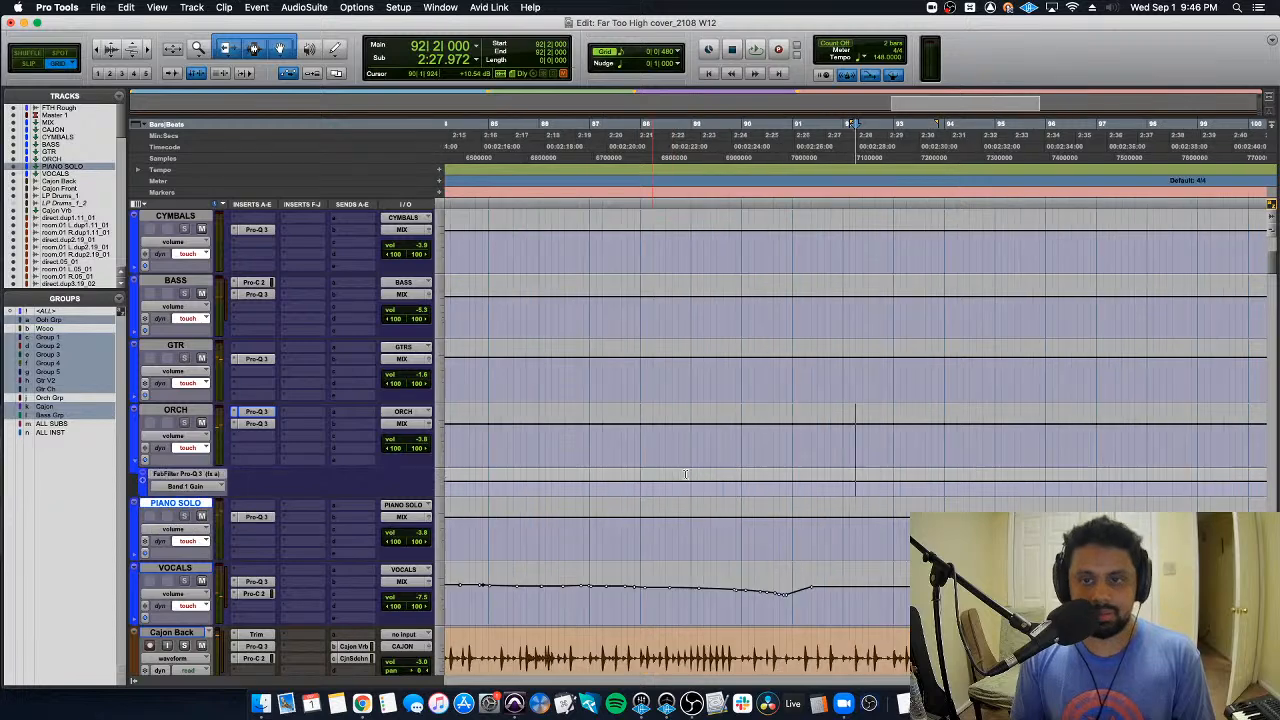
key(super+bracketleft)
click(826, 490)
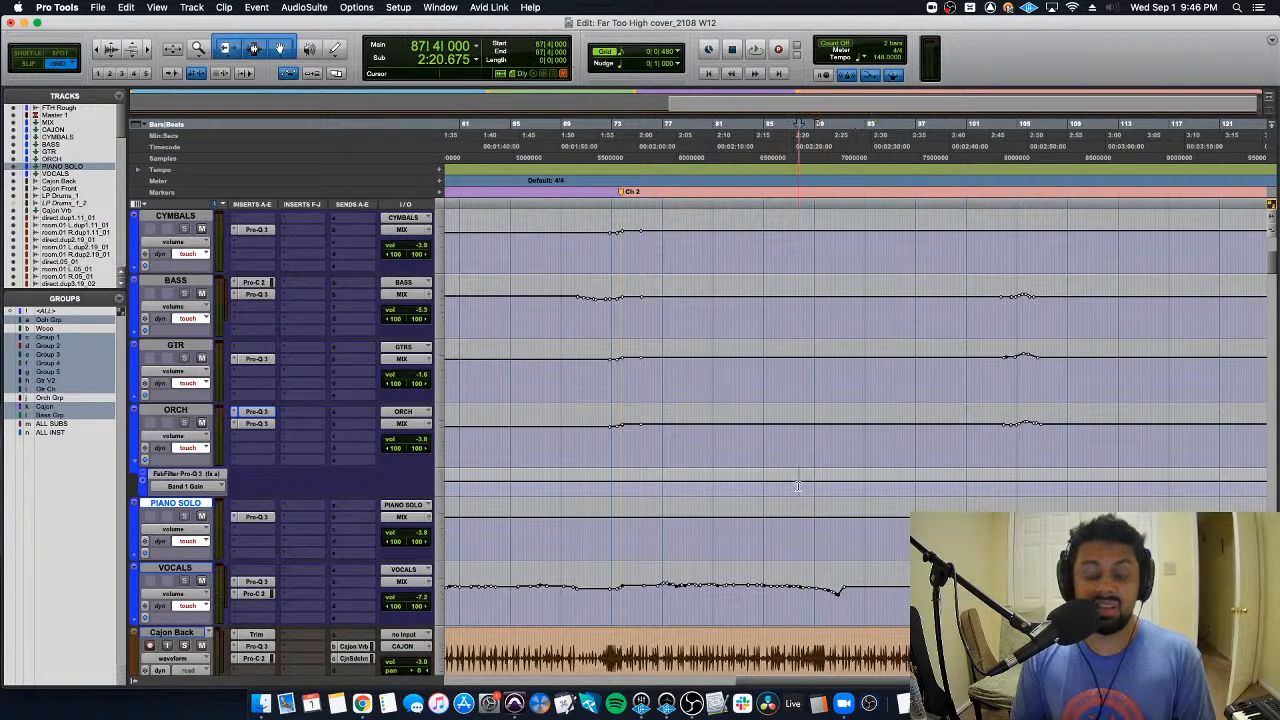
key(super+bracketright)
key(super+bracketright)
key(space)
key(super+bracketright)
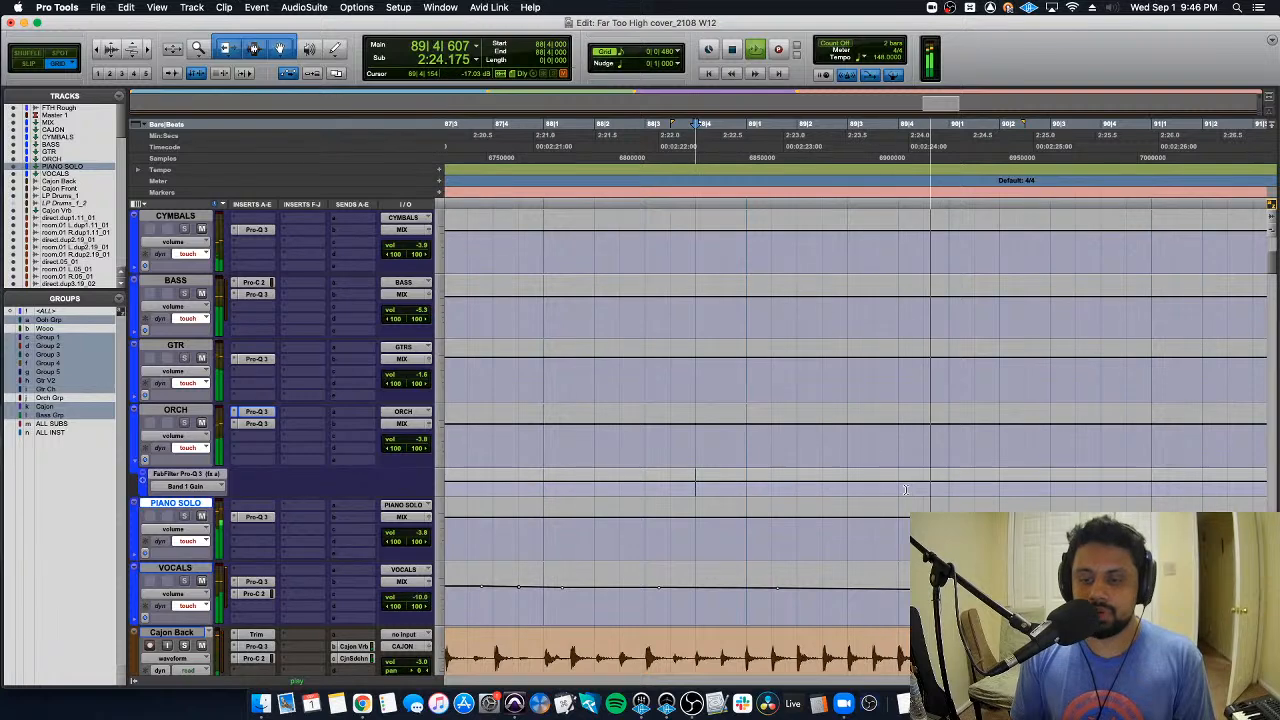
key(space)
key(space)
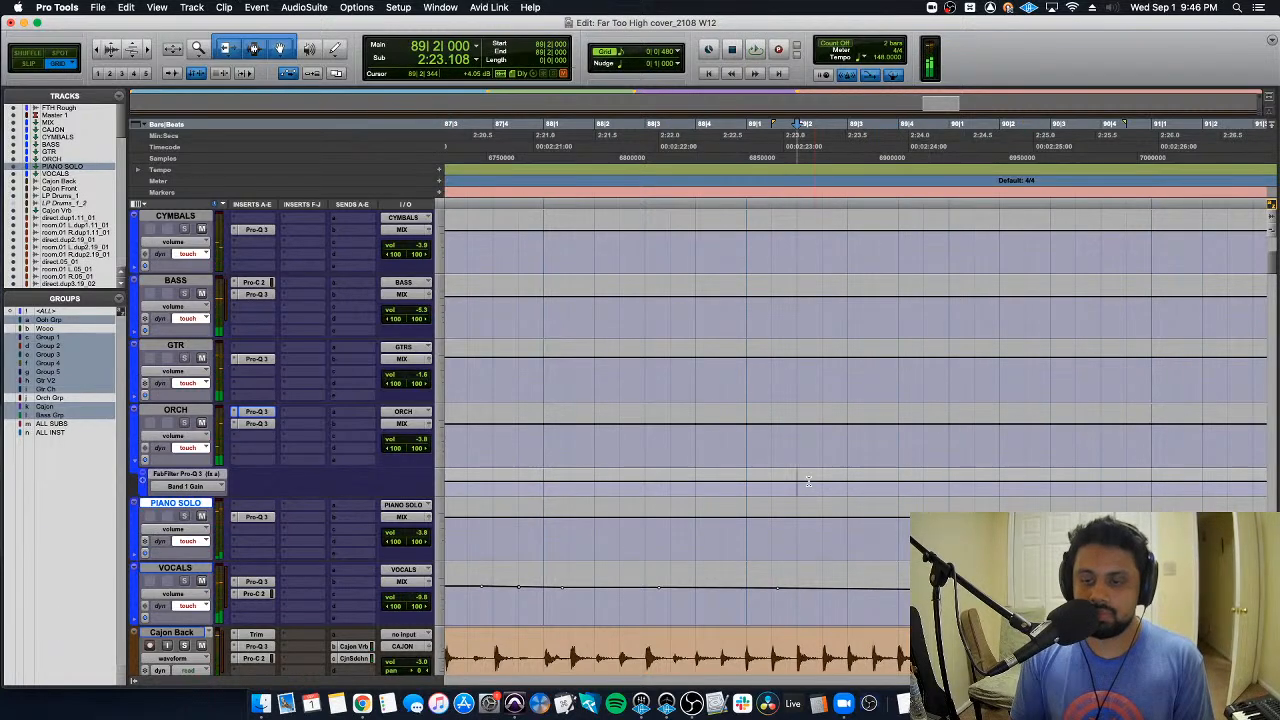
scroll(898, 492, up, 3)
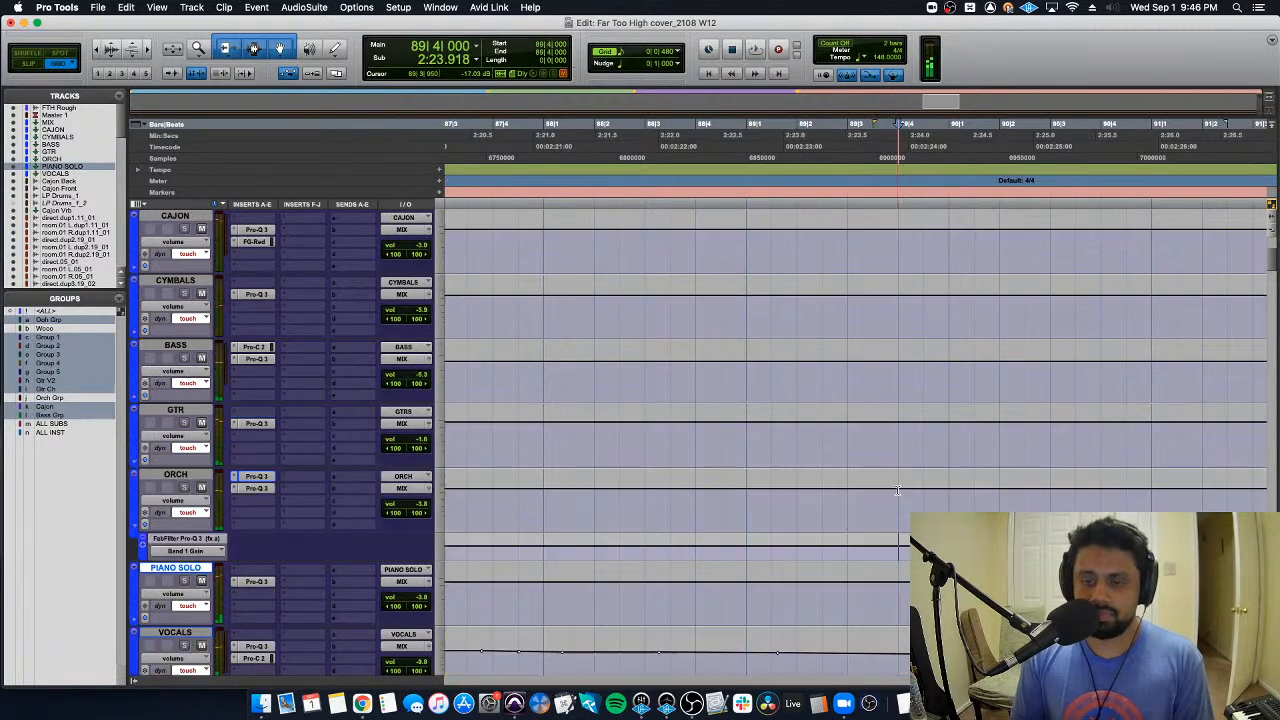
key(KP_Enter)
text(Solo)
key(Return)
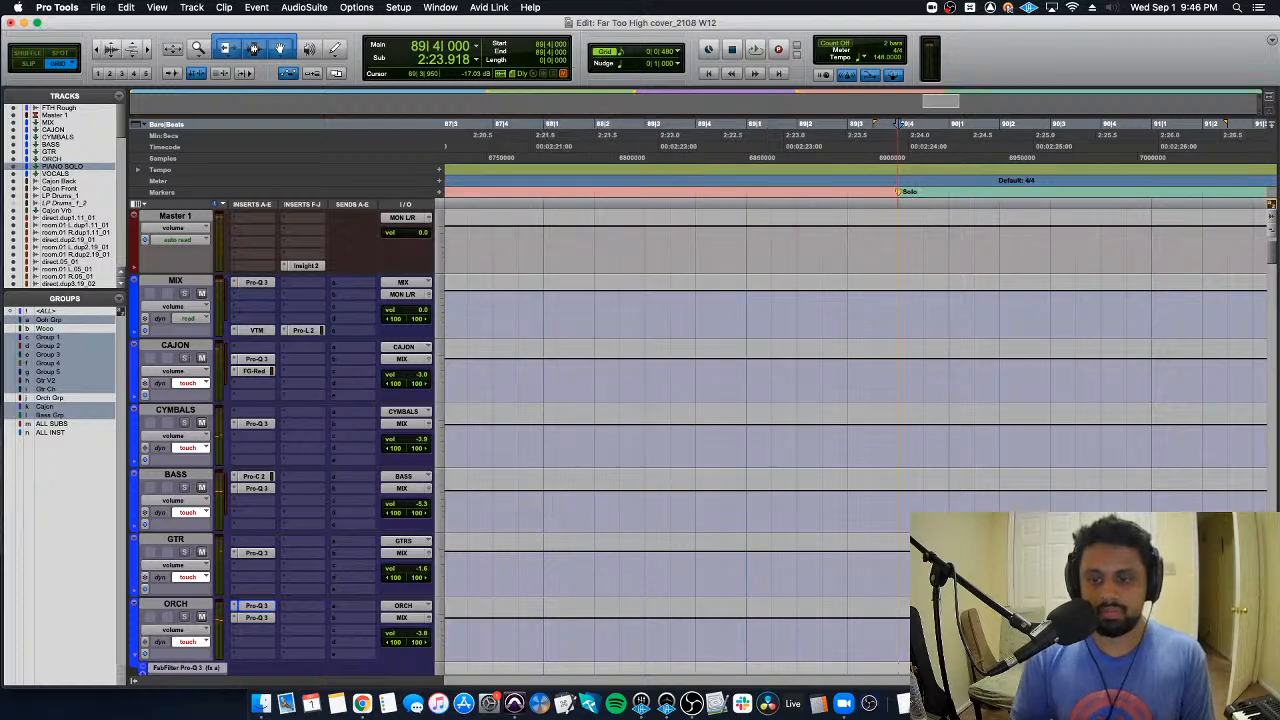
Step: Play from the Solo marker to check its placement at the start of the section
key(space)
scroll(940, 503, down, 3)
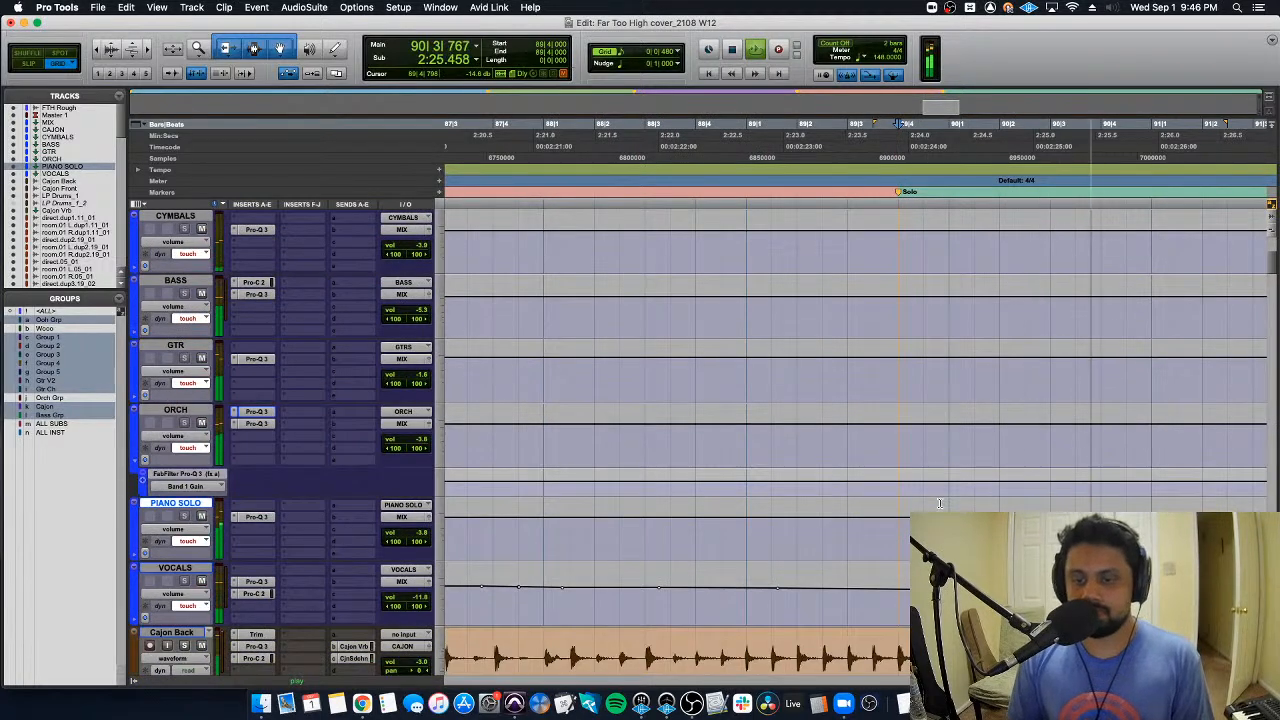
key(r)
key(r)
key(r)
key(r)
key(space)
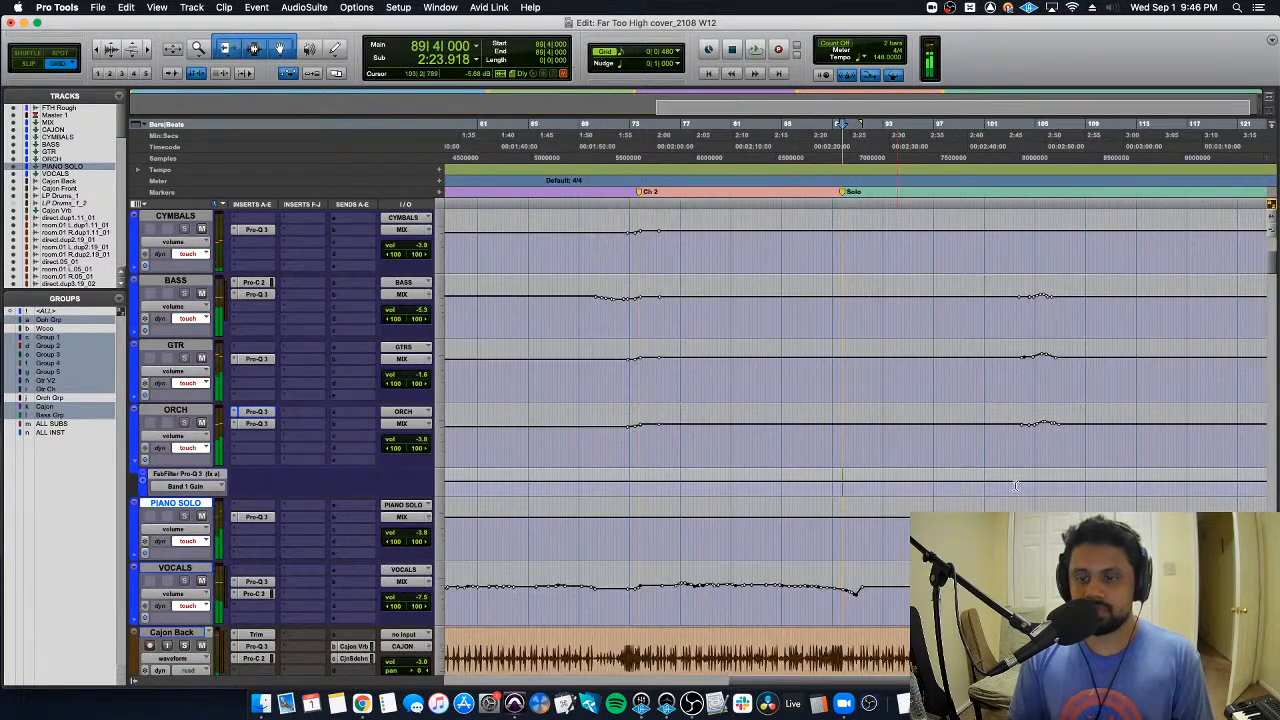
Step: Locate where the solo finishes by playback and add a marker named End at bar 105, beat 4
click(1015, 487)
key(t)
key(t)
key(t)
key(space)
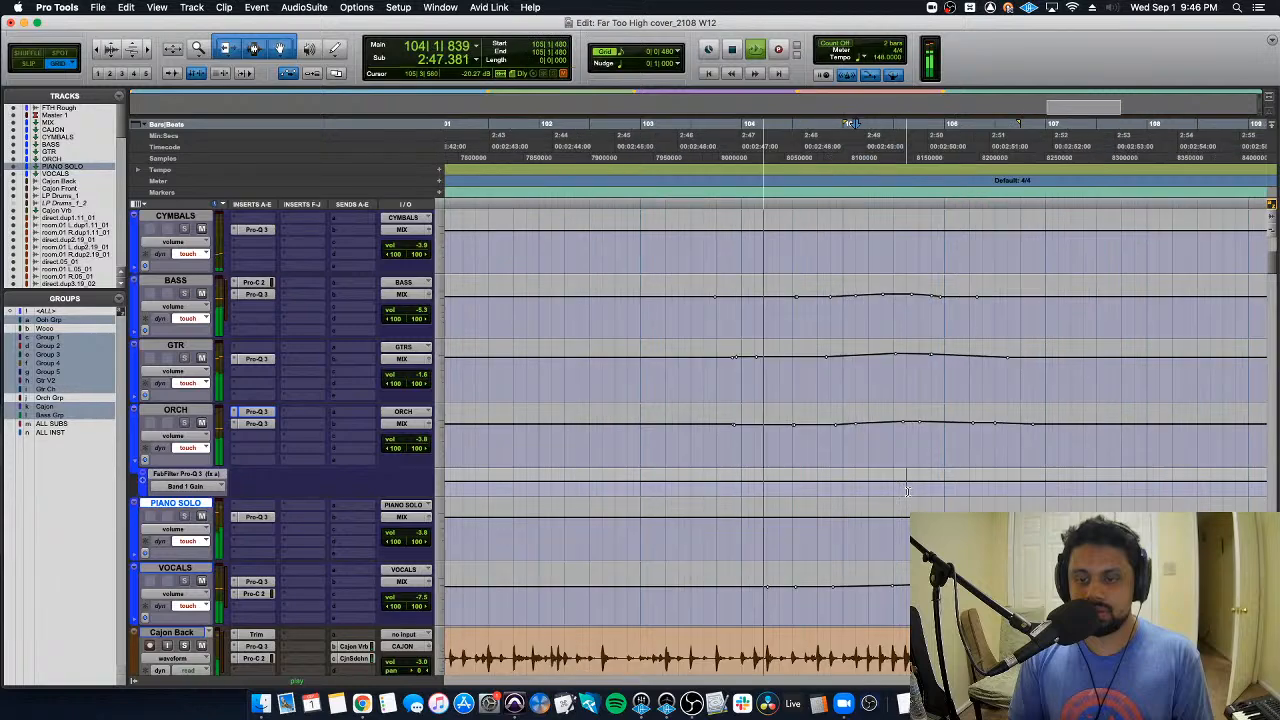
key(t)
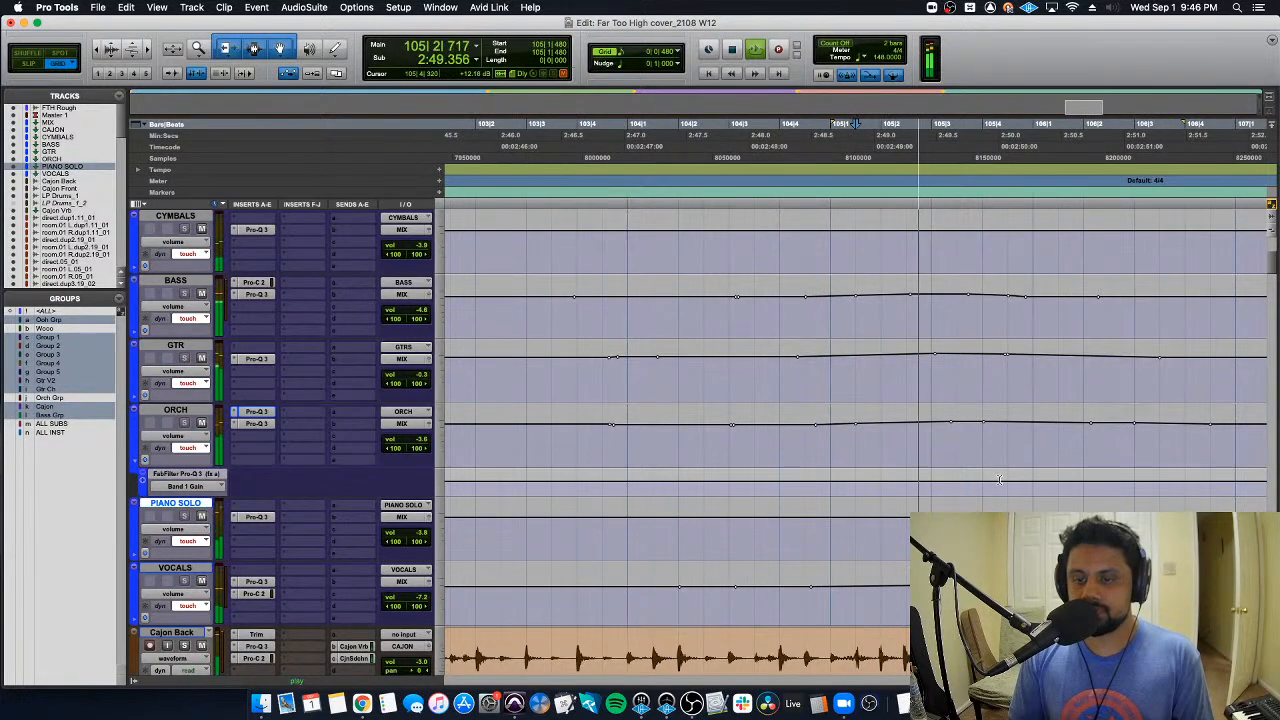
key(space)
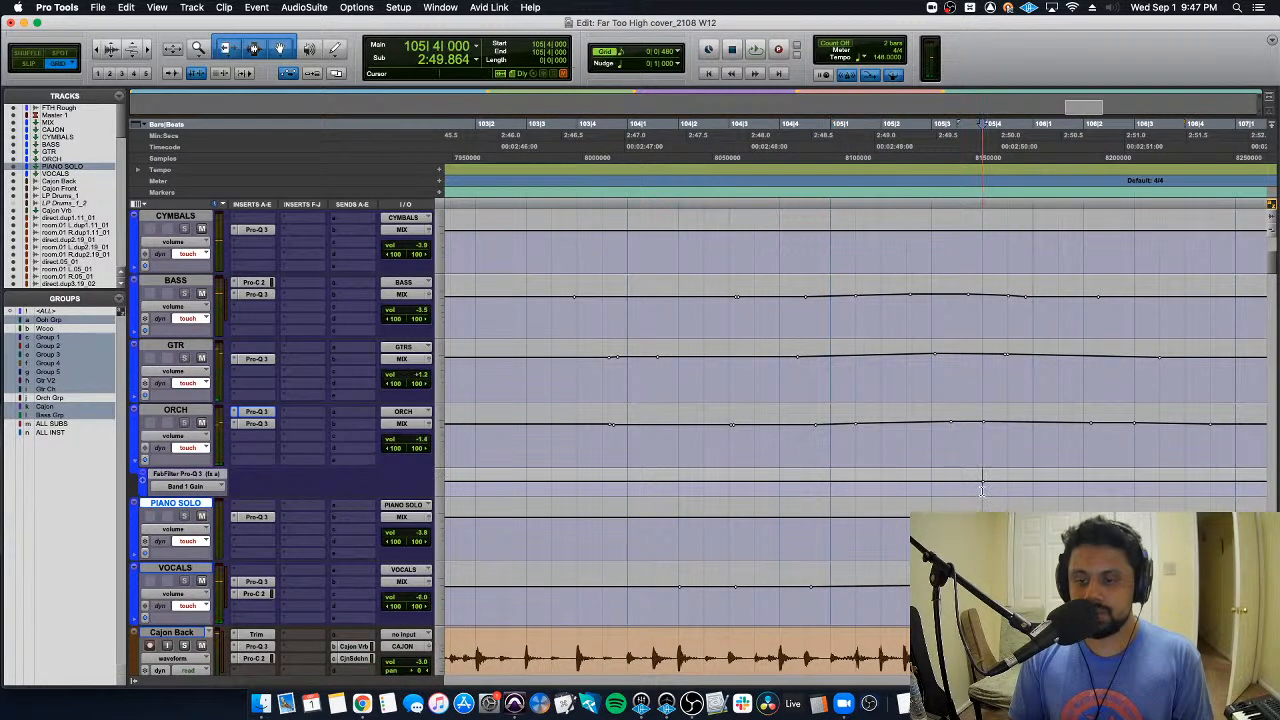
key(KP_Enter)
key(Return)
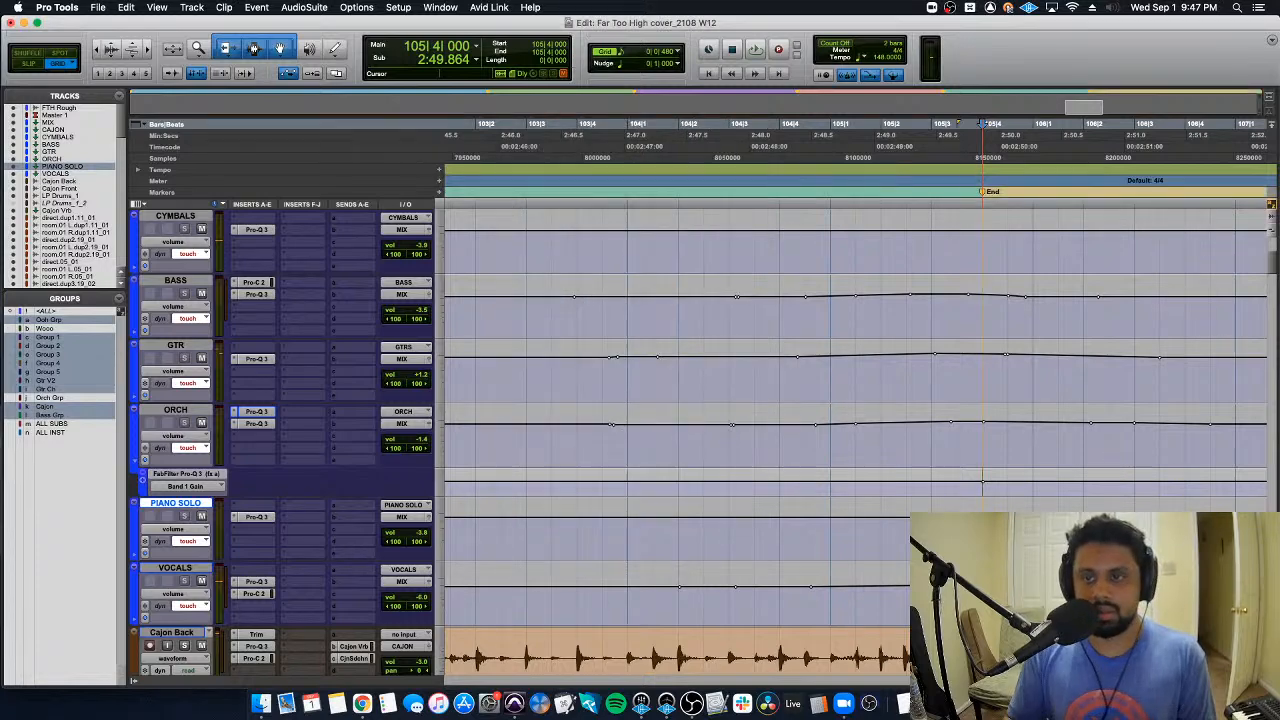
Step: Lower ORCH's Band 1 Gain automation across the section between the Solo and End markers
key(r)
key(r)
key(r)
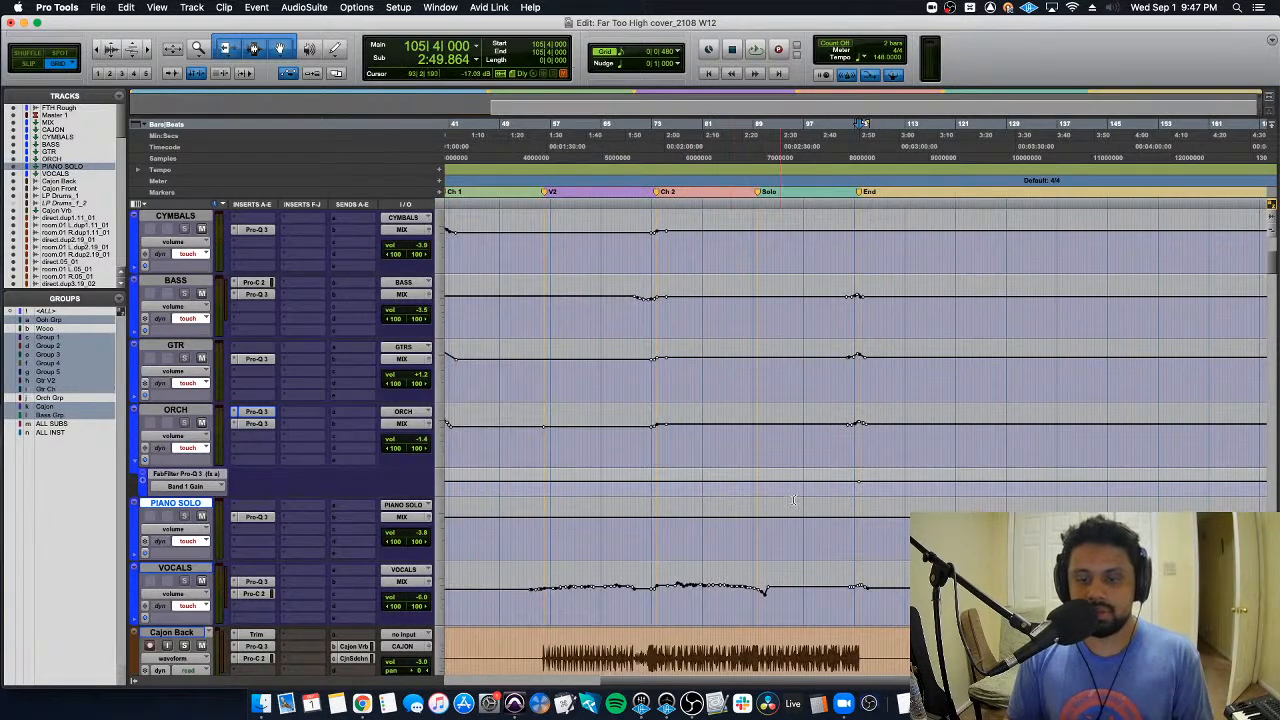
key(r)
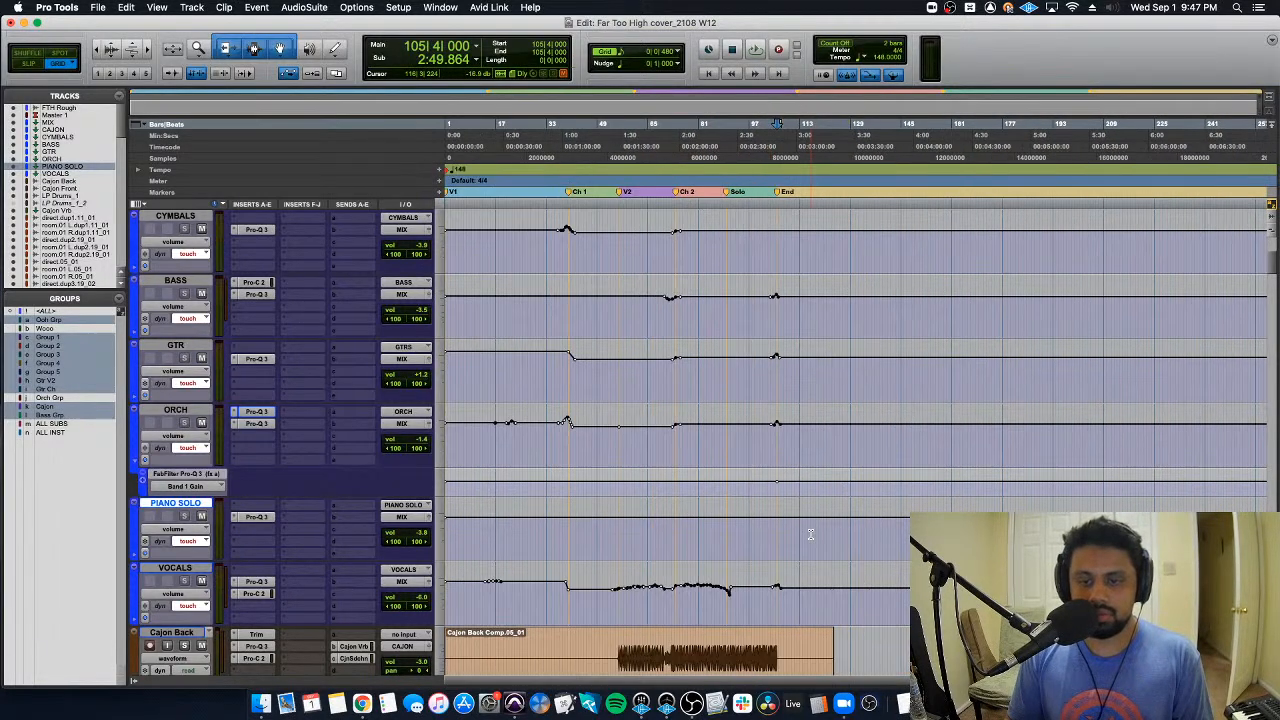
key(r)
scroll(585, 260, up, 1)
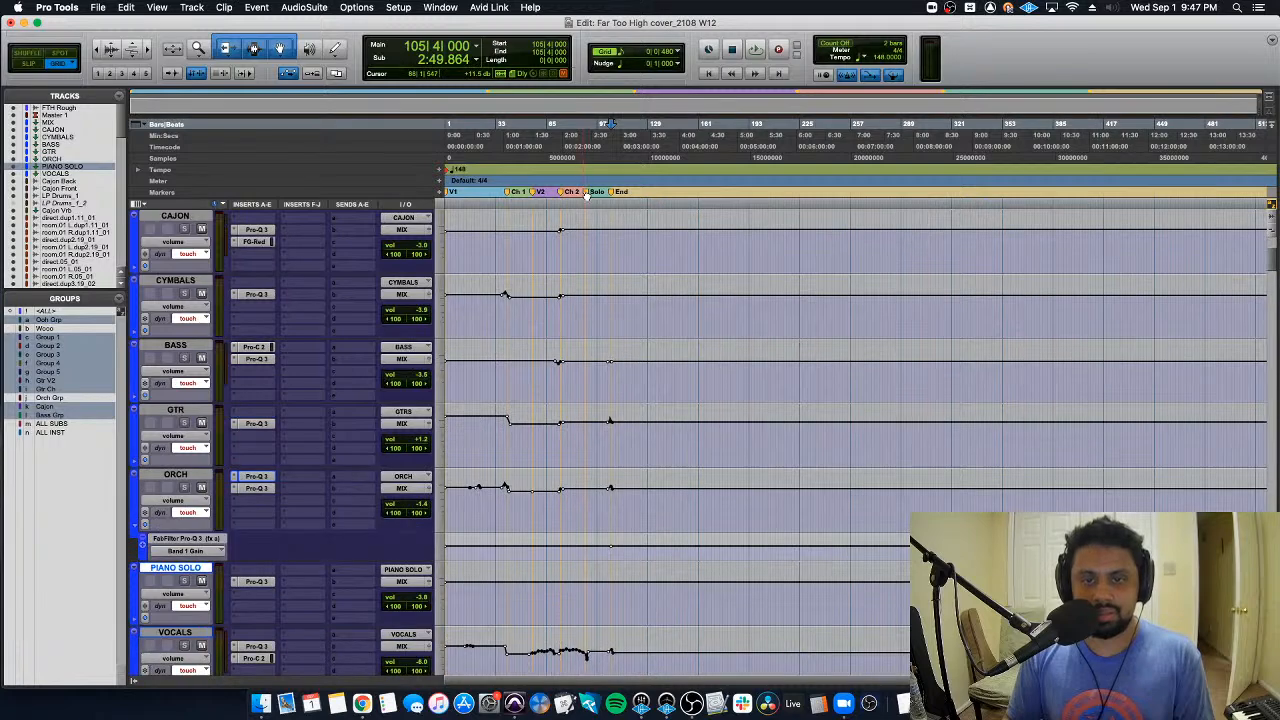
click(589, 193)
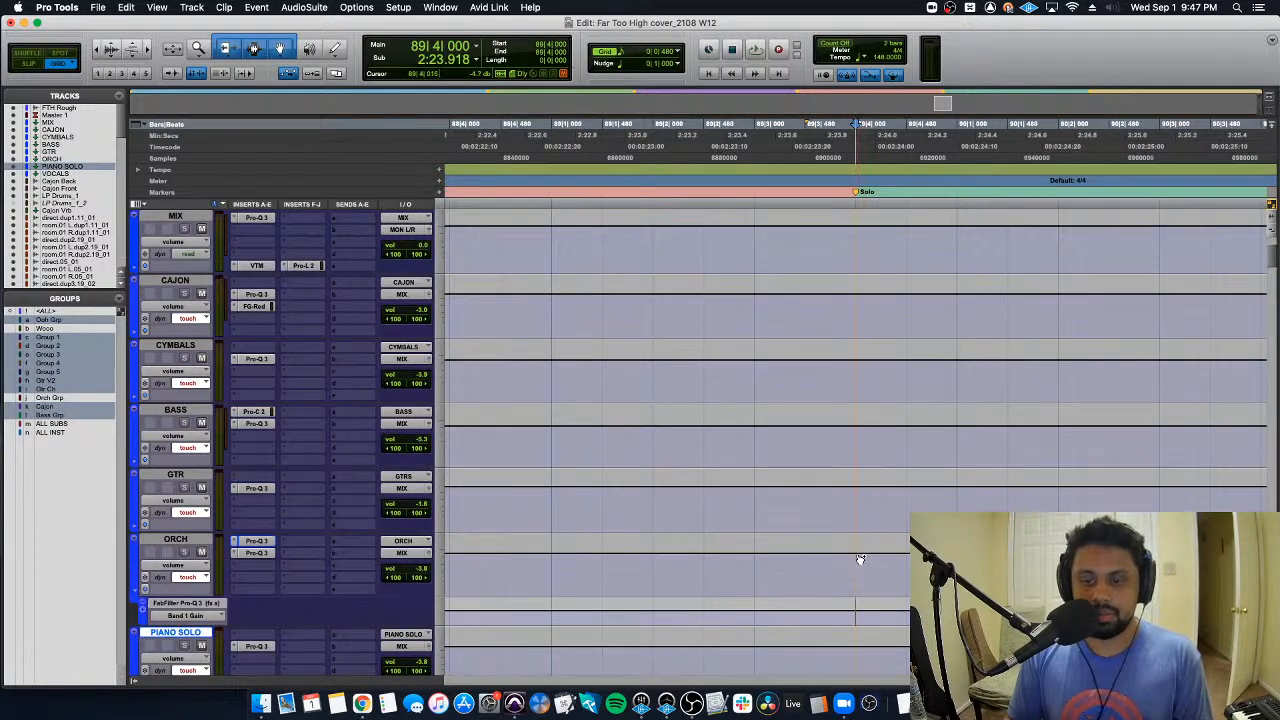
key(alt+a)
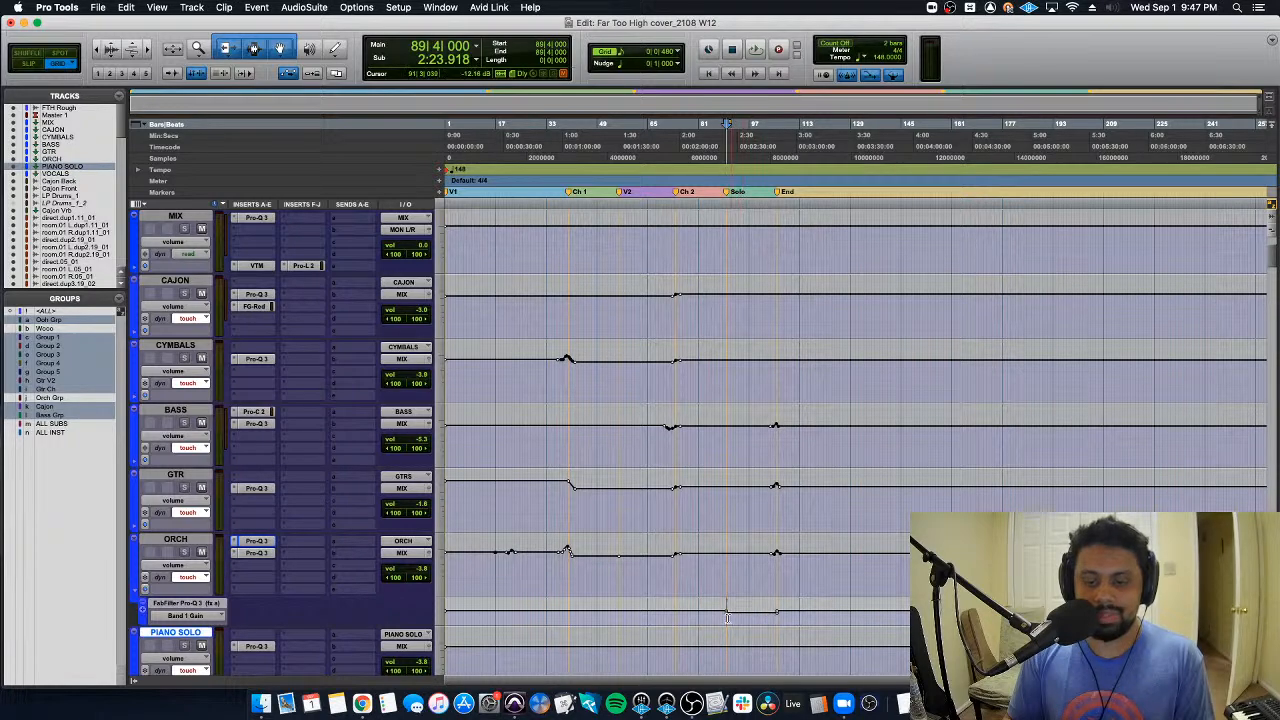
Step: Try smoothing the Band 1 Gain drop at the Solo marker by clearing the automation points just before it
scroll(727, 617, up, 5)
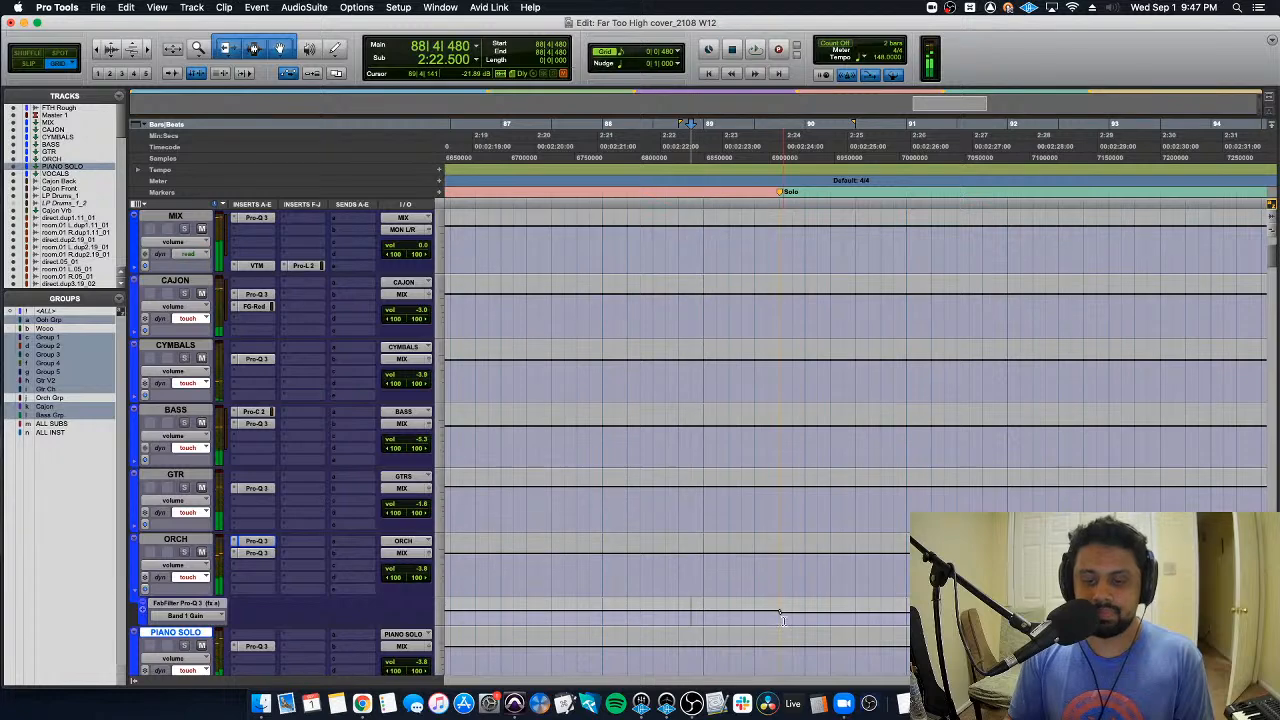
drag(780, 612, 614, 612)
click(614, 612)
scroll(821, 622, down, 3)
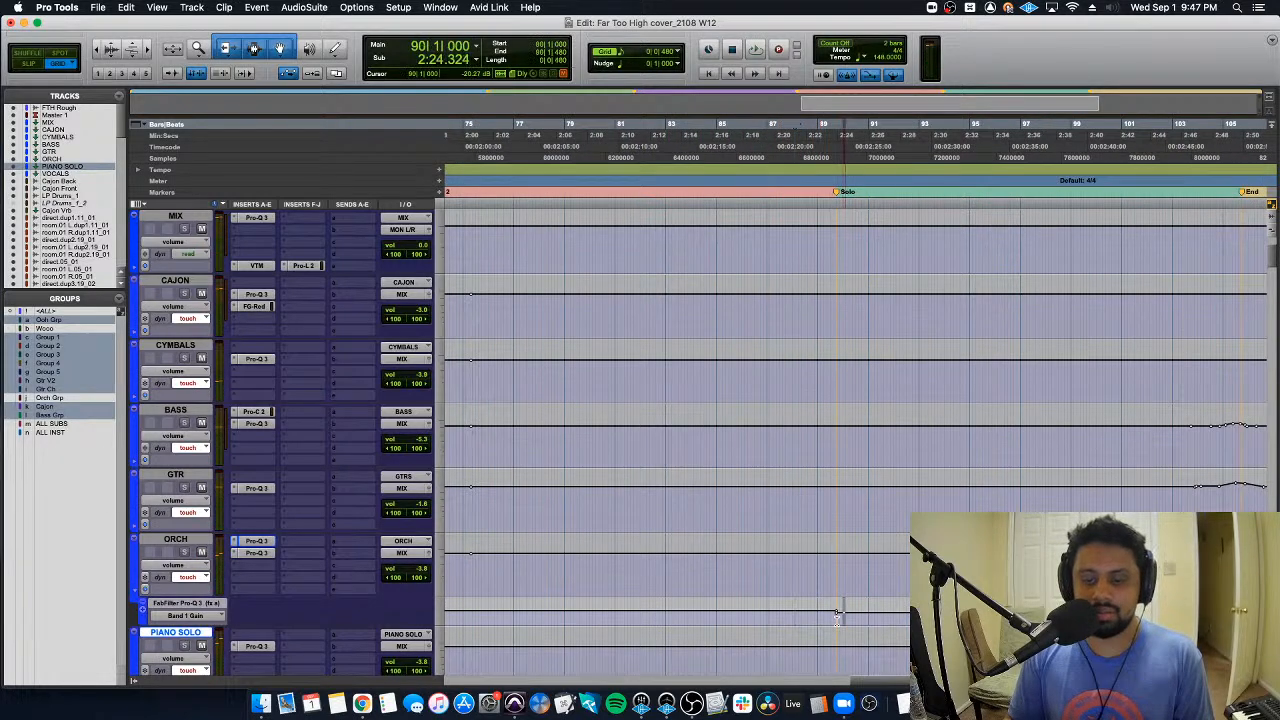
drag(837, 620, 730, 619)
key(Delete)
Step: Try a gradual Band 1 Gain ramp from about bar 84 into the solo and a short return ramp at End
key(r)
key(r)
click(947, 616)
key(t)
key(t)
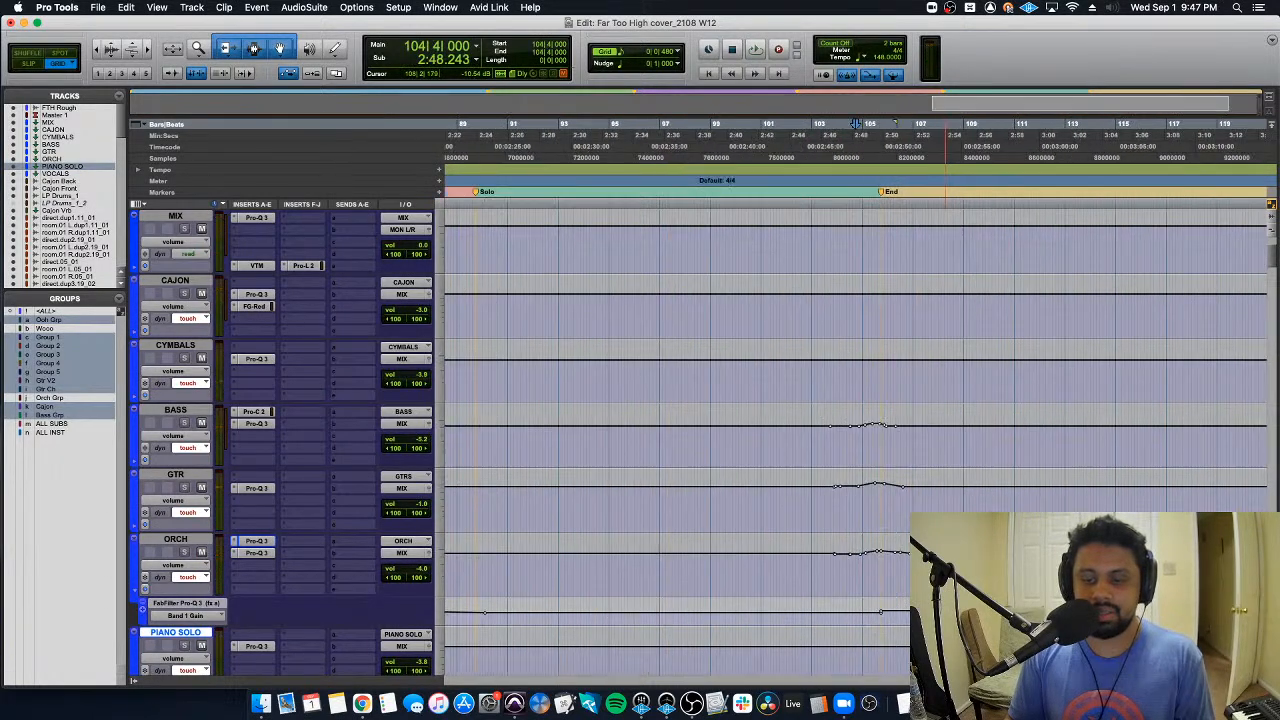
key(t)
click(907, 617)
key(r)
key(r)
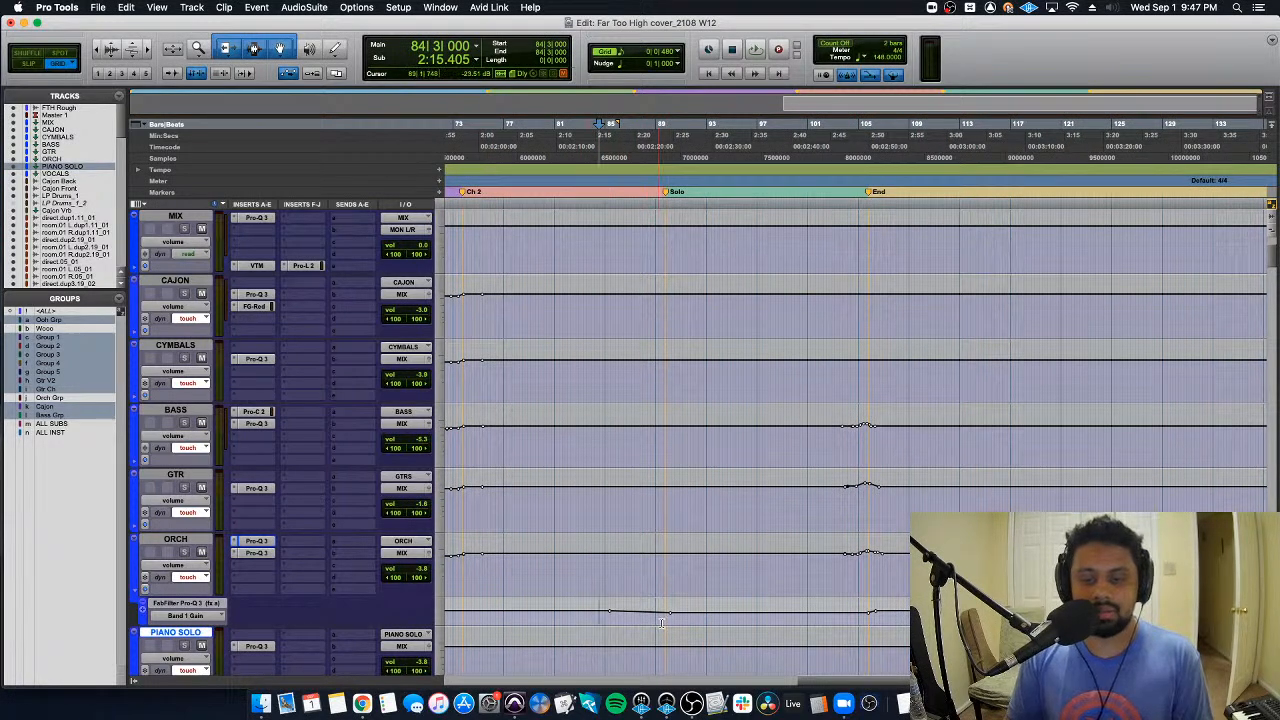
Step: Open ORCH's first Pro-Q 3 and play from bar 84, beat 3 to watch the band's gain ramp
click(256, 541)
key(space)
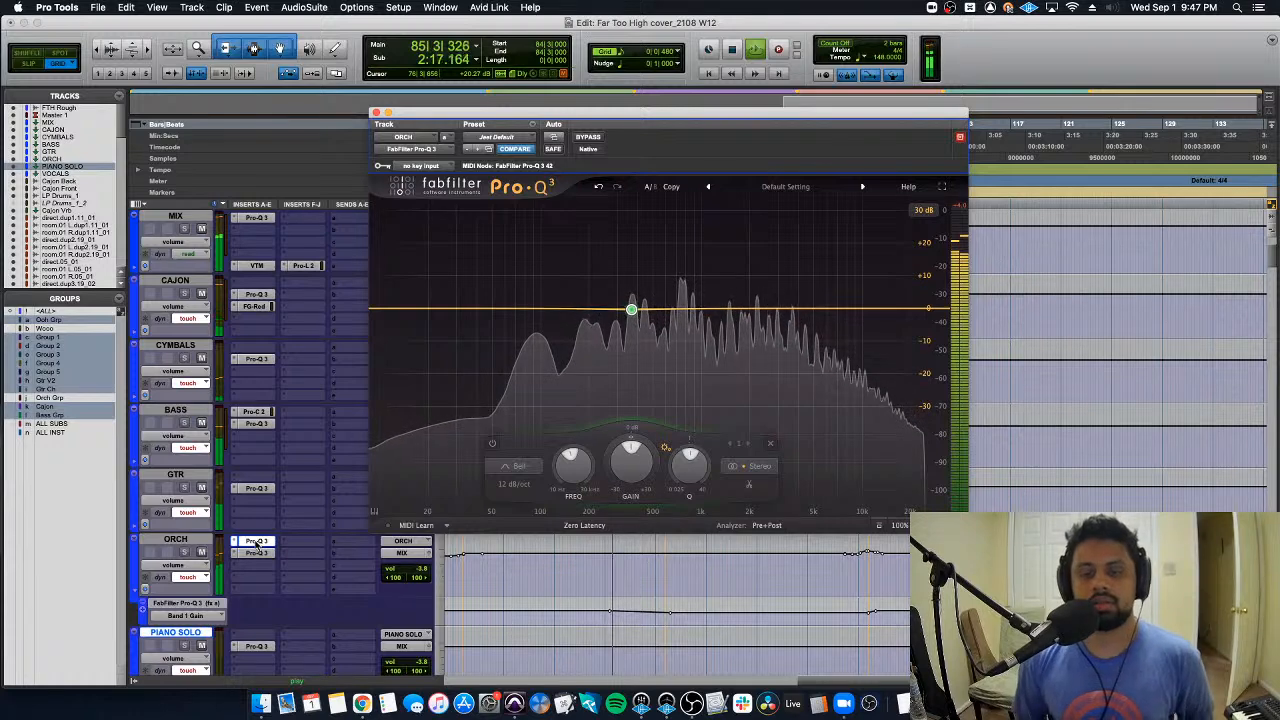
key(space)
Step: Make short Band 1 Gain ramps around the Solo and End markers, play the transition and close ORCH's EQ
click(655, 614)
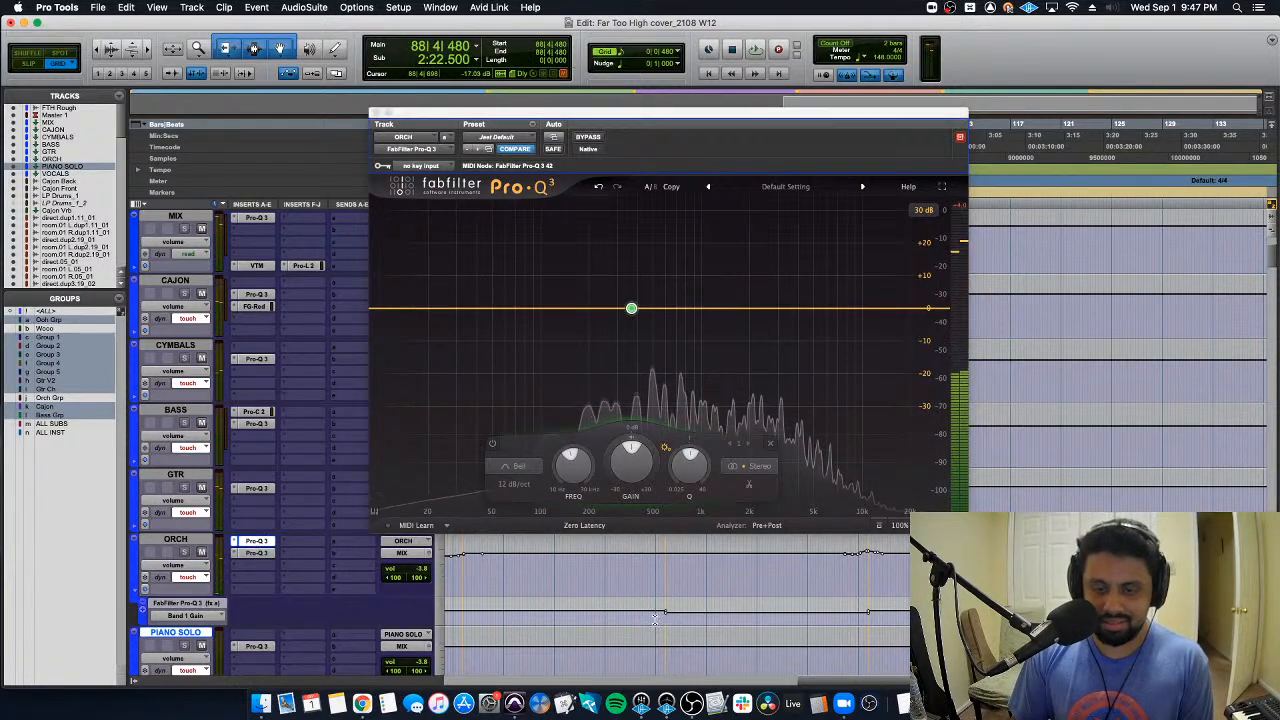
key(space)
key(space)
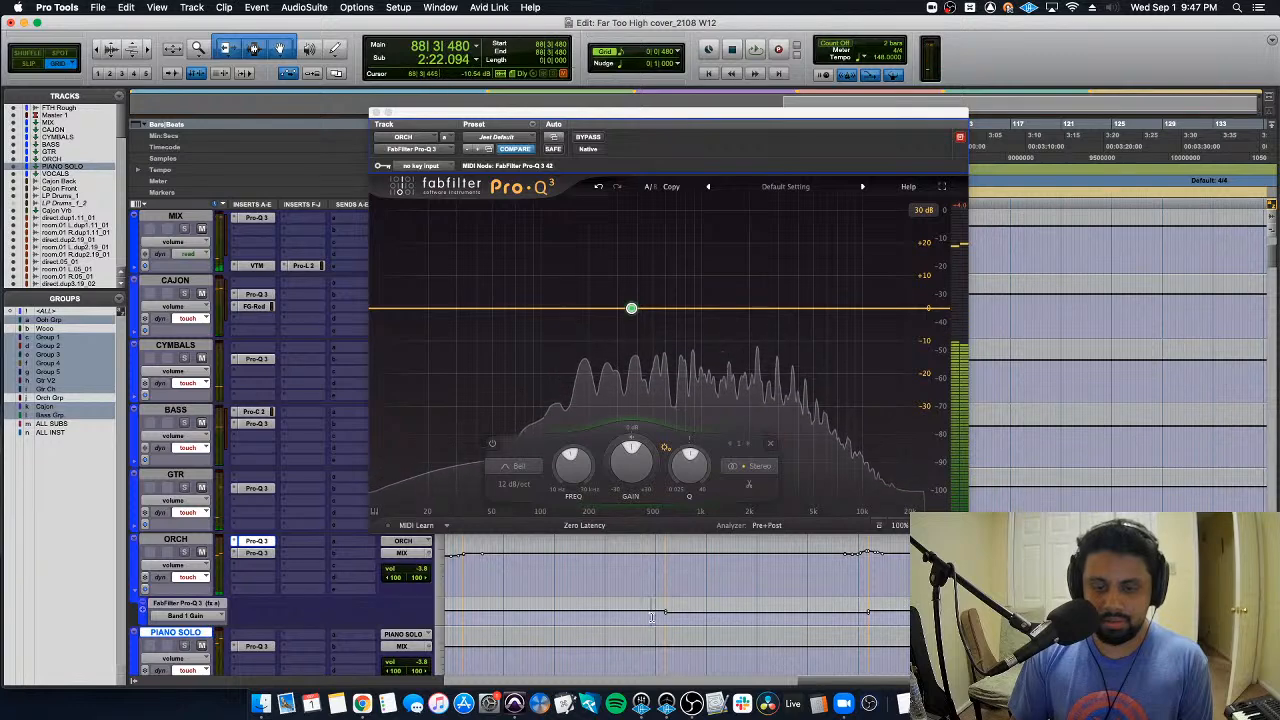
click(645, 617)
key(space)
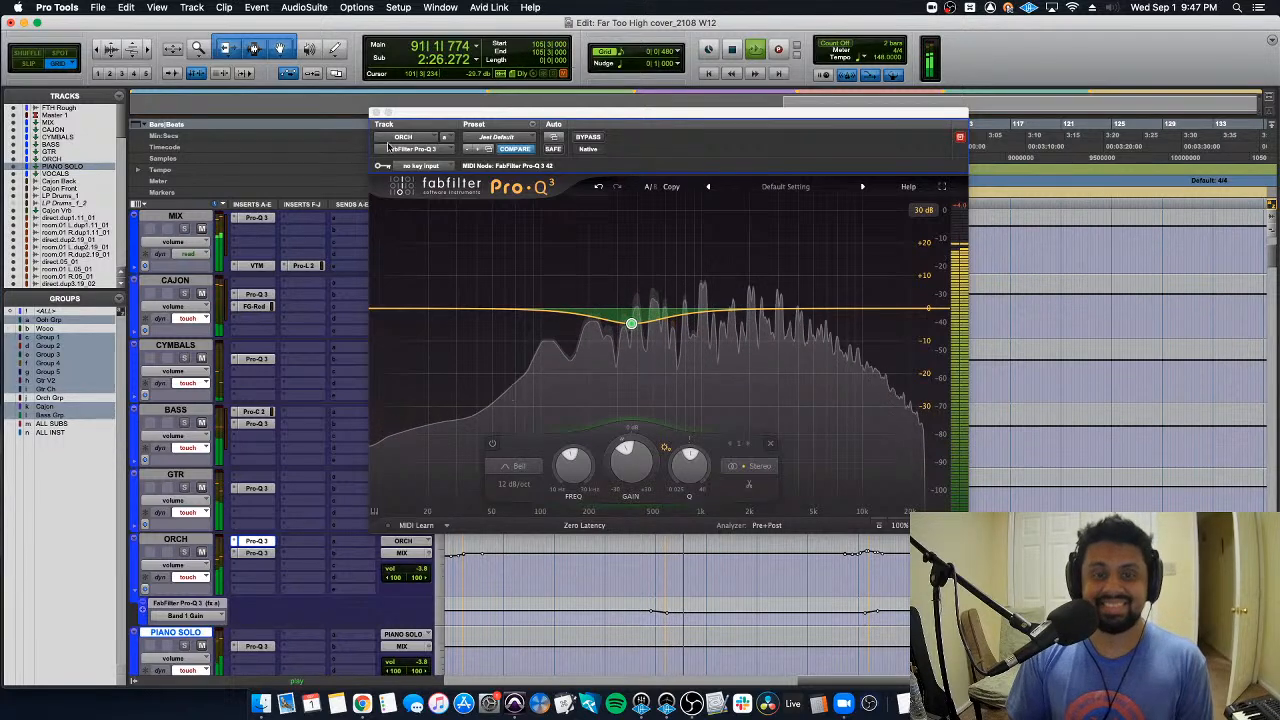
click(376, 113)
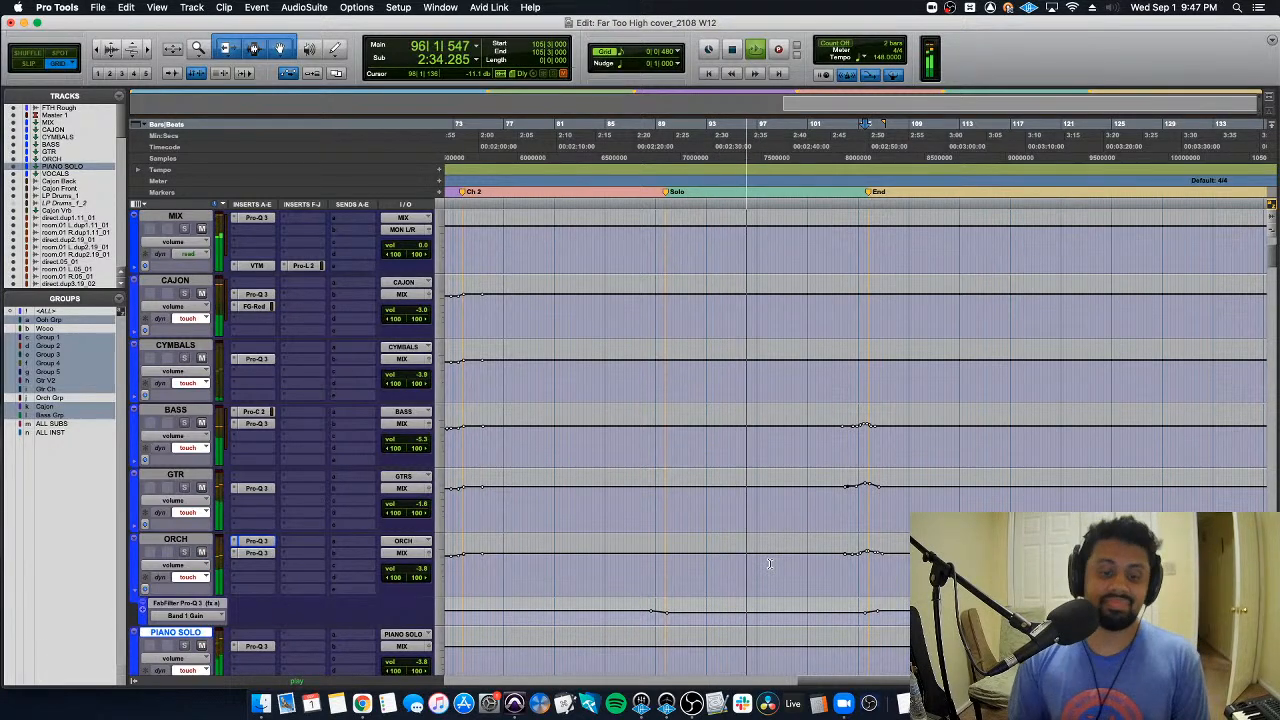
Step: Set a bell band in PIANO SOLO's Pro-Q 3 to about 1203 Hz, +0.96 dB and Q 1.548, and close the EQ
scroll(769, 564, down, 6)
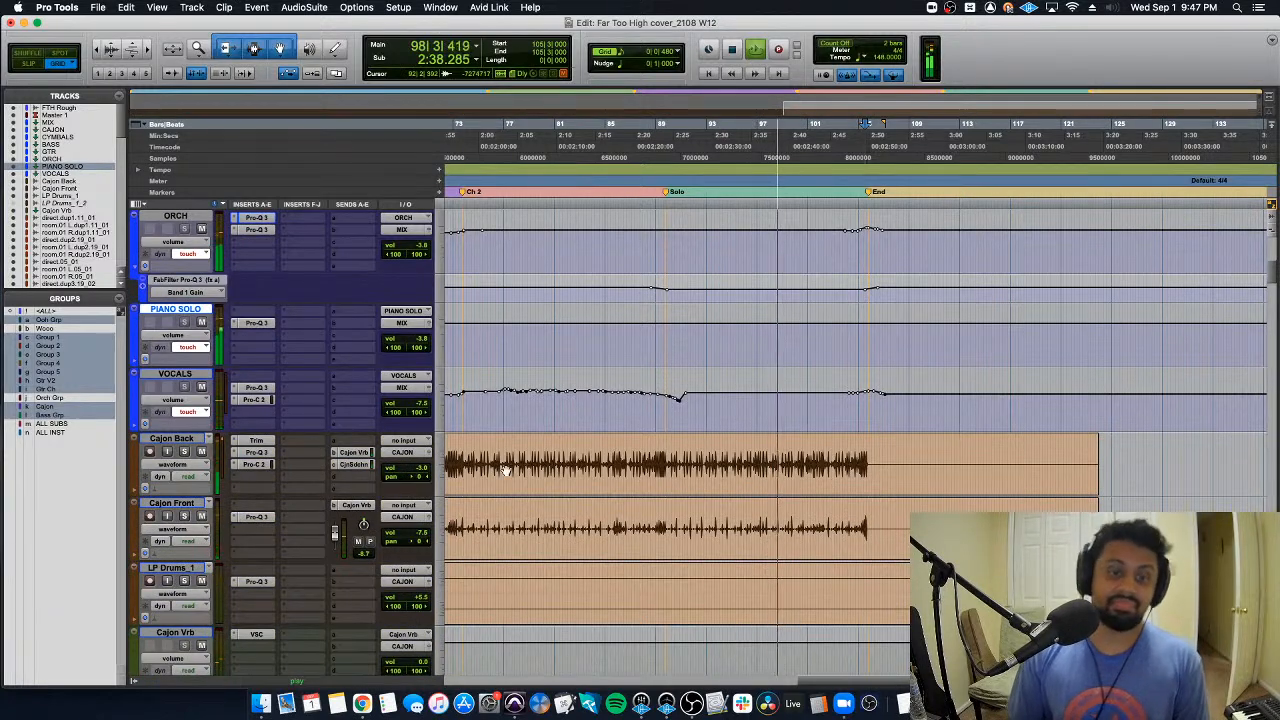
click(253, 322)
drag(629, 305, 714, 305)
scroll(628, 289, up, 3)
scroll(738, 306, down, 2)
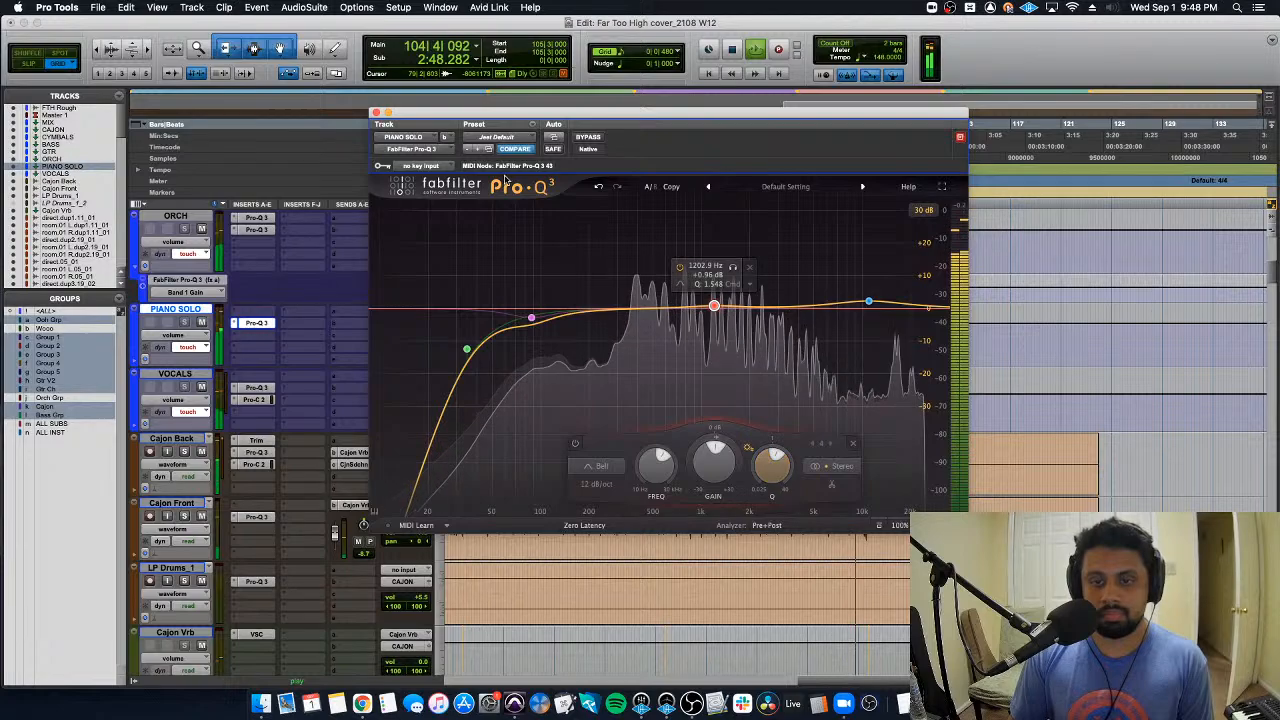
key(super+w)
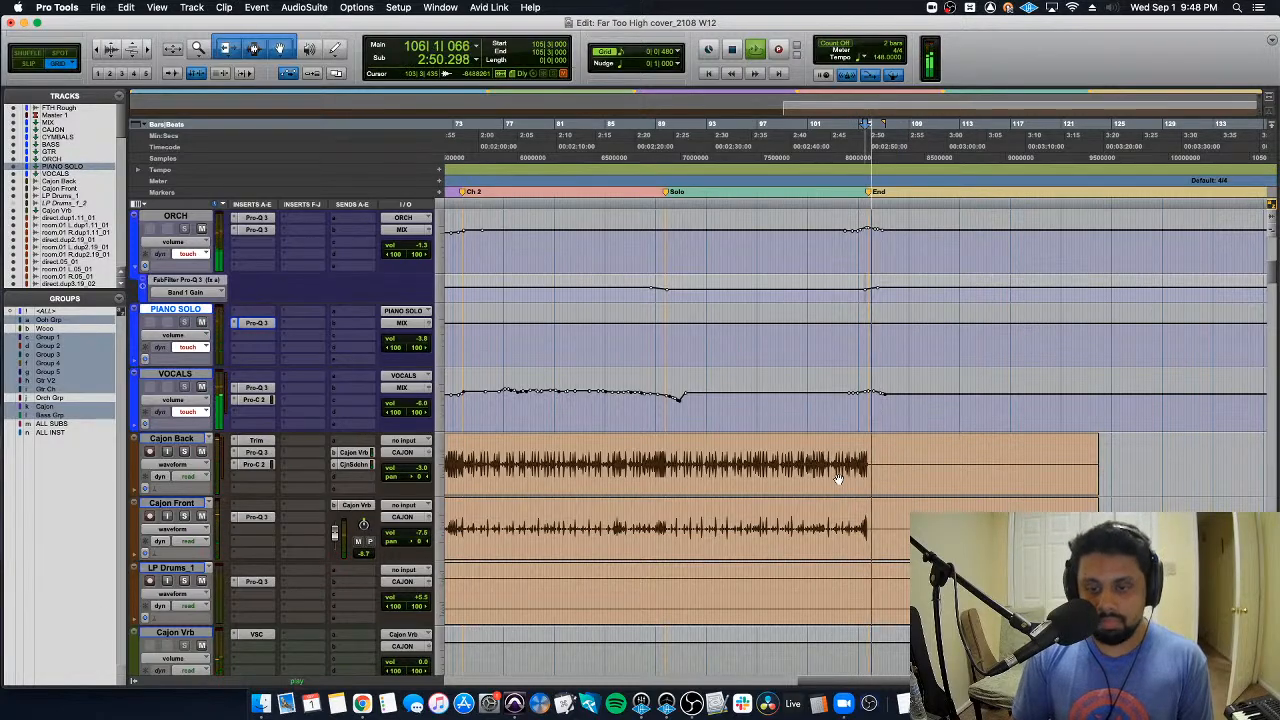
Step: Play the ending from bar 105 while reviewing the vocal tracks, stop playback and switch to the Mix window
scroll(860, 510, down, 10)
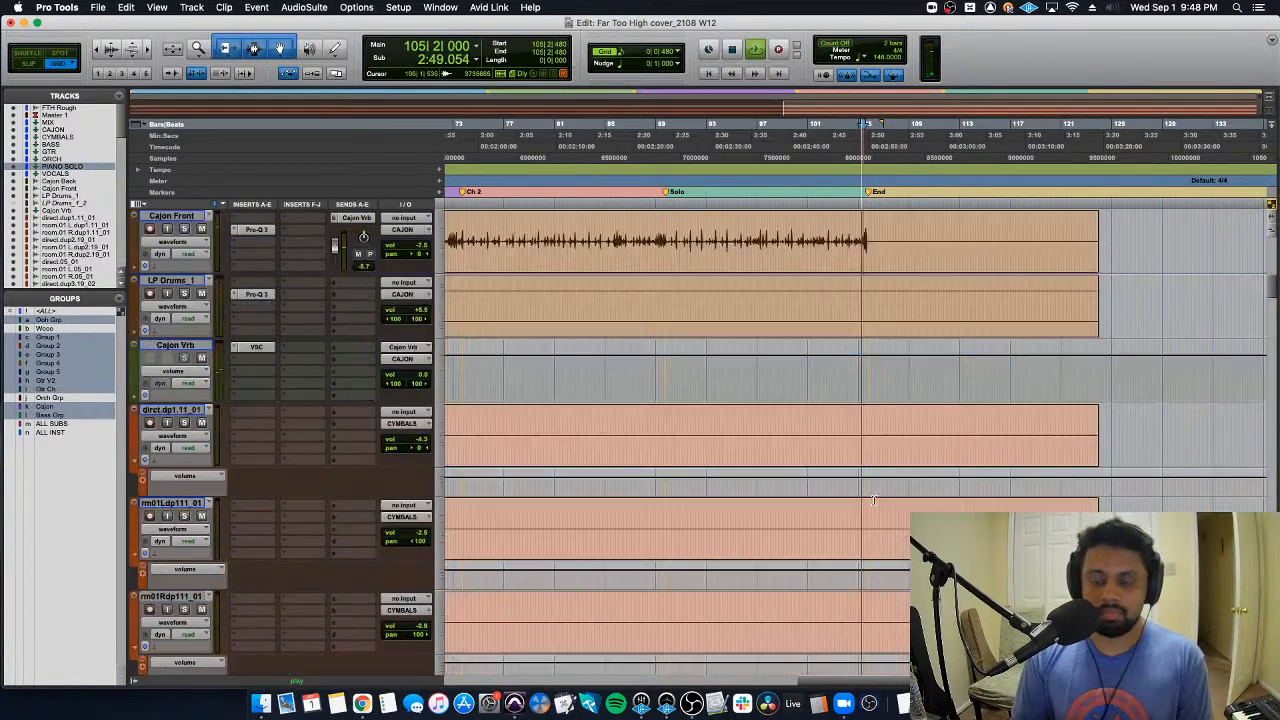
scroll(882, 538, down, 15)
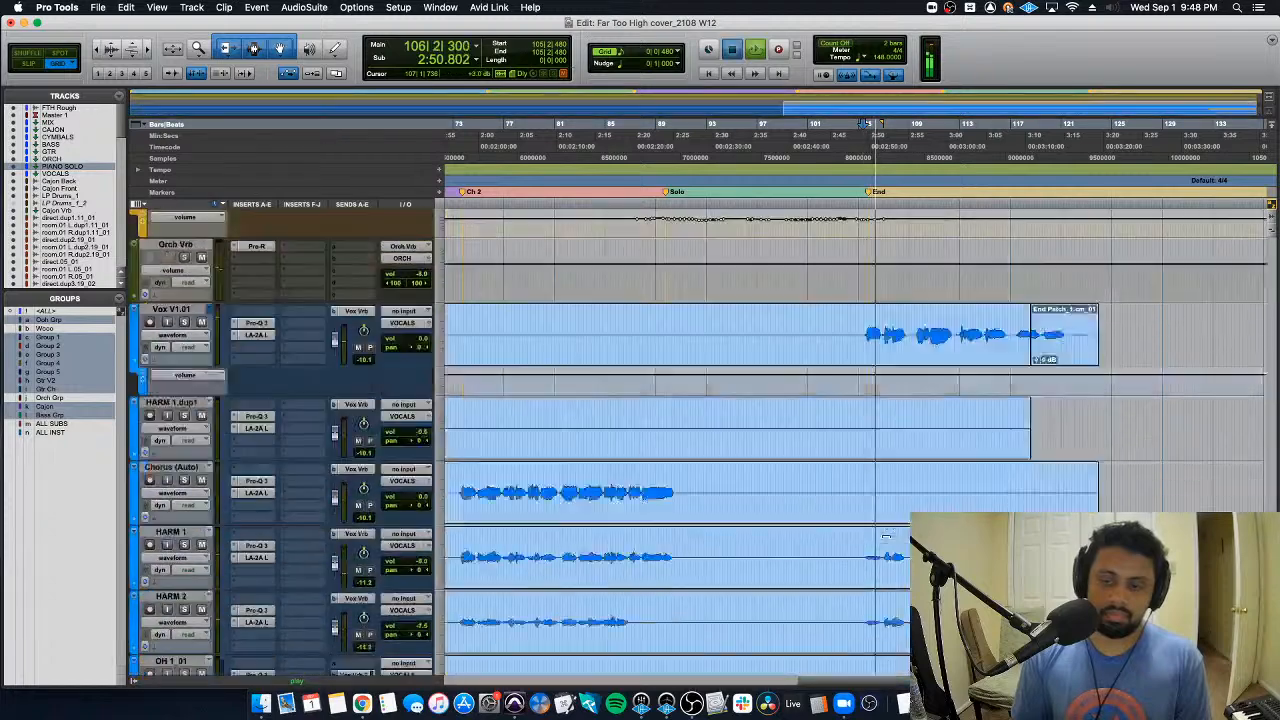
scroll(886, 538, down, 5)
key(space)
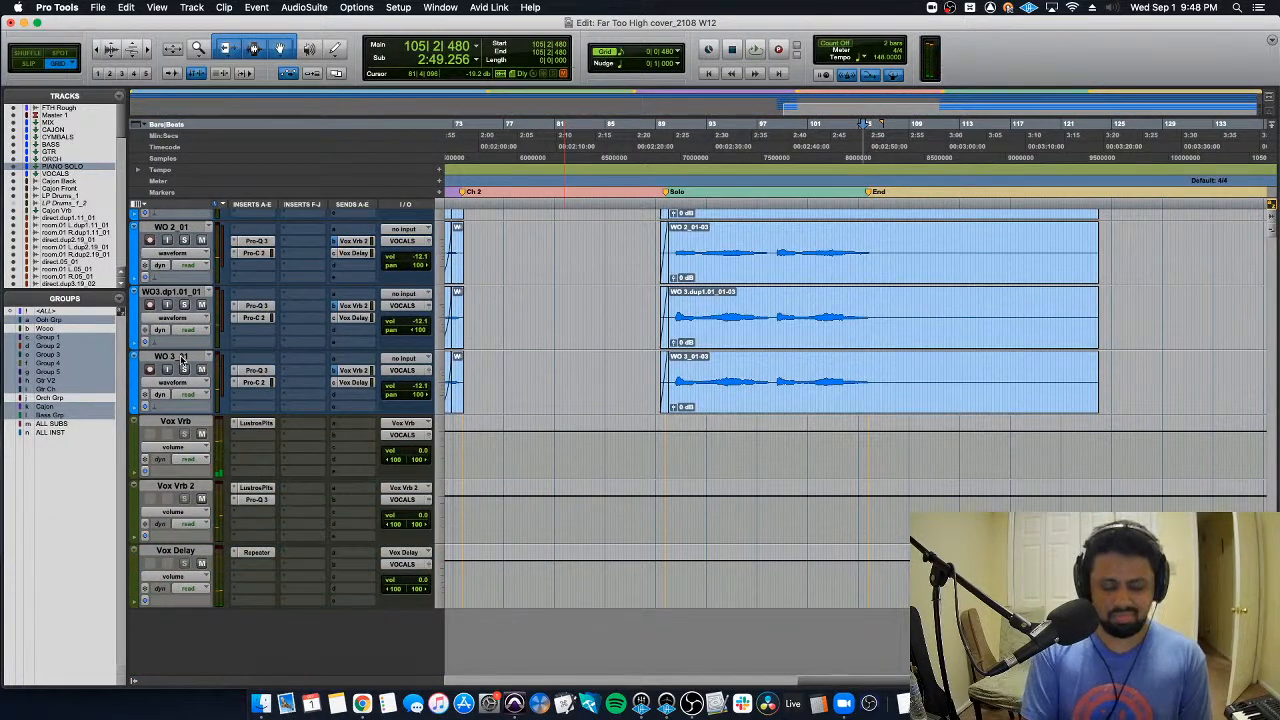
key(super+equal)
scroll(337, 517, down, 5)
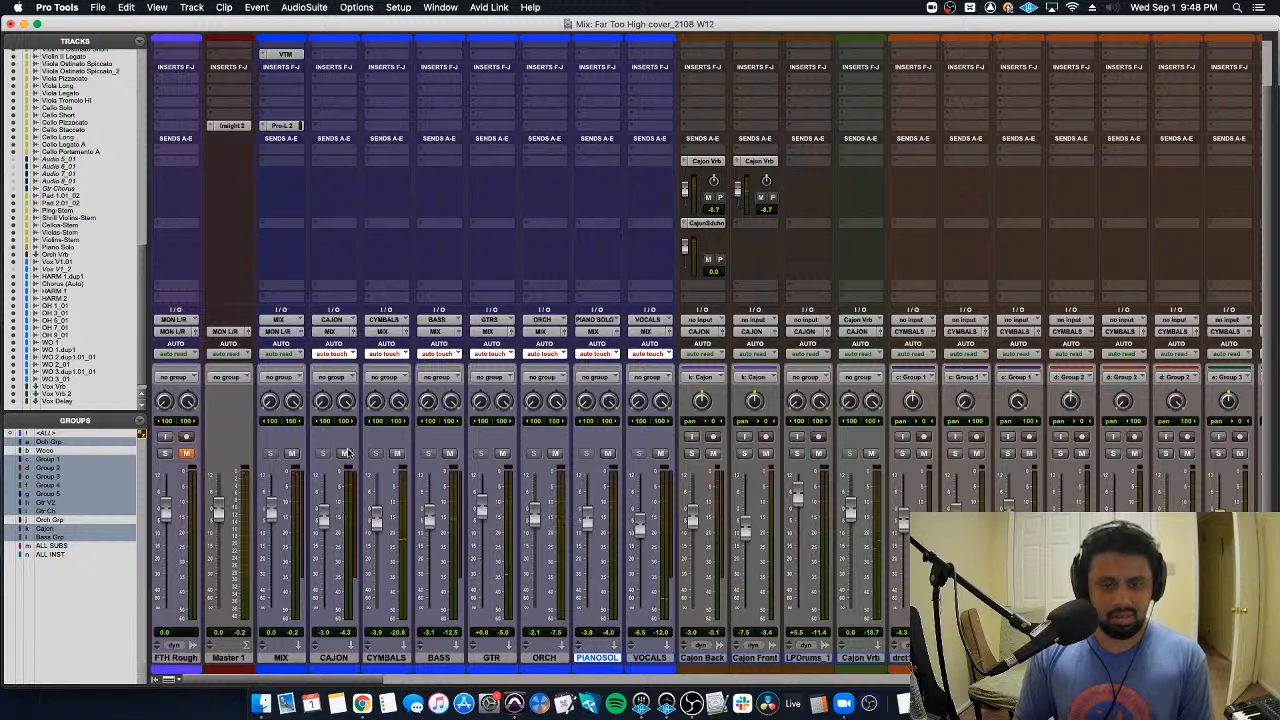
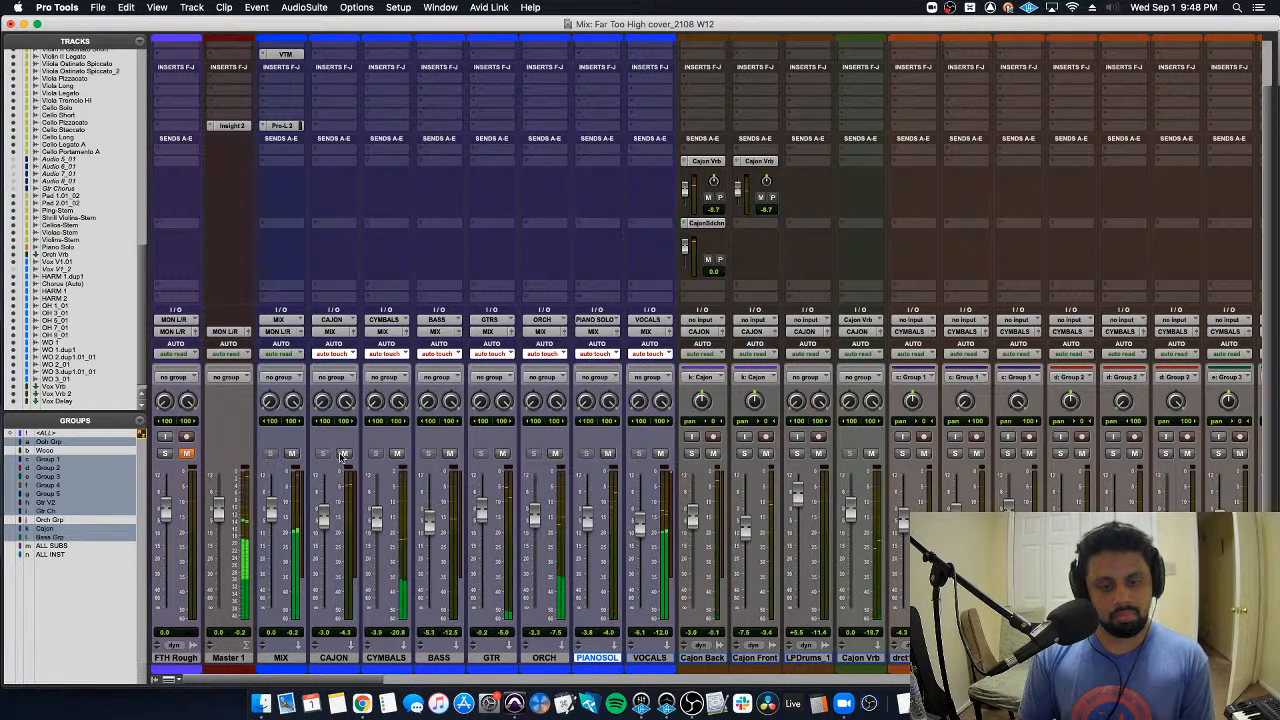
Step: Switch to the Edit window and check the orchestra and cymbal tracks around the End marker for what sounds during the ending
key(super+equal)
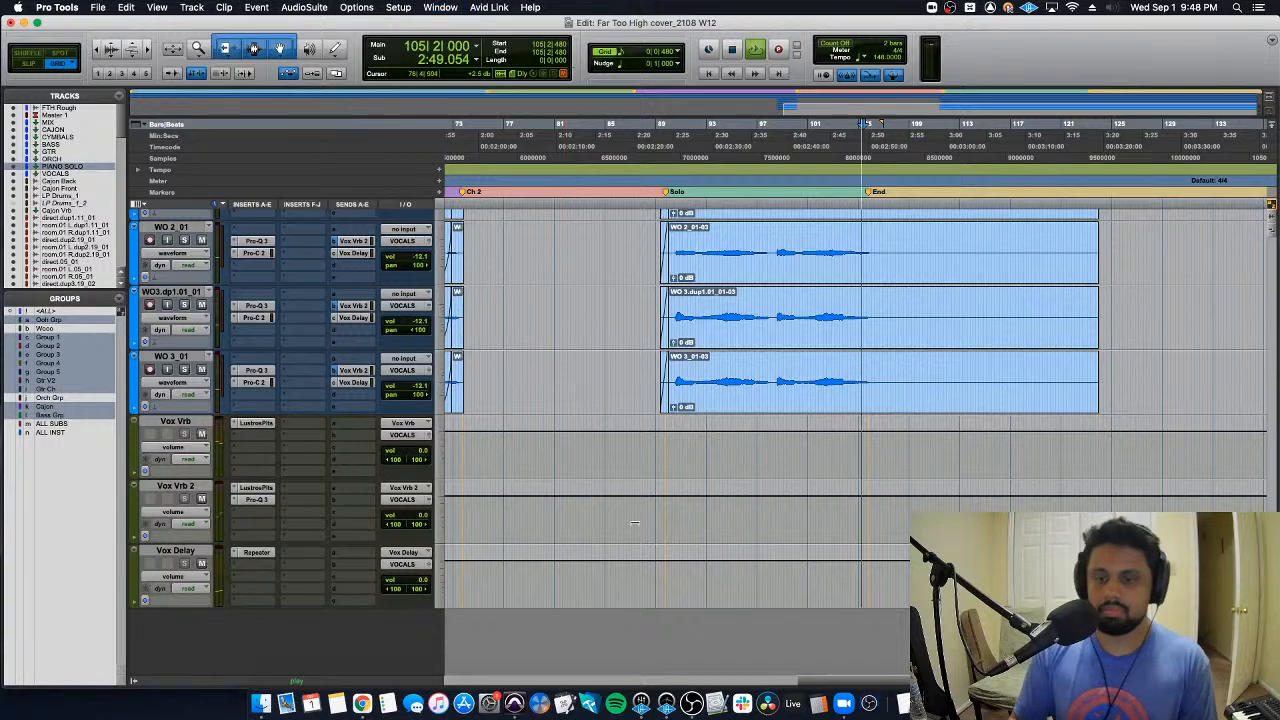
scroll(878, 450, down, 15)
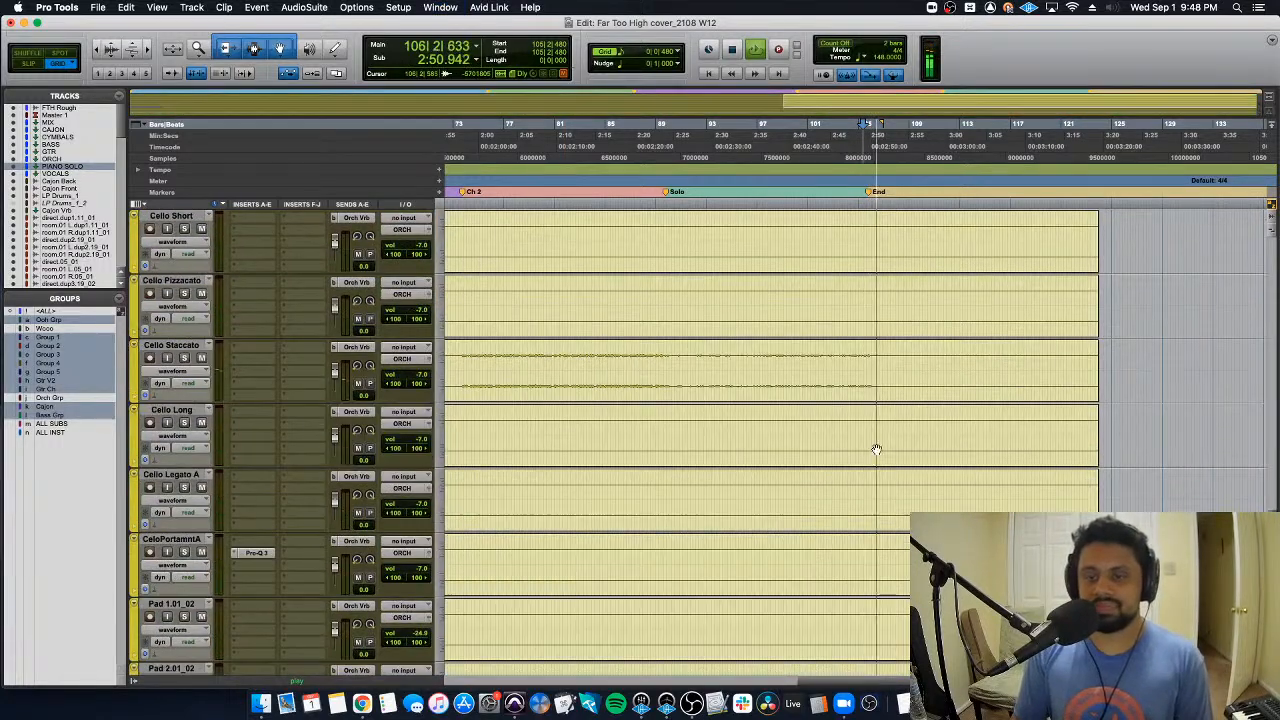
key(space)
scroll(878, 450, up, 10)
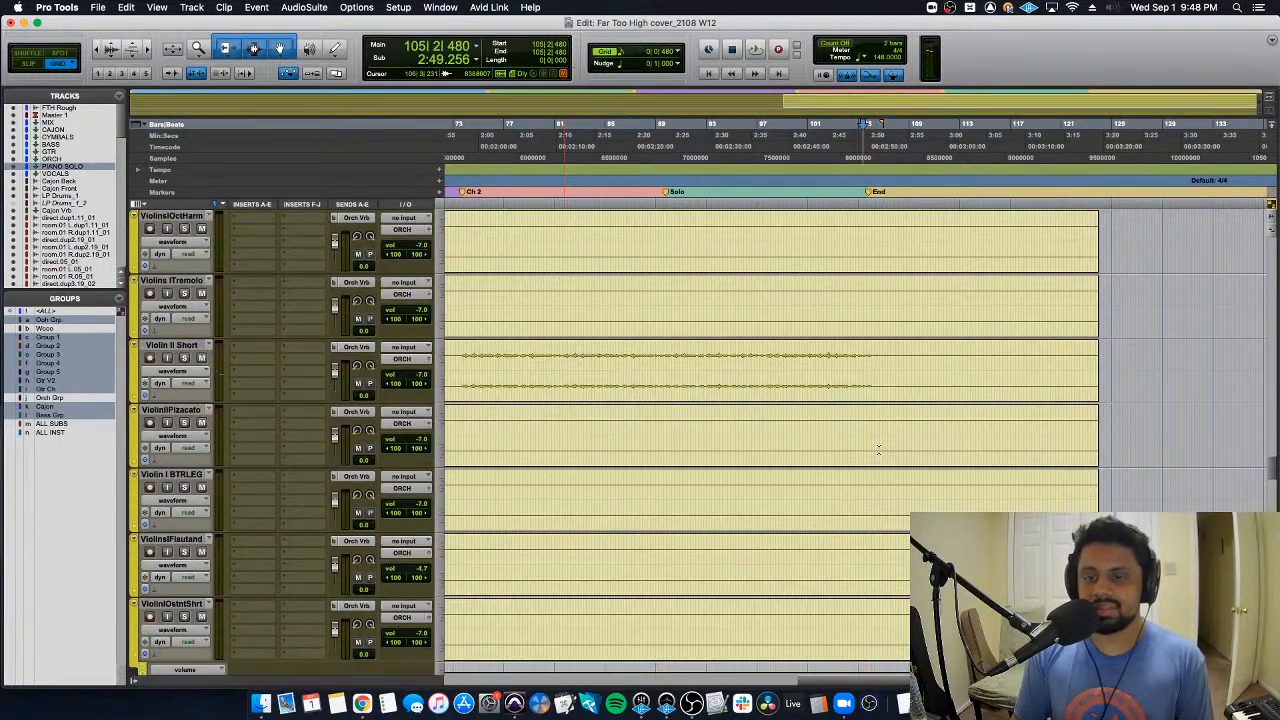
scroll(878, 450, up, 10)
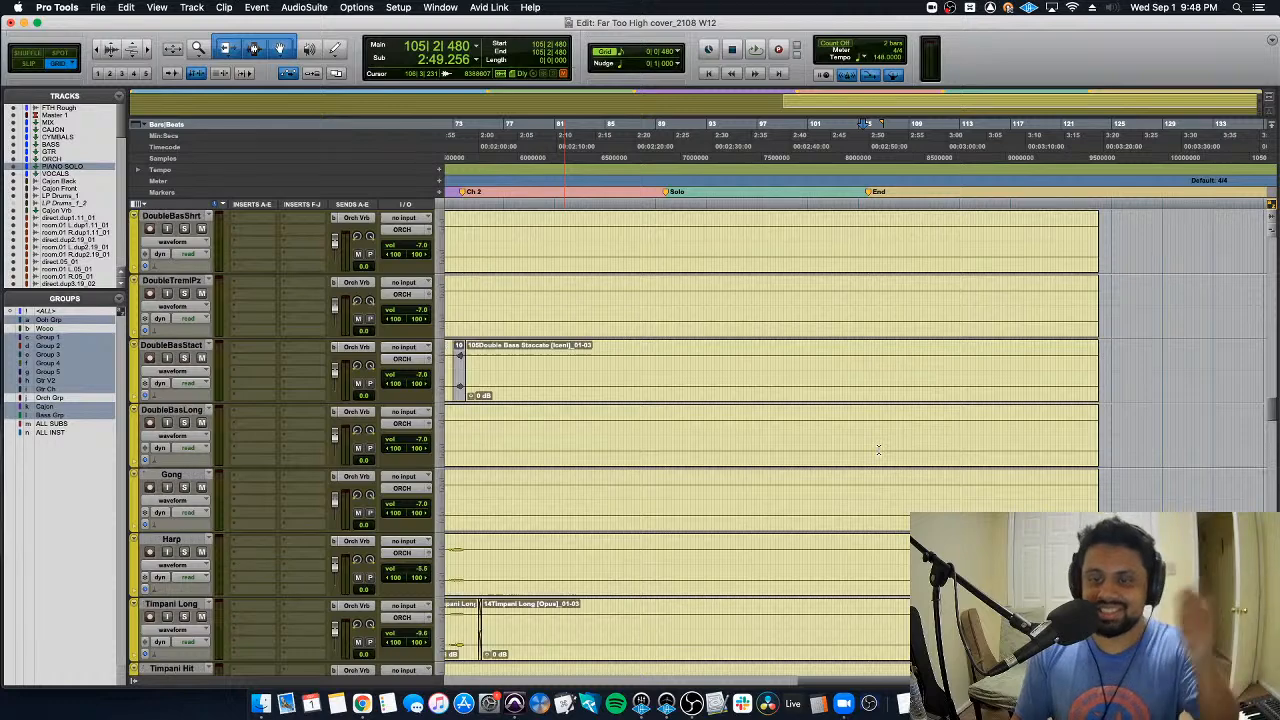
scroll(878, 450, up, 10)
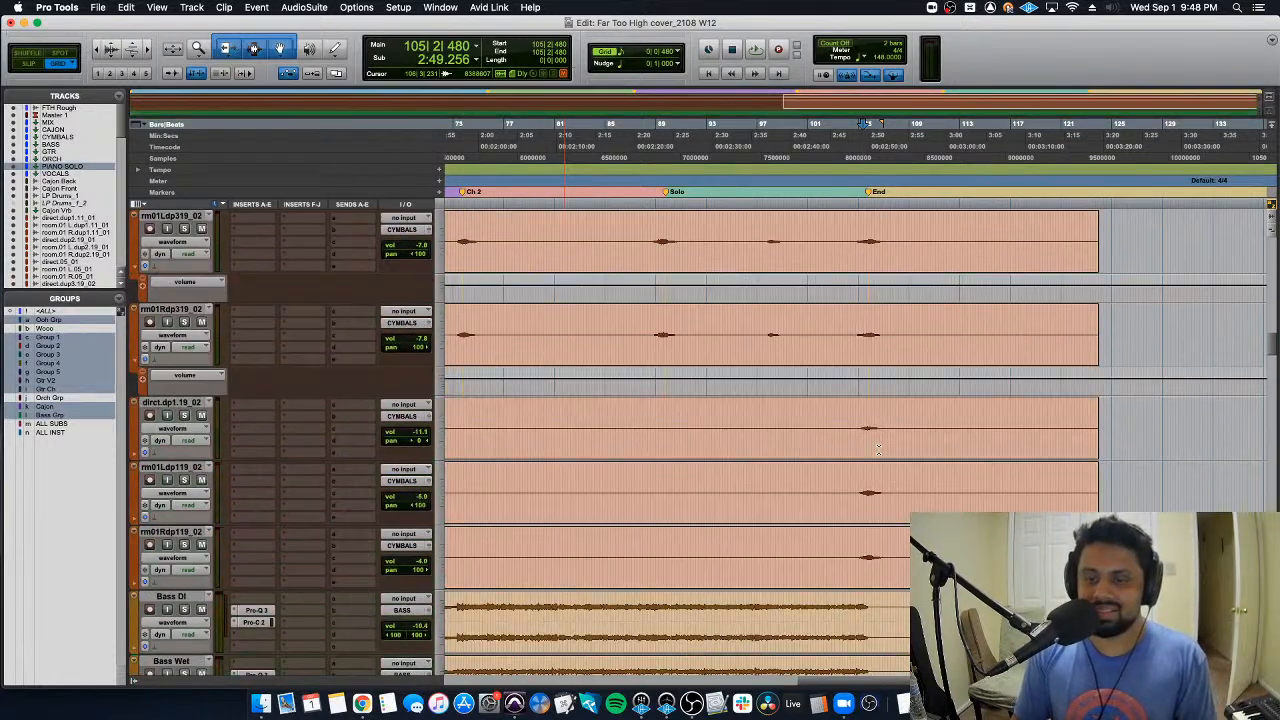
key(space)
scroll(870, 340, up, 3)
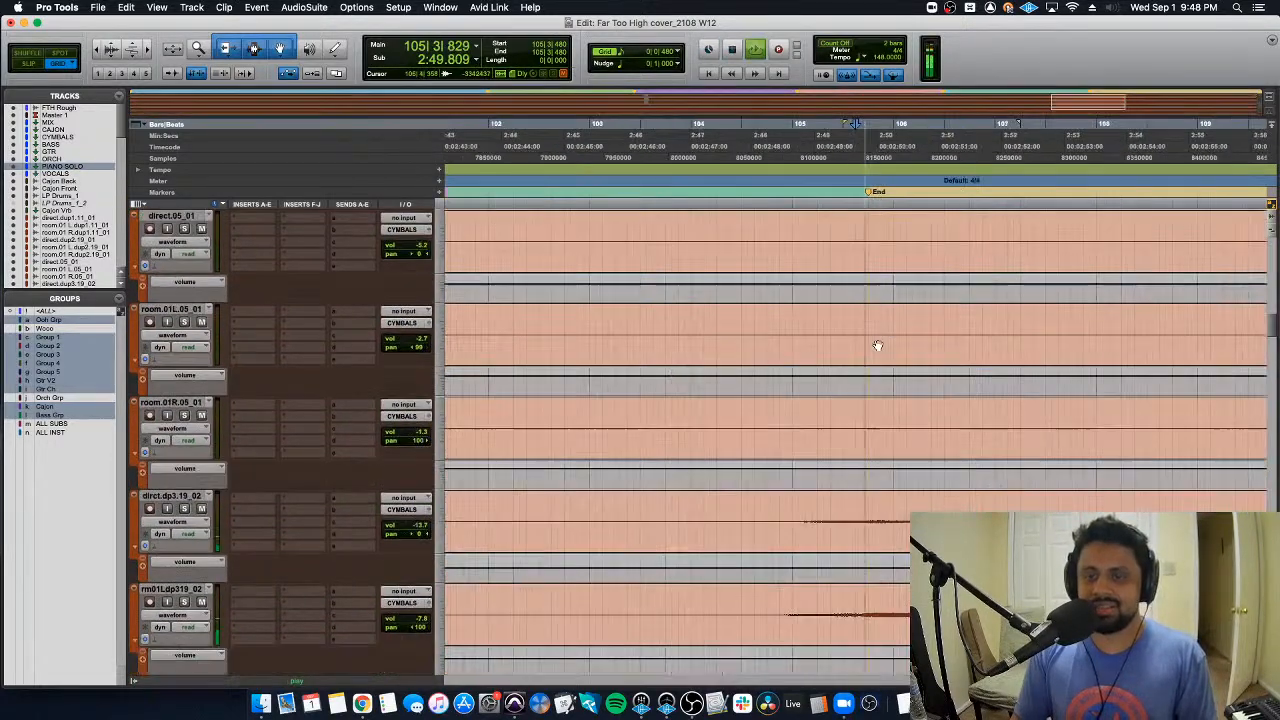
scroll(877, 346, up, 4)
Step: Solo the three dup2.19 cymbal tracks, split their clips at 106|1|480, add fade-outs around the End marker and audition unsoloed
key(space)
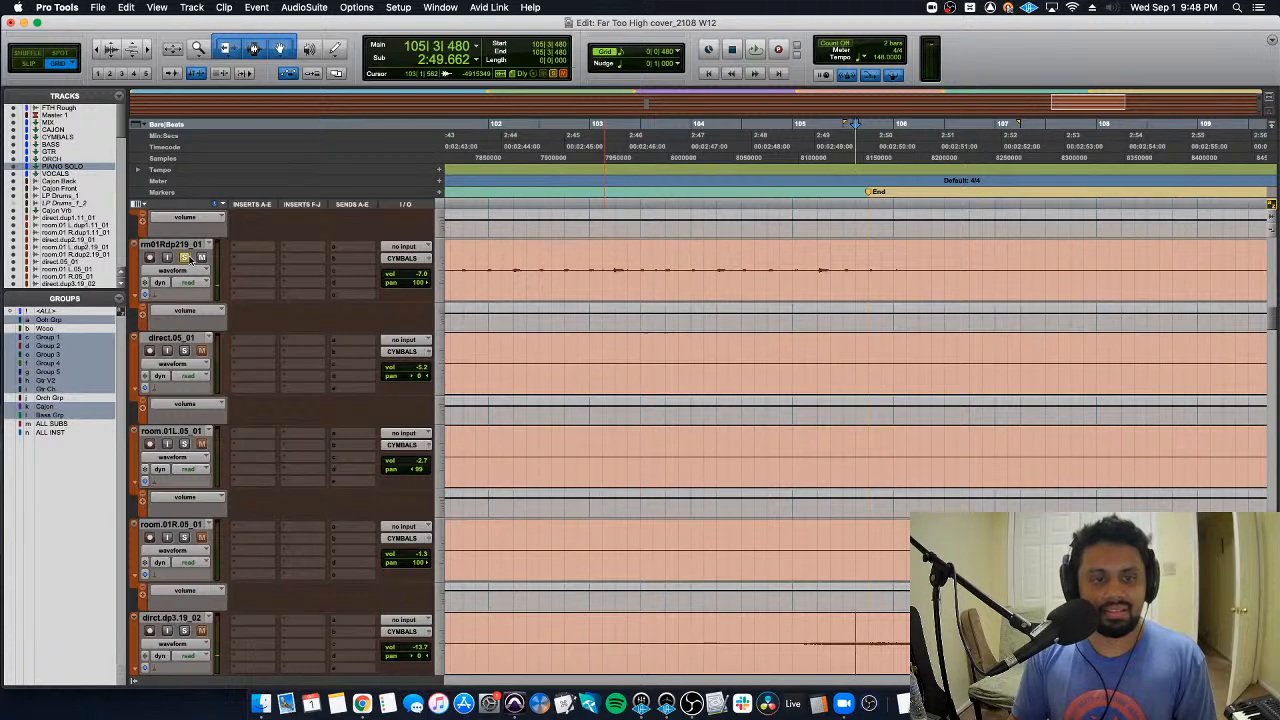
key(space)
scroll(726, 360, up, 3)
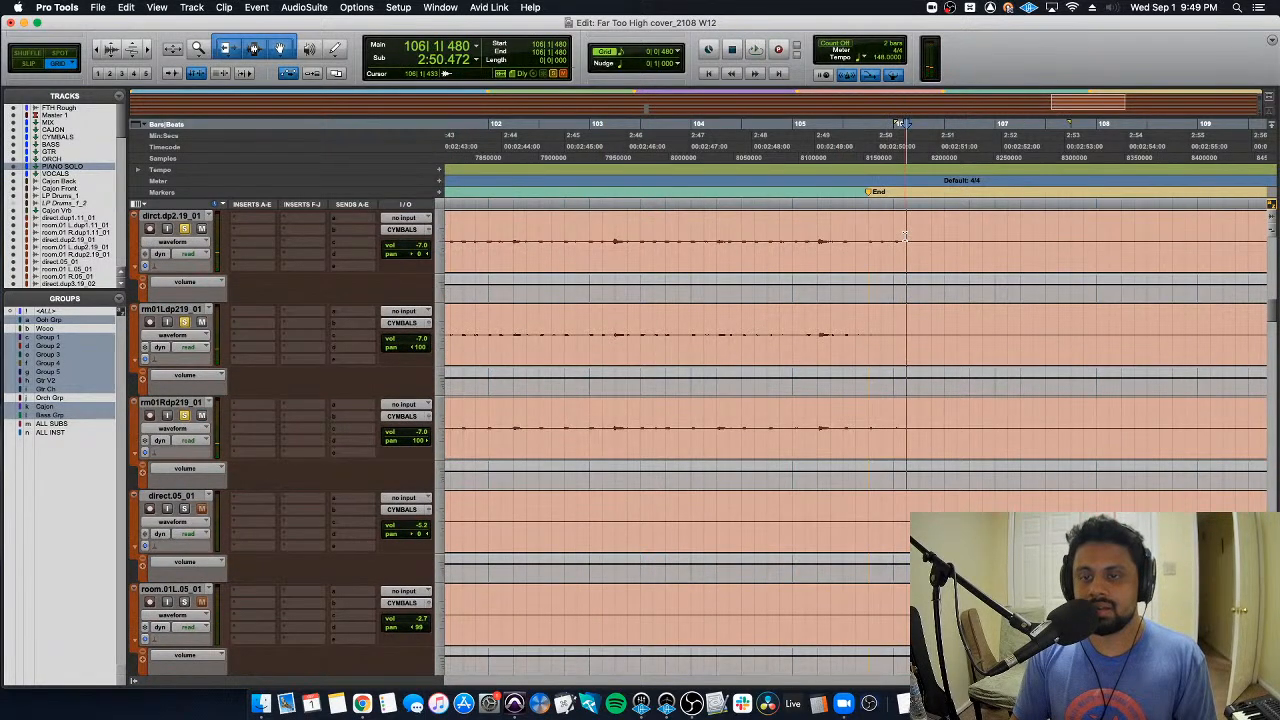
key(space)
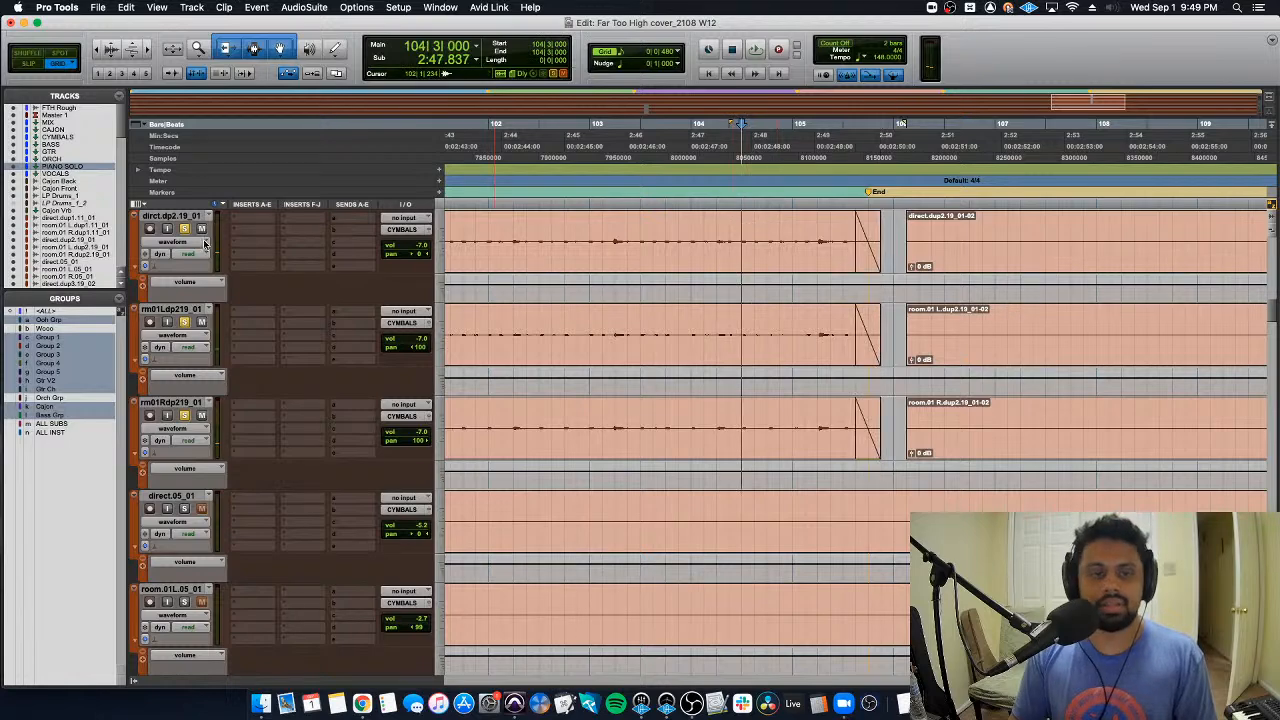
key(space)
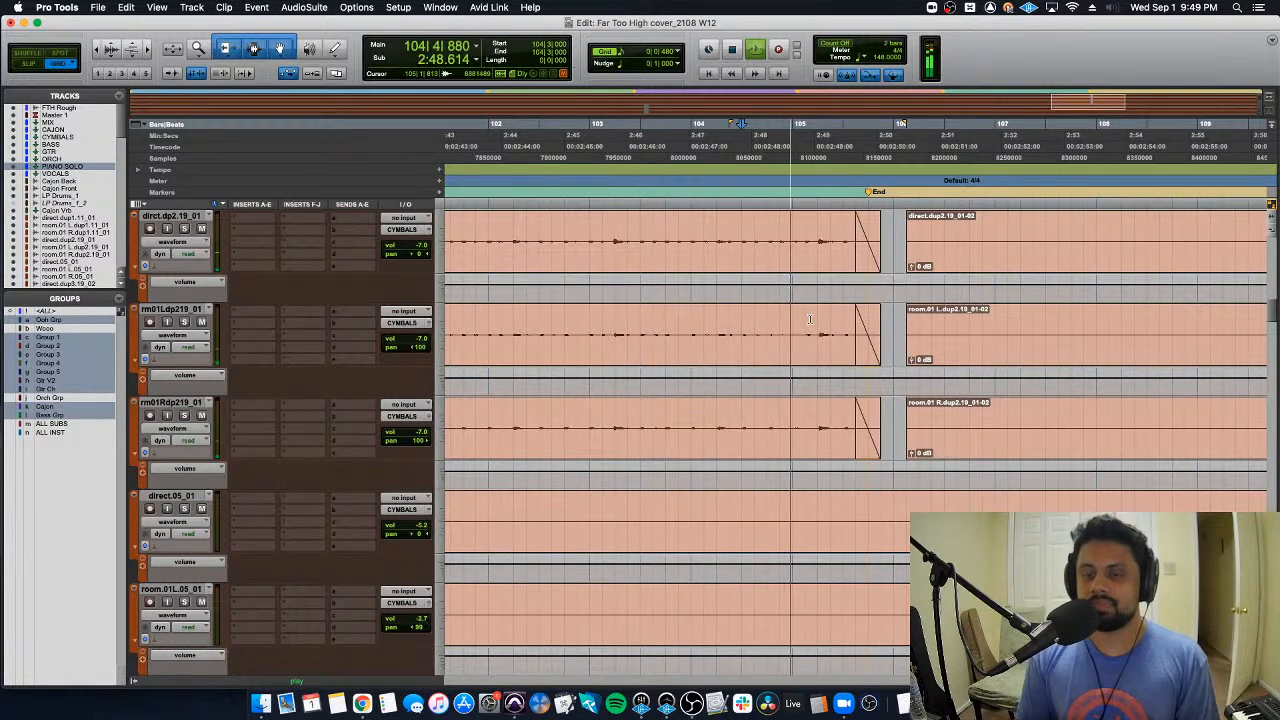
key(space)
Step: Delete the leftover clips after 106|1|480 on the three dup2.19 cymbal tracks and play the ending
key(super+bracketleft)
key(super+bracketleft)
key(super+bracketleft)
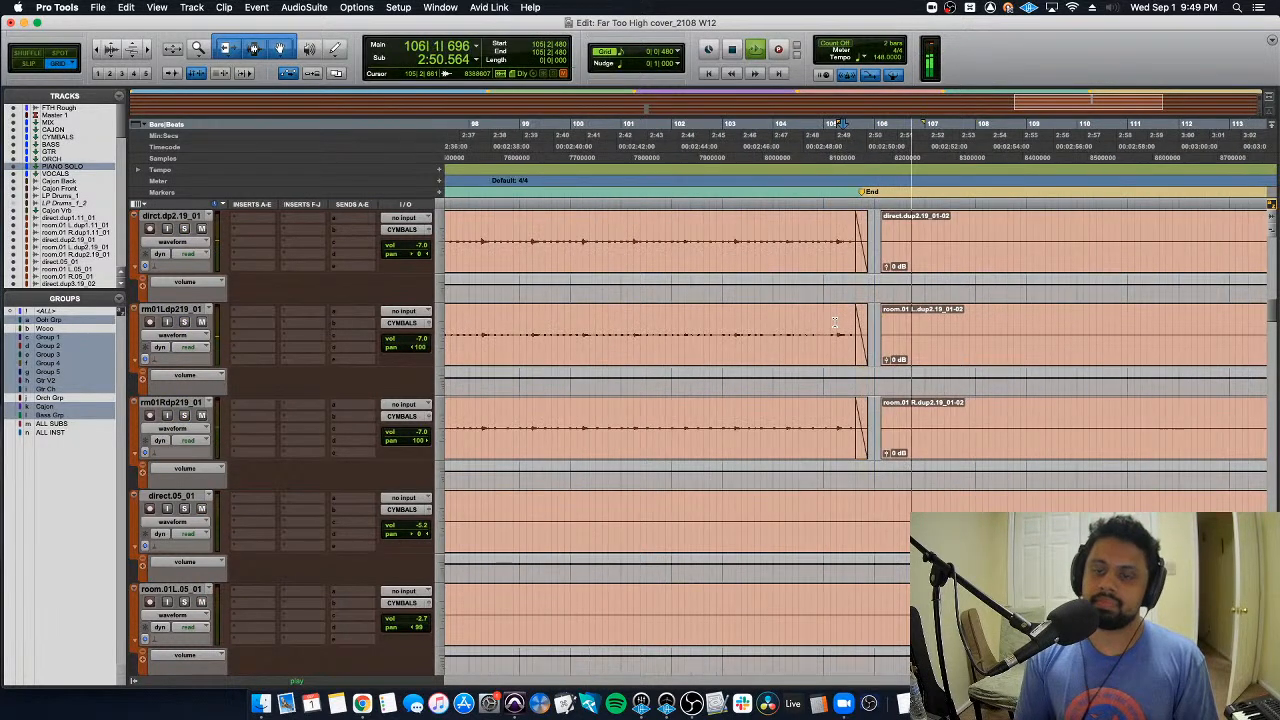
click(924, 265)
key(Delete)
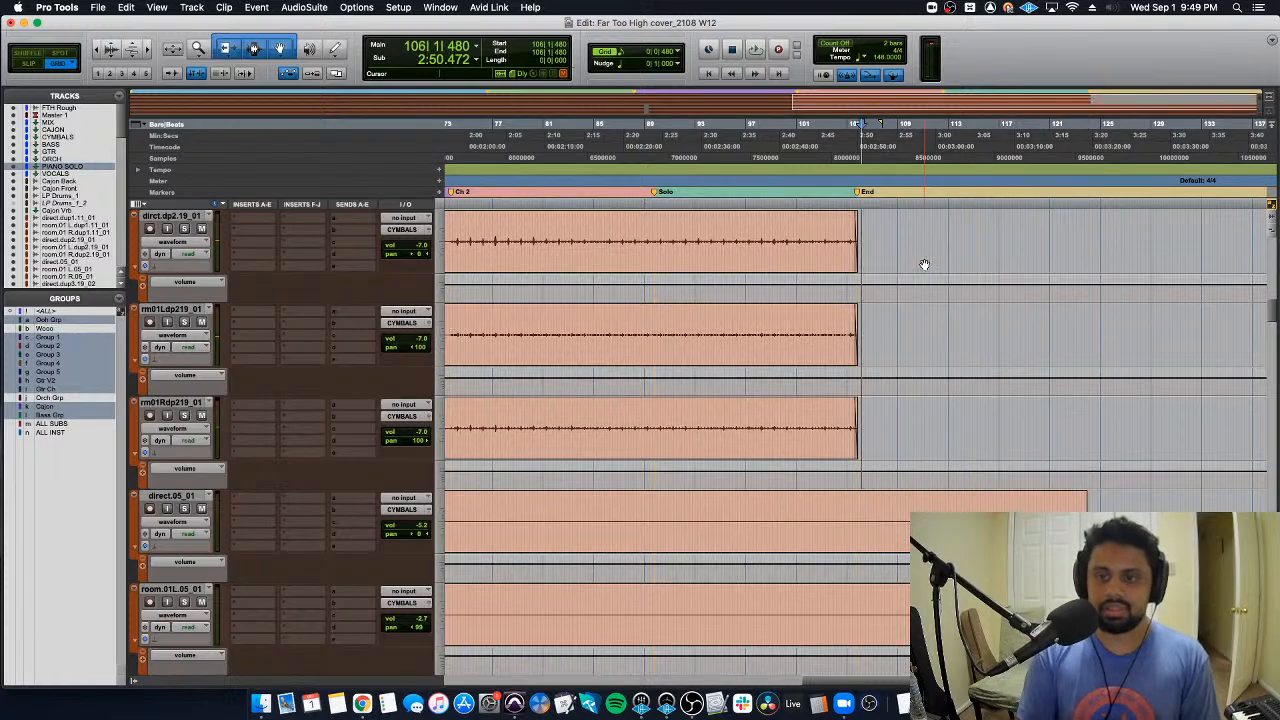
key(space)
key(super+bracketright)
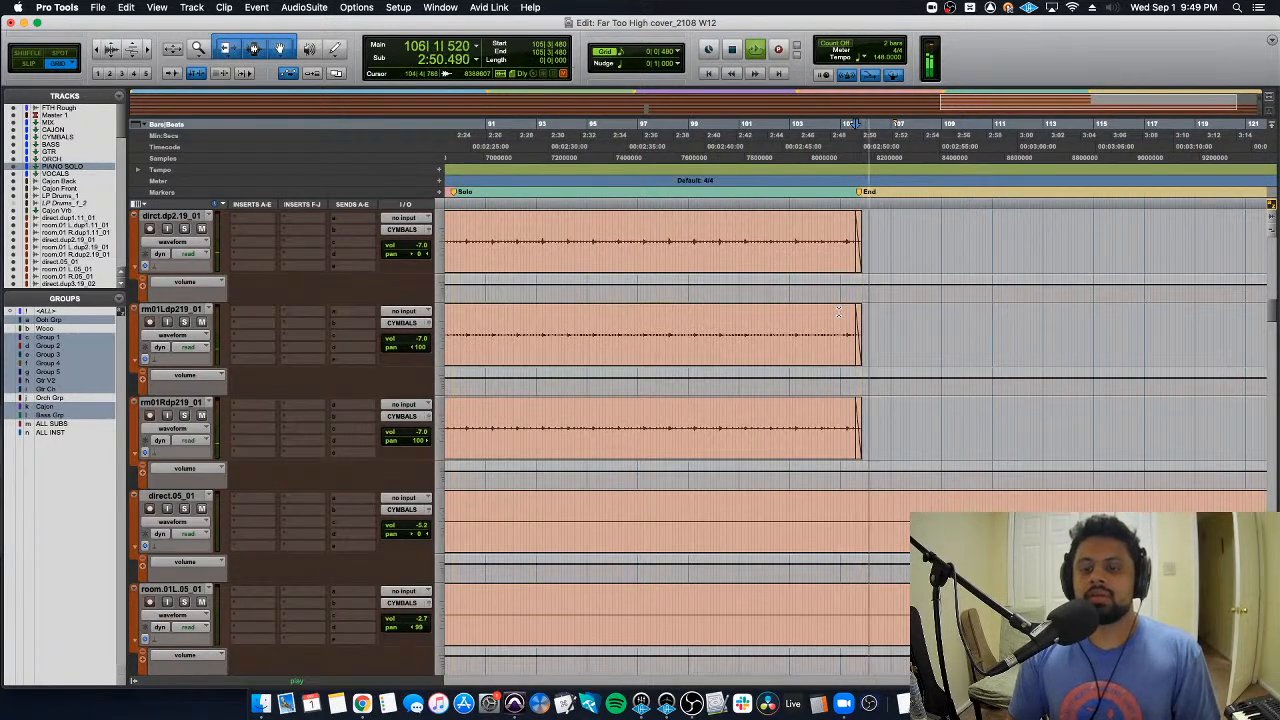
Step: Play the transition into the End section, including from bars 104 and 102, while reviewing the submix volume automation
scroll(838, 290, up, 15)
scroll(838, 312, down, 15)
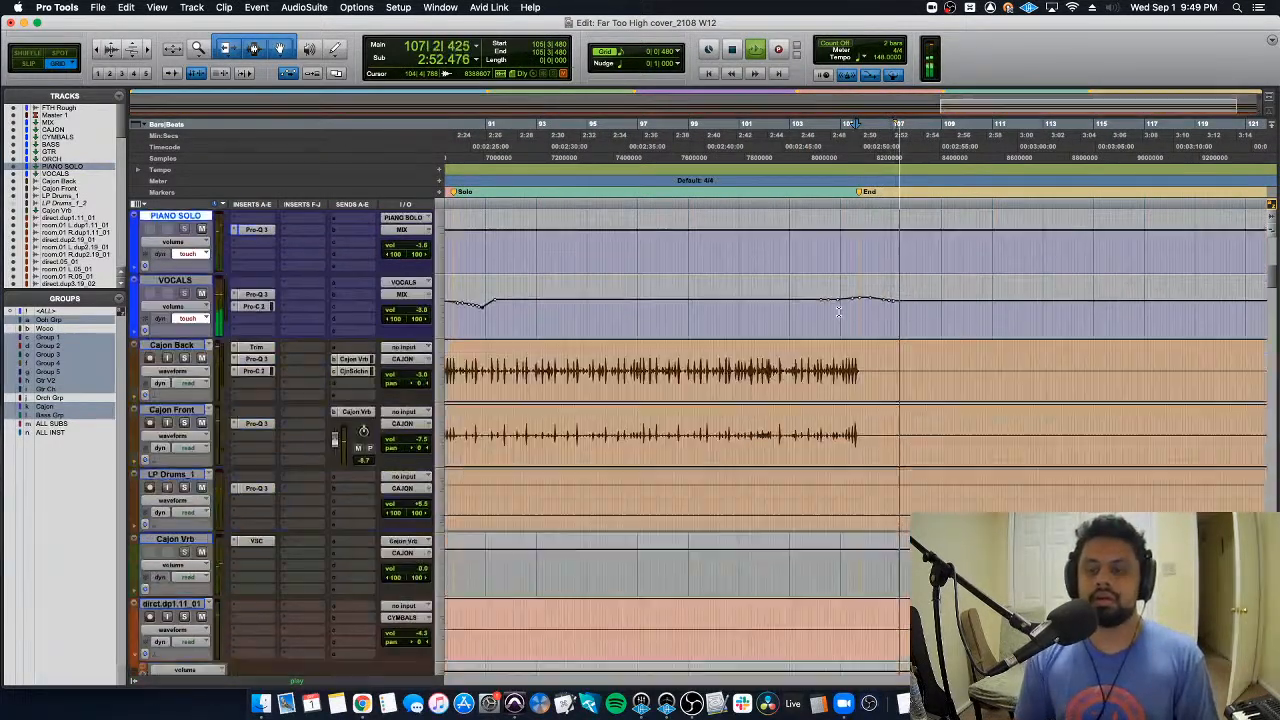
scroll(838, 312, up, 15)
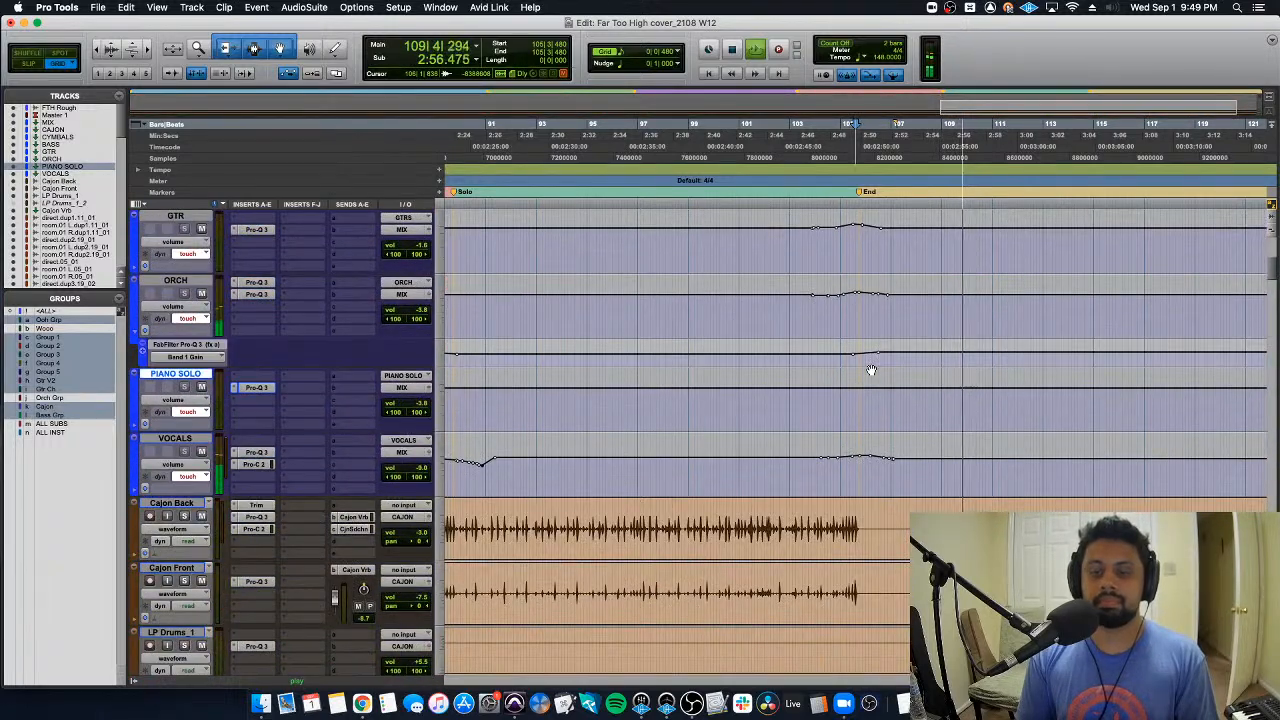
key(super+bracketleft)
key(super+bracketleft)
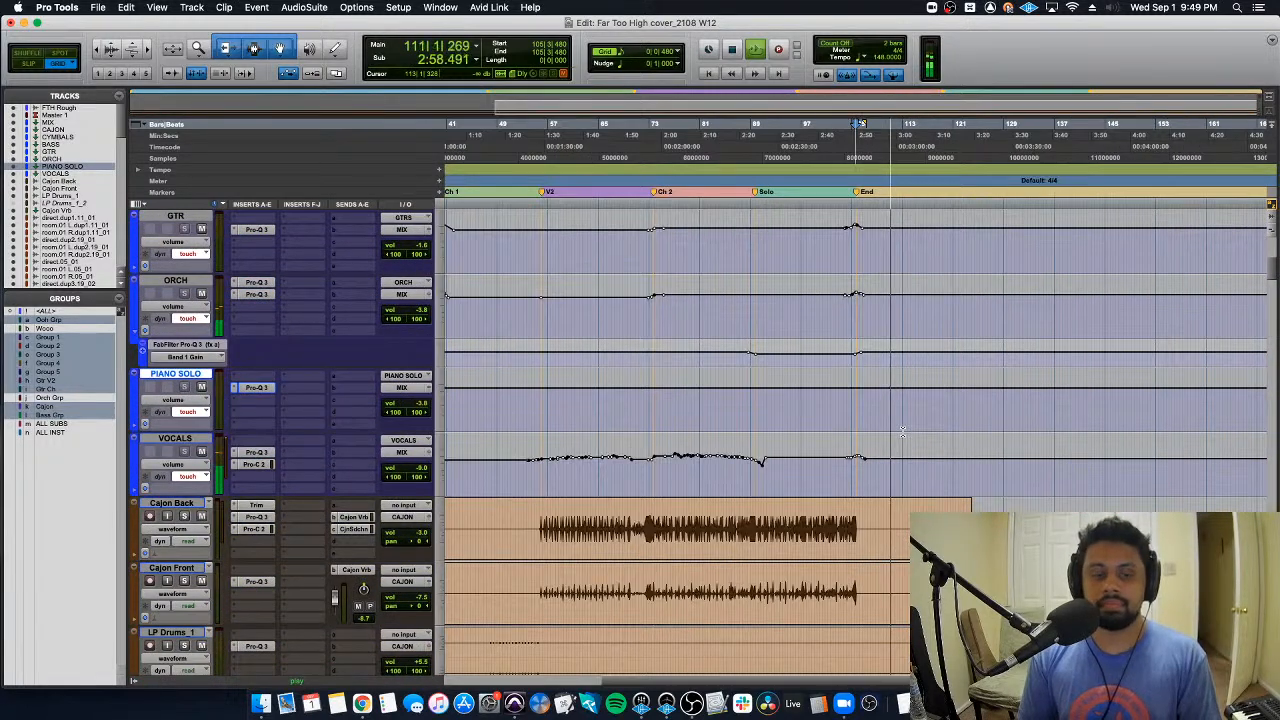
key(super+bracketright)
key(super+bracketright)
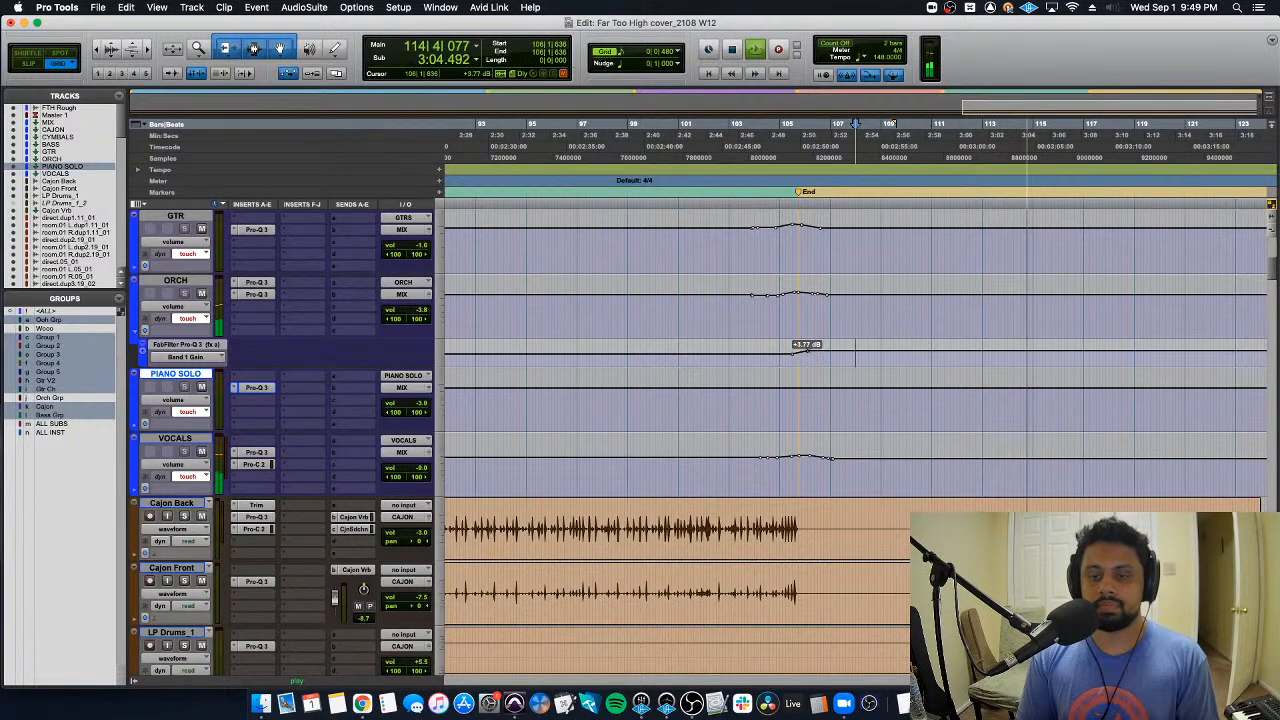
click(757, 368)
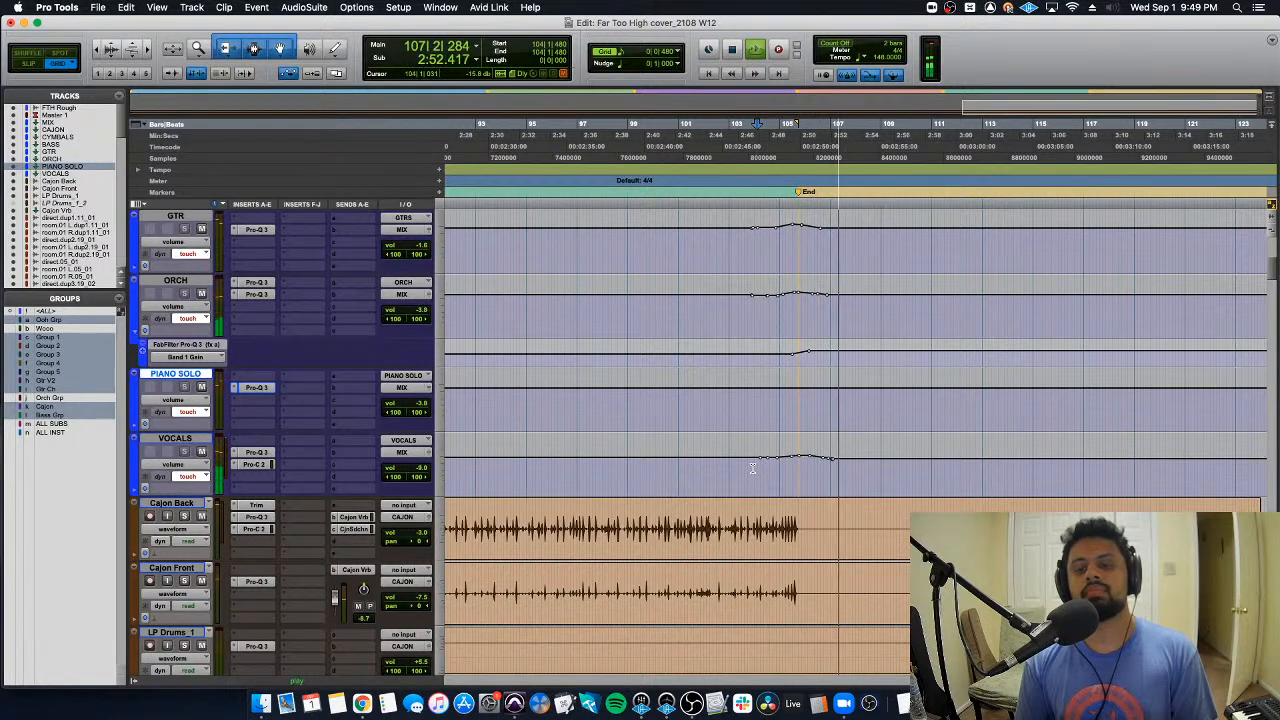
click(708, 468)
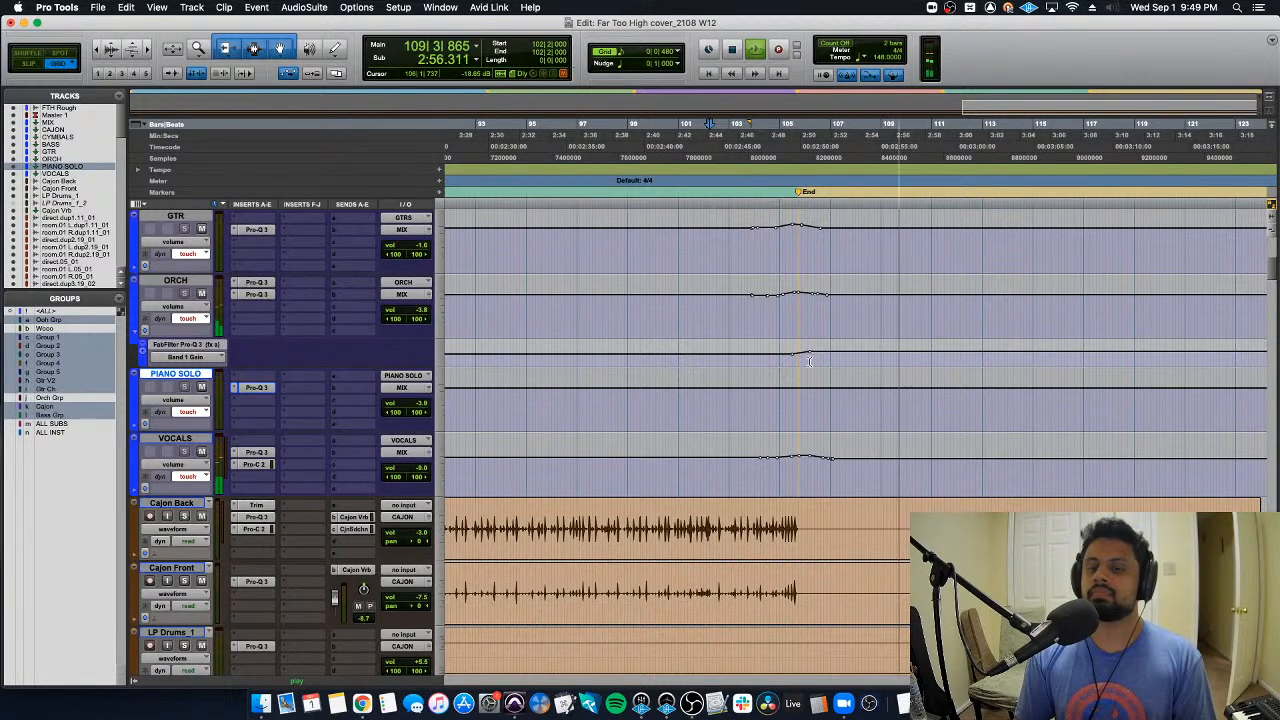
key(space)
Step: Place the edit cursor at 103|1|480, collapse ORCH's Band 1 Gain automation lane and move the track selection to GTR
click(731, 362)
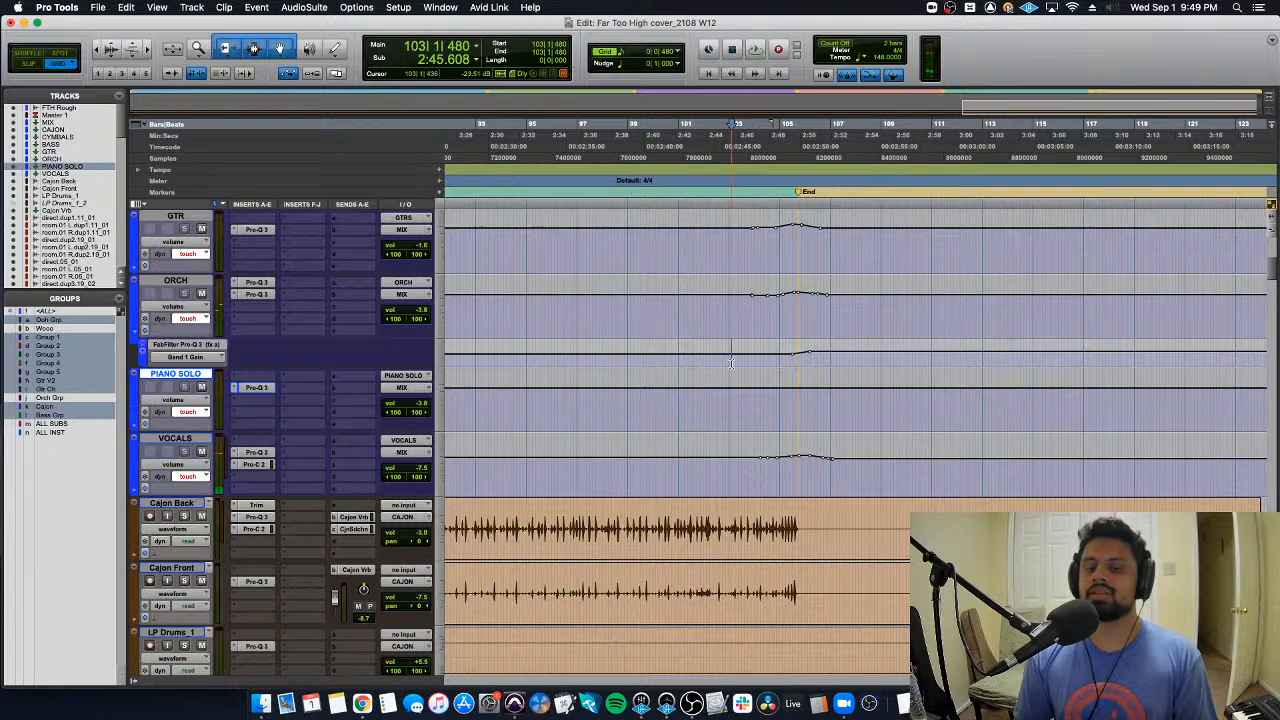
key(p)
scroll(731, 362, up, 5)
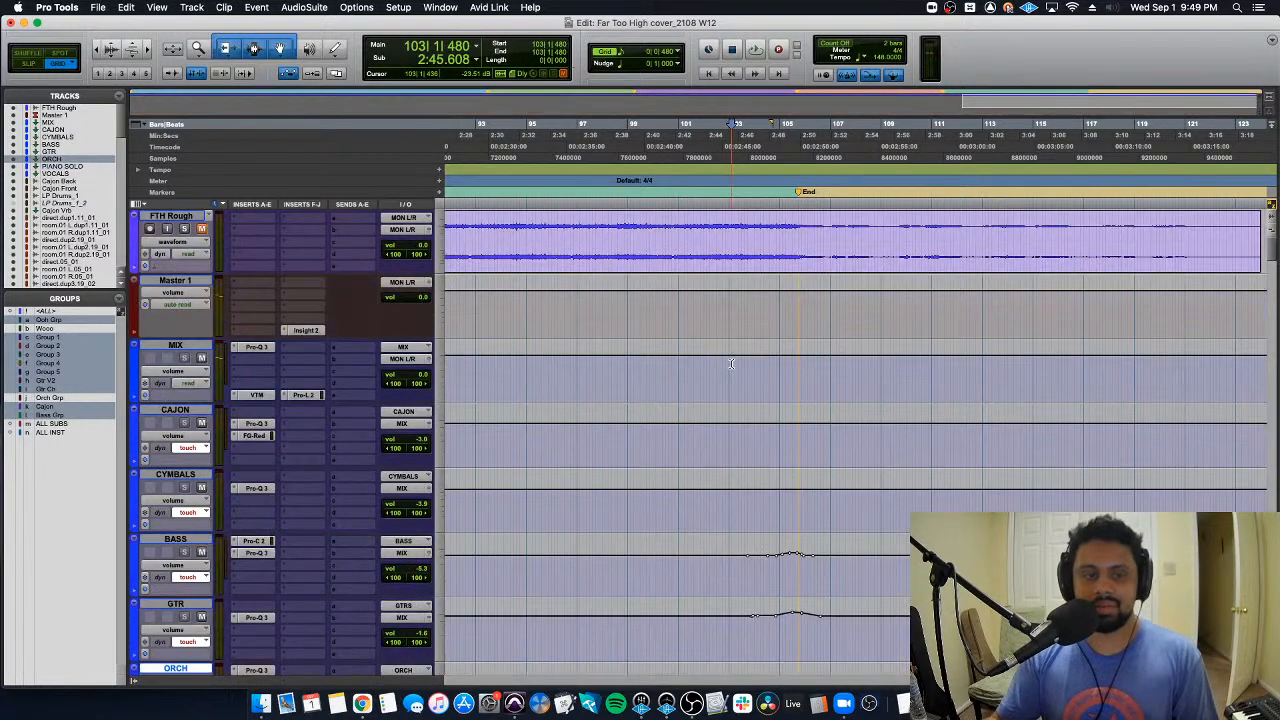
scroll(885, 420, down, 2)
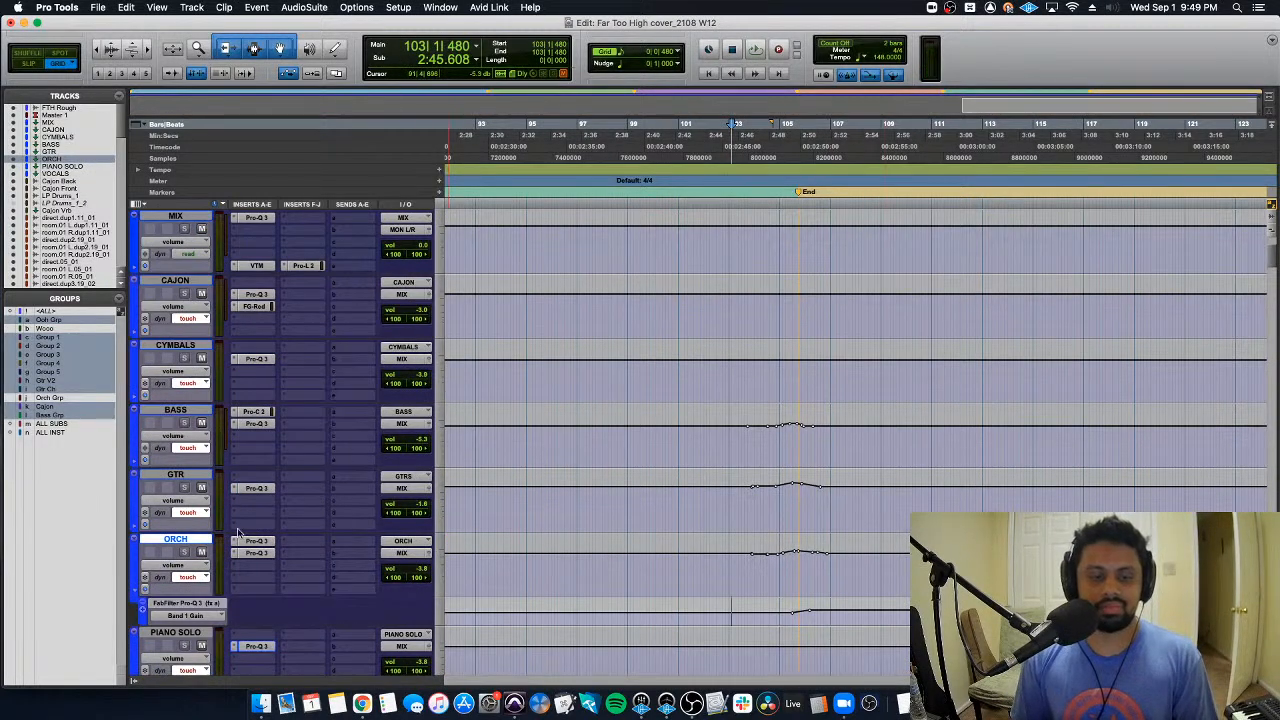
click(141, 587)
key(p)
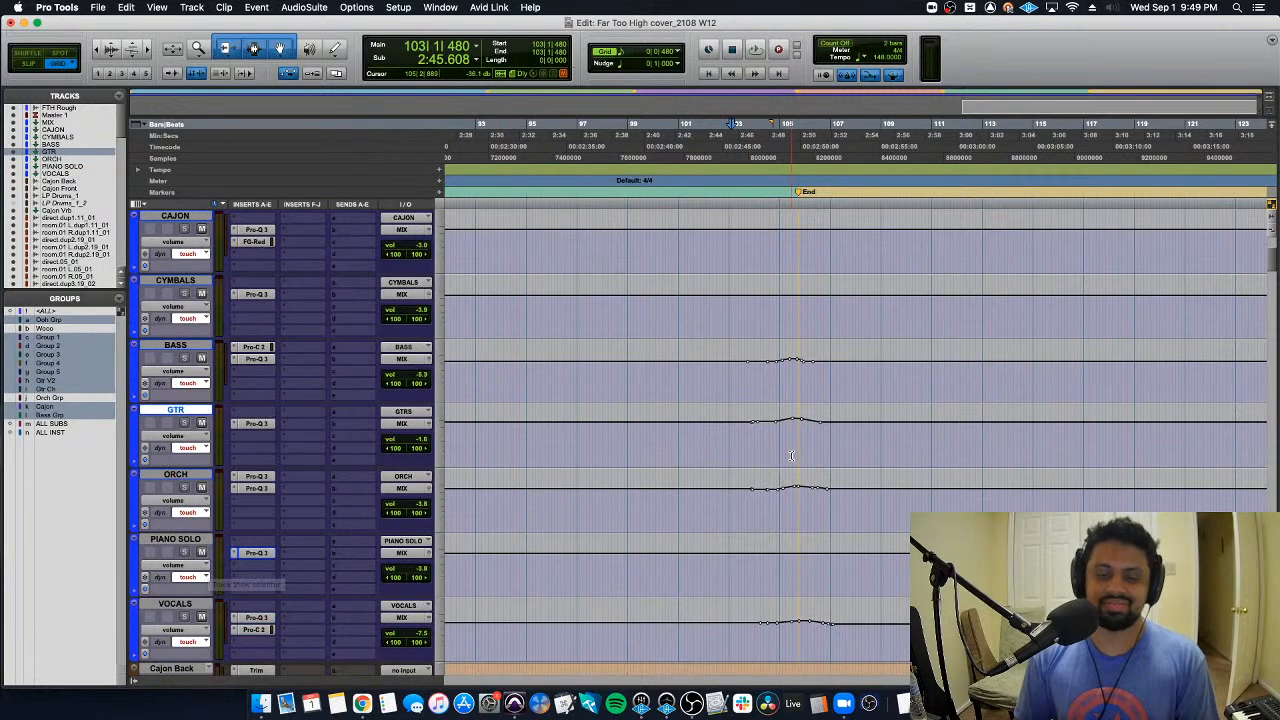
Step: Play the transition from bar 104, beat 3, and move the track selection down to VOCALS
scroll(622, 467, right, 2)
scroll(700, 460, down, 2)
scroll(791, 456, right, 1)
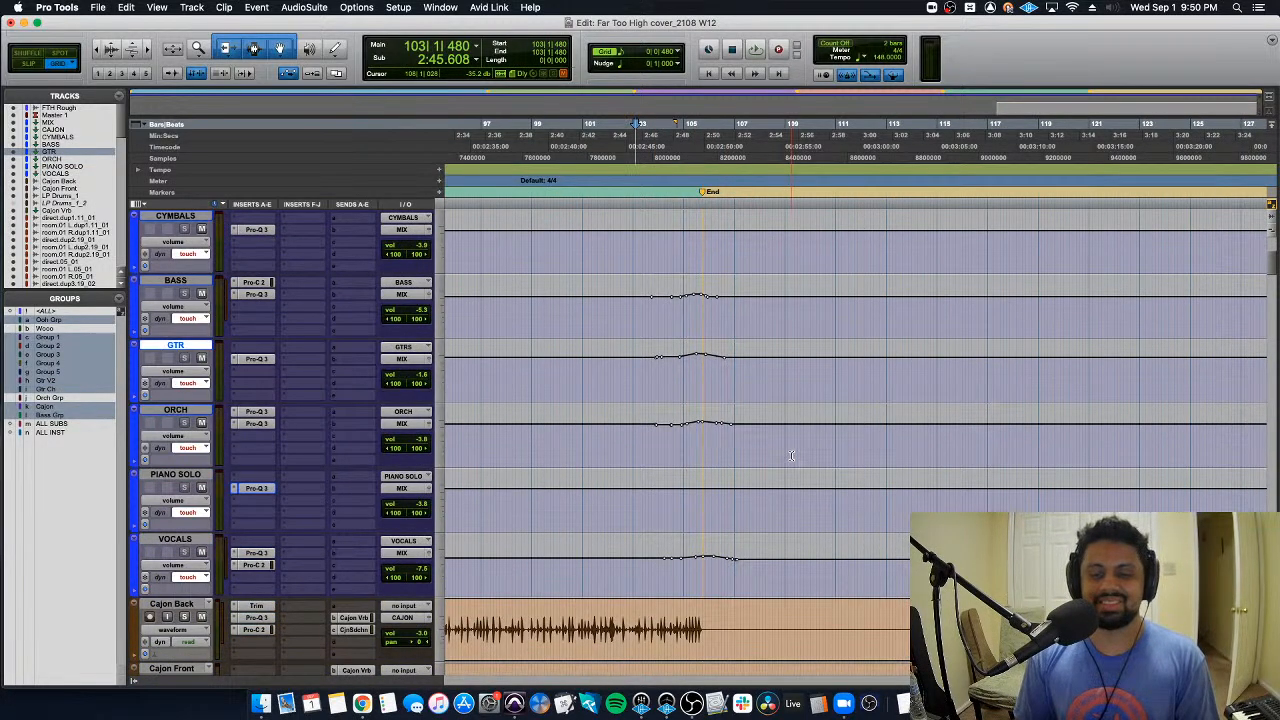
click(674, 449)
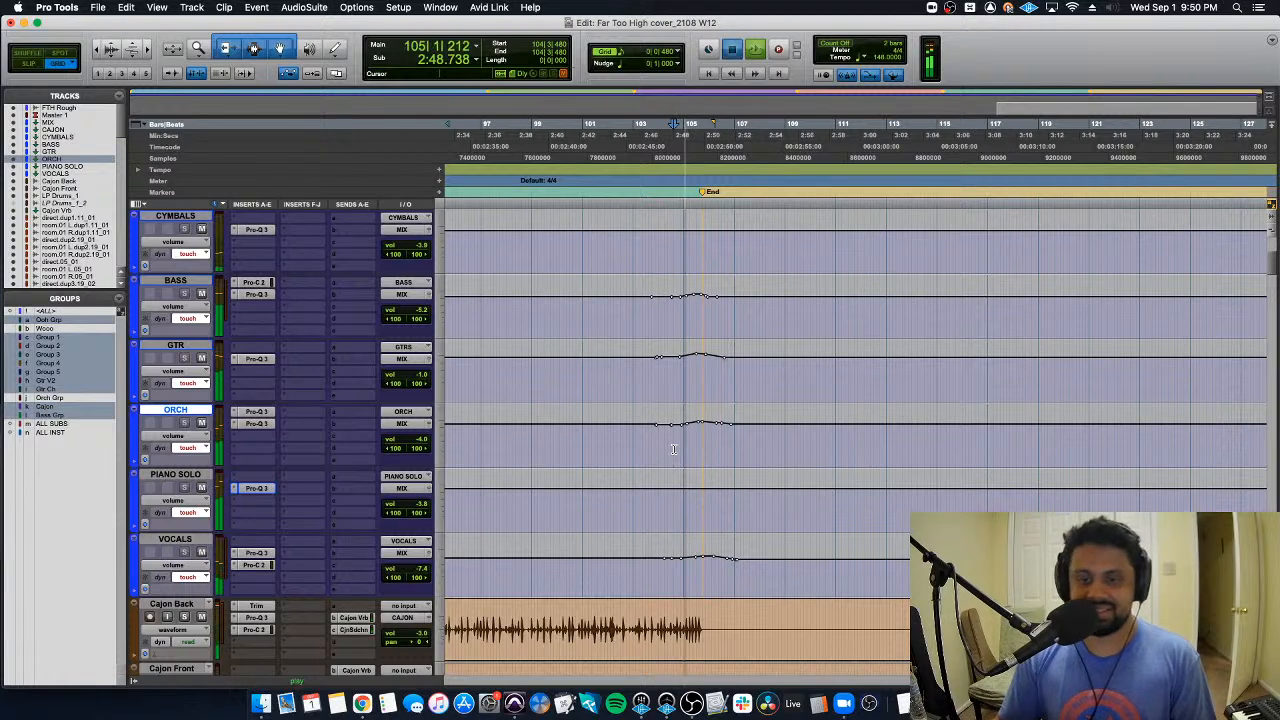
key(semicolon)
key(semicolon)
key(semicolon)
key(p)
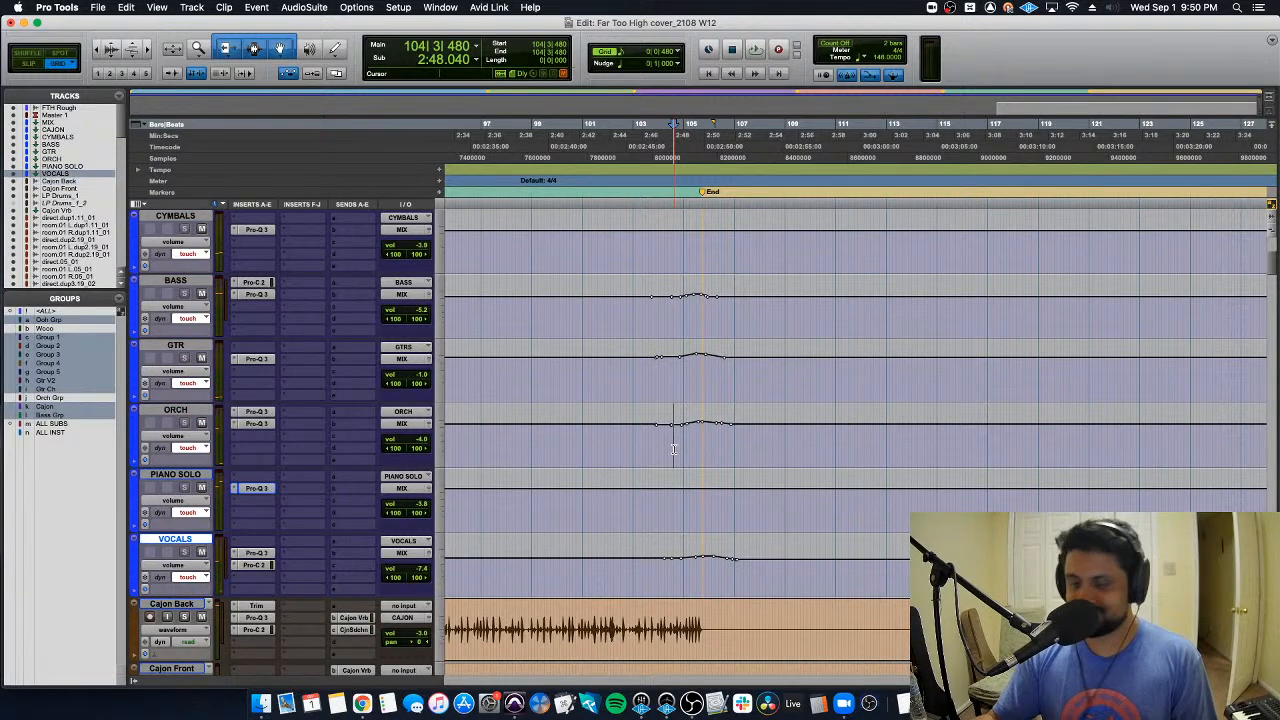
Step: Record repeated touch volume rides on VOCALS from bar 104, beat 3, easing the level down after End to about bar 122
key(space)
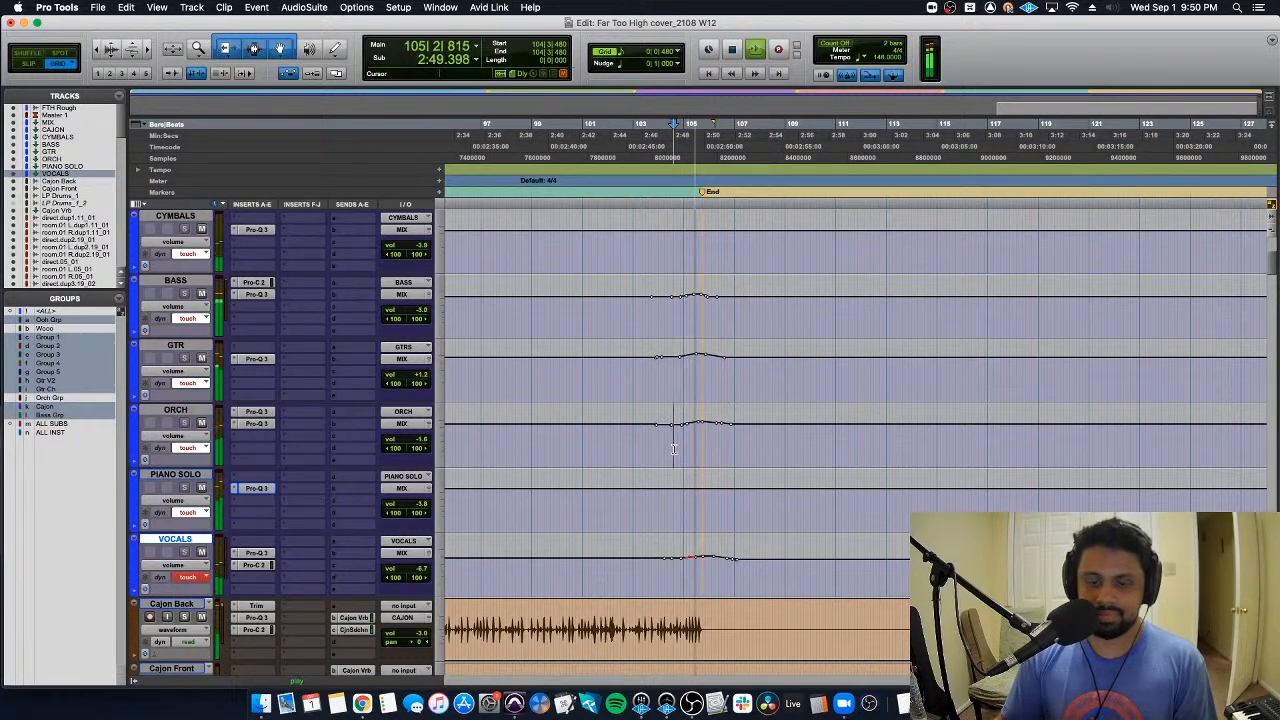
key(space)
key(space)
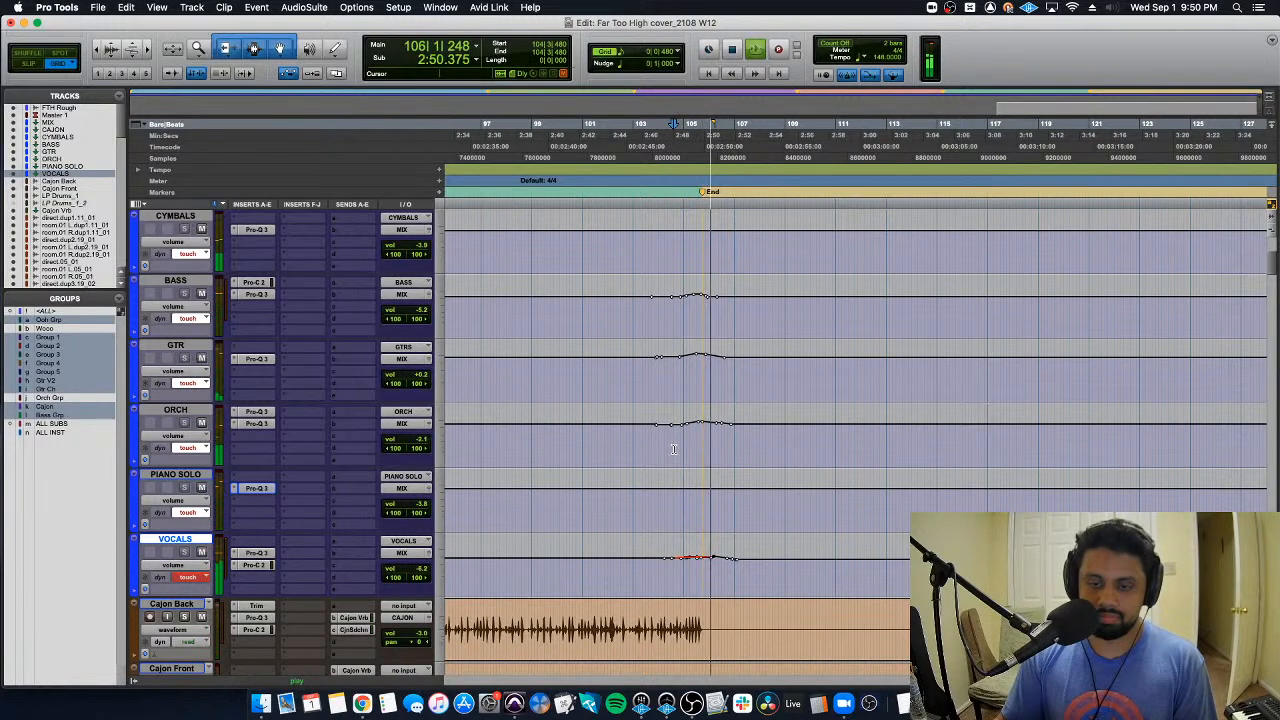
key(space)
key(space)
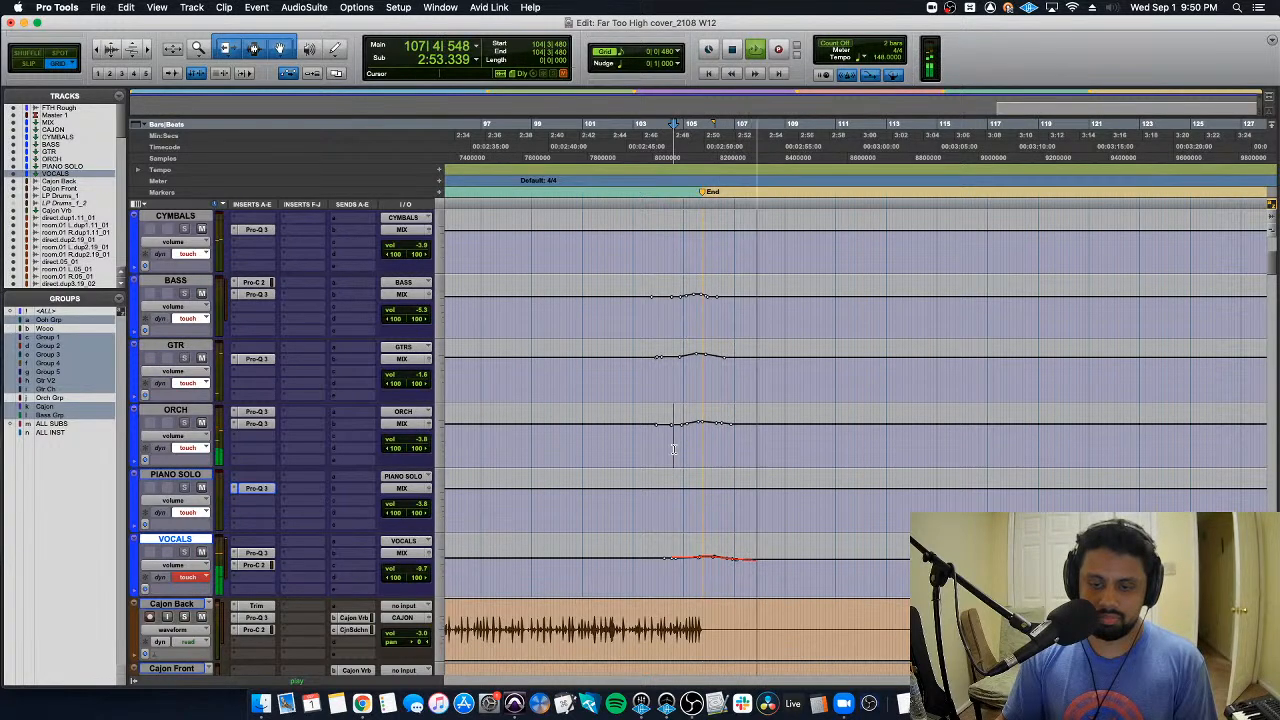
key(space)
key(space)
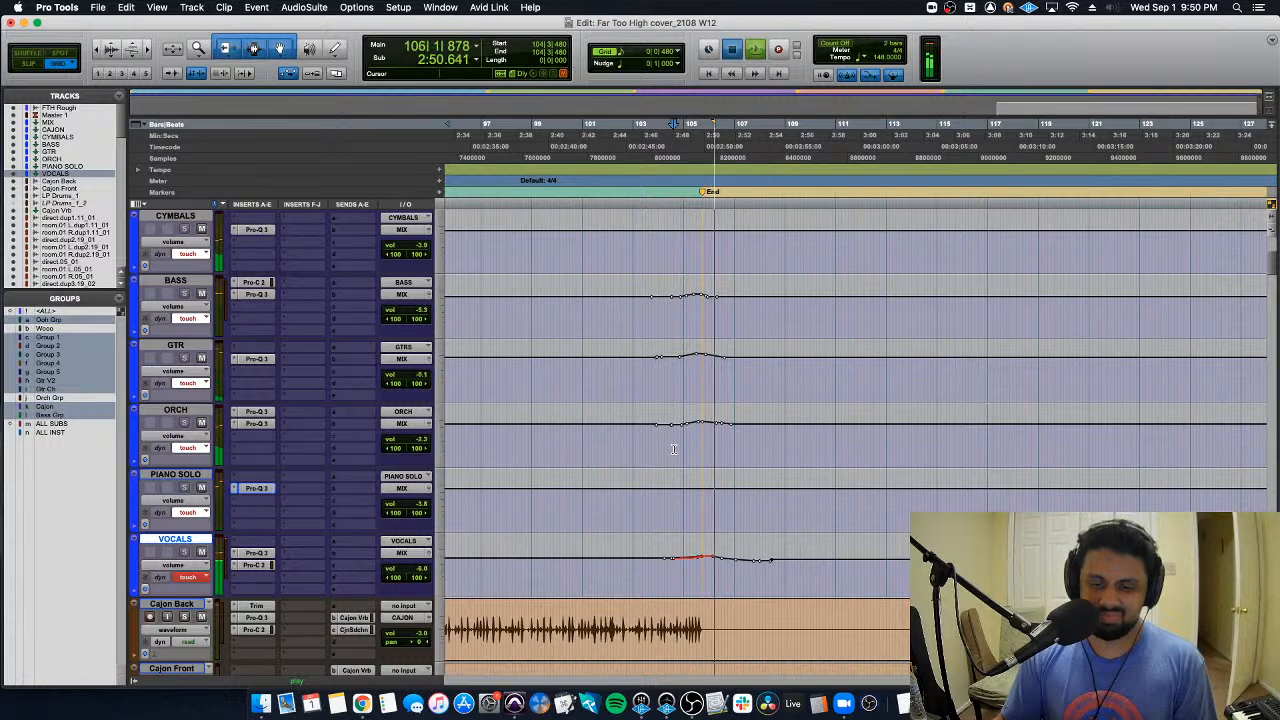
key(space)
key(space)
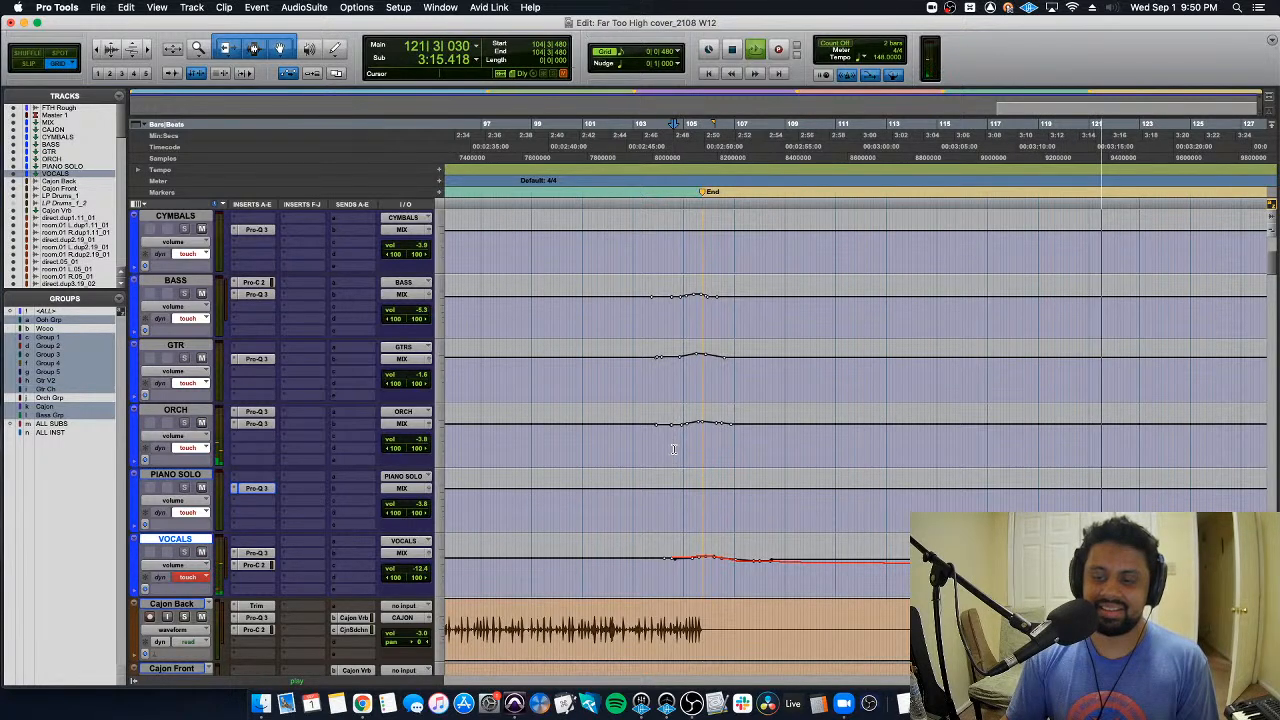
click(673, 449)
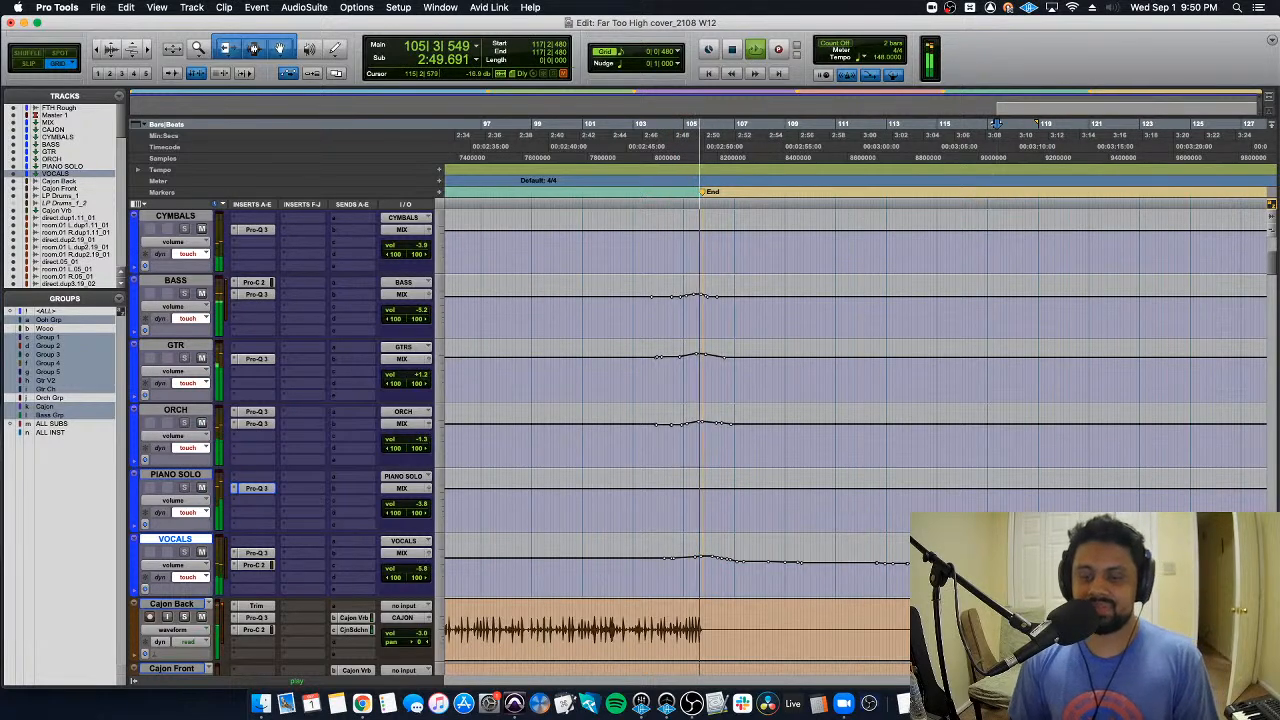
Step: Select ORCH and record a touch volume ride from bar 106, dipping slightly and fading steeply by about bar 123
key(space)
key(p)
key(p)
scroll(708, 491, up, 4)
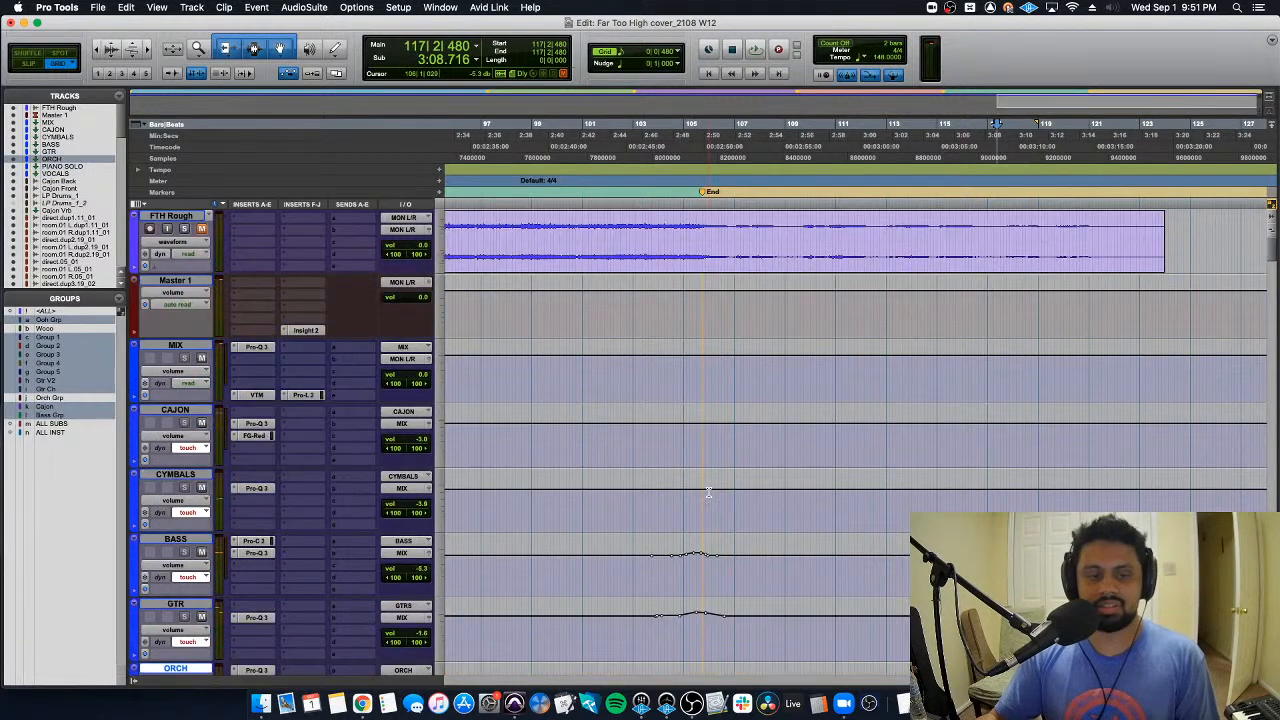
key(space)
scroll(765, 470, down, 5)
key(space)
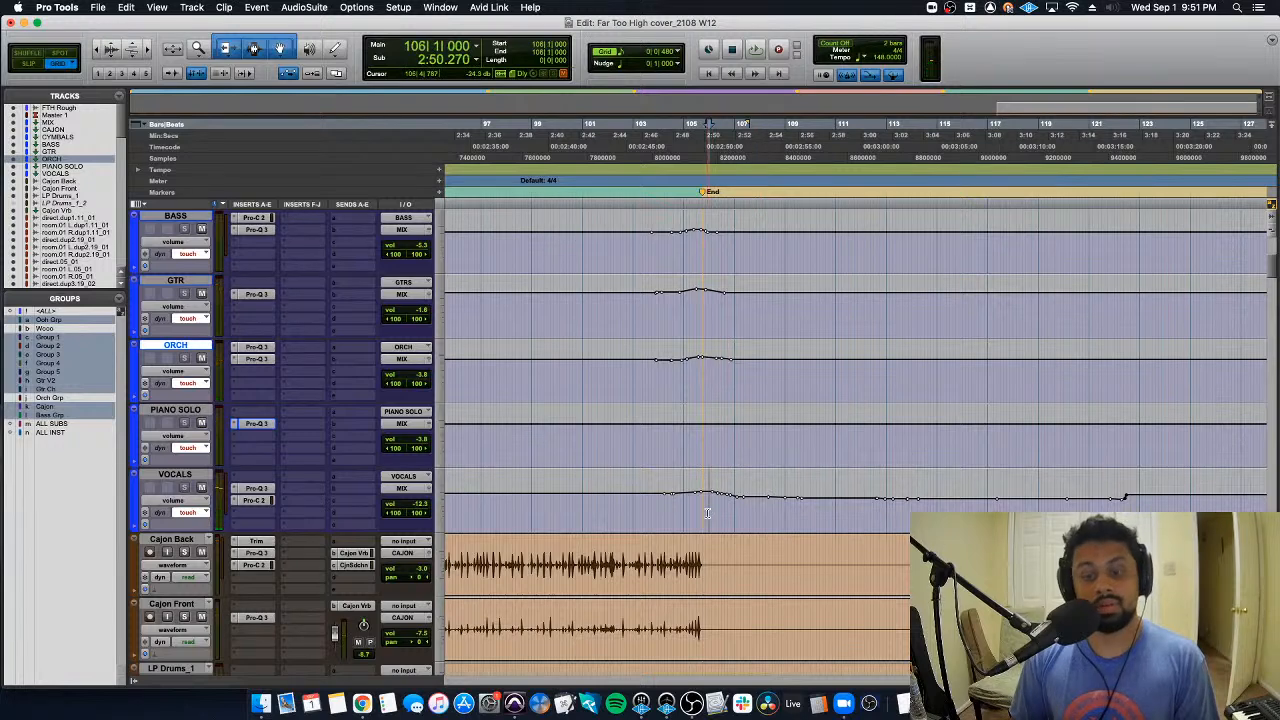
key(space)
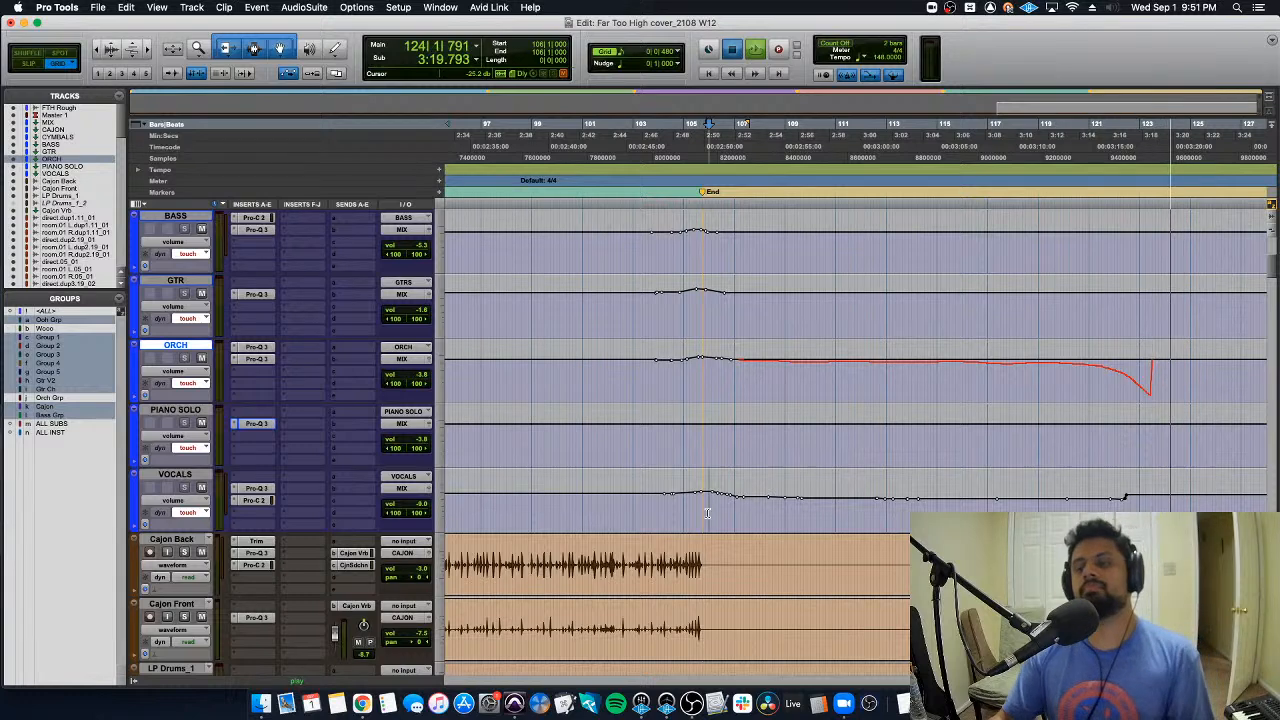
Step: Delete ORCH's volume breakpoints that return to level after about bar 123, smoothing the final fade so it stays down to the end
key(space)
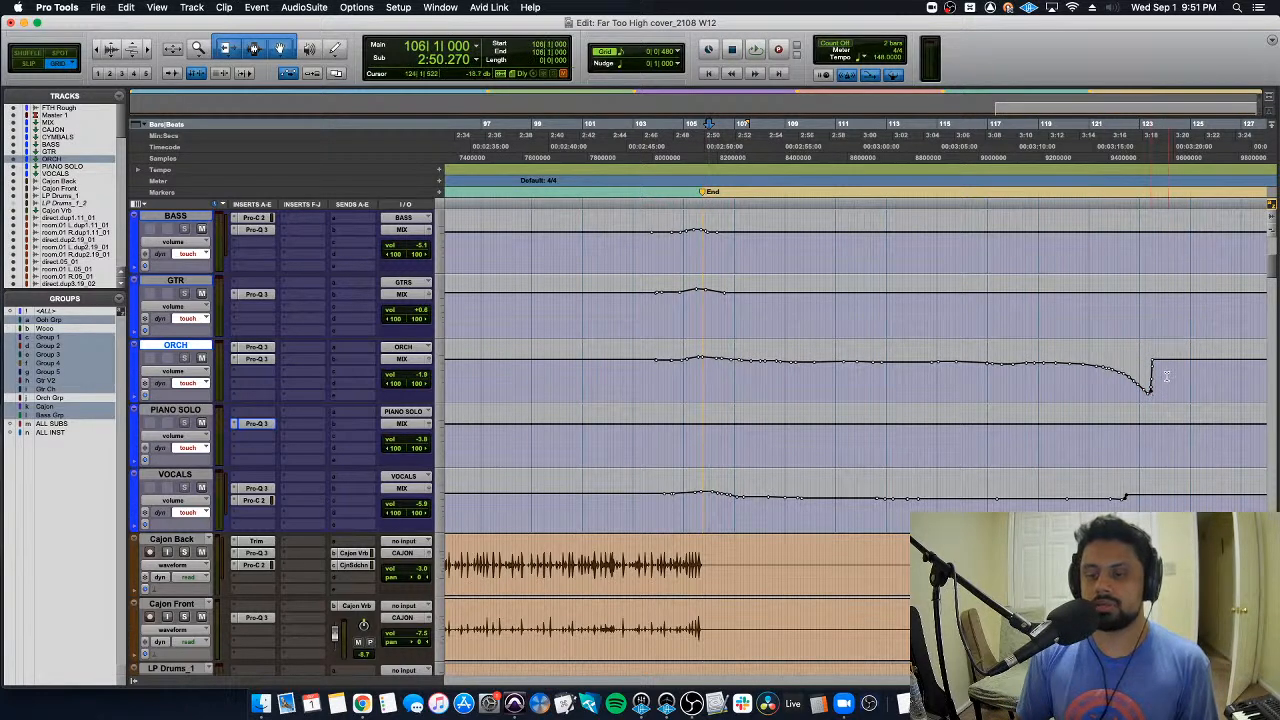
drag(1166, 376, 1136, 398)
key(Delete)
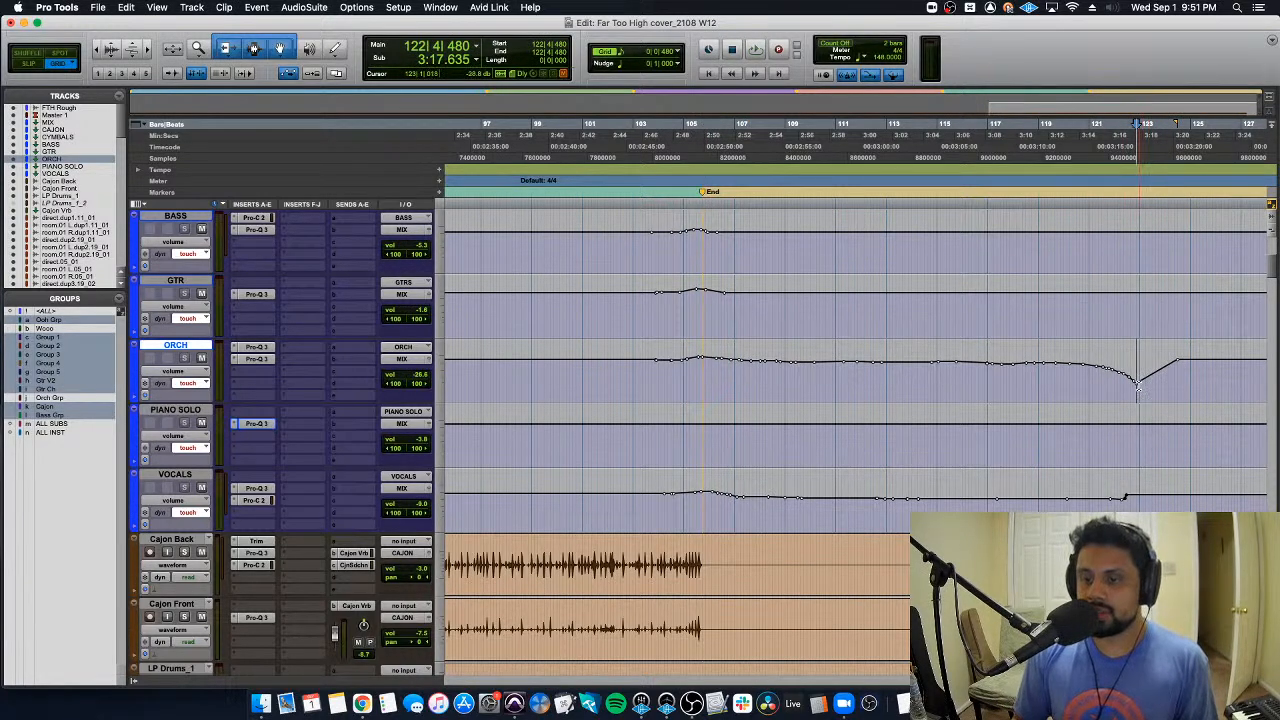
key(space)
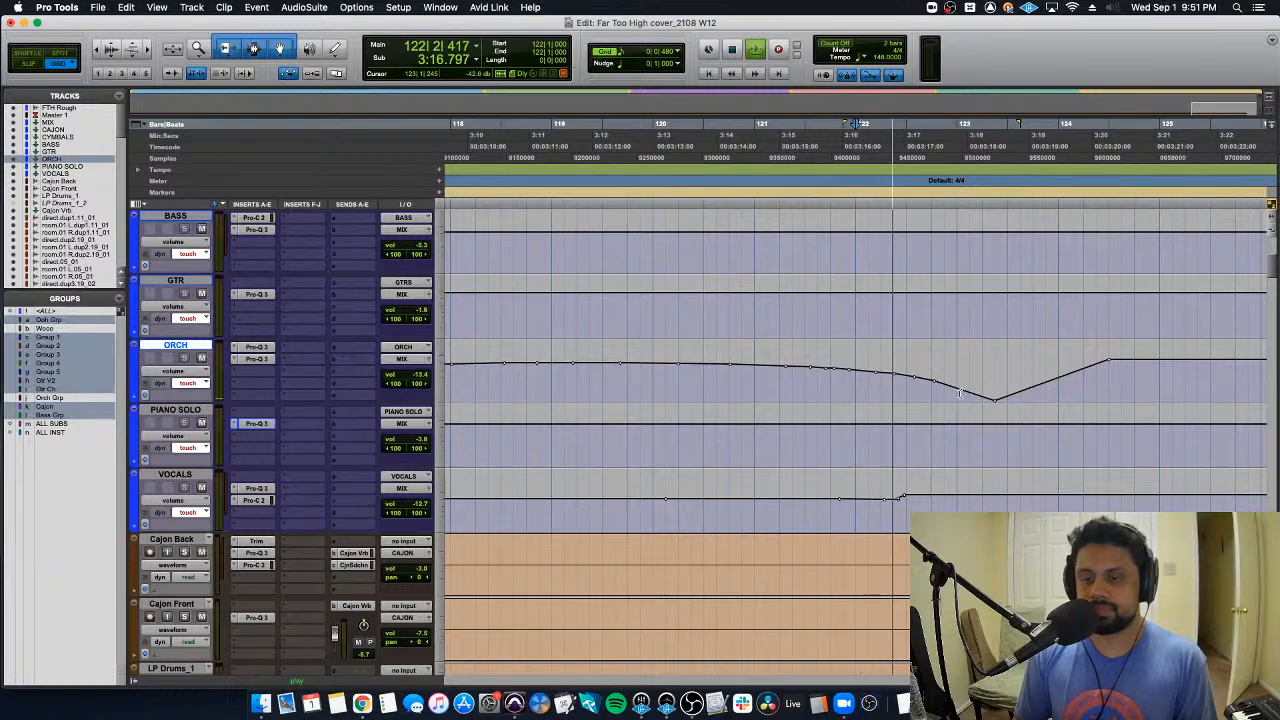
key(super+bracketleft)
key(super+bracketleft)
key(super+bracketleft)
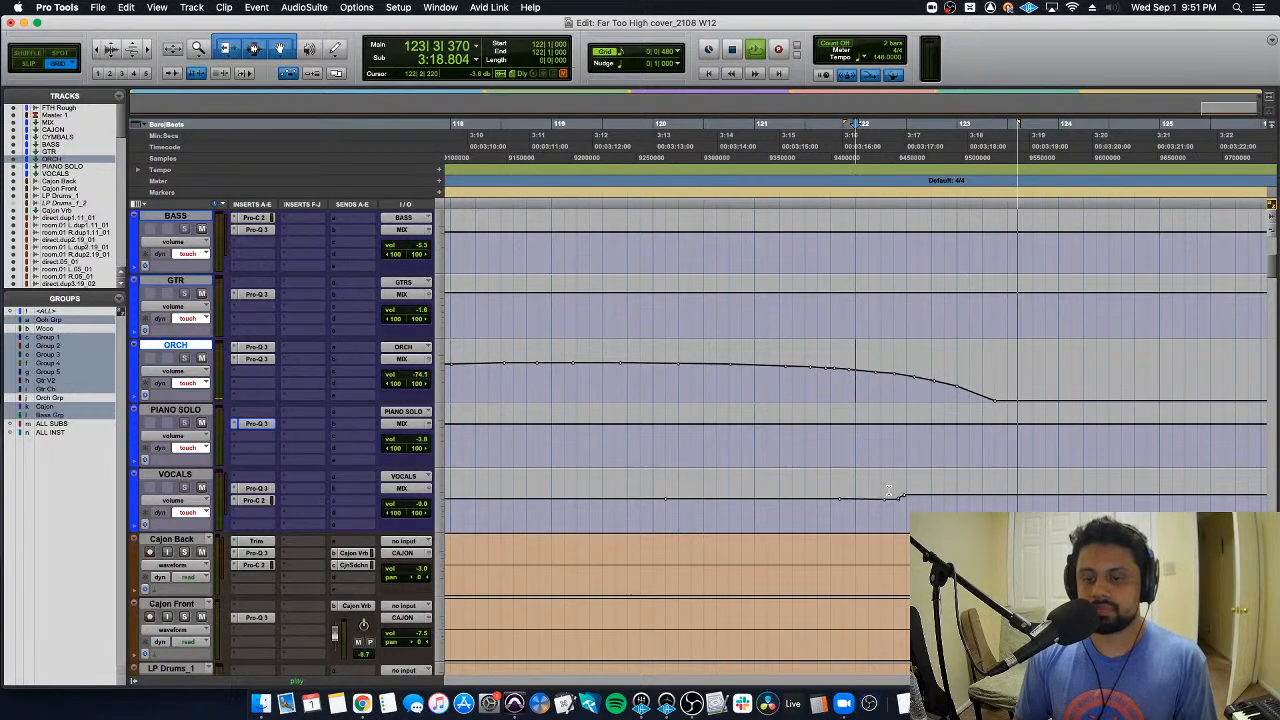
key(space)
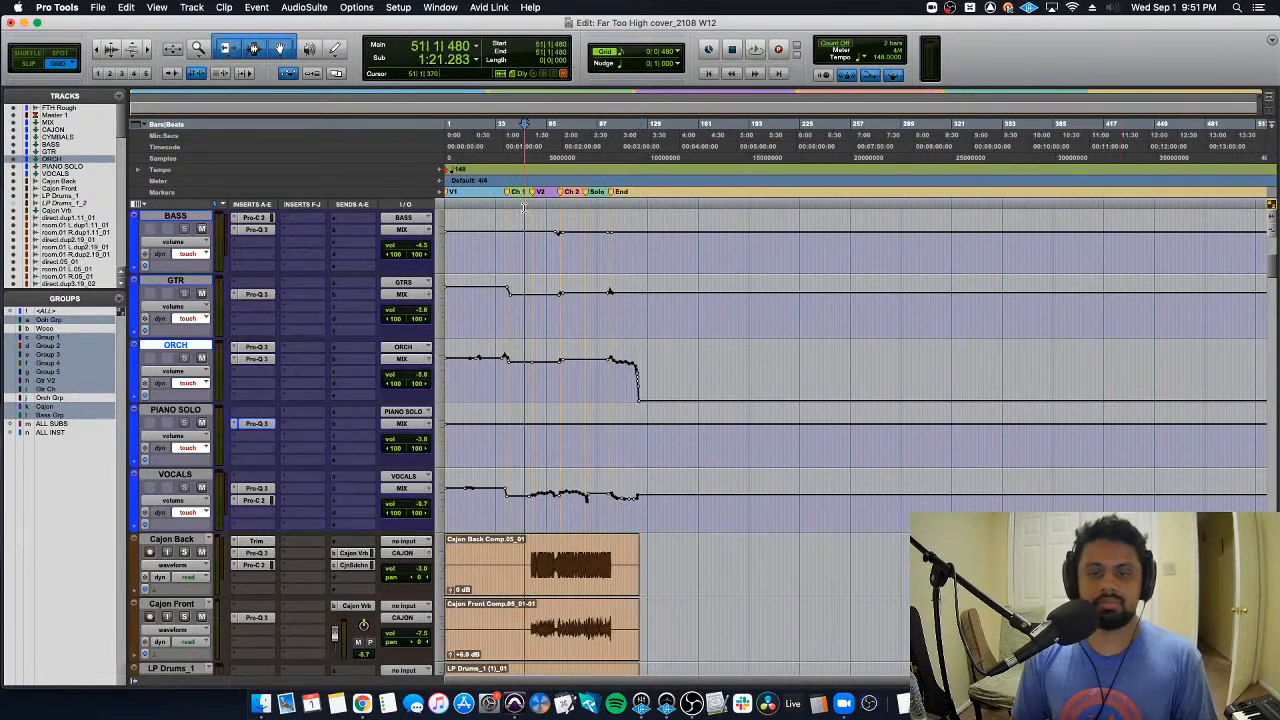
Step: Play from bar 51 and solo the FTH Rough reference track to compare it with the mix
scroll(449, 305, up, 5)
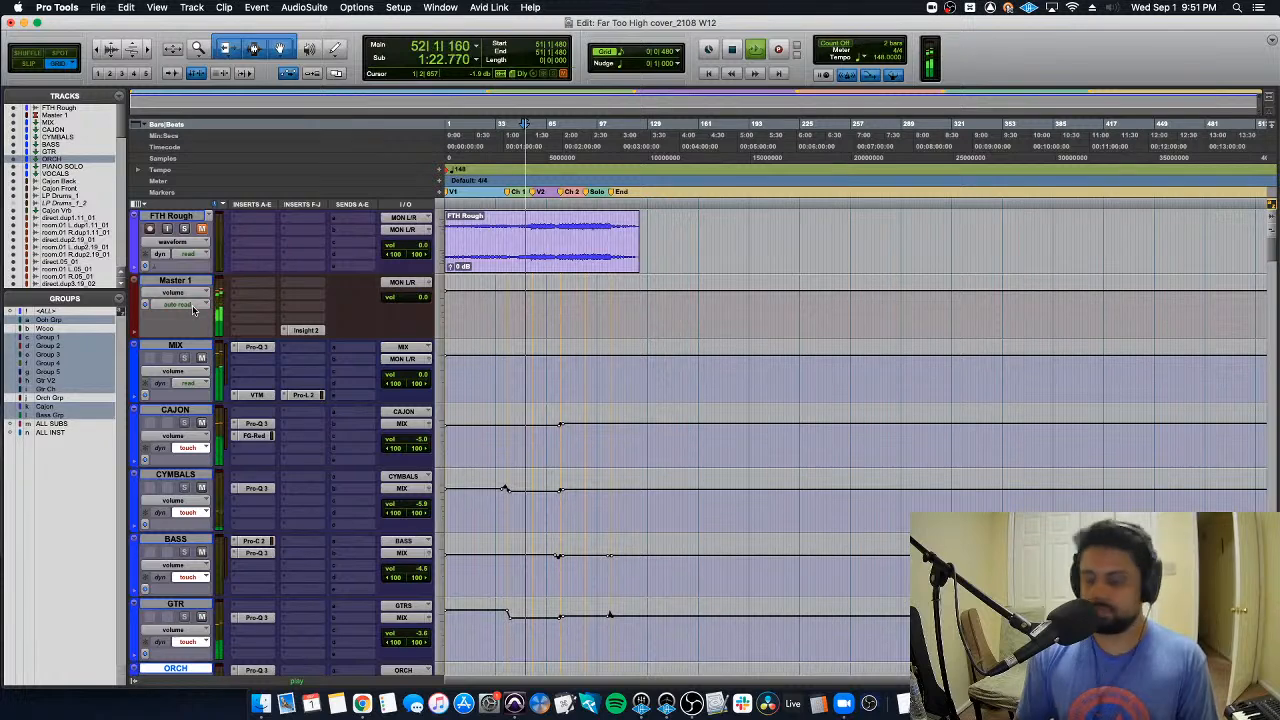
key(p)
key(shift+s)
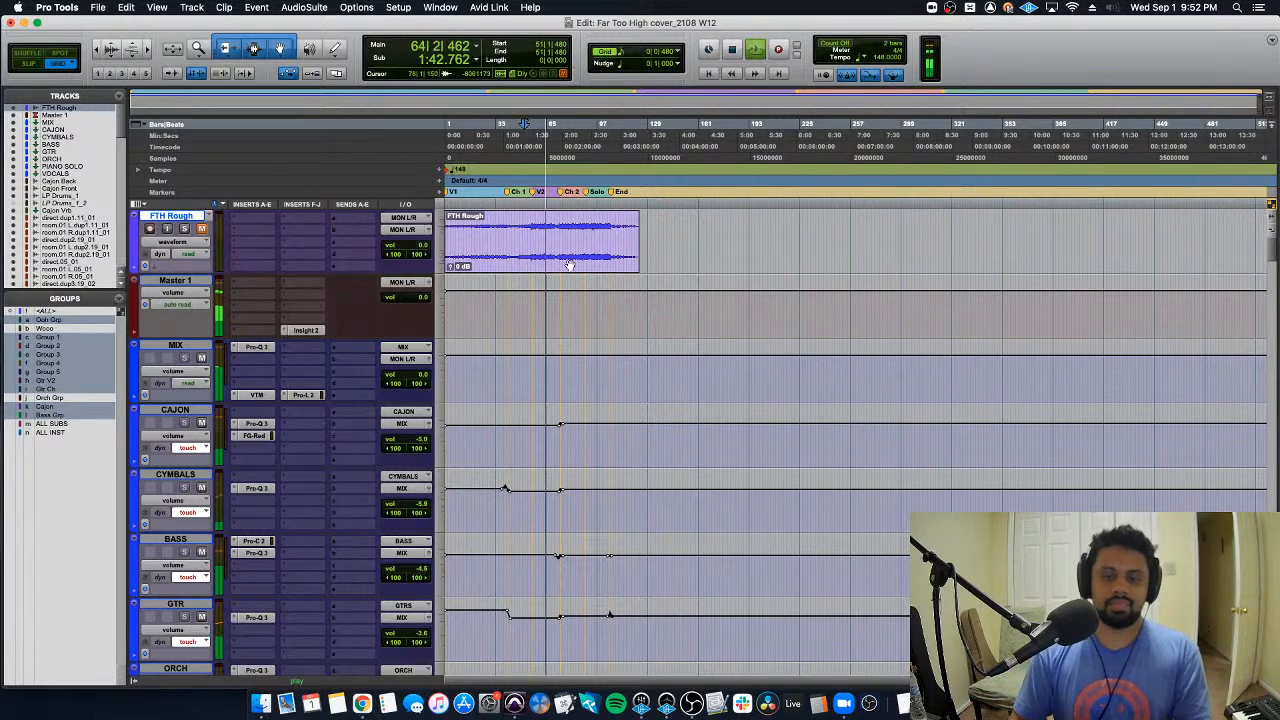
Step: Play verse 2 around bars 62 to 65 and examine the VOCALS volume automation up close
scroll(568, 265, down, 10)
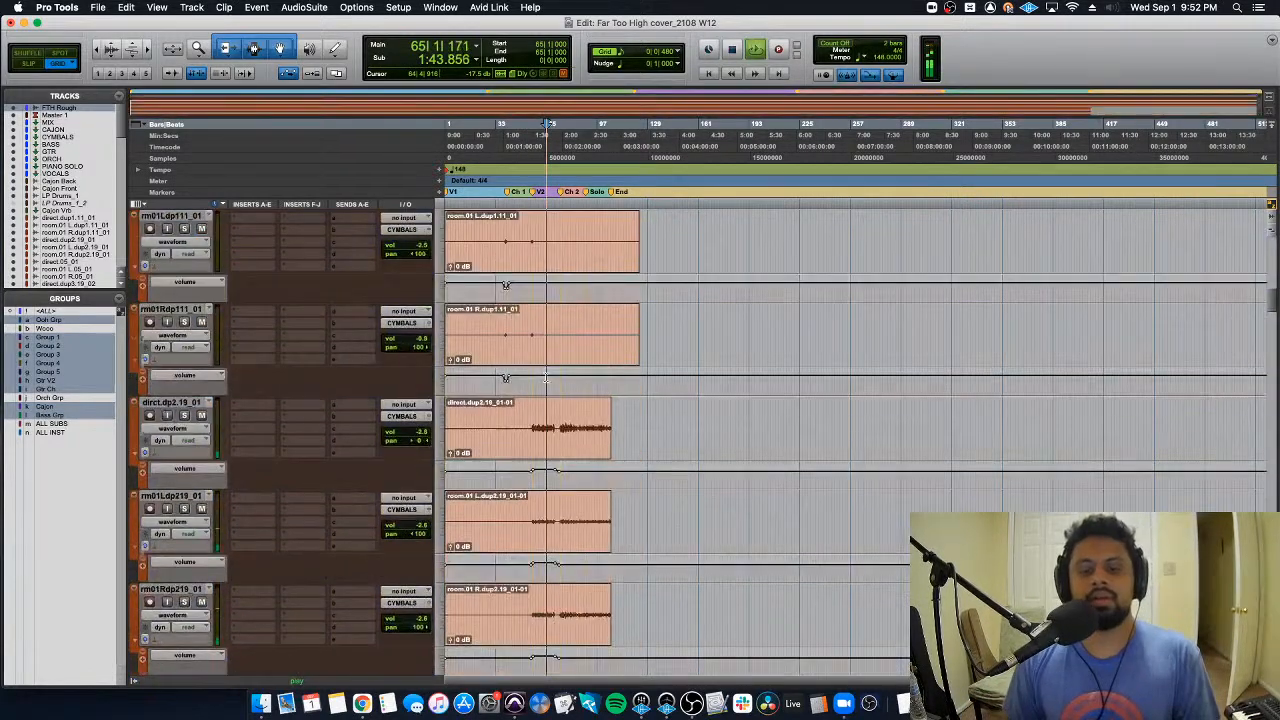
key(t)
key(t)
key(t)
key(t)
scroll(546, 378, up, 12)
scroll(611, 389, down, 2)
key(space)
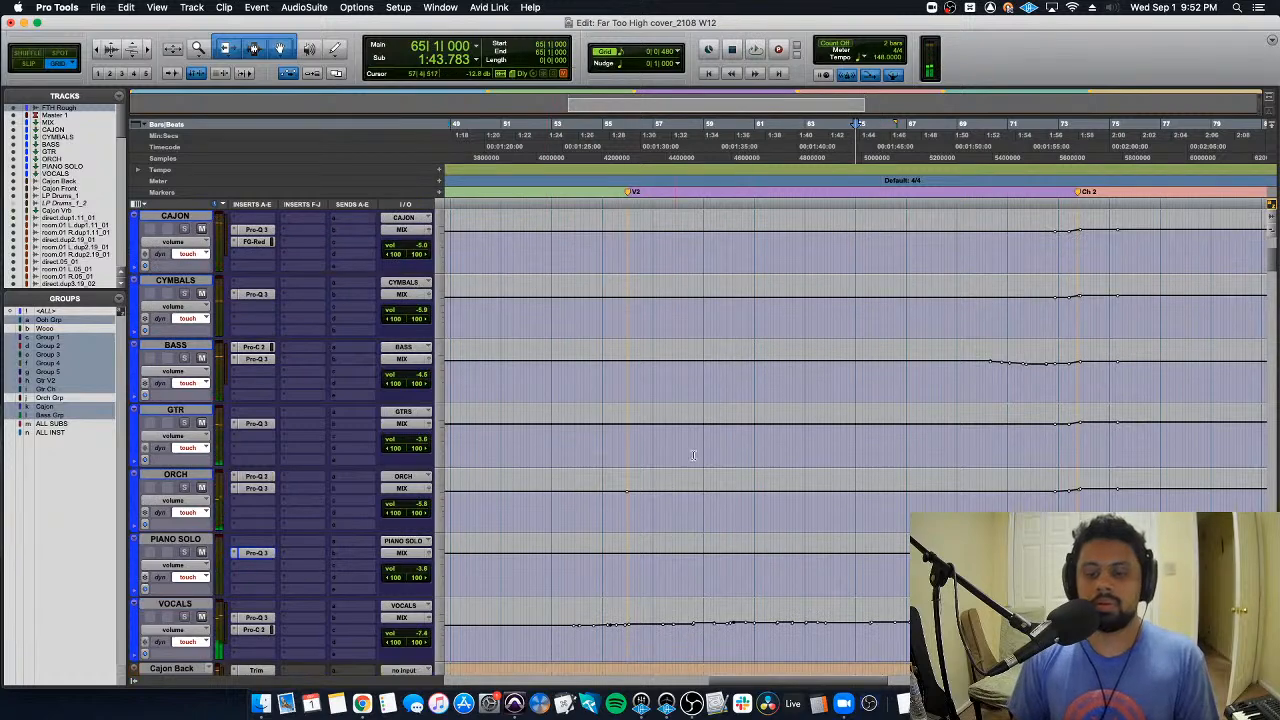
key(t)
scroll(787, 635, down, 2)
key(space)
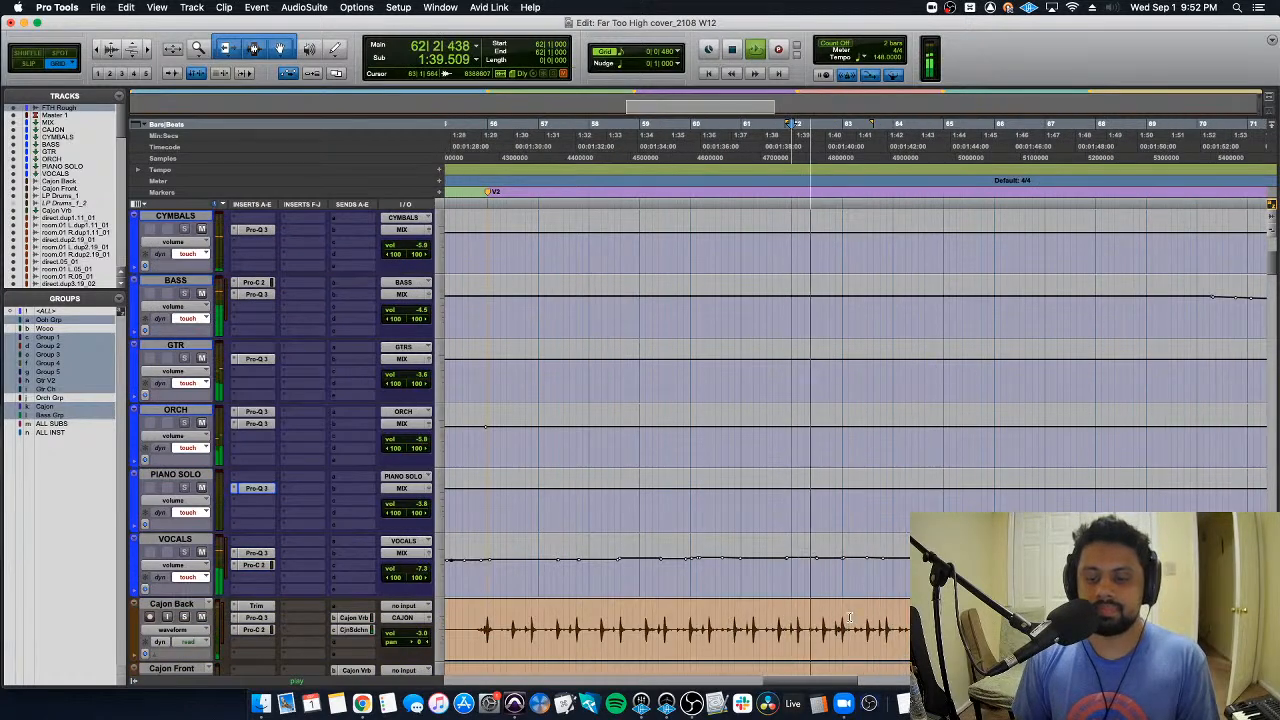
Step: Trim VOCALS' volume automation down slightly from bar 63 to about bar 66 and adjust the breakpoint at 67|4|480
drag(840, 572, 977, 572)
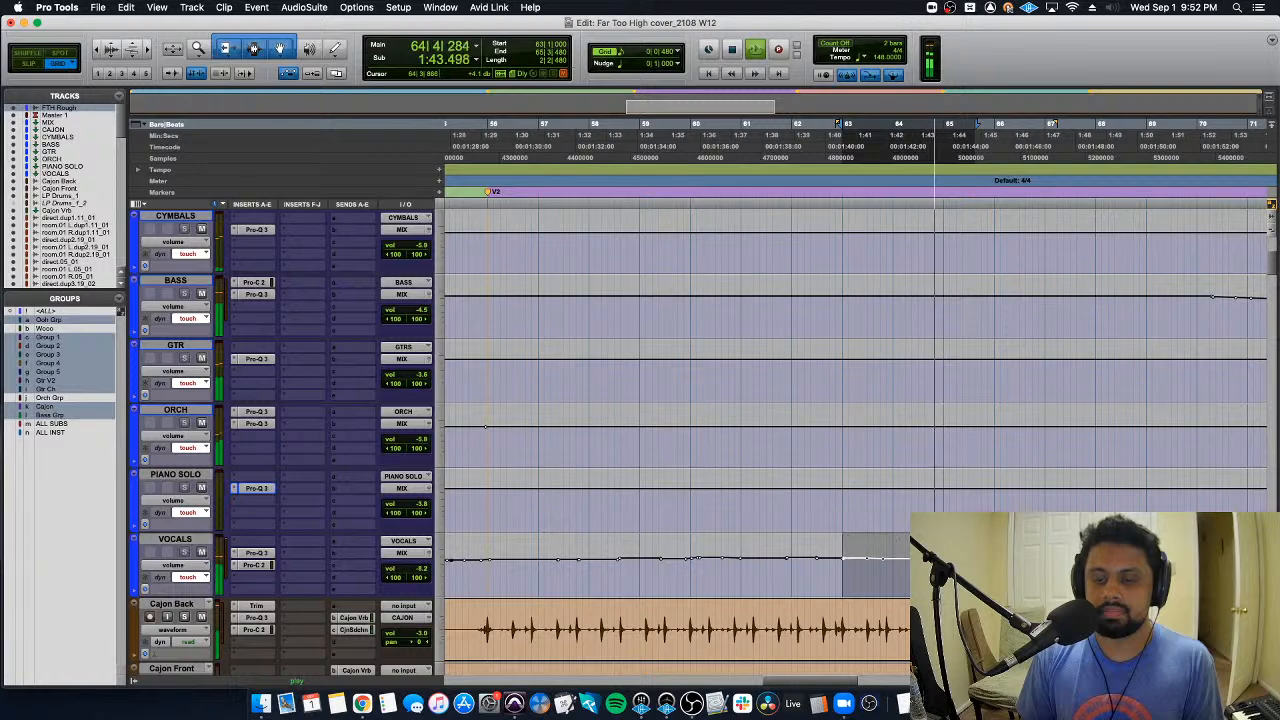
click(822, 570)
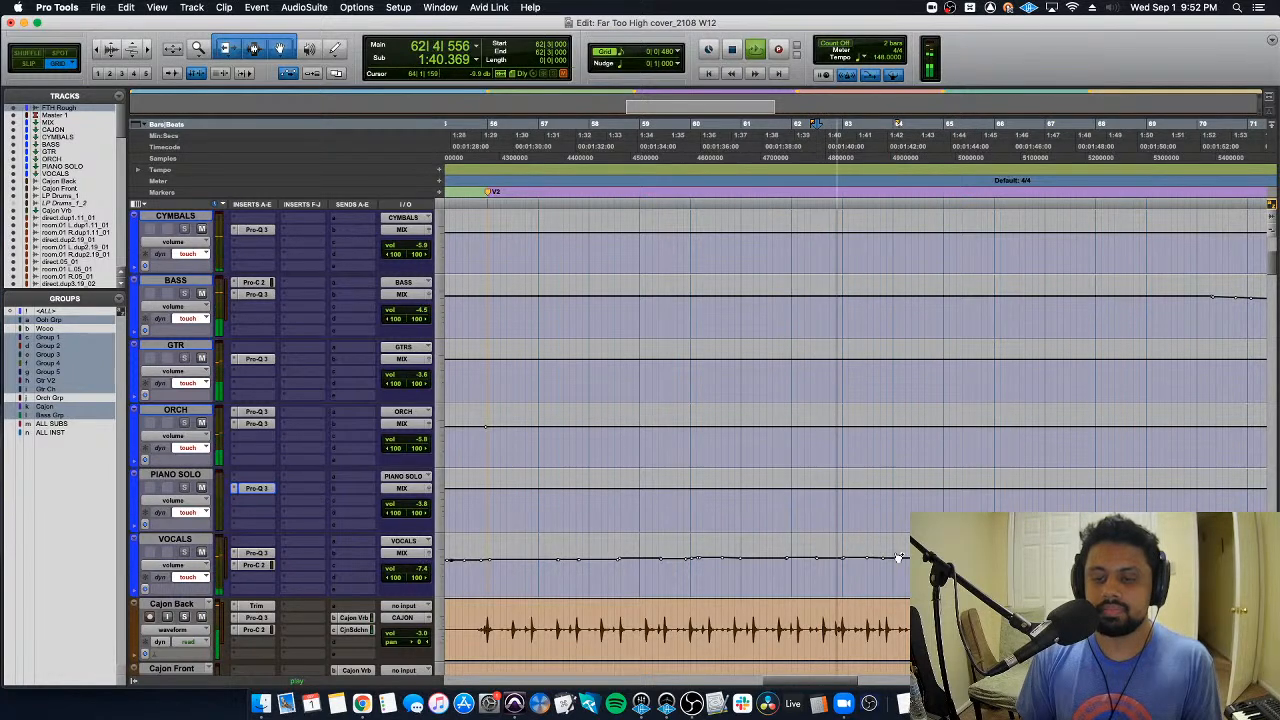
drag(840, 570, 1032, 570)
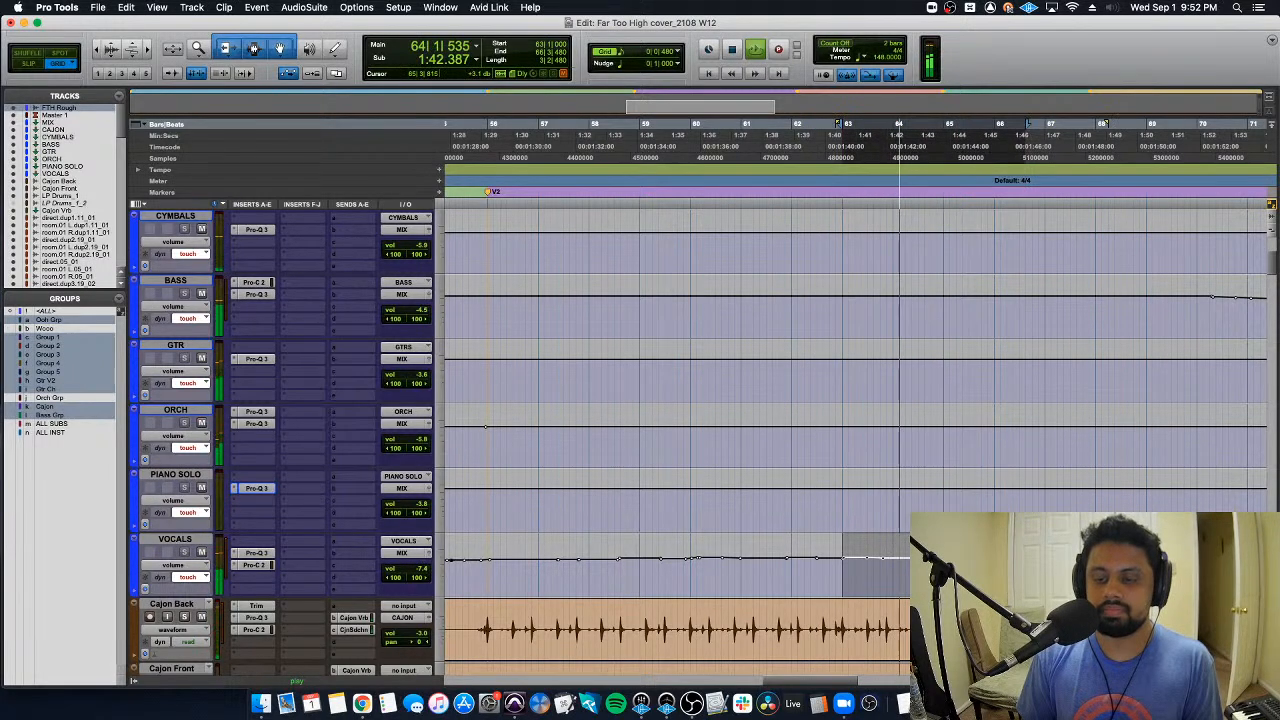
drag(836, 568, 847, 568)
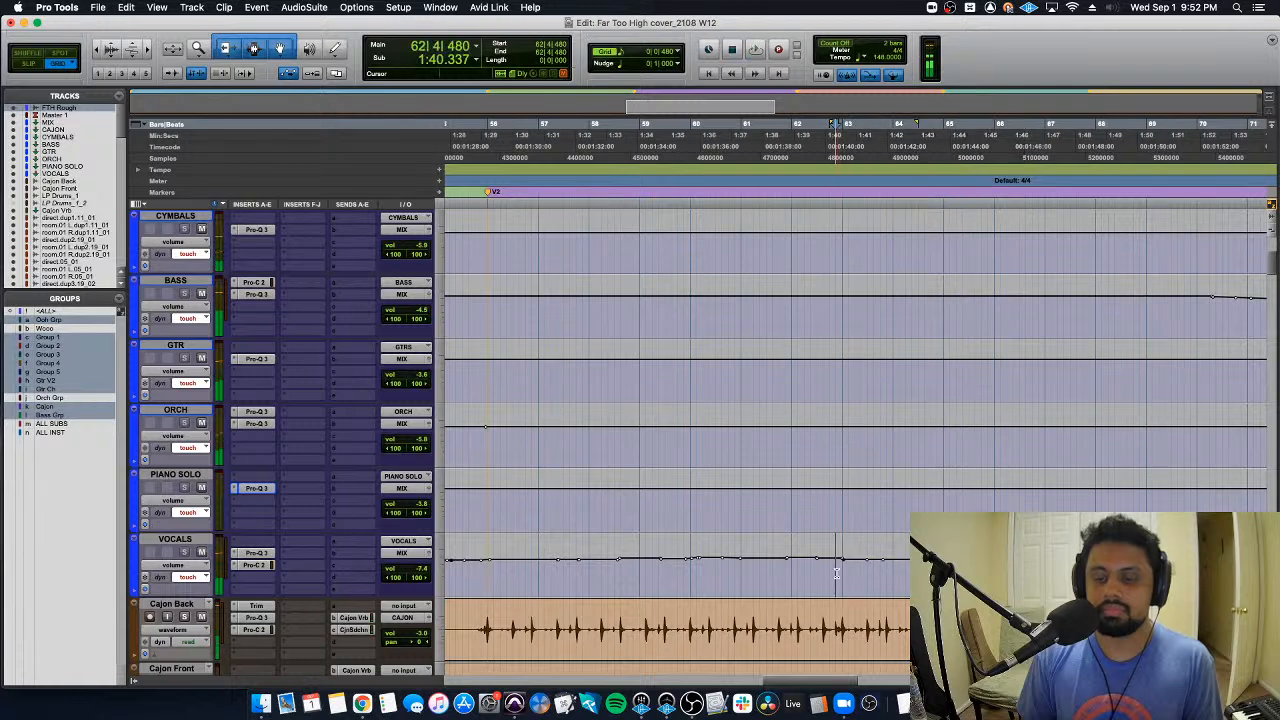
click(847, 566)
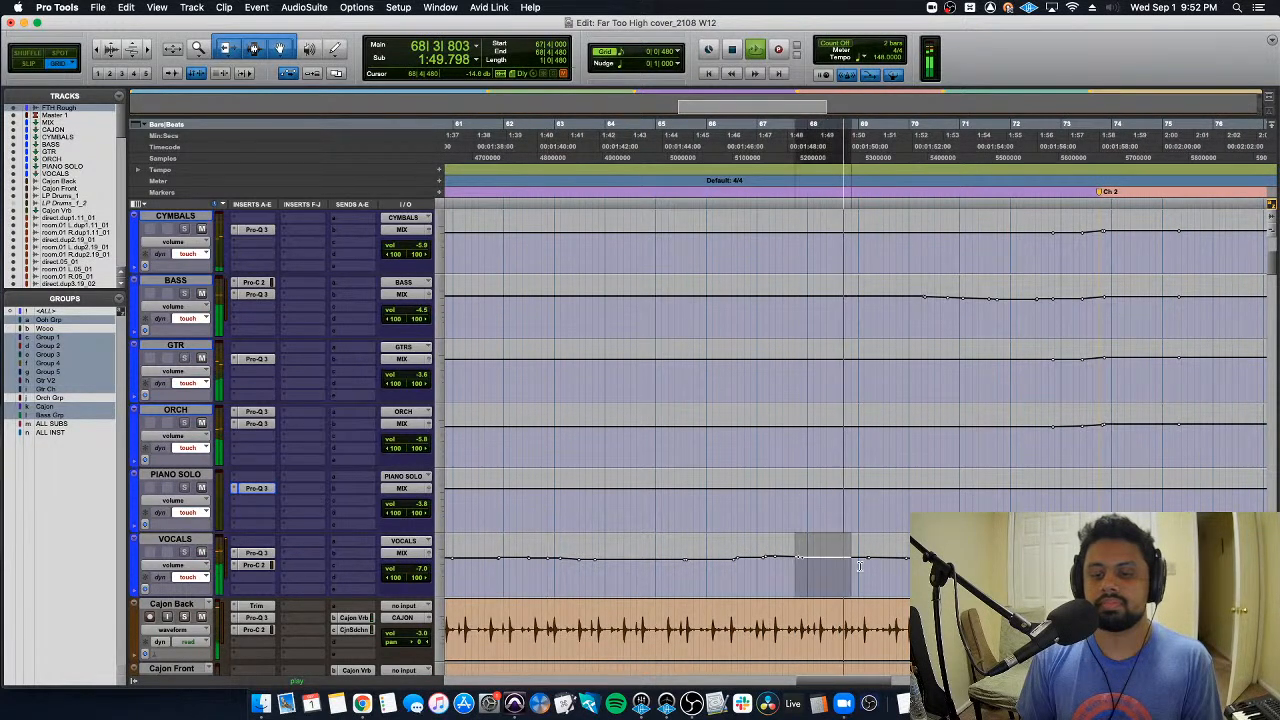
click(757, 567)
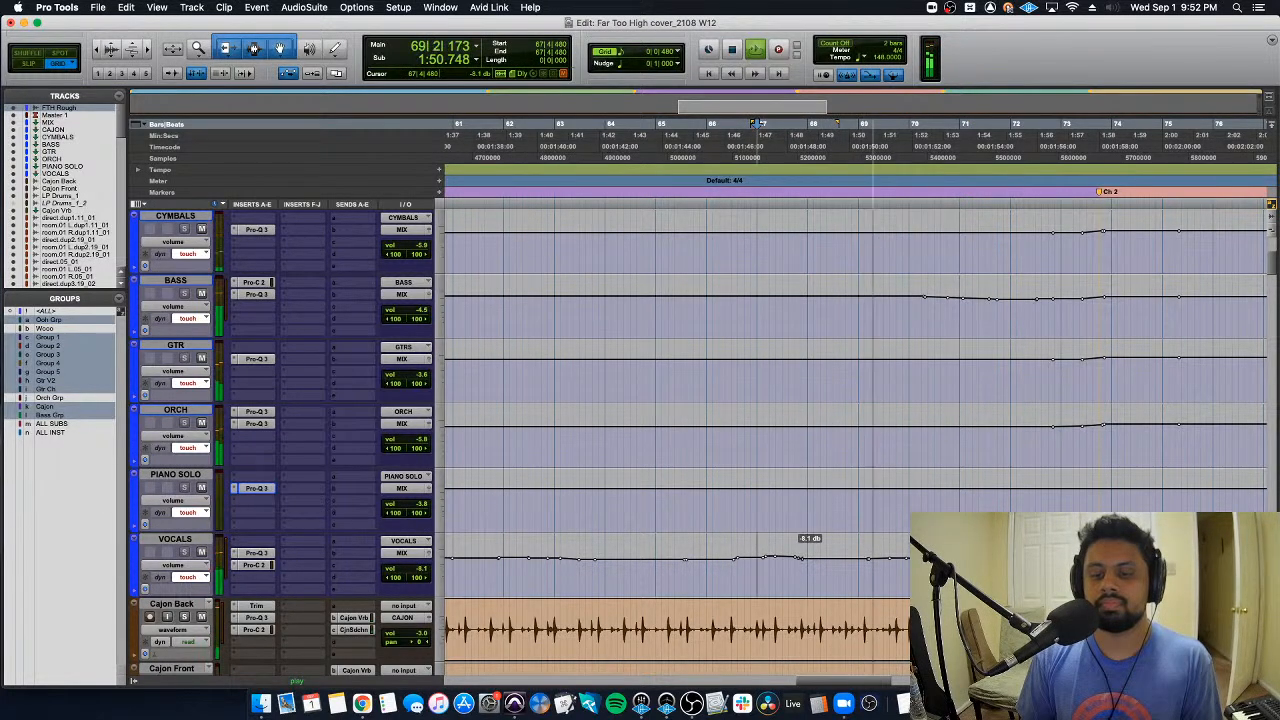
Step: Record a touch volume ride on CAJON from about bar 69, dipping around bar 72 and rising back up into Ch 2
scroll(805, 563, down, 2)
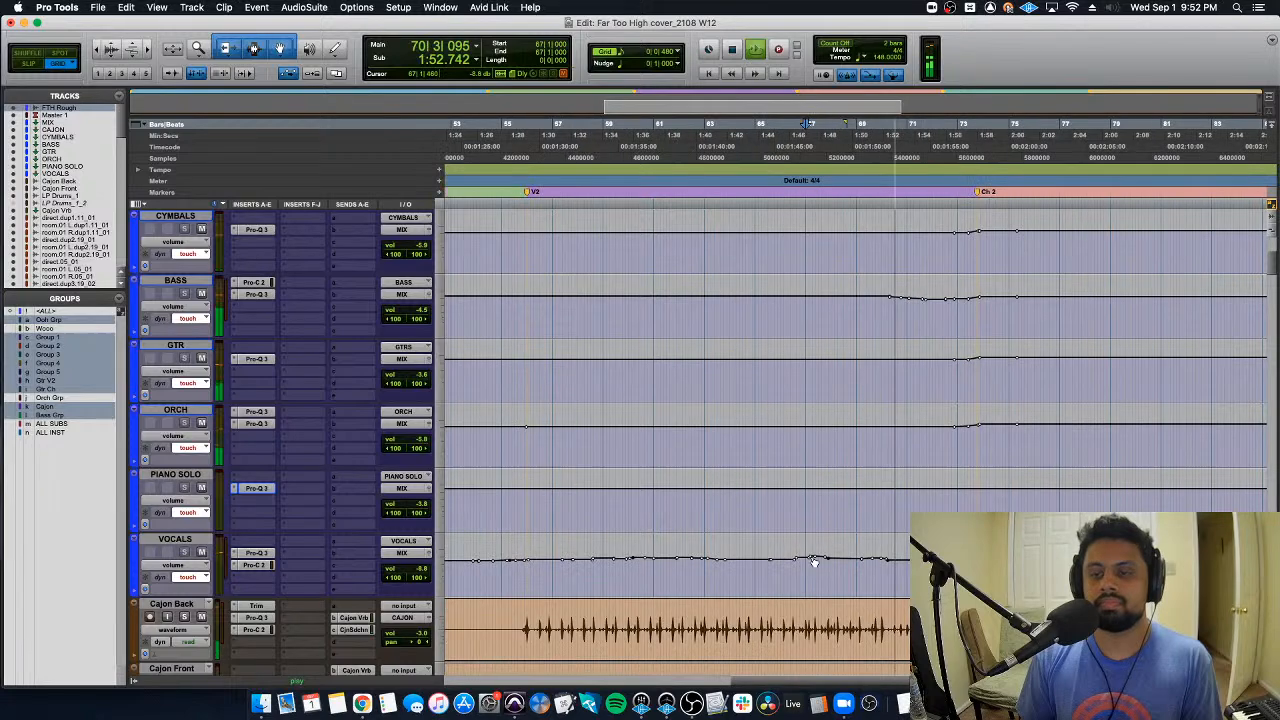
scroll(830, 550, right, 2)
scroll(860, 527, up, 3)
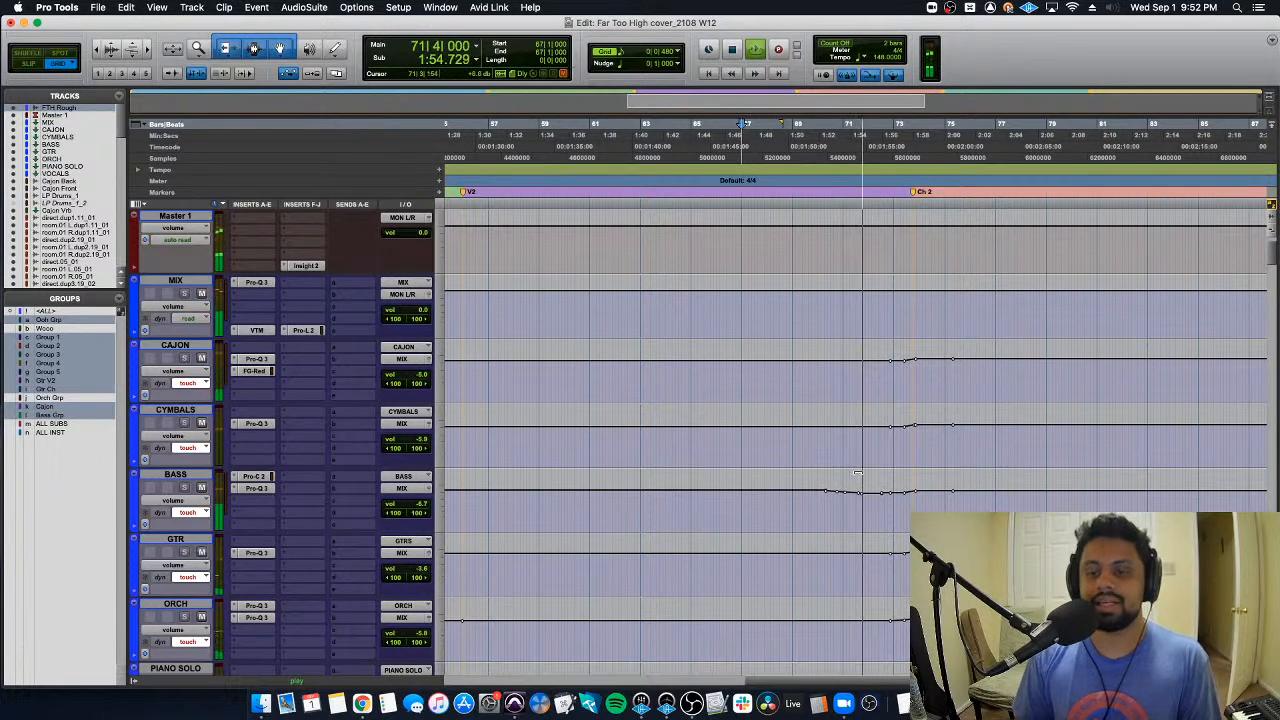
scroll(878, 389, up, 2)
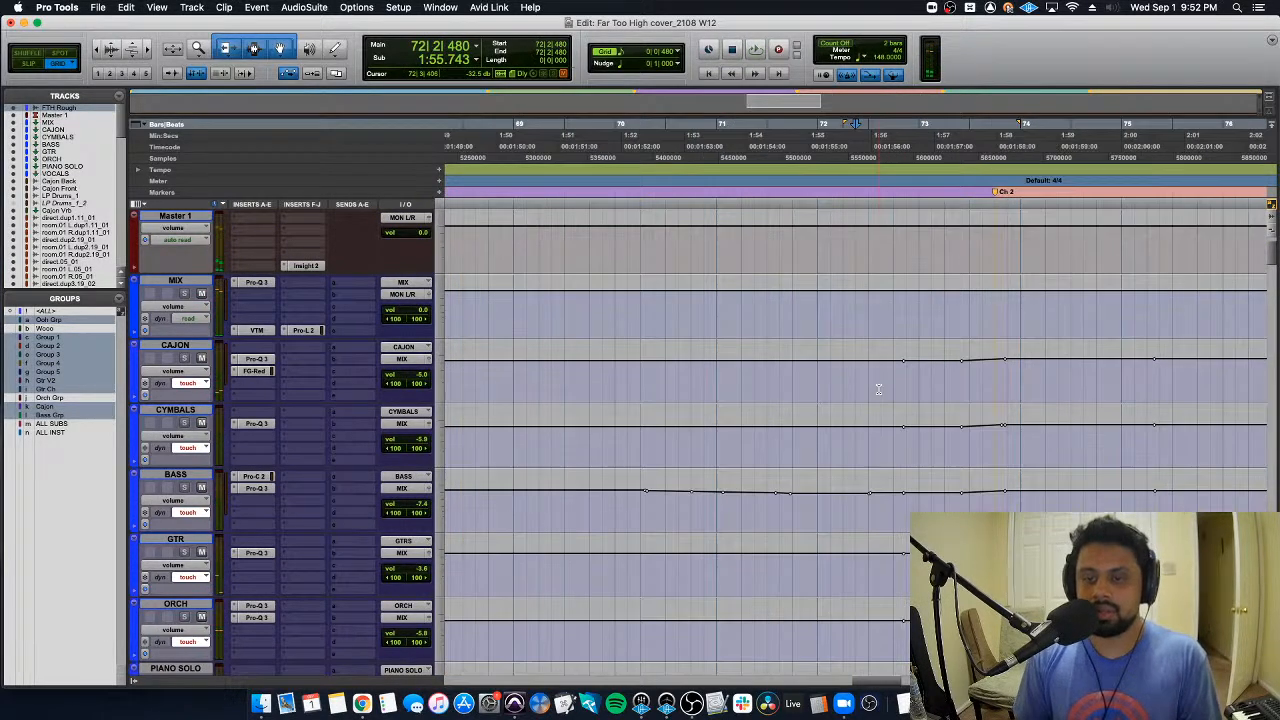
click(625, 384)
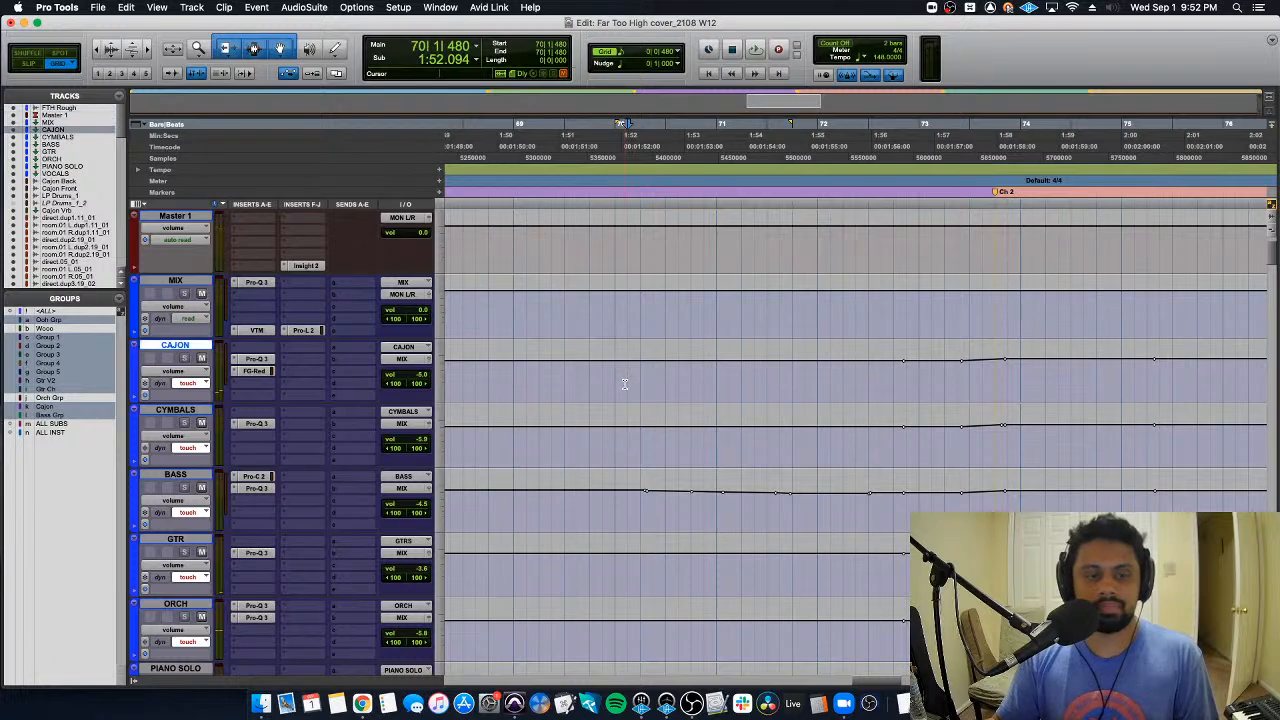
key(space)
key(space)
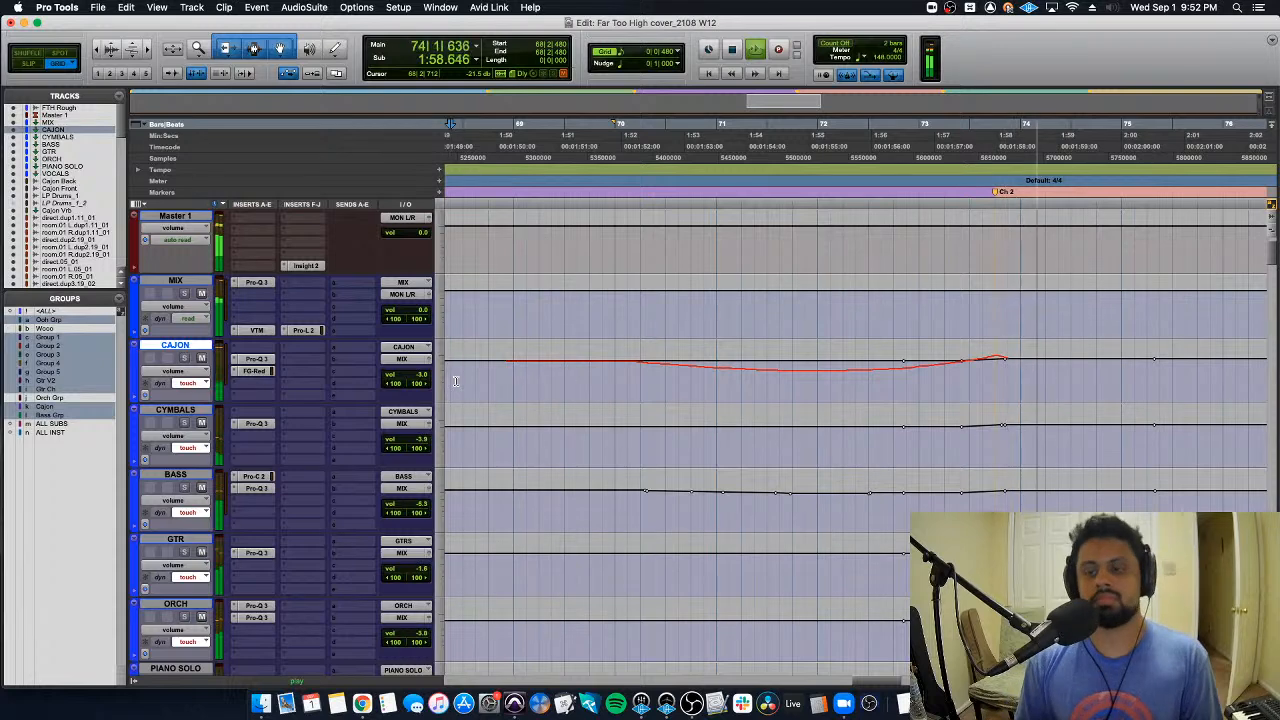
key(space)
key(space)
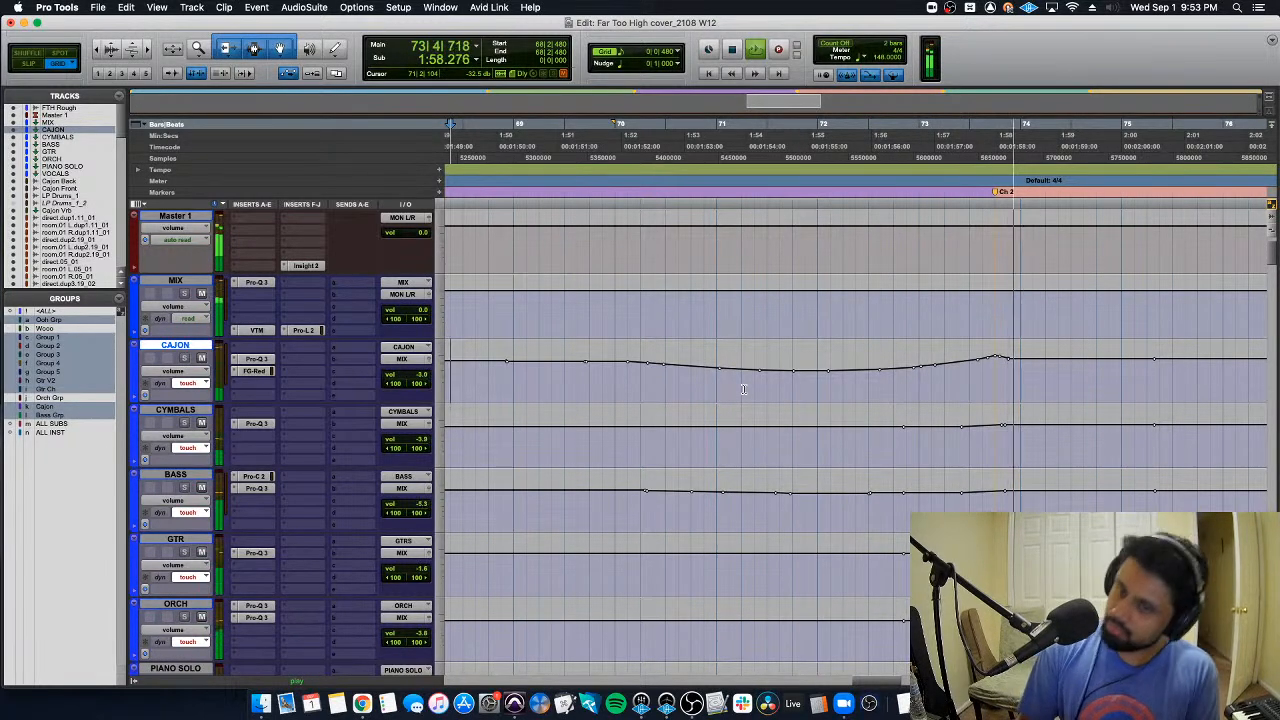
Step: Re-record CAJON's touch volume ride from bar 72, beat 4, with a gentler rise into Ch 2
key(r)
click(876, 375)
key(t)
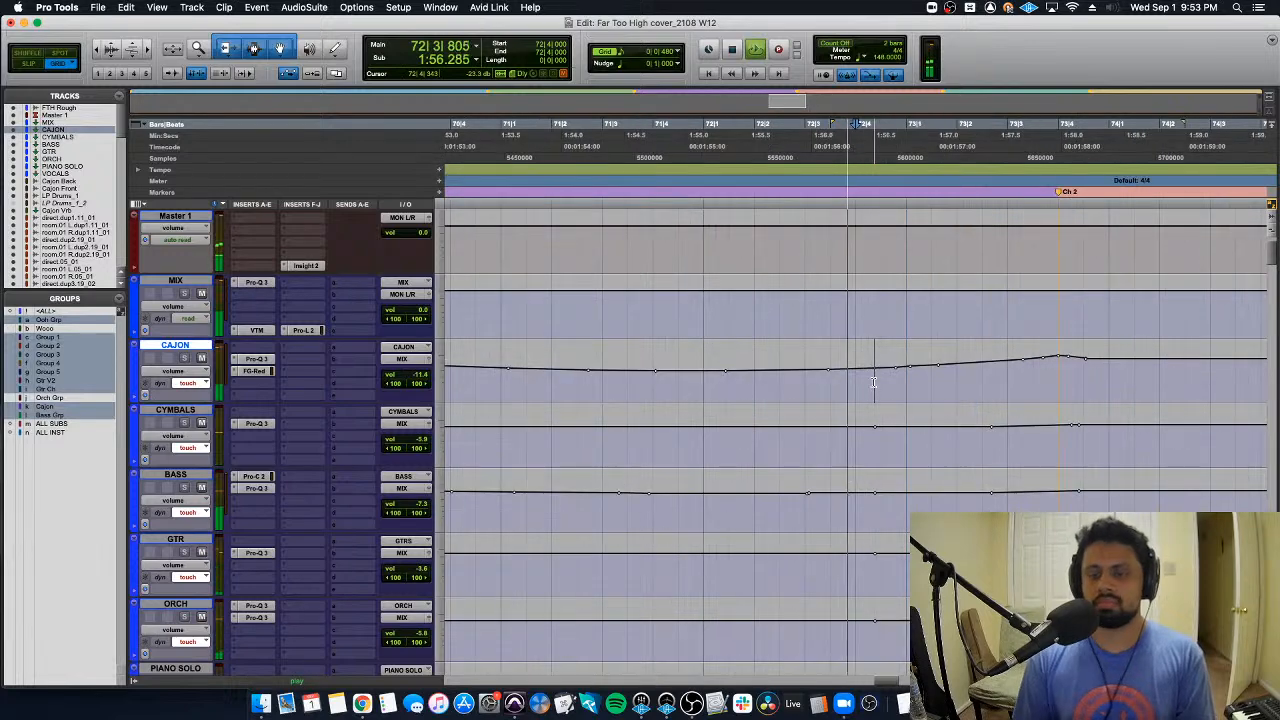
key(space)
key(space)
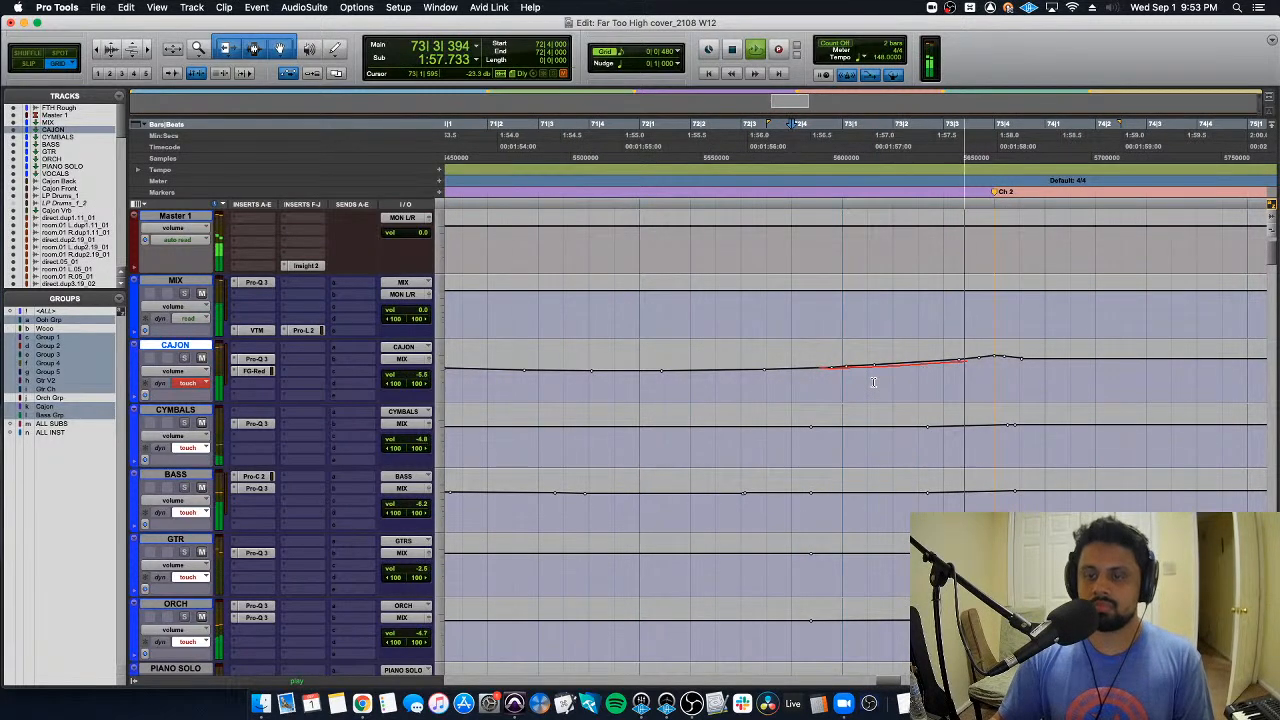
key(space)
key(space)
Step: Play into Ch 2 and raise CAJON's volume automation from about 74|1|354 to -2.2 dB
key(r)
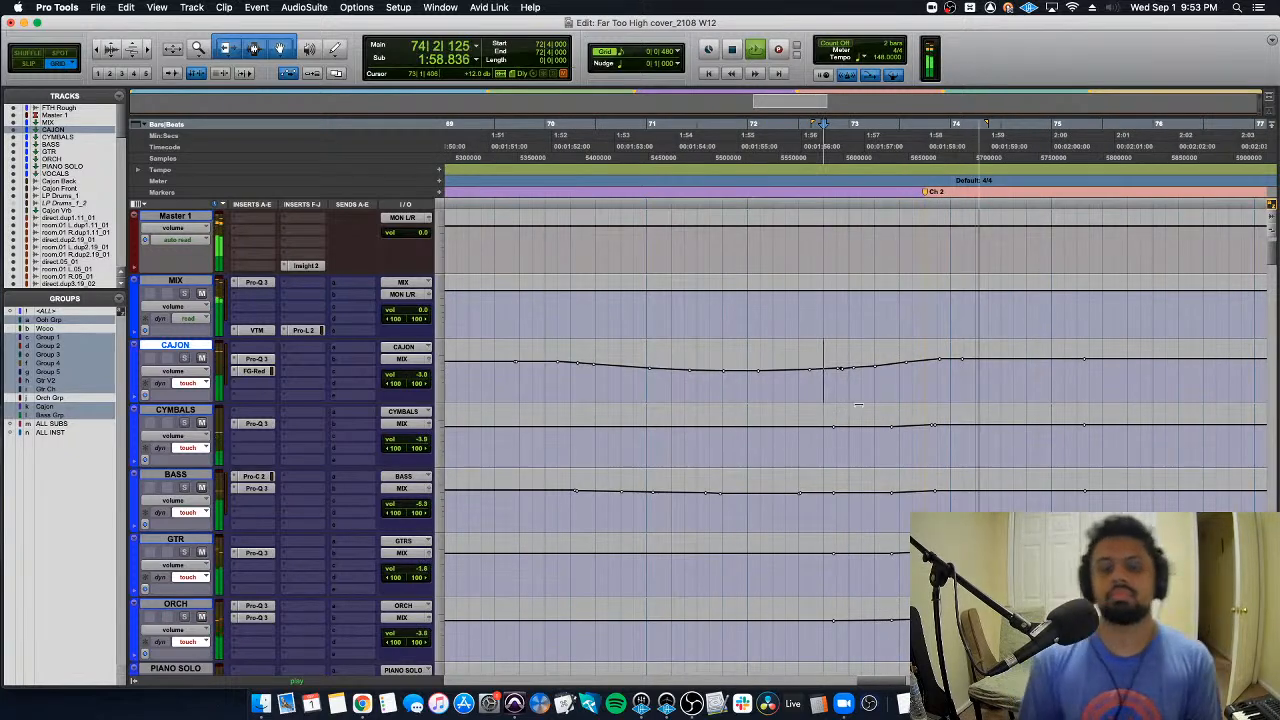
key(r)
key(r)
key(r)
scroll(866, 350, down, 2)
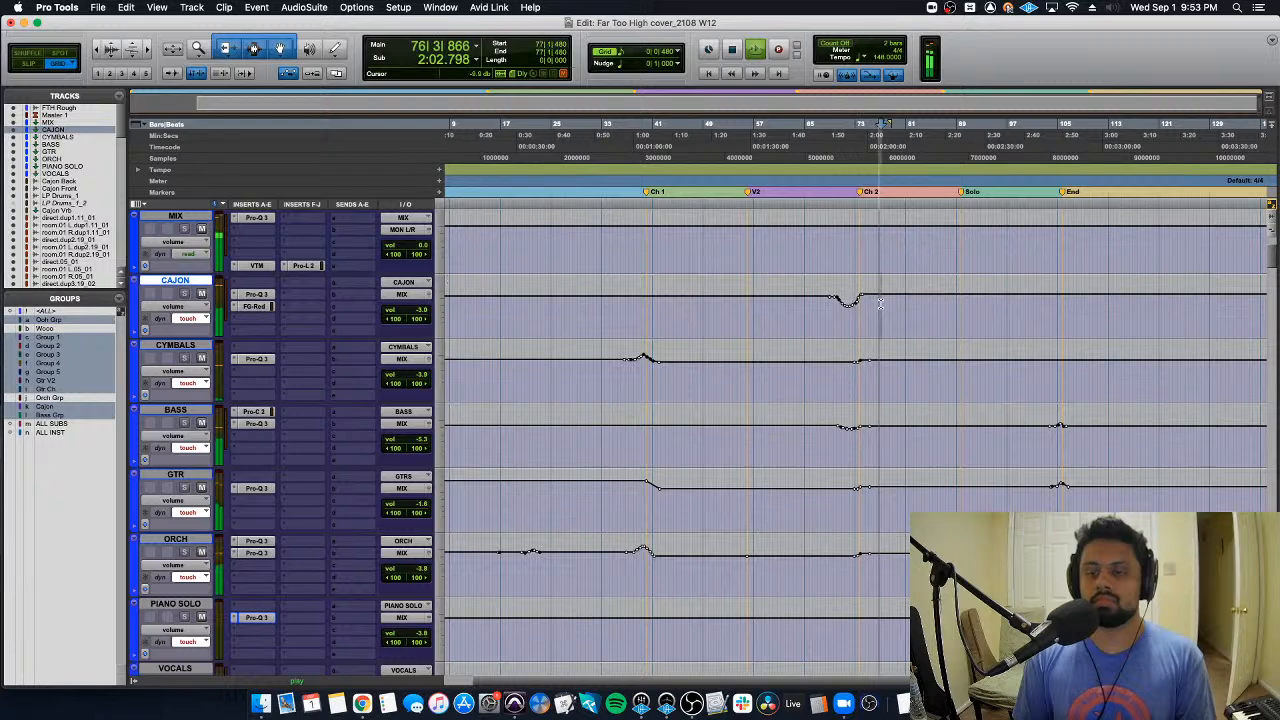
key(t)
key(t)
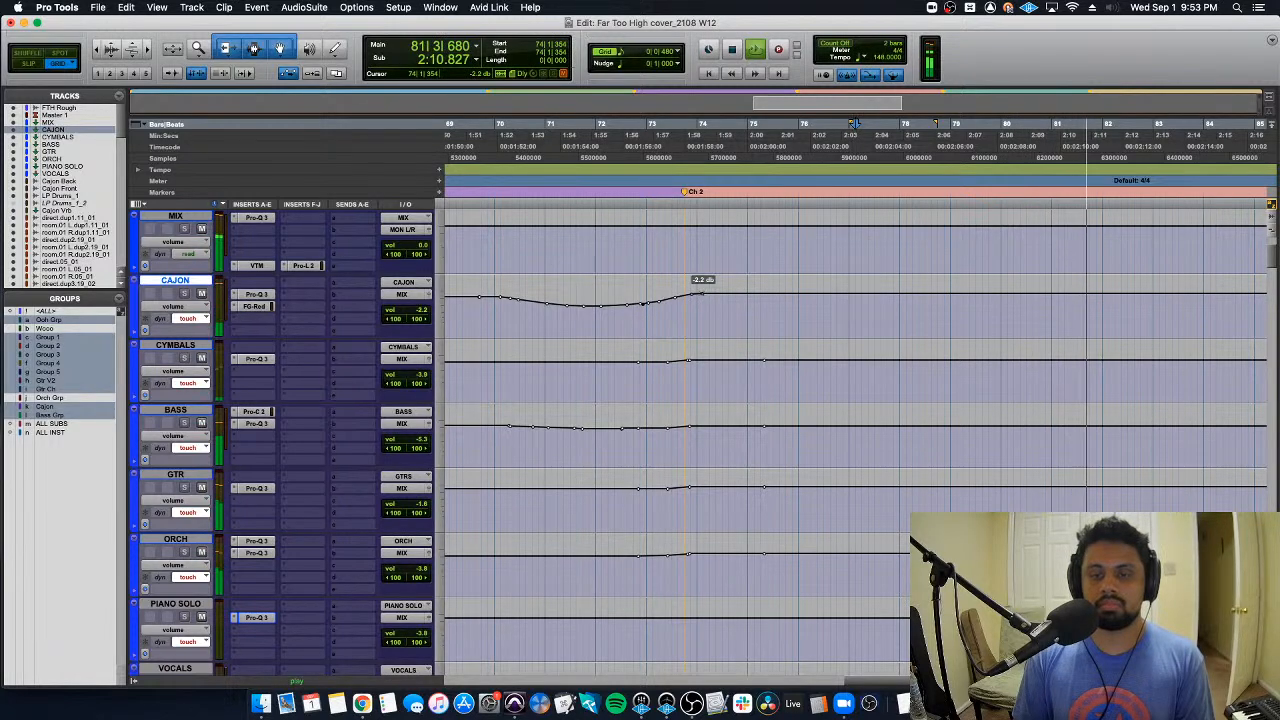
Step: In the Mix window, raise Cajon Back to -2.0 dB, Cajon Front to -6.0 dB and LPDrums_1 to +5.5 dB, comparing levels with undo and redo
key(super+equal)
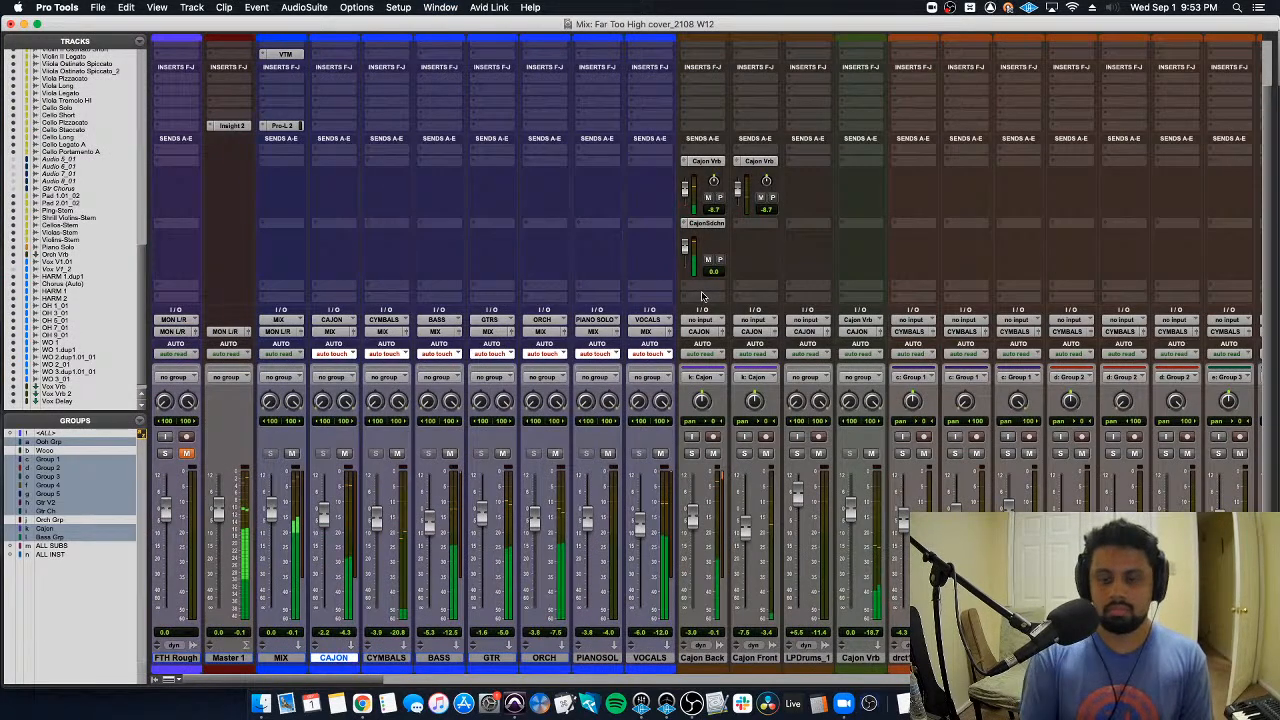
click(692, 528)
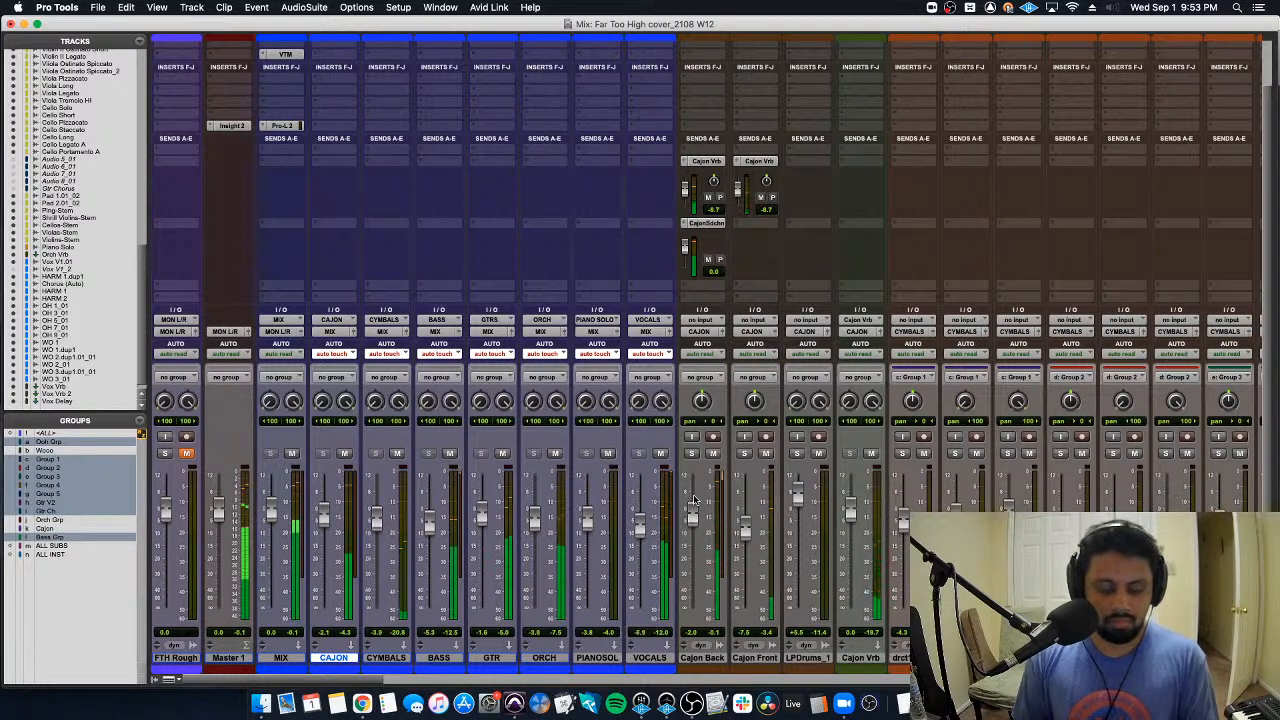
key(super+z)
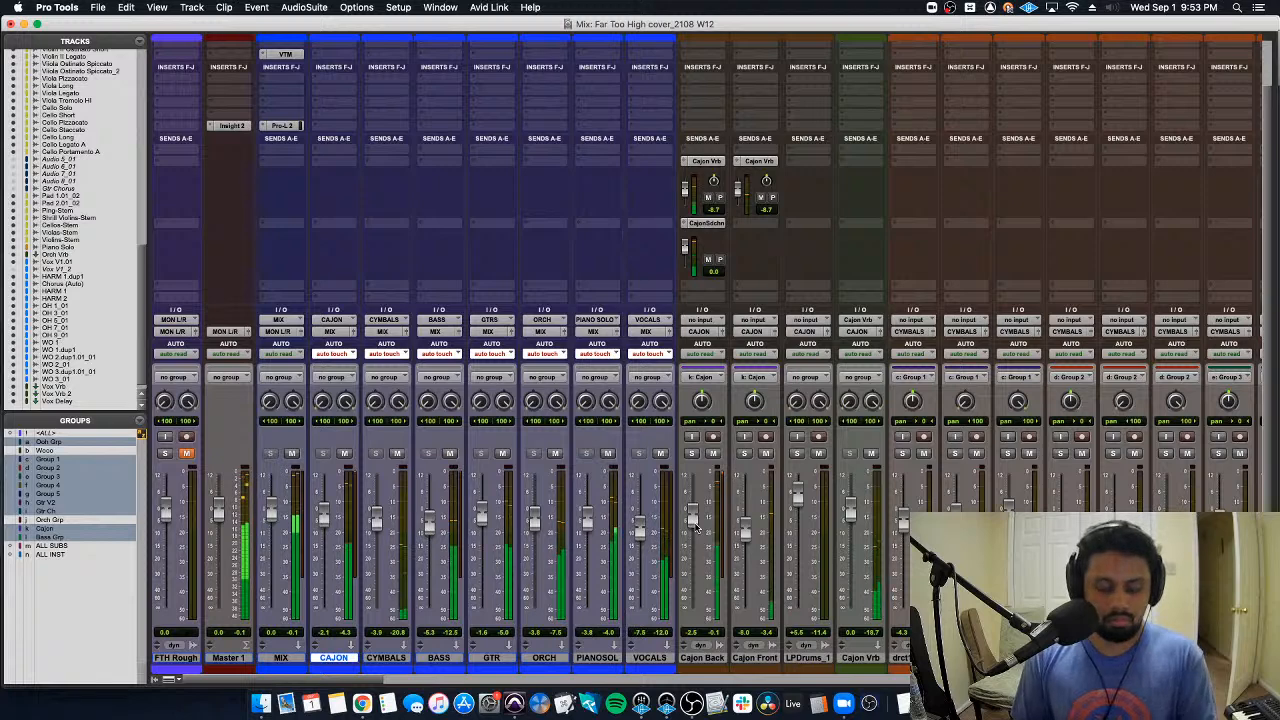
key(super+shift+z)
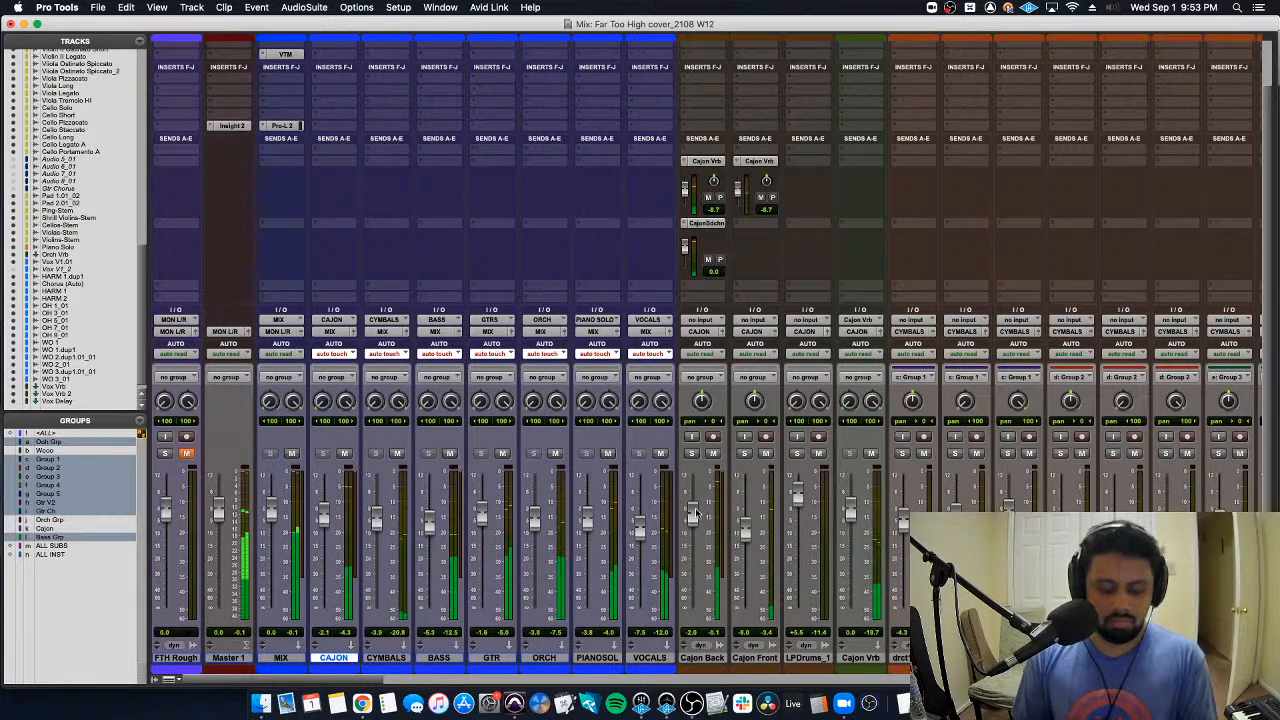
key(super+z)
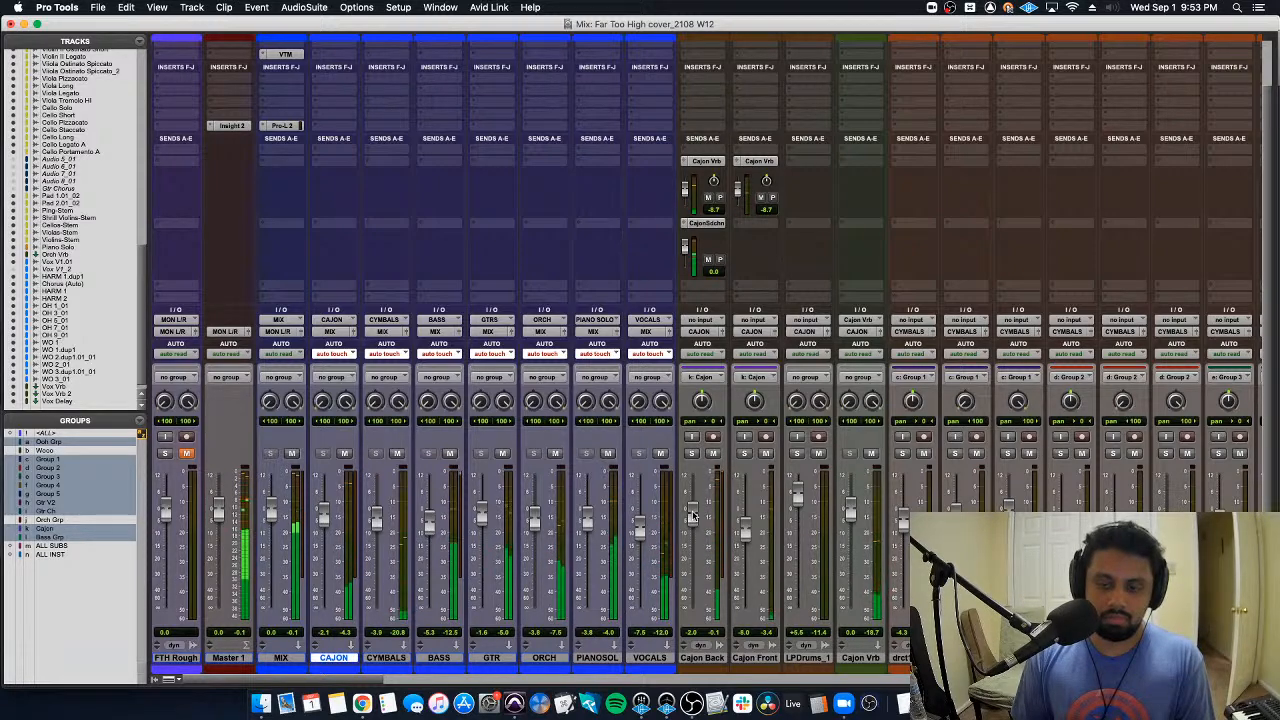
Step: Return to the Edit window, place the cursor in the solo at 91|2|000 and insert FabFilter Pro-Q 3 on GTR's first slot
key(super+equal)
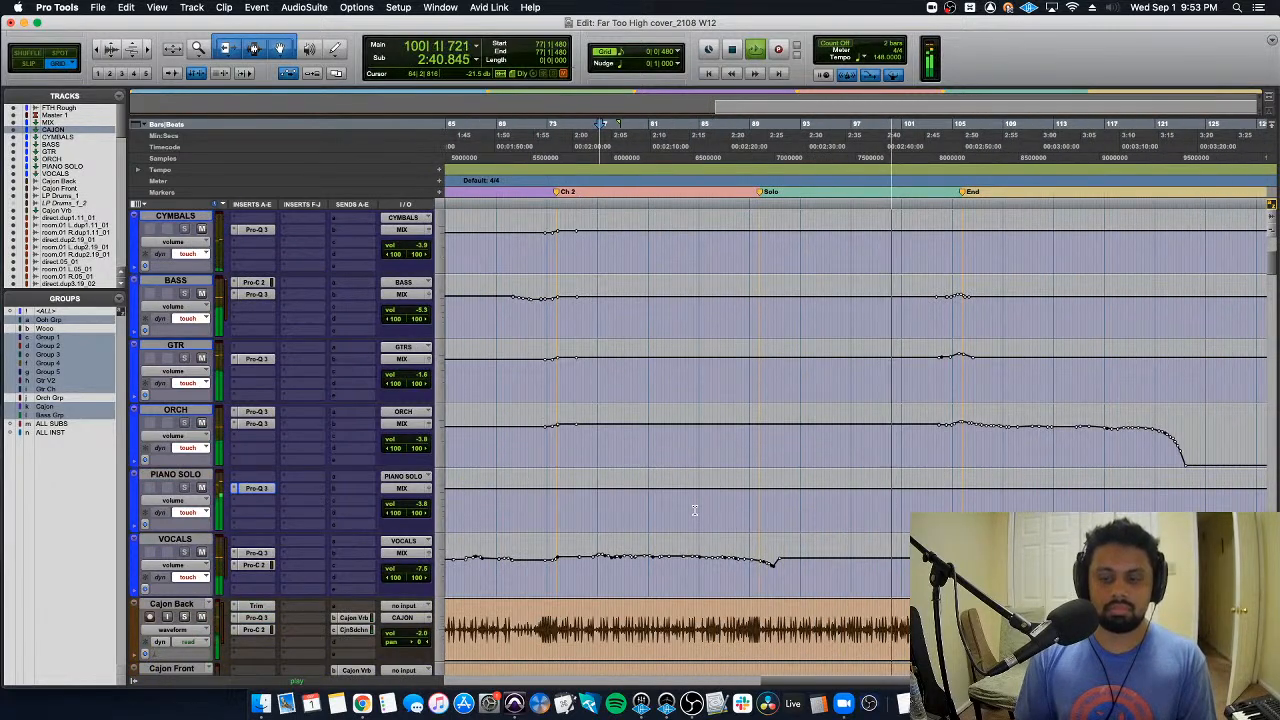
click(765, 585)
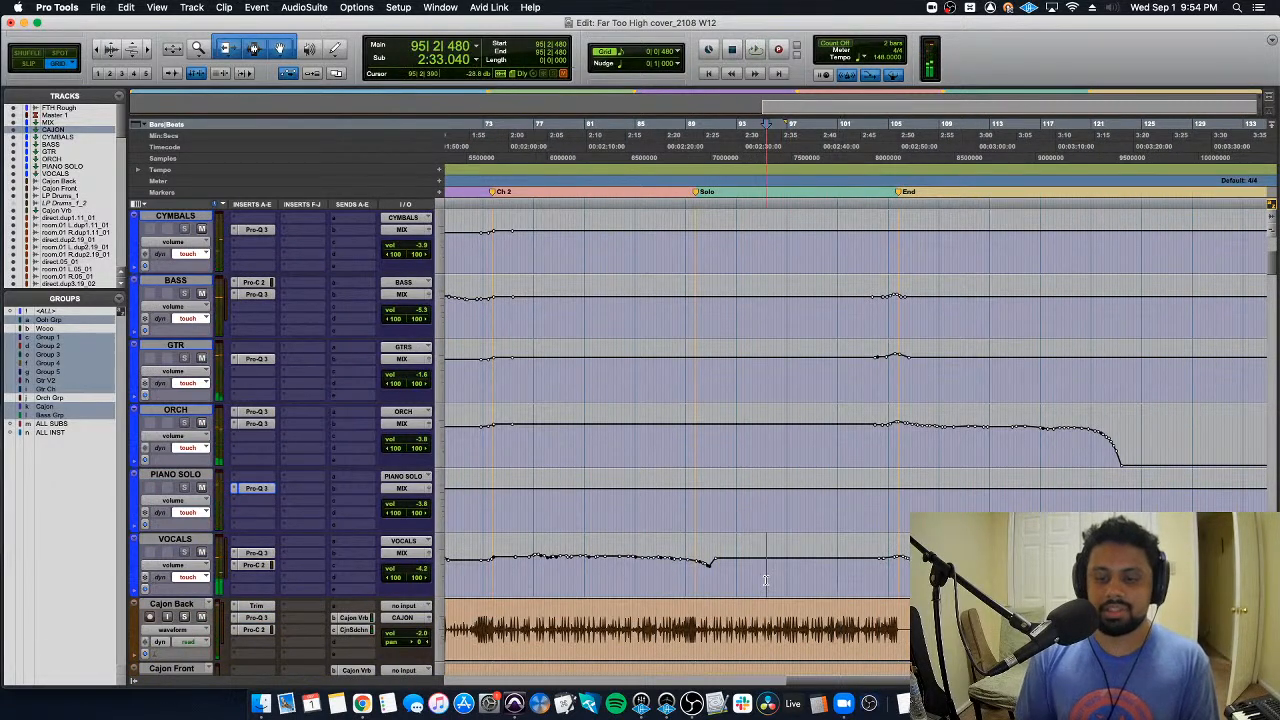
click(720, 467)
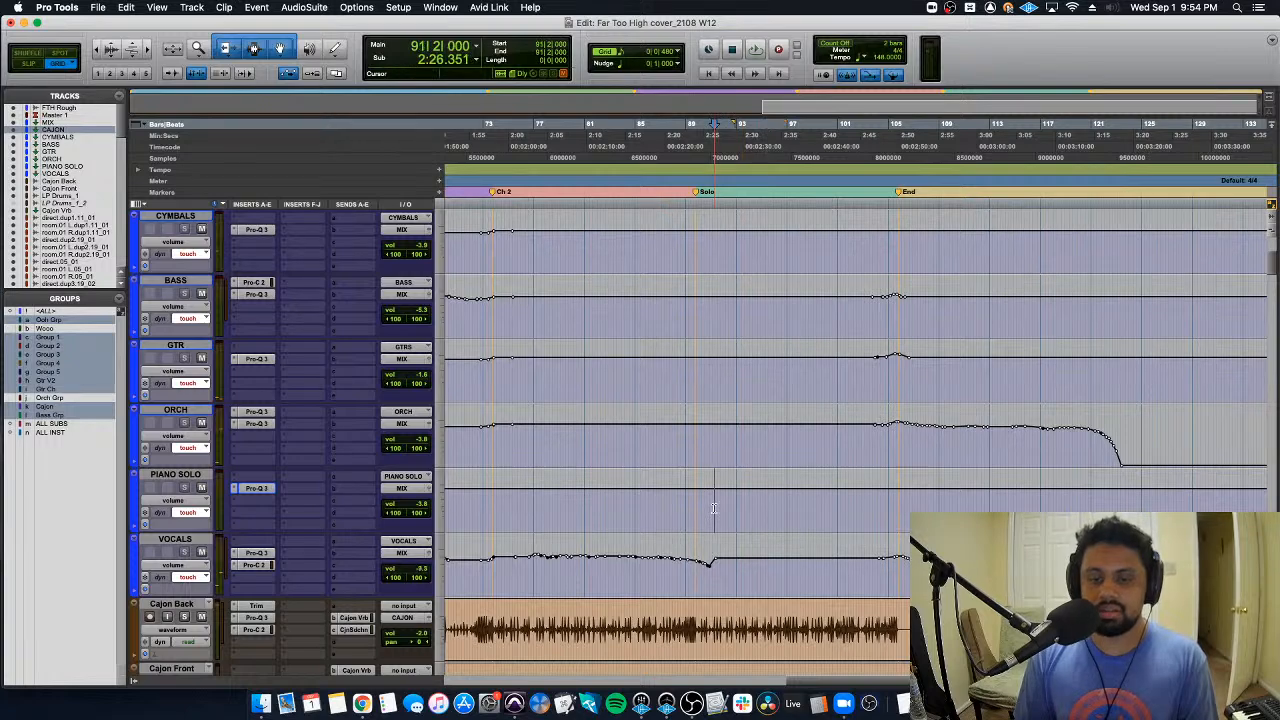
key(super+bracketright)
click(263, 352)
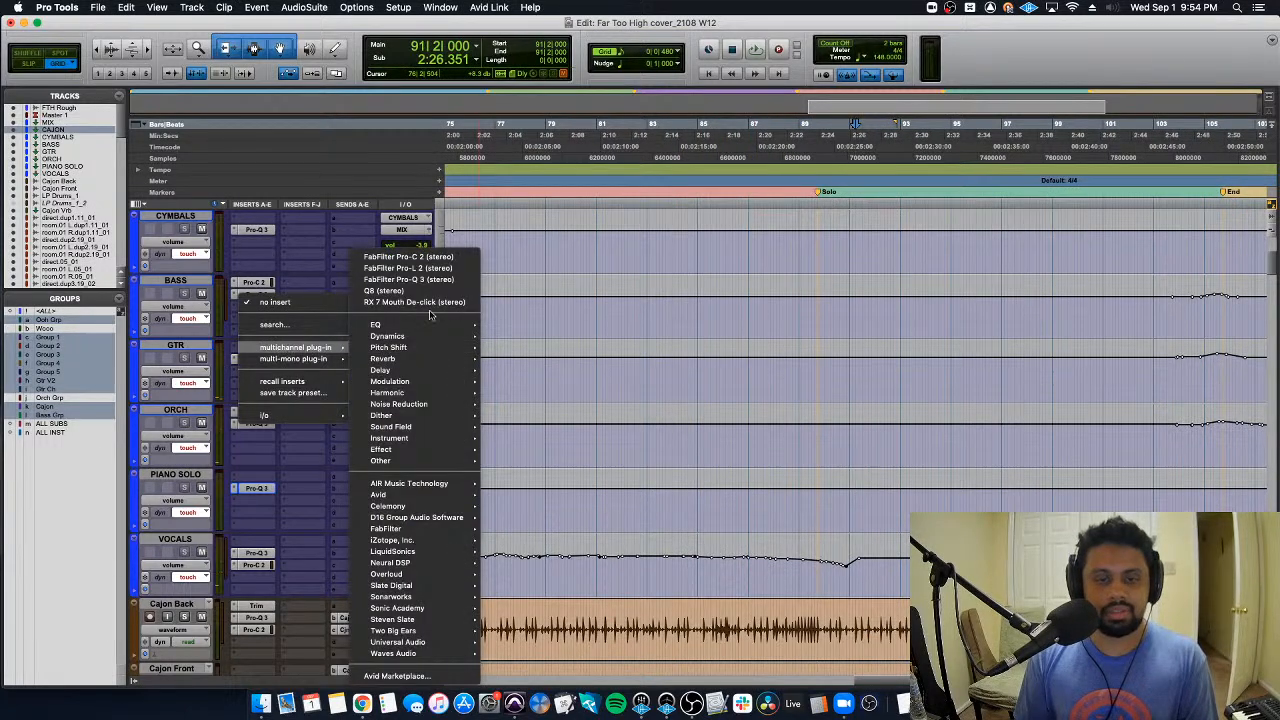
click(527, 324)
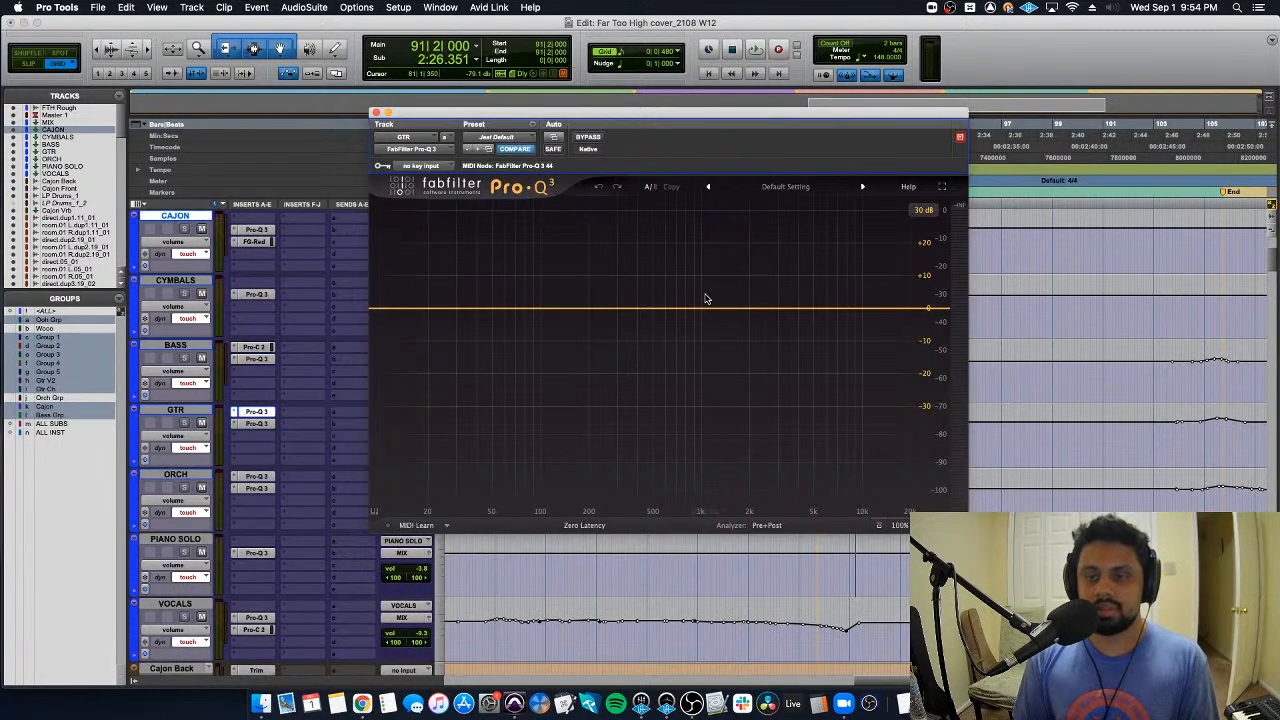
Step: Play the solo, shape a GTR Pro-Q 3 bell at about 354 Hz with Q about 1.37, and reset its gain to 0 dB
key(space)
drag(592, 306, 645, 323)
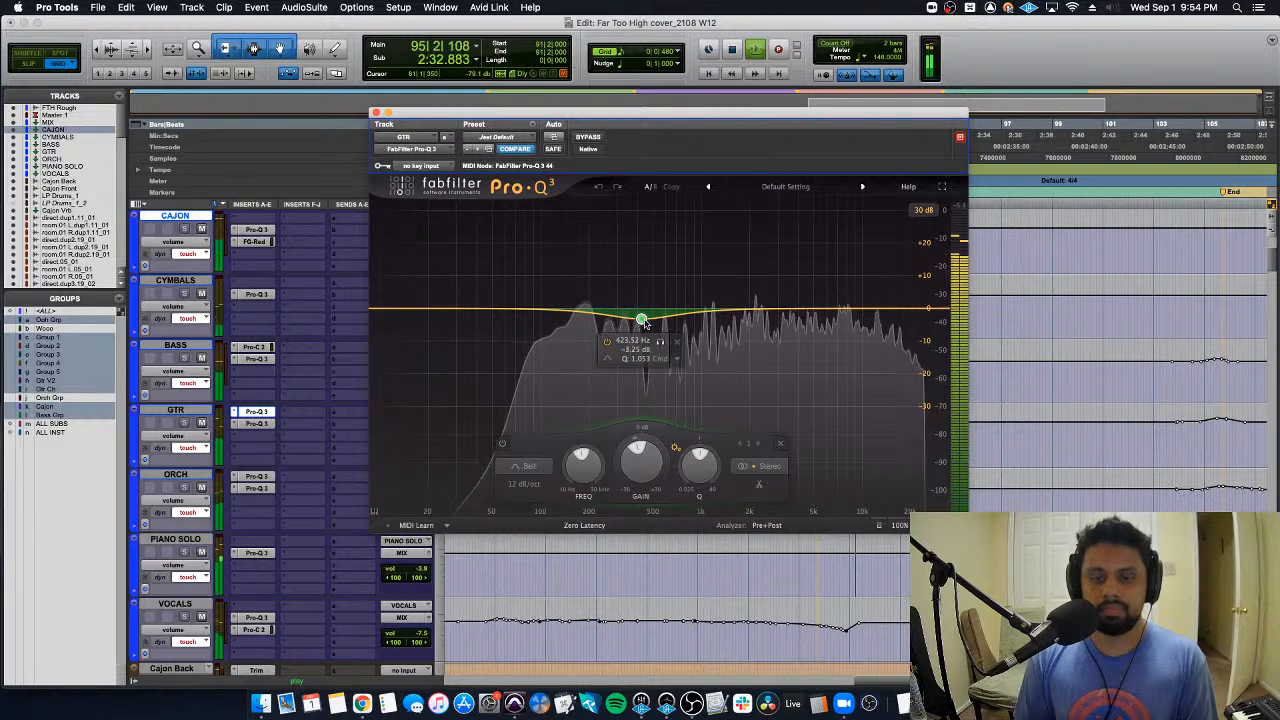
drag(645, 323, 638, 297)
drag(694, 460, 688, 432)
mouse_move(640, 296)
mouse_down()
mouse_move(694, 266)
mouse_move(623, 271)
mouse_move(628, 317)
mouse_up()
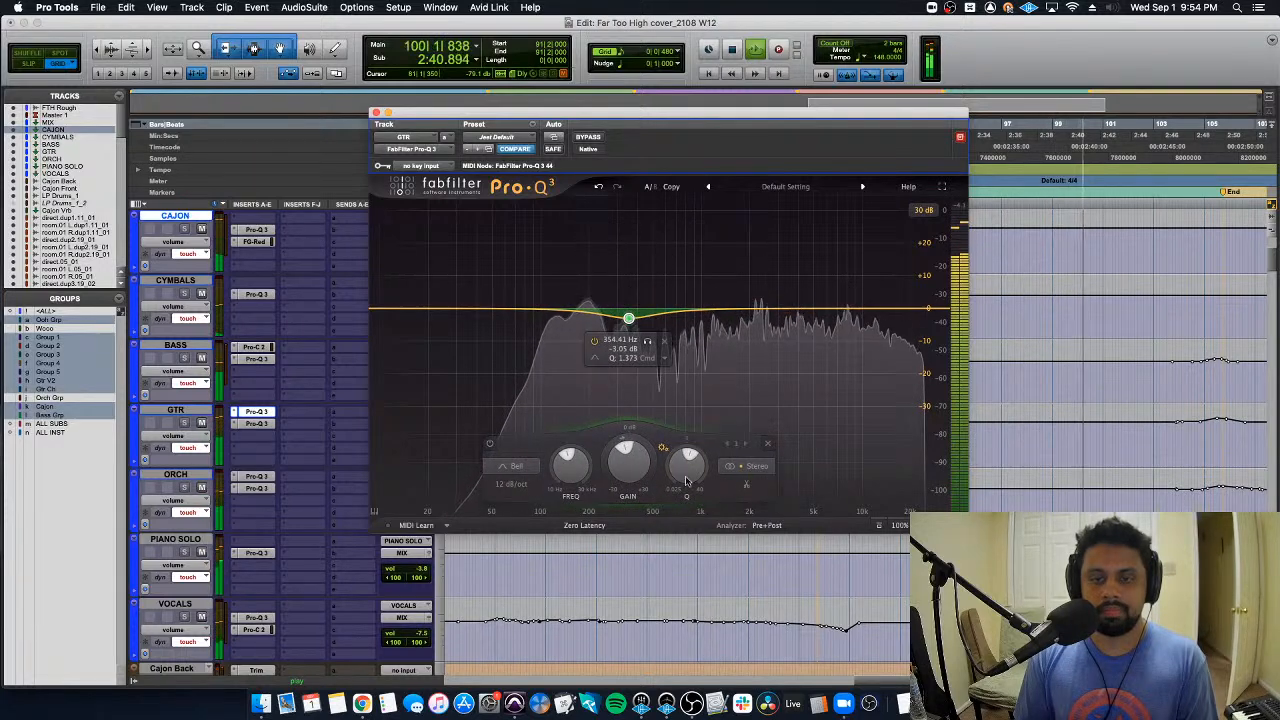
double_click(628, 460)
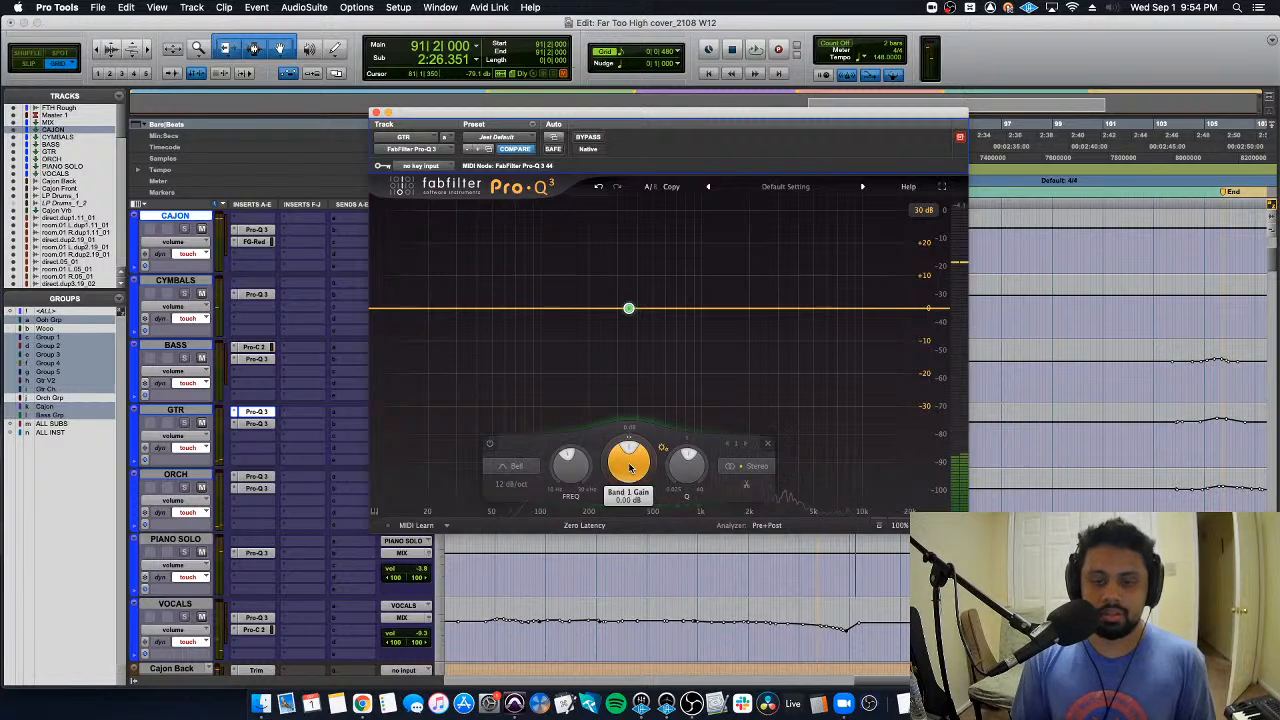
click(375, 112)
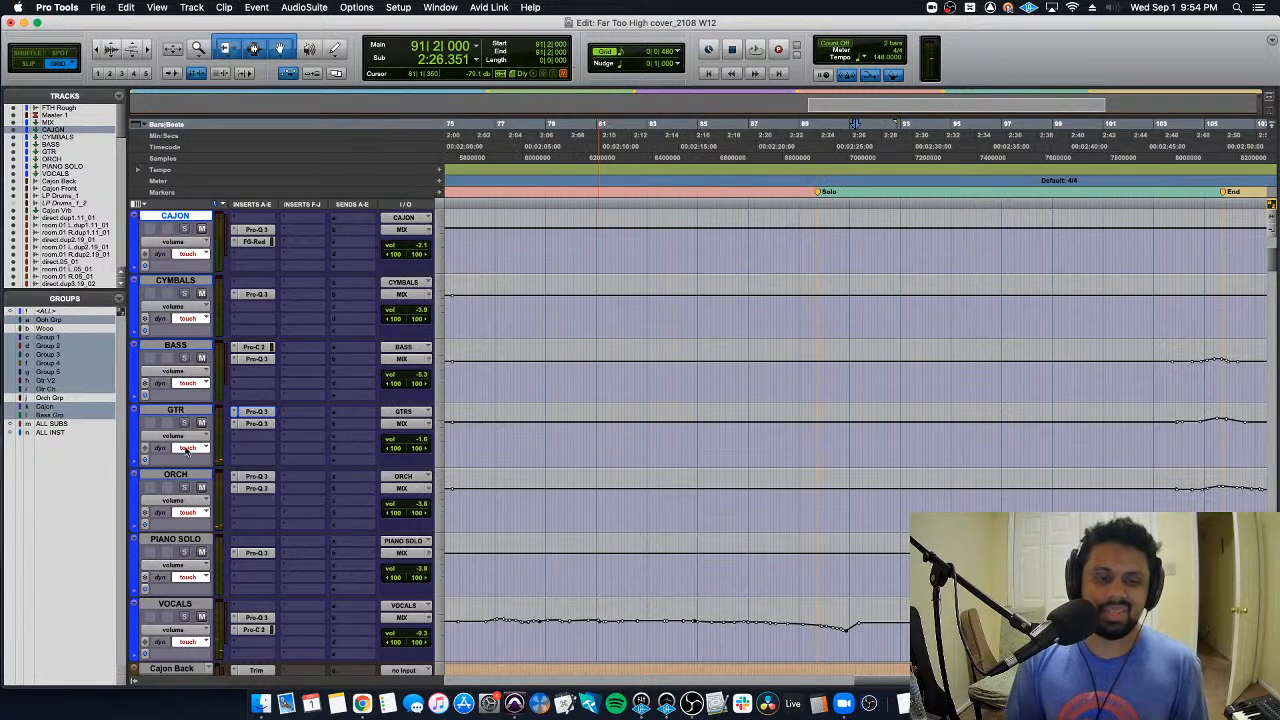
Step: Show GTR's Pro-Q 3 Band 1 Gain automation lane and lower it to about -3.1 dB from 89|4|000 for 16 bars
click(135, 465)
click(178, 478)
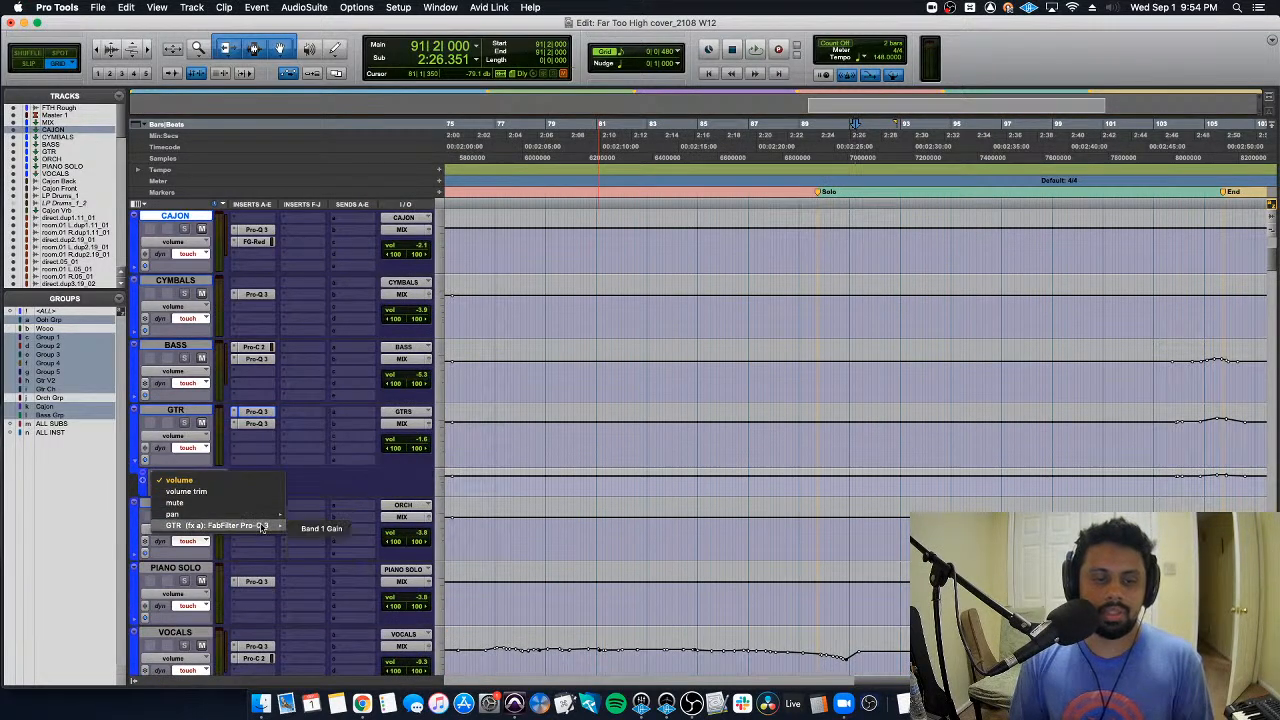
click(292, 529)
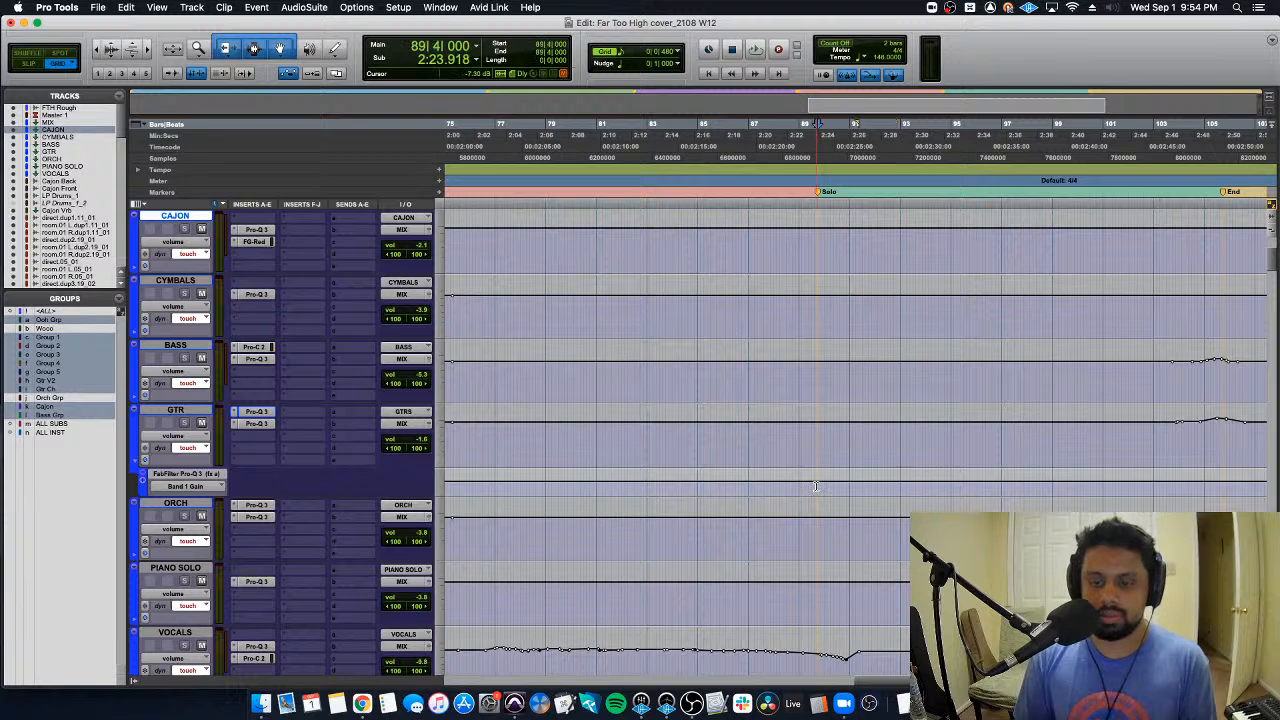
shift+click(1214, 486)
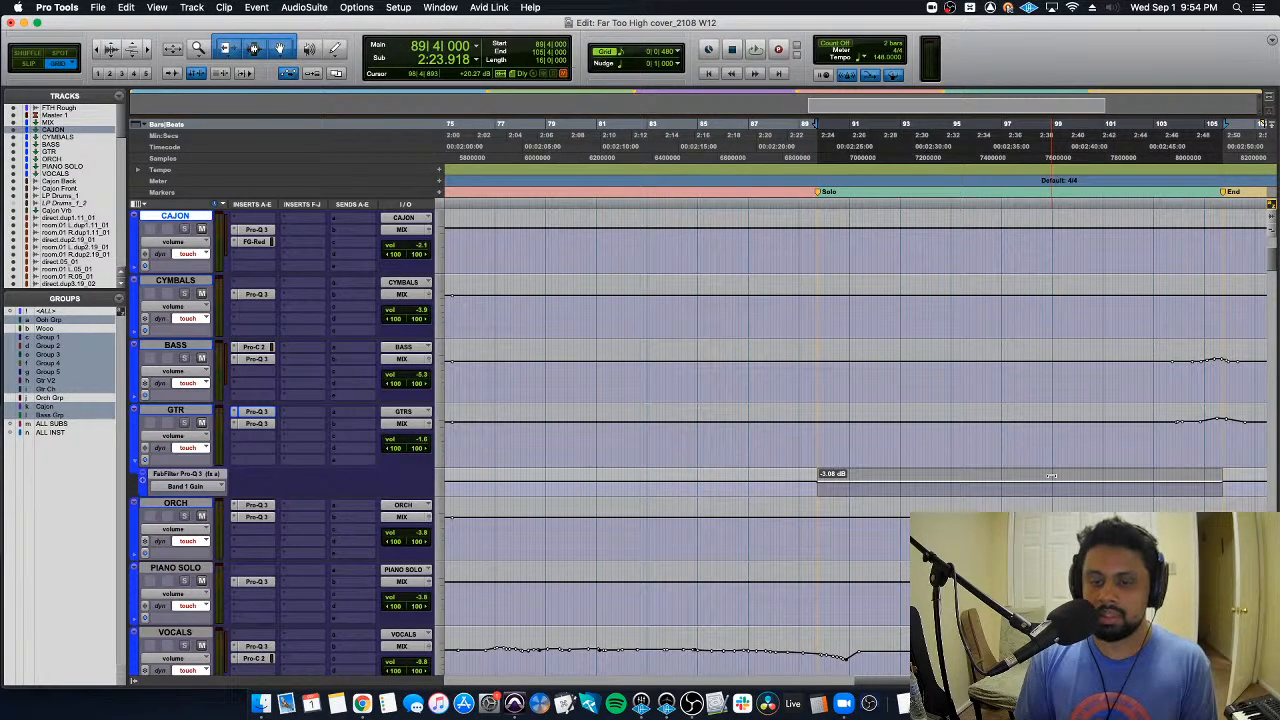
drag(1051, 476, 1051, 477)
Step: Ramp GTR's Band 1 Gain automation into the solo cut from 89|1|000 and out of it from 105|1|480, and save the session
click(819, 486)
key(space)
key(t)
key(t)
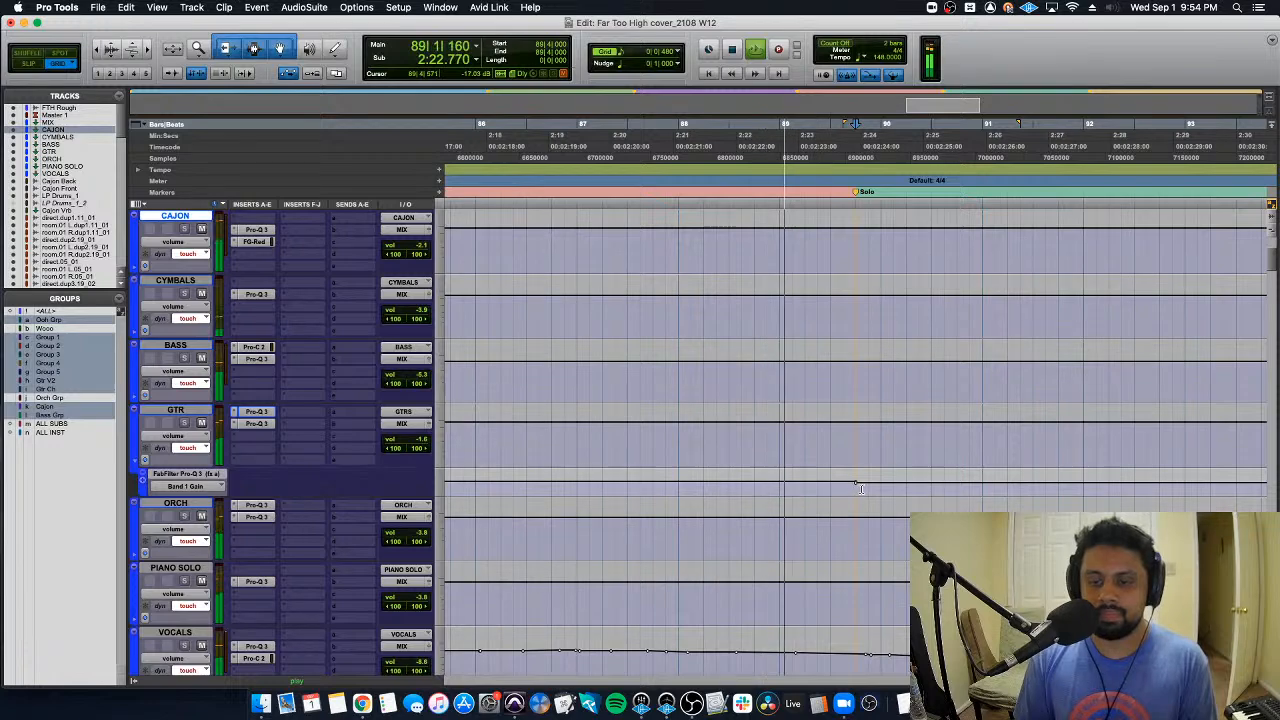
key(r)
key(r)
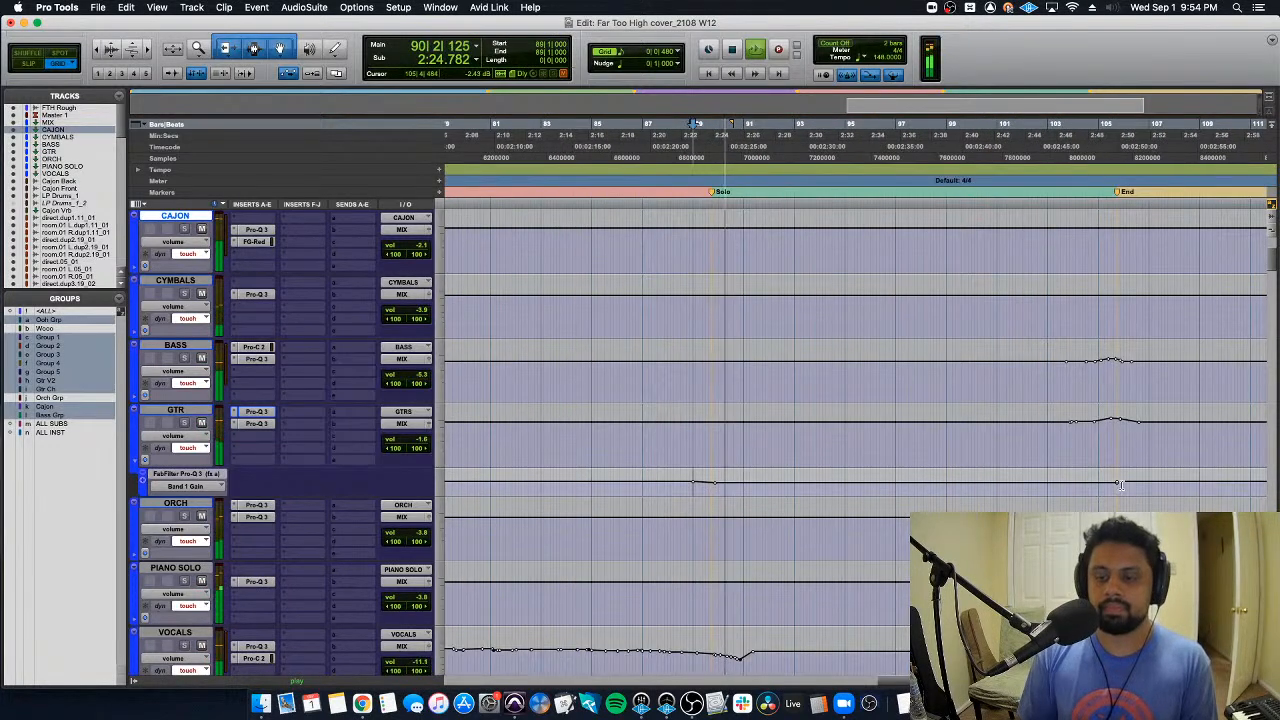
click(1115, 486)
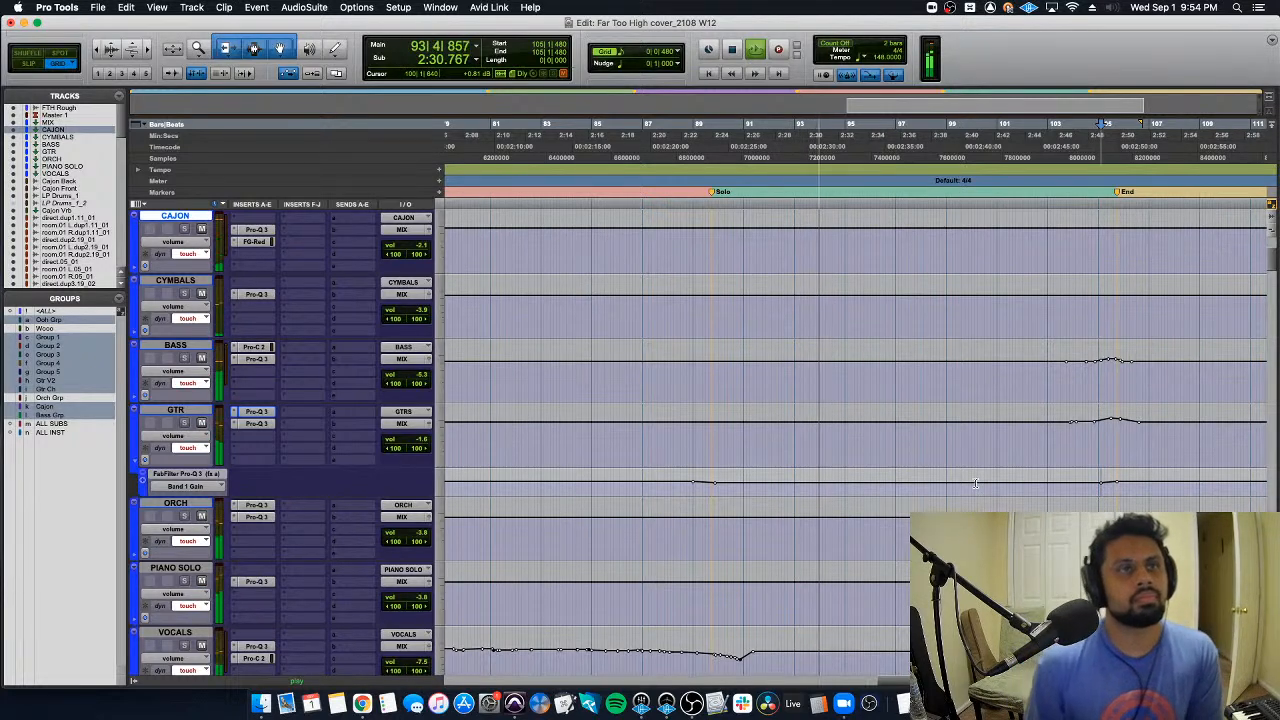
key(super+s)
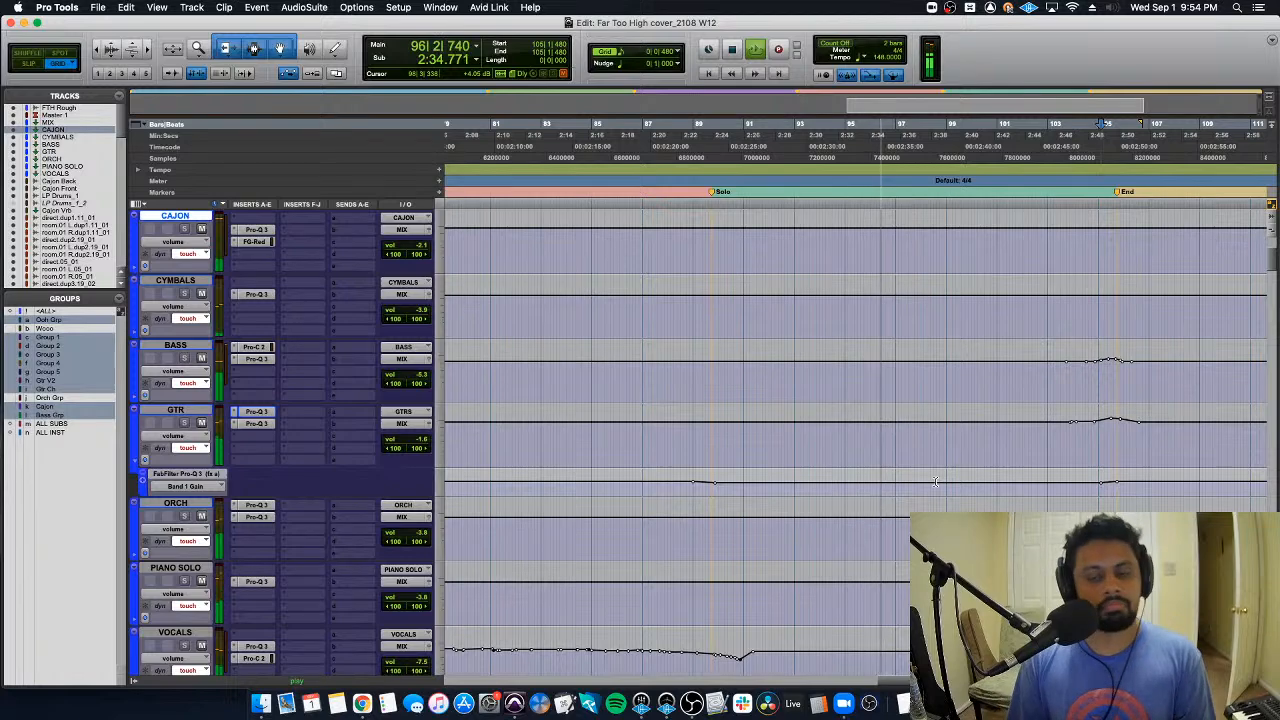
Step: Listen through the solo up to the End marker while looking over the submix, cajon and cymbal tracks
scroll(936, 482, down, 5)
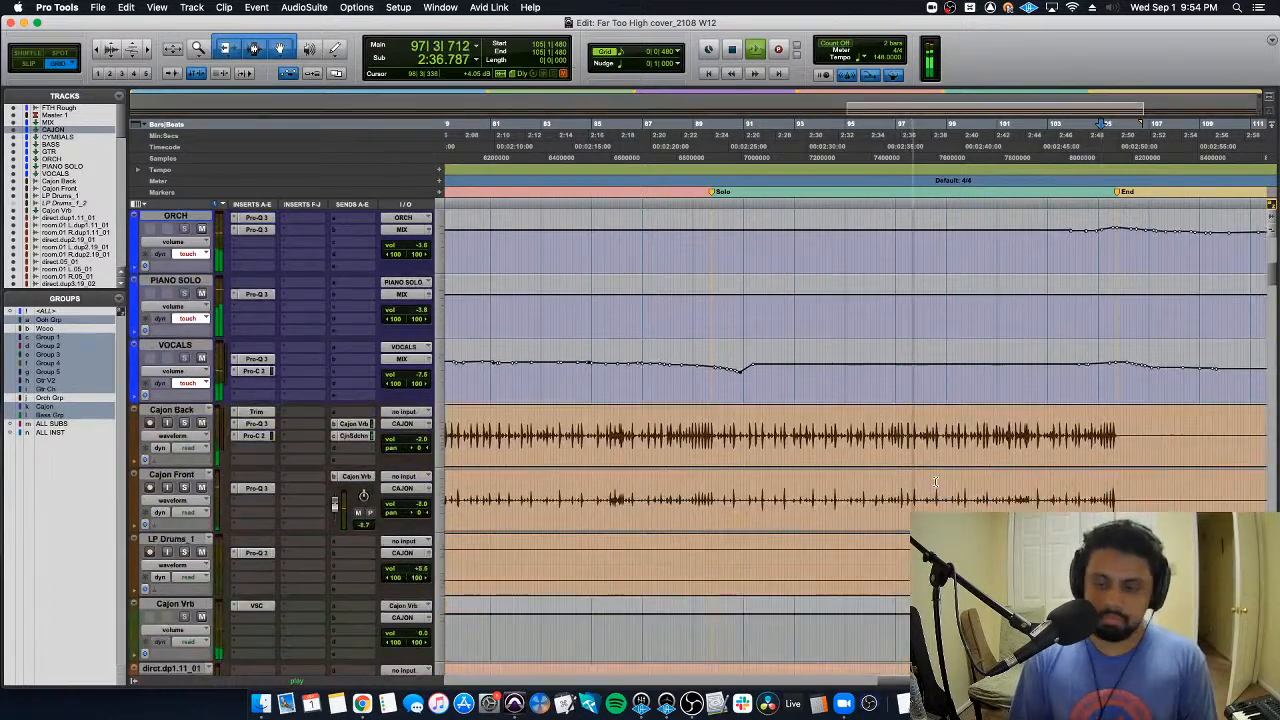
scroll(936, 482, down, 1)
scroll(936, 482, down, 2)
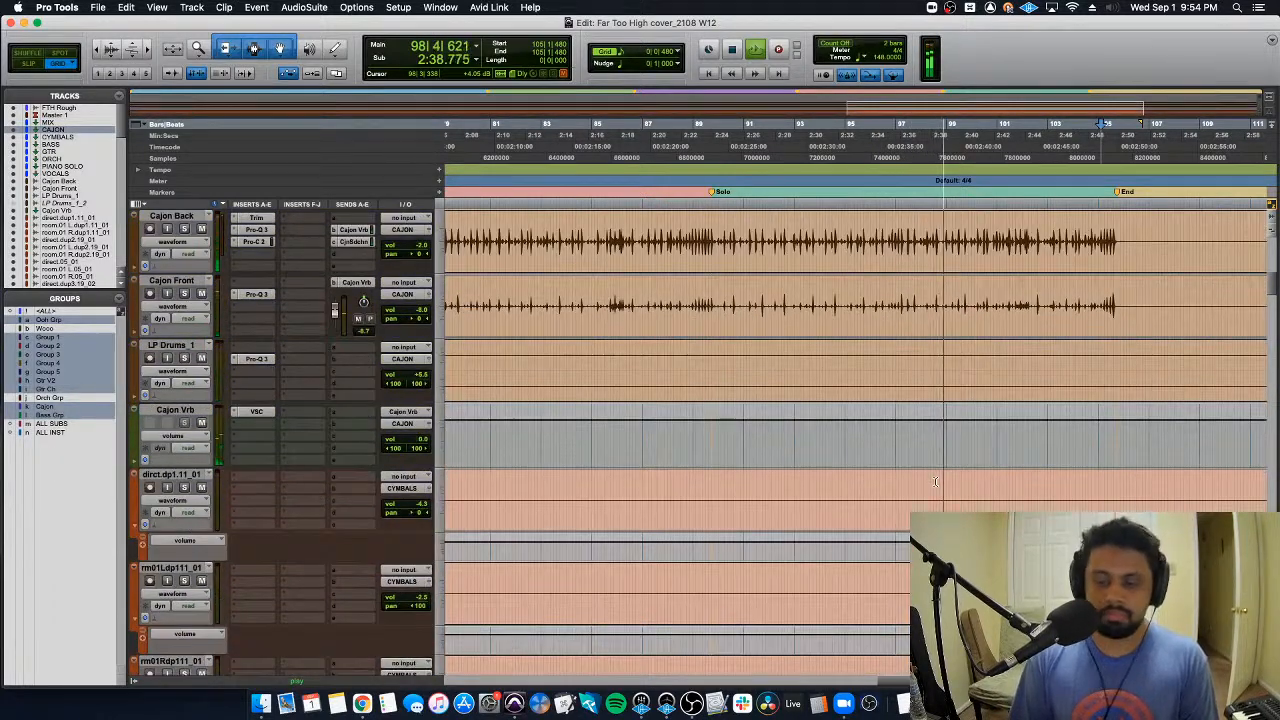
scroll(936, 482, left, 1)
scroll(936, 482, up, 1)
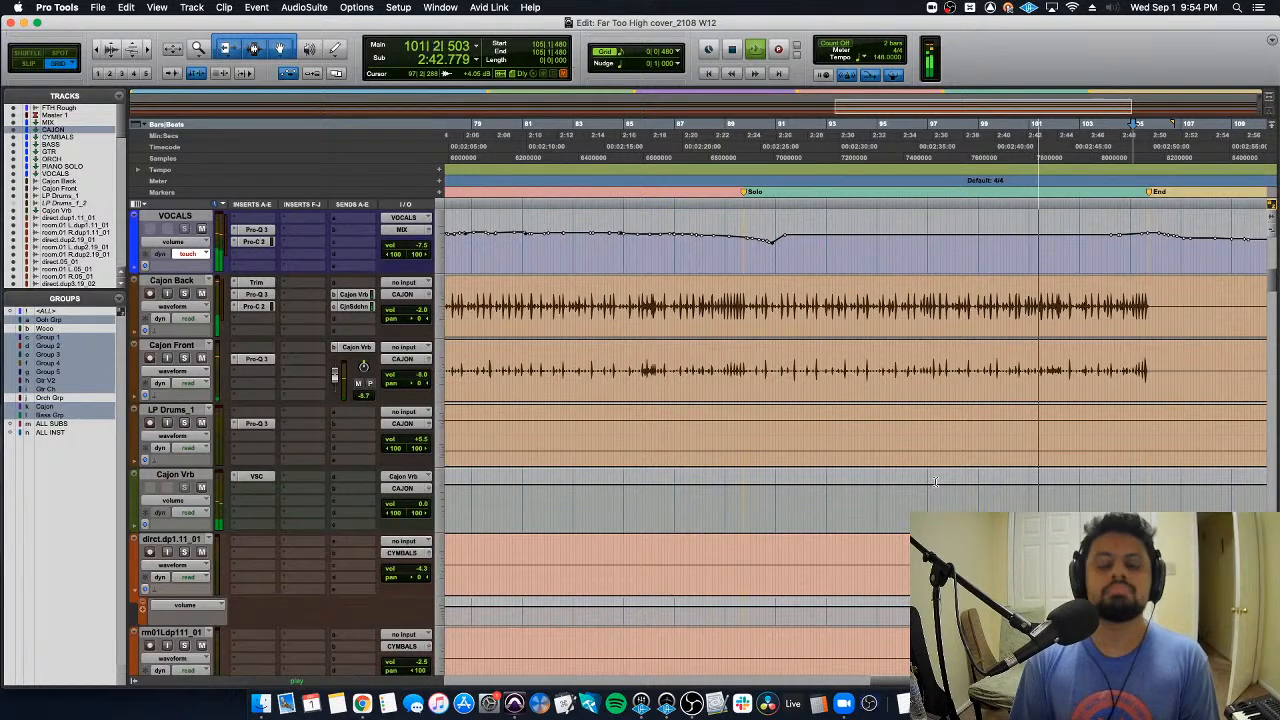
scroll(936, 482, right, 1)
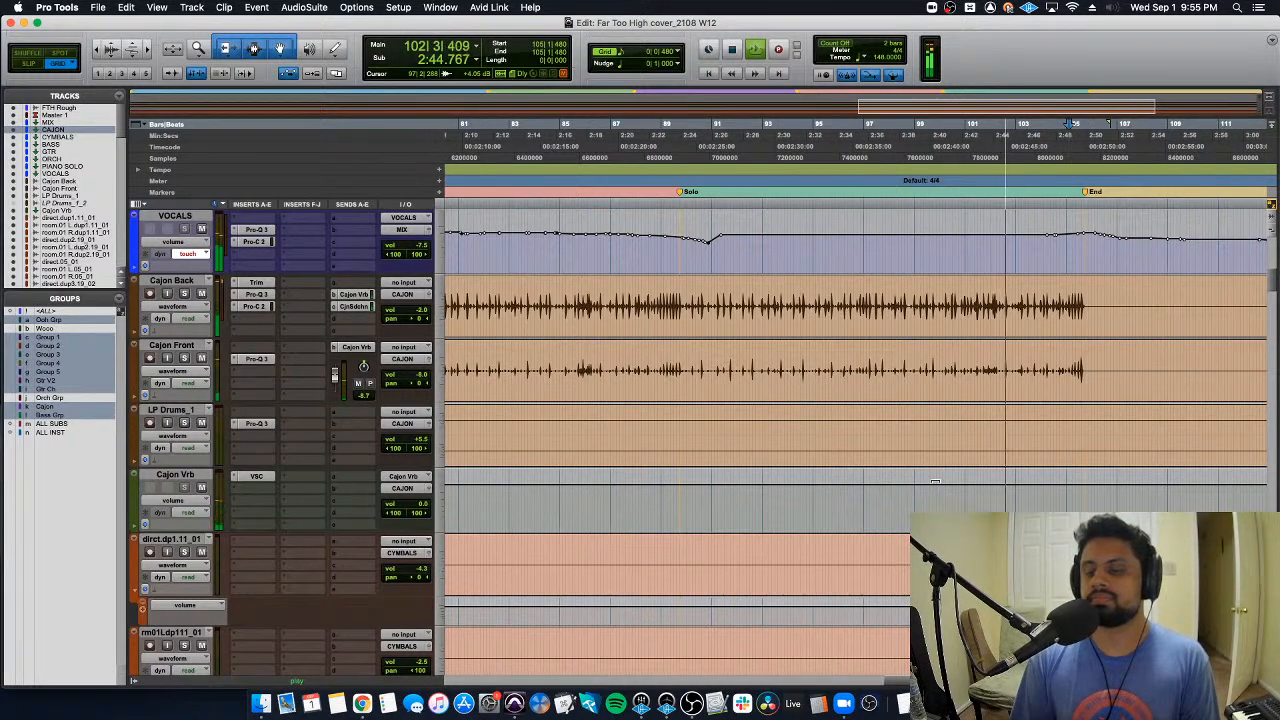
scroll(936, 482, down, 2)
scroll(936, 482, right, 2)
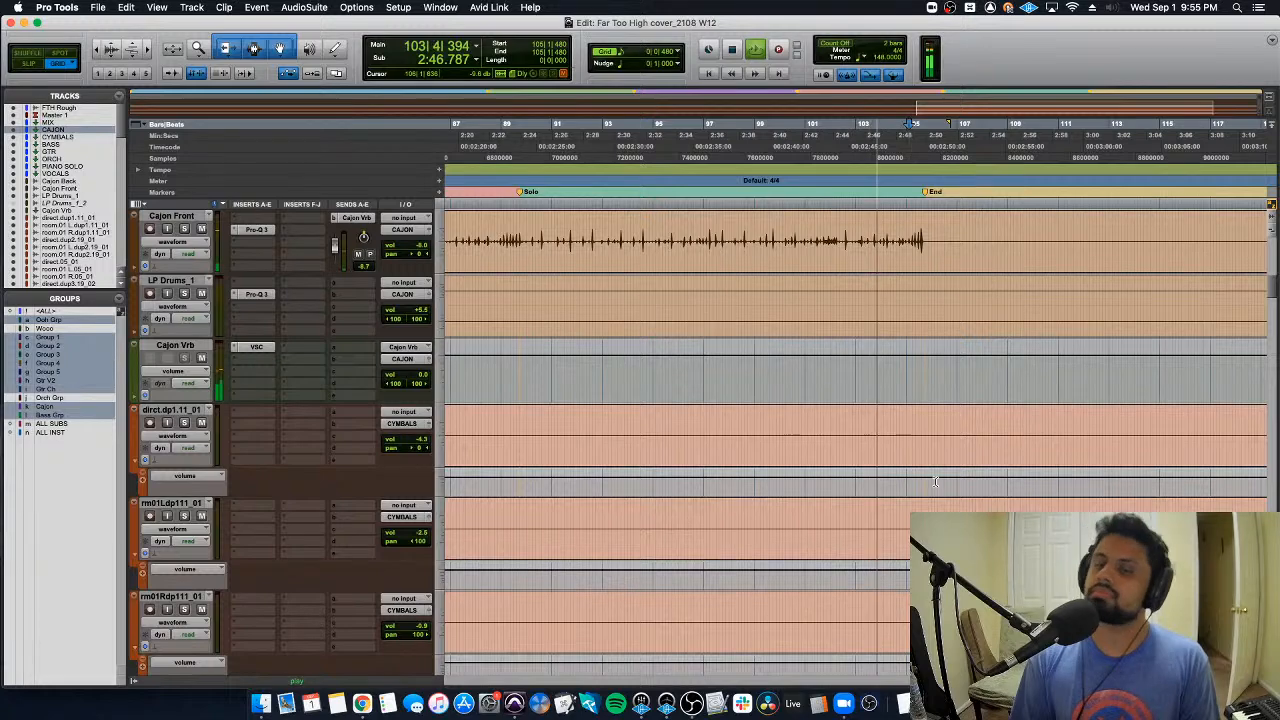
scroll(936, 482, up, 4)
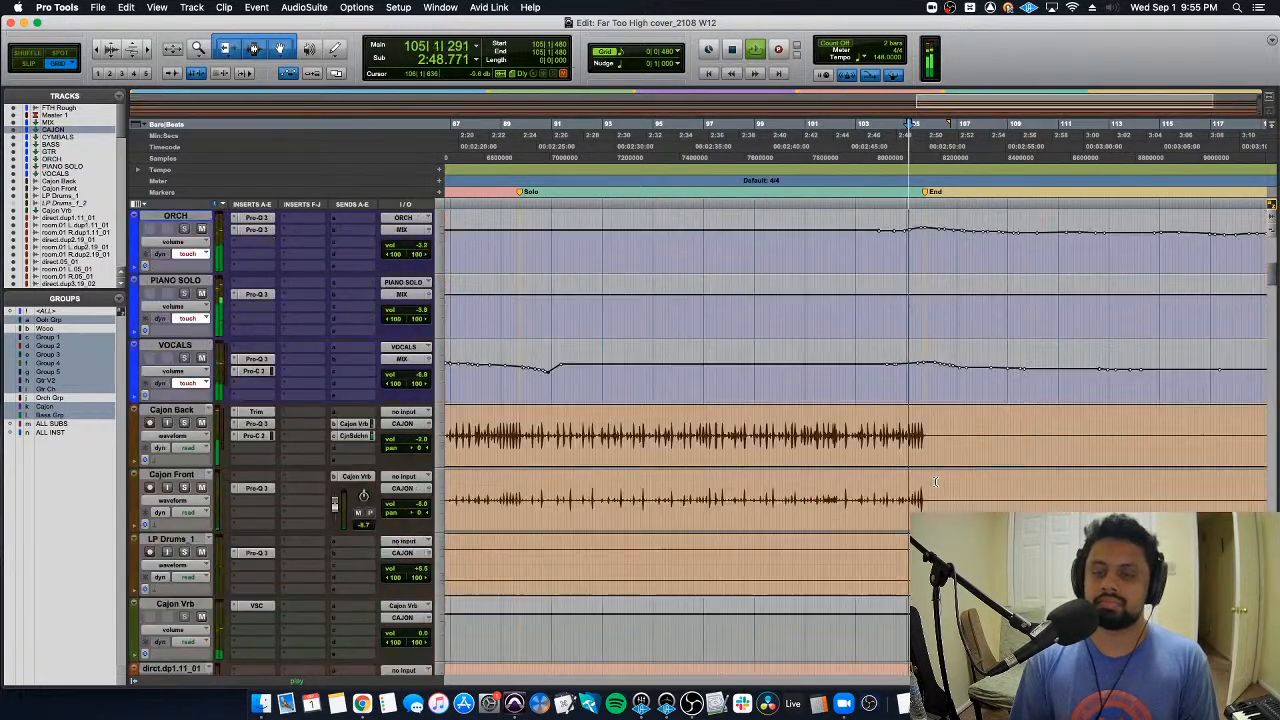
key(space)
scroll(936, 482, up, 3)
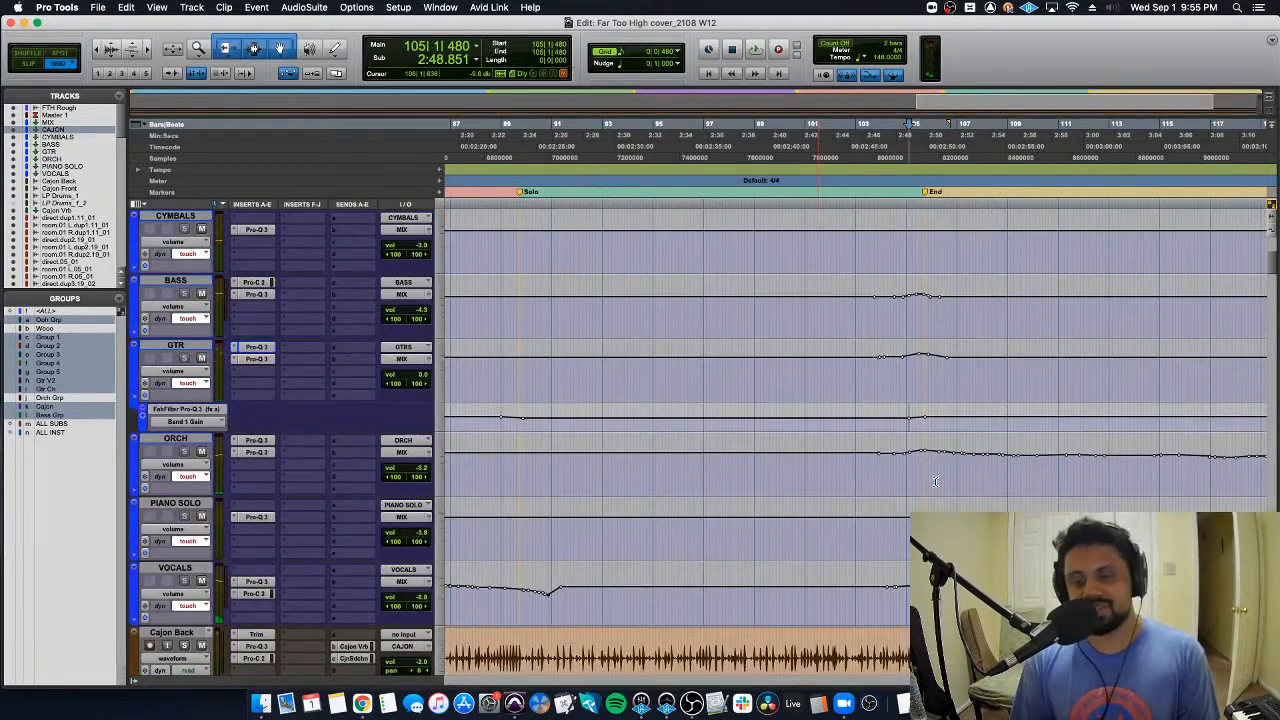
scroll(936, 482, down, 1)
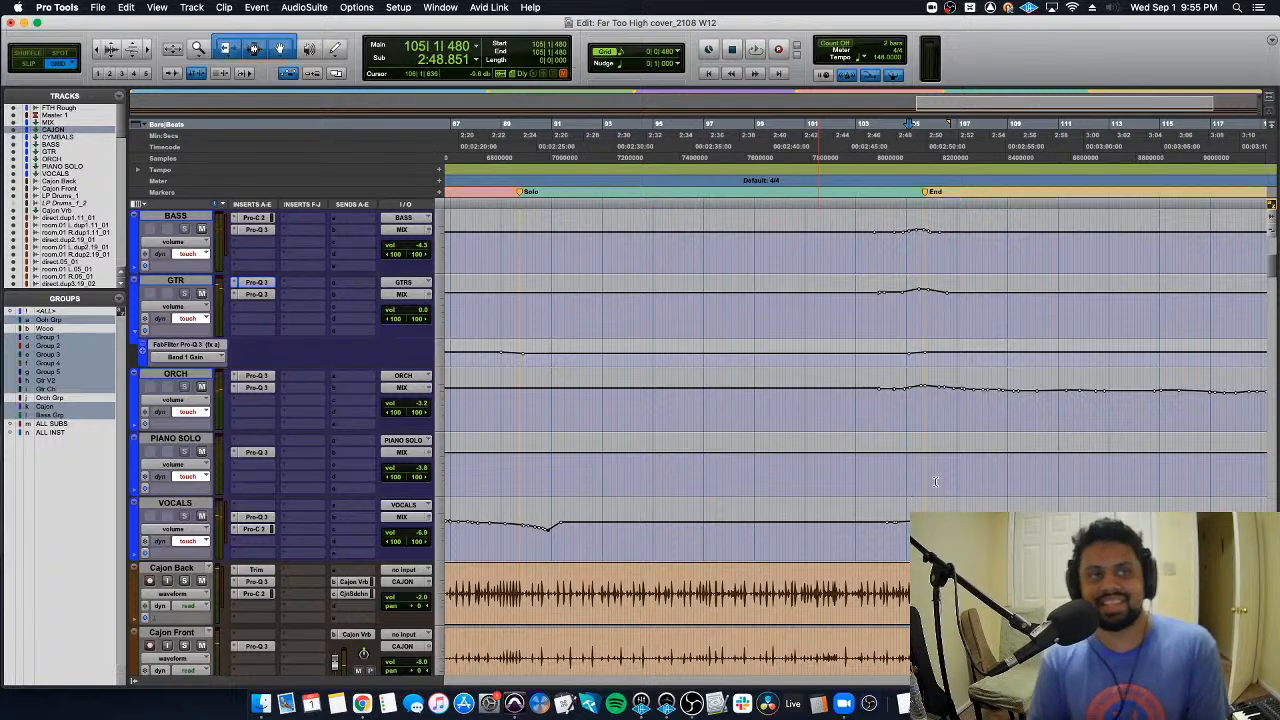
Step: Spot-check playback in Ch 2 and from 94|1|480 in the Solo to compare the balance of the two sections
key(r)
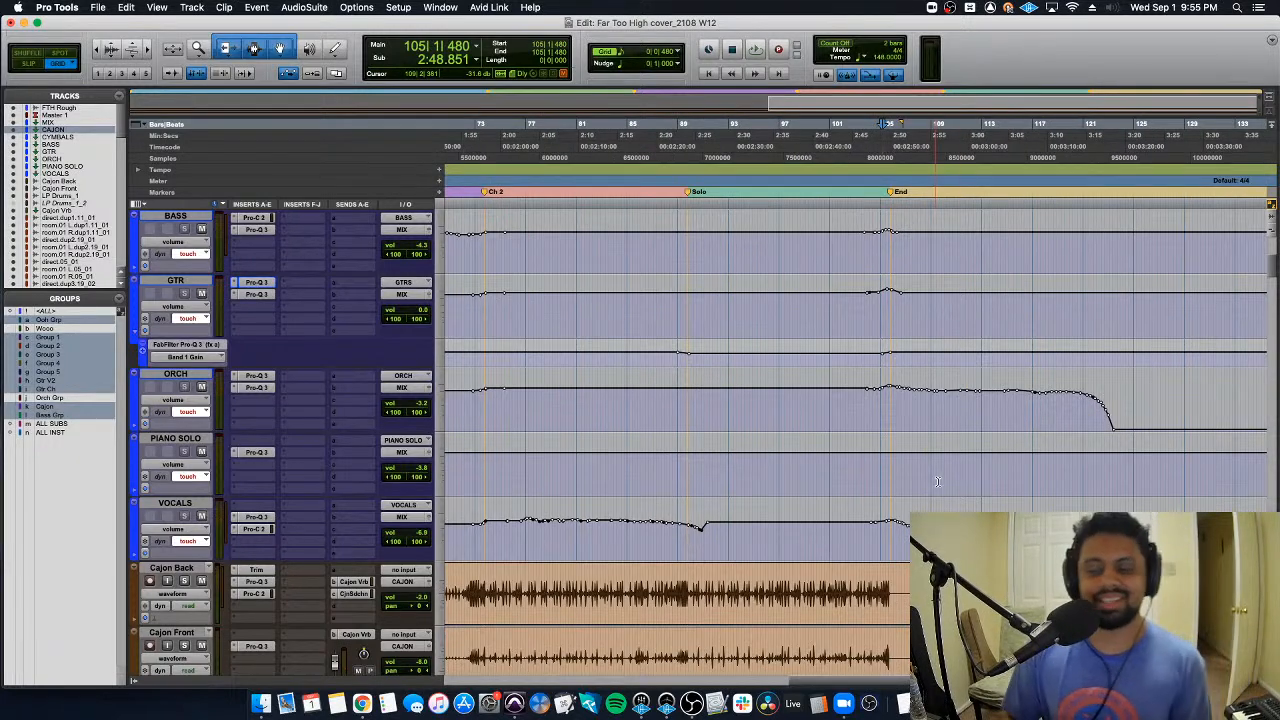
click(784, 531)
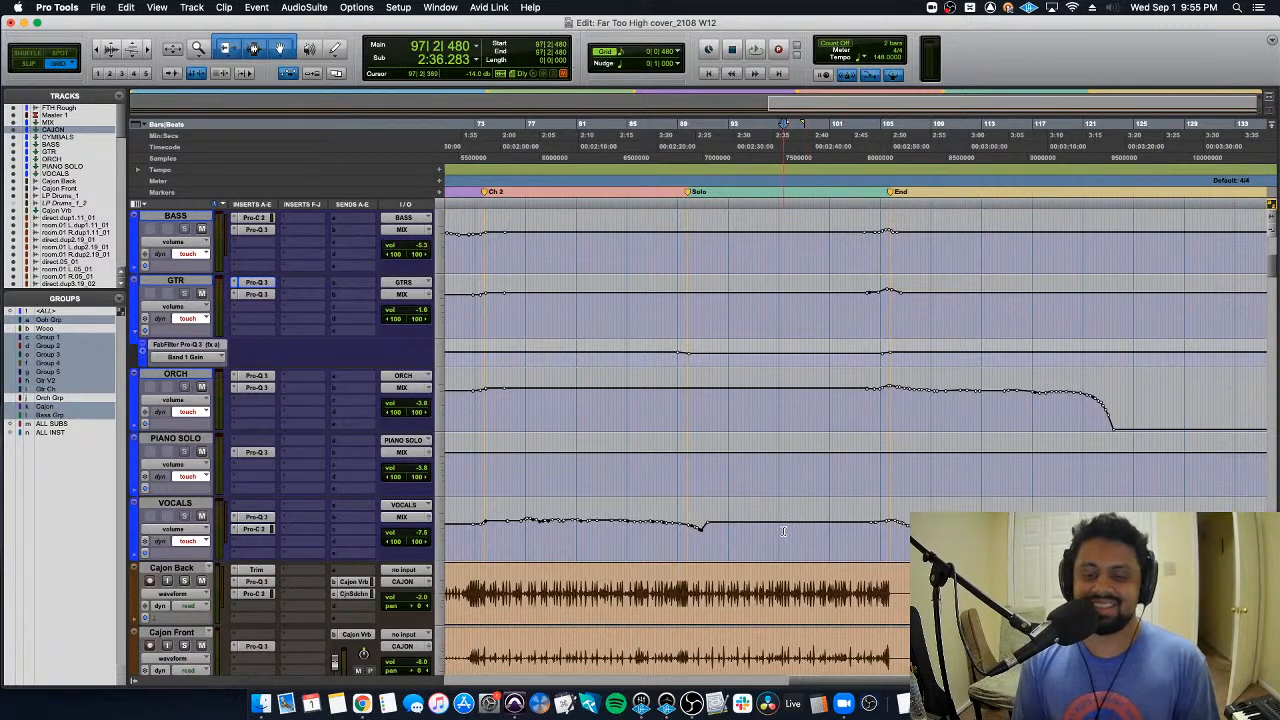
key(r)
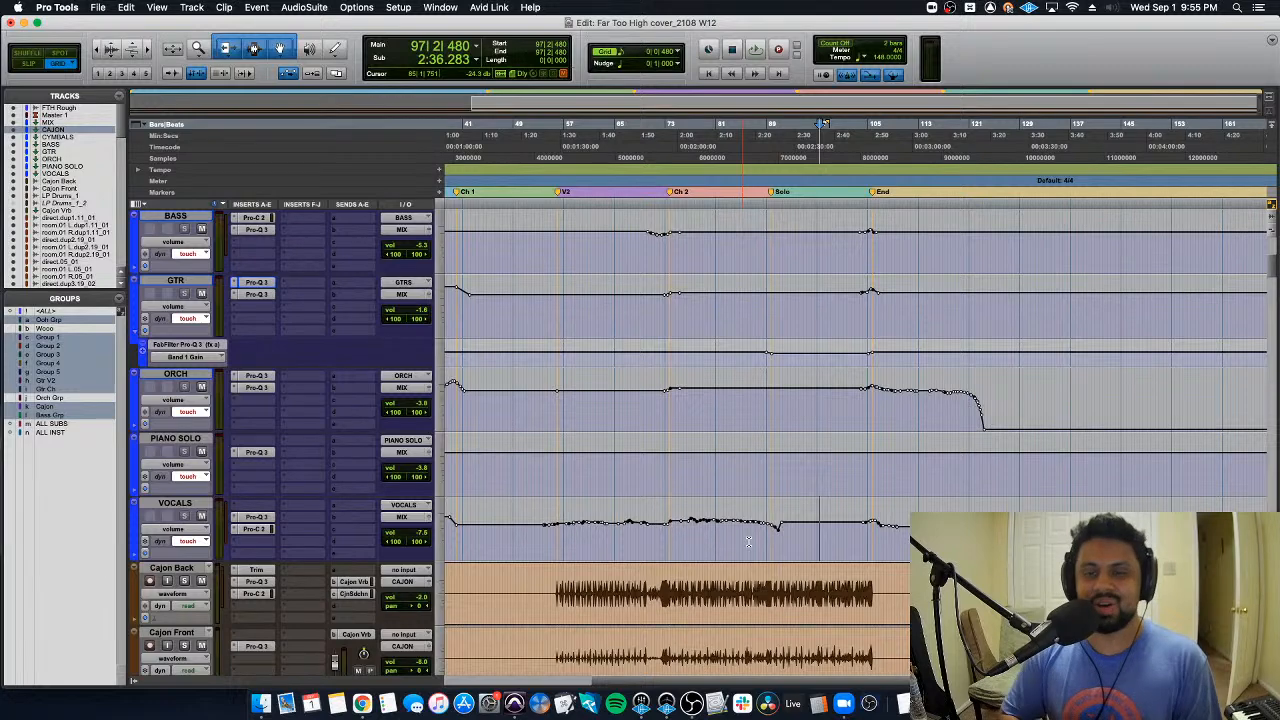
click(748, 541)
scroll(736, 542, left, 5)
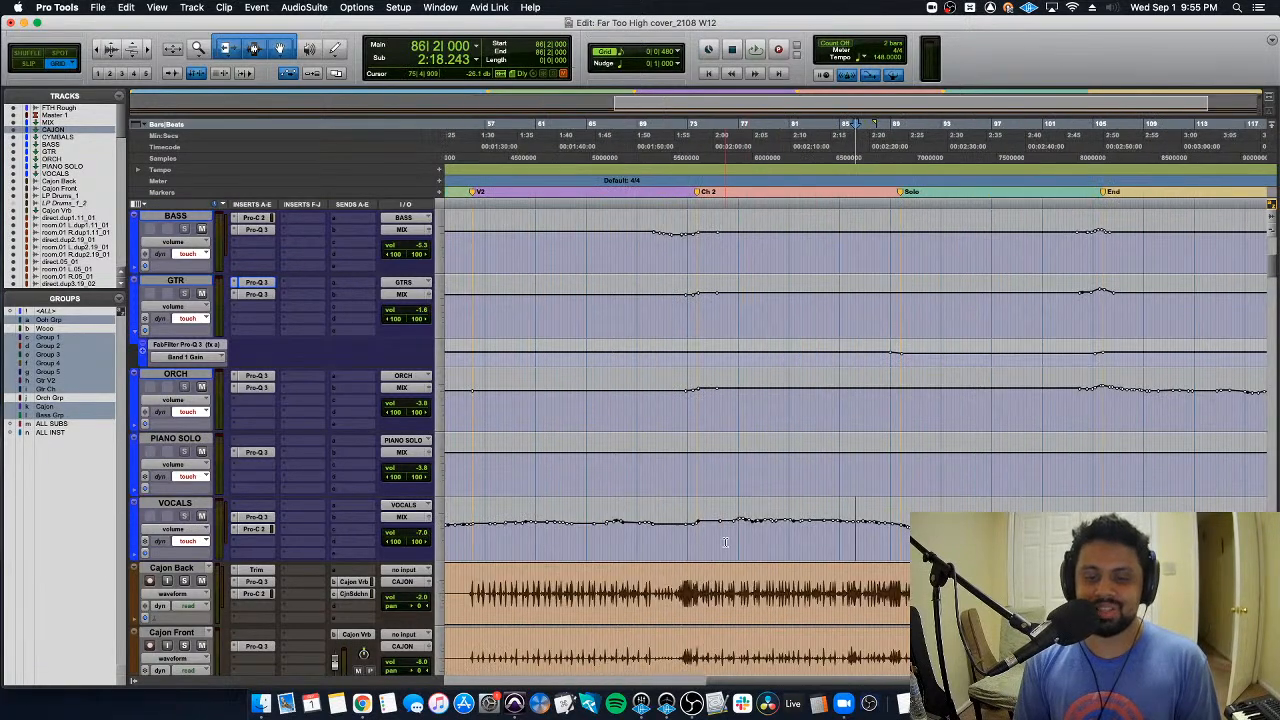
click(801, 545)
key(space)
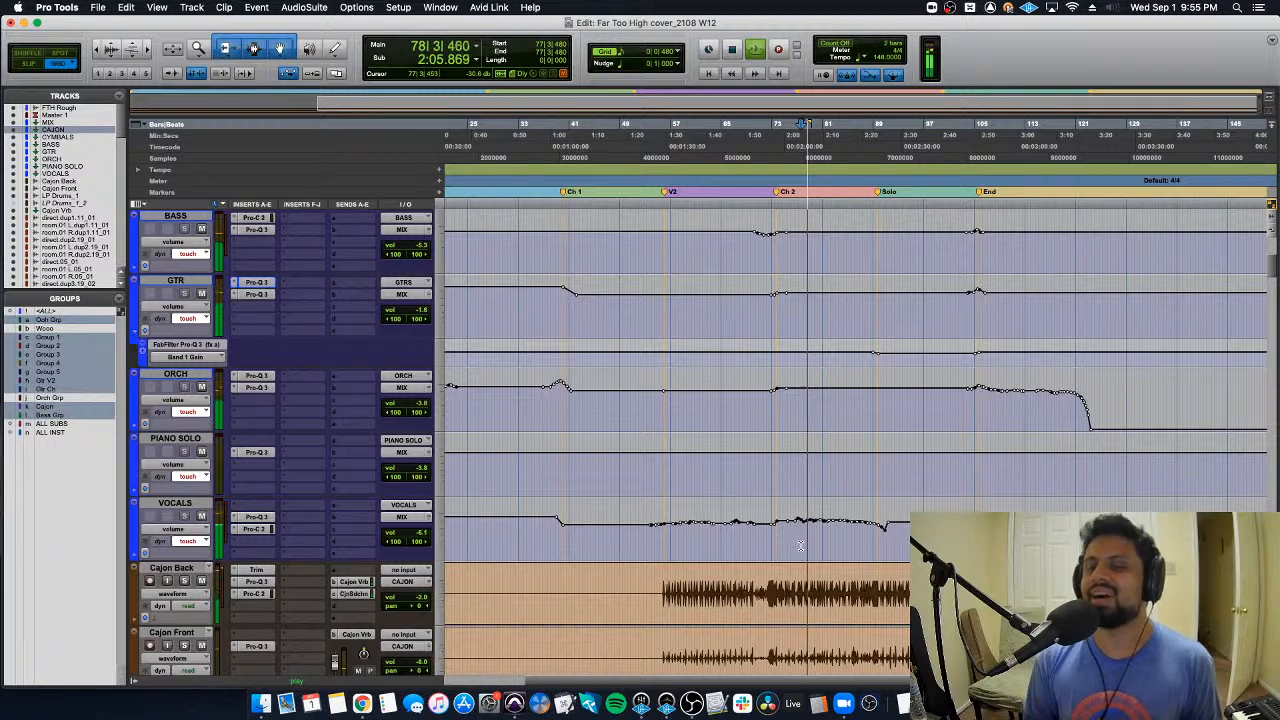
key(space)
click(884, 541)
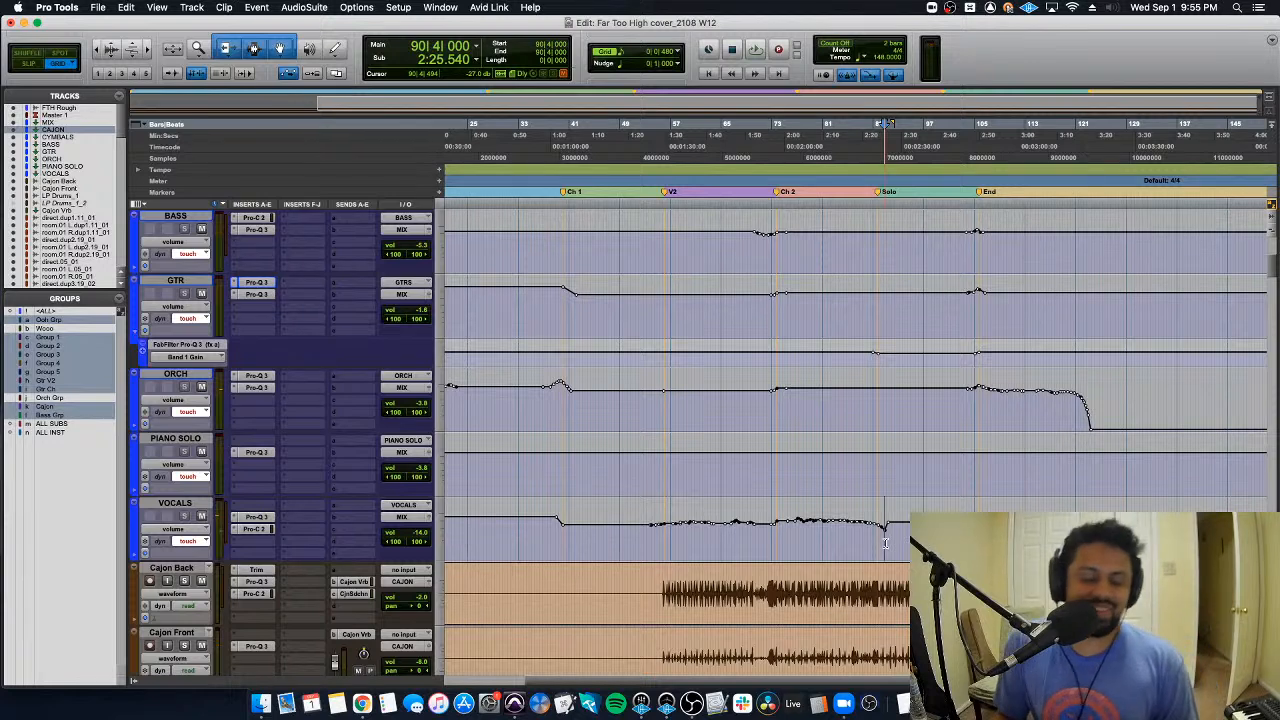
click(906, 538)
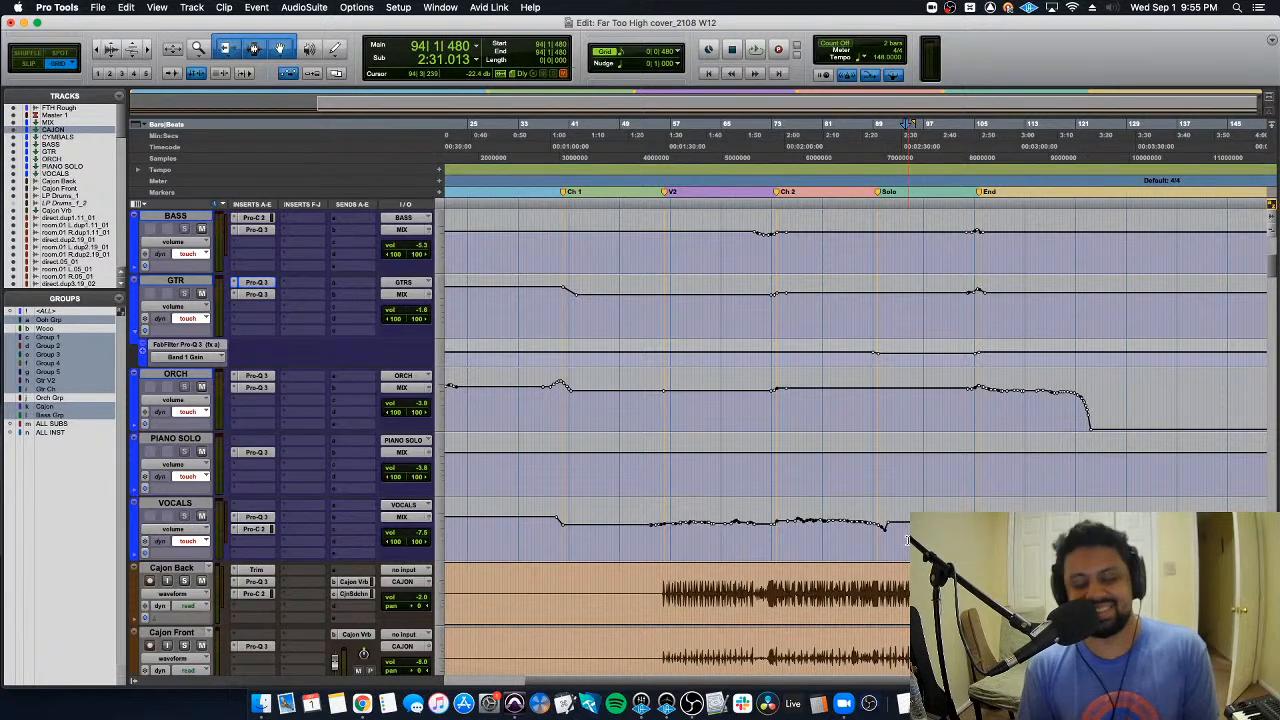
key(space)
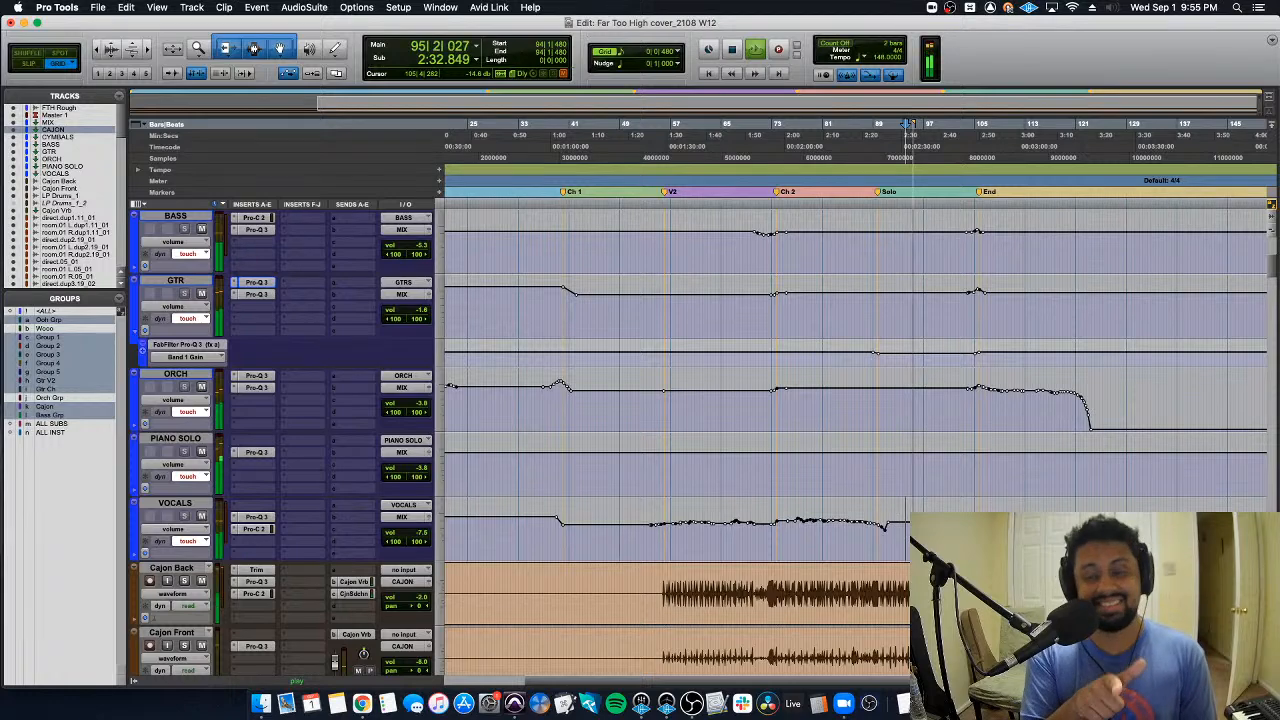
key(space)
Step: Return to the start of the session and select the FTH Rough track
scroll(563, 388, up, 1)
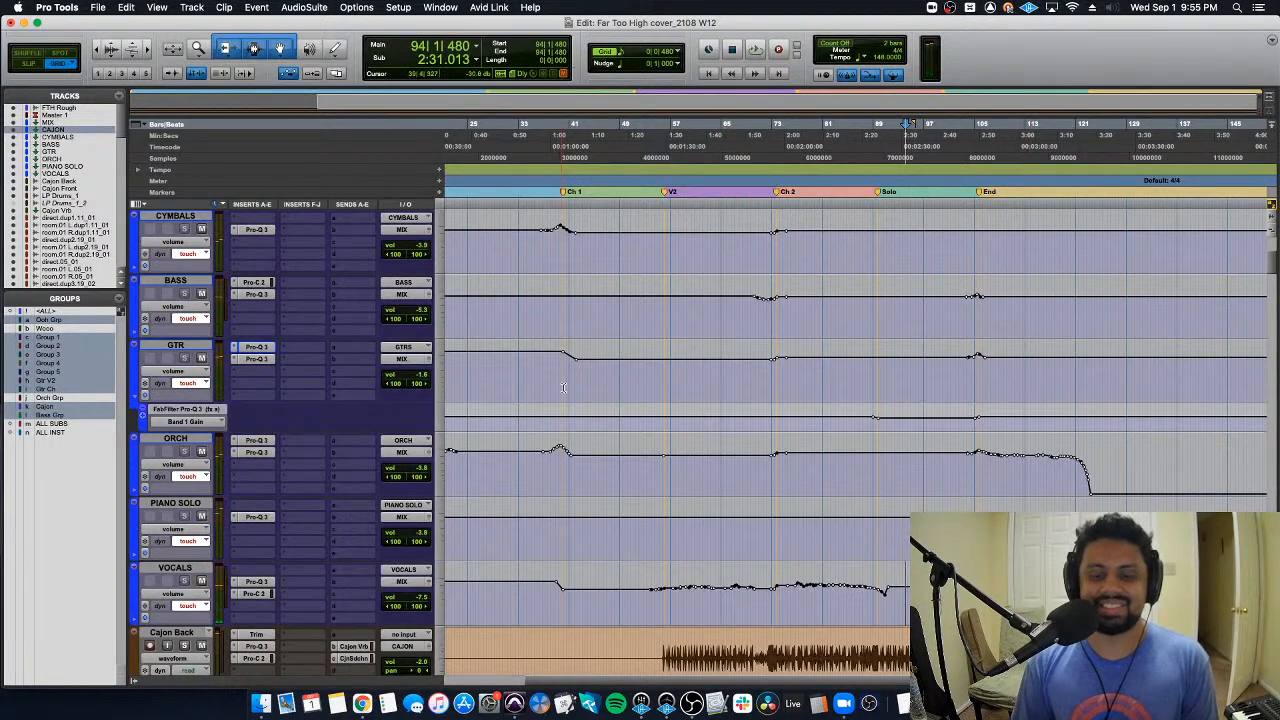
key(Return)
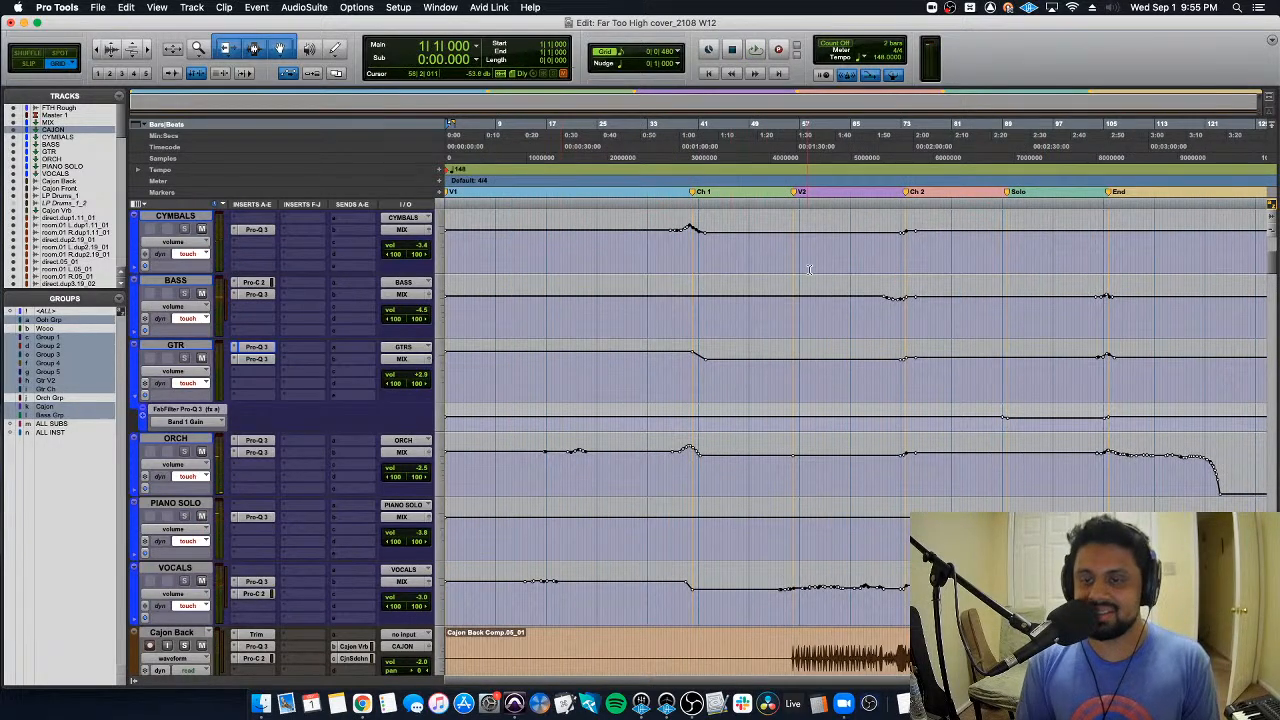
scroll(810, 269, up, 4)
click(188, 217)
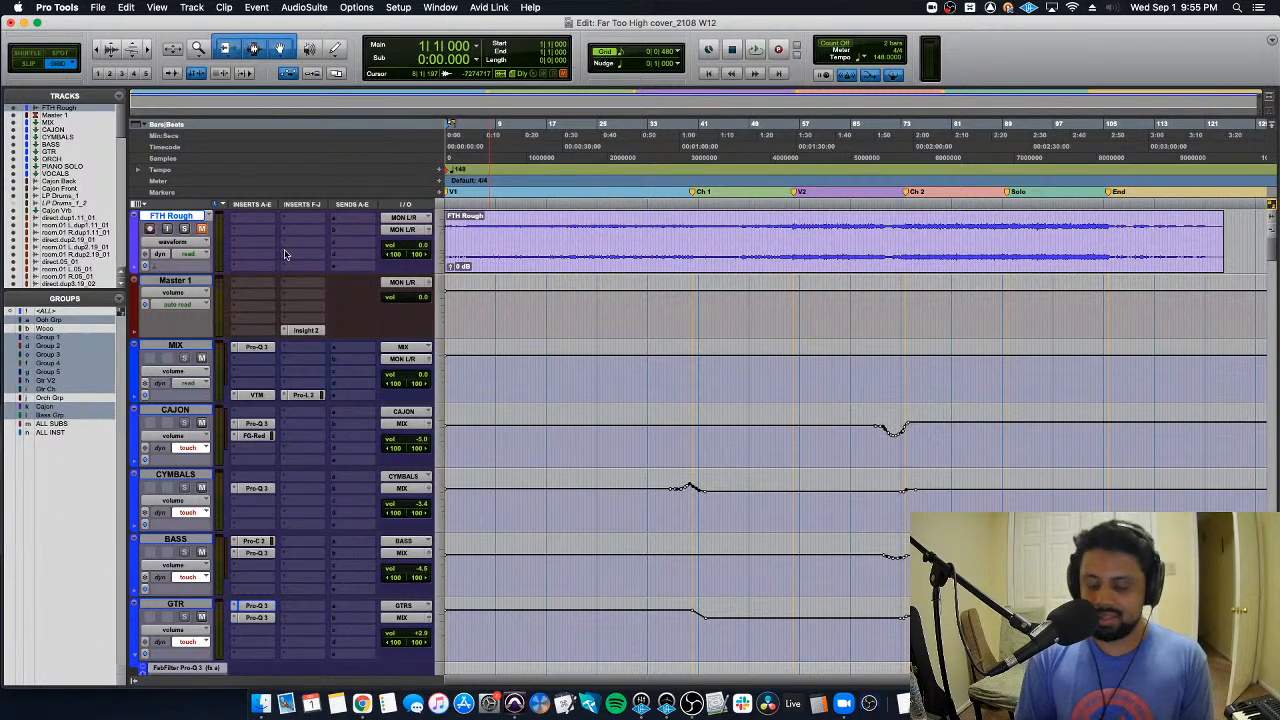
Step: Play the session from the start and from 46|1|480, and check the master loudness and spectrum in Insight 2
key(space)
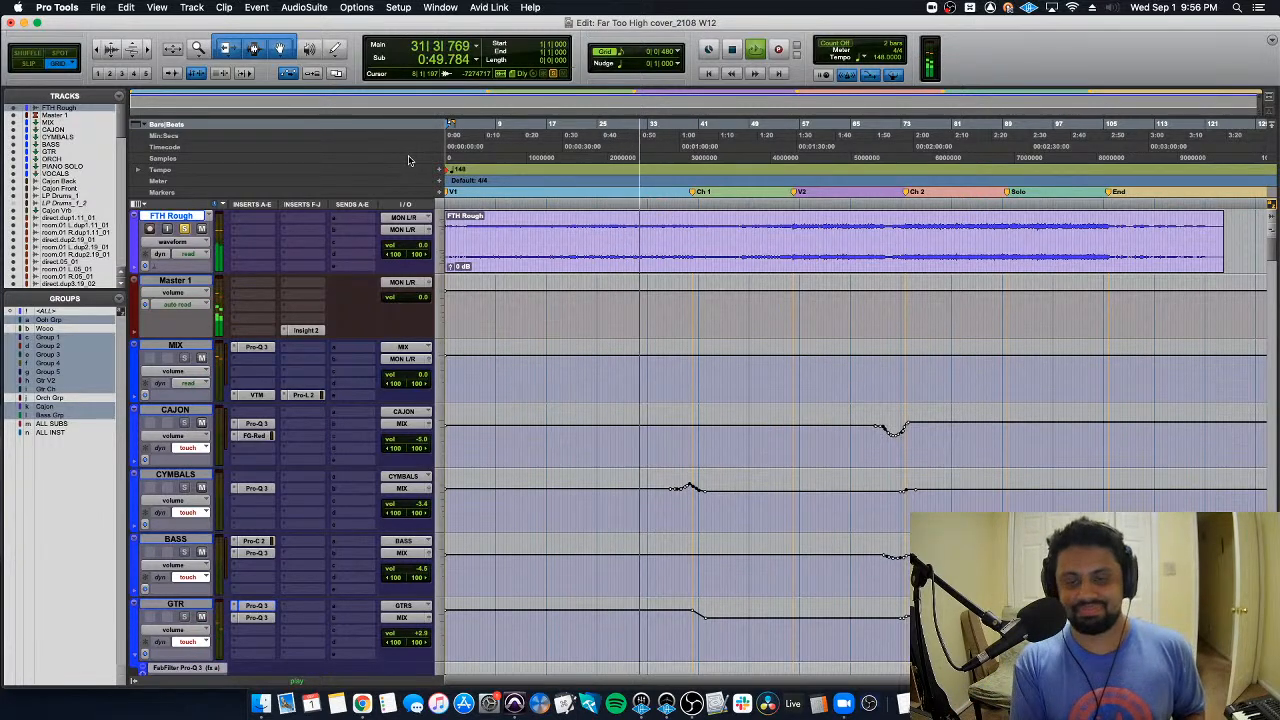
key(space)
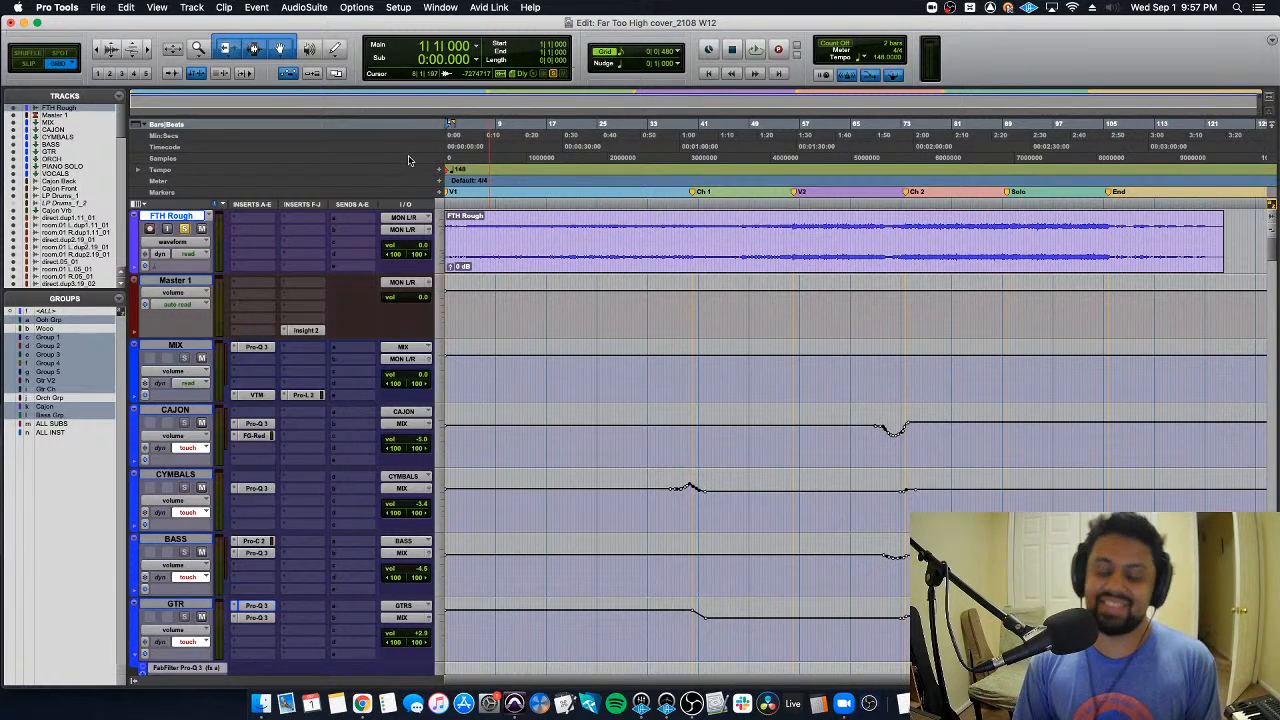
click(731, 233)
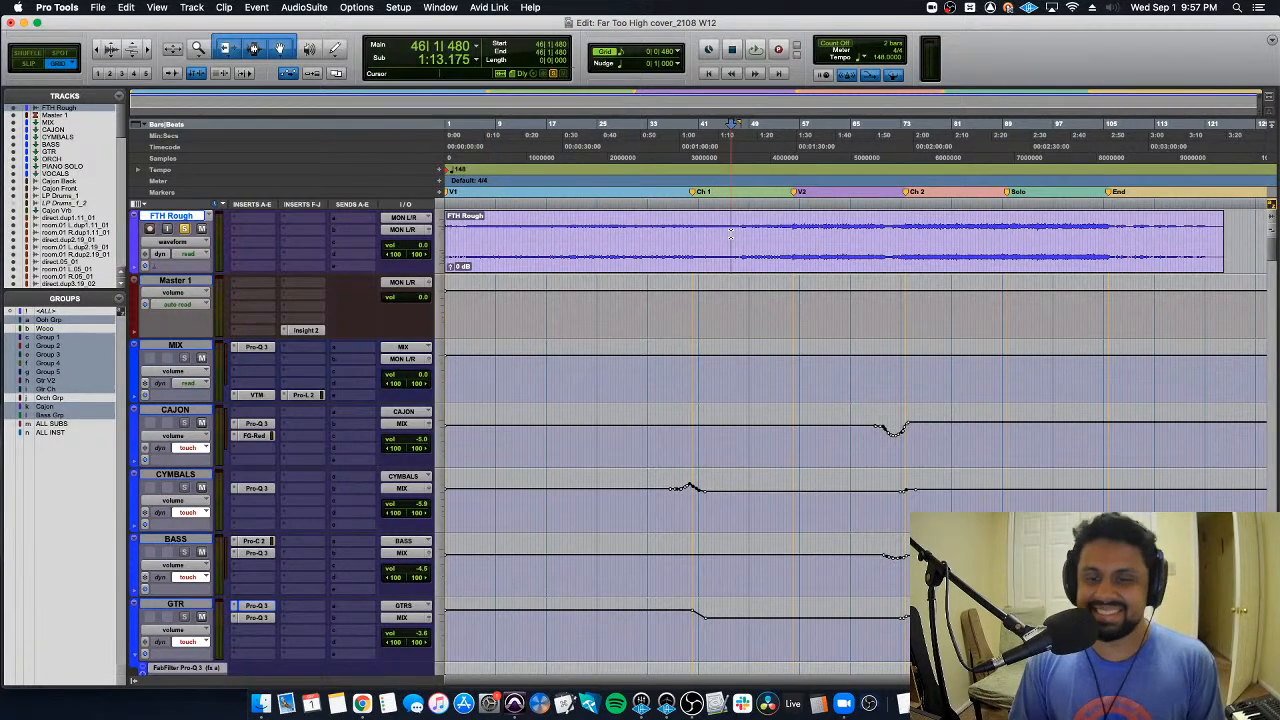
key(space)
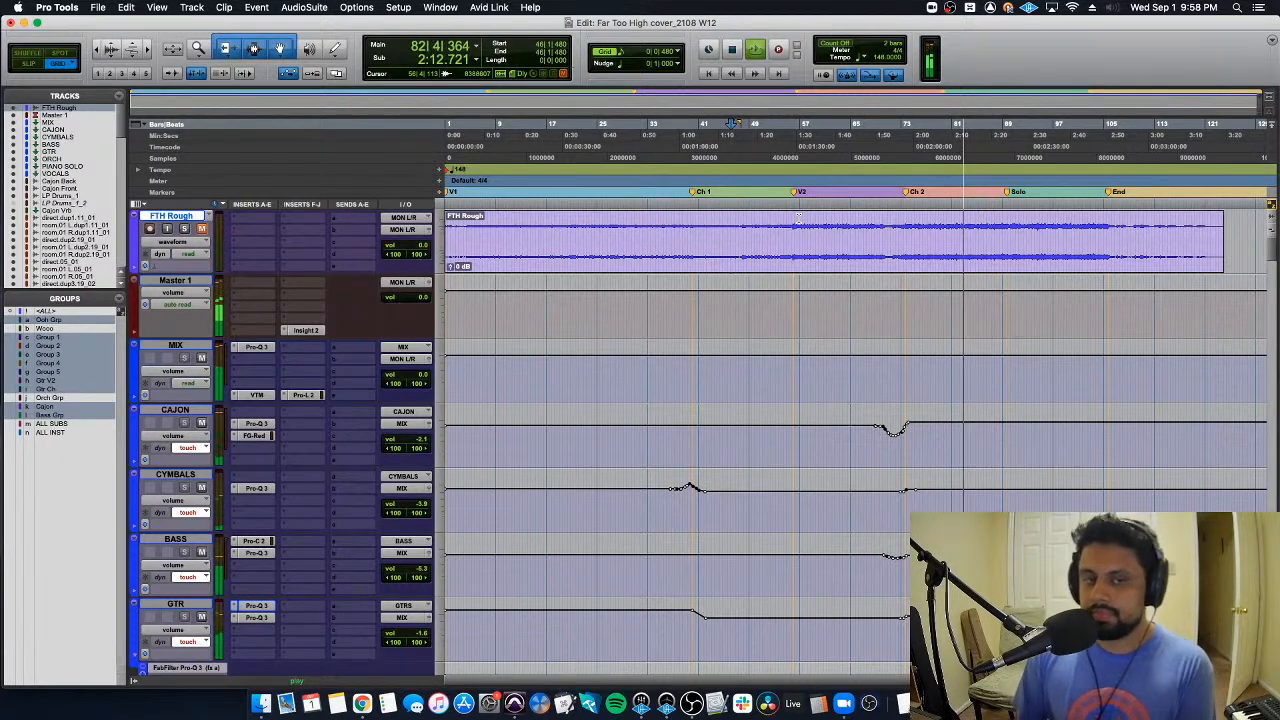
click(305, 330)
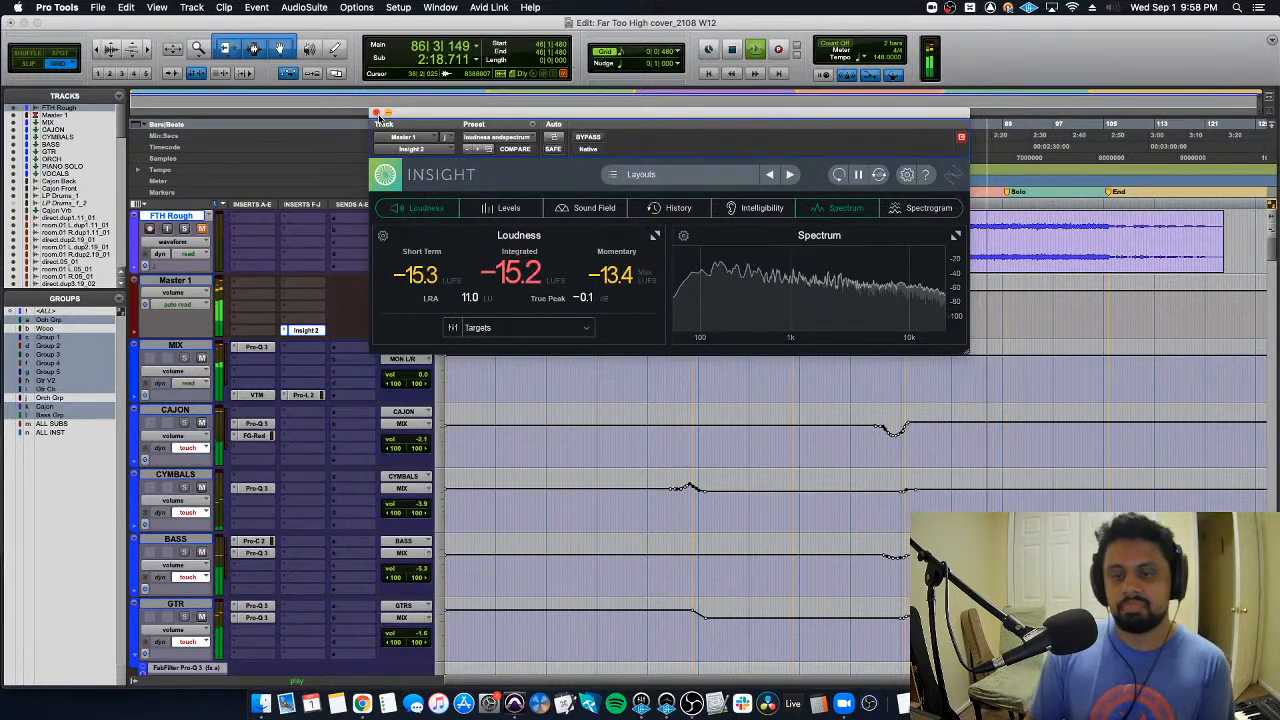
click(376, 113)
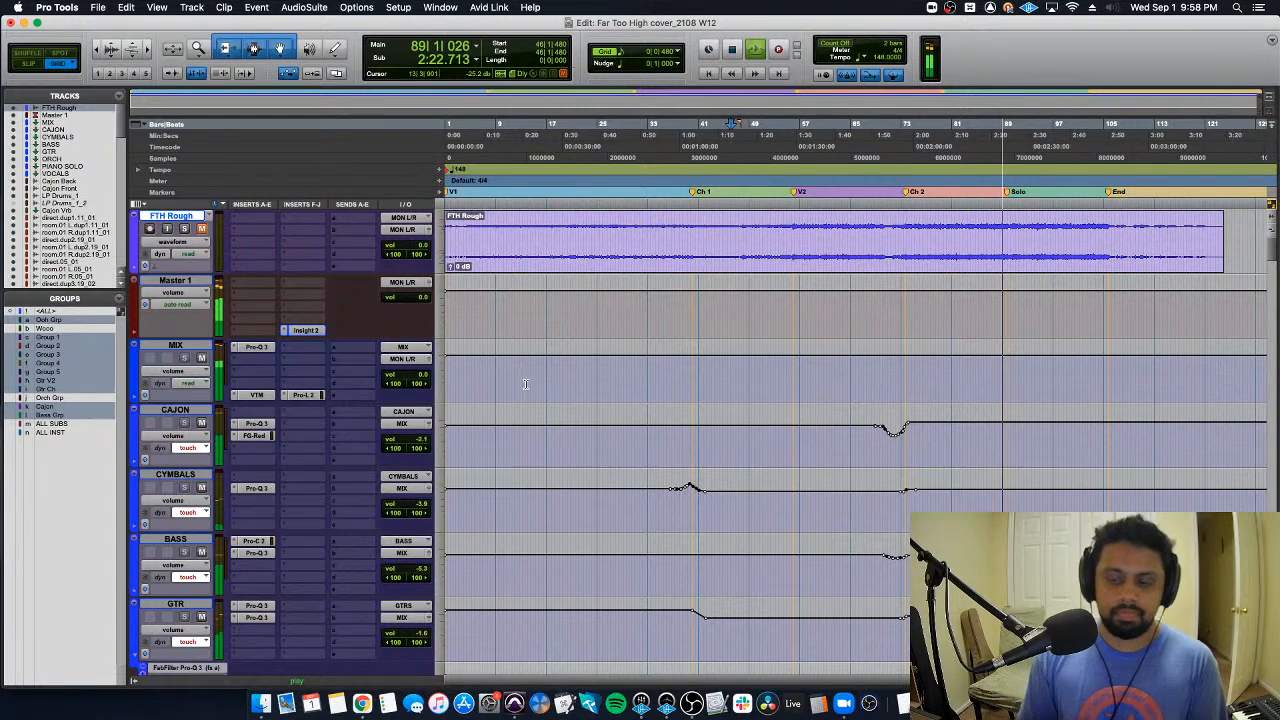
Step: Raise WO 3_01's Vox Vrb 2 send to -7.3 dB and its track volume to about -10.1 dB
scroll(525, 385, down, 15)
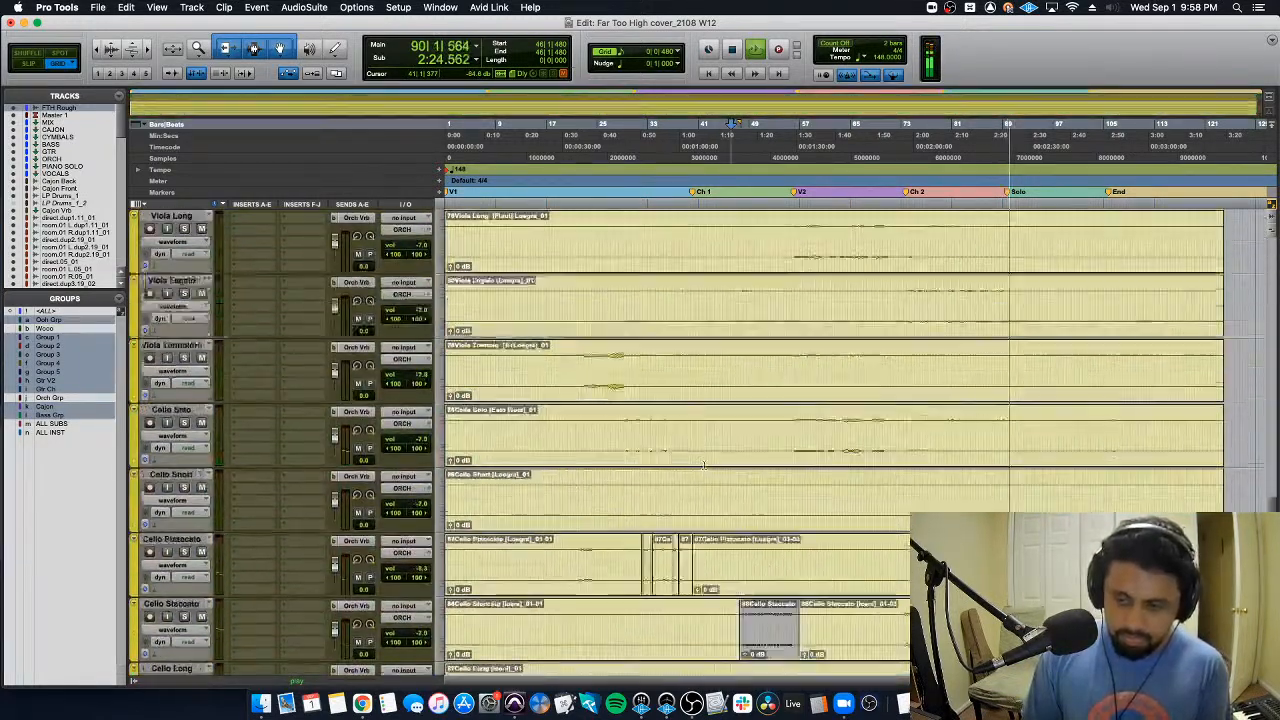
scroll(703, 465, down, 15)
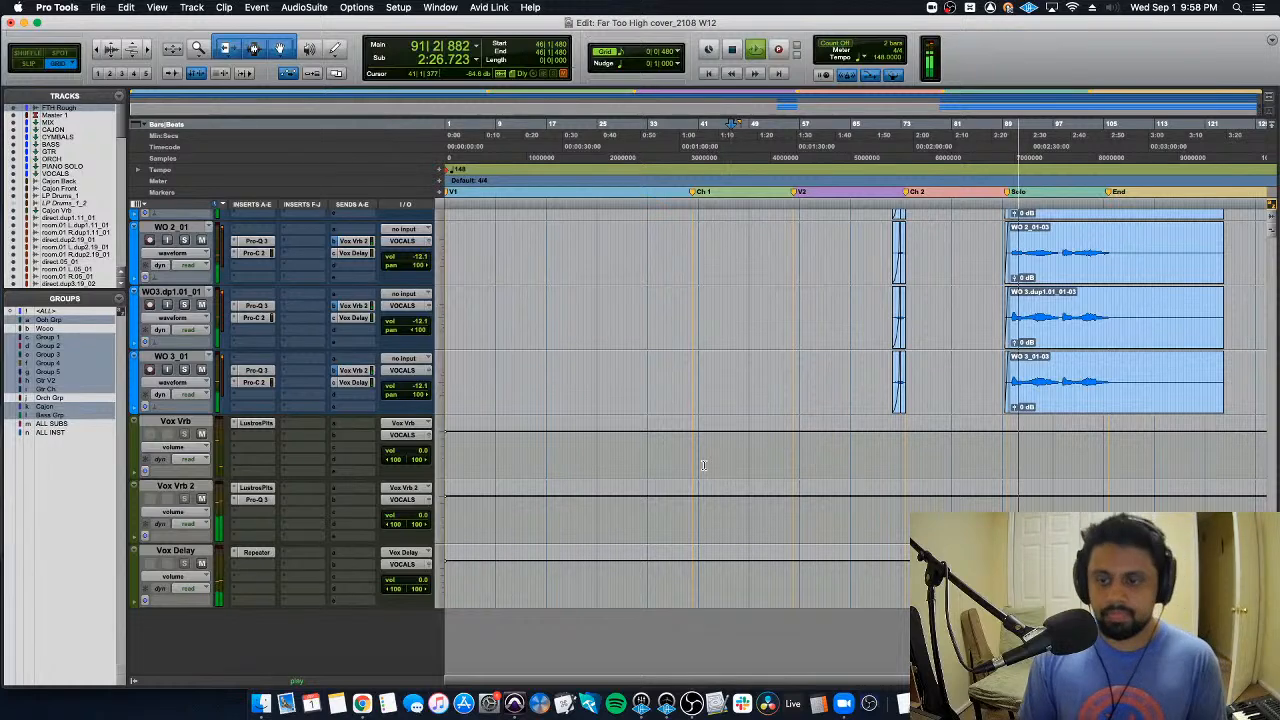
click(346, 371)
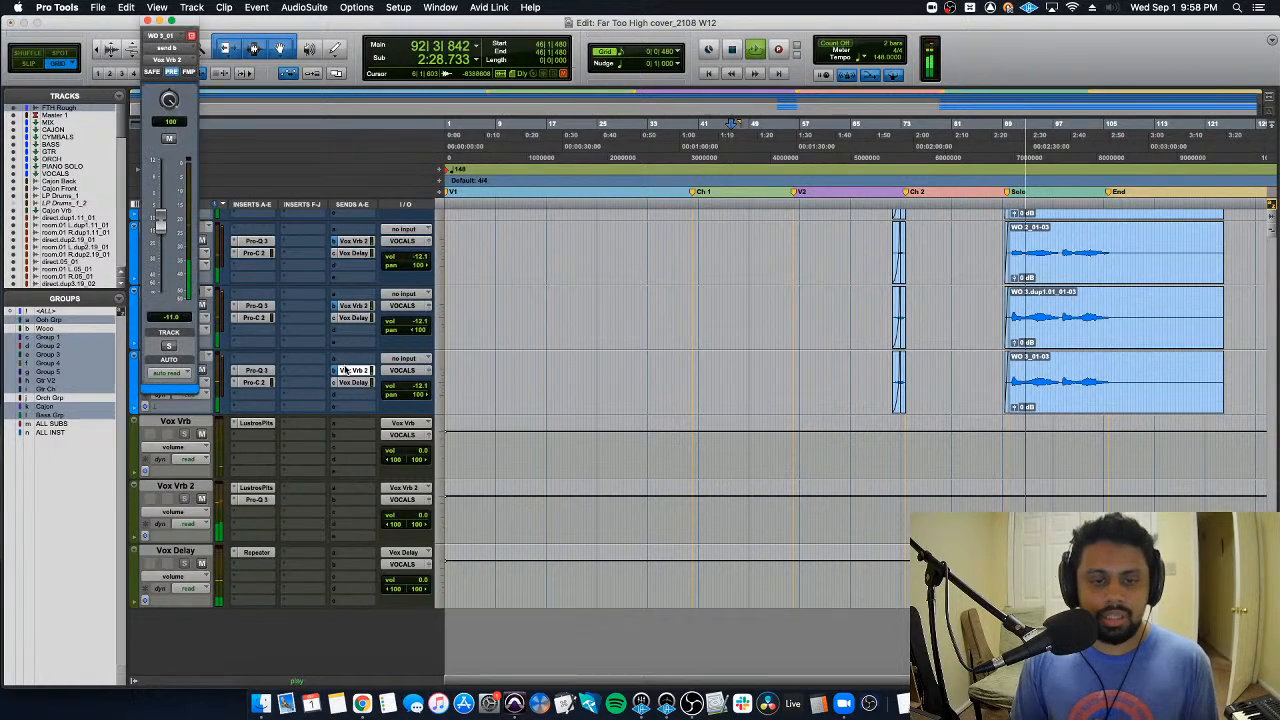
drag(158, 220, 158, 217)
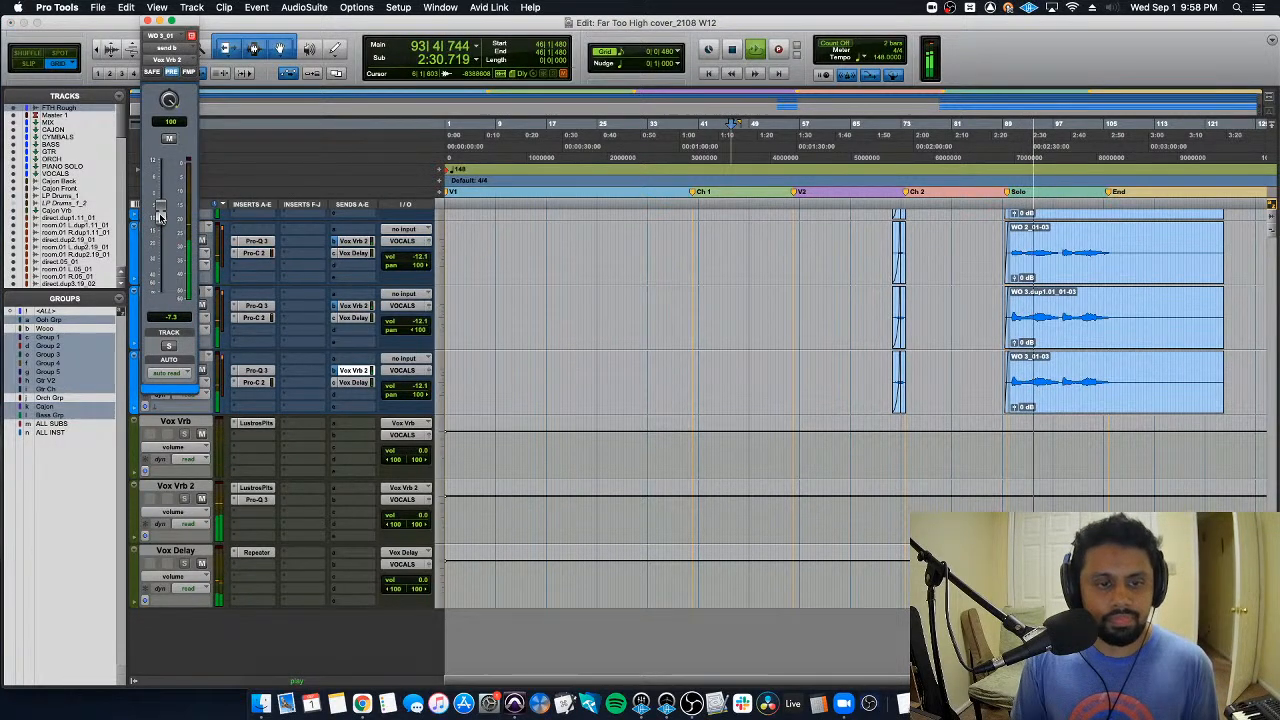
drag(414, 389, 418, 369)
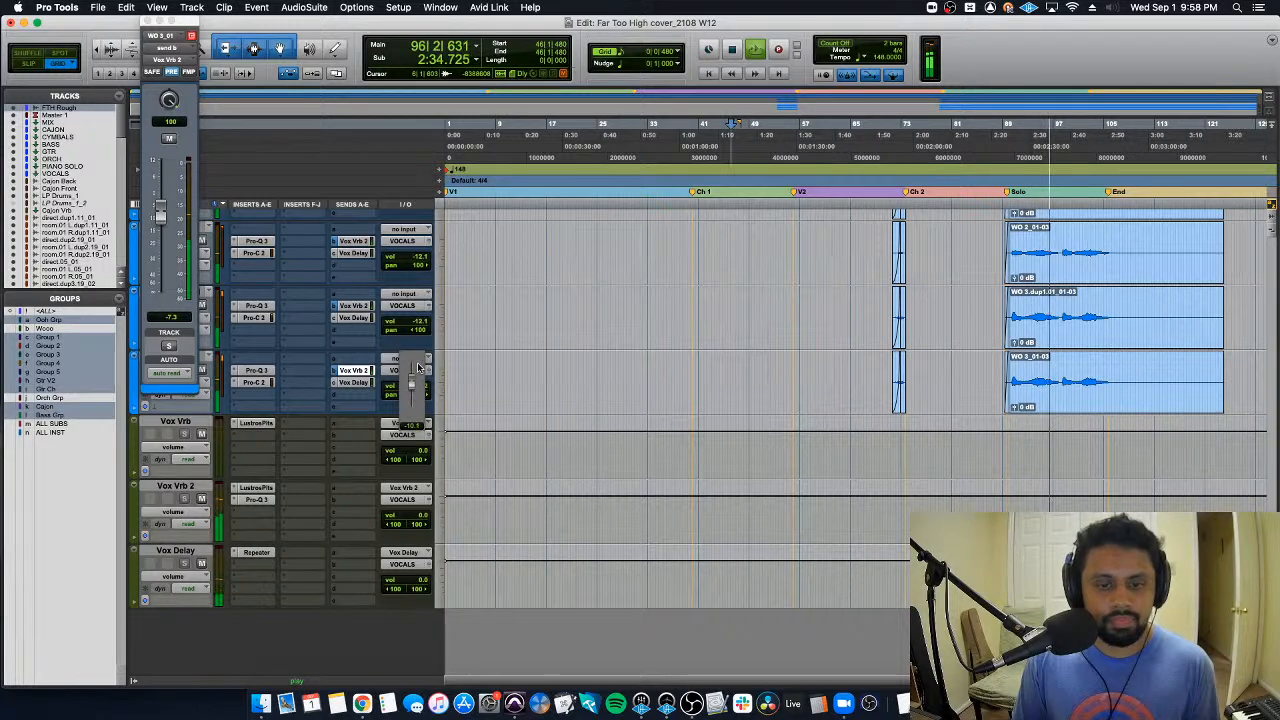
Step: Trim the Piano Solo volume automation down by about 0.3 dB and stop playback after the End marker
scroll(606, 466, up, 10)
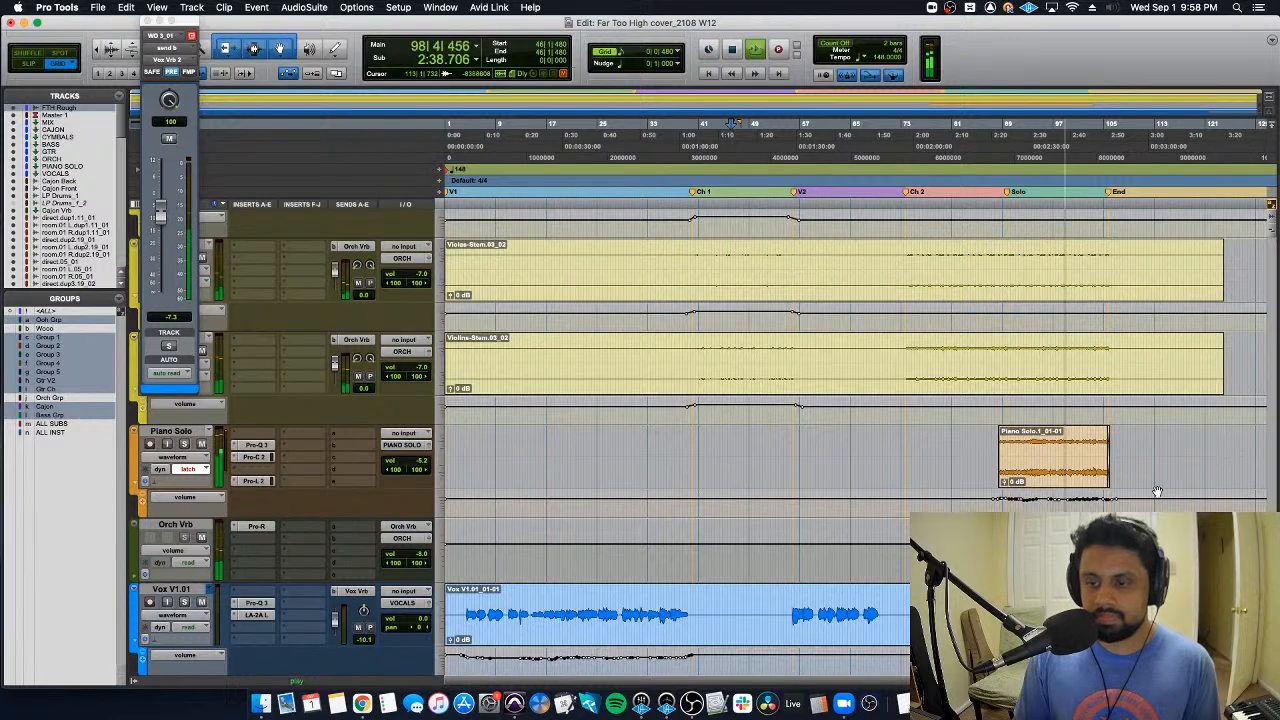
drag(1163, 494, 1167, 502)
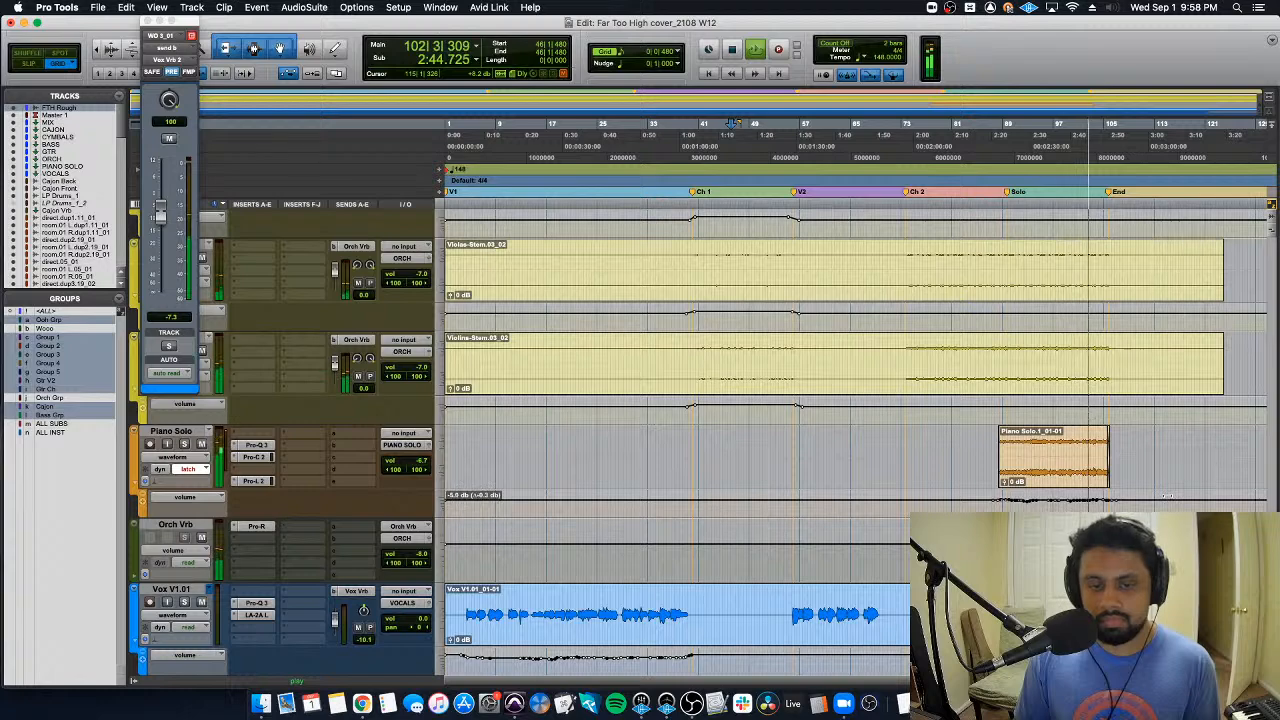
key(super+bracketright)
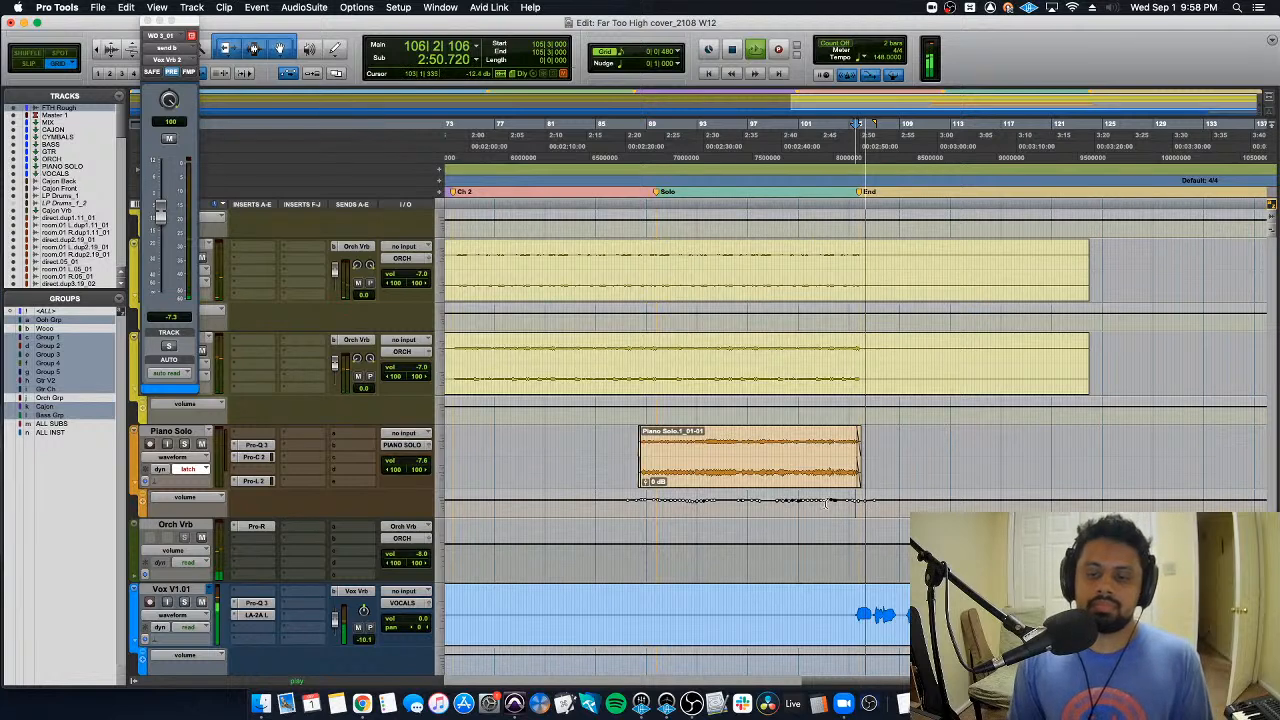
key(space)
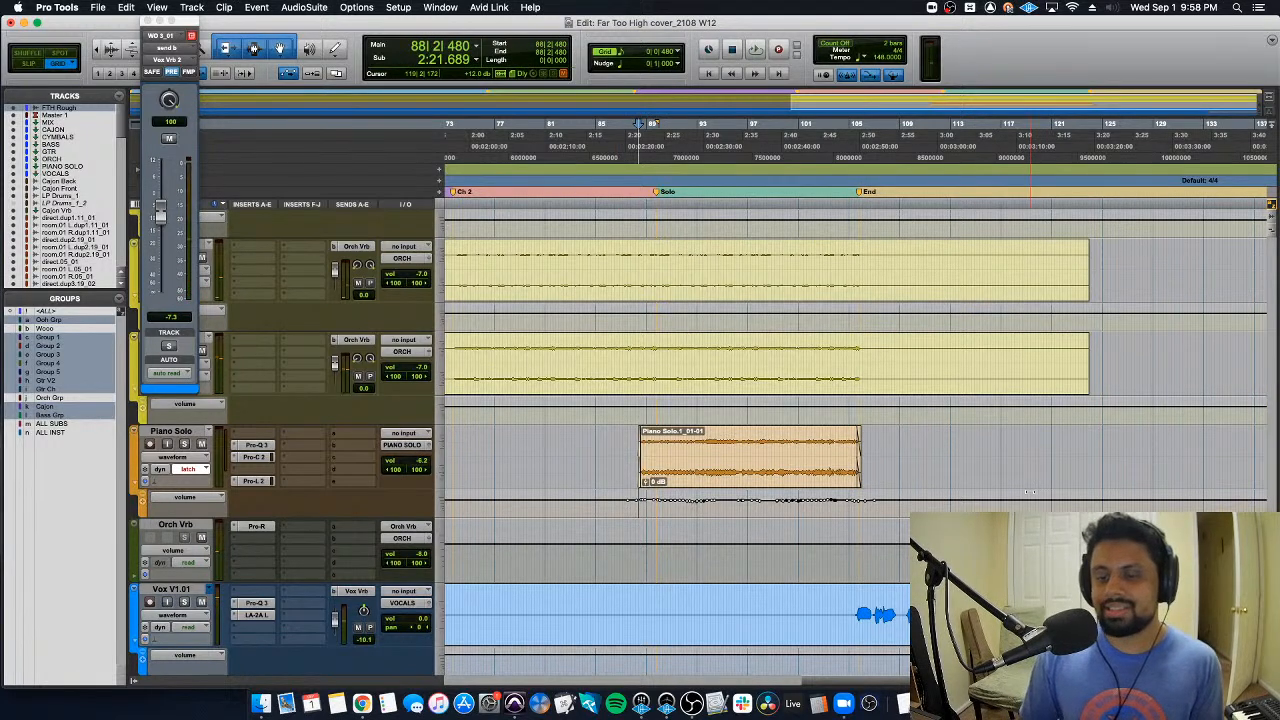
Step: Listen to the piano solo from 88|2|480 and from around bar 96, examining its volume automation around bars 93 to 98
key(space)
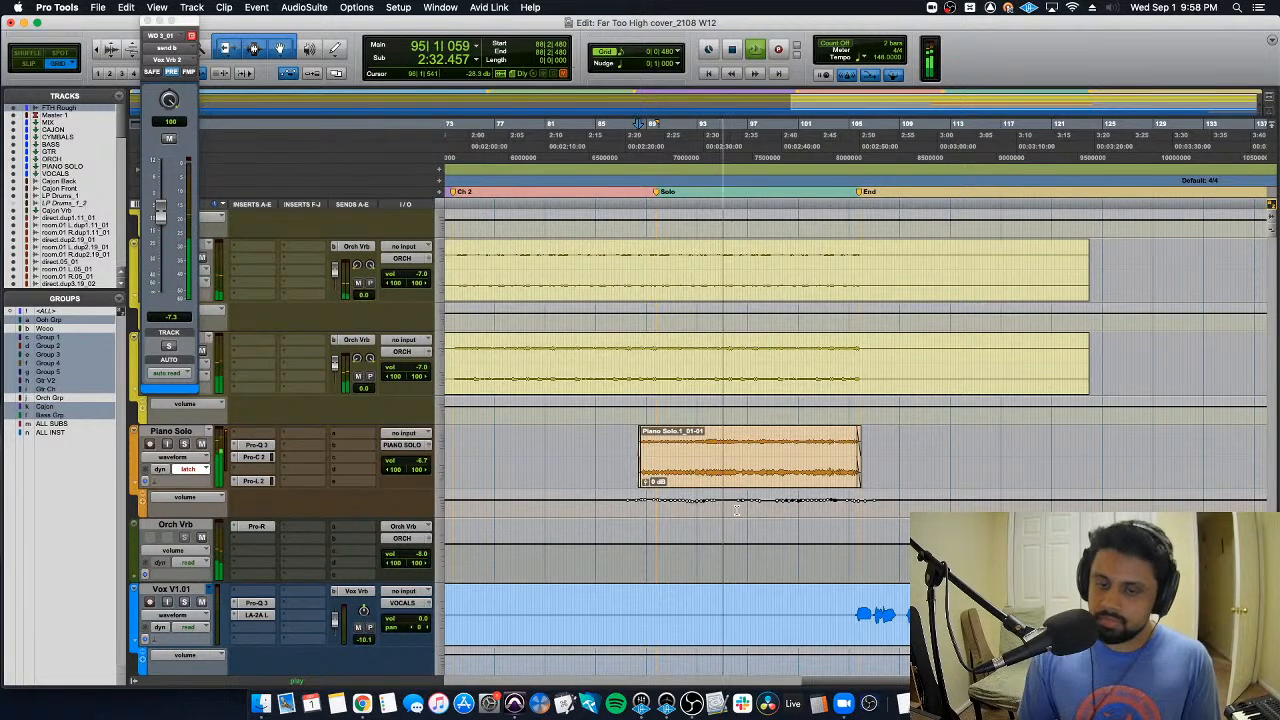
key(super+bracketright)
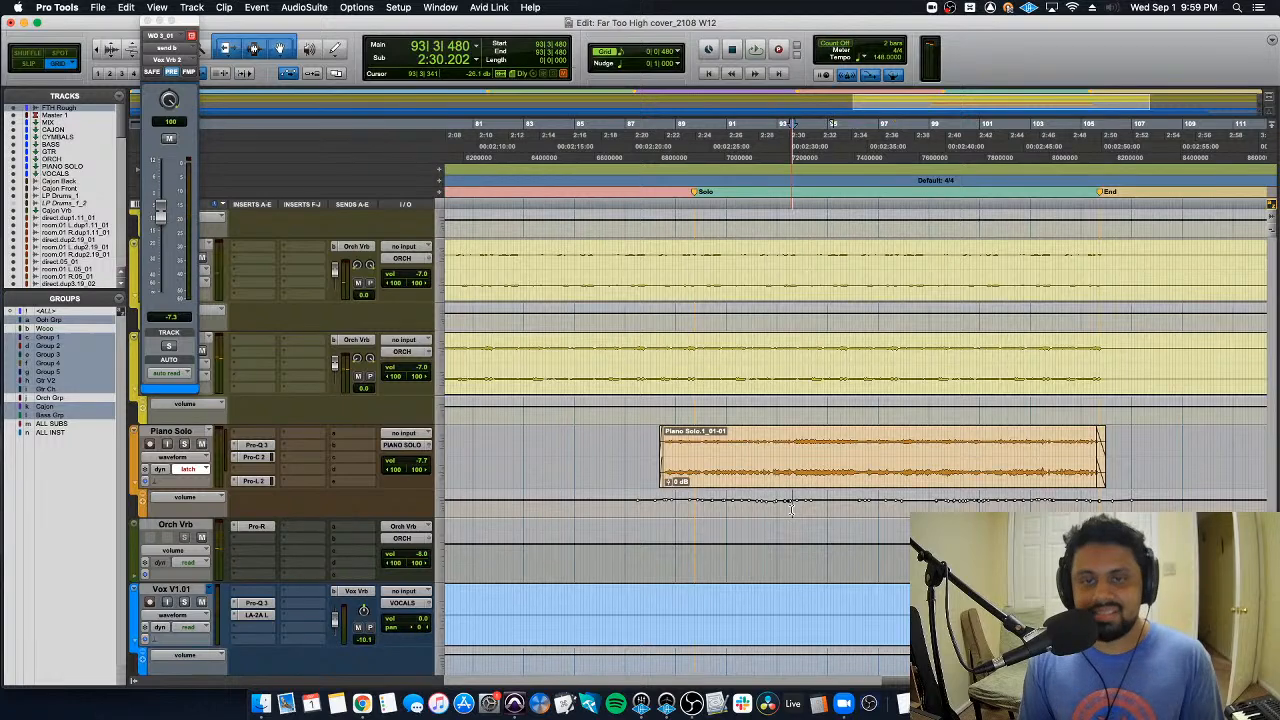
key(super+bracketleft)
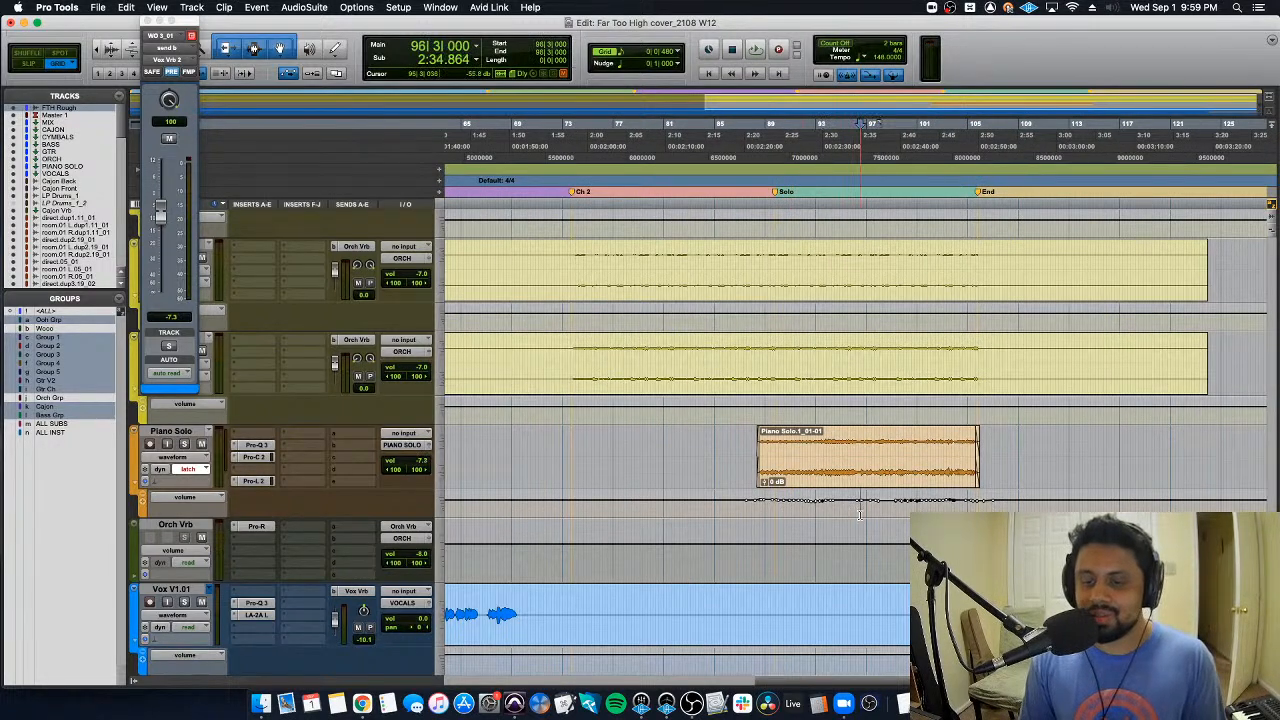
key(super+bracketright)
key(super+bracketright)
key(super+bracketright)
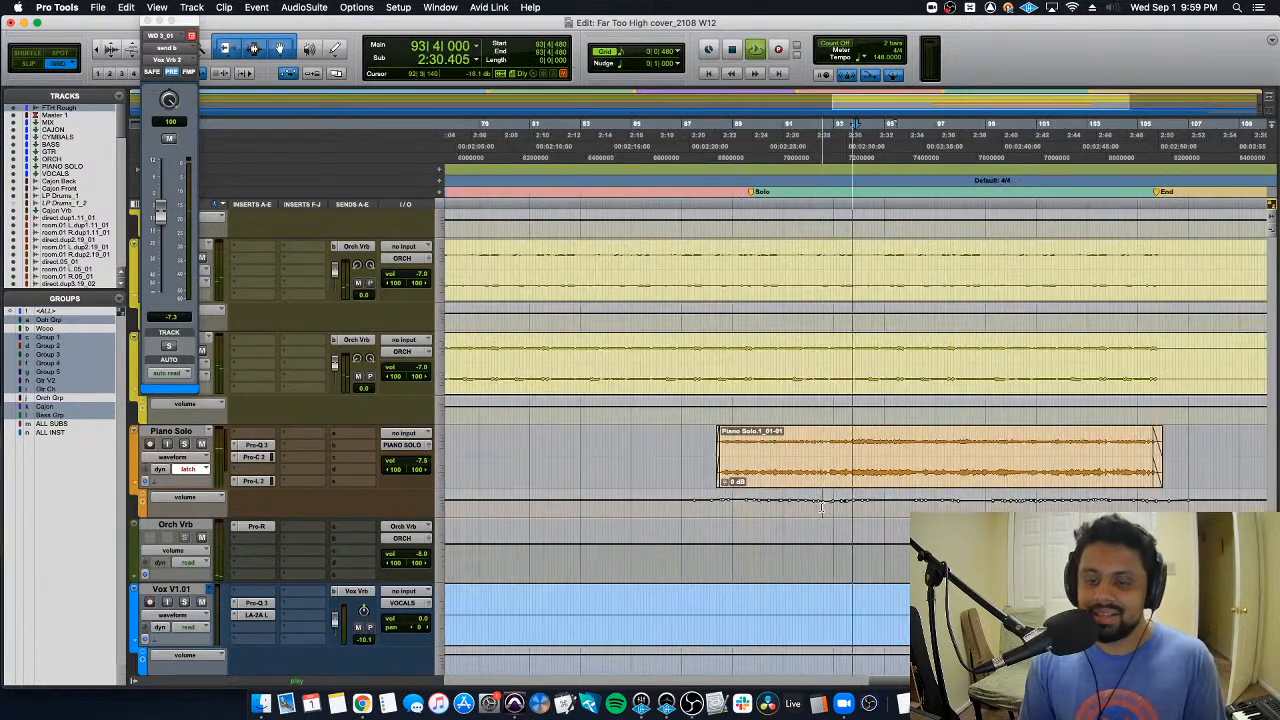
mouse_move(818, 502)
mouse_down()
mouse_move(1216, 512)
mouse_move(1072, 507)
mouse_up()
key(super+bracketleft)
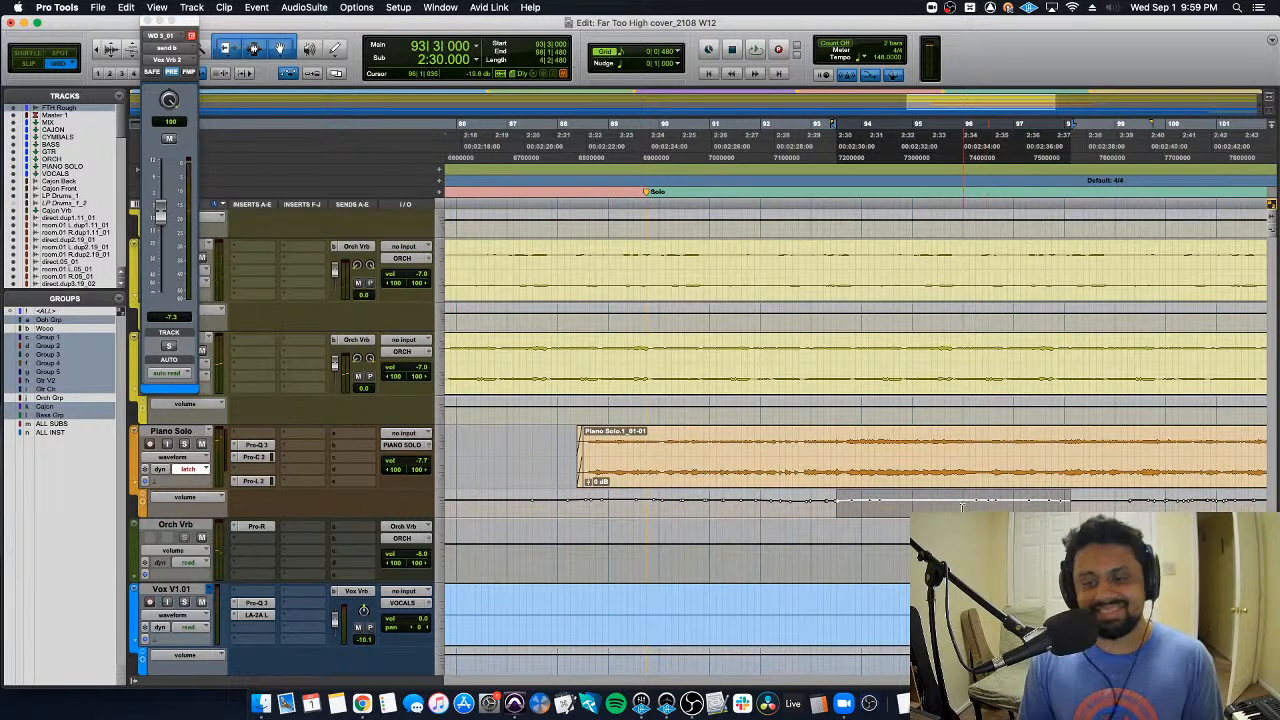
click(965, 507)
key(space)
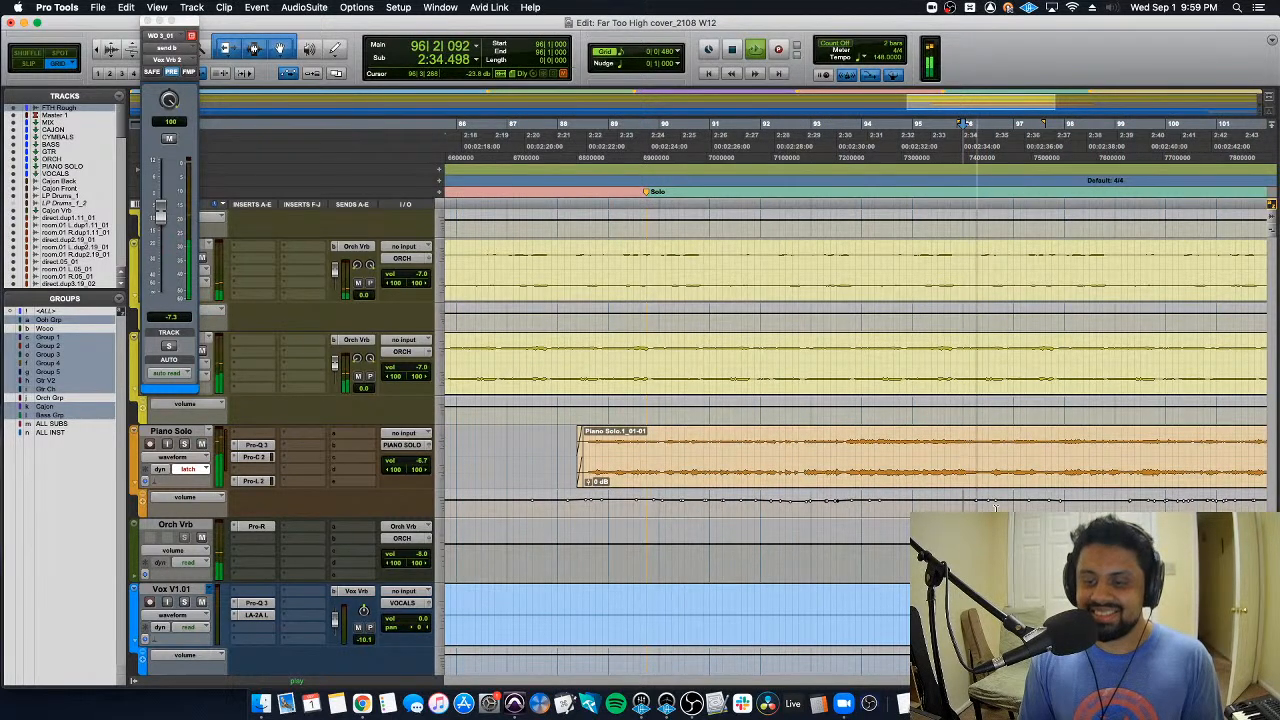
Step: Try a raised Piano Solo volume from around bar 93 to bar 96, audition it from 92|3|000, and undo the trim
key(space)
drag(995, 507, 825, 517)
drag(886, 490, 886, 490)
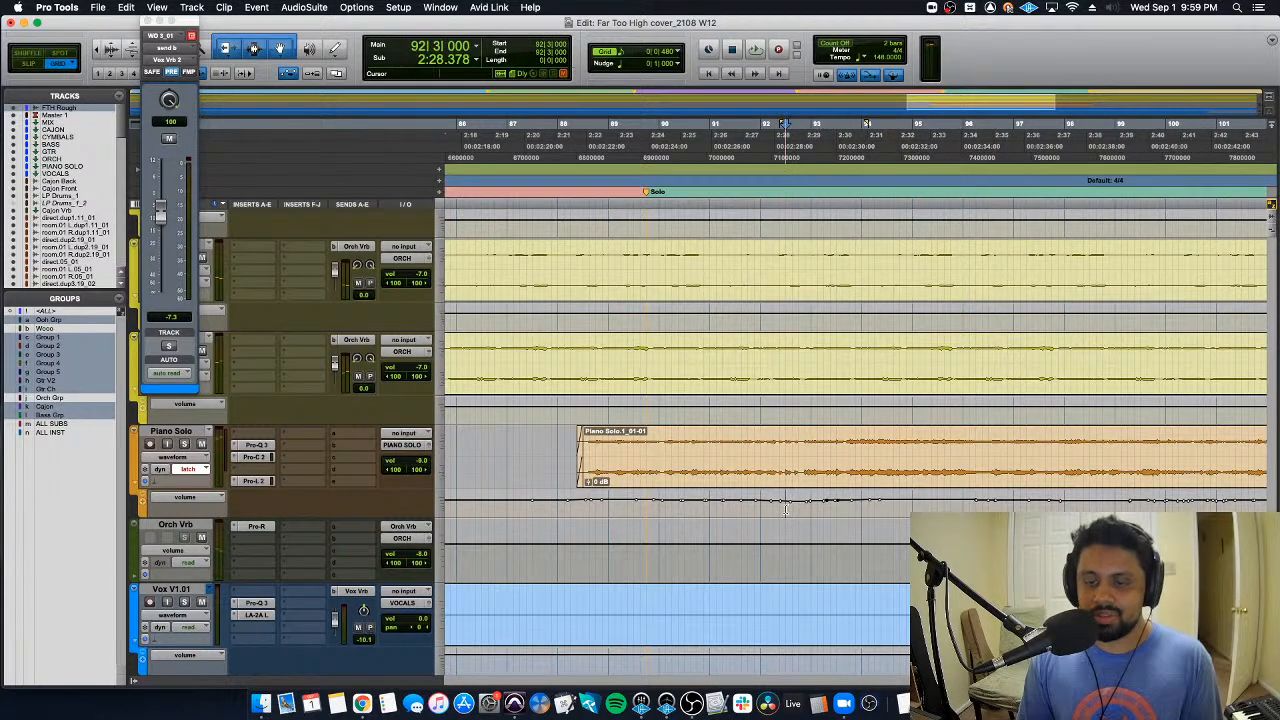
key(space)
key(super+bracketleft)
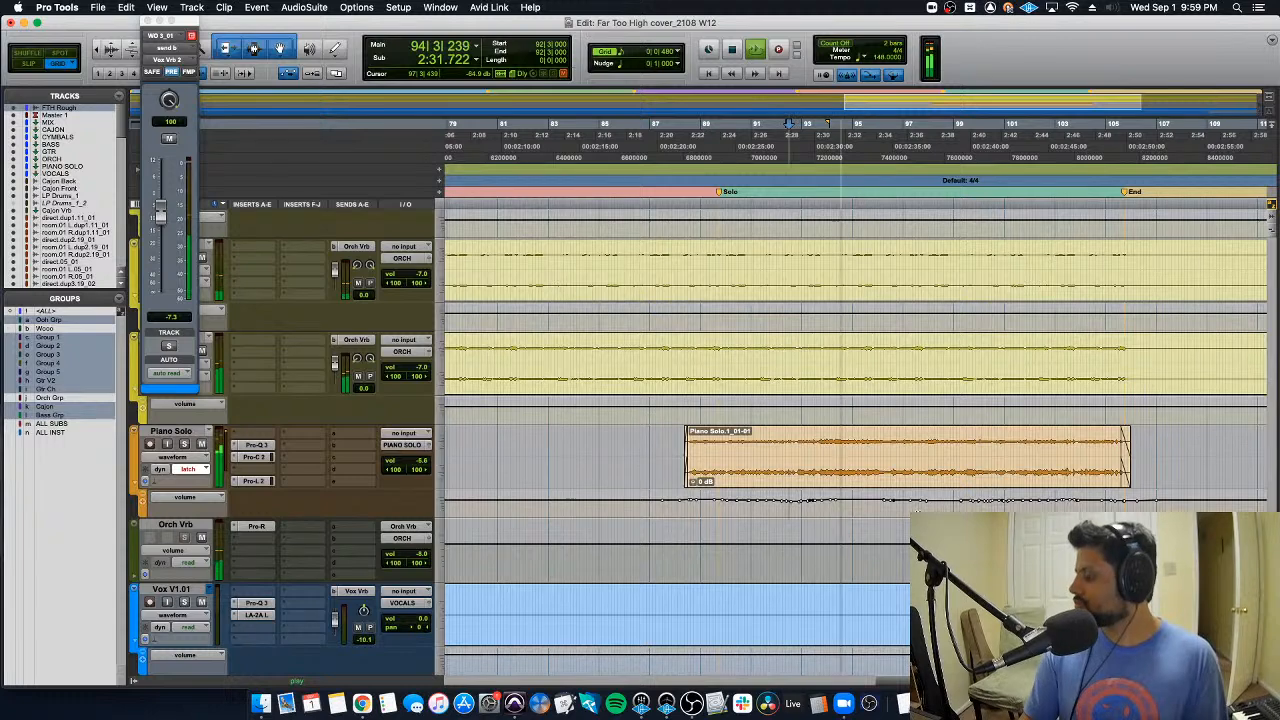
key(super+bracketright)
key(super+bracketright)
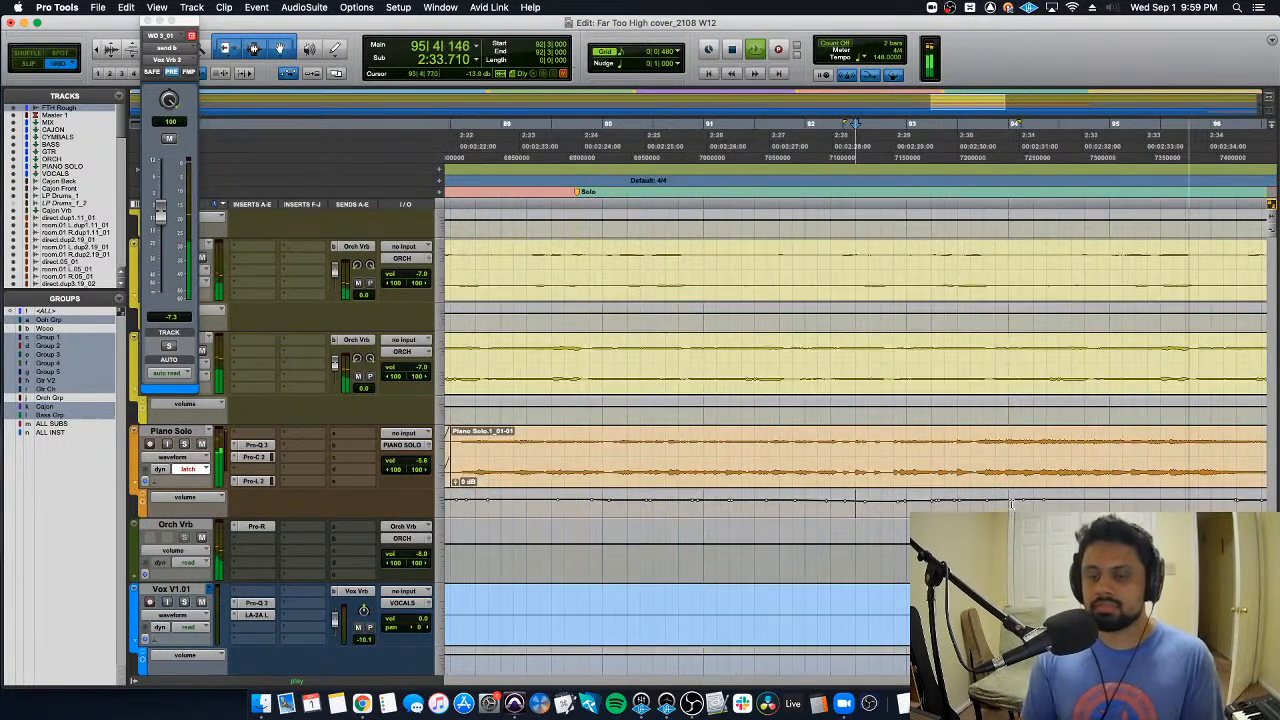
key(space)
key(super+z)
Step: Raise the Piano Solo volume automation to about -6.3 dB over 1|2|000 from 93|2|000, and play it back from 92|4|480
scroll(1017, 504, right, 2)
key(space)
scroll(1017, 504, right, 2)
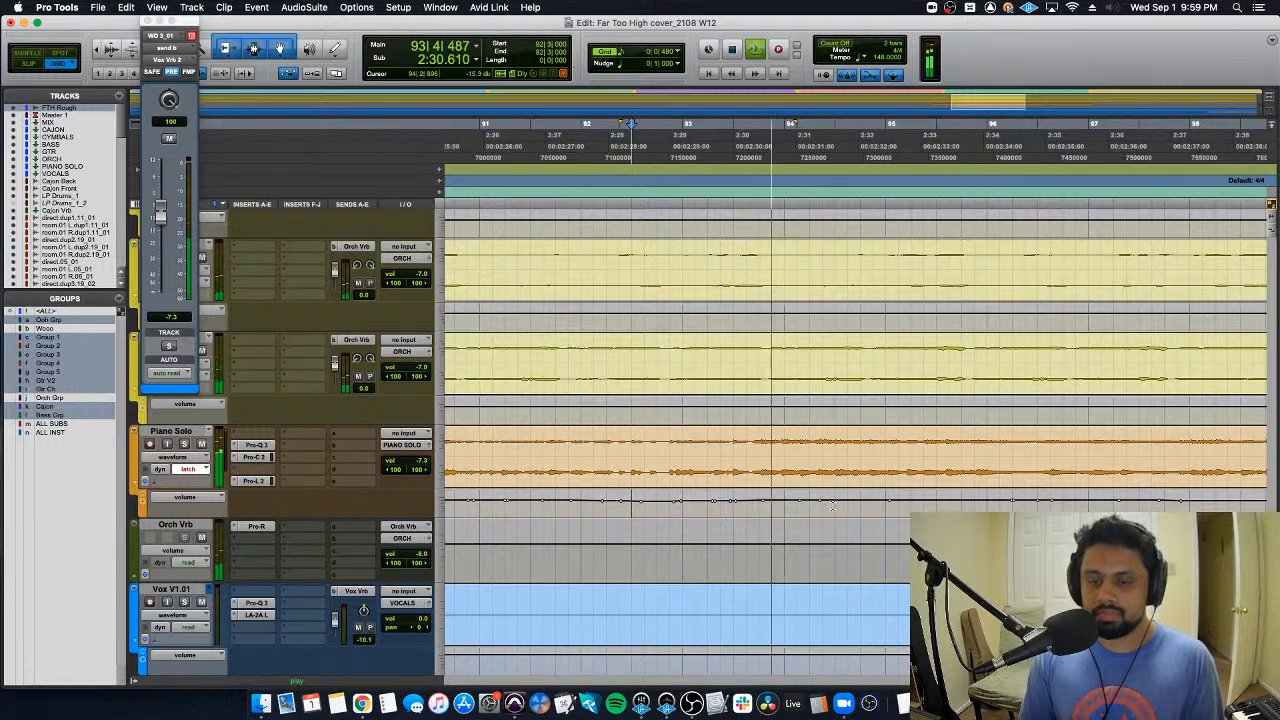
drag(866, 508, 735, 500)
key(space)
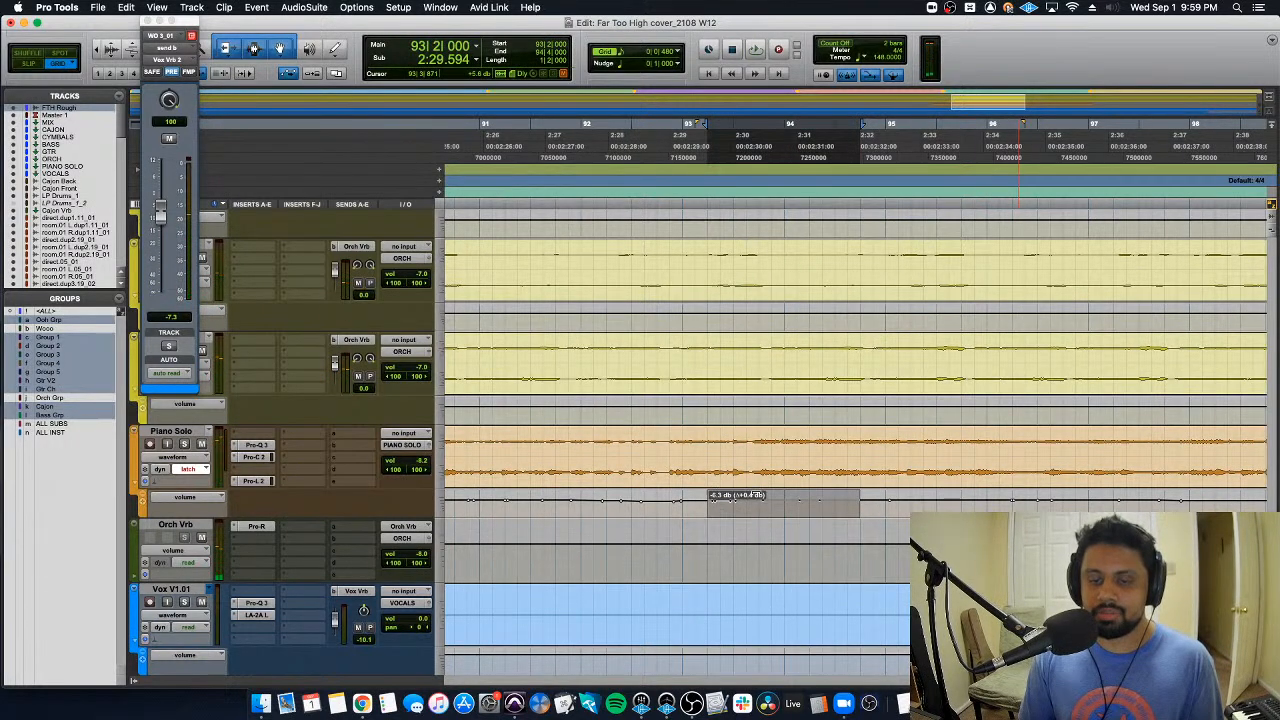
click(668, 505)
key(space)
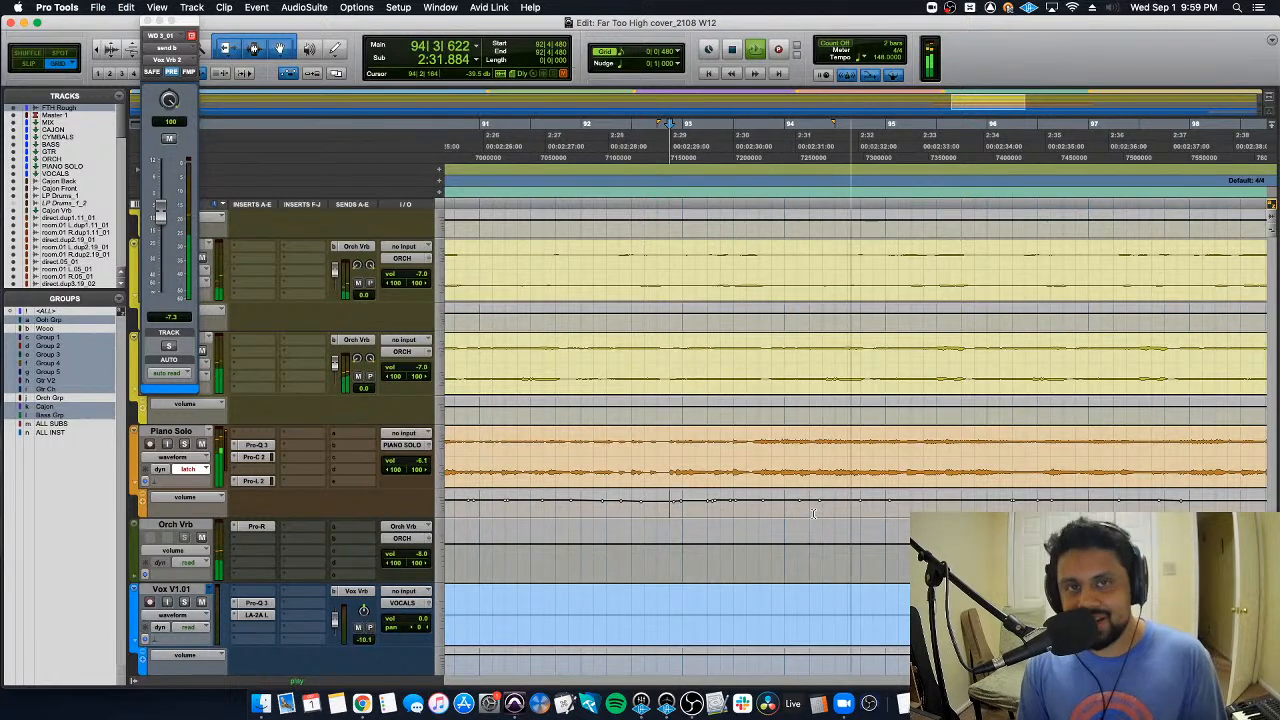
Step: Listen through the rest of the piano solo toward the End marker, with the edit cursor placed at 99|1|480
key(r)
scroll(820, 513, right, 5)
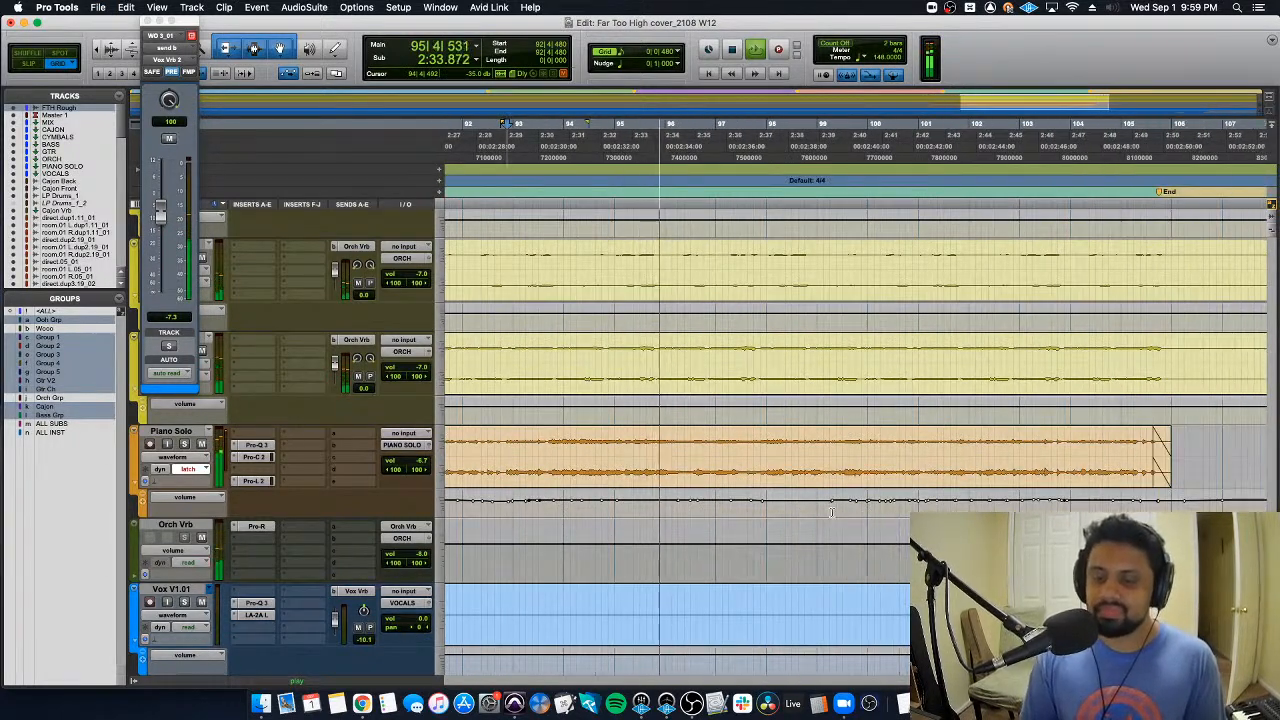
scroll(831, 512, right, 1)
click(792, 505)
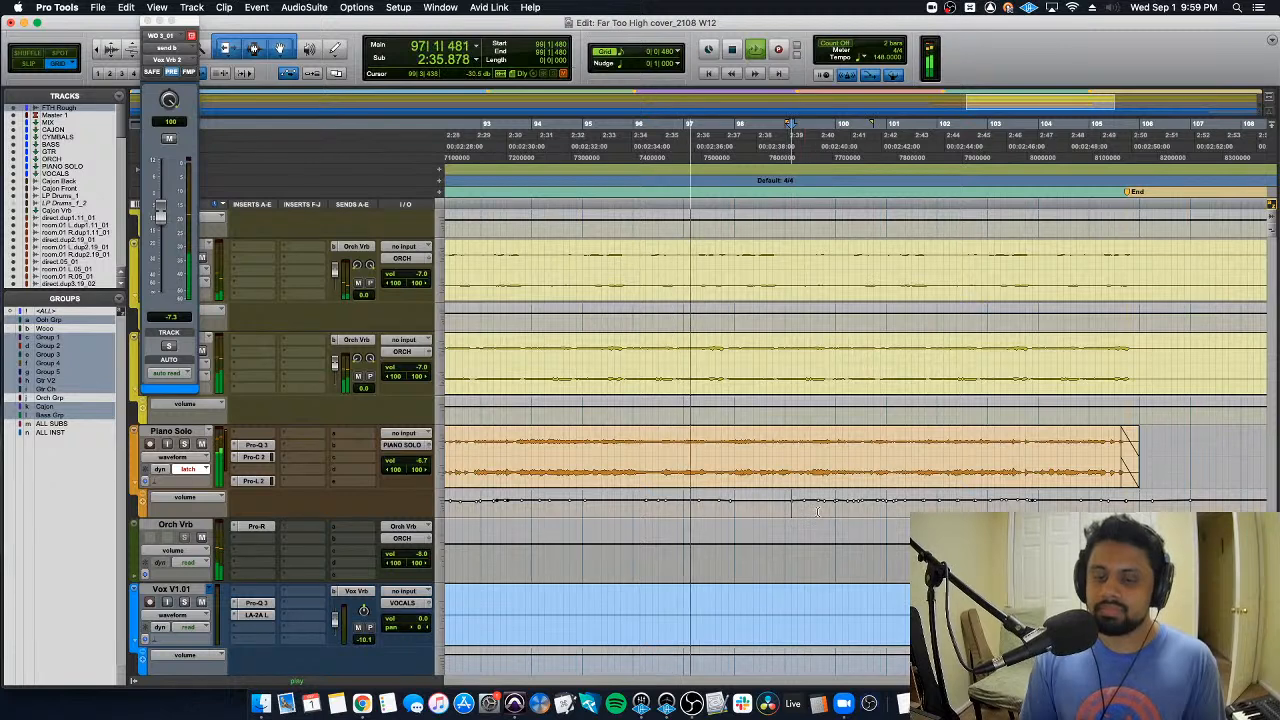
scroll(818, 512, right, 2)
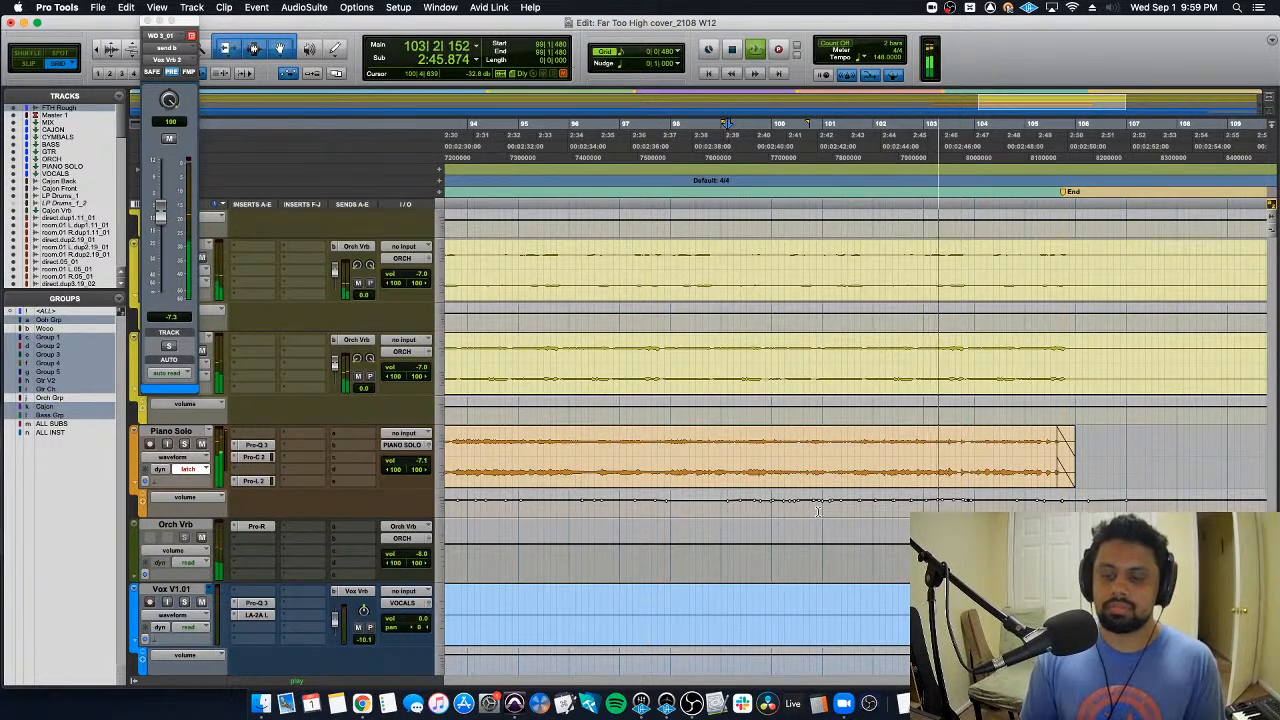
Step: Compare the ending against the soloed FTH Rough track in the Mix window, and close the WO 3_01 send window
key(super+equal)
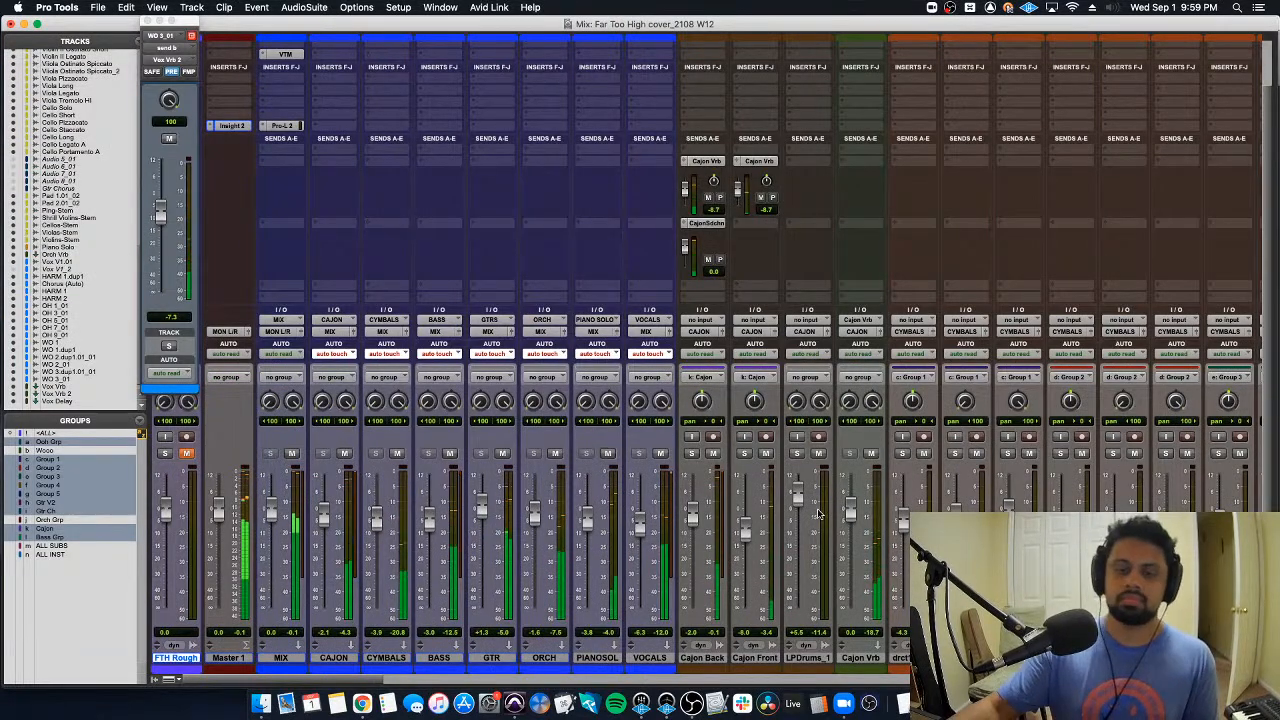
key(shift+s)
key(shift+m)
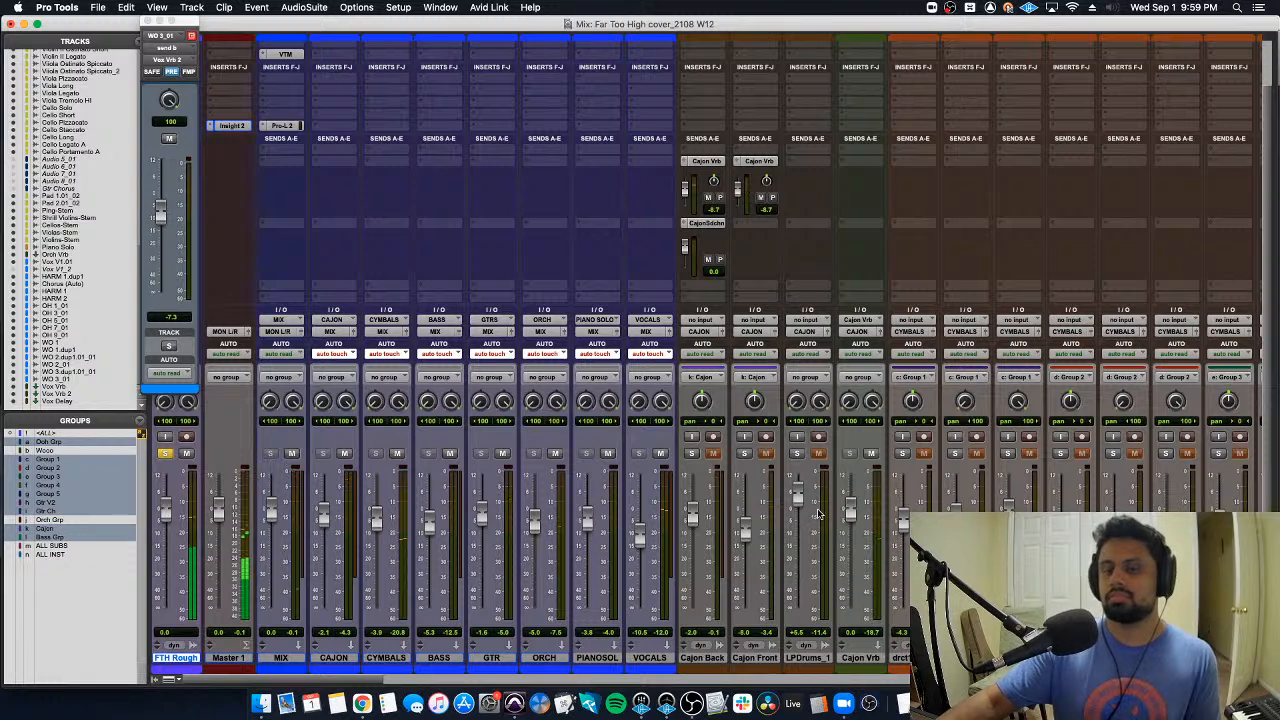
key(shift+s)
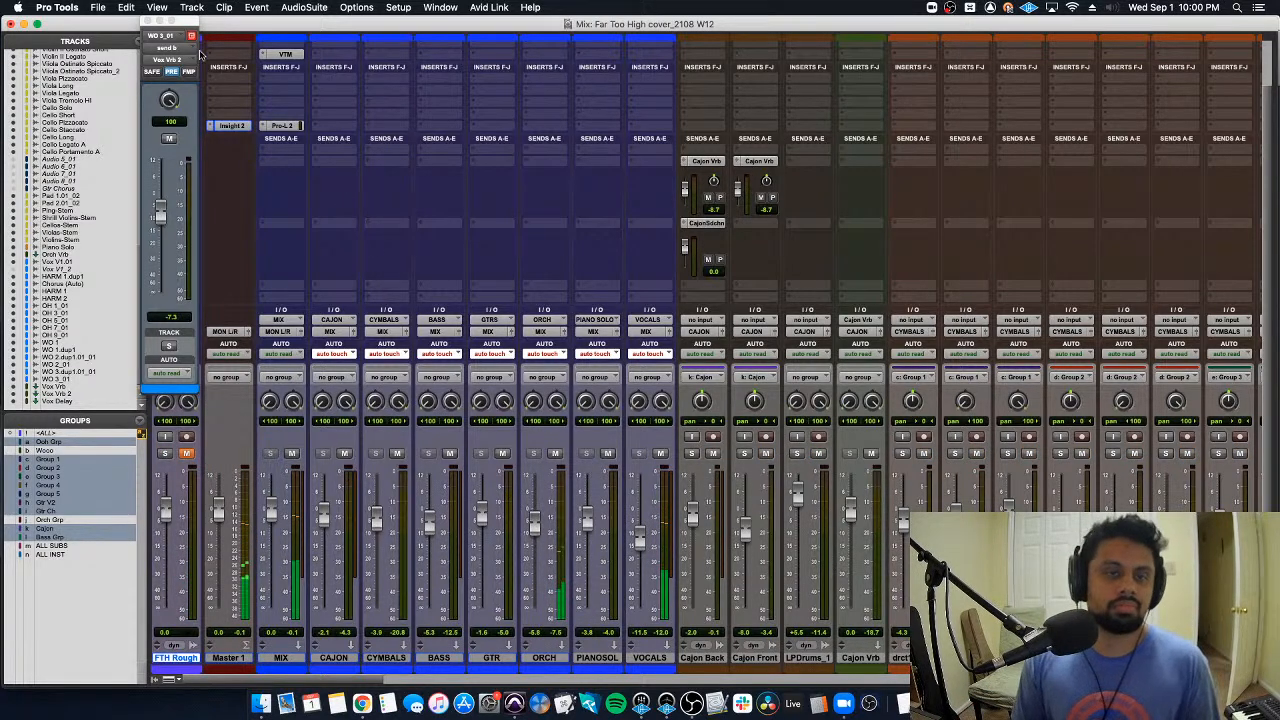
click(147, 21)
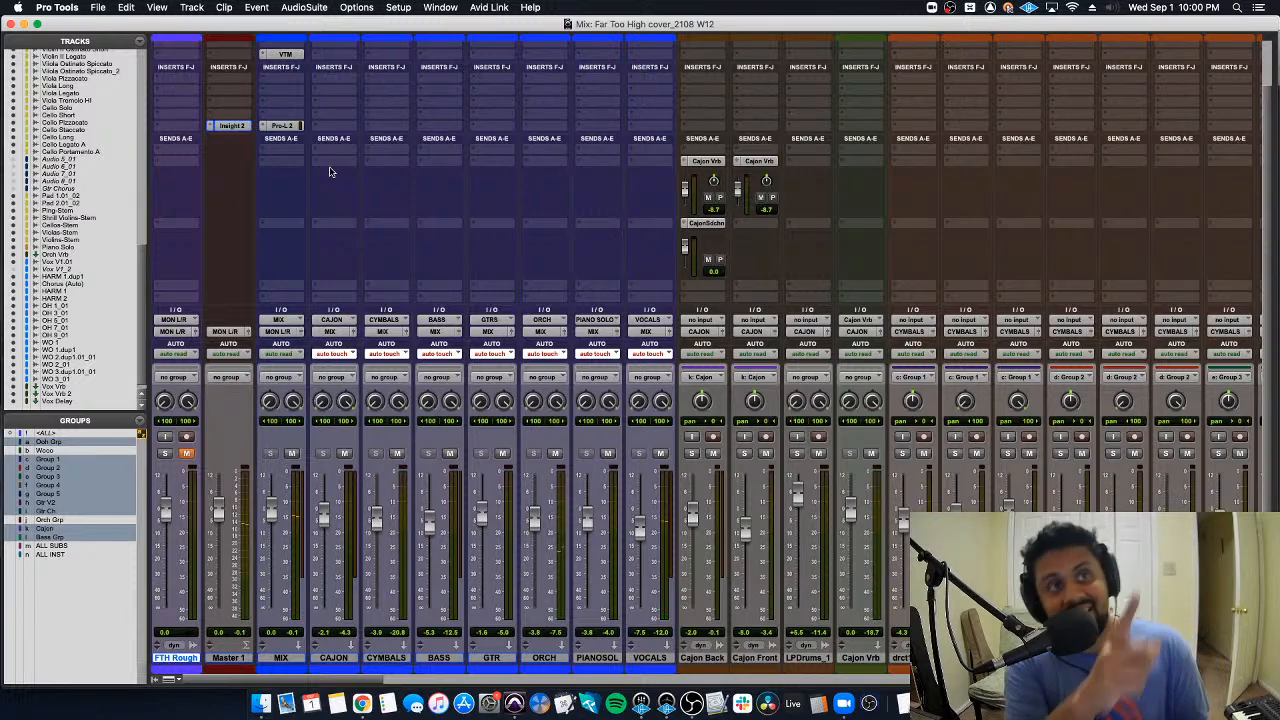
Step: Switch back to the Edit window, show the whole song on the timeline, and return to the session start
key(super+equal)
key(super+bracketleft)
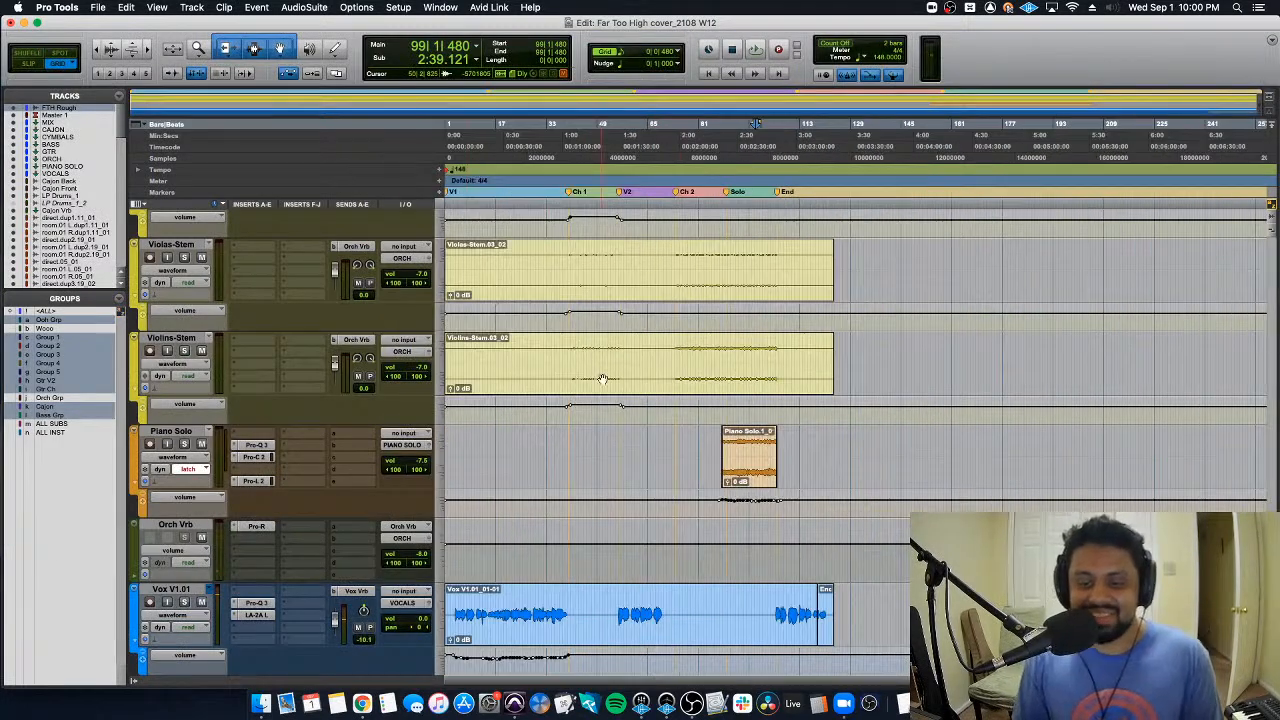
key(super+bracketleft)
scroll(613, 392, down, 10)
key(Return)
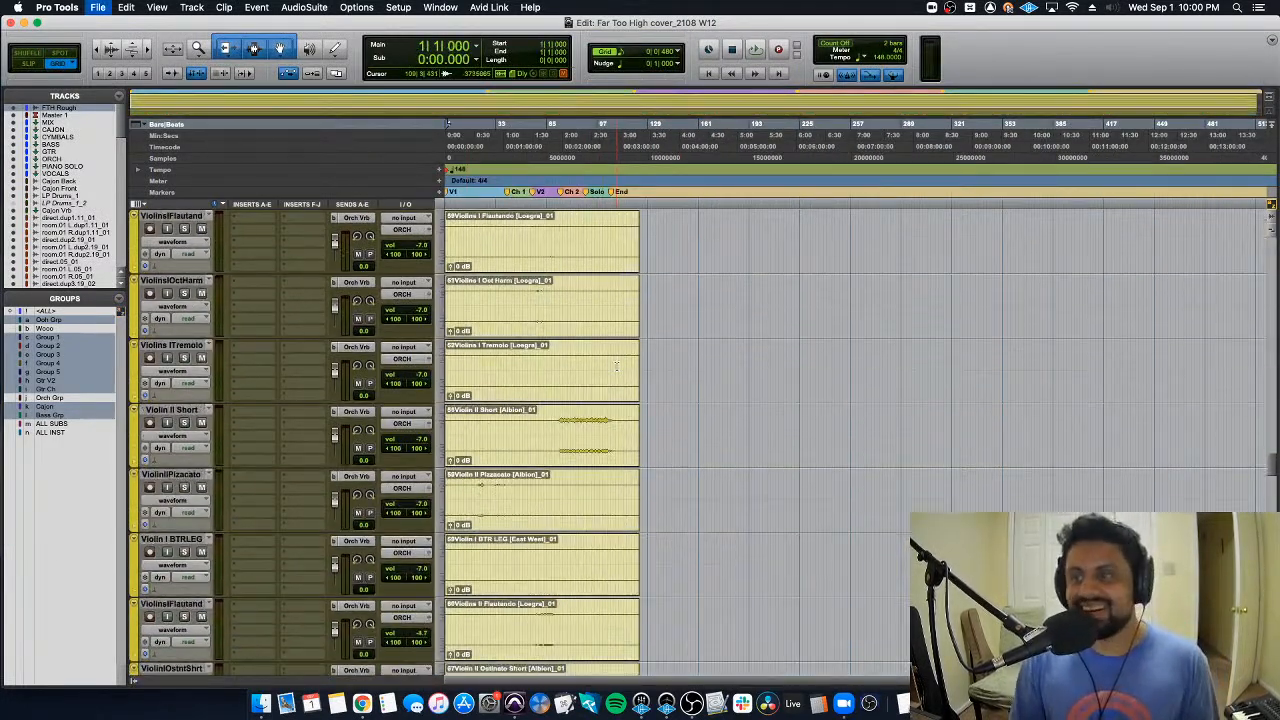
scroll(617, 366, down, 10)
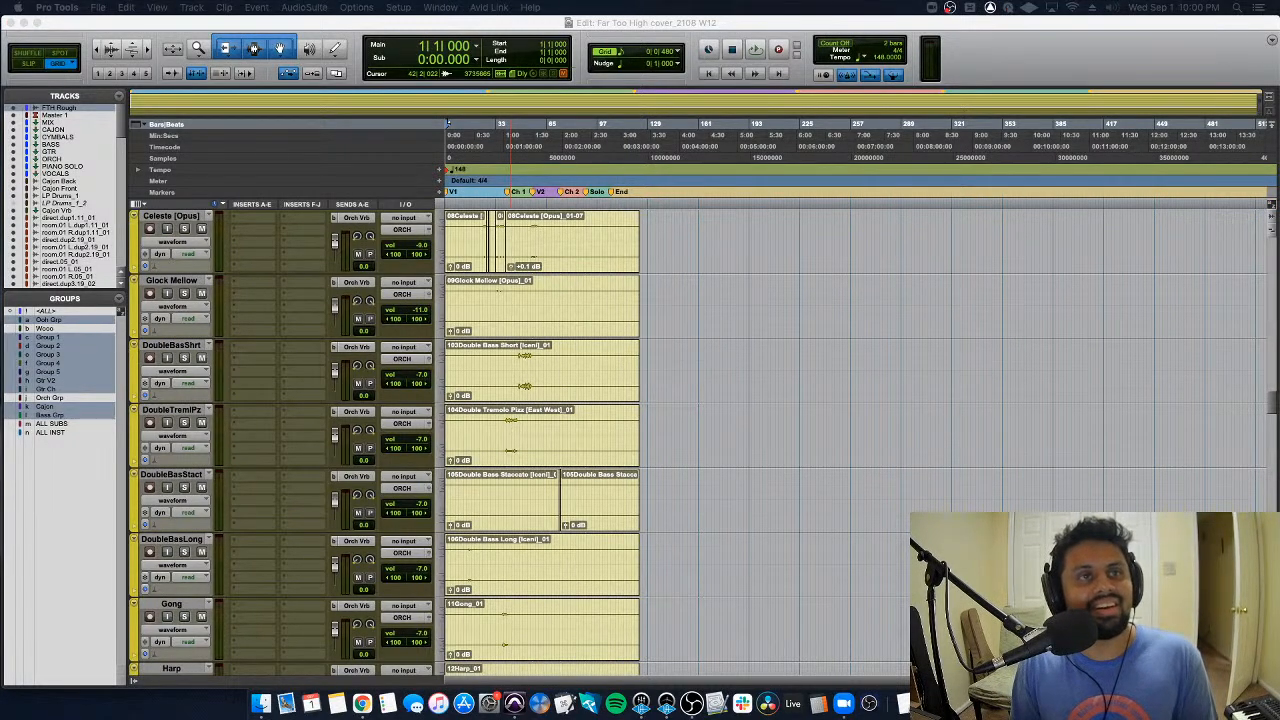
scroll(479, 458, down, 20)
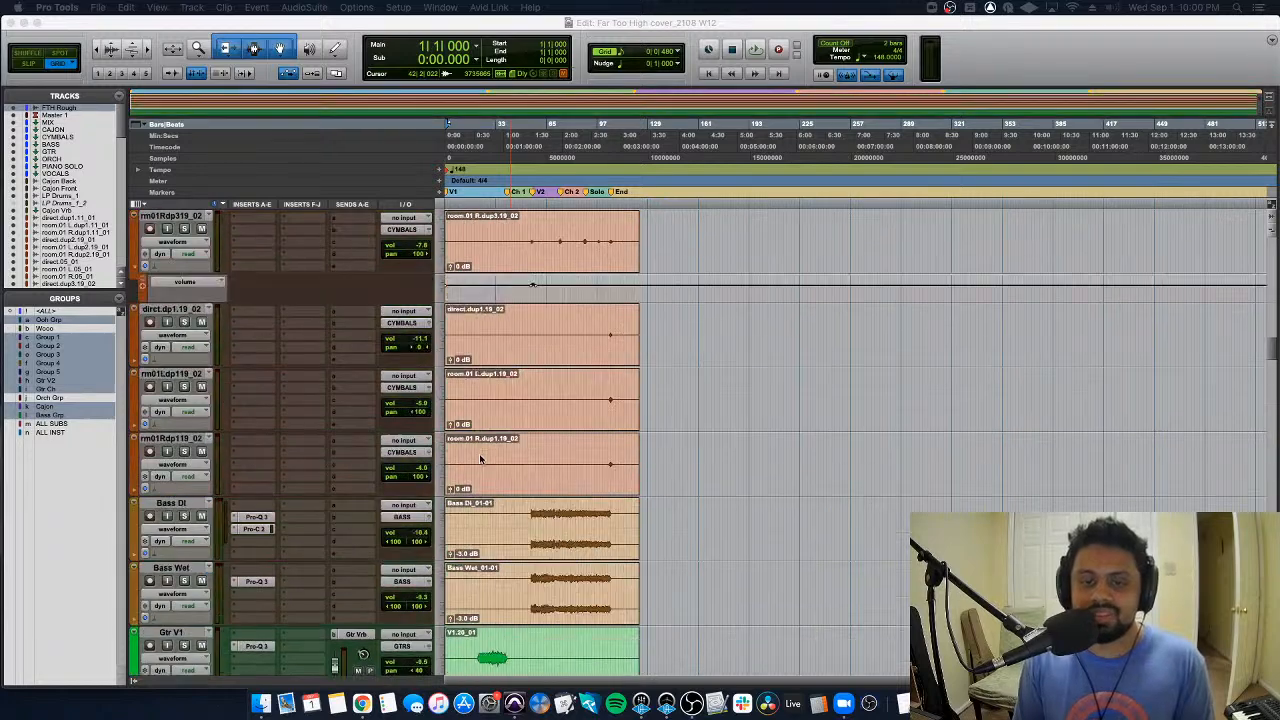
scroll(479, 453, up, 3)
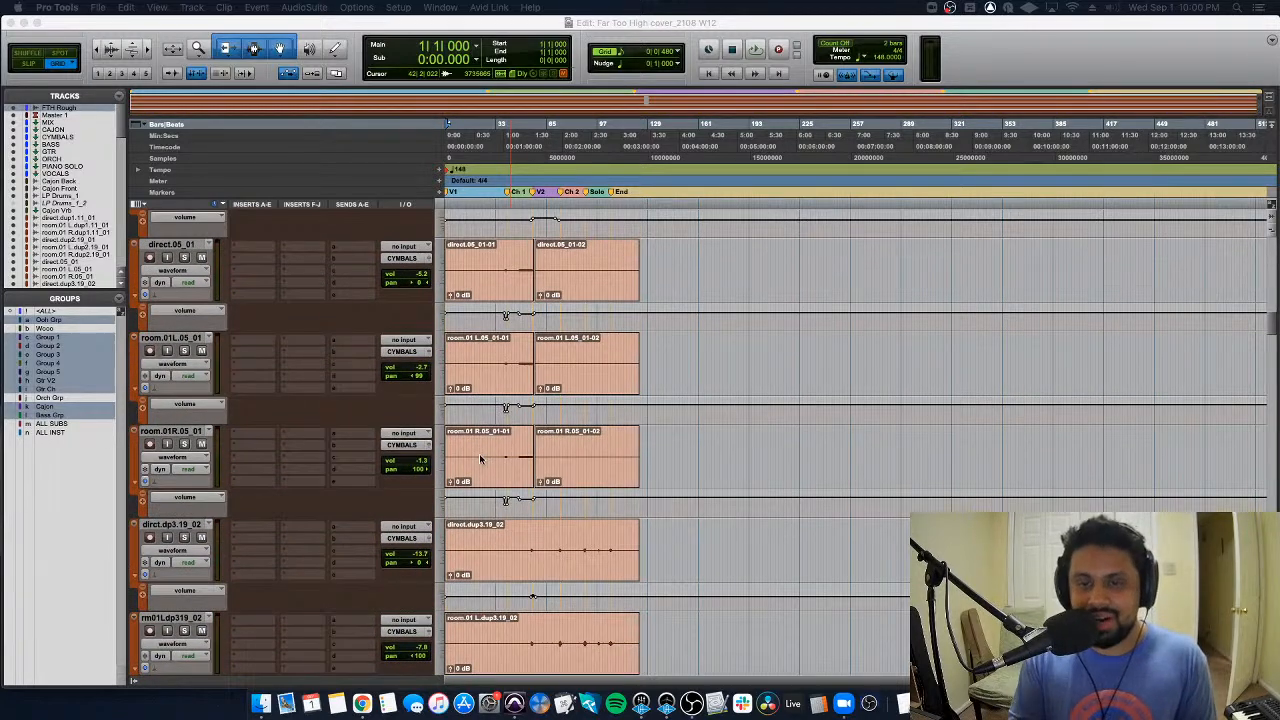